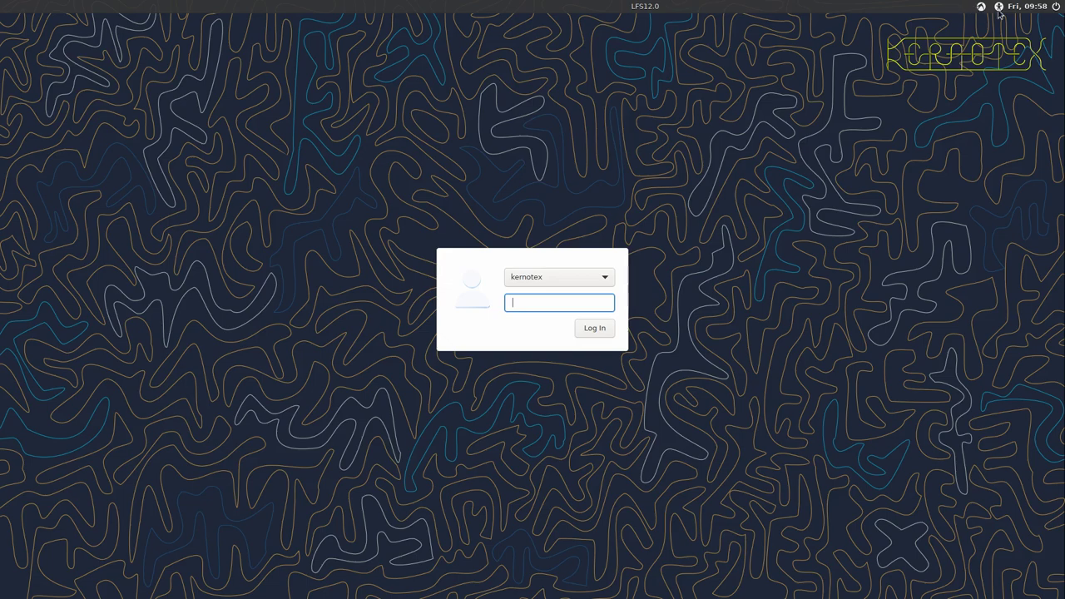
- Look over the power options and the available desktop sessions on the login screen
left_click(1055, 6)
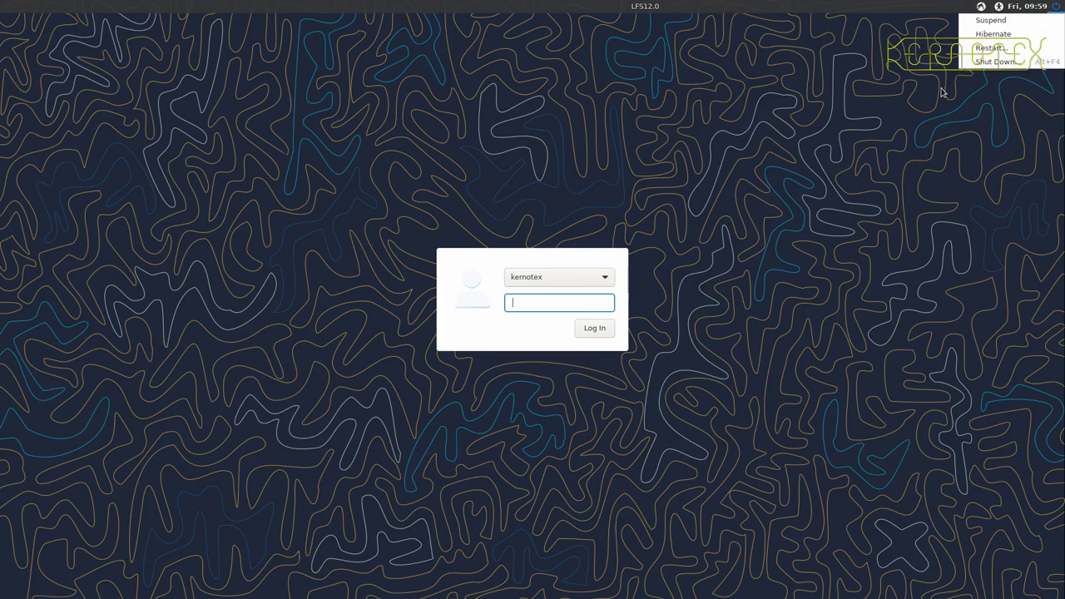
left_click(905, 116)
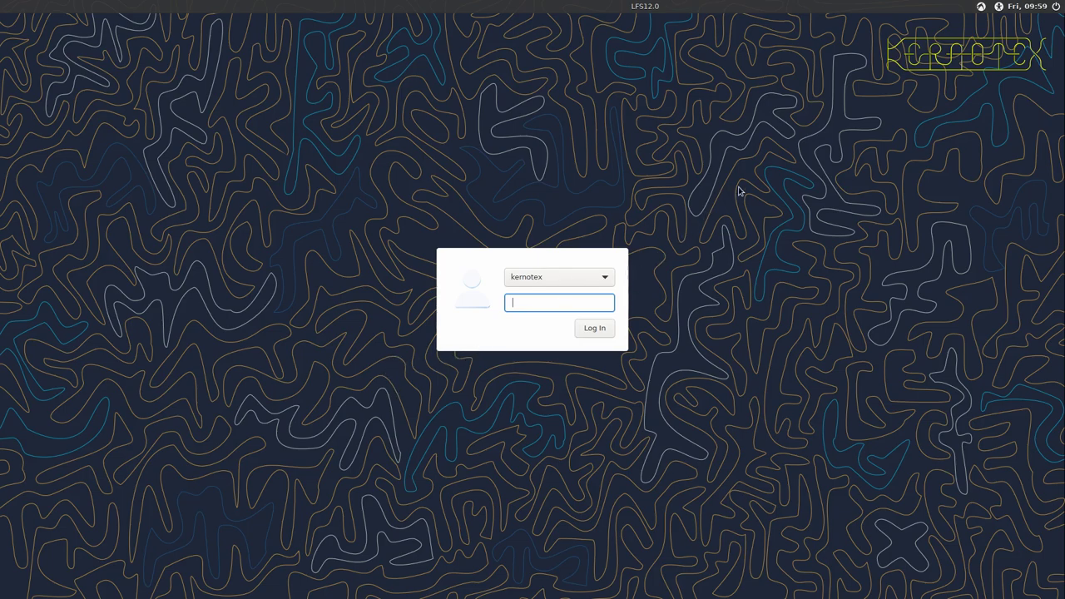
left_click(981, 8)
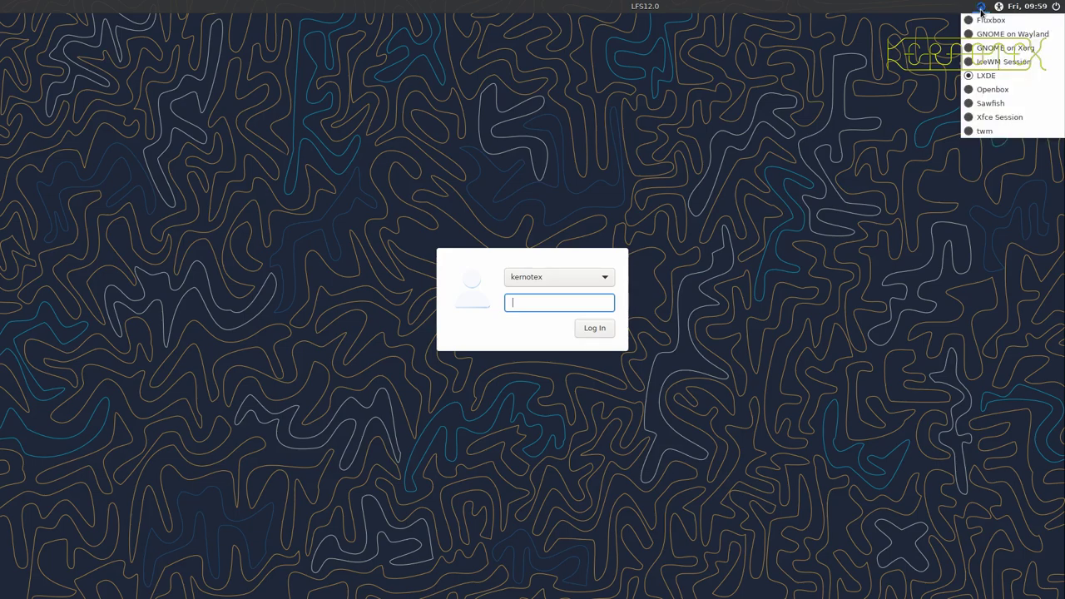
left_click(946, 45)
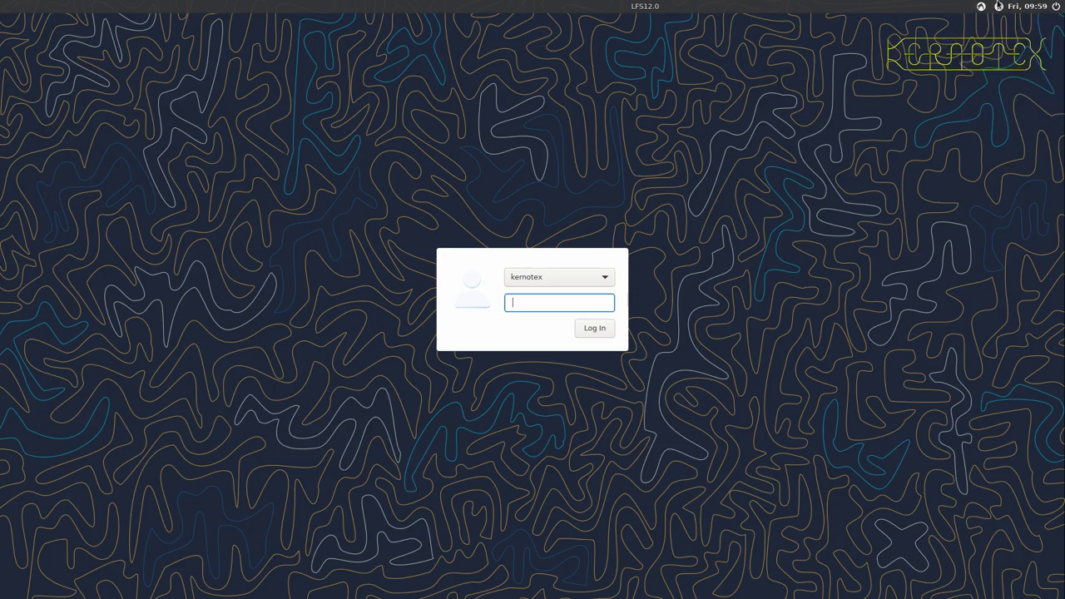
- Try the Large Text accessibility option on the login screen and turn it back off
left_click(998, 7)
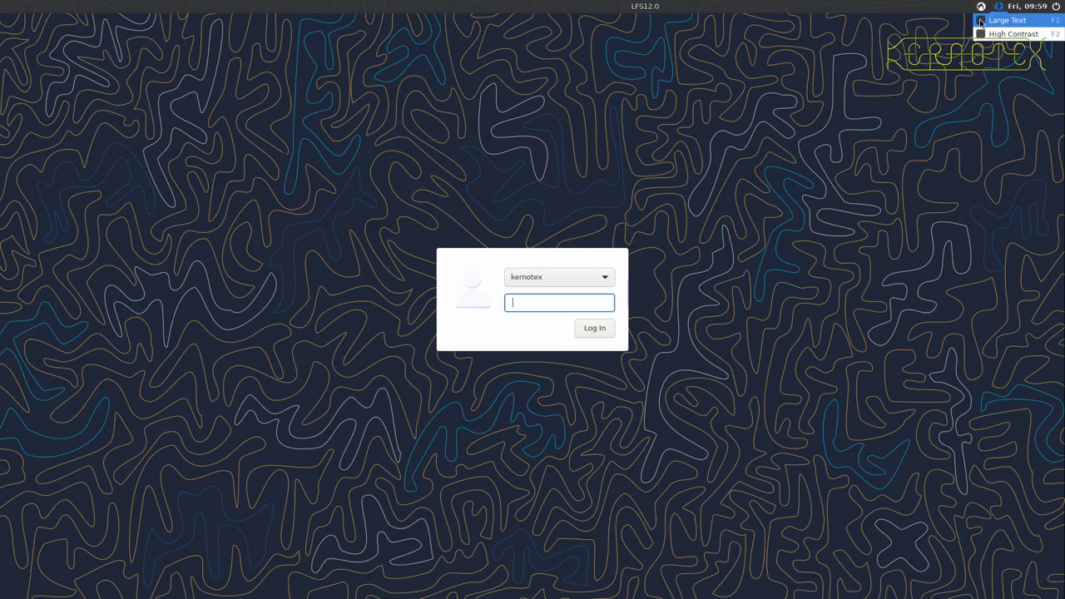
left_click(980, 22)
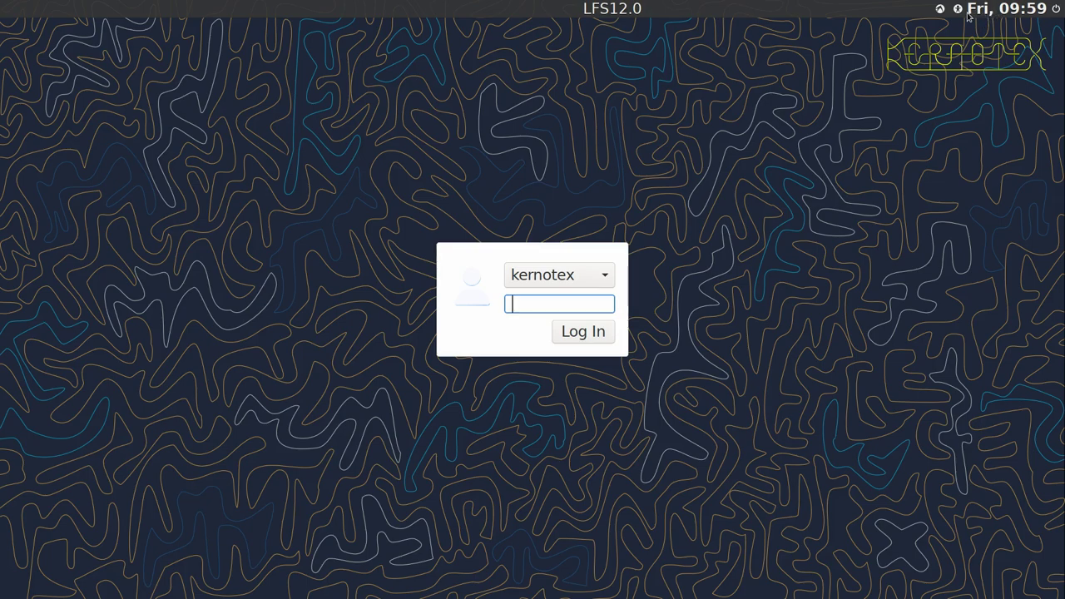
left_click(959, 10)
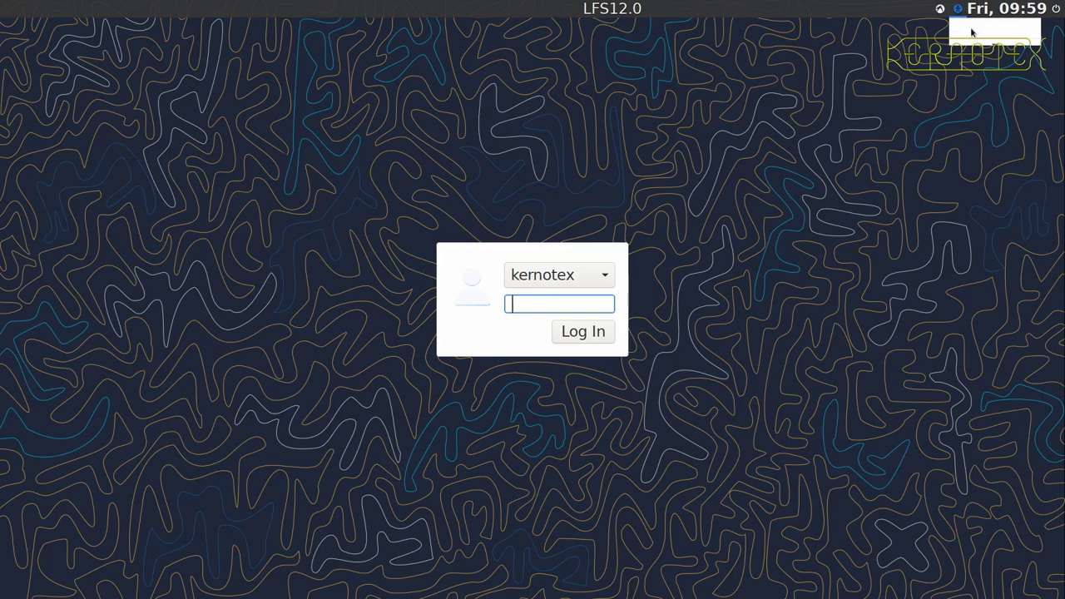
left_click(971, 35)
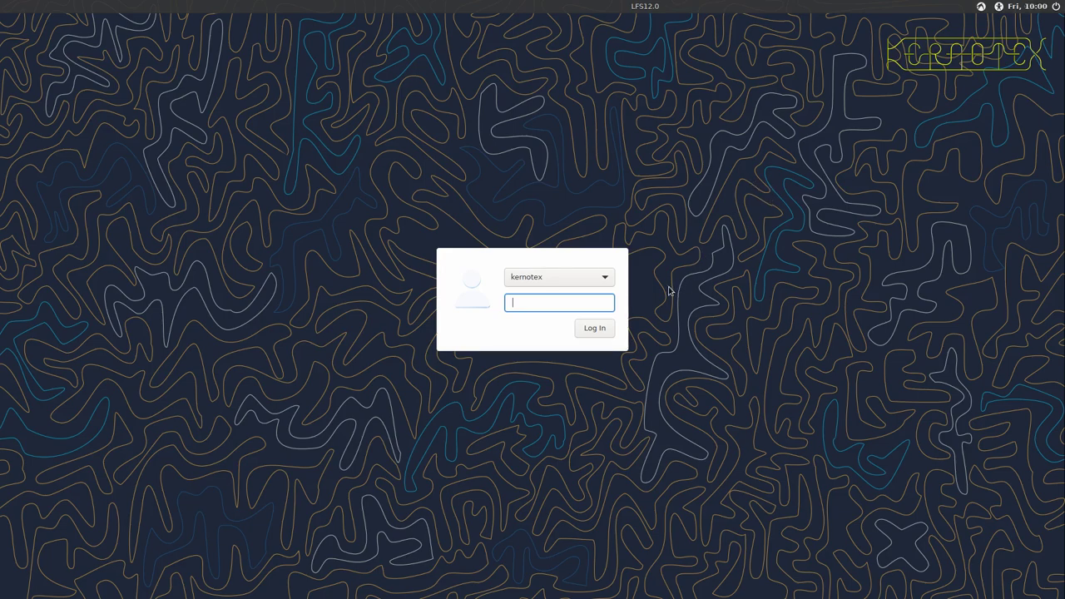
- Enter the account password for the preselected user and log in to the desktop
left_click(602, 275)
left_click(602, 275)
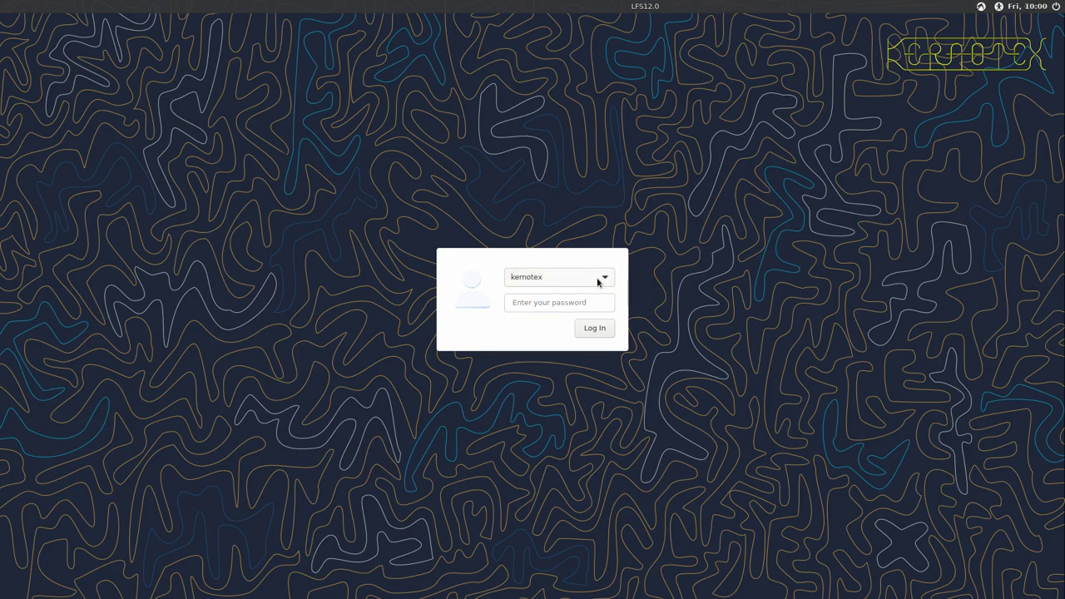
left_click(576, 302)
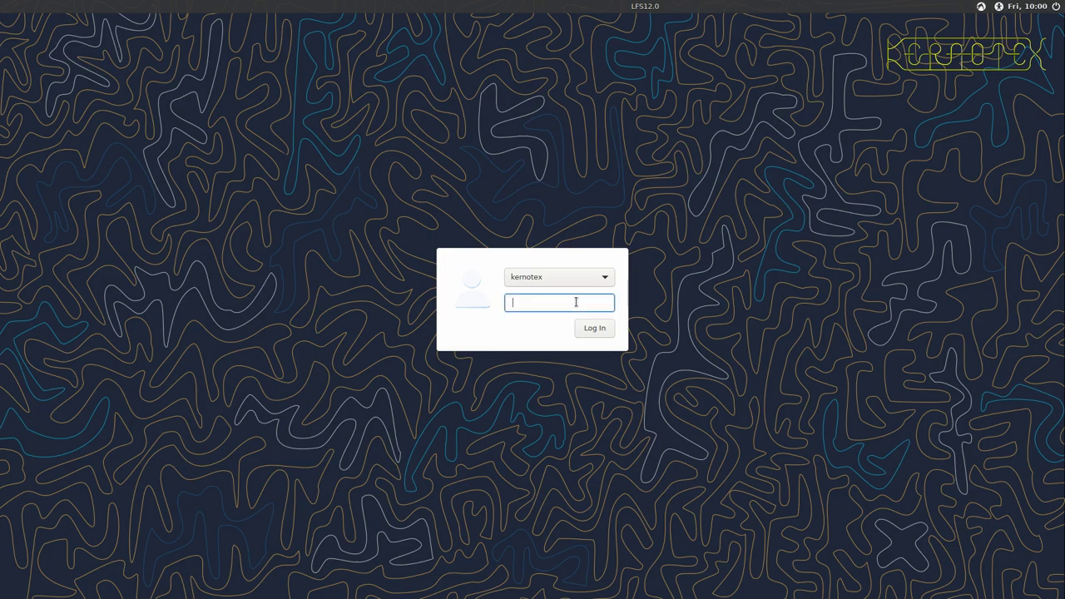
type("********")
key("Return")
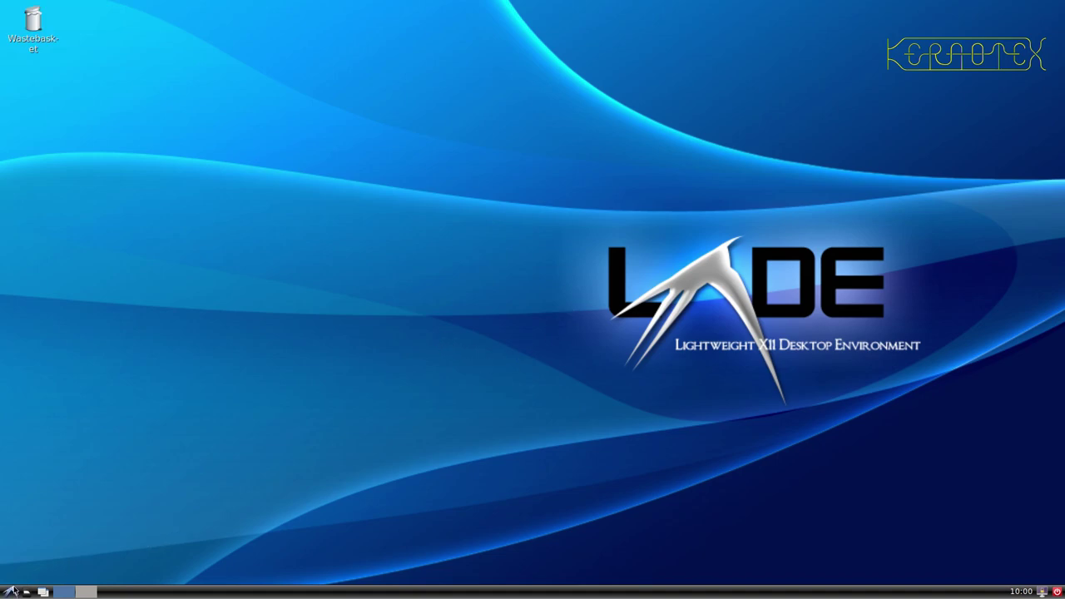
- Review the Power Manager's general and system settings, and turn off display power management
left_click(10, 592)
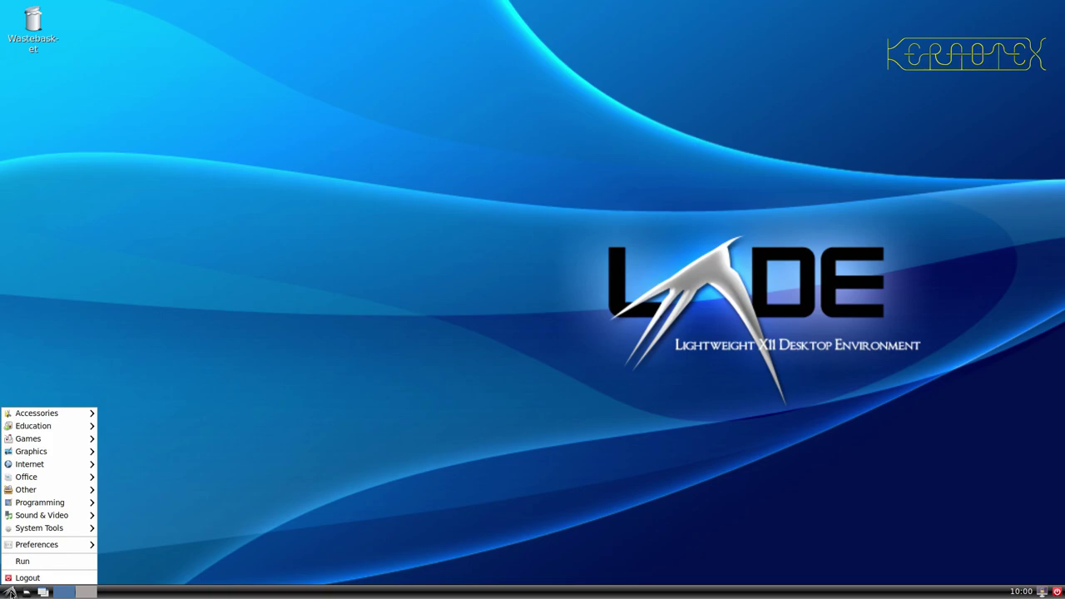
mouse_move(50, 548)
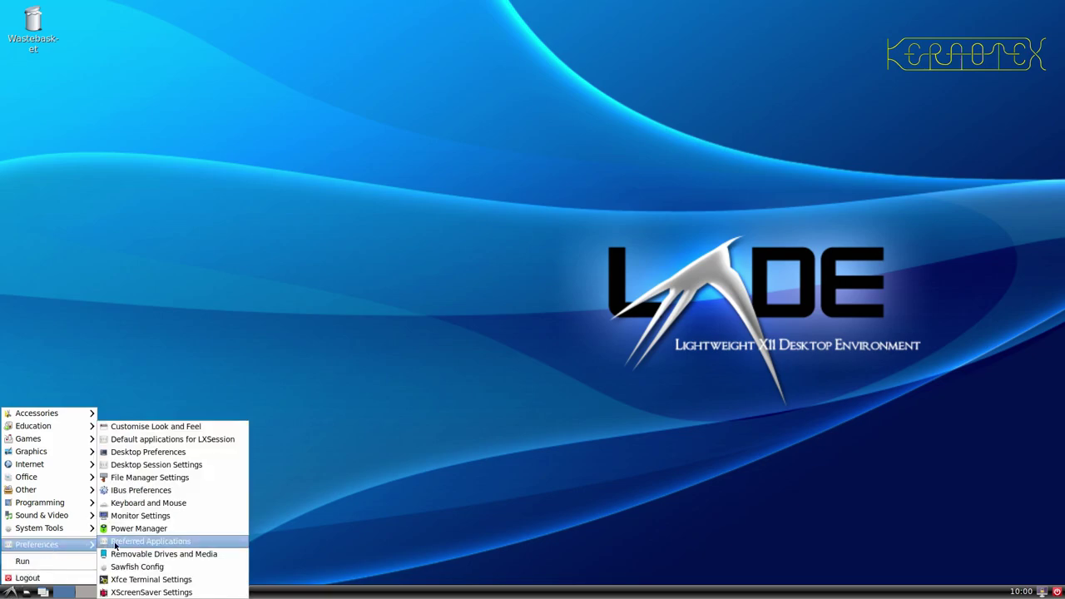
left_click(137, 528)
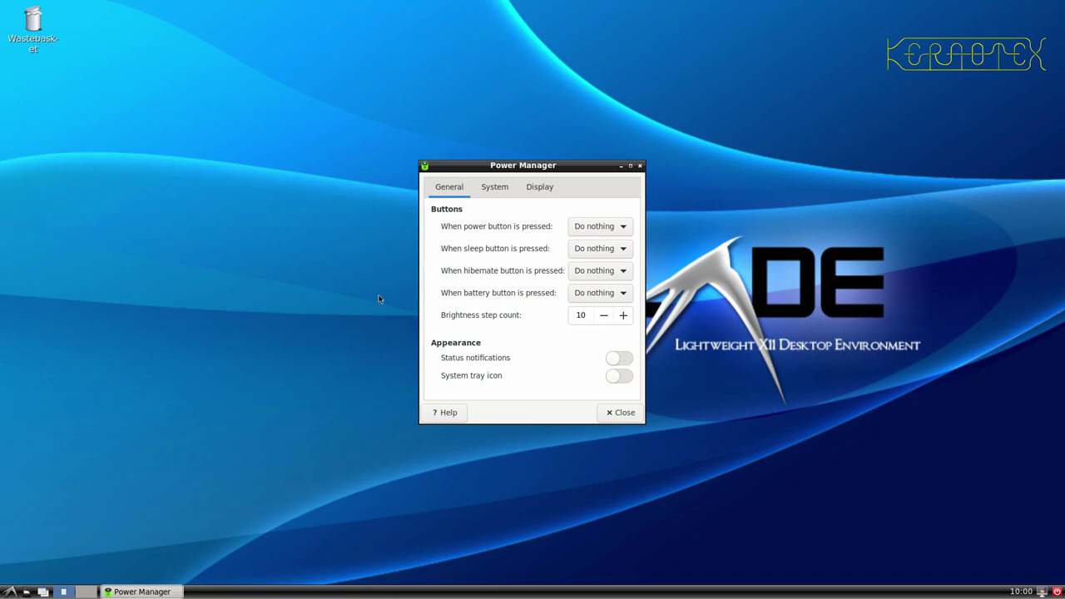
left_click(490, 188)
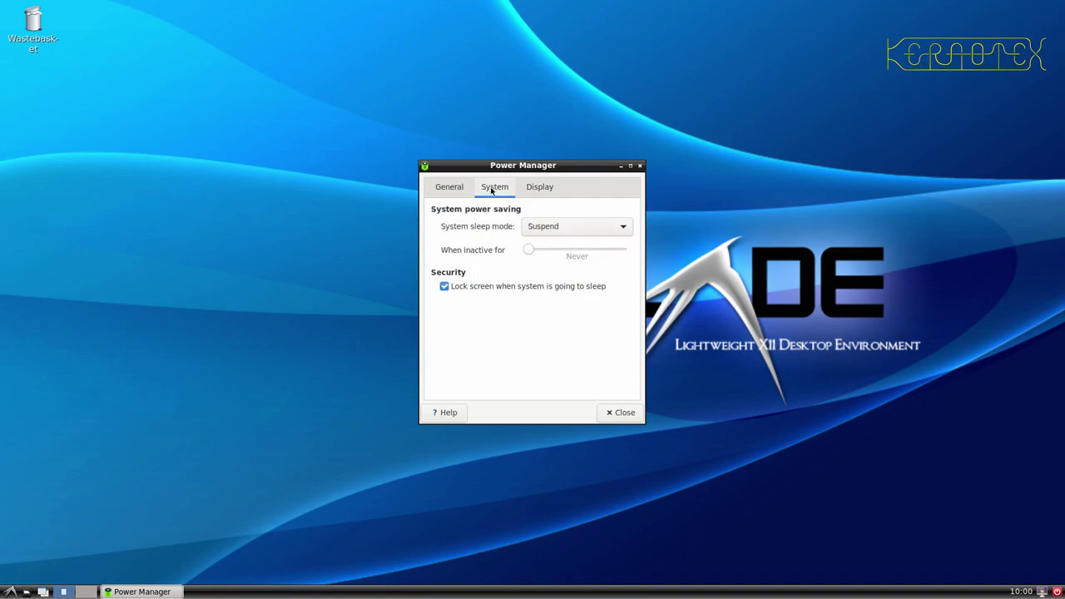
left_click(532, 185)
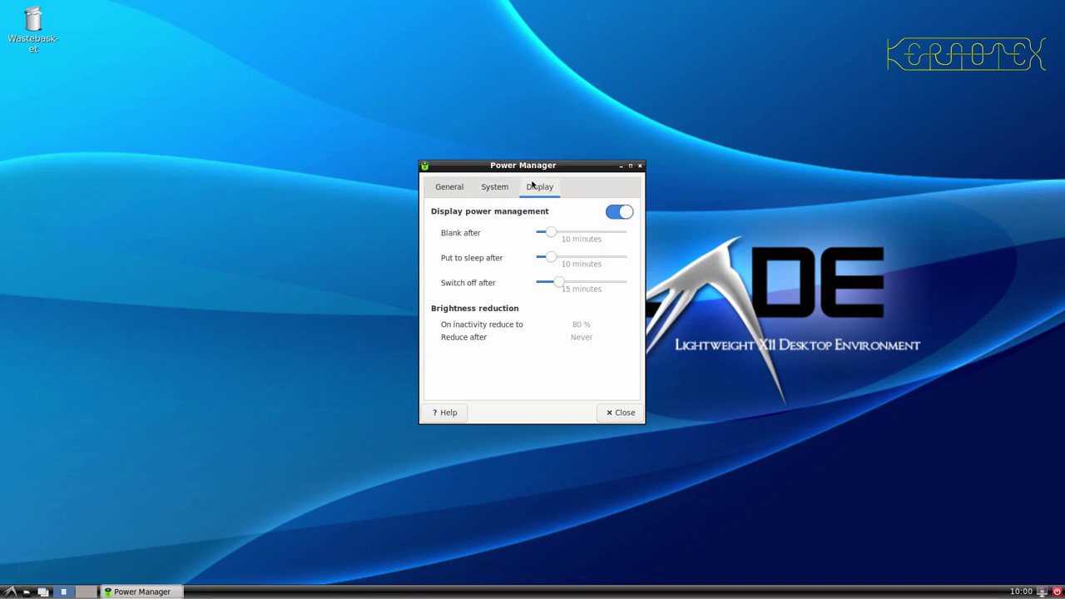
left_click(621, 213)
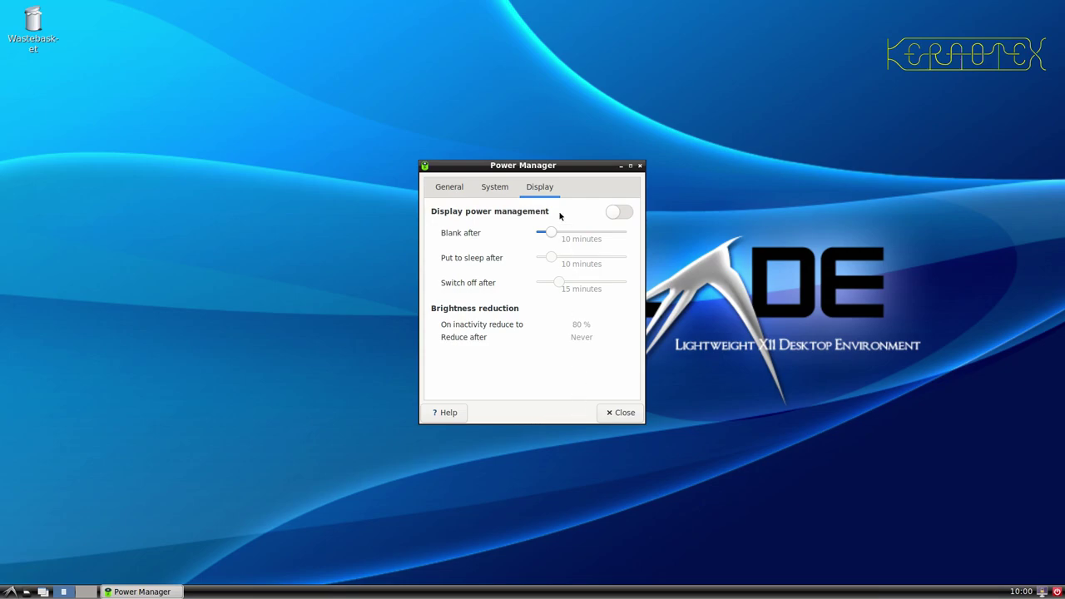
left_click(615, 412)
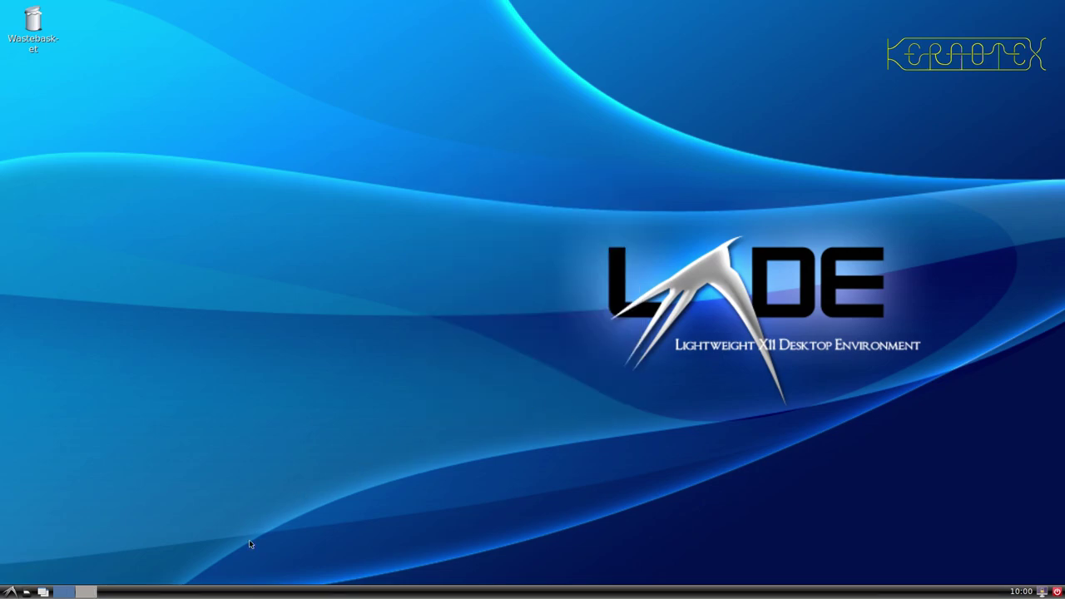
- Browse the installed application categories and check the monitor's resolution and refresh rate settings without changing them
left_click(11, 593)
mouse_move(36, 527)
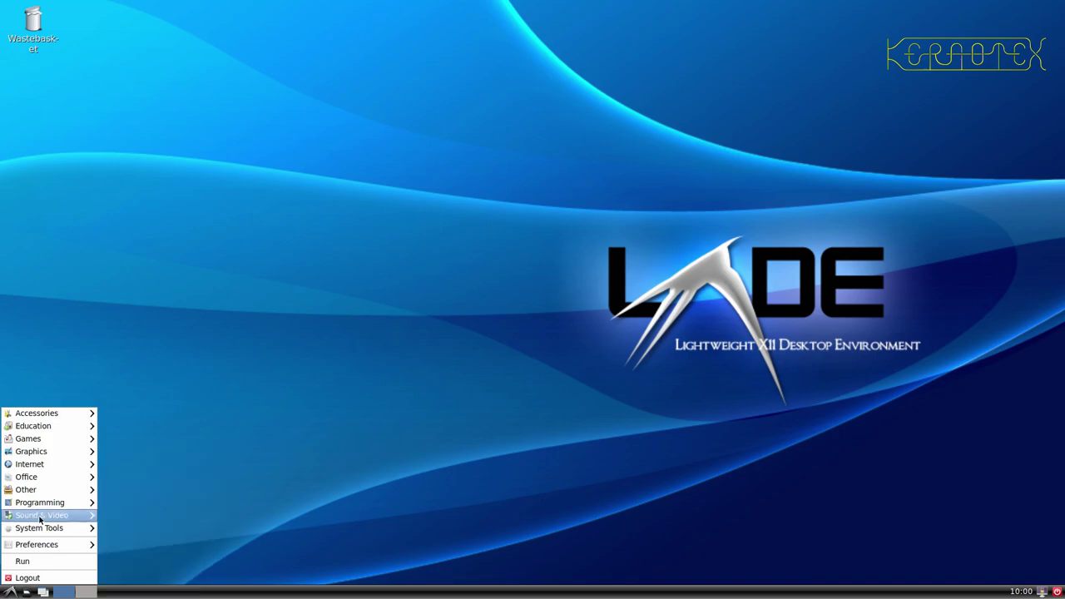
mouse_move(71, 418)
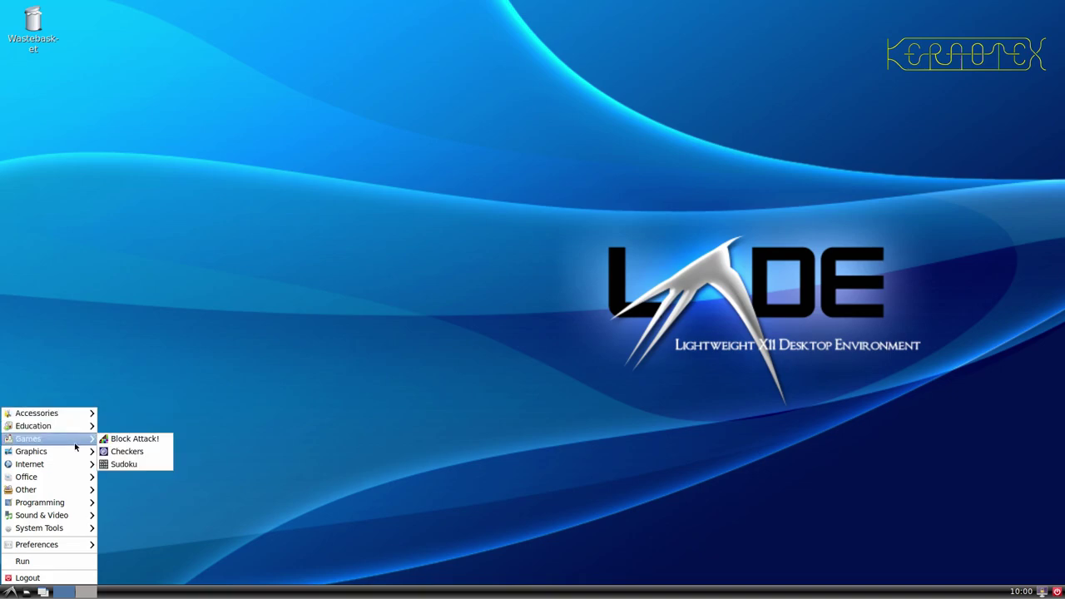
mouse_move(75, 456)
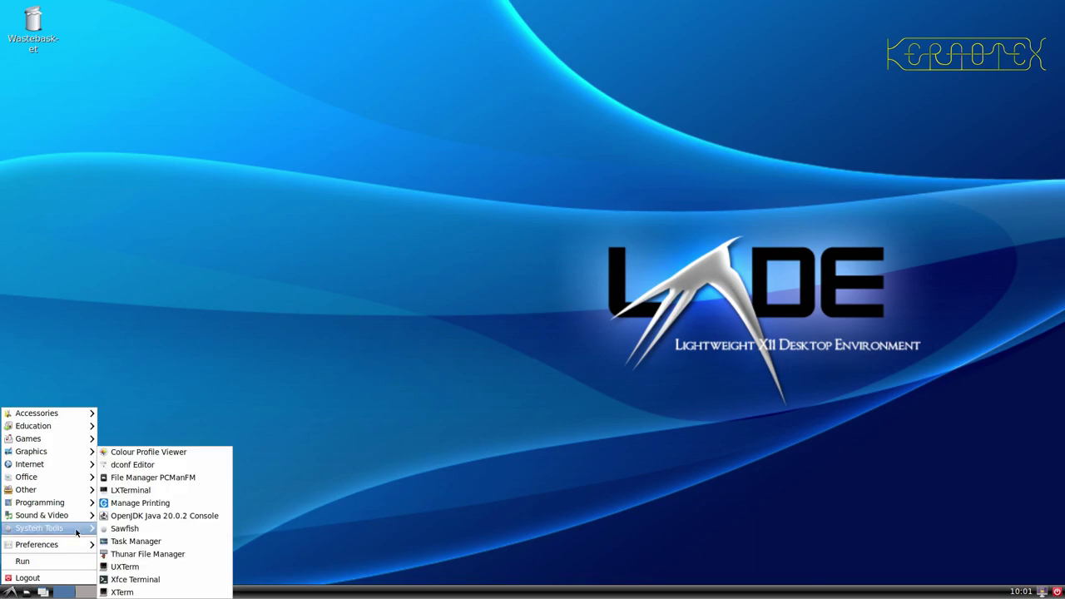
mouse_move(79, 551)
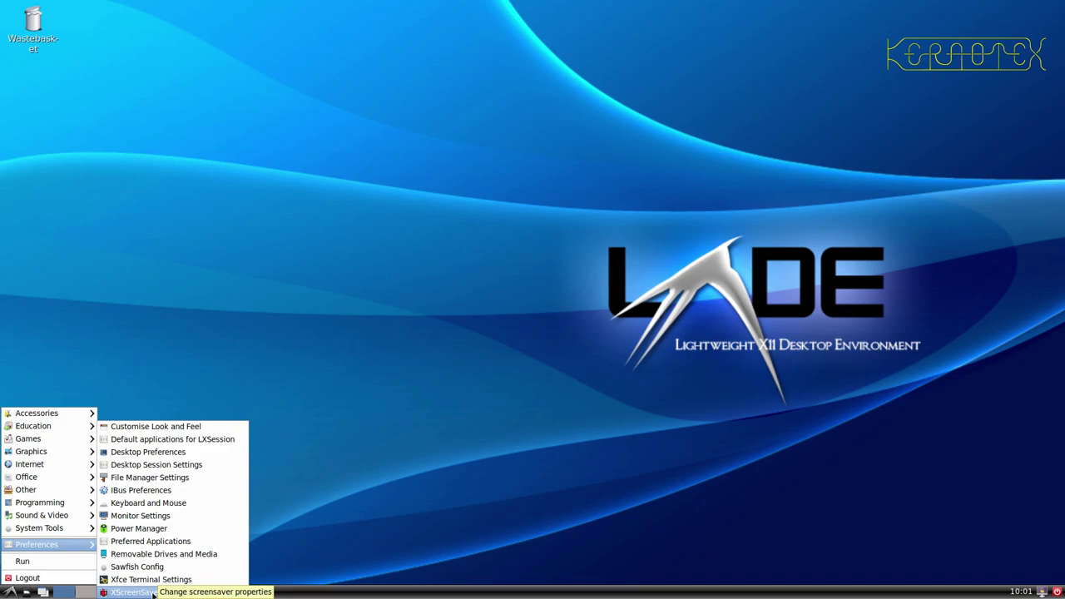
left_click(143, 514)
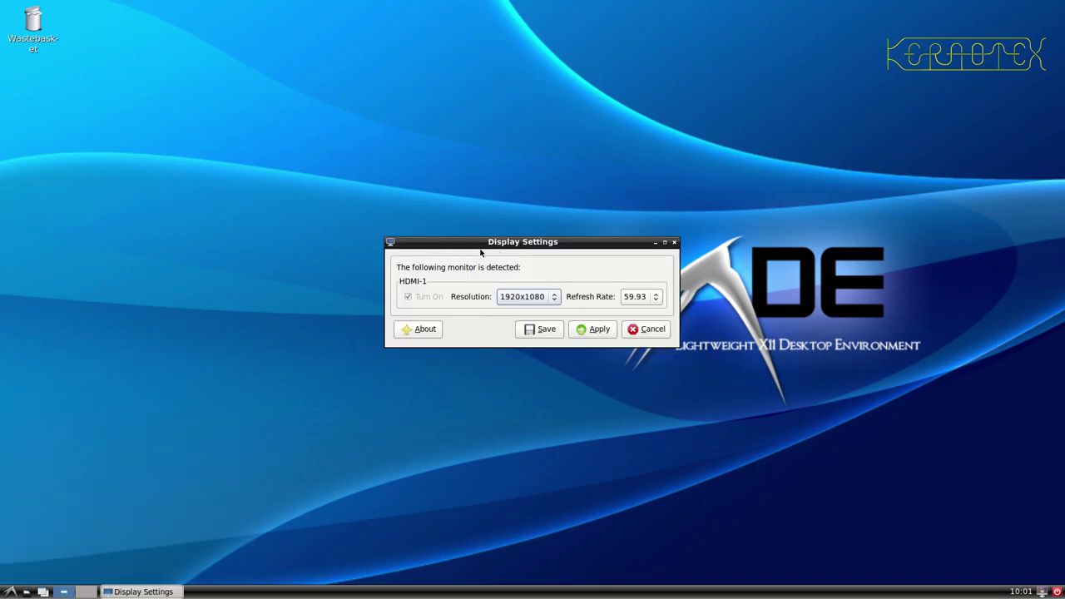
left_click(634, 334)
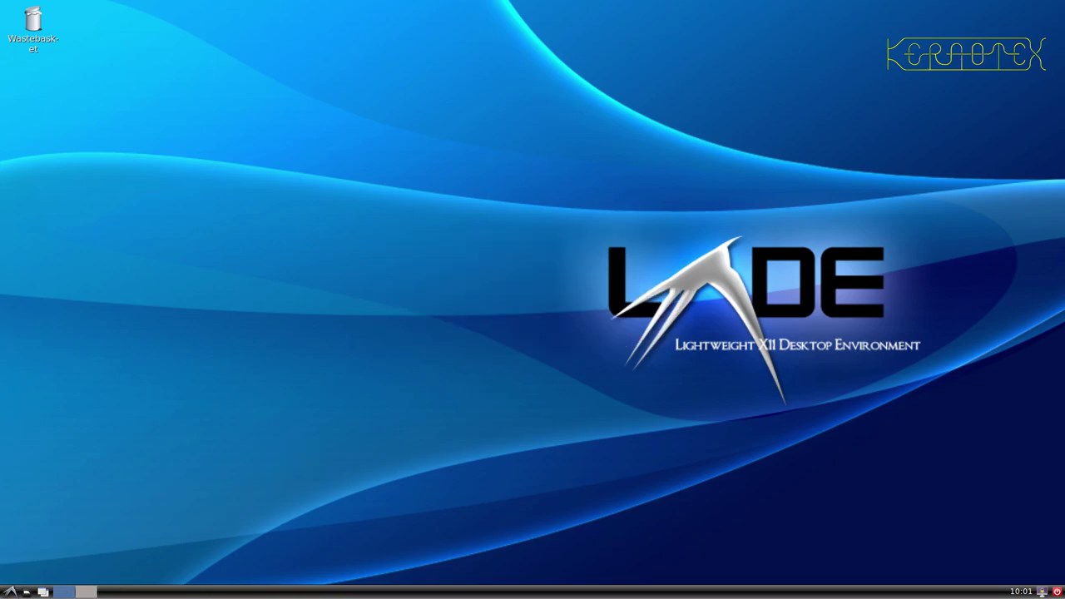
- Open the XScreenSaver settings and look through the list of available screen savers
left_click(10, 592)
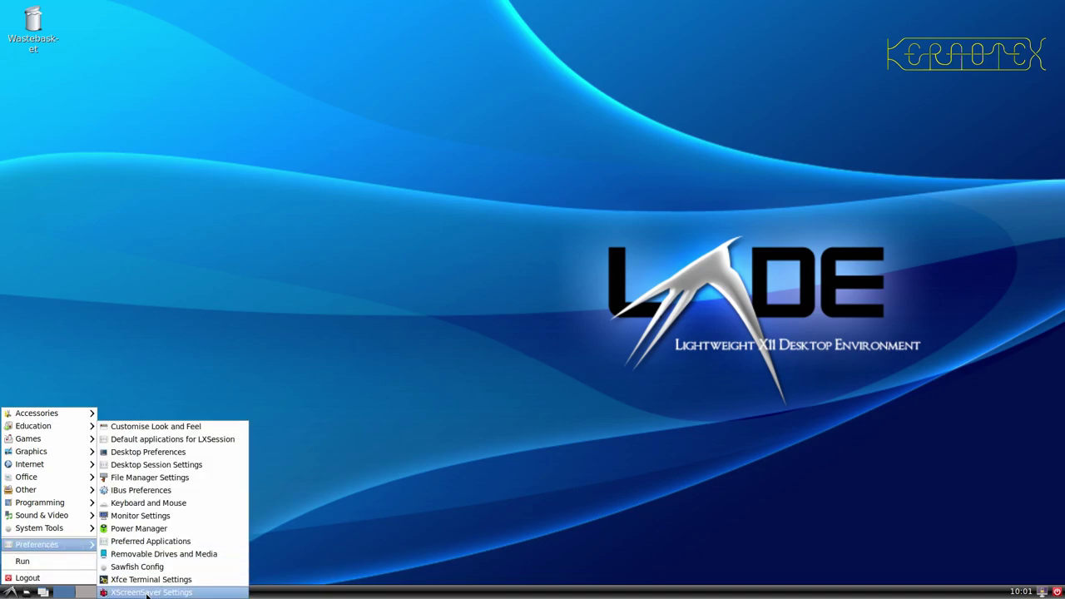
left_click(172, 591)
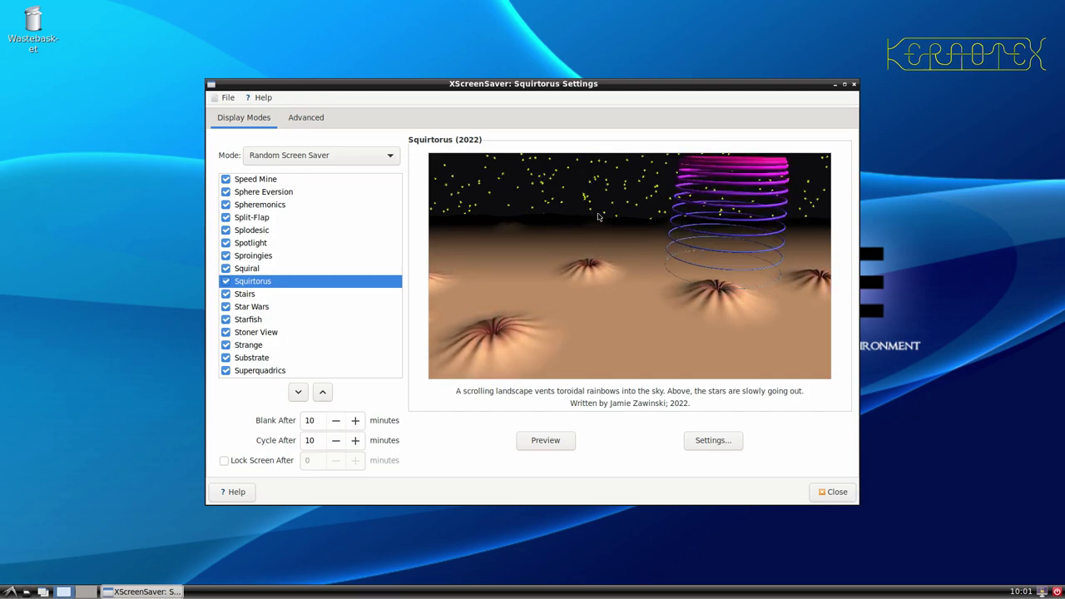
scroll(329, 250, "up", 7)
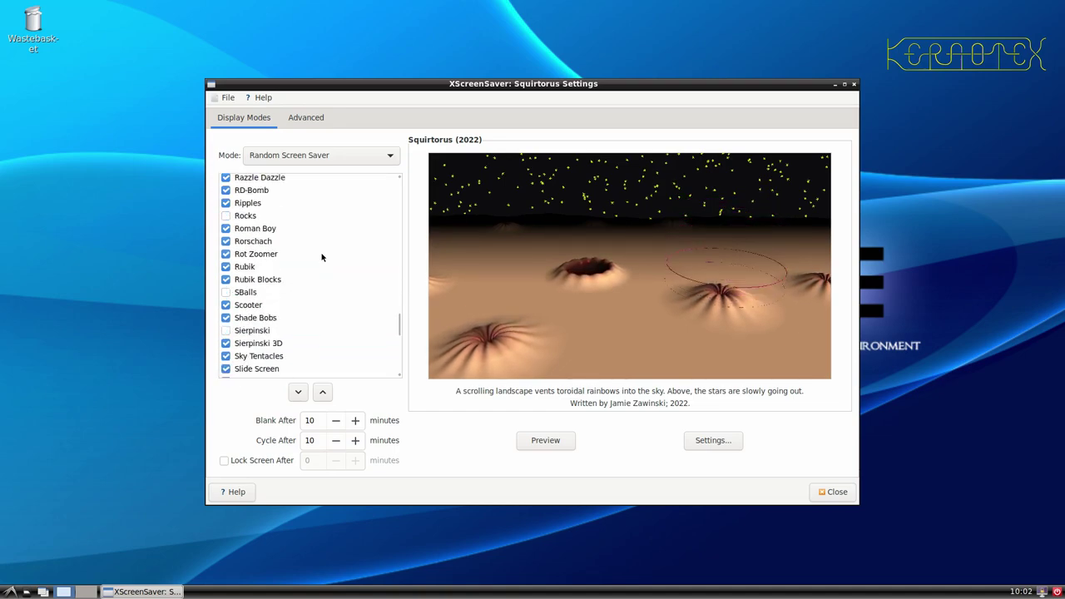
scroll(322, 257, "up", 20)
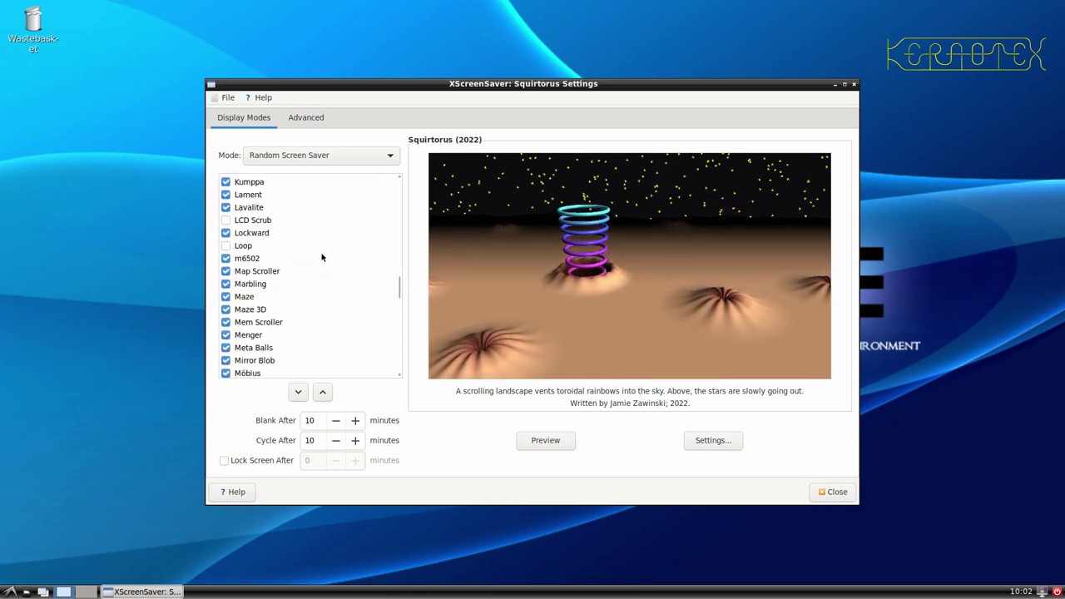
scroll(322, 257, "down", 20)
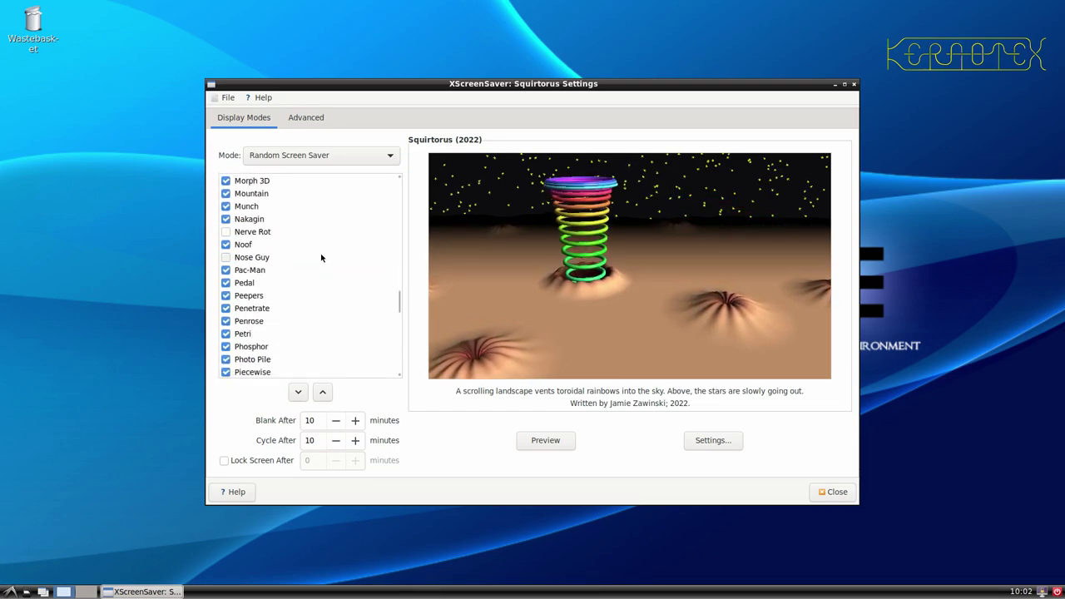
scroll(320, 252, "down", 9)
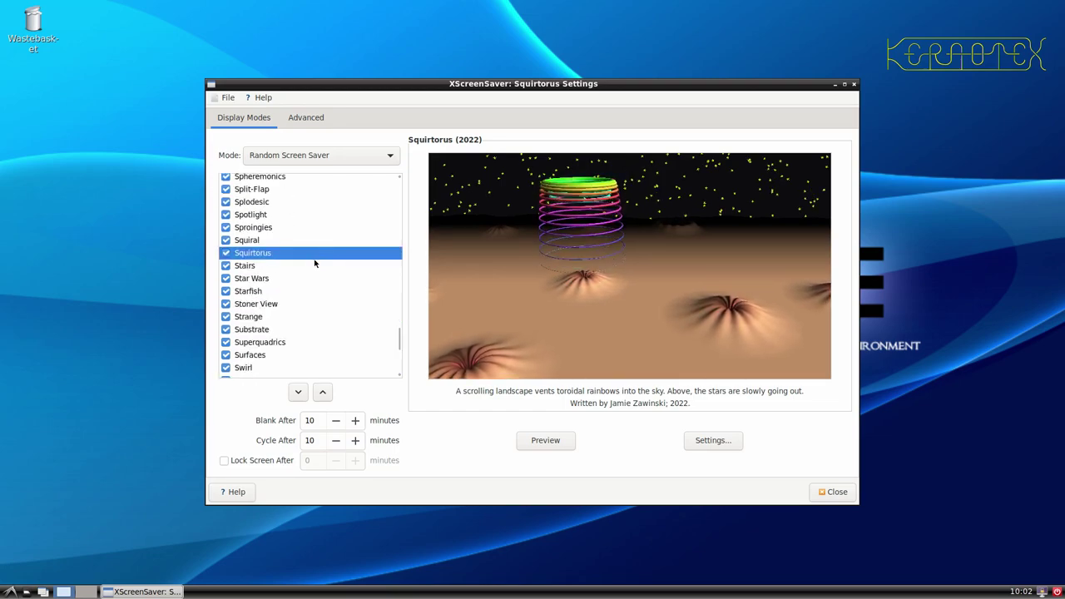
- Preview the Stairs, Star Wars, Starfish, Stoner View and Strange screen savers one after another
left_click(304, 267)
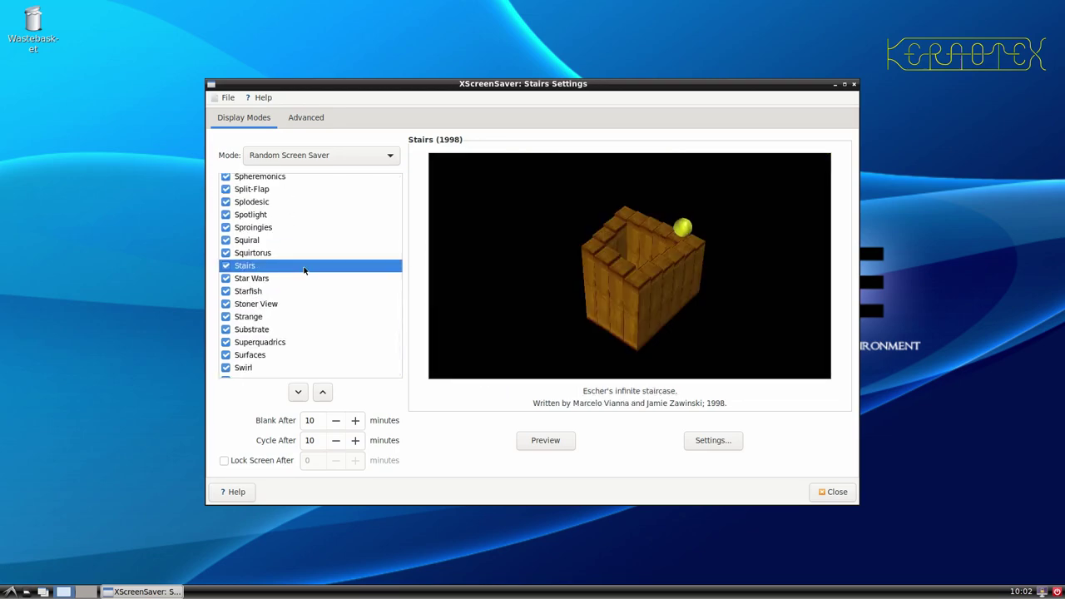
left_click(296, 280)
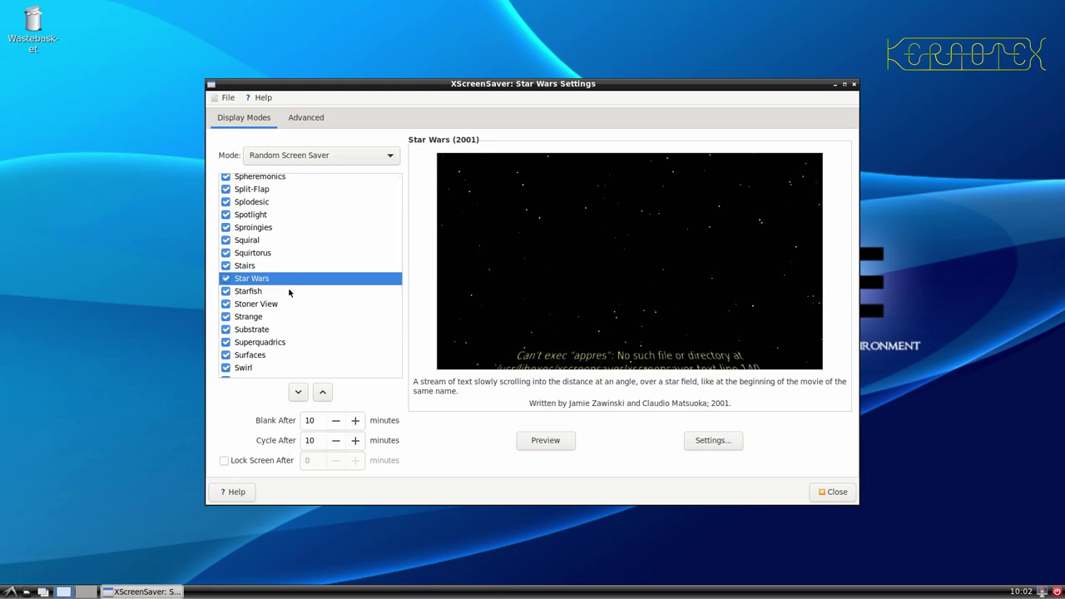
left_click(289, 291)
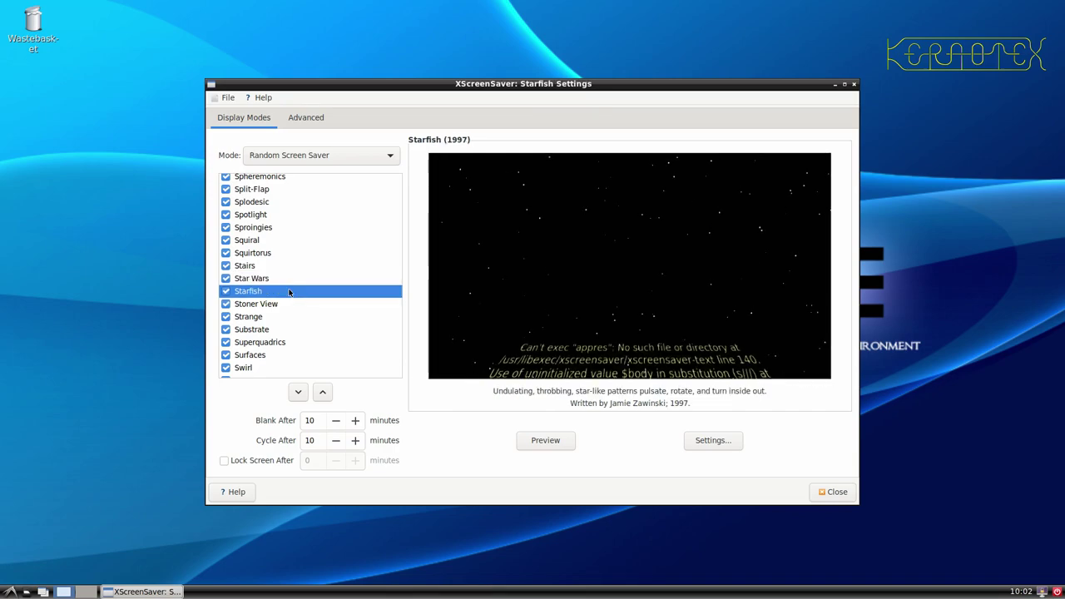
left_click(285, 304)
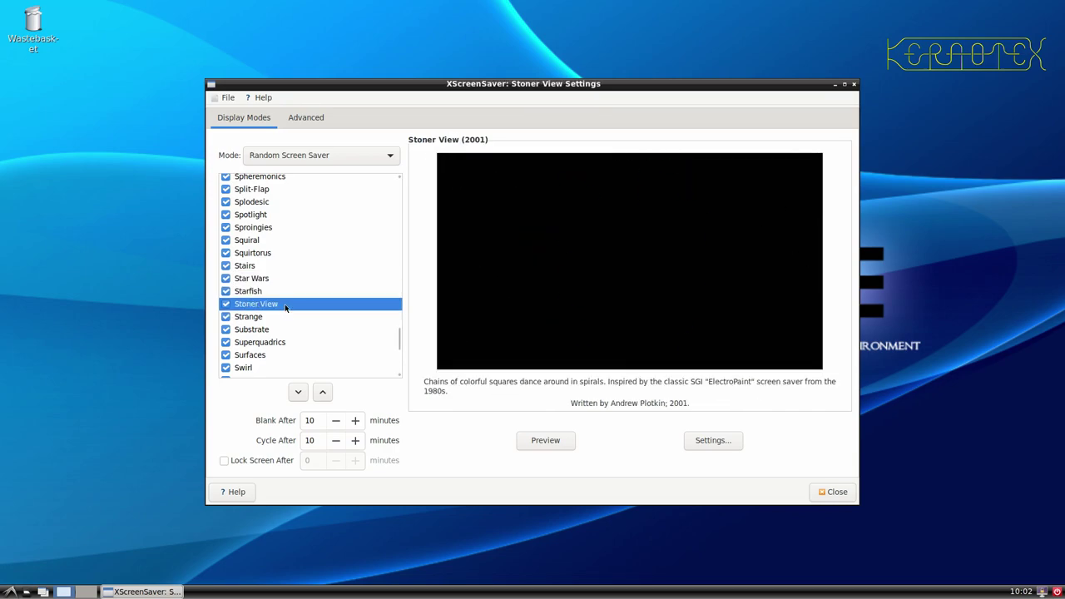
left_click(280, 316)
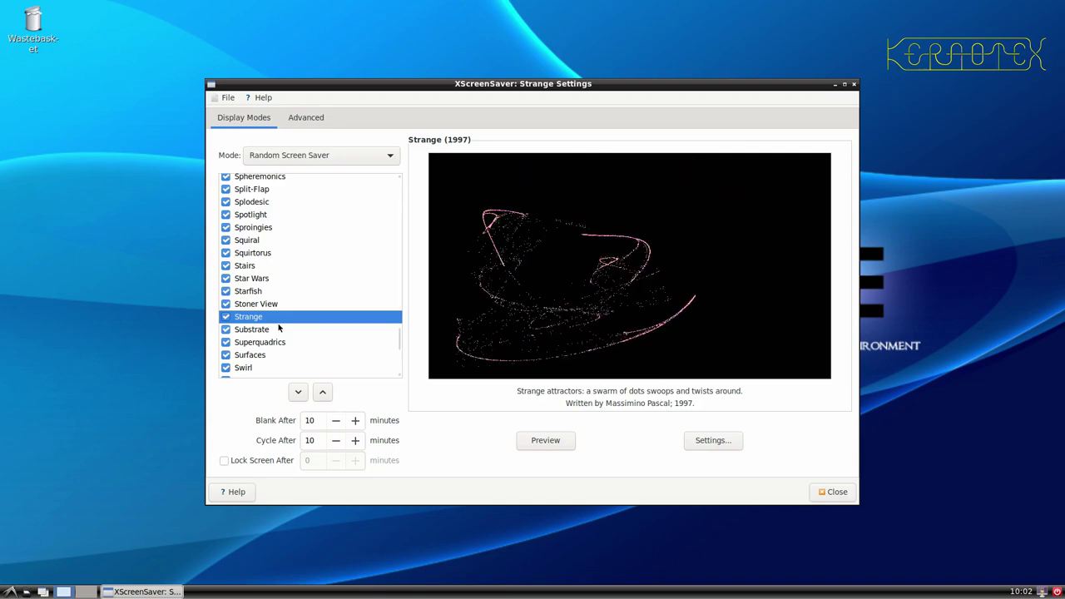
- Preview the Substrate, Strange, Superquadrics, Surfaces and Spotlight screen savers
left_click(279, 328)
left_click(275, 318)
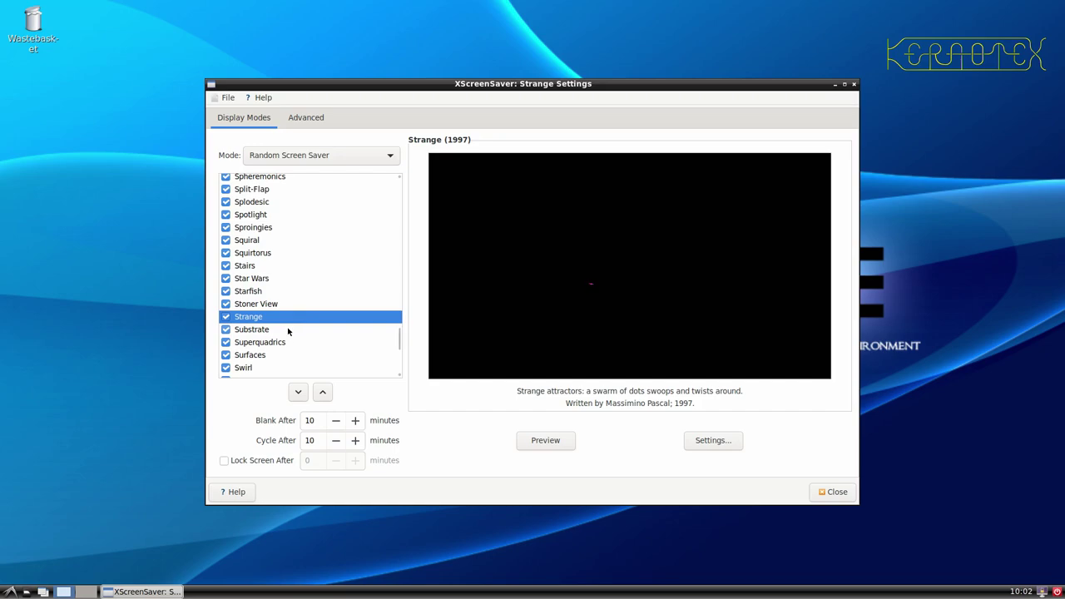
left_click(288, 331)
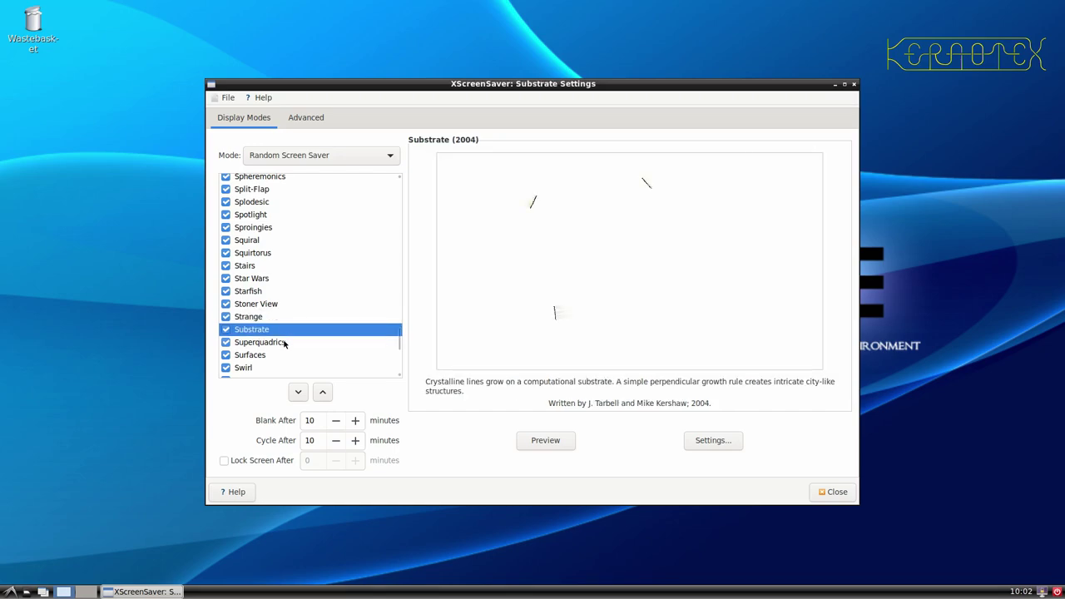
left_click(284, 344)
left_click(275, 356)
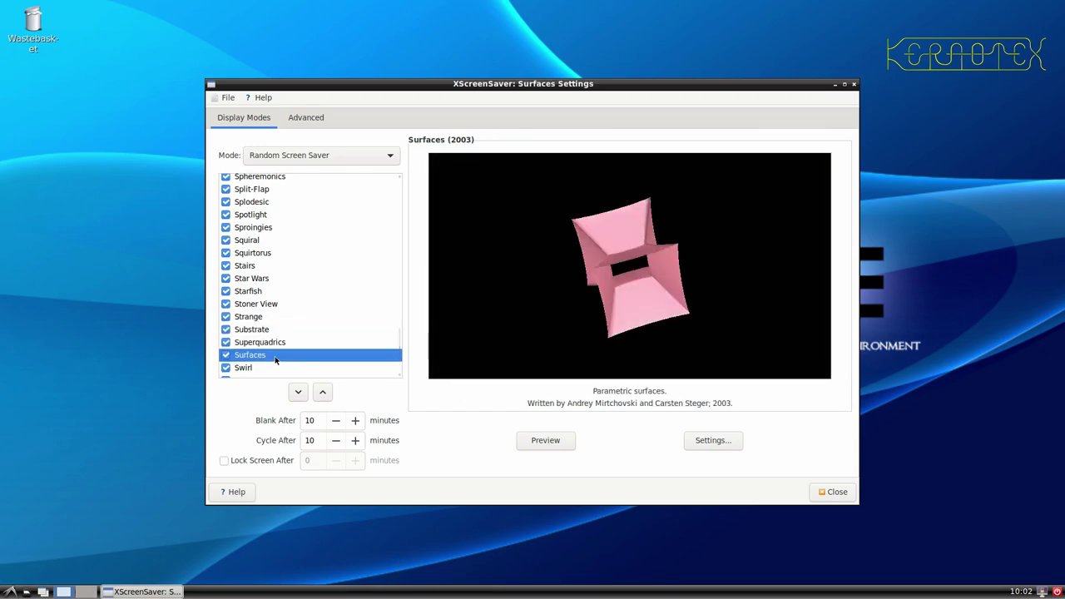
left_click(277, 213)
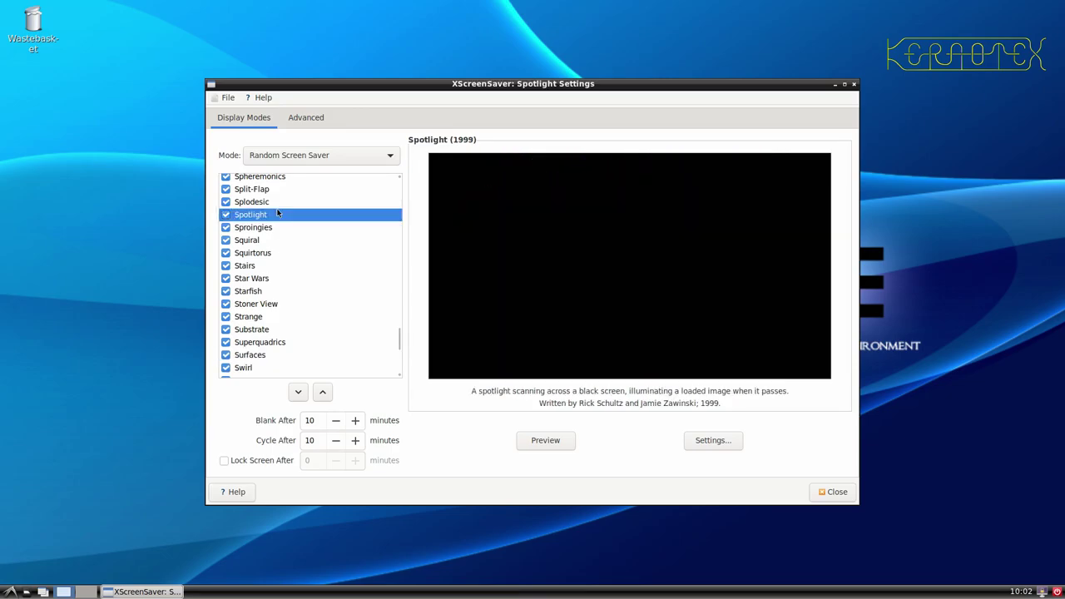
- Preview the Quasi-Crystal, Queens, Raver Hoop and Rocks screen savers one after another
scroll(279, 226, "up", 5)
left_click(278, 227)
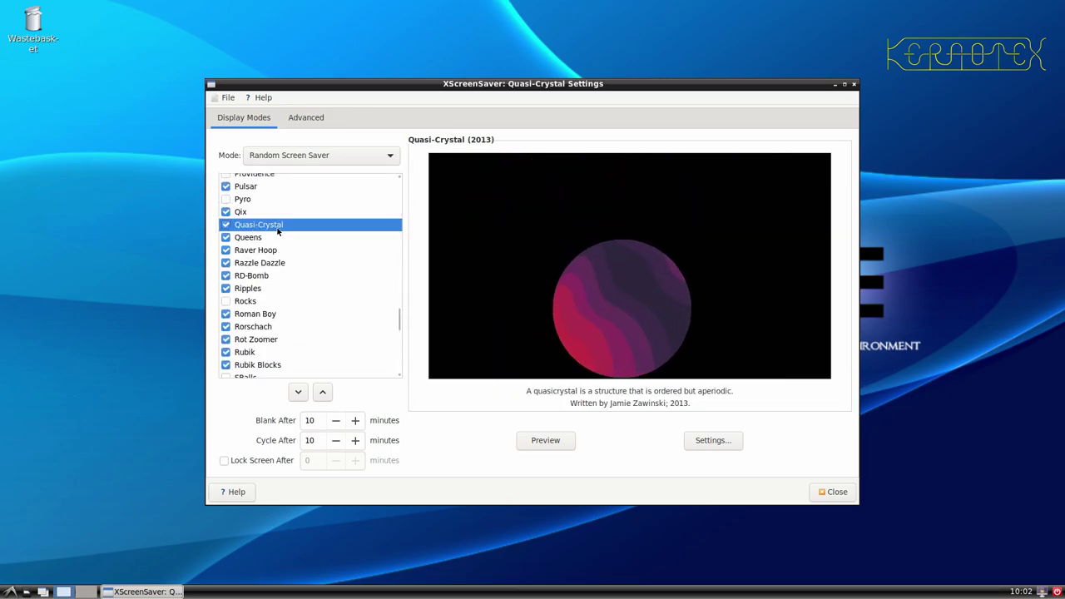
left_click(273, 239)
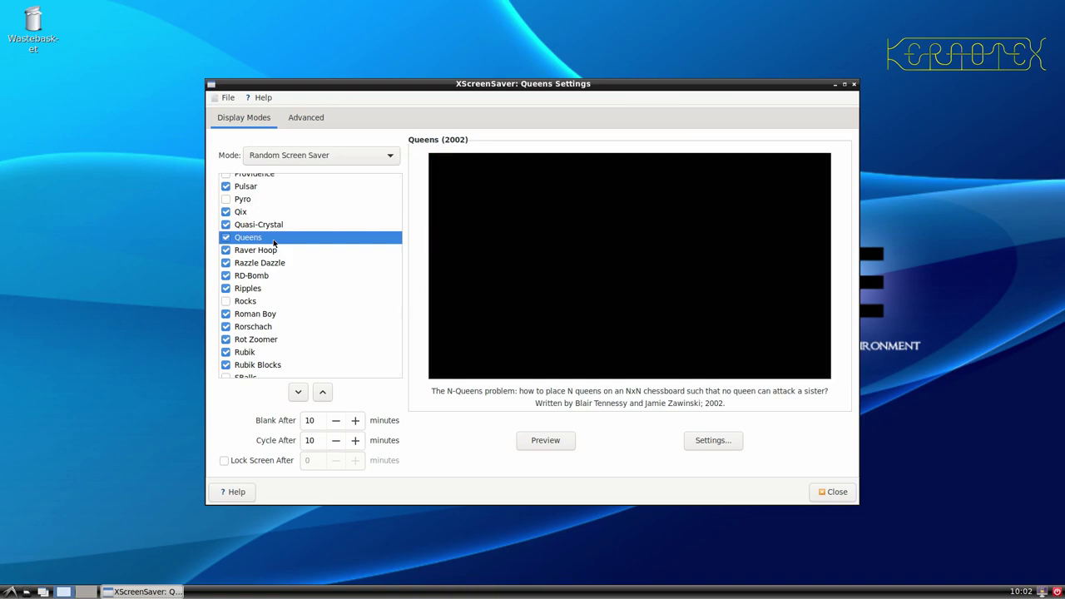
left_click(272, 251)
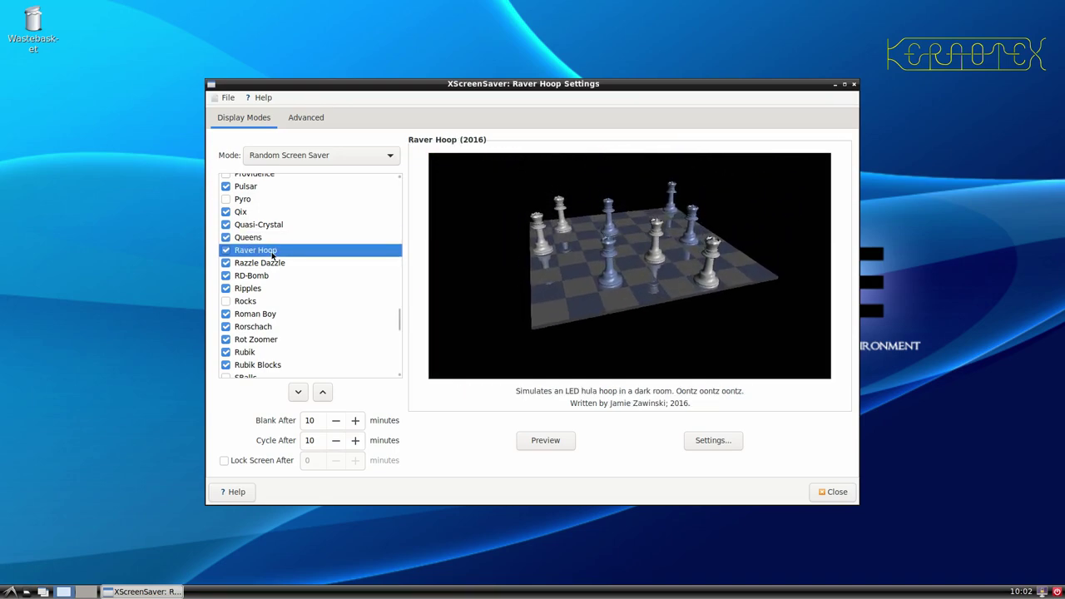
left_click(265, 304)
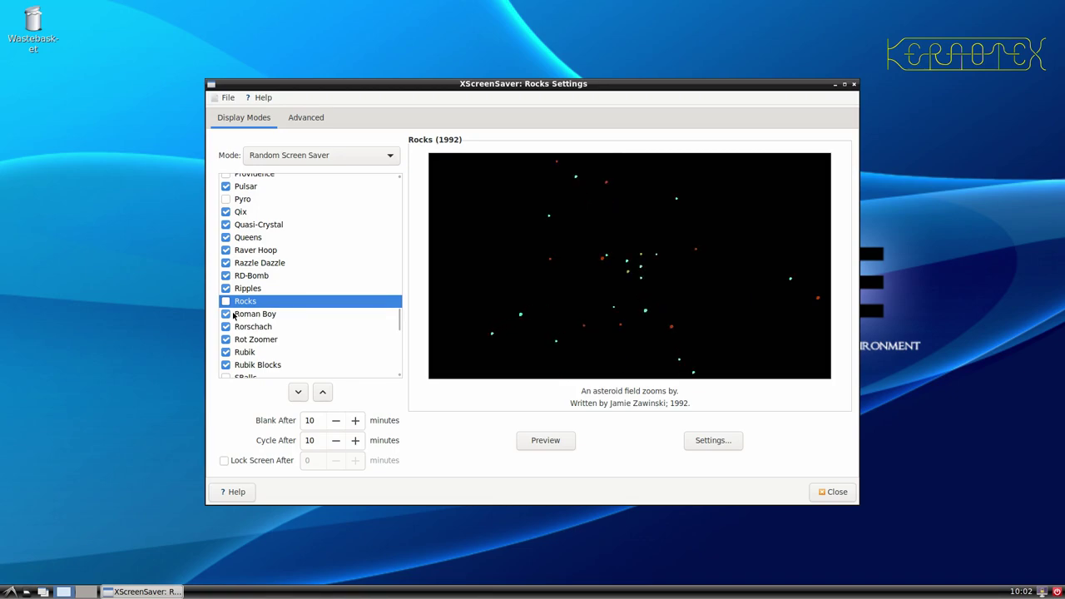
- Preview the Polyominoes, Providence and Pyro screen savers from the P section of the list
scroll(280, 276, "up", 5)
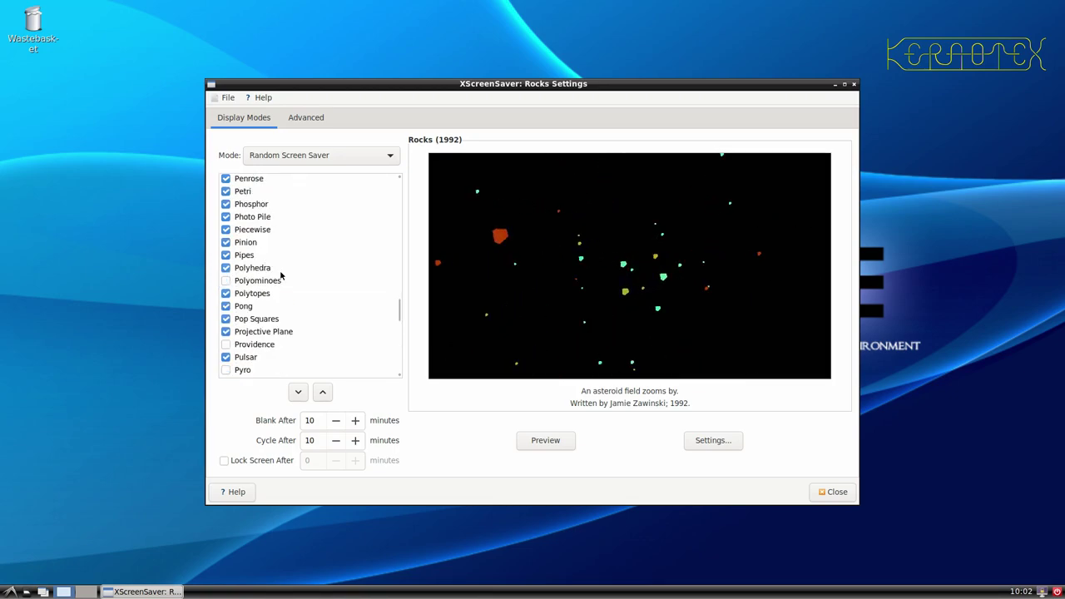
left_click(274, 284)
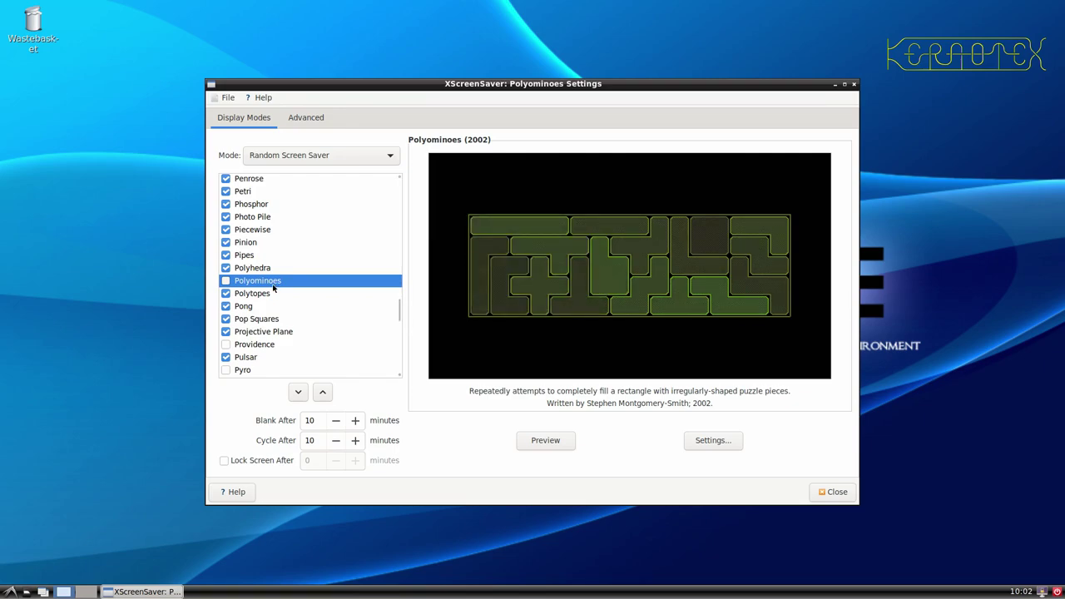
scroll(275, 288, "down", 1)
left_click(268, 321)
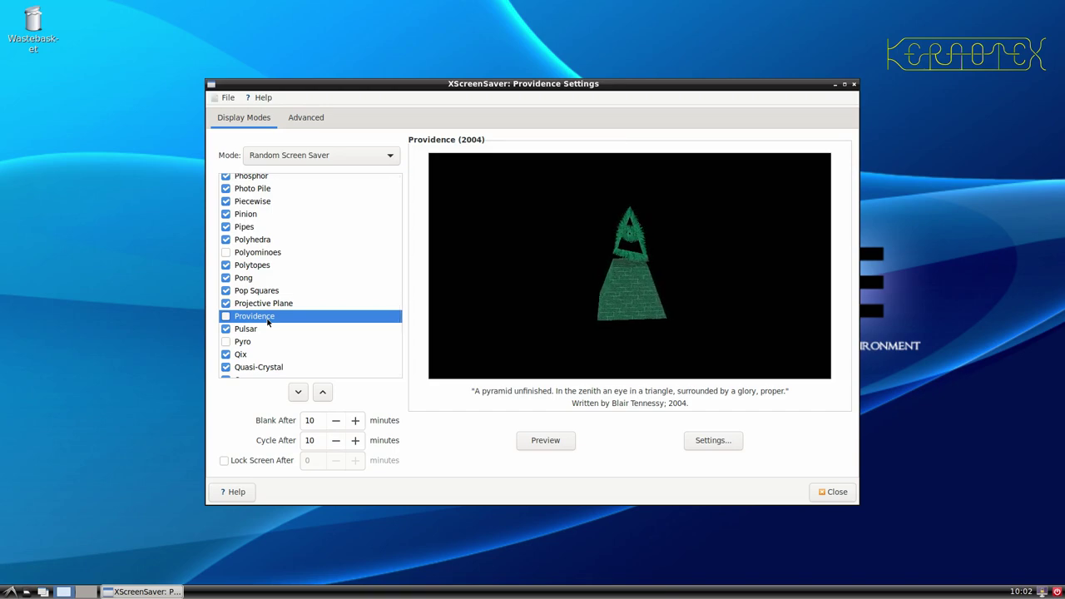
left_click(260, 343)
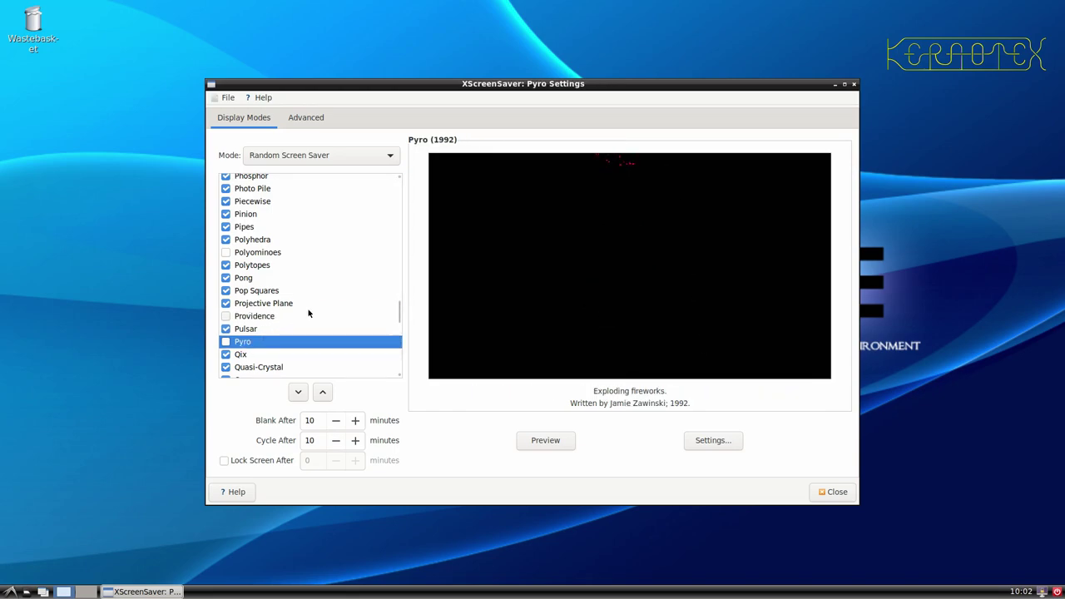
- Preview the Maze 3D, Maze and Map Scroller screen savers further up the list
scroll(308, 316, "up", 15)
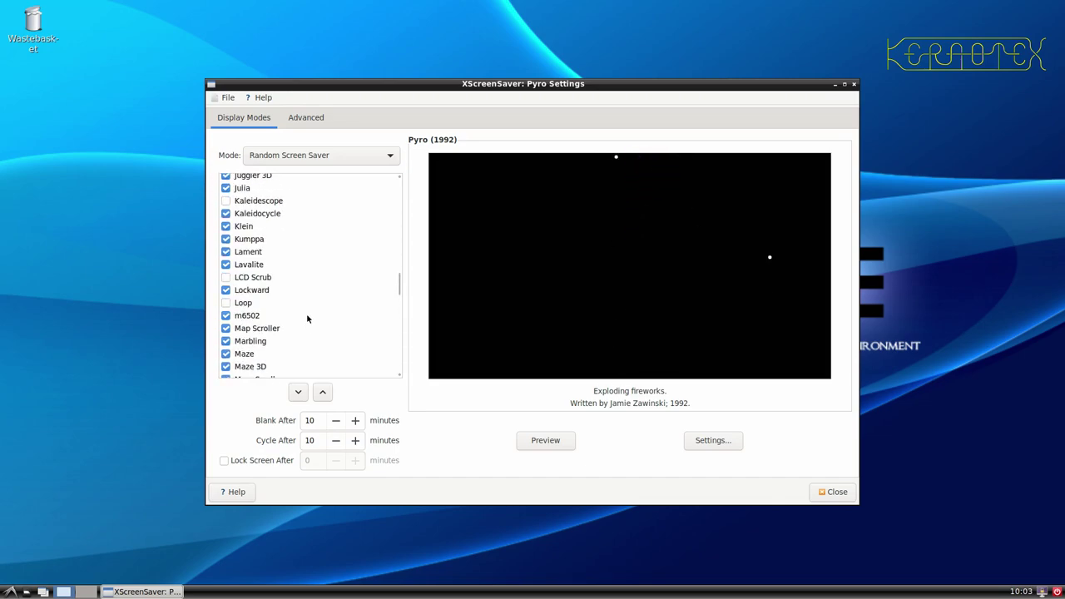
left_click(295, 364)
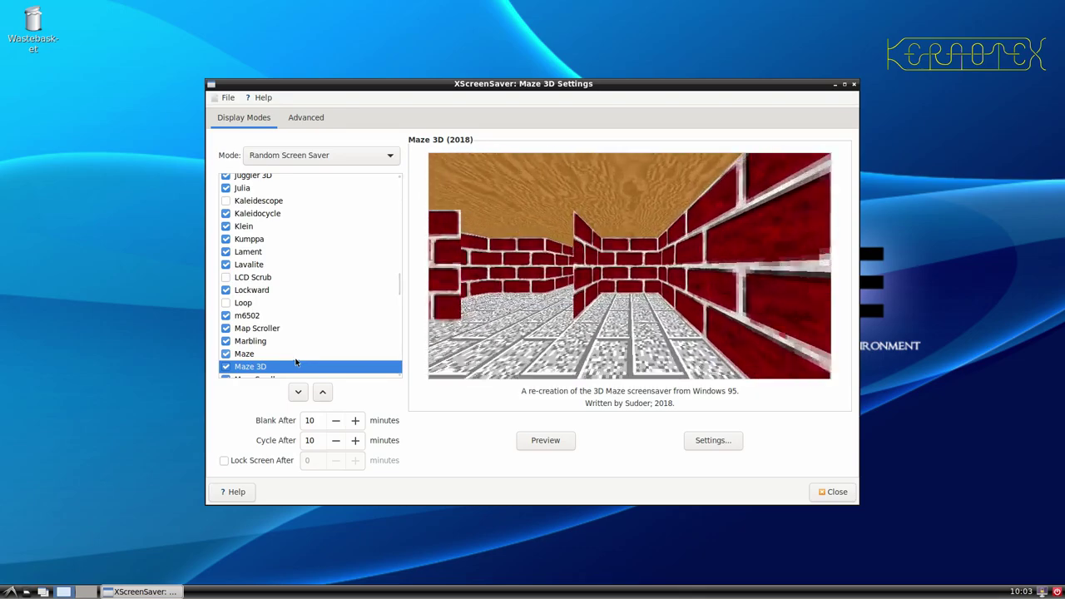
left_click(242, 358)
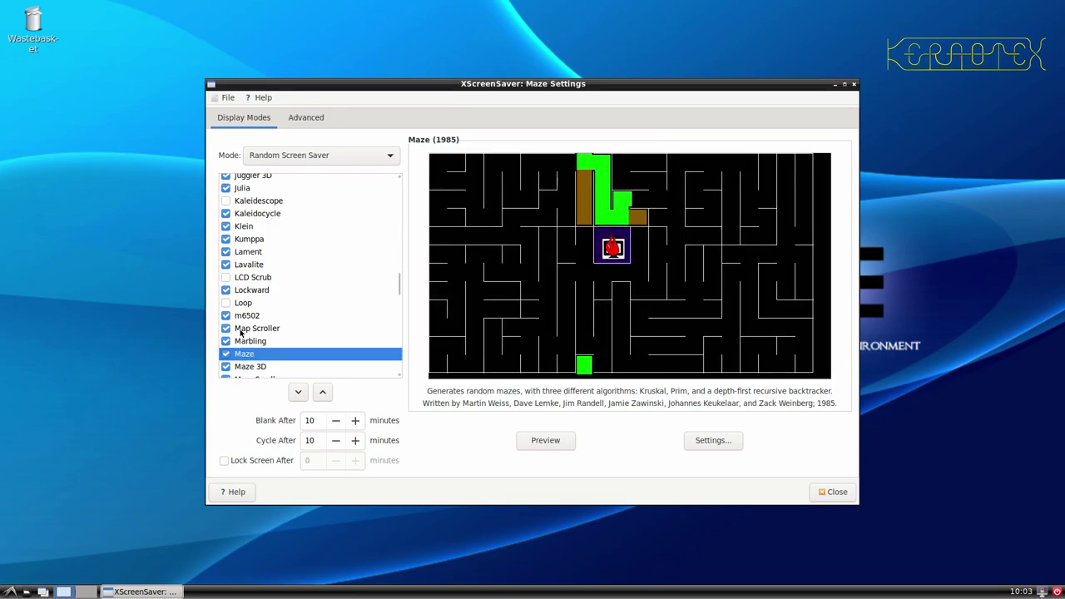
left_click(240, 330)
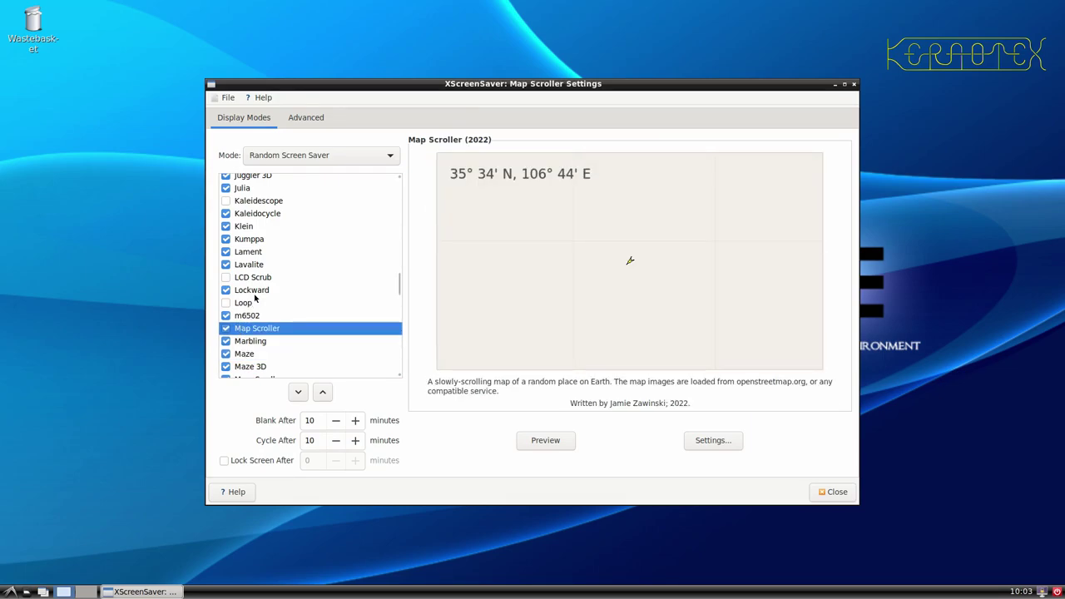
- Preview the Jigsaw, Juggler 3D, GFlux and GL Hanoi screen savers one after another
scroll(264, 276, "up", 3)
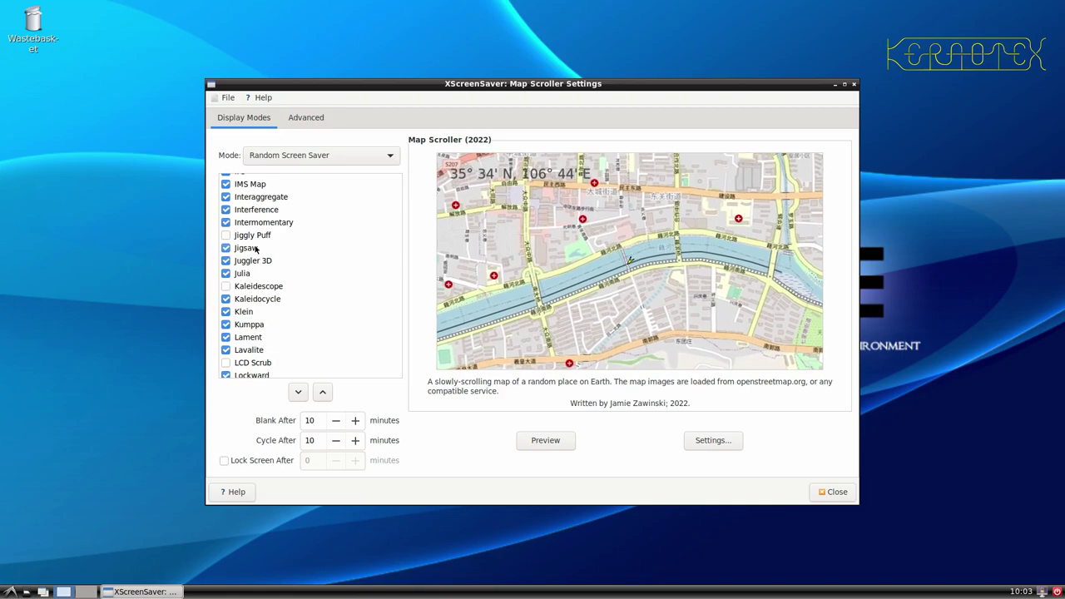
left_click(257, 248)
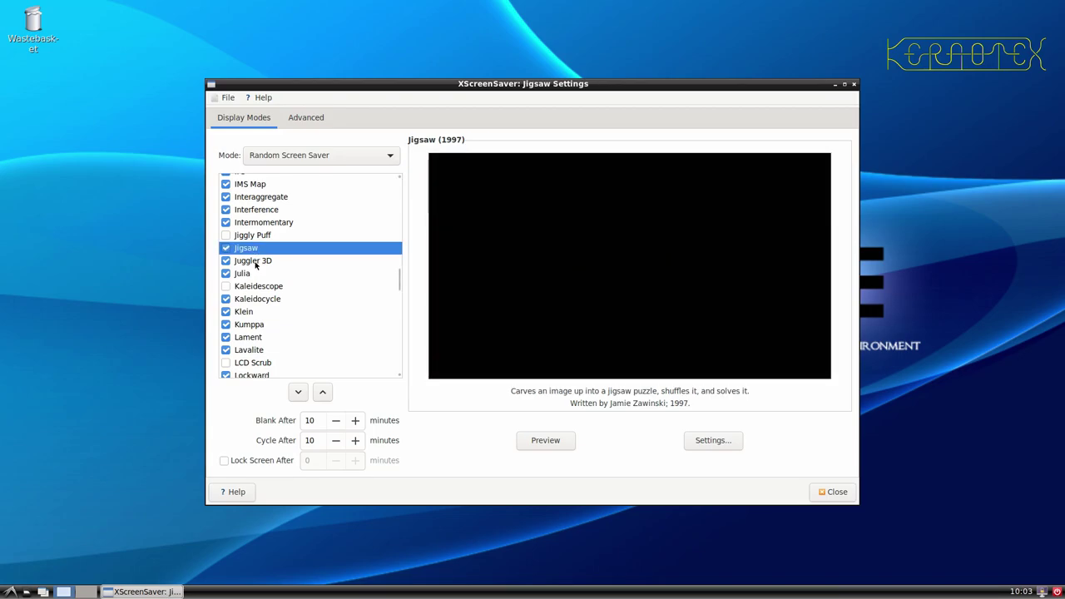
left_click(256, 261)
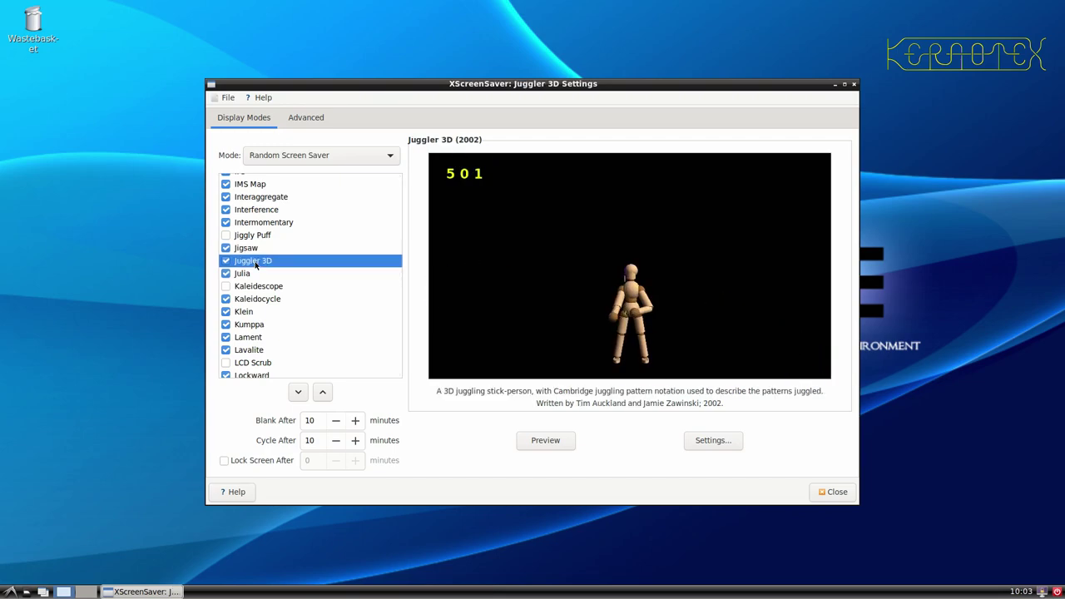
scroll(255, 265, "up", 3)
scroll(255, 265, "up", 5)
left_click(255, 259)
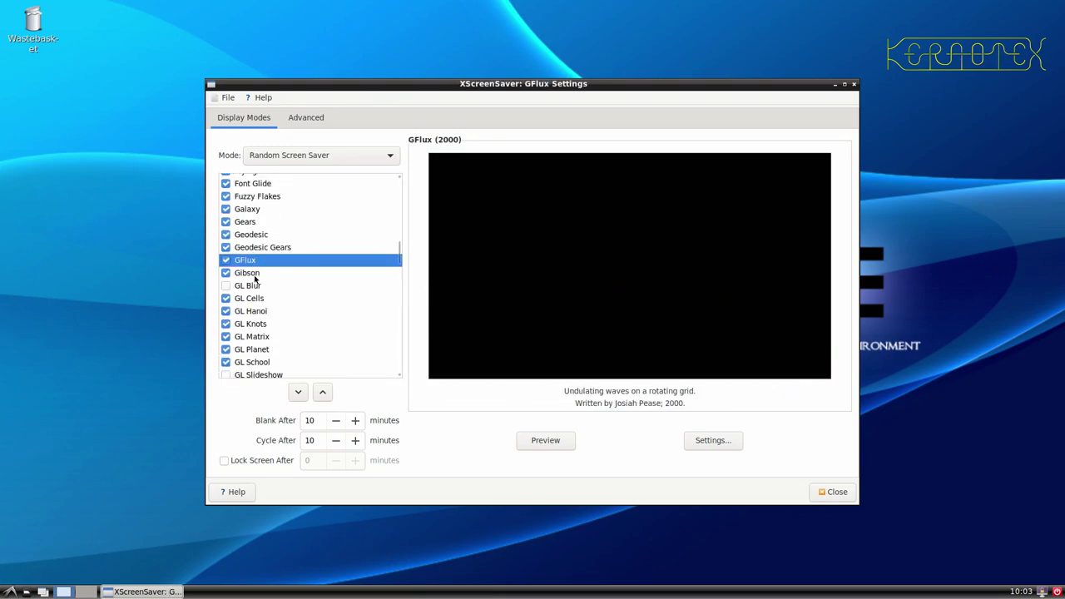
left_click(254, 312)
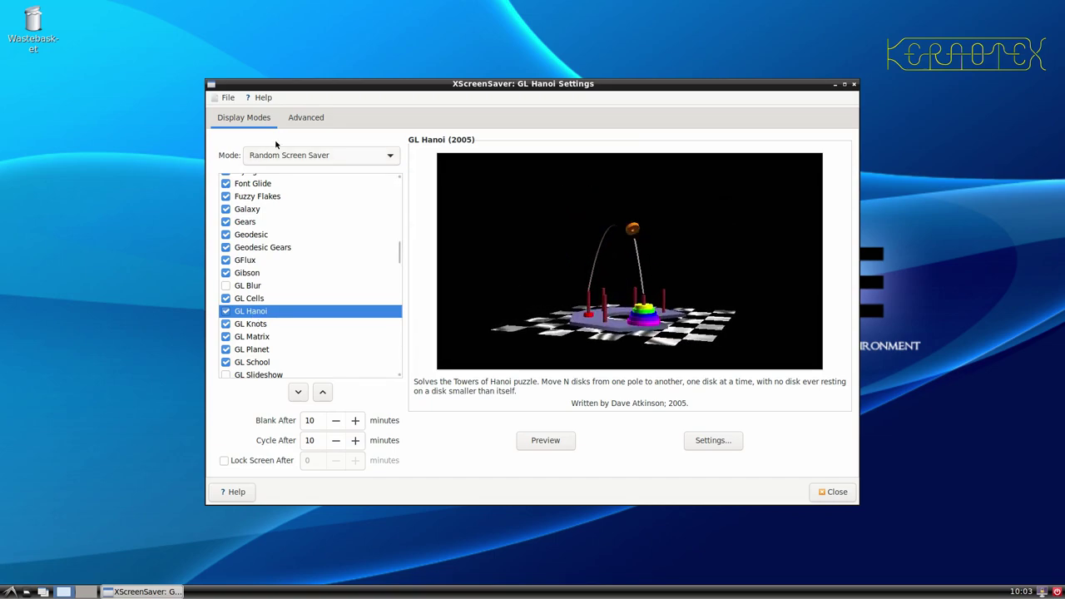
- Review the advanced screen saver options and the GL Hanoi settings without changing anything
left_click(304, 118)
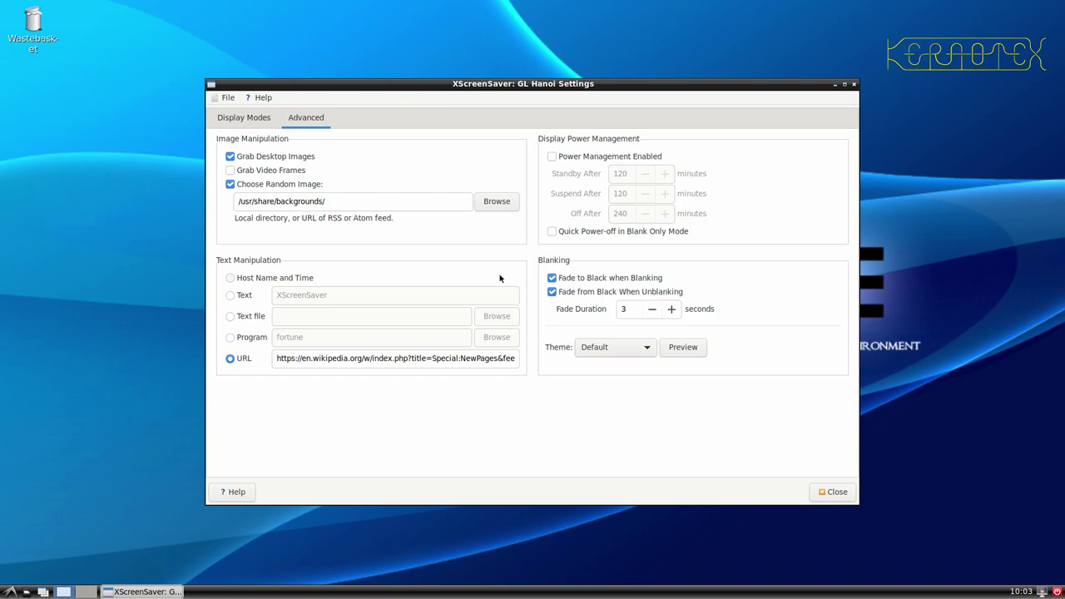
left_click(239, 118)
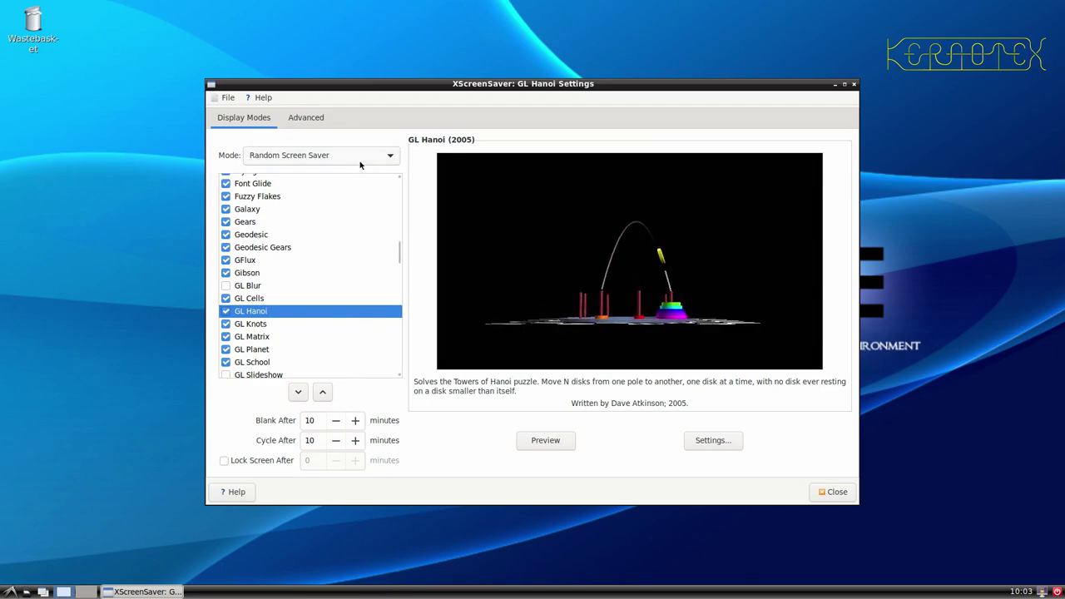
left_click(710, 442)
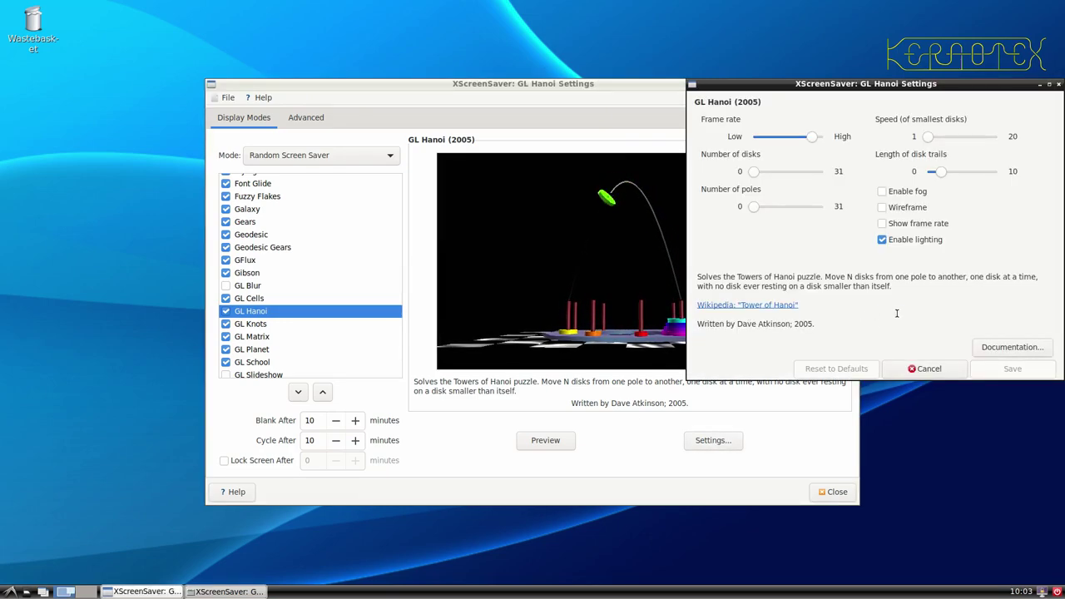
left_click(924, 369)
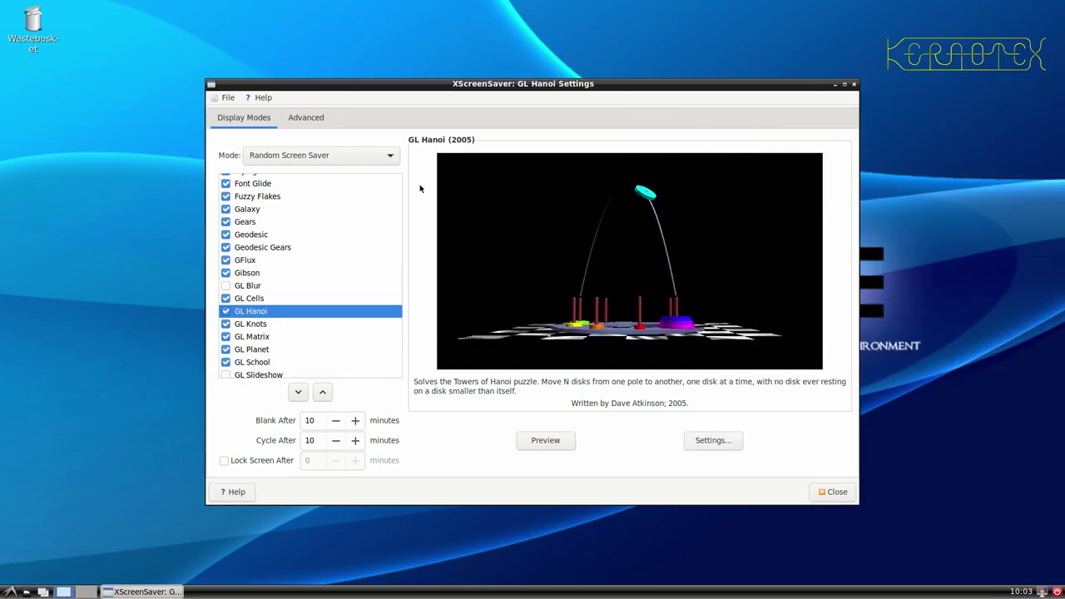
- Set the screen saver mode to Disable Screen Saver and close the XScreenSaver settings
left_click(365, 154)
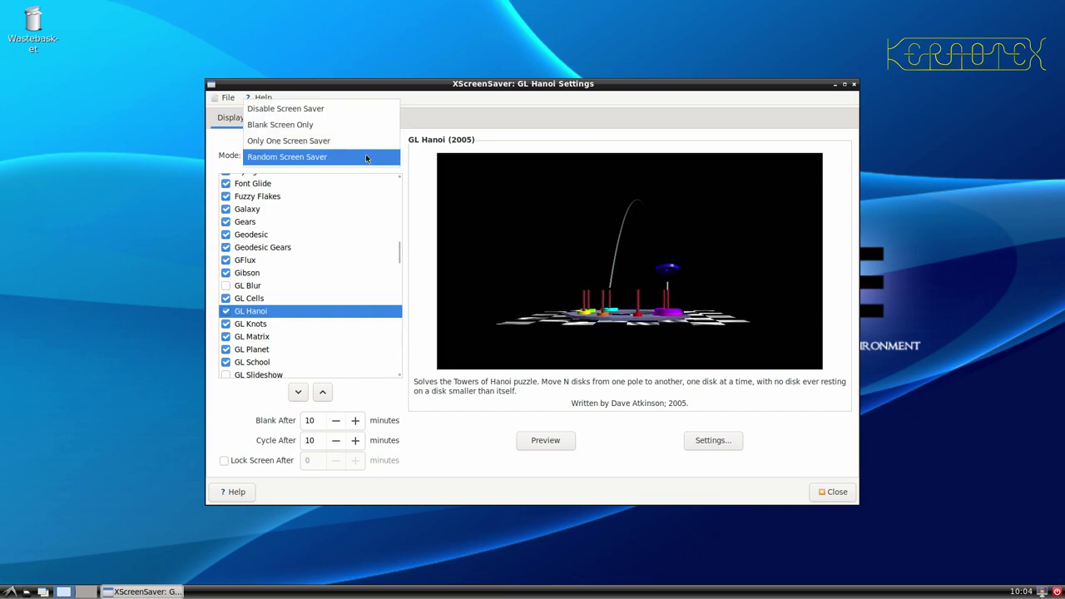
left_click(360, 109)
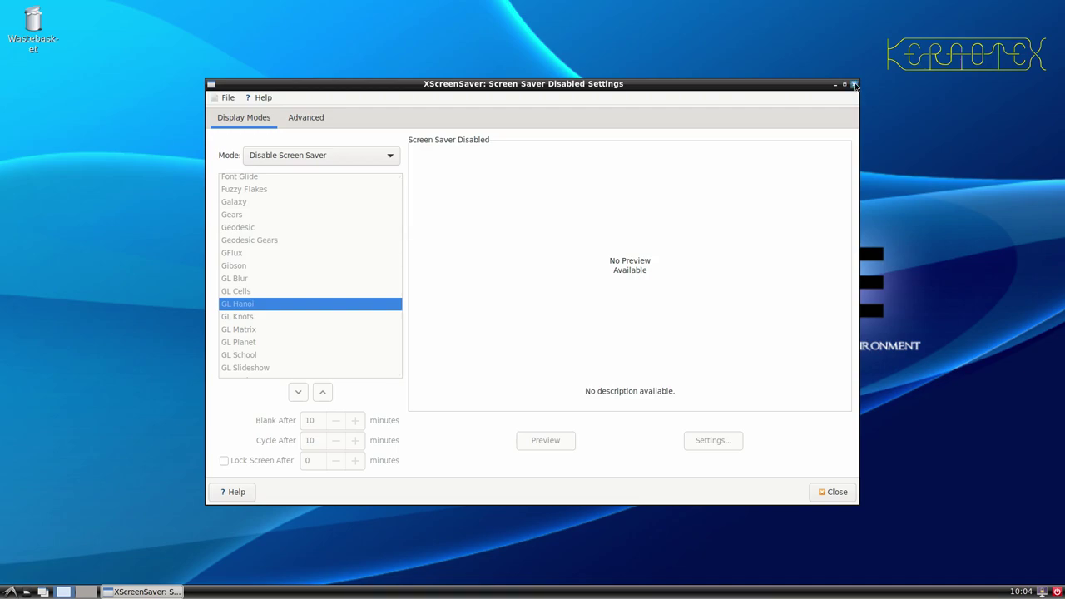
left_click(854, 84)
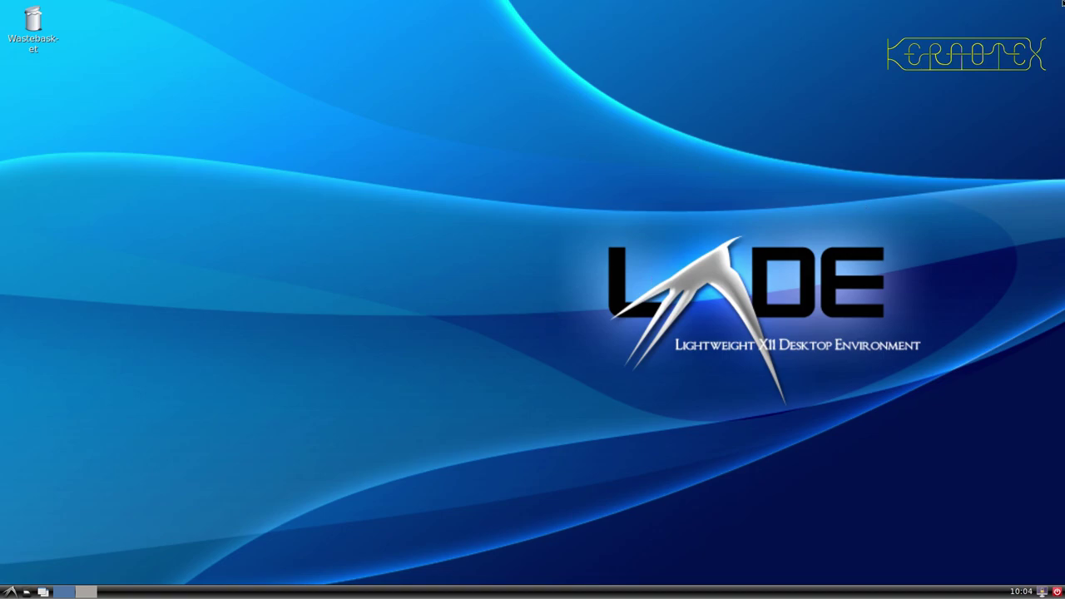
- Launch the Falkon web browser and move its window up against the upper edge of the desktop
left_click(10, 591)
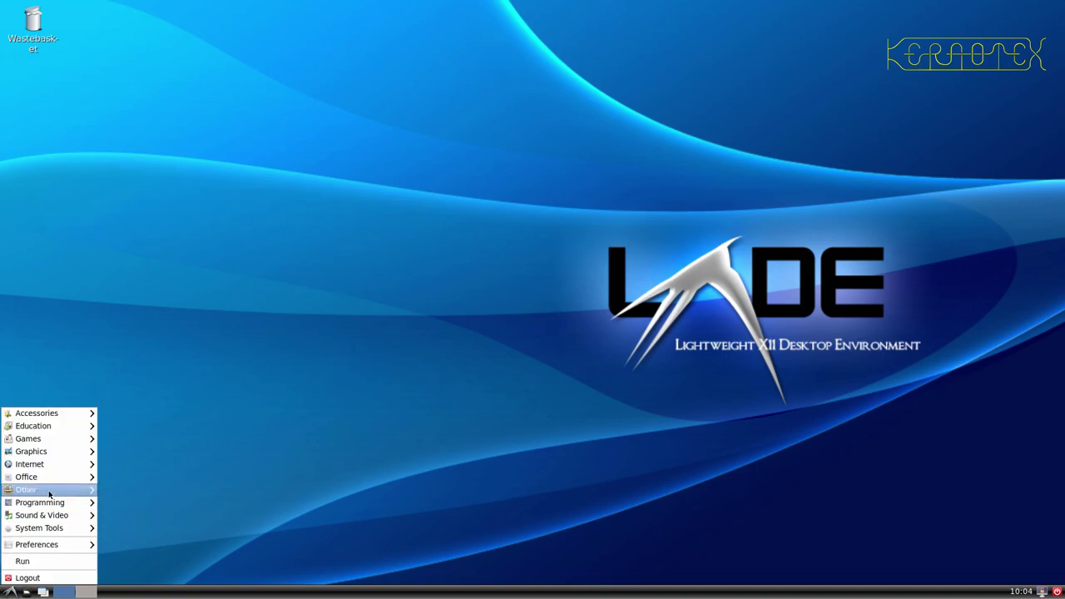
mouse_move(54, 481)
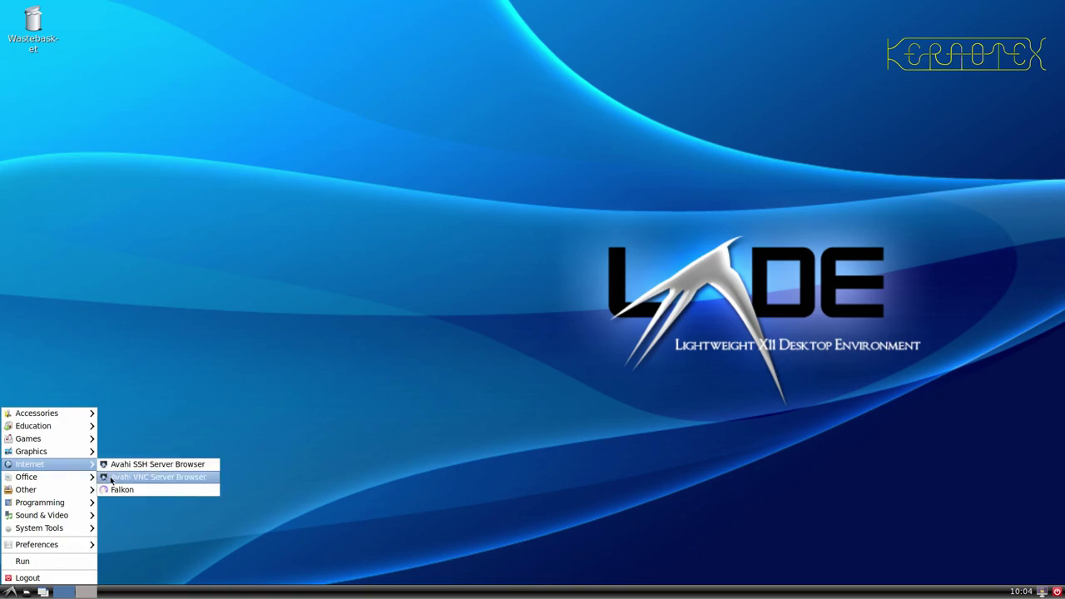
left_click(116, 489)
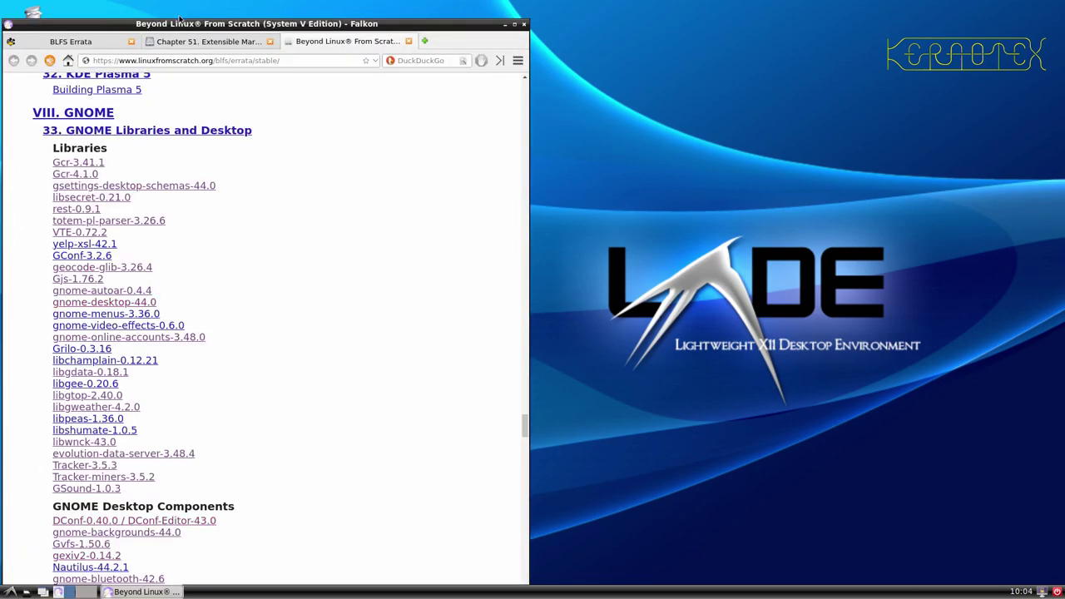
left_click_drag(179, 21, 178, 4)
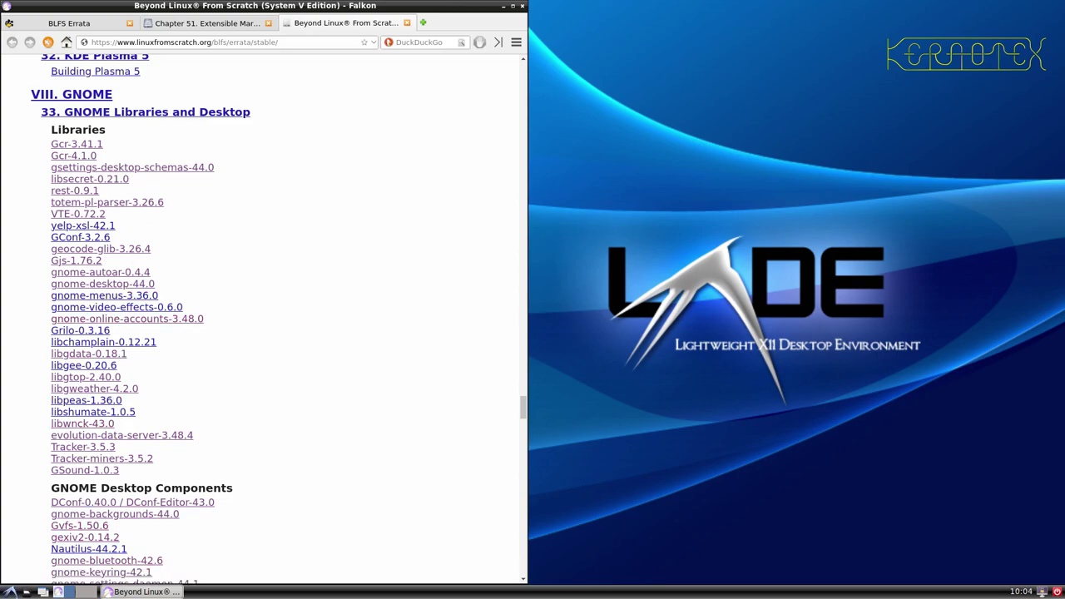
- Launch LXTerminal and move its window up against the upper edge of the desktop
left_click(8, 588)
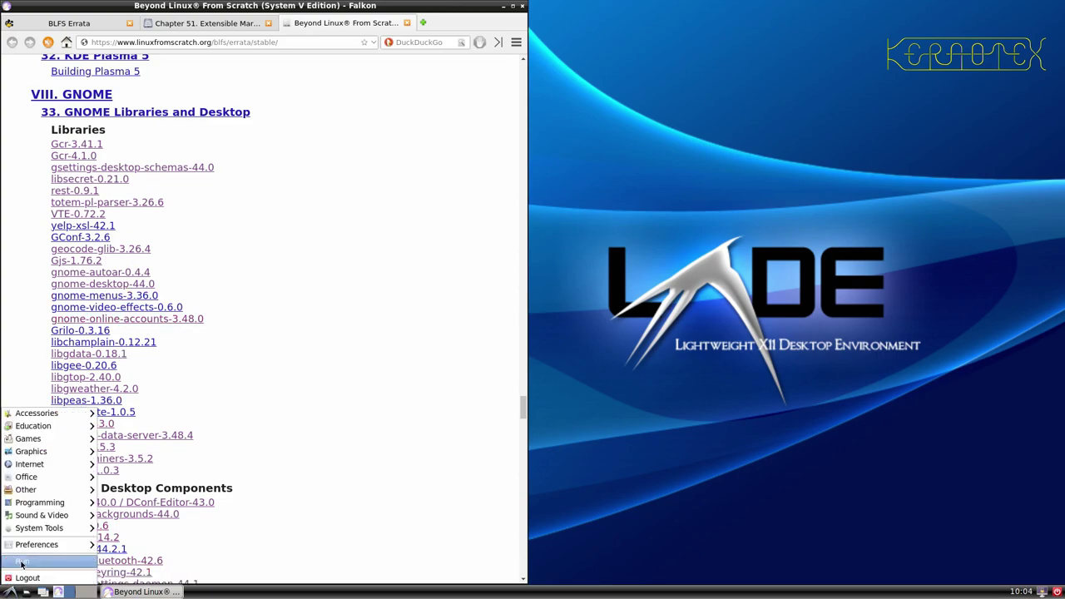
mouse_move(51, 458)
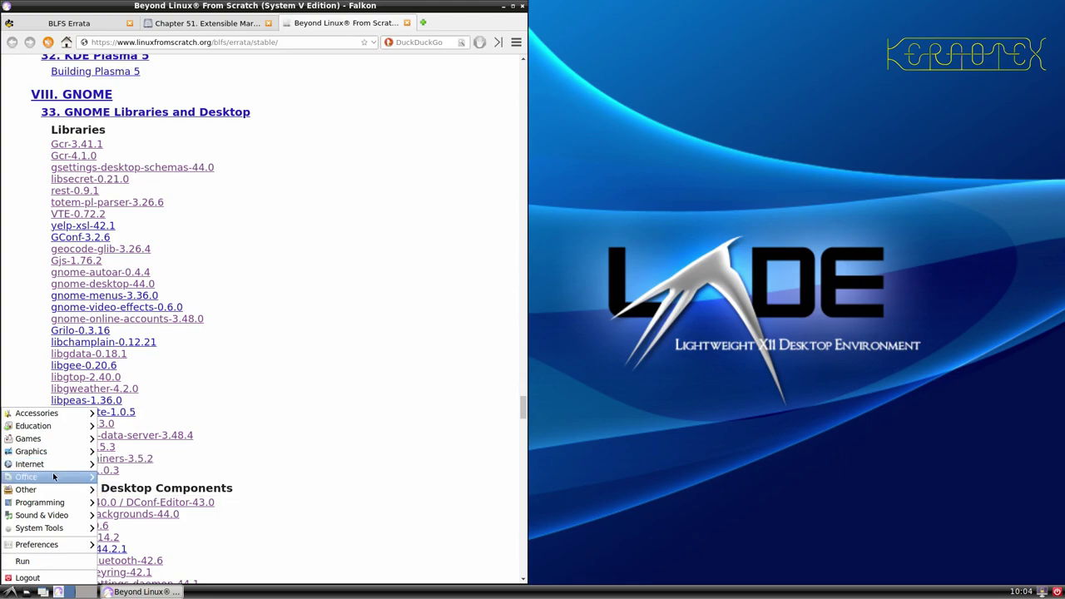
mouse_move(60, 506)
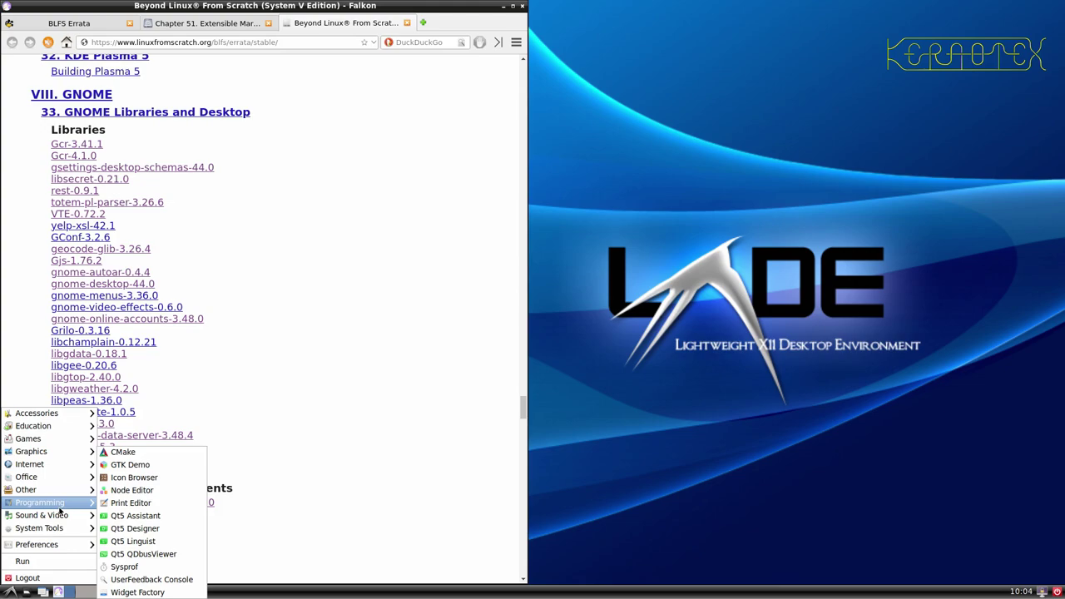
mouse_move(66, 530)
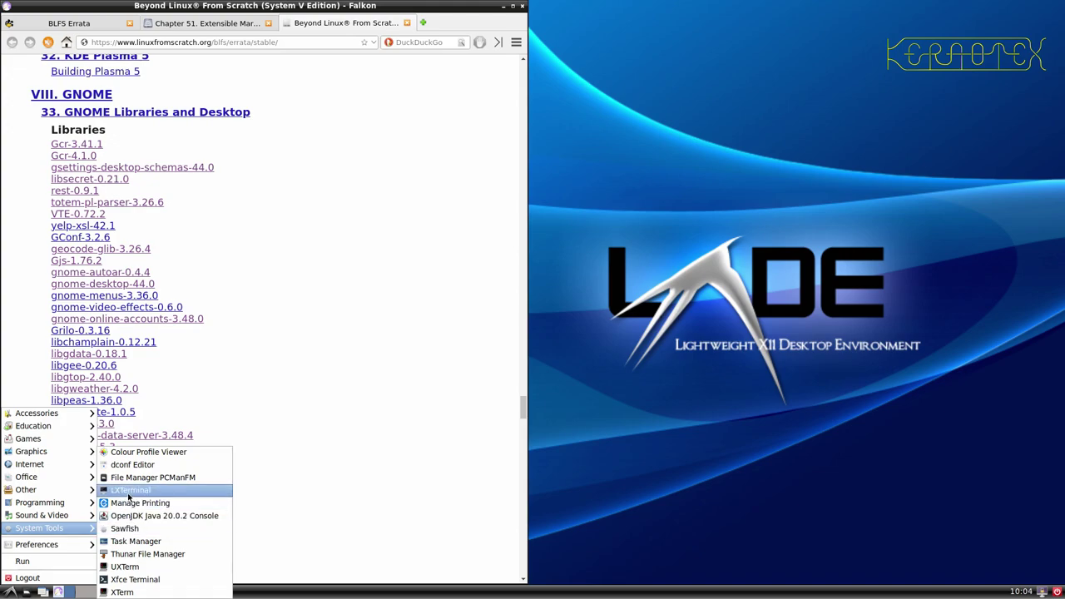
left_click(130, 489)
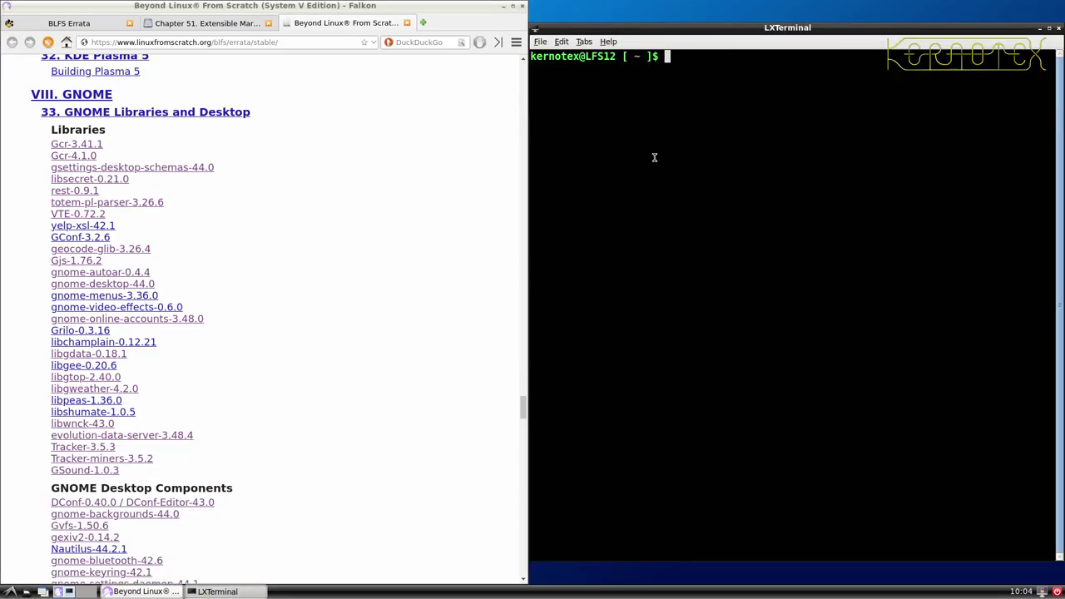
left_click_drag(731, 31, 731, 10)
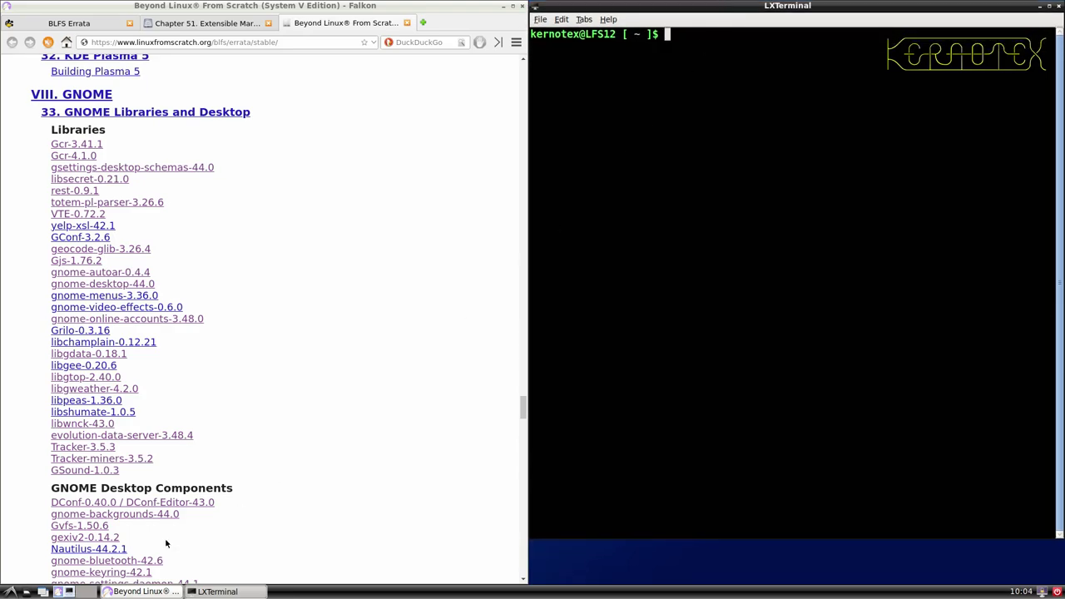
- Launch LibreOffice Calc and dismiss its Tip of the Day
left_click(12, 592)
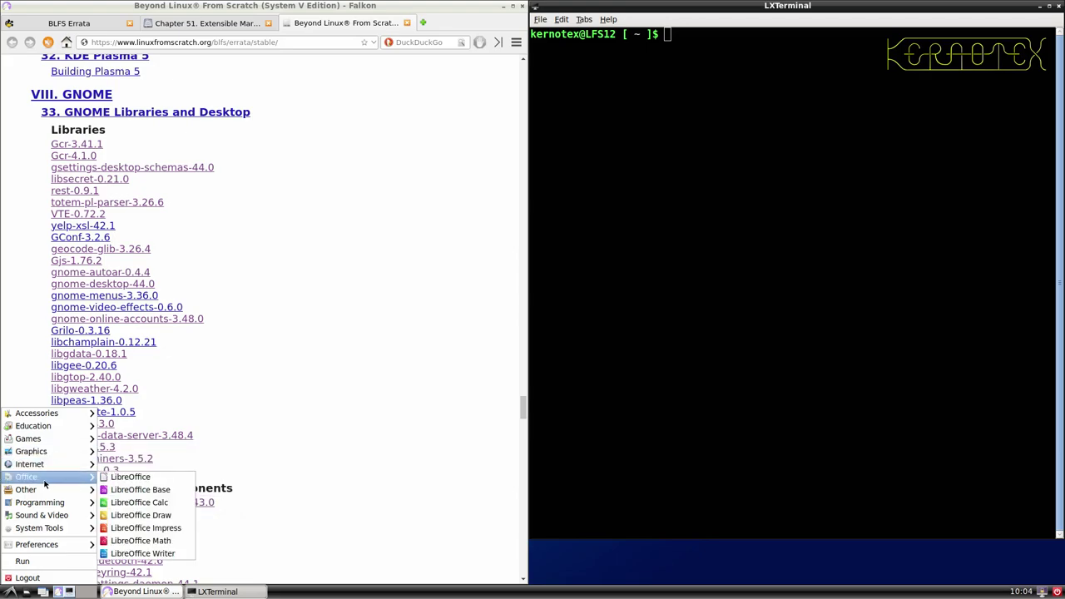
left_click(151, 503)
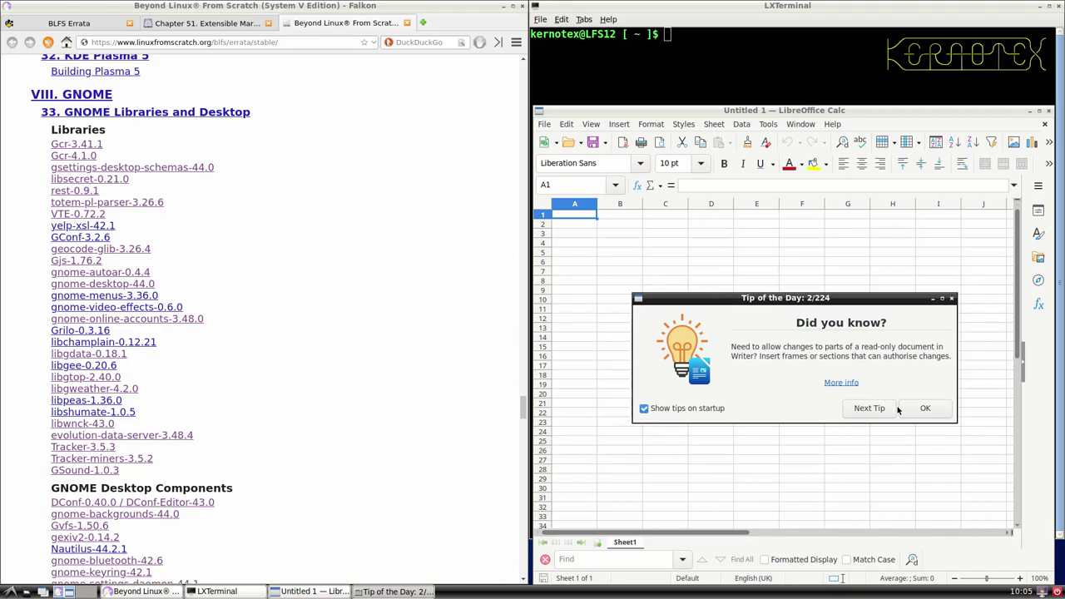
left_click(921, 408)
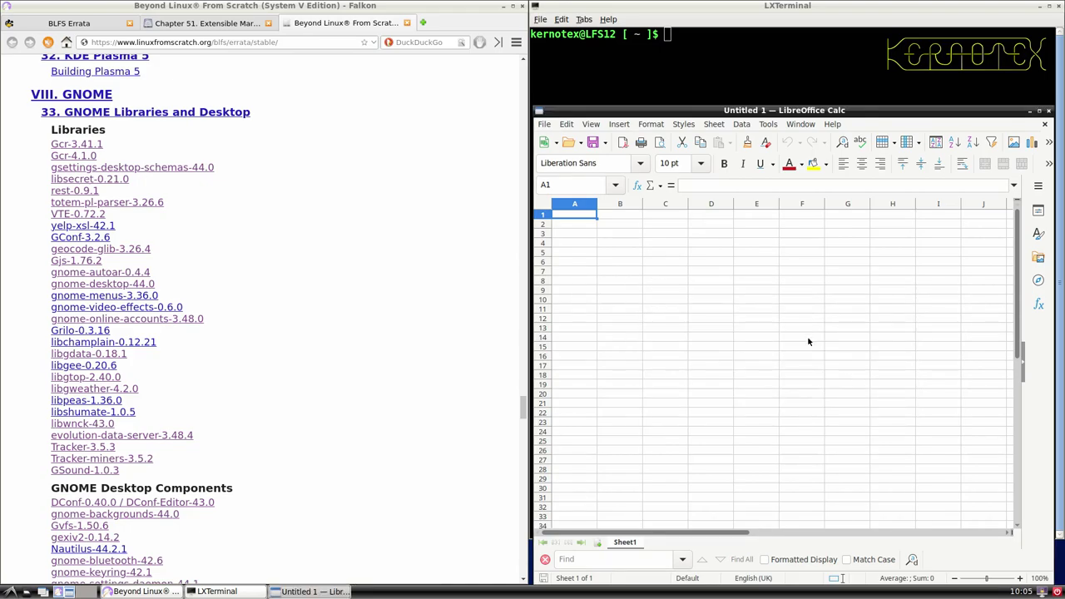
- Open the recent document BLFS-12 Installation order.ods and select the empty cell A856 below the package list
left_click(543, 124)
mouse_move(570, 182)
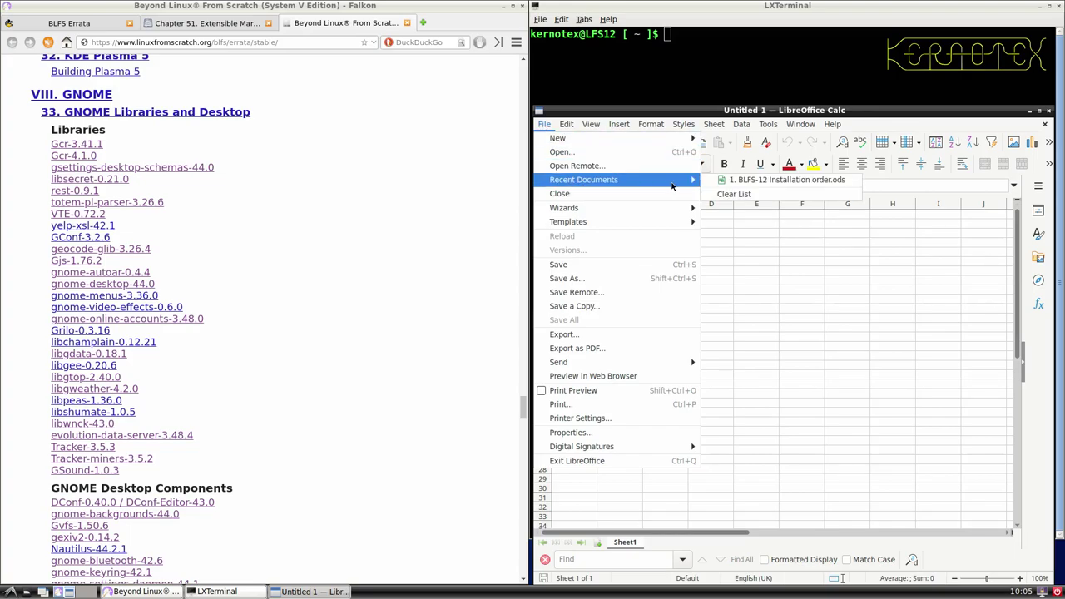
left_click(721, 181)
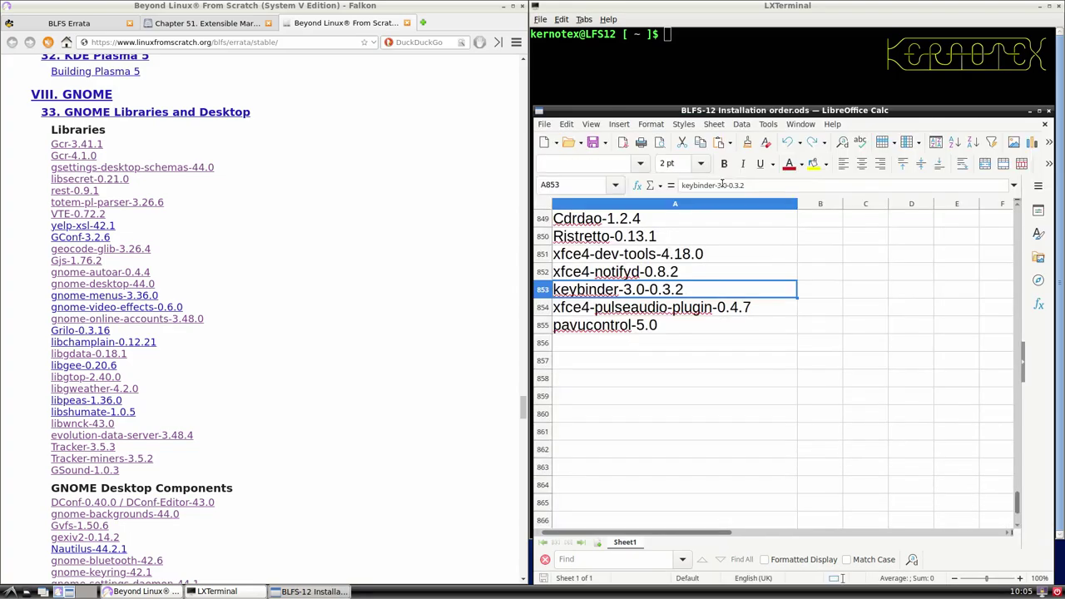
left_click(669, 348)
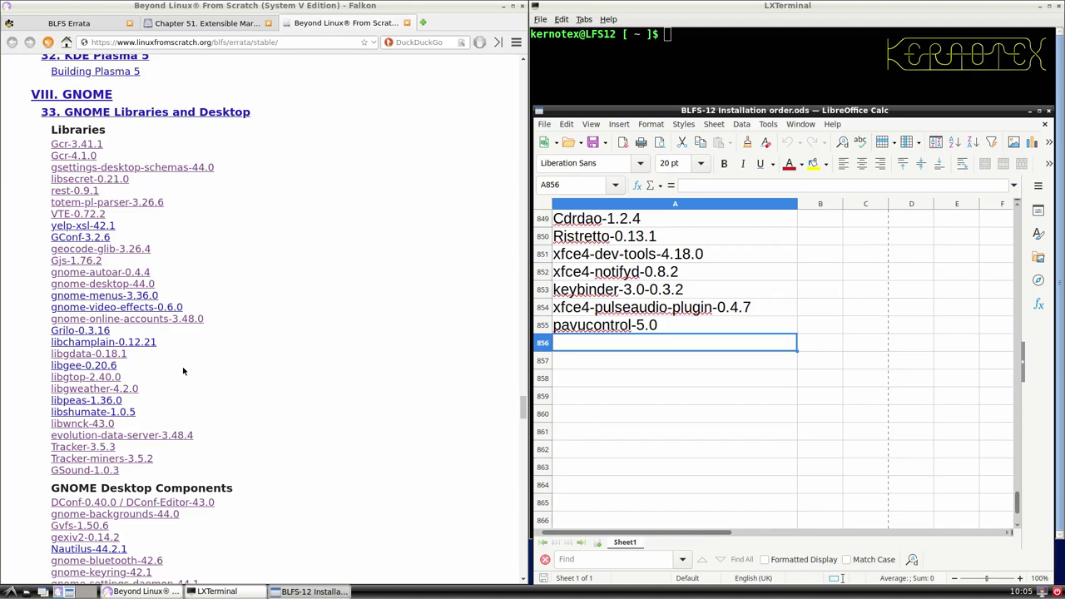
- Switch to Falkon and look through the GNOME, Xfce and LXDE package lists of the BLFS book
scroll(184, 371, "down", 5)
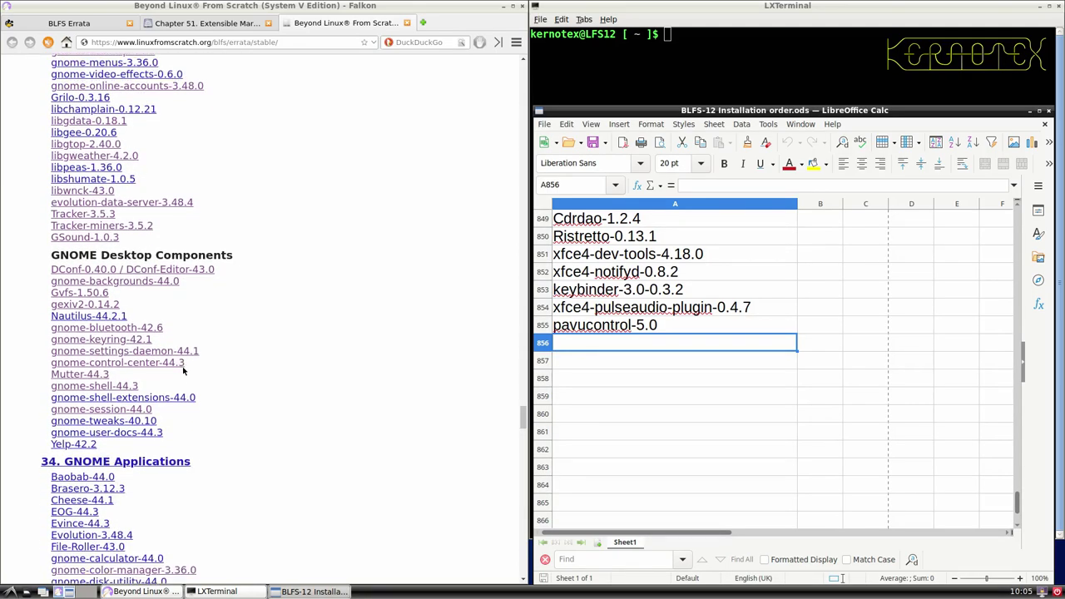
scroll(184, 370, "down", 4)
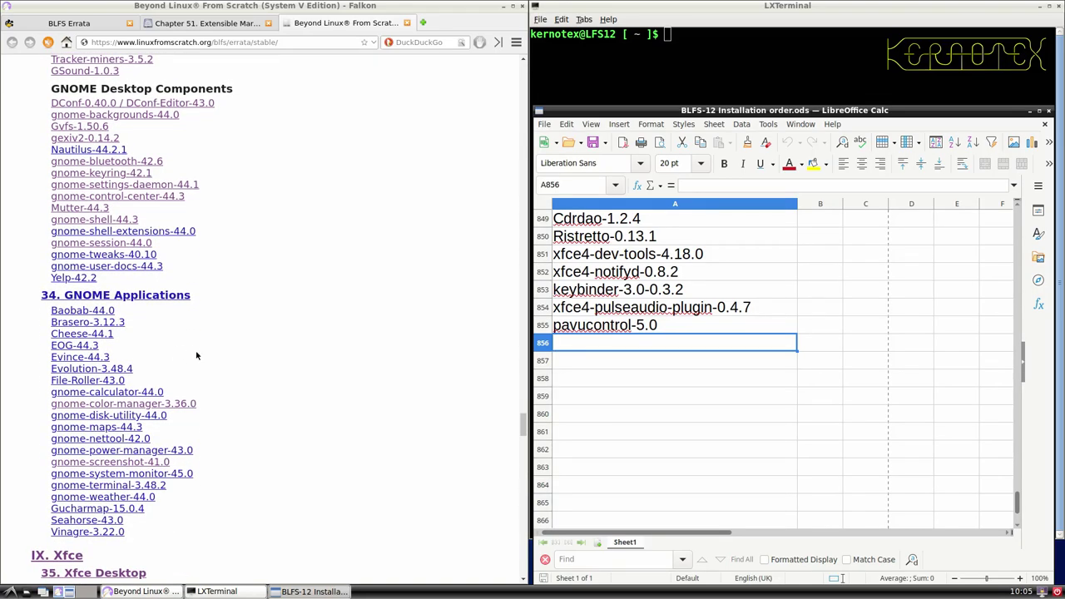
scroll(197, 356, "down", 10)
scroll(197, 356, "down", 6)
scroll(196, 356, "up", 4)
scroll(197, 356, "up", 2)
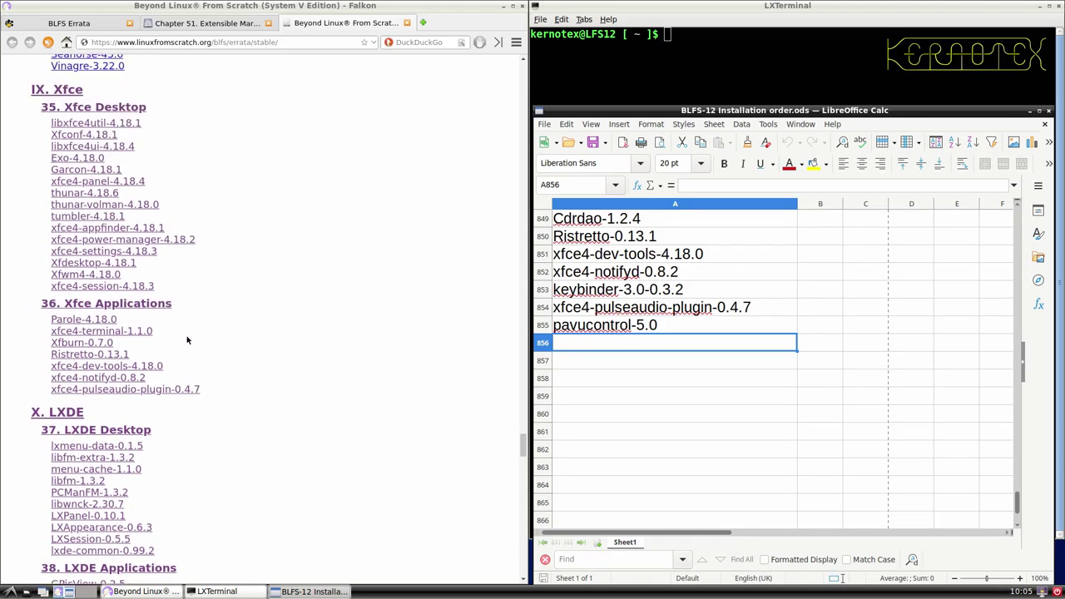
scroll(159, 464, "down", 3)
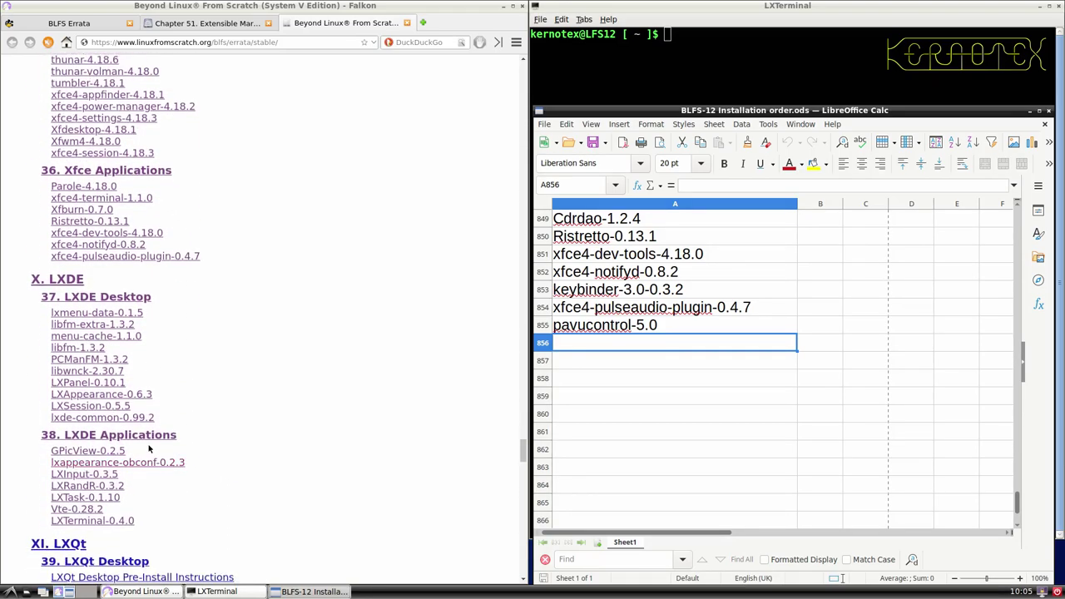
scroll(142, 411, "up", 4)
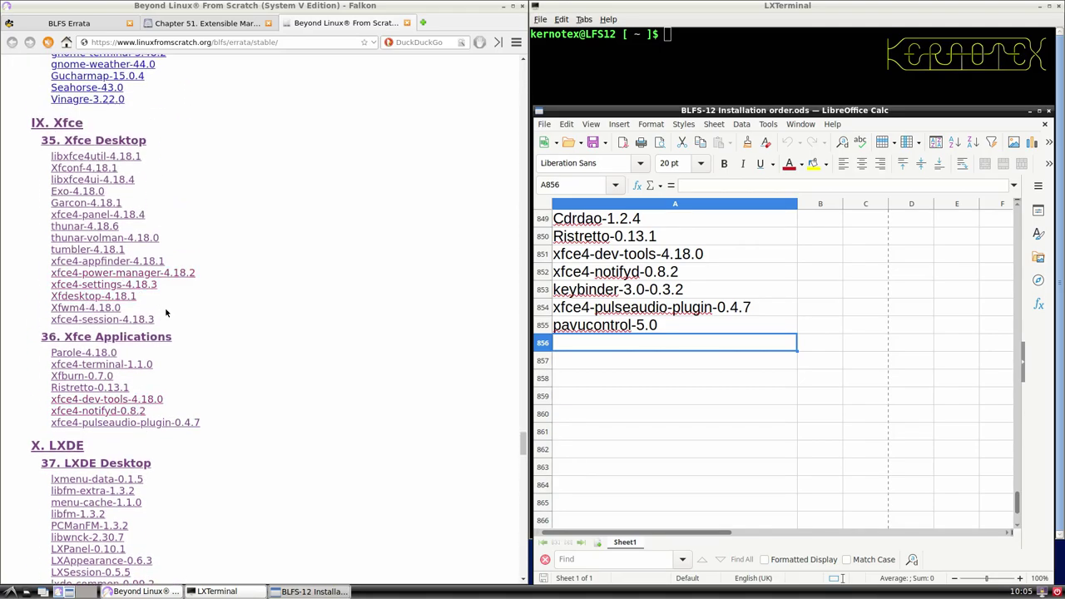
- Examine the LXQt part of the BLFS contents, including its dependencies, desktop components and applications
scroll(167, 312, "down", 10)
scroll(168, 312, "down", 2)
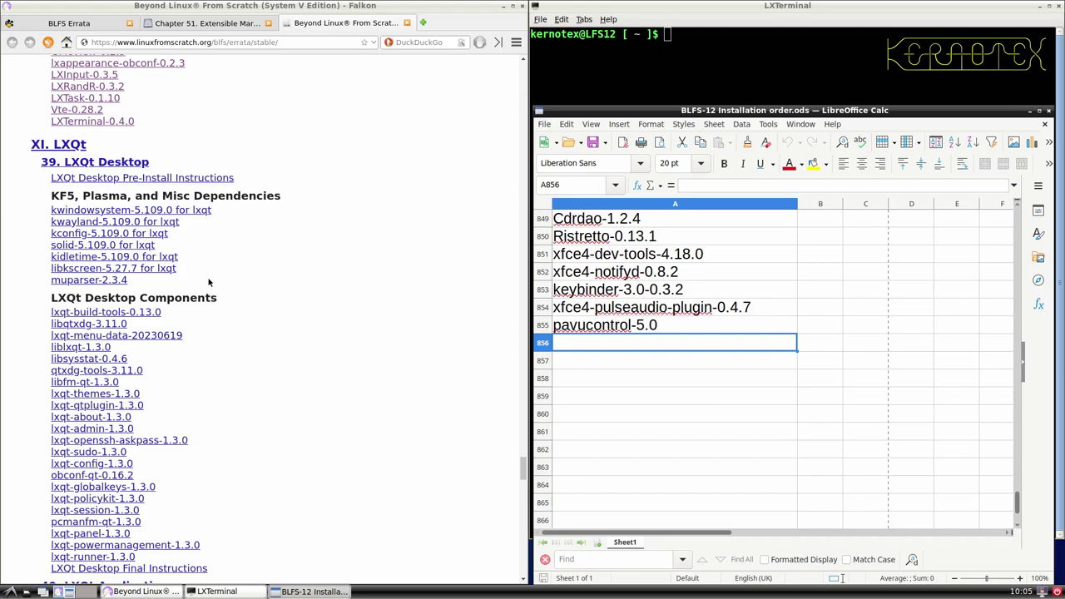
scroll(209, 282, "up", 5)
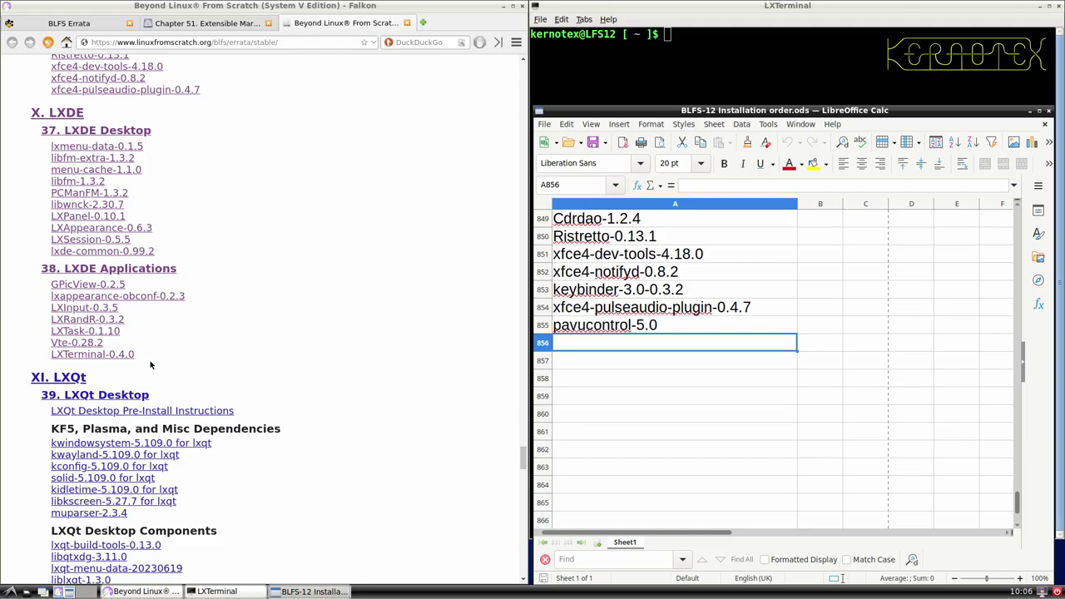
scroll(151, 371, "down", 4)
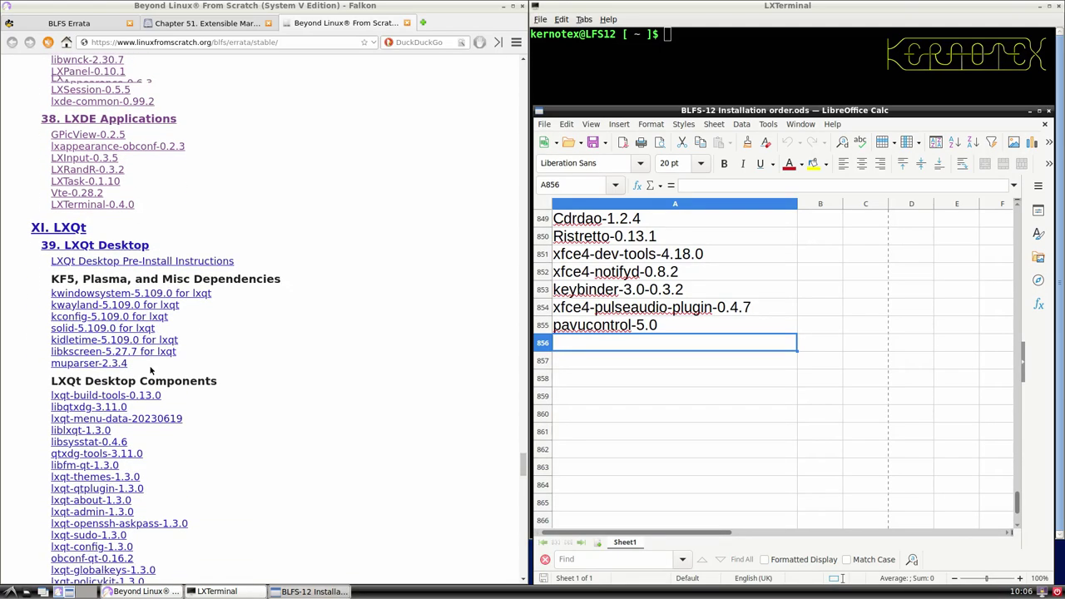
scroll(120, 239, "up", 4)
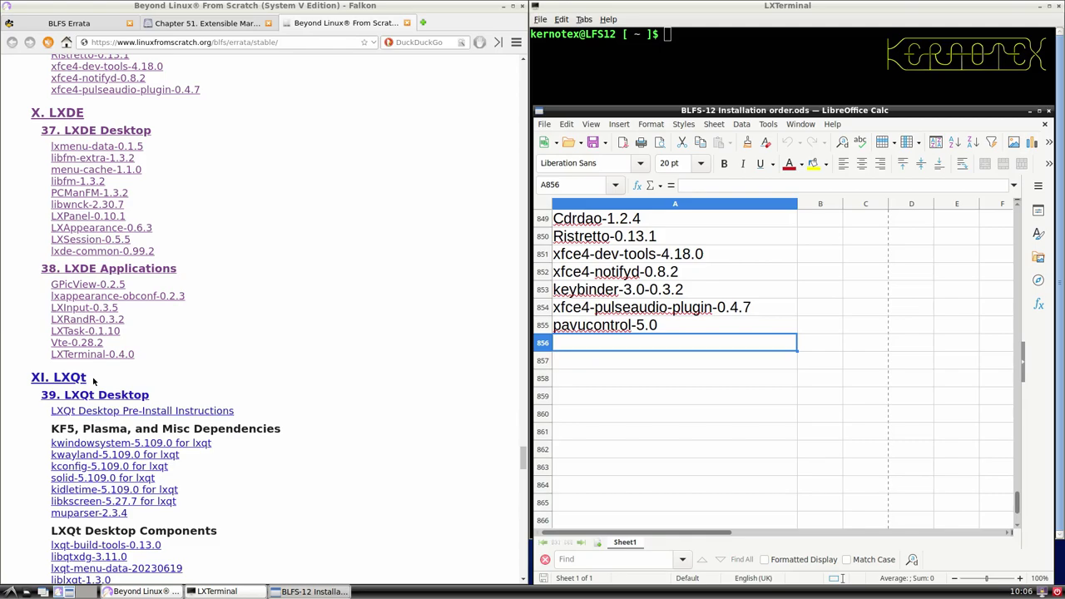
scroll(93, 380, "down", 6)
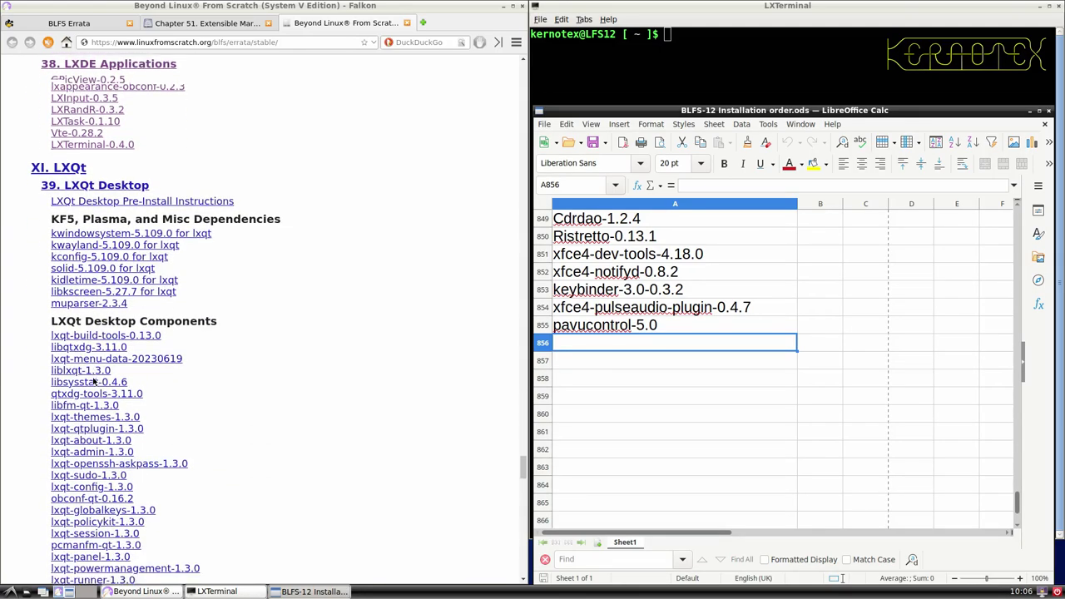
scroll(93, 380, "down", 5)
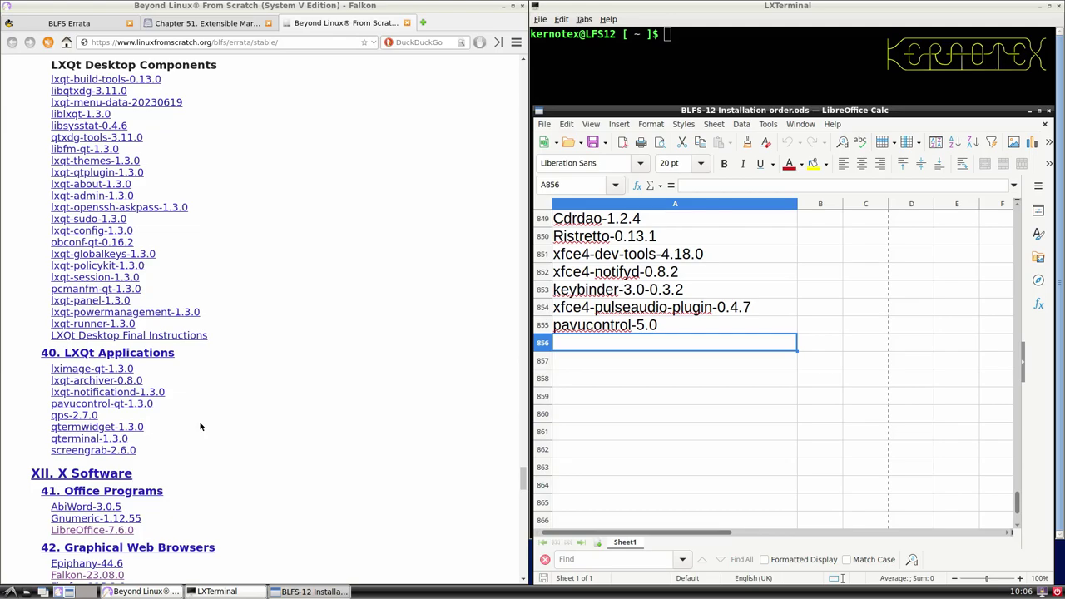
scroll(200, 426, "up", 3)
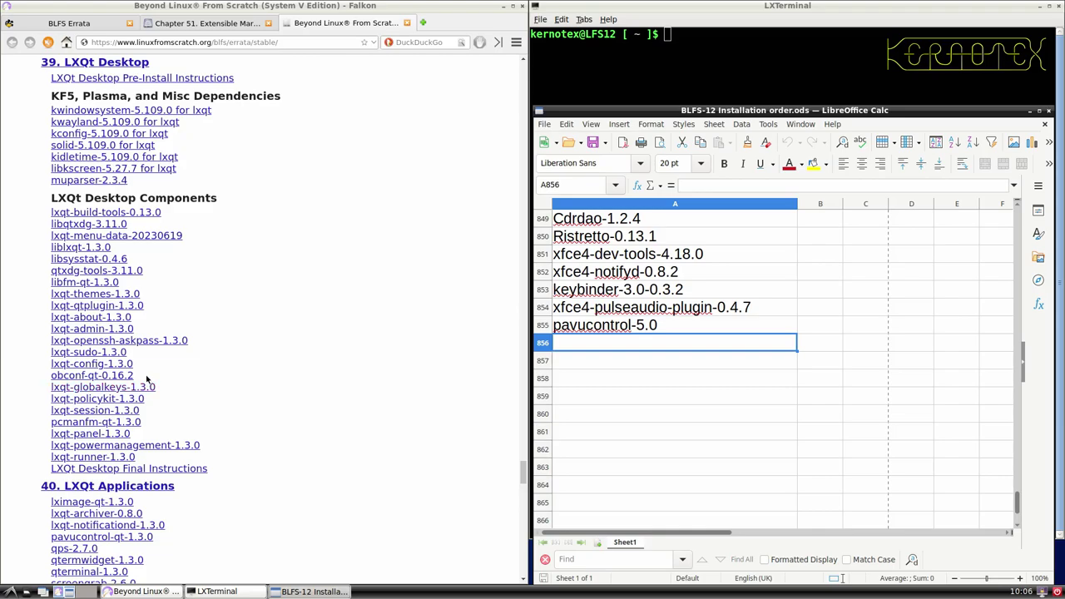
scroll(148, 377, "up", 1)
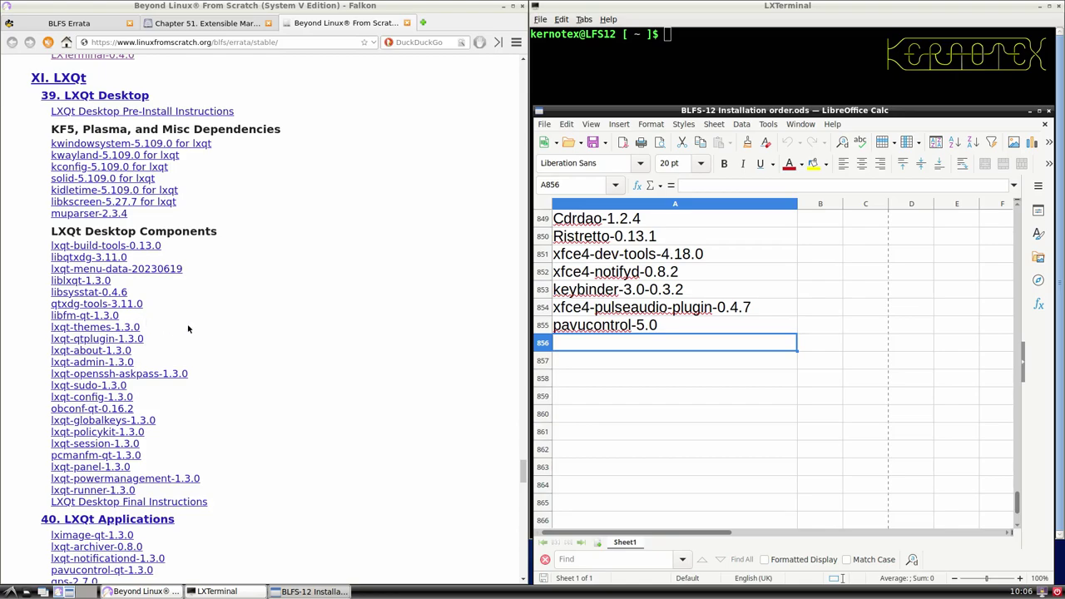
scroll(188, 329, "down", 1)
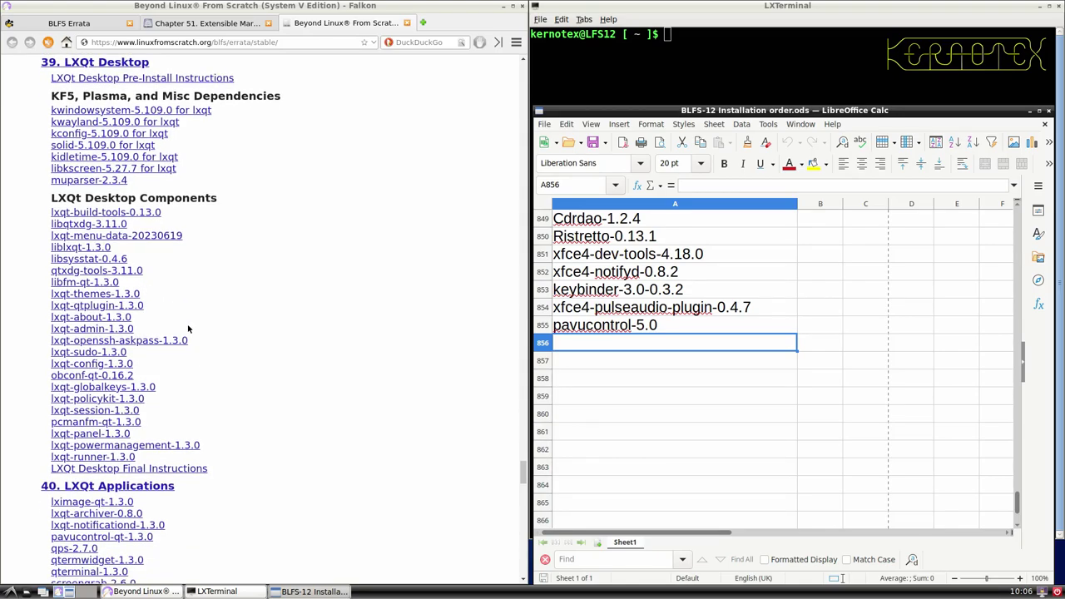
scroll(188, 329, "up", 1)
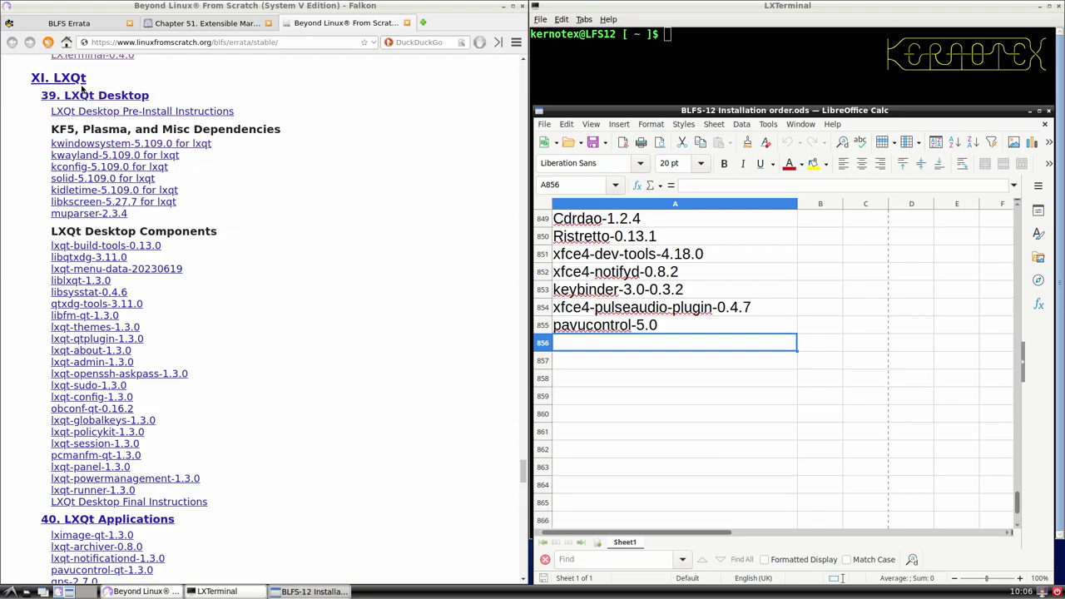
- Go back to the KDE chapters of the BLFS contents and review the lists from there down to LXDE
scroll(172, 168, "up", 5)
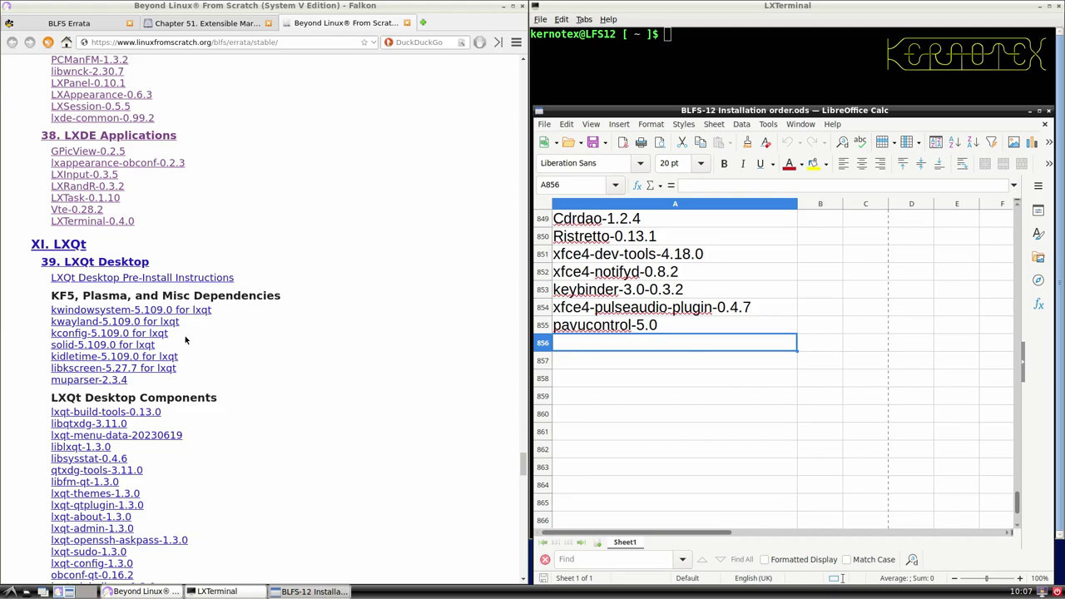
scroll(186, 339, "up", 20)
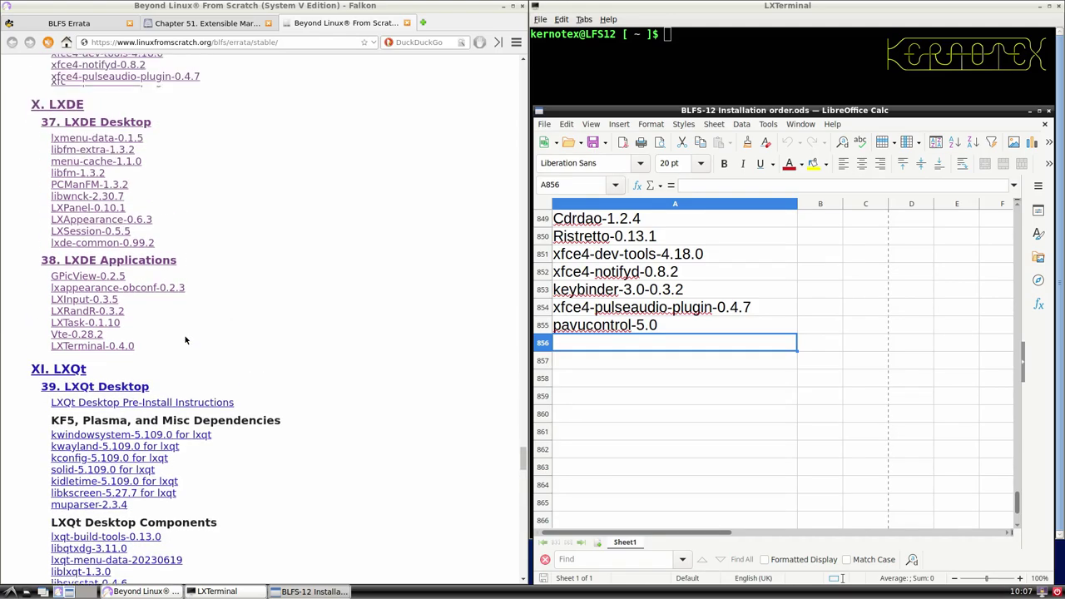
scroll(186, 339, "up", 20)
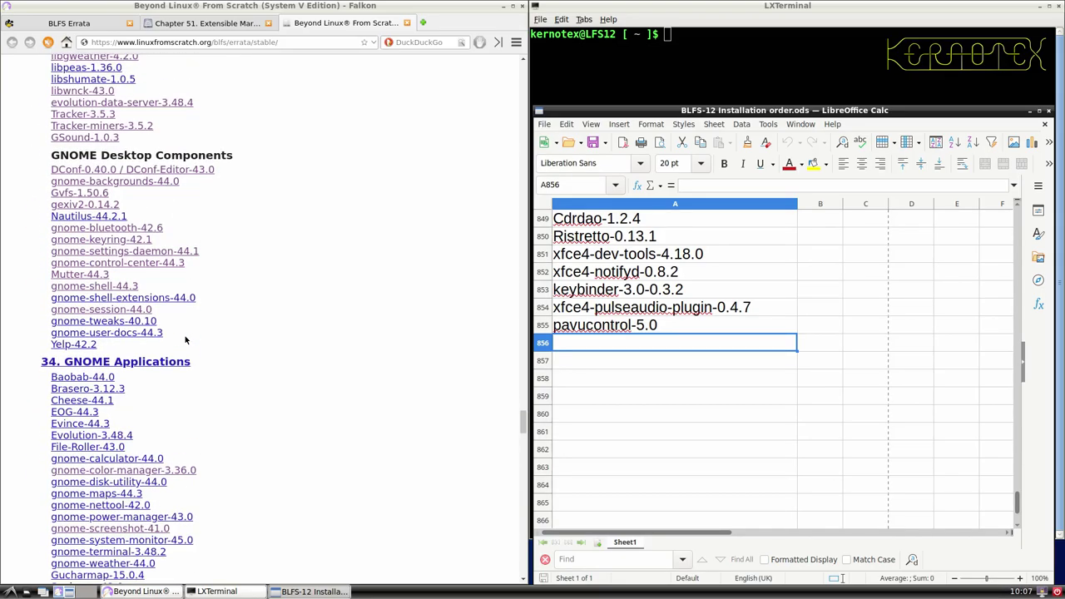
scroll(186, 339, "up", 10)
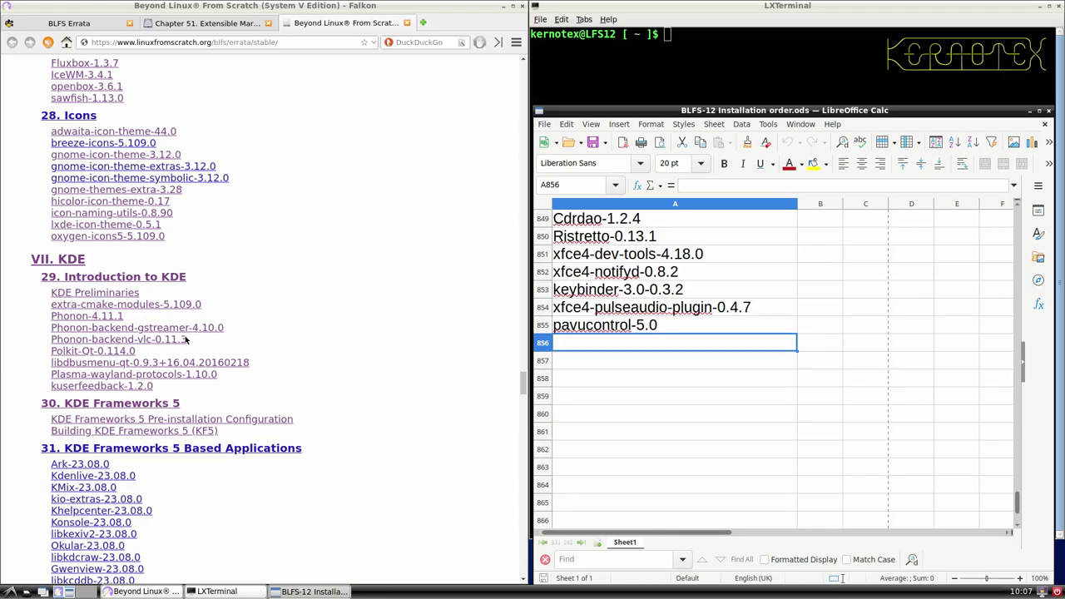
scroll(185, 339, "down", 3)
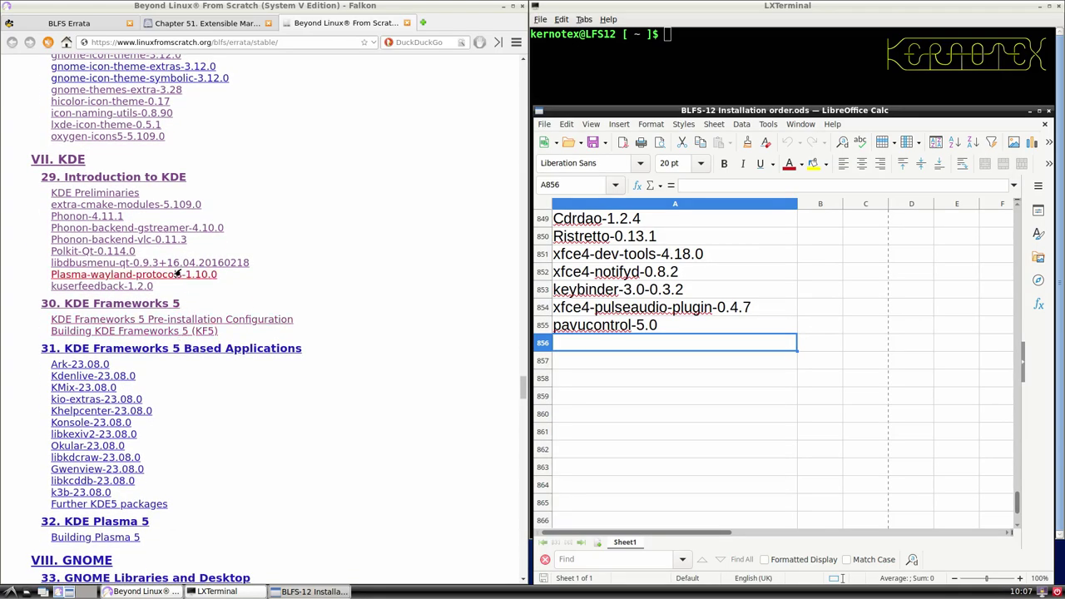
scroll(177, 275, "down", 20)
scroll(177, 273, "down", 6)
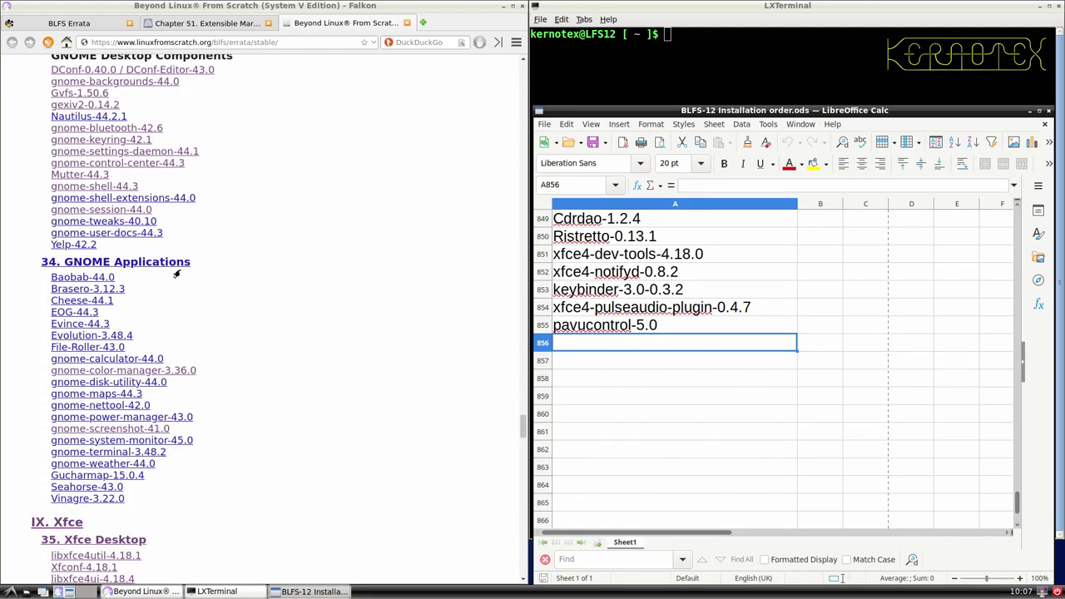
scroll(177, 272, "down", 6)
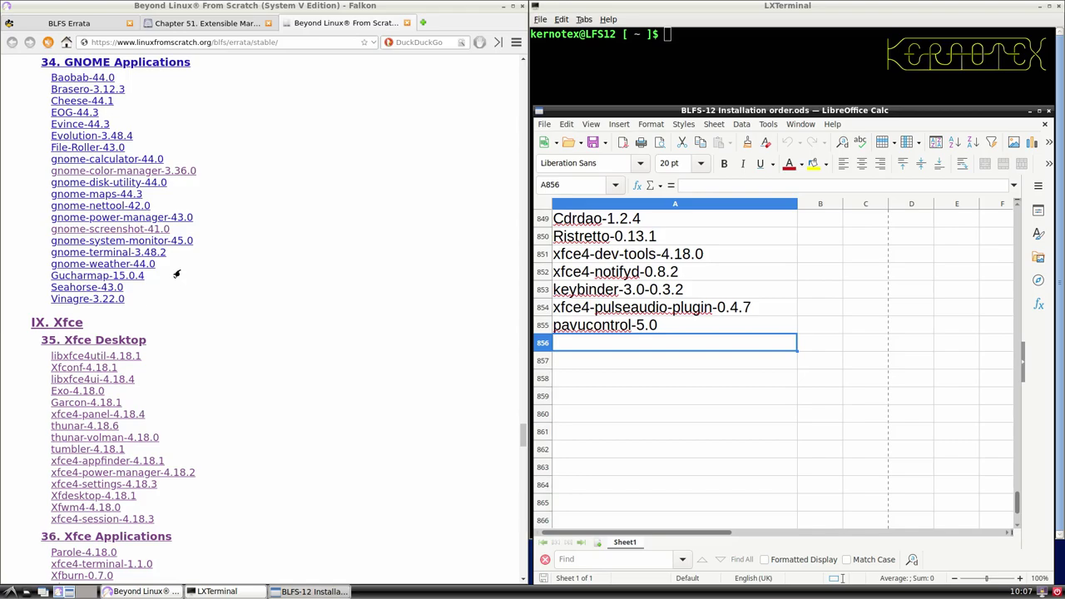
scroll(177, 273, "down", 13)
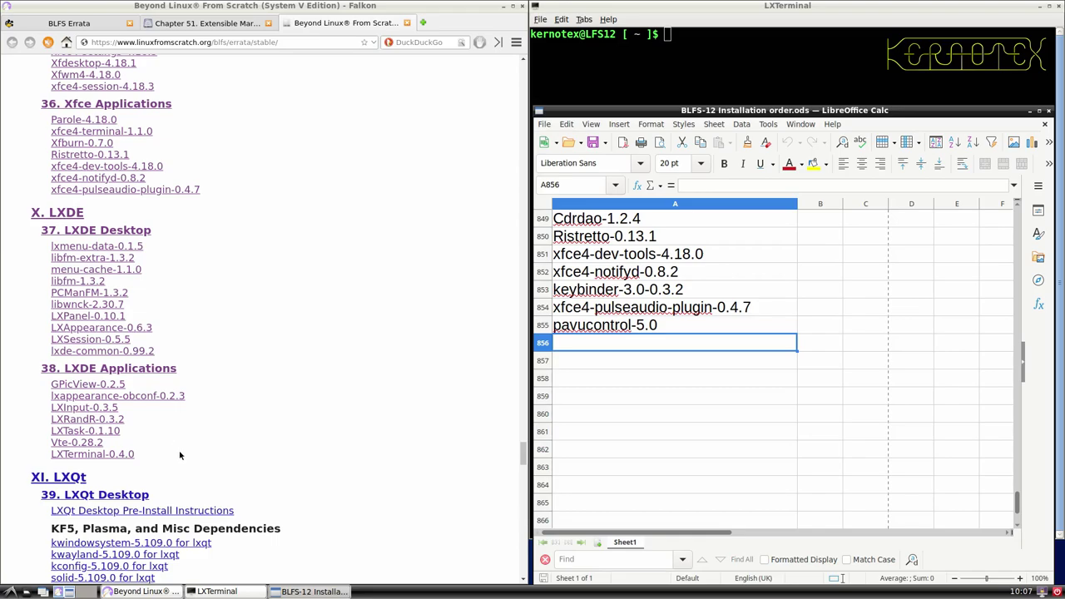
- Review the BLFS contents again from the KDE Frameworks and Plasma chapters through GNOME, Xfce and LXDE to LXQt
scroll(181, 457, "down", 2)
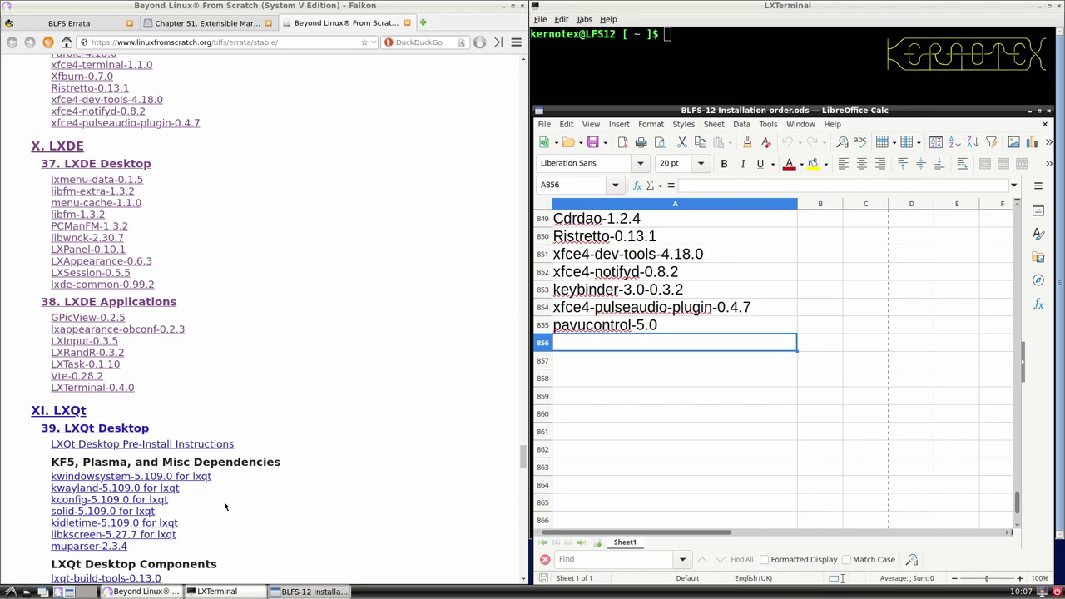
scroll(224, 505, "up", 3)
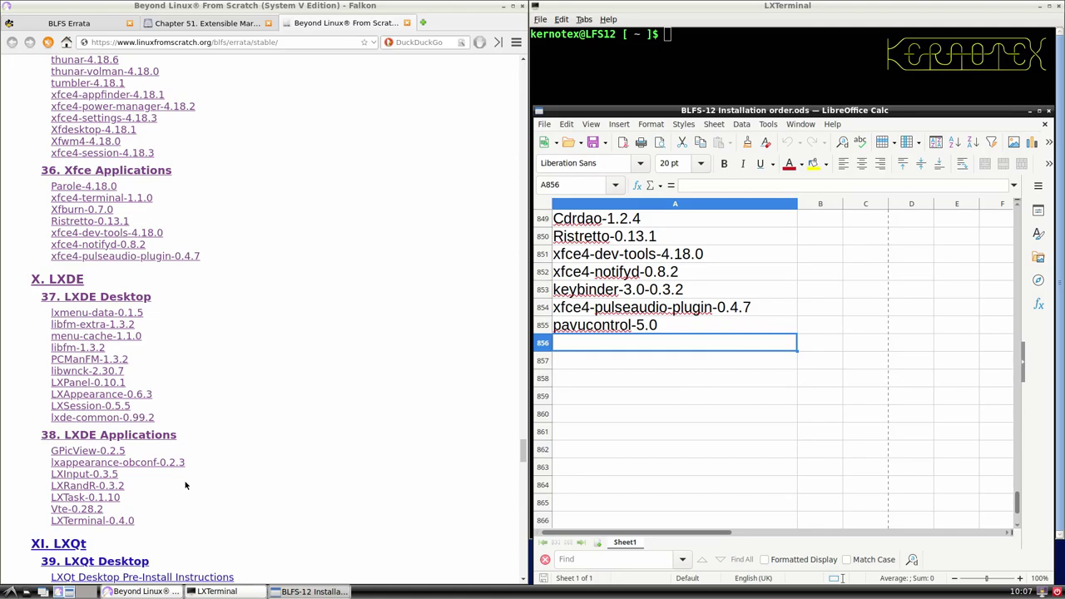
scroll(185, 485, "up", 17)
scroll(186, 485, "up", 16)
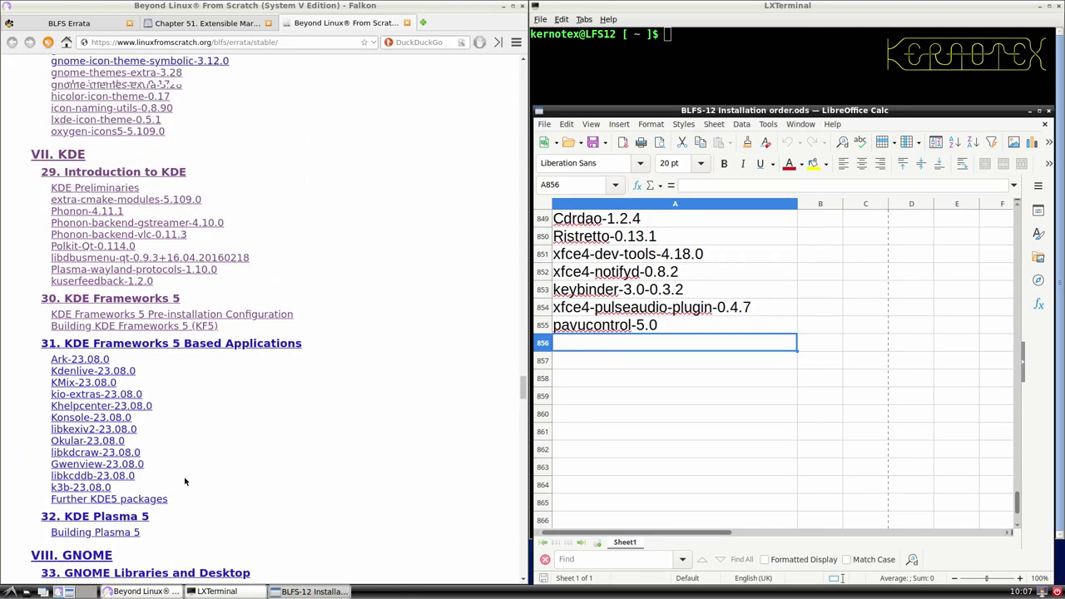
scroll(185, 482, "up", 1)
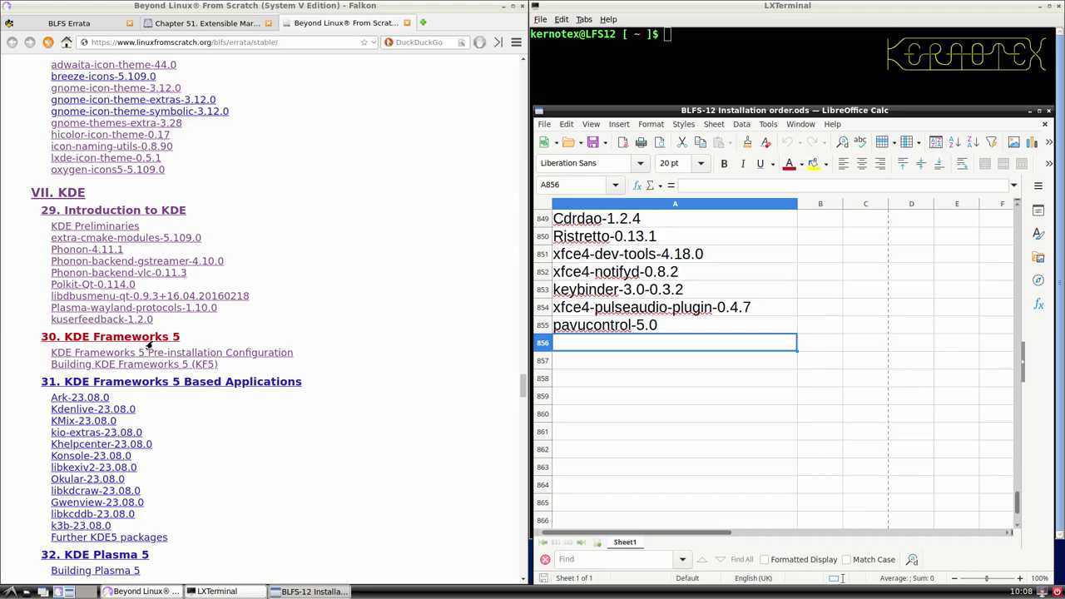
scroll(150, 345, "down", 15)
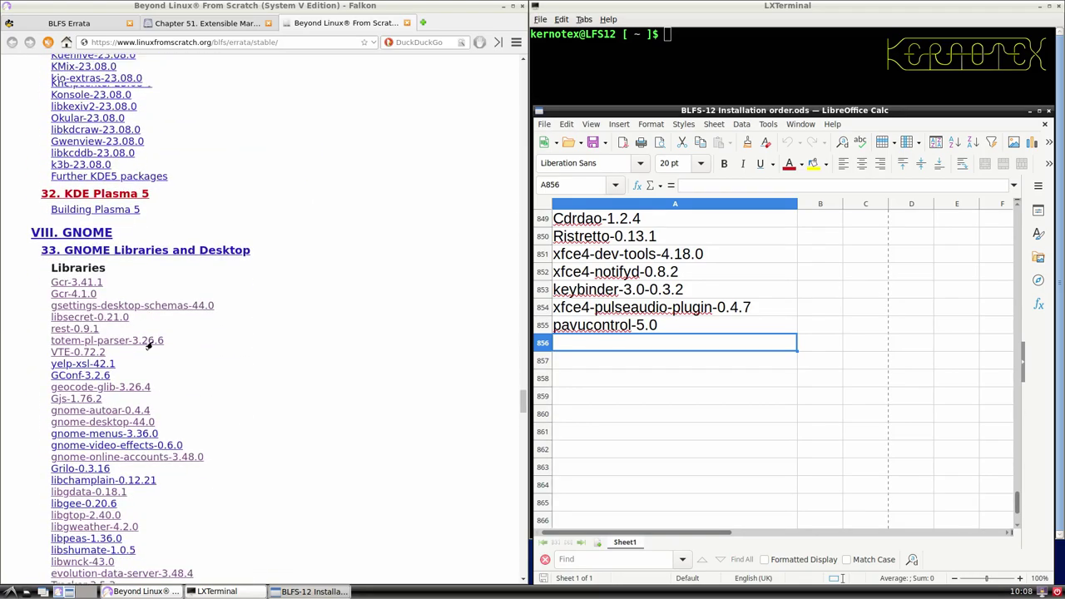
scroll(152, 345, "down", 12)
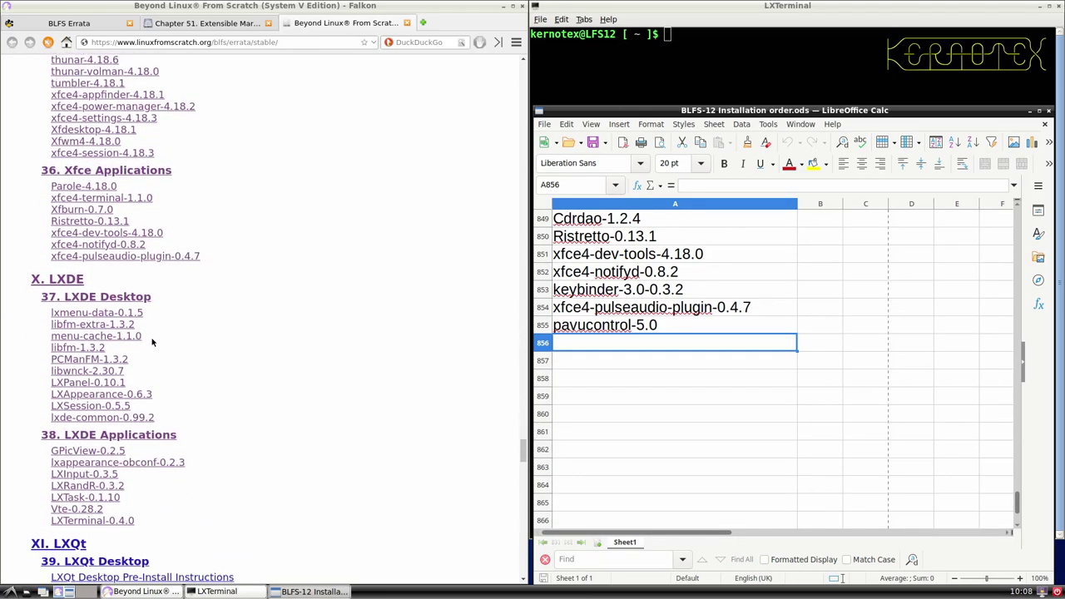
scroll(147, 363, "down", 8)
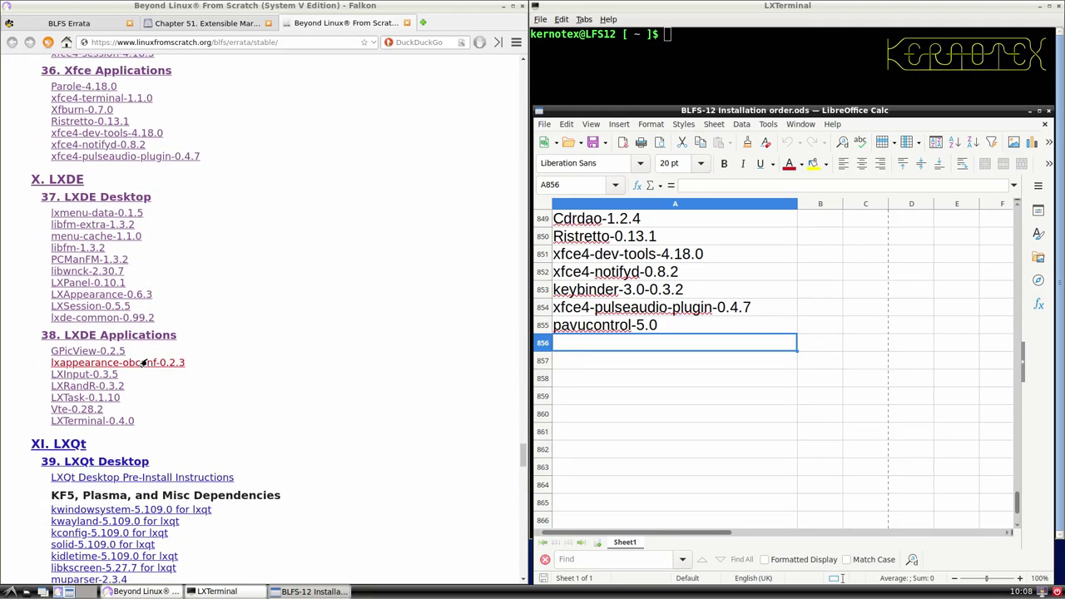
scroll(143, 360, "down", 1)
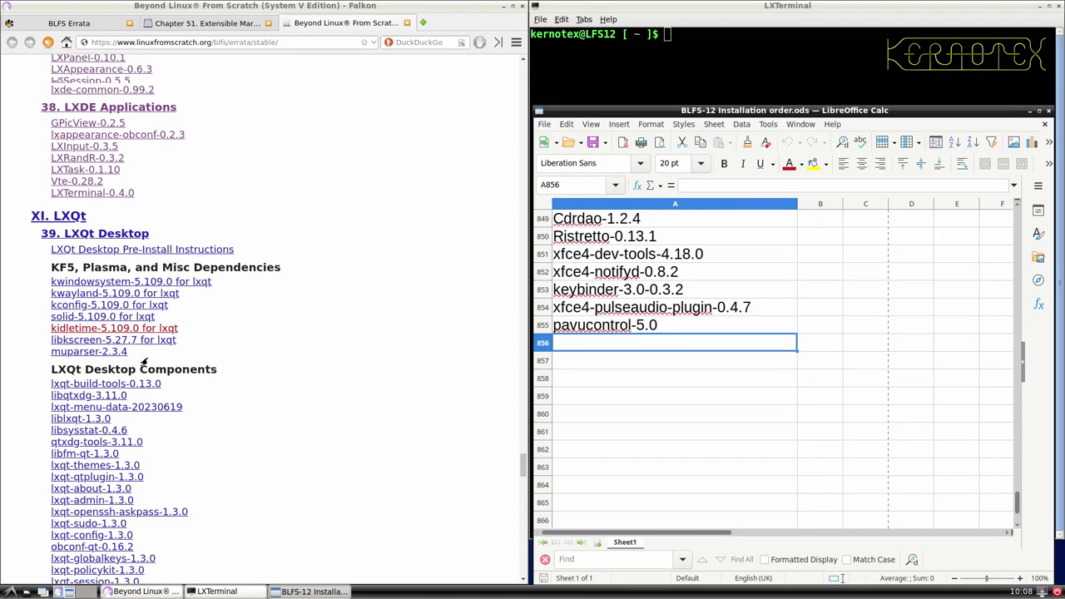
- Open the LXQt part of the BLFS book in a new browser tab and go on to its LXQt Desktop chapter
middle_click(77, 212)
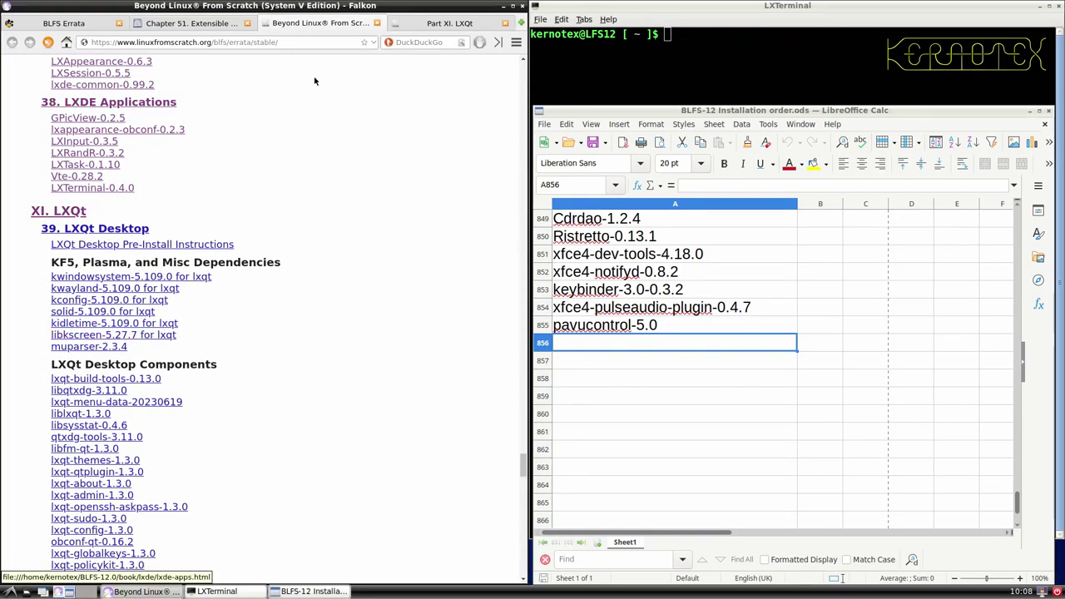
left_click(431, 24)
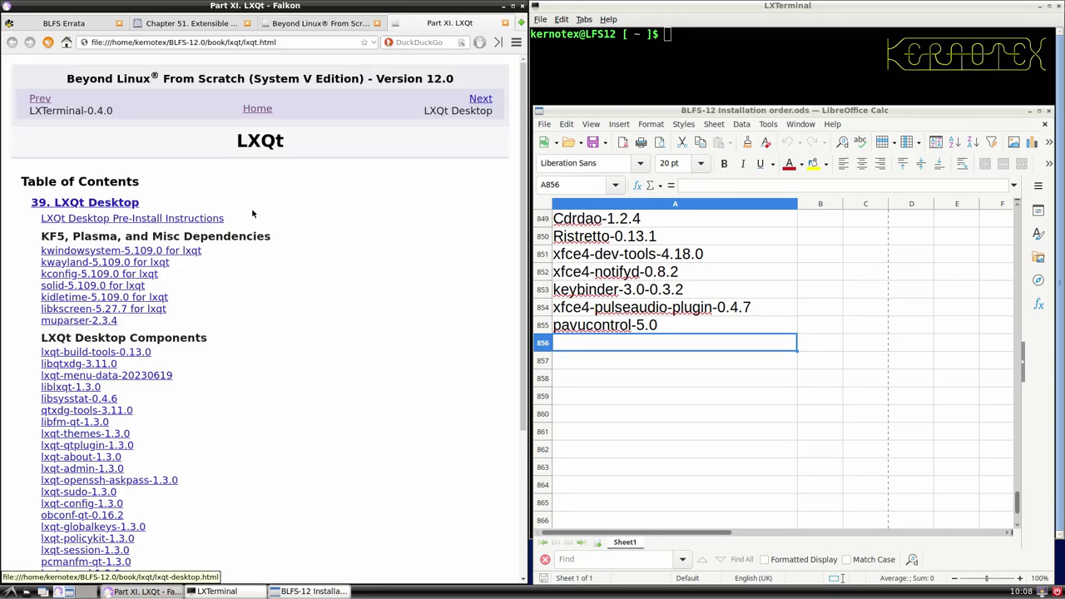
left_click(472, 99)
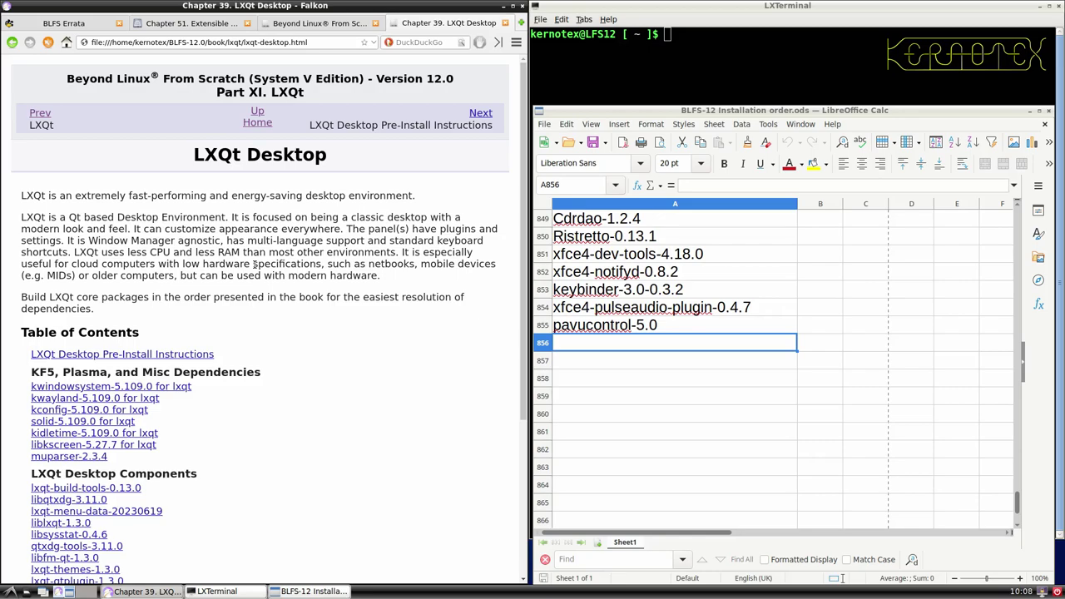
- Look through the LXQt Desktop chapter's dependencies and components, and open the LXQt Desktop Pre-Install Instructions
scroll(254, 263, "down", 1)
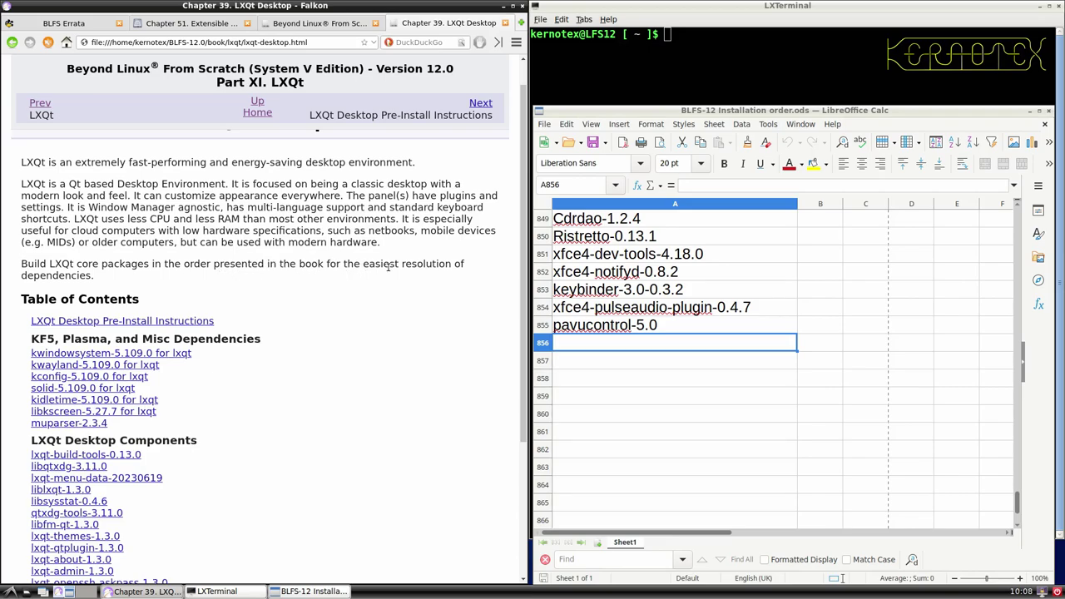
scroll(388, 266, "down", 6)
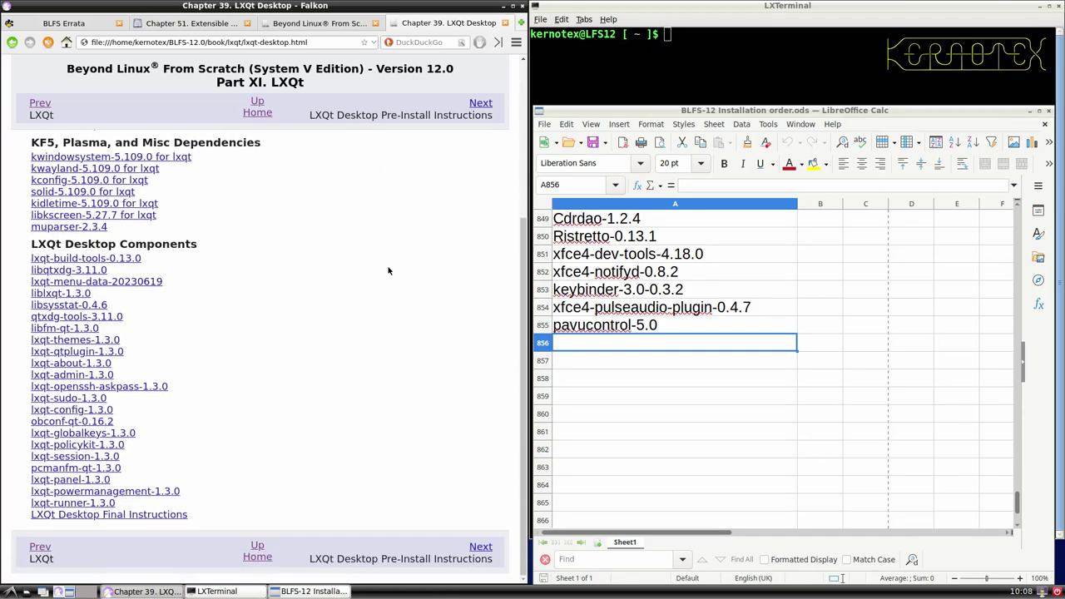
scroll(388, 270, "up", 4)
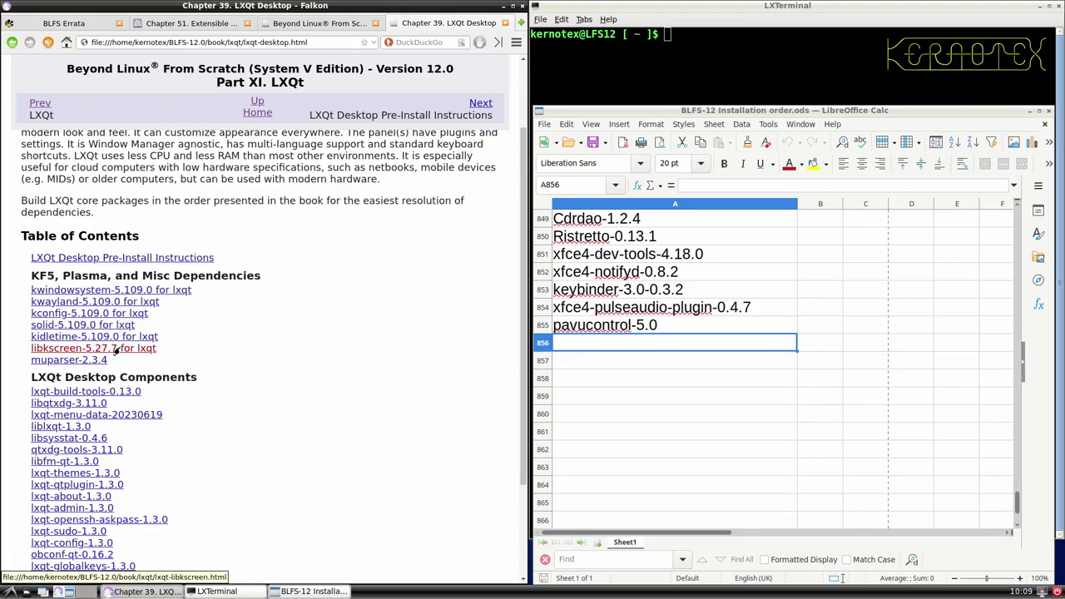
scroll(104, 291, "down", 3)
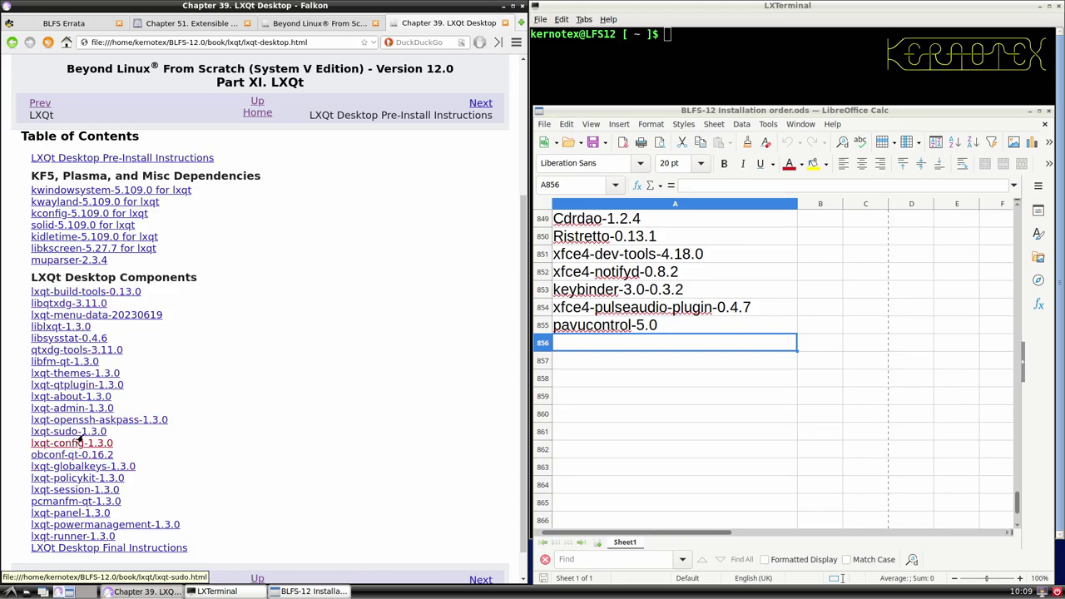
scroll(314, 264, "up", 6)
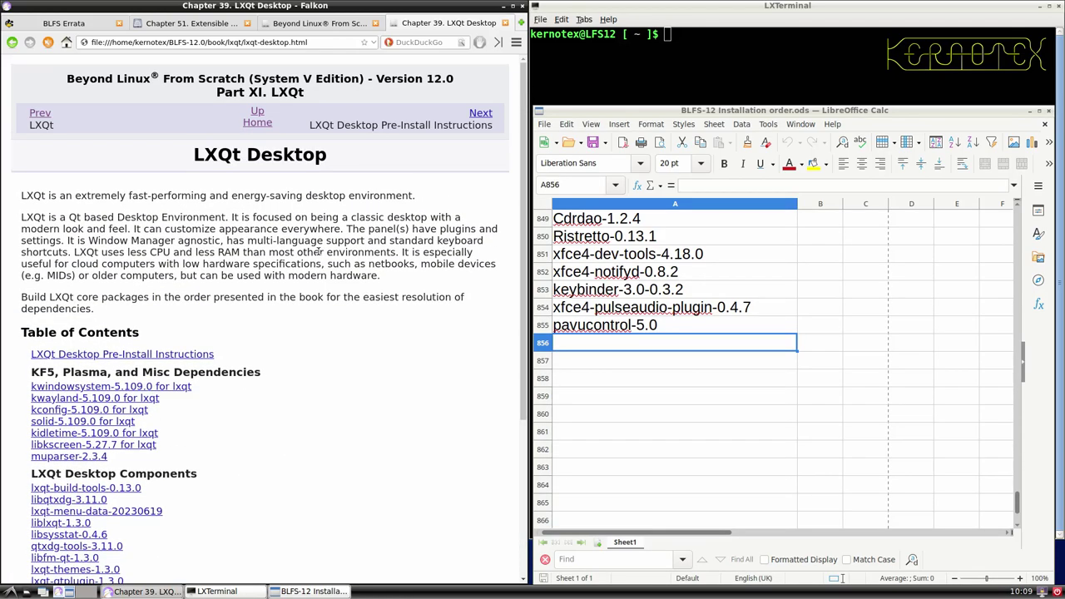
left_click(481, 113)
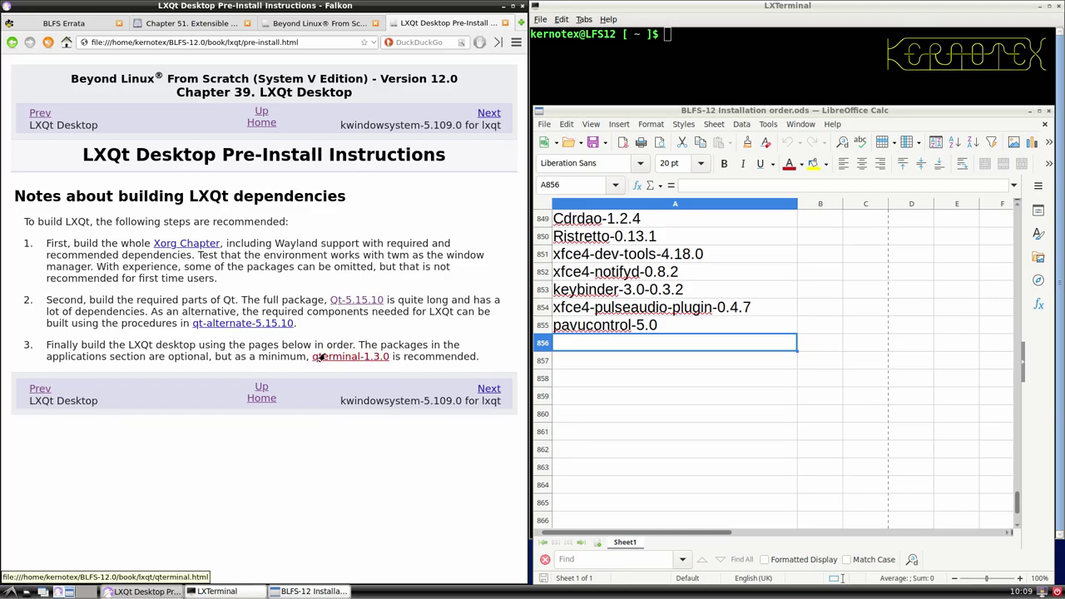
- Compare the LXQt dependencies, desktop components and applications in the book's contents with the pre-install instructions
left_click(298, 23)
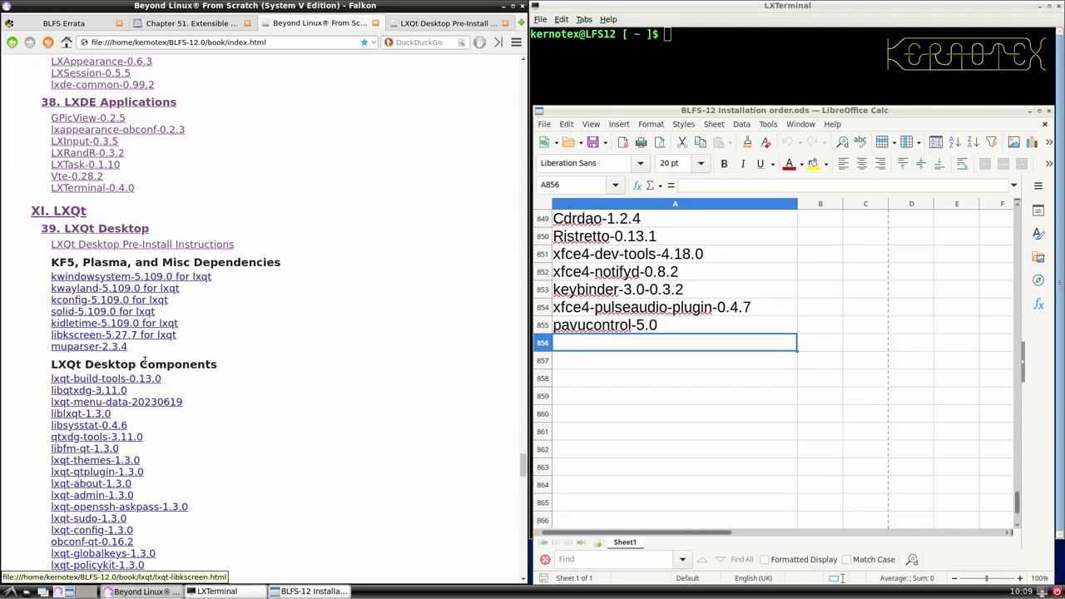
scroll(142, 366, "down", 3)
scroll(141, 371, "down", 1)
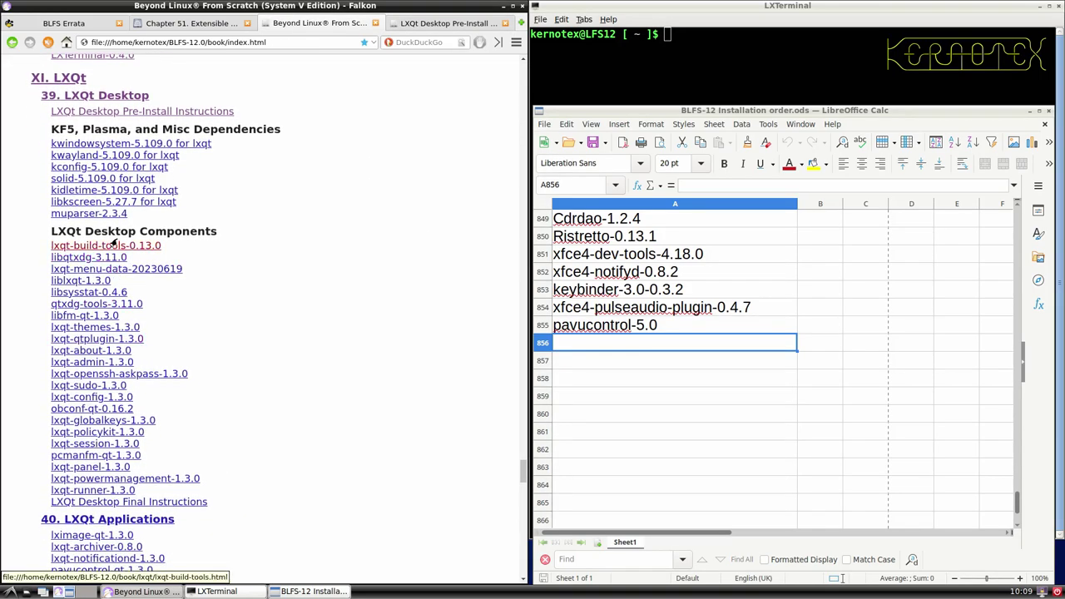
scroll(117, 355, "down", 3)
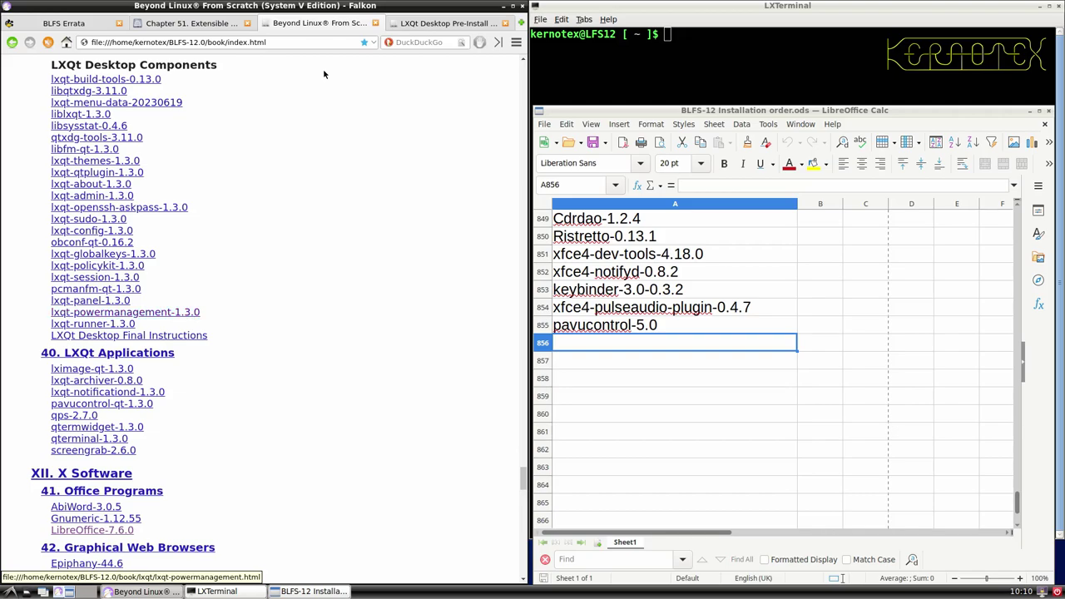
left_click(408, 25)
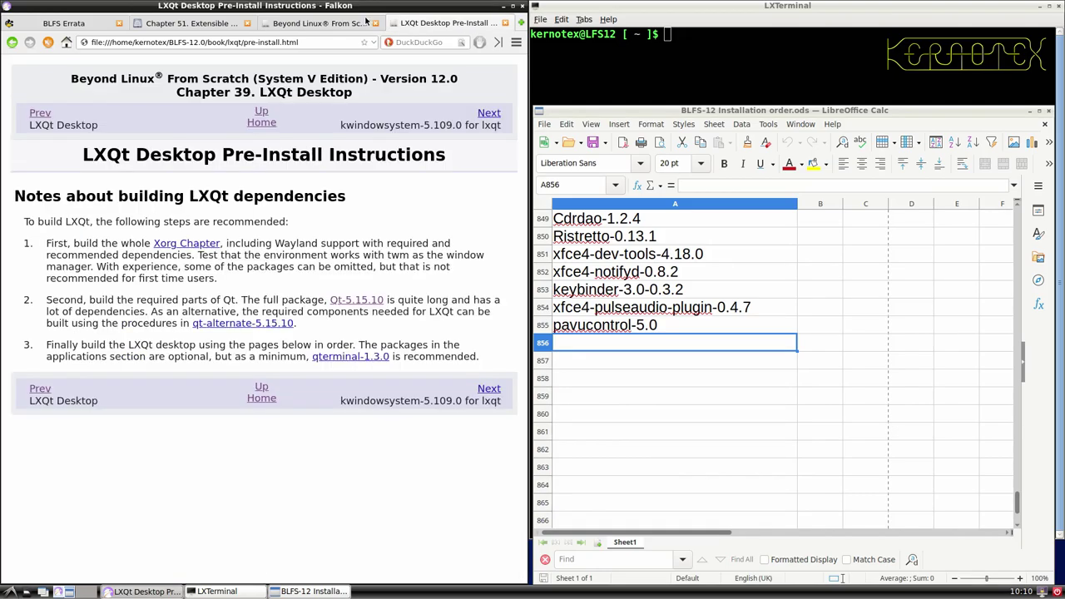
left_click(300, 24)
scroll(201, 127, "up", 3)
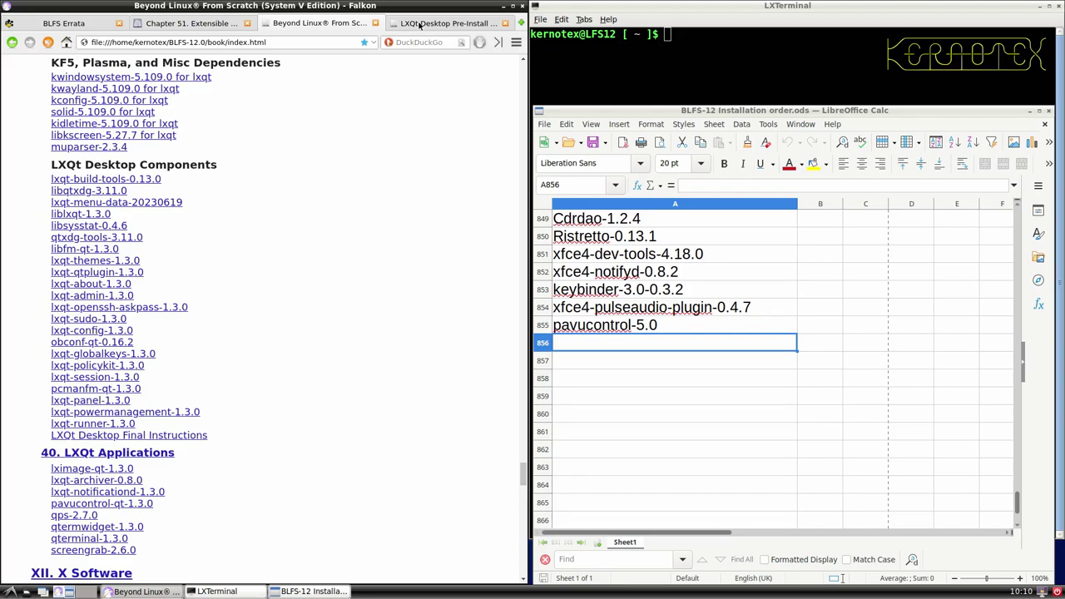
left_click(420, 24)
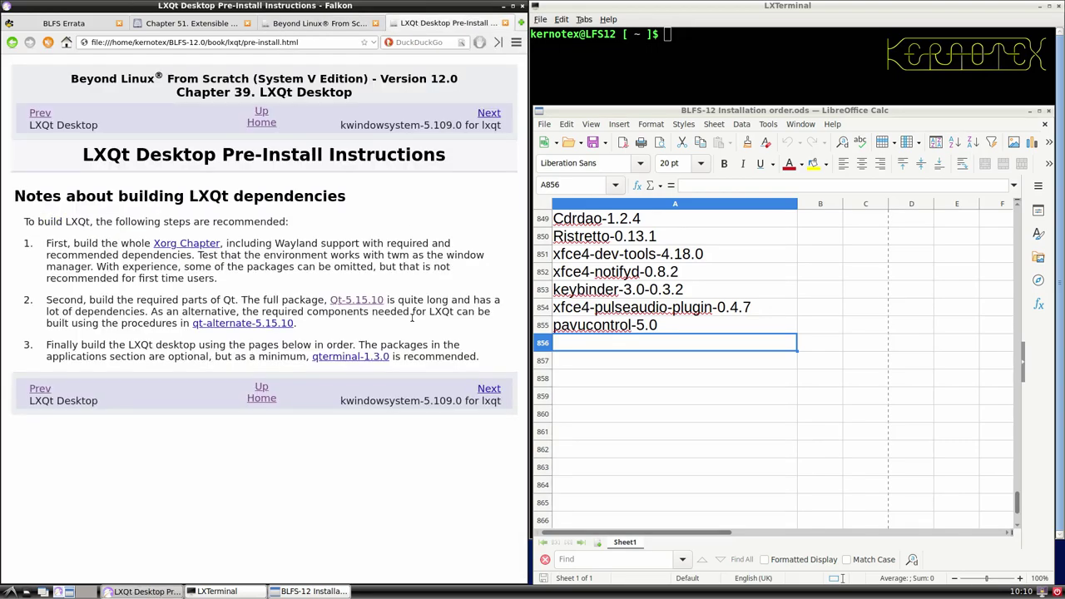
- Open the kwindowsystem page that follows the pre-install instructions and copy its title "kwindowsystem-5.109.0 for lxqt" into cell A856 of the installation-order spreadsheet
left_click(480, 392)
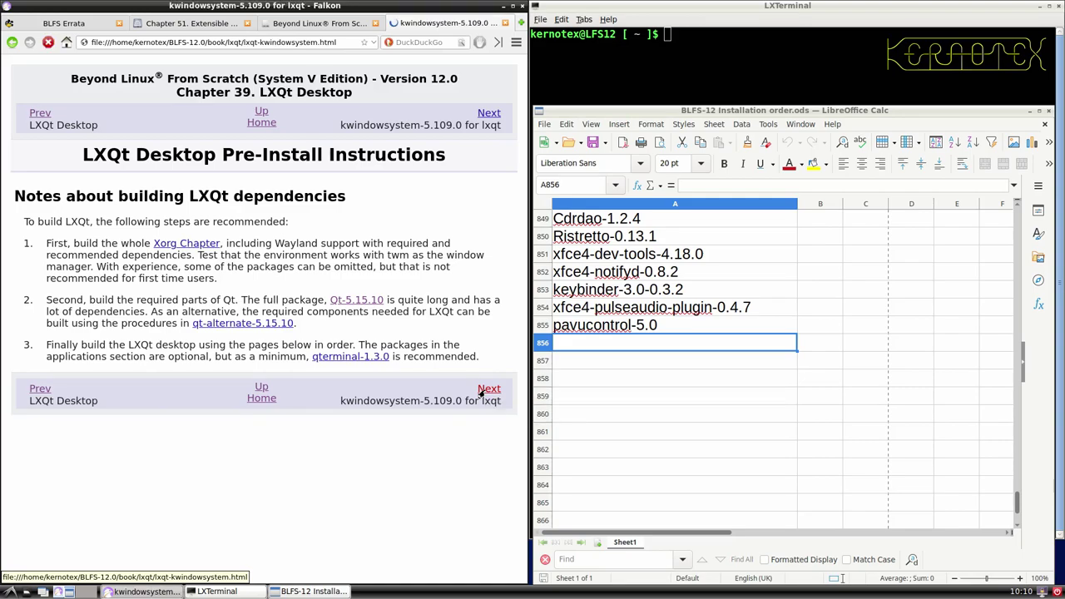
scroll(430, 396, "down", 3)
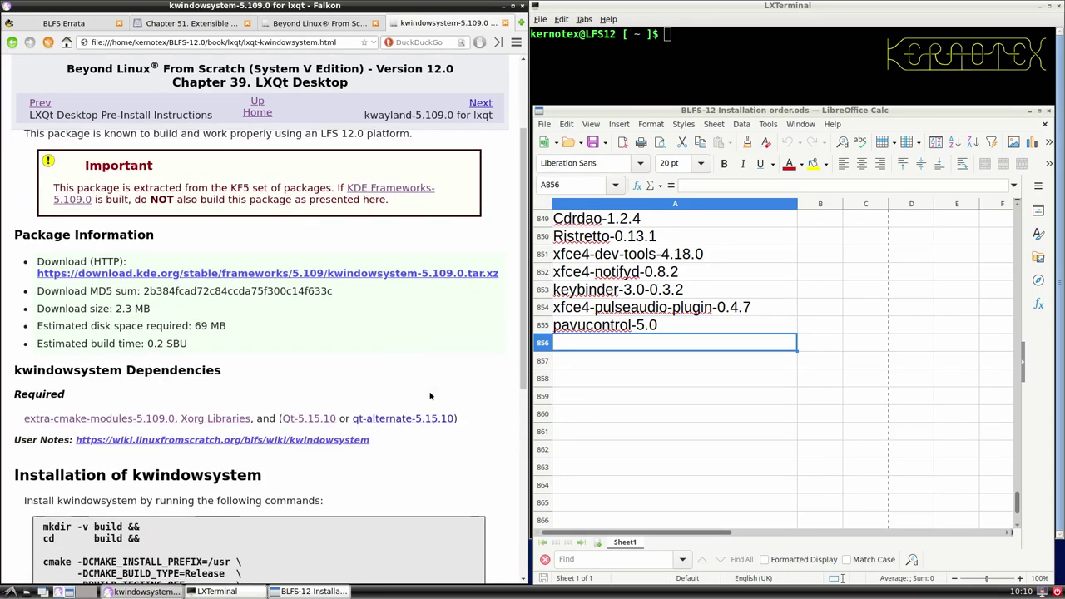
scroll(430, 396, "up", 3)
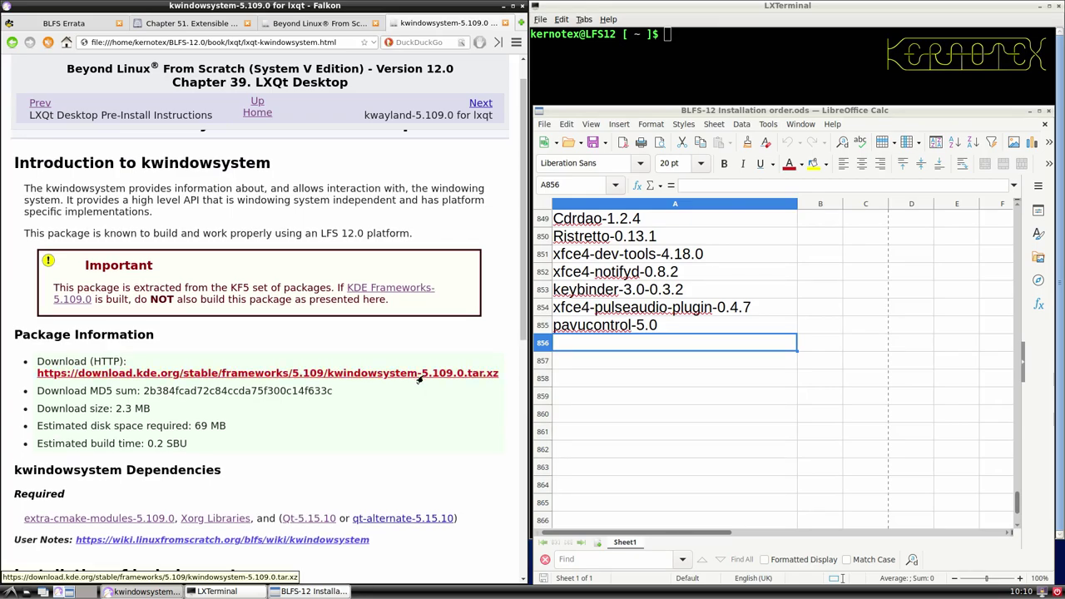
left_click_drag(104, 154, 438, 156)
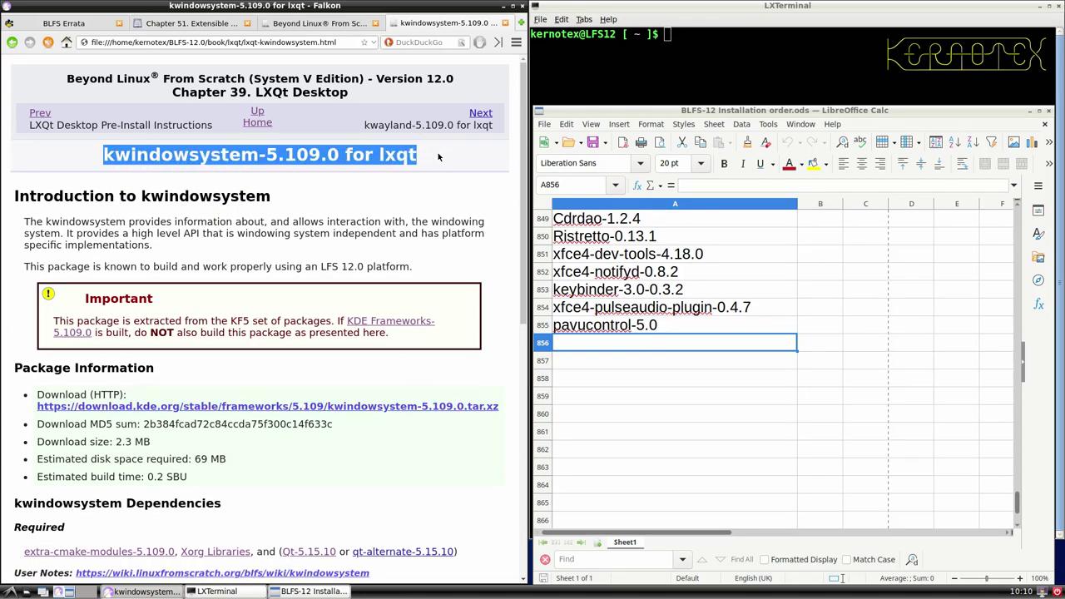
middle_click(620, 356)
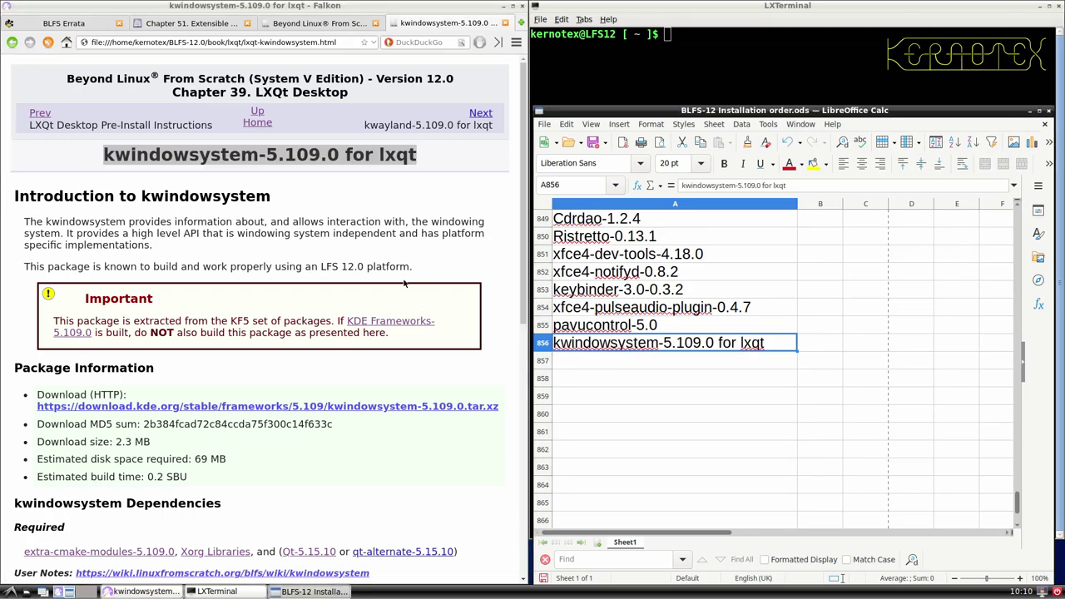
- Download kwindowsystem-5.109.0.tar.xz from the package page and save it in the sources/BLFS folder
scroll(403, 281, "down", 4)
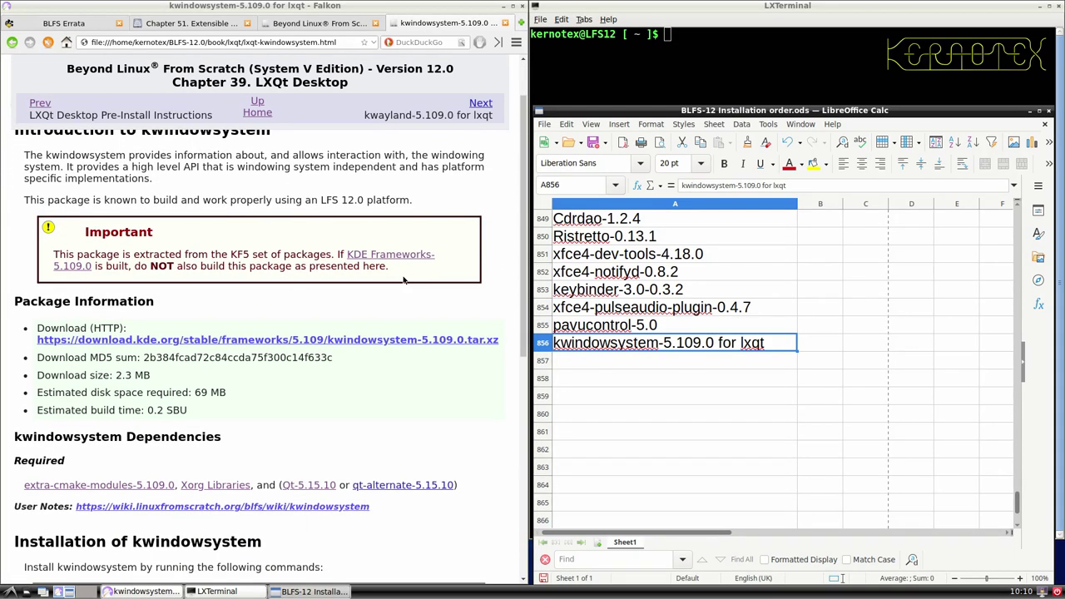
left_click(402, 247)
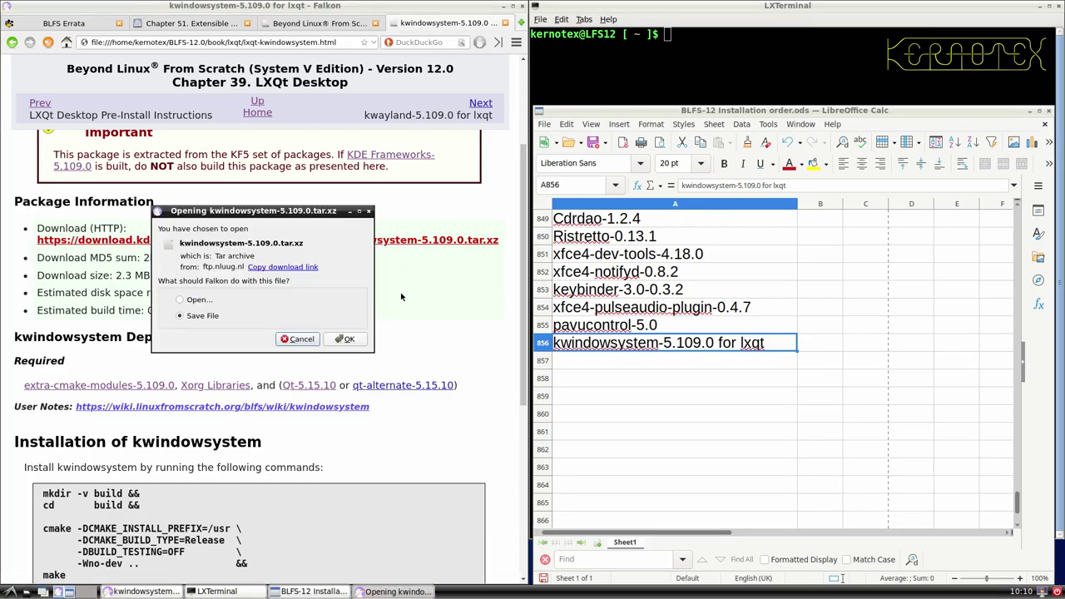
left_click(346, 339)
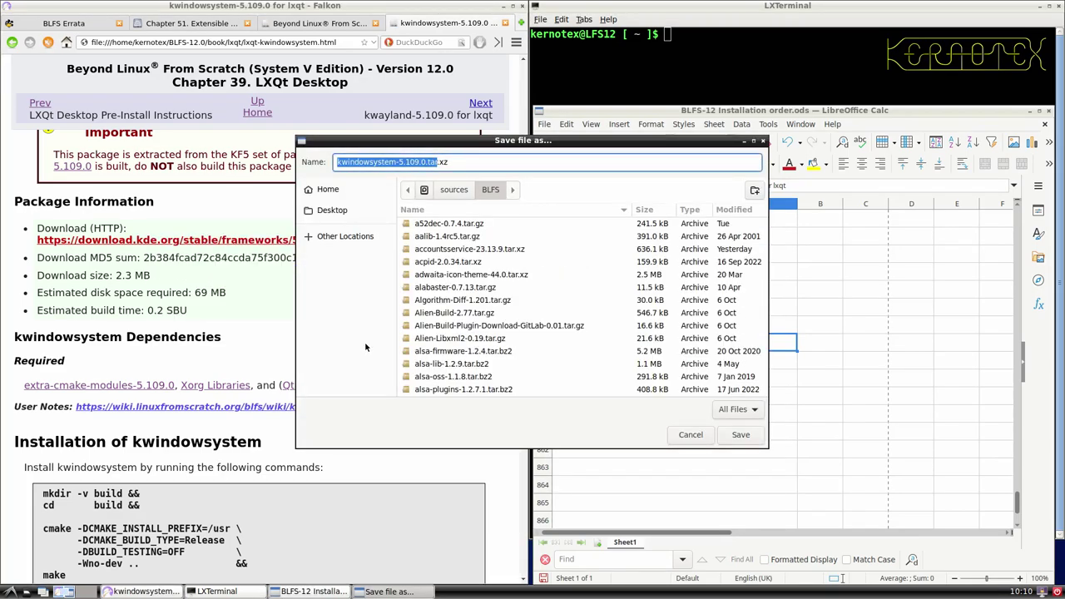
key("Return")
- Bring the kwindowsystem installation commands into view and change the terminal's working directory to /sources/BLFS/
scroll(404, 354, "down", 5)
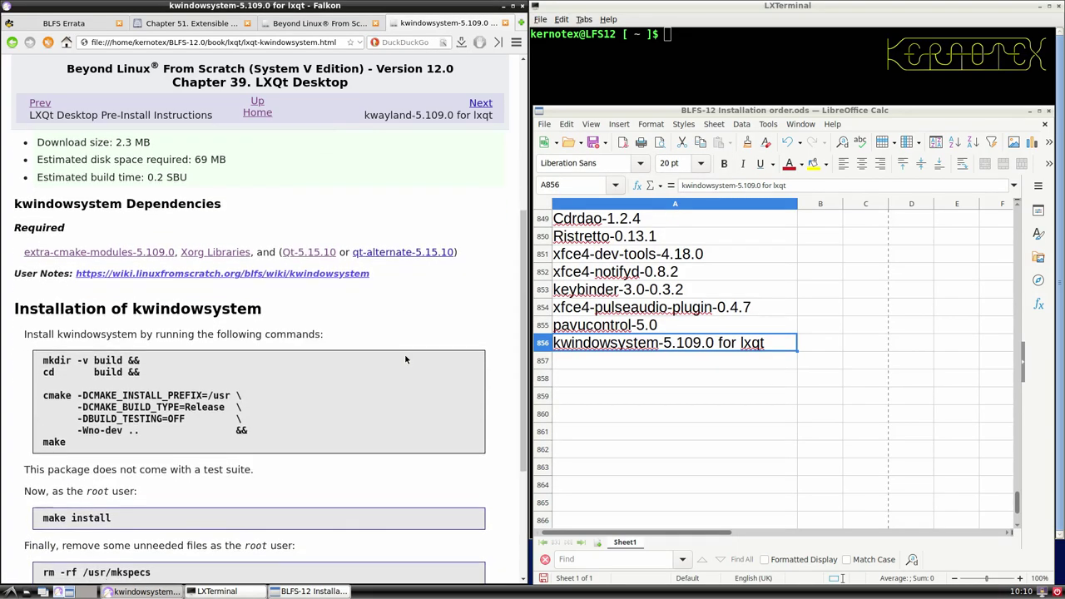
left_click(608, 50)
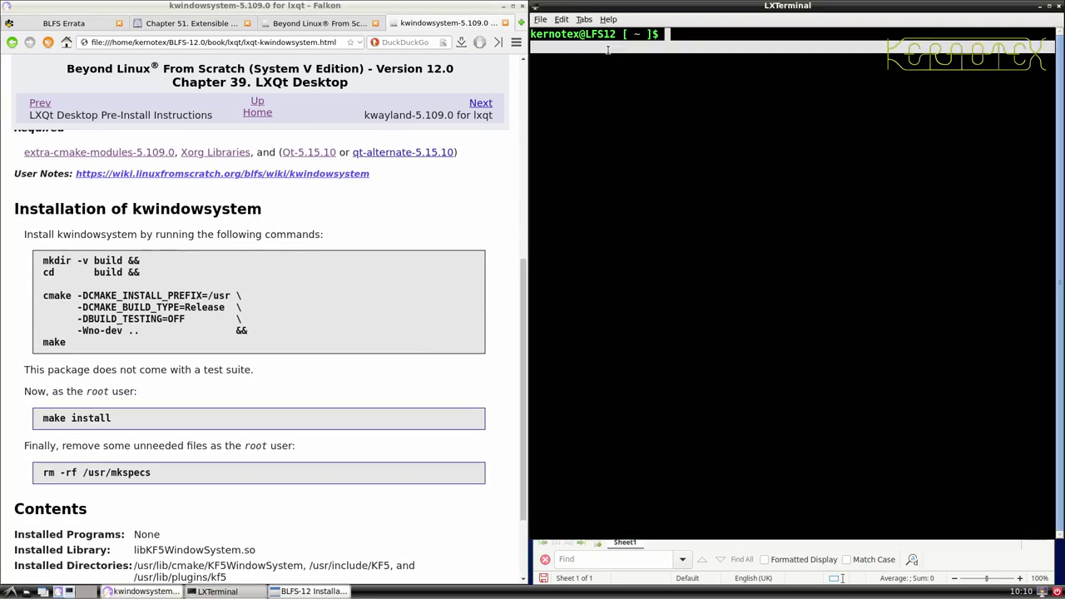
type("cd /sources/BLFS/")
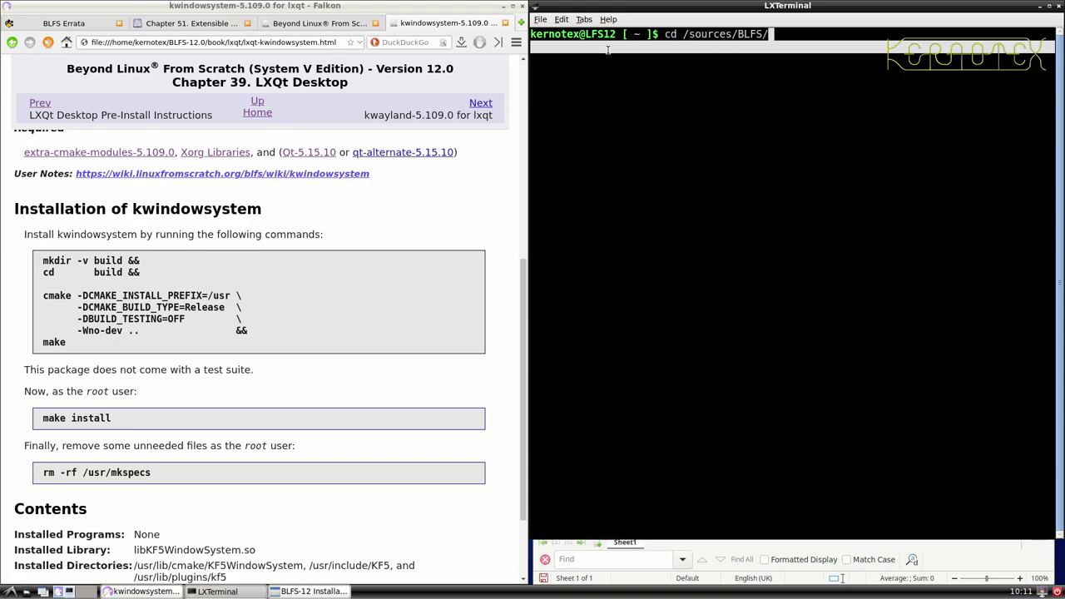
key("Return")
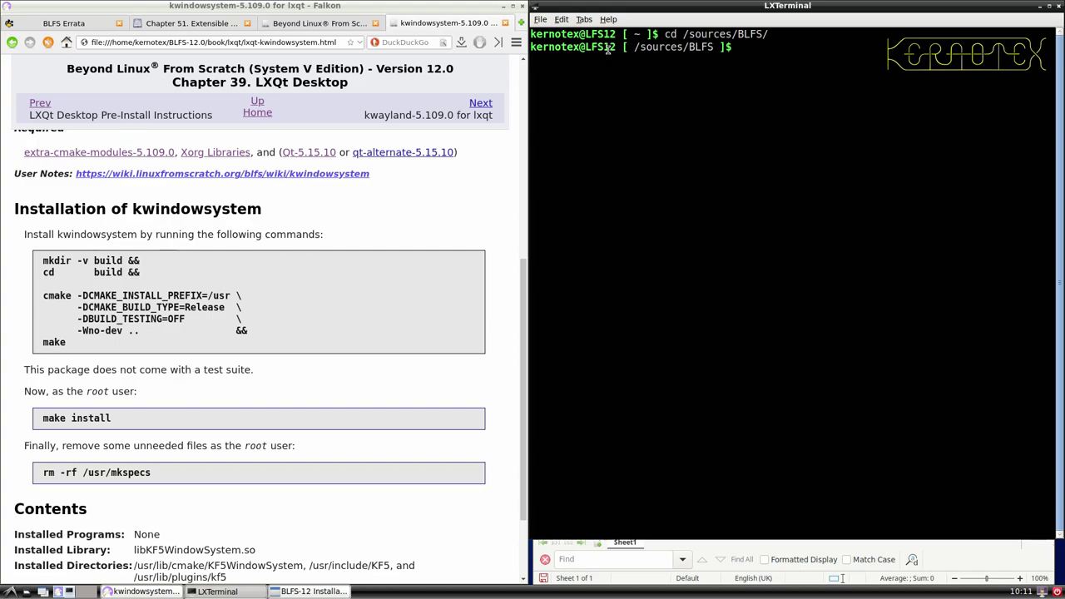
- Extract kwindowsystem-5.109.0.tar.xz in /sources/BLFS and change into the kwindowsystem-5.109.0 directory
type("tar -xvf kwin")
key("Tab")
key("Return")
type("cd kwi")
key("Tab")
key("Return")
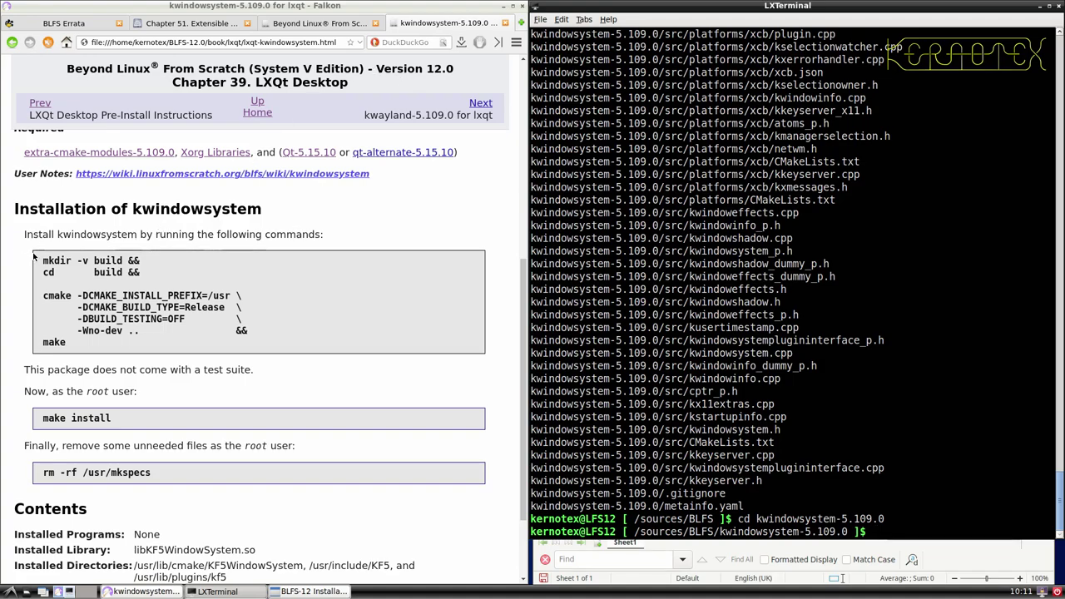
- Build kwindowsystem by running the book's mkdir, cmake and make command block in the terminal
left_click_drag(37, 258, 76, 342)
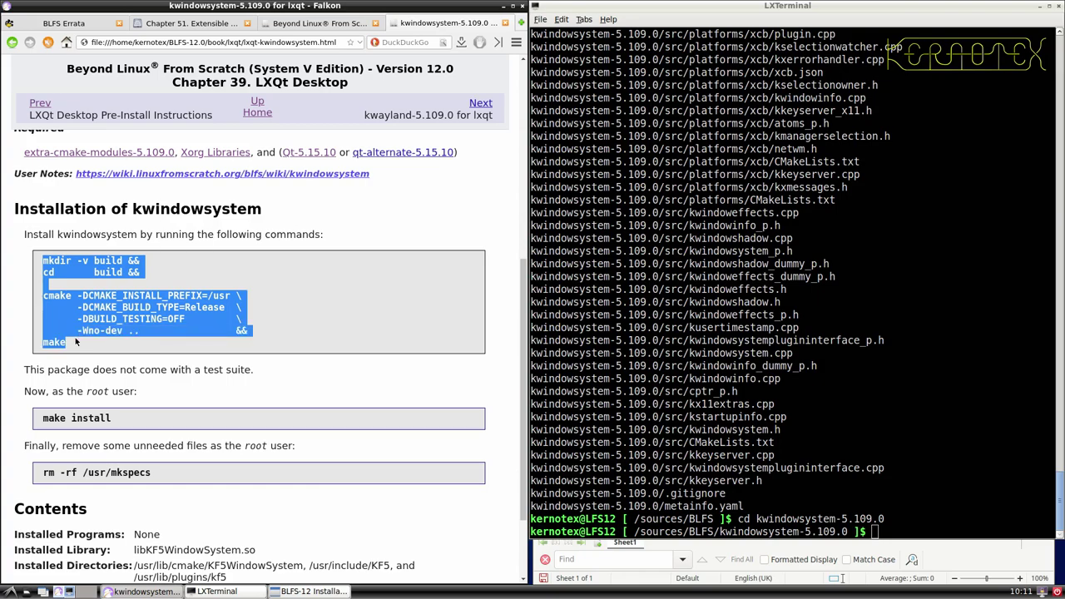
middle_click(570, 293)
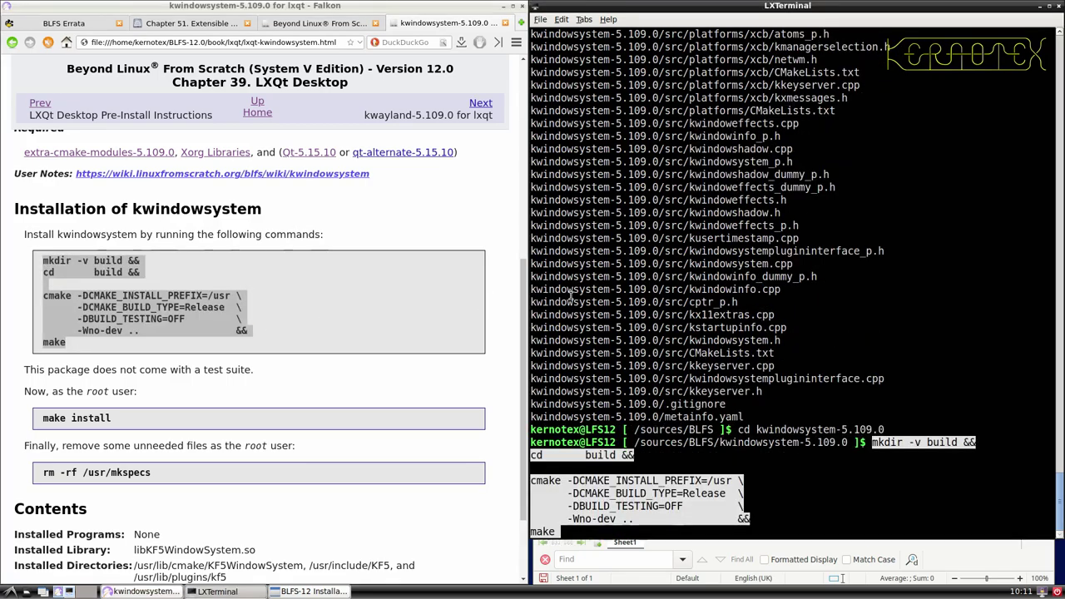
key("Return")
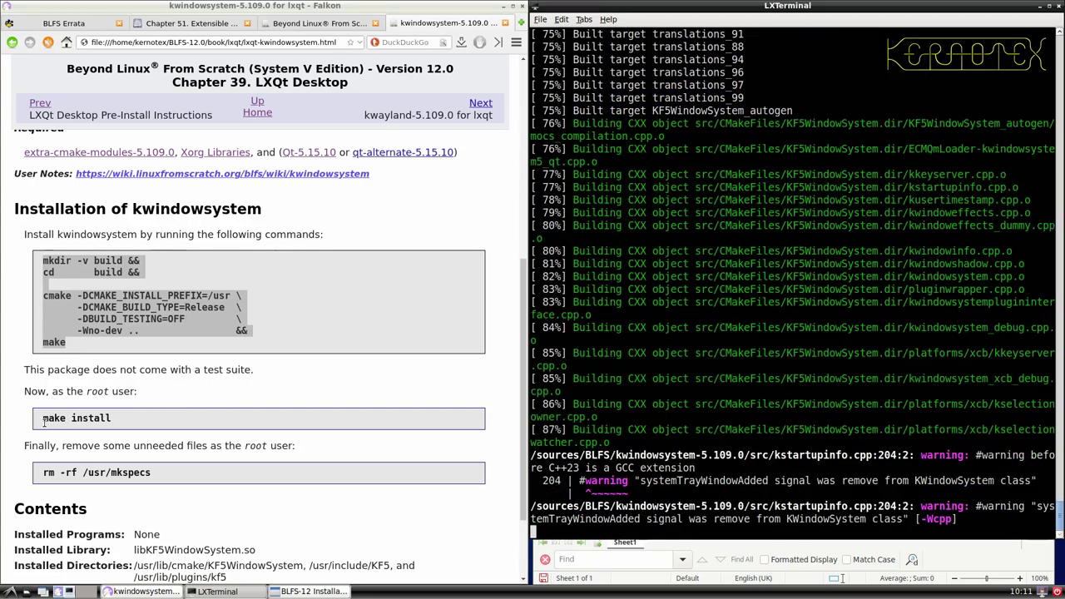
- Install the built kwindowsystem package as root with "sudo -E make install"
triple_click(116, 417)
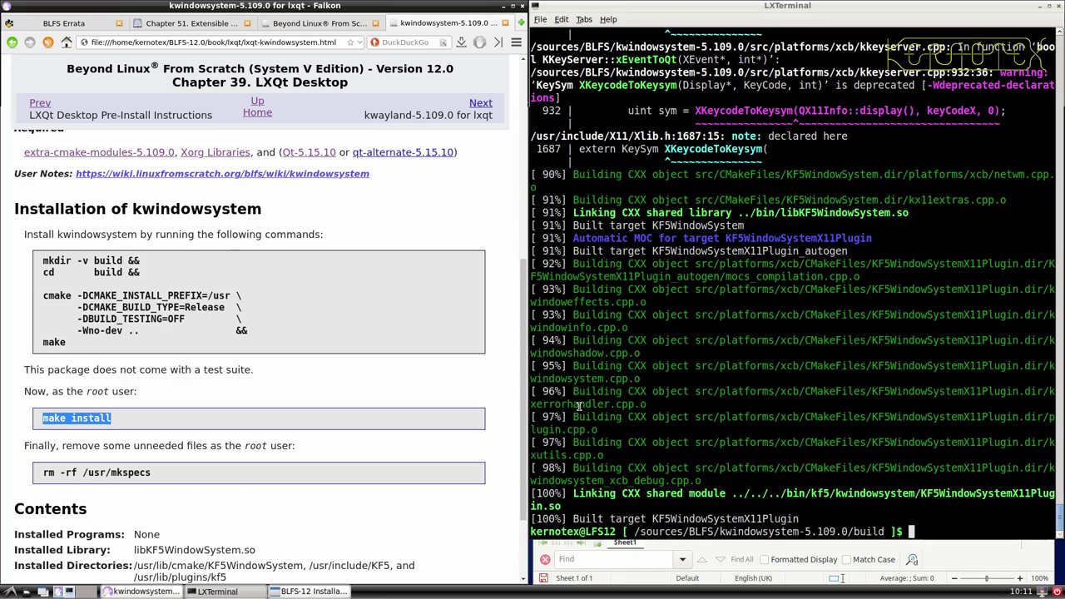
left_click(579, 405)
key("ctrl+r")
middle_click(579, 405)
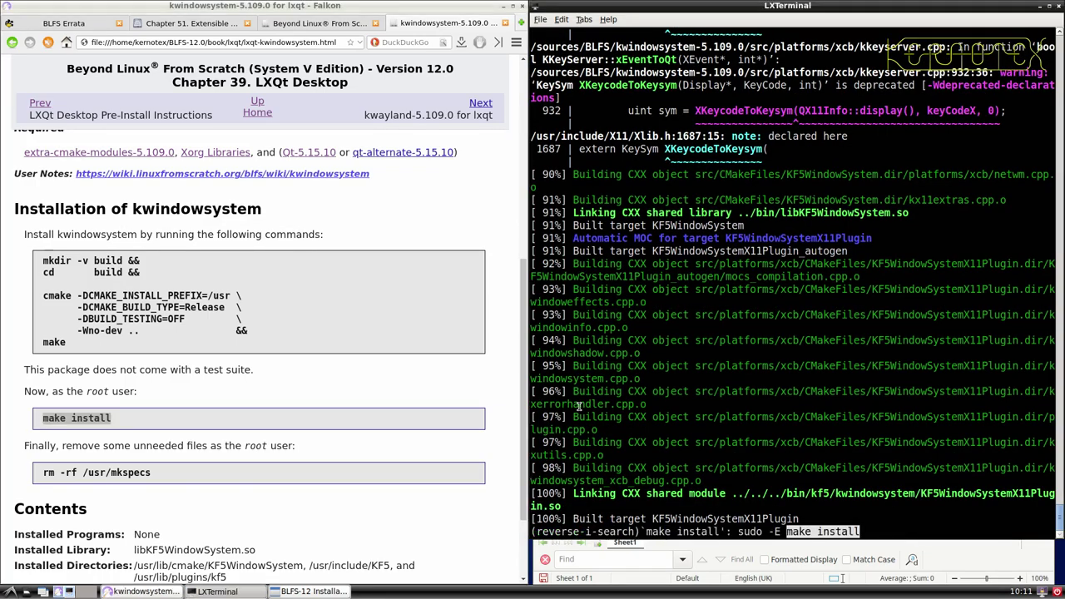
key("Return")
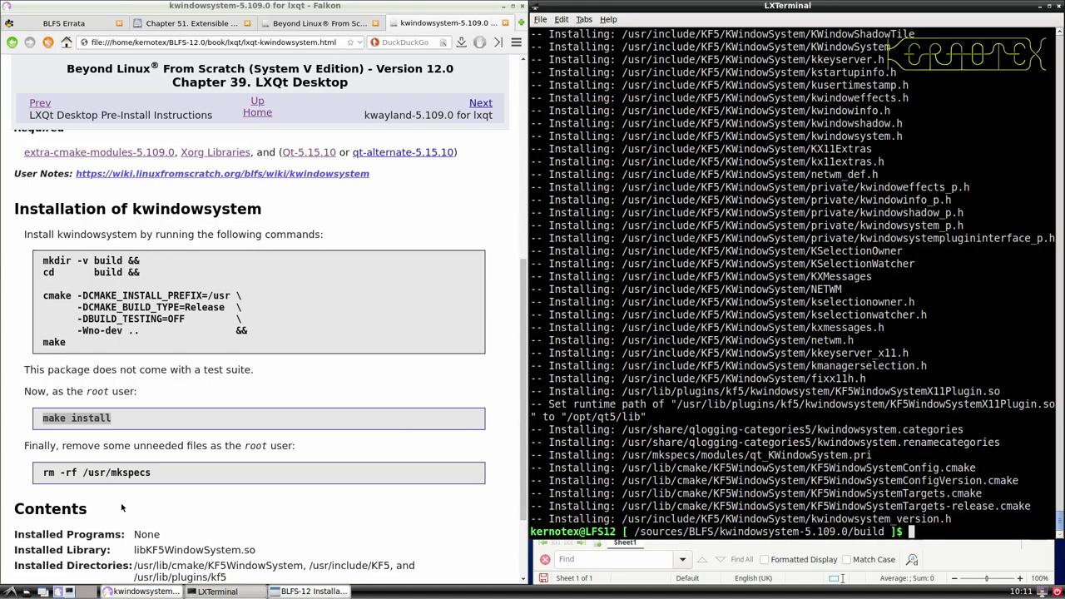
- Remove the unneeded files as root by running "sudo -E rm -rf /usr/mkspecs"
left_click_drag(42, 472, 191, 478)
key("ctrl+c")
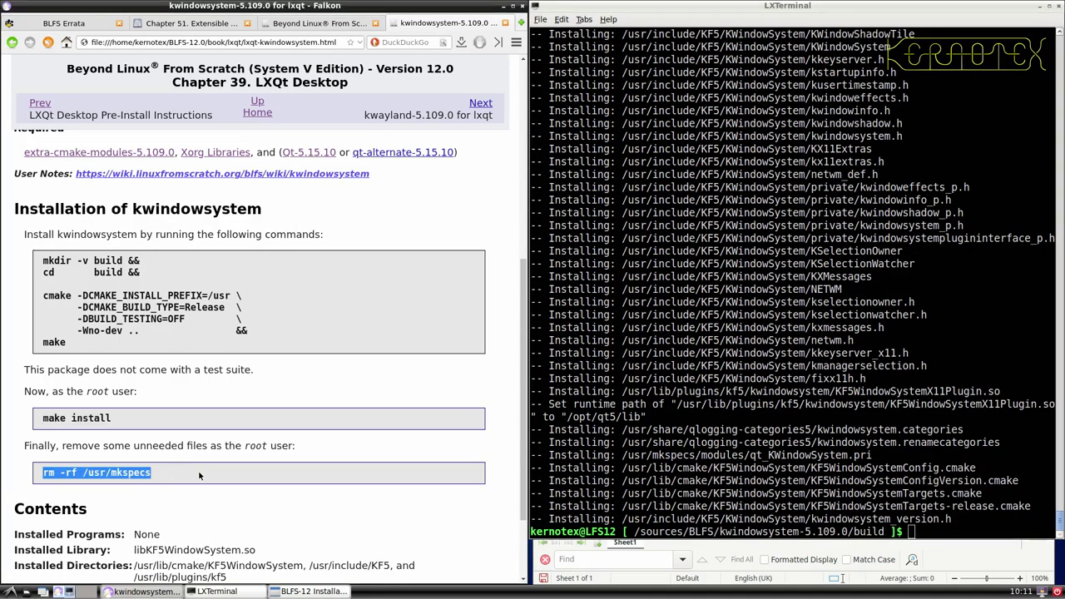
left_click(684, 429)
type("sudo -E")
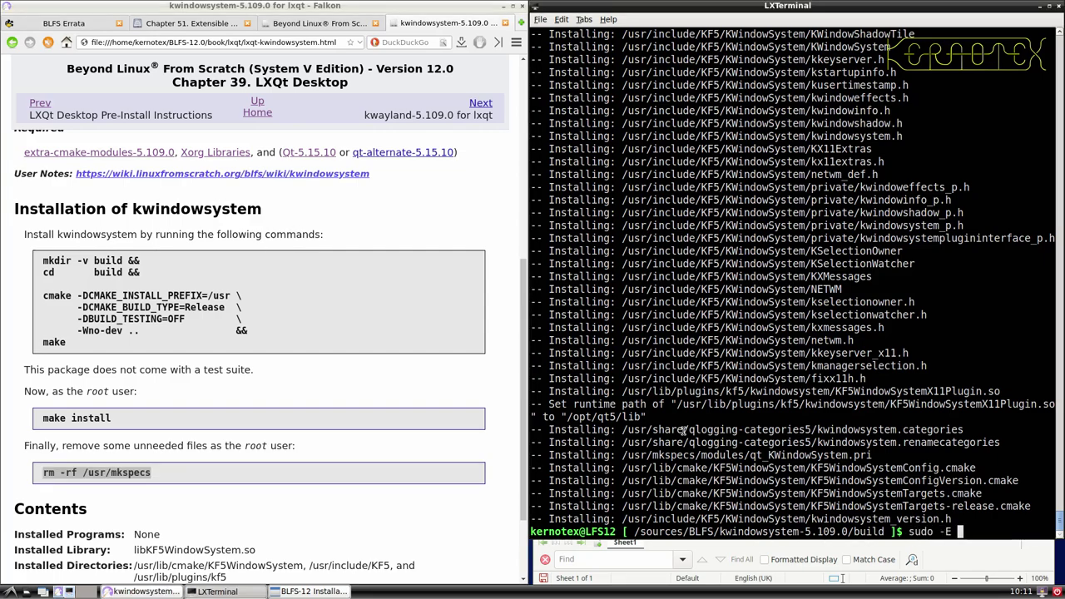
middle_click(682, 427)
key("Return")
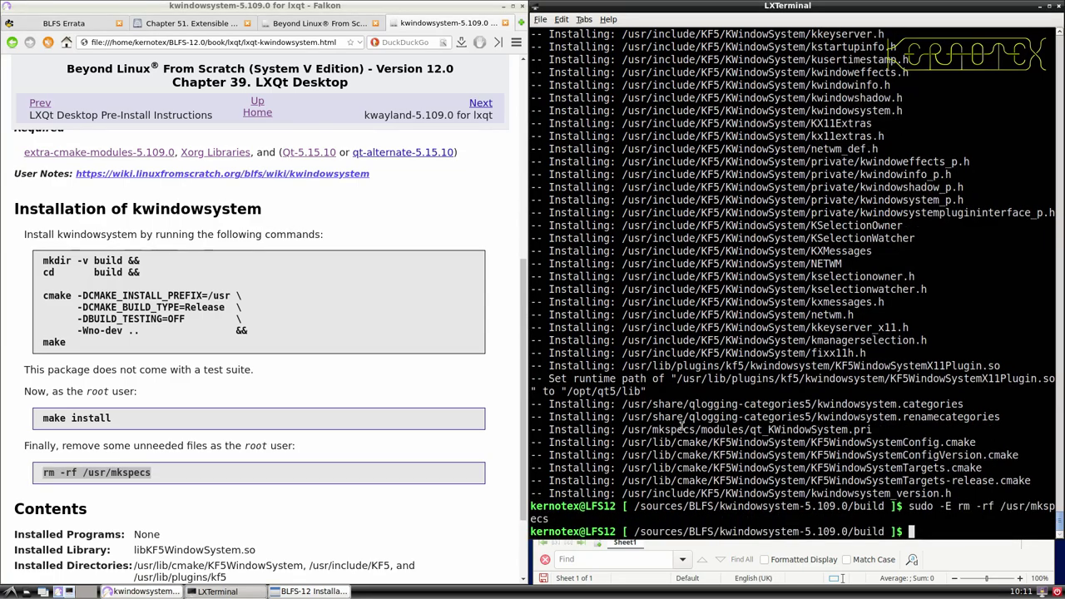
- Open the book's kwayland page and copy its title "kwayland-5.109.0 for lxqt" into cell A857 of the installation-order spreadsheet
left_click(480, 103)
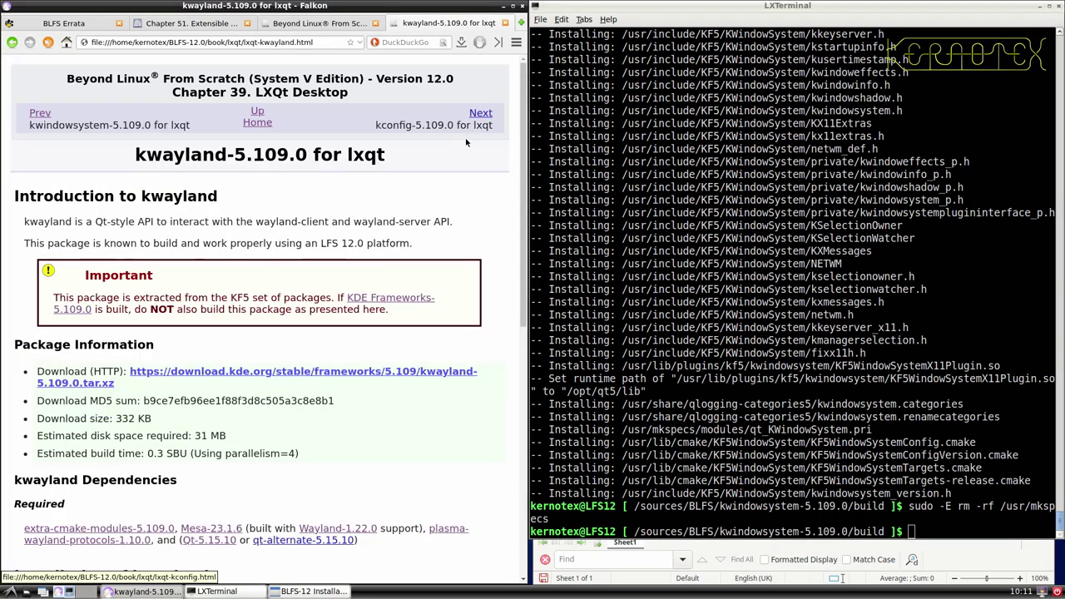
left_click_drag(317, 163, 390, 162)
key("ctrl+c")
key("alt+Tab")
key("alt+Tab")
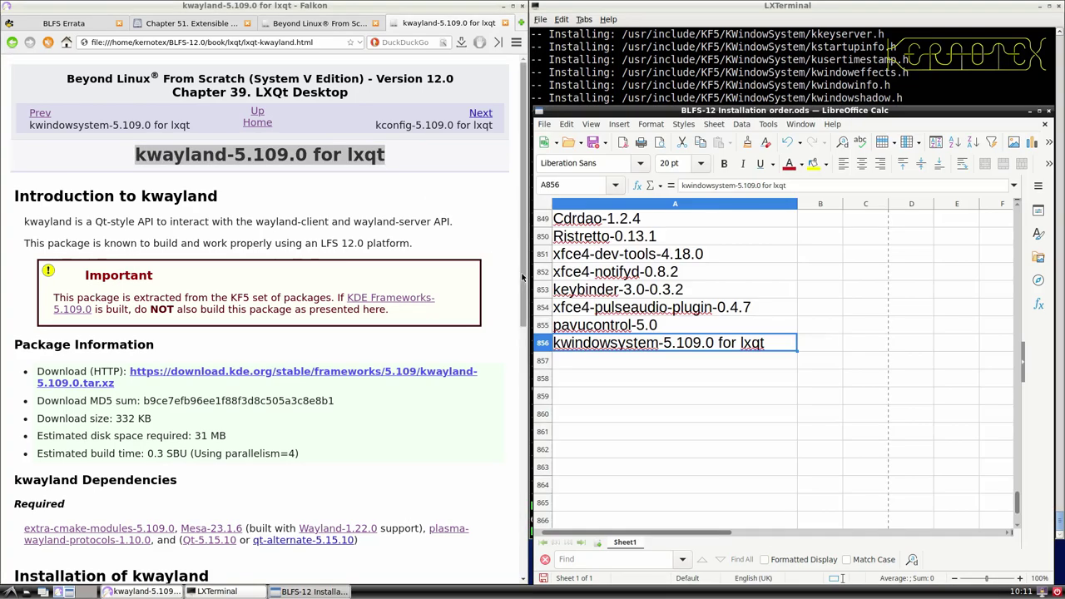
middle_click(594, 367)
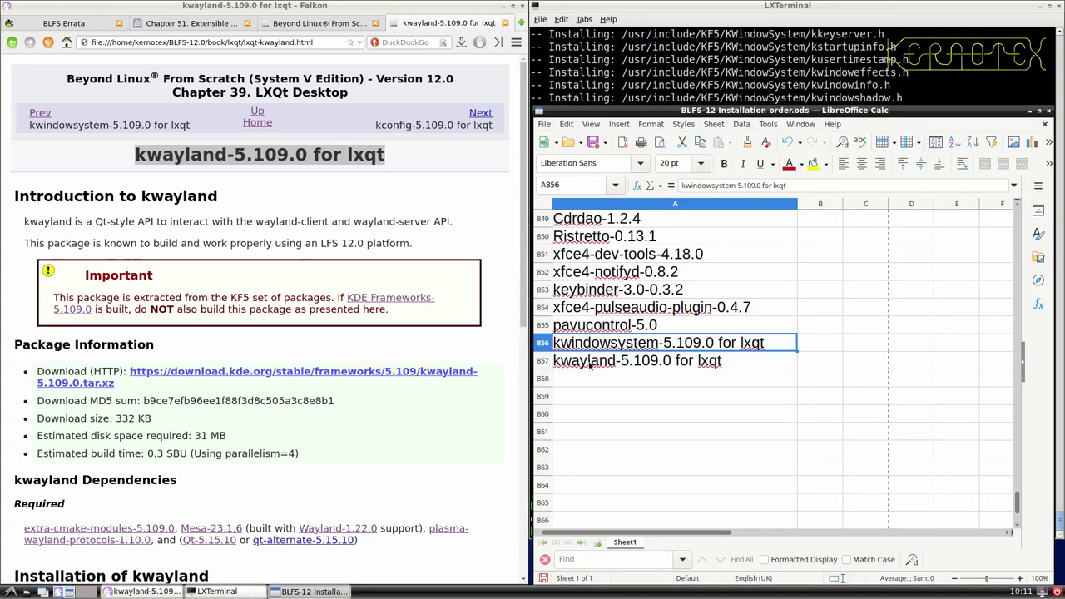
- Download kwayland-5.109.0.tar.xz from the package page and save it in the sources/BLFS folder
left_click(405, 377)
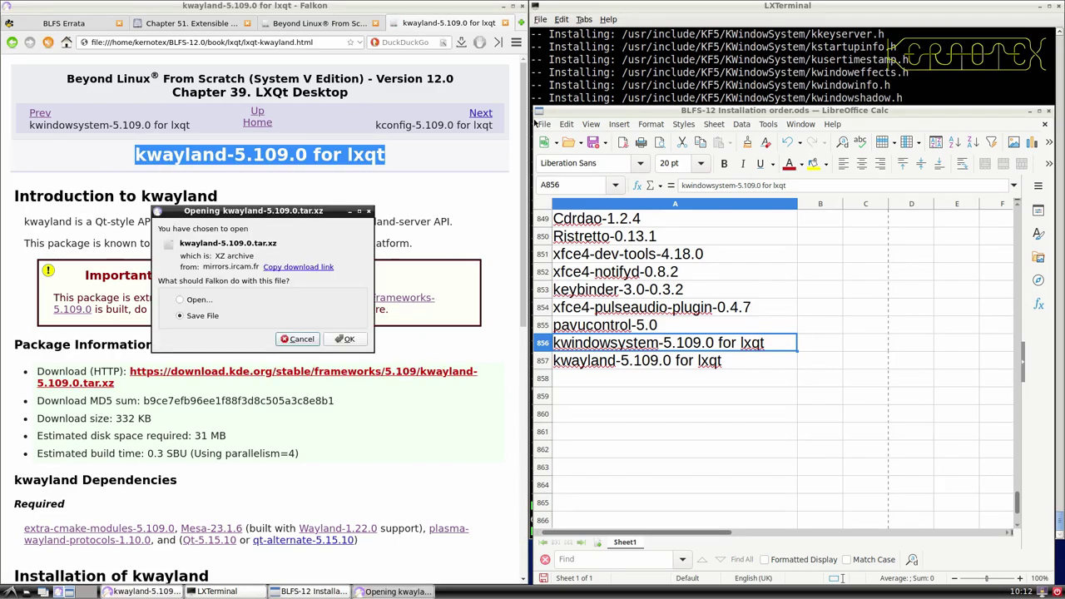
left_click(346, 340)
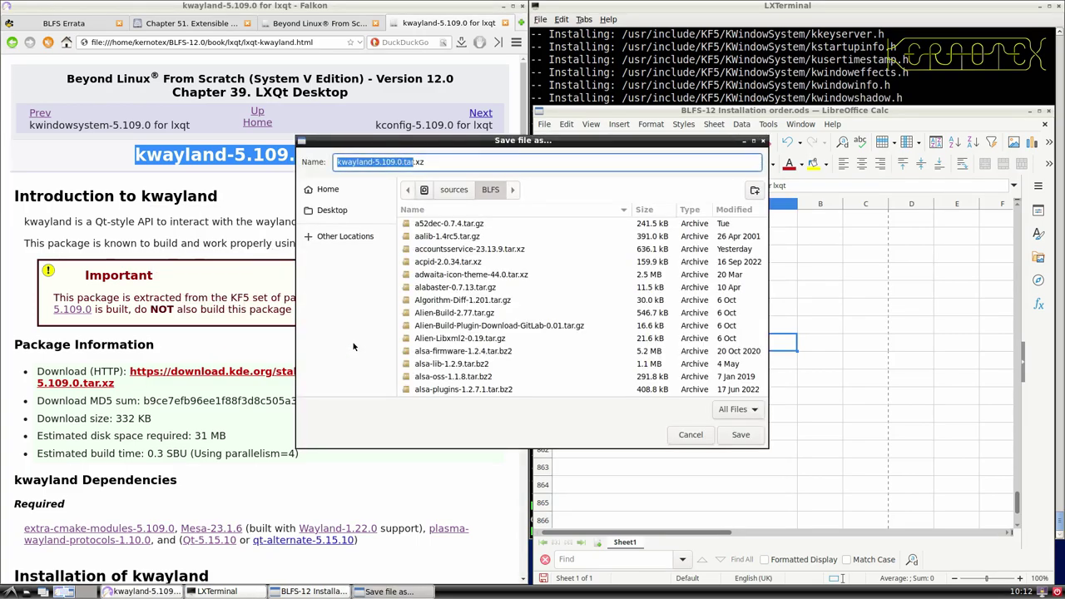
key("Return")
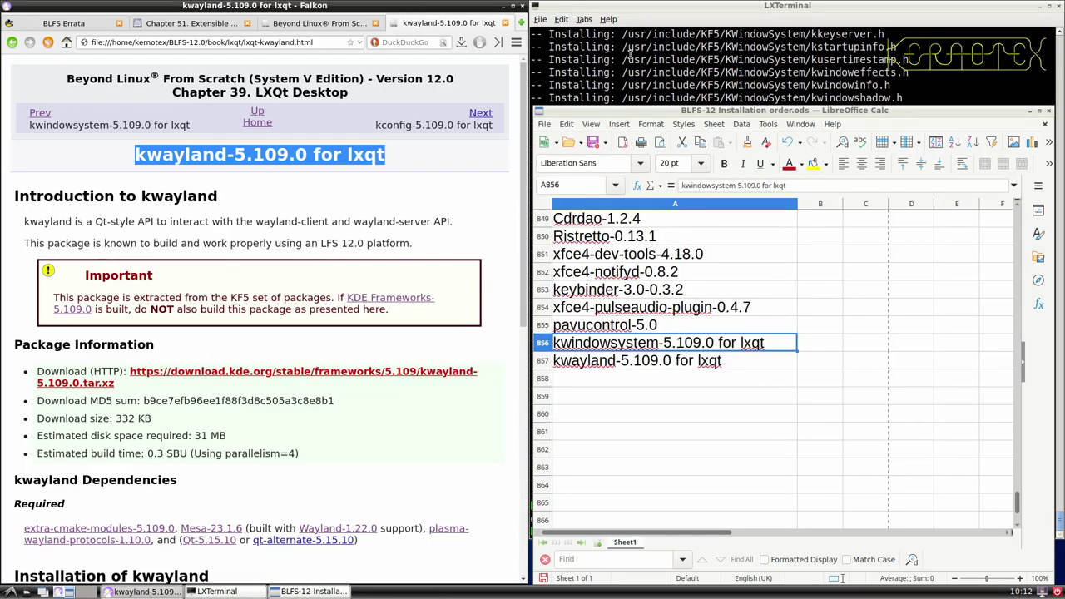
- Return the terminal to /sources/BLFS and delete the kwindowsystem-5.109.0 source directory
left_click(629, 53)
type("cd ../..")
key("Return")
type("rm -Rf kwindowsystem-5.109.0")
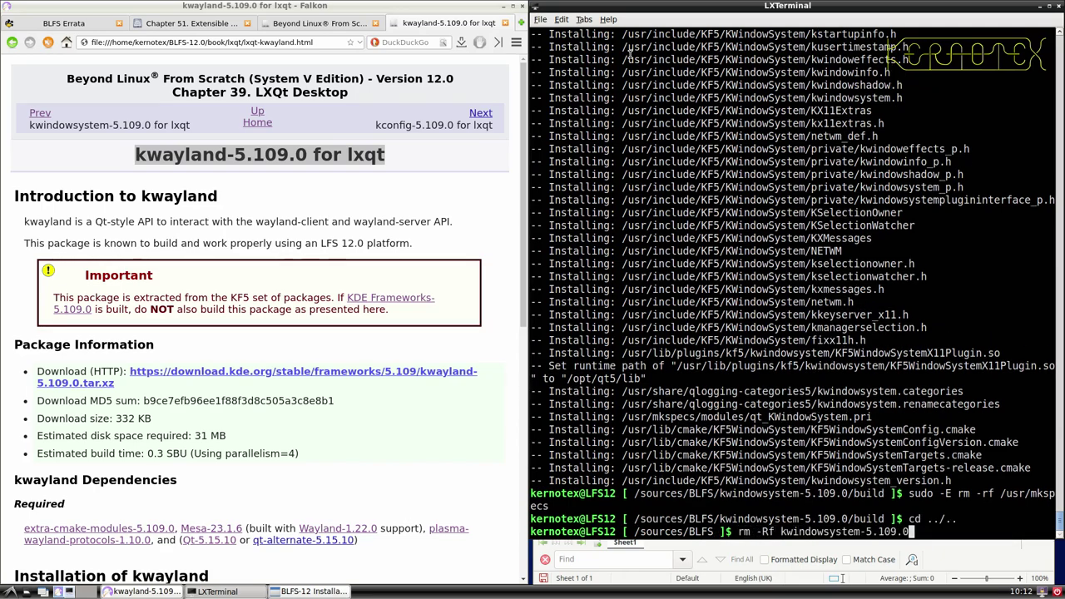
key("Return")
- Extract kwayland-5.109.0.tar.xz and change into the kwayland-5.109.0 directory
type("tar -xvf kwayland-5.109.0.tar.xz")
key("Tab")
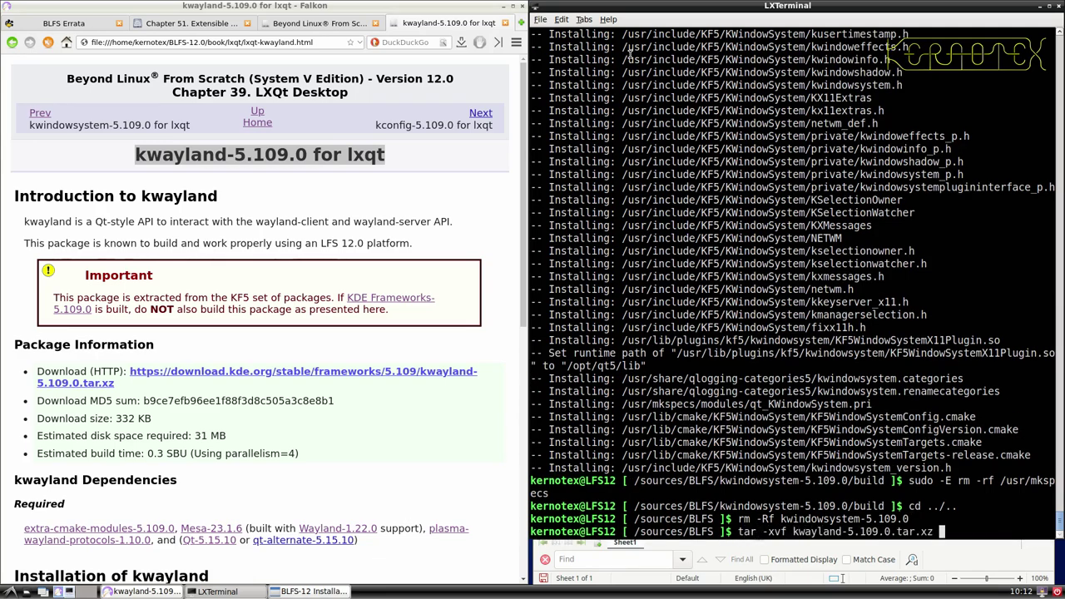
key("Return")
type("cd kwayland-5.109.0")
key("Tab")
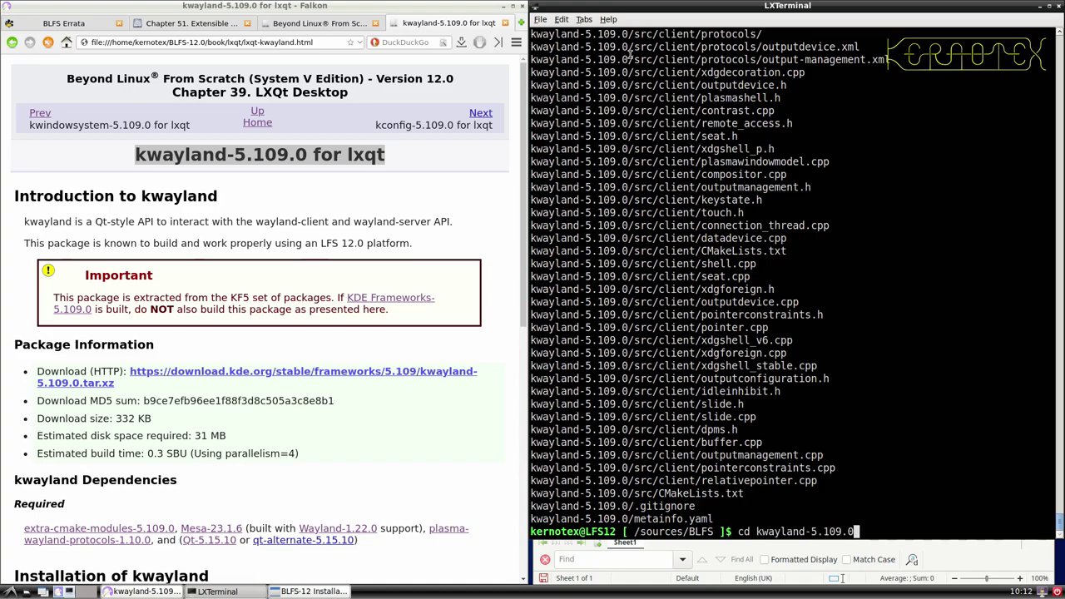
key("Return")
- Review the kwayland page and the preceding kwindowsystem page, checking the KDE Frameworks note, package information and dependencies
scroll(424, 172, "down", 1)
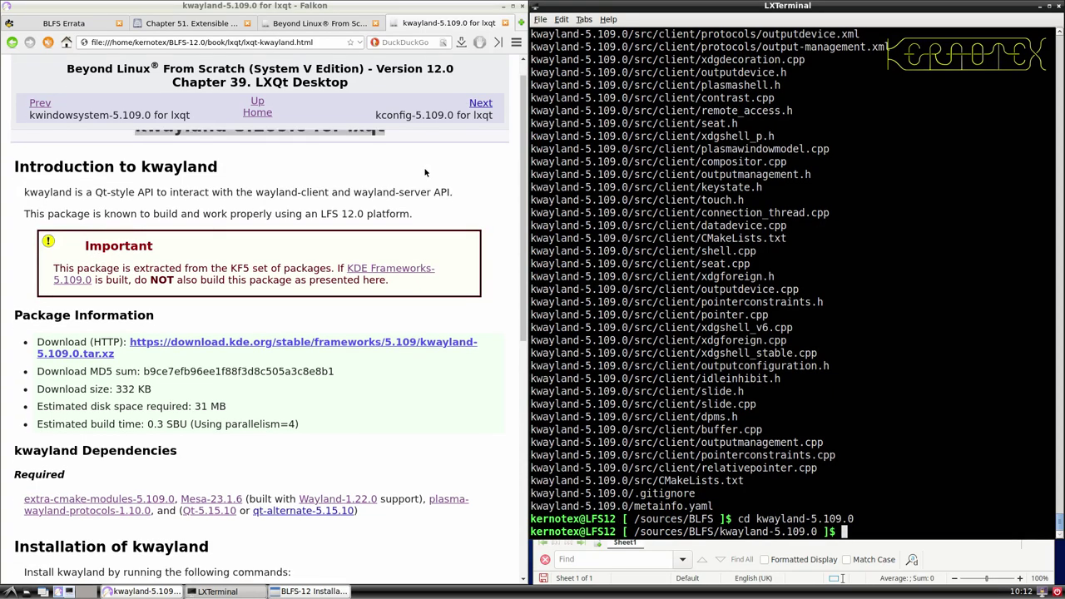
scroll(424, 172, "down", 5)
scroll(424, 172, "up", 4)
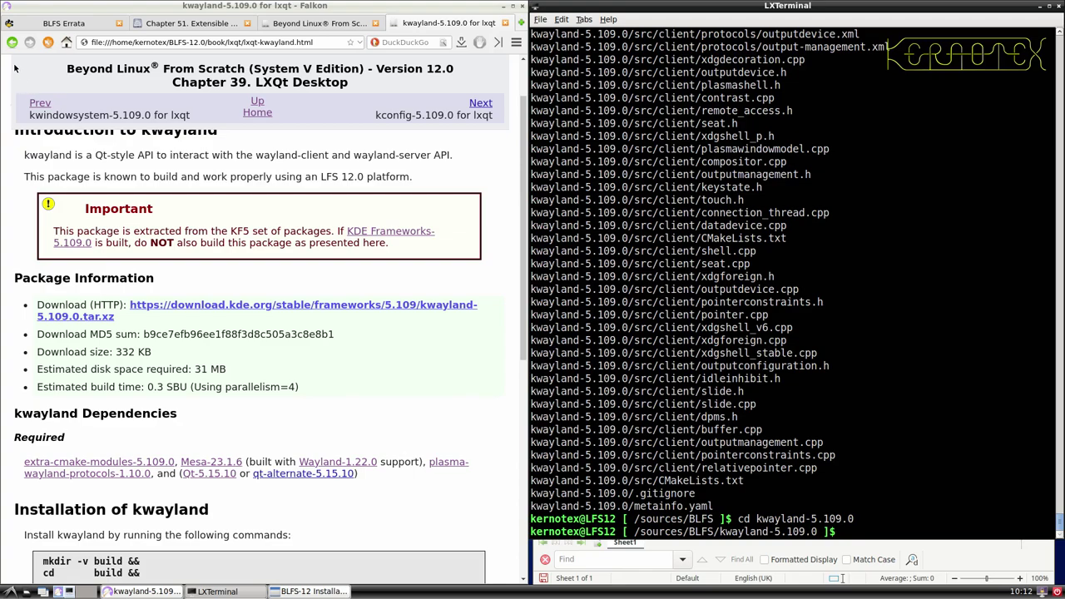
left_click(31, 104)
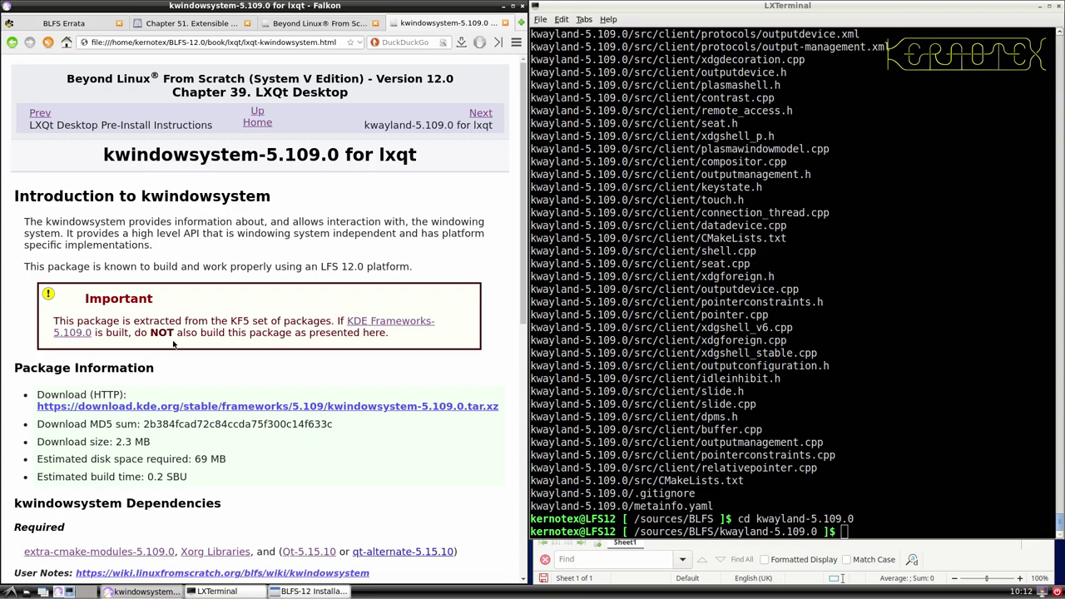
scroll(211, 348, "down", 3)
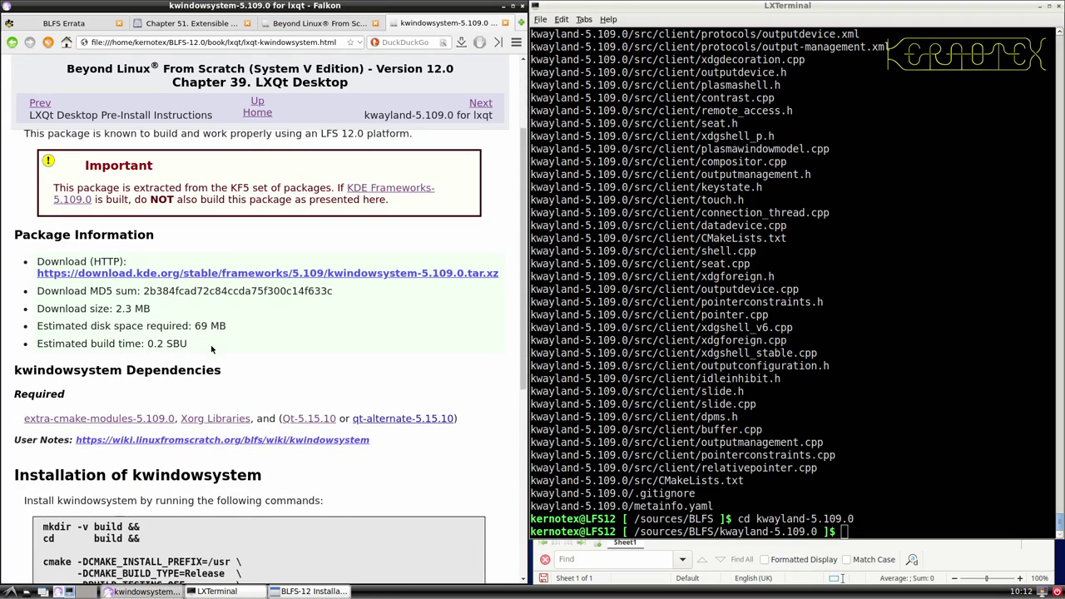
scroll(211, 348, "down", 2)
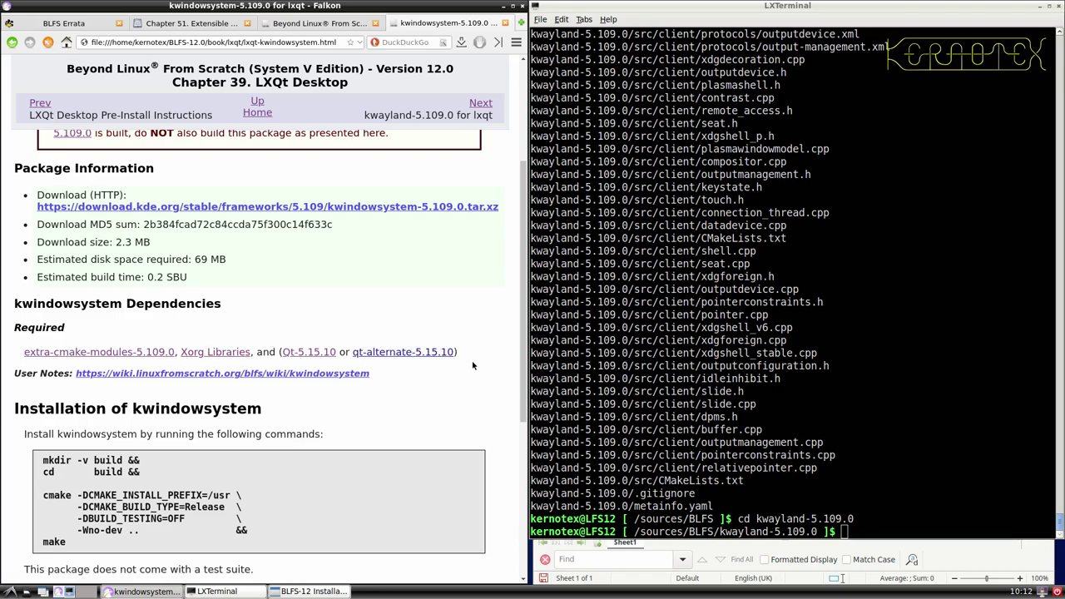
scroll(460, 355, "up", 5)
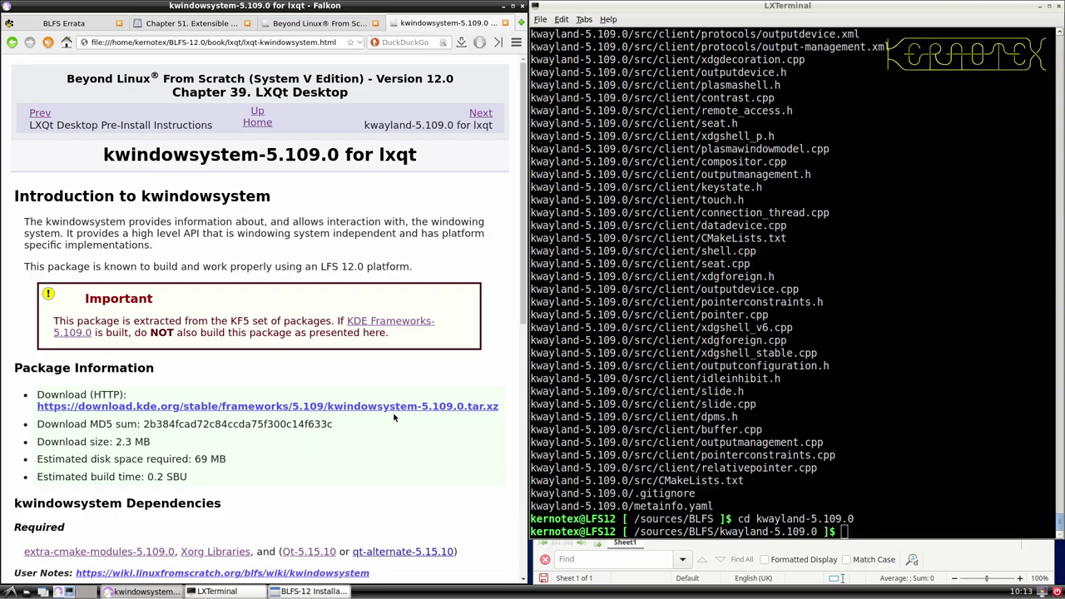
- Go back up to /sources/BLFS and delete the extracted kwayland-5.109.0 directory
left_click(601, 391)
type("cd ..")
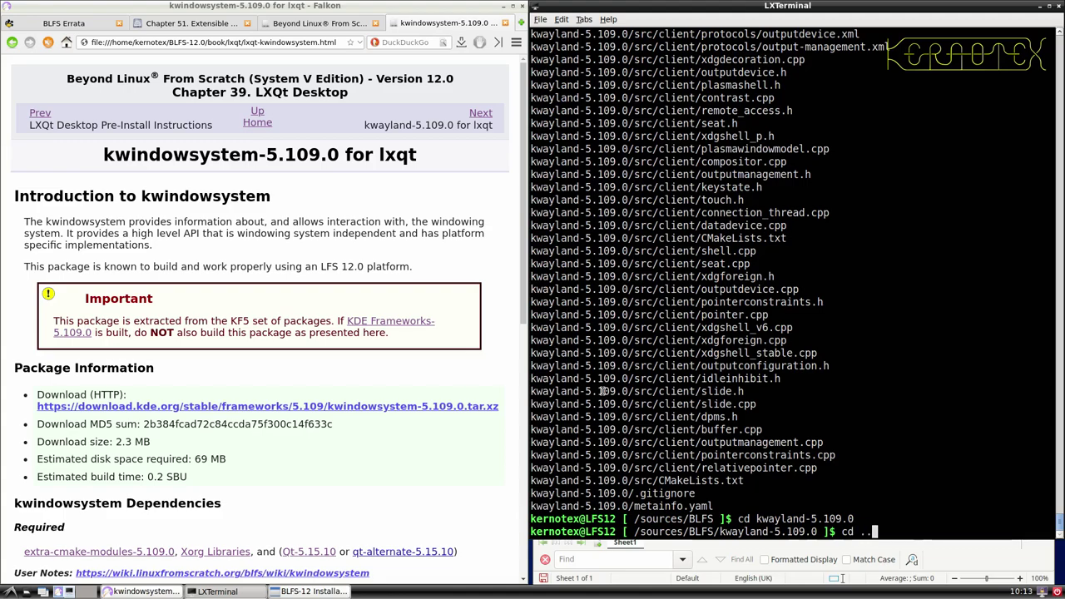
key("Return")
type("rm -Rf kwa")
key("Tab")
key("BackSpace")
key("Return")
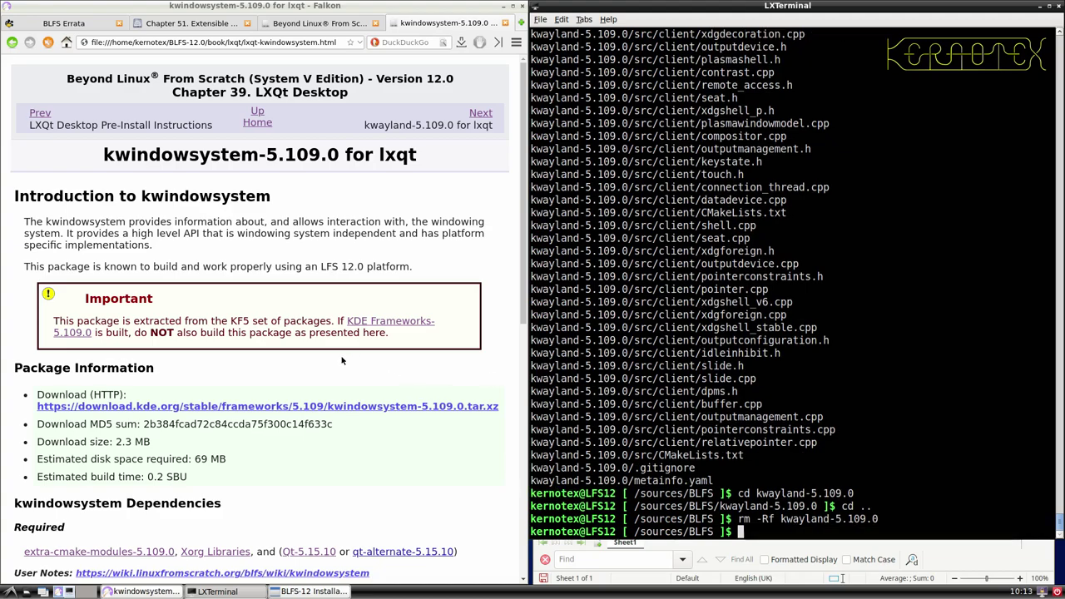
- Open the linked KDE Frameworks 5 page in a new tab and search its package build list for "kwind"
middle_click(357, 328)
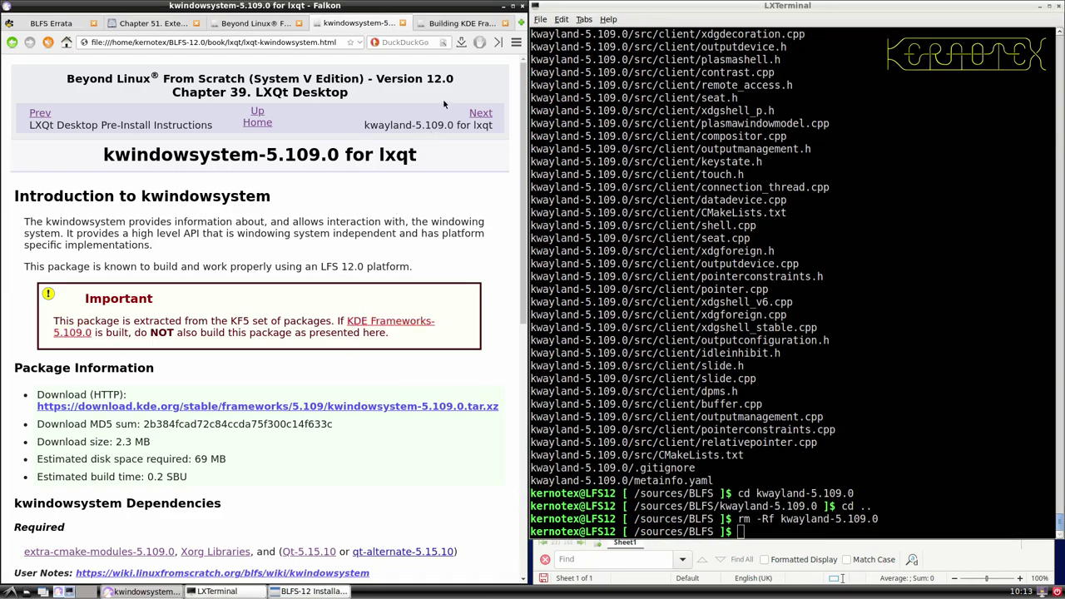
left_click(434, 27)
scroll(343, 391, "down", 12)
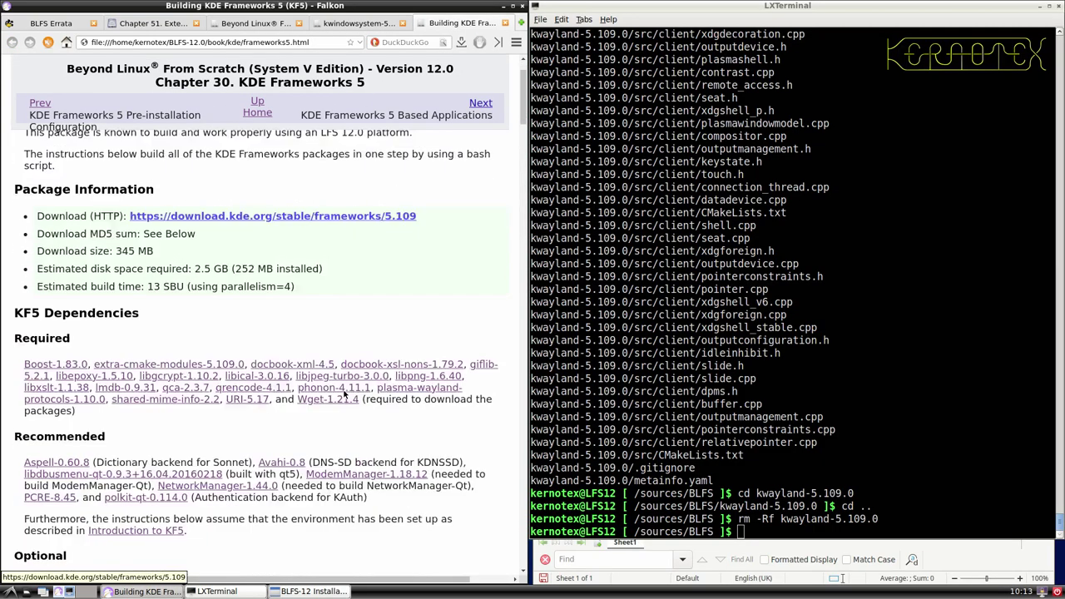
scroll(344, 393, "down", 8)
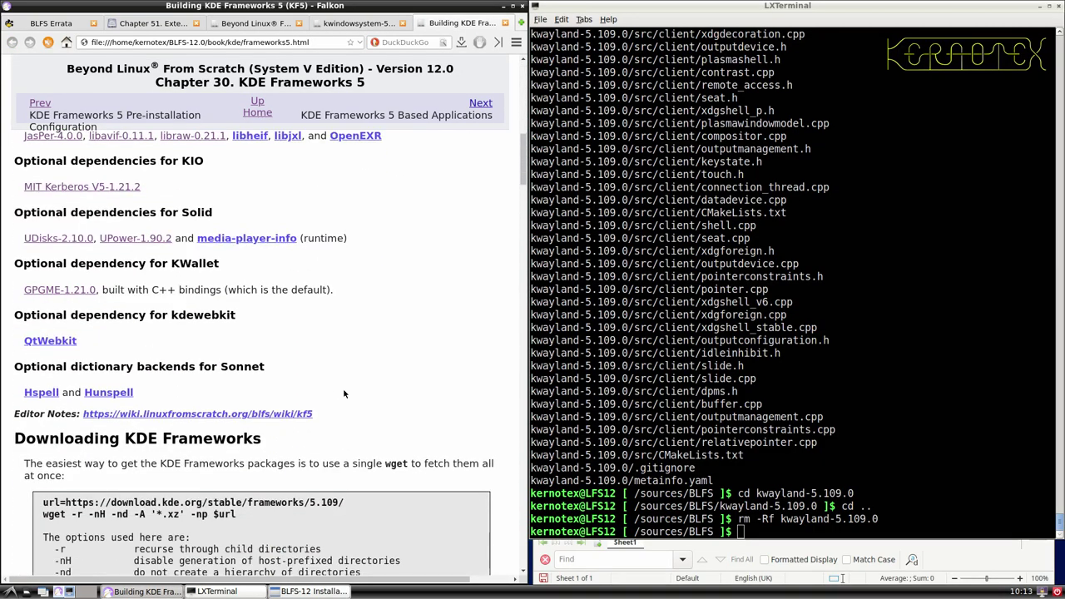
scroll(343, 393, "down", 1)
scroll(344, 394, "down", 7)
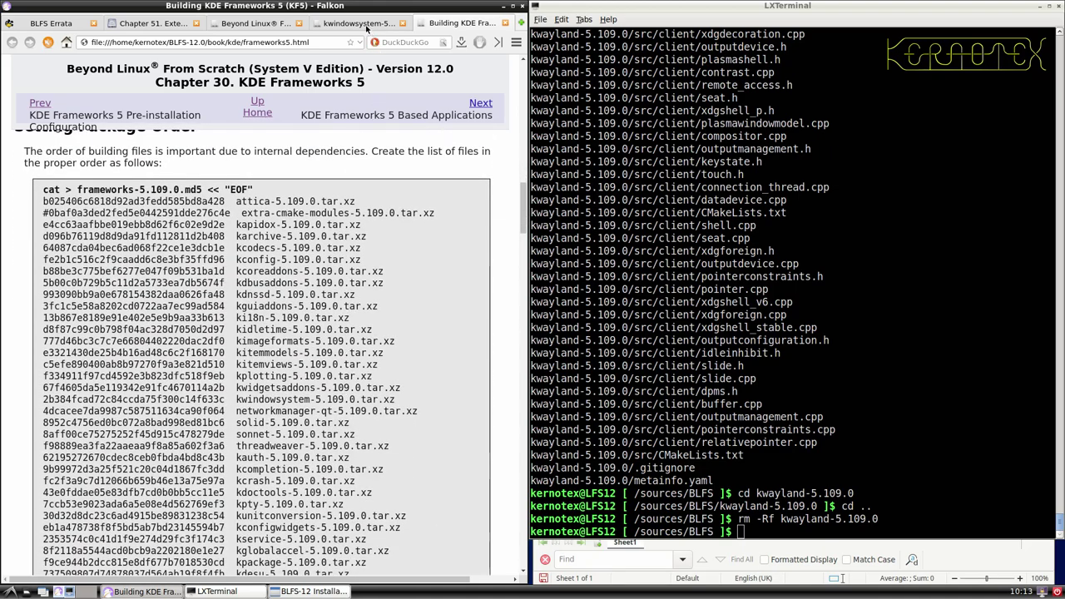
key("ctrl+f")
type("kwind")
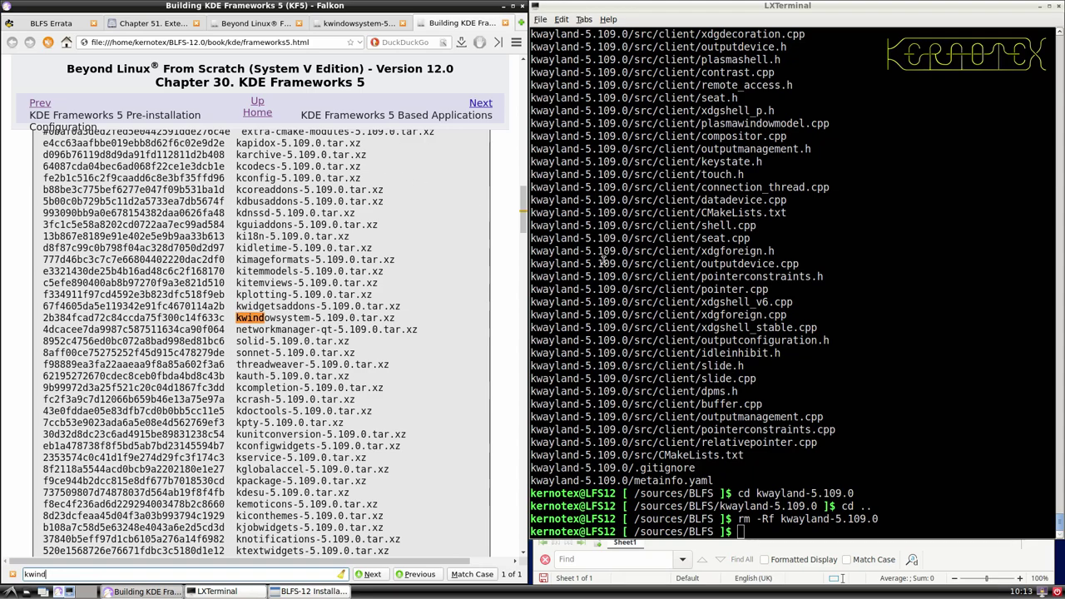
left_click(656, 315)
type("tar -x")
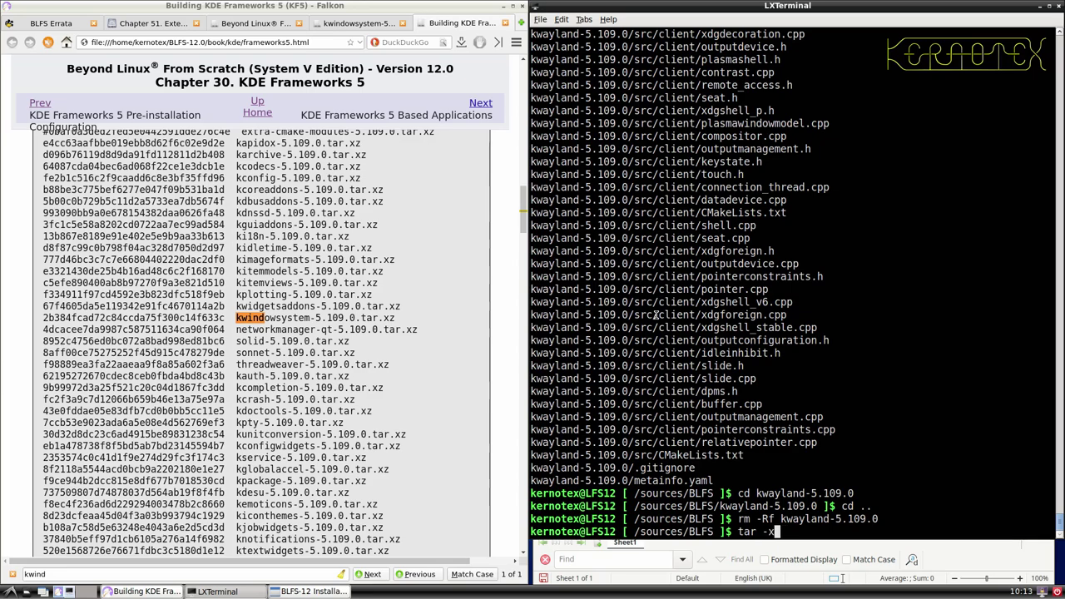
type("vf kwi")
key("Tab")
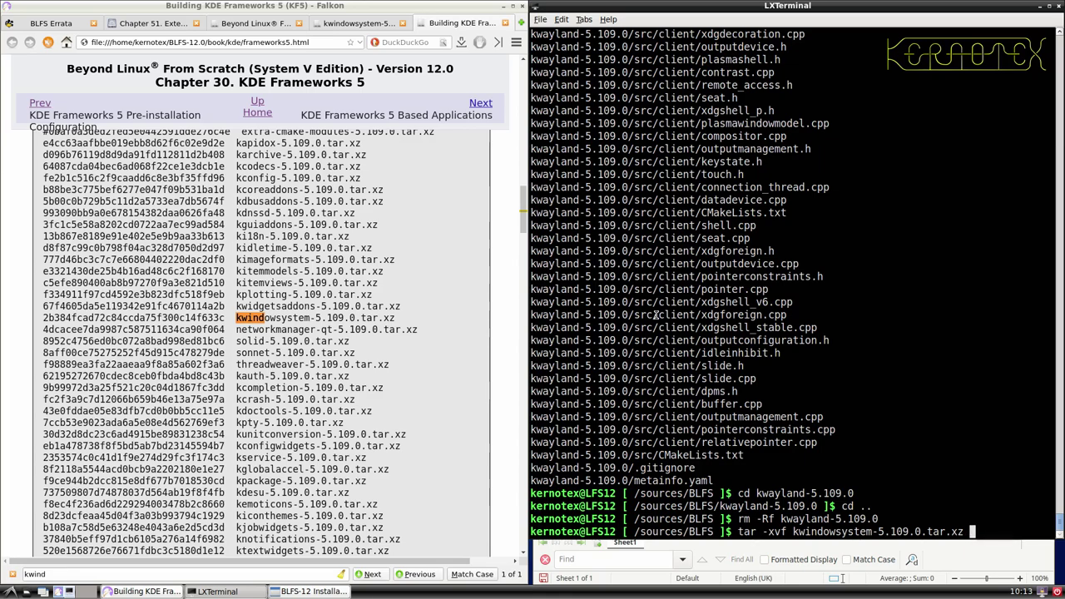
key("ctrl+c")
- Delete kwayland-5.109.0.tar.xz and kwindowsystem-5.109.0.tar.xz from /sources/BLFS and change into the kf5 directory
type("rm kwayland-5.109.0.tar.xz")
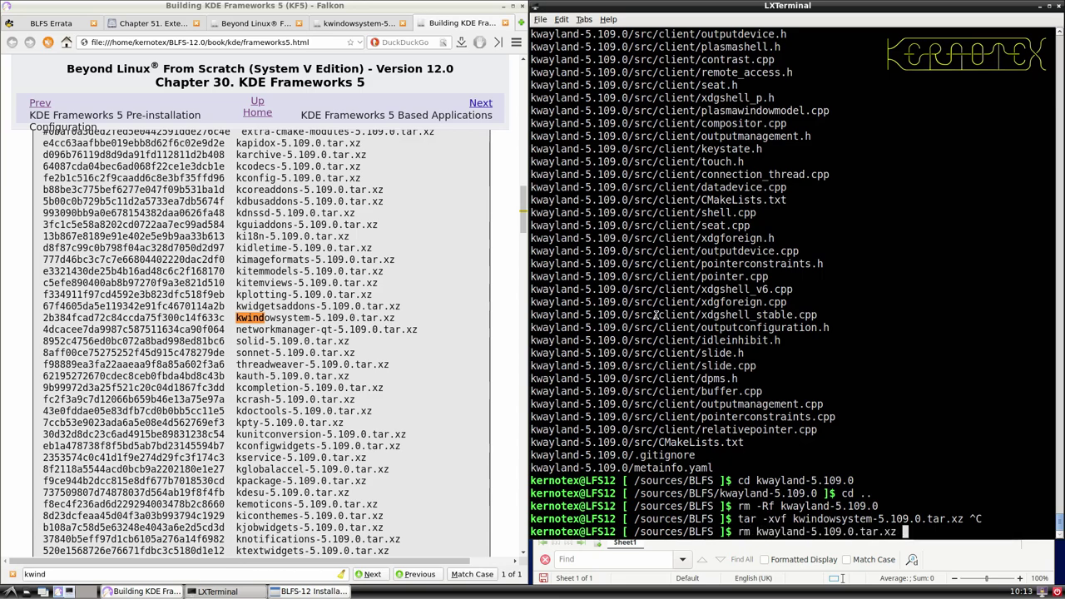
key("Return")
type("rm kwindowsystem-5.109.0.tar.xz")
key("Return")
type("cd kf5/")
key("Return")
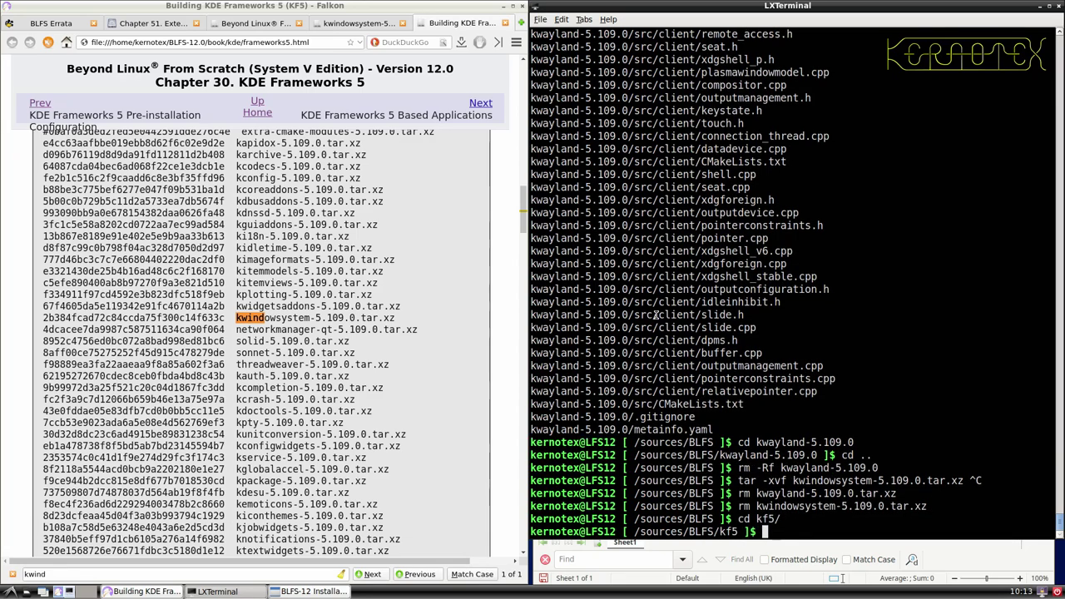
- Extract kwindowsystem-5.109.0.tar.xz in the kf5 directory with verbose output (tar -xvf)
type("tar kwindowsystem-5.109.0.tar.xz")
key("Return")
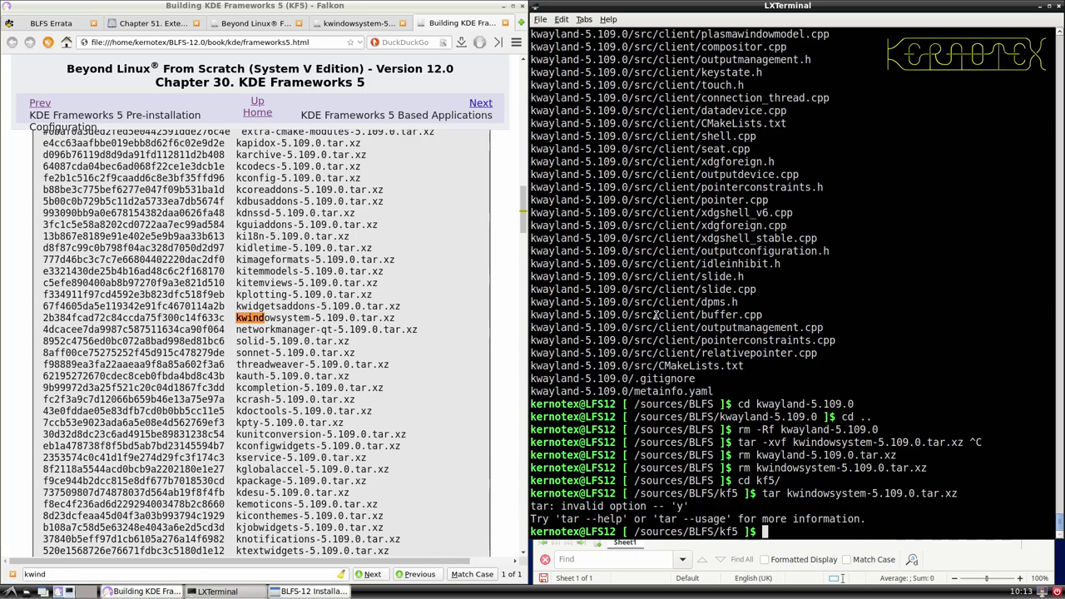
key("Up")
key("Home")
key("Right")
key("Right")
key("Right")
type("-xvf")
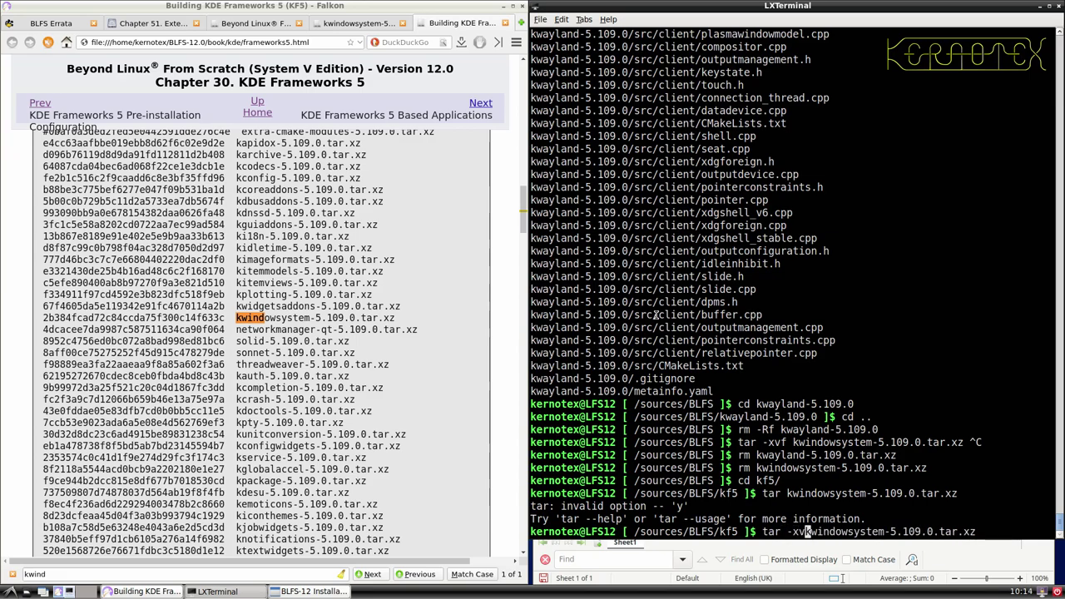
key("Return")
- Change into the extracted kwindowsystem-5.109.0 directory
type("cd kwi")
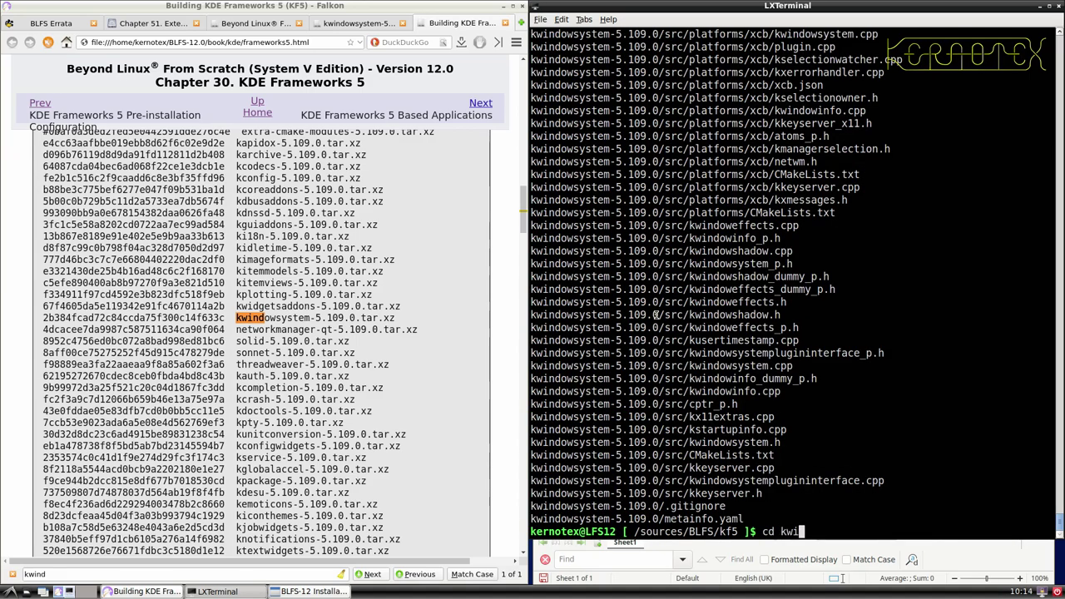
type("nd")
key("Tab")
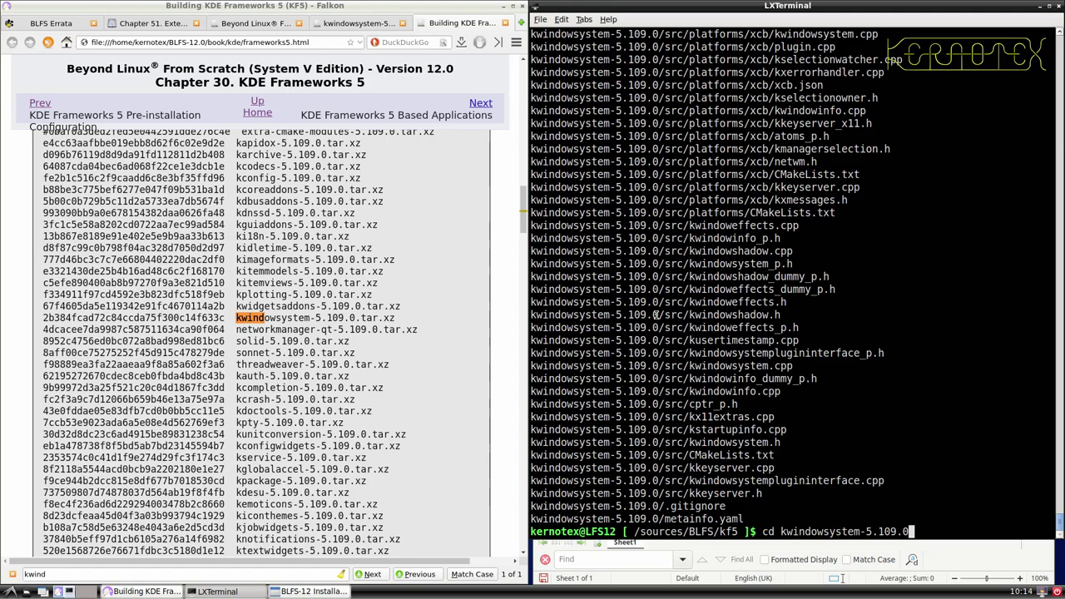
key("Return")
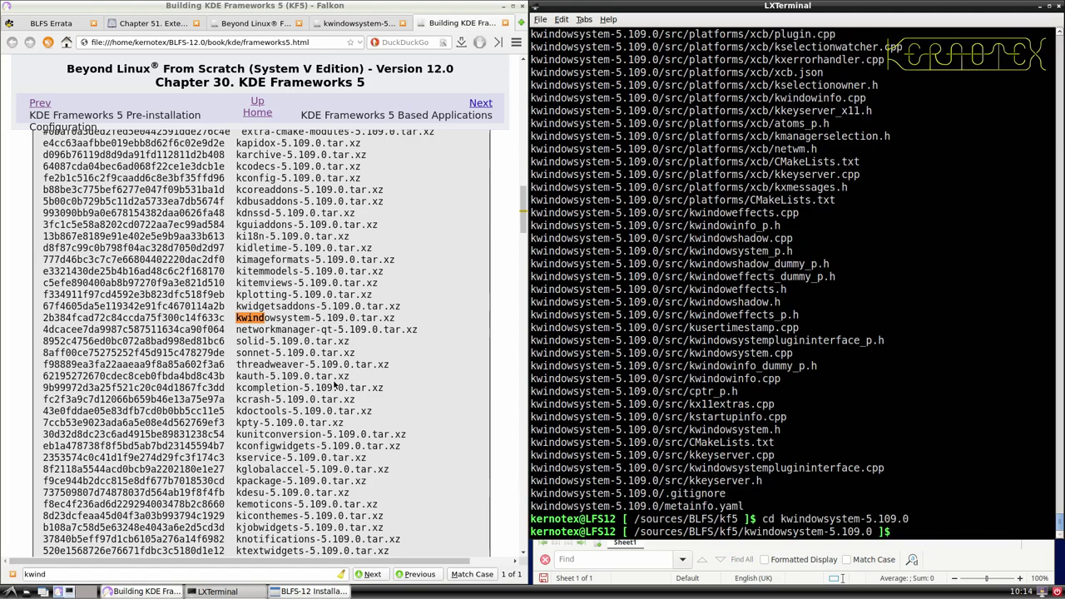
- Compare the build commands in the KDE Frameworks 5 script with those on the kwindowsystem for lxqt page
scroll(335, 383, "down", 5)
scroll(335, 383, "down", 20)
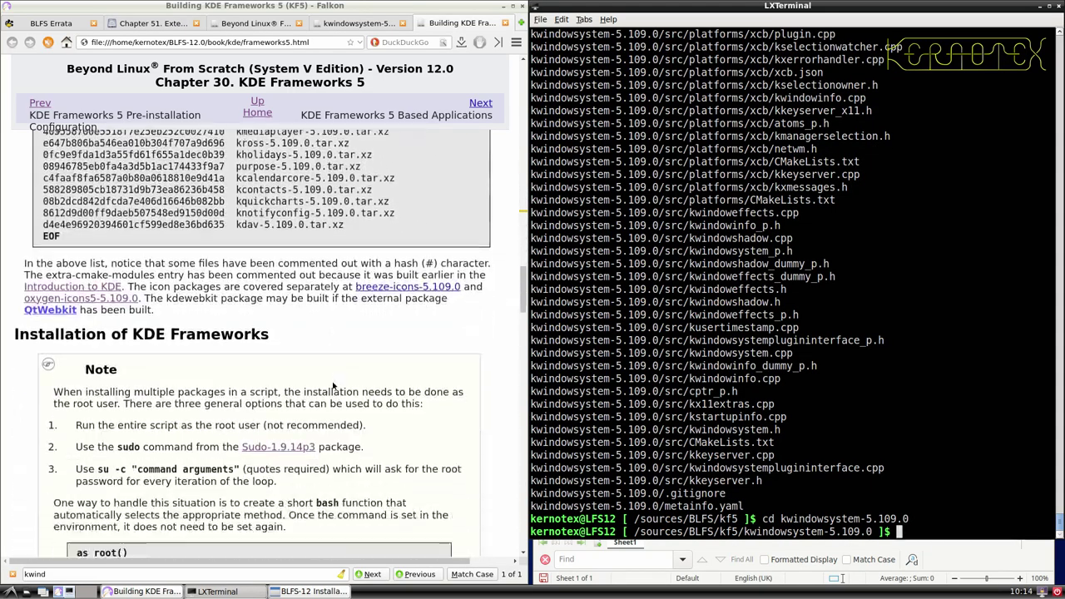
scroll(331, 384, "down", 15)
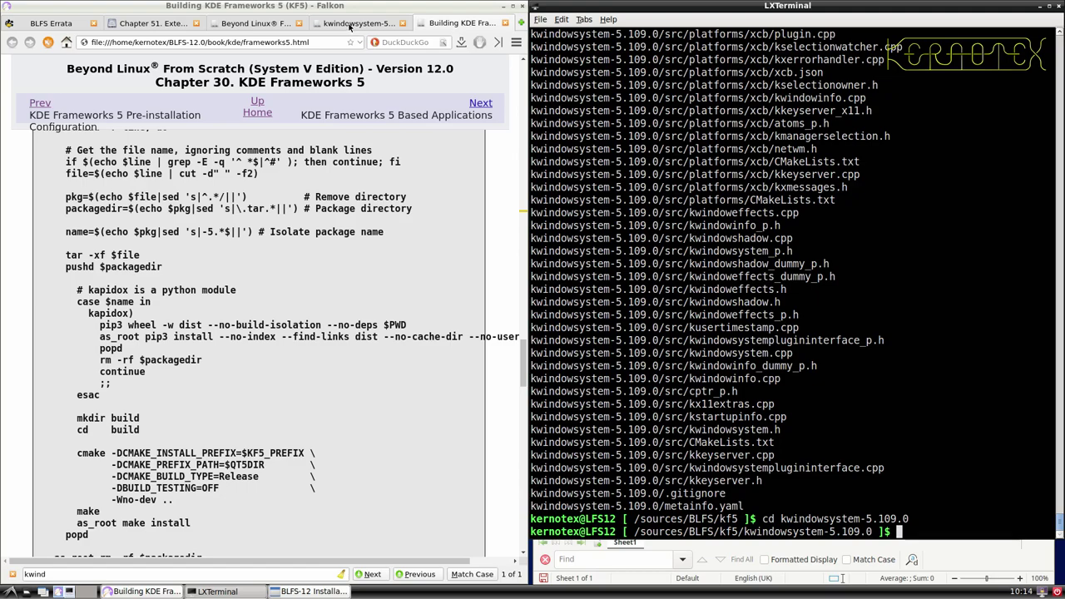
left_click(350, 26)
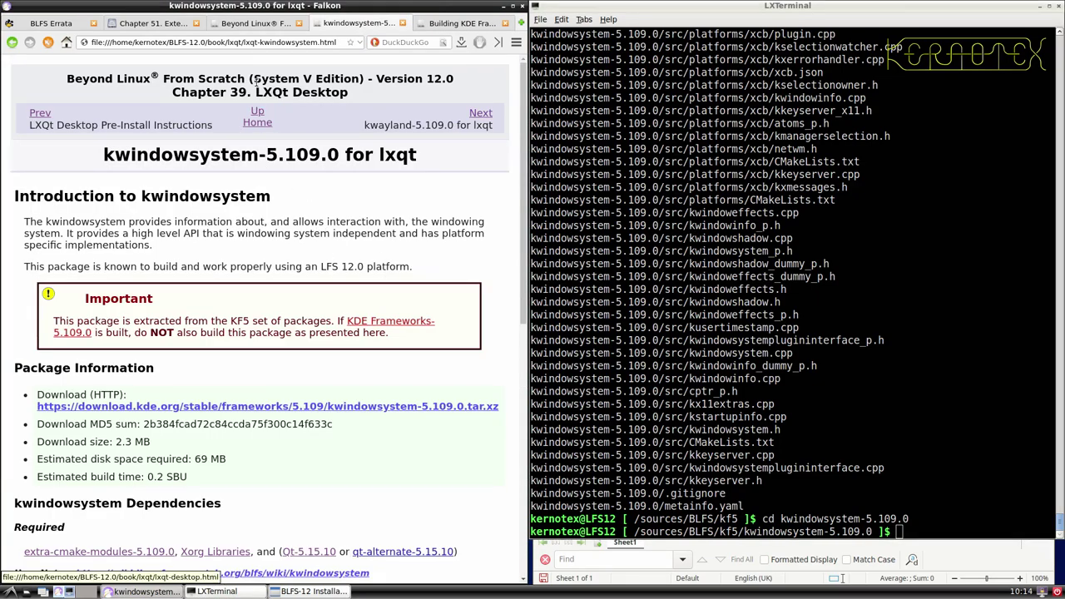
scroll(269, 328, "down", 5)
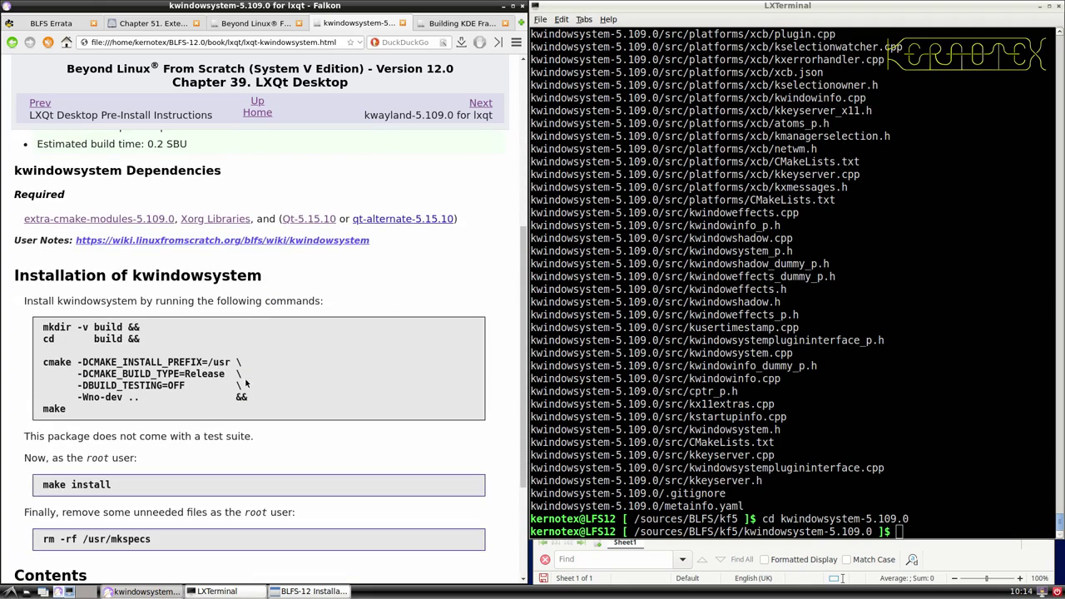
scroll(249, 388, "down", 2)
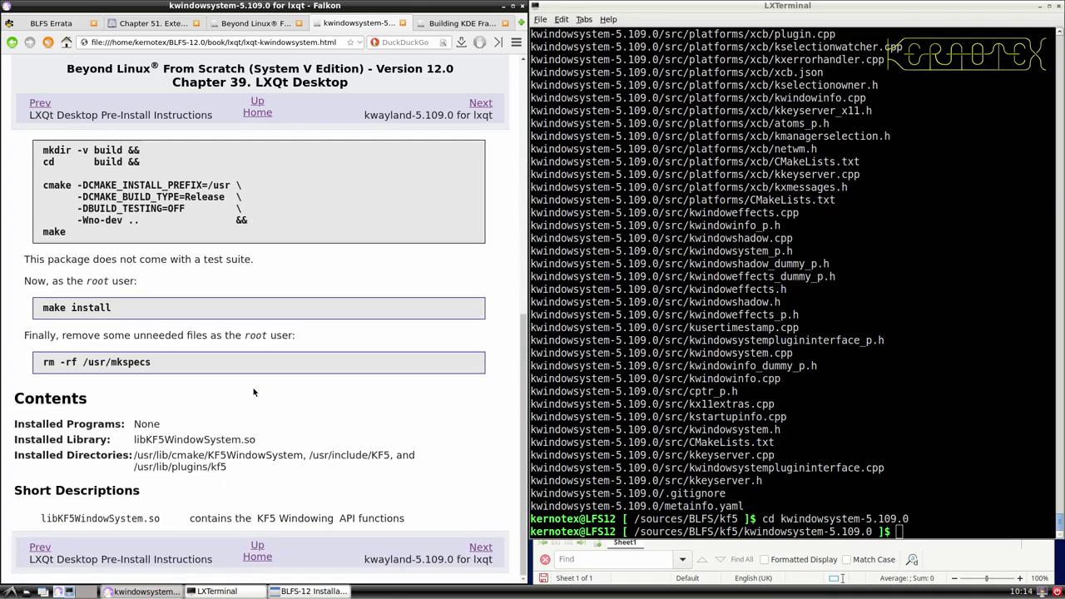
scroll(253, 391, "up", 1)
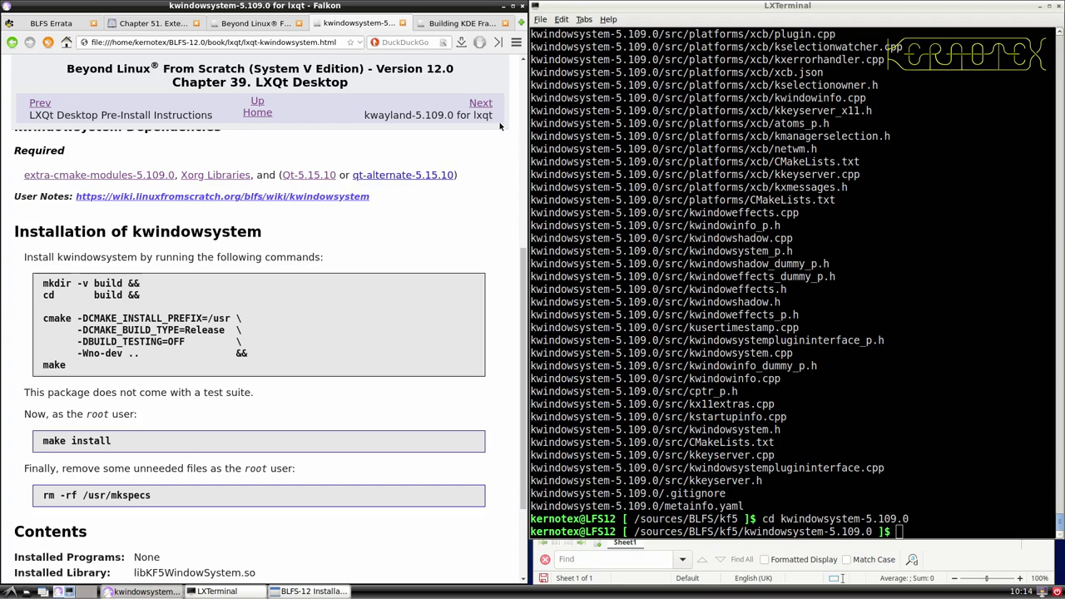
- Build kwindowsystem with the KDE Frameworks page's mkdir, cmake and make commands, and install it with sudo -E make install
left_click(456, 20)
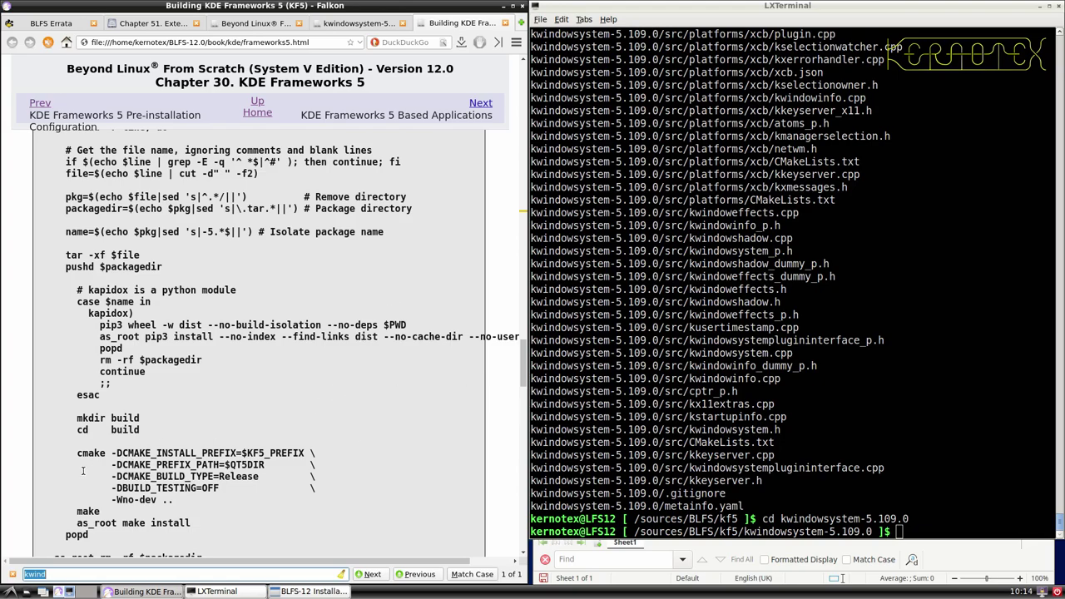
left_click_drag(75, 418, 108, 516)
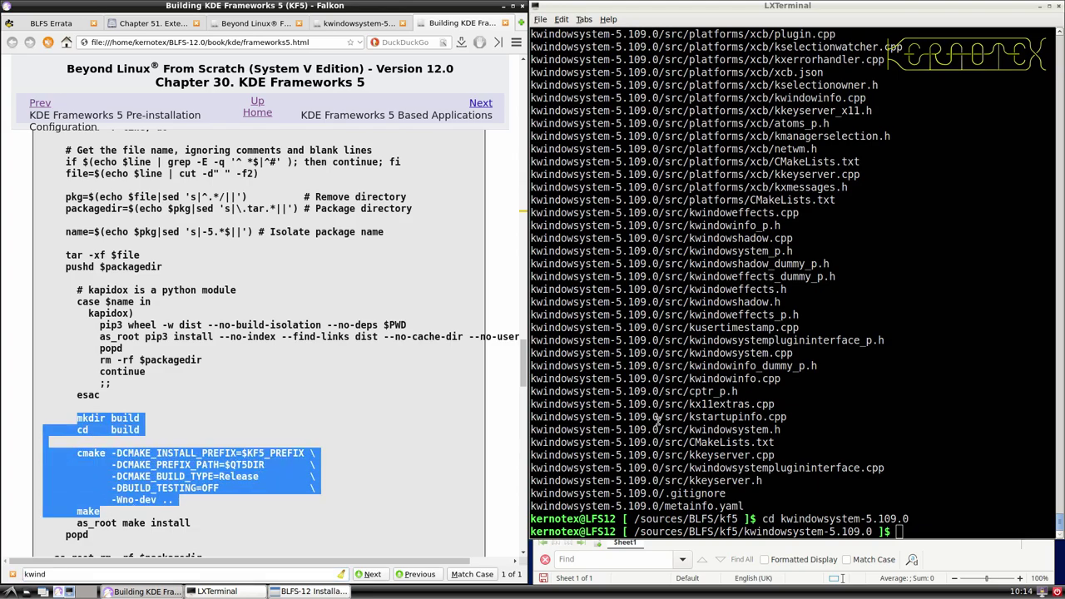
middle_click(657, 420)
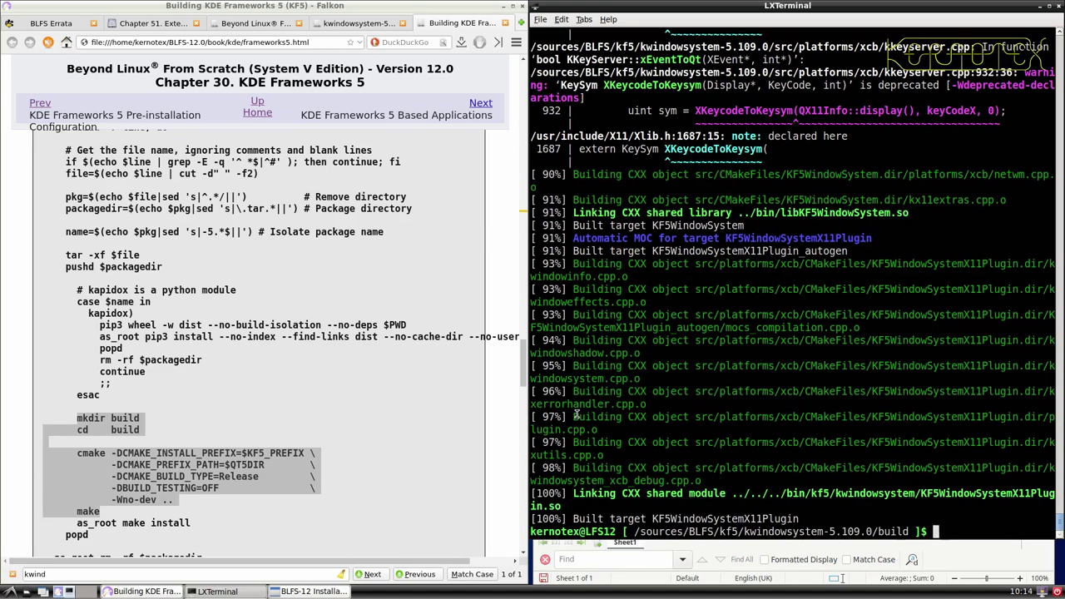
type("sudo -E make install")
key("Return")
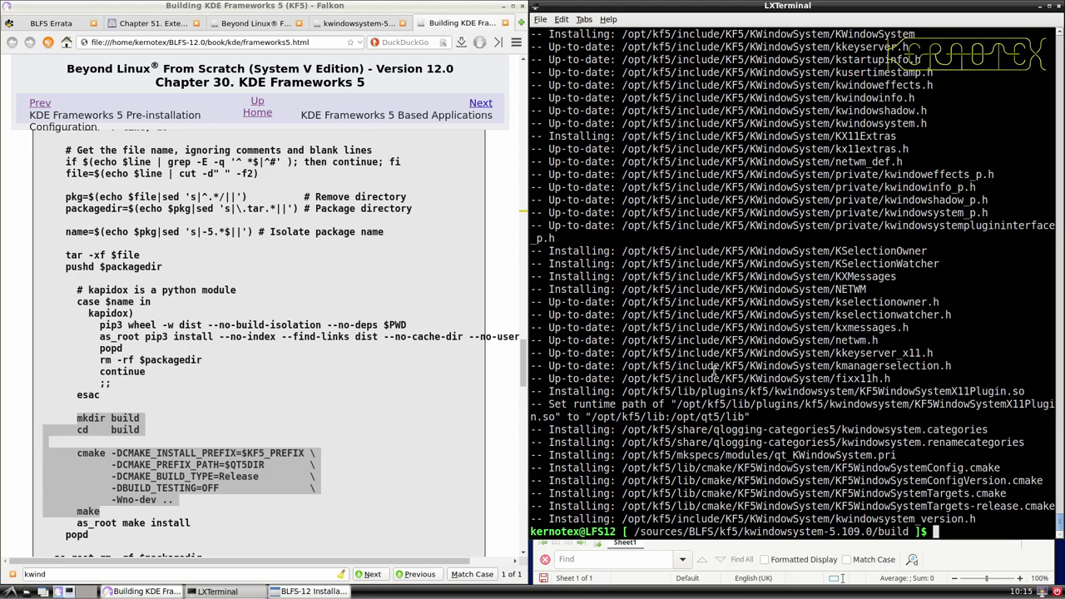
- Review the kwindowsystem install output for its file locations, and prepare the unexecuted command ls -l /usr at the prompt
type("ls -l /usr")
scroll(719, 331, "up", 5)
scroll(718, 330, "up", 3)
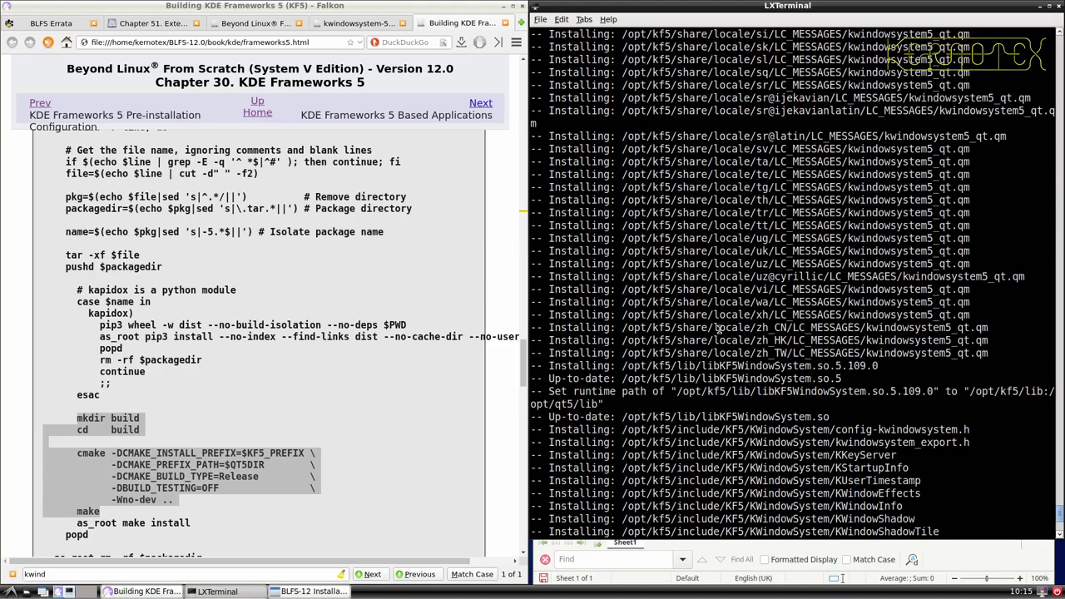
scroll(718, 330, "down", 5)
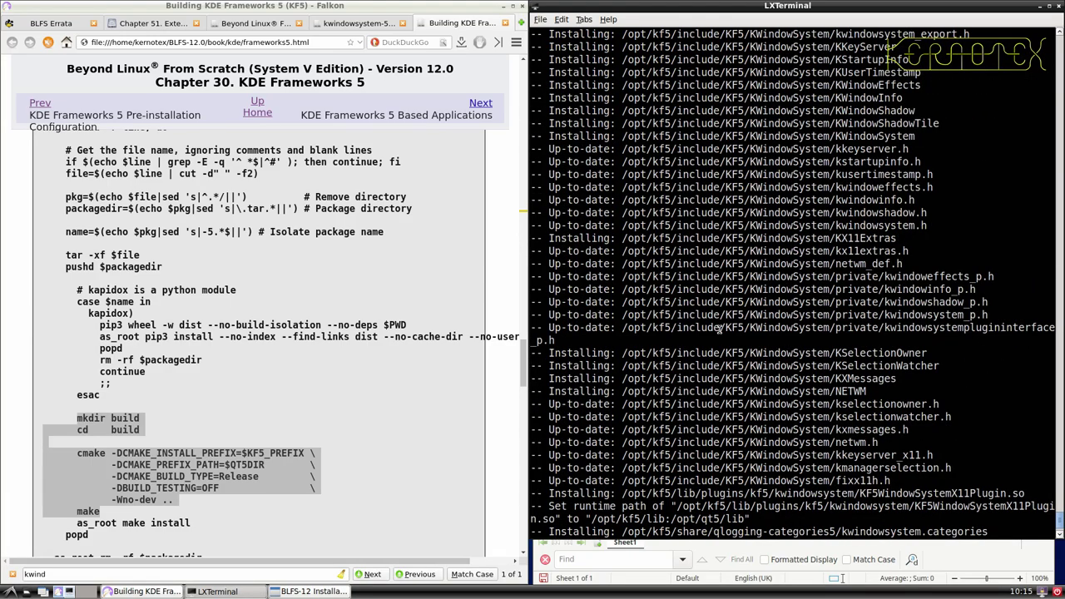
type("ls -l /usr")
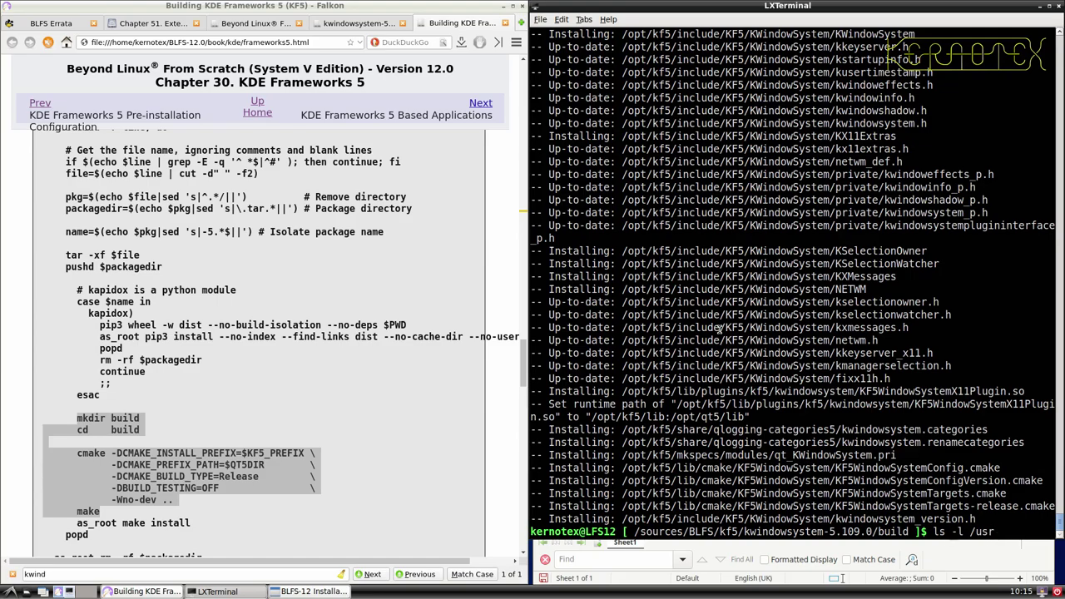
scroll(718, 328, "up", 15)
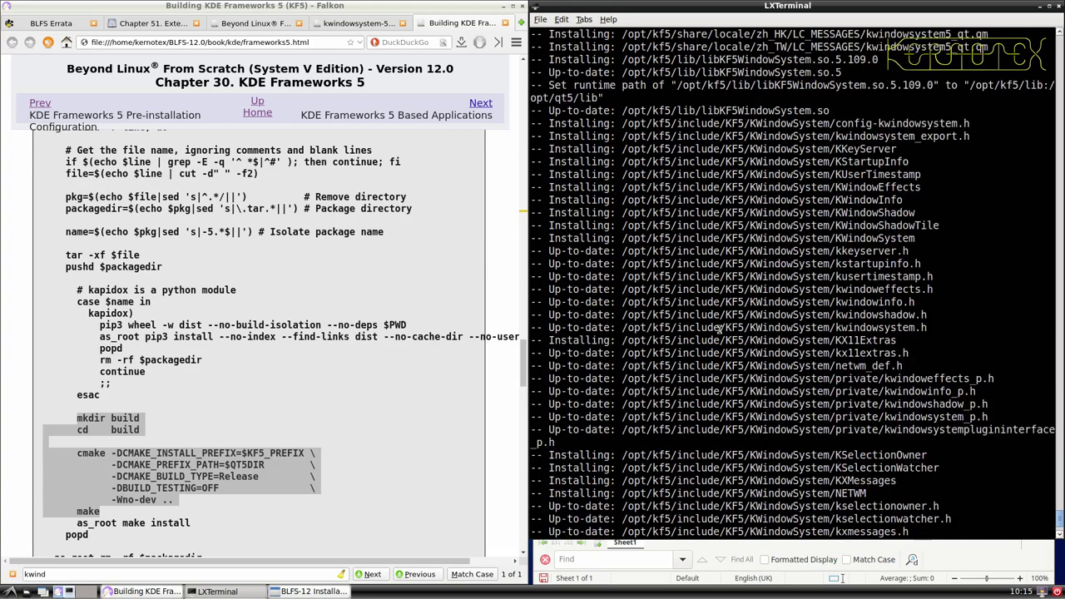
scroll(718, 329, "up", 15)
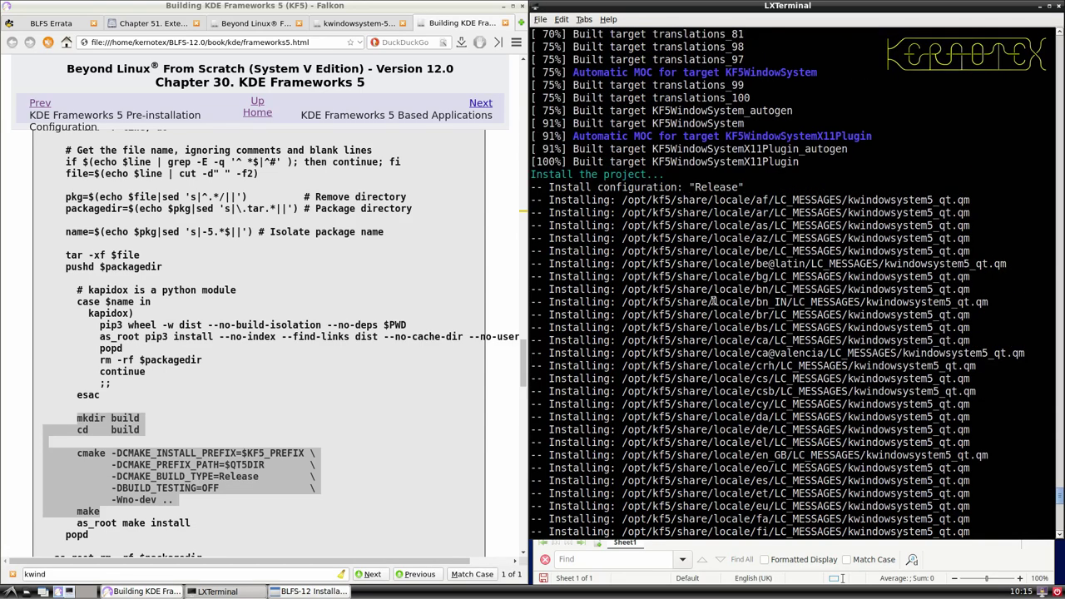
left_click_drag(621, 199, 754, 194)
left_click(726, 196)
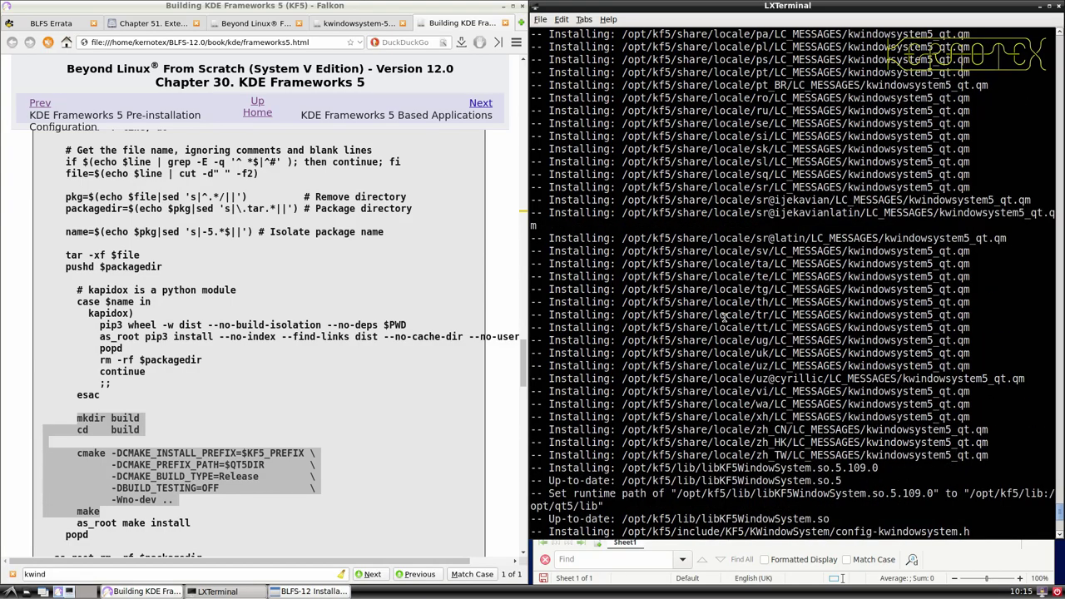
type("ls -l /usr")
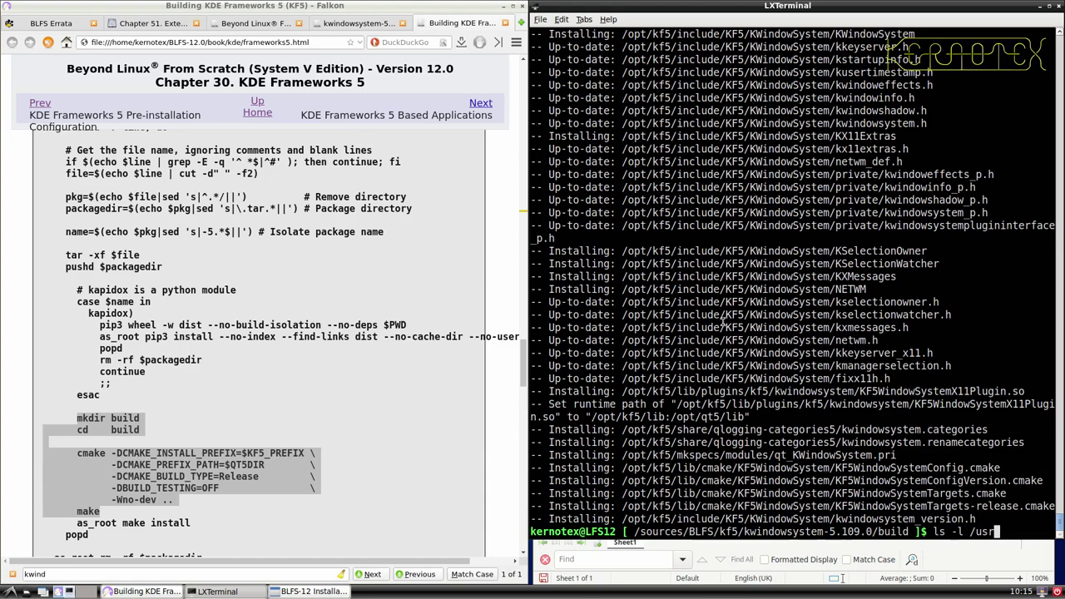
- Select and copy the install output from the kwindowsystem_version.h line back to the first locale file line
left_click_drag(974, 517, 725, 242)
scroll(726, 237, "up", 5)
scroll(725, 236, "up", 15)
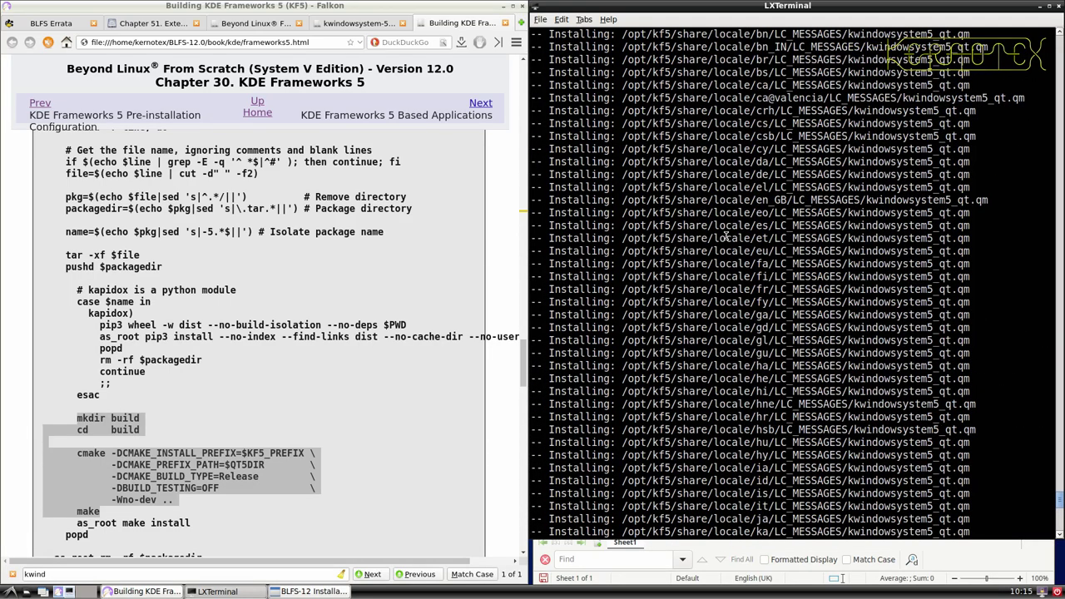
scroll(725, 236, "up", 18)
left_click_drag(725, 236, 527, 313)
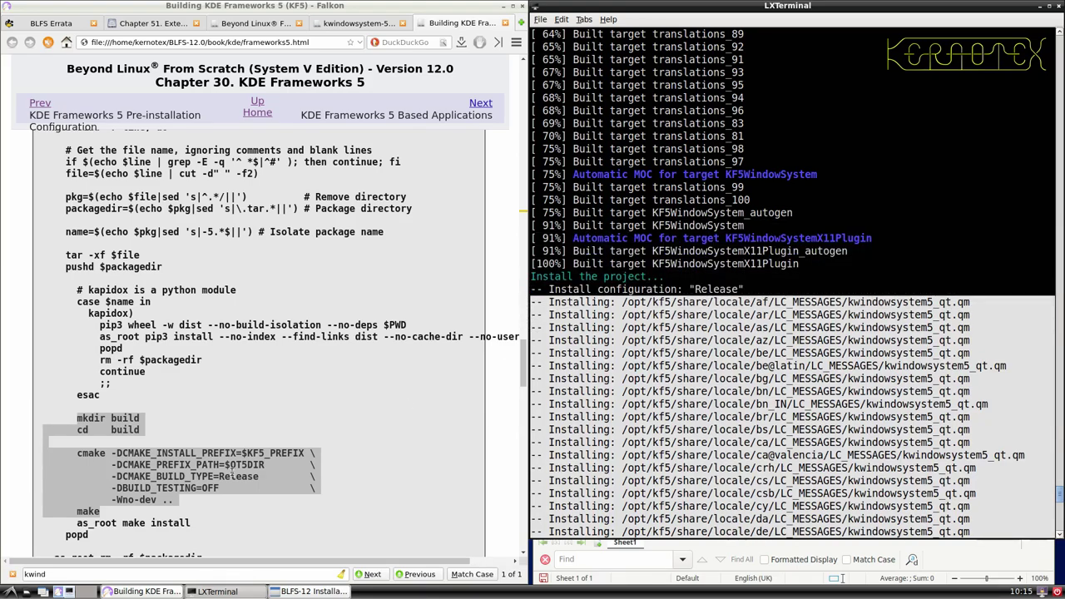
- Open a new LibreOffice Writer document and paste the copied install output into it
left_click(9, 592)
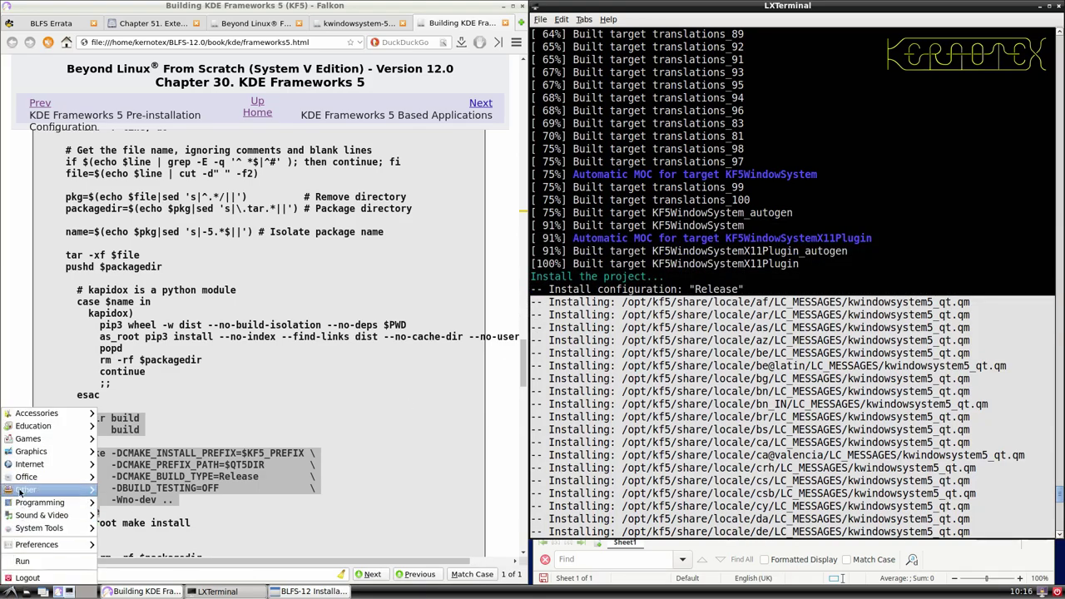
mouse_move(49, 414)
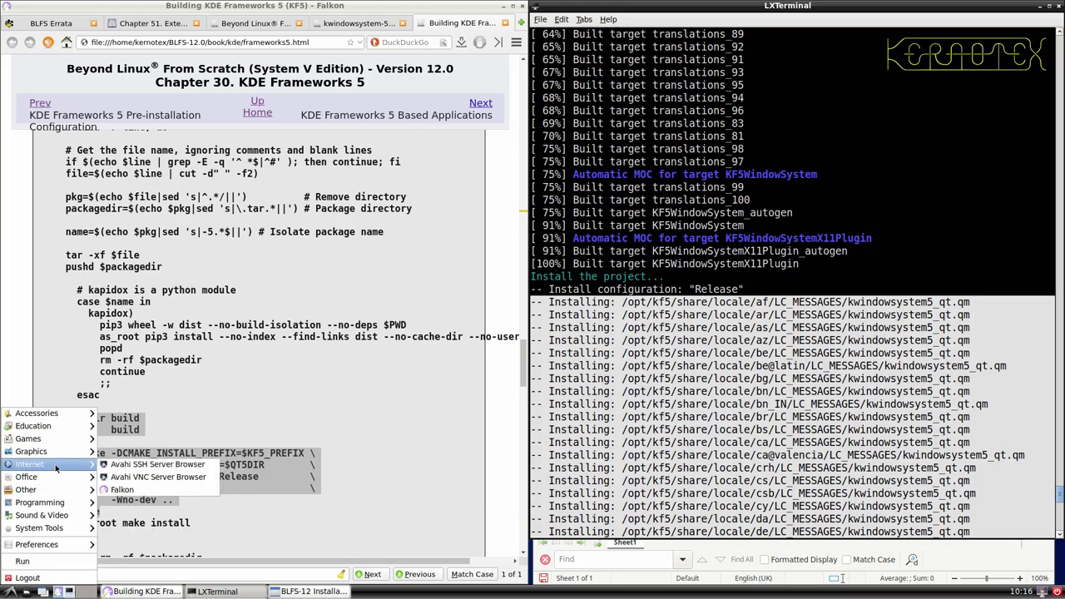
mouse_move(58, 484)
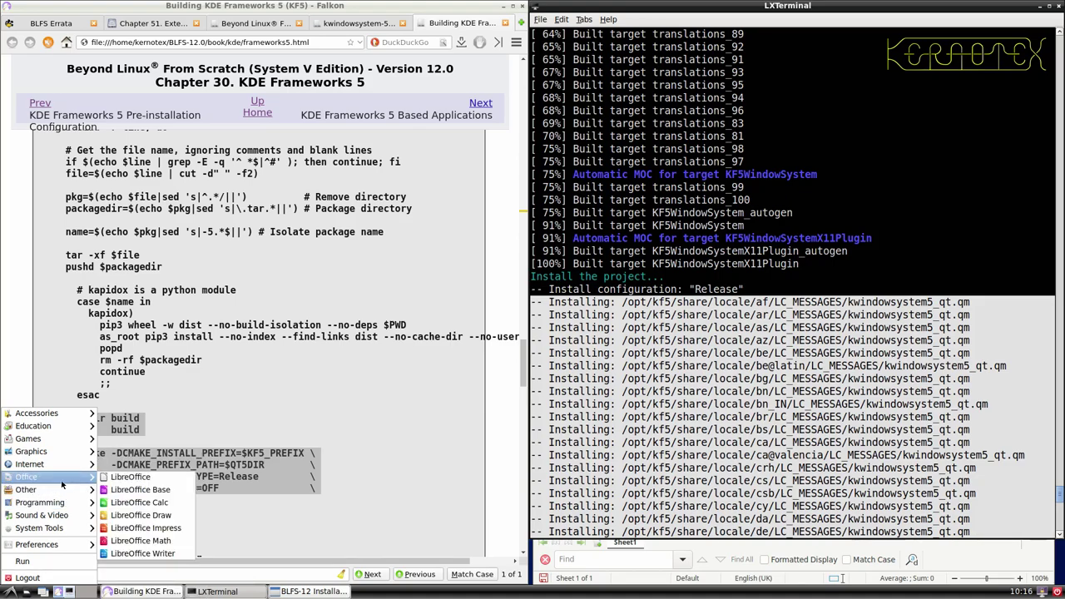
left_click(133, 553)
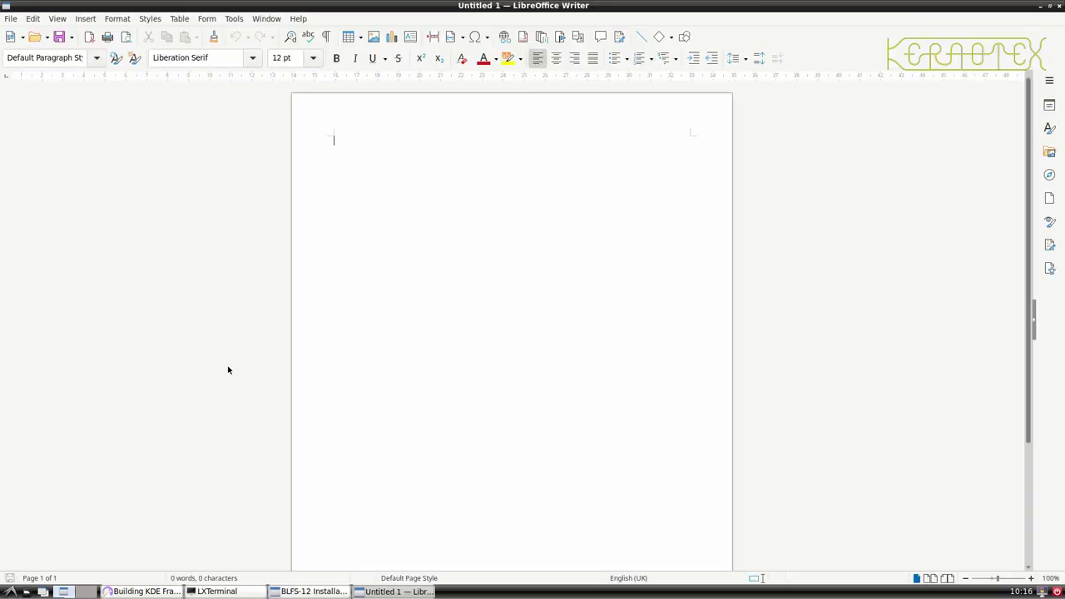
key("ctrl+v")
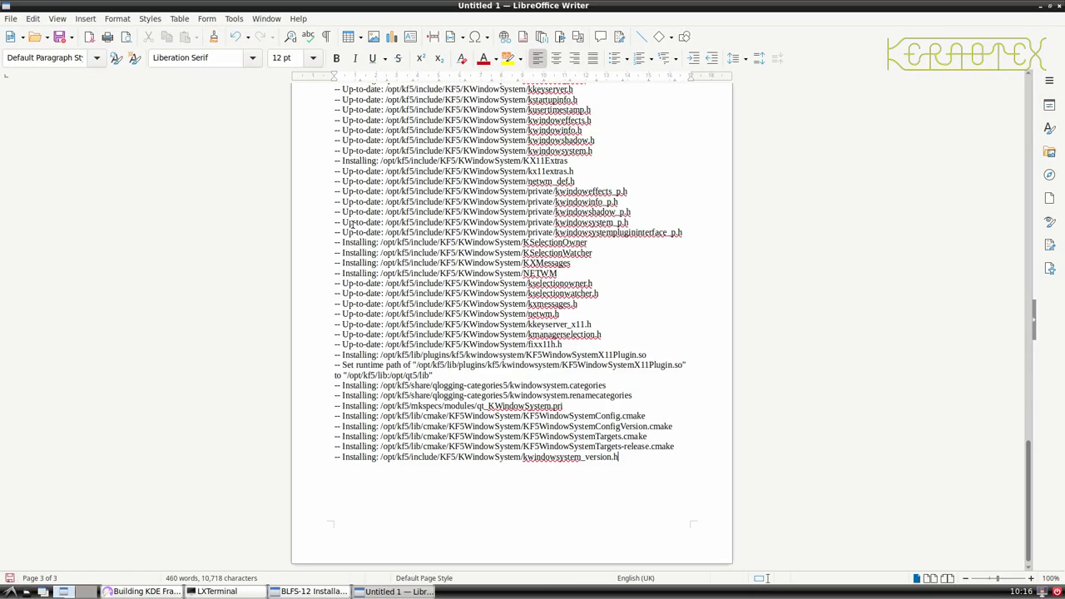
- Unmaximize the Writer window, fit it beside the terminal, and look through the pasted list of installed files
left_click(1040, 6)
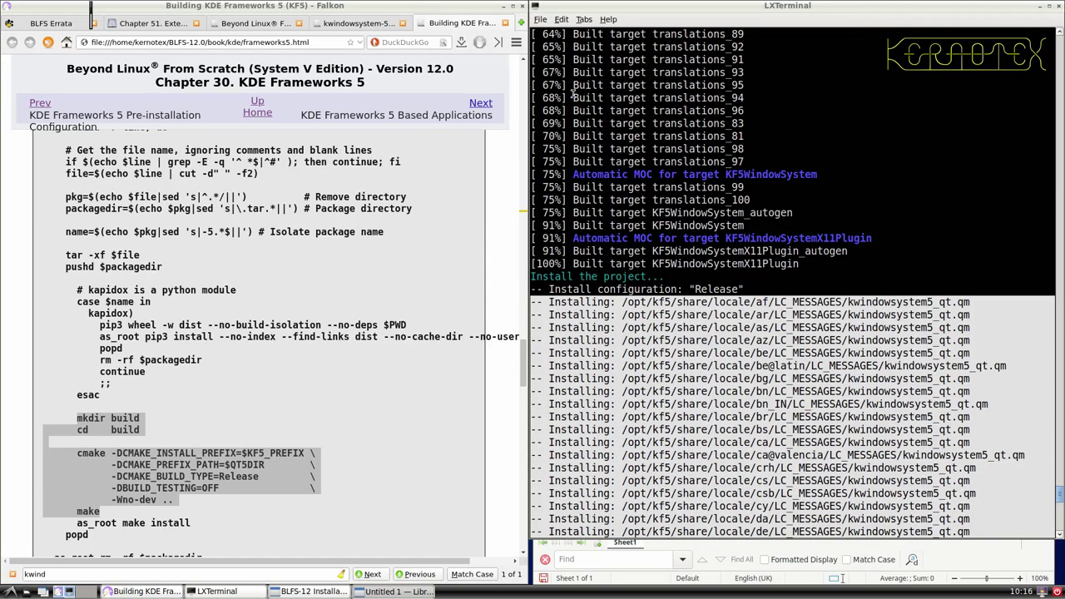
left_click_drag(90, 18, 549, 585)
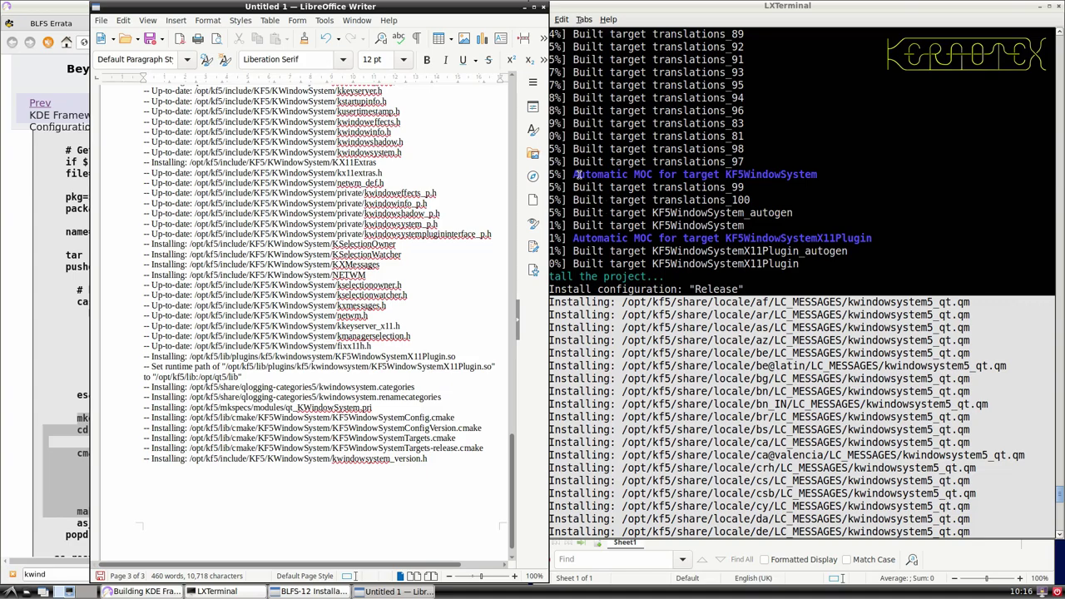
left_click_drag(426, 10, 405, 10)
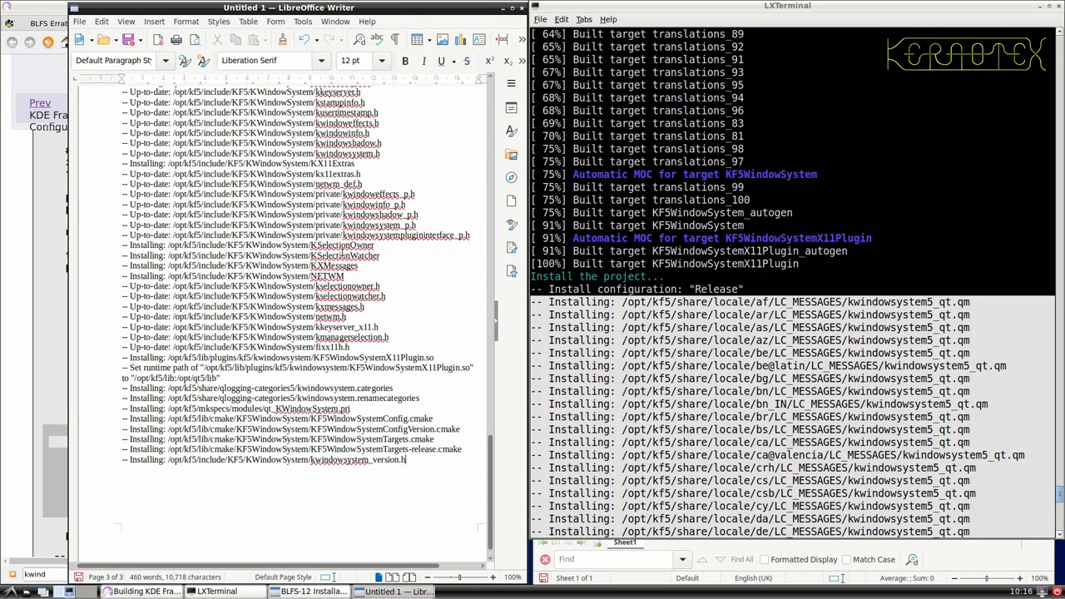
scroll(338, 272, "up", 8)
scroll(338, 272, "down", 7)
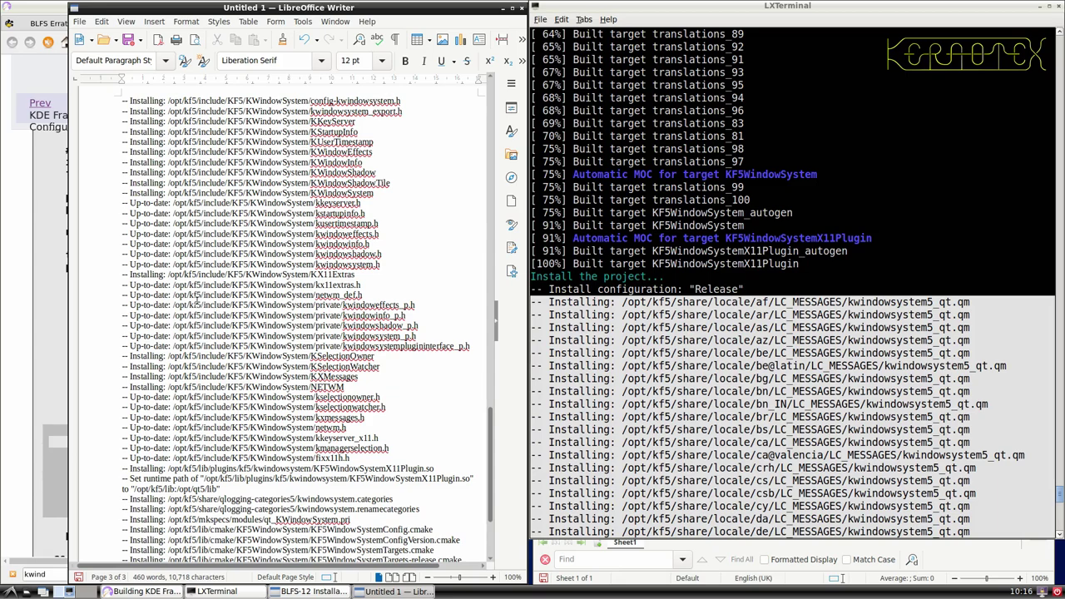
- Look back over the pasted library and KWindowSystem header install paths in the Writer document
scroll(197, 301, "up", 2)
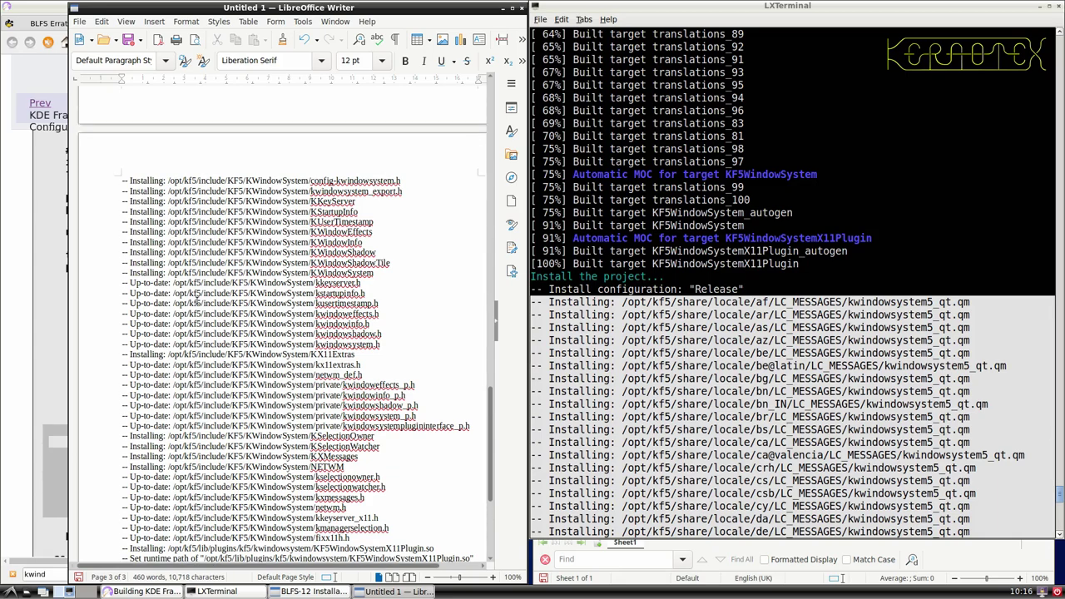
scroll(196, 302, "up", 2)
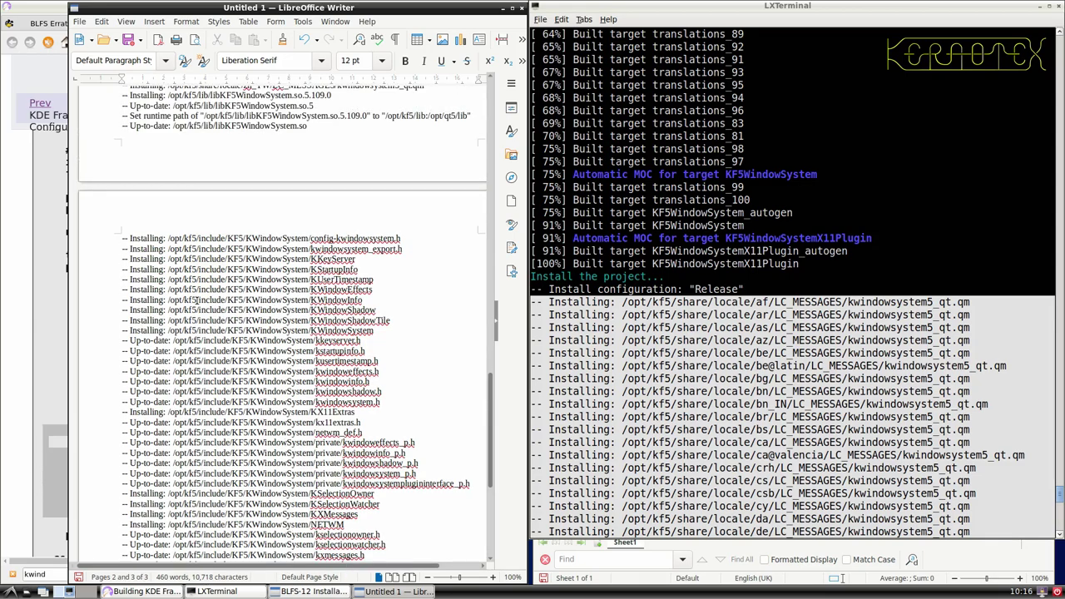
scroll(197, 300, "up", 3)
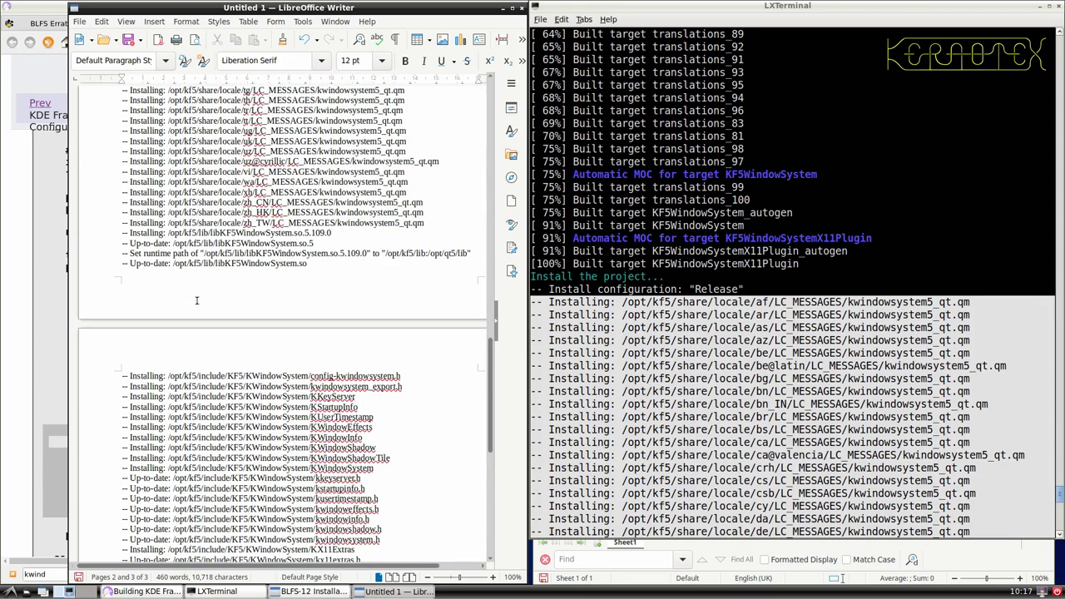
scroll(197, 300, "down", 2)
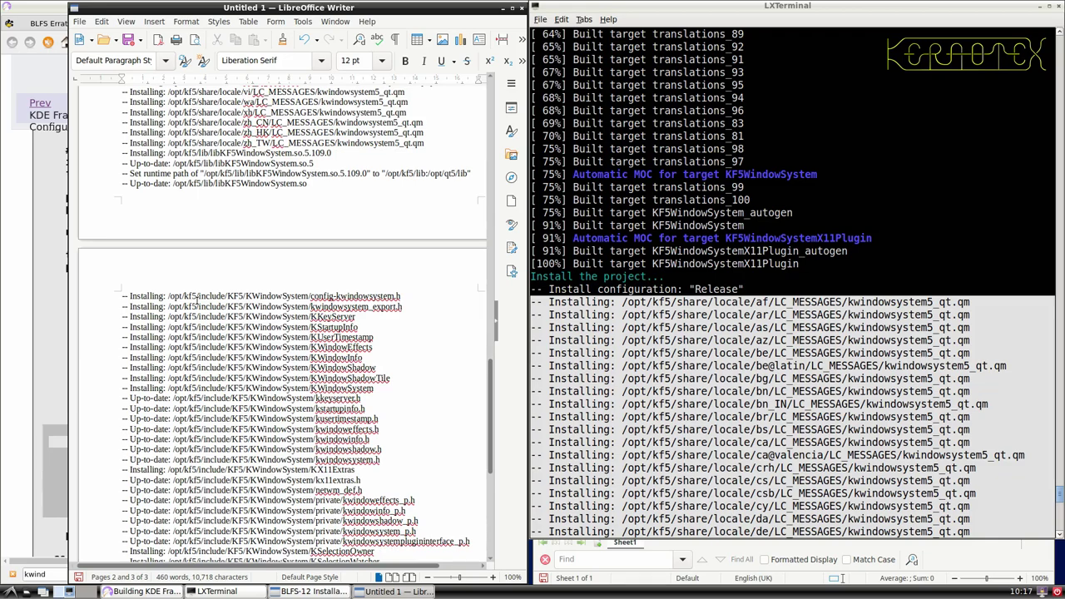
scroll(197, 301, "down", 1)
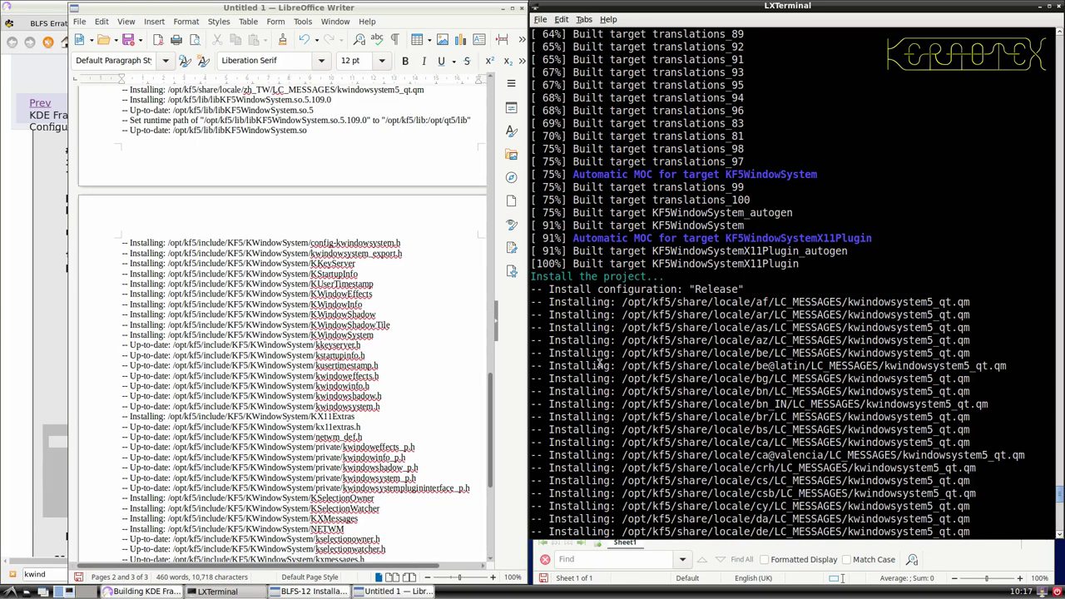
- Clear the pending ls command in the terminal and go up two directories to /sources/BLFS/kf5
type("ls -l /usr")
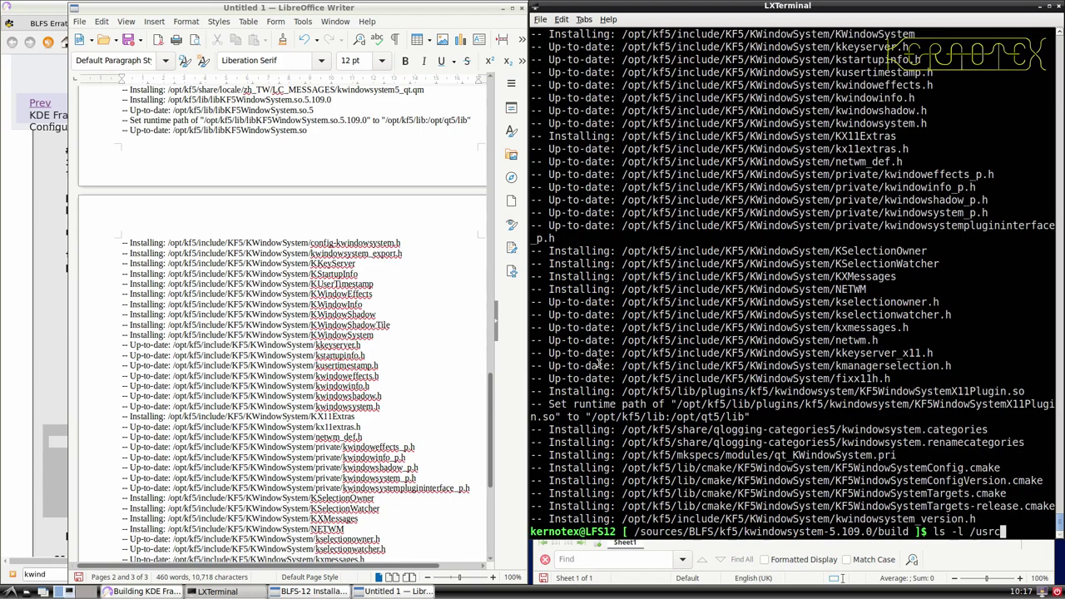
key("BackSpace")
key("BackSpace")
key("BackSpace")
key("BackSpace")
key("BackSpace")
key("BackSpace")
key("BackSpace")
key("BackSpace")
key("BackSpace")
key("BackSpace")
type("cd ../..")
key("Return")
- Delete the kwindowsystem-5.109.0 source directory with rm -Rf
type("rm -R")
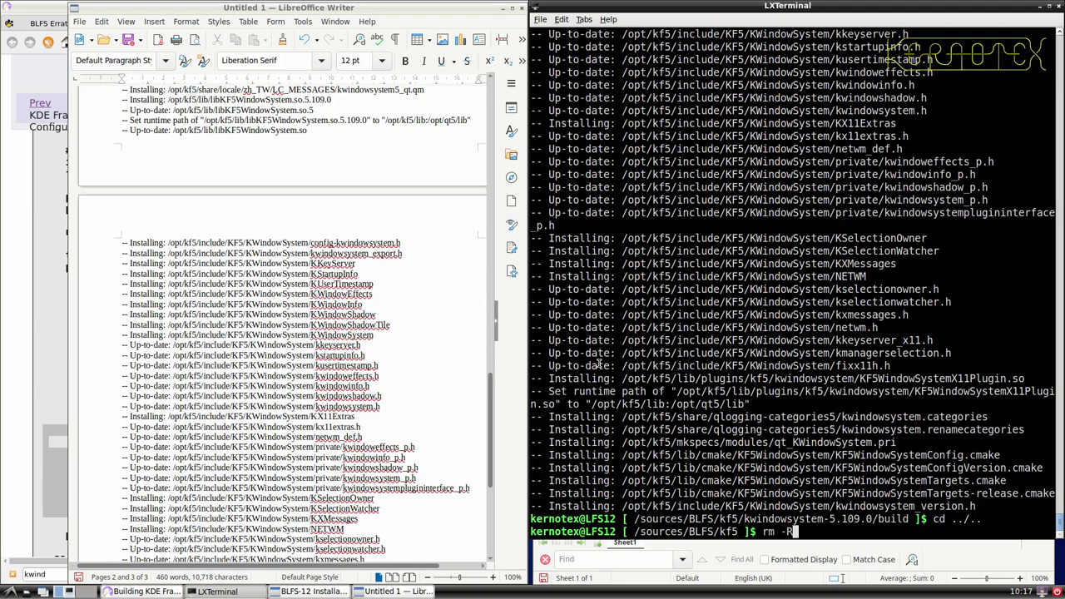
type("f kwim")
key("BackSpace")
type("n")
key("Tab")
key("Return")
- Open a root shell with sudo -E su - and change to /usr/include/
type("sudo -E")
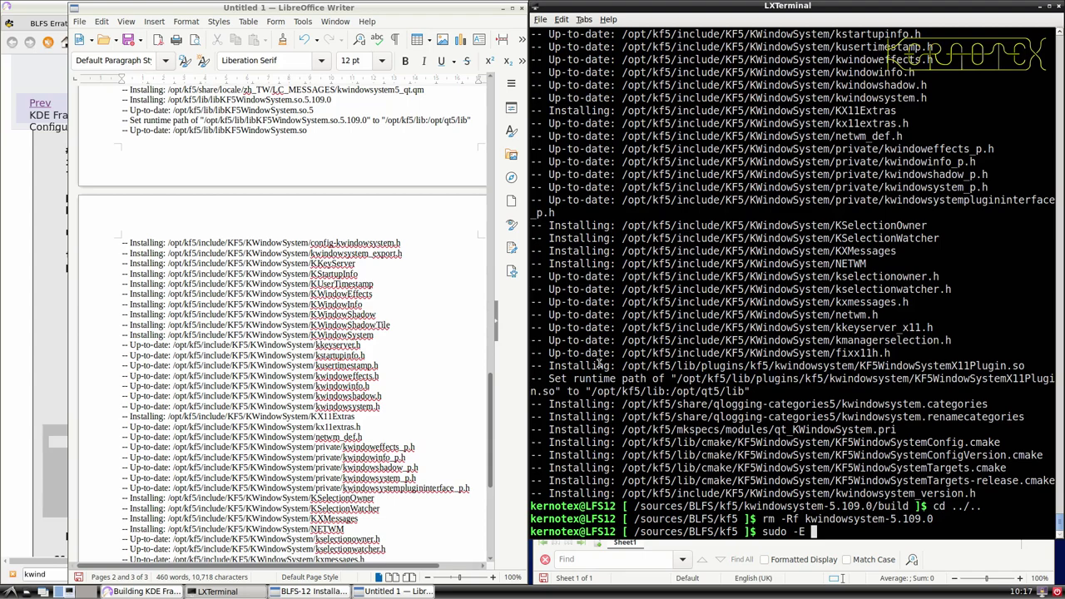
type(" su -")
key("Return")
type("cd /usr/include/")
key("Return")
- List the contents of /usr/include and its KF5 directory, then show KF5 in long format
type("ls")
key("Return")
type("ls KF5/")
key("Return")
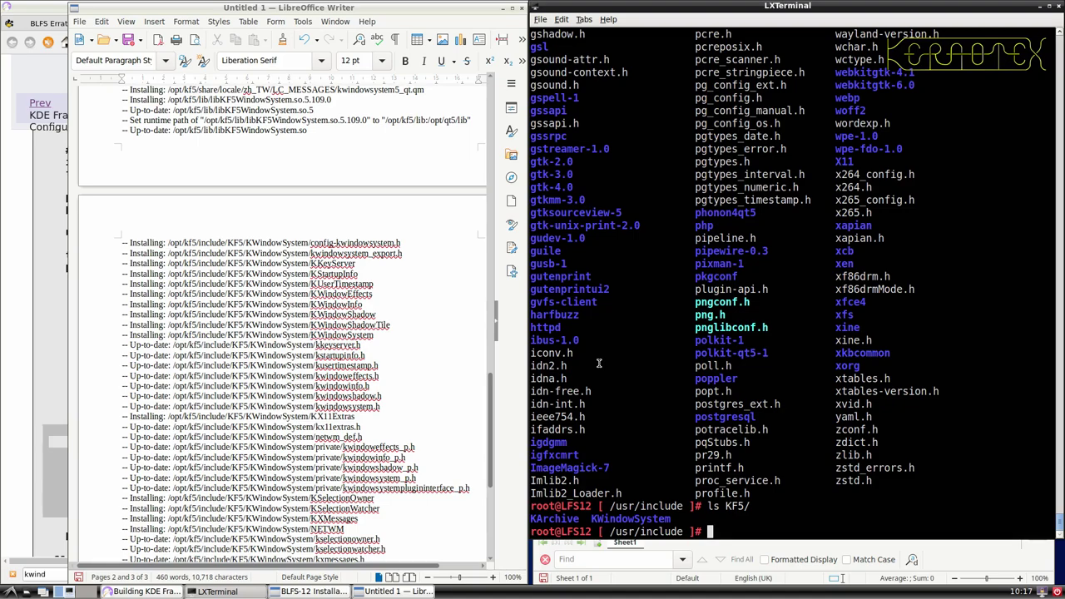
type("ls -l")
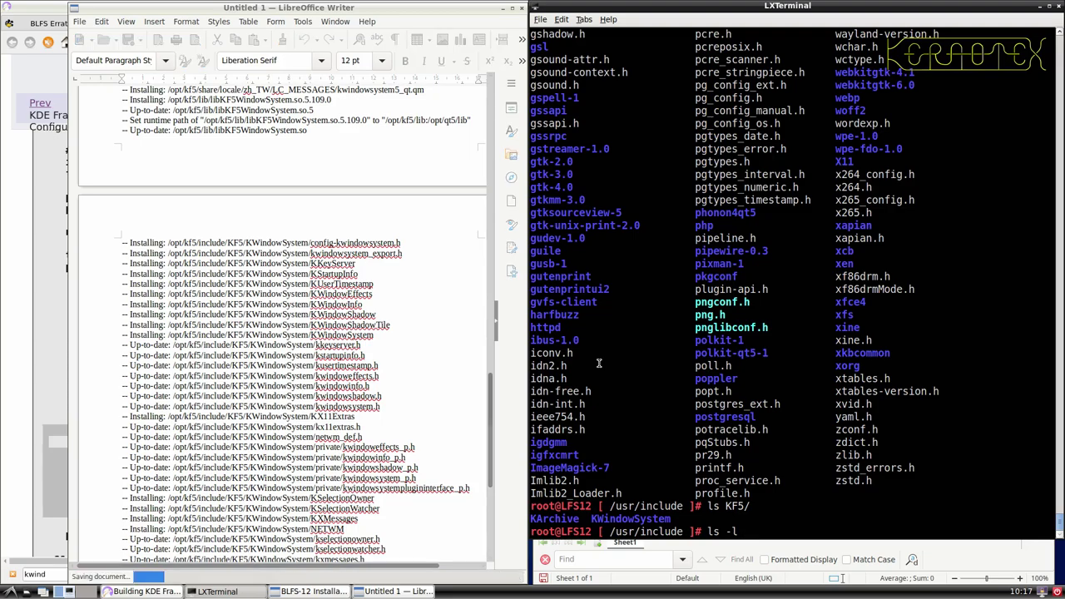
type(" KF5")
key("Return")
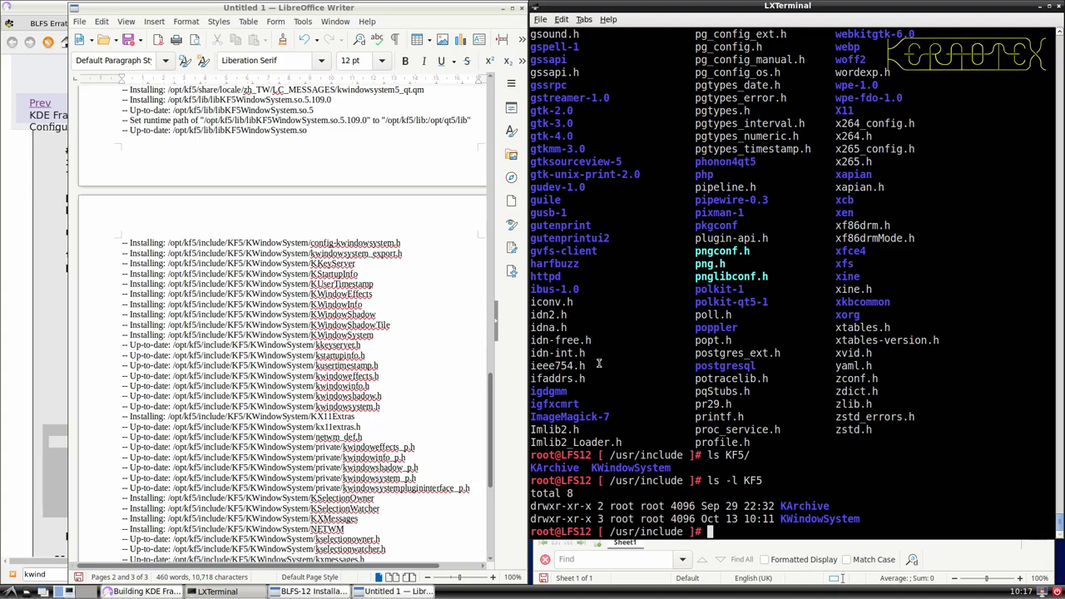
- List /opt/kf5/include/KF5 in long format and look through its directories
type("ls - l/opt/")
key("BackSpace")
key("BackSpace")
key("BackSpace")
key("BackSpace")
key("BackSpace")
key("BackSpace")
key("BackSpace")
type("l /opt/KF5")
key("BackSpace")
key("BackSpace")
type("kf5")
type("/us")
key("BackSpace")
key("BackSpace")
type("in")
key("Tab")
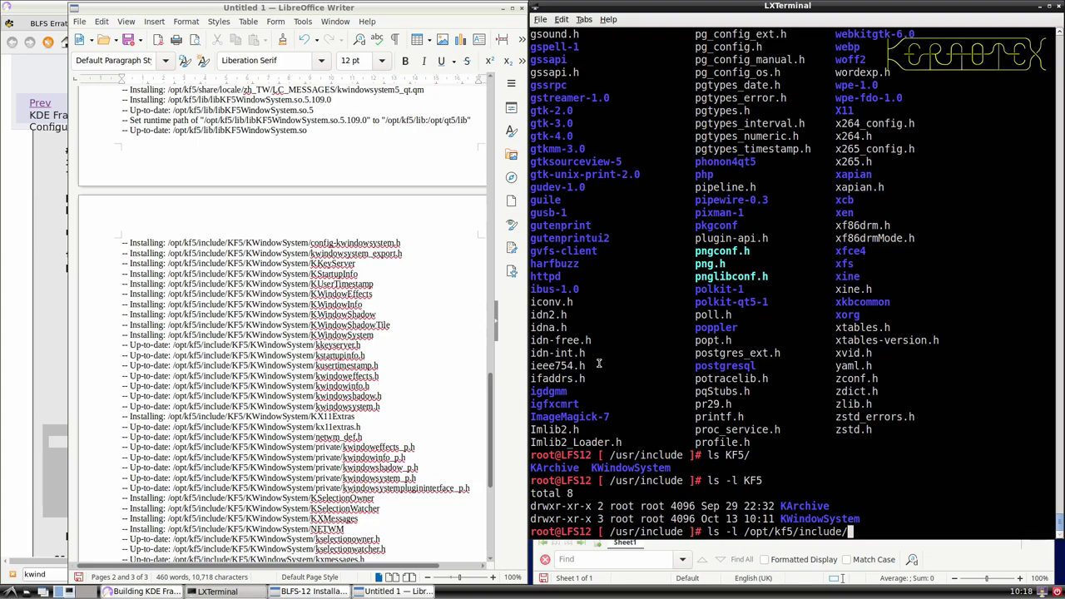
type("KF5")
key("Return")
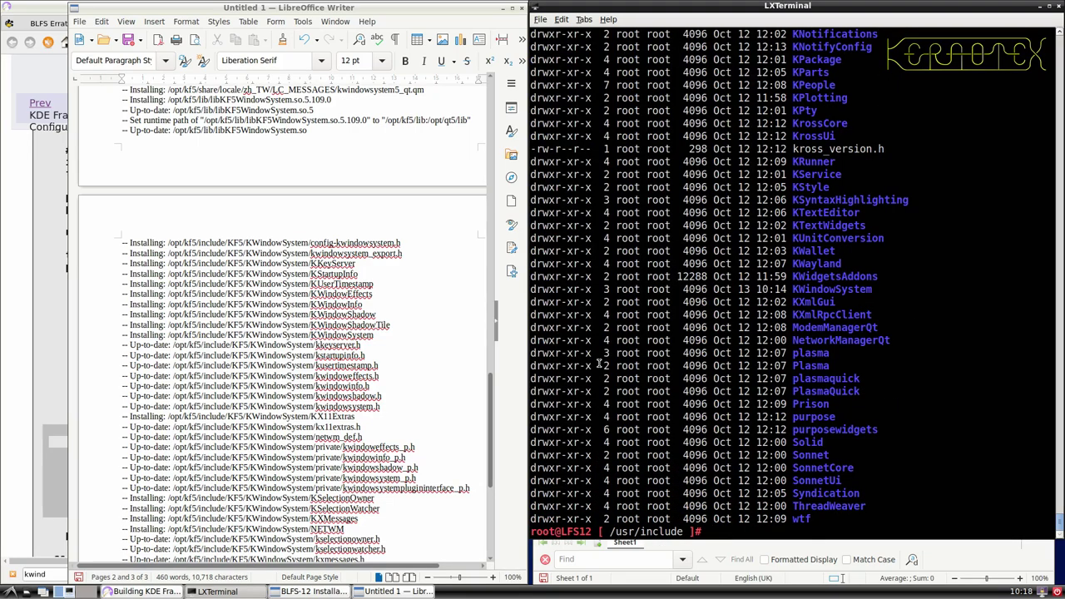
scroll(599, 364, "up", 20)
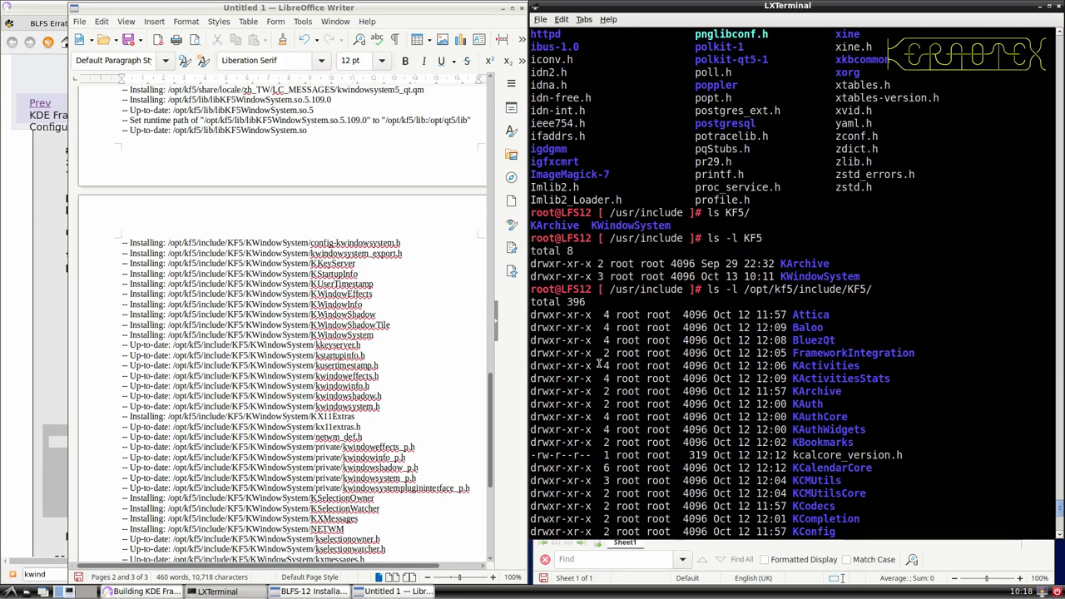
scroll(599, 363, "down", 20)
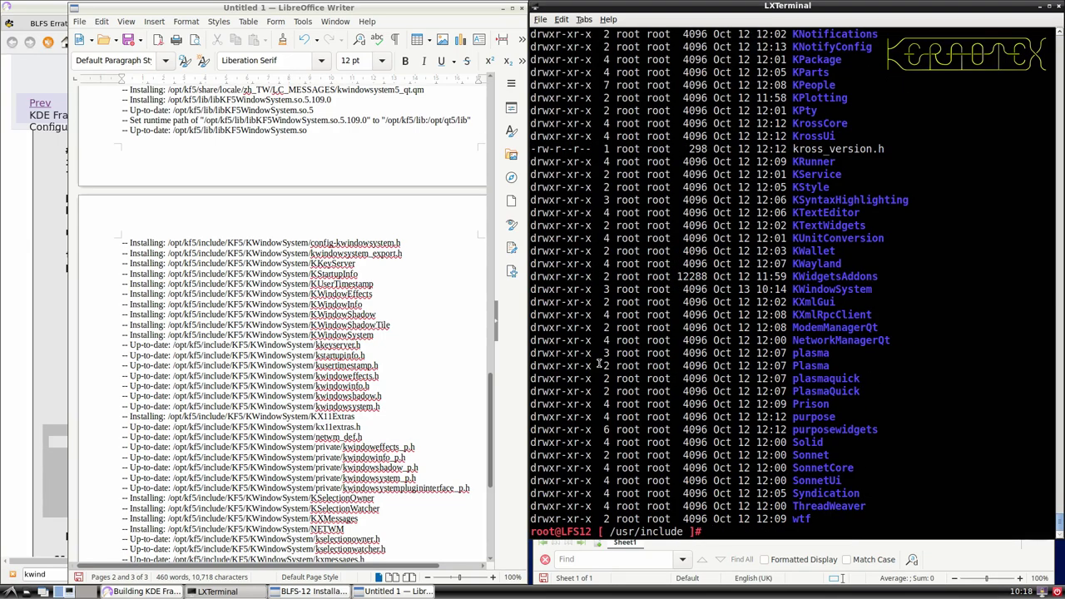
- Recheck the KF5 listings and remove the KF5/ directory from /usr/include with rm -Rf
type("rm -")
scroll(599, 363, "up", 20)
scroll(599, 364, "down", 15)
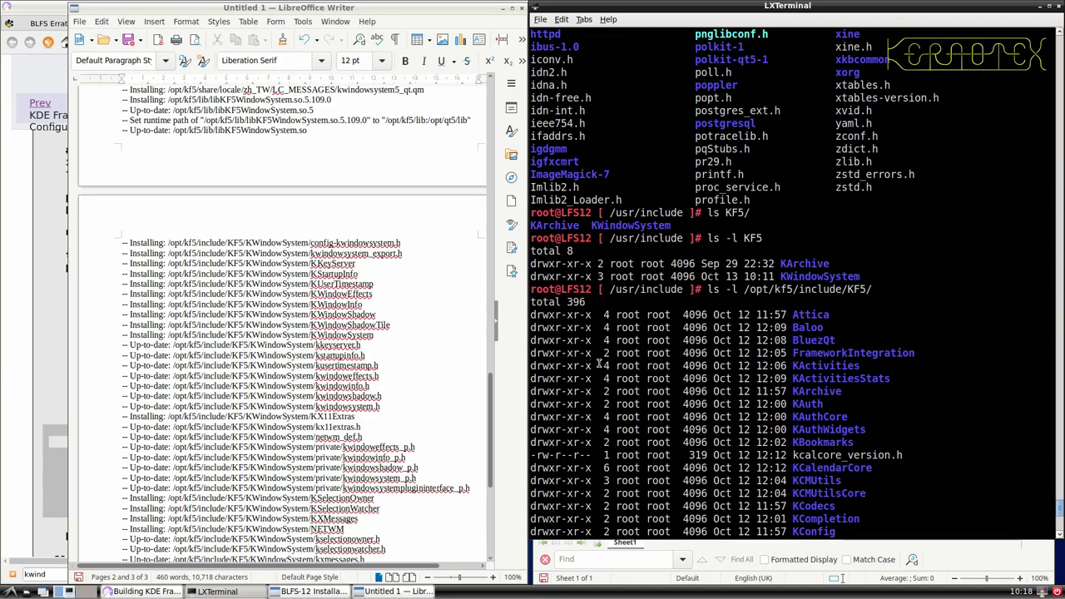
scroll(599, 364, "up", 13)
scroll(599, 364, "down", 13)
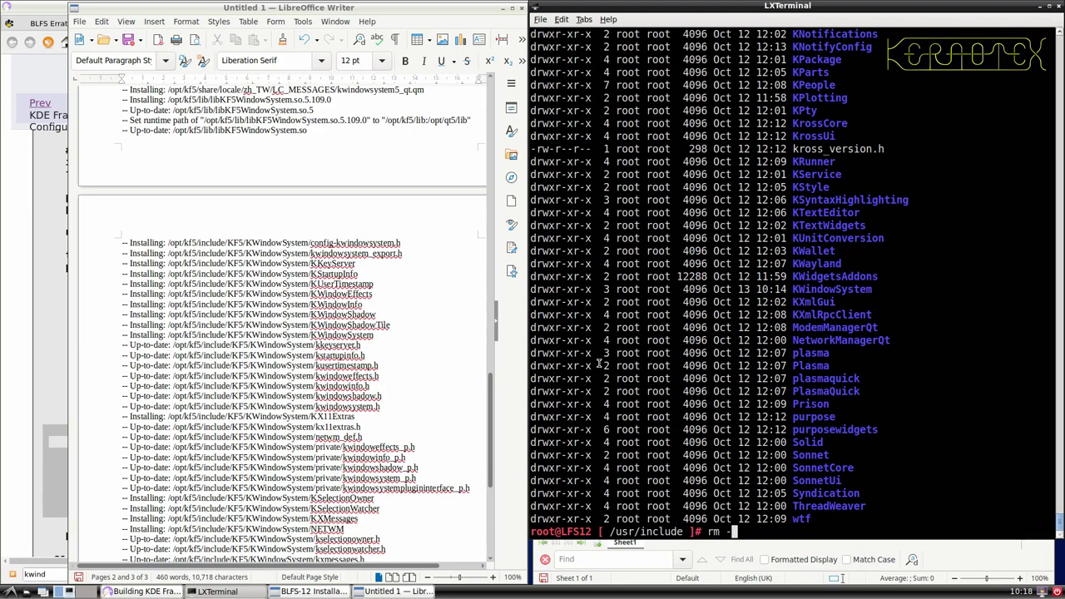
type("Rf KF5/")
key("Return")
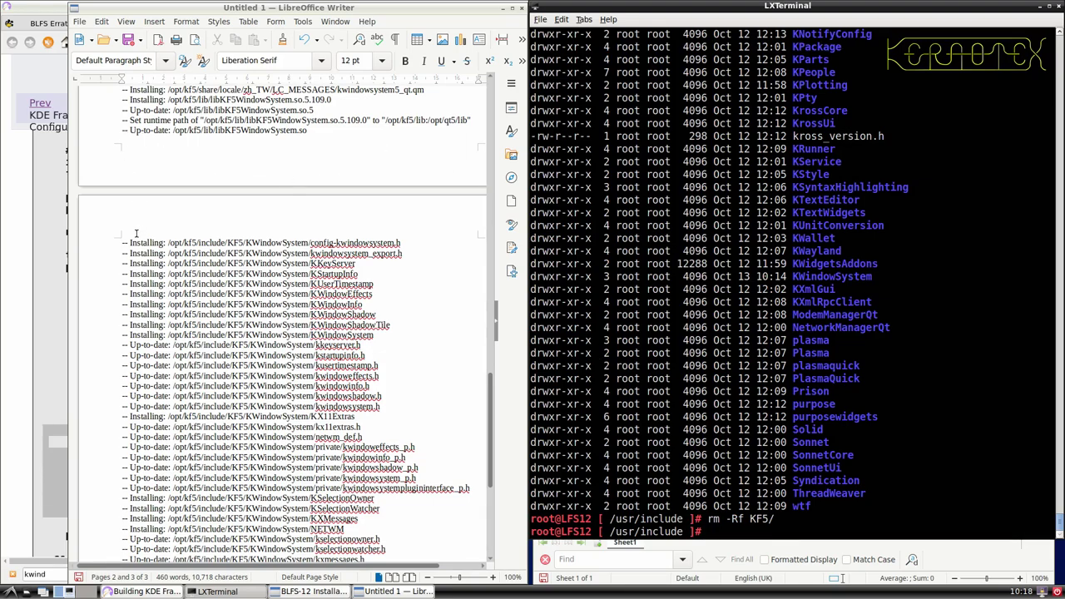
- Delete the KWindowSystem header lines from config-kwindowsystem.h through fixx11h.h in the Writer document
left_click_drag(123, 247, 349, 458)
scroll(320, 416, "down", 1)
scroll(326, 404, "down", 3)
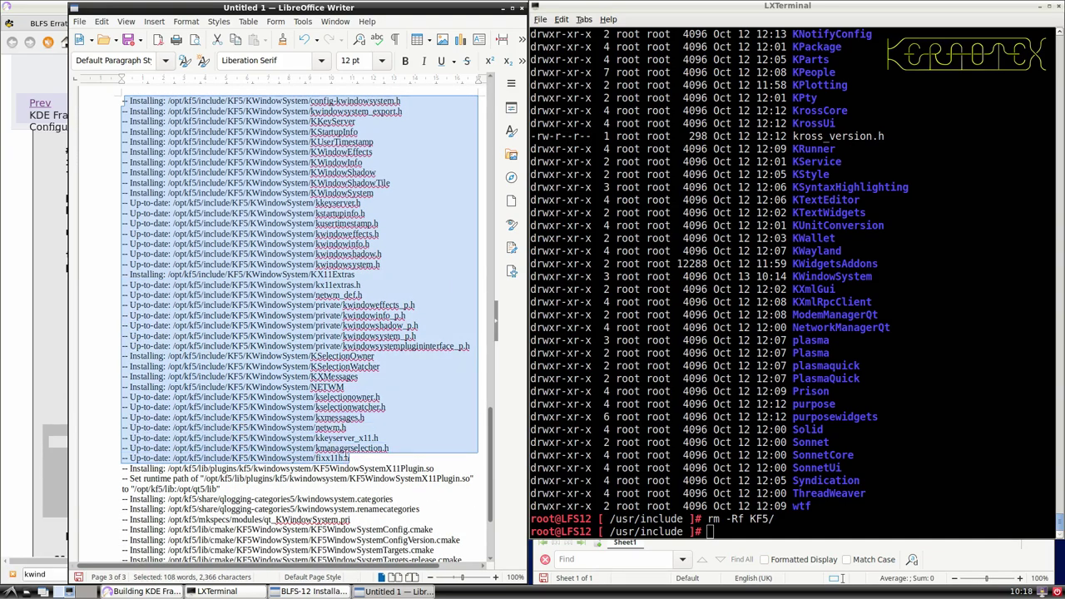
key("Delete")
- Check the locale paths in the document, change to /usr/share/locale and find all files named "*.qm"
scroll(293, 361, "up", 5)
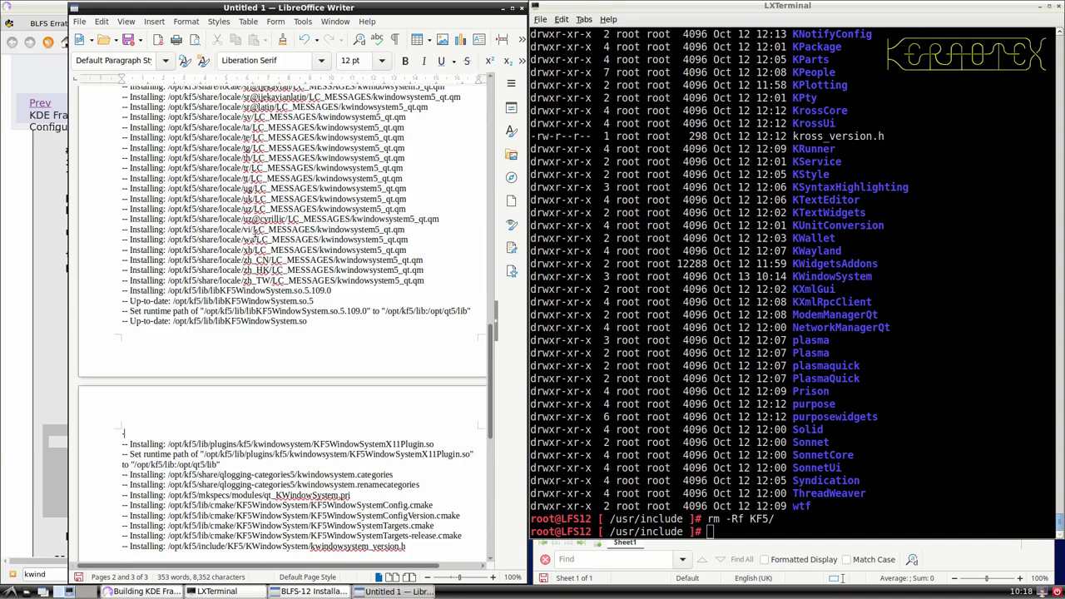
scroll(254, 231, "up", 10)
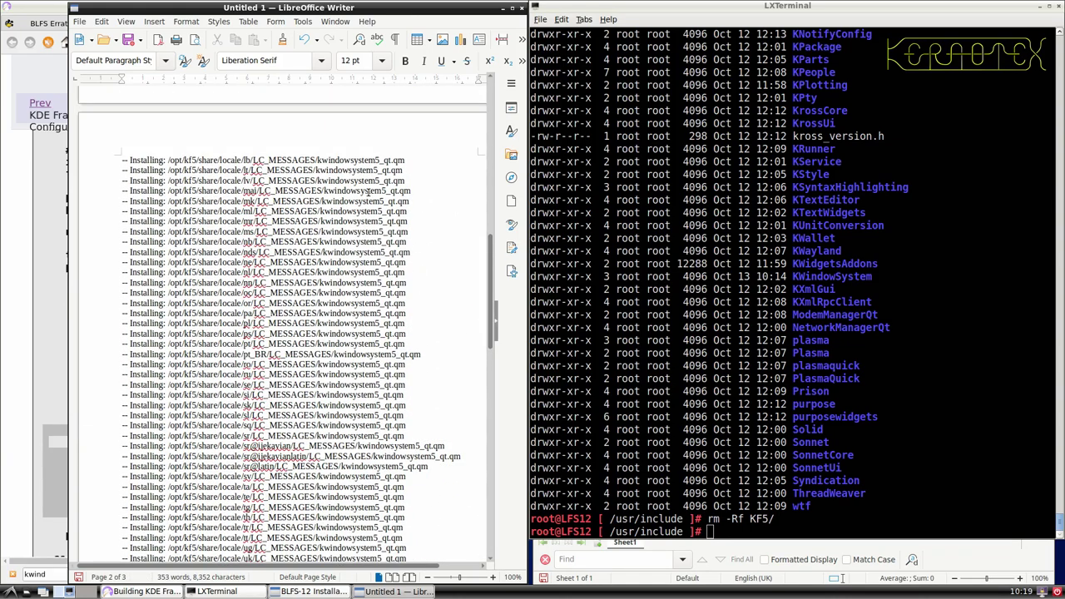
left_click(605, 265)
type("cd ../share/locale/")
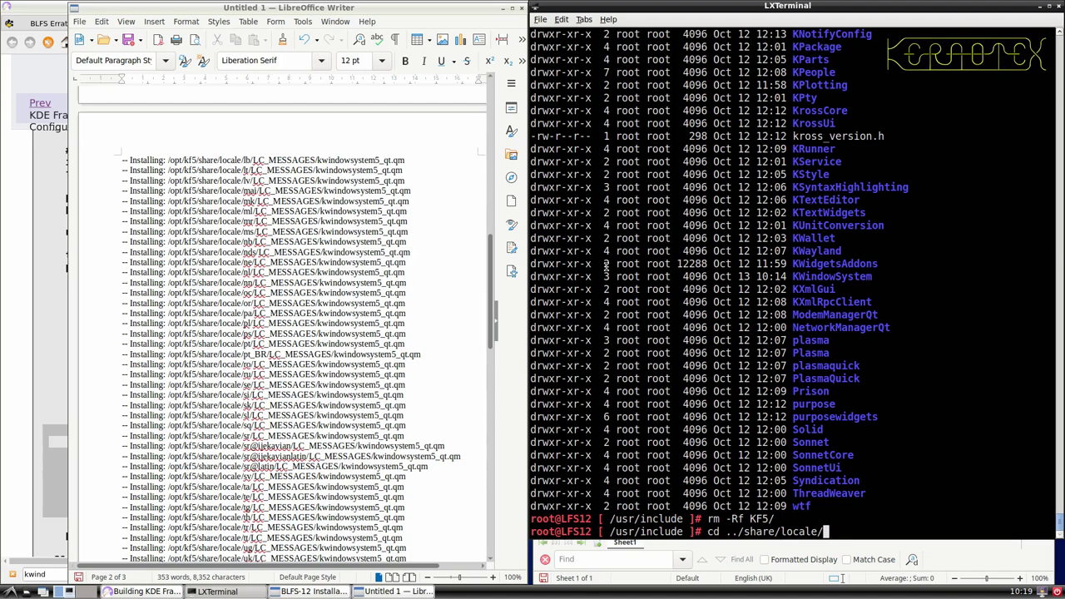
key("Return")
type("find . -name ")
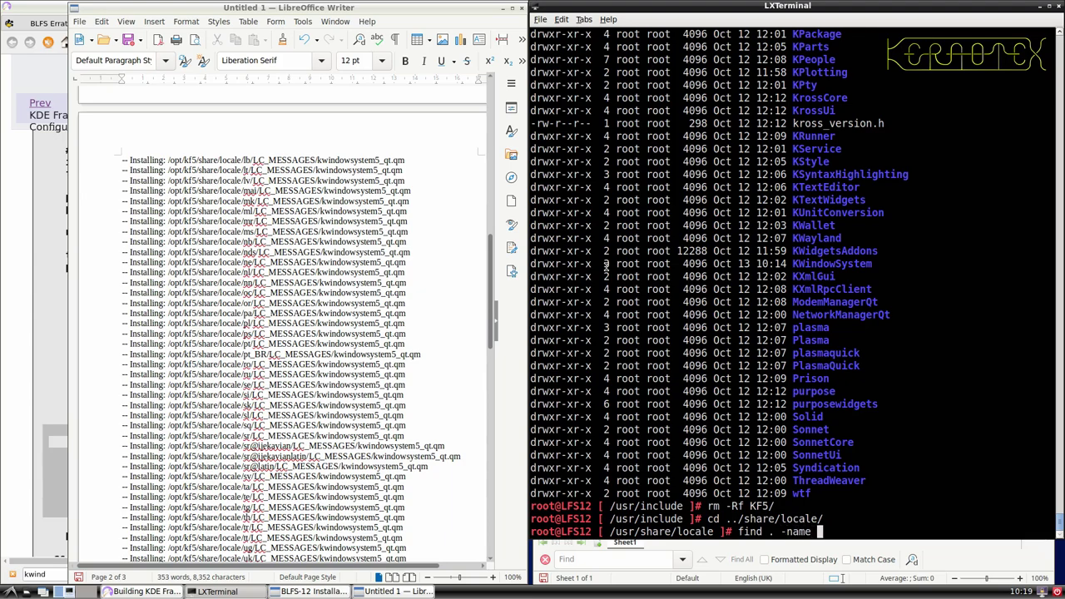
type("\"*.qm\"")
key("Return")
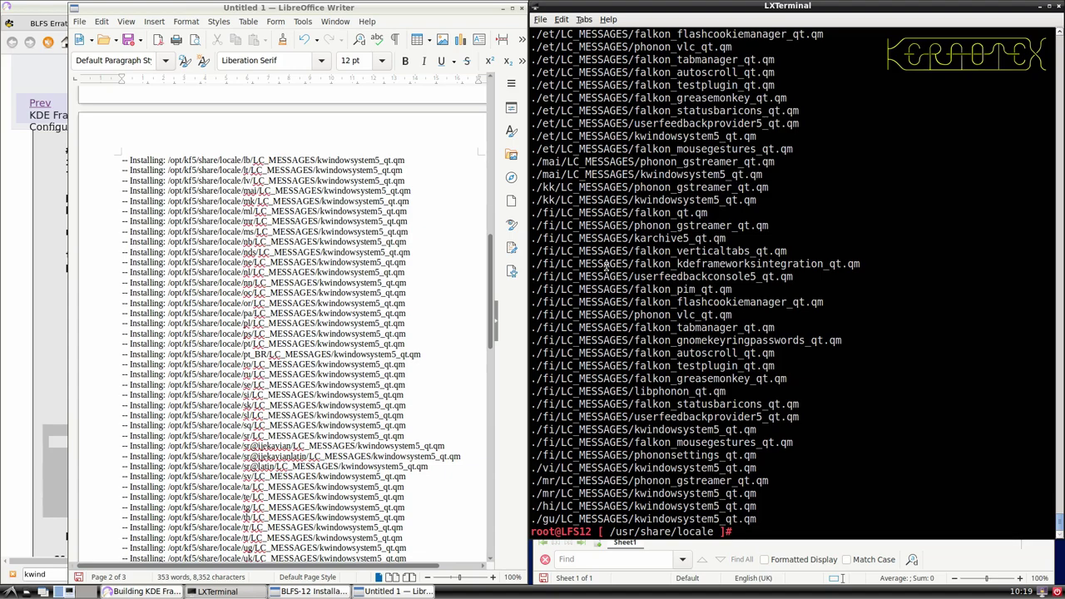
key("Up")
key("Return")
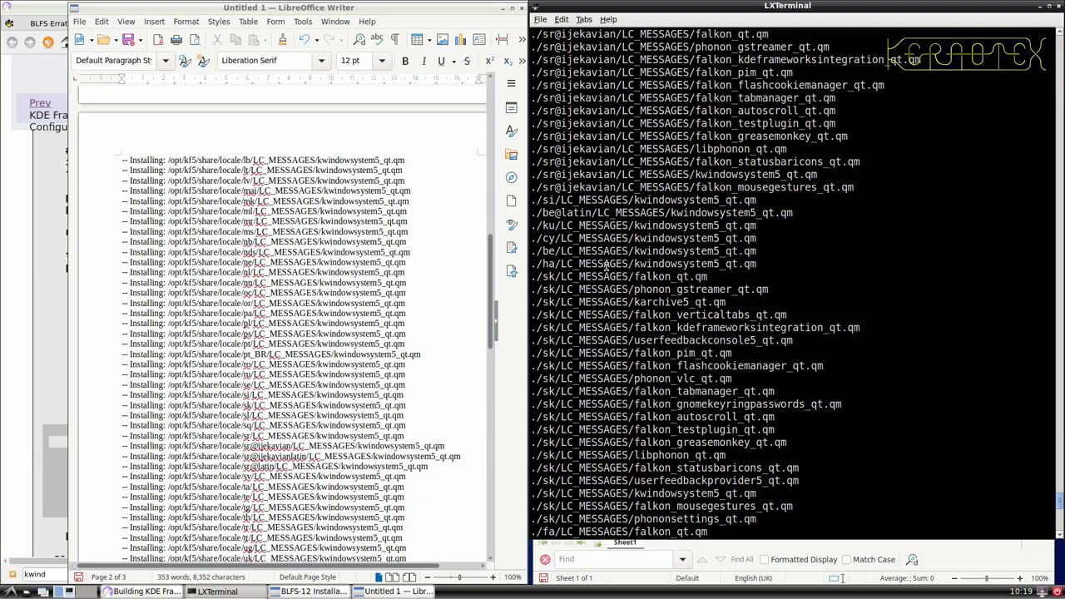
- Narrow the find pattern to "kwindow*.qm", run the search and look through the matching locale files
key("Up")
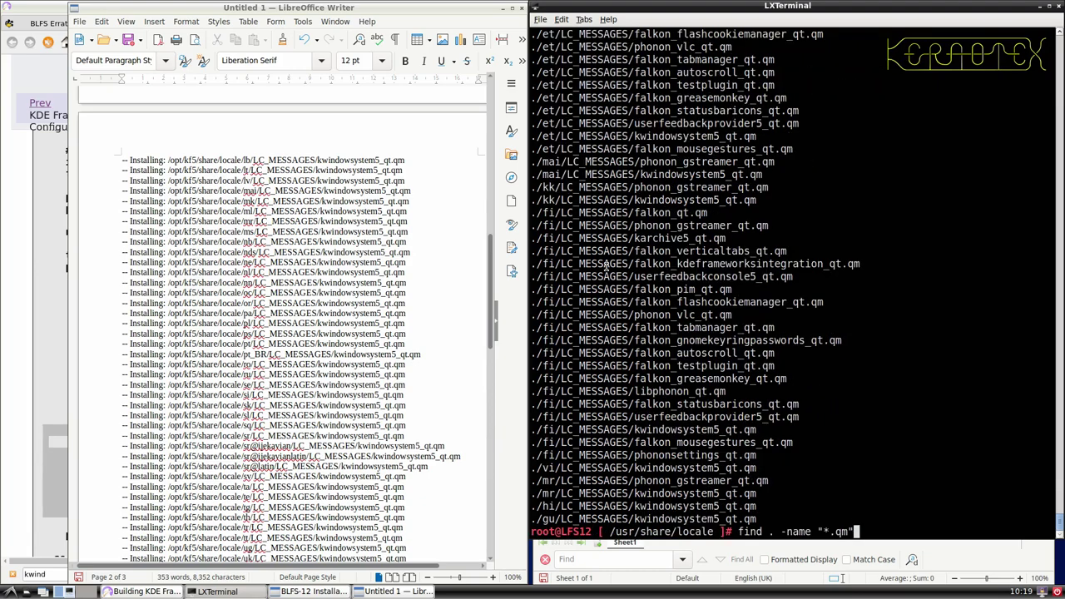
key("Left")
key("Left")
key("Left")
key("Left")
key("Left")
type("kwindow")
key("Return")
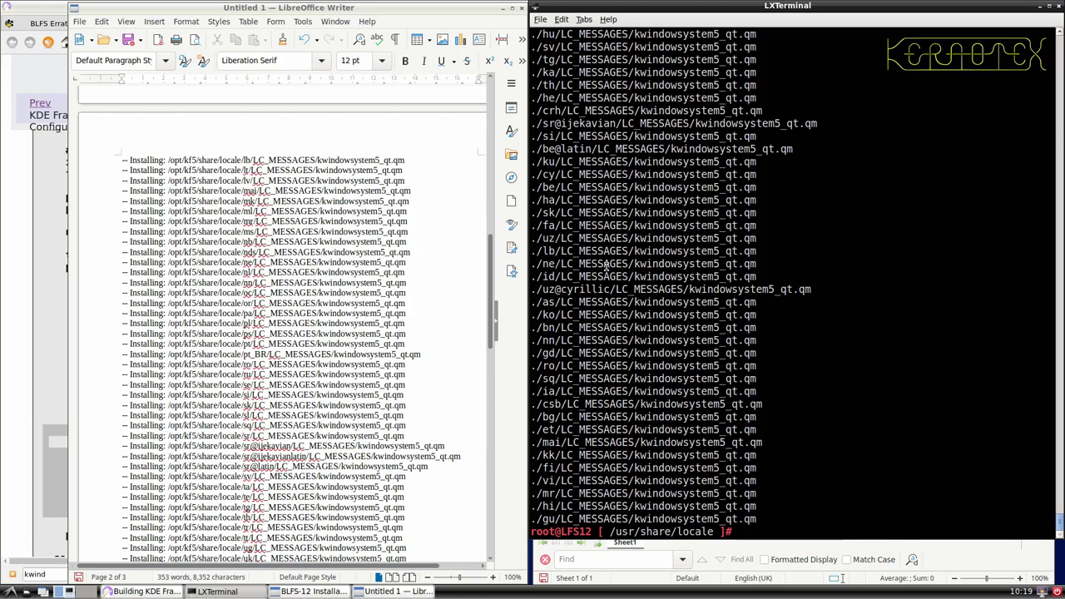
scroll(605, 264, "up", 10)
scroll(606, 264, "down", 5)
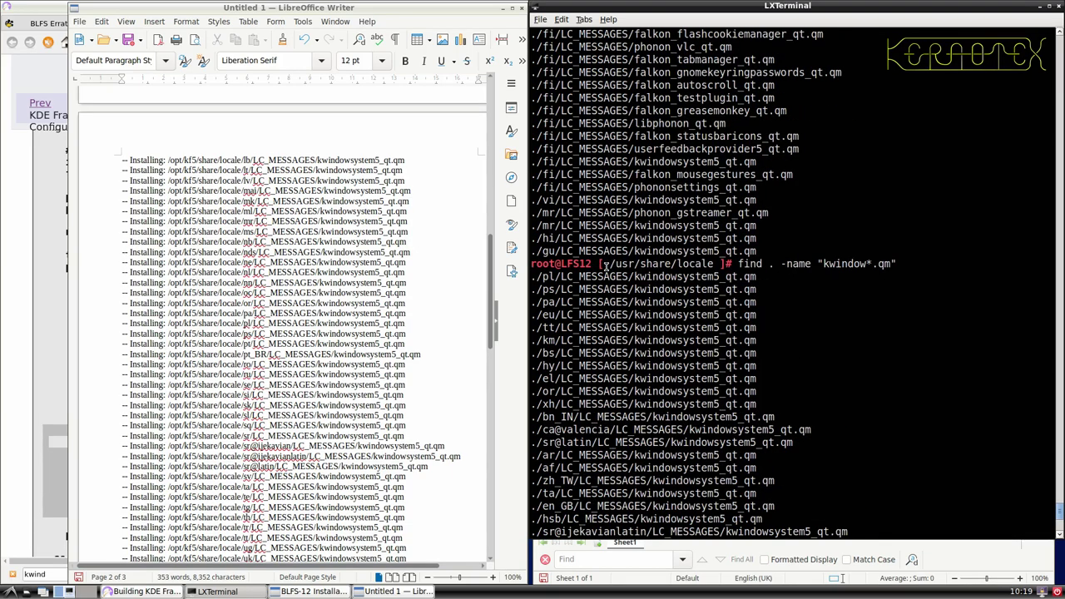
- Try to delete the matching files with find . -name "kwindow*.qm" rm -v {} \;
key("Up")
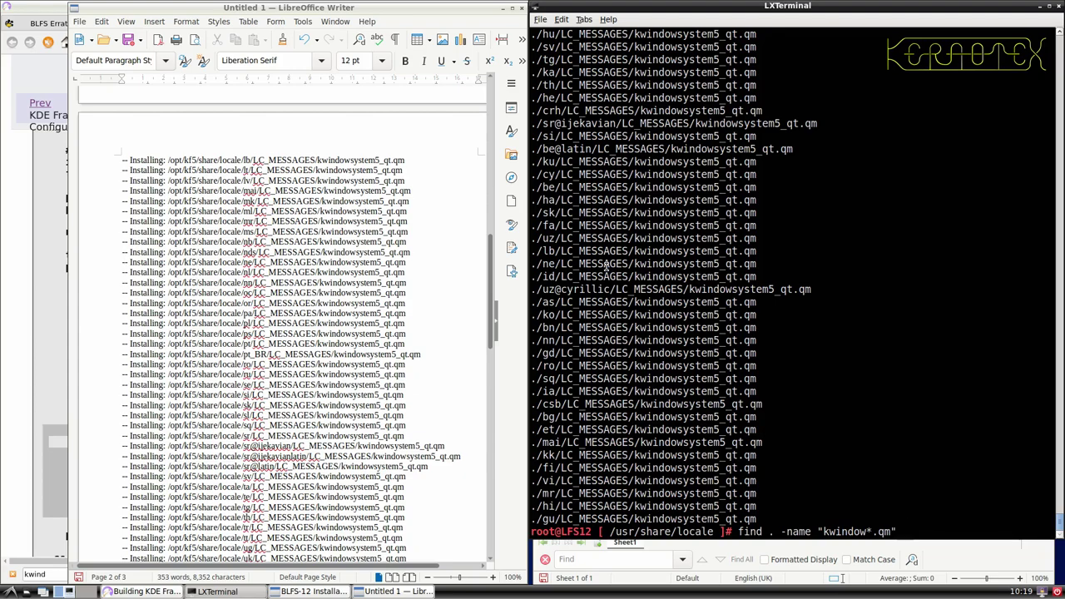
type("rm -v {}")
key("BackSpace")
key("BackSpace")
type("{} \\;")
key("Return")
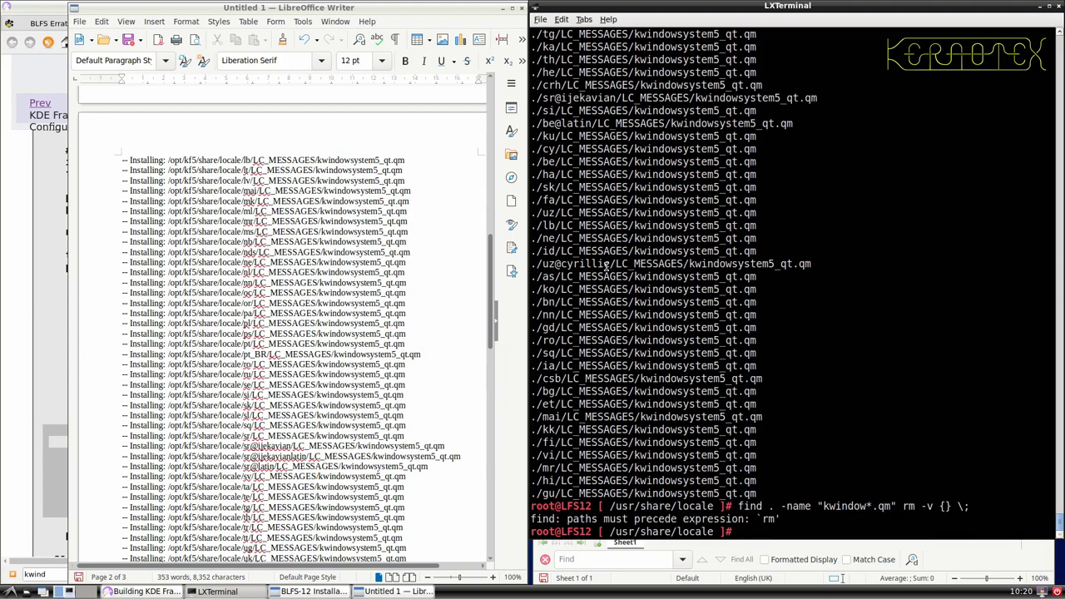
- Correct the find command by putting -exec before rm, run it to delete the kwindow*.qm files, and check the output
key("Up")
key("Left")
key("Left")
key("Left")
key("Left")
key("Left")
key("Left")
key("Left")
key("Left")
key("Left")
key("Left")
key("Left")
key("Left")
key("Left")
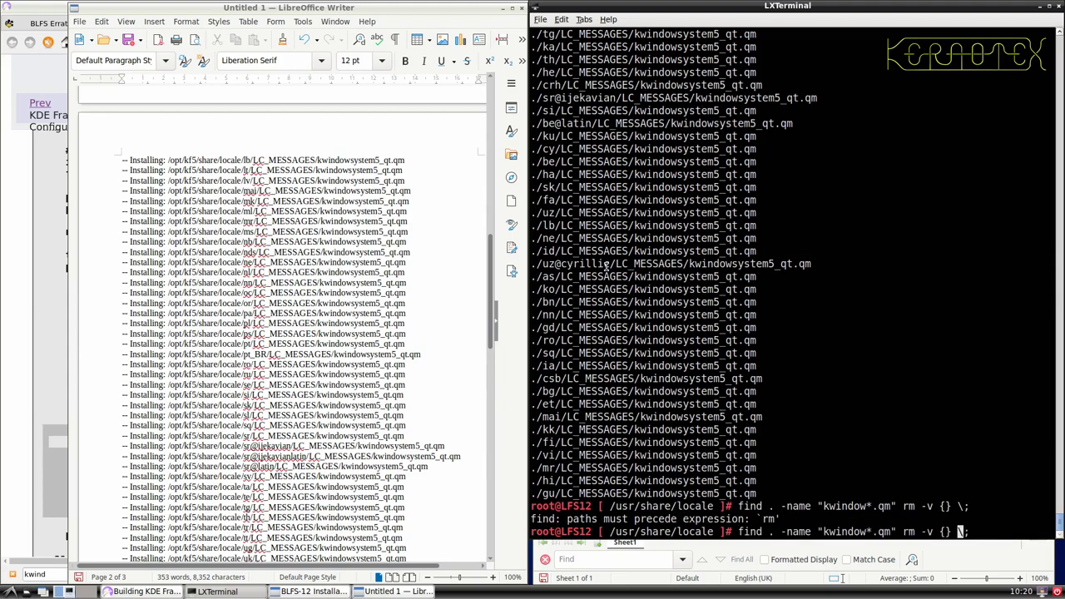
key("Right")
key("Right")
type("-exex")
key("Return")
key("Up")
key("Left")
key("Left")
key("Left")
key("Left")
key("Left")
key("Left")
key("Left")
key("Left")
key("Left")
key("Left")
key("Left")
key("Left")
key("Left")
key("Delete")
type("c")
key("Return")
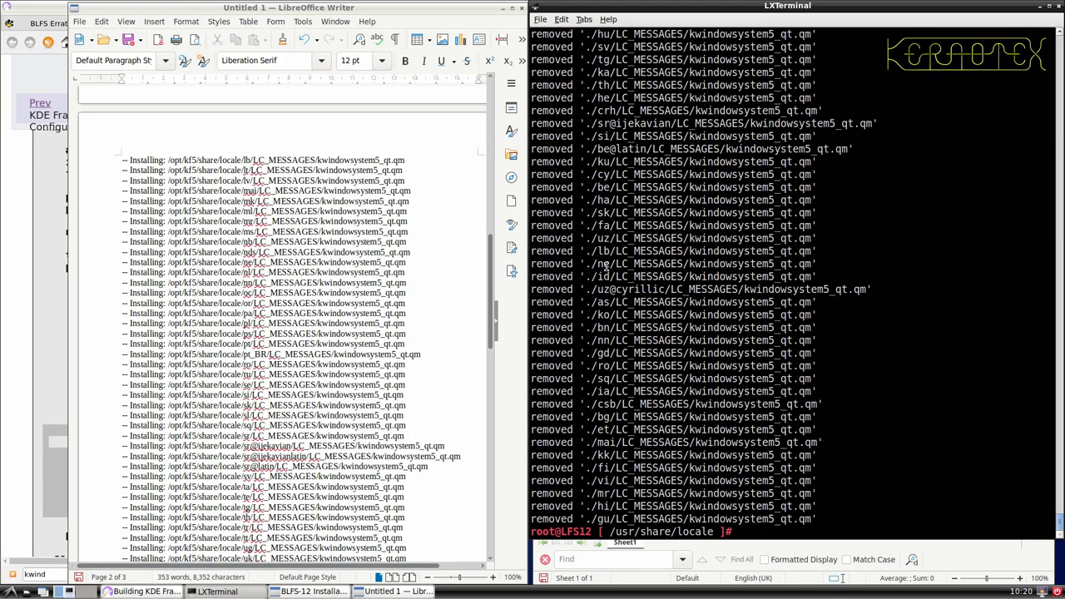
scroll(605, 266, "up", 15)
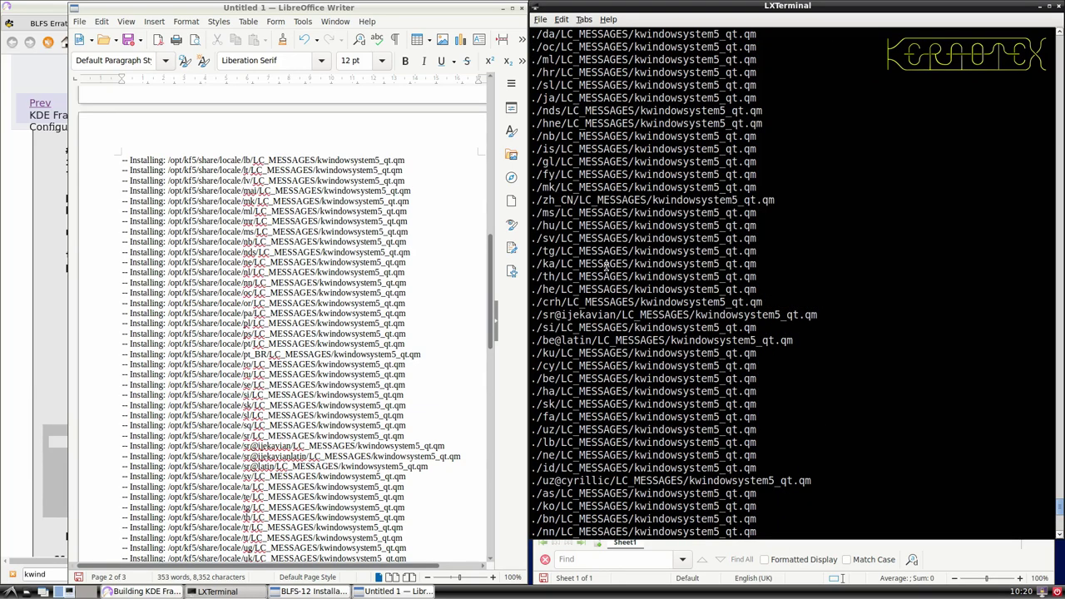
scroll(605, 266, "down", 15)
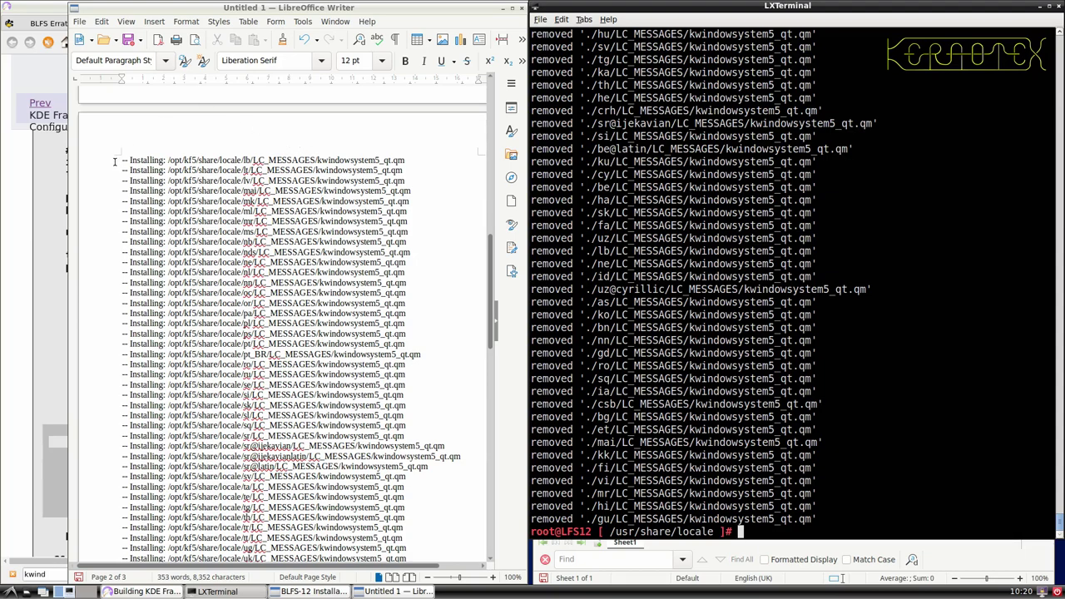
- Try to delete the locale install lines from lb through zh_TW in the document
left_click_drag(120, 162, 267, 389)
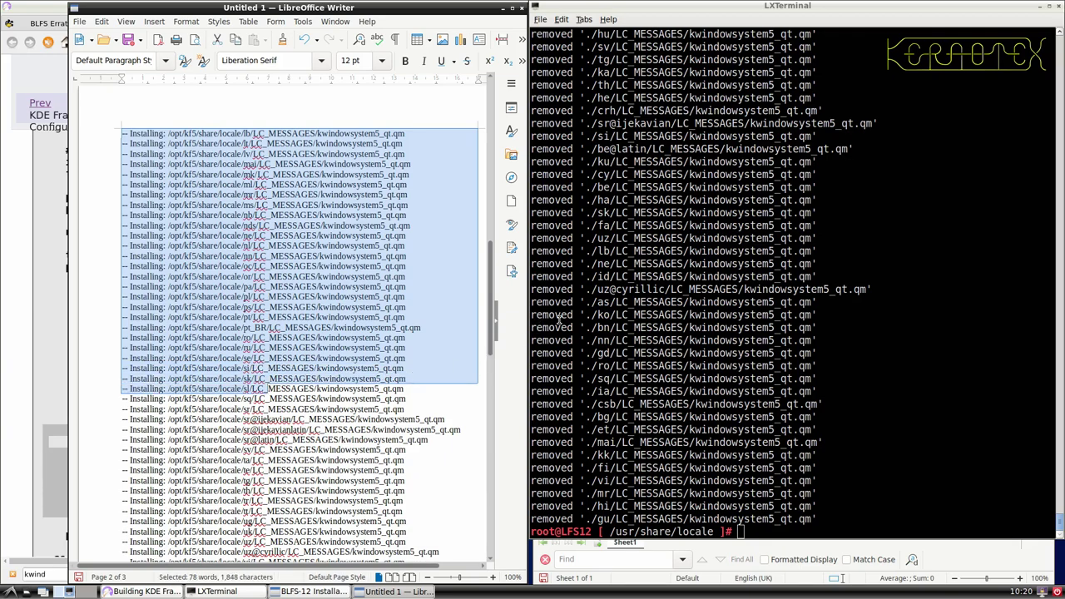
scroll(573, 313, "up", 7)
scroll(573, 312, "up", 6)
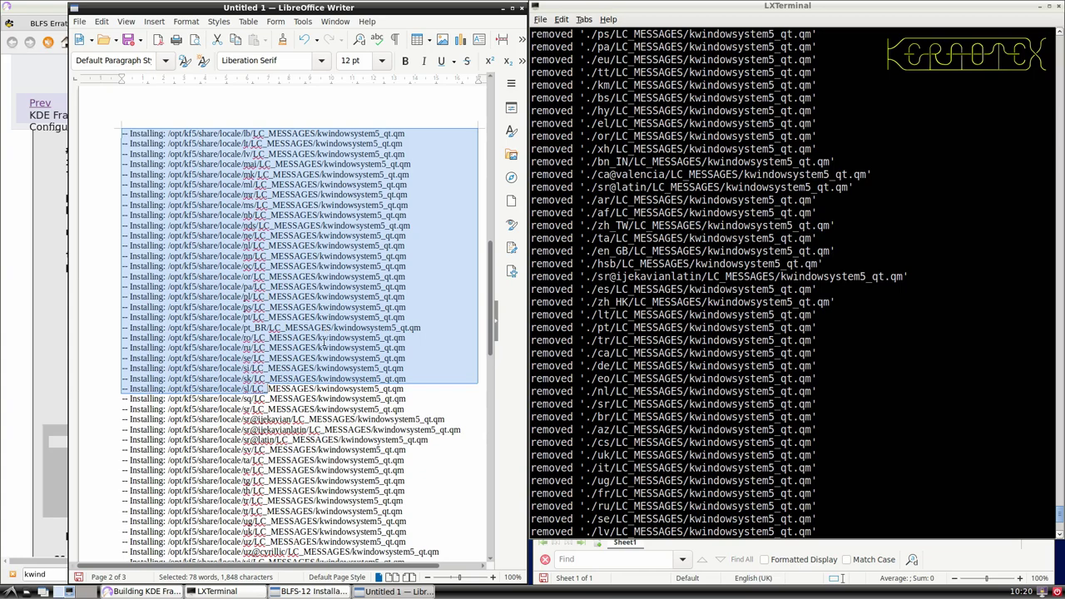
key("shift+Down")
key("shift+Down")
key("shift+Down")
key("shift+Down")
key("shift+Down")
key("shift+Down")
key("shift+Down")
key("shift+Down")
key("shift+Down")
key("shift+Down")
key("shift+Down")
key("shift+Down")
key("shift+Down")
key("shift+Down")
key("shift+Down")
key("shift+Down")
key("shift+Down")
key("shift+Down")
key("shift+Down")
key("shift+Down")
key("shift+Down")
key("shift+Down")
key("shift+End")
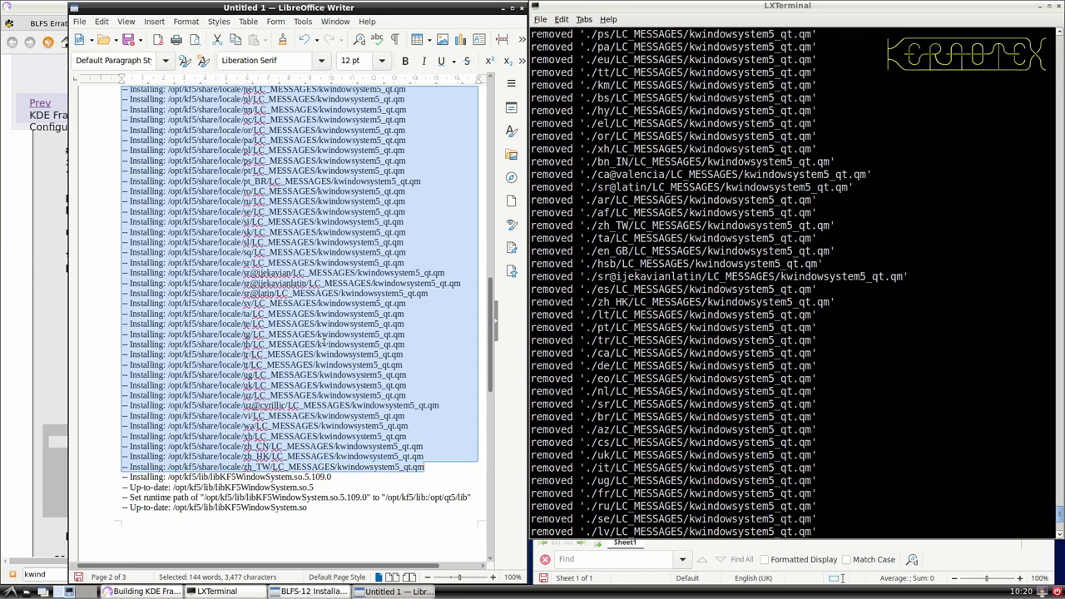
key("Delete")
key("Up")
key("Up")
key("Up")
key("Up")
key("Up")
key("Up")
key("Up")
key("Up")
key("Up")
key("Up")
key("Up")
key("Up")
key("Up")
key("Up")
key("Up")
key("Up")
key("Up")
key("Up")
key("Up")
key("Up")
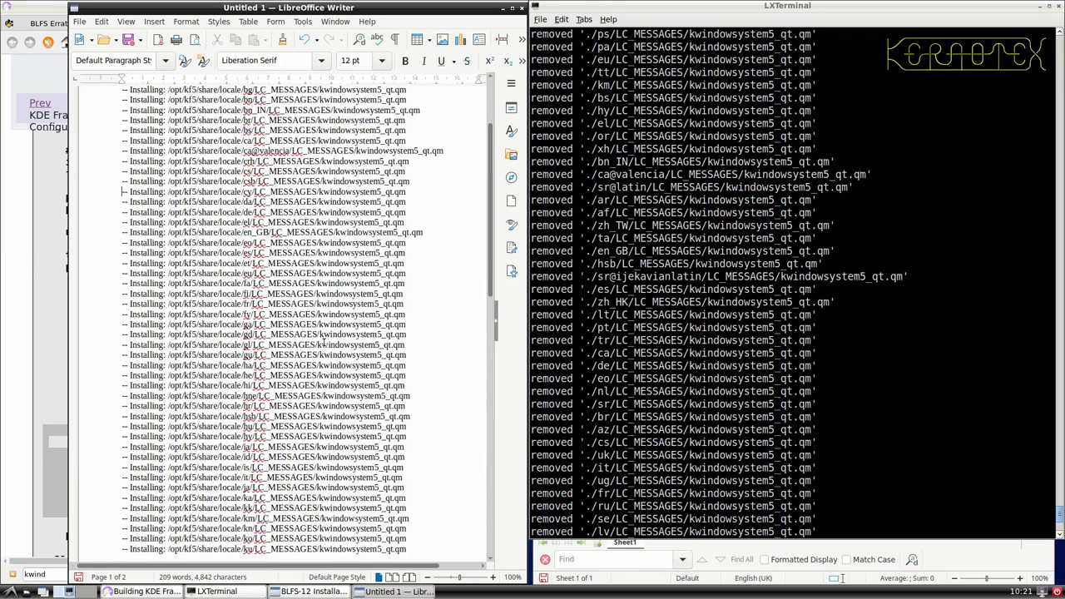
- Undo the last deletion of the locale lines in the document
key("ctrl+z")
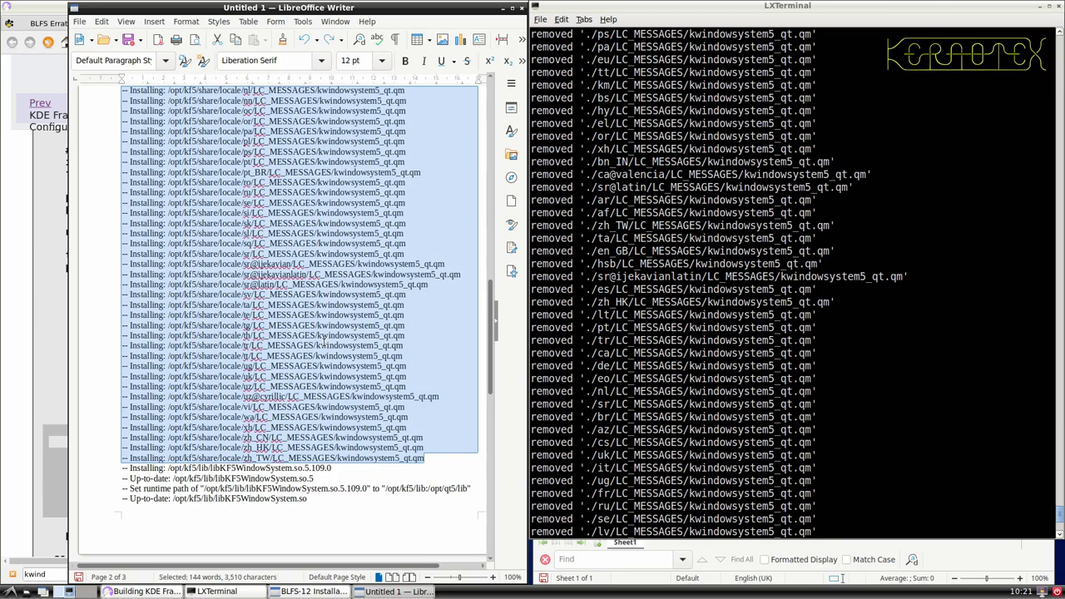
key("ctrl+z")
key("shift+Down")
key("shift+Down")
key("shift+Down")
key("shift+Down")
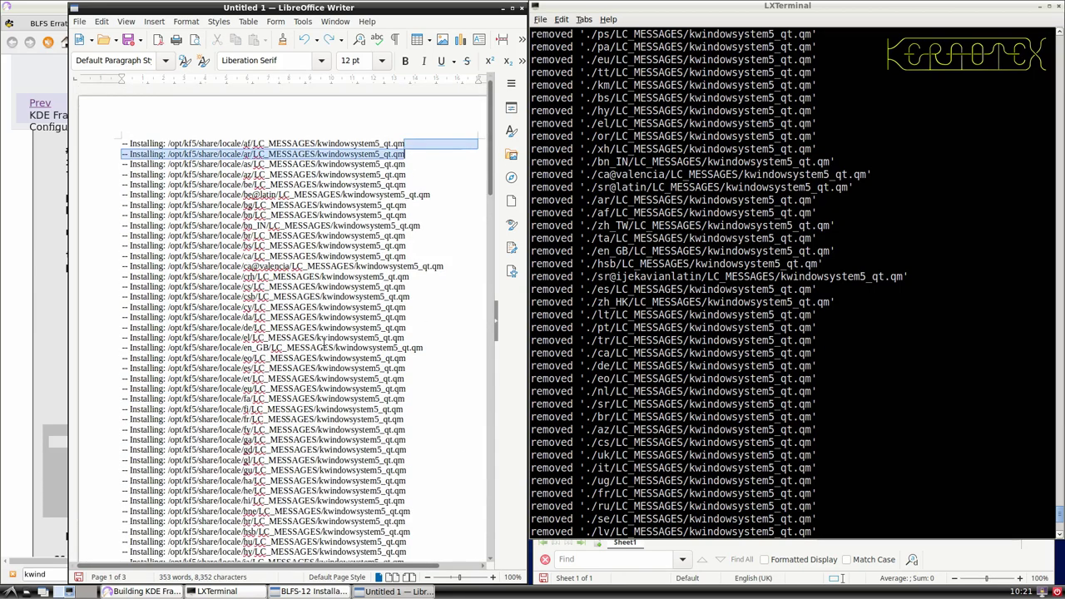
key("Up")
key("Up")
- Delete all the locale kwindowsystem5_qt.qm lines, from af through zh_TW, from the document
key("ctrl+Home")
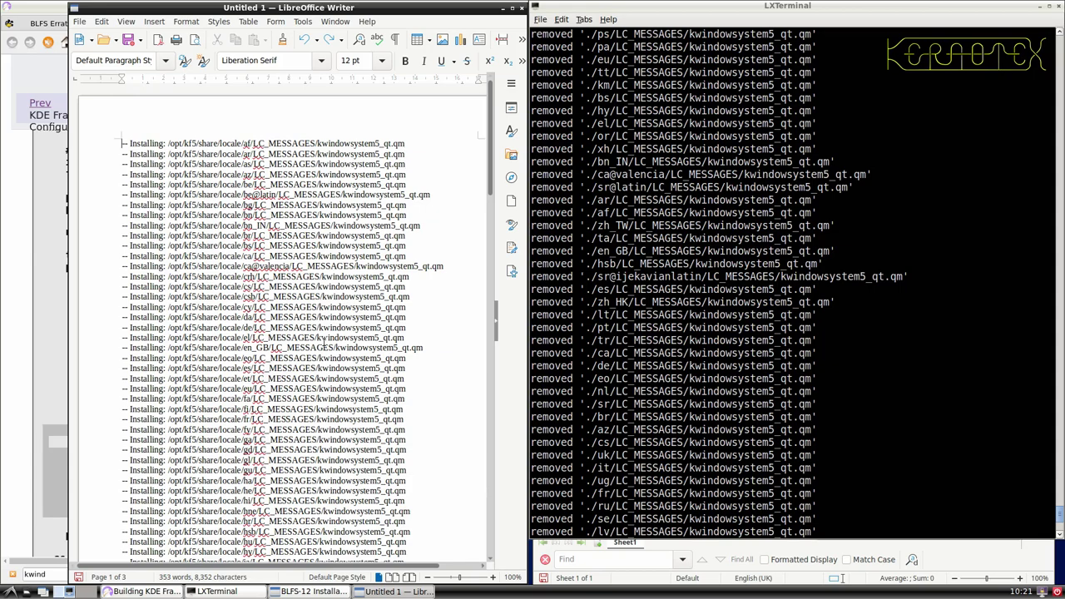
key("shift+Down")
key("shift+Down")
key("shift+Down")
key("shift+Down")
key("shift+Down")
key("shift+Down")
key("shift+Down")
key("shift+Down")
key("shift+Down")
key("shift+Down")
key("shift+Down")
key("shift+Down")
key("shift+Down")
key("shift+Down")
key("shift+Down")
key("shift+Down")
key("shift+Down")
key("shift+Down")
key("shift+Down")
key("shift+Down")
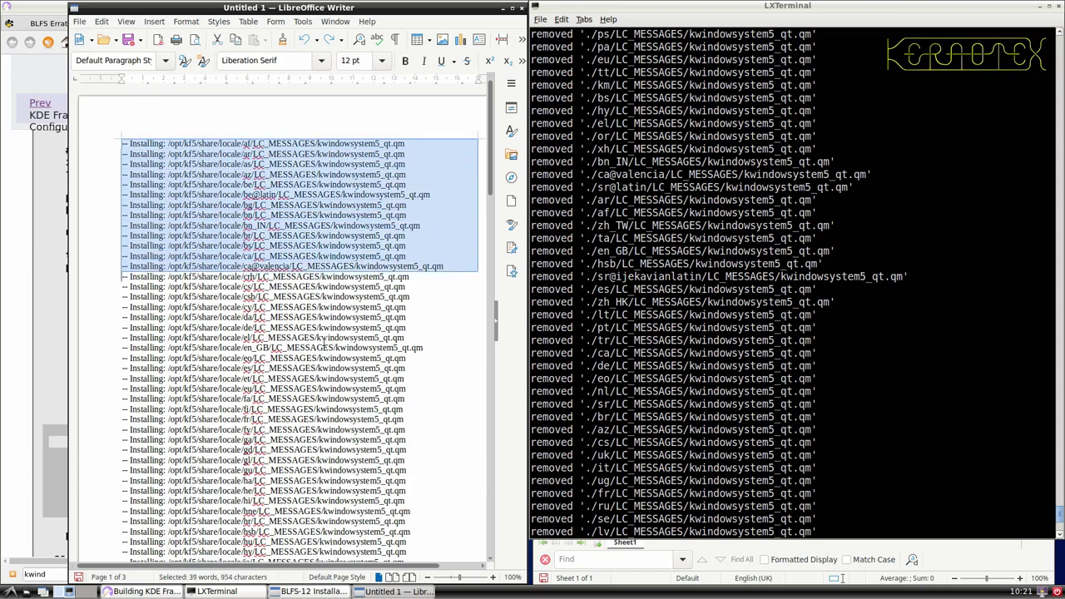
key("shift+Down")
key("shift+Down")
key("shift+Down")
key("shift+Down")
key("shift+Down")
key("shift+Down")
key("shift+Down")
key("shift+Down")
key("shift+Down")
key("shift+Down")
key("shift+Down")
key("shift+Down")
key("shift+Down")
key("shift+Down")
key("shift+Down")
key("shift+Down")
key("shift+Down")
key("shift+Down")
key("shift+Down")
key("shift+Down")
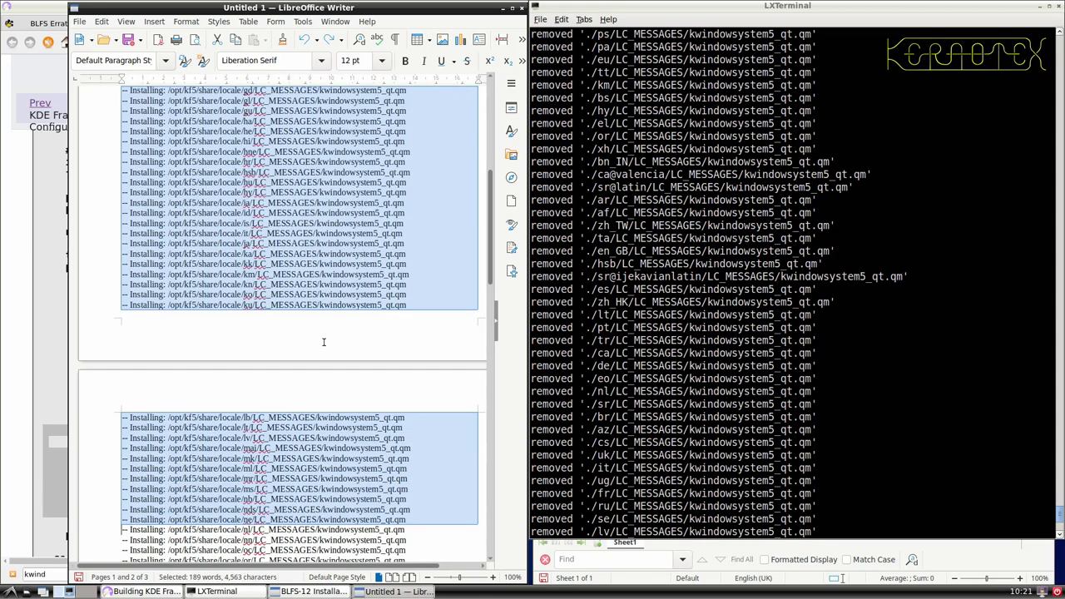
key("shift+Down")
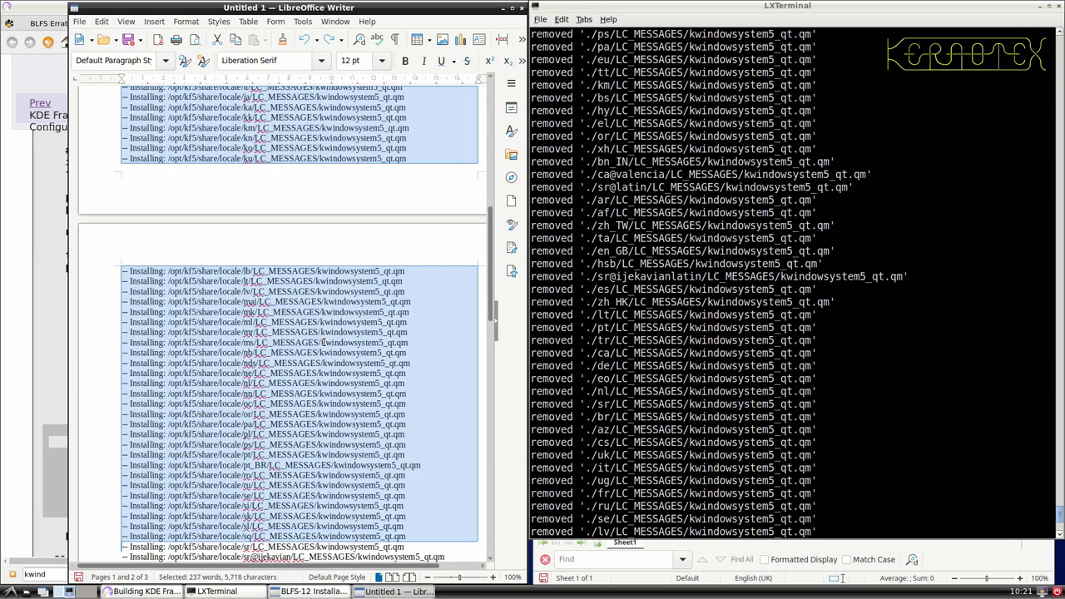
key("shift+Down")
key("shift+Down")
key("shift+Down")
key("shift+Down")
key("shift+Down")
key("shift+Down")
key("shift+Down")
key("shift+Down")
key("shift+Down")
key("shift+Down")
key("shift+Down")
key("shift+Down")
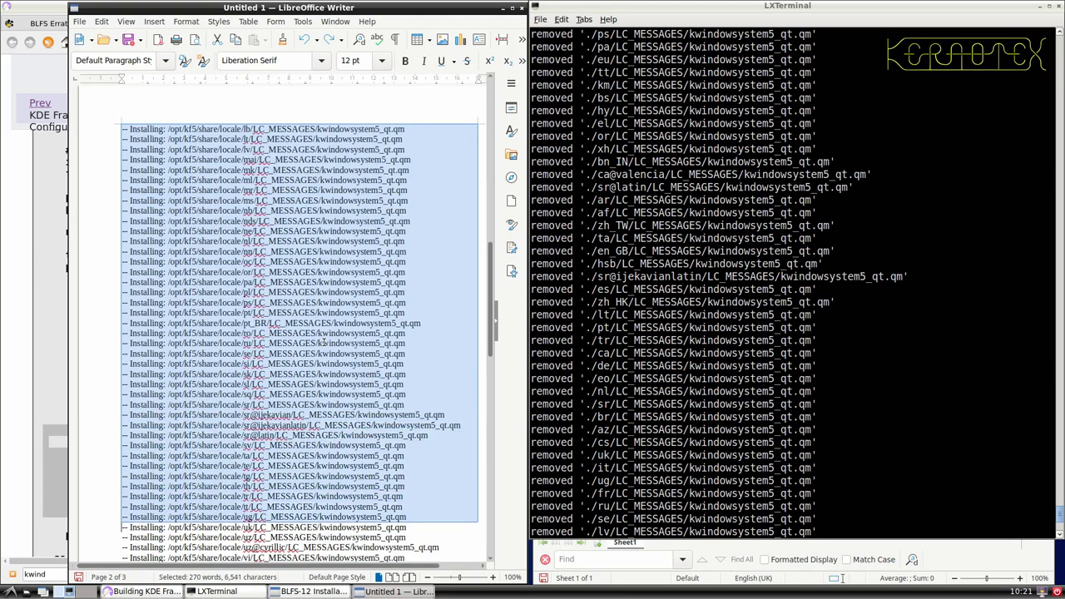
key("shift+Down")
key("shift+Down")
key("shift+Down")
key("shift+Down")
key("shift+Down")
key("shift+Down")
key("shift+Down")
key("shift+Down")
key("shift+Down")
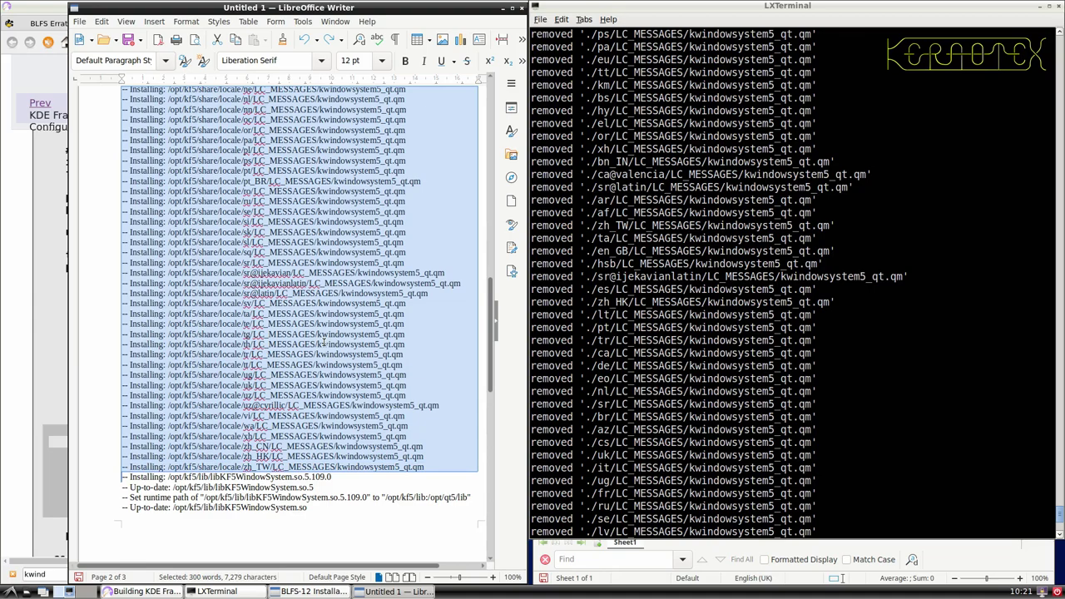
key("Delete")
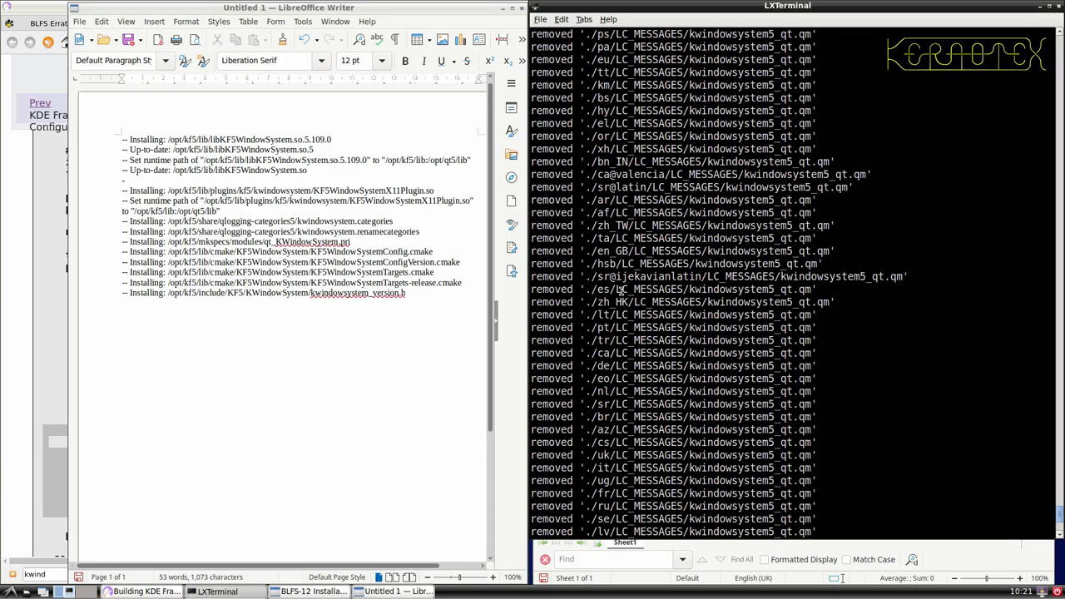
- Change the terminal's working directory to /usr/lib
type("cd ../..")
key("BackSpace")
key("BackSpace")
key("BackSpace")
key("BackSpace")
key("BackSpace")
key("BackSpace")
key("BackSpace")
key("BackSpace")
type("cd /")
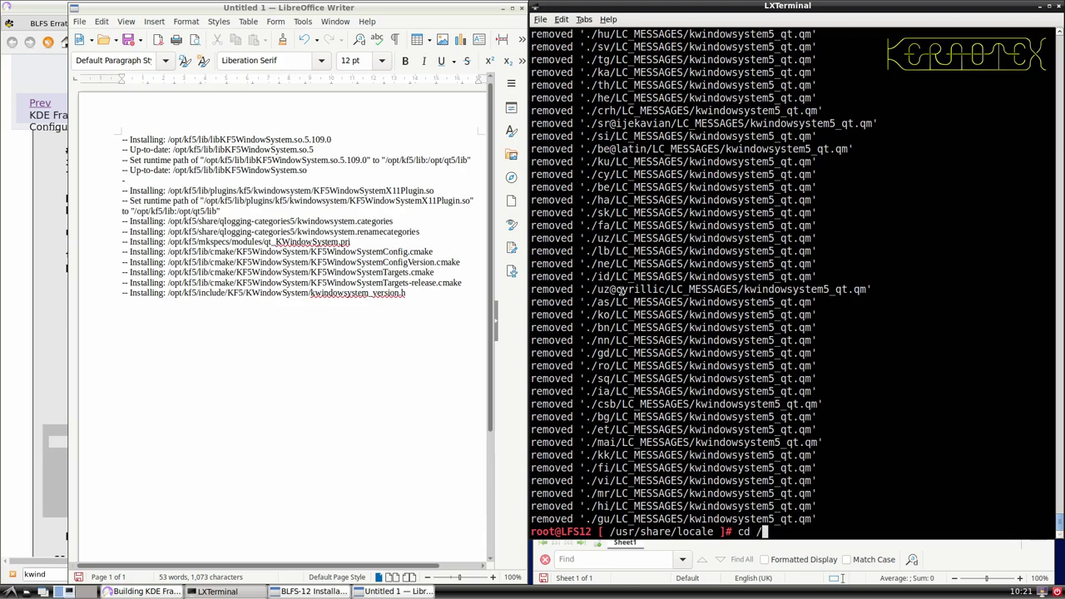
type("usr/lib")
key("Return")
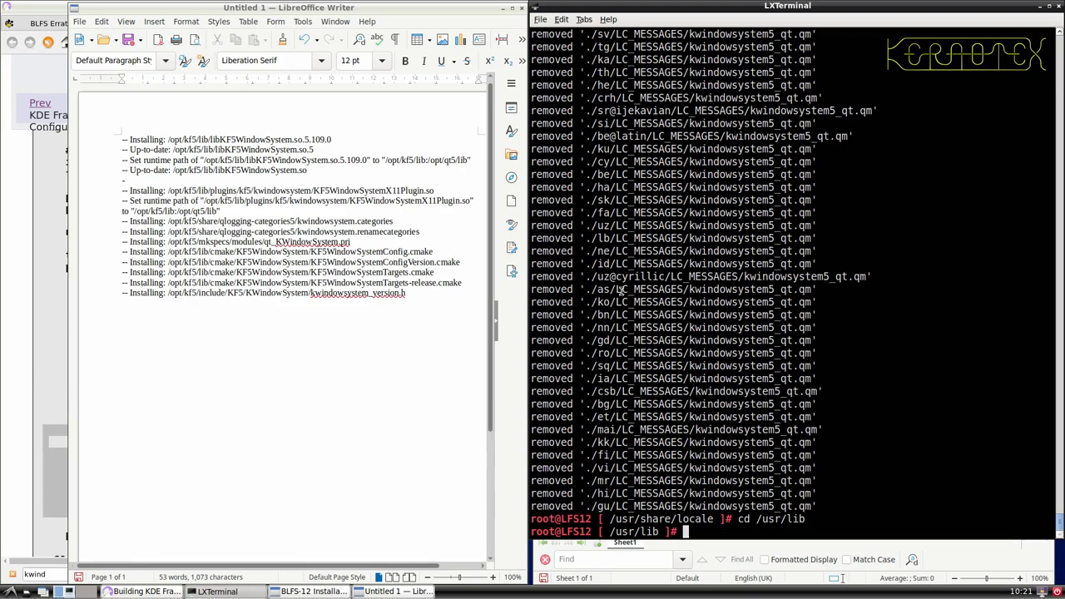
- List the libKF5 file completions in /usr/lib and compare them with the WindowSystem library lines in the document
type("ls libKF5")
key("Tab")
key("Tab")
key("Tab")
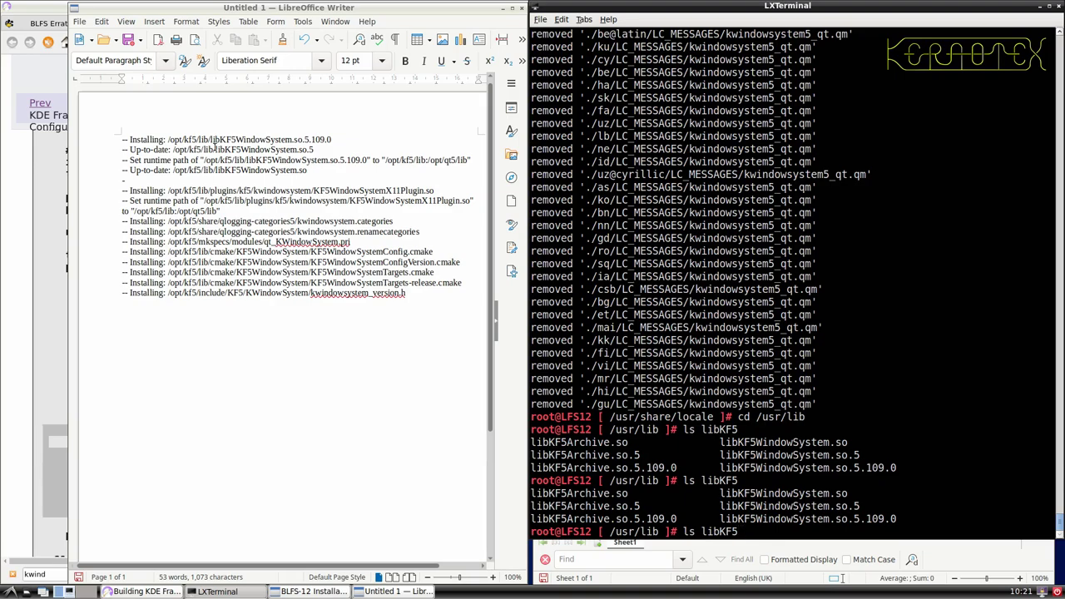
left_click_drag(215, 148, 256, 148)
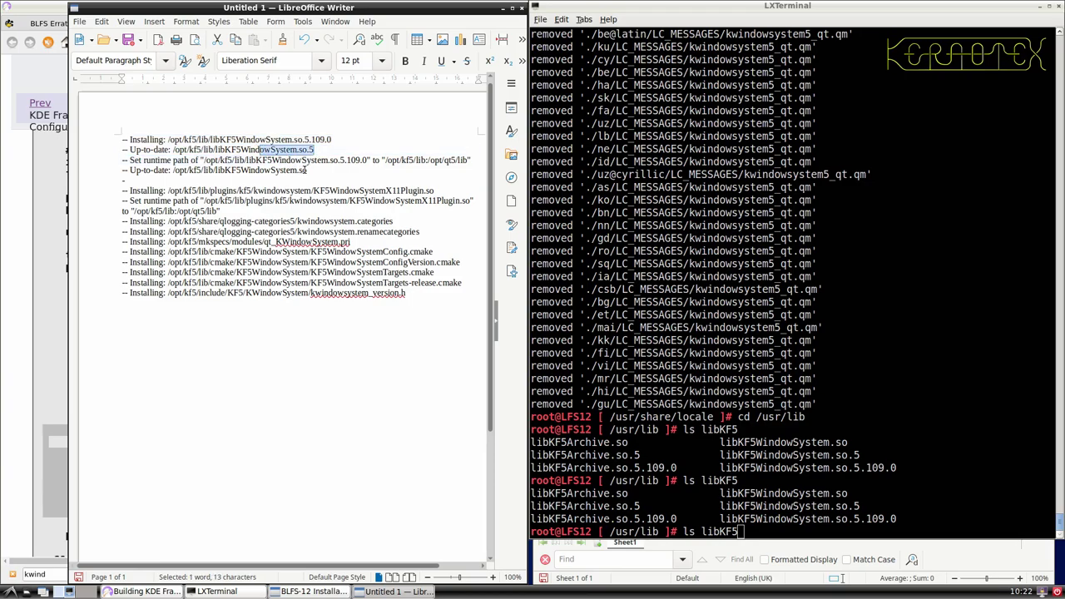
left_click_drag(309, 170, 241, 172)
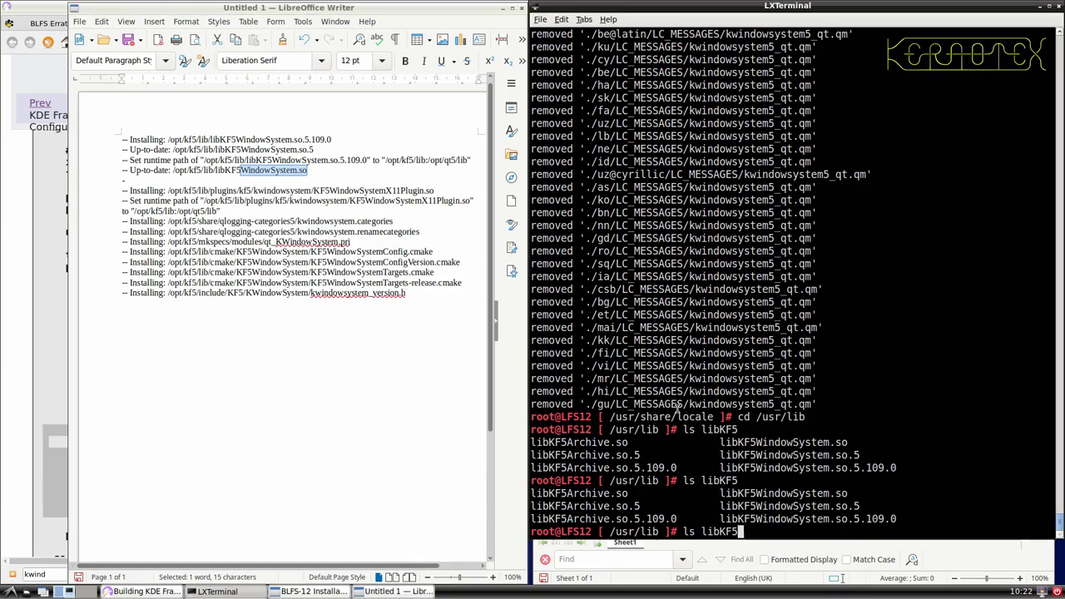
key("ctrl+c")
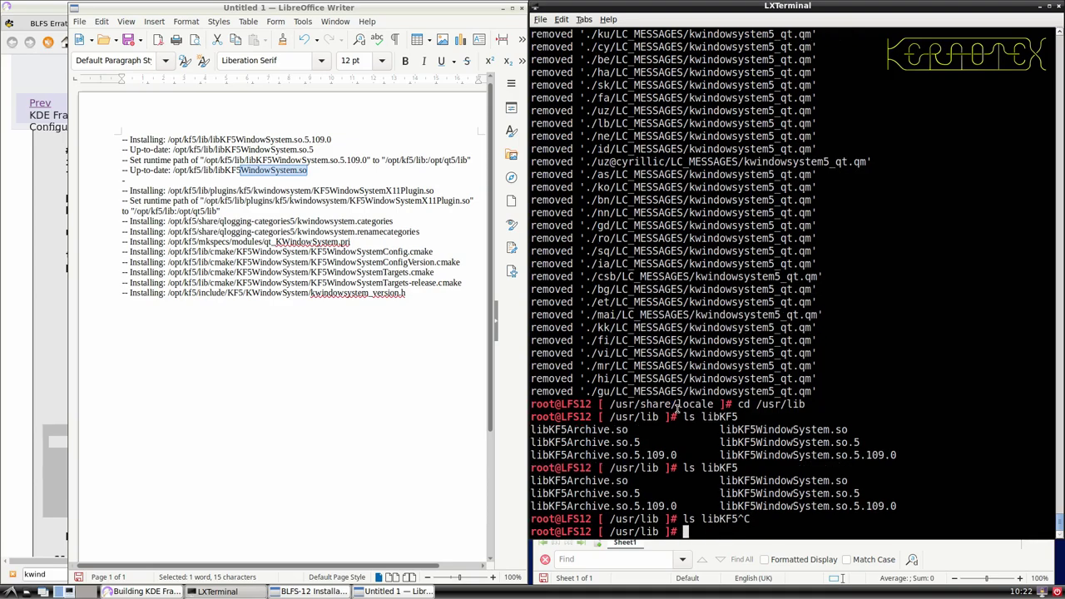
- Show the long listing of /opt/kf5/lib/libKF5Archive.so with ls -l
type("ls /opt/kf5/lib/")
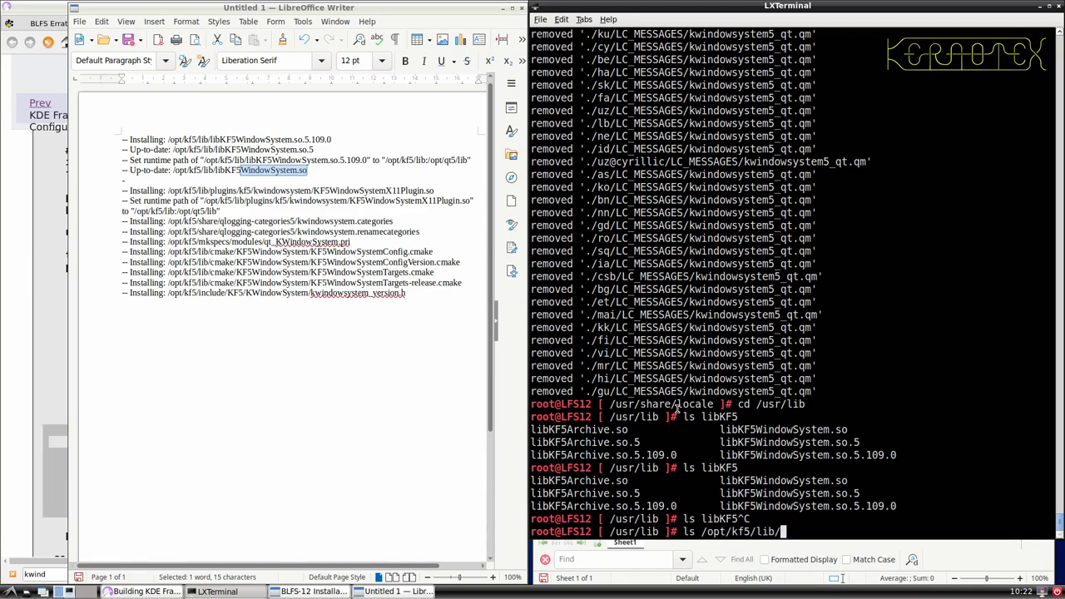
type("libk")
key("BackSpace")
type("KF5Arch")
key("Tab")
key("ctrl+a")
key("Right")
key("Right")
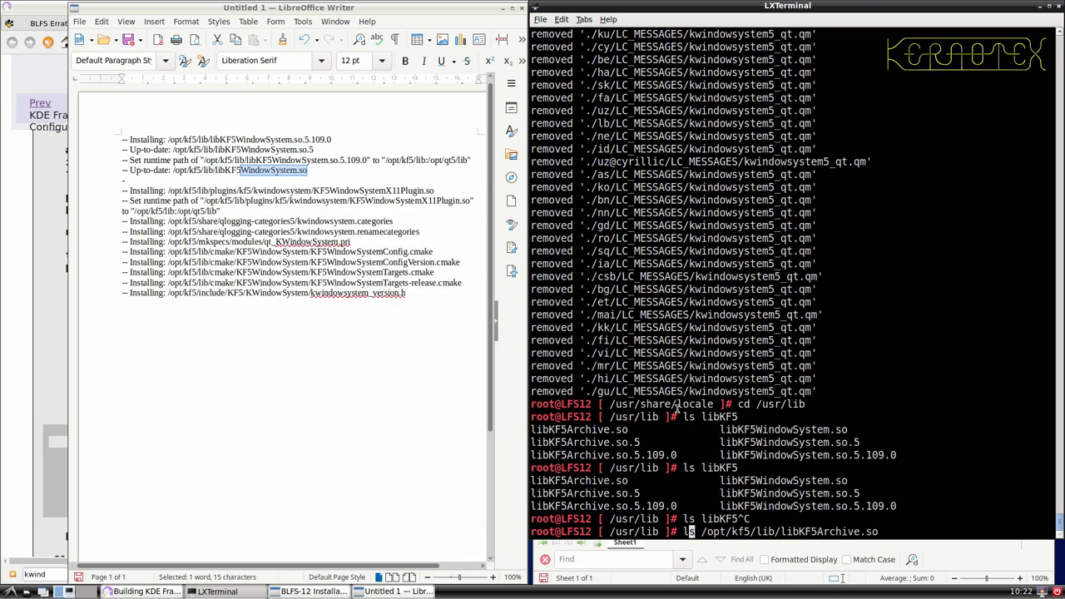
type("-l")
key("Return")
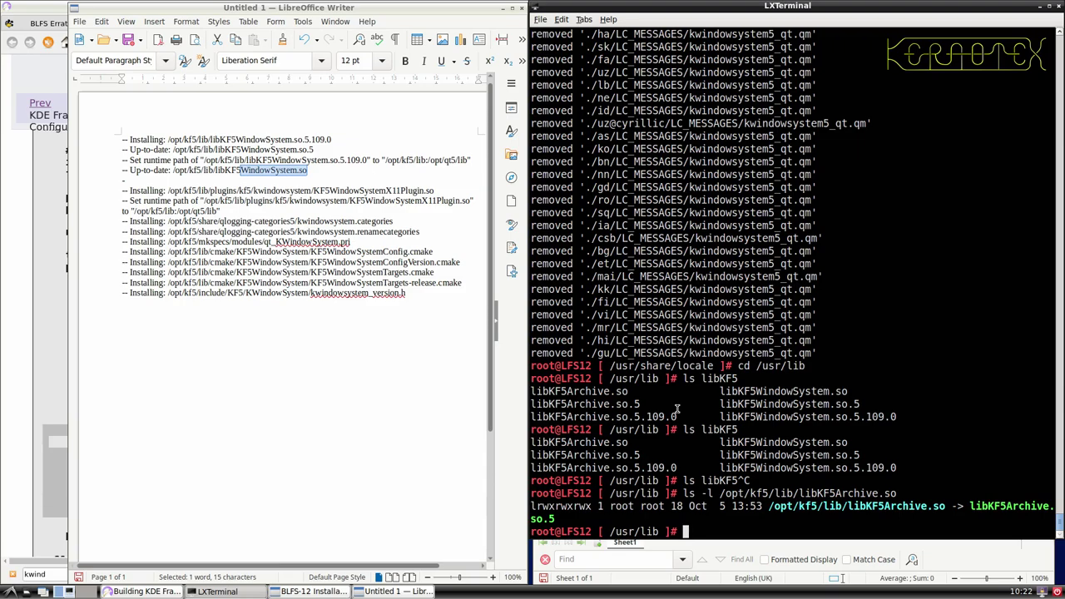
- Remove the misplaced window system libraries from /usr/lib with rm libKF5WindowSystem.so*
type("rm libKF5")
key("Tab")
key("Tab")
key("Tab")
type("W")
key("Tab")
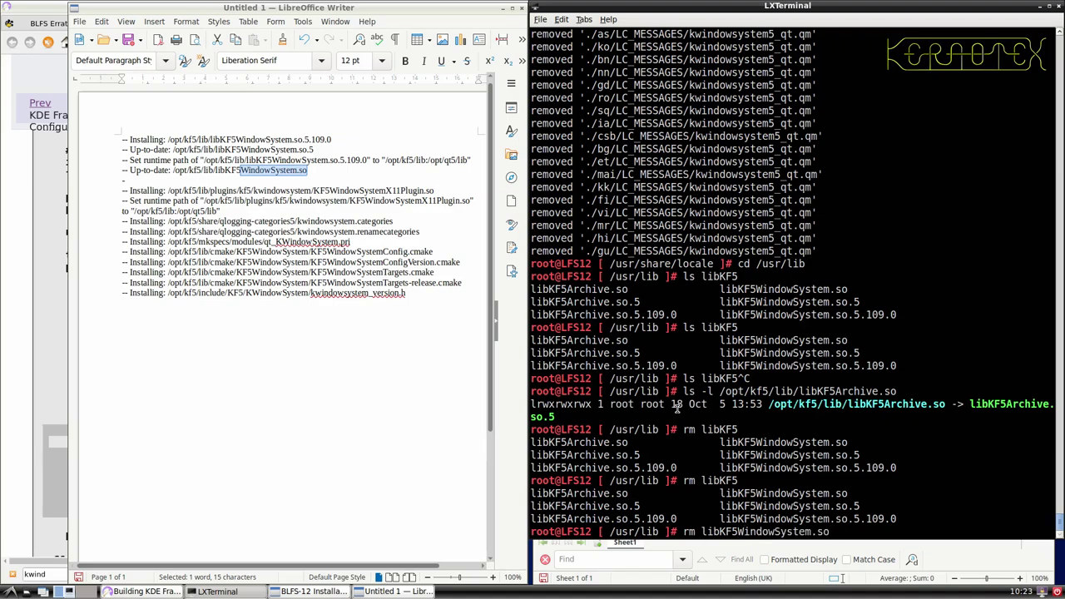
type("*")
key("Return")
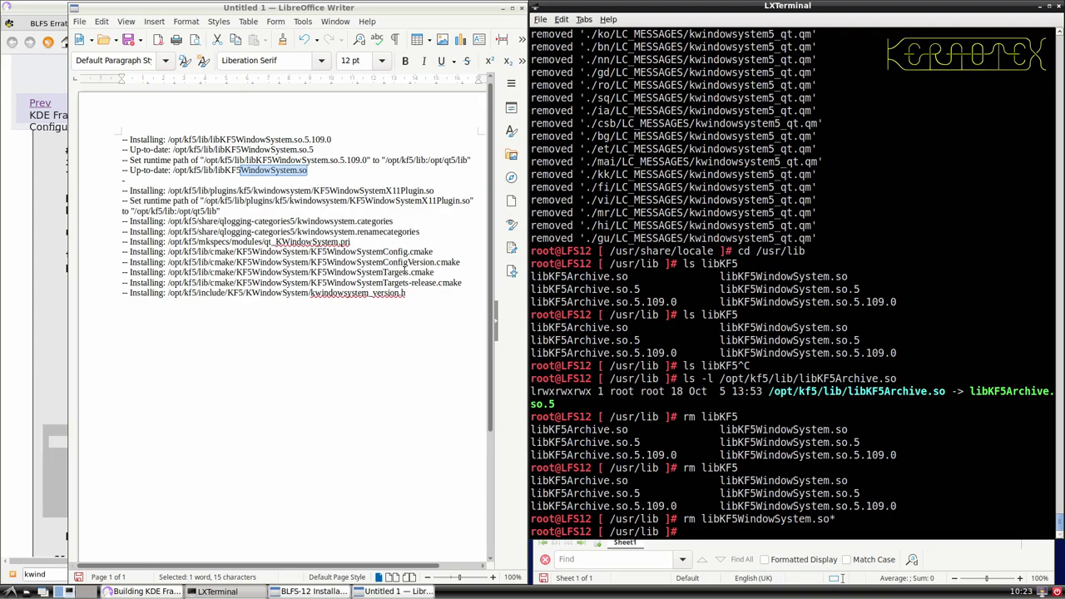
- Remove the misplaced archive libraries from /usr/lib with rm libKF5Archive.so*
key("Up")
key("BackSpace")
key("BackSpace")
key("BackSpace")
key("BackSpace")
key("BackSpace")
key("BackSpace")
key("BackSpace")
key("BackSpace")
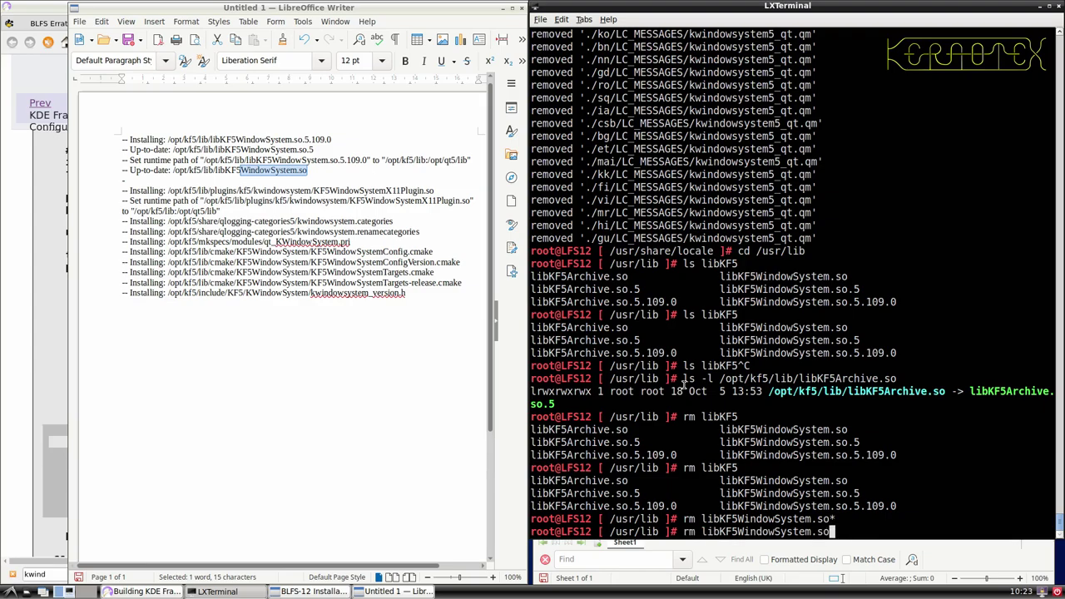
key("BackSpace")
key("BackSpace")
key("BackSpace")
key("BackSpace")
key("BackSpace")
key("BackSpace")
key("BackSpace")
key("BackSpace")
type("A")
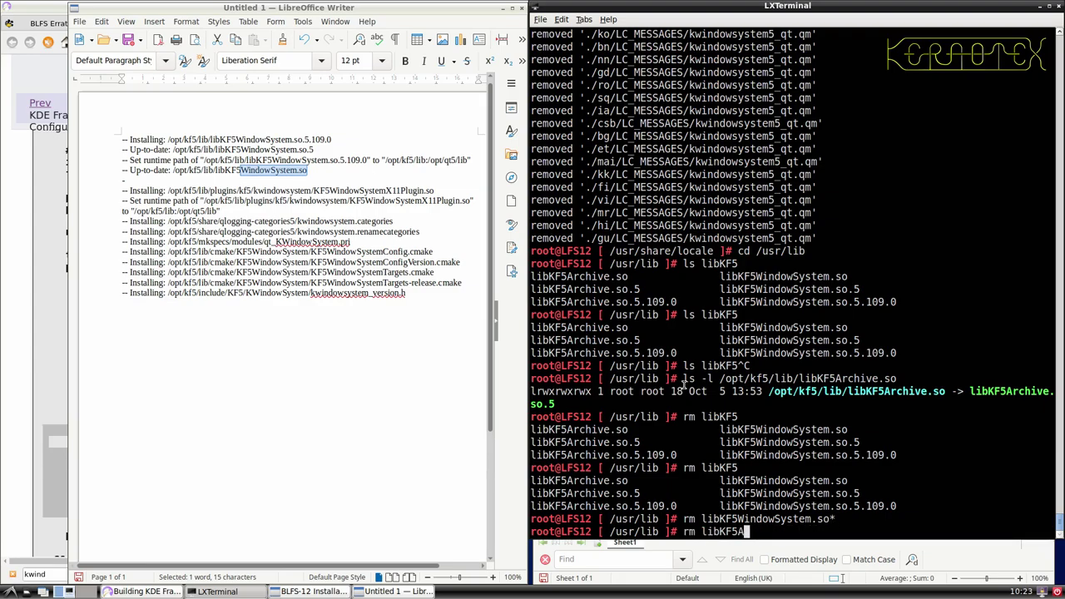
key("Tab")
type("*")
key("Return")
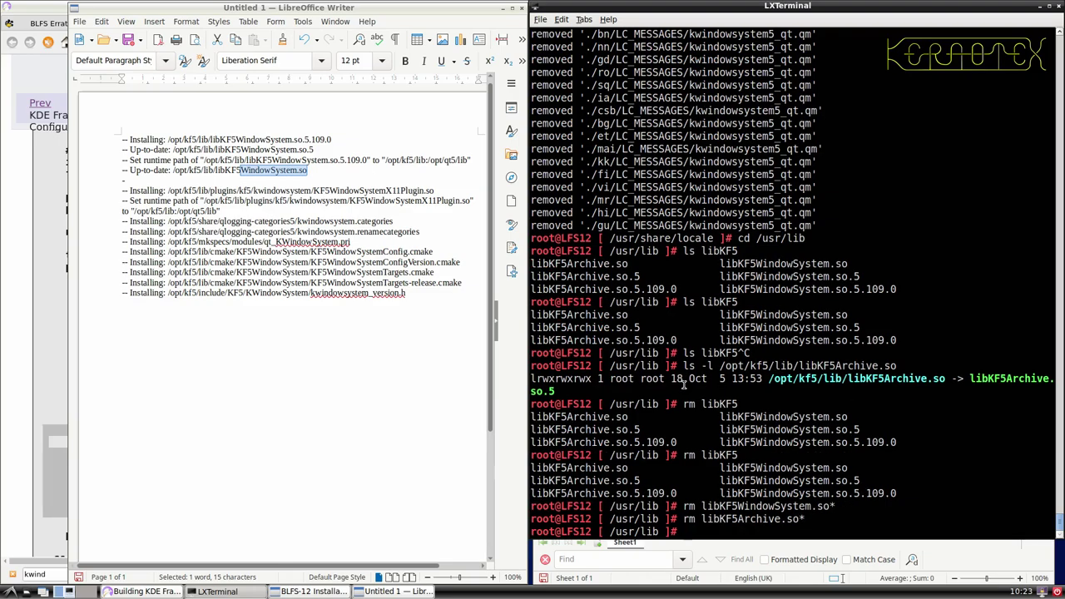
- Delete the libKF5WindowSystem.so lines, their runtime path line and the stray dash line from the document, leaving the plugin line first
left_click(343, 169)
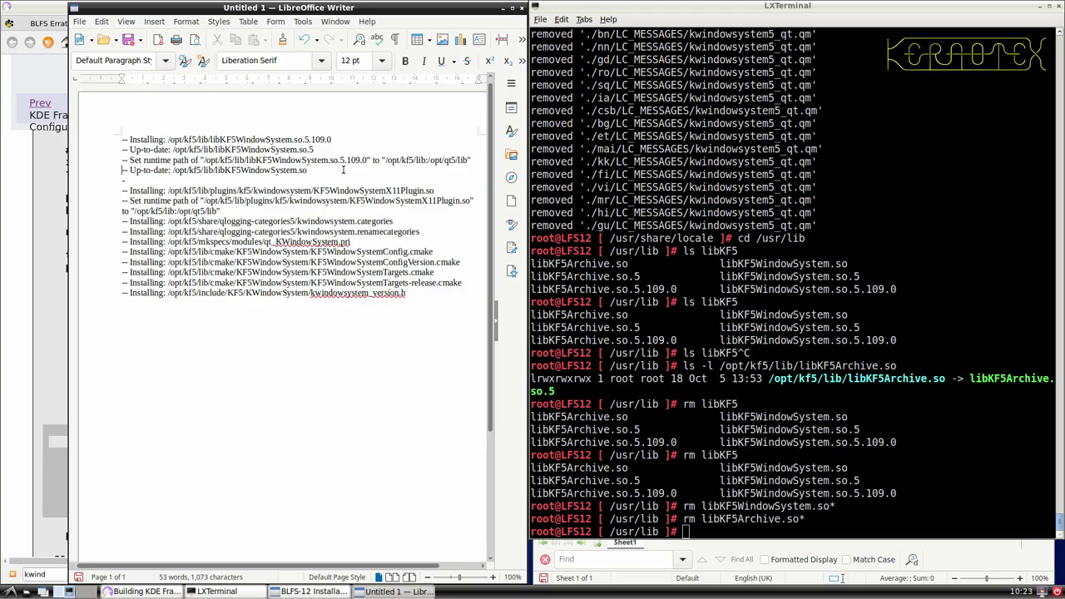
key("shift+Down")
key("shift+End")
key("Delete")
key("Up")
key("Up")
key("Up")
key("shift+Down")
key("shift+Down")
key("Delete")
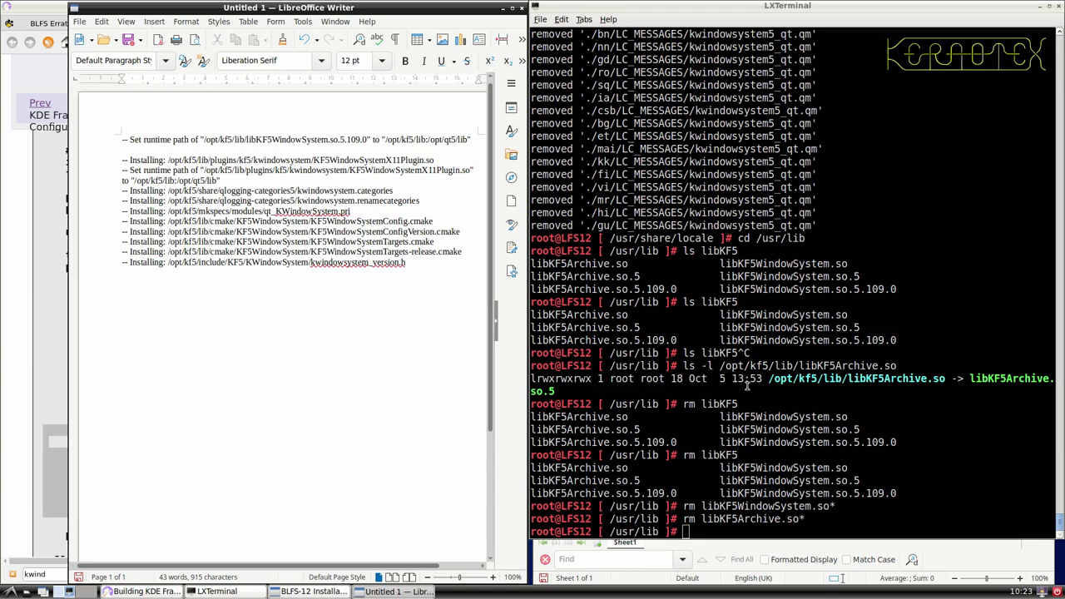
key("ctrl+Home")
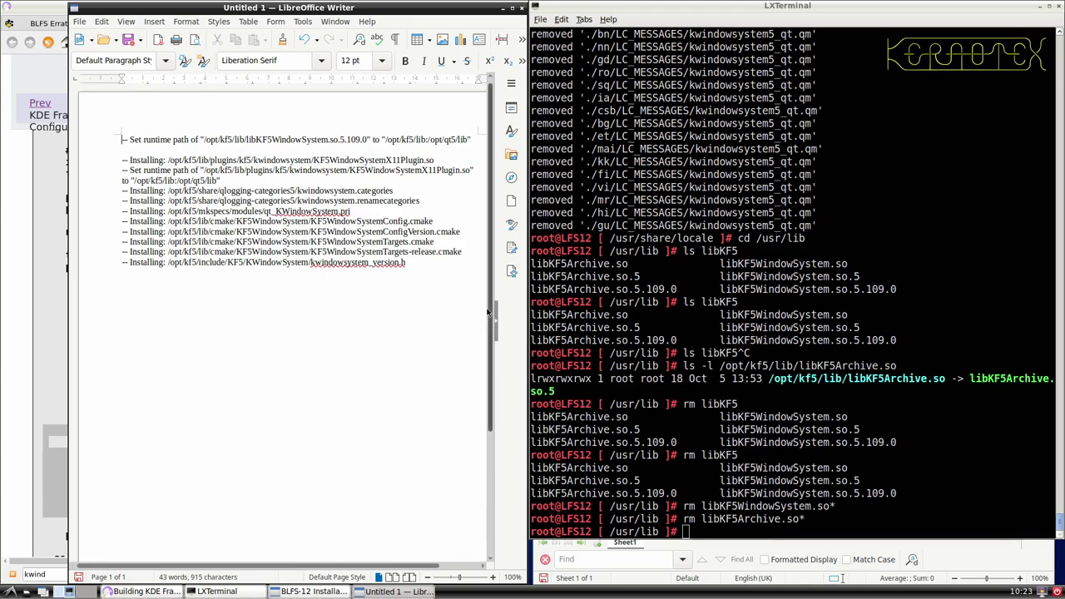
key("shift+Down")
key("Delete")
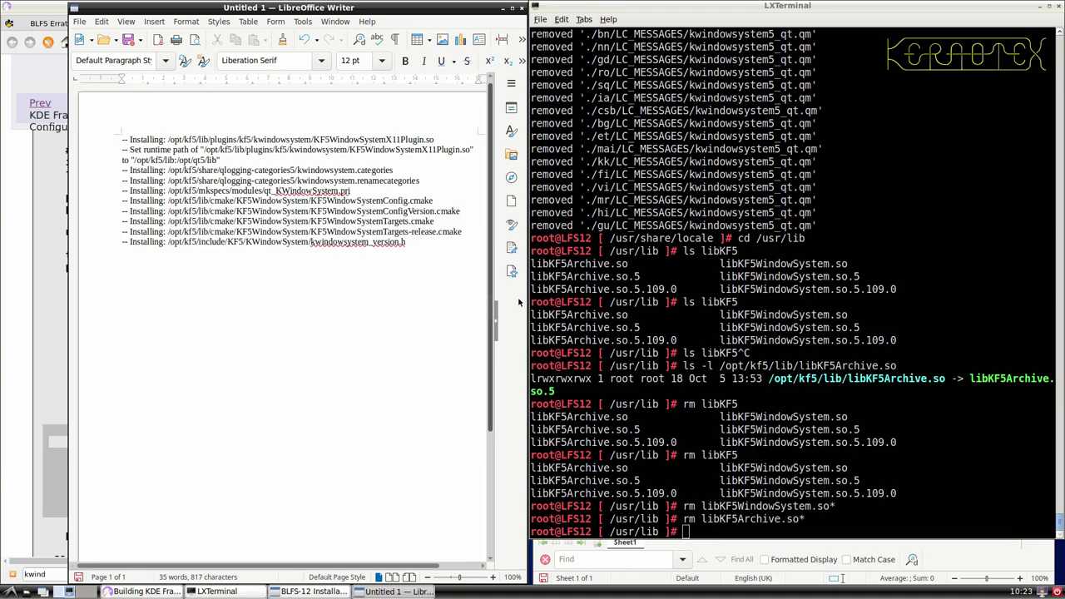
- Change the terminal's working directory to /usr/lib/plugins/kf5
left_click(826, 332)
type("cd plugins/")
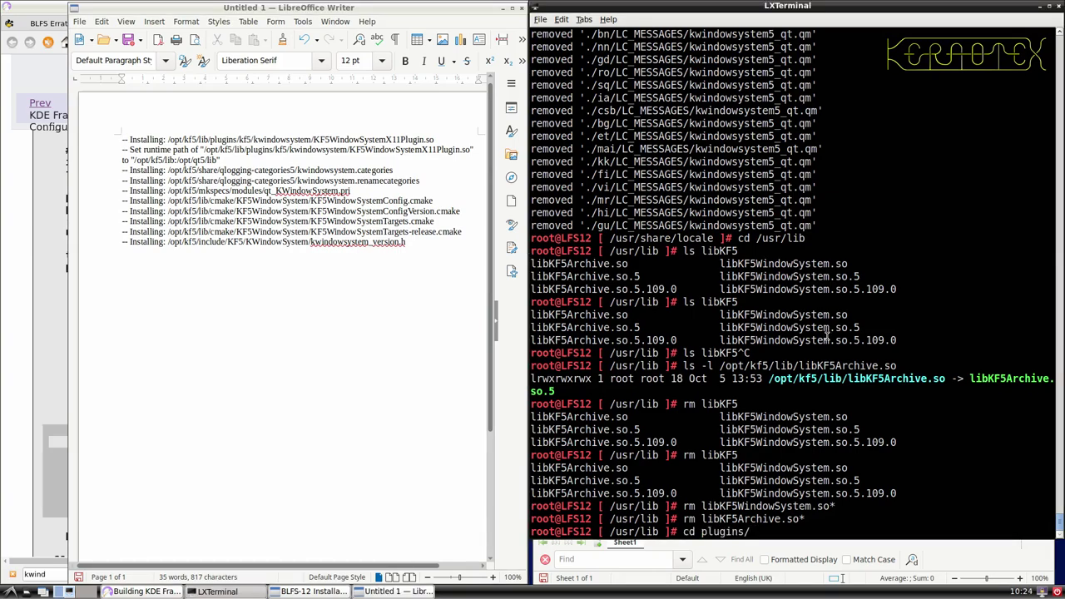
key("Tab")
key("Tab")
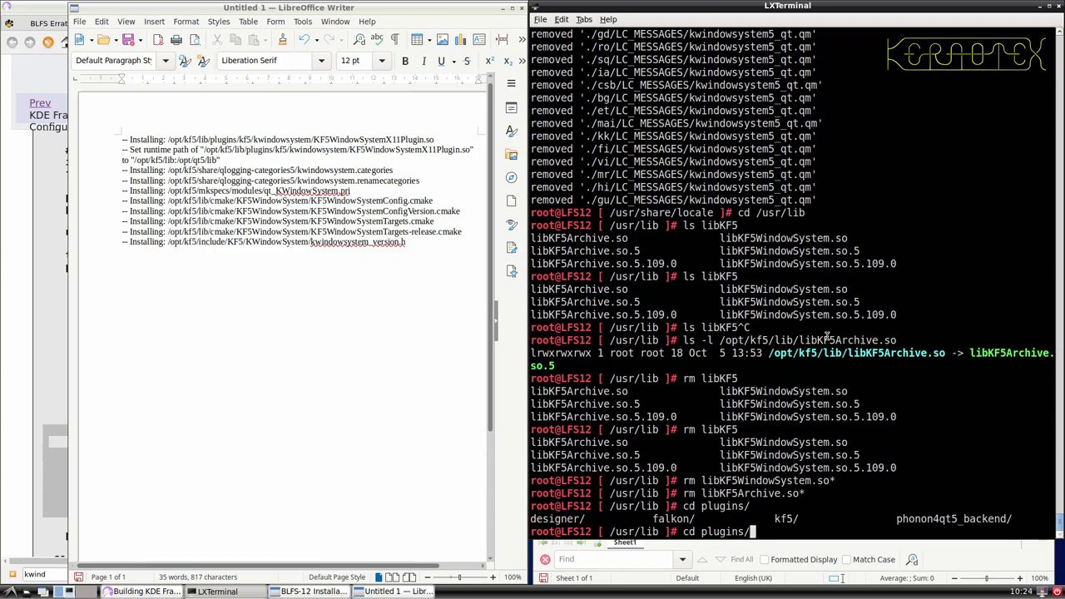
type("k")
key("Tab")
key("Return")
- List the contents of the kf5 plugin directory and of its kwindowsystem folder
type("ls")
key("Return")
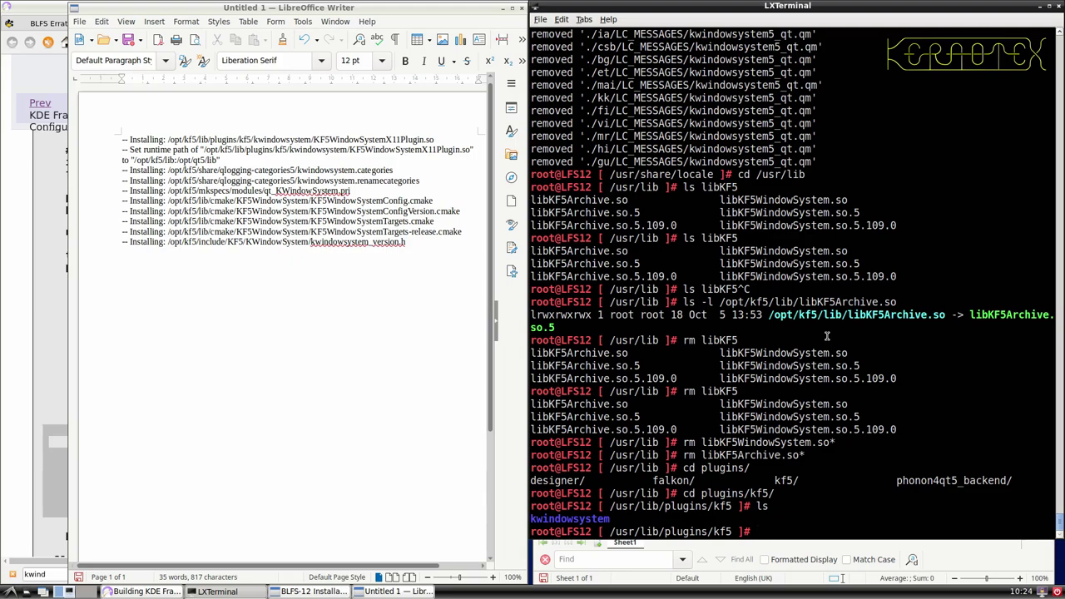
type("ls kwind")
key("Tab")
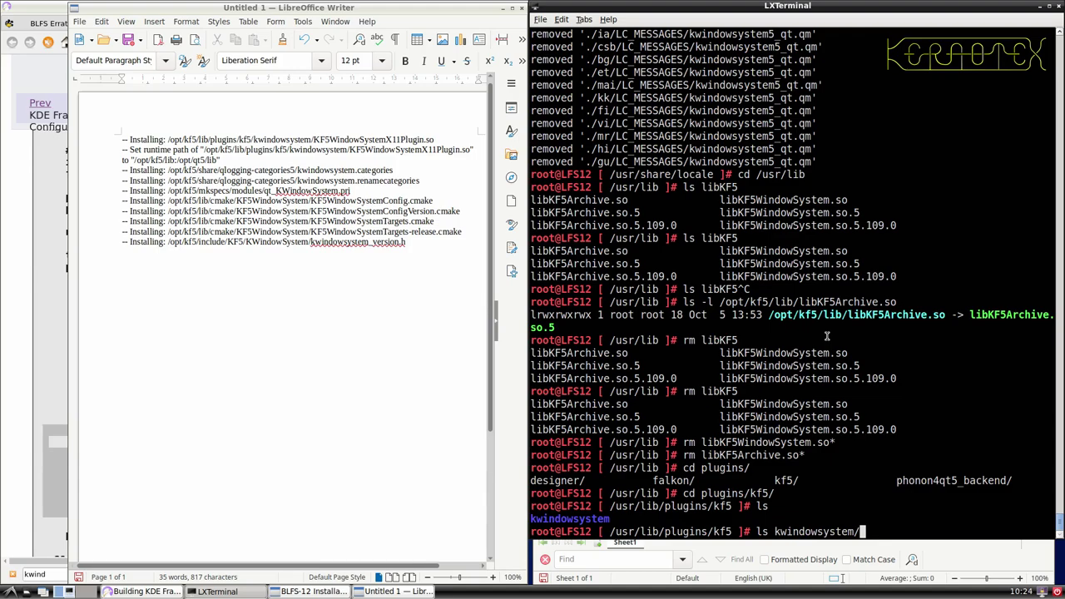
key("Return")
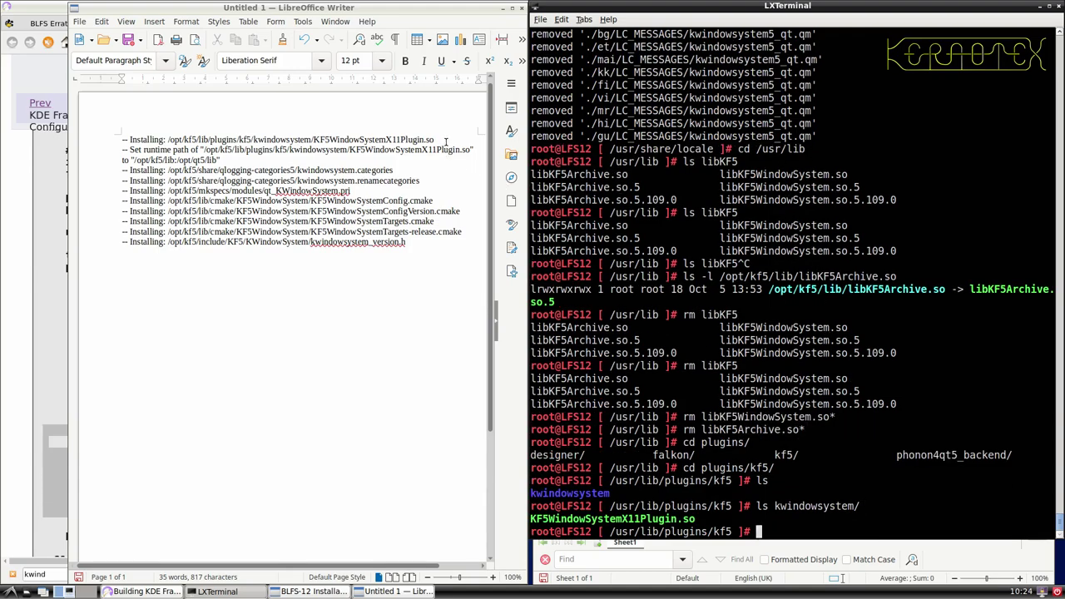
- Go up to /usr/lib/plugins and remove the whole kf5 directory with rm -Rf kf5
type("cd ..")
key("Return")
type("rm -Rf kf5/kwindowsystem/KF5WindowSystemX11Plugin.so")
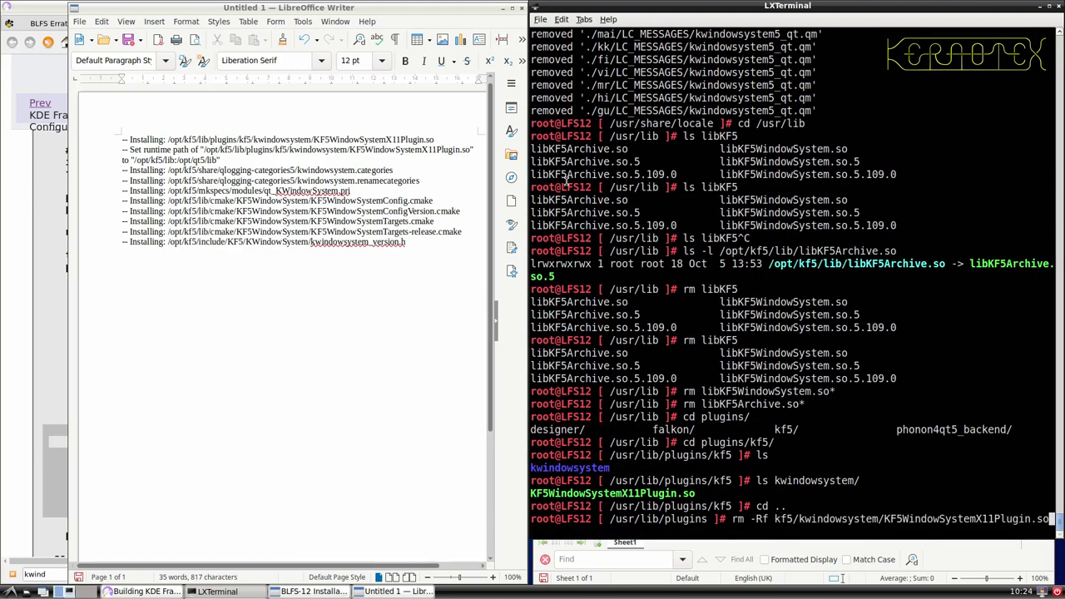
key("BackSpace")
key("BackSpace")
key("BackSpace")
key("BackSpace")
key("BackSpace")
key("BackSpace")
key("BackSpace")
key("BackSpace")
key("BackSpace")
key("BackSpace")
key("BackSpace")
key("BackSpace")
key("BackSpace")
key("BackSpace")
key("BackSpace")
key("BackSpace")
key("BackSpace")
key("BackSpace")
key("BackSpace")
key("BackSpace")
key("BackSpace")
key("BackSpace")
key("Return")
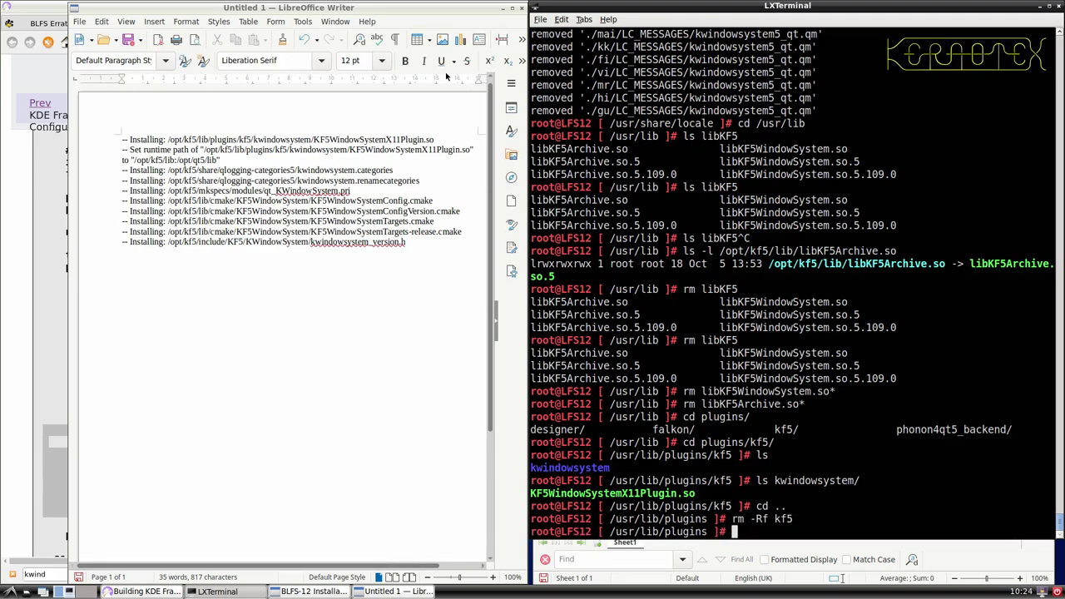
- Delete the KF5WindowSystemX11Plugin.so installation and runtime path lines from the document
left_click_drag(458, 140, 396, 141)
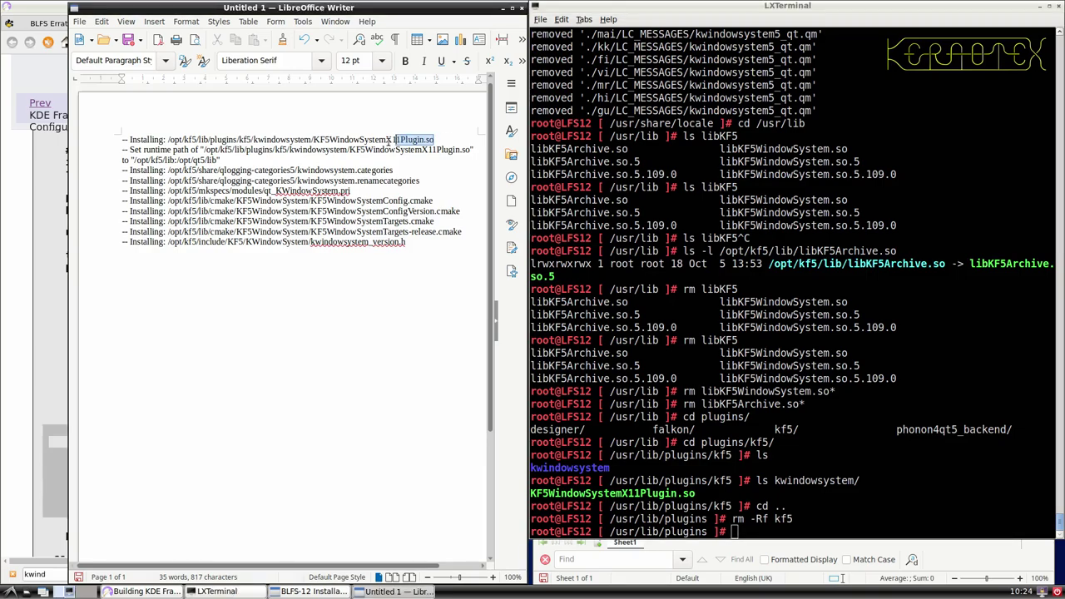
left_click(223, 158)
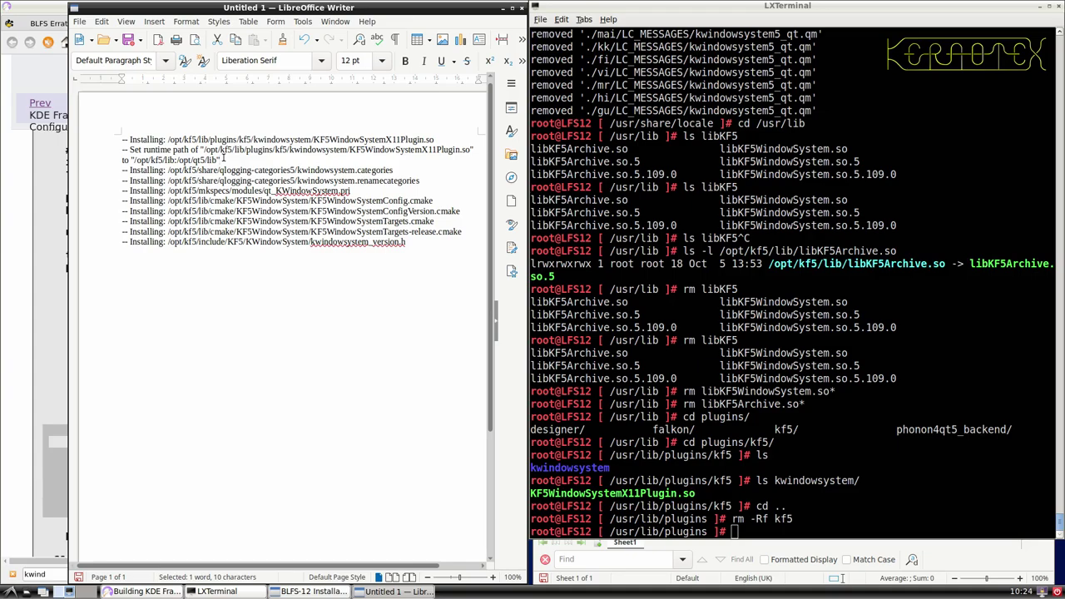
left_click_drag(223, 158, 119, 139)
key("Delete")
key("Delete")
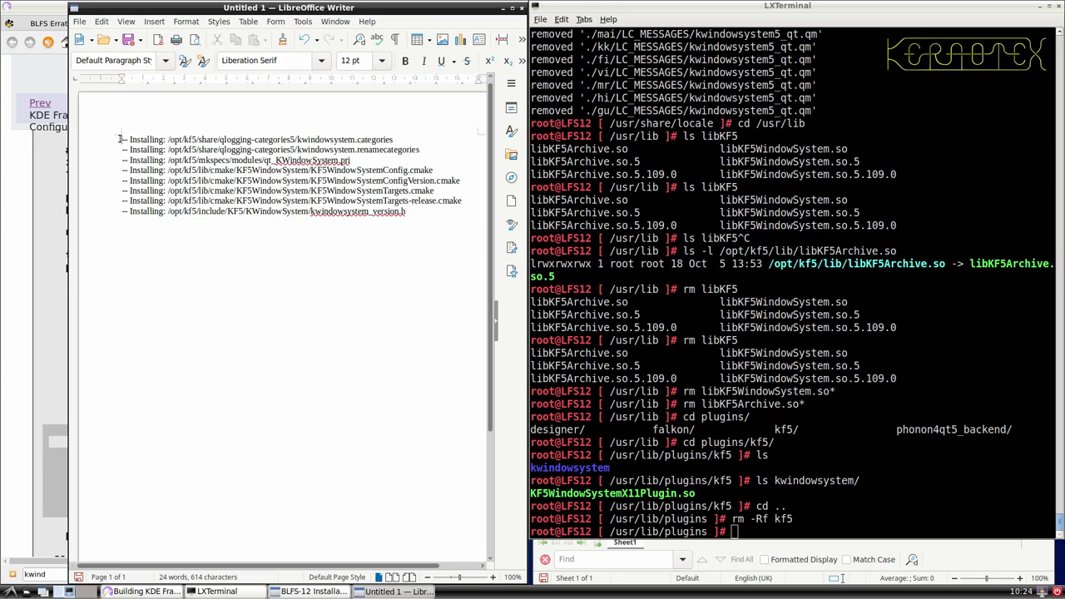
- Change the terminal's directory to ../../share/qlogging-categories5 and show its long listing with ls -l
left_click(703, 273)
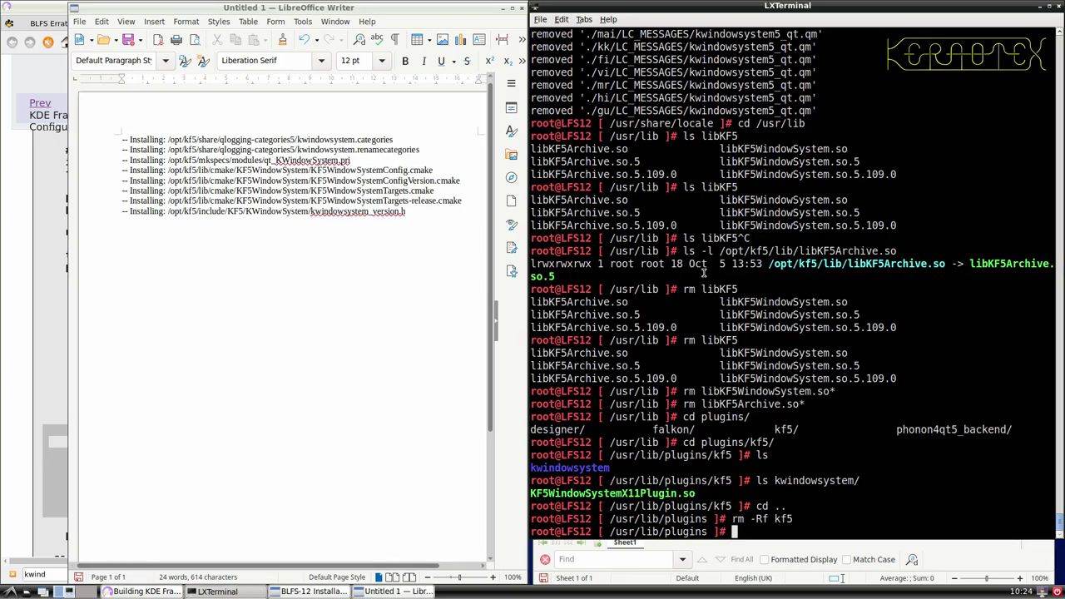
type("cd ../../share/ql")
key("Tab")
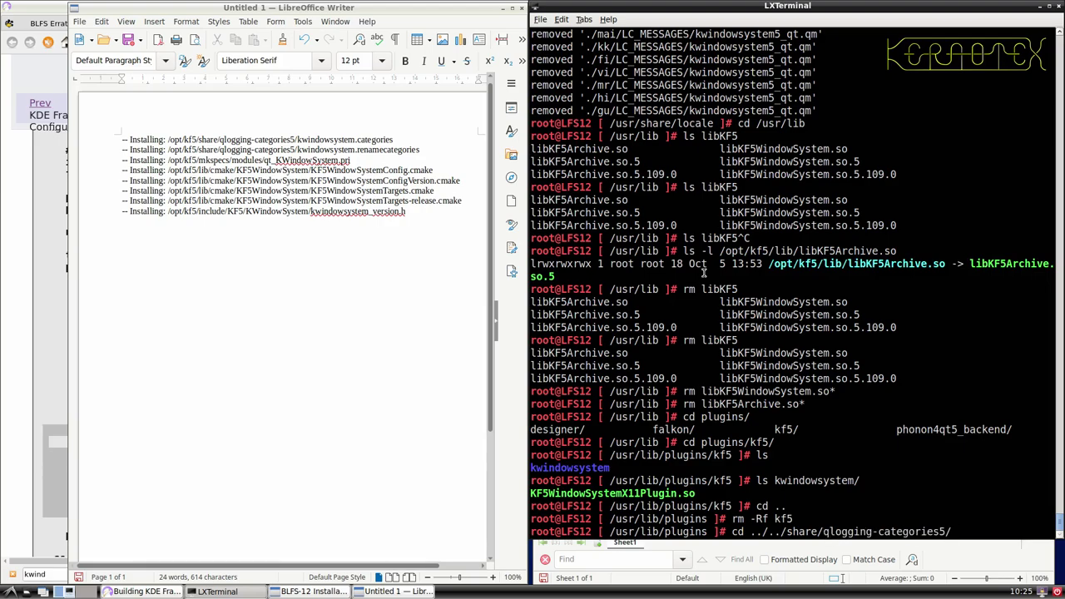
key("Return")
type("ls -l")
key("Return")
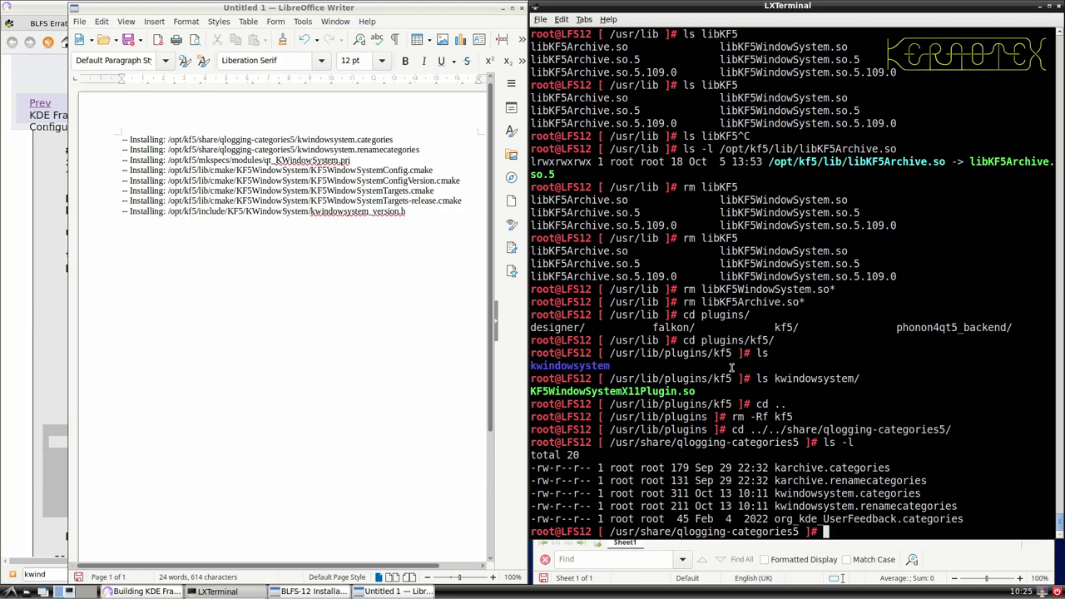
- Remove the category files with rm kwindowsystem.* and delete the two matching qlogging-categories5 lines from the document
double_click(782, 493)
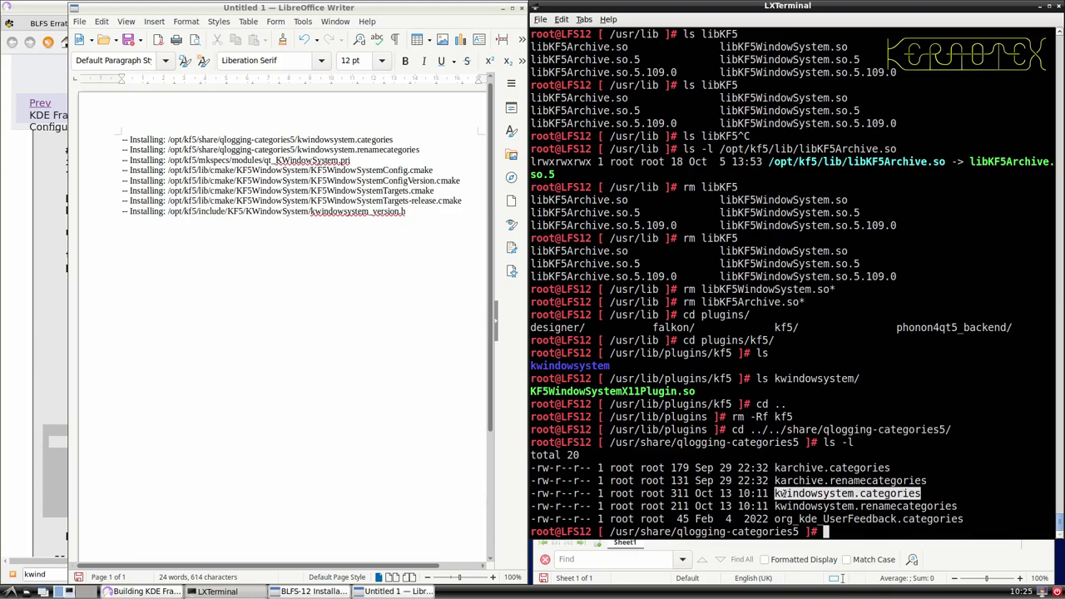
type("rm")
middle_click(805, 480)
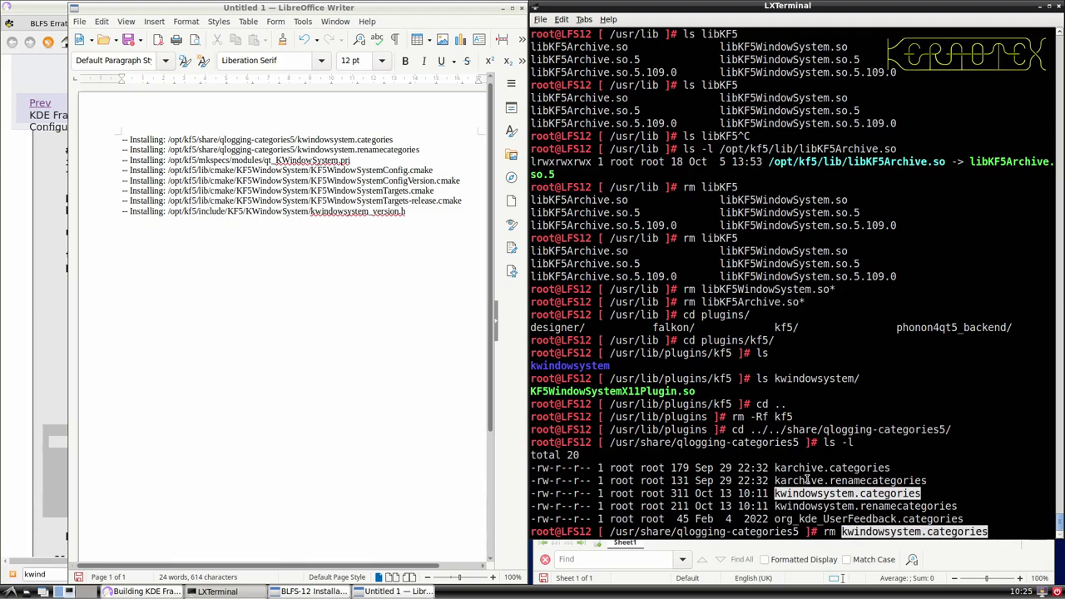
key("BackSpace")
key("BackSpace")
key("BackSpace")
key("BackSpace")
key("BackSpace")
key("BackSpace")
key("BackSpace")
key("BackSpace")
key("BackSpace")
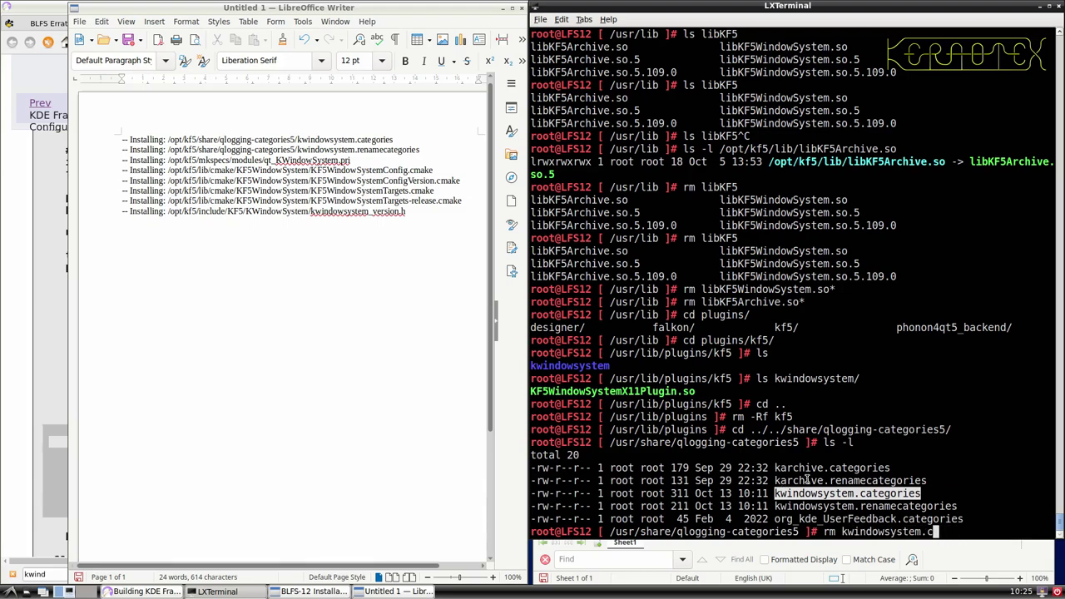
key("BackSpace")
key("Tab")
key("Tab")
type("*")
key("Return")
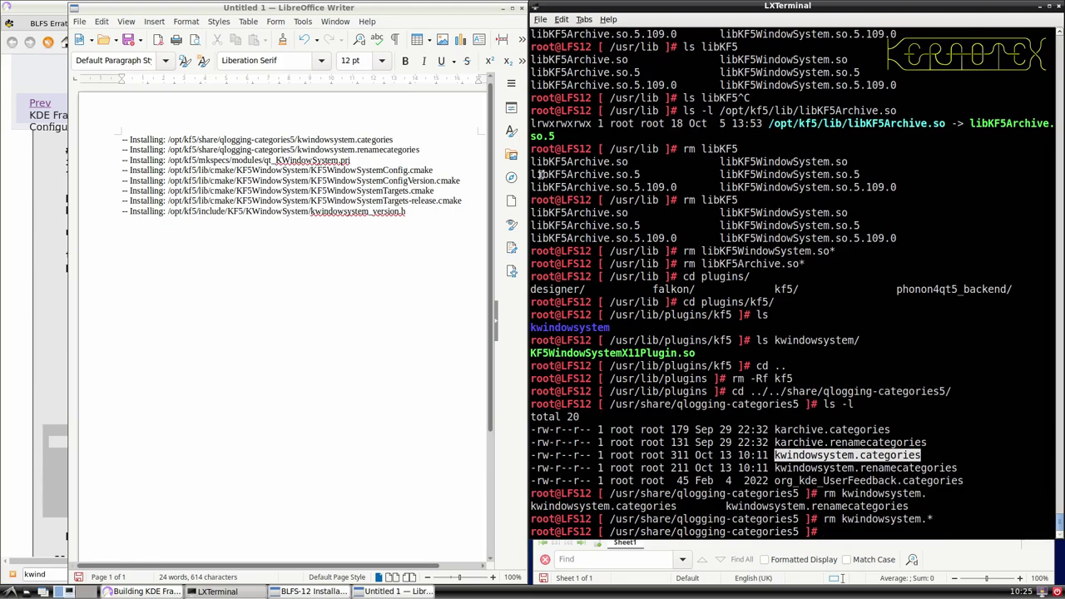
left_click_drag(421, 150, 113, 141)
key("Delete")
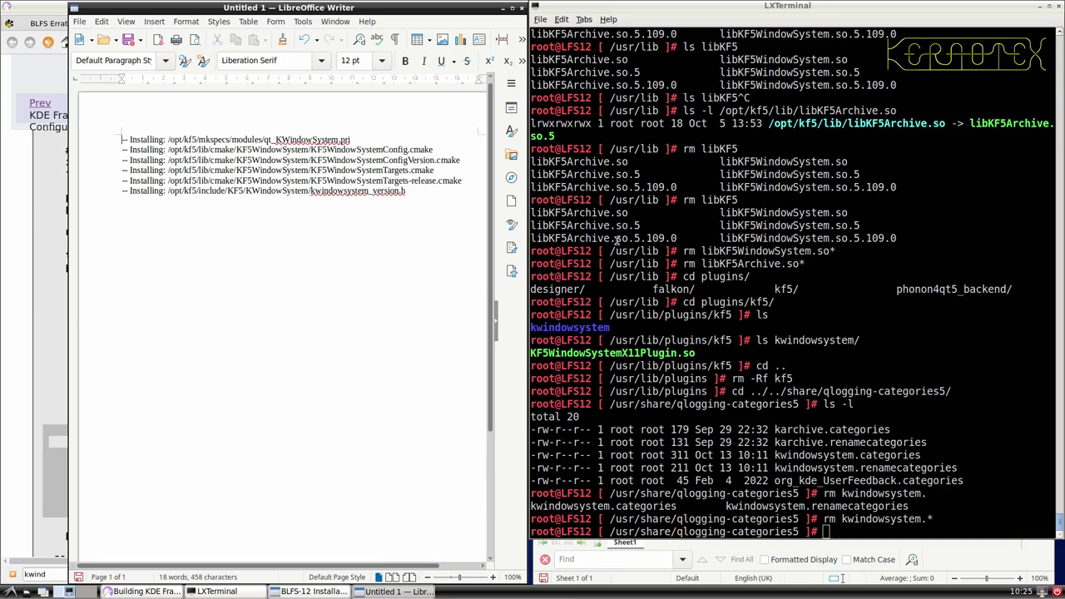
- List the directory completions under /usr in the terminal to look for a mkspecs folder
left_click(623, 250)
type("cd /")
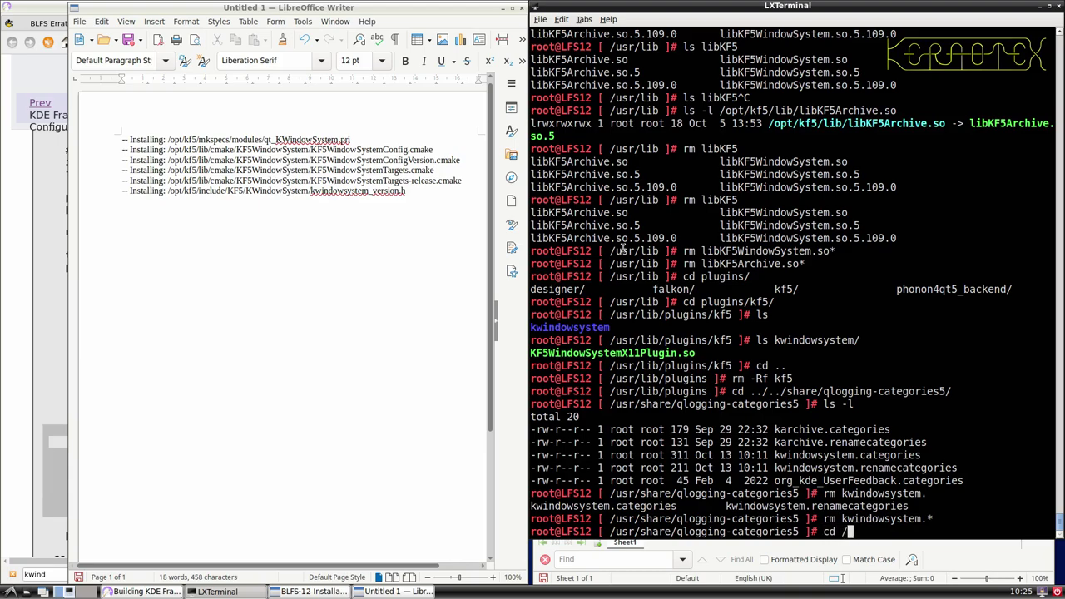
type("usr/")
type("kf5")
key("BackSpace")
key("BackSpace")
type("mksp")
key("BackSpace")
key("BackSpace")
key("BackSpace")
key("Tab")
key("Tab")
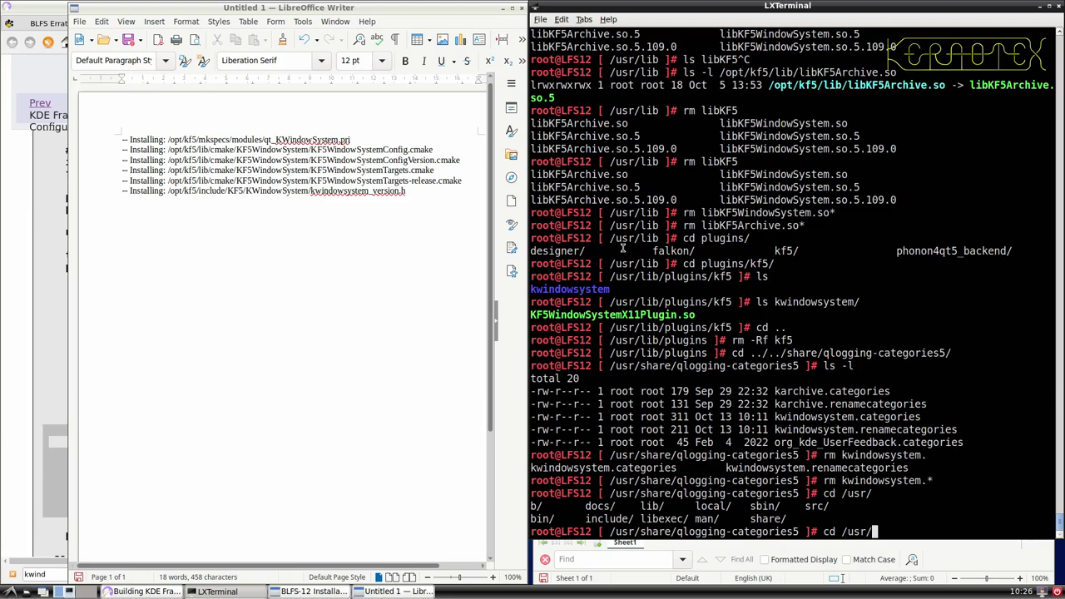
- Change the terminal's directory to /usr/lib/cmake/KF5WindowSystem and show its long listing with ls -l
type("lib")
key("Tab")
key("Tab")
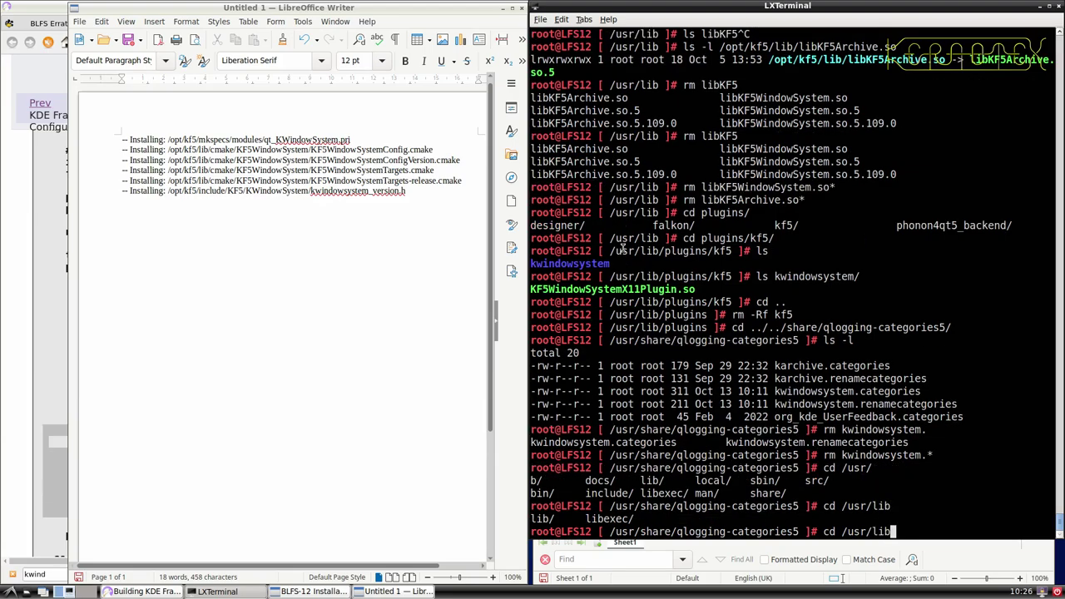
type("/cmake/")
key("Tab")
key("Tab")
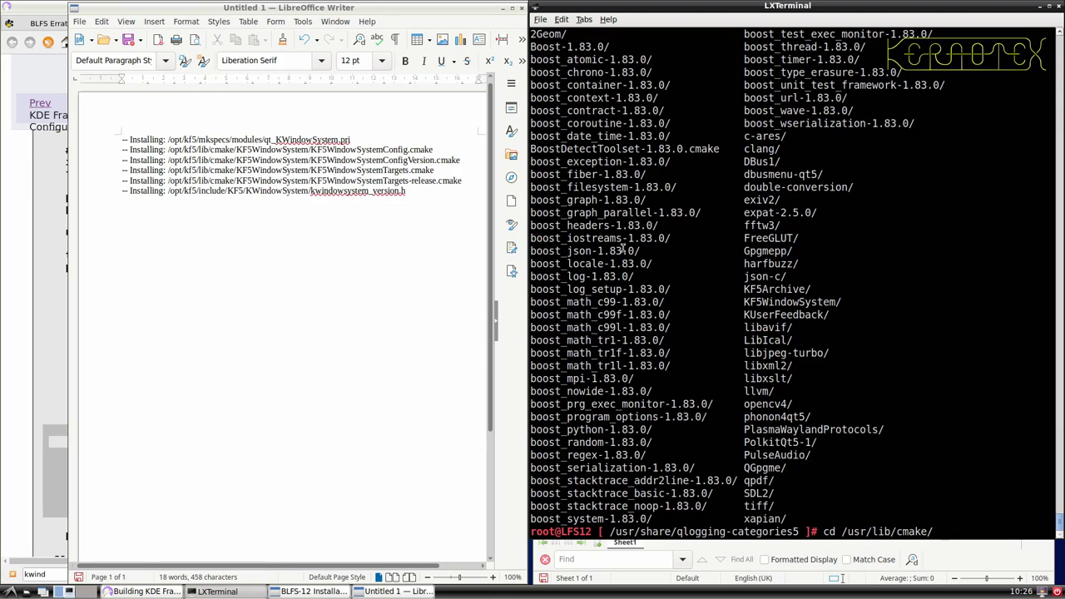
type("KF5")
key("Tab")
key("Tab")
key("Tab")
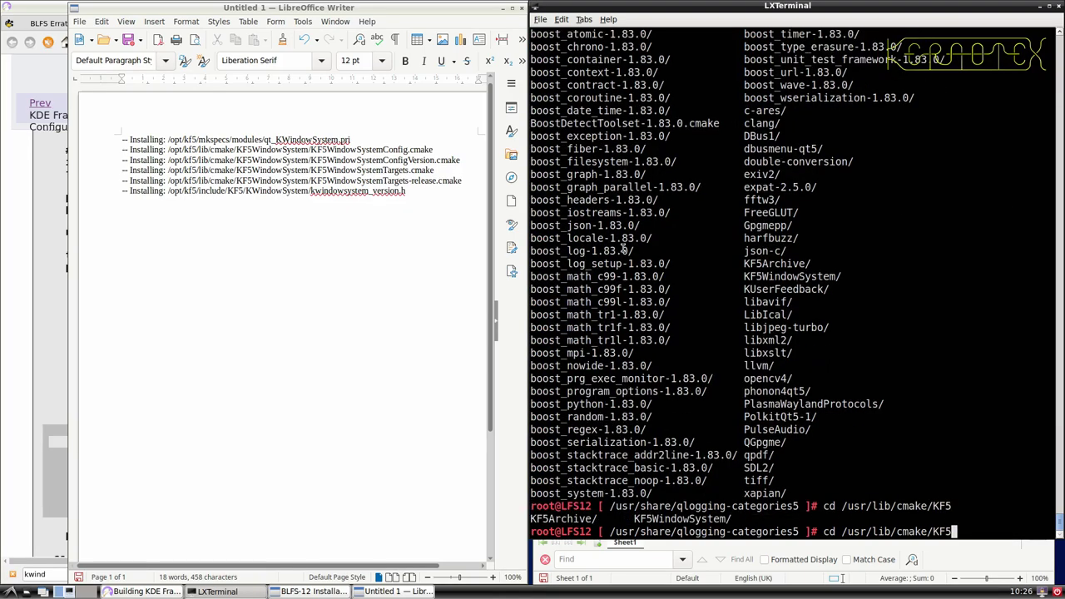
type("W")
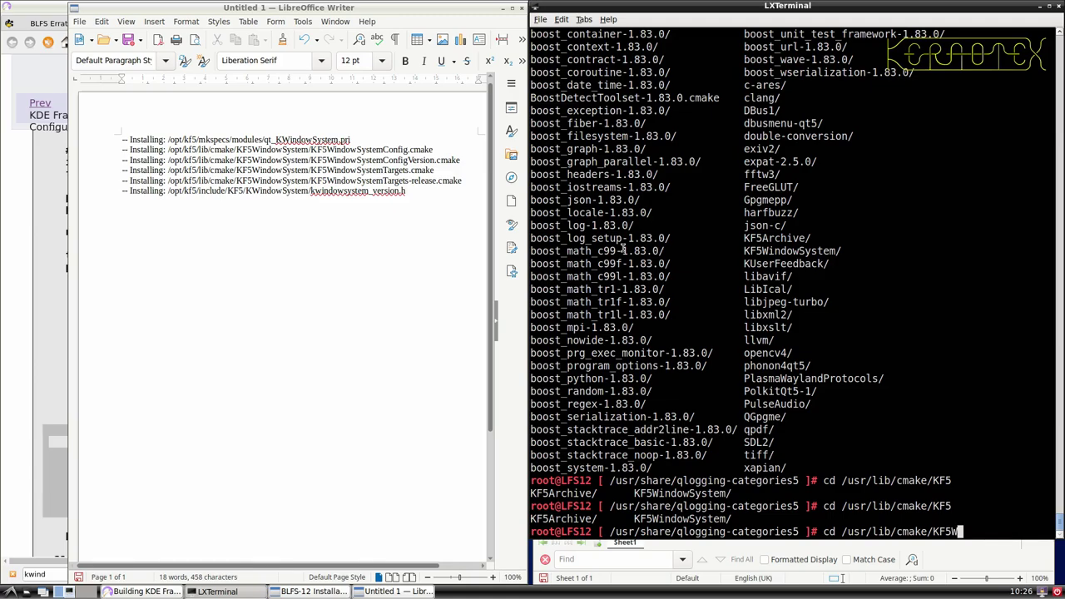
key("Tab")
key("Return")
type("ls -l")
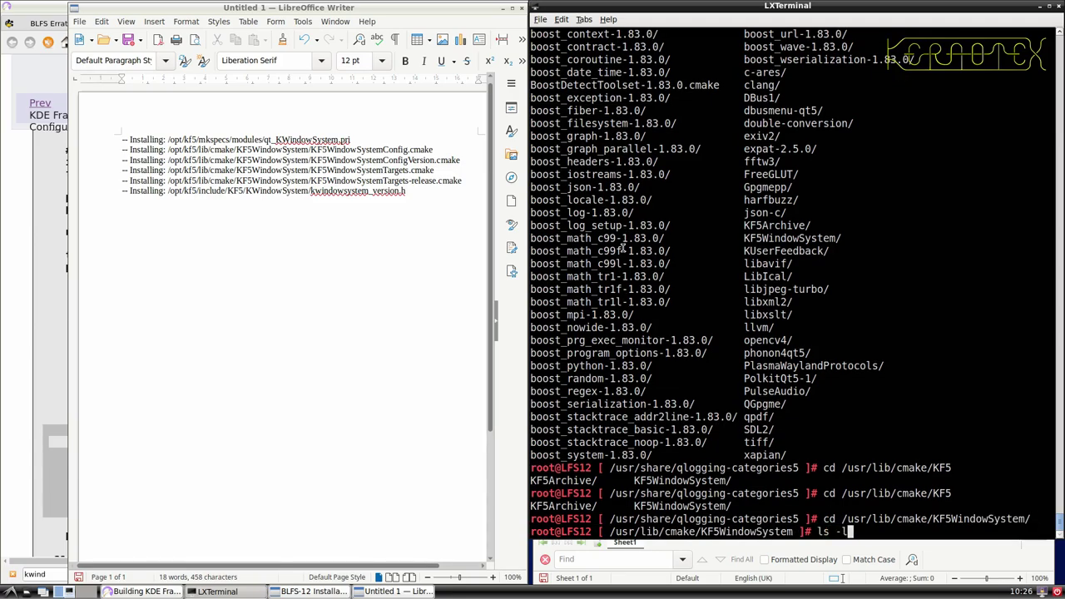
key("Return")
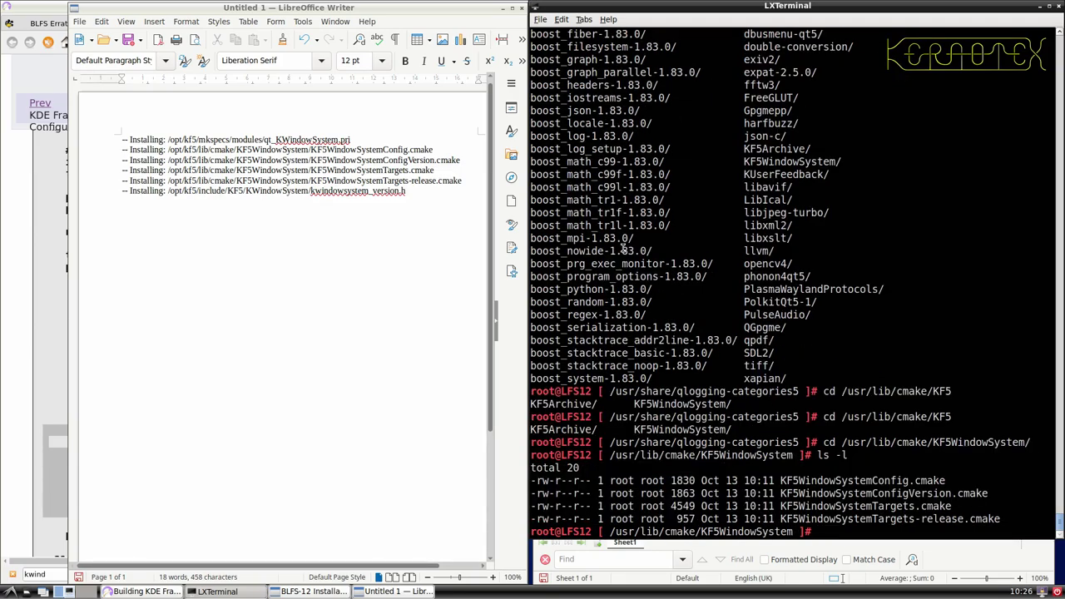
- Go up to /usr/lib/cmake and remove the window system directory with rm -Rf KF5WindowSystem/
type("cd ..")
key("Return")
type("rm -Rf")
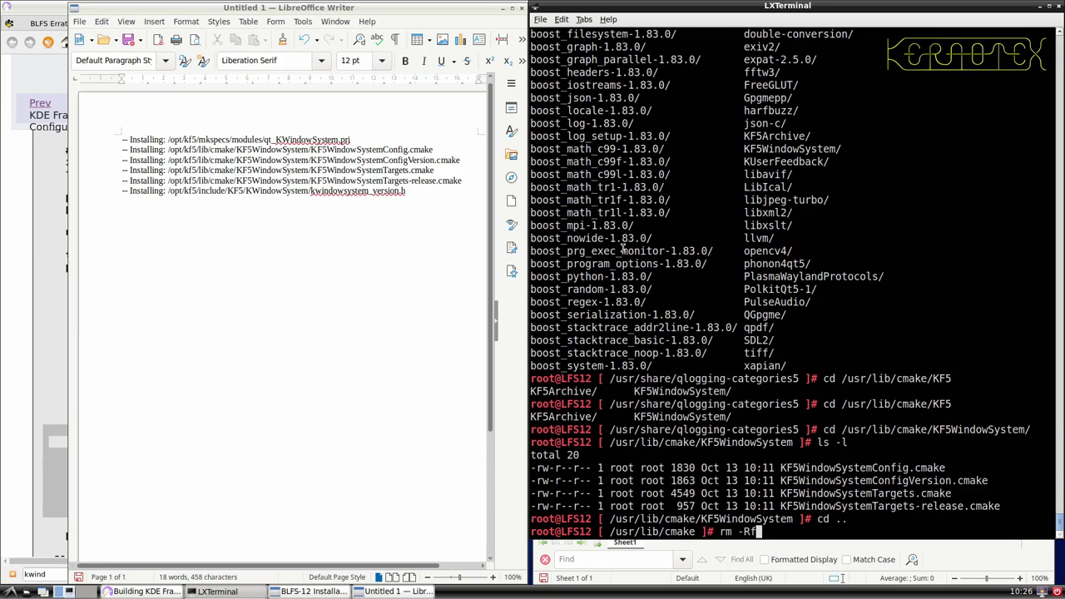
type(" KF5W")
key("Tab")
key("Return")
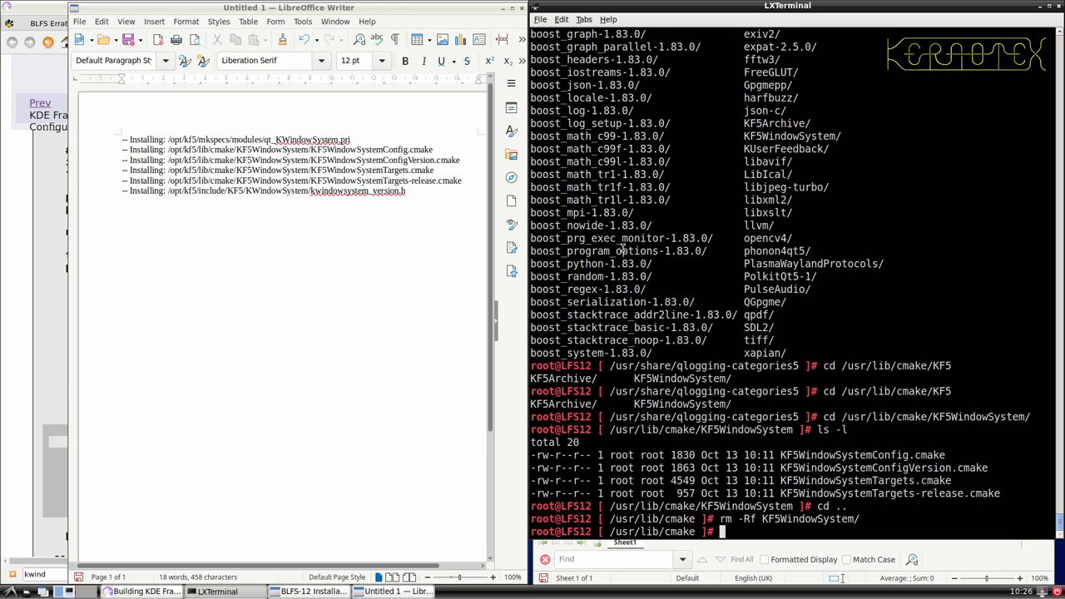
- Delete the four lib/cmake/KF5WindowSystem installation lines from the document
left_click(463, 182)
left_click_drag(464, 183, 88, 152)
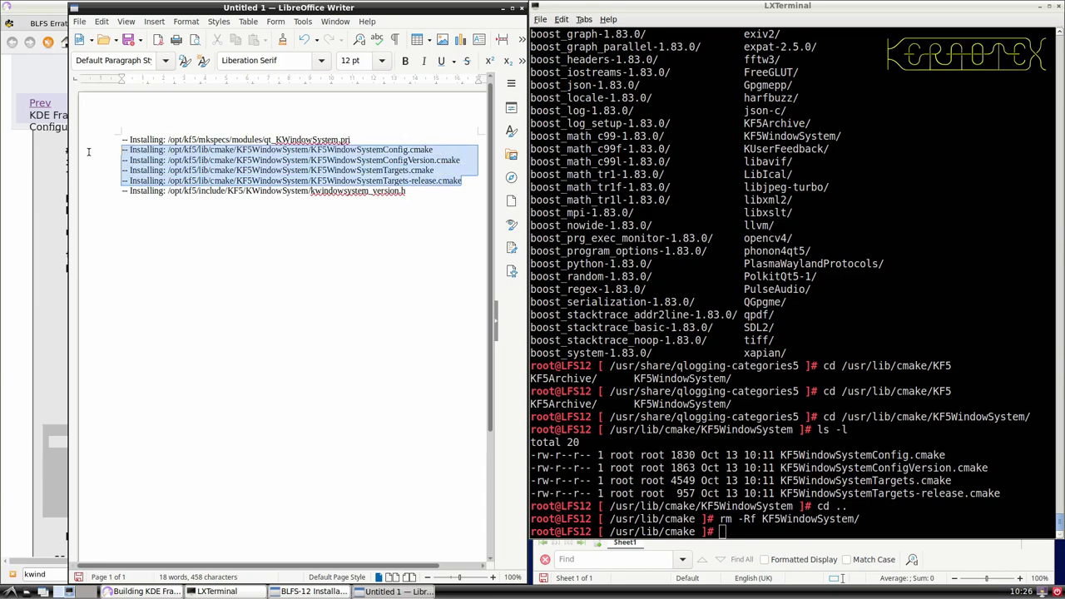
key("Delete")
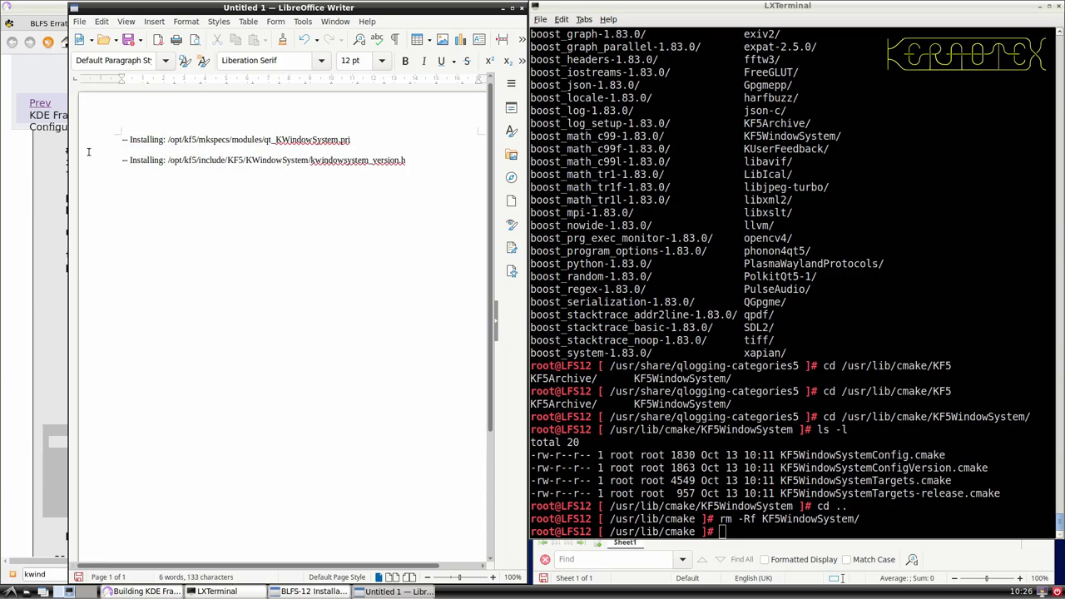
- Check in the terminal for a KF5 directory under ../../include using path completion on a cd command
left_click(629, 289)
type("cd ..")
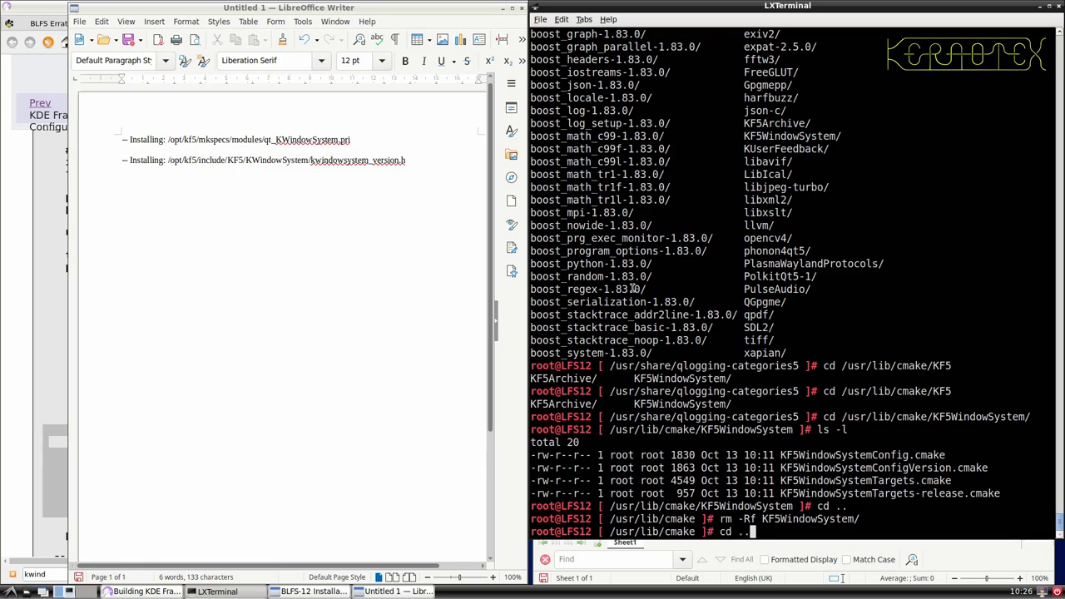
type("/../incl")
key("Tab")
type("KF5")
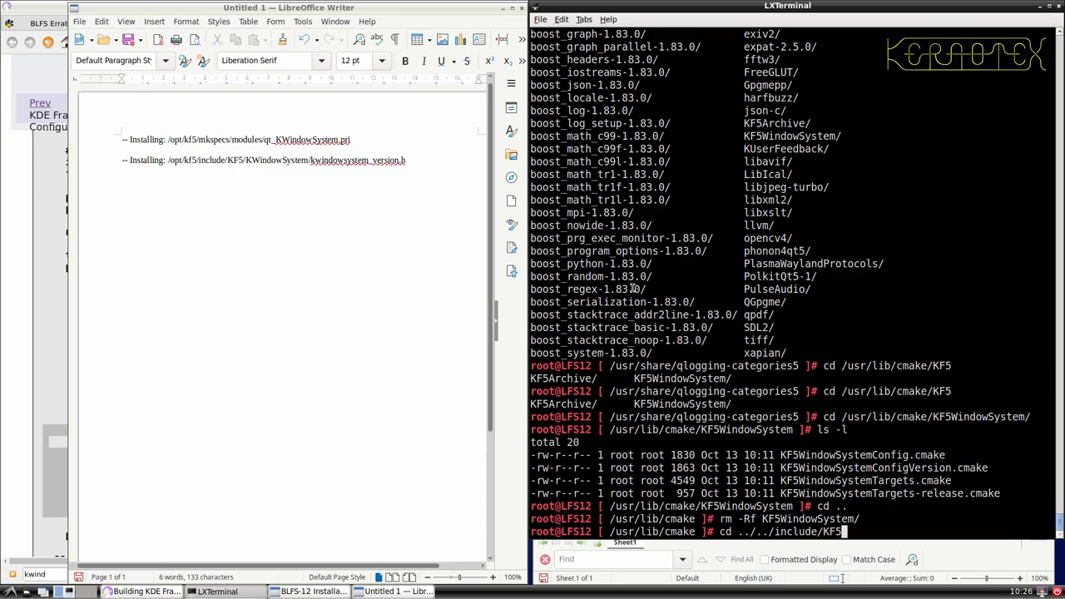
key("BackSpace")
- Cut the kwindowsystem_version.h installation line from the document
left_click_drag(407, 161, 237, 163)
left_click(237, 163)
triple_click(99, 162)
key("ctrl+x")
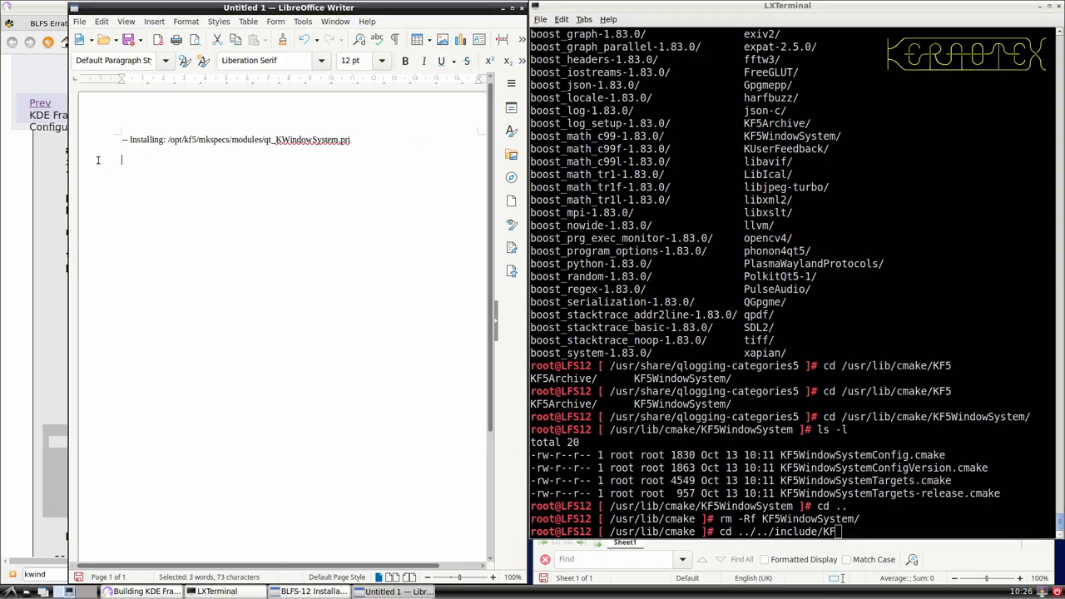
- Abandon the pending cd command and look up the remaining listed file with whereis qt_KWindowSystem.pri
left_click_drag(265, 141, 349, 140)
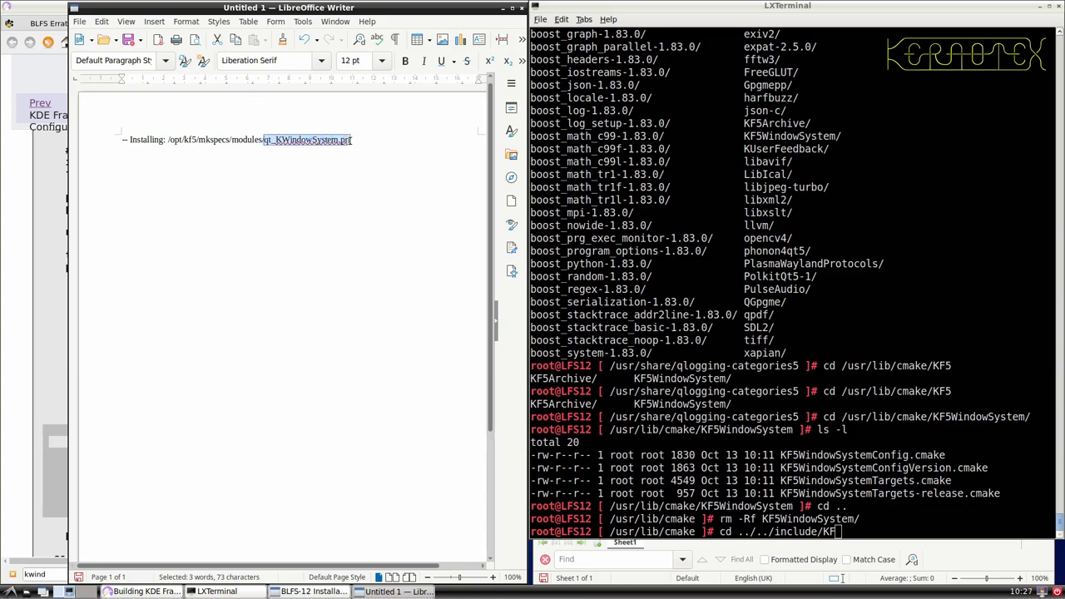
left_click(629, 266)
key("ctrl+c")
type("whereis")
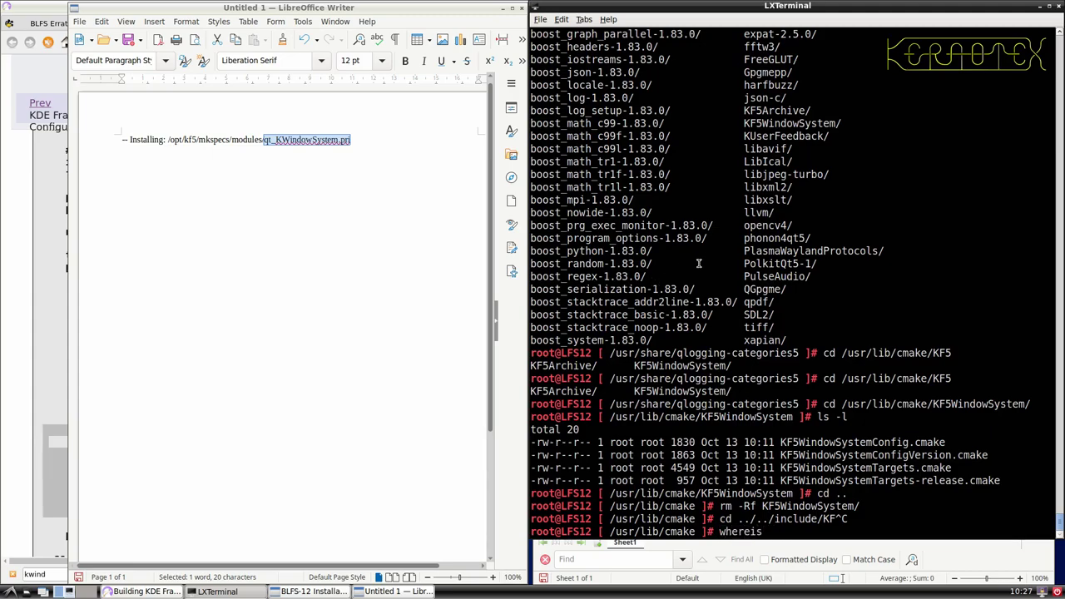
middle_click(714, 247)
key("Return")
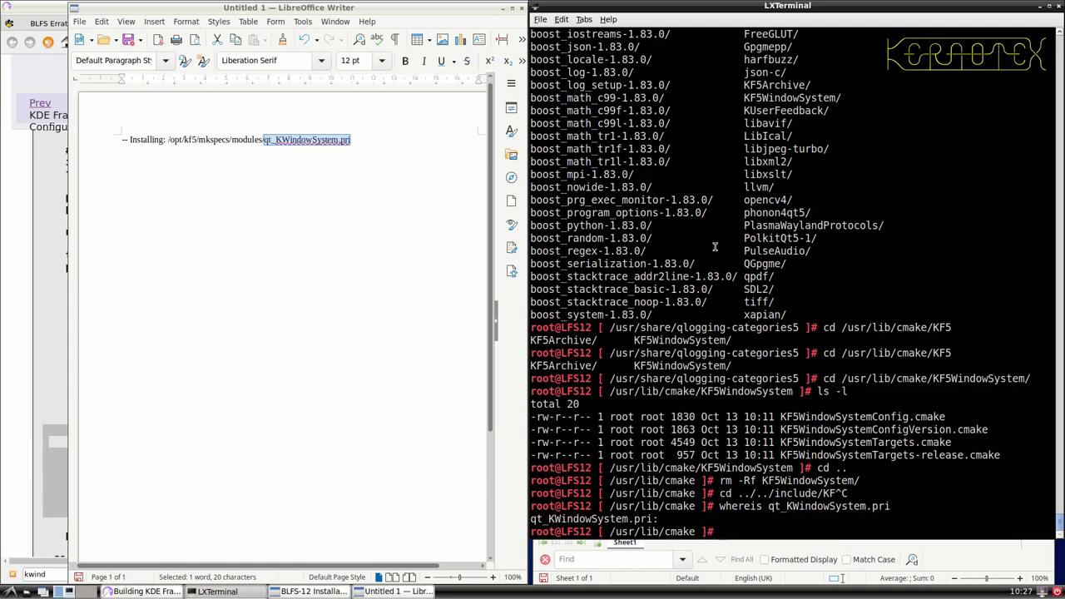
- Change to the home directory and search the whole filesystem with find / | grep qt_KWindowSystem.pri
type("cd")
key("Return")
type("find / ")
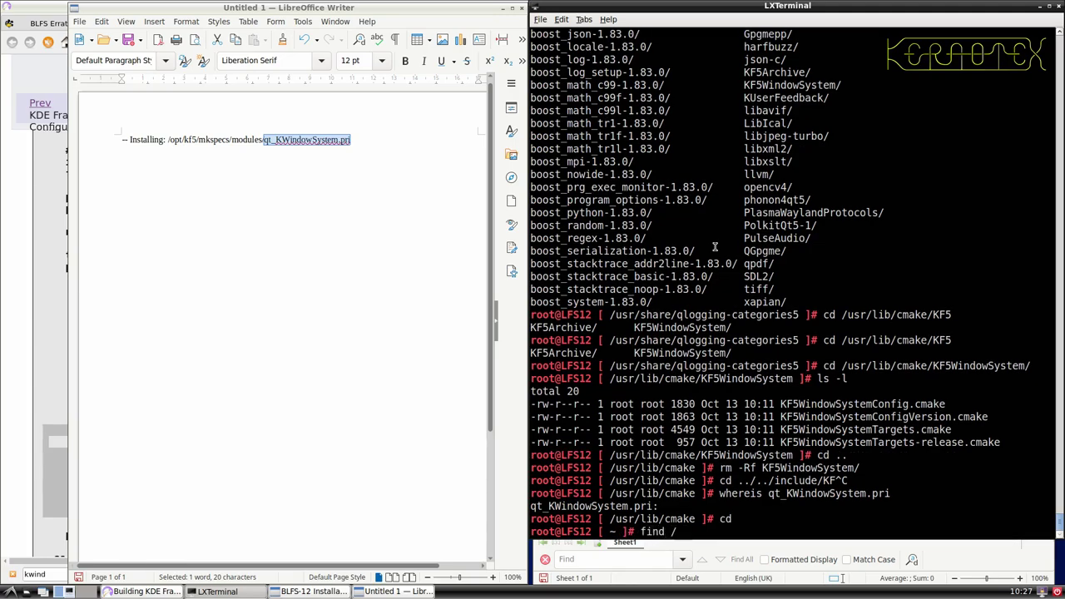
type("| grep")
key("ctrl+shift+v")
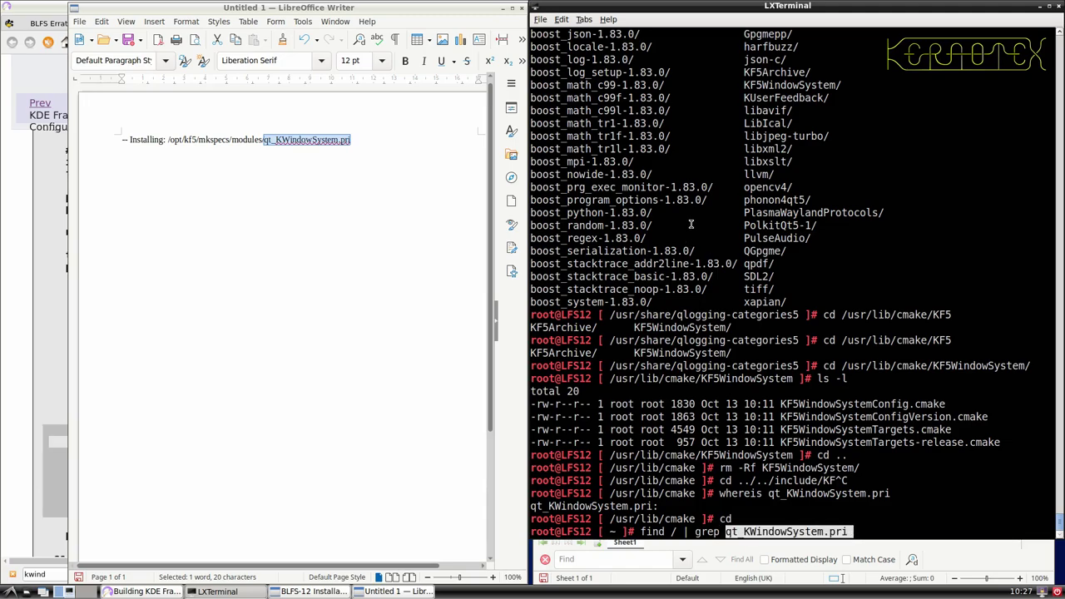
key("Return")
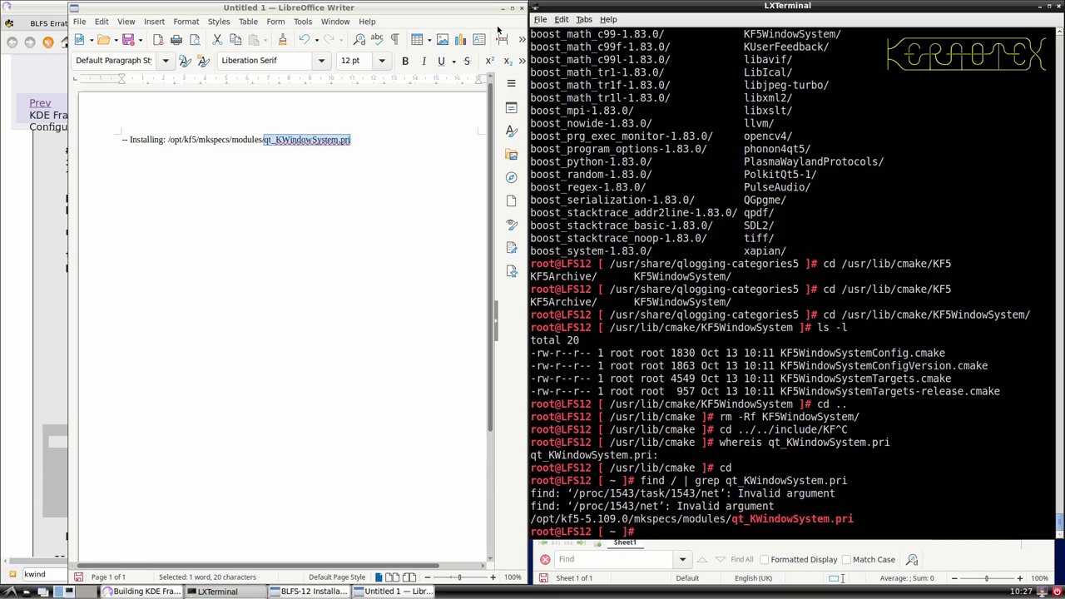
- Close the Untitled 1 document without saving and log out of the root shell in the terminal
left_click(521, 8)
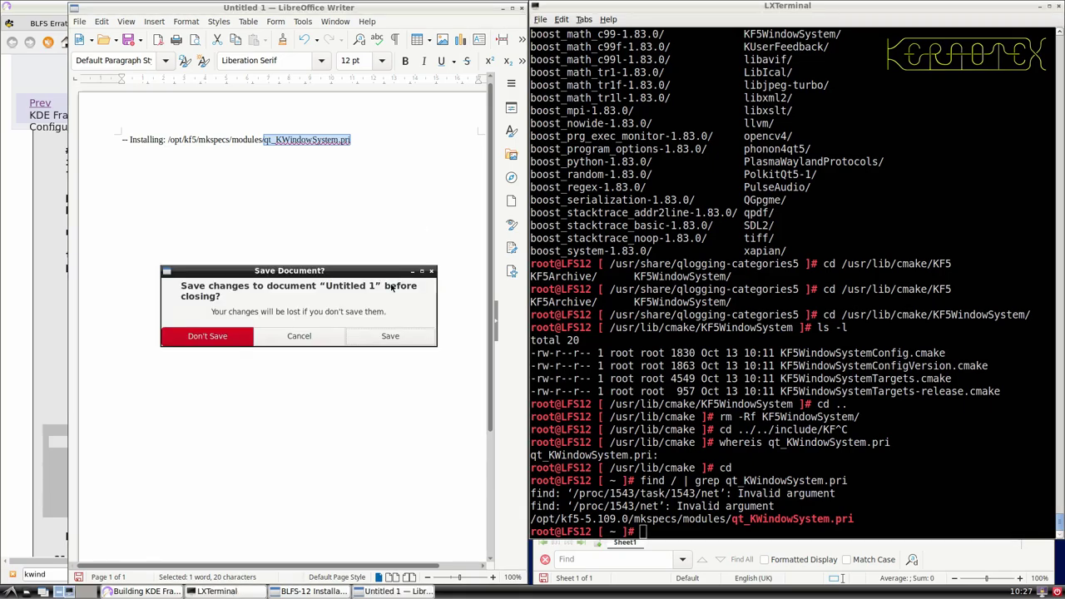
left_click(237, 341)
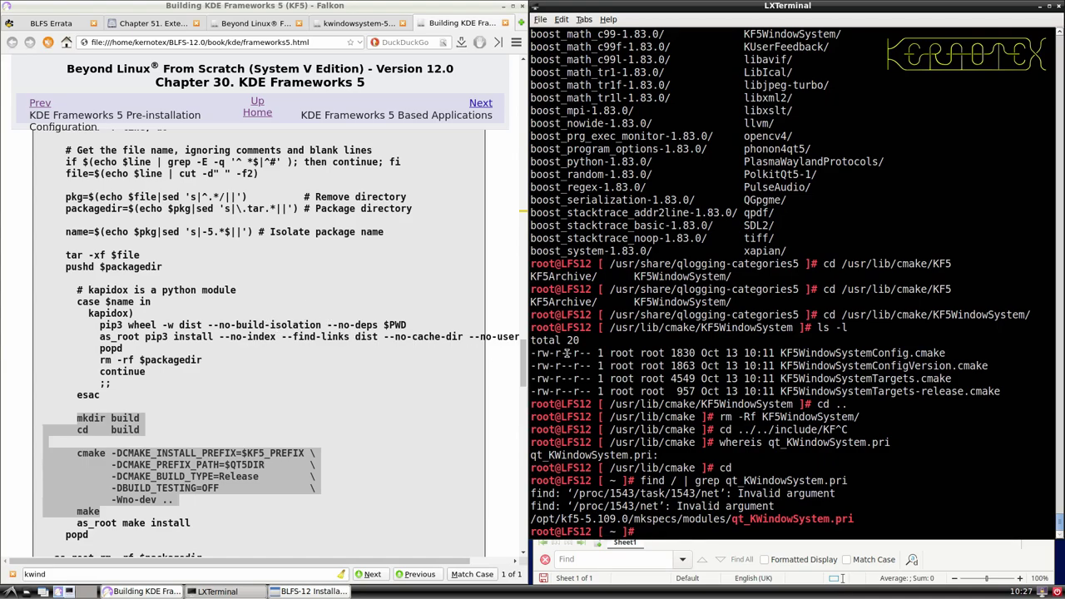
key("ctrl+d")
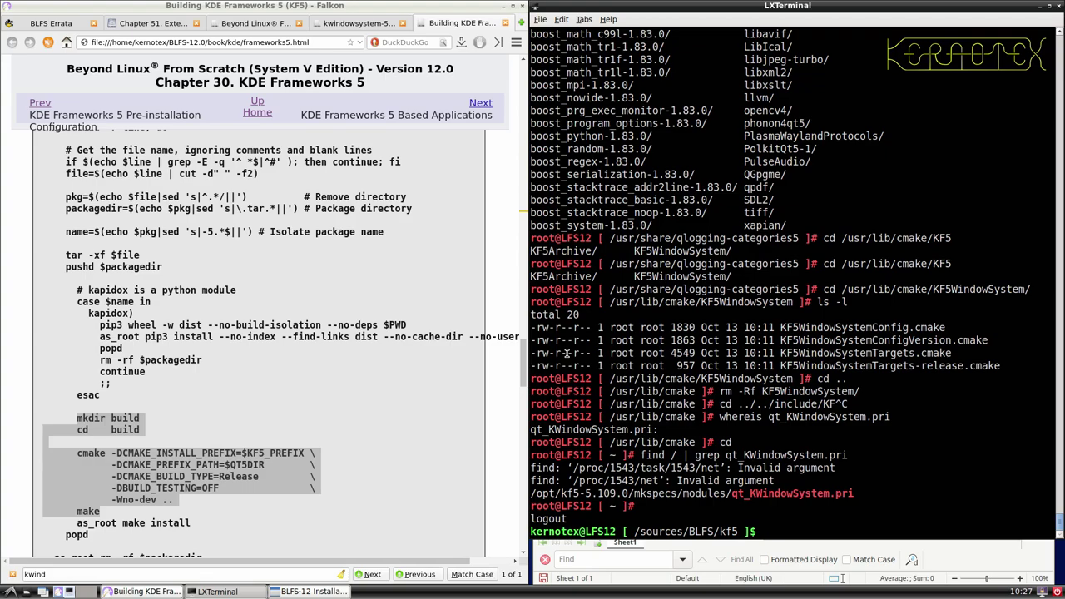
- Extract the karchive source archive with tar -xvf and change into the karchive-5.109.0 directory
type("tar -xvf karchive")
key("Return")
key("Up")
key("Tab")
key("Return")
type("cd kar")
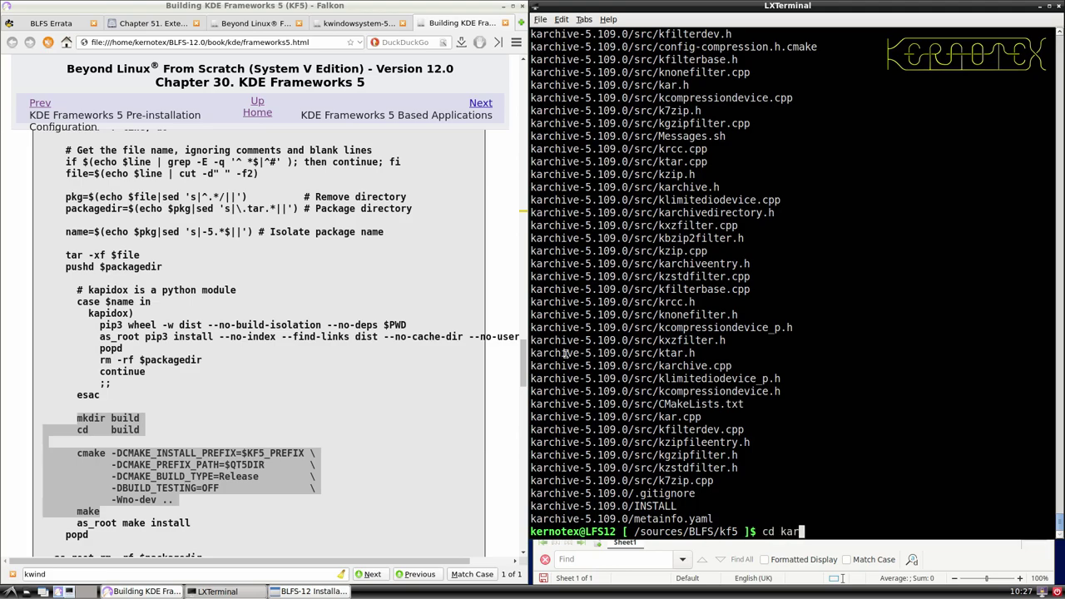
key("Tab")
key("Return")
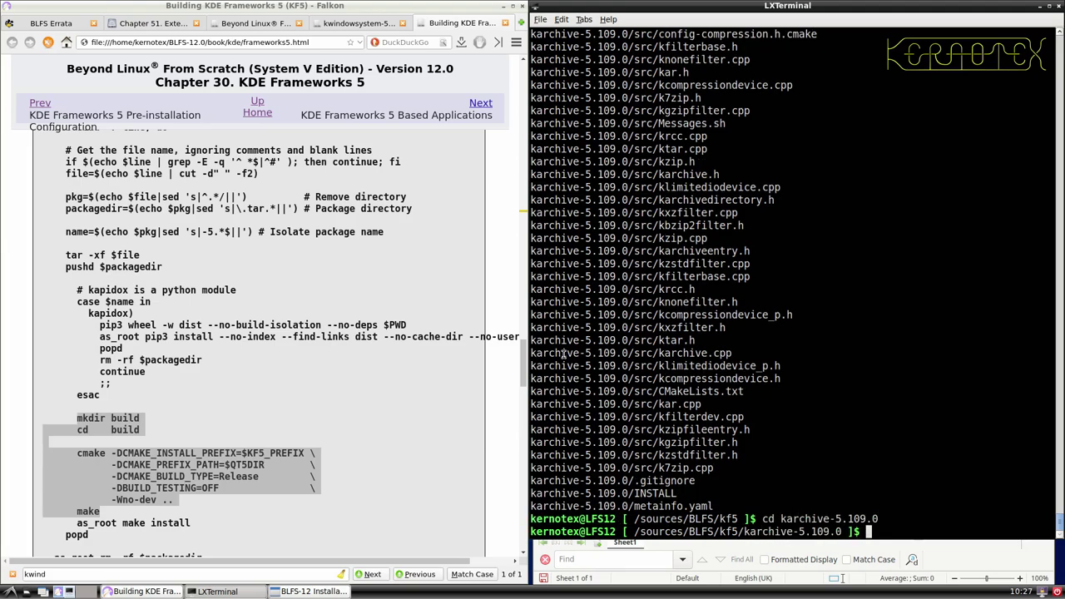
- Go from the KDE Frameworks 5 page to the BLFS book index and search it for falkon
scroll(341, 288, "up", 3)
scroll(341, 288, "up", 3)
scroll(341, 288, "up", 15)
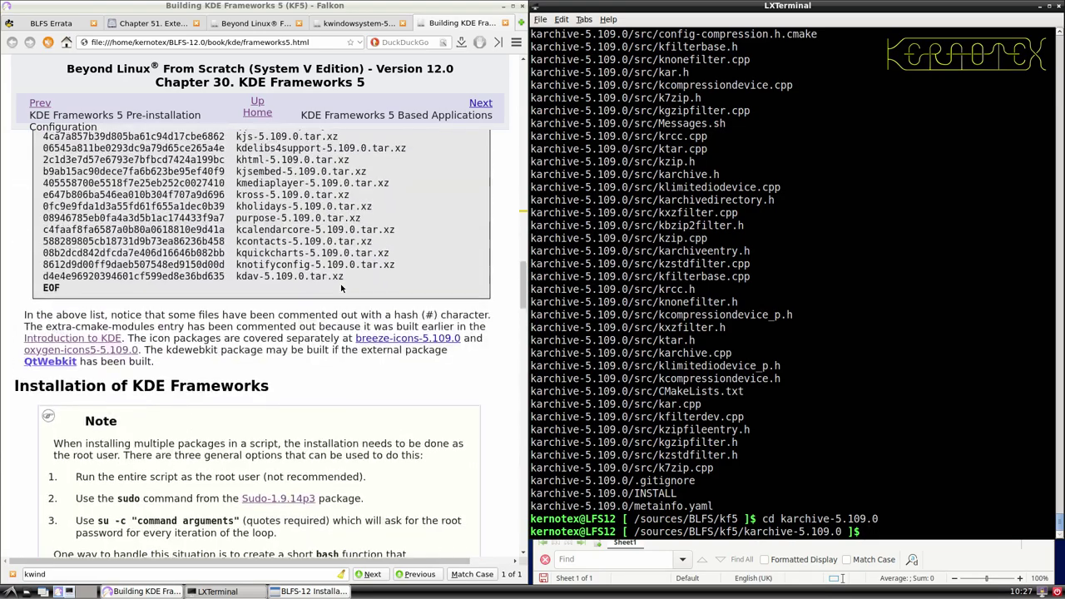
scroll(341, 282, "up", 15)
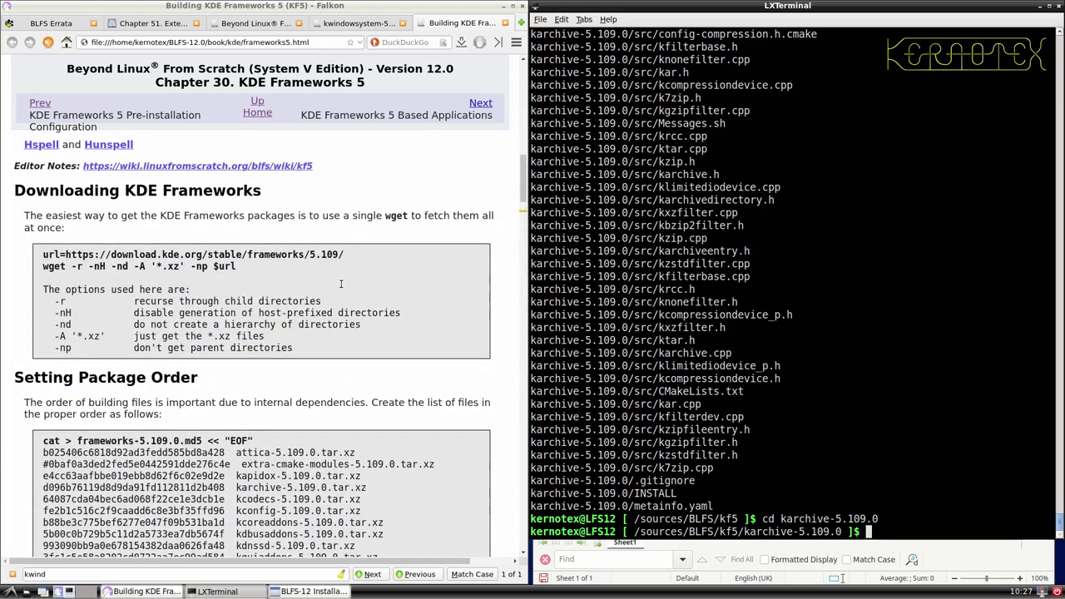
scroll(341, 284, "up", 12)
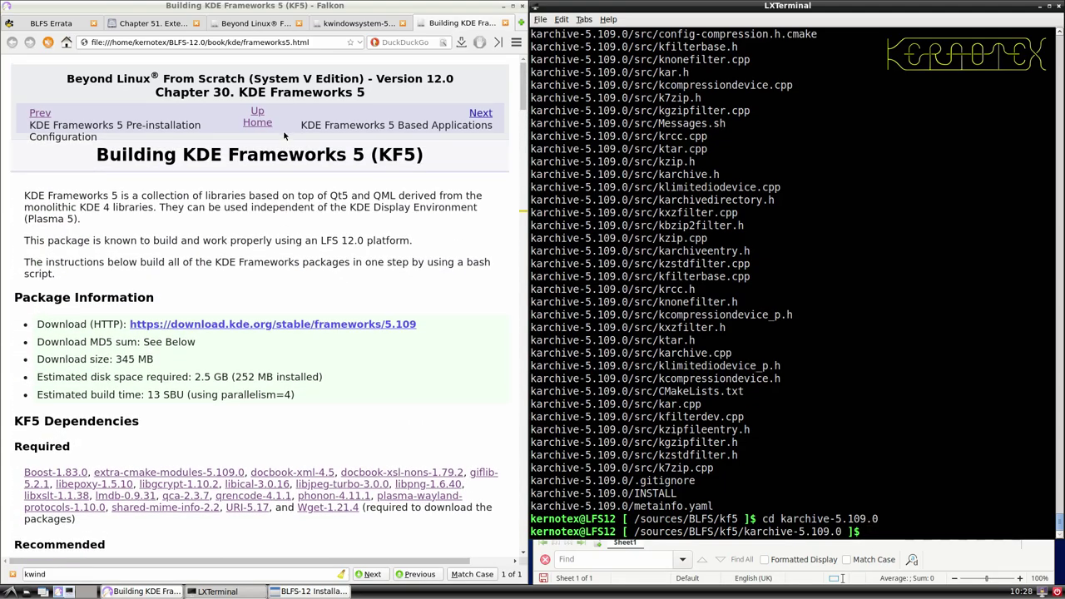
left_click(258, 123)
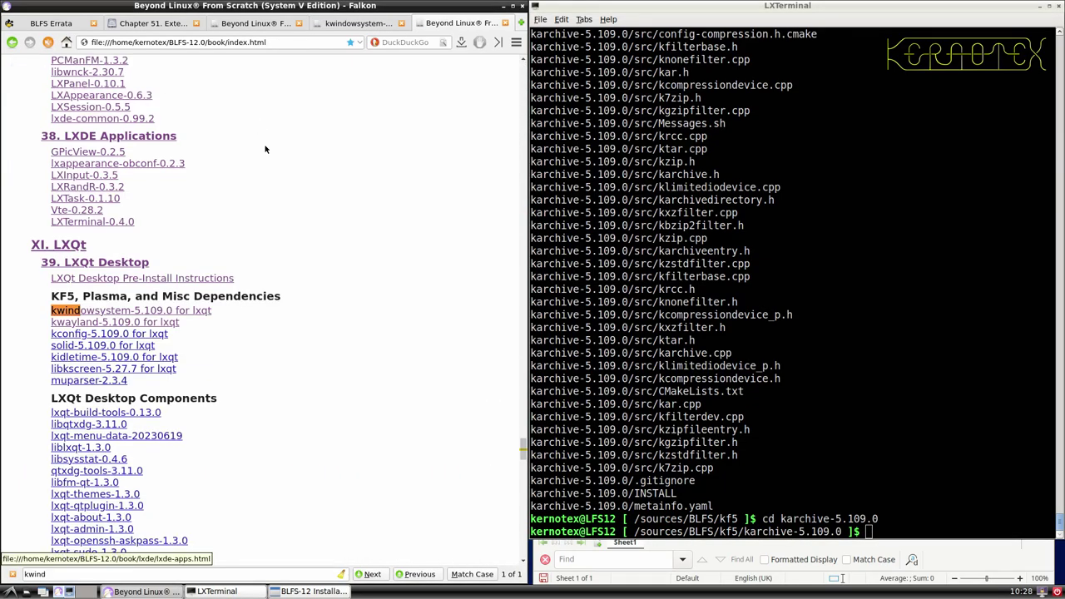
key("ctrl+f")
type("f")
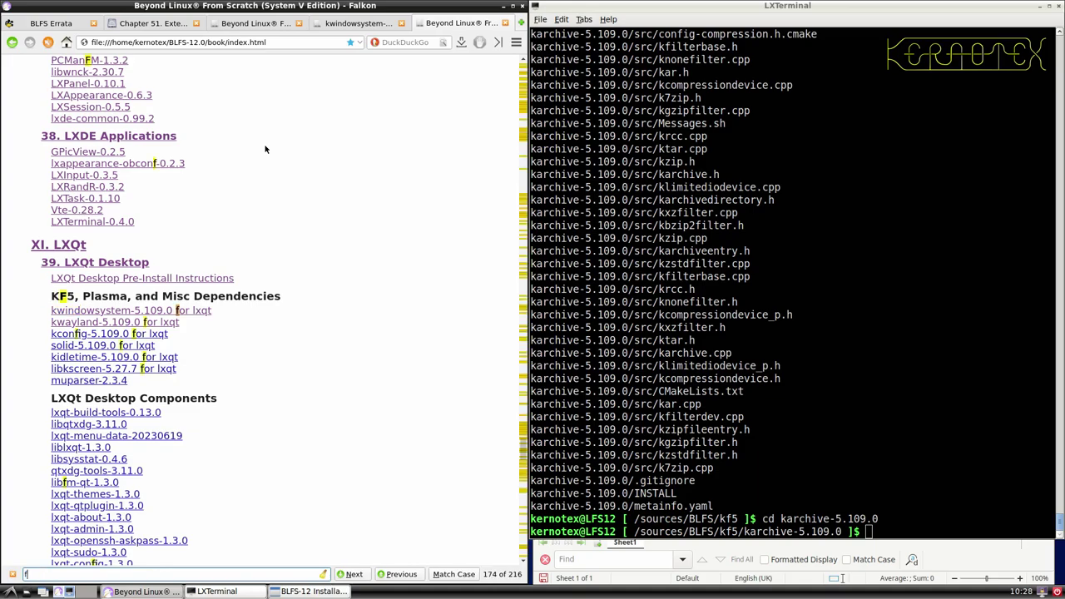
type("alkon")
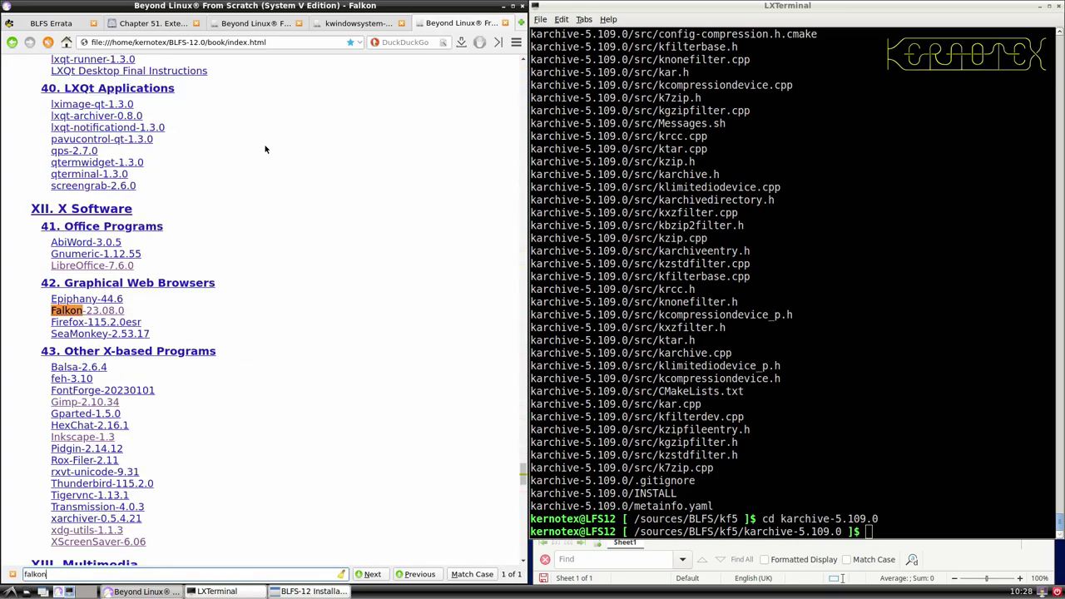
- Open the Falkon-23.08.0 page in a new tab, read its dependency note about karchive, and close the tab
middle_click(93, 317)
left_click(464, 21)
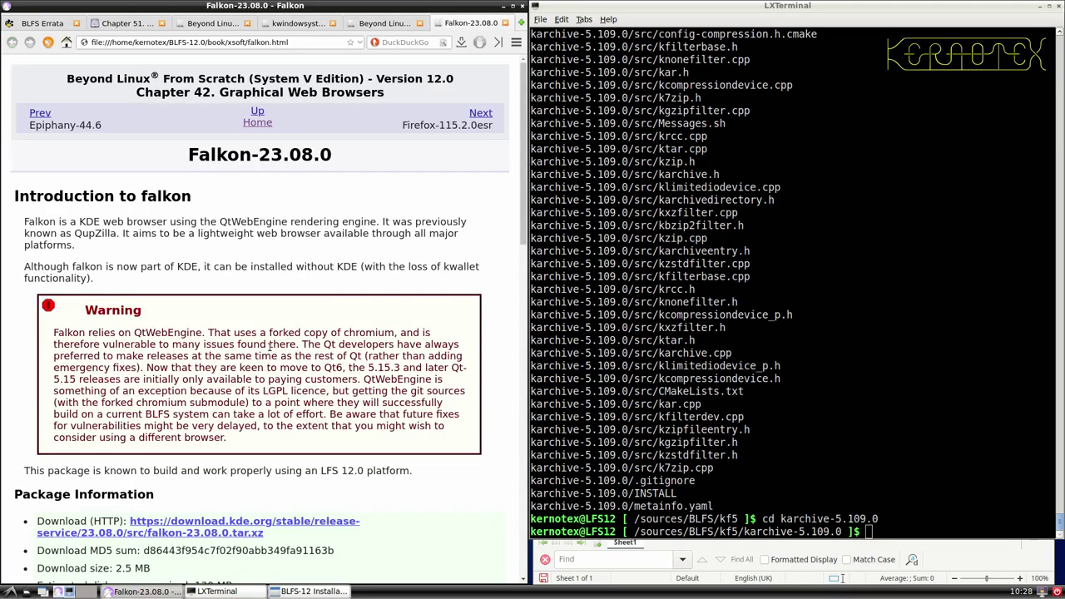
scroll(269, 345, "down", 1)
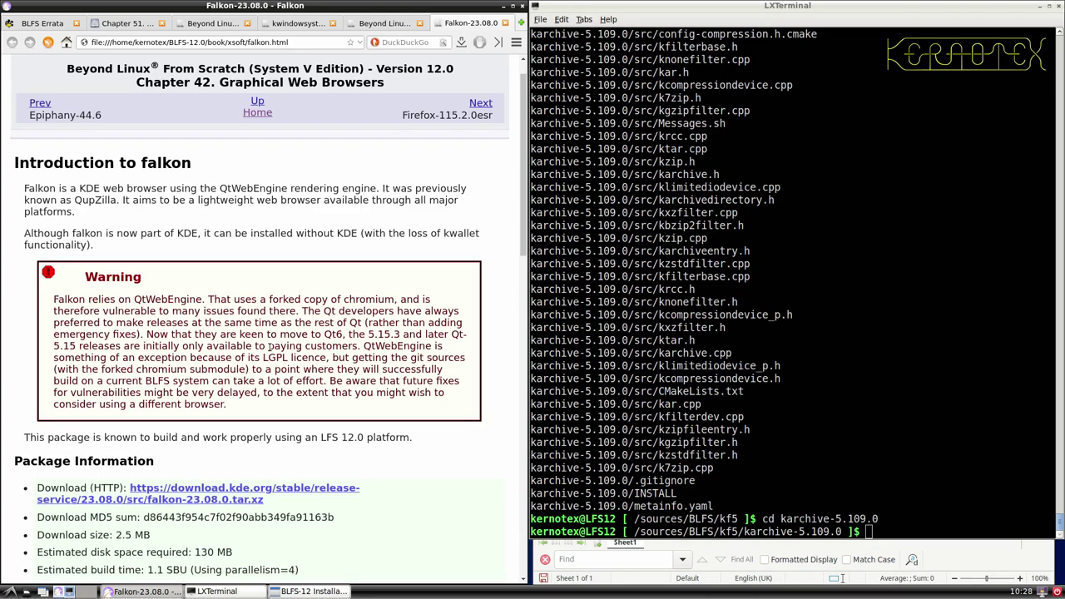
scroll(270, 348, "down", 5)
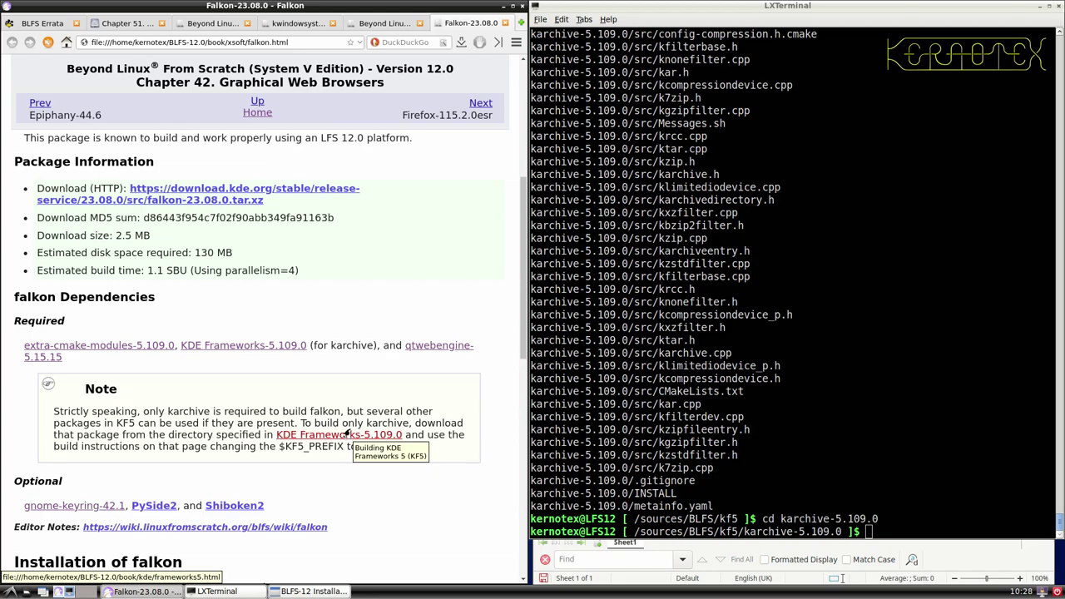
left_click(504, 23)
- Review the kwindowsystem page and the LXQt package entries in the book index for build information
left_click(389, 23)
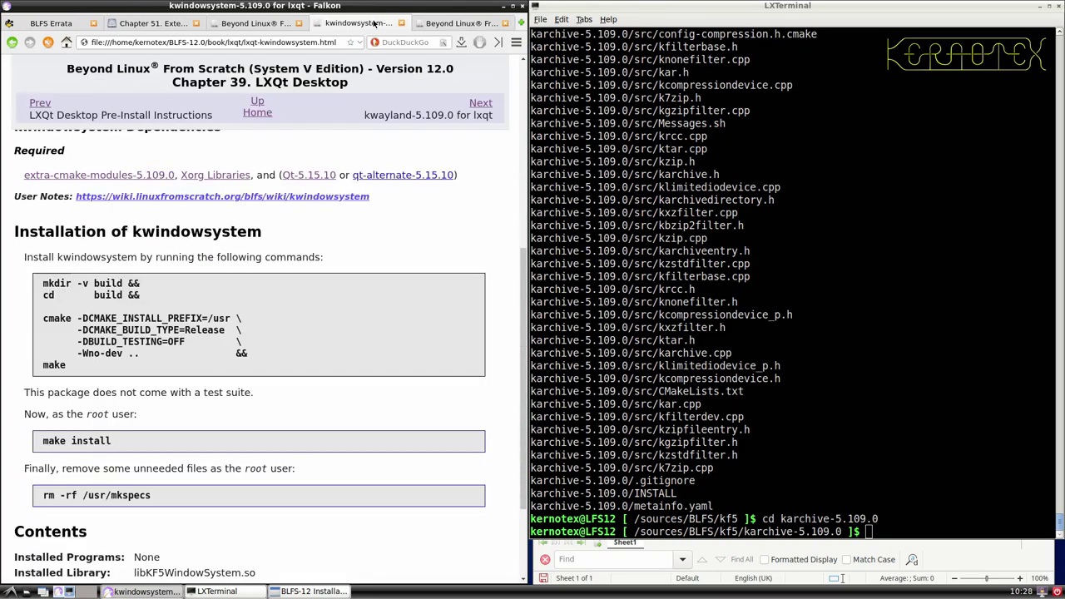
left_click(439, 23)
scroll(225, 285, "down", 15)
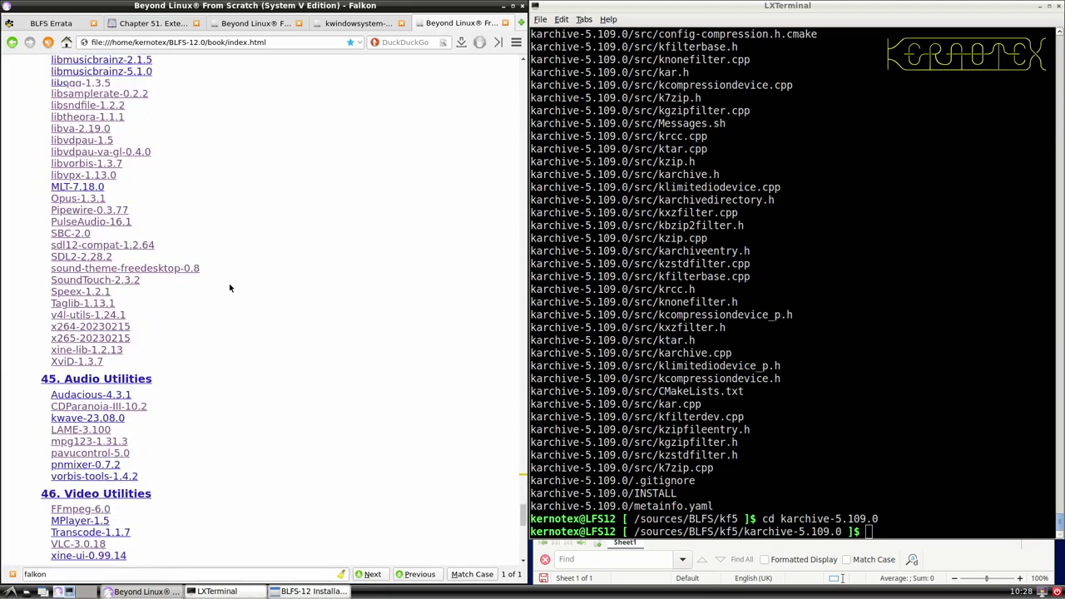
scroll(229, 287, "down", 3)
scroll(229, 287, "up", 18)
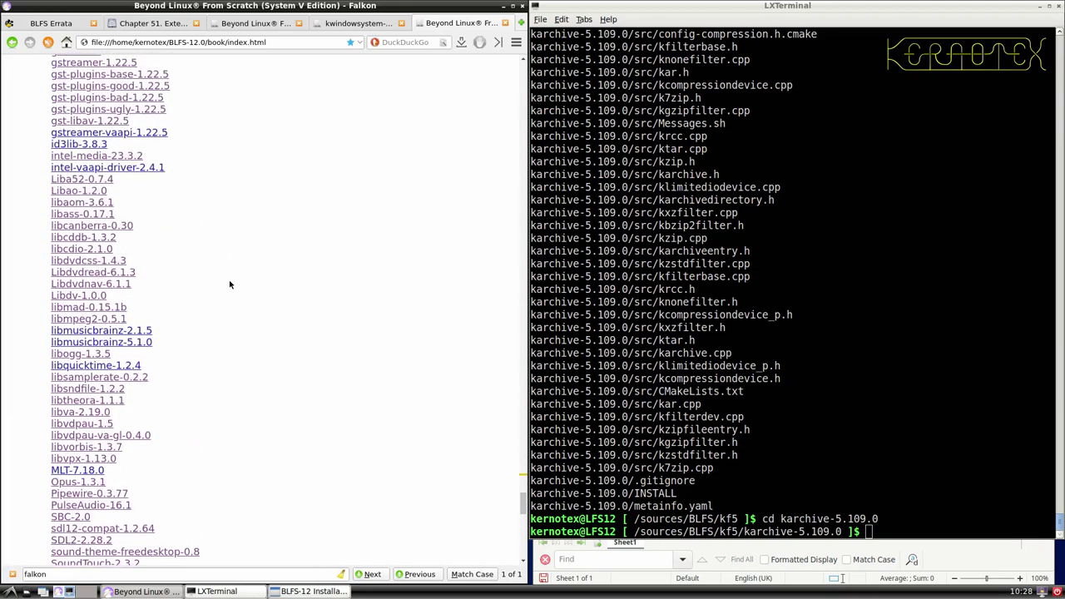
scroll(226, 285, "up", 9)
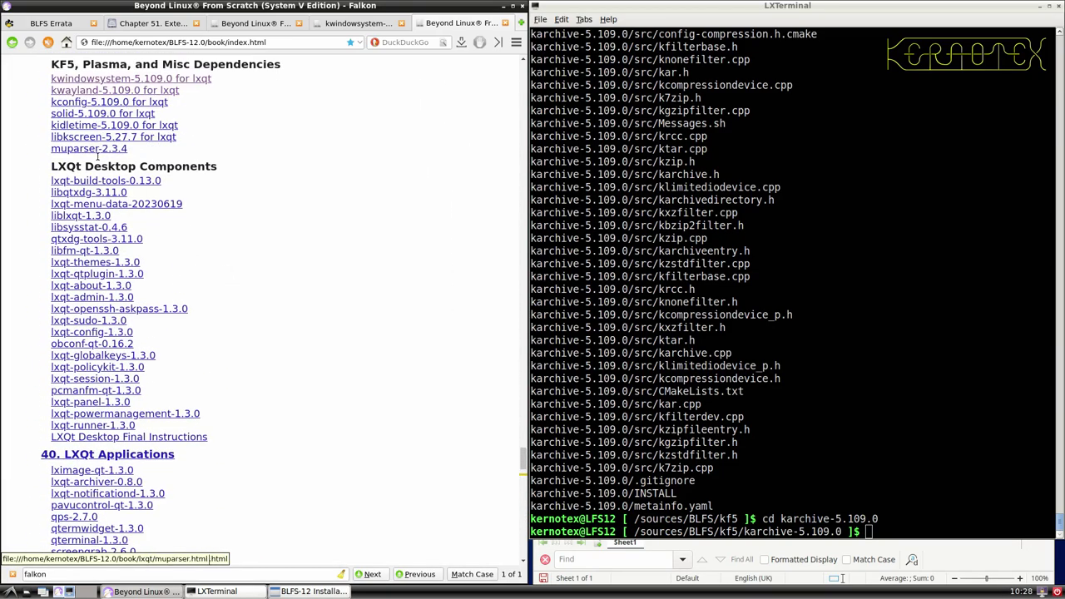
- Return to the KDE Frameworks 5 build instructions and use their commands to create and enter a build directory for karchive
left_click(12, 43)
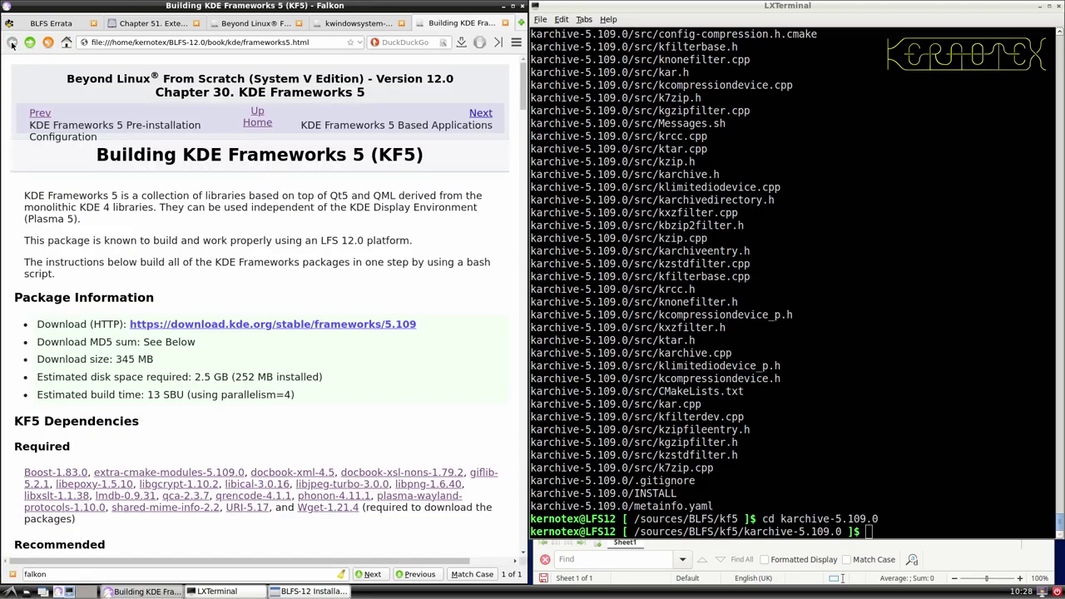
scroll(236, 315, "down", 20)
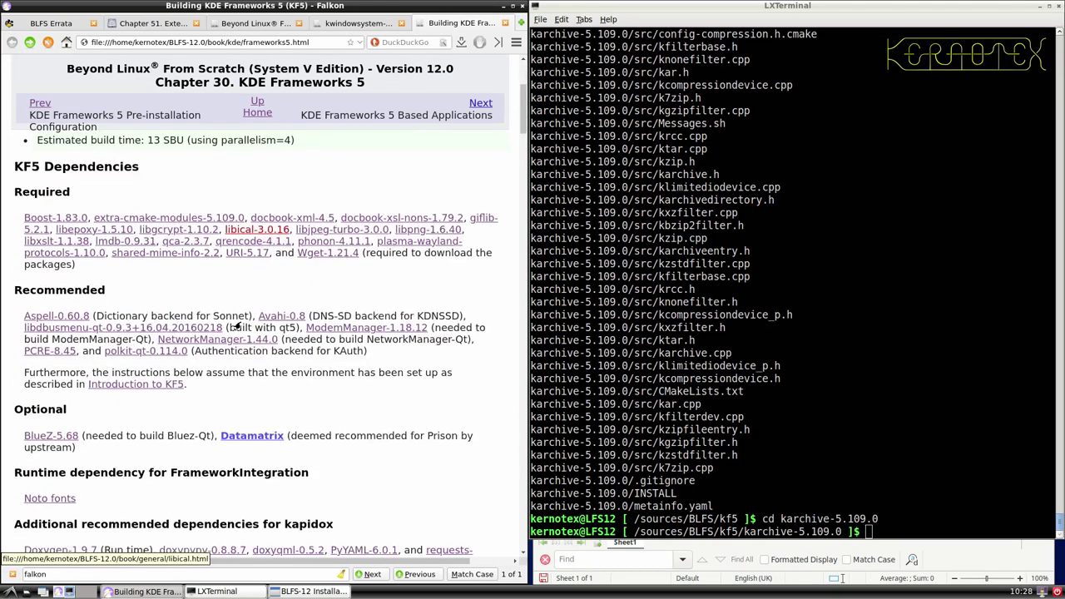
scroll(240, 322, "down", 20)
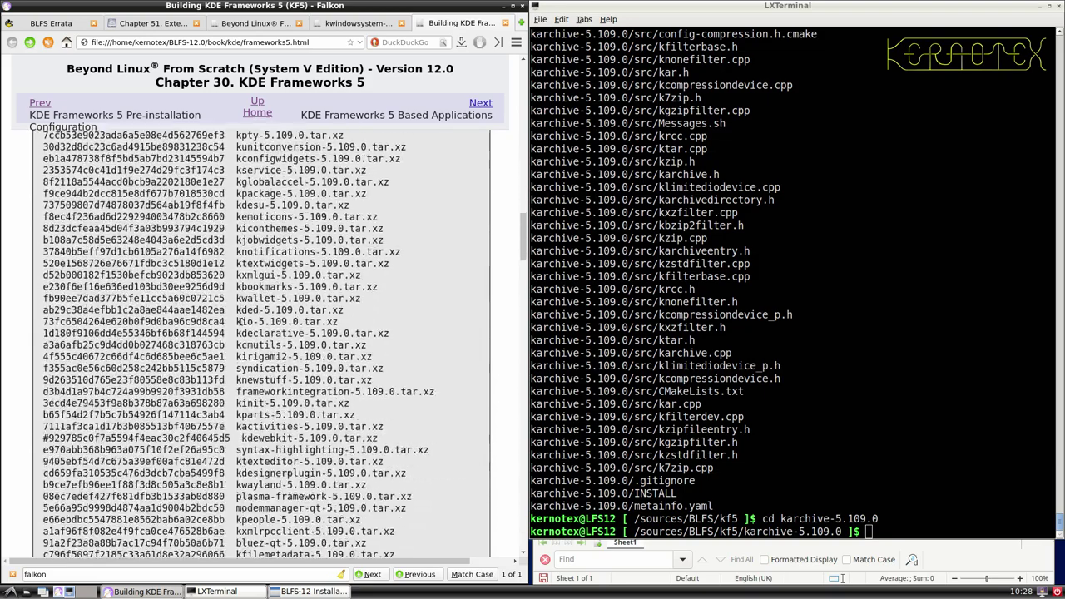
scroll(241, 322, "down", 20)
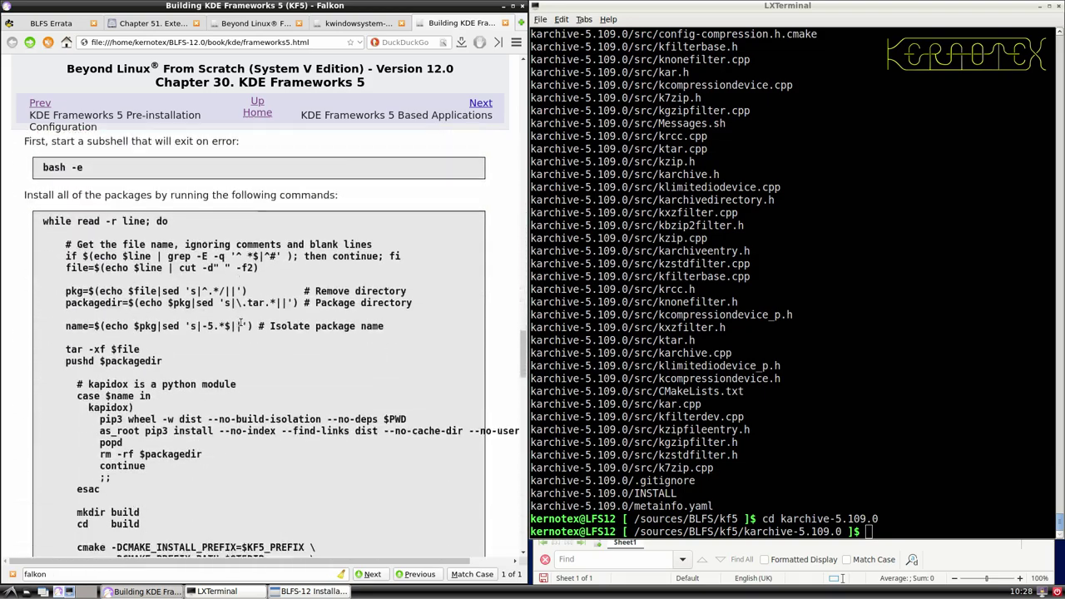
scroll(240, 319, "up", 1)
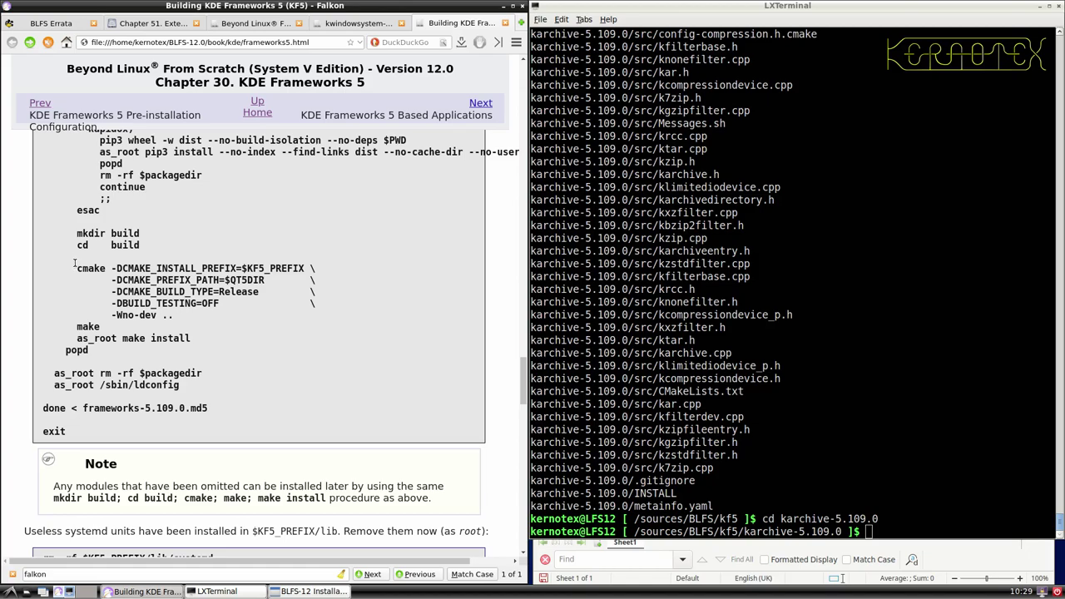
left_click_drag(77, 233, 140, 239)
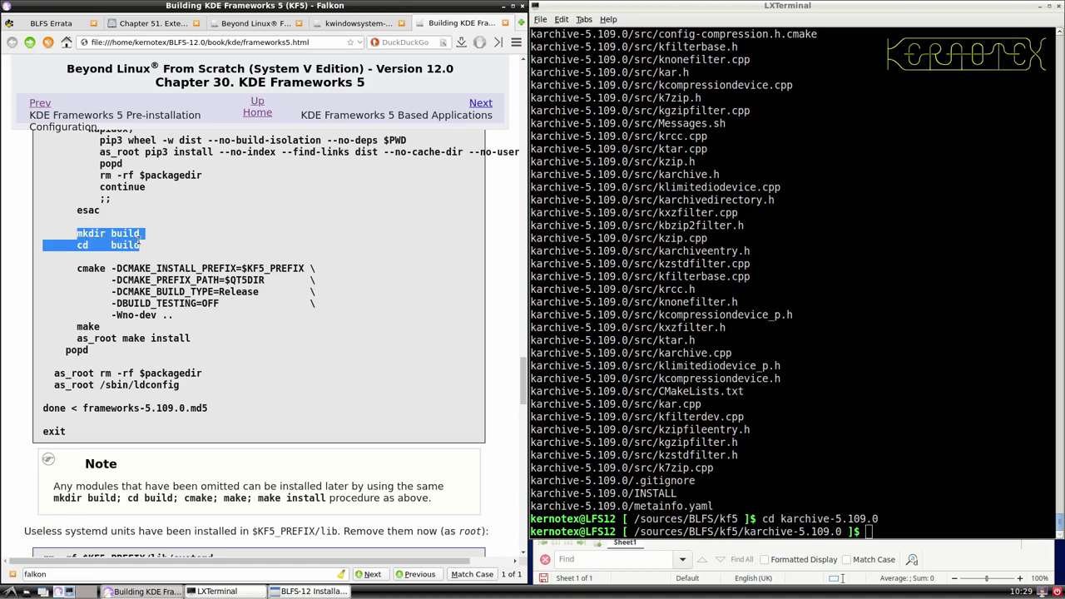
middle_click(623, 351)
key("Return")
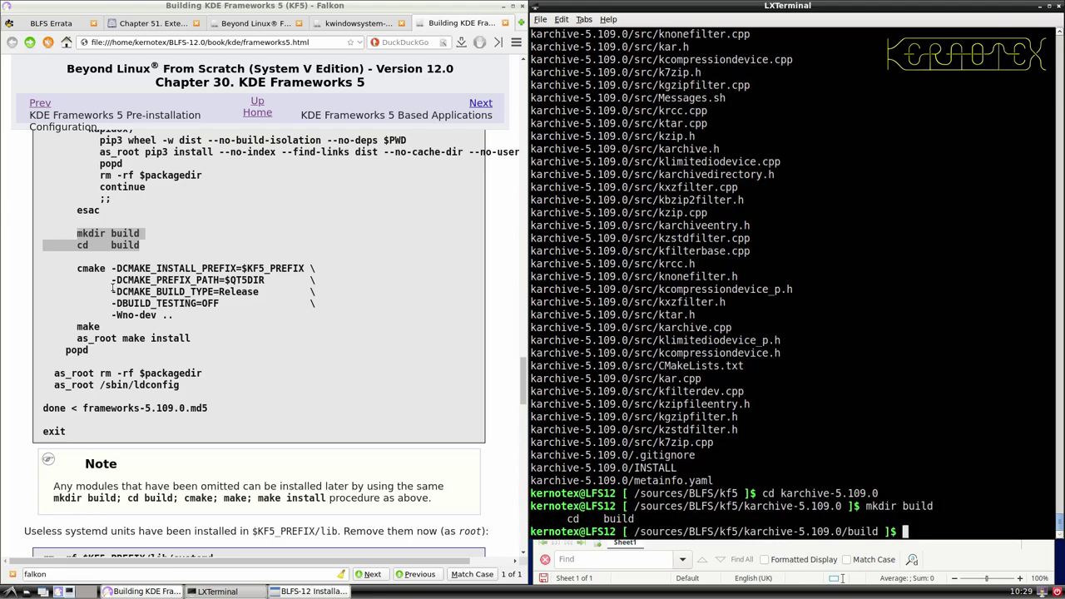
- Configure karchive with the book's cmake command, replacing $KF5_PREFIX with /usr as the install prefix
left_click_drag(77, 268, 187, 315)
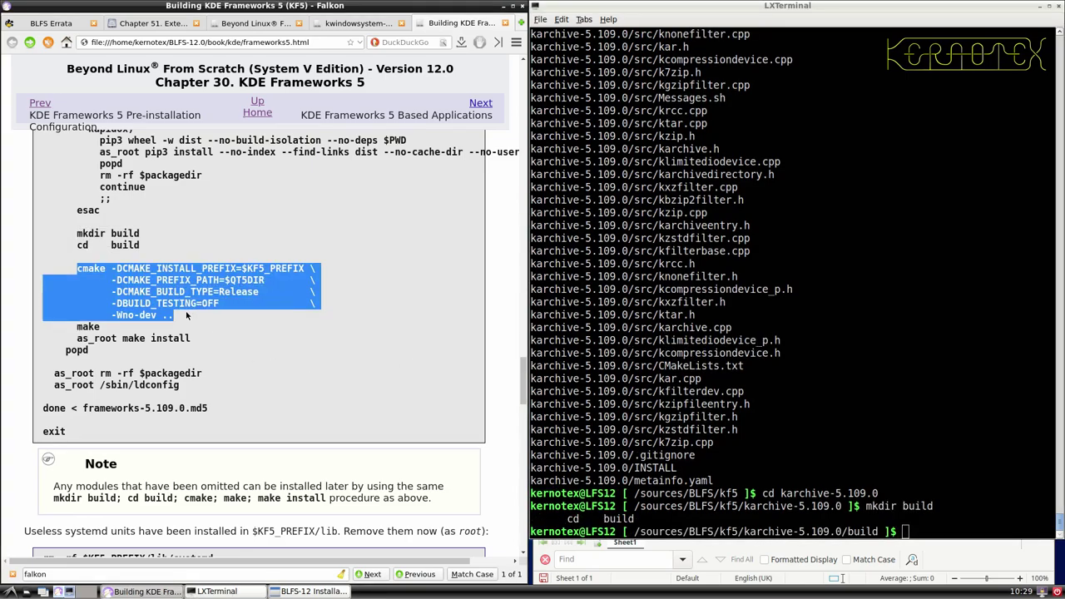
middle_click(707, 377)
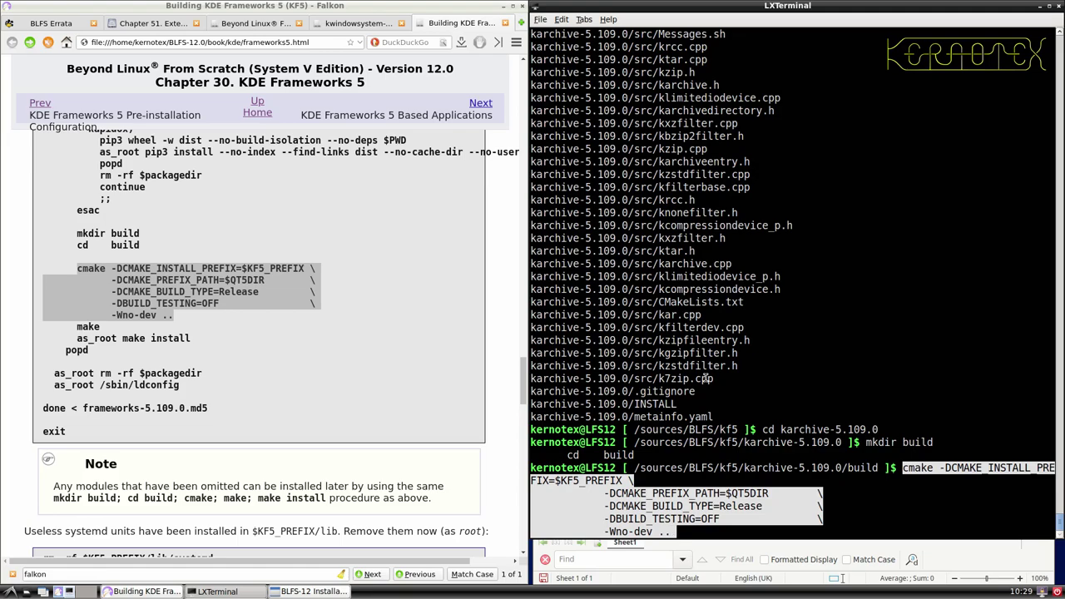
key("Home")
key("Right")
key("Right")
key("Right")
key("Right")
key("Right")
key("Right")
key("Right")
key("Right")
key("Right")
key("Right")
key("Right")
key("Right")
key("Right")
key("Right")
key("Right")
key("Right")
key("Right")
key("Right")
key("Right")
key("Right")
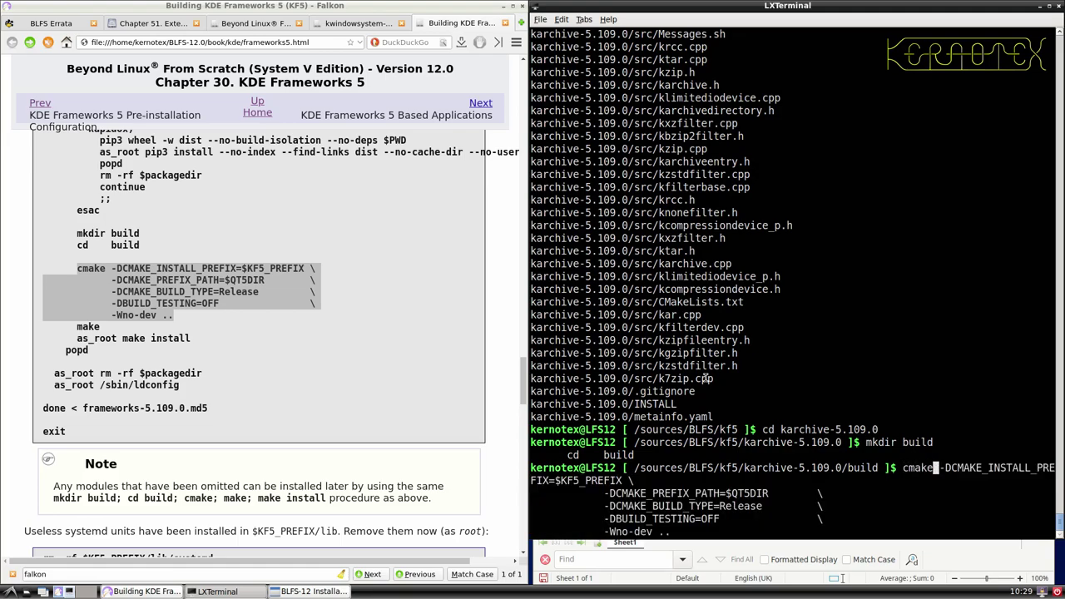
key("Delete")
key("Delete")
key("Delete")
key("Delete")
key("Delete")
key("Delete")
key("Delete")
key("Delete")
key("Delete")
key("Delete")
type("/usr")
key("Return")
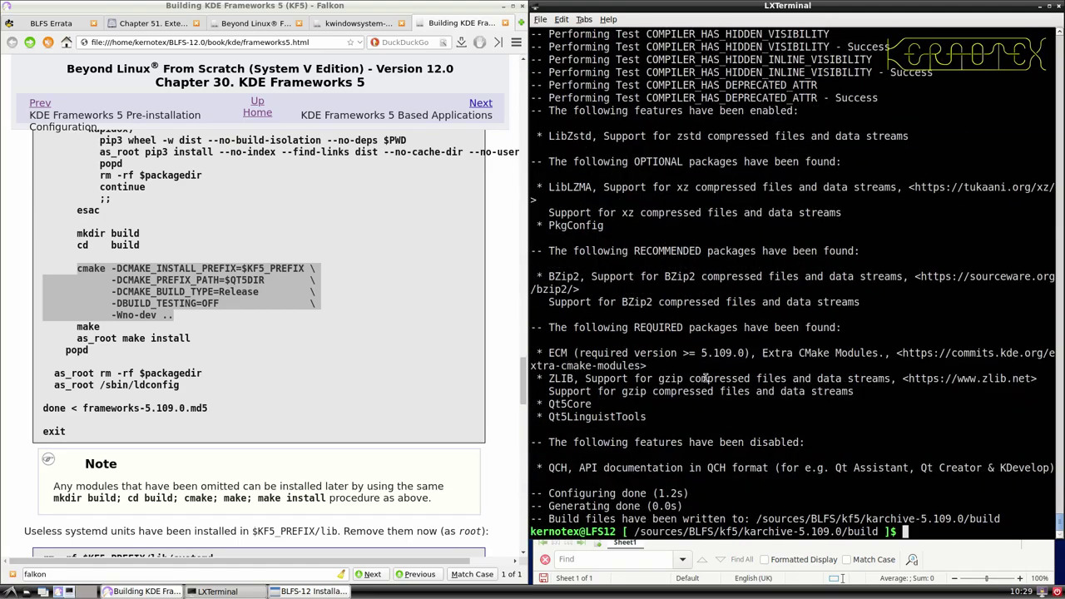
- Compile karchive with make and install it with sudo -E make install
type("make")
key("Return")
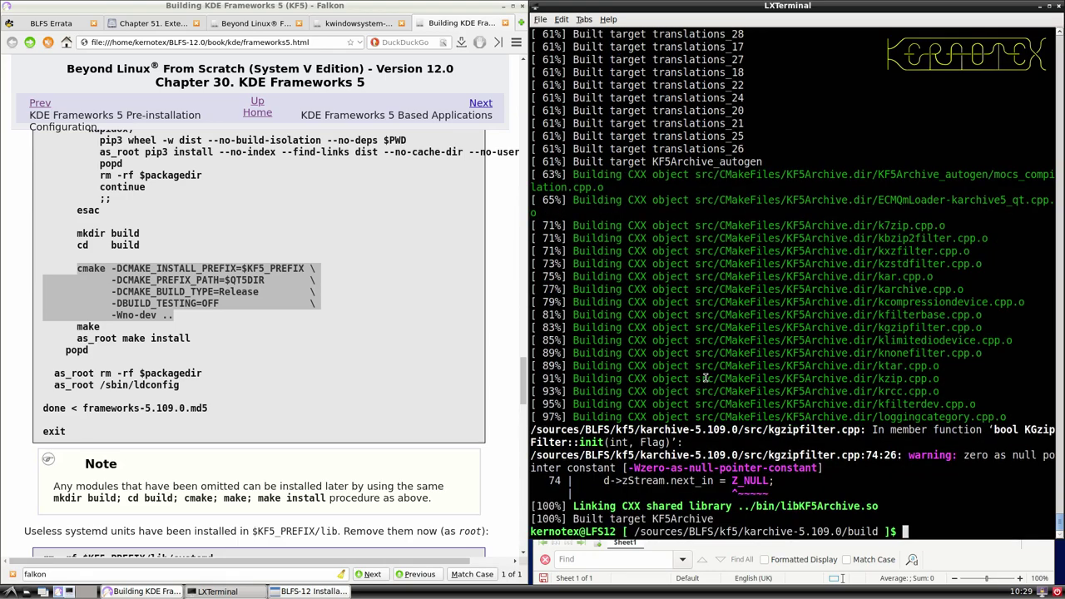
key("ctrl+r")
type("sudo -E mak")
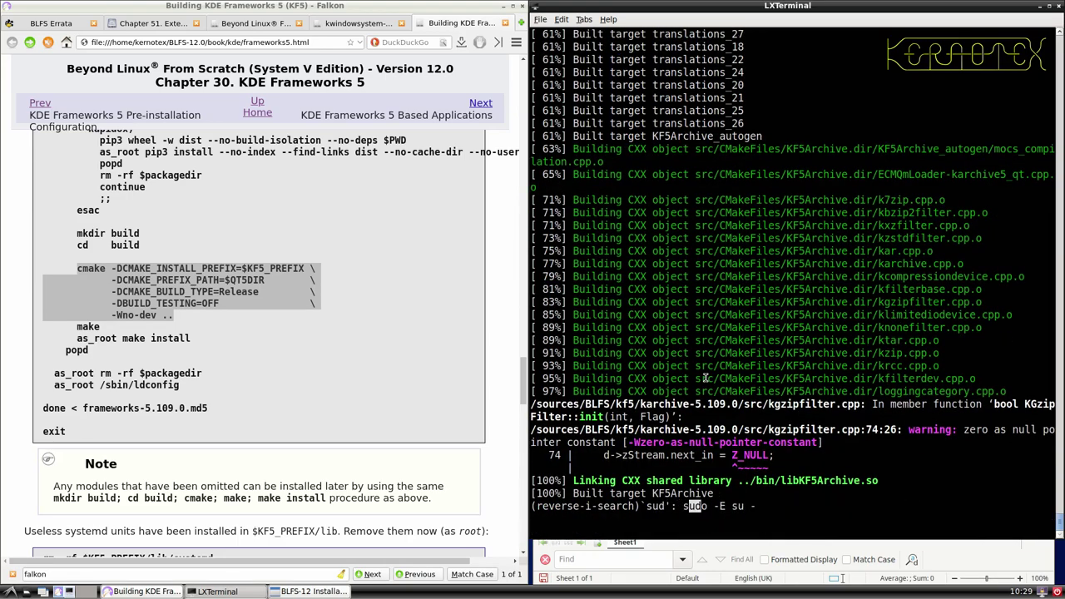
type("e install")
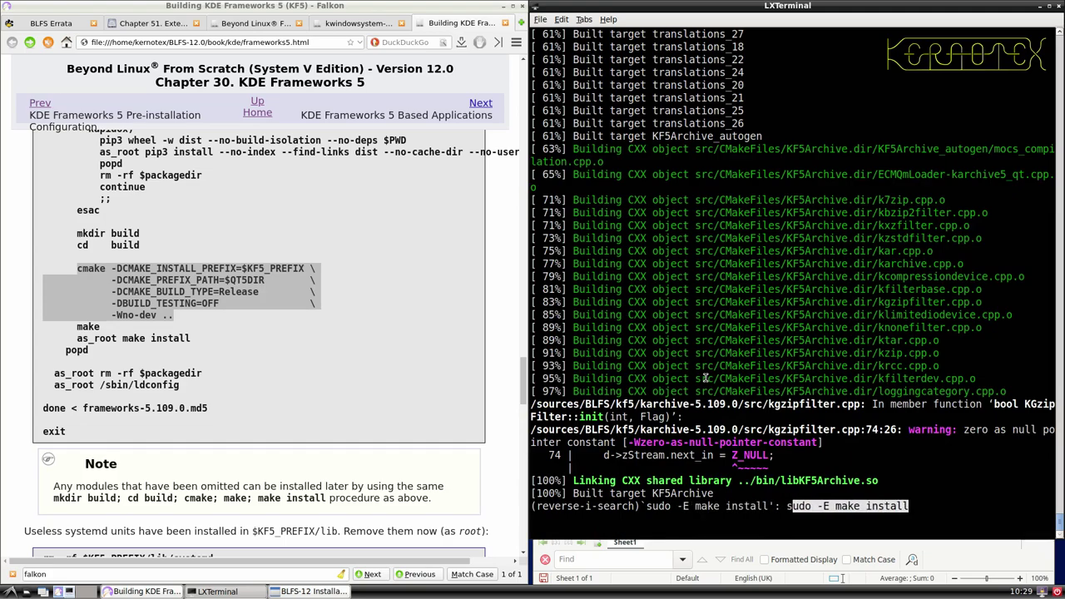
key("Return")
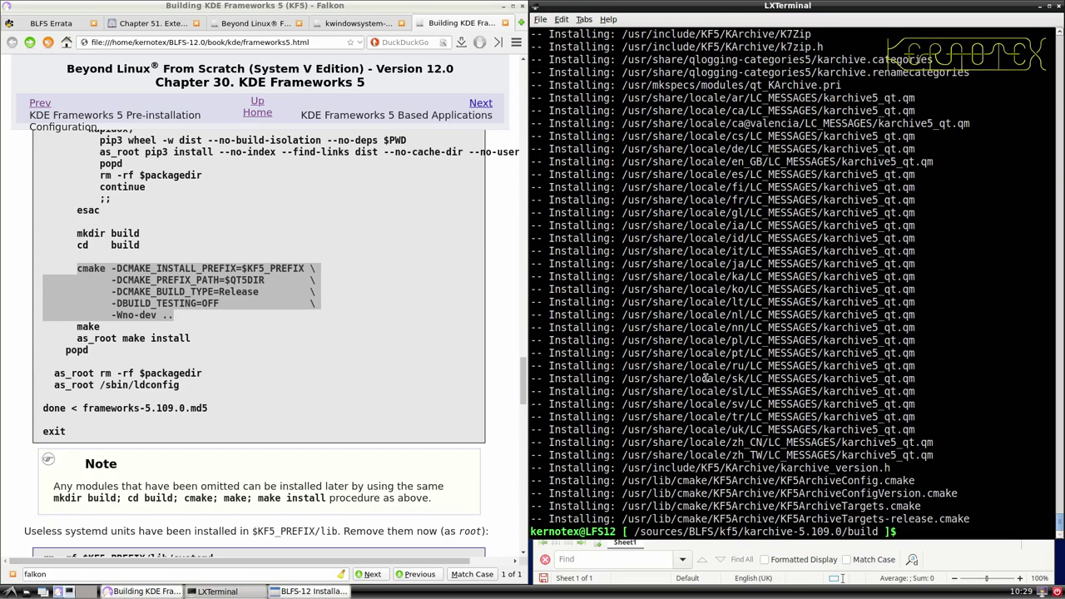
- Go up two directories to /sources/BLFS/kf5 and try to remove the karchive-5.109.0 directory with rm -R
type("cd ../..")
key("Return")
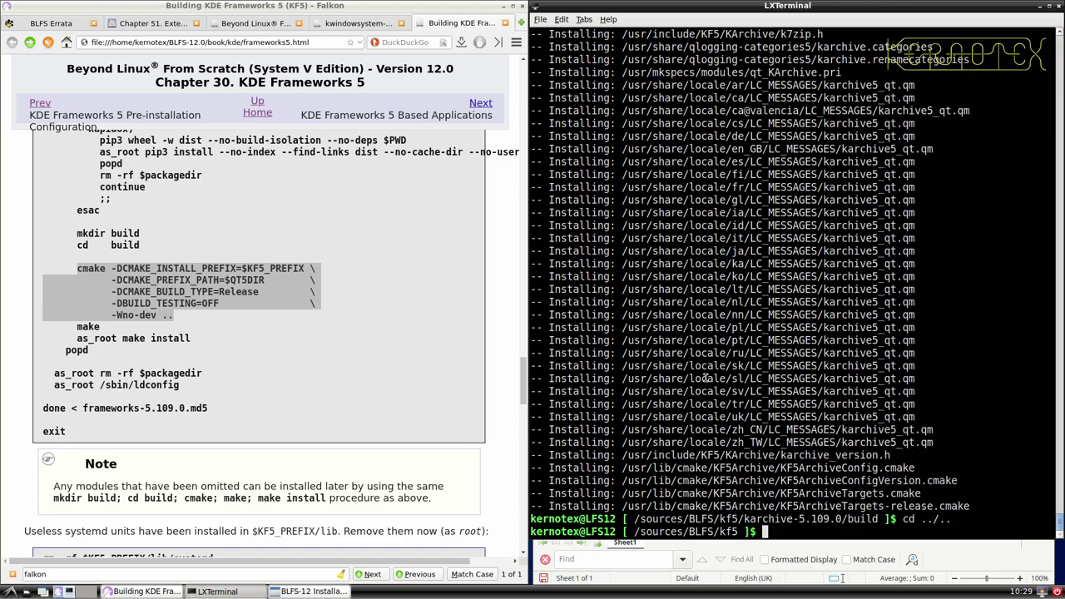
type("rm -R karchive-5.109.0")
key("Tab")
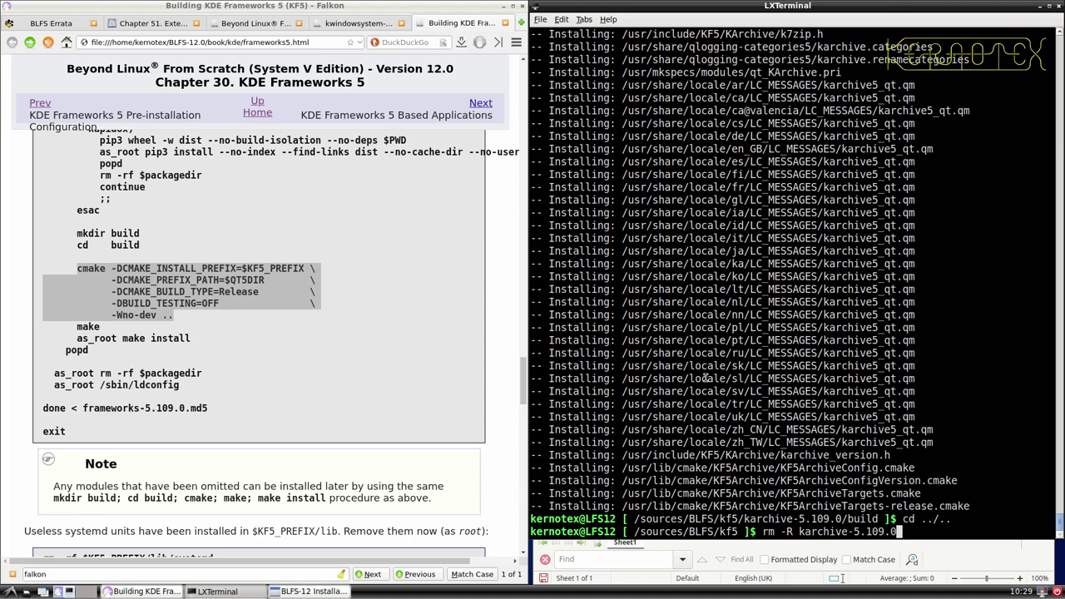
key("BackSpace")
key("Return")
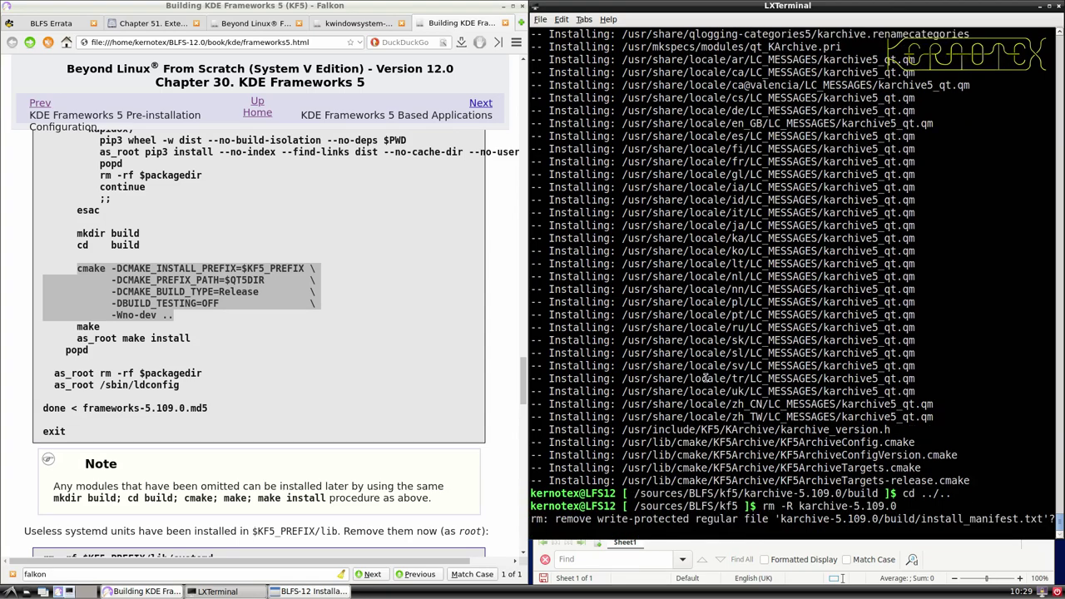
key("ctrl+c")
- Force the removal of the karchive source directory with rm -Rf karchive-5.109.0
key("Up")
key("Home")
key("Right")
key("Right")
key("Right")
key("Right")
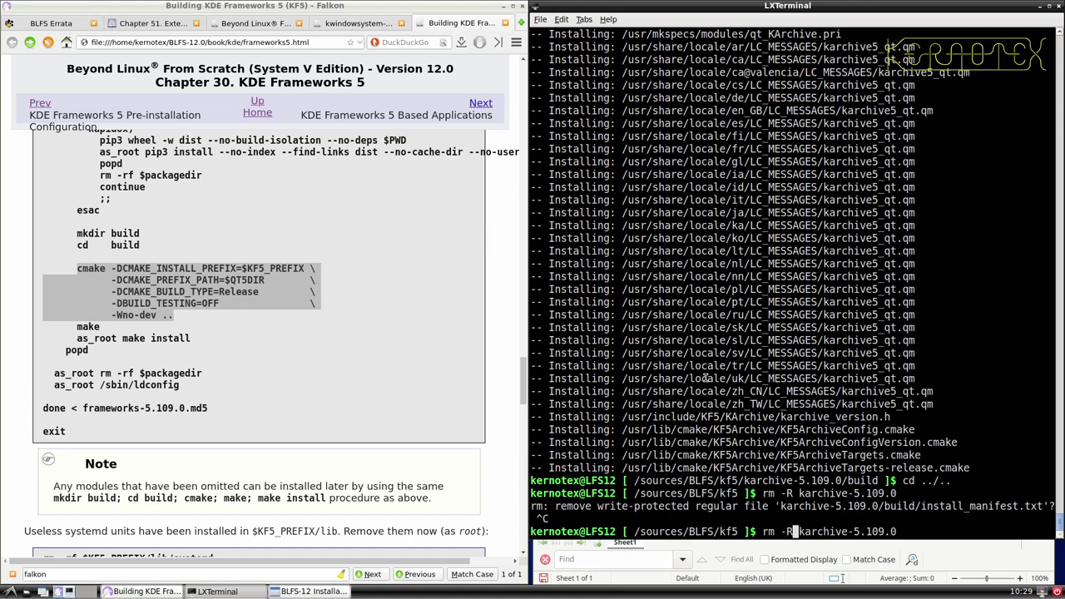
type("f")
key("Return")
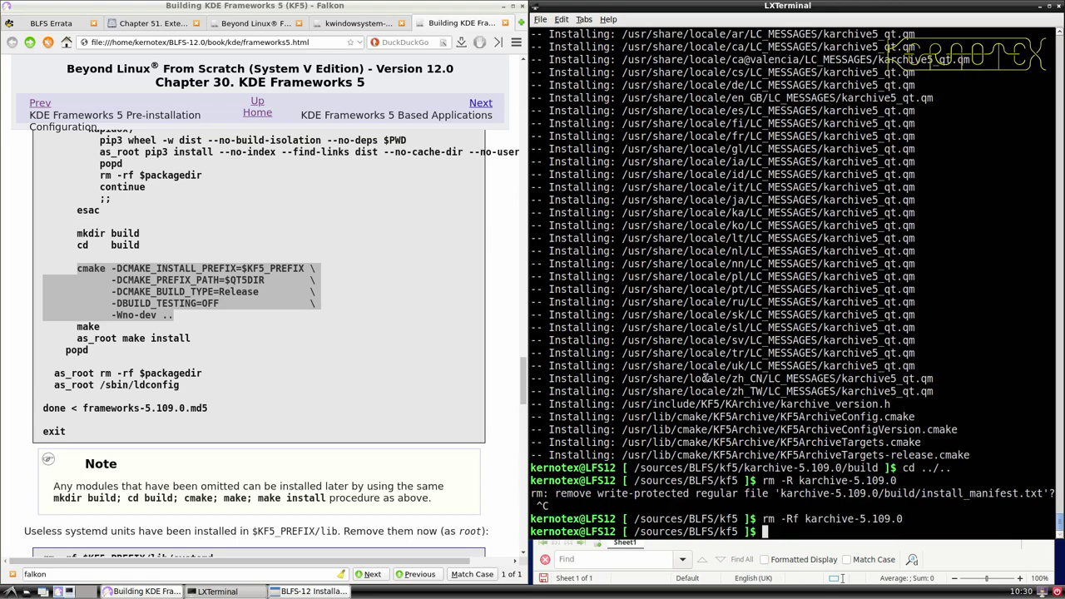
- Close the KDE Frameworks 5 tab and review the note and install commands on the kwindowsystem page
left_click(504, 22)
scroll(387, 305, "up", 4)
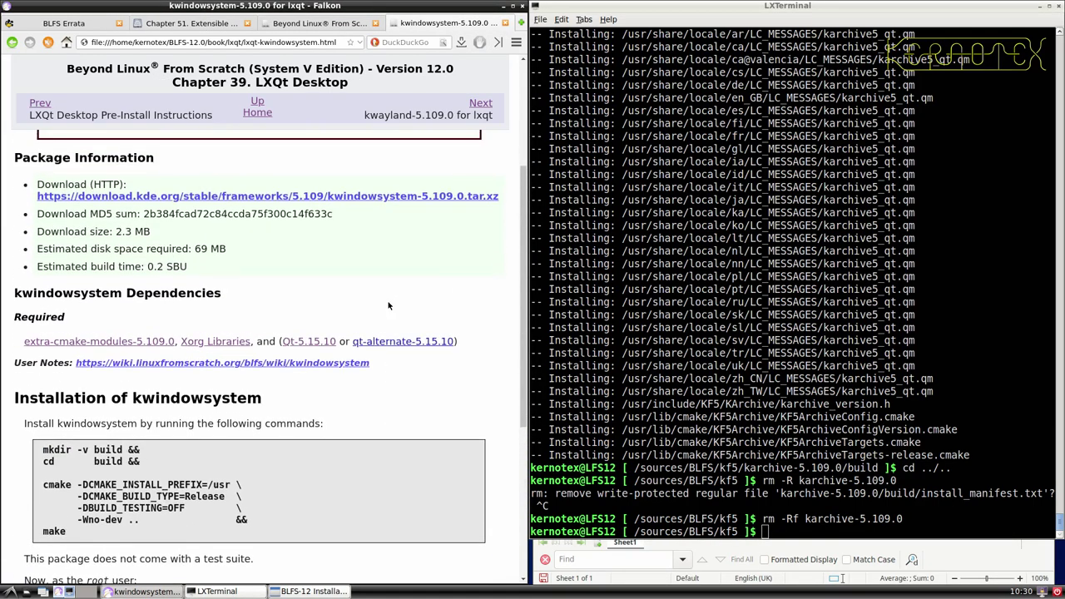
scroll(387, 305, "down", 4)
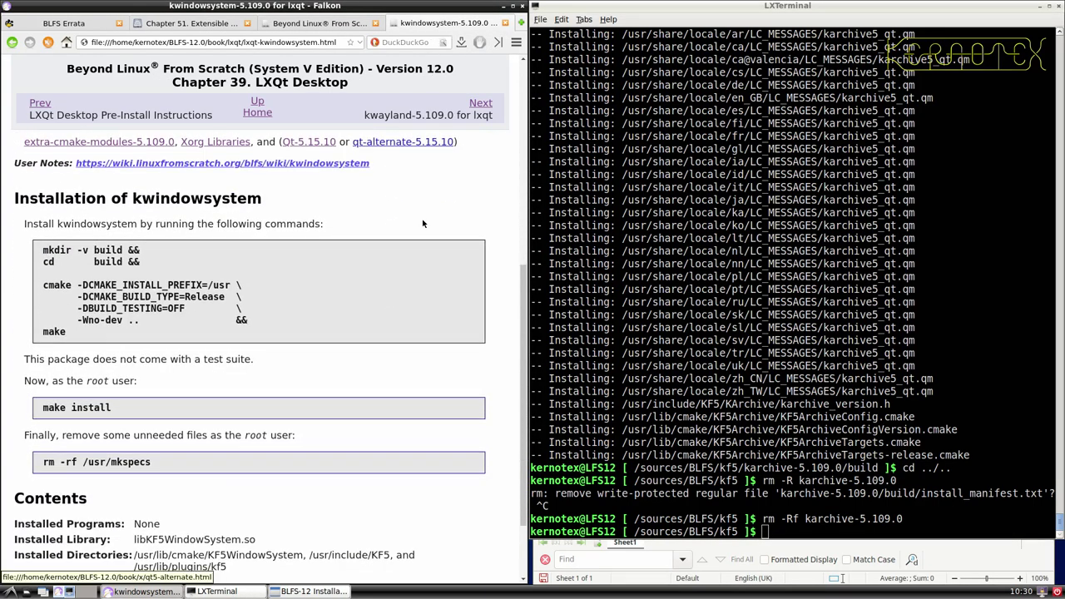
scroll(421, 218, "up", 6)
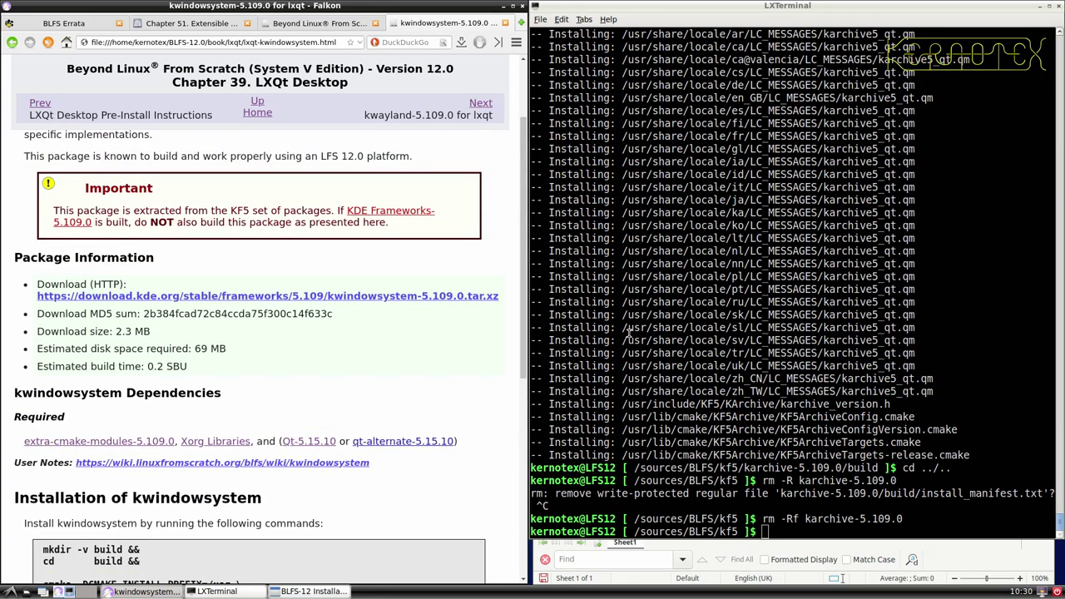
- Switch to the installation order spreadsheet and clear the kwindowsystem and kwayland entries in rows 856 and 857
left_click(655, 553)
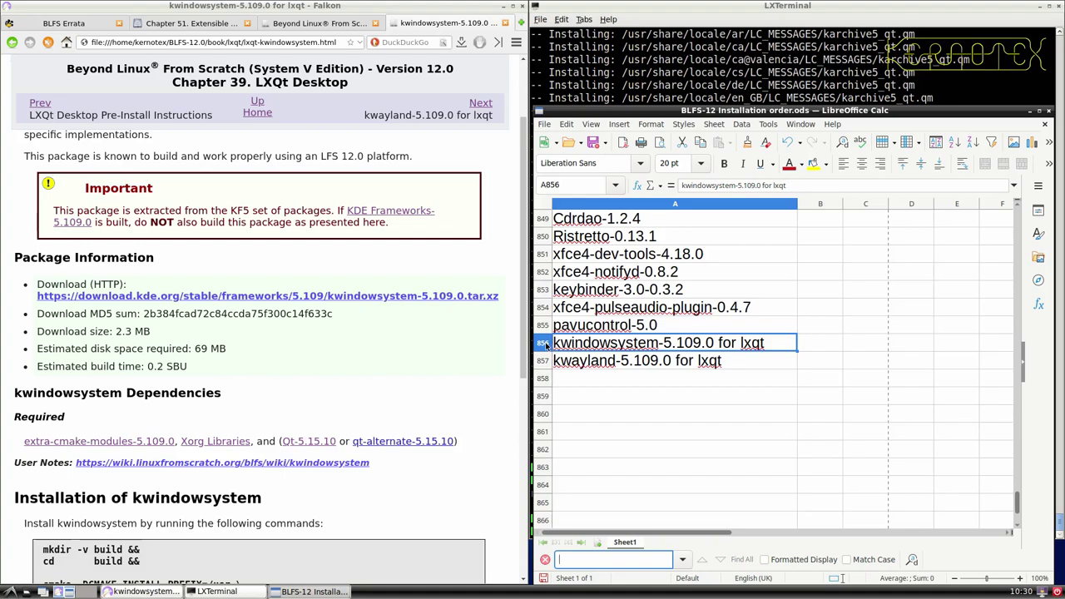
left_click_drag(545, 344, 545, 363)
key("Delete")
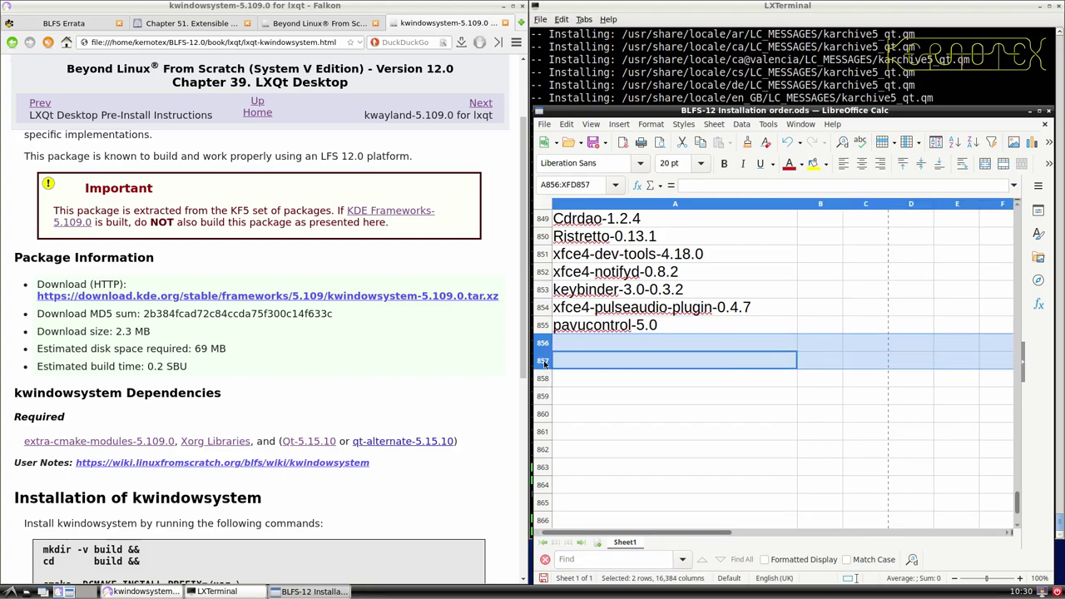
- Page through the LXQt dependency chapters from kwayland to libkscreen-5.27.7, checking which are already covered by KDE Frameworks
left_click(474, 110)
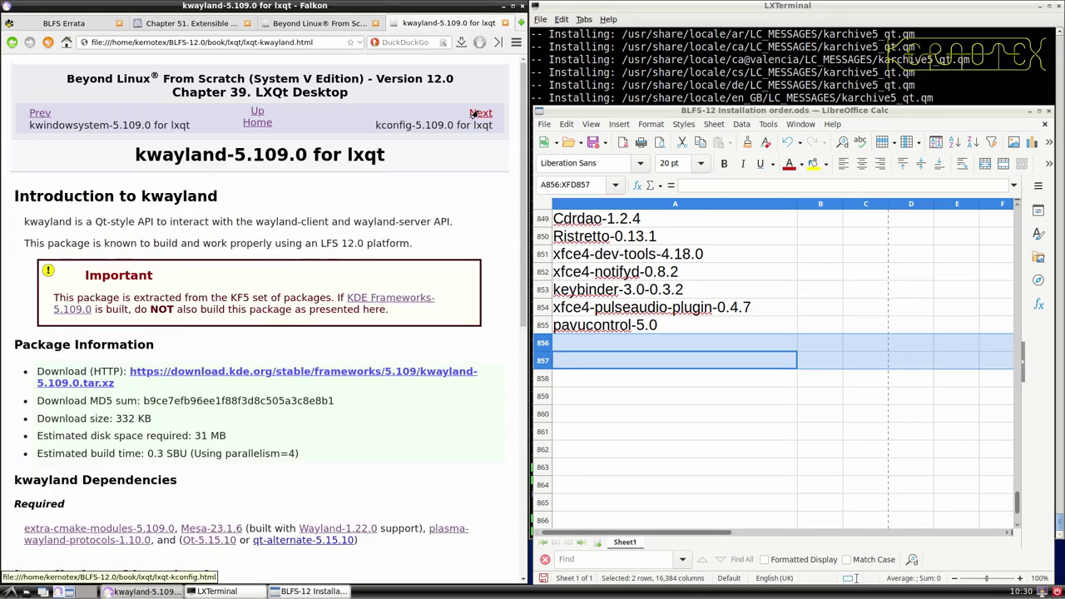
left_click(474, 113)
left_click(473, 113)
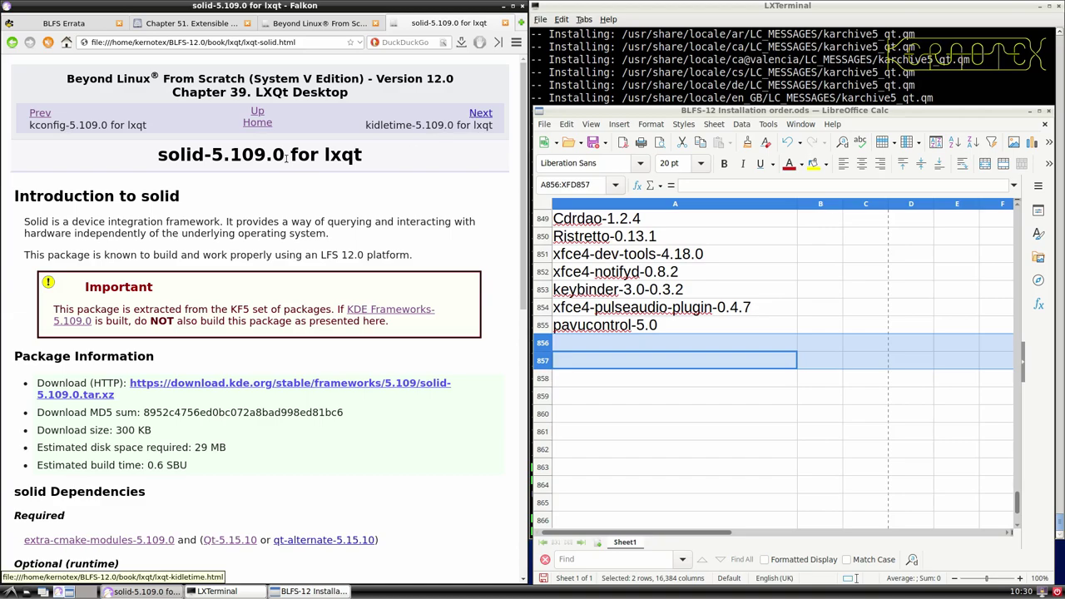
left_click(473, 117)
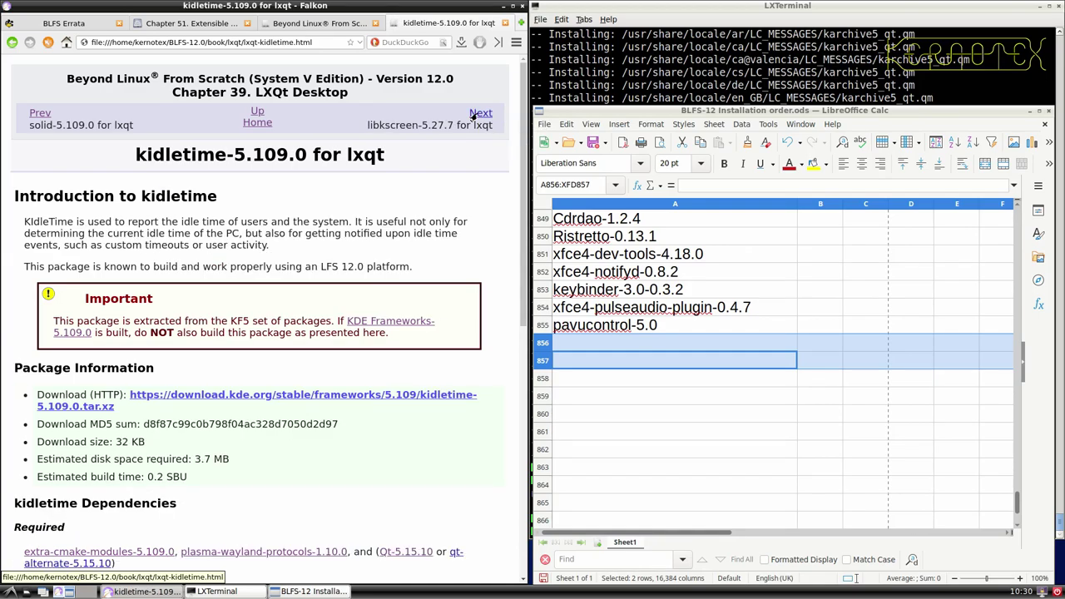
left_click(474, 117)
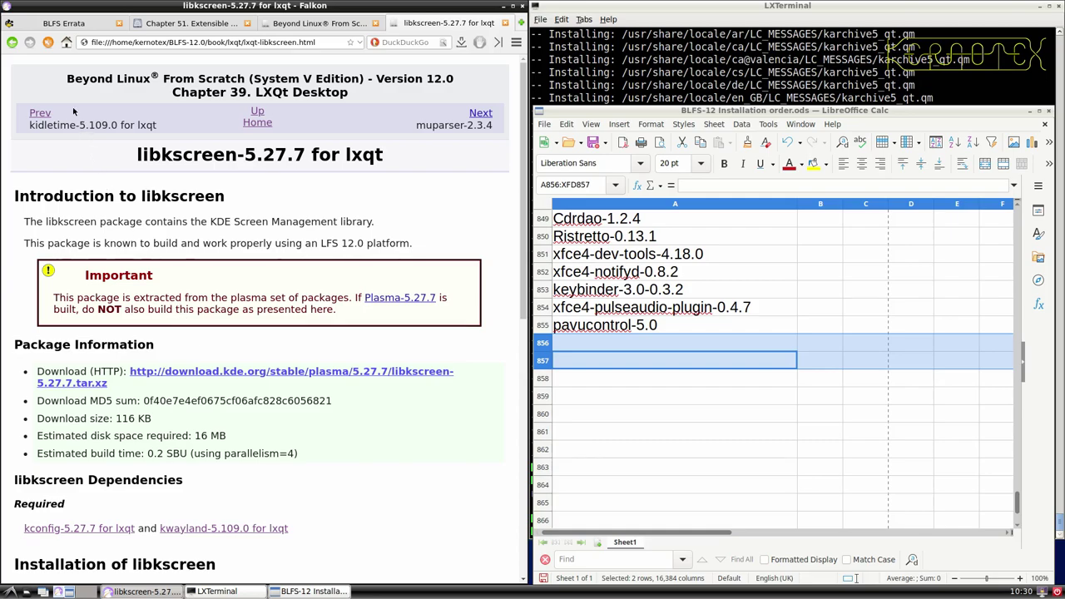
left_click(13, 42)
left_click(14, 43)
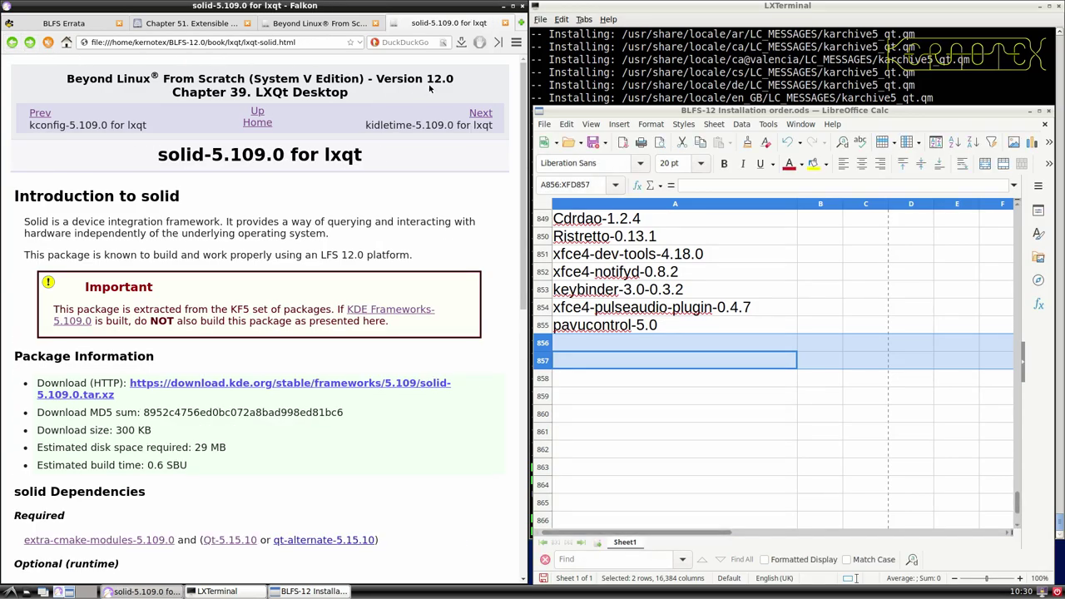
left_click(29, 43)
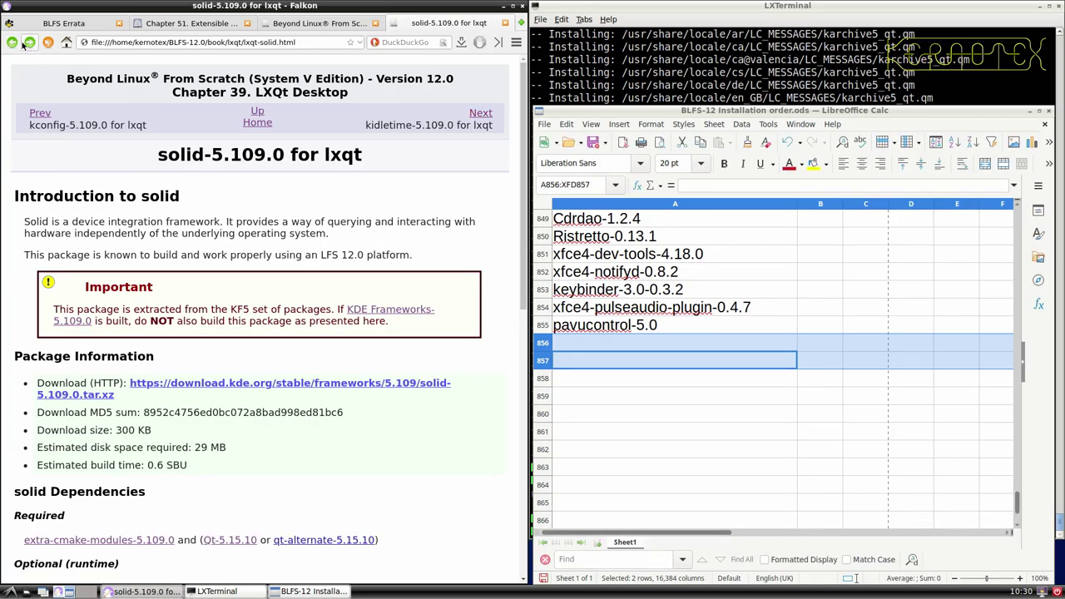
left_click(29, 42)
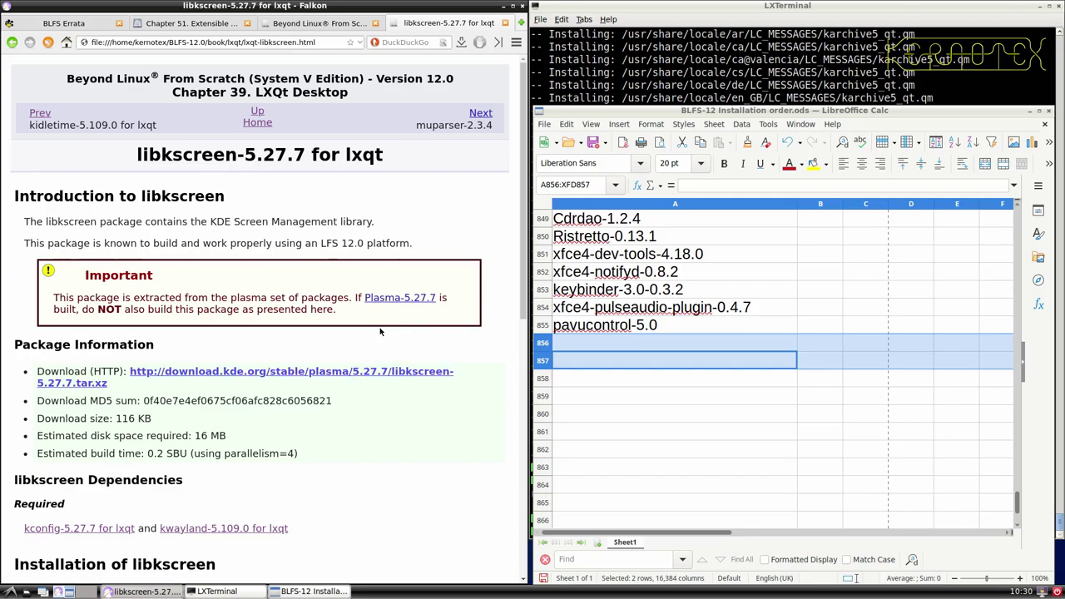
- Review the libkscreen page and download libkscreen-5.27.7.tar.xz into the sources/BLFS folder
scroll(361, 395, "down", 2)
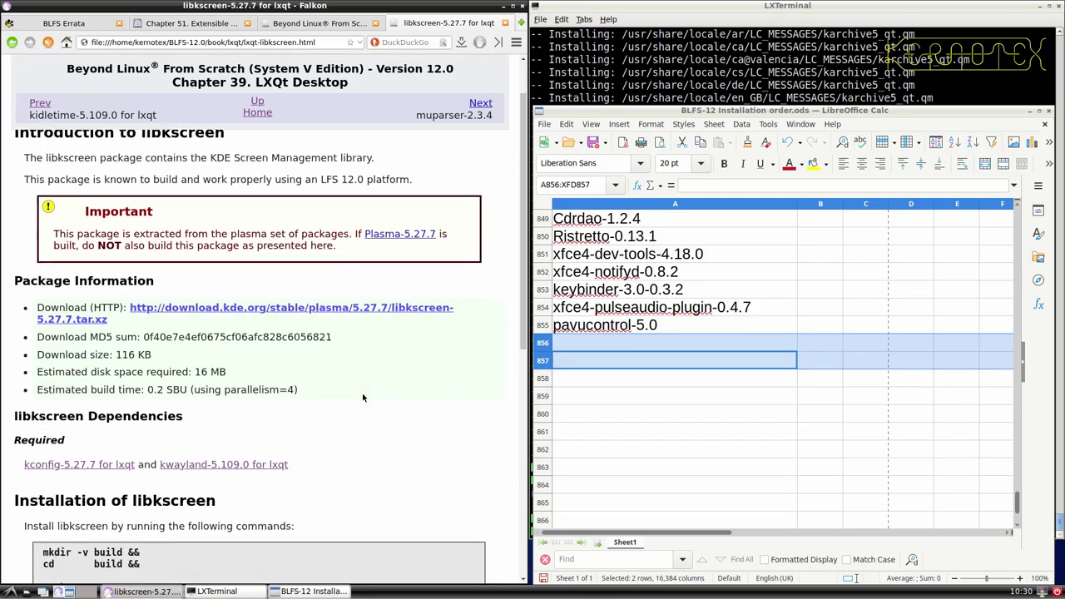
scroll(362, 397, "down", 2)
scroll(362, 392, "up", 3)
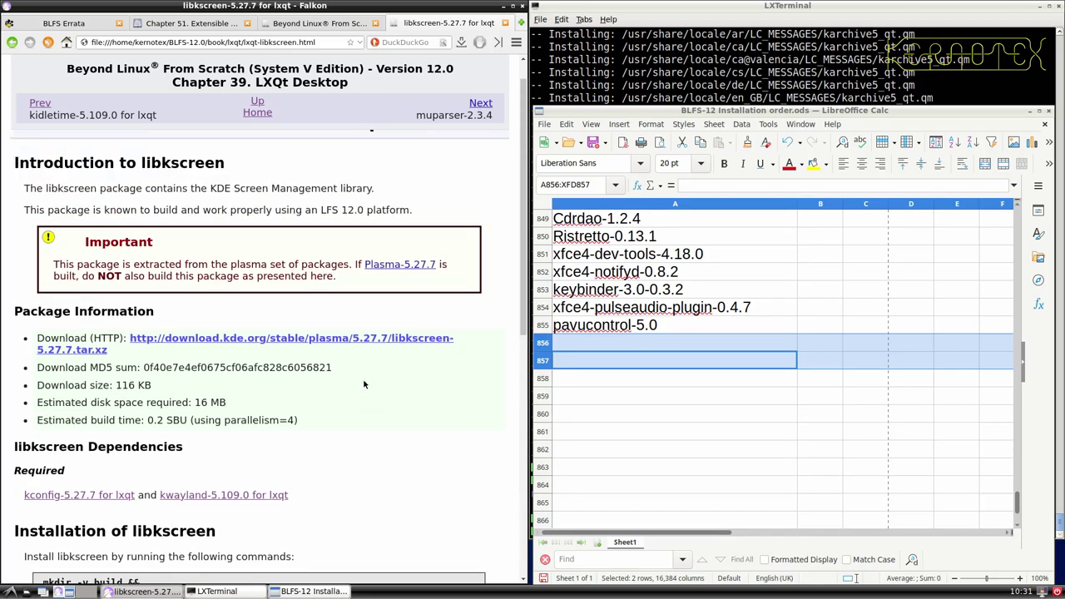
left_click(374, 343)
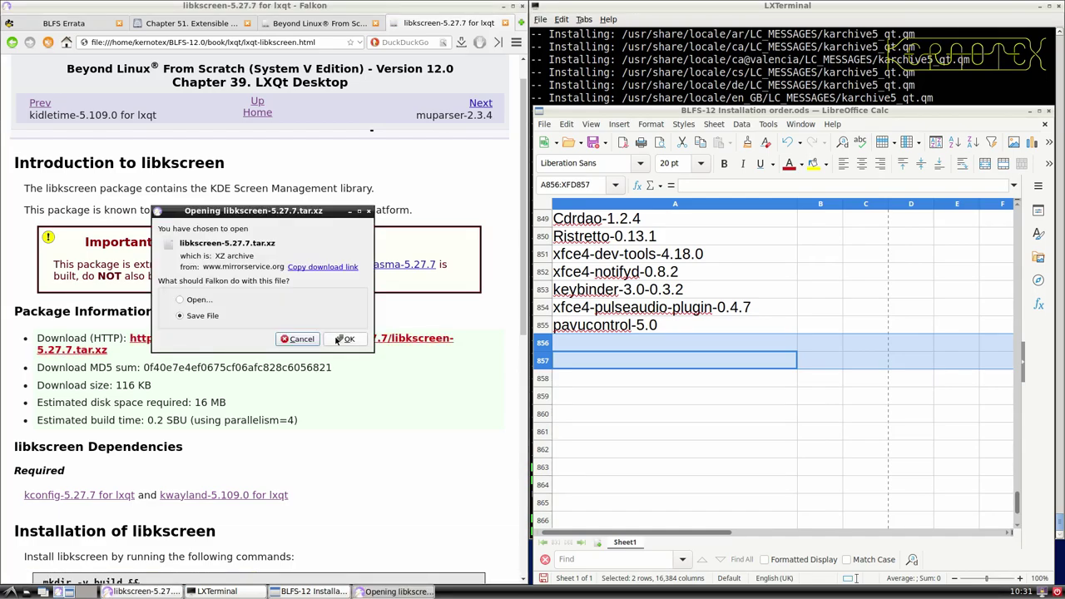
left_click(336, 341)
key("Return")
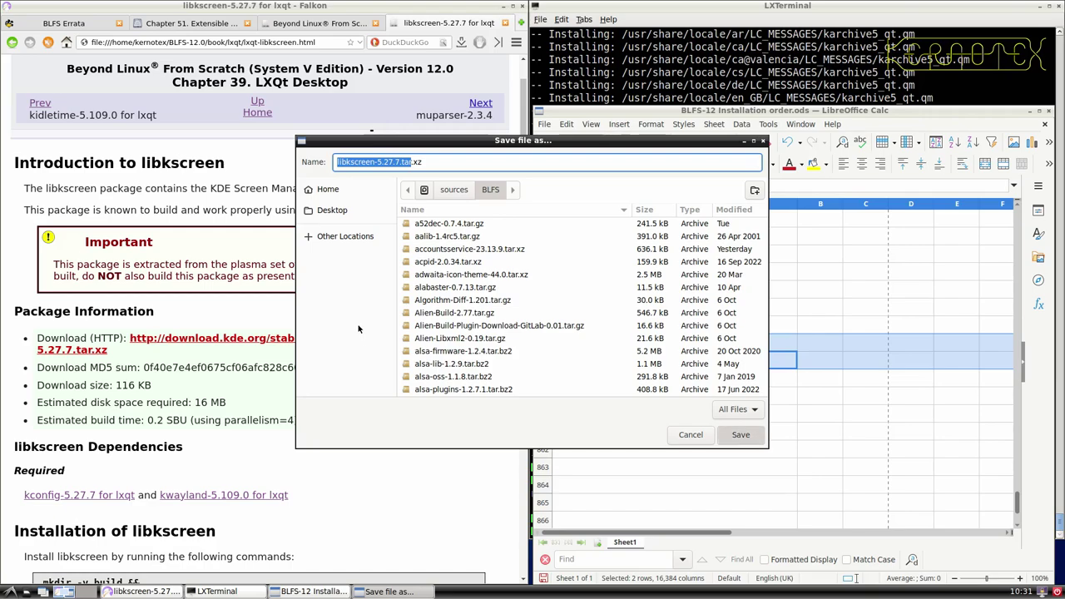
- Copy the page title "libkscreen-5.27.7 for lxqt" into row 856 of the installation order spreadsheet
scroll(333, 274, "up", 1)
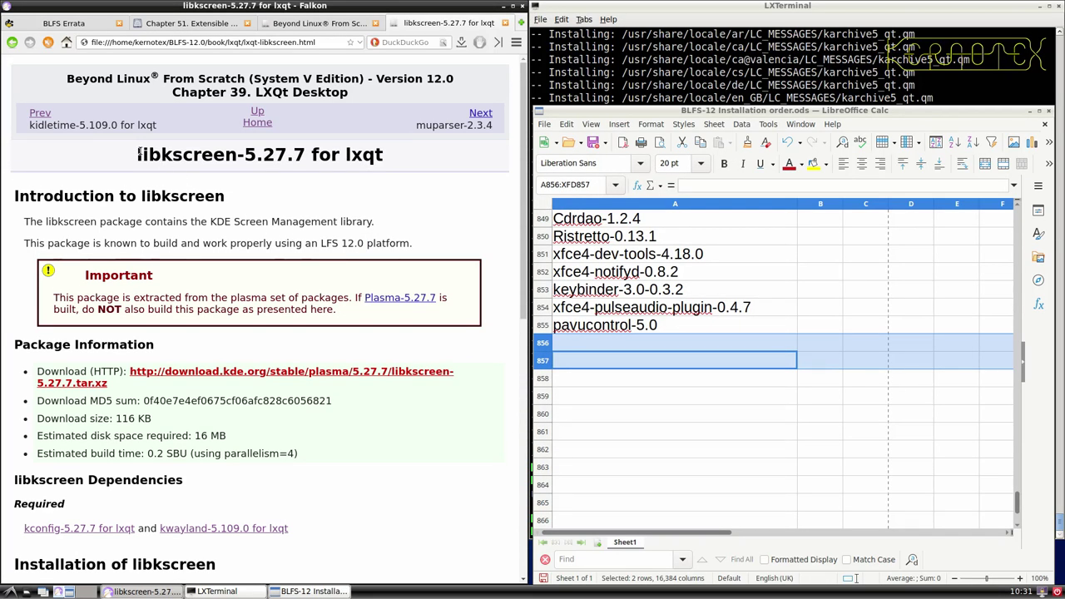
left_click_drag(138, 155, 392, 158)
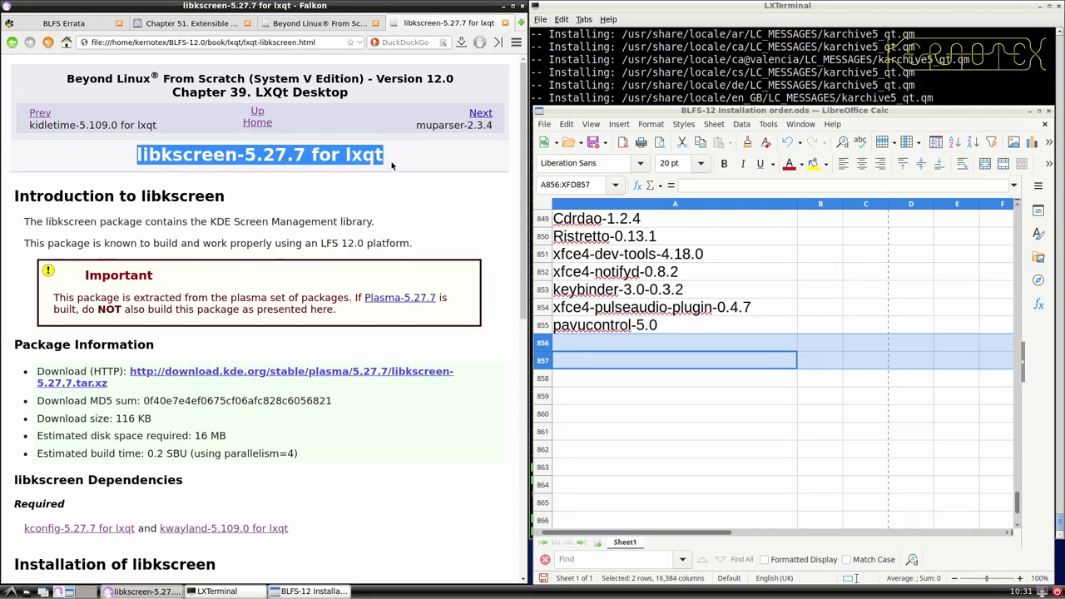
type("libkscreen-5.27.7 for lxqt")
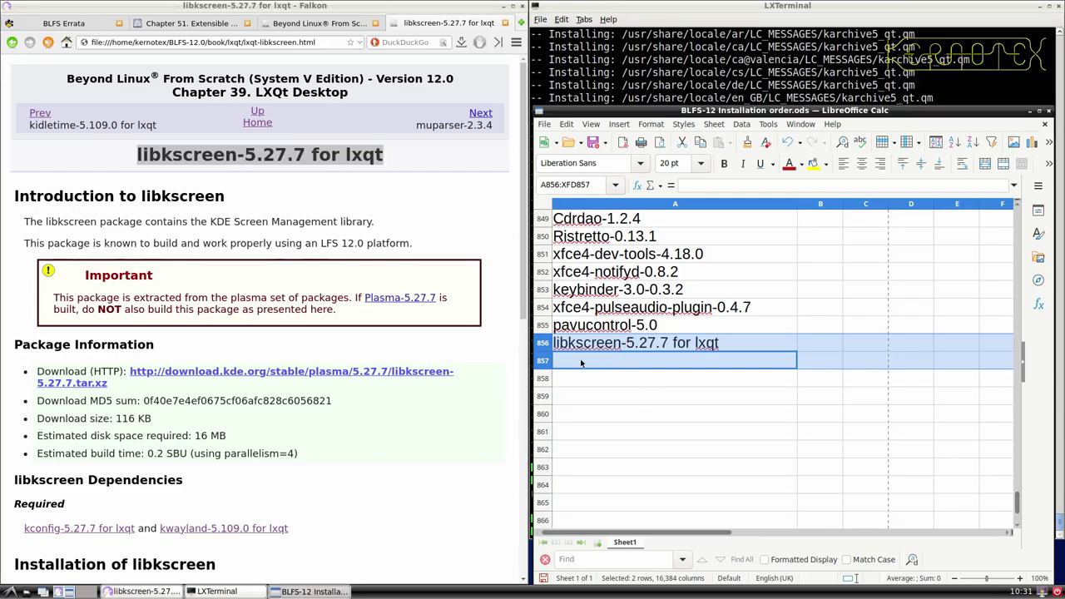
- In the terminal, extract the libkscreen tarball in /sources/BLFS and enter the libkscreen-5.27.7 directory
scroll(435, 419, "down", 4)
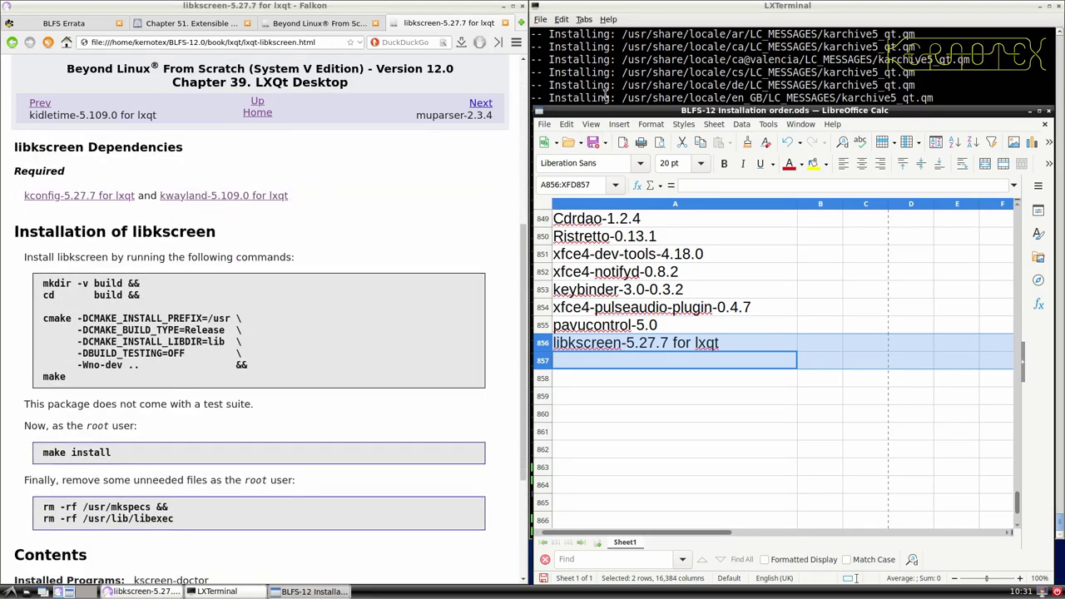
left_click(603, 92)
type("cd ..")
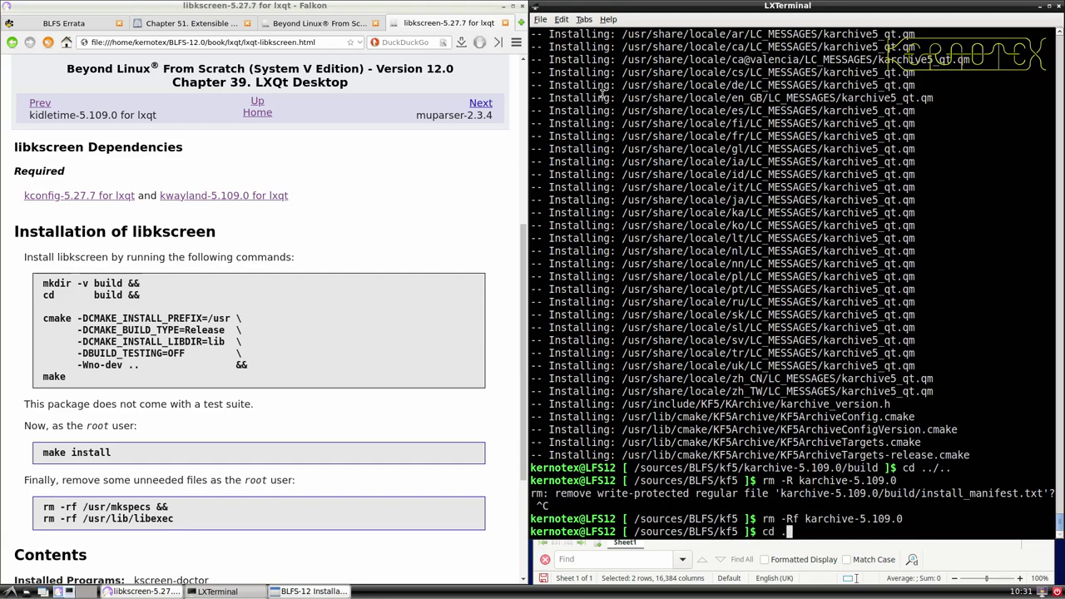
key("Return")
type("tar -xvf")
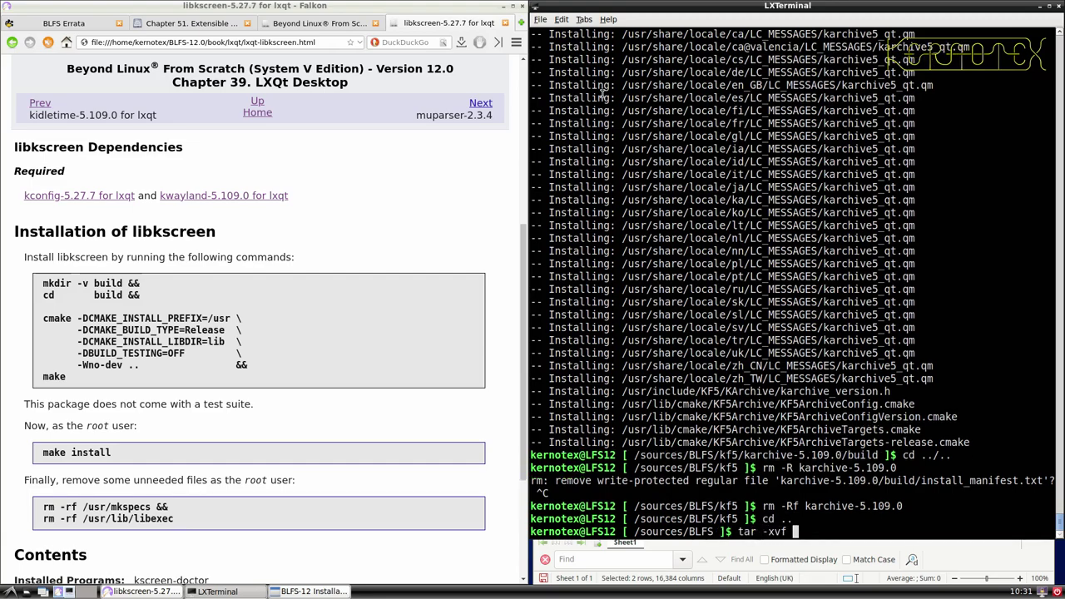
type(" libksc")
key("Tab")
key("Return")
type("cd")
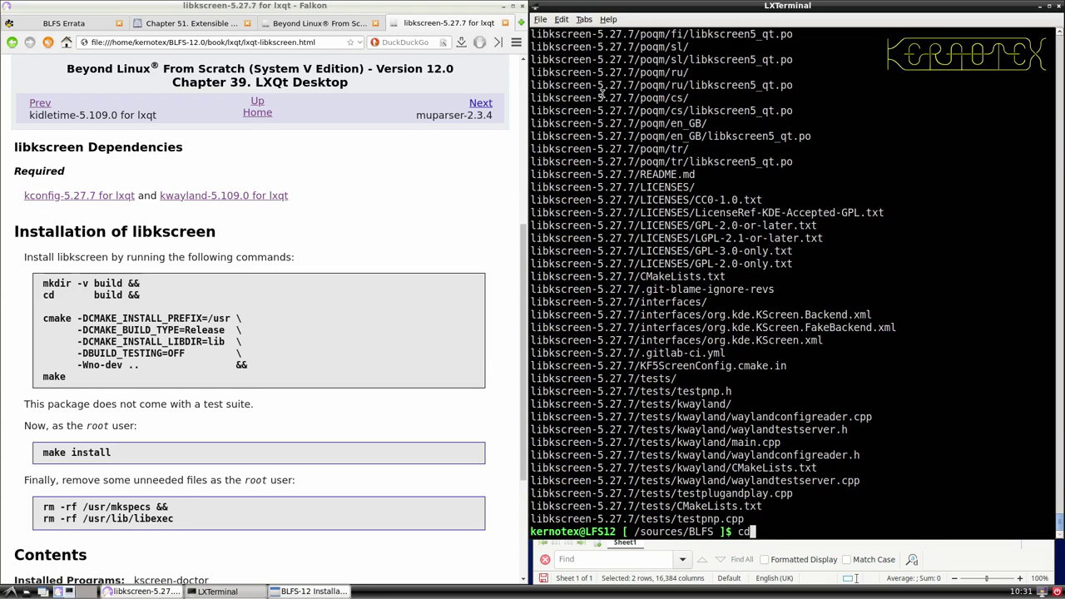
type(" libkscr")
key("Tab")
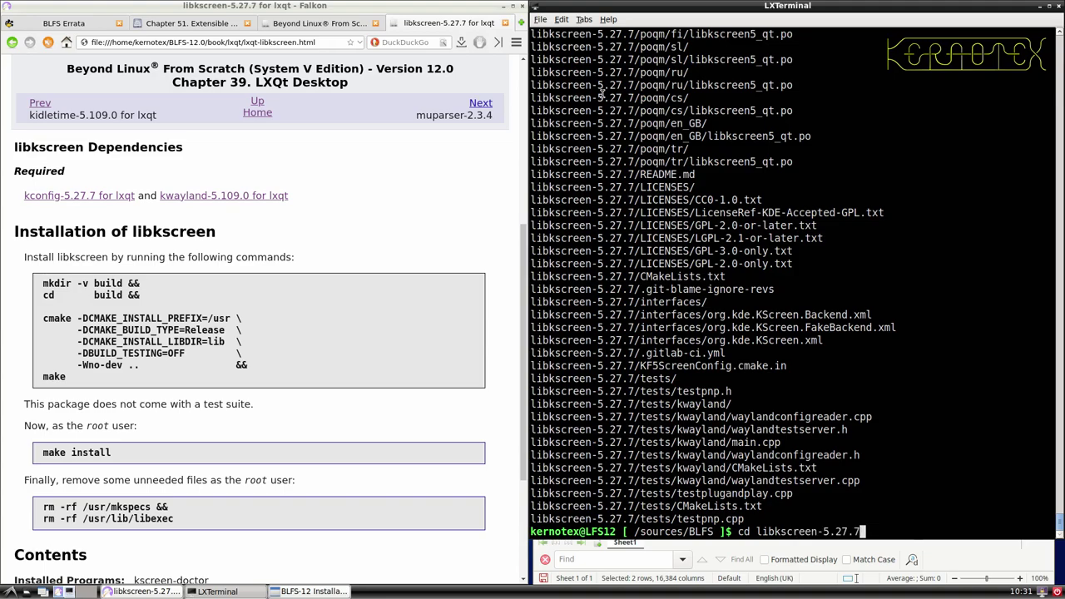
key("Return")
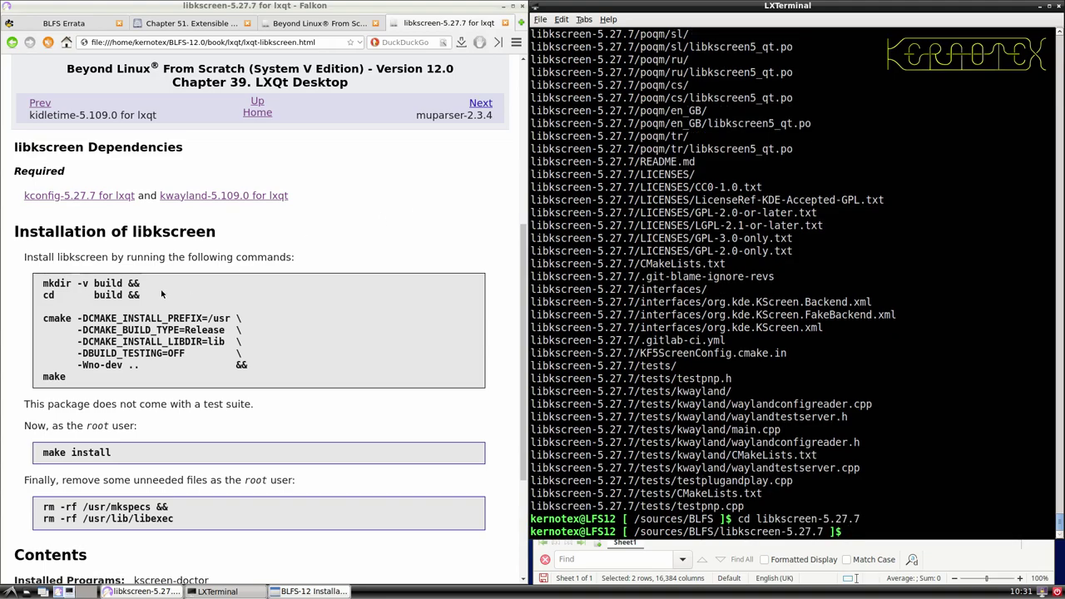
- Run the book's libkscreen commands to create the build directory, configure with cmake for the /usr prefix and compile
left_click_drag(42, 279, 89, 378)
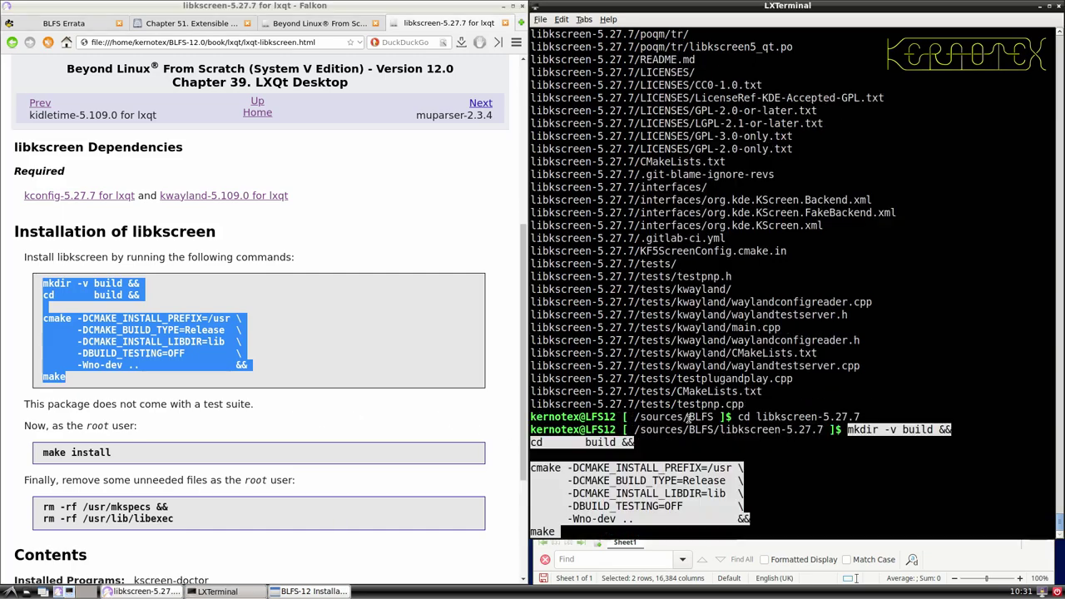
middle_click(689, 418)
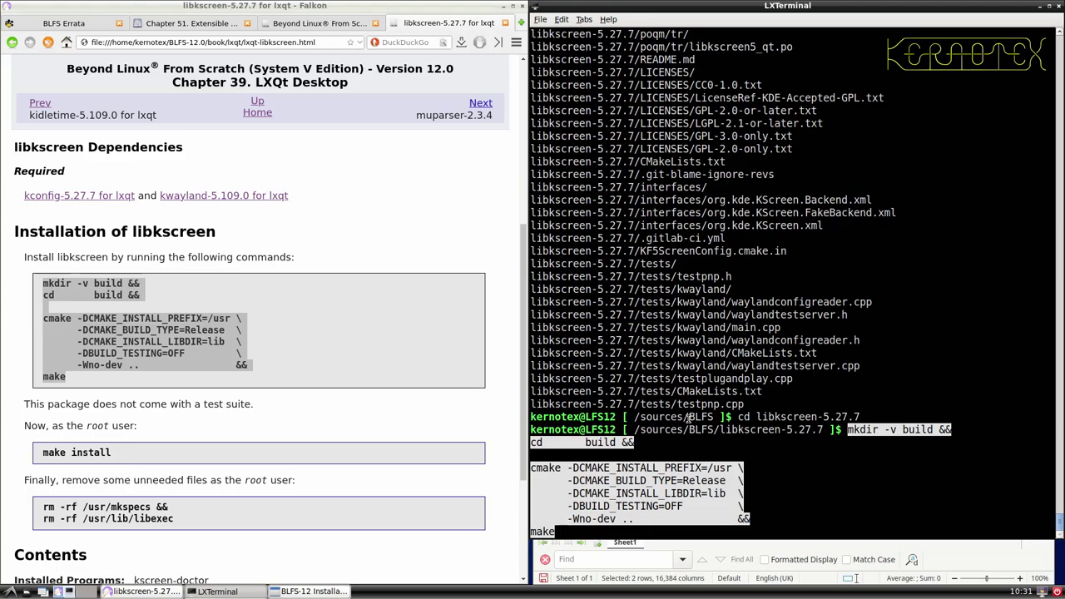
key("Return")
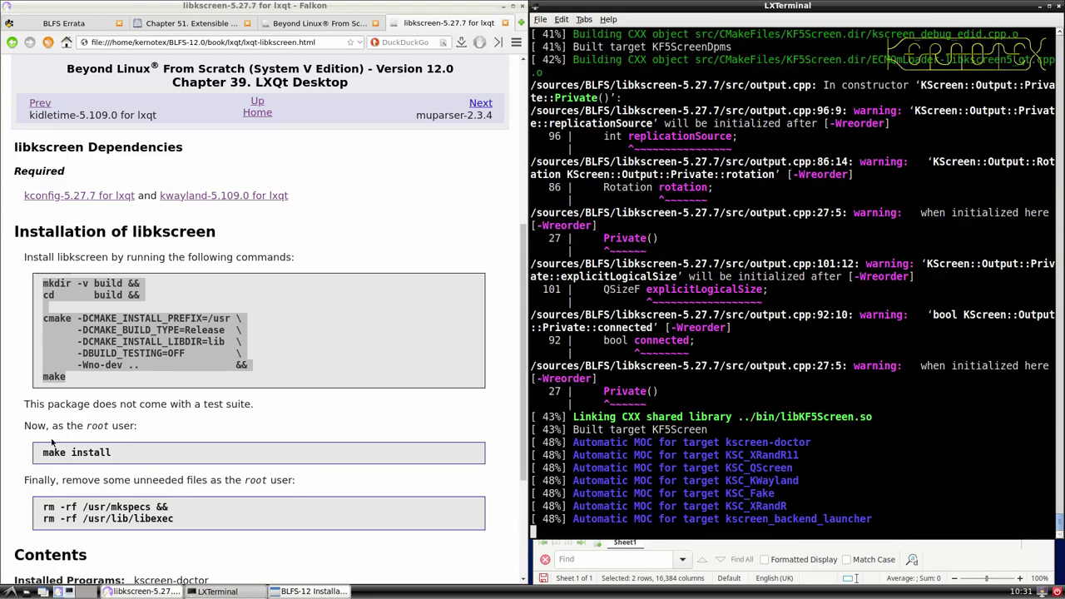
- Install libkscreen by recalling sudo -E make install from the command history and running it
left_click_drag(43, 452, 111, 452)
key("ctrl+c")
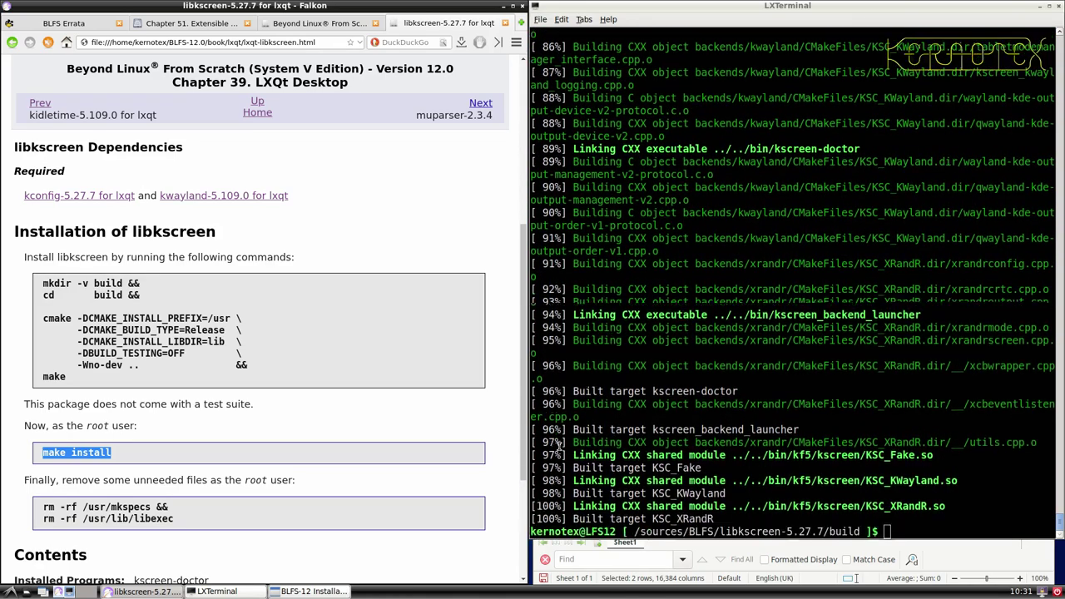
left_click(558, 445)
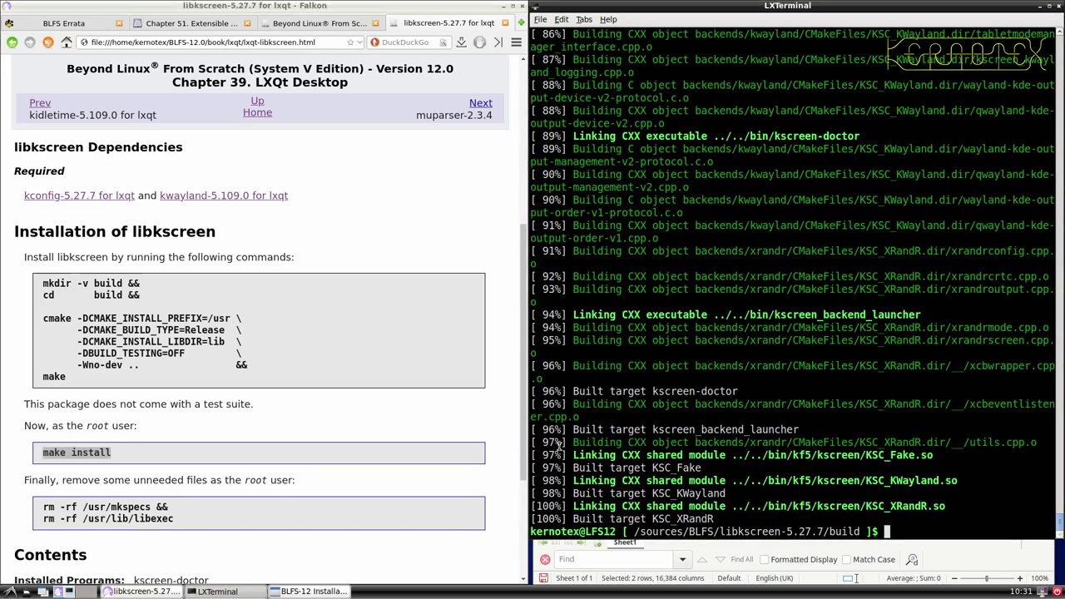
key("ctrl+r")
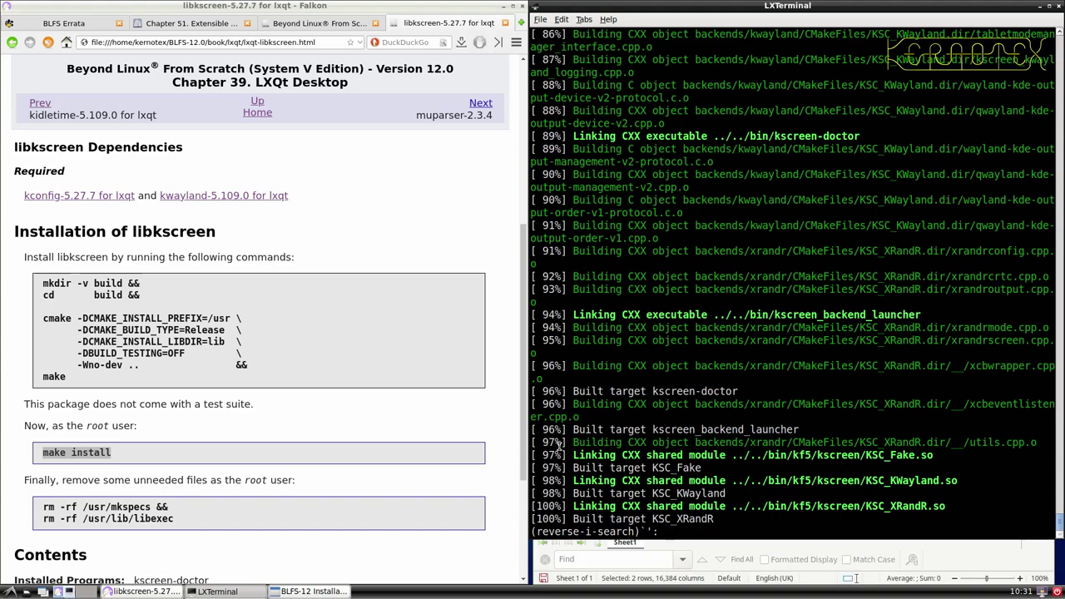
middle_click(573, 442)
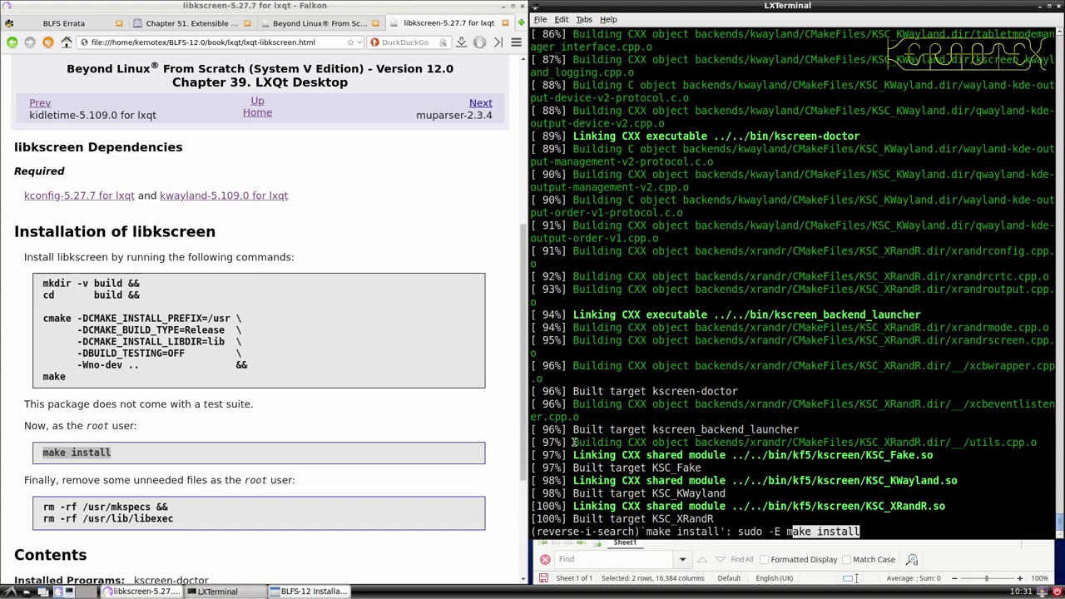
key("Return")
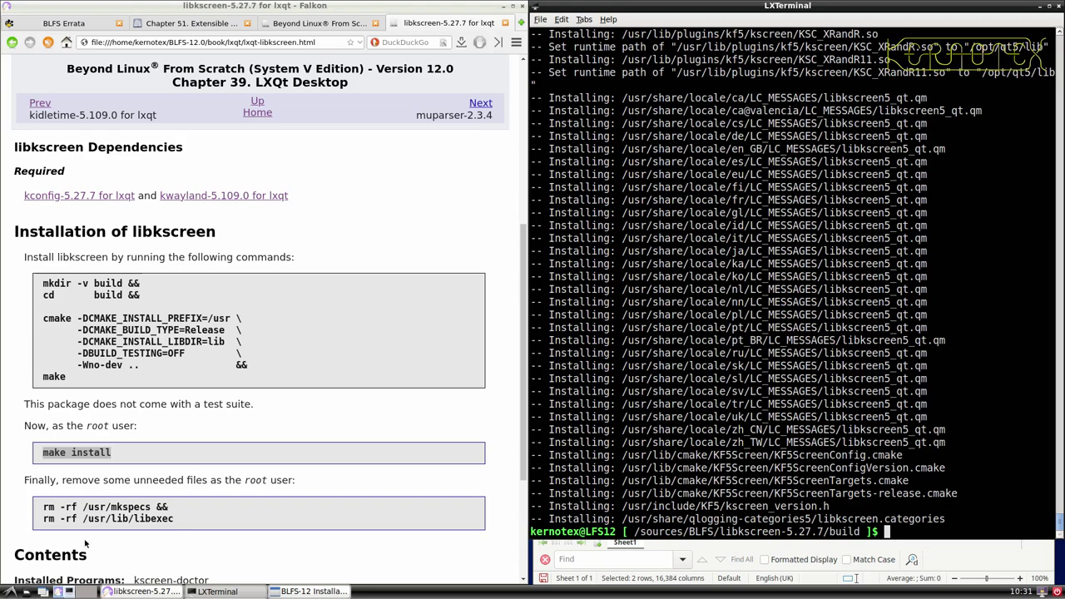
- Open a root shell with sudo -E su and remove the unneeded /usr/mkspecs and /usr/lib/libexec directories using the book's commands
left_click_drag(43, 506, 184, 524)
left_click(647, 445)
type("sudo -E su")
key("Return")
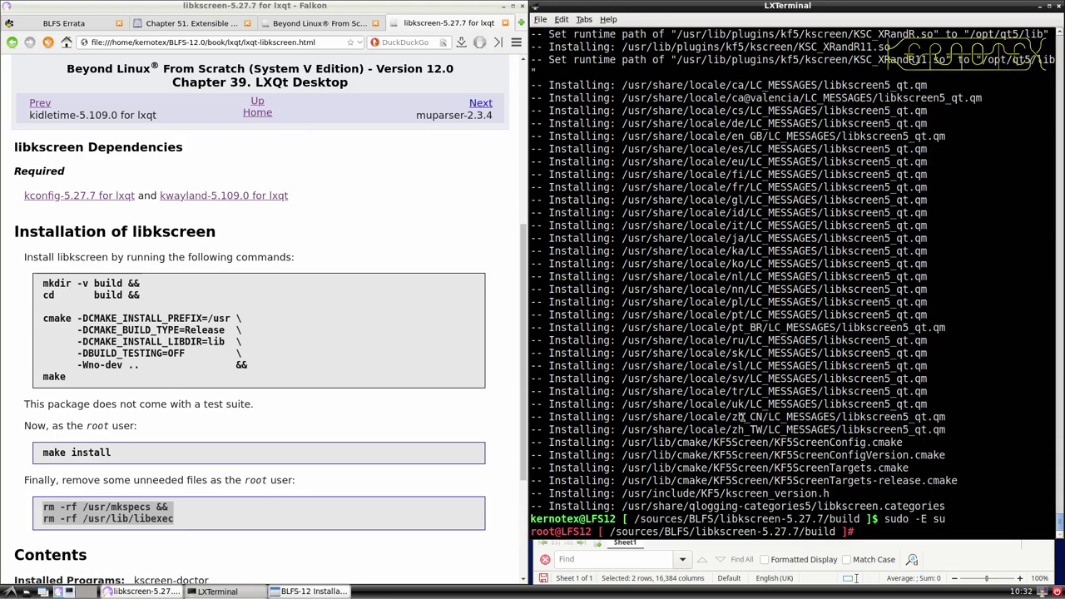
triple_click(71, 503)
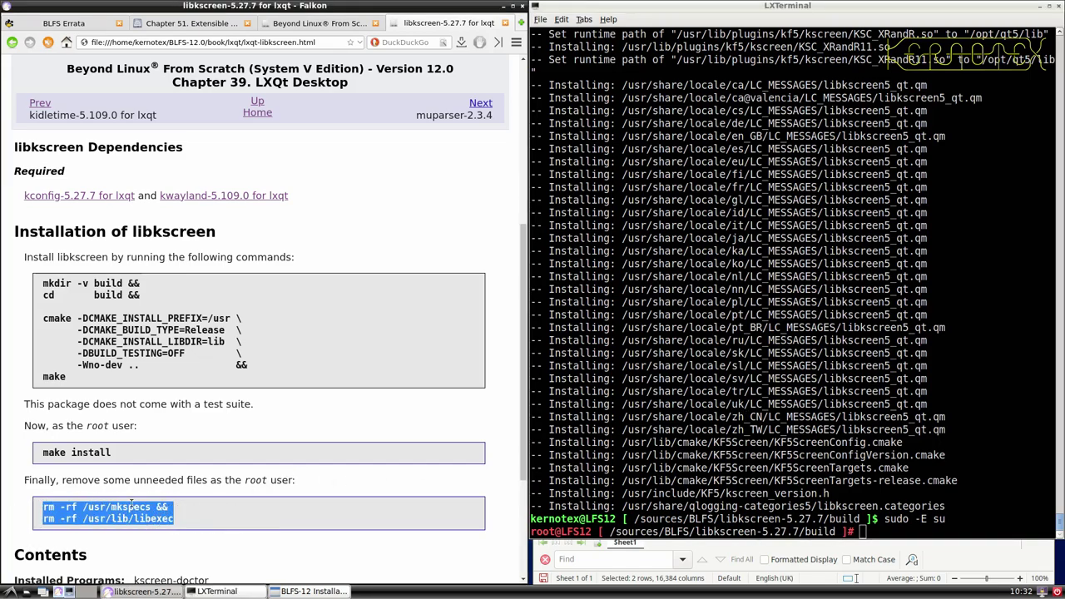
right_click(79, 506)
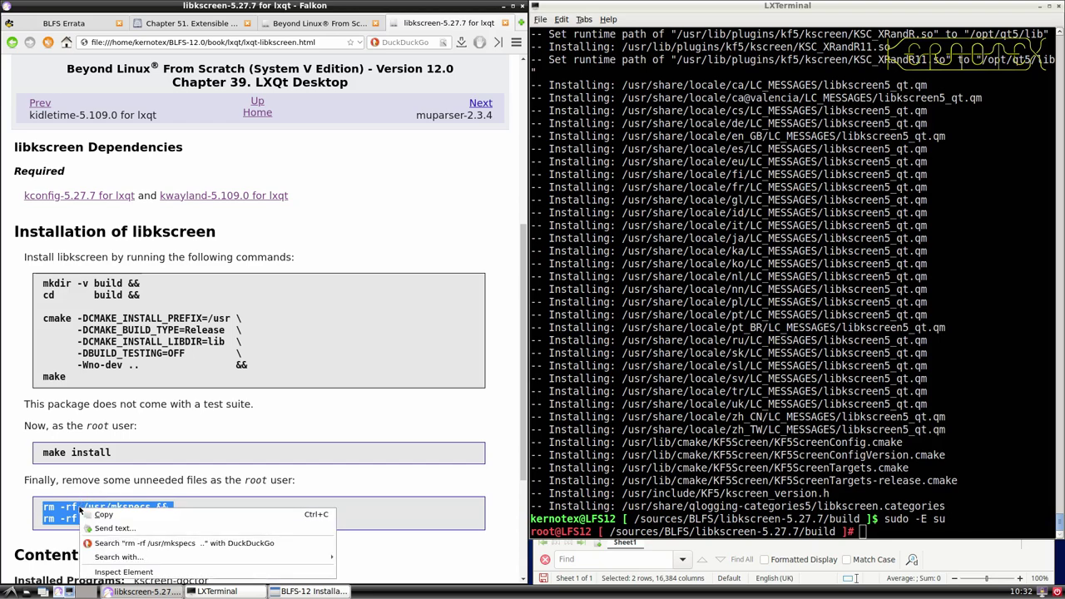
left_click(111, 511)
left_click(608, 417)
right_click(608, 417)
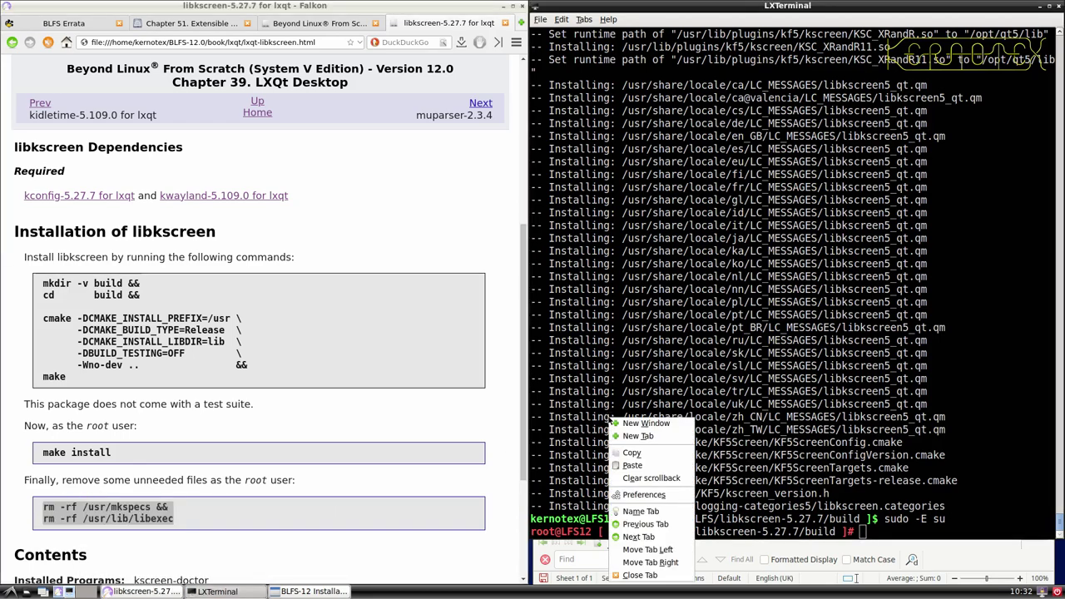
left_click(637, 466)
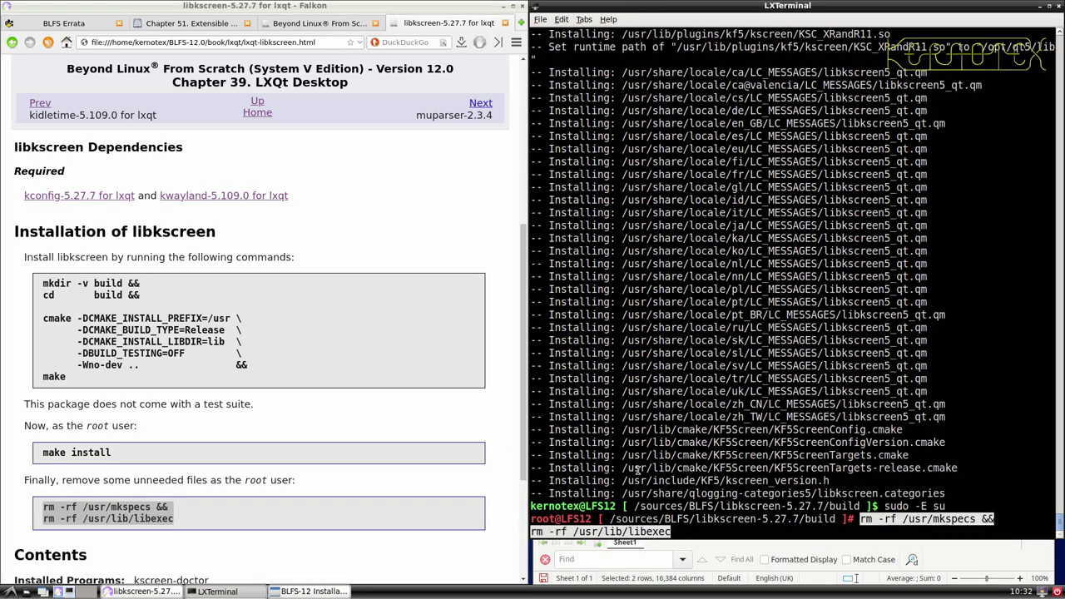
key("Return")
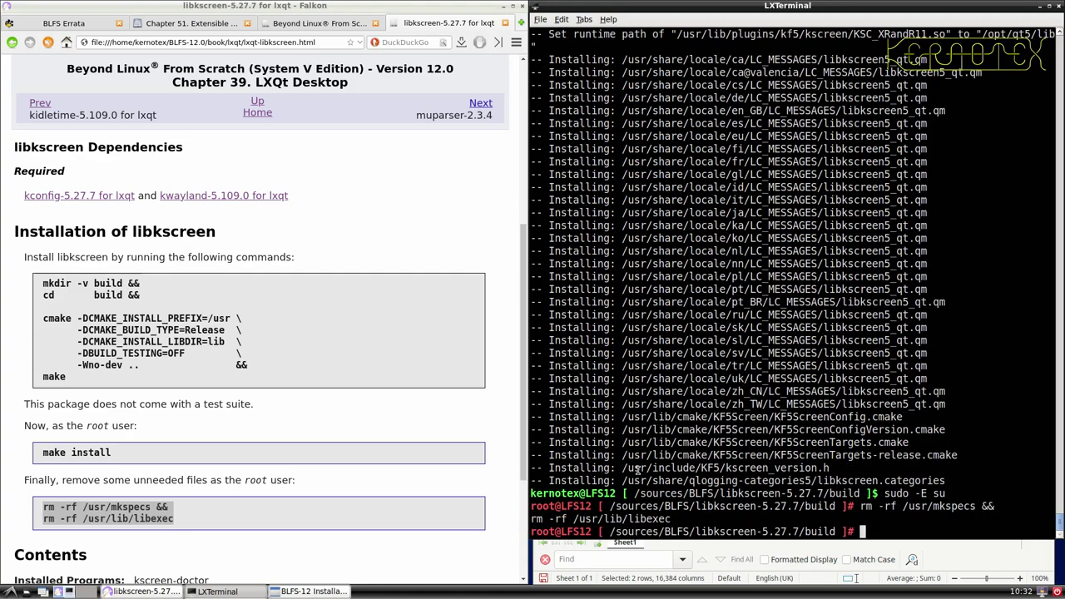
- Exit the root shell and delete the libkscreen-5.27.7 source directory from /sources/BLFS with rm -Rf
type("exit")
key("Return")
type("cd ../..")
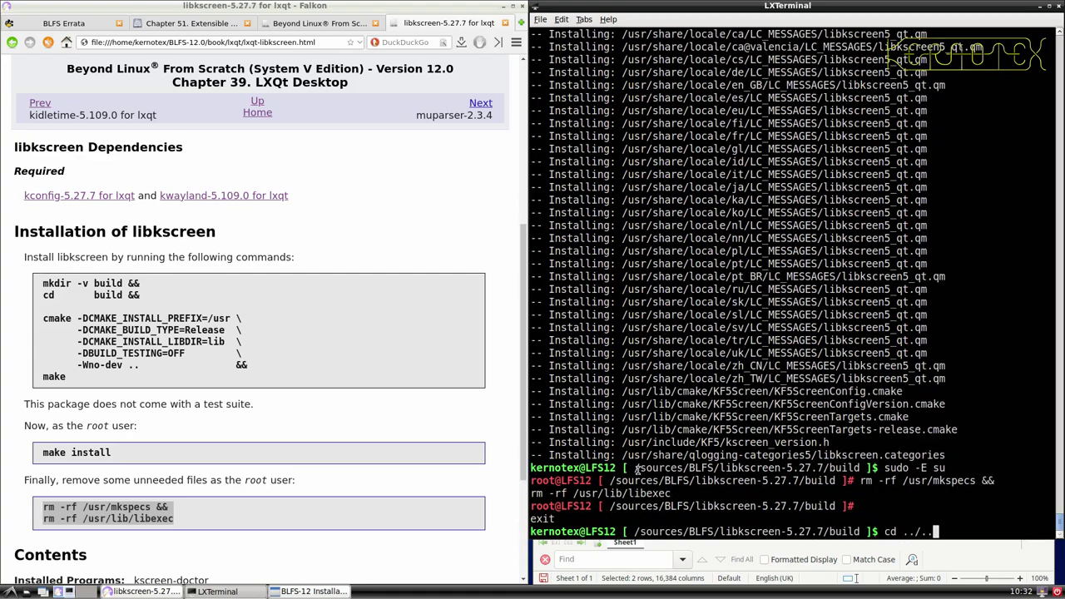
key("Return")
type("rm -Rf ")
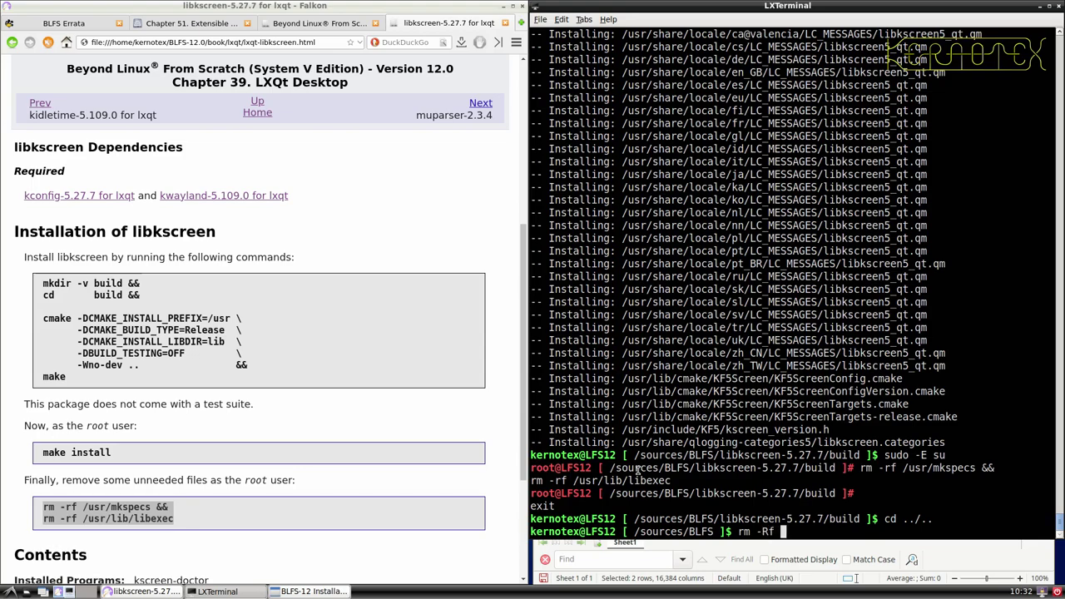
type("libkscreen-5.27.7")
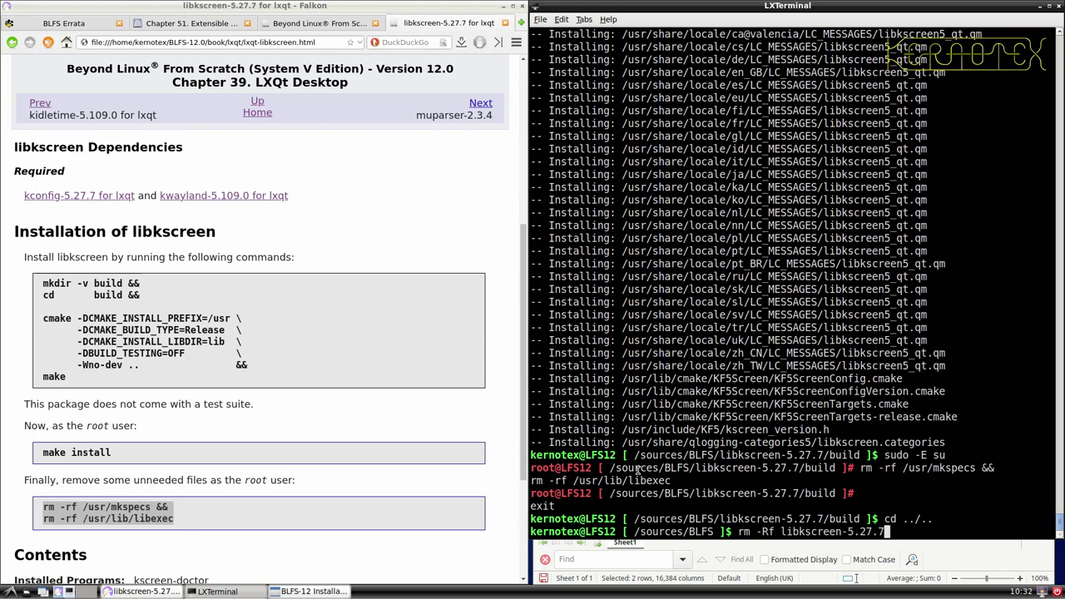
key("Return")
- Go to the book's muparser-2.3.4 page and download muparser-2.3.4.tar.gz
scroll(333, 492, "down", 4)
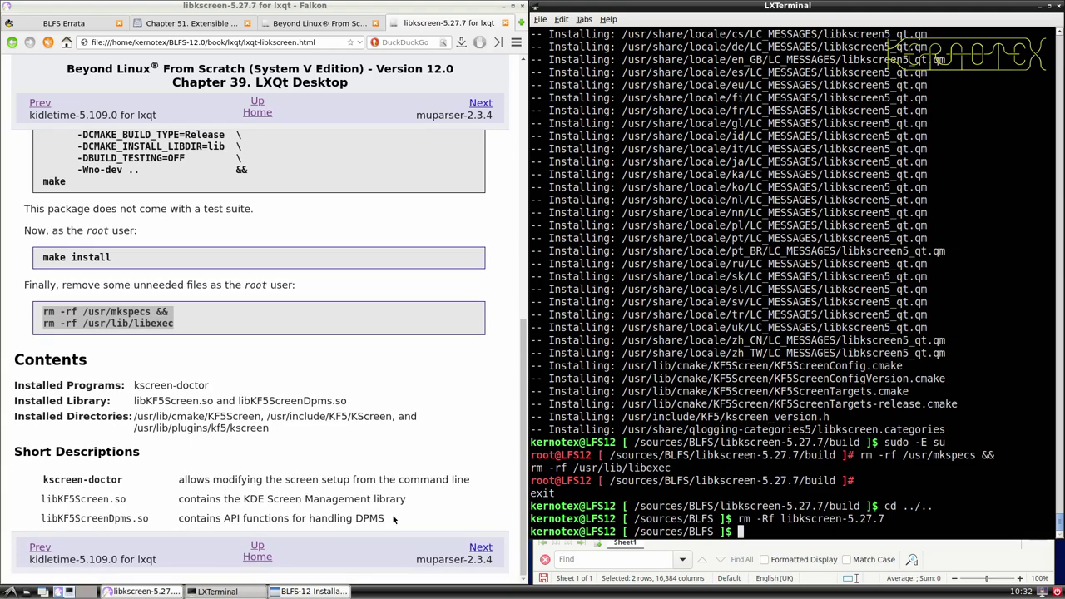
left_click(475, 547)
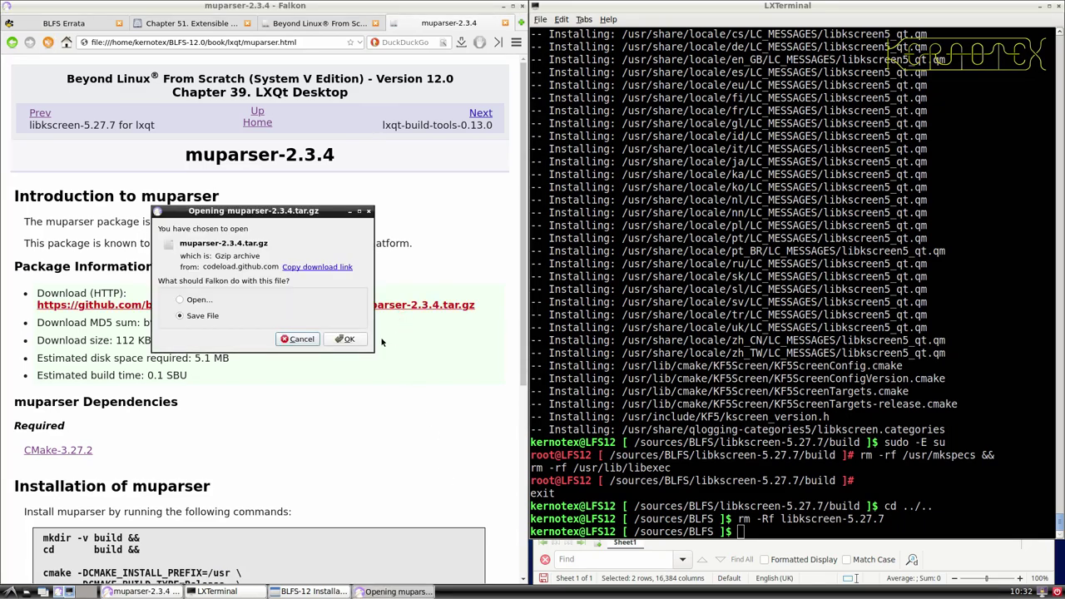
left_click(348, 340)
key("Return")
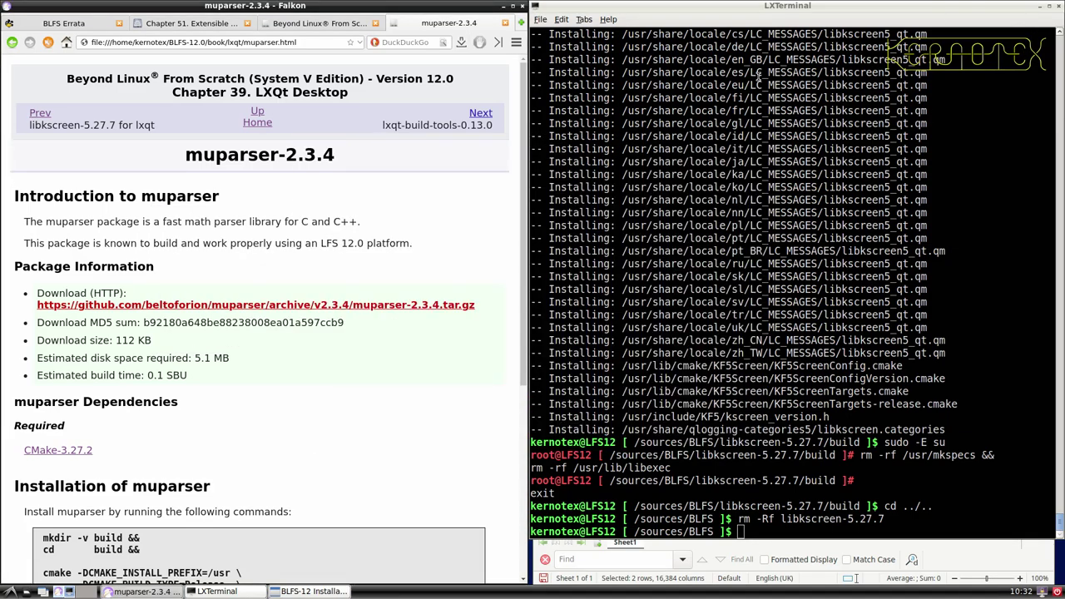
- Copy the page title "muparser-2.3.4" into row 857 of the installation order spreadsheet
left_click_drag(175, 157, 371, 155)
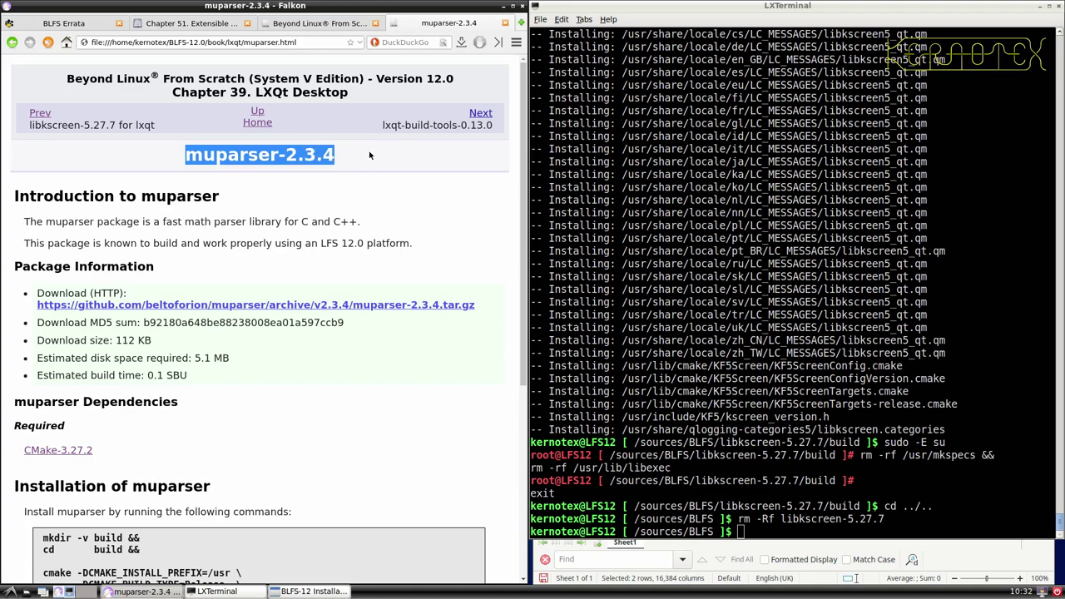
left_click(653, 559)
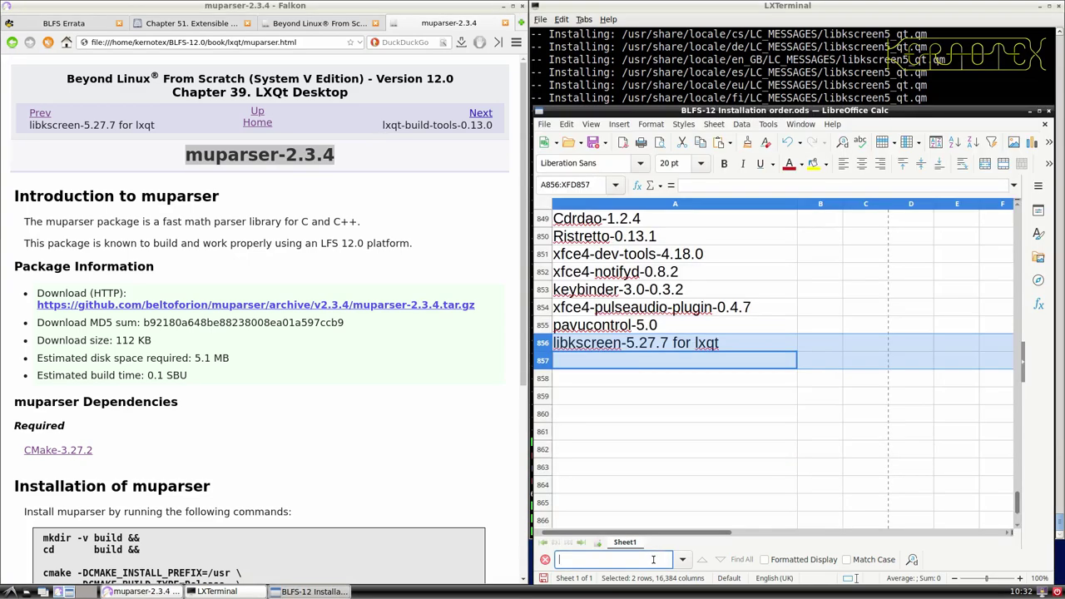
middle_click(654, 364)
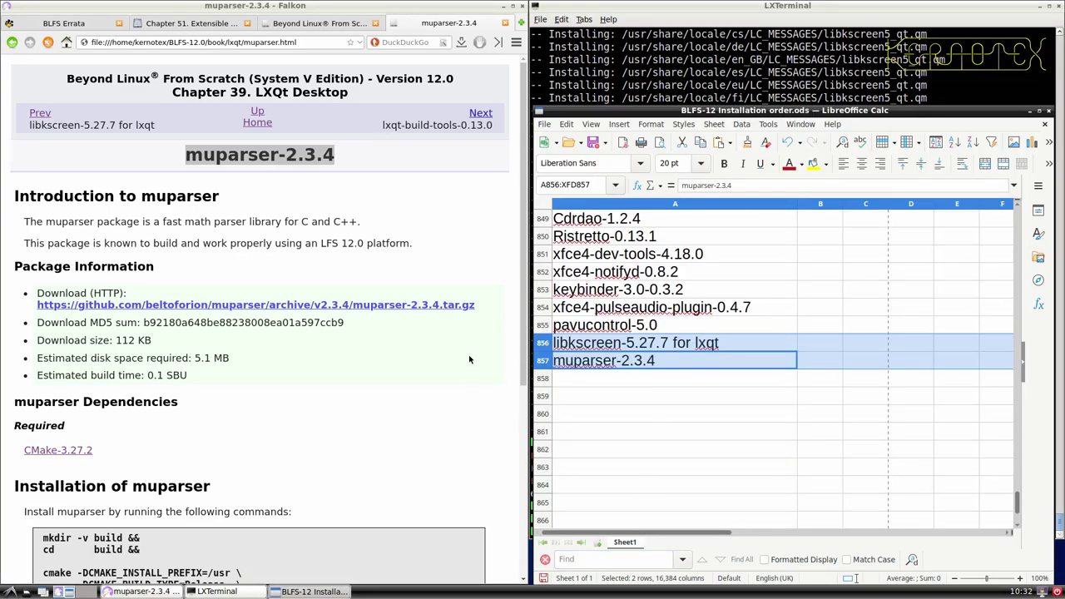
- Extract the muparser tarball in the terminal and enter the muparser-2.3.4 directory
left_click(609, 48)
type("tar -xvf mupa")
key("Tab")
key("Return")
type("cd mupa")
key("Tab")
key("Return")
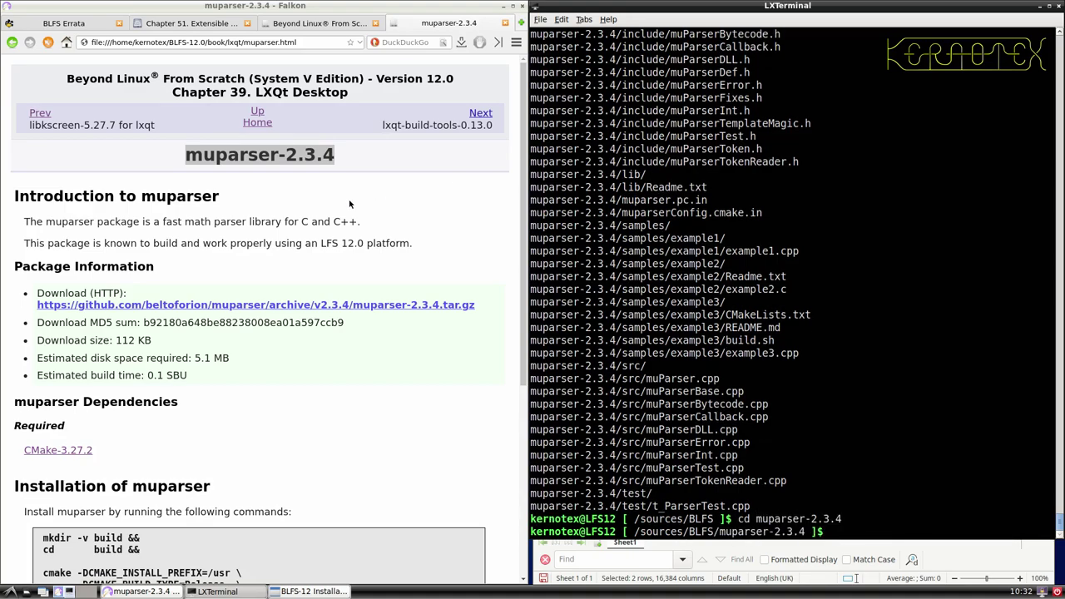
- Select the muparser build commands, from mkdir -v build through make, in the book's installation section
scroll(304, 252, "down", 5)
left_click_drag(48, 270, 78, 341)
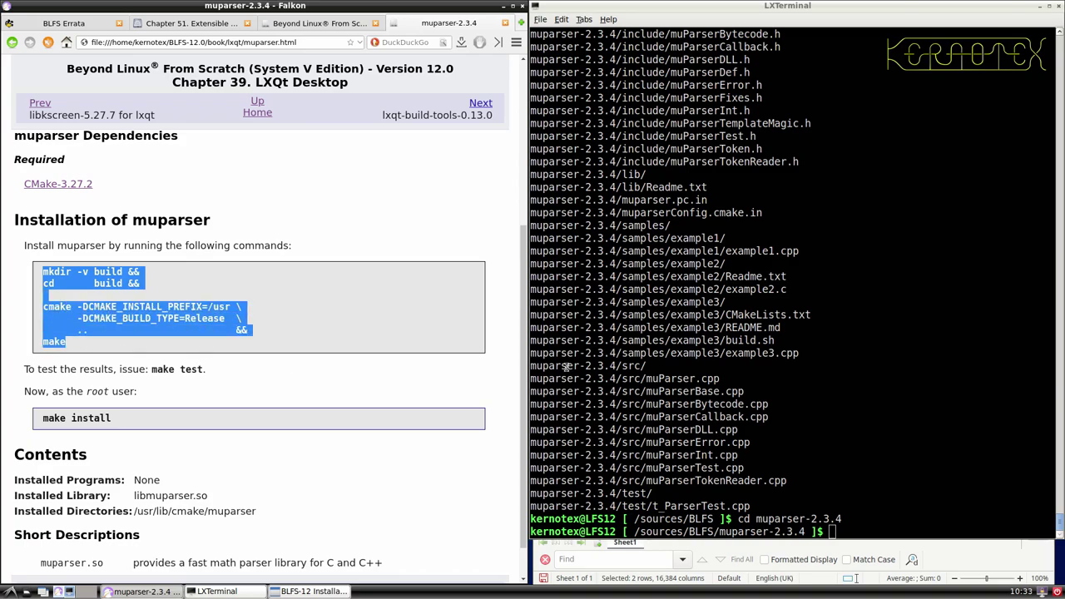
- Build muparser in a build directory with the book's CMake and make commands, and run its tests with make test
middle_click(532, 370)
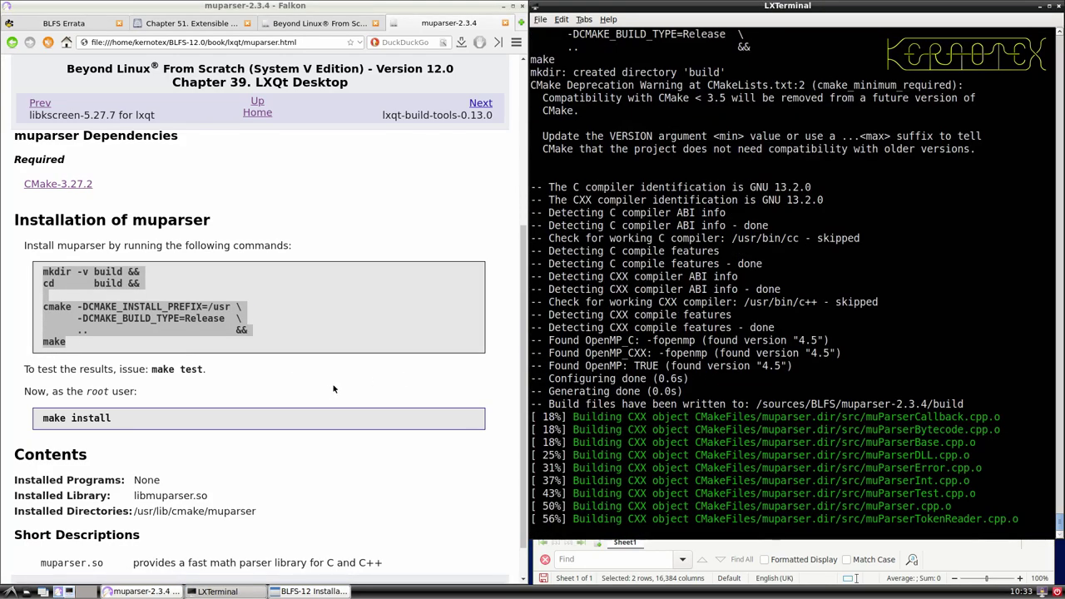
left_click_drag(151, 372, 196, 369)
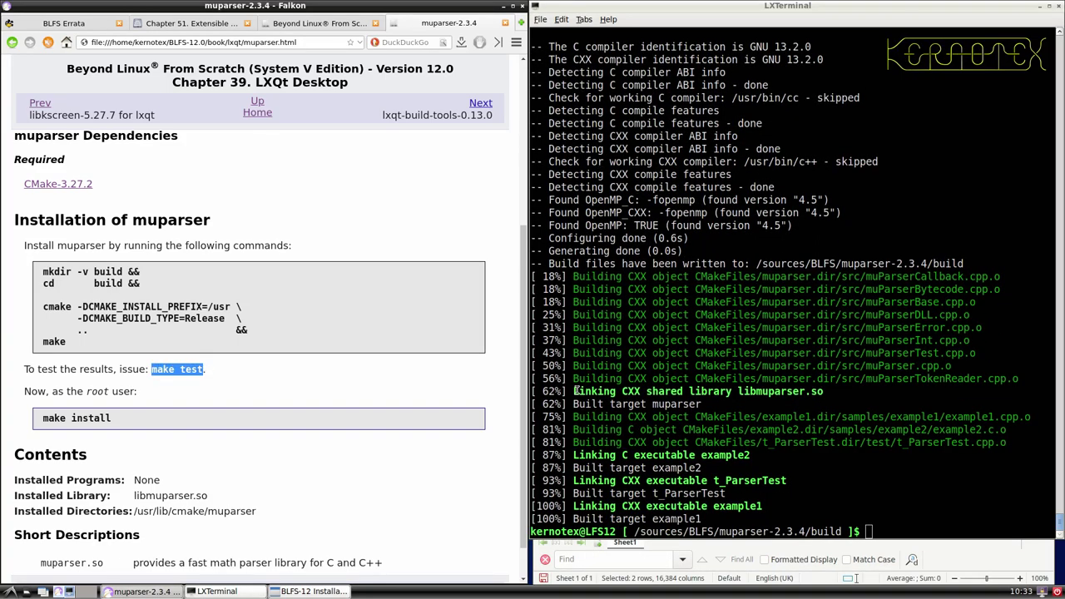
middle_click(720, 387)
key("Return")
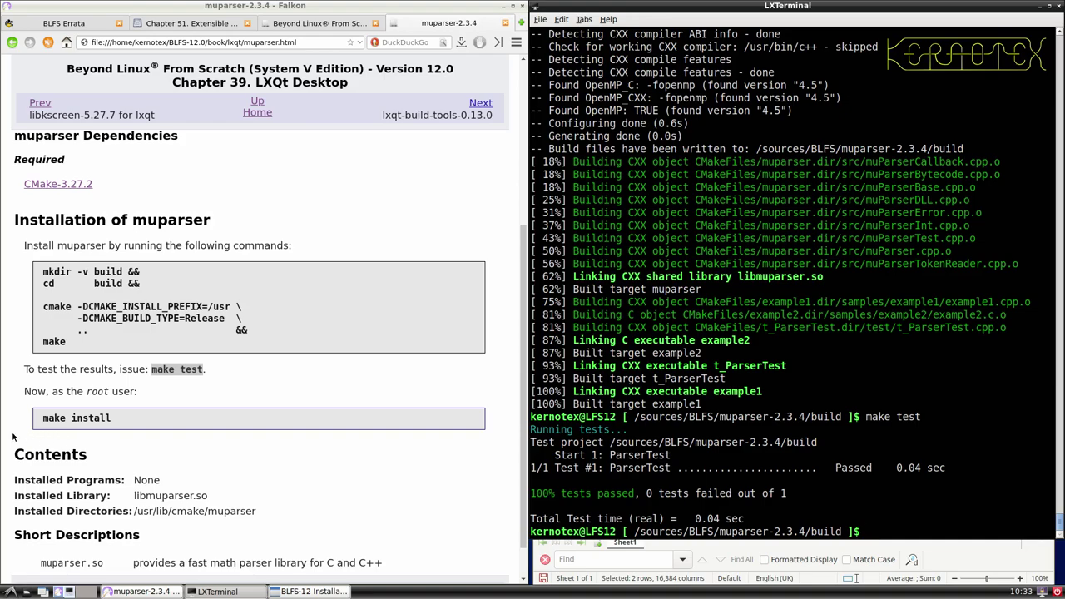
- Install muparser as root by recalling the earlier command sudo -E make install from the shell history
left_click_drag(28, 420, 158, 425)
key("ctrl+c")
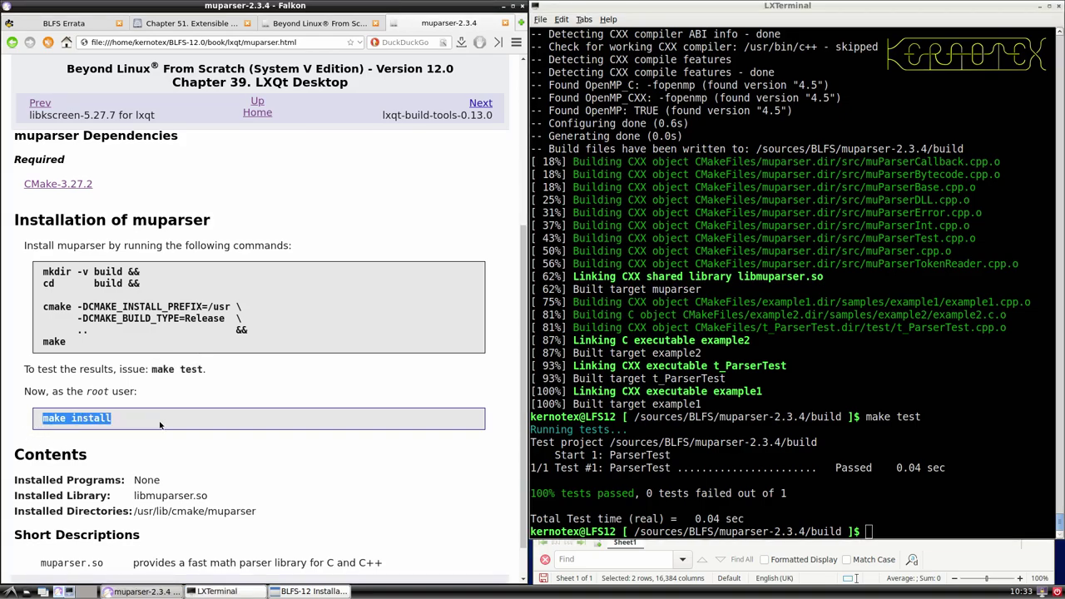
left_click(601, 421)
key("ctrl+r")
middle_click(616, 423)
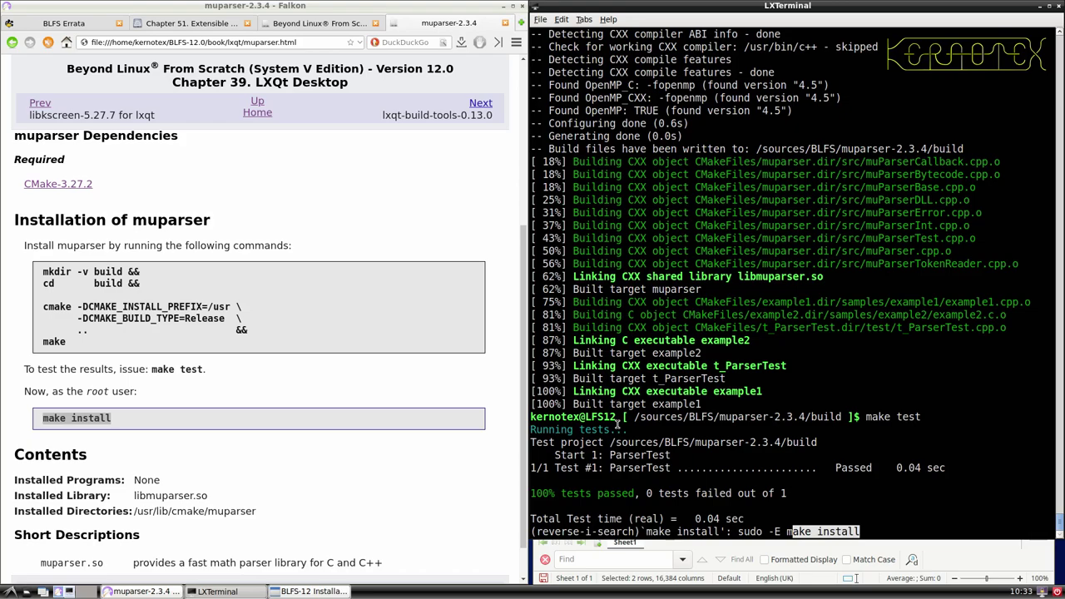
key("Return")
- Return to /sources/BLFS and delete the muparser-2.3.4 source directory with rm -Rf
type("cd ../..")
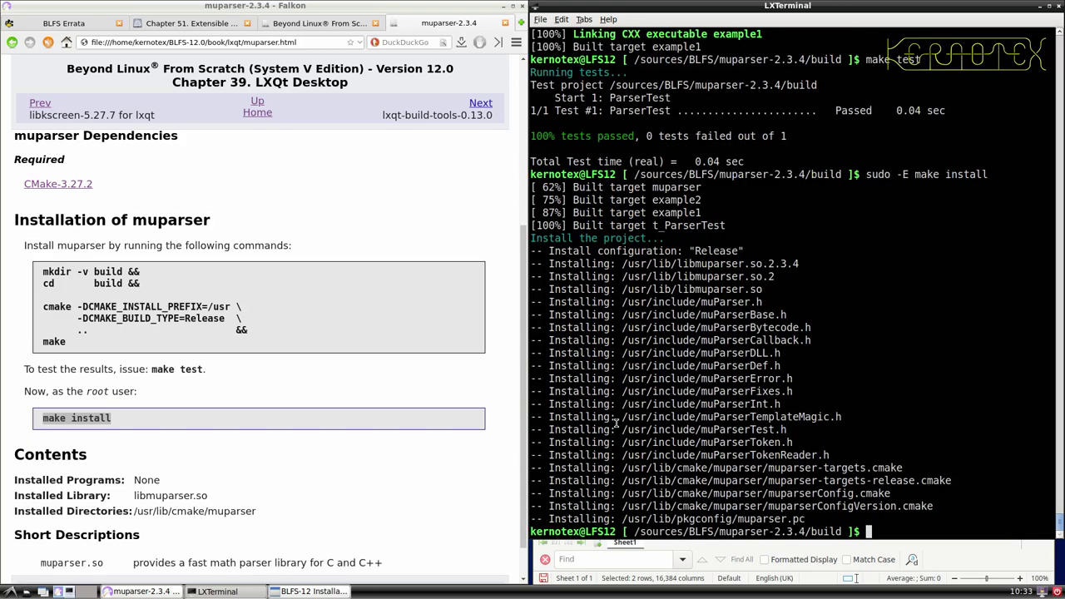
key("Return")
type("rm -Rf mupa")
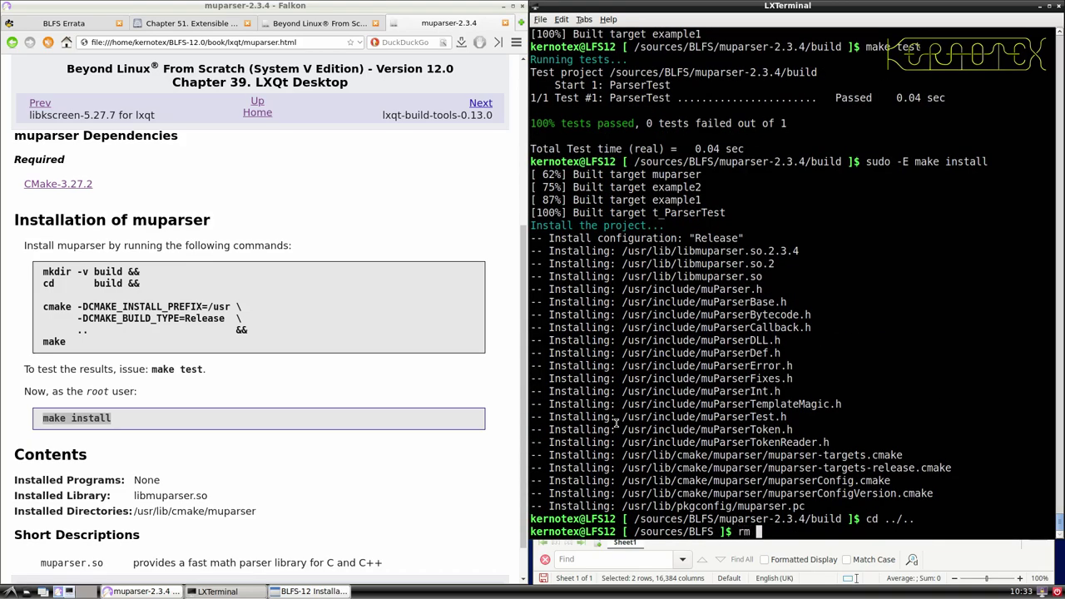
key("Tab")
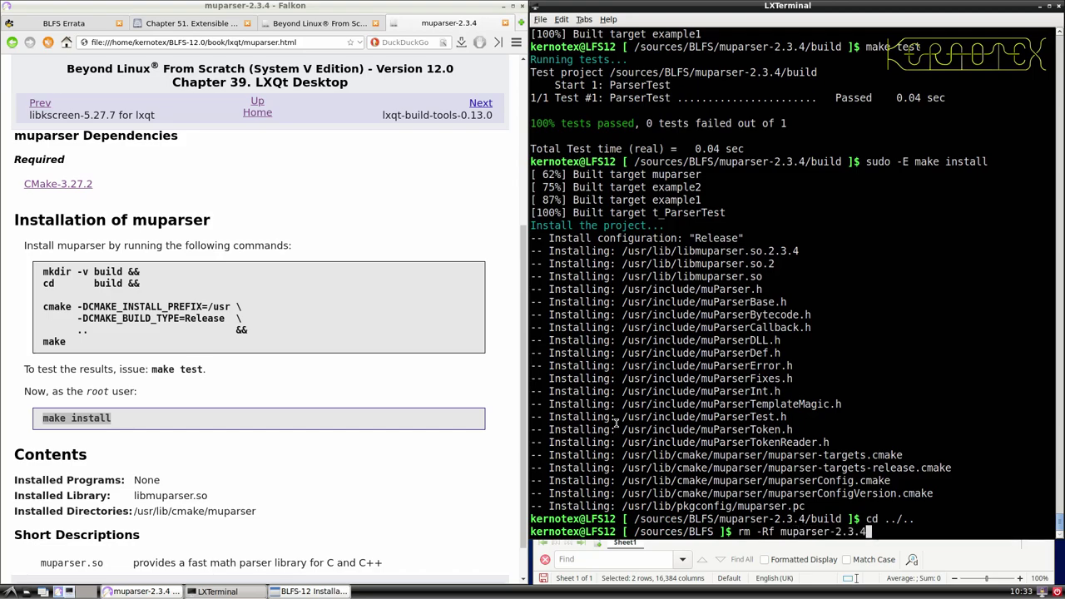
key("Return")
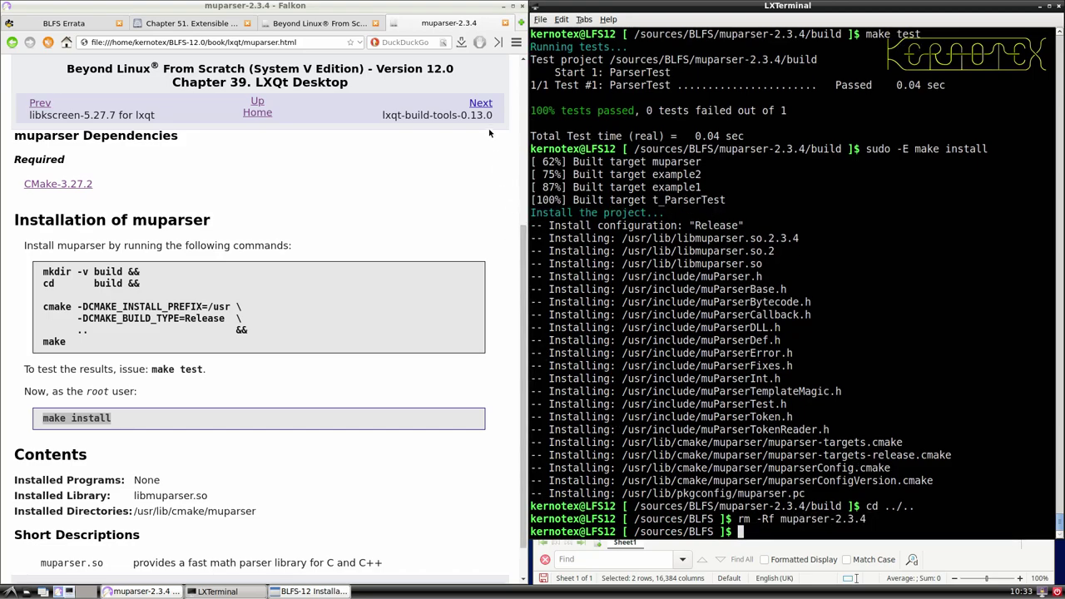
- Open the book's lxqt-build-tools-0.13.0 page and add the package name to cell A858 of the installation order spreadsheet
left_click(479, 104)
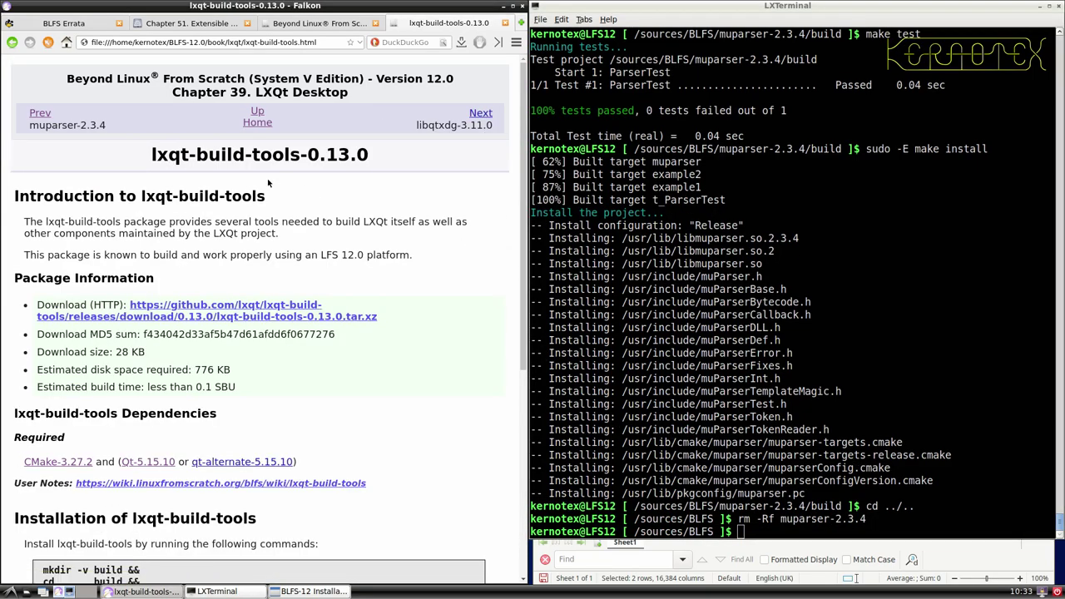
left_click_drag(152, 155, 388, 157)
key("ctrl+c")
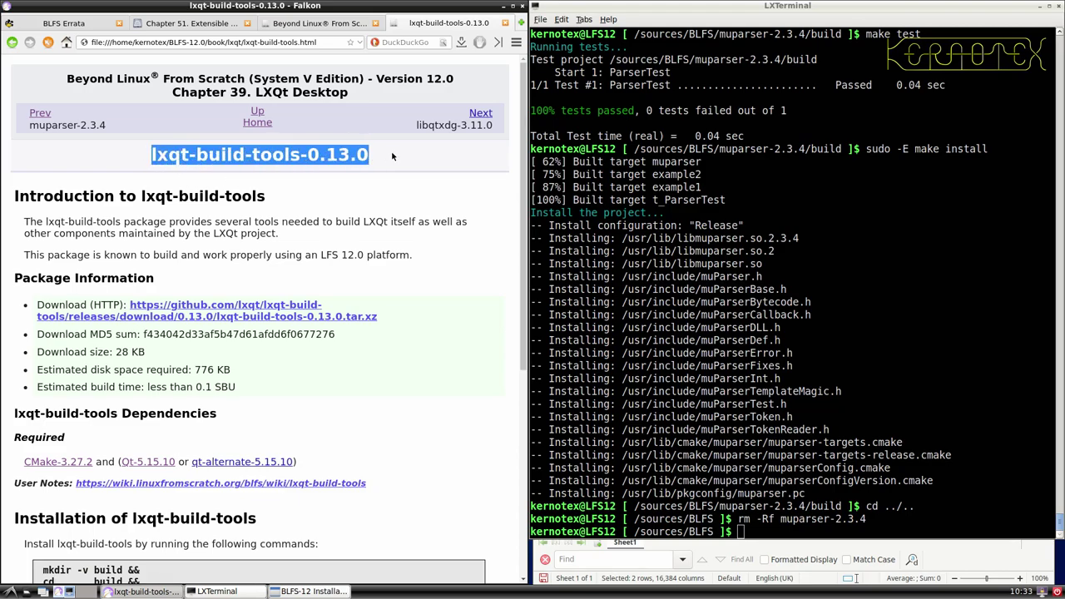
key("alt+Tab")
key("alt+Tab")
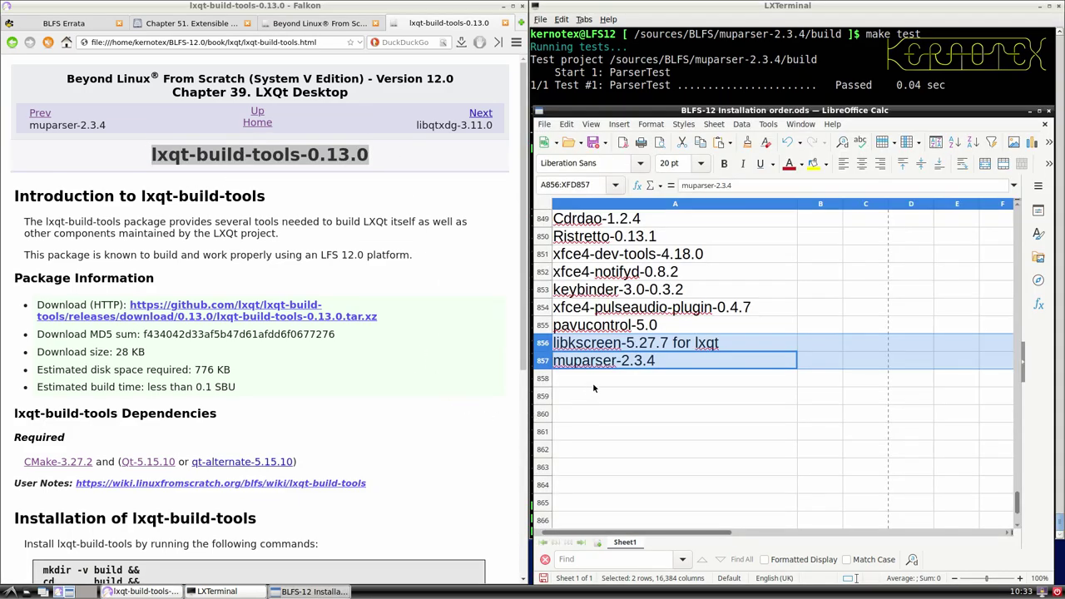
middle_click(593, 385)
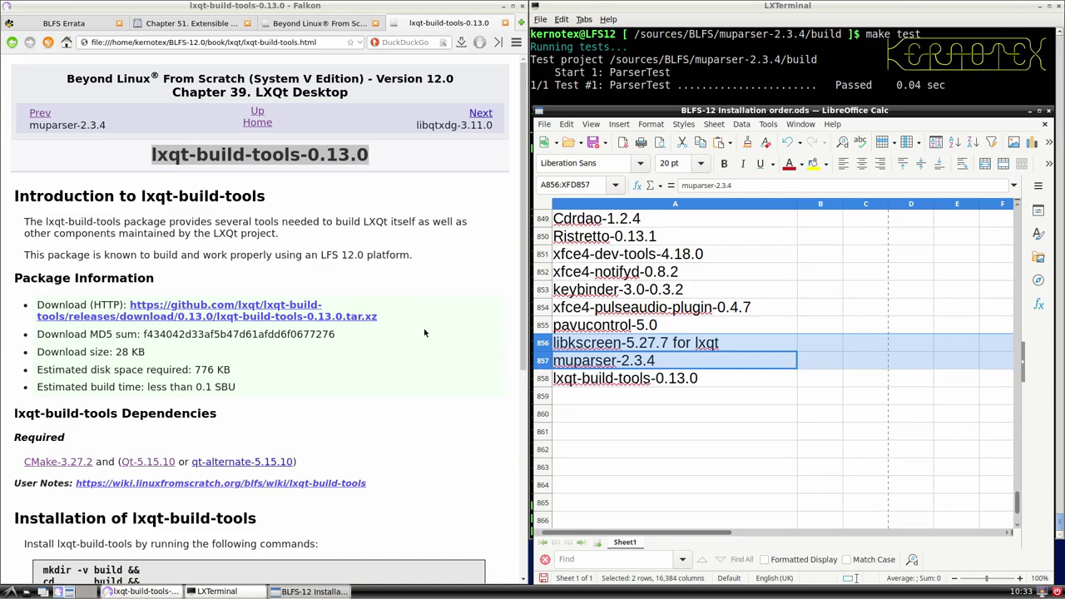
- Download lxqt-build-tools-0.13.0.tar.xz and save it in the /sources/BLFS folder
left_click(341, 318)
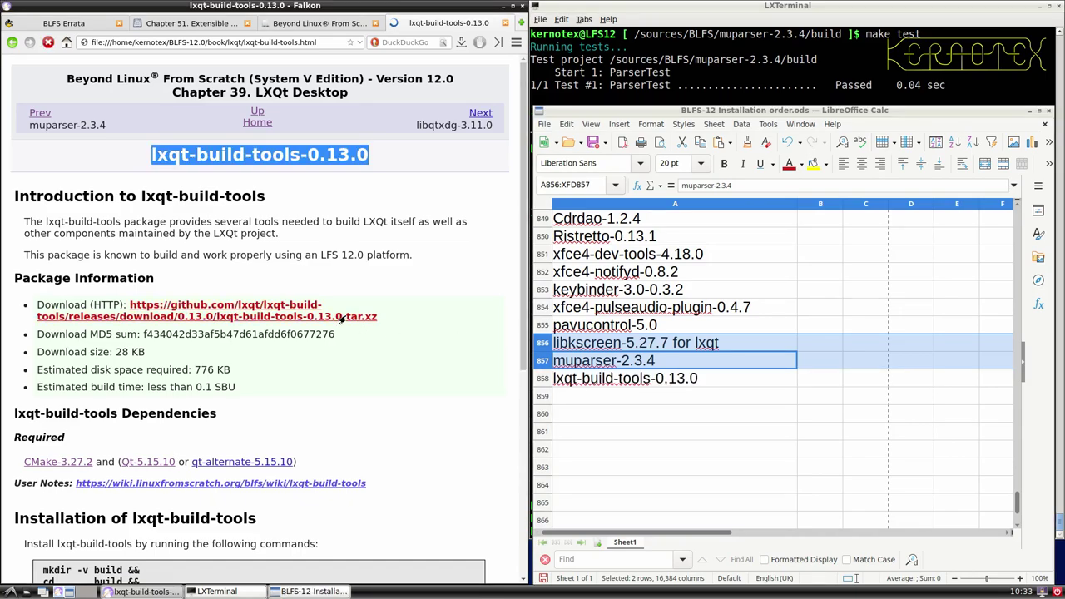
left_click(350, 334)
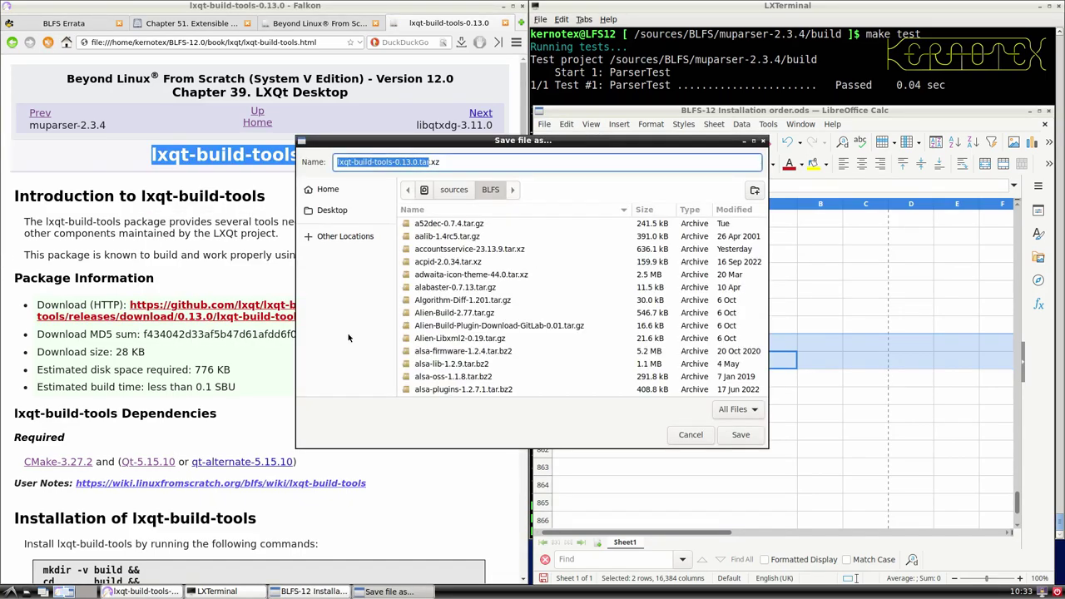
key("Return")
- Extract lxqt-build-tools-0.13.0.tar.xz in the terminal with tar -xvf and change into the lxqt-build-tools-0.13.0 directory
left_click(613, 68)
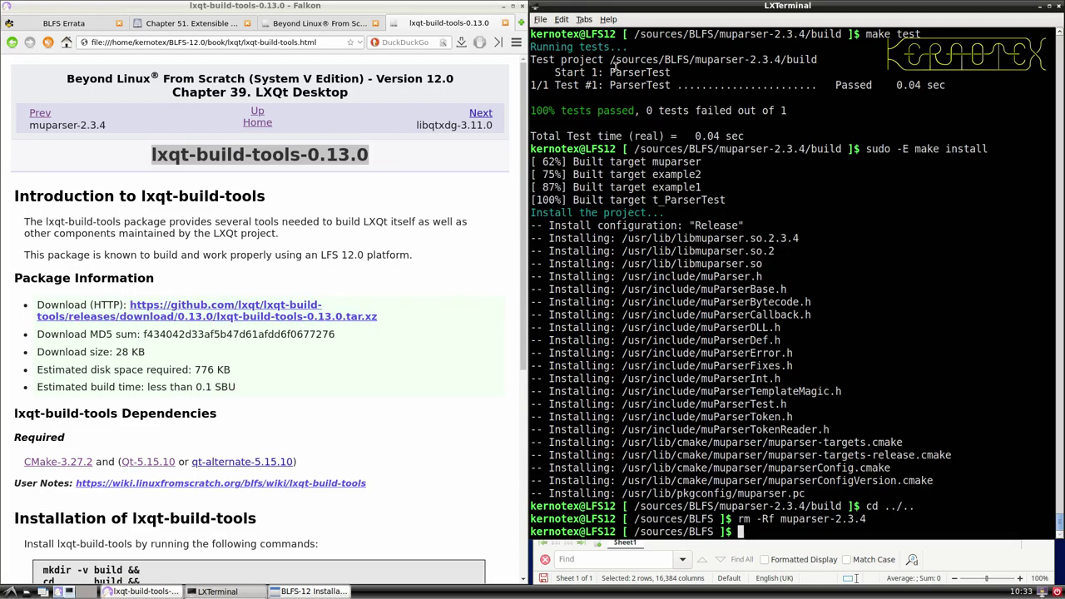
type("tar -xvf l")
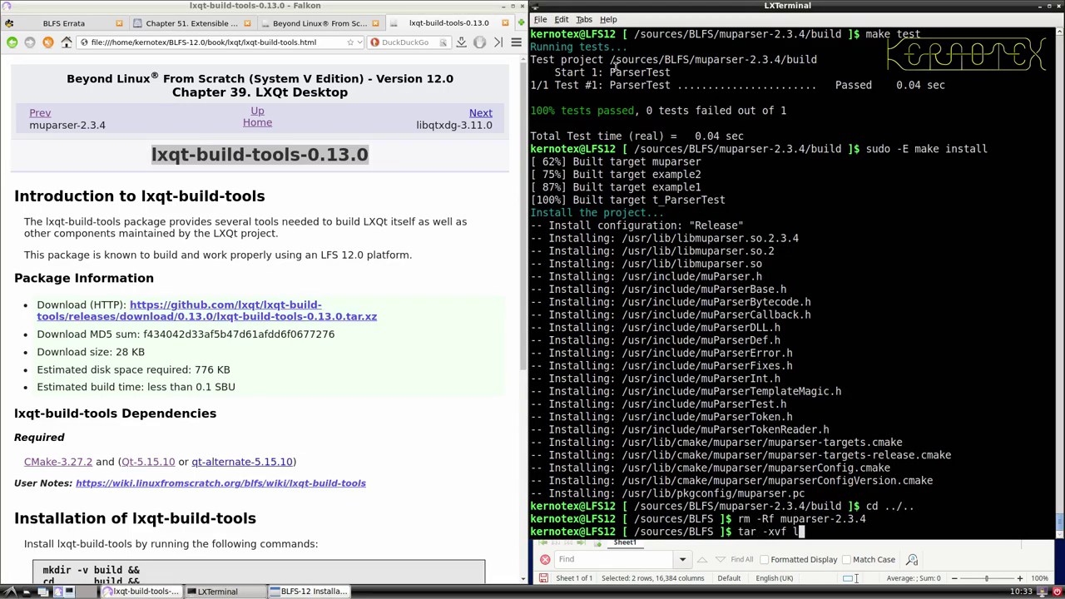
type("xq")
key("Tab")
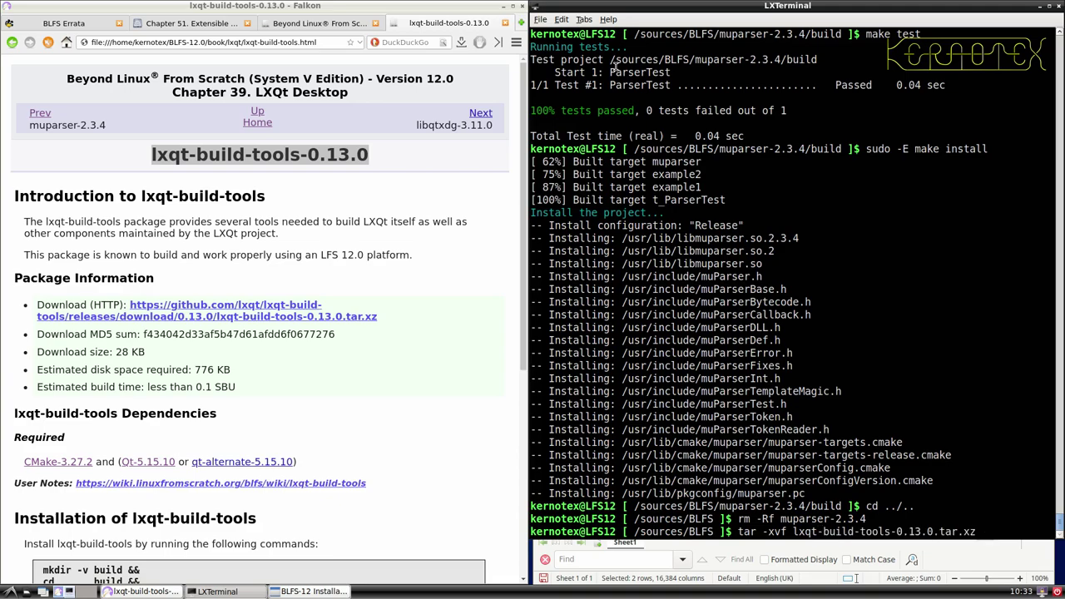
key("Return")
type("cd lx")
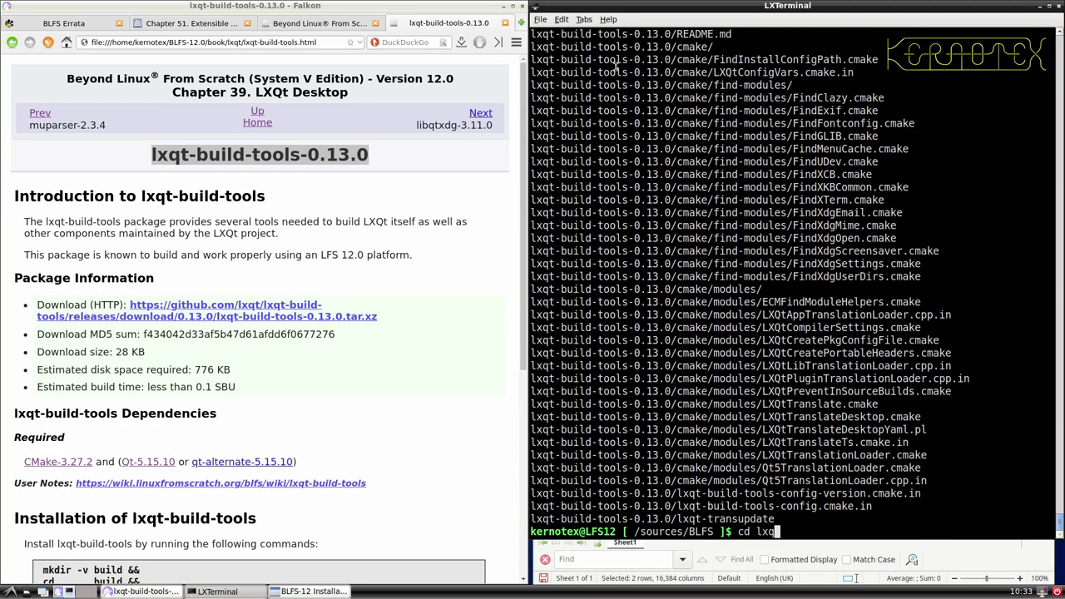
type("q")
key("Tab")
key("Return")
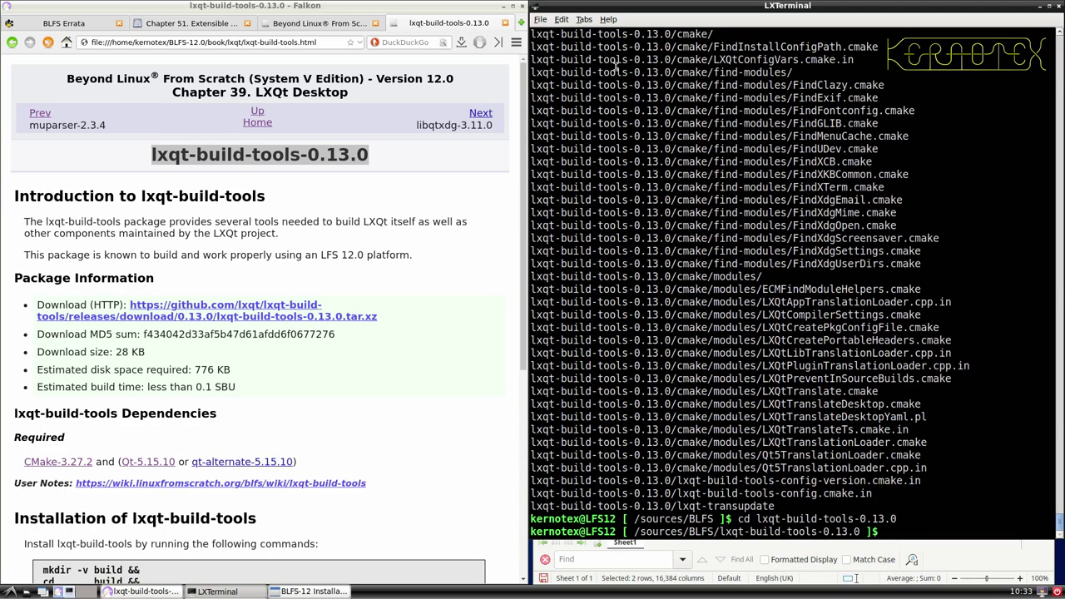
- Configure and build lxqt-build-tools in a build directory with the book's CMake commands, using prefix /usr and build type Release
scroll(353, 108, "down", 5)
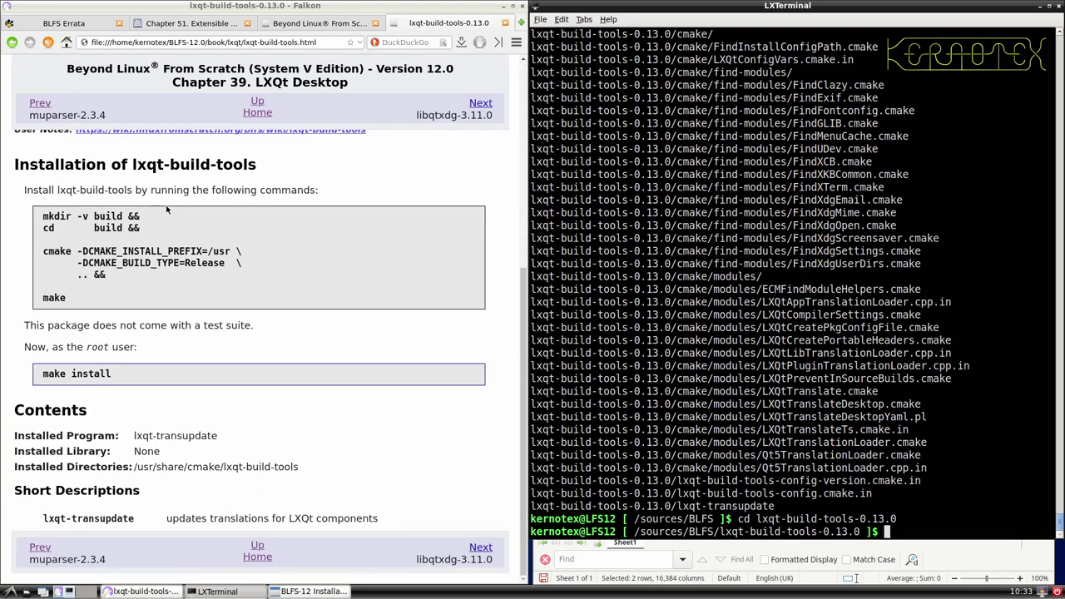
left_click_drag(44, 215, 86, 302)
middle_click(679, 222)
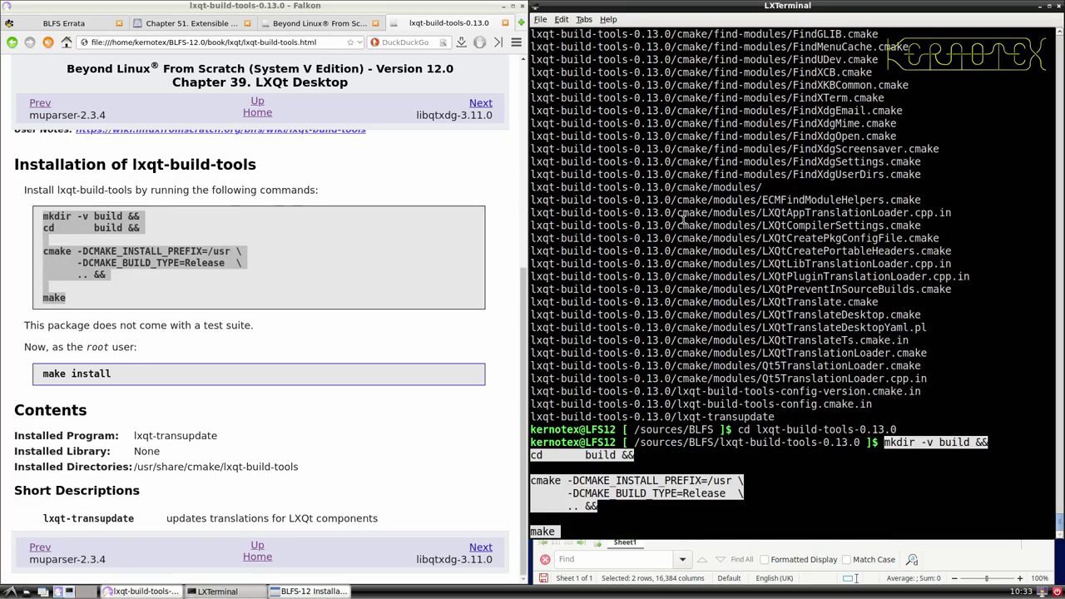
key("Return")
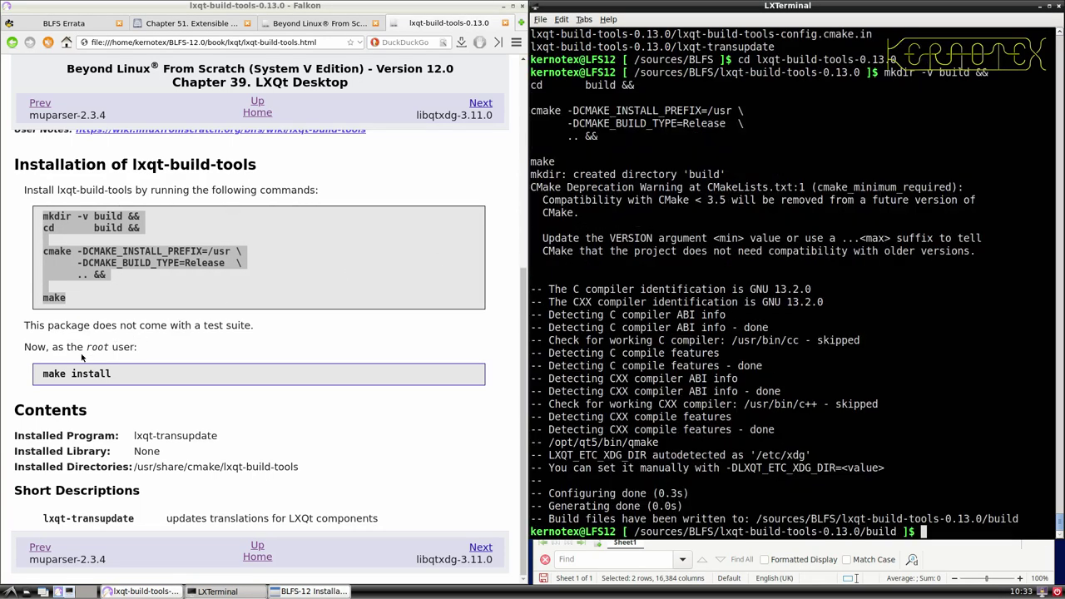
- Install lxqt-build-tools as root by running the book's make install command with sudo
left_click_drag(41, 375, 125, 375)
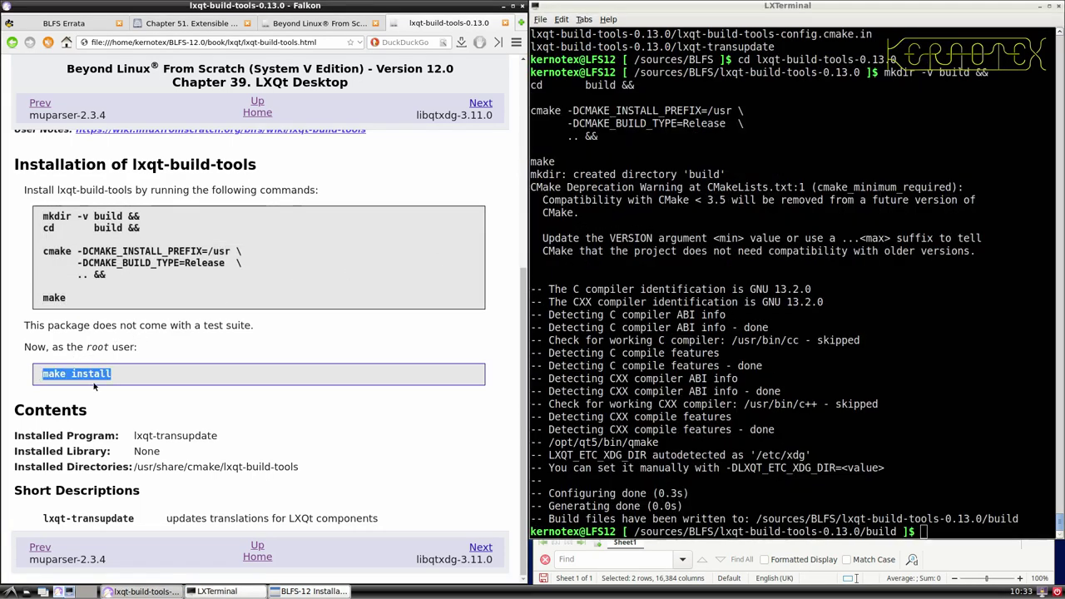
middle_click(646, 330)
key("Home")
type("sudo")
key("Return")
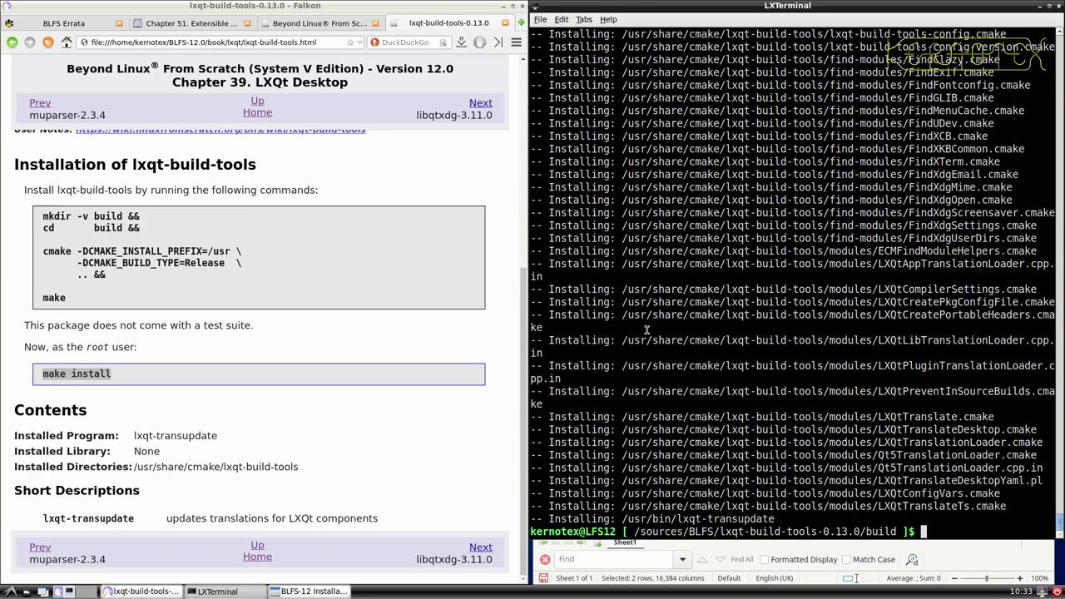
- Return to /sources/BLFS and delete the lxqt-build-tools-0.13.0 source directory with rm -Rf
type("cd ../..")
key("Return")
type("rm -Rf lxqt")
key("Tab")
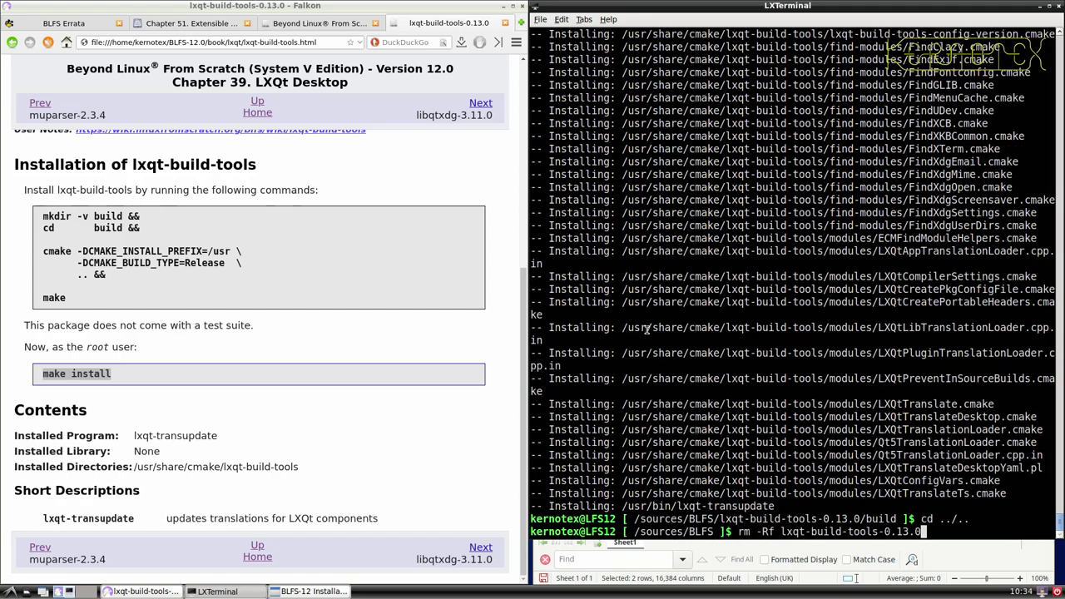
key("Return")
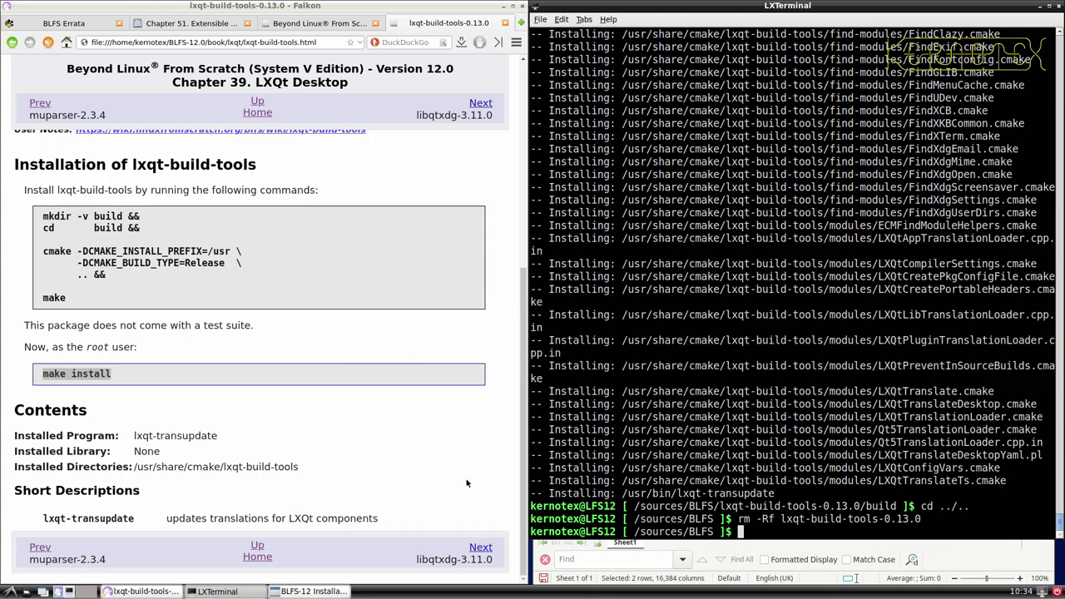
- Open the book's libqtxdg-3.11.0 page and download the libqtxdg-3.11.0.tar.xz archive as a saved file
left_click(480, 547)
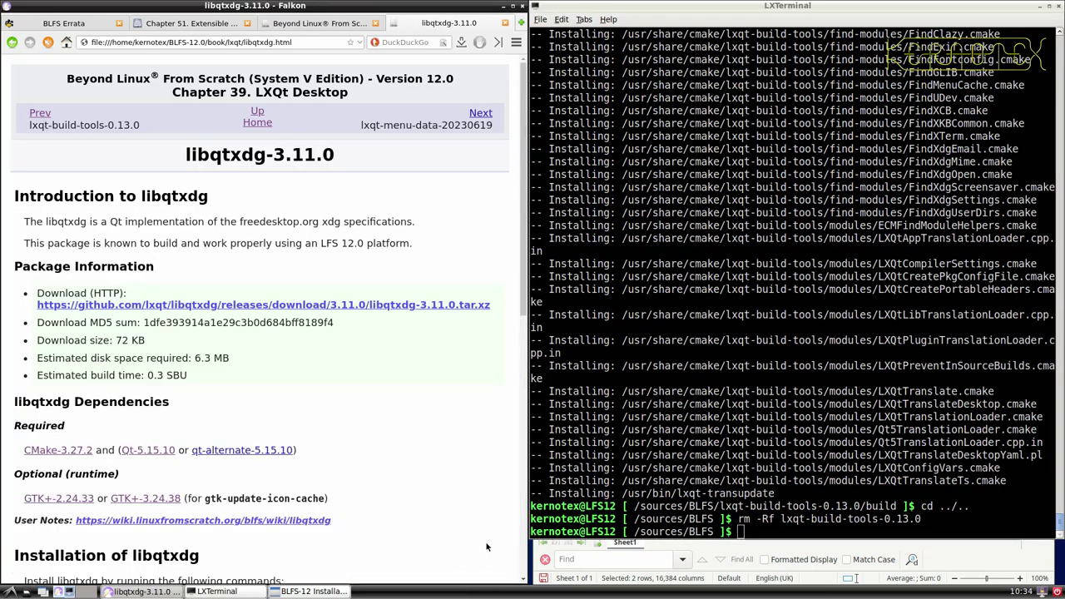
left_click(252, 303)
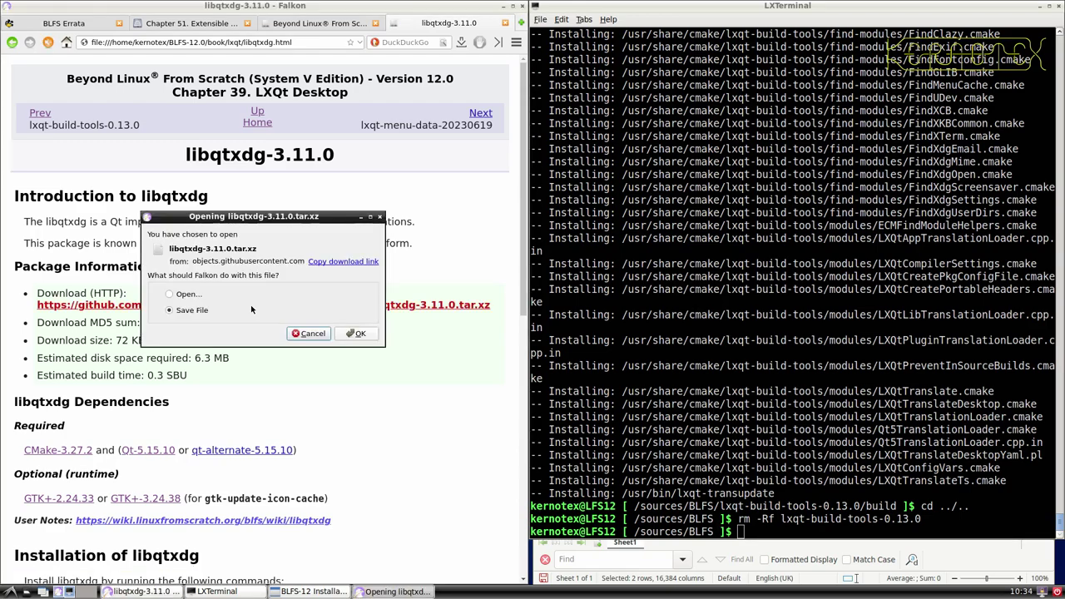
left_click(341, 333)
key("Return")
- Copy the package name libqtxdg-3.11.0 into cell A859 of the installation order spreadsheet
left_click_drag(182, 154, 336, 159)
key("ctrl+c")
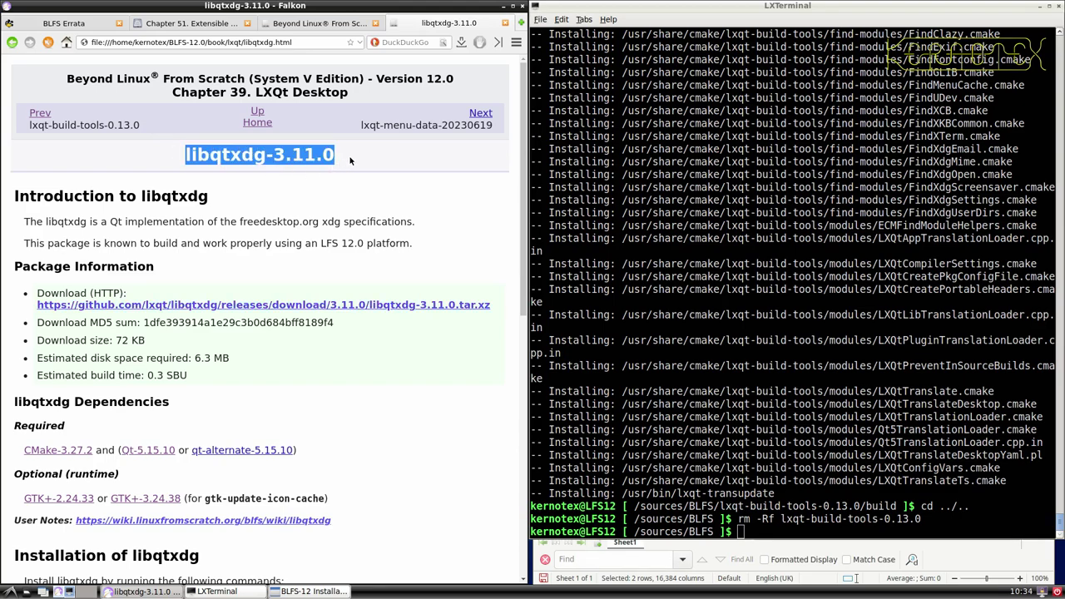
key("alt+Tab")
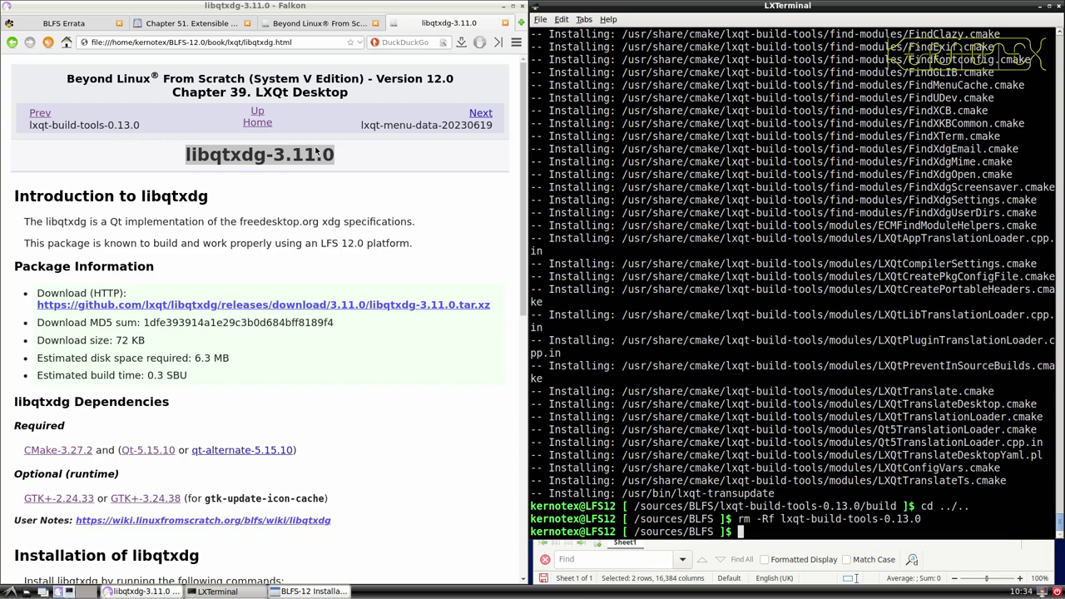
key("alt+Tab")
key("alt+Tab")
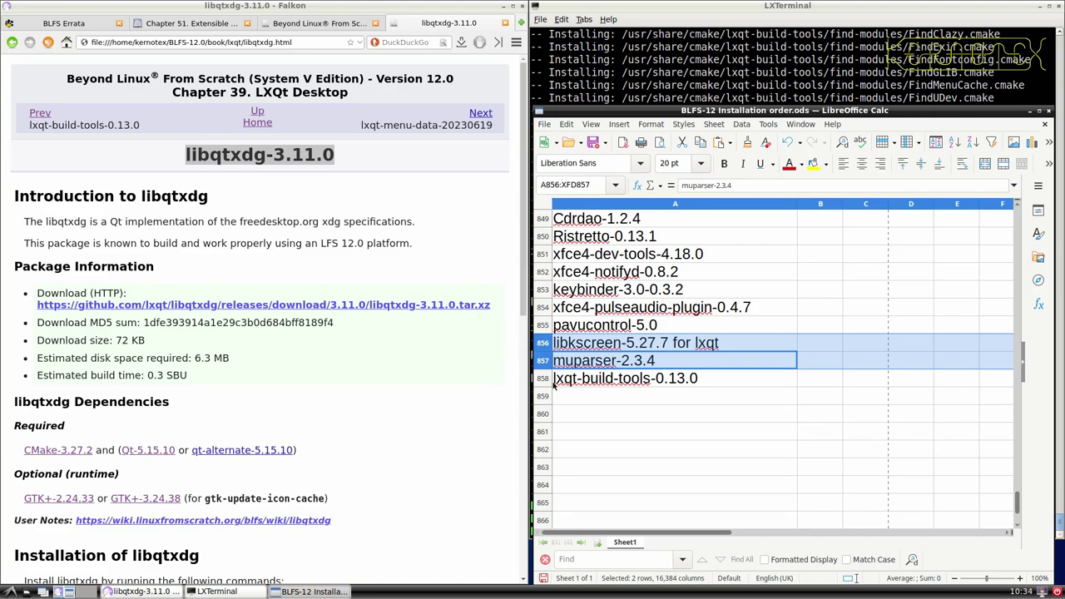
middle_click(566, 400)
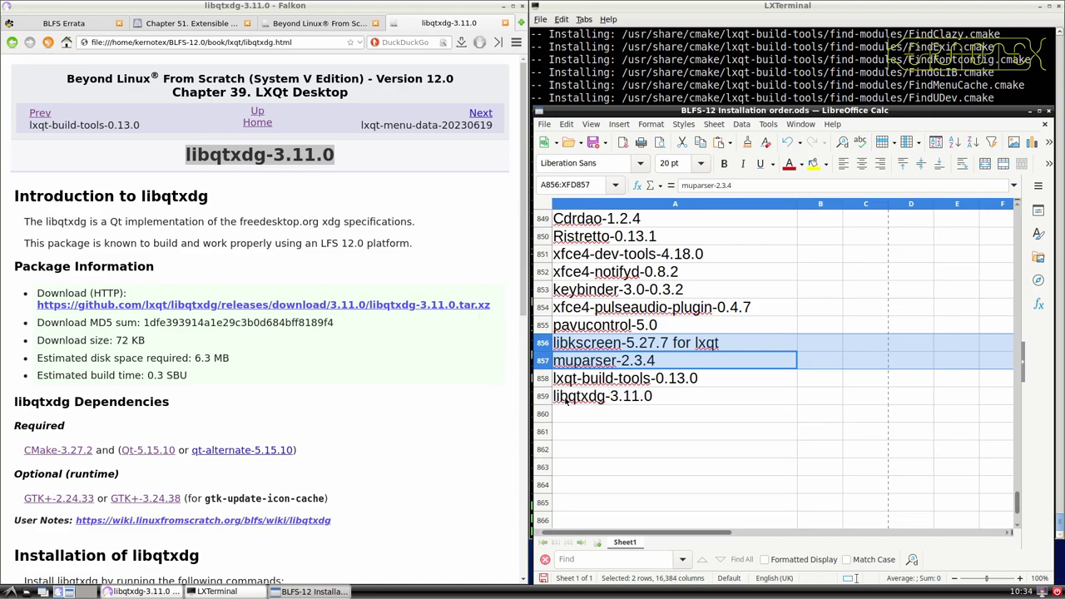
- Bring the terminal back into view and return to the previous book page, lxqt-build-tools-0.13.0
left_click(595, 96)
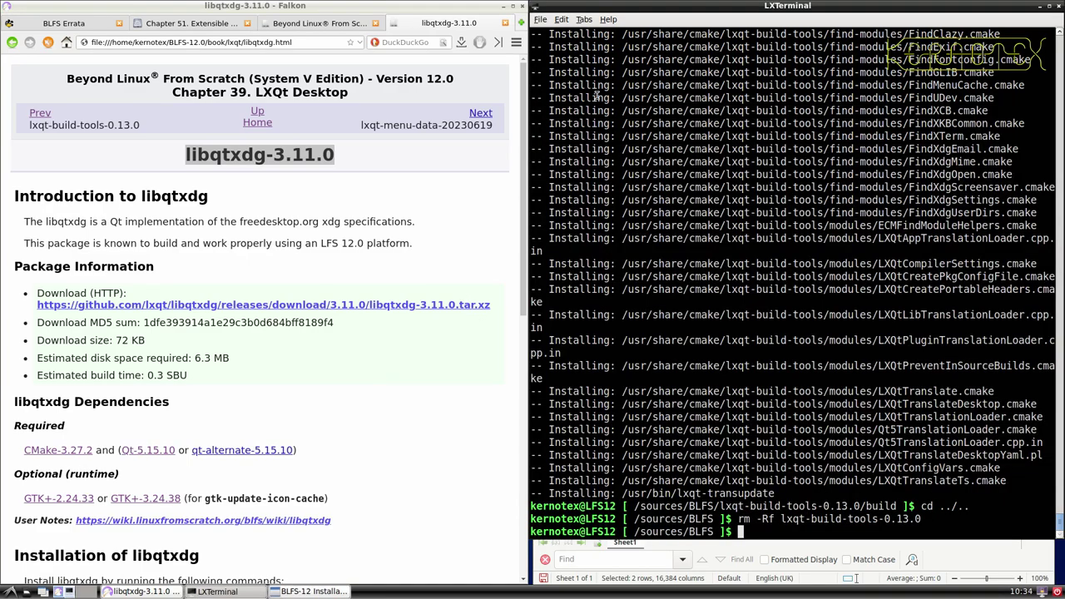
left_click(12, 43)
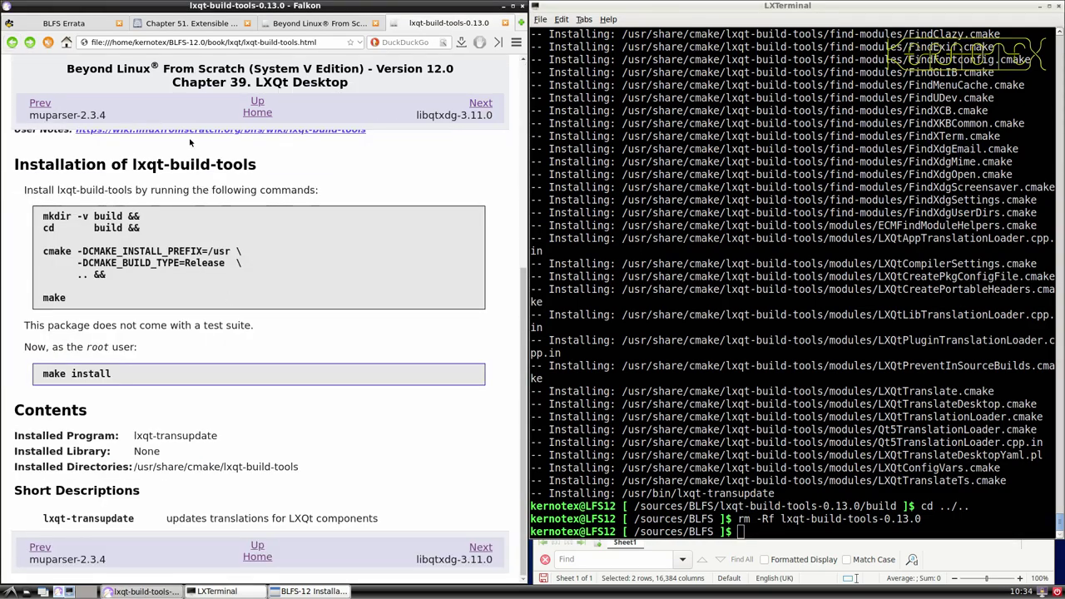
- Go forward to the book's libqtxdg-3.11.0 page, extract the libqtxdg-3.11.0 archive with tar -xvf and change into its source directory
key("alt+Right")
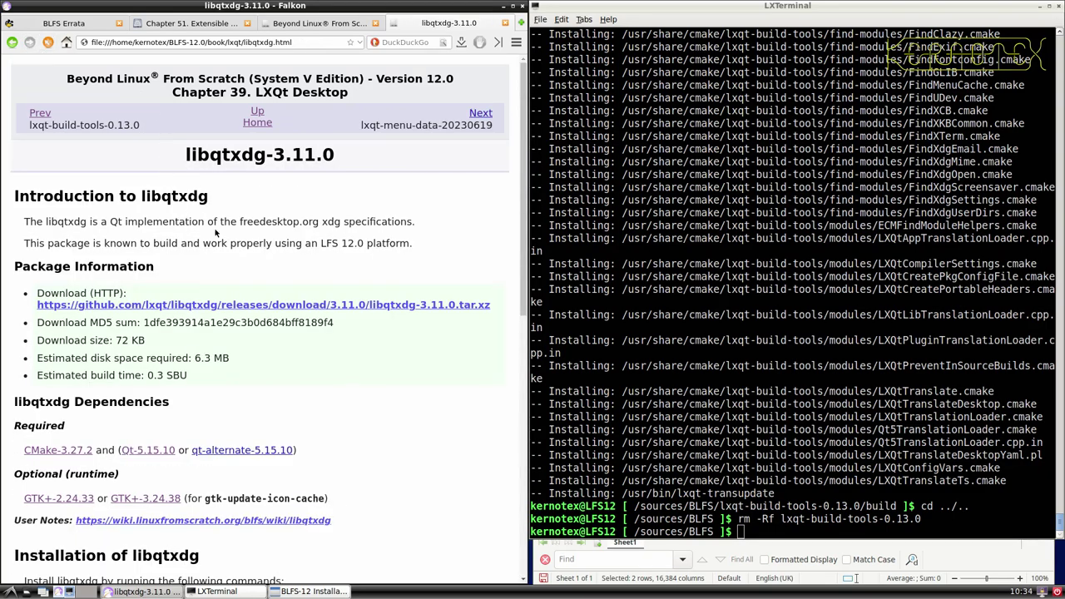
left_click(594, 315)
type("tar -xv")
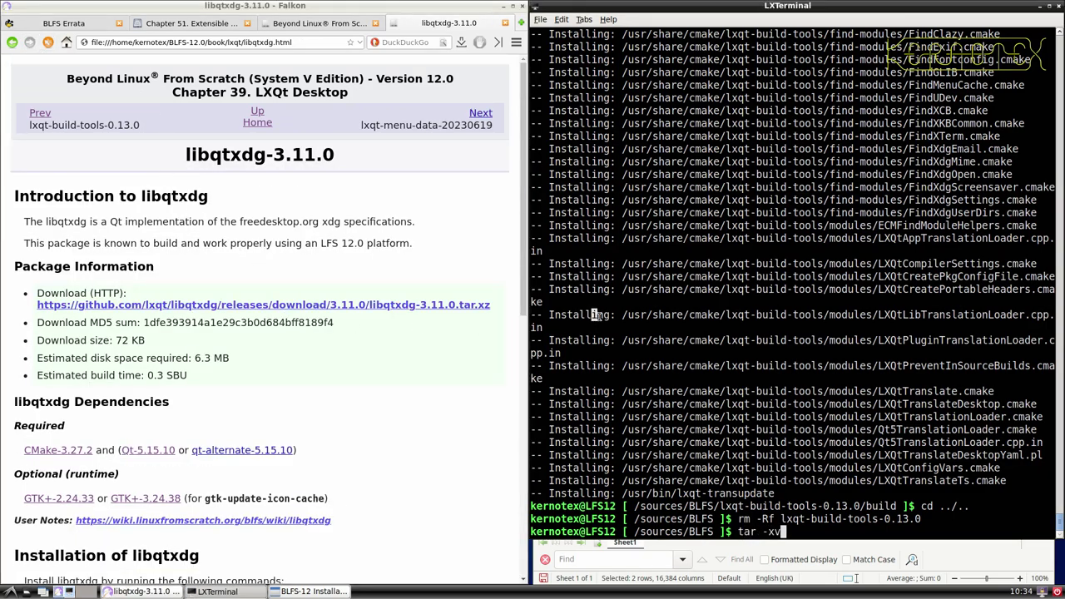
type("f libqtx")
key("Tab")
key("Return")
type("cd libq")
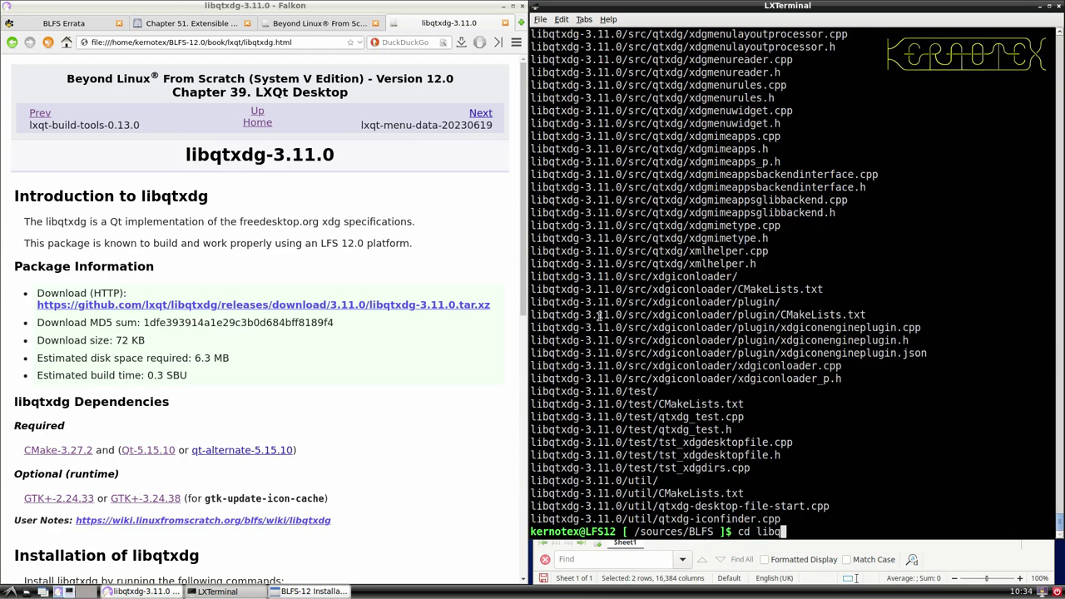
key("Tab")
key("Return")
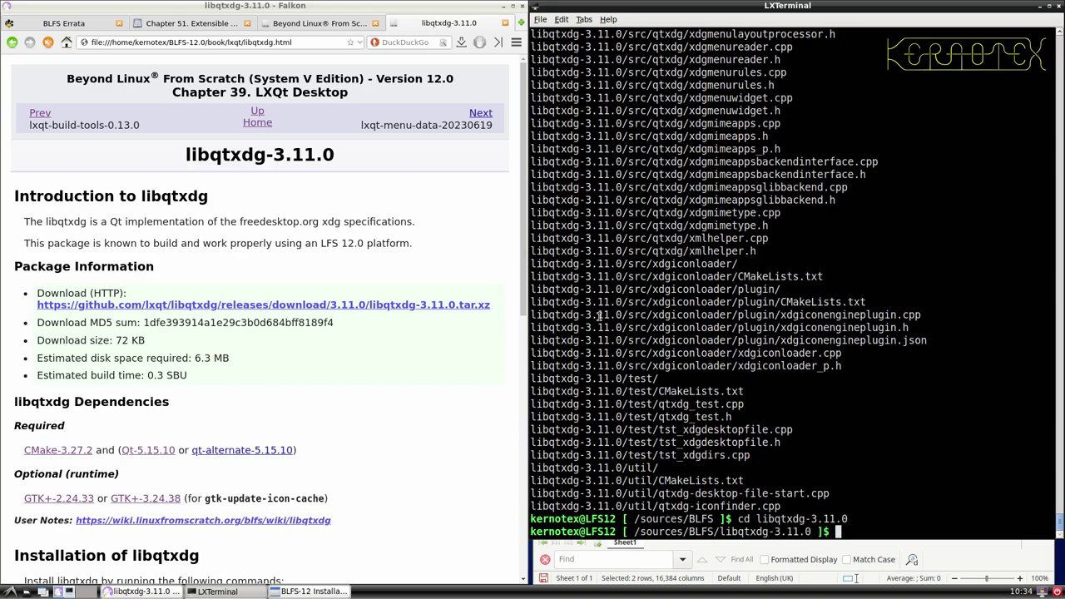
- Create the build directory for libqtxdg and change into it, using the book's mkdir and cd commands
scroll(184, 275, "down", 8)
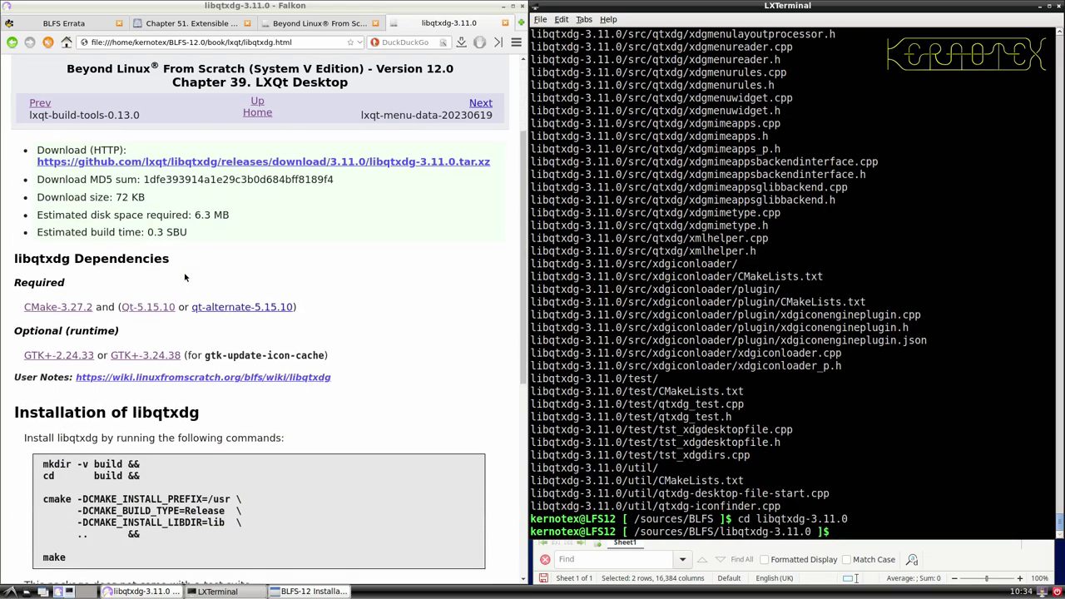
scroll(186, 277, "down", 2)
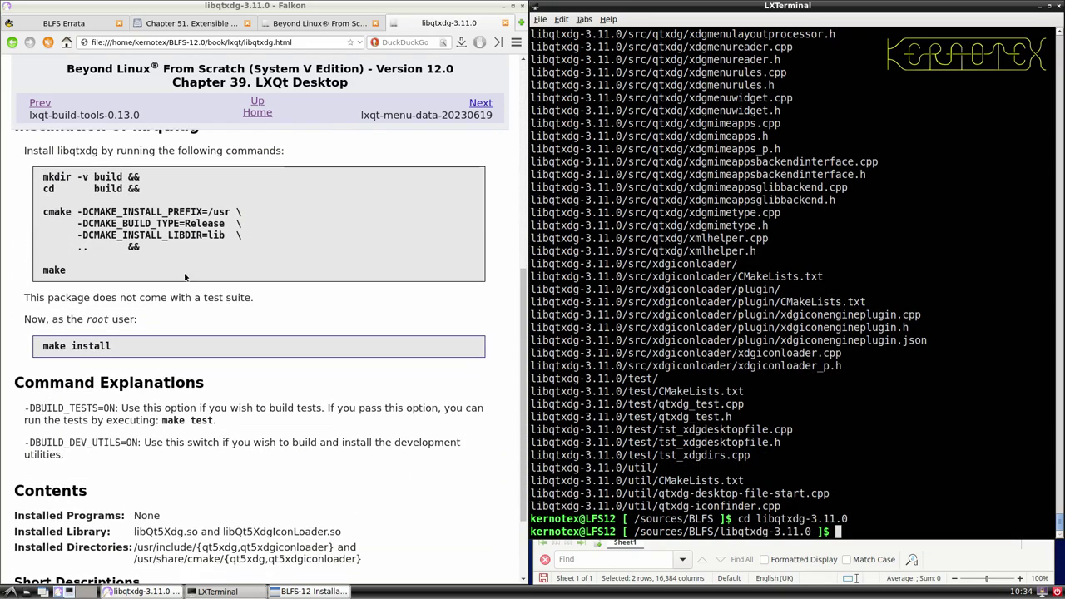
scroll(184, 272, "up", 1)
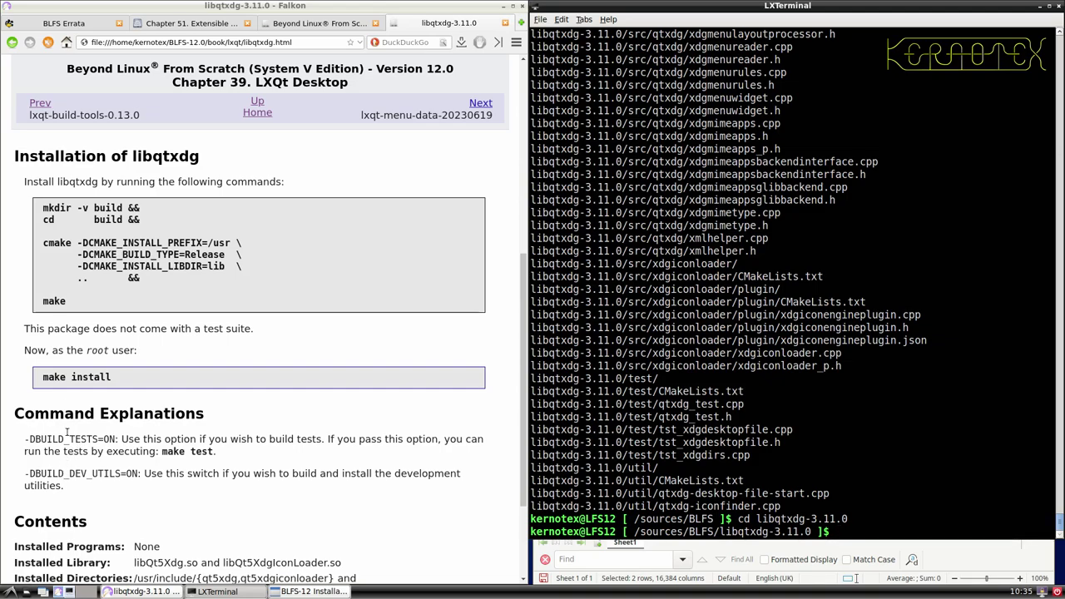
left_click_drag(43, 207, 111, 218)
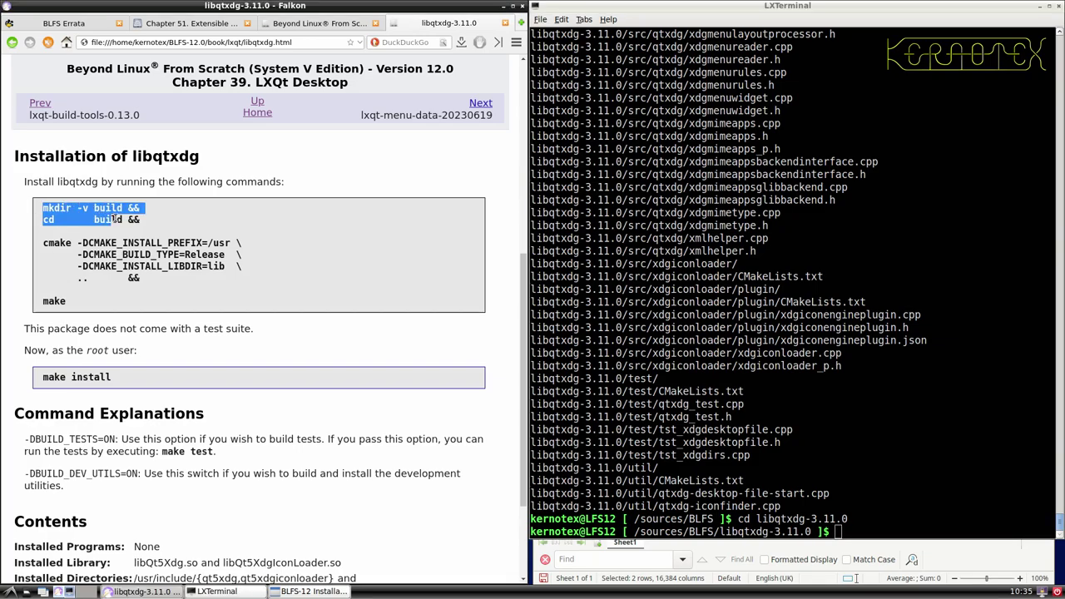
middle_click(540, 341)
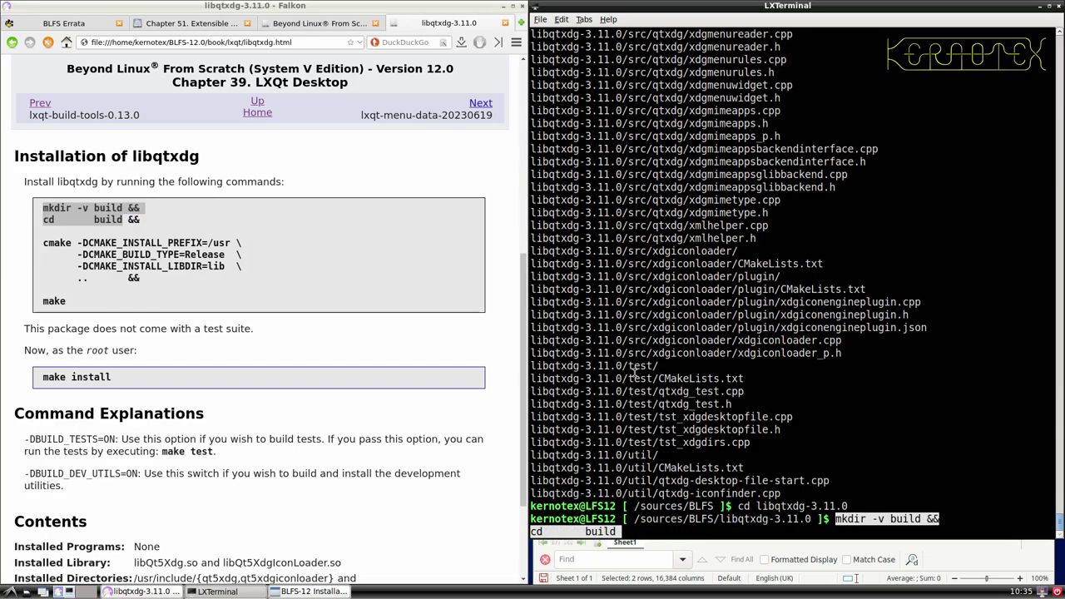
key("Return")
- Configure libqtxdg with the book's cmake command, adding the options -DBUILD_TESTS=ON and -DBUILD_DEV_UTILS=ON before the source path
left_click_drag(42, 243, 89, 277)
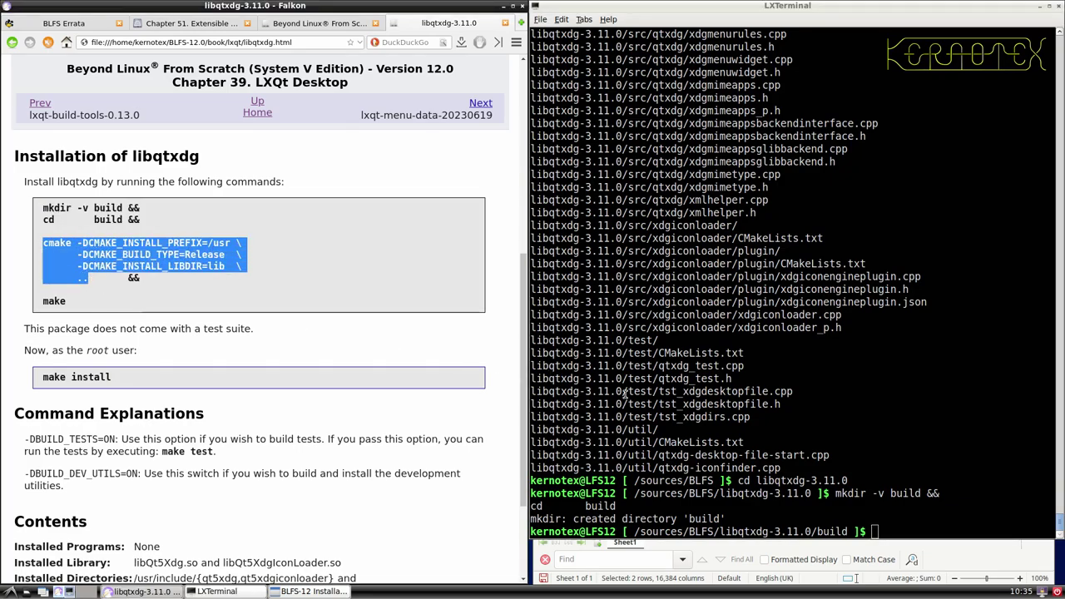
middle_click(549, 340)
key("Left")
key("Left")
key("Left")
key("Left")
key("Left")
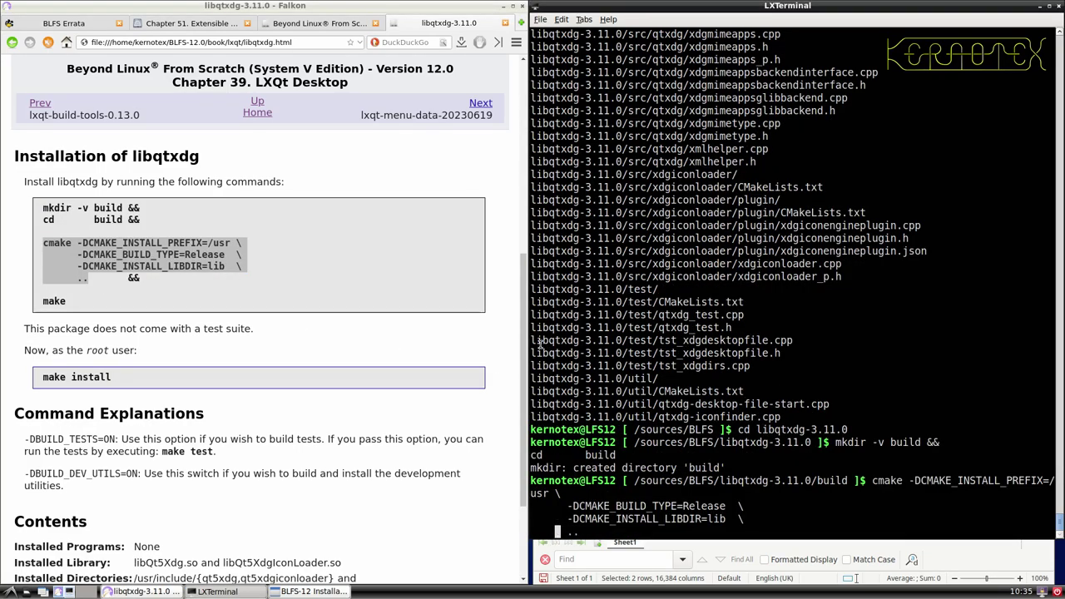
left_click_drag(26, 439, 105, 439)
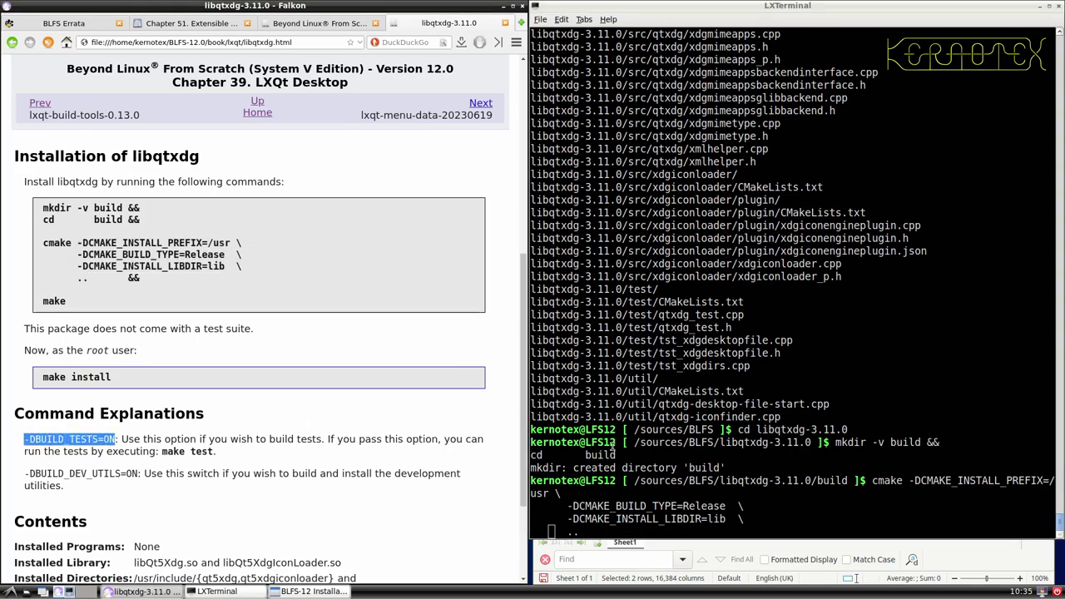
middle_click(599, 530)
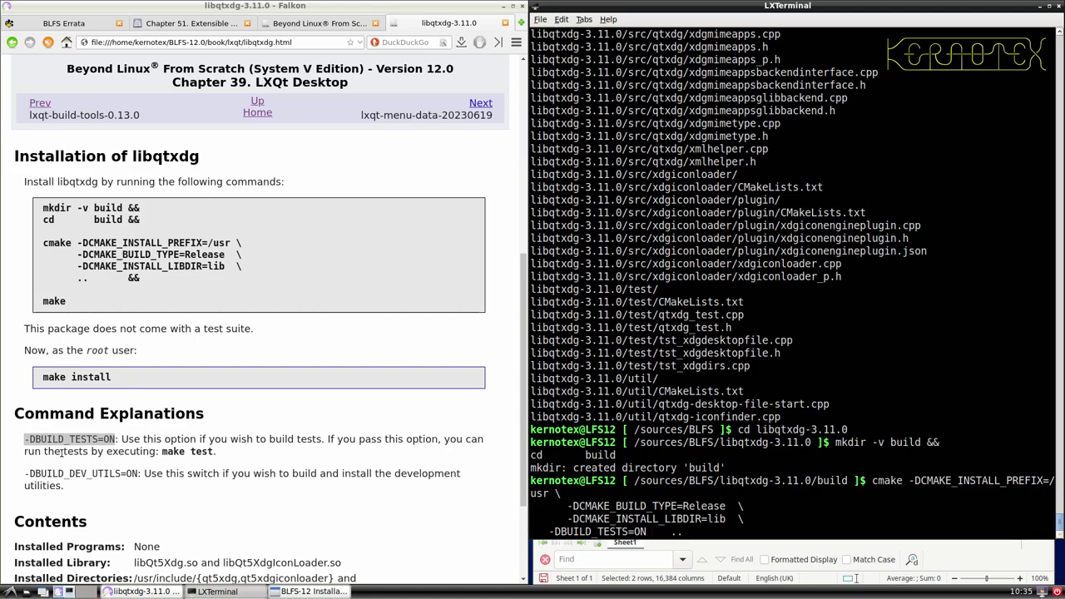
left_click_drag(26, 473, 128, 474)
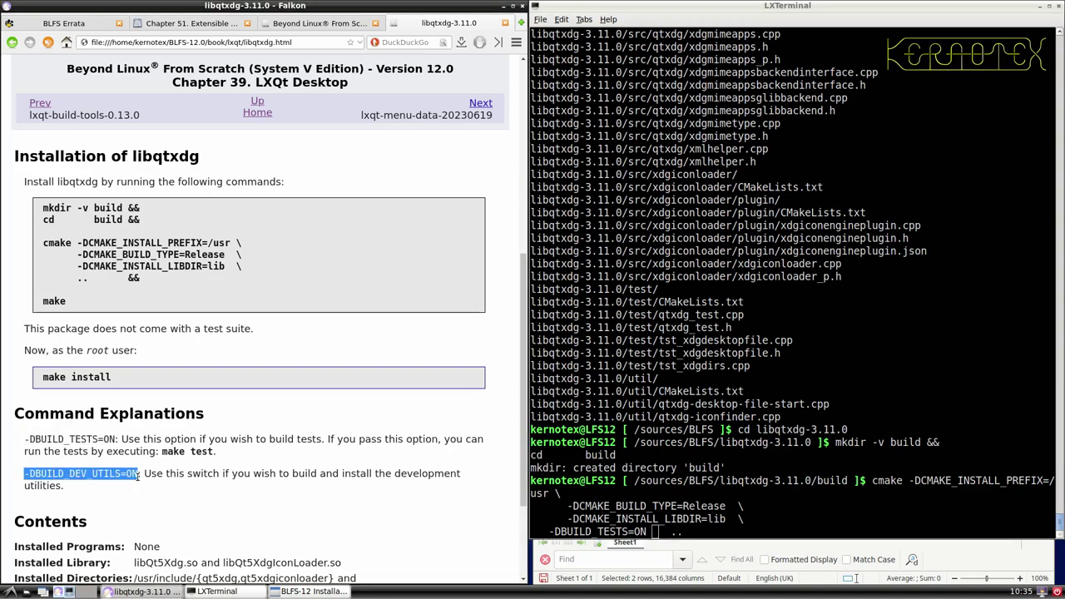
middle_click(697, 441)
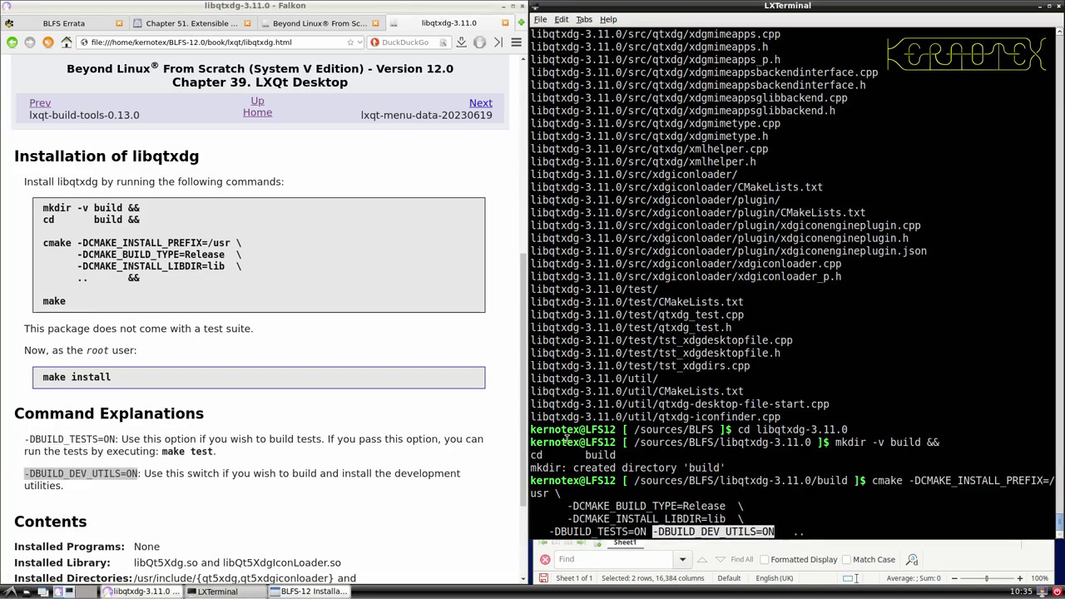
key("Return")
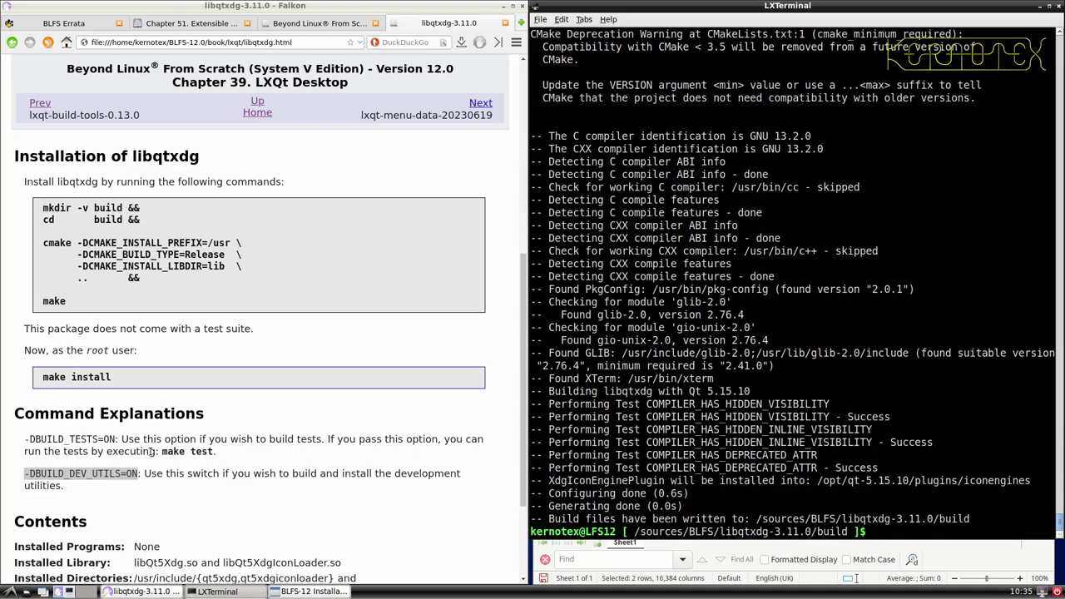
- Compile libqtxdg with make and run its tests with make test
left_click_drag(162, 450, 201, 452)
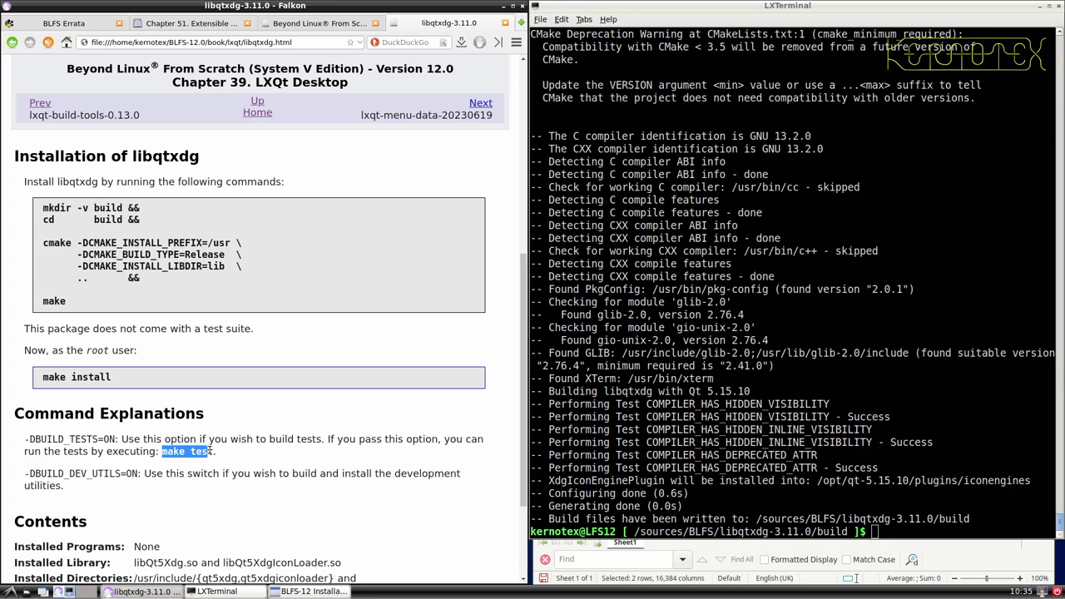
double_click(62, 301)
middle_click(675, 402)
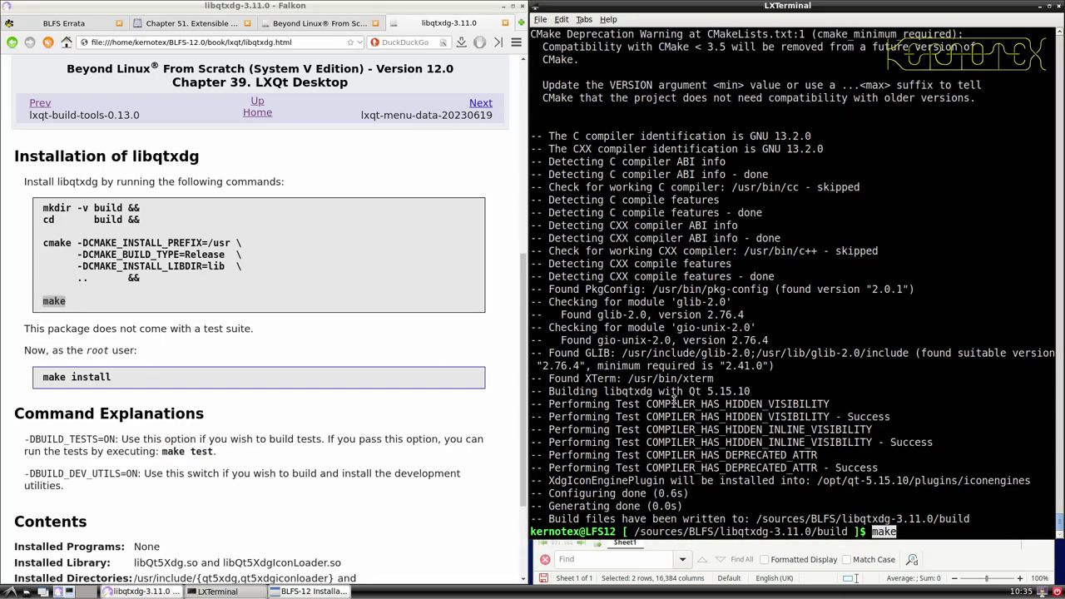
key("Return")
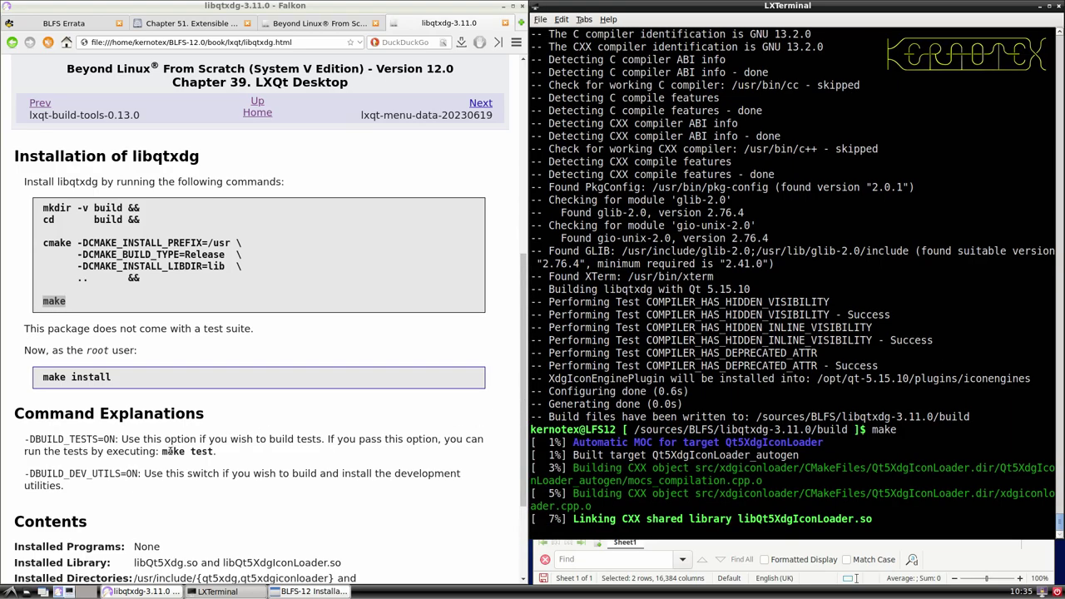
left_click_drag(161, 451, 215, 452)
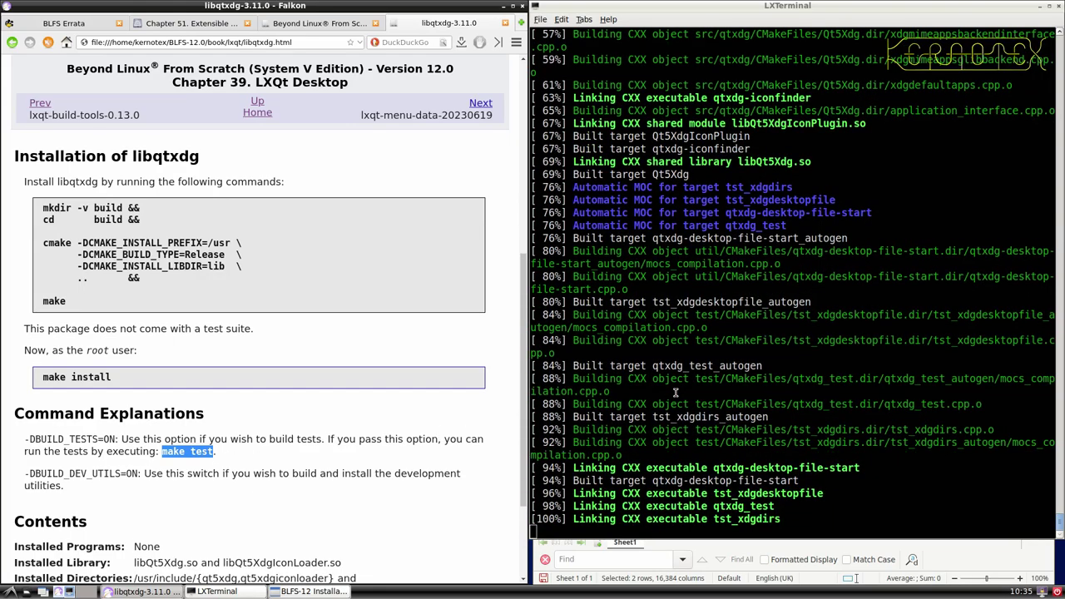
middle_click(675, 392)
key("Return")
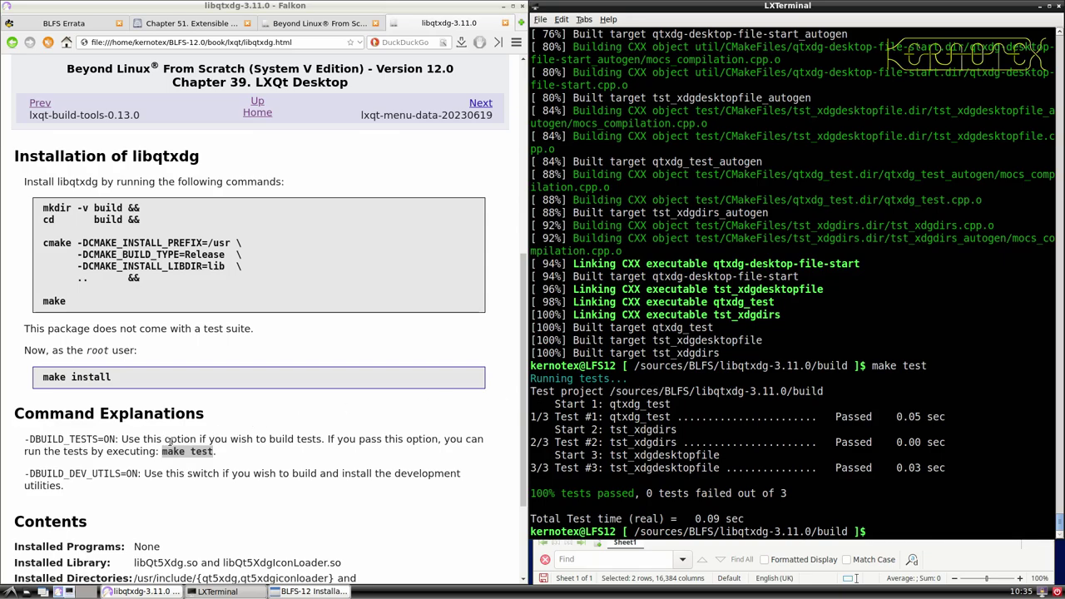
- Install libqtxdg system-wide by running the book's make install command with sudo
left_click_drag(38, 377, 111, 378)
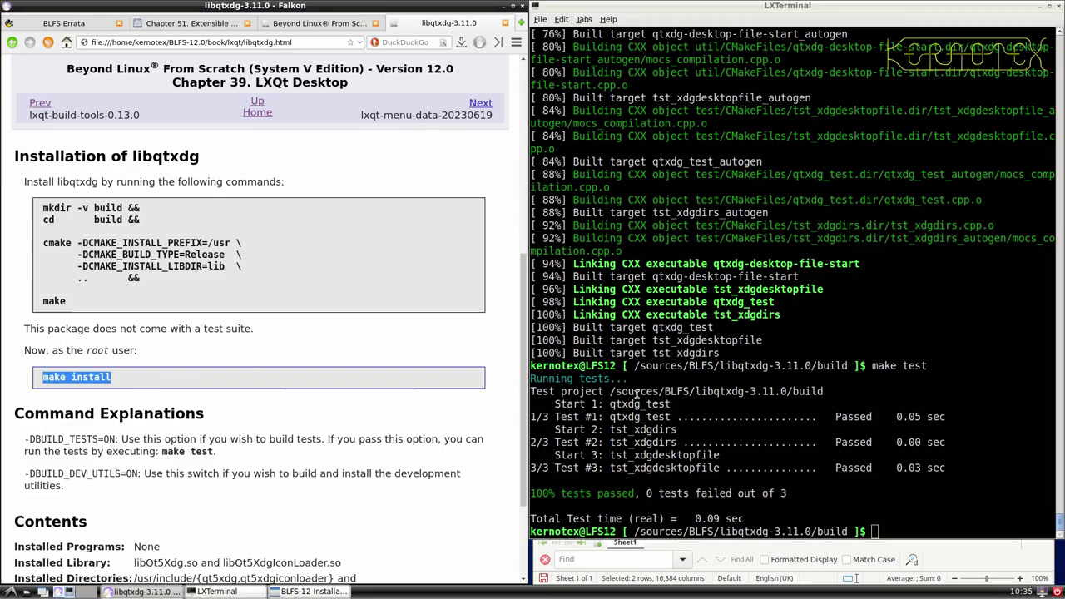
middle_click(659, 397)
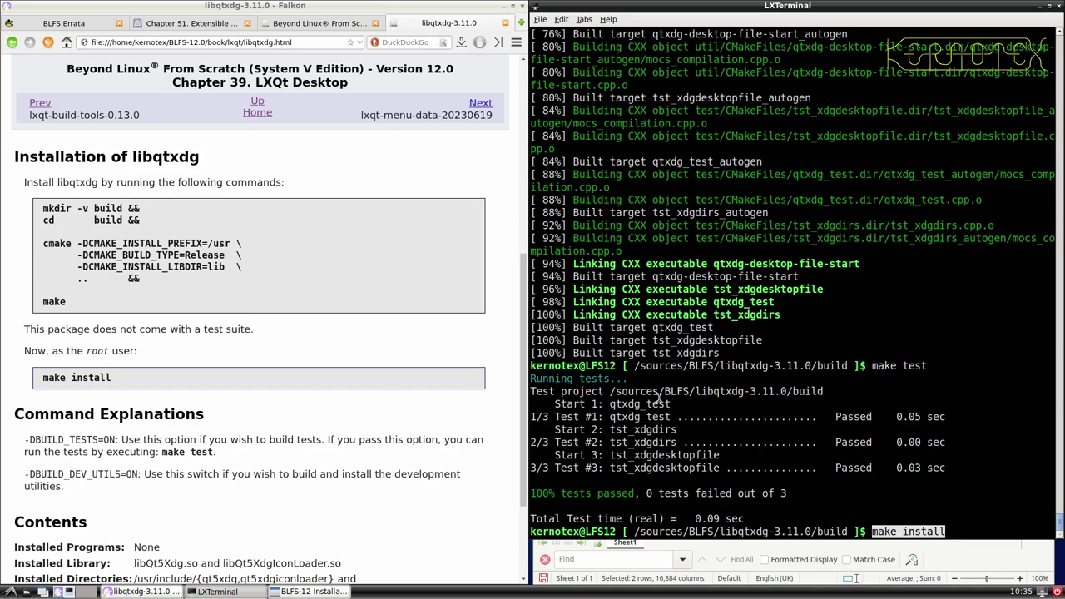
key("Home")
type("sudo su")
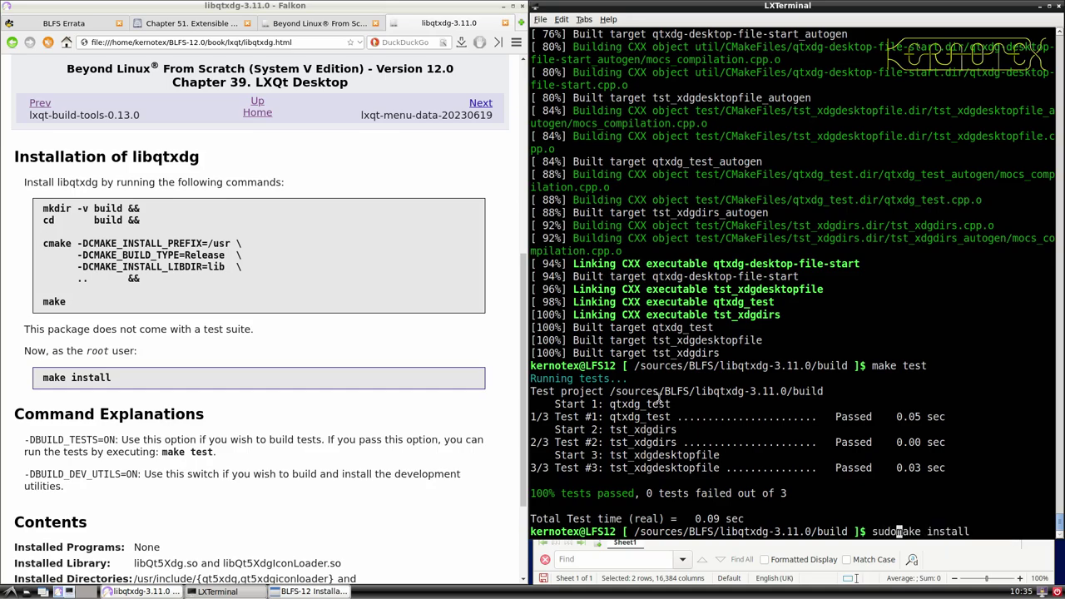
key("BackSpace")
key("BackSpace")
key("BackSpace")
key("Return")
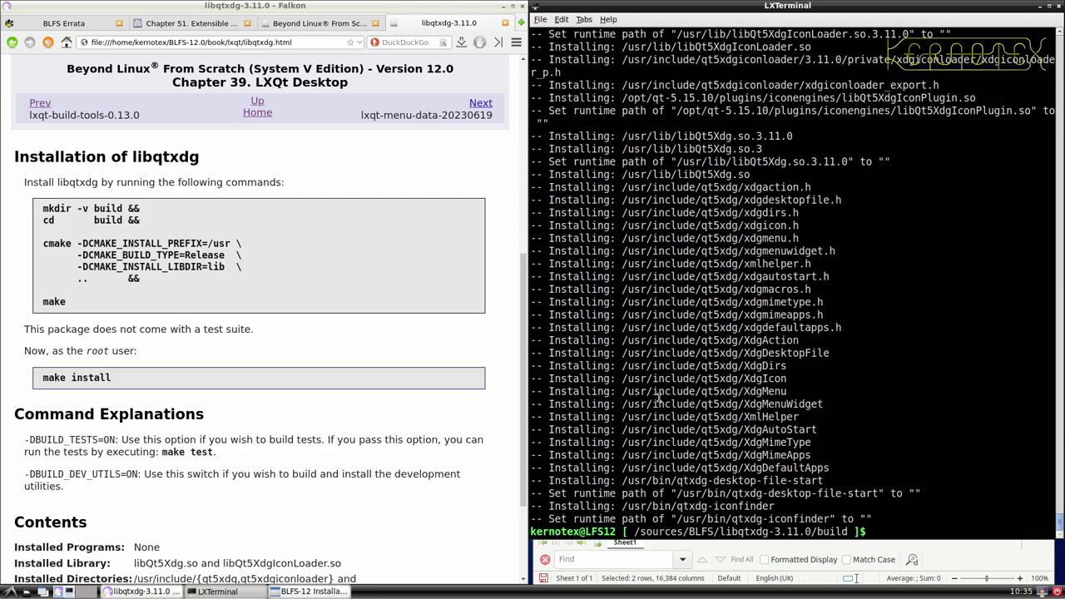
- Return to /sources/BLFS and delete the libqtxdg-3.11.0 source directory with rm -Rf
type("cd ../..")
key("Return")
type("rm -Rf li")
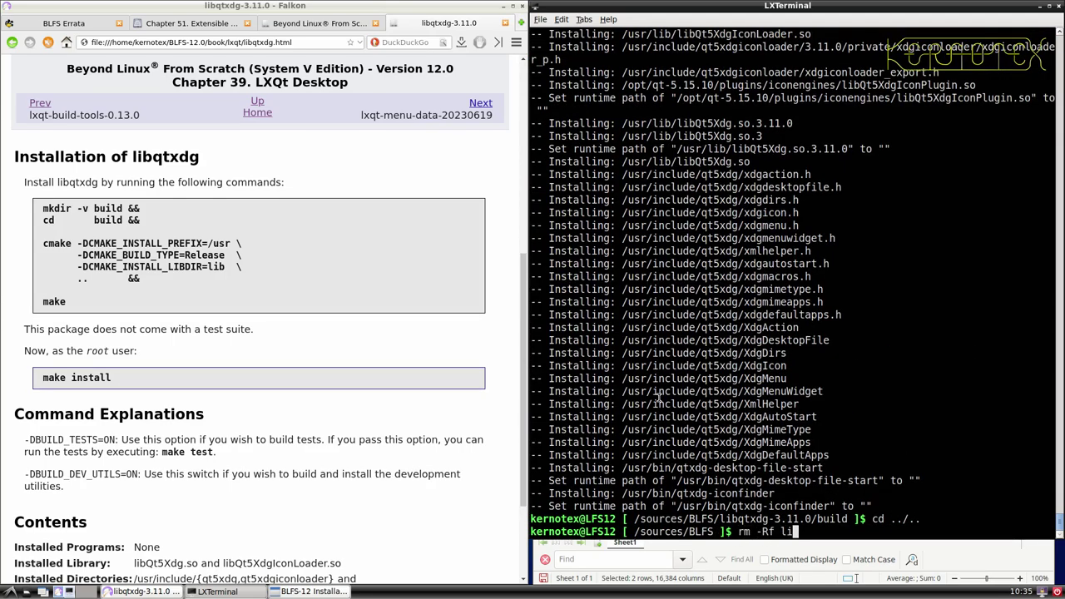
type("bq")
key("Tab")
key("Return")
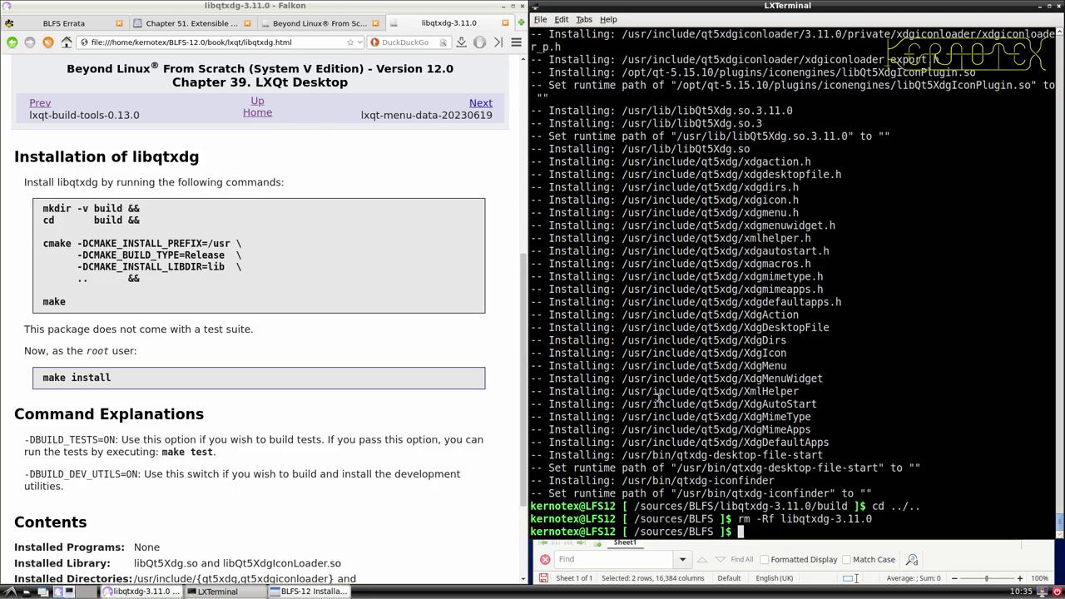
- Open the book's lxqt-menu-data-20230619 page and save the lxqt-menu-data-20230619.tar.xz archive to /sources/BLFS
scroll(443, 143, "down", 3)
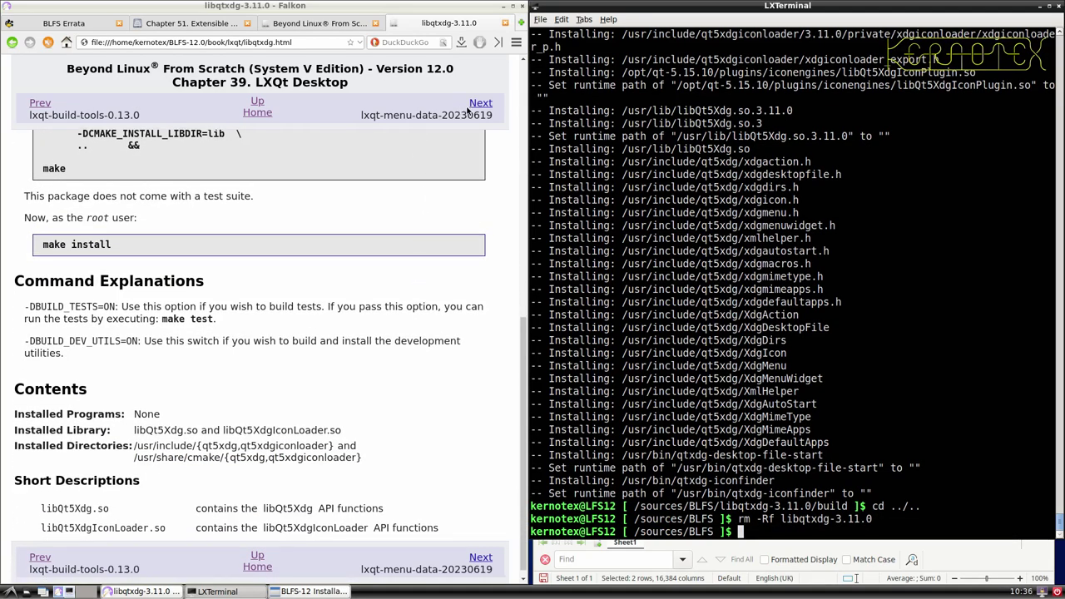
left_click(471, 106)
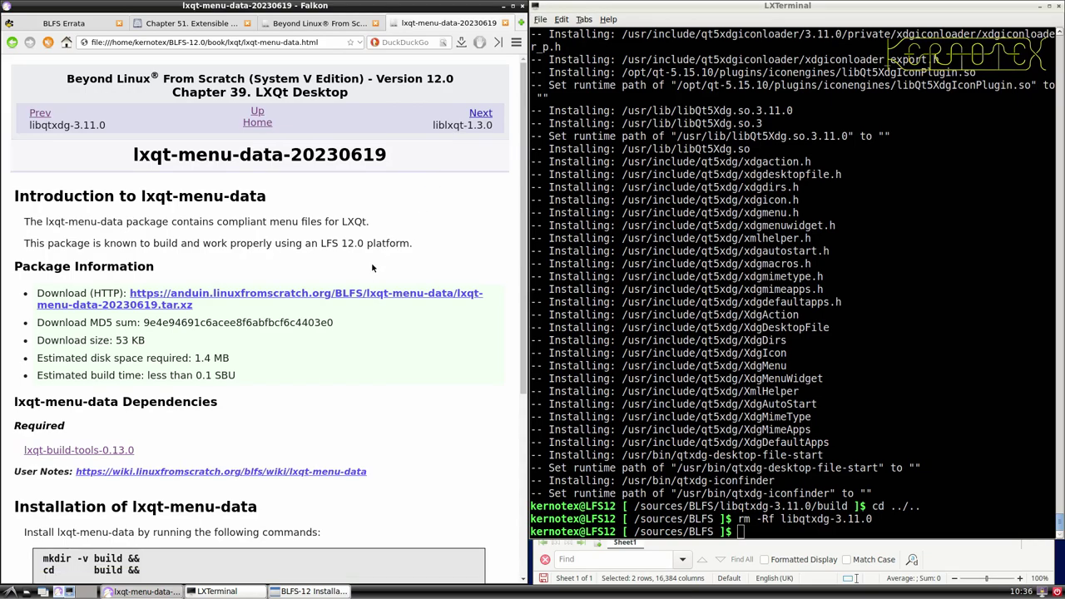
left_click(362, 298)
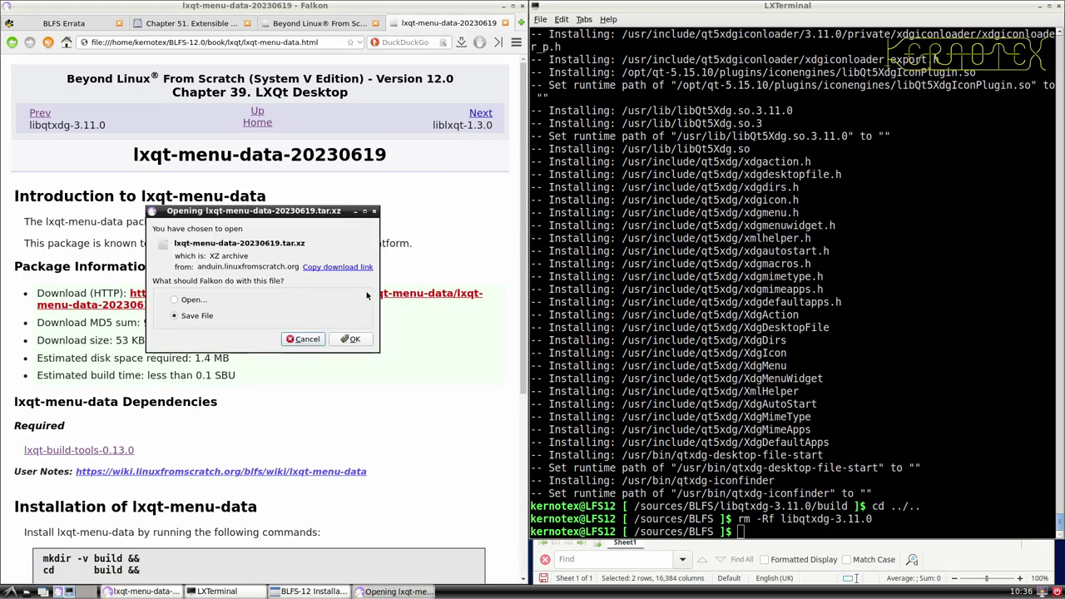
left_click(353, 340)
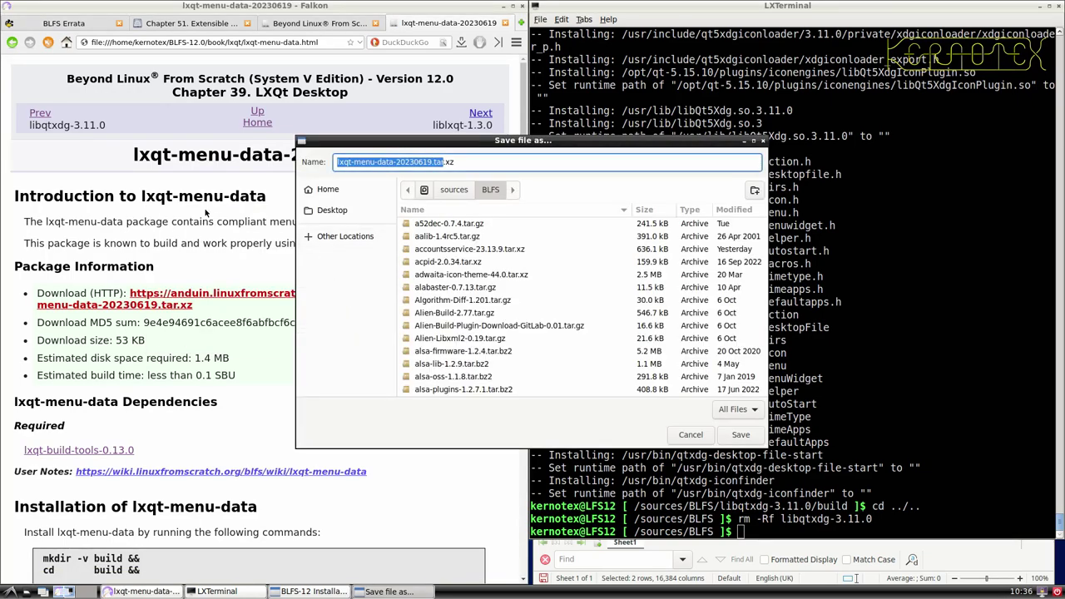
key("Return")
- Copy the package name lxqt-menu-data-20230619 into cell A860 of the installation order spreadsheet
left_click_drag(135, 158, 400, 152)
key("ctrl+c")
key("alt+Tab")
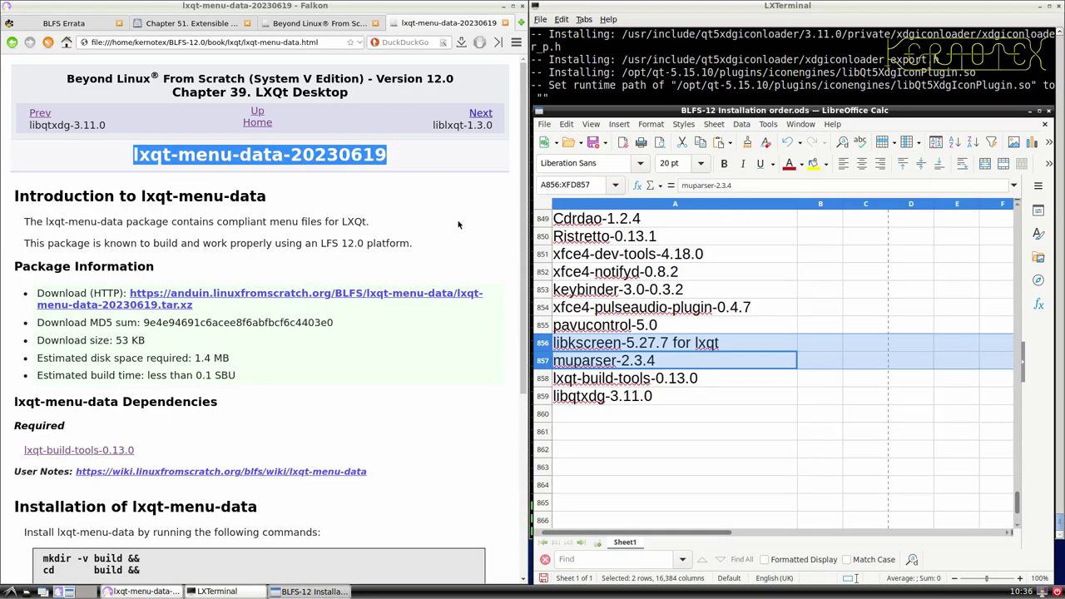
middle_click(613, 414)
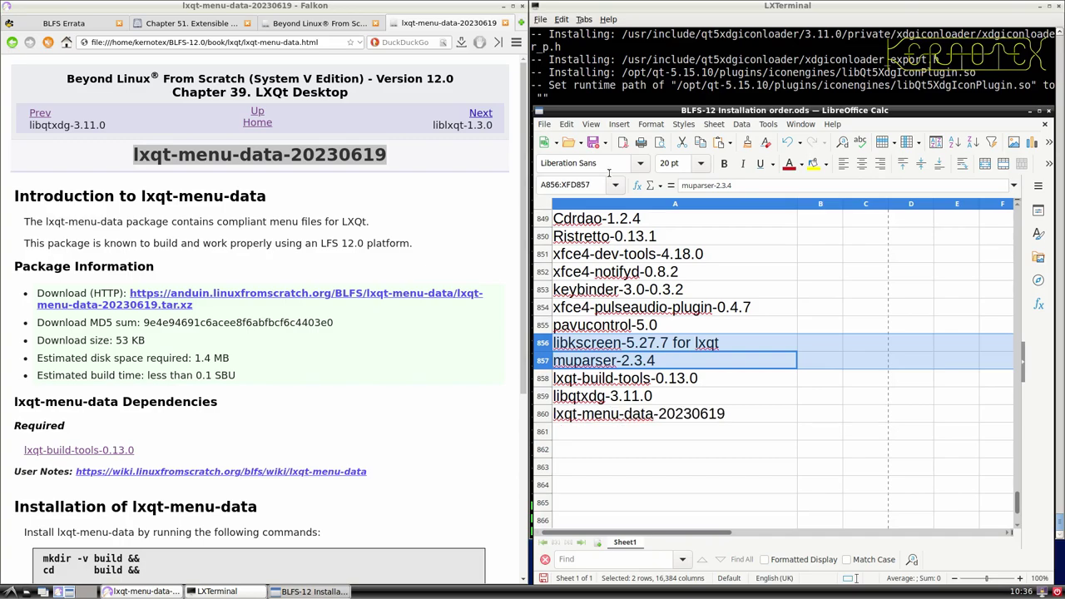
- Extract the lxqt-menu-data-20230619.tar.xz archive in the terminal and change into the lxqt-menu-data-20230619 directory
left_click(613, 90)
type("tar -xvf lxqtmen")
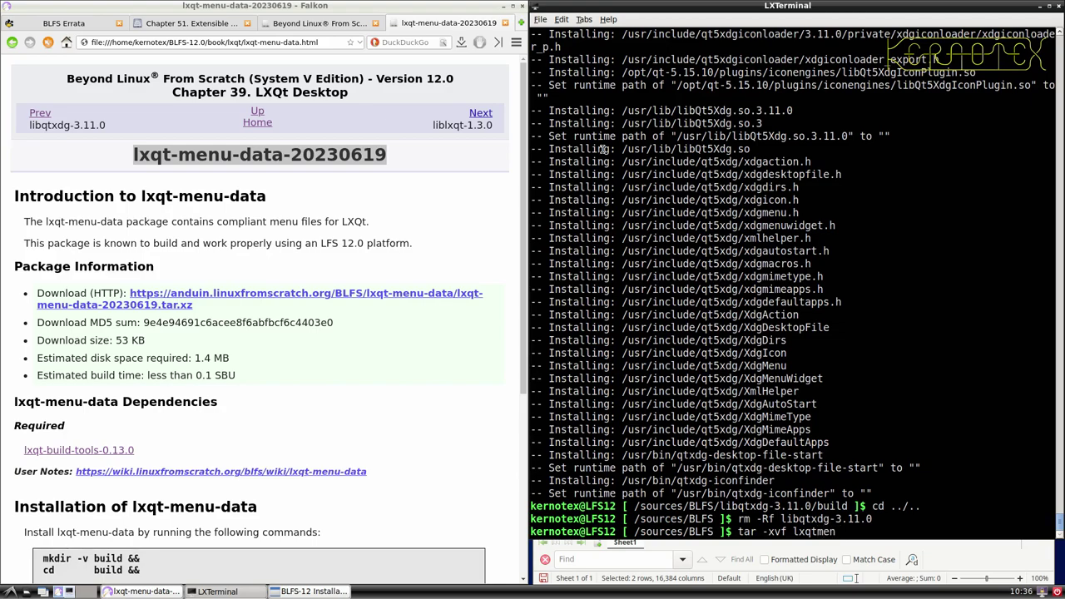
key("BackSpace")
key("BackSpace")
key("BackSpace")
type("-m")
key("Tab")
key("Return")
type("cd lx")
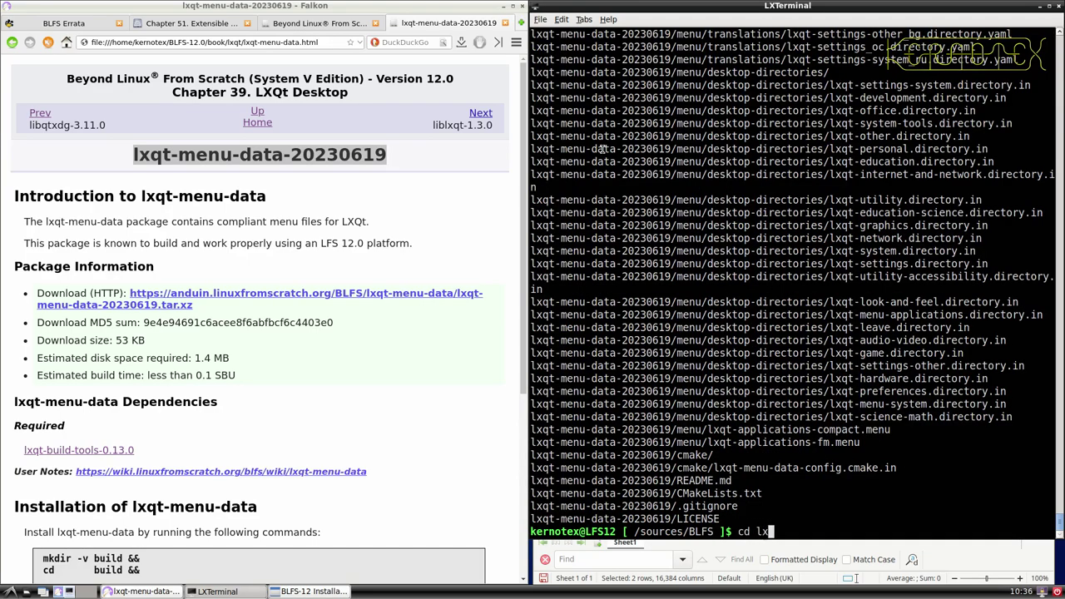
type("qt-m")
key("Tab")
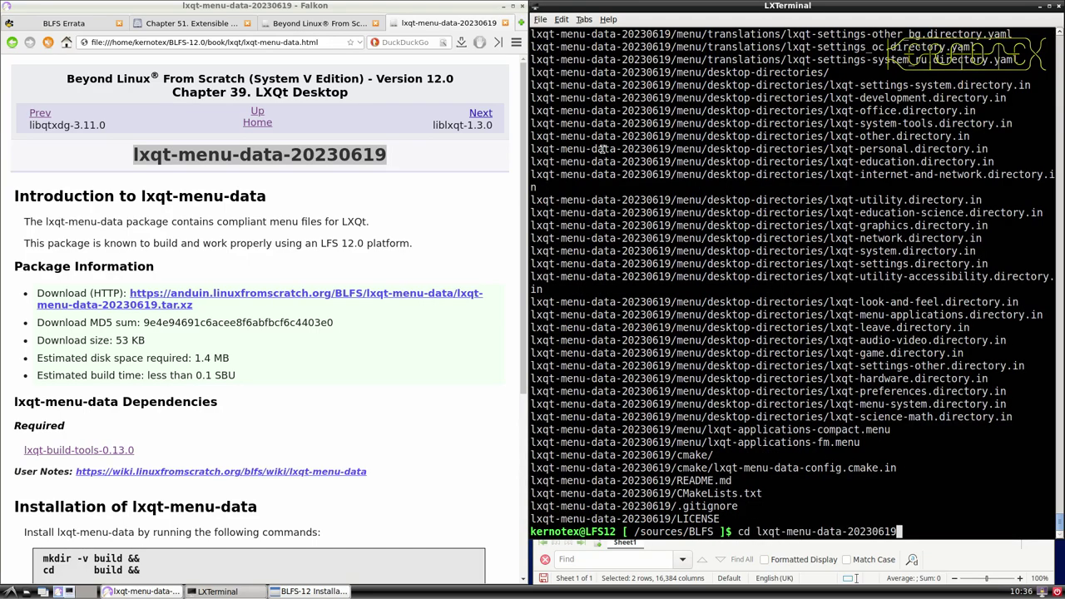
key("Return")
- Configure and compile lxqt-menu-data in a new build directory by running the book's mkdir, cmake and make commands
scroll(423, 238, "down", 5)
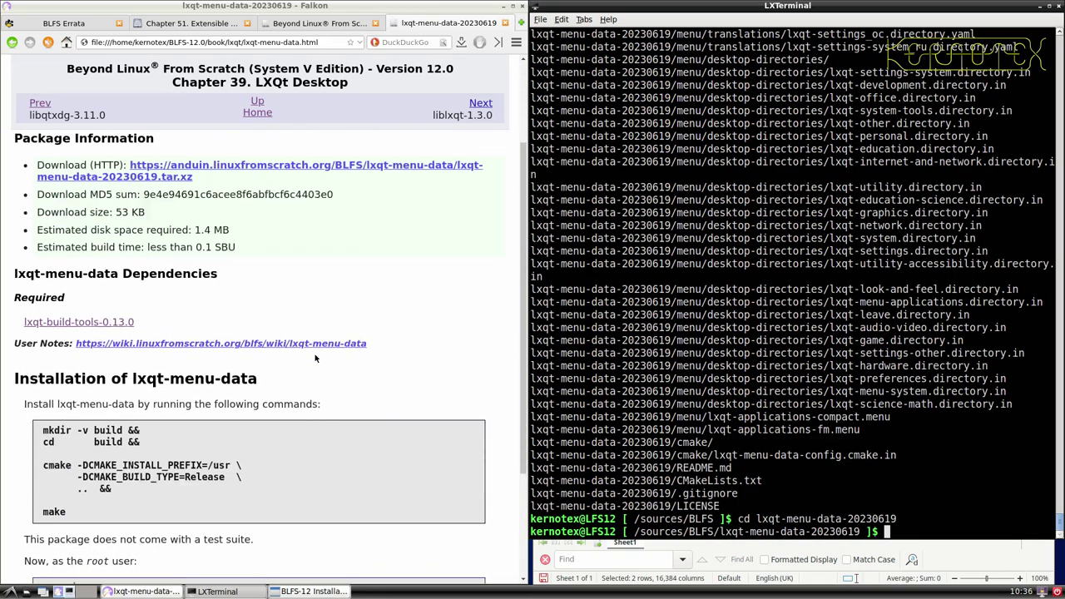
left_click_drag(39, 293, 101, 379)
middle_click(558, 382)
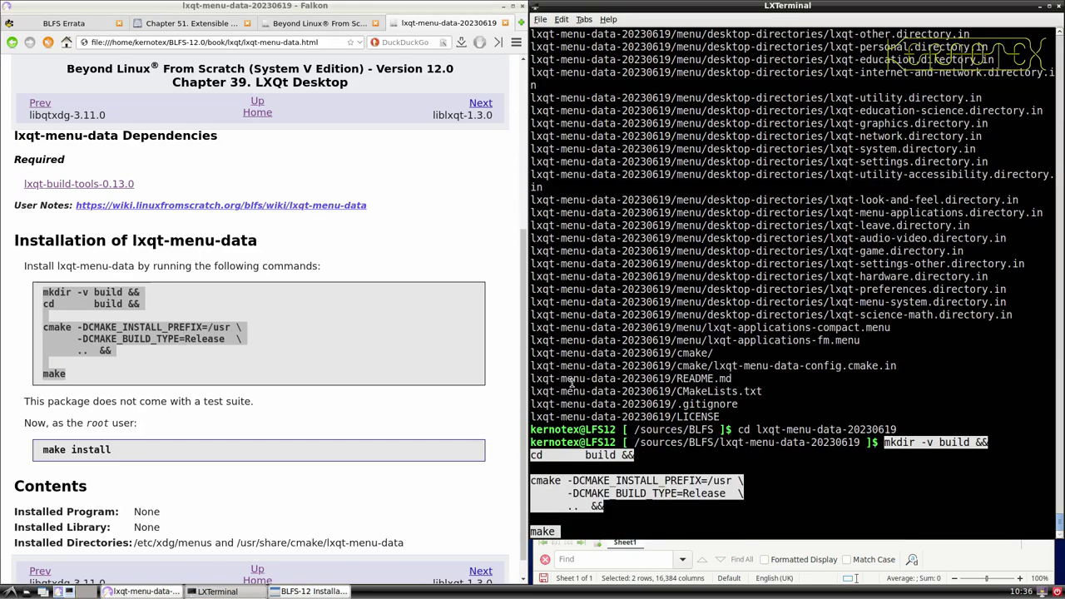
- Install lxqt-menu-data system-wide by running sudo -E make install
left_click_drag(40, 450, 112, 450)
left_click(610, 460)
key("ctrl+r")
middle_click(610, 460)
key("Return")
- Return to /sources/BLFS and delete the lxqt-menu-data-20230619 source directory with rm -Rf
type("cd ../..")
key("Return")
type("rm -Rf lxqt-")
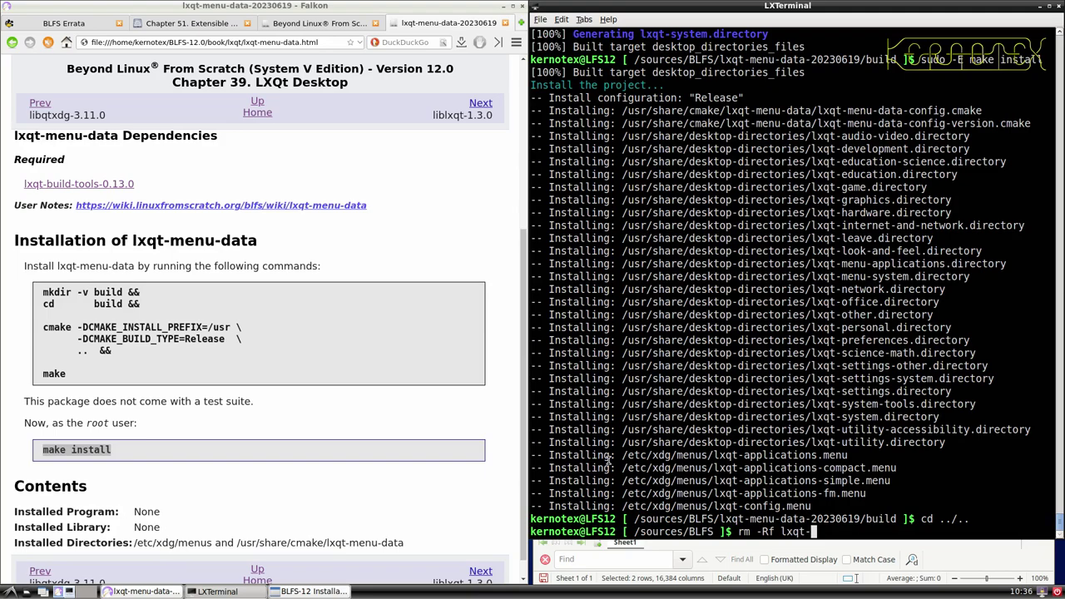
type("m")
key("Tab")
key("Return")
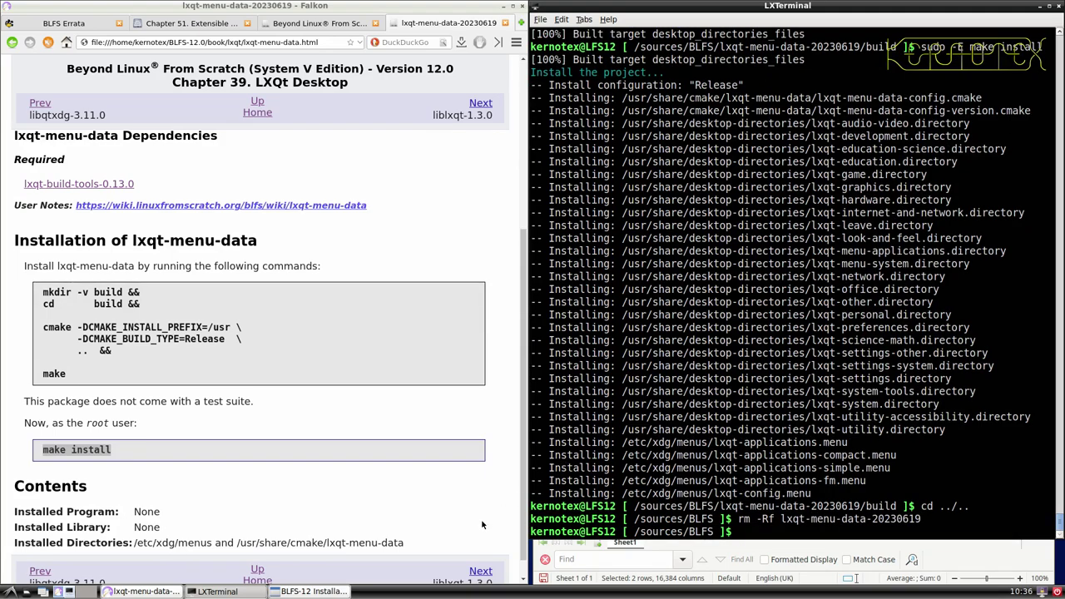
- Open the book's liblxqt-1.3.0 page and save the liblxqt-1.3.0.tar.xz archive to /sources/BLFS
left_click(482, 572)
left_click(387, 293)
left_click(356, 333)
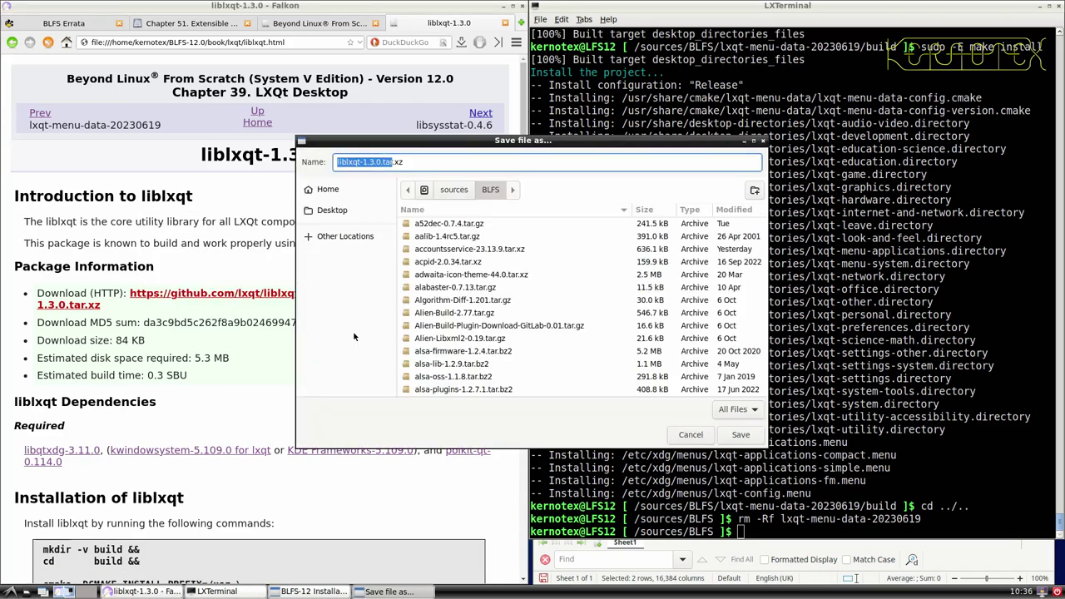
left_click(741, 434)
- Copy the package name liblxqt-1.3.0 into cell A861 of the installation order spreadsheet
left_click_drag(198, 155, 337, 155)
key("ctrl+c")
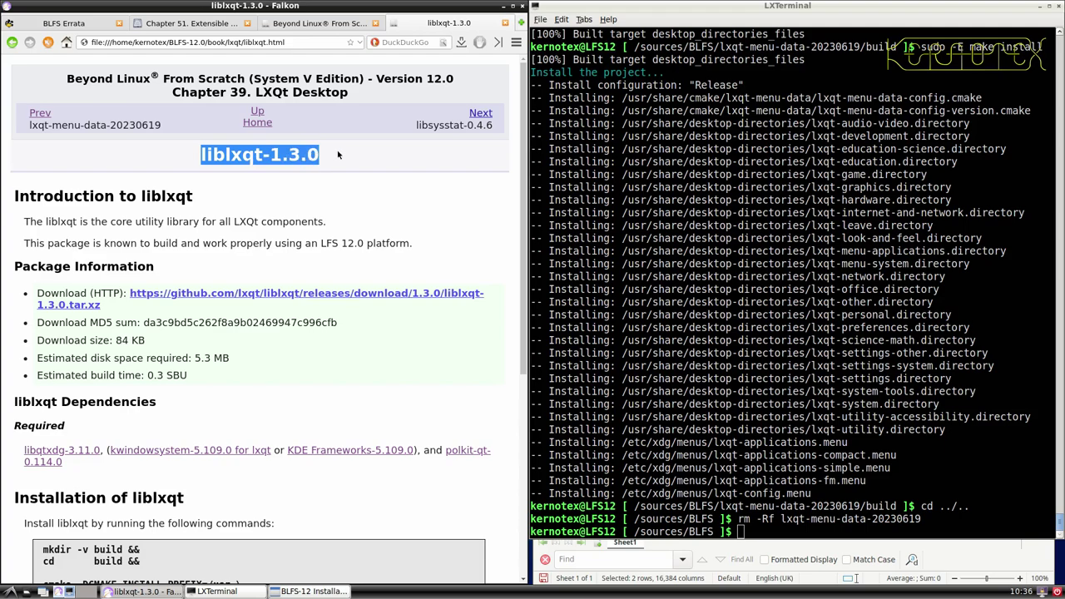
key("alt+Tab")
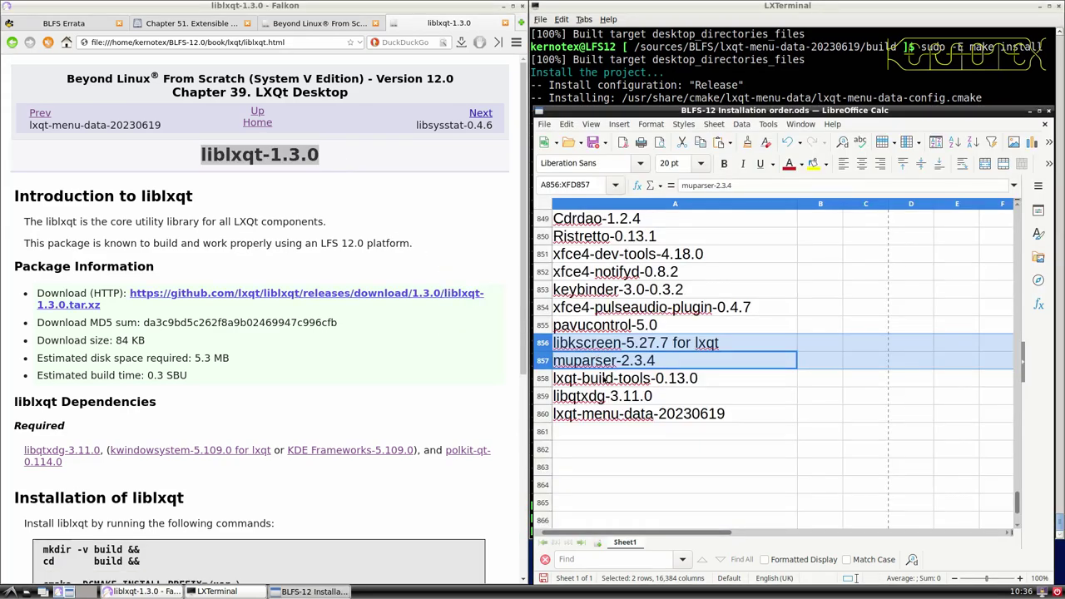
middle_click(607, 427)
scroll(606, 425, "down", 3)
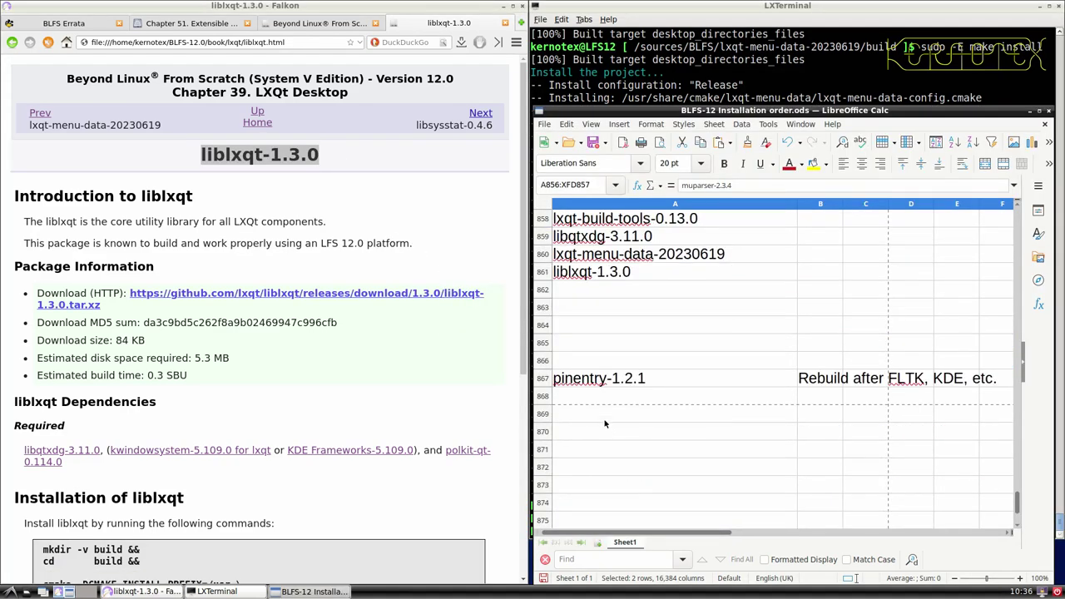
- Extract the liblxqt-1.3.0.tar.xz archive in the terminal and change into the liblxqt-1.3.0 directory
left_click(603, 85)
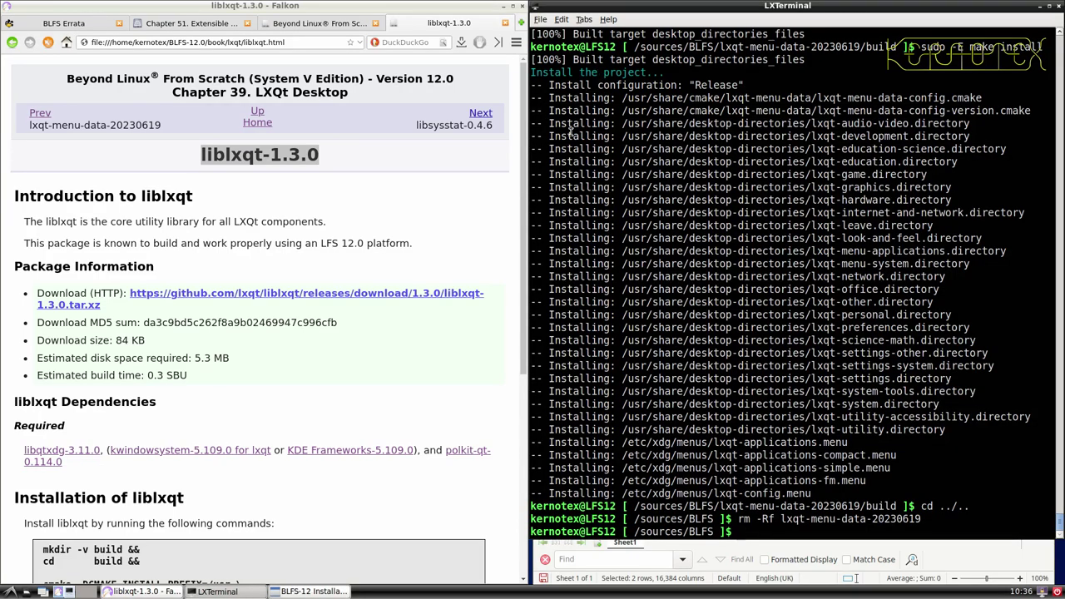
type("tar -xvf liblxq")
key("Tab")
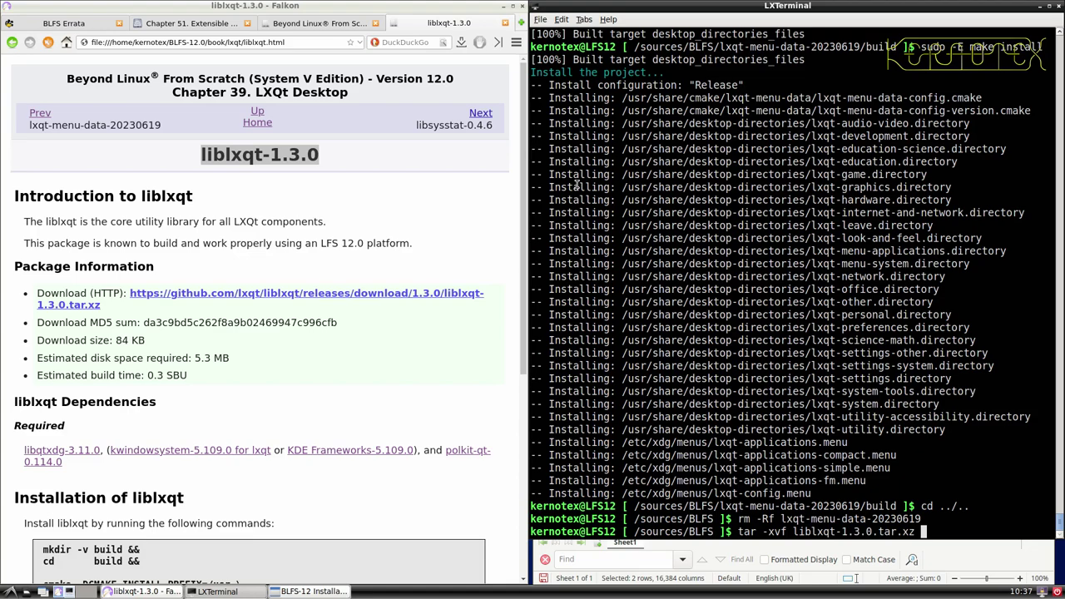
key("Return")
type("cd liblx")
key("Tab")
key("Return")
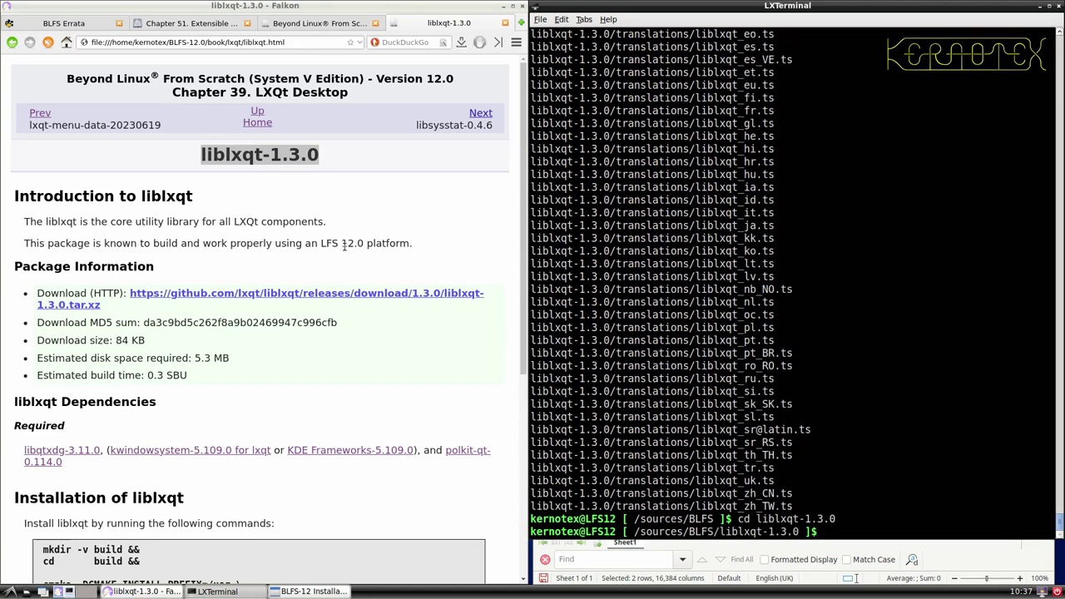
- Configure and compile liblxqt in a new build directory by running the book's mkdir, cmake and make commands
scroll(293, 356, "down", 5)
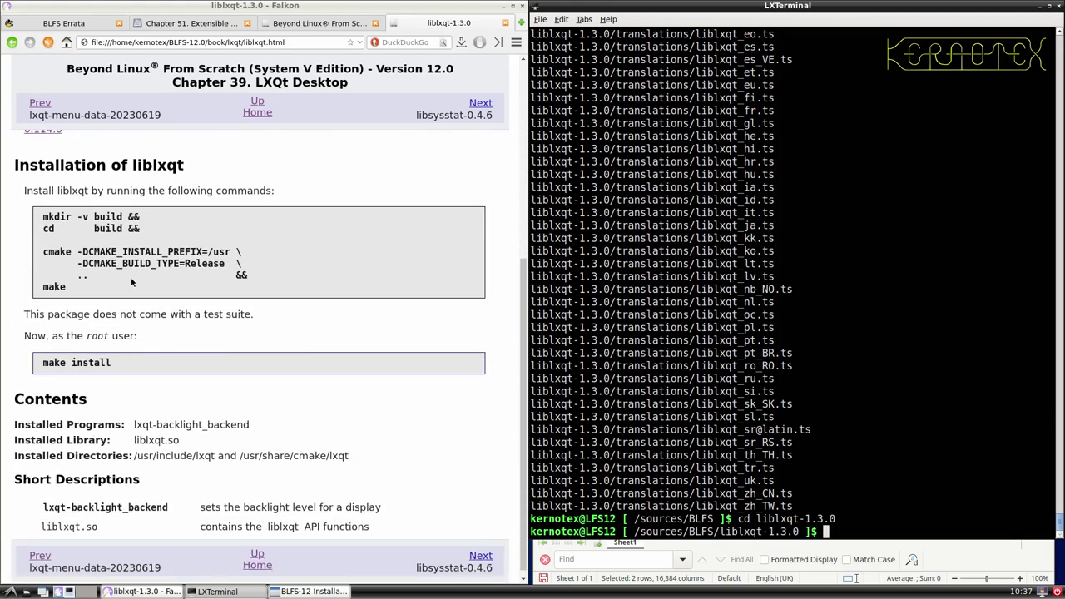
left_click_drag(40, 217, 94, 290)
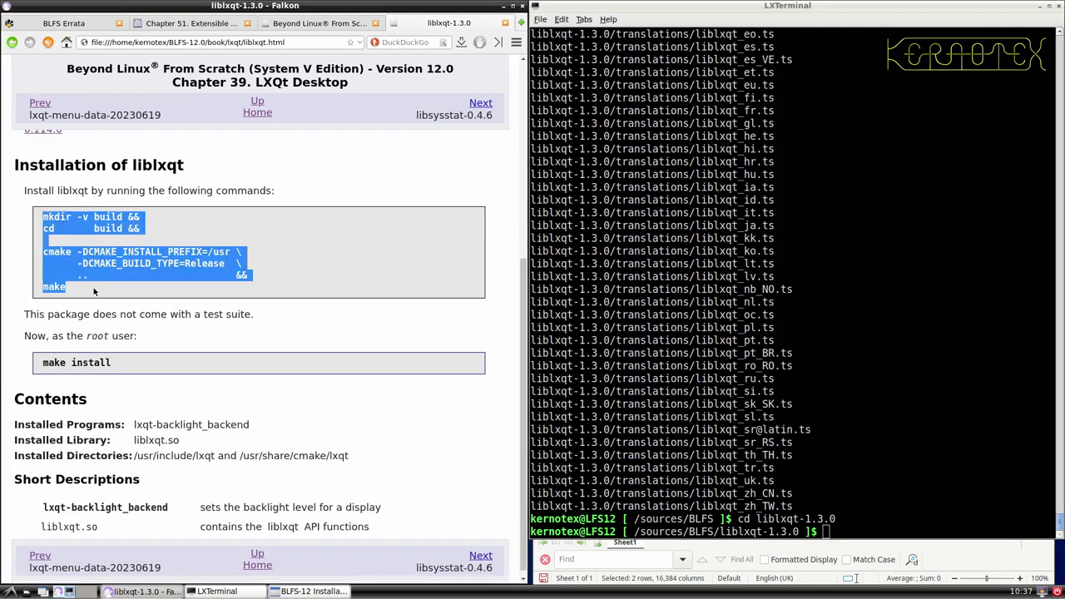
middle_click(596, 326)
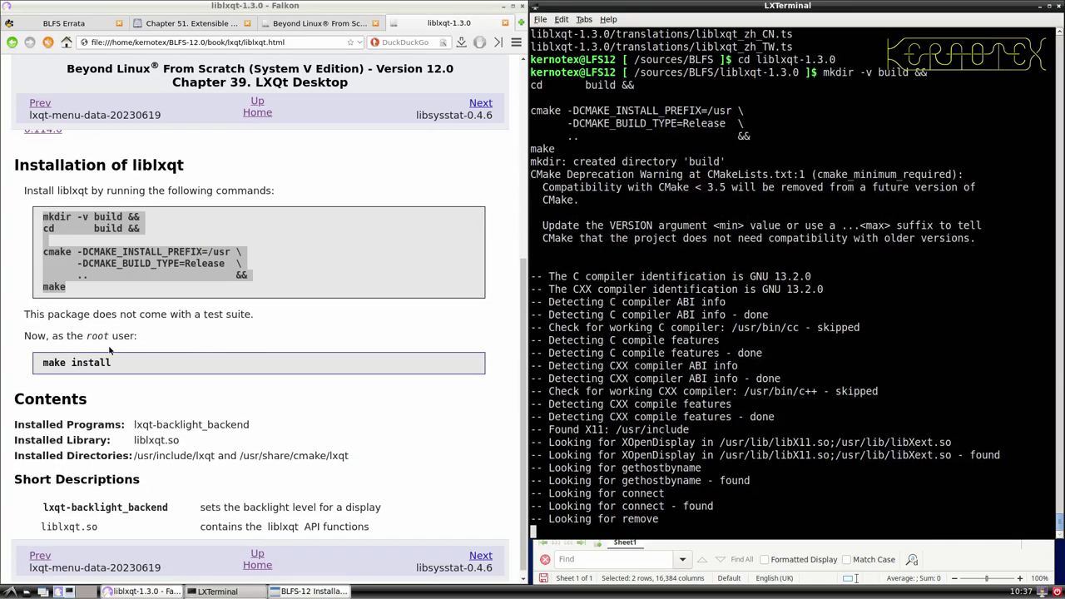
- Install liblxqt system-wide by running sudo -E make install
left_click_drag(42, 363, 112, 363)
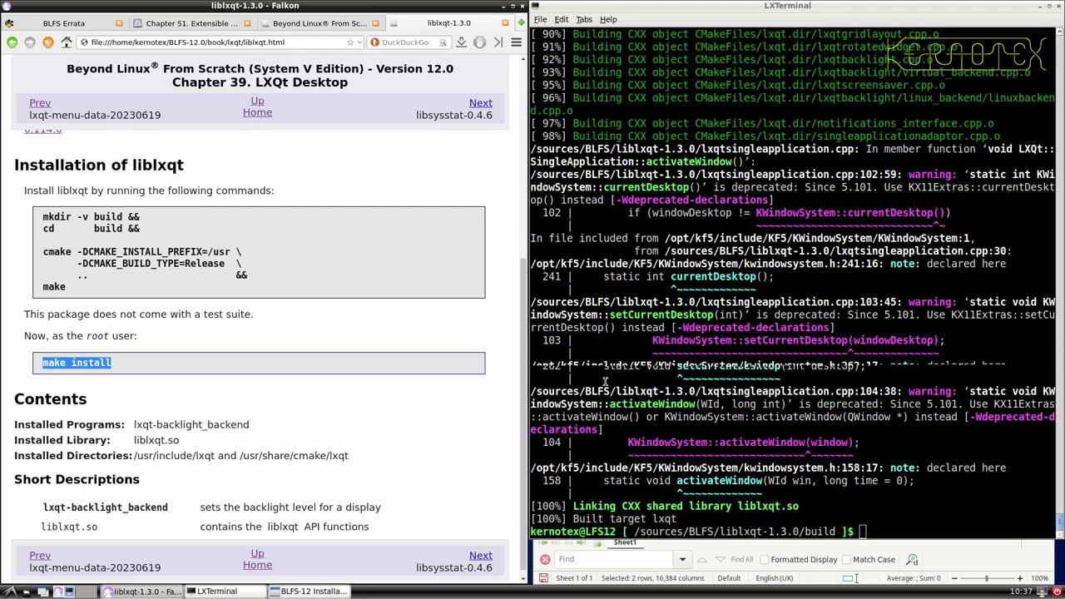
left_click(606, 380)
key("ctrl+r")
middle_click(605, 381)
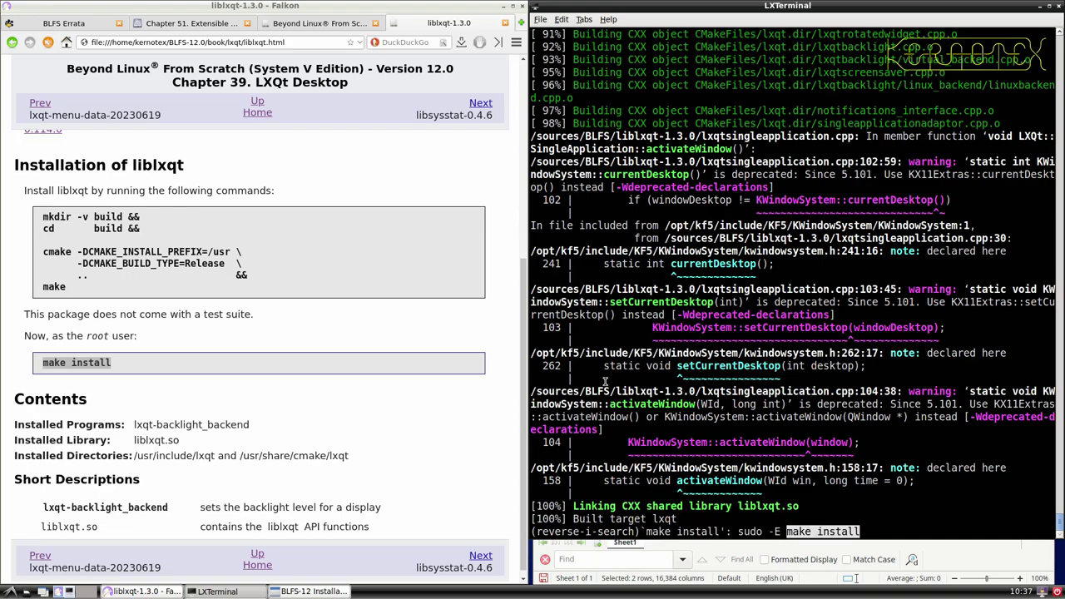
key("Return")
- Return to /sources/BLFS and delete the liblxqt-1.3.0 source directory with rm -Rf
type("cd ../..")
key("Return")
type("rm -Rf ")
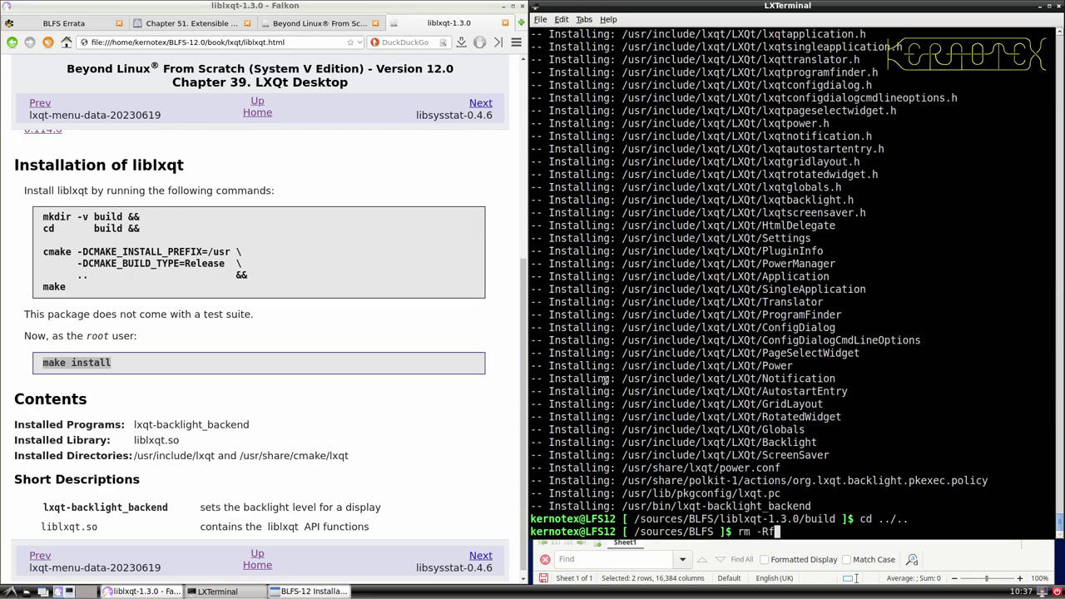
type("lx")
type("blxqt-1.3.0")
key("Return")
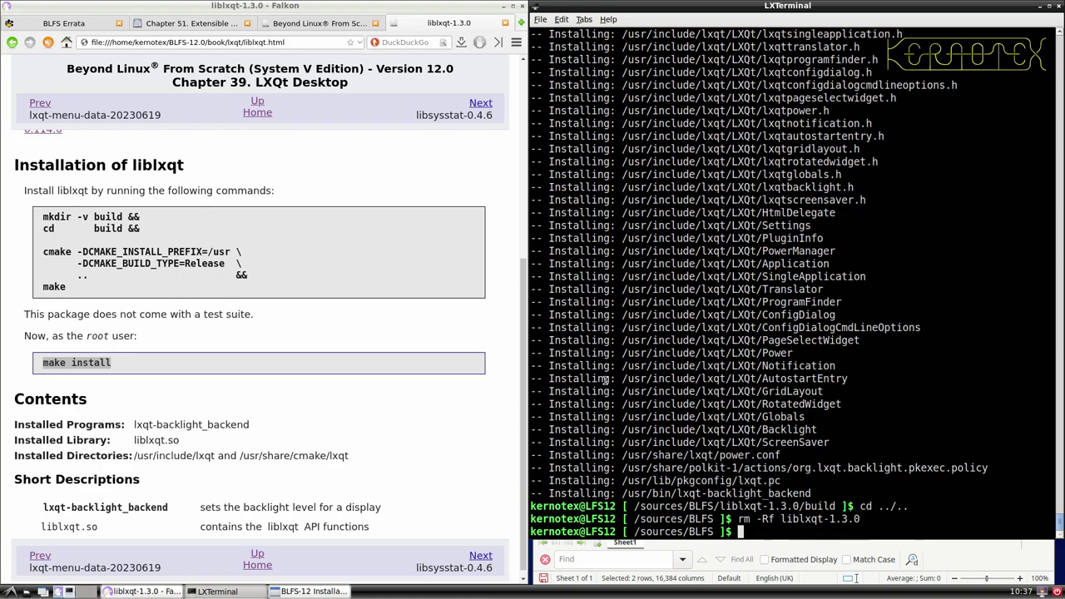
- Open the book's libsysstat-0.4.6 page and save the libsysstat-0.4.6.tar.xz archive to /sources/BLFS
left_click(477, 555)
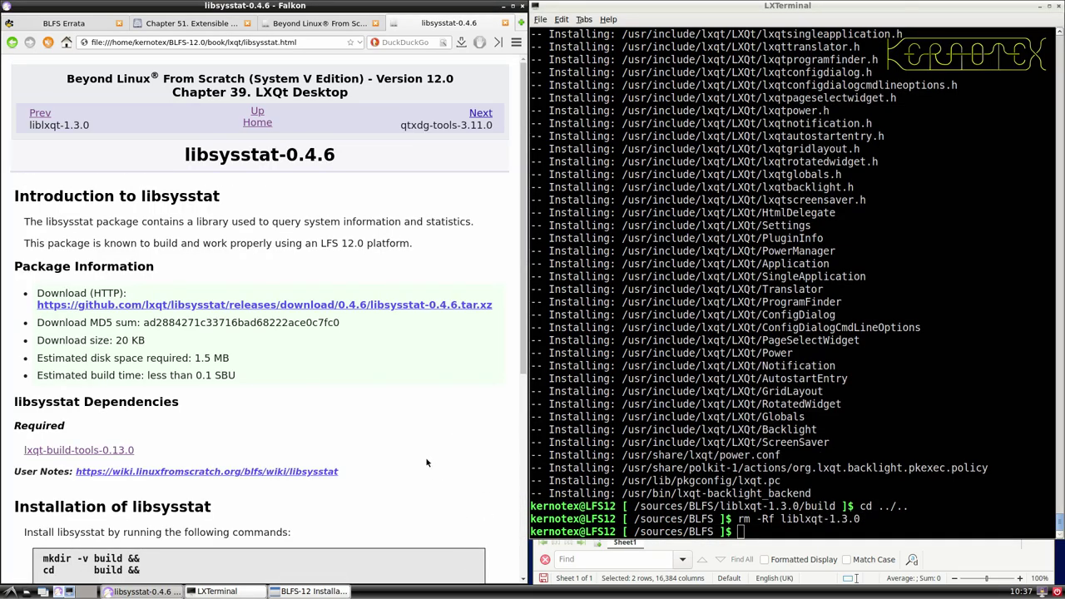
left_click(291, 304)
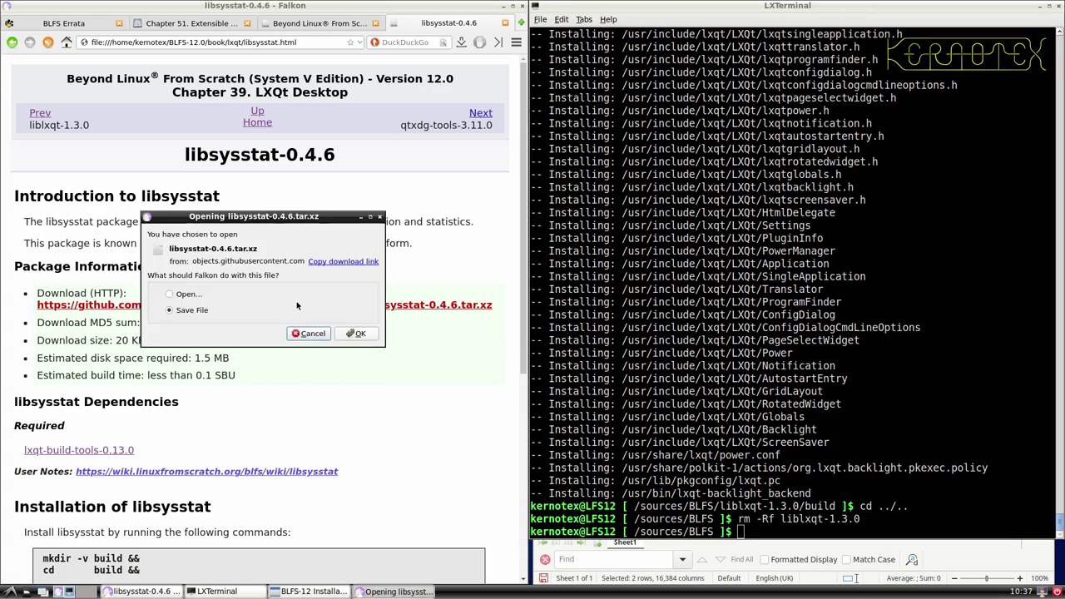
left_click(356, 333)
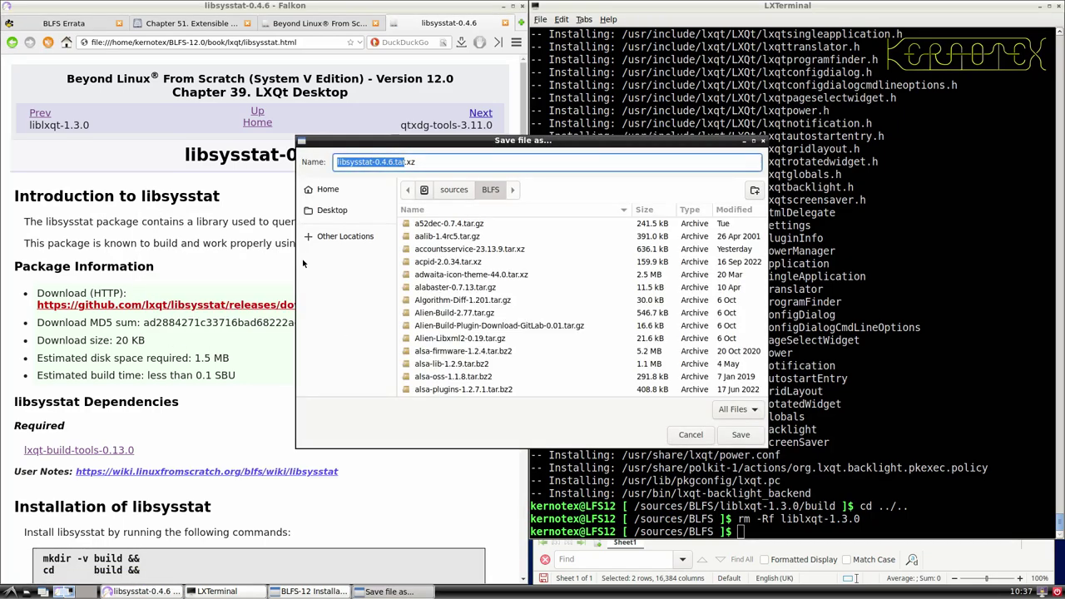
key("Return")
- Copy the package name libsysstat-0.4.6 into cell A862 of the installation order spreadsheet
left_click_drag(183, 155, 335, 153)
key("ctrl+c")
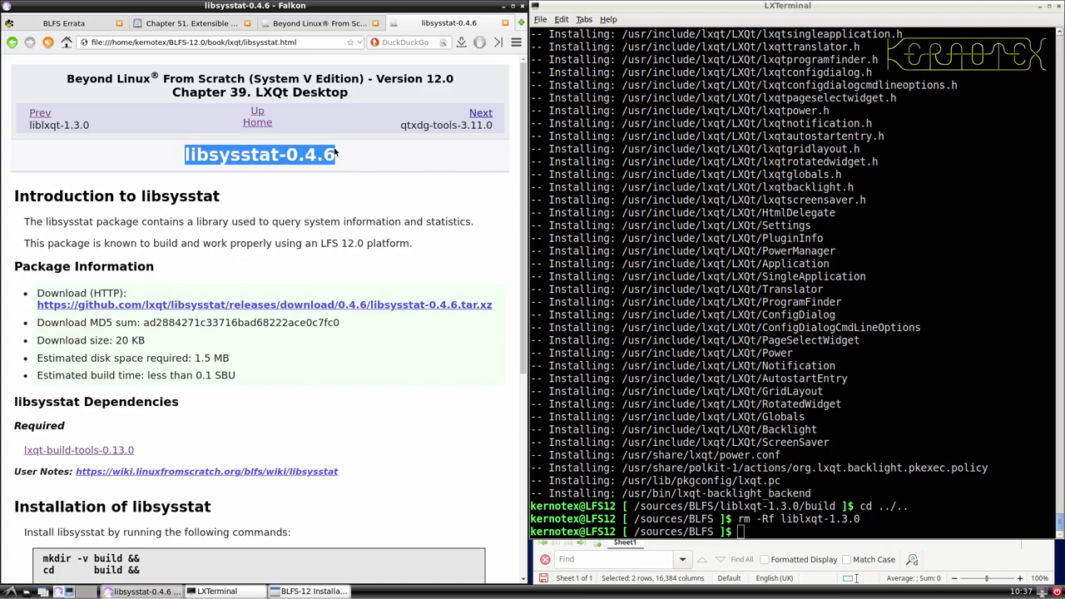
key("alt+Tab")
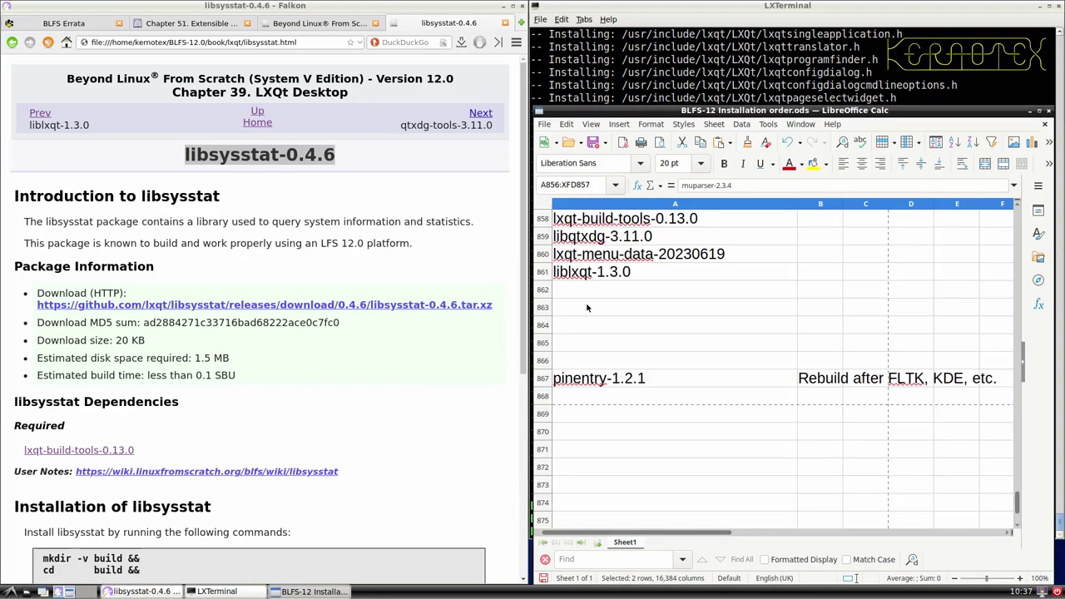
middle_click(588, 291)
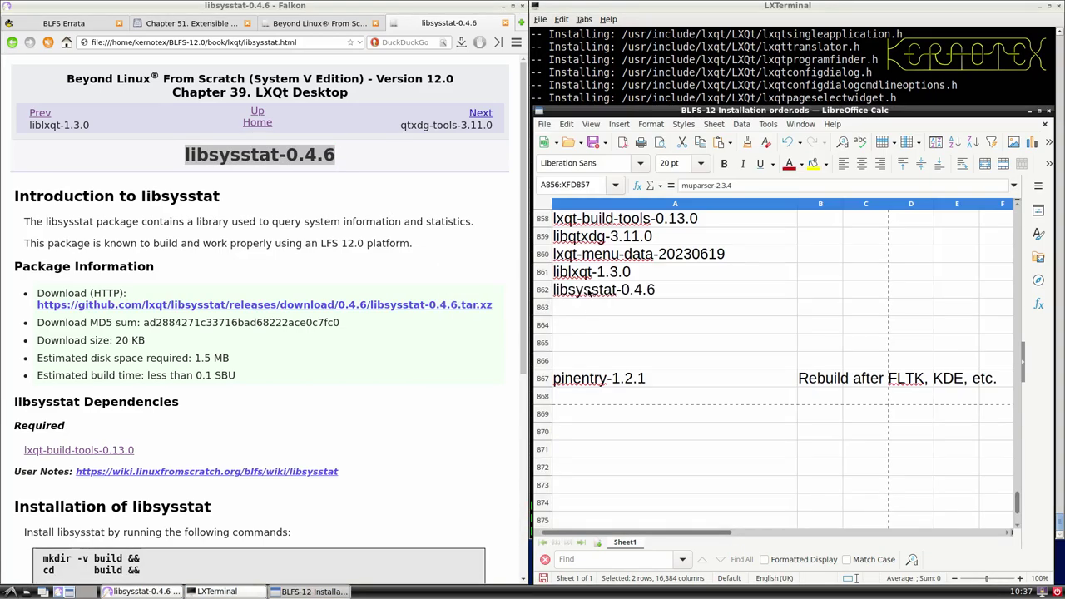
- Extract the libsysstat-0.4.6.tar.xz archive in the terminal and change into the libsysstat-0.4.6 directory
left_click(572, 63)
type("tar -xvf")
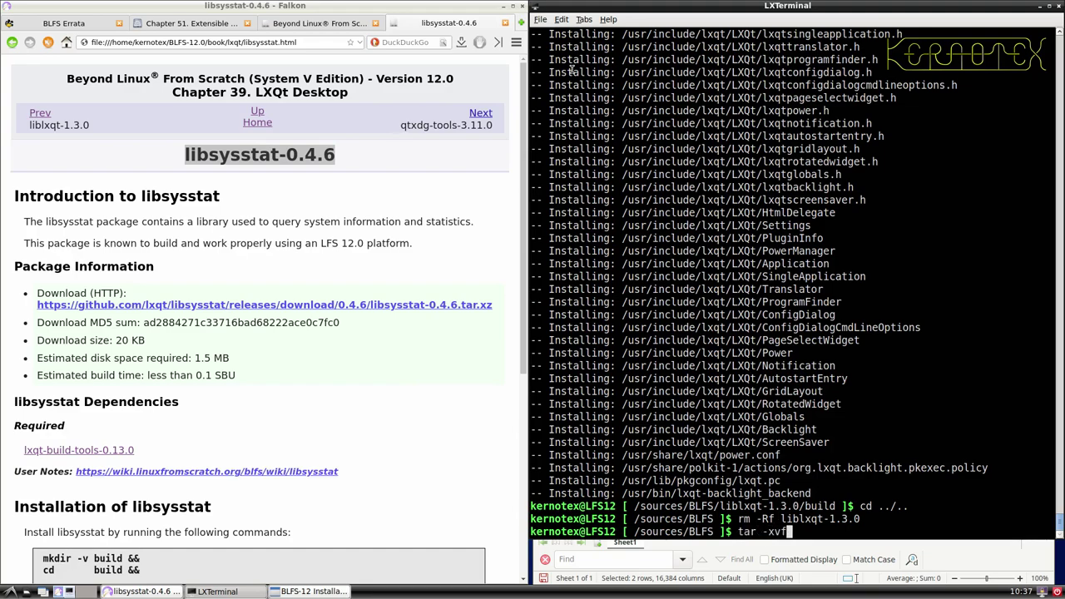
type(" libsys")
key("Tab")
key("Return")
type("cd libs")
key("Tab")
key("Return")
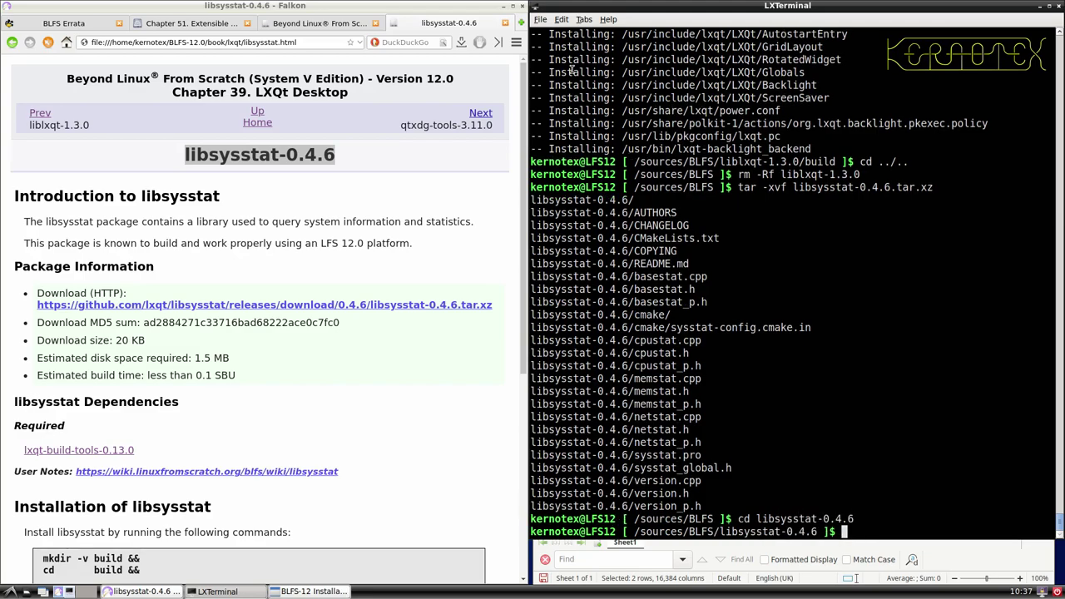
- Configure and compile libsysstat in a new build directory by running the book's mkdir, cmake and make commands
scroll(386, 274, "down", 5)
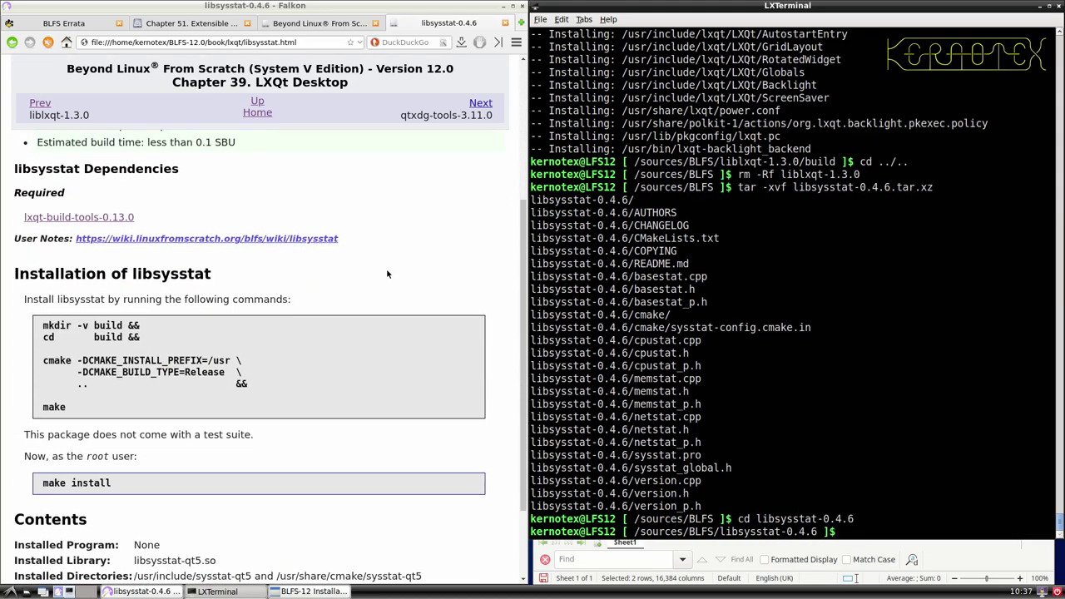
left_click_drag(39, 328, 89, 406)
middle_click(581, 348)
key("Return")
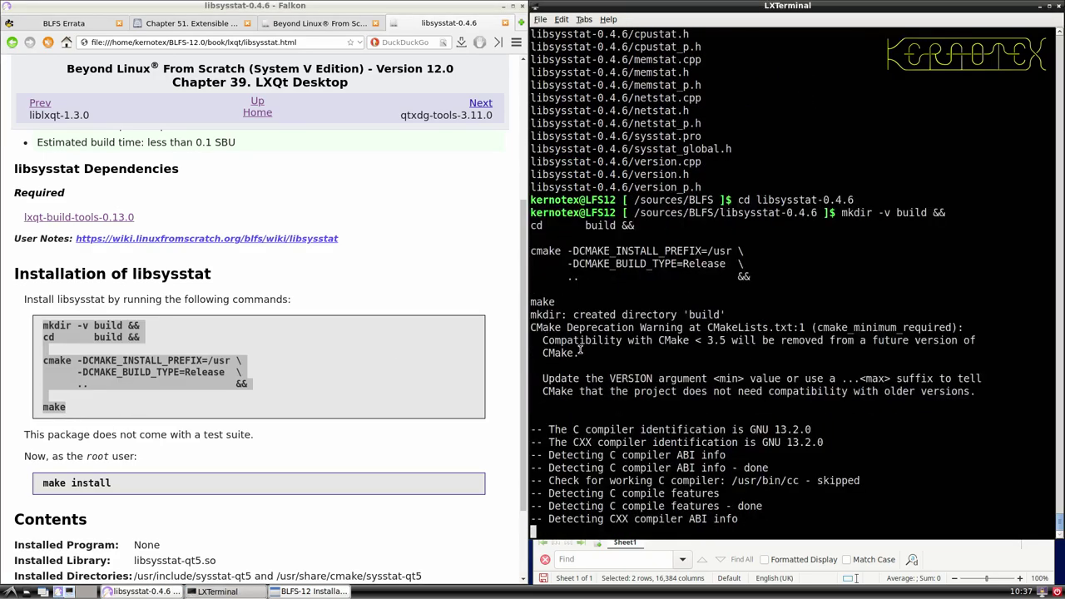
- Try to install libsysstat by running the book's make install command without sudo
left_click_drag(40, 479, 120, 494)
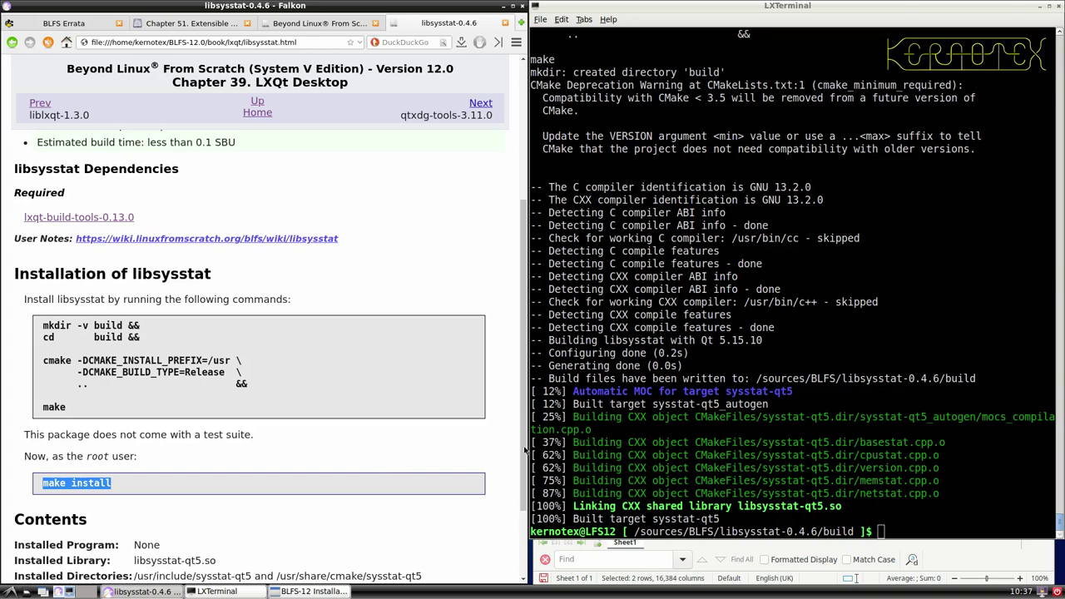
middle_click(651, 423)
key("Return")
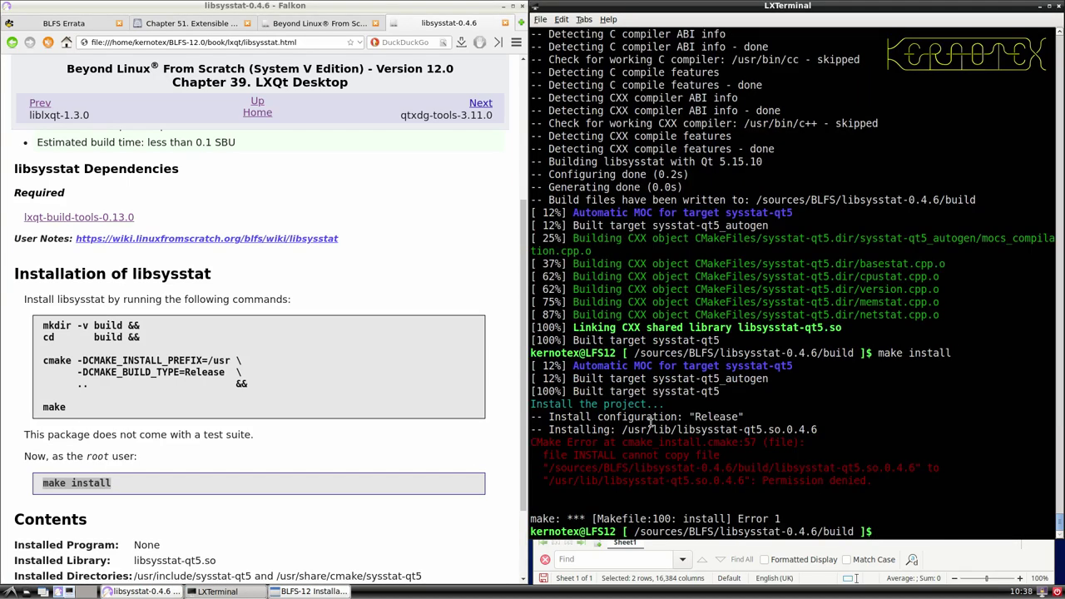
- Install libsysstat system-wide by rerunning the make install command with sudo -E in front of it
key("Up")
key("Home")
type("sudo -E")
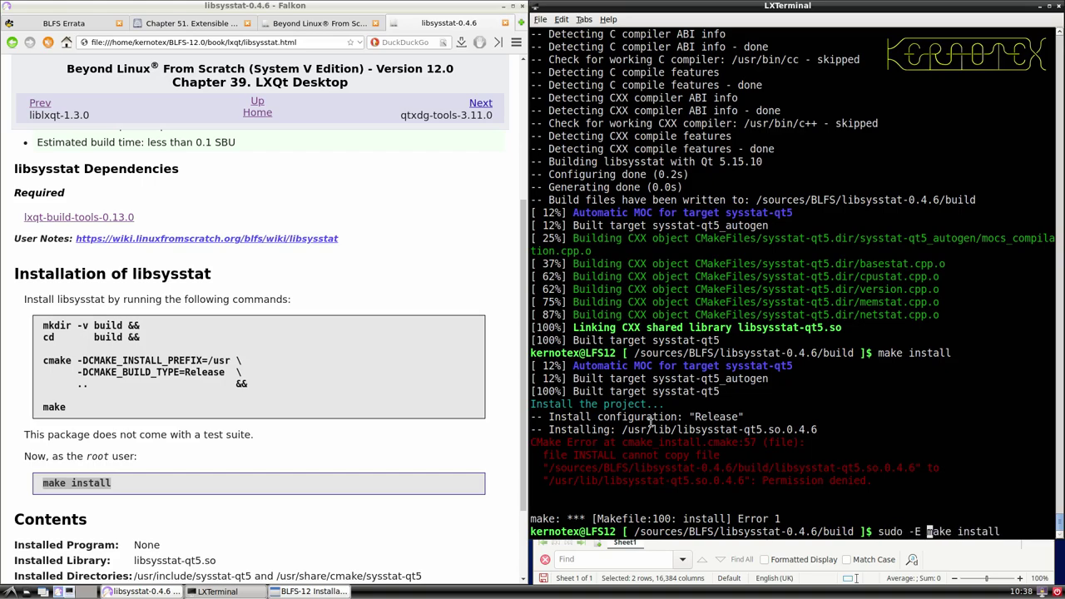
key("Return")
- Return to /sources/BLFS in the terminal and force-remove sysstat-12.7.2.tar.xz with rm -Rf
type("cd ../..")
key("Return")
type("rm -Rf sysstat")
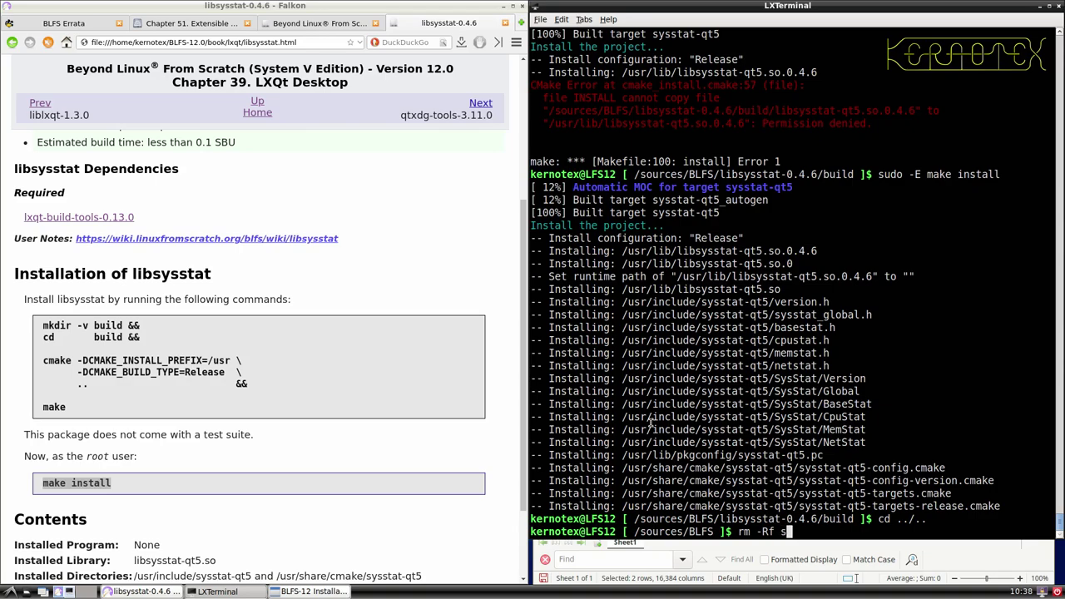
key("Tab")
key("Return")
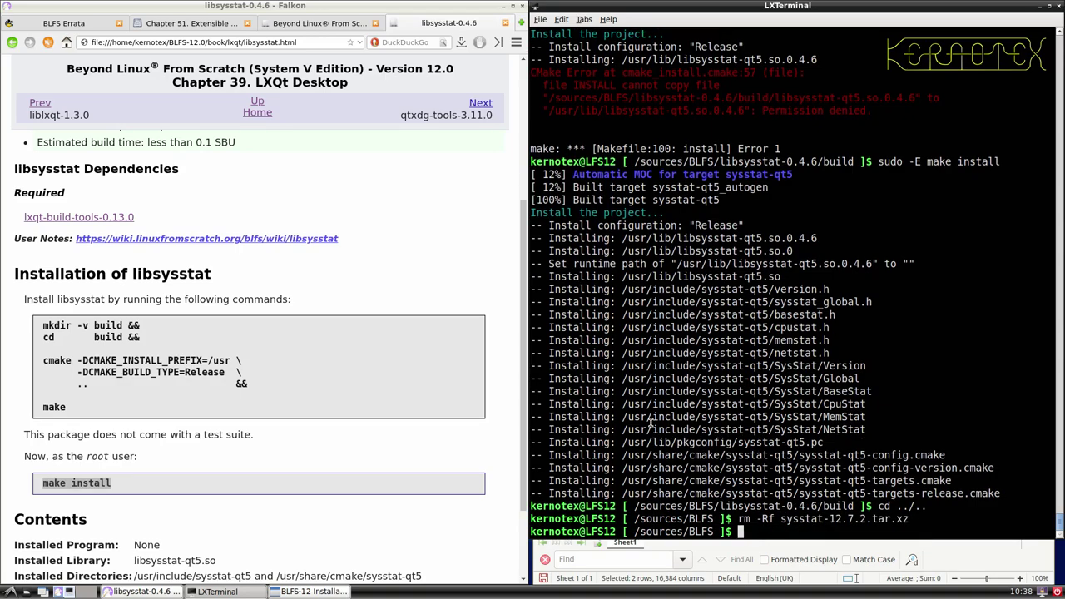
- Open the book's qtxdg-tools-3.11.0 page and save the qtxdg-tools-3.11.0.tar.xz archive into /sources/BLFS
scroll(421, 483, "down", 3)
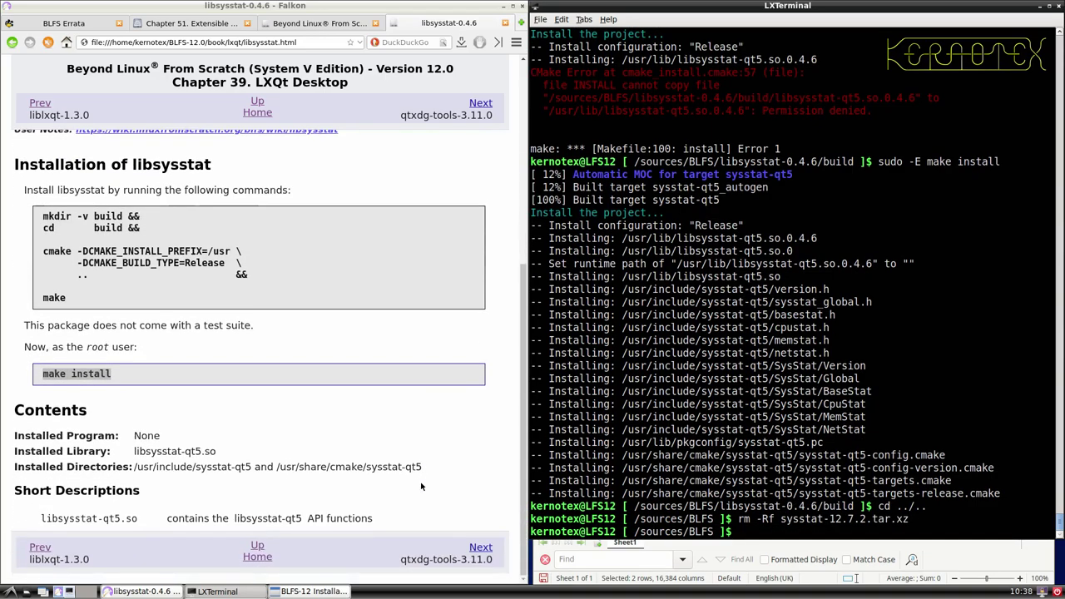
left_click(473, 542)
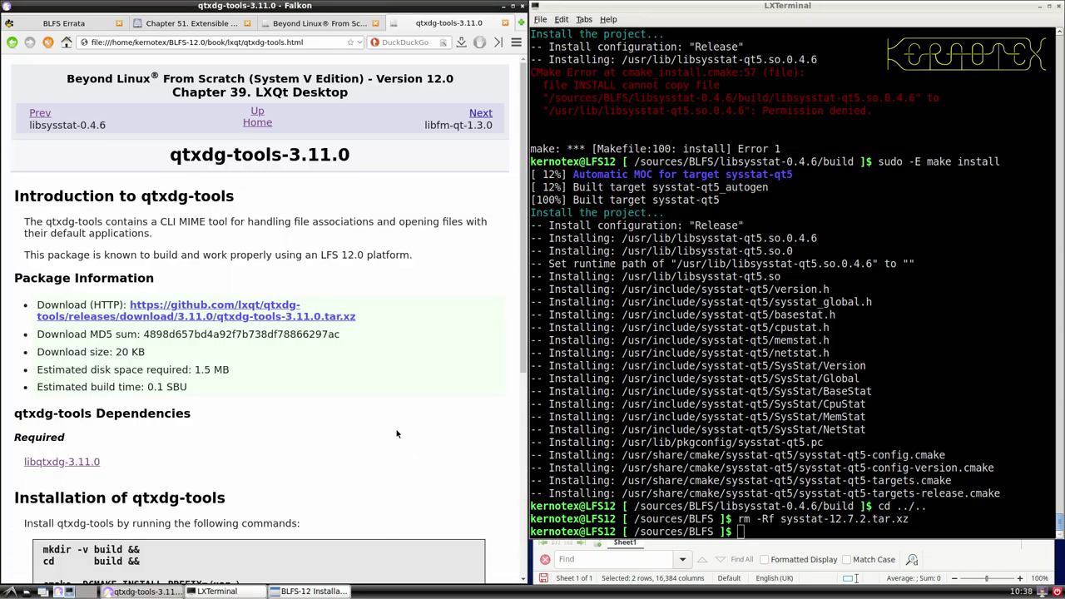
left_click_drag(350, 154, 156, 158)
key("ctrl+c")
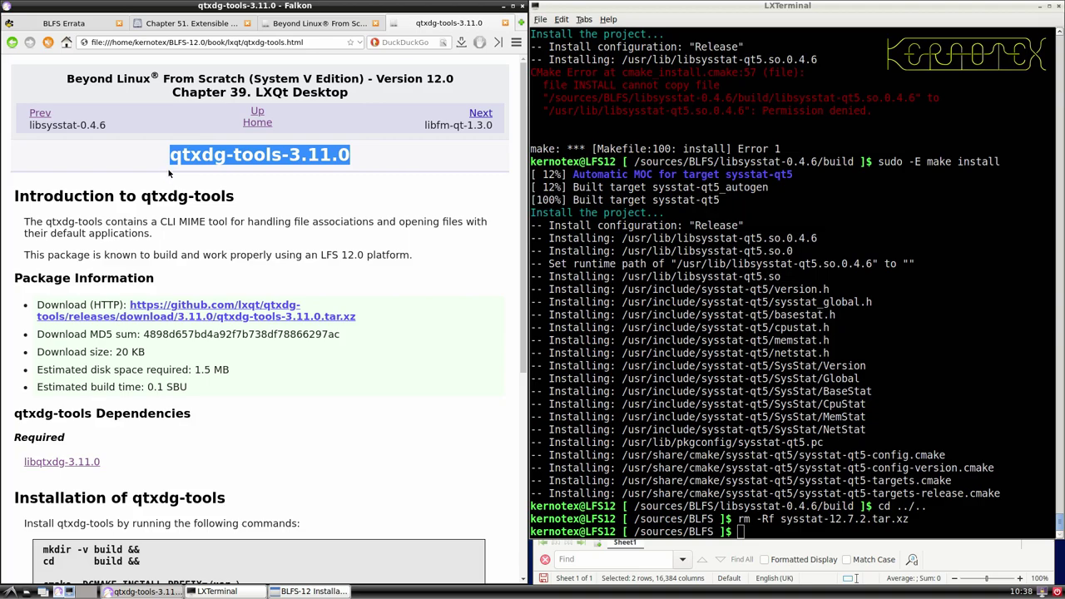
left_click(223, 304)
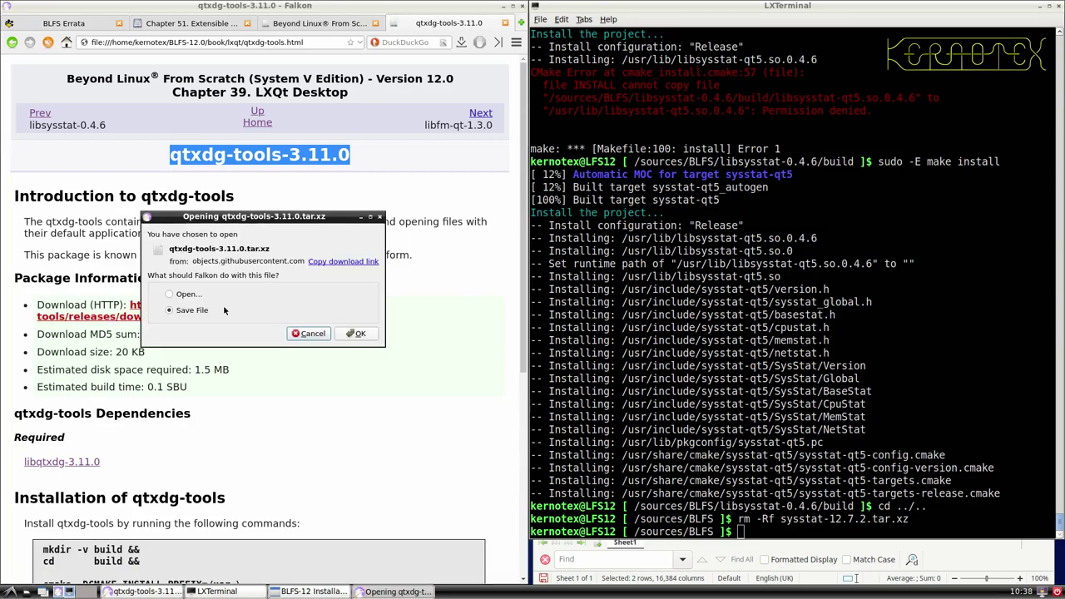
left_click(356, 332)
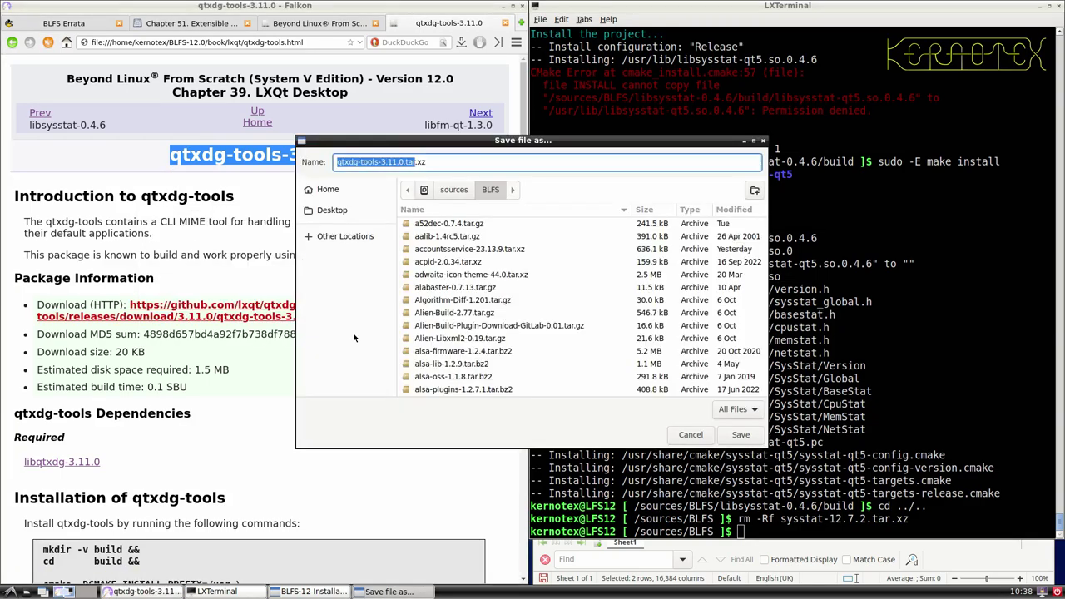
key("Return")
- Log qtxdg-tools-3.11.0 below libsysstat-0.4.6 in the installation order spreadsheet, copying the name from the book page's heading
key("alt+Tab")
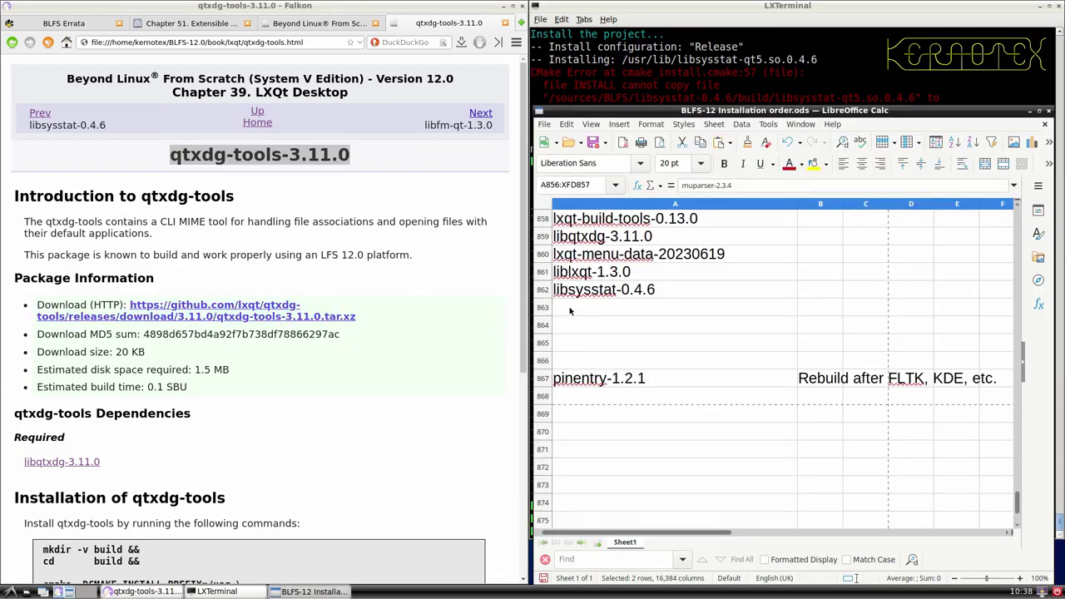
left_click(208, 172)
left_click_drag(171, 158, 356, 163)
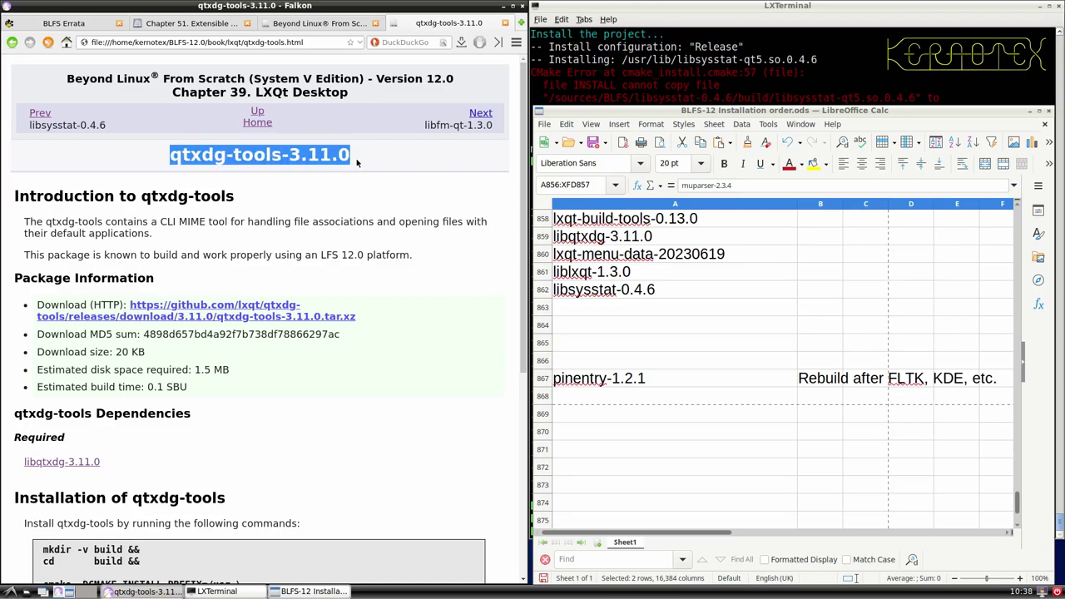
middle_click(578, 315)
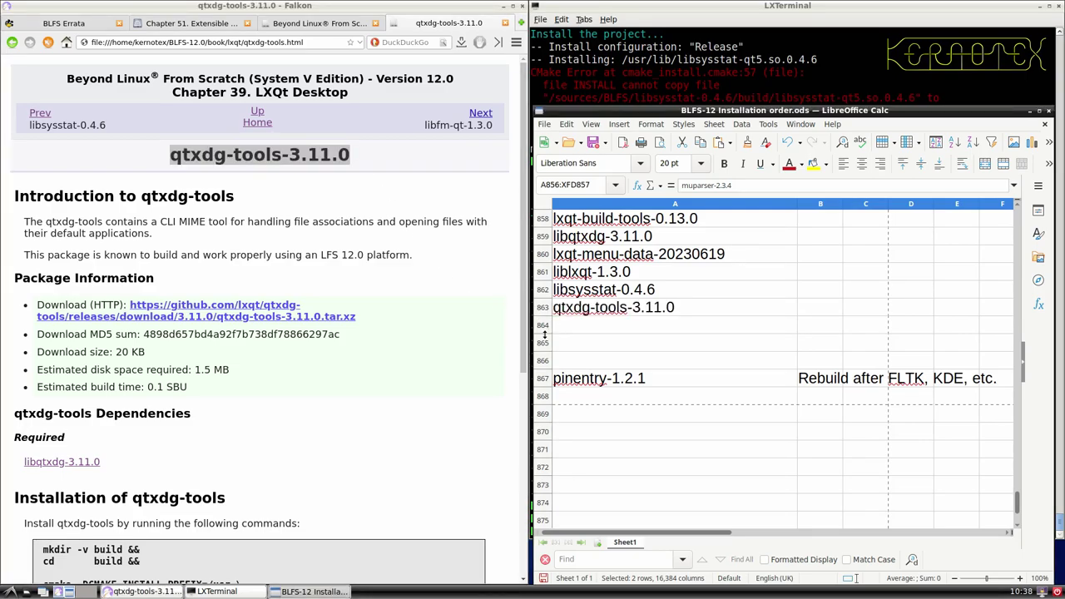
- Insert 13 blank rows above row 865 of the spreadsheet and select the empty cell A864
scroll(564, 325, "down", 1)
left_click_drag(547, 288, 547, 502)
right_click(546, 453)
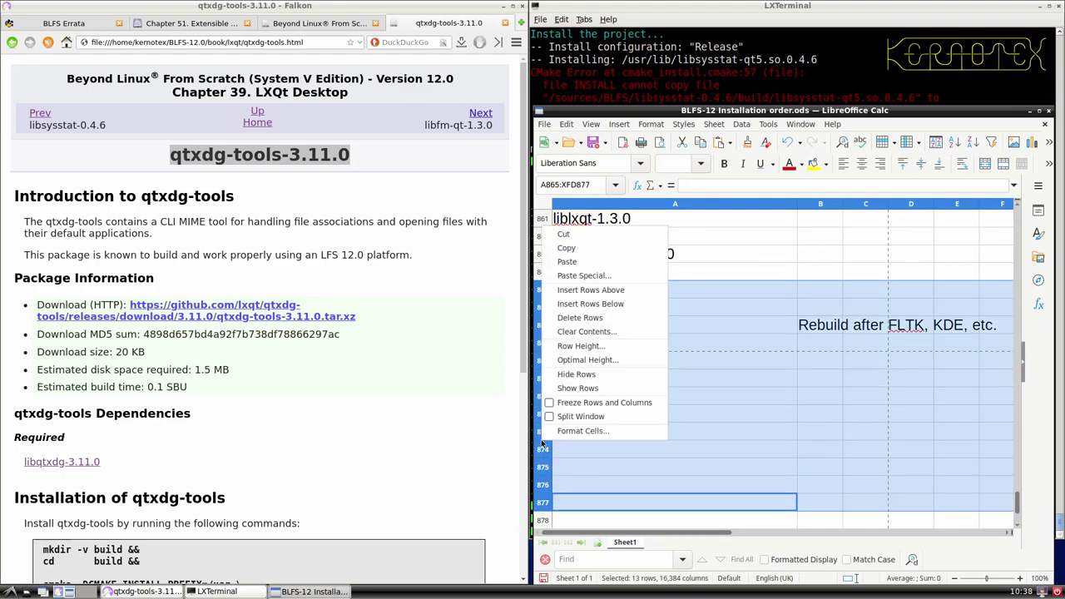
left_click(559, 290)
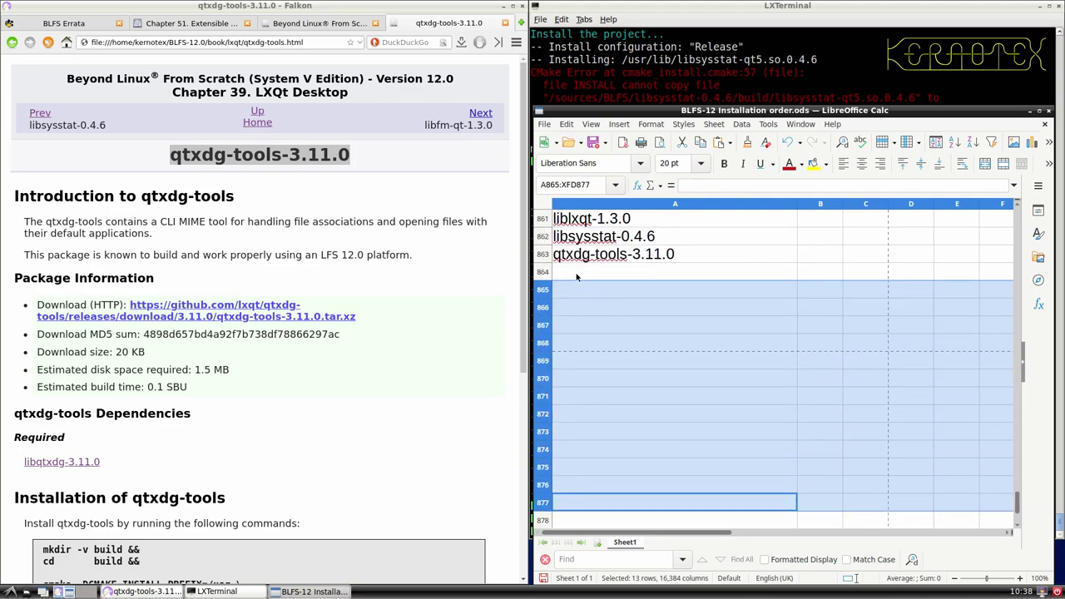
left_click(642, 273)
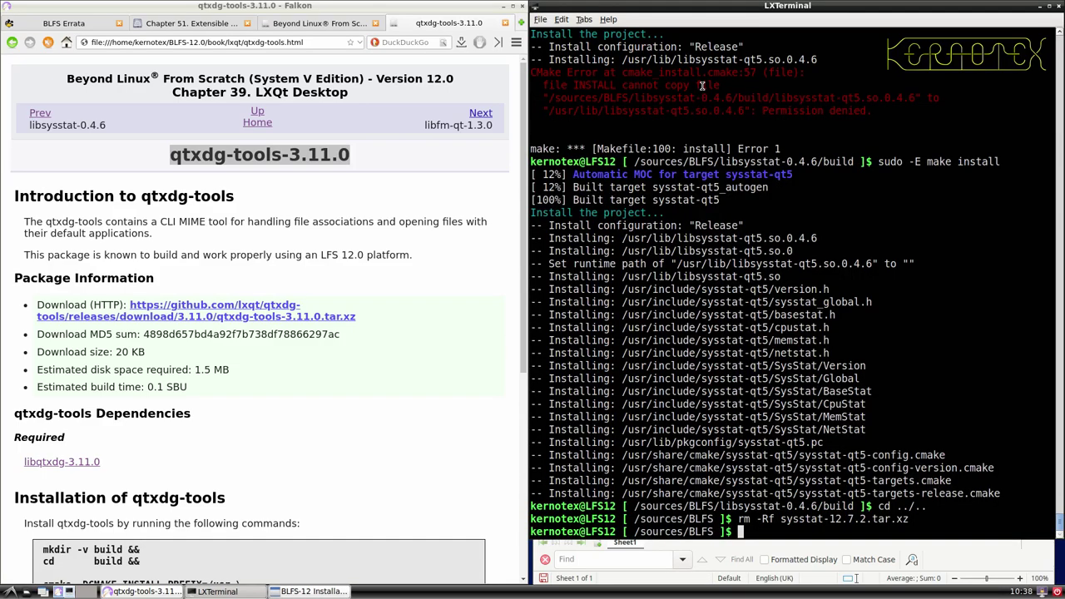
- Extract the qtxdg-tools-3.11.0.tar.xz archive in the terminal and change into the qtxdg-tools-3.11.0 directory
left_click(702, 86)
type("tar -xvf qtxdg")
key("BackSpace")
key("Tab")
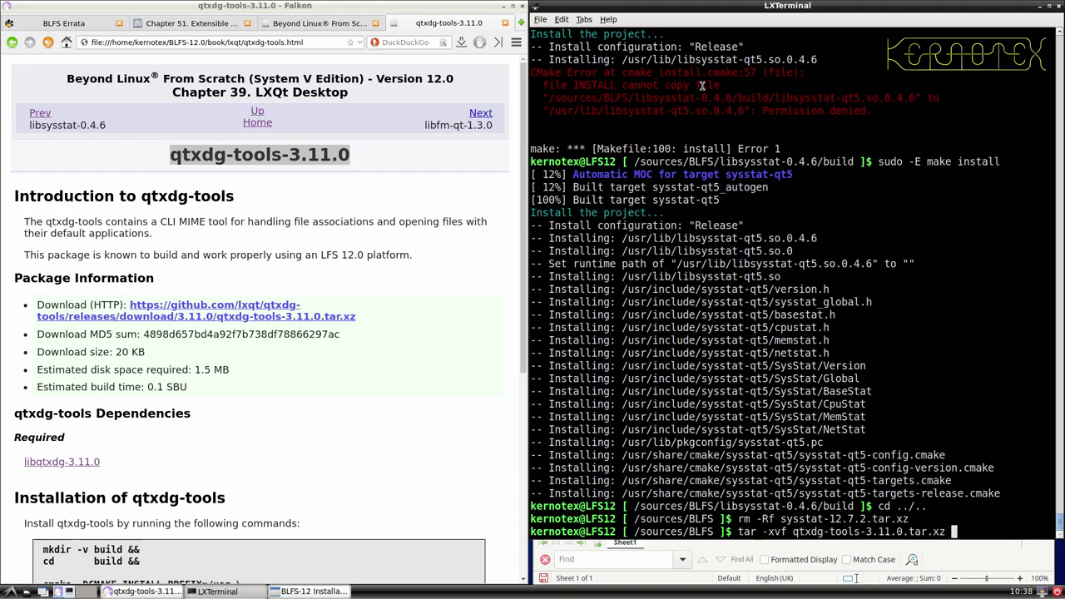
key("Return")
type("cd qtxd")
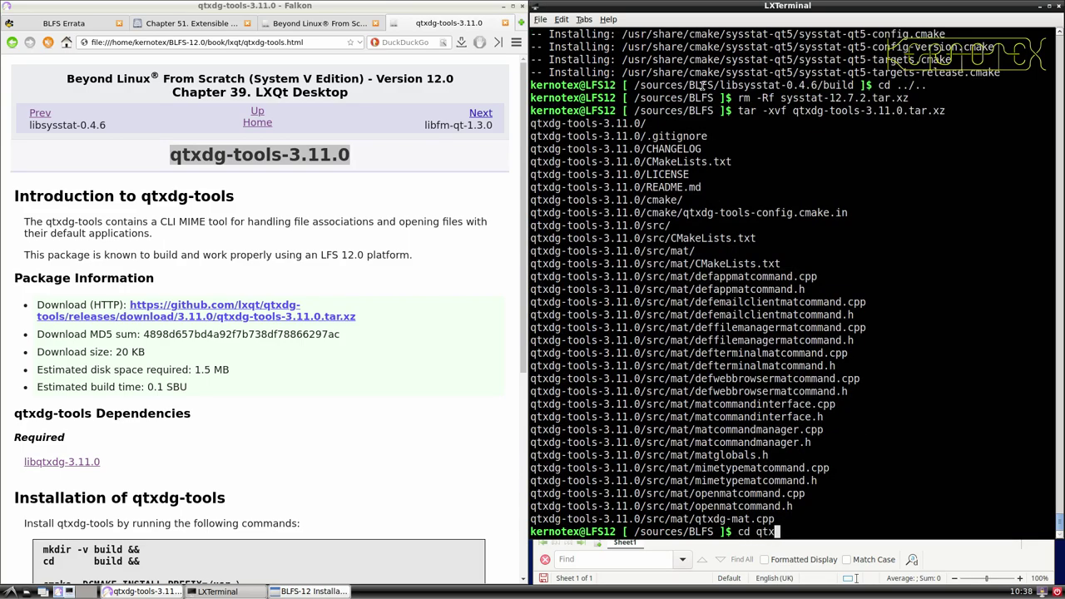
key("Tab")
key("Return")
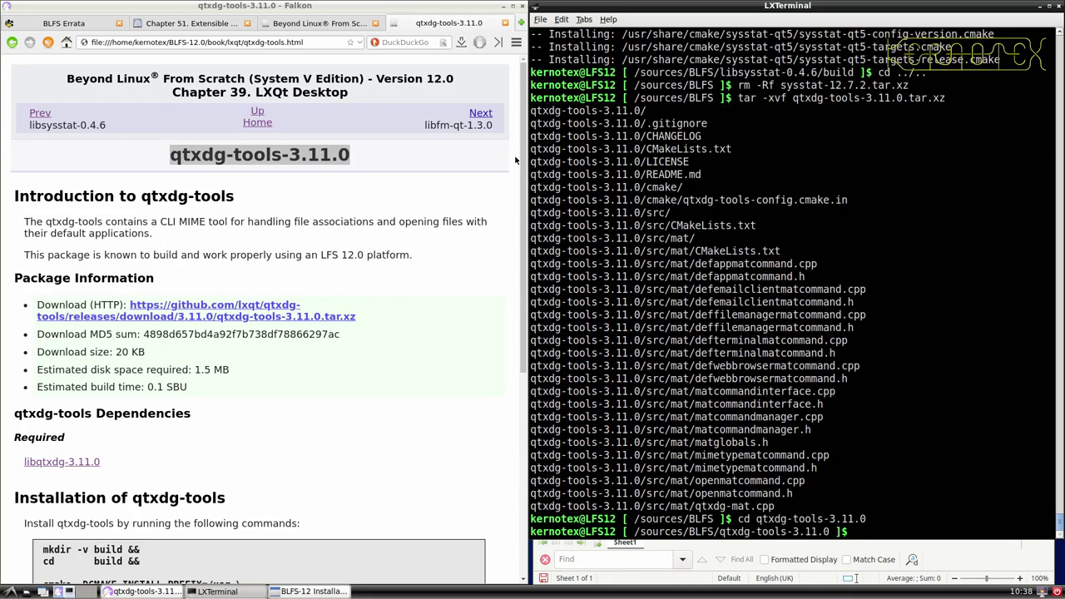
- Configure and compile qtxdg-tools in a new build directory by running the book's mkdir, cmake and make commands
scroll(300, 294, "down", 5)
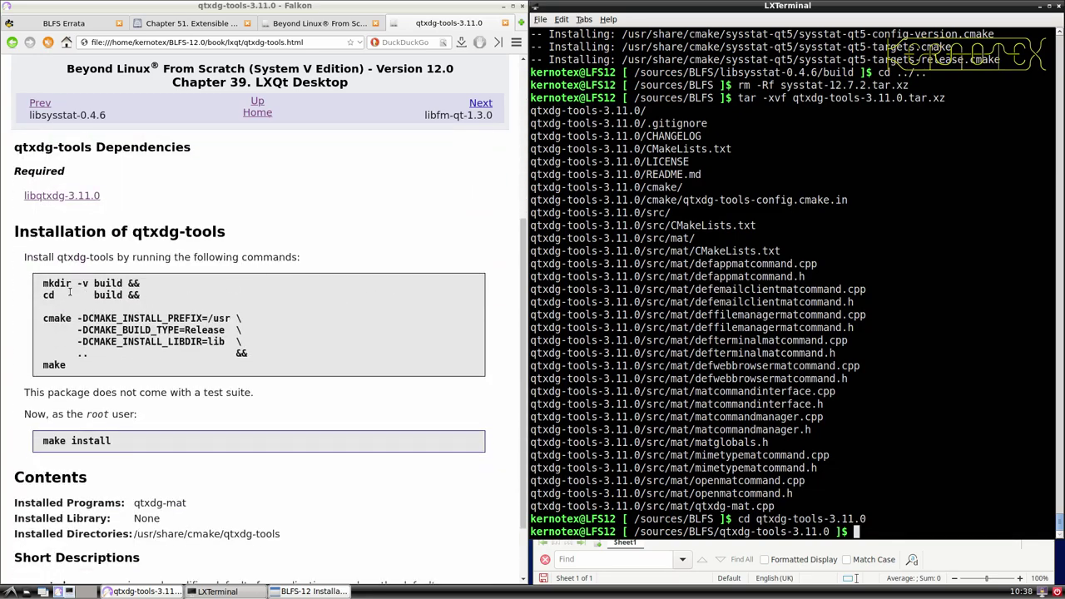
left_click_drag(40, 283, 503, 366)
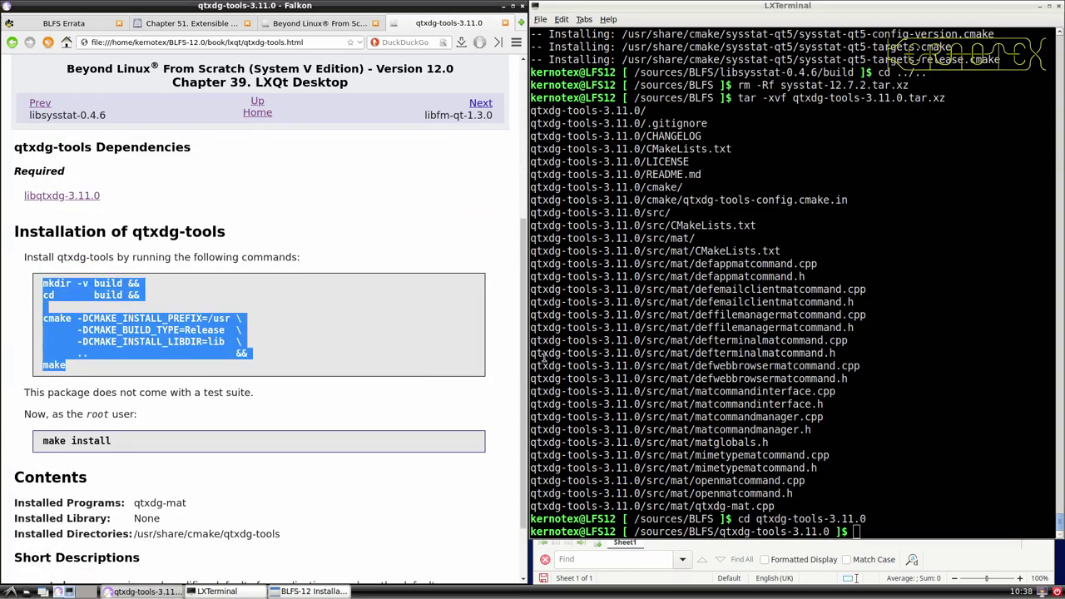
middle_click(624, 357)
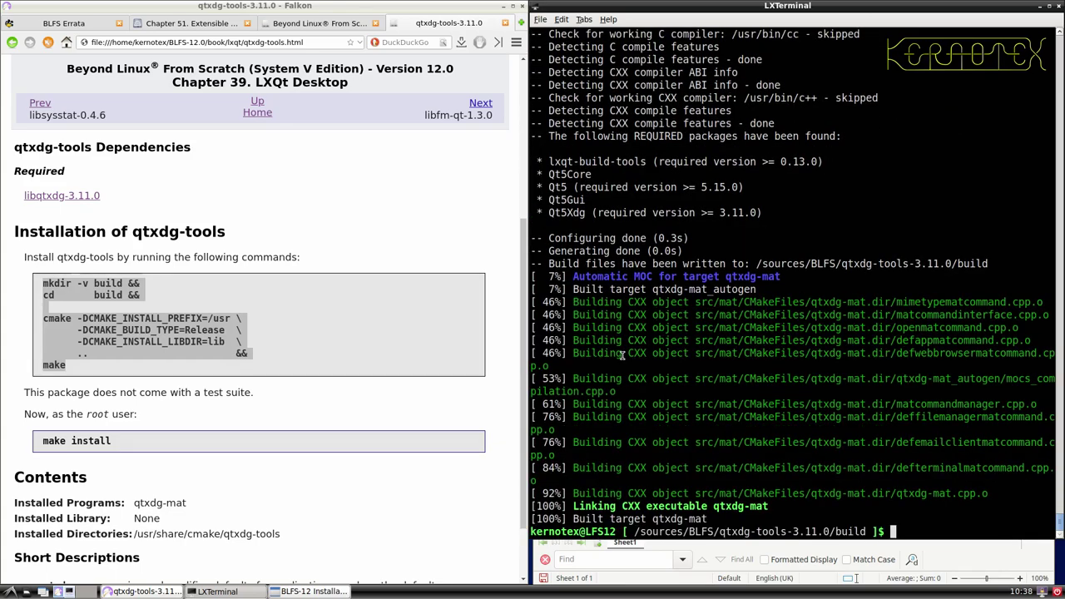
- Install qtxdg-tools system-wide by recalling and running sudo -E make install from the command history
key("ctrl+r")
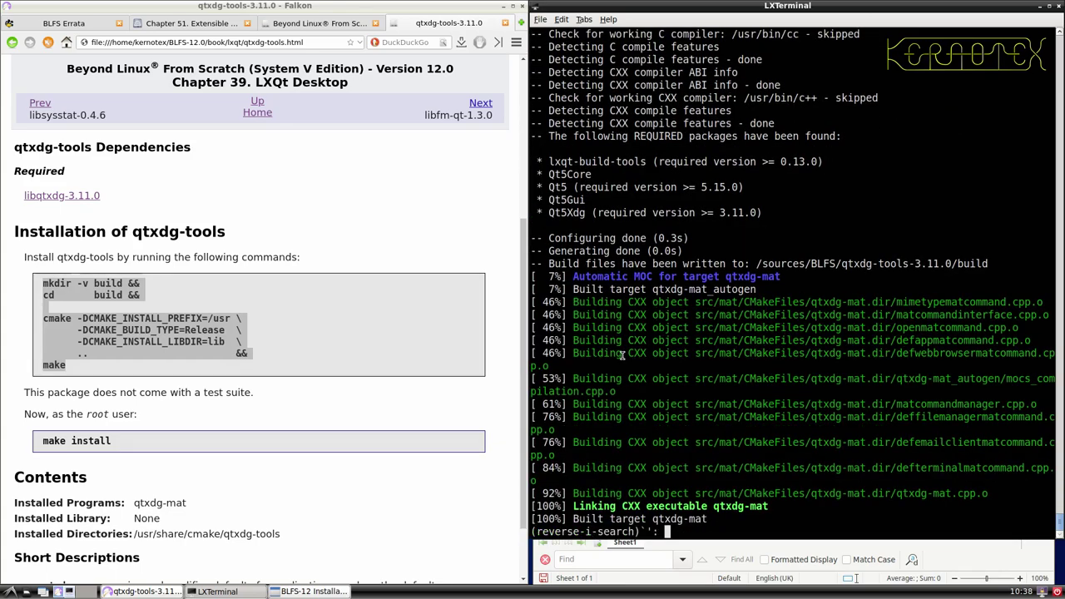
type("make ins")
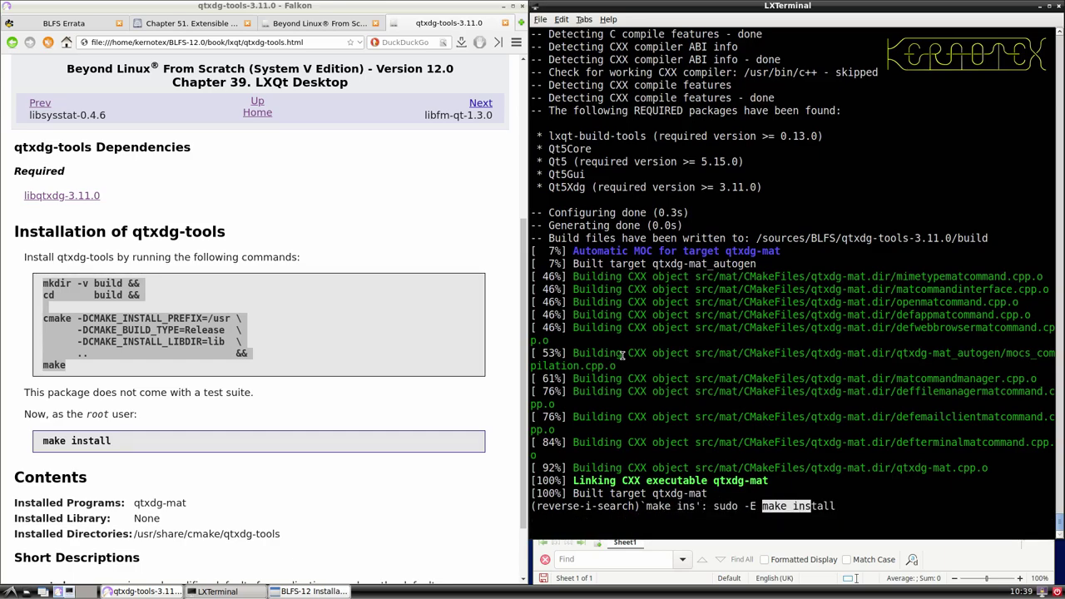
key("Return")
- Return to /sources/BLFS and remove the qtxdg-tools-3.11.0 source directory with rm -Rf
type("cd ../..")
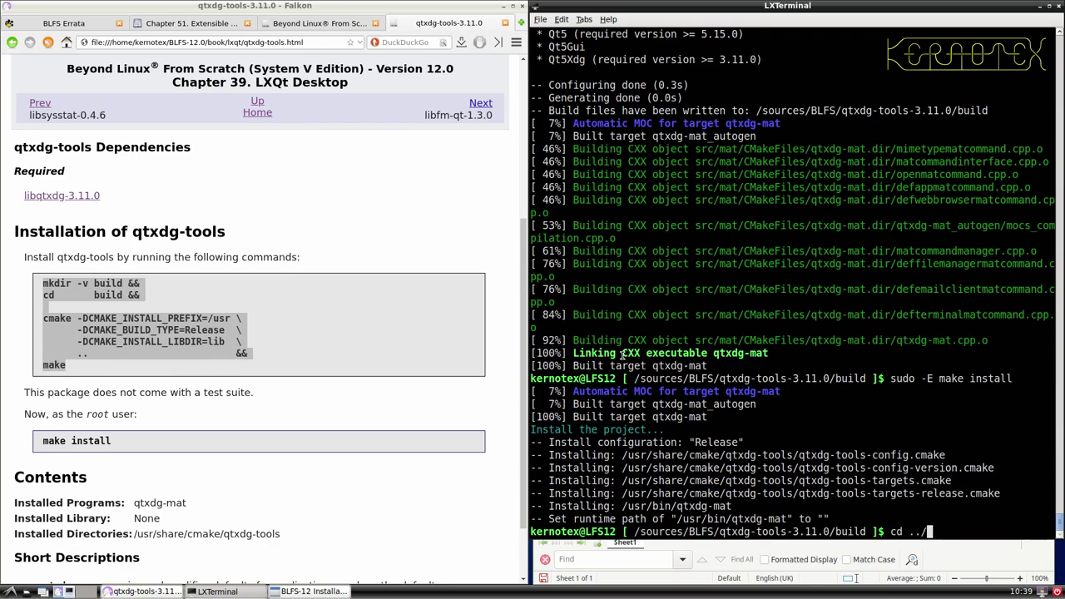
key("Return")
type("rm -Rf qtx")
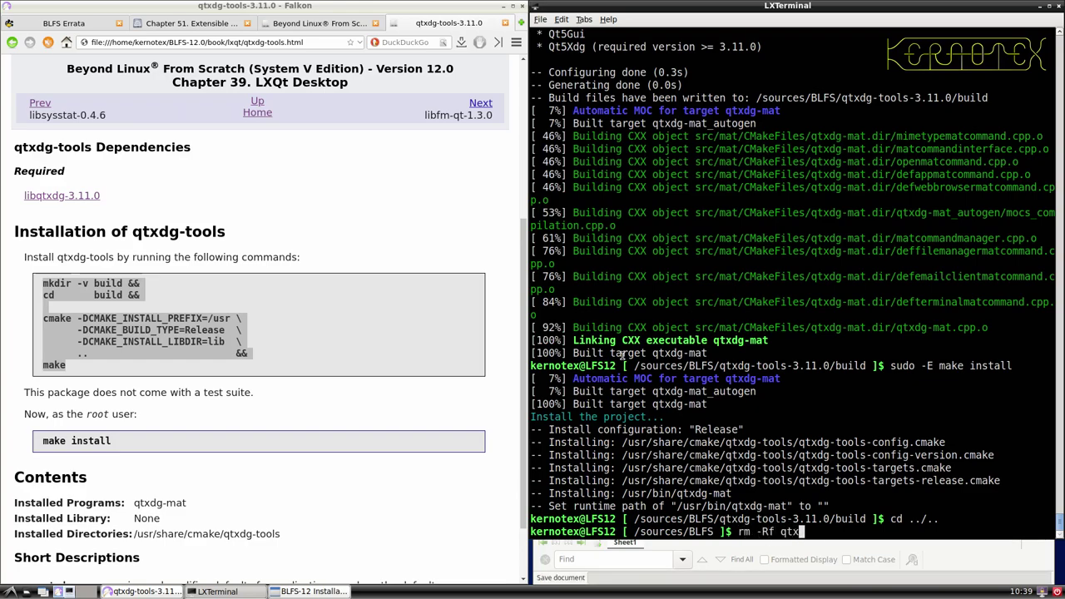
key("Tab")
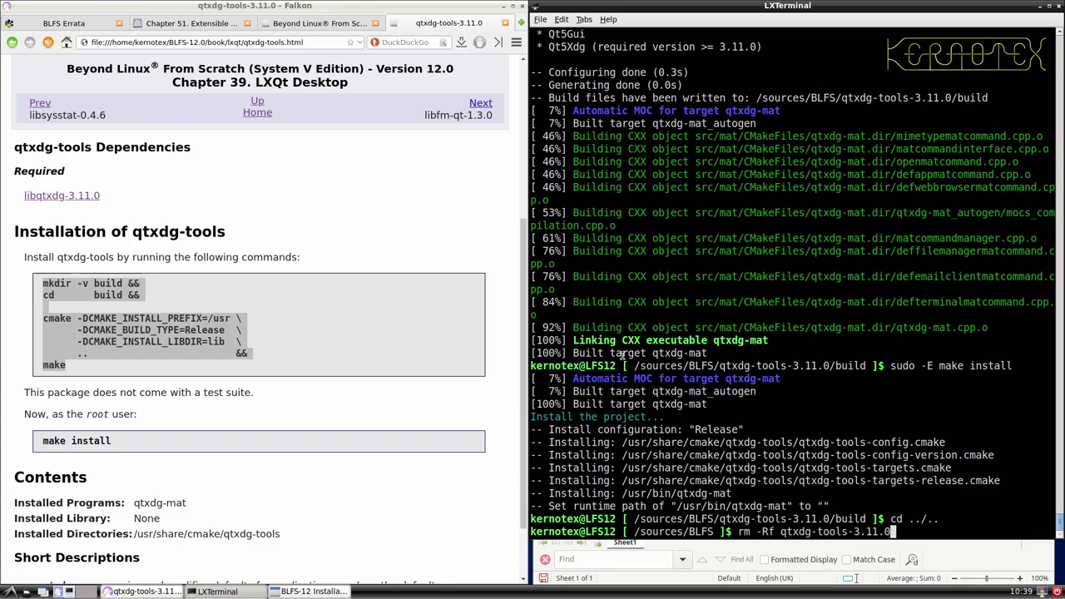
key("Return")
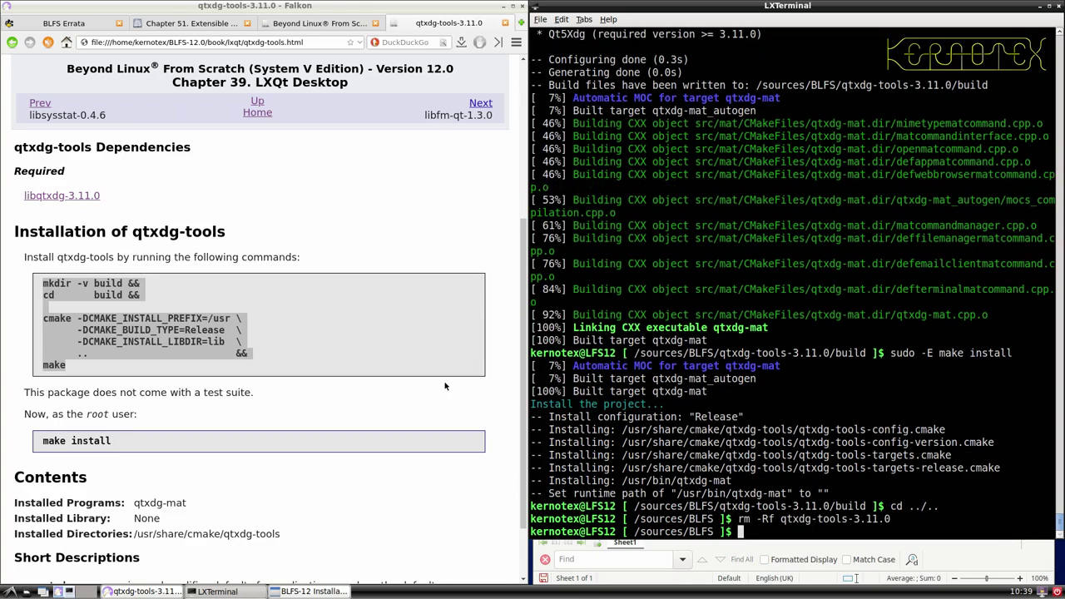
- Open the book's libfm-qt-1.3.0 page and save the libfm-qt-1.3.0.tar.xz archive into /sources/BLFS
scroll(447, 405, "down", 2)
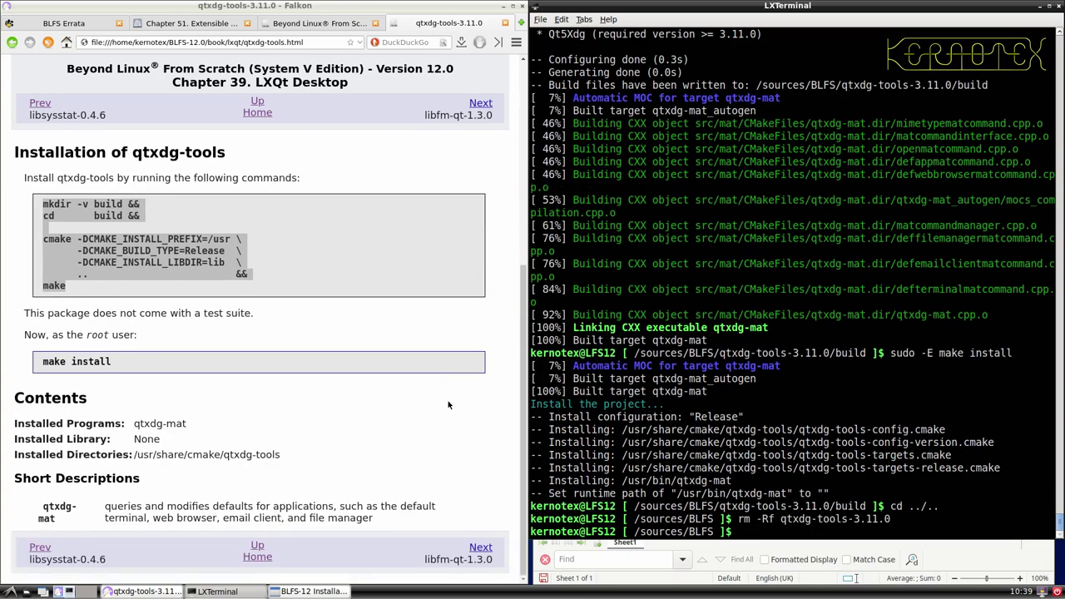
left_click(480, 547)
left_click(355, 312)
left_click(359, 333)
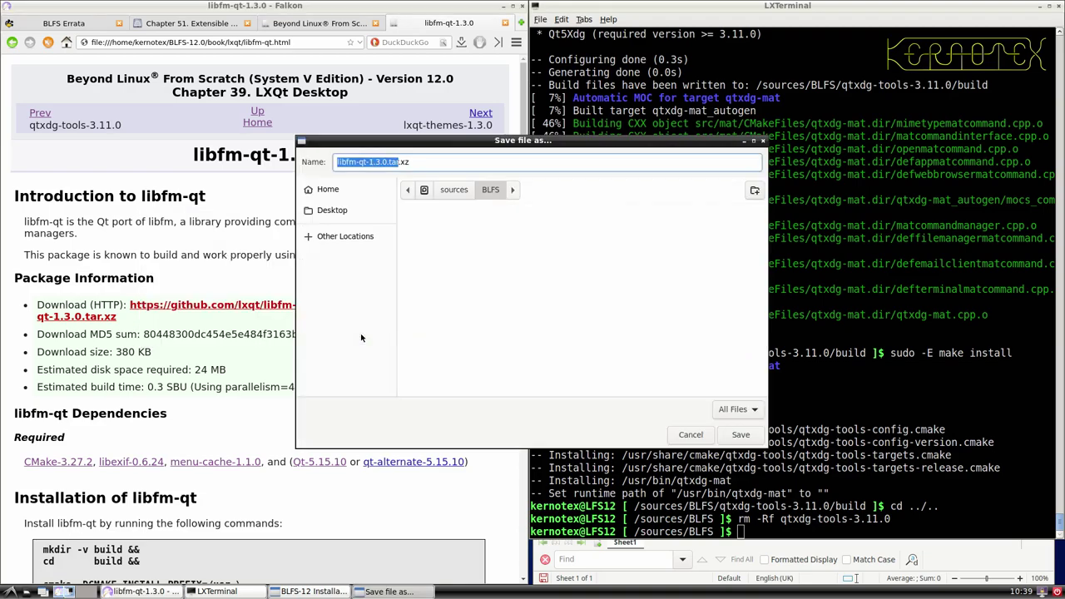
key("Return")
- Copy the libfm-qt-1.3.0 heading from the book page into cell A864 of the installation order spreadsheet
mouse_move(190, 155)
left_mouse_down()
mouse_move(314, 155)
mouse_move(181, 162)
left_mouse_up()
key("ctrl+c")
left_click(328, 150)
key("alt+Tab")
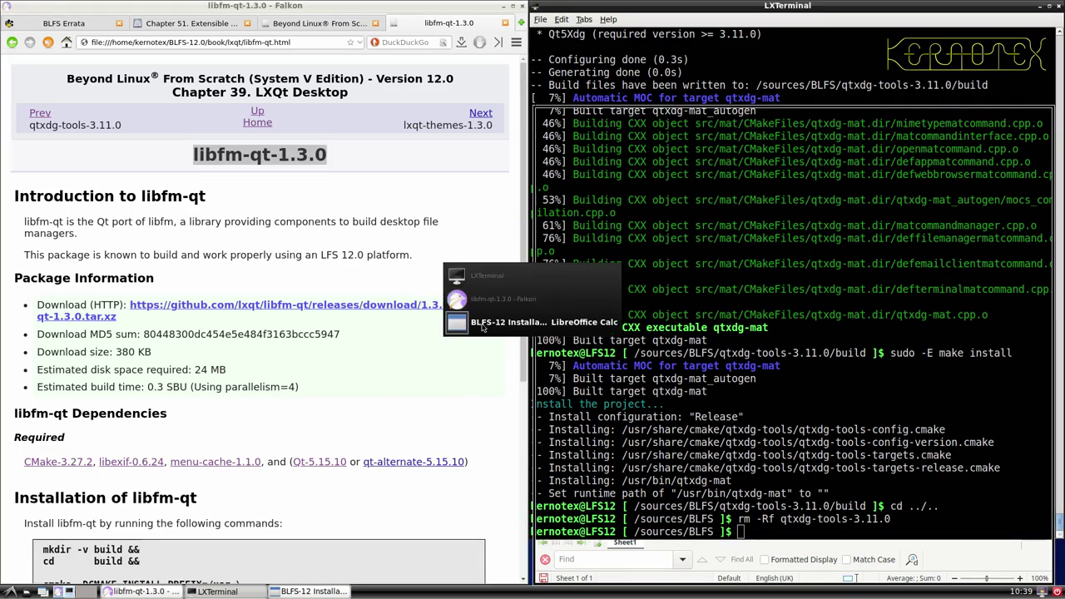
key("ctrl+v")
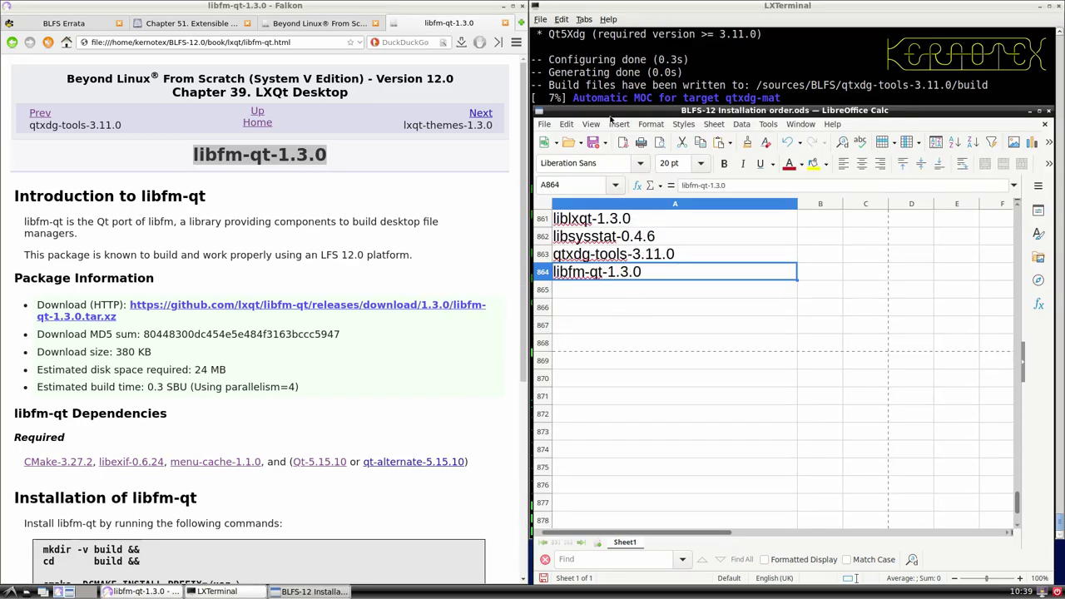
- Extract the libfm-qt-1.3.0.tar.xz archive in the terminal and change into the libfm-qt-1.3.0 directory
key("alt+Tab")
type("tar -")
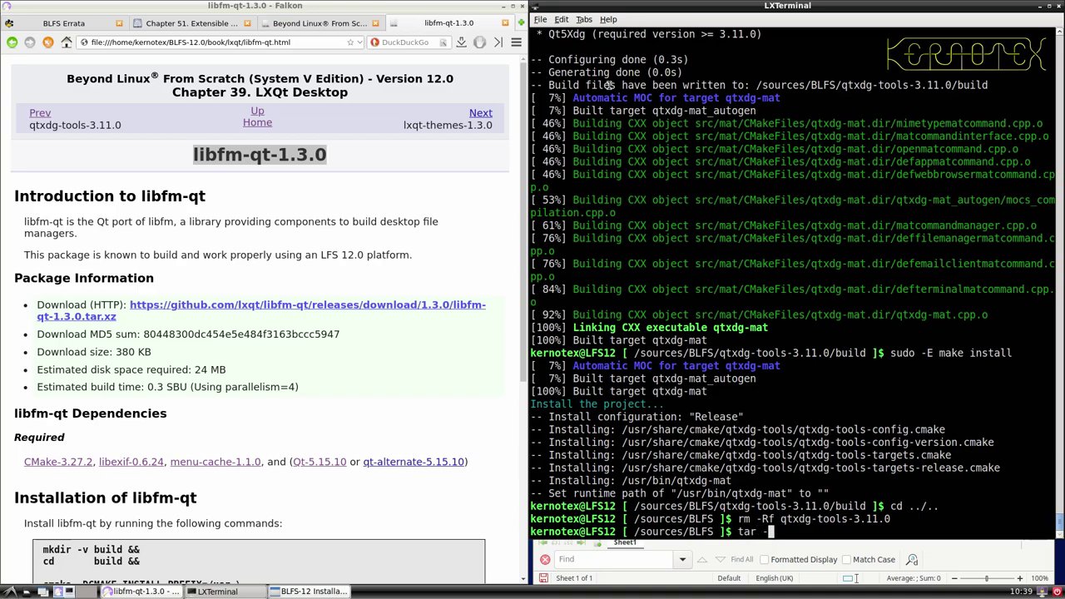
type("xvf libfm-")
key("Tab")
key("Return")
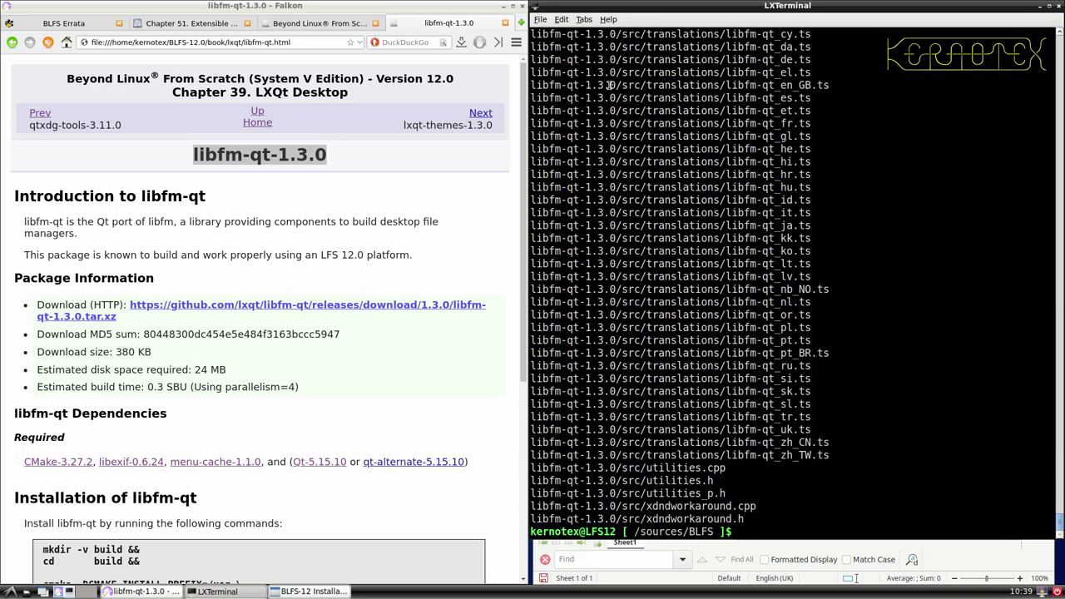
type("cd libfm-")
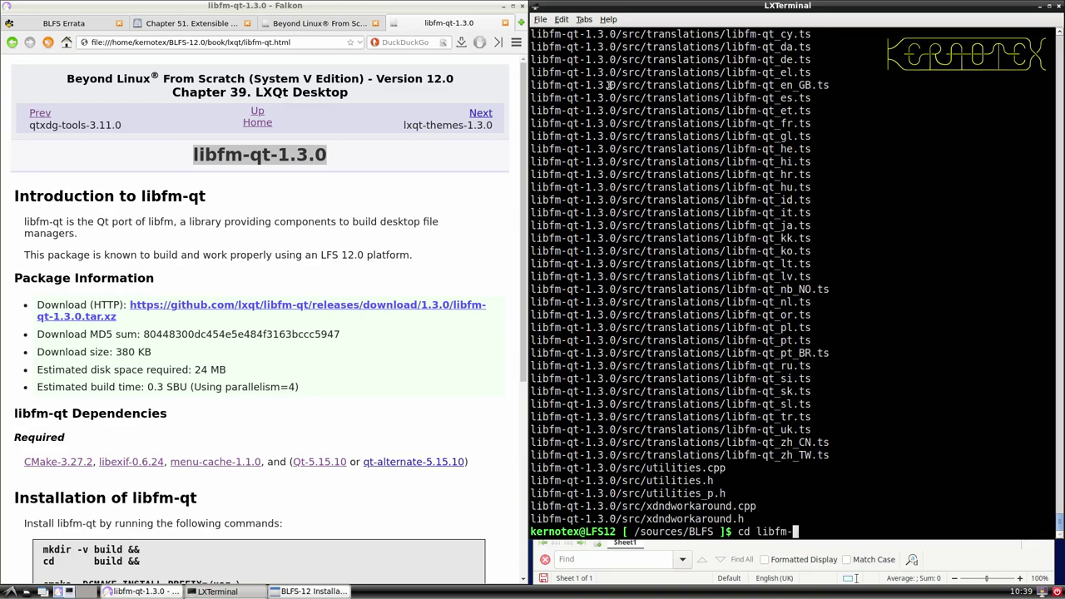
key("Tab")
key("Return")
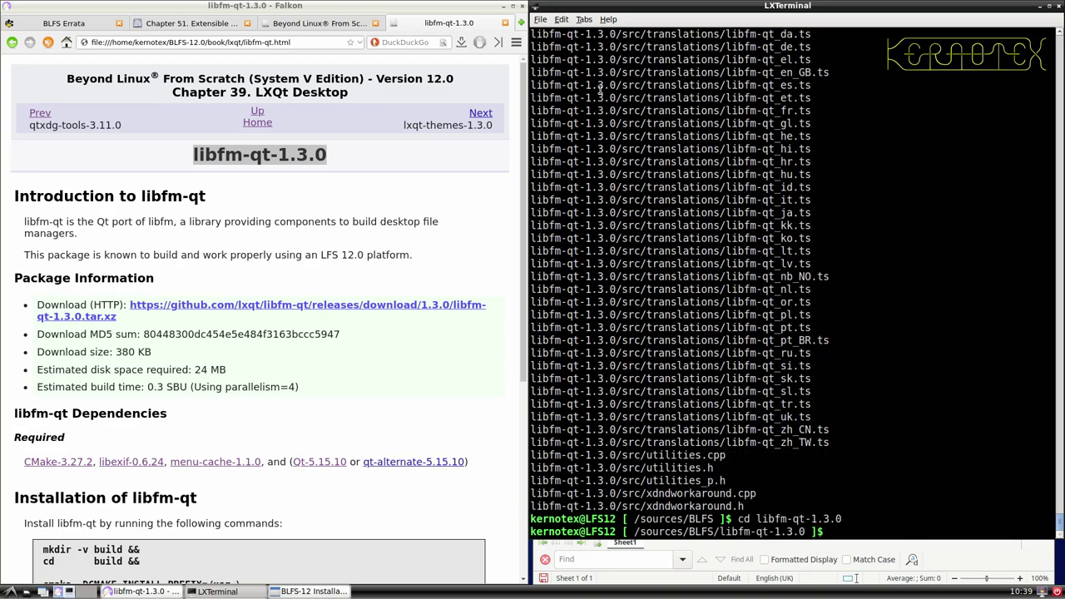
- Build libfm-qt-1.3.0 with the book's mkdir, cmake and make commands and install it with sudo -E make install
scroll(320, 357, "down", 5)
scroll(318, 353, "down", 1)
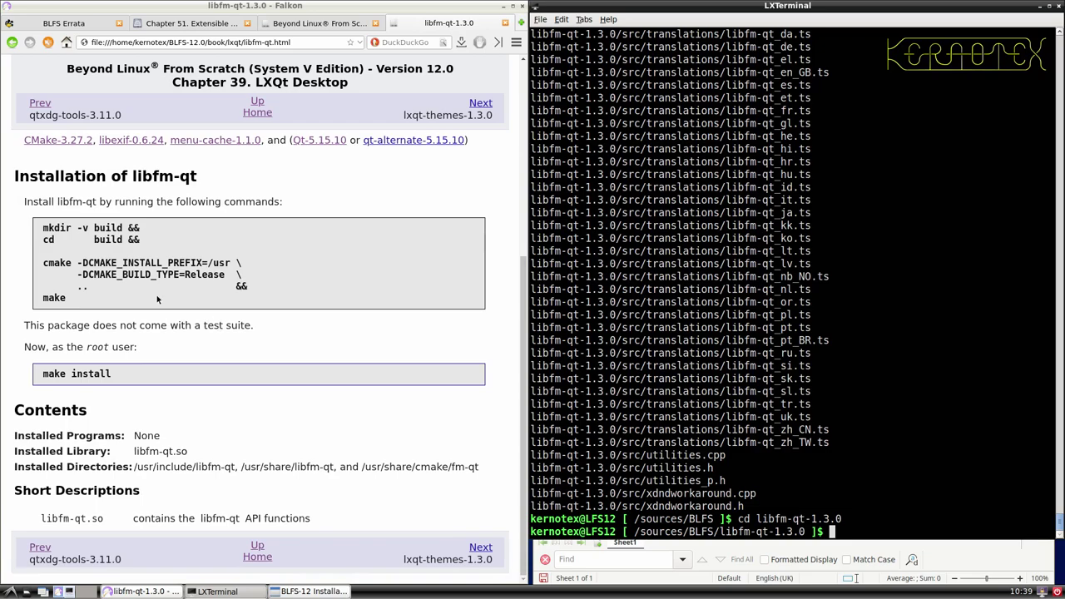
left_click_drag(39, 233, 83, 305)
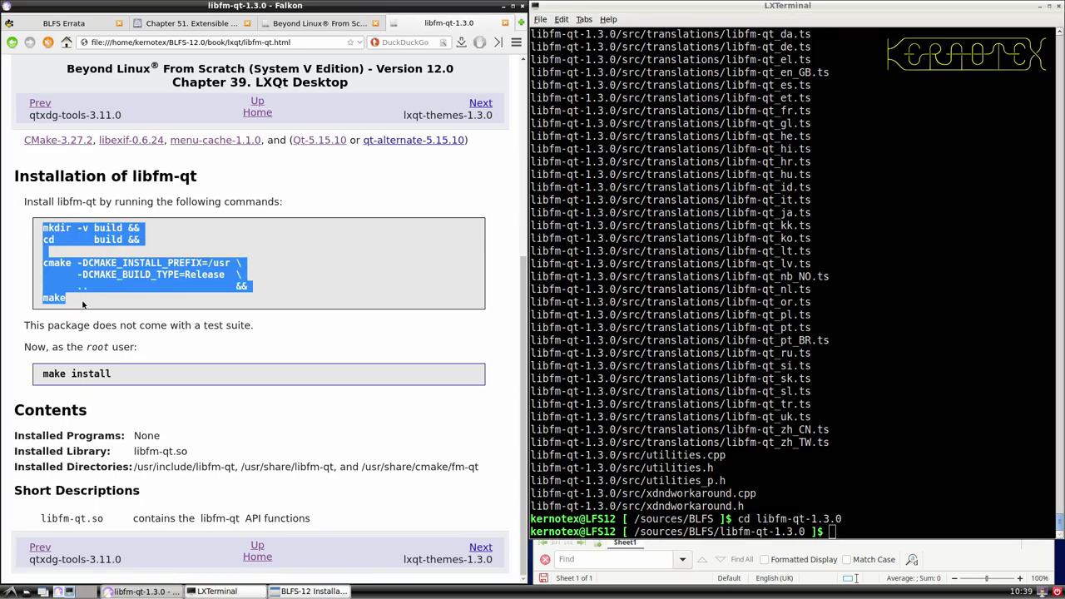
middle_click(549, 357)
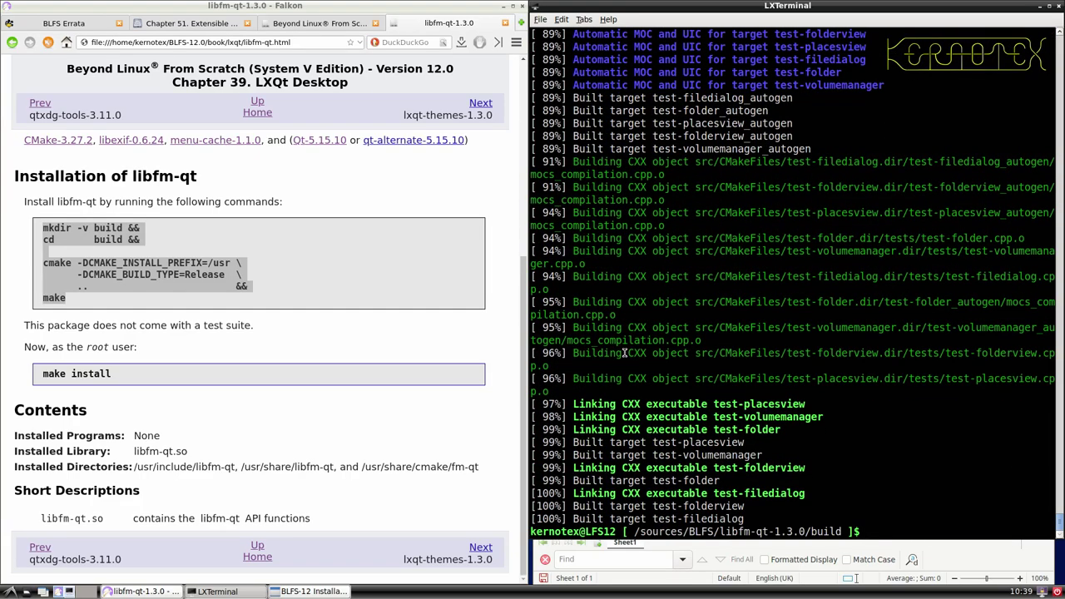
key("ctrl+r")
type("make install")
key("Return")
- Return to /sources/BLFS and remove the libfm-qt-1.3.0 source directory with rm -Rf
type("cd ../..")
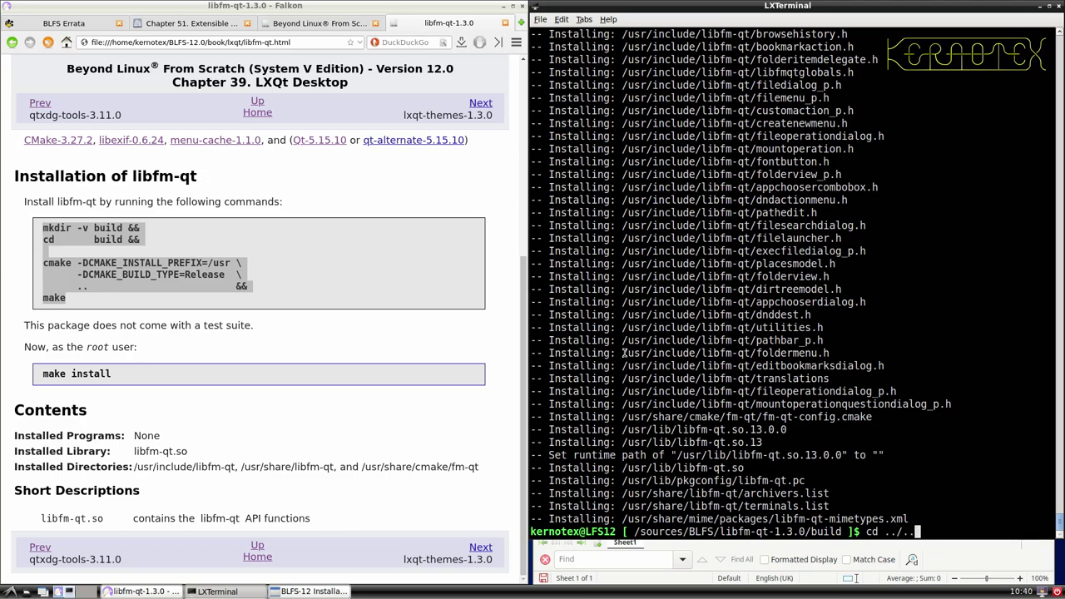
key("Return")
type("rm -Rf")
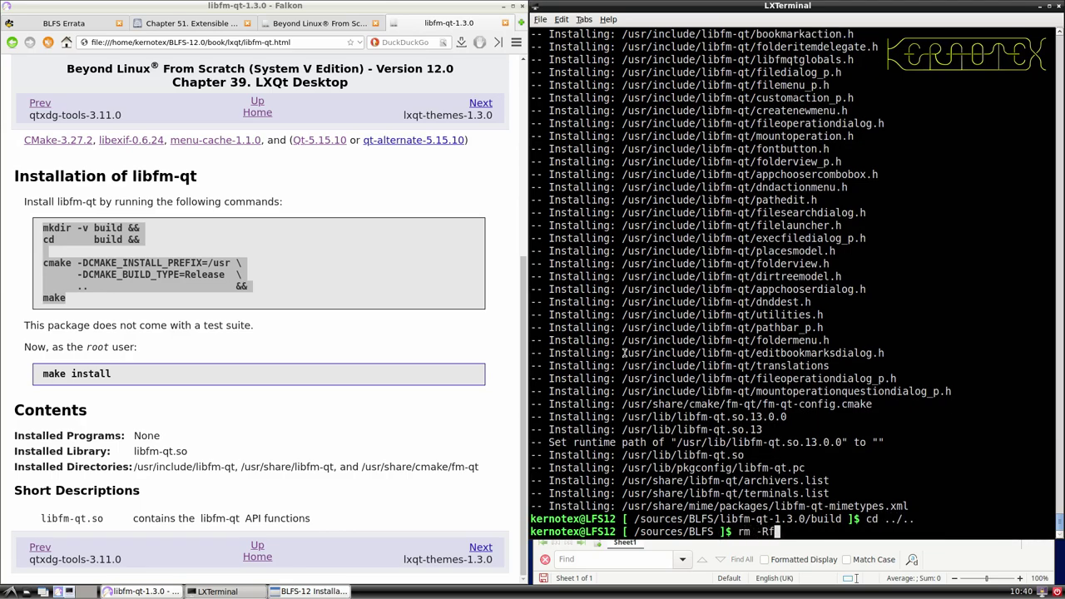
type(" libfm-")
key("Tab")
key("Return")
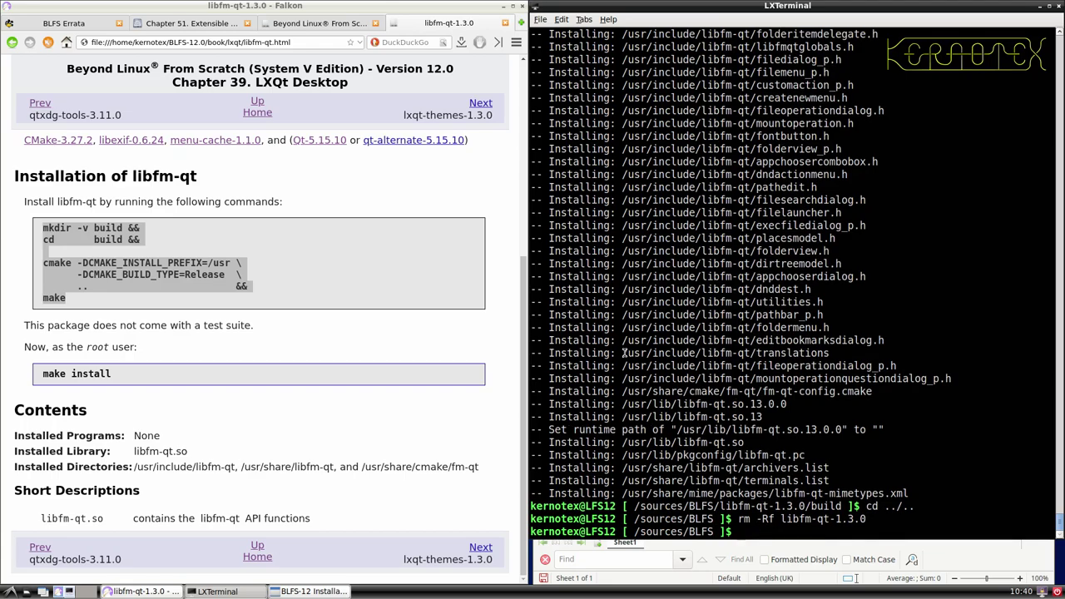
- Open the book's lxqt-themes-1.3.0 page and save the lxqt-themes-1.3.0.tar.xz archive into /sources/BLFS
left_click(482, 546)
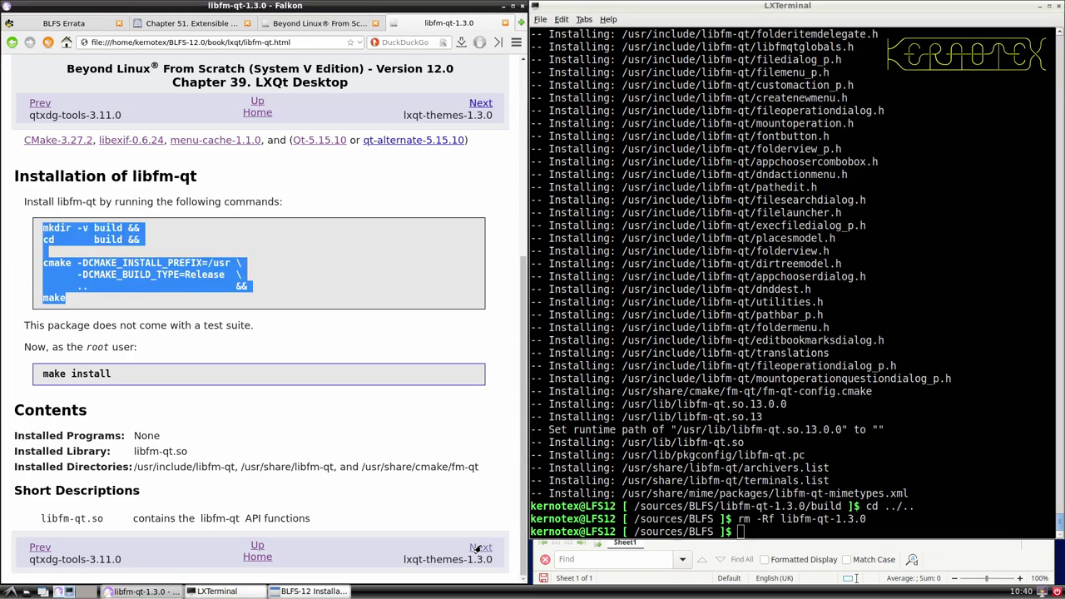
left_click(190, 305)
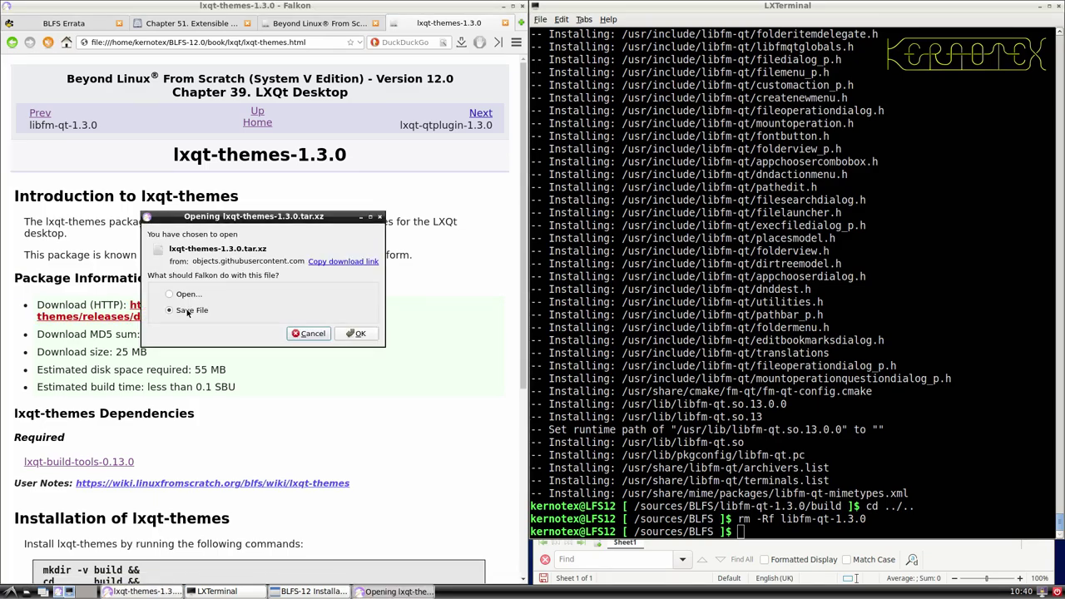
left_click(339, 334)
key("Return")
- Copy the lxqt-themes-1.3.0 heading from the book page into cell A865 of the installation order spreadsheet
left_click_drag(163, 166, 349, 152)
key("ctrl+c")
key("alt+Tab")
key("alt+Tab")
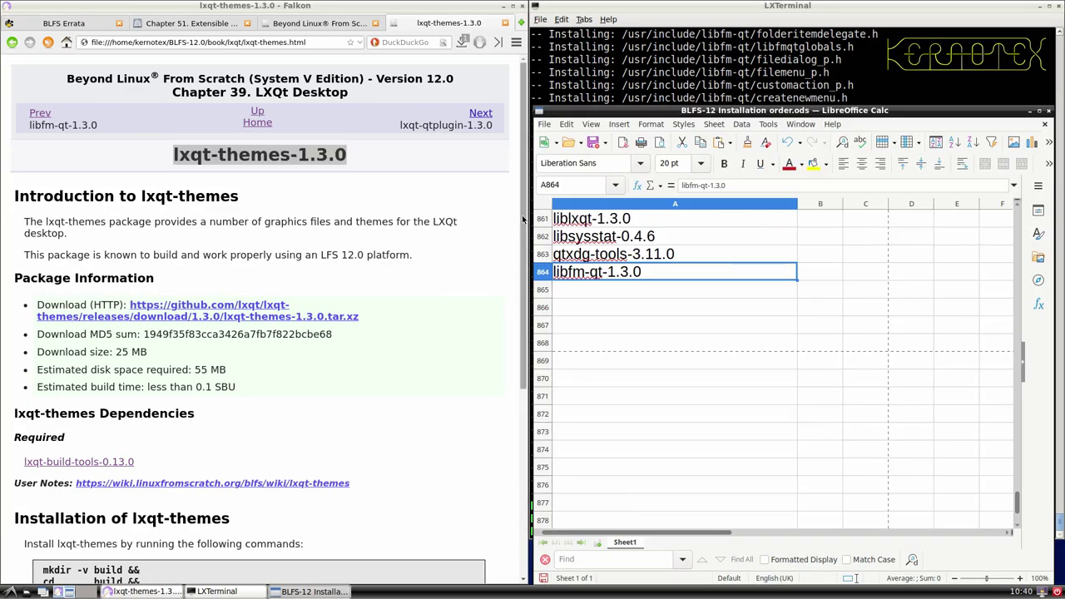
middle_click(597, 290)
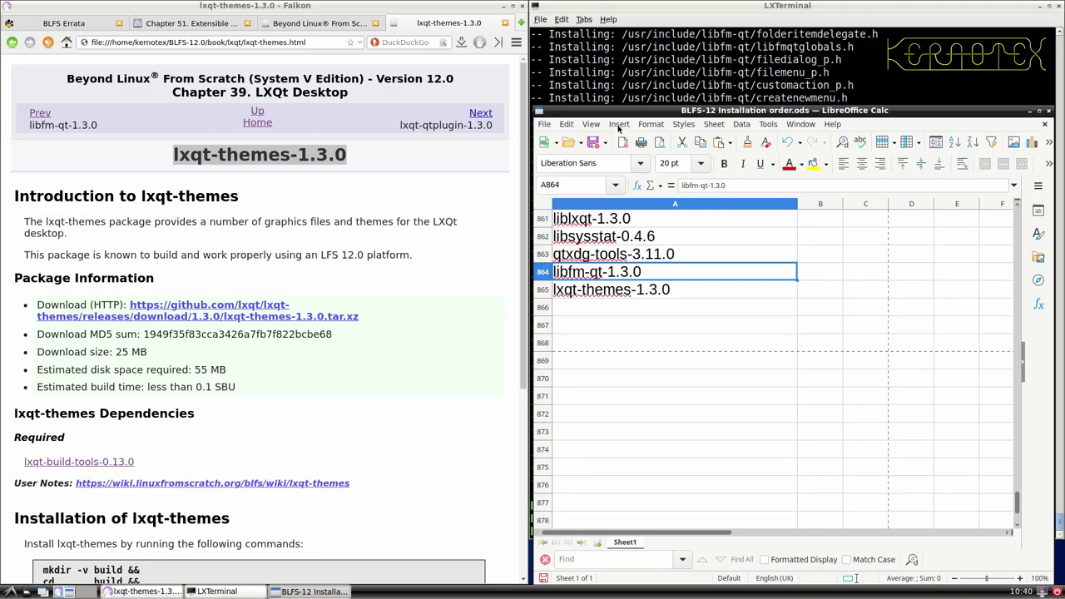
- Extract the lxqt-themes-1.3.0.tar.xz archive in the terminal and change into the lxqt-themes-1.3.0 directory
left_click(619, 96)
type("tar -")
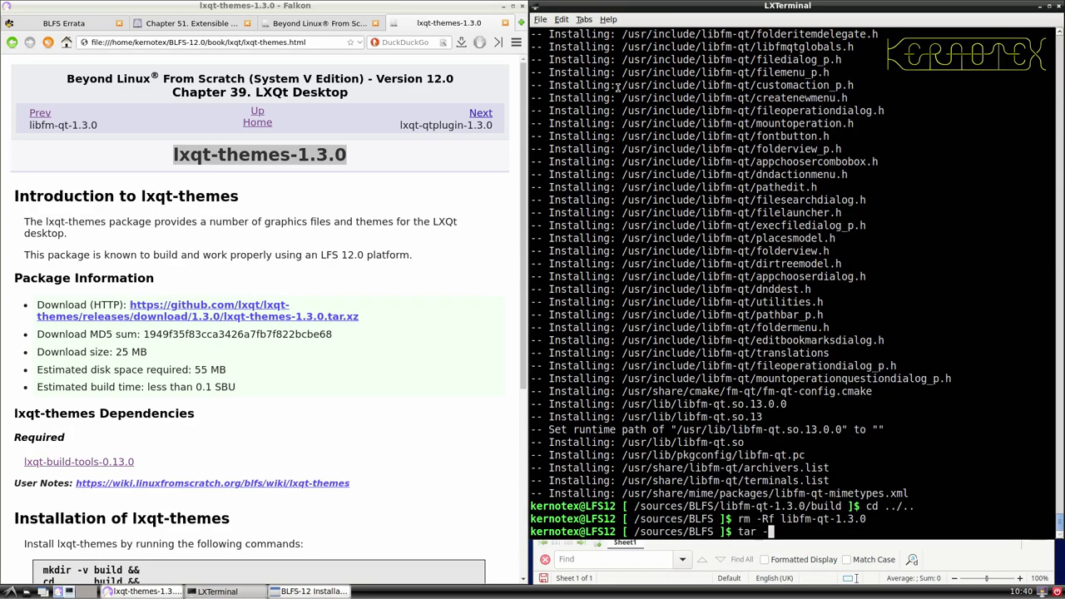
type("xvf lxqt-t")
key("Tab")
key("Return")
type("cd lxqt")
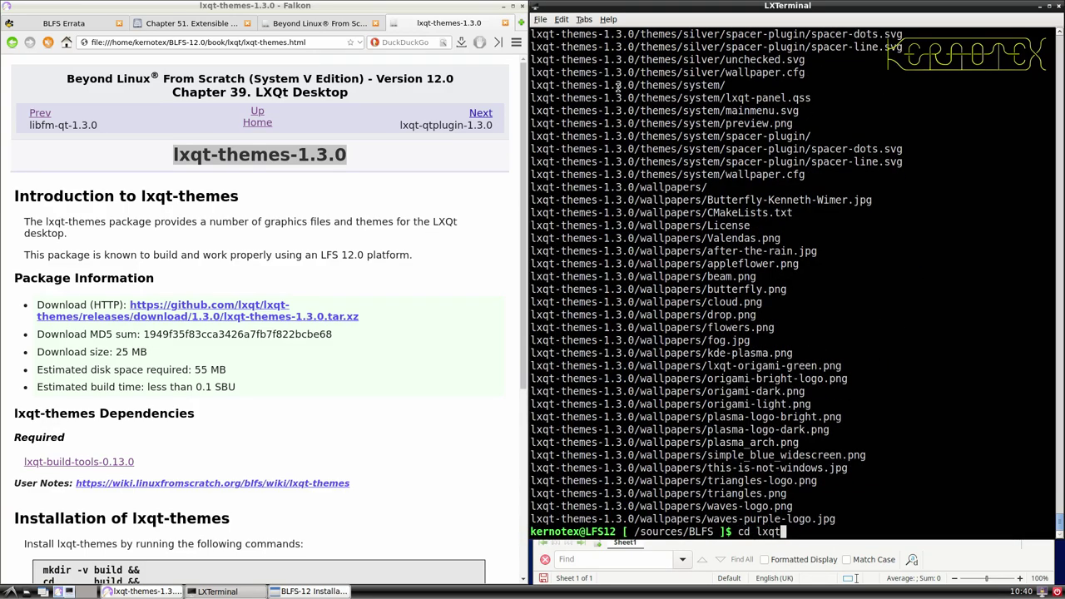
type("-t")
key("Tab")
key("Return")
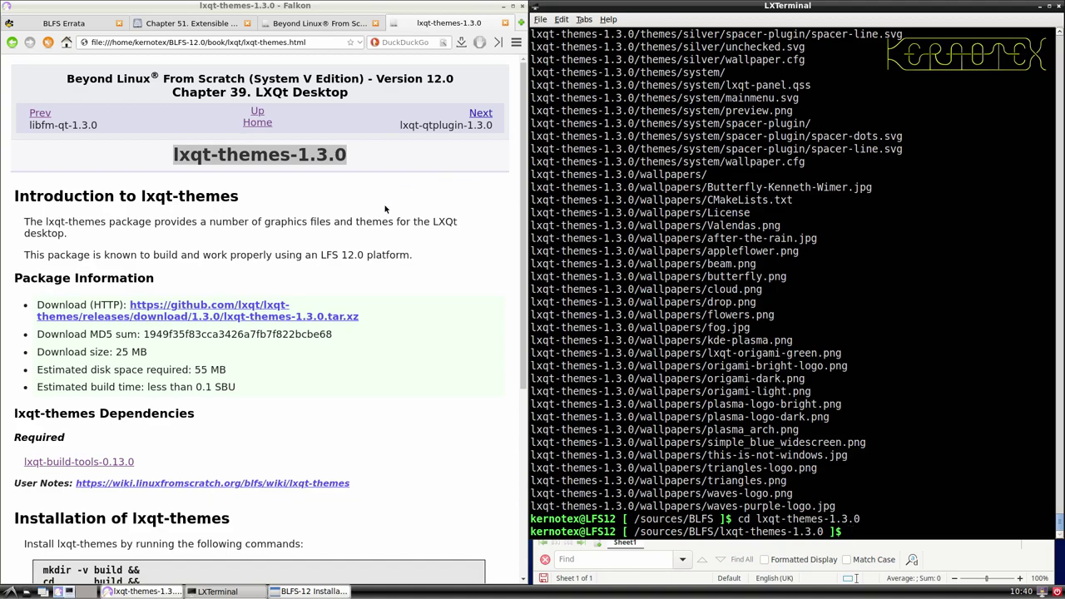
- Build lxqt-themes-1.3.0 with the book's mkdir, cmake and make commands and install it with sudo -E make install
scroll(385, 209, "down", 7)
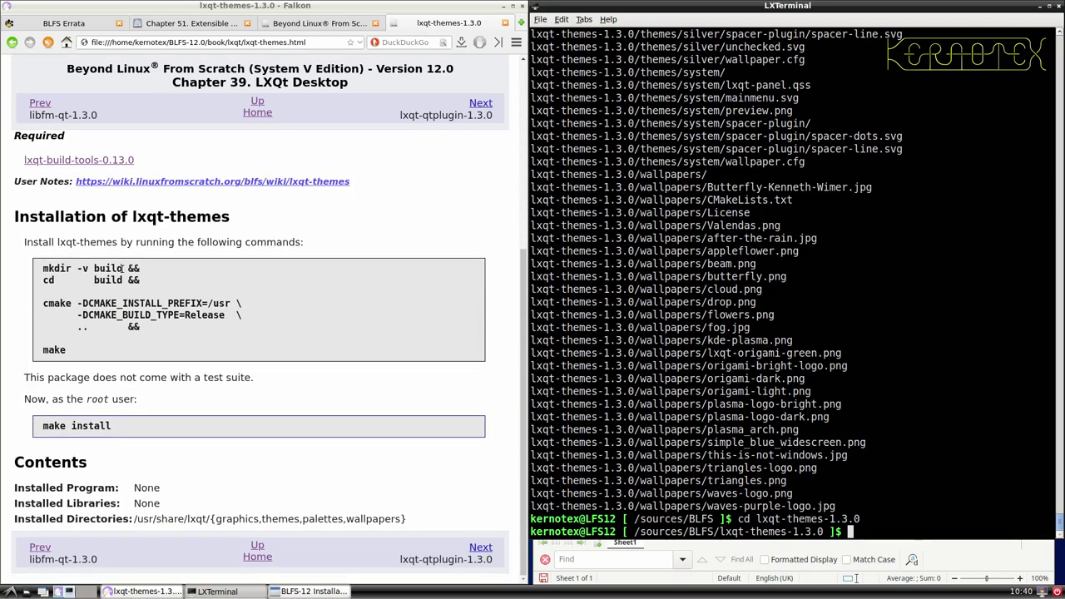
left_click_drag(42, 268, 76, 350)
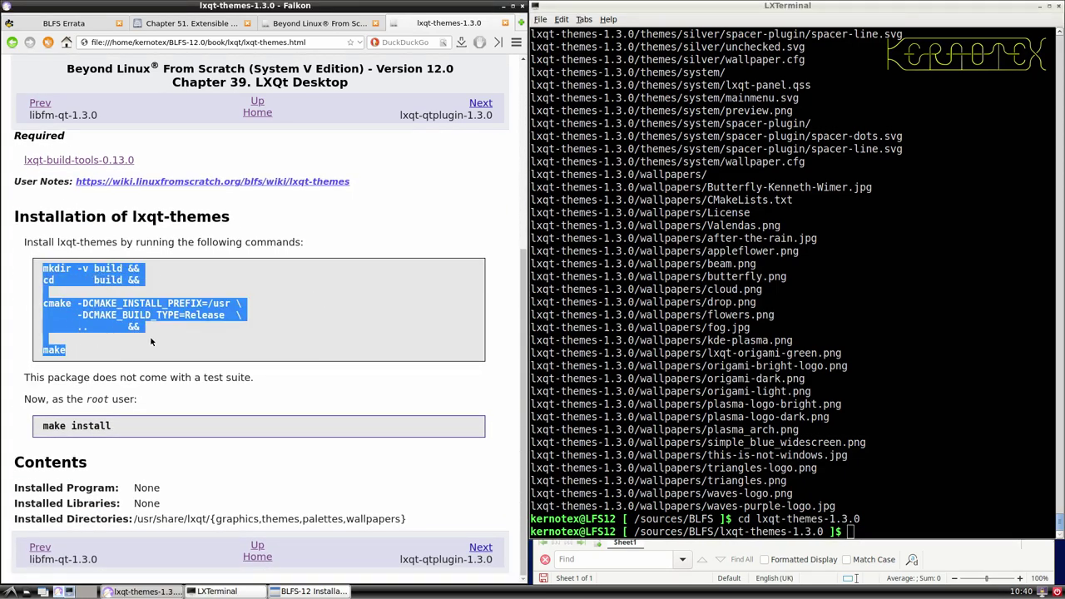
middle_click(643, 321)
key("Return")
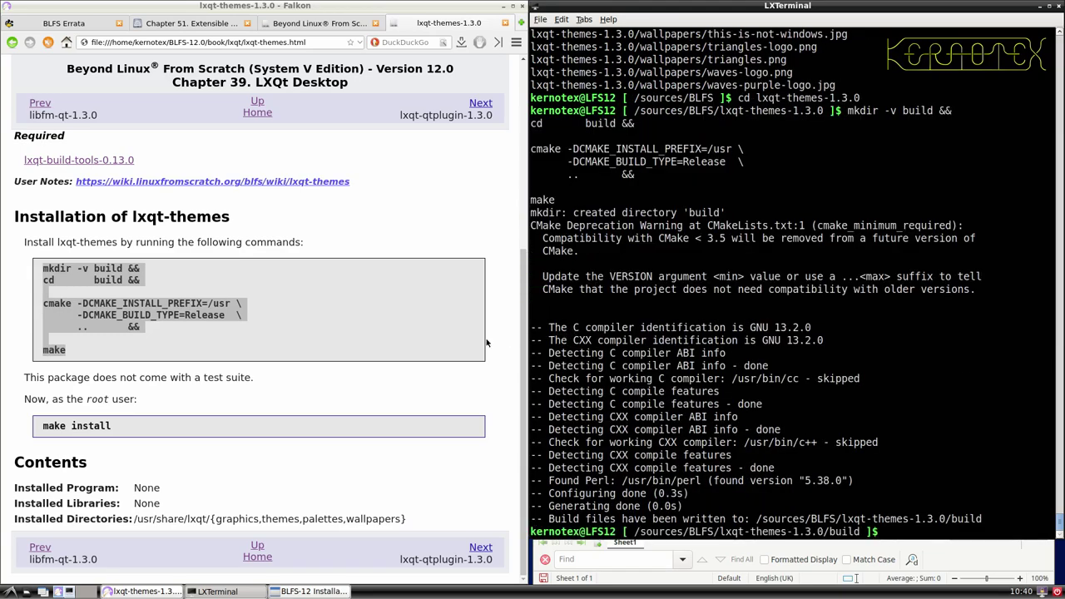
key("ctrl+r")
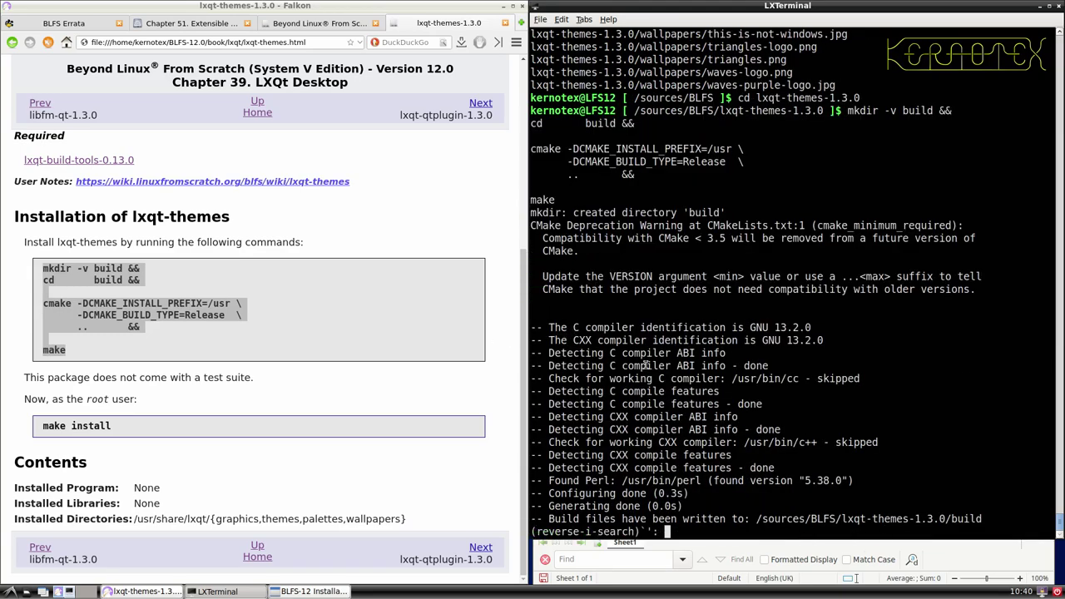
type("insts")
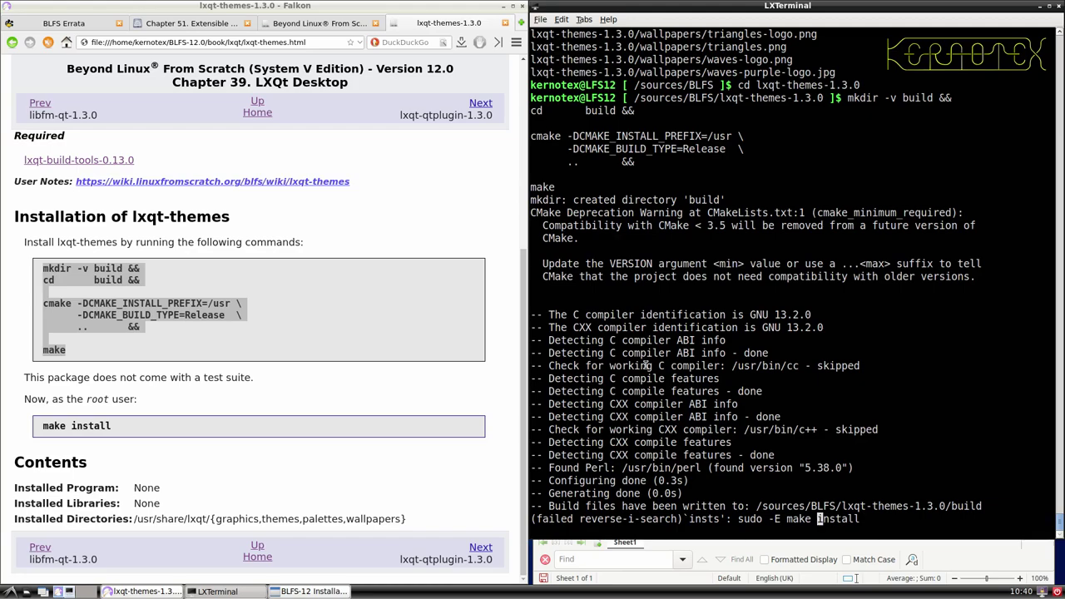
key("Return")
- Return to /sources/BLFS and remove the lxqt-themes-1.3.0 source directory with rm -Rf
type("cd ../")
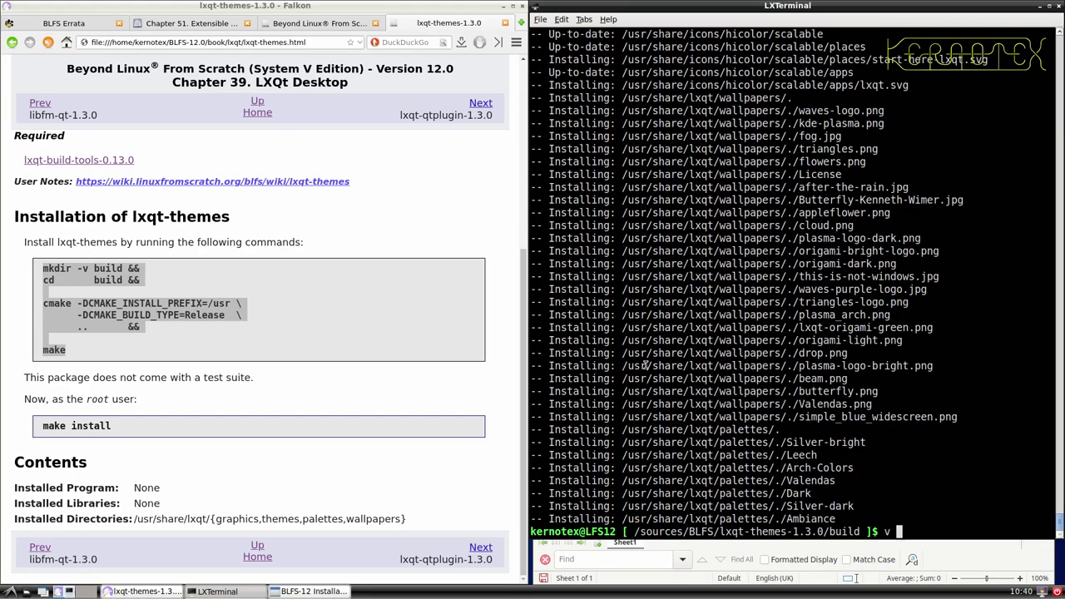
type("../")
key("Return")
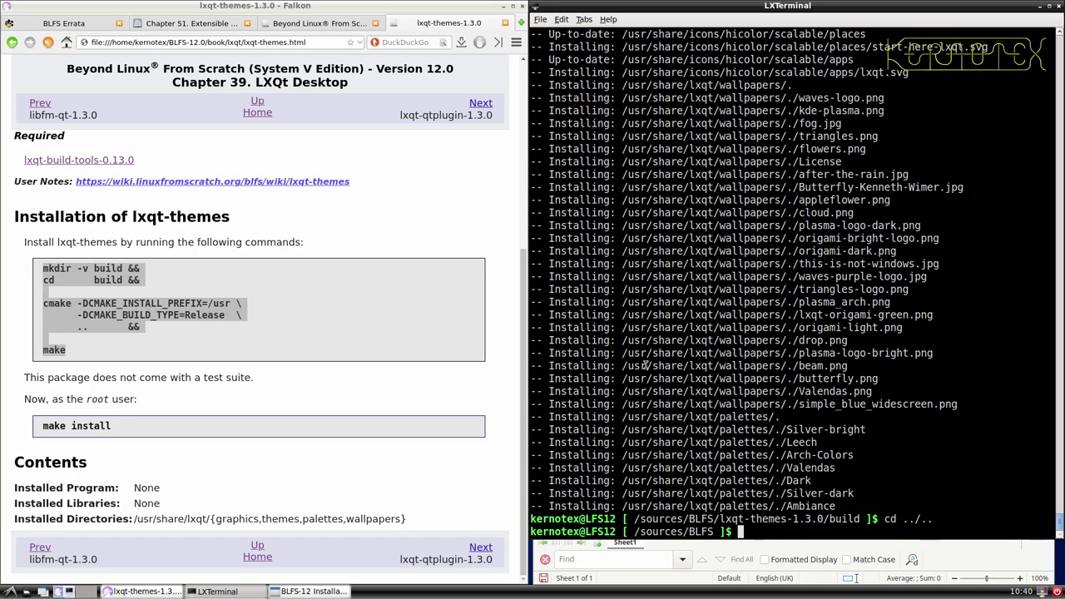
type("rm -Rf lxqt-t")
key("Tab")
key("Return")
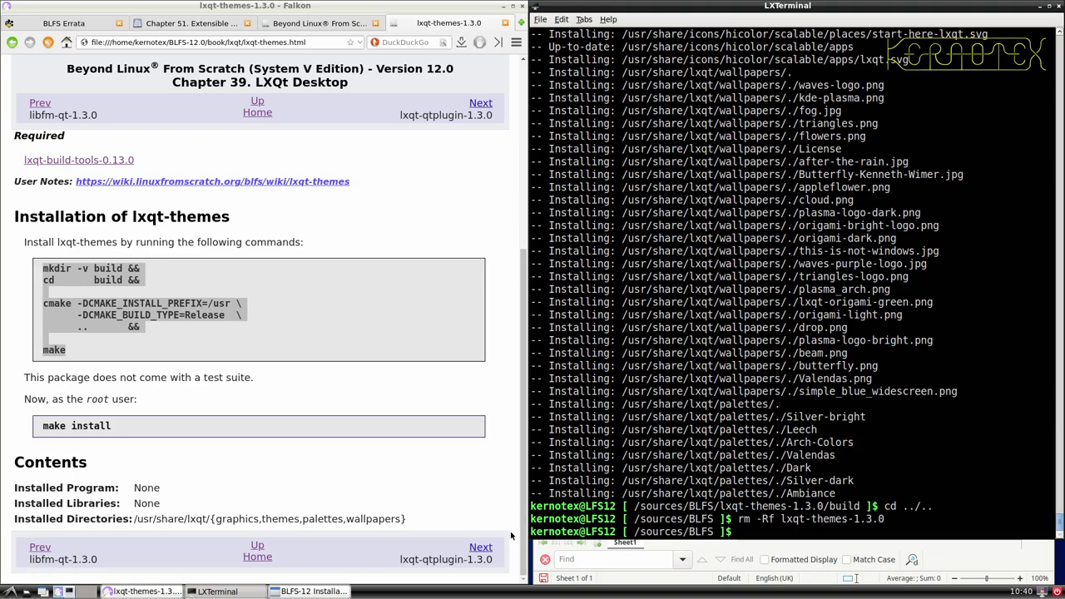
- Open the book's lxqt-qtplugin-1.3.0 page and save the lxqt-qtplugin-1.3.0.tar.xz archive into /sources/BLFS
left_click(487, 547)
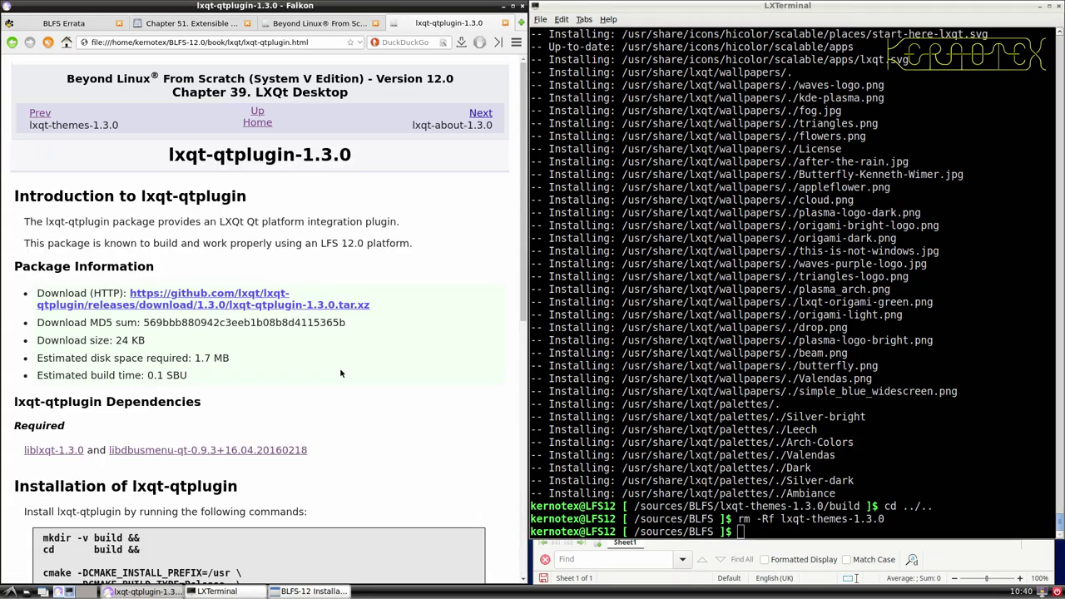
left_click(315, 304)
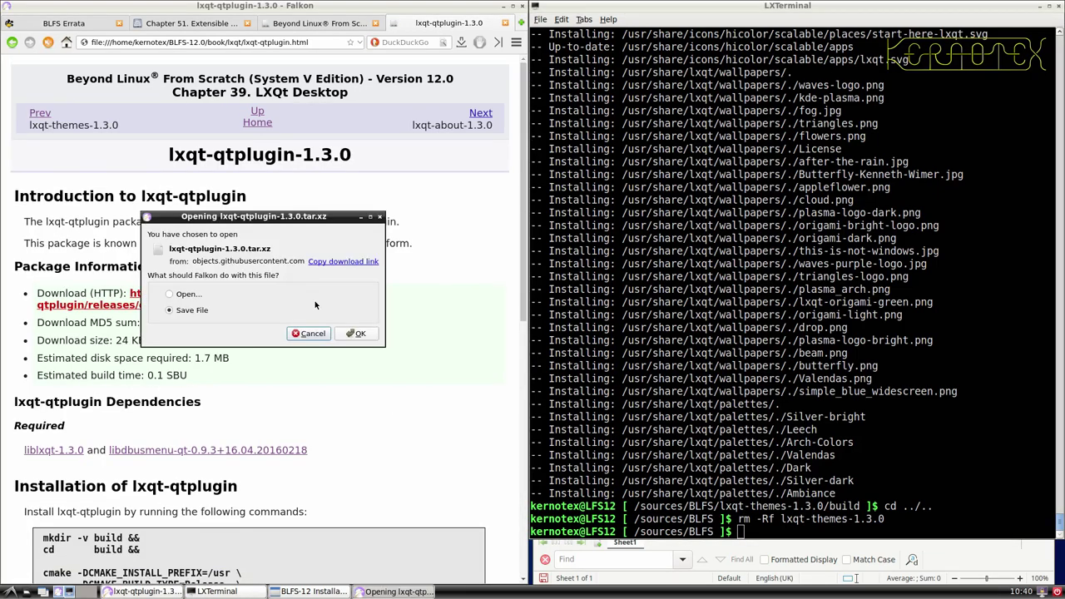
left_click(351, 333)
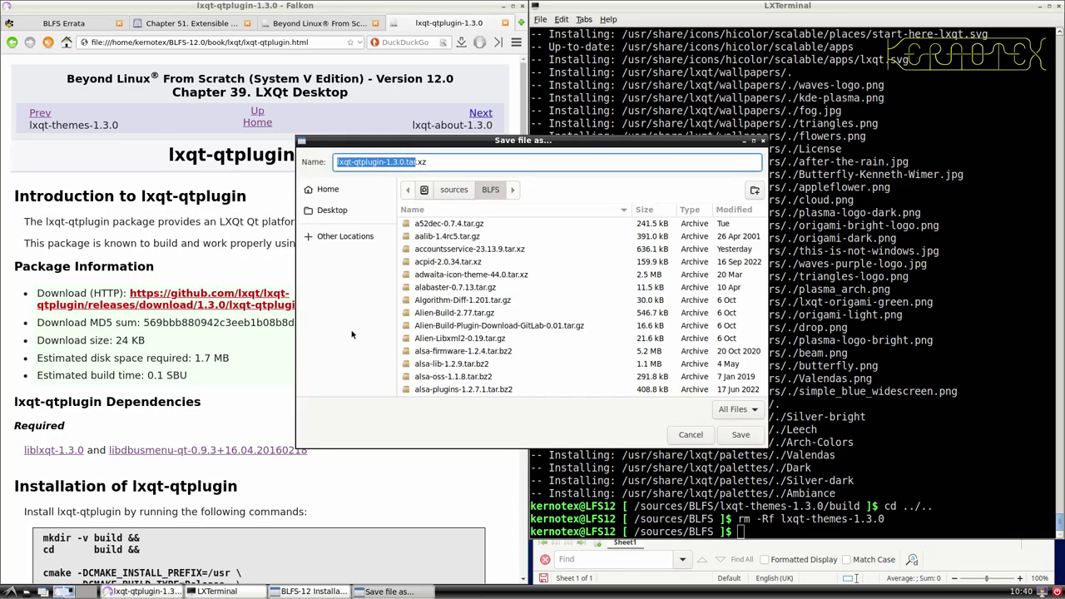
key("Return")
- Copy the lxqt-qtplugin-1.3.0 heading from the book page into cell A866 of the installation order spreadsheet
left_click_drag(167, 157, 363, 161)
key("ctrl+c")
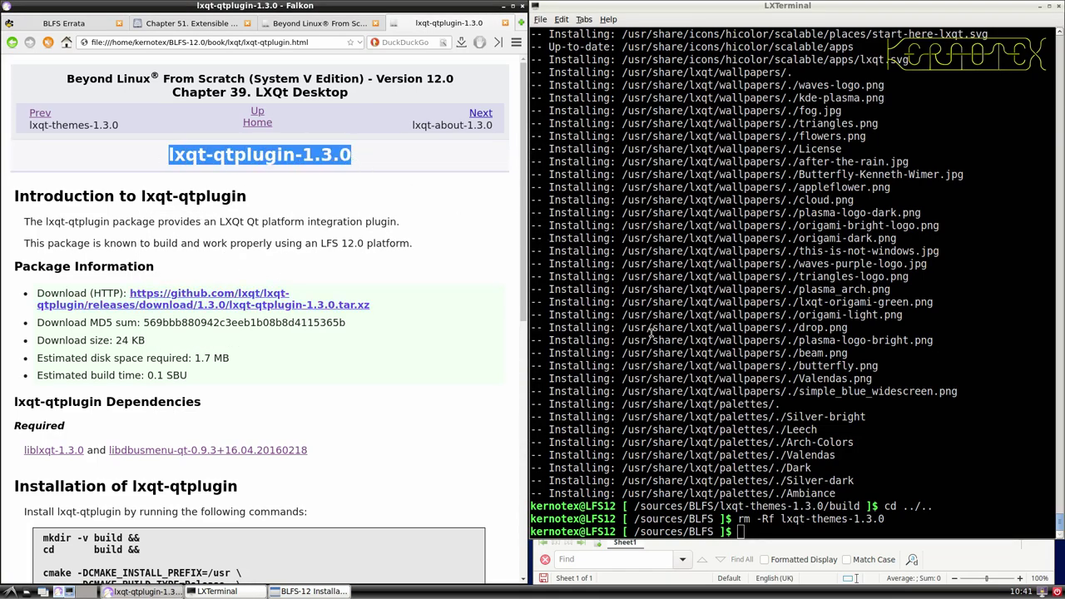
key("alt+Tab")
key("alt+Tab")
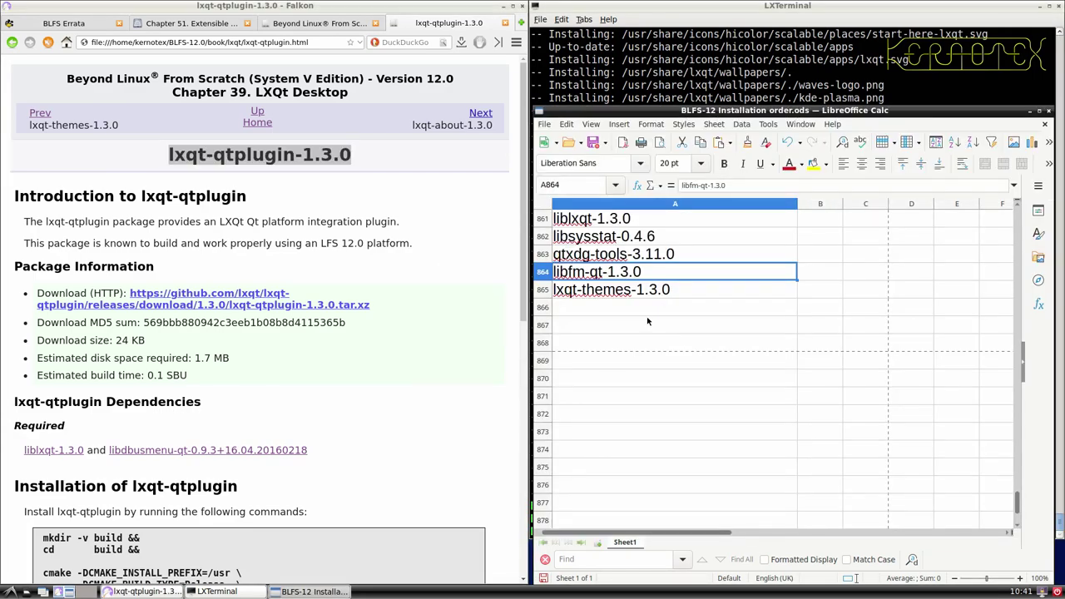
middle_click(648, 311)
- Extract the lxqt-qtplugin-1.3.0.tar.xz archive in the terminal and change into the lxqt-qtplugin-1.3.0 directory
left_click(660, 88)
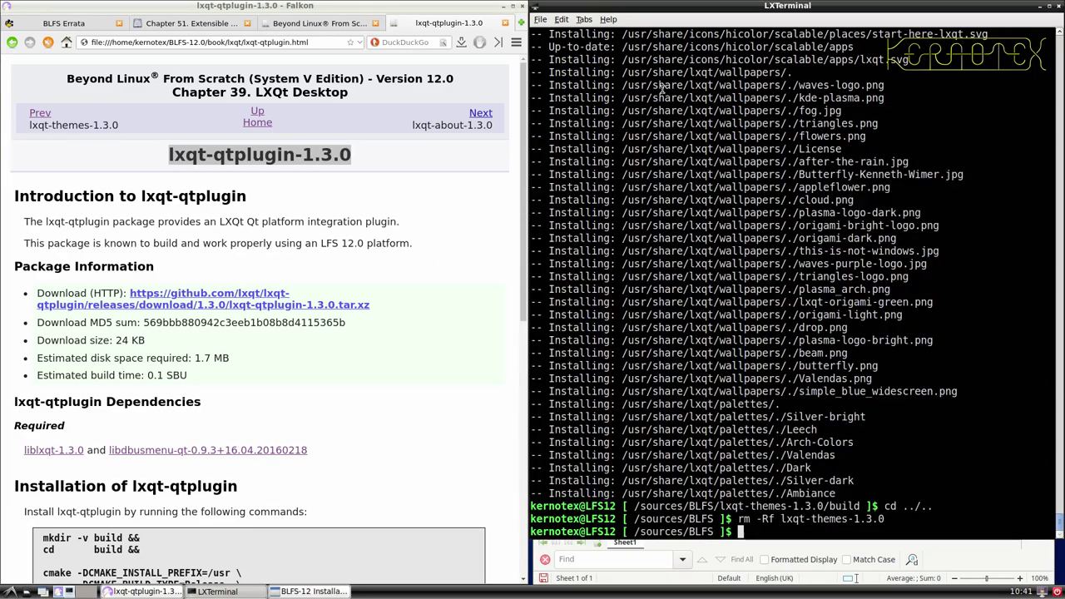
type("tar -xvf ")
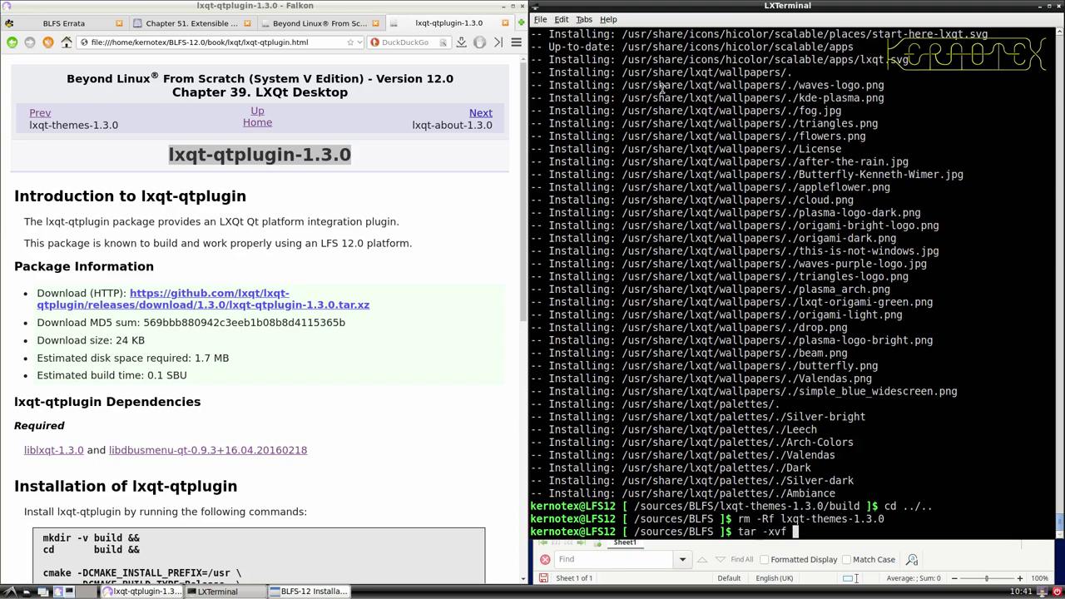
type("lxqt-qtp")
key("Tab")
key("Return")
type("cd lxqt-qtp")
key("Tab")
key("Return")
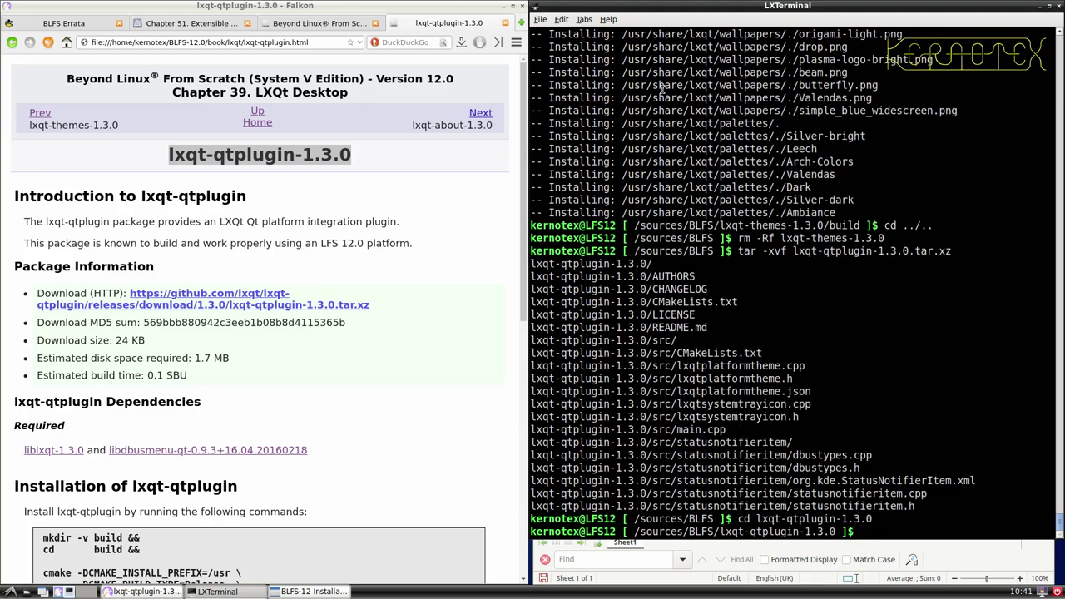
- Build lxqt-qtplugin-1.3.0 in the terminal with the book's mkdir, cmake and make commands
scroll(399, 300, "down", 8)
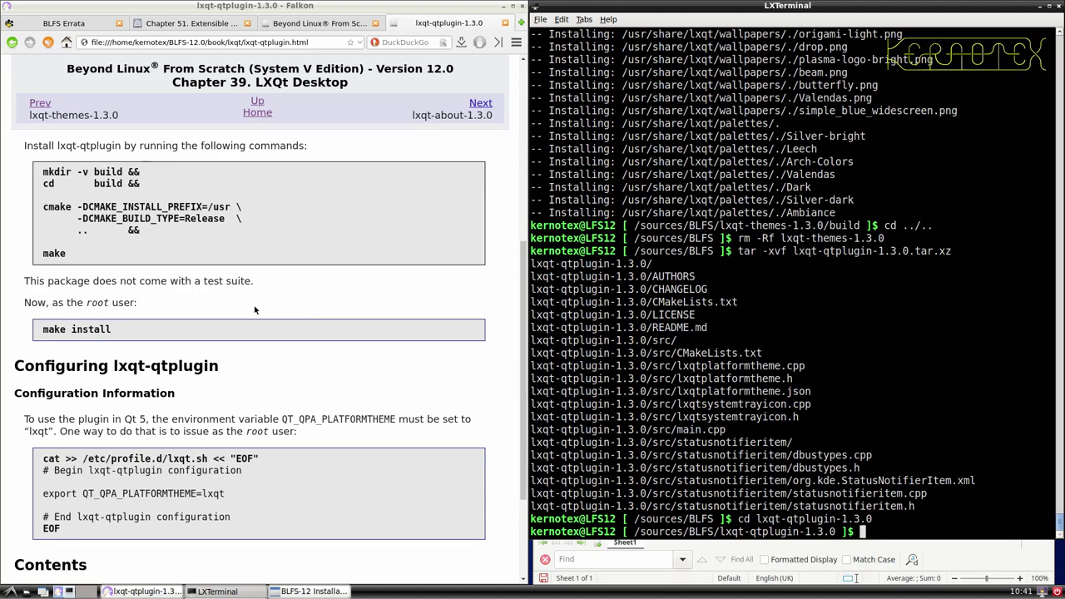
scroll(258, 310, "up", 2)
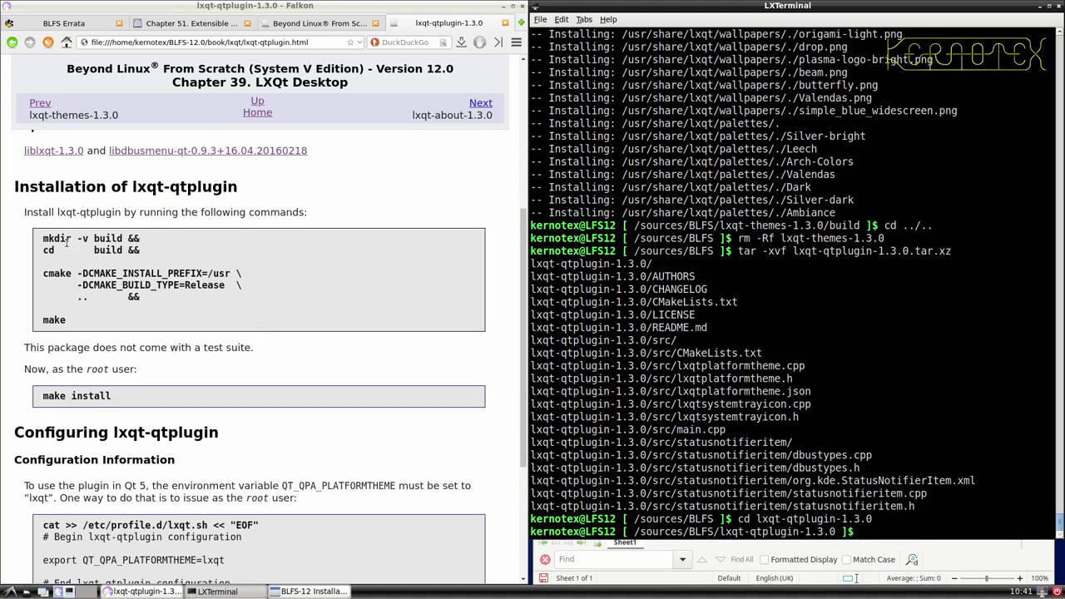
left_click_drag(44, 240, 83, 321)
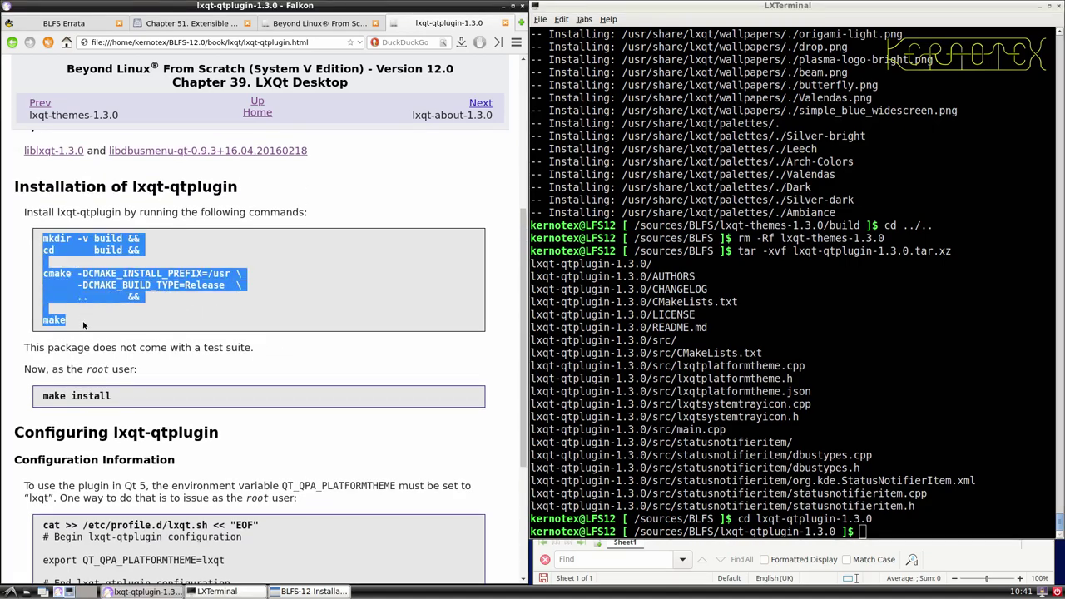
middle_click(665, 364)
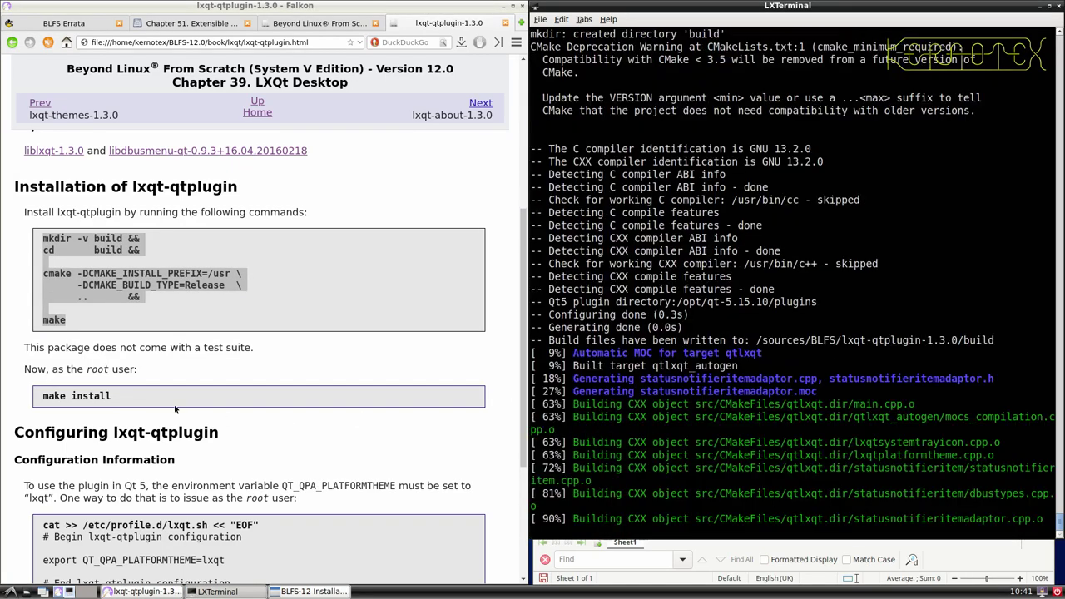
- Install the built lxqt-qtplugin-1.3.0 package from its build directory with sudo -E make install
left_click_drag(34, 393, 124, 403)
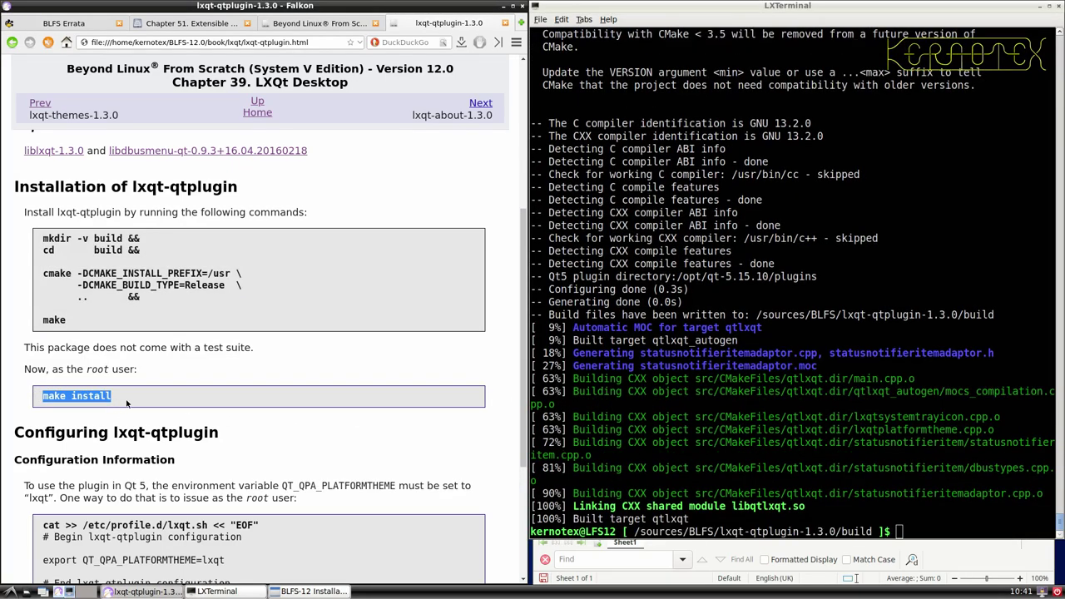
left_click(632, 420)
key("ctrl+r")
middle_click(632, 420)
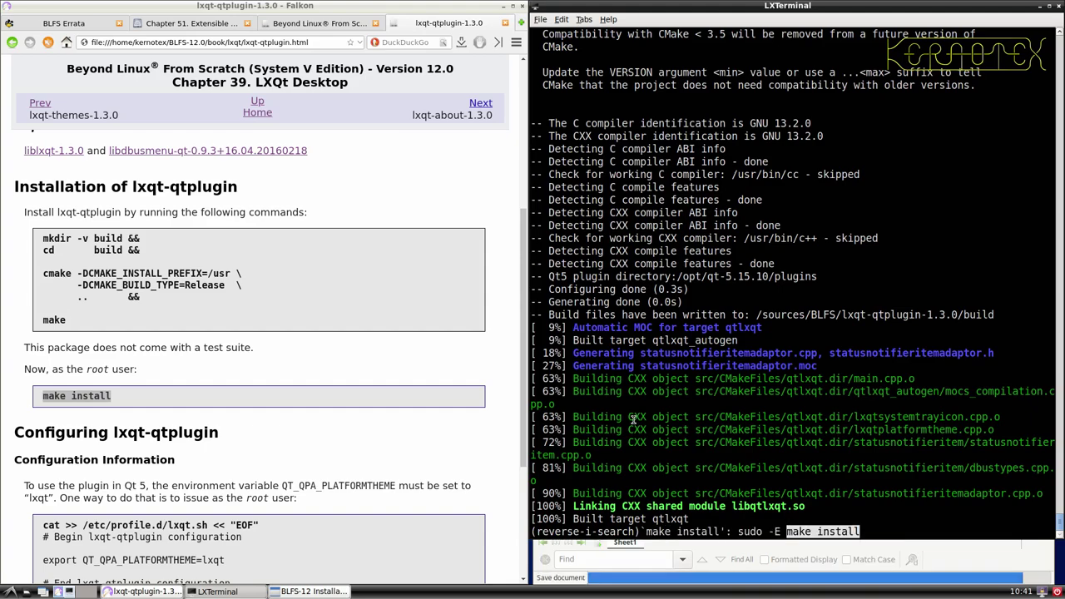
key("Return")
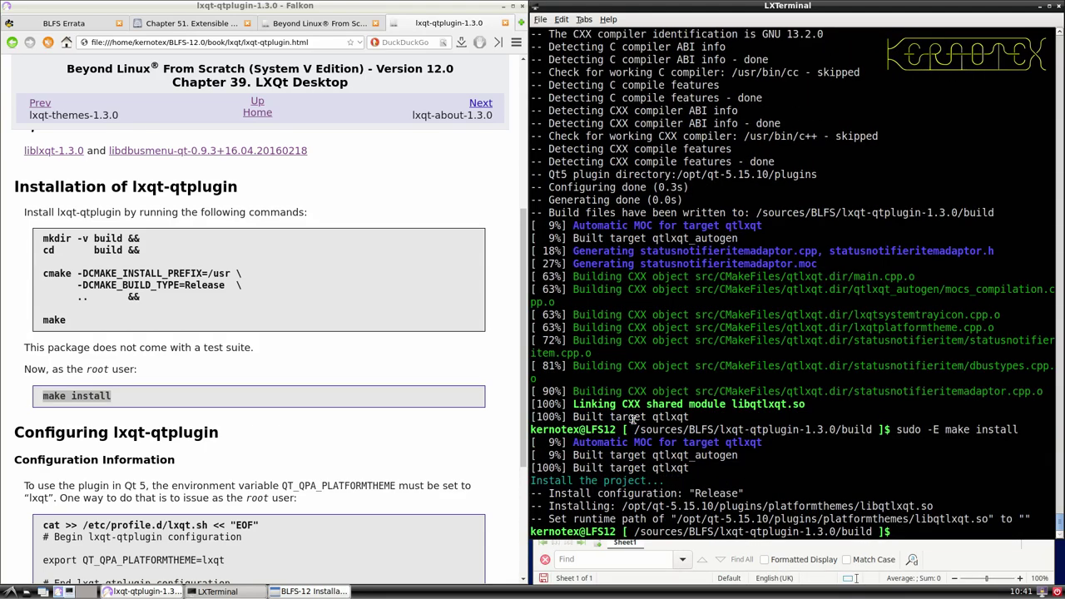
- In a sudo -E su root shell, append the book's QT_QPA_PLATFORMTHEME=lxqt configuration block to /etc/profile.d/lxqt.sh, and exit the root shell
type("sudo -E su")
key("Return")
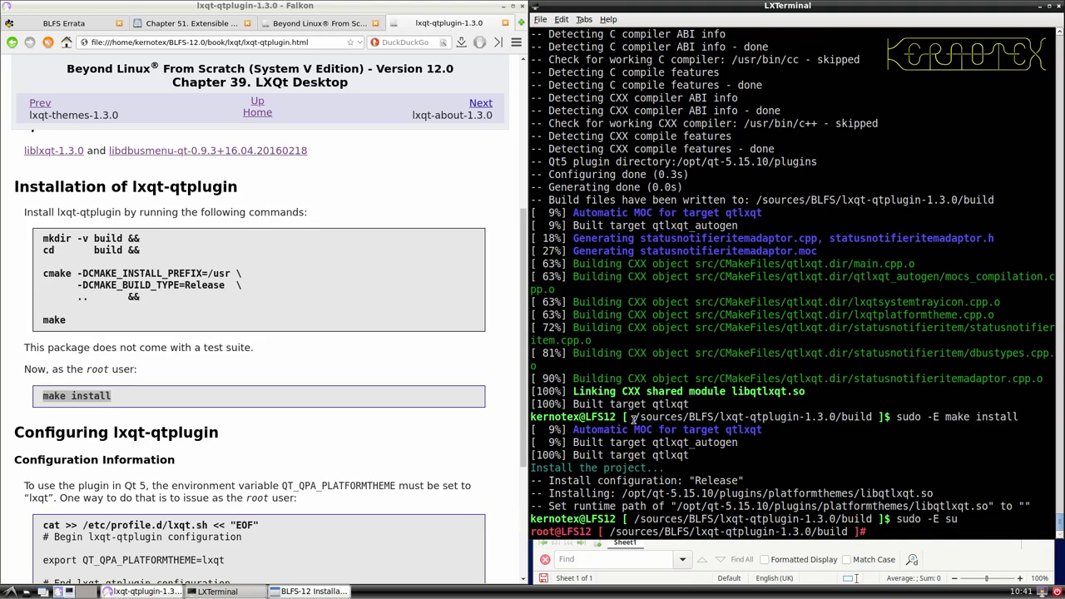
scroll(381, 468, "down", 5)
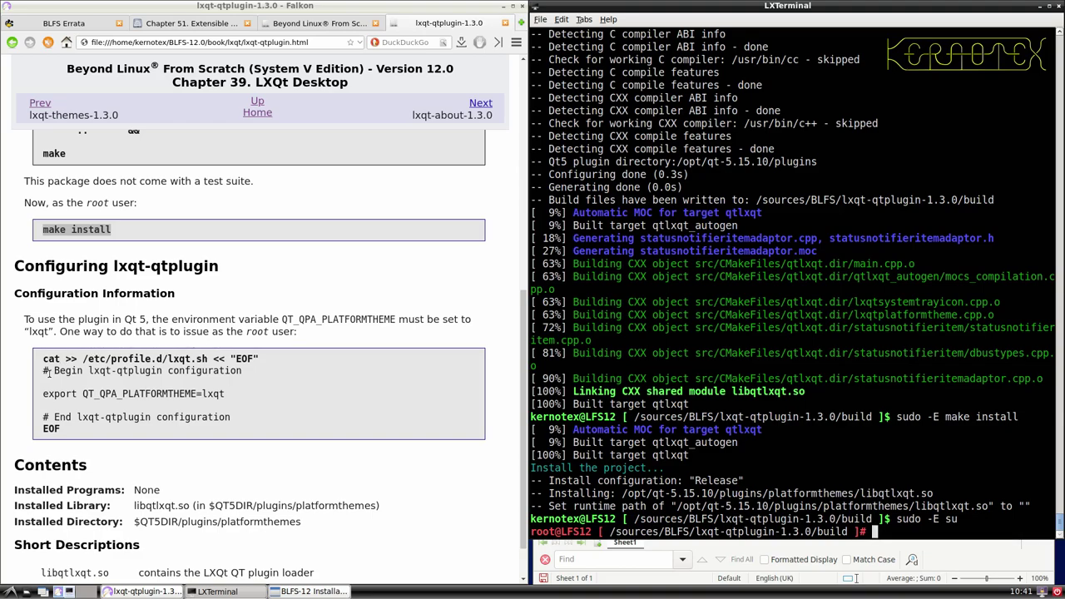
left_click_drag(38, 358, 98, 436)
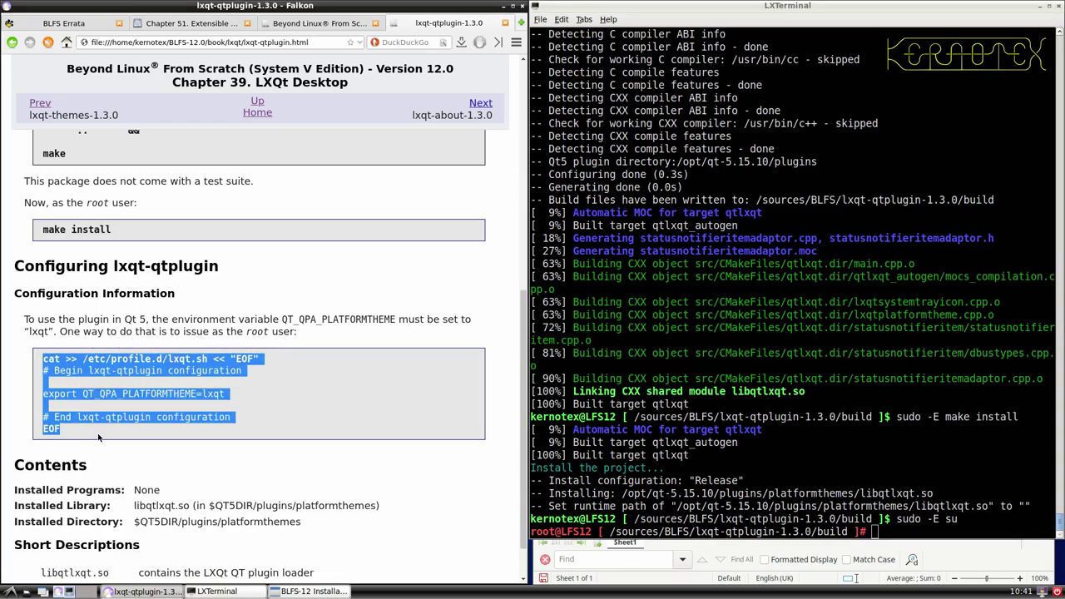
middle_click(684, 403)
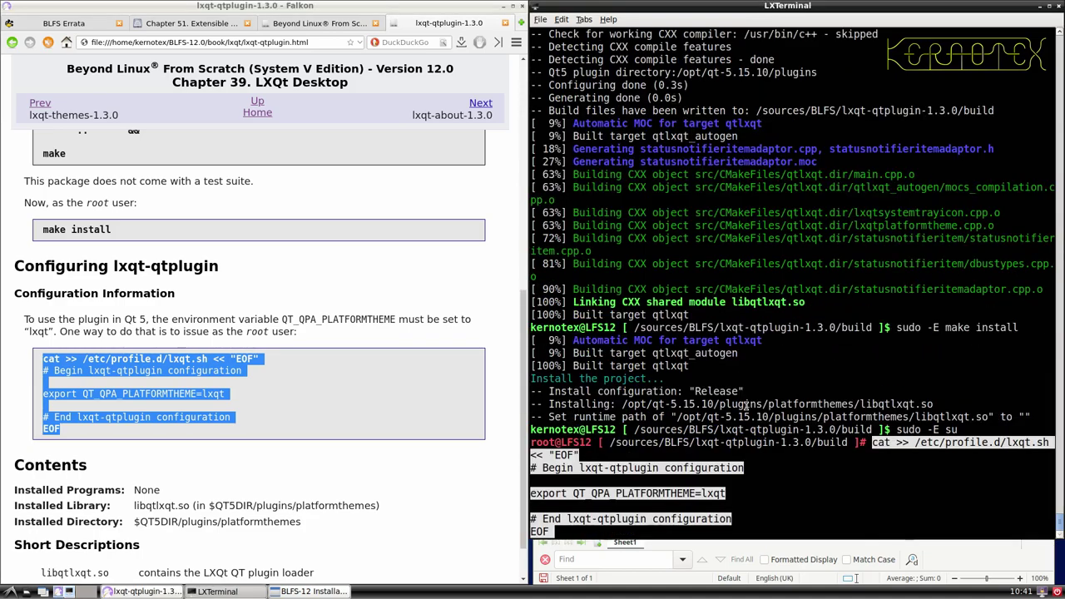
key("Return")
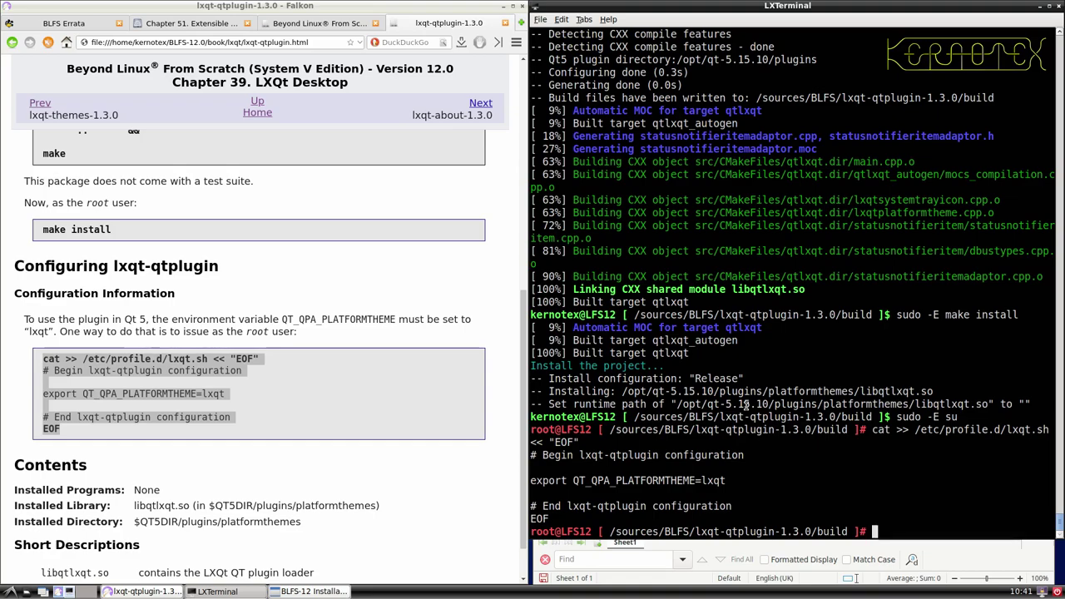
key("ctrl+d")
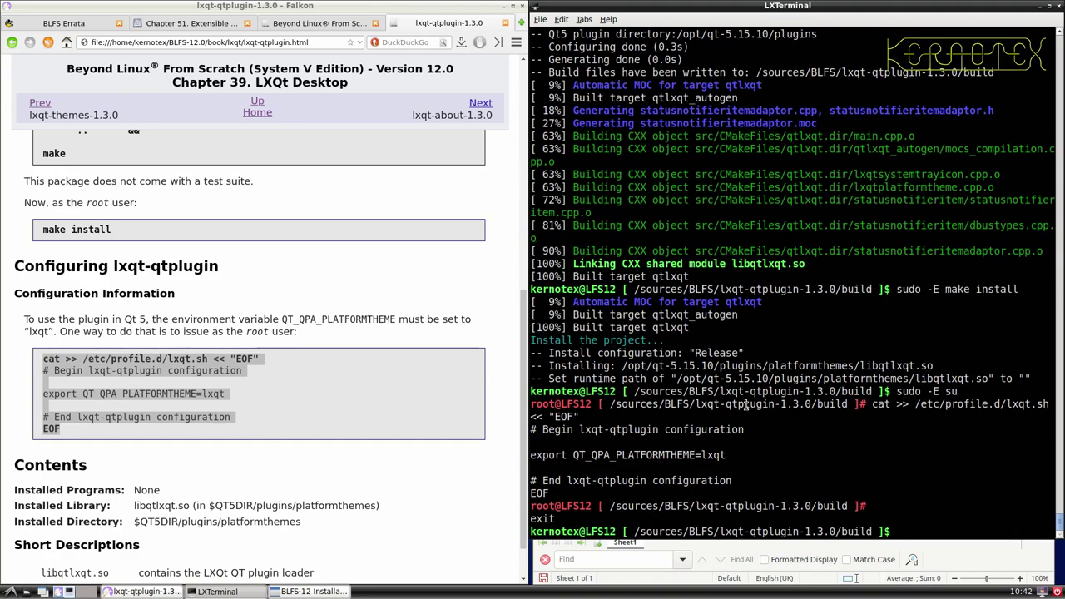
- Return to /sources/BLFS and delete the lxqt-qtplugin-1.3.0 source directory with rm -Rf
type("cd ../../")
key("Return")
type("rm -Rf lx")
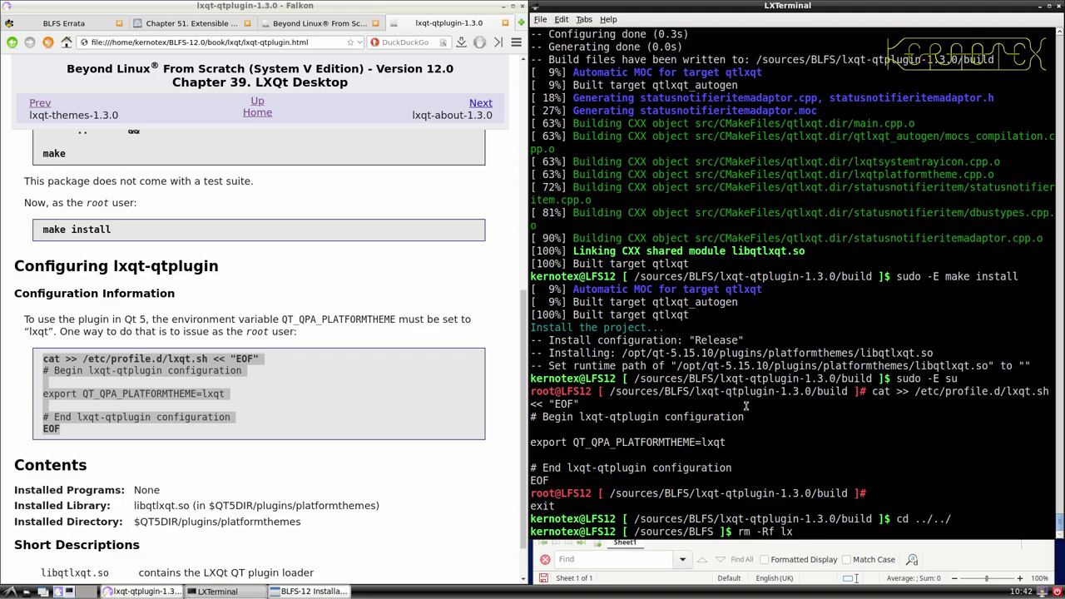
type("qr")
key("BackSpace")
type("t-q")
key("Tab")
key("Return")
- Start a fresh login shell for the regular user, entering the account password, and print the QT_QPA_PLATFORMTHEME variable with echo
type("su")
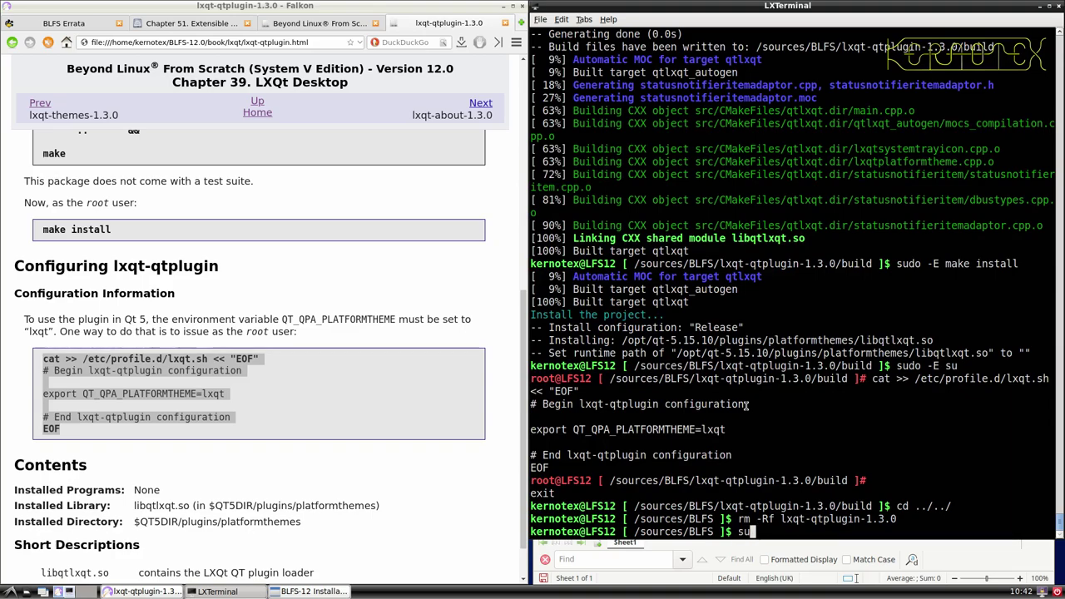
type(" - kernotex")
key("Return")
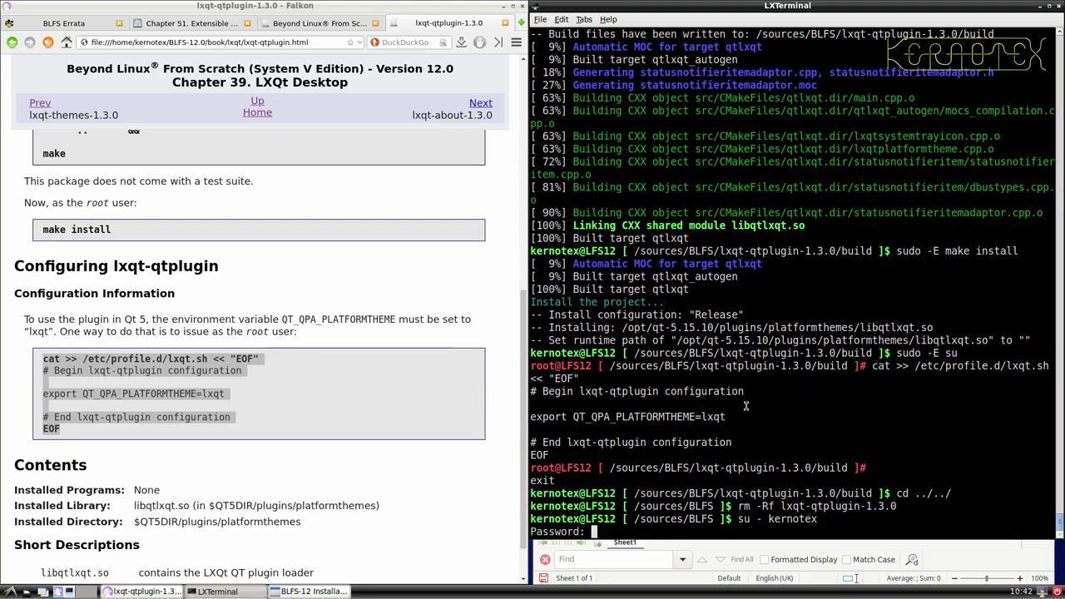
key("Return")
type("echo ")
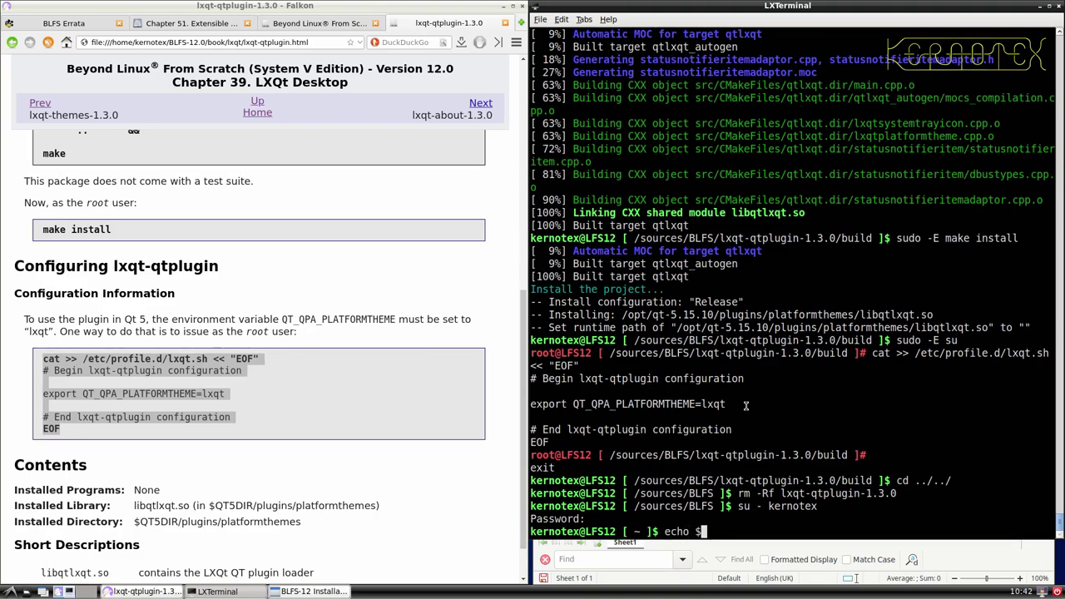
type("$QT_QPA")
key("Tab")
key("Return")
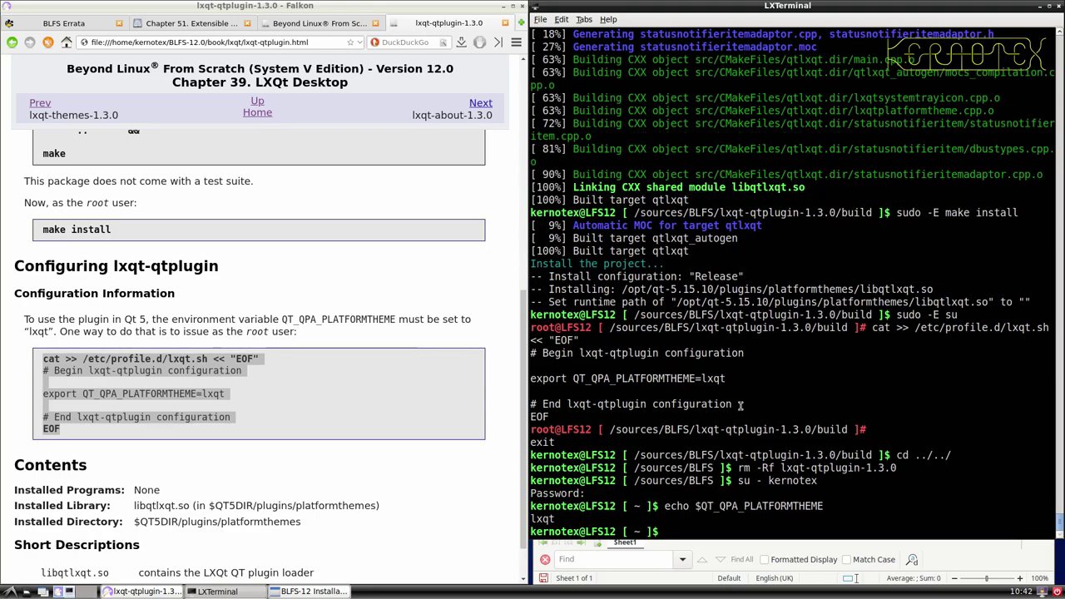
- Open the book's lxqt-about-1.3.0 page and save the lxqt-about-1.3.0.tar.xz archive into /sources/BLFS
scroll(478, 464, "down", 1)
scroll(478, 463, "down", 1)
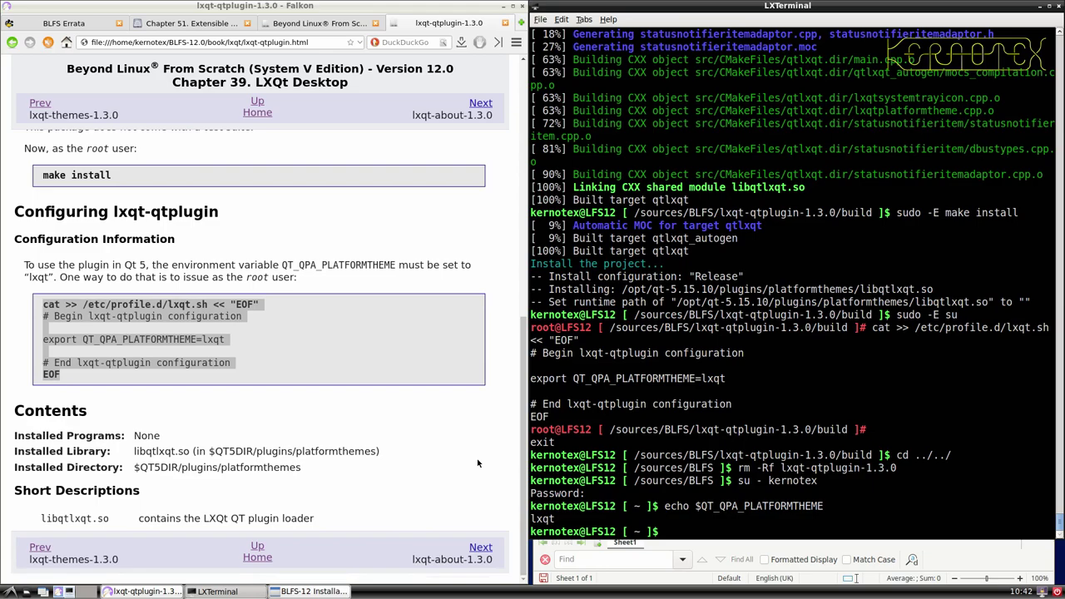
left_click(480, 548)
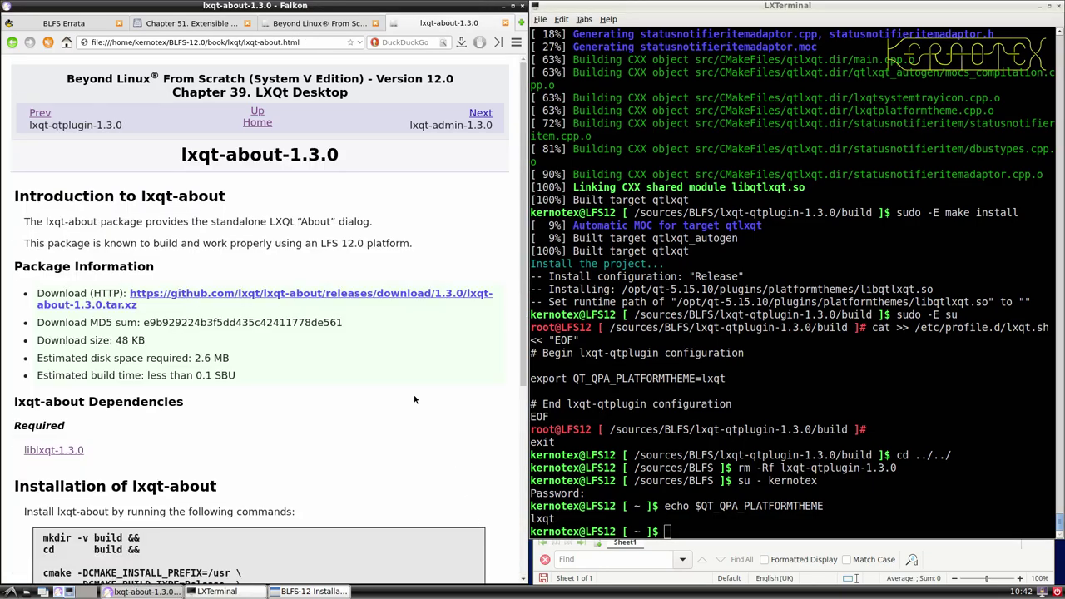
left_click(246, 297)
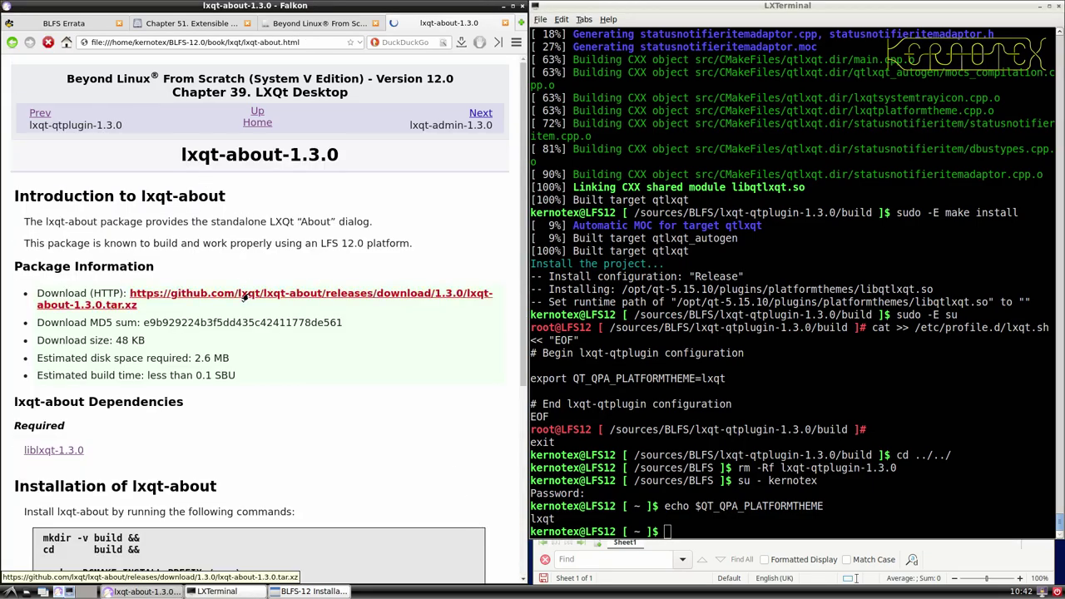
left_click(348, 333)
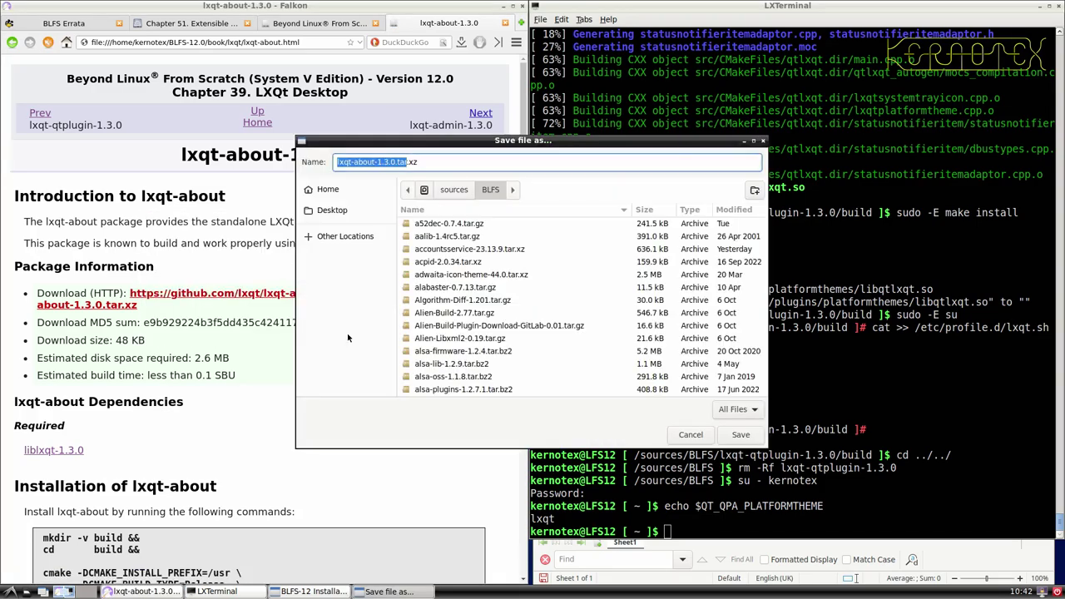
key("Return")
- Copy the lxqt-about-1.3.0 heading from the book page into cell A867 of the installation order spreadsheet
left_click_drag(182, 155, 344, 155)
key("ctrl+c")
key("alt+Tab")
key("alt+Tab")
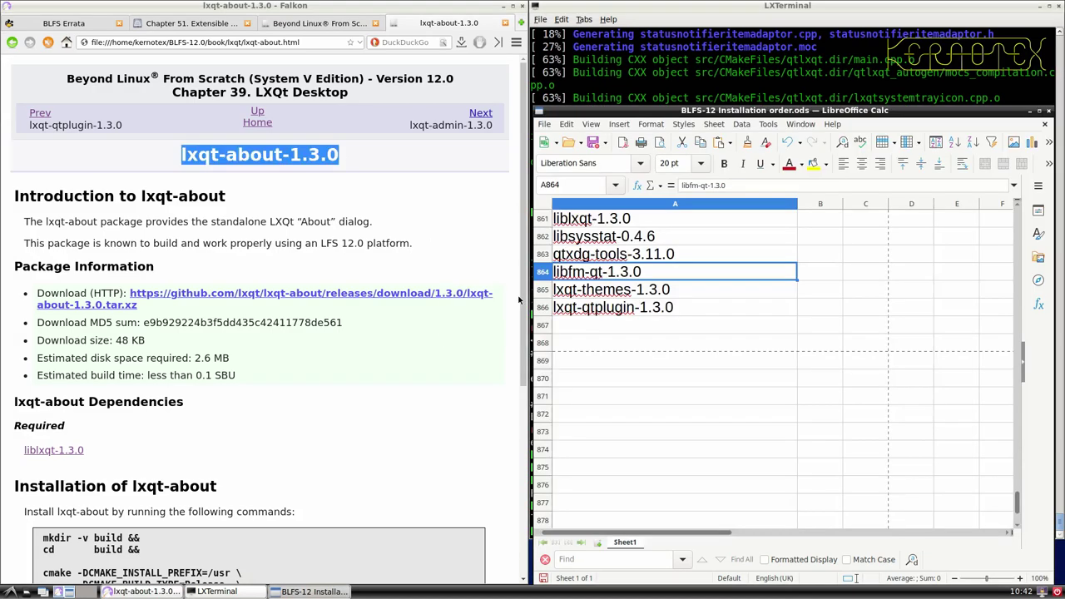
middle_click(586, 326)
- Change the terminal's working directory to /sources/BLFS
left_click(590, 102)
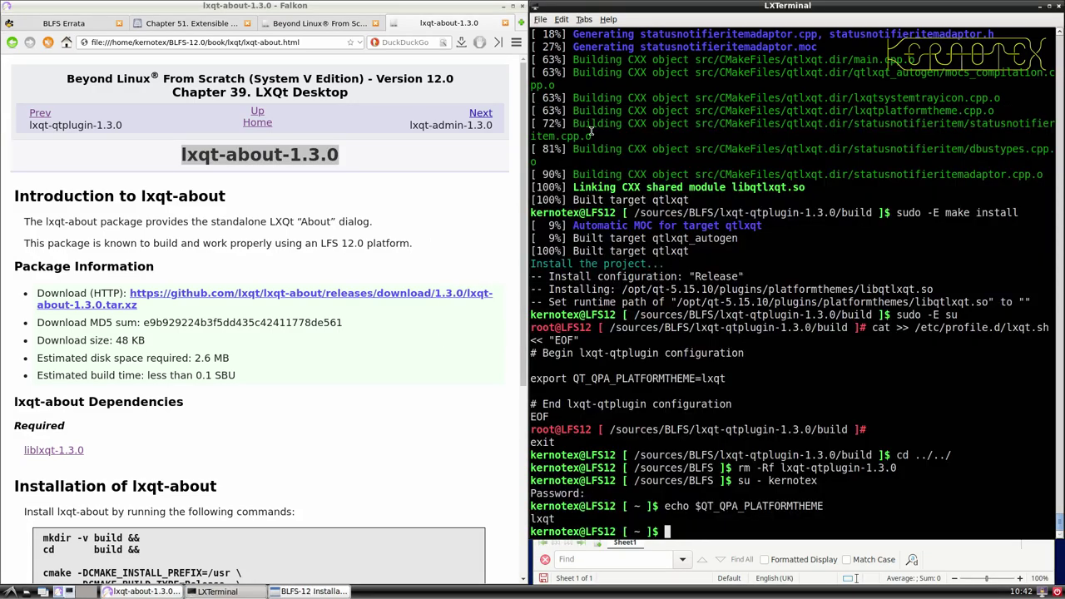
type("tar -xvf lxqt-ab")
key("ctrl+c")
type("cd /so")
key("Tab")
type("BLFS/")
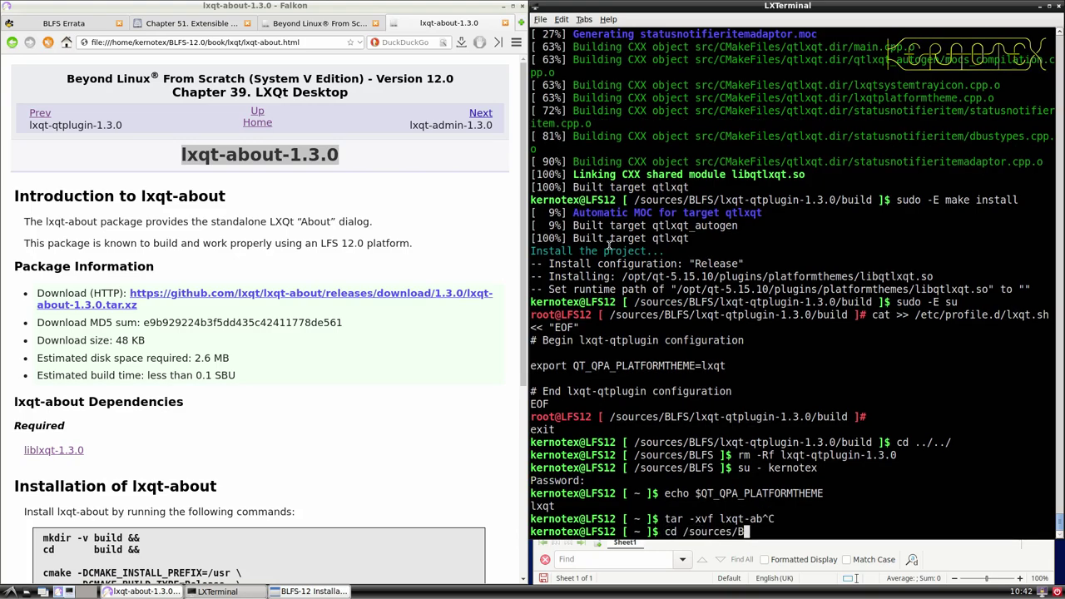
key("Return")
- Extract the lxqt-about-1.3.0.tar.xz archive and change into the lxqt-about-1.3.0 directory
type("t")
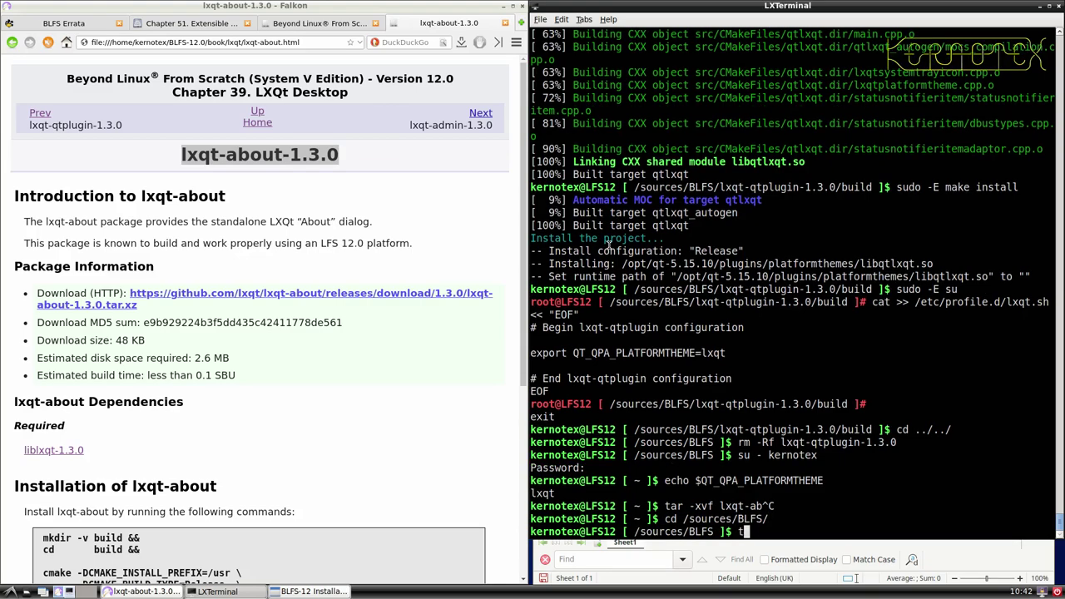
type("ar -xvf lxqt-a")
key("Tab")
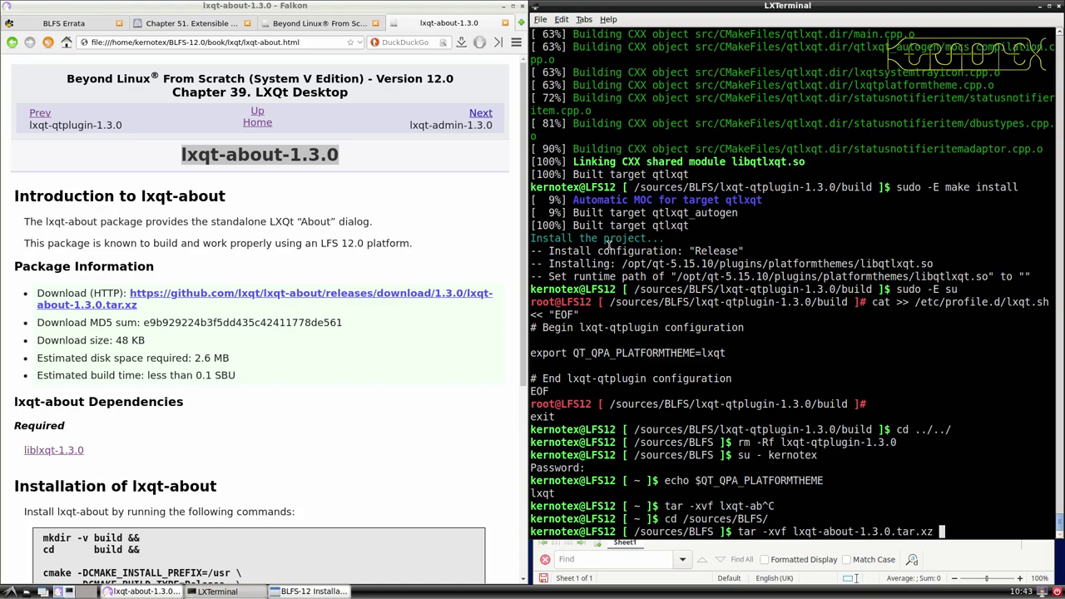
key("Return")
type("cd lxqt-")
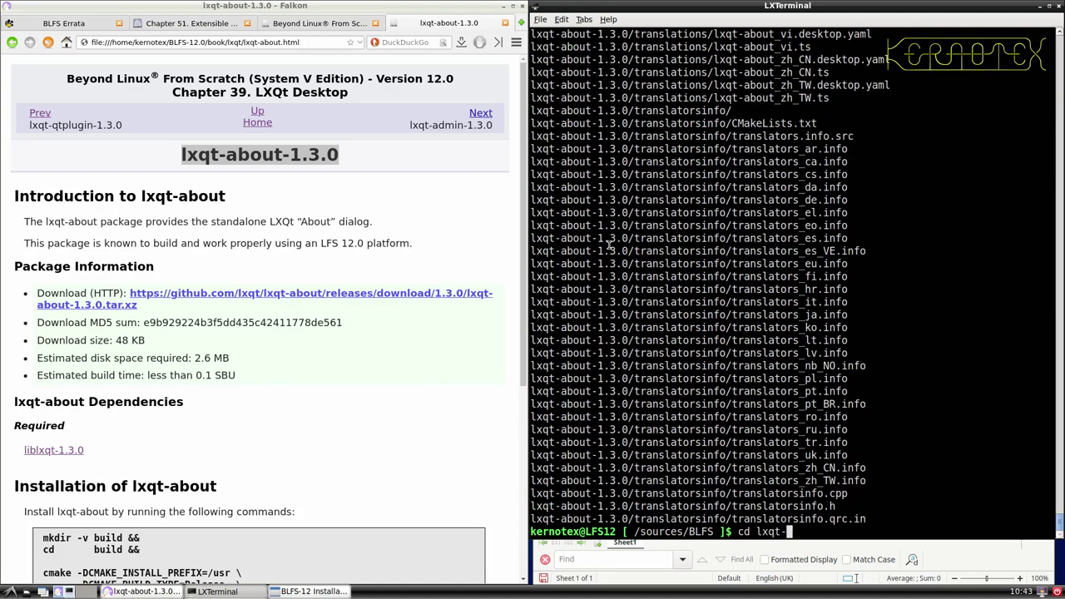
key("Tab")
key("Return")
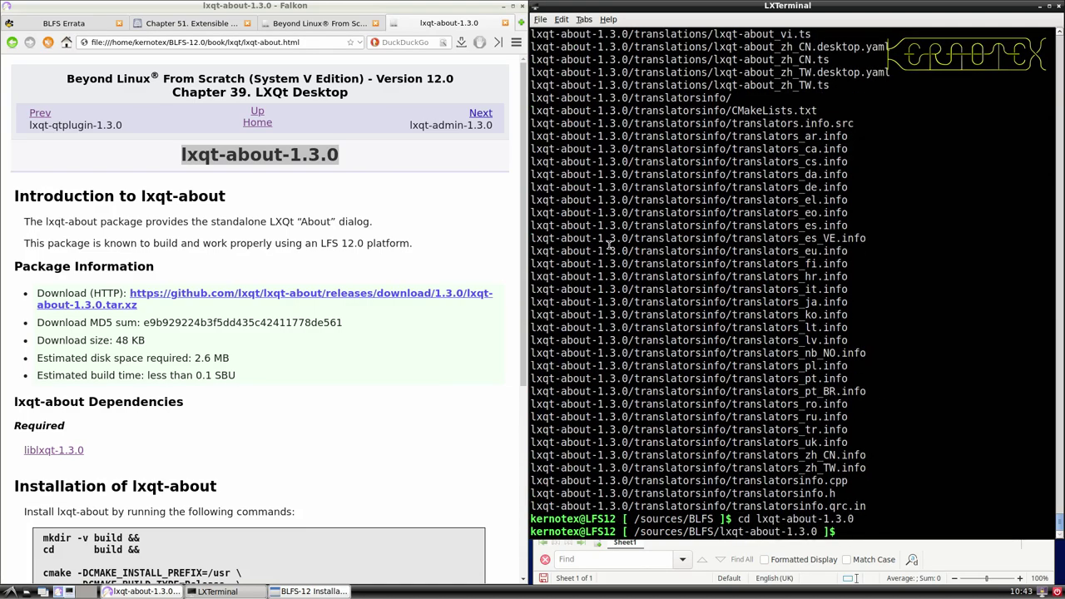
- Build lxqt-about-1.3.0 in the terminal with the book's mkdir, cmake and make commands
scroll(332, 308, "down", 5)
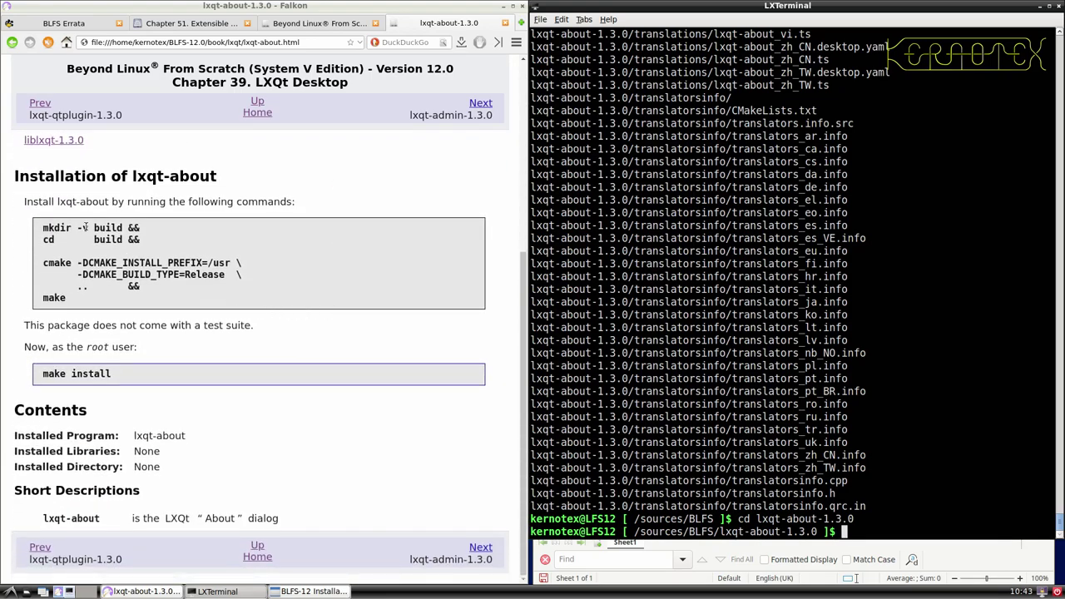
left_click_drag(41, 226, 72, 299)
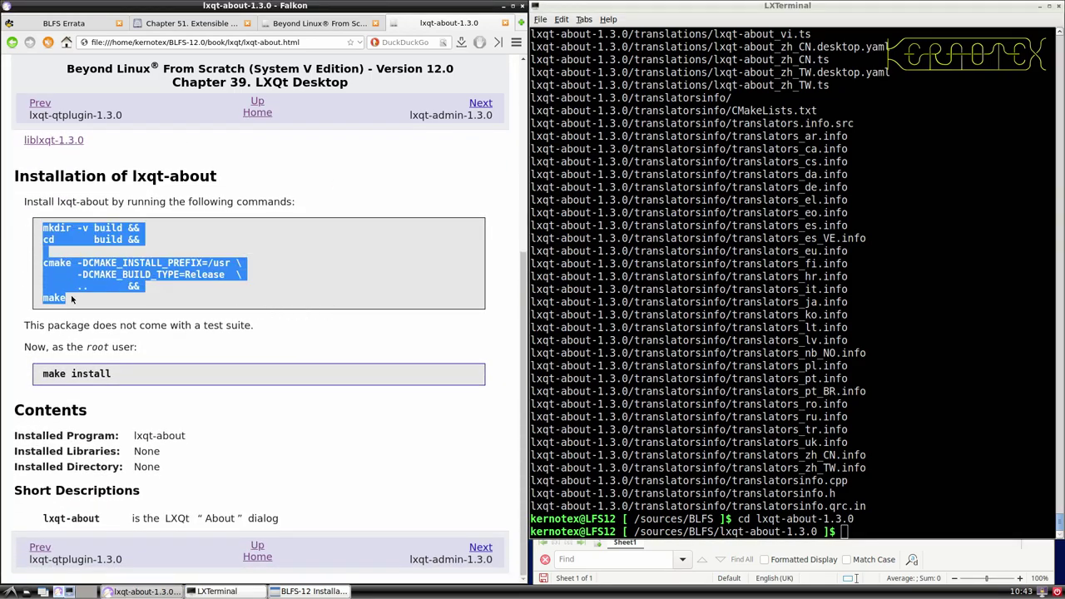
middle_click(630, 326)
key("Return")
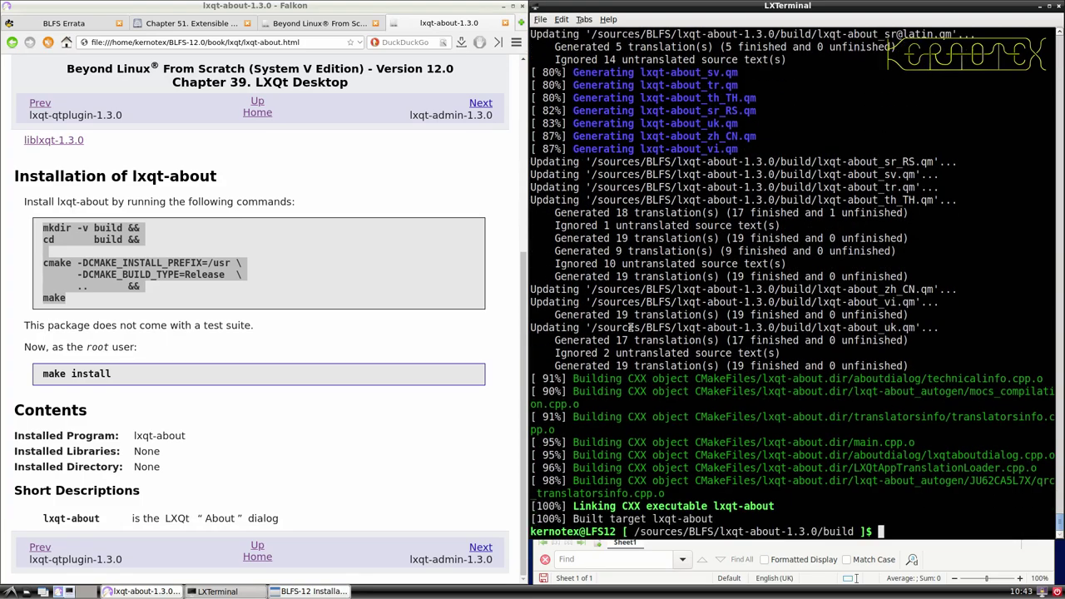
- Install the built lxqt-about-1.3.0 package by rerunning the sudo -E make install command from the shell history
key("ctrl+r")
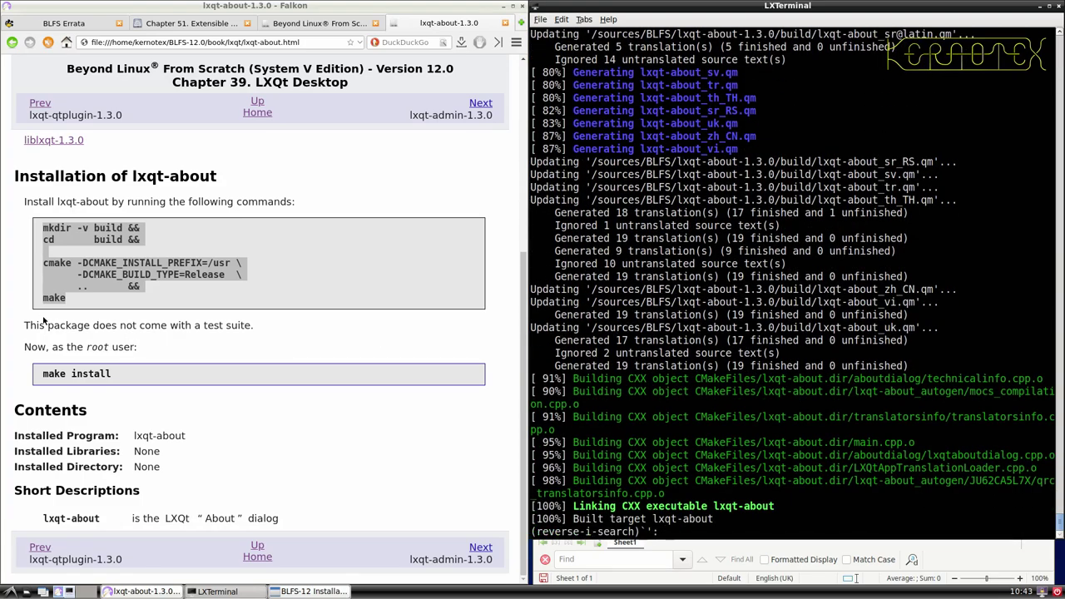
type("insta")
key("Return")
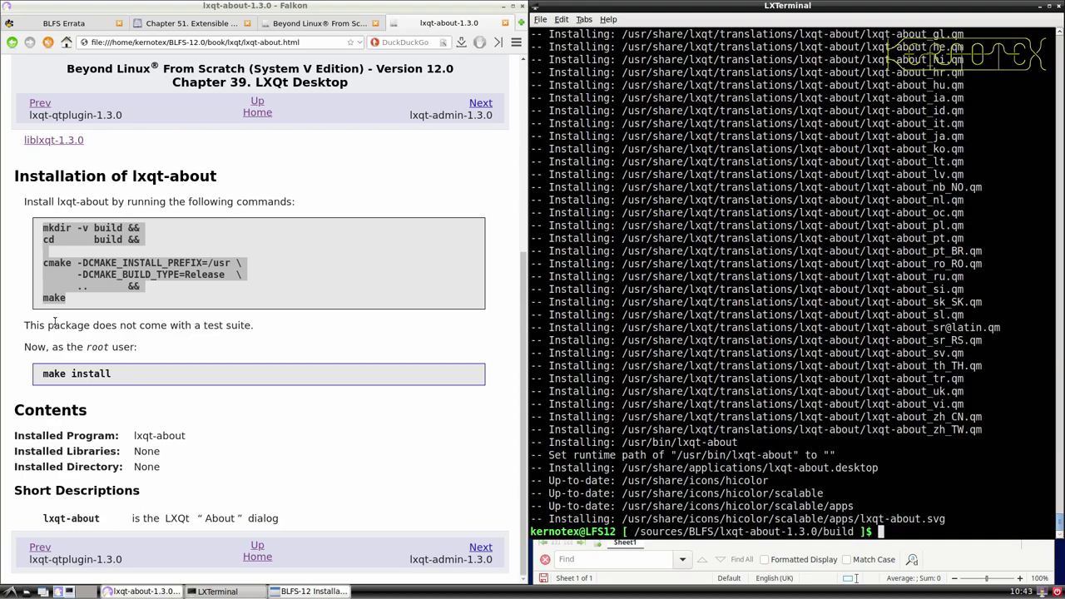
- Return to /sources/BLFS and delete the lxqt-about-1.3.0 source directory with rm -Rf
type("cd ../..")
key("Return")
type("rm -Rf lxqt-a")
key("Tab")
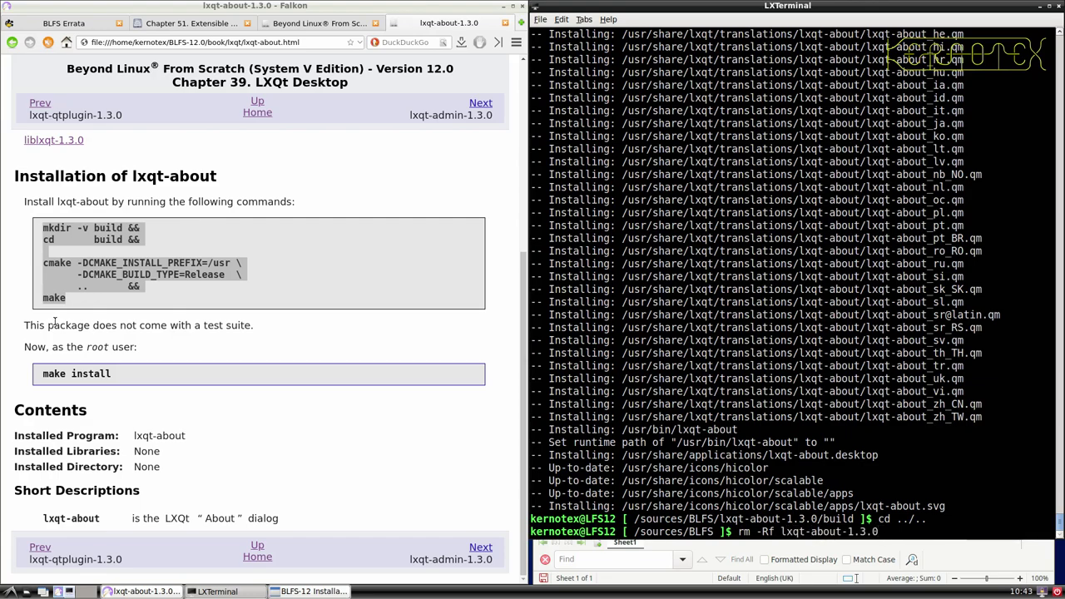
key("Return")
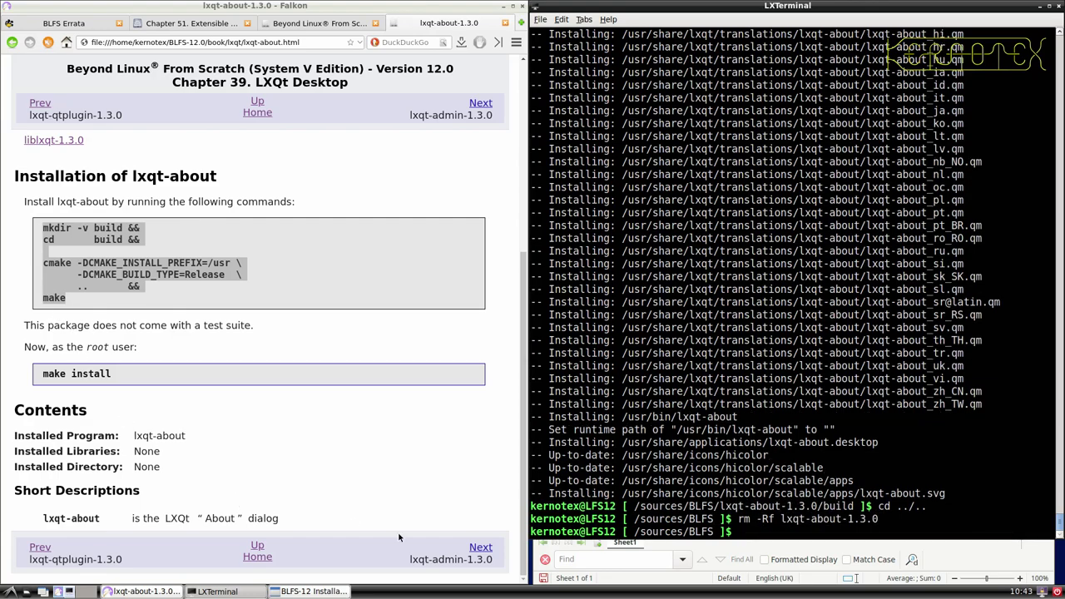
- Open the book's lxqt-admin-1.3.0 page and download lxqt-admin-1.3.0.tar.xz into /sources/BLFS
left_click(480, 549)
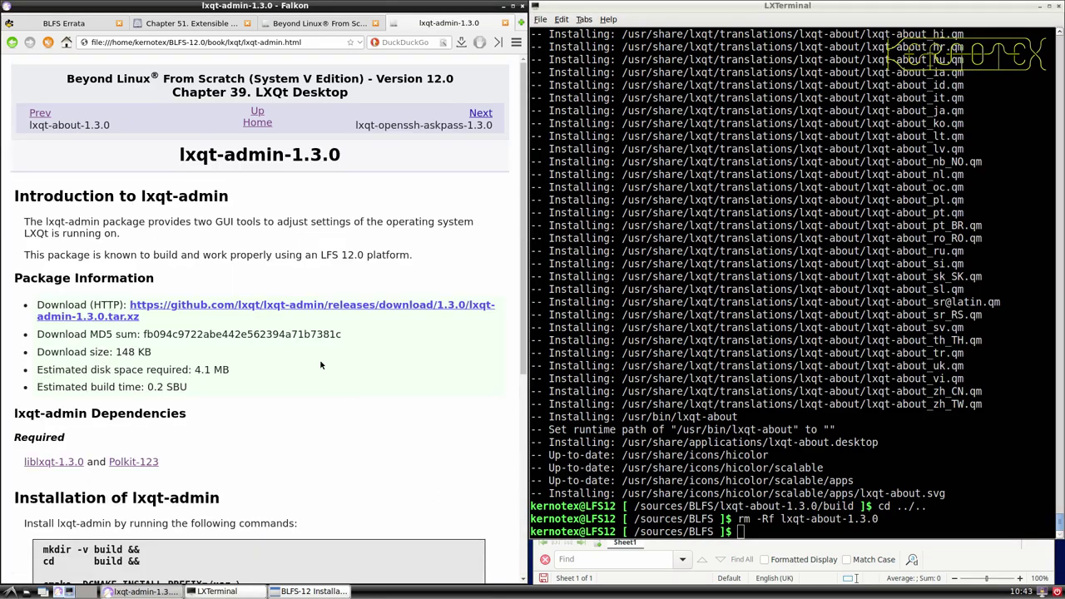
left_click(279, 306)
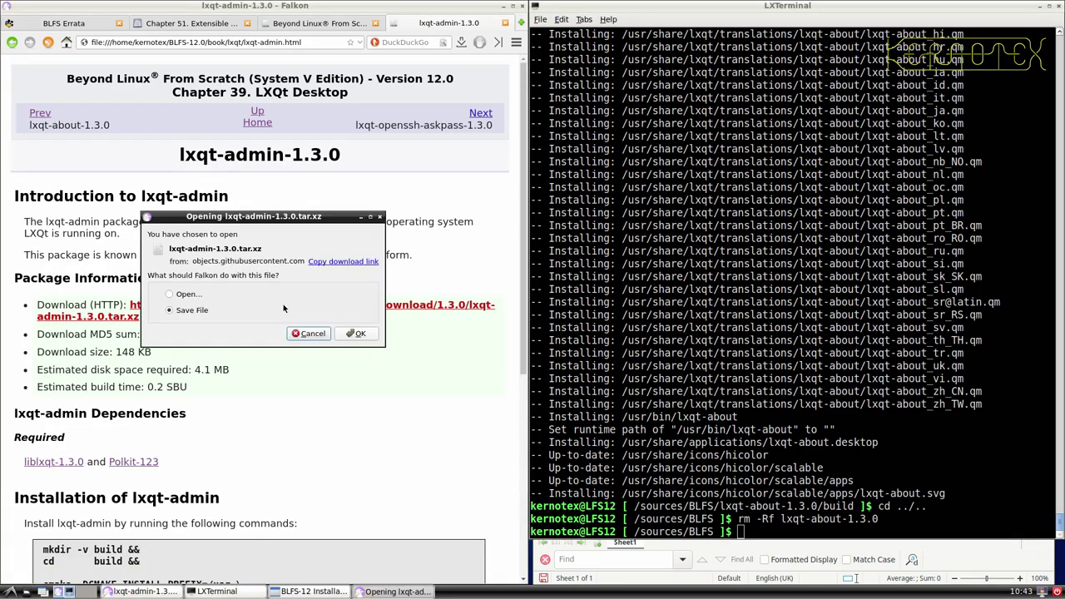
left_click(354, 333)
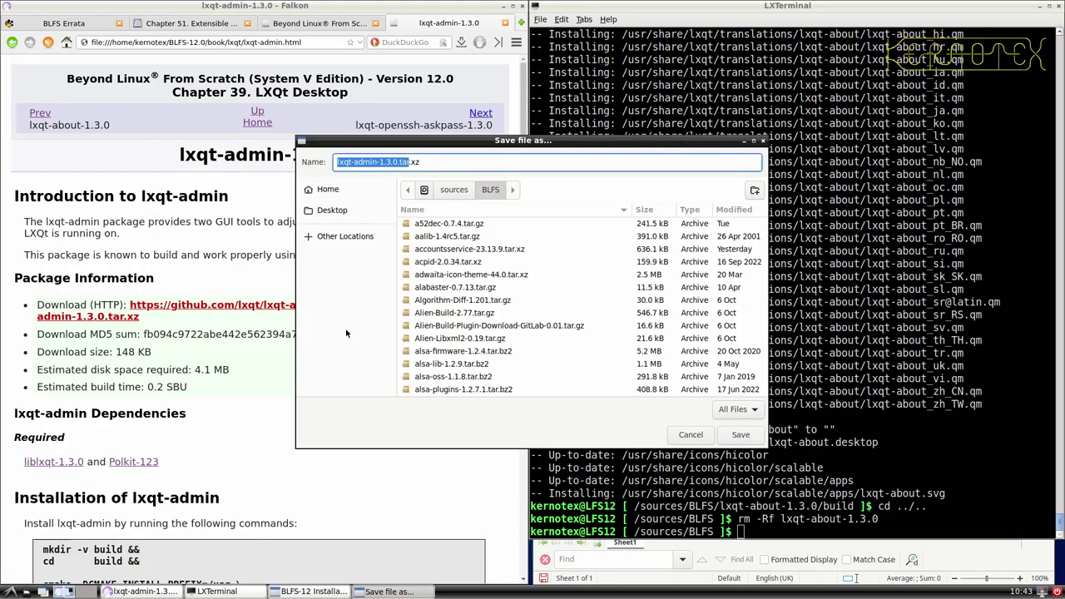
key("Return")
- Copy the page title lxqt-admin-1.3.0 into cell A868 of the BLFS-12 Installation order spreadsheet in LibreOffice Calc
left_click_drag(178, 155, 341, 154)
key("ctrl+c")
key("alt+Tab")
key("alt+Tab")
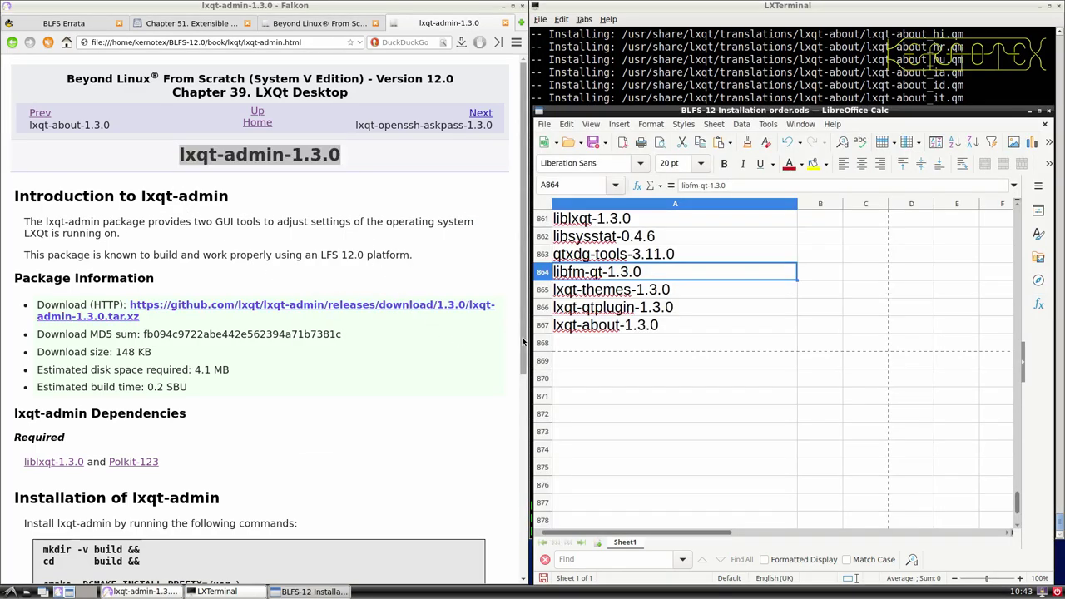
middle_click(584, 342)
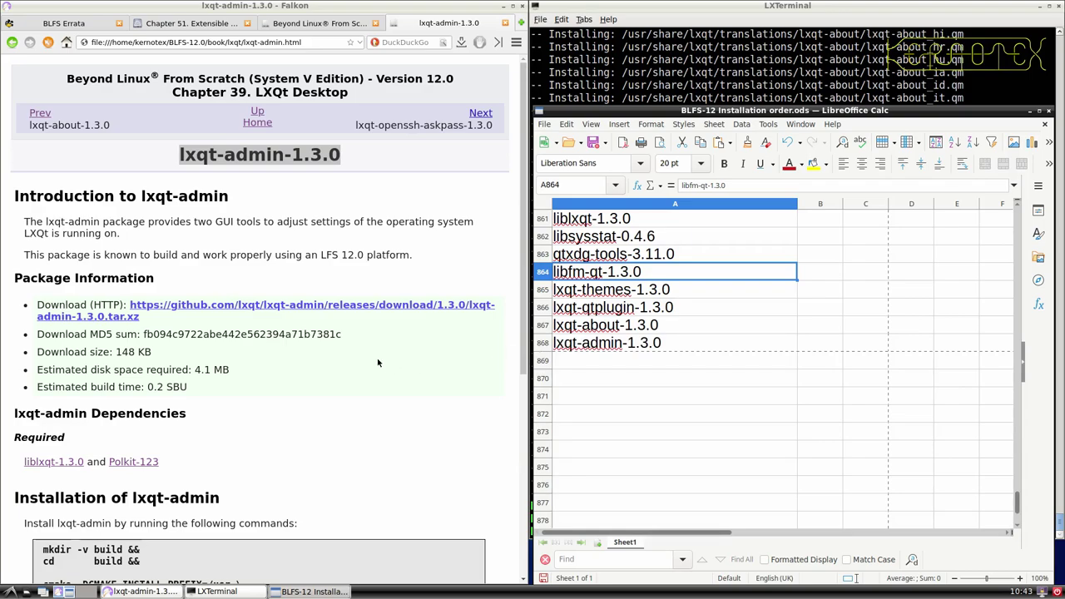
- In the terminal, extract the lxqt-admin-1.3.0.tar.xz archive and change into the lxqt-admin-1.3.0 directory
key("alt+Tab")
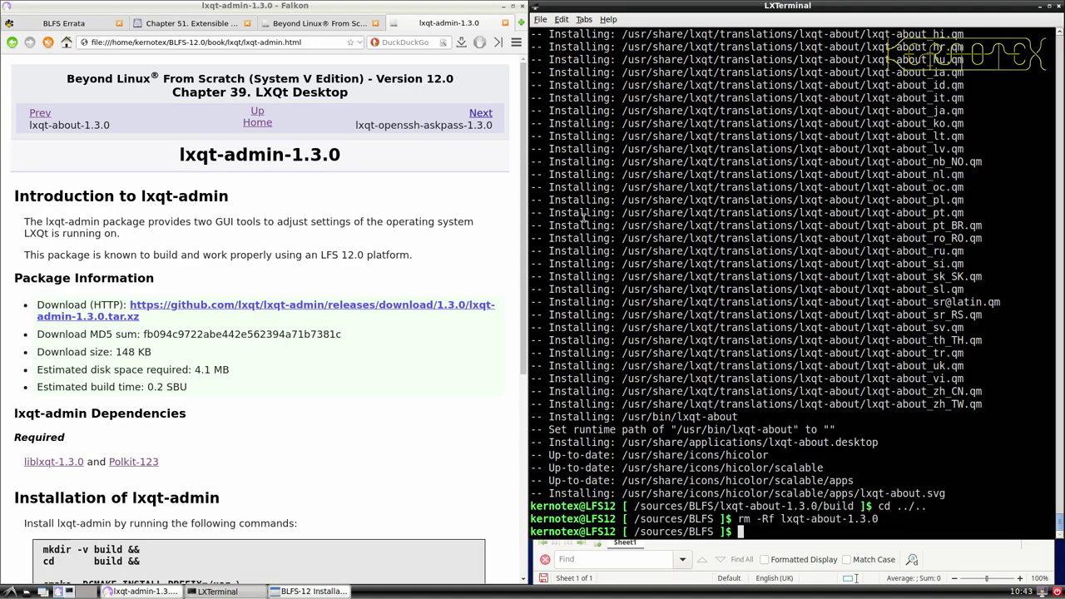
scroll(390, 303, "down", 5)
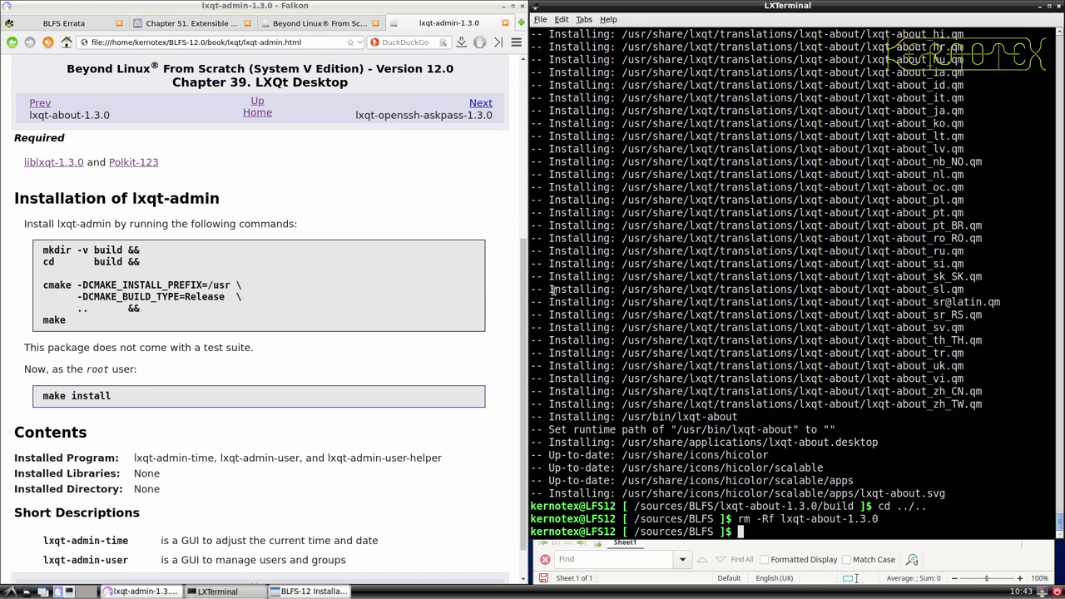
type("tar -xvf lxqt-ad")
key("Tab")
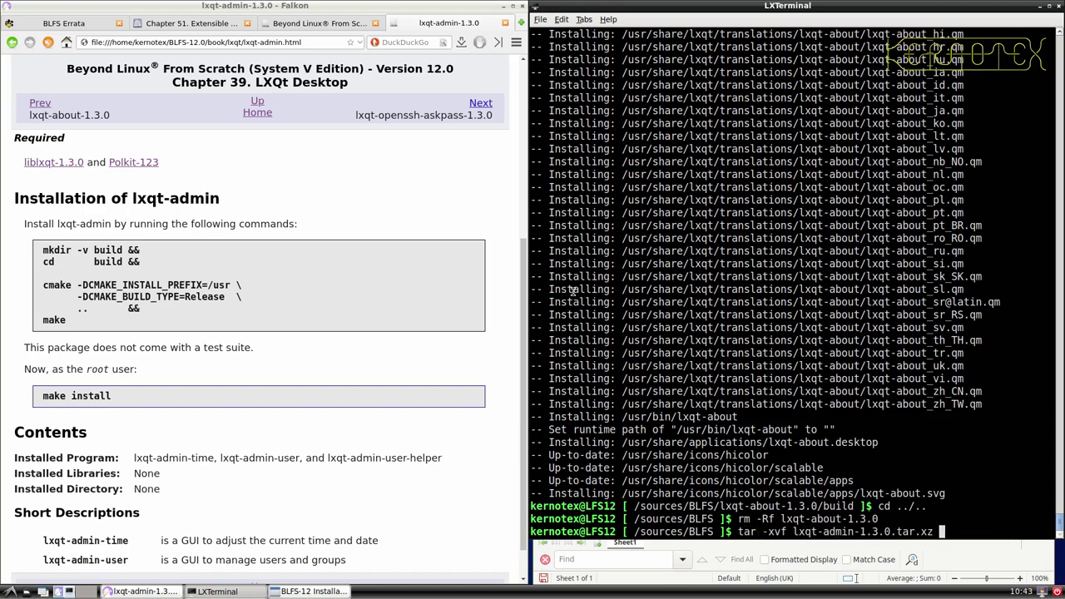
key("Return")
type("cd lxqt-asd")
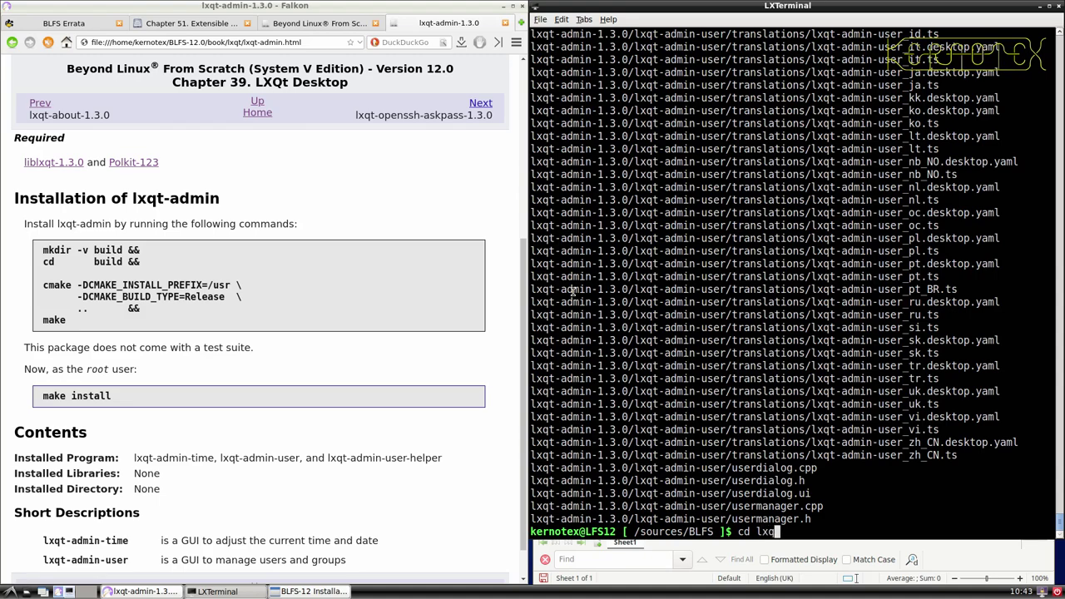
key("BackSpace")
type("d")
key("Tab")
key("Return")
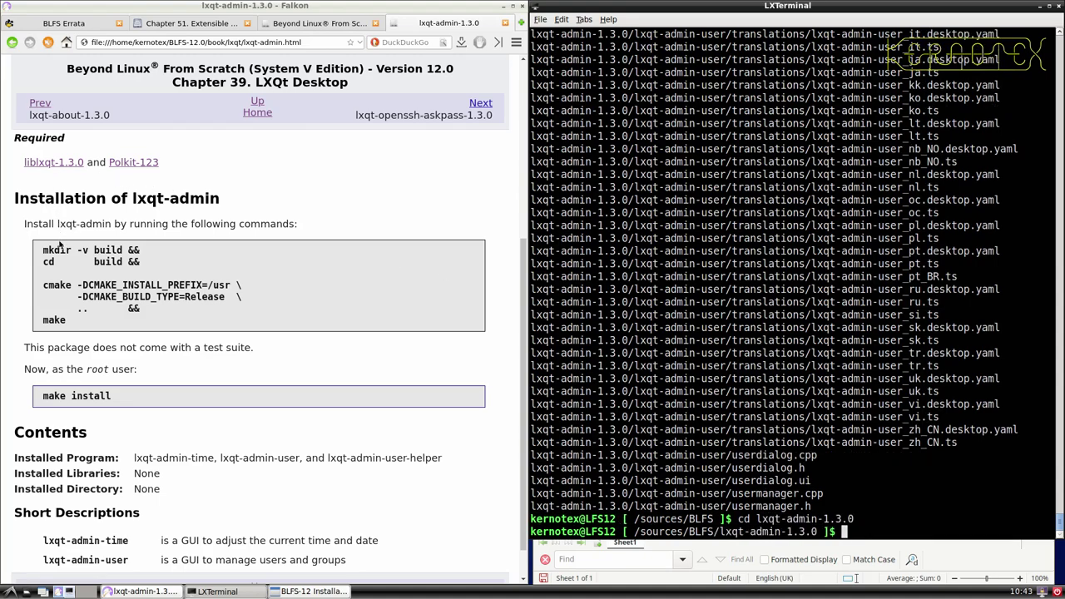
- Build lxqt-admin-1.3.0 with the book's mkdir, cmake and make commands and install it with sudo -E make install from the shell history
left_click_drag(39, 254, 71, 323)
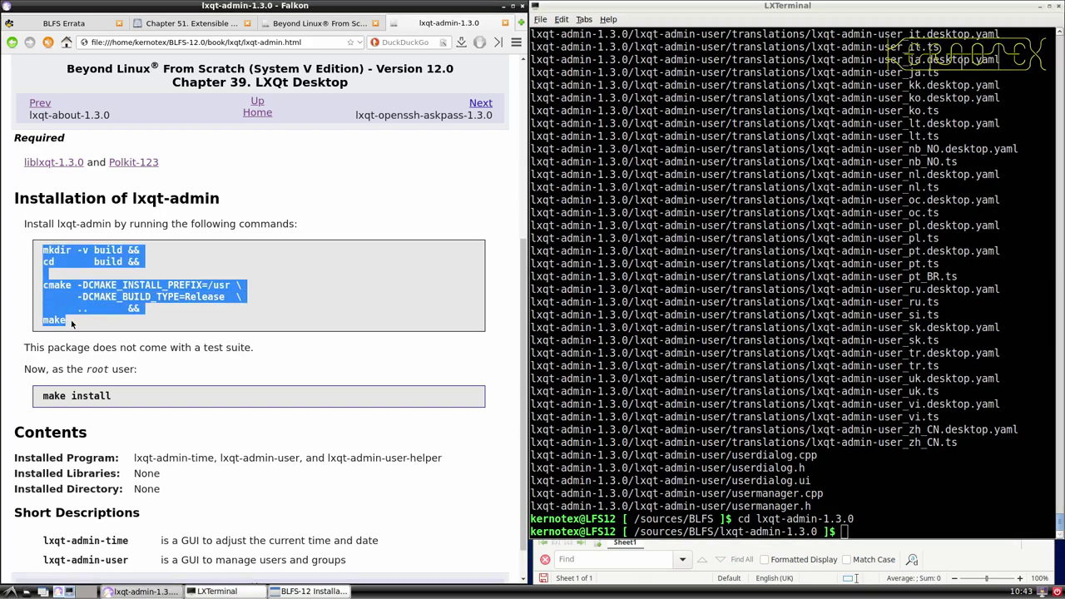
middle_click(537, 326)
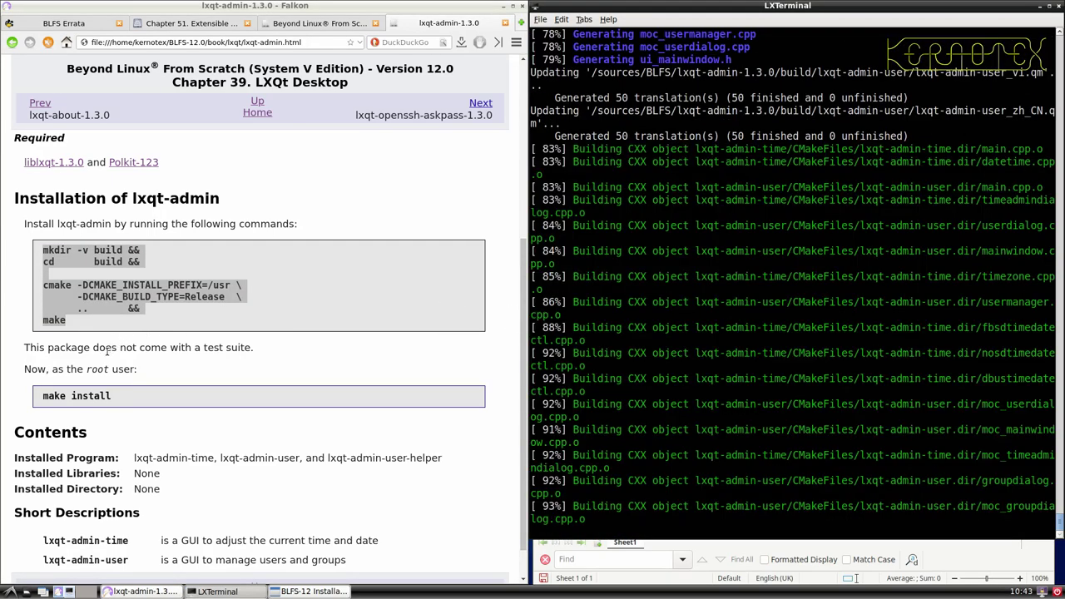
triple_click(64, 394)
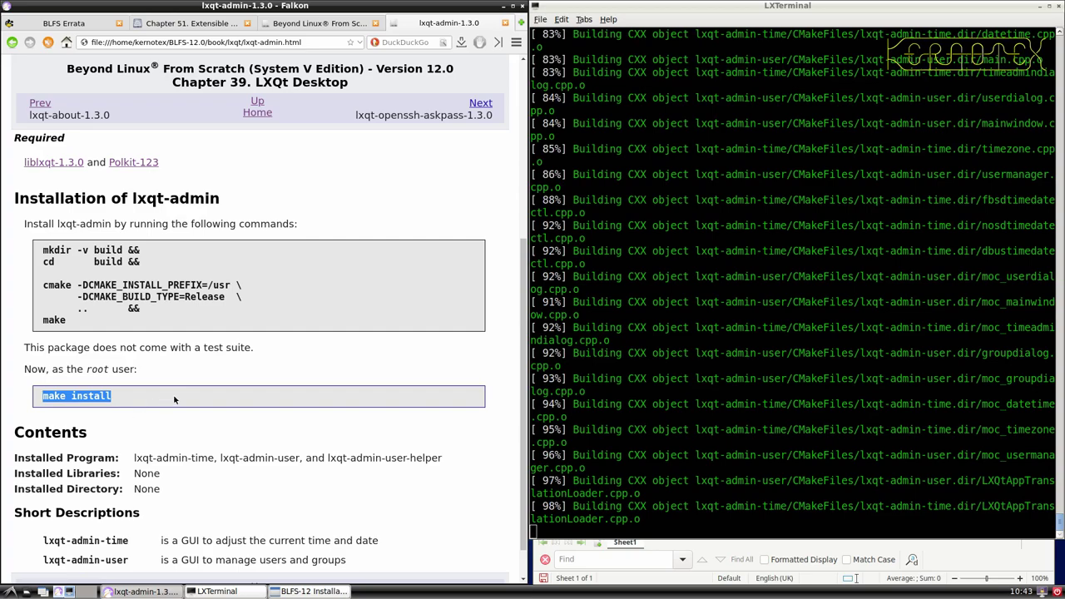
left_click(733, 335)
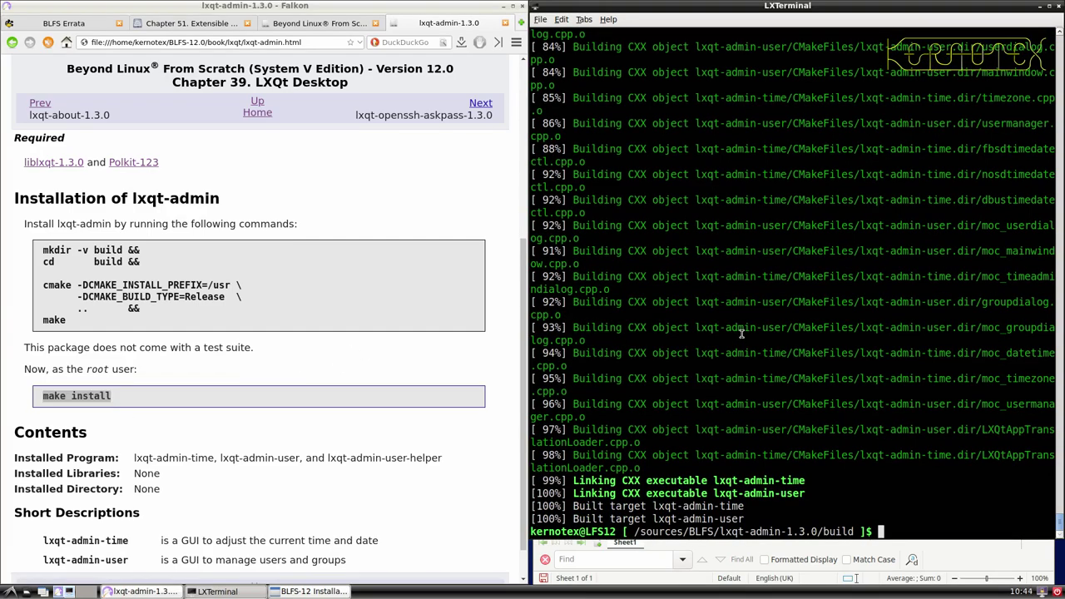
key("ctrl+r")
middle_click(738, 334)
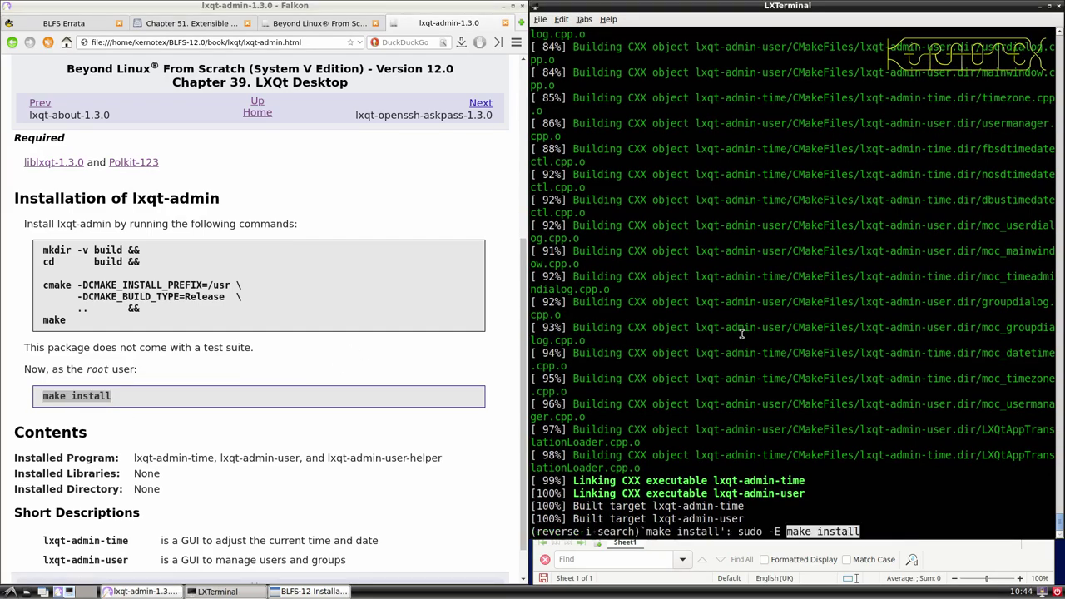
key("Return")
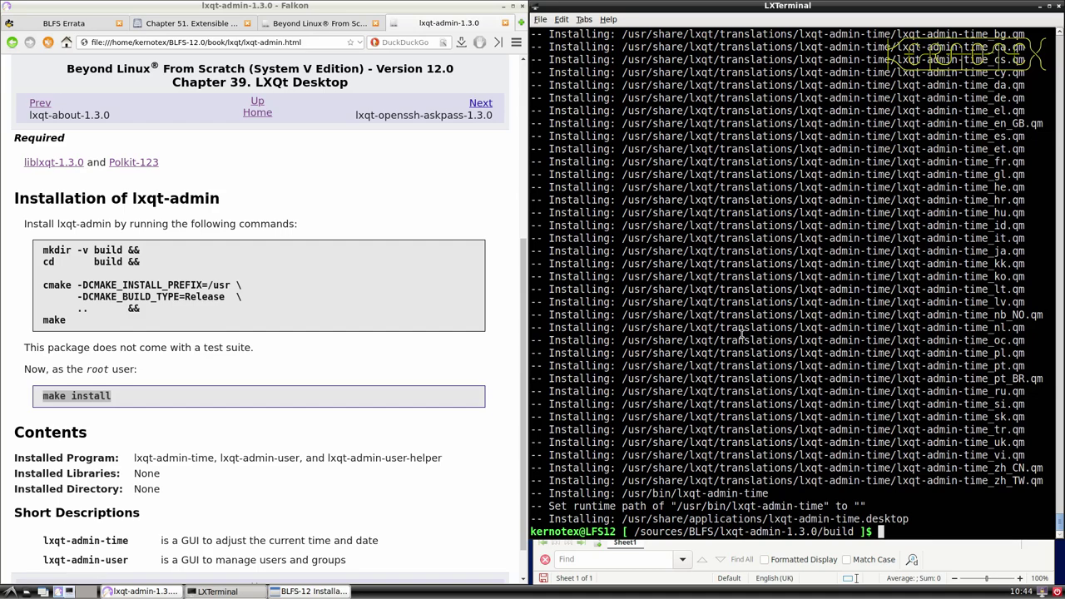
- Return to /sources/BLFS and delete the lxqt-admin-1.3.0 source directory with rm -Rf
type("cd ../.")
key("Return")
type("cd ..")
key("Return")
type("rm -Rf l")
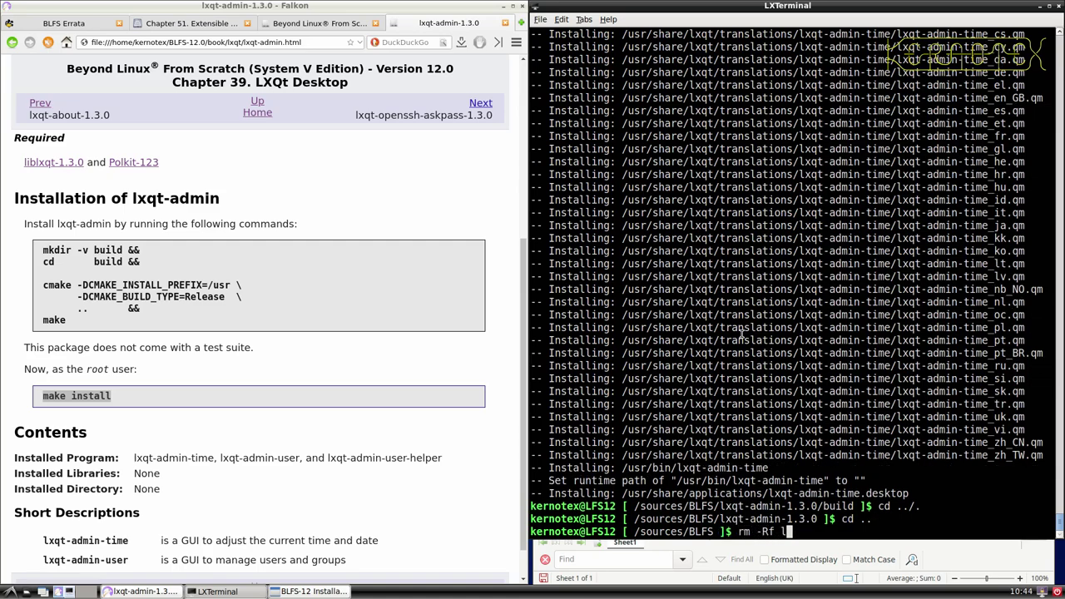
type("xqt-admin-1.3.0")
key("Return")
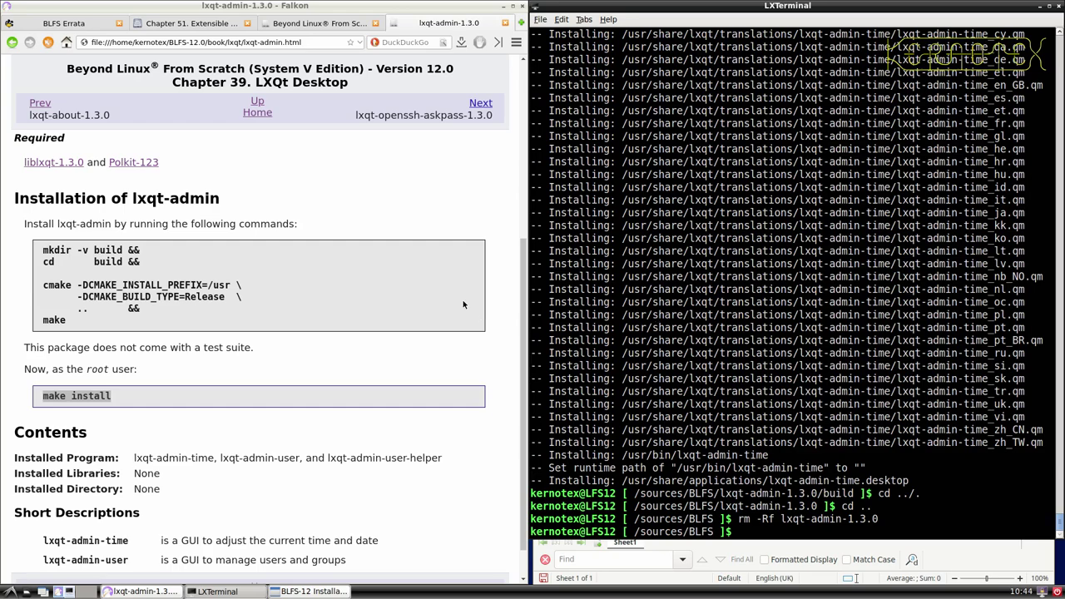
- Open the book's lxqt-openssh-askpass-1.3.0 page and download lxqt-openssh-askpass-1.3.0.tar.xz into /sources/BLFS
scroll(446, 384, "down", 1)
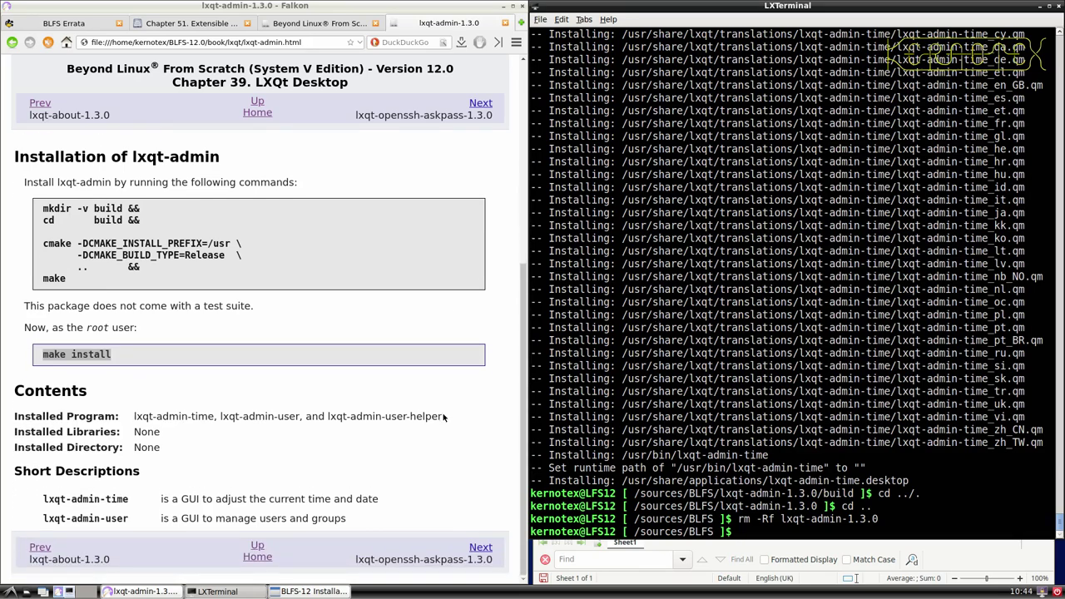
left_click(478, 557)
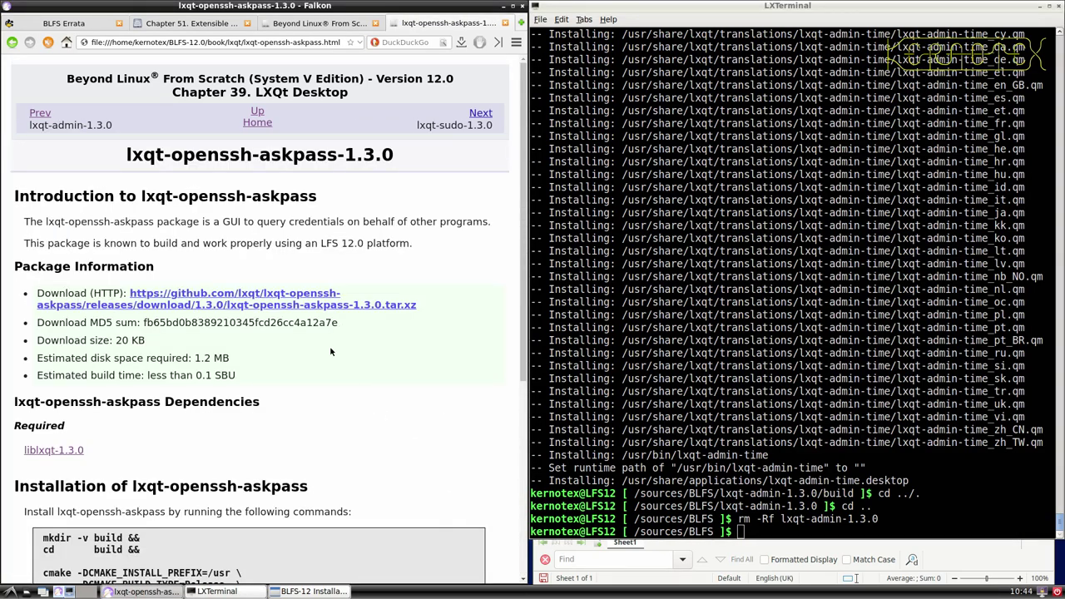
left_click(324, 301)
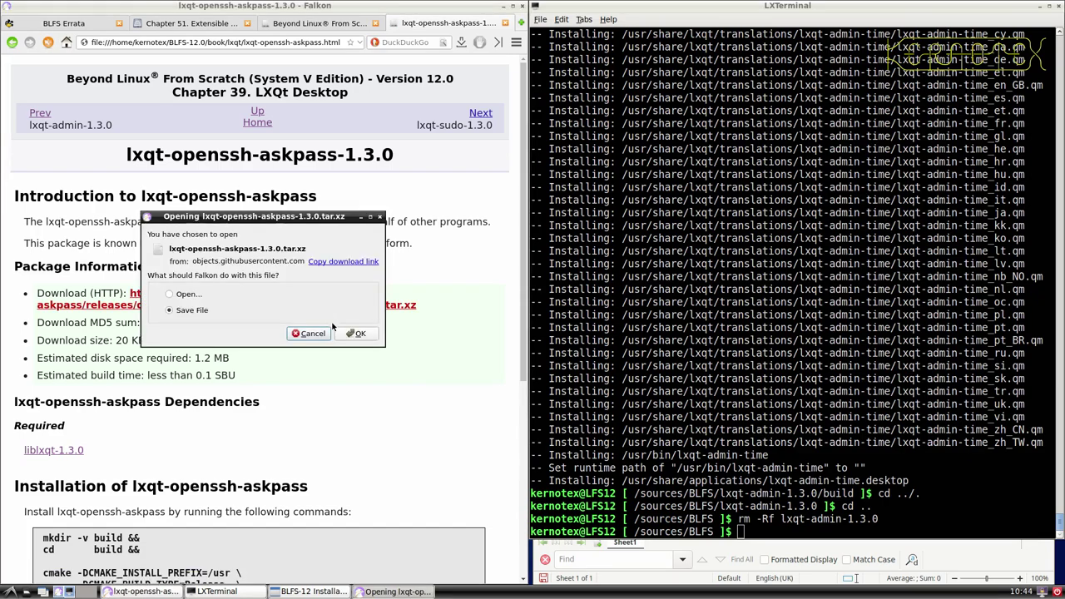
left_click(356, 332)
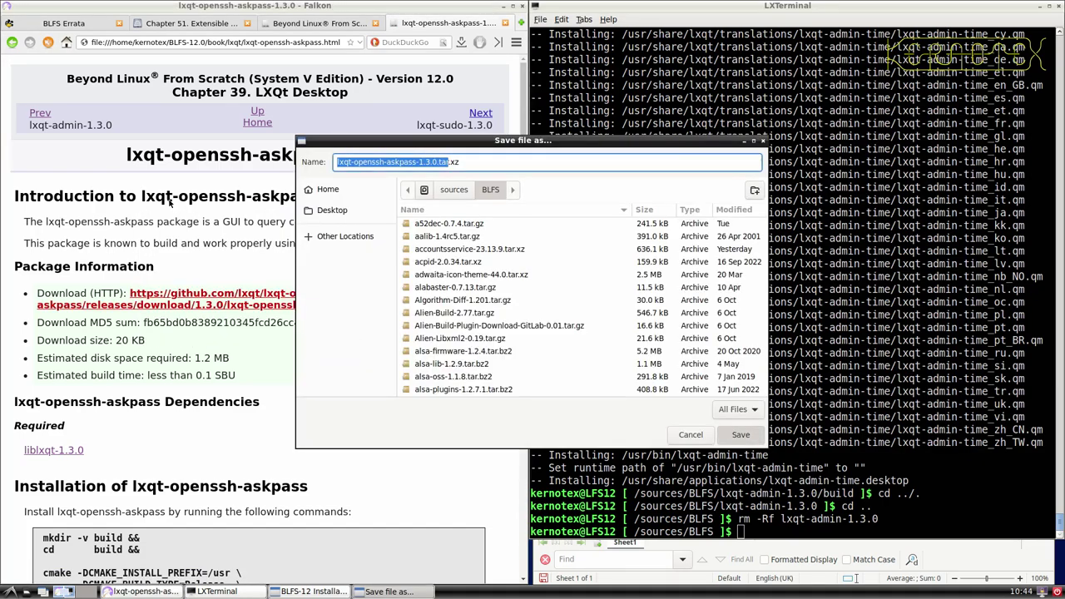
left_click(740, 434)
- Copy the page title lxqt-openssh-askpass-1.3.0 into the installation order spreadsheet, in the row below lxqt-admin-1.3.0
left_click_drag(128, 155, 395, 163)
key("ctrl+c")
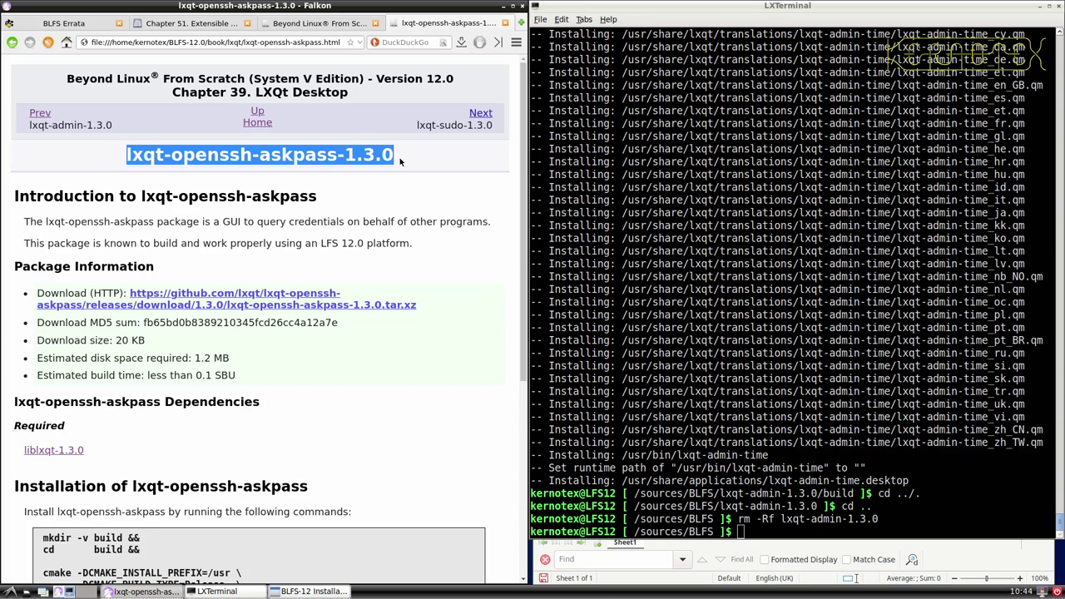
key("alt+Tab")
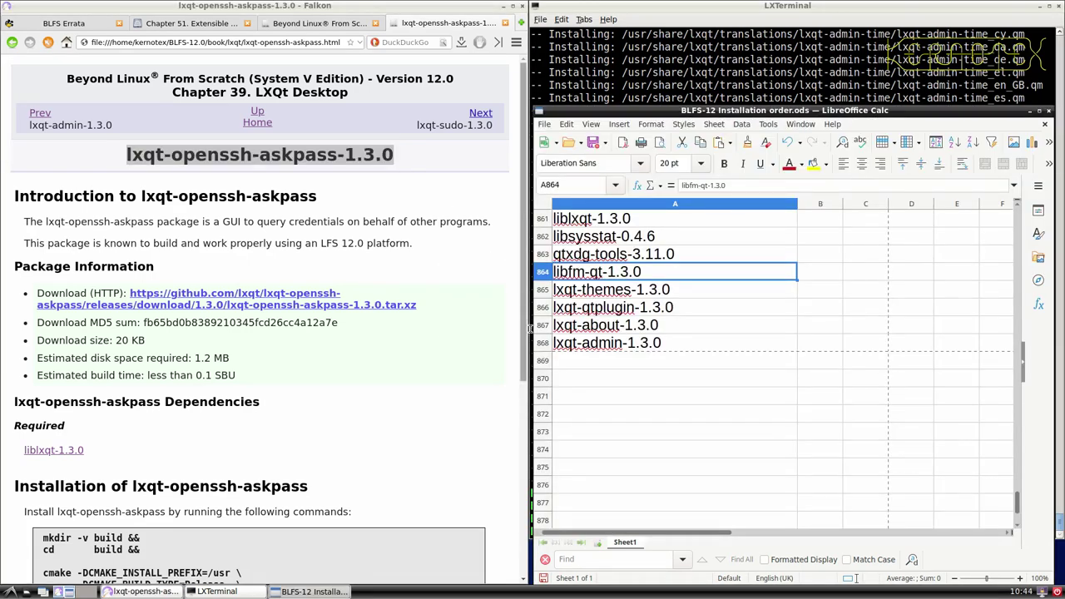
middle_click(579, 367)
scroll(580, 367, "down", 3)
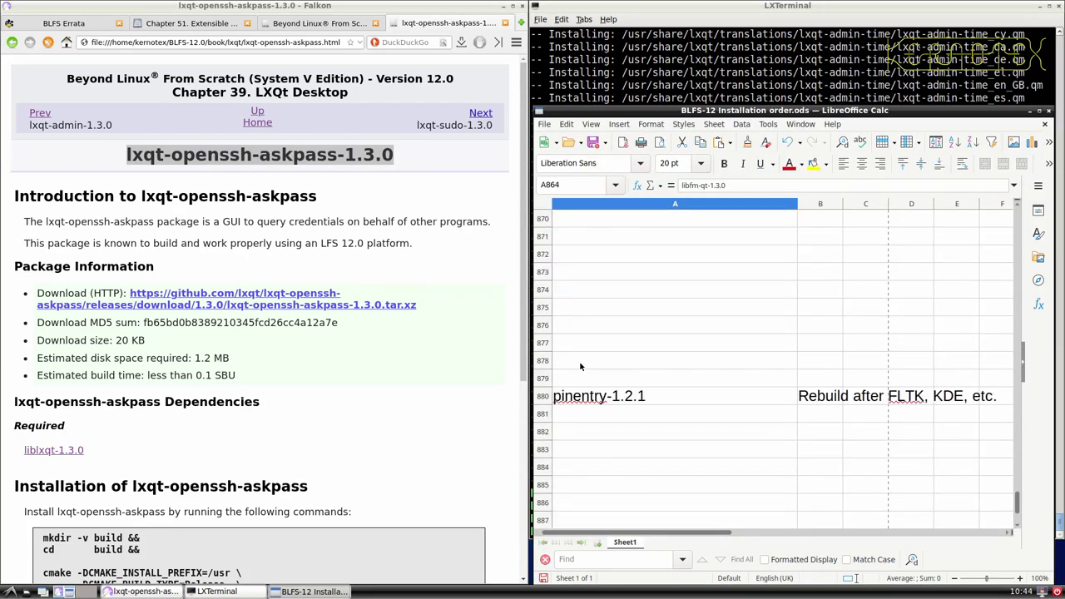
scroll(580, 367, "up", 1)
- In the terminal, extract the lxqt-openssh-askpass-1.3.0.tar.xz archive and change into the lxqt-openssh-askpass-1.3.0 directory
left_click(574, 70)
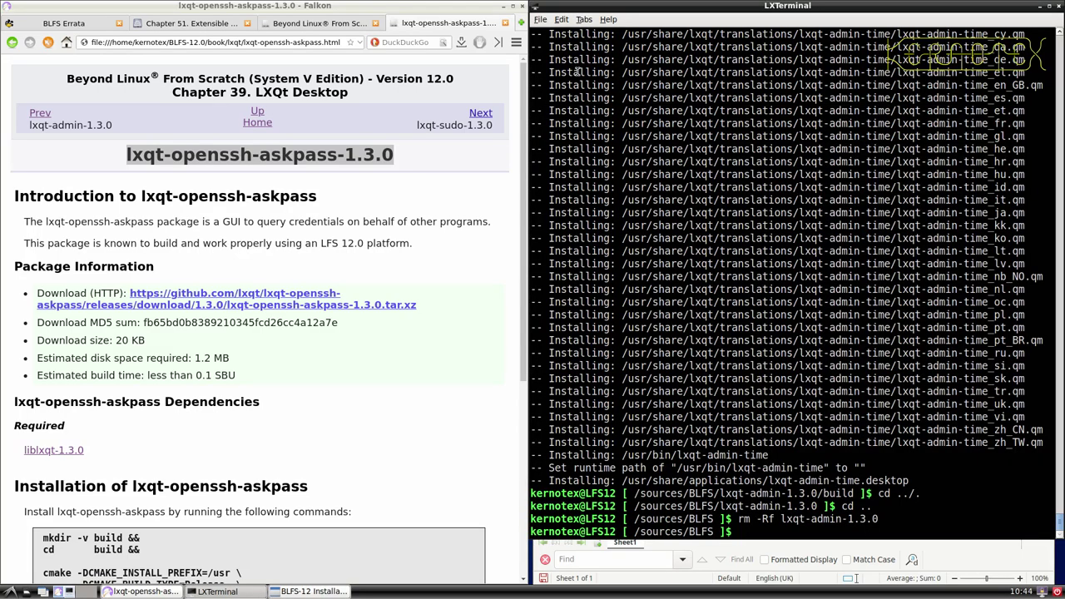
type("tar -xvf lxqt-o")
key("Tab")
key("Return")
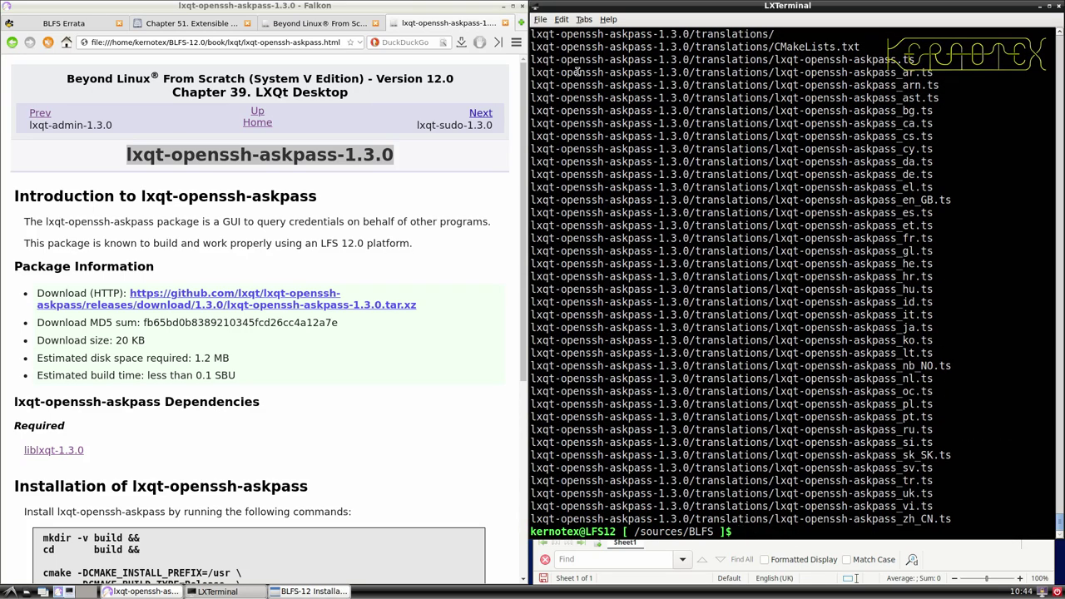
type("cd lxqt-op")
key("Tab")
key("Return")
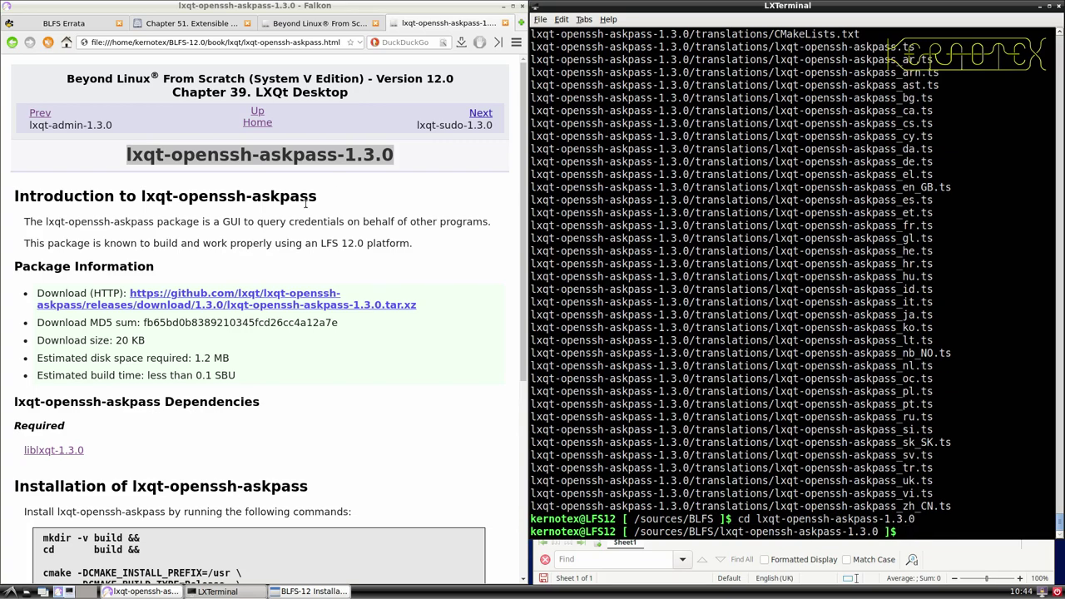
- Build lxqt-openssh-askpass-1.3.0 with the book's mkdir, cmake and make commands and install it with sudo -E make install from the shell history
scroll(263, 284, "down", 5)
left_click_drag(43, 272, 82, 342)
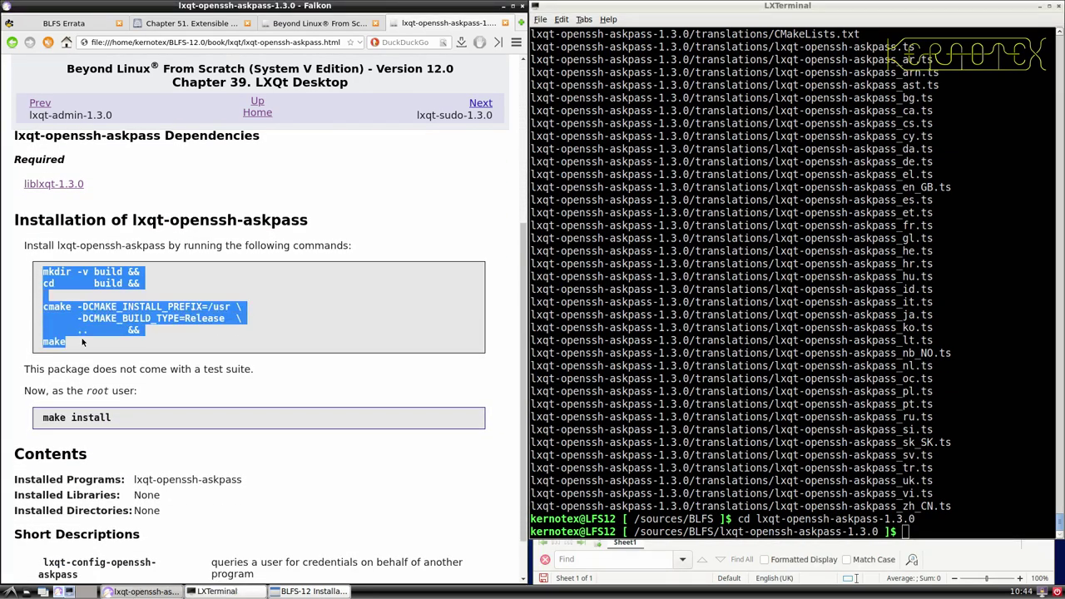
middle_click(563, 266)
left_click_drag(42, 420, 114, 419)
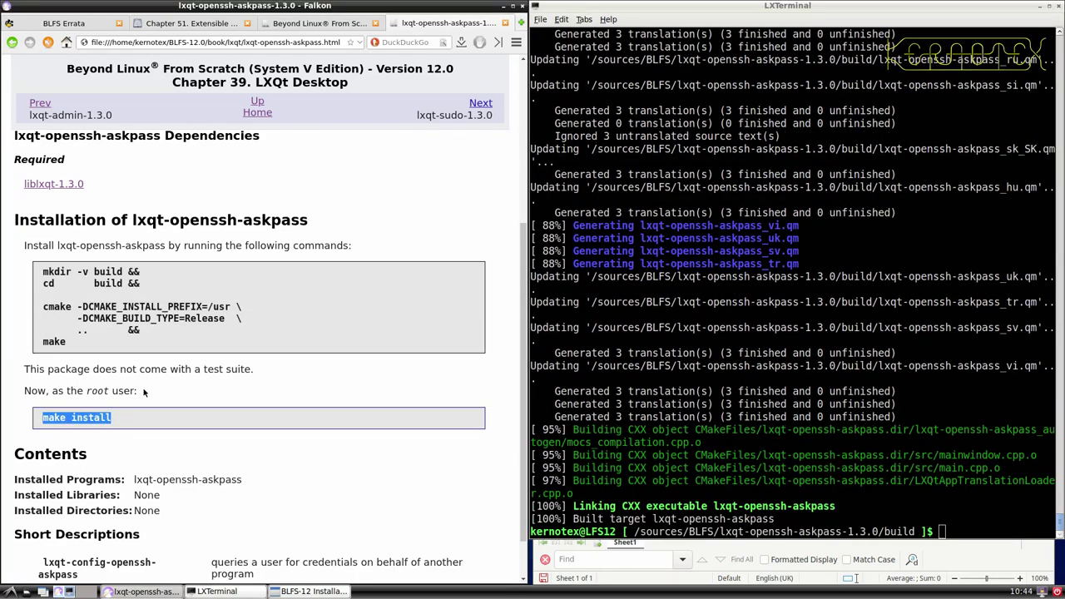
left_click(606, 380)
key("ctrl+r")
middle_click(606, 380)
key("Return")
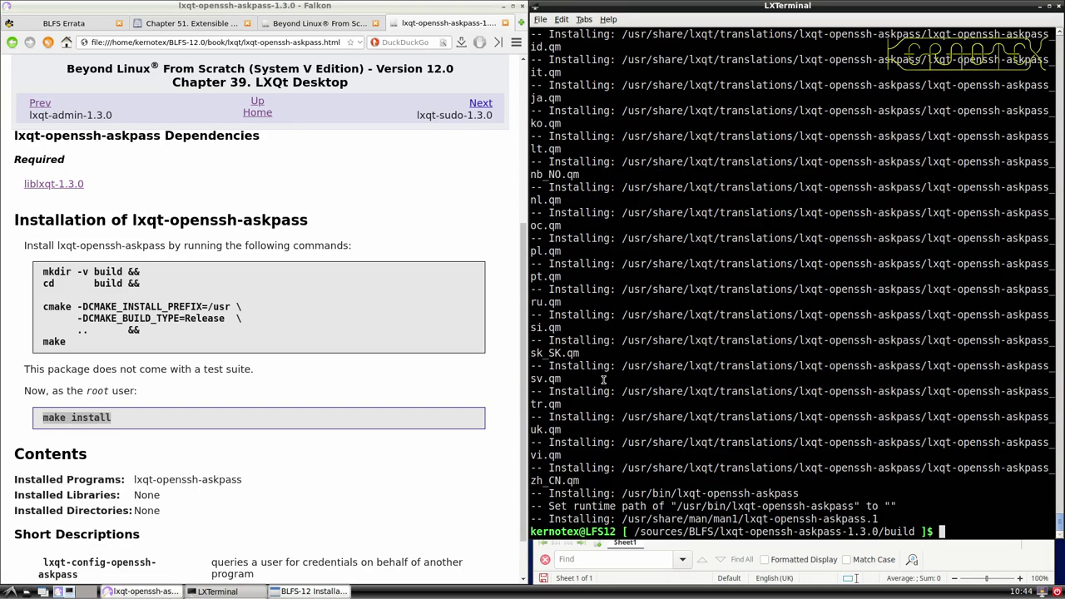
- Return to /sources/BLFS and delete the lxqt-openssh-askpass-1.3.0 source directory with rm -Rf
type("cd ../..")
key("Return")
type("rm -Rf lxqt-as")
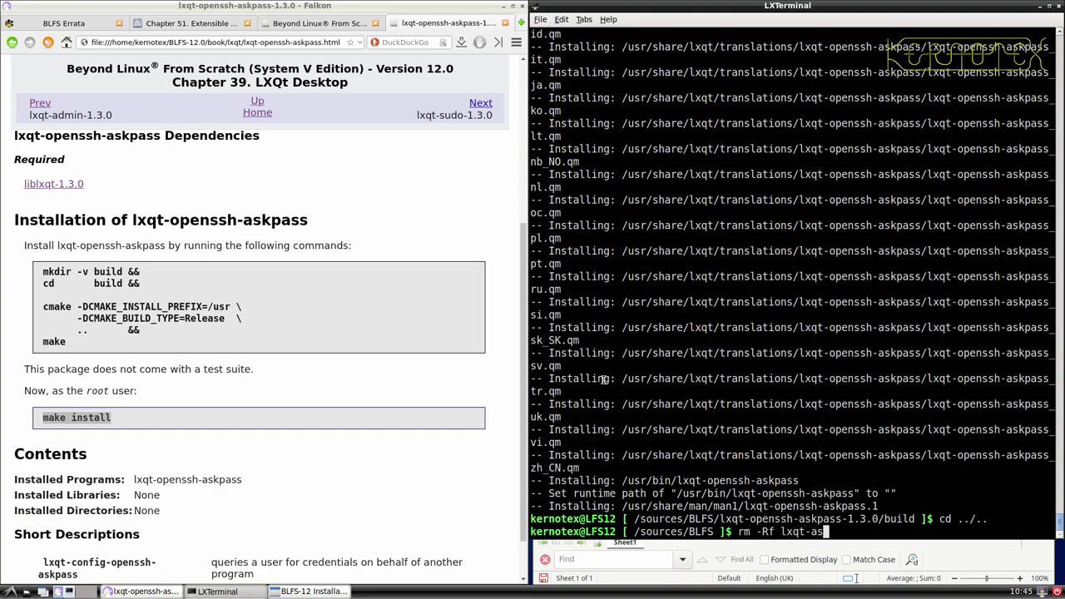
key("BackSpace")
type("o")
key("Tab")
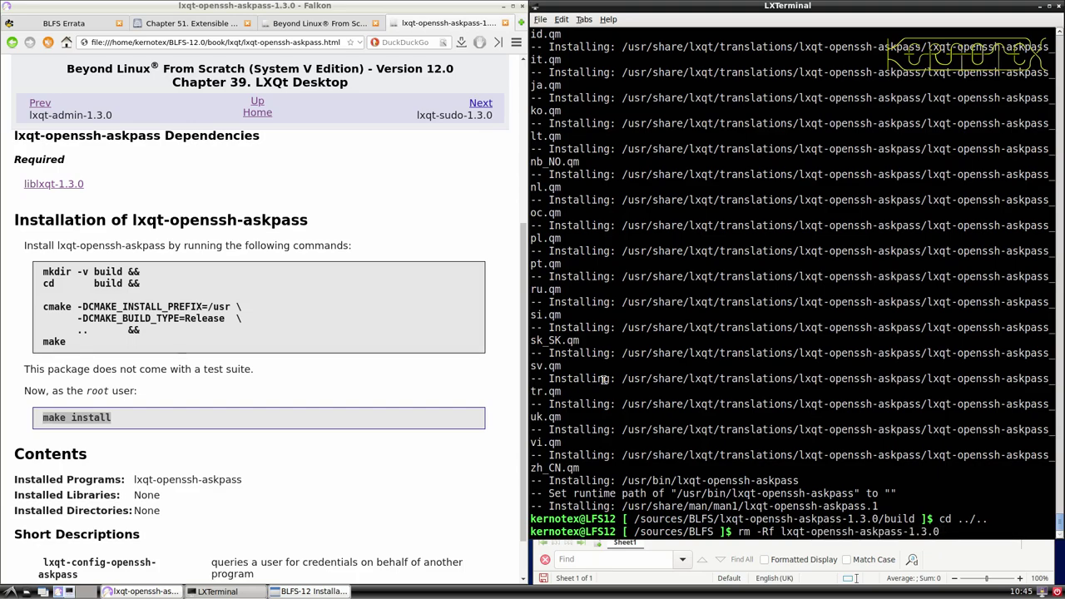
key("Return")
- Go to the book's lxqt-sudo-1.3.0 page and save the lxqt-sudo-1.3.0.tar.xz archive in /sources/BLFS
scroll(465, 467, "down", 1)
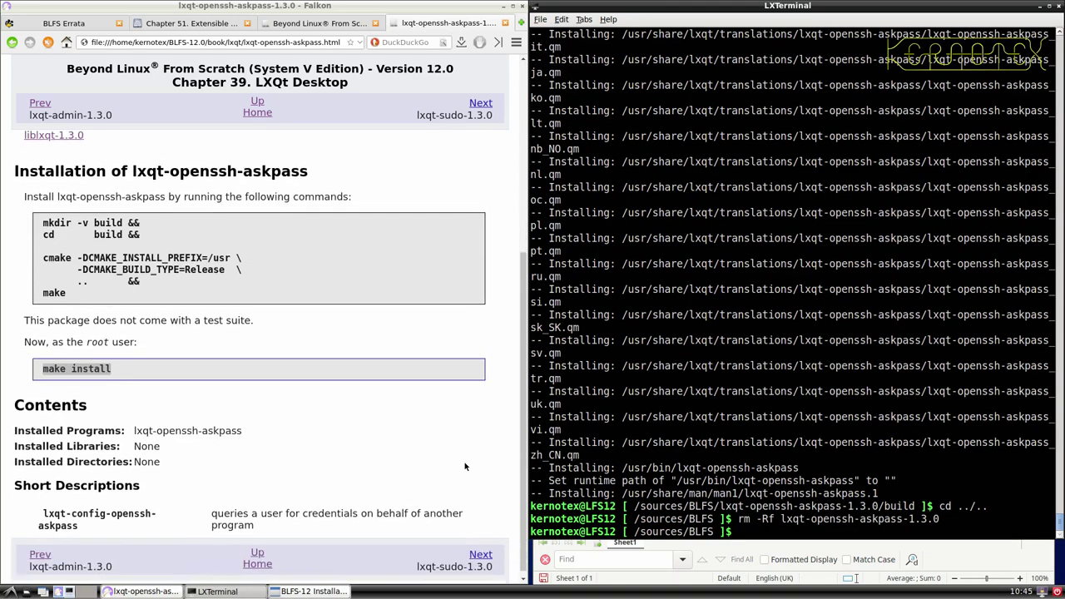
left_click(480, 561)
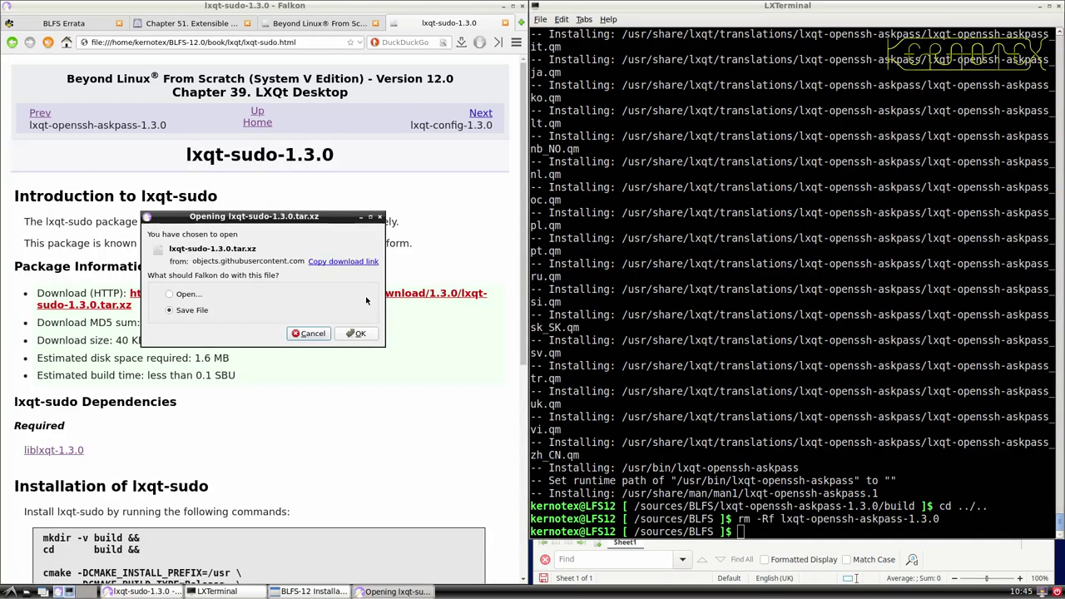
left_click(365, 328)
key("Return")
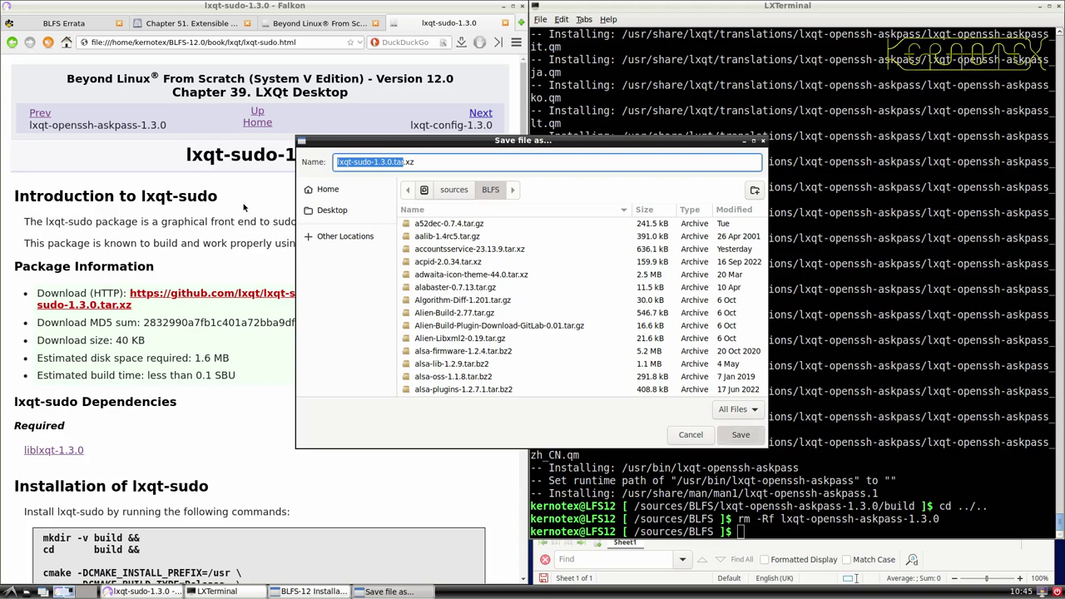
- Copy the page title lxqt-sudo-1.3.0 into the installation order spreadsheet, in the row below lxqt-openssh-askpass-1.3.0
left_click_drag(178, 158, 324, 155)
left_click(341, 150)
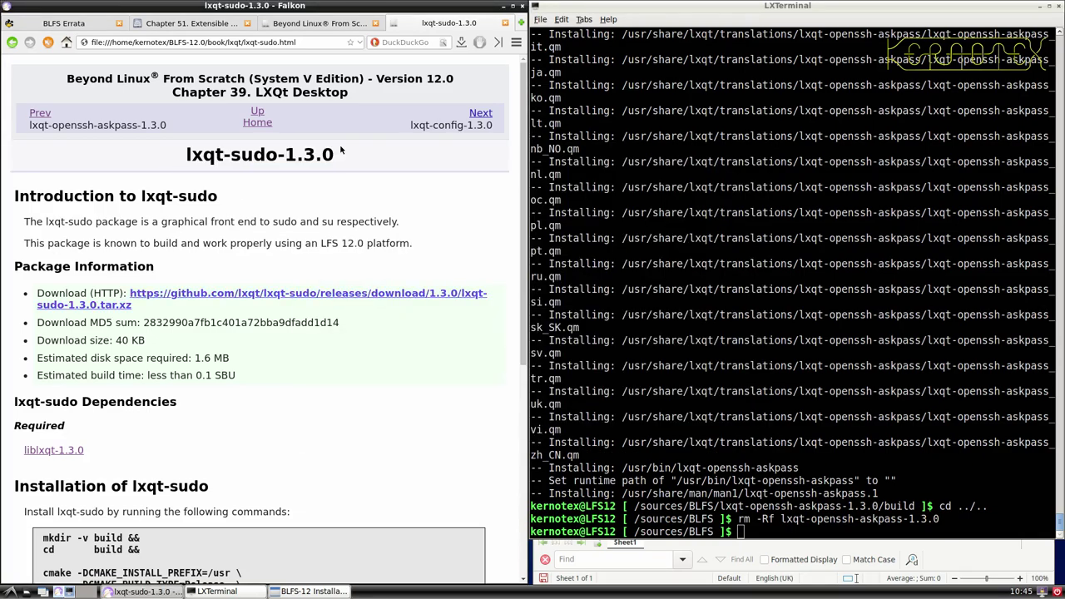
key("alt+Tab")
key("alt+Tab")
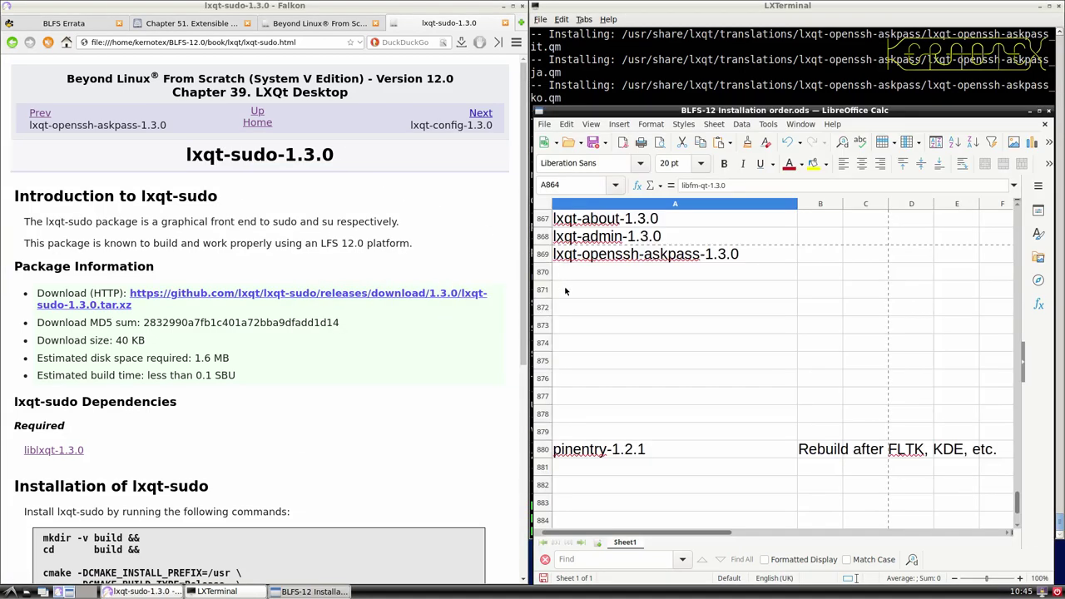
middle_click(593, 274)
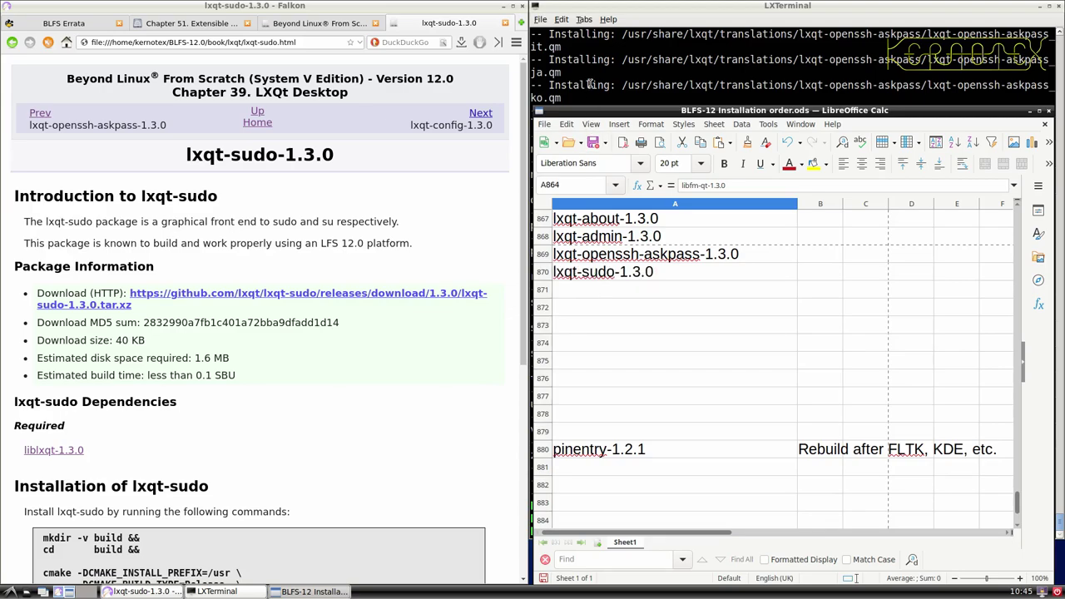
- In the terminal, extract lxqt-sudo-1.3.0.tar.xz with tar -xvf and change into the lxqt-sudo-1.3.0 directory
left_click(589, 83)
type("tar -xvf lxqt-sud")
key("Tab")
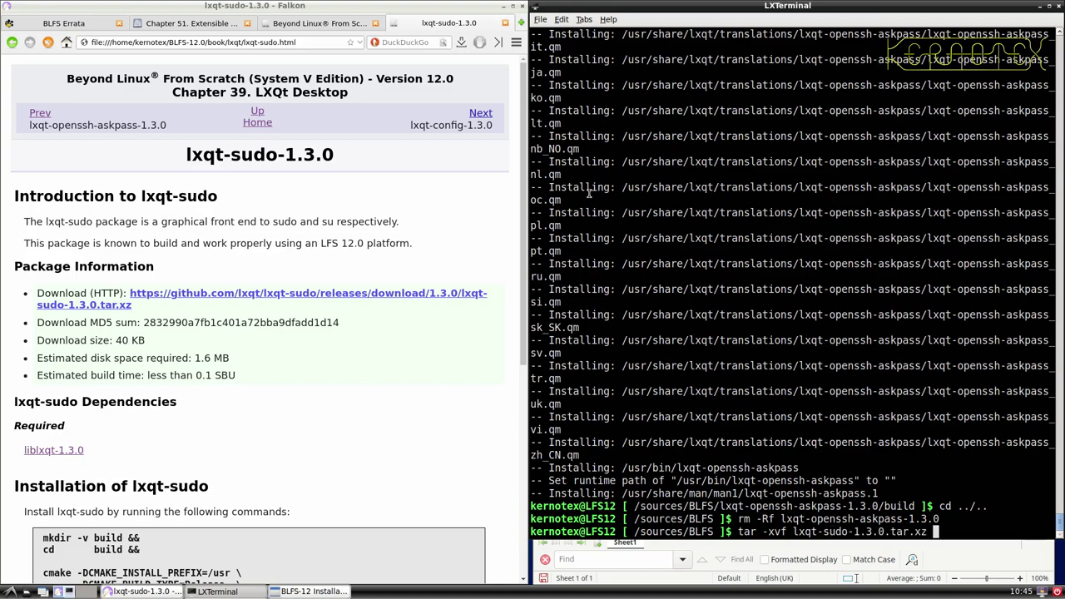
key("Return")
type("cd lxq")
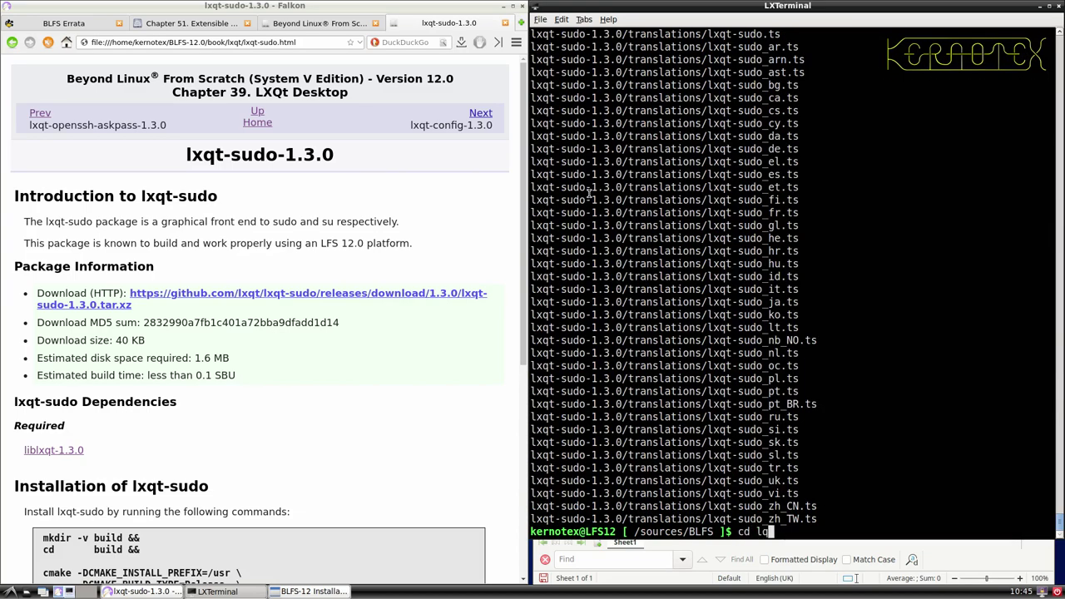
type("t-sud")
key("Tab")
key("Return")
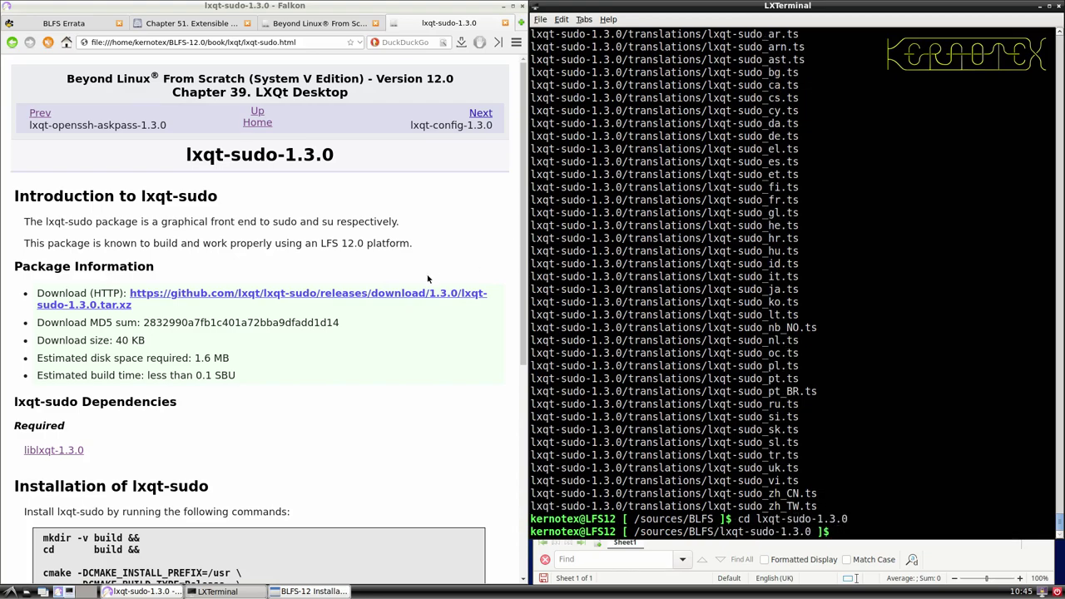
- Build lxqt-sudo-1.3.0 with the book's mkdir, cmake and make commands and install it with the make install command from the shell history
scroll(371, 313, "down", 5)
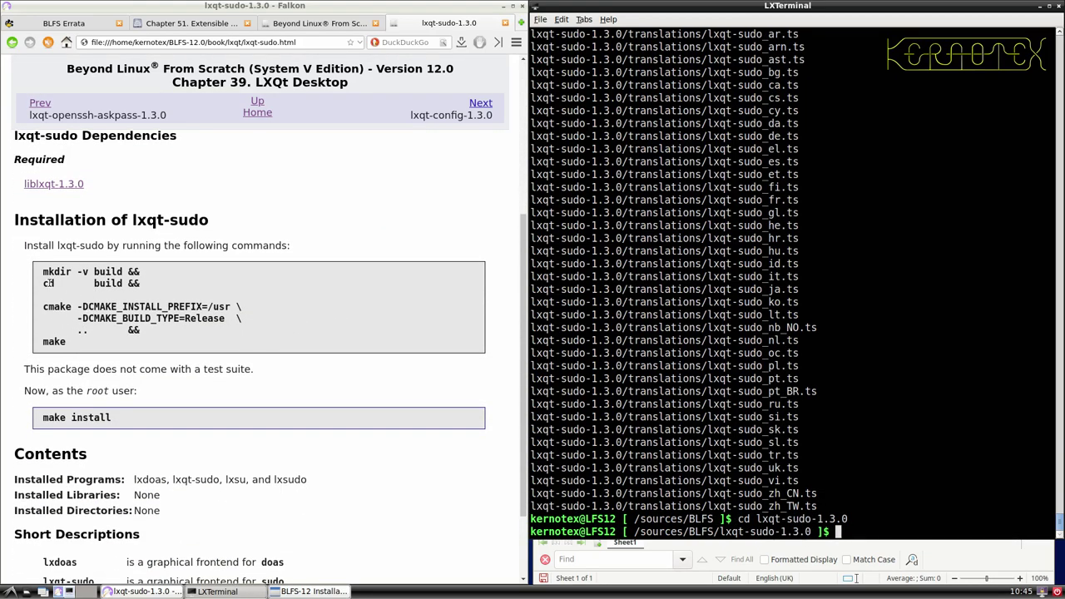
left_click_drag(33, 271, 113, 348)
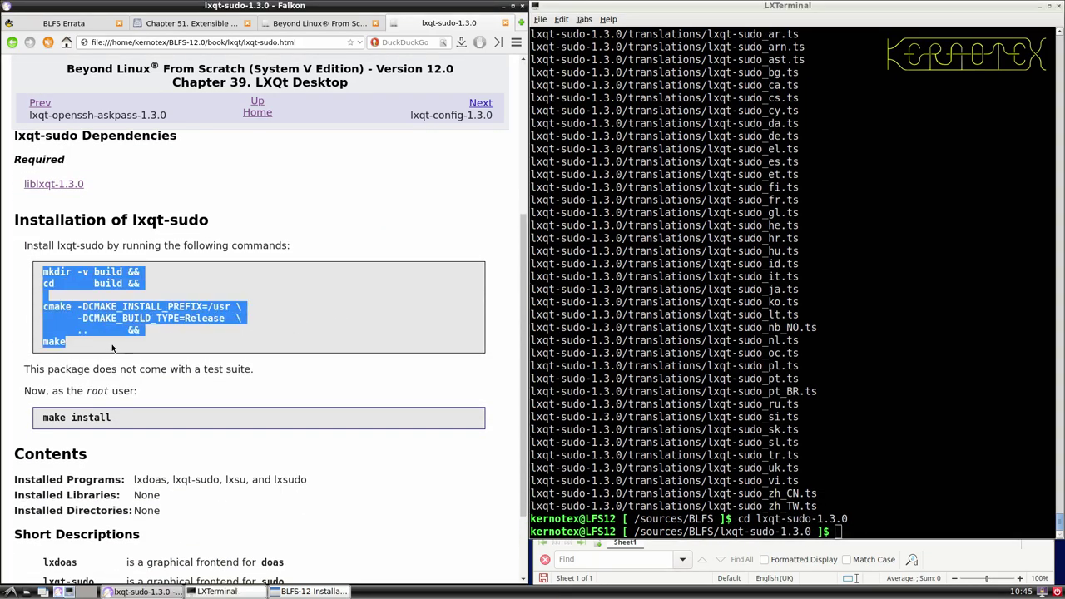
middle_click(553, 339)
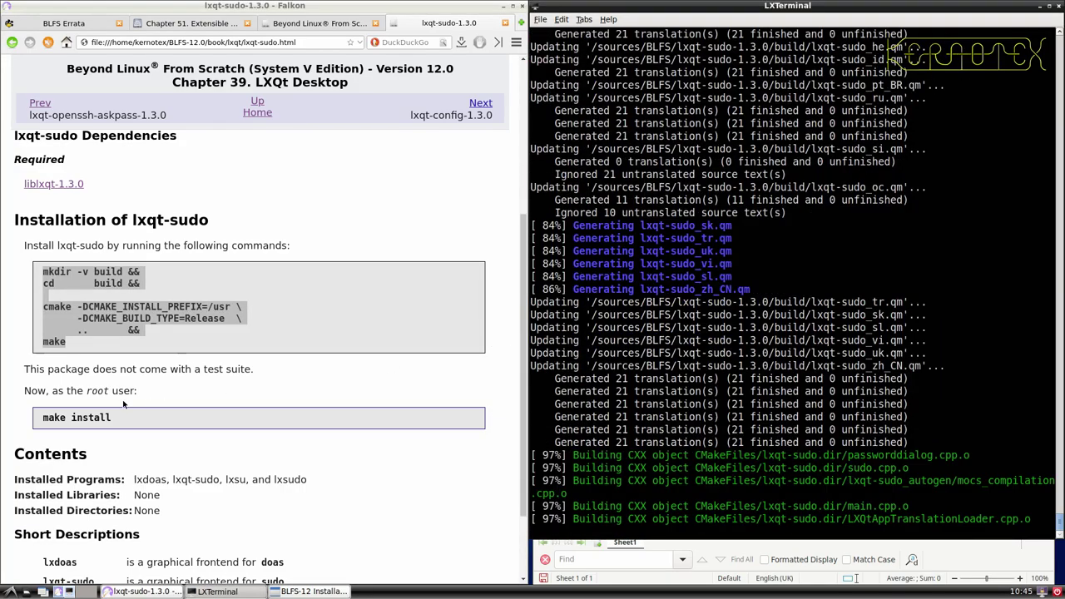
left_click_drag(114, 417, 28, 420)
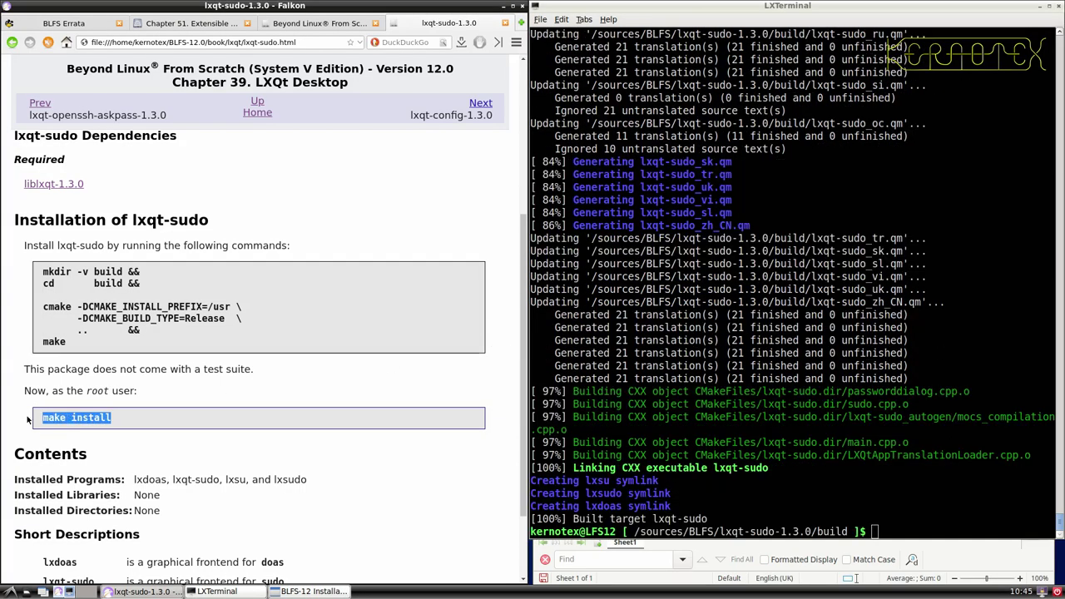
left_click(634, 406)
key("ctrl+r")
middle_click(643, 405)
key("Return")
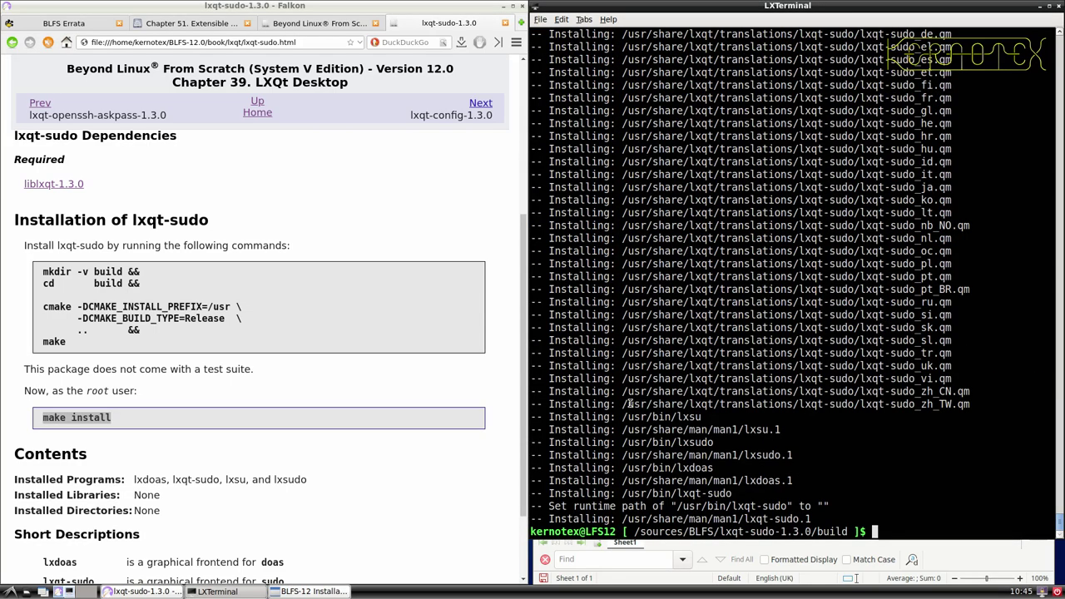
- Return to /sources/BLFS and delete the lxqt-sudo-1.3.0 source directory with rm -Rf
type("cd ../..")
key("Return")
type("rm -Rf l")
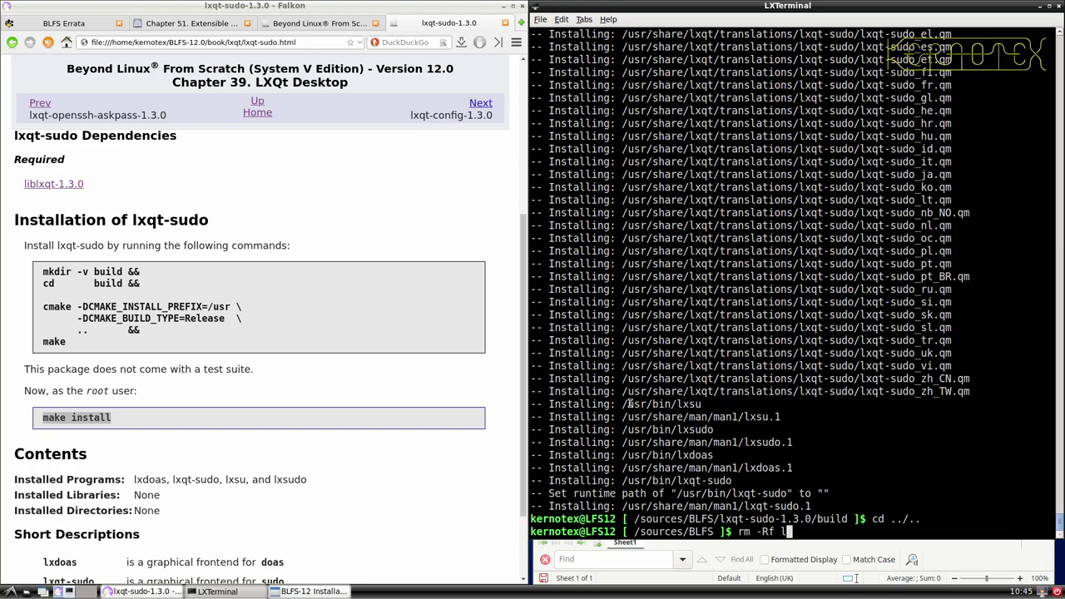
type("xqt-")
key("Tab")
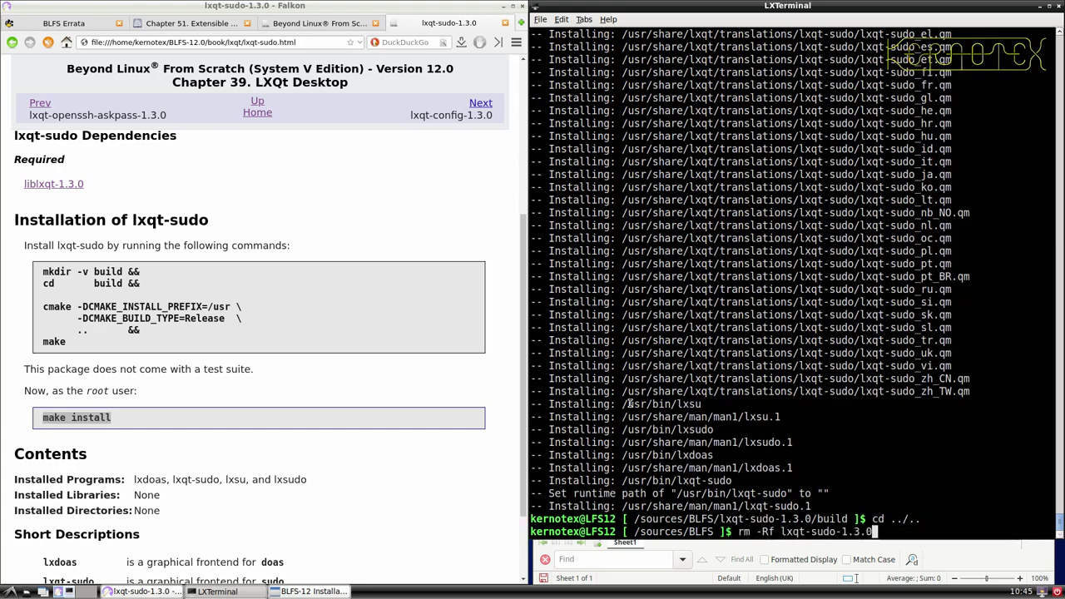
key("Return")
- Go to the book's lxqt-config-1.3.0 page and save the lxqt-config-1.3.0.tar.xz archive in /sources/BLFS
scroll(466, 456, "down", 3)
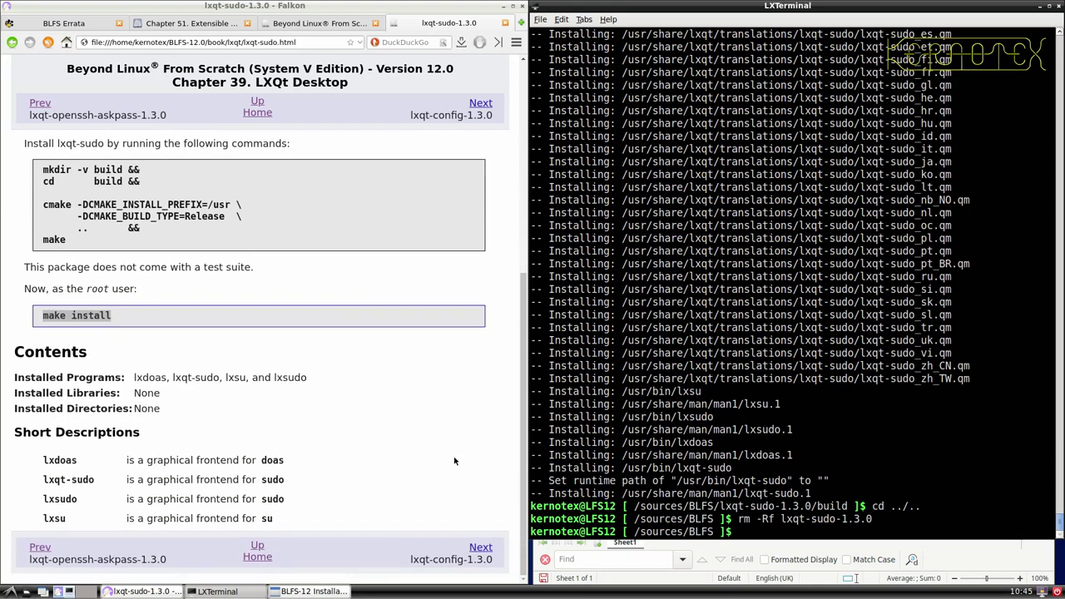
left_click(479, 547)
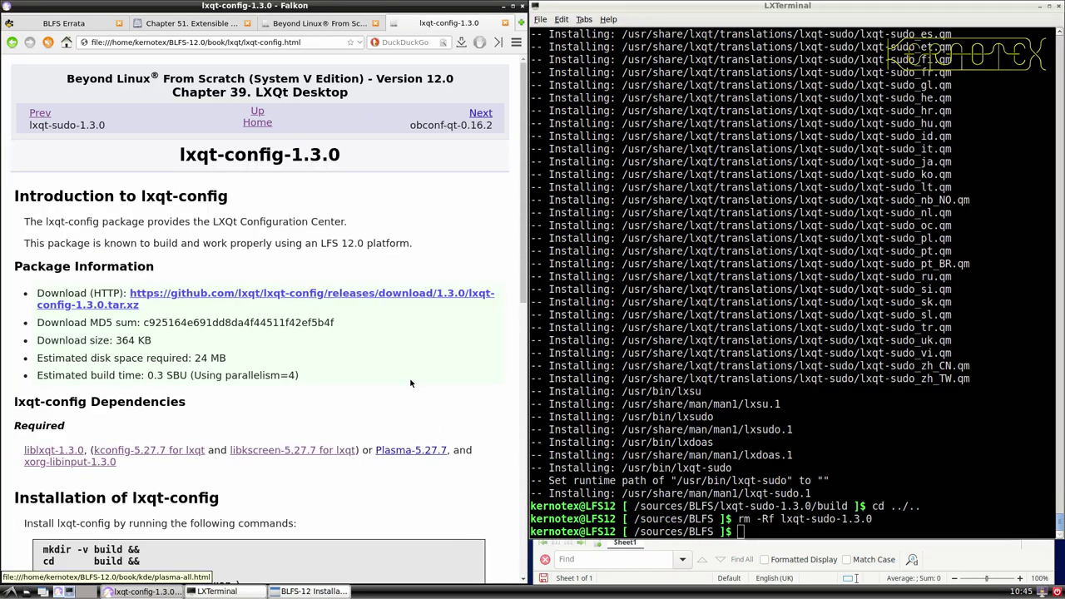
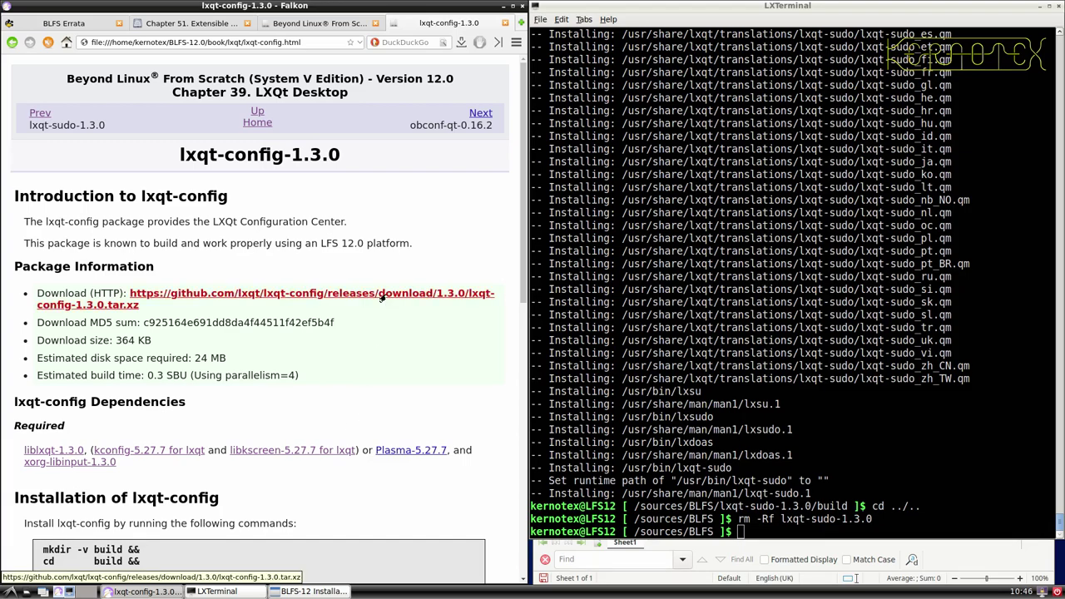
left_click(381, 296)
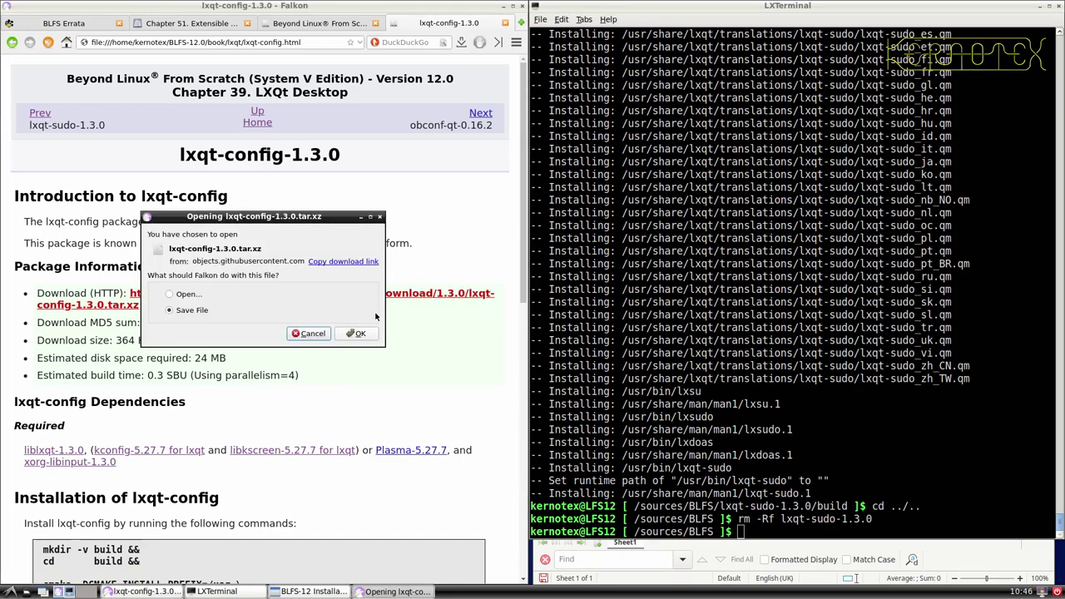
left_click(361, 337)
key("Return")
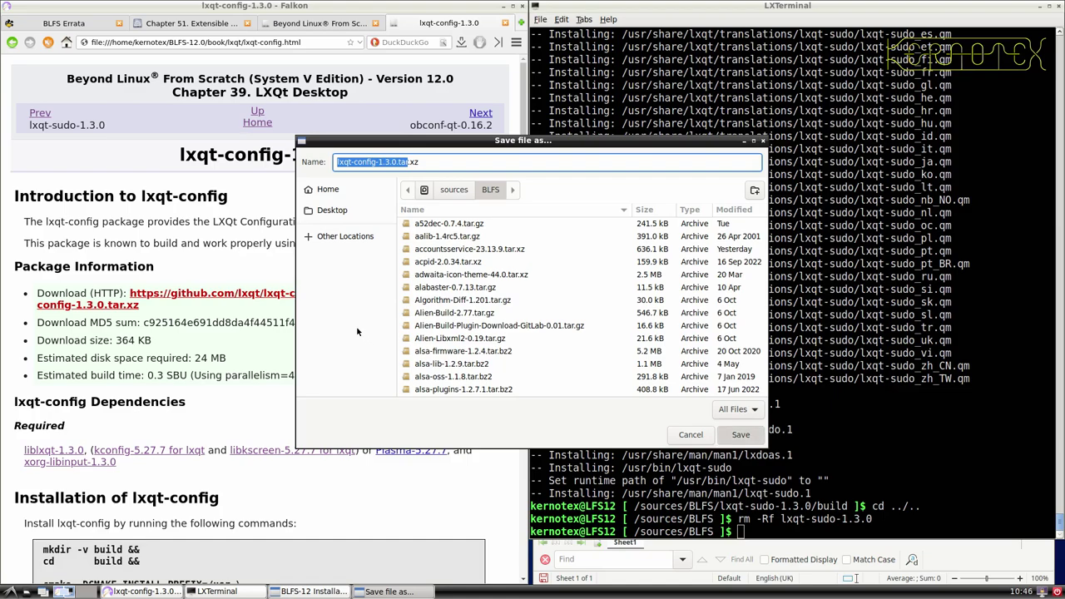
- Copy the page title lxqt-config-1.3.0 and switch to the terminal
left_click_drag(176, 163, 344, 168)
key("ctrl+c")
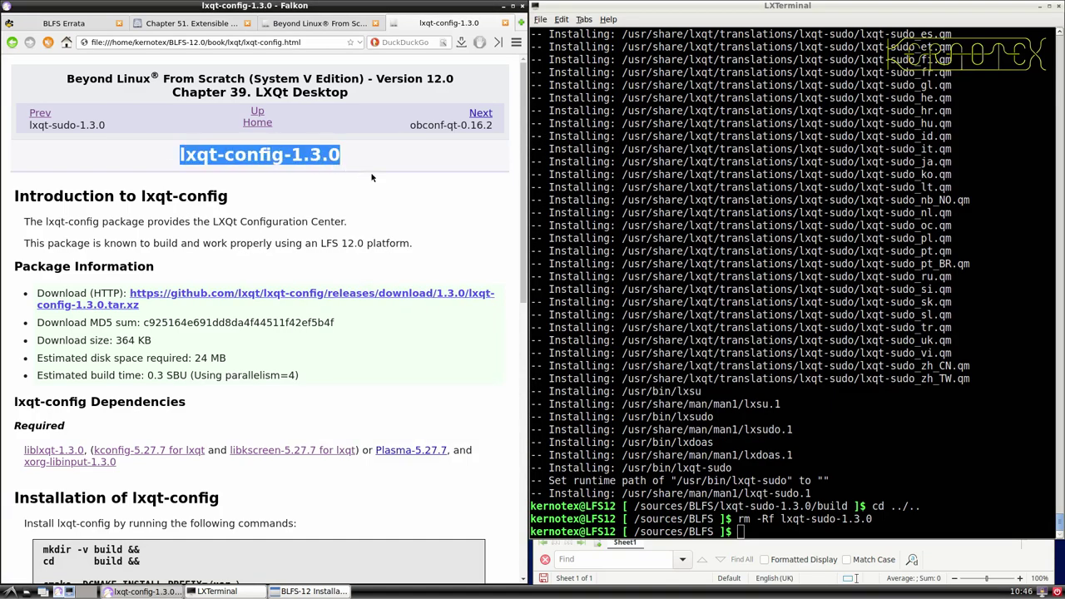
left_click(633, 356)
type("wget")
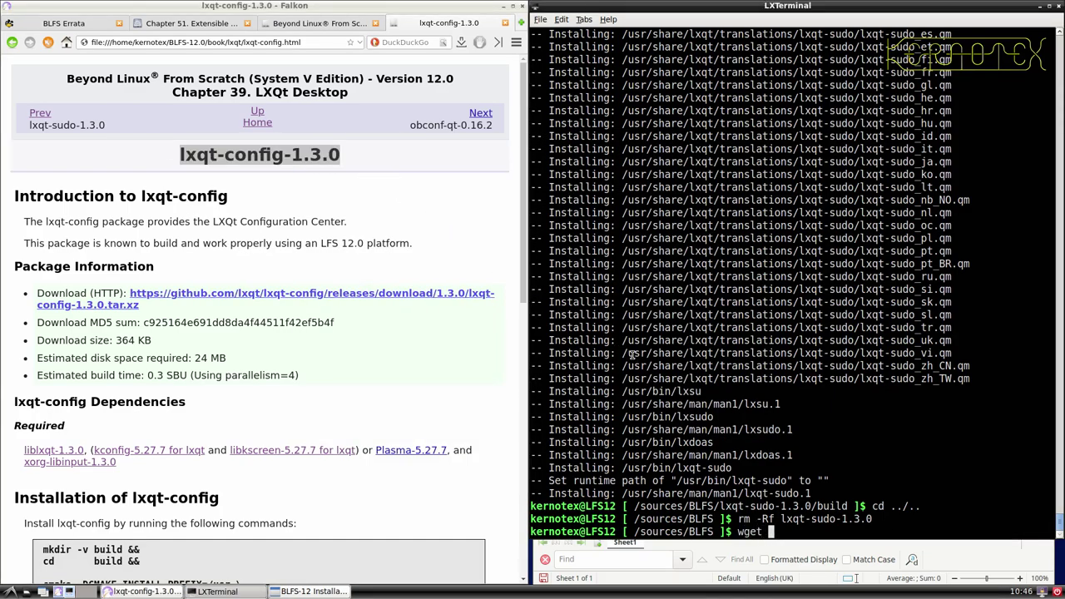
key("BackSpace")
key("BackSpace")
key("BackSpace")
key("BackSpace")
key("BackSpace")
- Begin a tar -xvf command at the prompt with the copied name lxqt-config-1.3.0, without running it
type("tar")
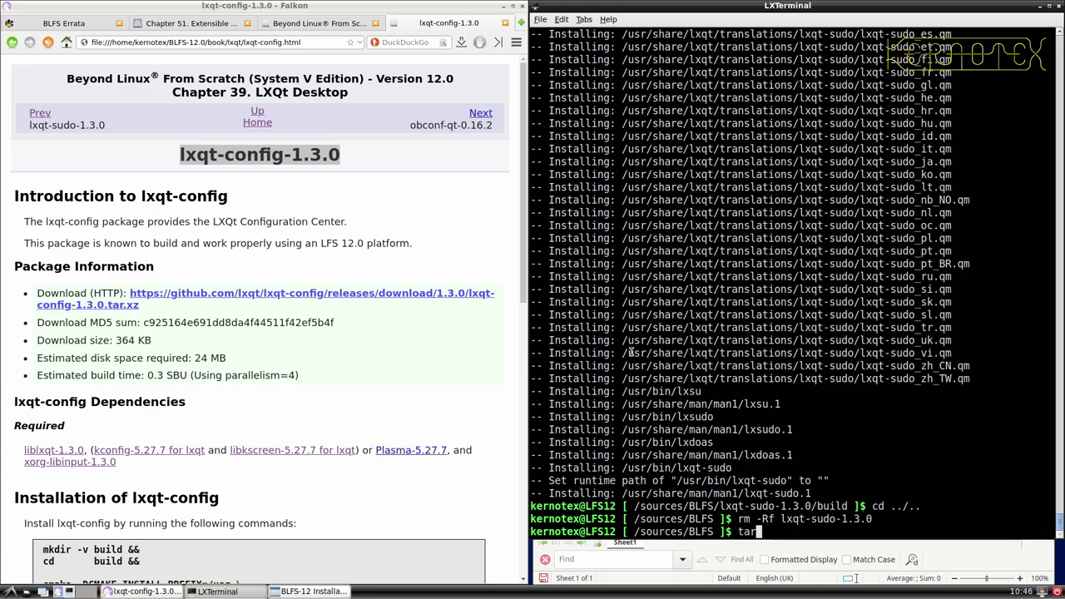
type(" -xvf")
middle_click(693, 322)
- Paste lxqt-config-1.3.0 into the installation order spreadsheet, in the row below lxqt-sudo-1.3.0
key("alt+Tab")
key("alt+Tab")
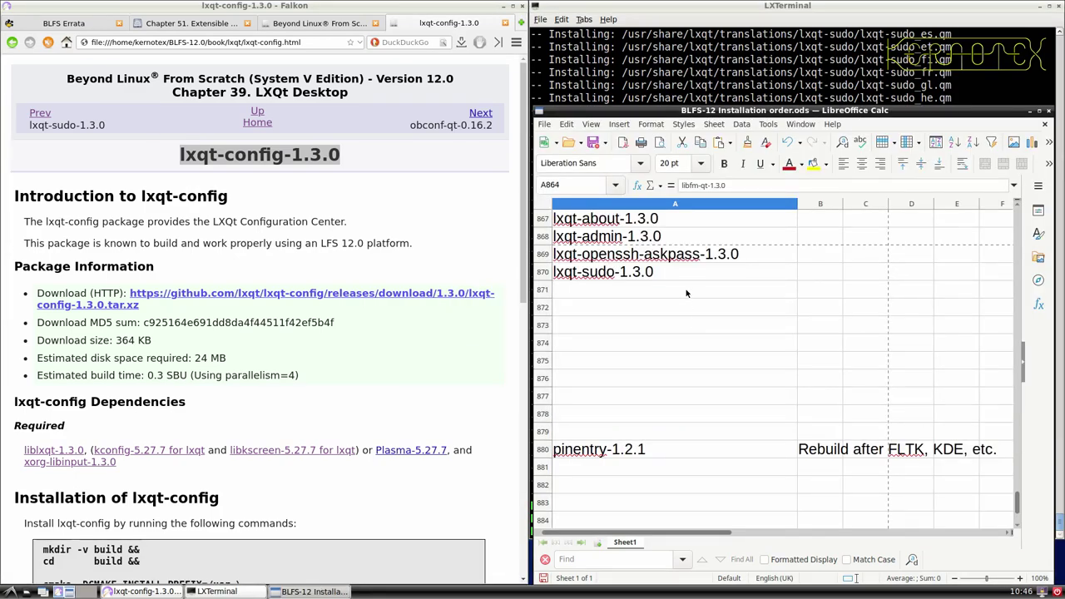
middle_click(686, 293)
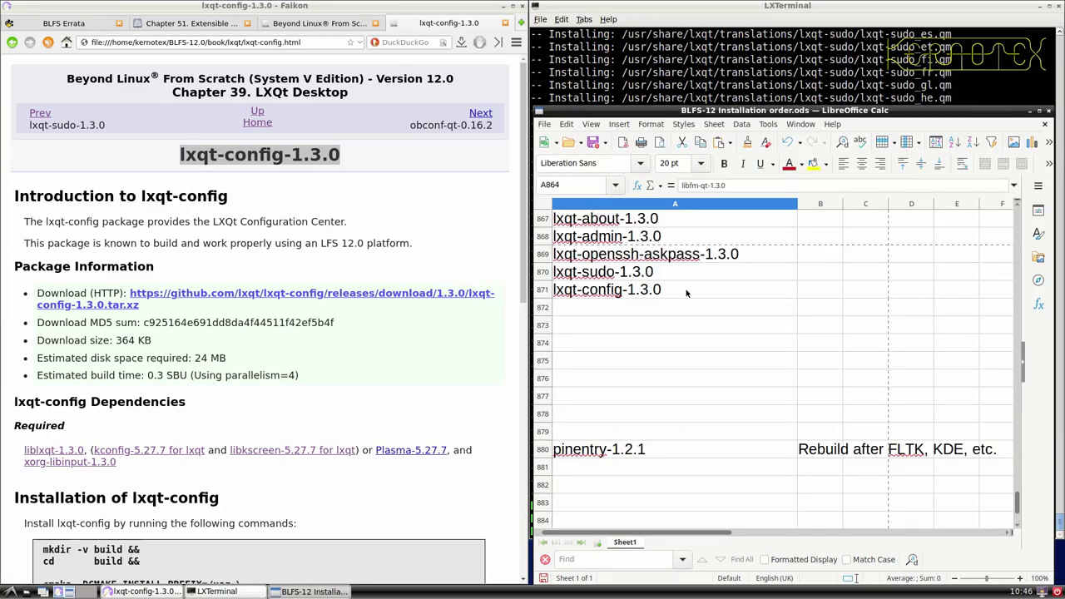
- Back in the terminal, complete the archive name with .tar.xz, extract it and change into the lxqt-config-1.3.0 directory
left_click(666, 93)
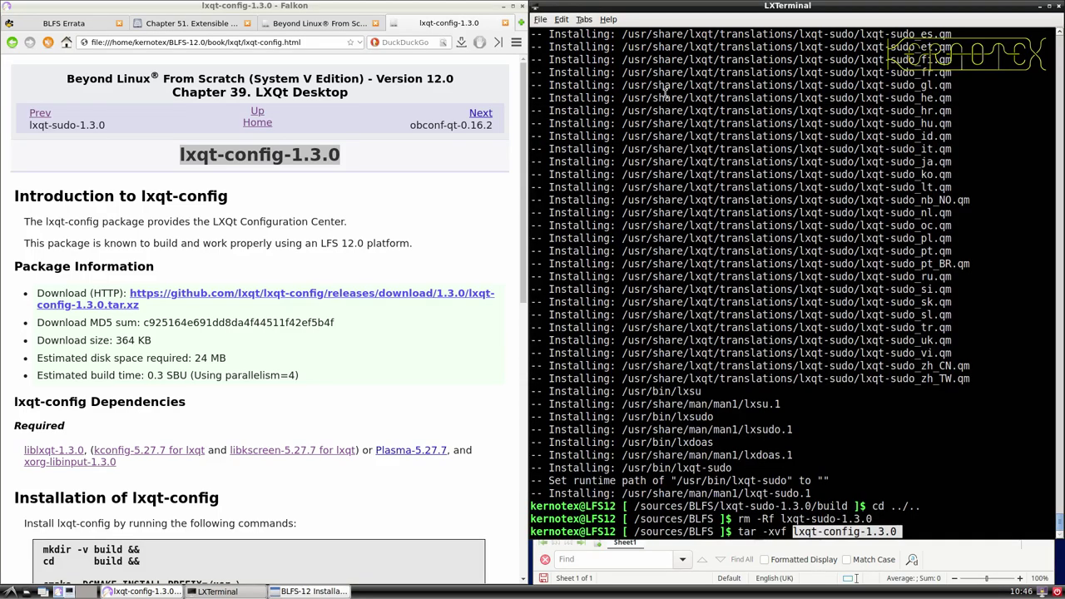
type(".tar.xz")
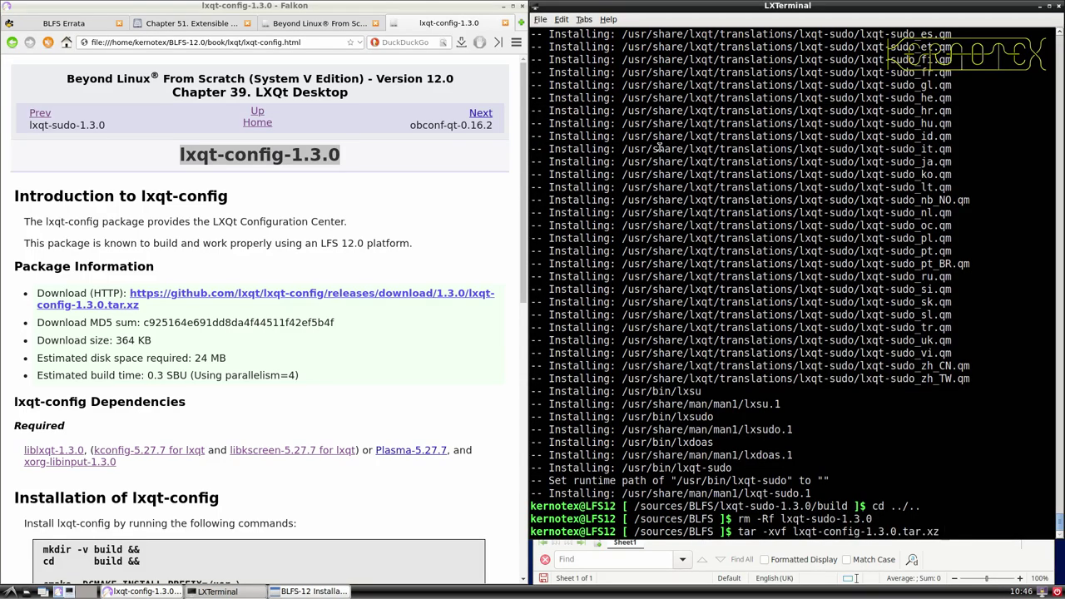
key("Return")
type("cd lxq")
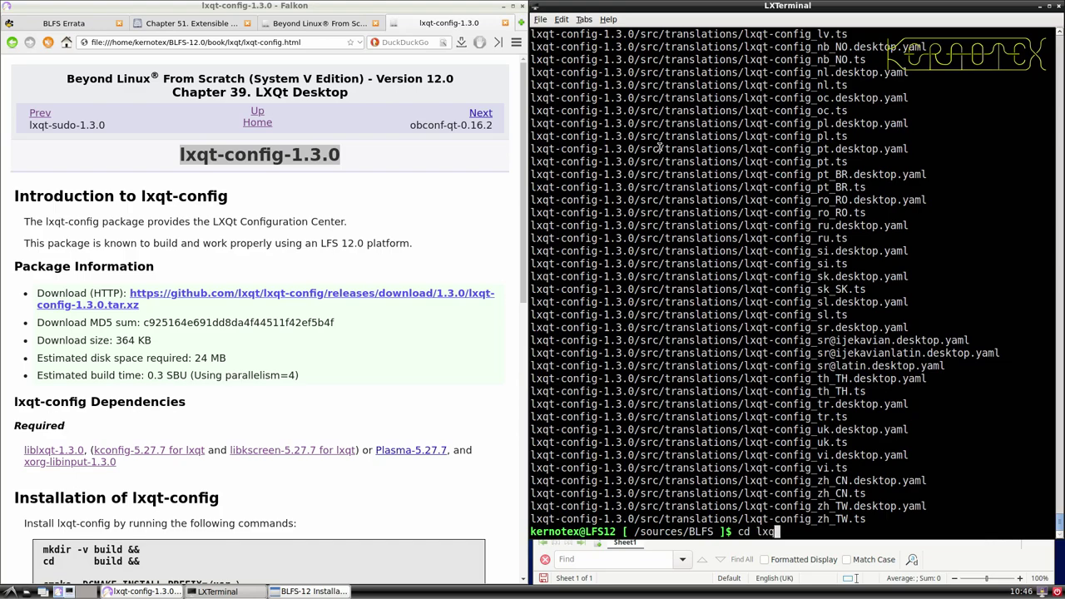
type("t-c")
key("Tab")
key("Return")
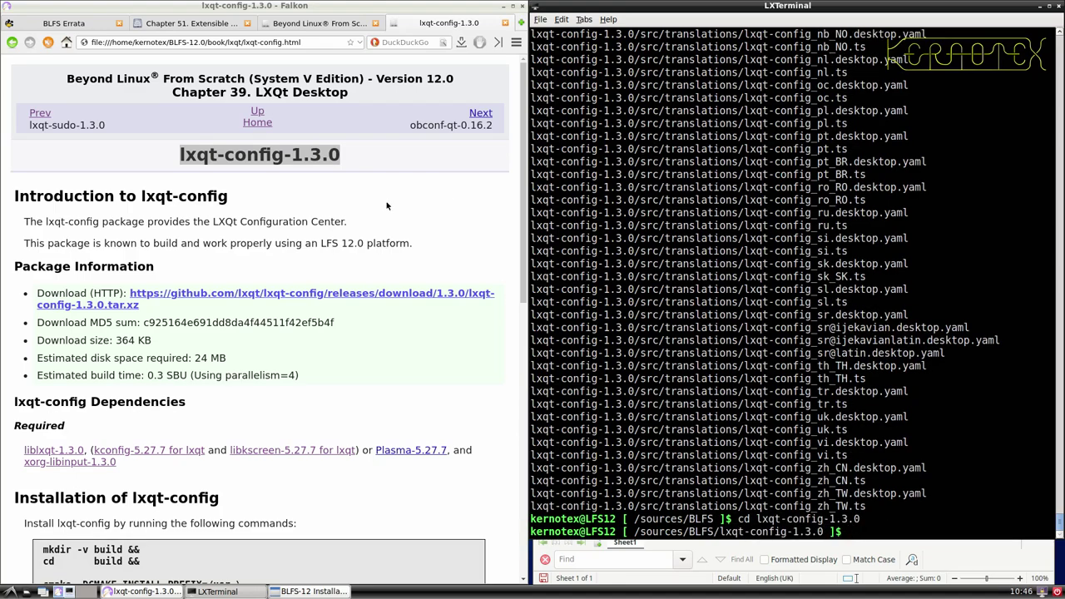
- Build lxqt-config-1.3.0 with the book's mkdir, cmake and make commands and install it with the make install command from the shell history
scroll(290, 240, "down", 5)
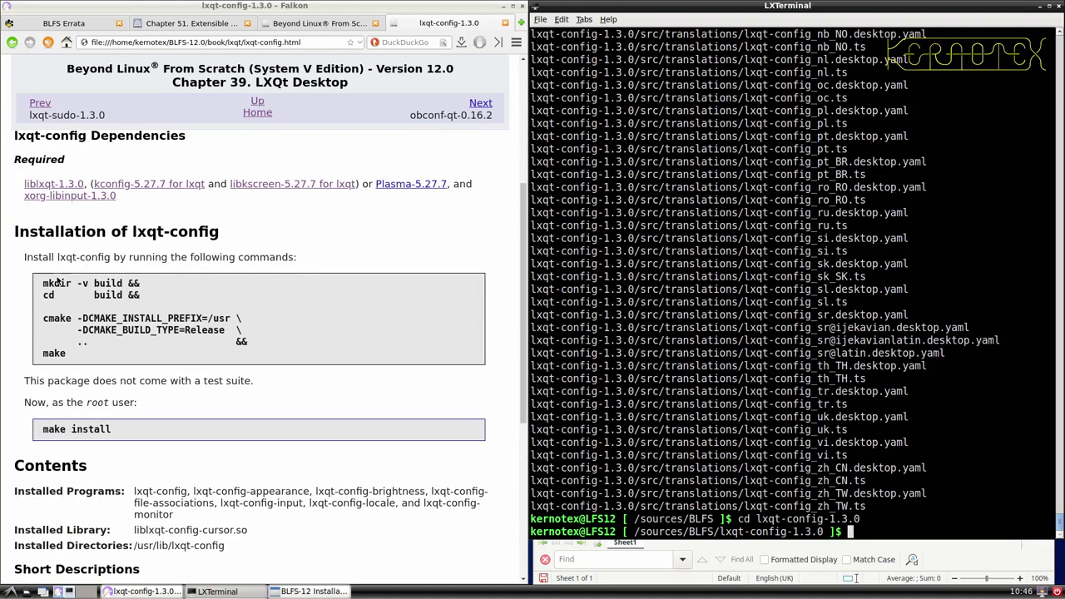
left_click_drag(42, 283, 77, 369)
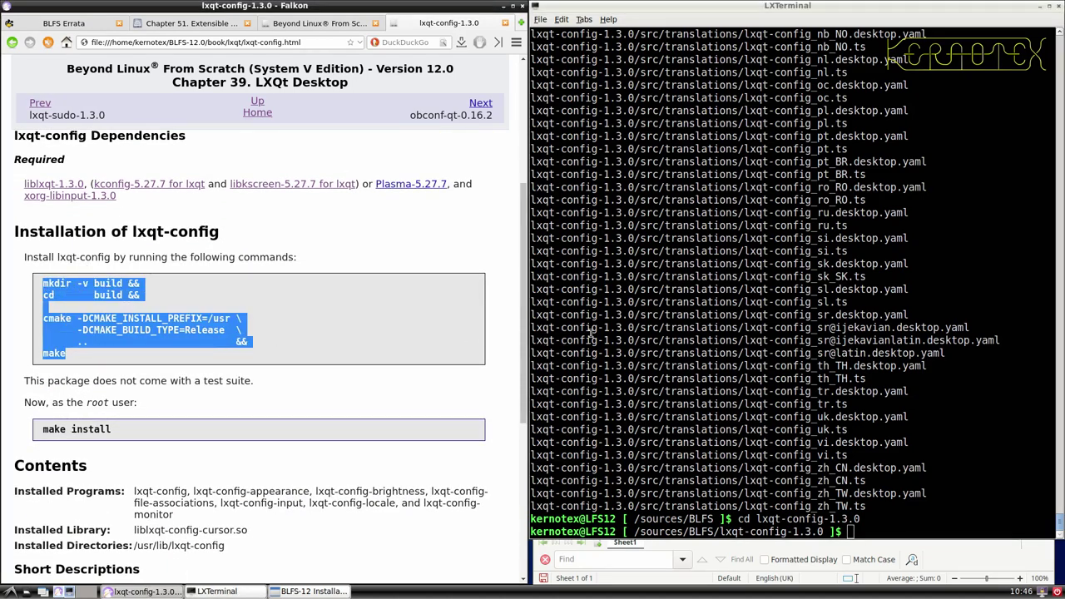
middle_click(590, 333)
left_click_drag(44, 429, 112, 429)
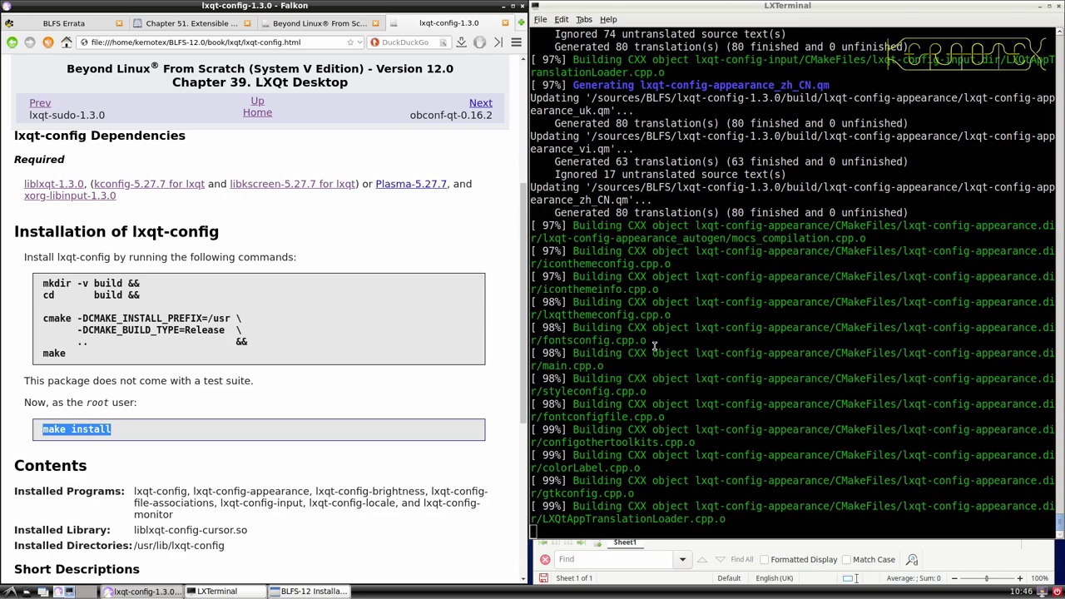
left_click(653, 345)
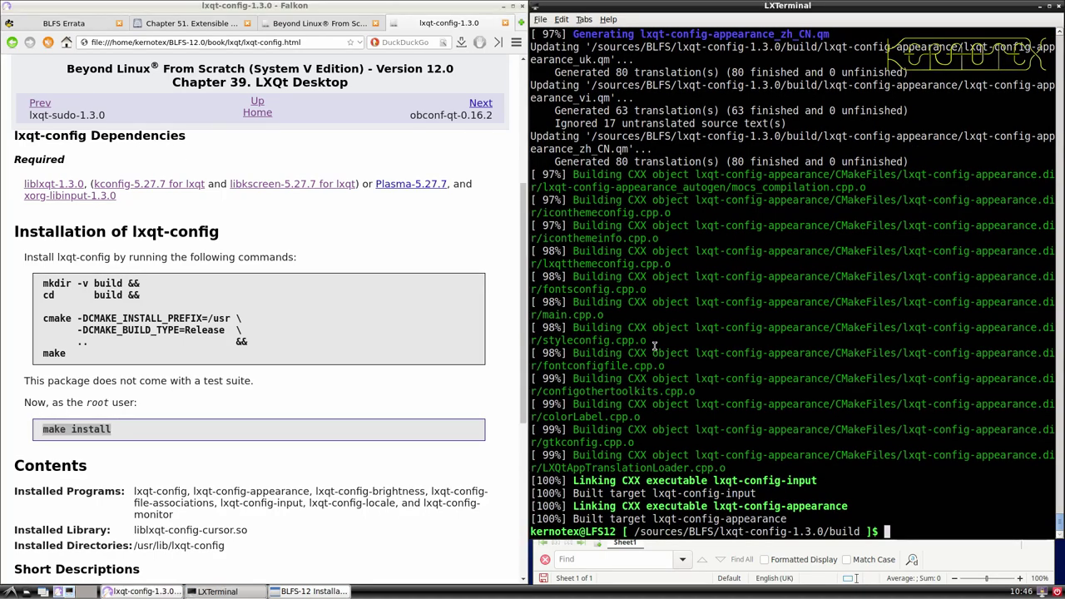
key("ctrl+r")
type("make install")
key("Return")
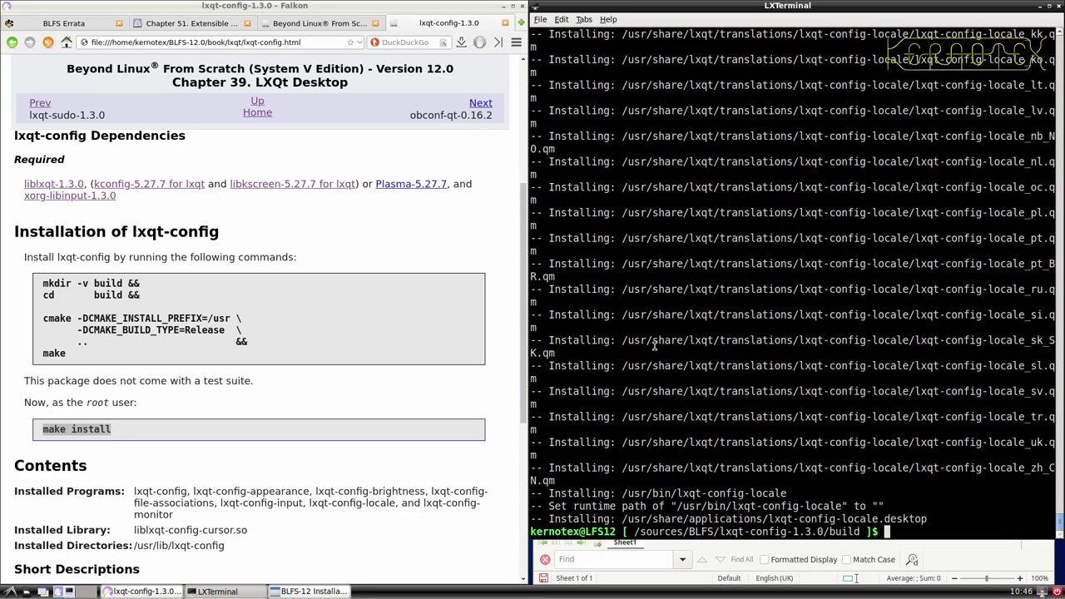
- Go back up to /sources/BLFS and delete the lxqt-config-1.3.0 source directory
type("cd ../..")
key("Return")
type("rm -Rf ")
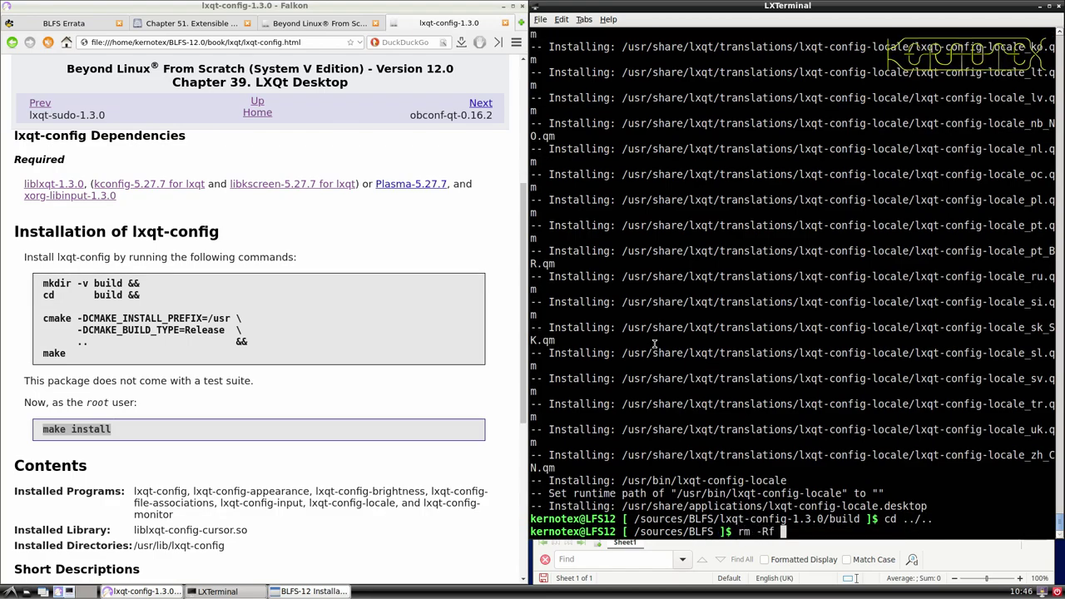
type("lxqt-config-1.3.0")
key("Return")
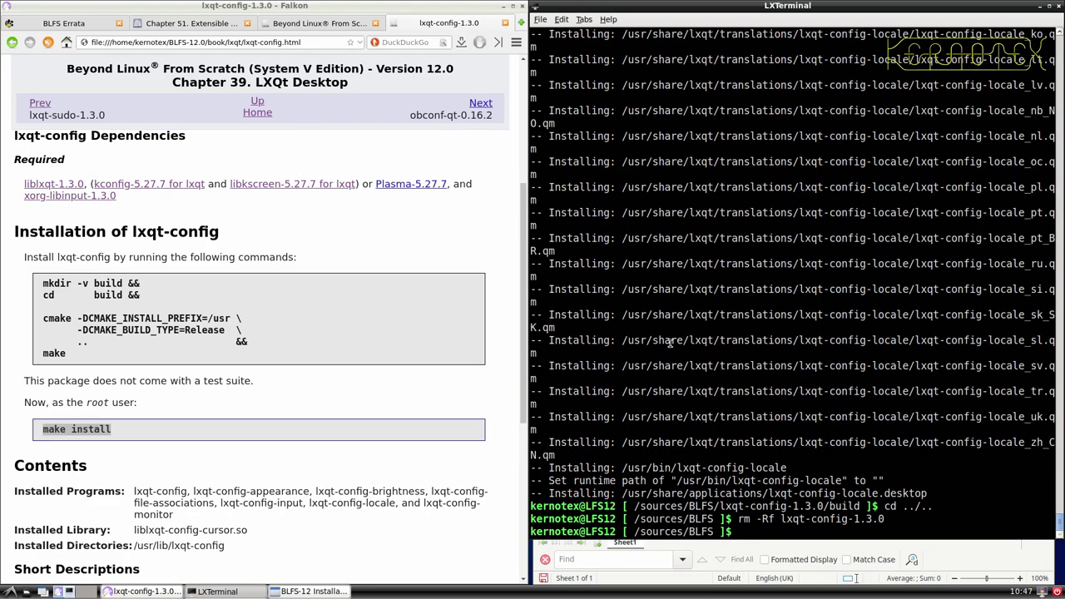
- Go to the book's next package page, obconf-qt-0.16.2, and save obconf-qt-0.16.2.tar.xz into the BLFS sources folder
scroll(494, 380, "down", 8)
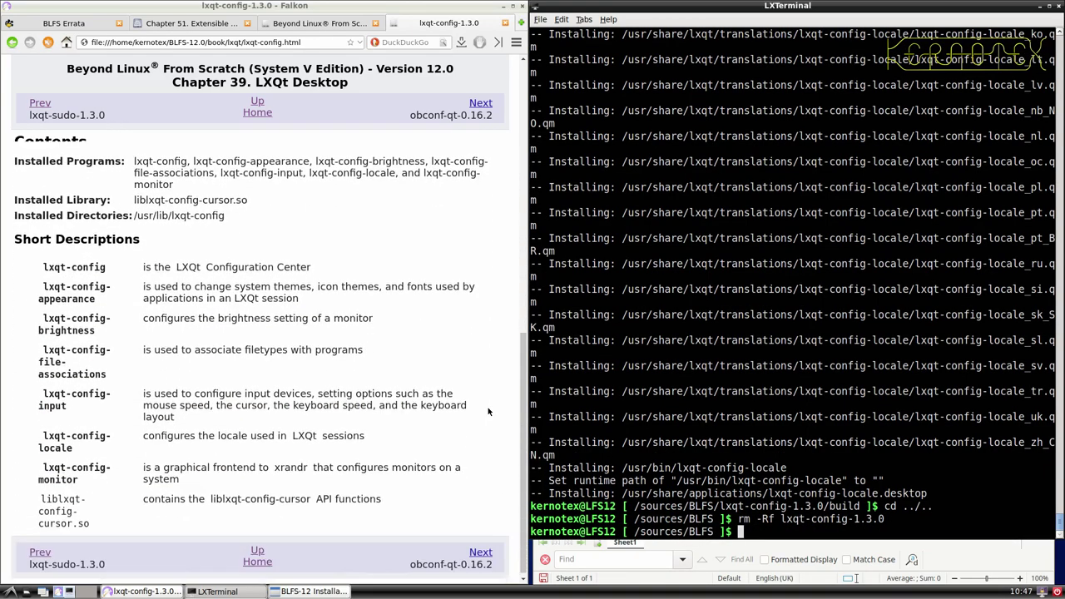
left_click(481, 549)
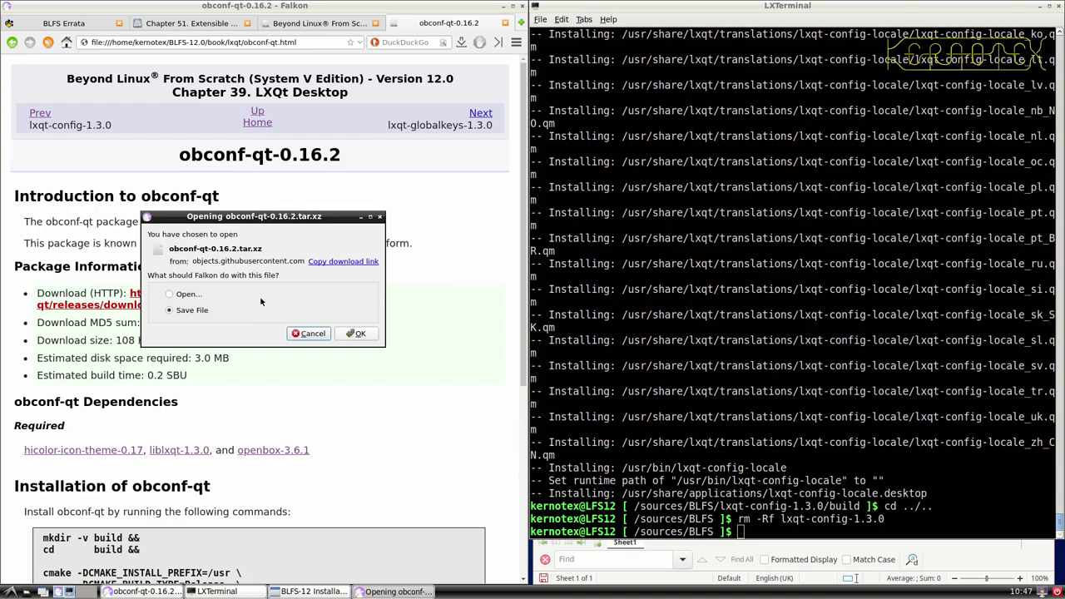
left_click(357, 334)
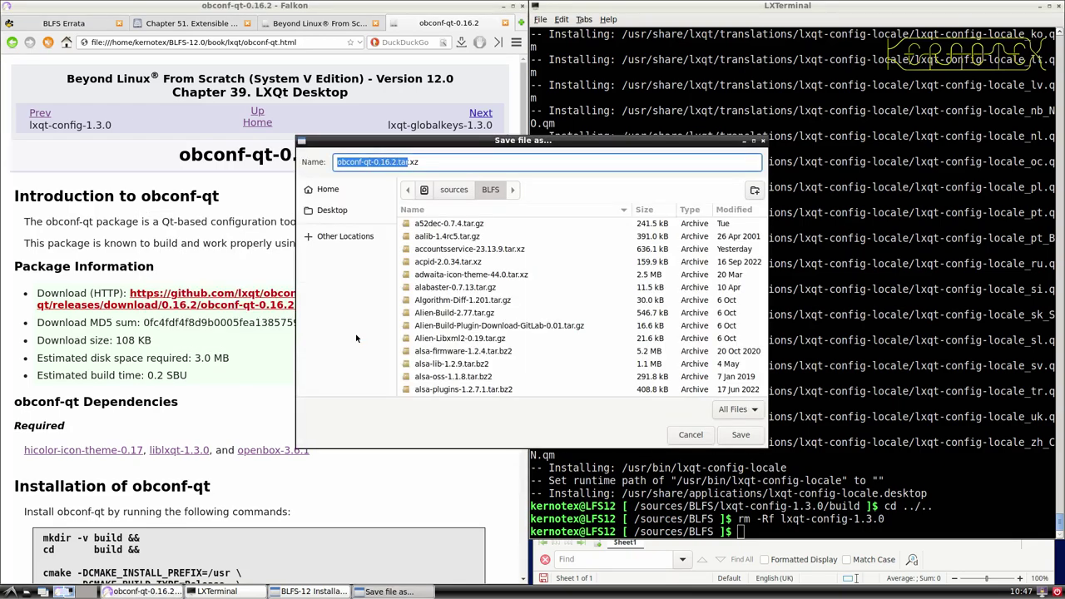
key("Return")
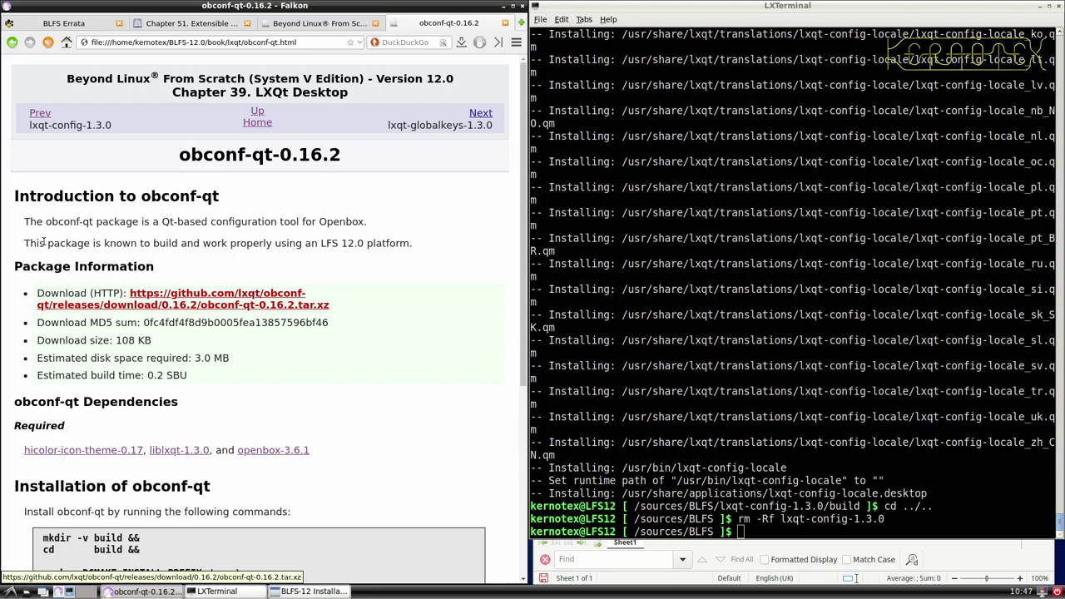
- Copy the name obconf-qt-0.16.2 from the page heading into the installation order spreadsheet, in the row below lxqt-config-1.3.0
left_click_drag(180, 161, 338, 158)
key("ctrl+c")
key("alt+Tab")
key("alt+Tab")
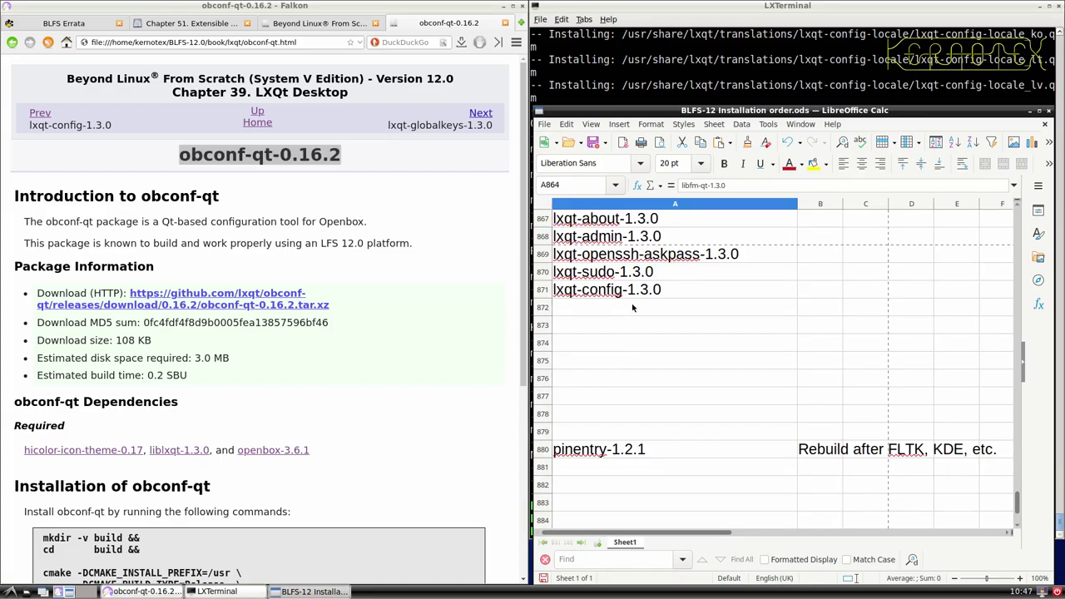
middle_click(631, 306)
- In the terminal, extract the obconf-qt-0.16.2 archive with tar -xvf and change into the obconf-qt-0.16.2 directory
key("alt+Tab")
key("alt+Tab")
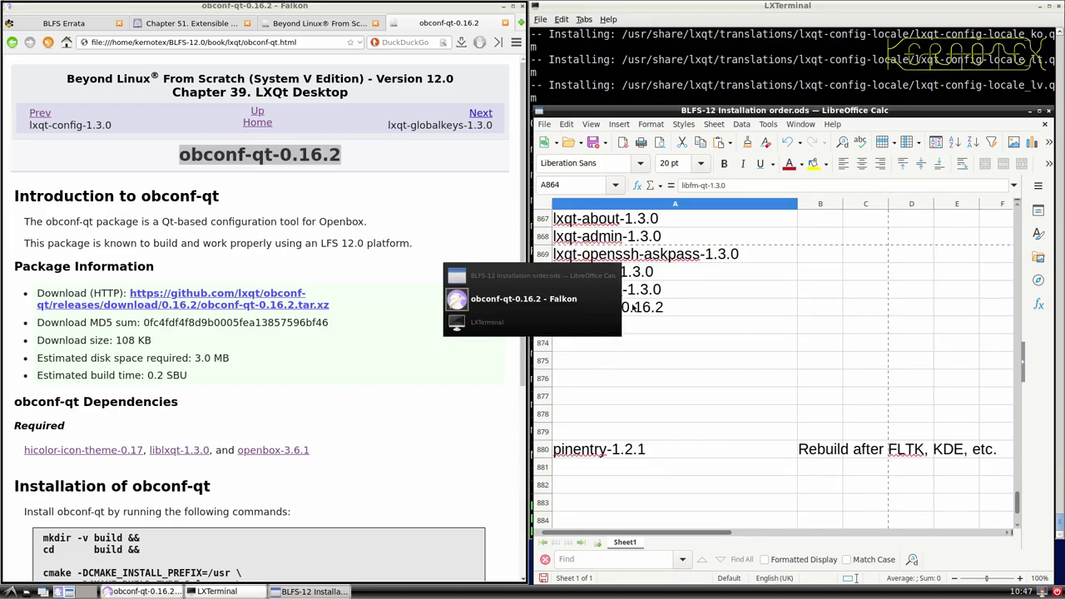
type("tar")
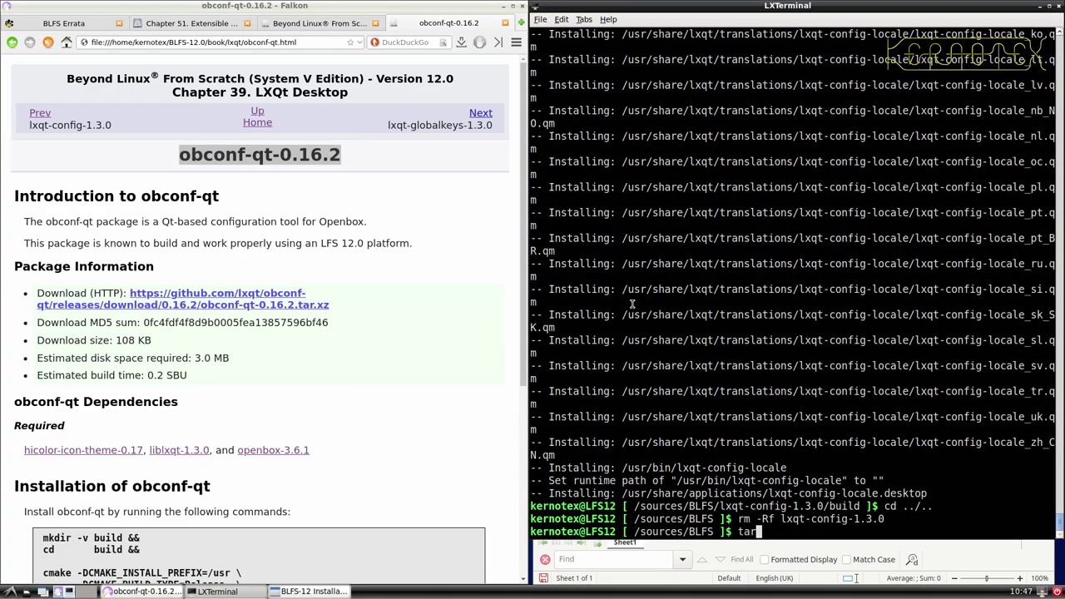
type(" -xvf")
middle_click(631, 305)
type(".")
key("Tab")
key("Return")
type("cd")
middle_click(631, 305)
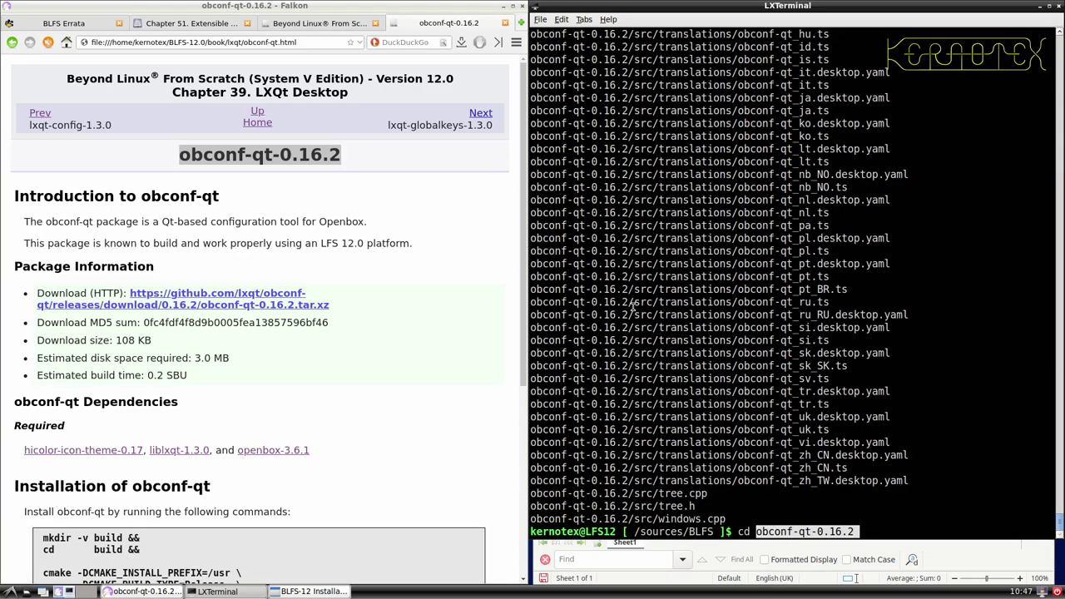
key("Return")
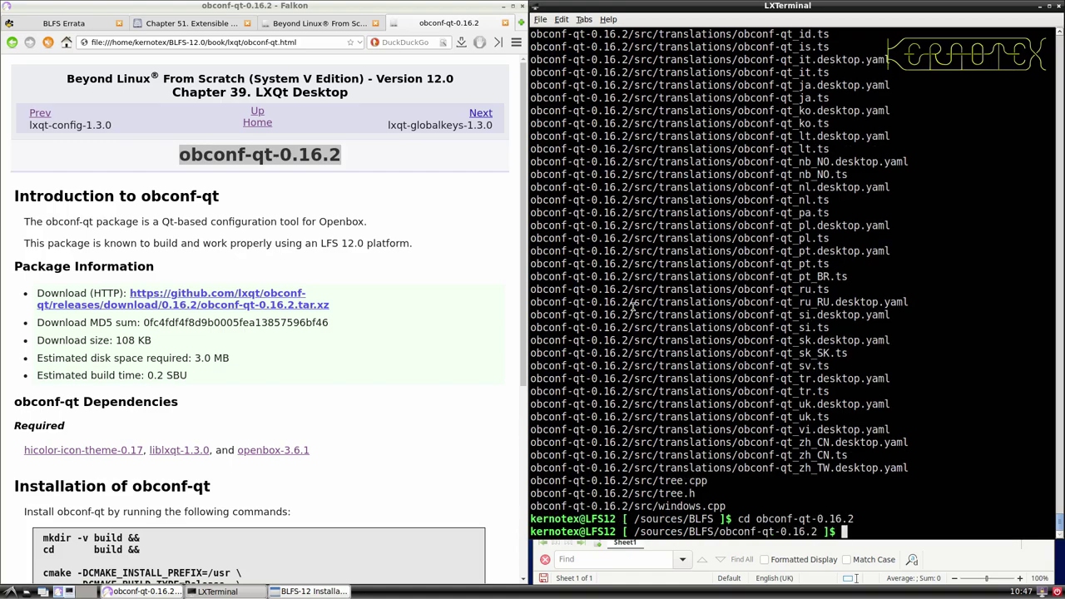
- Build obconf-qt-0.16.2 with the book's mkdir, cmake and make commands and install it with sudo -E make install from the shell history
scroll(61, 266, "down", 3)
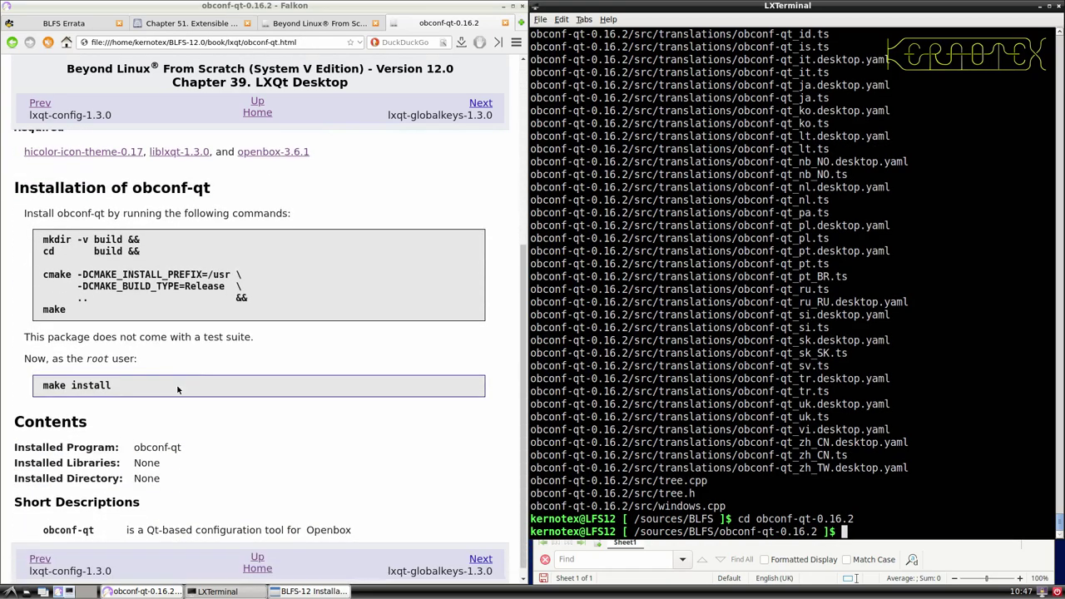
left_click_drag(41, 239, 78, 309)
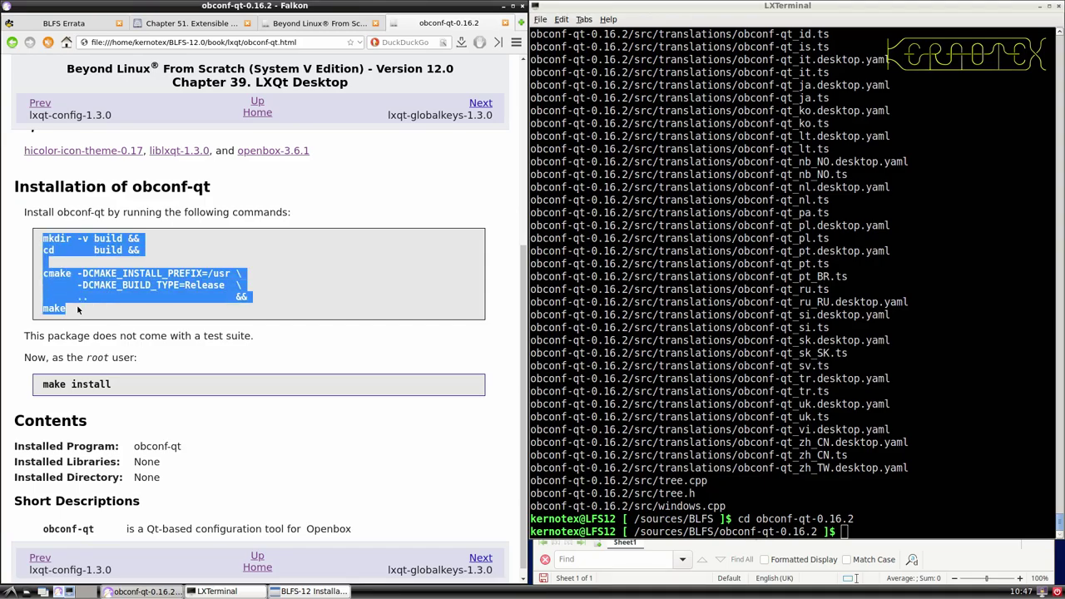
middle_click(672, 341)
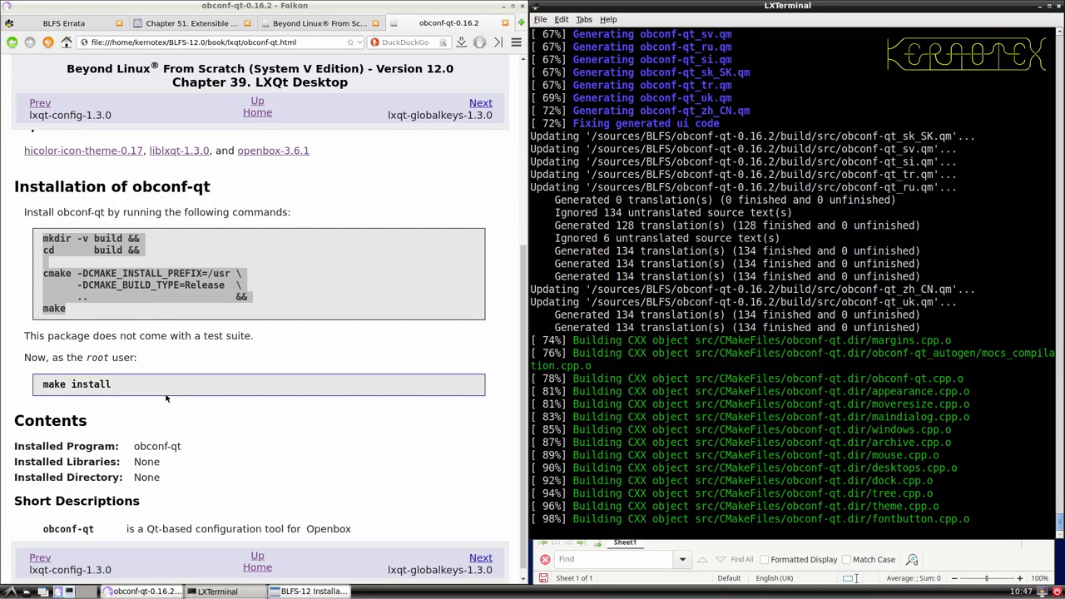
left_click_drag(39, 384, 112, 385)
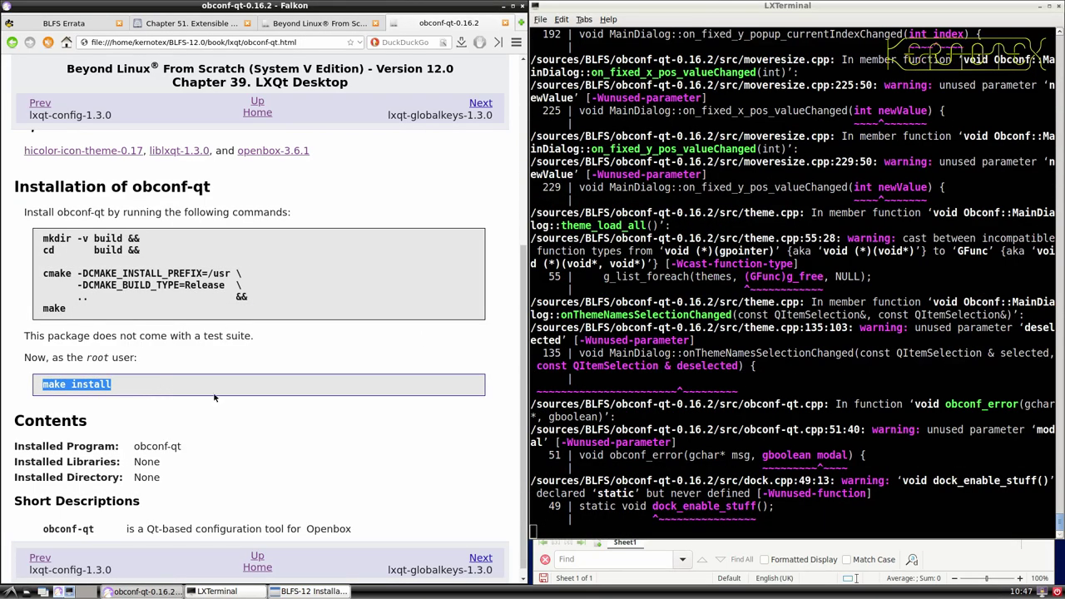
left_click(723, 387)
key("ctrl+r")
middle_click(723, 387)
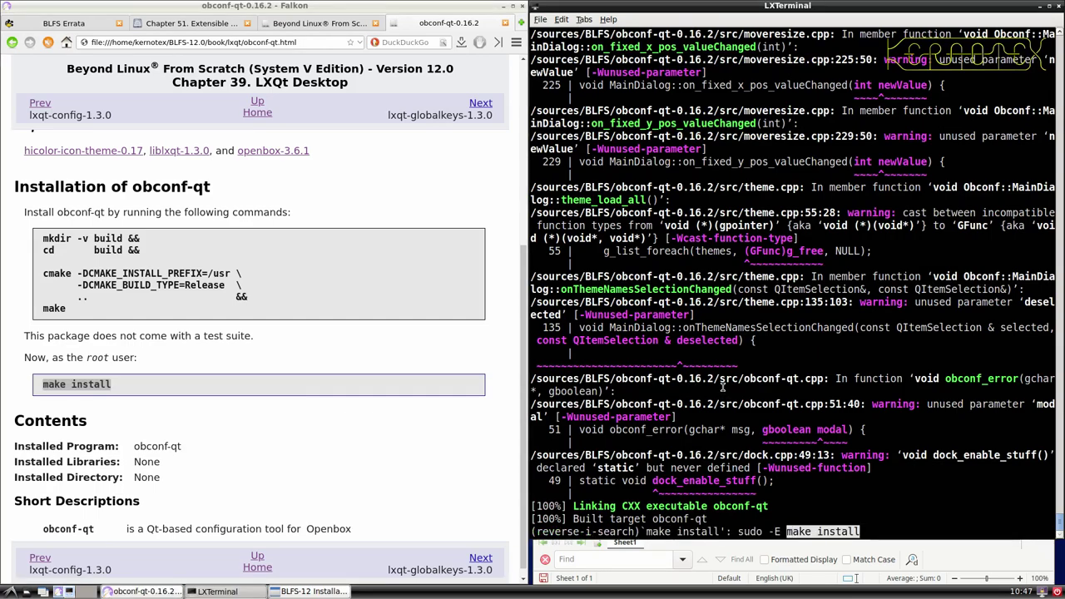
key("Return")
- Go back up to /sources/BLFS and delete the obconf-qt-0.16.2 source directory
type("cd ../..")
key("Return")
type("rm -")
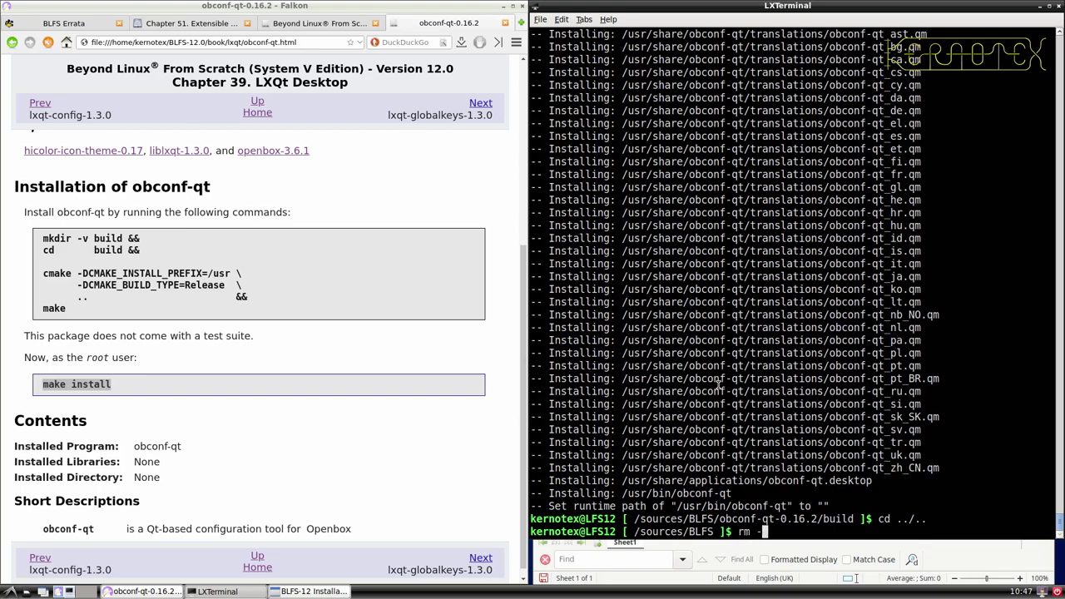
type("Rf ob")
key("Tab")
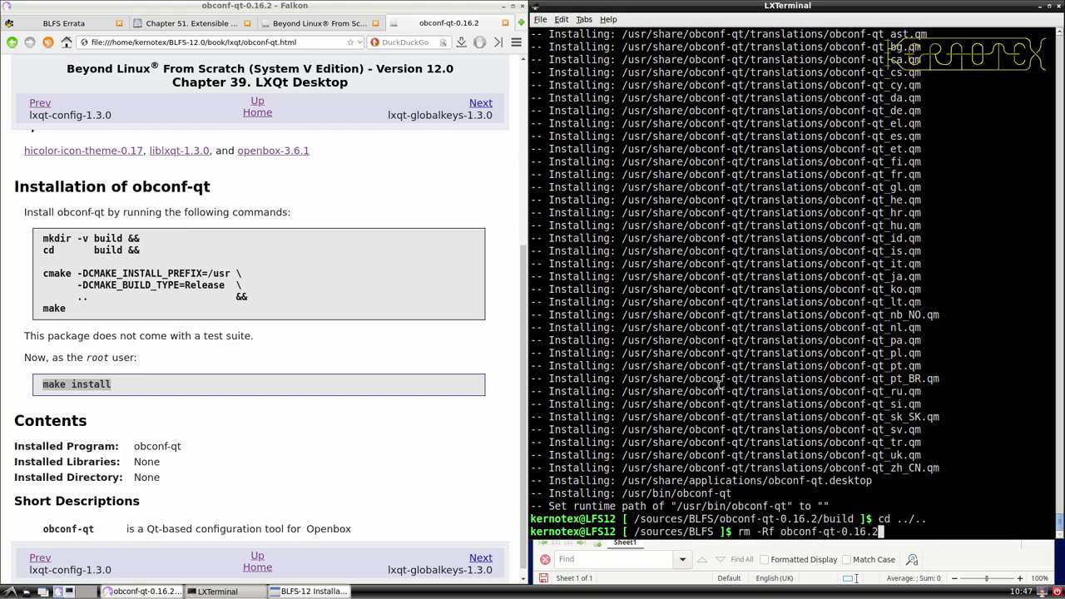
key("Return")
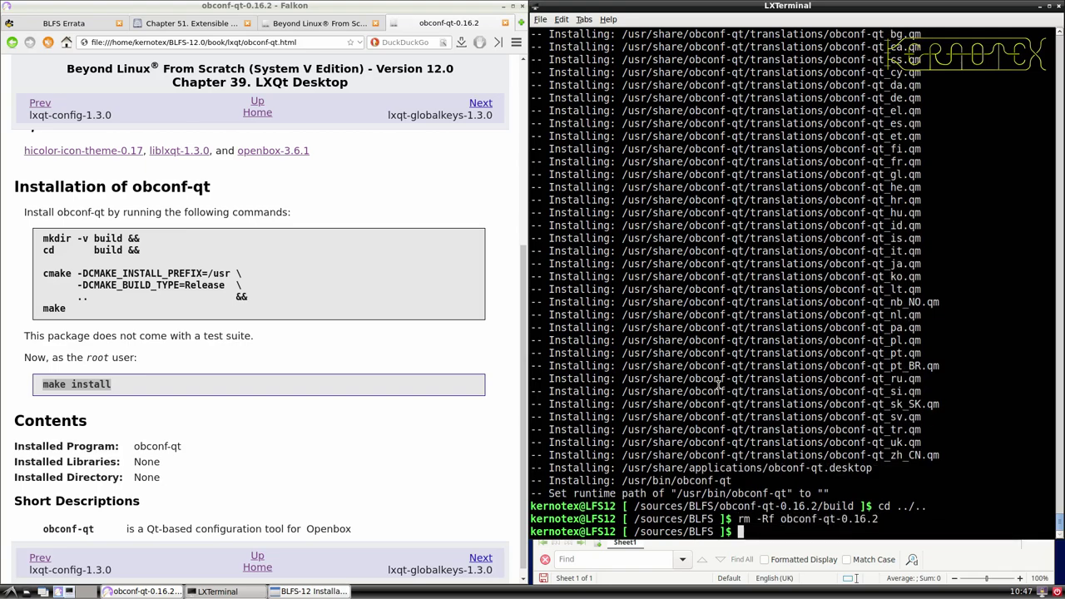
- Go to the book's next package page, lxqt-globalkeys-1.3.0, and save lxqt-globalkeys-1.3.0.tar.xz into the BLFS sources folder
left_click(481, 557)
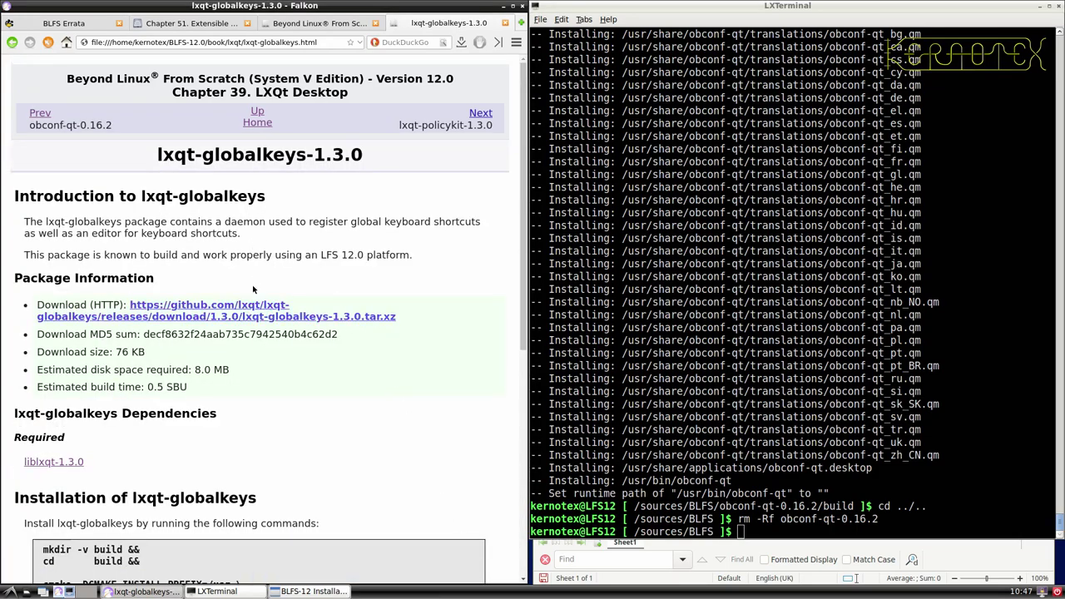
left_click(308, 317)
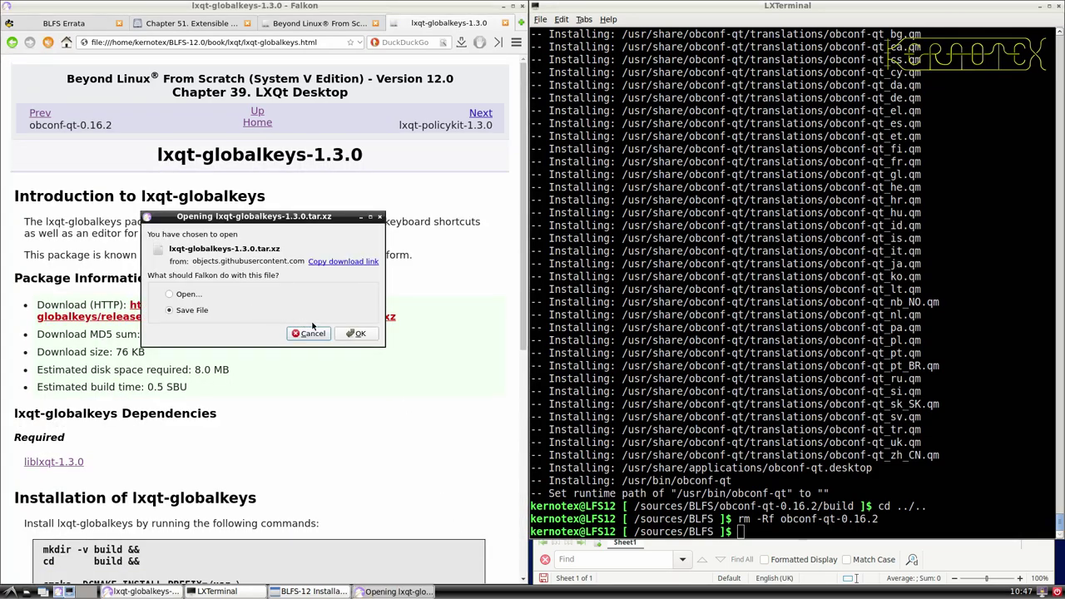
left_click(341, 334)
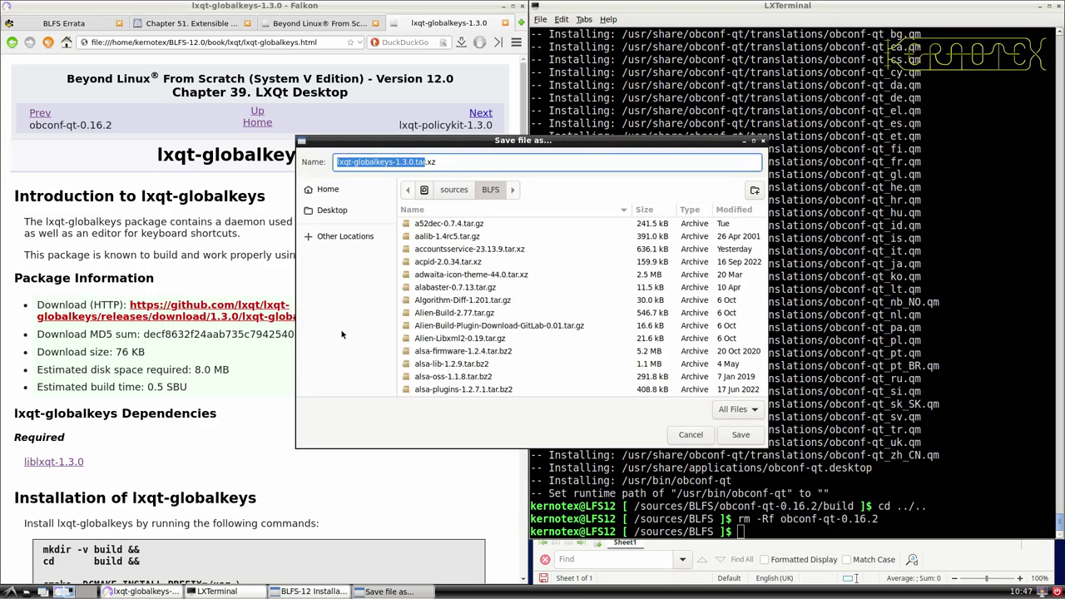
left_click(740, 434)
- Copy the name lxqt-globalkeys-1.3.0 from the page heading into the installation order spreadsheet, in the row below obconf-qt-0.16.2
left_click_drag(155, 154, 363, 157)
key("ctrl+c")
key("alt+Tab")
key("Tab")
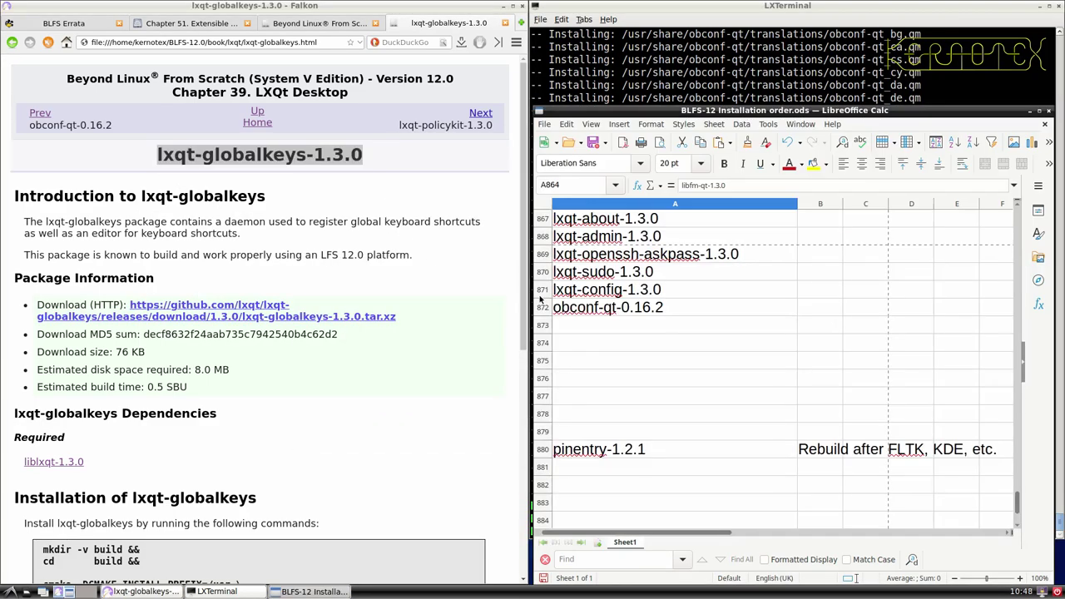
middle_click(626, 325)
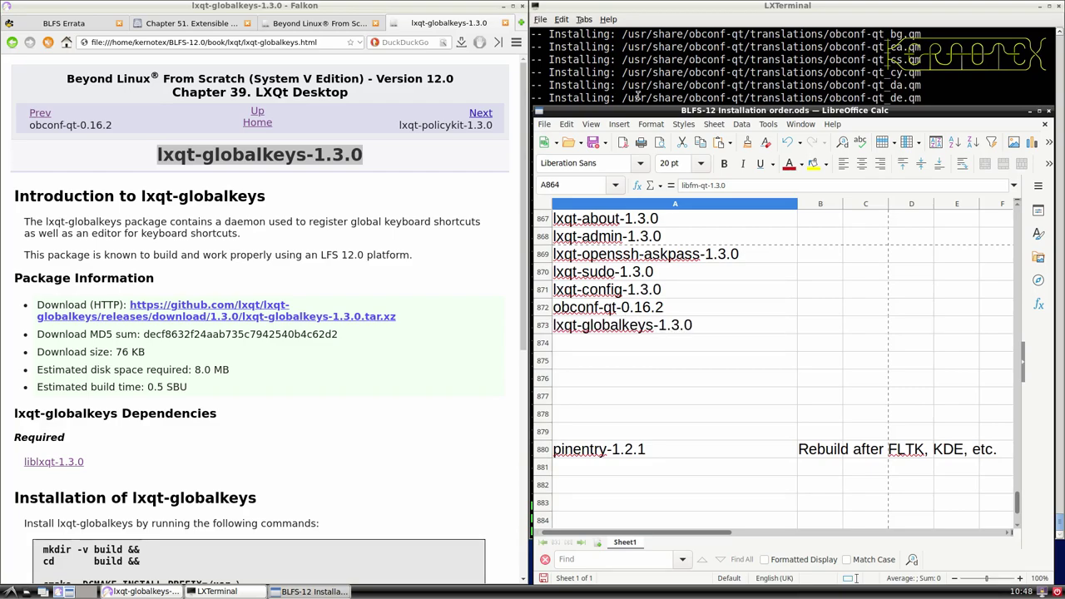
- In the terminal, extract lxqt-globalkeys-1.3.0.tar.xz with tar -xvf and change into the lxqt-globalkeys-1.3.0 directory
left_click(637, 95)
type("tar -xvf")
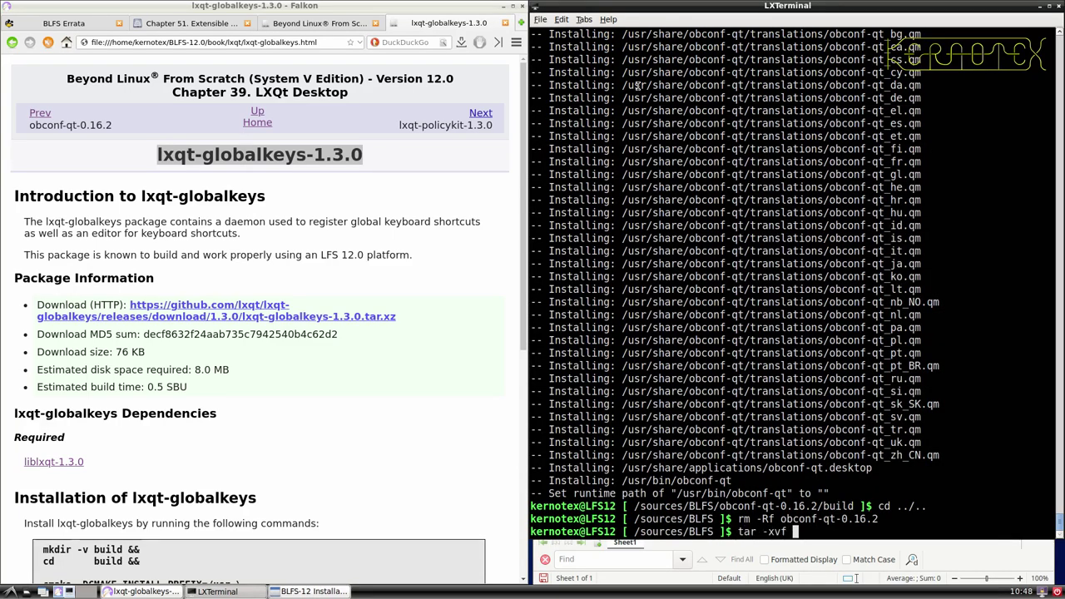
middle_click(637, 86)
key("Tab")
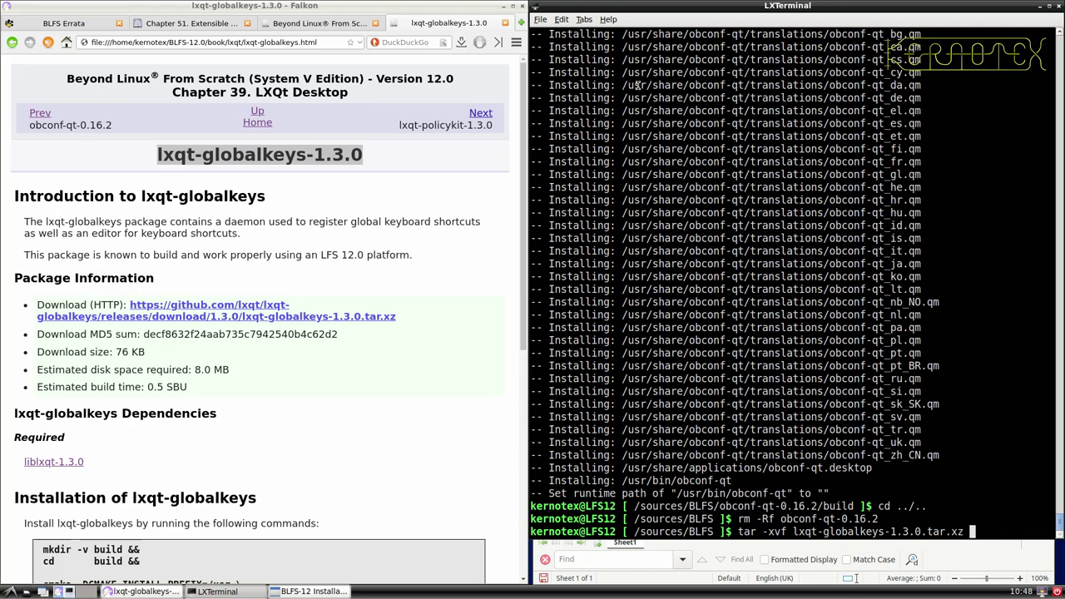
key("Return")
type("cd")
middle_click(637, 86)
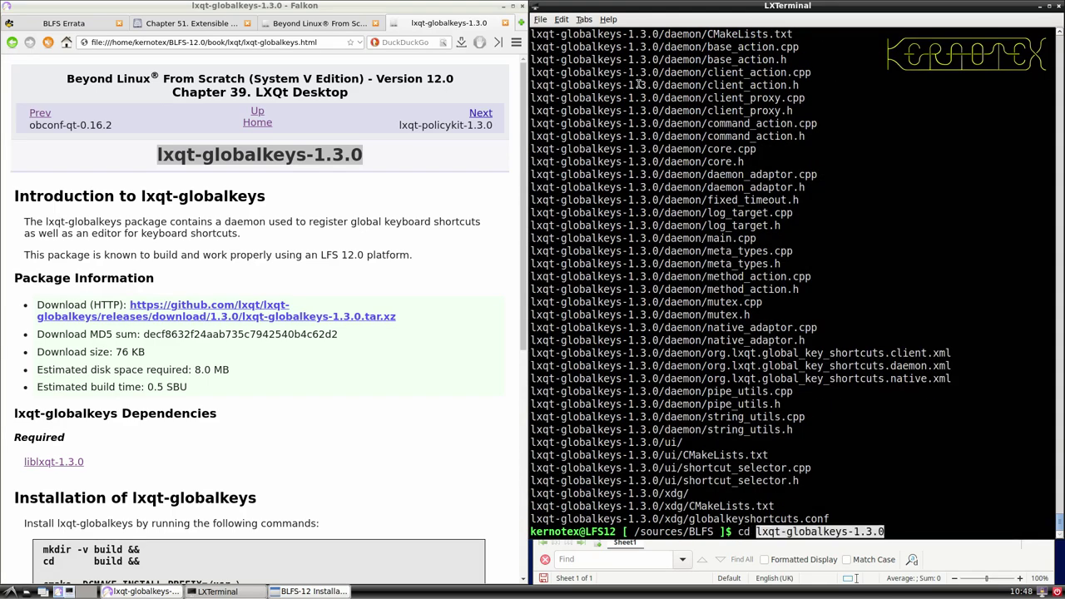
key("Return")
- Build lxqt-globalkeys-1.3.0 with the book's mkdir, cmake and make commands and install it with sudo -E make install from the shell history
scroll(186, 330, "down", 5)
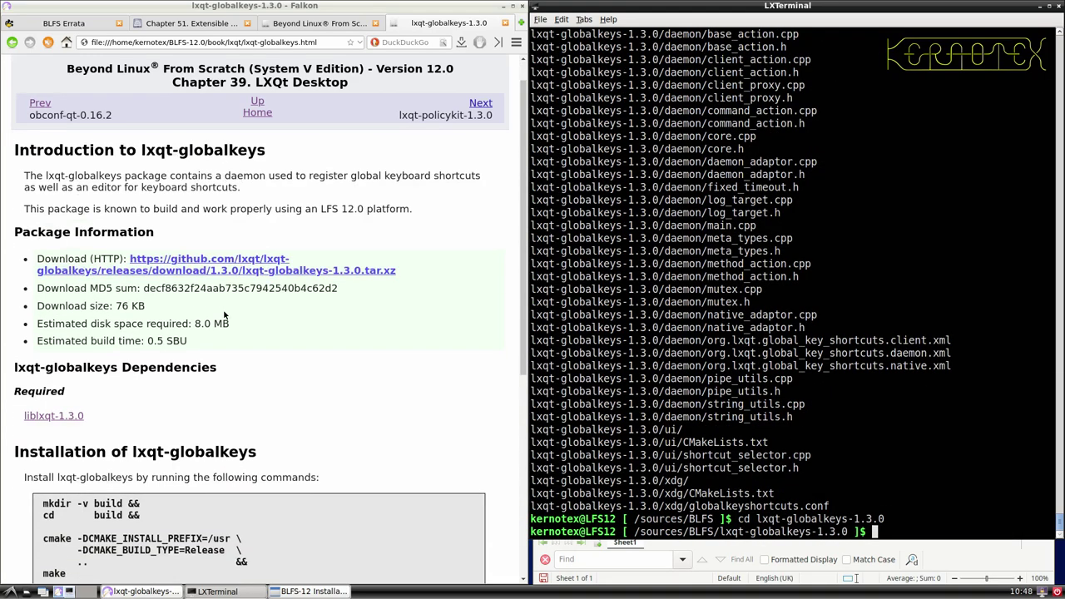
left_click_drag(42, 283, 82, 353)
middle_click(570, 318)
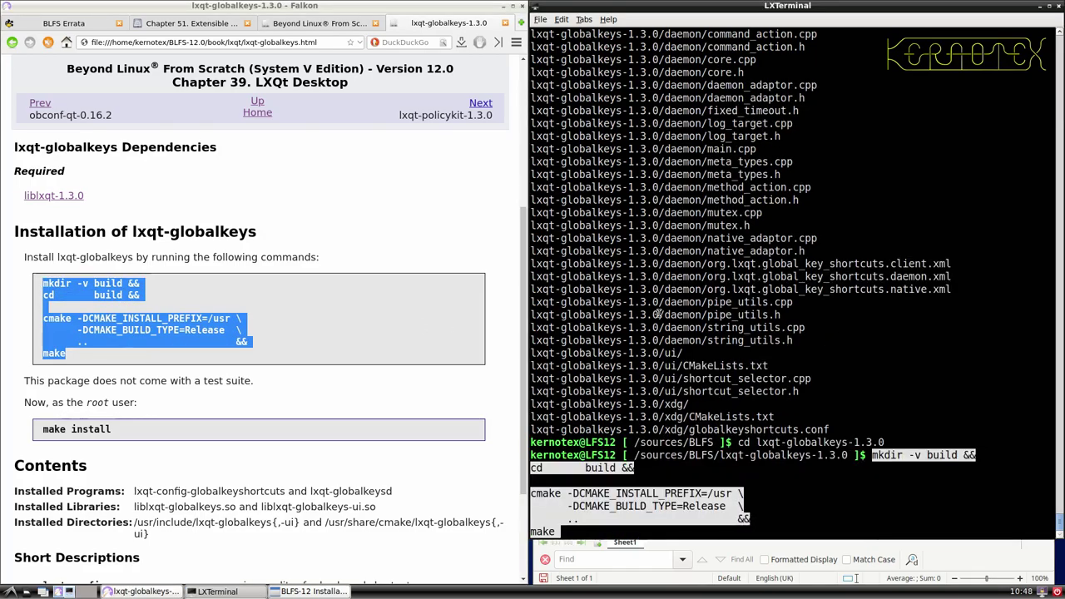
key("Return")
left_click(203, 418)
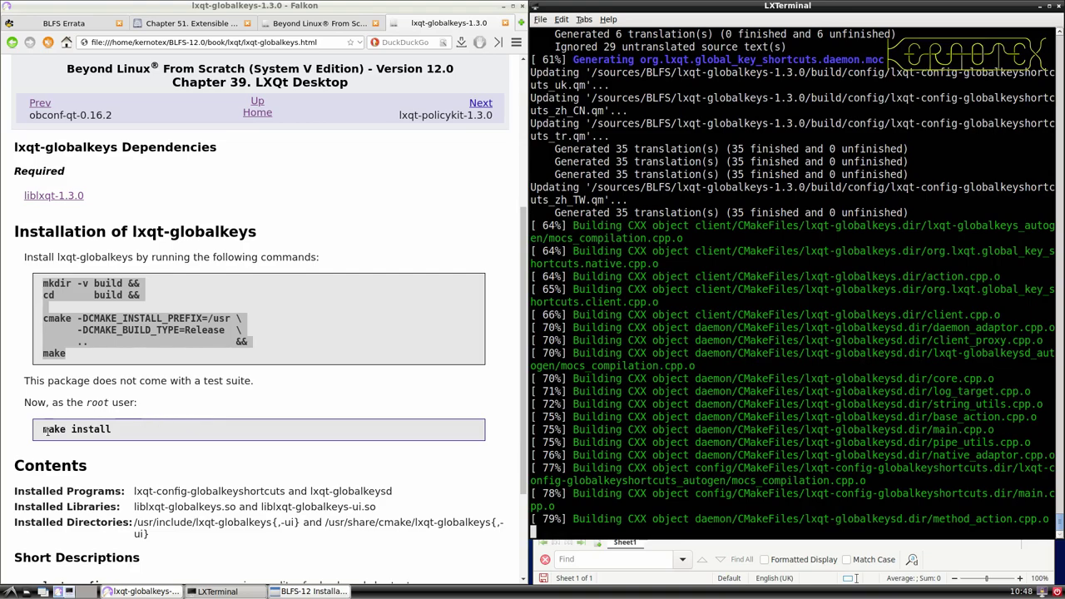
left_click_drag(43, 428, 112, 429)
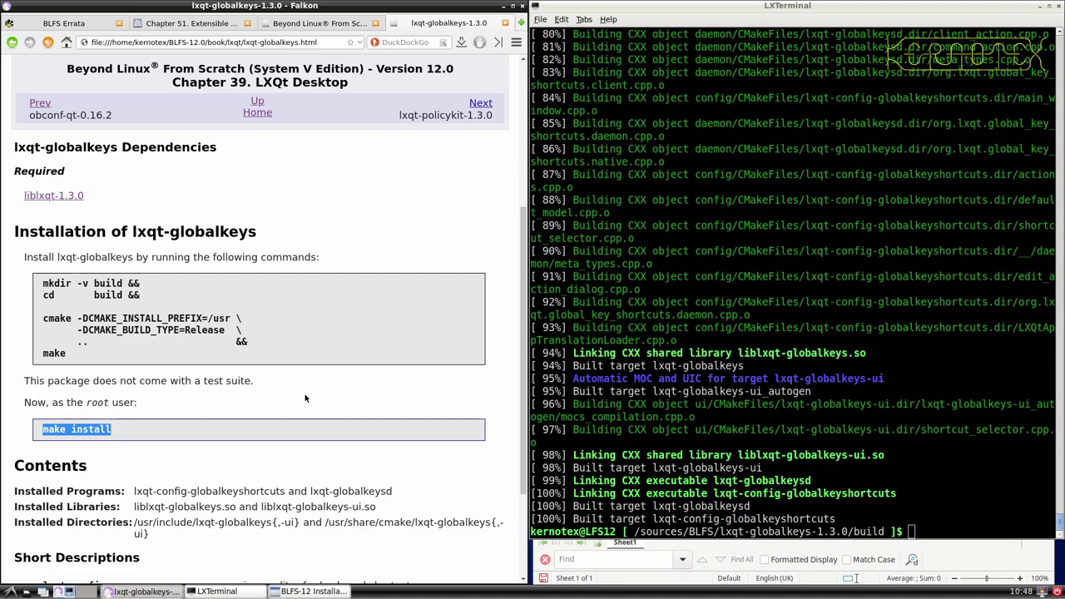
left_click(588, 308)
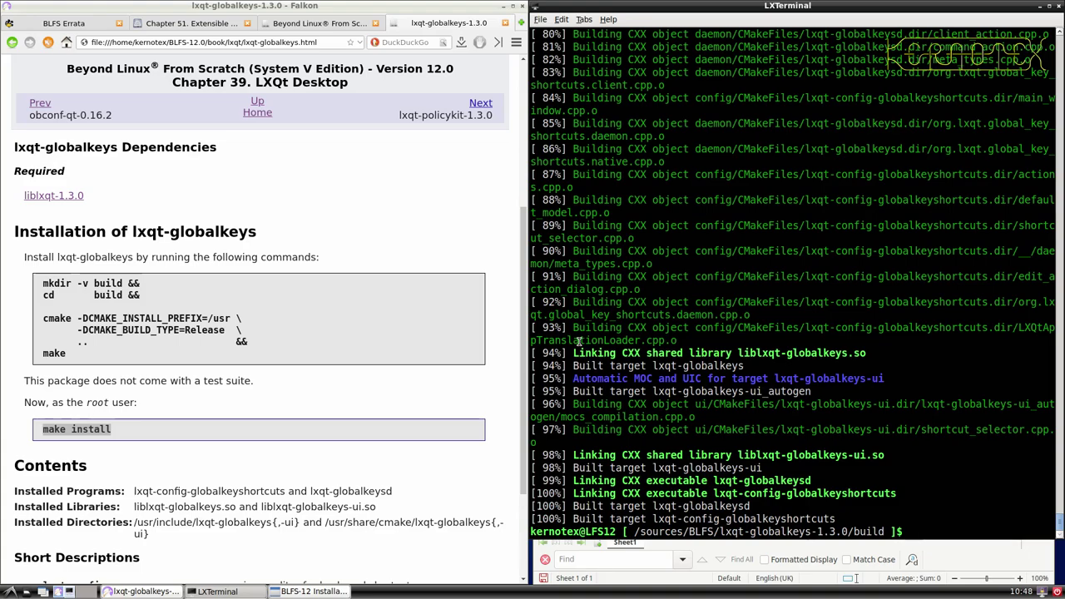
key("ctrl+r")
middle_click(596, 331)
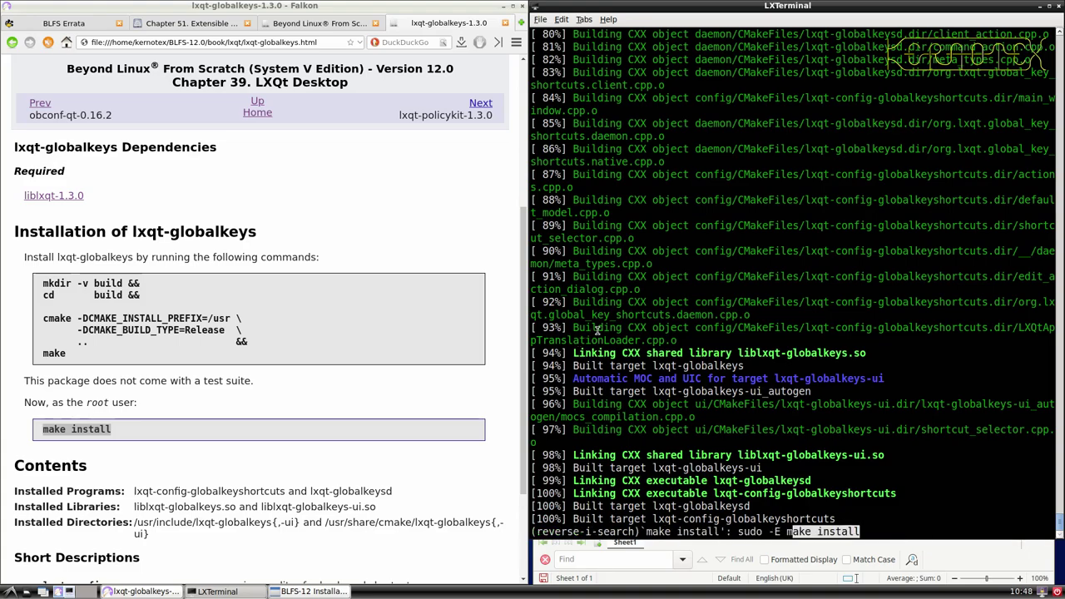
key("Return")
- Return to the BLFS sources folder and delete the lxqt-globalkeys-1.3.0 build directory with rm -Rf
type("cd ../..")
key("Return")
type("rm -Rf lxqt-")
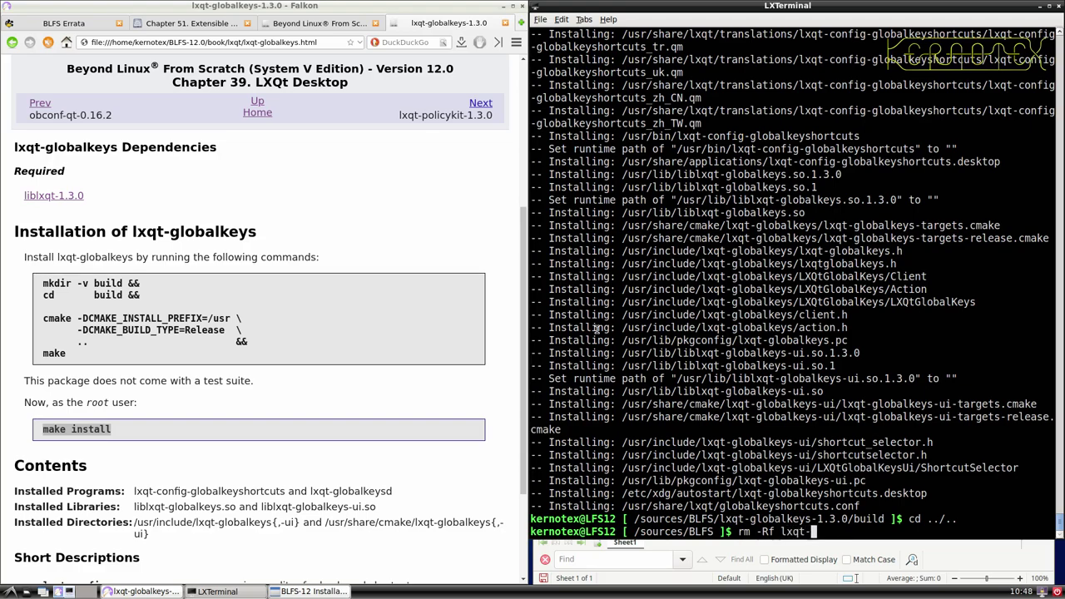
key("Return")
key("Up")
key("Tab")
key("Tab")
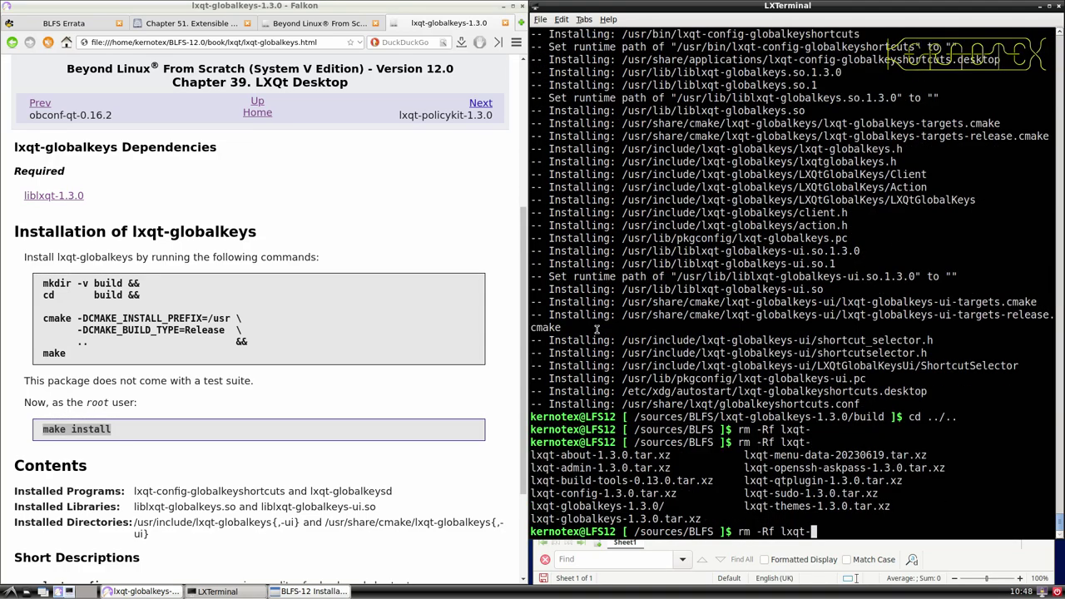
type("g")
key("Tab")
key("Return")
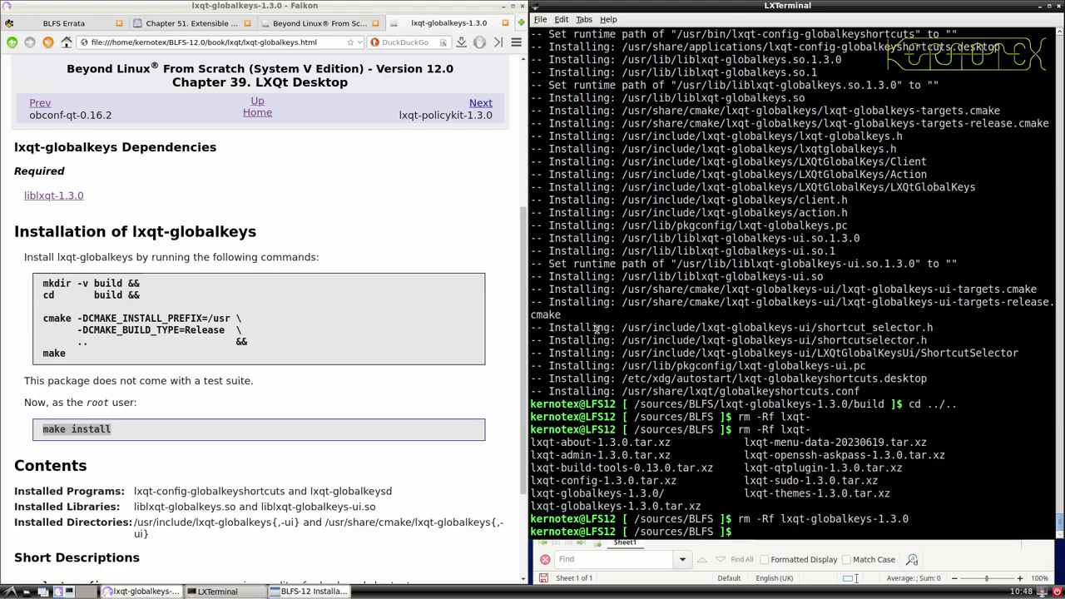
- Go to the book's next package page, lxqt-policykit-1.3.0, and save lxqt-policykit-1.3.0.tar.xz into the BLFS sources folder
scroll(441, 354, "down", 2)
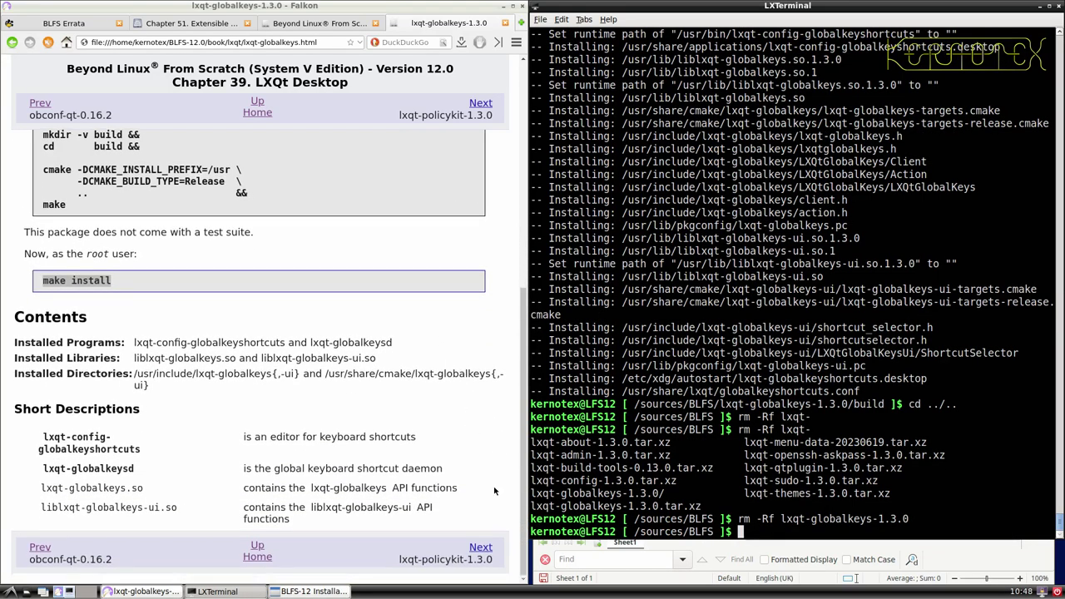
left_click(475, 545)
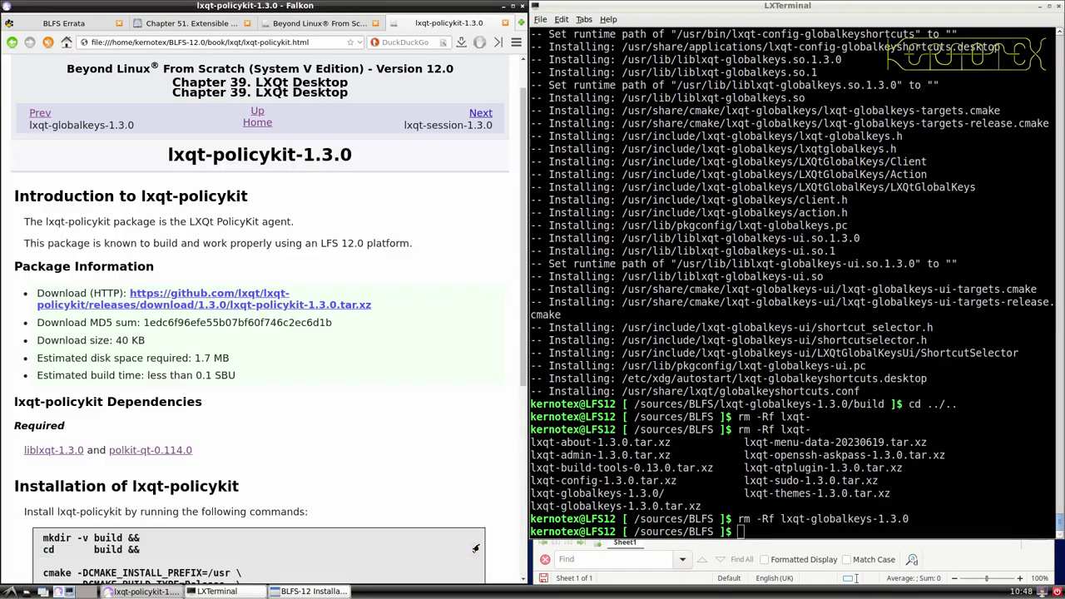
left_click(243, 305)
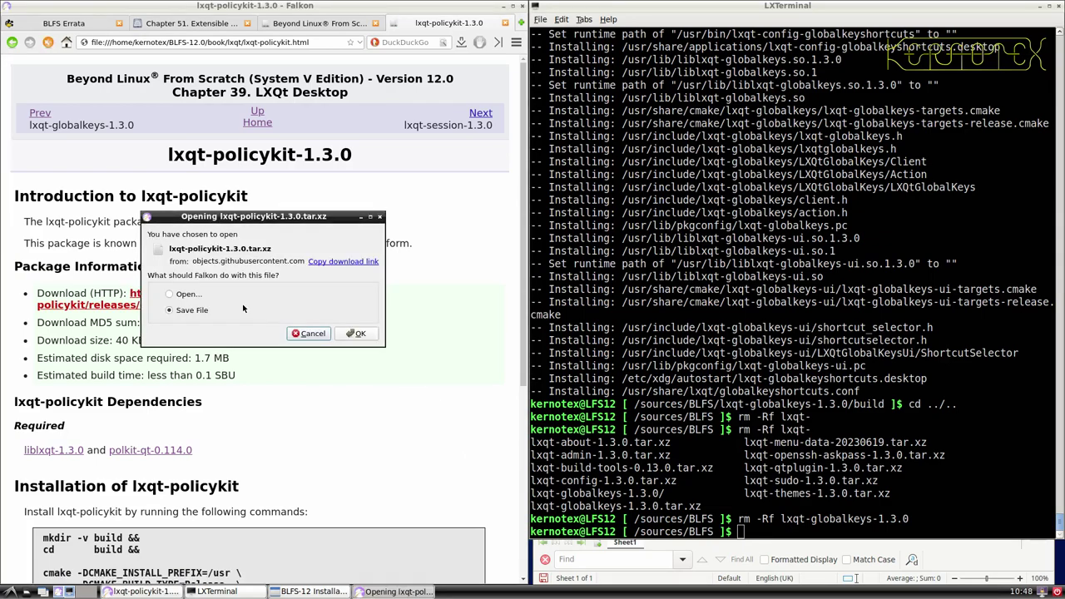
left_click(355, 334)
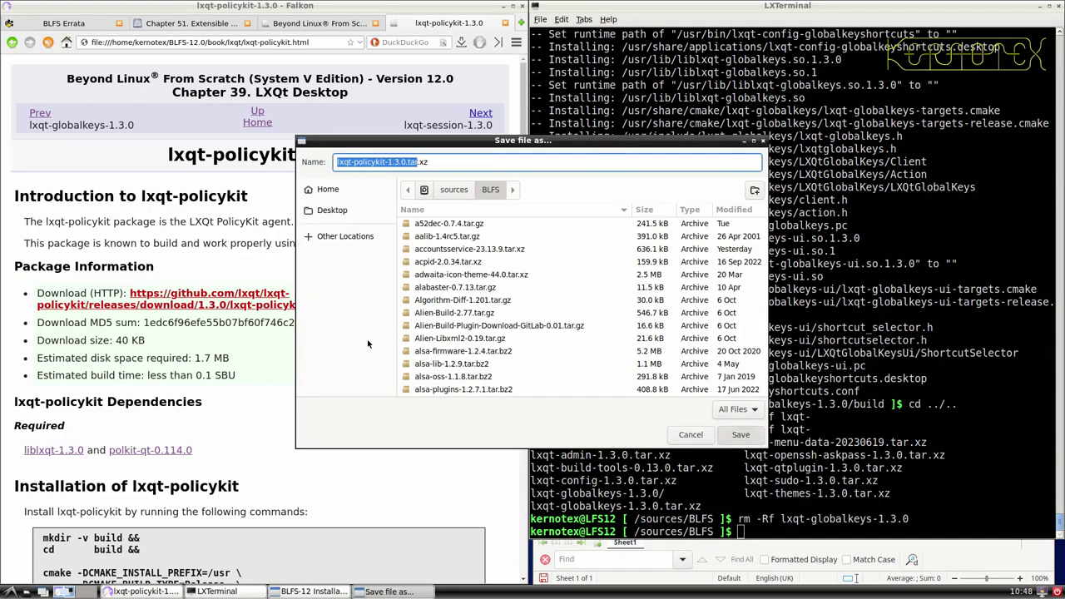
key("Return")
- Copy the name lxqt-policykit-1.3.0 from the page heading into the installation order spreadsheet, in the row below lxqt-globalkeys-1.3.0
scroll(327, 355, "down", 3)
scroll(321, 343, "up", 3)
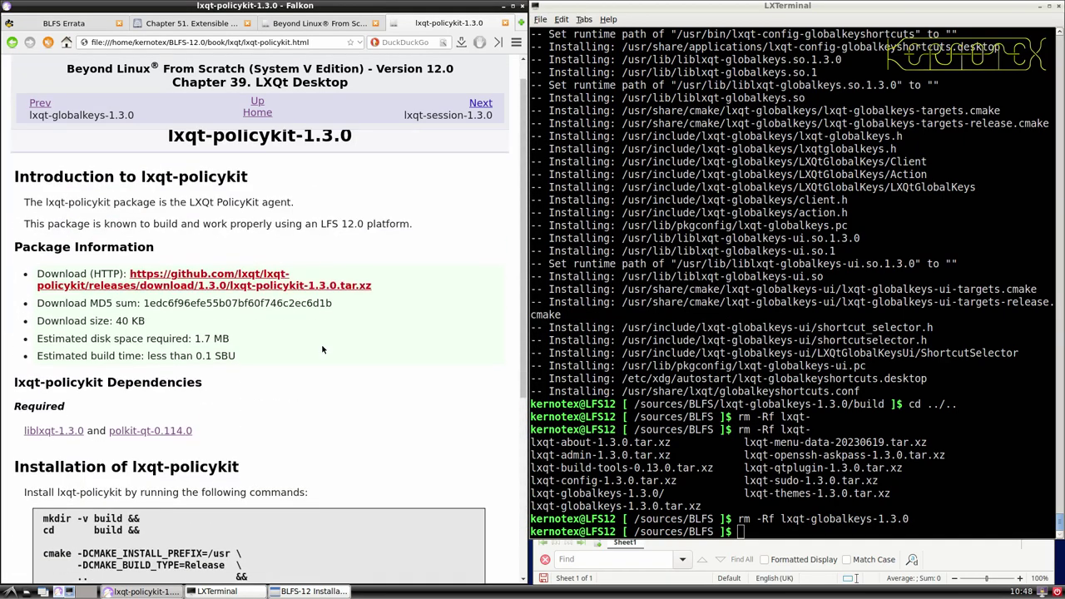
left_click_drag(165, 156, 351, 155)
key("ctrl+c")
key("alt+Tab")
key("alt+Tab")
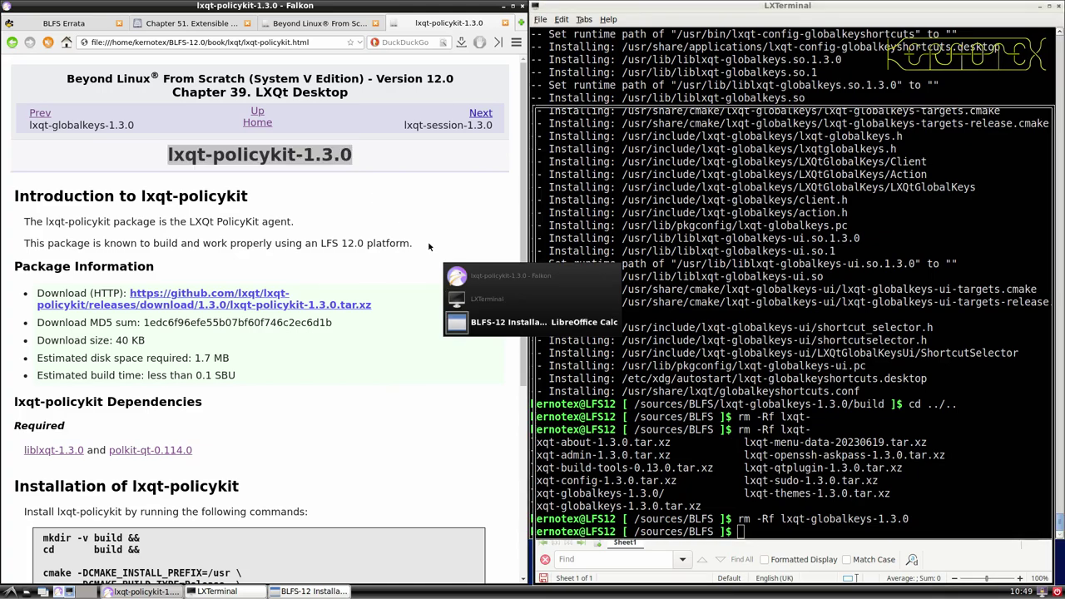
middle_click(619, 344)
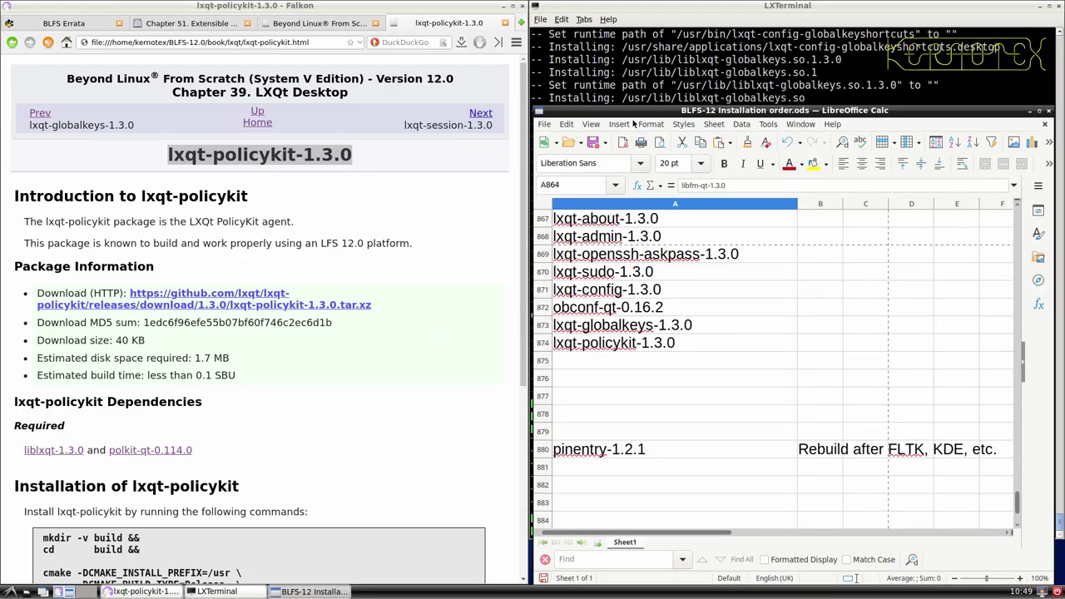
- In the terminal, extract lxqt-policykit-1.3.0.tar.xz with tar -xvf and change into the lxqt-policykit-1.3.0 directory
left_click(632, 87)
type("tar -xvf")
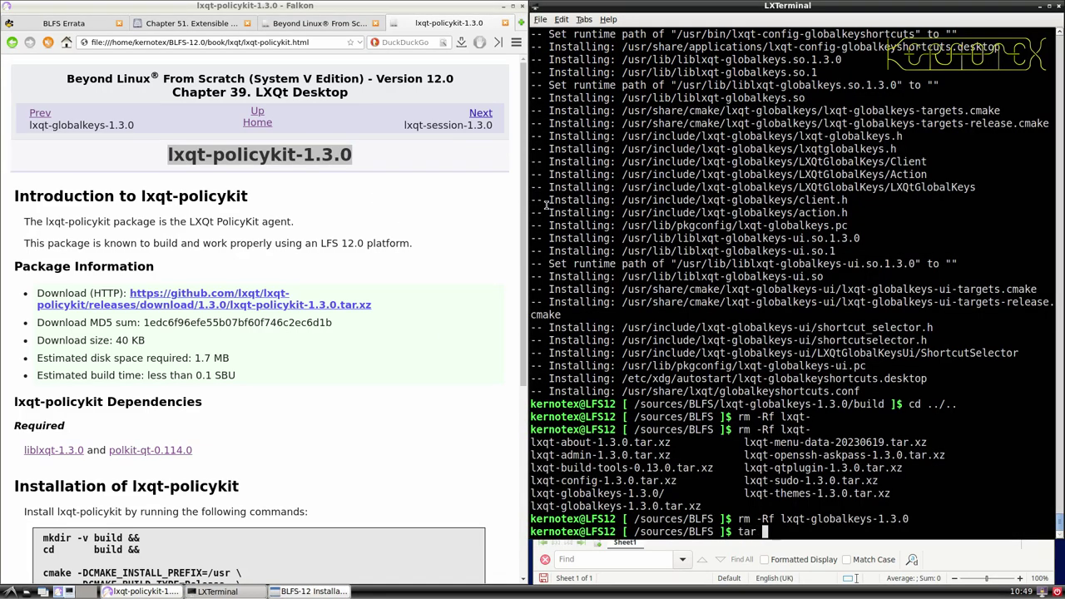
middle_click(545, 205)
type(".tar.xz")
key("Return")
type("cd")
middle_click(545, 205)
key("Return")
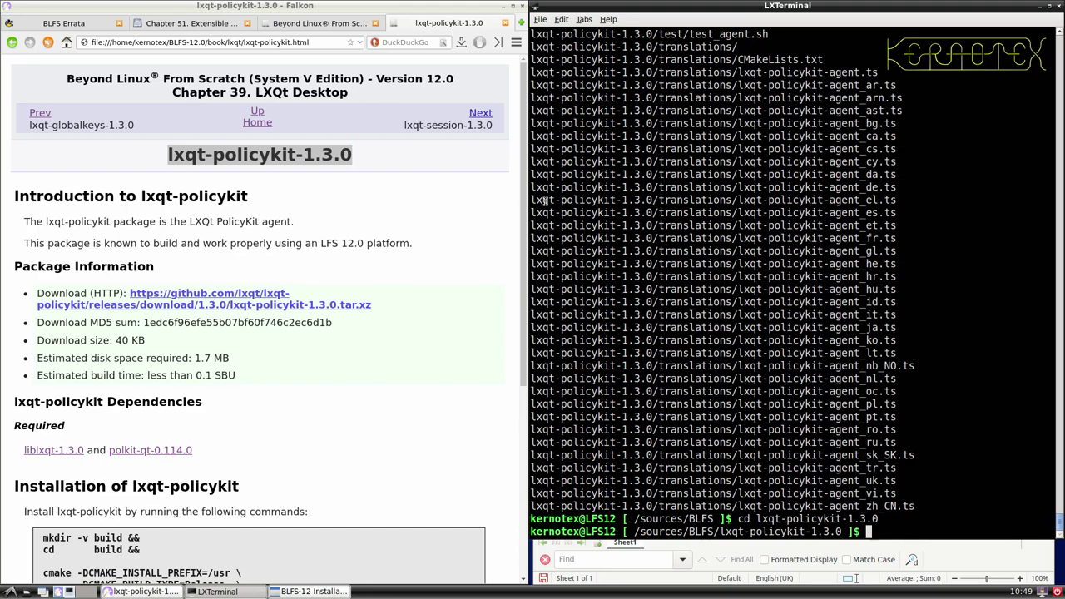
- Build lxqt-policykit-1.3.0 with the book's mkdir, cmake and make commands and install it with make install
scroll(61, 254, "down", 6)
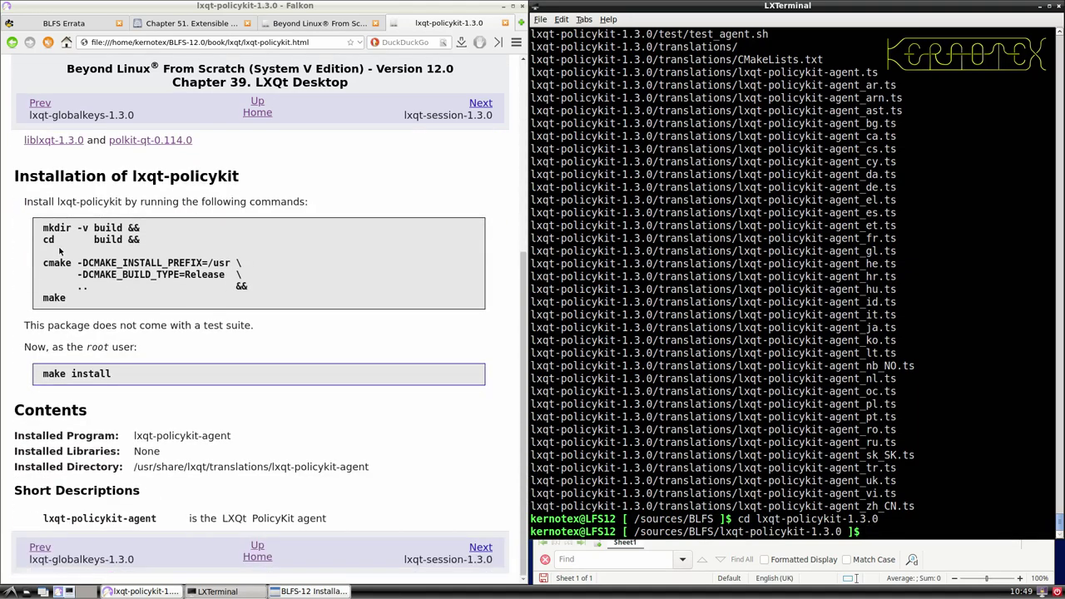
left_click_drag(43, 226, 93, 300)
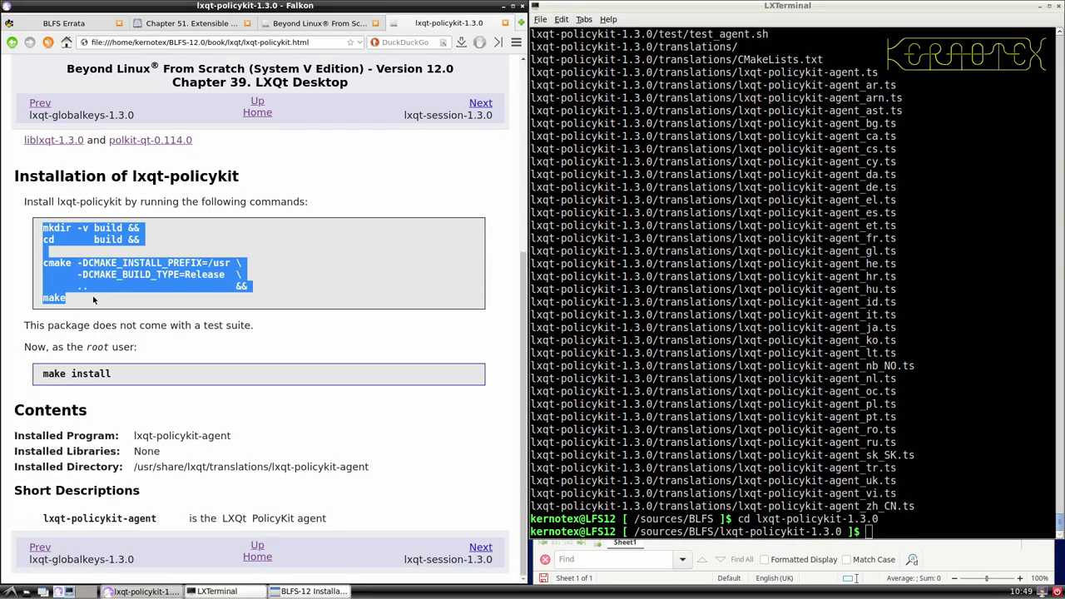
middle_click(646, 296)
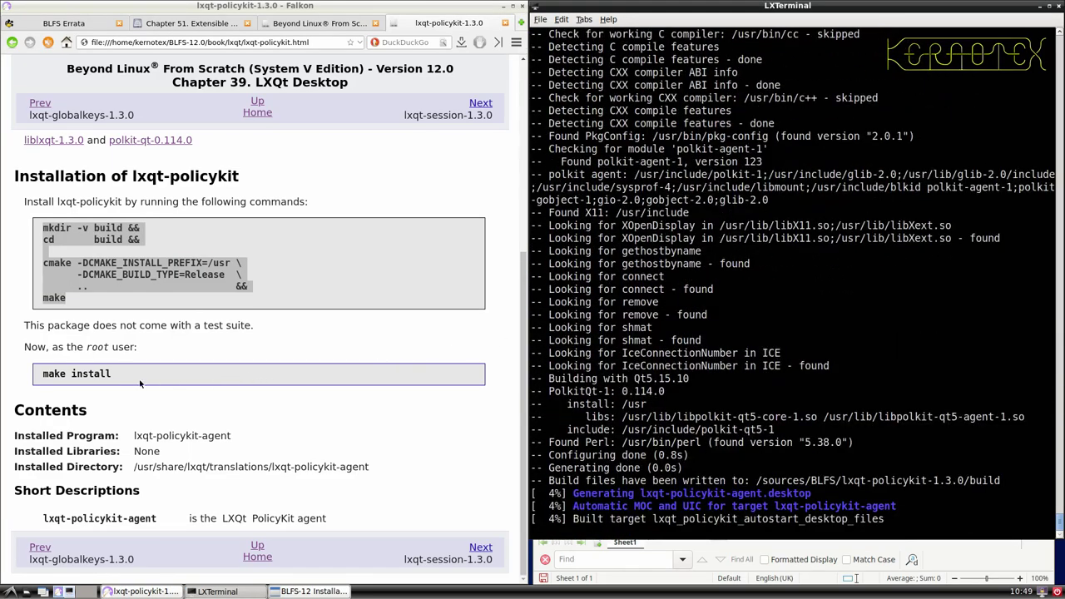
left_click_drag(44, 374, 126, 379)
middle_click(703, 351)
key("Return")
- Return to the BLFS sources folder and delete the lxqt-policykit-1.3.0 build directory with rm -Rf
type("cd ../..")
key("Return")
type("rm -Rf lxqt")
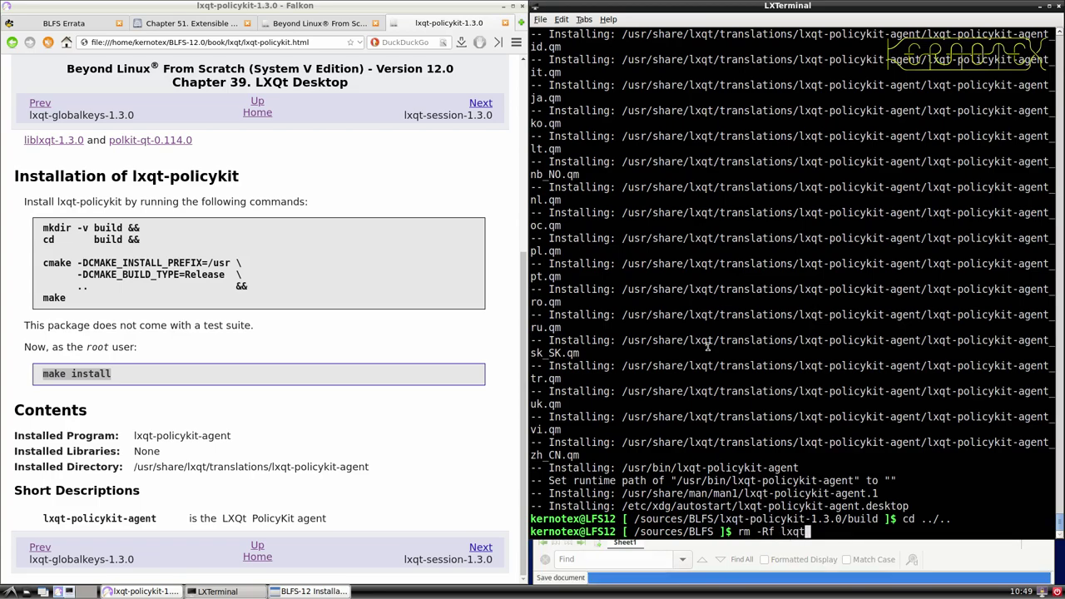
type("-policykit-1.3.0")
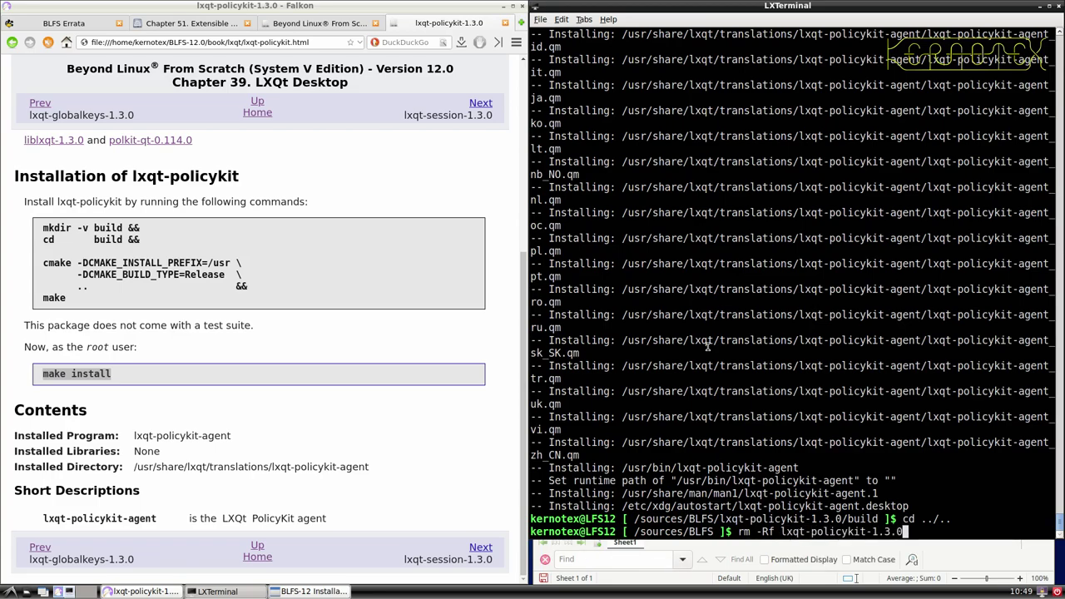
key("Return")
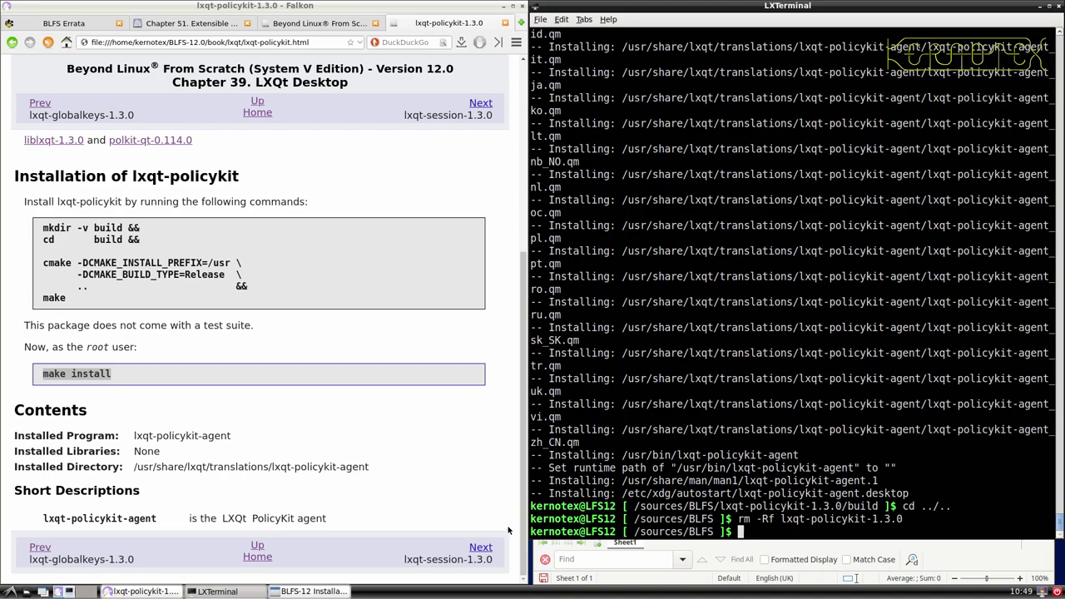
- Go to the book's next package page, lxqt-session-1.3.0, and open its required dependency Xdg-user-dirs-0.18 in a separate tab
left_click(481, 547)
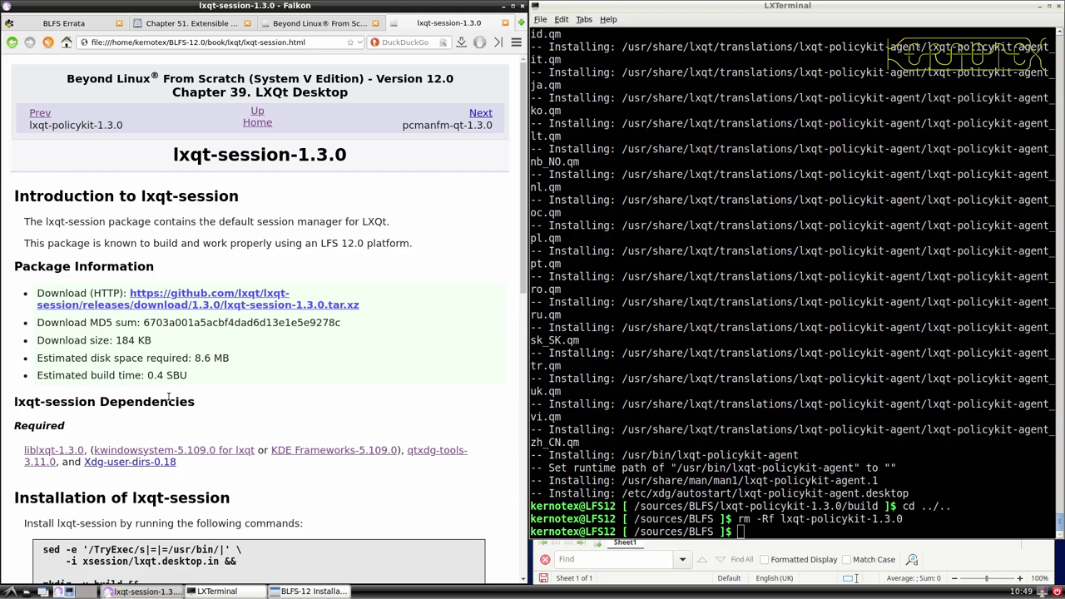
middle_click(112, 463)
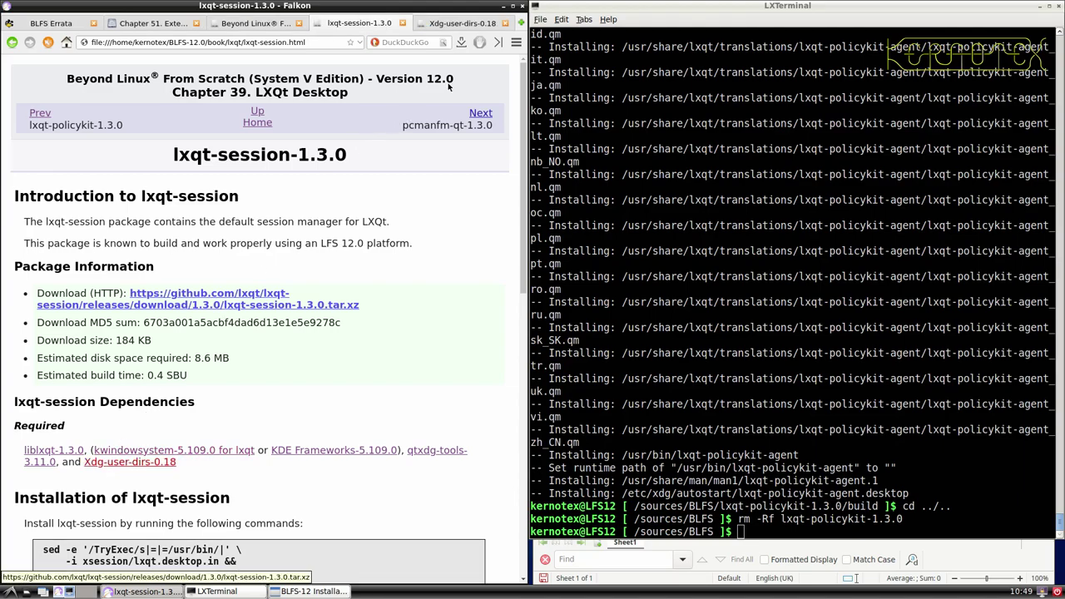
left_click(442, 23)
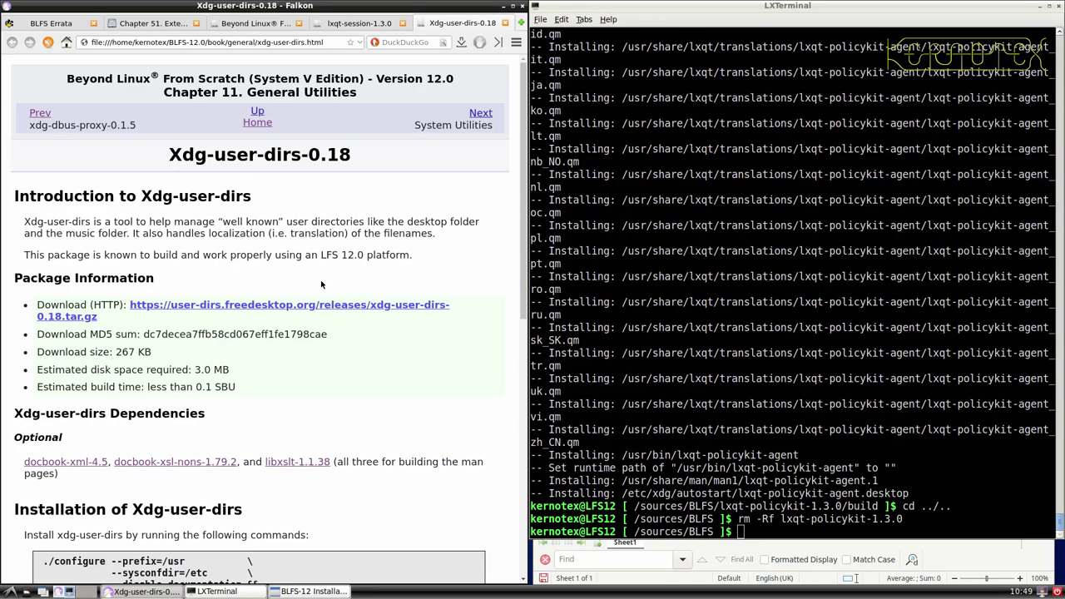
- Download xdg-user-dirs-0.18.tar.gz from the package page and save it into the BLFS sources folder
left_click(285, 310)
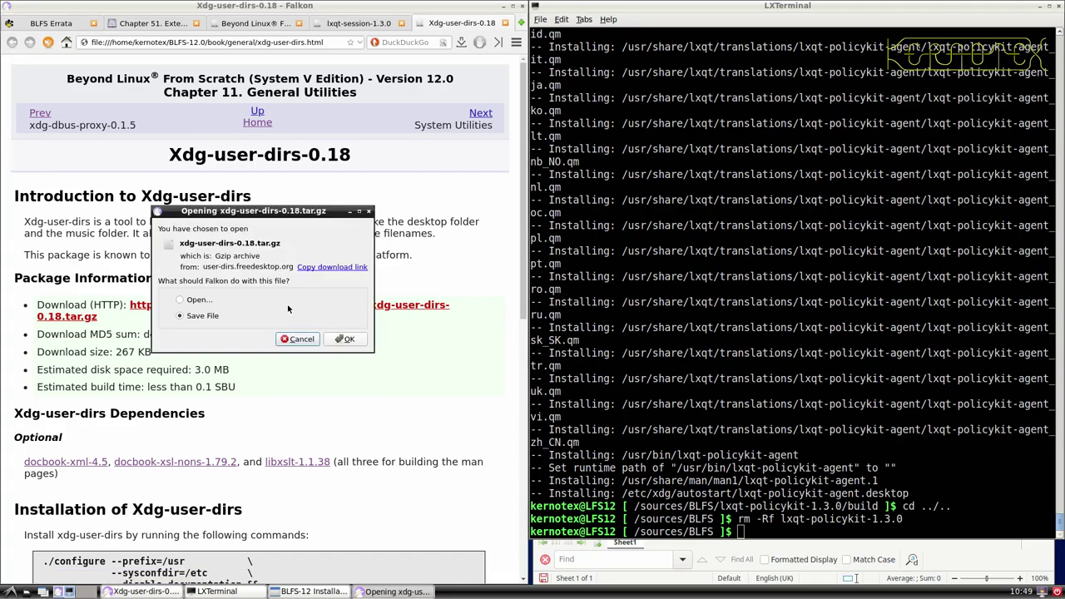
left_click(344, 338)
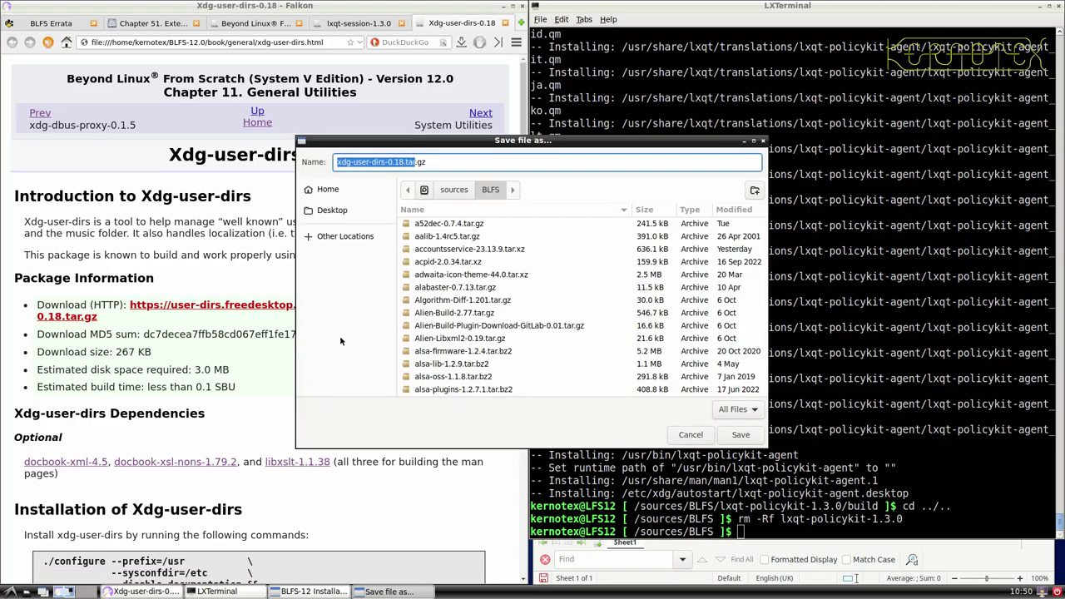
key("Return")
- Copy the name Xdg-user-dirs-0.18 from the page heading into the installation order spreadsheet, in the row below lxqt-policykit-1.3.0
left_click_drag(164, 165, 302, 168)
key("ctrl+c")
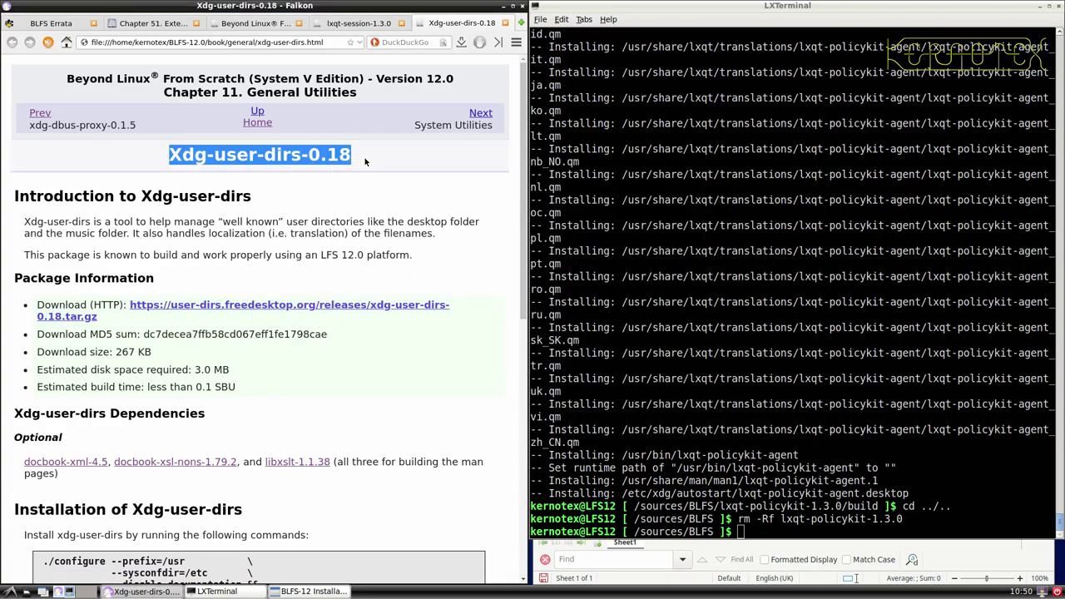
key("alt+Tab")
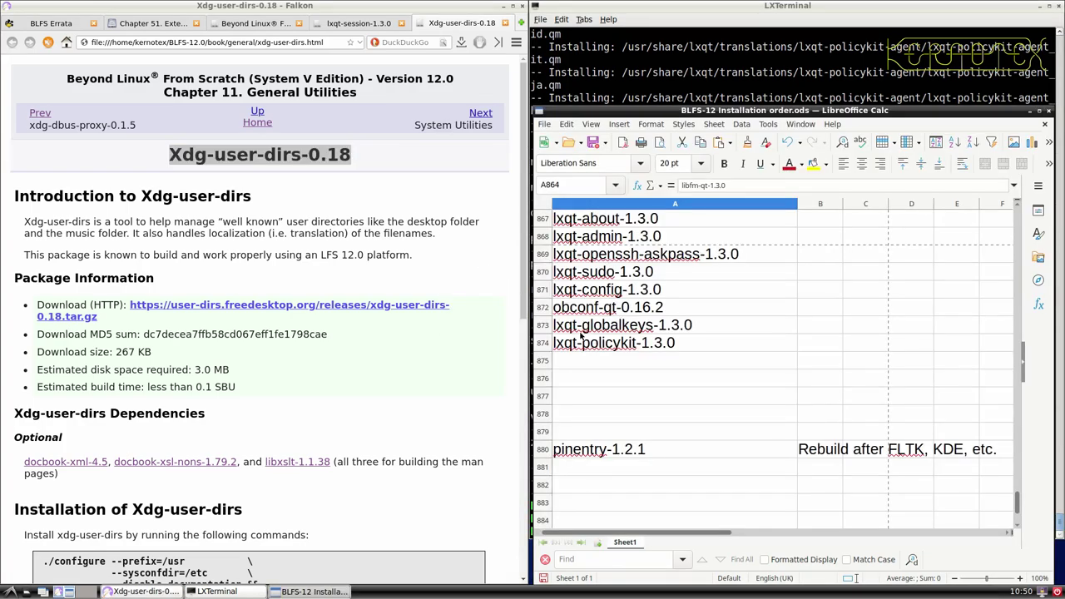
middle_click(598, 361)
scroll(595, 363, "down", 2)
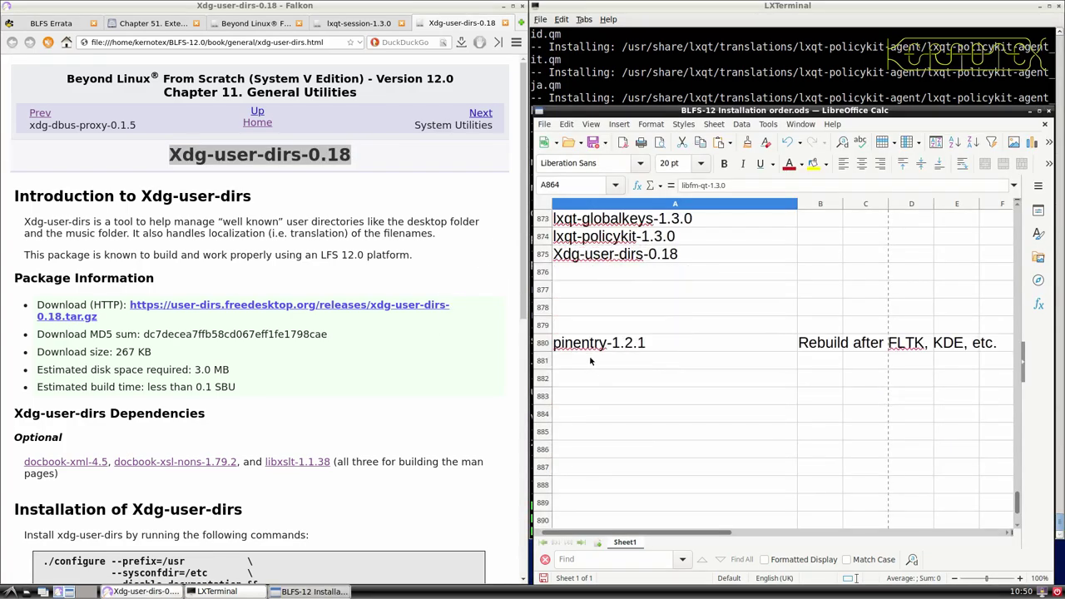
- In the terminal, extract xdg-user-dirs-0.18.tar.gz with tar -xvf, using a lowercase x in the pasted name, and change into the xdg-user-dirs-0.18 directory
left_click(613, 101)
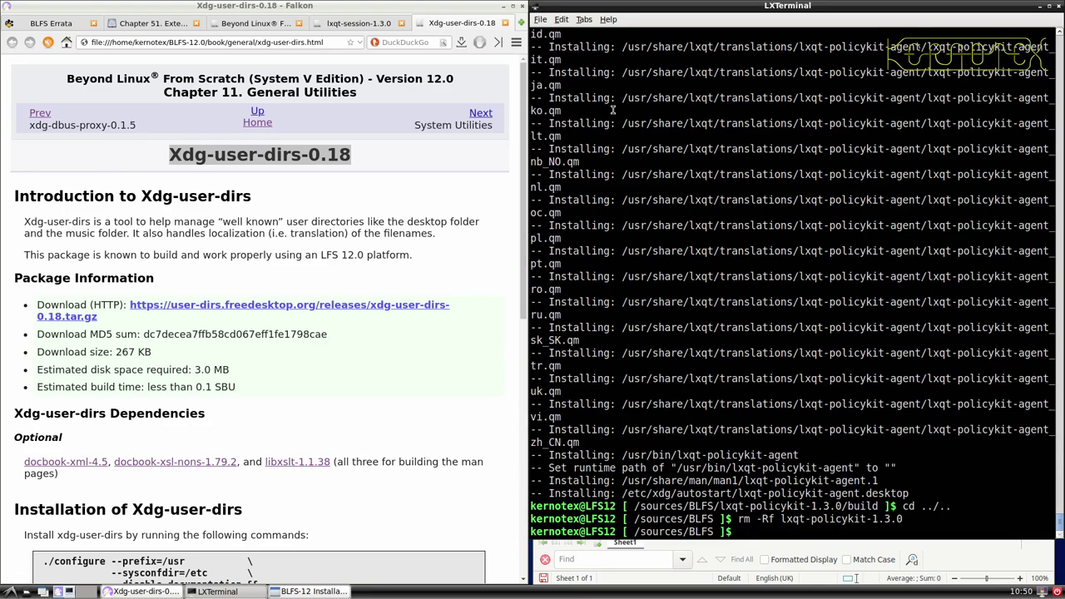
type("tar -xvf")
middle_click(612, 109)
key("End")
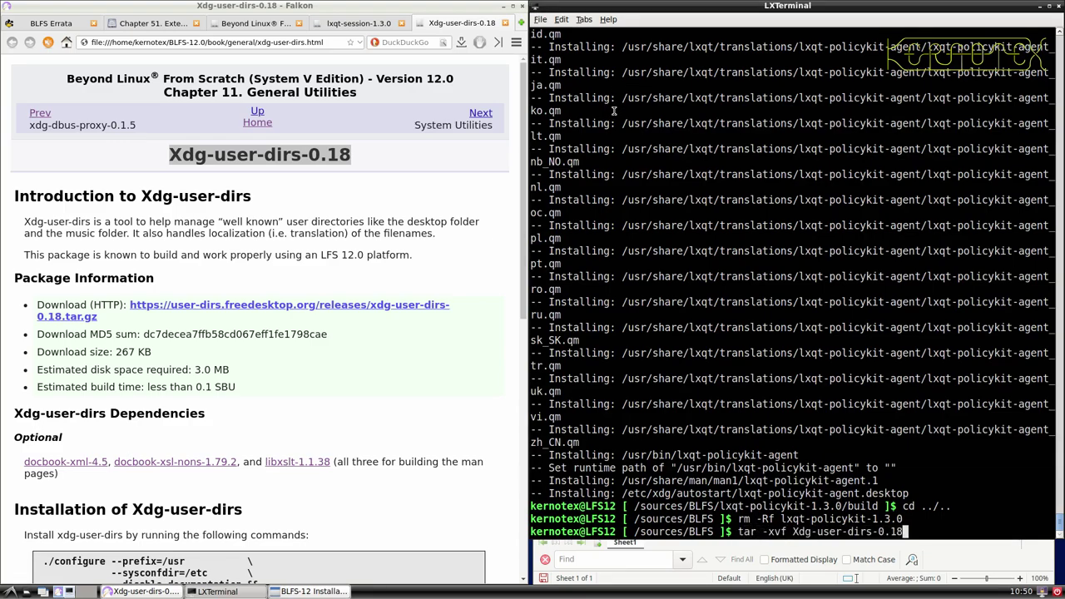
key("Left")
key("Left")
key("Left")
key("Left")
key("Left")
key("Left")
key("Left")
key("Left")
key("Left")
key("Left")
key("Left")
key("Left")
key("Left")
key("Left")
key("Left")
key("Left")
key("Left")
key("Left")
key("Delete")
type("x")
key("End")
type(".tar.gz")
key("Return")
type("cd x")
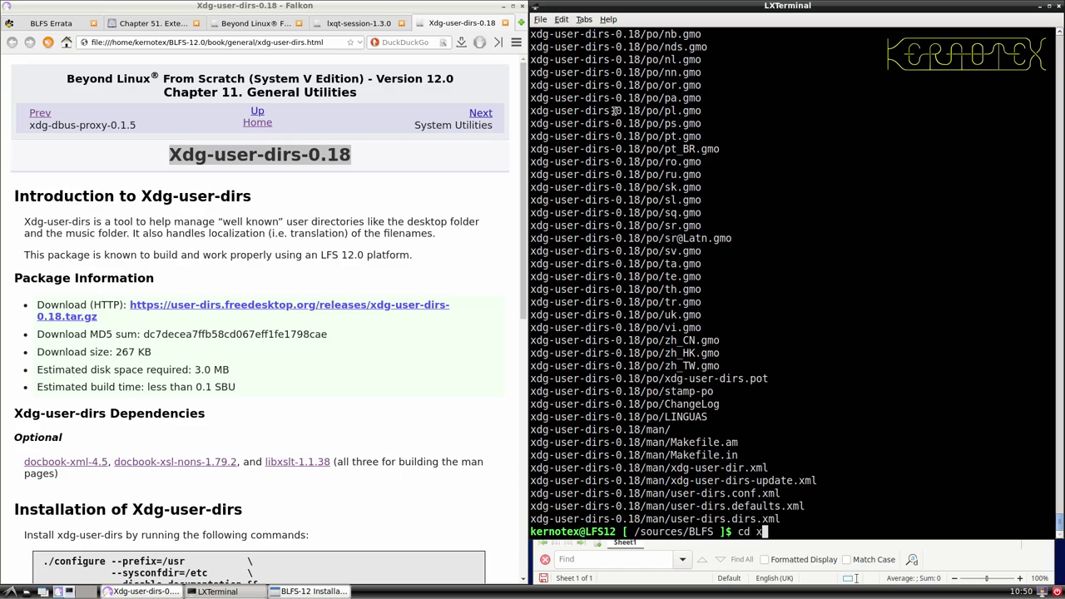
type("dg-us")
key("Tab")
key("Return")
- Configure xdg-user-dirs-0.18 with --prefix=/usr and --sysconfdir=/etc, omitting the --disable-documentation switch, and compile it with make
scroll(166, 297, "down", 5)
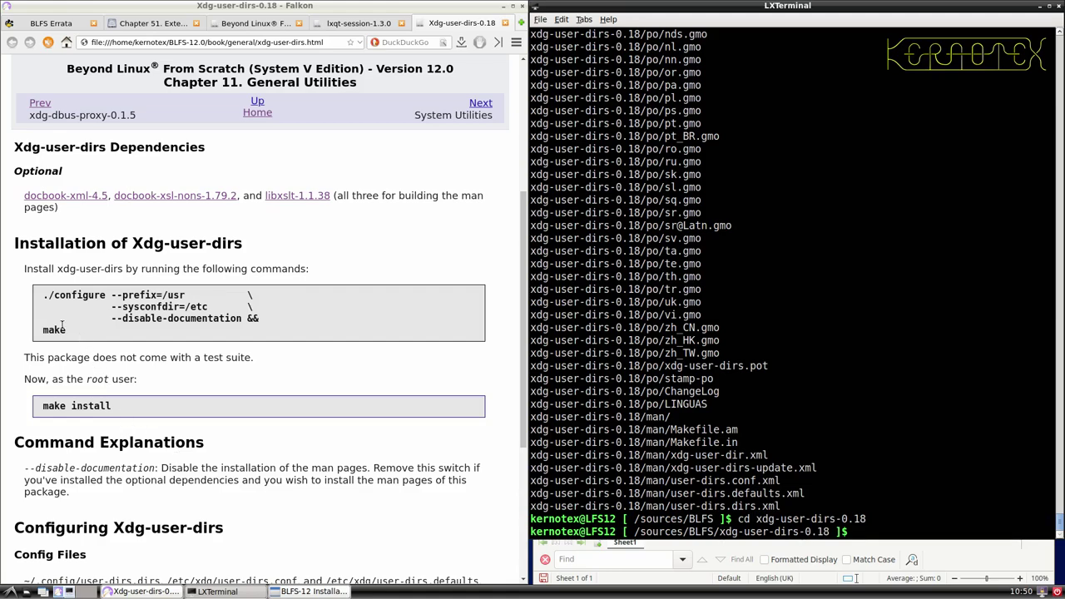
left_click_drag(44, 294, 192, 308)
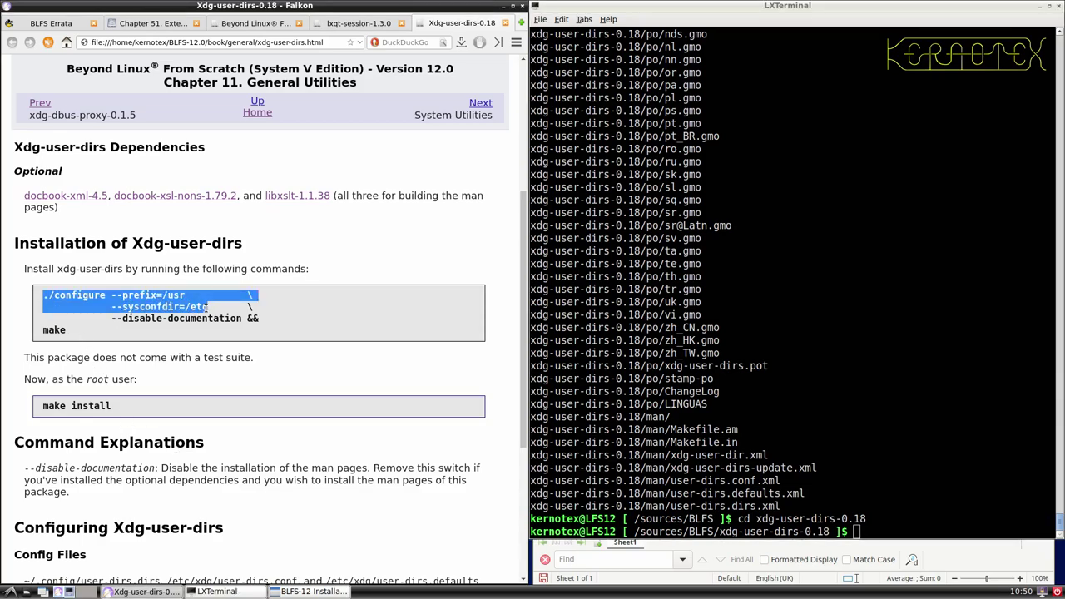
middle_click(607, 370)
key("Return")
double_click(54, 329)
middle_click(643, 376)
key("Return")
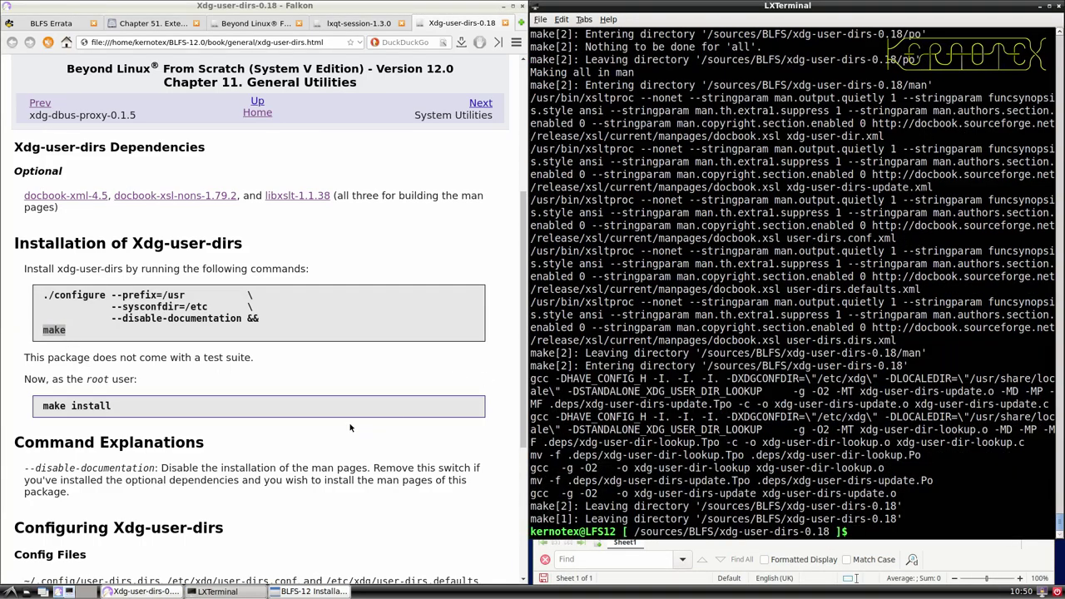
- Install xdg-user-dirs-0.18 as root by running the book's make install command prefixed with sudo -E
left_click(55, 406)
triple_click(54, 406)
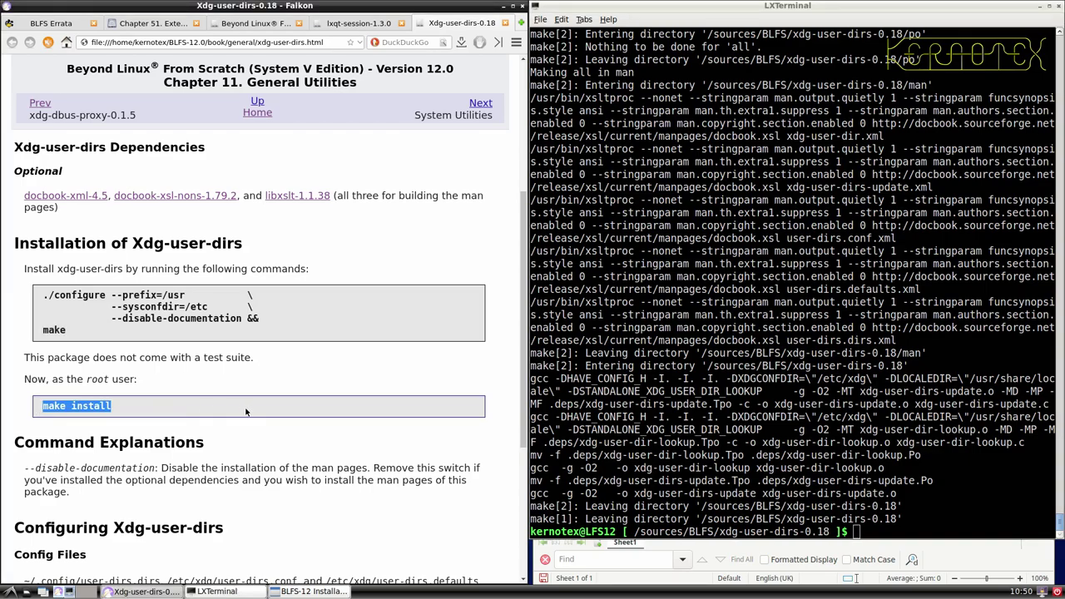
middle_click(736, 409)
key("Home")
type("sudo -E")
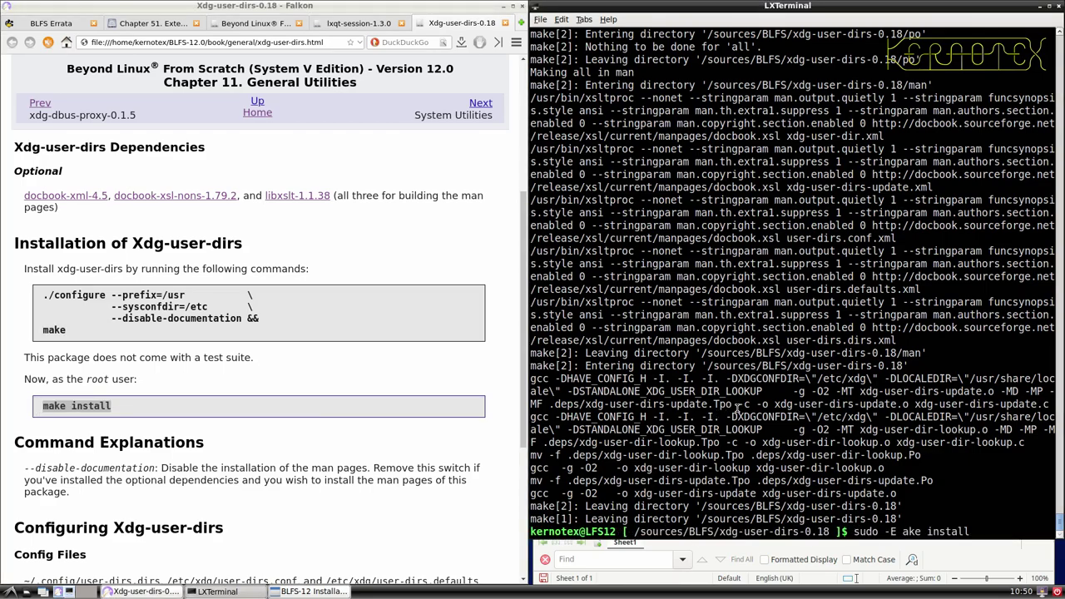
key("Return")
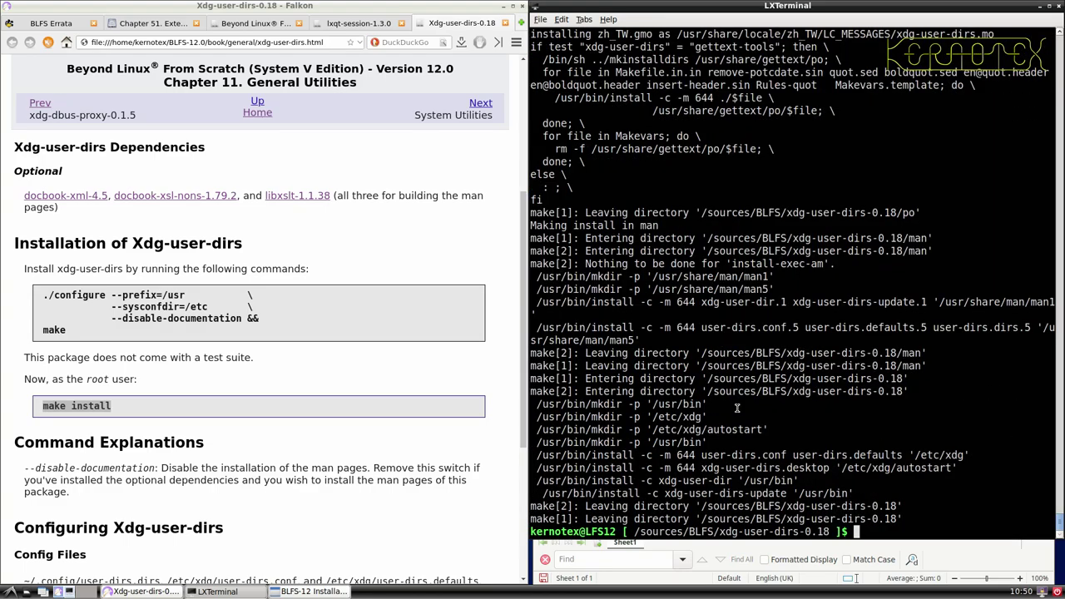
- Return to the parent BLFS sources directory and delete the xdg-user-dirs-0.18 source directory with rm -Rf
type("cd ..")
key("Return")
type("rm -R")
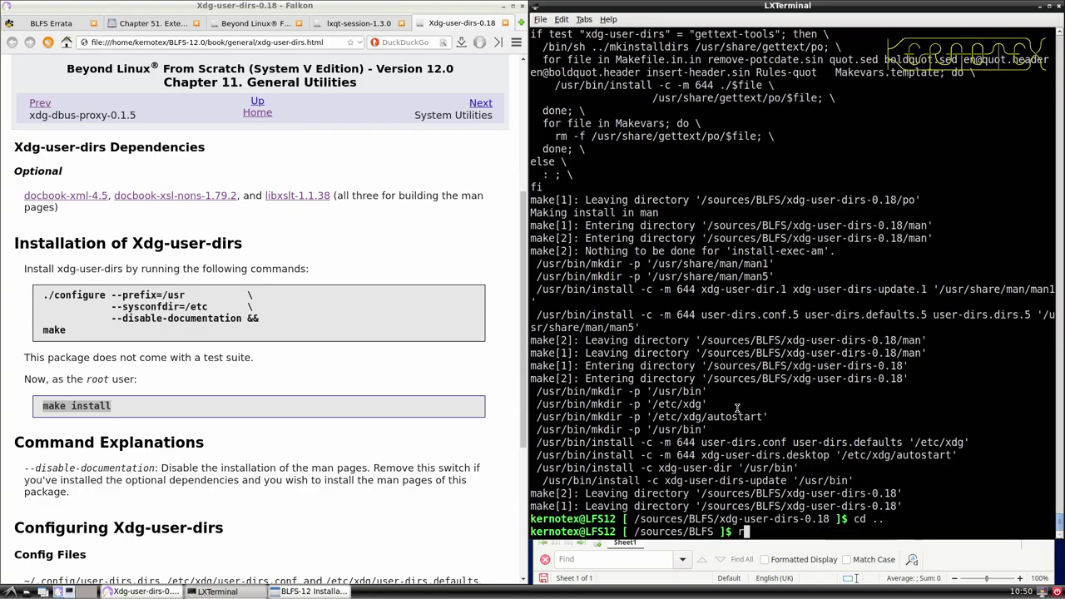
type("f xdg-user")
key("Tab")
key("Return")
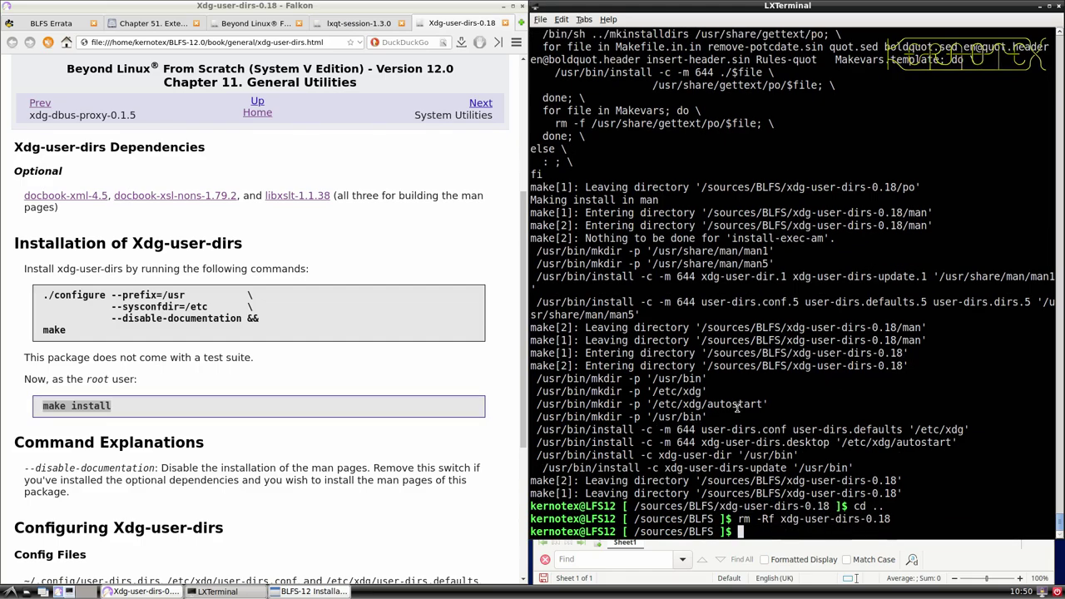
- Close the Xdg-user-dirs-0.18 page and download lxqt-session-1.3.0.tar.xz from the lxqt-session page, saving the file
left_click(503, 23)
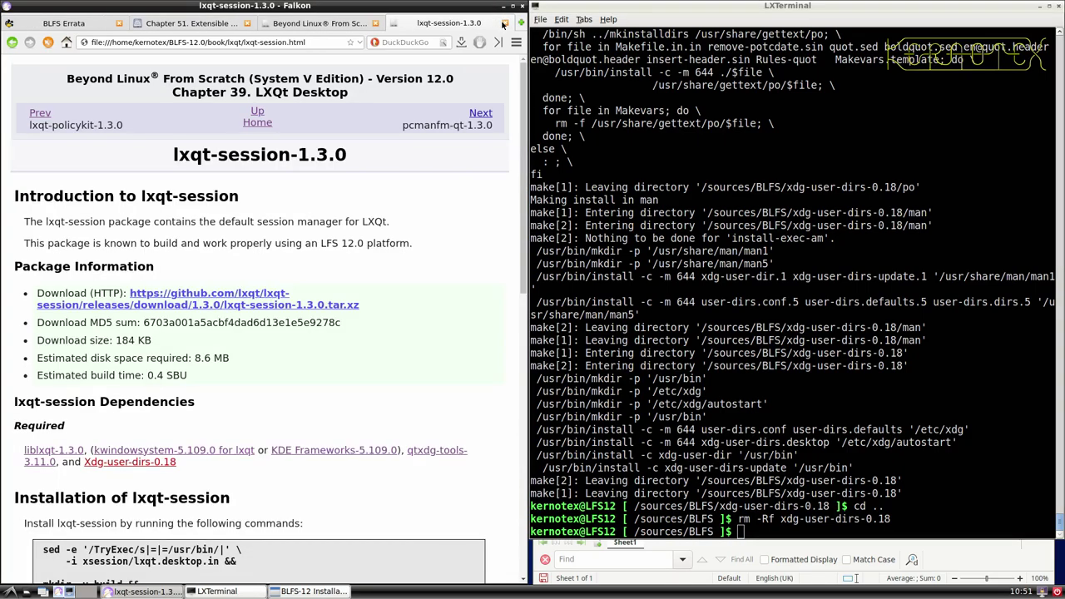
left_click(246, 295)
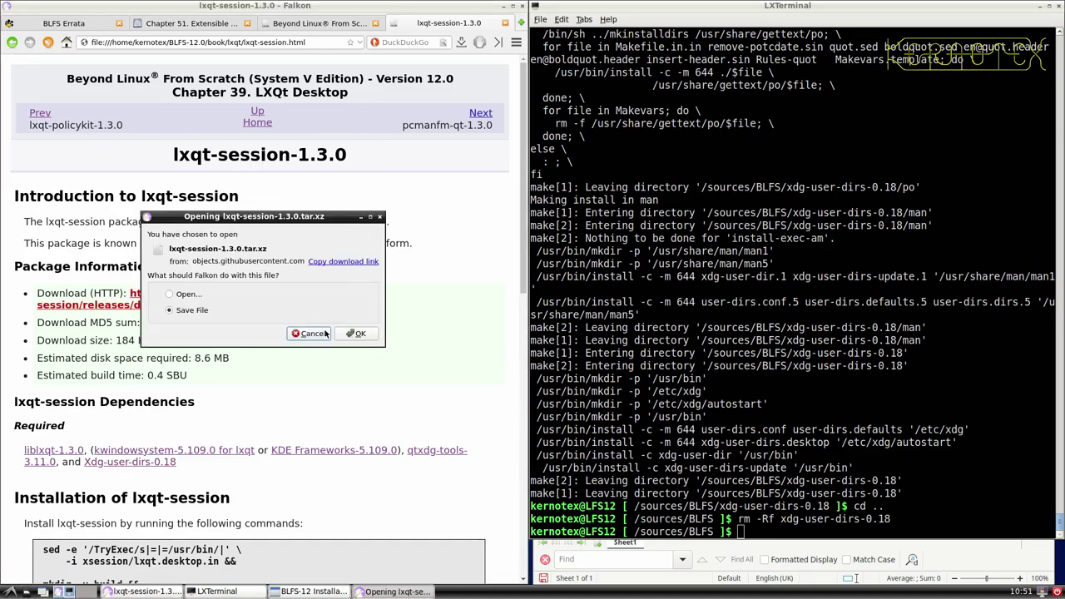
left_click(354, 333)
key("Return")
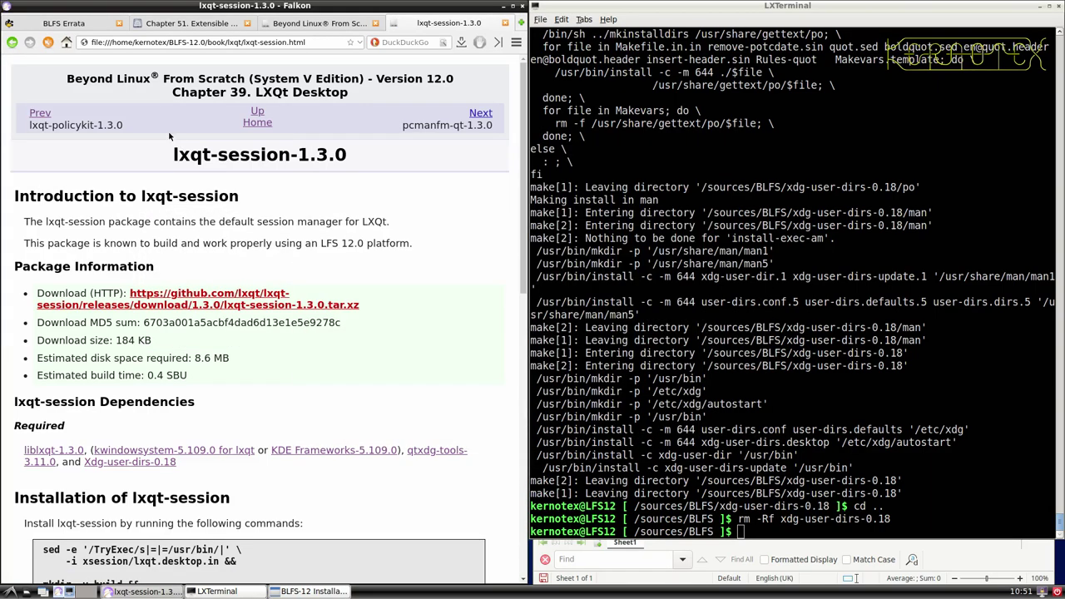
- Copy the name lxqt-session-1.3.0 from the page heading, extract its tarball with tar -xvf in the terminal, and change into the lxqt-session-1.3.0 directory
left_click_drag(163, 152, 373, 157)
key("ctrl+c")
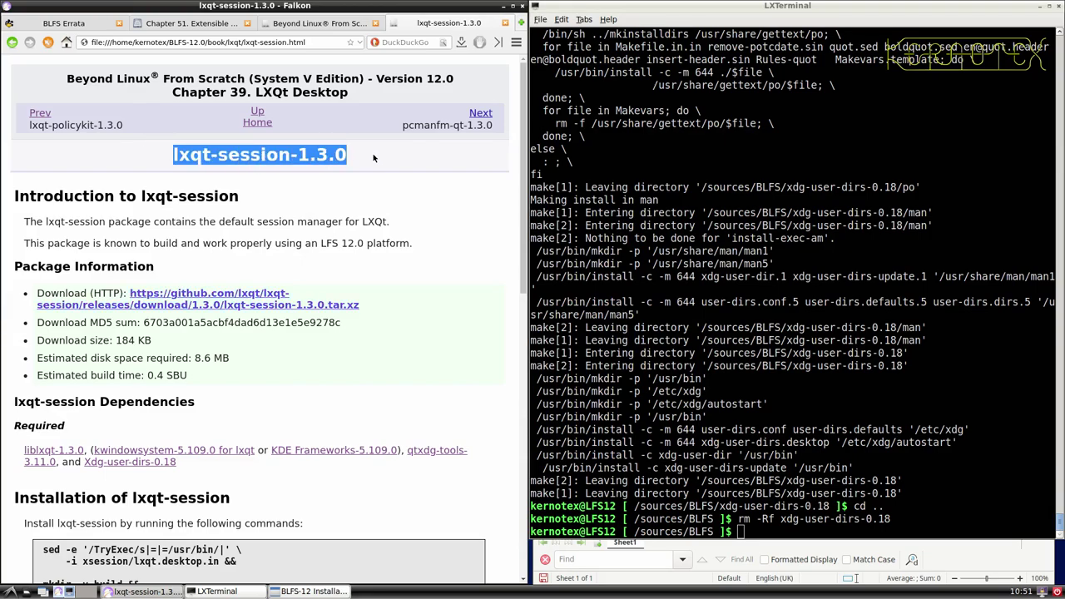
left_click(540, 181)
type("tar -xvf")
middle_click(554, 171)
key("Tab")
key("Return")
type("cd")
middle_click(555, 170)
key("Return")
- Log lxqt-session-1.3.0 below Xdg-user-dirs-0.18 in the installation order spreadsheet and insert ten blank rows beneath it, above pinentry-1.2.1
key("alt+Tab")
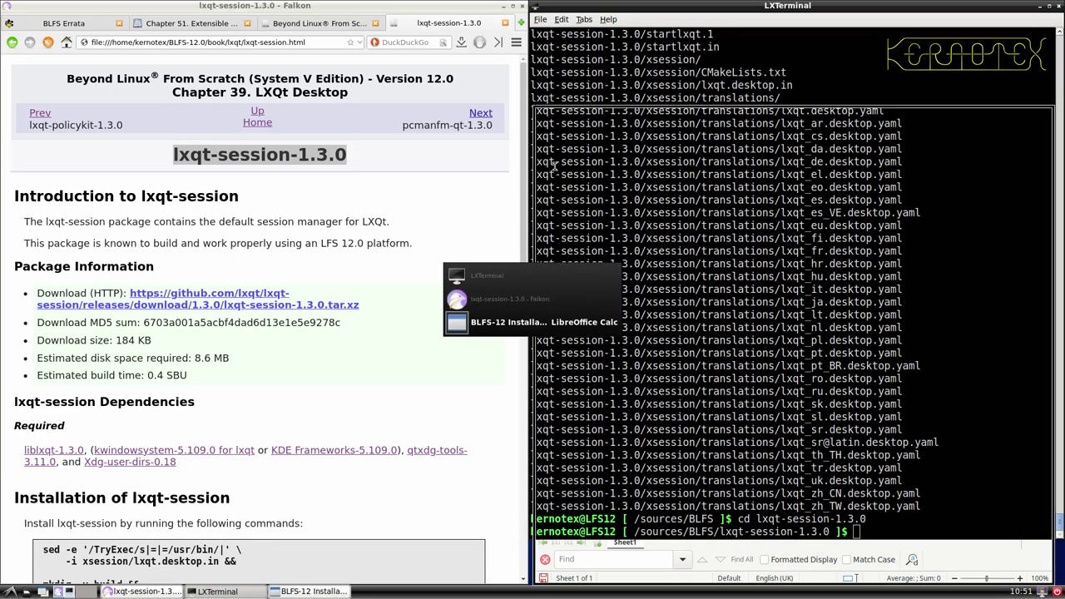
middle_click(577, 275)
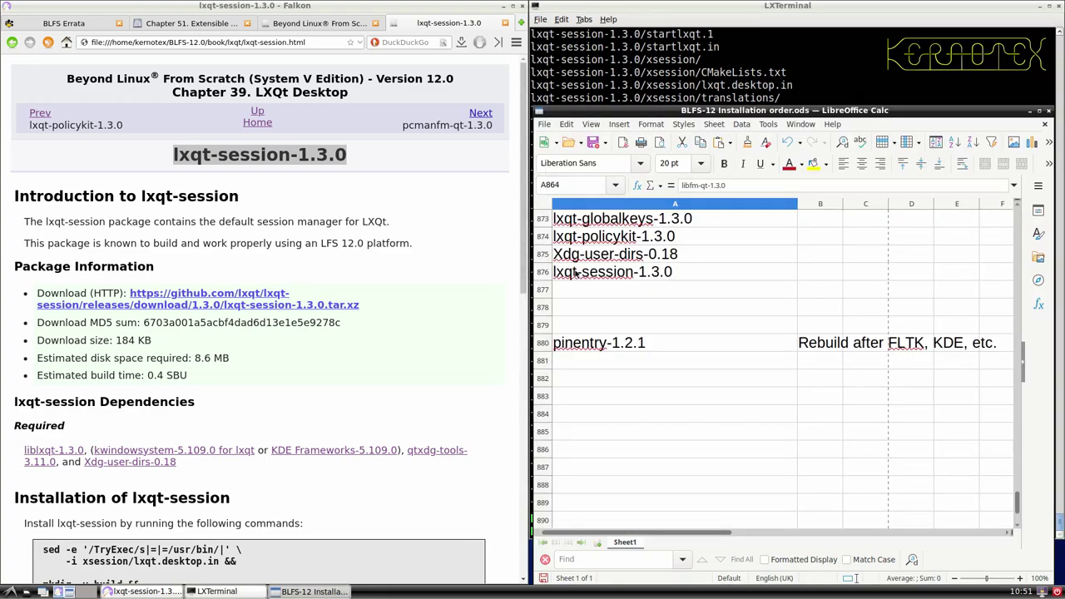
left_click_drag(543, 289, 552, 450)
right_click(552, 449)
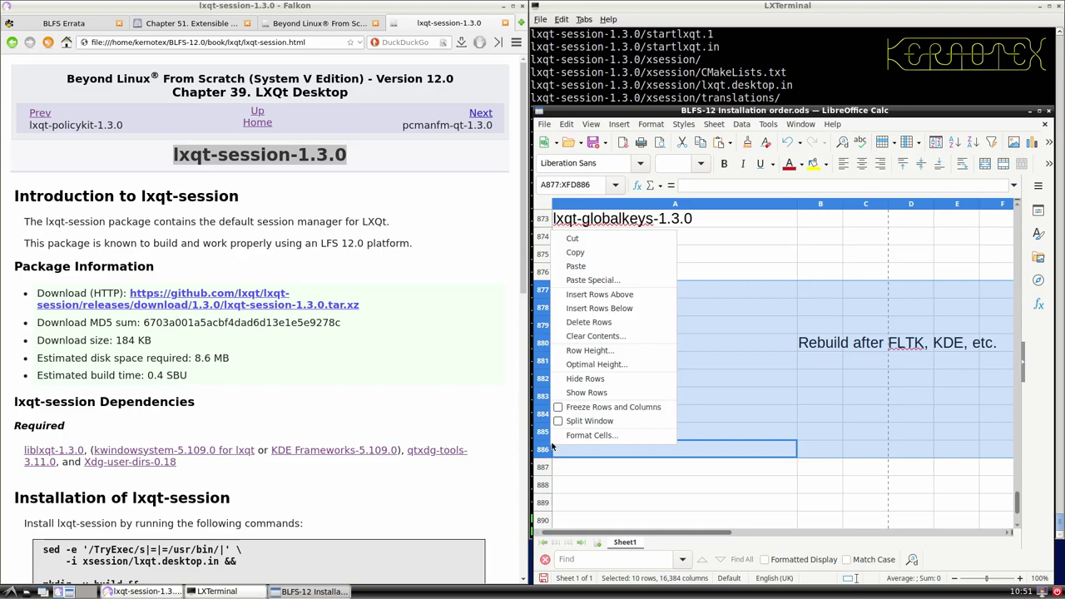
left_click(587, 294)
left_click(586, 290)
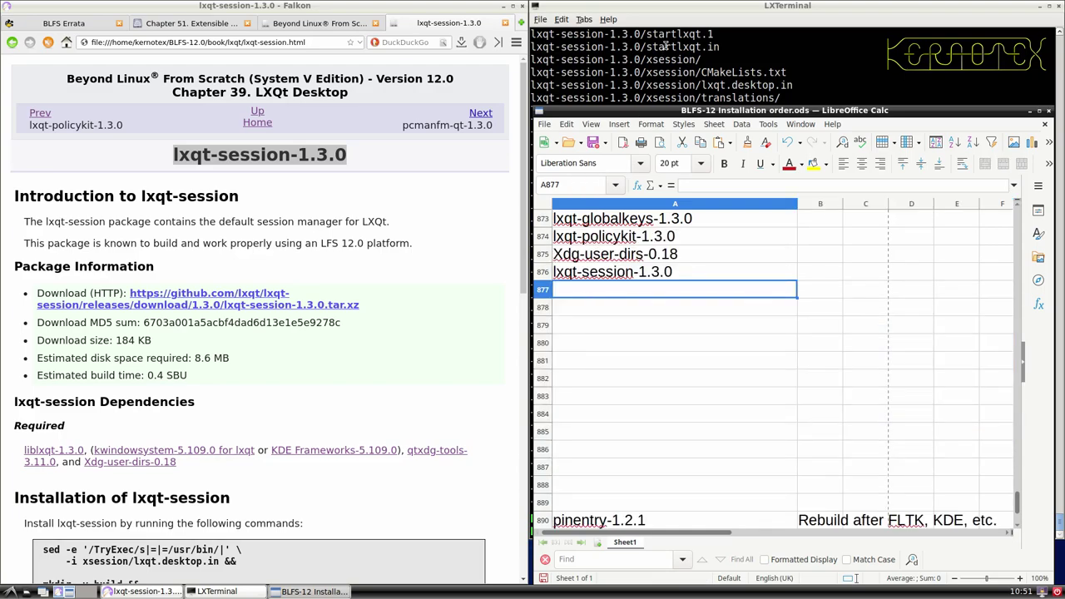
- Run the book's lxqt-session build commands in the terminal: the sed edit of lxqt.desktop.in, build directory creation, cmake and make
left_click(665, 50)
scroll(448, 287, "down", 6)
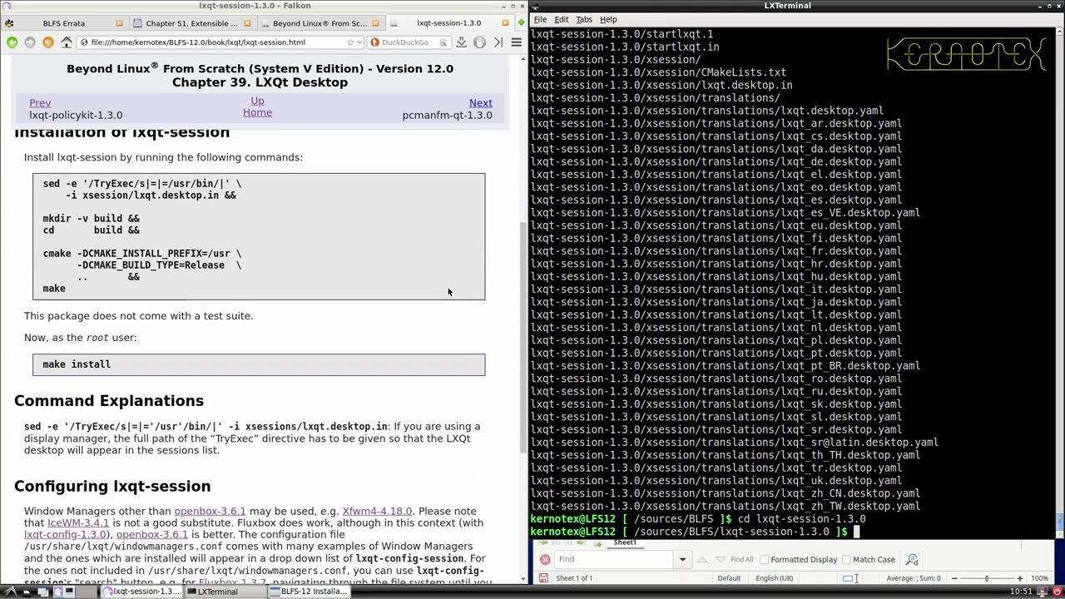
scroll(447, 290, "up", 1)
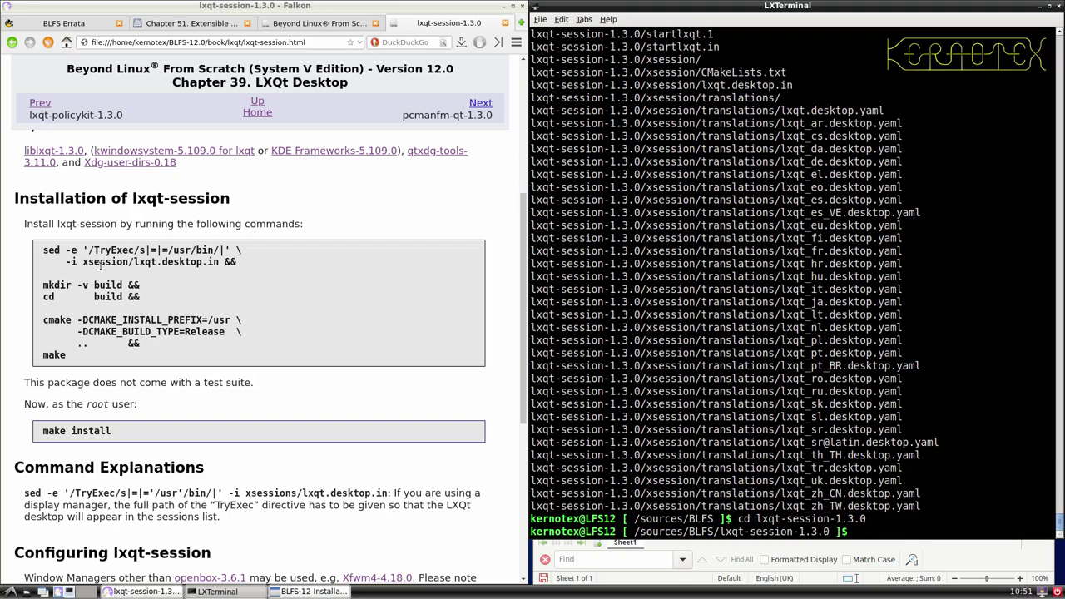
left_click_drag(41, 250, 85, 355)
middle_click(604, 327)
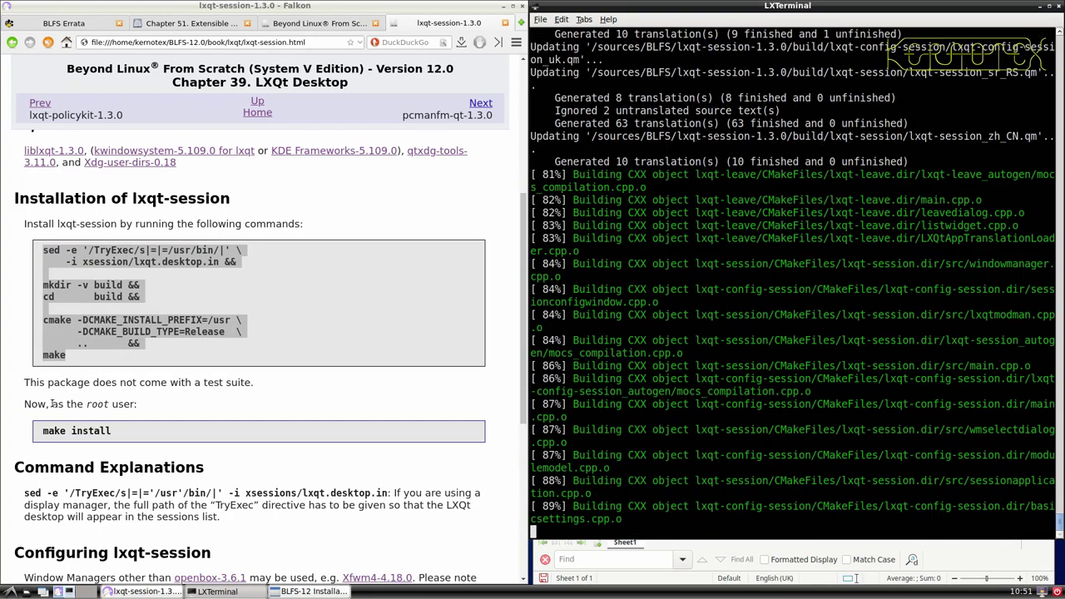
- Install lxqt-session-1.3.0 as root by running the book's make install command with sudo -E
left_click_drag(43, 430, 112, 432)
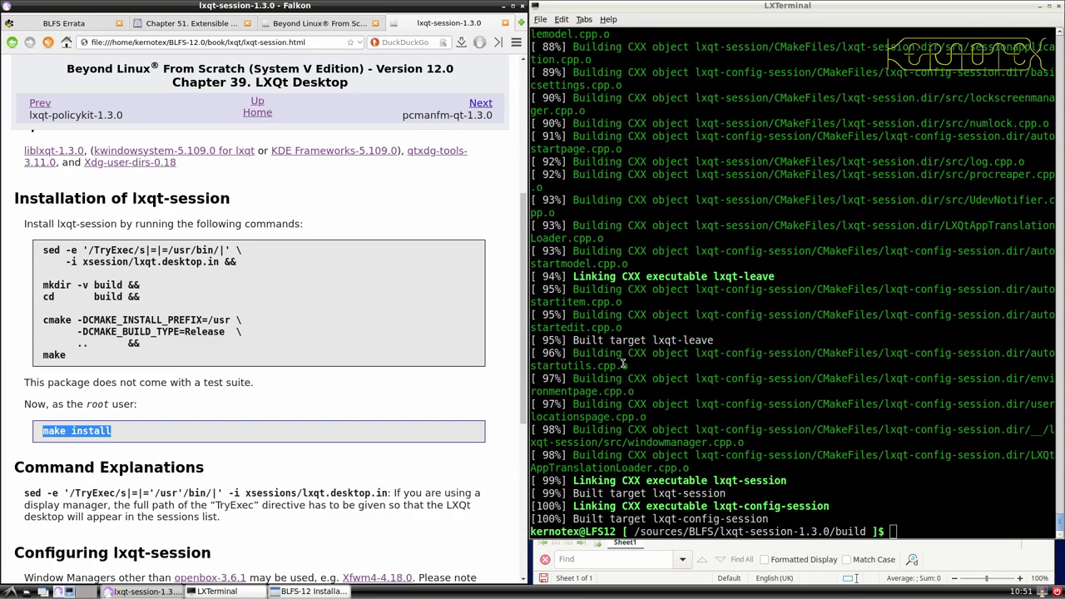
left_click(623, 363)
key("ctrl+r")
middle_click(622, 363)
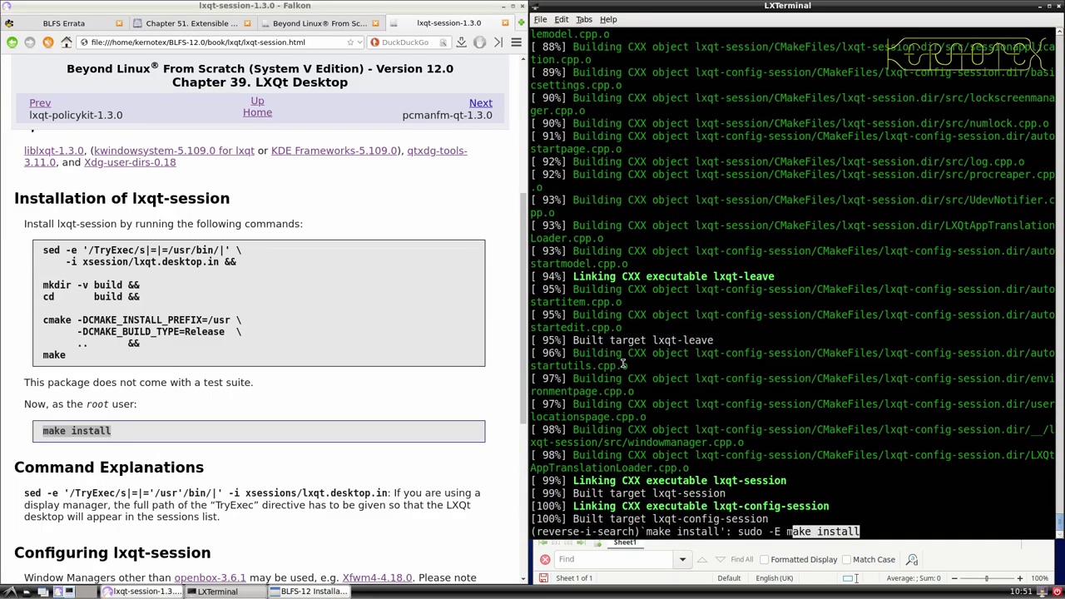
key("Return")
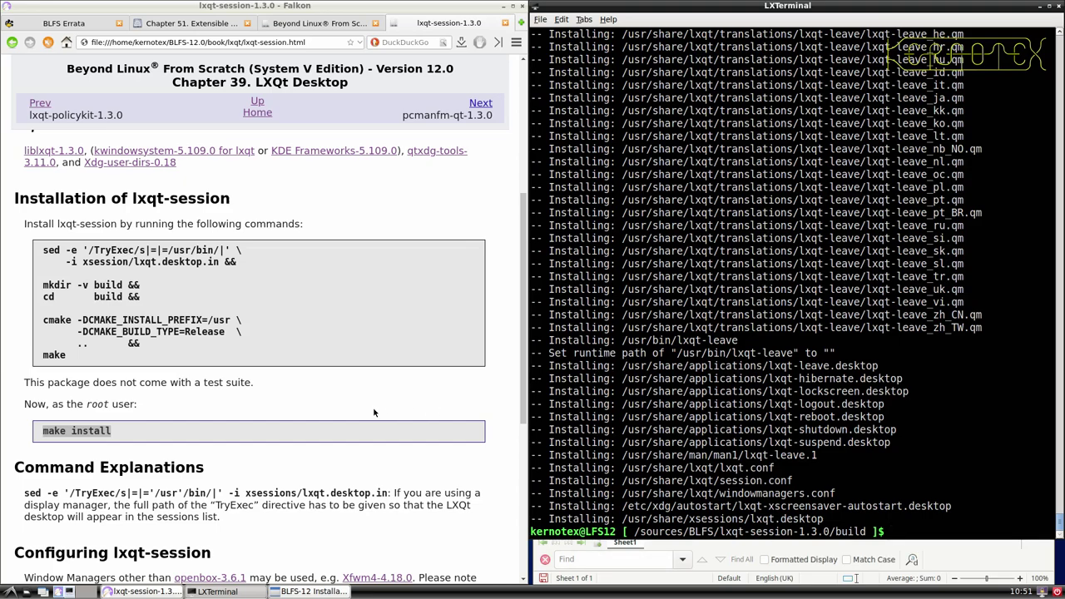
- Read the lxqt-session configuration notes and print the contents of /usr/share/lxqt/windowmanagers.conf in the terminal with cat
scroll(383, 412, "down", 3)
scroll(317, 410, "down", 2)
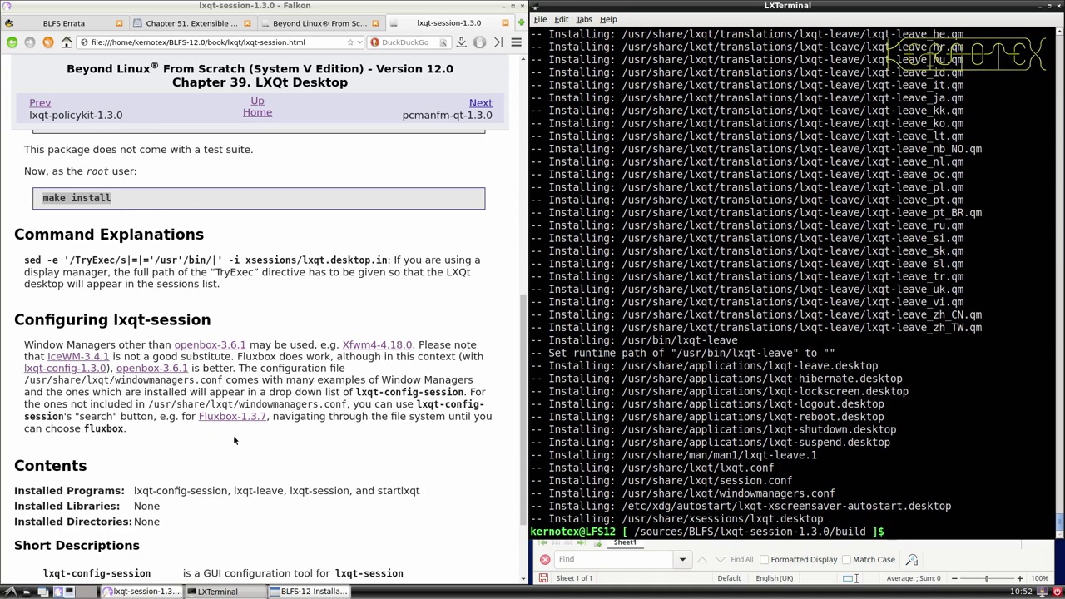
left_click_drag(24, 380, 223, 380)
left_click(762, 374)
type("cat")
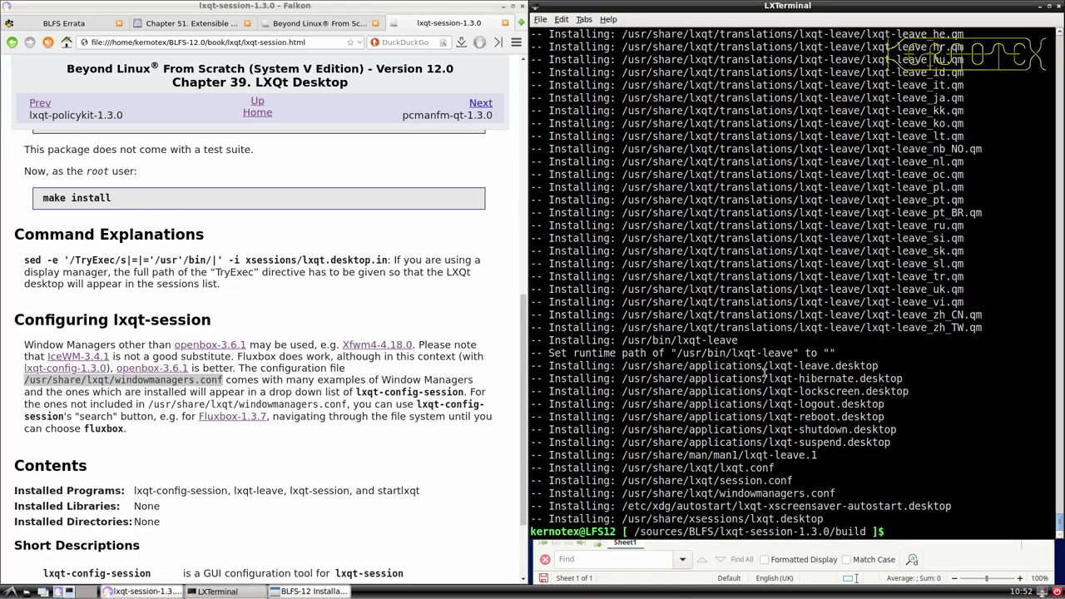
middle_click(763, 371)
key("Return")
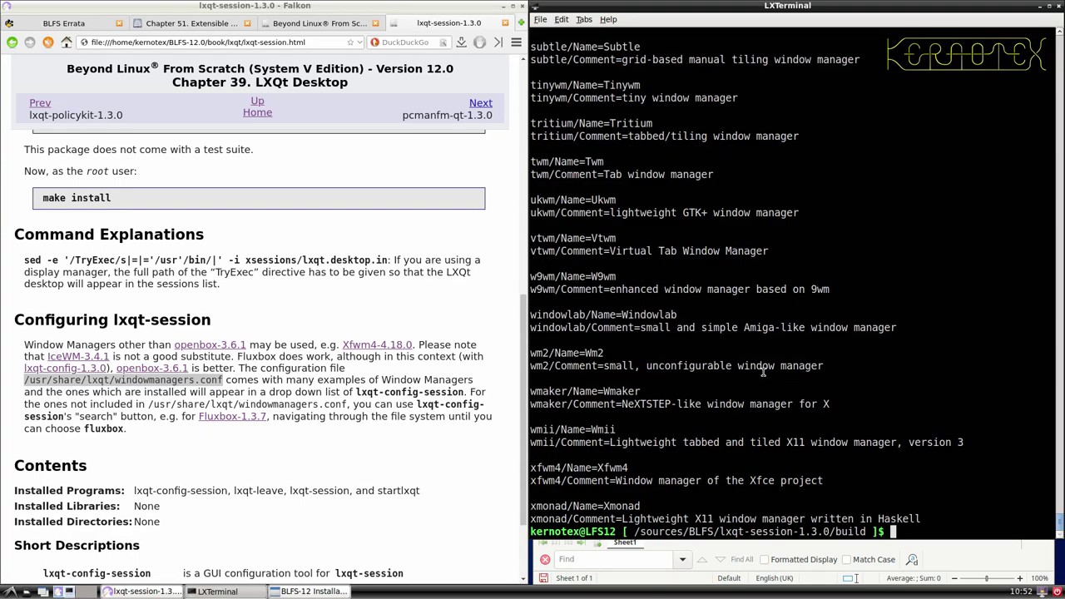
- Open /usr/share/lxqt/windowmanagers.conf read-only with the view command to examine its window manager list from the beginning
middle_click(736, 373)
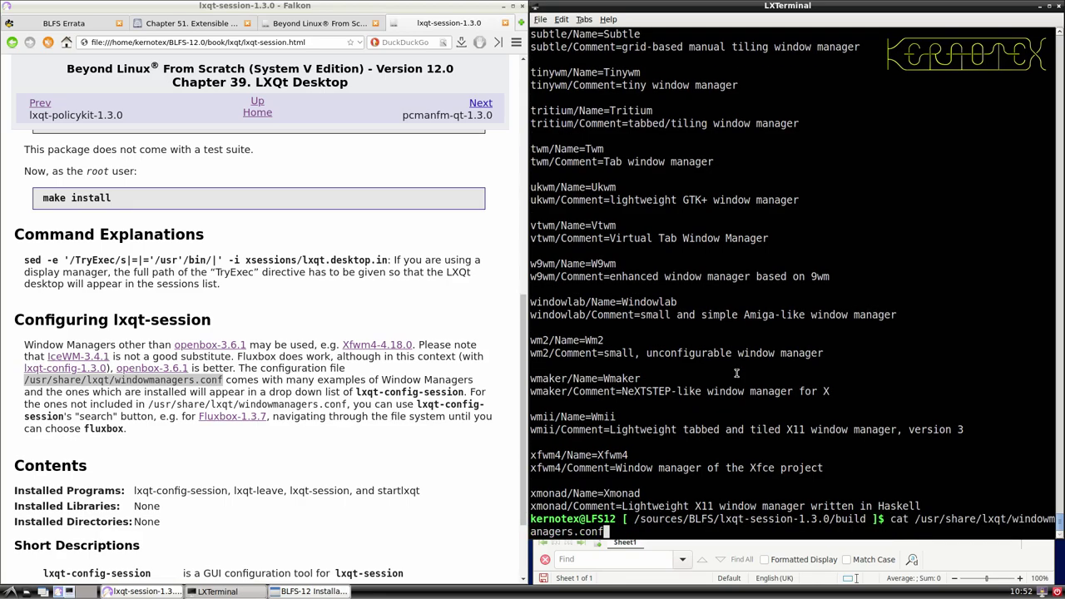
key("Left")
key("Left")
key("Left")
key("Left")
key("Left")
key("Left")
key("Left")
key("Left")
key("Left")
key("Left")
key("Left")
key("Left")
key("Left")
key("Left")
key("Left")
key("Left")
key("Left")
key("Left")
key("Left")
key("Left")
type("view")
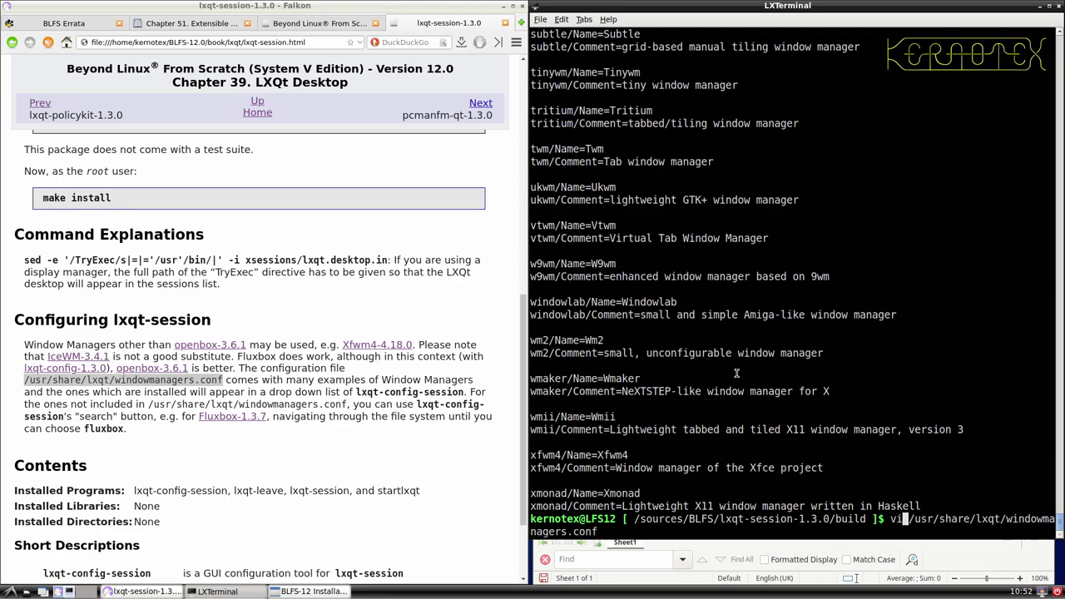
key("Return")
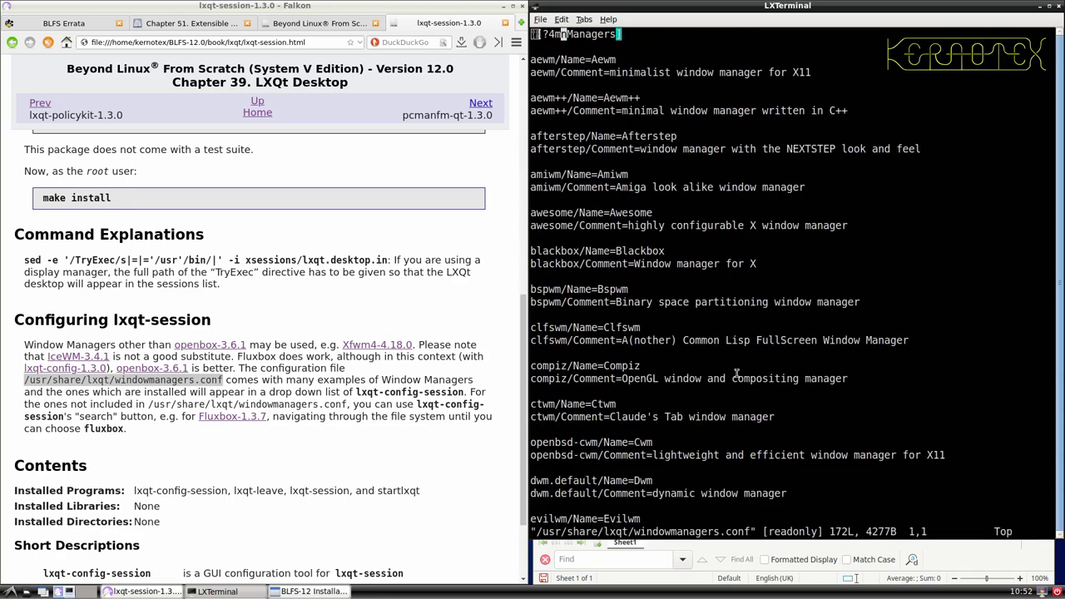
- Examine the window manager entries through the rest of /usr/share/lxqt/windowmanagers.conf and quit the viewer back to the shell prompt
key("Down")
key("Down")
key("Down")
key("Down")
key("Down")
key("Up")
key("Up")
key("Up")
key("Up")
key("Up")
key("Right")
key("Right")
key("Right")
key("Right")
key("Right")
key("Right")
key("Right")
key("Right")
key("Right")
key("Right")
key("Right")
key("Right")
key("Right")
key("Right")
key("Left")
key("Left")
key("Left")
key("Left")
key("Left")
key("Left")
key("Left")
key("Left")
key("Left")
key("Left")
key("Left")
key("Left")
key("Left")
key("Left")
key("Down")
key("Down")
key("Down")
key("Down")
key("Down")
key("Down")
key("Down")
key("Down")
key("Down")
key("Down")
key("Down")
key("Down")
key("Down")
key("Down")
key("Down")
key("Down")
key("Down")
key("Down")
key("Down")
key("Down")
key("Down")
key("Down")
key("Down")
key("Down")
key("Down")
key("Down")
key("Down")
key("Down")
key("Down")
key("Down")
key("Down")
key("Down")
key("Down")
key("Down")
key("Down")
key("Down")
key("Down")
key("Down")
key("Down")
key("Down")
key("Down")
key("Down")
key("Down")
key("Down")
key("Down")
key("Down")
key("Down")
key("Down")
key("Down")
key("Down")
key("Down")
key("Down")
key("Down")
key("Down")
key("Down")
key("Down")
key("Down")
key("Down")
key("Down")
key("Down")
key("Down")
key("Down")
key("Down")
key("Down")
key("Down")
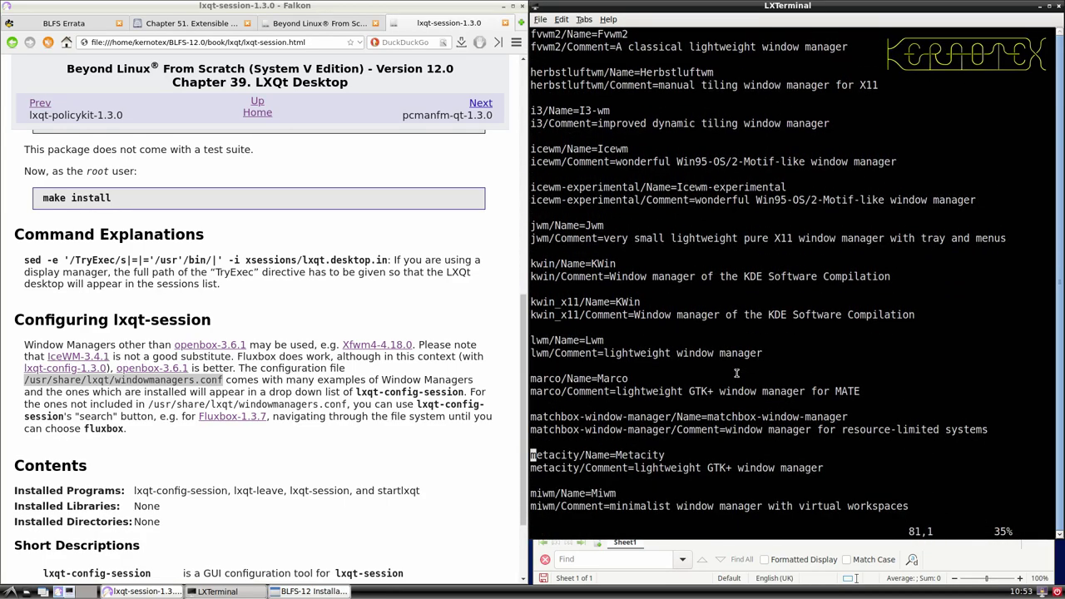
key("Down")
key("Down")
key("Down")
key("Down")
key("Down")
key("Down")
key("Down")
key("Down")
key("Down")
key("Down")
key("Down")
key("Down")
key("Down")
key("Down")
key("Down")
key("Down")
key("Down")
key("Down")
key("Down")
key("Down")
key("Down")
type(":q")
key("Return")
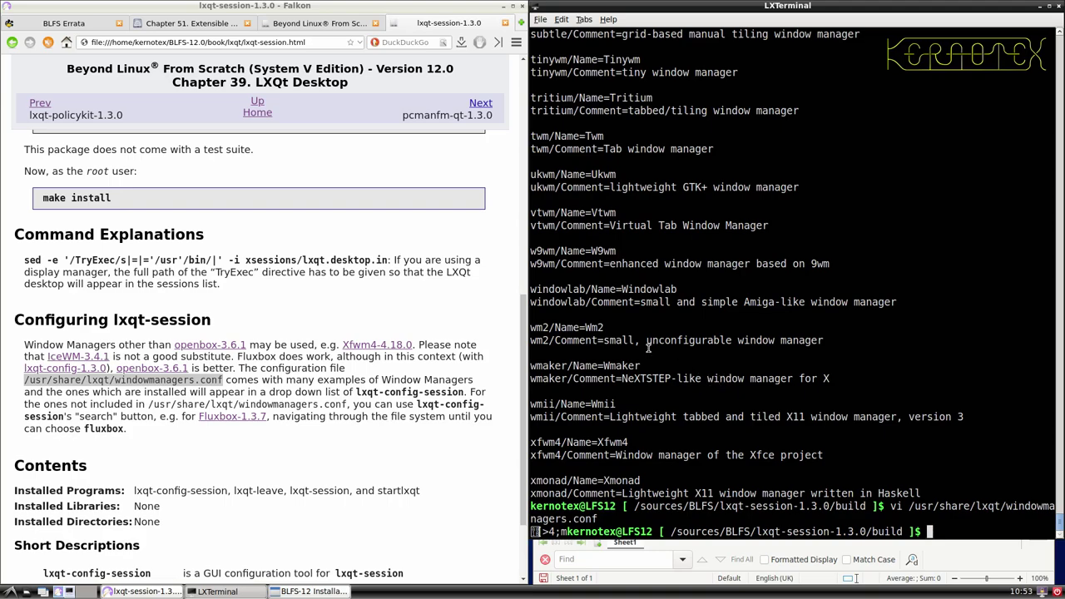
key("Return")
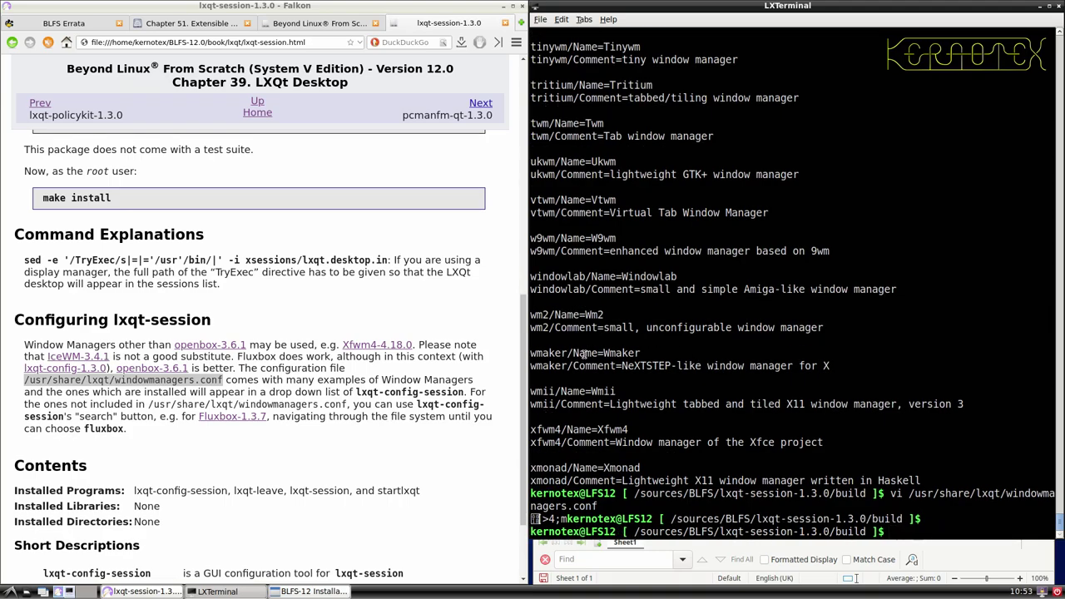
- Return to /sources/BLFS in the terminal and delete the lxqt-session-1.3.0 source directory with rm -Rf
type("cd ../..")
key("Return")
type("rm -")
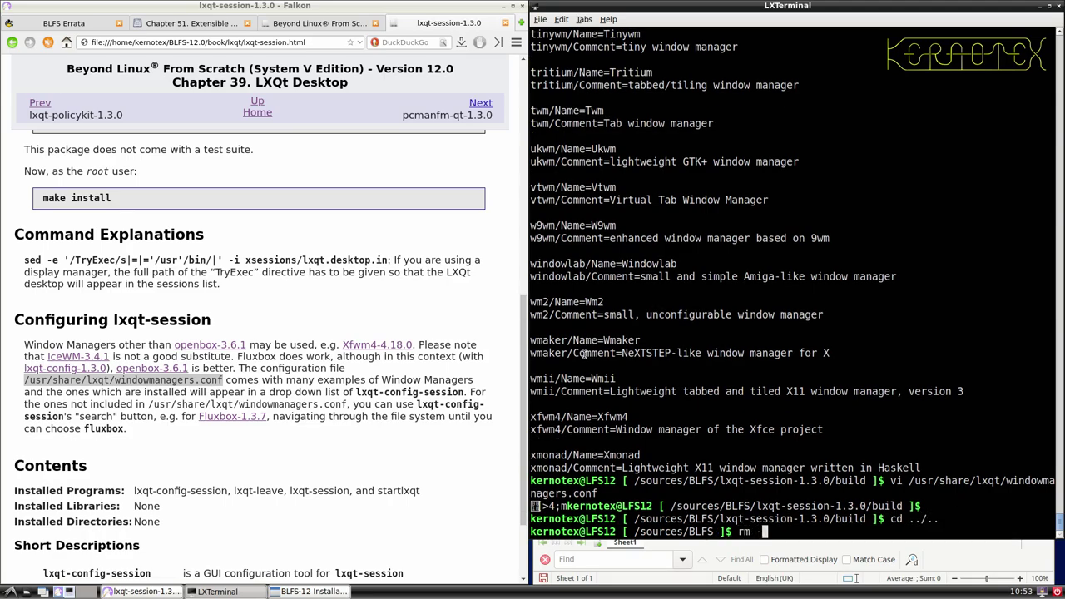
type("Rf lxqt-sees")
key("BackSpace")
key("BackSpace")
key("Tab")
key("Return")
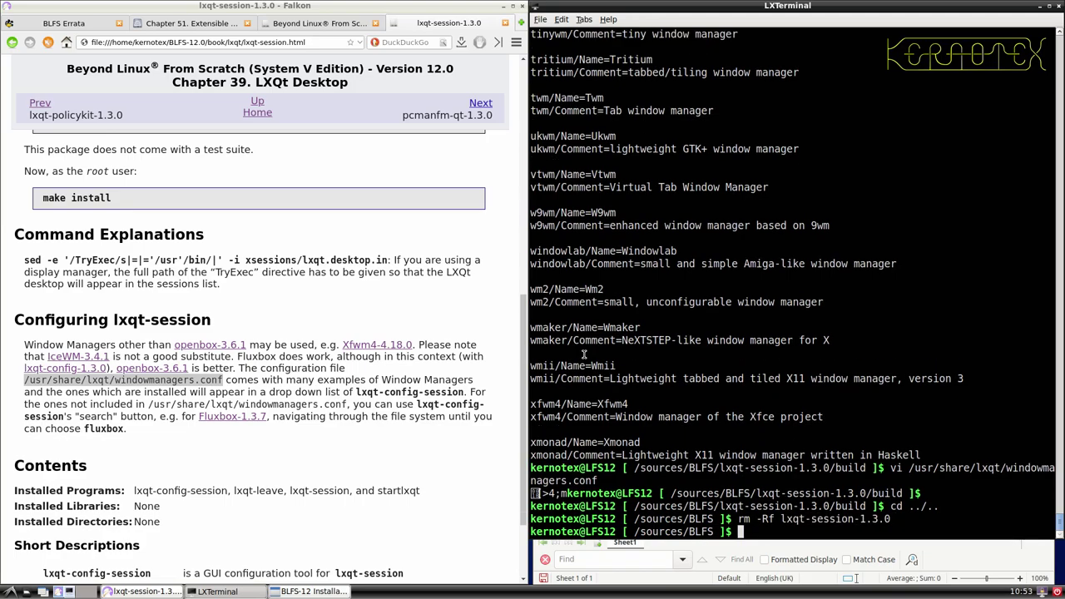
- Go to the book's next page, pcmanfm-qt-1.3.0, and download pcmanfm-qt-1.3.0.tar.xz into /sources/BLFS
scroll(420, 407, "down", 3)
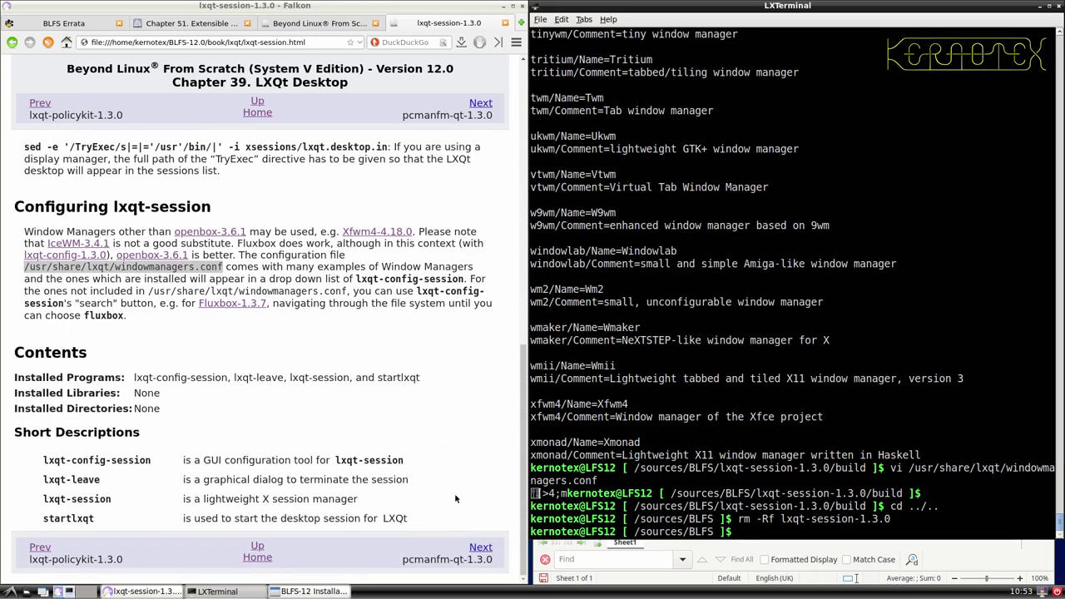
left_click(474, 553)
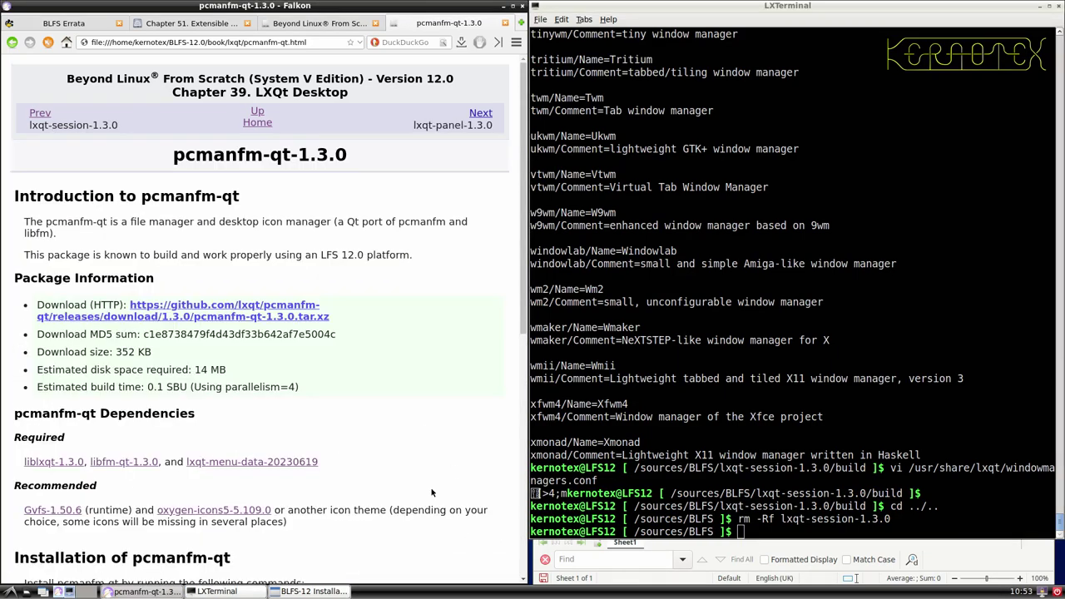
left_click(297, 316)
left_click(356, 333)
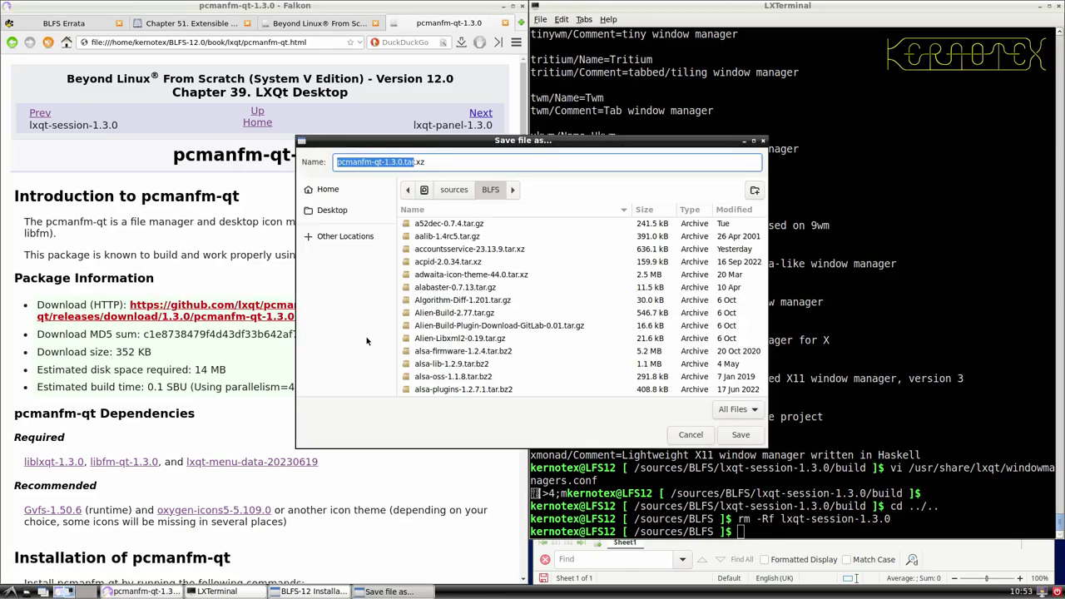
left_click(737, 435)
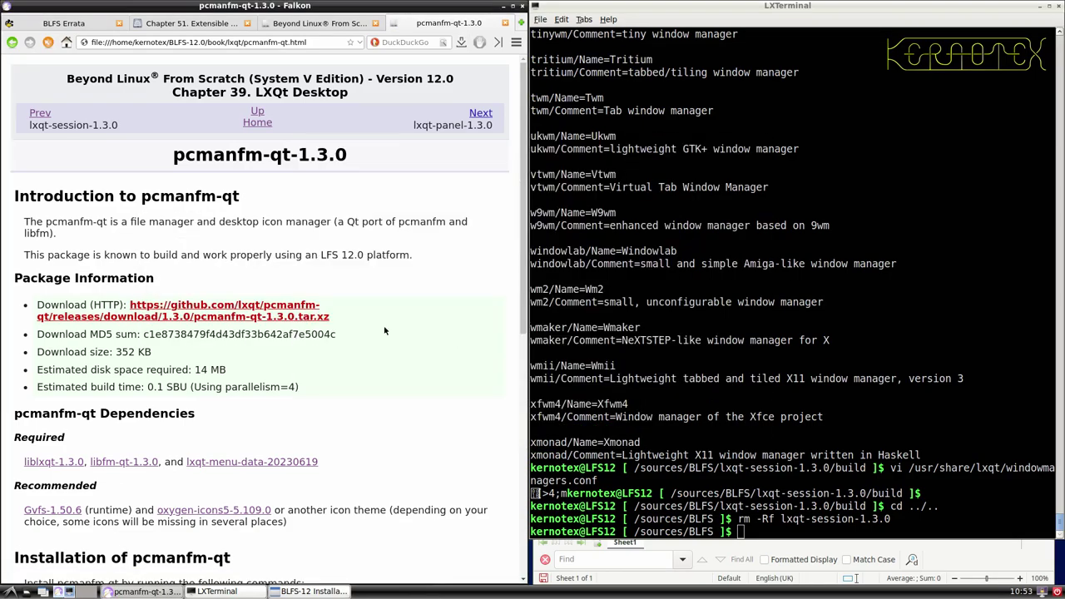
- Copy the page heading pcmanfm-qt-1.3.0 into cell A877 of the installation order spreadsheet
left_click_drag(169, 169, 358, 158)
key("ctrl+c")
key("alt+Tab")
key("alt+Tab")
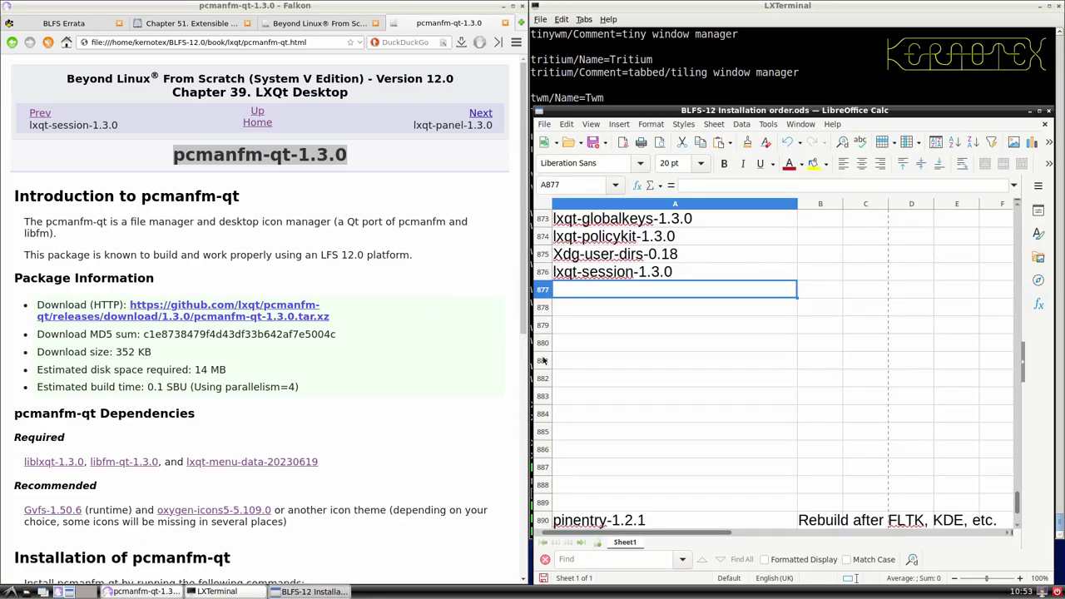
key("ctrl+v")
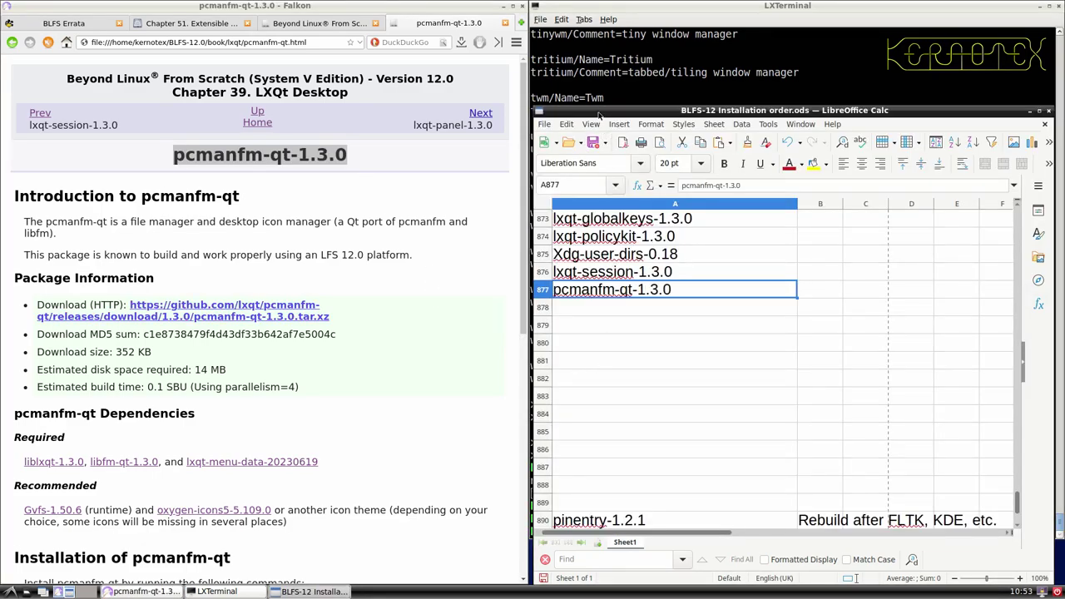
key("alt+Tab")
type("tar ")
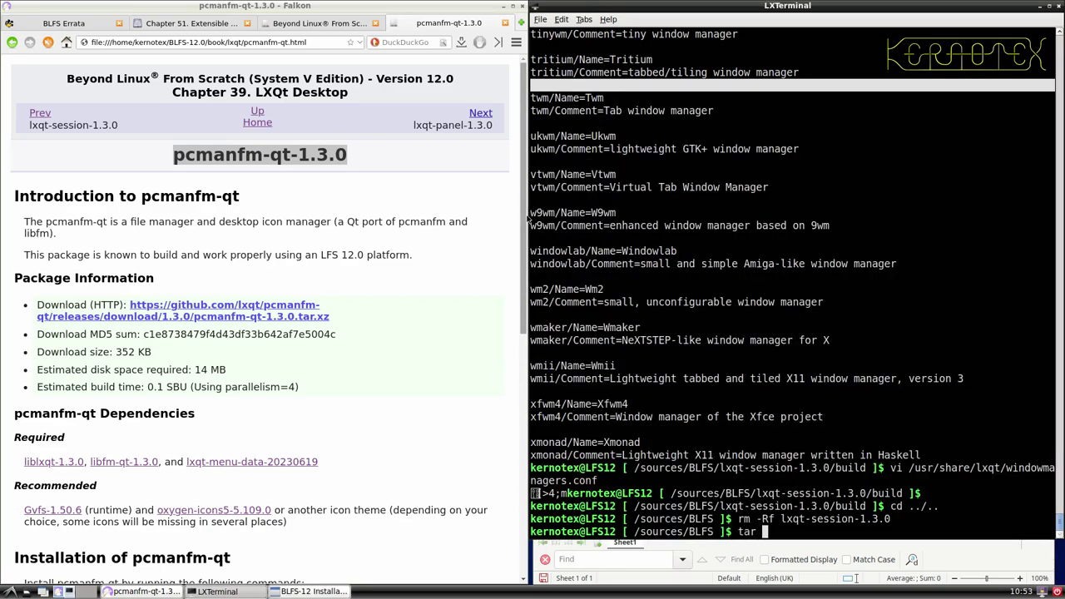
type("-xvf")
left_click(527, 217)
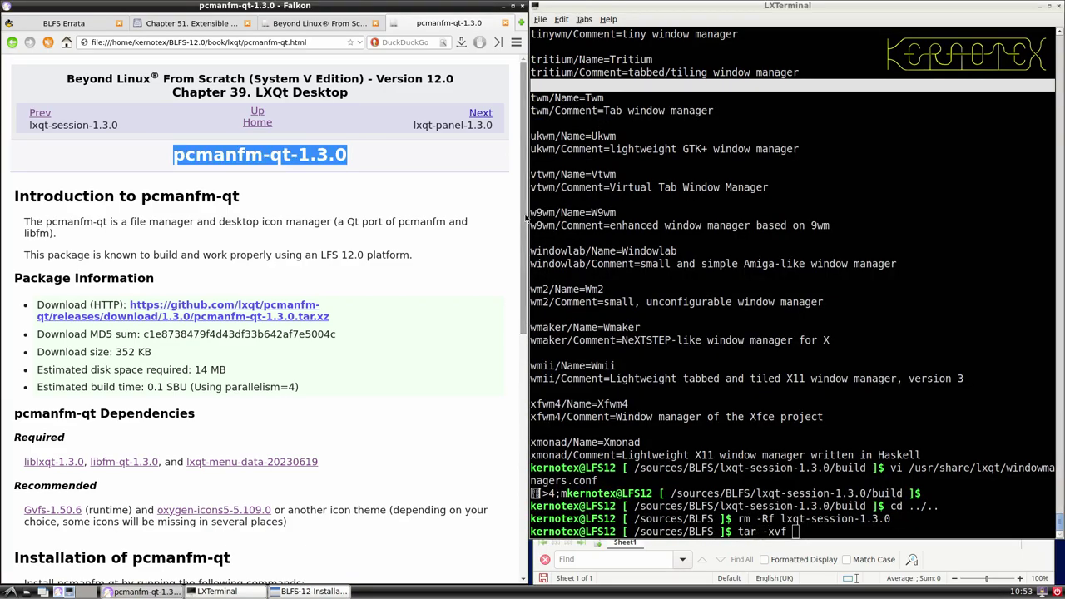
left_click(610, 242)
key("Return")
key("Up")
key("Tab")
key("Tab")
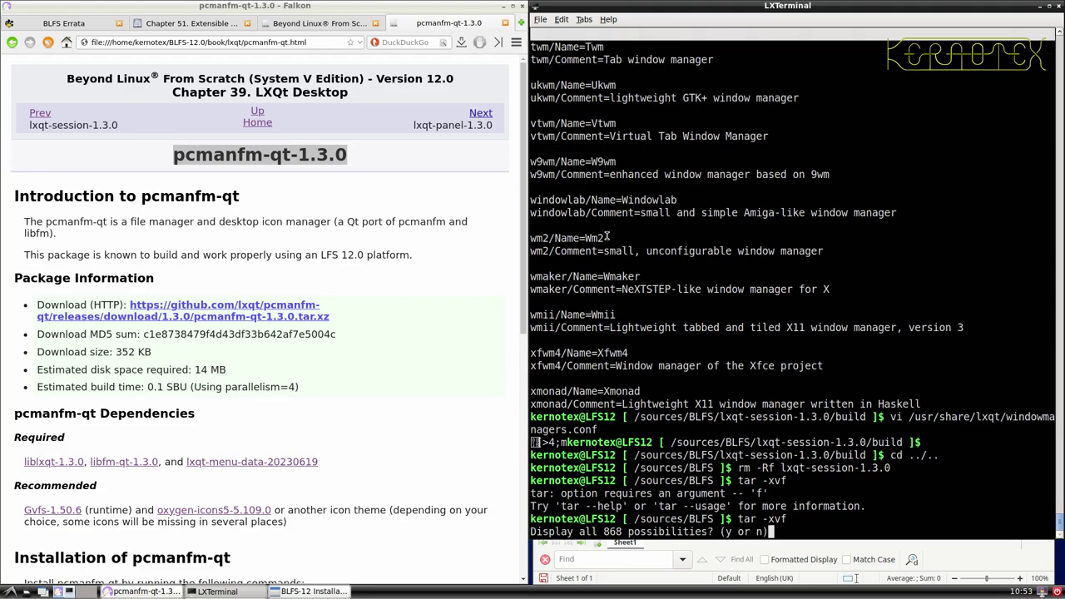
key("ctrl+c")
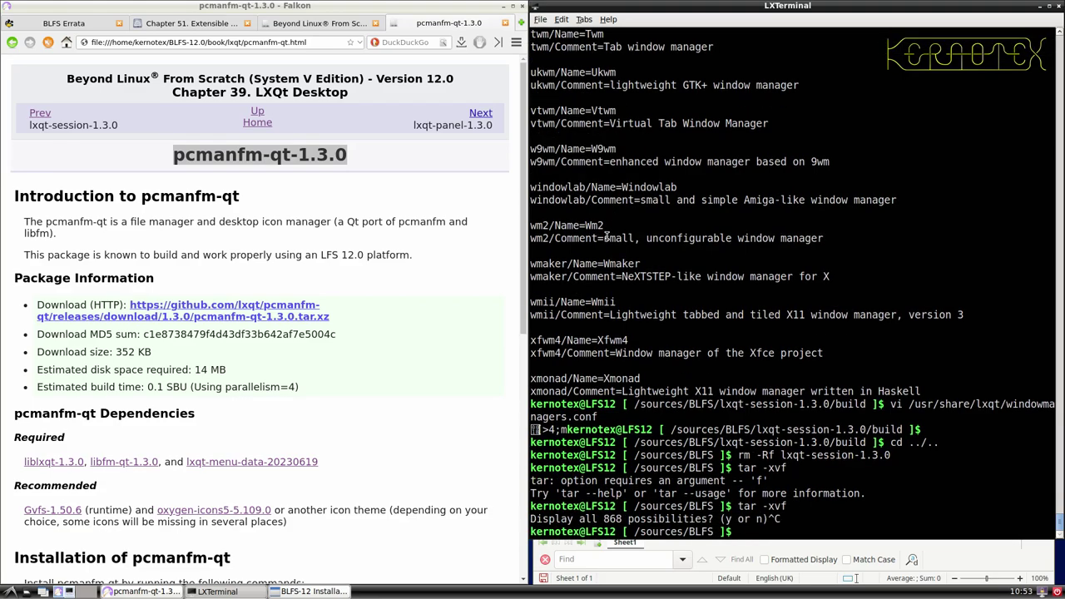
key("Up")
key("Return")
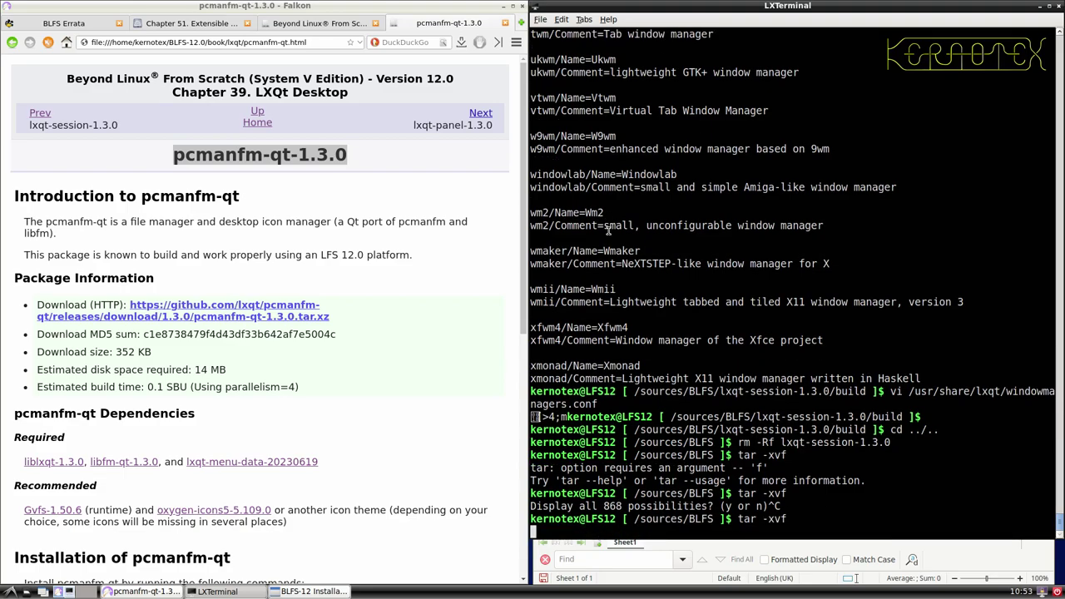
key("ctrl+c")
- Extract the pcmanfm-qt-1.3.0.tar.xz archive in /sources/BLFS with tar -xvf
left_click(185, 172)
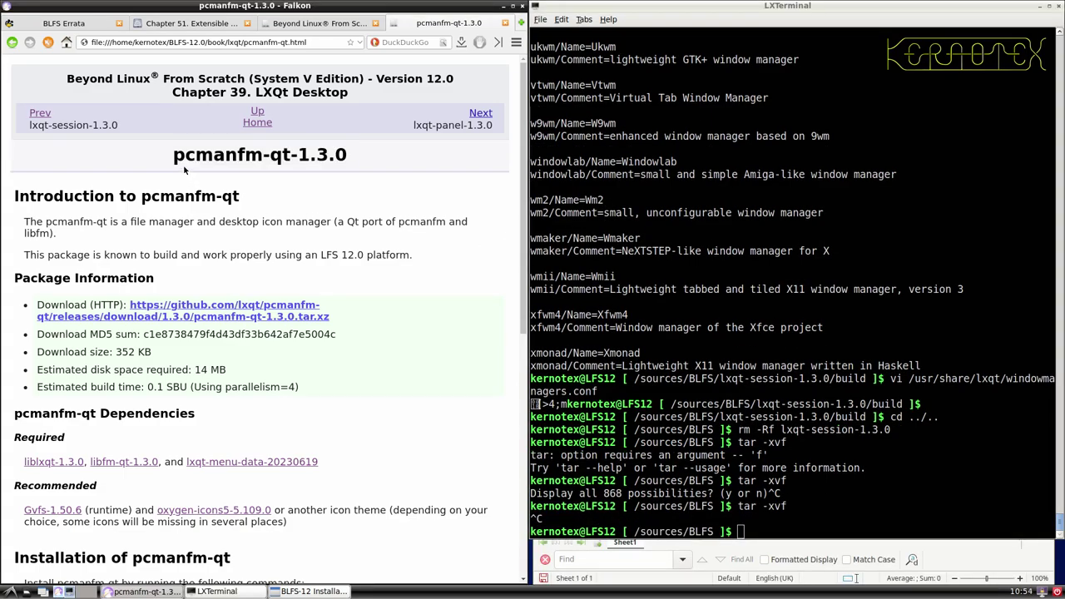
left_click_drag(174, 158, 381, 163)
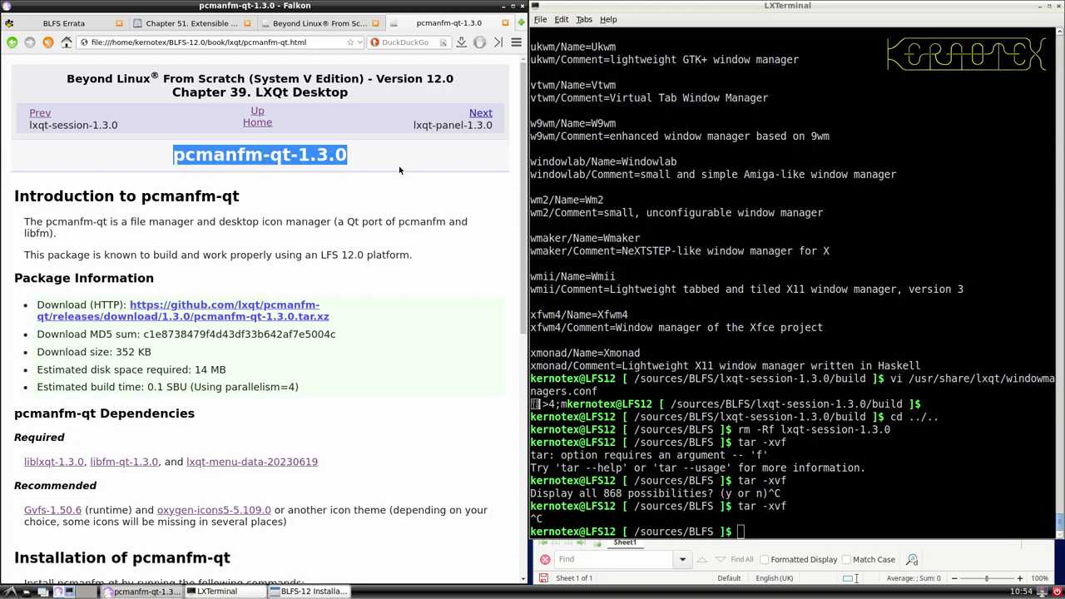
left_click(612, 232)
key("Up")
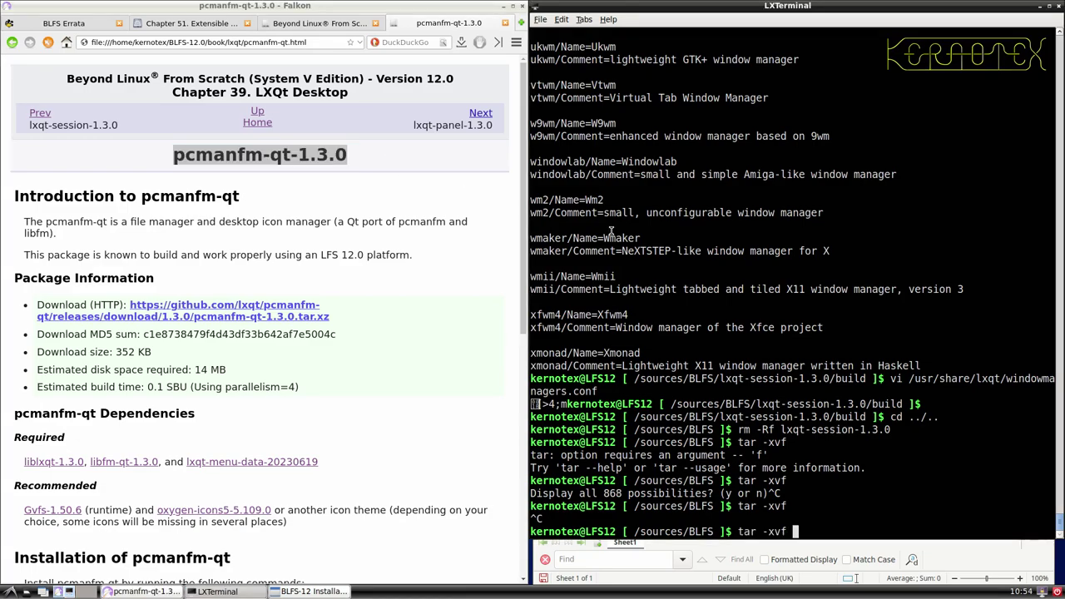
middle_click(612, 232)
key("Tab")
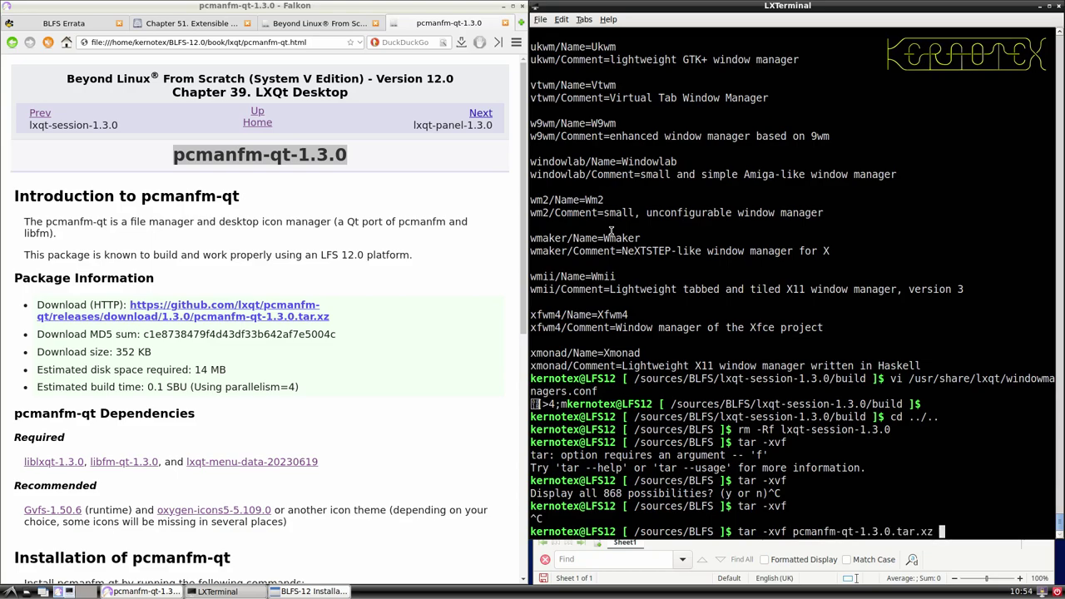
key("Return")
- Change into the extracted pcmanfm-qt-1.3.0 source directory in the terminal
type("CD")
middle_click(610, 229)
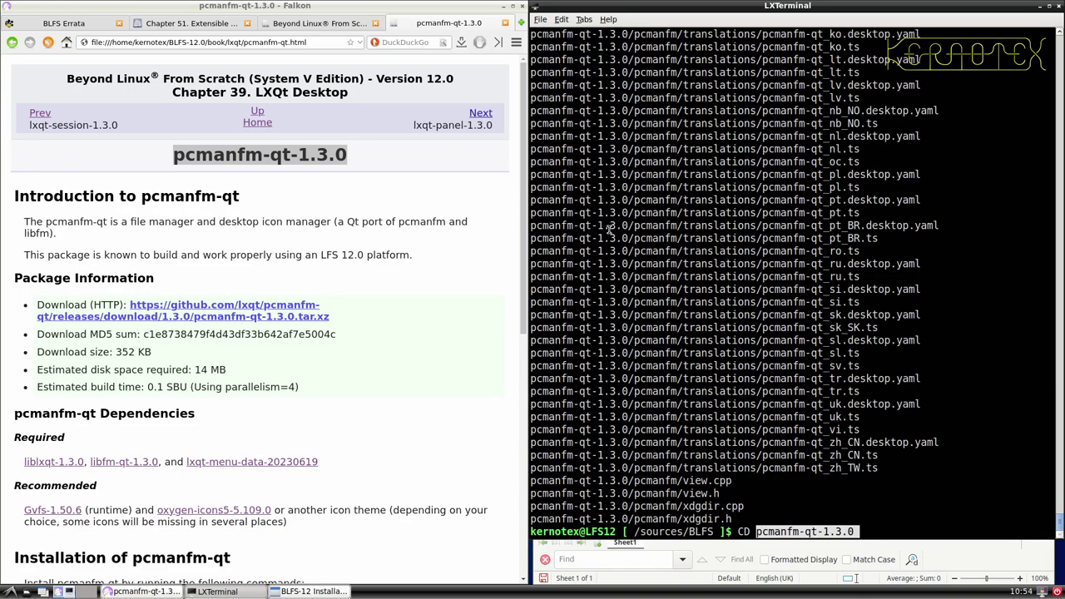
key("Home")
key("Delete")
key("Delete")
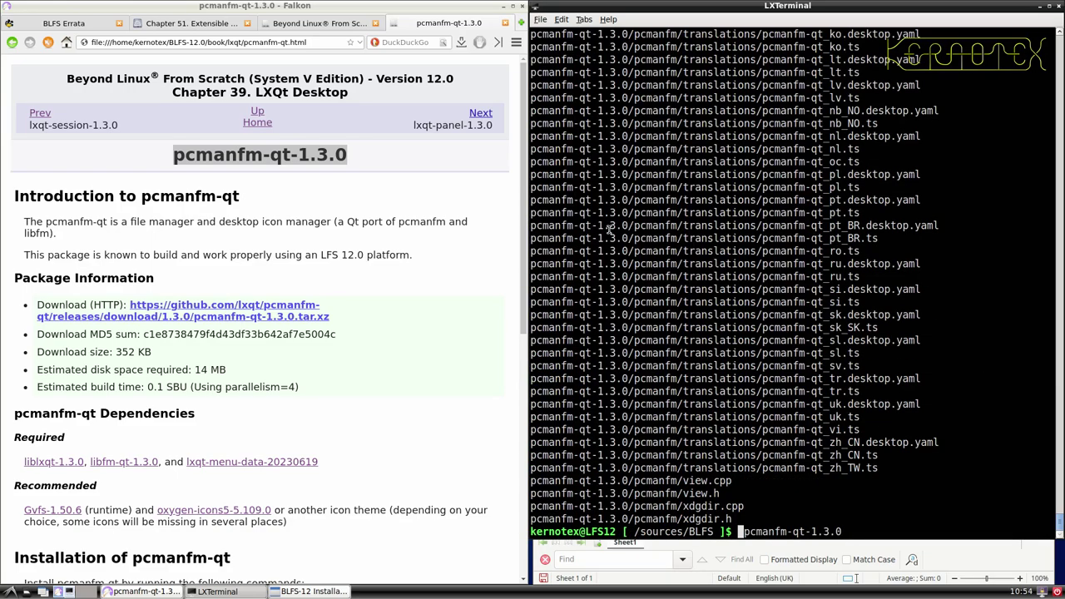
type("cd")
key("Return")
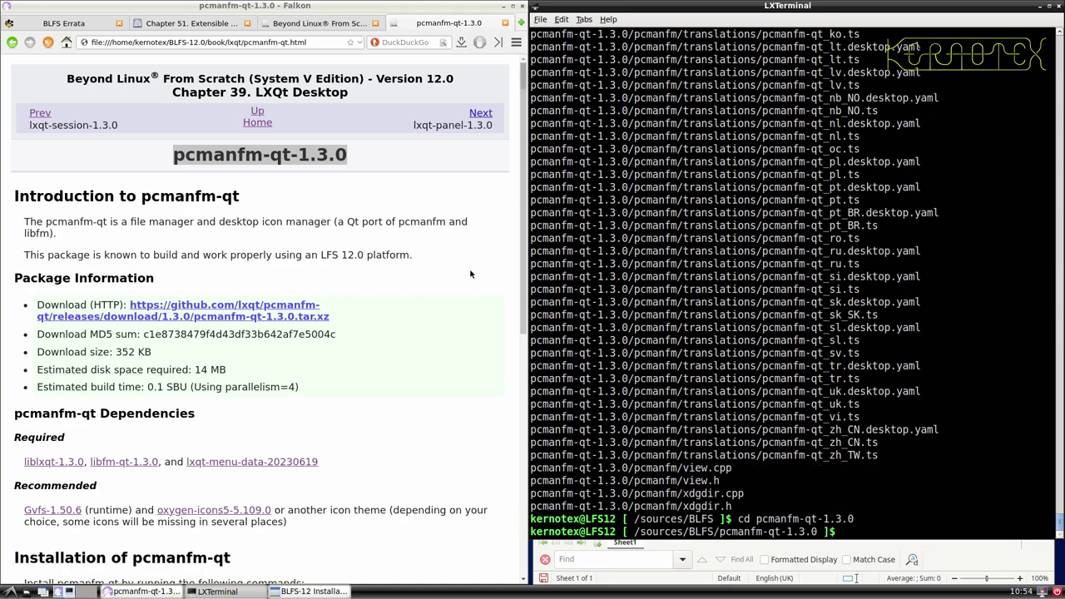
- Run the book's pcmanfm-qt build commands: create the build directory, configure with cmake for a Release build under /usr, and run make
scroll(307, 292, "down", 4)
scroll(307, 291, "down", 3)
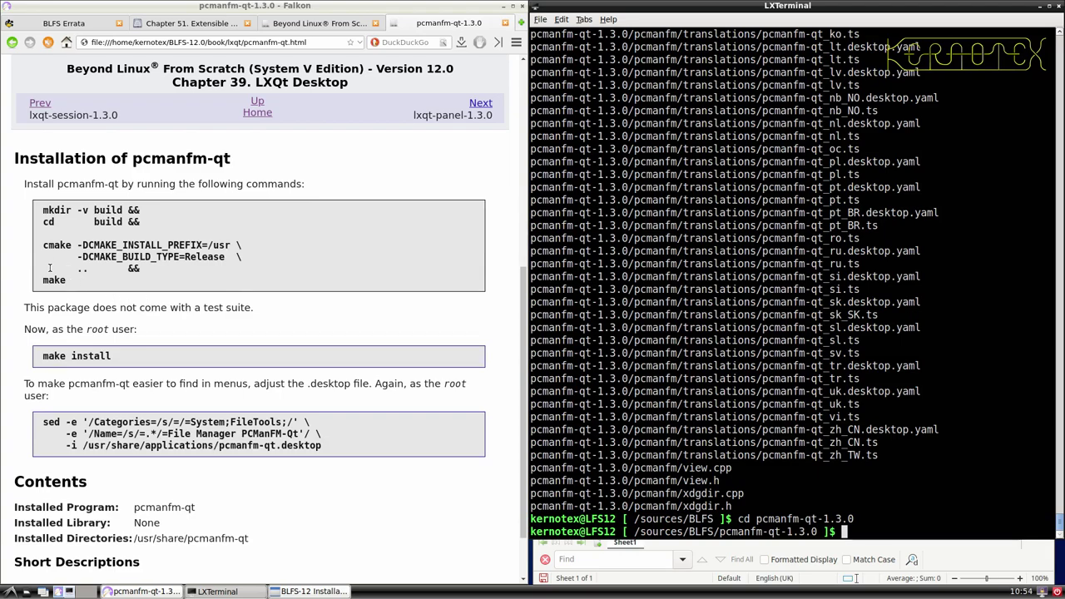
left_click_drag(41, 210, 86, 284)
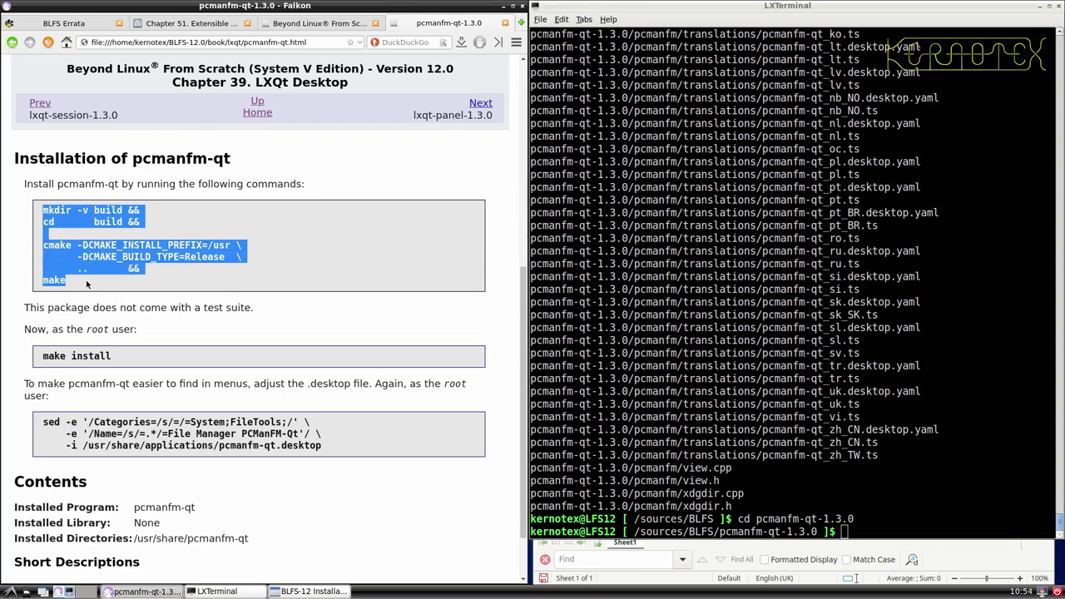
middle_click(600, 327)
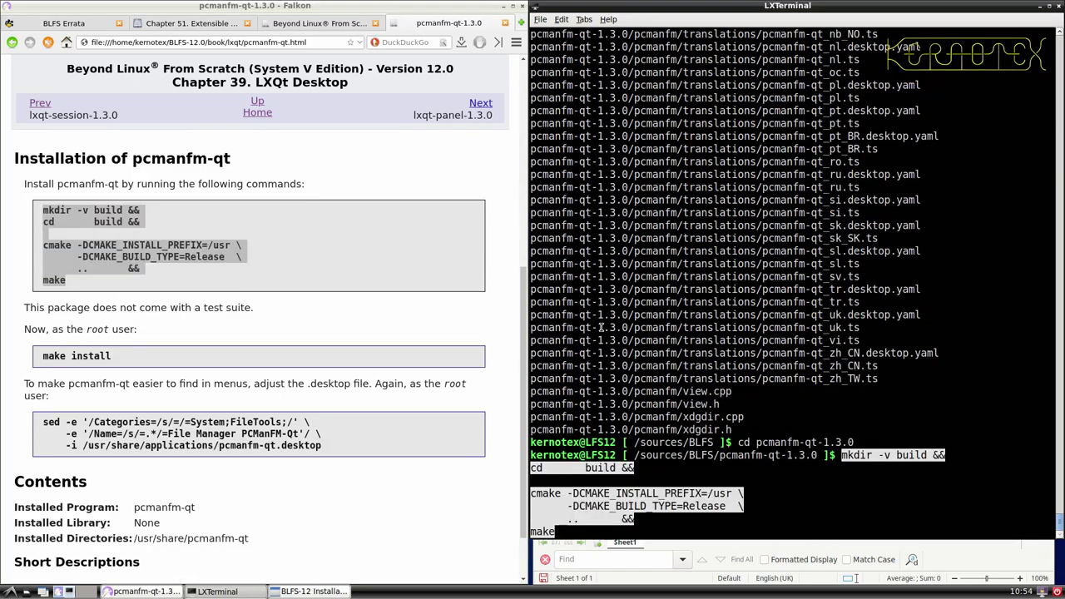
key("Return")
- Install the built pcmanfm-qt package as root with sudo -E make install
left_click_drag(42, 356, 112, 358)
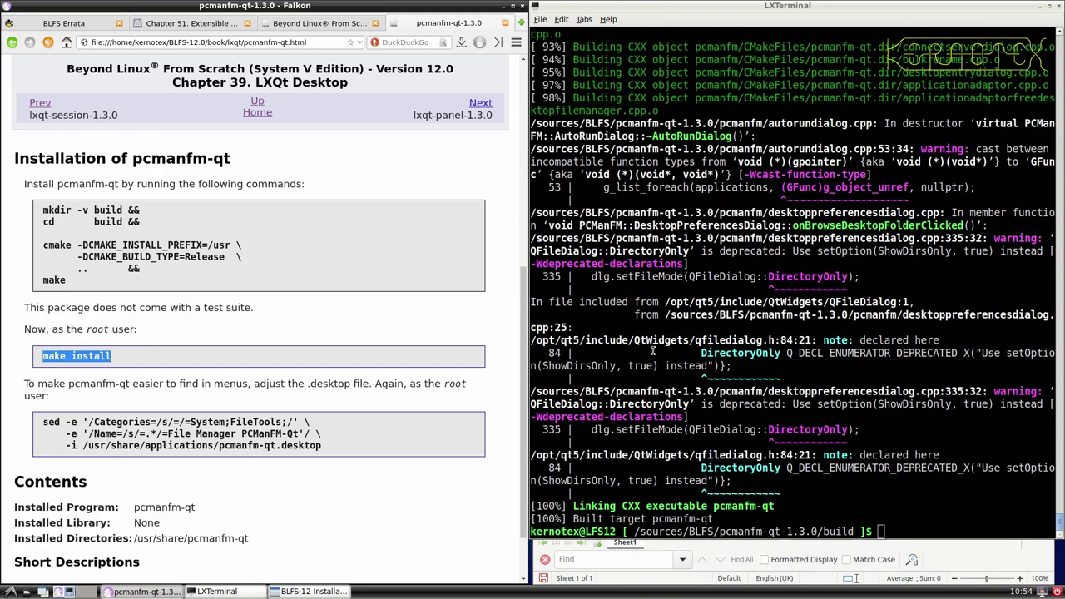
left_click(653, 350)
key("ctrl+r")
middle_click(653, 351)
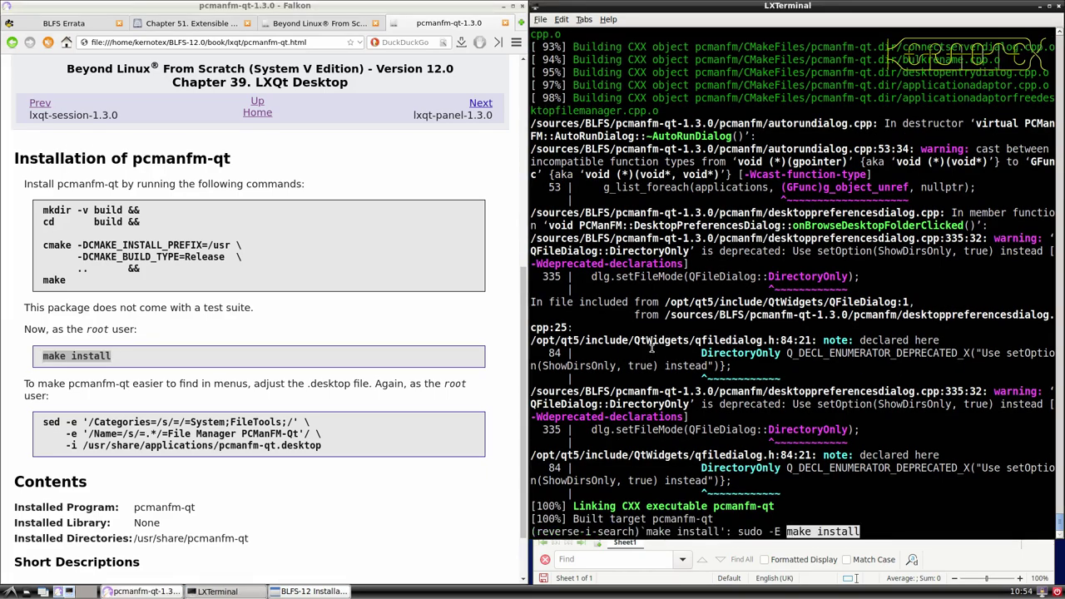
key("Return")
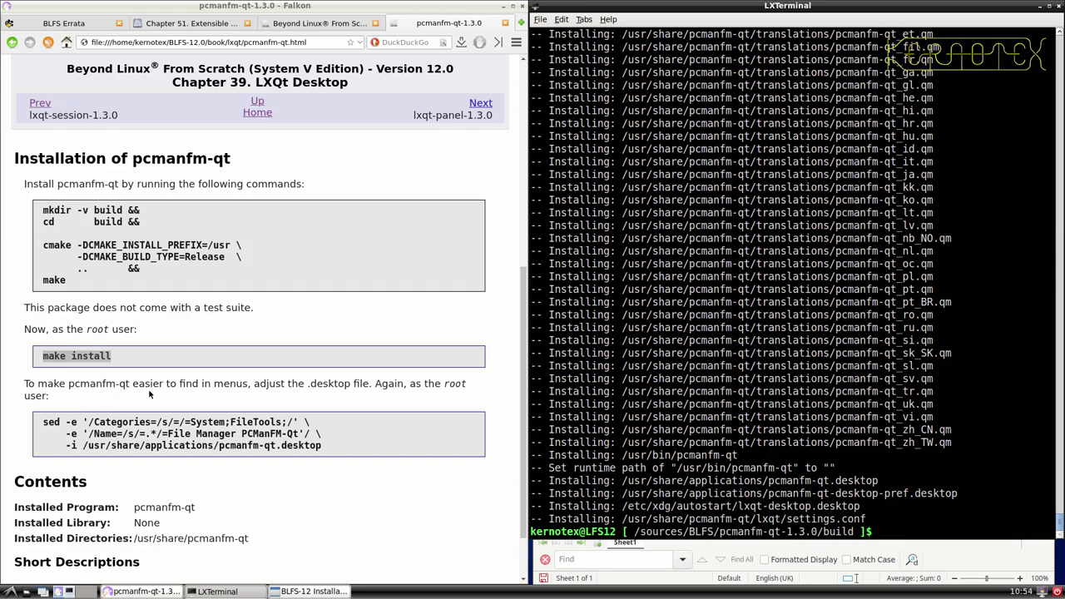
- In a root shell started with sudo -E su, run the book's sed command on /usr/share/applications/pcmanfm-qt.desktop, and exit the root shell
left_click(39, 420)
left_click_drag(39, 420, 332, 450)
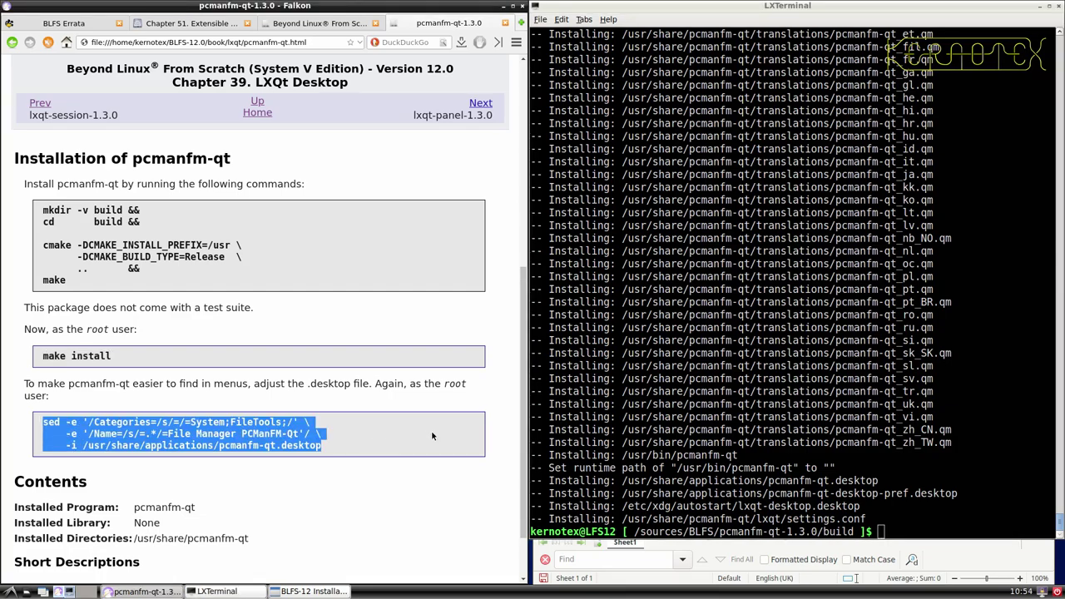
left_click(663, 397)
type("sud")
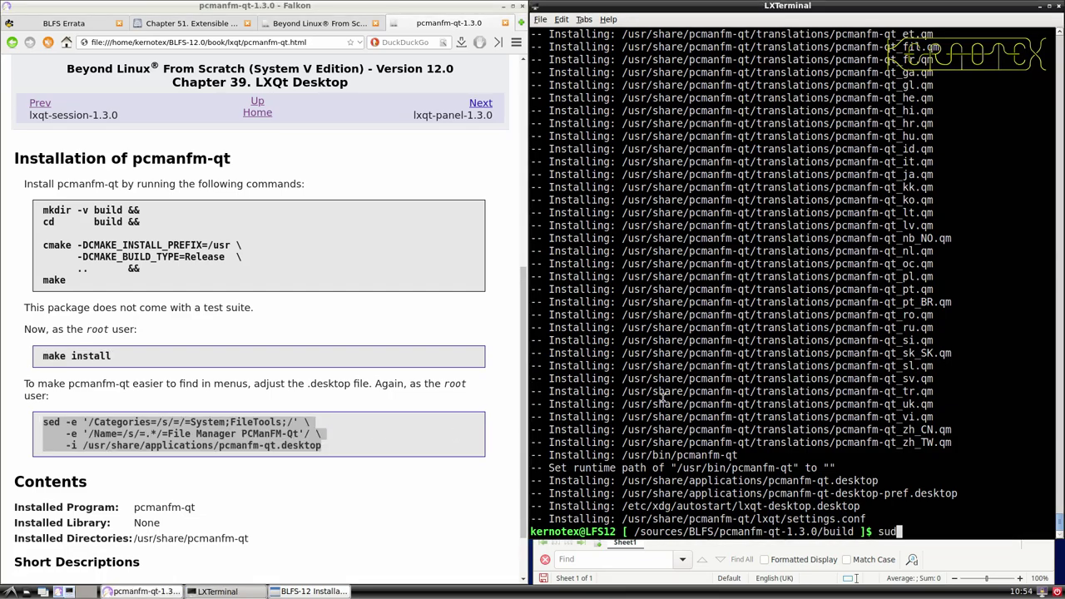
type("o -E su")
key("Return")
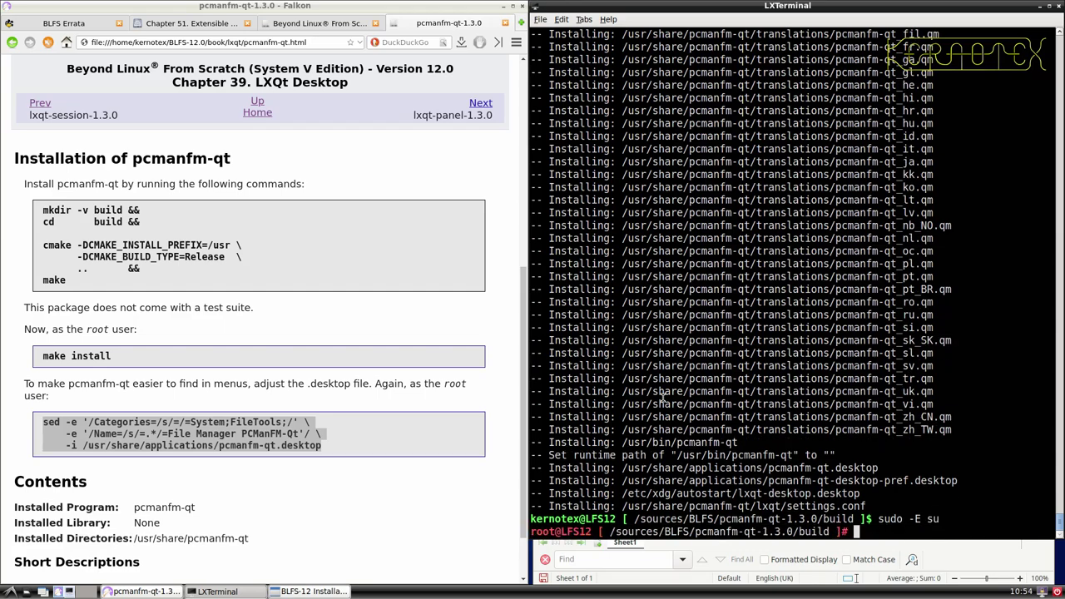
middle_click(662, 397)
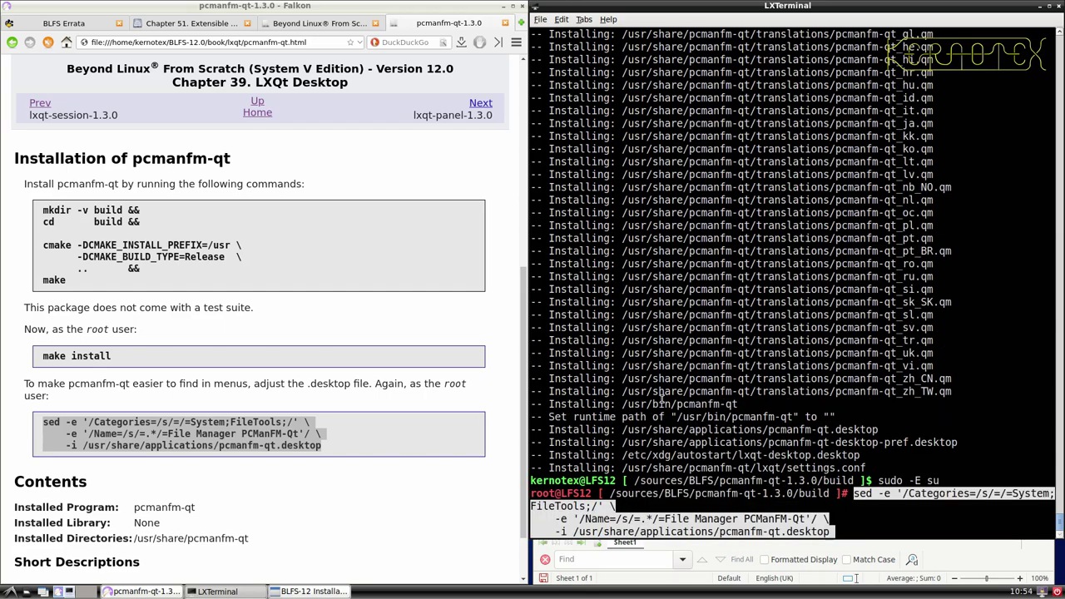
key("Return")
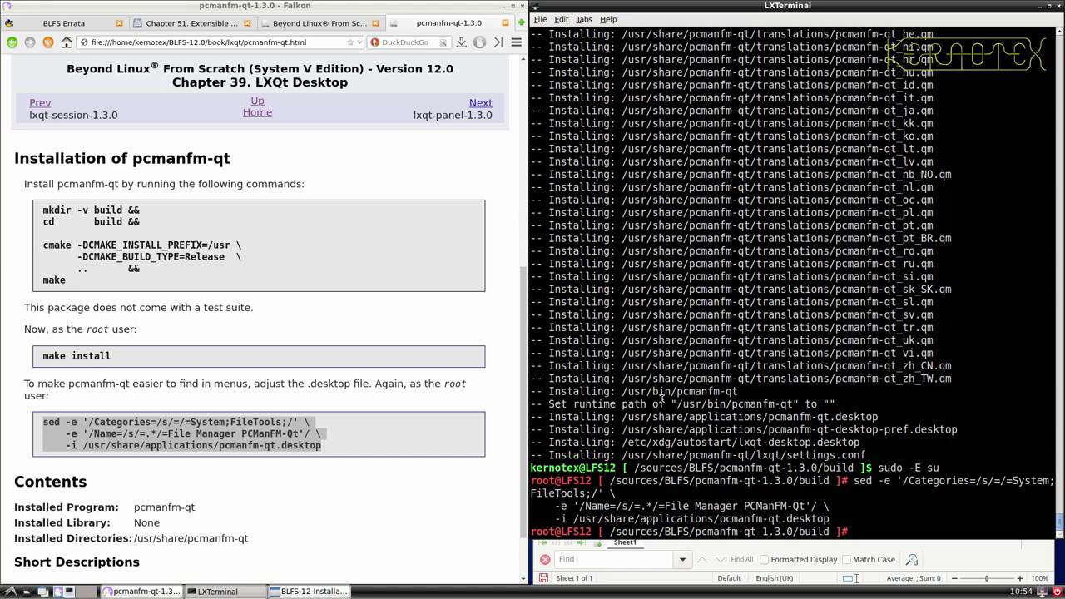
key("ctrl+d")
- Return to /sources/BLFS with cd ../.. and delete the pcmanfm-qt-1.3.0 source directory with rm -Rf
type("cd ../..")
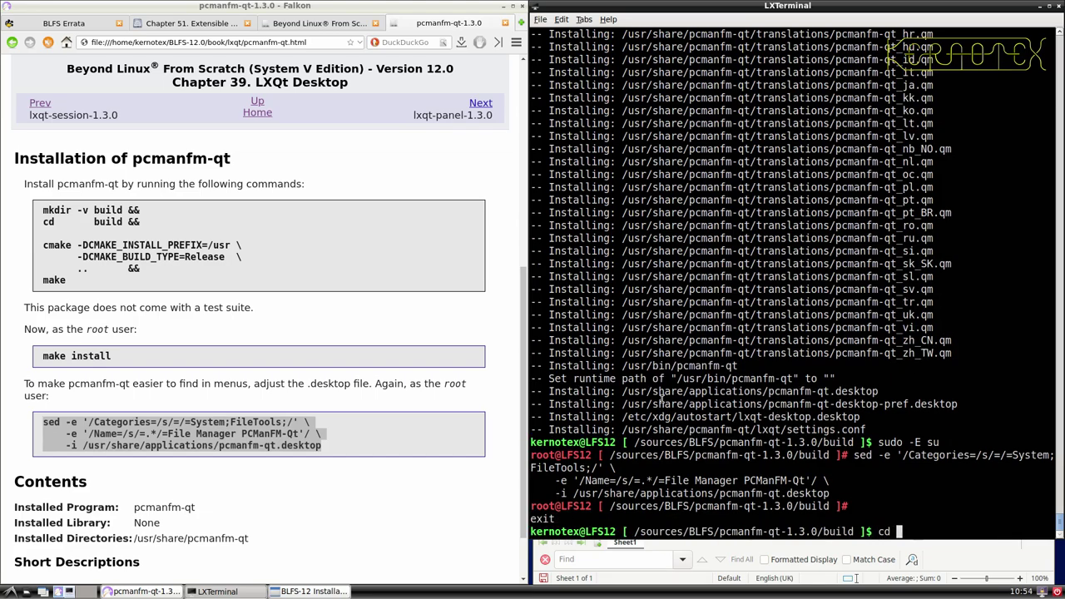
key("Return")
type("rm -Rf pcm")
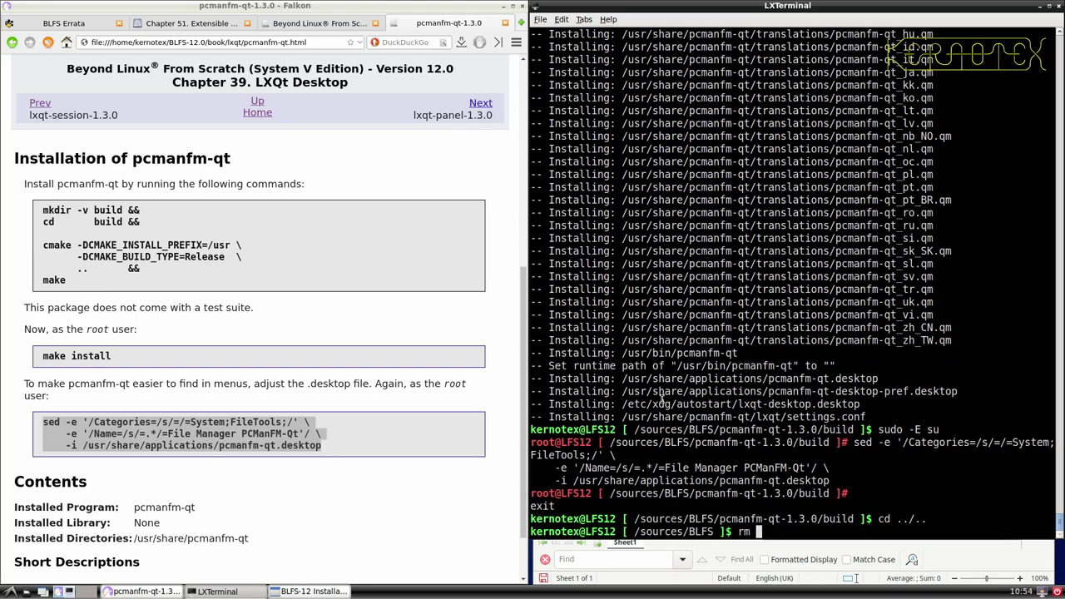
key("Tab")
key("Tab")
key("Tab")
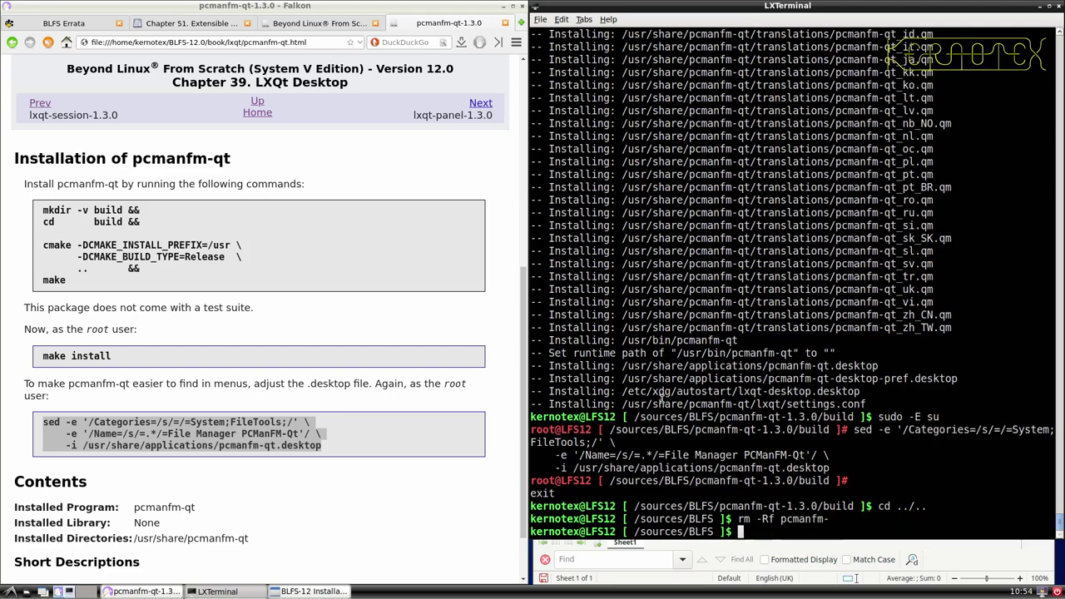
type("q")
key("Tab")
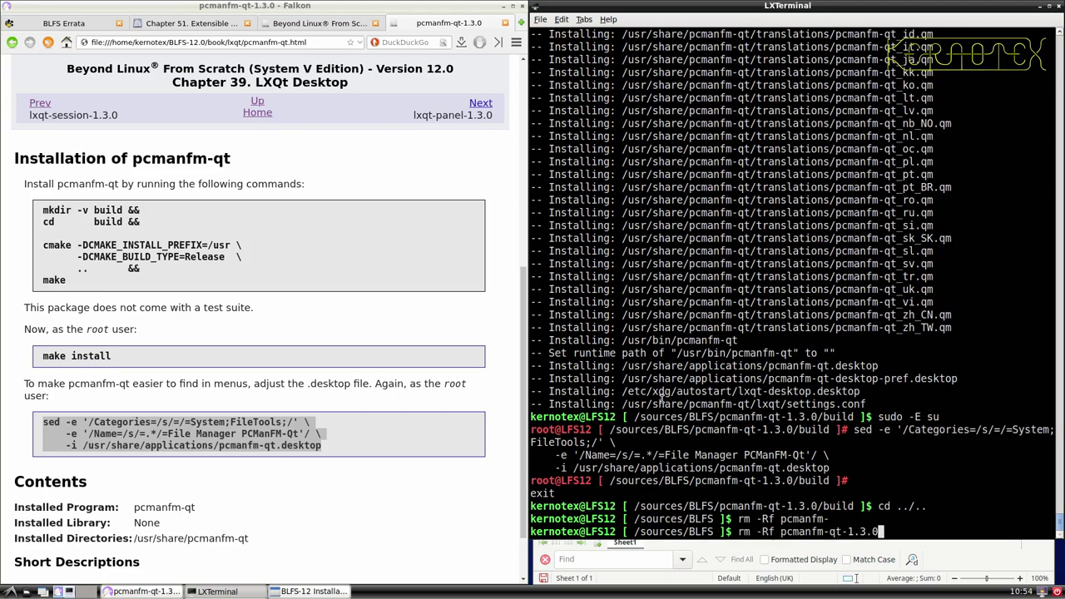
key("Return")
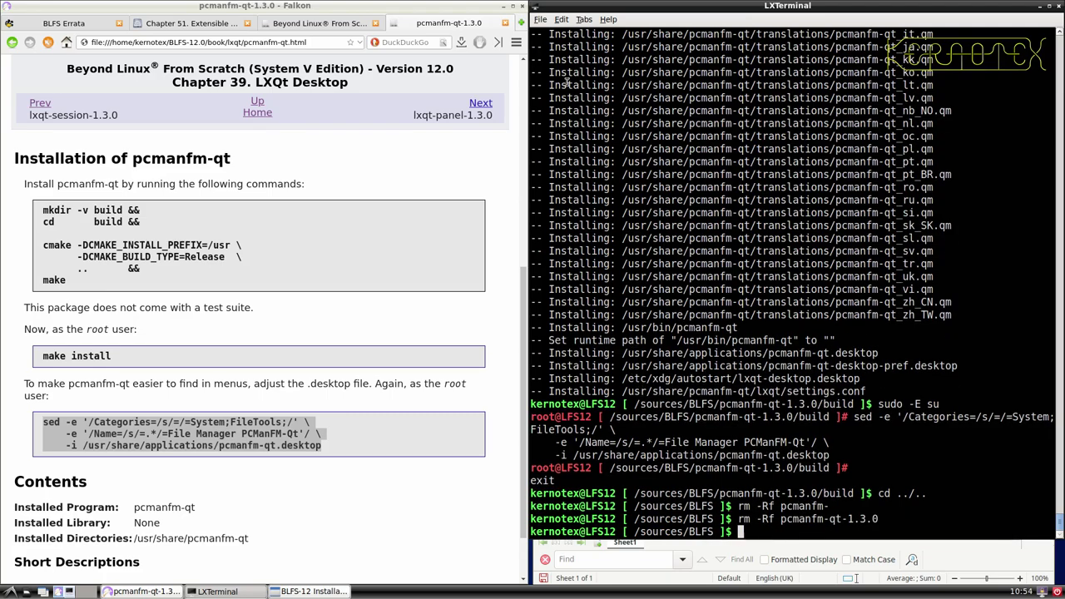
- Go to the book's next page, lxqt-panel-1.3.0, and review its package information and dependencies
left_click(480, 105)
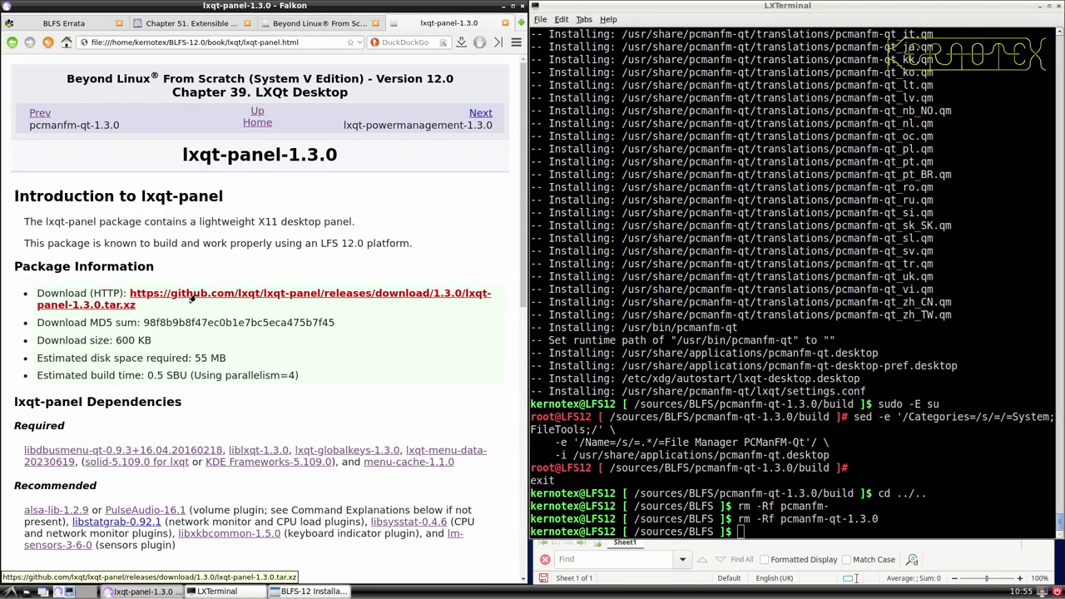
scroll(191, 300, "down", 1)
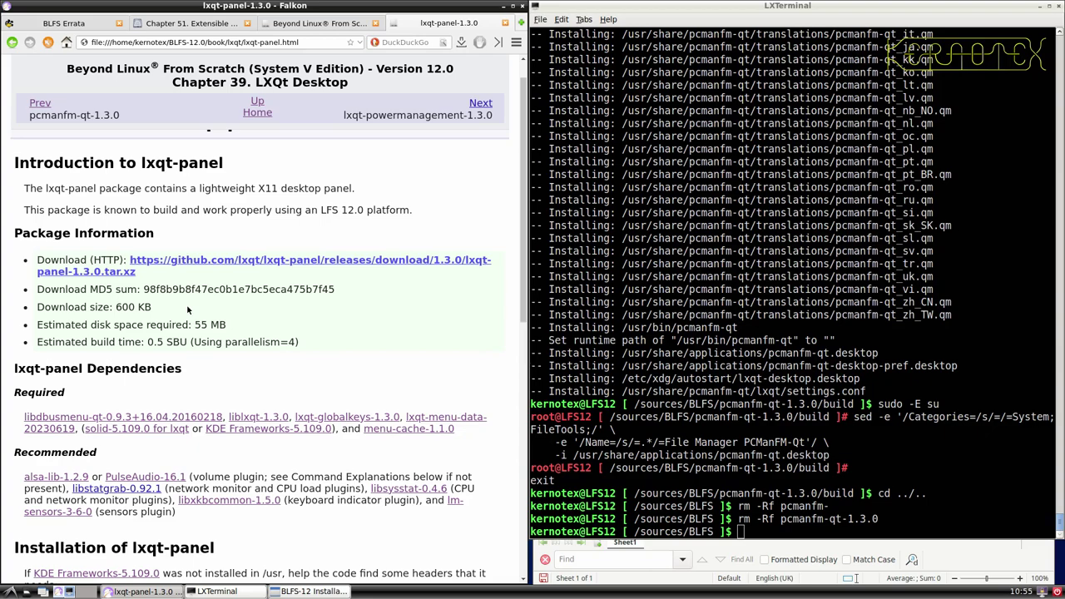
- From the lxqt-panel dependencies, open the libstatgrab-0.92.1 page and its optional log4cplus-2.1.0 dependency page in separate tabs
scroll(188, 309, "down", 3)
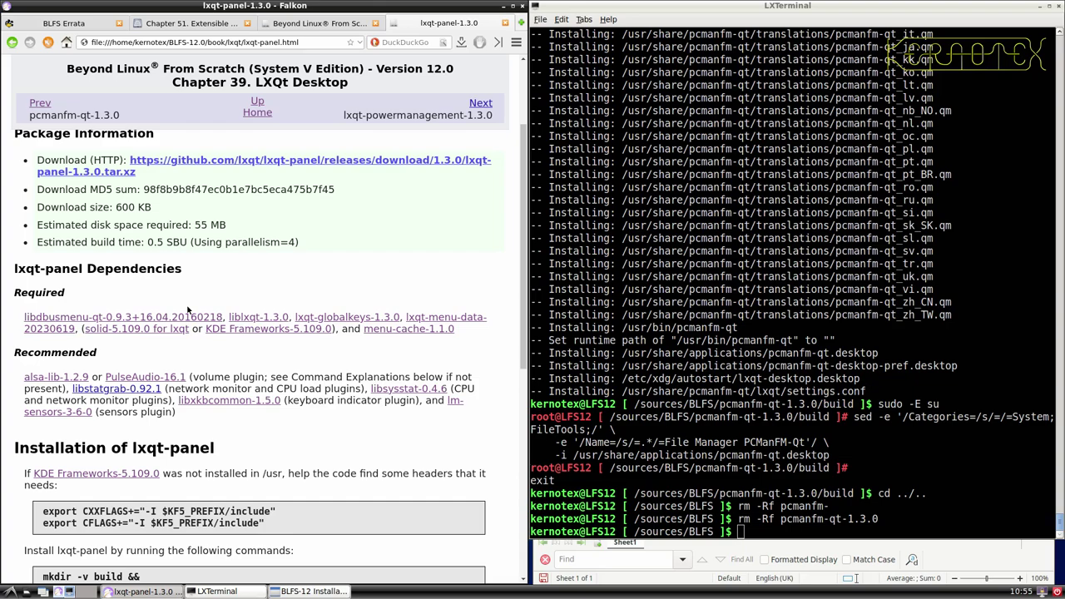
middle_click(124, 388)
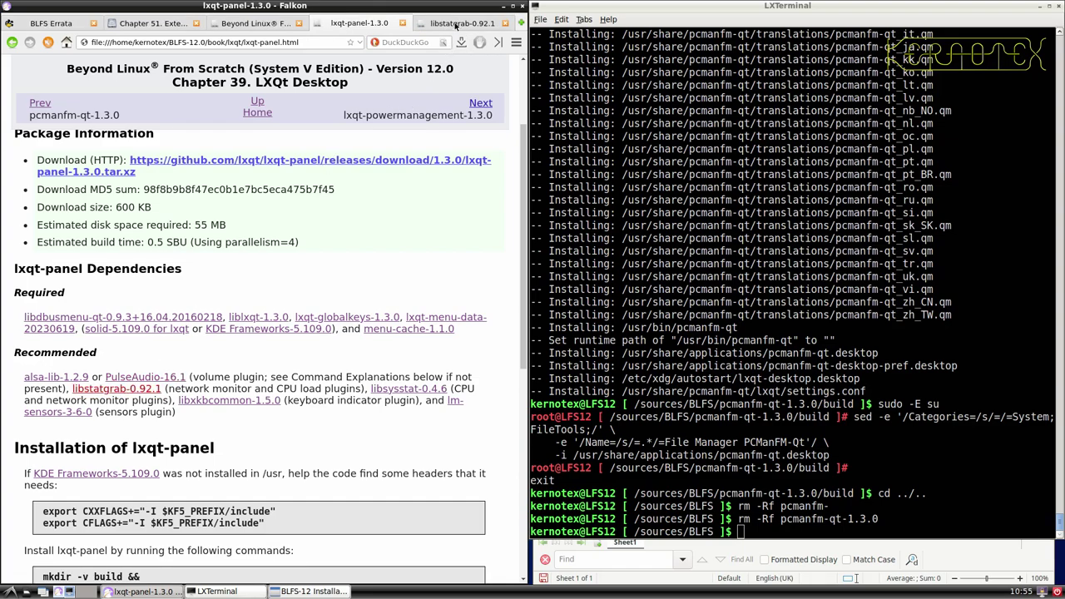
left_click(458, 24)
scroll(341, 243, "down", 2)
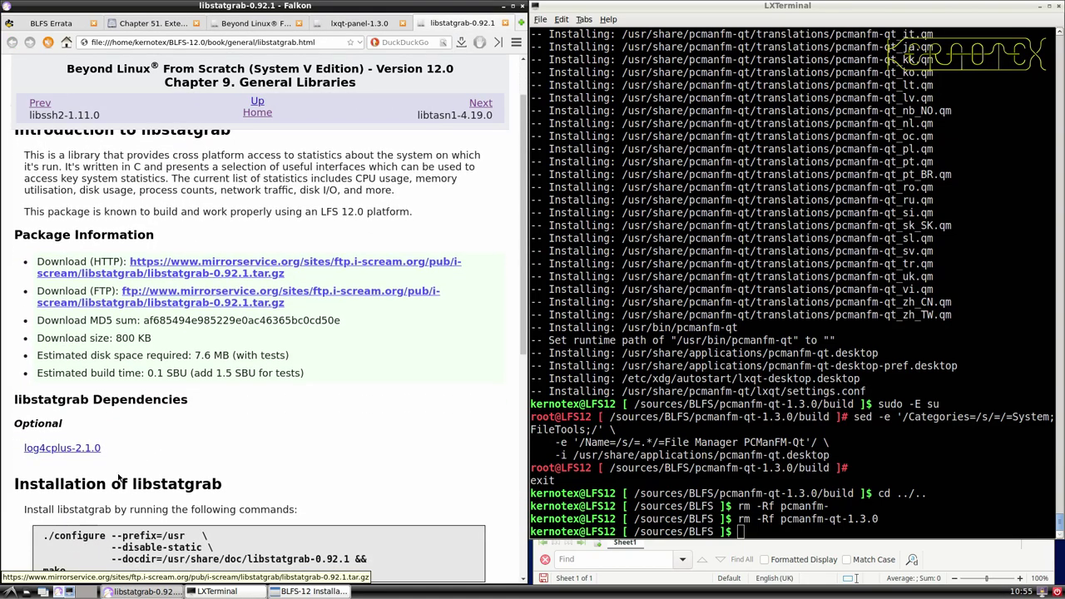
middle_click(75, 448)
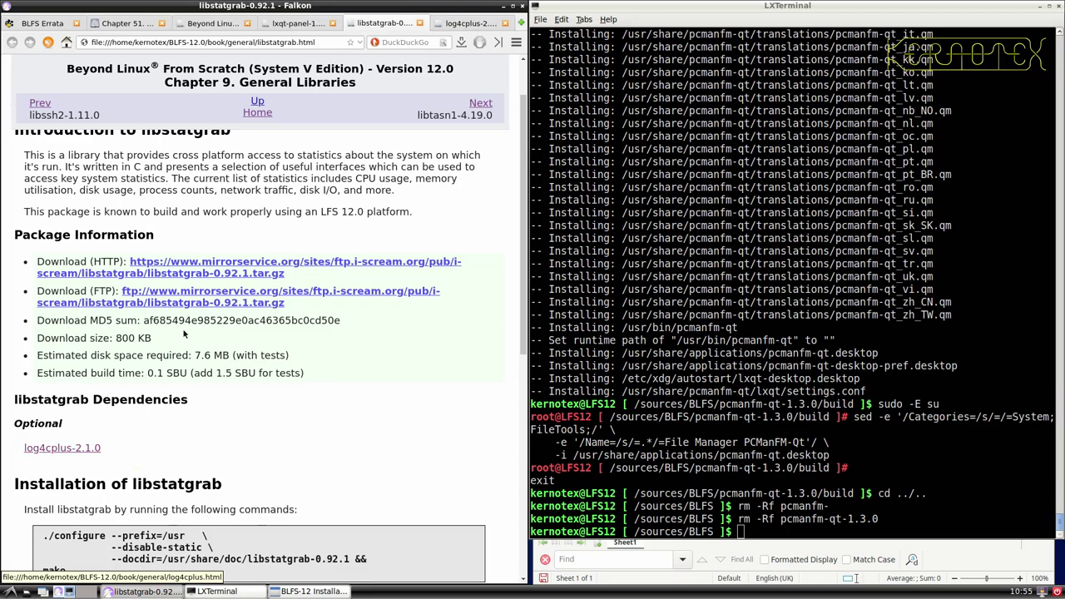
left_click(450, 22)
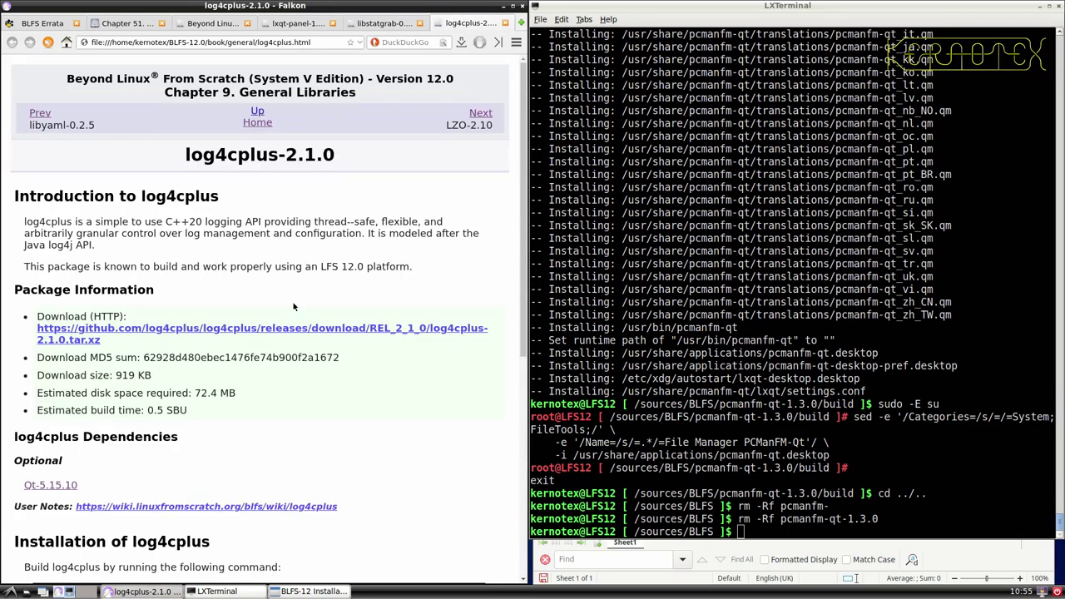
- Download log4cplus-2.1.0.tar.xz over HTTP and save it in the /sources/BLFS folder
left_click(270, 326)
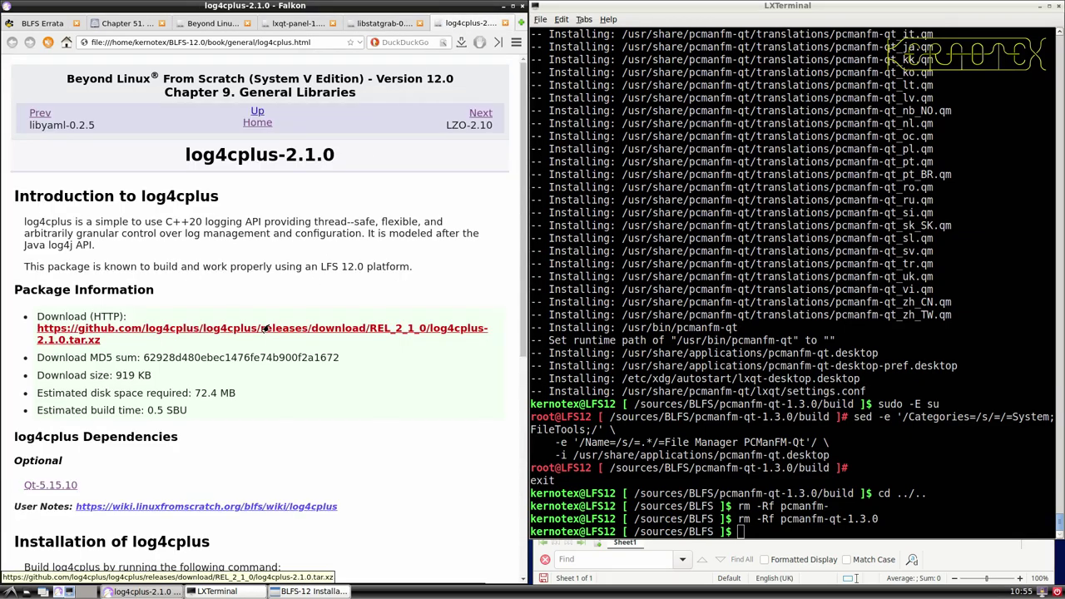
left_click(353, 334)
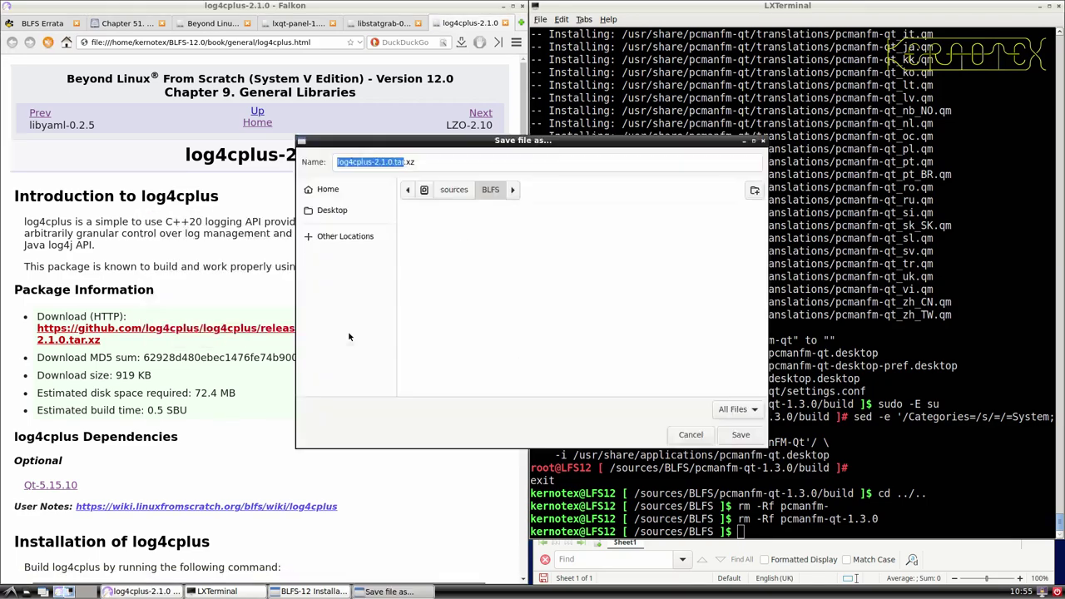
key("Return")
- Copy the title log4cplus-2.1.0 from the page into cell A878 of the BLFS-12 Installation order spreadsheet
left_click_drag(173, 144, 345, 153)
key("ctrl+c")
key("alt+Tab")
key("Tab")
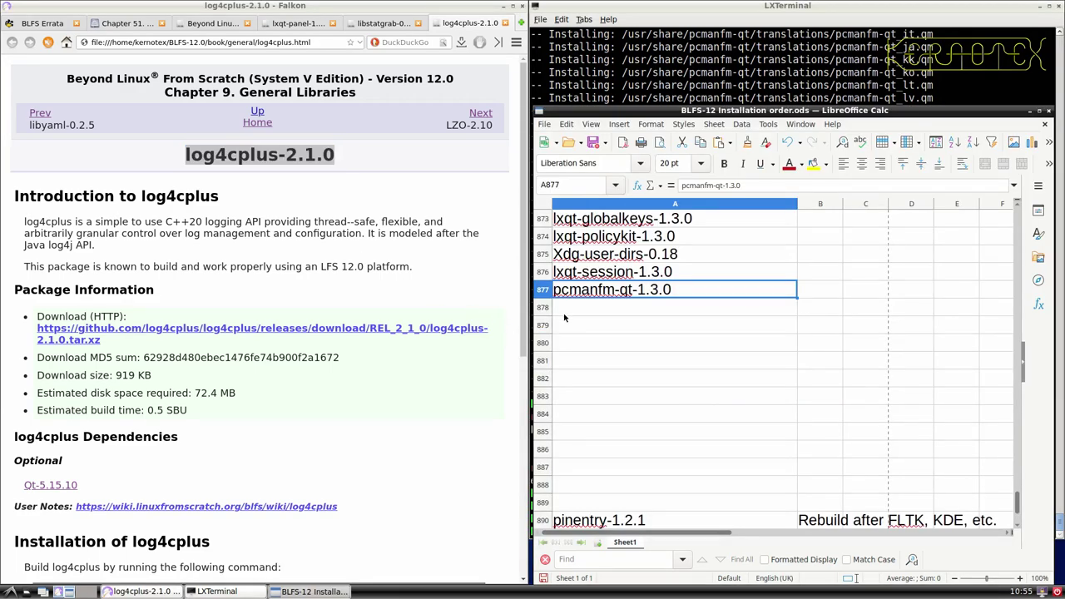
middle_click(583, 307)
- In the terminal, extract the log4cplus-2.1.0 archive with tar -xvf and change into the log4cplus-2.1.0 directory
left_click(634, 71)
type("tar -xvf log4c")
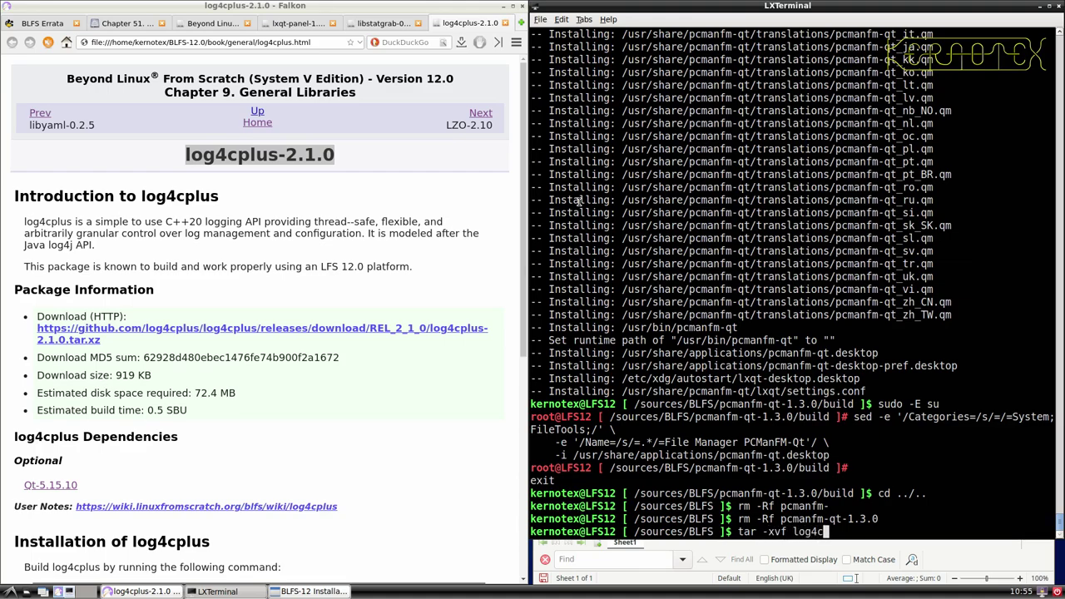
key("Tab")
key("Return")
type("cd log4")
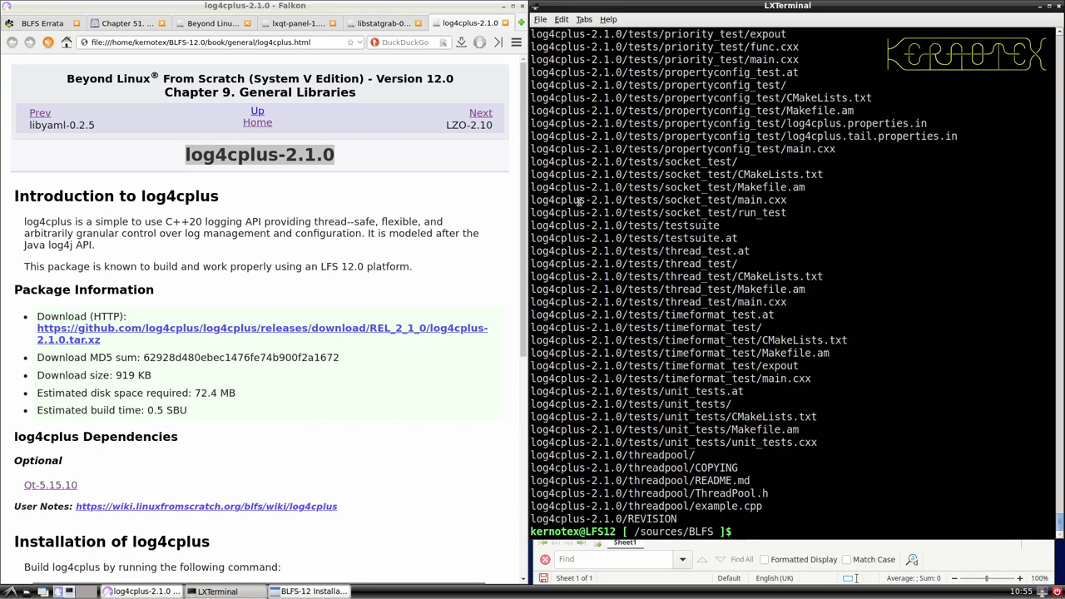
type("cp")
key("Tab")
key("Return")
- Configure and build log4cplus with the book's commands, ./configure --prefix=/usr && make
scroll(374, 304, "down", 6)
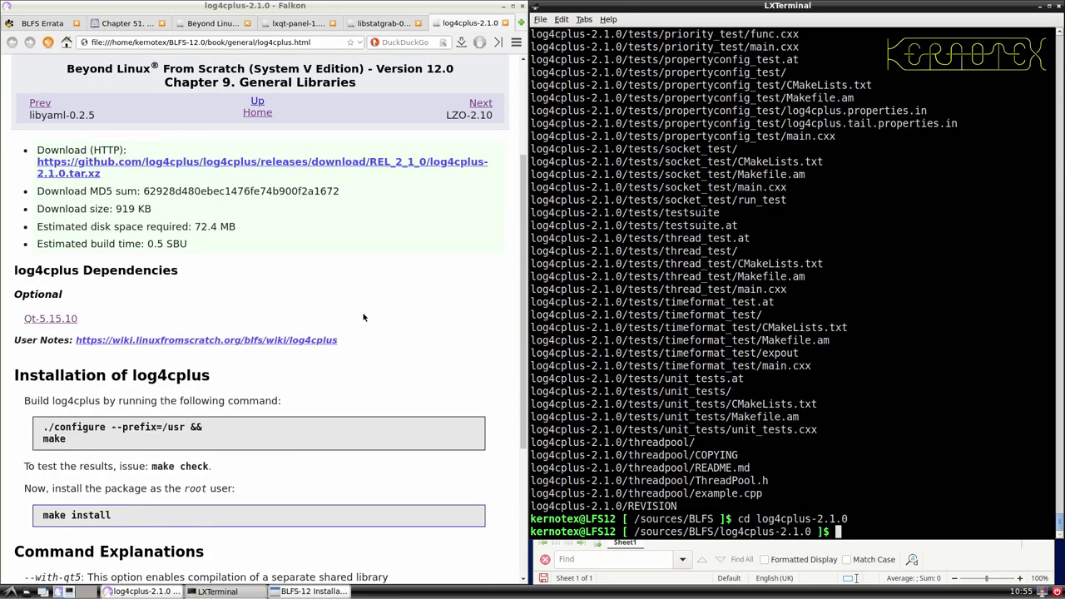
left_click_drag(41, 296, 332, 583)
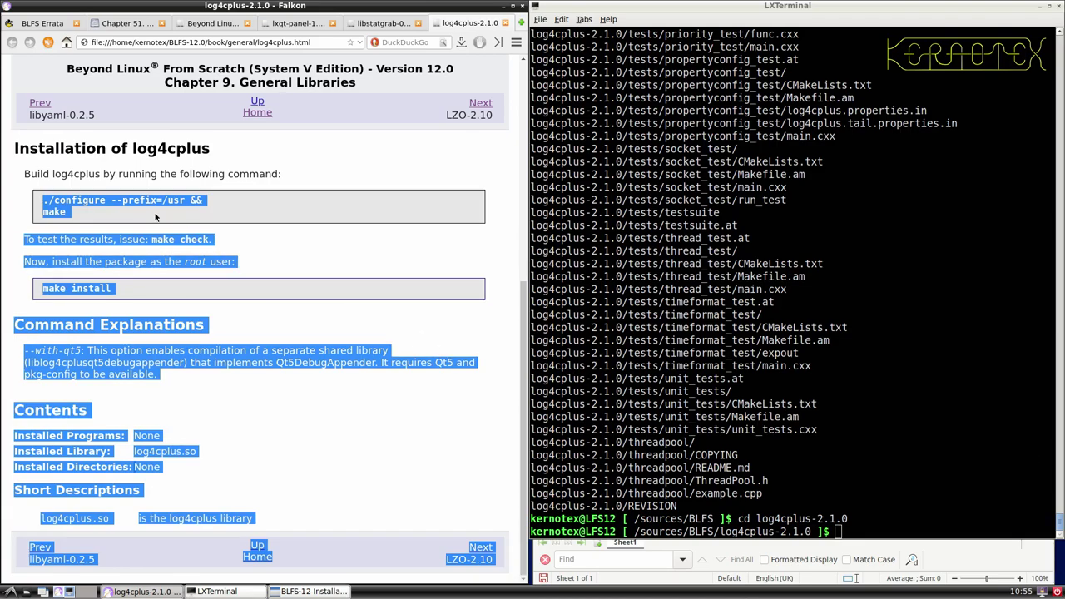
left_click(114, 213)
left_click_drag(59, 204, 75, 214)
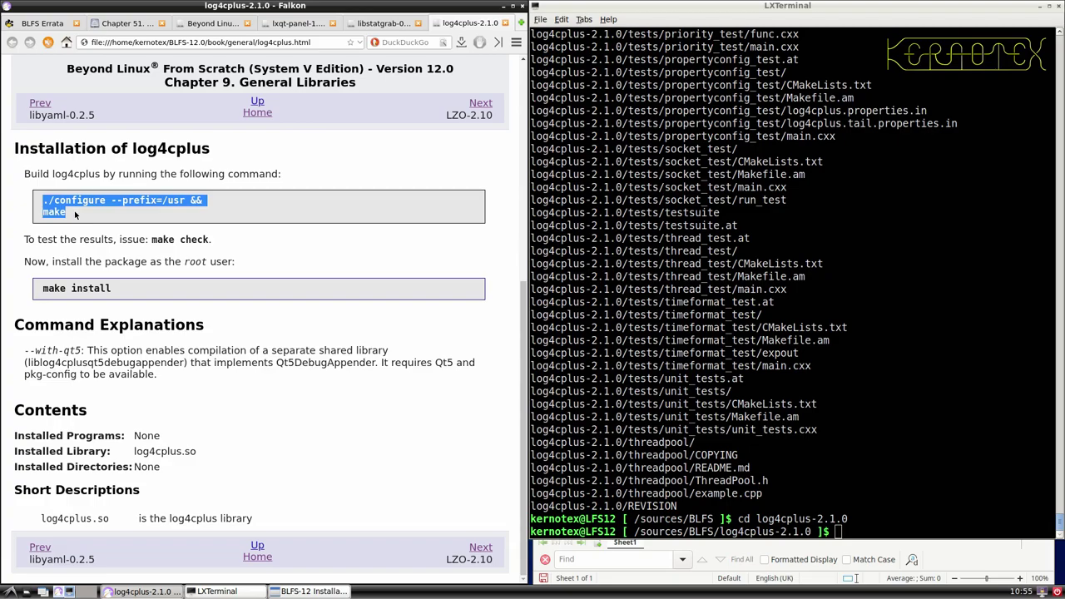
middle_click(706, 322)
key("Return")
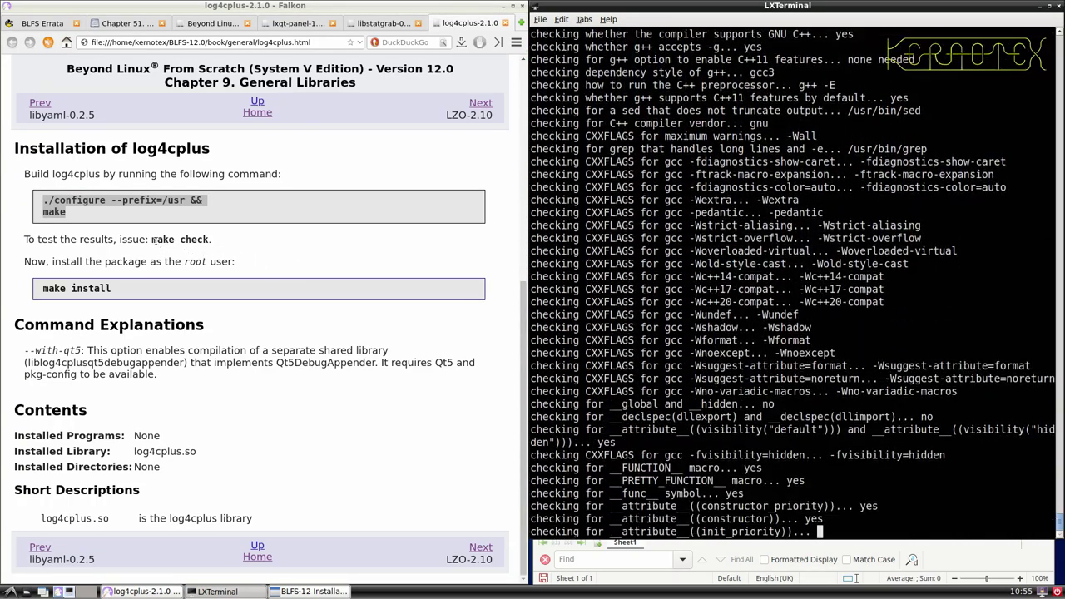
- Run the log4cplus test suite with the book's make check command
left_click_drag(153, 240, 209, 240)
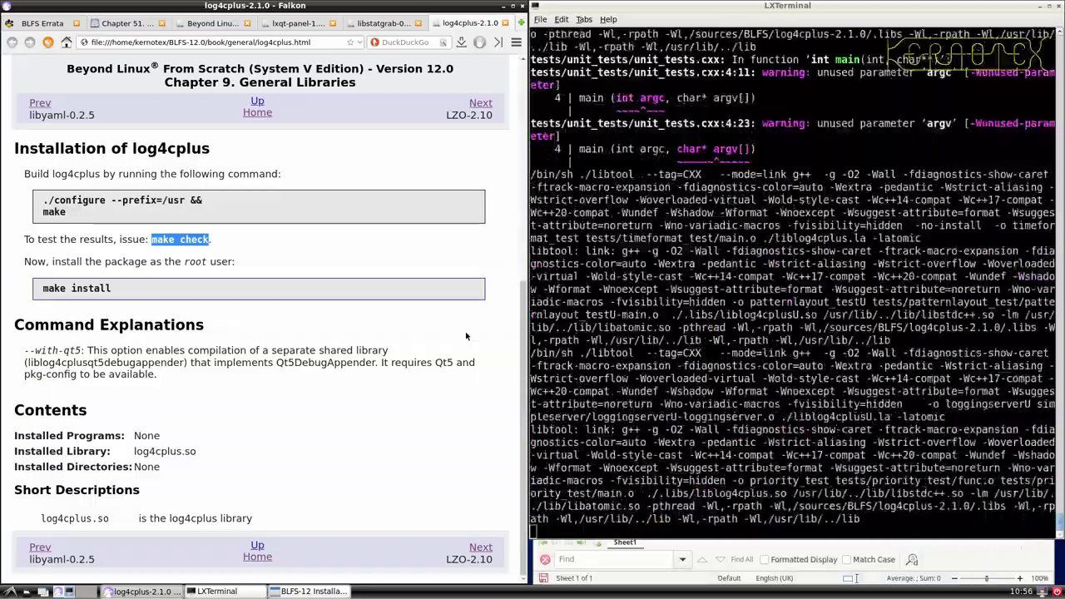
middle_click(616, 344)
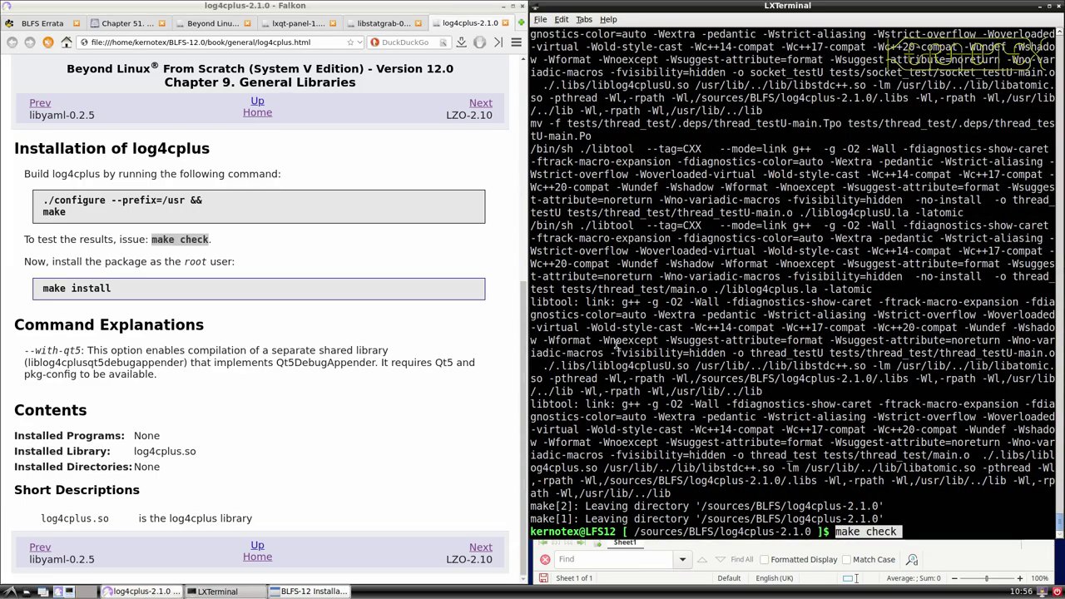
key("Return")
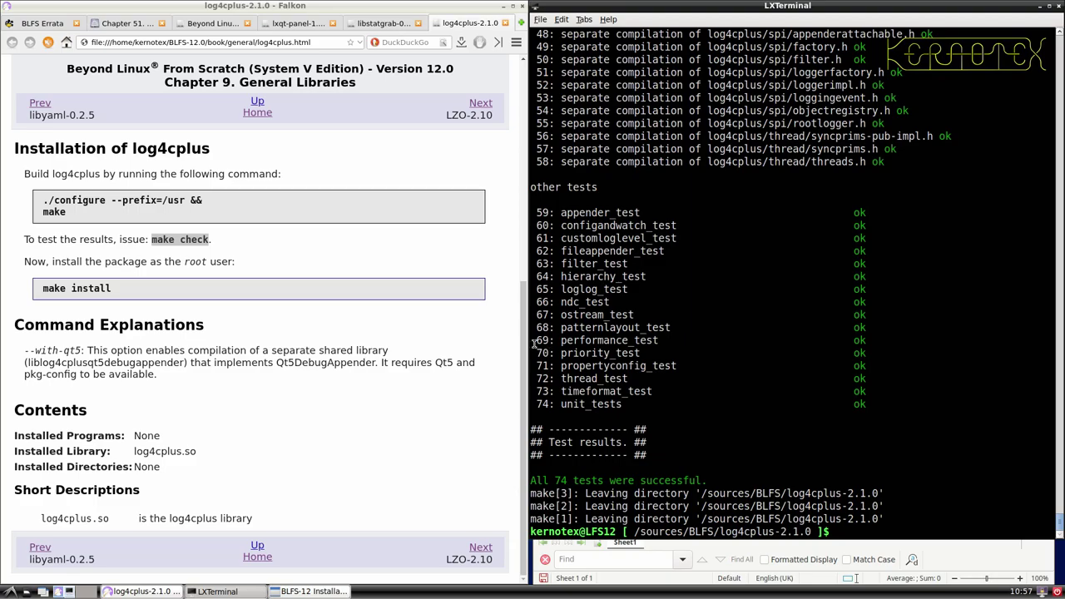
- Install log4cplus as root by recalling and running sudo -E make install
left_click_drag(36, 290, 112, 290)
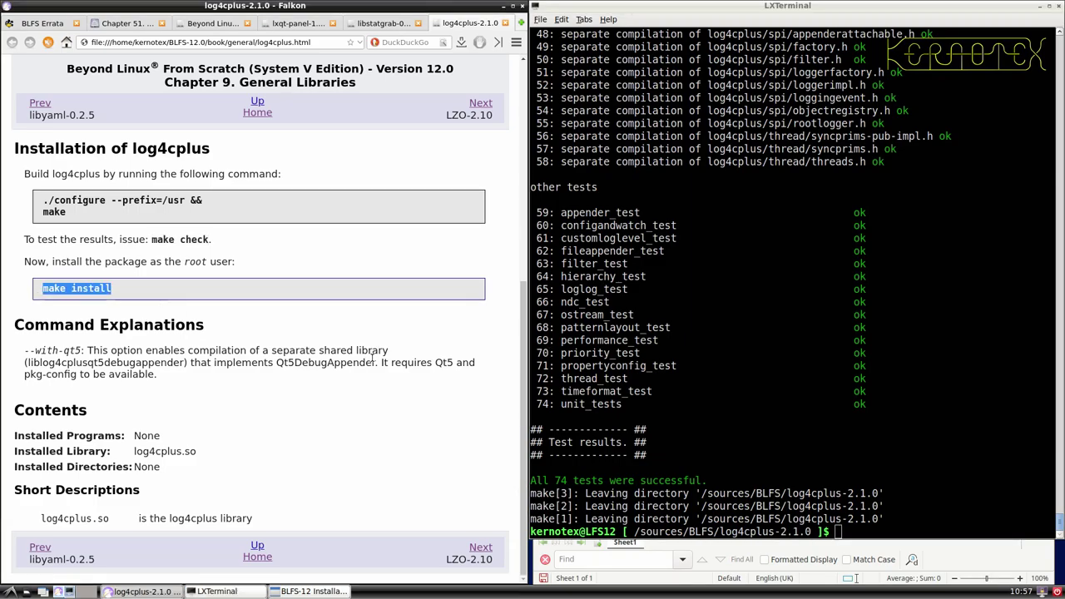
left_click(642, 393)
key("ctrl+r")
middle_click(643, 393)
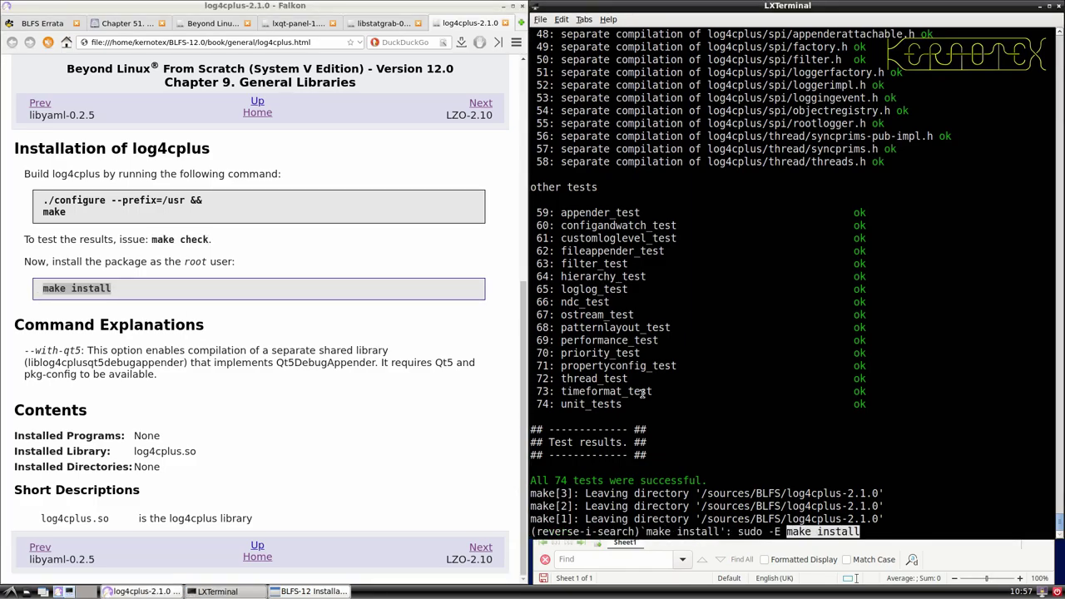
key("Return")
- Return to /sources/BLFS and delete the log4cplus-2.1.0 build directory with rm -Rf
type("cd ..")
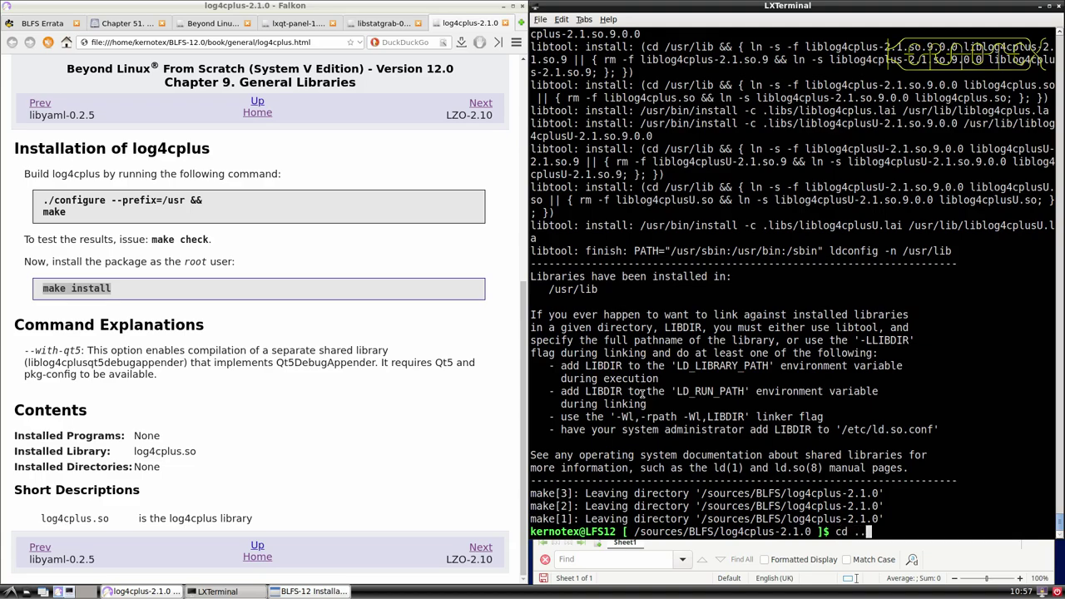
key("Return")
type("rm -Rf log4cplus-2.1.0")
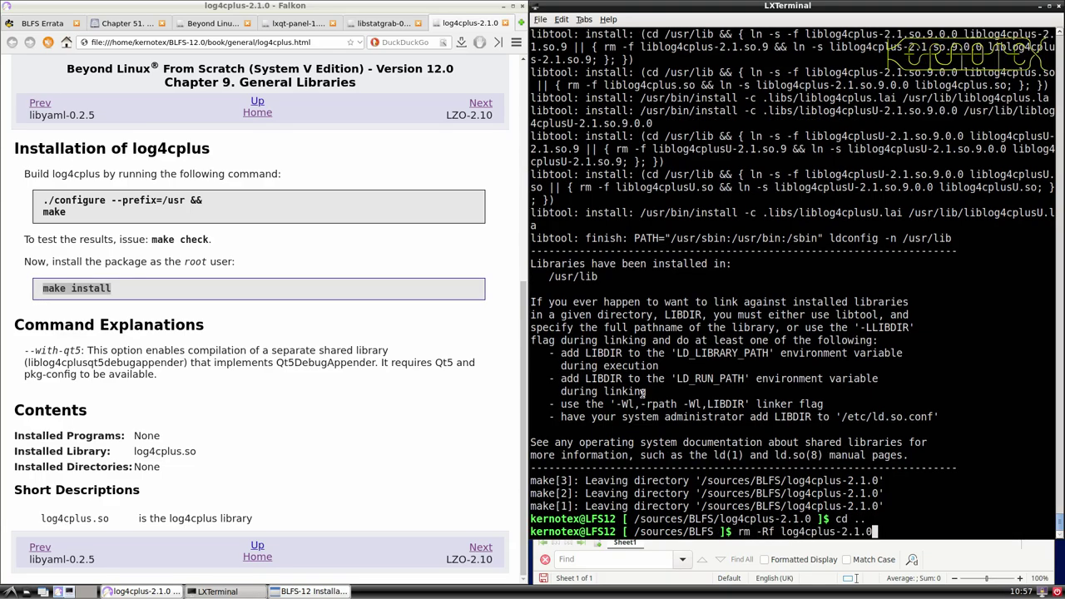
key("Return")
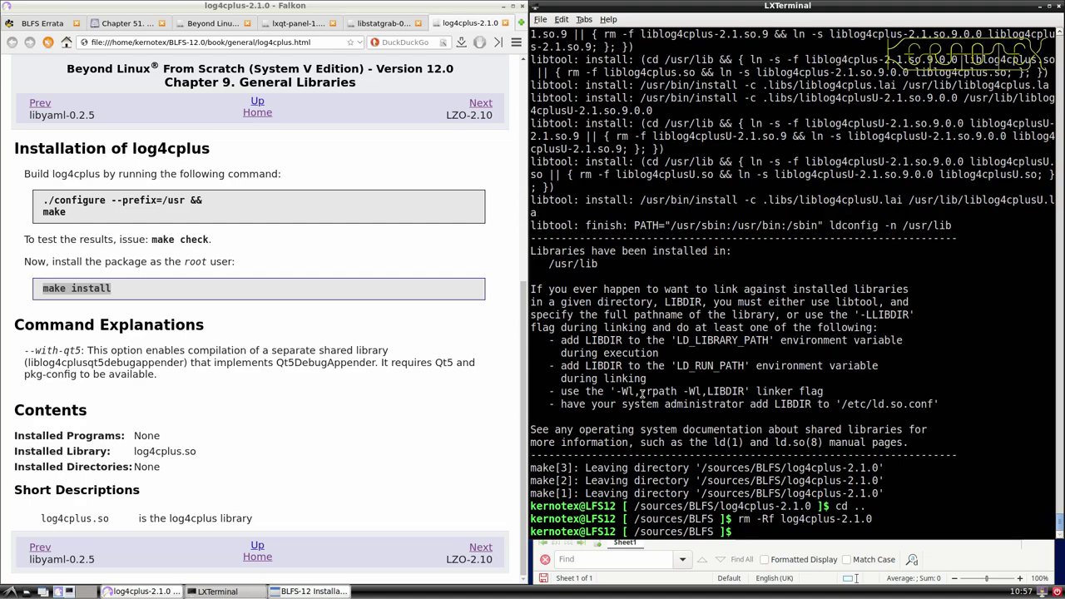
- Close the log4cplus page and save libstatgrab-0.92.1.tar.gz from its HTTP download link into /sources/BLFS
left_click(504, 23)
scroll(403, 123, "up", 2)
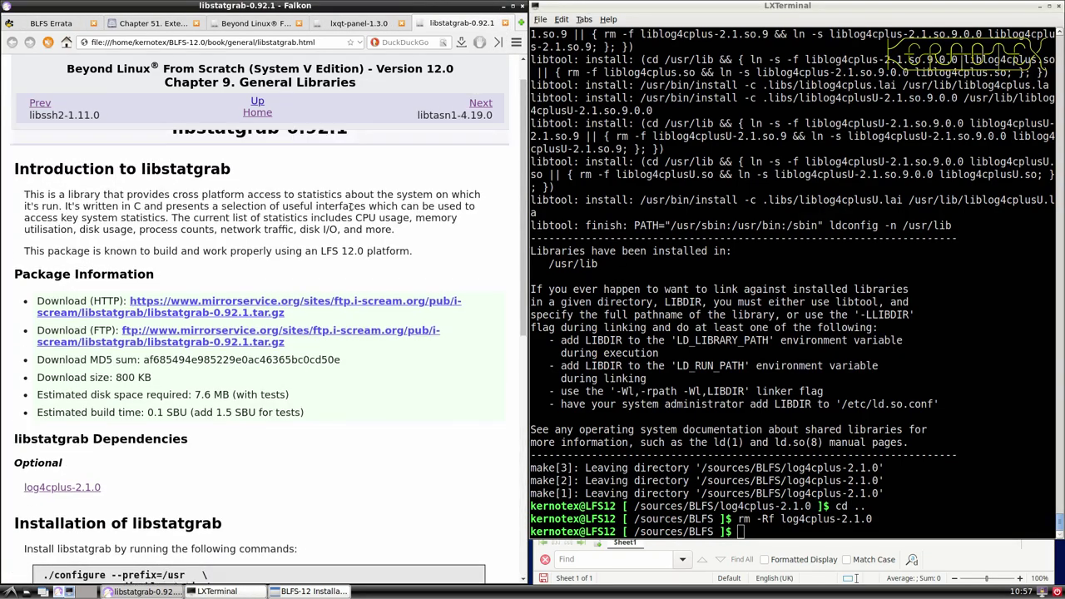
left_click(325, 330)
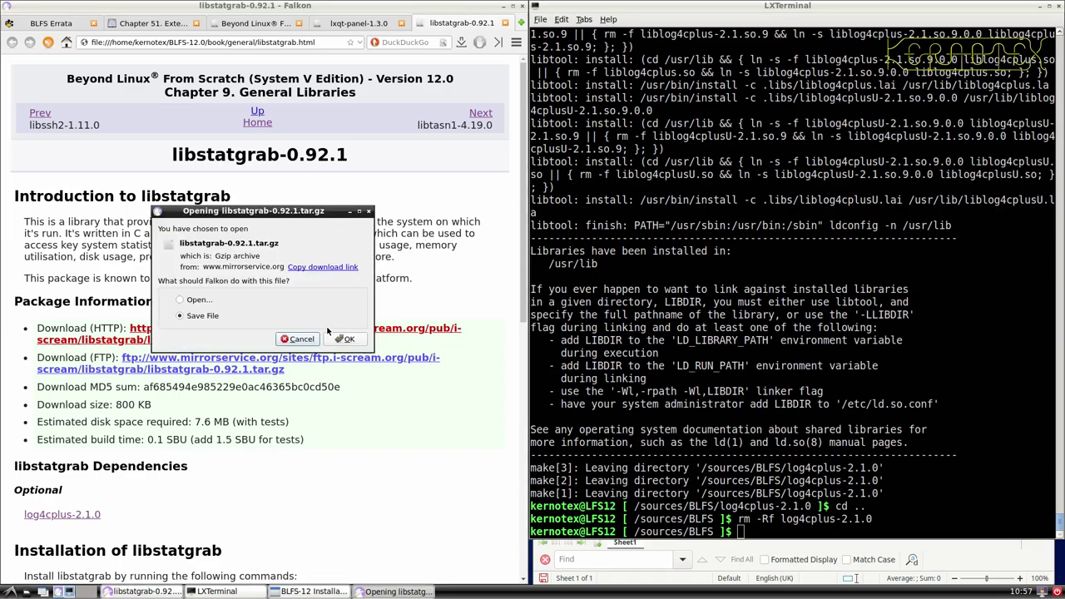
left_click(334, 344)
key("Return")
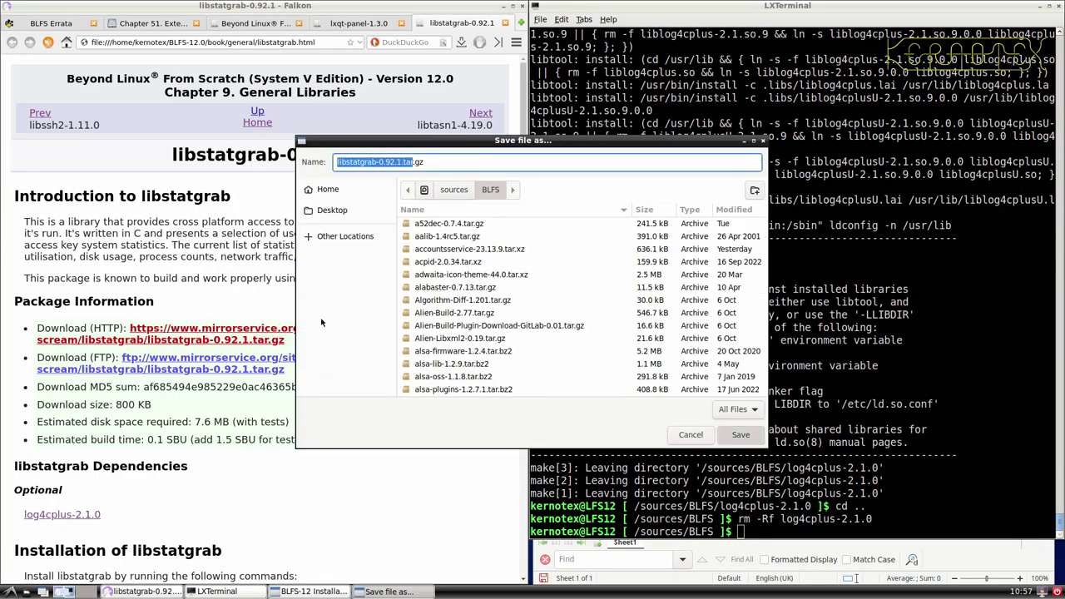
- Copy the title libstatgrab-0.92.1 from the page into cell A879 of the installation order spreadsheet
left_click_drag(172, 154, 349, 155)
key("ctrl+c")
key("alt+Tab")
key("alt+Tab")
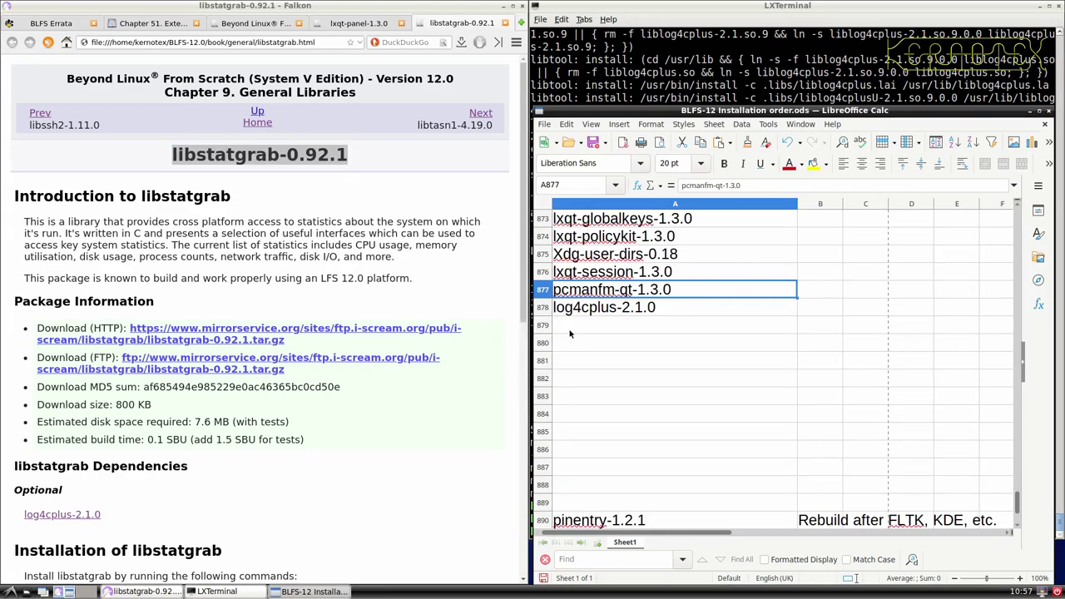
middle_click(570, 332)
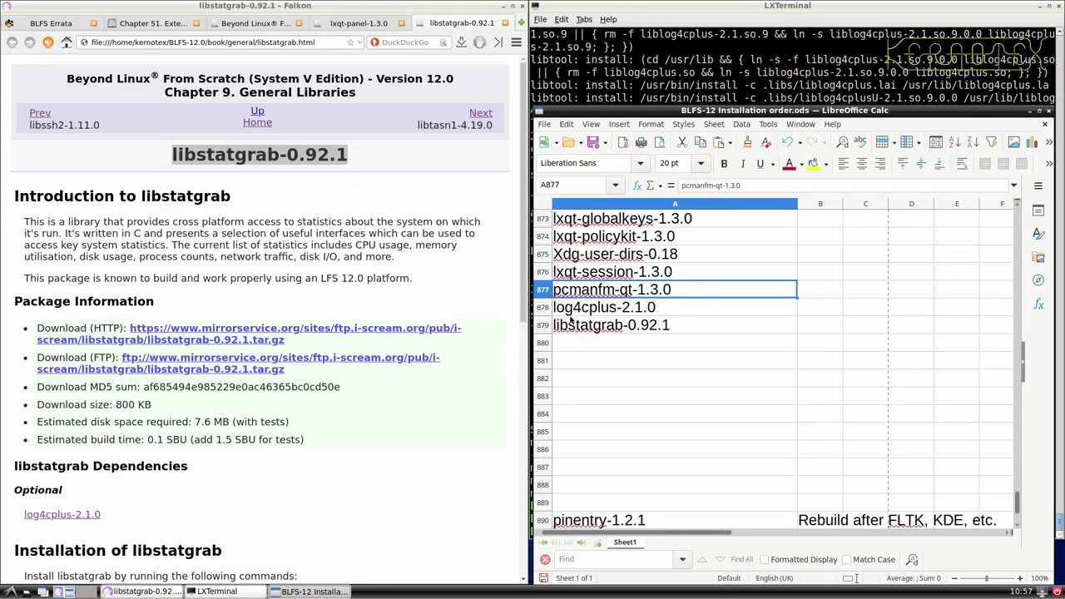
- In the terminal, extract libstatgrab-0.92.1.tar.gz with tar -xvf and change into the libstatgrab-0.92.1 directory
left_click(578, 87)
type("tar -xvf")
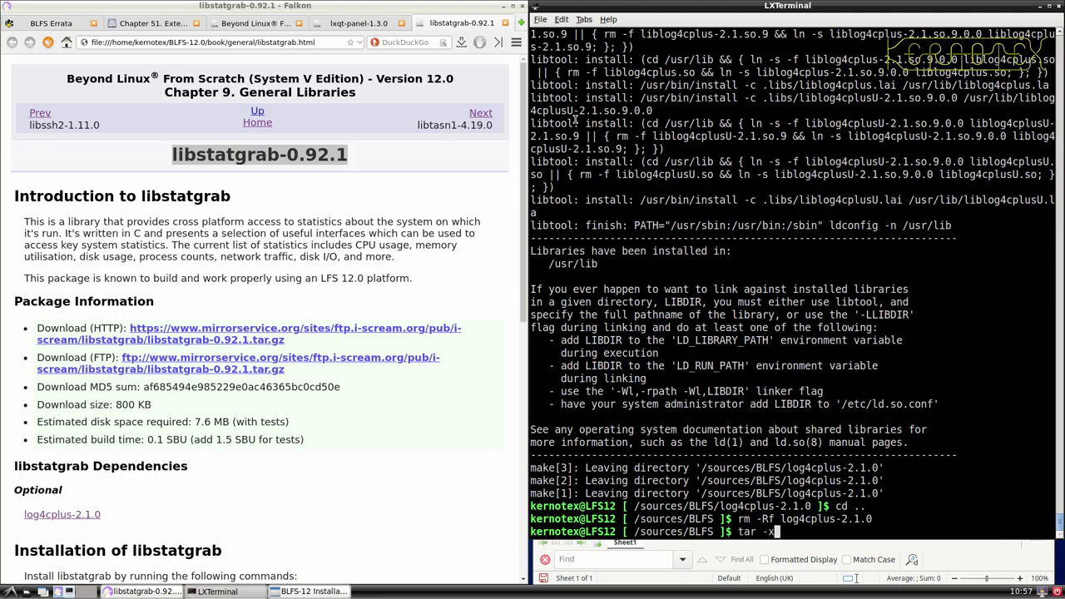
middle_click(575, 119)
type(".tar.gz")
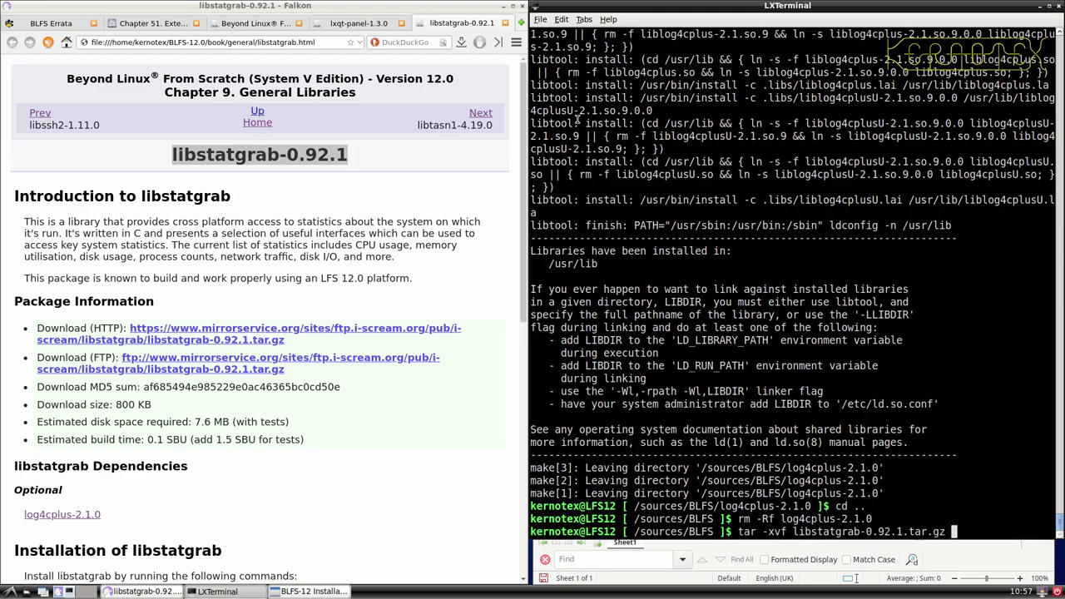
key("Return")
type("cd libst")
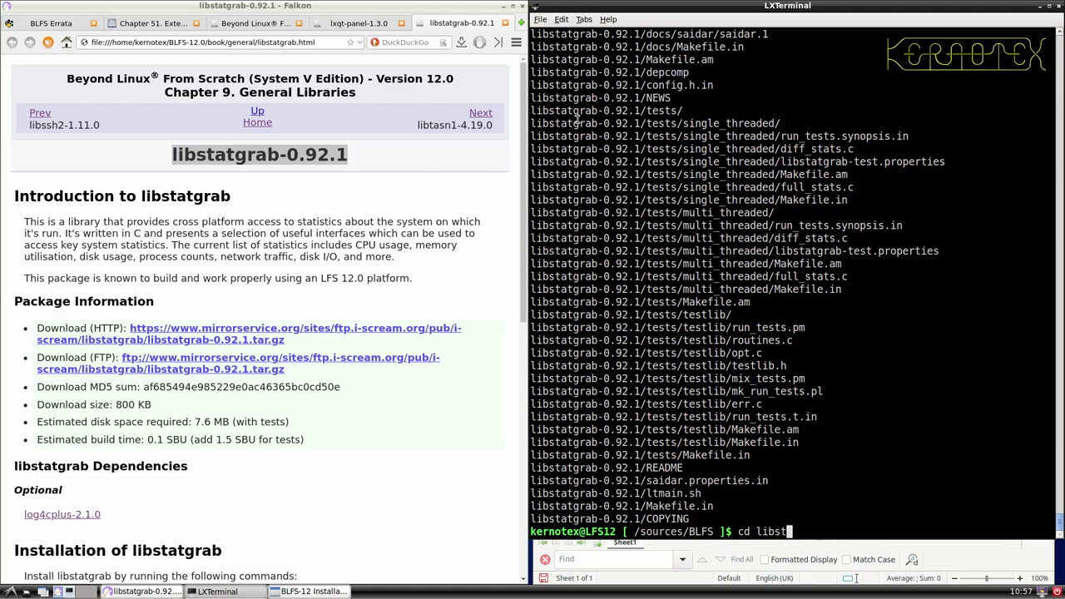
key("Tab")
key("Return")
- Configure and build libstatgrab with the book's commands, using --prefix=/usr, --disable-static and --docdir=/usr/share/doc/libstatgrab-0.92.1, followed by make
scroll(306, 339, "down", 5)
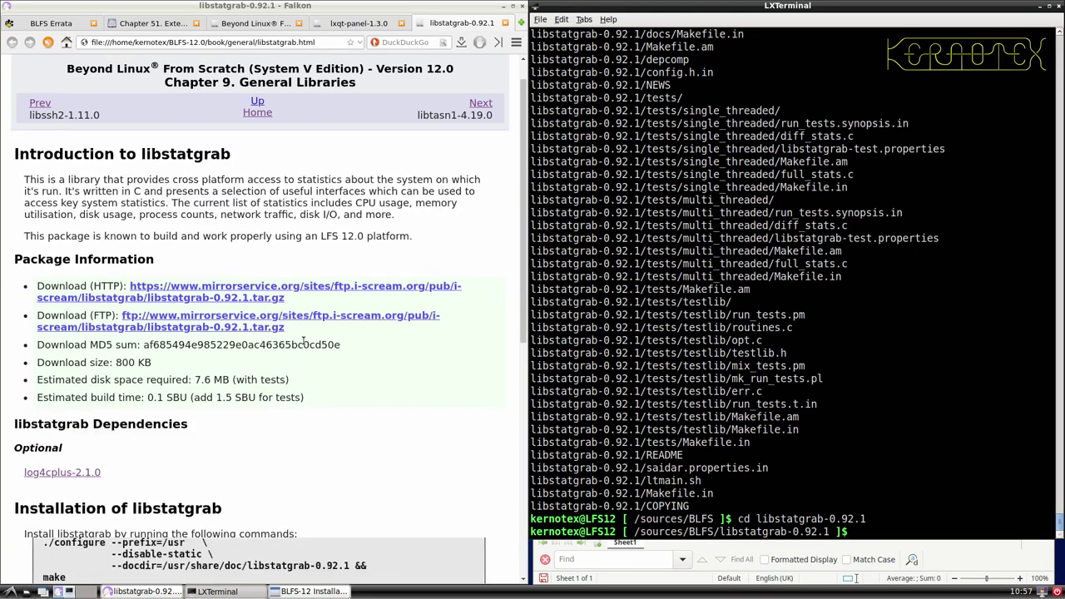
scroll(306, 339, "down", 3)
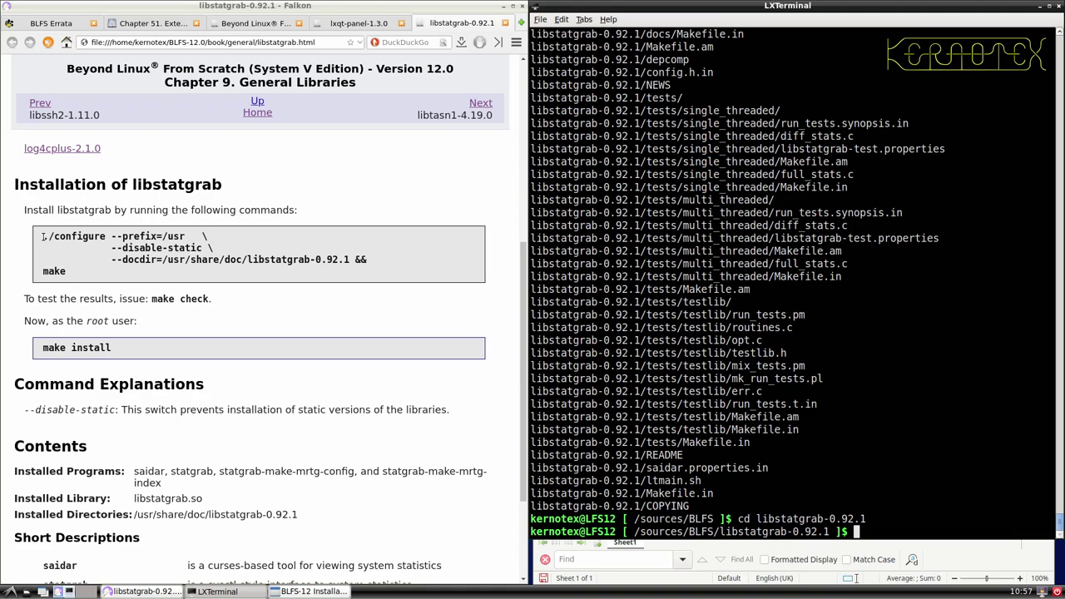
left_click_drag(44, 236, 72, 270)
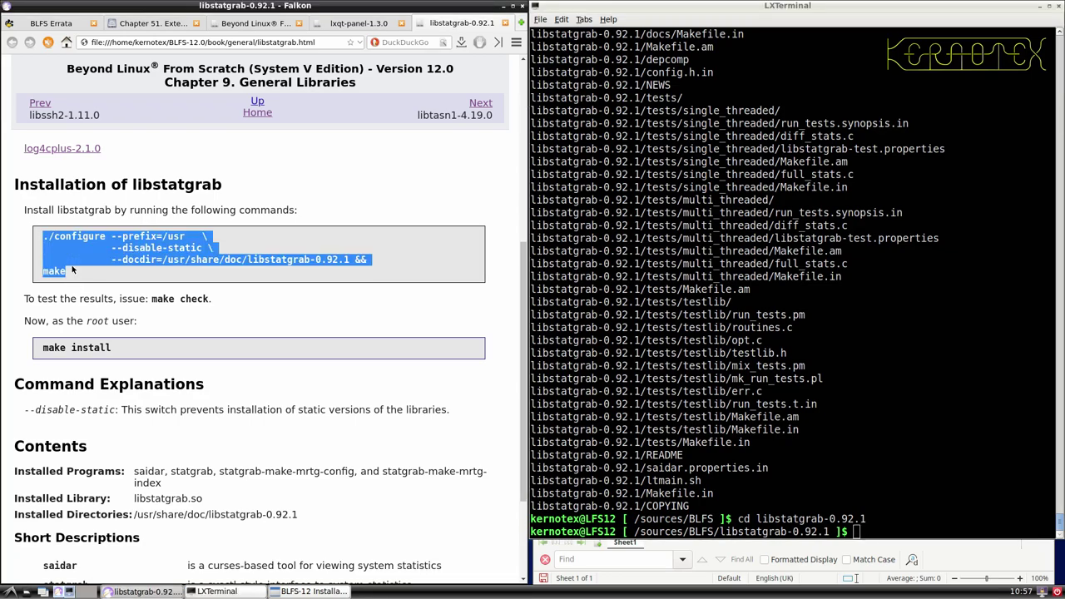
middle_click(555, 306)
key("Return")
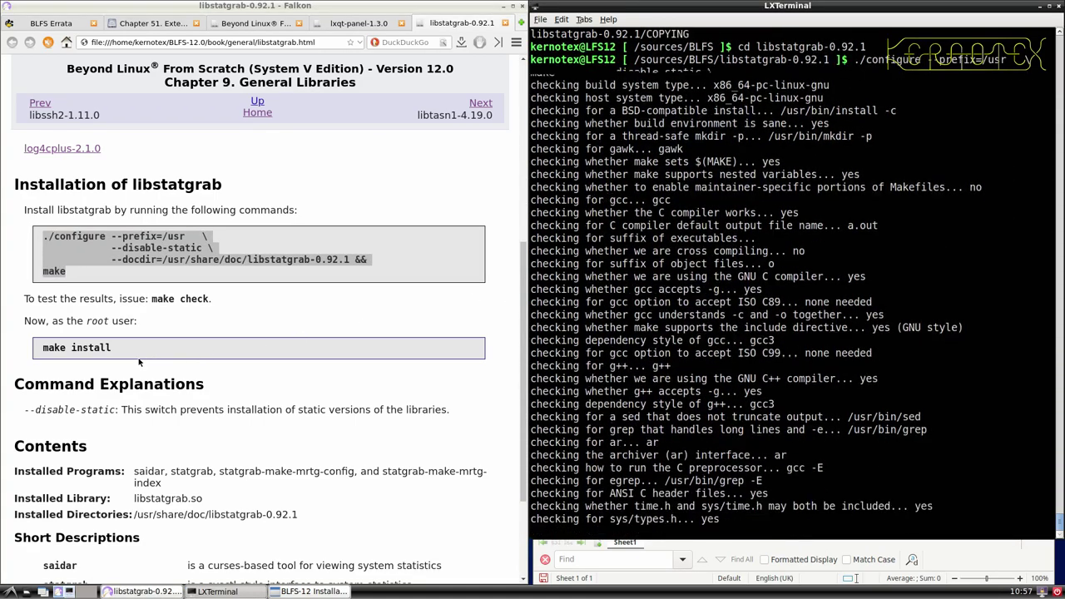
- Run the libstatgrab test suite in the terminal with the book's make check command
left_click_drag(152, 298, 208, 298)
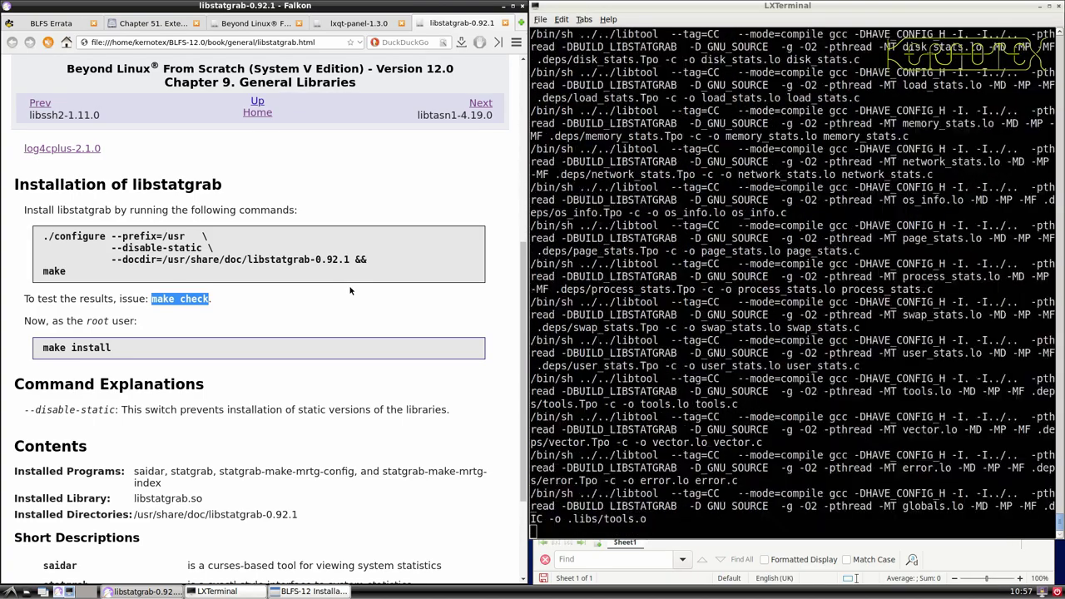
middle_click(568, 317)
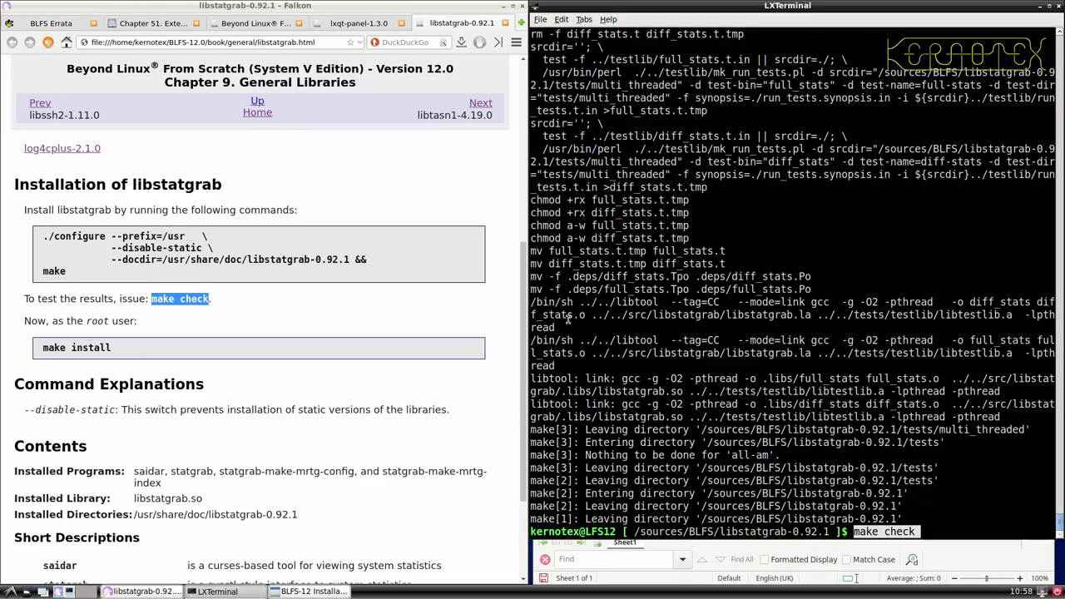
key("Return")
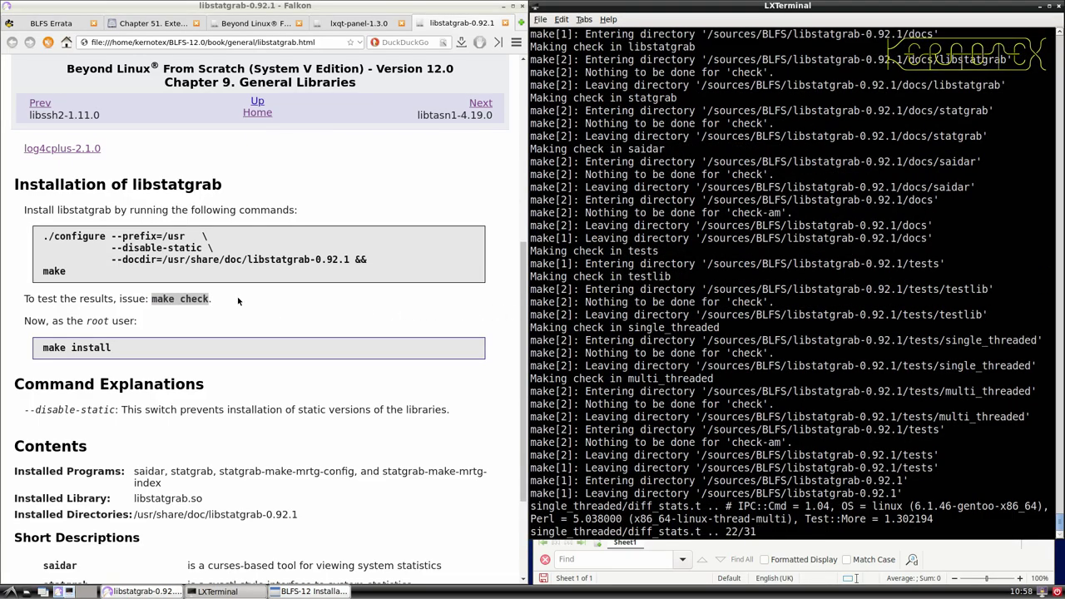
- Install the built libstatgrab-0.92.1 from its source directory with the book's make install command
left_click_drag(42, 347, 129, 353)
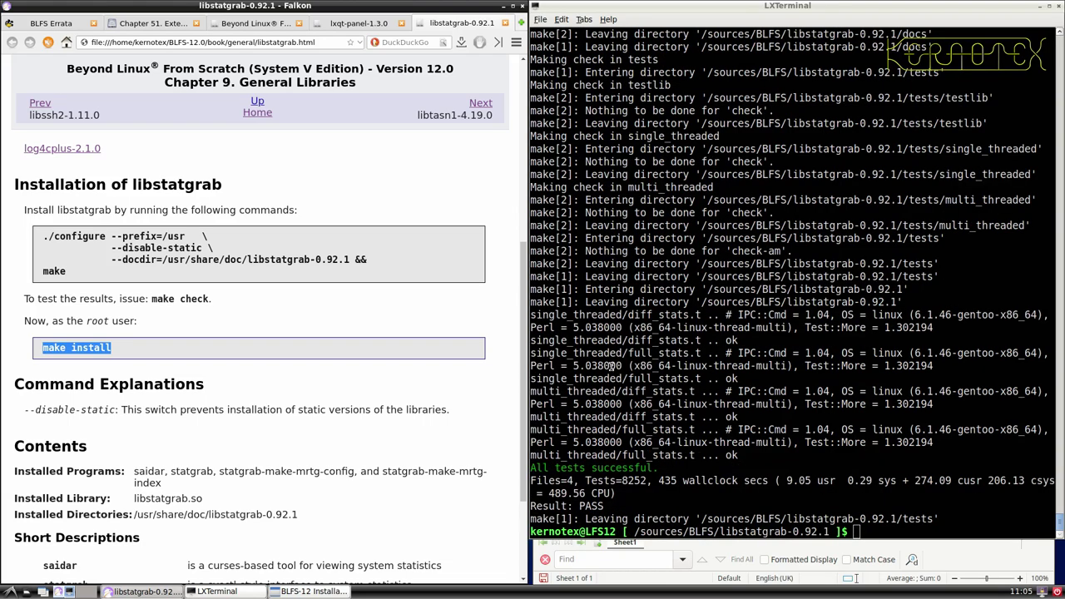
left_click(714, 347)
key("ctrl+r")
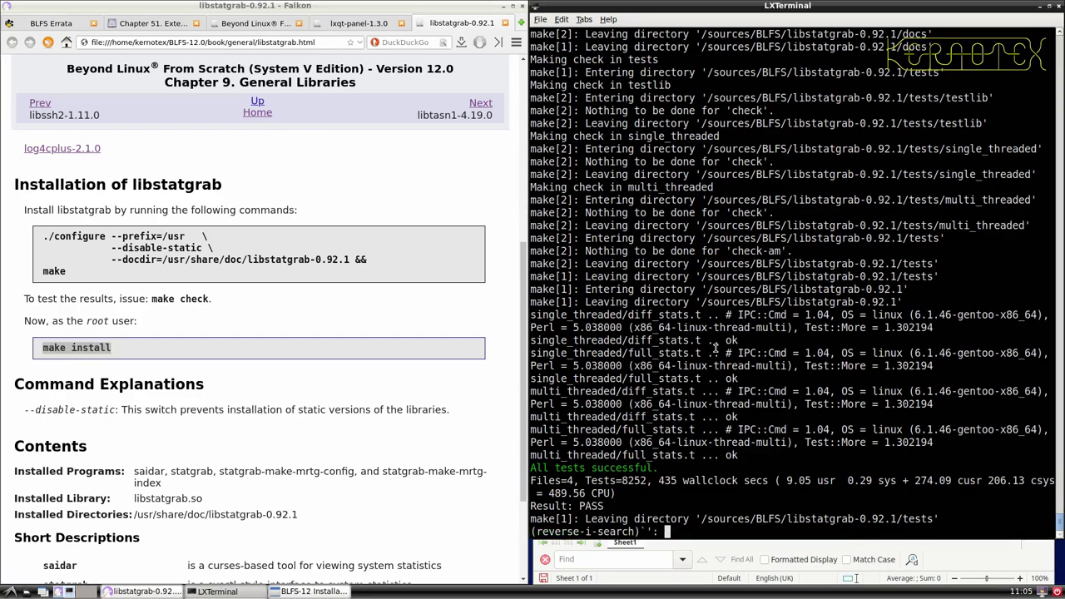
type("make install")
key("Return")
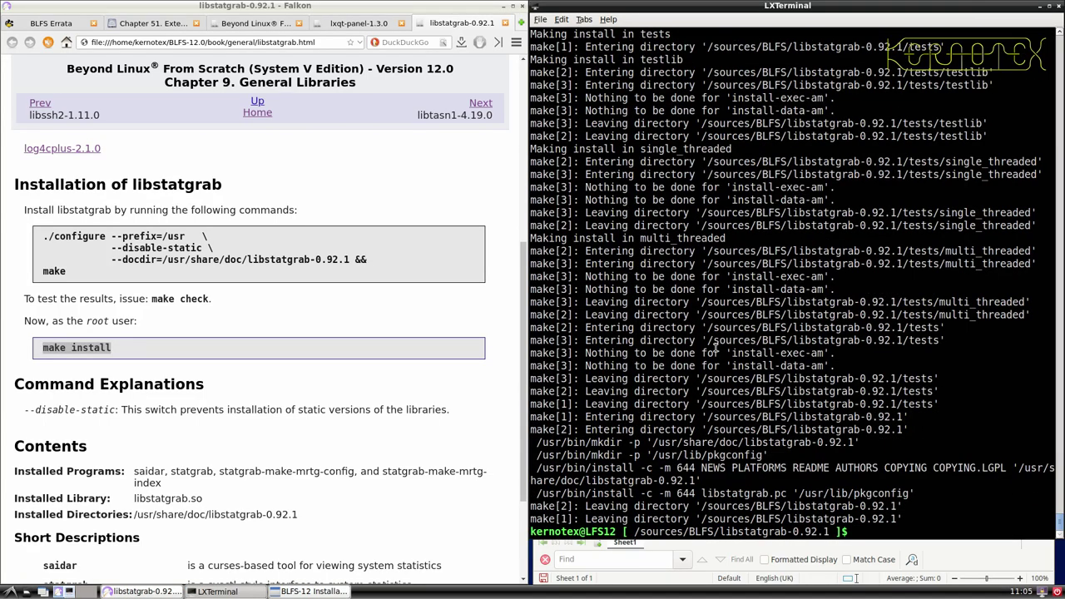
- Return to /sources/BLFS and delete the libstatgrab-0.92.1 source directory with rm -Rf
type("cd ..")
key("Return")
type("rm")
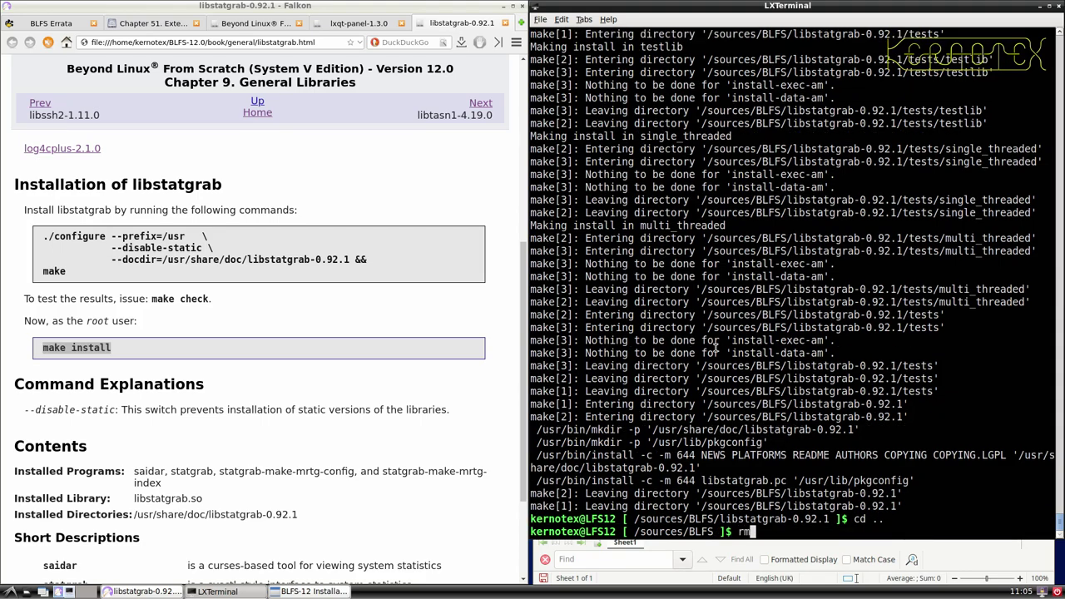
type(" -Rf libsta")
key("Tab")
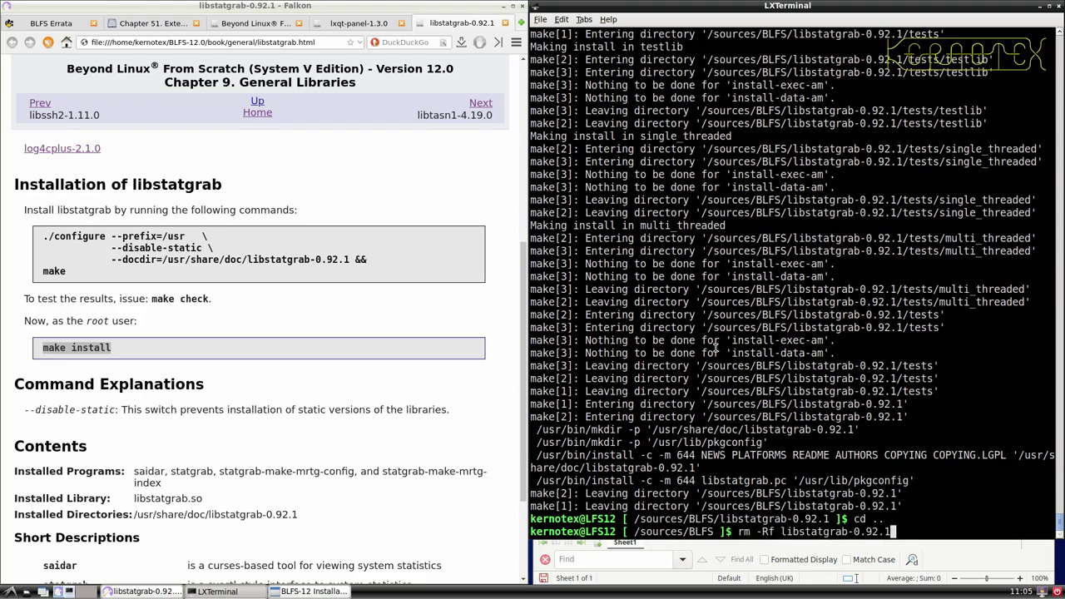
key("Return")
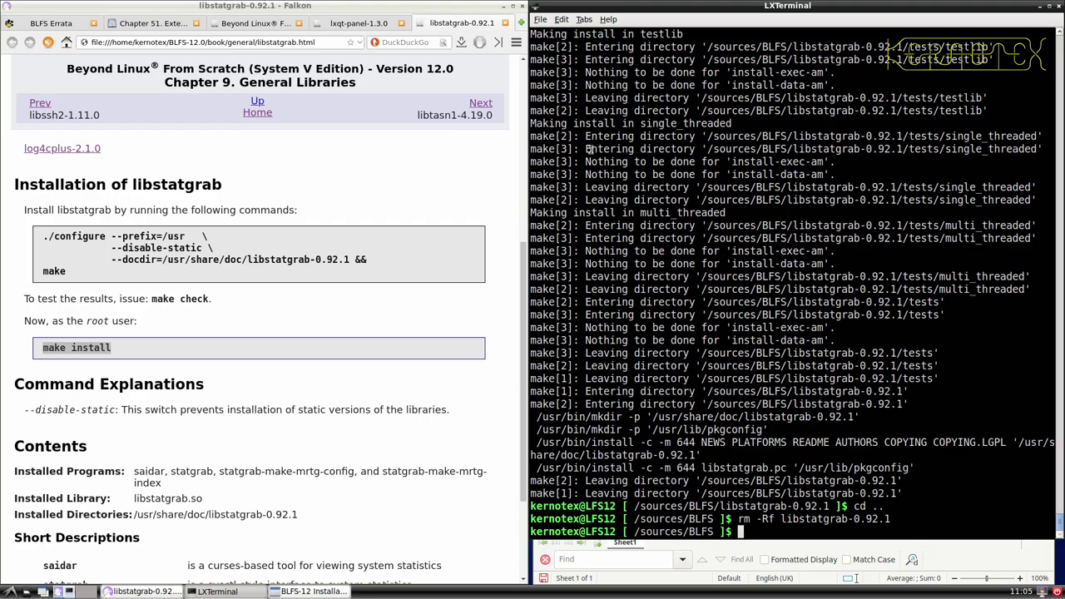
- Close the libstatgrab page and save lxqt-panel-1.3.0.tar.xz from the HTTP download link on the lxqt-panel page
left_click(505, 23)
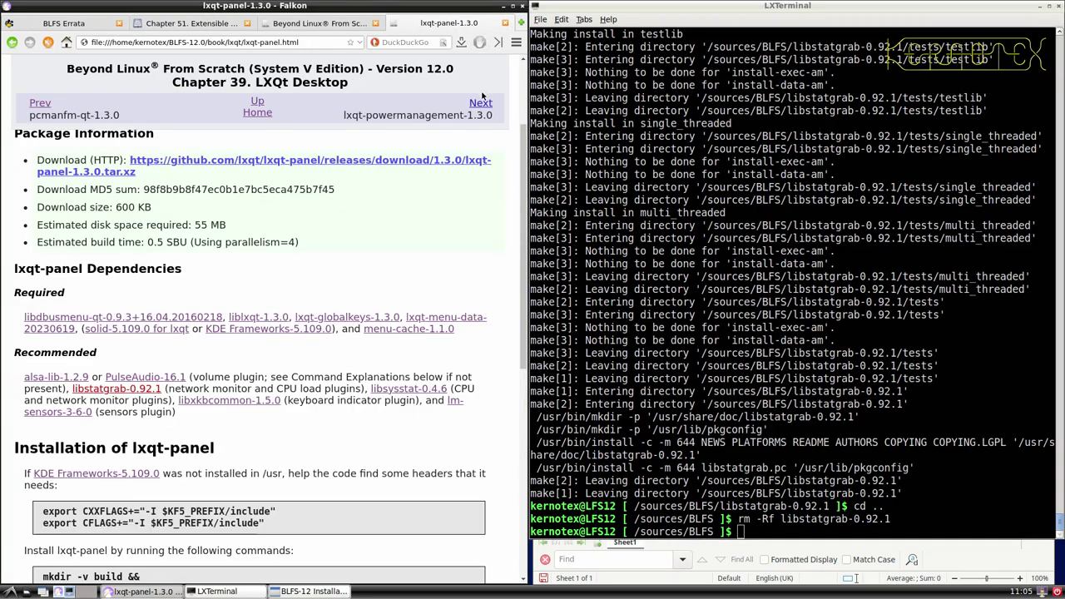
scroll(432, 213, "up", 3)
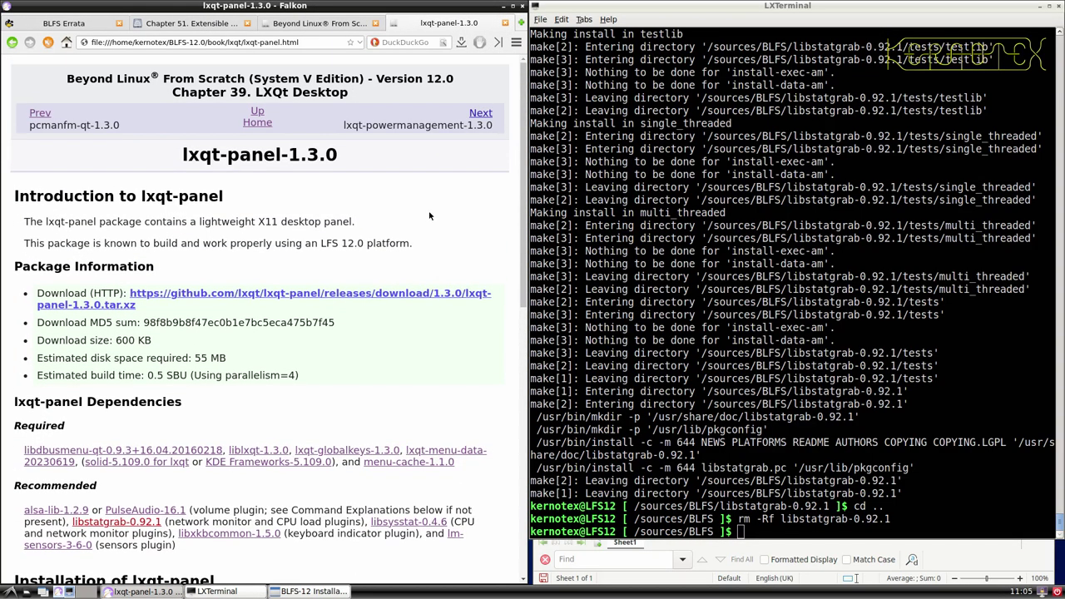
left_click(354, 298)
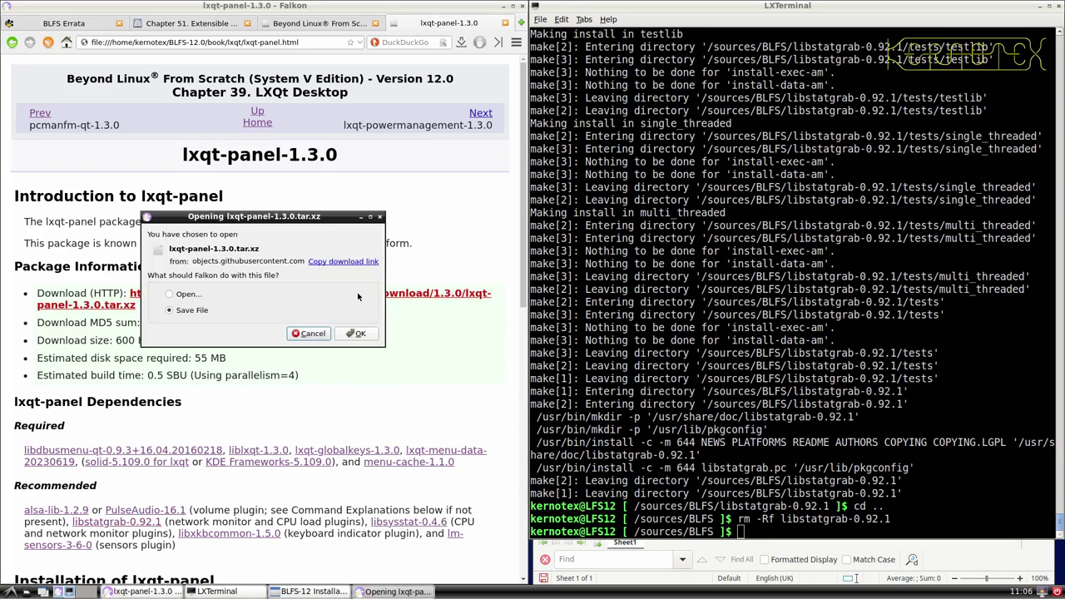
left_click(355, 334)
key("Return")
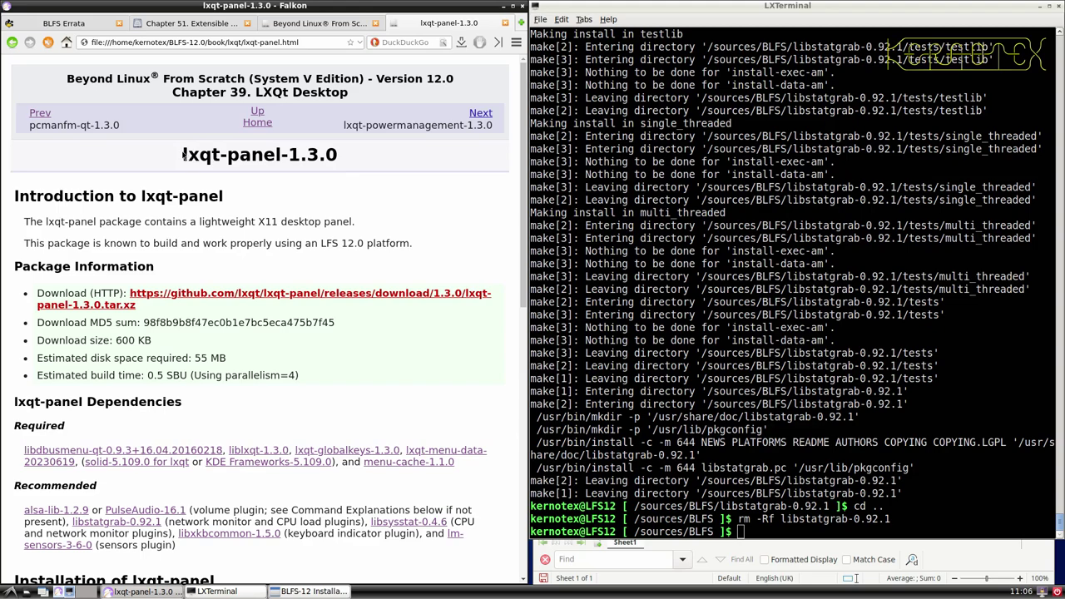
- Copy the title lxqt-panel-1.3.0 from the page into cell A880 of the installation order spreadsheet
left_click_drag(184, 155, 339, 157)
key("ctrl+c")
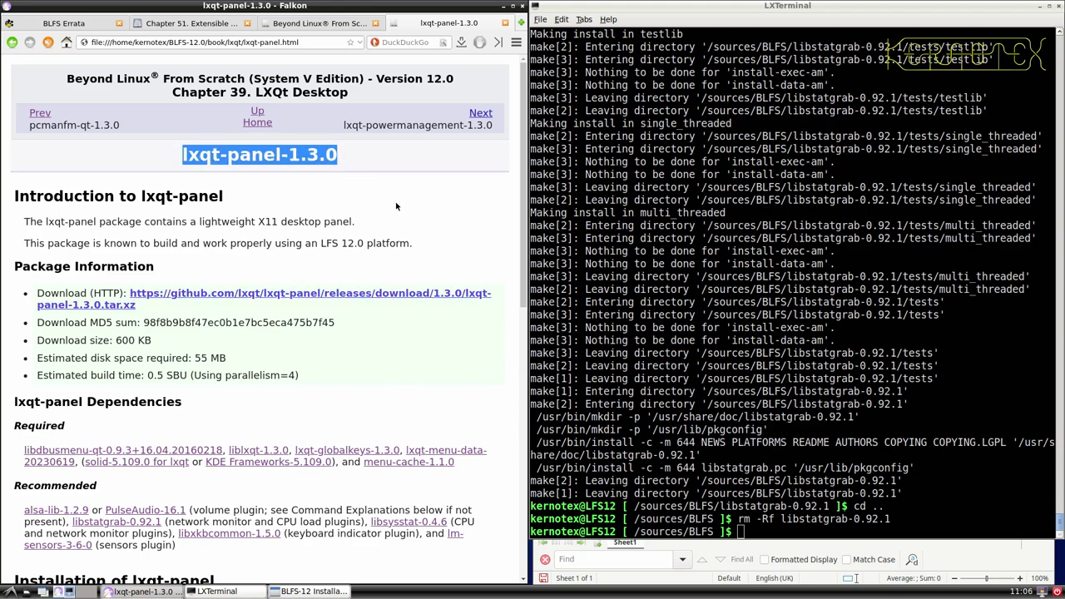
key("alt+Tab")
key("alt+Tab")
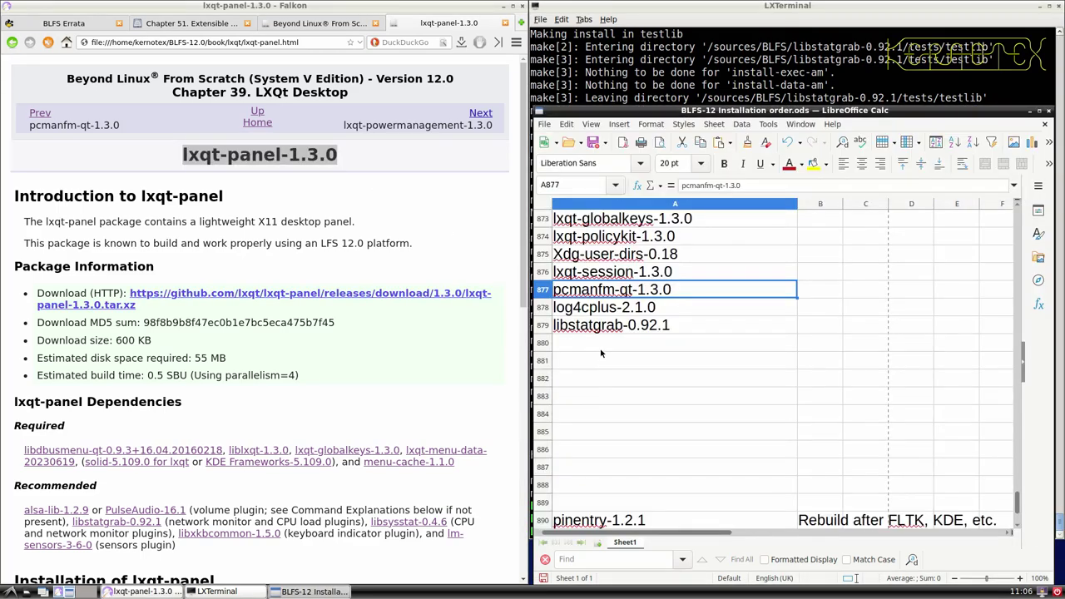
middle_click(602, 345)
- In the terminal, extract lxqt-panel-1.3.0.tar.xz with tar -xvf and change into the lxqt-panel-1.3.0 directory
left_click(647, 57)
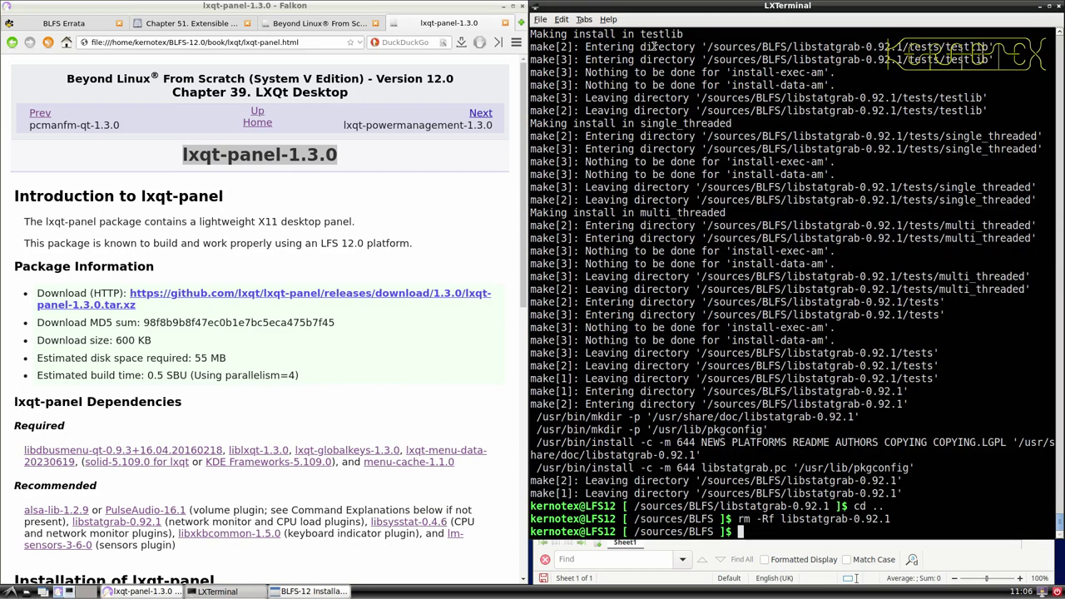
type("tar -xf lx")
scroll(620, 139, "up", 2)
scroll(620, 139, "down", 2)
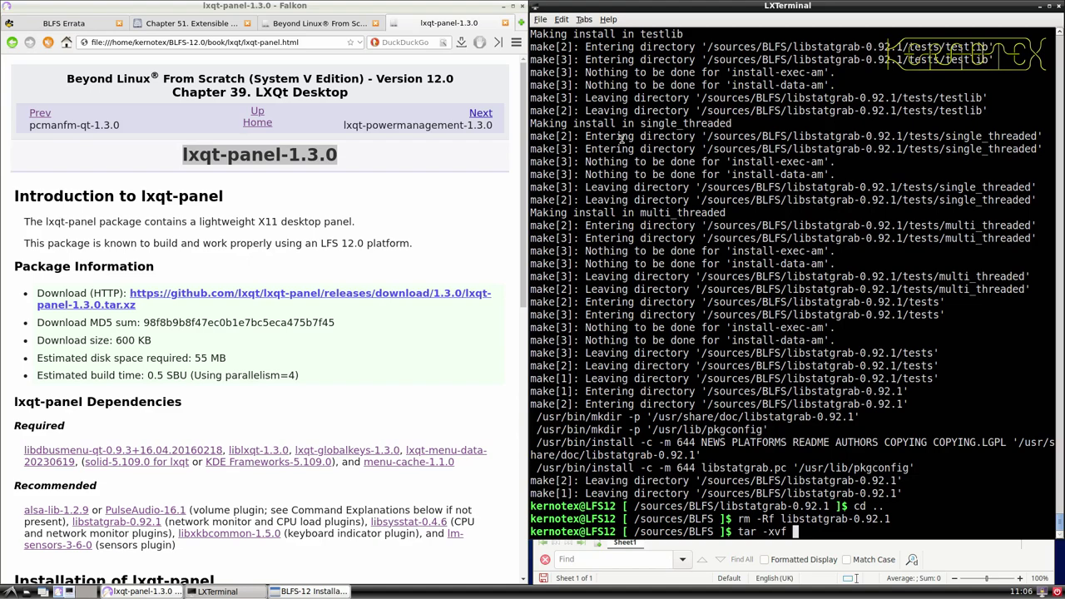
left_click(260, 139)
left_click_drag(183, 155, 337, 160)
middle_click(672, 225)
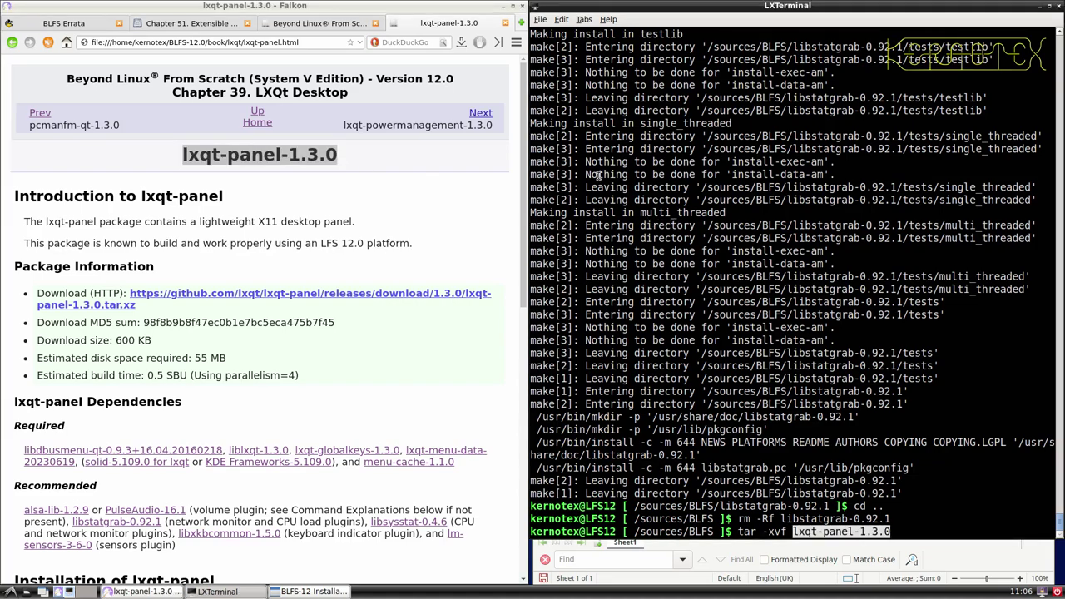
key("Tab")
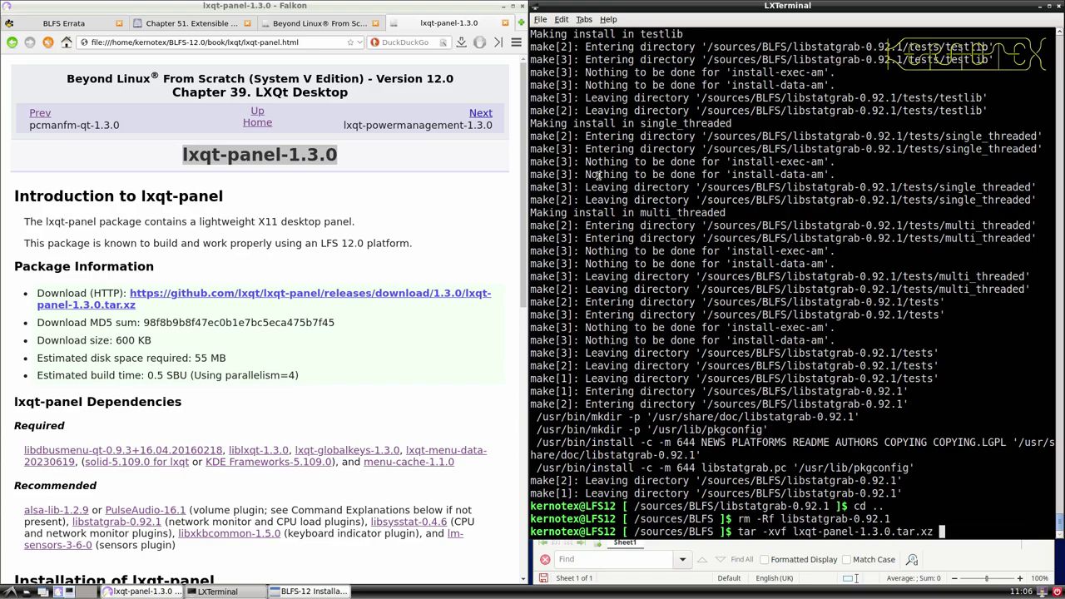
key("Return")
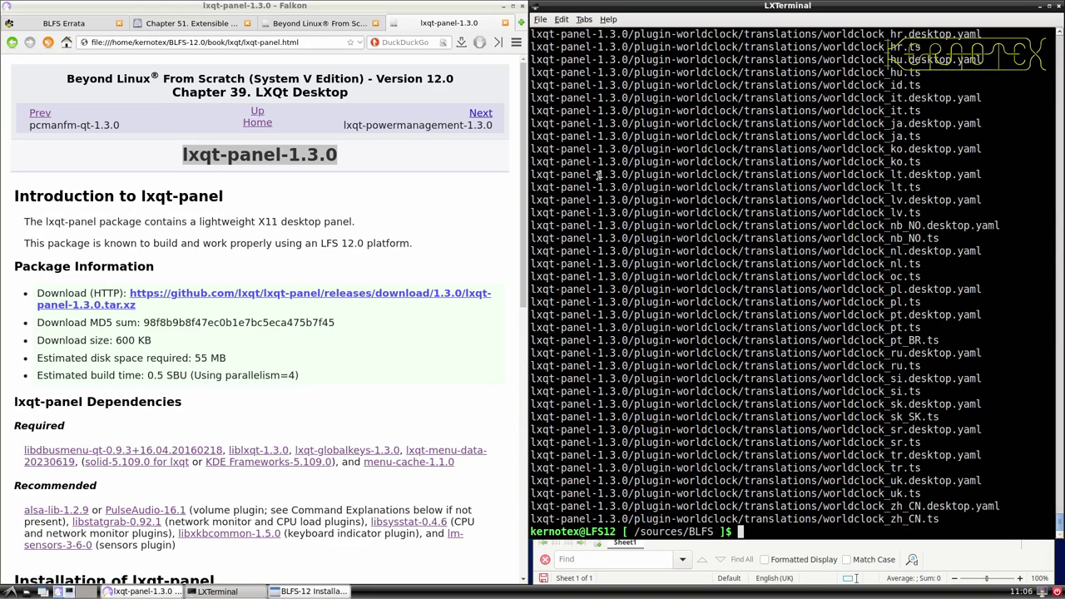
type("cd")
middle_click(598, 176)
key("Return")
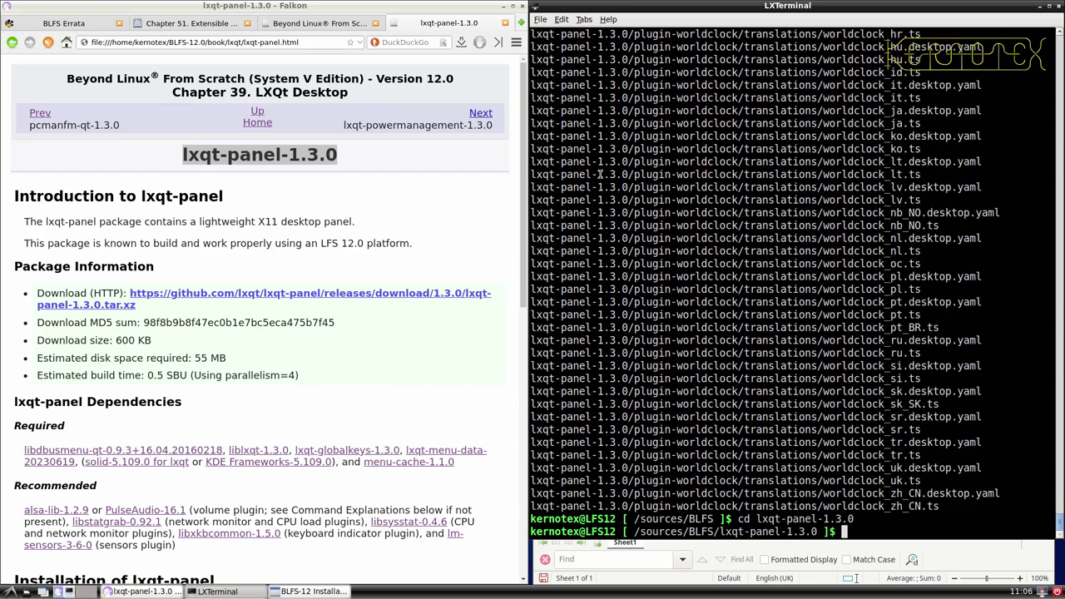
- Run the book's export commands that append "-I $KF5_PREFIX/include" to CXXFLAGS and CFLAGS
scroll(304, 258, "down", 5)
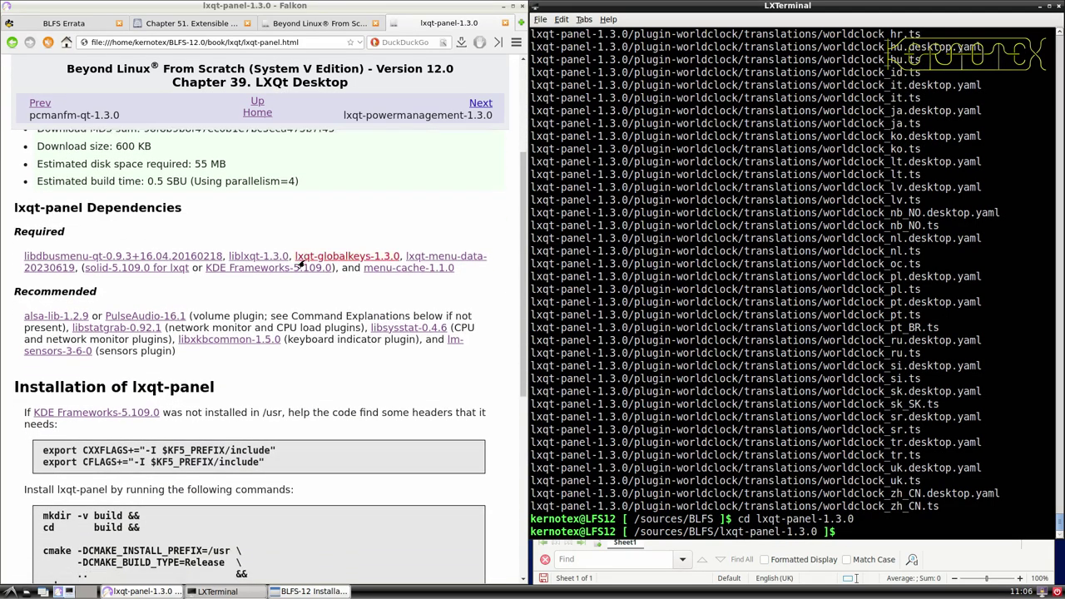
scroll(308, 265, "down", 4)
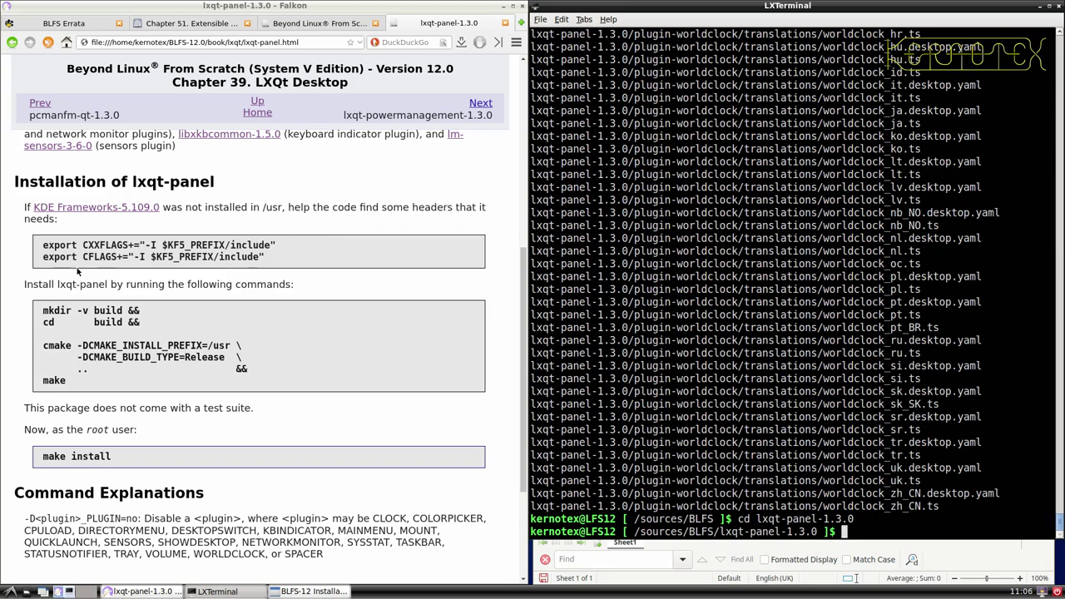
left_click_drag(38, 244, 285, 259)
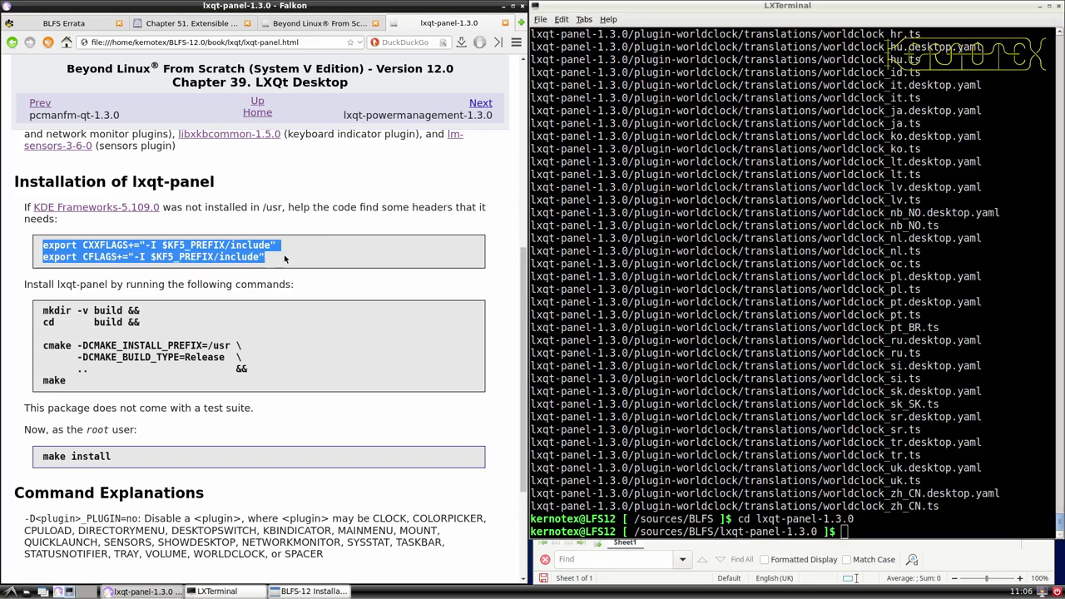
middle_click(644, 273)
key("Return")
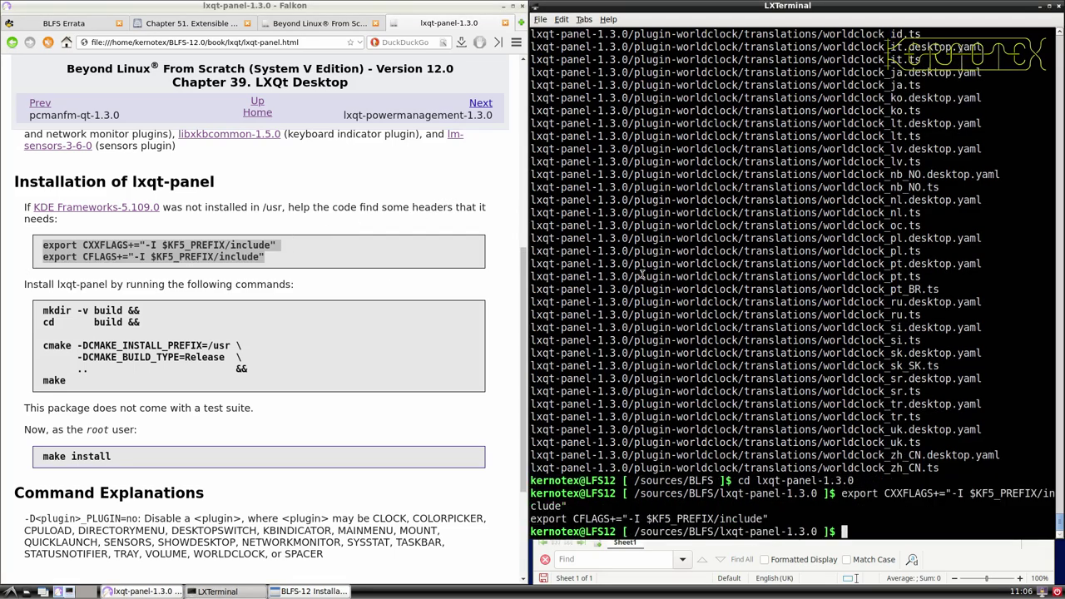
- Create the build directory and build lxqt-panel with the book's cmake commands, using -DCMAKE_INSTALL_PREFIX=/usr and -DCMAKE_BUILD_TYPE=Release, followed by make
left_click_drag(42, 309, 84, 383)
key("ctrl+c")
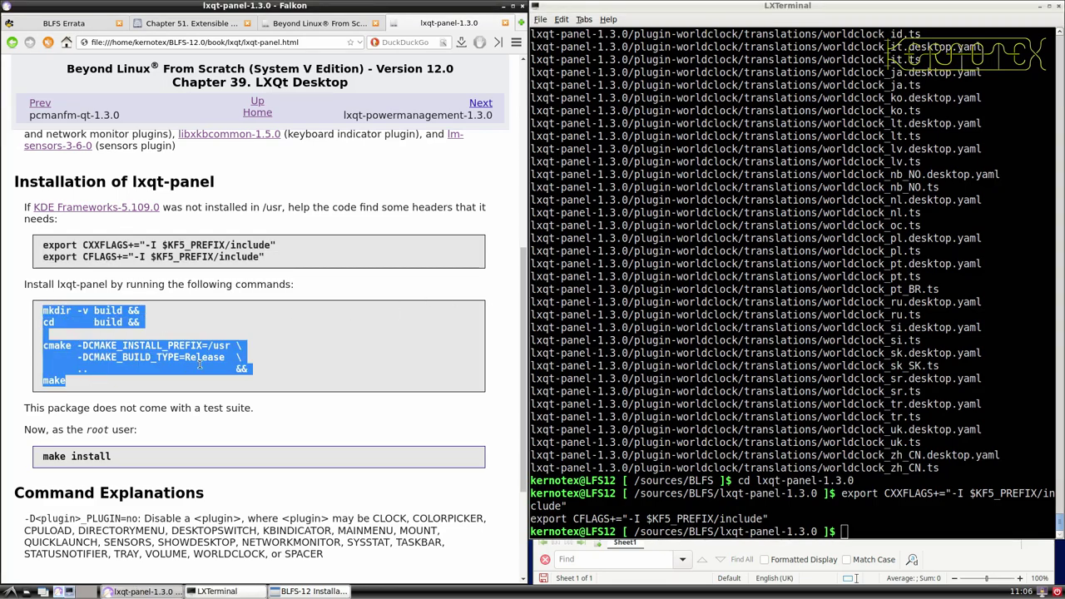
scroll(199, 364, "down", 2)
middle_click(723, 305)
key("Return")
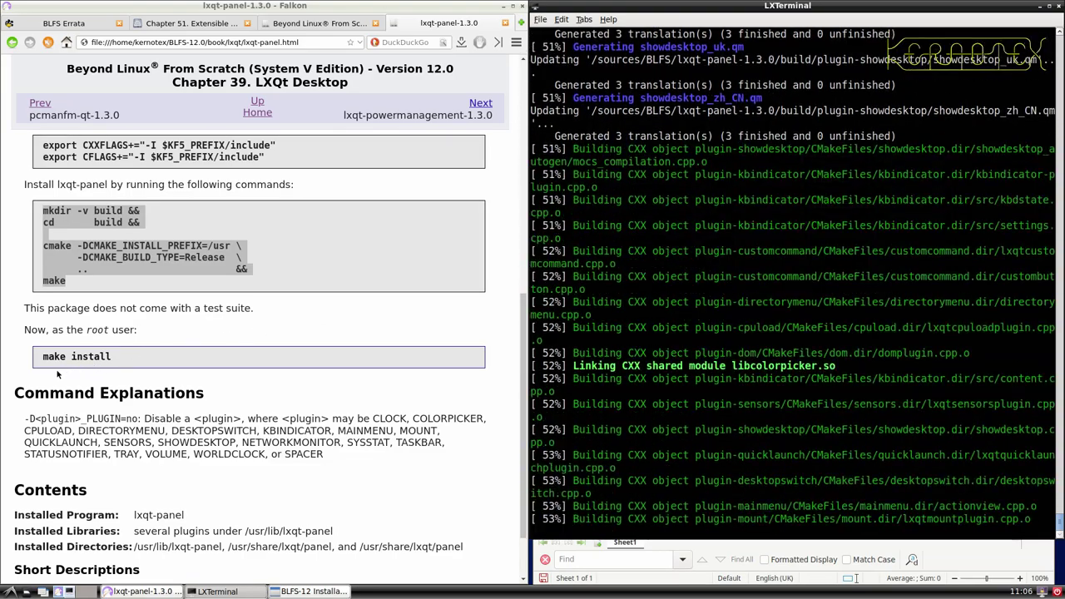
- Install lxqt-panel-1.3.0 from its build directory with the book's make install command
left_click_drag(37, 357, 140, 356)
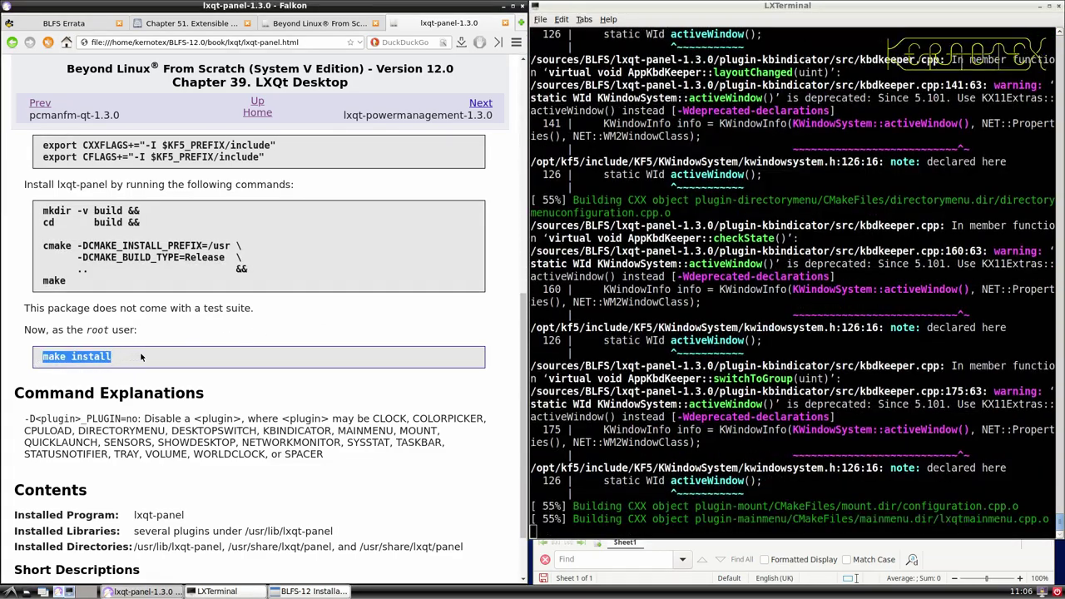
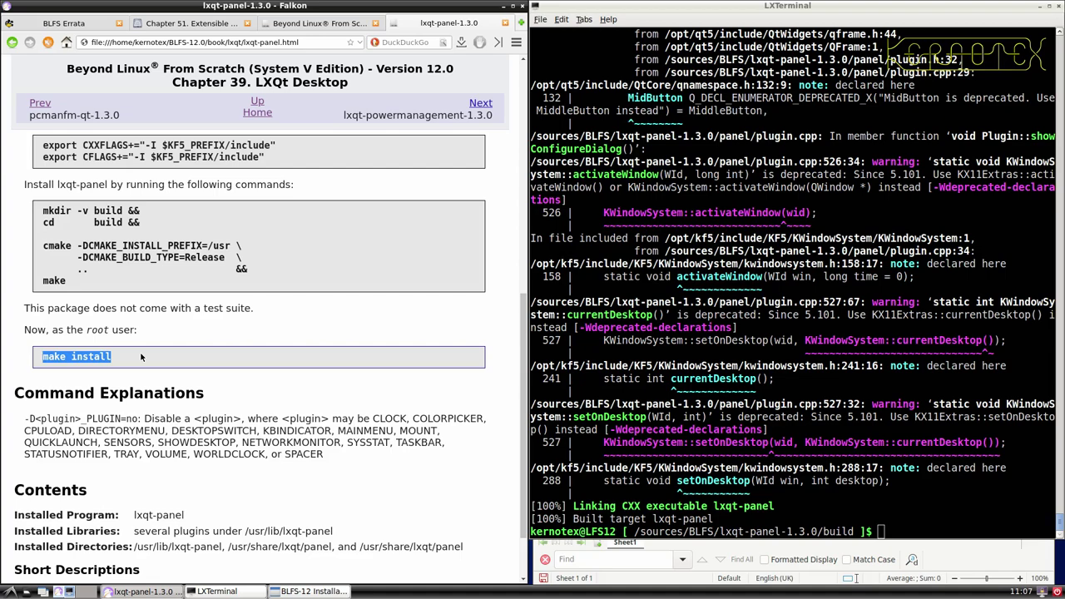
left_click(632, 297)
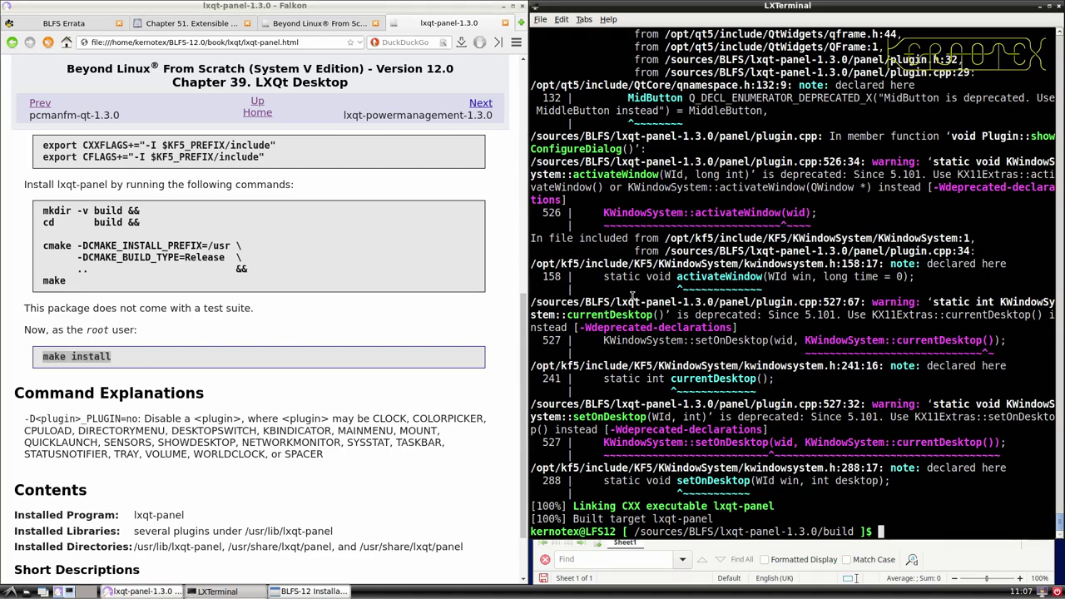
key("ctrl+r")
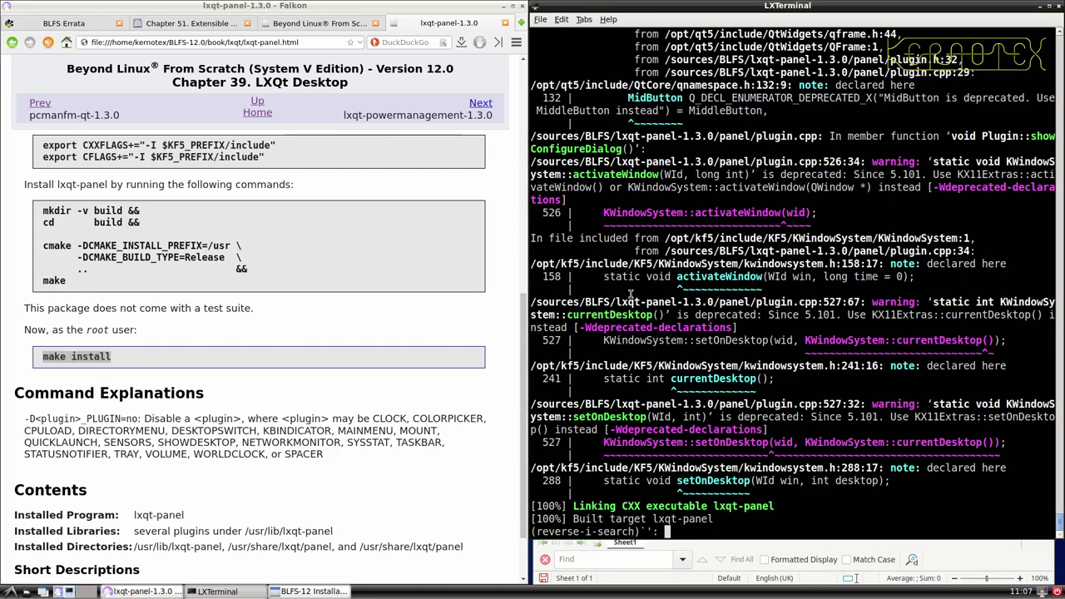
left_click(52, 354)
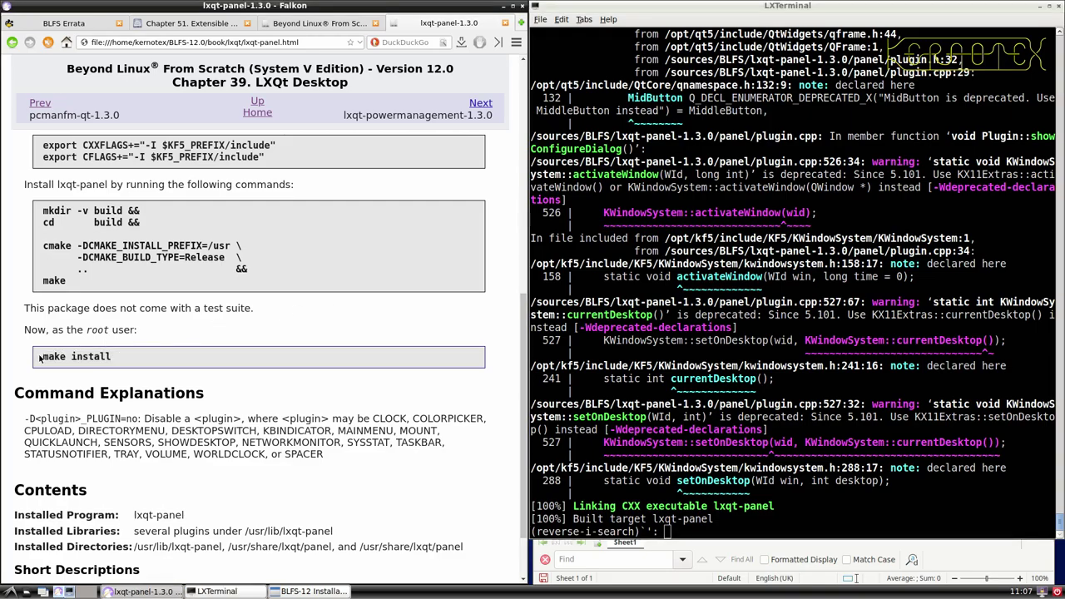
left_click_drag(39, 358, 113, 358)
middle_click(561, 340)
key("Return")
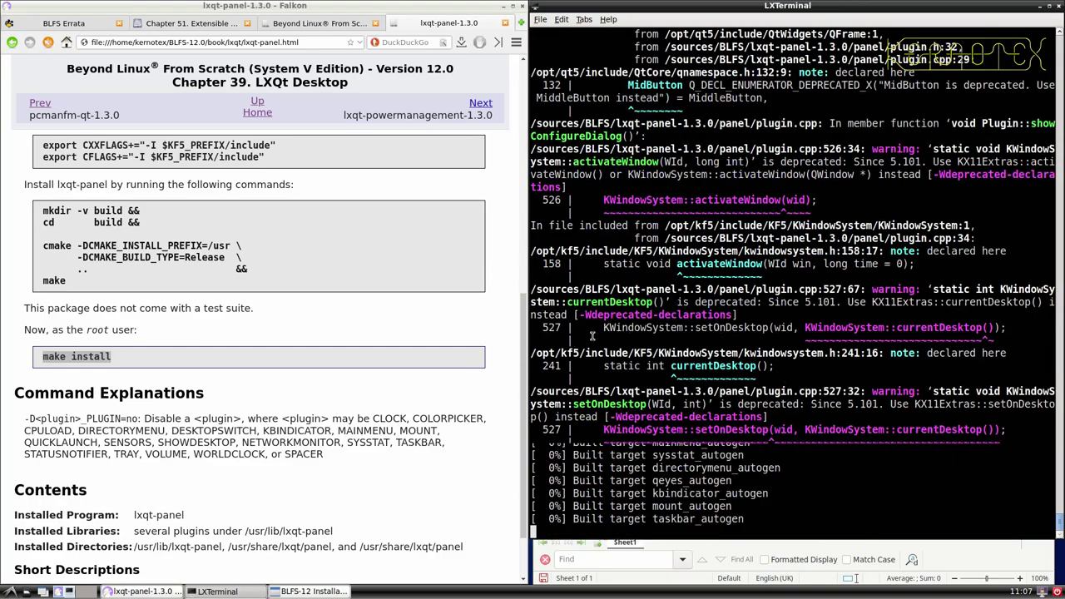
- Return to /sources/BLFS with cd ../.. and try to delete the lxqt-panel source directory with rm -Rf lxqt-p
type("cd ../..")
key("Return")
type("rm -Rf lxqt-")
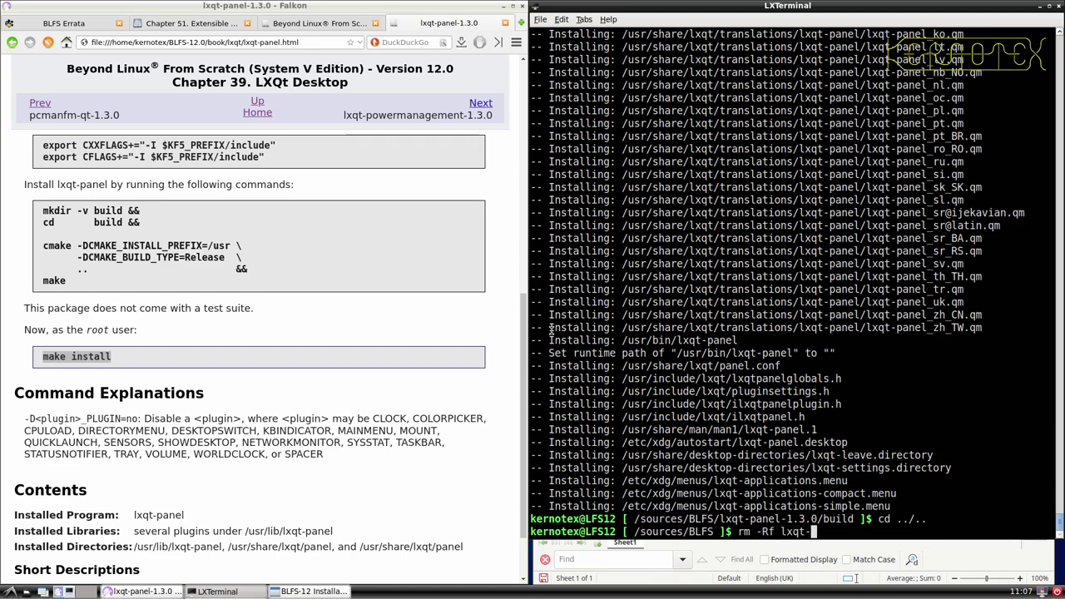
type("p")
key("Return")
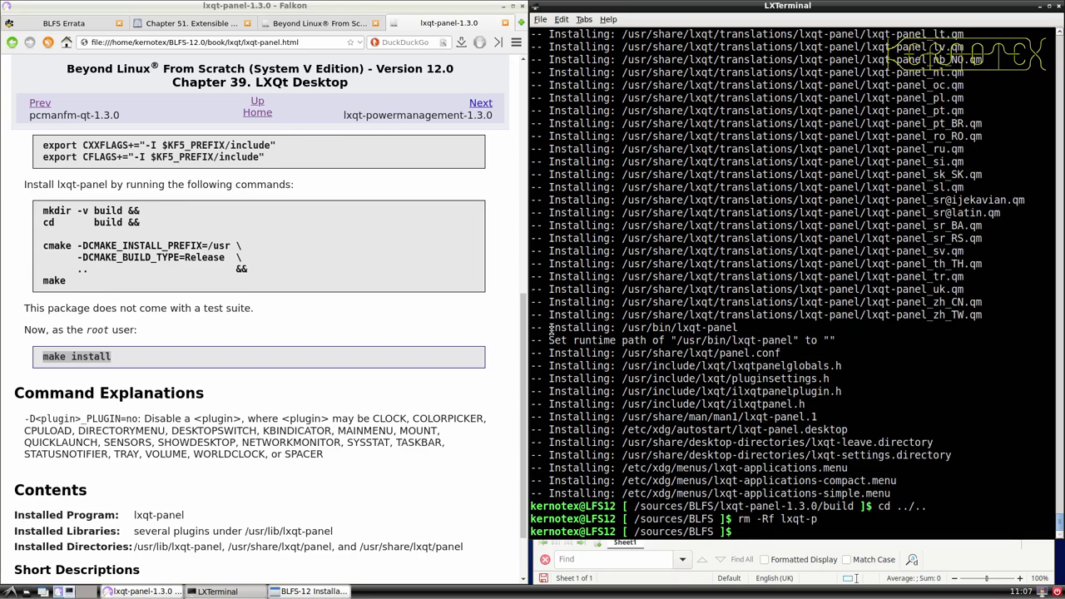
- Delete the lxqt-panel-1.3.0 source directory from /sources/BLFS with rm -Rf
key("Up")
type("a")
key("Tab")
key("Return")
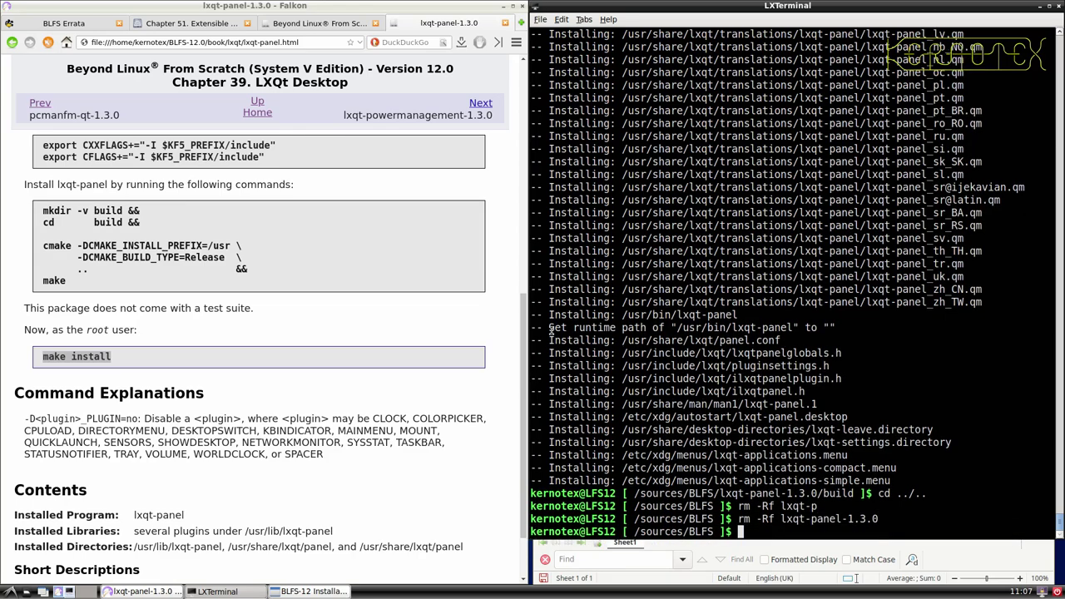
- Go to the book's lxqt-powermanagement-1.3.0 page and download lxqt-powermanagement-1.3.0.tar.xz into /sources/BLFS
scroll(366, 345, "down", 2)
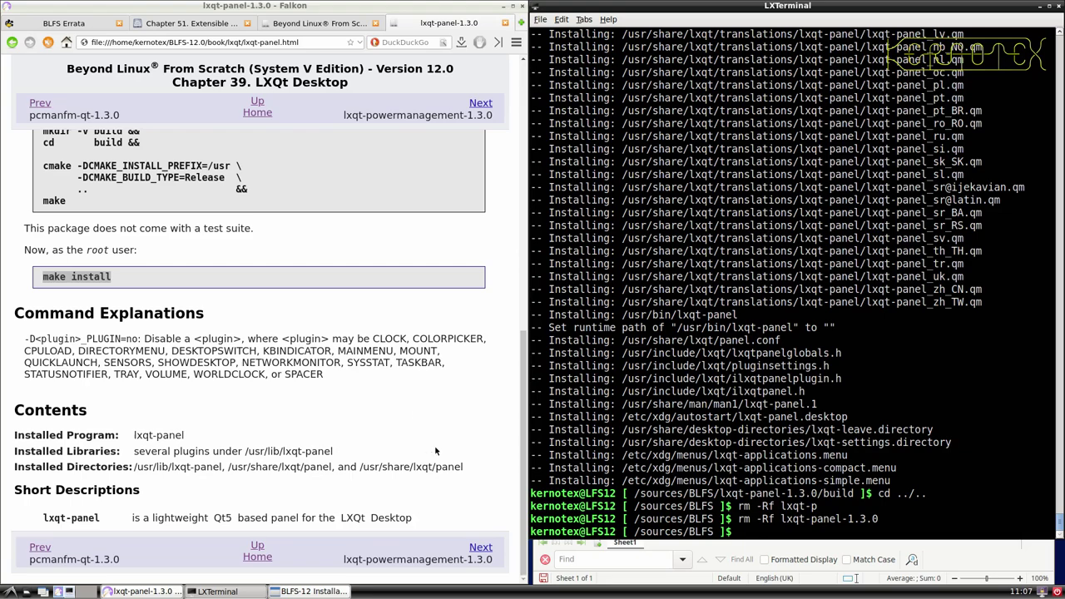
left_click(467, 556)
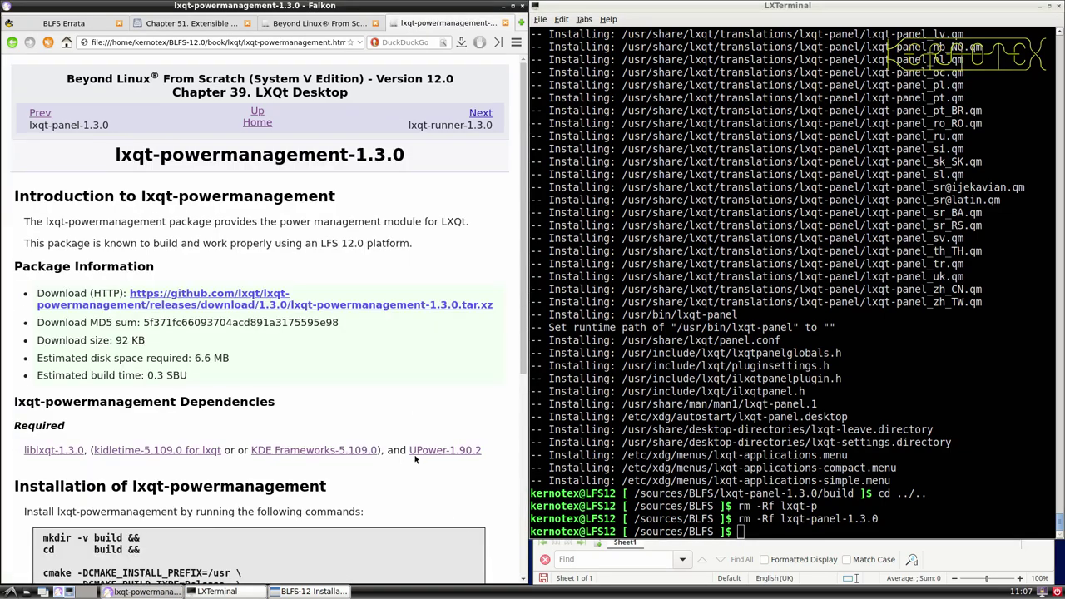
scroll(346, 305, "down", 2)
left_click(296, 239)
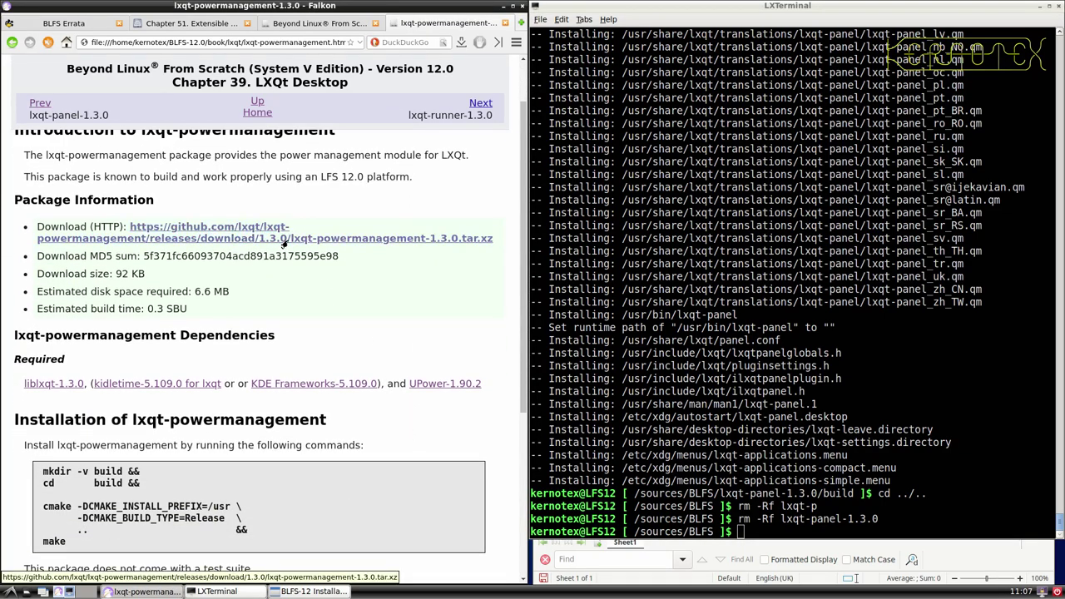
left_click(358, 332)
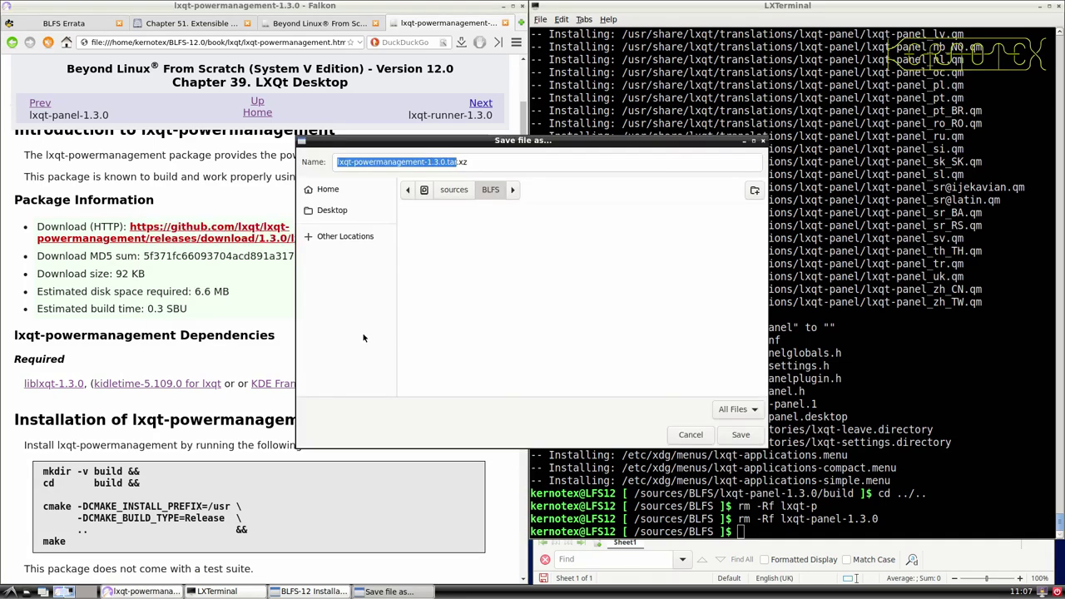
key("Return")
- Log lxqt-powermanagement-1.3.0 in the installation order spreadsheet below lxqt-panel-1.3.0, deleting the blank row between the two entries
scroll(265, 322, "up", 2)
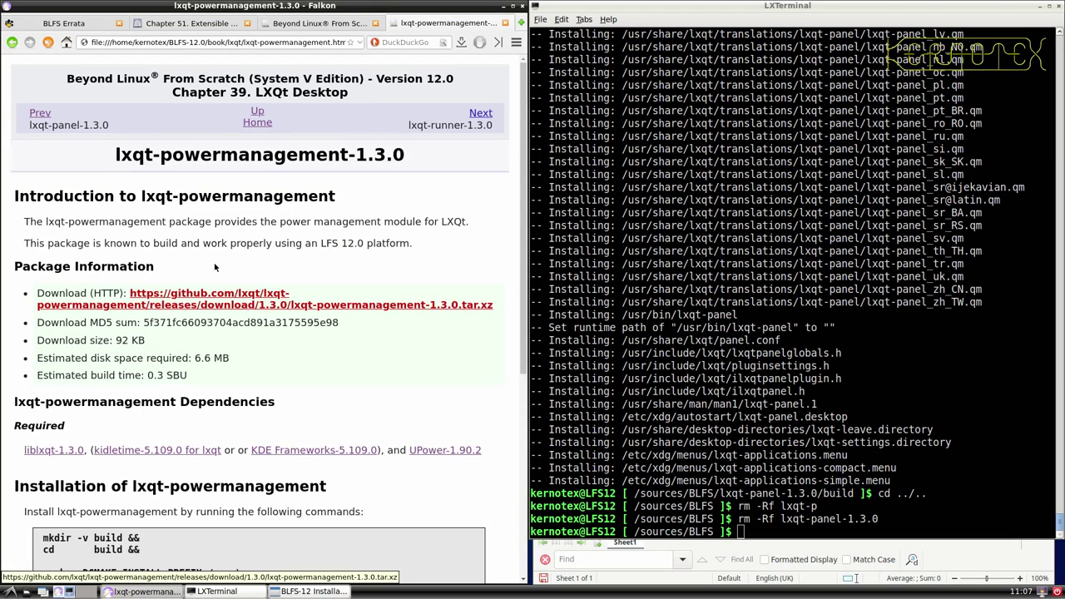
triple_click(407, 152)
key("ctrl+c")
key("alt+Tab")
key("alt+Tab")
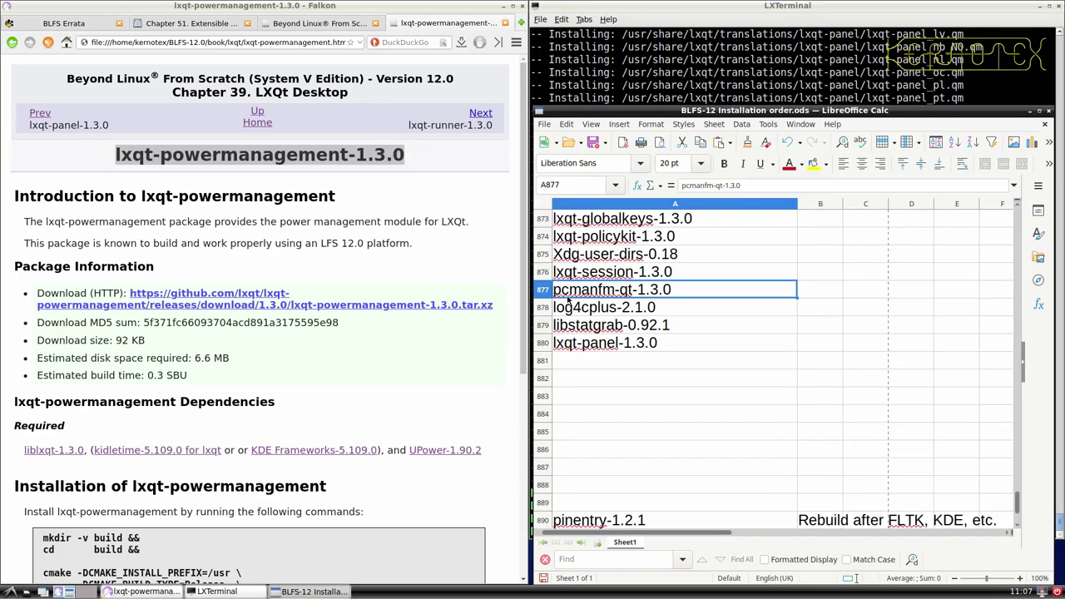
middle_click(605, 372)
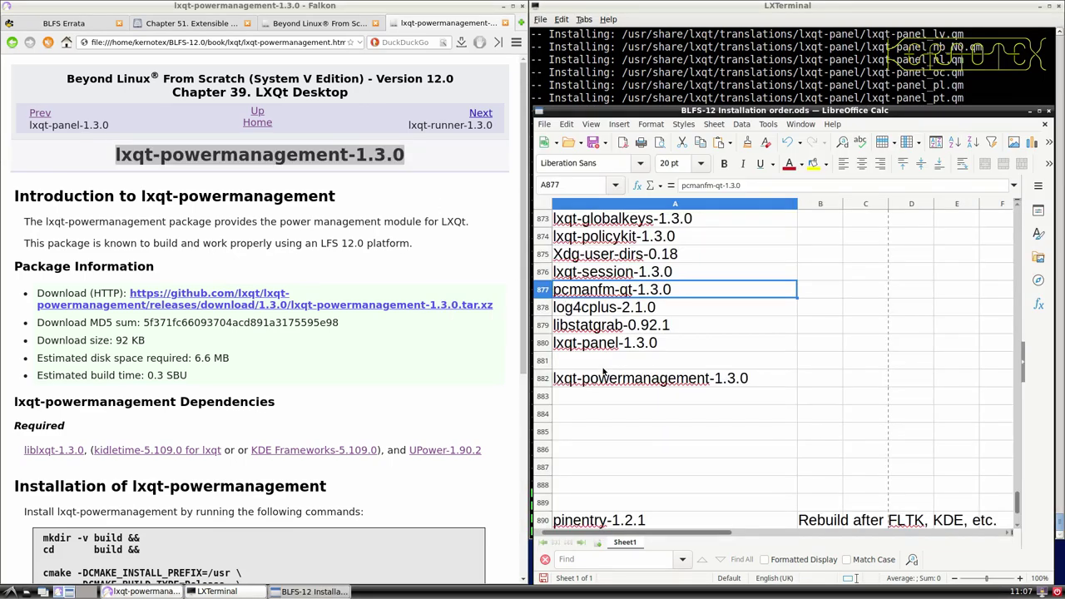
right_click(543, 362)
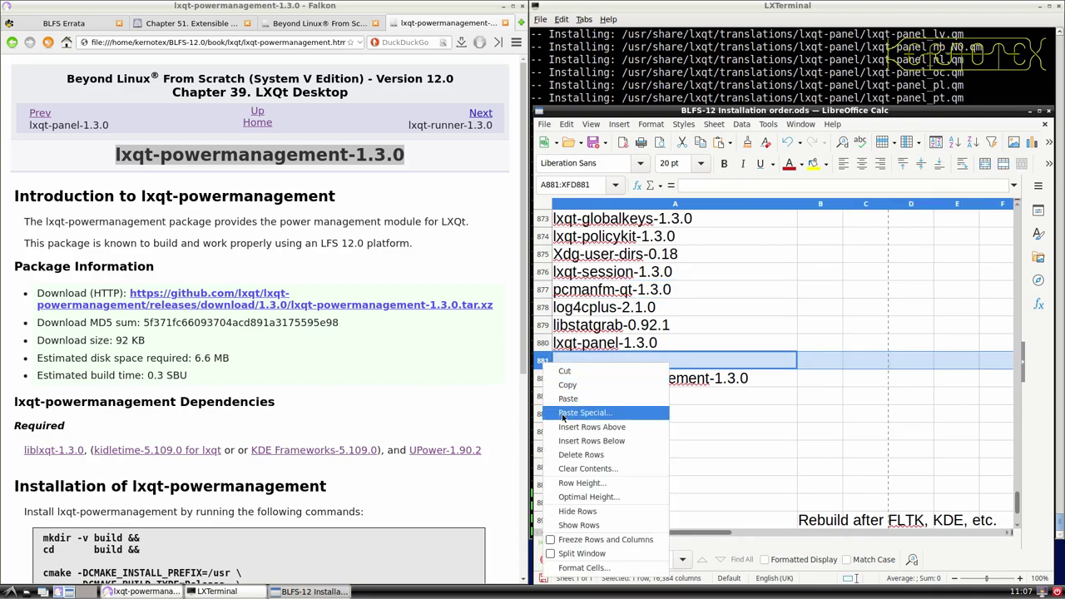
left_click(571, 454)
- Extract lxqt-powermanagement-1.3.0.tar.xz with tar -xvf in the terminal and change into the lxqt-powermanagement-1.3.0 directory
left_click(624, 73)
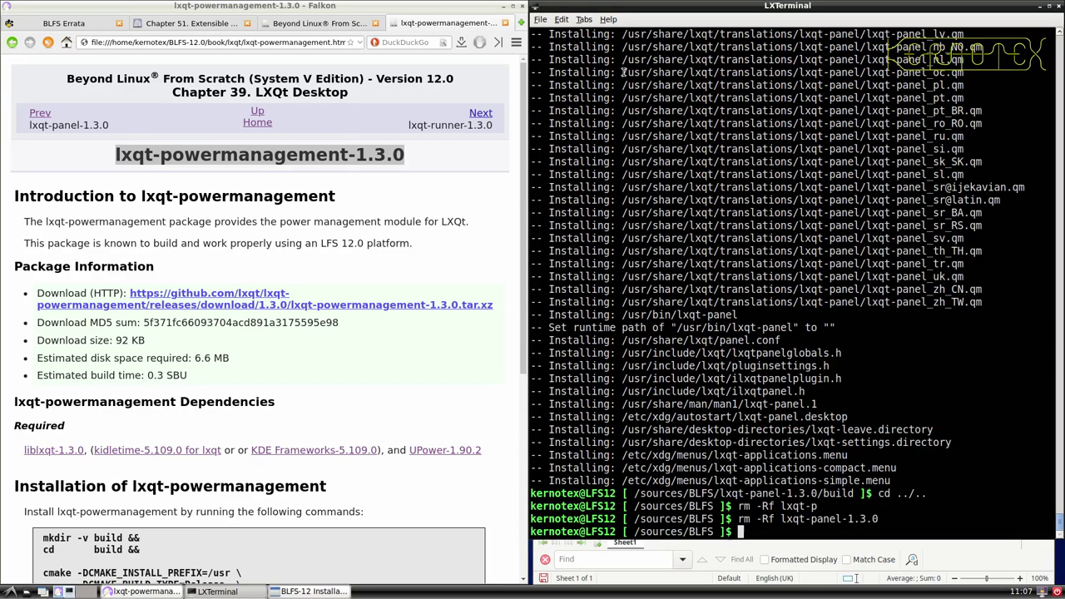
type("tar -xvf lxqt-")
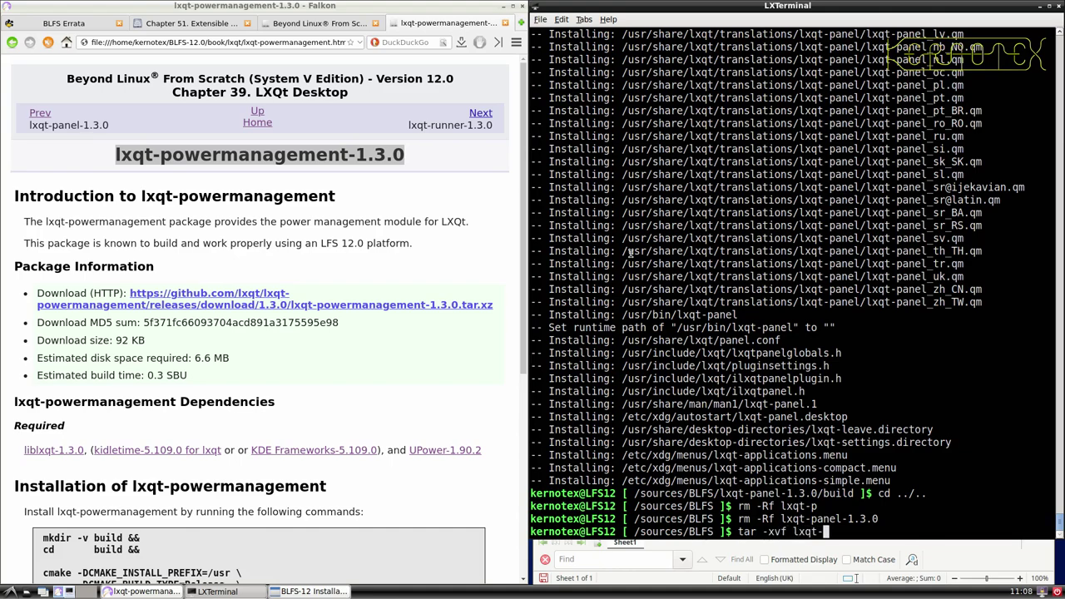
type("po")
key("Tab")
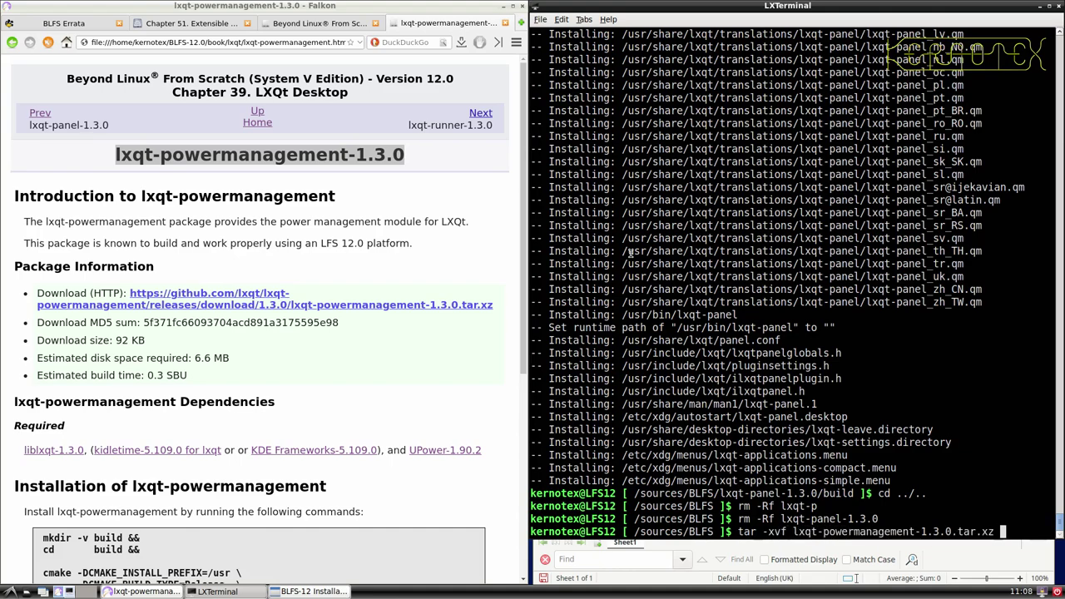
key("Return")
type("cd lxqt-pow")
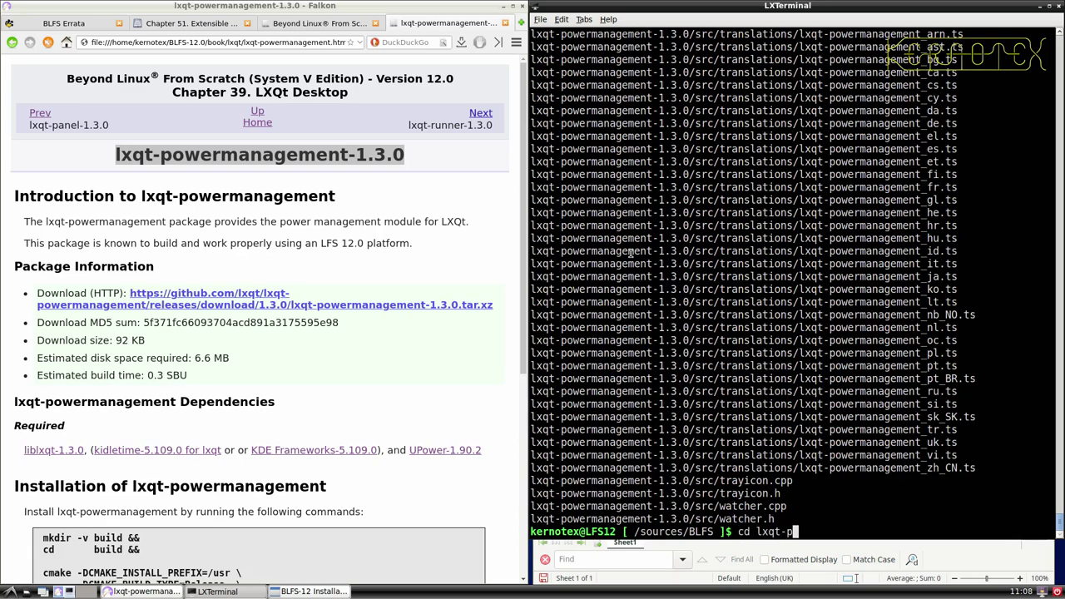
key("Tab")
key("Return")
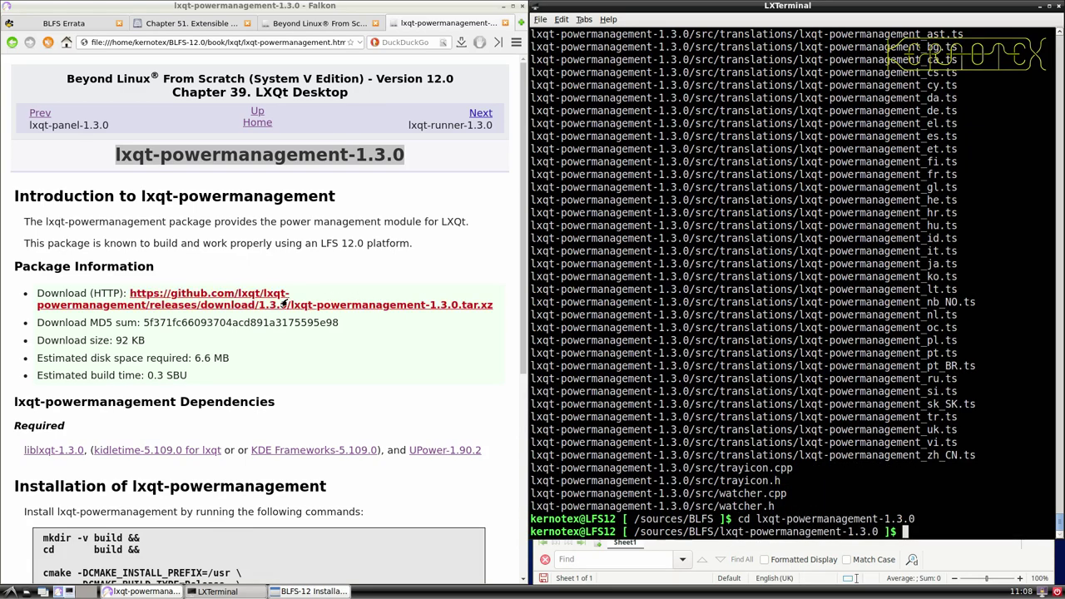
- Build lxqt-powermanagement in a new build directory with the book's cmake commands, using -DCMAKE_INSTALL_PREFIX=/usr and -DCMAKE_BUILD_TYPE=Release, followed by make
scroll(46, 267, "down", 5)
left_click_drag(47, 267, 98, 343)
middle_click(568, 349)
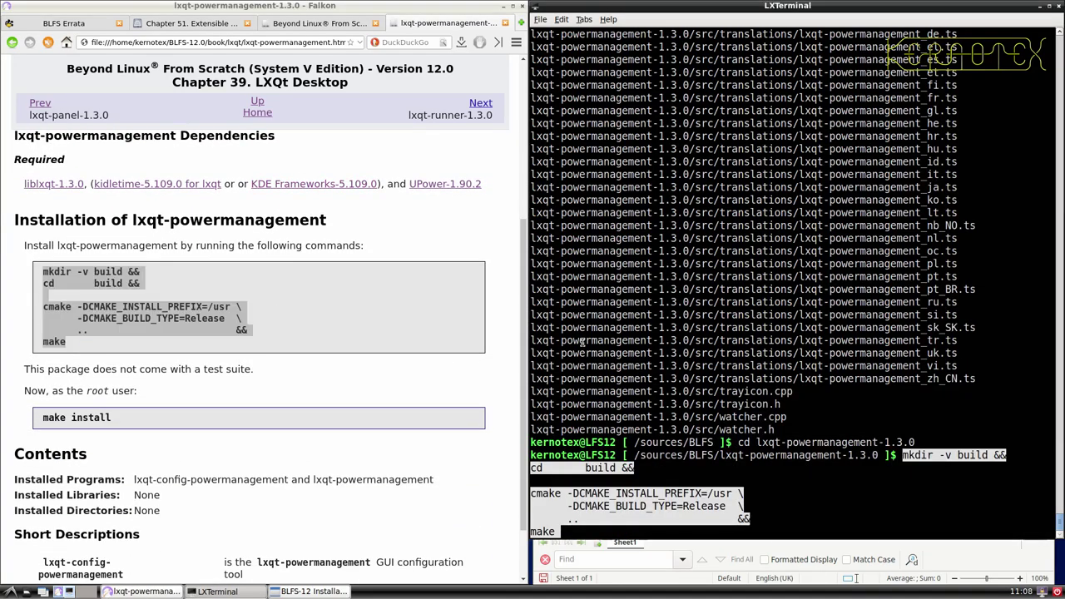
- Install lxqt-powermanagement-1.3.0 from its build directory by recalling the earlier make install command
left_click_drag(39, 416, 112, 417)
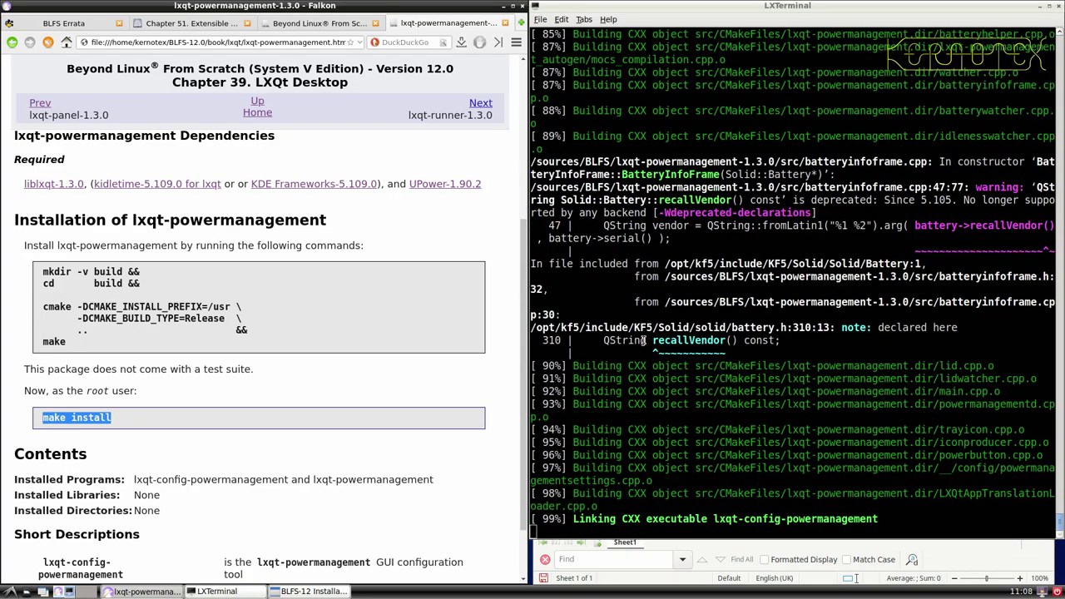
left_click(643, 339)
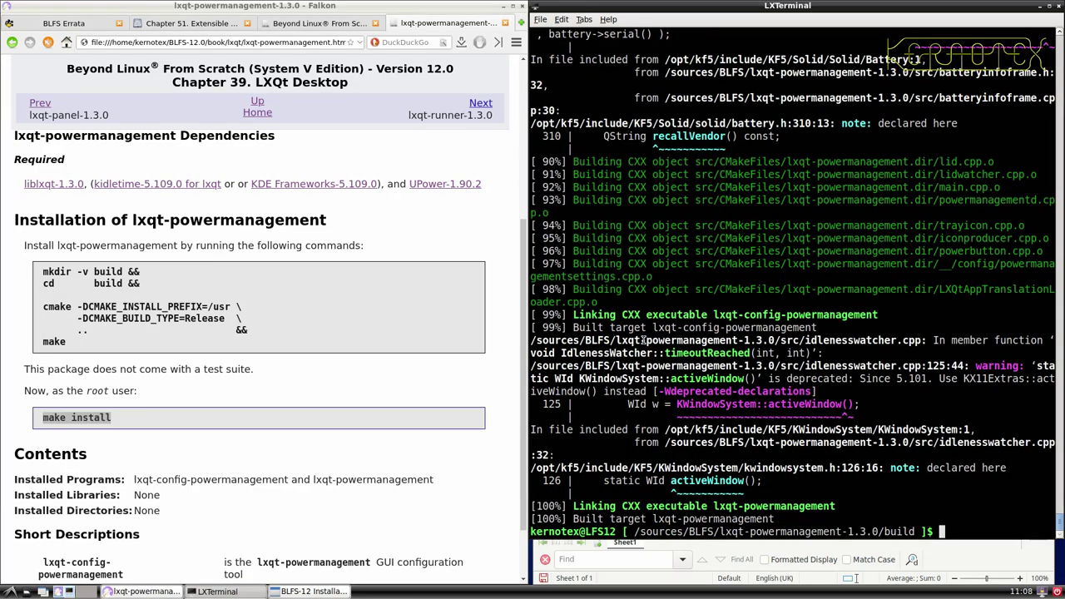
key("ctrl+r")
type("make")
key("Return")
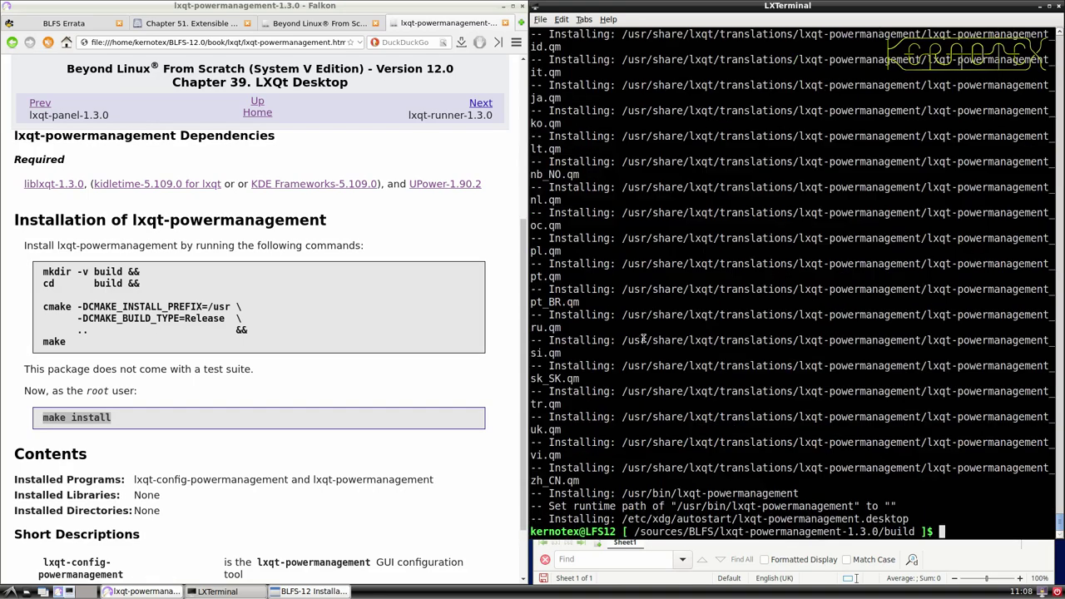
- Return to /sources/BLFS with cd ../.. and delete the lxqt-powermanagement-1.3.0 source directory with rm -Rf
type("cd ../..")
key("Return")
type("rm -Rf lxqt-pow")
key("Tab")
key("Return")
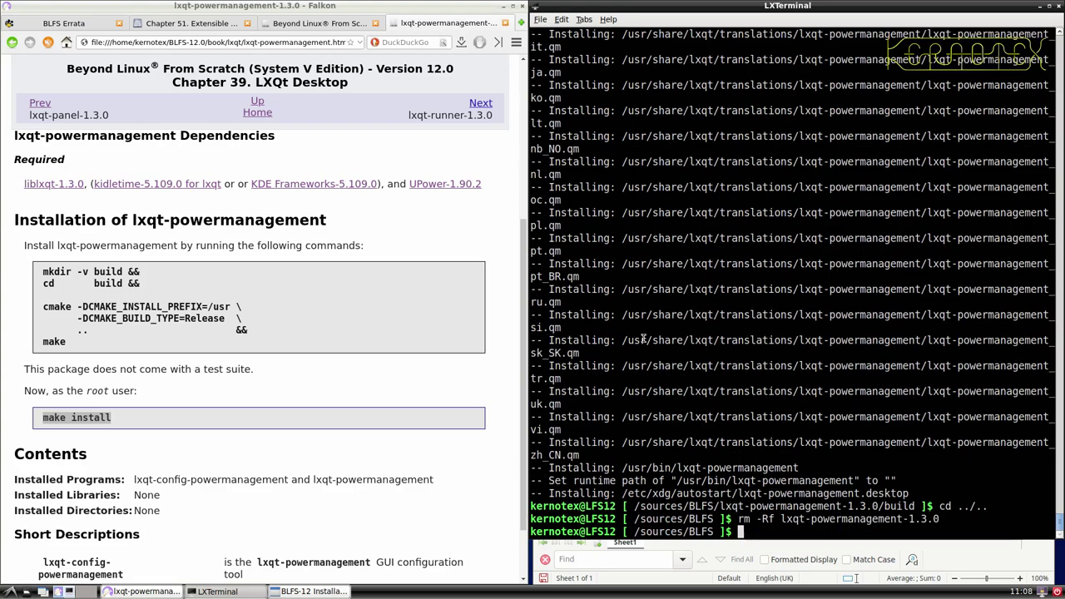
- Go to the book's lxqt-runner-1.3.0 page and download lxqt-runner-1.3.0.tar.xz into /sources/BLFS
scroll(491, 362, "down", 3)
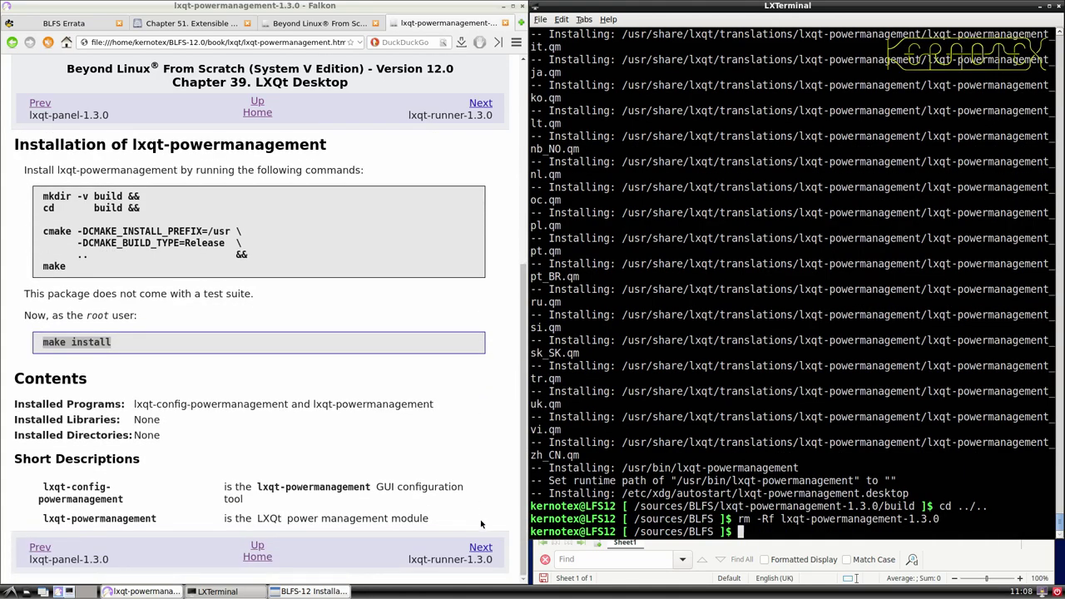
left_click(480, 547)
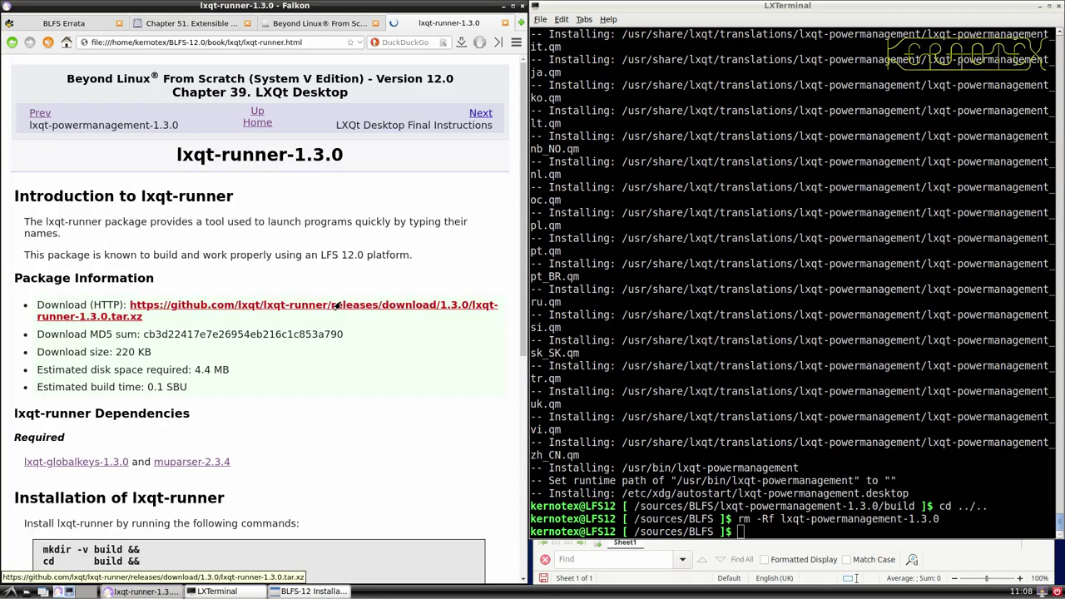
left_click(336, 305)
left_click(354, 334)
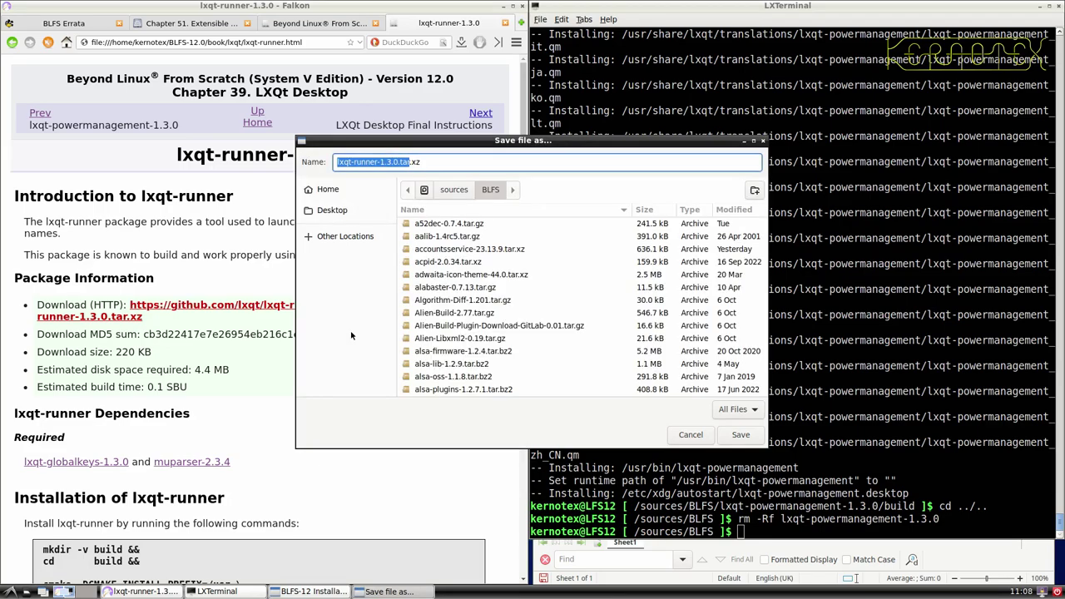
key("Return")
- Log lxqt-runner-1.3.0 in the installation order spreadsheet in the row below lxqt-powermanagement-1.3.0
left_click_drag(176, 155, 349, 159)
key("ctrl+c")
key("alt+Tab")
key("alt+Tab")
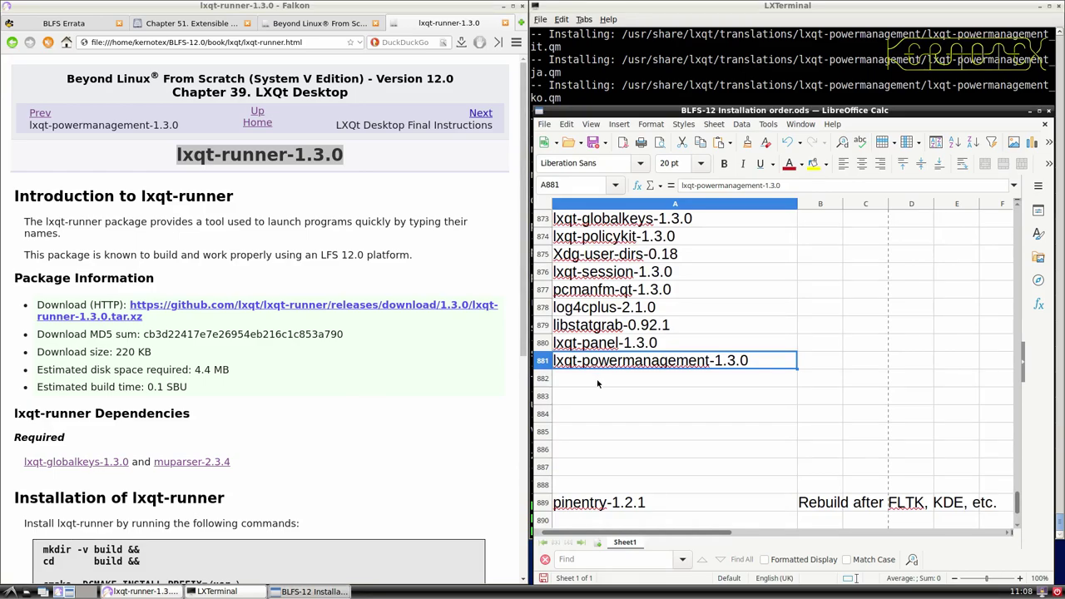
middle_click(597, 383)
- Extract the lxqt-runner-1.3.0 archive with tar -xvf in the terminal and change into the lxqt-runner-1.3.0 directory
left_click(598, 71)
type("tar")
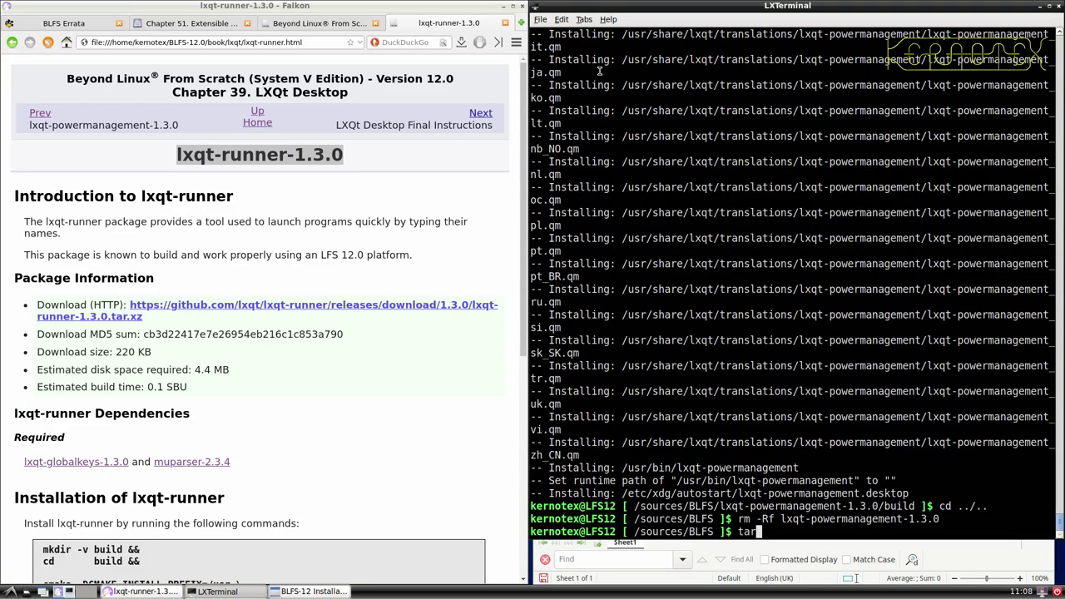
type(" -xvf lxqt-ru")
key("Tab")
key("Return")
type("cd lxqt-")
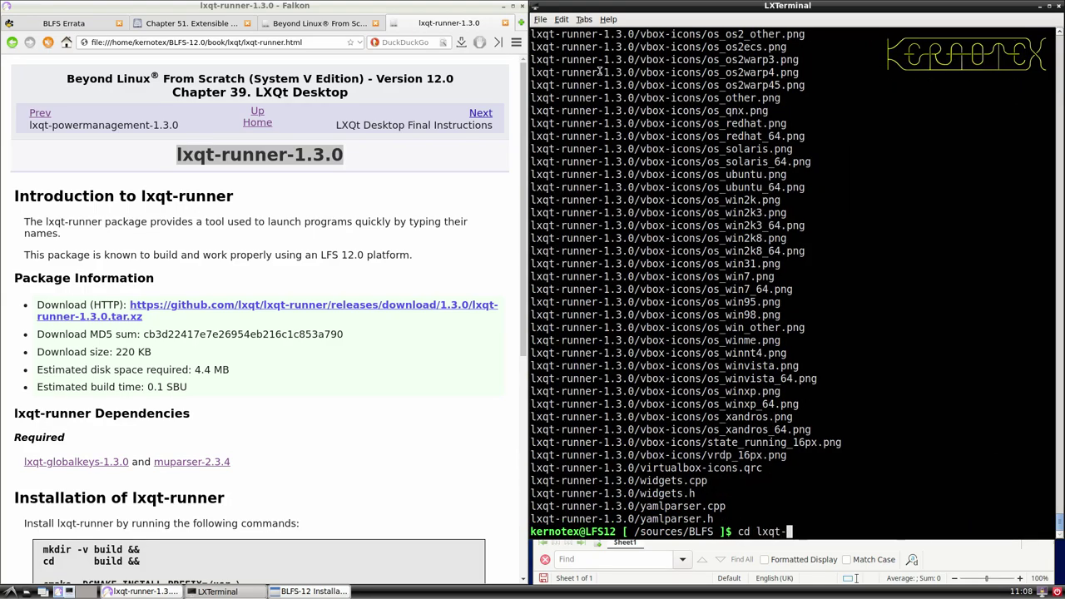
key("Tab")
key("Return")
- Build lxqt-runner in a new build directory with the book's cmake commands, using -DCMAKE_INSTALL_PREFIX=/usr and -DCMAKE_BUILD_TYPE=Release, followed by make
scroll(291, 197, "down", 7)
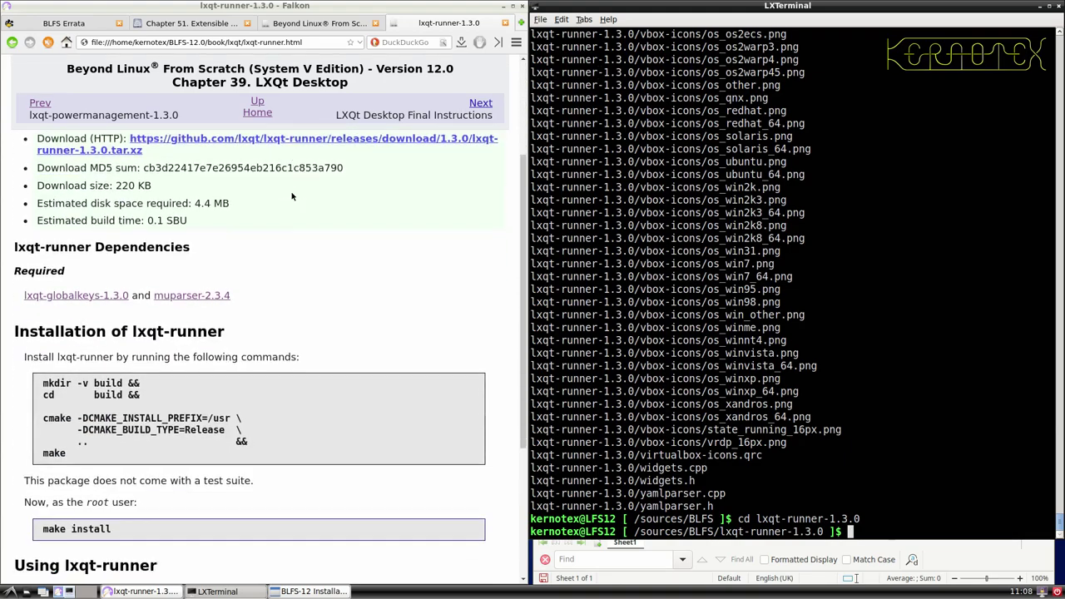
left_click_drag(37, 217, 70, 264)
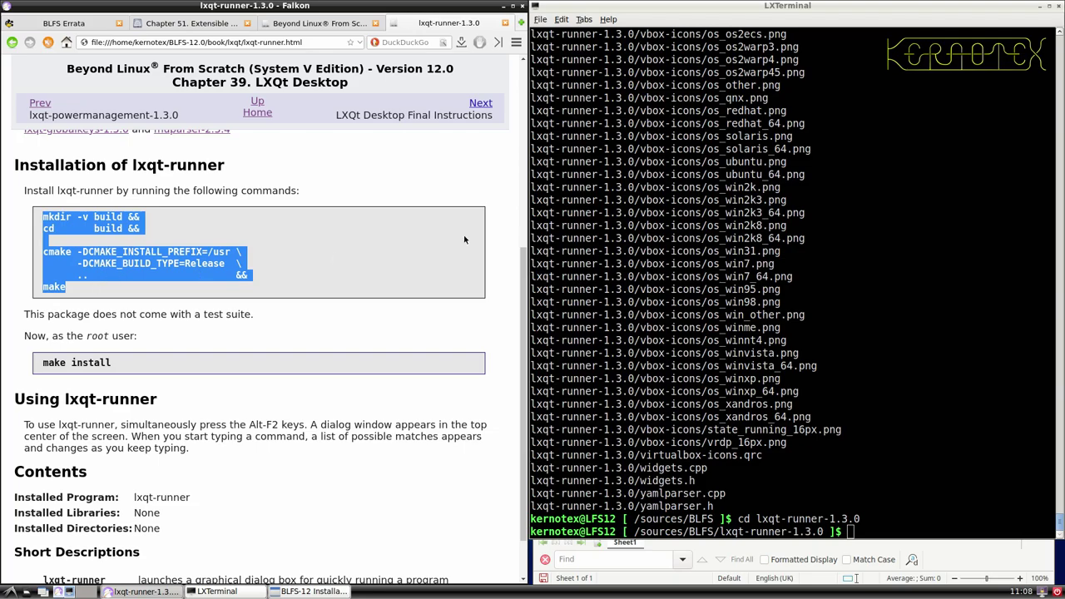
middle_click(579, 234)
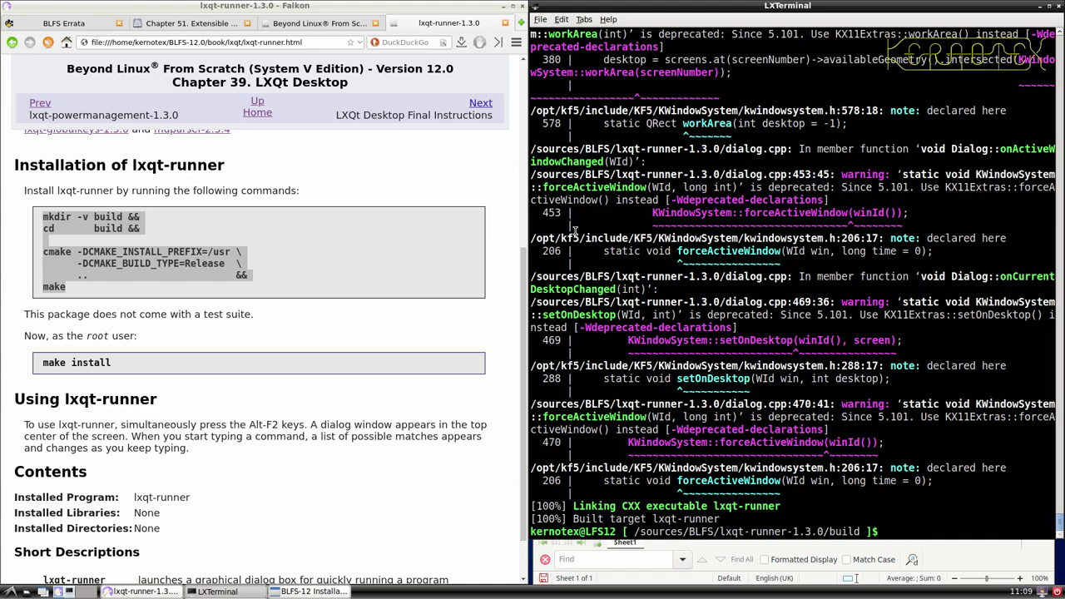
- Install lxqt-runner-1.3.0 from its build directory with the recalled command sudo -E make install
left_click(44, 369)
left_click_drag(43, 366, 116, 364)
key("ctrl+c")
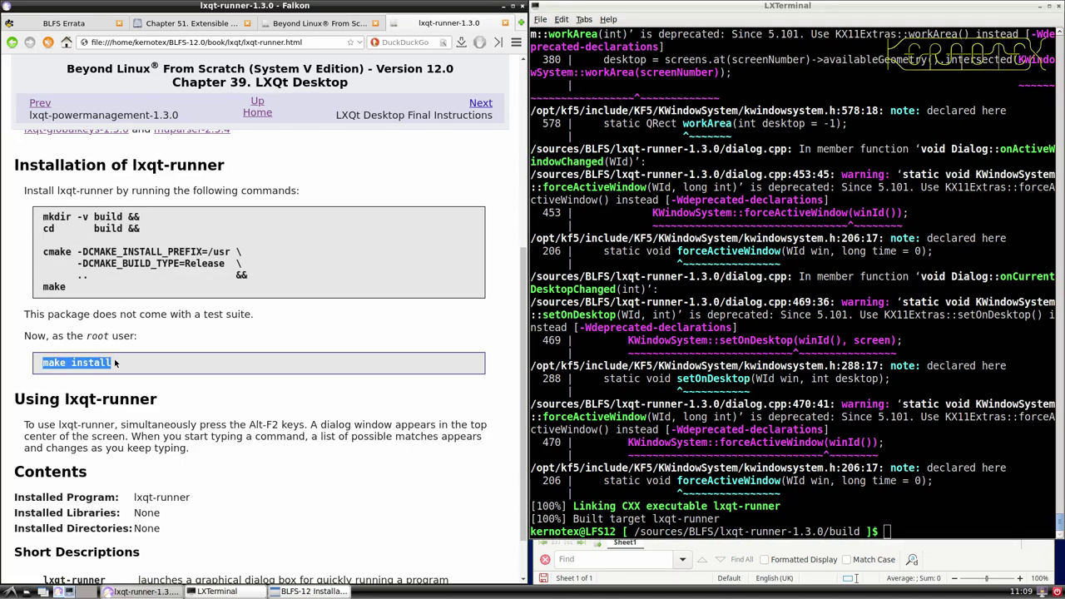
left_click(576, 303)
key("ctrl+r")
middle_click(576, 303)
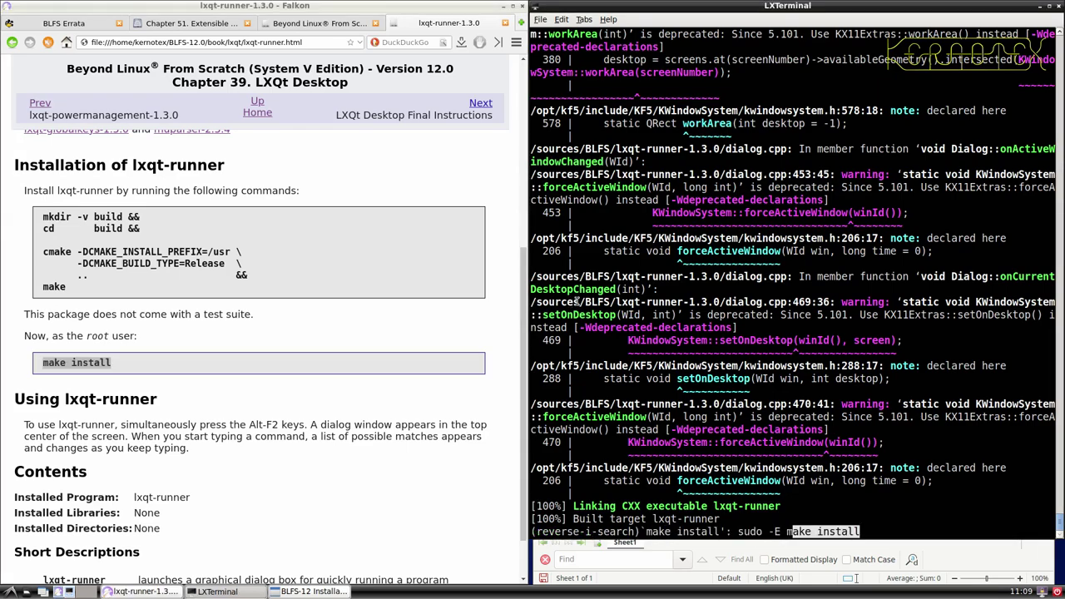
key("Return")
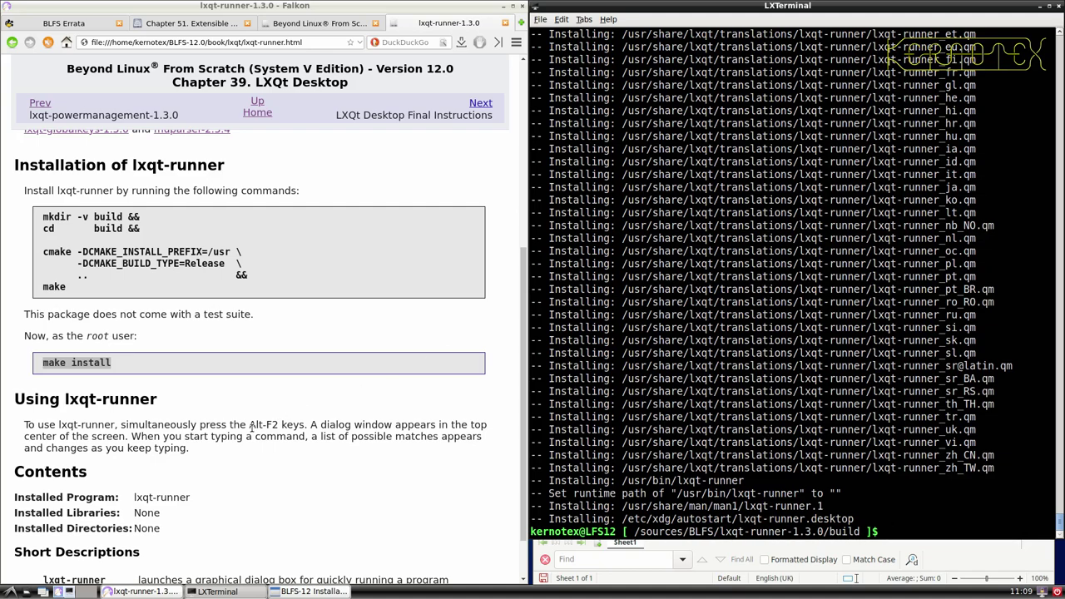
- Return to /sources/BLFS with cd ../.. and launch lxqt-runner from the terminal
type("cd ../..")
key("Return")
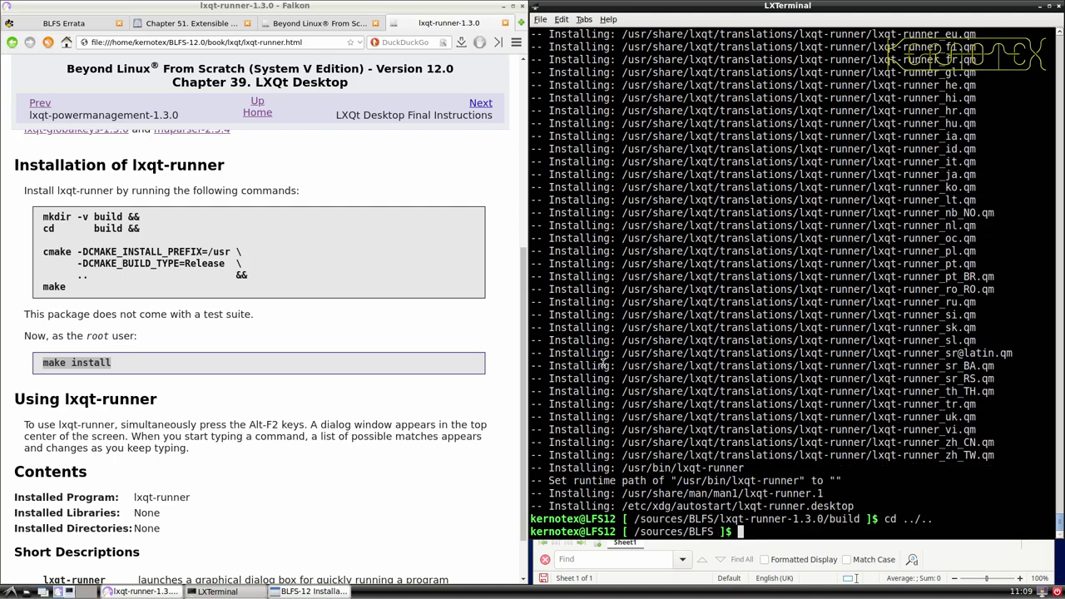
type("lxq")
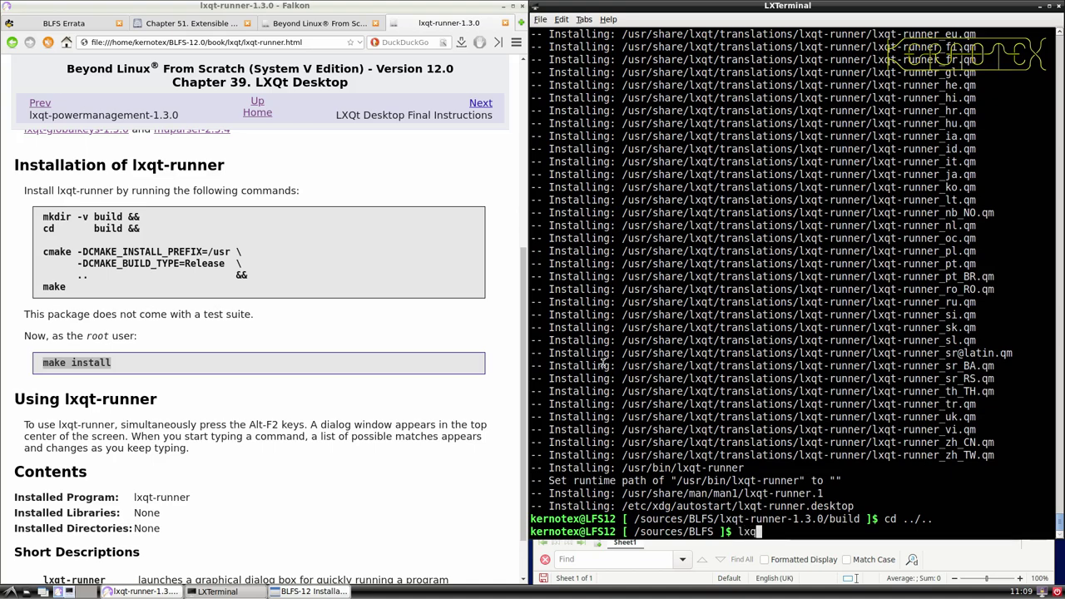
type("t-runner")
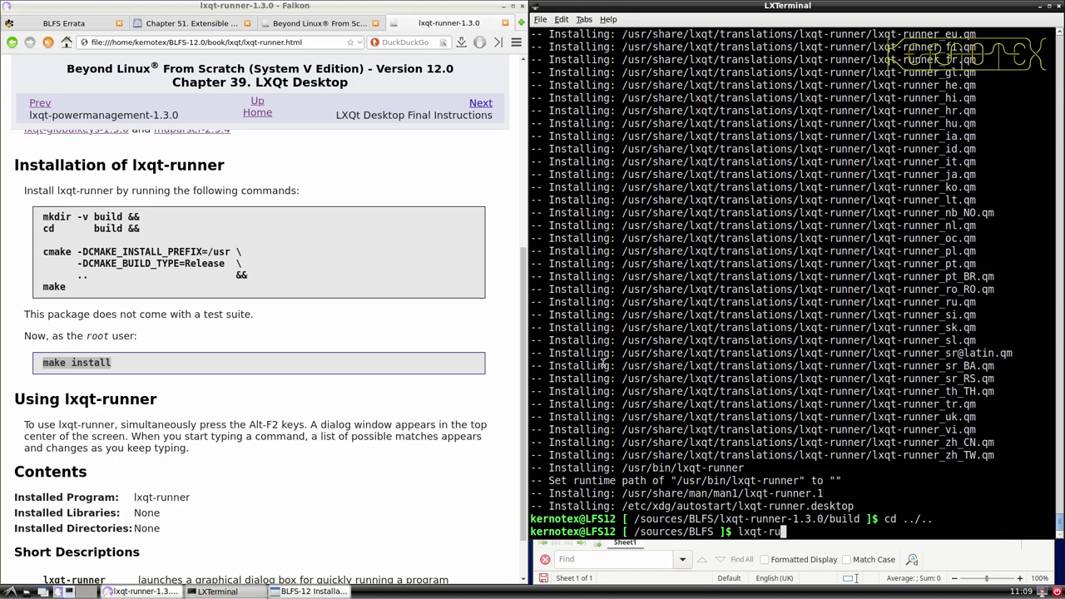
key("Return")
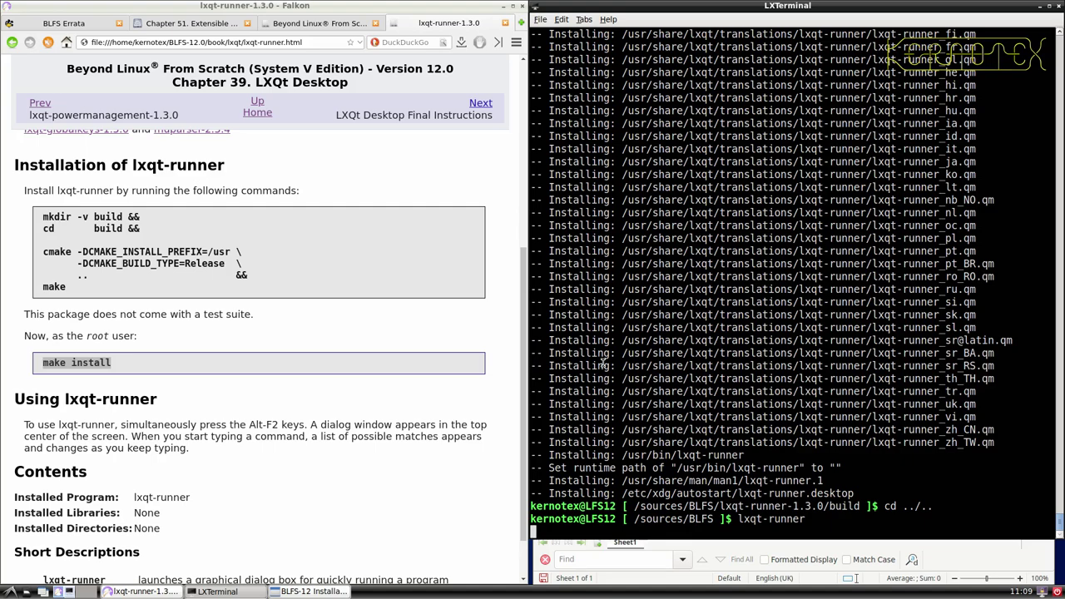
- Stop the running lxqt-runner and remove the lxqt-runner-1.3.0 source directory with rm -Rf
key("ctrl+c")
key("Up")
key("BackSpace")
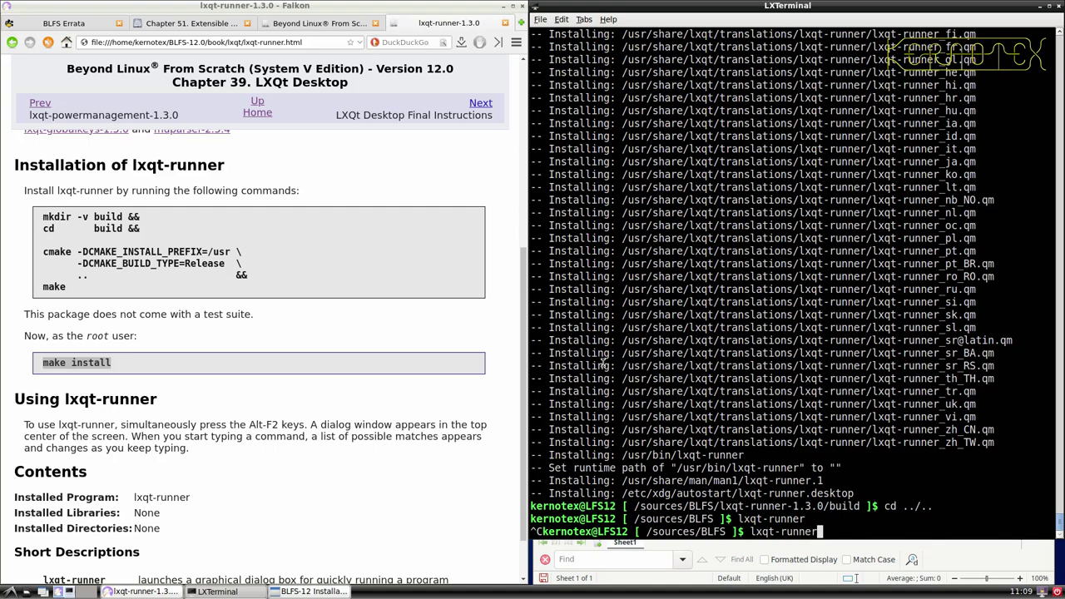
key("ctrl+c")
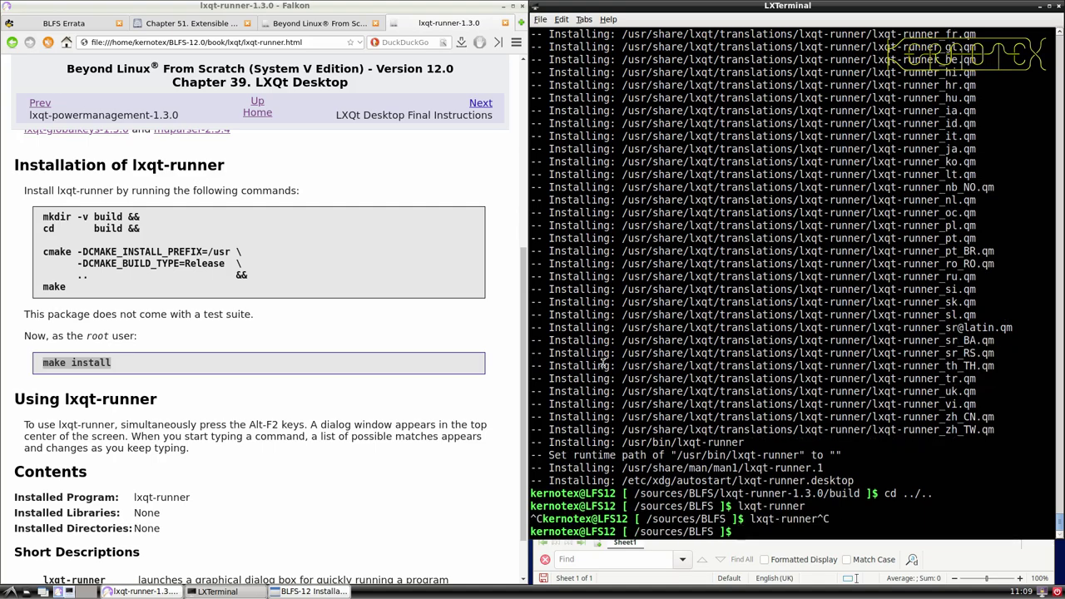
type("rm -Rf lxqt-")
key("Tab")
key("Return")
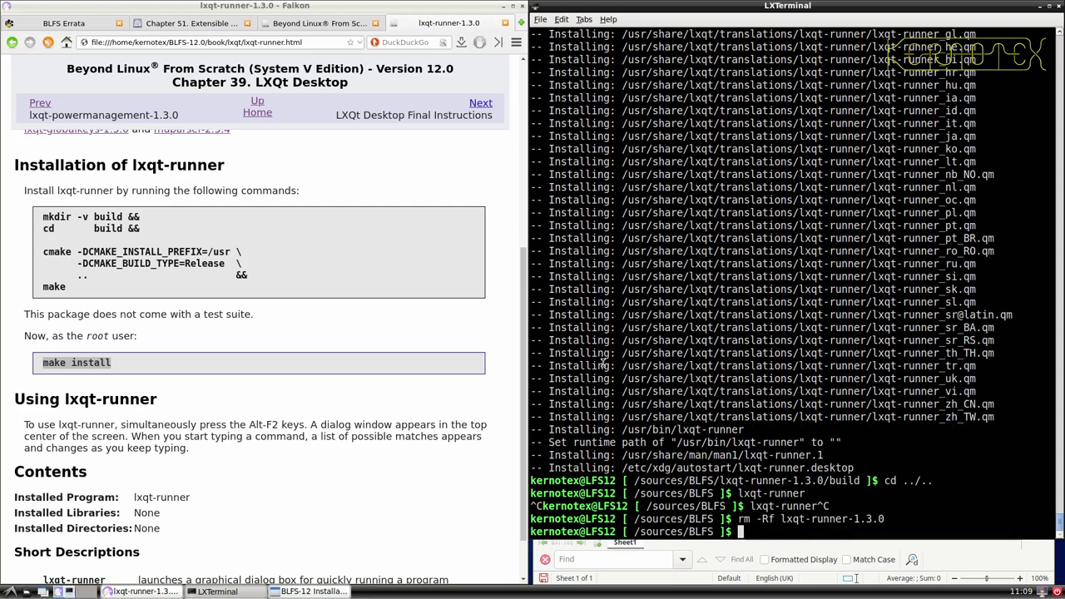
- Launch lxqt-runner from the terminal again, try entering bash, and interrupt it
type("lxqt")
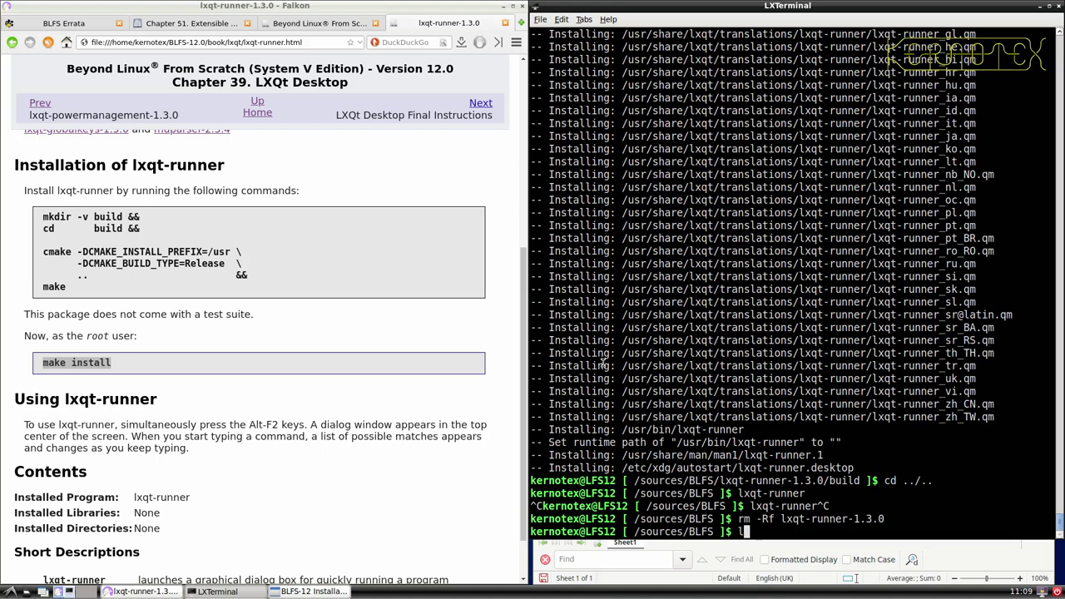
type("-runner")
key("Return")
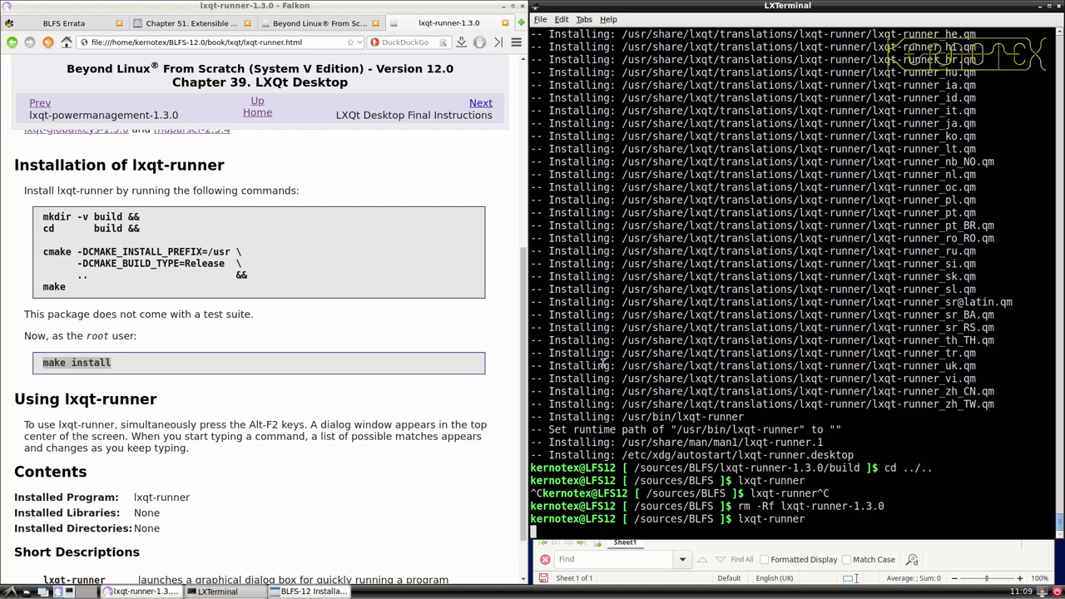
type("bash")
key("Return")
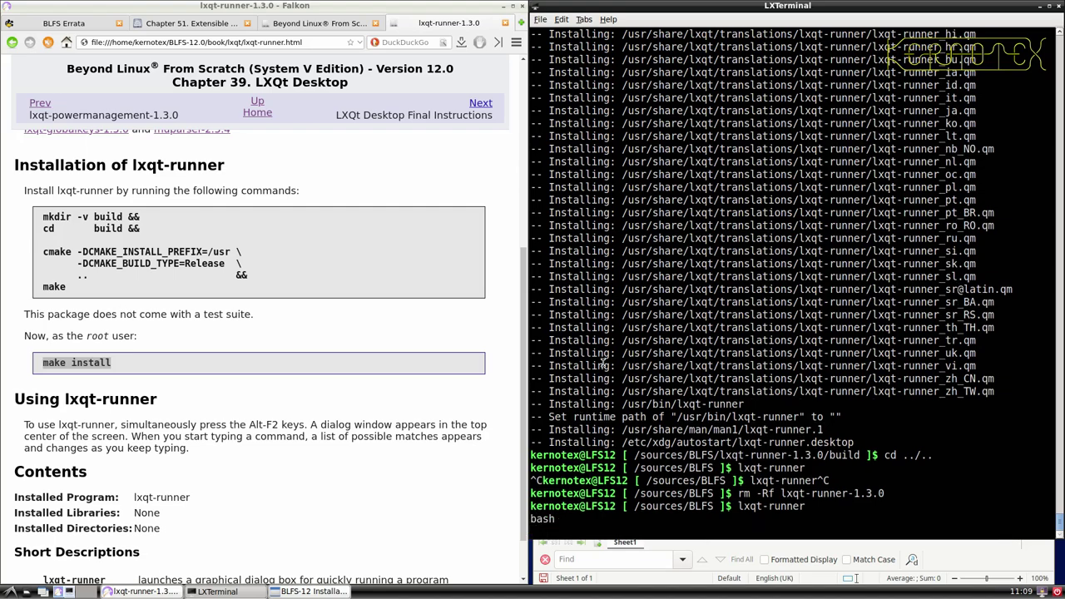
key("ctrl+c")
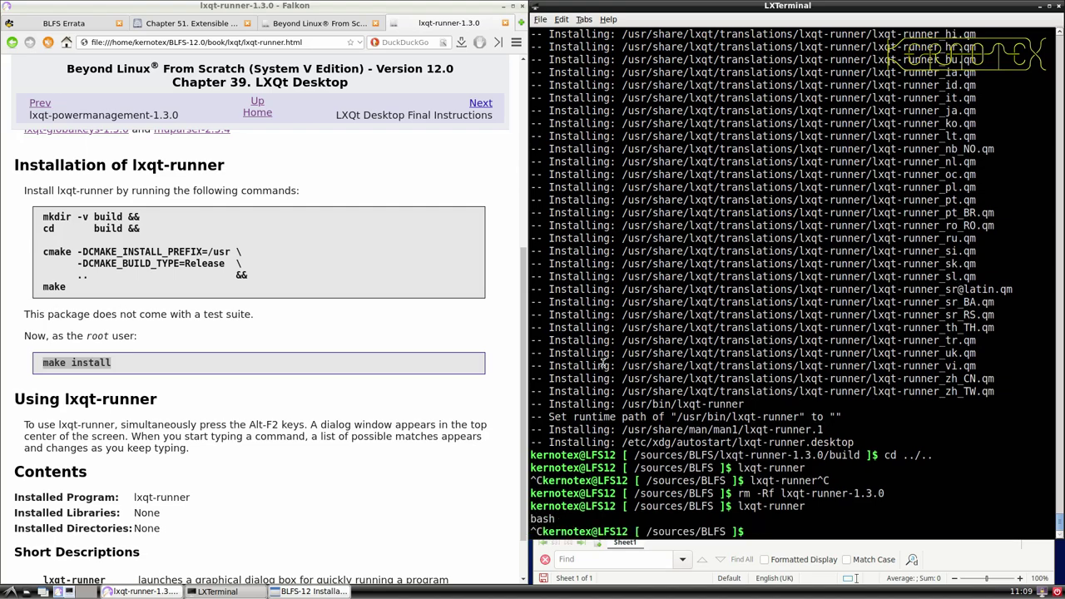
- Open the book's LXQt Desktop Final Instructions page that follows lxqt-runner-1.3.0
scroll(418, 371, "down", 1)
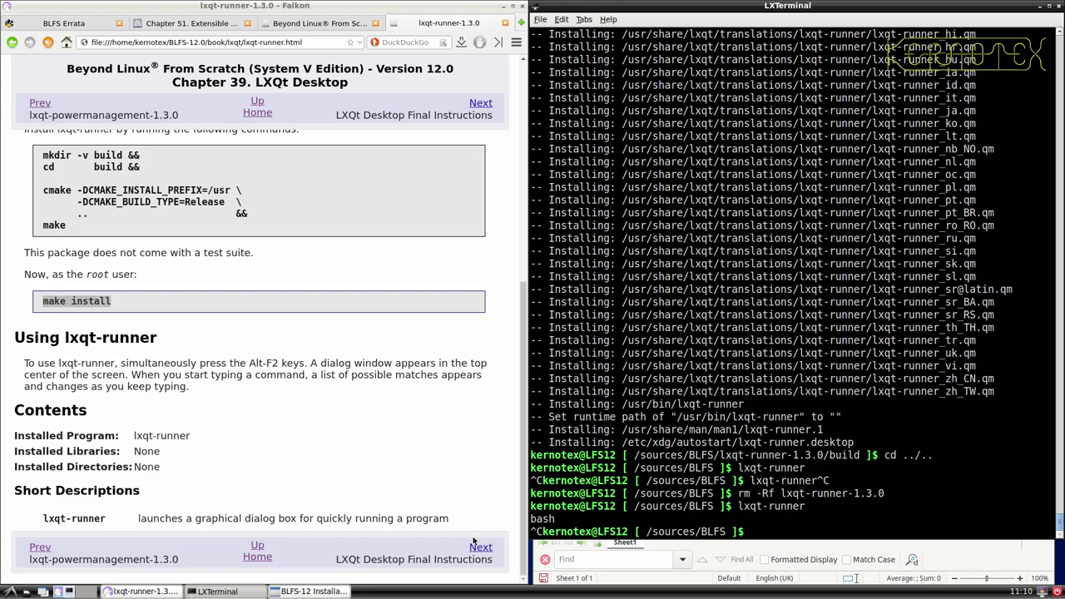
key("alt+Tab")
key("alt+Tab")
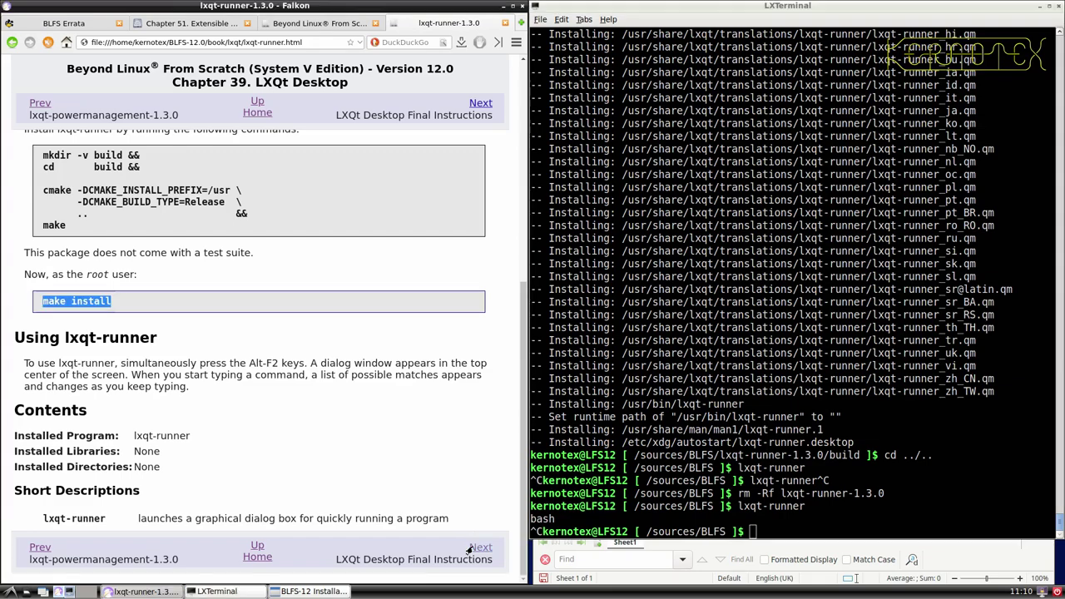
left_click(470, 547)
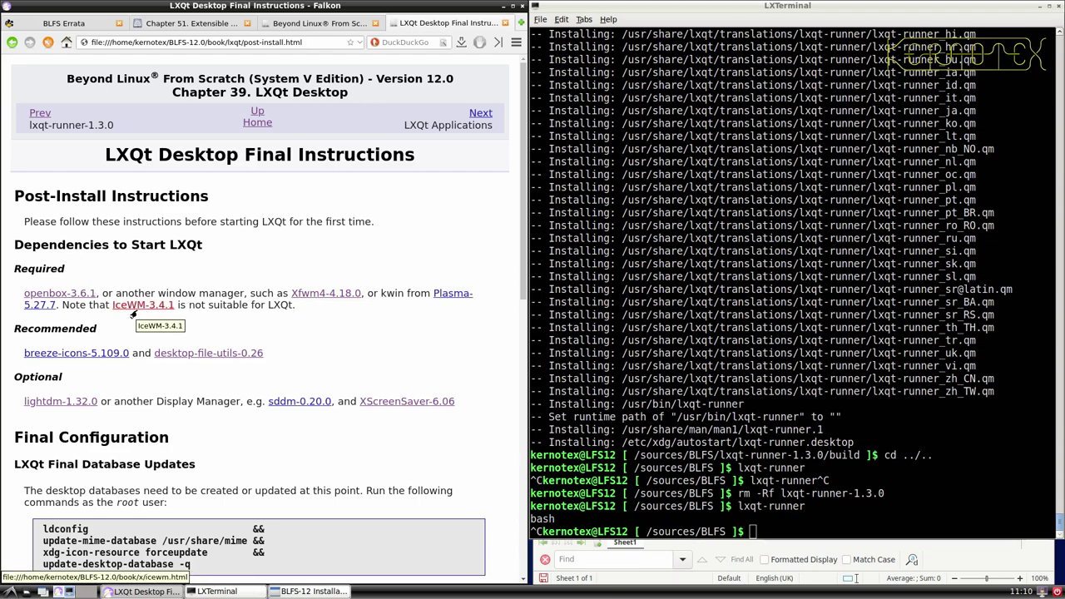
- Open the recommended breeze-icons-5.109.0 page in its own tab and download breeze-icons-5.109.0.tar.xz to the sources/BLFS folder
middle_click(100, 355)
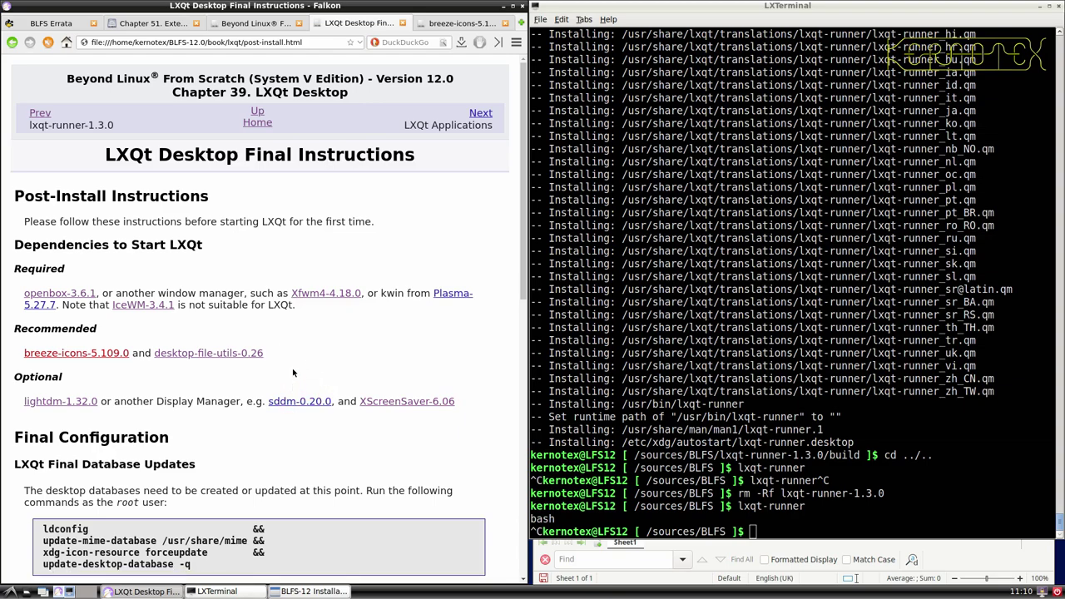
left_click(463, 24)
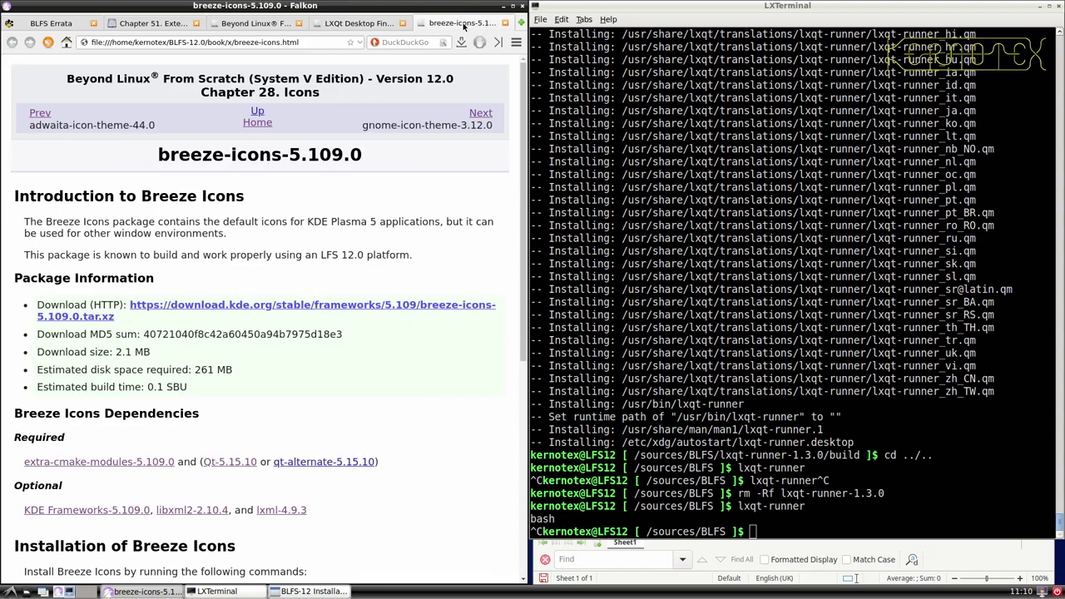
left_click(311, 307)
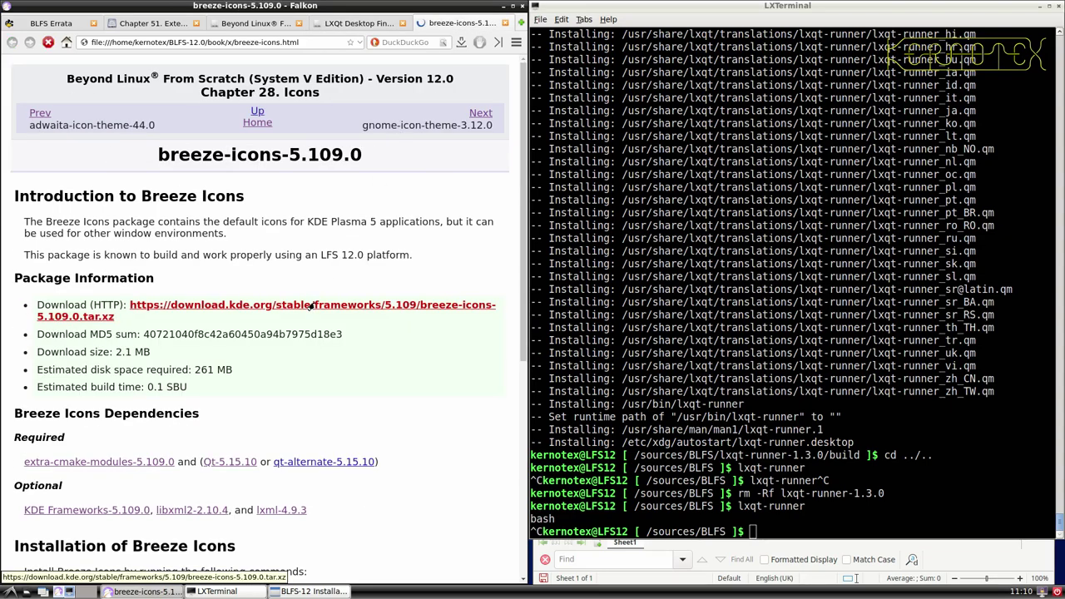
left_click(342, 338)
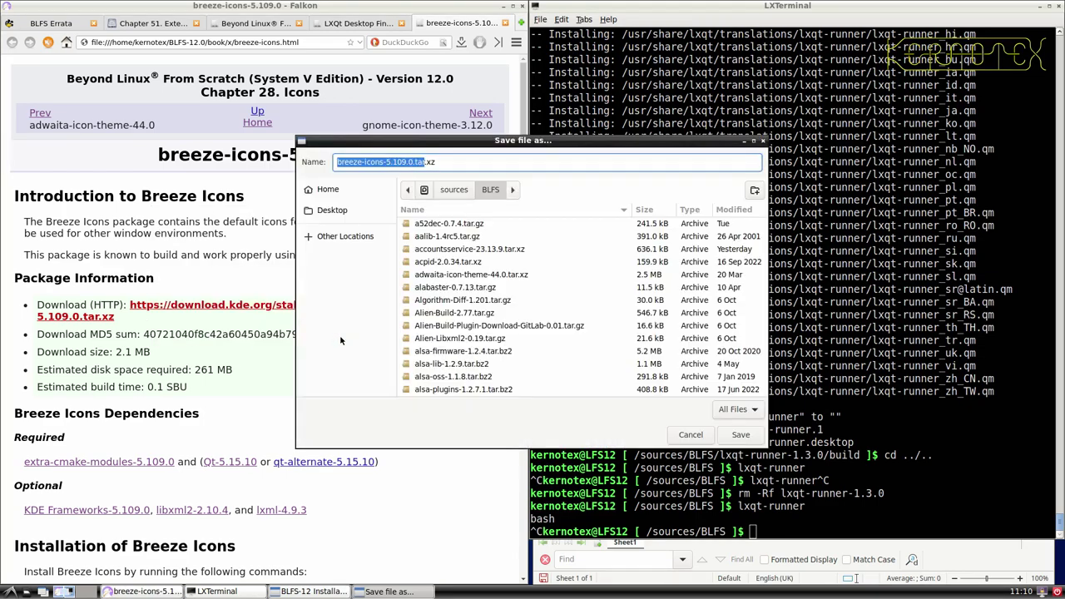
key("Return")
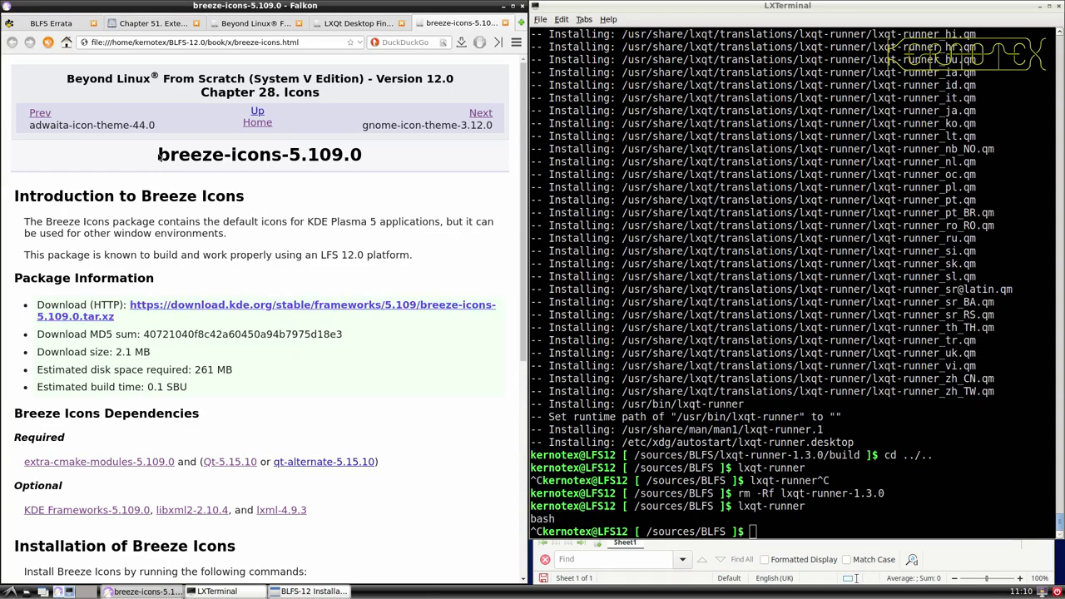
- Log breeze-icons-5.109.0 in the installation order spreadsheet and delete the empty row between it and lxqt-runner-1.3.0
left_click_drag(156, 155, 383, 158)
key("alt+Tab")
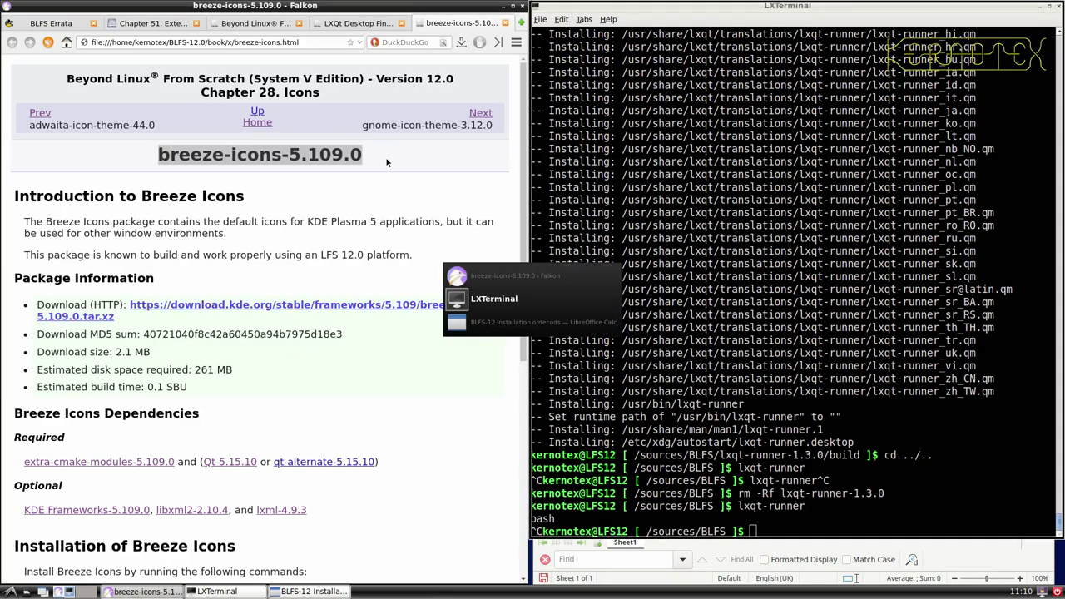
middle_click(615, 407)
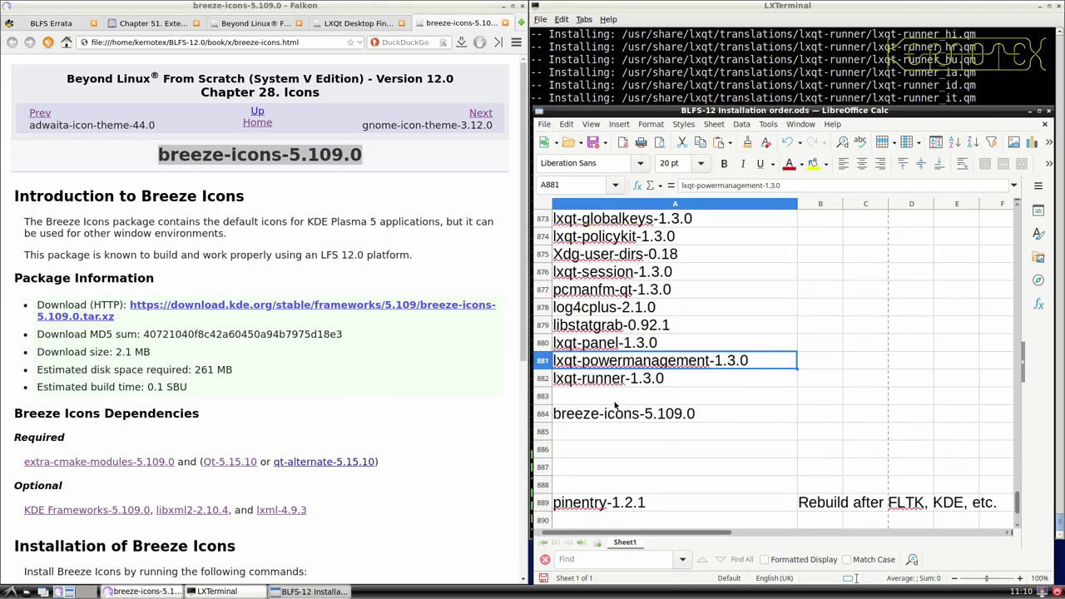
right_click(549, 396)
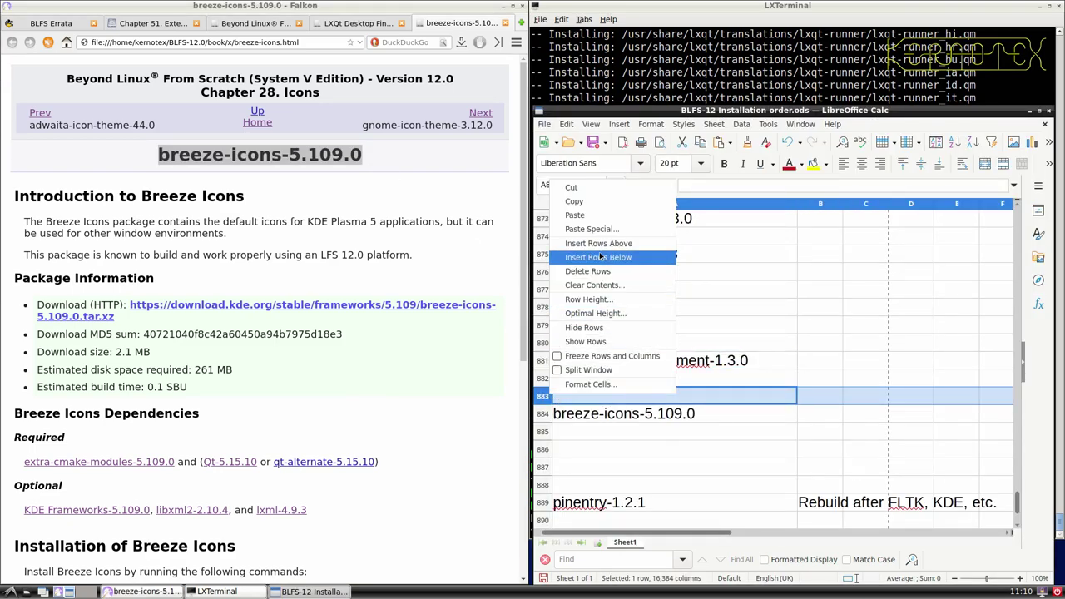
left_click(582, 272)
key("alt+Tab")
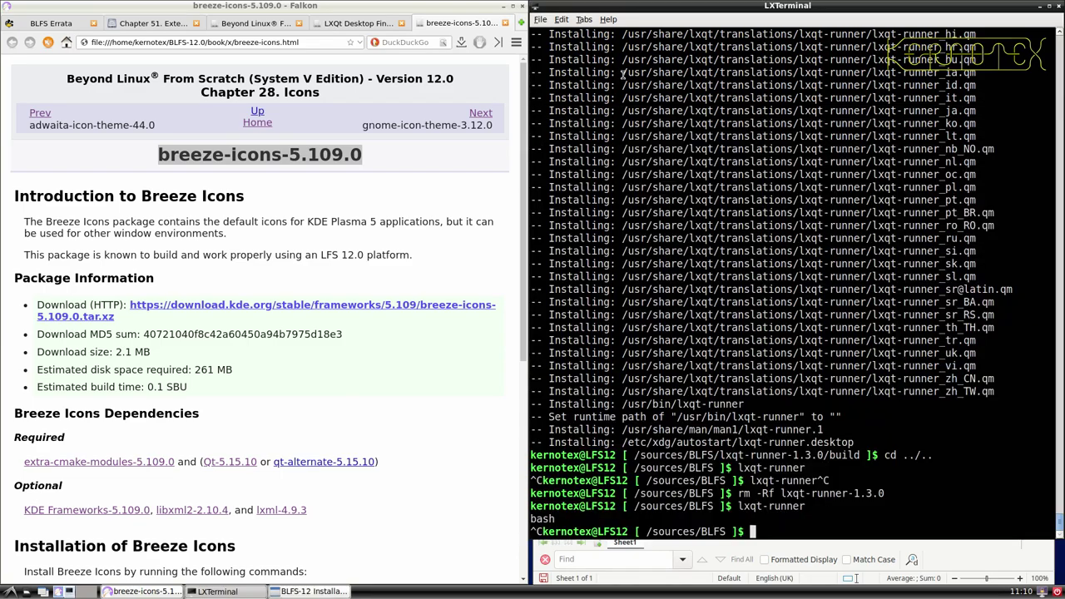
- Extract breeze-icons-5.109.0.tar.xz with tar -xvf in the terminal and change into the breeze-icons-5.109.0 directory
type("tar -xvf bre")
key("BackSpace")
type("e")
key("BackSpace")
type("e")
key("Tab")
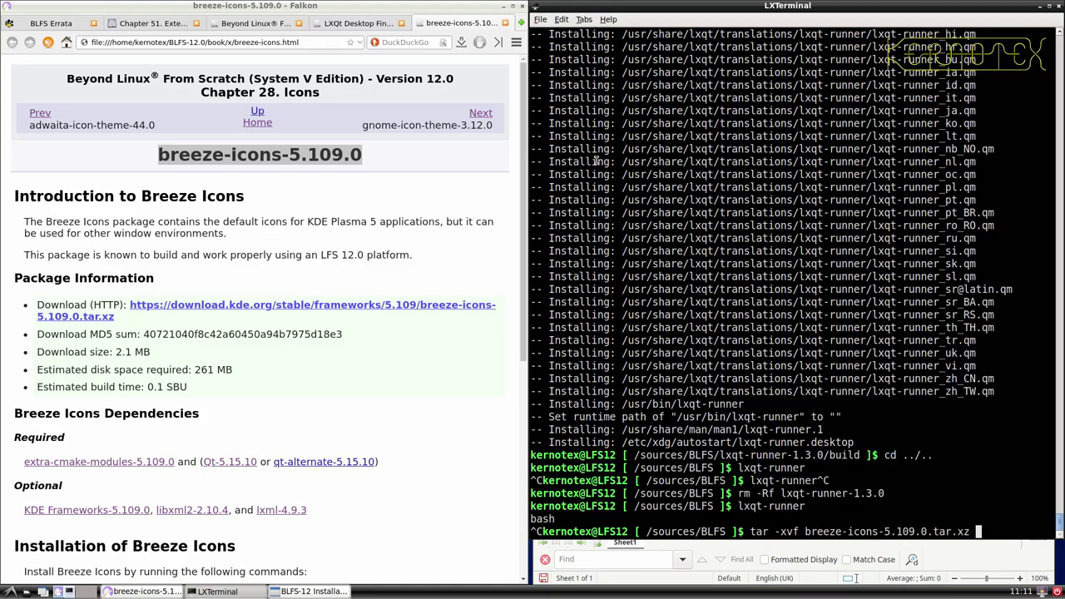
key("Return")
type("cd breeze-icons-5.109.0")
key("Return")
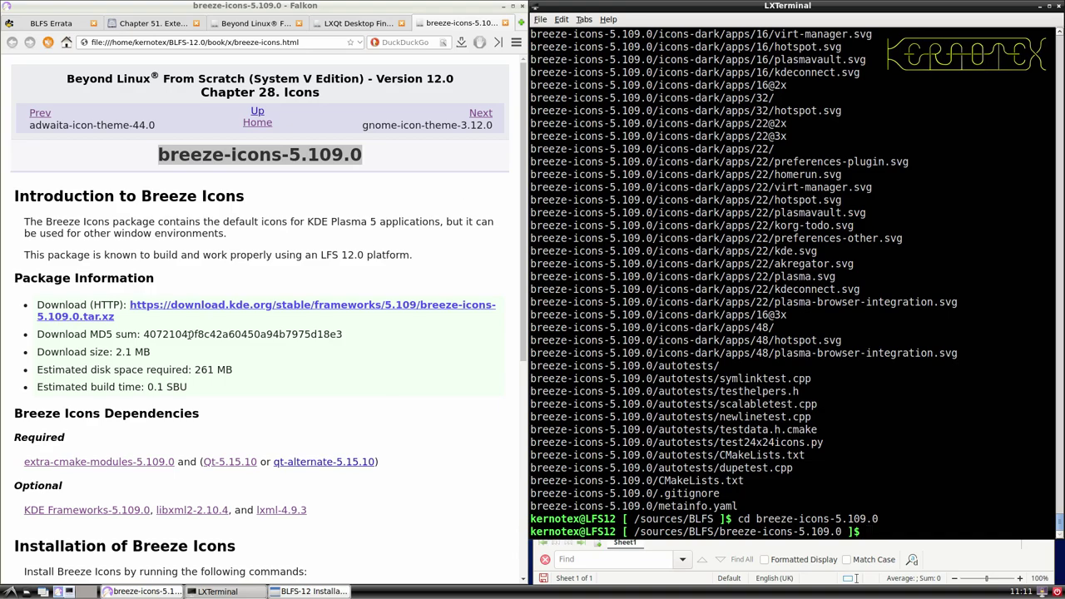
- Configure breeze-icons in a new build directory with the book's cmake commands, omitting the -DBUILD_TESTING=OFF line but keeping -DCMAKE_INSTALL_PREFIX=/usr and -Wno-dev
scroll(206, 326, "down", 8)
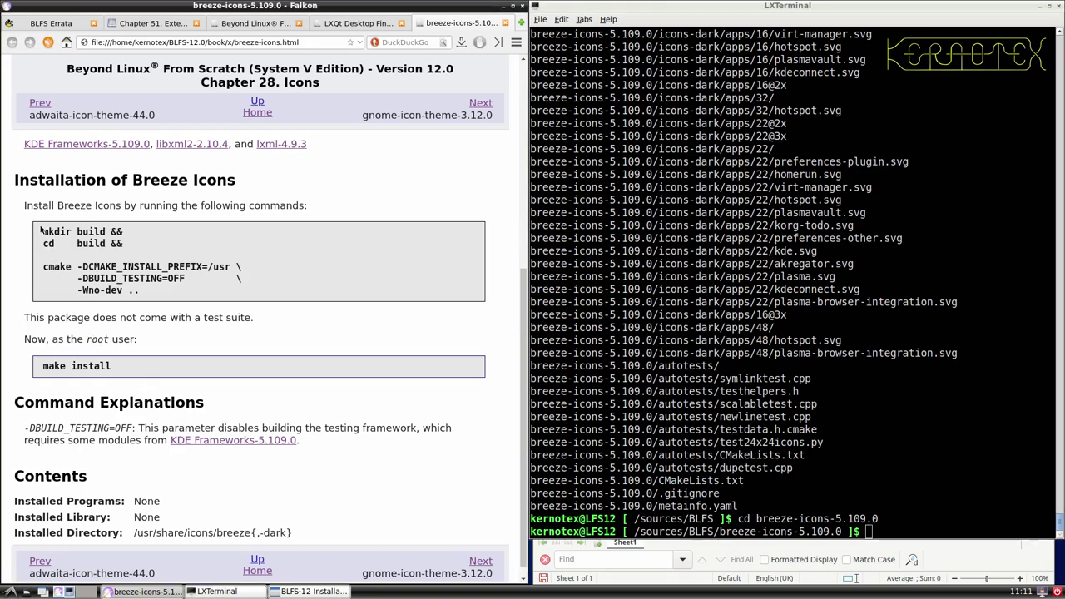
left_click_drag(41, 230, 83, 256)
left_click_drag(184, 258, 226, 290)
middle_click(607, 304)
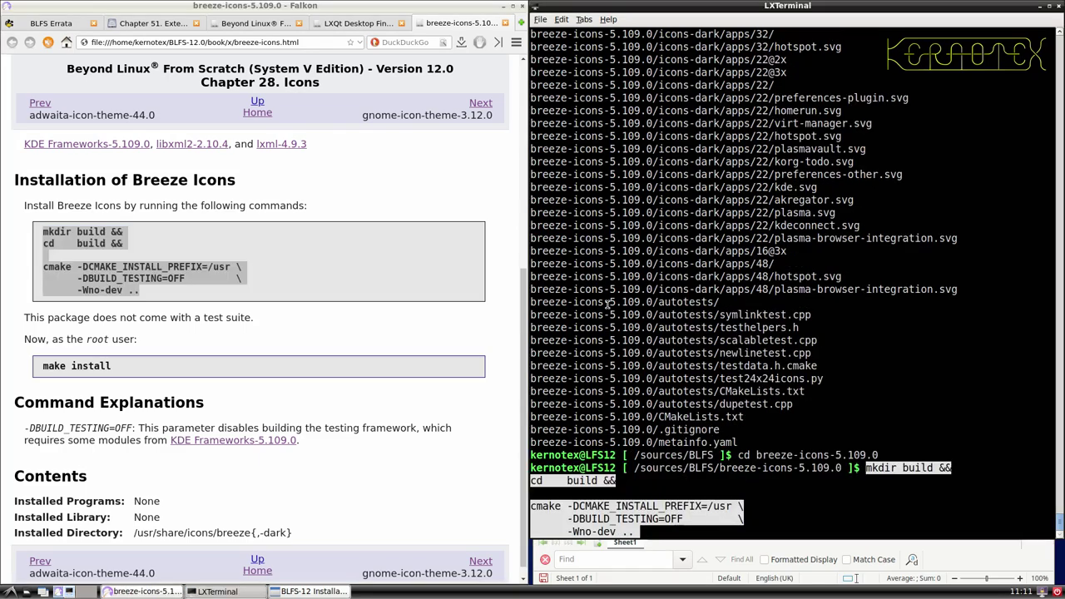
key("Left")
key("Left")
key("Left")
key("Left")
key("Left")
key("Left")
key("Left")
key("Left")
key("Left")
key("Left")
key("Left")
key("Left")
key("Left")
key("Left")
key("Left")
key("Left")
key("Left")
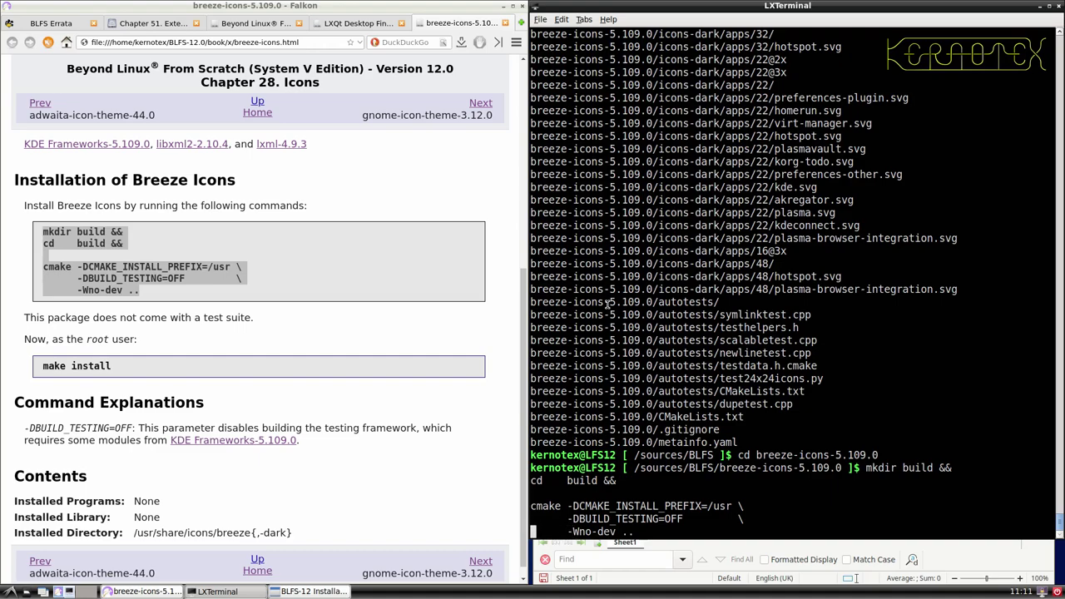
key("BackSpace")
key("BackSpace")
key("BackSpace")
key("BackSpace")
key("BackSpace")
key("BackSpace")
key("BackSpace")
key("BackSpace")
key("BackSpace")
key("BackSpace")
key("BackSpace")
key("BackSpace")
key("BackSpace")
key("BackSpace")
key("BackSpace")
key("BackSpace")
key("BackSpace")
key("BackSpace")
key("BackSpace")
key("BackSpace")
key("BackSpace")
key("BackSpace")
key("BackSpace")
key("BackSpace")
key("BackSpace")
key("BackSpace")
key("BackSpace")
key("BackSpace")
key("BackSpace")
key("BackSpace")
key("BackSpace")
key("BackSpace")
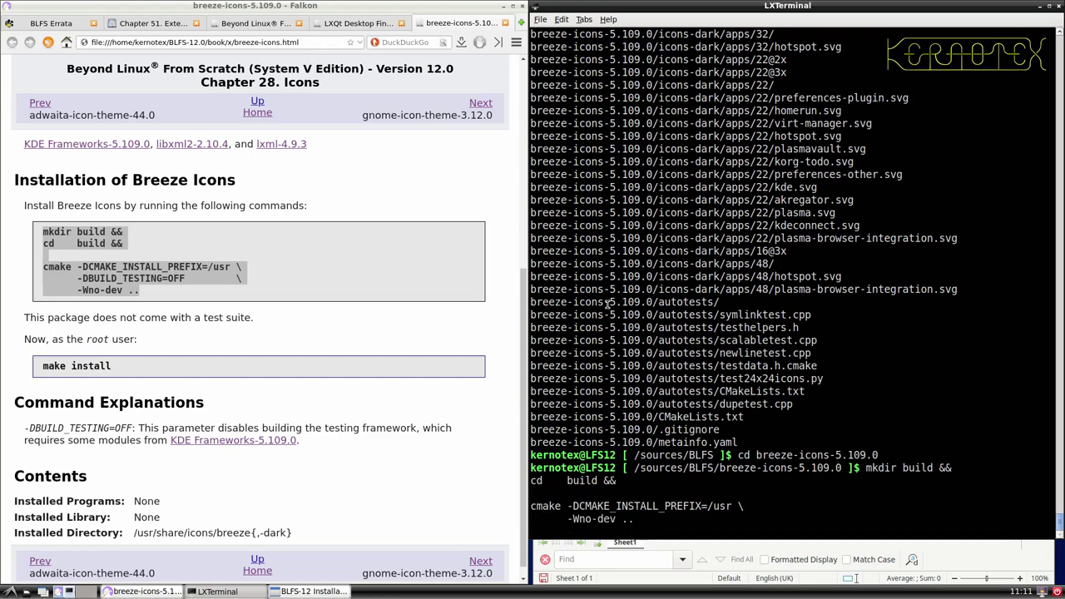
key("Return")
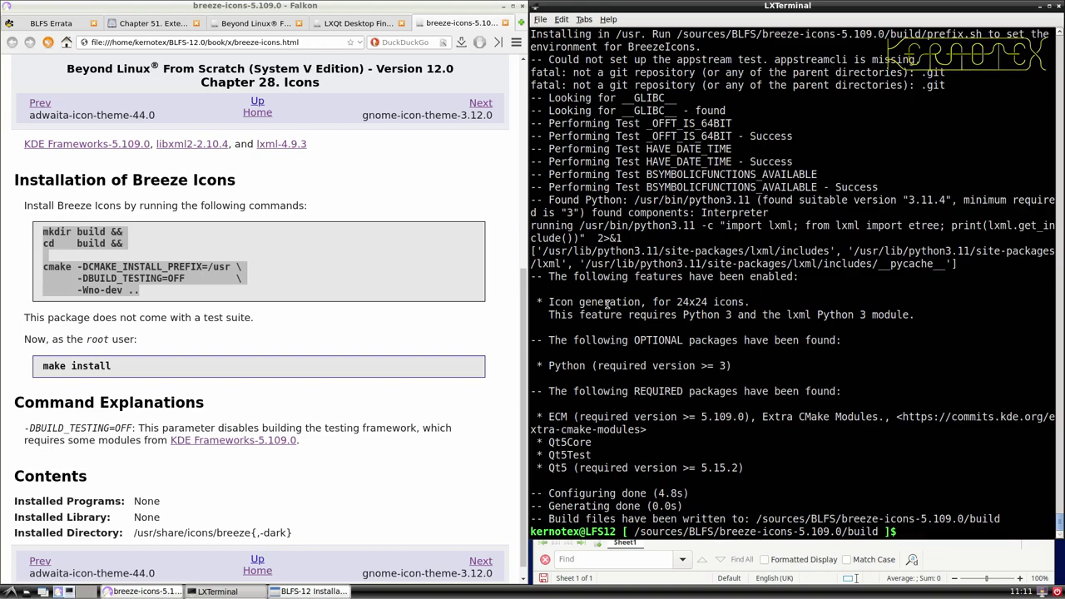
- Run make test in the breeze-icons build directory and install the package with the recalled command sudo -E make install
type("make test")
key("Return")
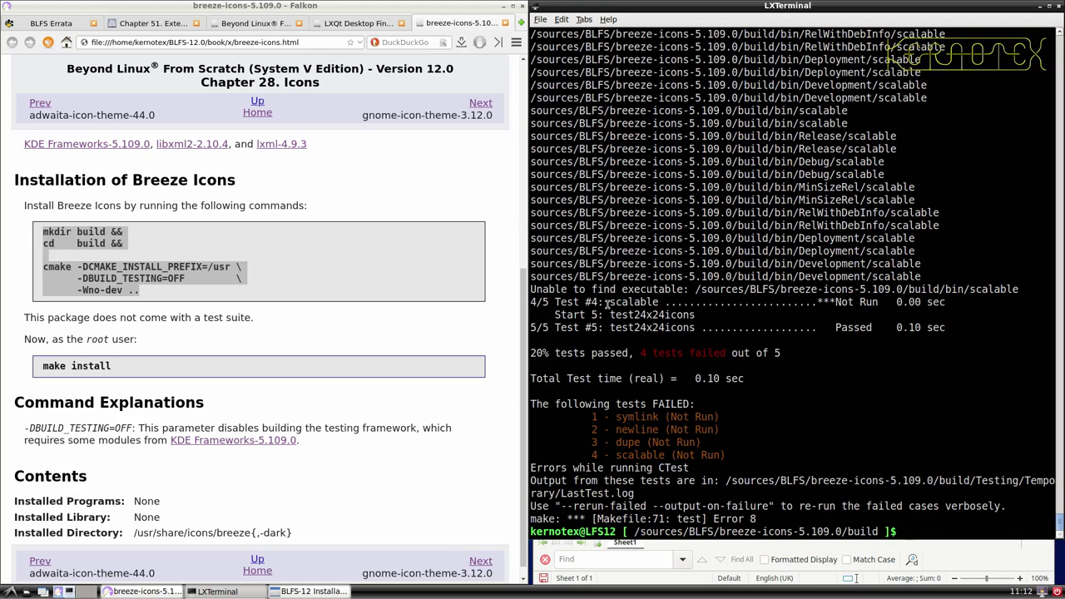
key("ctrl+r")
type("make inst")
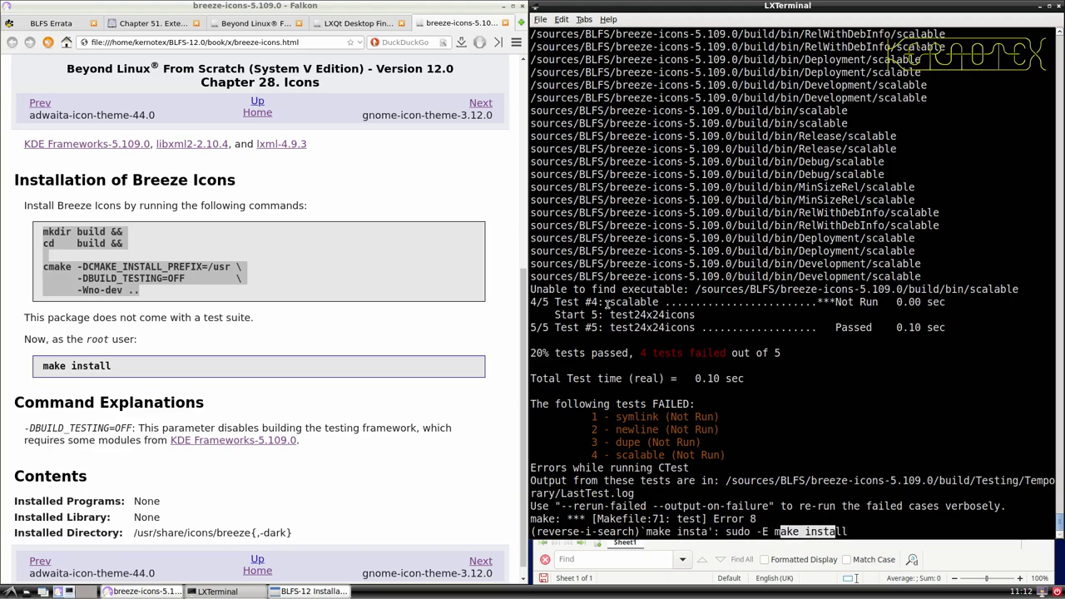
key("Return")
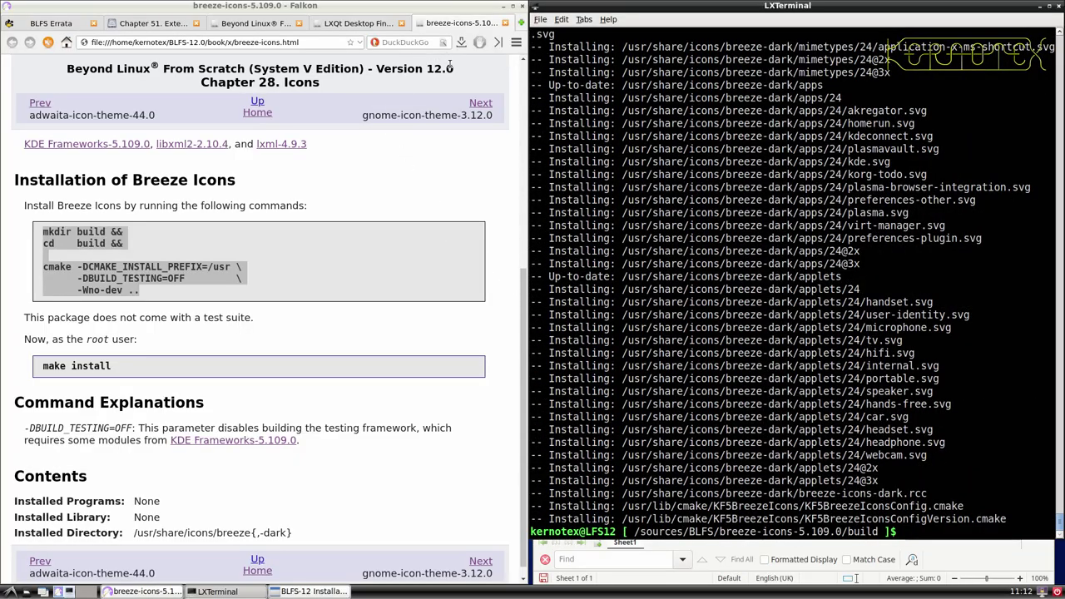
- Close the breeze-icons book page and try to remove the breeze-icons-5.109.0 directory from /sources/BLFS with rm -Rf
left_click(507, 23)
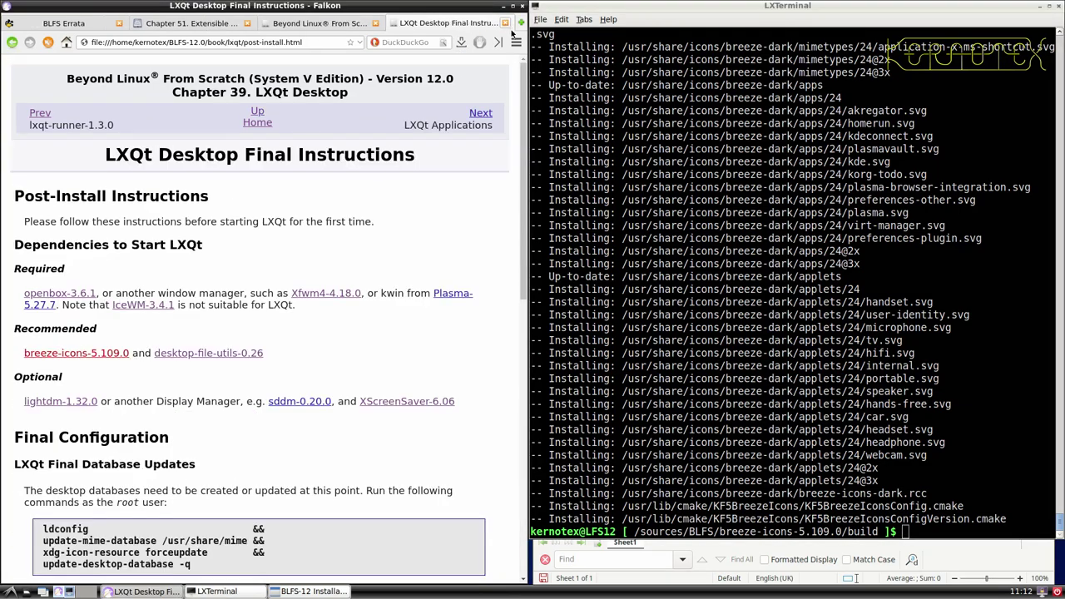
left_click(626, 202)
type("cd ../..")
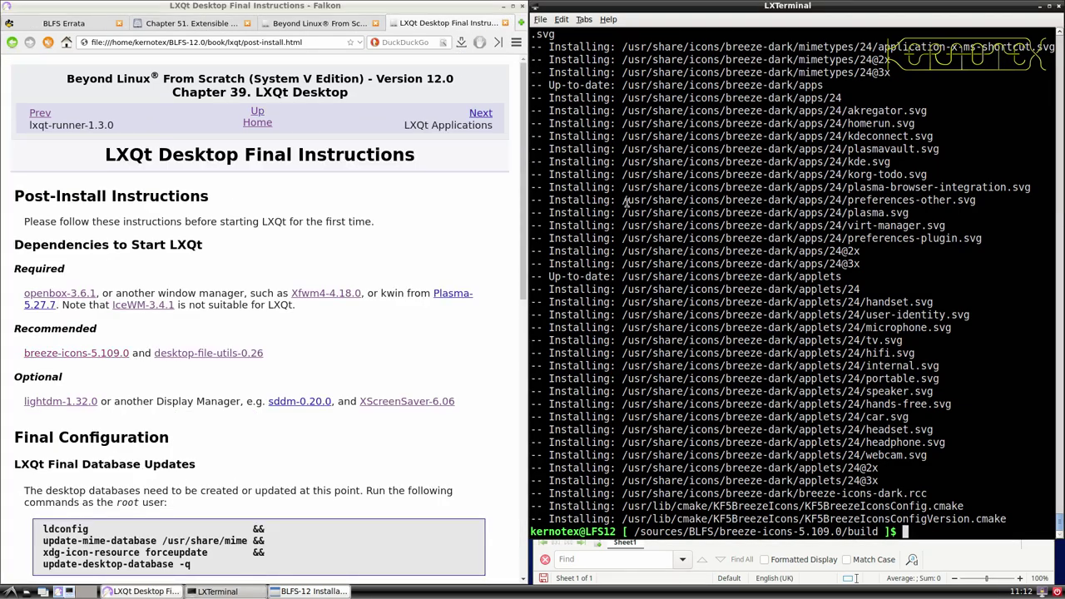
key("Return")
type("rm -Rf bree")
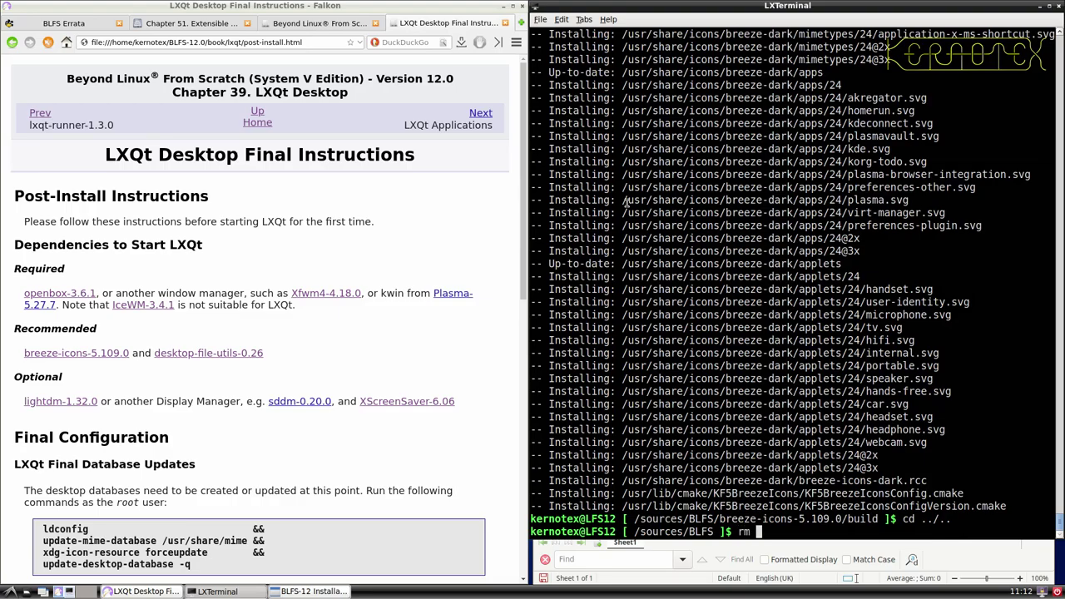
key("Tab")
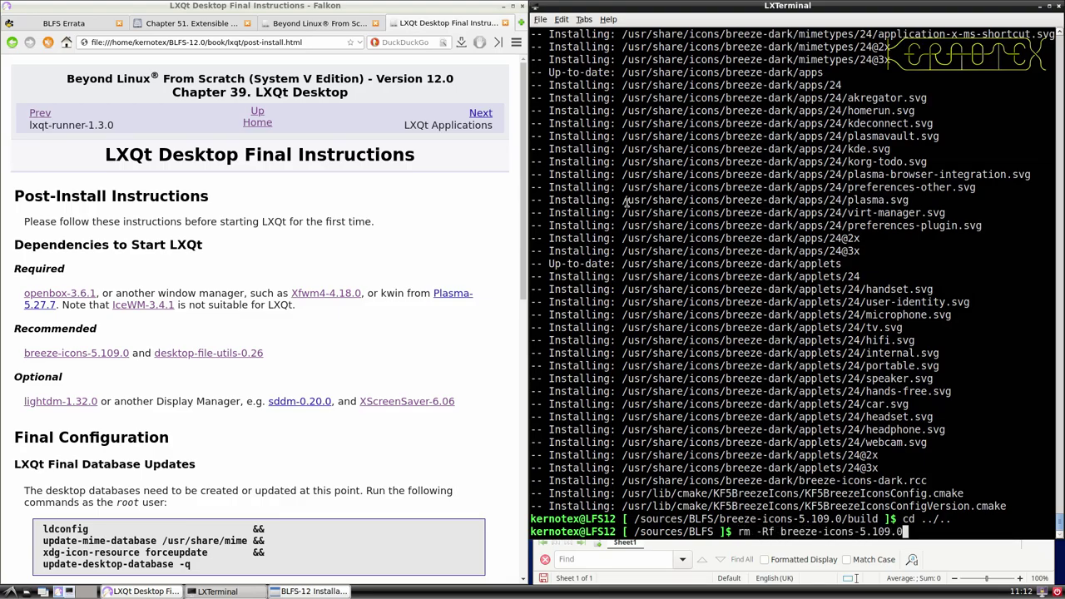
key("Return")
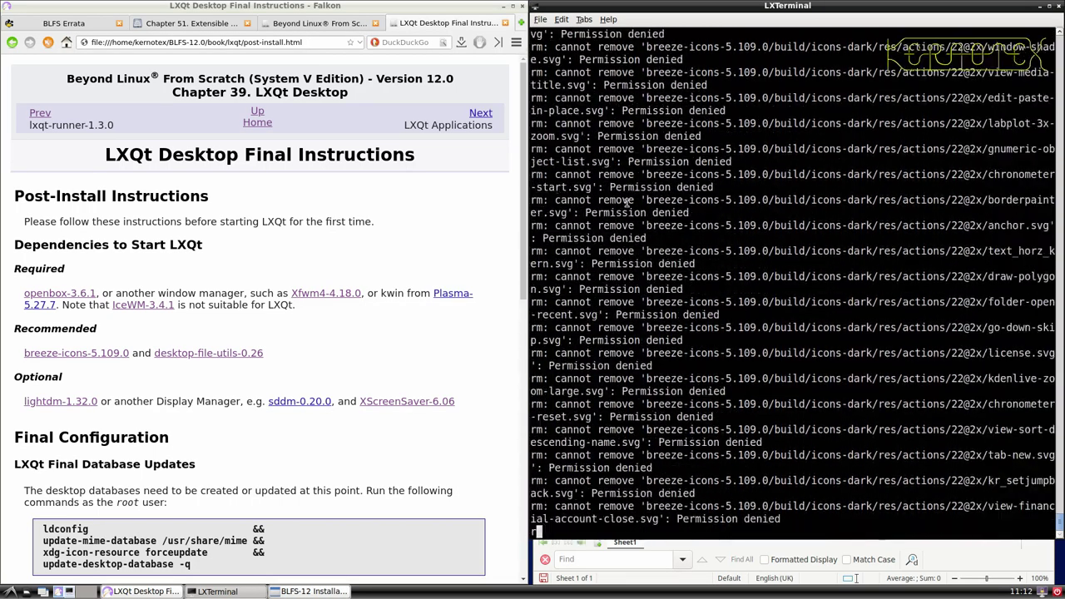
- Interrupt the running removal and delete the breeze-icons-5.109.0 directory with sudo rm -Rf
key("ctrl+c")
key("Up")
key("Home")
type("sudo")
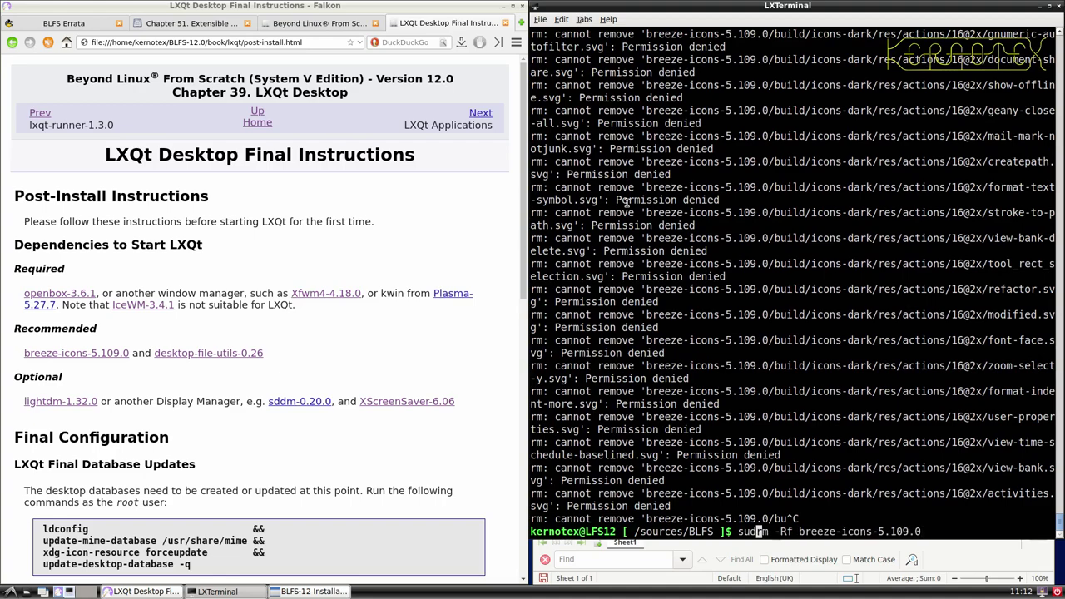
key("Return")
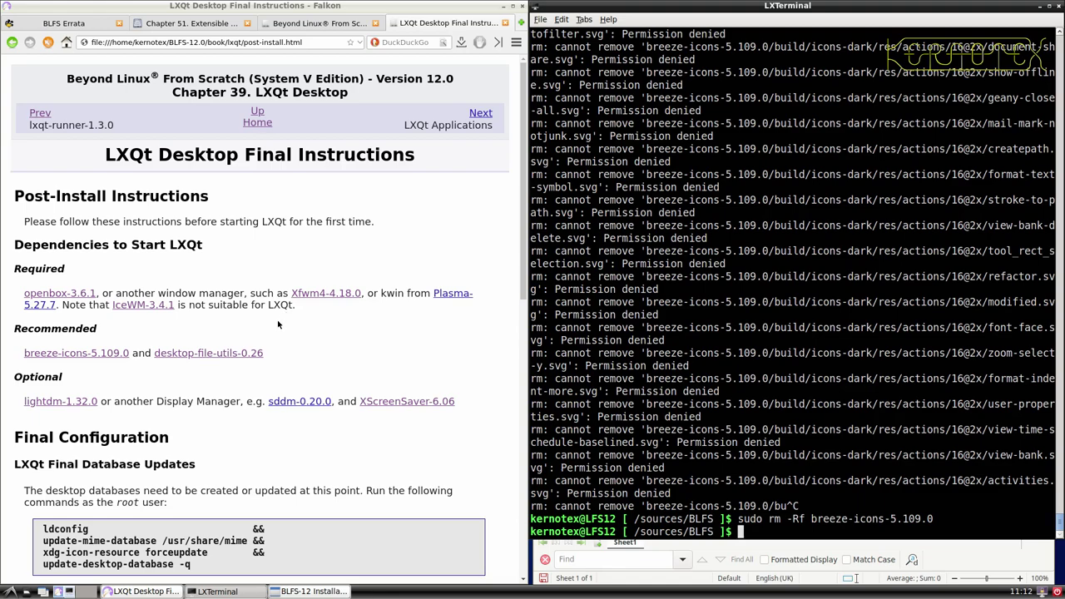
- Open a root shell with sudo -E su and run the book's ldconfig, update-mime-database, xdg-icon-resource and update-desktop-database commands
scroll(254, 345, "down", 2)
scroll(254, 344, "up", 2)
scroll(253, 343, "down", 5)
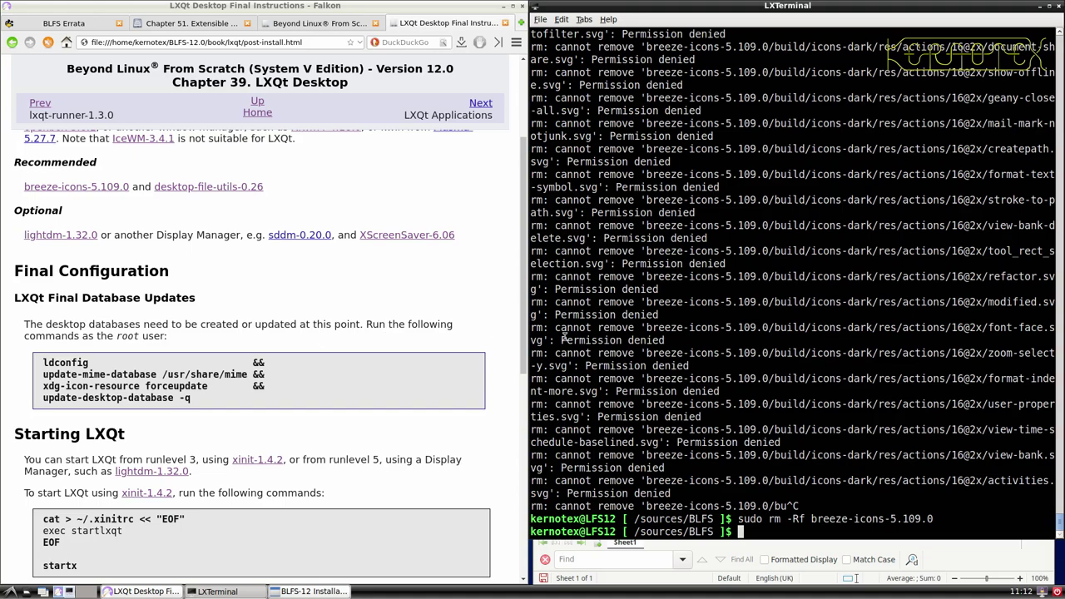
type("sudo -E su")
key("Return")
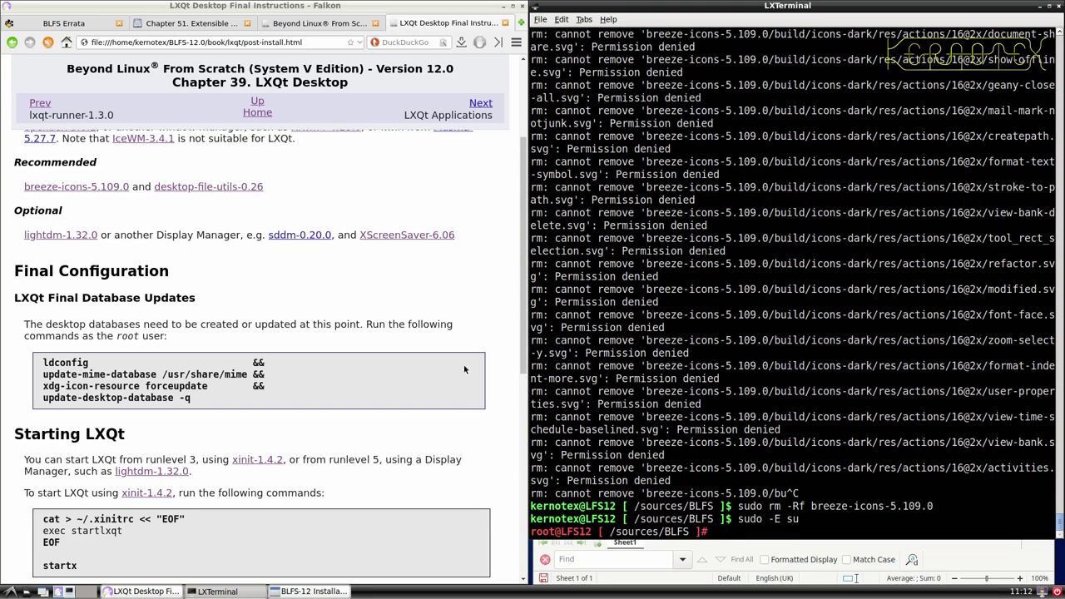
left_click_drag(38, 362, 192, 401)
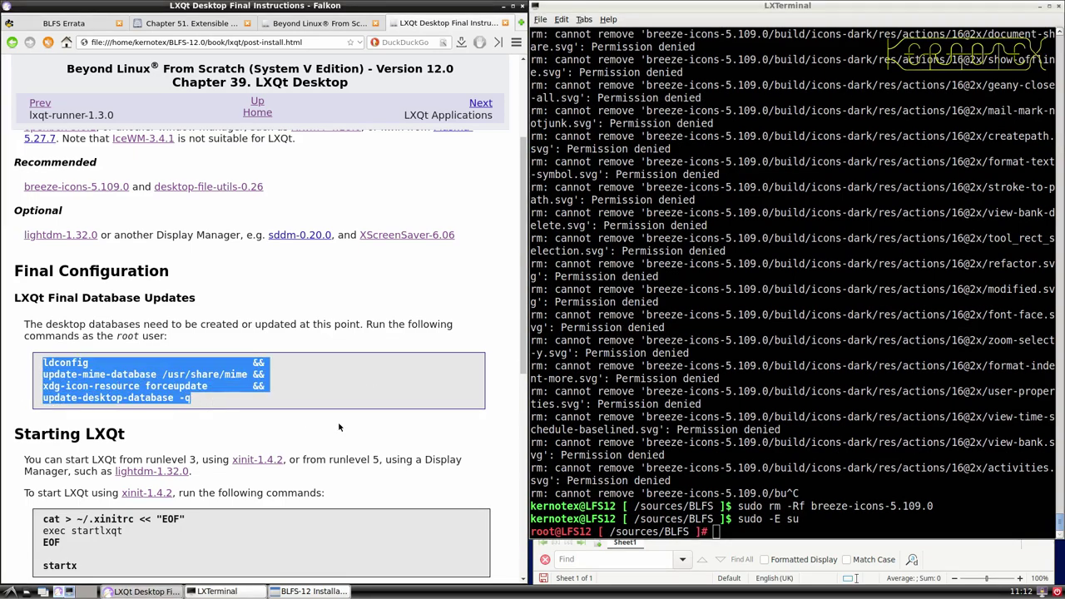
middle_click(564, 444)
key("Return")
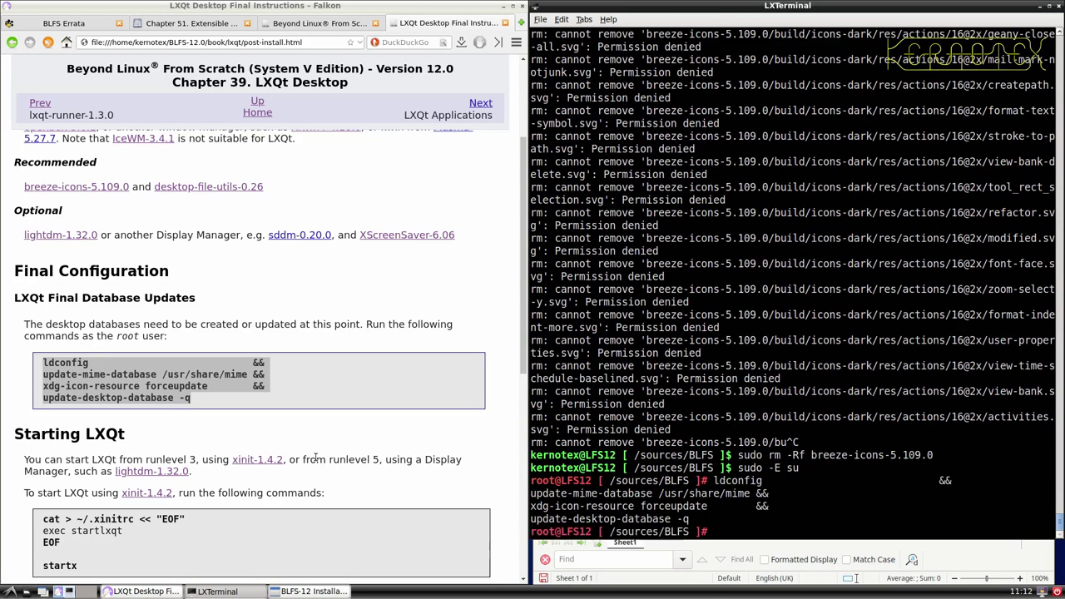
- Read the Starting LXQt and Initial Configuration sections of the LXQt final instructions, including the closing note
scroll(238, 476, "down", 1)
scroll(236, 472, "down", 1)
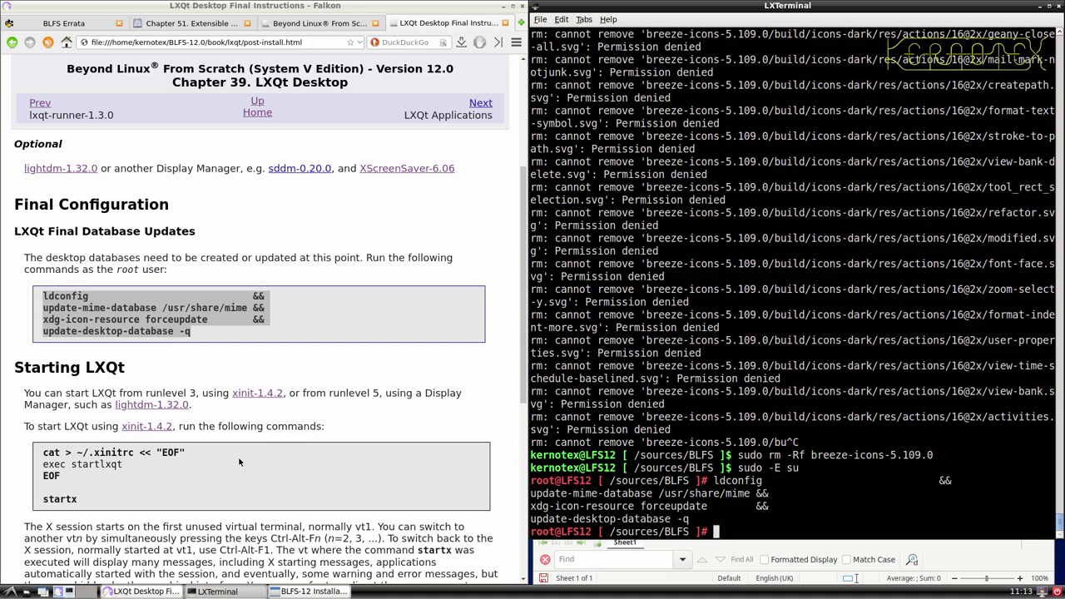
scroll(237, 455, "down", 1)
scroll(239, 464, "down", 1)
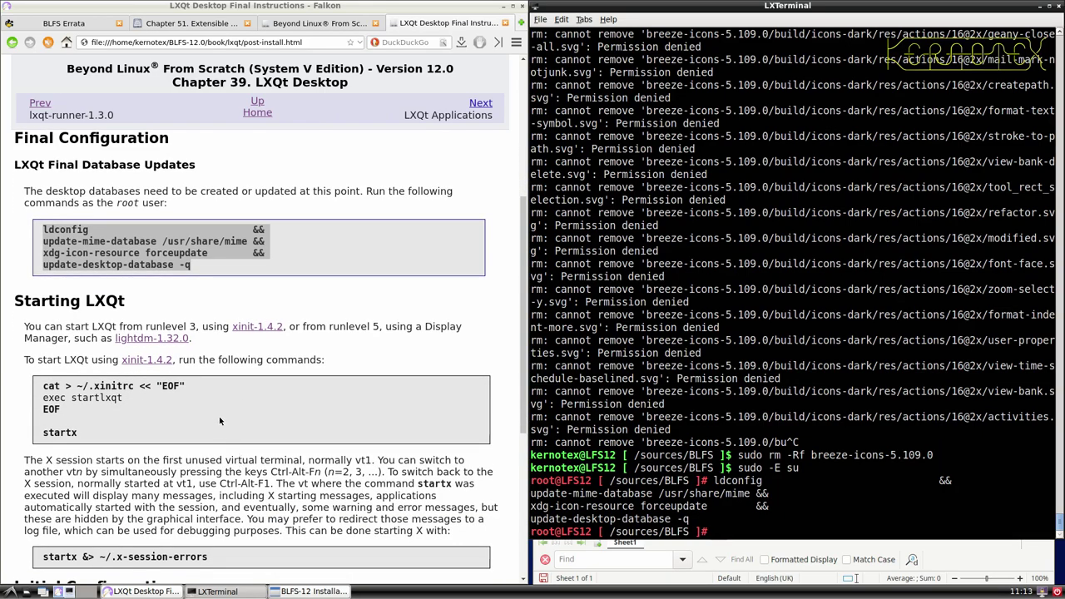
scroll(214, 412, "down", 1)
scroll(214, 412, "down", 3)
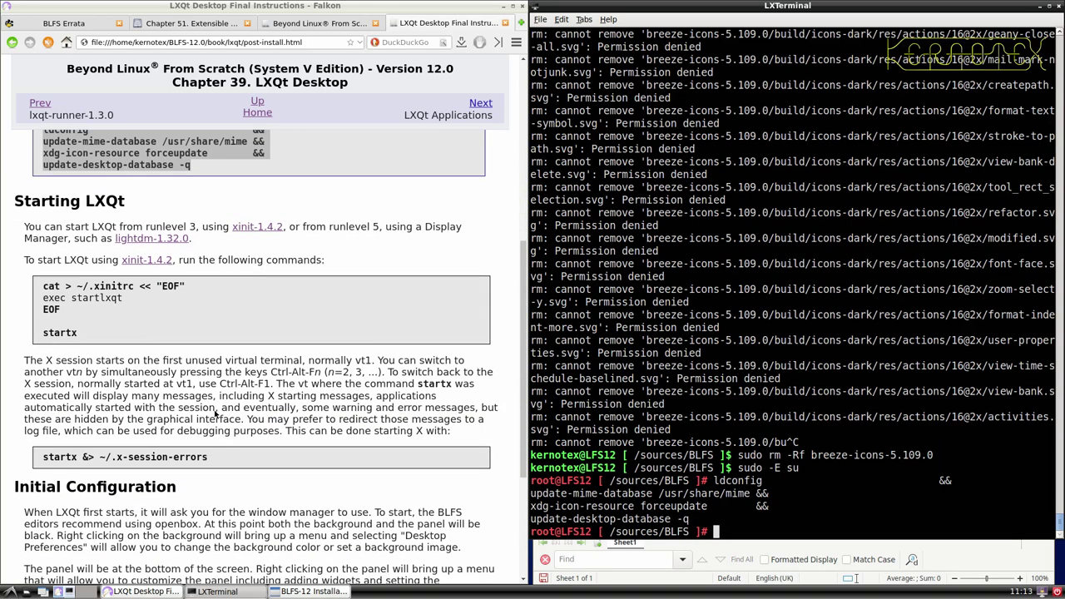
scroll(214, 414, "down", 4)
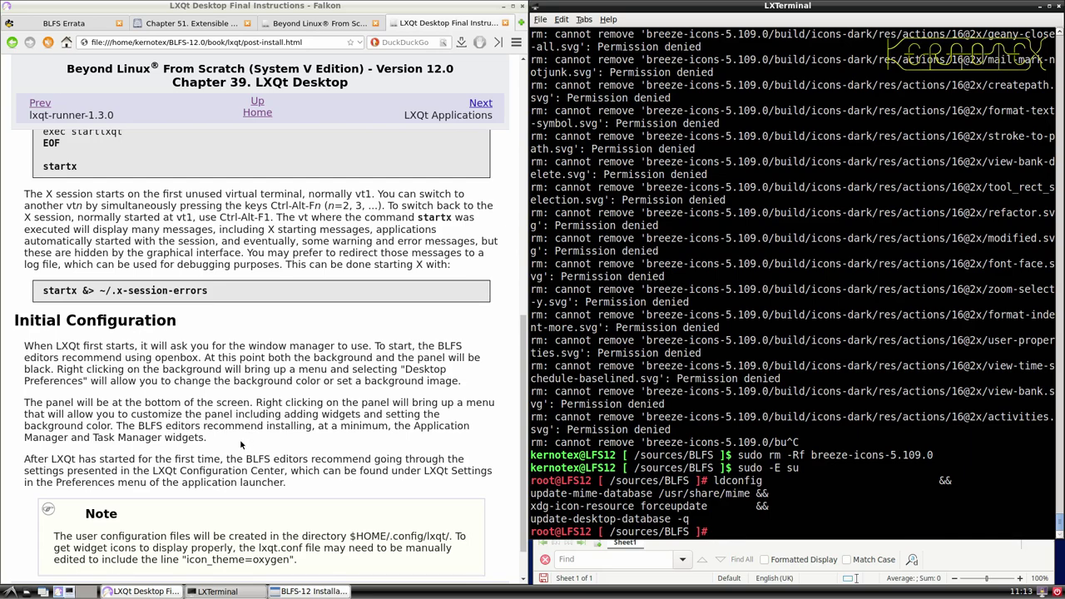
scroll(241, 445, "down", 1)
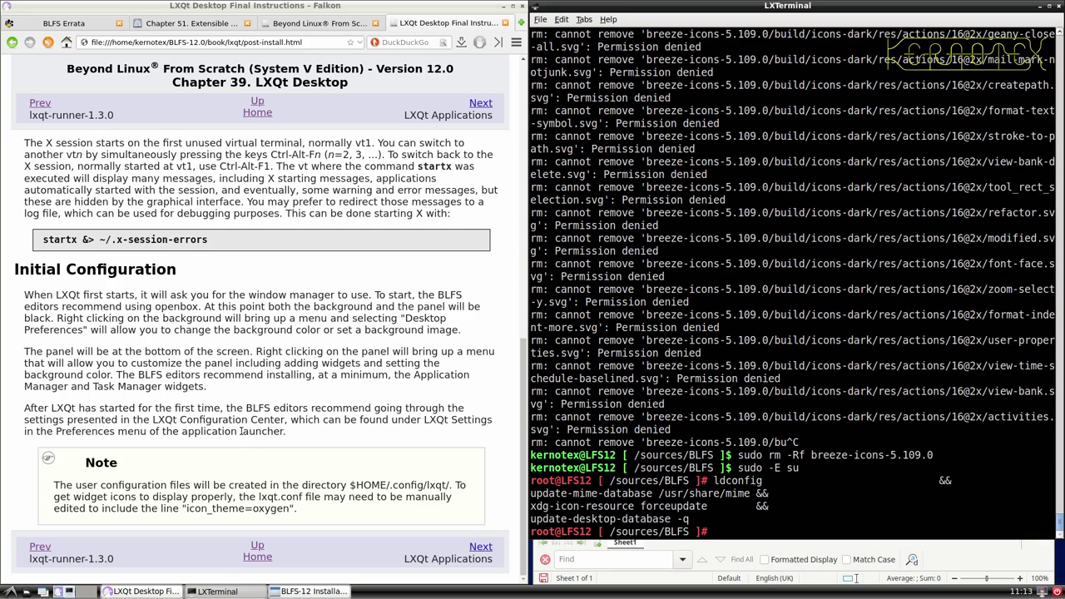
scroll(242, 442, "up", 3)
scroll(242, 430, "up", 1)
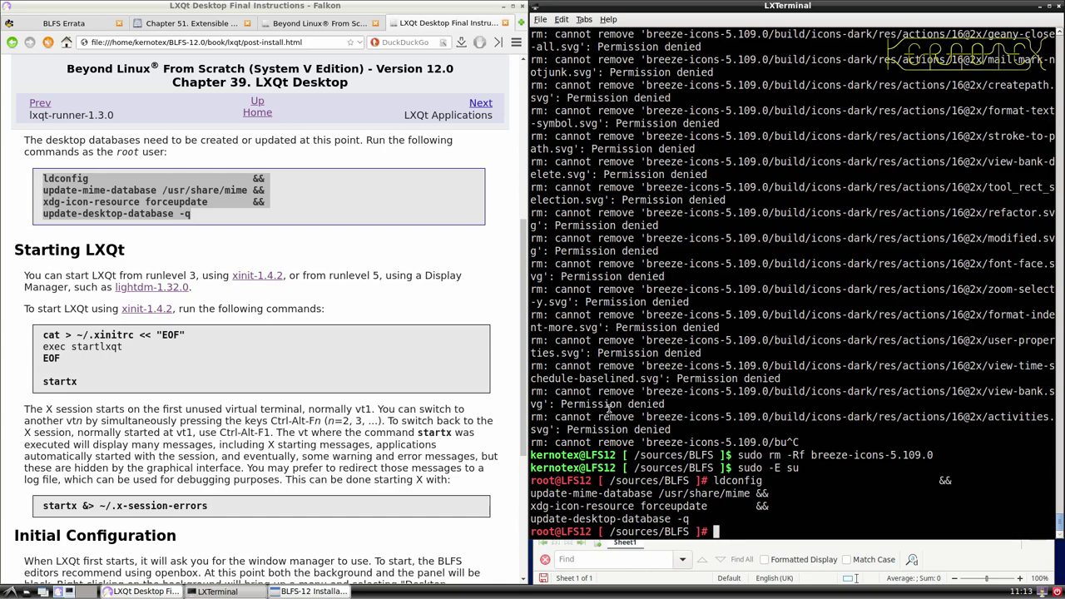
- Exit the root shell and close the installation order spreadsheet, the terminal and the Falkon browser
key("ctrl+d")
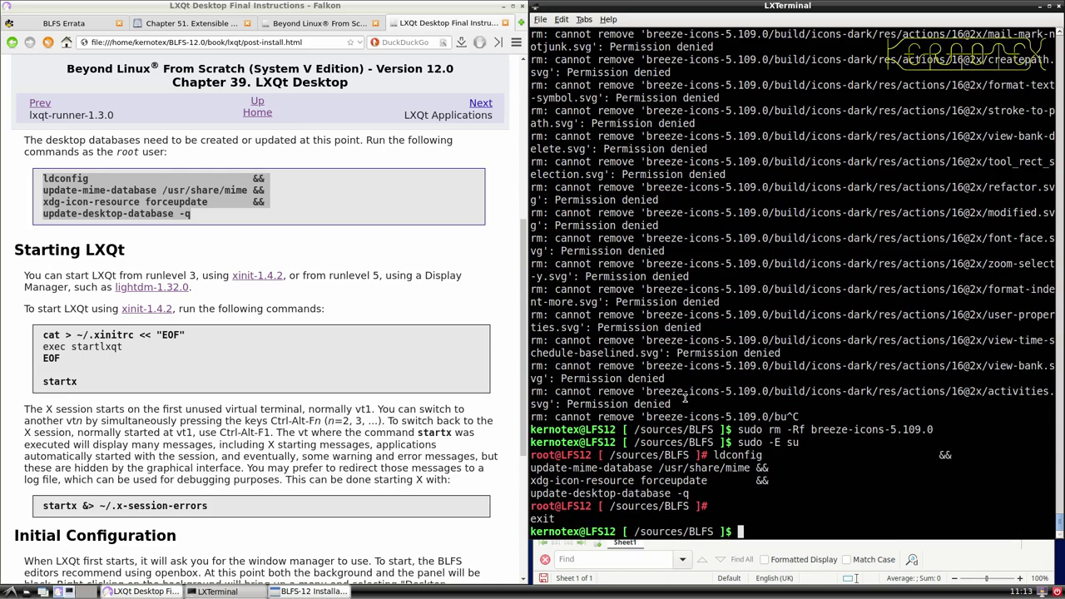
left_click(662, 582)
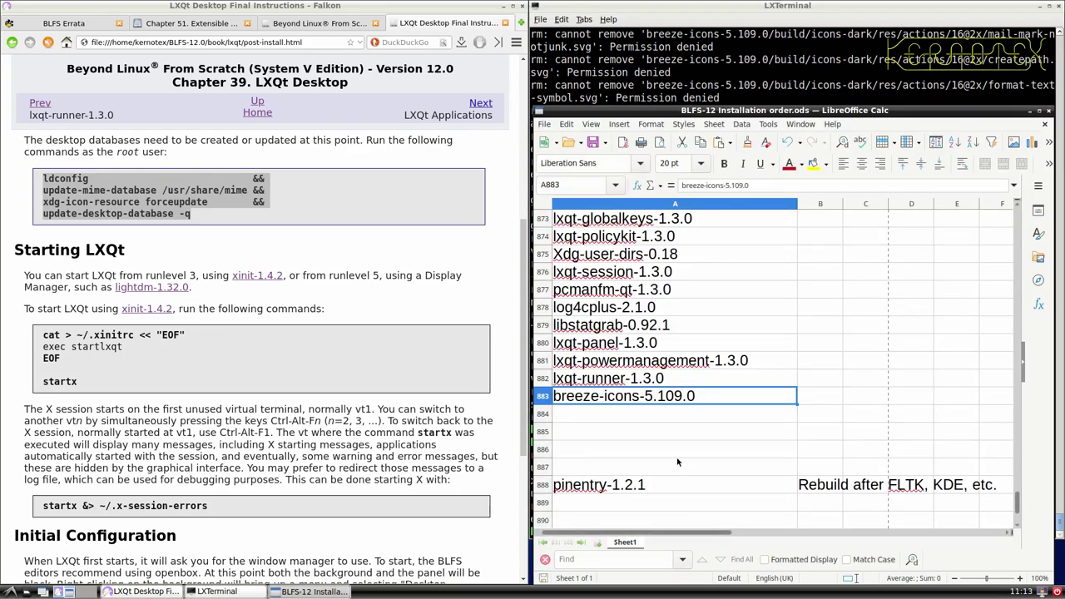
left_click(1050, 112)
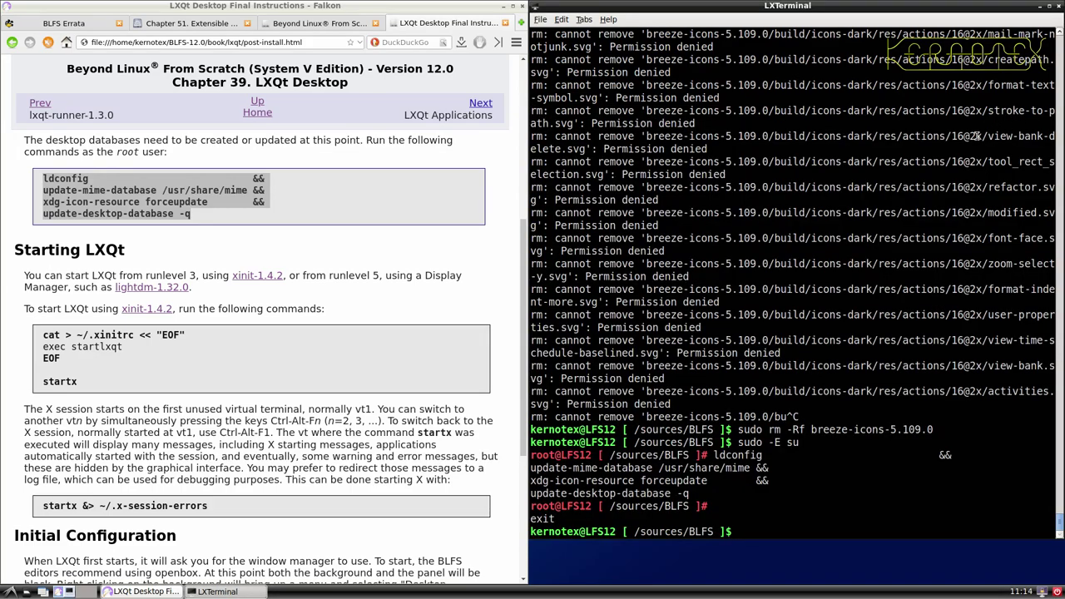
key("Return")
key("Return")
key("ctrl+d")
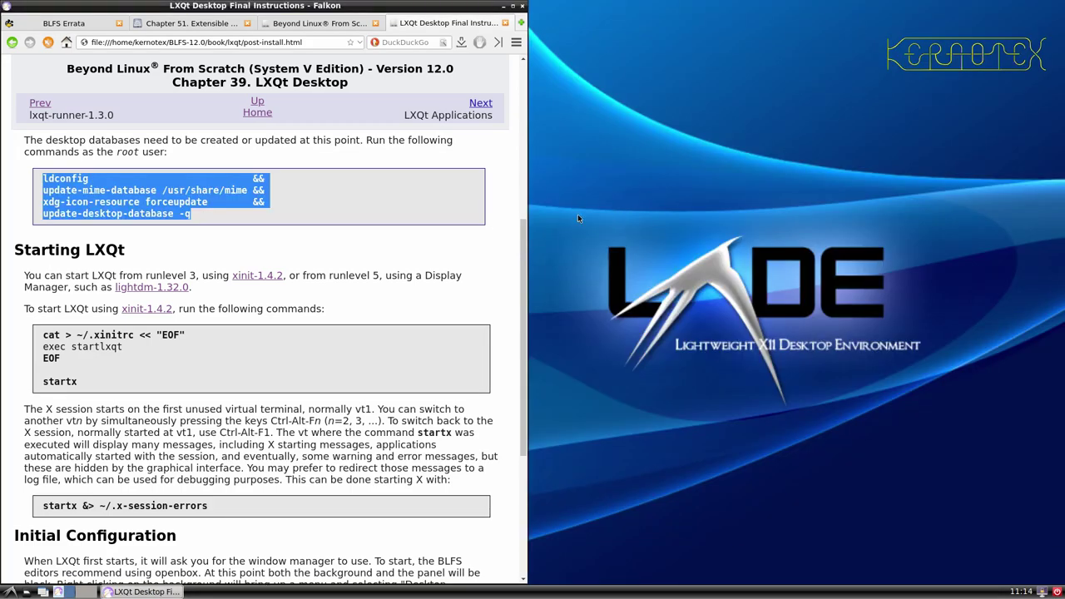
key("alt+F4")
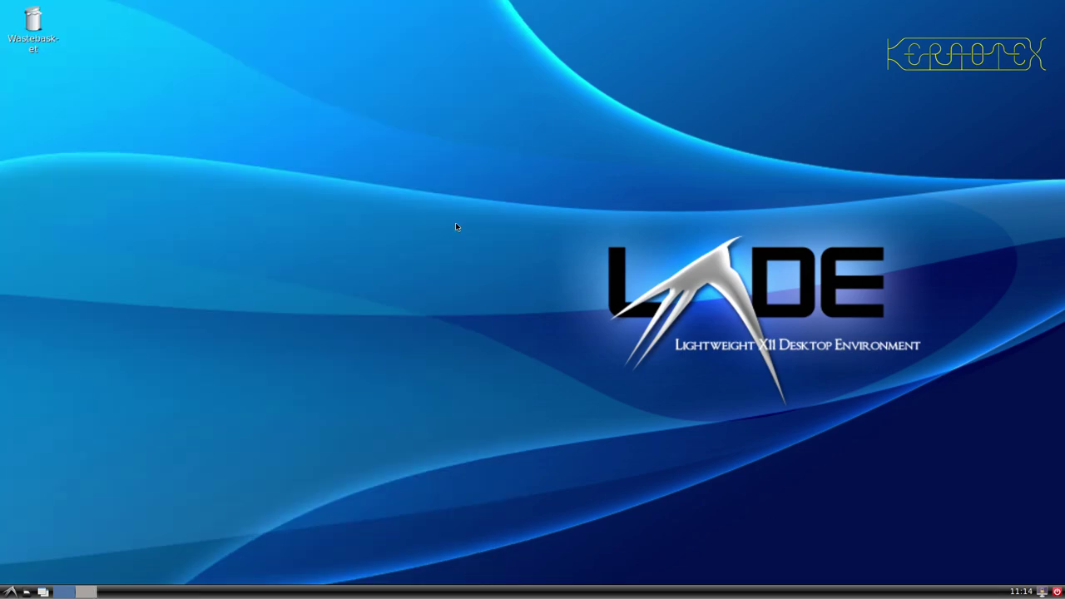
- Log out of the LXDE session to return to the login screen
left_click(10, 589)
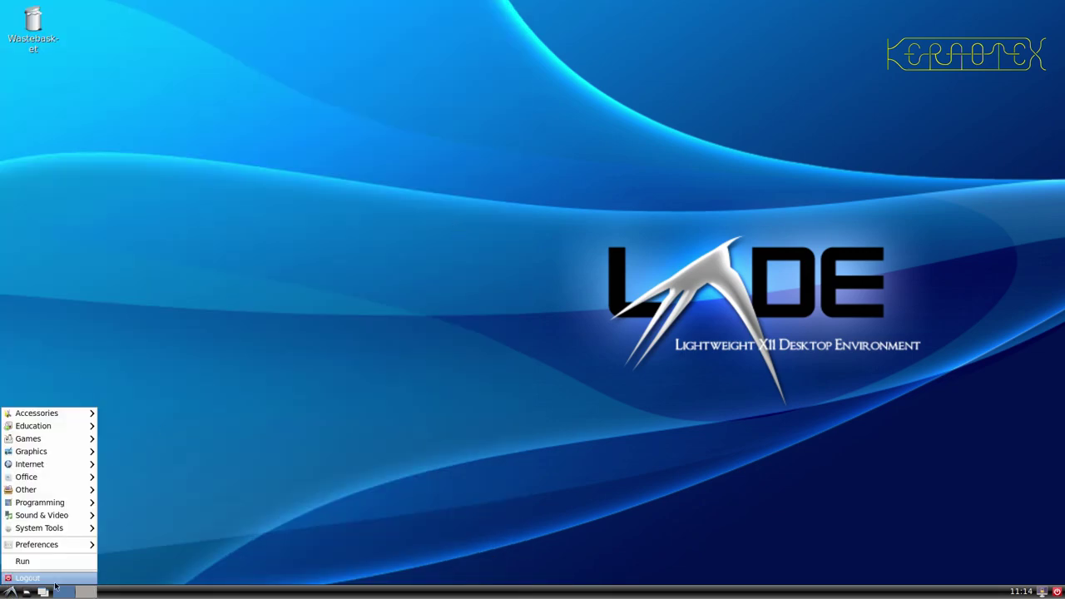
left_click(29, 575)
left_click(524, 407)
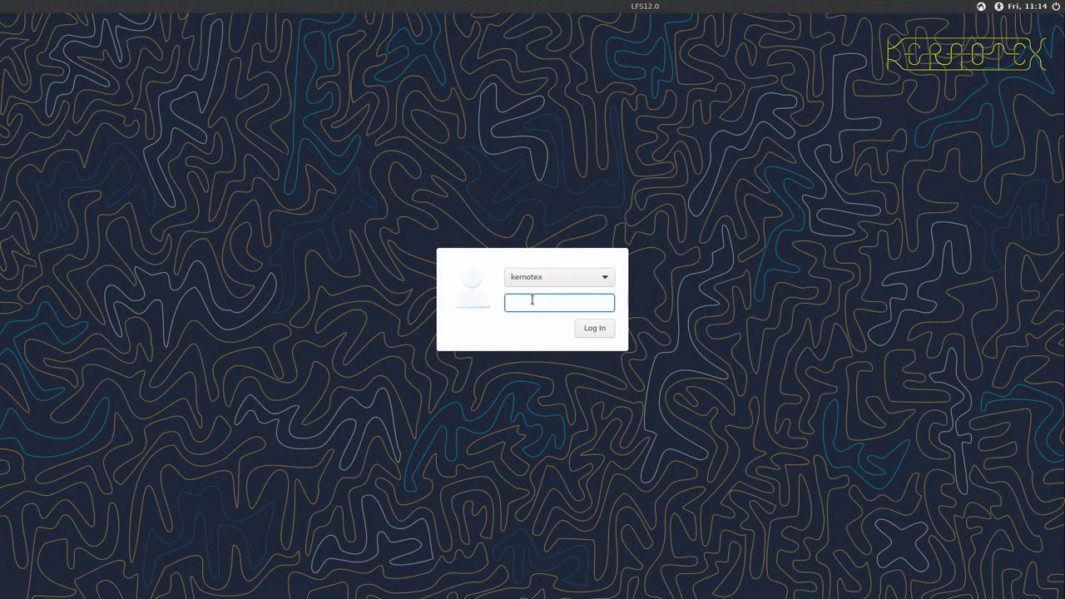
- Choose the LXQt Desktop session on the login screen and log in with the account password
left_click(981, 7)
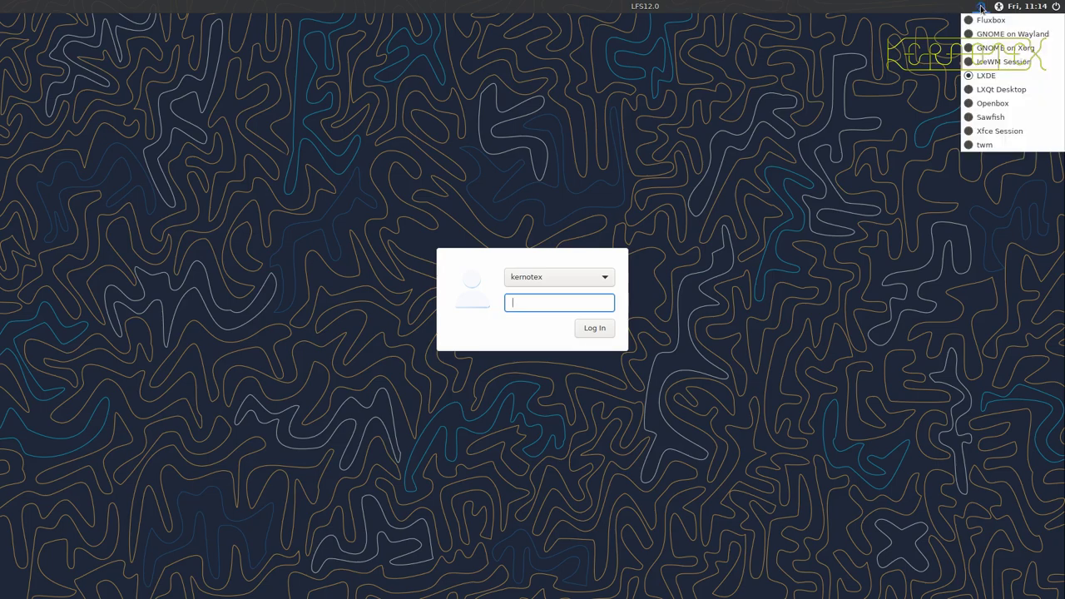
left_click(981, 89)
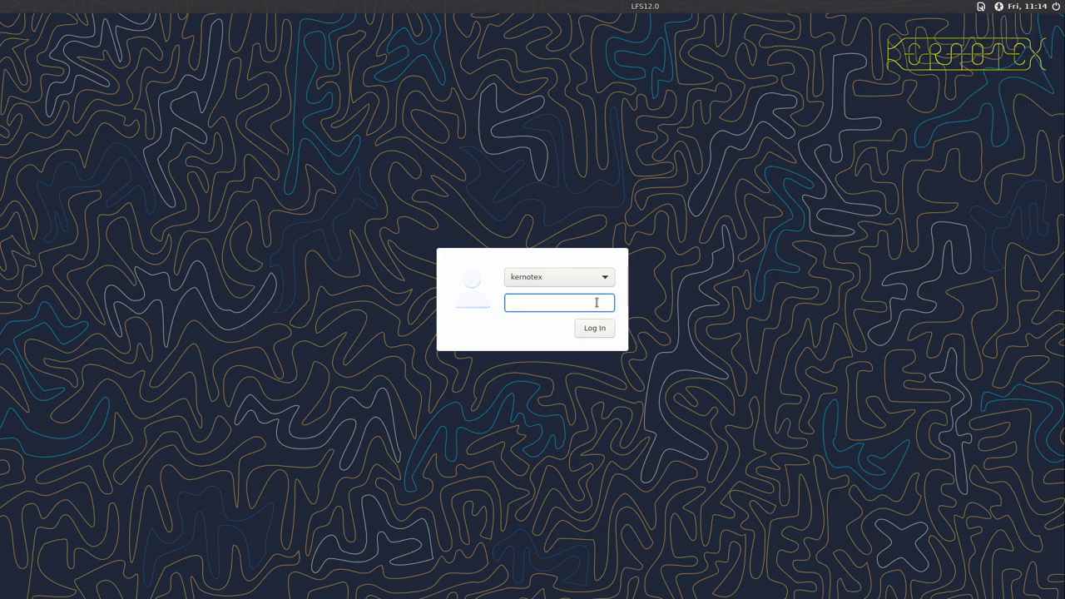
type("********")
key("Return")
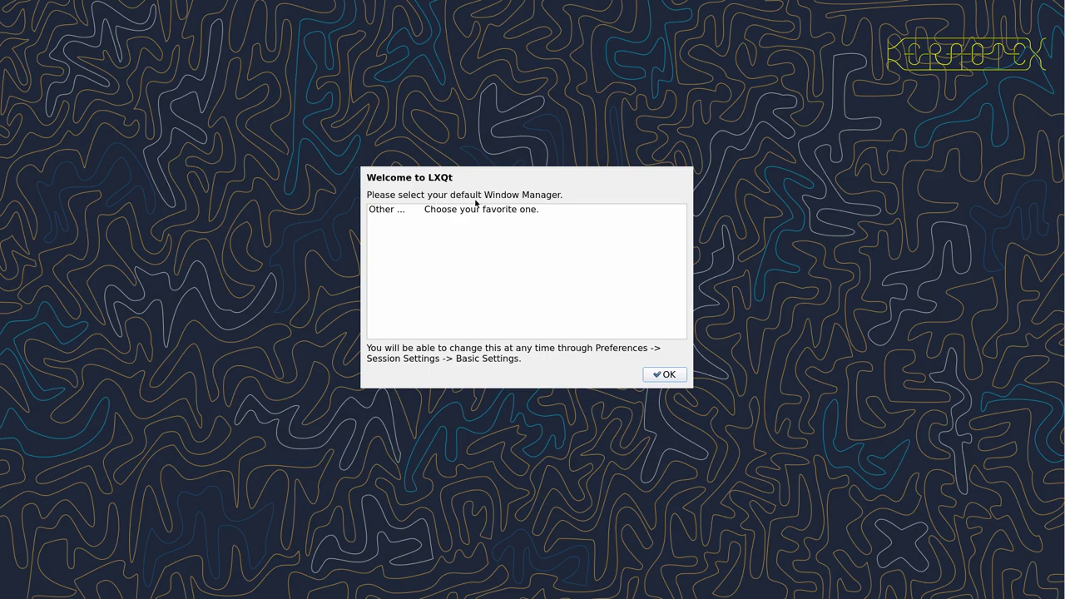
- Set /usr/bin/openbox as the default window manager for LXQt through the Other option and confirm the choice
left_click(441, 209)
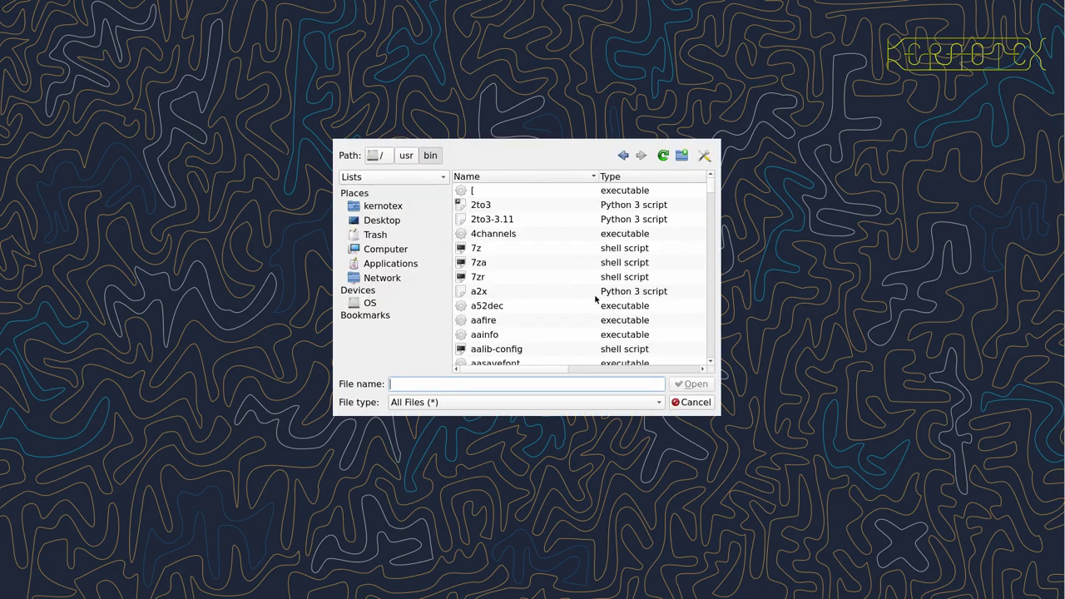
left_click(680, 403)
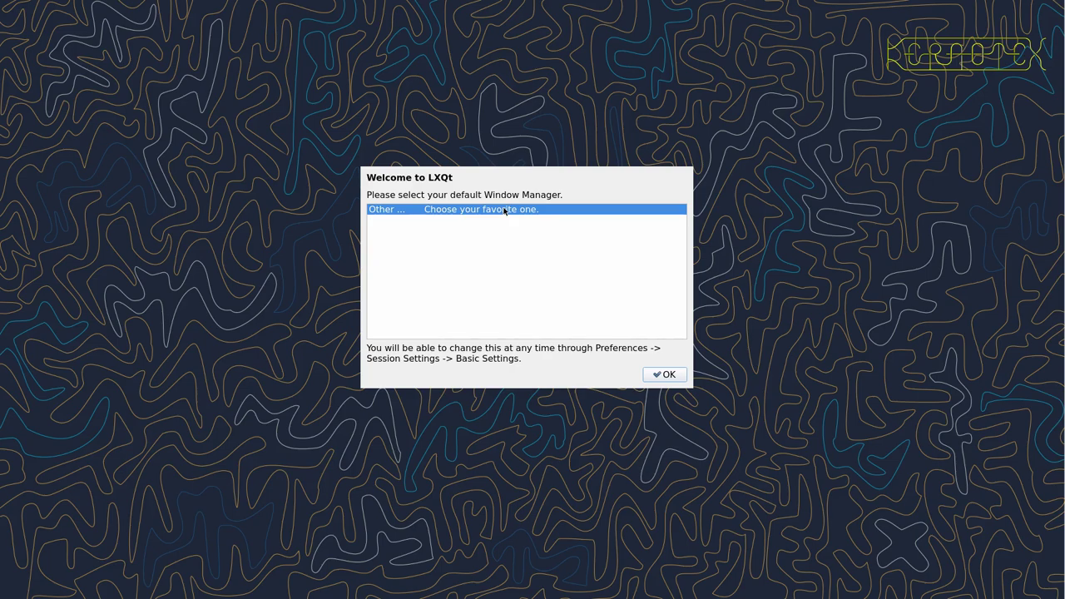
left_click(452, 208)
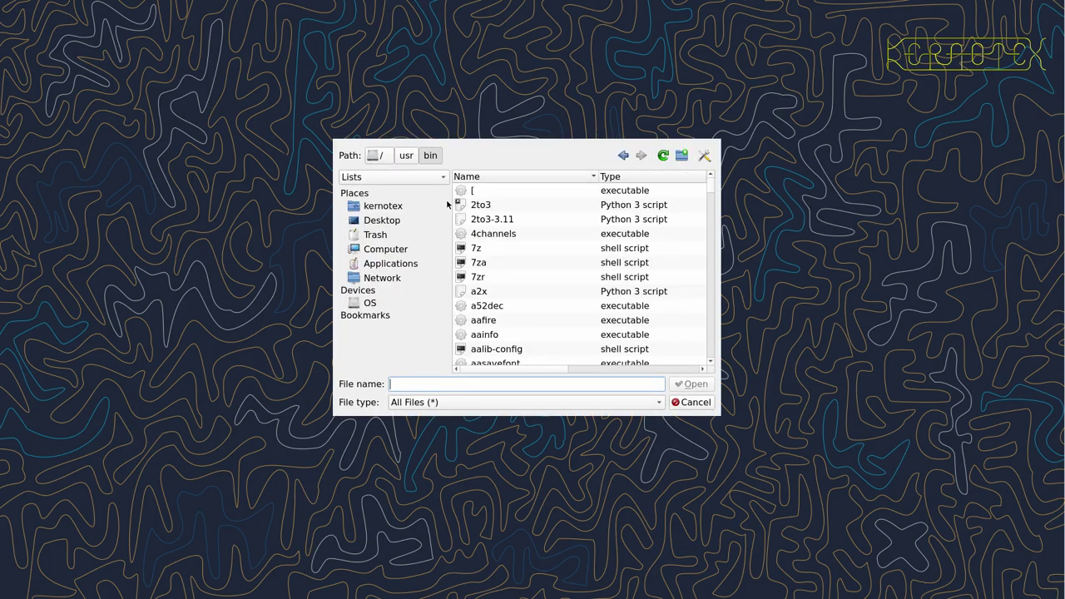
type("open")
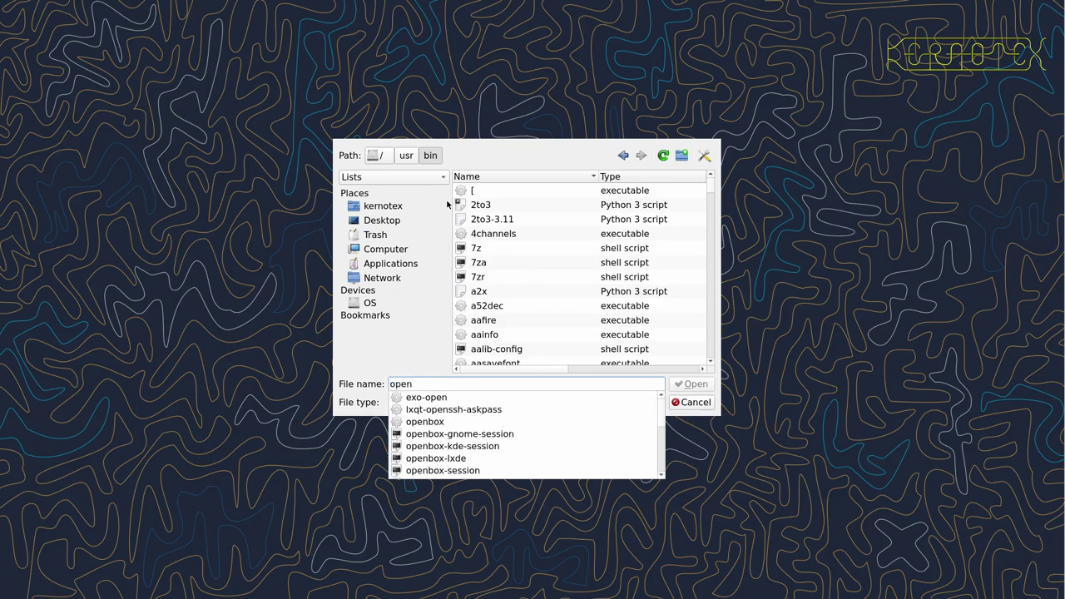
type("b")
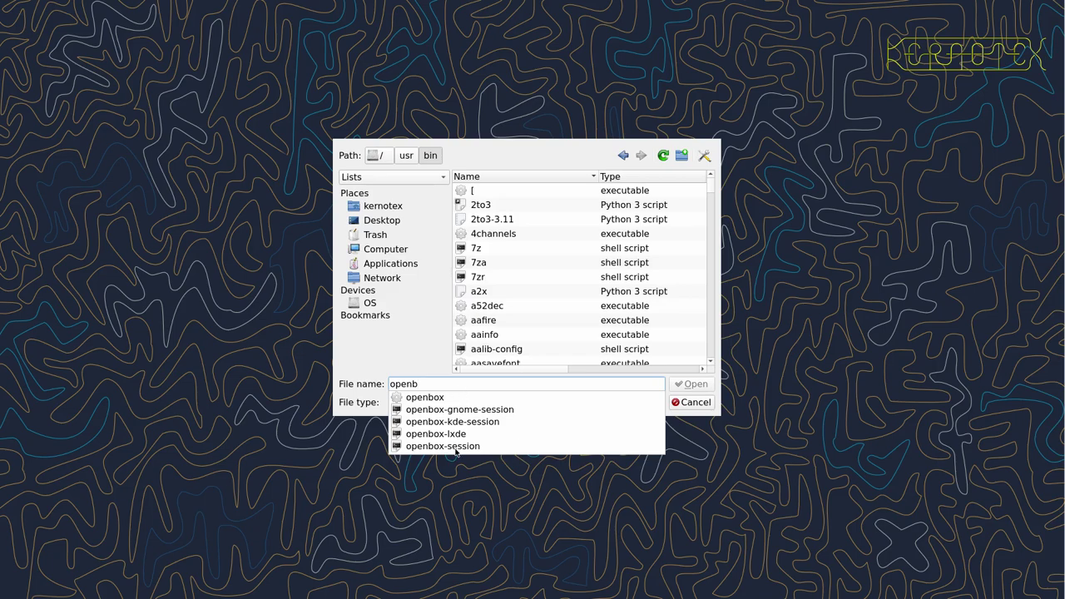
left_click(434, 399)
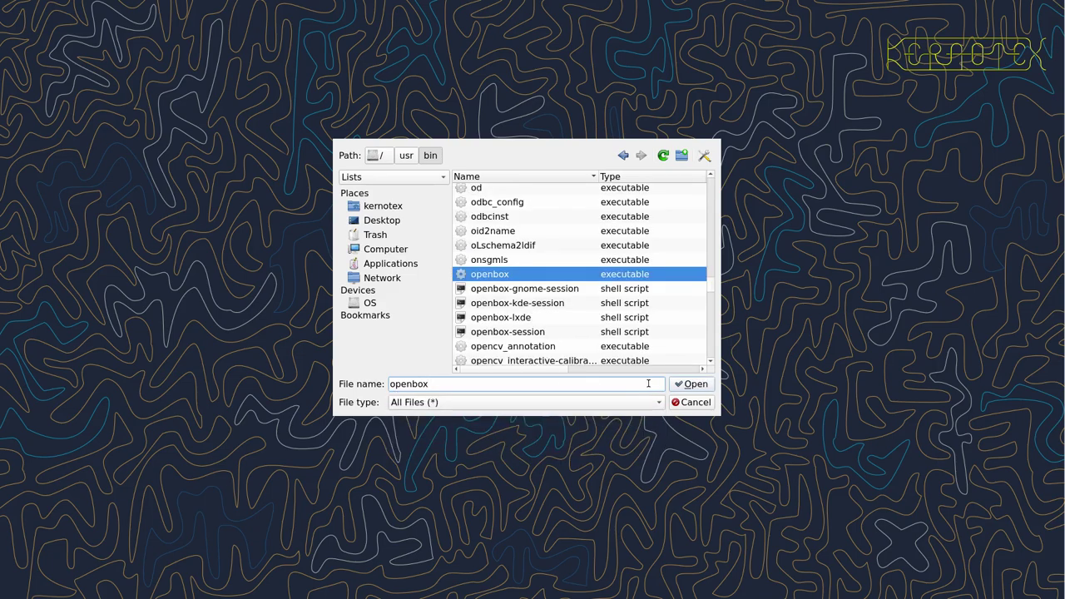
left_click(686, 388)
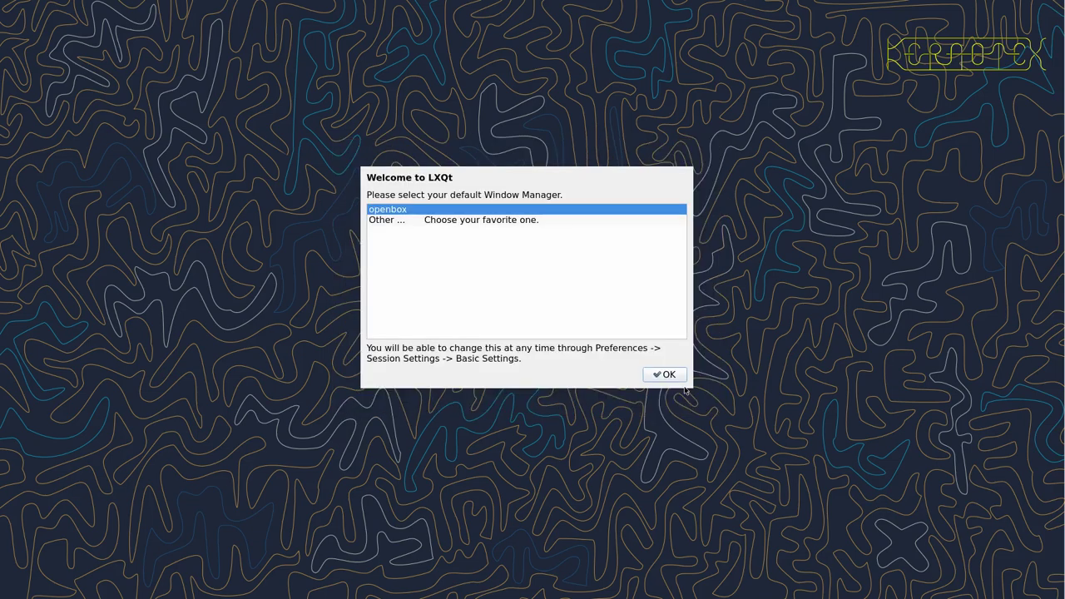
left_click(671, 378)
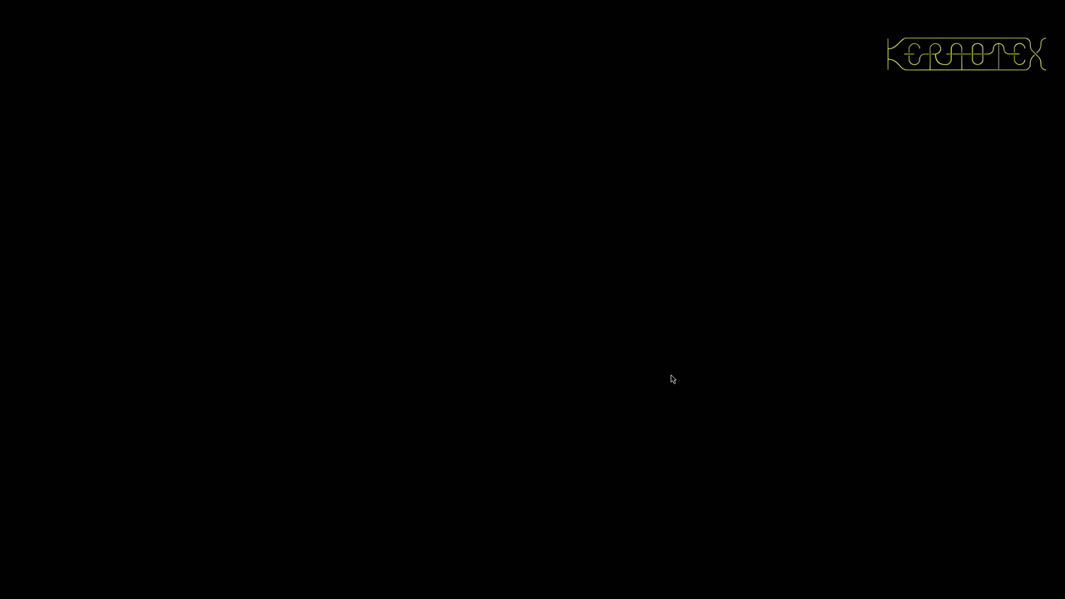
- Check the desktop's context menu, dismiss it, and launch the Falkon web browser from the LXQt application runner
right_click(672, 378)
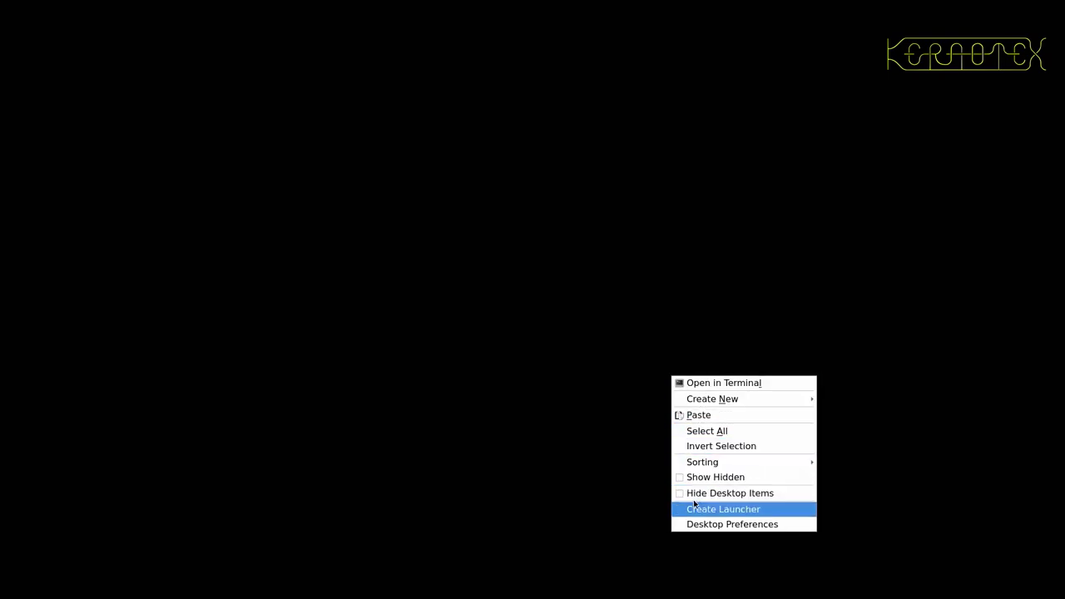
left_click(620, 459)
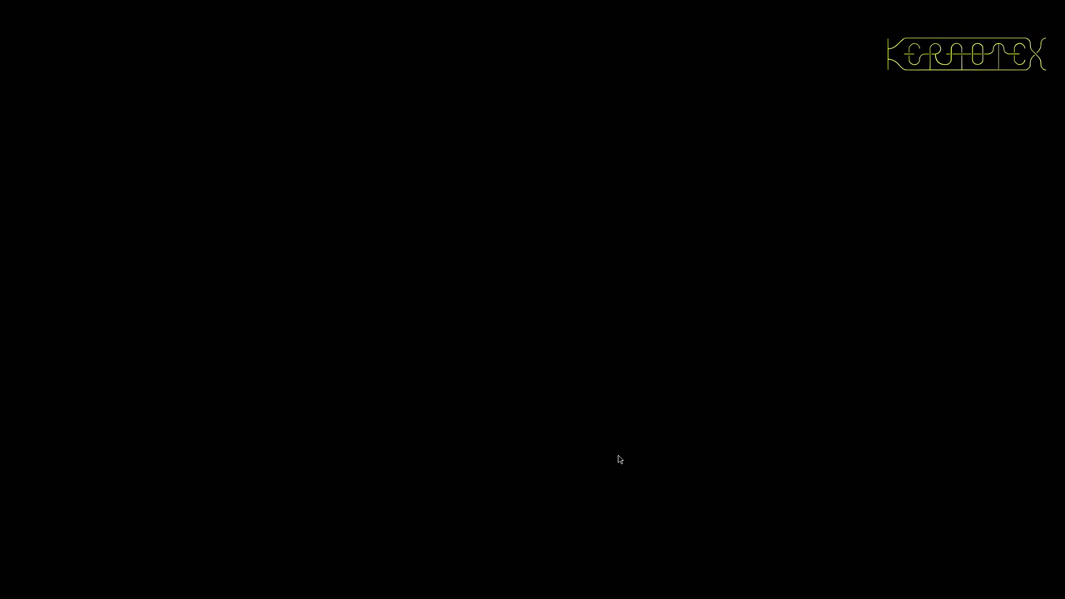
key("alt+F2")
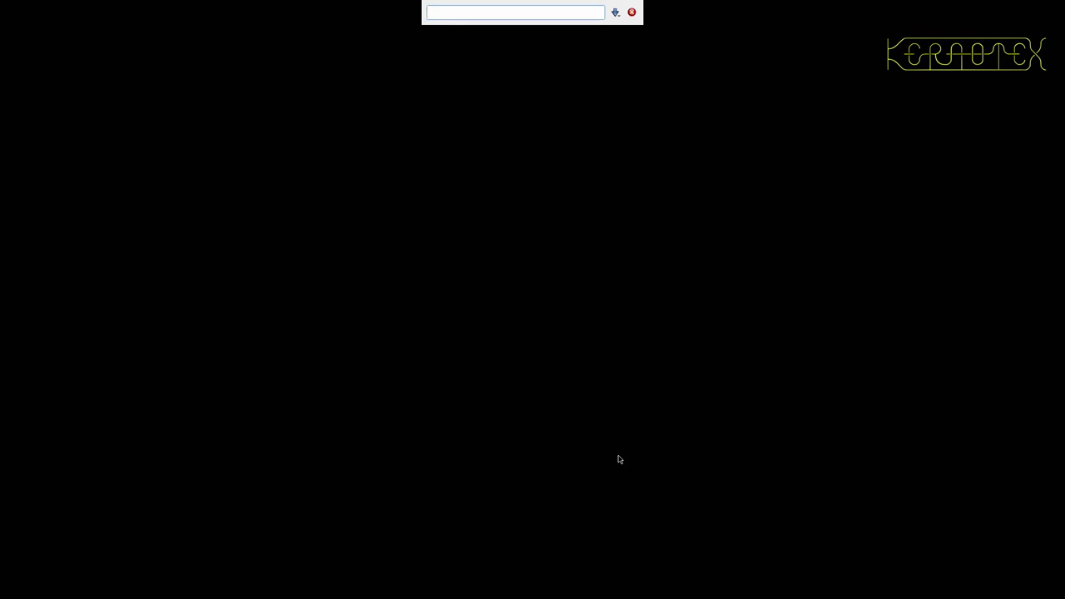
type("falkon")
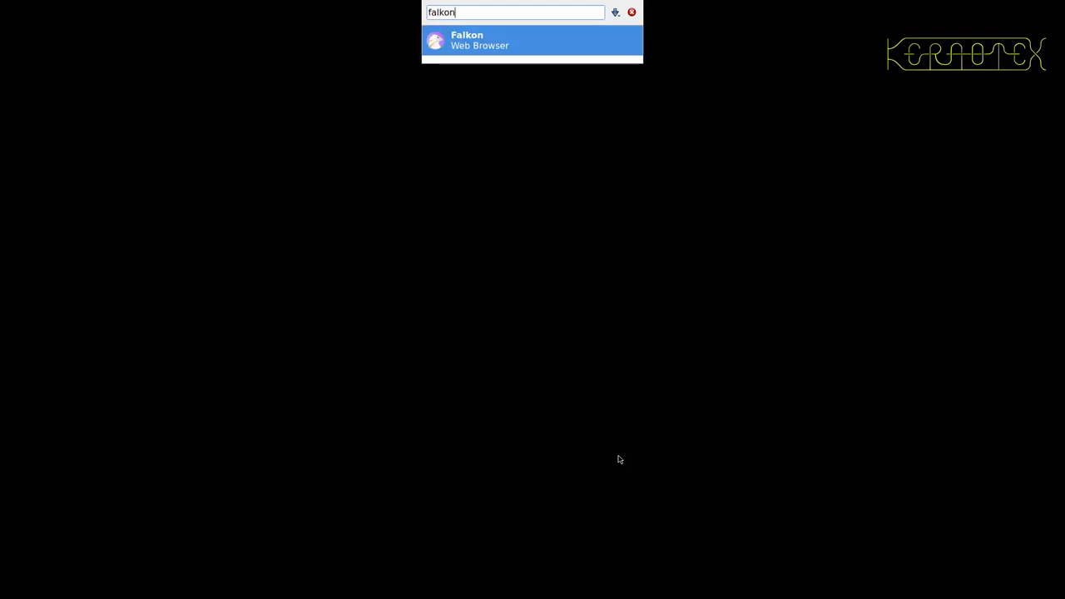
left_click(530, 45)
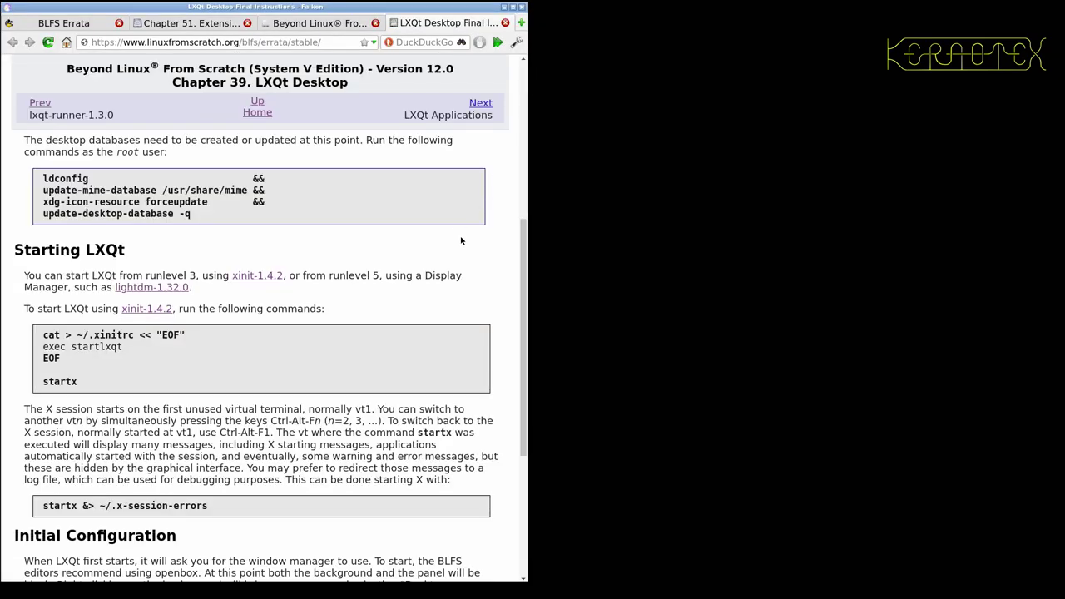
- Open the Desktop Preferences beside the instructions and apply #5e6ad6 as the desktop background colour
scroll(424, 360, "down", 6)
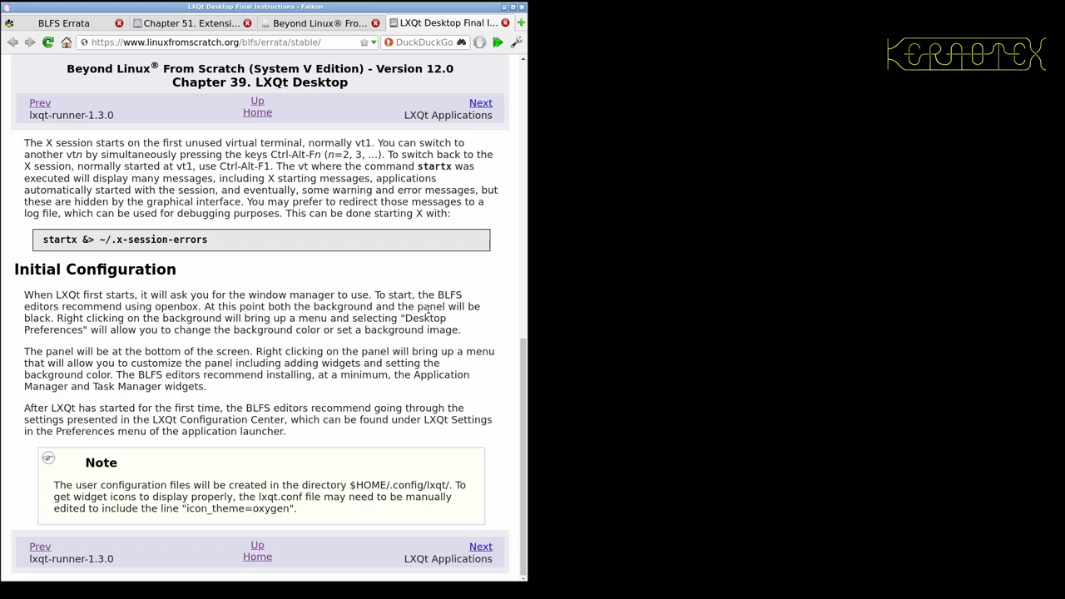
right_click(789, 259)
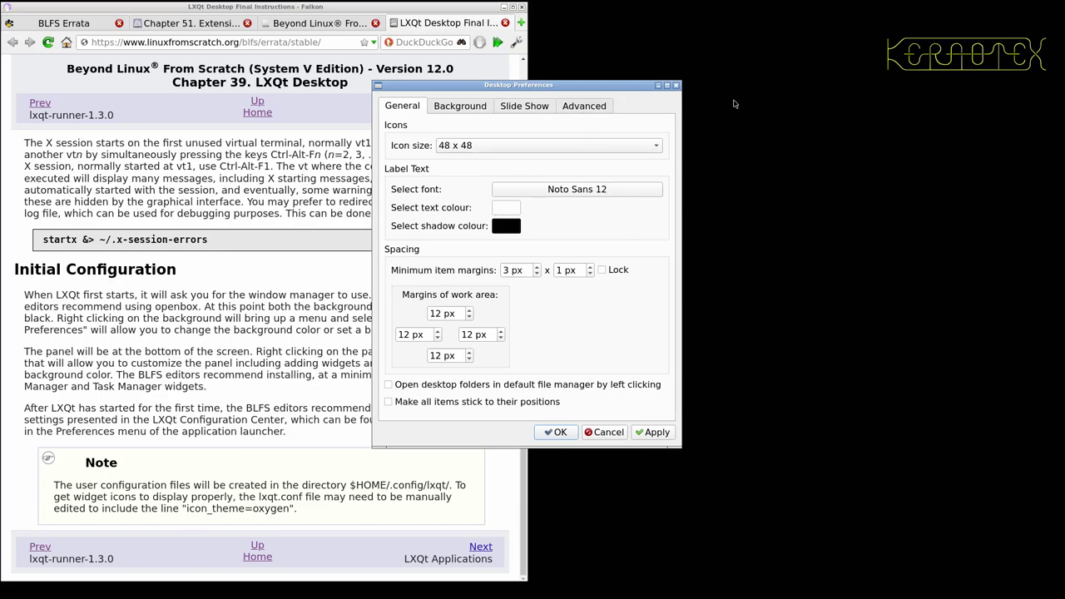
left_click_drag(626, 89, 816, 98)
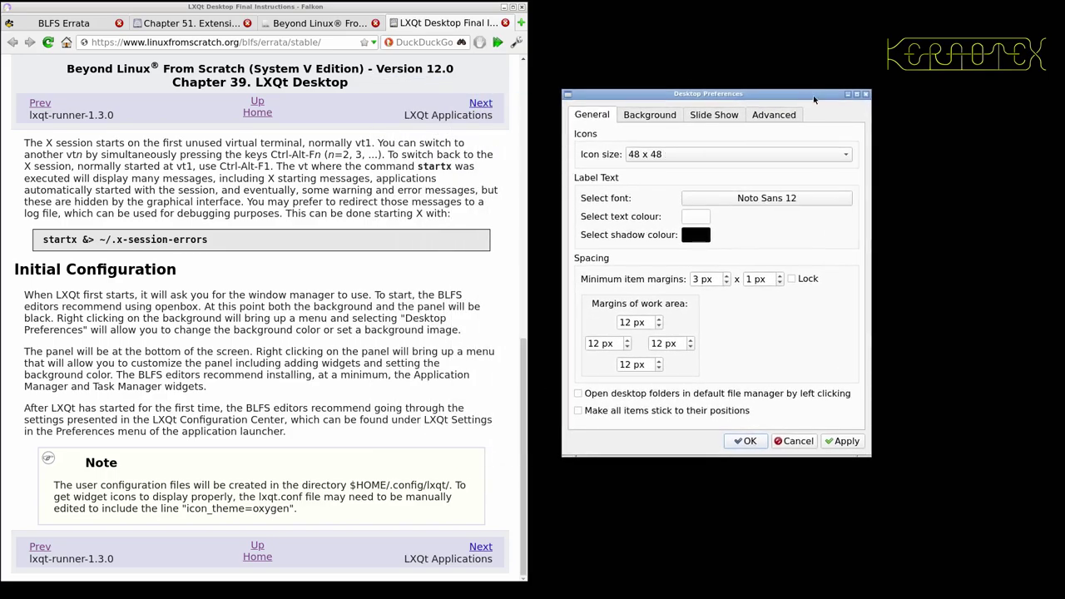
left_click(665, 116)
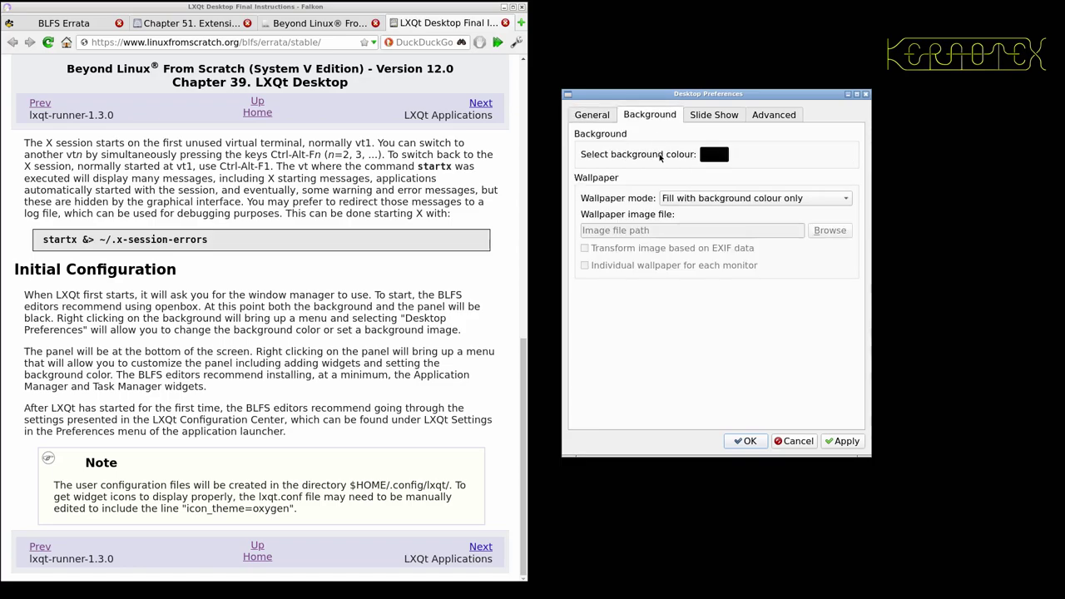
left_click(715, 156)
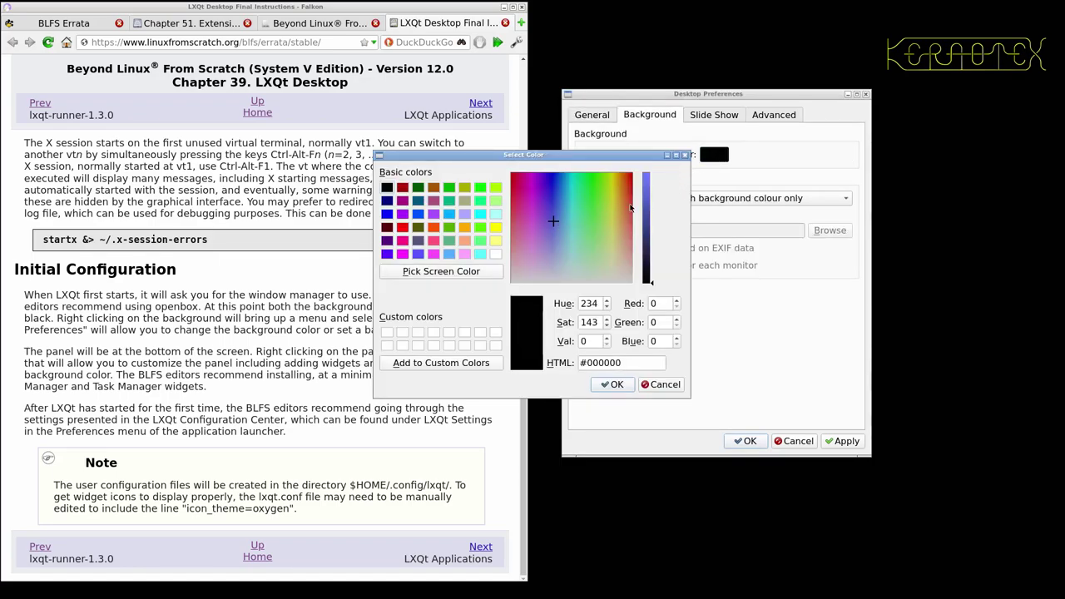
left_click(647, 194)
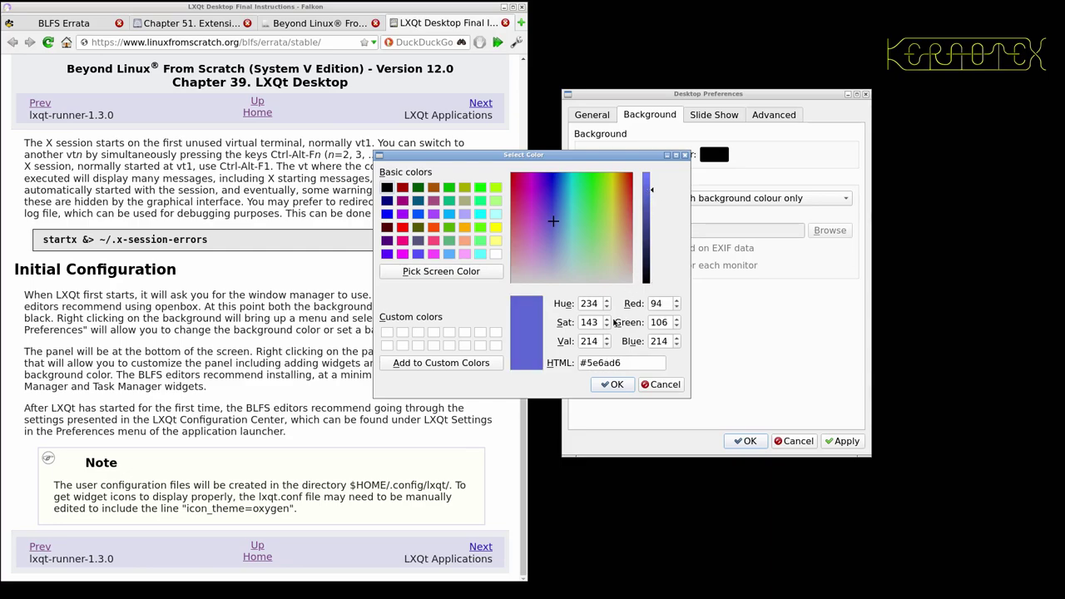
left_click(615, 383)
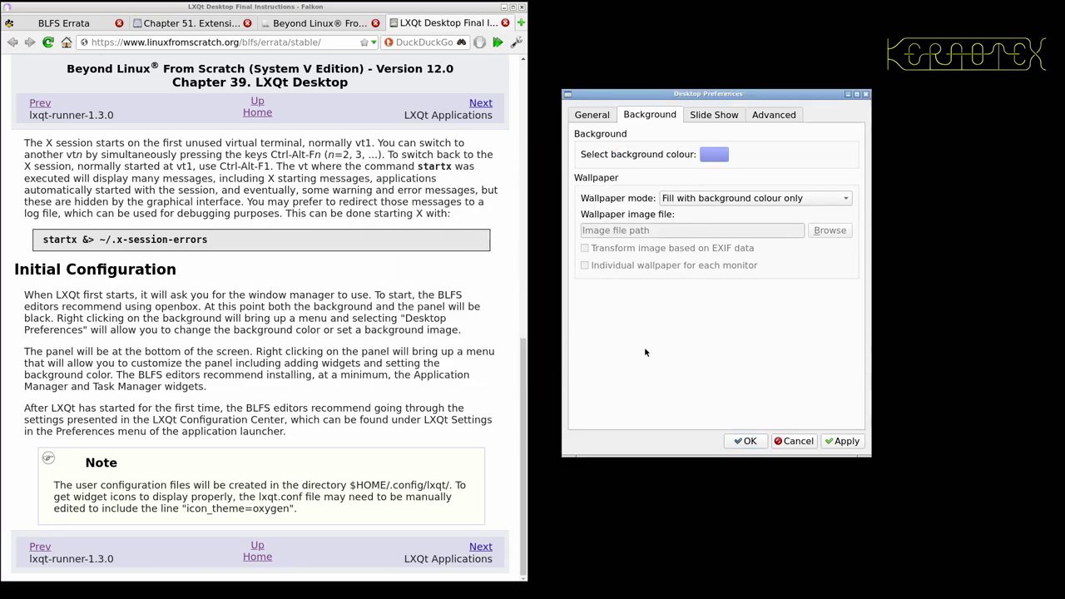
left_click(842, 441)
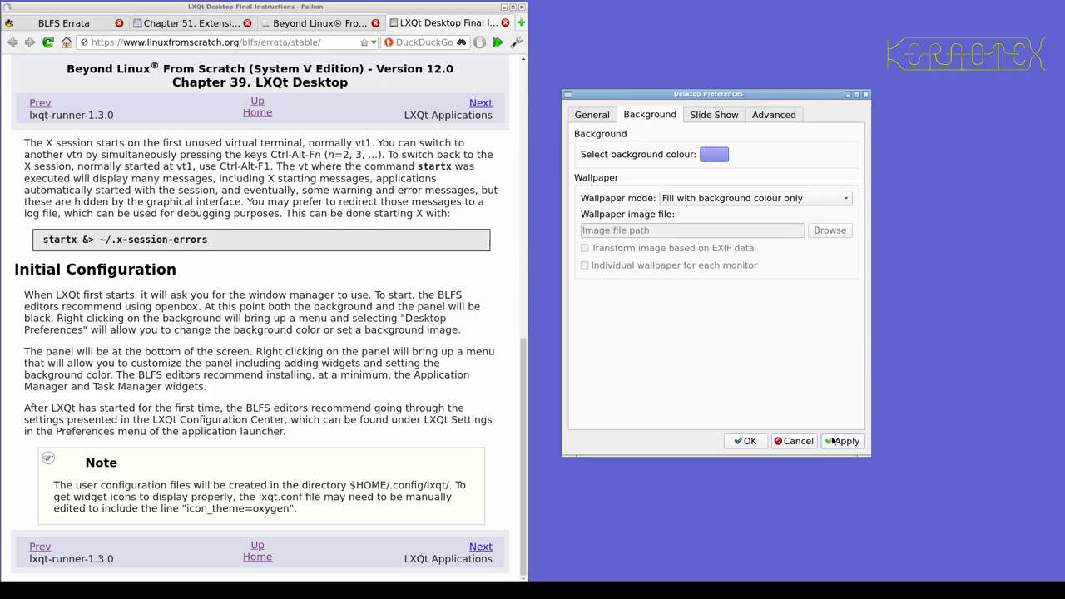
- Set the wallpaper mode to Zoom the image to fill the entire screen
left_click(753, 198)
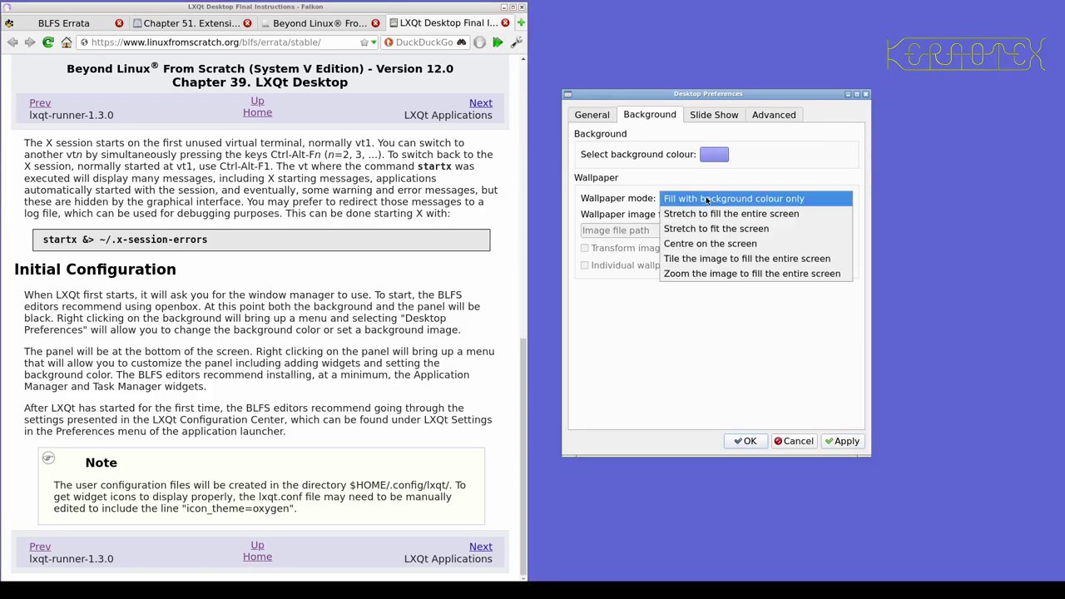
left_click(604, 324)
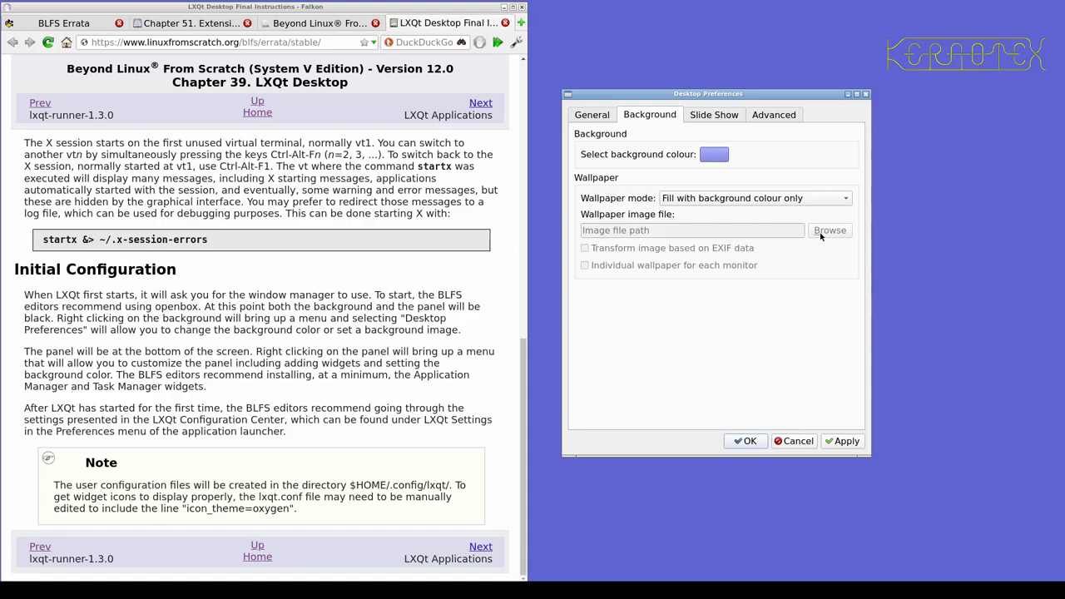
left_click(795, 201)
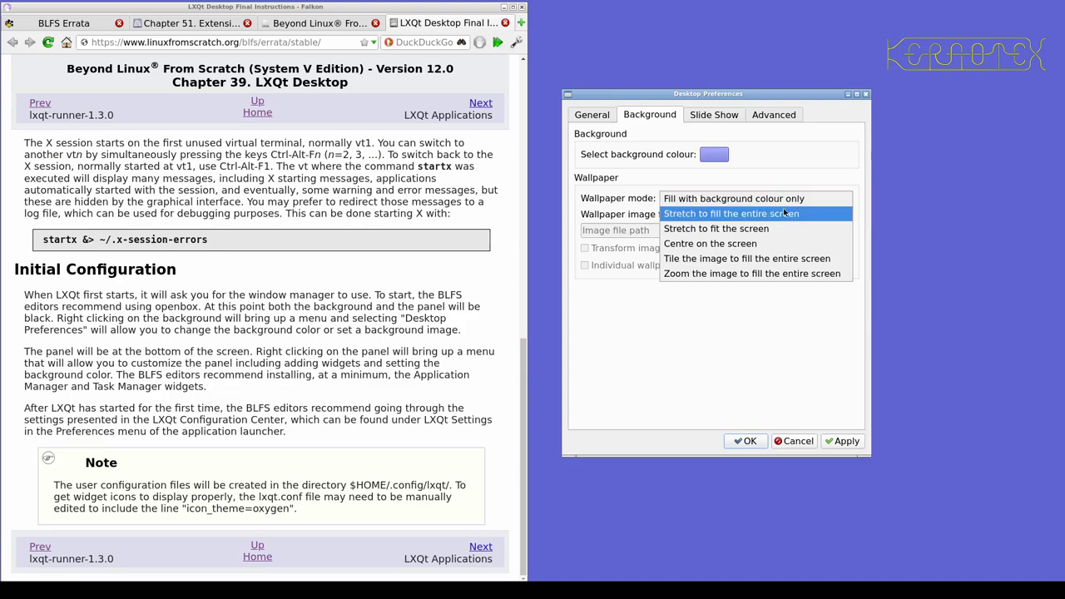
left_click(763, 272)
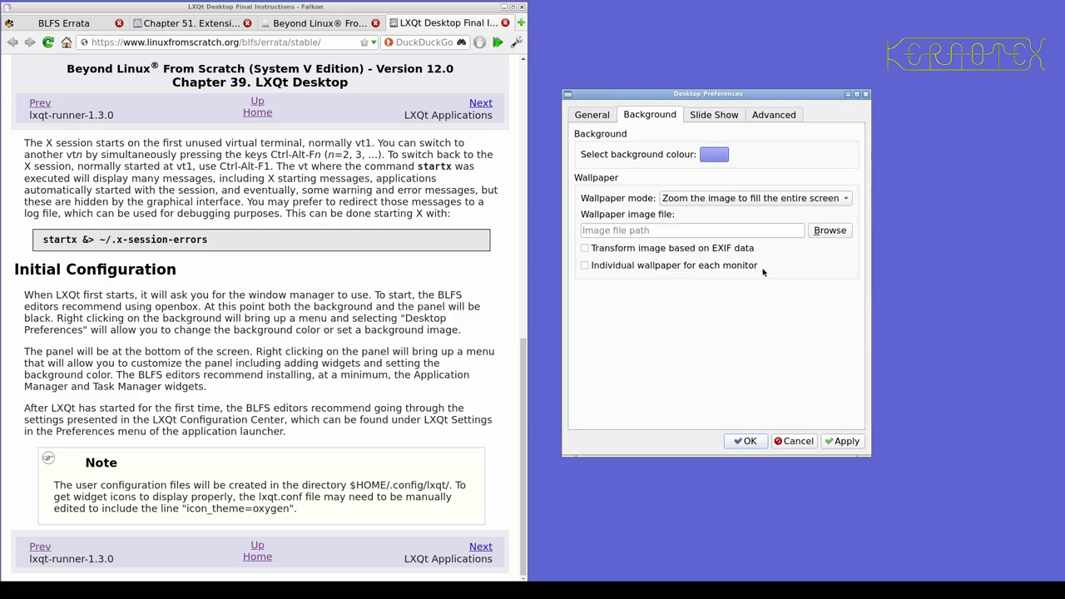
- Start browsing for a wallpaper image file and go to the /usr folder from the filesystem root
left_click(819, 231)
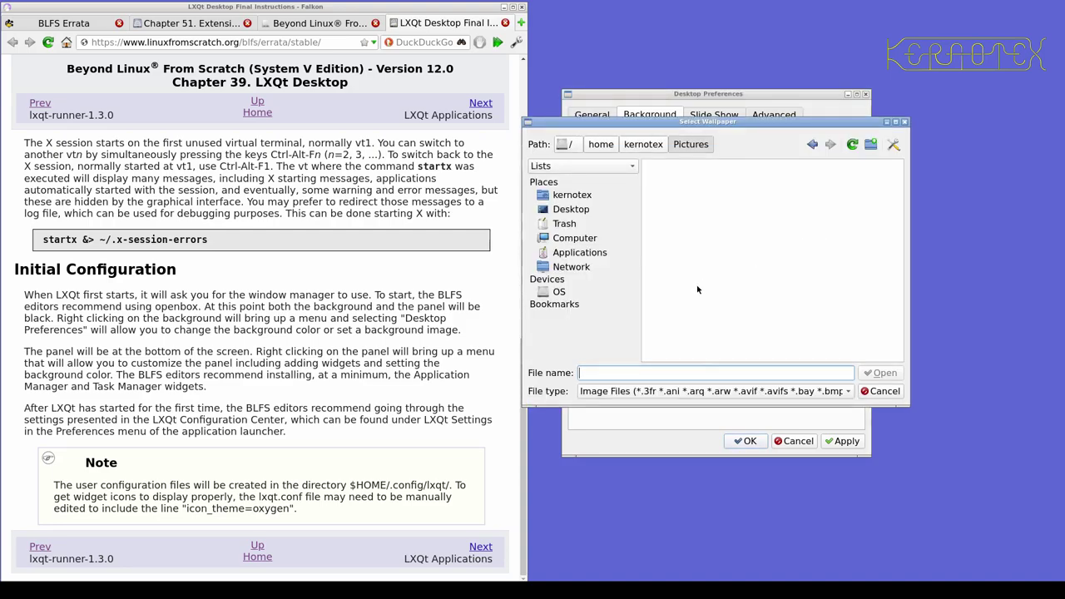
left_click(602, 148)
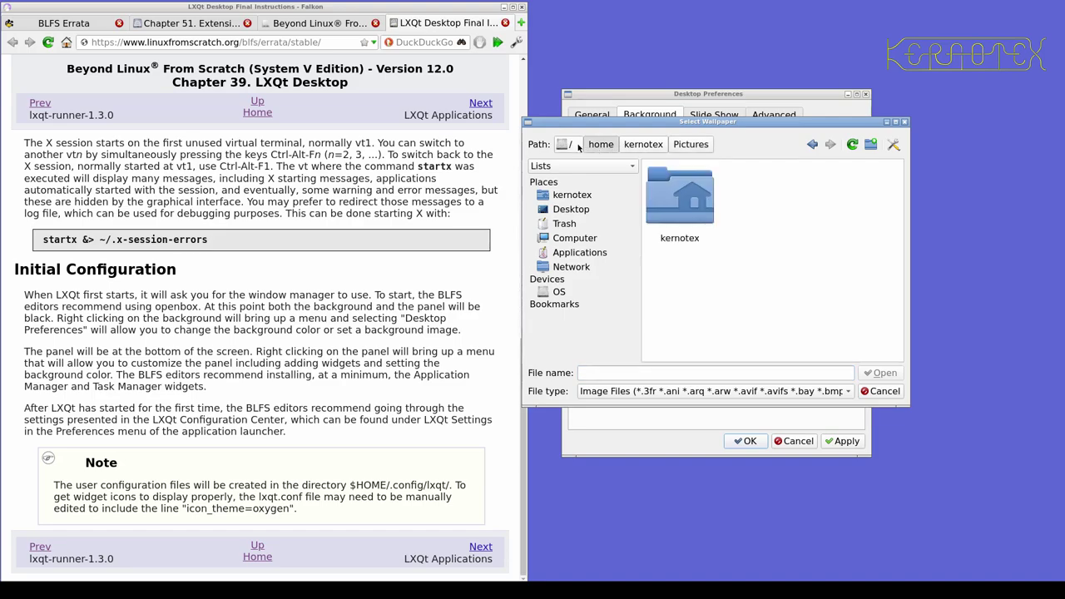
left_click(577, 145)
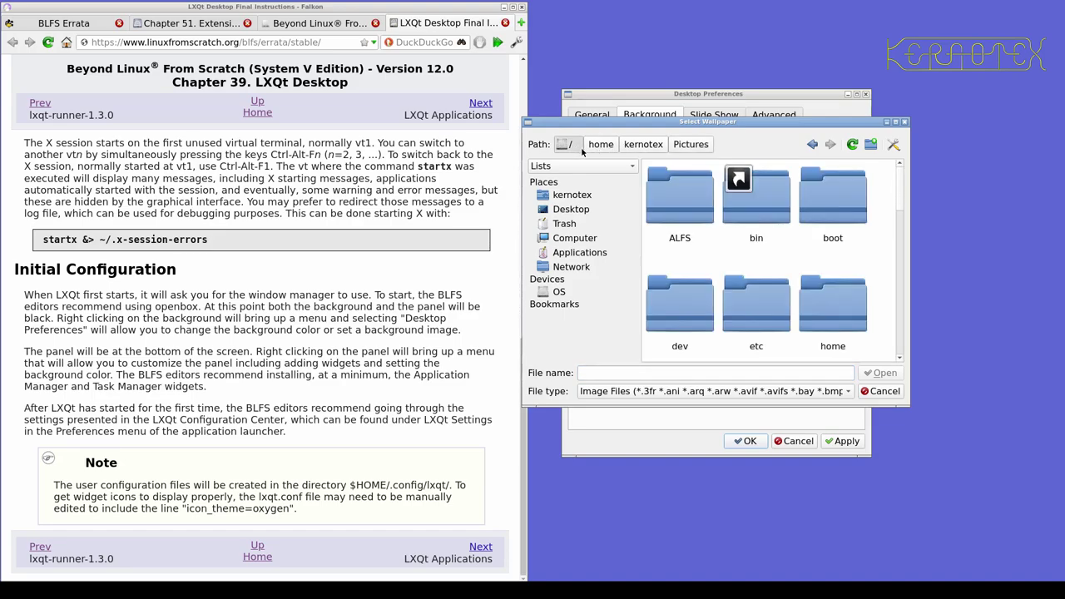
scroll(713, 287, "down", 5)
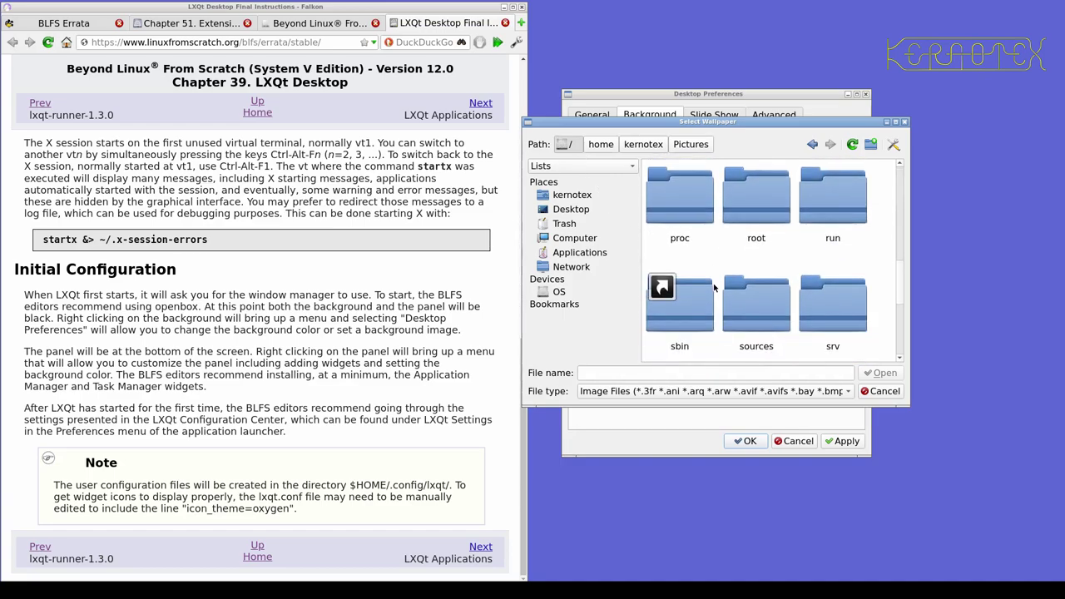
scroll(713, 287, "down", 2)
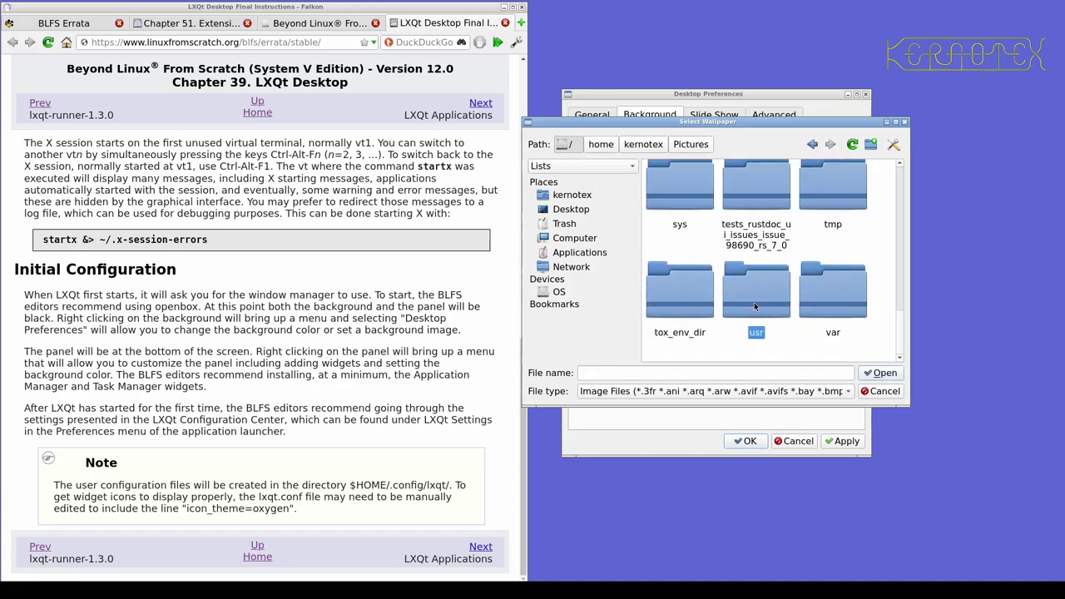
double_click(754, 304)
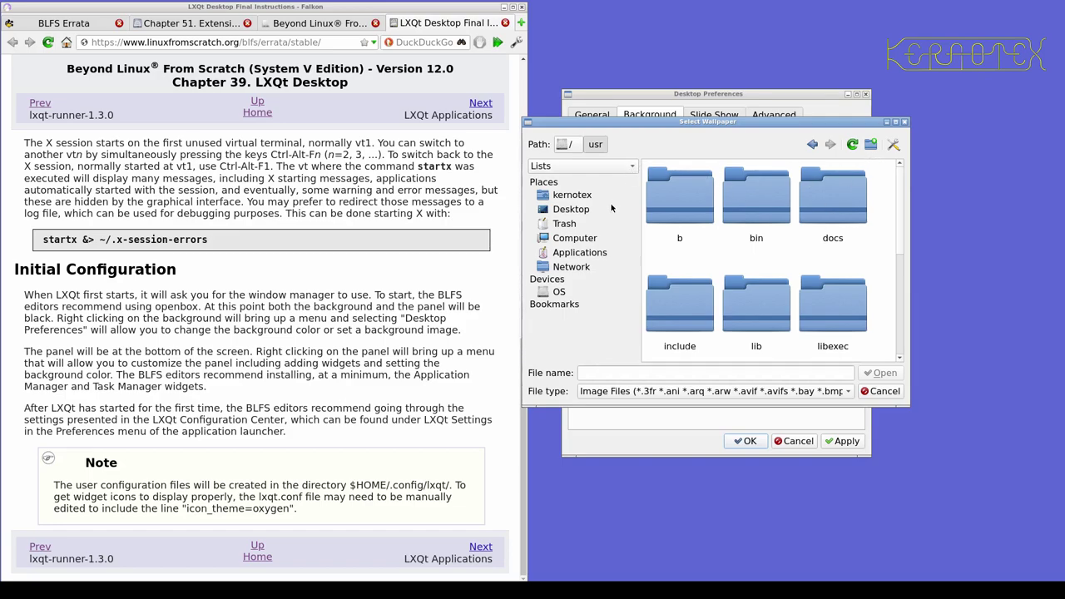
- Show the Directory Tree and Detailed List View in the wallpaper file dialog, and enlarge the dialog
left_click(631, 167)
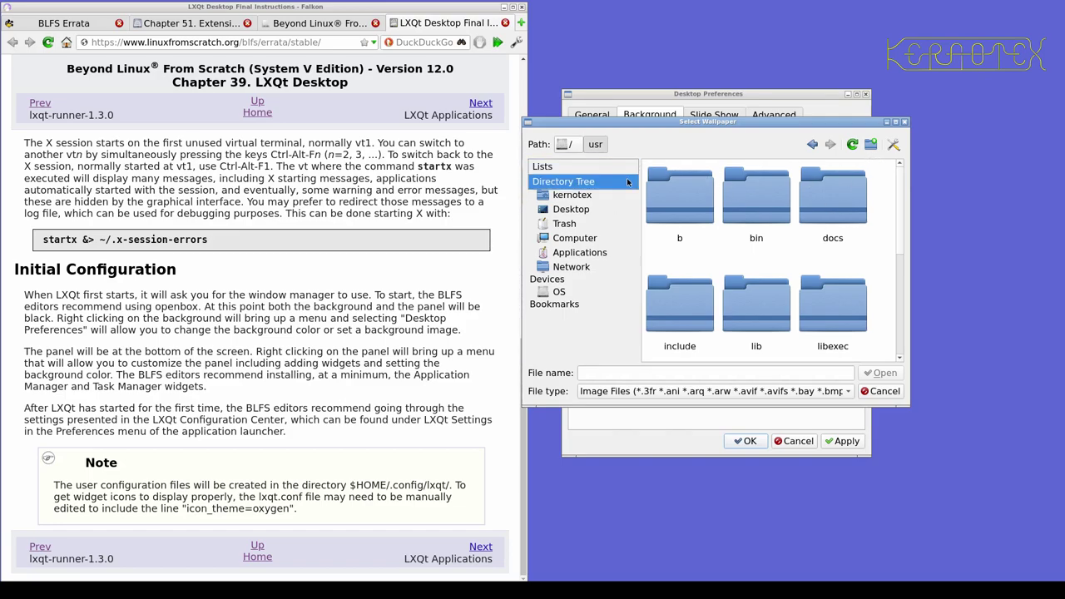
left_click(627, 181)
left_click(629, 167)
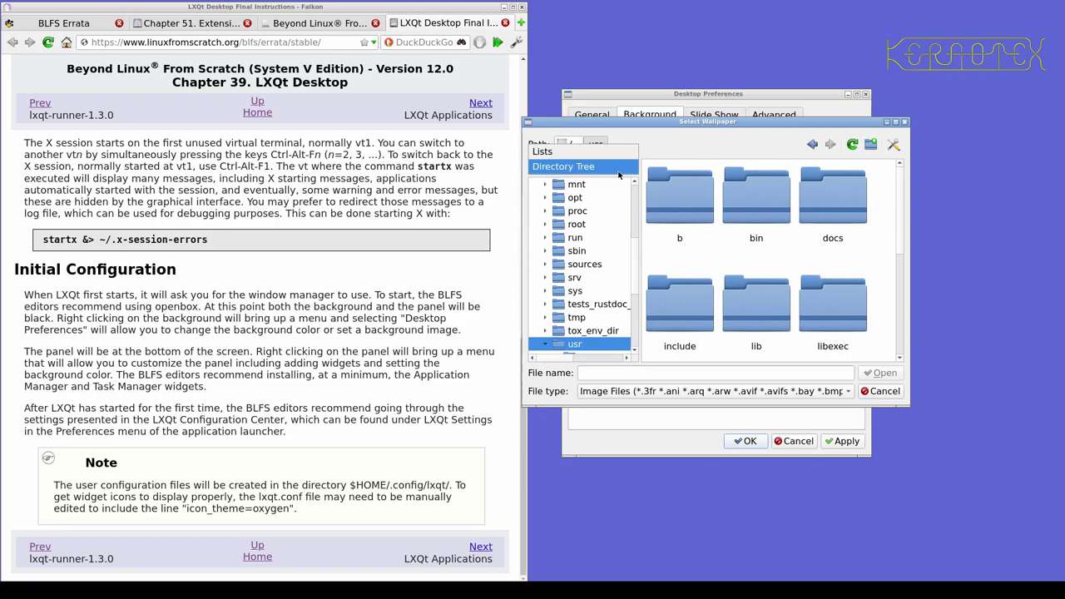
left_click(618, 170)
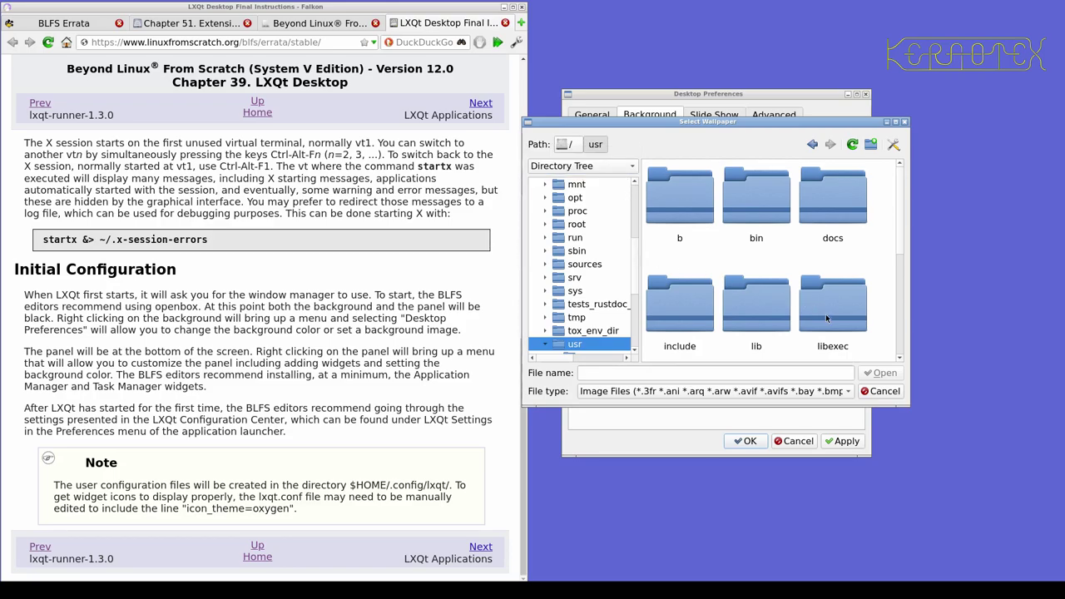
left_click(898, 150)
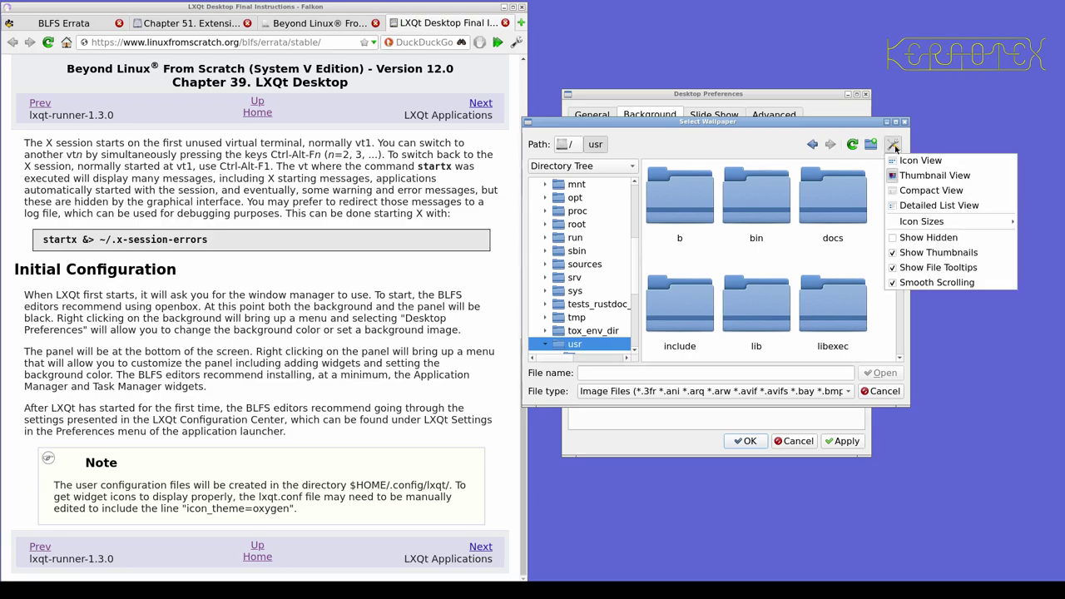
left_click(898, 204)
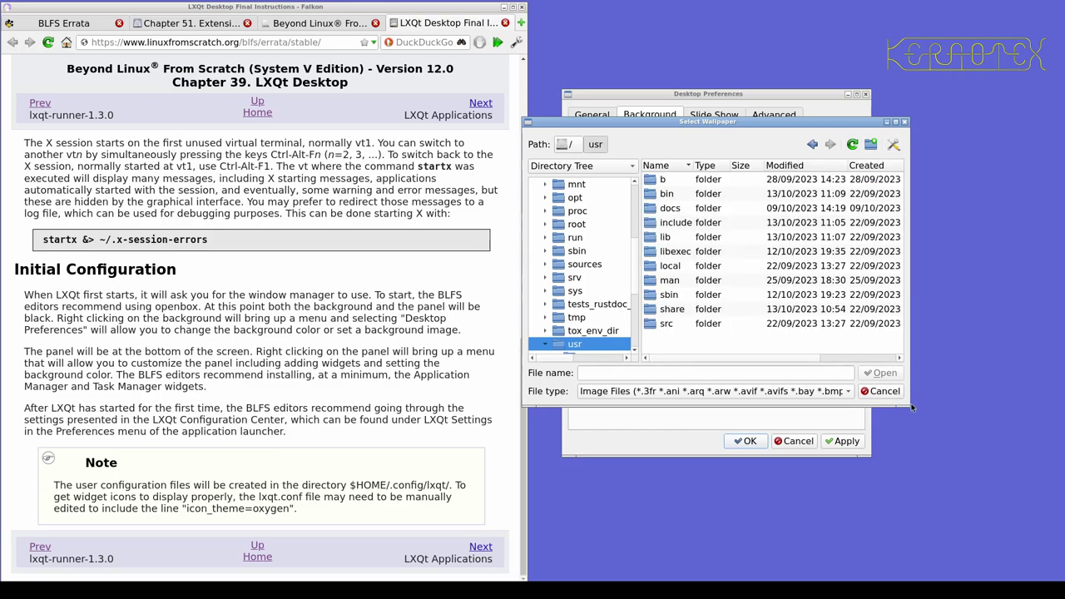
left_click_drag(907, 405, 1050, 421)
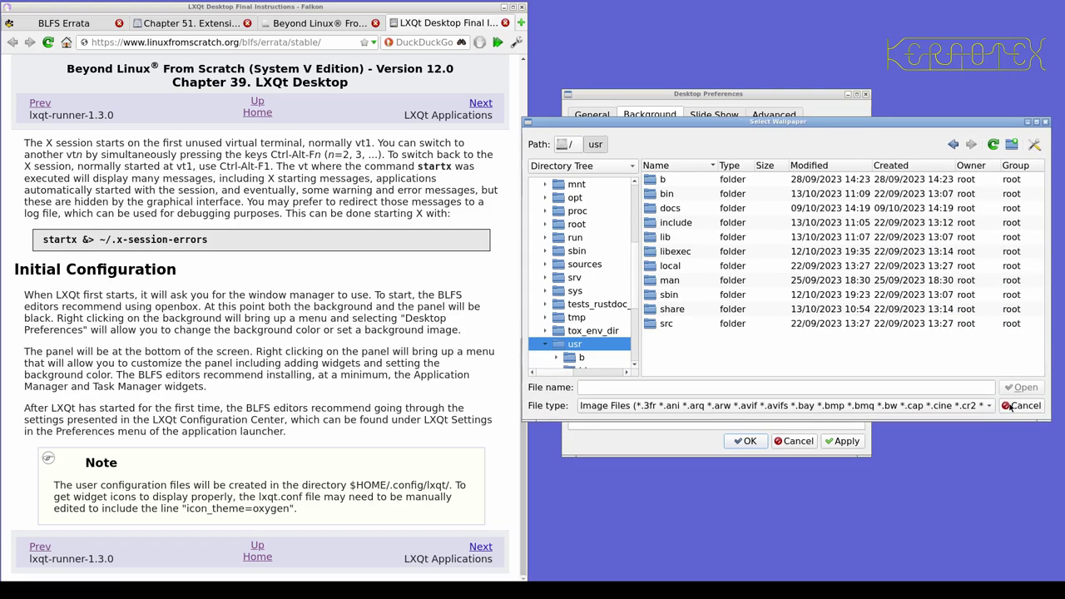
- Go to the /usr/share/lxqt/wallpapers folder in the wallpaper file dialog
left_click(678, 309)
double_click(678, 310)
scroll(678, 312, "down", 8)
scroll(678, 312, "down", 15)
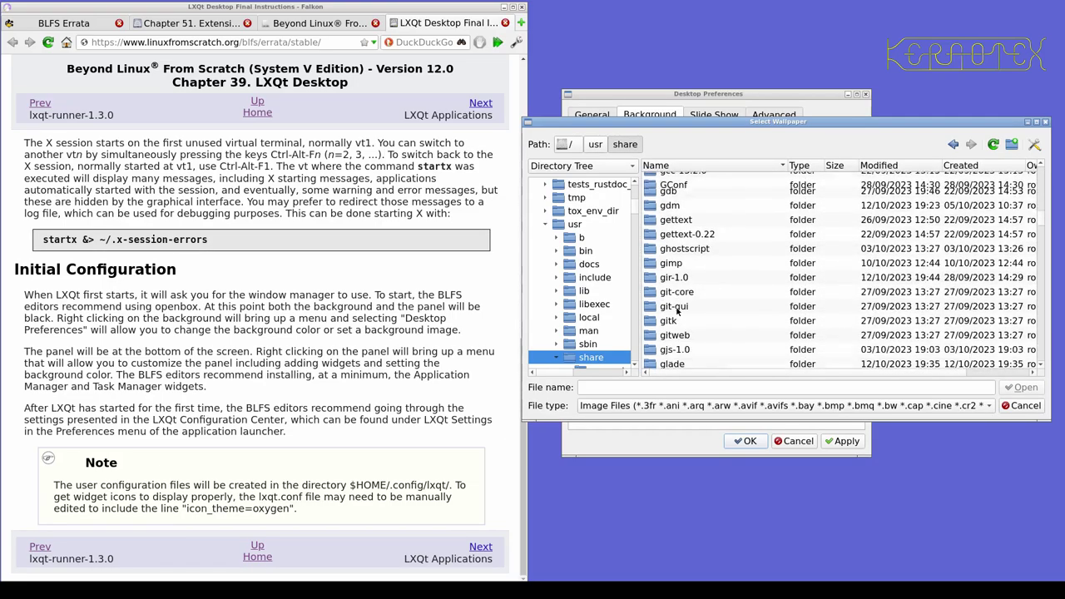
scroll(678, 312, "down", 10)
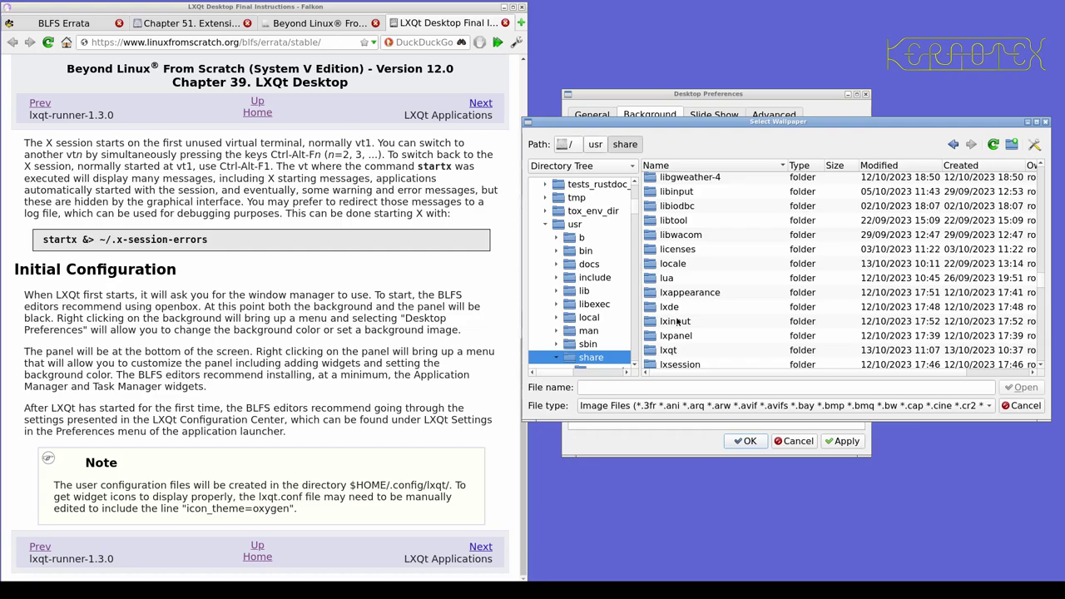
double_click(676, 349)
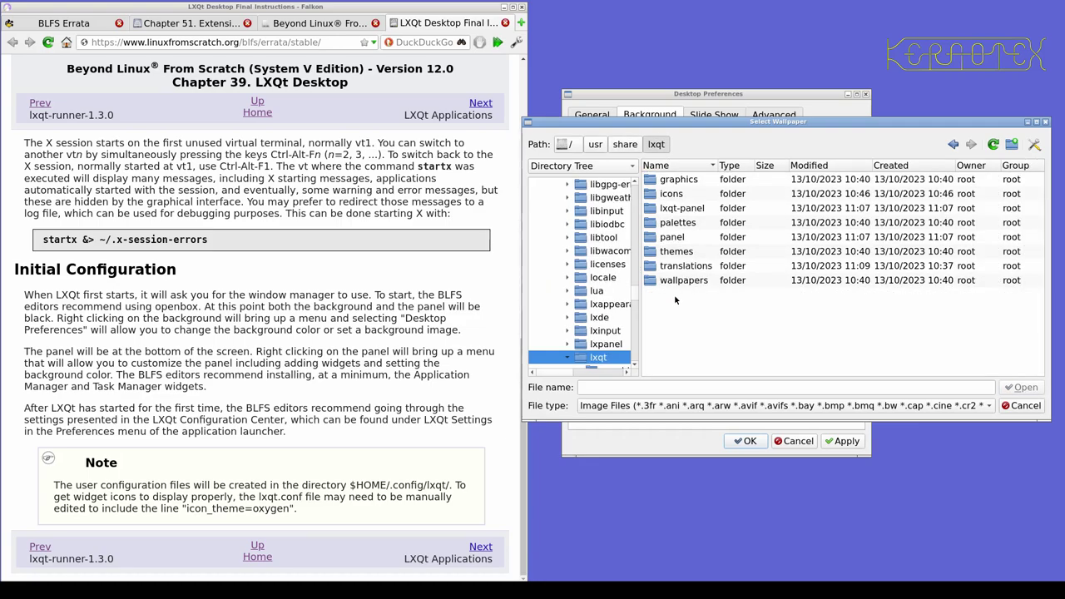
double_click(675, 281)
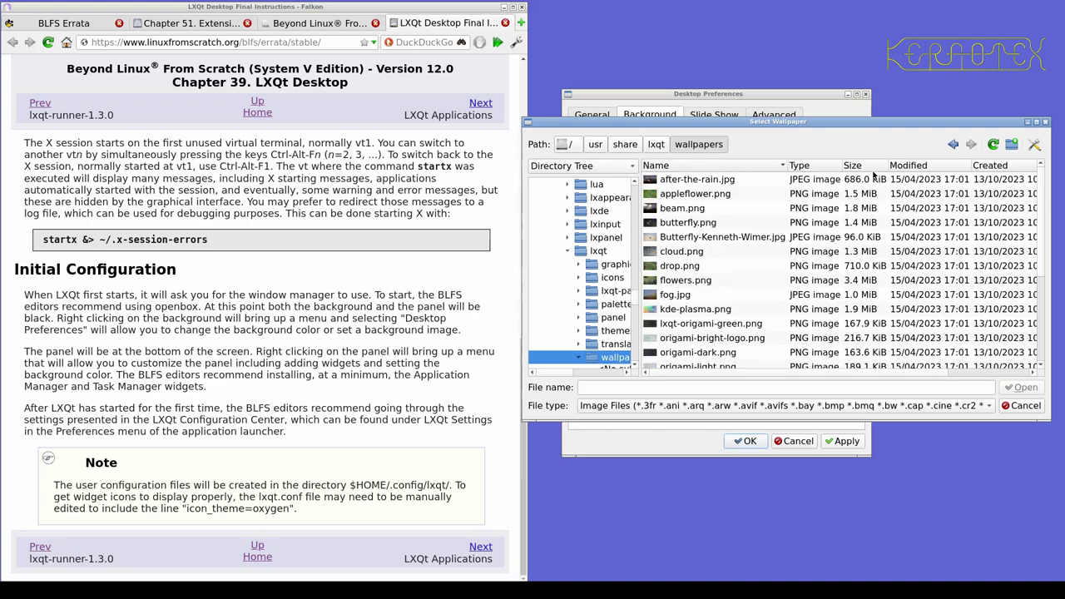
- Switch the wallpaper files to Icon View, choose flowers.png as the wallpaper image and apply it
left_click(1034, 144)
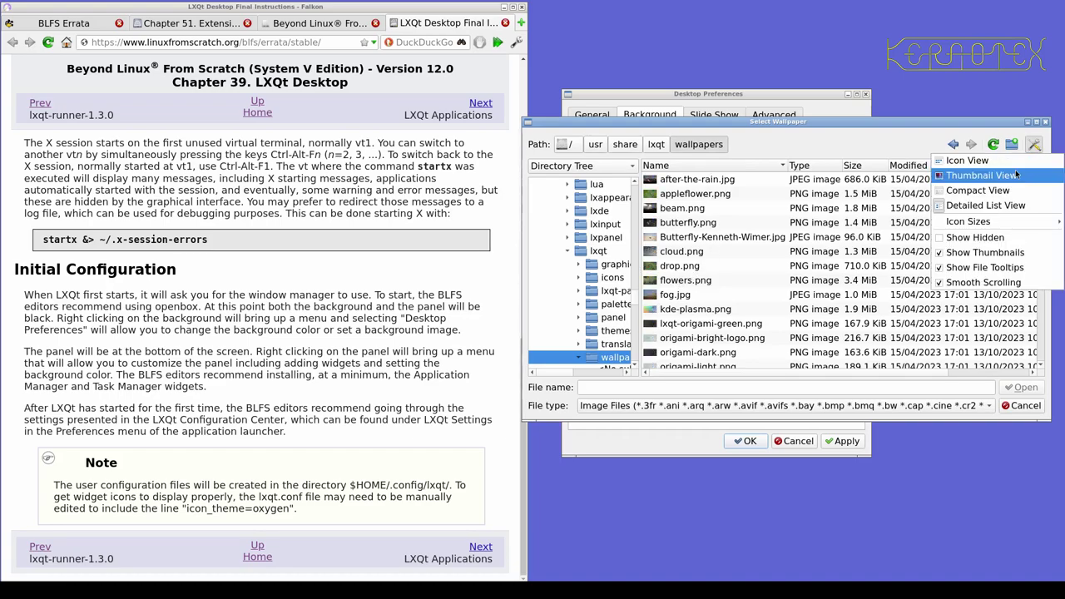
left_click(1018, 161)
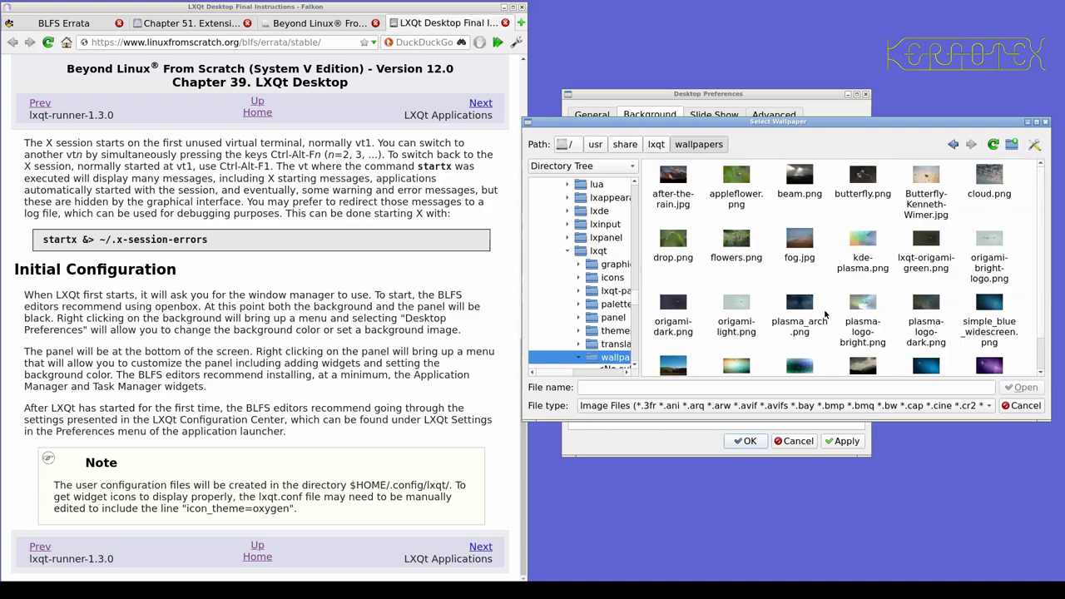
scroll(811, 314, "down", 1)
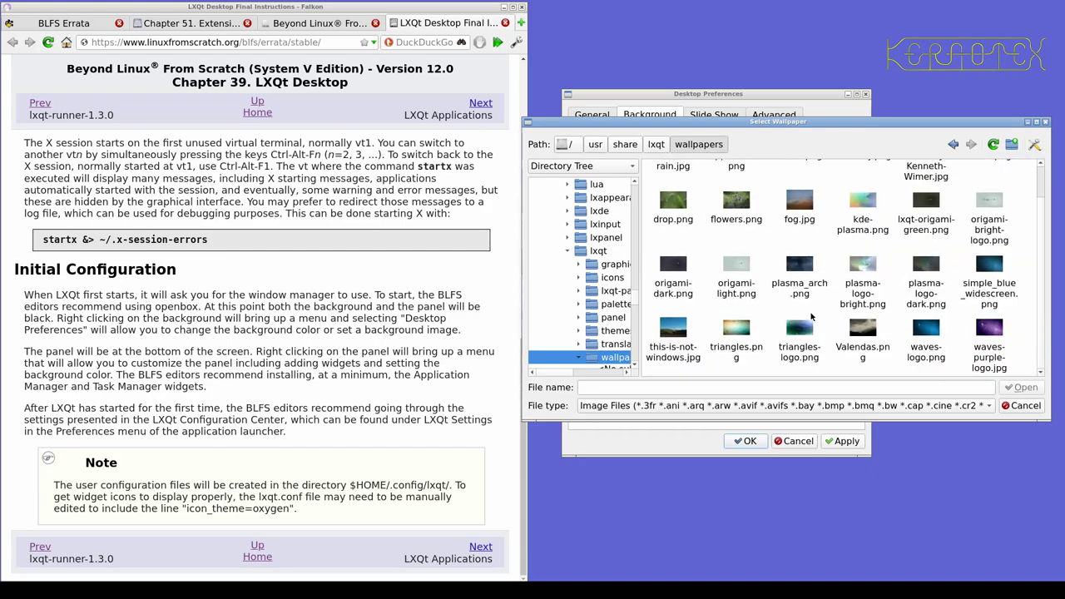
scroll(811, 315, "up", 1)
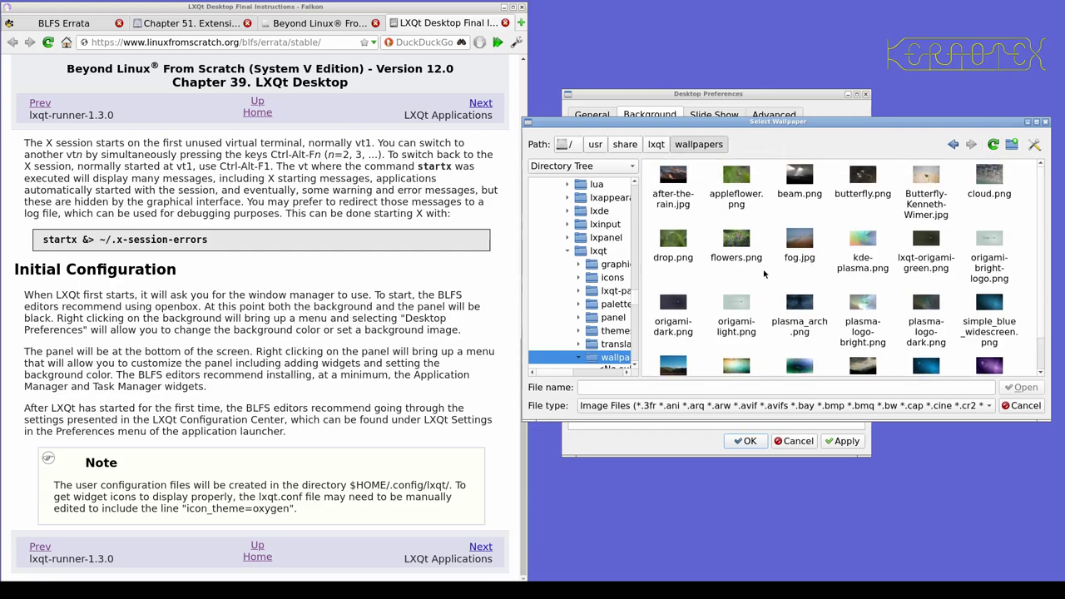
left_click(737, 242)
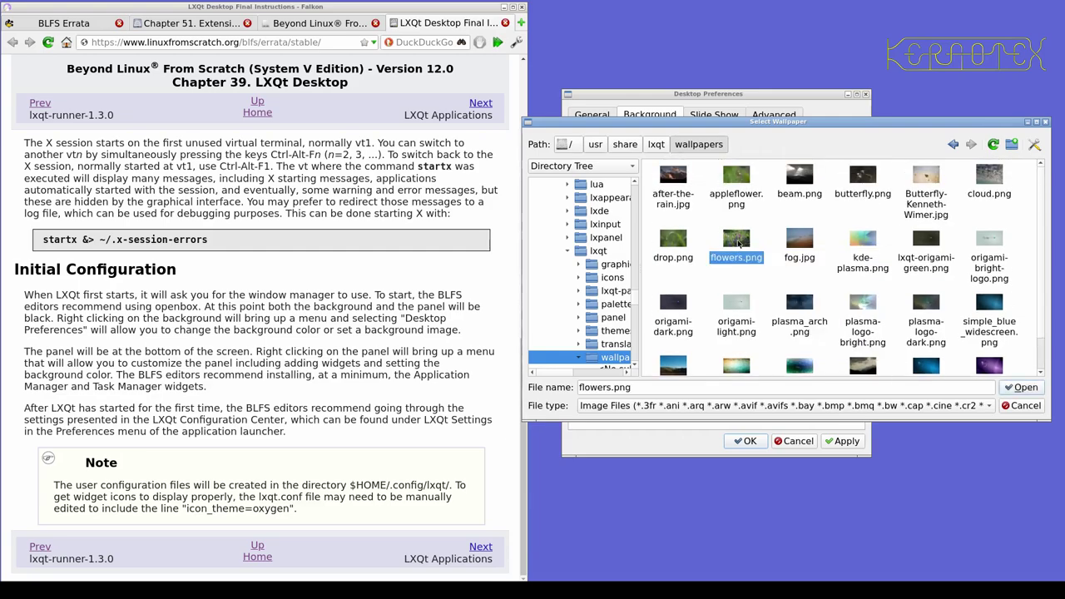
left_click(1021, 388)
left_click(853, 441)
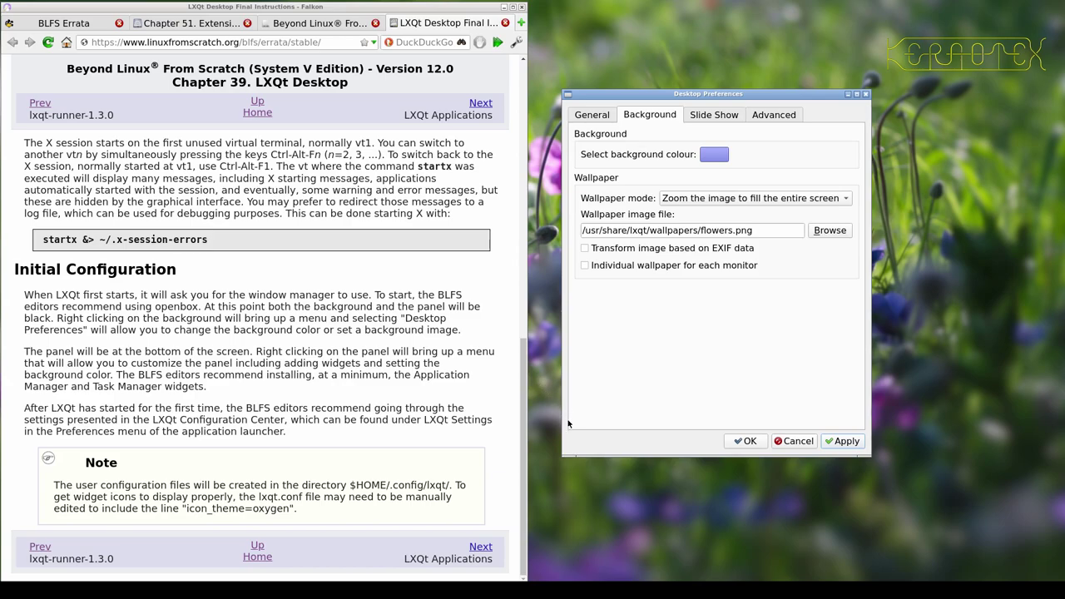
- Open the LXQt panel's configuration and enable a custom yellow font colour, #fcec0b, in its styling settings
right_click(577, 588)
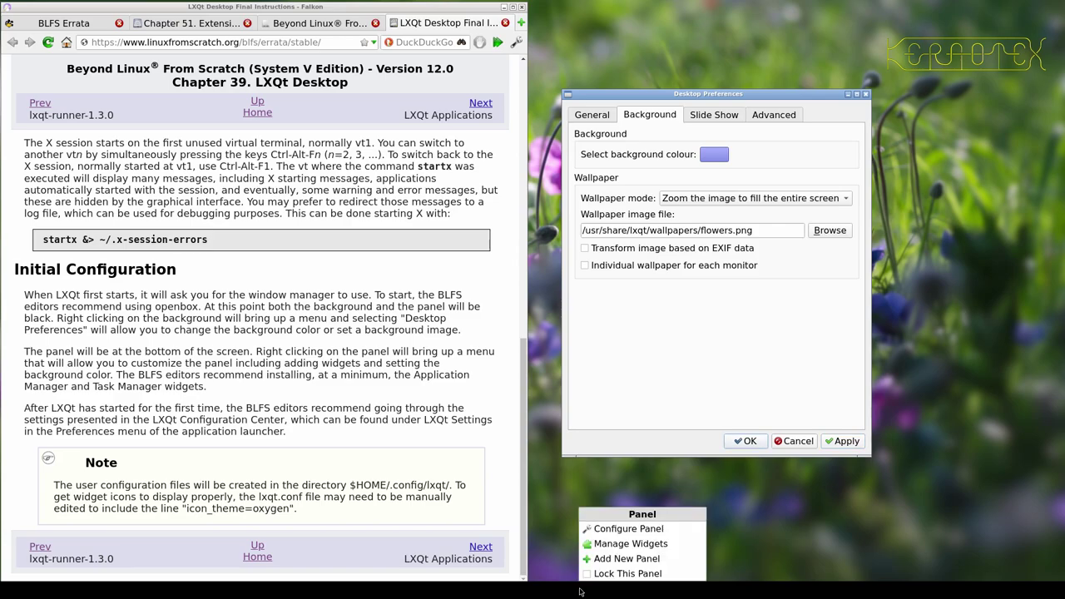
left_click(611, 533)
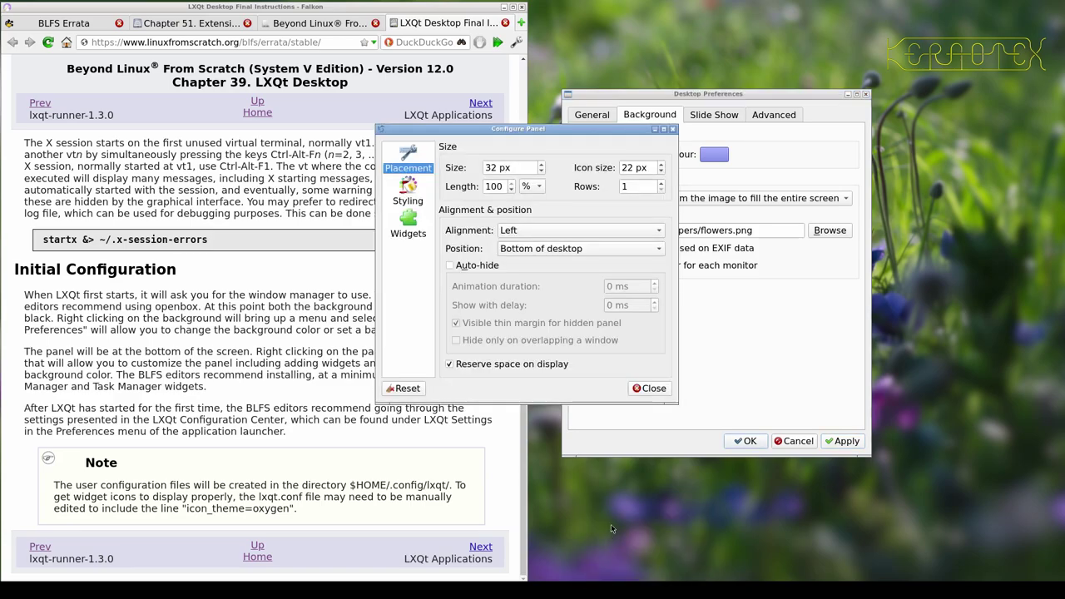
left_click_drag(556, 137, 715, 169)
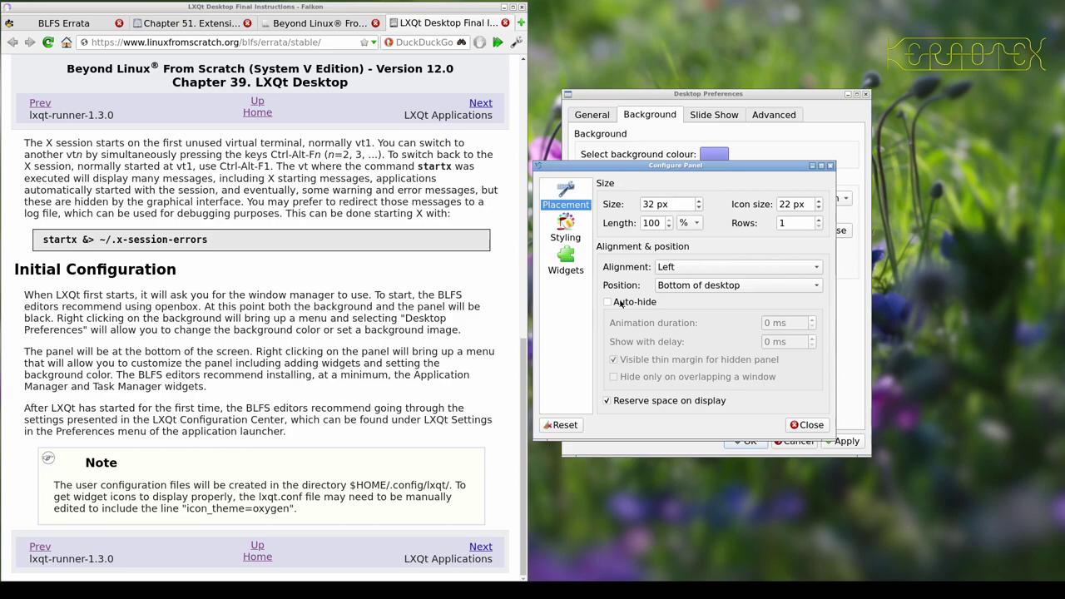
left_click(569, 229)
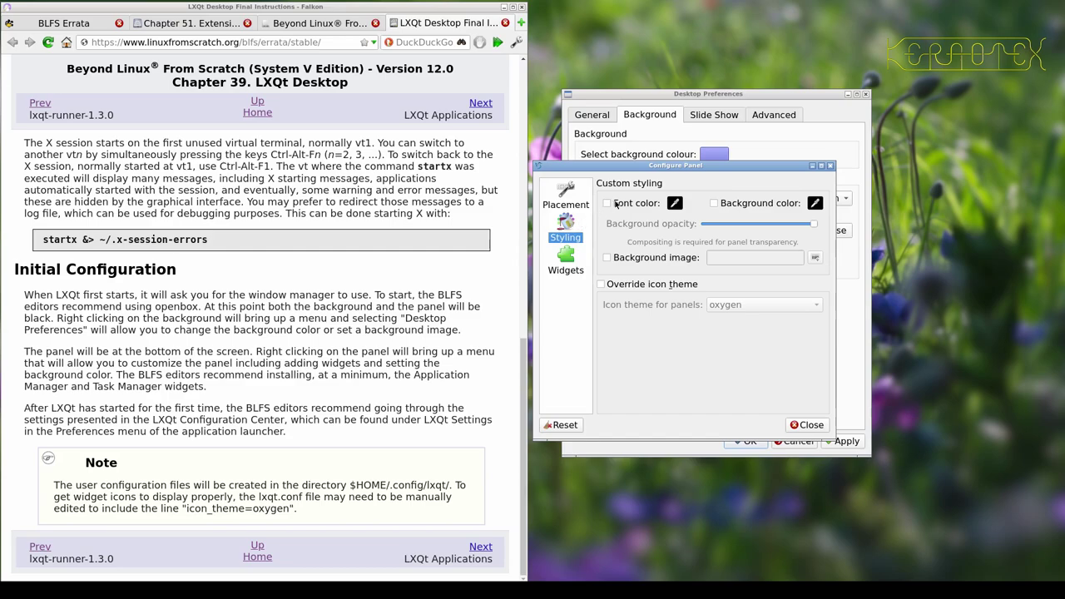
left_click(607, 204)
left_click(673, 203)
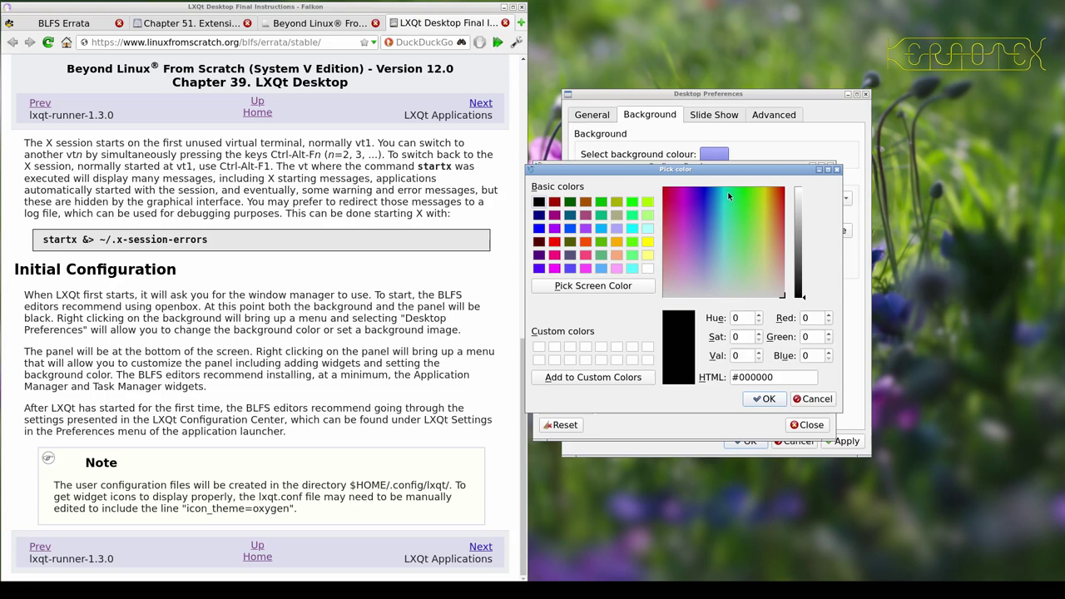
left_click(764, 192)
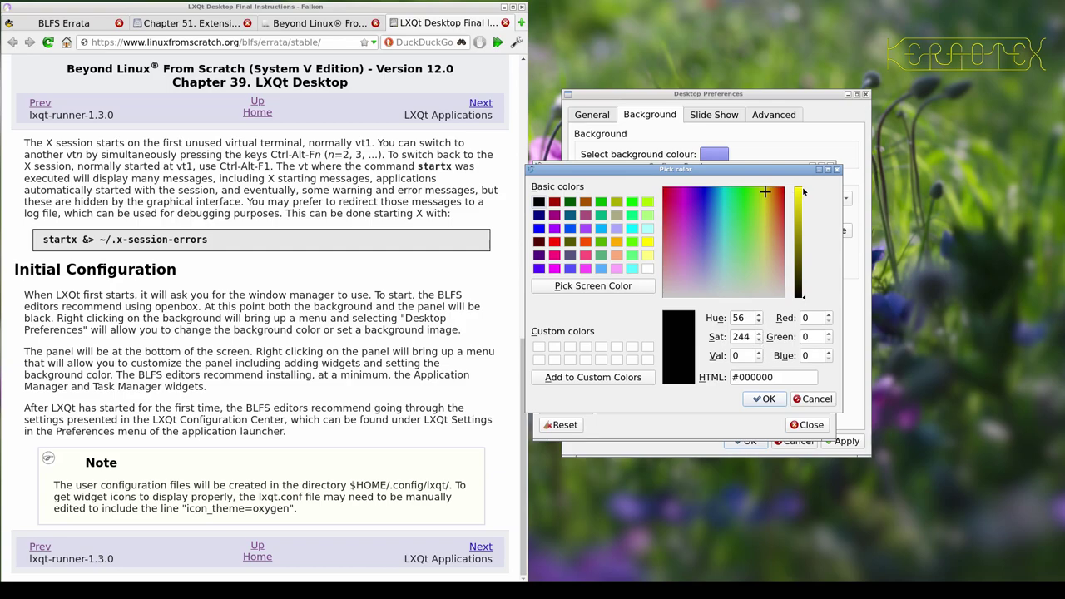
left_click(803, 192)
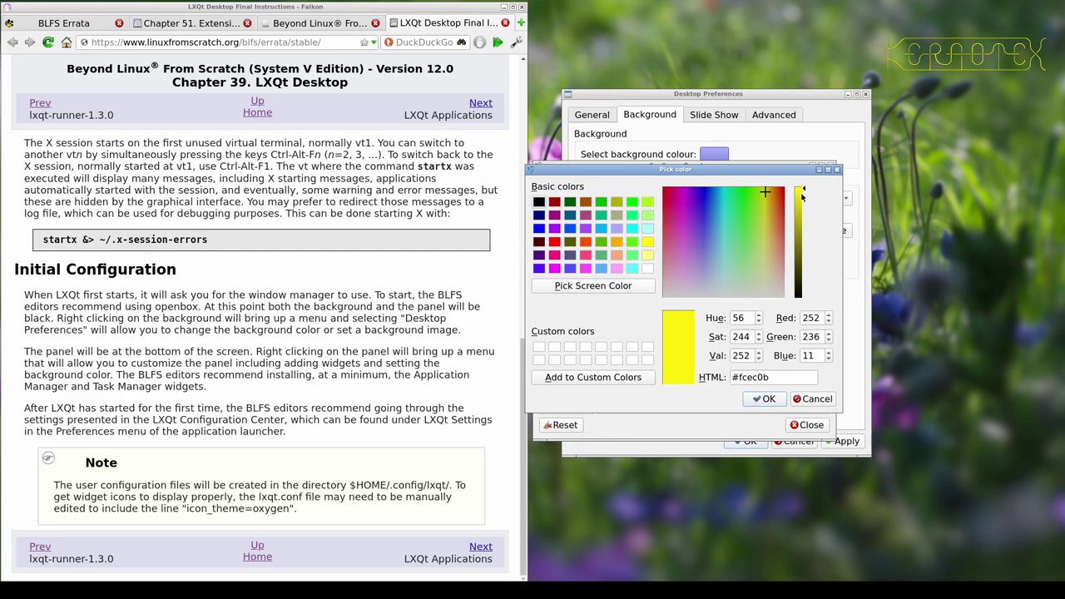
left_click(765, 398)
- Enable a custom background colour for the panel and set it to a bright, saturated blue
left_click(736, 203)
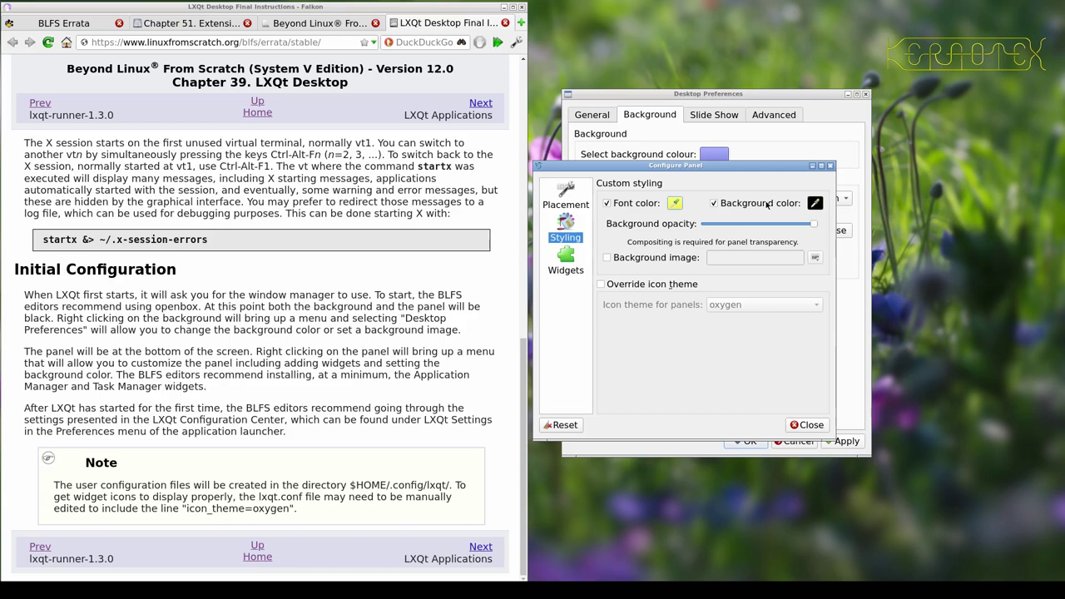
left_click(813, 203)
left_click_drag(705, 200, 709, 190)
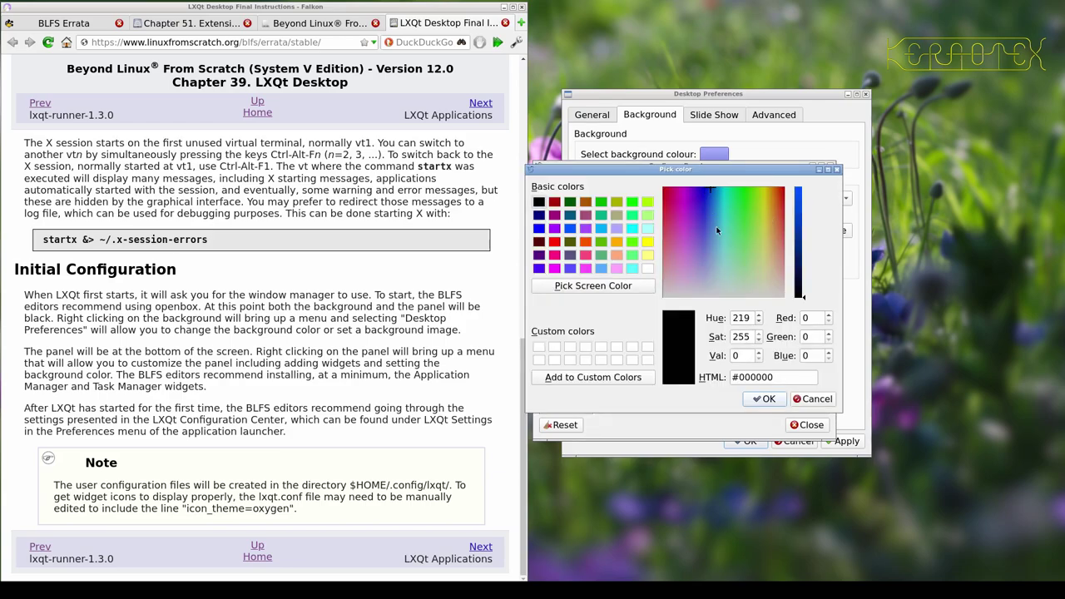
left_click_drag(801, 194, 801, 185)
left_click(766, 400)
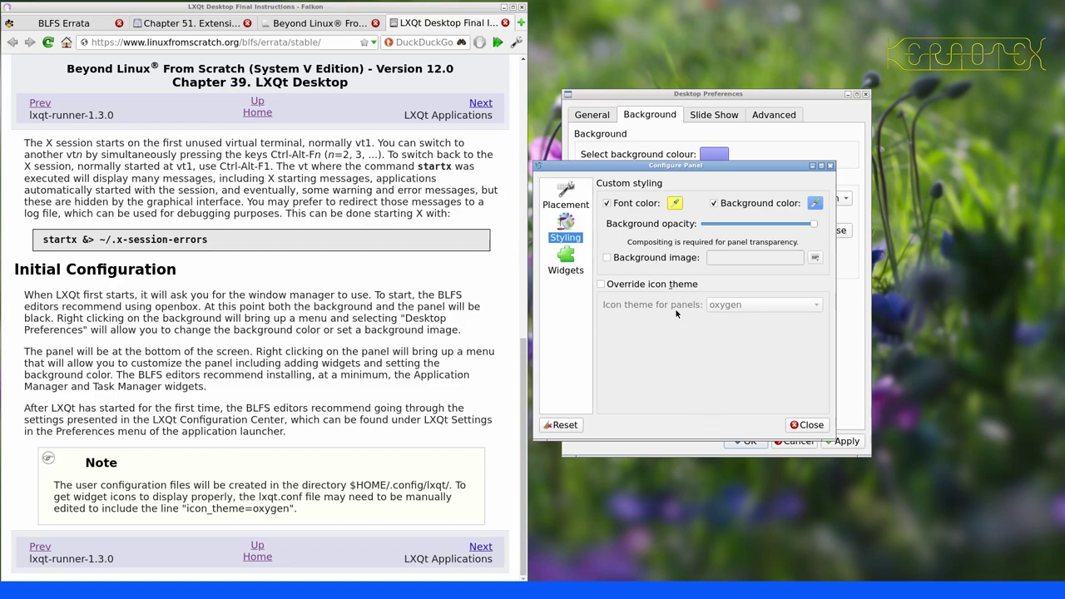
mouse_move(670, 293)
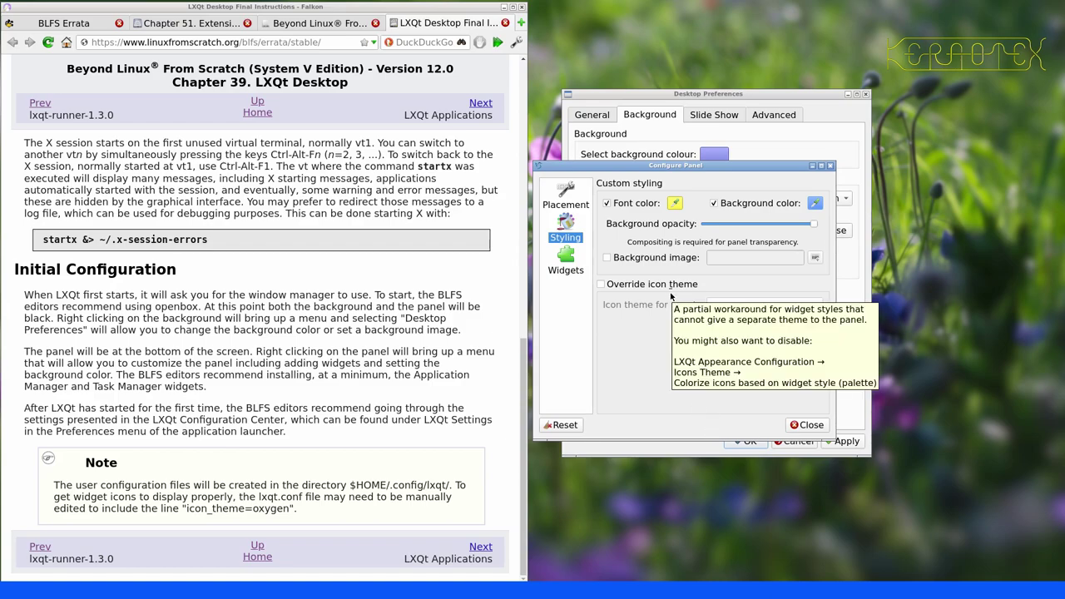
- Enable a background image for the panel and browse from the filesystem root to the /usr/share/lxqt folder
left_click(607, 258)
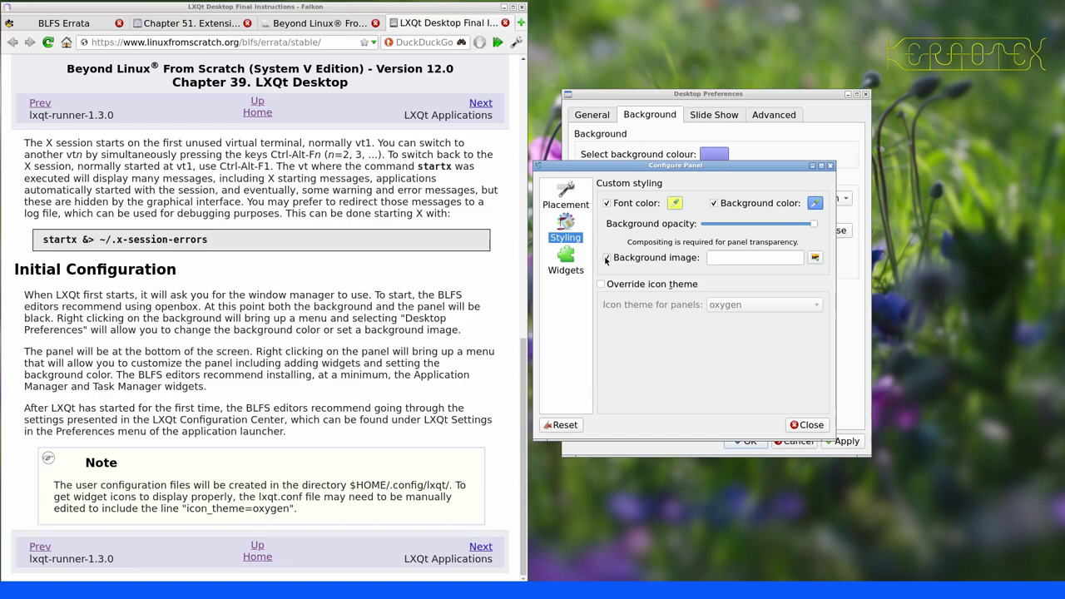
left_click(814, 258)
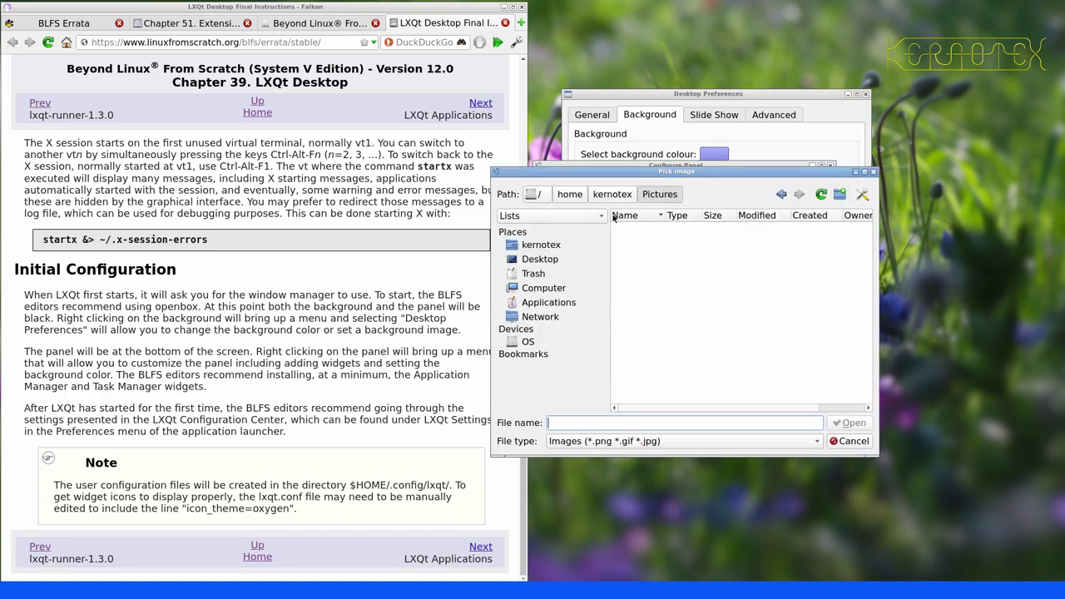
left_click(536, 194)
scroll(648, 324, "down", 4)
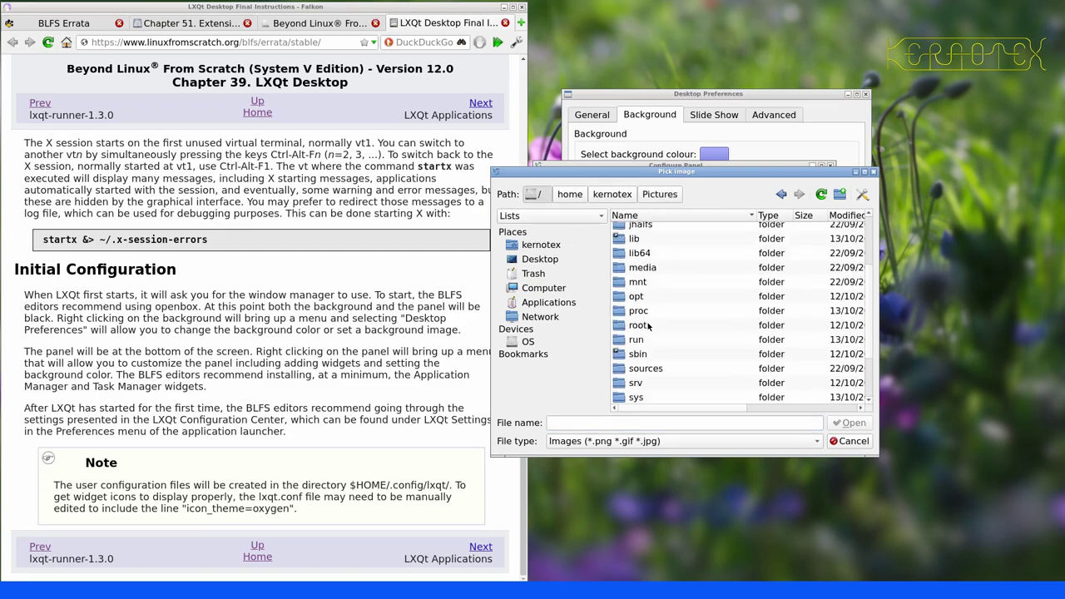
double_click(642, 384)
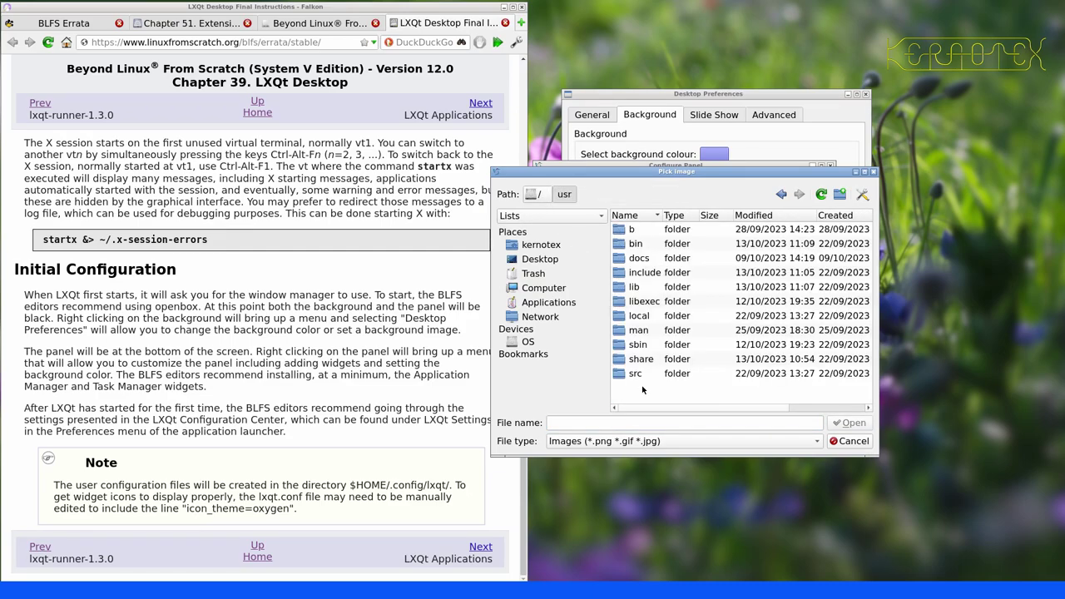
double_click(638, 359)
scroll(638, 358, "down", 15)
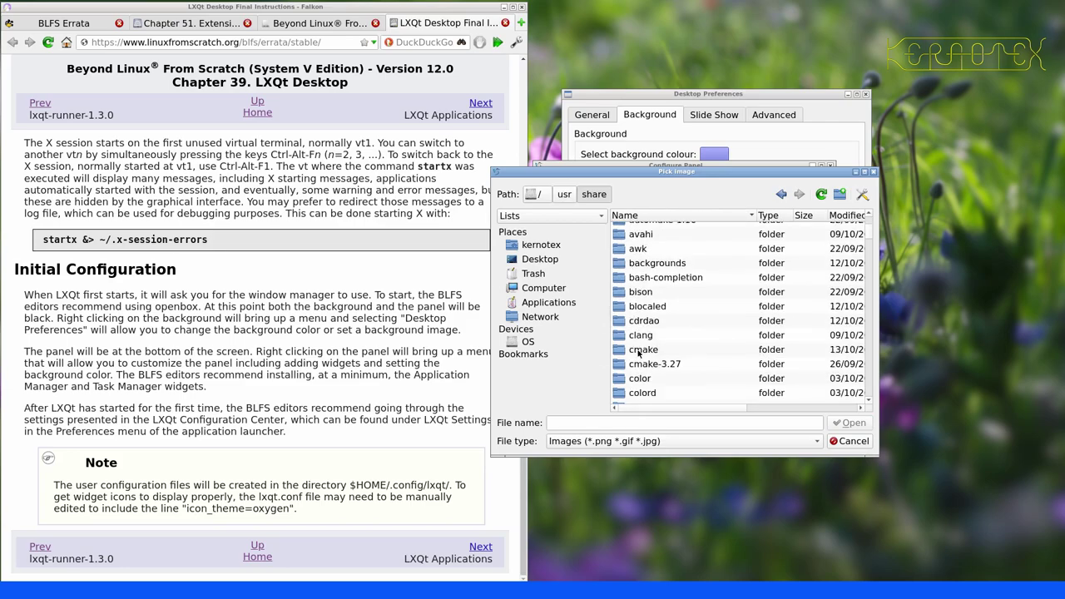
scroll(638, 359, "down", 15)
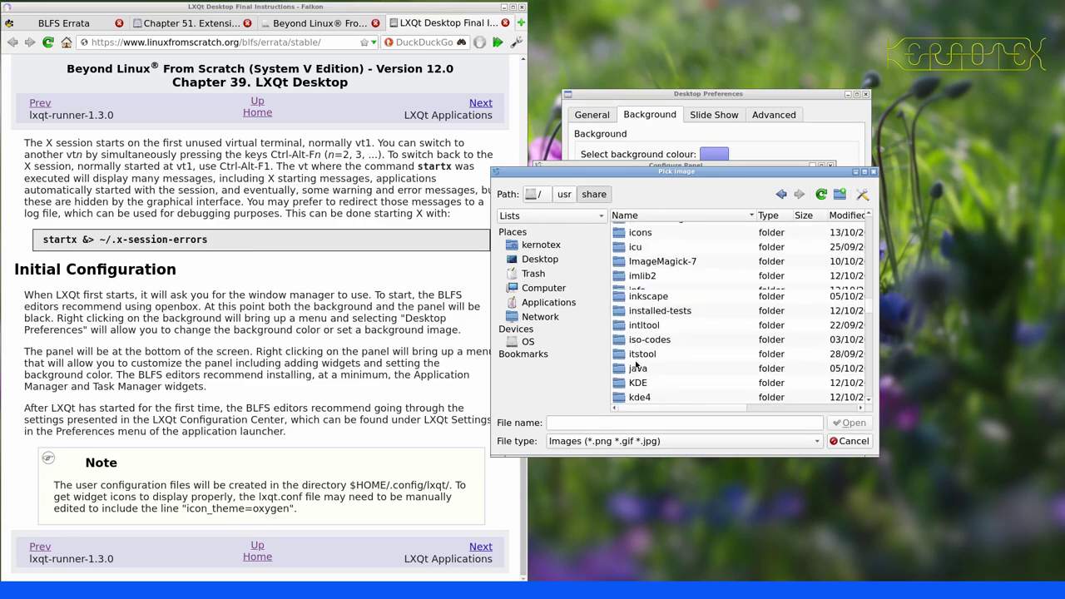
scroll(635, 366, "down", 5)
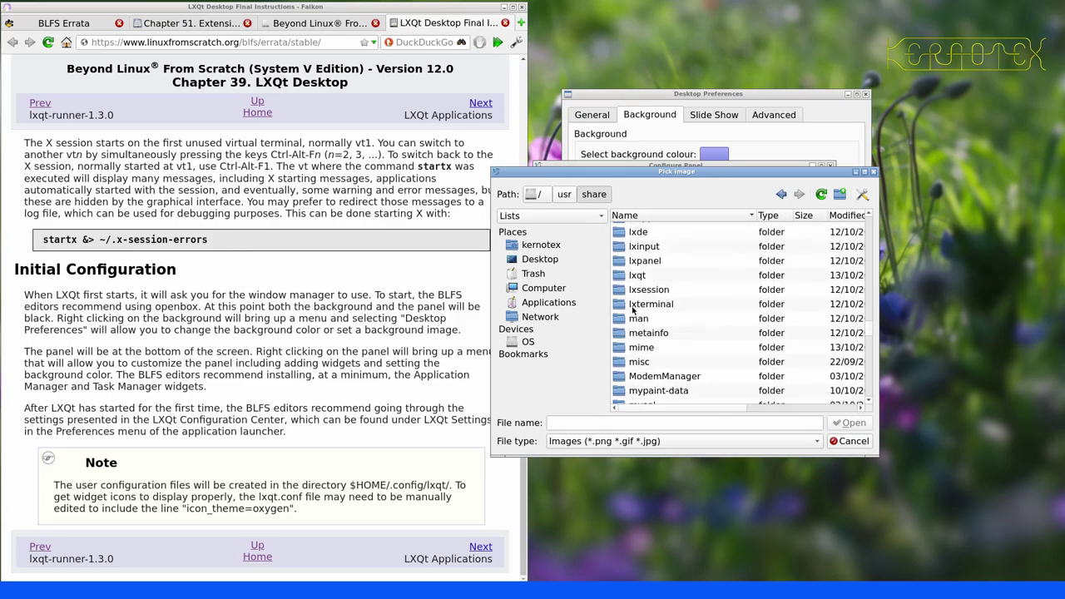
double_click(634, 278)
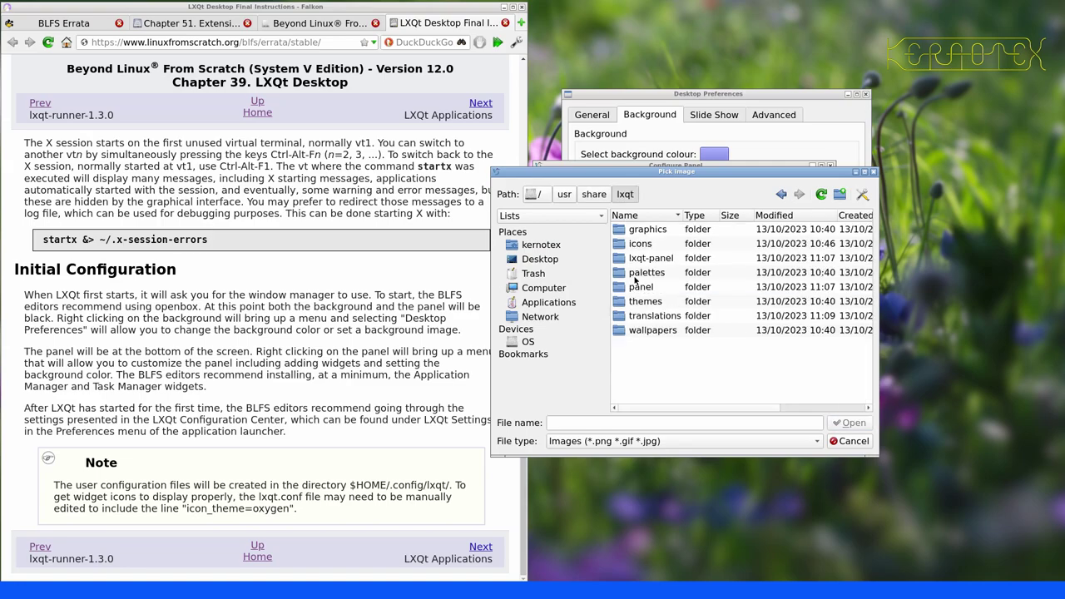
double_click(646, 287)
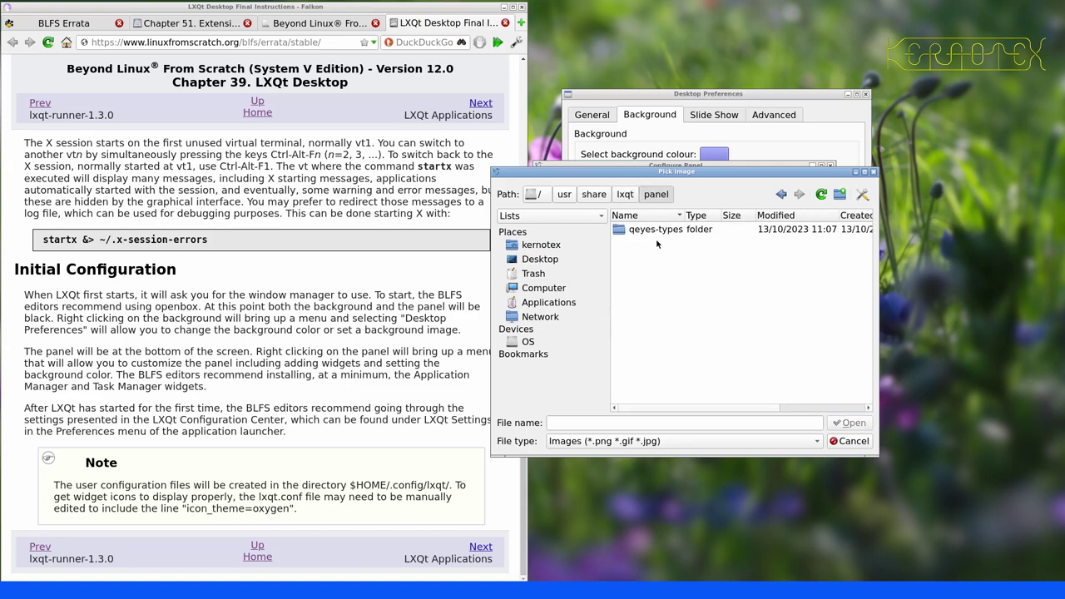
double_click(657, 229)
double_click(654, 272)
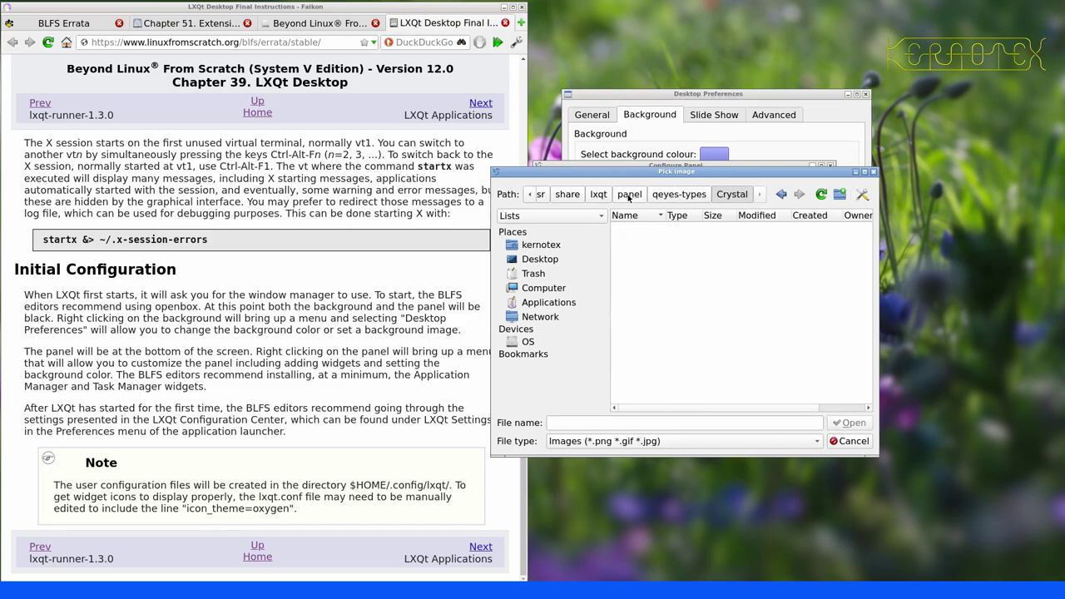
left_click(630, 197)
left_click(598, 195)
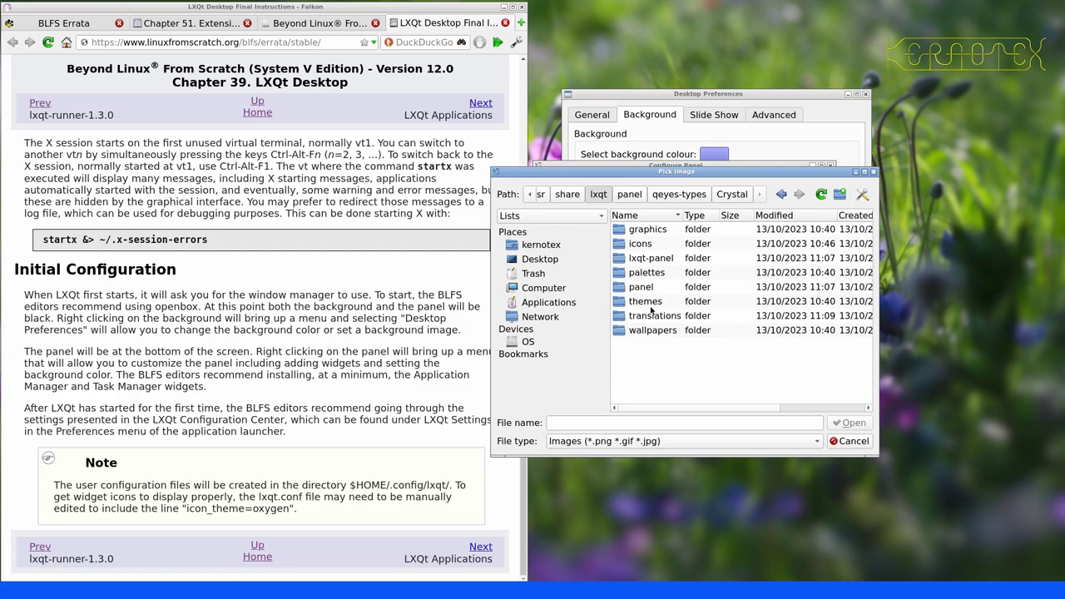
- Choose triangles.png from the wallpapers folder as the panel's background image
double_click(653, 330)
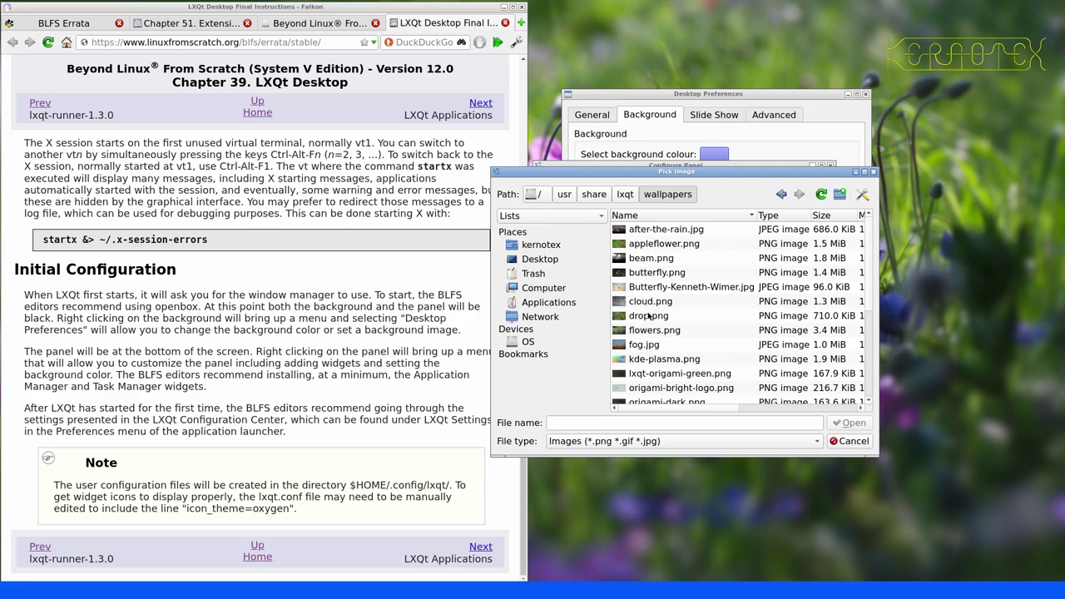
scroll(652, 323, "down", 2)
scroll(652, 320, "down", 2)
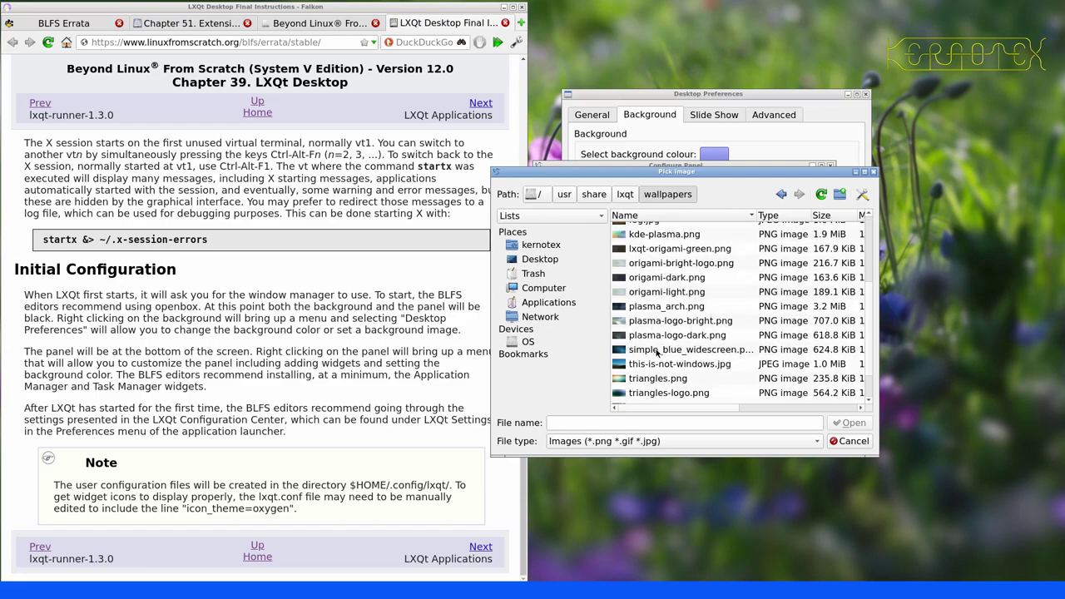
left_click(653, 378)
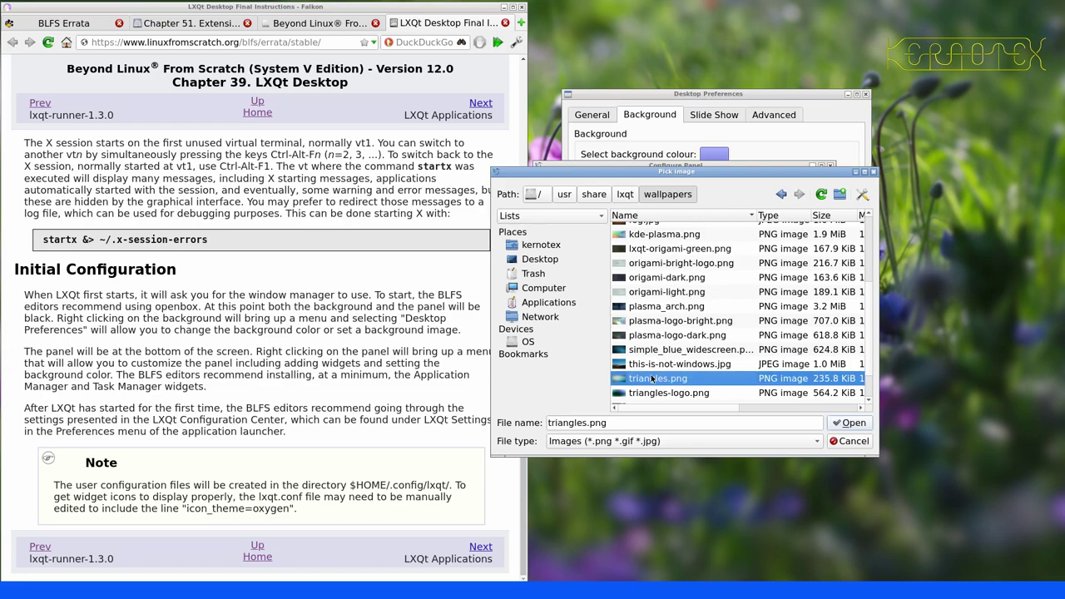
double_click(652, 379)
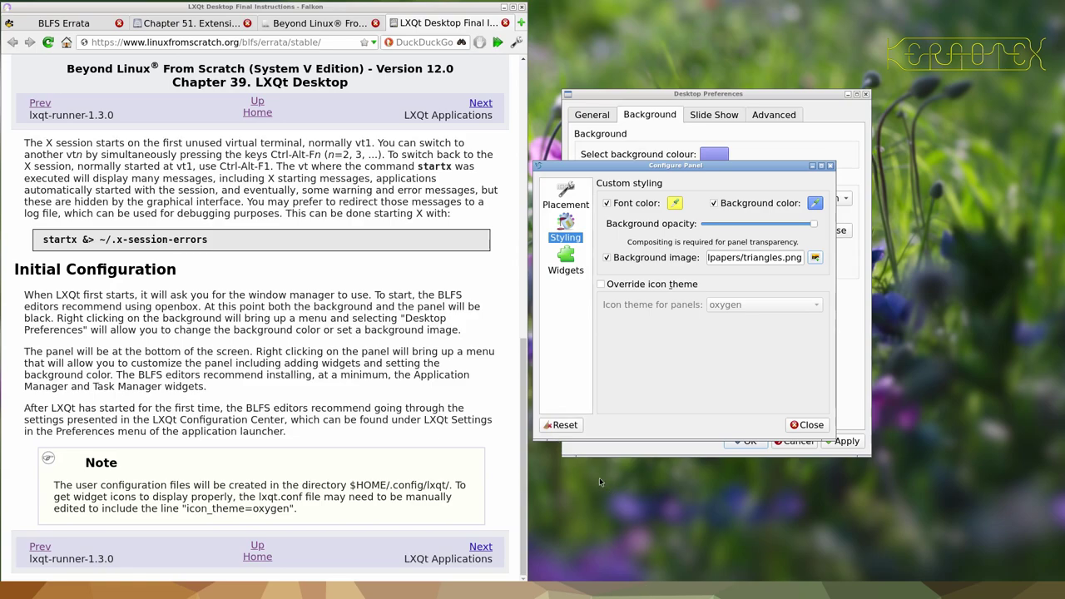
- Go to the panel's widget settings and add the Application Menu and CPU monitor widgets
left_click(565, 204)
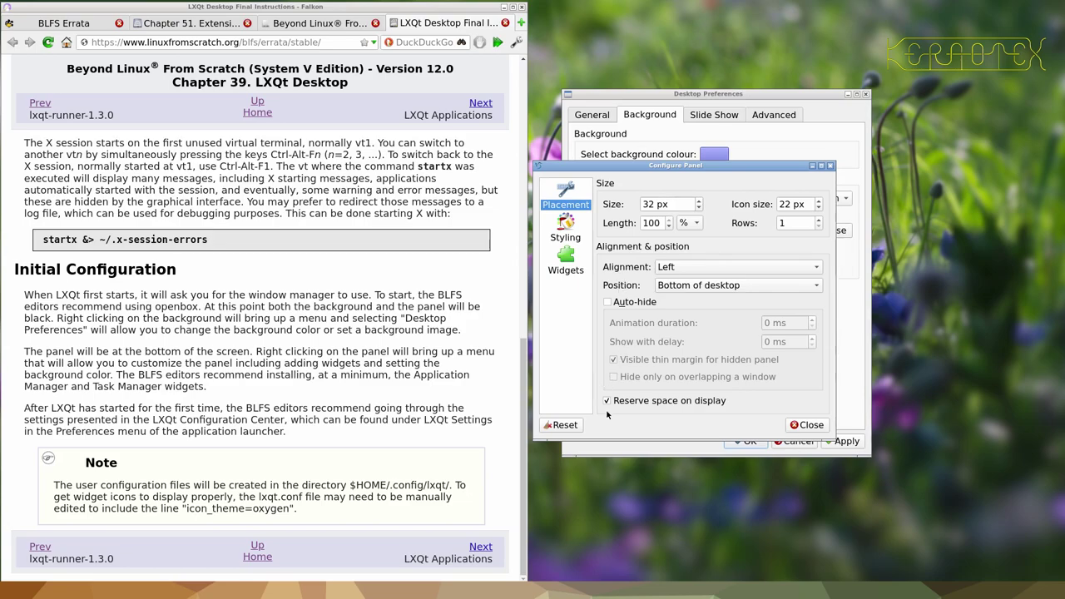
left_click(567, 258)
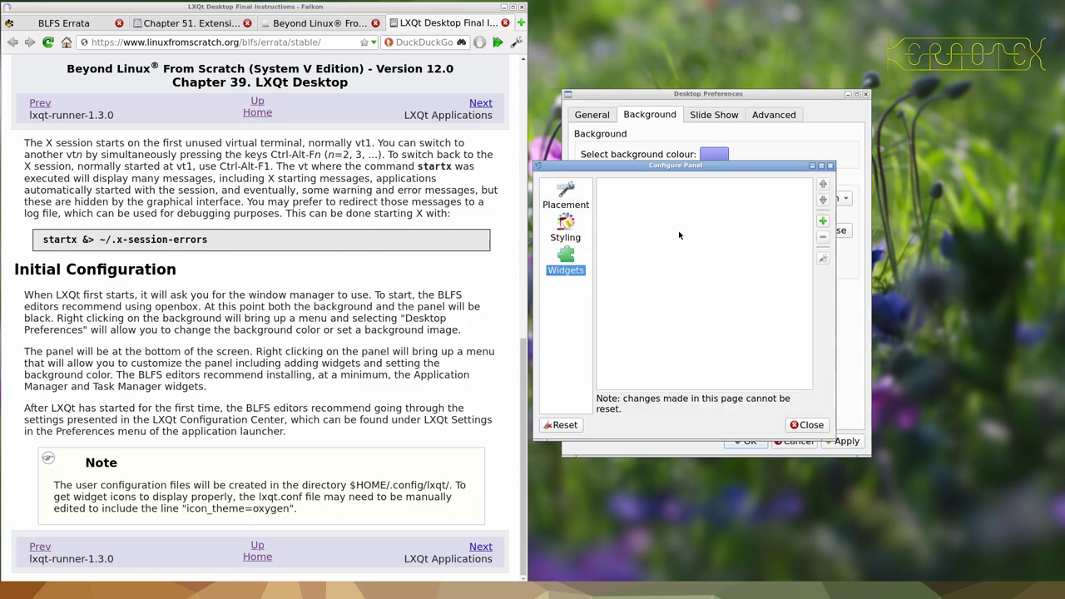
left_click(822, 220)
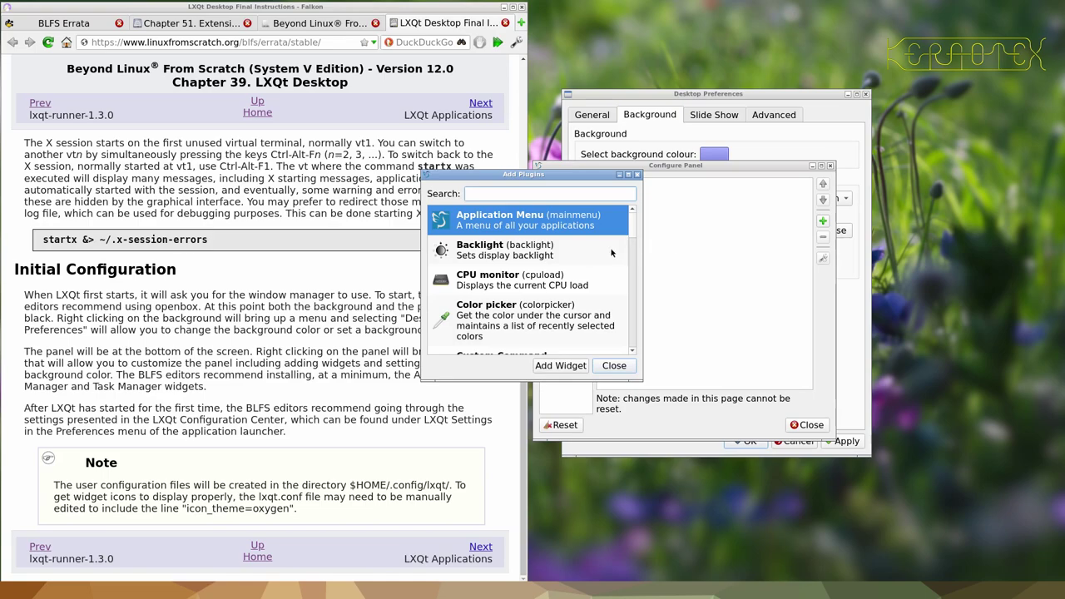
double_click(566, 218)
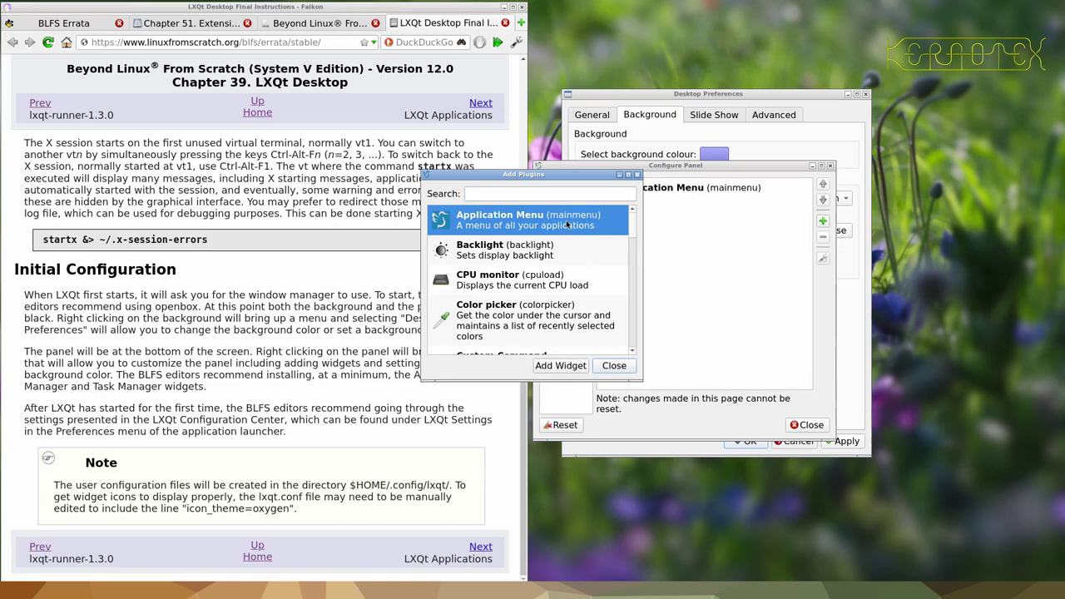
double_click(549, 283)
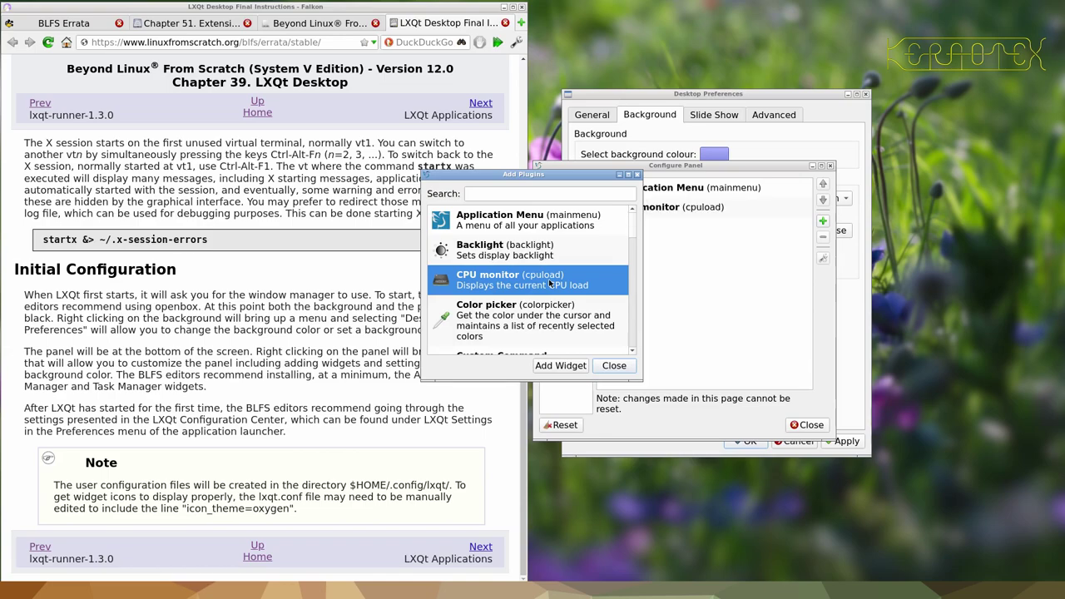
- Add the Show Desktop and Sensors widgets to the panel
scroll(549, 282, "down", 10)
scroll(545, 291, "up", 3)
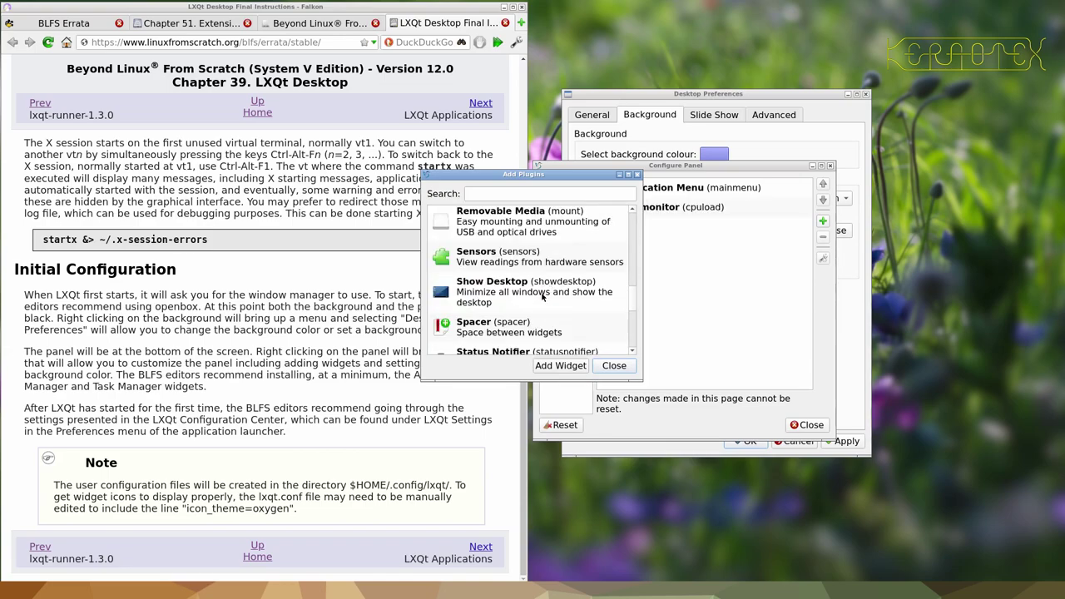
double_click(543, 297)
double_click(533, 257)
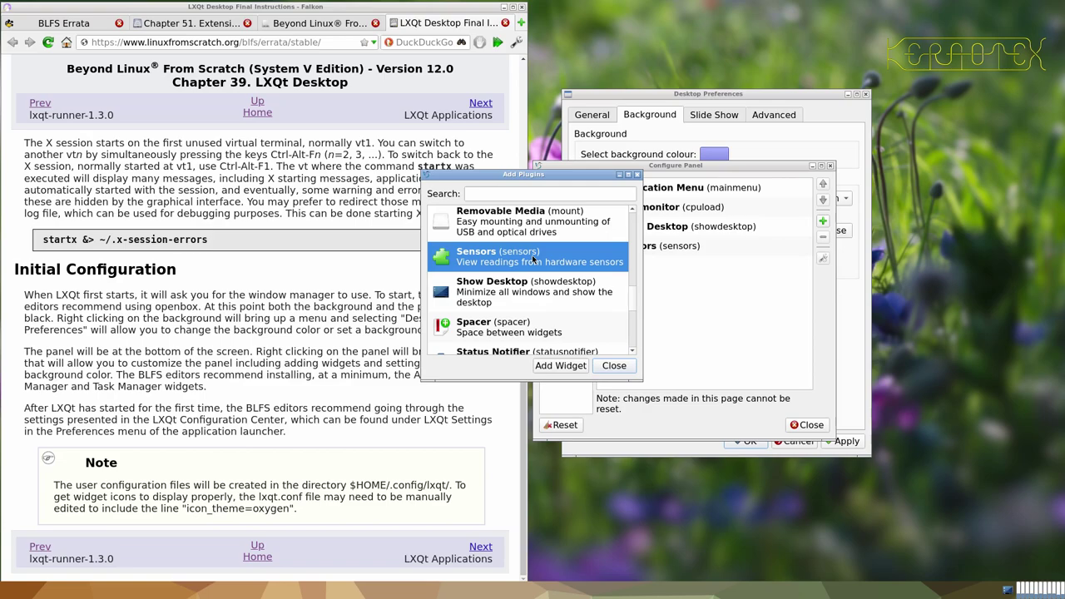
- Add the Volume Control and Task Manager widgets to the panel
scroll(531, 255, "down", 5)
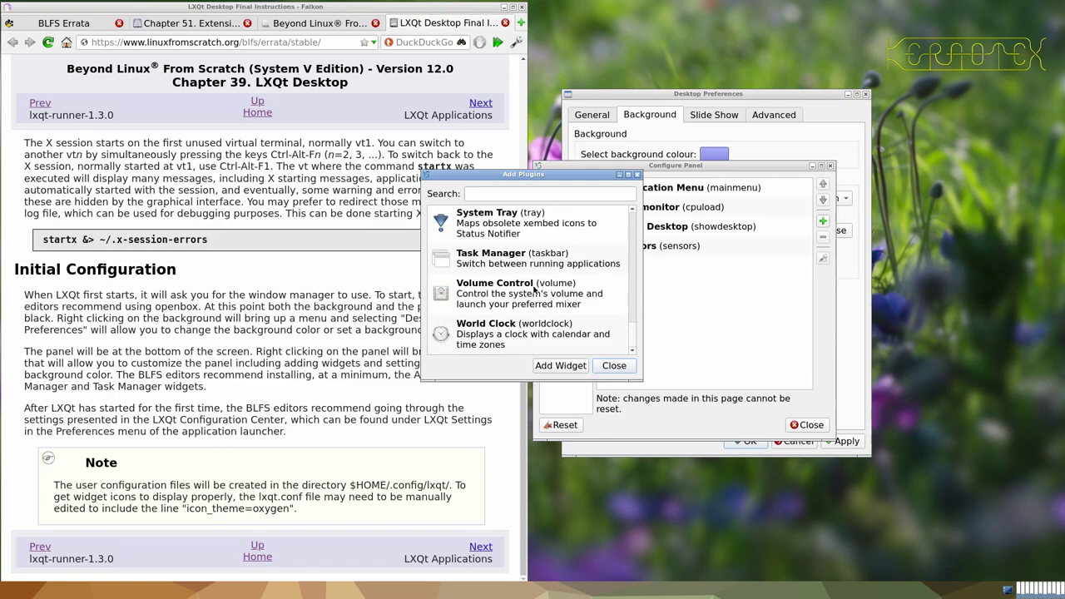
double_click(535, 291)
double_click(525, 264)
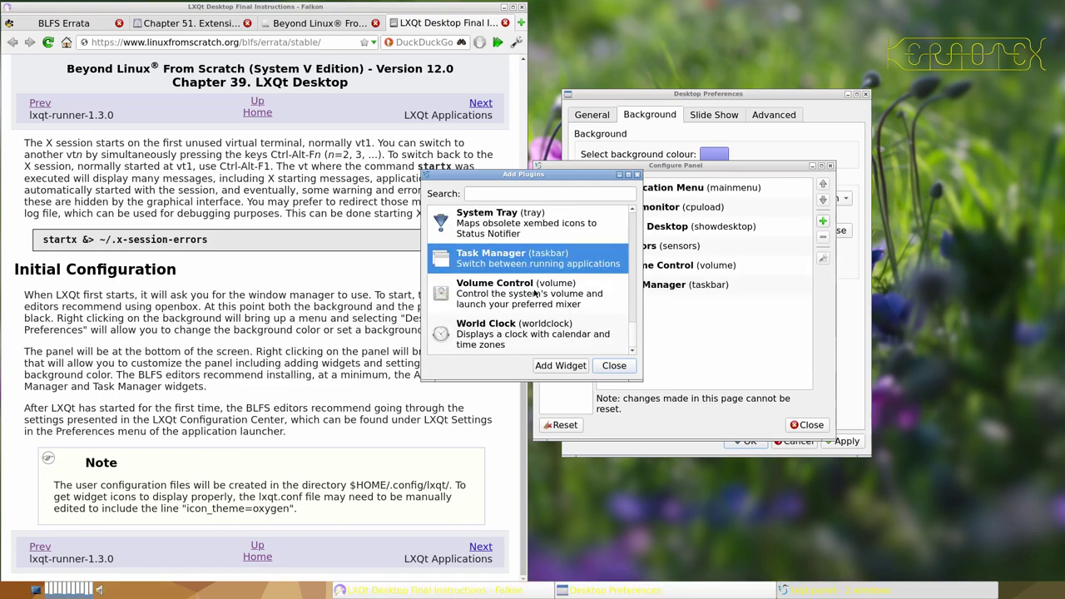
- Add the World Clock widget to the panel and close the list of available widgets
double_click(518, 335)
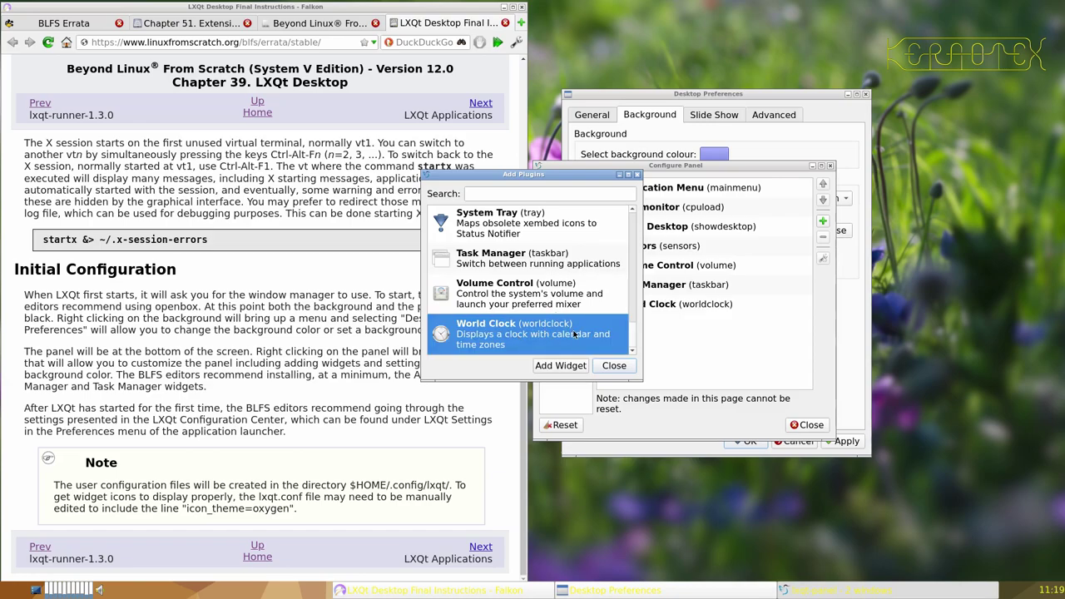
left_click(613, 367)
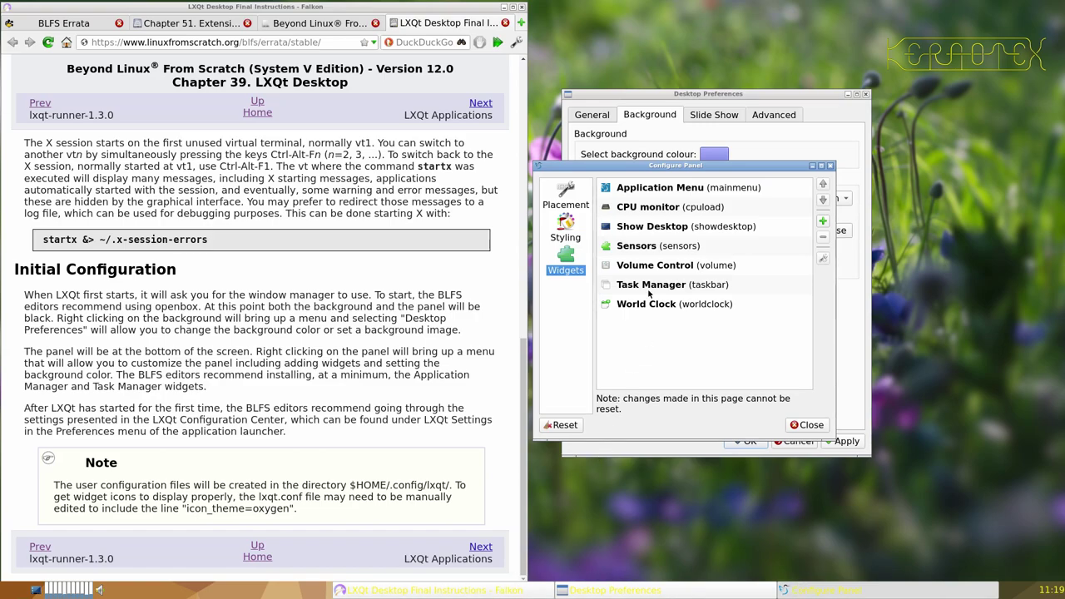
- Darken the panel's custom font colour to #3b3703 in its styling settings
left_click(569, 227)
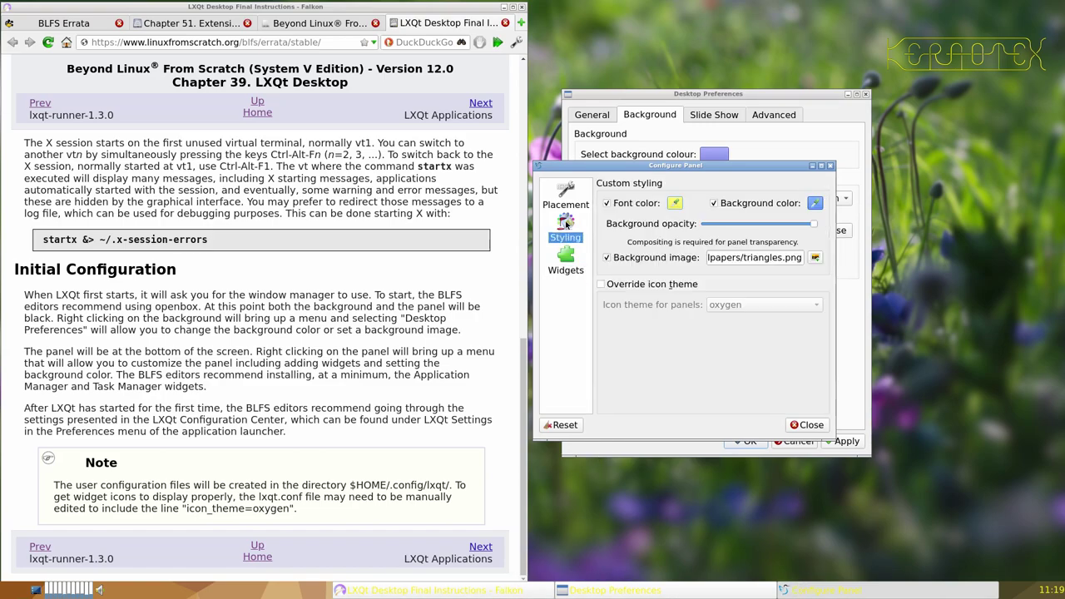
left_click(677, 206)
left_click(800, 273)
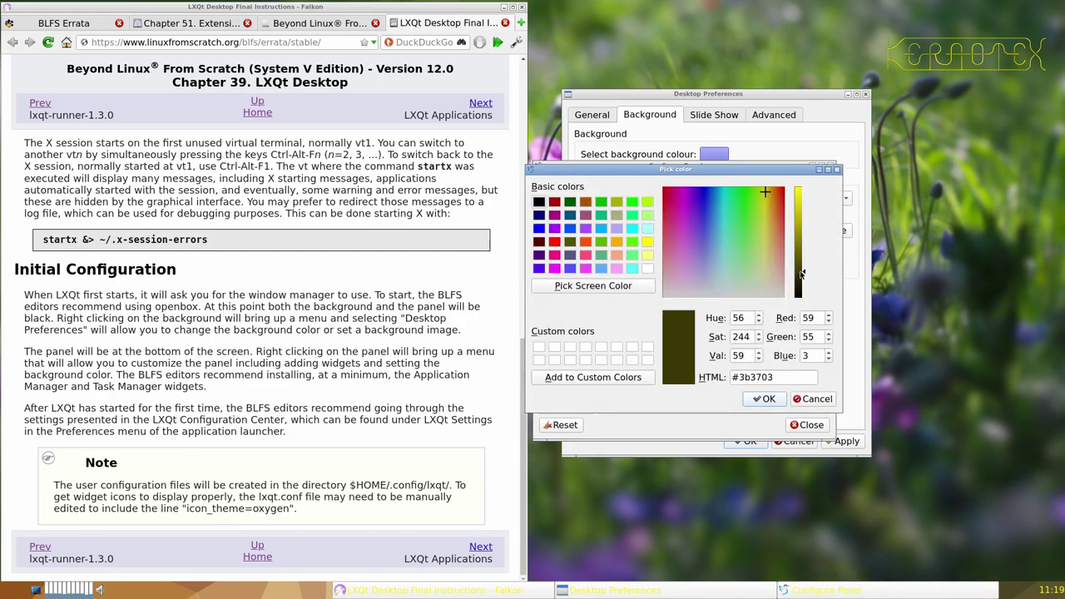
left_click(765, 399)
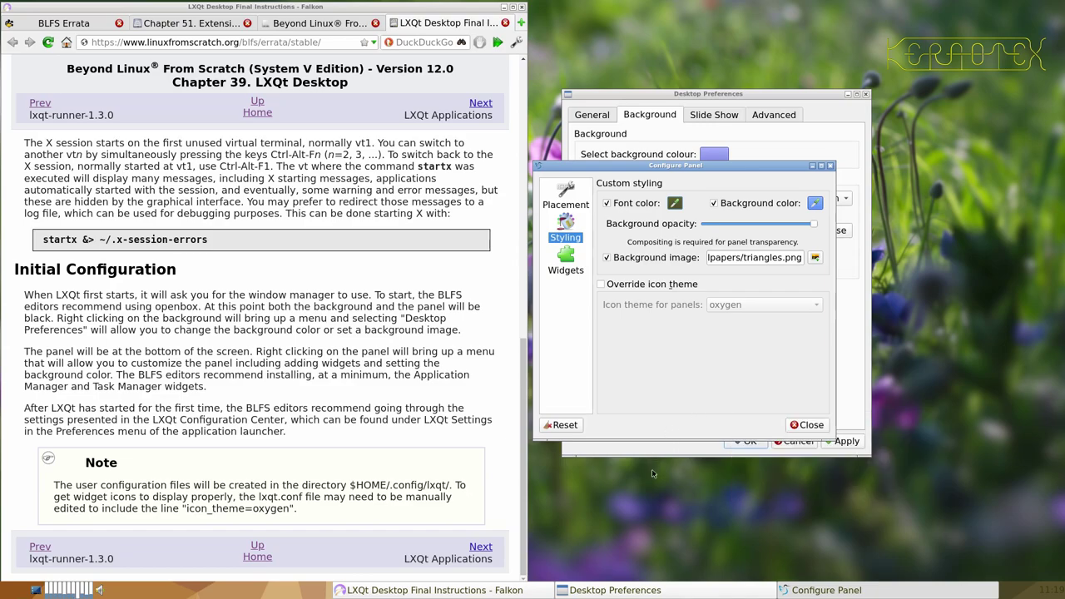
left_click(531, 591)
- Return to the panel's widget list and move the CPU monitor down to just before World Clock
left_click(564, 258)
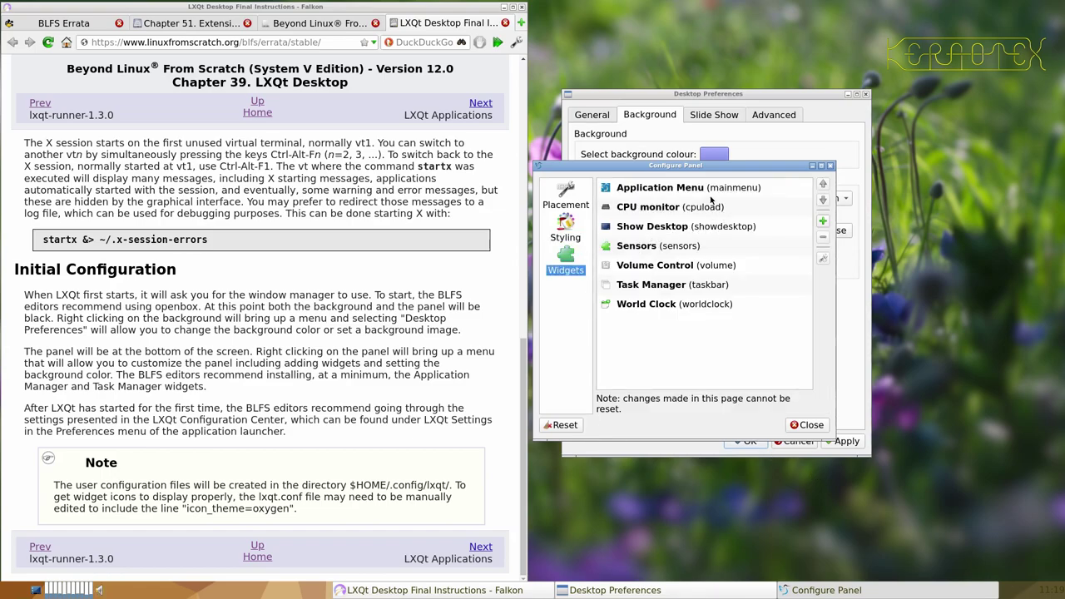
left_click(6, 592)
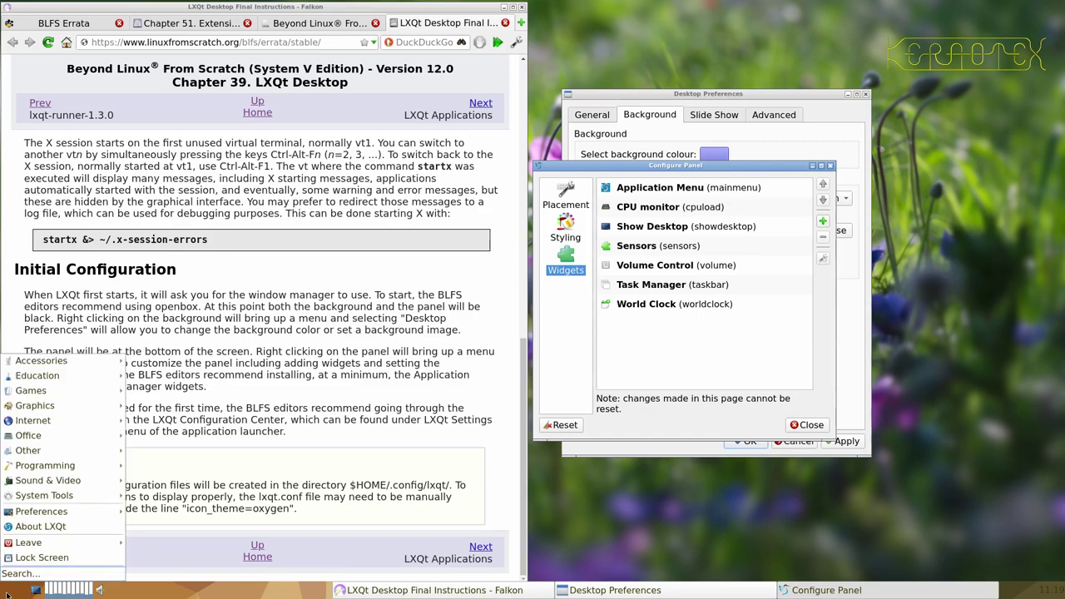
left_click(7, 593)
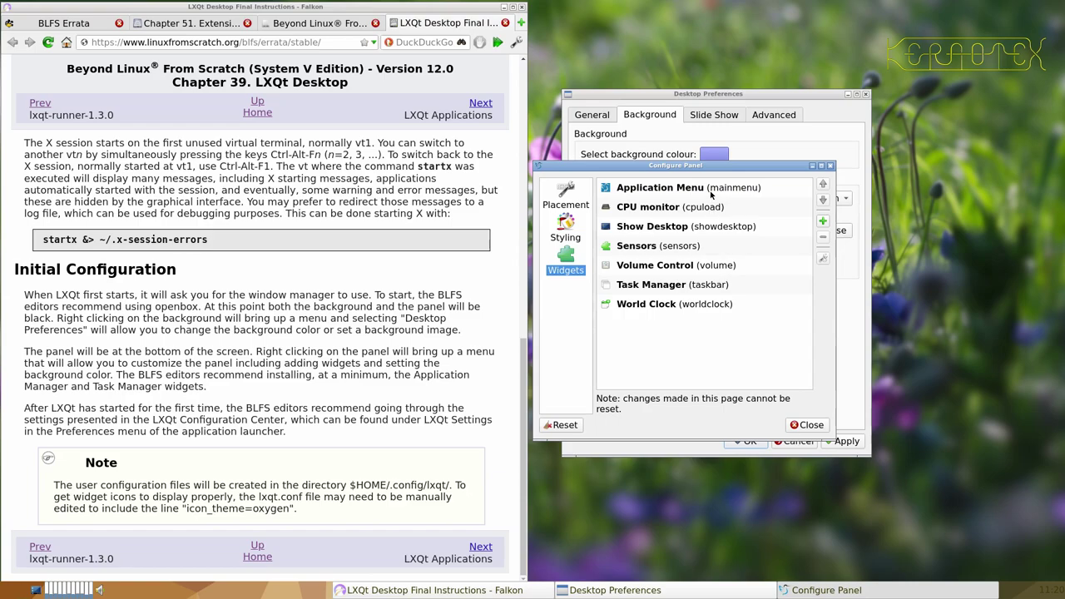
left_click_drag(682, 210, 682, 299)
left_click(687, 207)
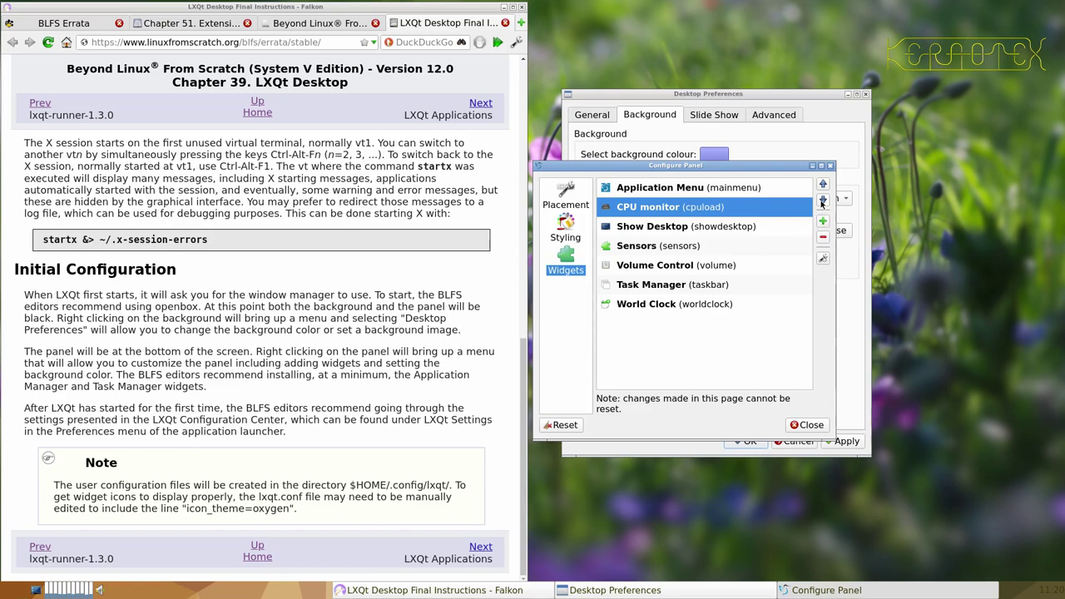
left_click(821, 201)
left_click(822, 200)
left_click(821, 201)
left_click(822, 202)
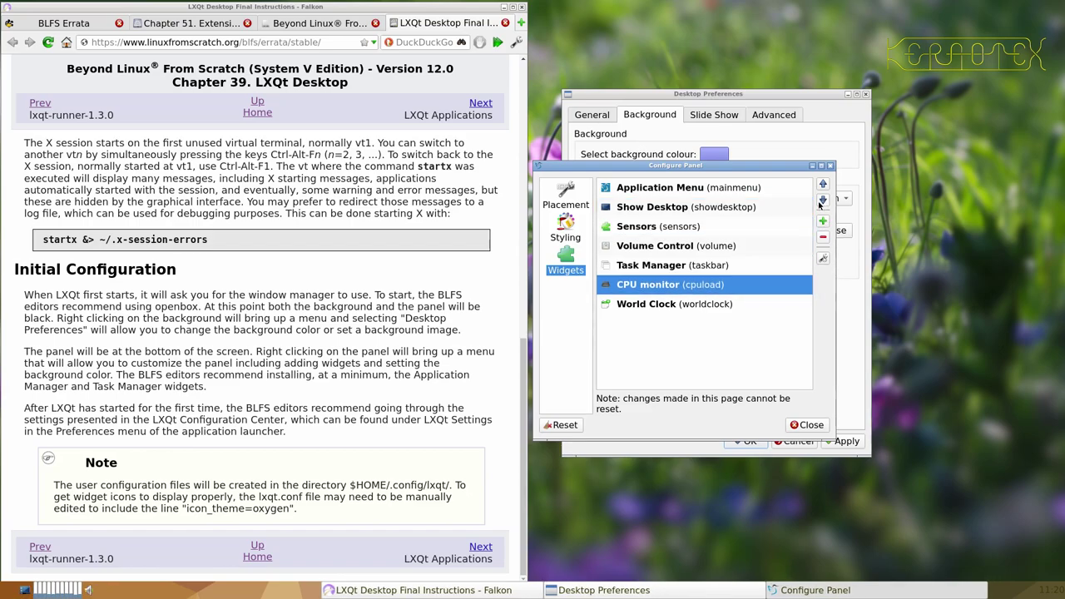
- Move the Show Desktop widget to the end of the panel's widget order
left_click(770, 215)
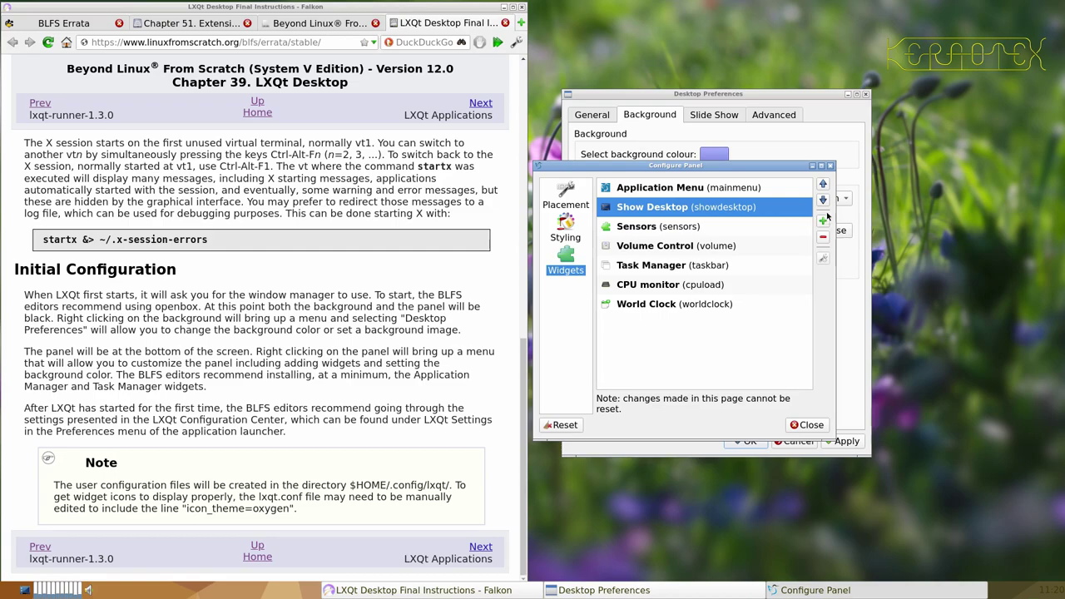
left_click(823, 200)
left_click(823, 200)
left_click(823, 200)
left_click(823, 200)
left_click(823, 200)
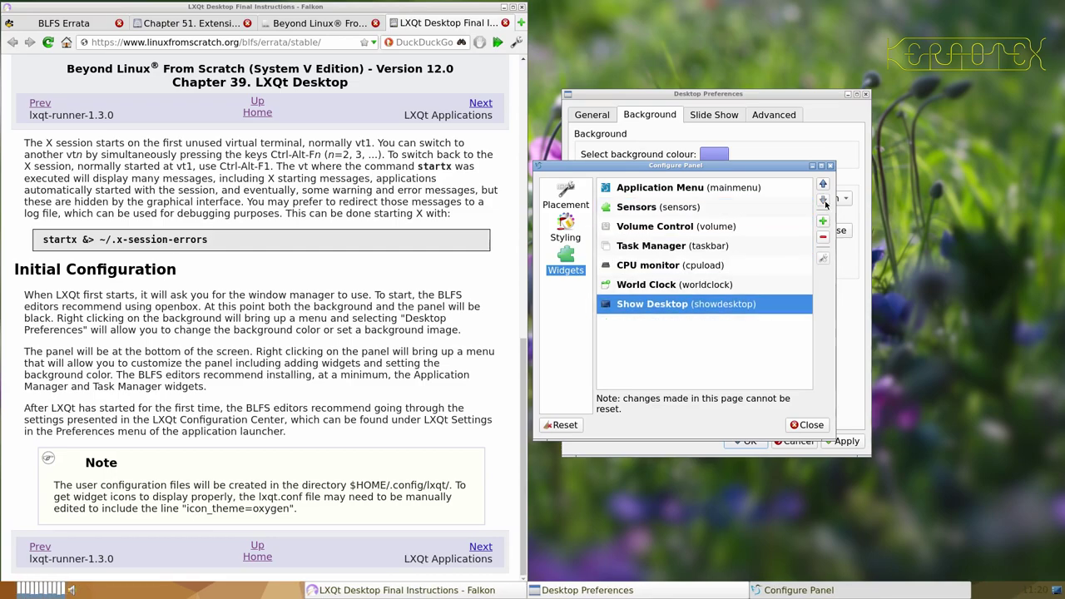
- Move the Volume Control widget down to sit between CPU monitor and World Clock
left_click(729, 224)
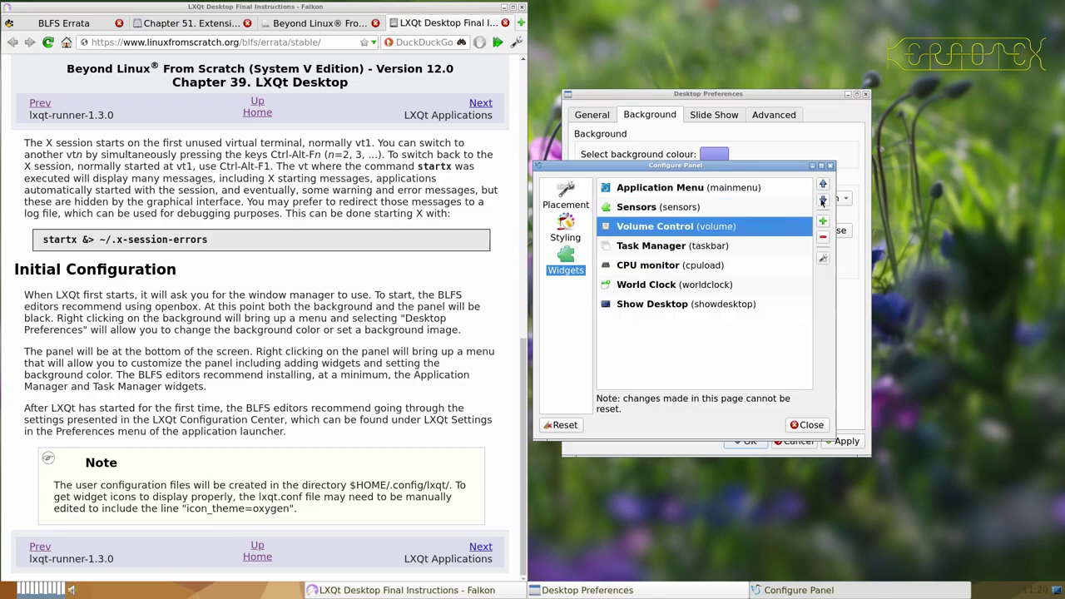
left_click(822, 200)
left_click(823, 200)
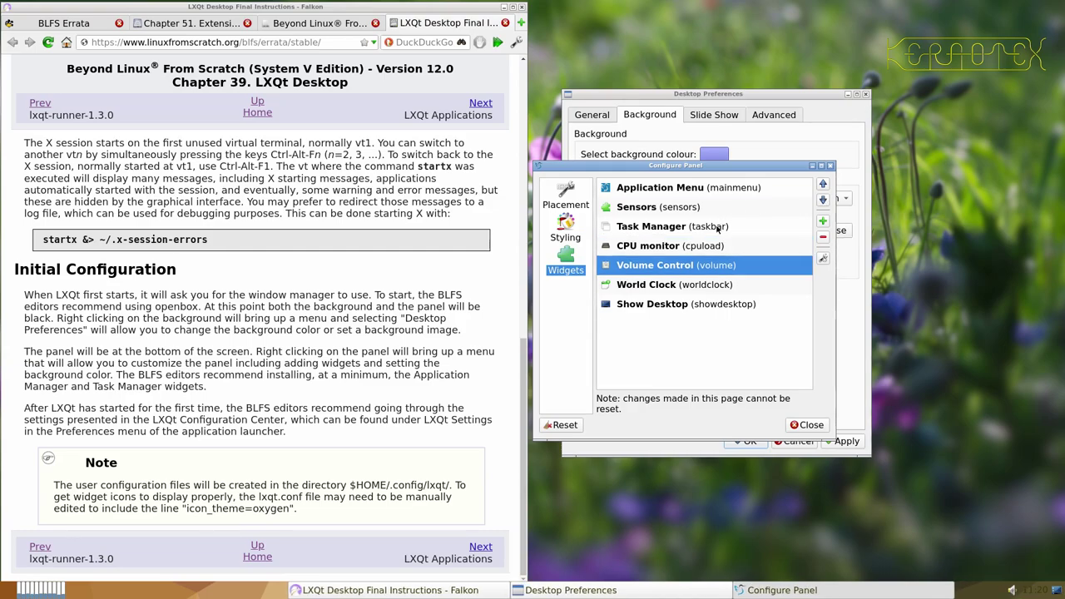
- Move the Sensors widget down one place so it follows Task Manager
left_click(688, 210)
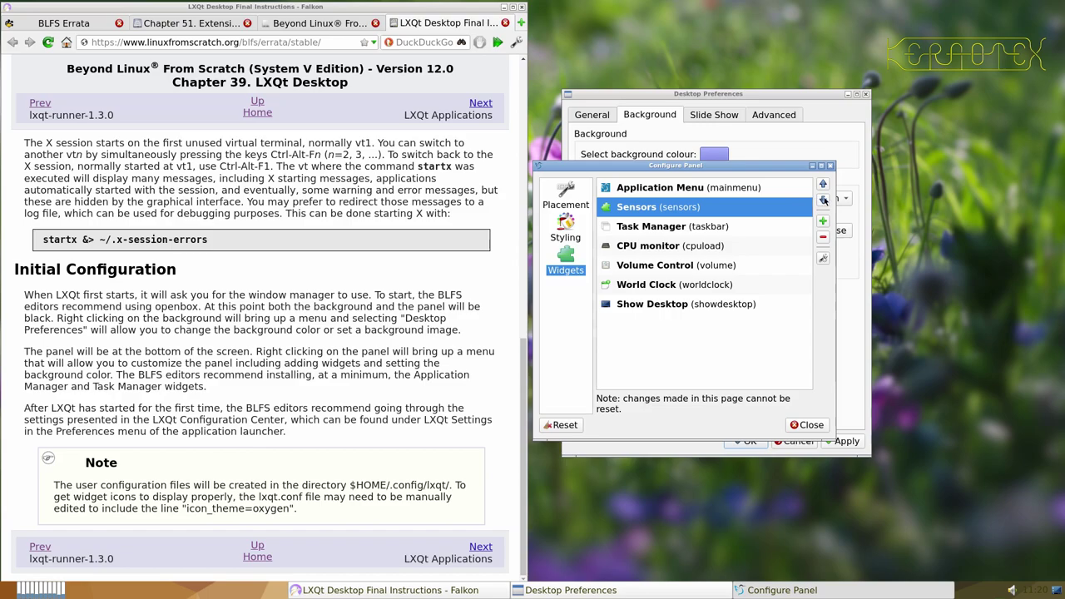
left_click(822, 199)
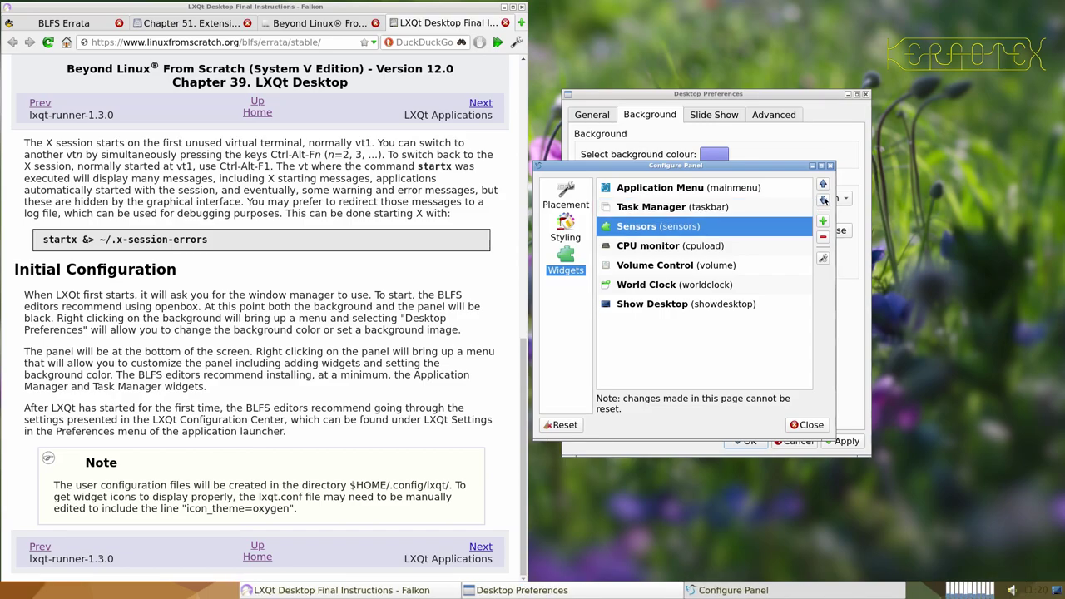
left_click(729, 211)
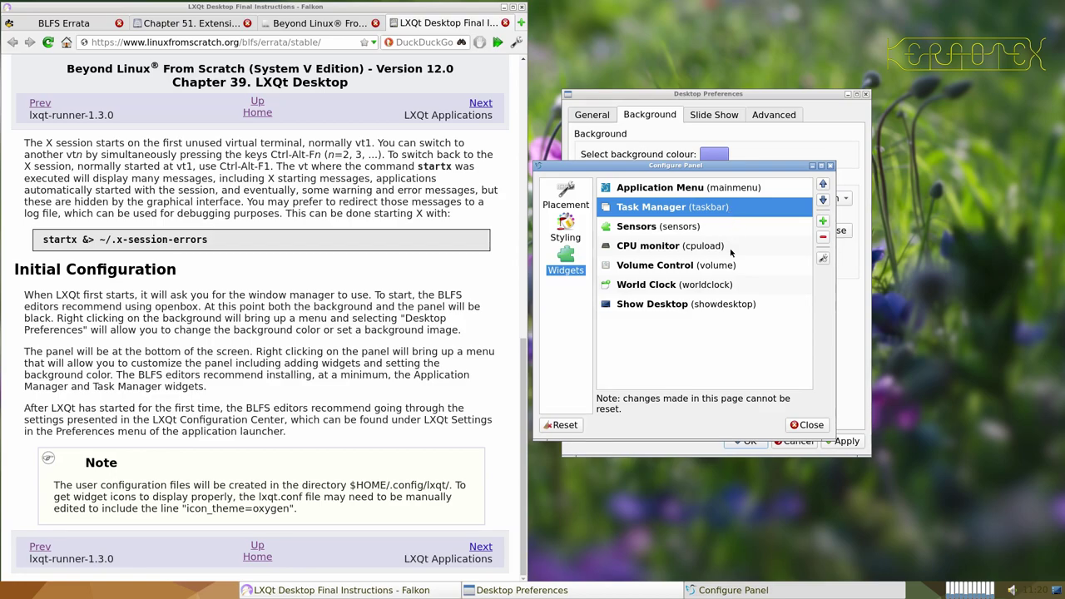
- Close the panel configuration, then apply and accept the desktop preferences
left_click(807, 424)
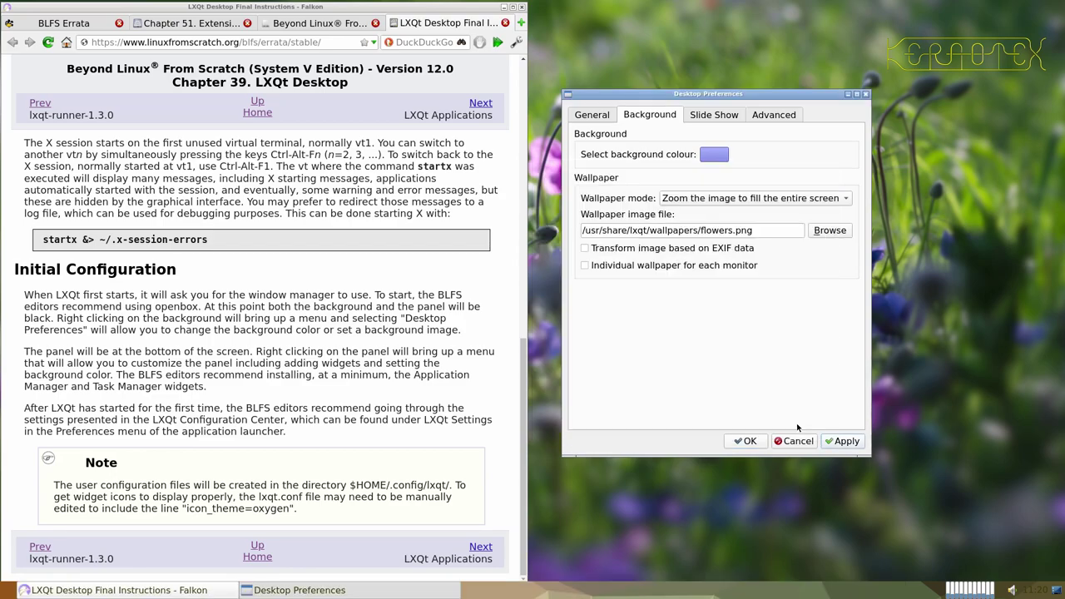
left_click(841, 441)
left_click(744, 441)
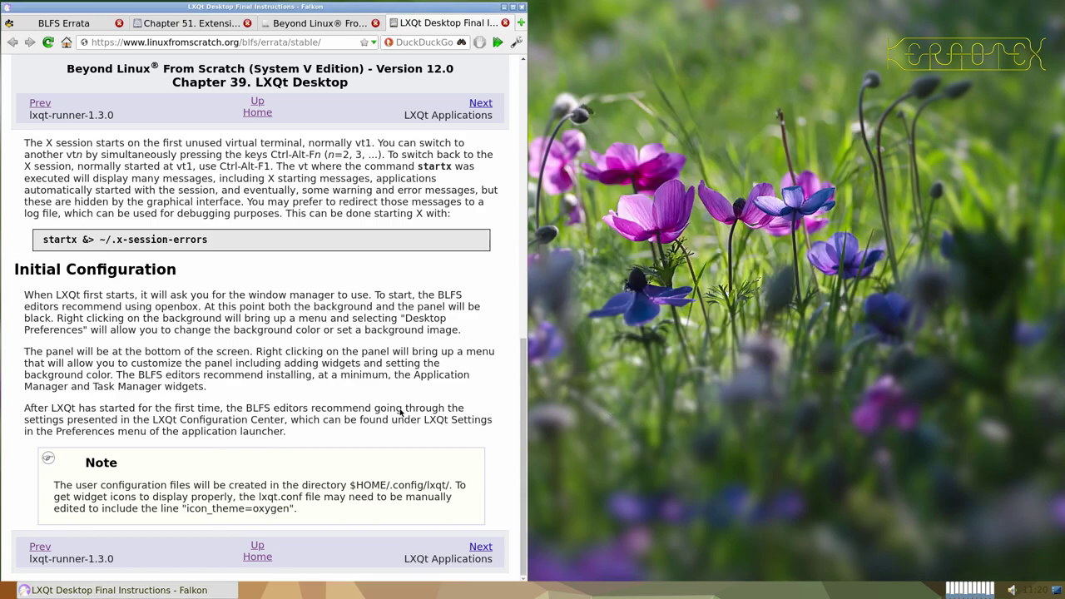
- Configure the Application Menu widget to use the custom icon /usr/share/lxqt/graphics/helix.svg, browsing the graphics folder without choosing another file
right_click(6, 592)
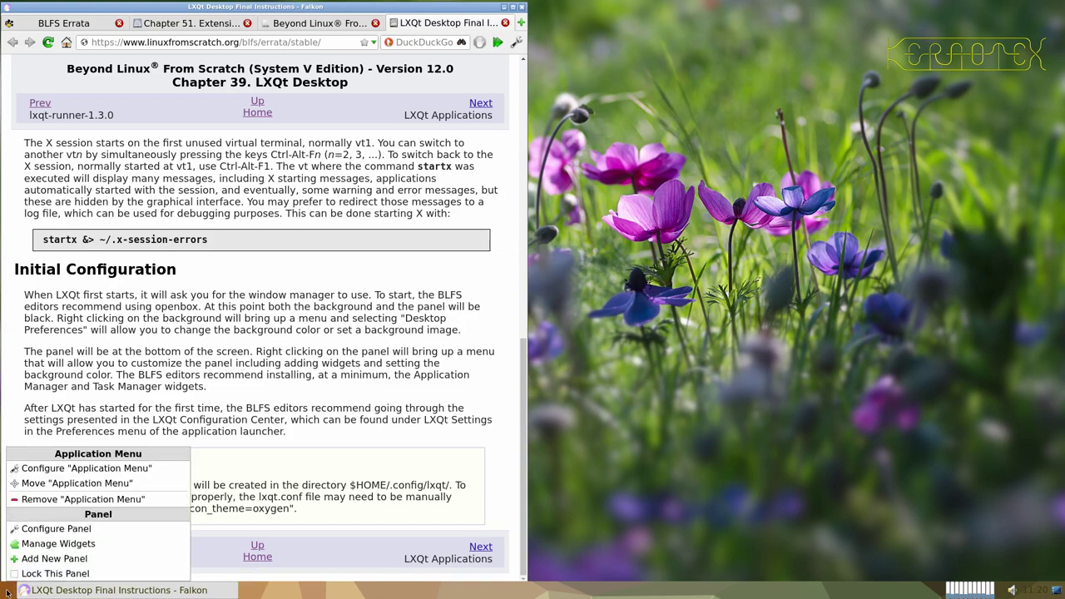
left_click(60, 471)
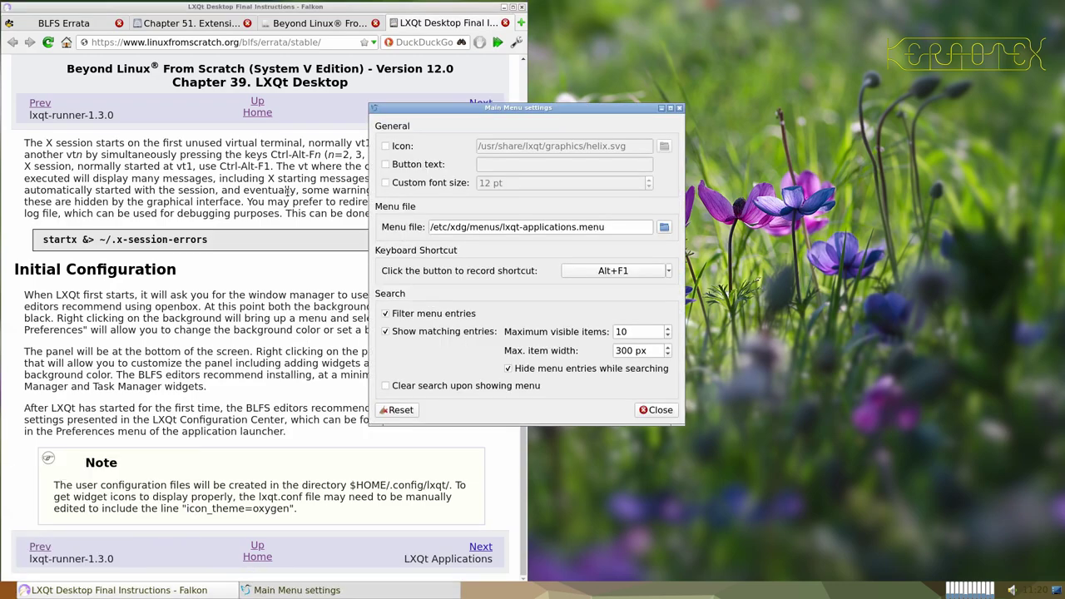
left_click(386, 147)
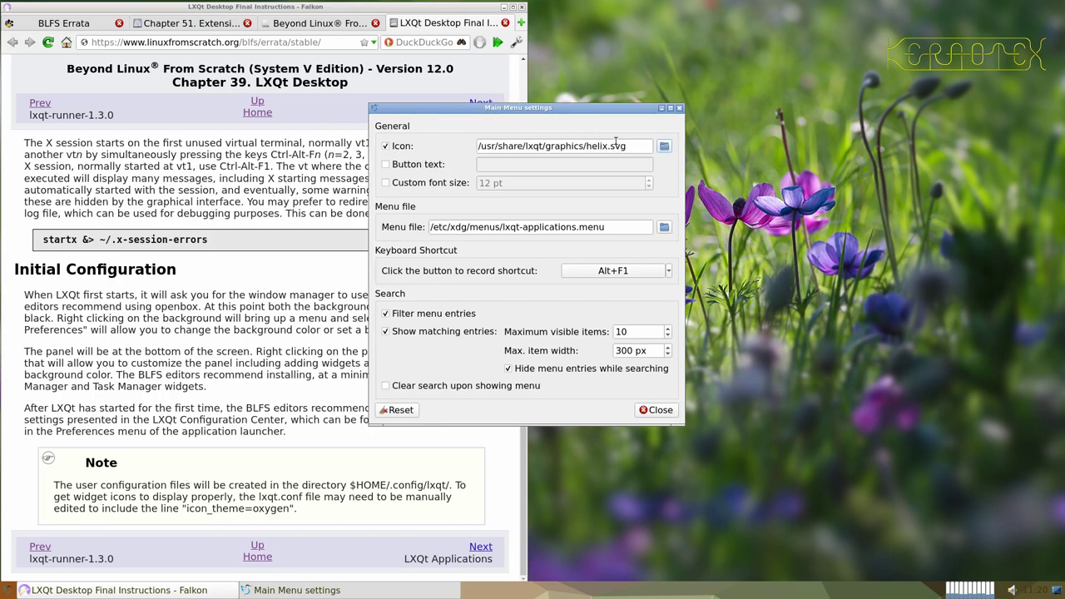
left_click(666, 150)
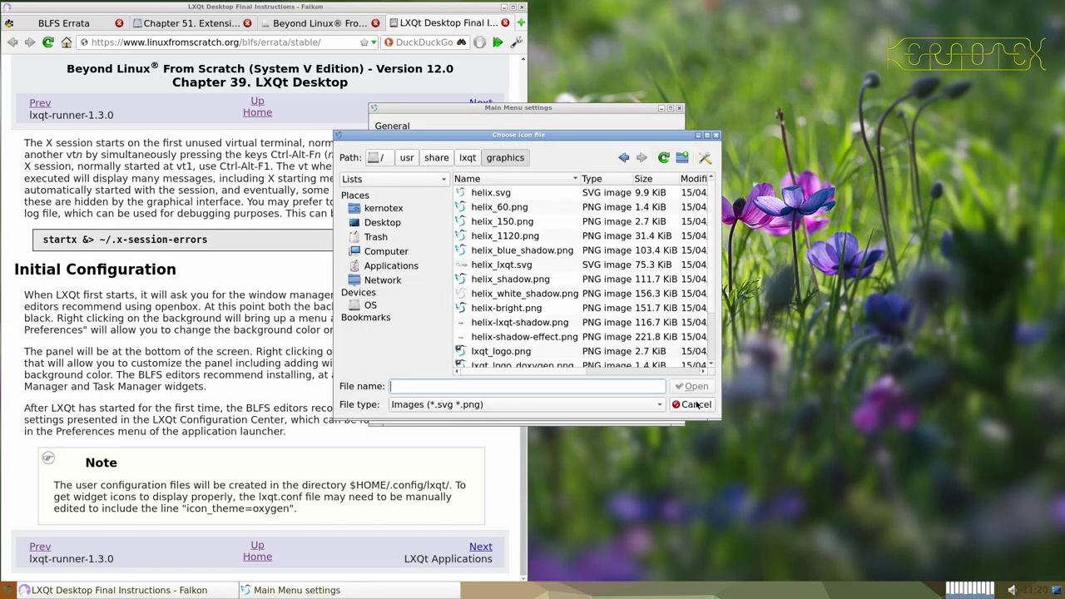
scroll(649, 315, "down", 2)
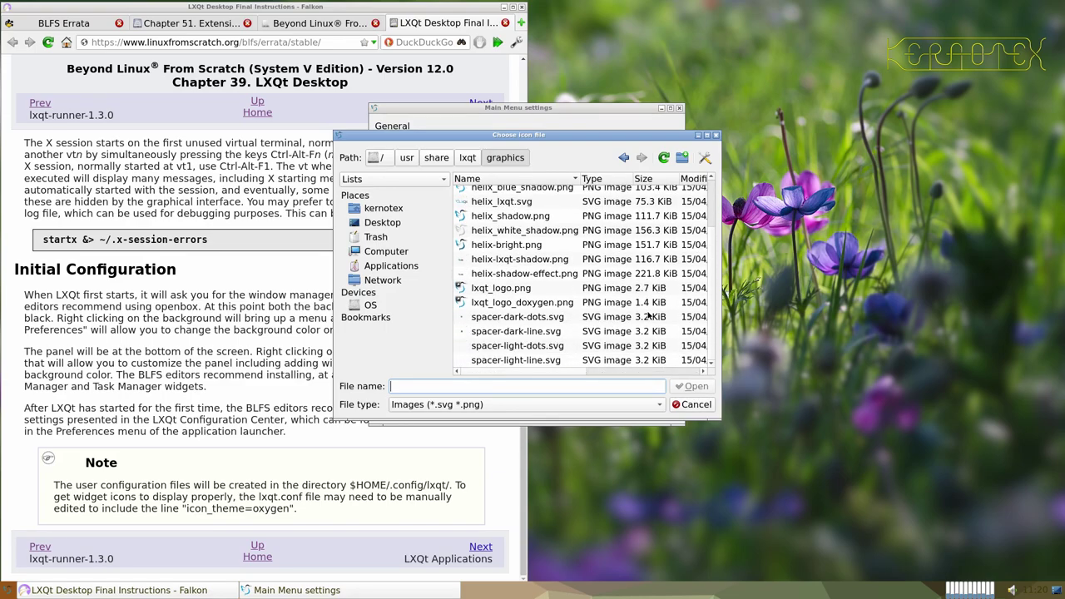
scroll(648, 314, "up", 2)
left_click(684, 406)
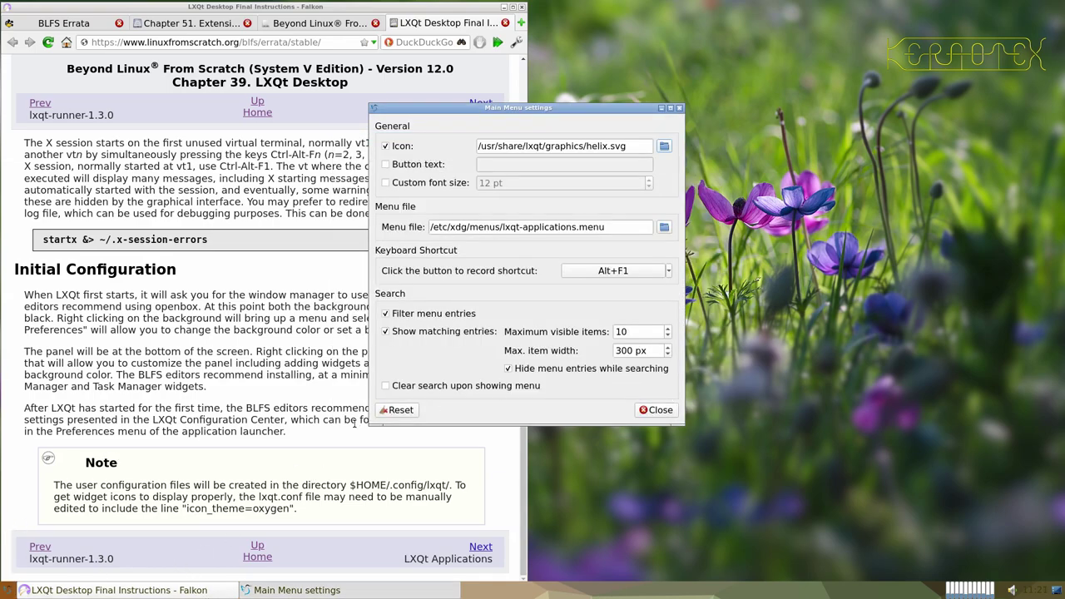
left_click(671, 413)
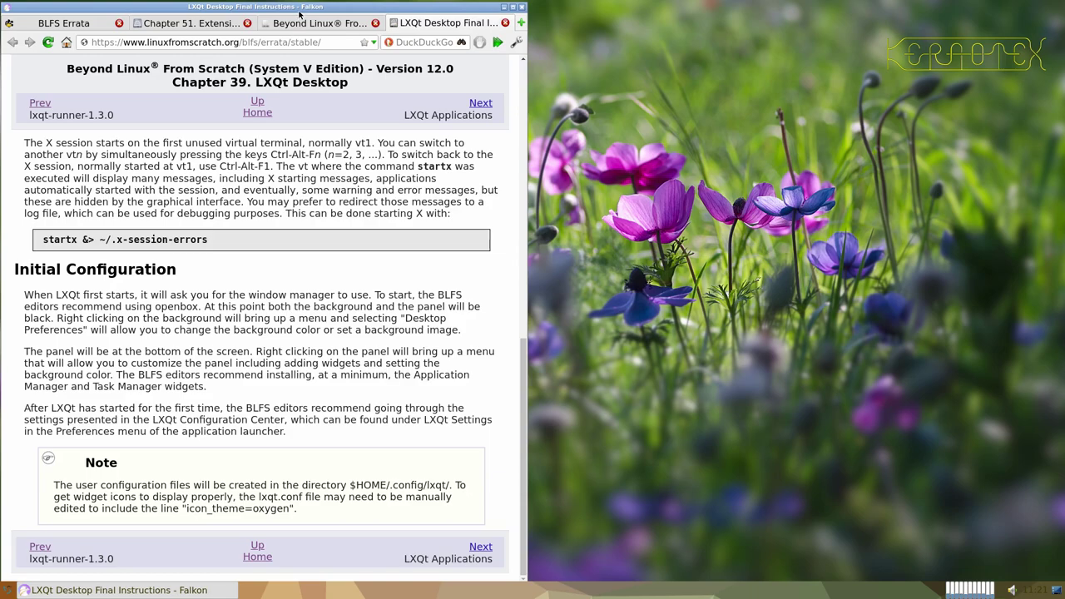
- Nudge the browser window up, launch LXTerminal and move its window to the upper edge of the screen beside the browser
left_click_drag(299, 10, 298, 8)
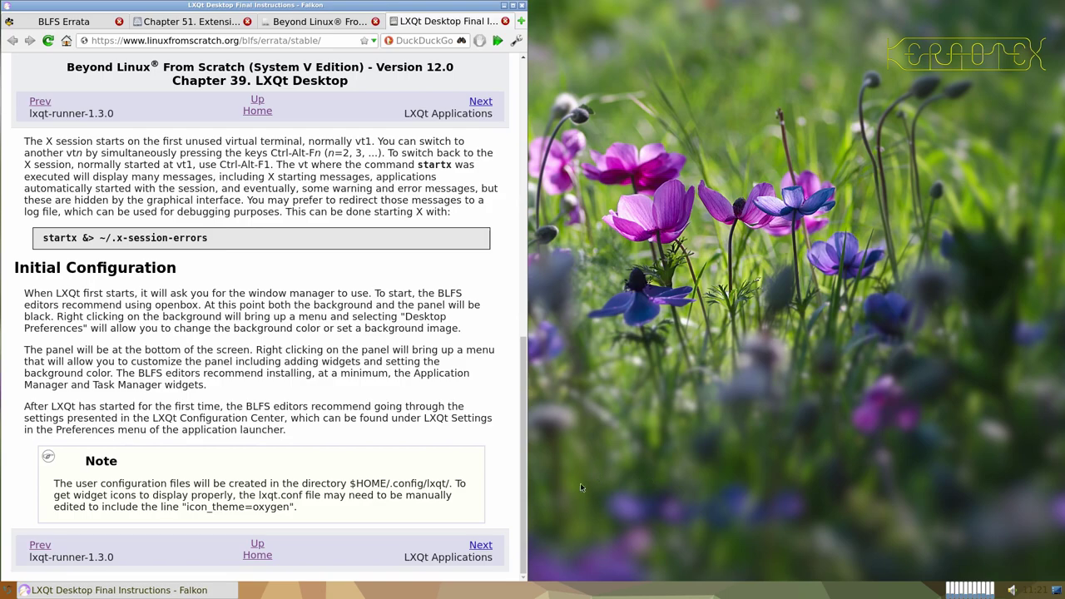
left_click(9, 589)
mouse_move(56, 499)
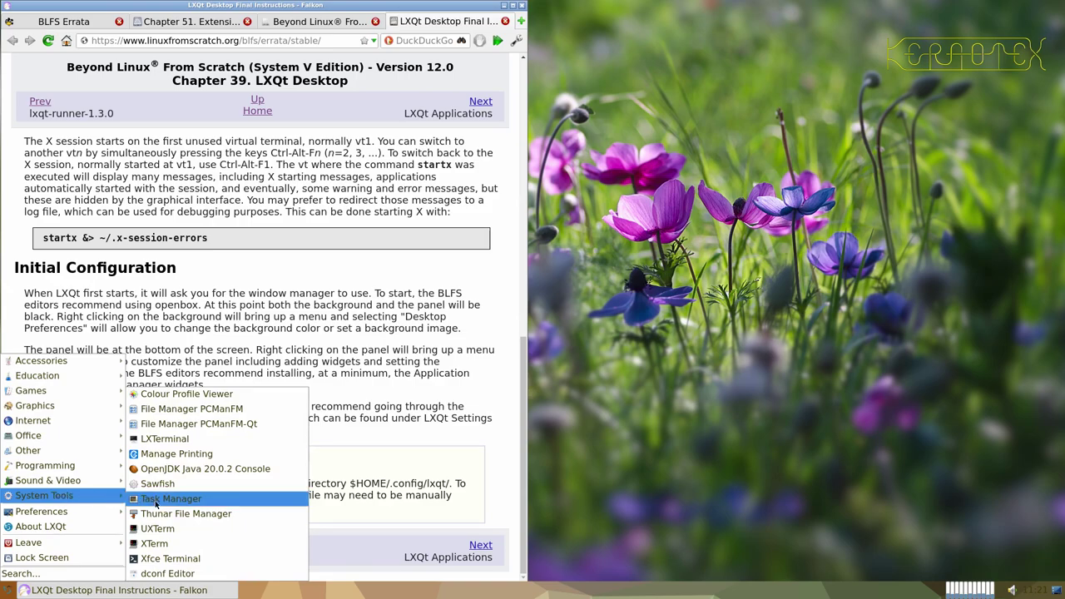
left_click(181, 440)
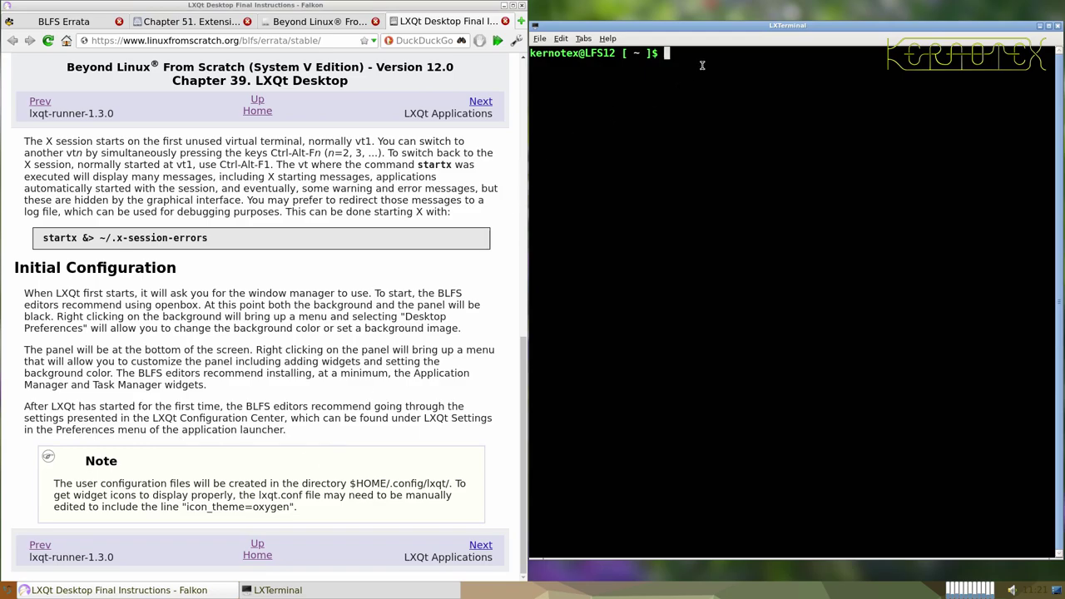
left_click_drag(717, 29, 714, 9)
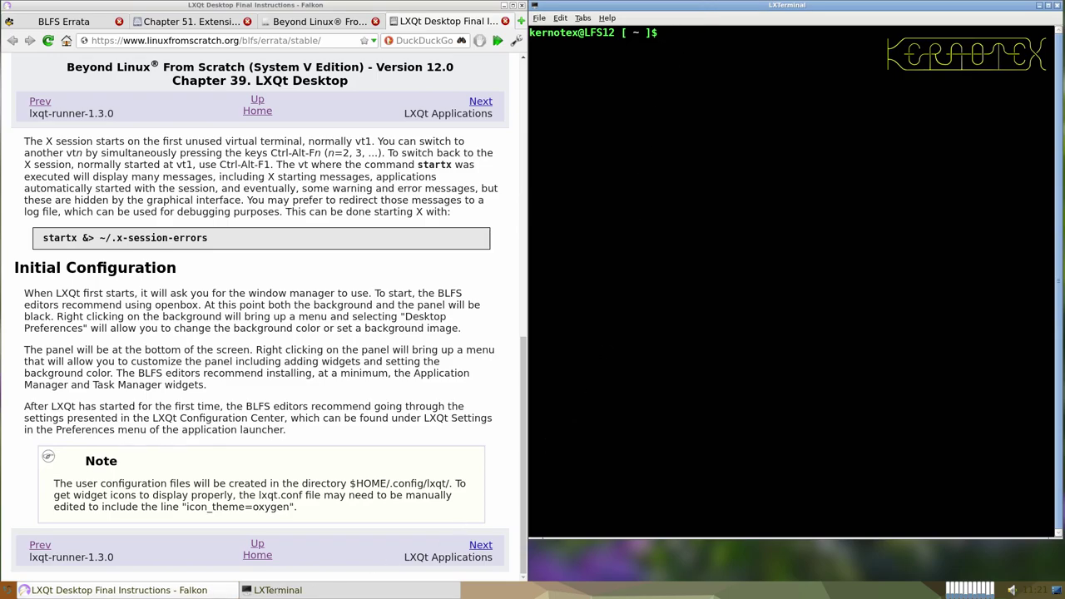
- Launch LibreOffice Calc and open the recent document BLFS-12 Installation order.ods
left_click(6, 590)
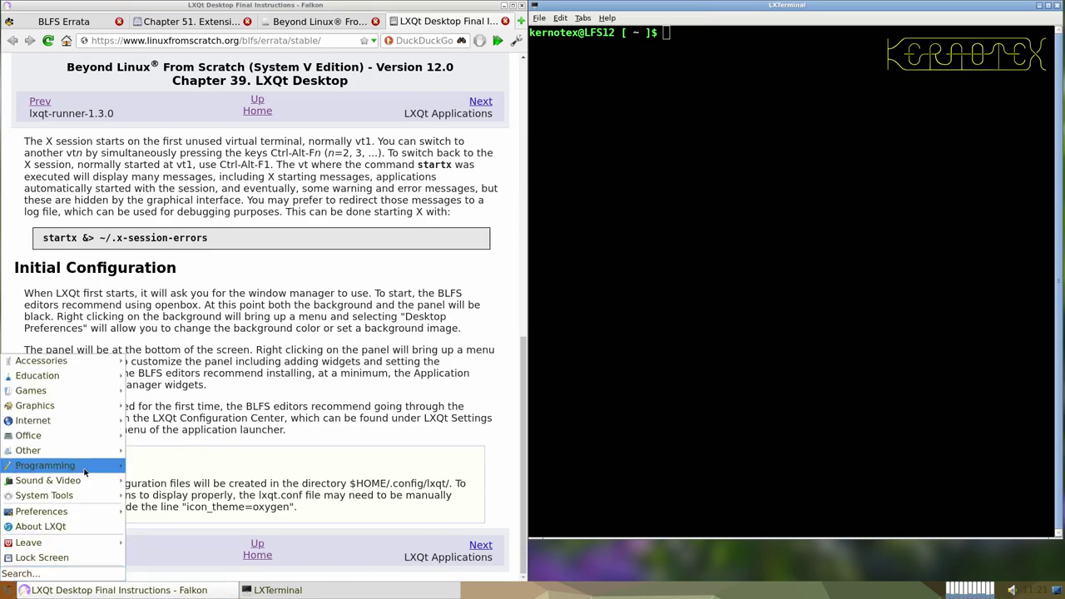
mouse_move(115, 436)
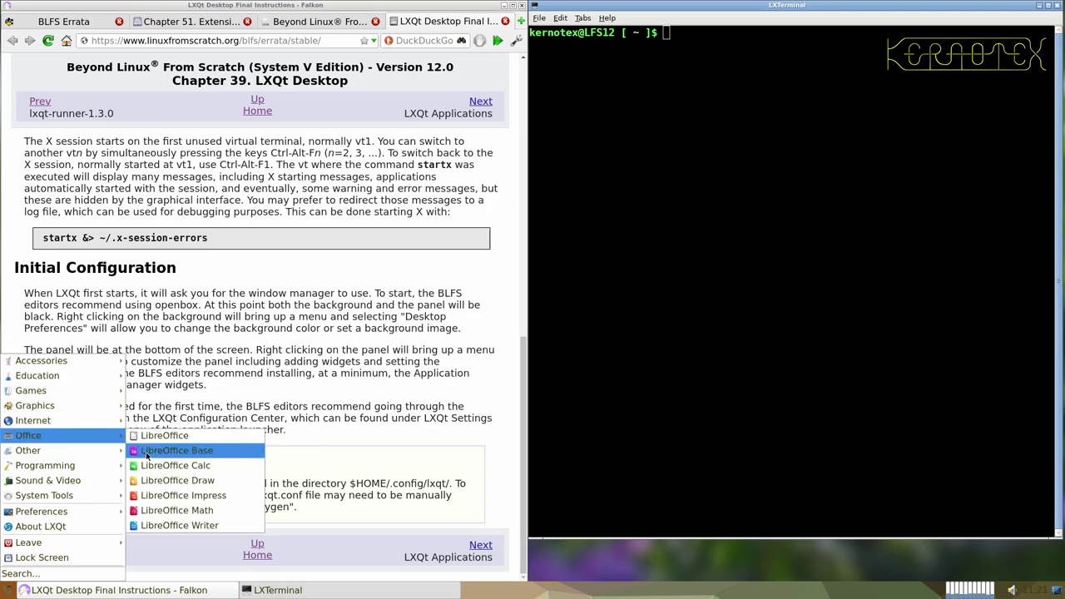
left_click(167, 466)
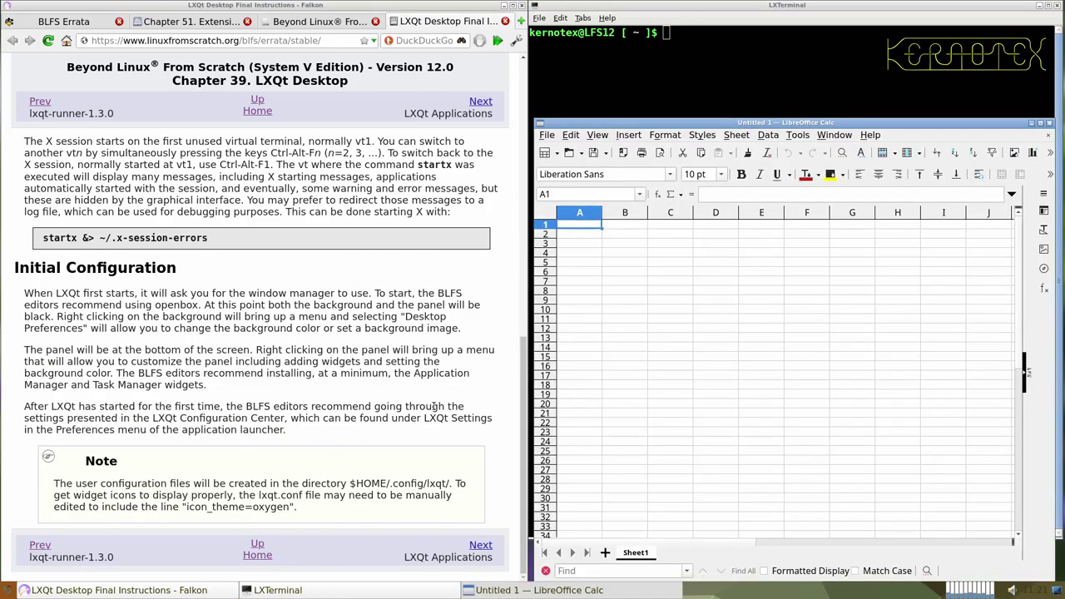
left_click(553, 137)
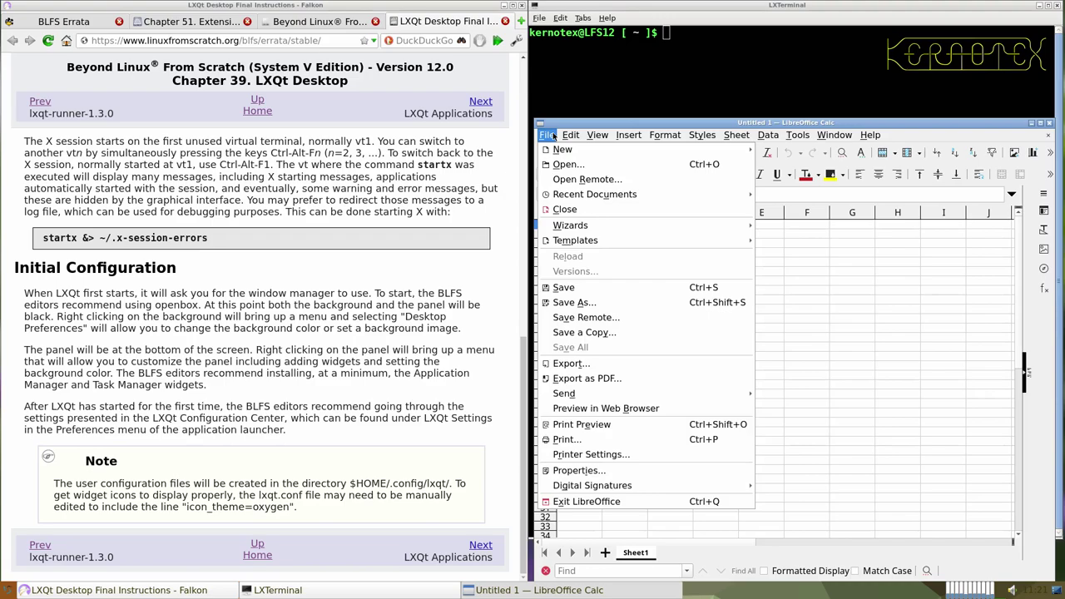
mouse_move(584, 194)
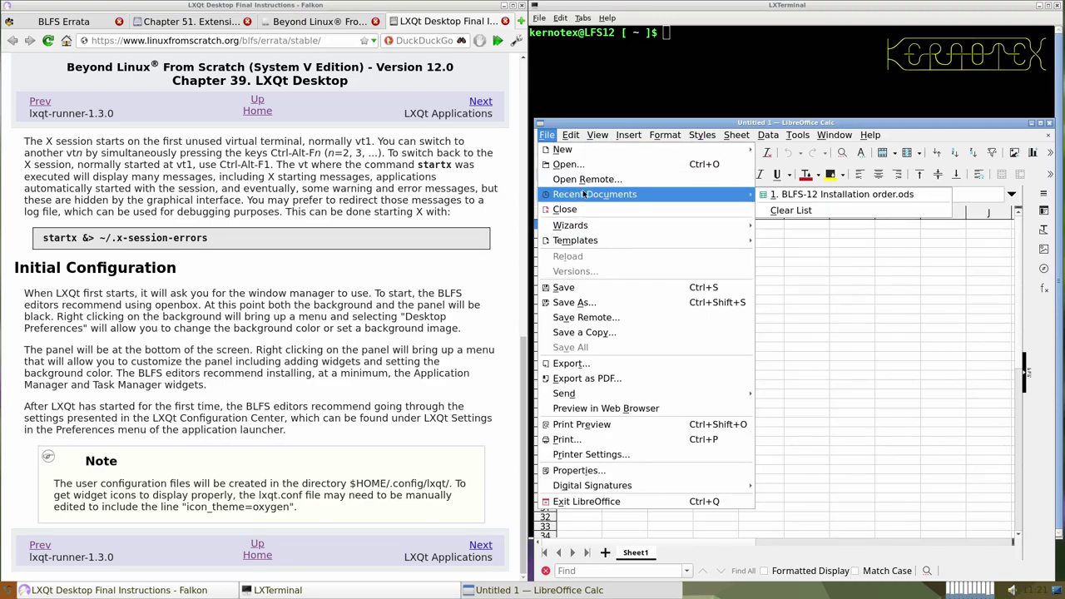
left_click(769, 196)
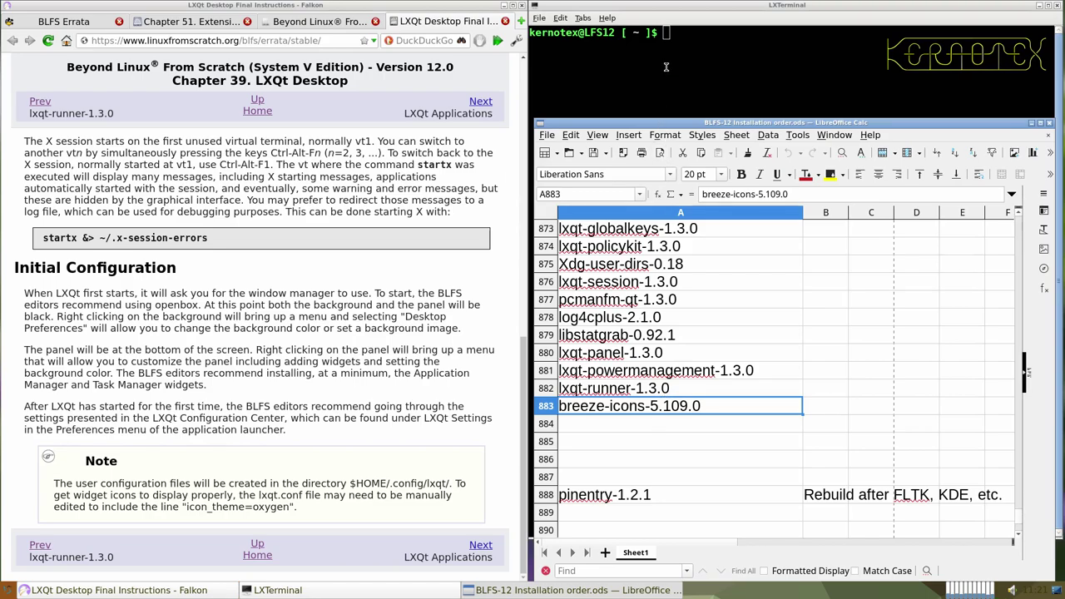
- Open Power Manager from the desktop preferences and agree to launch the Xfce4 Power Manager service
left_click(6, 590)
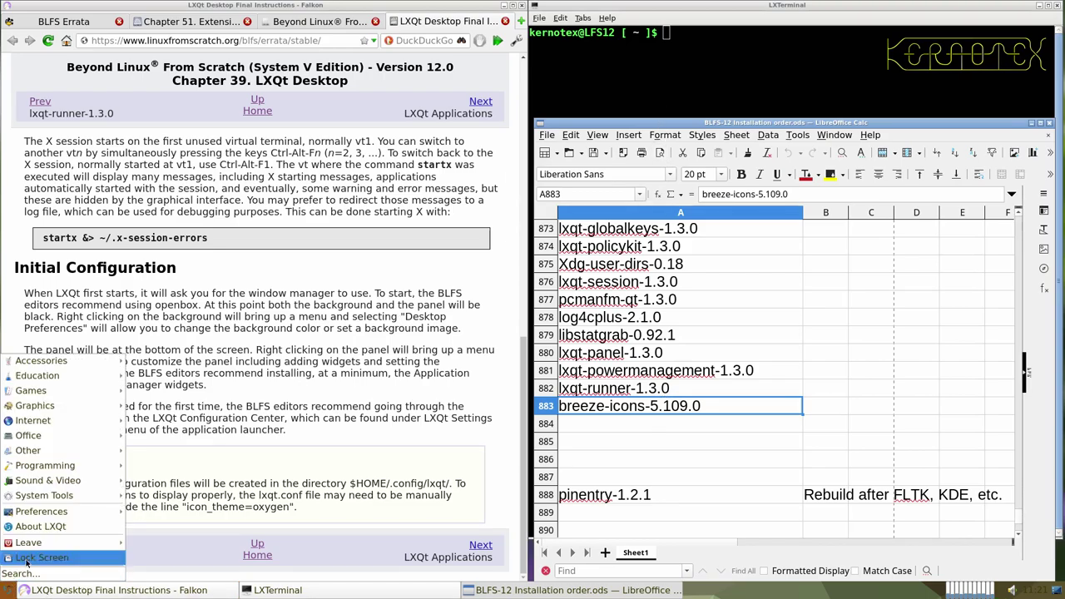
mouse_move(100, 418)
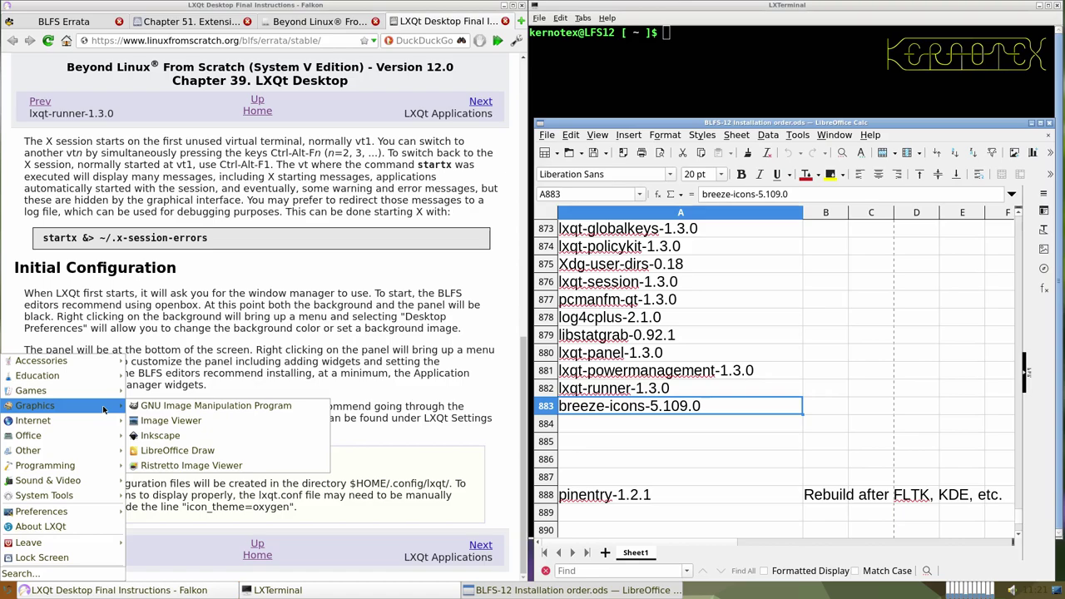
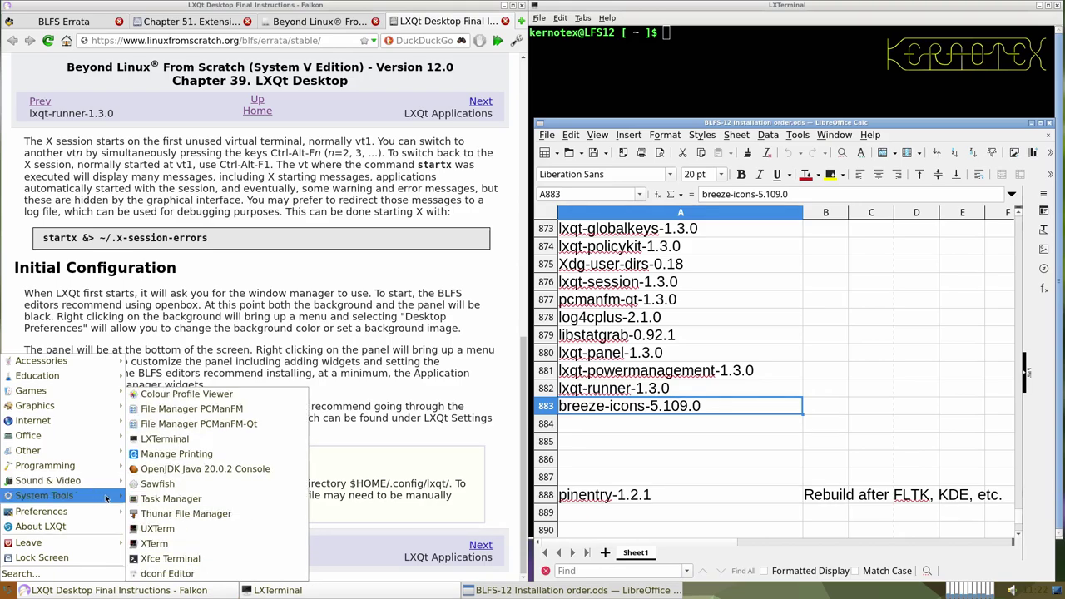
mouse_move(97, 519)
left_click(138, 513)
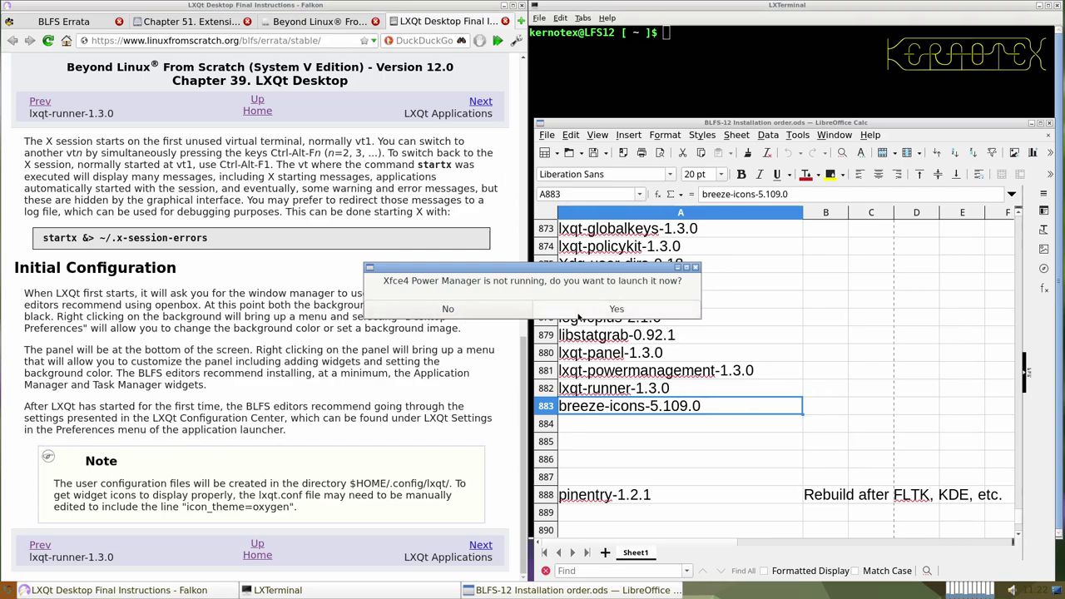
left_click(574, 316)
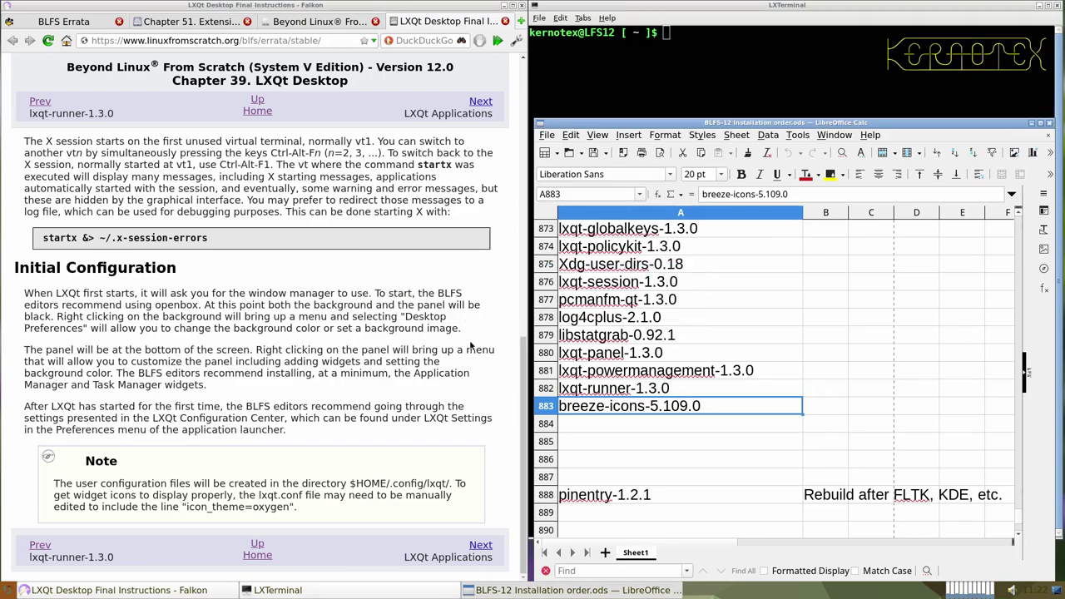
- Request the Power Manager settings again, review the General, System and Display pages, and close the window
left_click(8, 590)
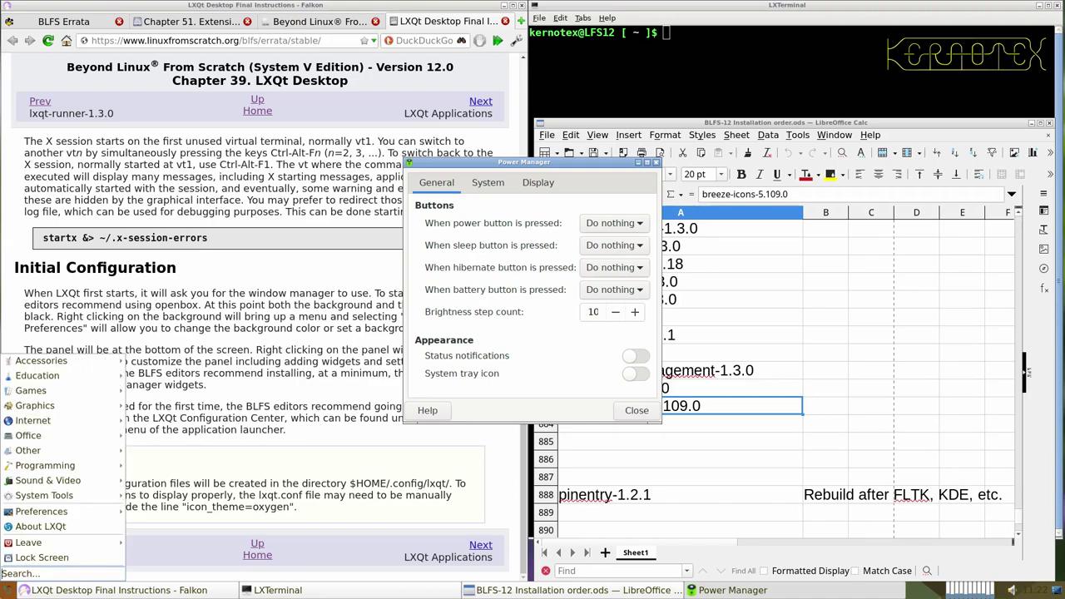
mouse_move(41, 511)
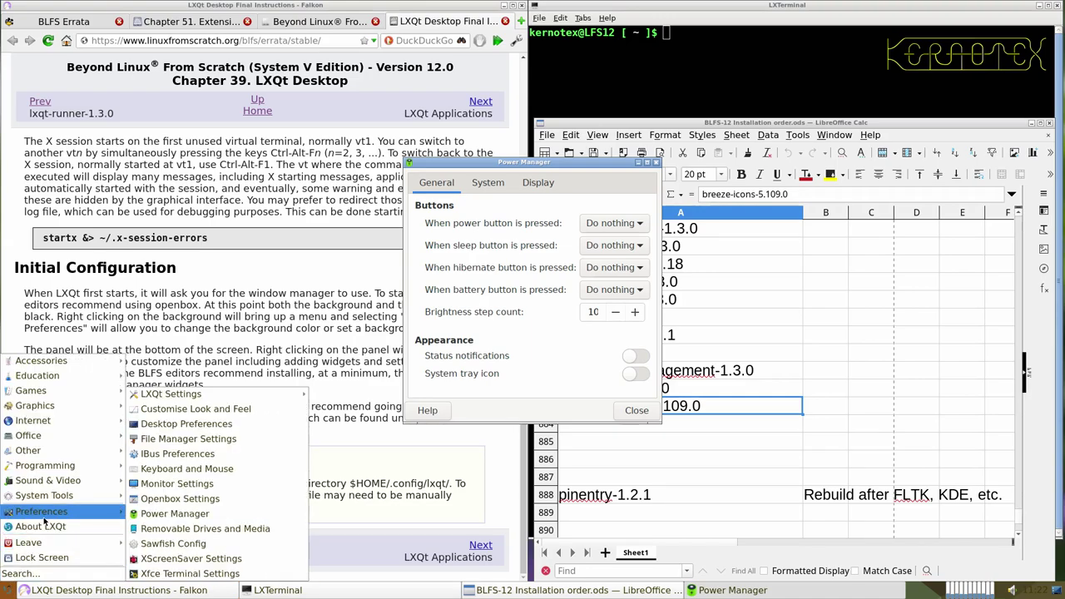
left_click(164, 516)
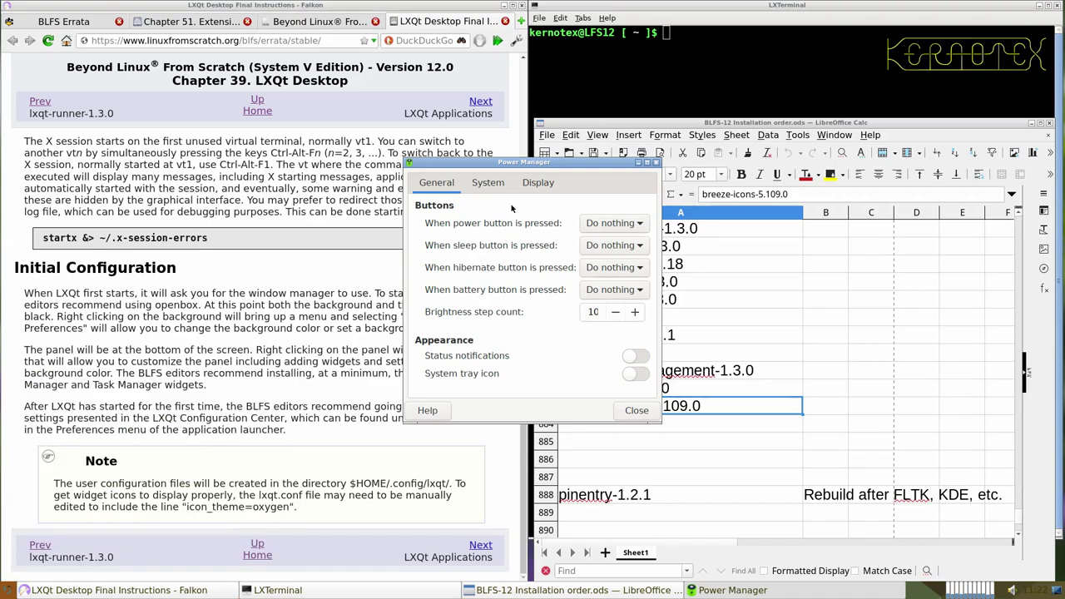
left_click(488, 183)
left_click(536, 184)
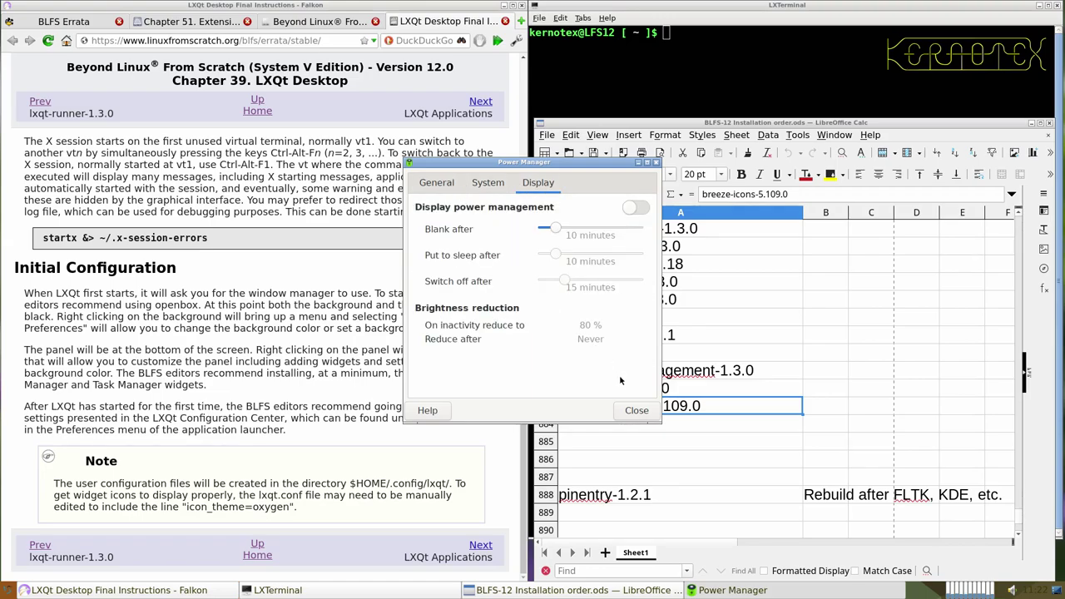
left_click(635, 410)
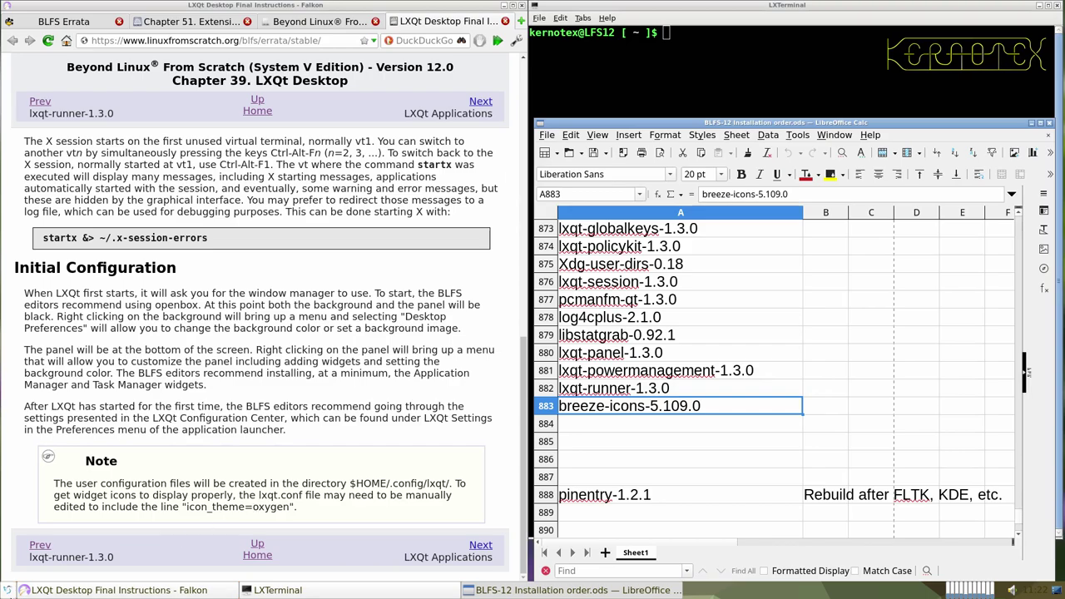
- Open the XScreenSaver settings, check the screen saver display mode and close the window
left_click(8, 590)
mouse_move(41, 499)
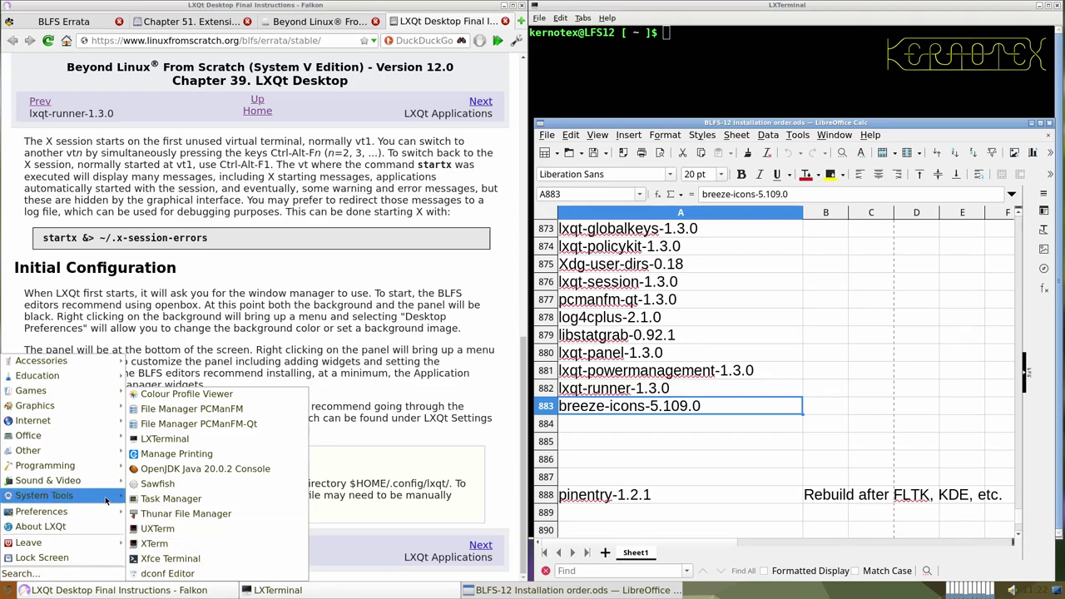
mouse_move(107, 478)
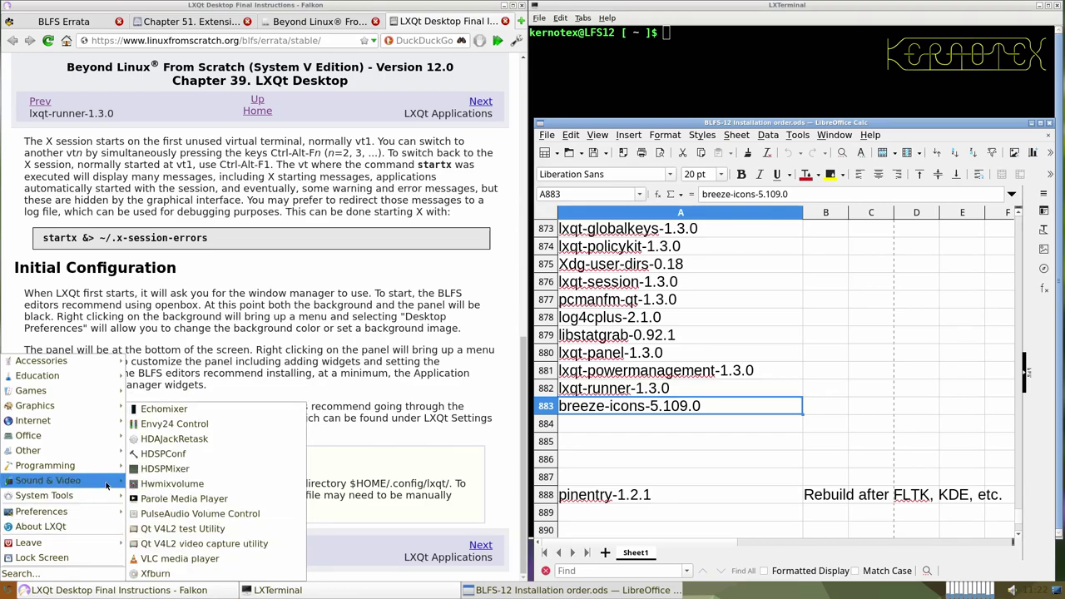
mouse_move(110, 505)
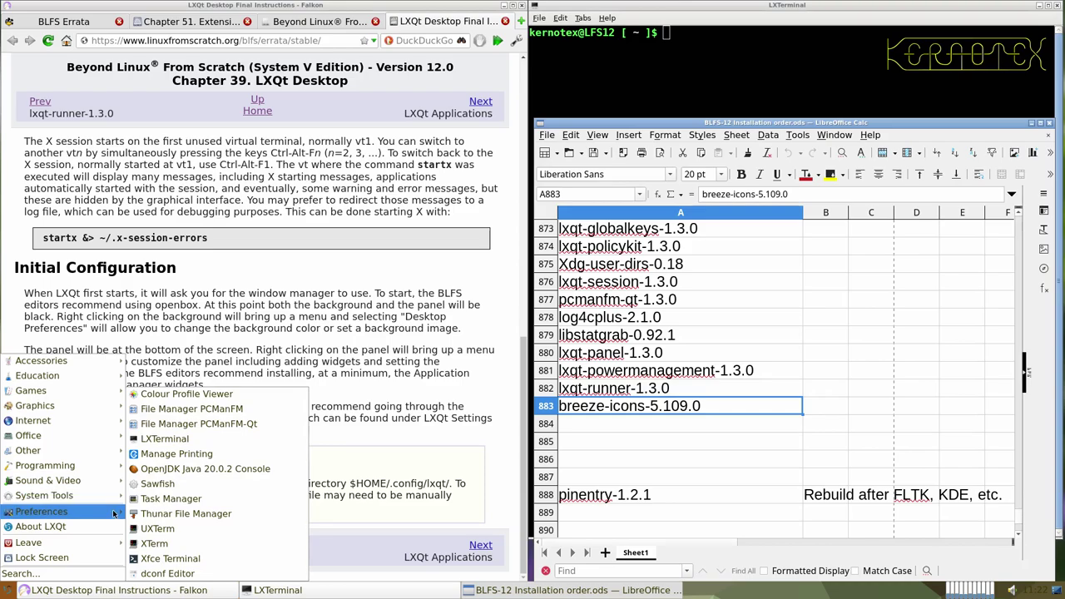
left_click(189, 545)
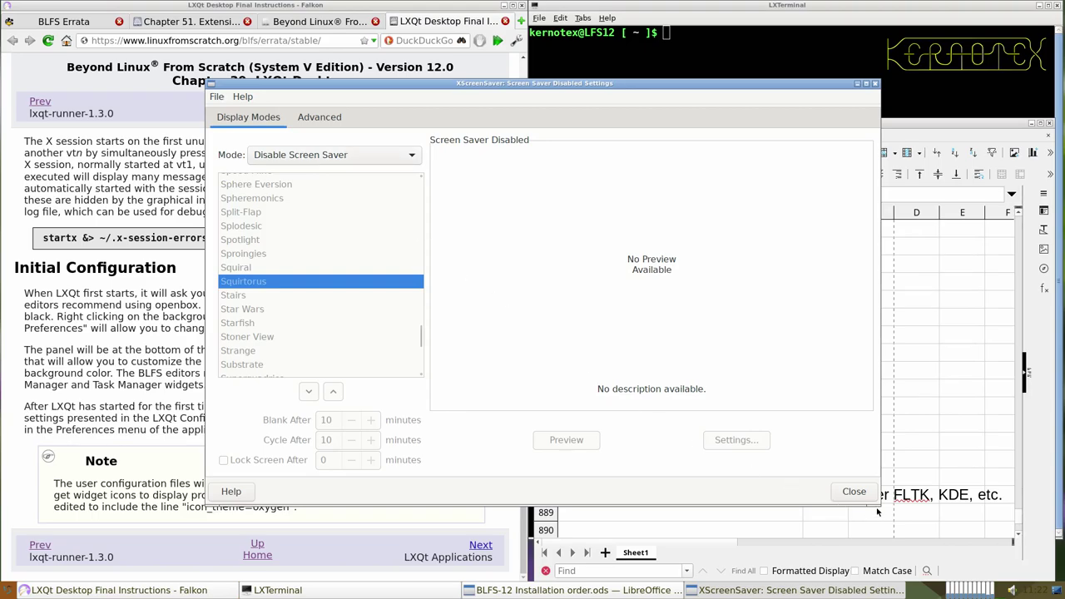
left_click(853, 490)
- Try to resize the LXTerminal window from its lower corner, then bring the spreadsheet back to the front
left_click(685, 84)
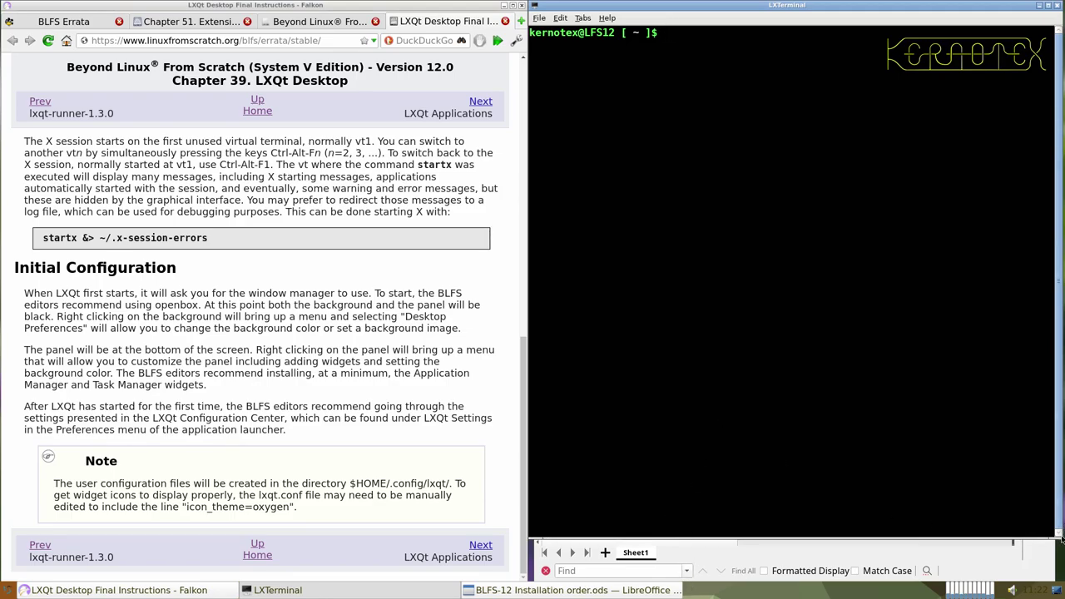
mouse_move(1058, 529)
left_mouse_down()
mouse_move(1048, 527)
mouse_move(1056, 532)
left_mouse_up()
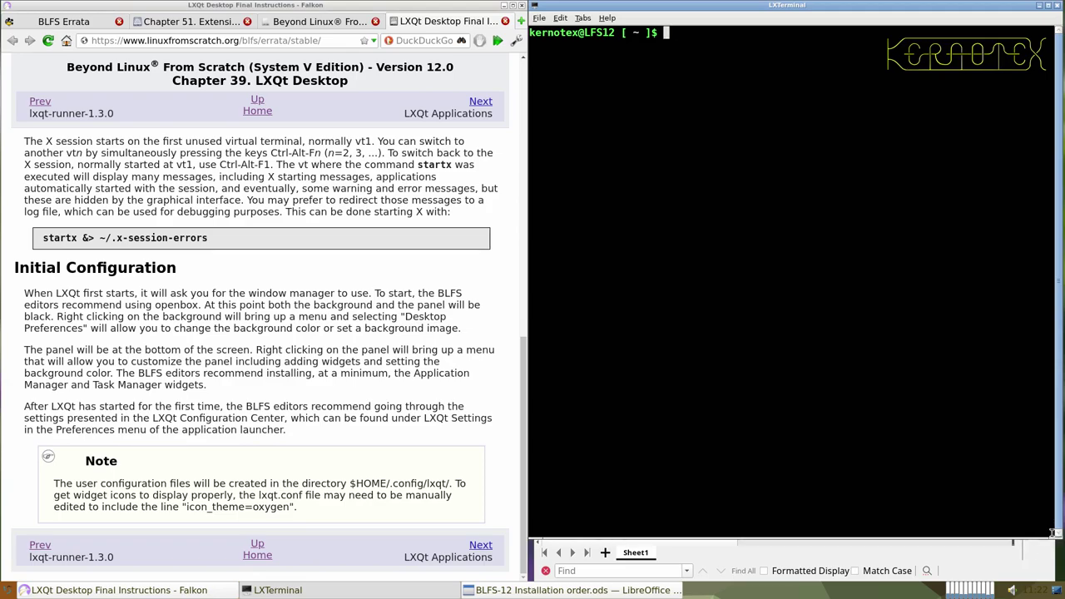
left_click(1040, 550)
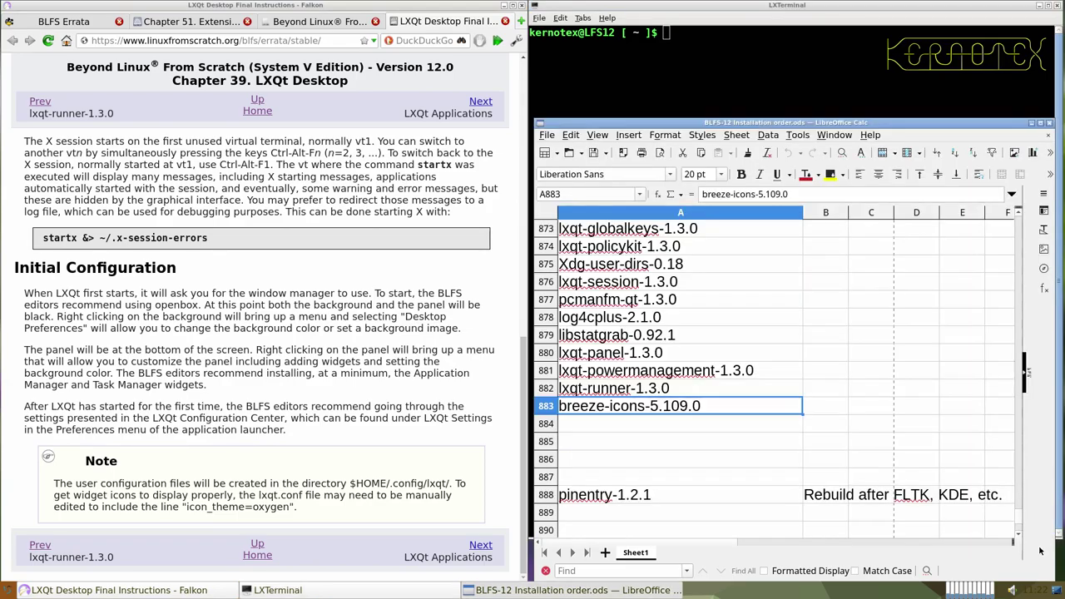
- Begin the command cd /sources/ in the terminal without running it, then inspect and accept the LXTerminal style preferences
left_click(895, 75)
type("cd /sources/")
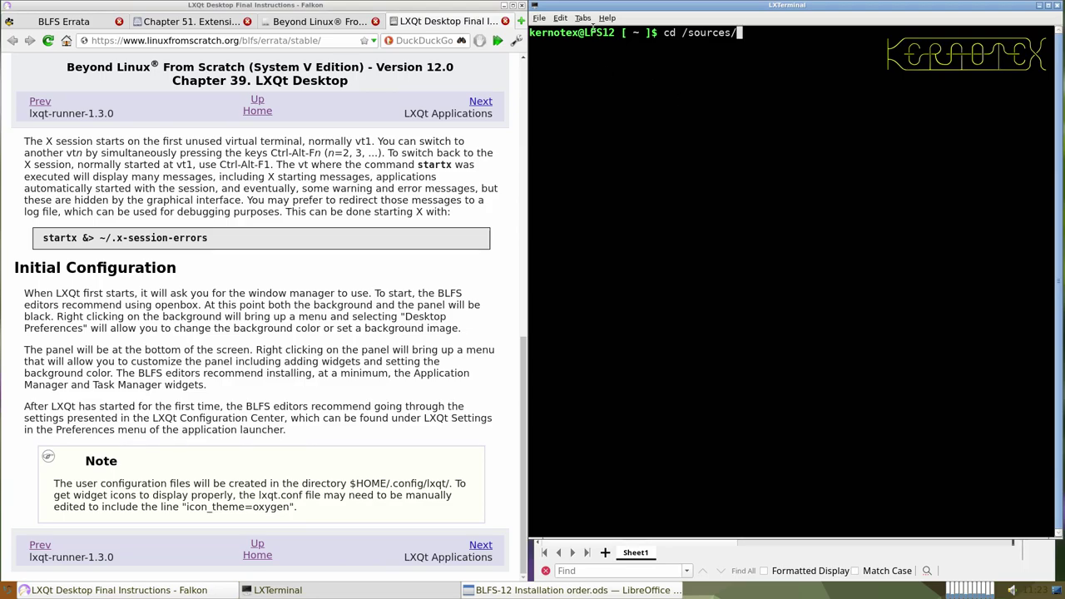
left_click(559, 18)
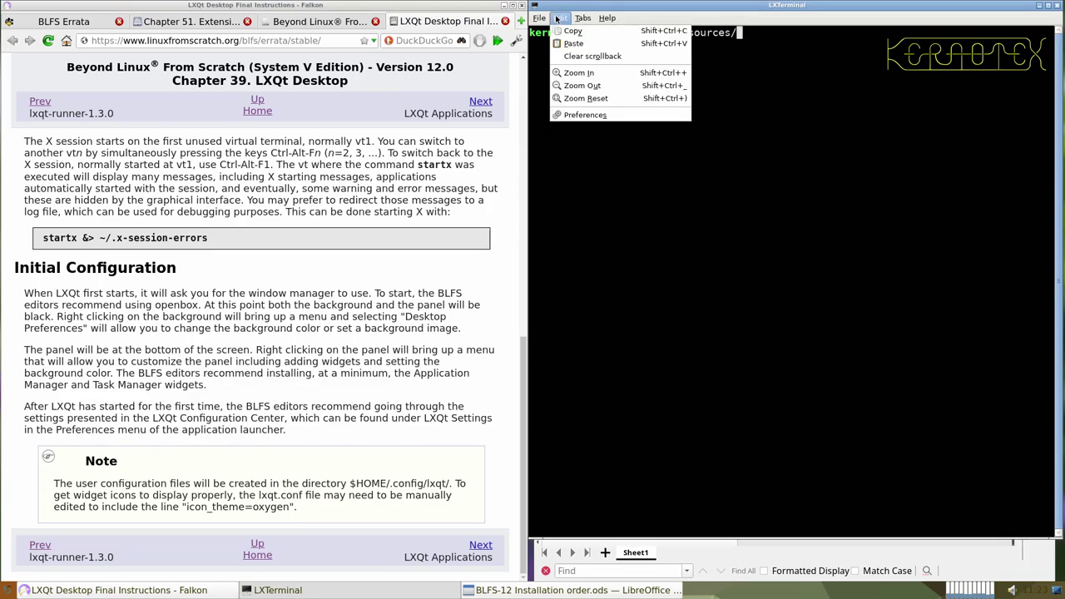
left_click(585, 115)
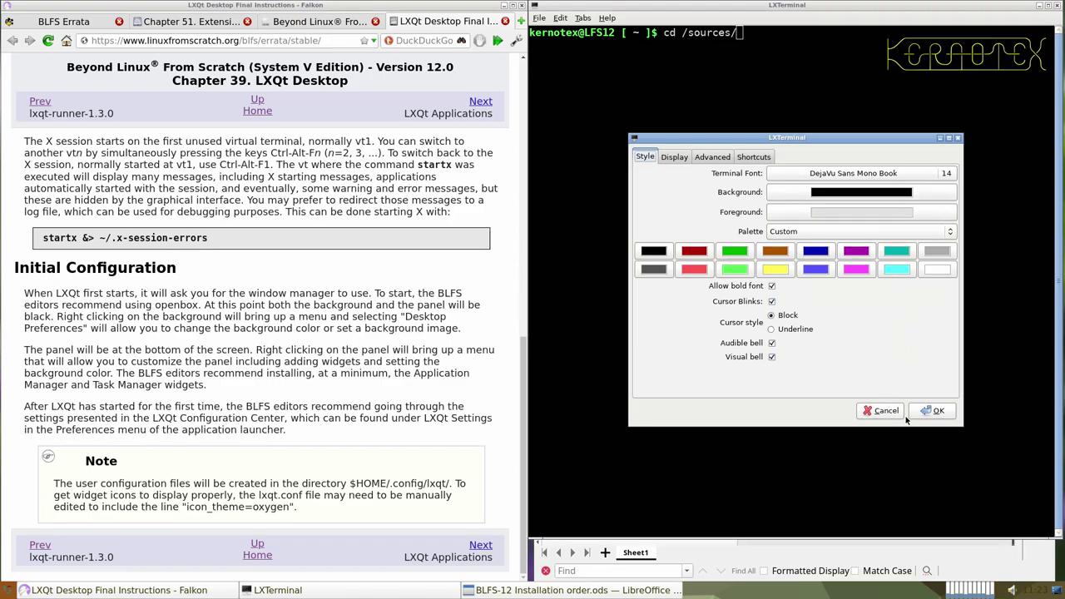
left_click(932, 411)
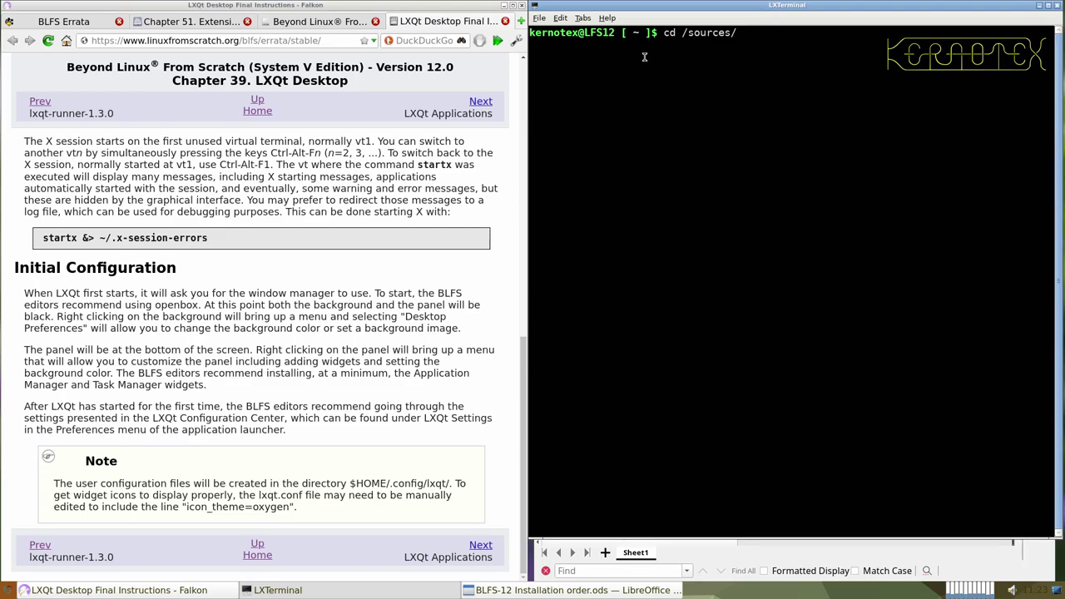
- Complete the path to change into /sources/BLFS and list its contents with ls -l
type("BLFS")
key("Return")
type("ls -l")
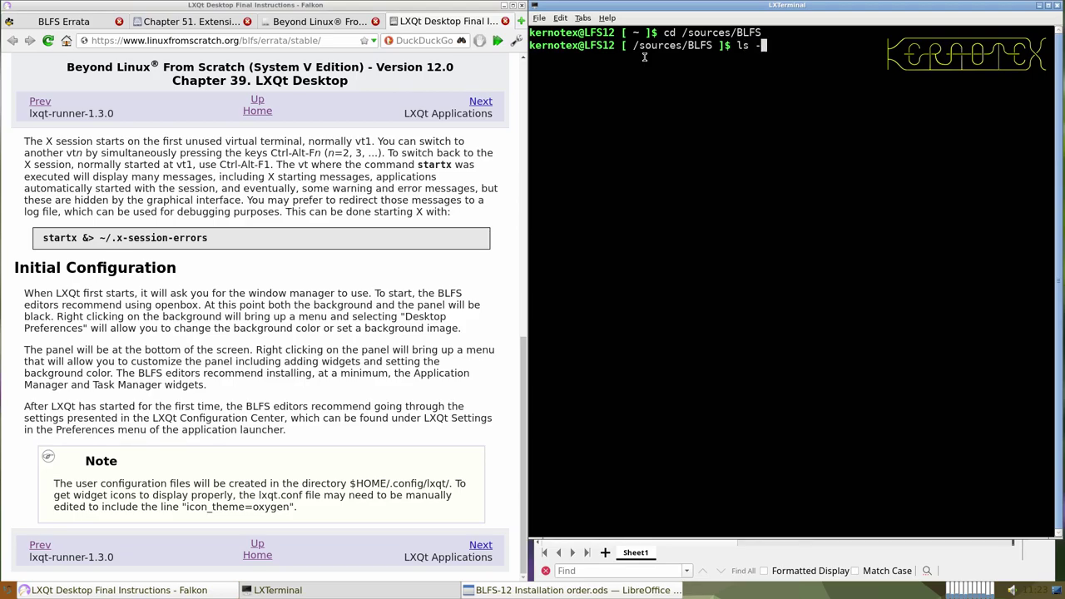
key("Return")
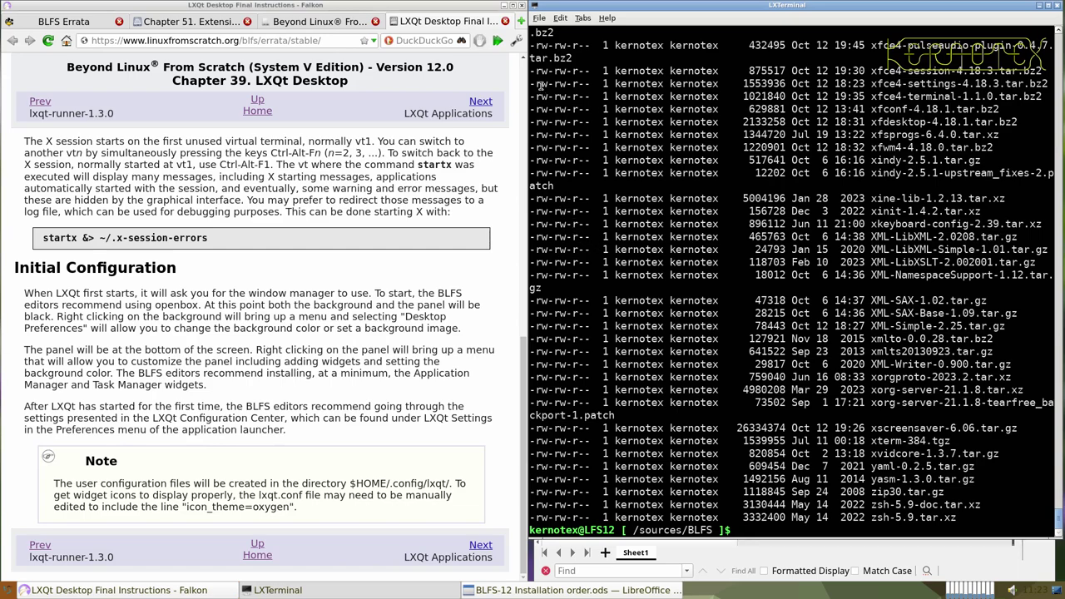
left_click(561, 19)
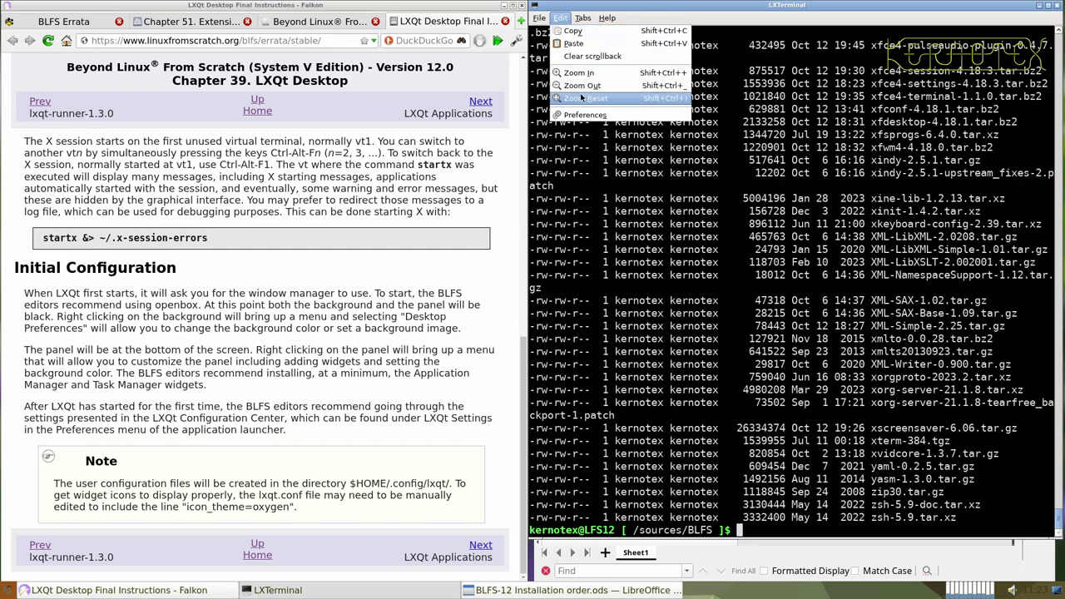
left_click(606, 211)
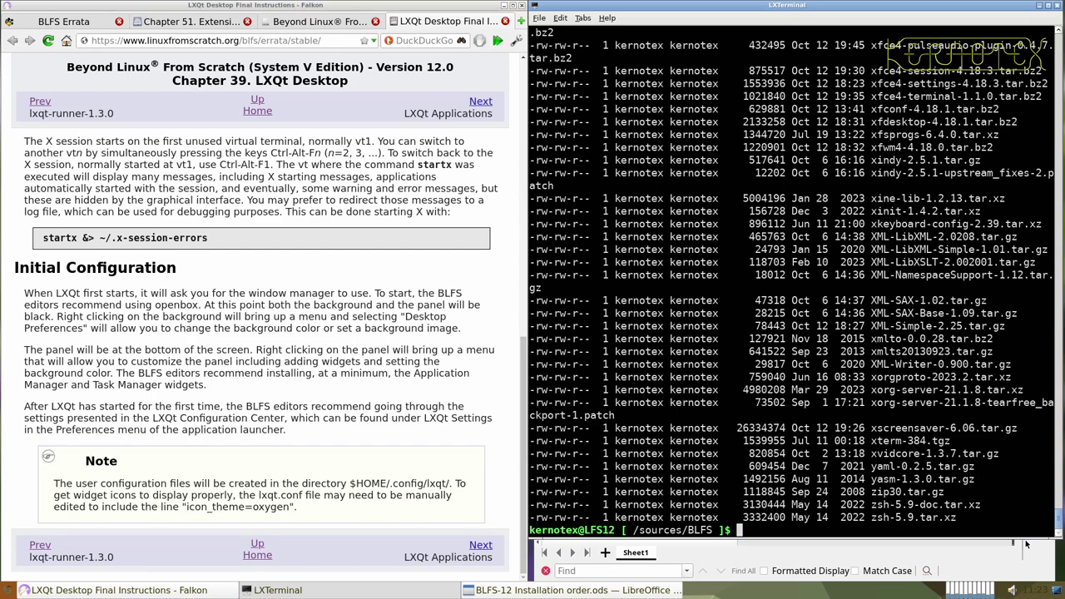
- Enable seconds in the World Clock widget's time display, try its date display and switch that off again, closing the settings
right_click(1036, 587)
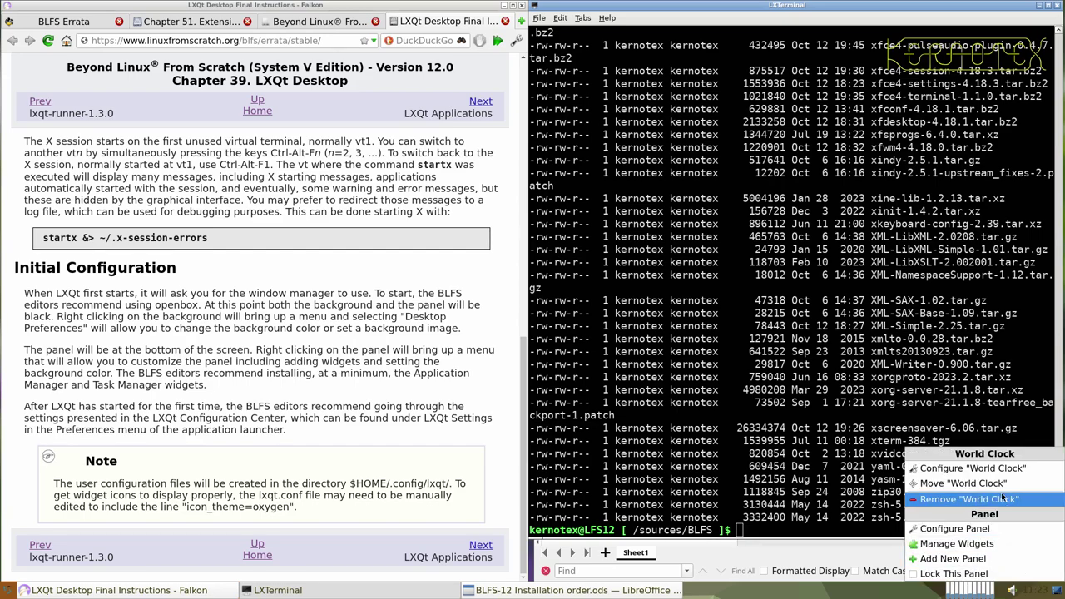
left_click(990, 468)
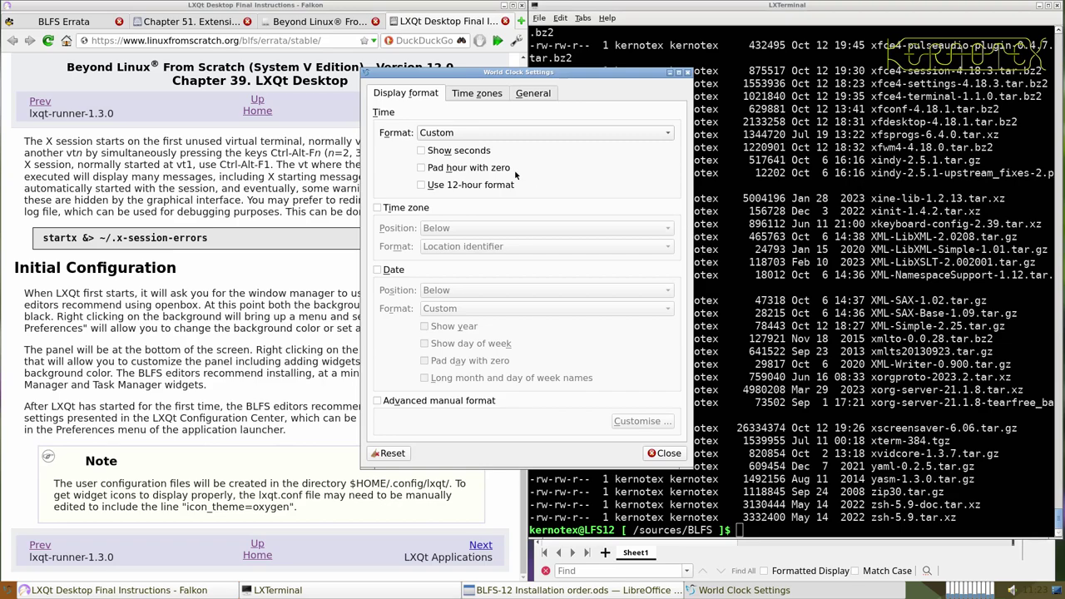
left_click(421, 151)
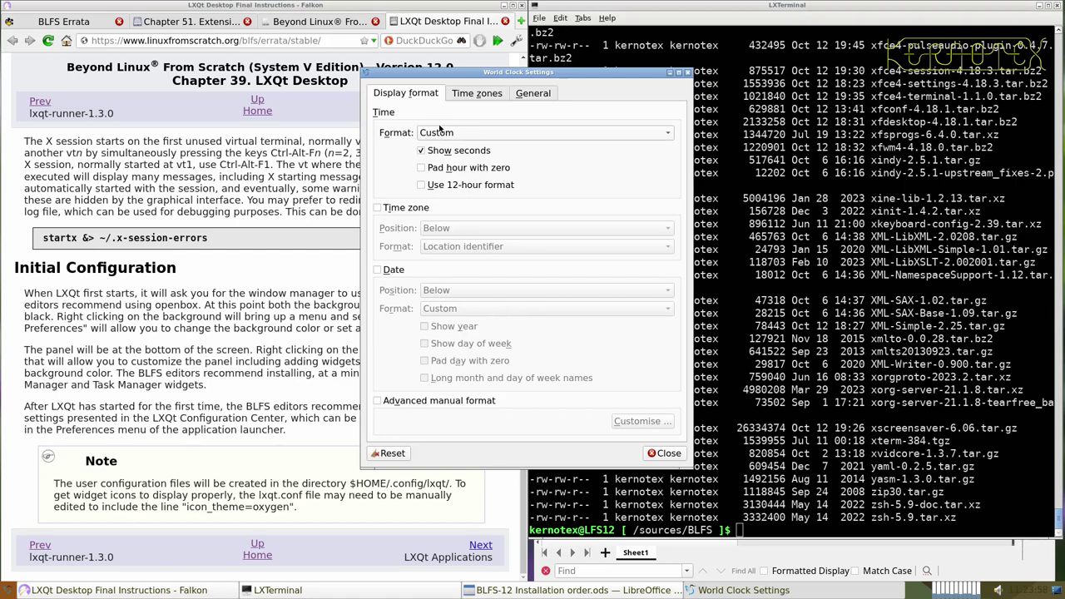
left_click(465, 94)
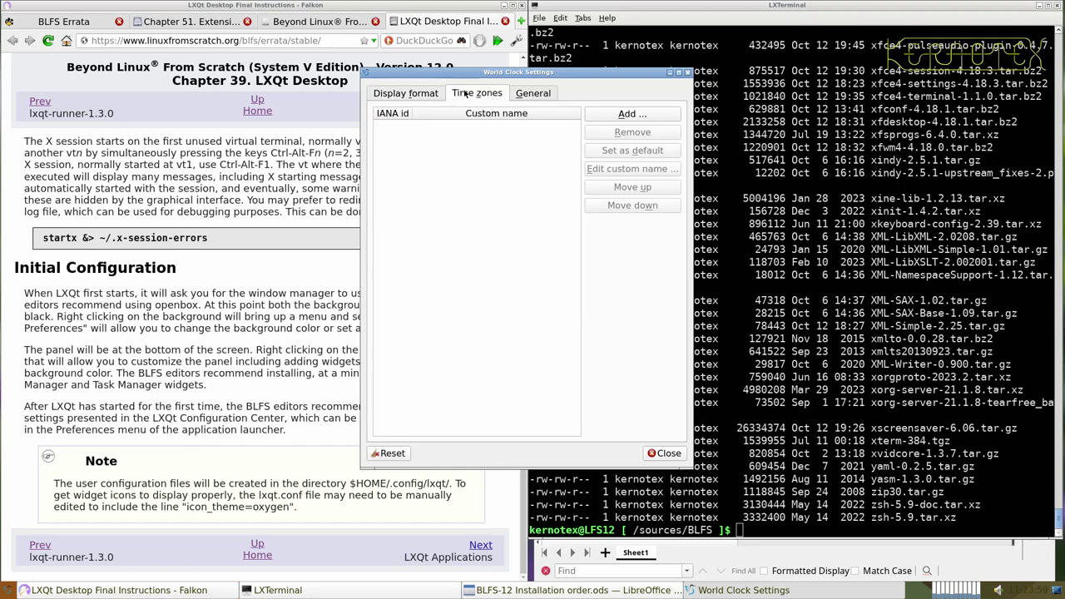
left_click(526, 94)
left_click(407, 95)
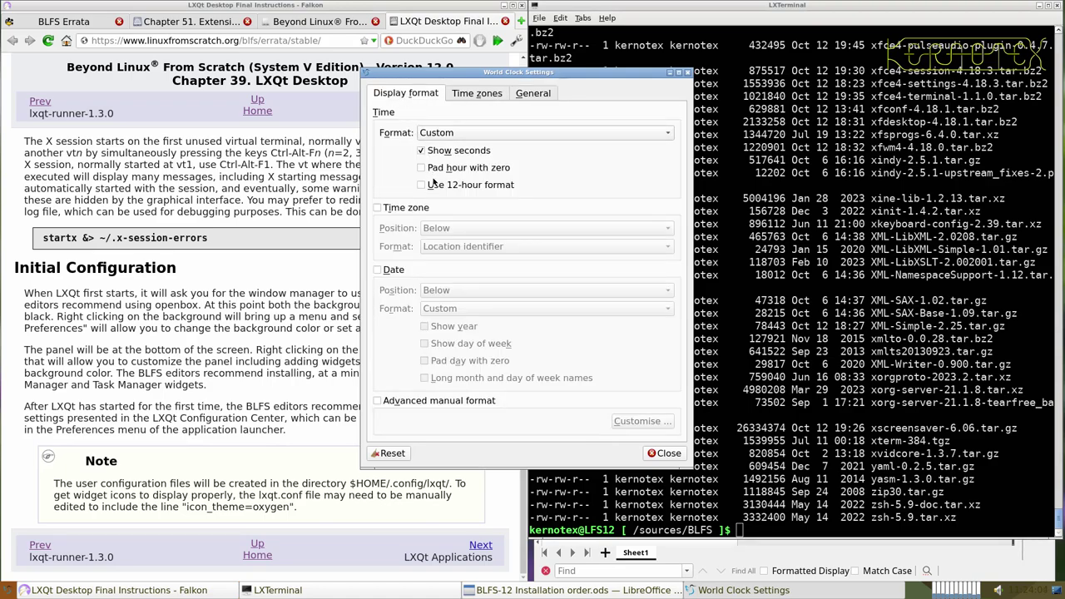
left_click(378, 271)
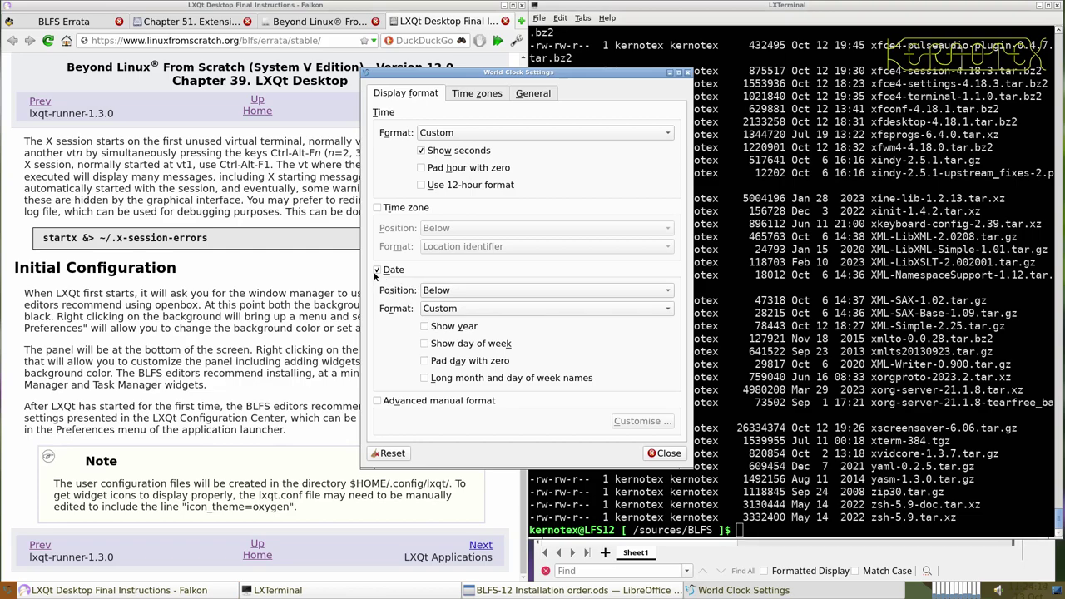
left_click(378, 270)
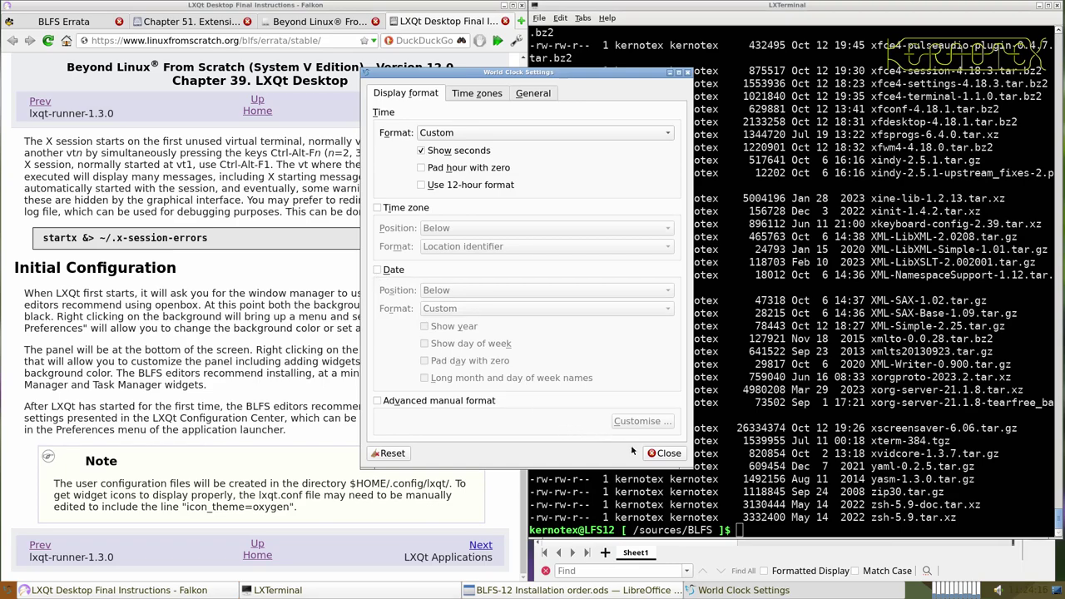
left_click(663, 453)
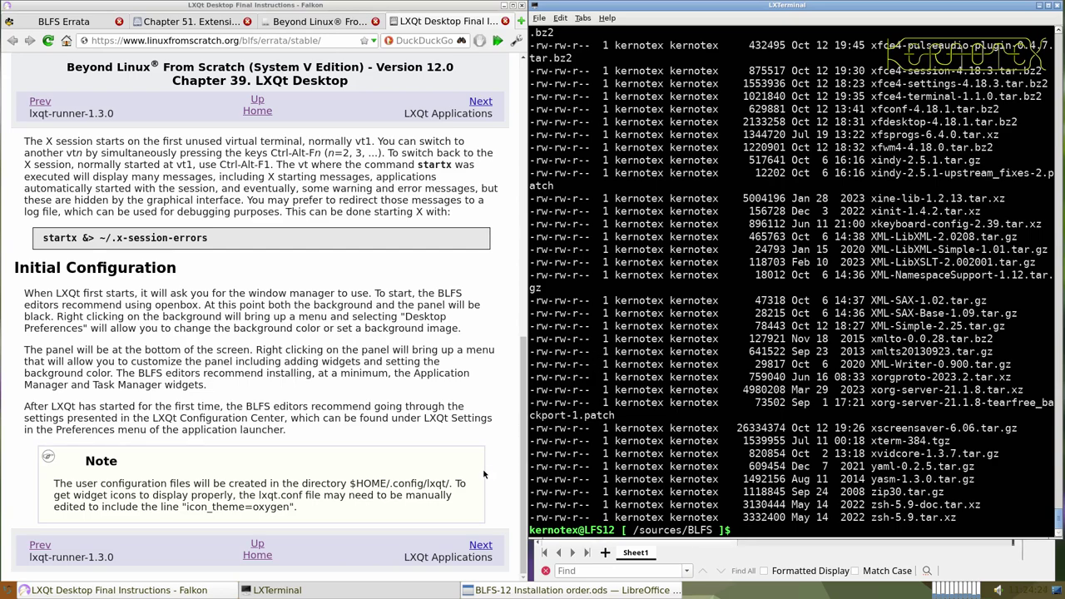
- Advance the book to the lximage-qt-1.3.0 page and record that package name in cell A884 of the installation order spreadsheet
left_click(481, 544)
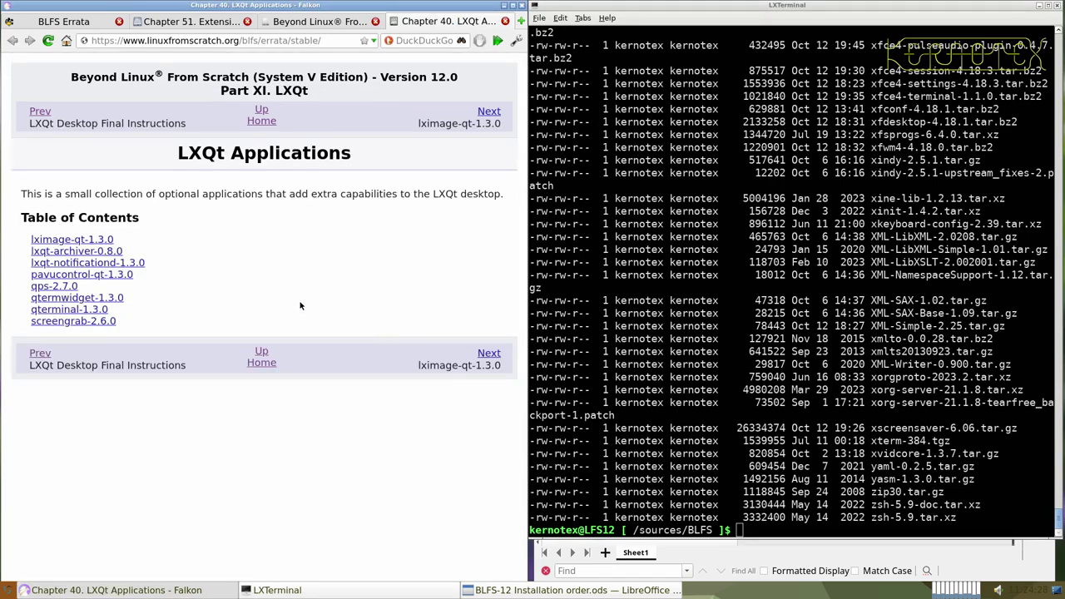
left_click(488, 113)
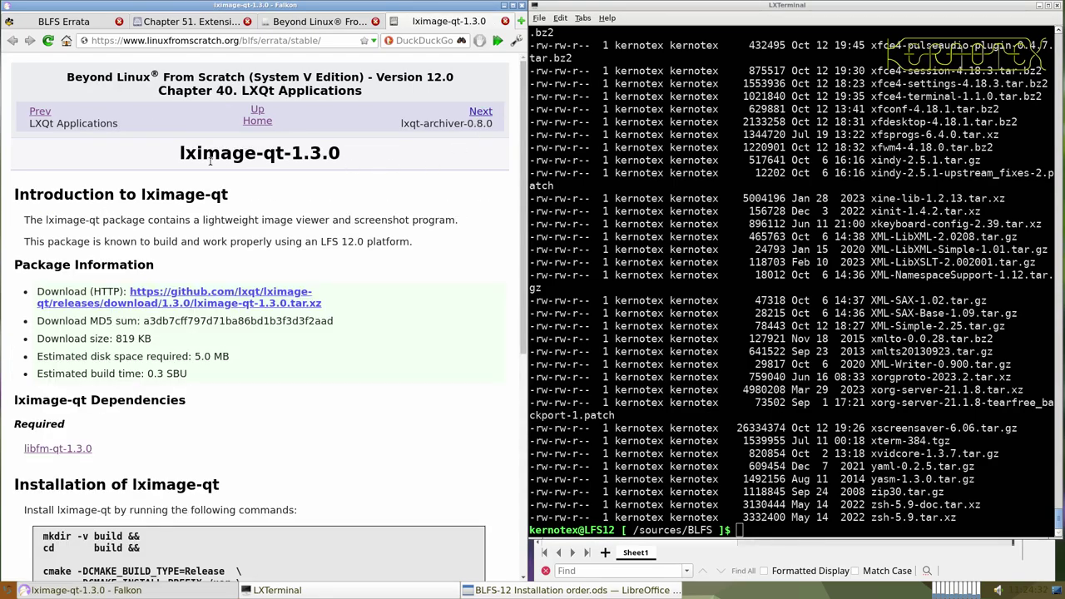
left_click_drag(152, 151, 358, 156)
key("ctrl+c")
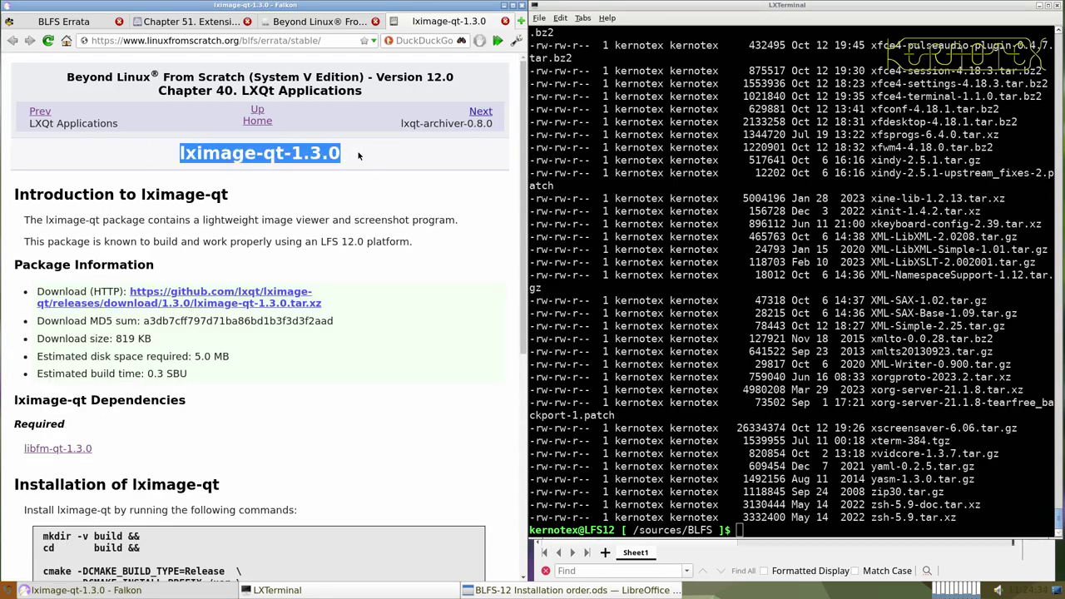
key("alt+Tab")
key("alt+Tab")
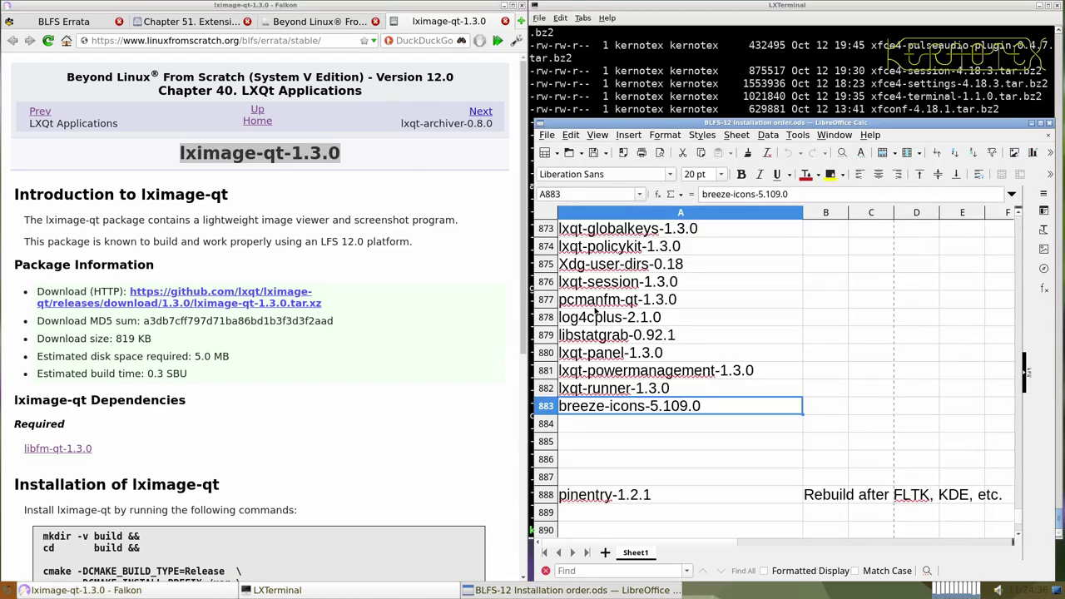
middle_click(622, 427)
- Insert 12 blank rows above row 885 in the spreadsheet, between the lximage-qt and pinentry entries, and return to the terminal
left_click_drag(549, 449, 554, 487)
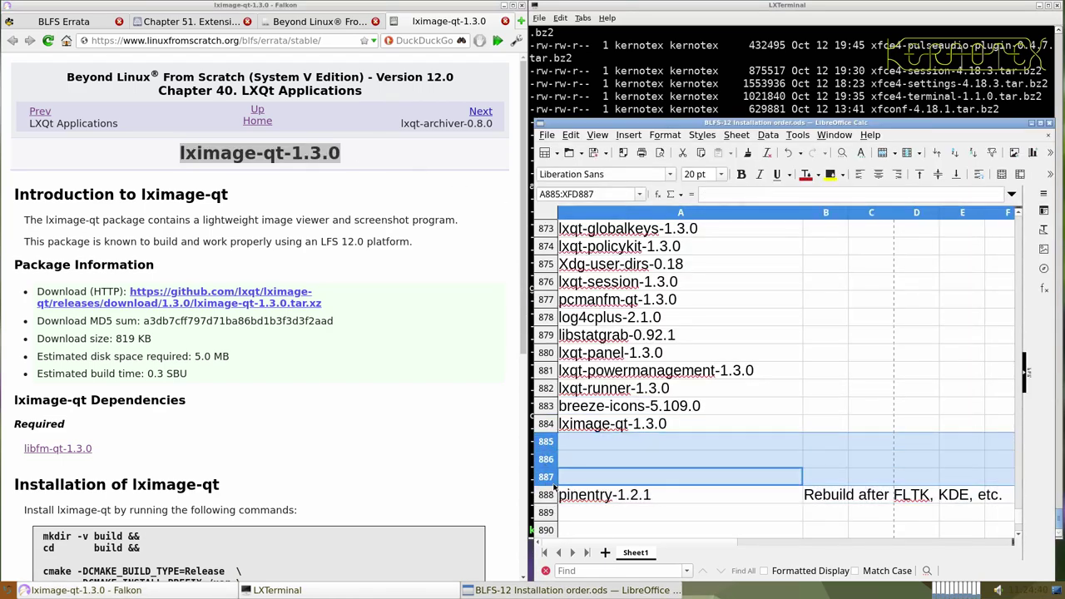
scroll(596, 456, "down", 4)
left_click(601, 397)
scroll(600, 398, "up", 2)
left_click_drag(549, 335, 557, 530)
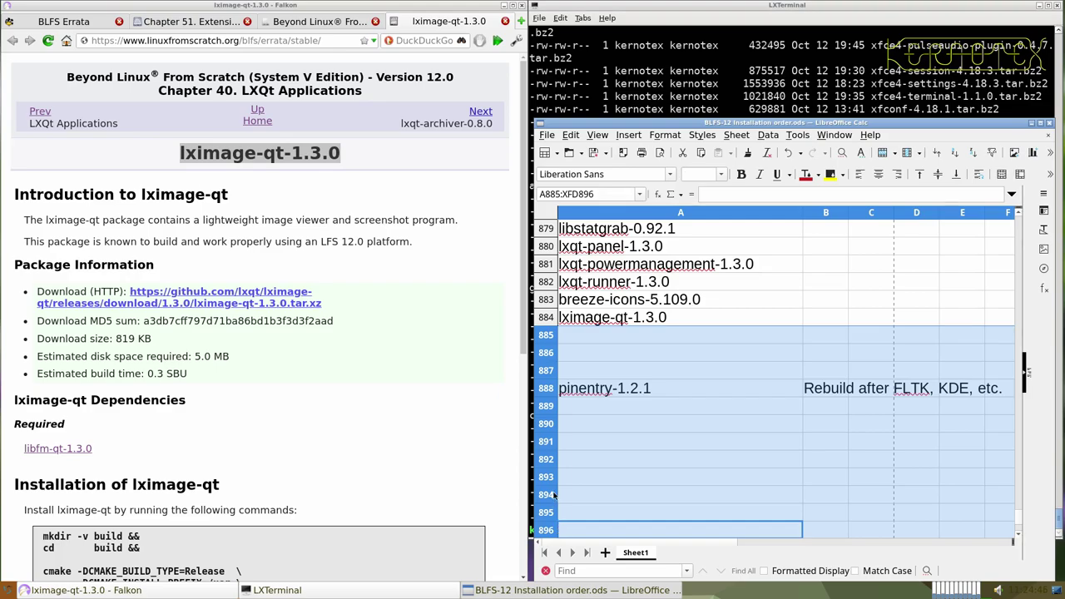
right_click(548, 384)
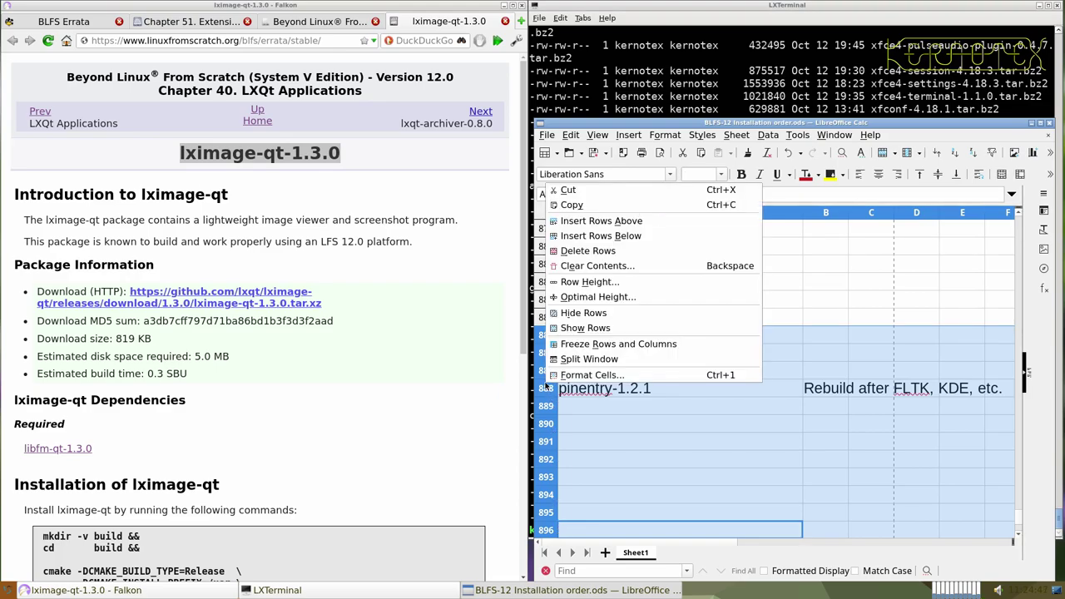
left_click(582, 221)
left_click(650, 75)
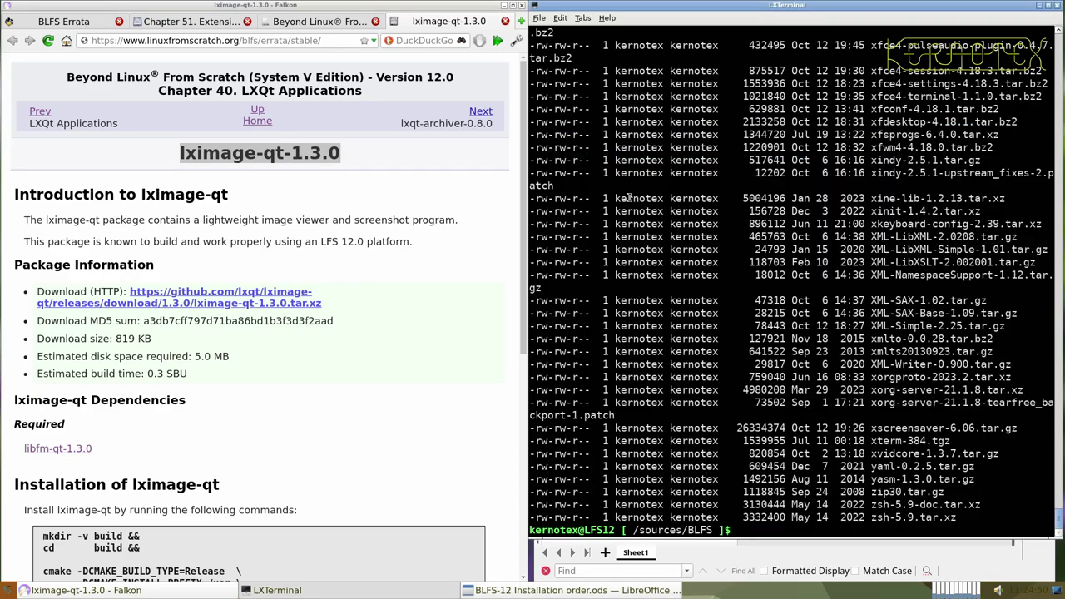
- Download lximage-qt-1.3.0.tar.xz from the book's link into /sources/BLFS, widening and repositioning the save dialog
left_click(303, 302)
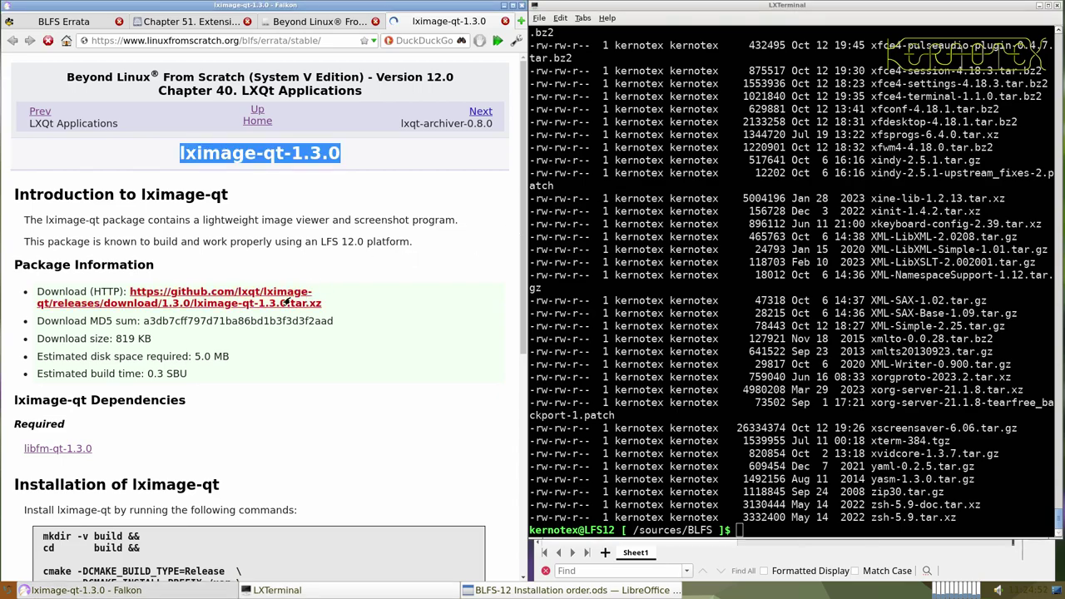
left_click(330, 335)
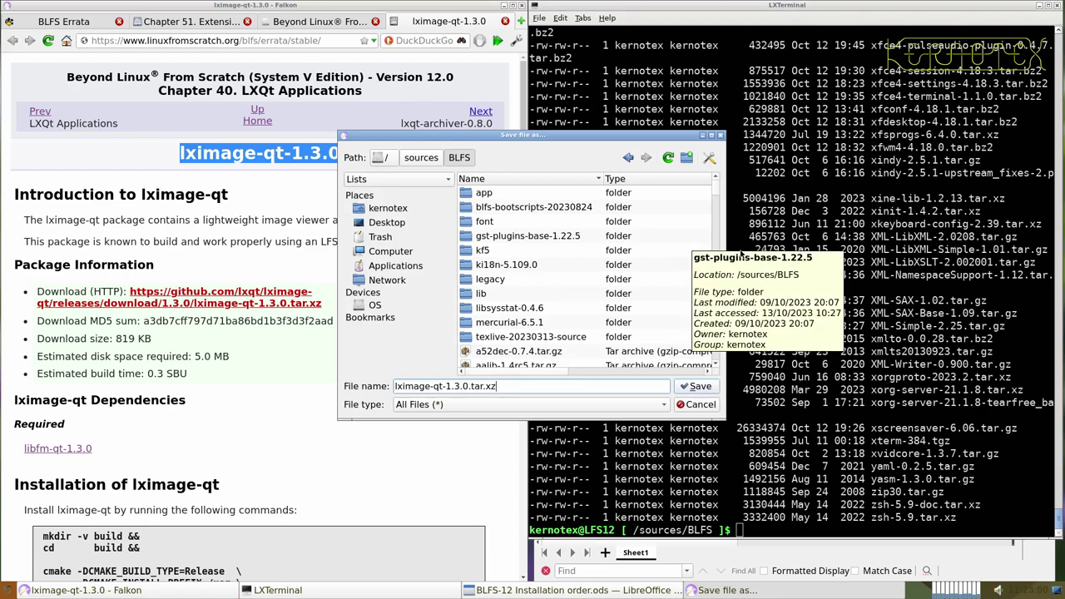
left_click_drag(722, 236, 1063, 218)
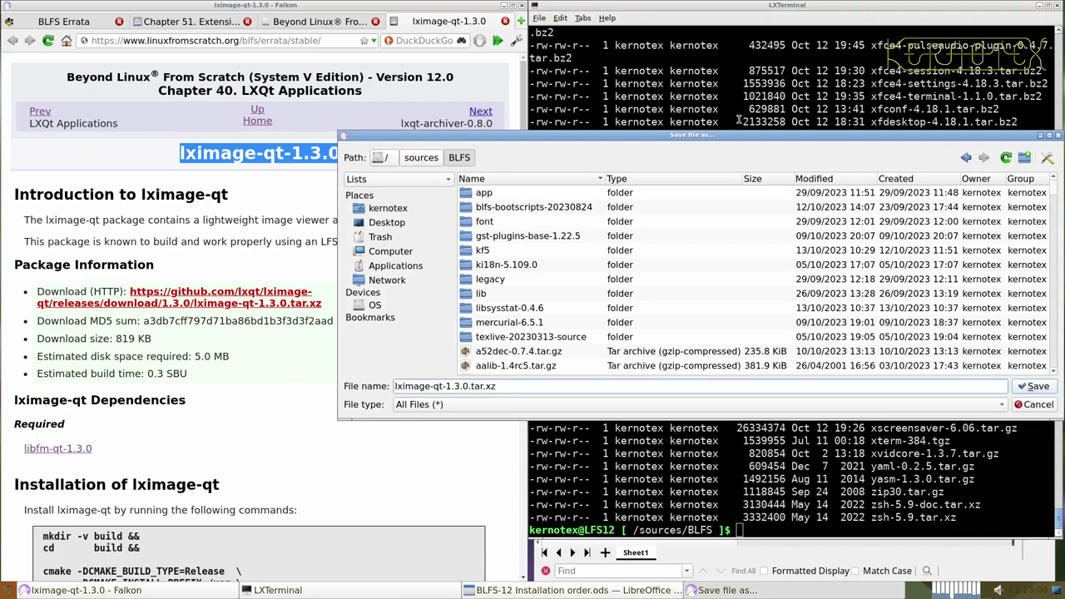
left_click_drag(732, 141, 469, 128)
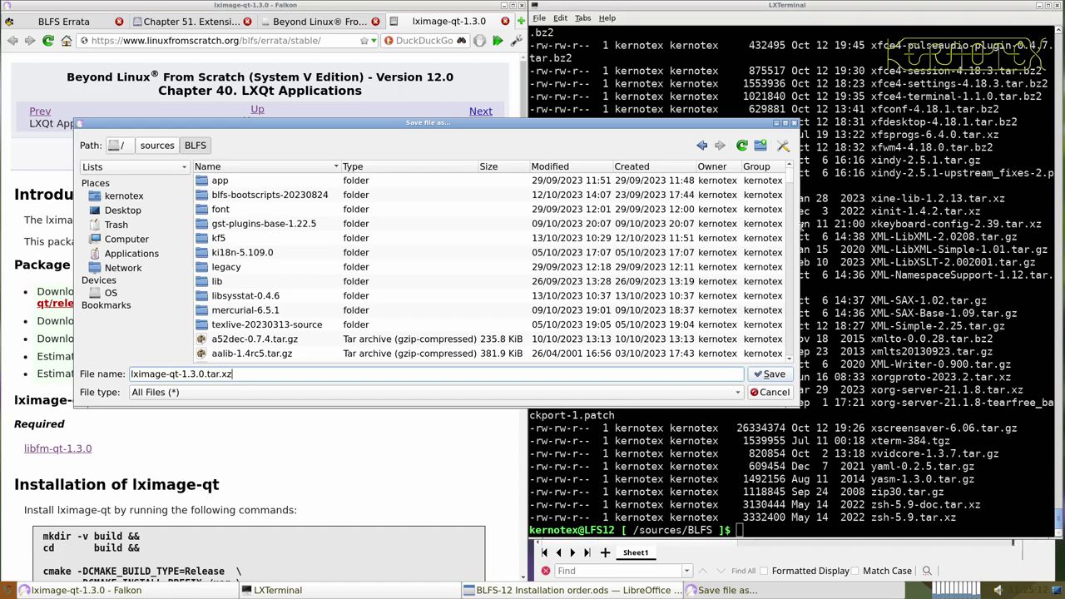
mouse_move(800, 230)
left_mouse_down()
mouse_move(823, 226)
mouse_move(795, 223)
left_mouse_up()
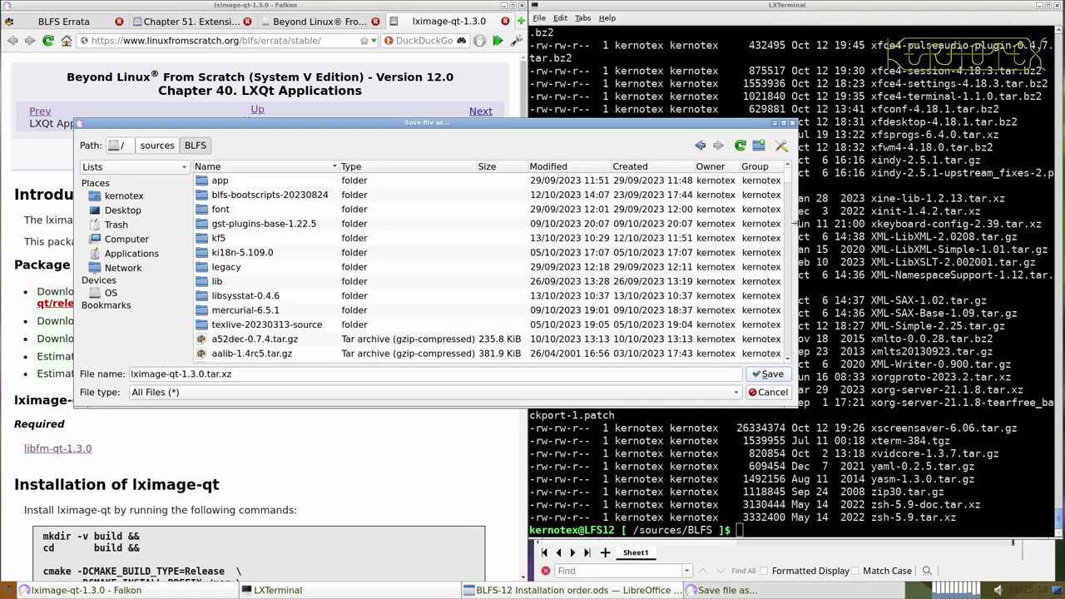
left_click(766, 374)
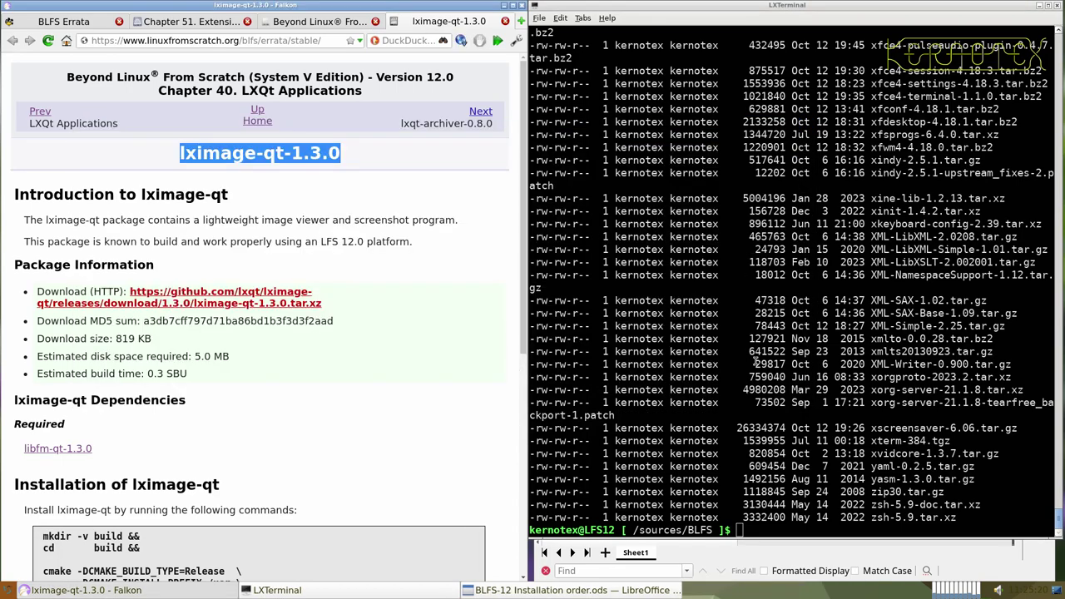
- Extract the lximage-qt-1.3.0 archive with tar -xvf in the terminal and change into the lximage-qt-1.3.0 directory
left_click(664, 298)
type("tar -xvf lxqt-")
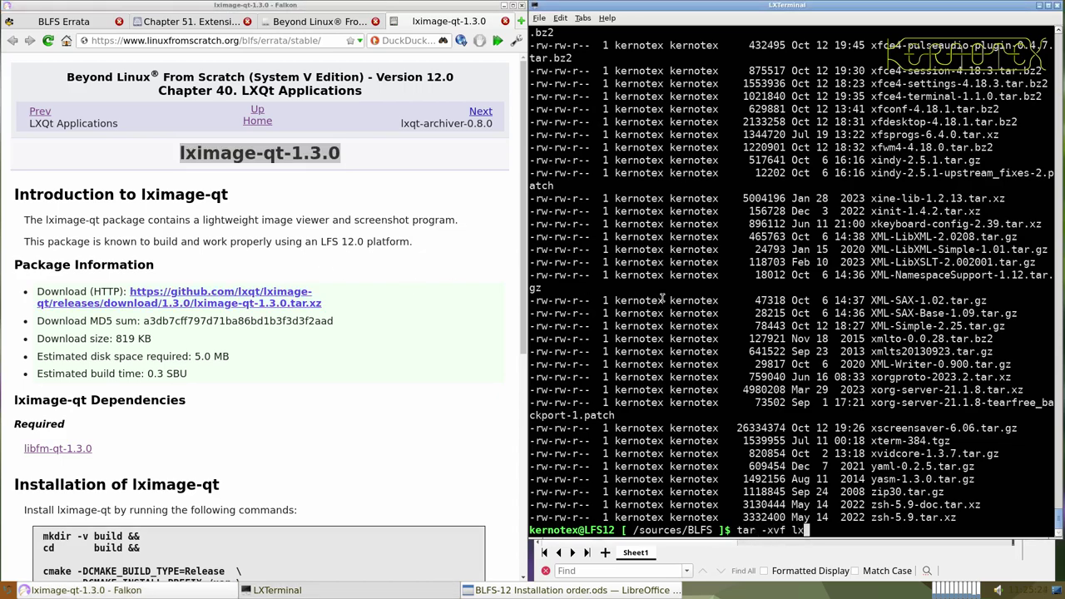
key("BackSpace")
key("BackSpace")
key("BackSpace")
key("BackSpace")
type("ximage")
key("Tab")
key("Return")
type("cd lxim")
key("Tab")
key("Return")
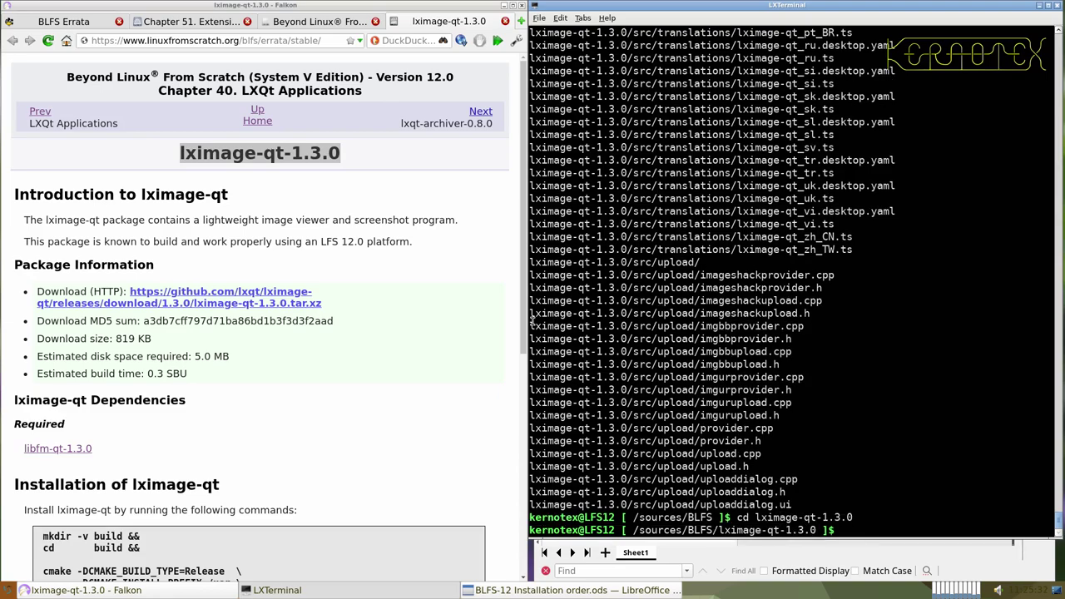
- Copy the book's mkdir, cmake and make commands for lximage-qt into the terminal and run them to build the package
scroll(106, 259, "down", 6)
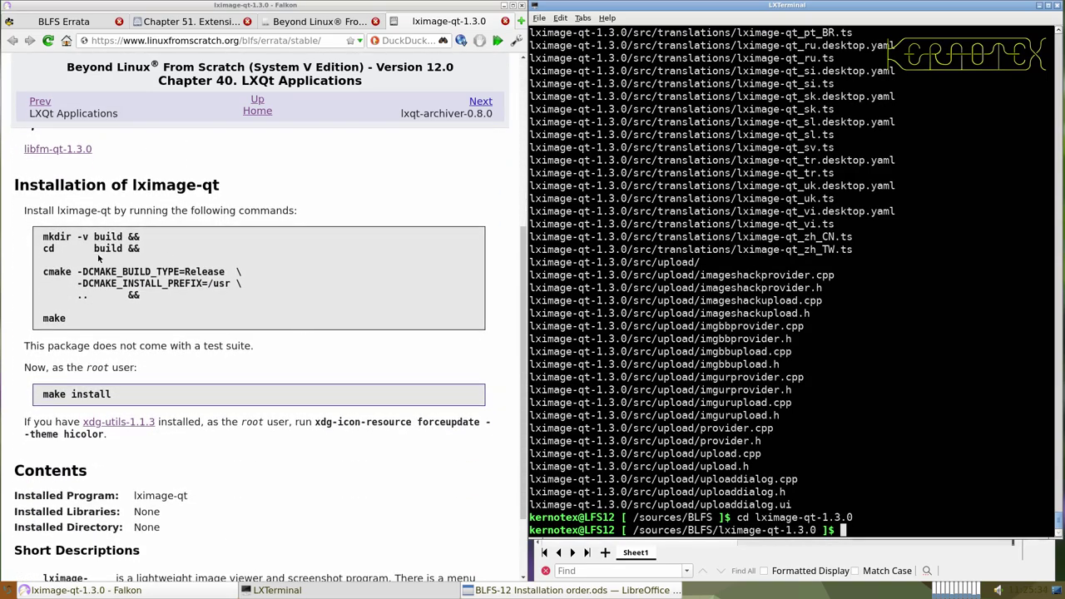
left_click_drag(43, 236, 91, 320)
key("Return")
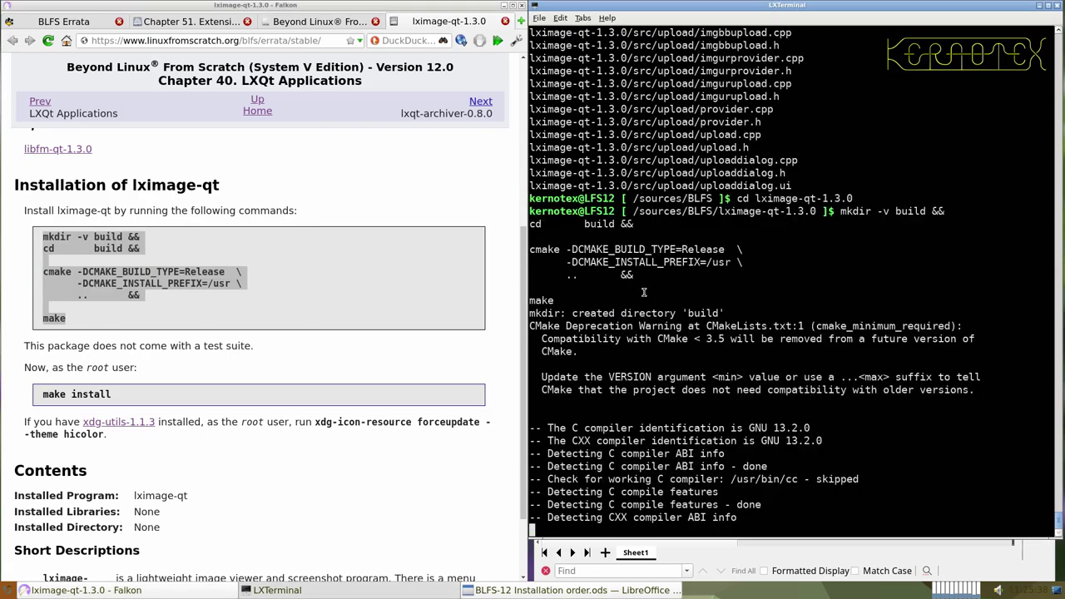
- Install the built lximage-qt package by recalling and running sudo -E make install
left_click_drag(42, 397, 111, 396)
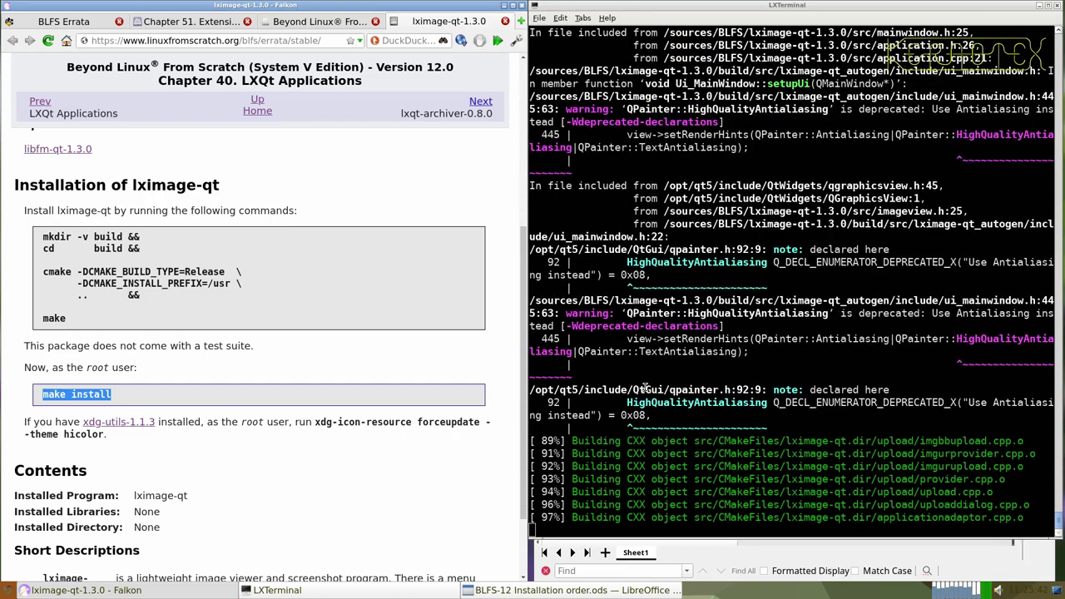
left_click(644, 386)
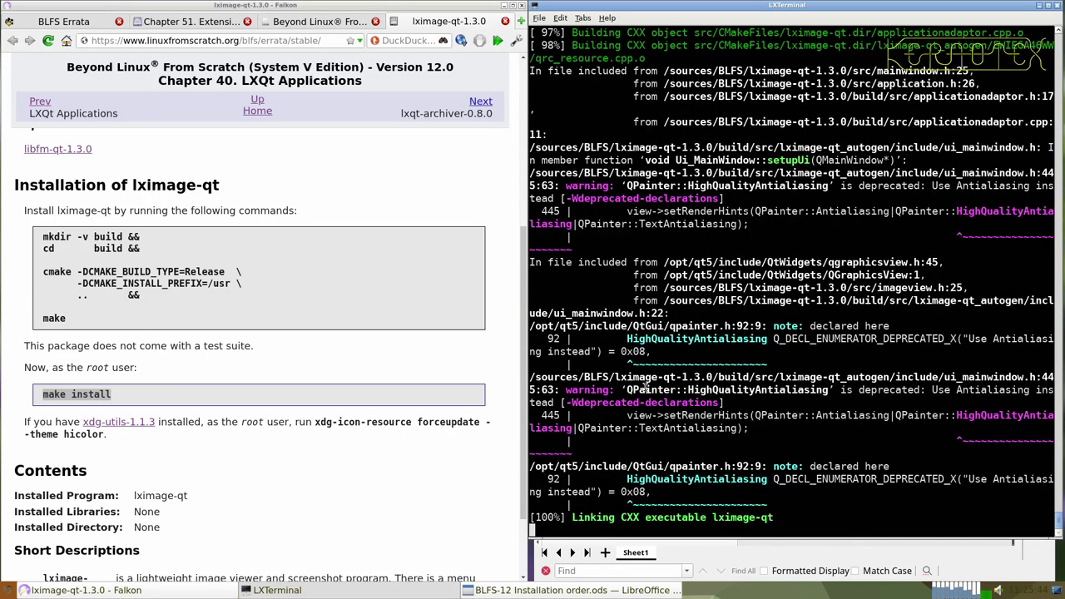
key("ctrl+r")
type("make install")
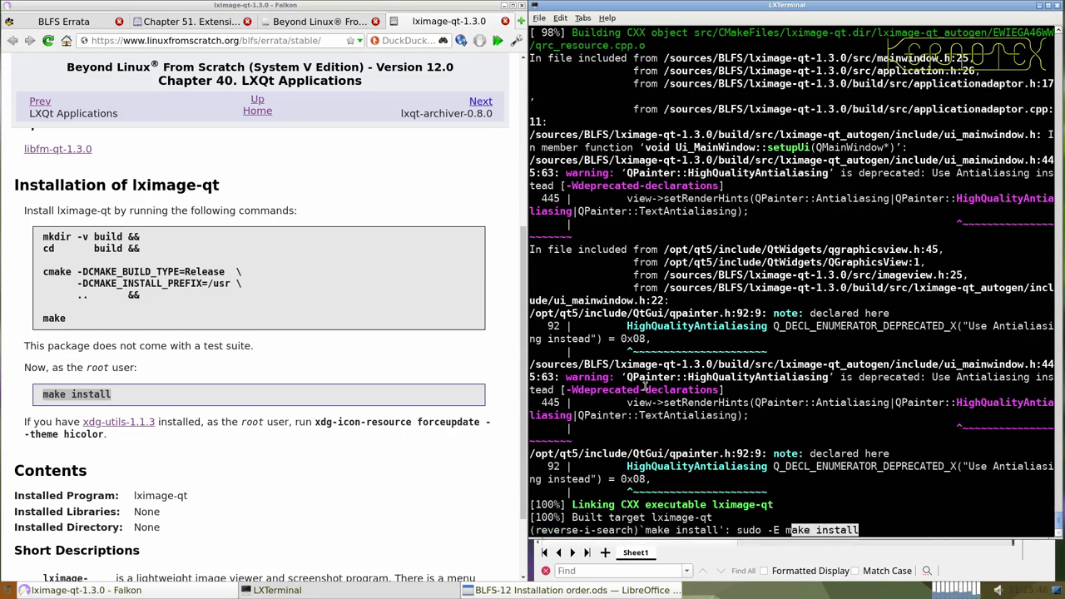
key("Return")
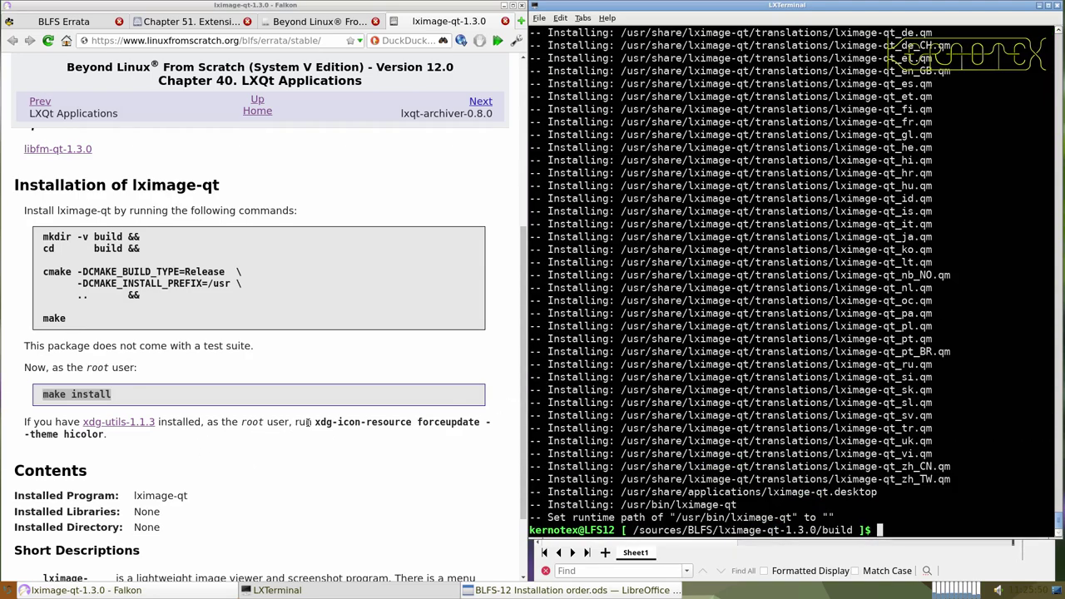
- Refresh the icon theme by running sudo -E xdg-icon-resource forceupdate --theme hicolor, copied from the book
left_click_drag(316, 422, 105, 436)
key("ctrl+c")
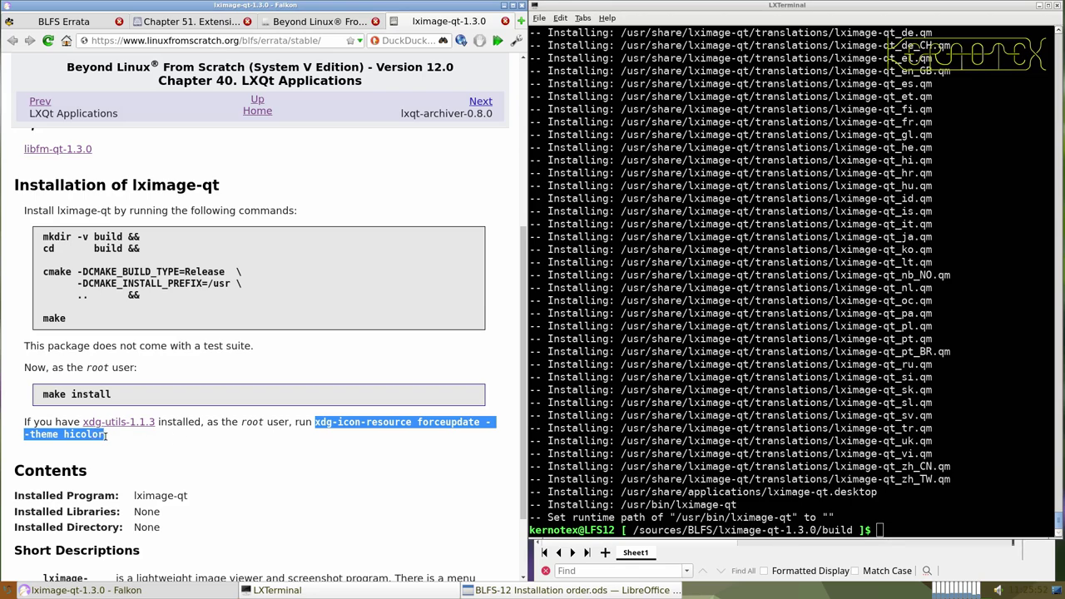
left_click(706, 419)
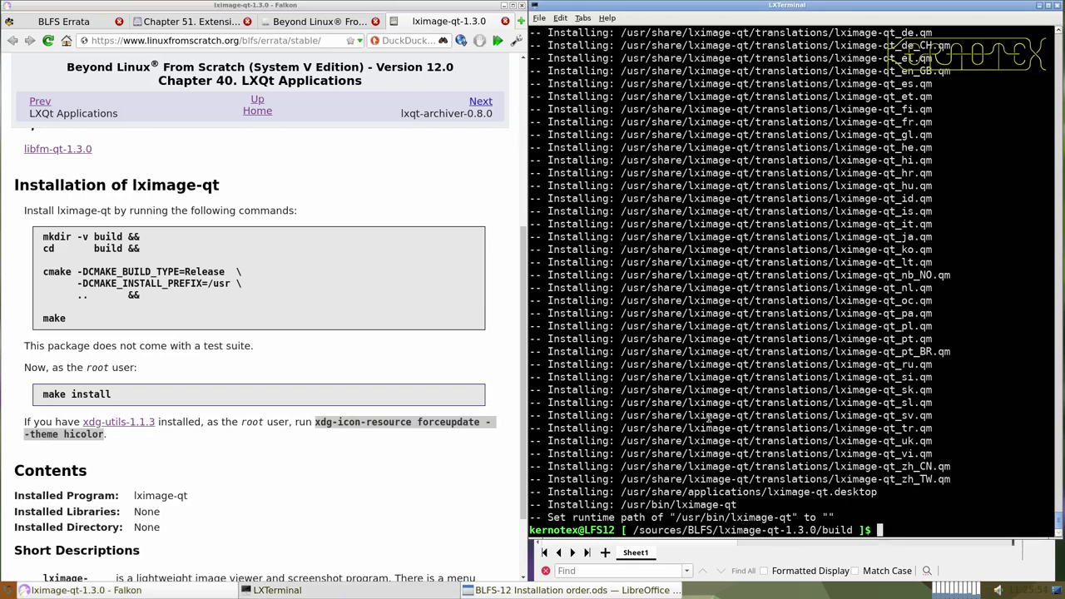
type("sudo -E")
middle_click(708, 418)
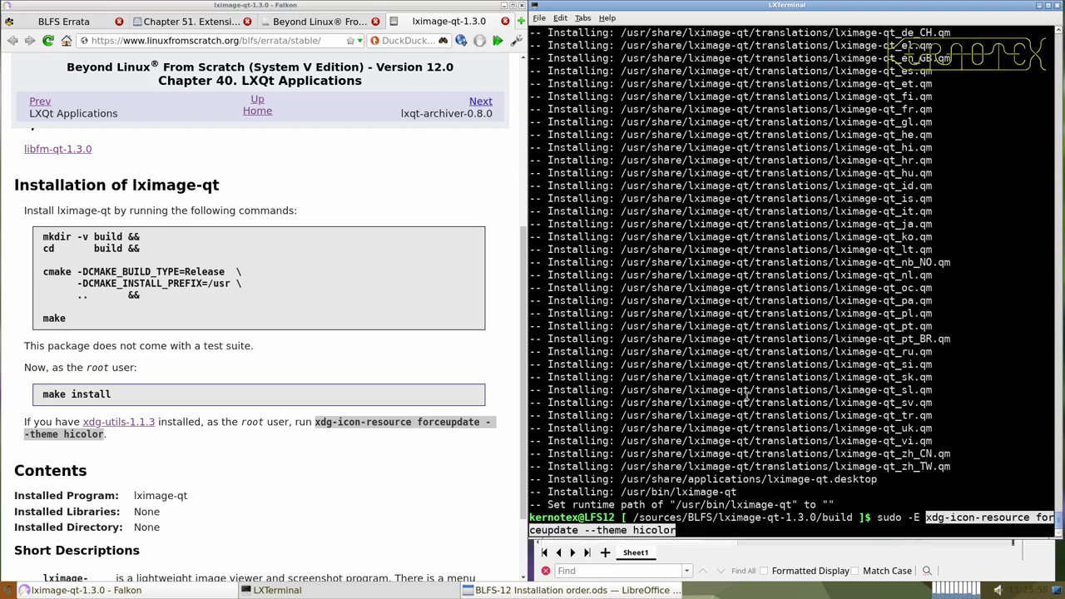
key("Return")
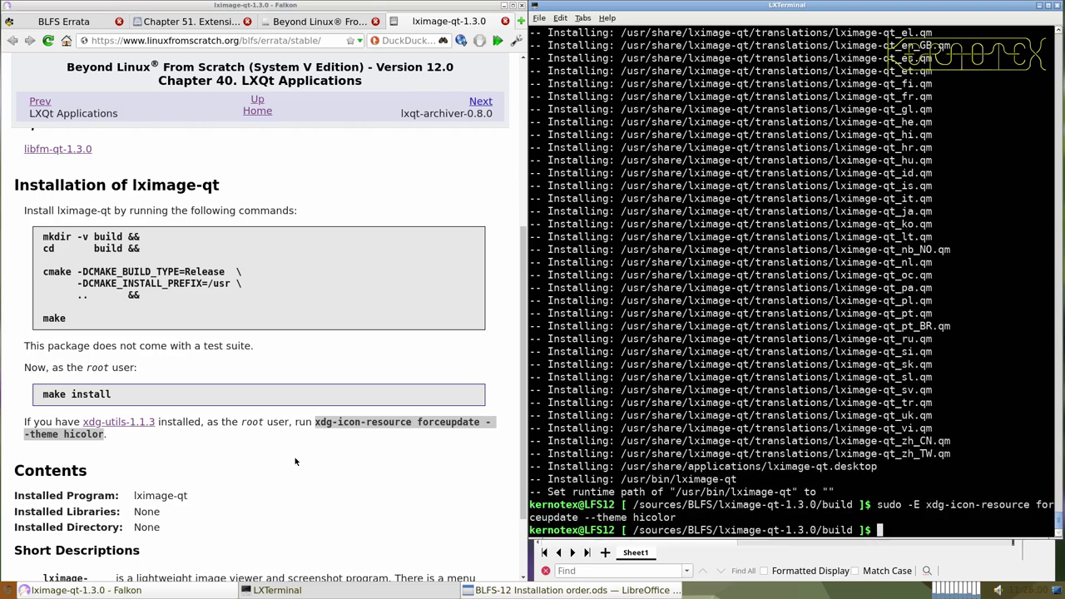
- Launch the newly installed LXImage viewer from the Graphics applications and check its View options
left_click(6, 587)
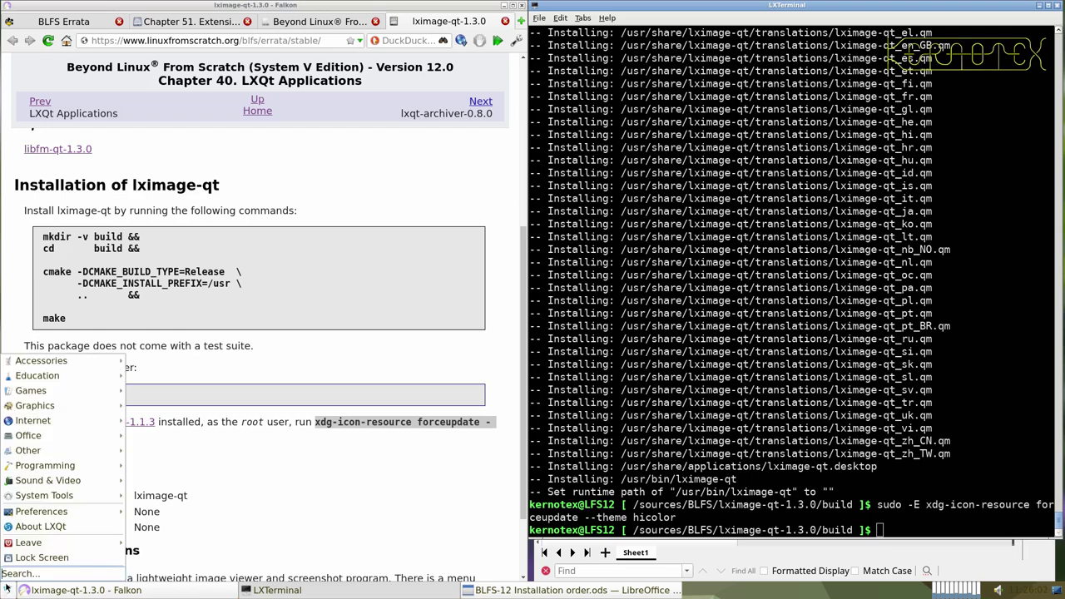
mouse_move(99, 406)
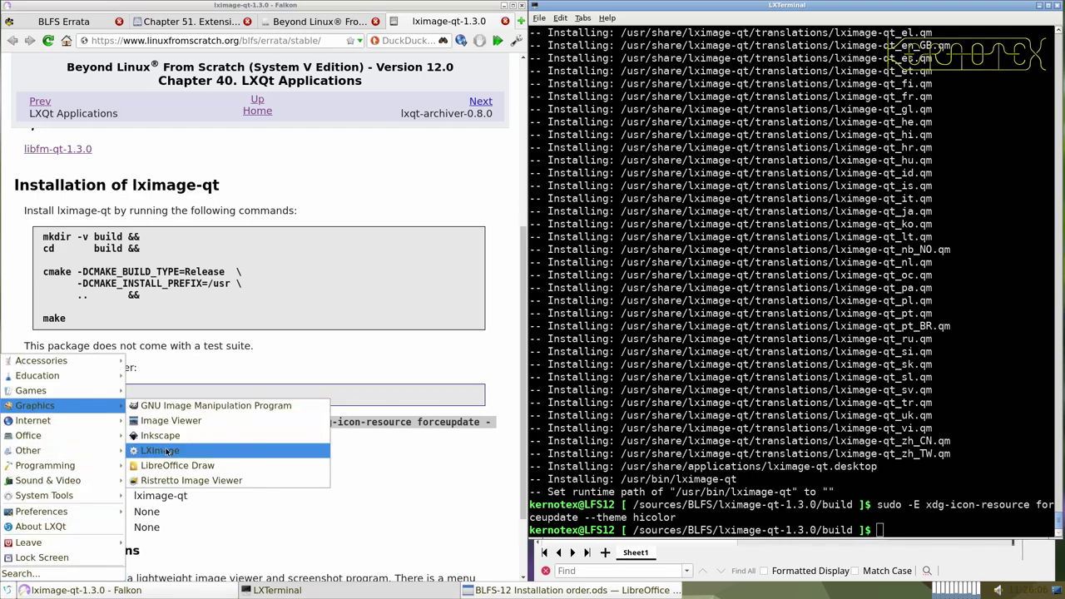
left_click(164, 448)
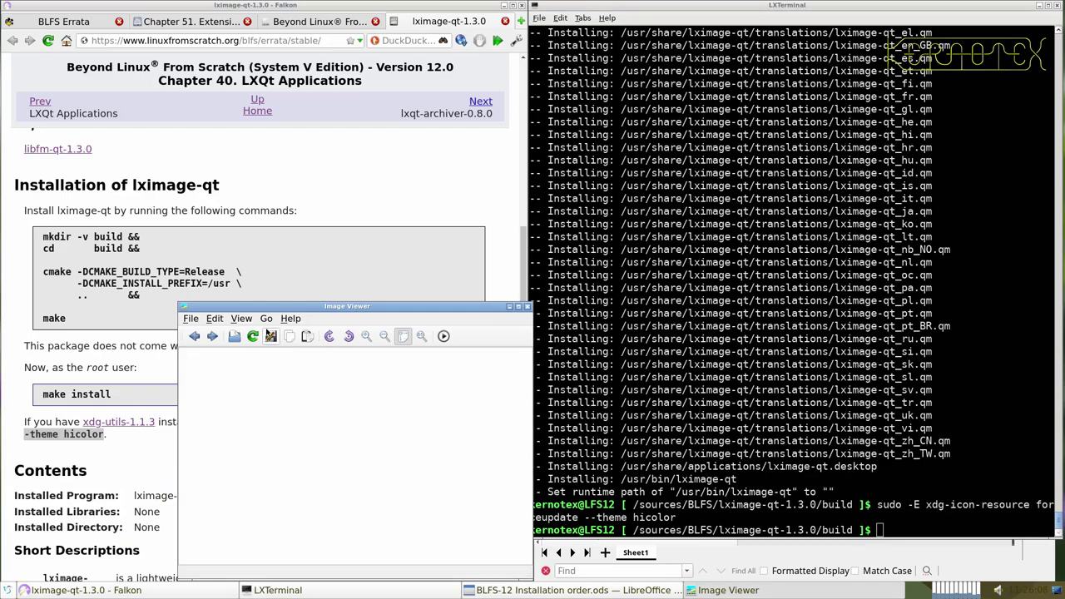
left_click(241, 319)
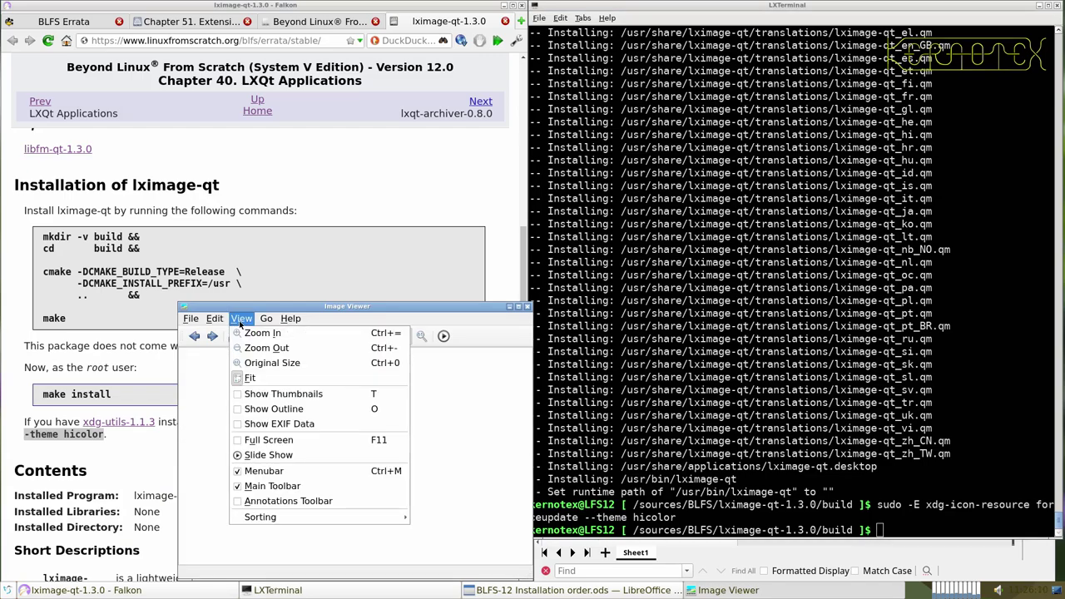
left_click(237, 323)
- Open after-the-rain.jpg from /usr/share/lxqt/wallpapers in the image viewer
left_click(190, 320)
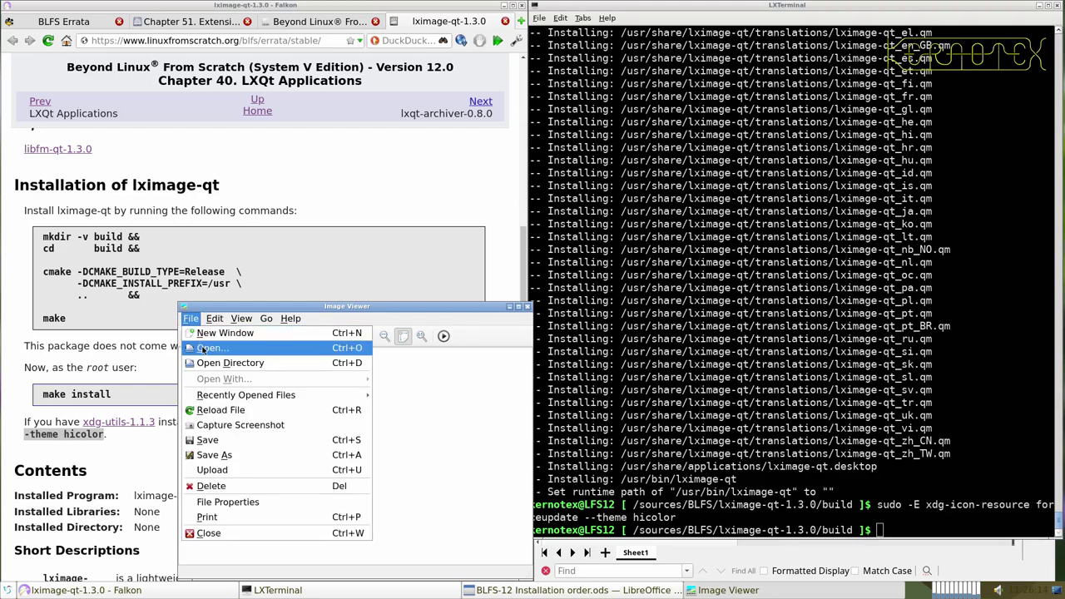
left_click(208, 347)
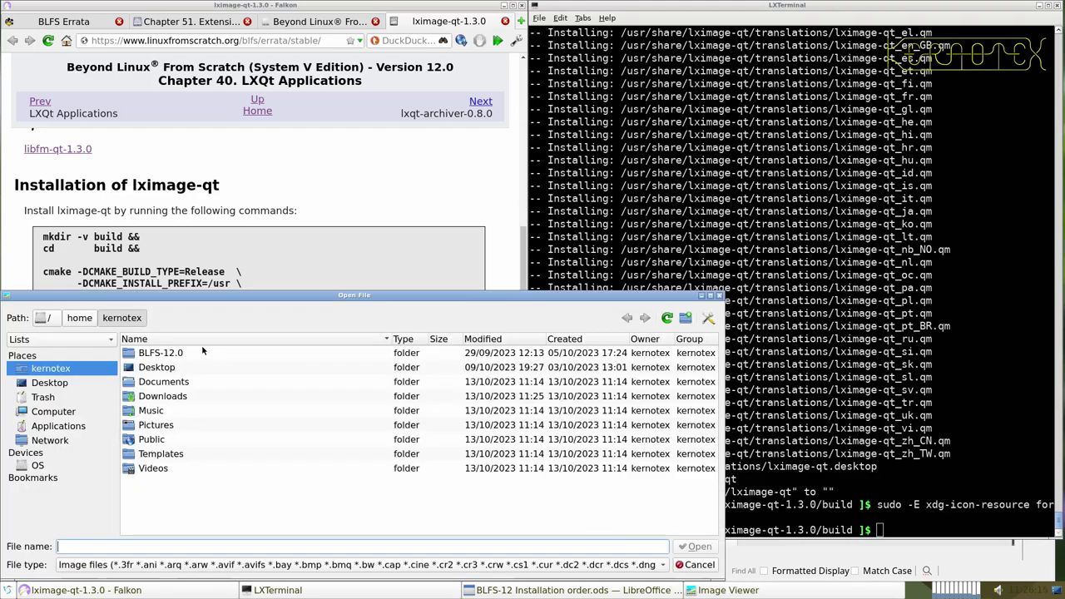
left_click(53, 318)
scroll(157, 424, "down", 5)
double_click(146, 513)
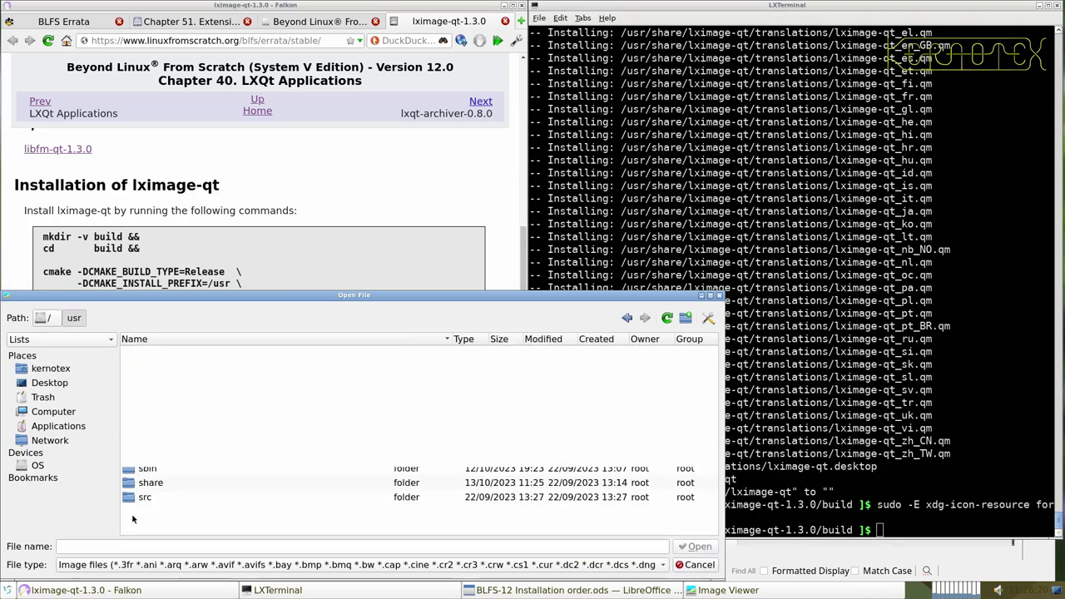
double_click(148, 483)
scroll(142, 484, "down", 10)
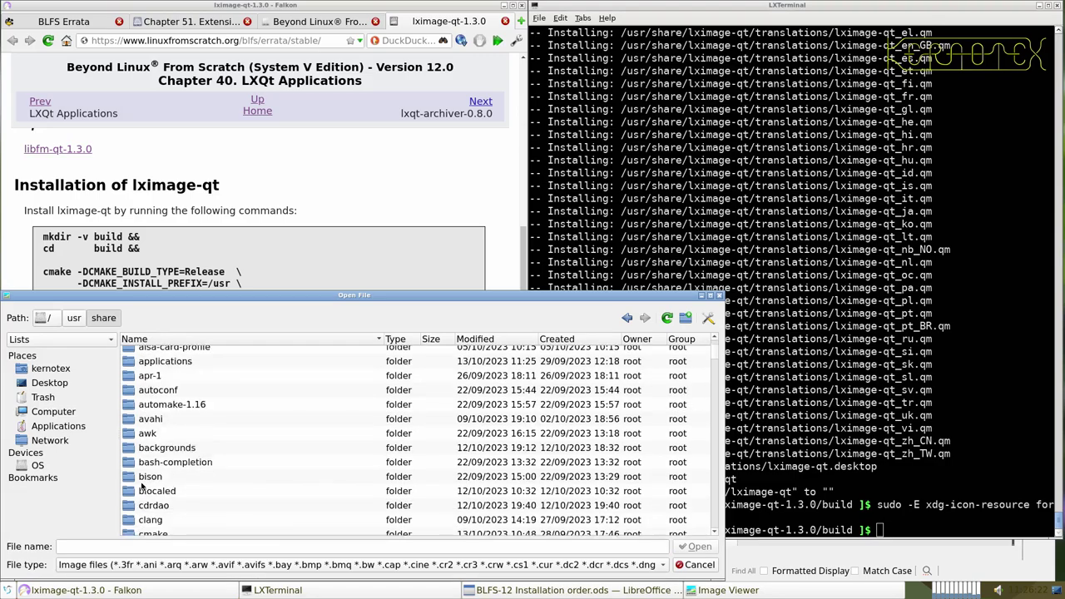
scroll(142, 484, "down", 20)
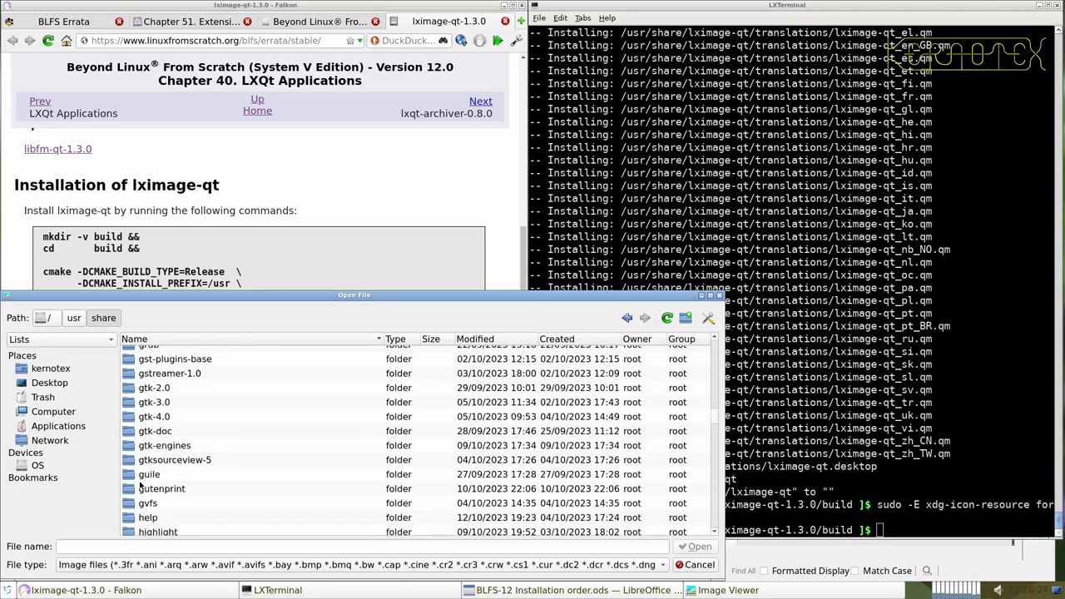
scroll(141, 486, "down", 4)
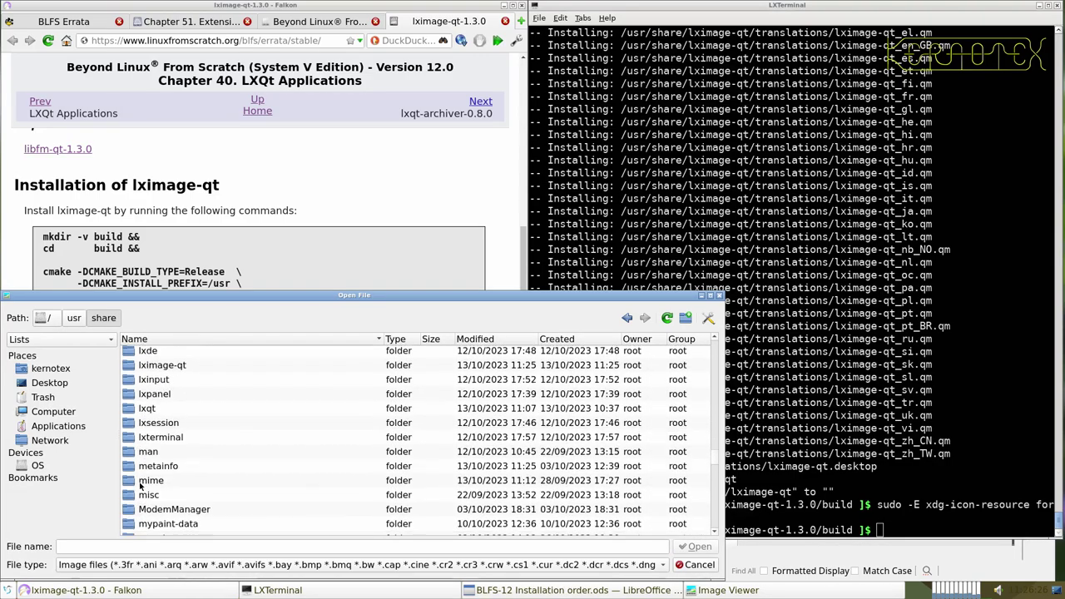
double_click(145, 409)
double_click(156, 455)
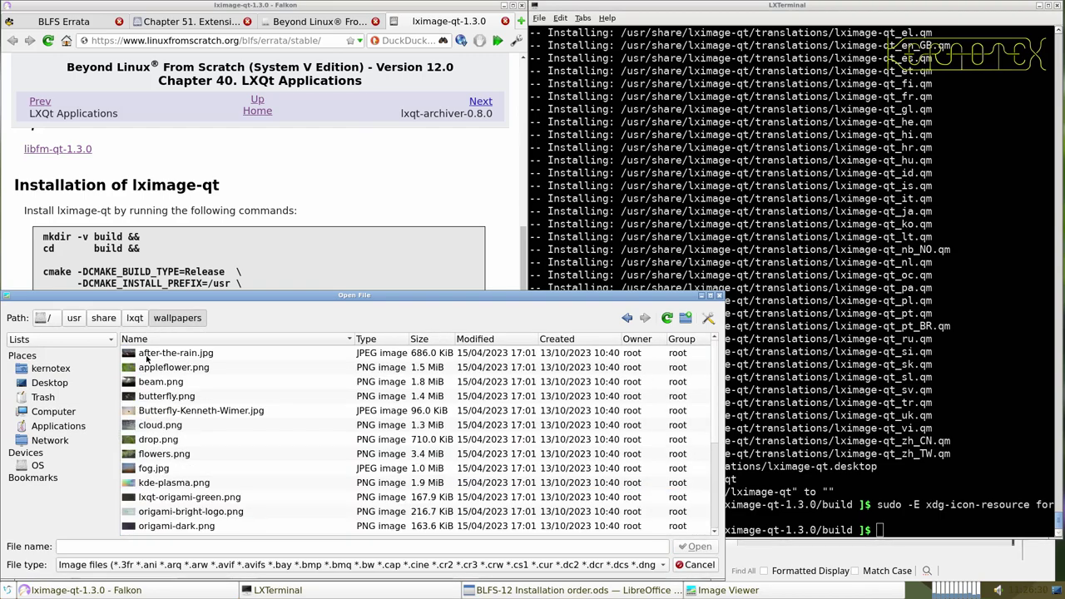
double_click(146, 358)
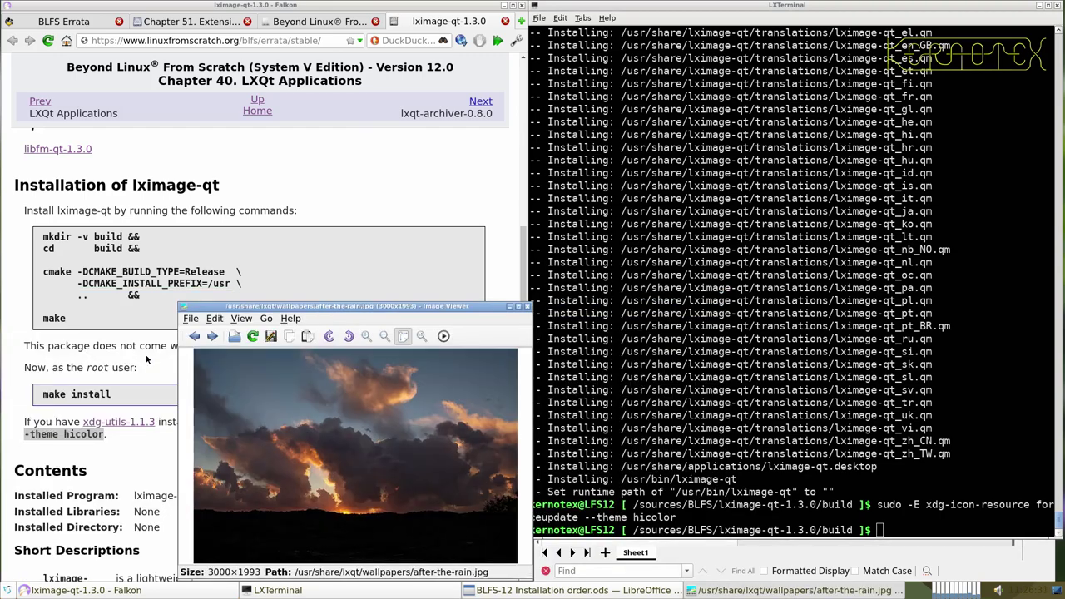
- Maximize the image viewer, browse forward through all the LXQt wallpapers to test it, and close the viewer
left_click(517, 306)
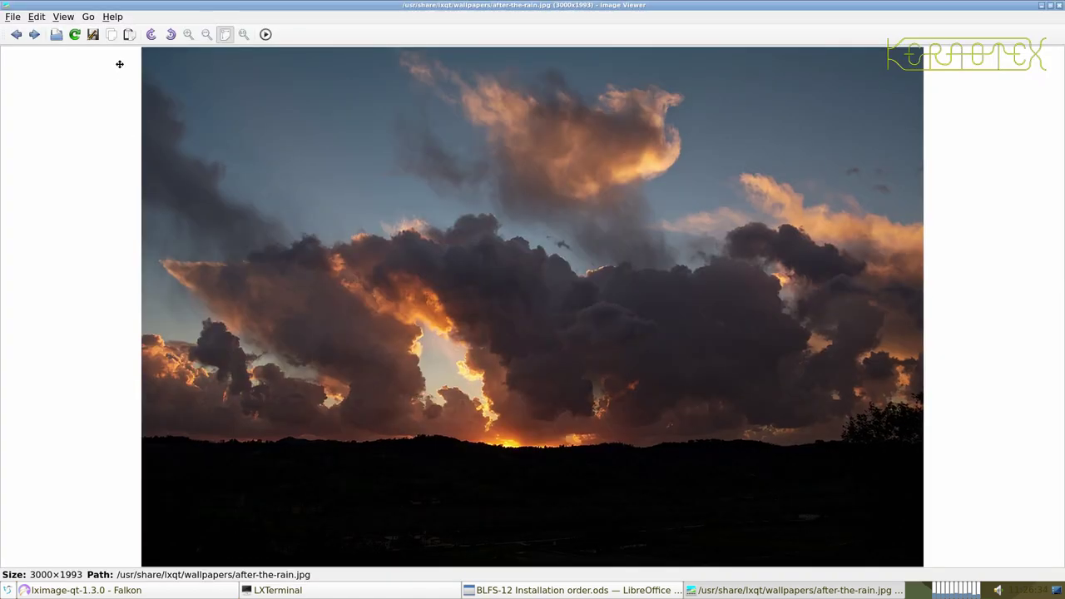
left_click(34, 34)
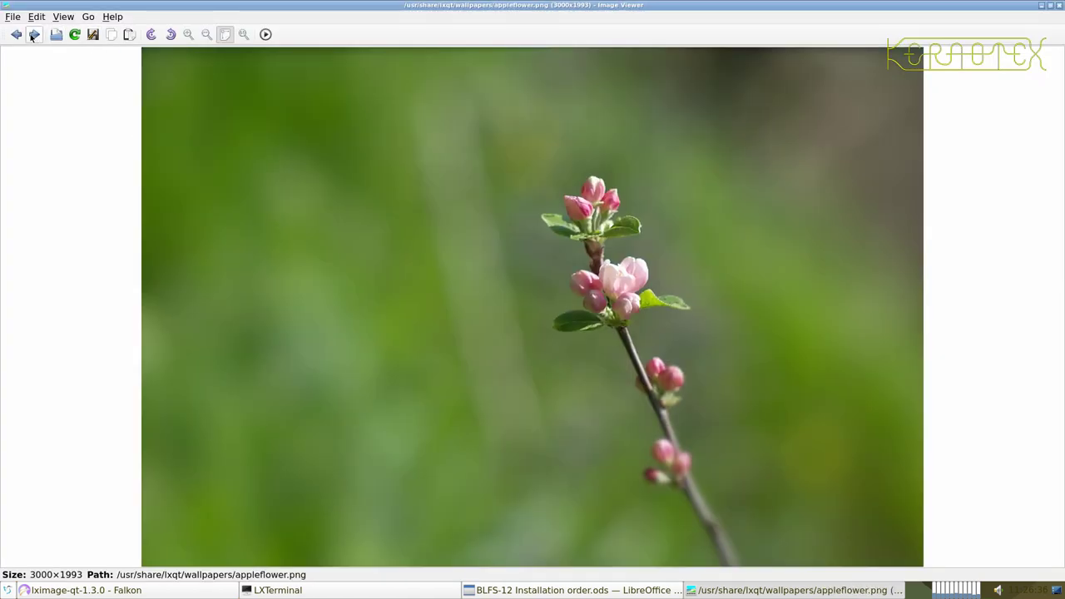
left_click(34, 34)
left_click(34, 34)
left_click(34, 34)
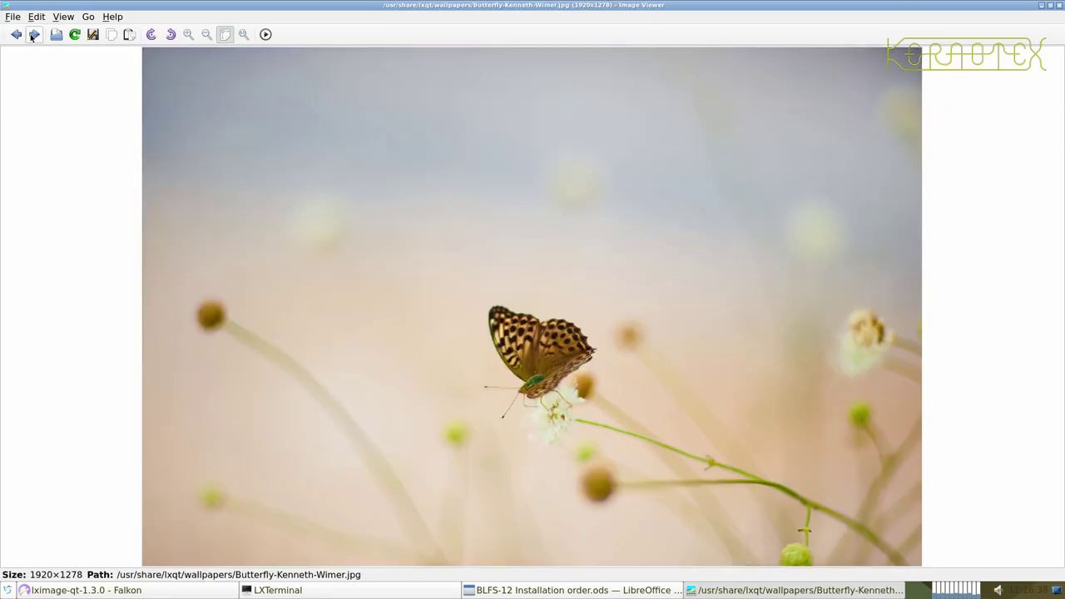
left_click(35, 34)
left_click(34, 35)
left_click(34, 34)
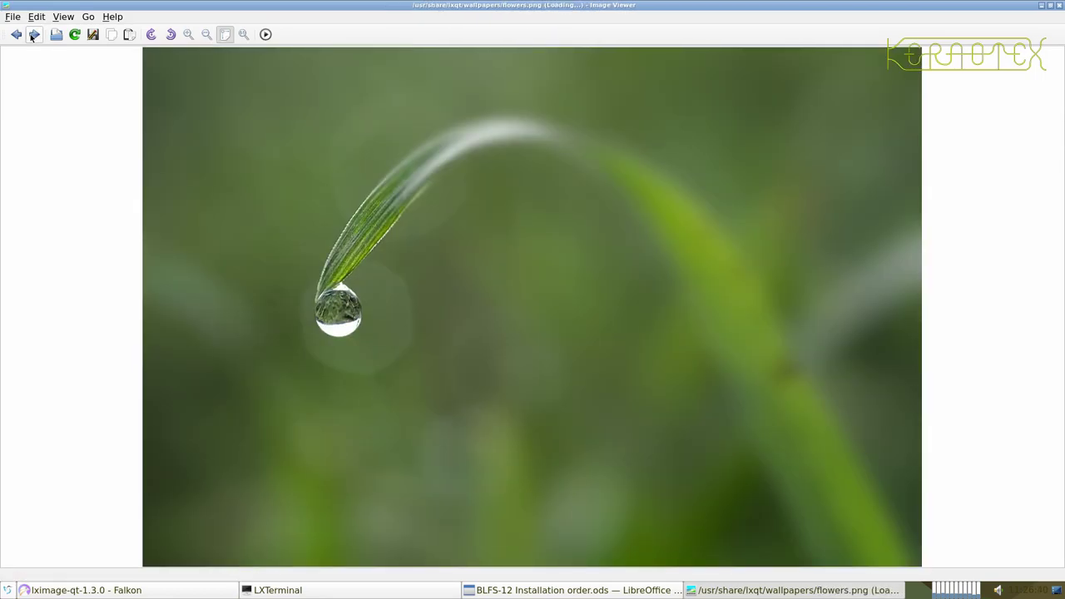
left_click(35, 34)
left_click(34, 34)
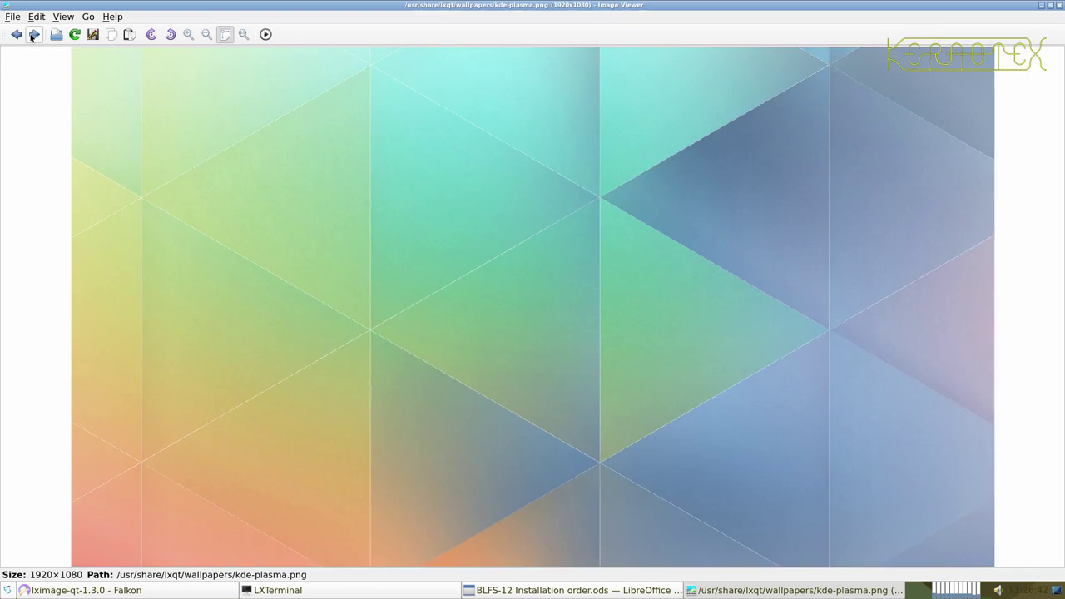
left_click(34, 34)
left_click(34, 34)
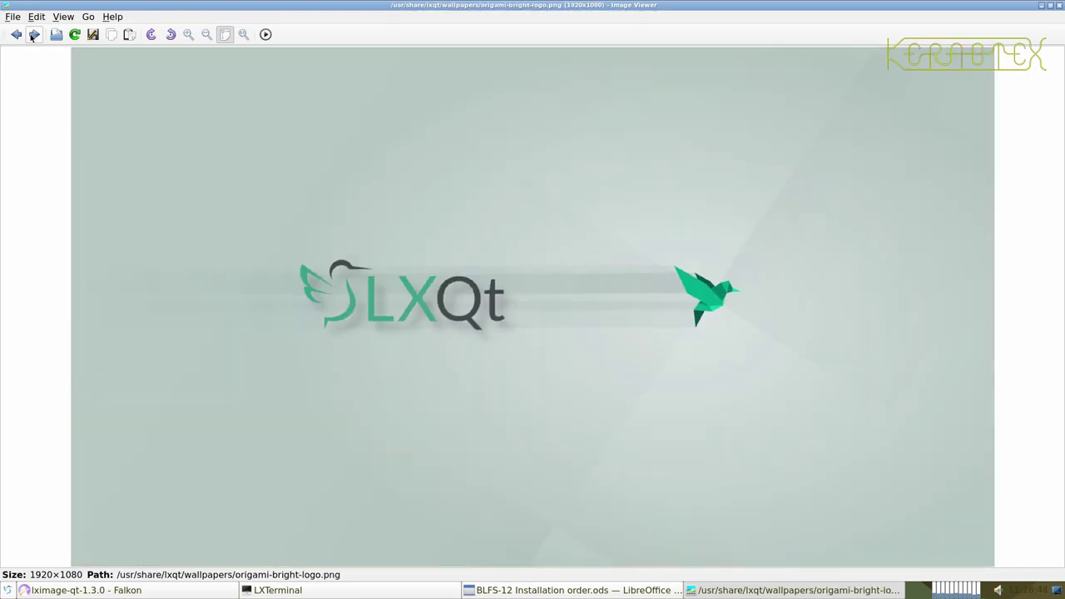
left_click(34, 34)
left_click(34, 34)
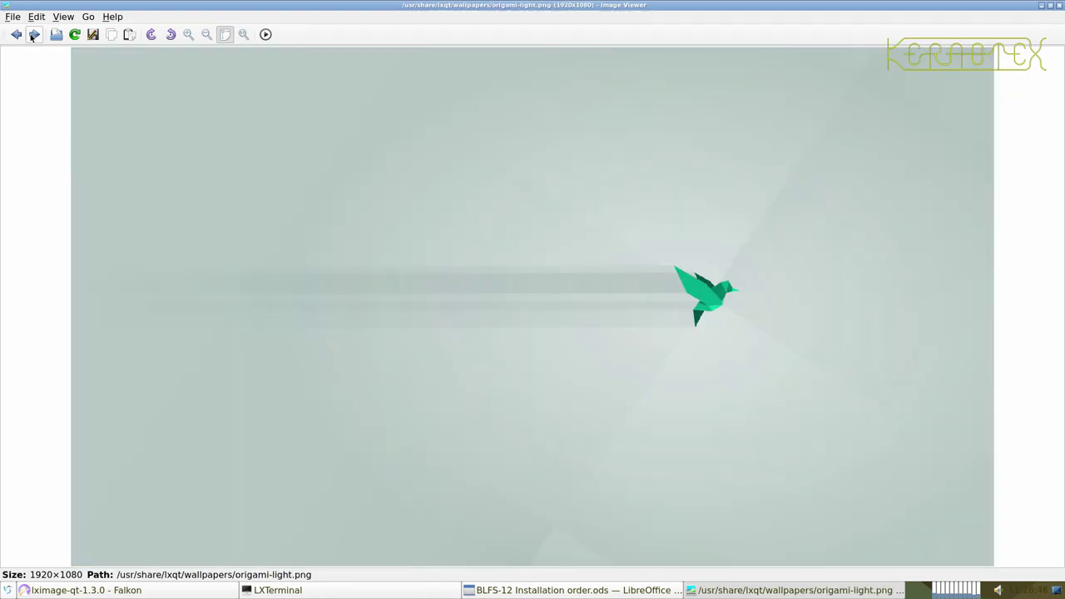
left_click(35, 34)
left_click(35, 34)
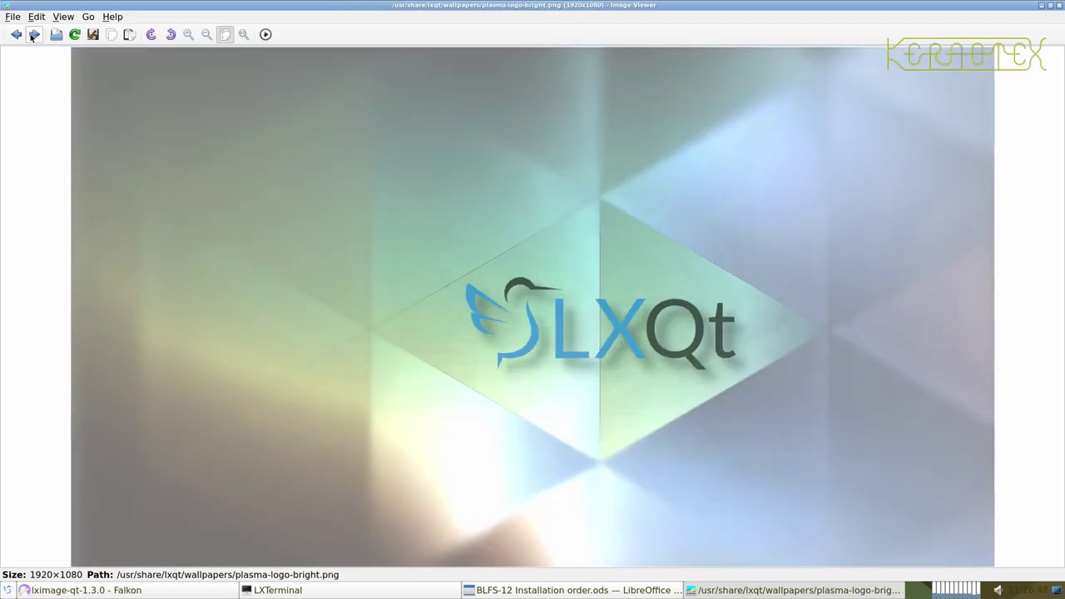
left_click(34, 35)
left_click(34, 34)
left_click(34, 34)
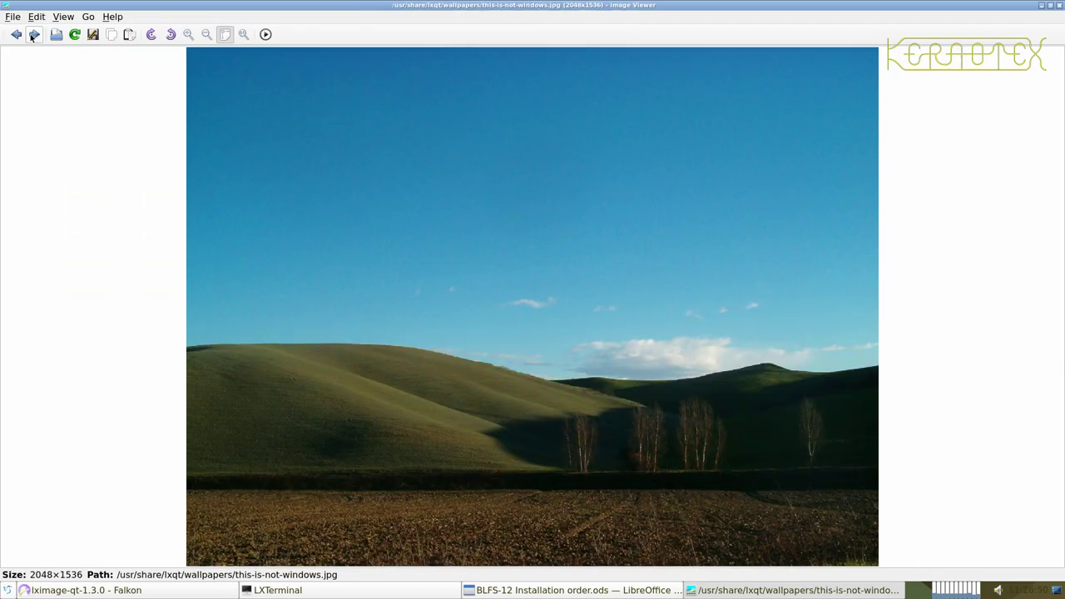
left_click(34, 34)
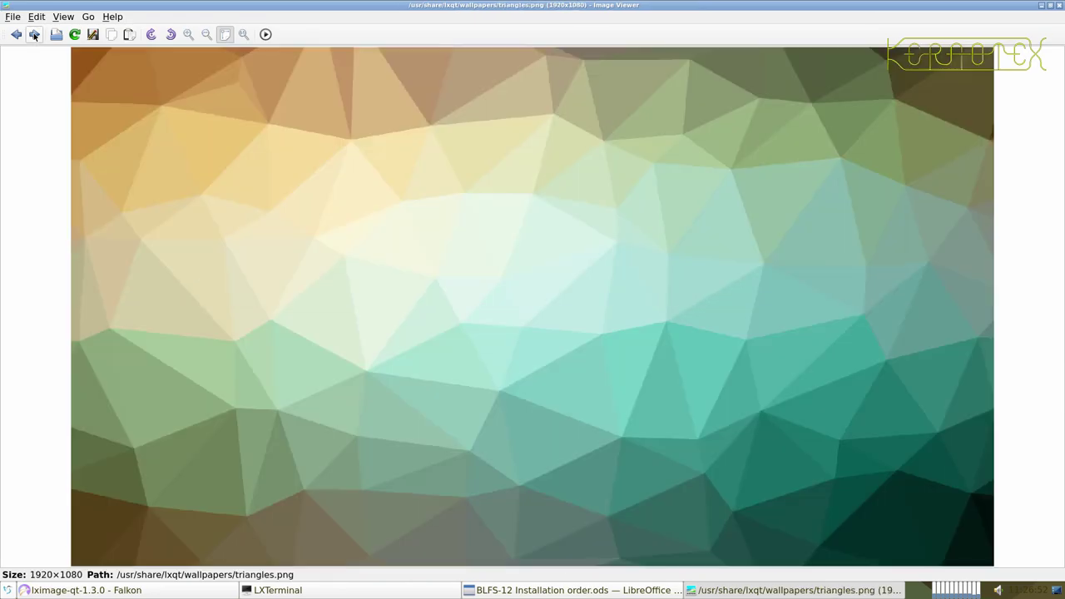
left_click(34, 34)
left_click(34, 34)
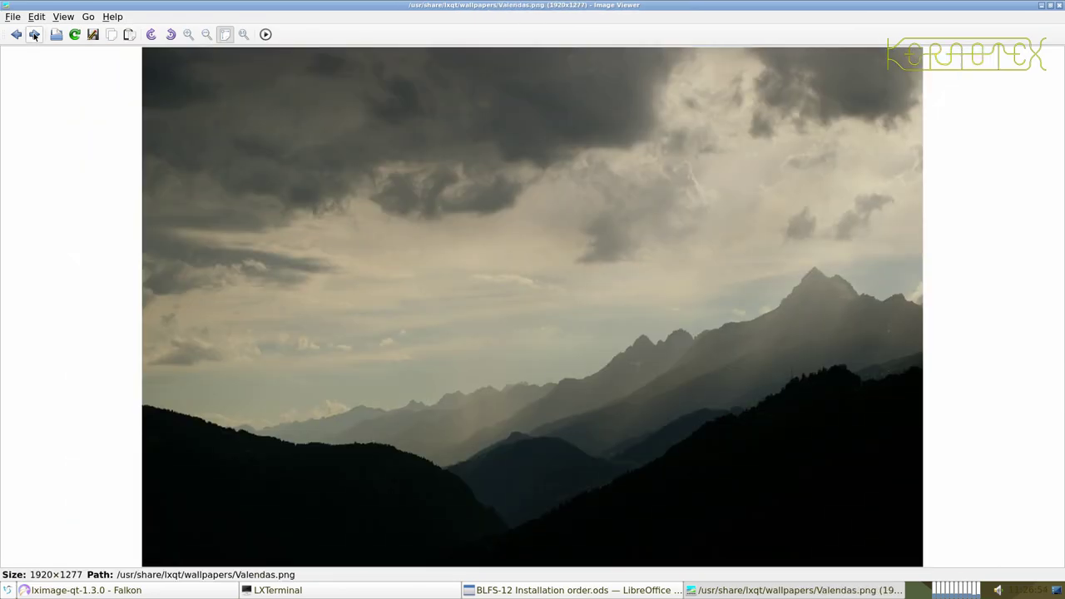
left_click(35, 34)
left_click(35, 34)
left_click(34, 34)
left_click(34, 34)
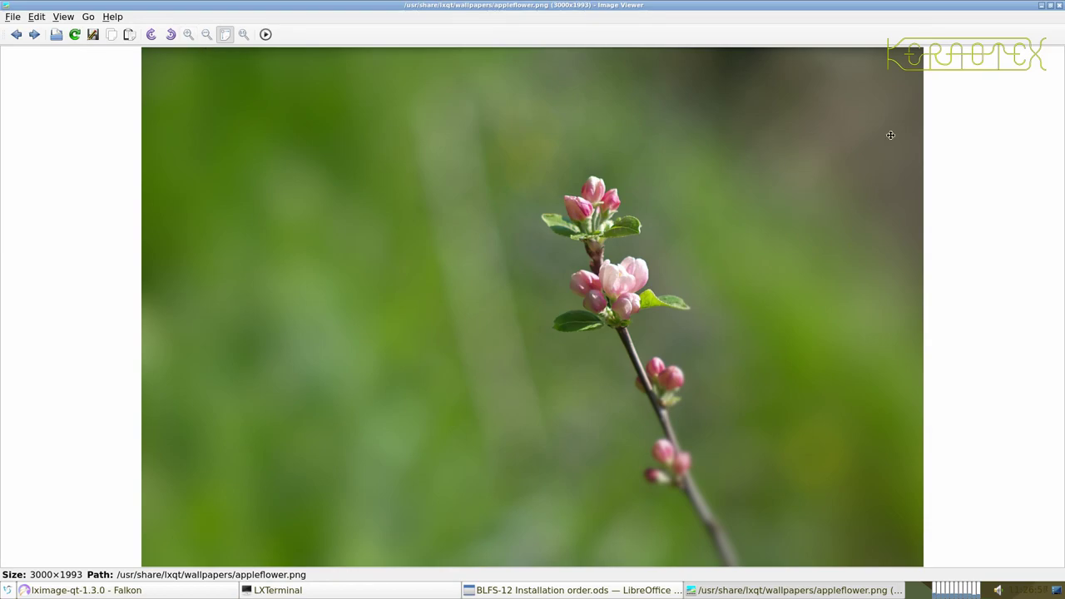
left_click(1059, 6)
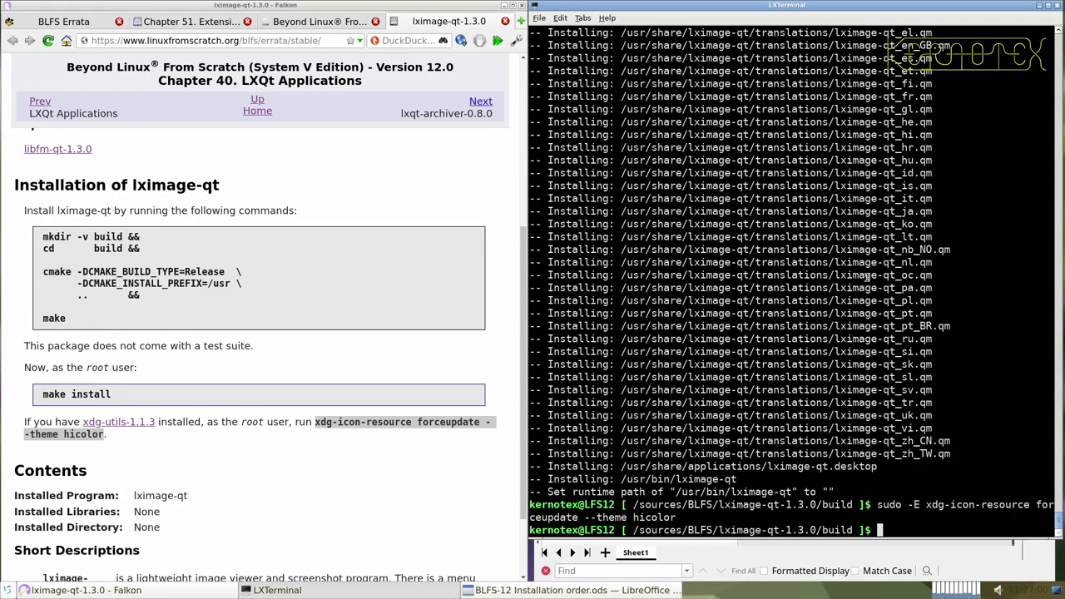
- Return to /sources/BLFS with cd ../.. in the terminal and delete the source directory with rm -Rf lximage-qt-1.3.0
type("cd ../..")
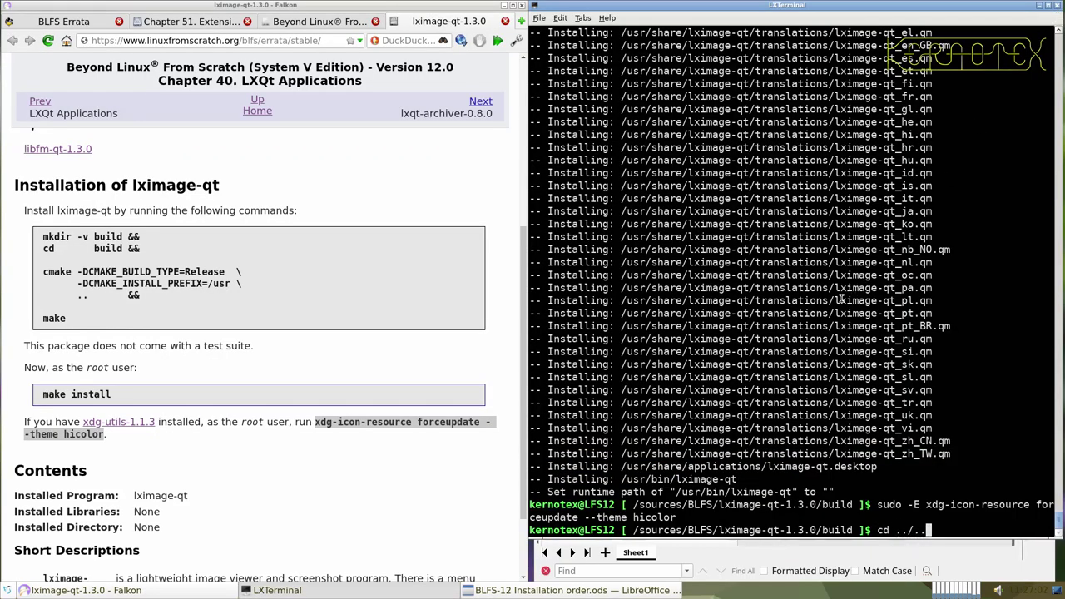
key("Return")
type("rm -Rf lx")
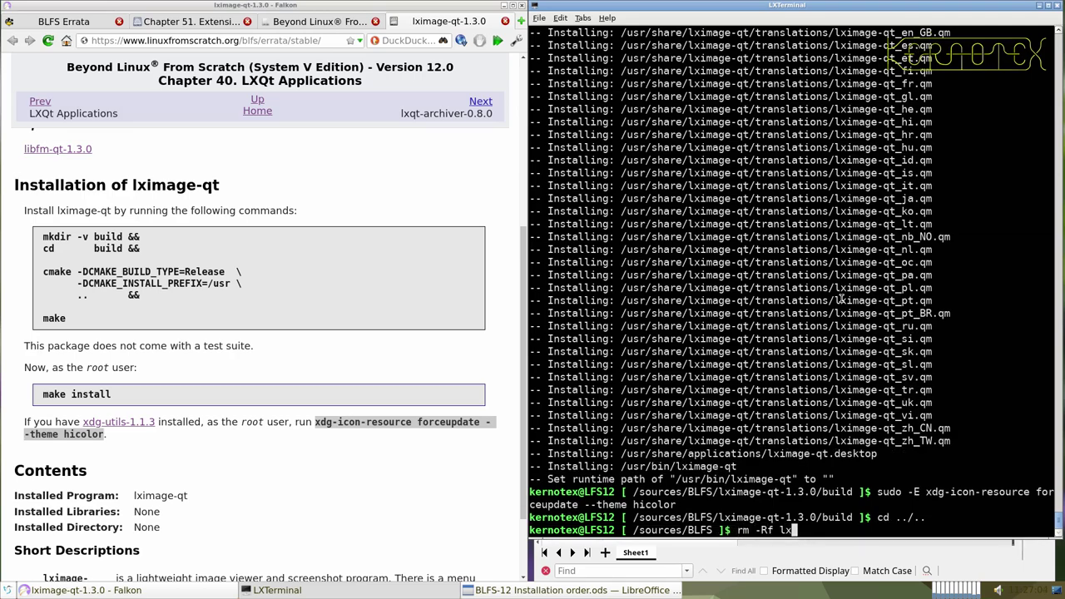
type("image")
key("Tab")
key("Return")
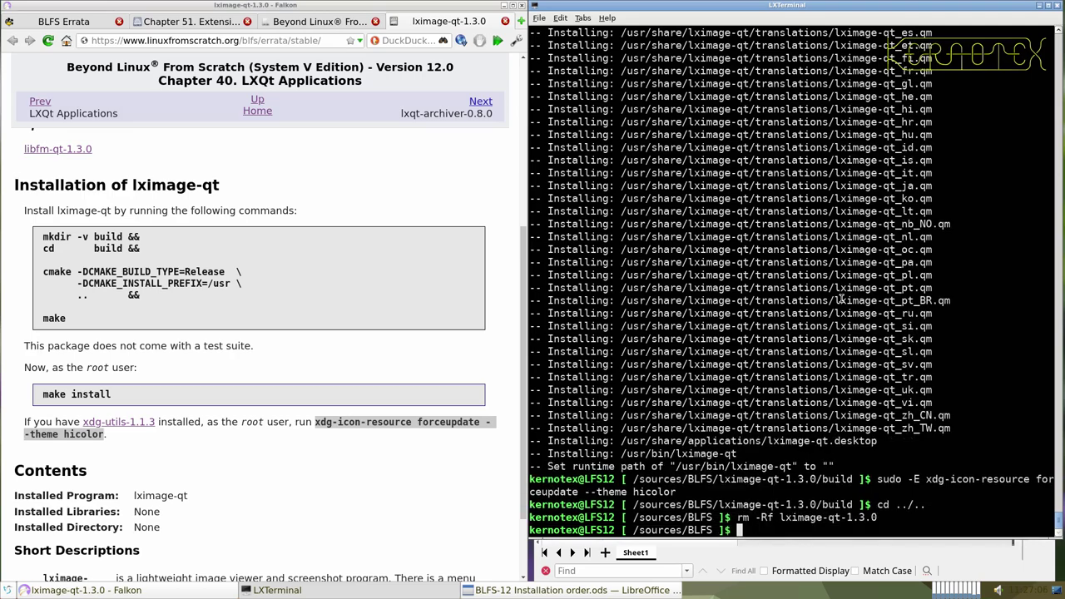
- Go to the book's lxqt-archiver-0.8.0 page and download lxqt-archiver-0.8.0.tar.xz, saving the file
left_click(481, 101)
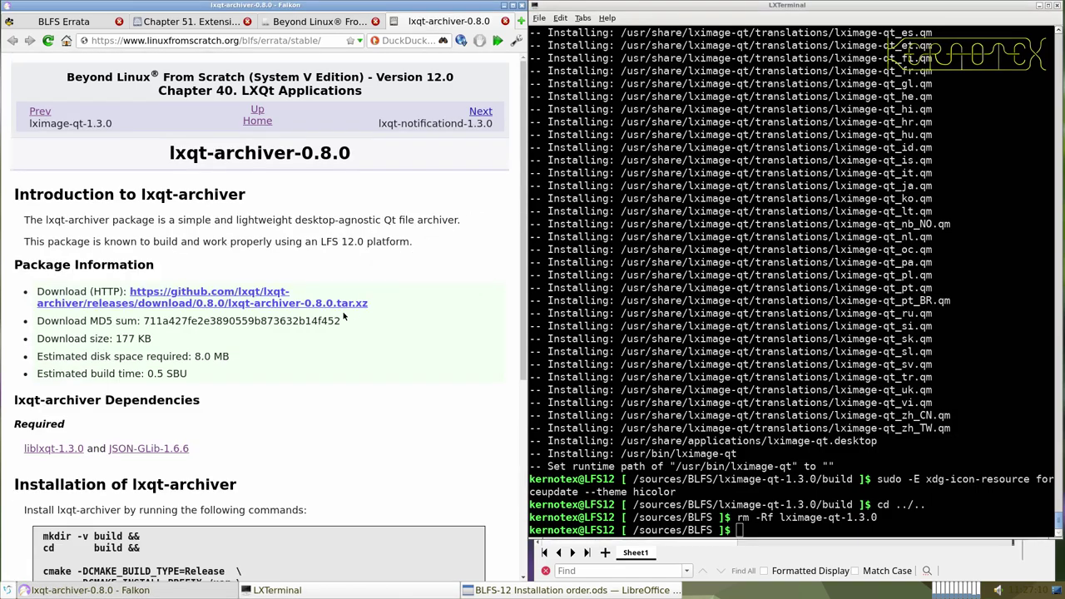
left_click(275, 302)
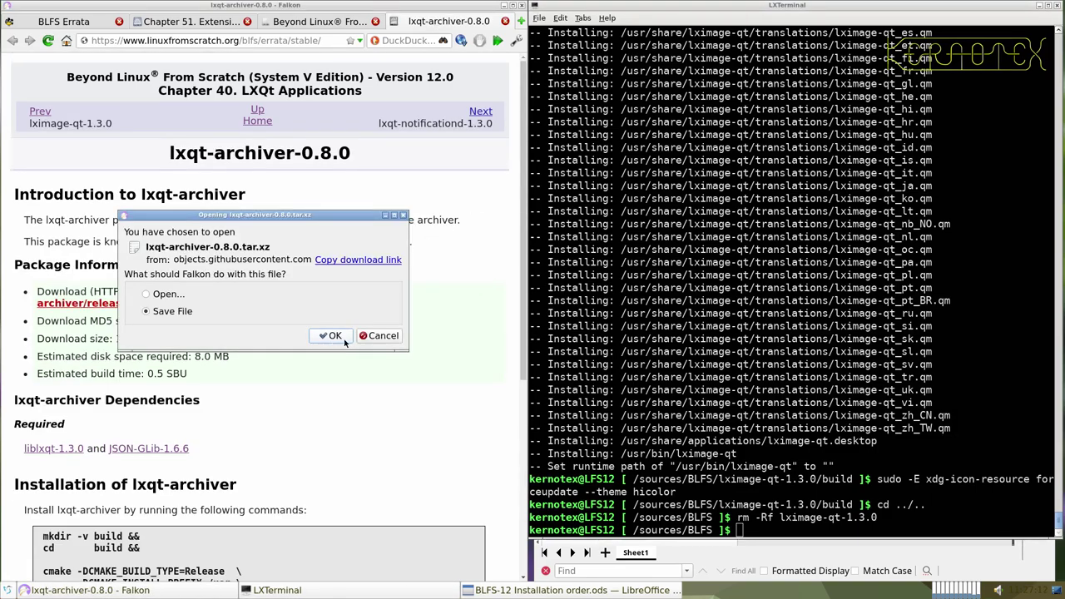
left_click(344, 339)
key("Return")
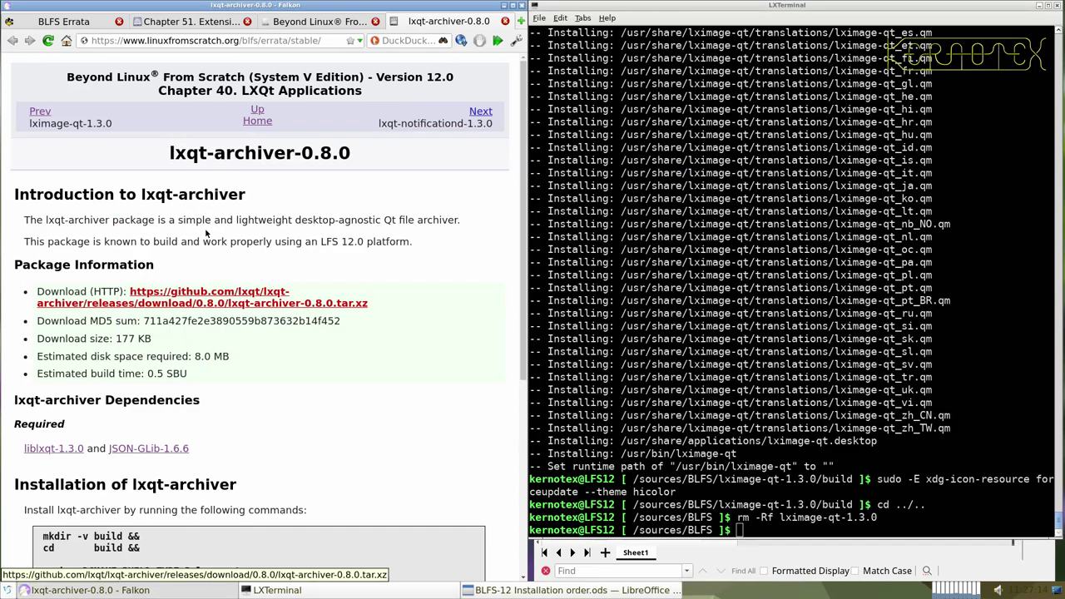
- Copy the package name lxqt-archiver-0.8.0 from the book's heading into cell A885 of the installation order spreadsheet
left_click_drag(169, 153, 352, 155)
key("ctrl+c")
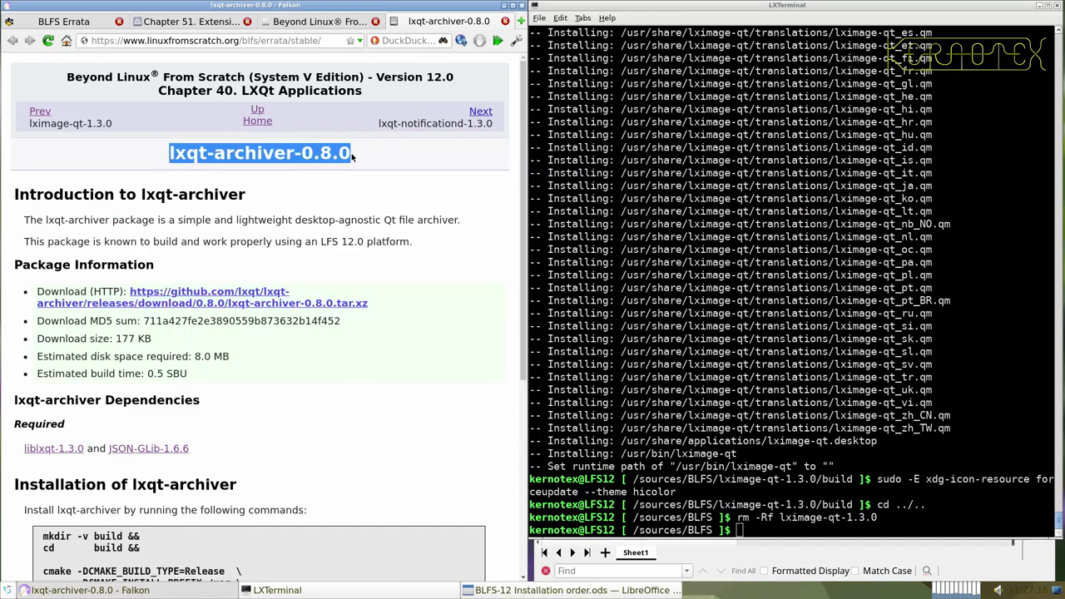
left_click(721, 555)
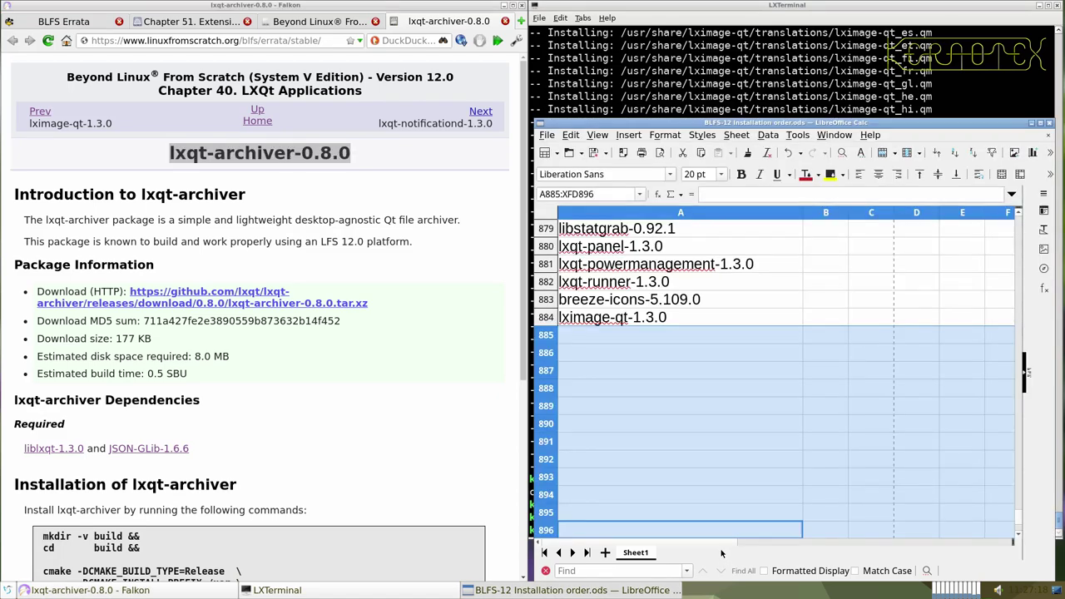
middle_click(676, 340)
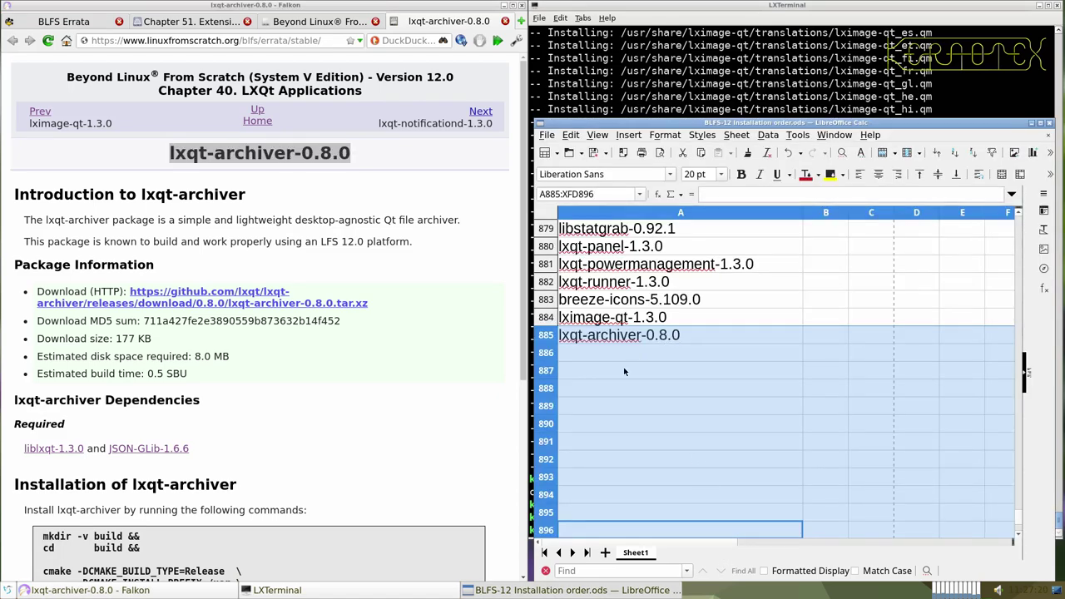
scroll(512, 412, "down", 4)
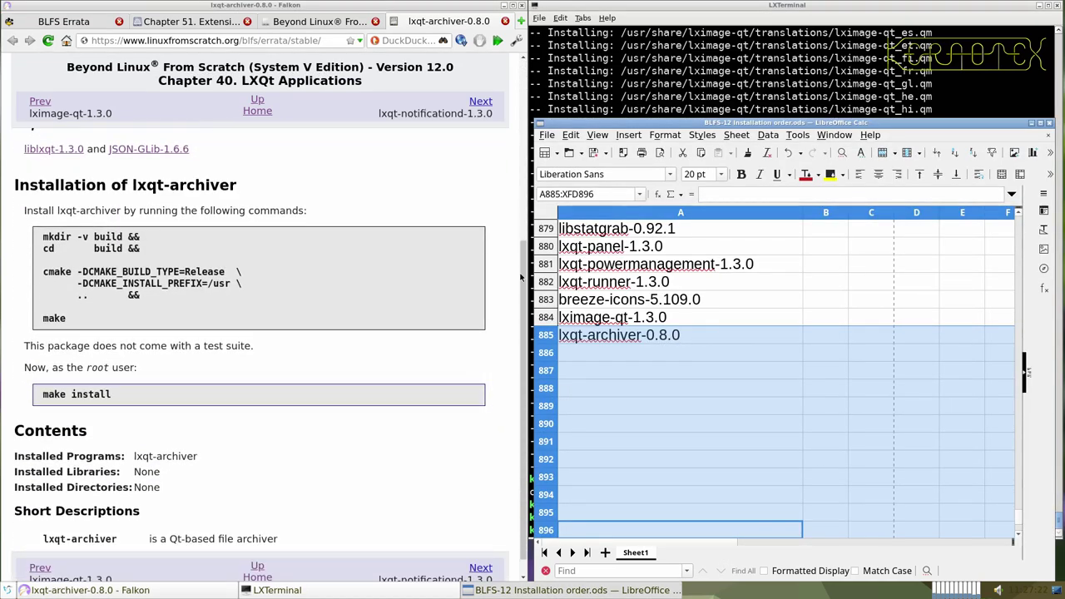
- Extract lxqt-archiver-0.8.0.tar.xz in /sources/BLFS with tar -xvf in the terminal
left_click(587, 76)
type("tar -xvf lx")
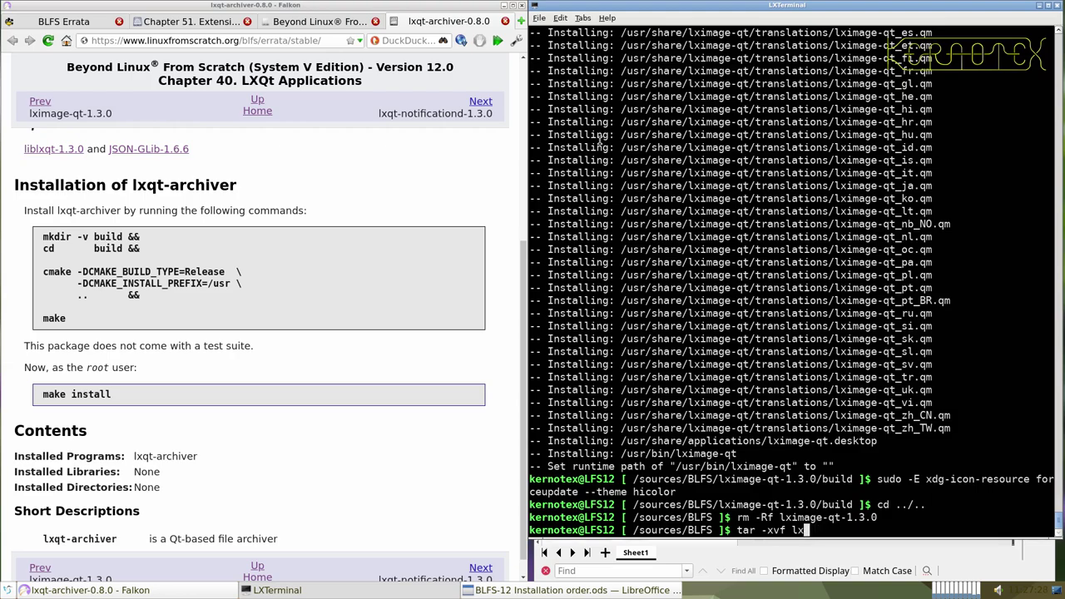
type("qt-ar")
key("Tab")
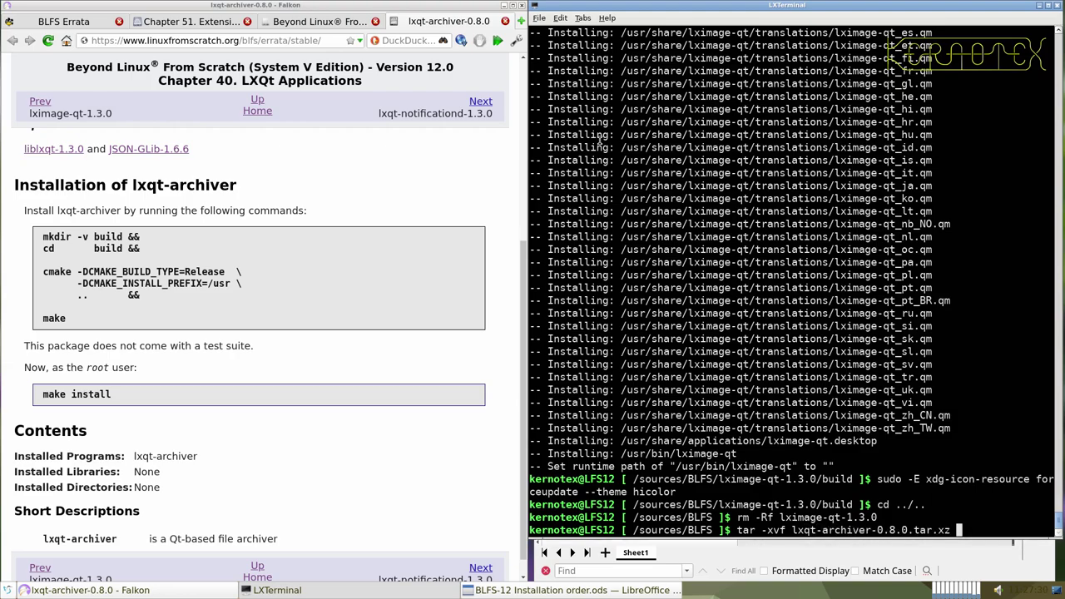
key("Return")
- Change into the extracted source directory with cd lxqt-archiver-0.8.0
type("cd")
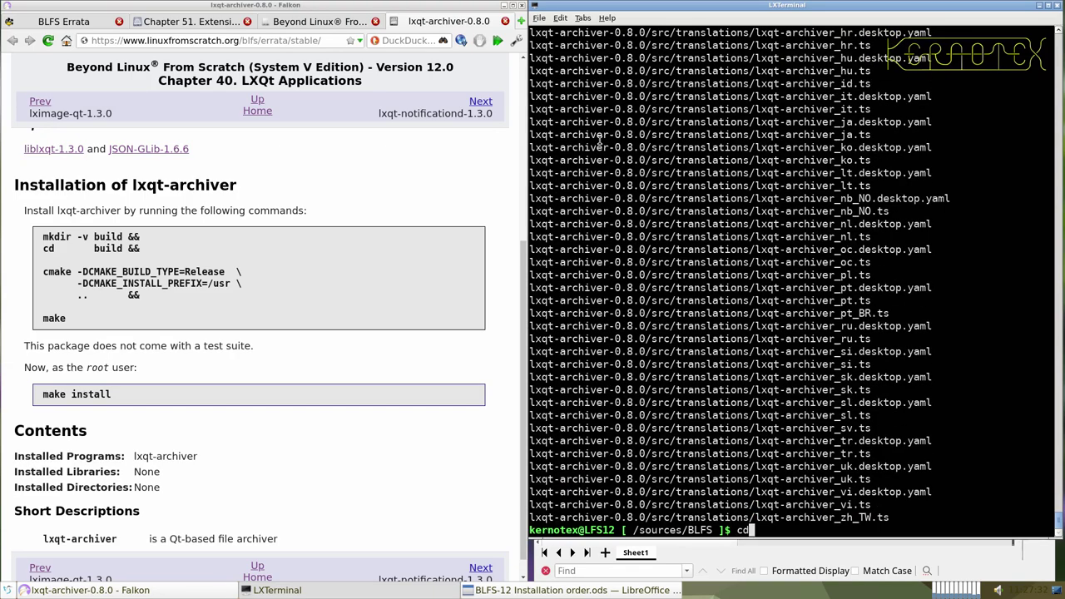
type(" lxqt-ar")
key("Tab")
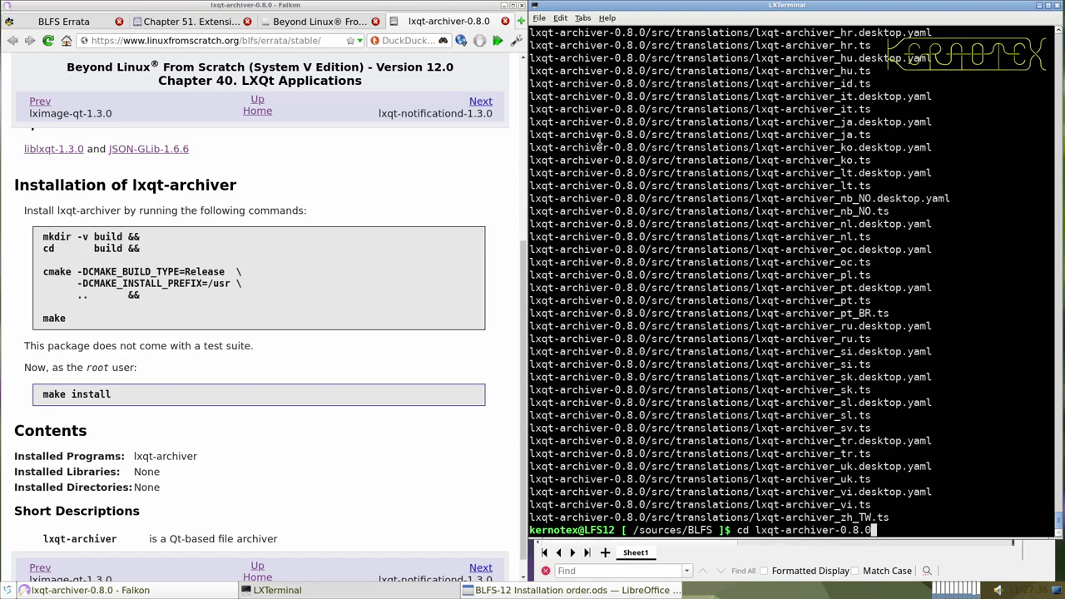
key("Return")
type("cd")
key("BackSpace")
key("BackSpace")
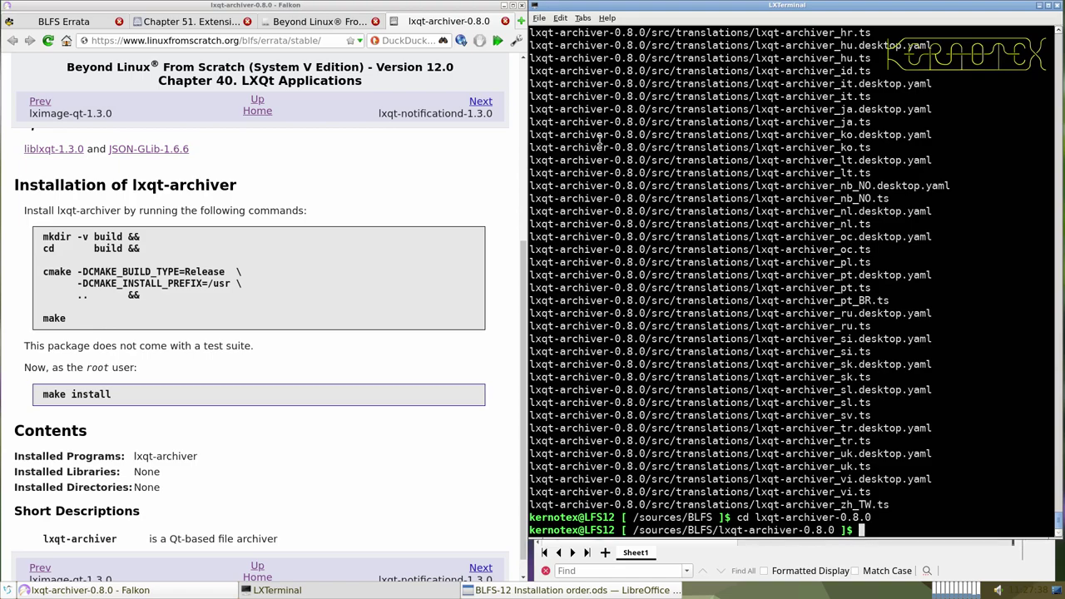
- Copy the book's mkdir, cmake and make command block for lxqt-archiver into the terminal and run it to build the package
left_click_drag(39, 241, 106, 336)
middle_click(604, 304)
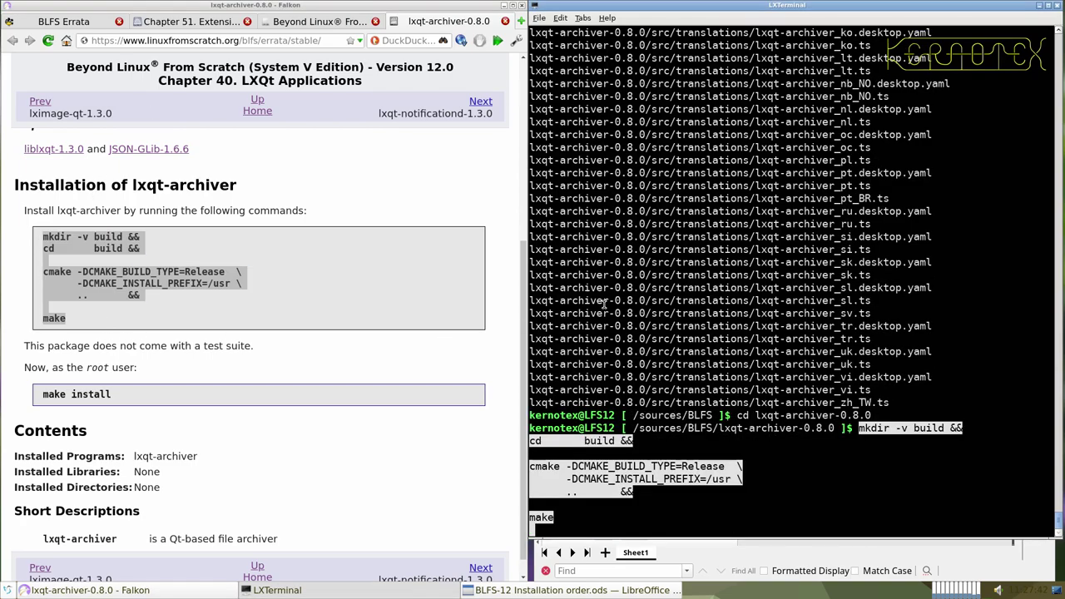
key("Return")
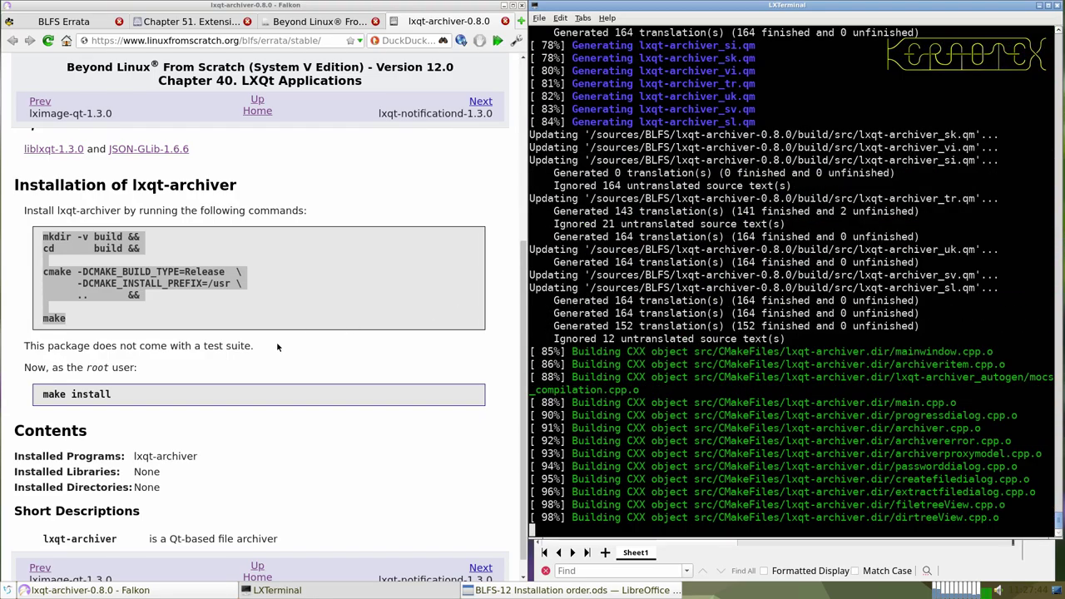
- Install the built lxqt-archiver by running the book's make install command as root in the build directory
left_click_drag(42, 394, 111, 395)
left_click(662, 366)
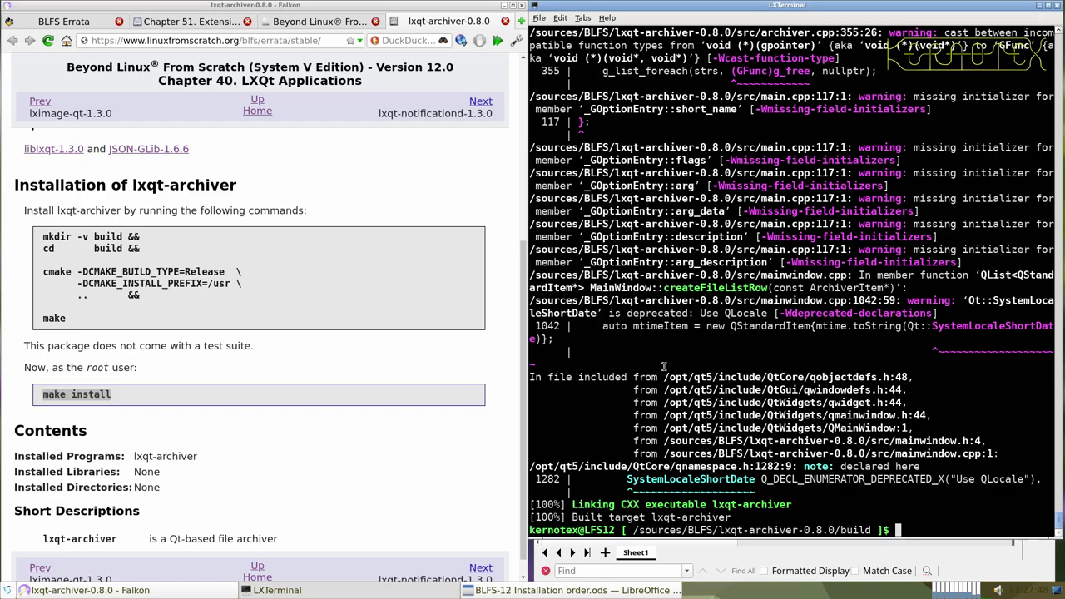
key("ctrl+r")
type("make")
key("Return")
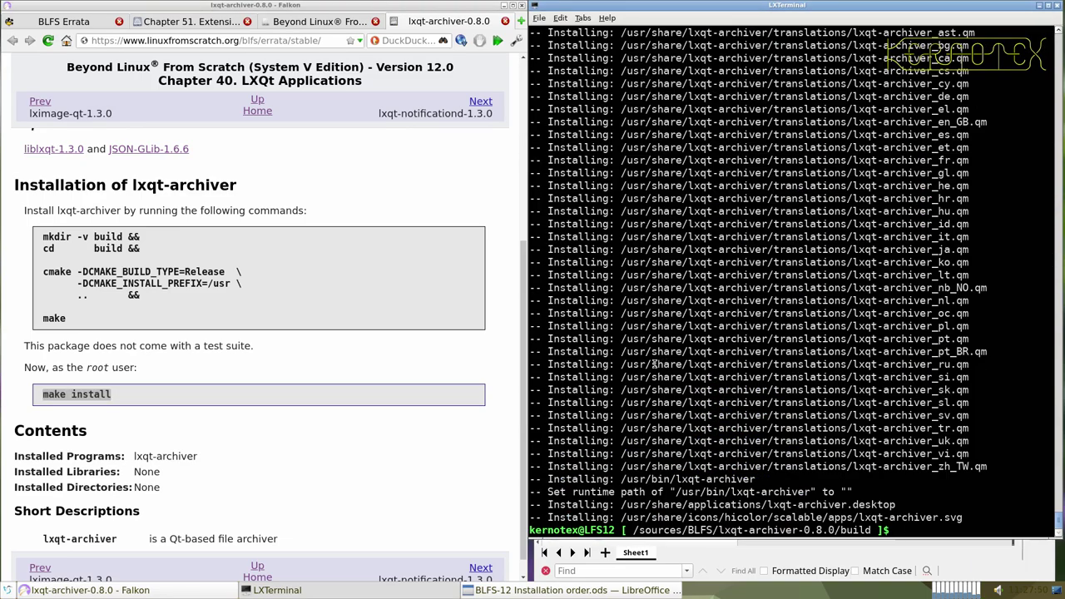
- Look through the desktop's application categories for the new archiver and launch LXQt File Archiver from Accessories
left_click(10, 586)
mouse_move(51, 424)
mouse_move(77, 366)
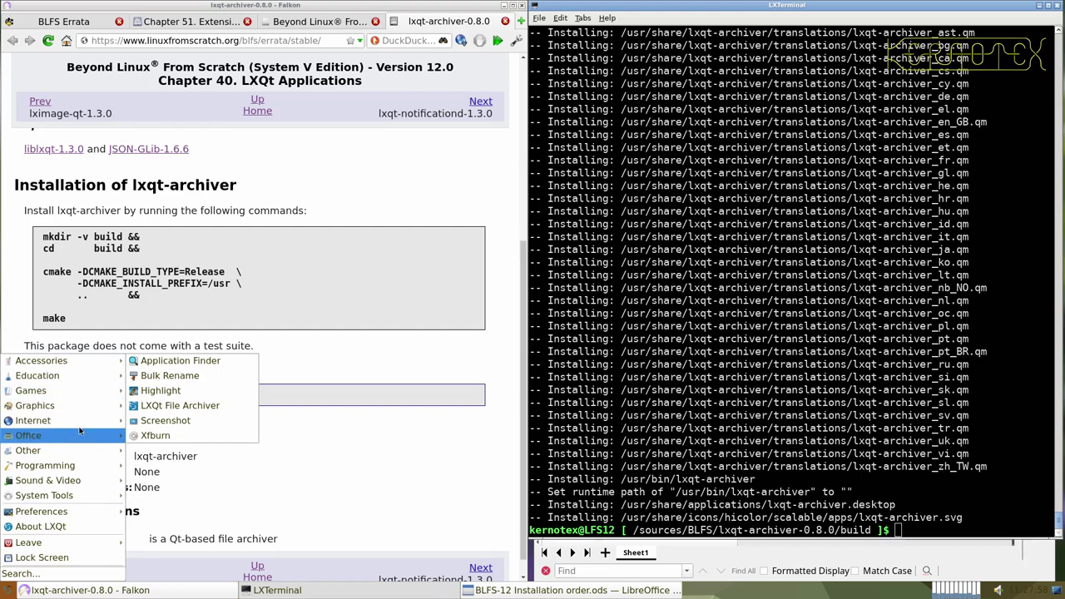
mouse_move(75, 496)
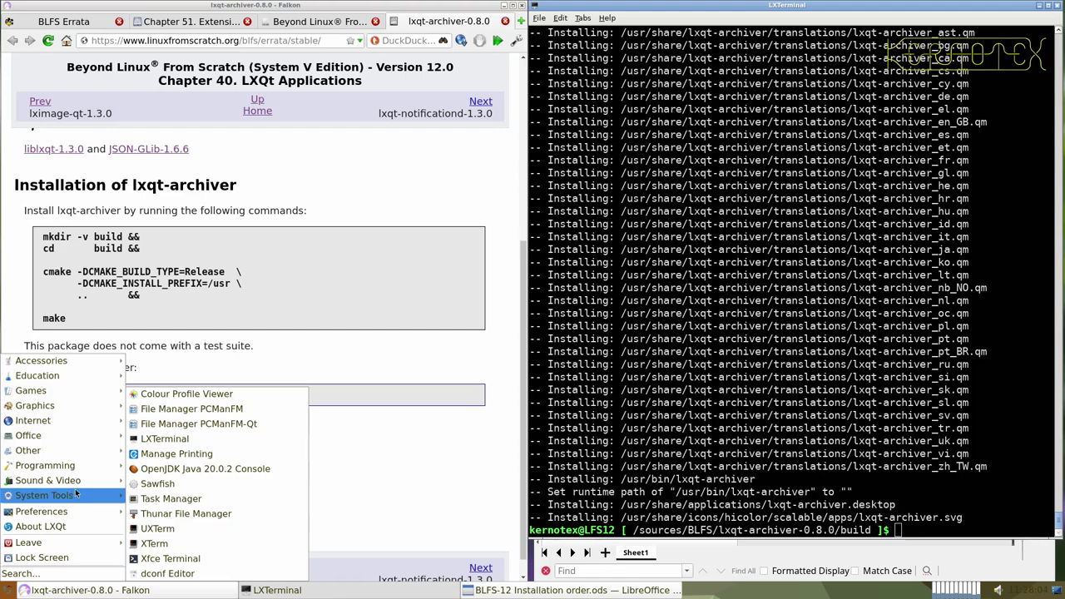
mouse_move(70, 454)
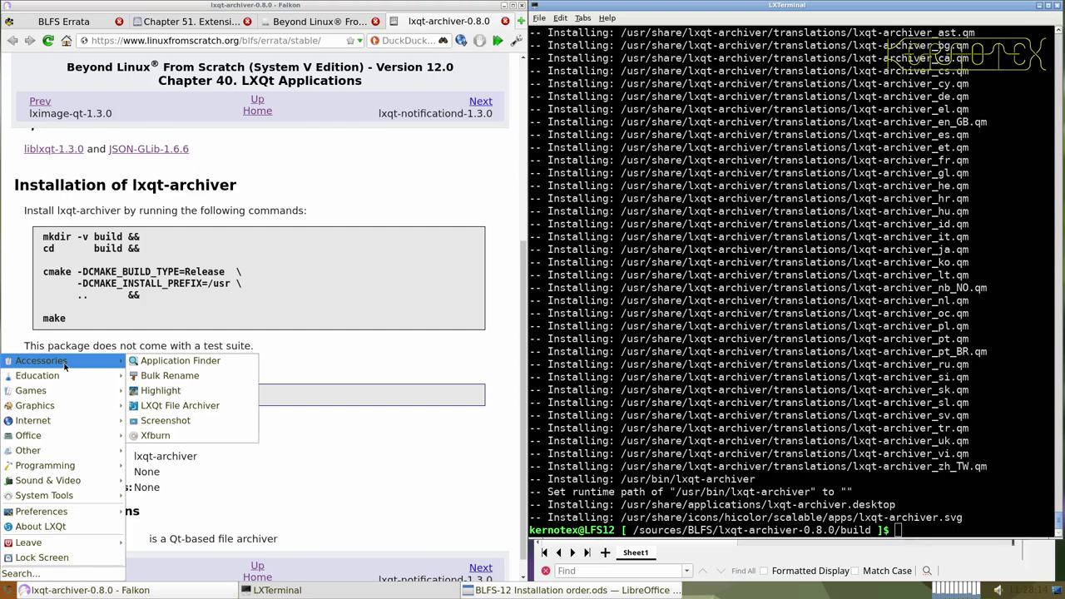
left_click(175, 406)
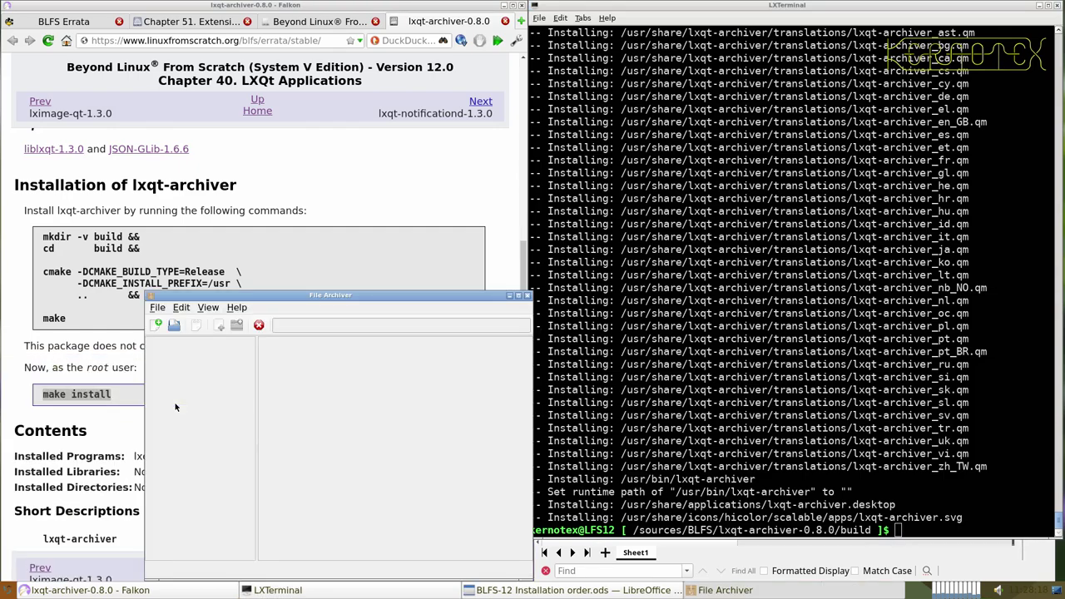
- Open the archive Archive-Zip-1.68.tar.gz from /sources/BLFS in the File Archiver
left_click(174, 325)
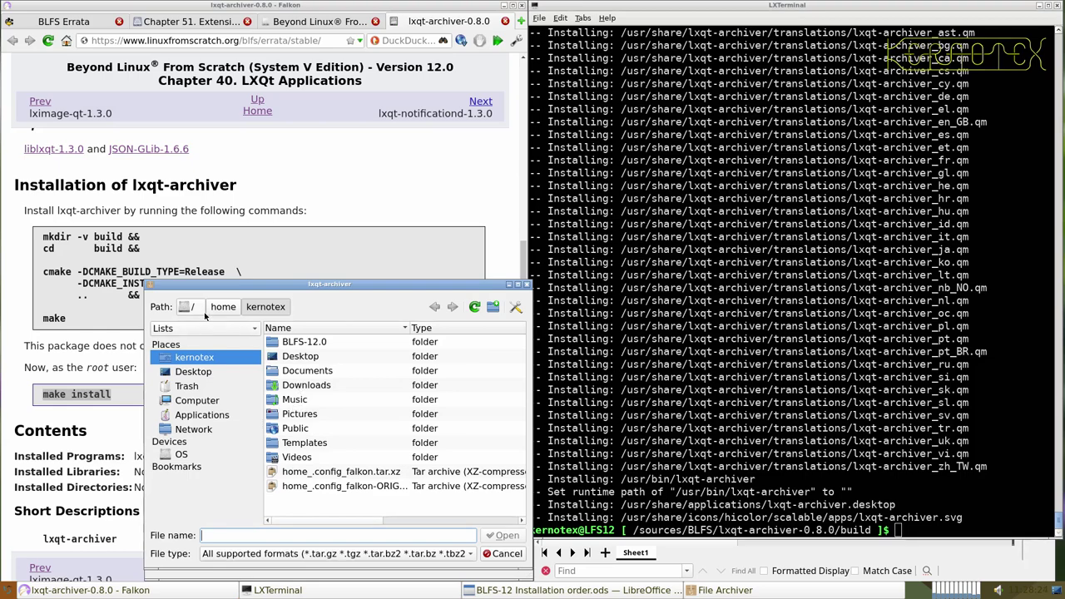
left_click(193, 306)
scroll(296, 432, "down", 3)
double_click(296, 408)
double_click(291, 344)
scroll(311, 413, "down", 5)
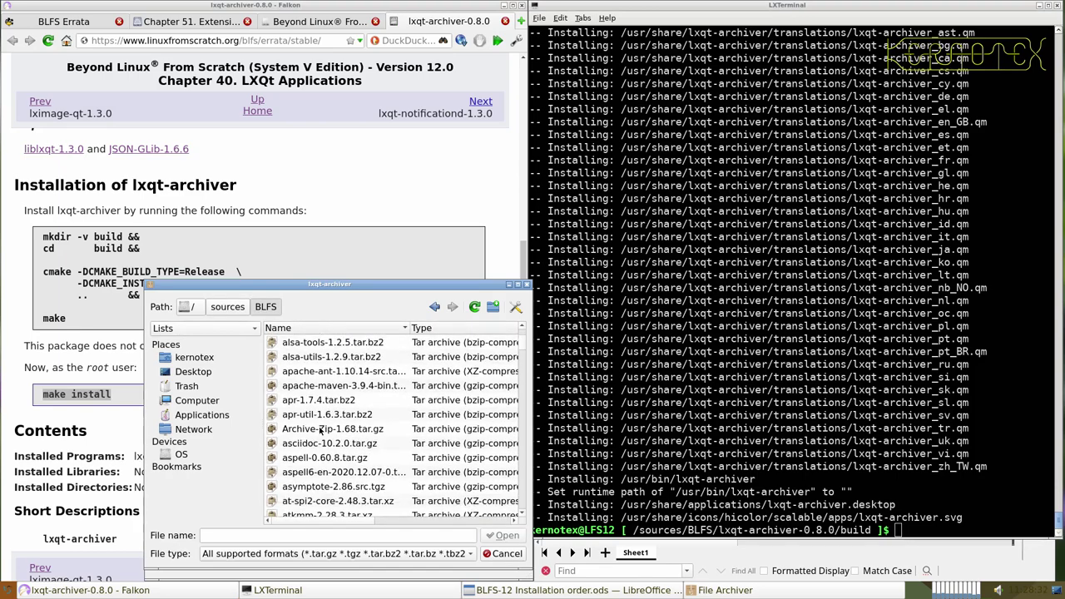
double_click(320, 428)
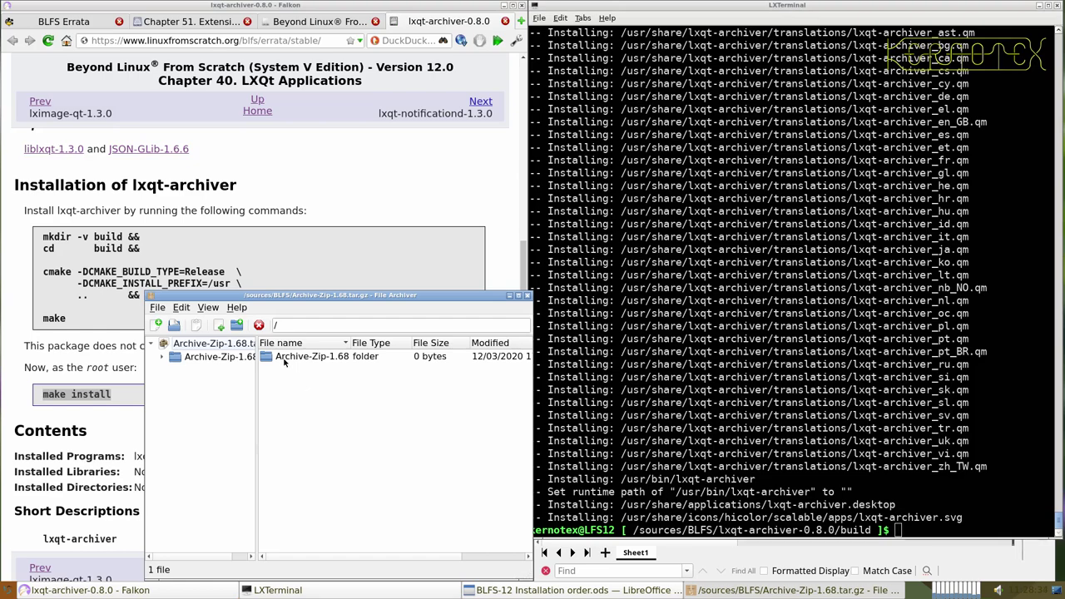
- Expand the archive's folder tree and show the contents of Archive-Zip-1.68/lib/Archive/Zip
left_click(161, 356)
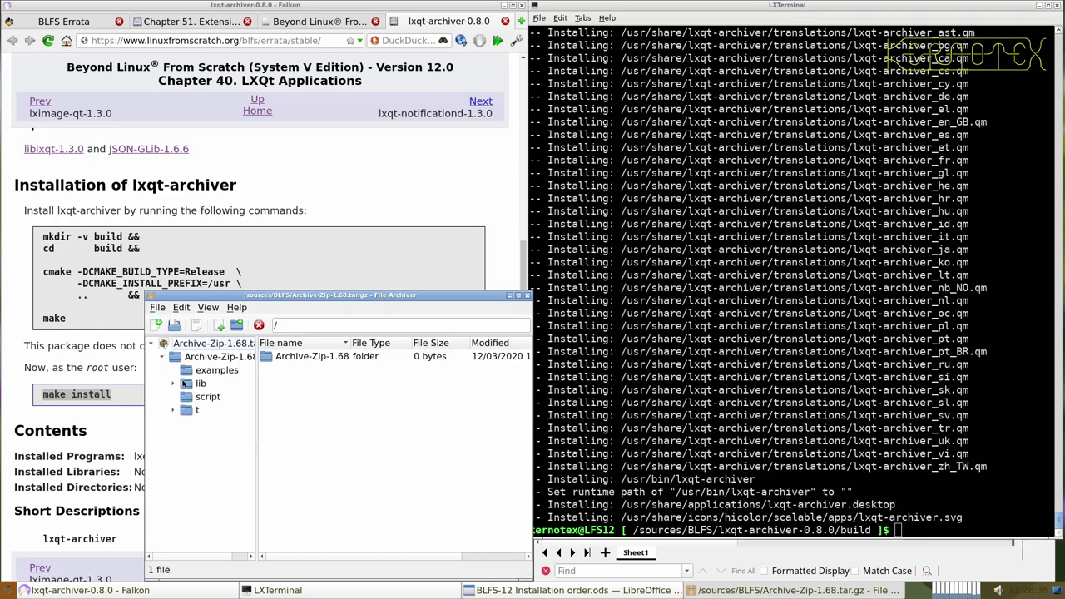
left_click(173, 384)
left_click(185, 397)
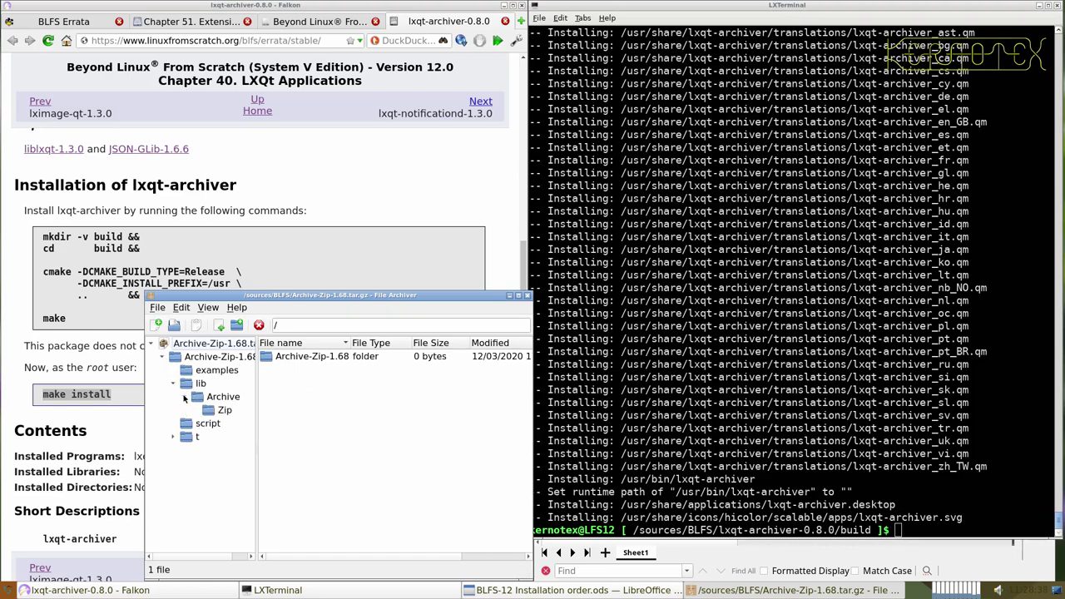
left_click(217, 410)
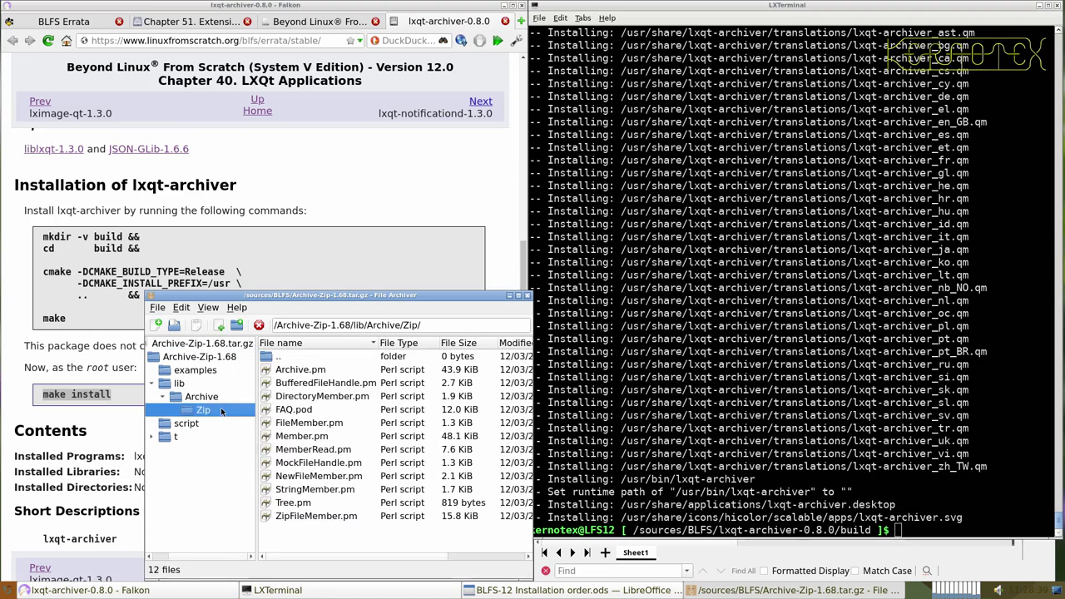
- View Archive.pm from inside the archive, read through its code, and close the document
right_click(310, 373)
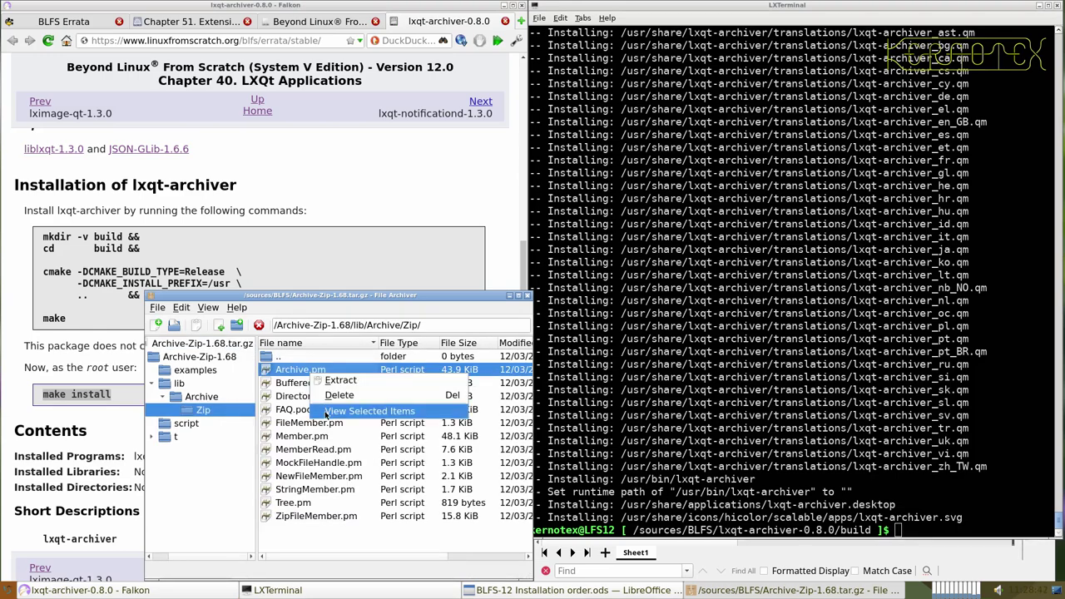
left_click(326, 413)
scroll(293, 376, "down", 8)
scroll(292, 380, "down", 5)
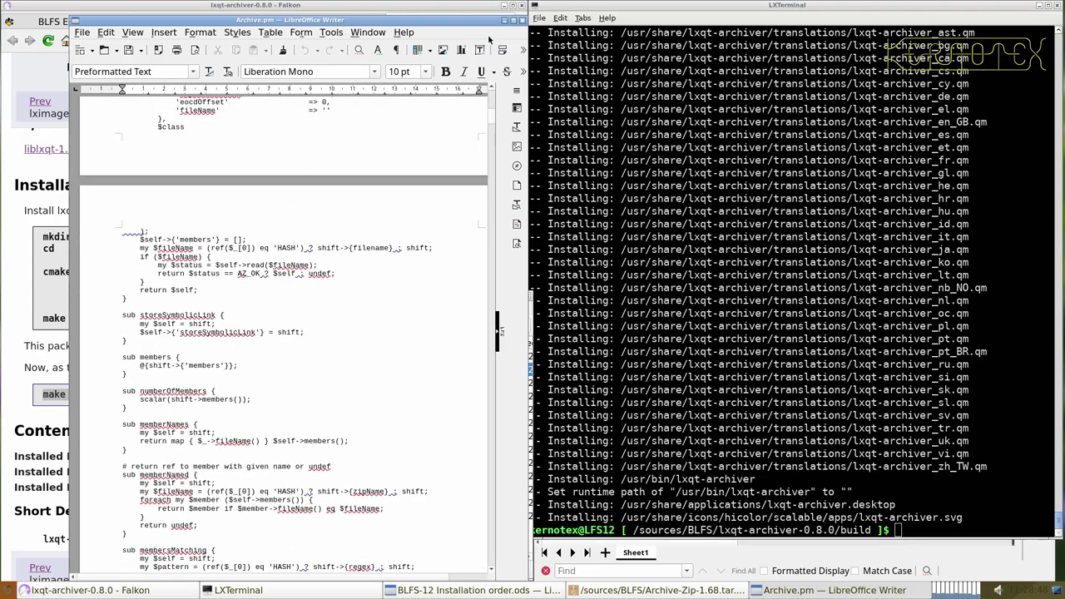
left_click(521, 21)
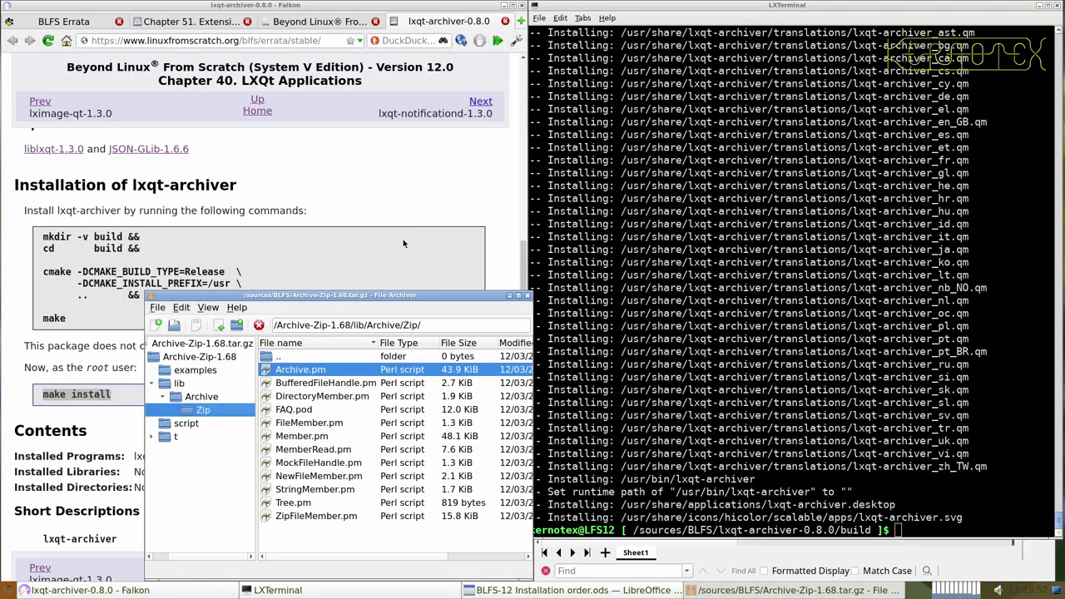
scroll(403, 243, "up", 2)
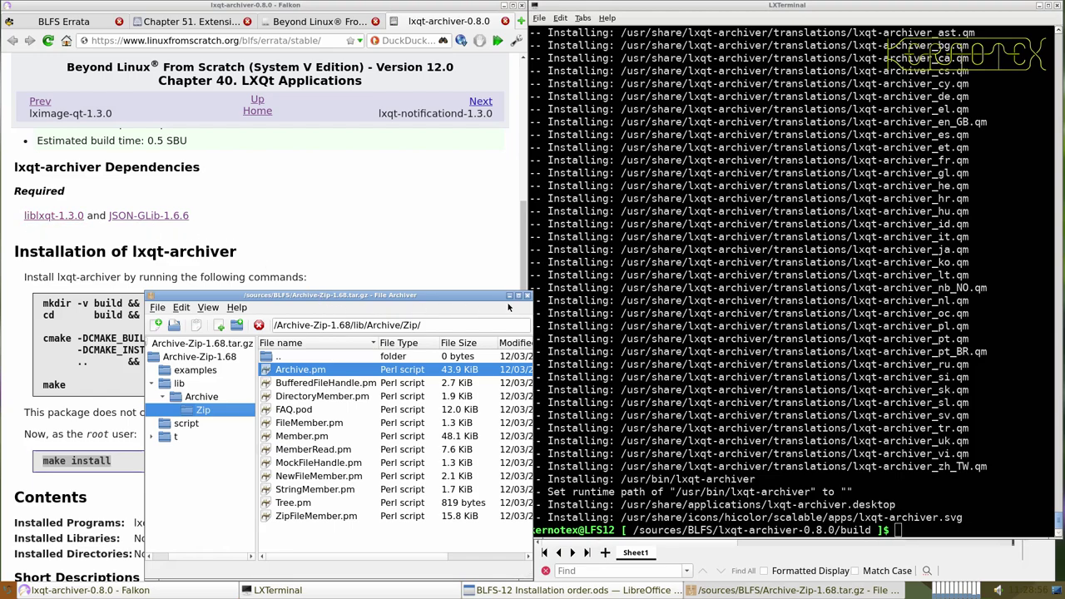
- Open the File Archiver's About information, read through the authors list, and close it
left_click(237, 308)
left_click(244, 324)
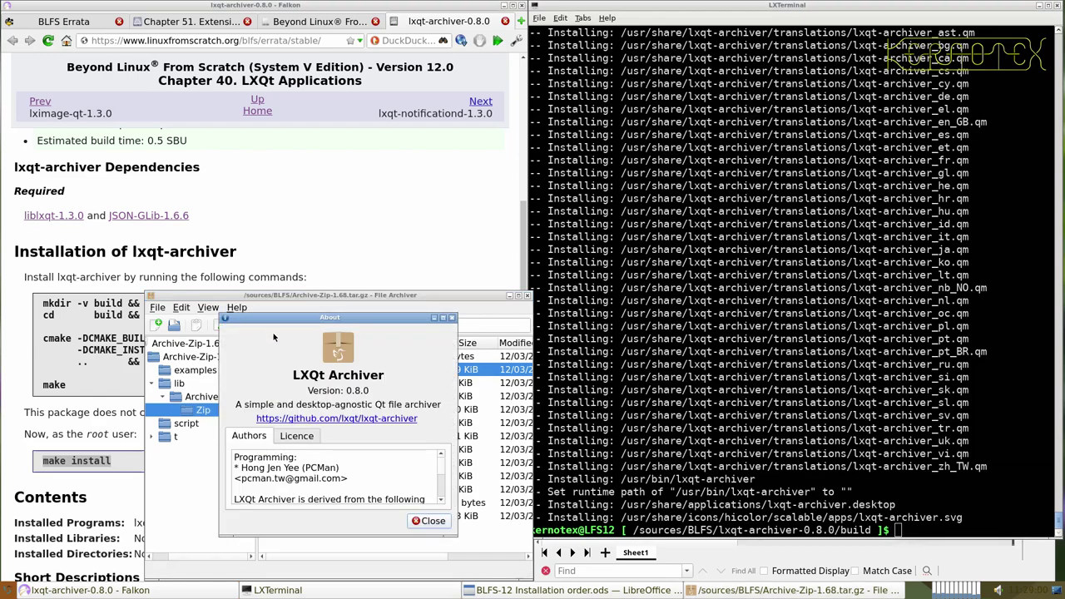
scroll(356, 480, "down", 2)
scroll(356, 481, "up", 3)
scroll(356, 481, "down", 3)
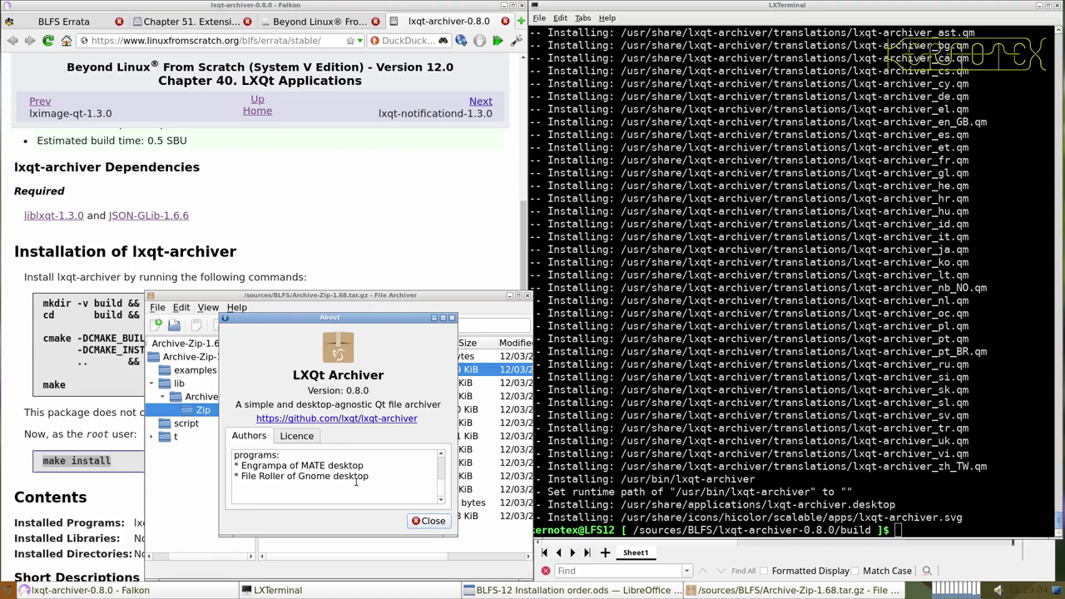
scroll(356, 480, "up", 1)
scroll(356, 481, "down", 2)
left_click(419, 522)
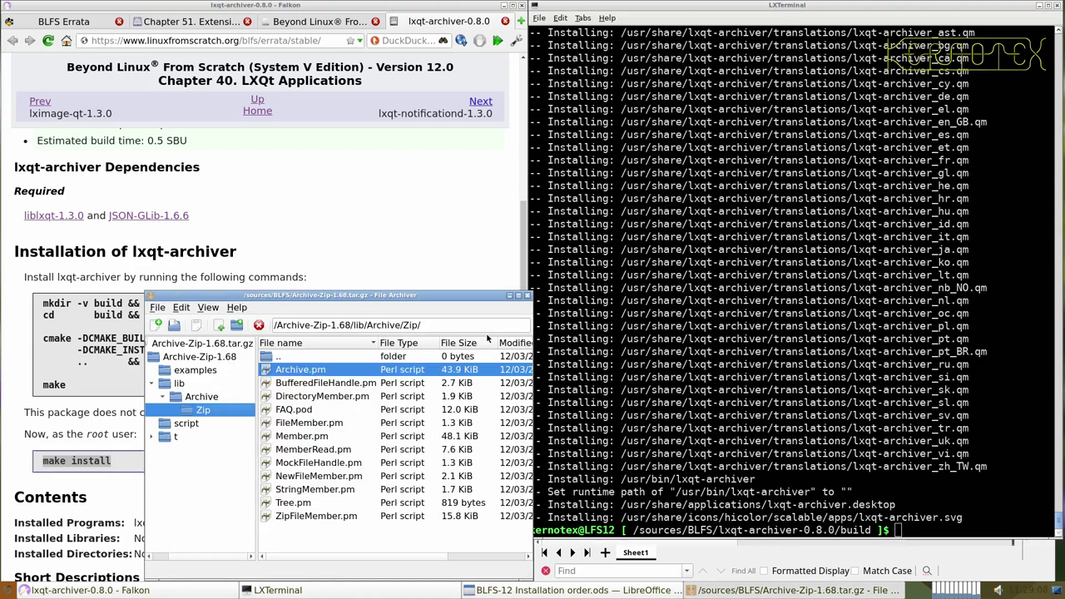
- Close the archive viewer and look through the About LXQt information, including authors, thanks, translations and technical info
left_click(526, 296)
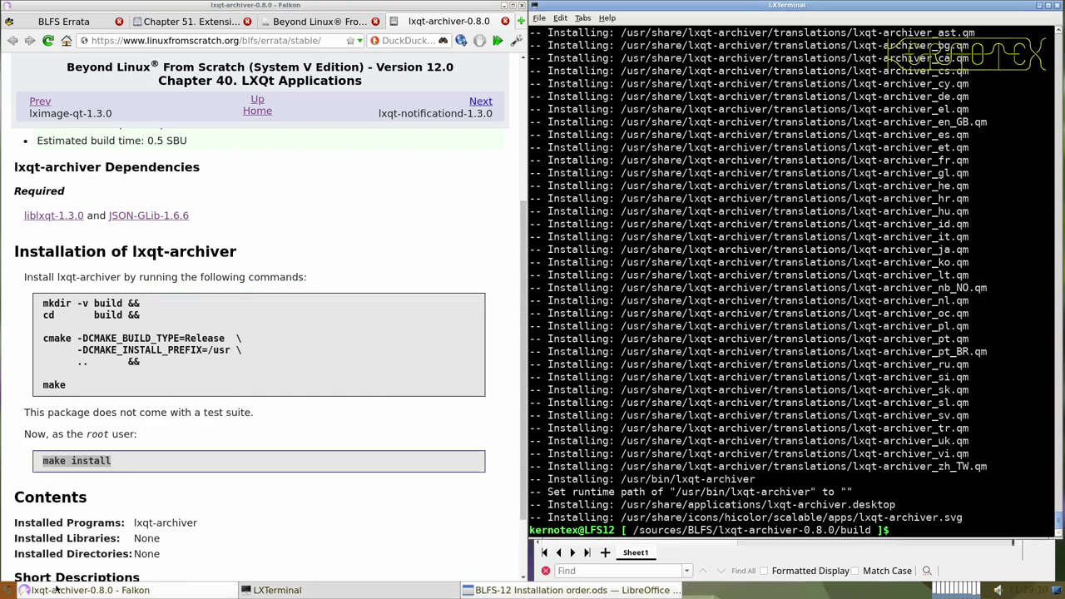
left_click(9, 589)
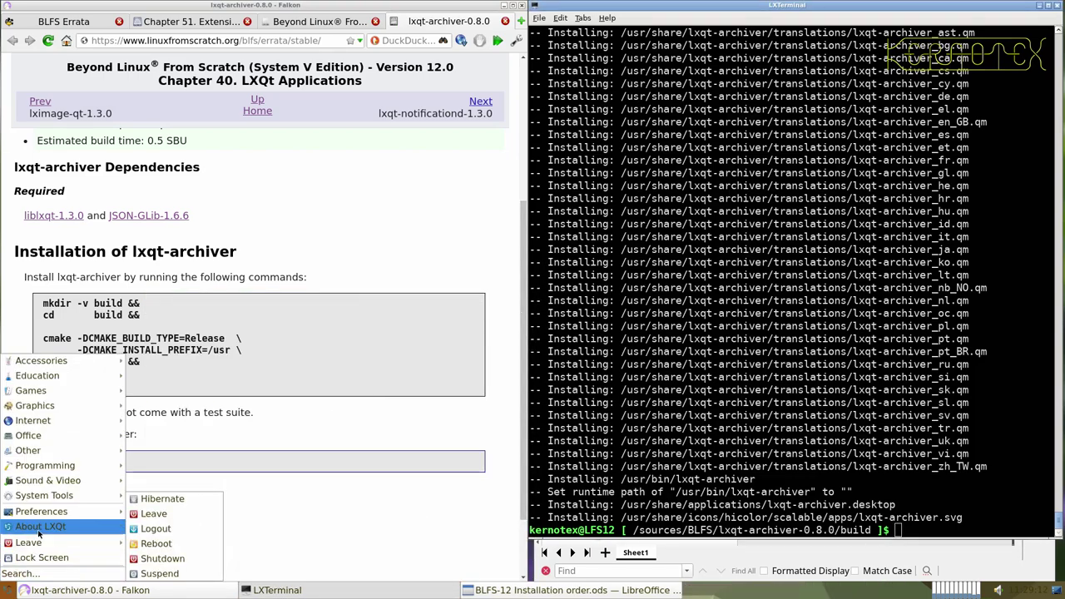
left_click(40, 525)
scroll(448, 264, "down", 1)
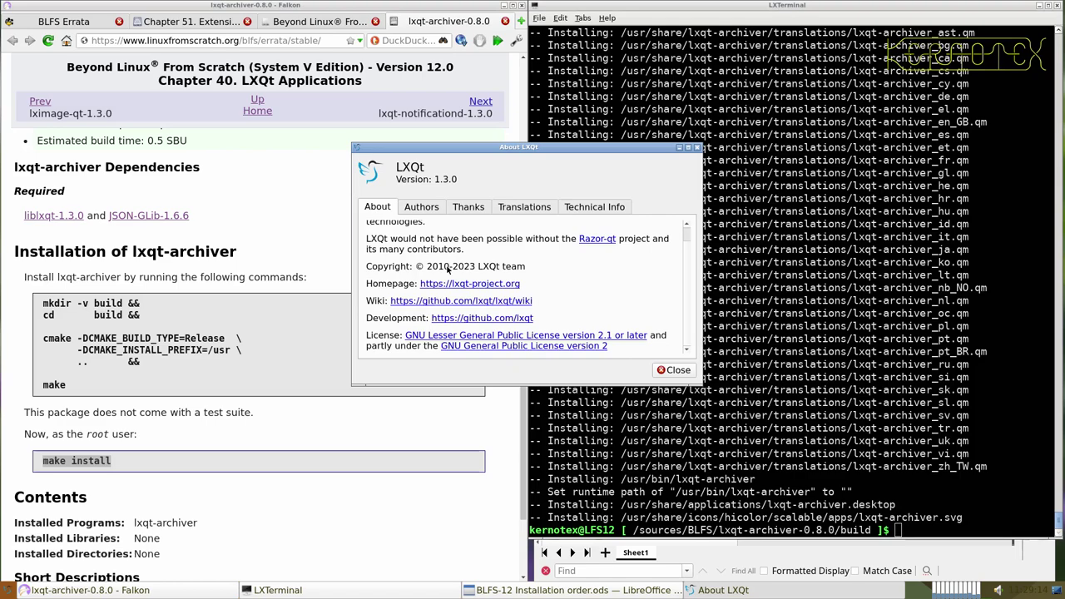
left_click(431, 210)
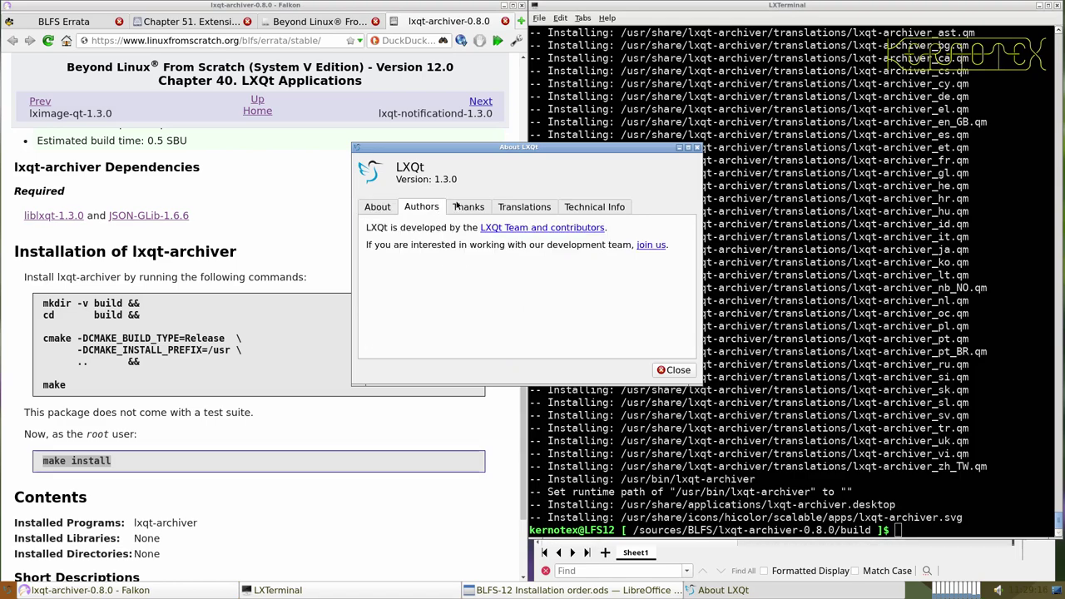
left_click(469, 208)
left_click(502, 208)
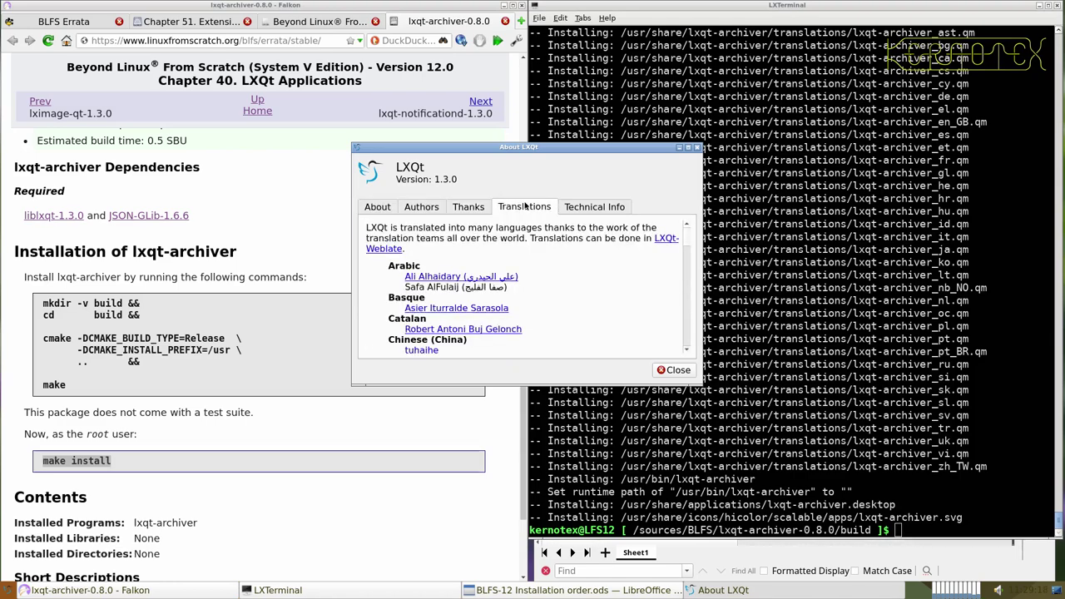
left_click(580, 207)
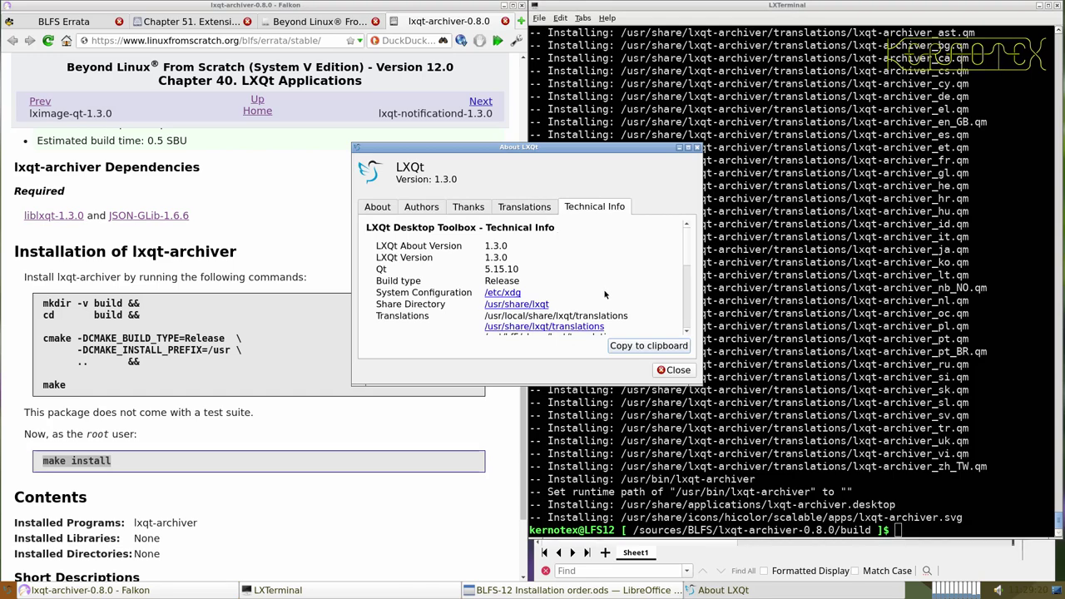
scroll(616, 318, "down", 5)
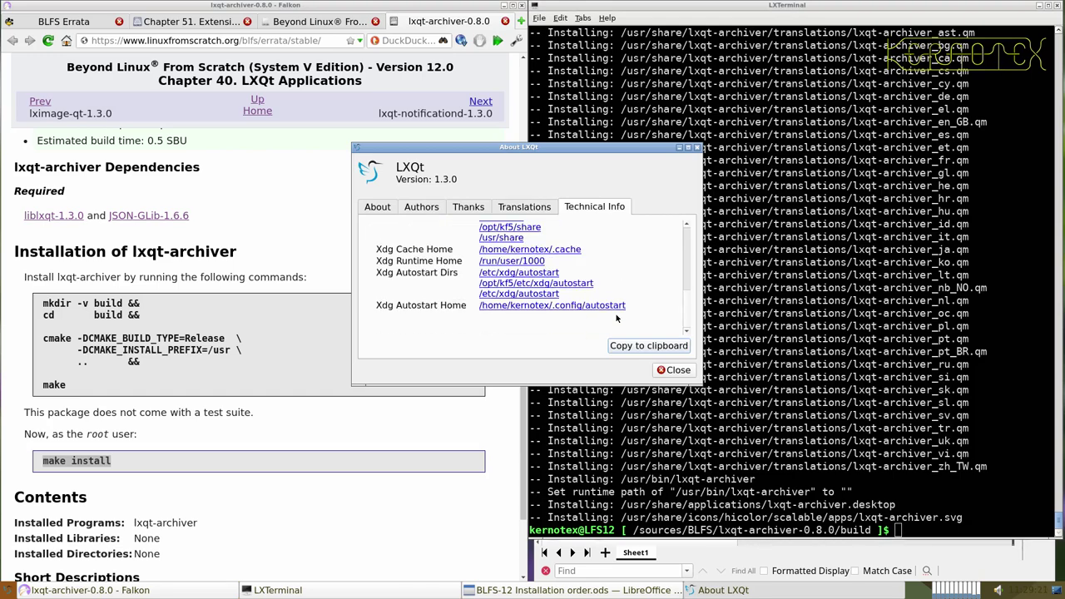
left_click(672, 369)
- Return to /sources/BLFS in the terminal and delete the lxqt-archiver-0.8.0 source directory
type("cd ../..")
key("Return")
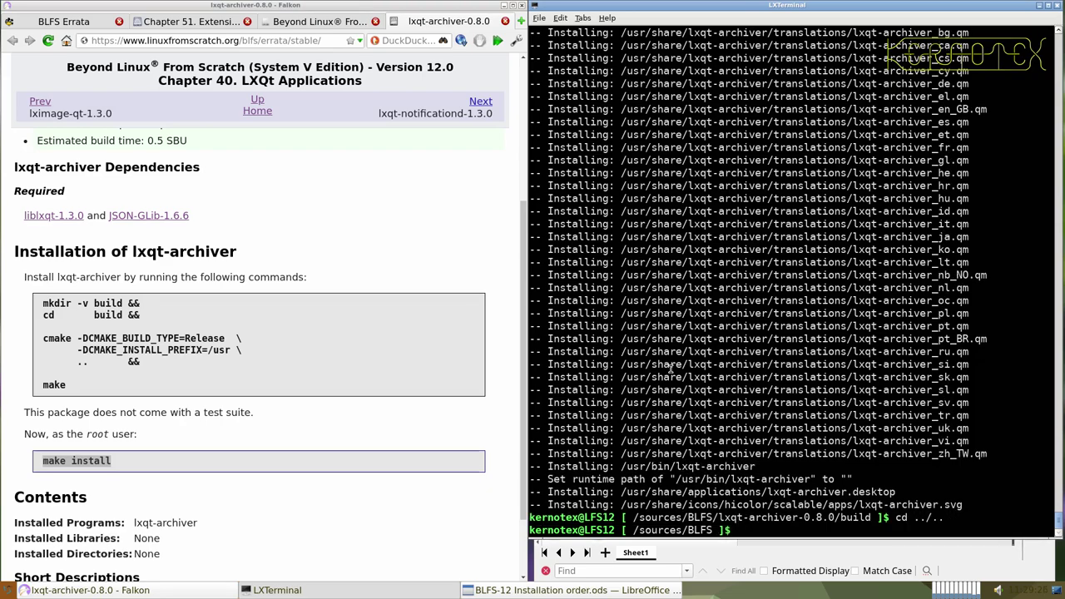
type("rm -Rf lxqt-arc")
key("Tab")
key("Return")
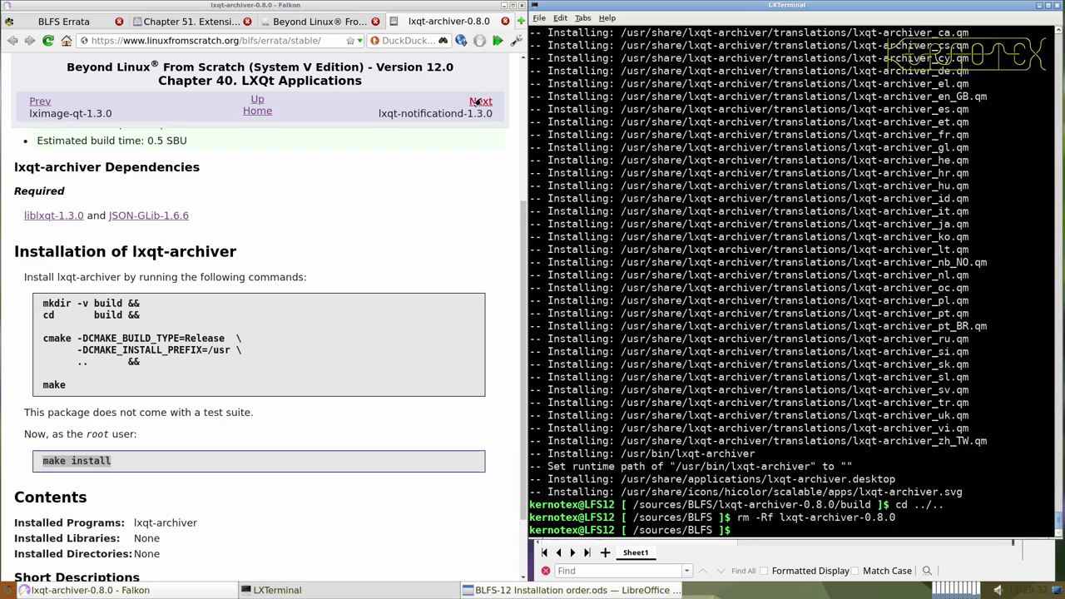
key("alt+Tab")
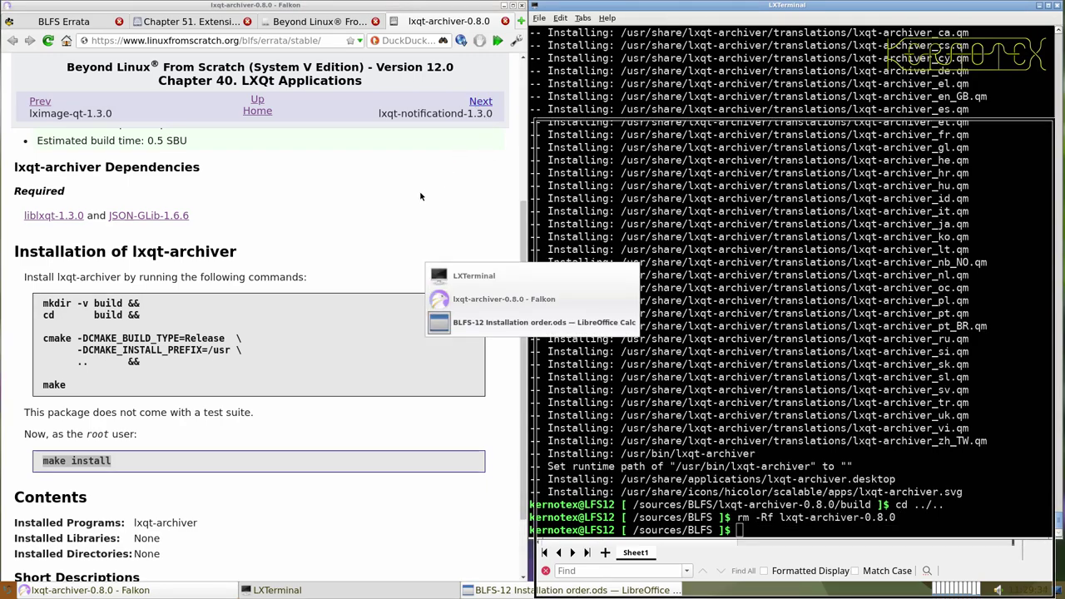
key("alt+Tab")
key("alt+Tab")
key("alt+Tab")
left_click(410, 180)
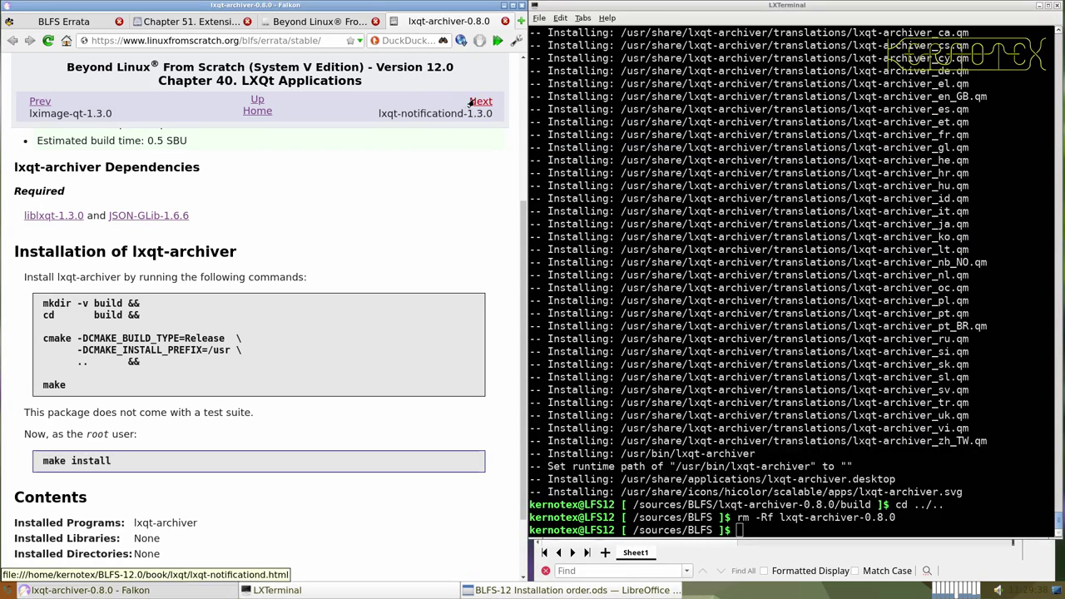
- Go to the book's lxqt-notificationd-1.3.0 page and save lxqt-notificationd-1.3.0.tar.xz in /sources/BLFS
left_click(480, 101)
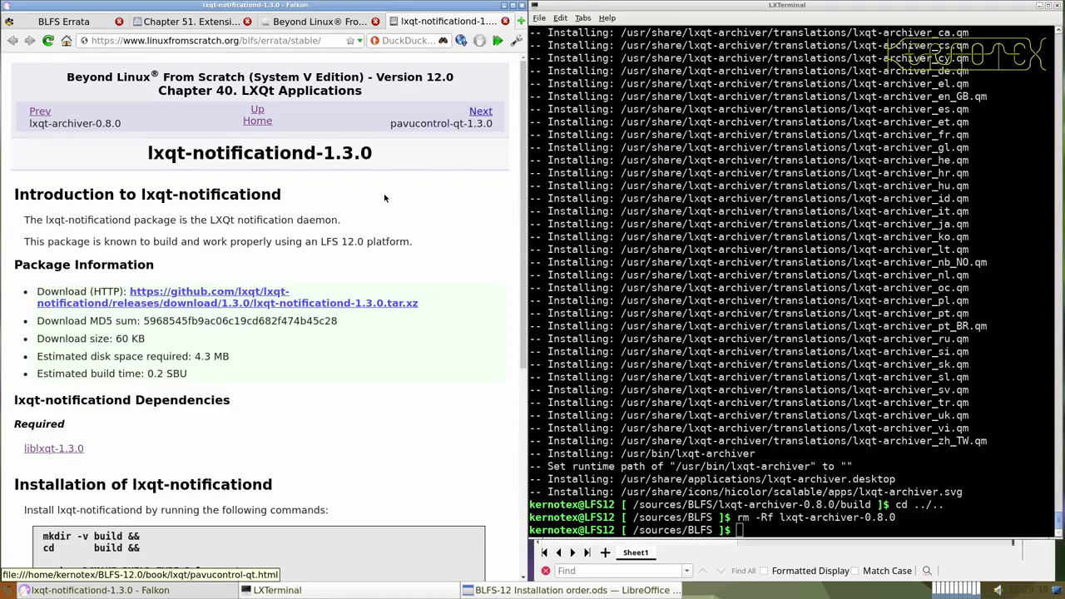
left_click(258, 299)
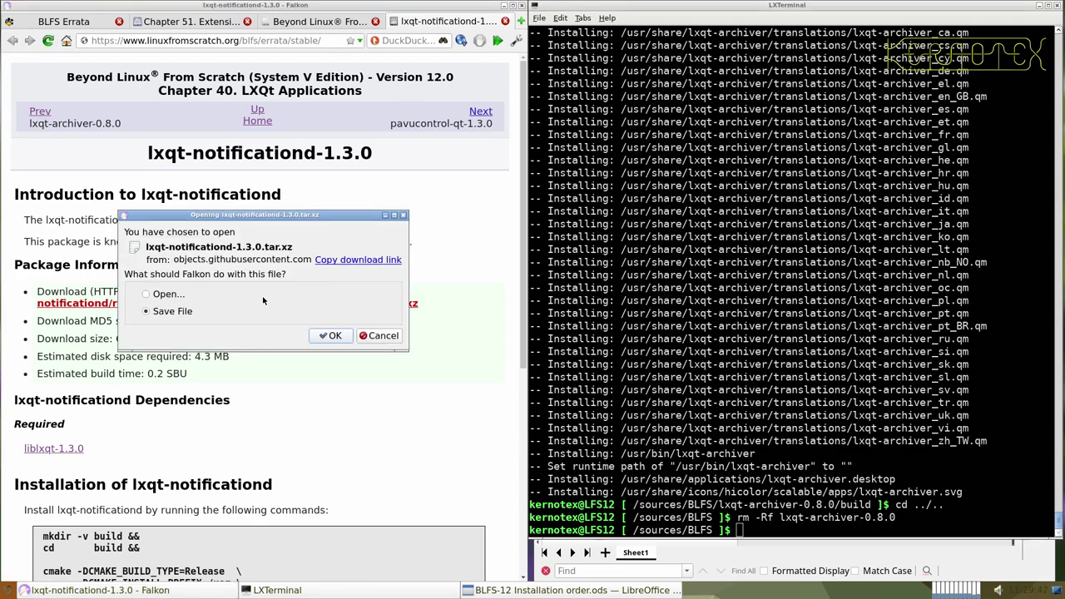
left_click(346, 337)
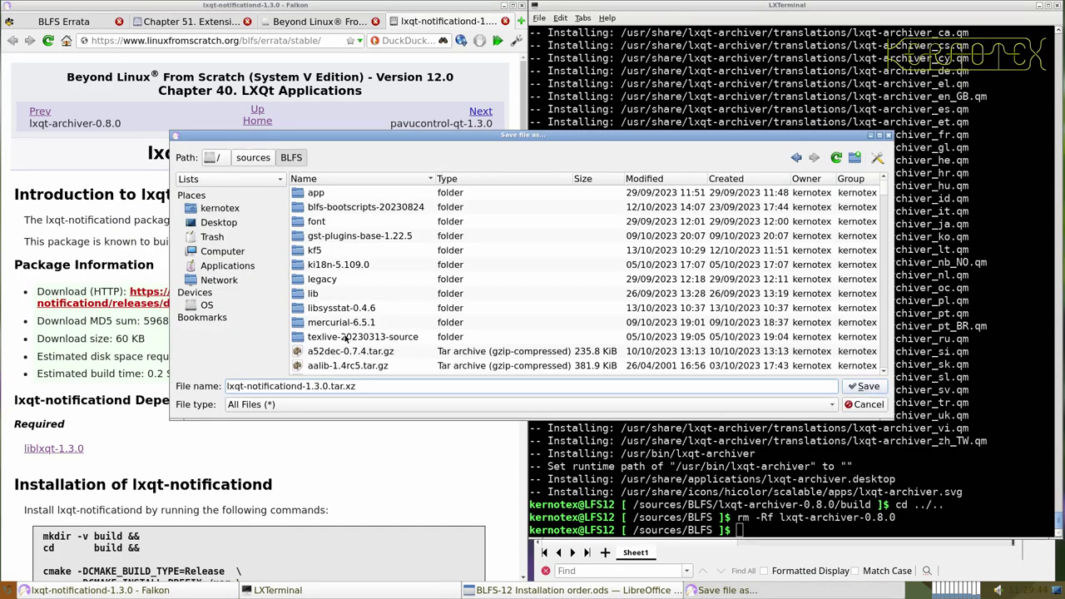
key("Return")
- Add lxqt-notificationd-1.3.0 to the installation order spreadsheet directly below lxqt-archiver-0.8.0, deleting the blank row between them
left_click_drag(148, 152, 370, 158)
key("ctrl+c")
key("alt+Tab")
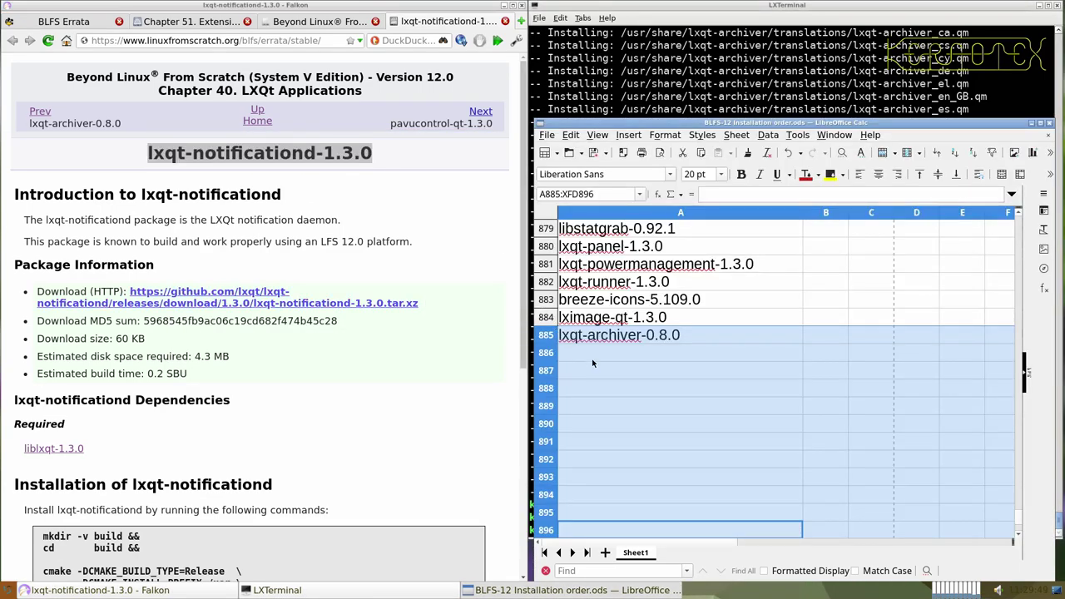
middle_click(592, 362)
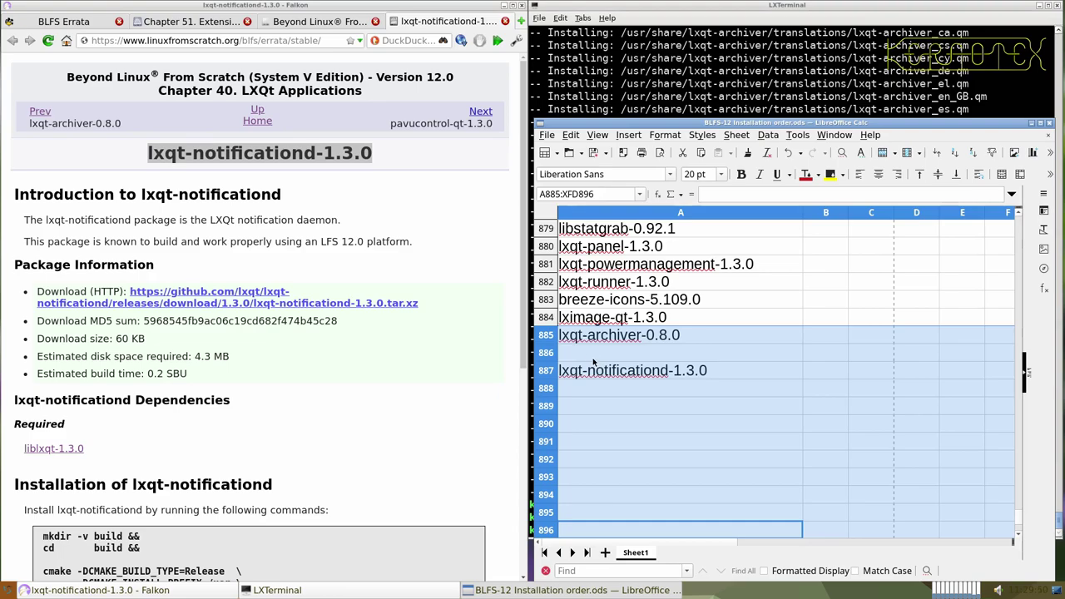
left_click(558, 354)
right_click(549, 353)
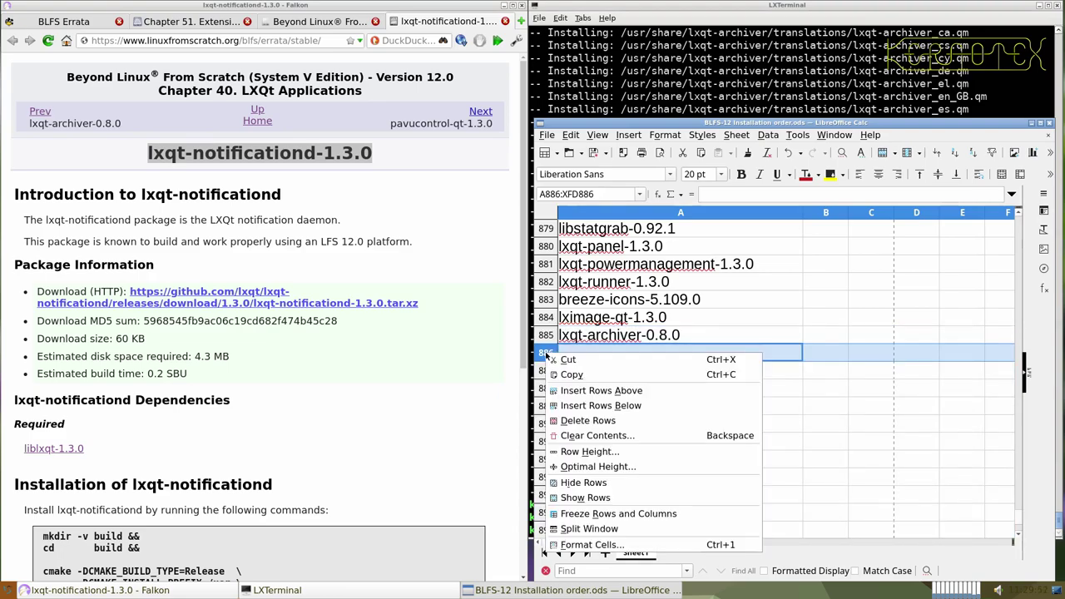
left_click(568, 421)
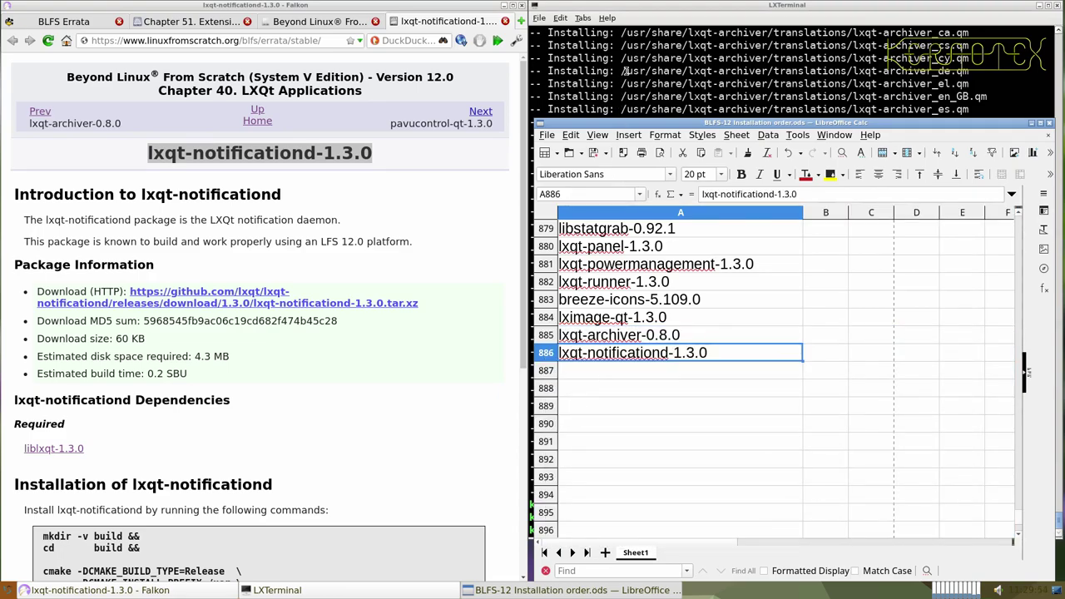
- Extract the lxqt-notificationd-1.3.0 archive with tar -xvf in the terminal and change into its source directory
left_click(630, 79)
type("tar -xvf")
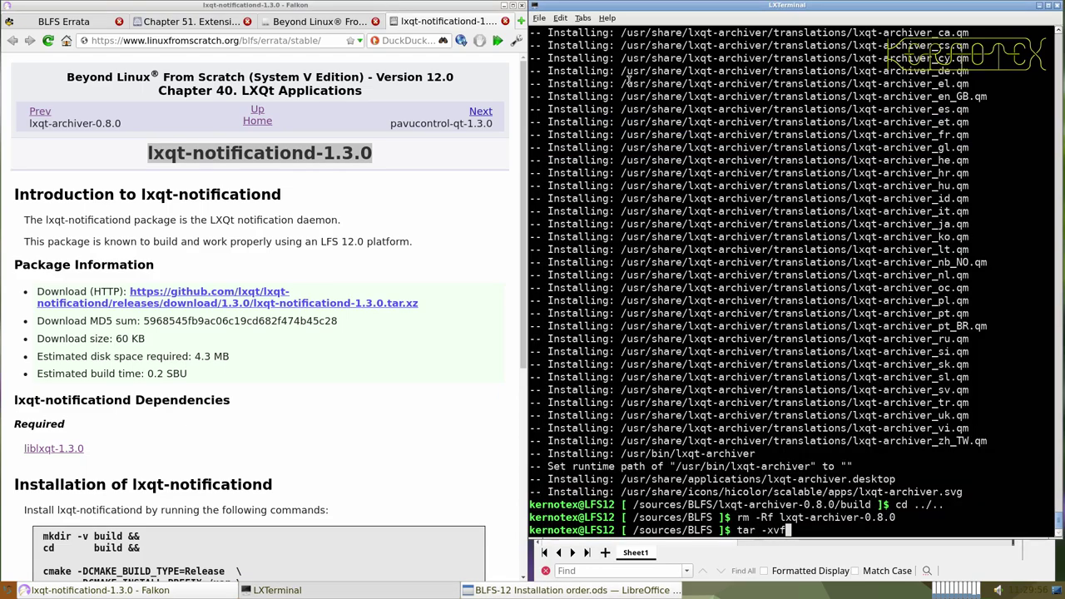
type(" lxqt-n")
key("Tab")
key("Return")
type("cd ")
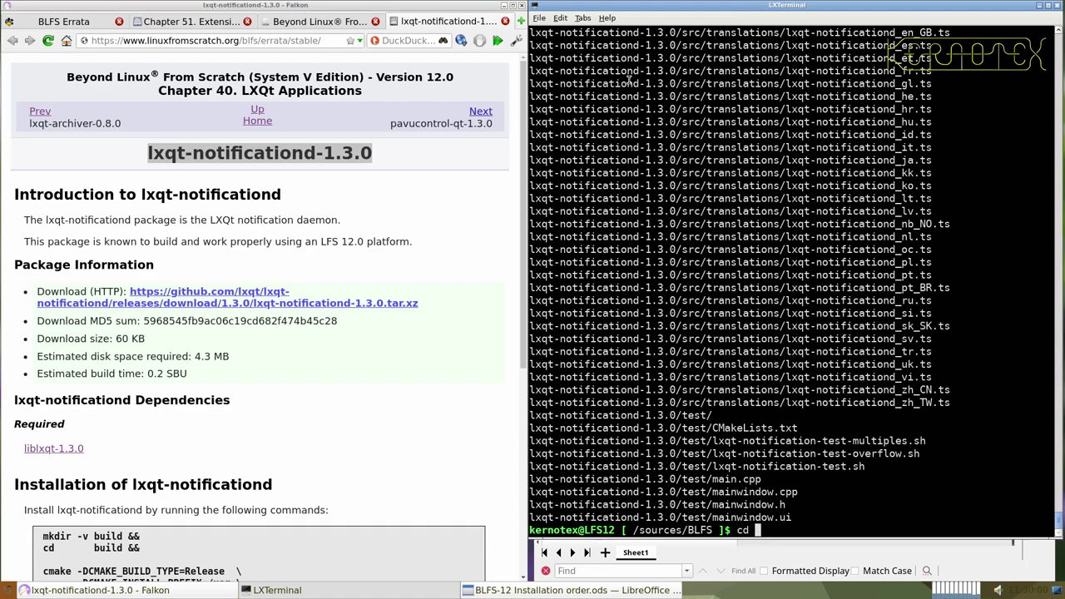
type("lxqt-n")
key("Tab")
key("Return")
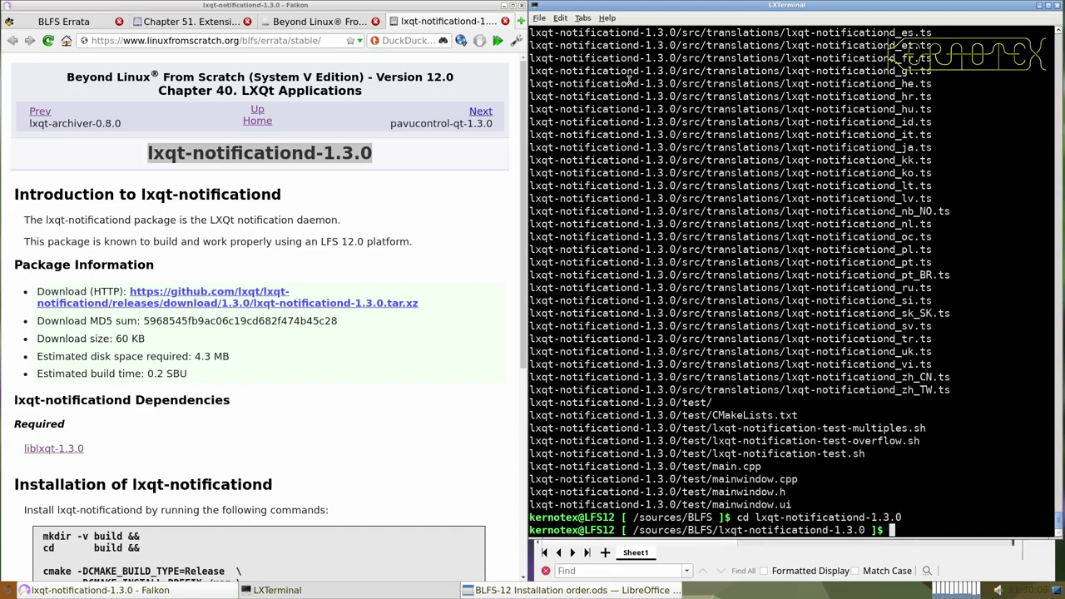
- Configure and compile lxqt-notificationd in a new build directory using the book's cmake and make commands
scroll(292, 281, "down", 8)
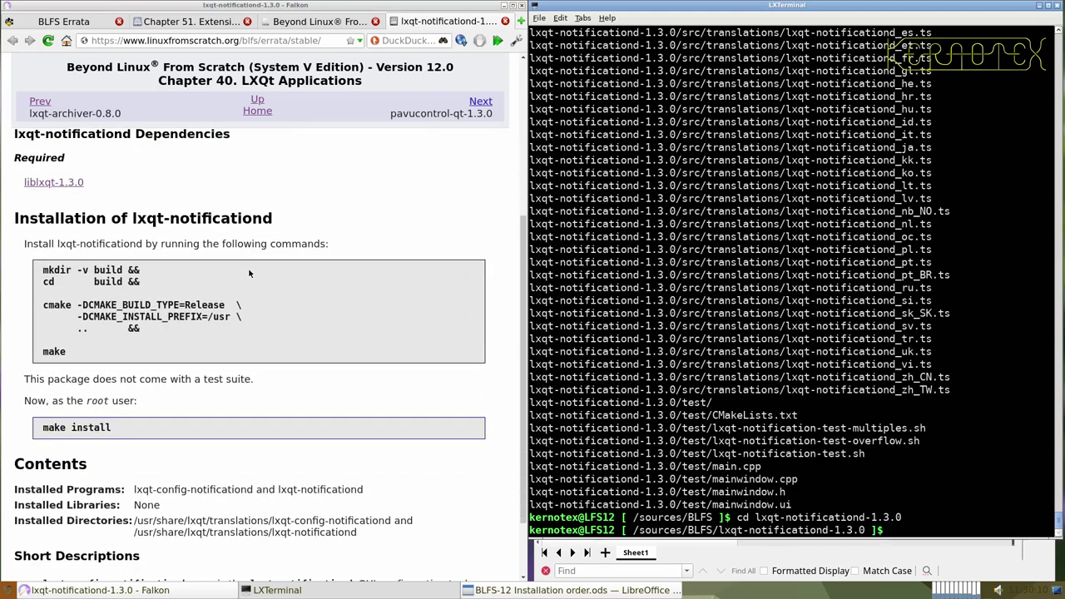
left_click_drag(36, 198, 139, 297)
middle_click(680, 304)
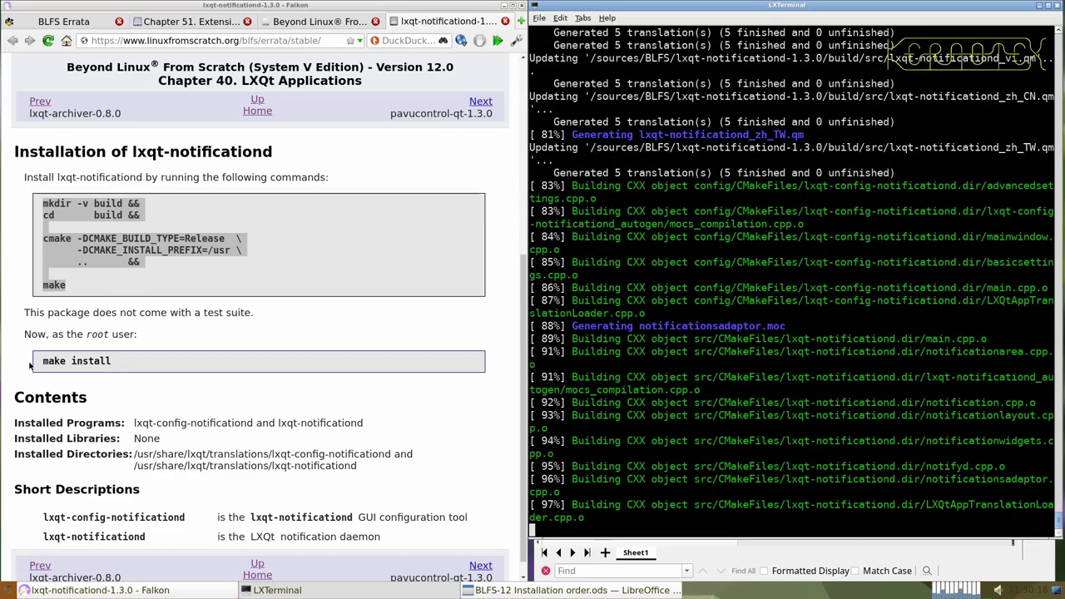
- Install the compiled lxqt-notificationd as root by recalling the make install command from the shell history
double_click(53, 361)
left_click_drag(79, 361, 113, 361)
left_click(652, 364)
key("ctrl+r")
middle_click(649, 364)
key("Return")
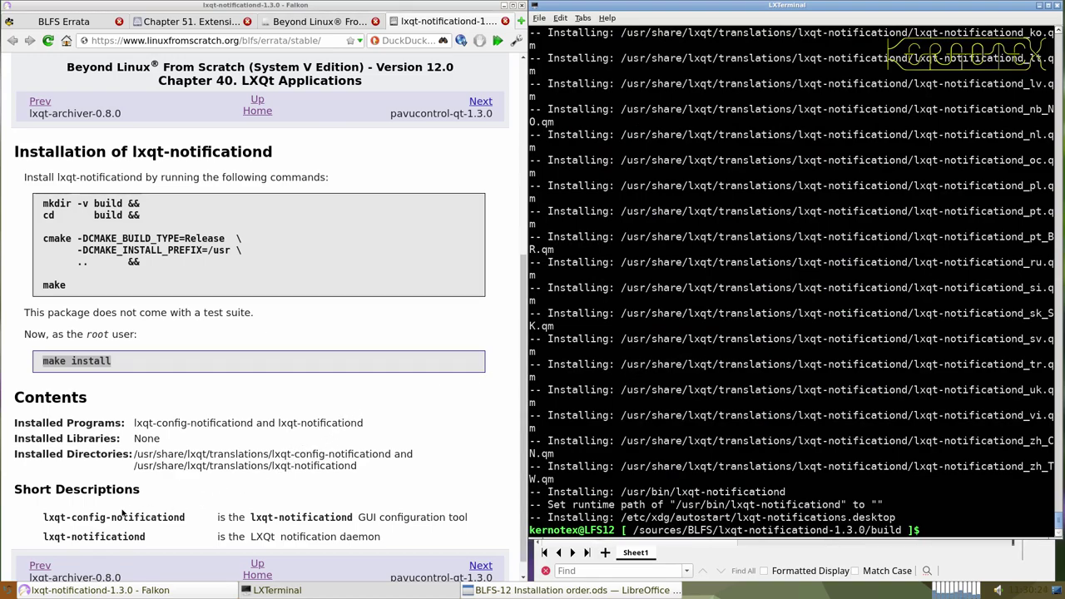
- Run lxqt-config-notificationd, examine its general and position settings, preview a notification, and close the configuration tool
left_click_drag(46, 517, 188, 523)
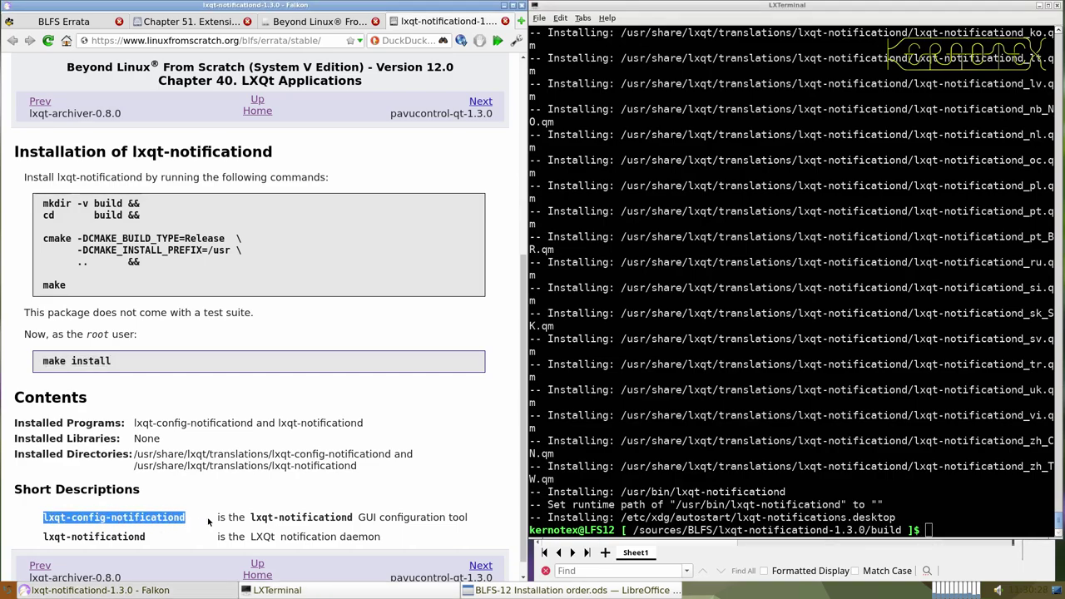
middle_click(657, 354)
key("Return")
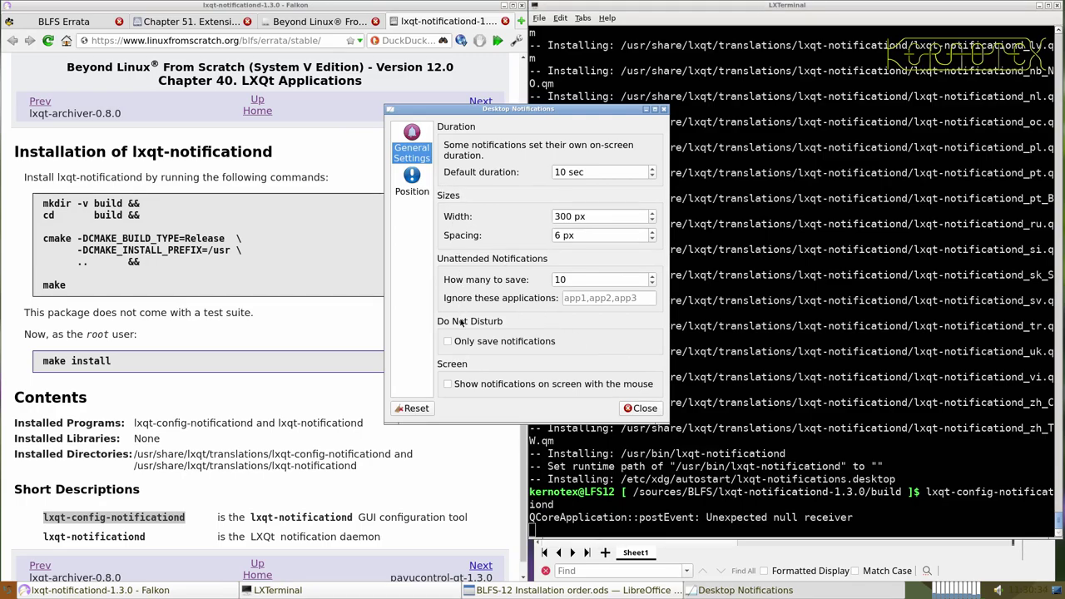
left_click(414, 186)
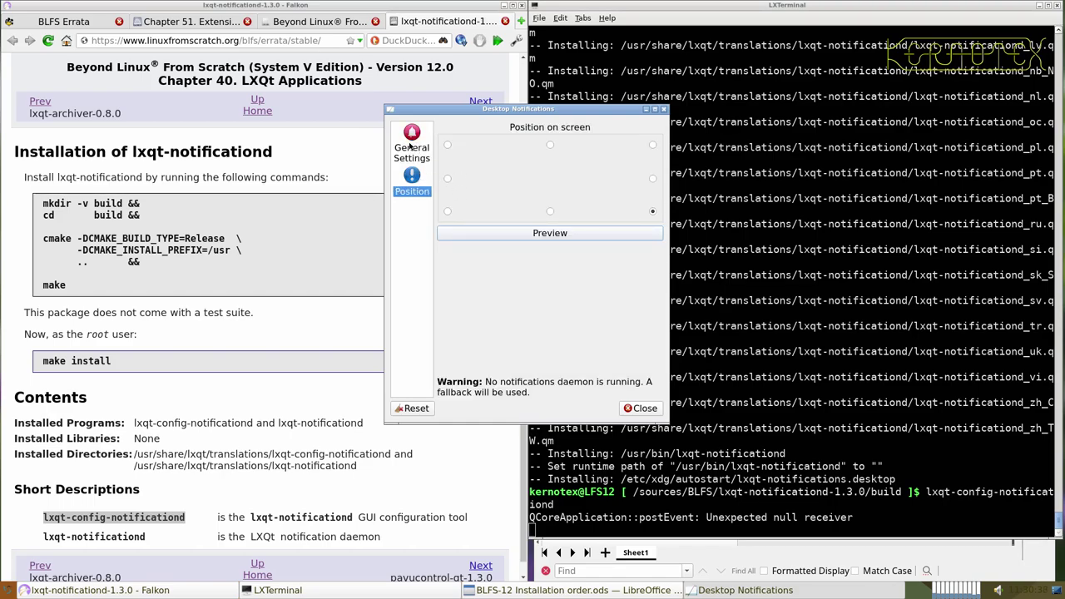
left_click(498, 233)
left_click(498, 234)
left_click(414, 143)
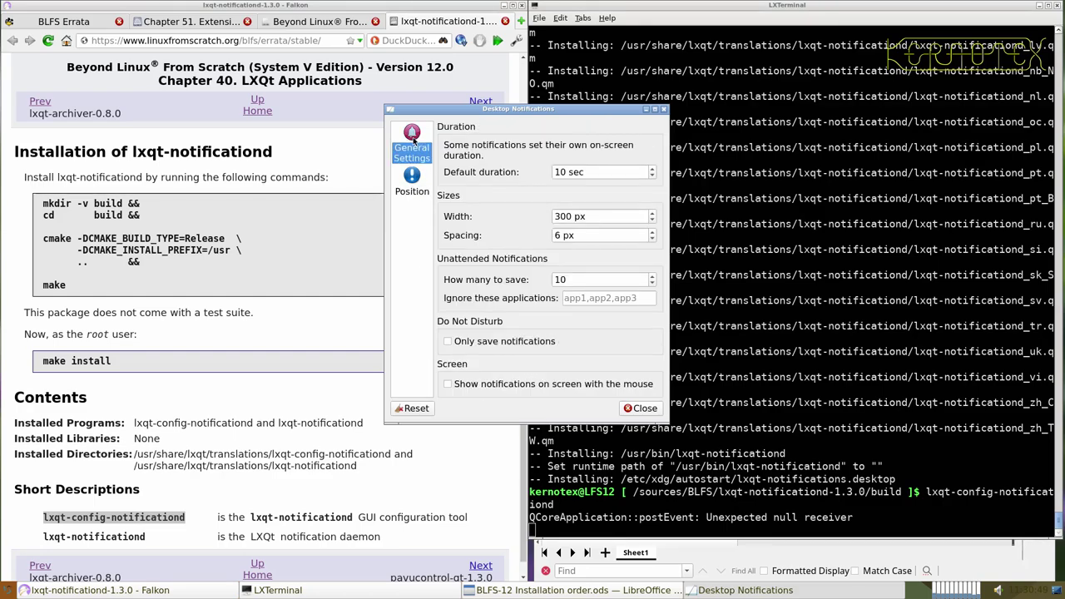
left_click(642, 408)
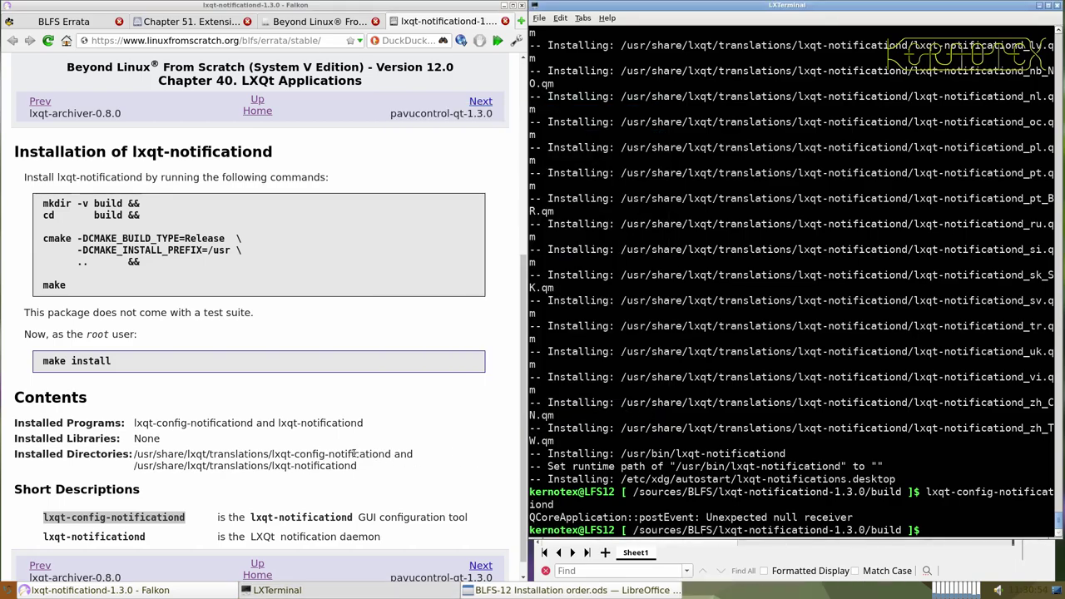
- Return to /sources/BLFS and delete the lxqt-notificationd-1.3.0 source directory
scroll(353, 453, "down", 1)
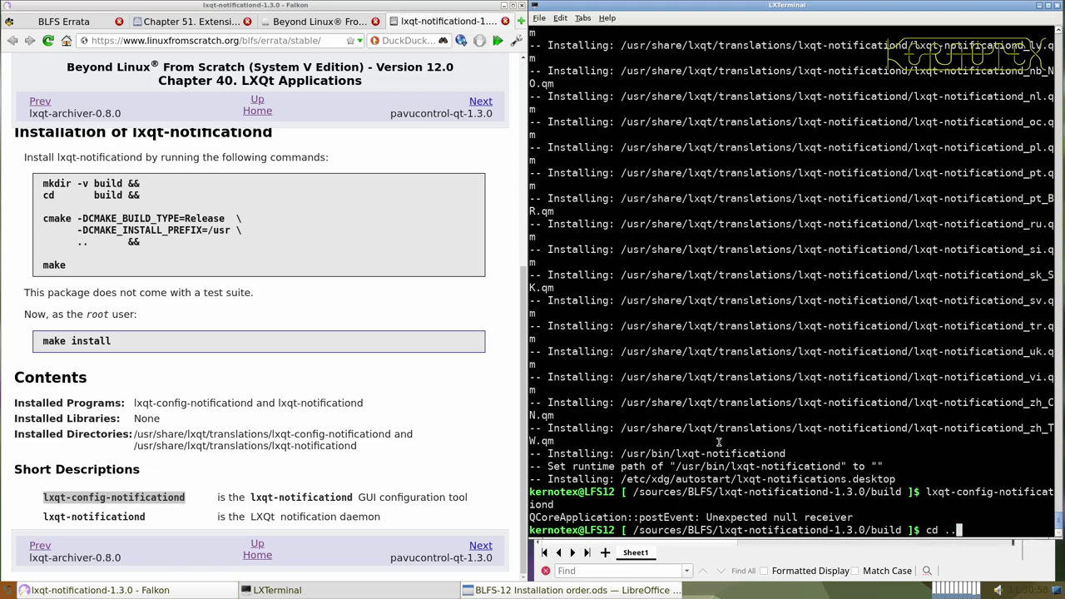
key("Return")
type("rm -Rf lxqt-n")
key("Tab")
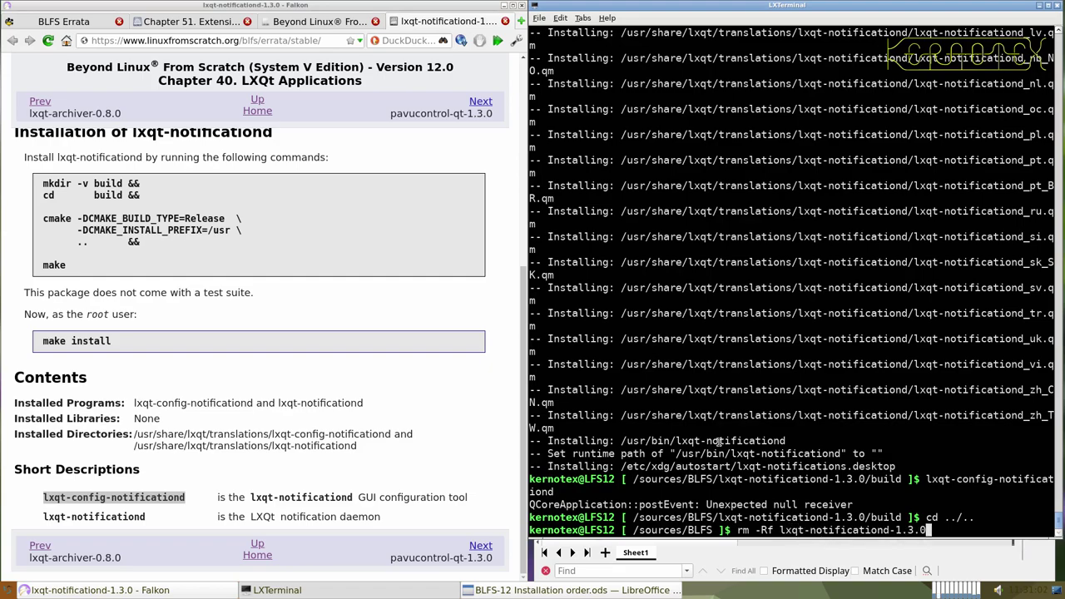
key("Return")
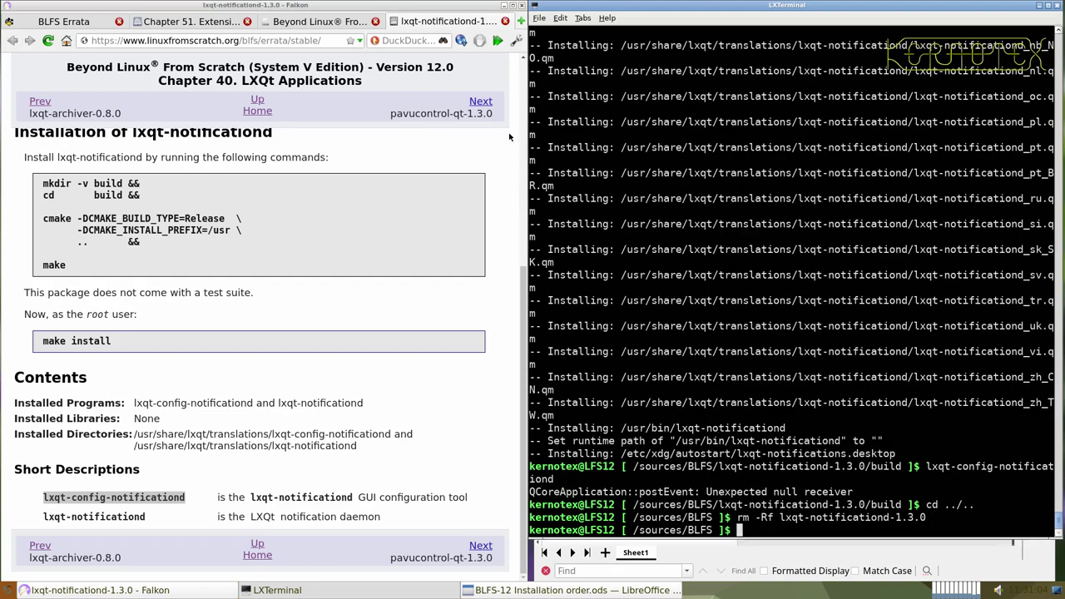
- Go to the book's pavucontrol-qt-1.3.0 page and download pavucontrol-qt-1.3.0.tar.xz into /sources/BLFS
left_click(479, 101)
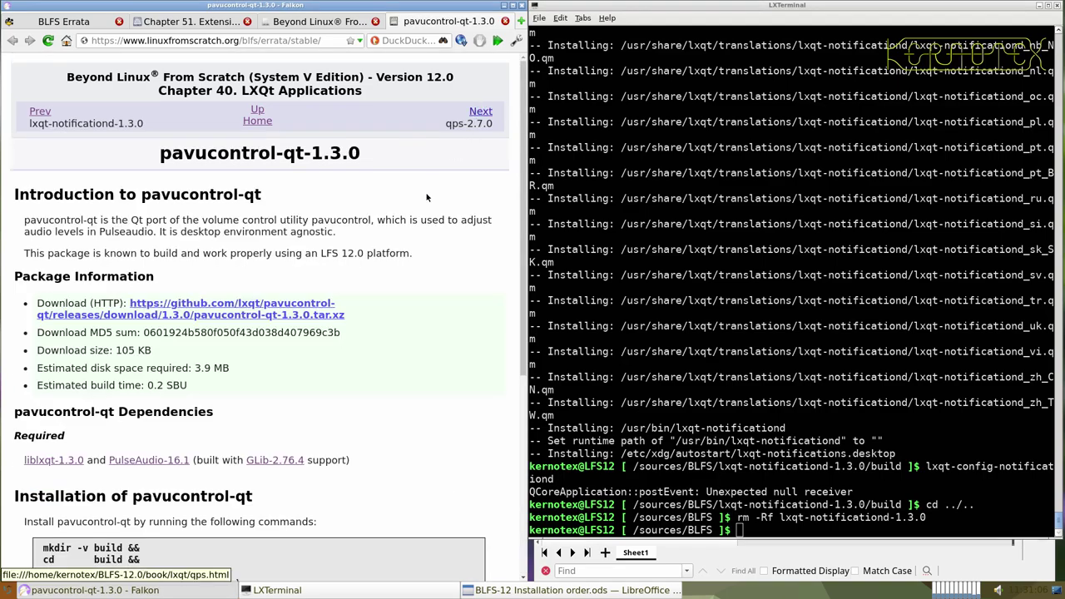
left_click(283, 302)
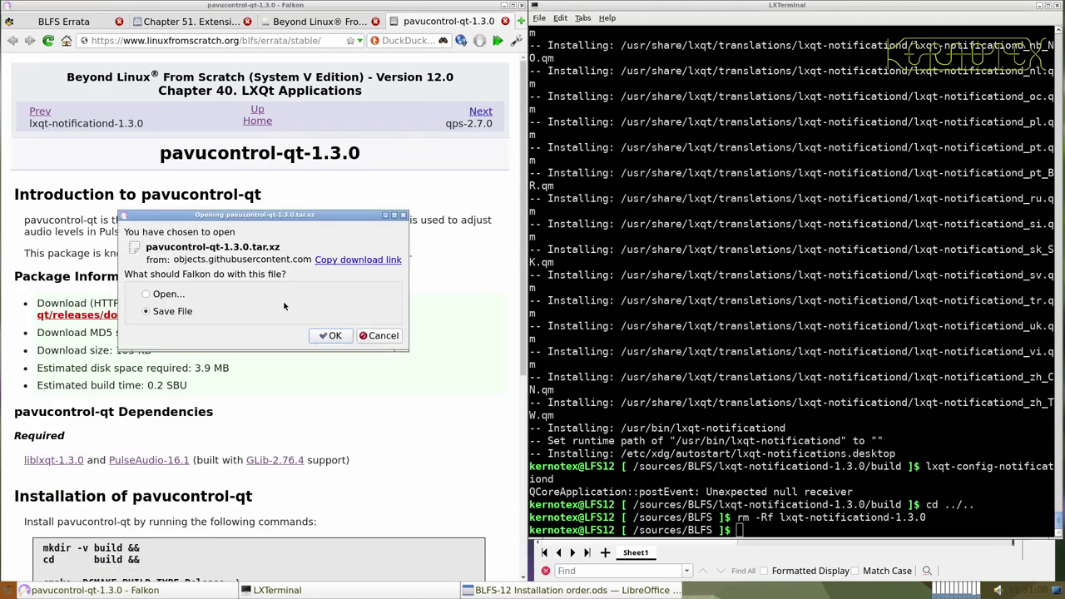
left_click(330, 335)
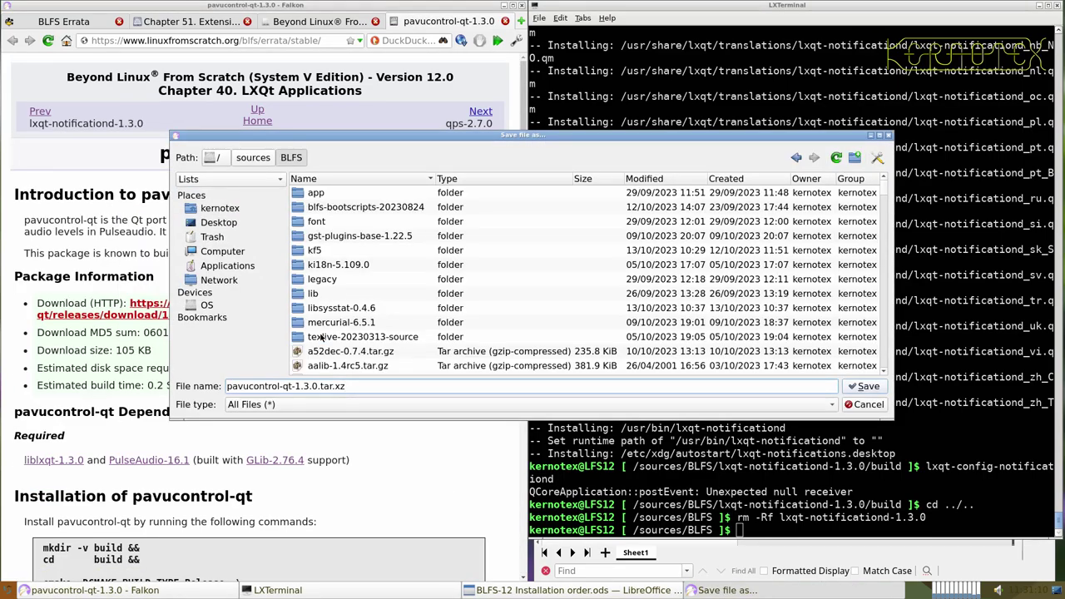
key("Return")
- Copy the package name pavucontrol-qt-1.3.0 from the page heading into cell A887 of the installation order spreadsheet
left_click_drag(159, 154, 361, 156)
key("ctrl+c")
key("alt+Tab")
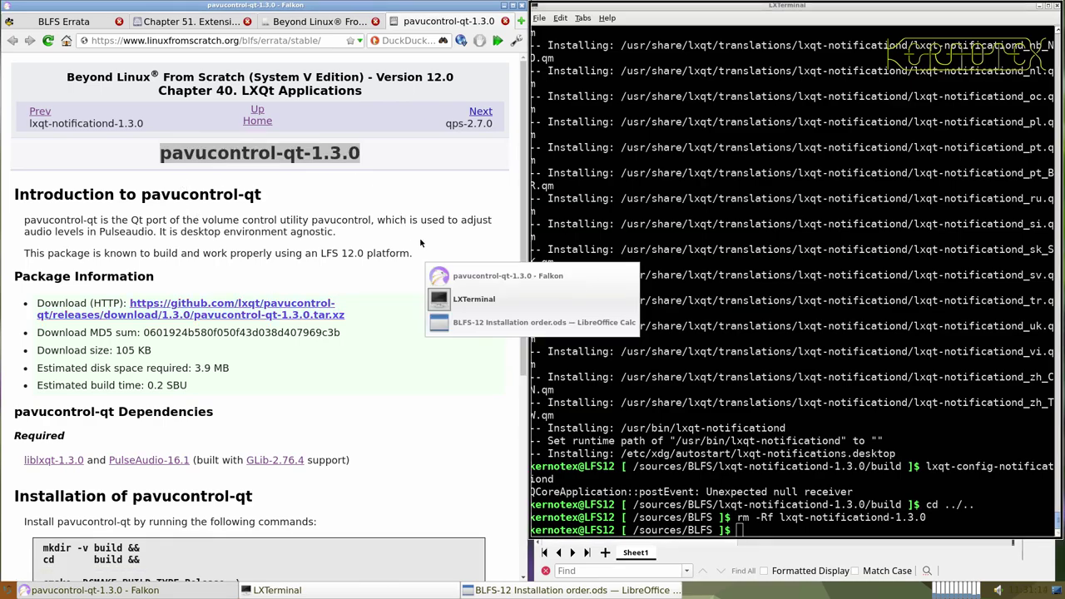
key("alt+Tab")
middle_click(600, 374)
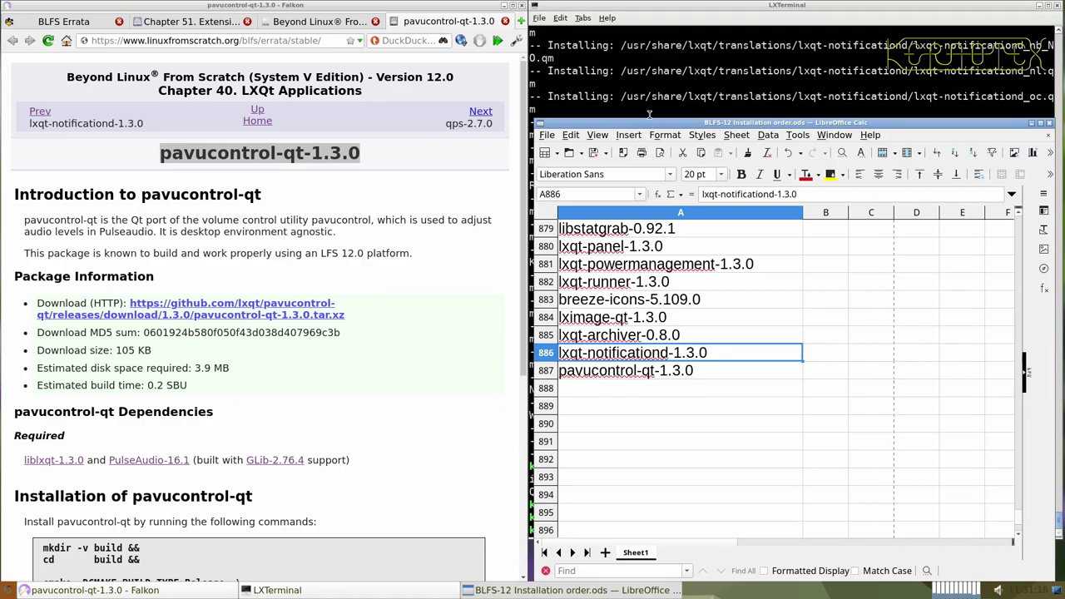
- In the terminal, extract the pavucontrol-qt-1.3.0 archive with tar -xvf and enter its source directory
left_click(654, 92)
type("tar -xvf pavucontrol-q")
key("Tab")
key("Return")
type("cd pa")
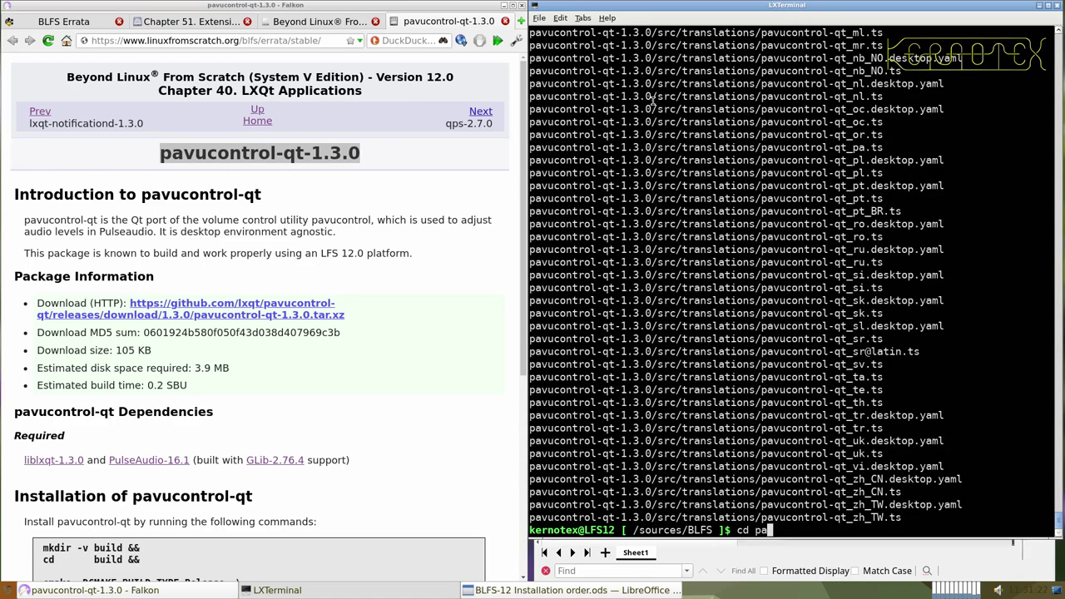
type("vucontrol-q")
key("Tab")
key("Return")
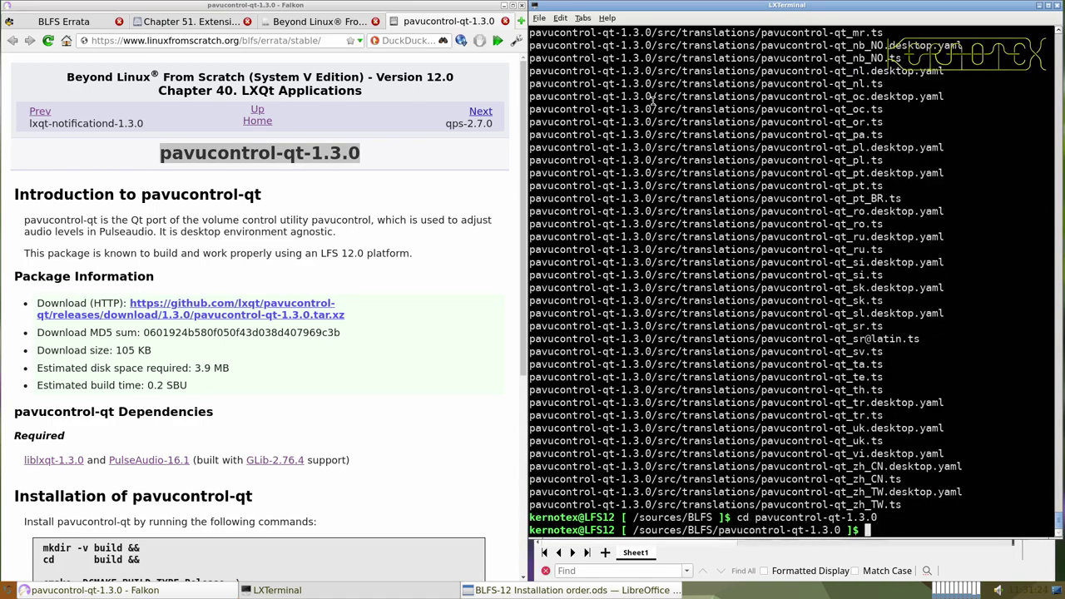
- Configure and compile pavucontrol-qt in a new build directory using the book's cmake and make commands
scroll(329, 202, "down", 5)
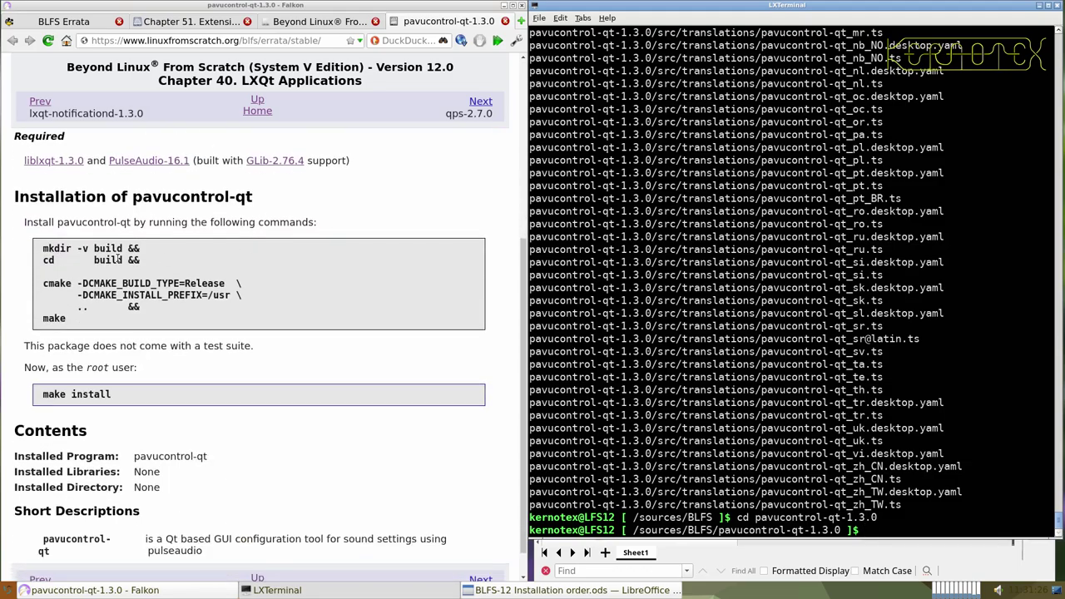
left_click_drag(33, 265, 101, 322)
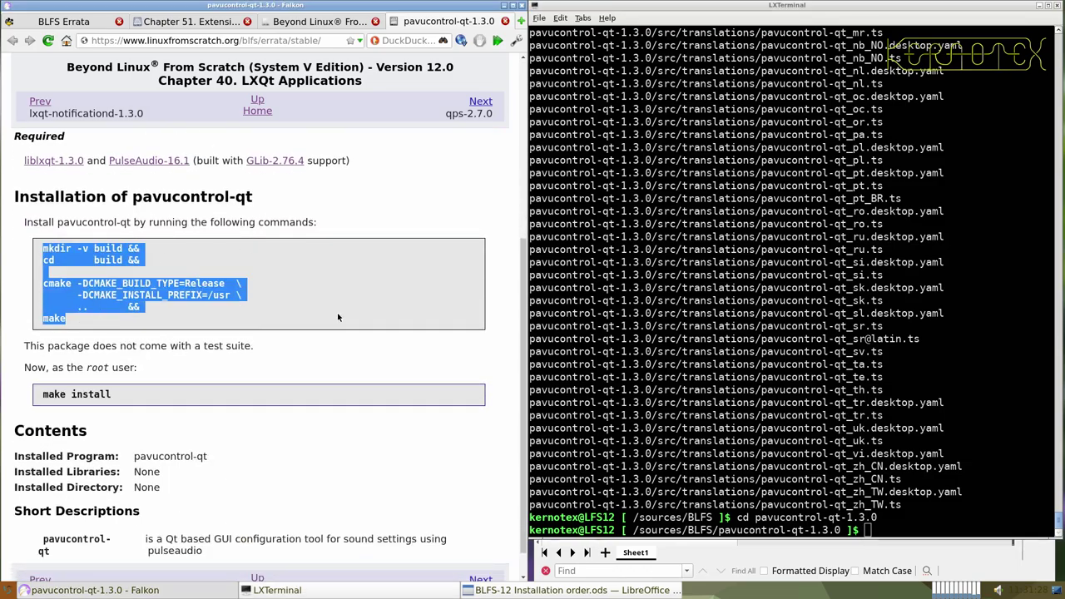
middle_click(611, 262)
key("Return")
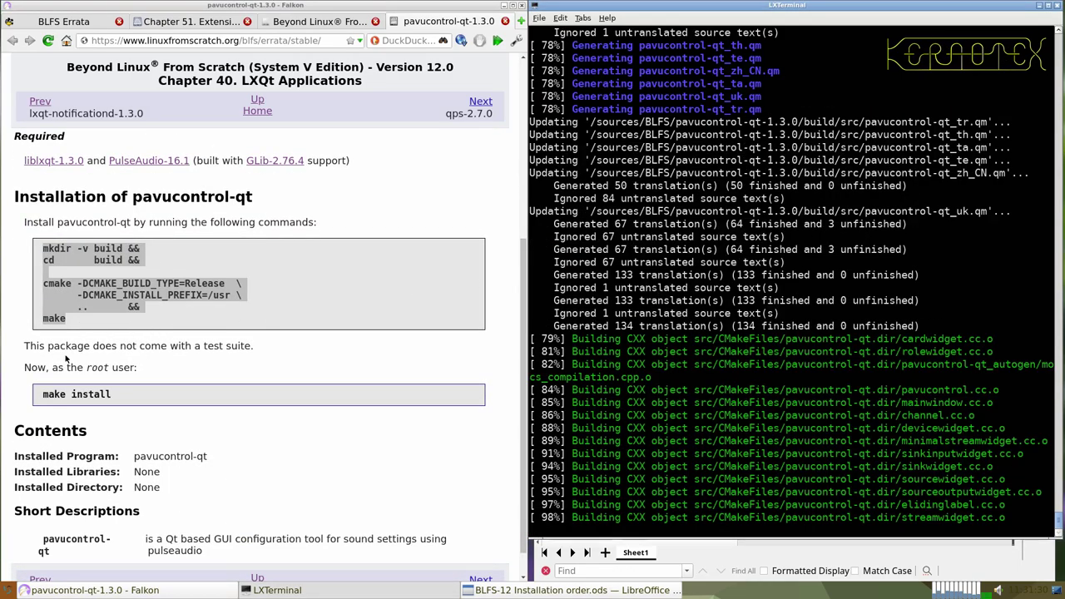
- Install the compiled pavucontrol-qt as root by finding the book's make install command in the shell history
left_click(43, 394)
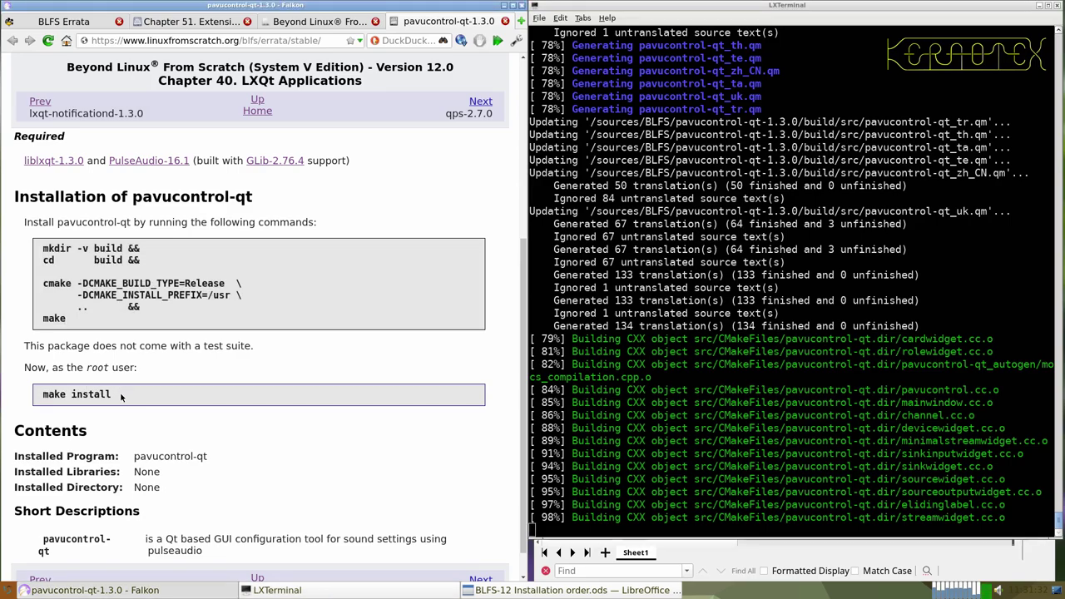
left_click_drag(120, 397, 52, 394)
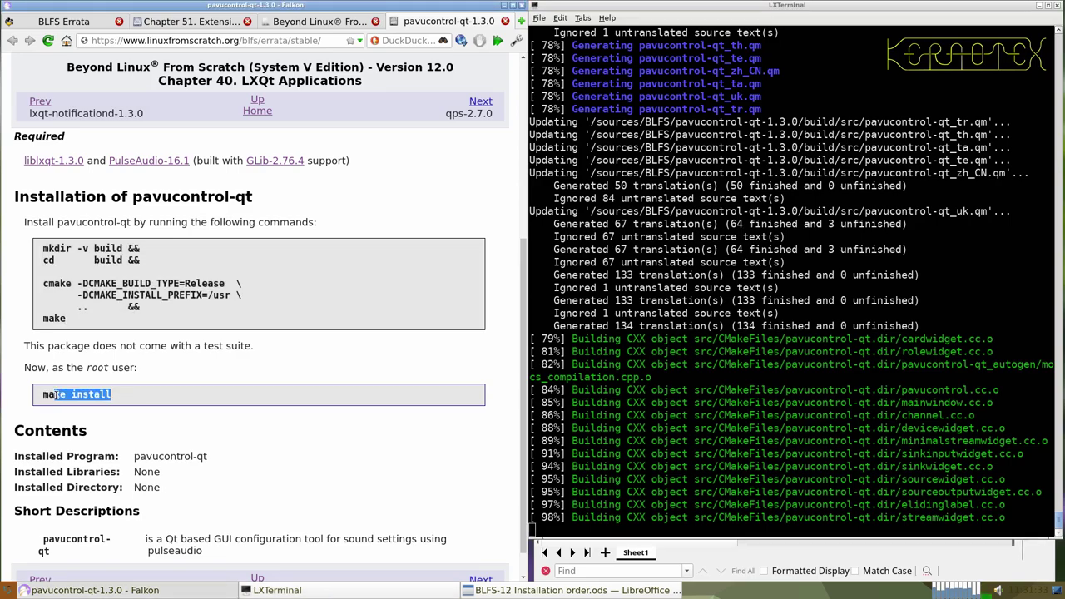
left_click(639, 319)
key("ctrl+r")
middle_click(663, 313)
key("Return")
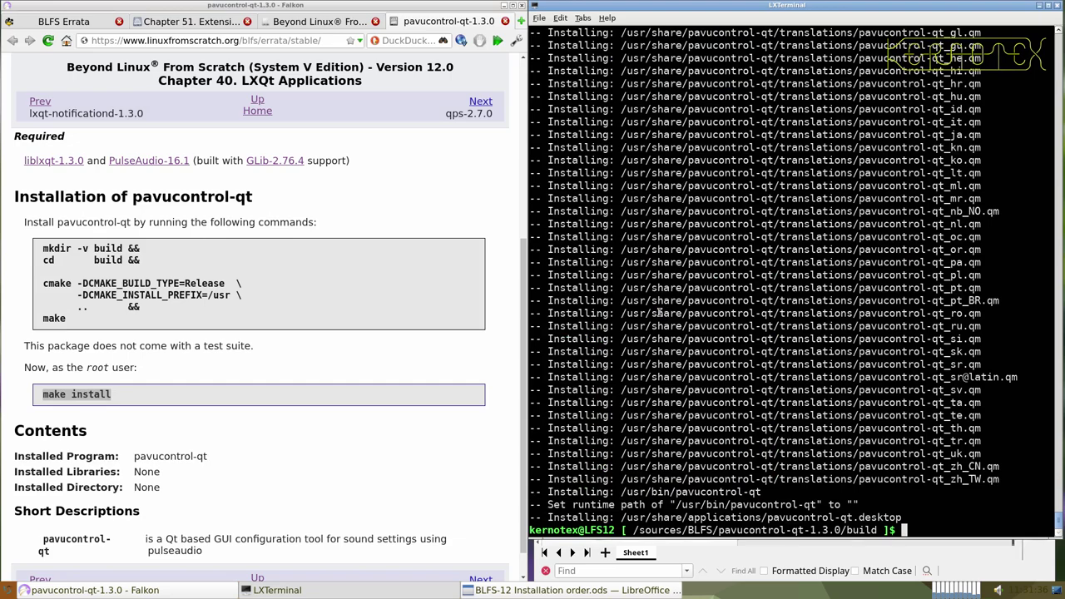
- Run pavucontrol-qt, examine its recording, playback, input device and configuration settings, and close the volume control
type("pavucontrol-qt")
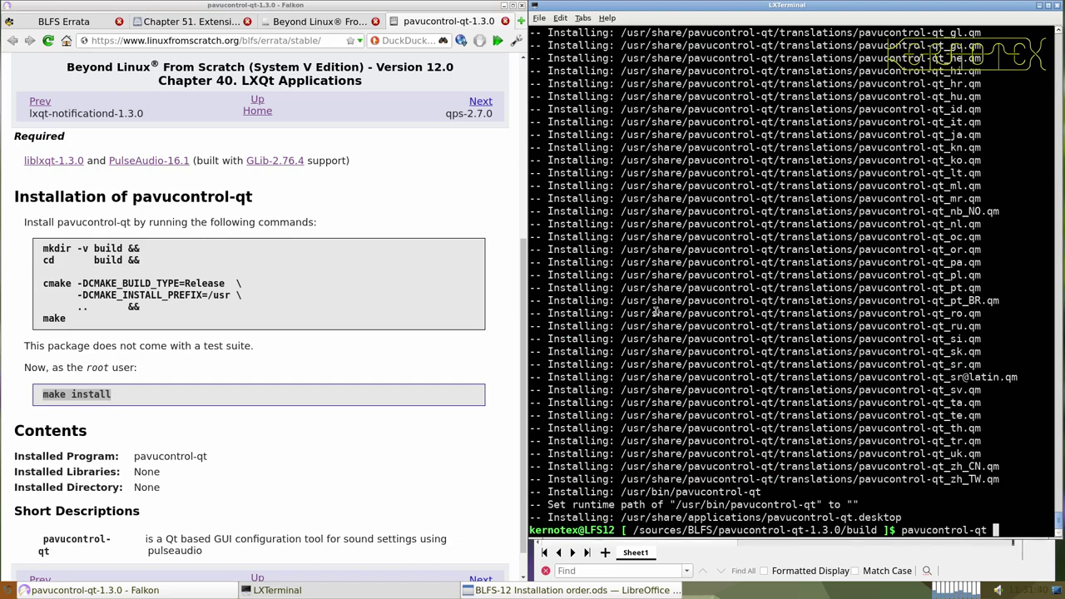
key("Return")
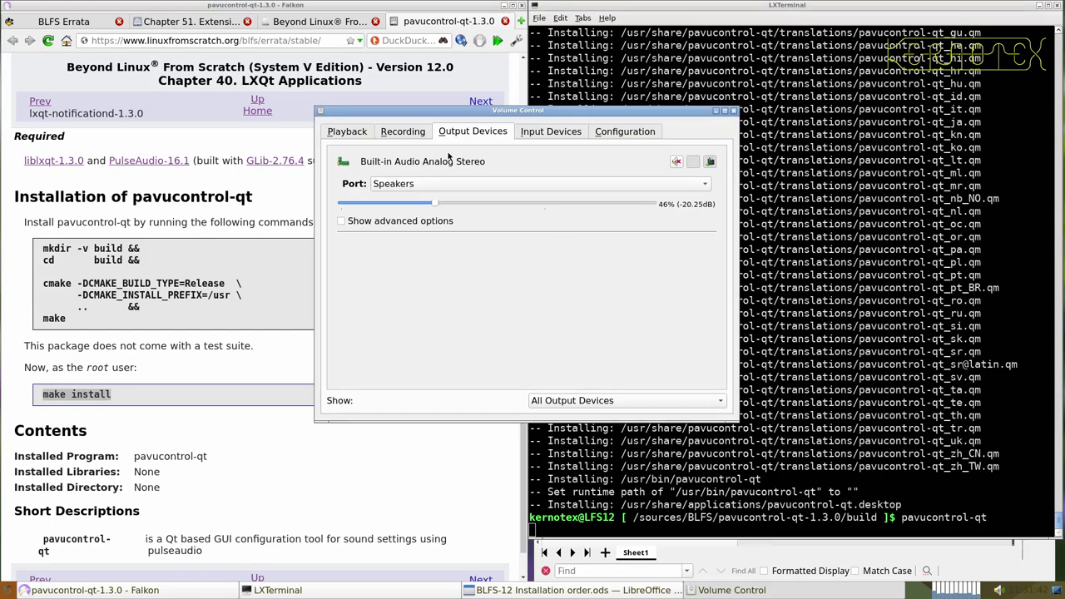
left_click(420, 137)
left_click(358, 135)
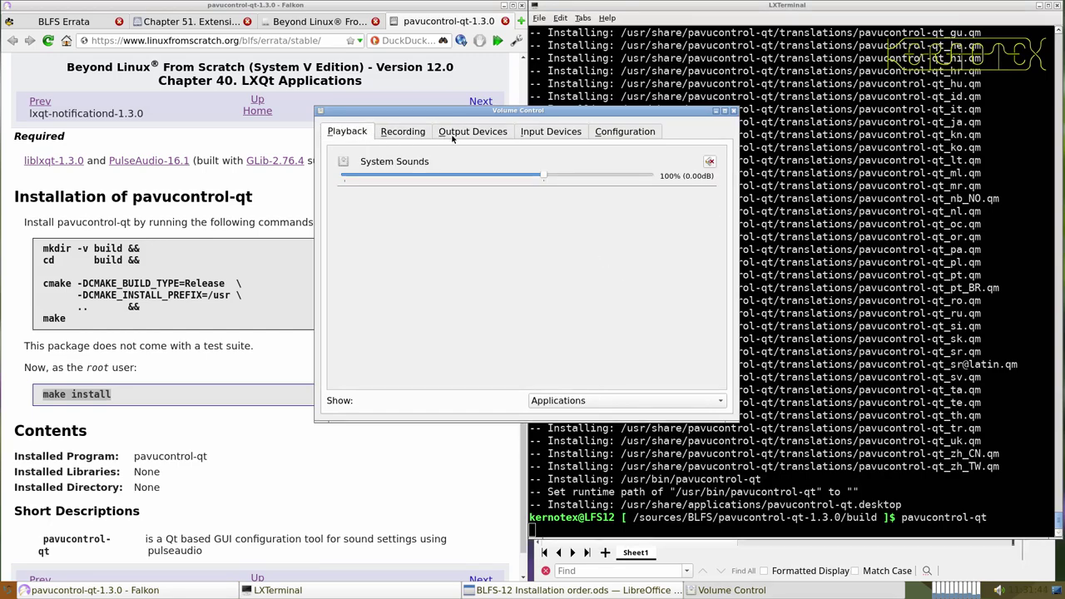
left_click(532, 132)
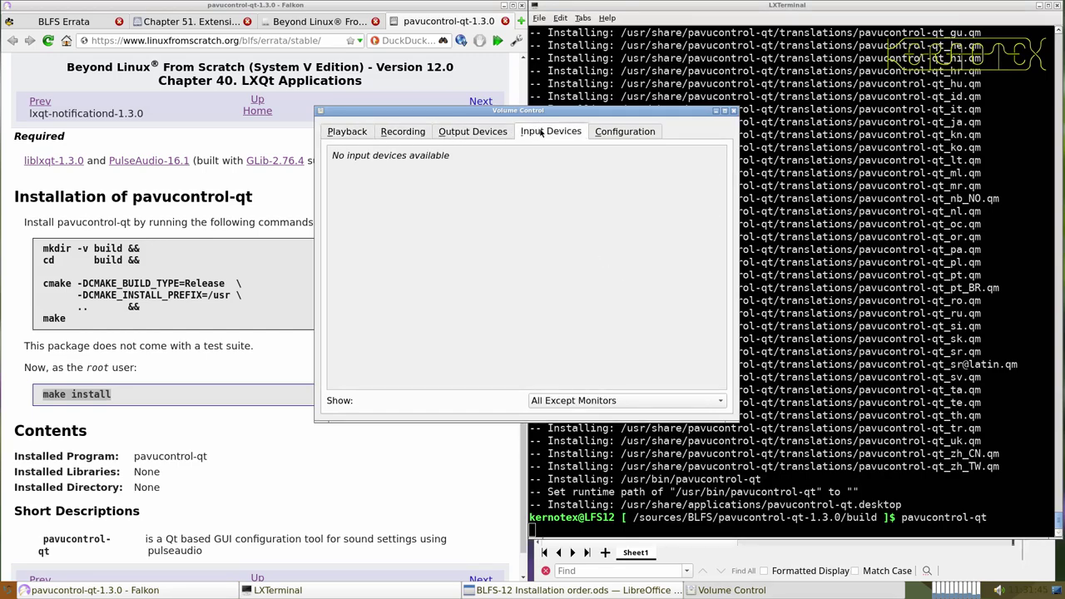
left_click(609, 135)
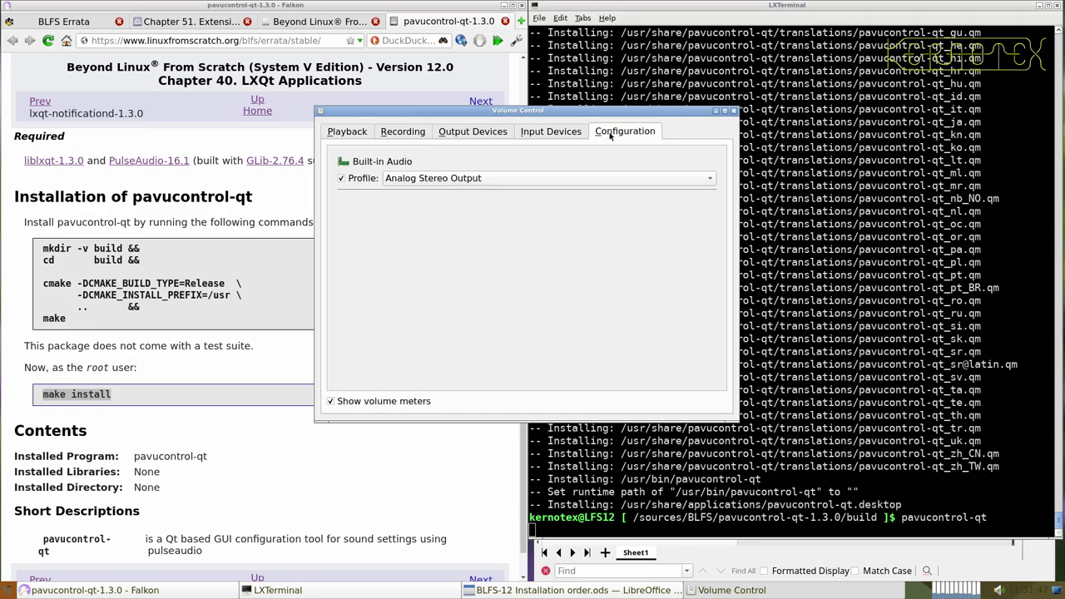
left_click(735, 111)
- Return to /sources/BLFS and delete the pavucontrol-qt-1.3.0 source directory
type("cd ../.")
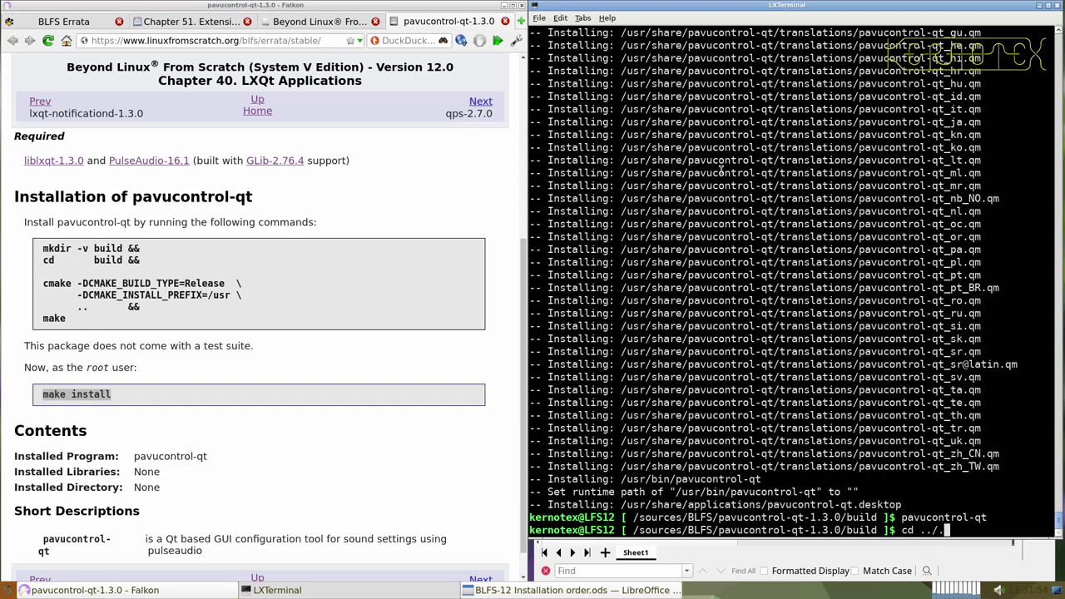
type(".")
key("Return")
type("rm -Rf pavucontrol-qt-1.3.0")
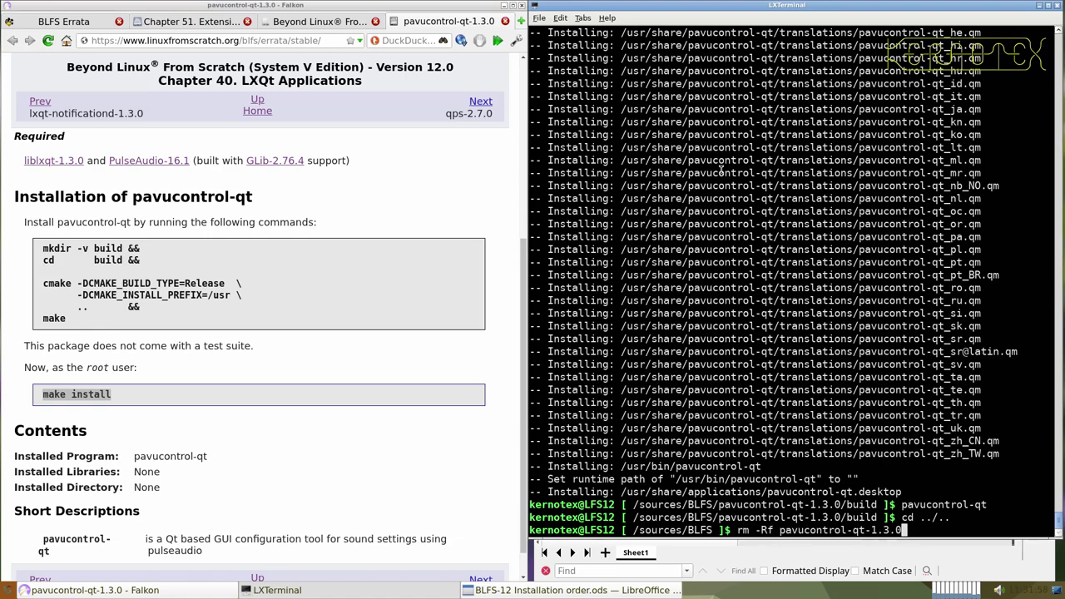
key("Return")
- Go to the book's qps-2.7.0 page and download qps-2.7.0.tar.xz into /sources/BLFS
scroll(463, 253, "down", 1)
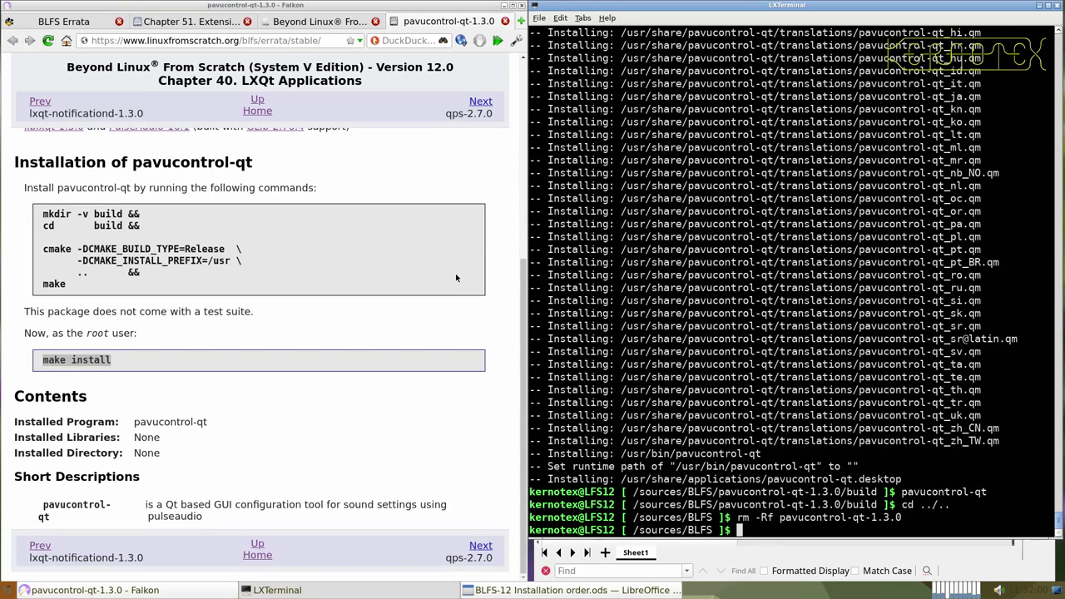
left_click(481, 546)
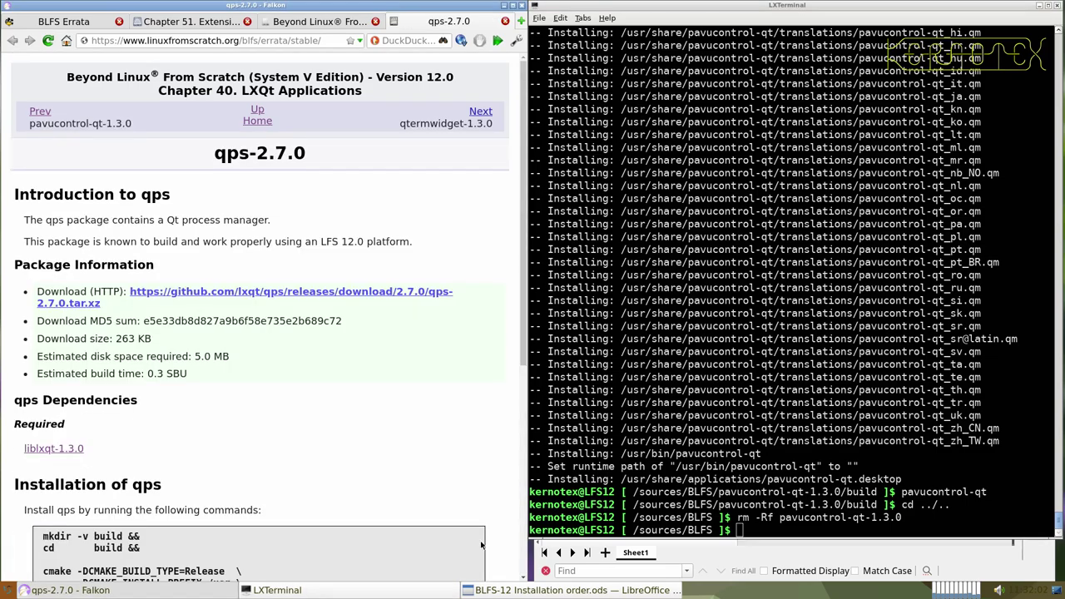
left_click(362, 291)
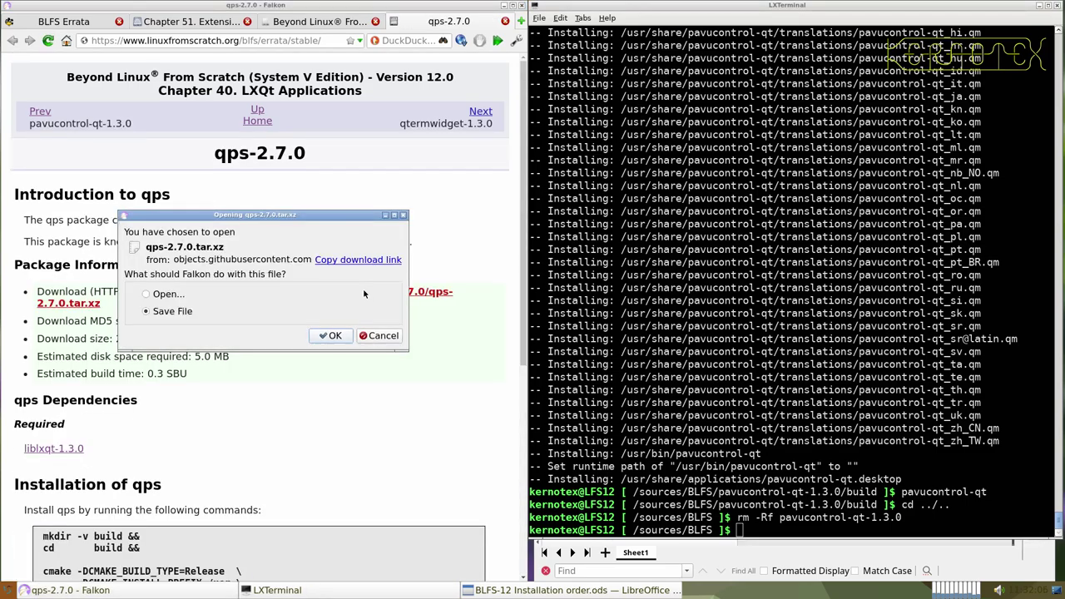
left_click(331, 336)
key("Return")
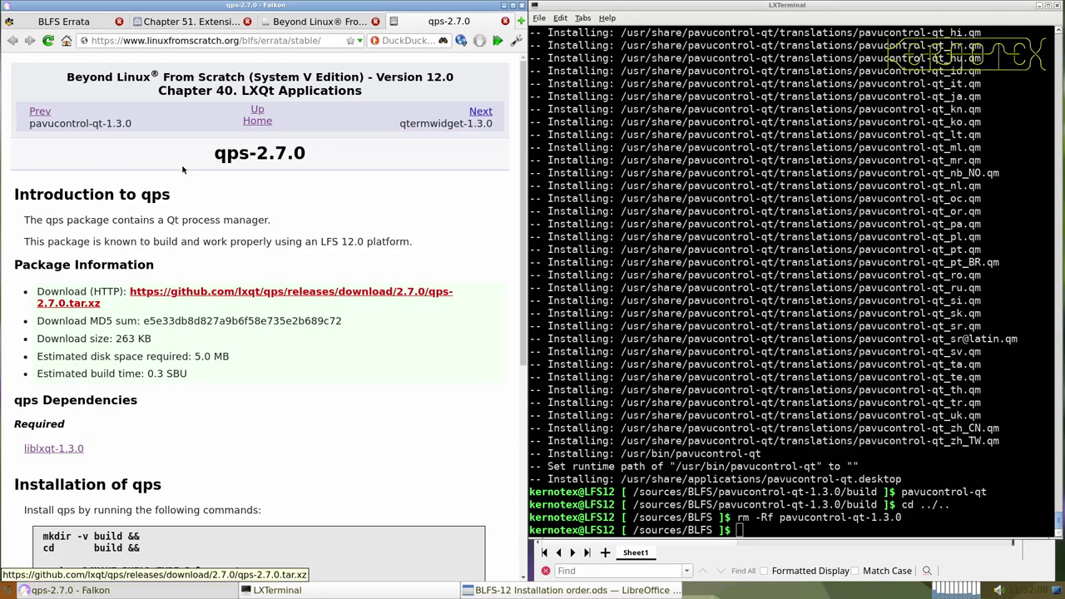
- Copy the package name qps-2.7.0 from the page heading into cell A888 of the installation order spreadsheet
left_click_drag(214, 153, 306, 153)
key("ctrl+c")
key("alt+Tab")
key("alt+Tab")
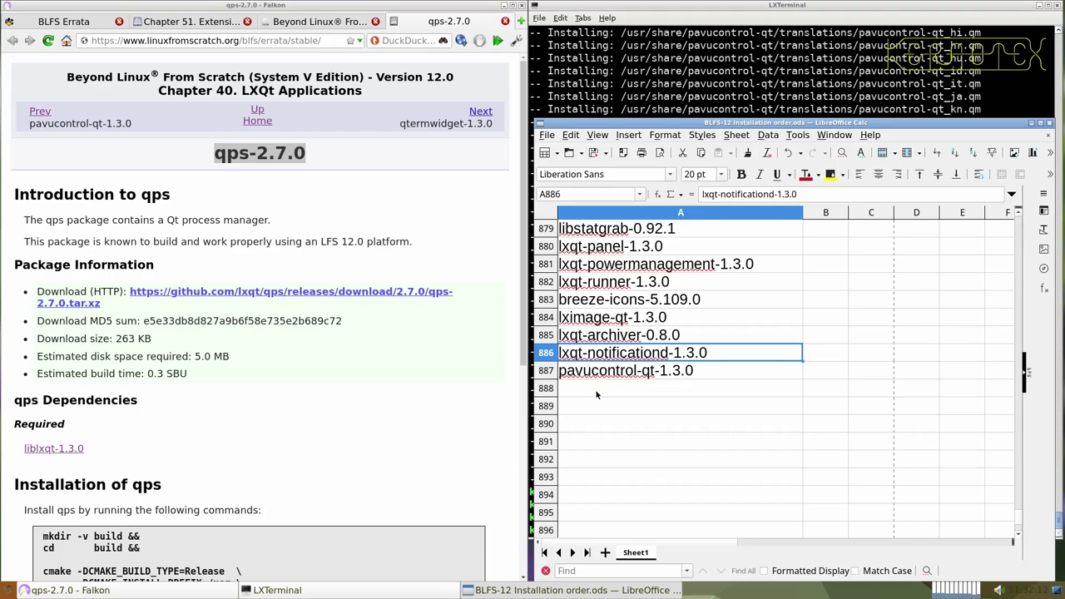
middle_click(595, 394)
- In the terminal, extract the qps-2.7.0 archive with tar -xvf and enter its source directory
left_click(639, 90)
type("tar -xvf qps-")
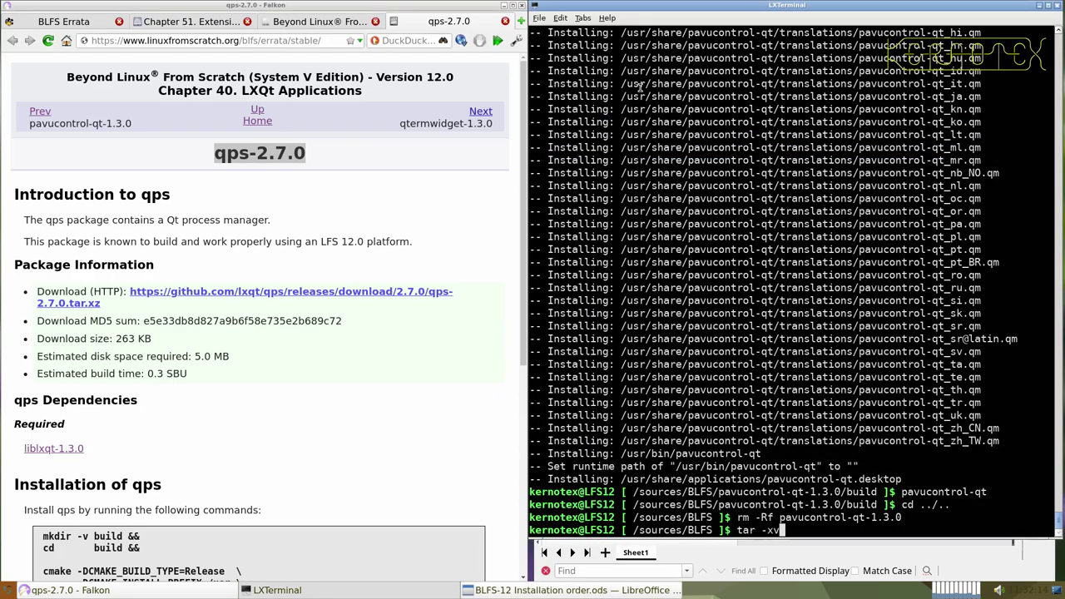
key("Tab")
key("Return")
type("cd")
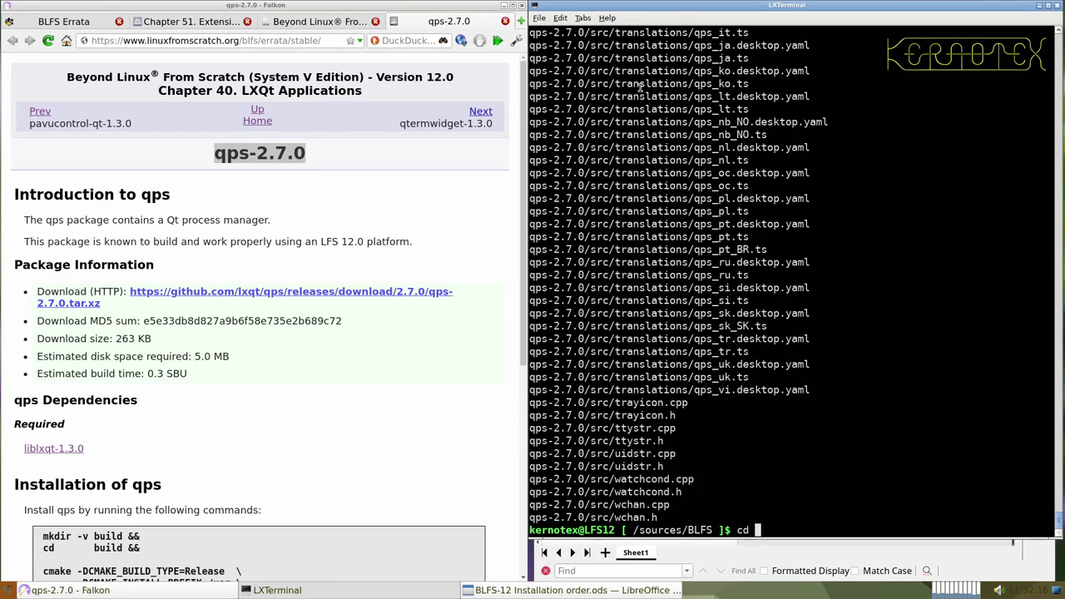
key("Tab")
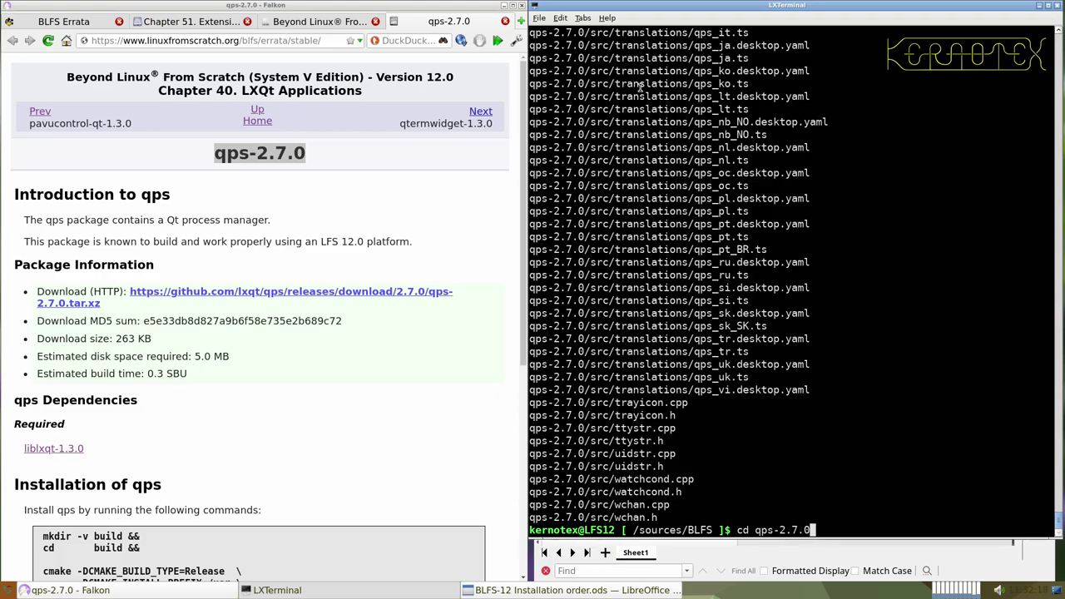
key("Return")
- Configure and compile qps in a new build directory using the book's cmake and make commands
scroll(386, 176, "down", 6)
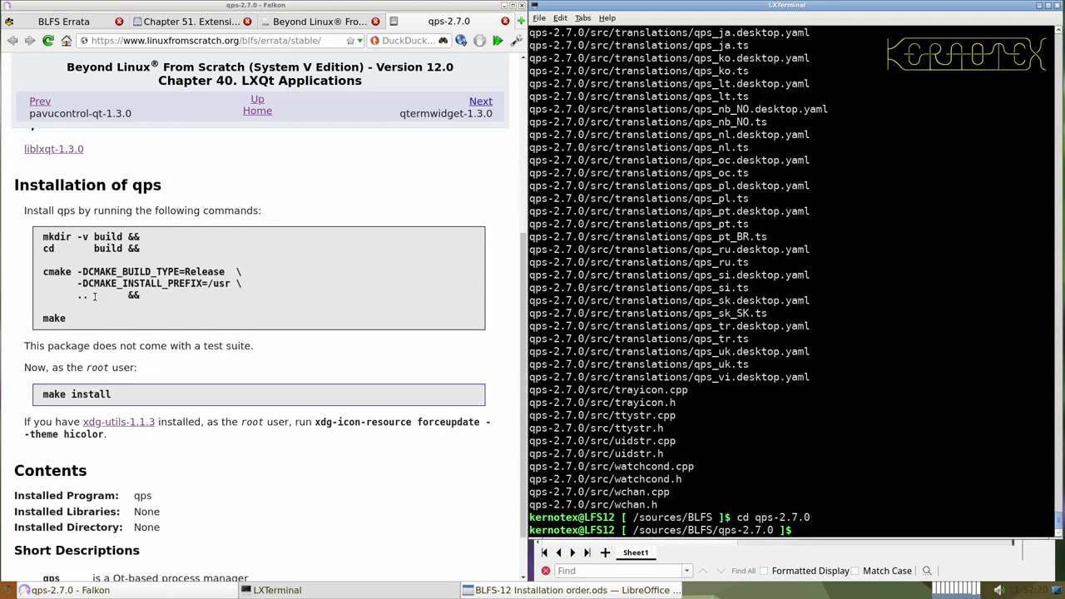
left_click_drag(35, 237, 76, 320)
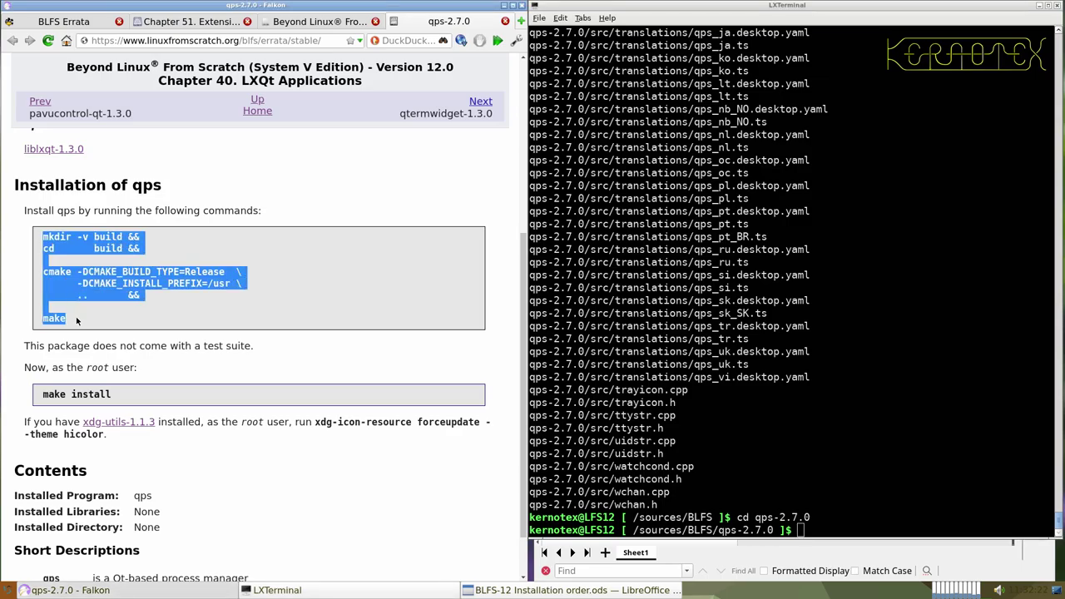
middle_click(600, 256)
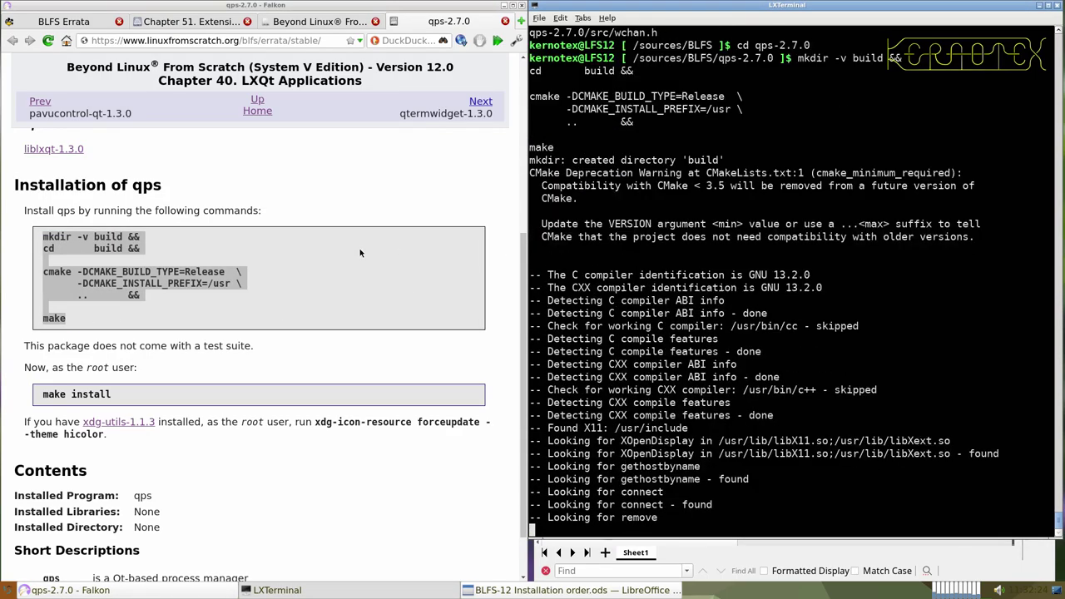
- Install the compiled qps as root by finding the book's make install command in the shell history
left_click_drag(42, 395, 112, 394)
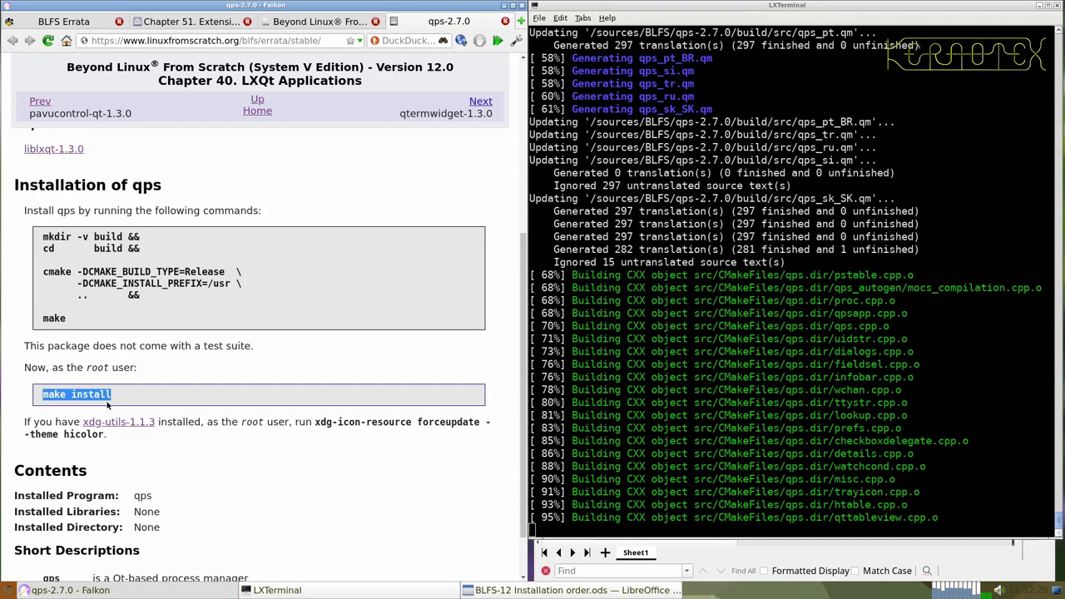
left_click(654, 278)
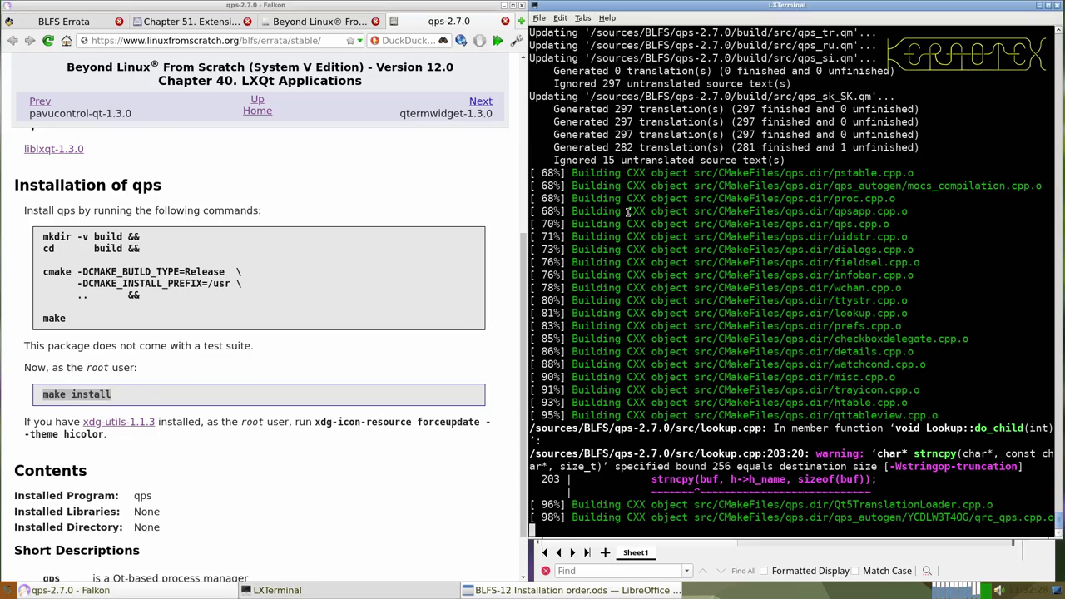
key("ctrl+r")
middle_click(703, 244)
key("Return")
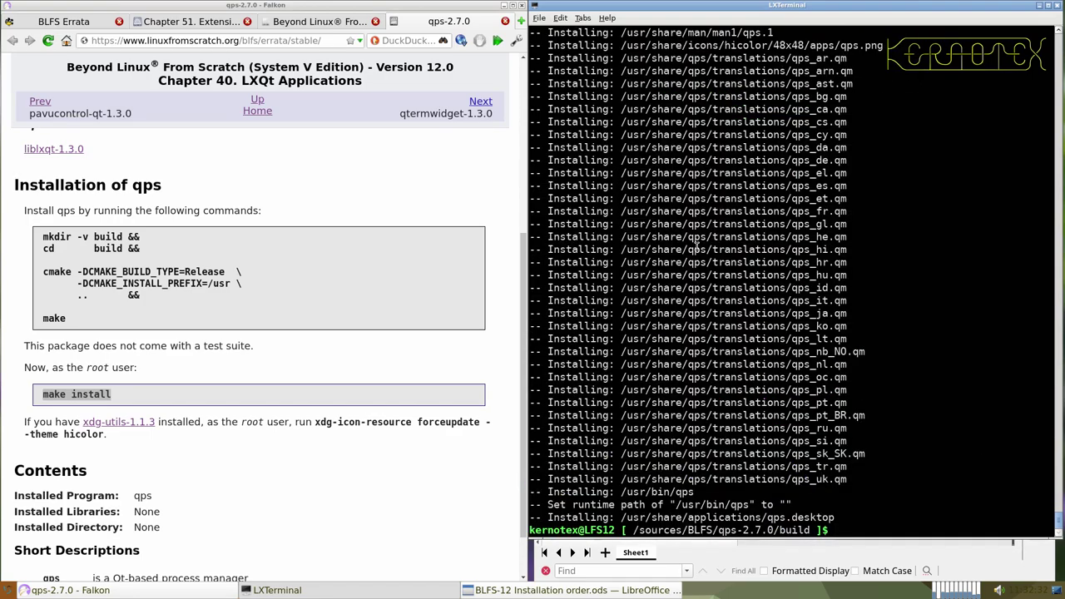
- Copy the xdg-icon-resource forceupdate --theme hicolor command from the qps page and run it in the terminal with sudo -E
left_click_drag(316, 422, 24, 422)
mouse_move(241, 422)
left_mouse_down()
mouse_move(265, 430)
mouse_move(241, 422)
left_mouse_up()
left_click_drag(241, 421, 104, 434)
left_click(226, 427)
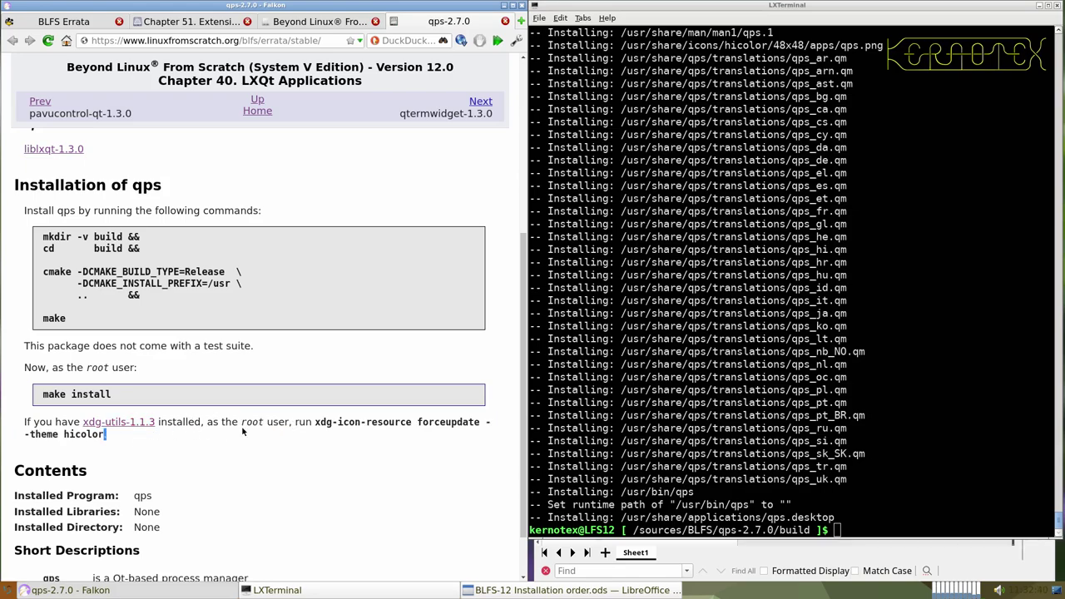
left_click_drag(243, 430, 315, 421)
key("ctrl+c")
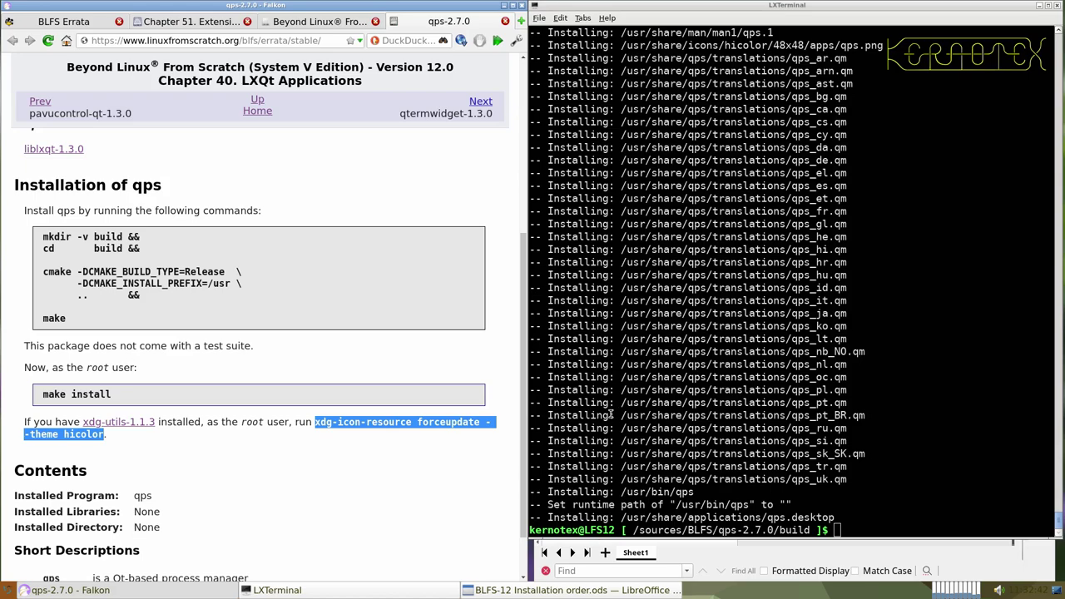
key("Home")
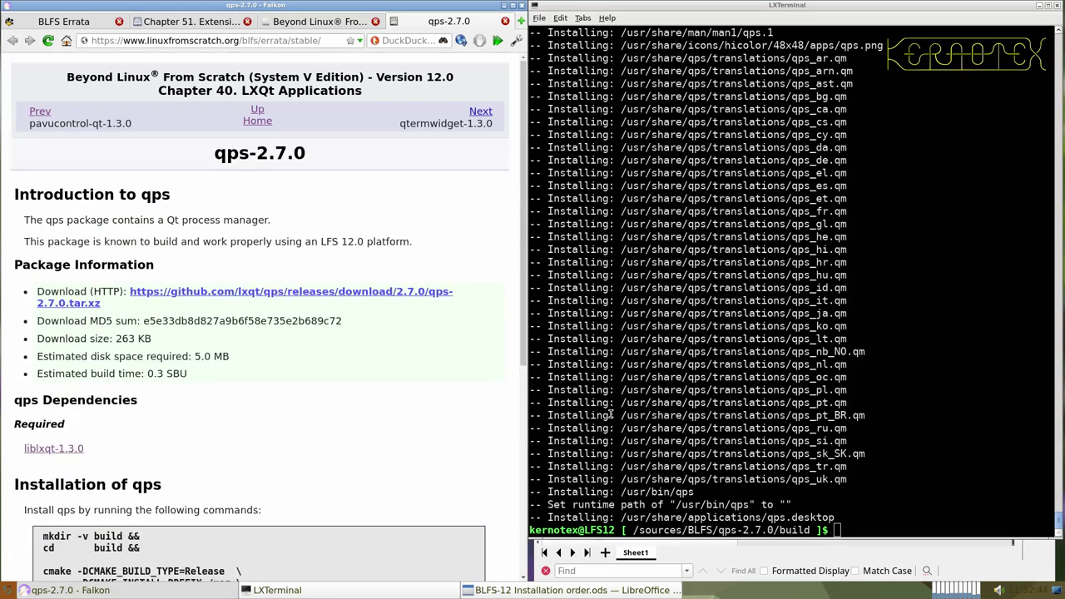
scroll(434, 450, "down", 6)
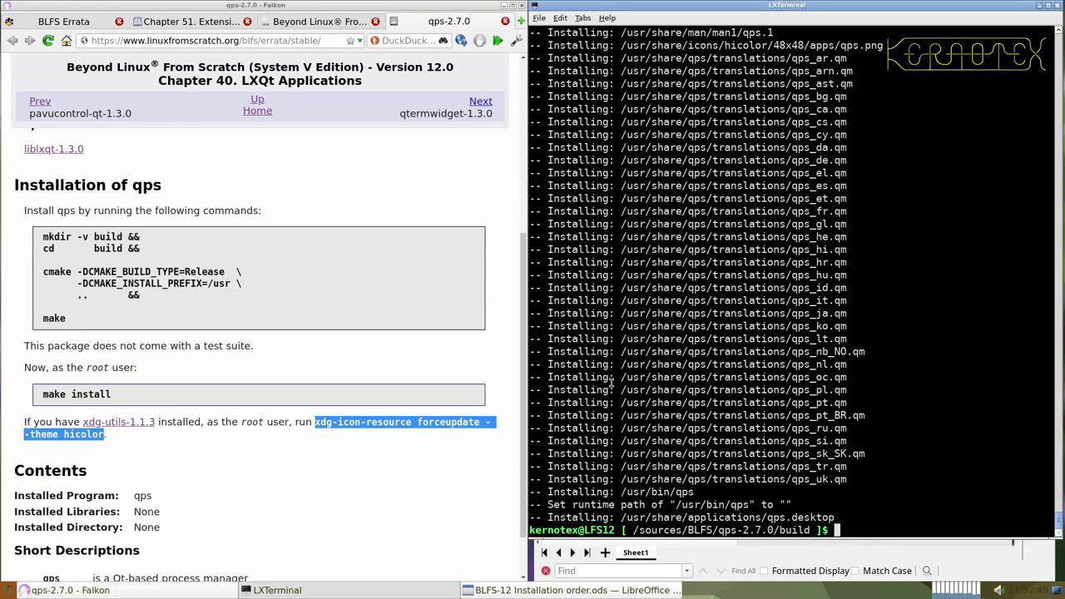
type("sudo -E")
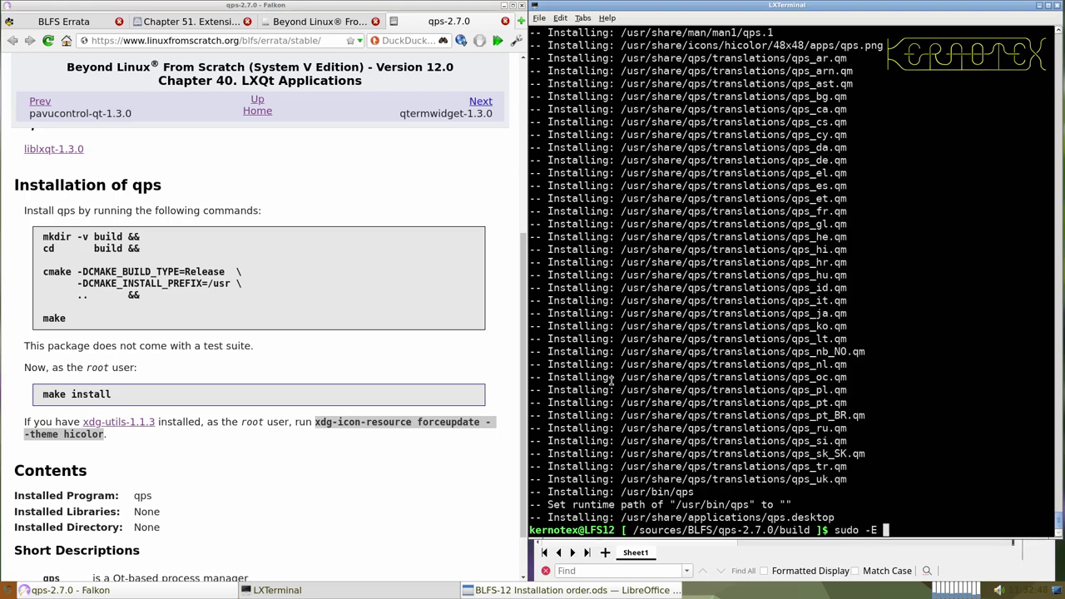
middle_click(720, 338)
key("Return")
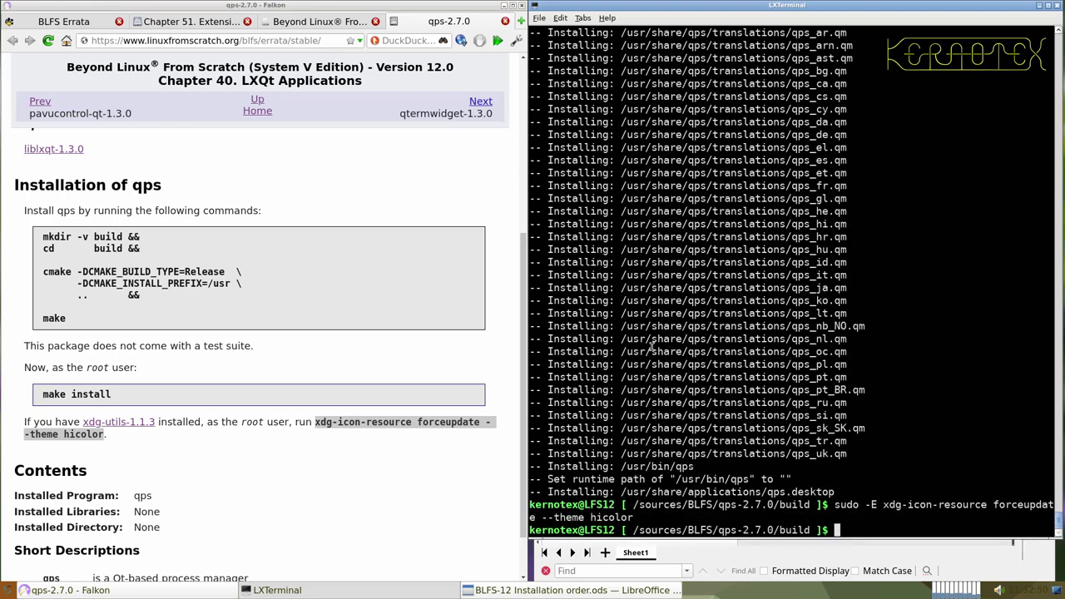
- Launch qps from the terminal and examine its process list and usage graphs, including in a maximized window
scroll(413, 390, "down", 2)
type("qps")
key("Return")
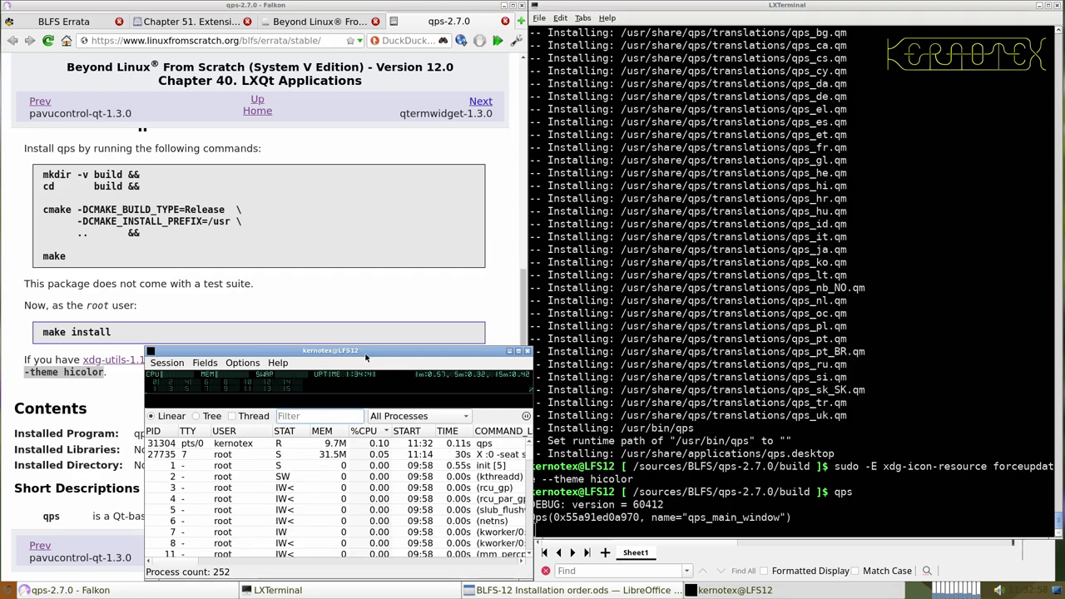
mouse_move(332, 386)
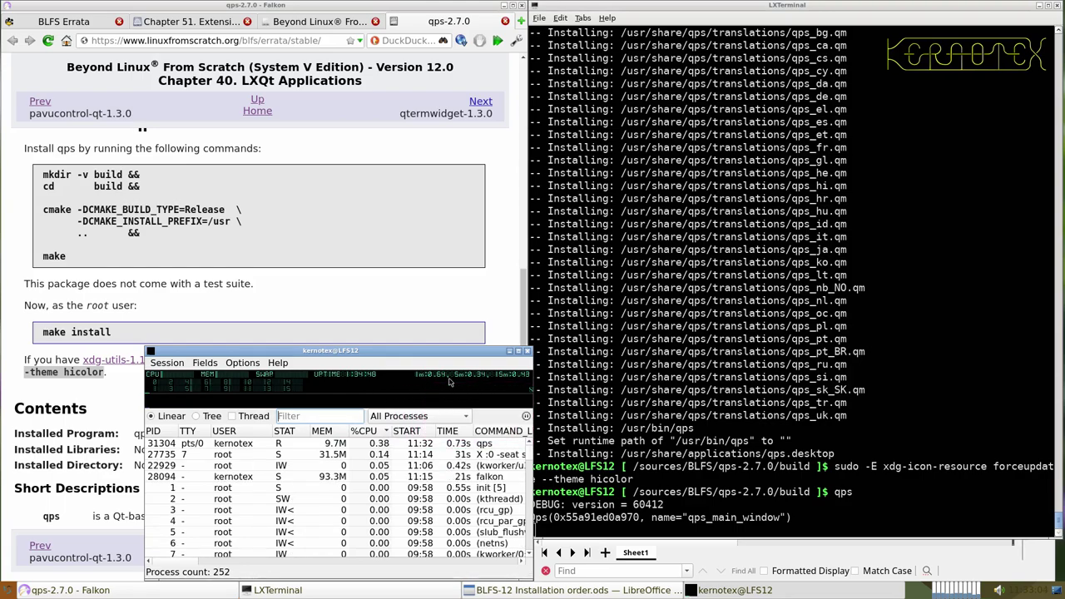
scroll(438, 472, "down", 10)
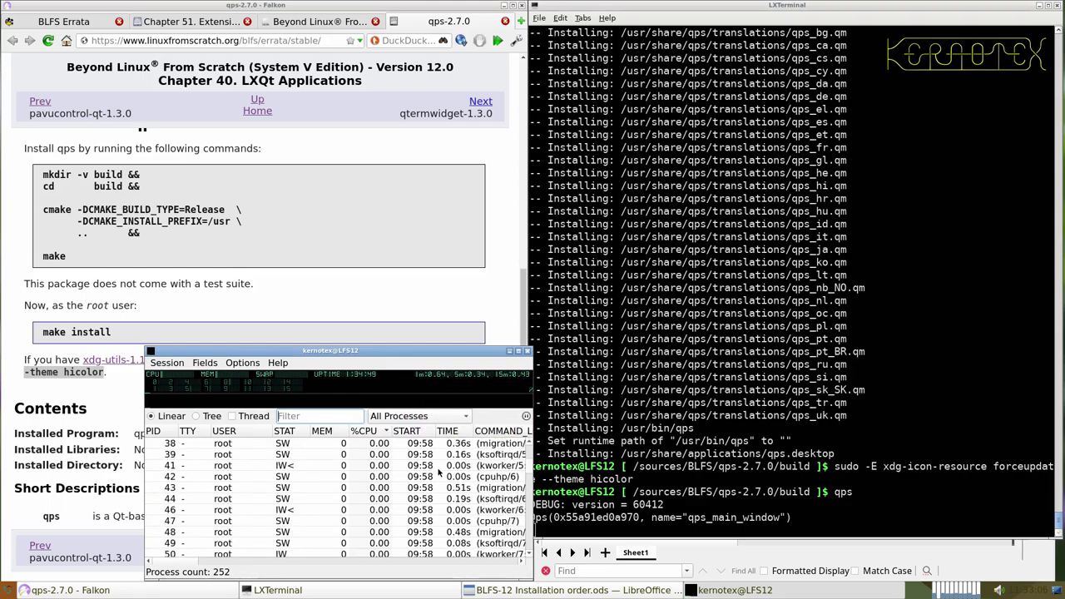
scroll(438, 473, "up", 10)
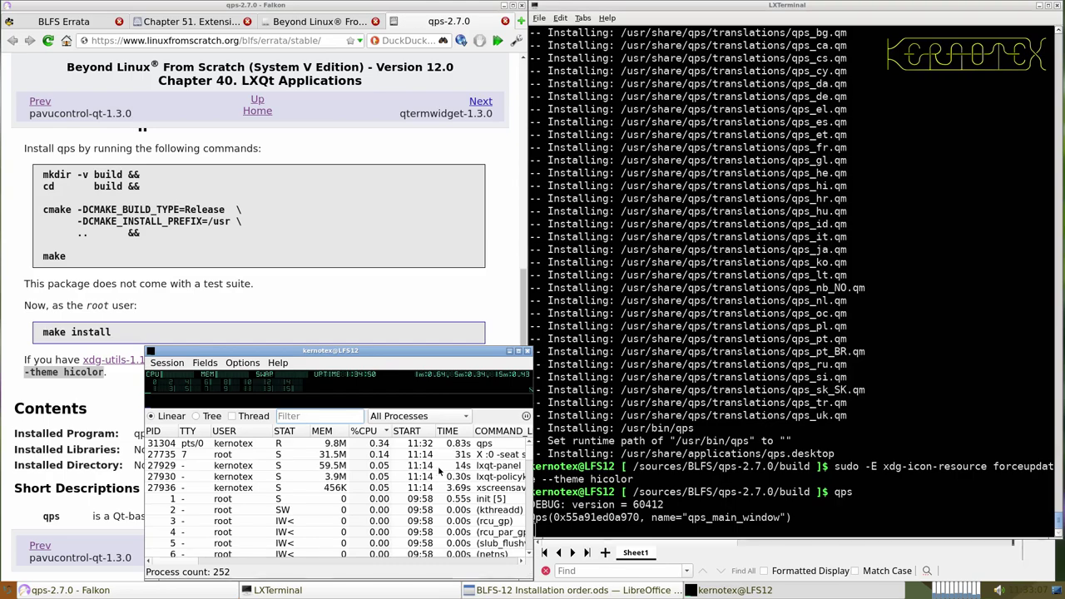
left_click(518, 351)
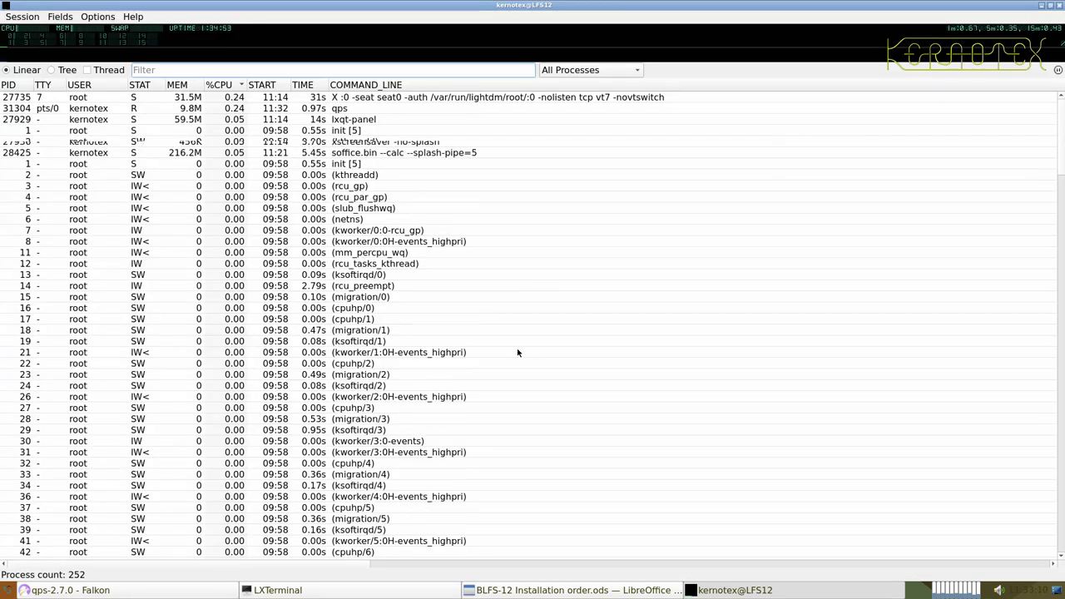
mouse_move(509, 38)
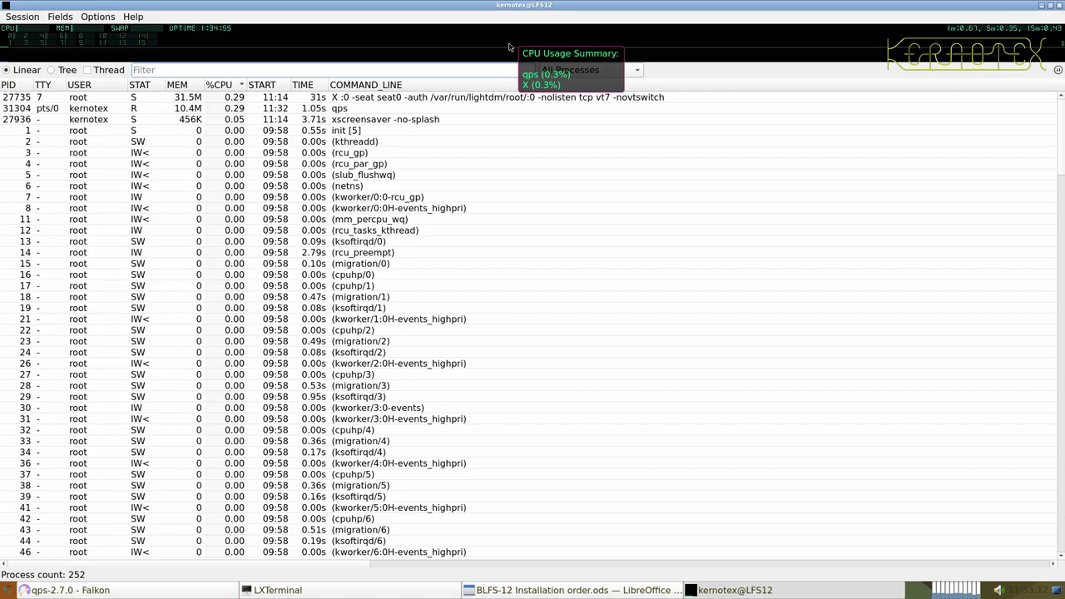
mouse_move(1062, 48)
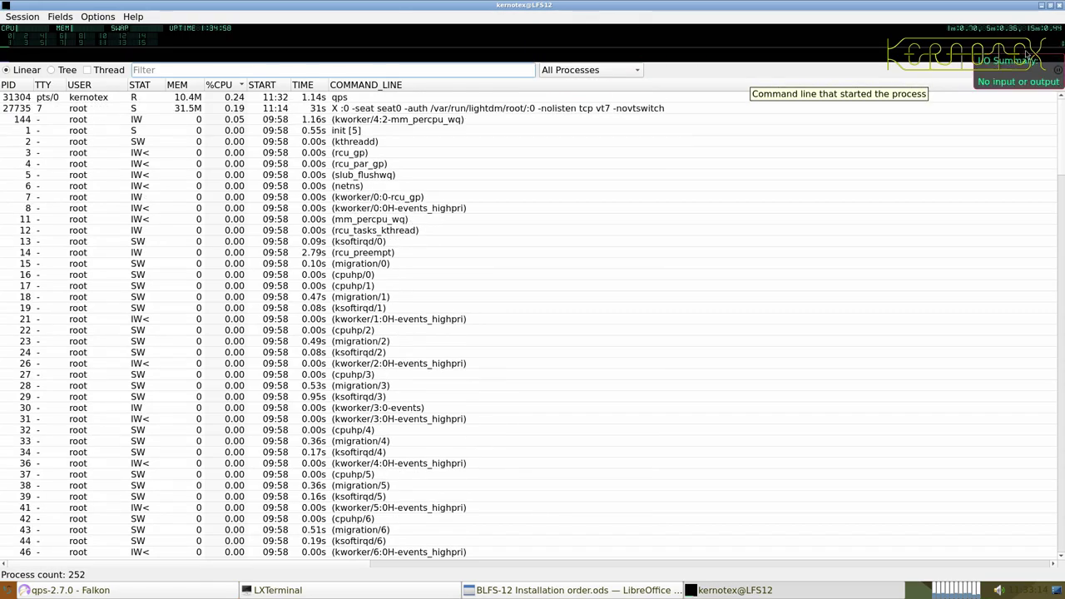
left_click(1050, 5)
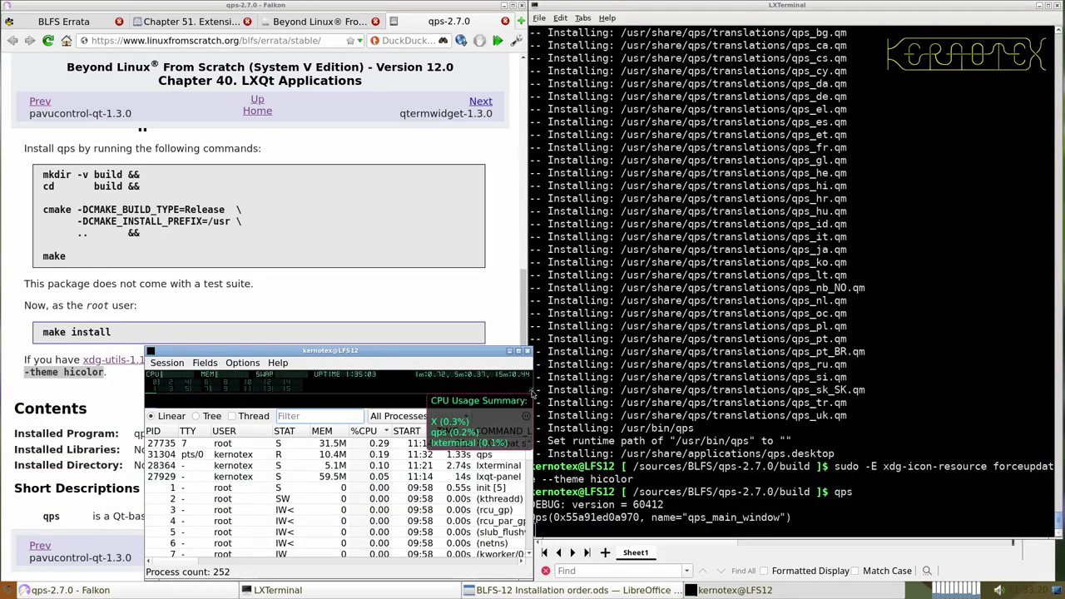
- Turn on Show File Path in the qps options
mouse_move(268, 391)
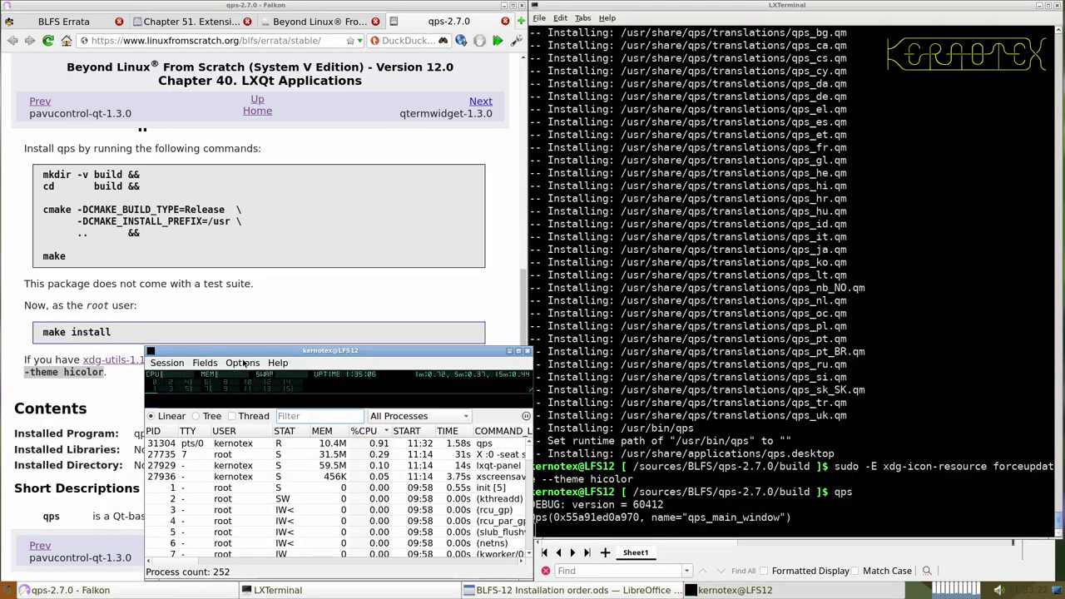
left_click(242, 363)
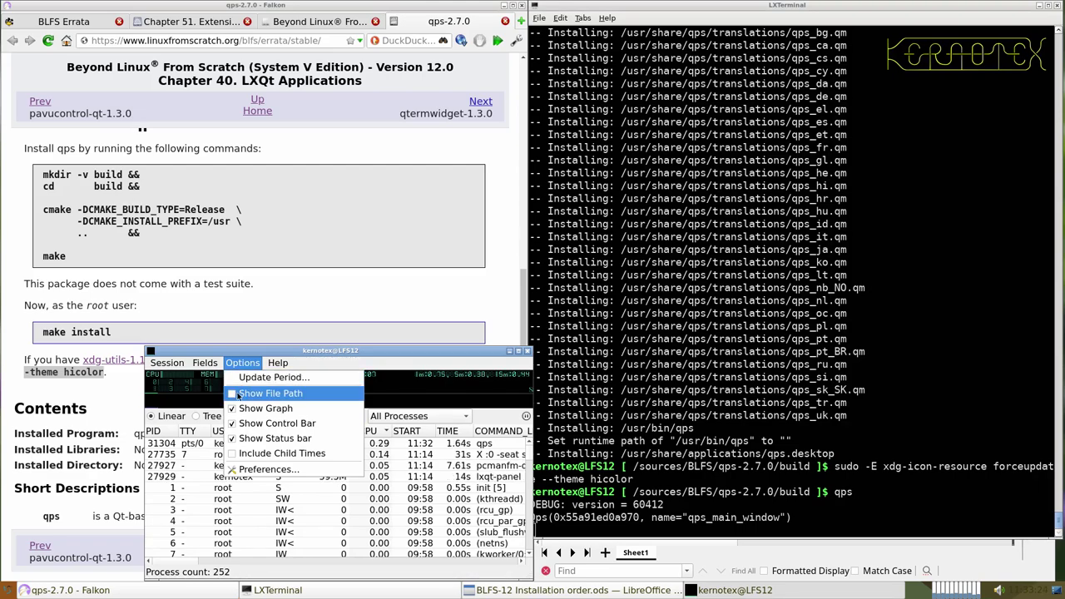
left_click(241, 392)
left_click(242, 363)
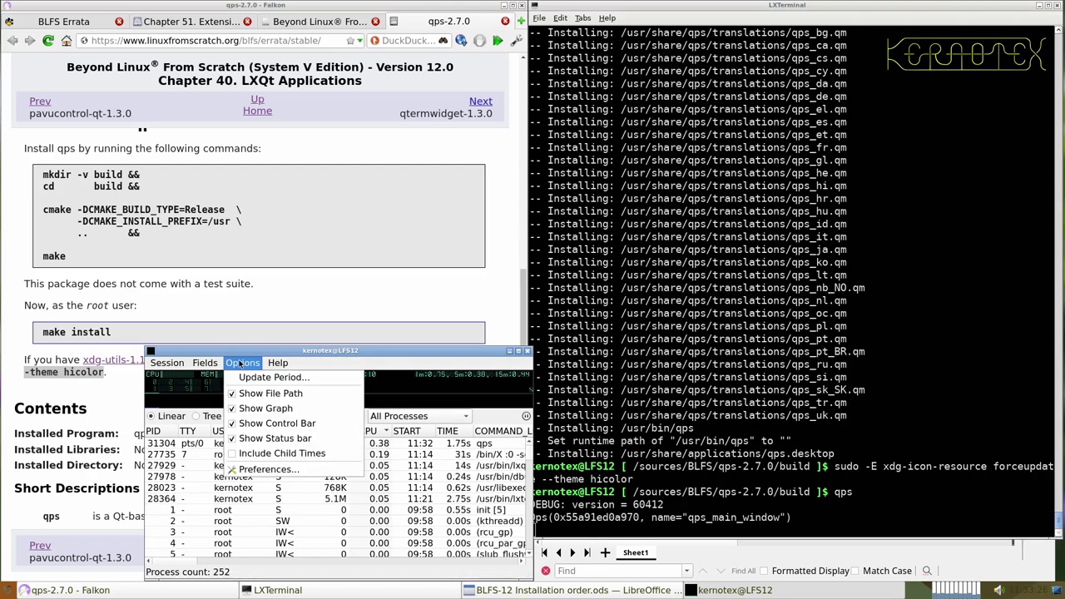
- Switch the qps process list to Memory Fields and return it to Basic Fields
mouse_move(193, 367)
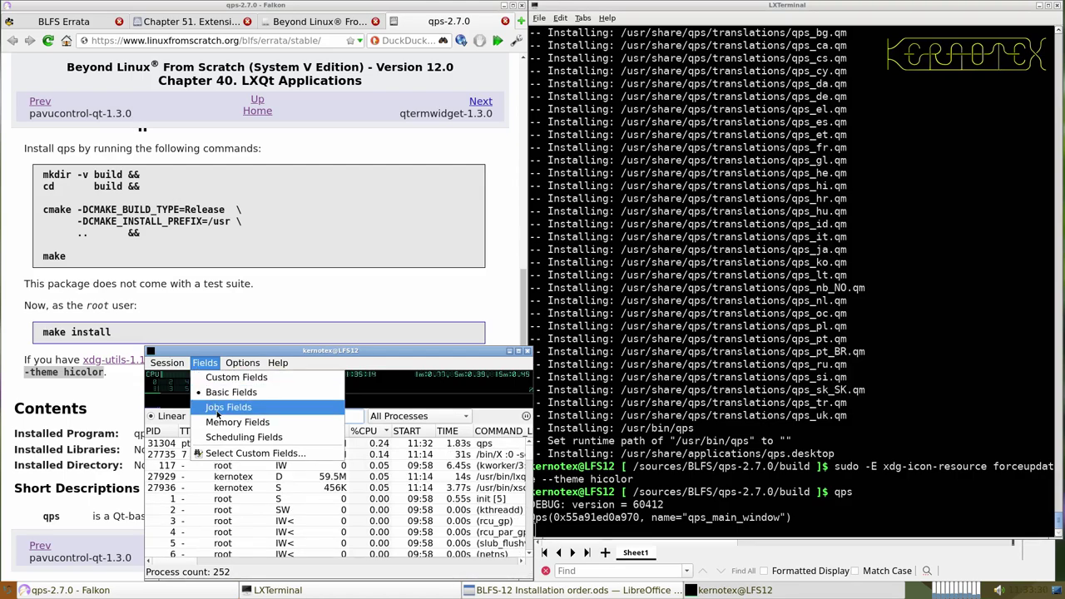
left_click(218, 424)
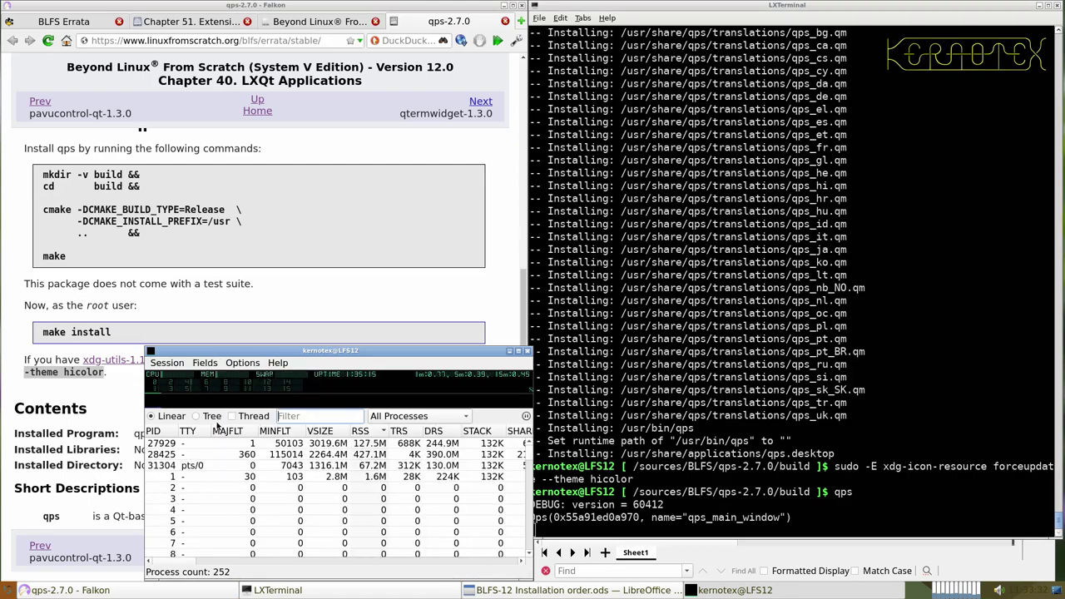
left_click(206, 366)
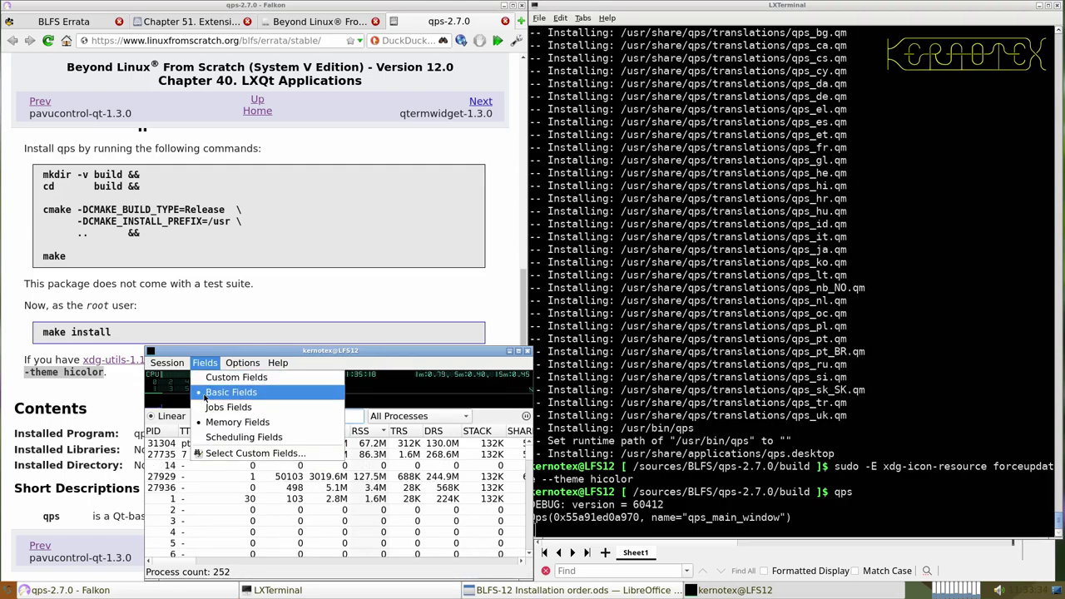
left_click(231, 391)
- Review the general, CPU and appearance settings in the qps preferences, accept them and close qps
left_click(166, 362)
left_click(227, 366)
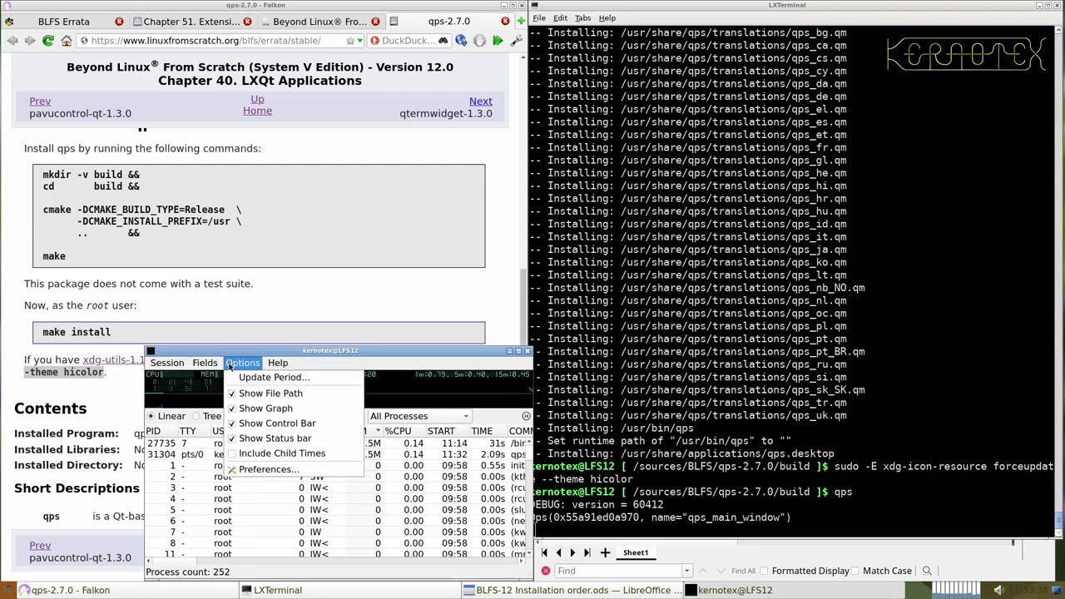
left_click(274, 468)
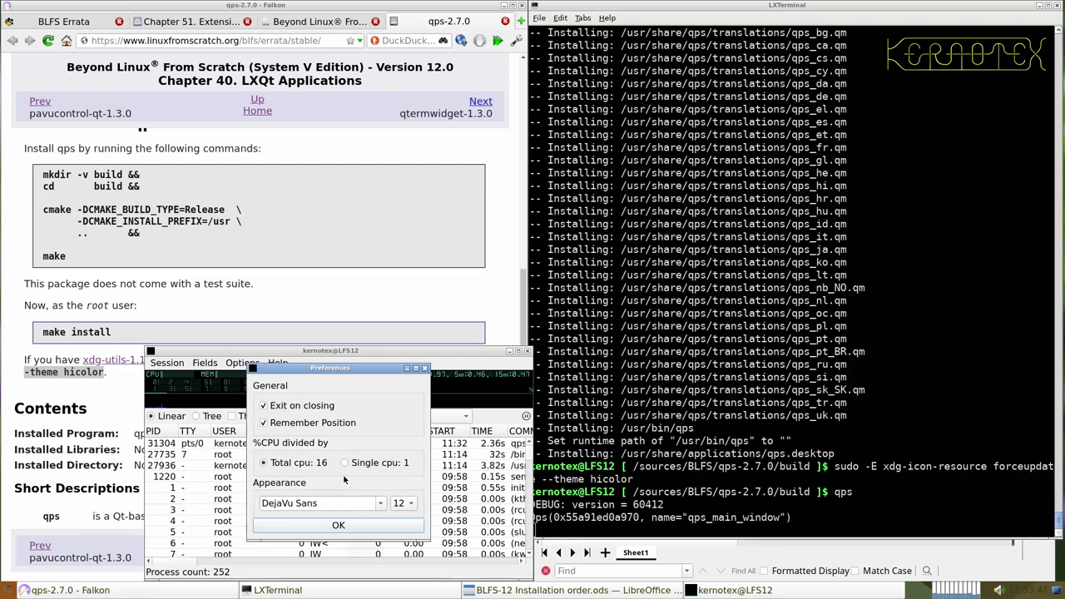
left_click(338, 524)
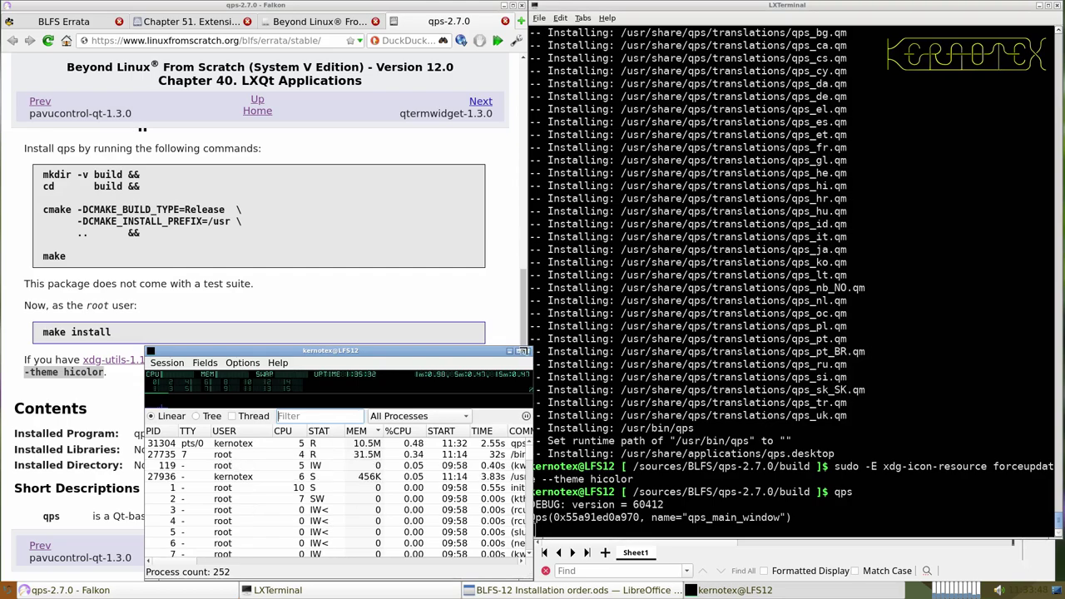
left_click(528, 352)
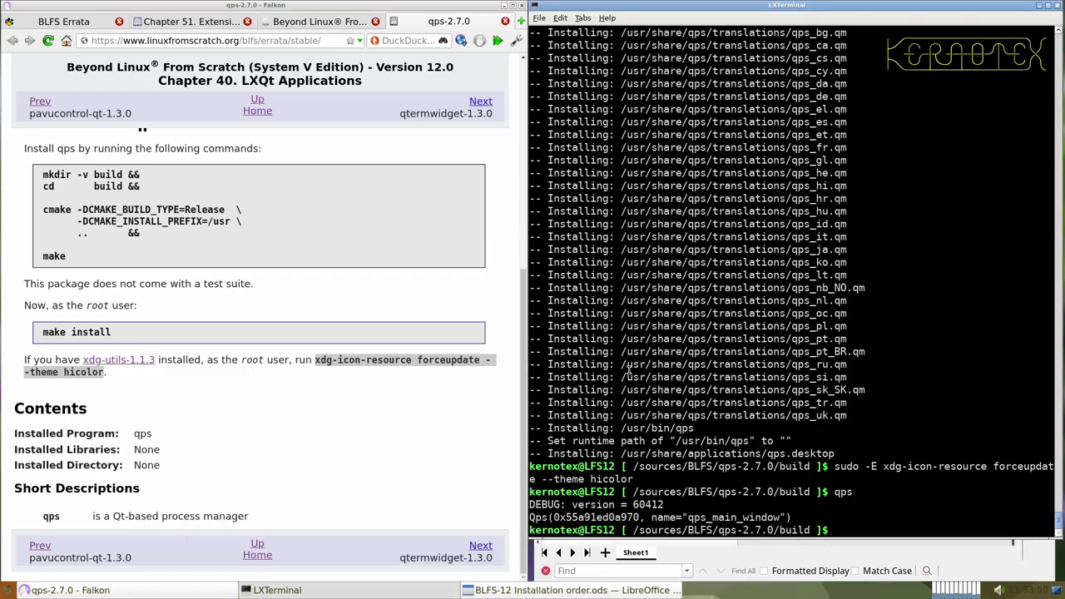
- Go to the book's qtermwidget-1.3.0 page and download the qtermwidget-1.3.0.tar.xz archive
left_click(480, 546)
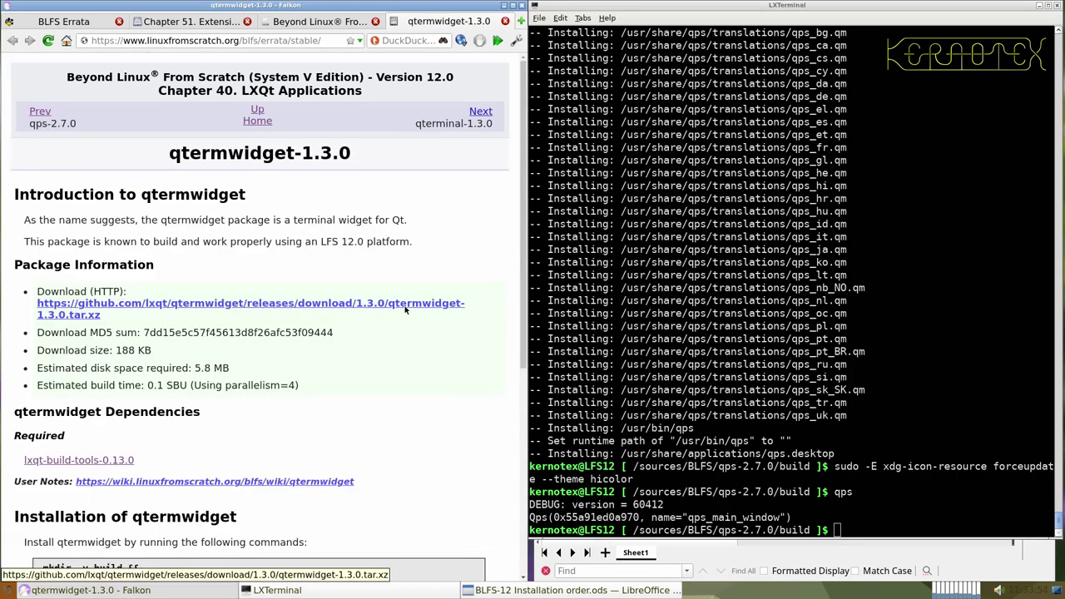
left_click(399, 303)
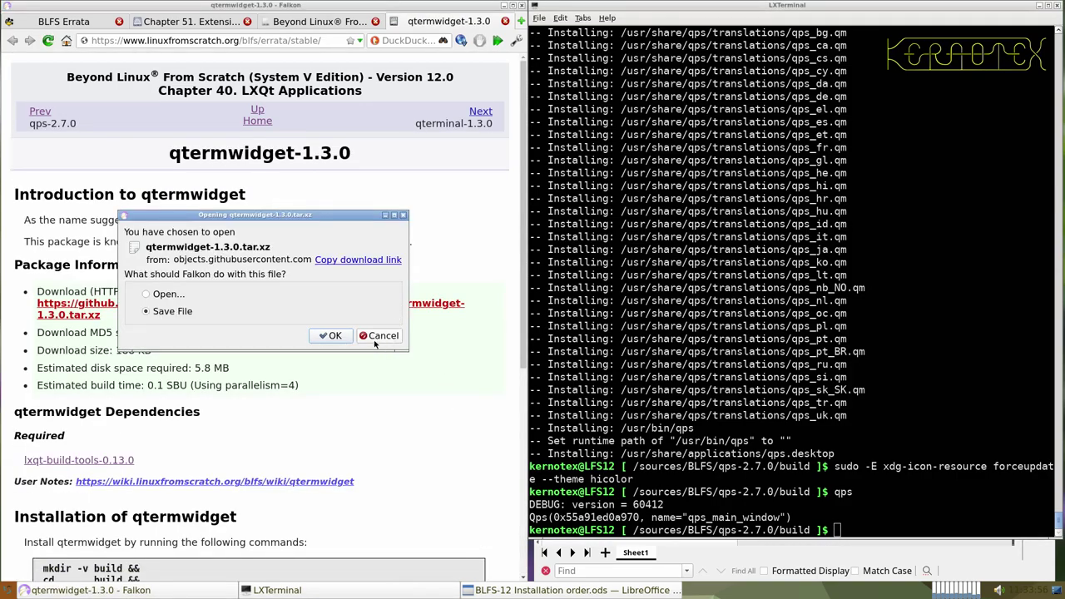
left_click(330, 336)
key("Return")
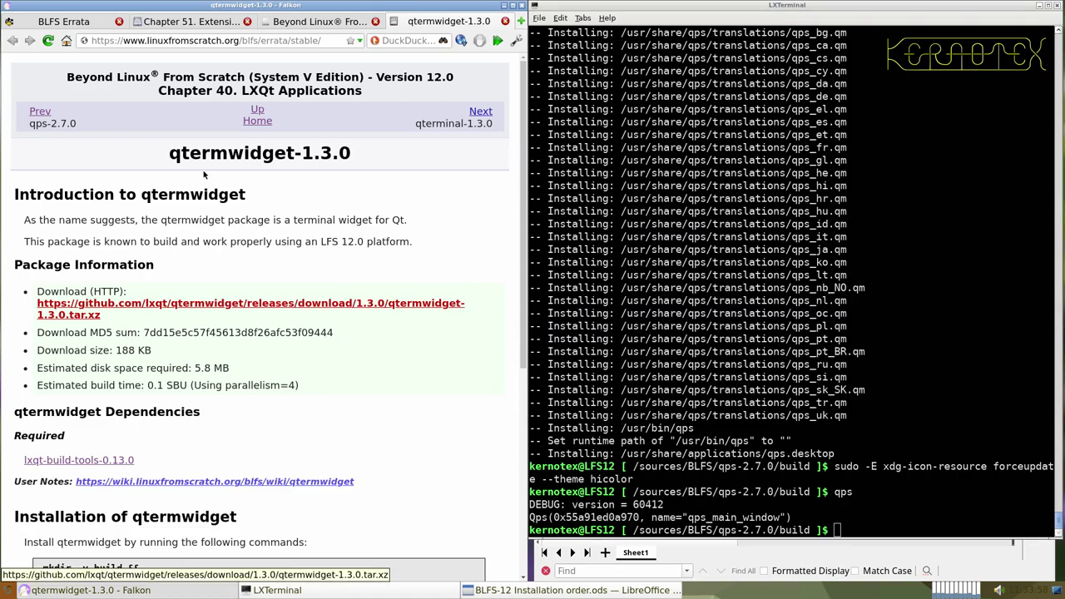
- Copy the package name qtermwidget-1.3.0 from the page heading into cell A889 of the installation order spreadsheet and return to the terminal
left_click_drag(169, 155, 350, 167)
key("ctrl+c")
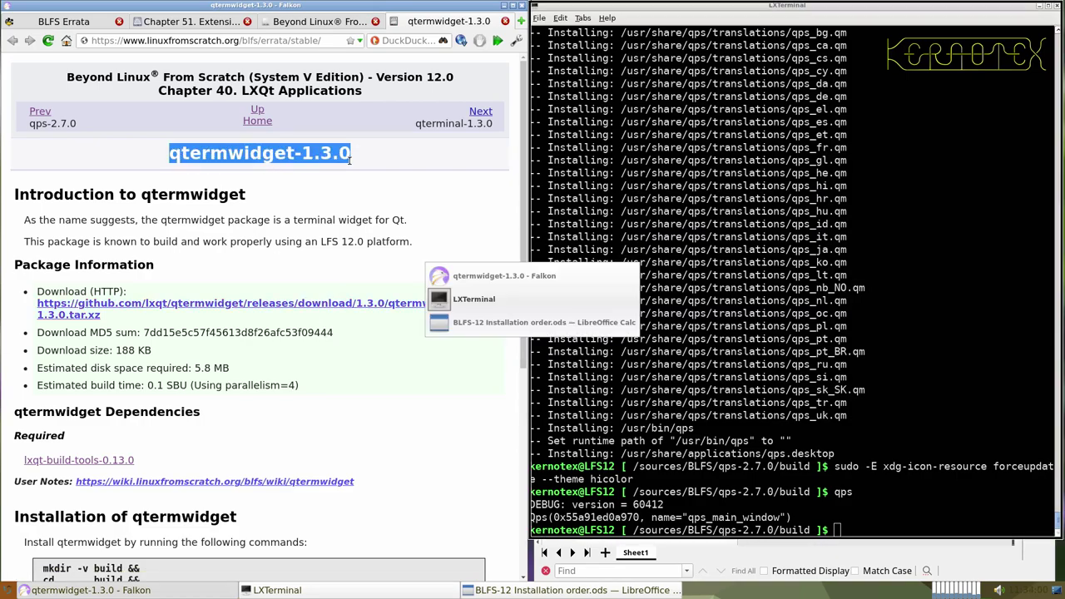
key("alt+Tab")
key("alt+Tab")
middle_click(590, 407)
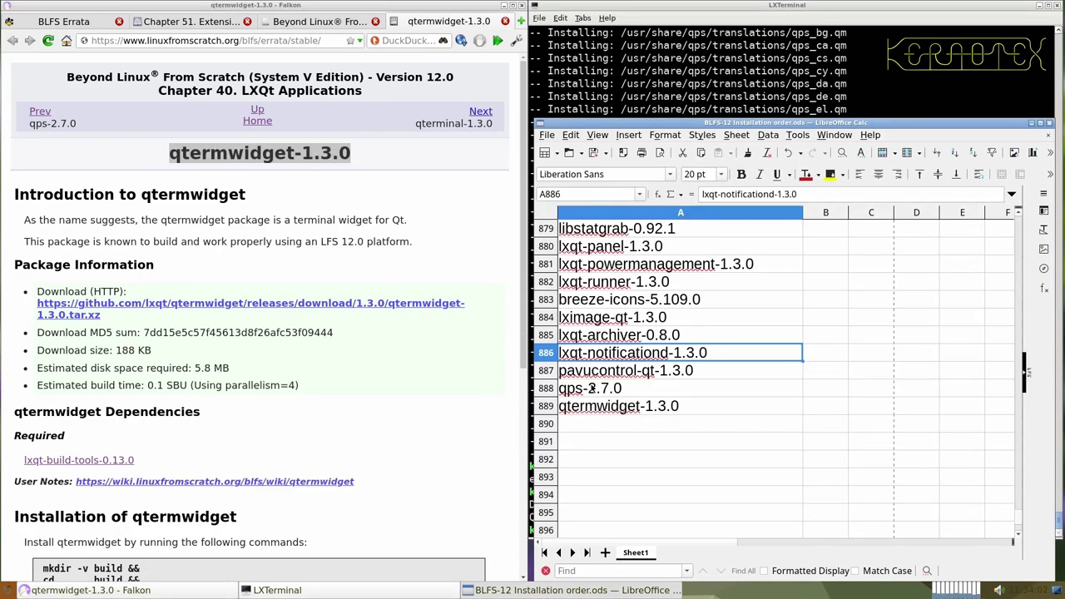
left_click(643, 109)
type("tar -xv")
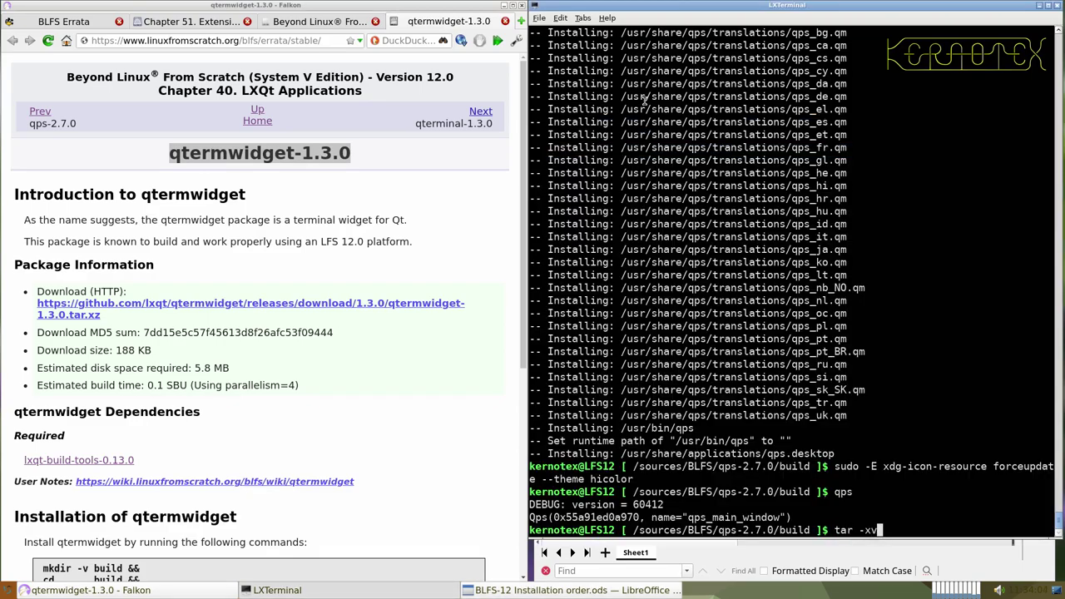
type("f qter")
key("ctrl+c")
- Go back up to the /sources/BLFS directory and delete the qps-2.7.0 source directory with rm -Rf
type("cd ../..")
key("Return")
type("rm -Rf qps-2.7.0")
key("Return")
- Extract qtermwidget-1.3.0.tar.xz with tar -xvf and enter the qtermwidget-1.3.0 source directory
type("tar -xvf q")
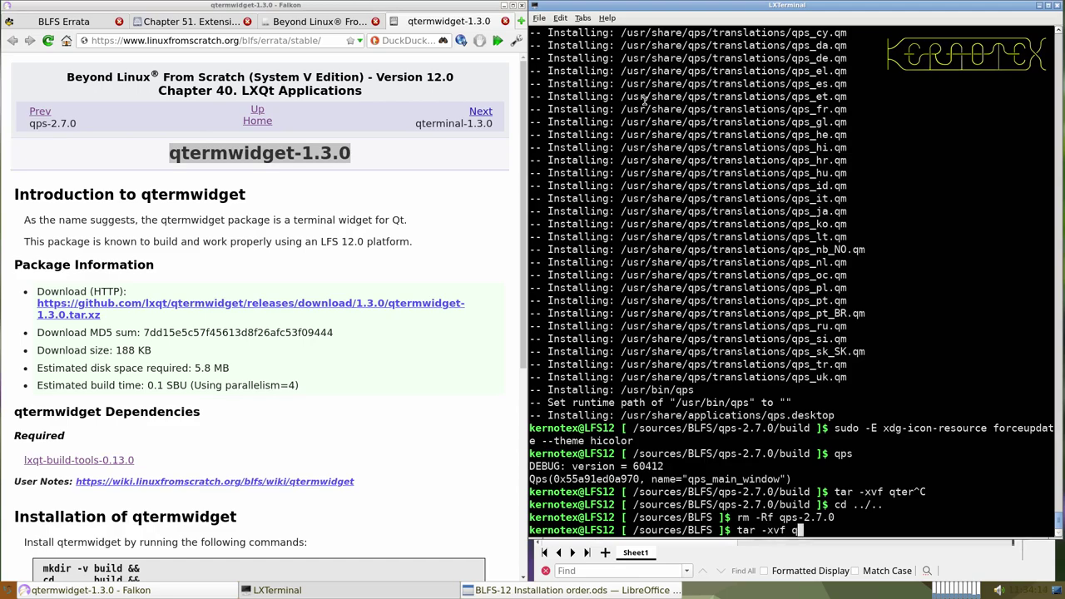
key("Tab")
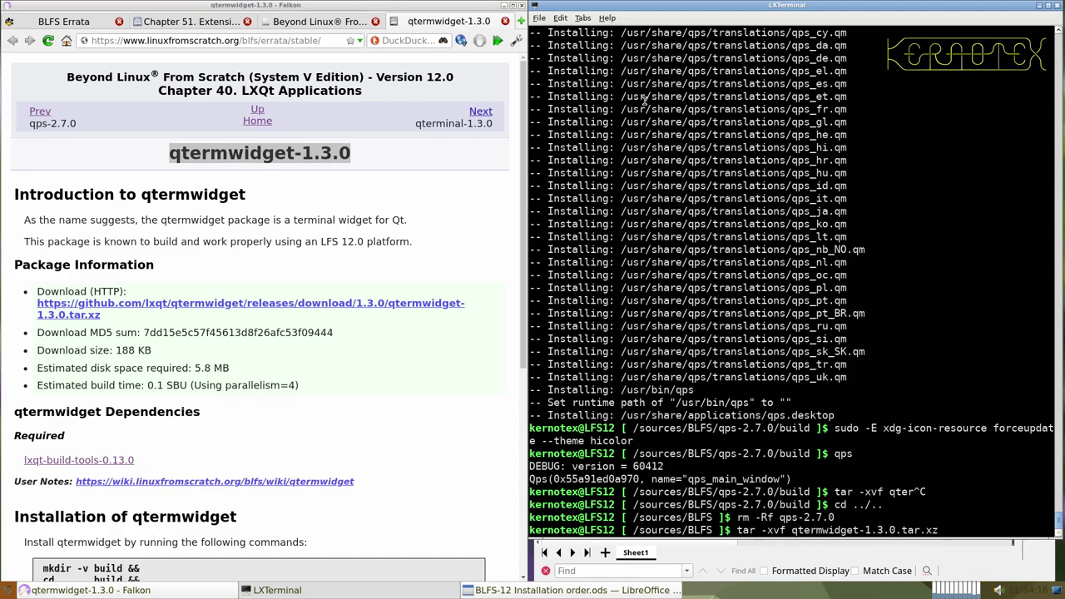
key("Return")
type("cd qt")
key("Tab")
key("Return")
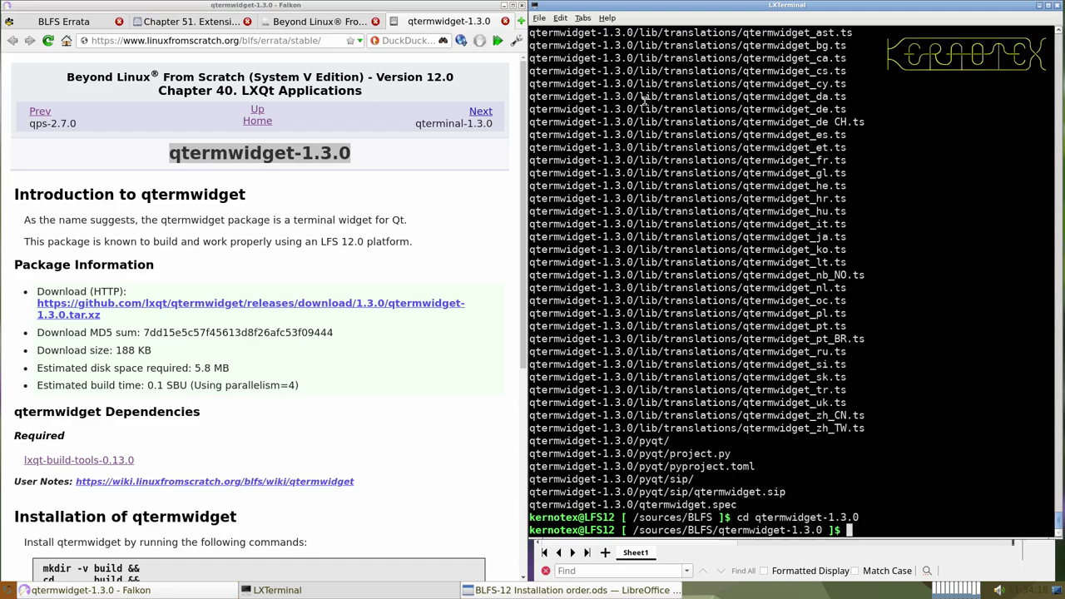
scroll(288, 296, "down", 1)
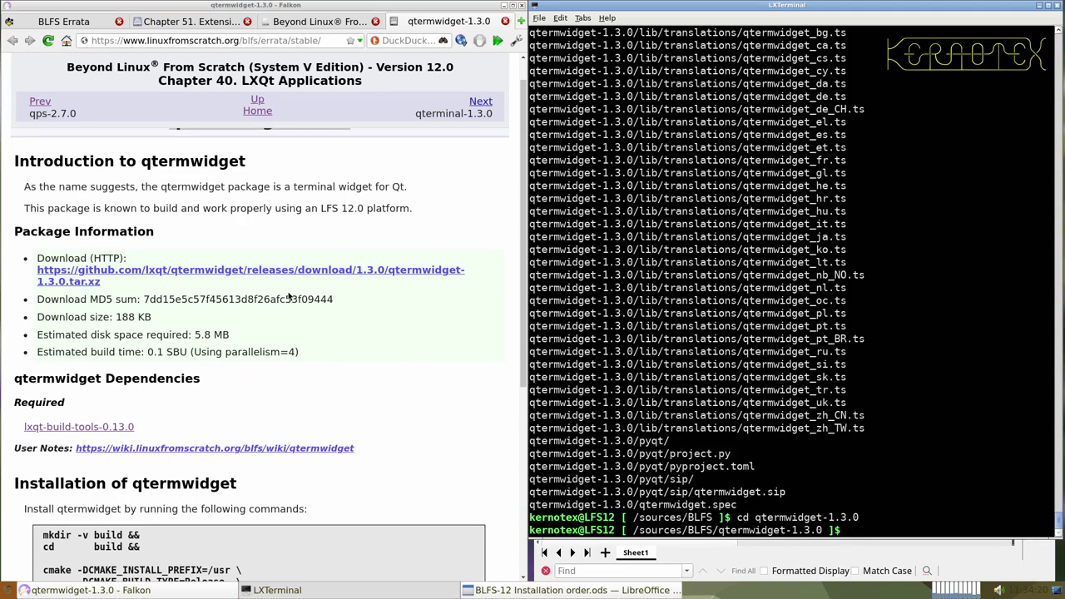
scroll(289, 296, "down", 3)
scroll(290, 297, "up", 4)
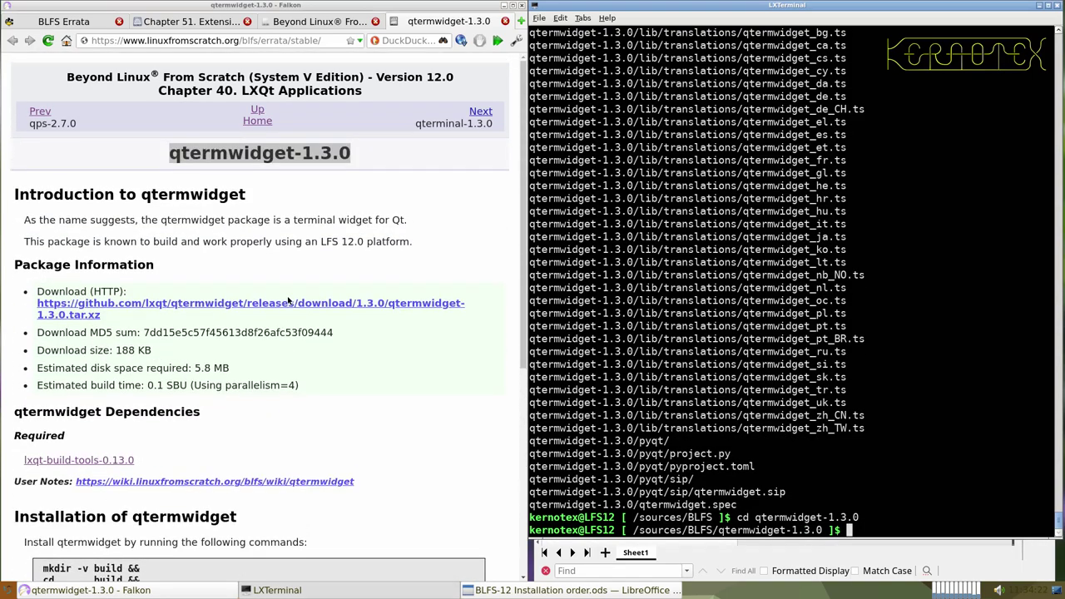
- Build qtermwidget with the book's commands: create the build directory, configure cmake with prefix /usr and build type Release, and run make
scroll(289, 301, "down", 6)
left_click_drag(37, 236, 77, 315)
middle_click(651, 268)
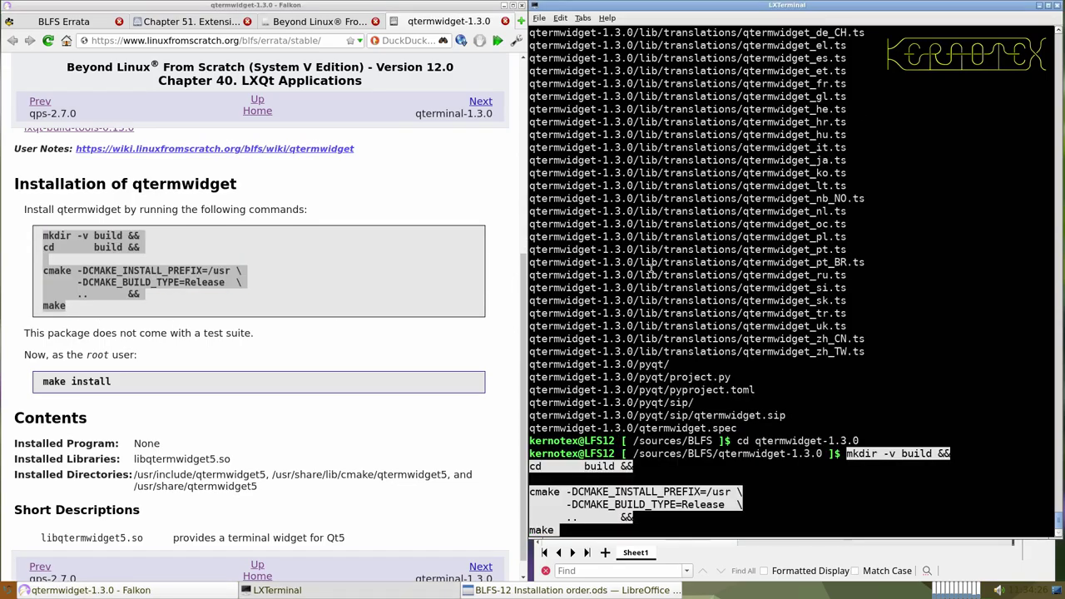
key("Return")
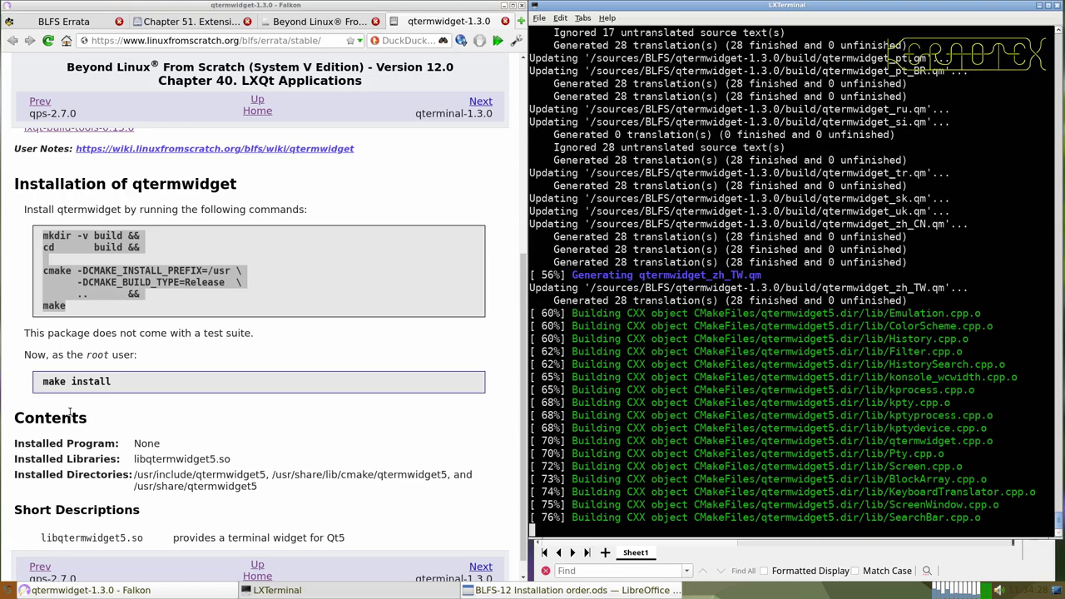
- Install the built qtermwidget package as root with make install, recalling the matching command from the shell history
left_click_drag(42, 381, 125, 383)
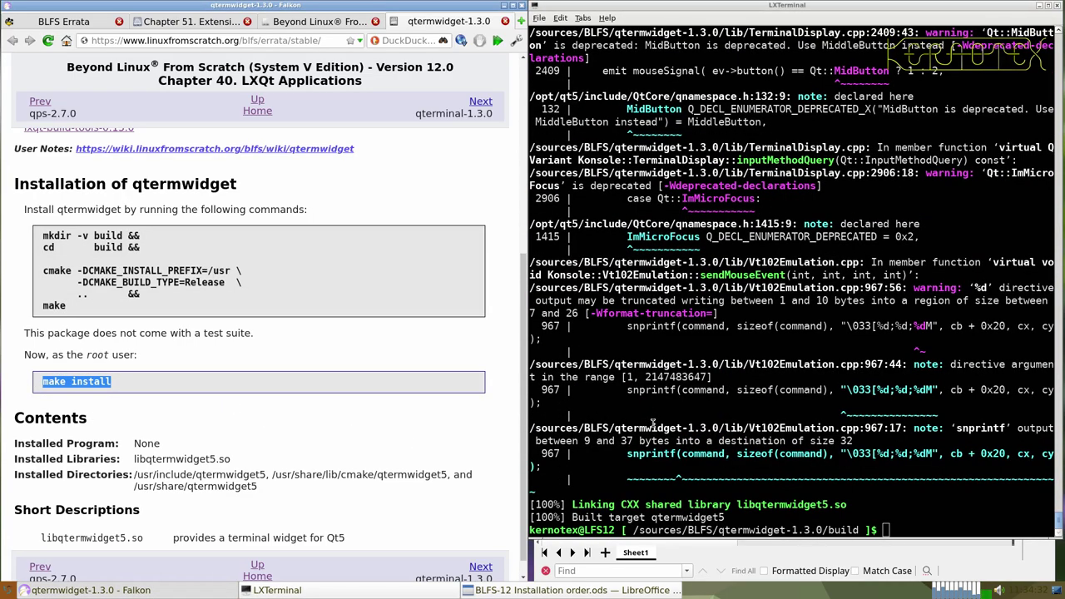
left_click(661, 410)
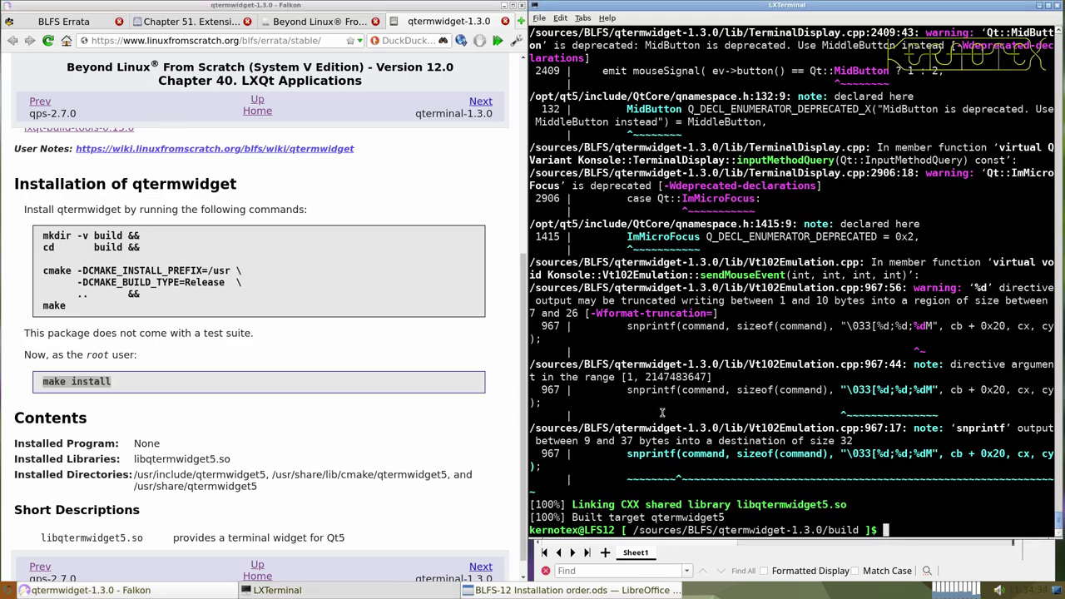
key("ctrl+r")
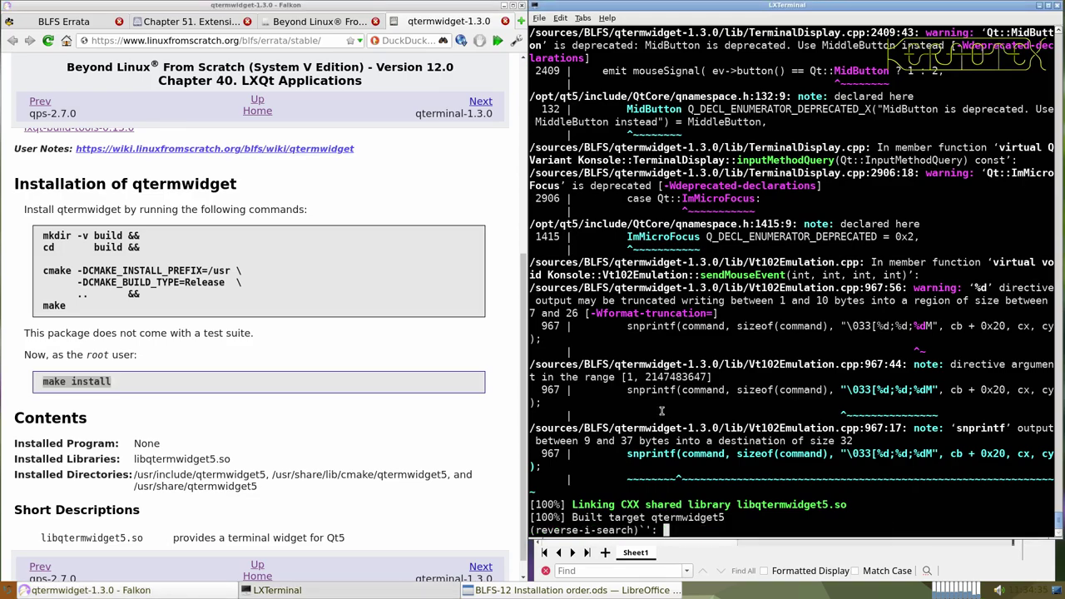
left_click(346, 420)
left_click_drag(41, 381, 137, 385)
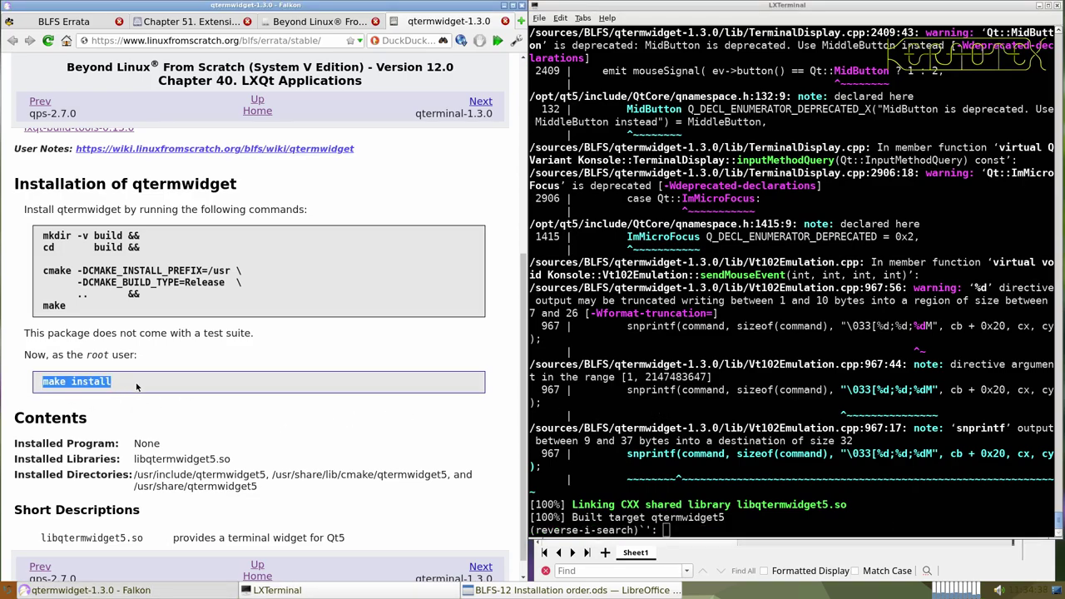
middle_click(697, 381)
key("Return")
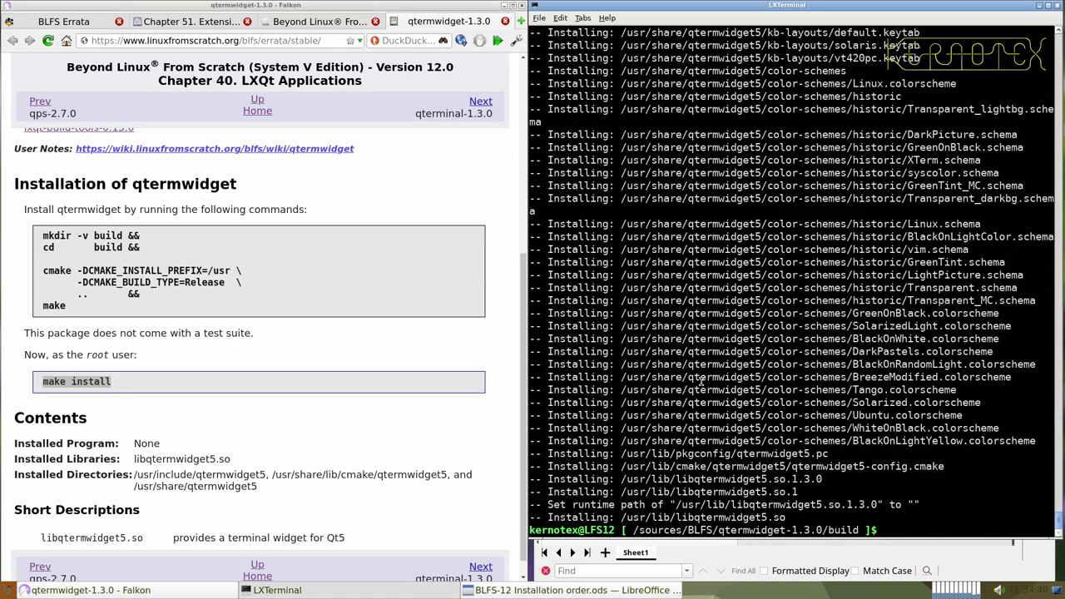
- Look through the widgets available for the desktop panel for a terminal widget, and close the panel configuration without adding any
right_click(722, 591)
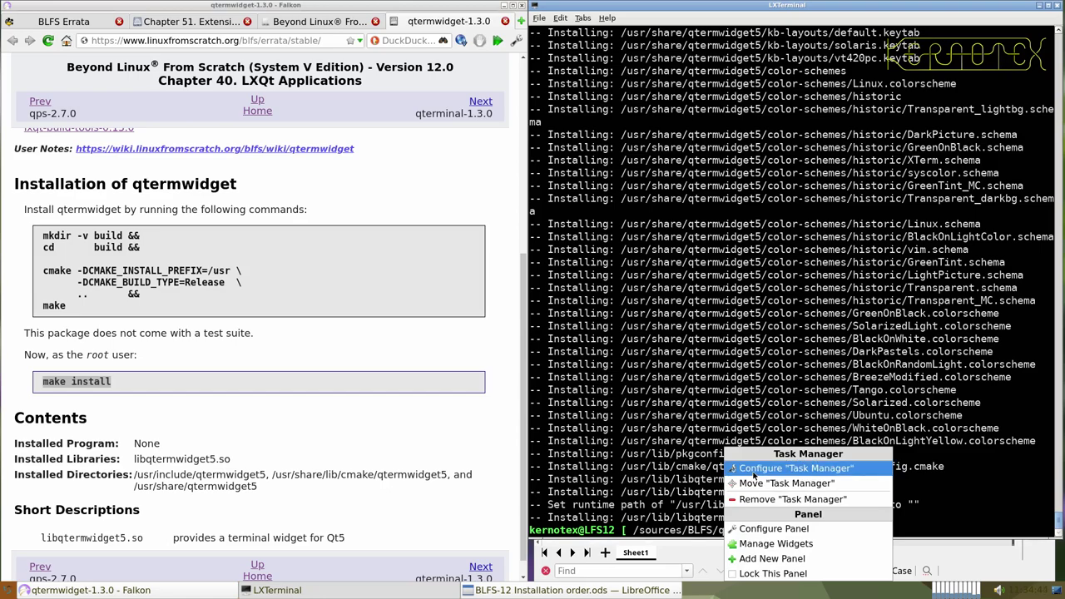
left_click(751, 545)
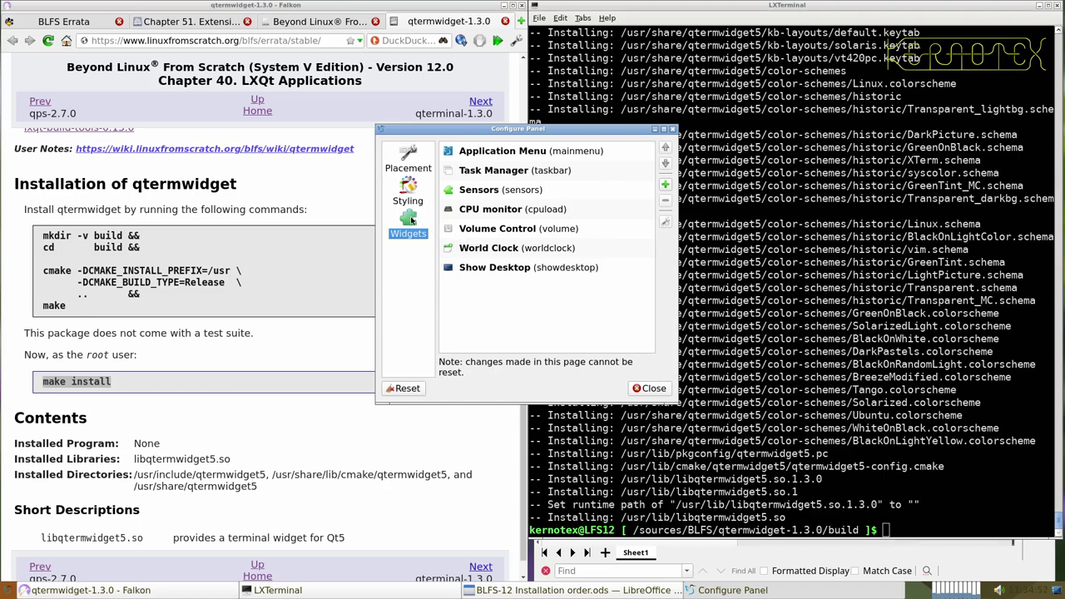
left_click(664, 185)
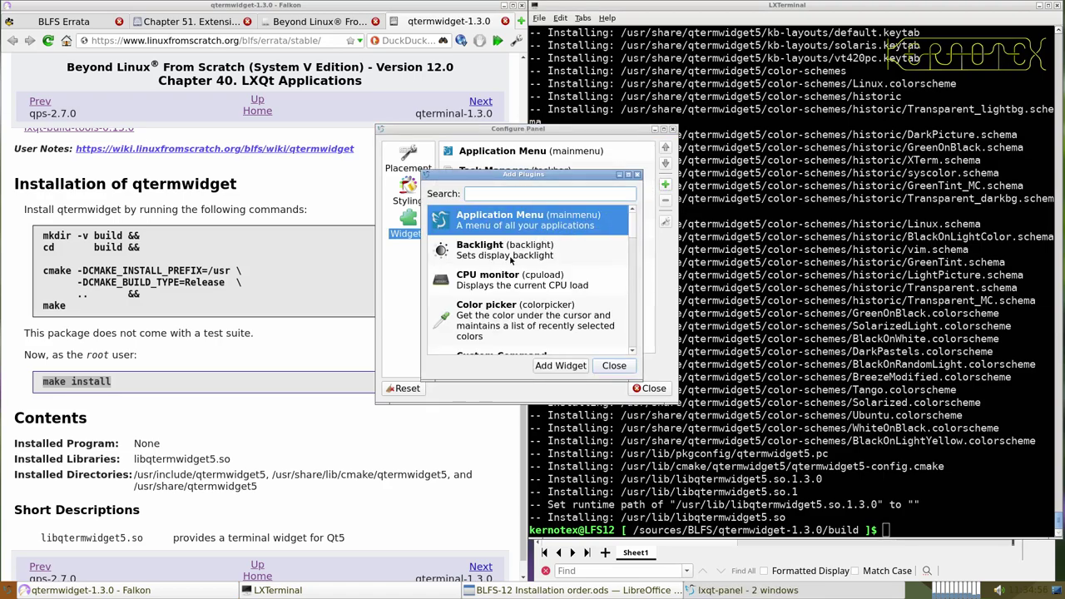
scroll(524, 289, "down", 3)
scroll(524, 288, "down", 3)
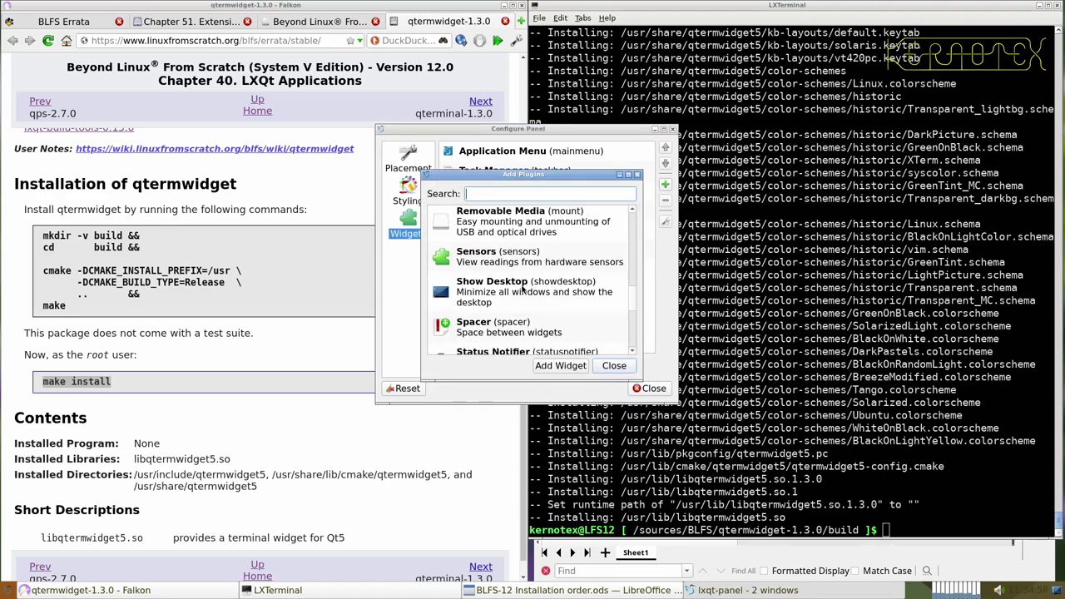
scroll(523, 288, "down", 3)
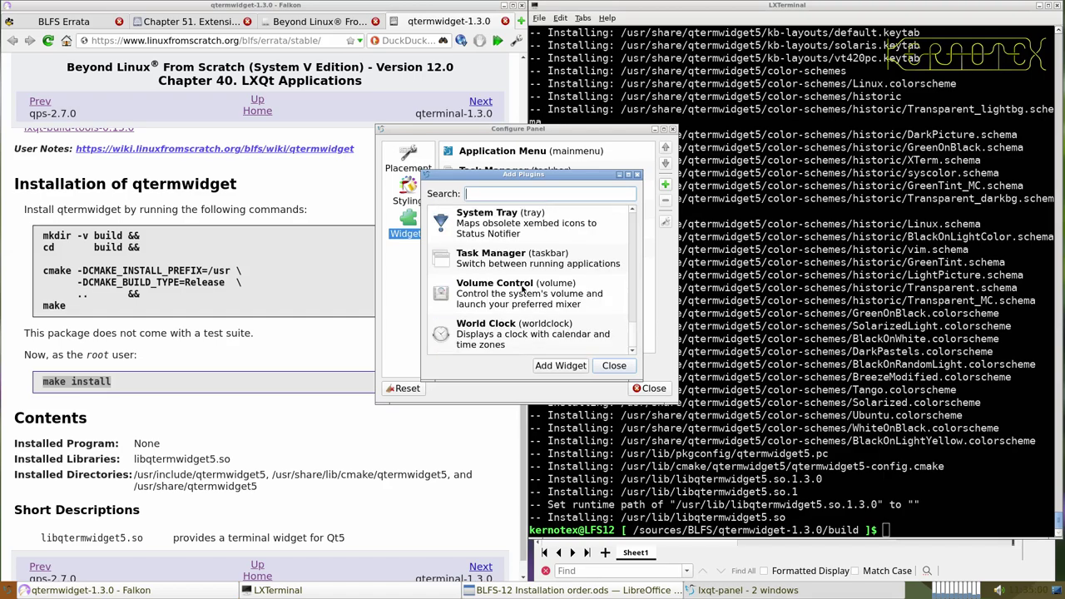
scroll(524, 288, "up", 3)
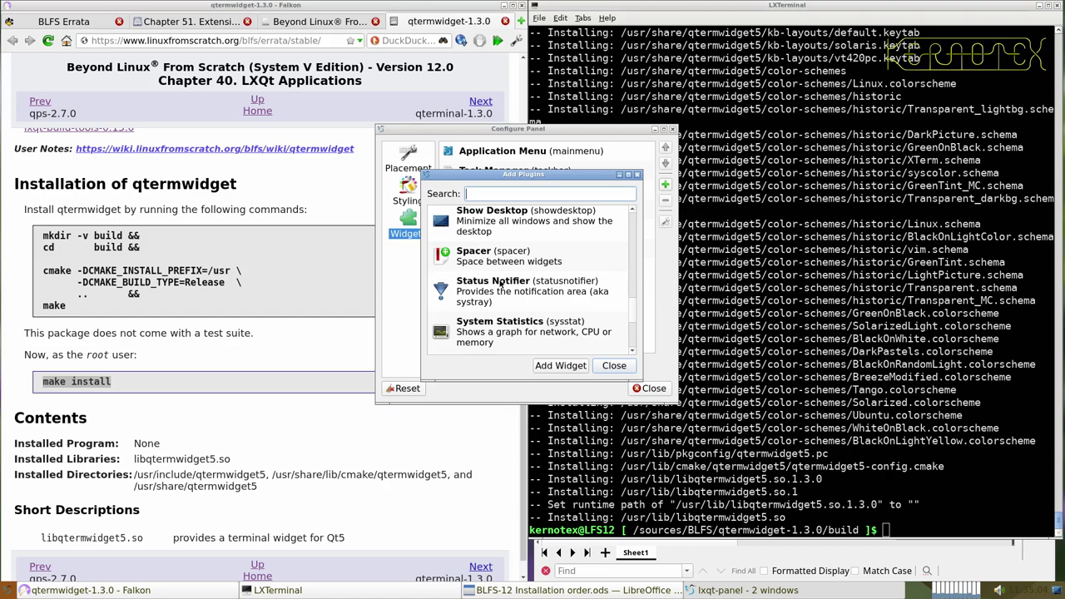
scroll(500, 284, "up", 2)
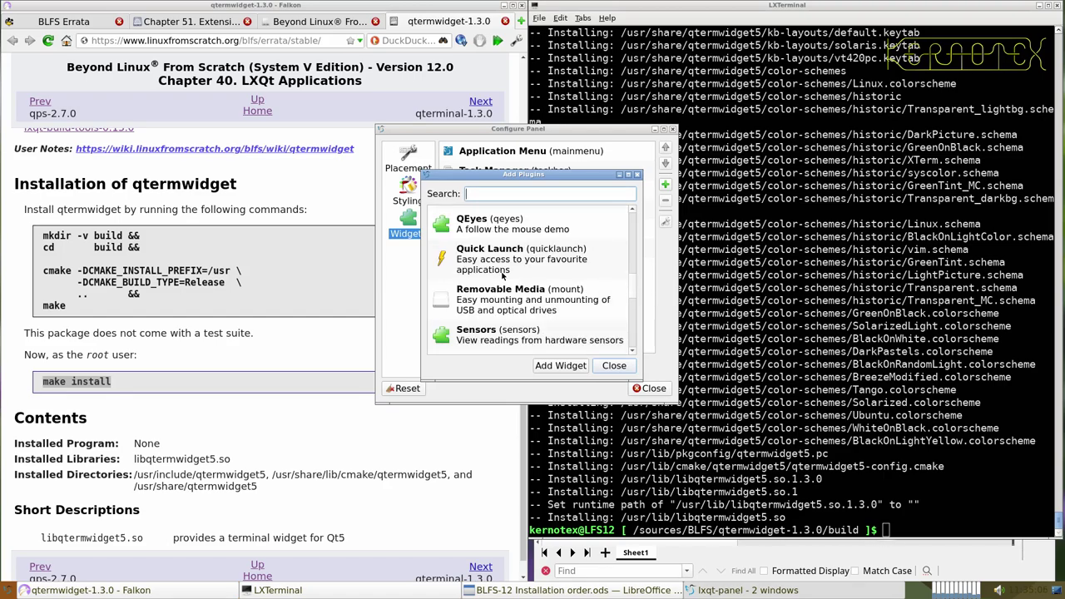
scroll(503, 273, "up", 2)
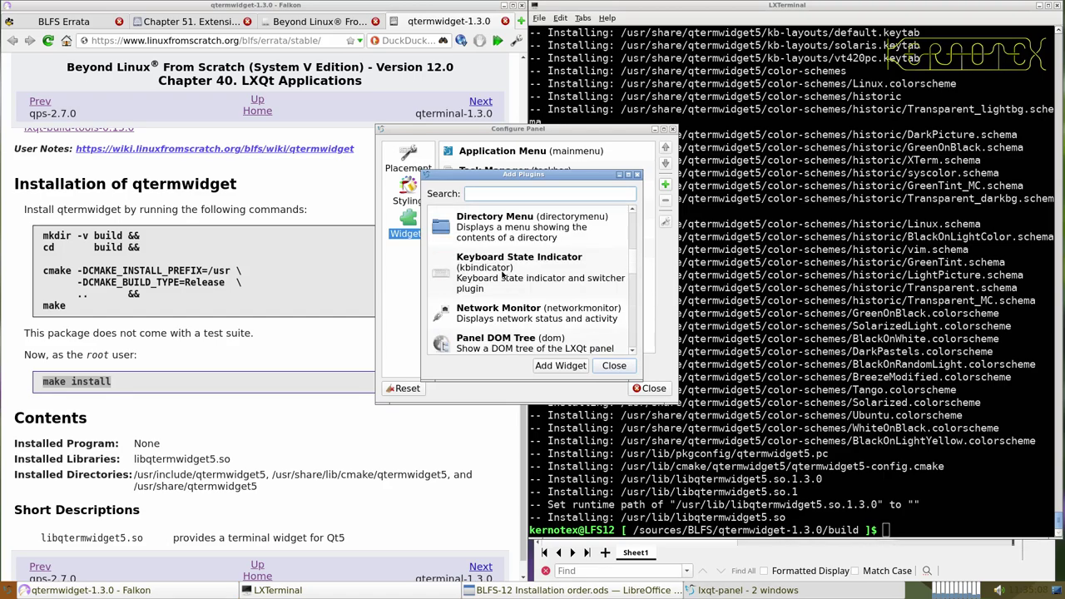
scroll(503, 275, "up", 3)
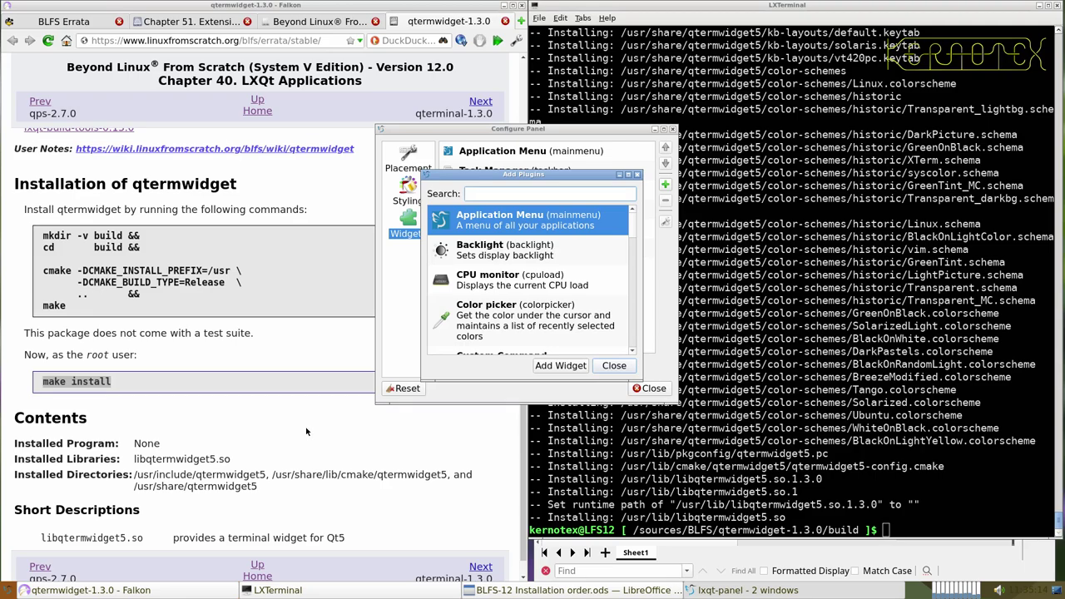
left_click(618, 363)
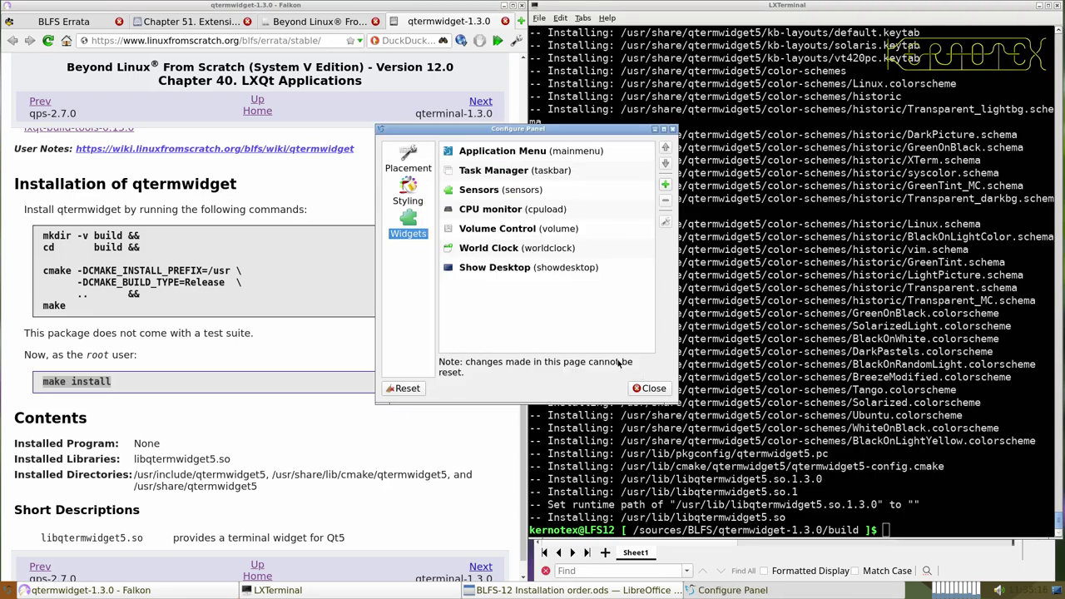
left_click(651, 388)
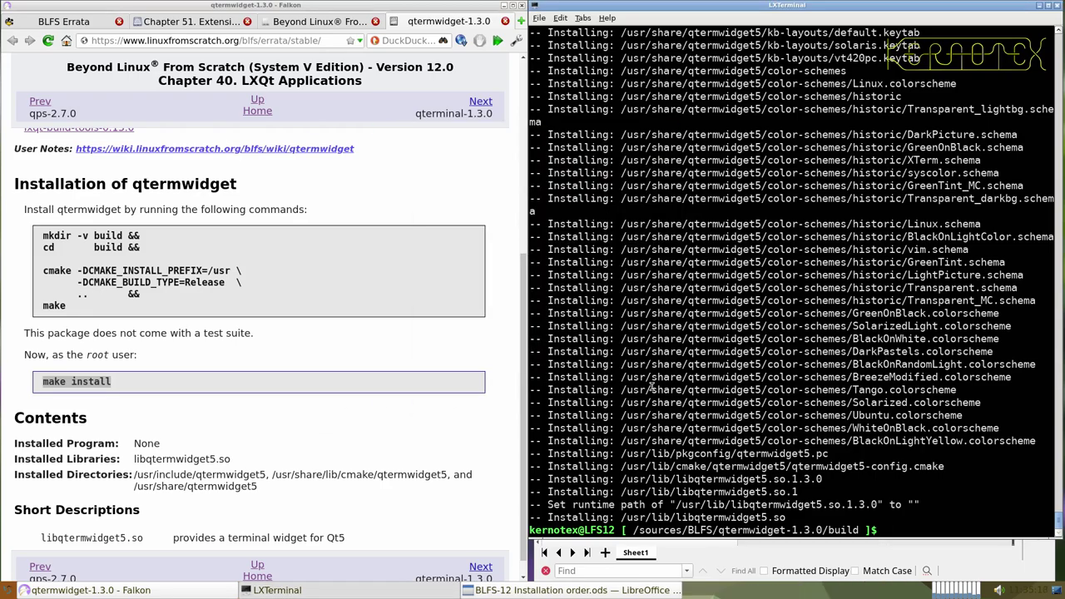
- Refresh the shared library cache with sudo ldconfig and reopen the list of widgets that can be added to the panel
type("sudo ldconfig")
key("Return")
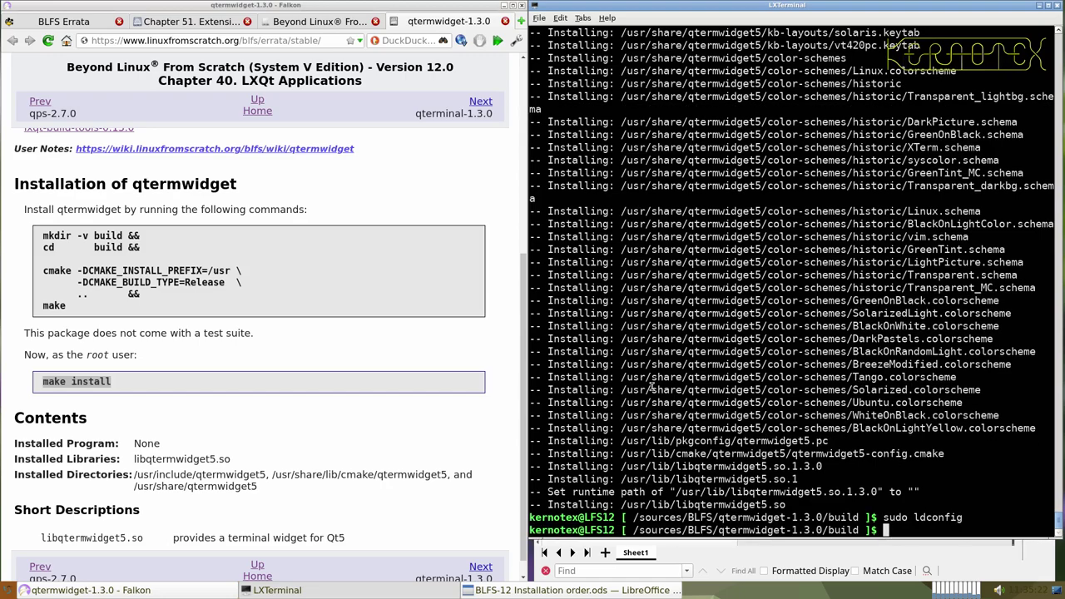
right_click(777, 590)
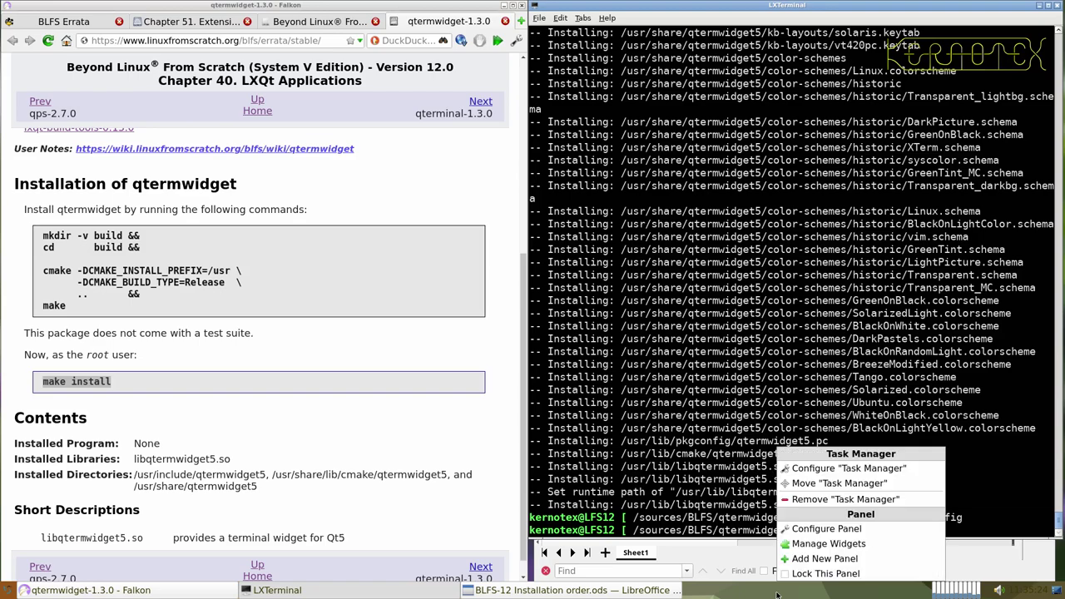
left_click(802, 545)
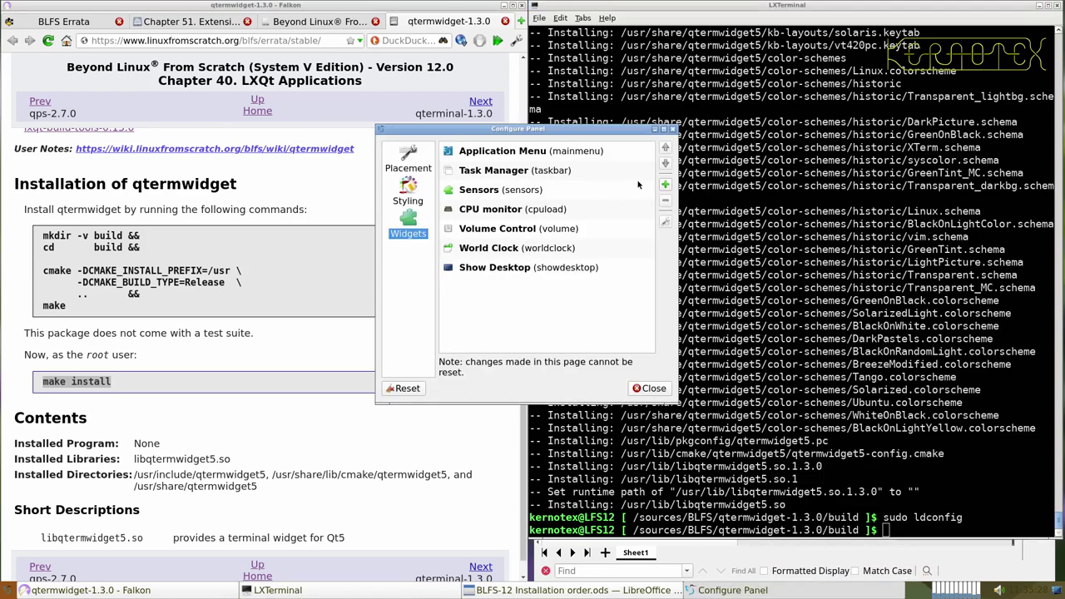
left_click(664, 186)
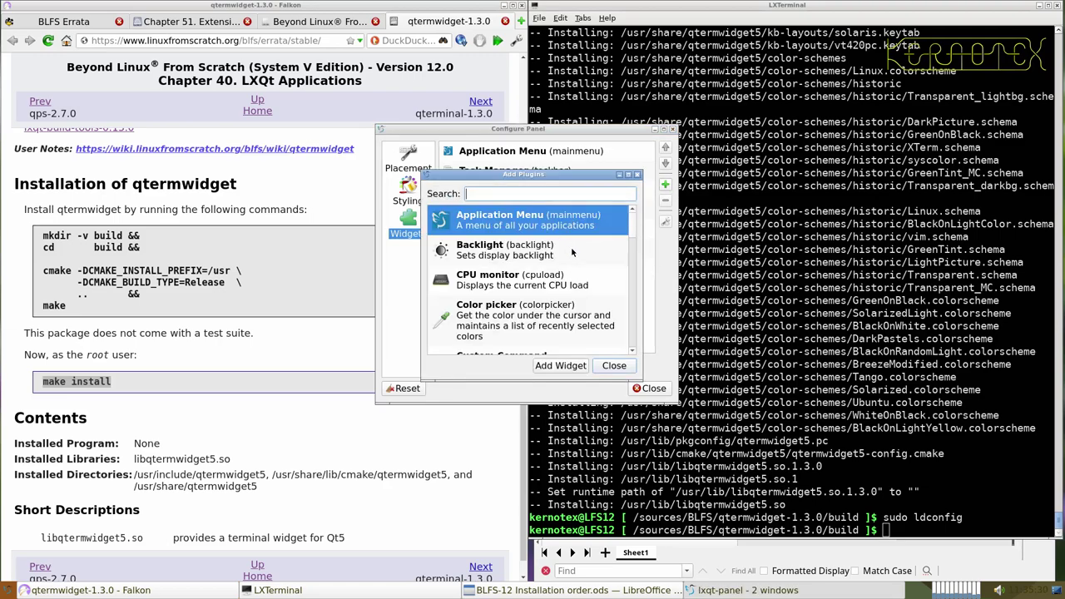
- Examine the whole list of available panel plugins, from Application Menu to World Clock, for a terminal widget
left_click(633, 354)
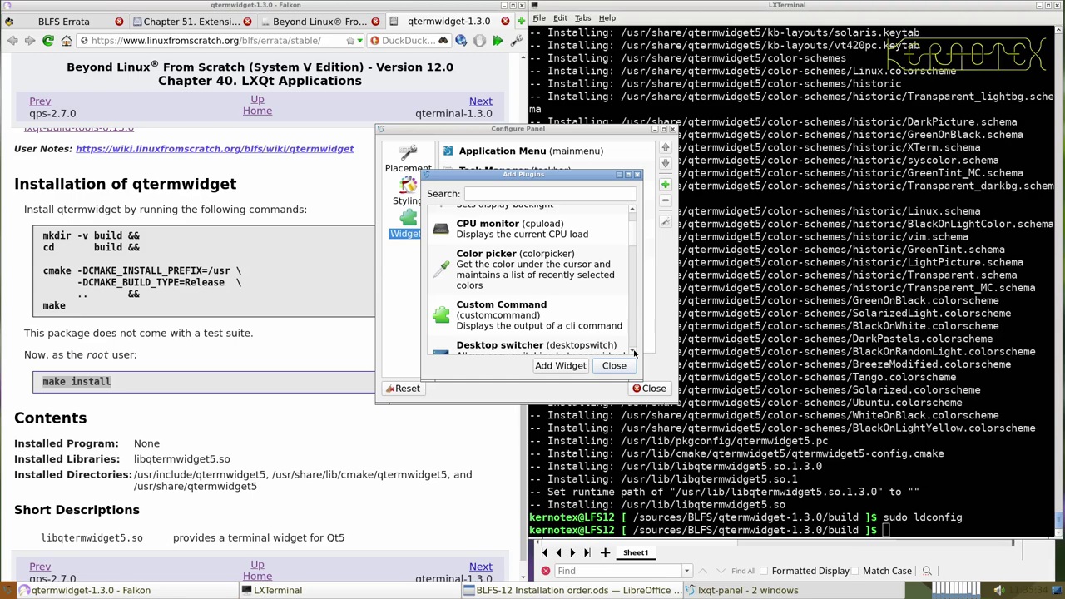
left_click(634, 353)
left_click(634, 353)
left_click(634, 353)
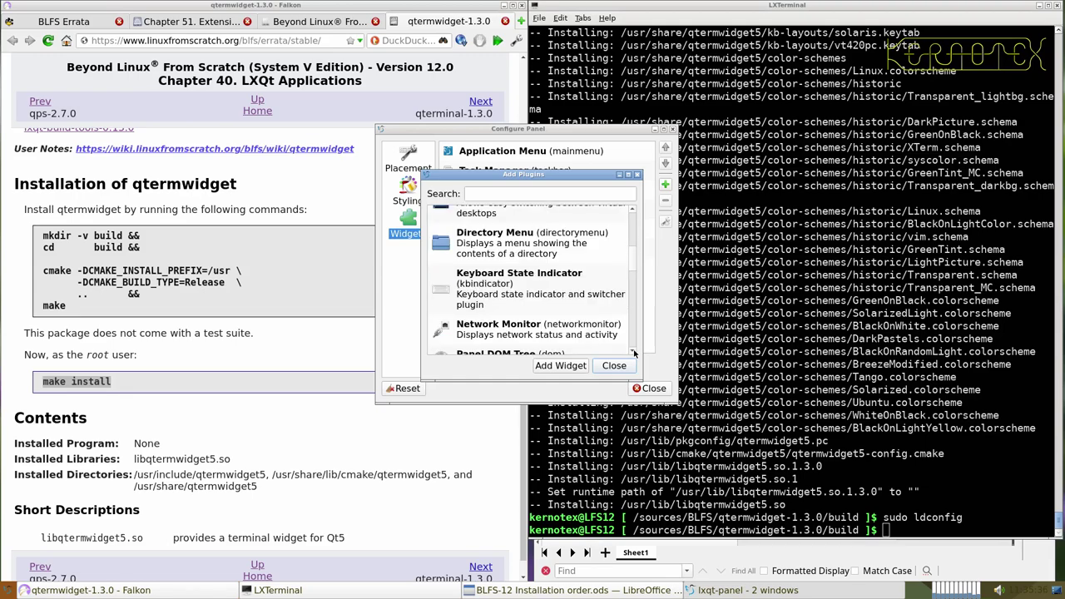
left_click(634, 353)
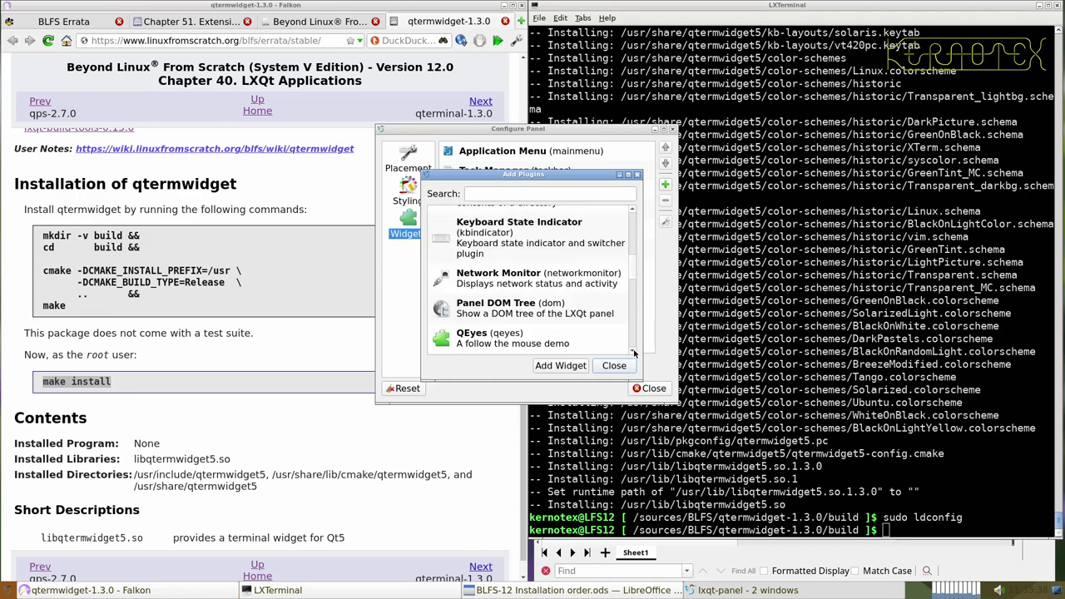
left_click(634, 353)
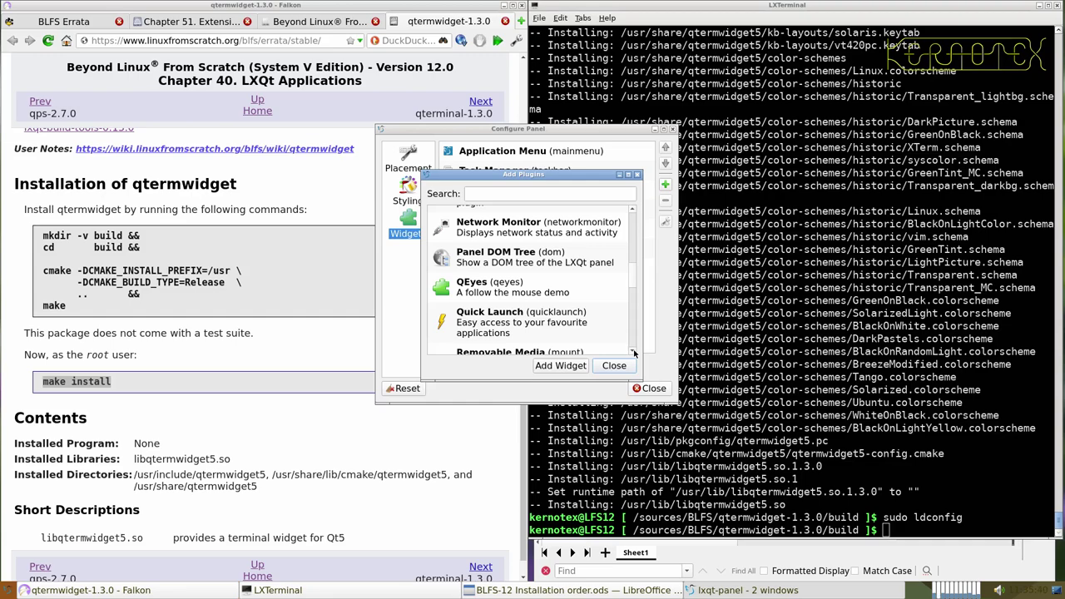
left_click(634, 353)
left_click(634, 354)
left_click(634, 353)
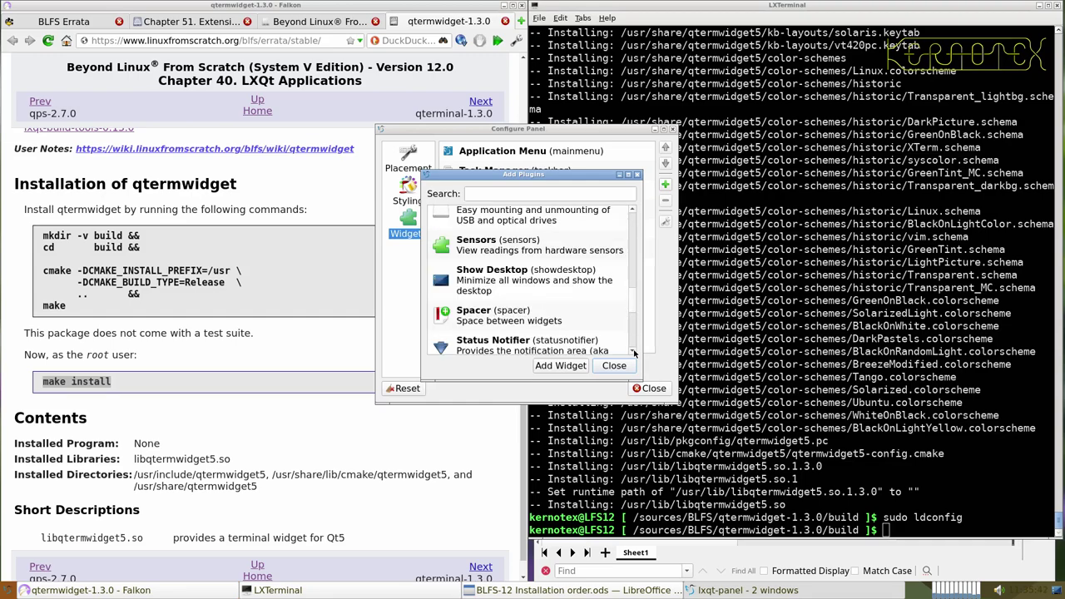
left_click(634, 353)
left_click(634, 354)
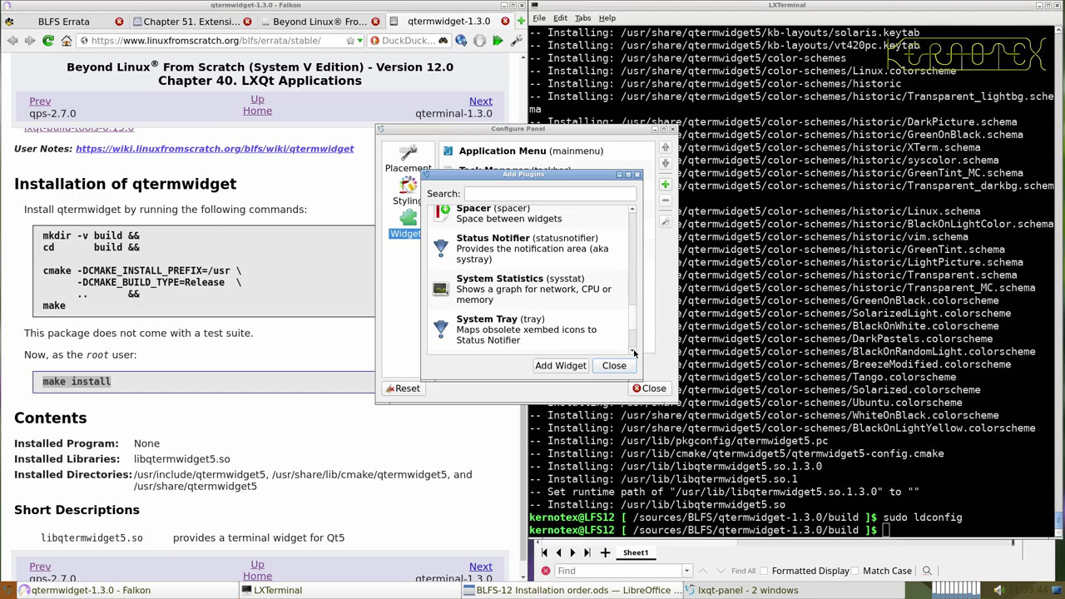
left_click(634, 353)
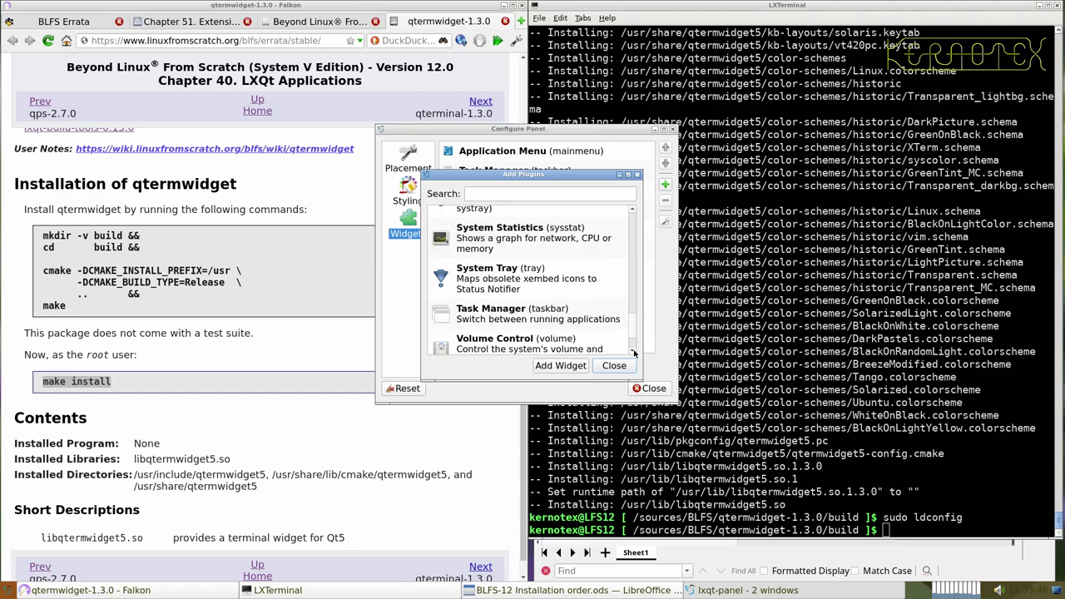
left_click(634, 353)
left_click(634, 353)
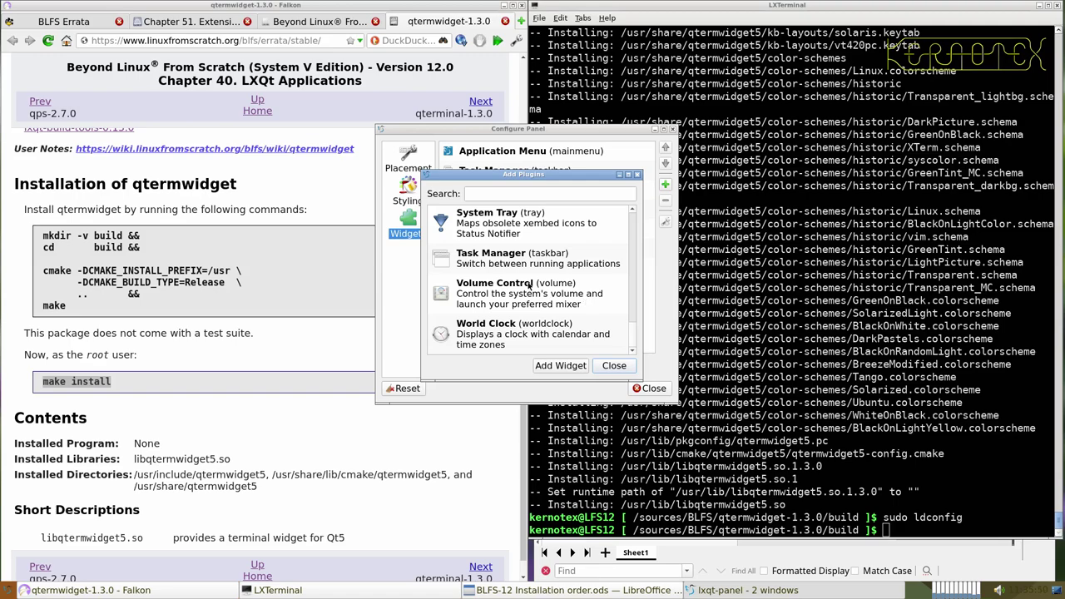
- Check the introduction on the qtermwidget-1.3.0 page and add the selected Application Menu plugin to the panel
left_click(286, 337)
scroll(289, 337, "up", 7)
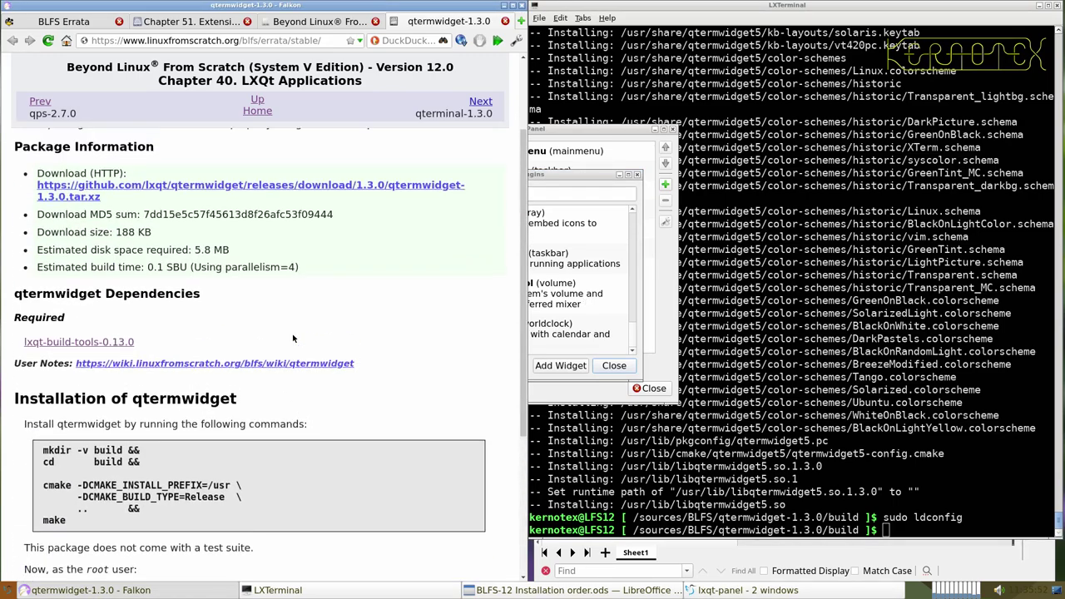
left_click(557, 179)
scroll(533, 324, "up", 10)
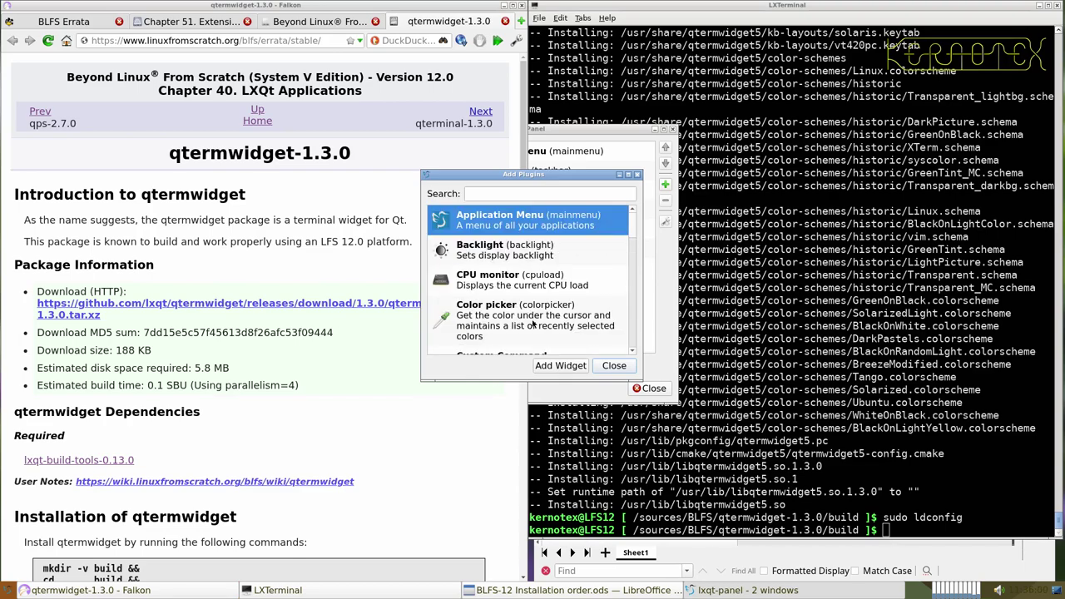
scroll(533, 325, "down", 3)
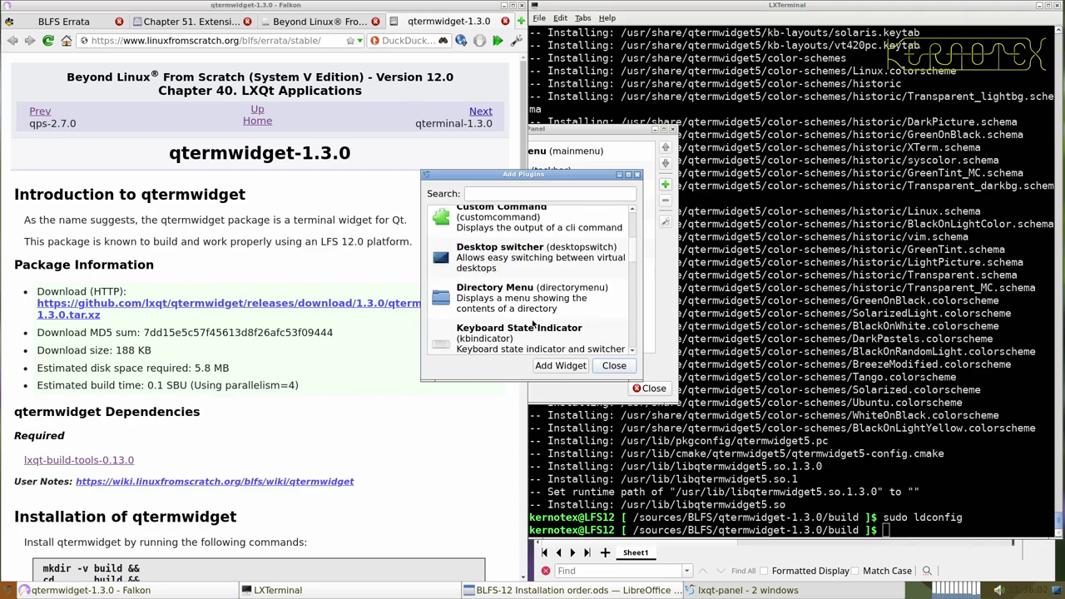
scroll(533, 325, "down", 5)
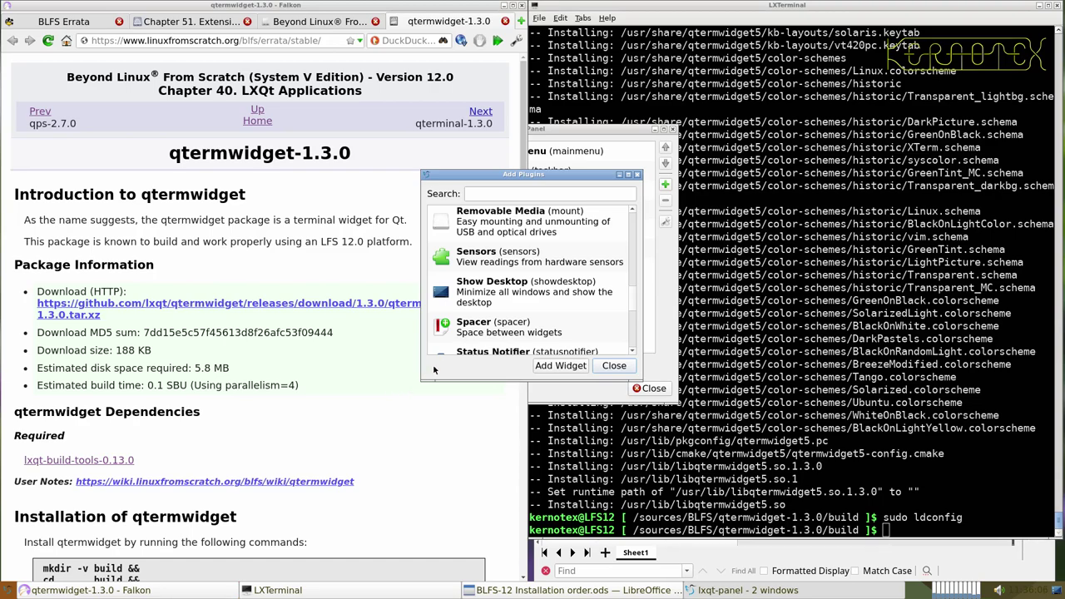
left_click(557, 367)
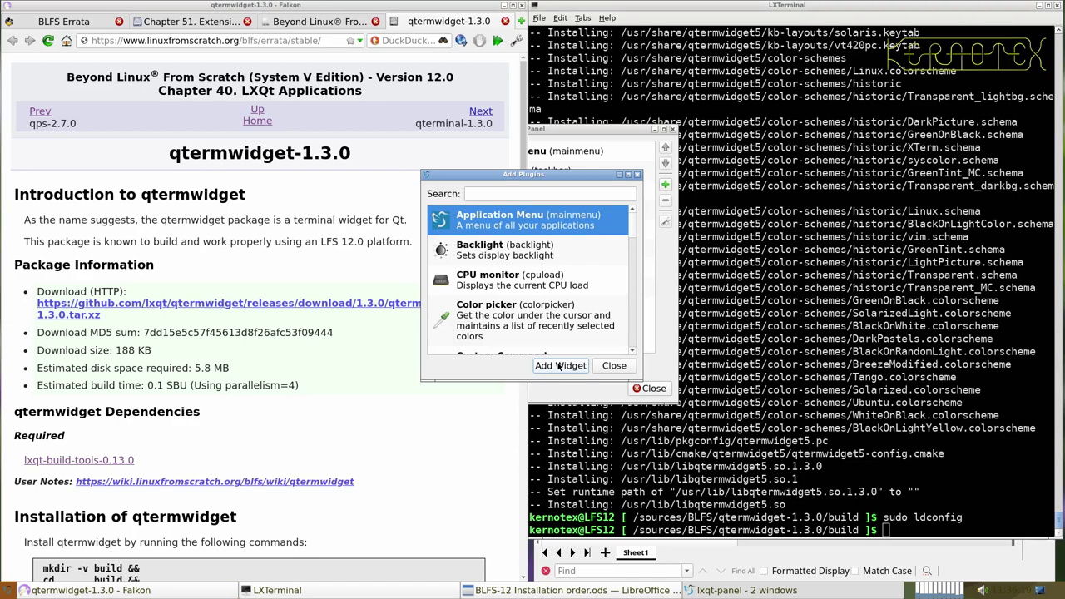
- Finish adding plugins and remove the duplicate Application Menu (mainmenu2) widget from the panel
left_click(611, 366)
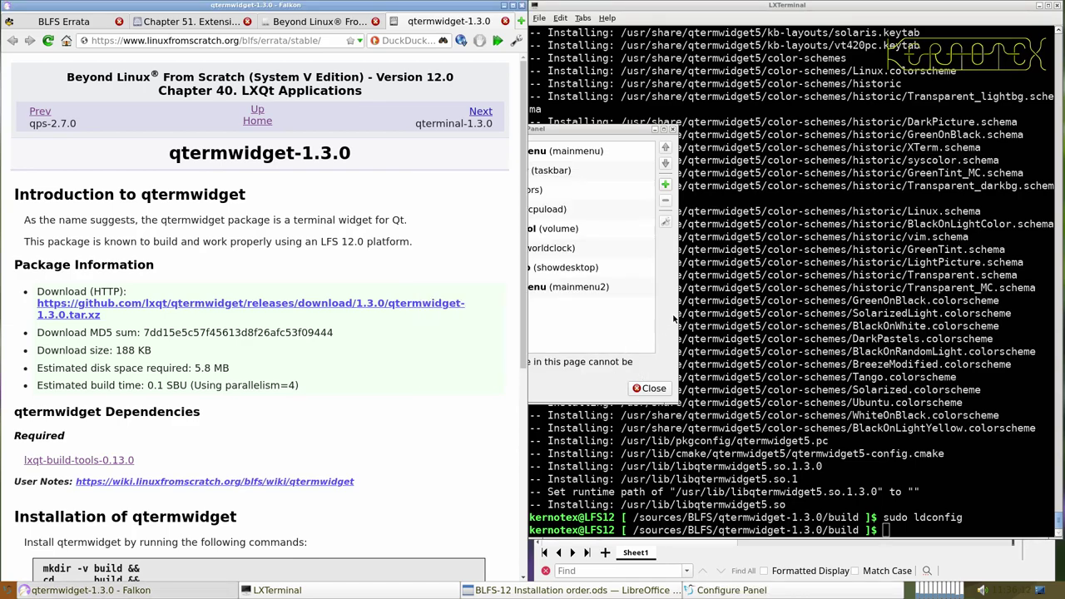
left_click(532, 288)
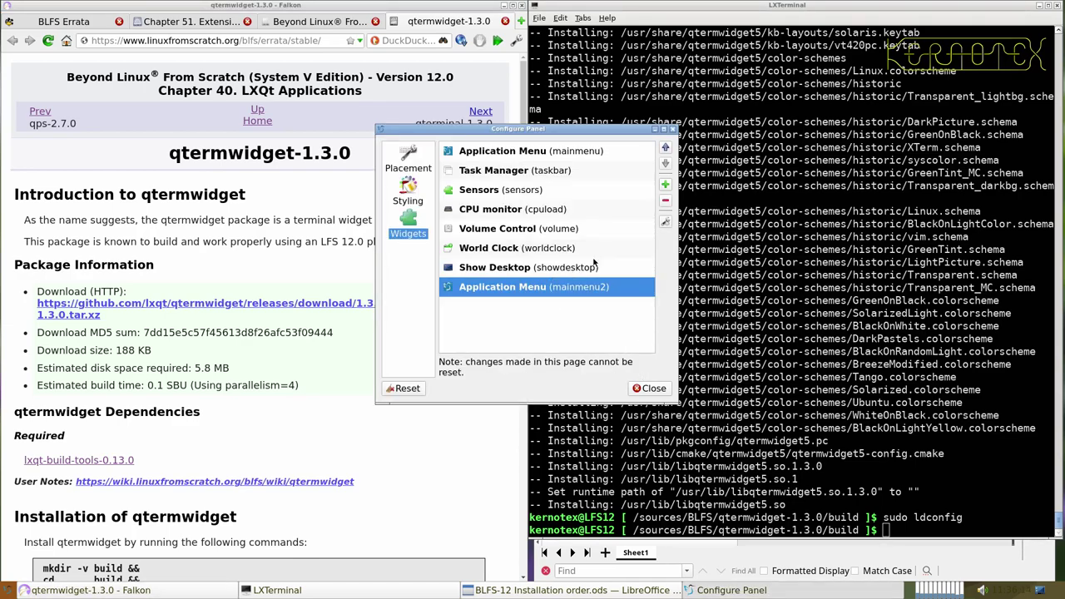
left_click(665, 202)
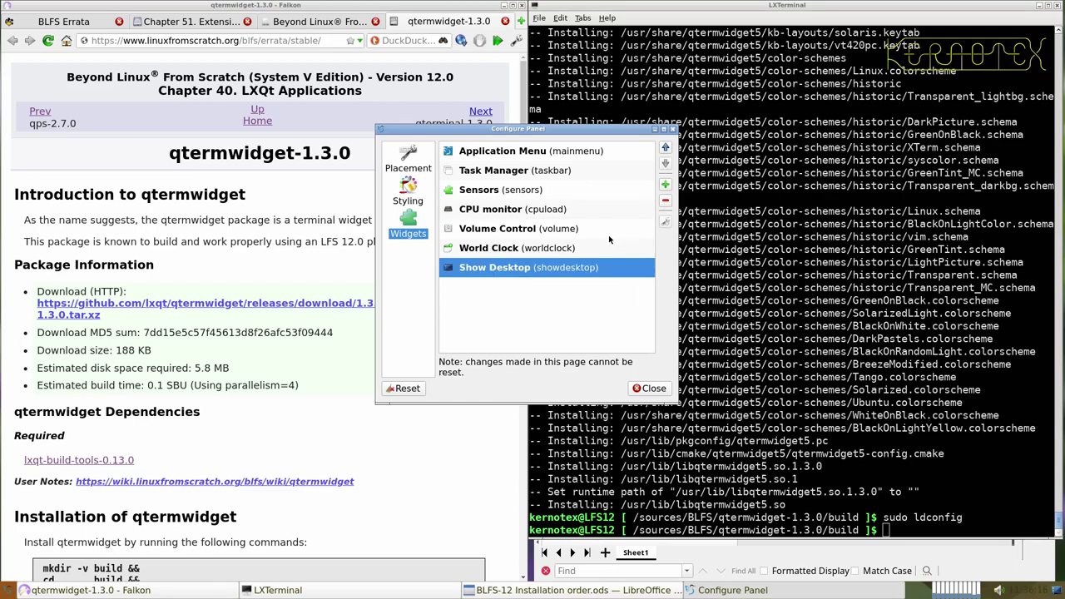
- Review the settings of the original Application Menu (mainmenu) widget without changing them, and close the panel configuration
left_click(575, 246)
left_click(571, 229)
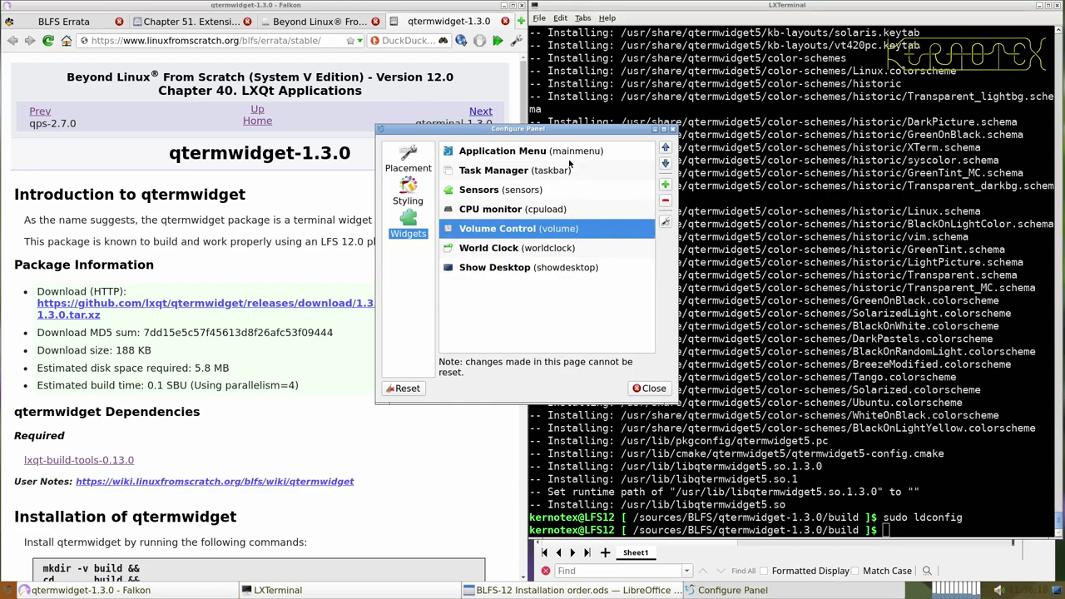
left_click(571, 153)
left_click(666, 223)
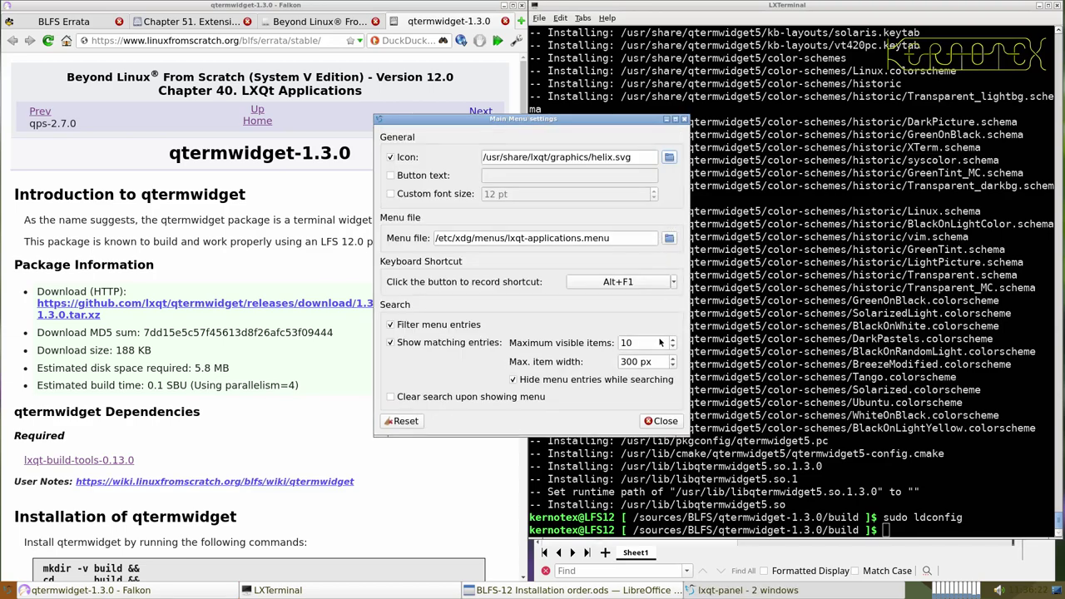
left_click(657, 423)
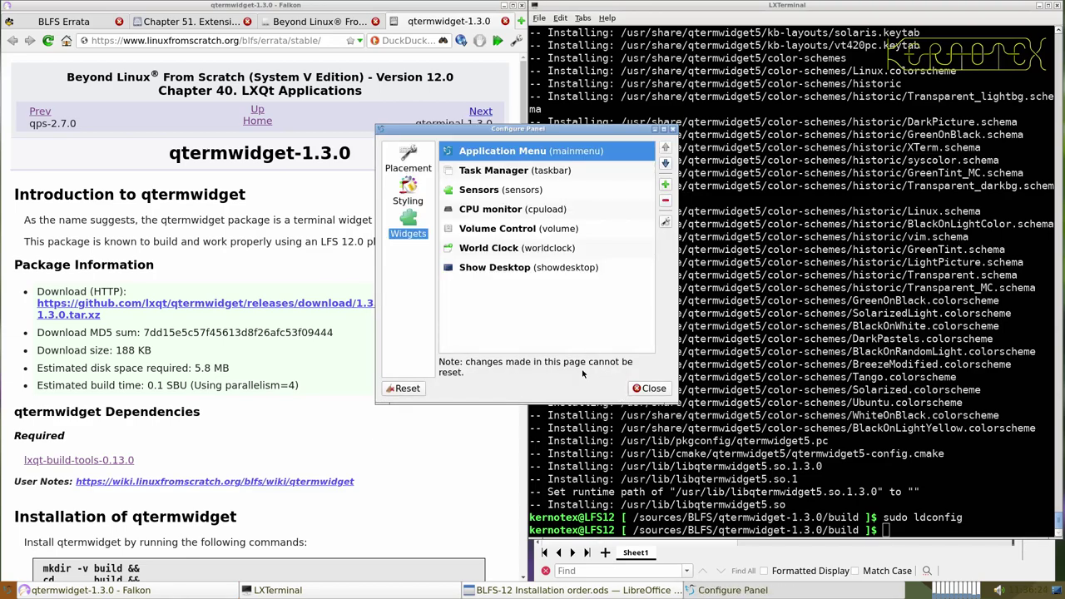
left_click(648, 389)
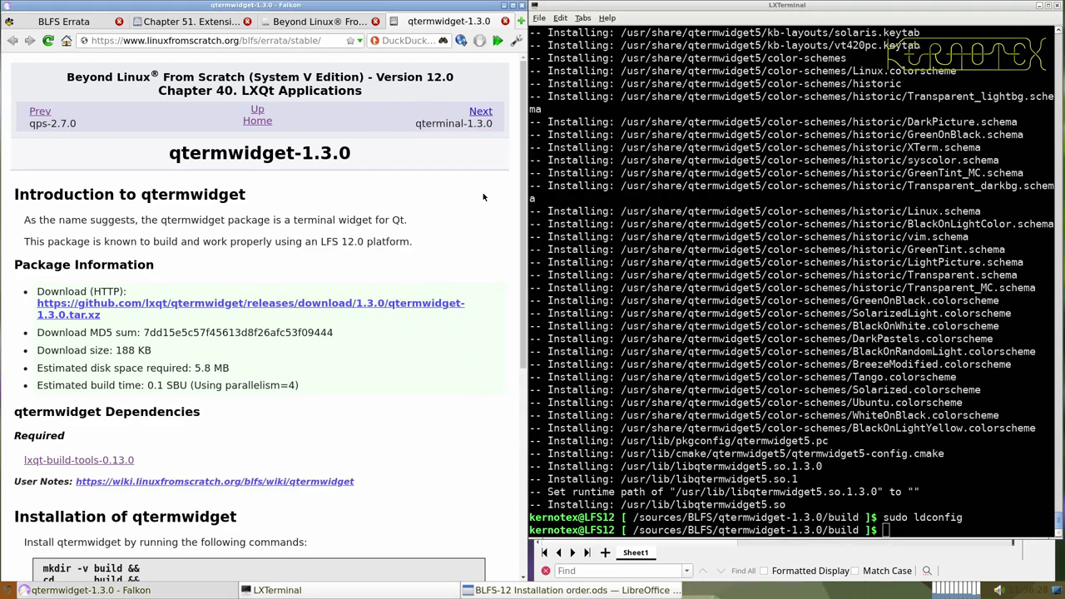
- Go through the rest of the qtermwidget-1.3.0 page and advance to the book's qterminal-1.3.0 page
scroll(492, 158, "down", 2)
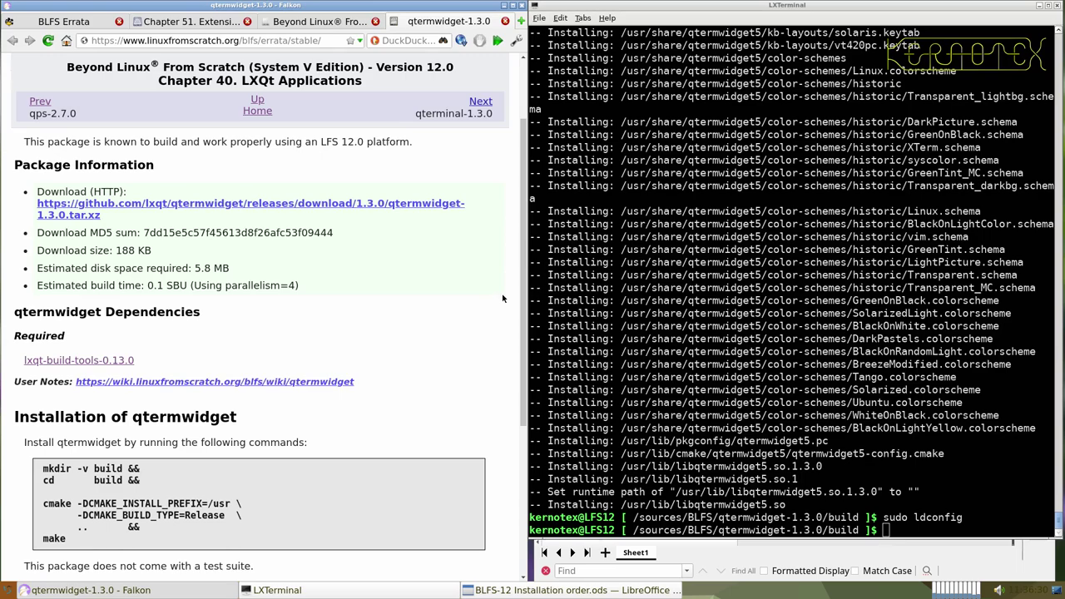
scroll(502, 298, "down", 5)
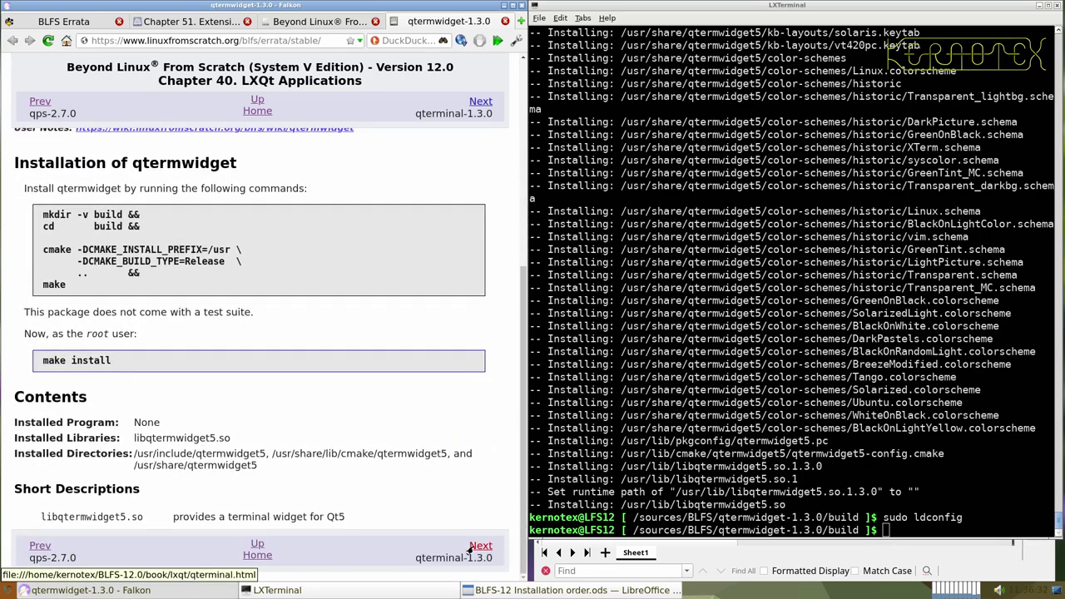
left_click(475, 545)
- Return the terminal to /sources/BLFS and delete the qtermwidget-1.3.0 source directory with rm -Rf
type("cd ../..")
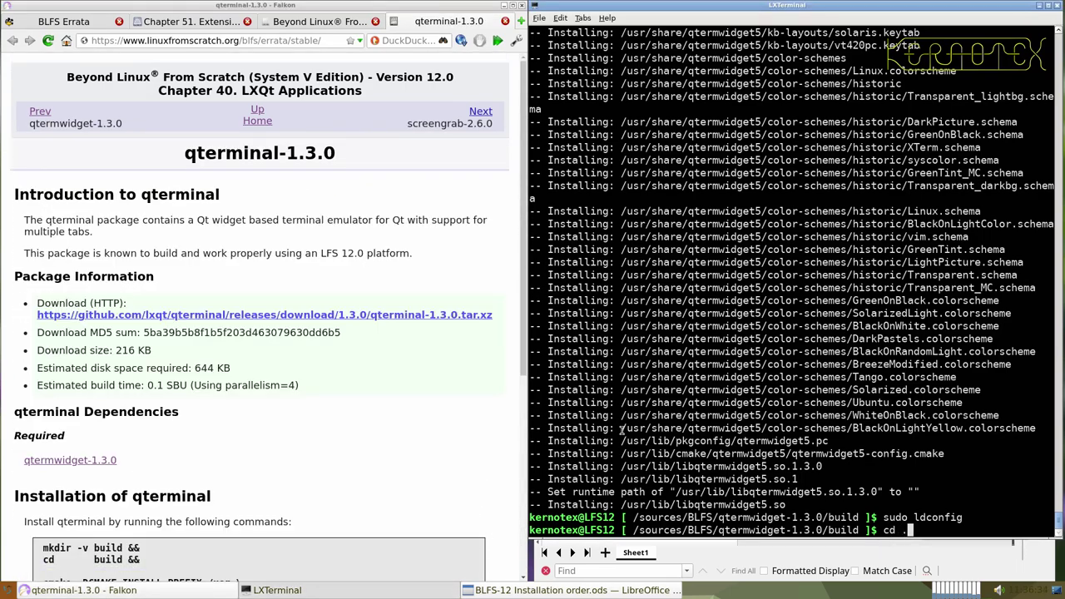
key("Return")
type("rm -Rf q")
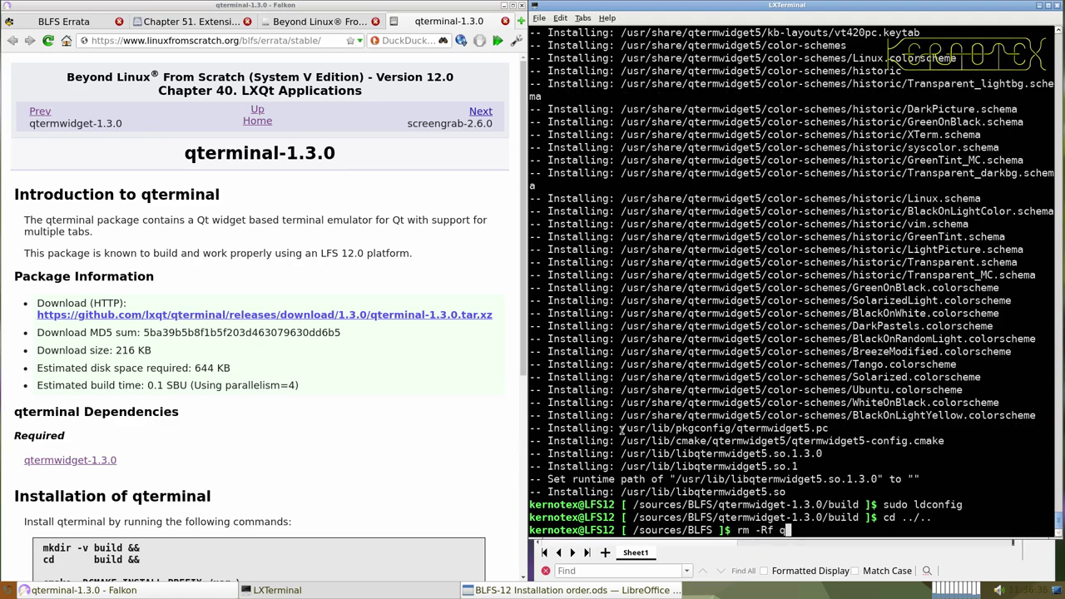
type("termwidget-1.3.0")
key("Return")
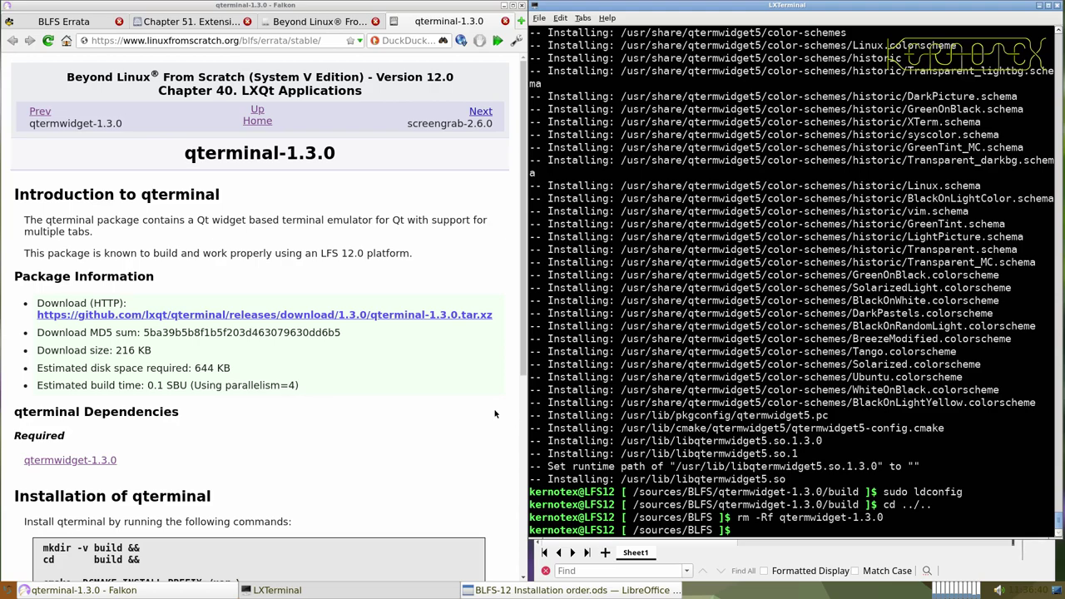
- Download qterminal-1.3.0.tar.xz from the link on the book page and save the file
left_click(217, 315)
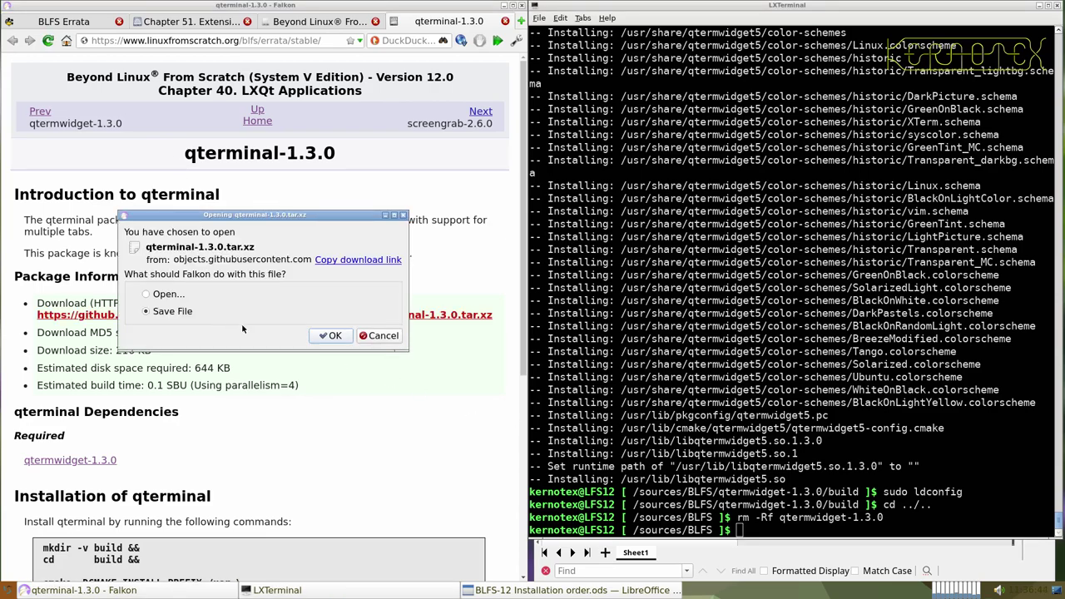
left_click(333, 336)
key("Return")
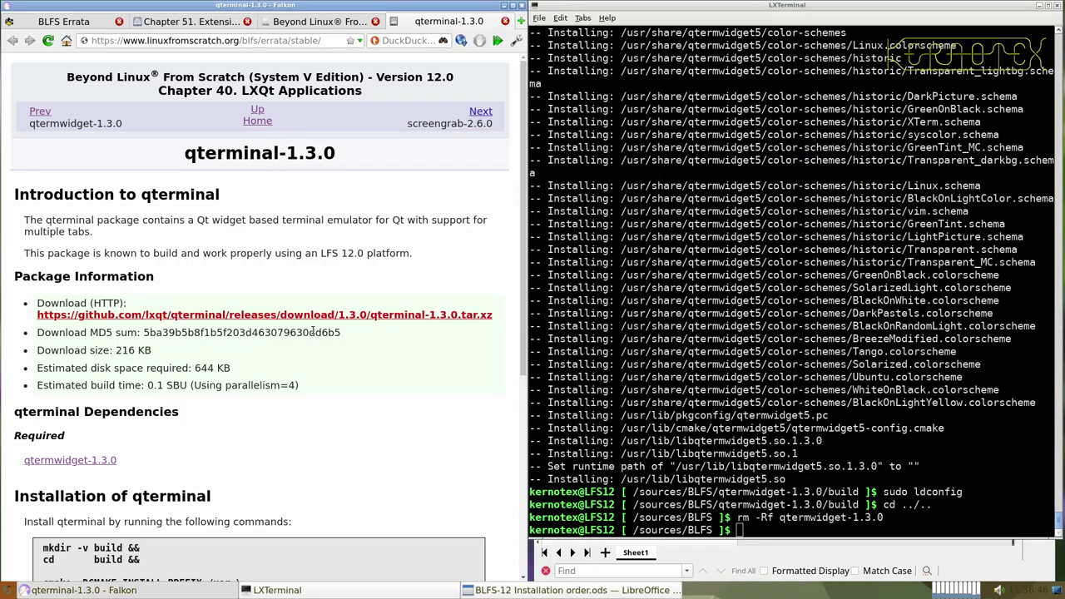
- Copy the qterminal-1.3.0 page title into cell A890 of the BLFS-12 Installation order spreadsheet in LibreOffice Calc
left_click_drag(184, 153, 361, 161)
key("ctrl+c")
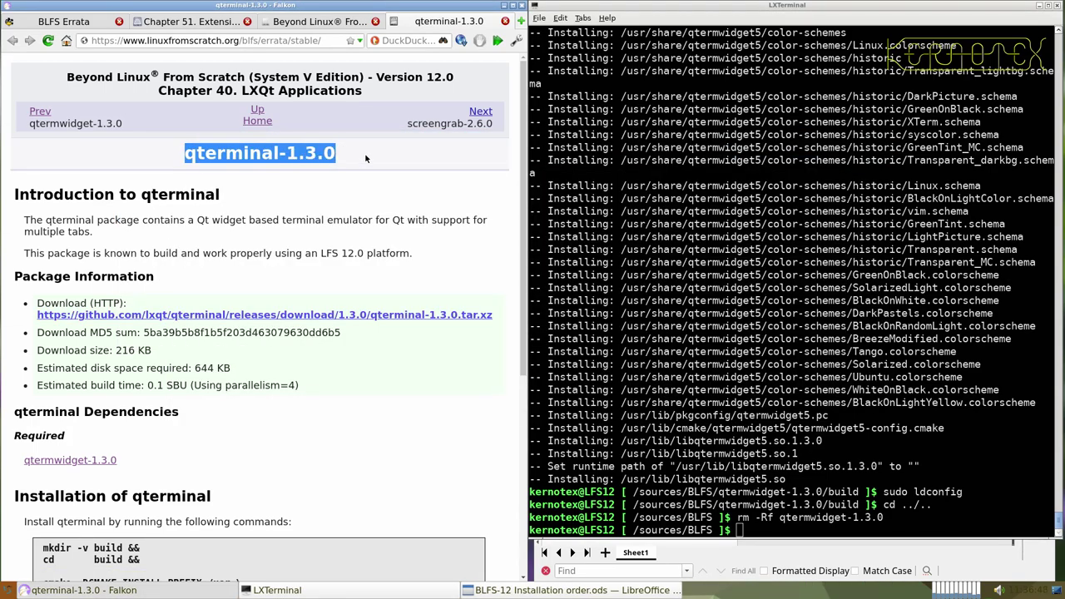
key("alt+Tab")
key("alt+Tab")
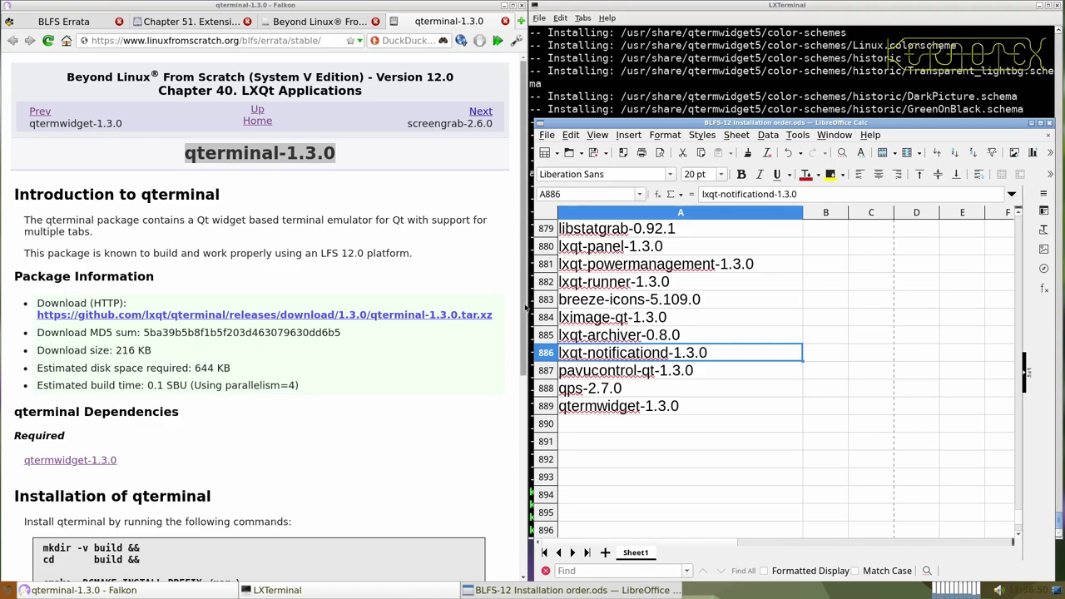
middle_click(592, 431)
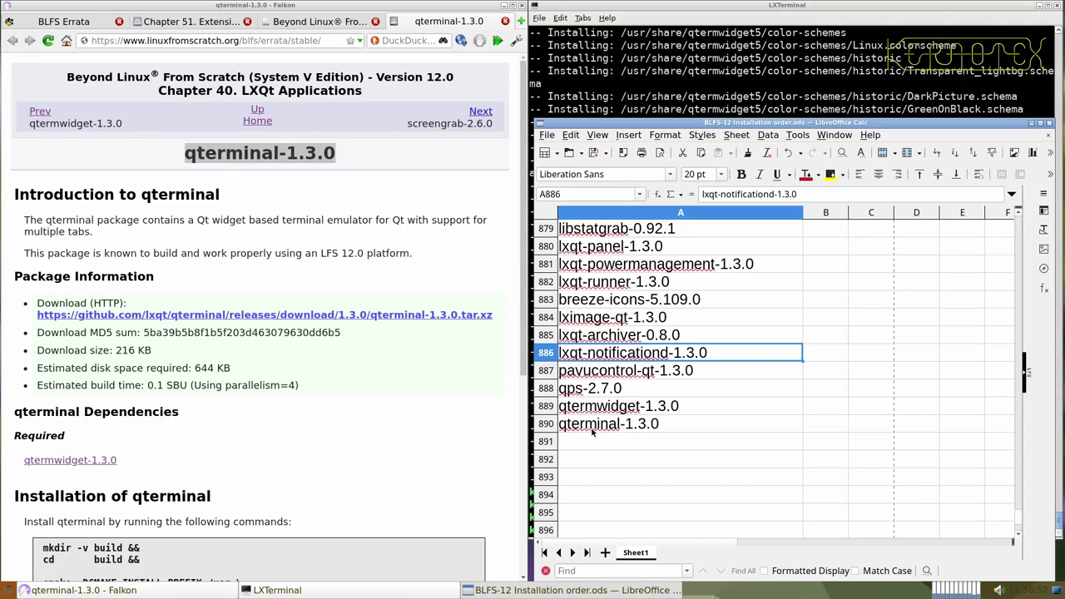
left_click(600, 83)
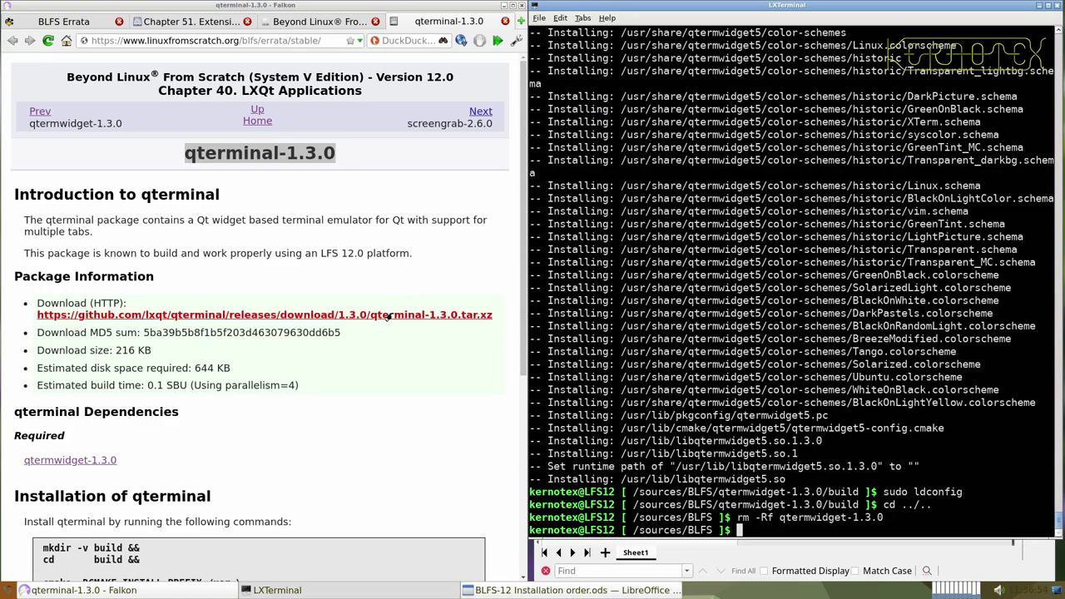
left_click(388, 316)
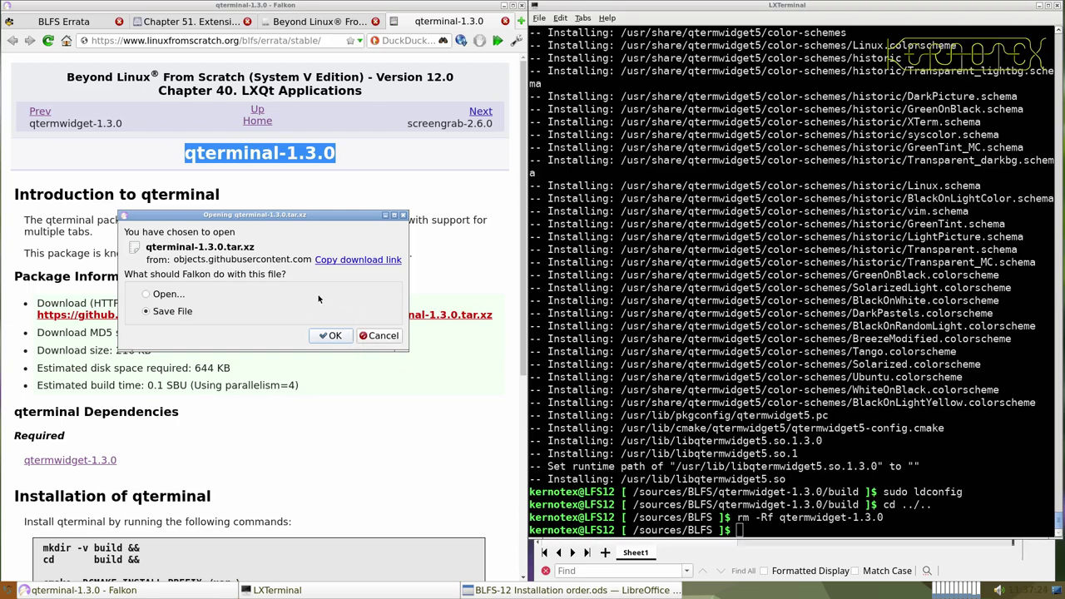
left_click(372, 338)
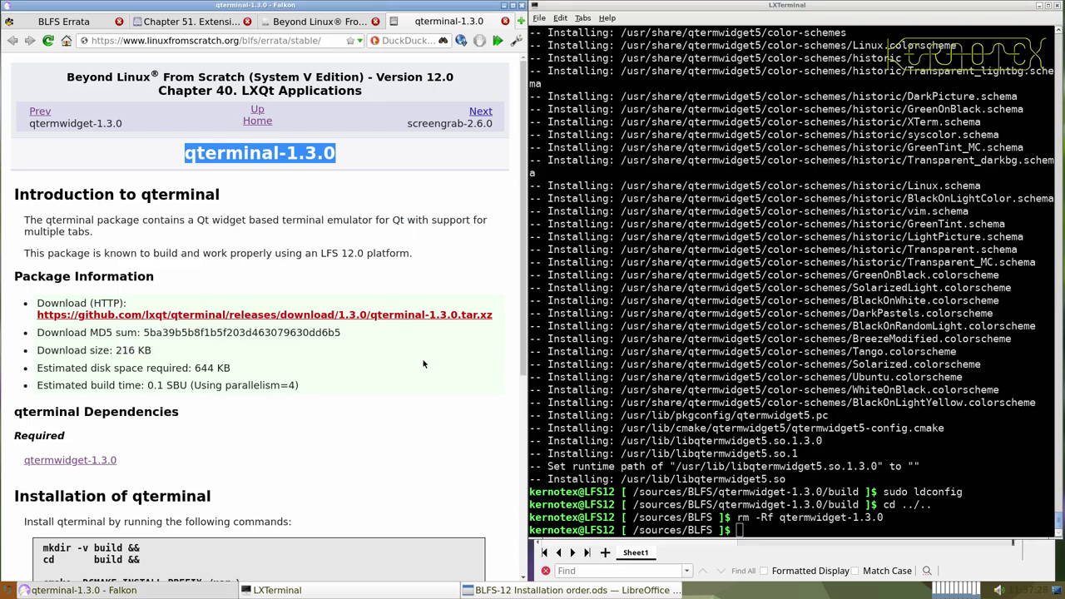
key("alt+Tab")
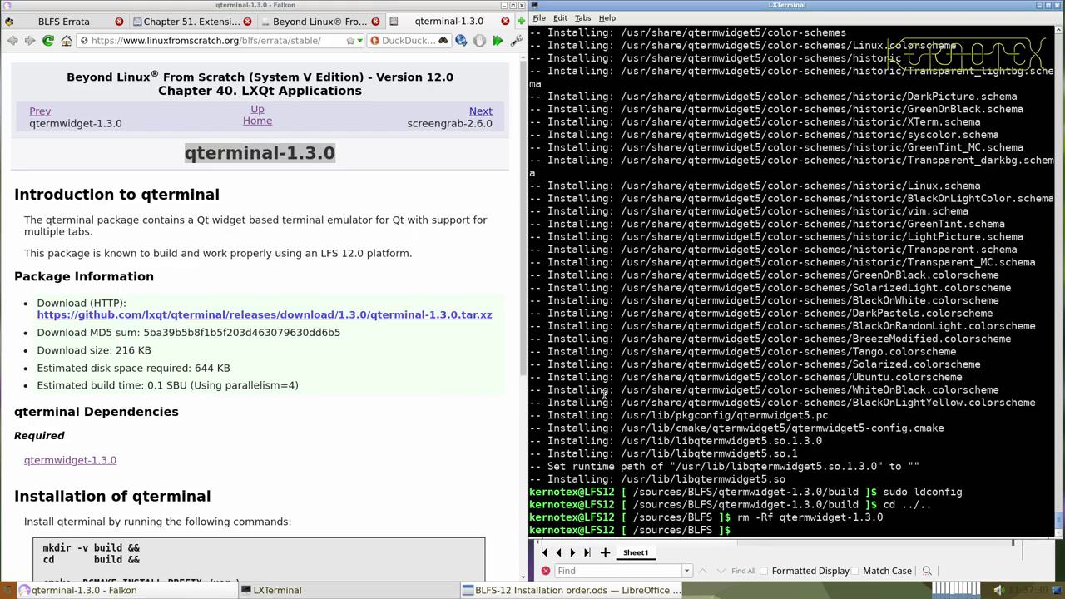
key("alt+Tab")
key("alt+Tab")
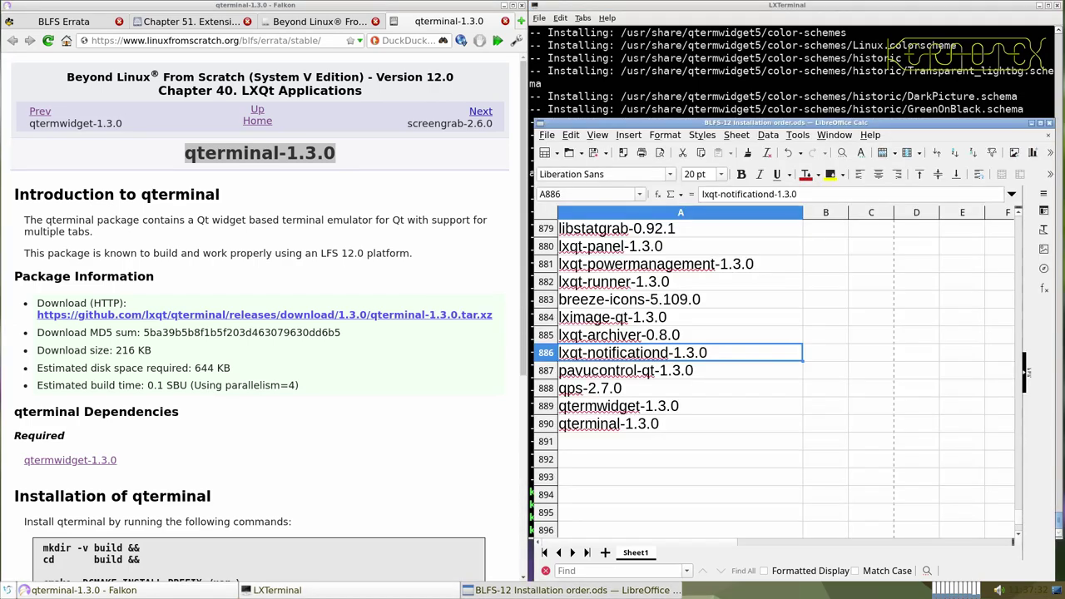
key("alt+Tab")
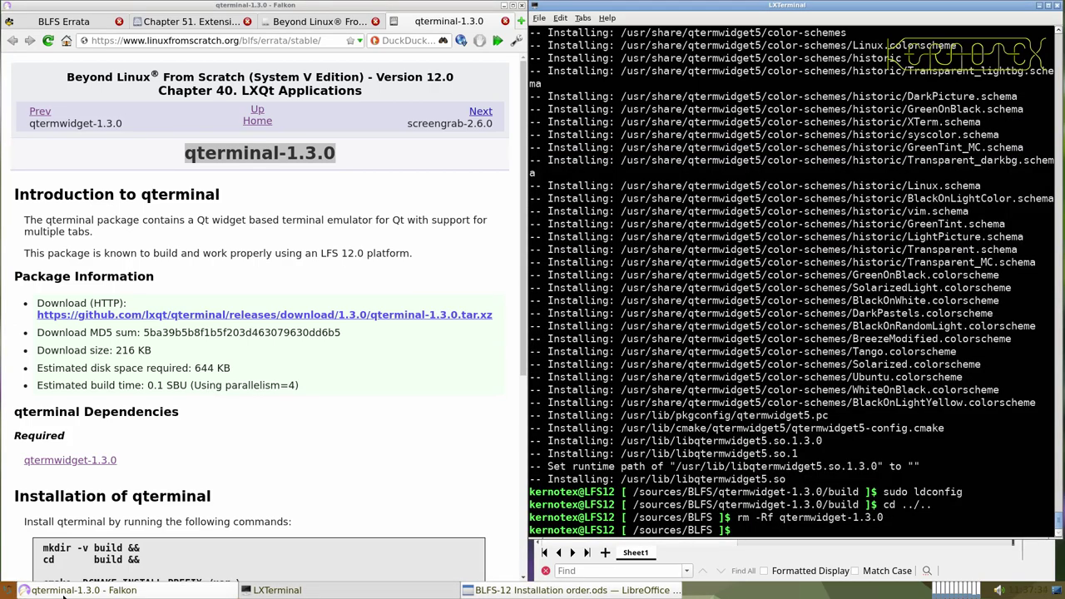
- Extract qterminal-1.3.0.tar.xz with tar -xvf and change into the qterminal-1.3.0 directory
type("tar -xvf q")
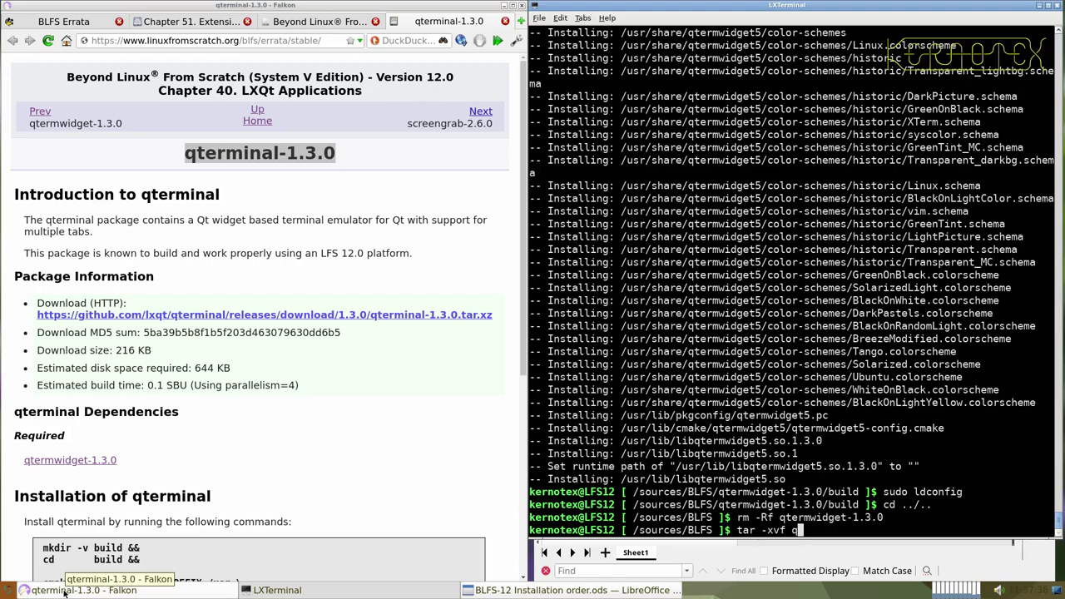
type("termin")
key("Tab")
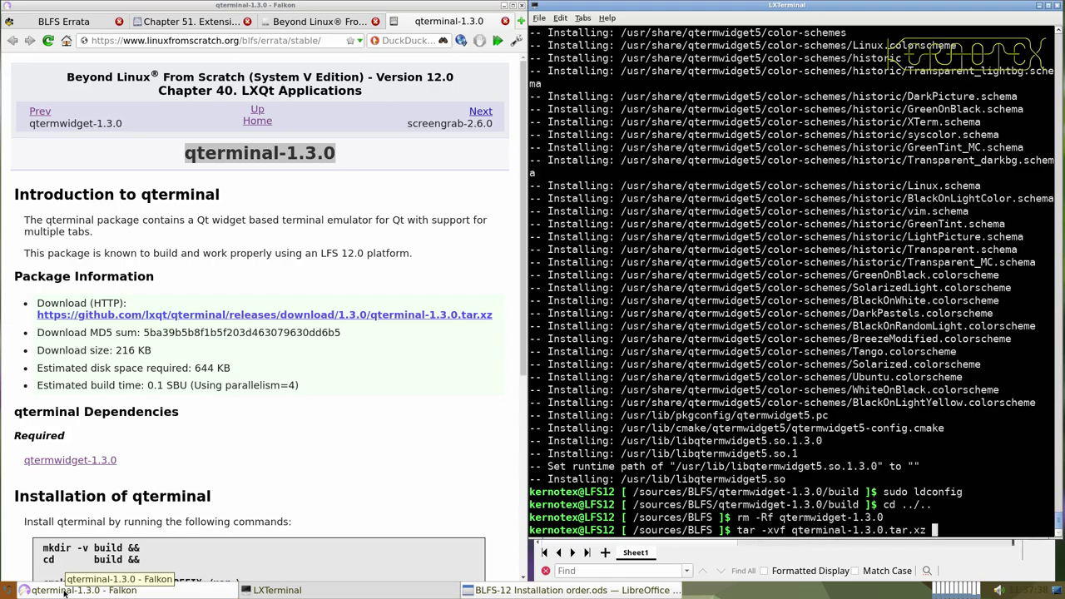
key("Return")
type("cd qterm")
key("Tab")
key("Return")
- Run the book's qterminal build commands in the terminal: create the build directory, configure with cmake for /usr, and make
scroll(58, 355, "down", 2)
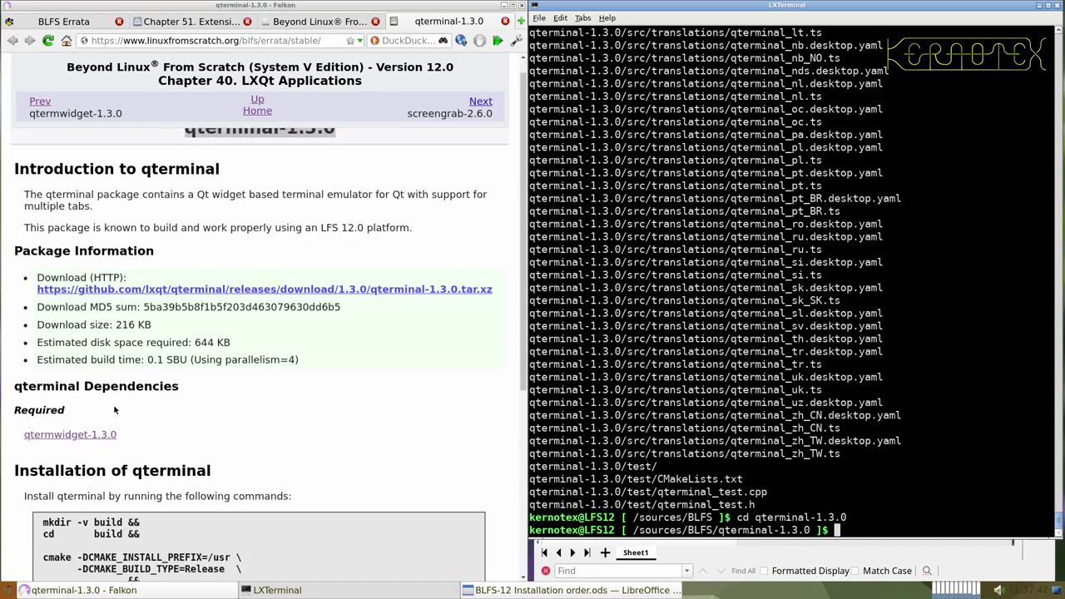
scroll(59, 355, "down", 3)
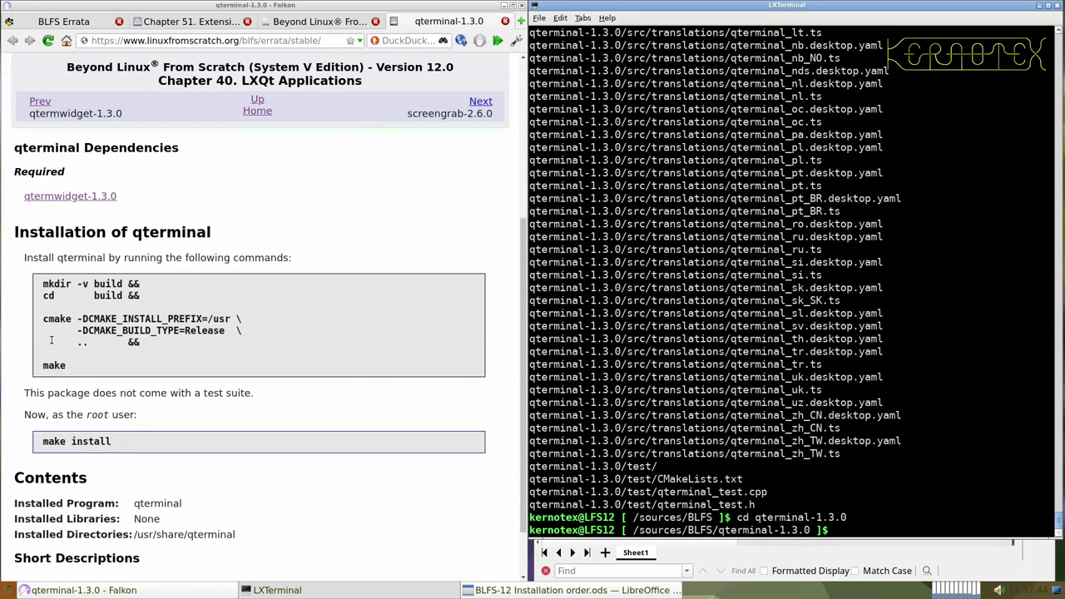
left_click_drag(39, 282, 90, 374)
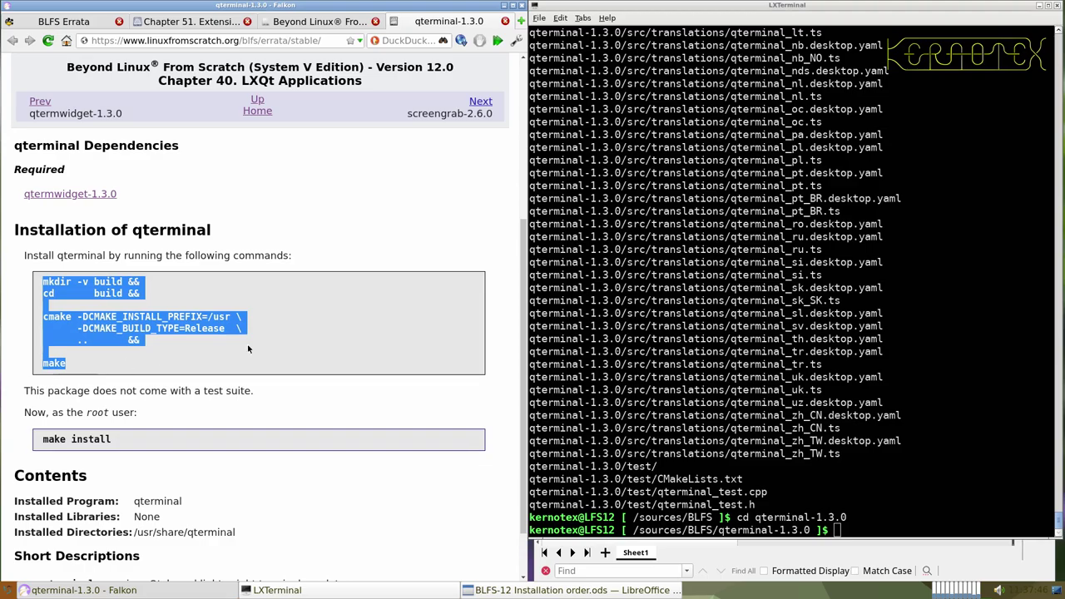
middle_click(622, 333)
key("Return")
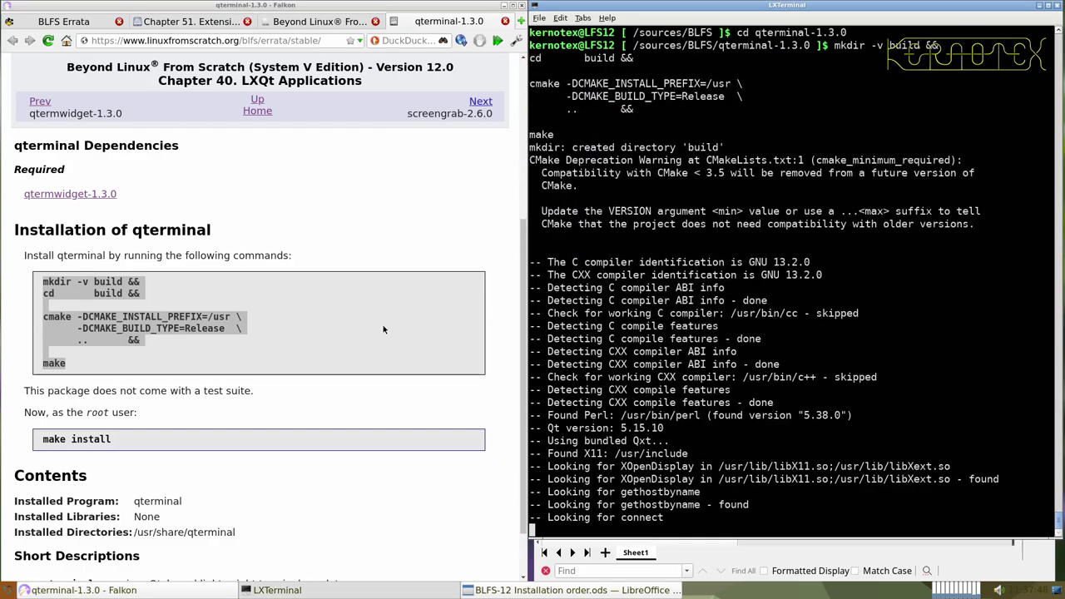
- Install the built qterminal with the book's make install command, run through sudo
left_click_drag(28, 439, 124, 441)
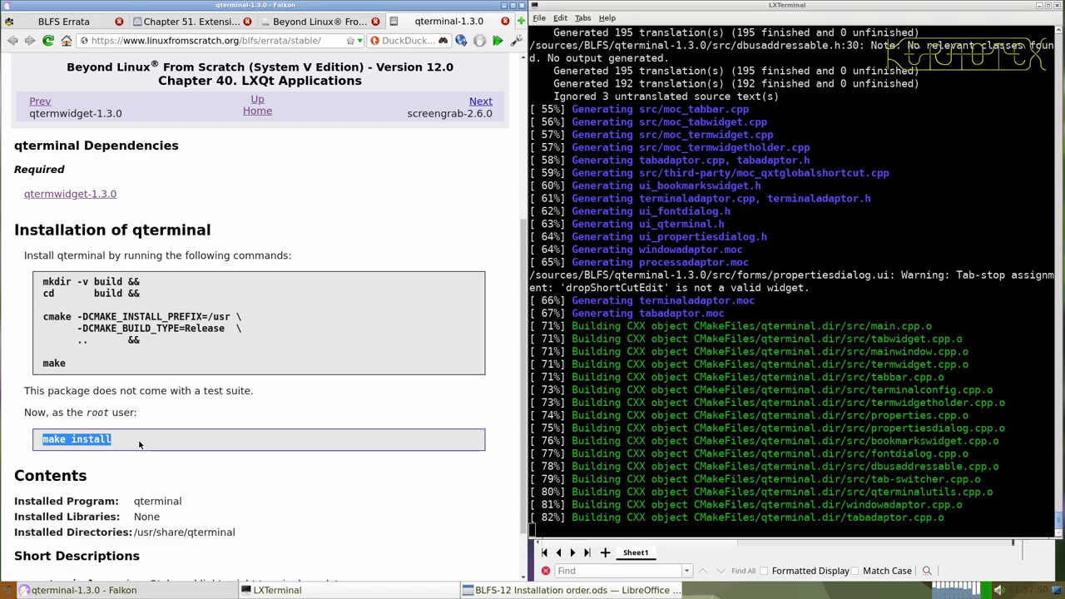
left_click(620, 416)
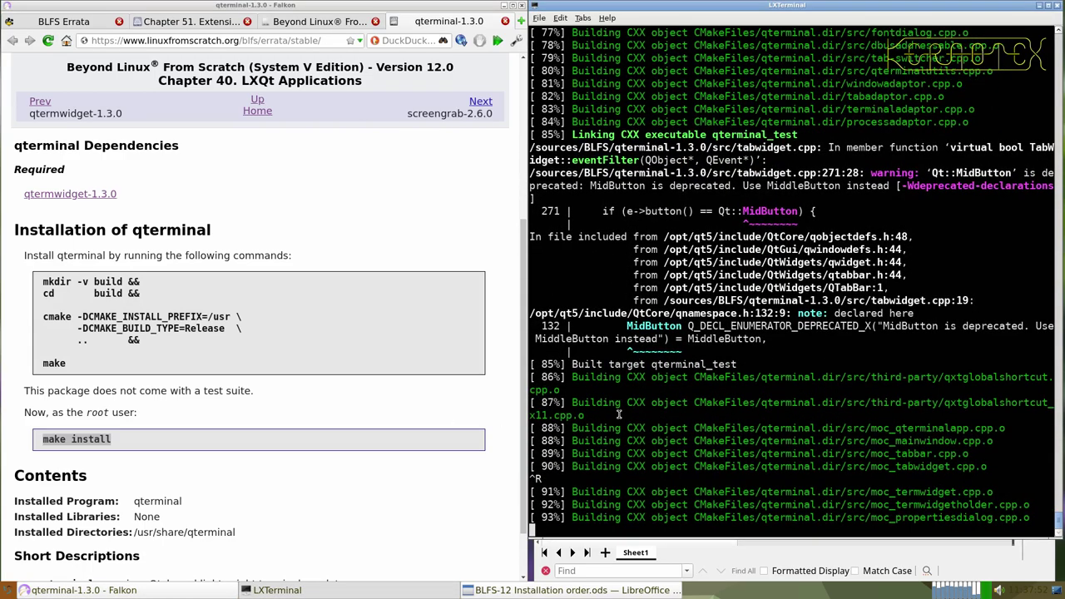
key("ctrl+r")
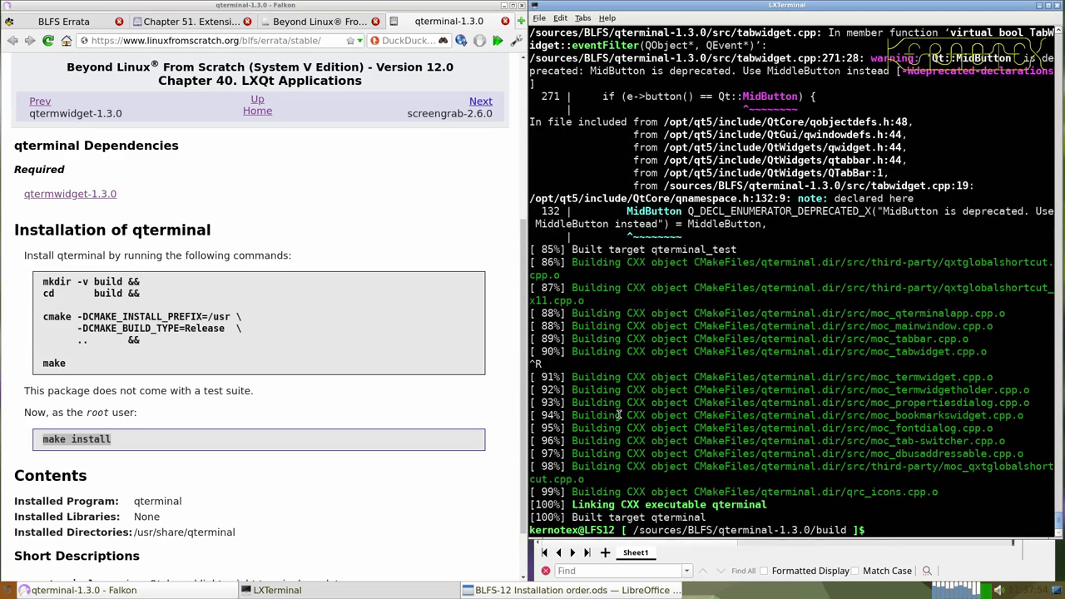
middle_click(619, 415)
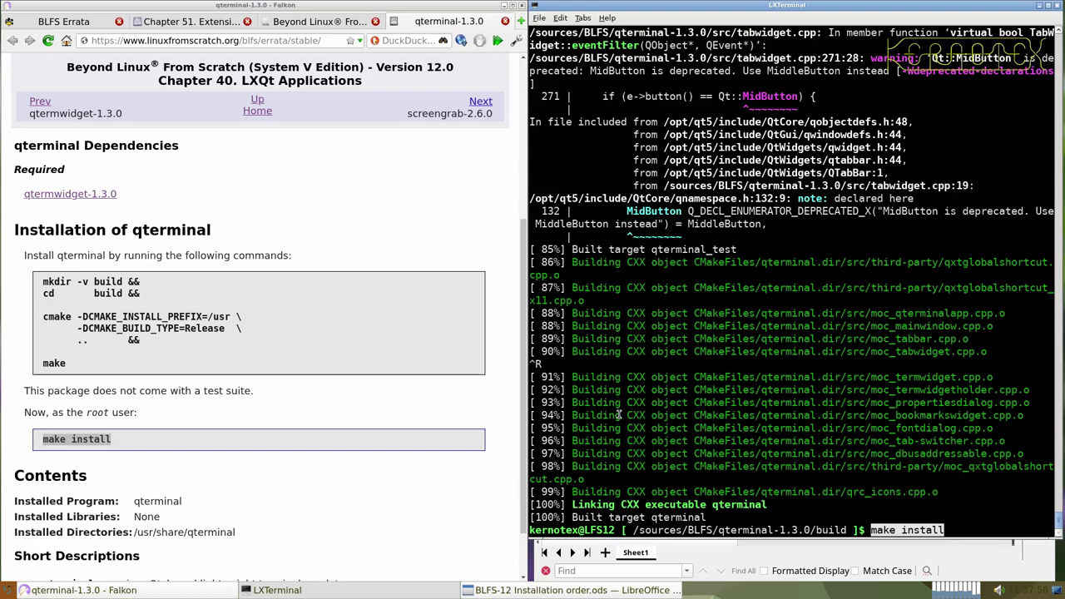
key("Return")
key("Up")
key("Home")
type("sudo")
key("Return")
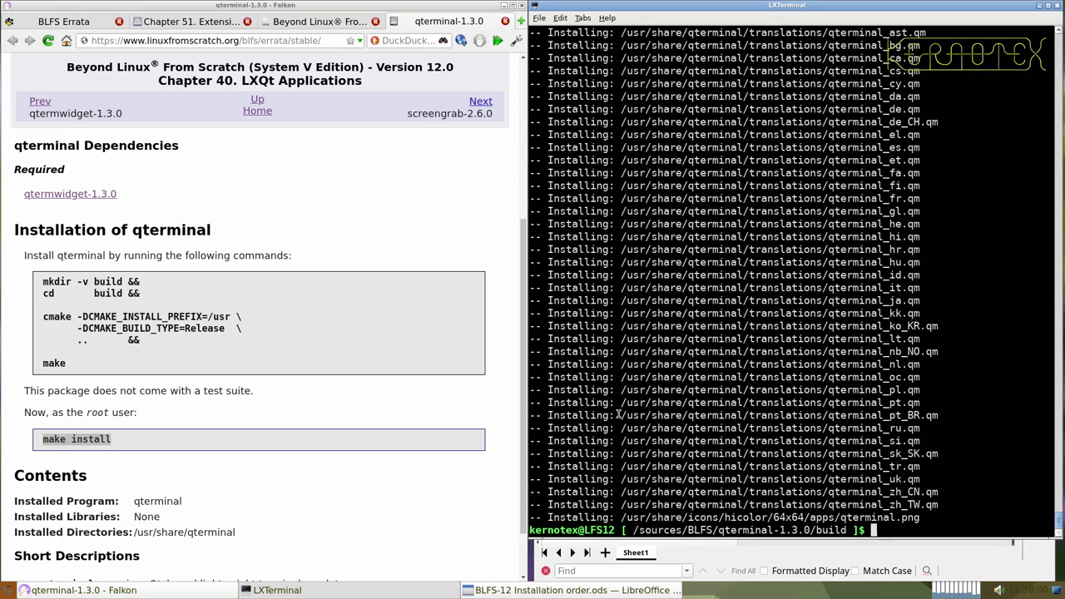
- Launch Xfce Terminal from the desktop's system tools, move its window to the middle of the screen, and enter some random test text
left_click(8, 590)
mouse_move(33, 480)
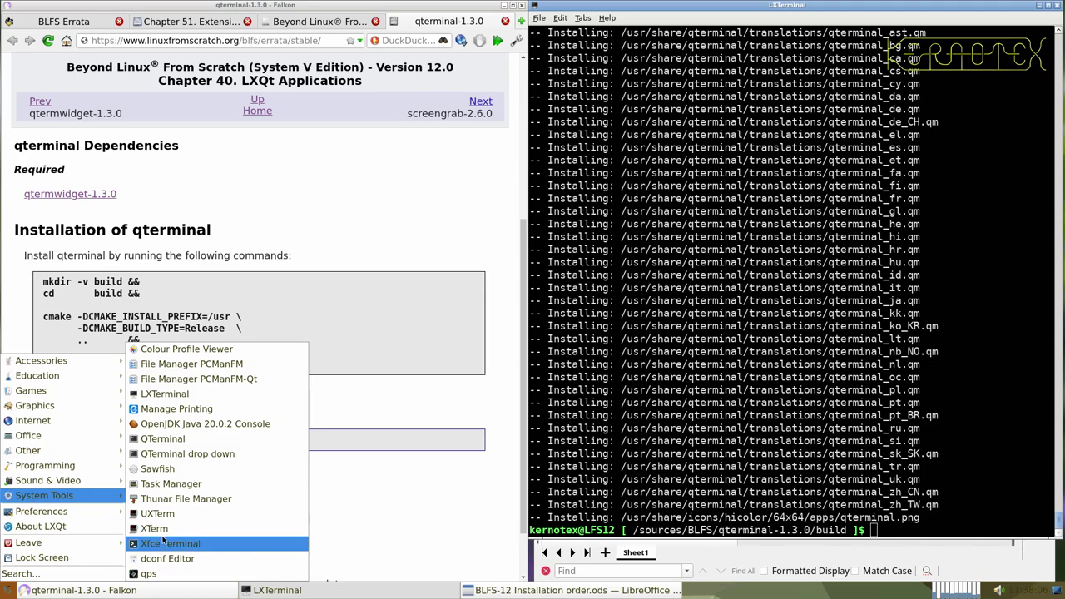
left_click(164, 541)
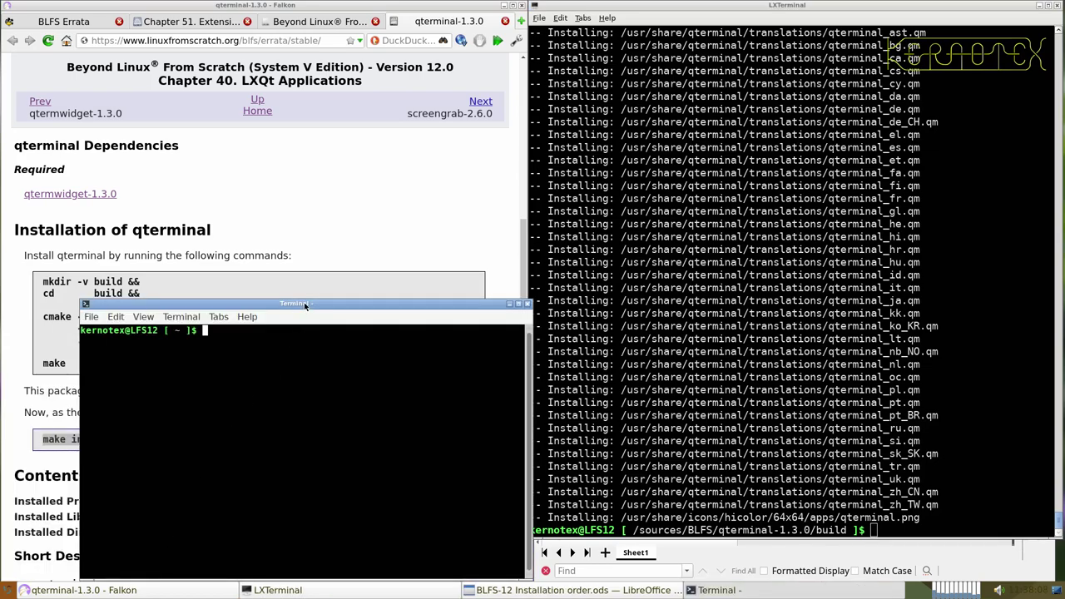
left_click_drag(304, 305, 474, 158)
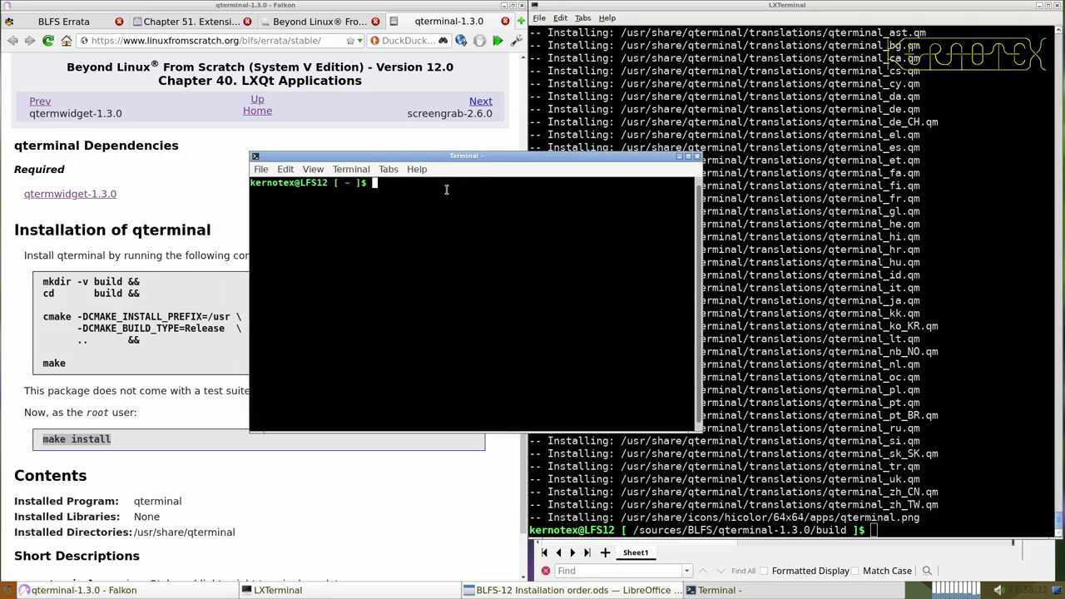
type("jghghjghjghjghjghj")
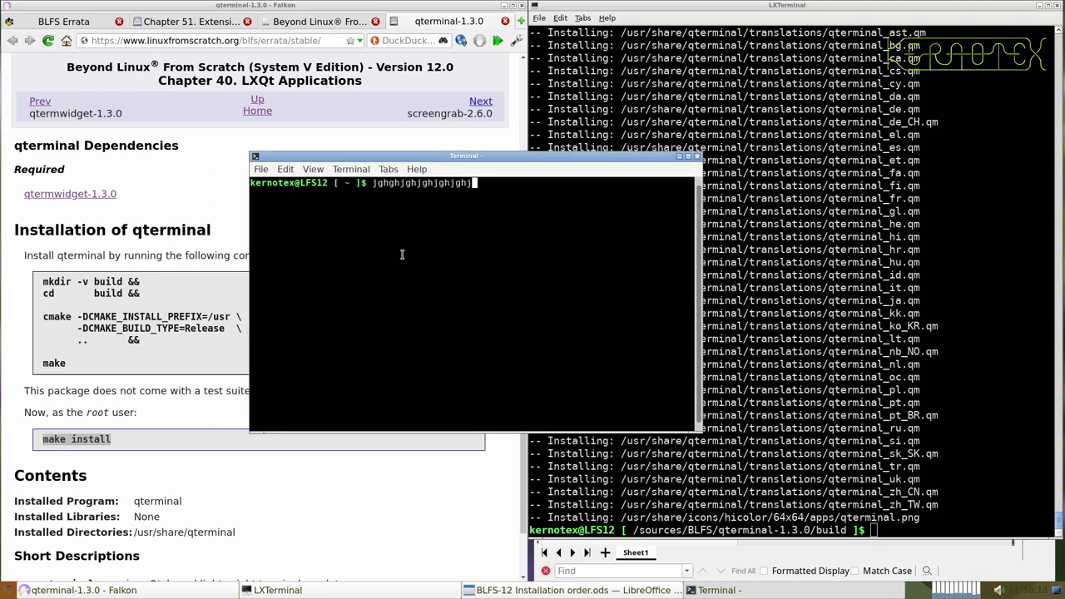
- Set the Xfce Terminal font to Monospace Regular at size 14 in its appearance preferences and close the preferences
right_click(371, 224)
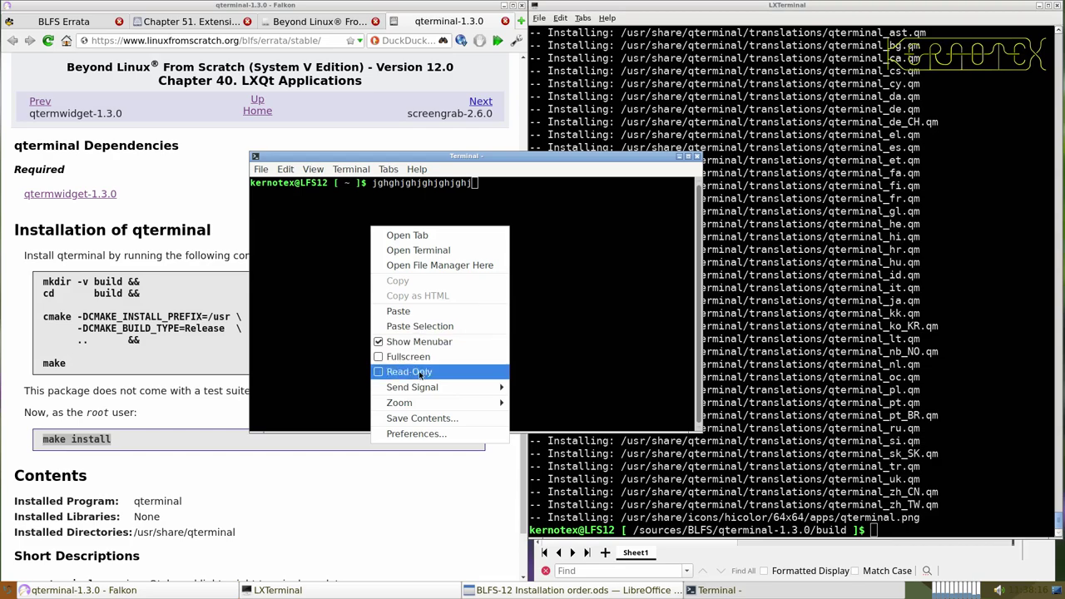
left_click(420, 433)
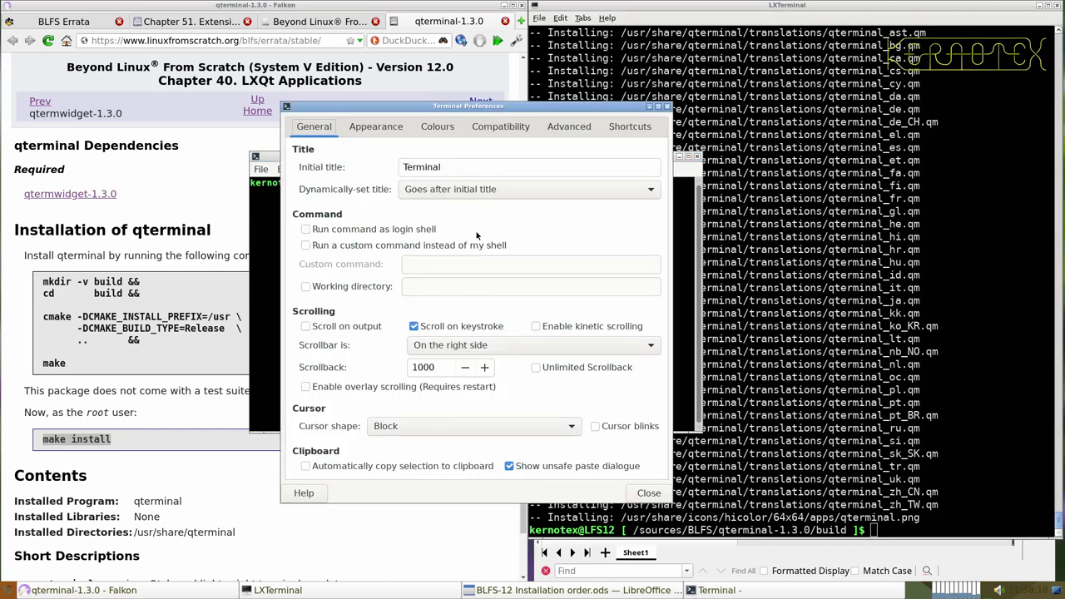
left_click(375, 126)
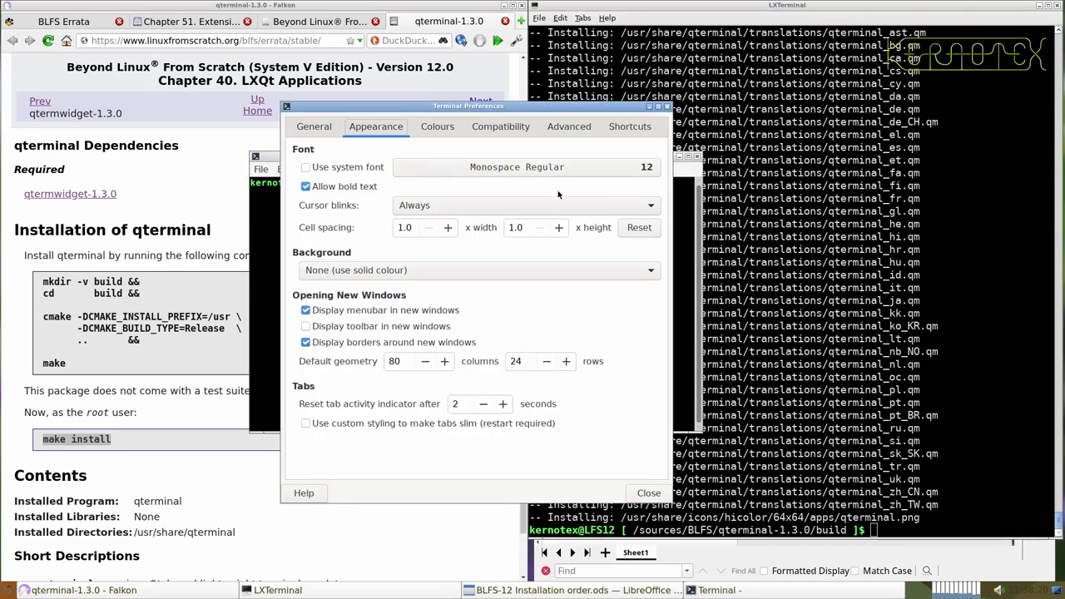
left_click(619, 171)
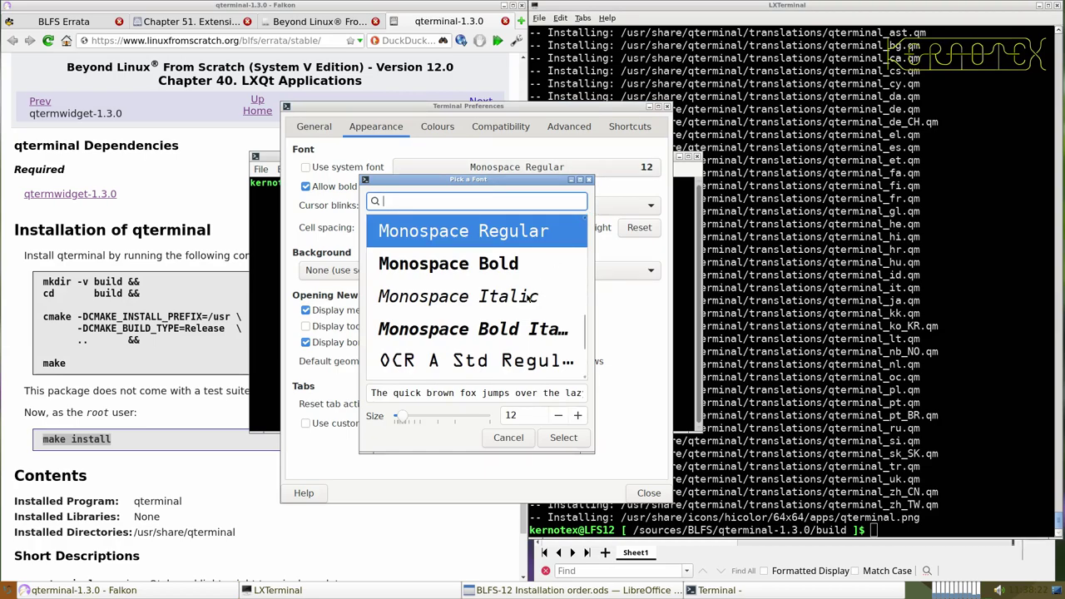
left_click(577, 415)
left_click(577, 414)
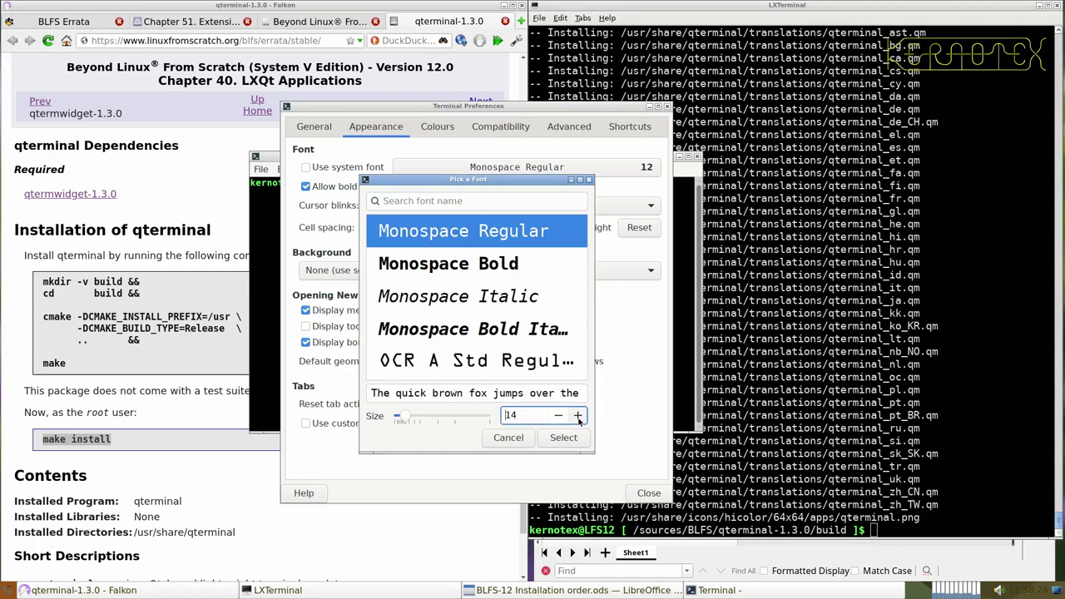
left_click(563, 438)
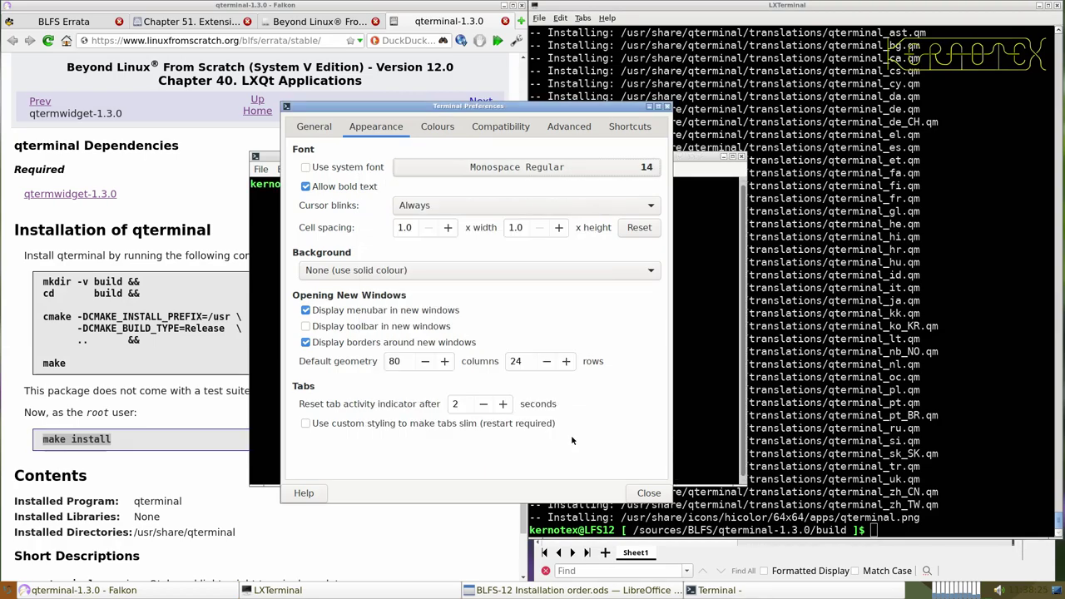
left_click(648, 493)
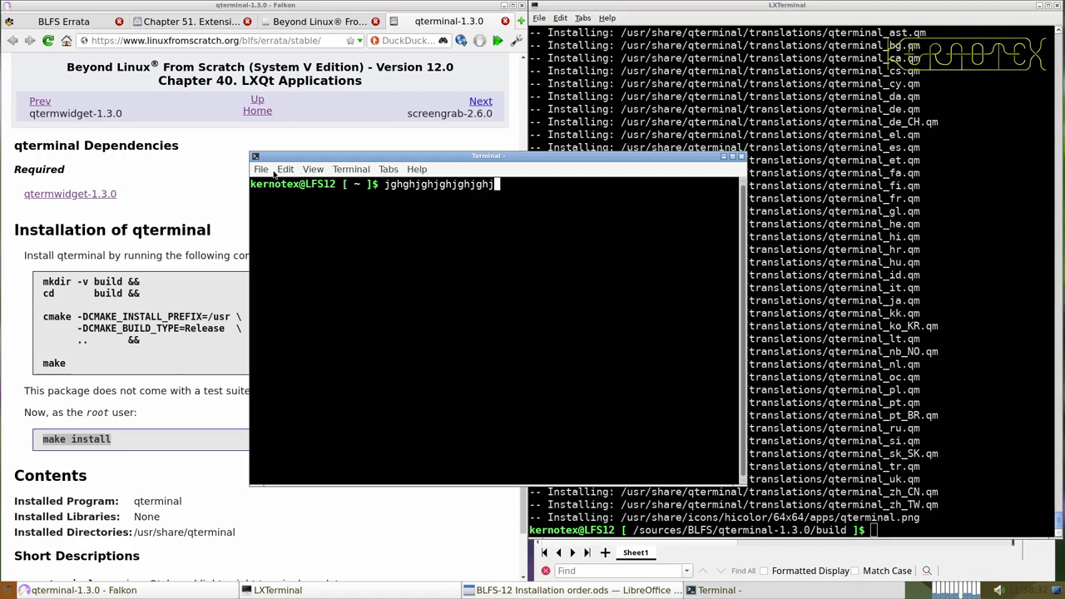
- Look through the Xfce Terminal's view, tab and help options and close the terminal window
left_click(313, 169)
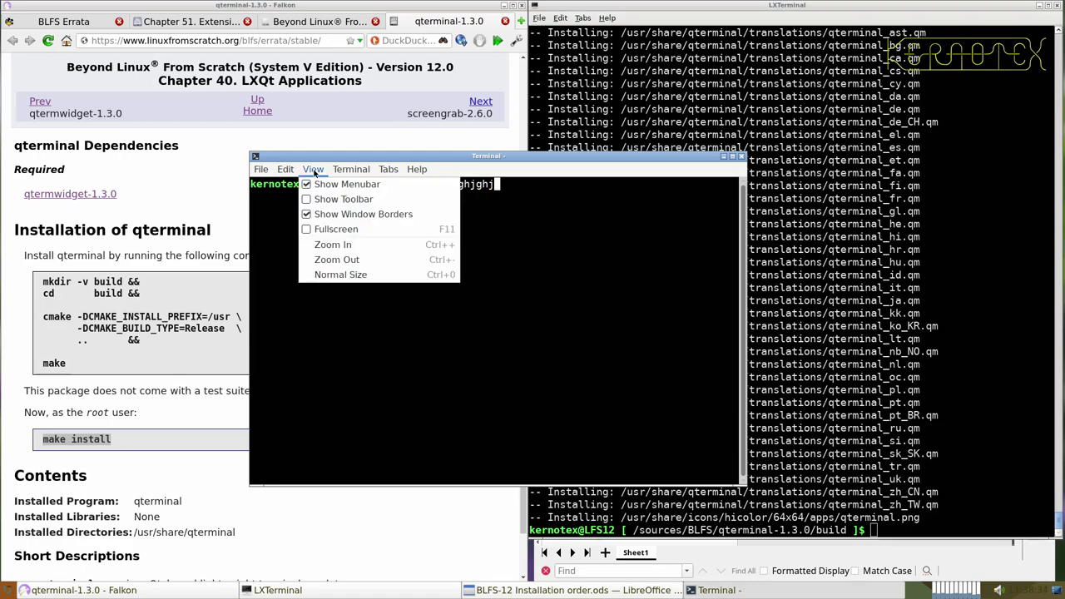
left_click(389, 170)
left_click(417, 169)
mouse_move(253, 175)
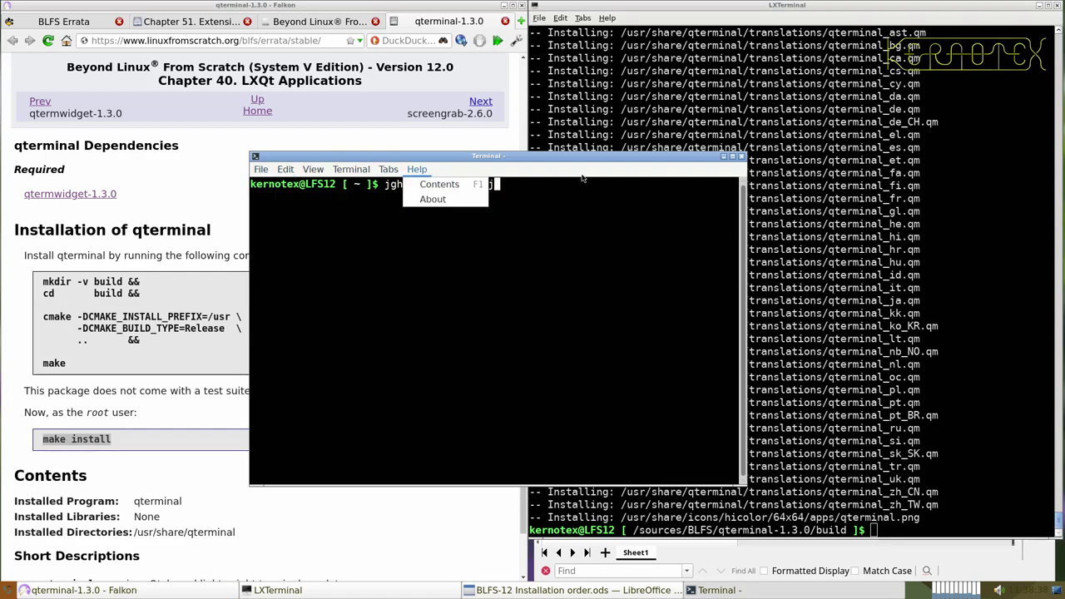
left_click(743, 157)
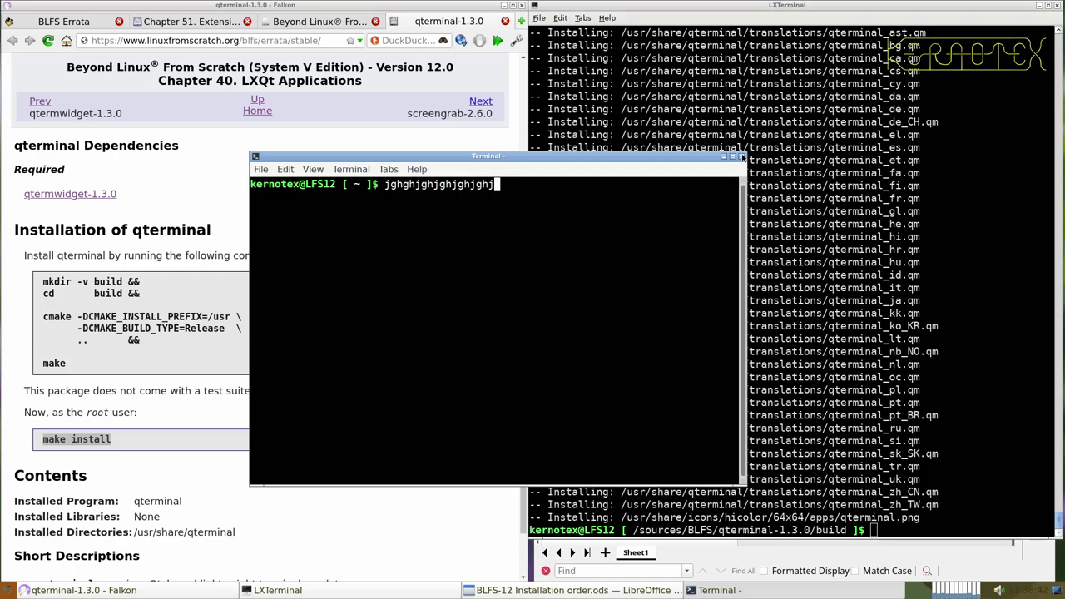
left_click(743, 157)
- Return to /sources/BLFS with cd ../.. and delete the qterminal-1.3.0 source directory with rm -Rf
type("cd ../.")
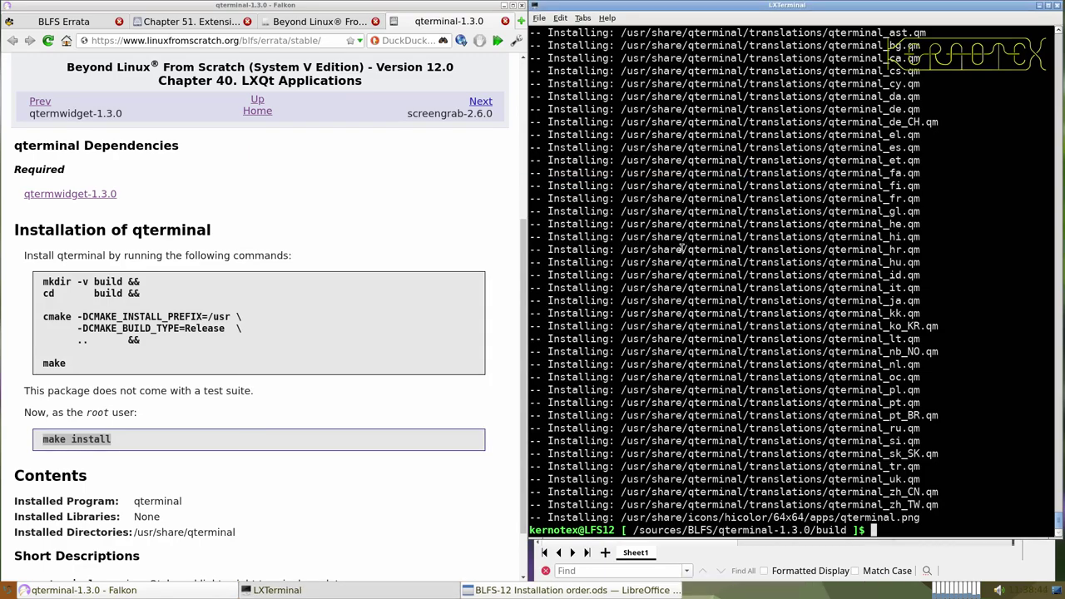
type(".")
key("Return")
type("rm -Rf ")
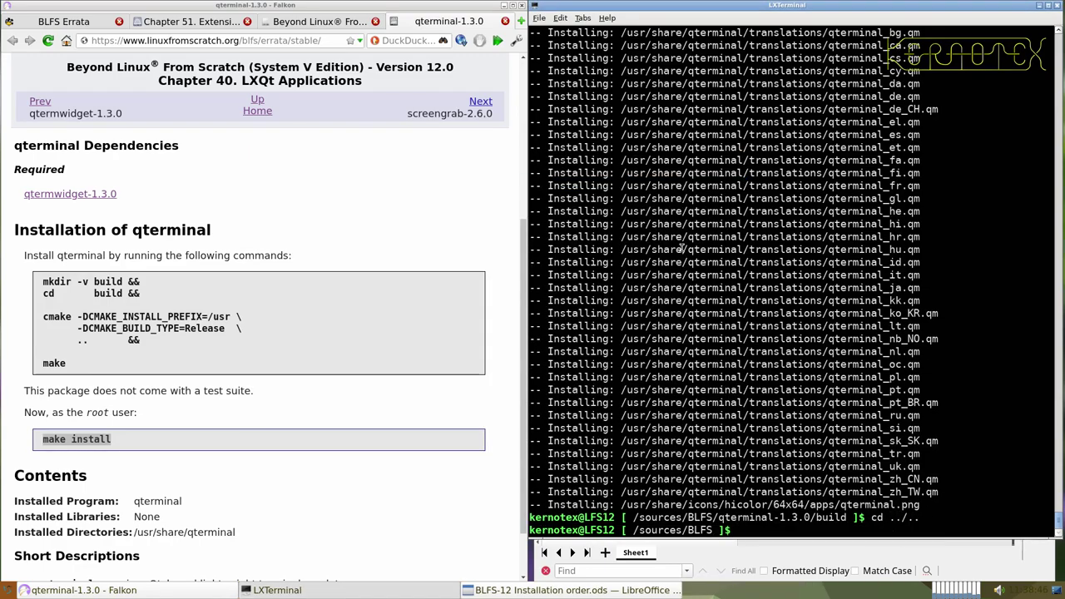
type("qterm")
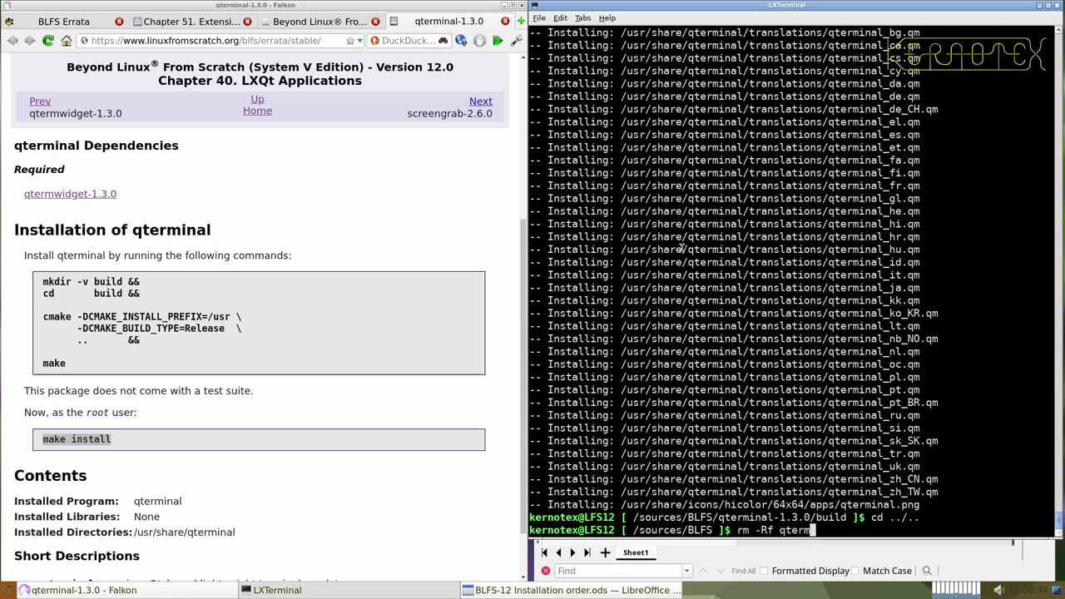
type("inal-1.3.0")
key("Return")
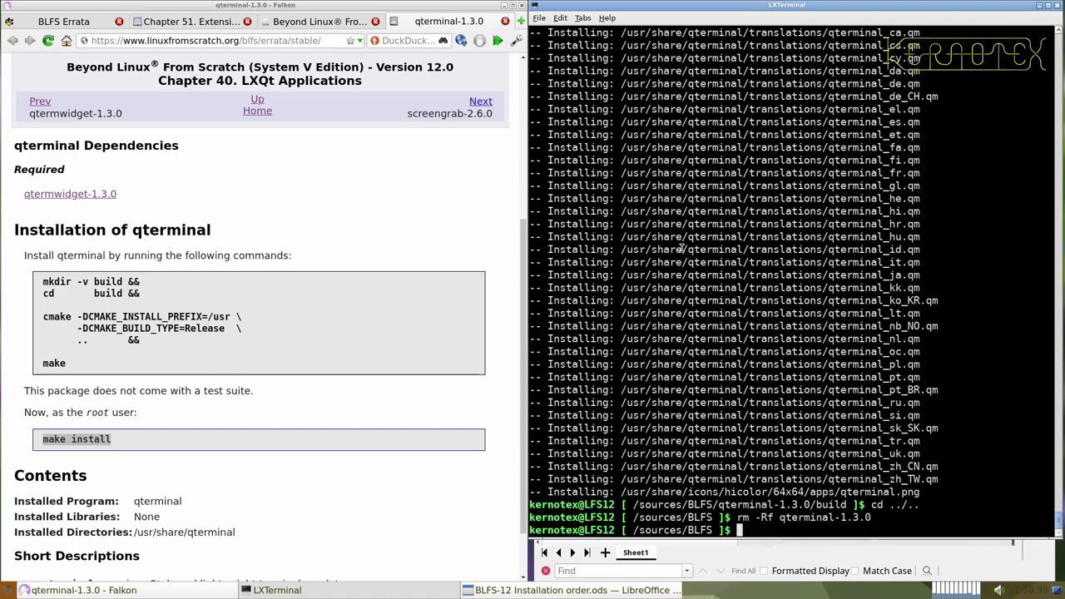
- Go to the book's screengrab-2.6.0 page and download screengrab-2.6.0.tar.xz into /sources/BLFS
scroll(432, 339, "down", 2)
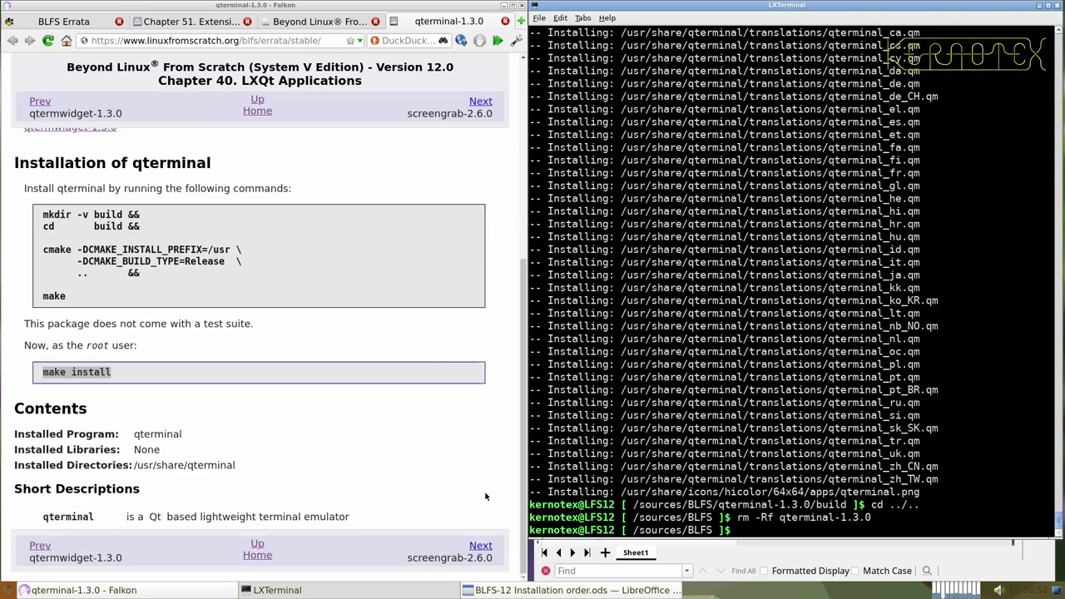
left_click(476, 546)
left_click(476, 546)
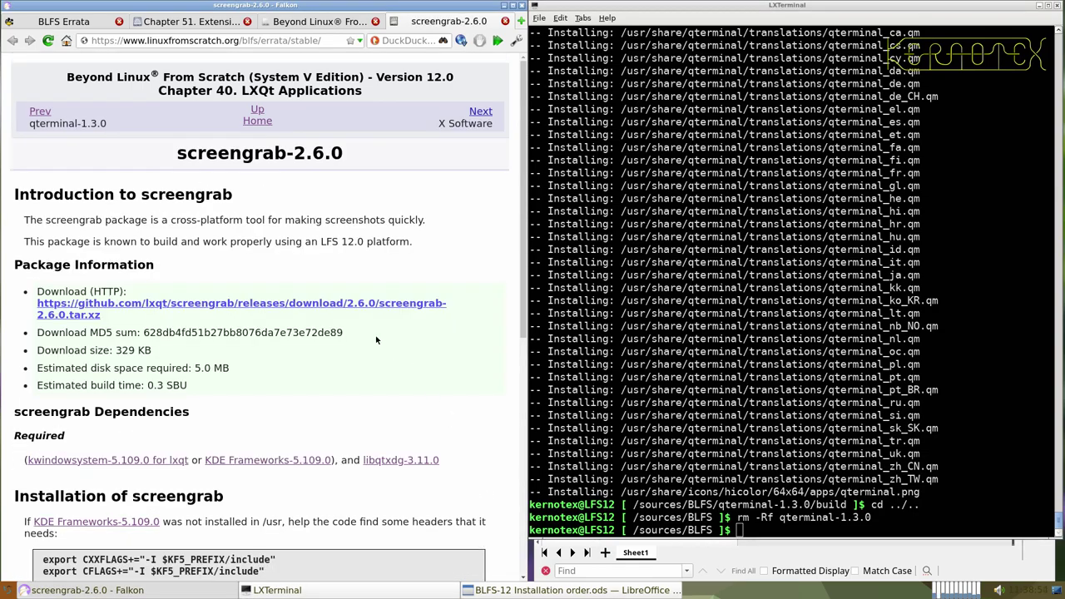
left_click(362, 306)
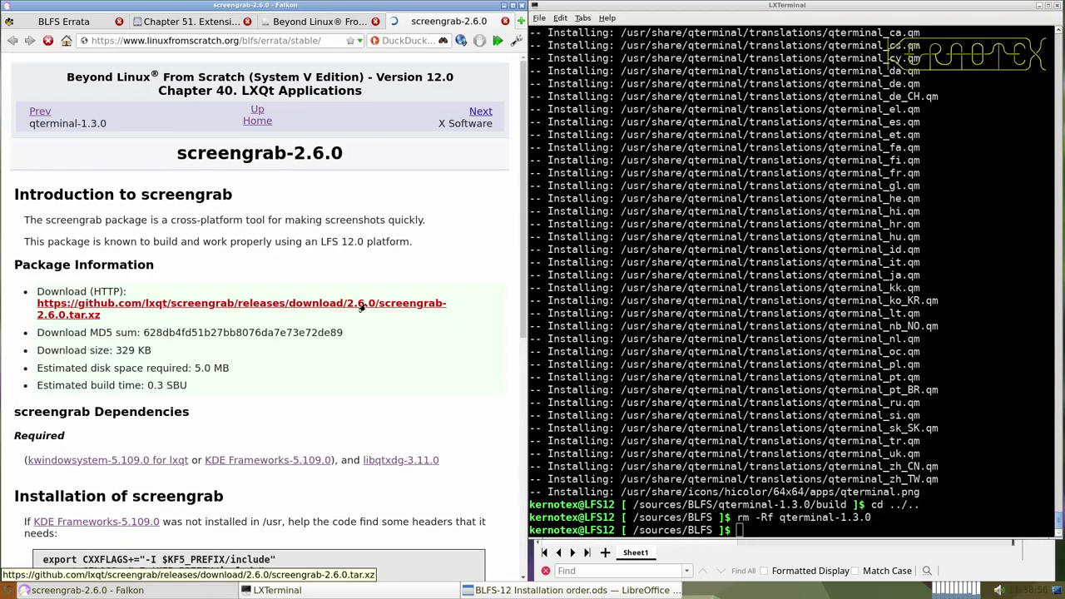
left_click(333, 335)
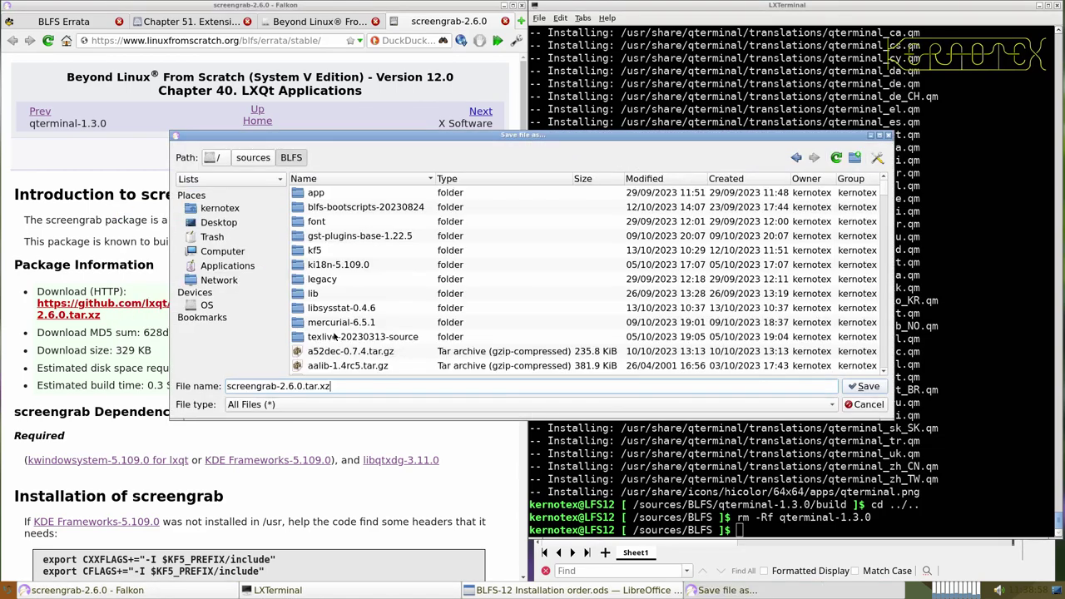
key("Return")
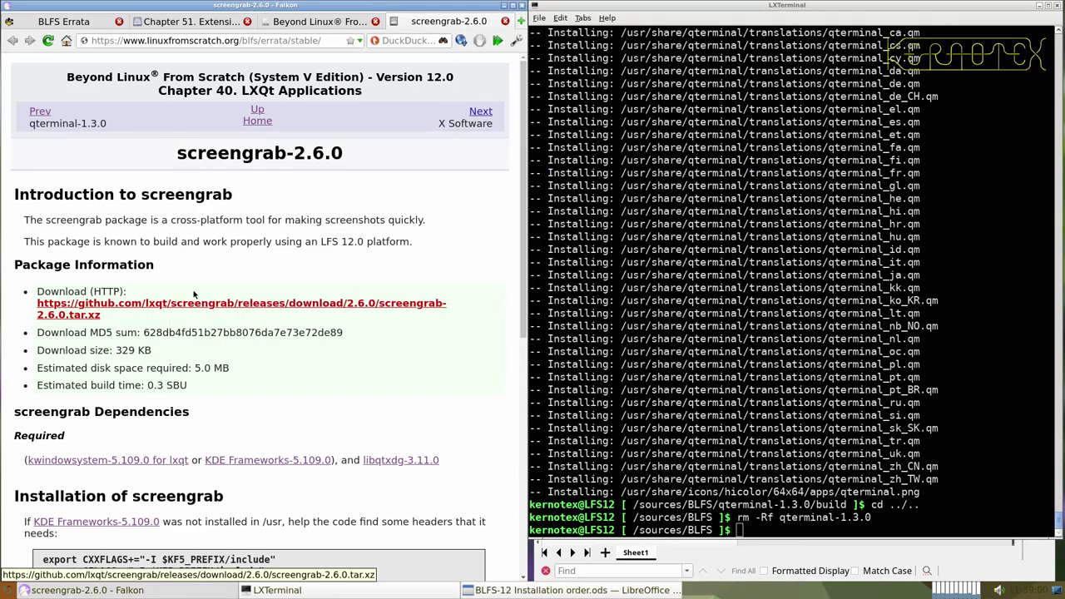
- Copy the screengrab-2.6.0 page title into cell A891 of the BLFS-12 Installation order spreadsheet in LibreOffice Calc
left_click_drag(175, 155, 350, 154)
key("alt+Tab")
key("alt+Tab")
middle_click(627, 442)
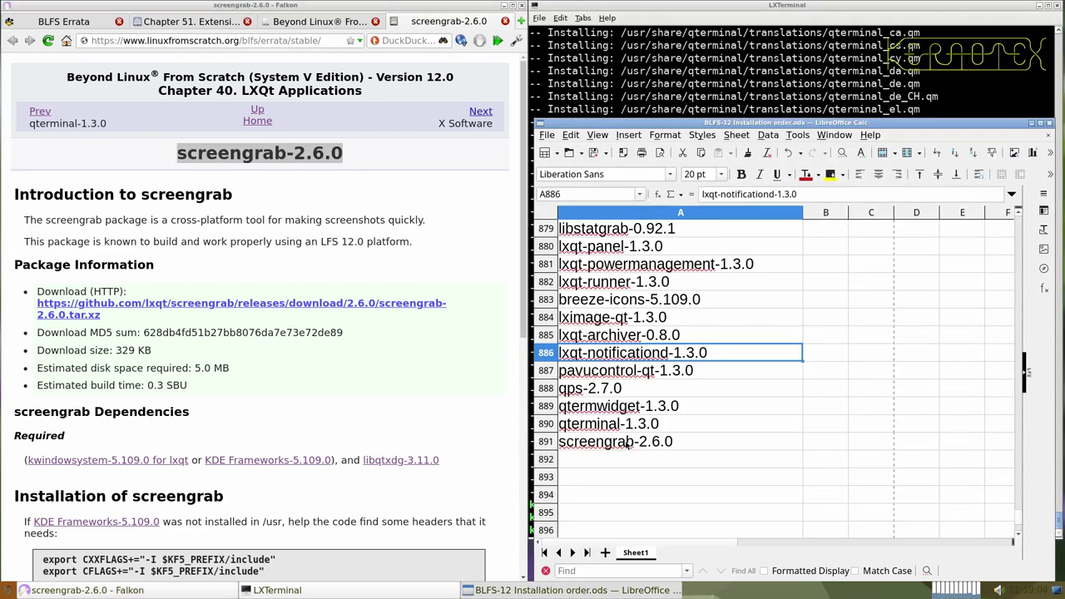
- Switch to LXTerminal, extract the screengrab-2.6.0 archive with tar -xvf and change into the screengrab-2.6.0 directory
left_click(593, 99)
type("tar -xvf")
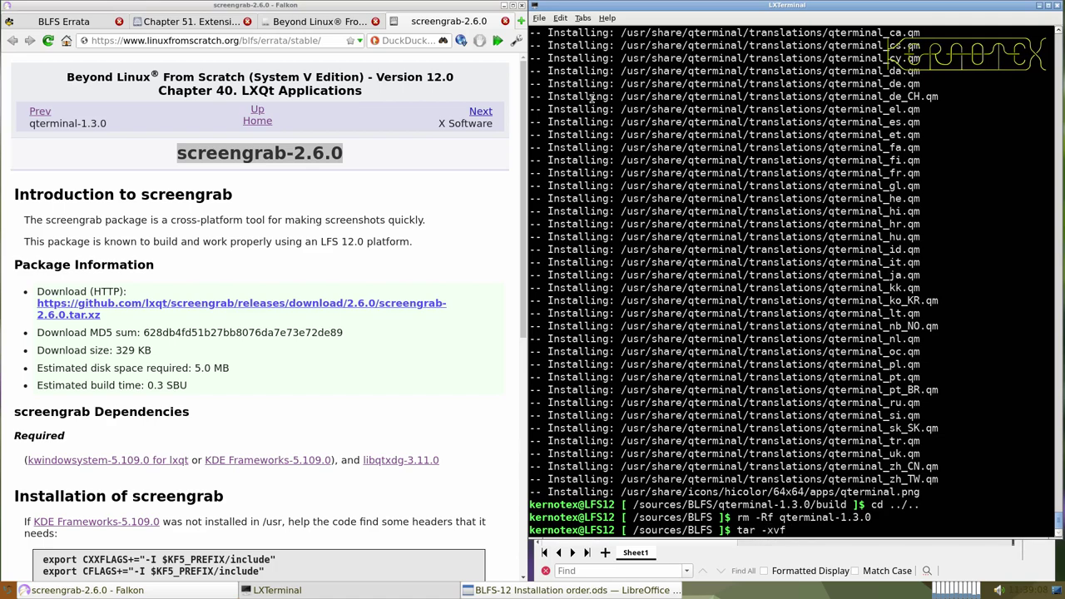
type(" scre")
key("Tab")
key("Return")
type("cd scree")
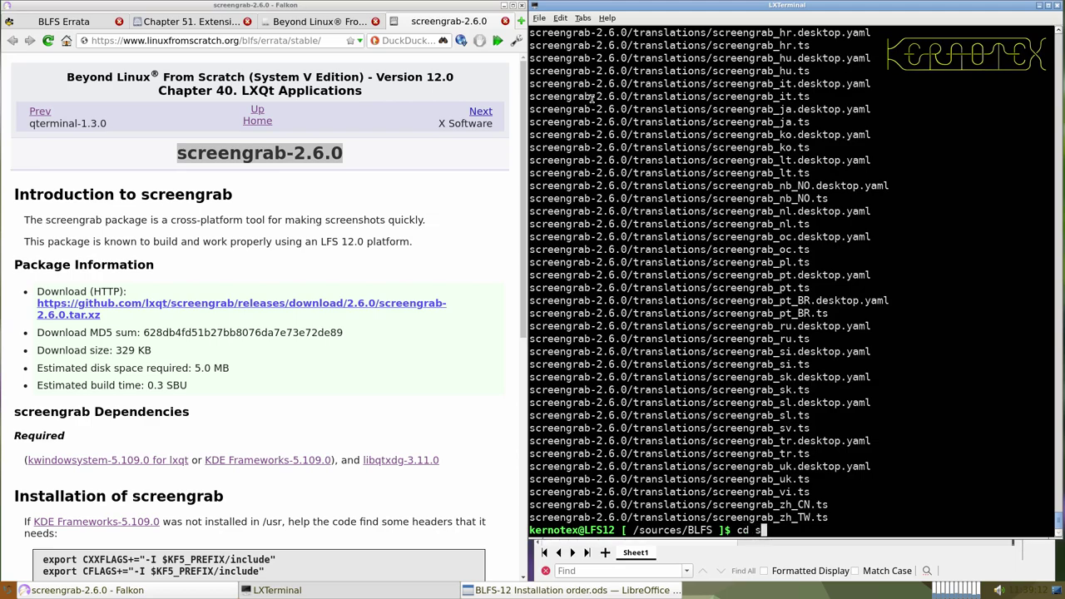
key("Tab")
key("Return")
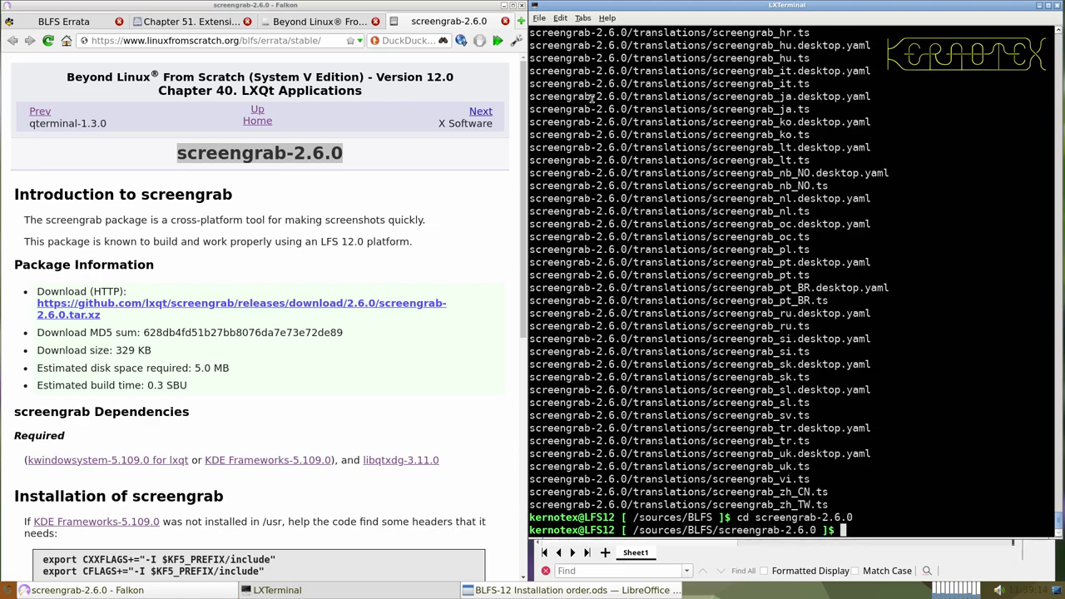
- Check CXXFLAGS with echo and run the book's export commands adding "-I $KF5_PREFIX/include" to CXXFLAGS and CFLAGS
scroll(267, 199, "down", 5)
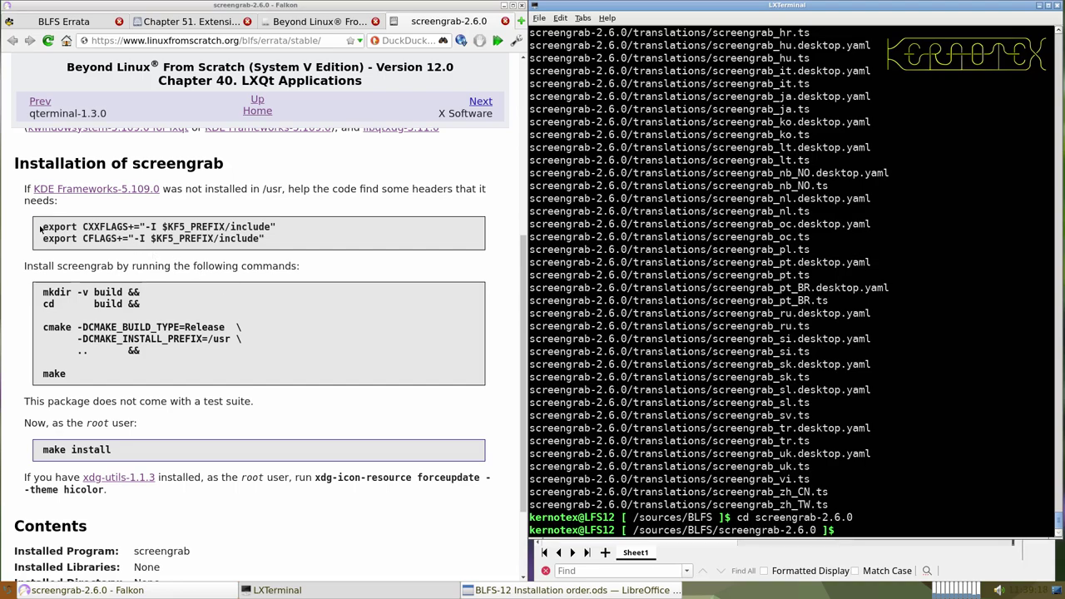
left_click_drag(39, 229, 287, 242)
key("ctrl+c")
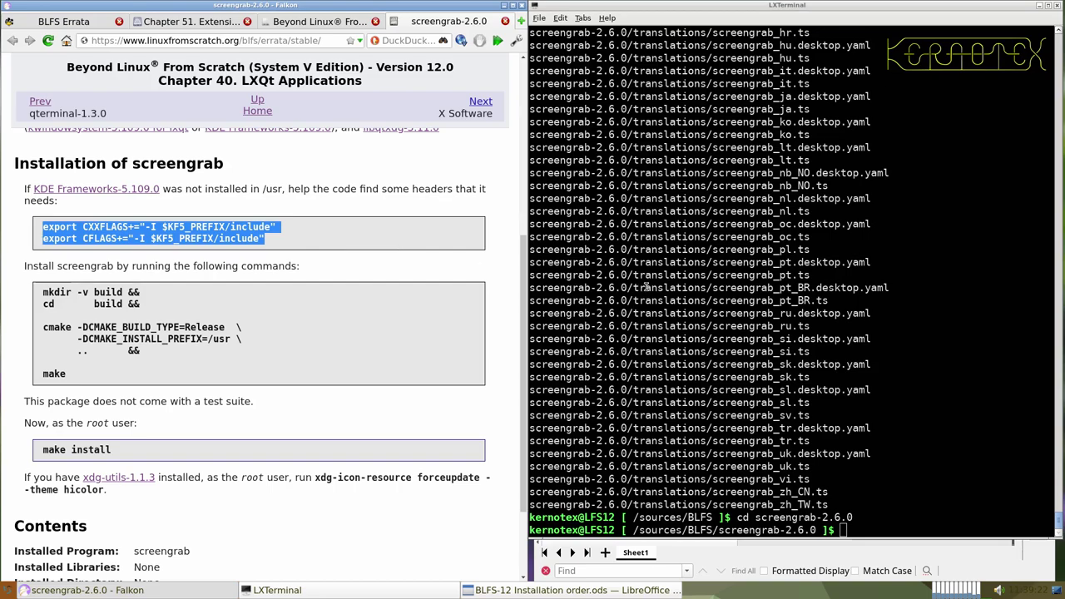
left_click(681, 282)
type("e")
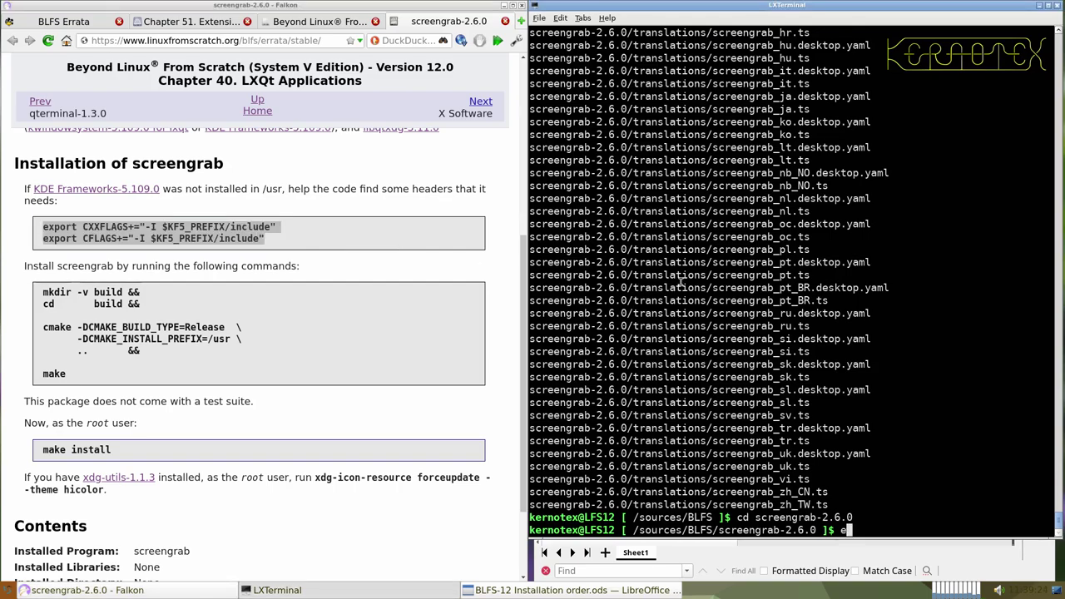
type("cho $CXXFLAGS")
key("Return")
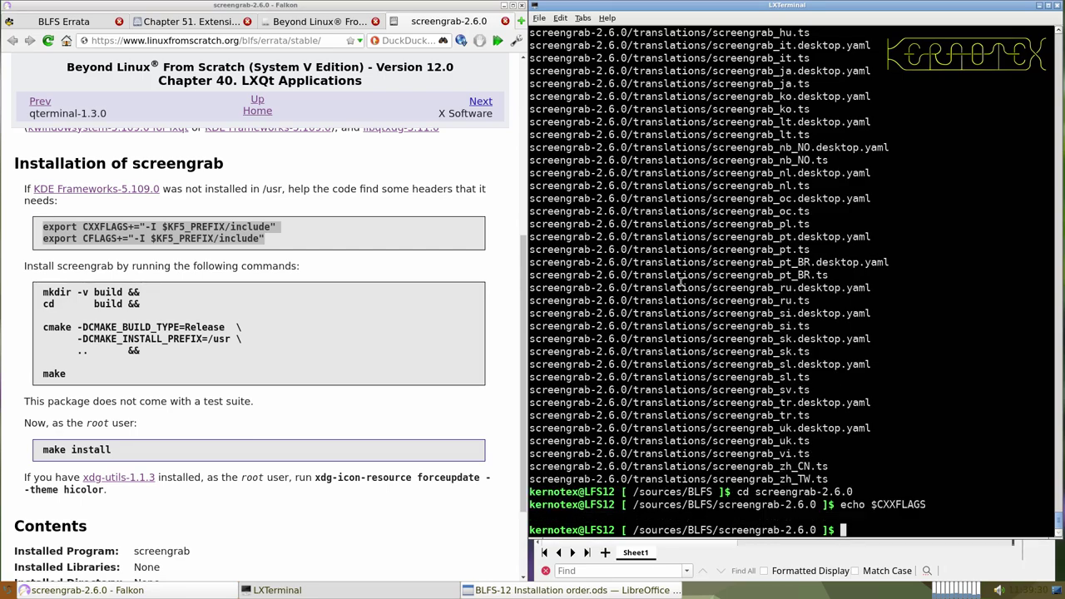
middle_click(609, 249)
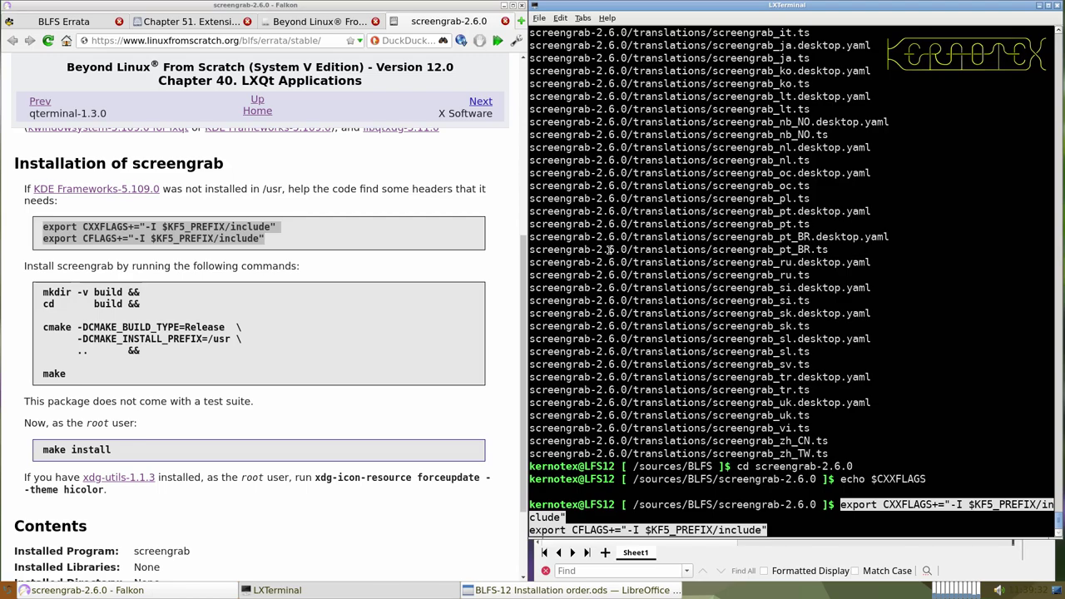
key("Return")
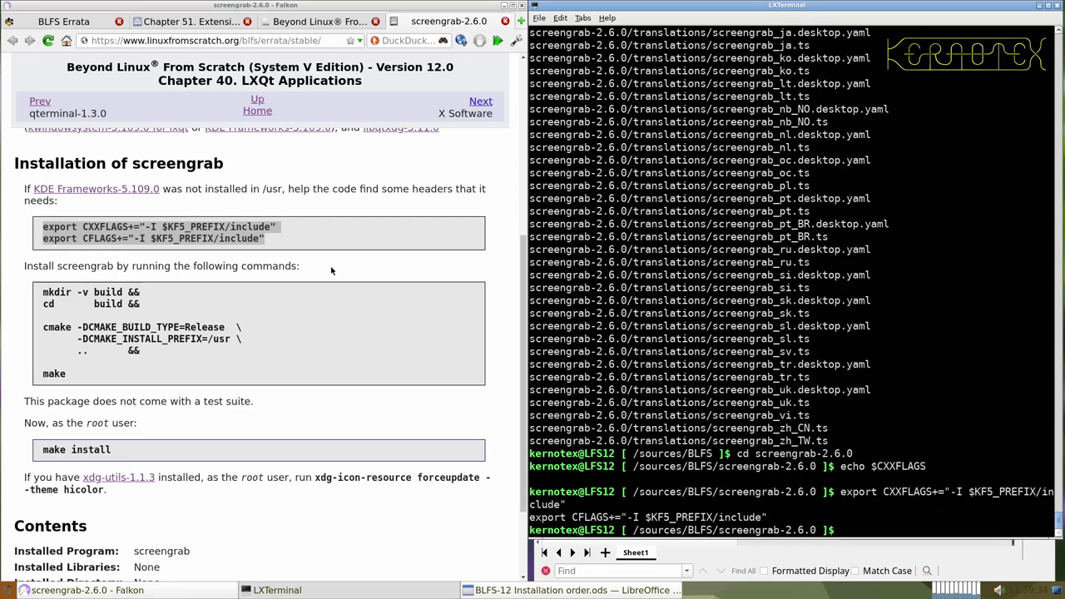
- Run the book's screengrab build commands in the terminal: create the build directory, configure a Release build with cmake for /usr, and make
scroll(266, 309, "down", 2)
left_click_drag(35, 226, 97, 318)
middle_click(648, 307)
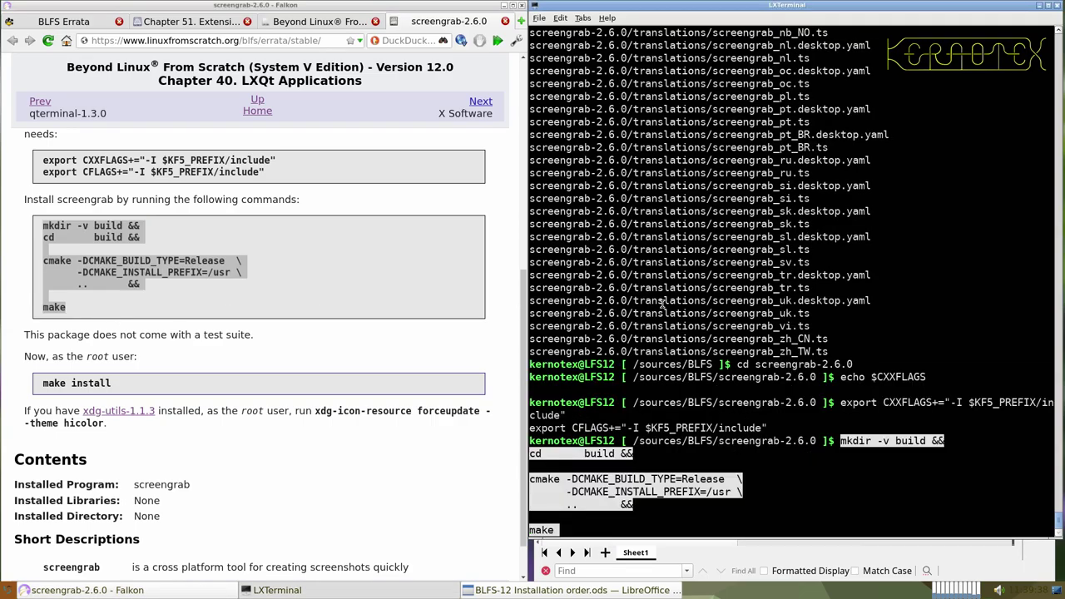
- Install the built screengrab package as root by running sudo -E make install in the terminal
left_click_drag(40, 383, 111, 384)
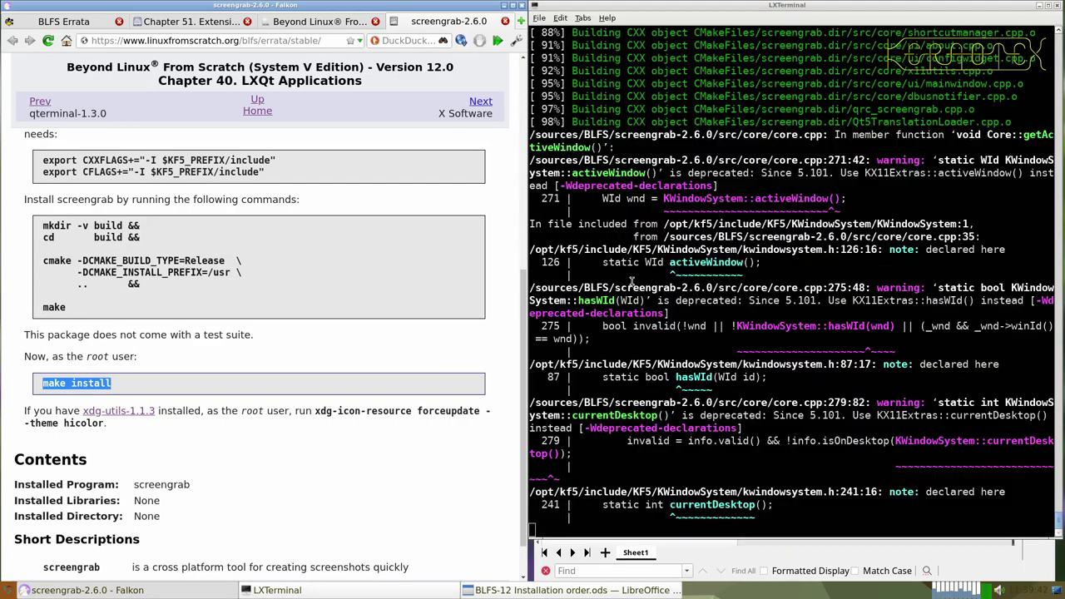
left_click(641, 285)
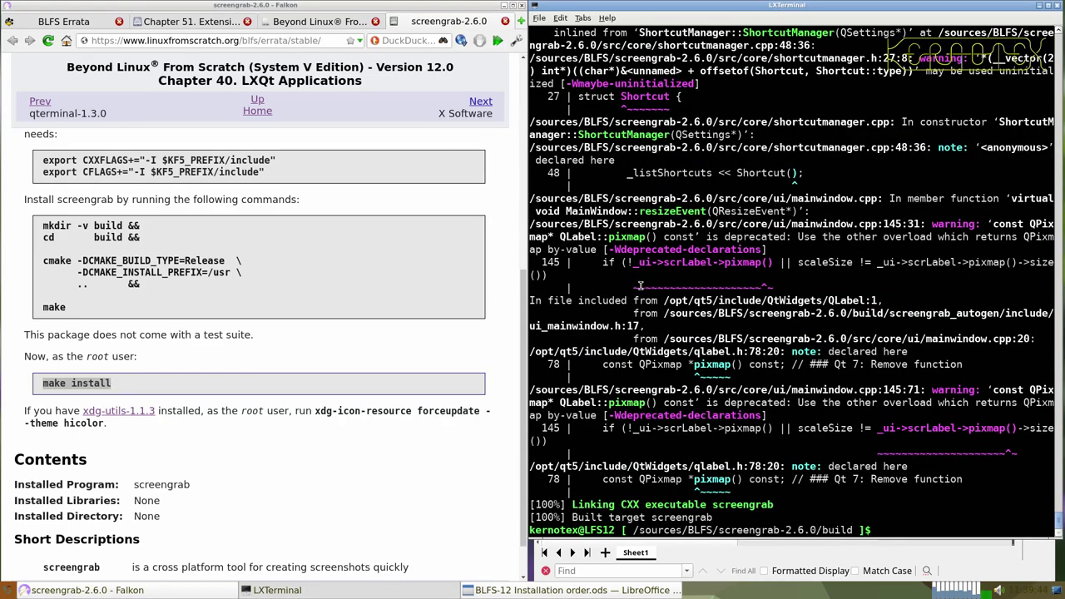
key("ctrl+r")
type("make install")
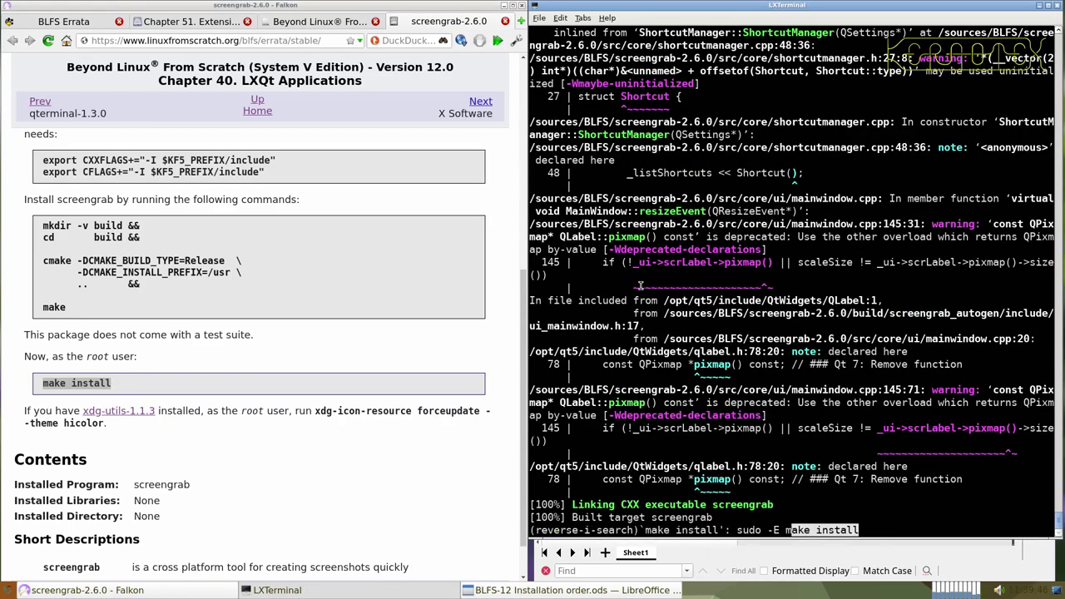
key("Return")
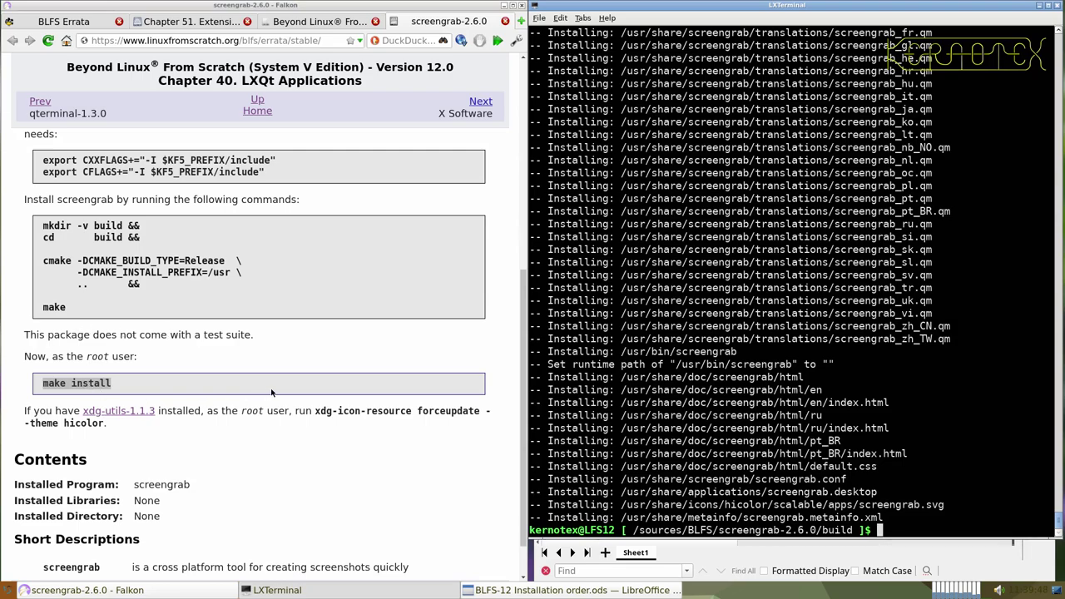
- Copy the book's icon update command and run it in the terminal as sudo -E xdg-icon-resource forceupdate --theme hicolor
left_click_drag(316, 411, 106, 424)
key("ctrl+c")
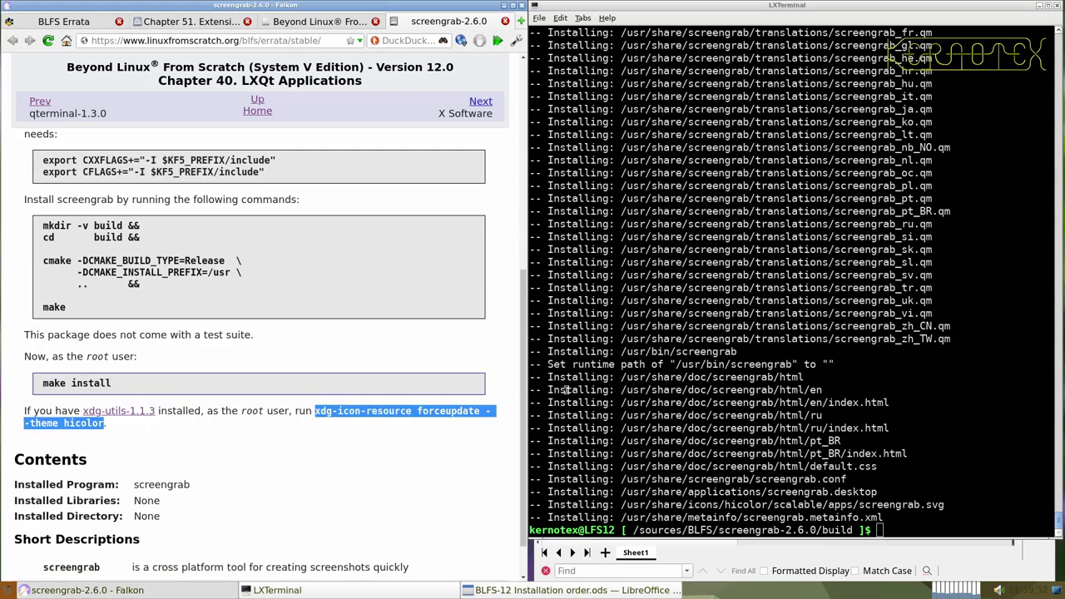
left_click(675, 381)
type("sudo -")
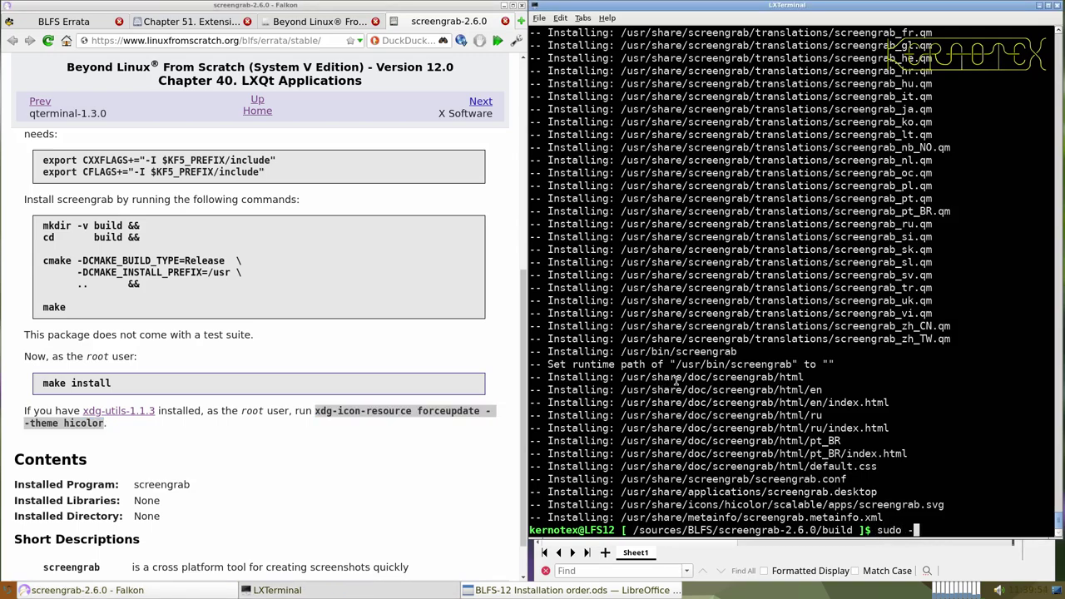
type("E")
middle_click(676, 381)
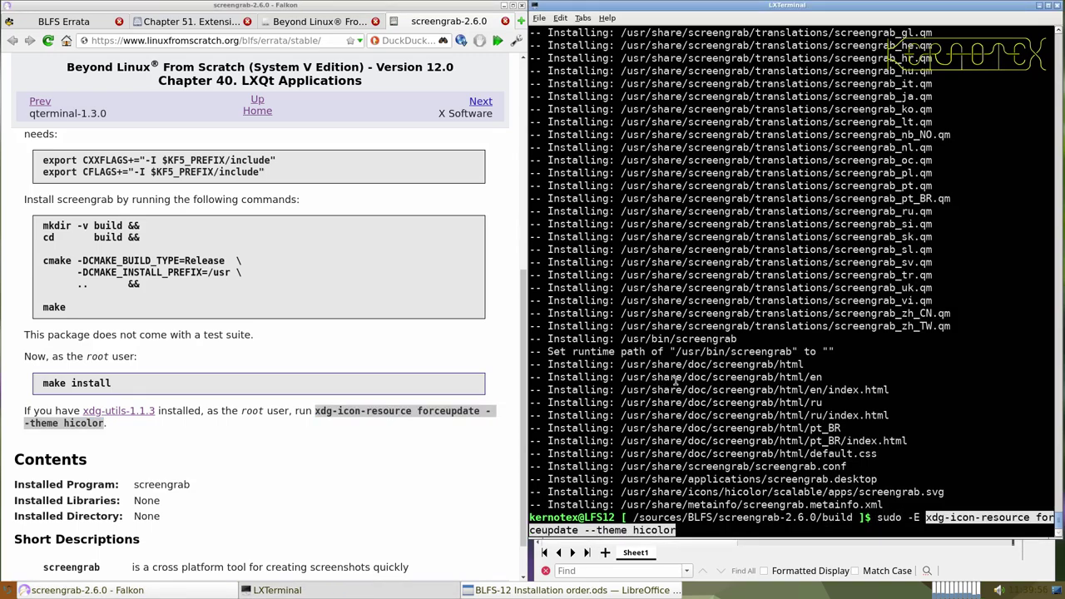
key("Return")
- Launch the Screenshot accessory, capture the whole screen and save the image in the Pictures folder
scroll(335, 343, "down", 2)
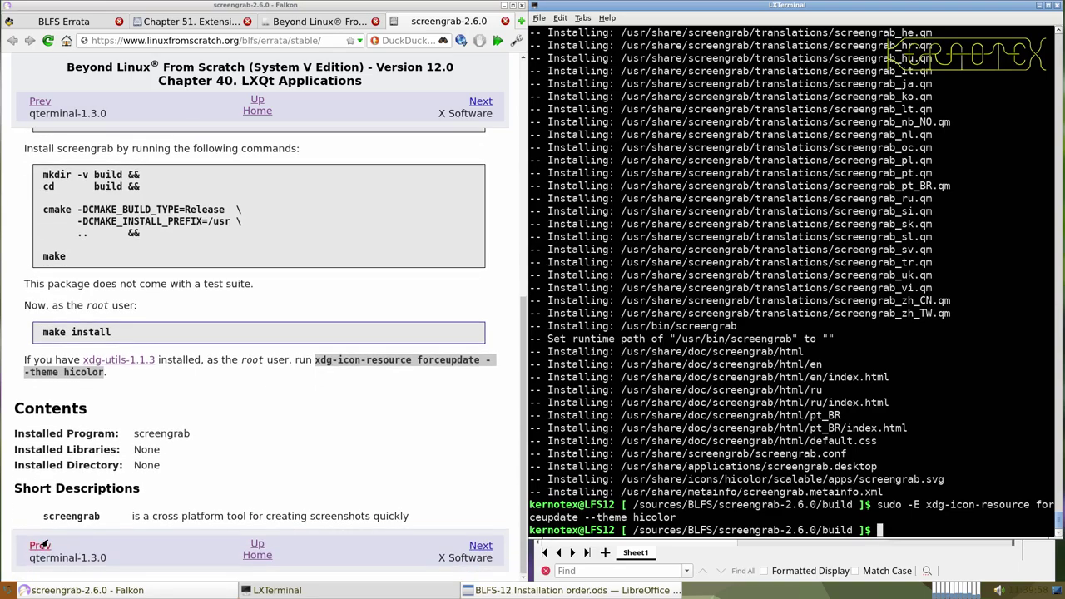
left_click(9, 589)
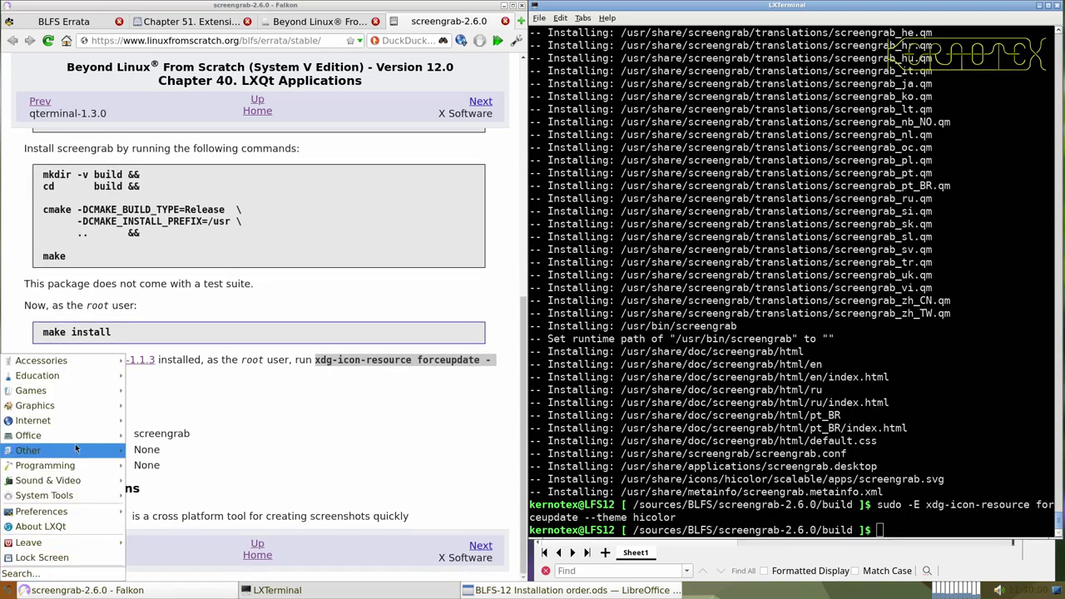
mouse_move(85, 360)
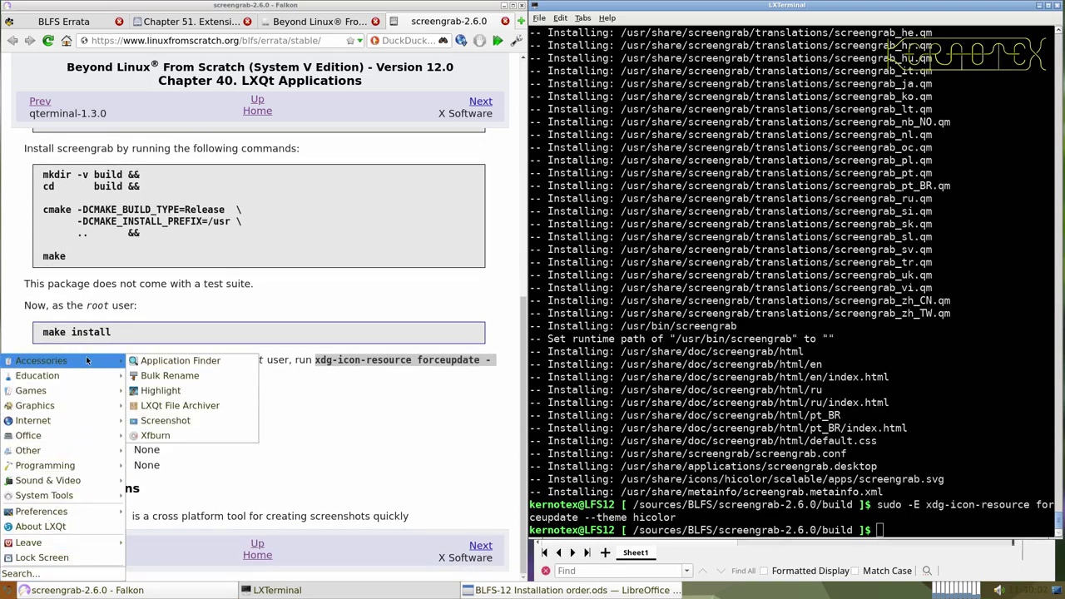
left_click(159, 419)
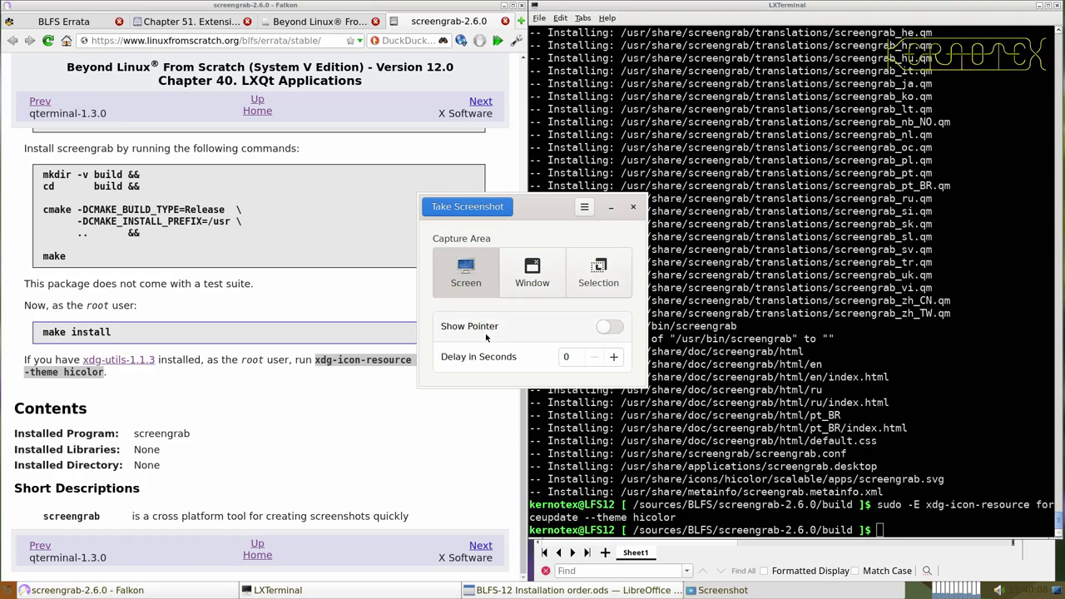
left_click(507, 215)
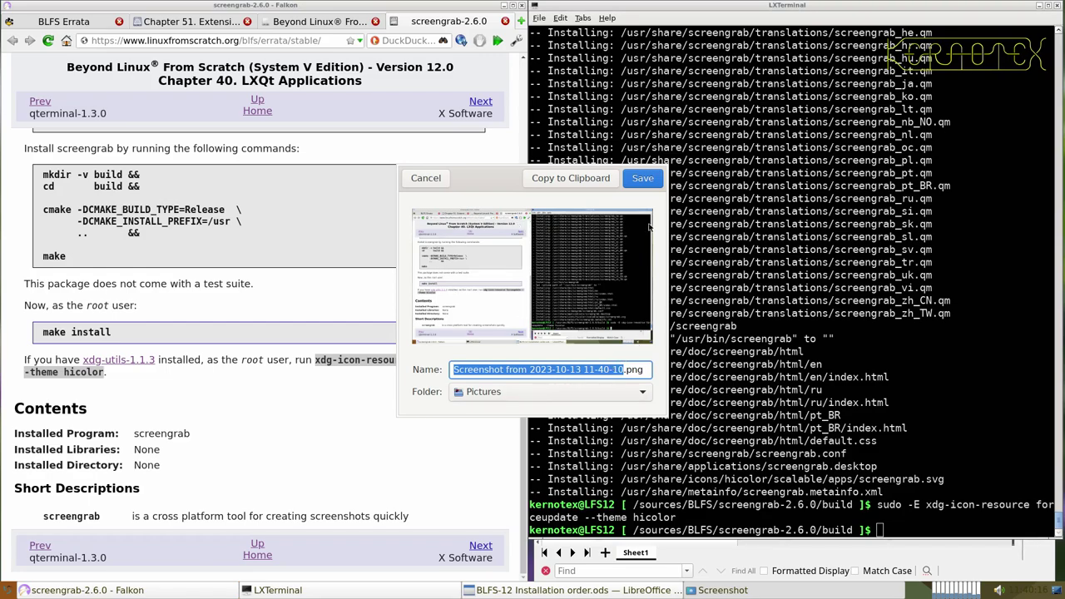
left_click(643, 179)
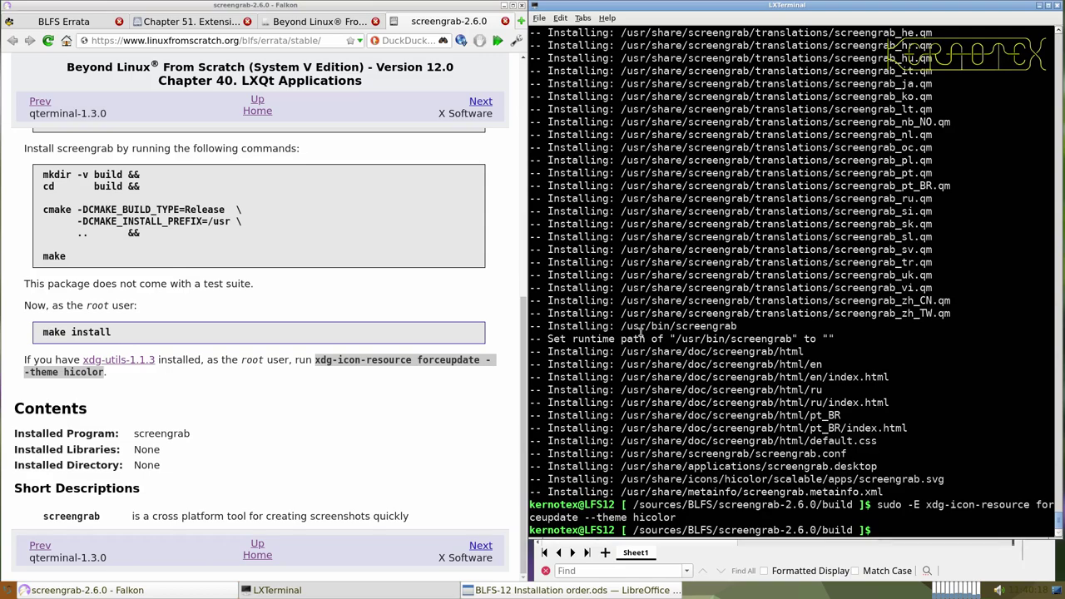
- Return to /sources/BLFS in the terminal and delete the screengrab-2.6.0 directory with rm -Rf
type("cd ../..")
key("Return")
type("rm -Rf ")
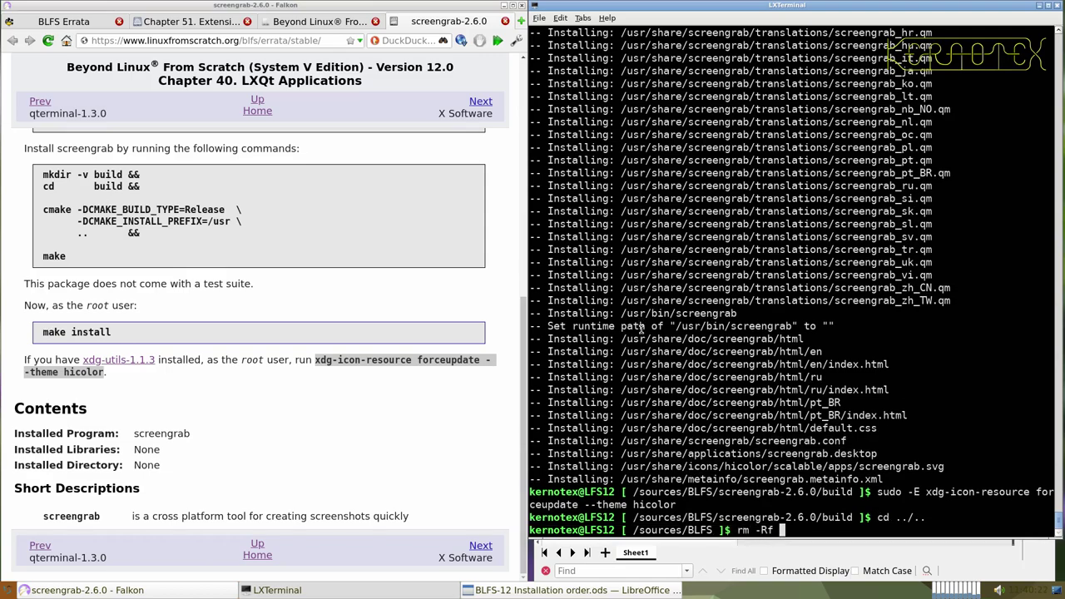
type("scr")
key("Tab")
key("Return")
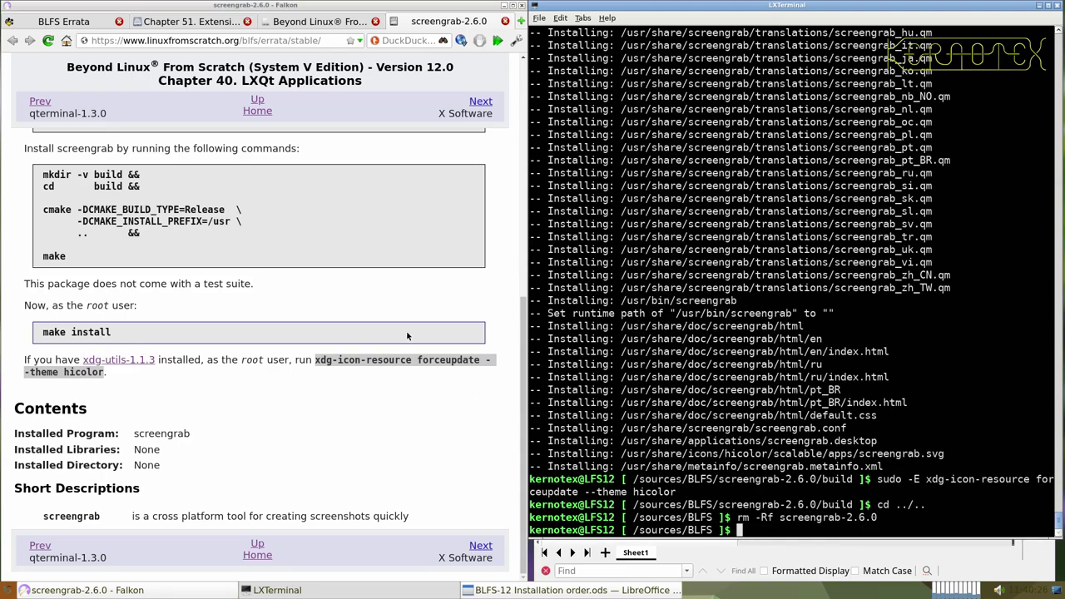
- Look through the Beyond Linux From Scratch index in Falkon for sections still uninstalled, and close the screengrab-2.6.0 page
left_click(303, 23)
scroll(290, 346, "down", 3)
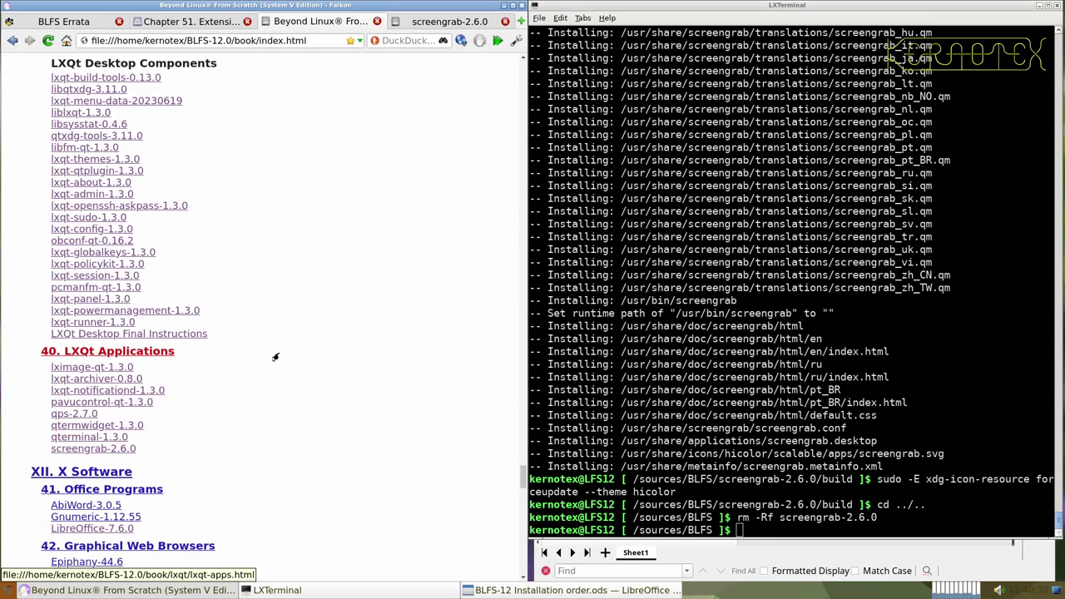
scroll(278, 356, "up", 4)
scroll(278, 356, "down", 10)
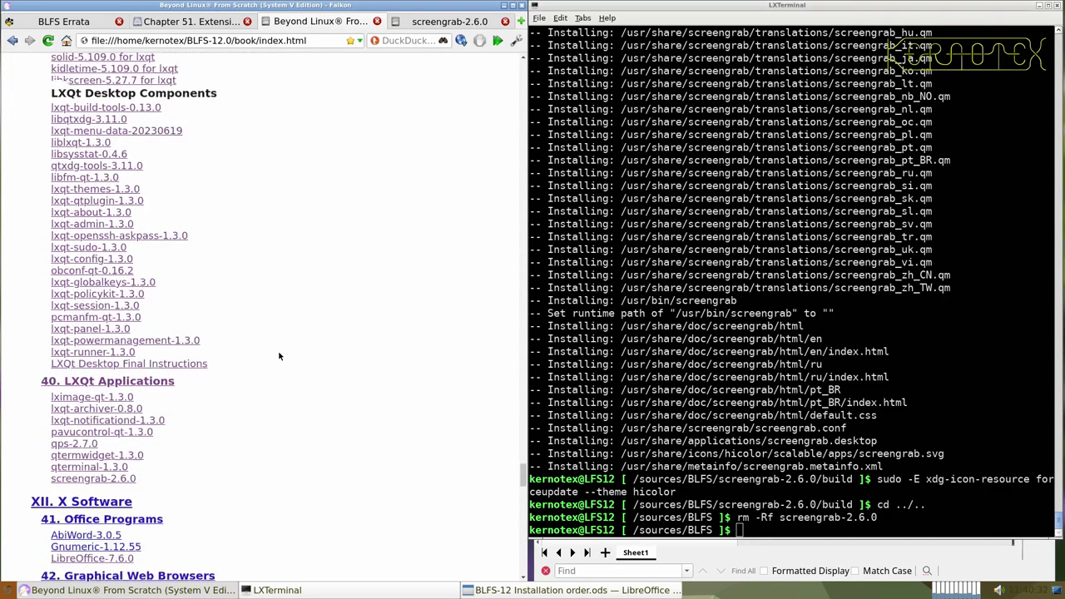
scroll(279, 355, "down", 11)
scroll(279, 356, "up", 8)
scroll(279, 356, "up", 20)
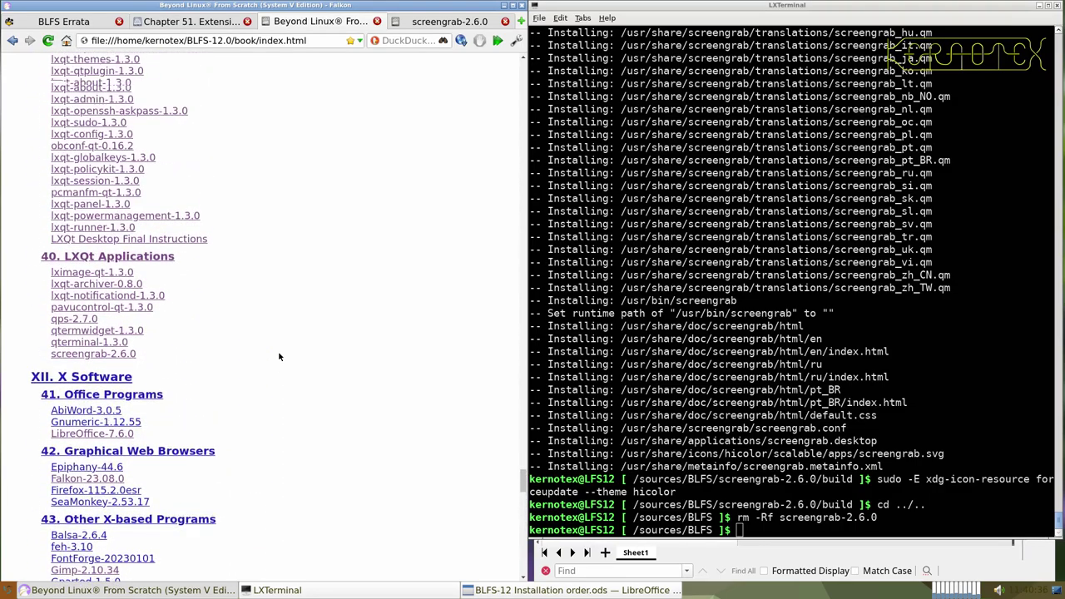
scroll(279, 356, "up", 20)
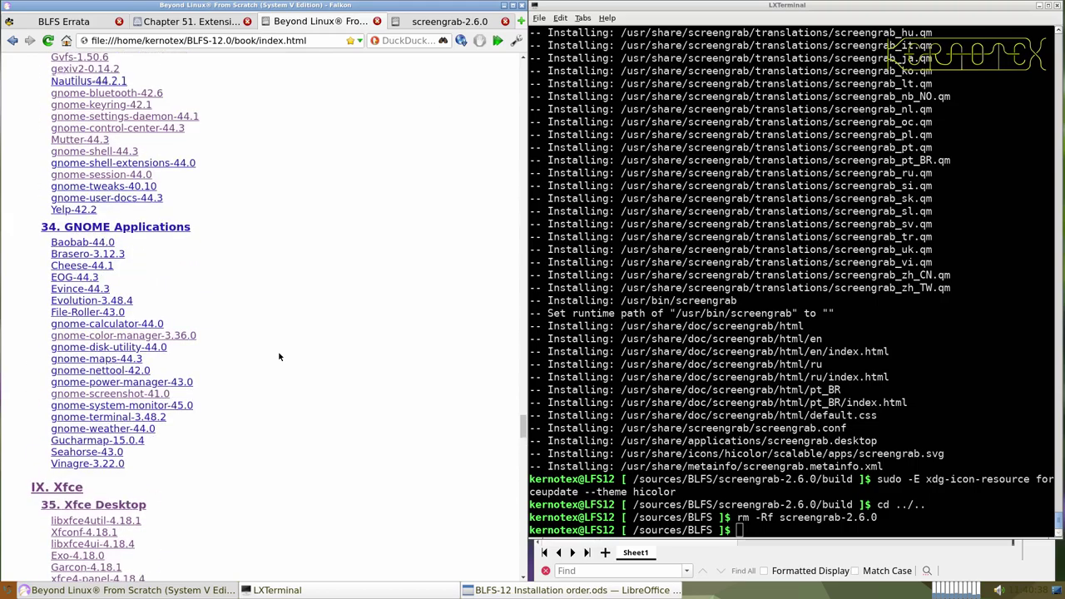
scroll(278, 356, "up", 6)
scroll(278, 359, "down", 5)
scroll(279, 362, "down", 13)
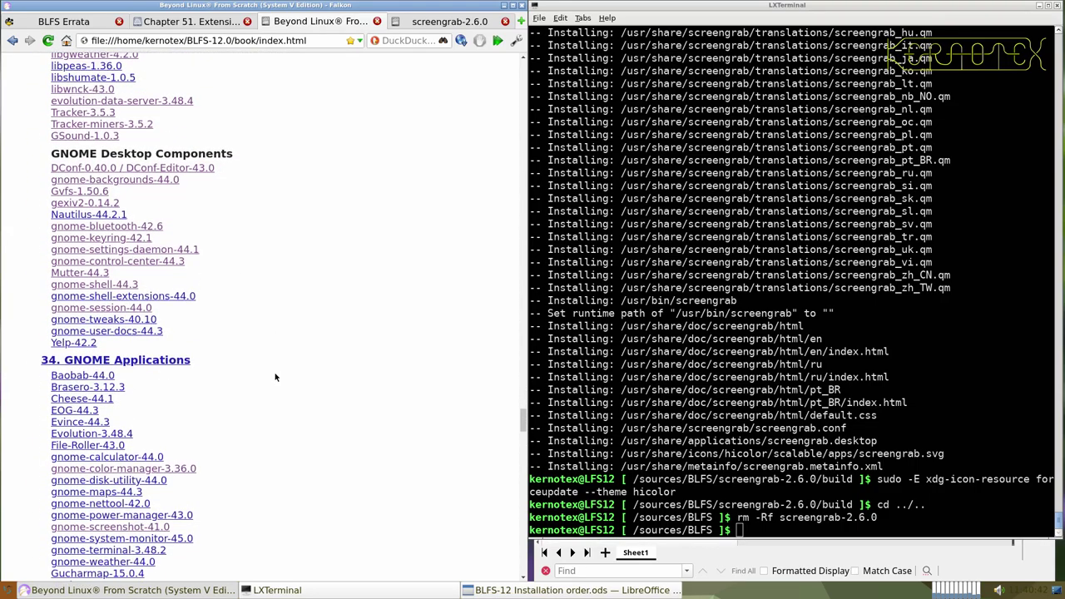
scroll(273, 379, "down", 9)
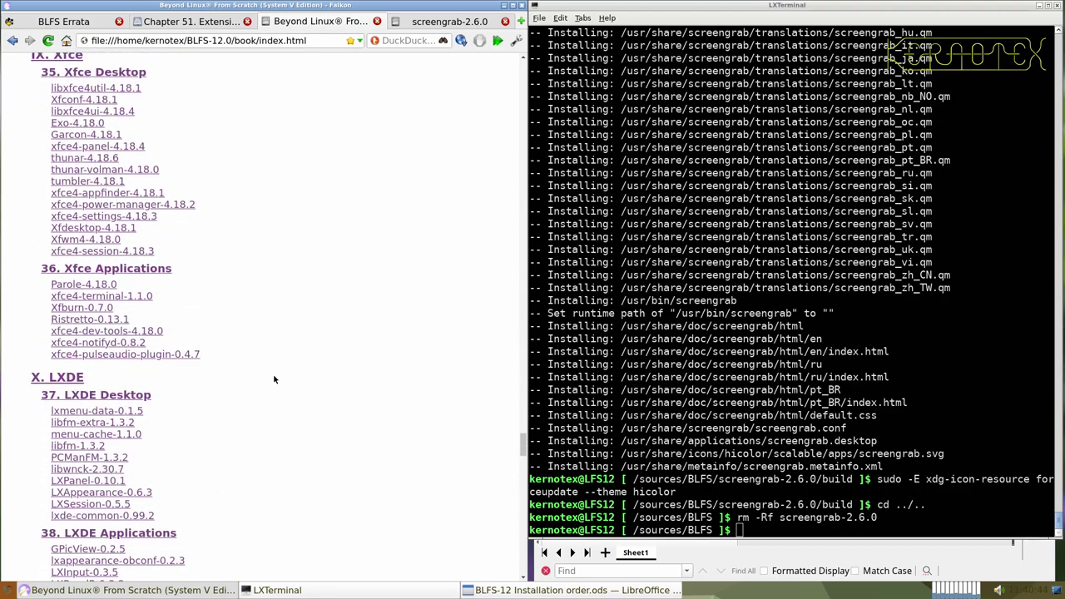
left_click_drag(525, 455, 501, 322)
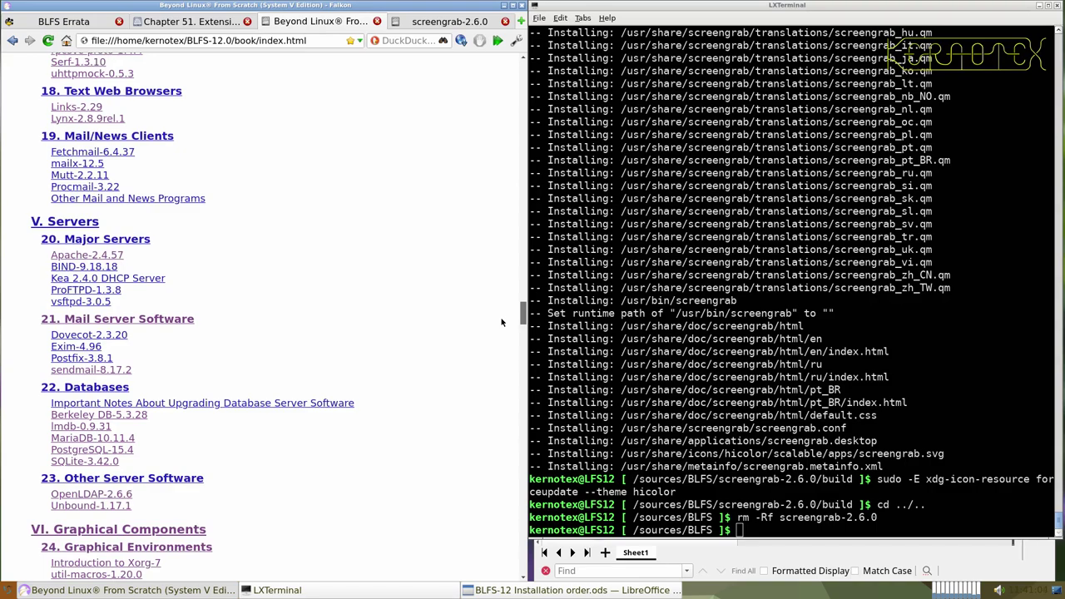
left_click_drag(501, 322, 526, 413)
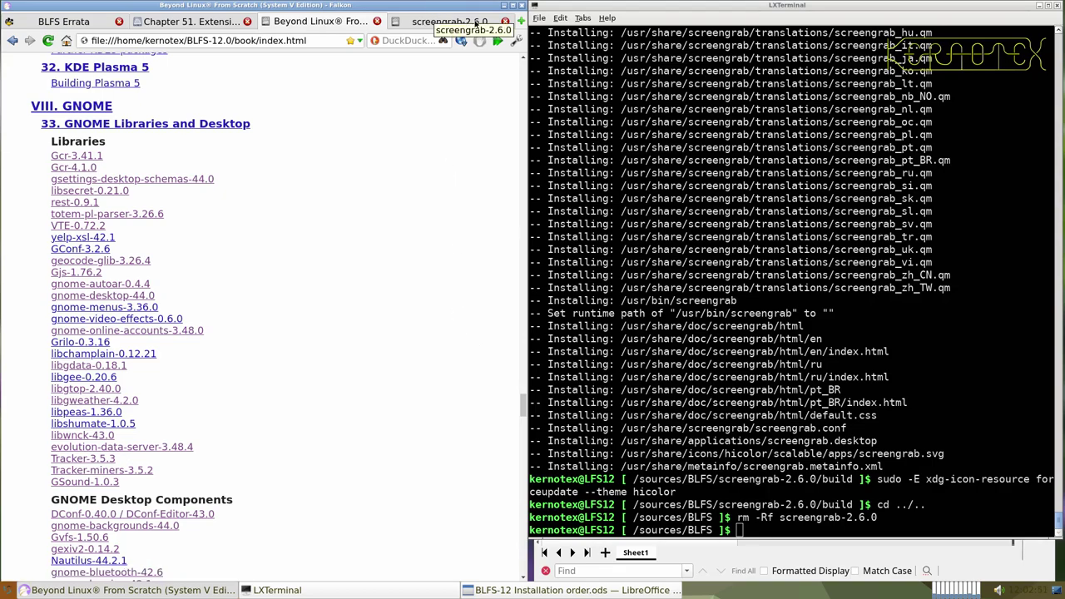
left_click(504, 21)
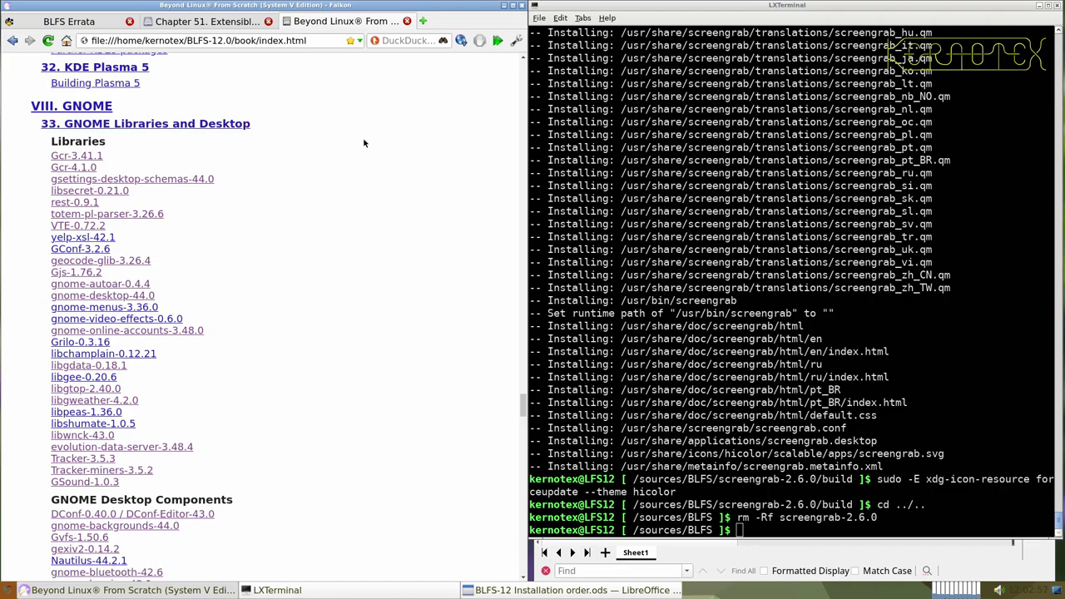
- Open the GNOME part of the book, examine its GNOME Libraries and Desktop chapter's package list, and close the page
middle_click(104, 109)
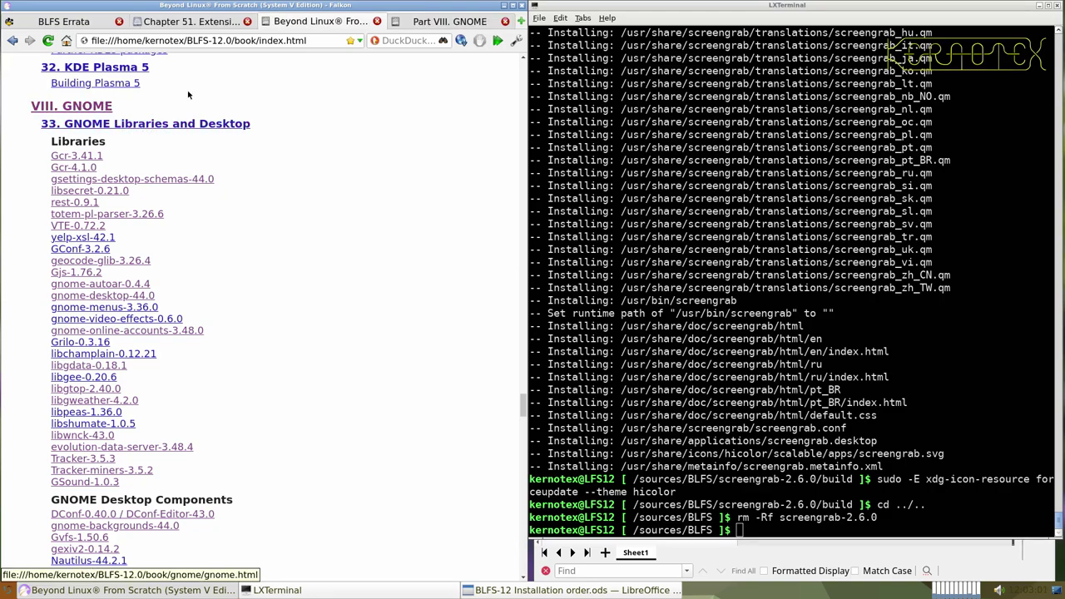
left_click(405, 28)
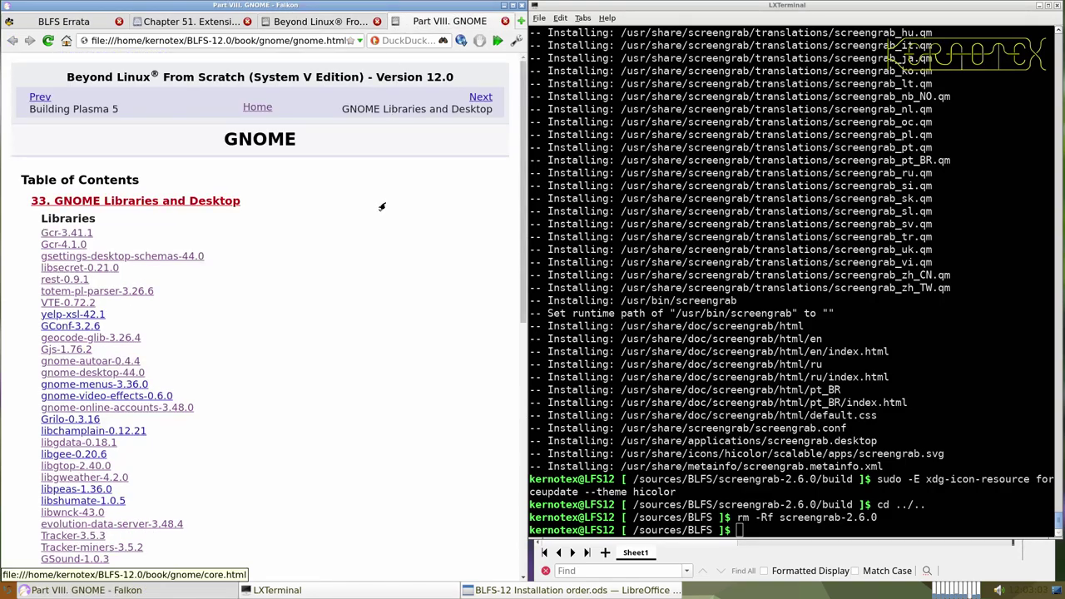
left_click(474, 99)
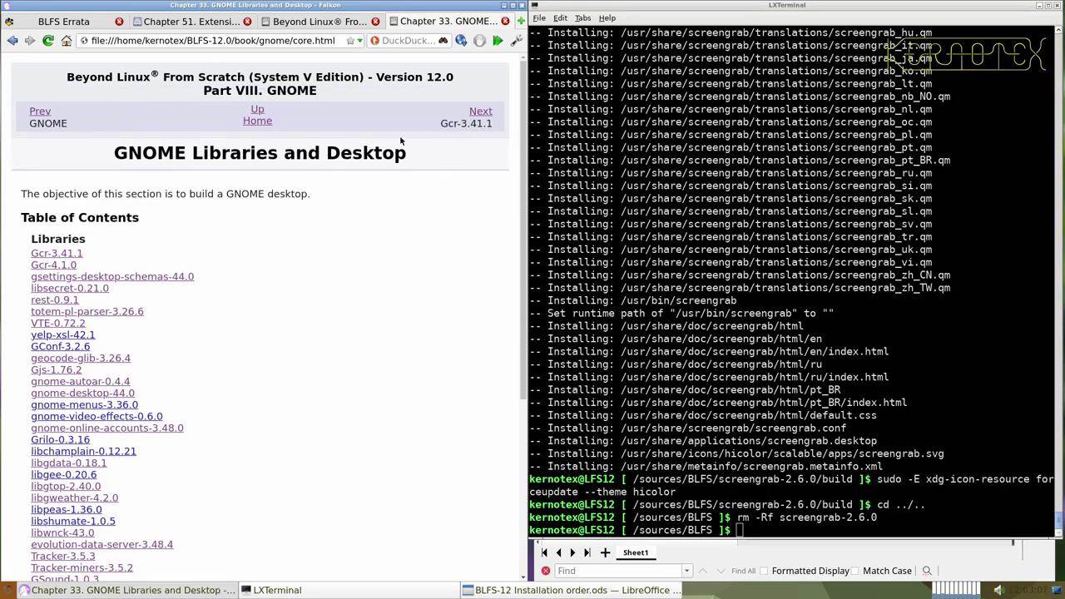
scroll(391, 154, "down", 3)
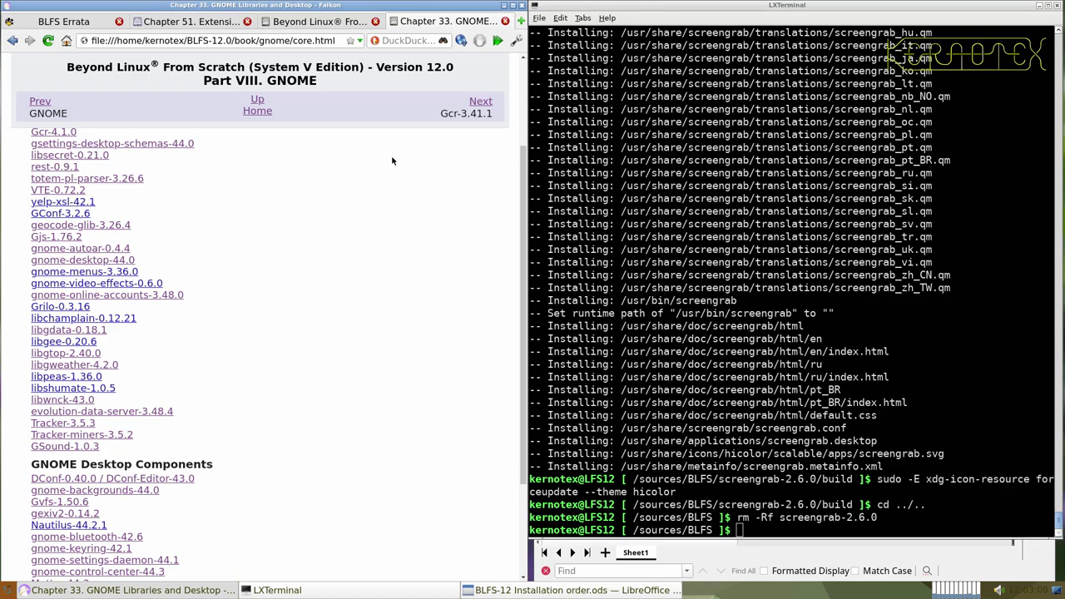
left_click(504, 21)
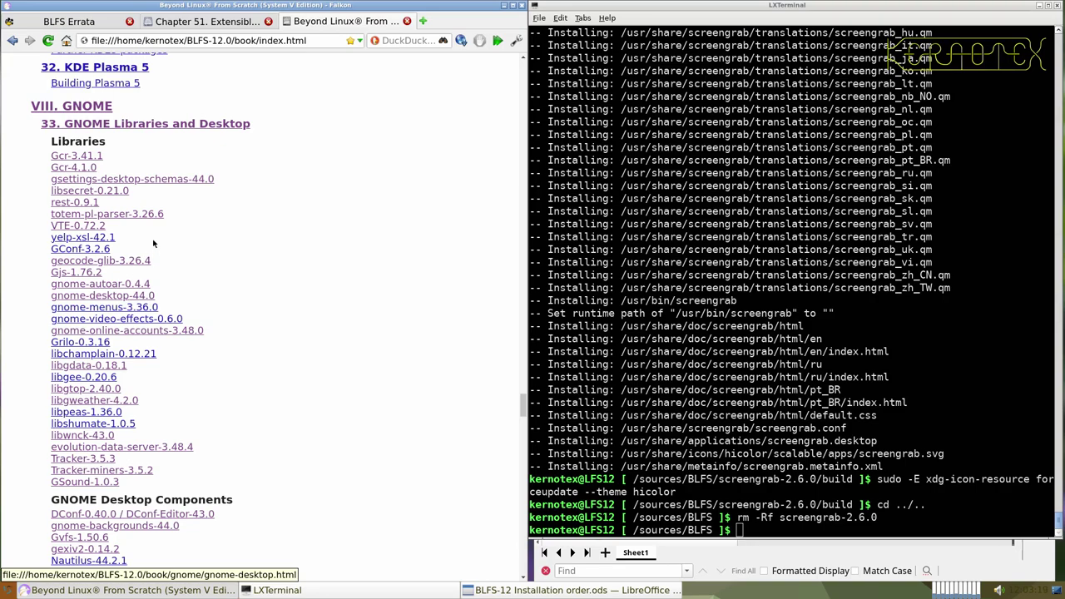
- Open the yelp-xsl-42.1 page from the index and save its yelp-xsl-42.1.tar.xz archive from the HTTP download link
middle_click(96, 239)
left_click(411, 25)
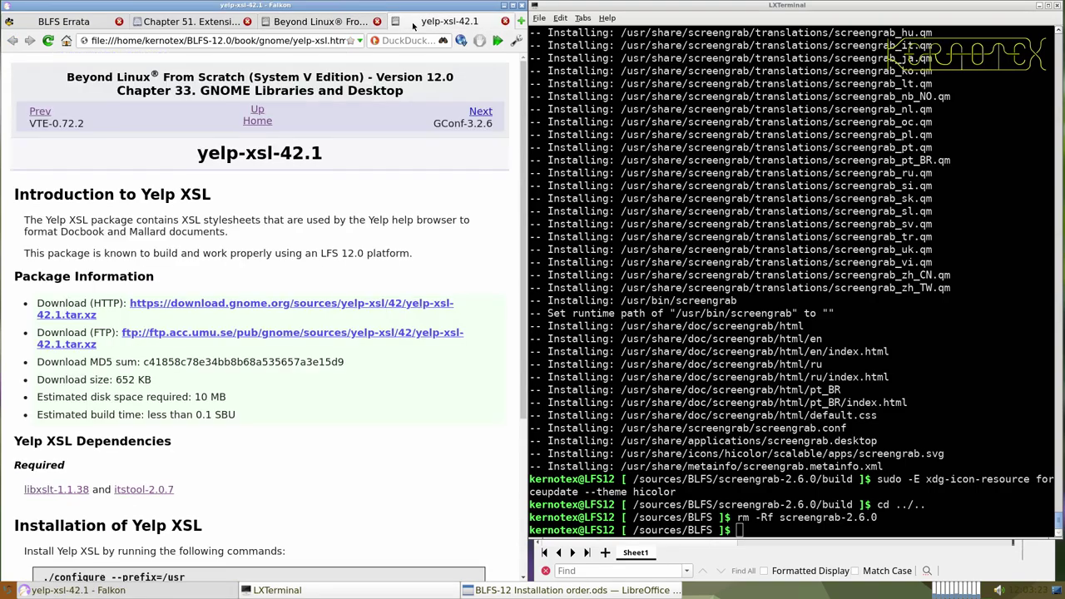
left_click(242, 303)
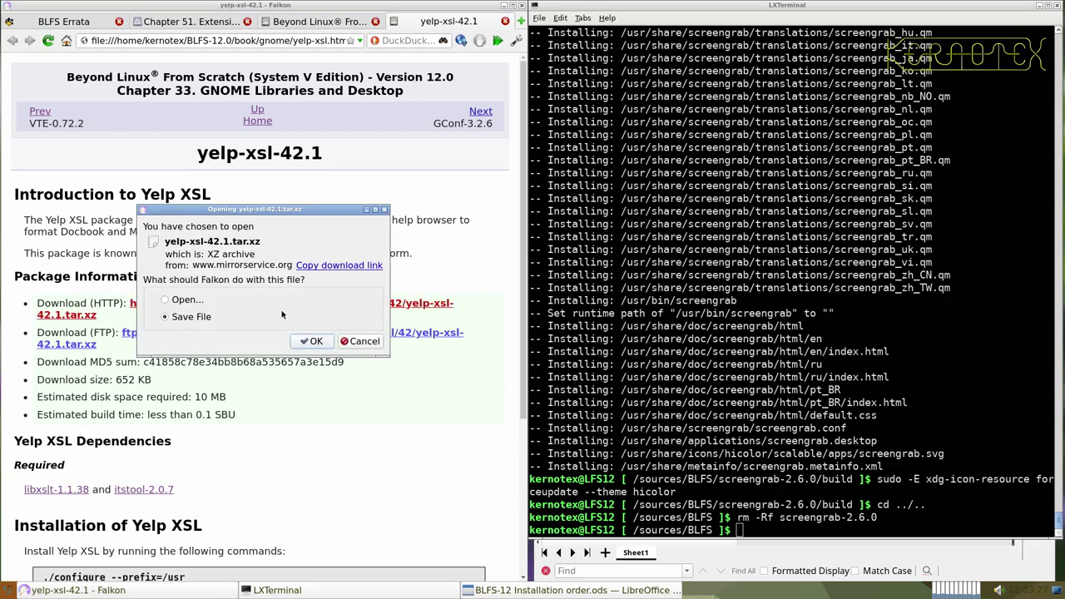
left_click(312, 341)
key("Return")
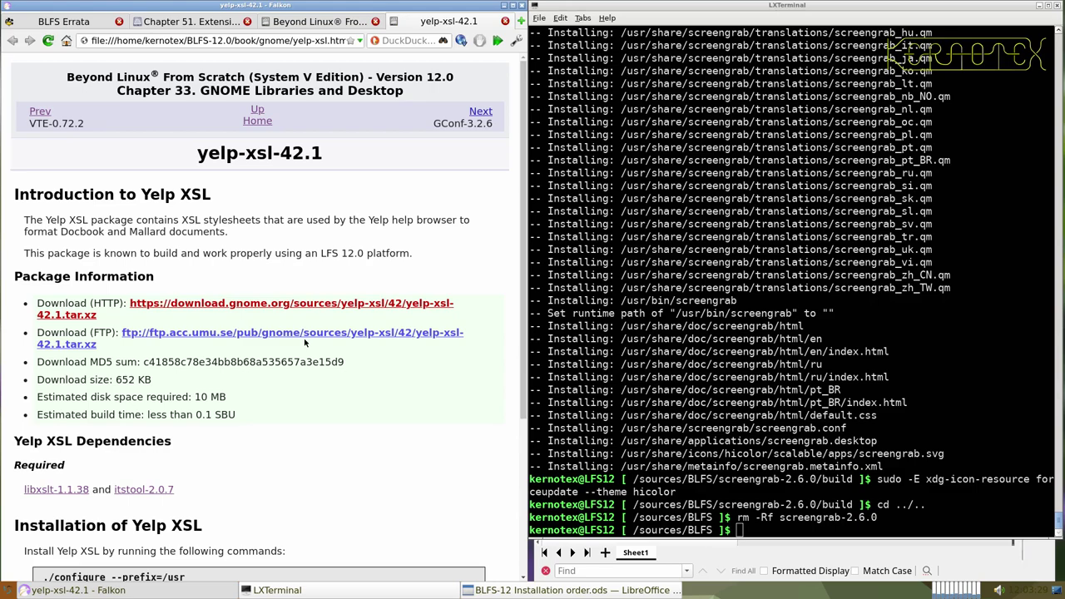
- Copy the yelp-xsl-42.1 page title into cell A892 of the BLFS-12 installation order spreadsheet in LibreOffice Calc
left_click_drag(197, 153, 338, 151)
key("ctrl+c")
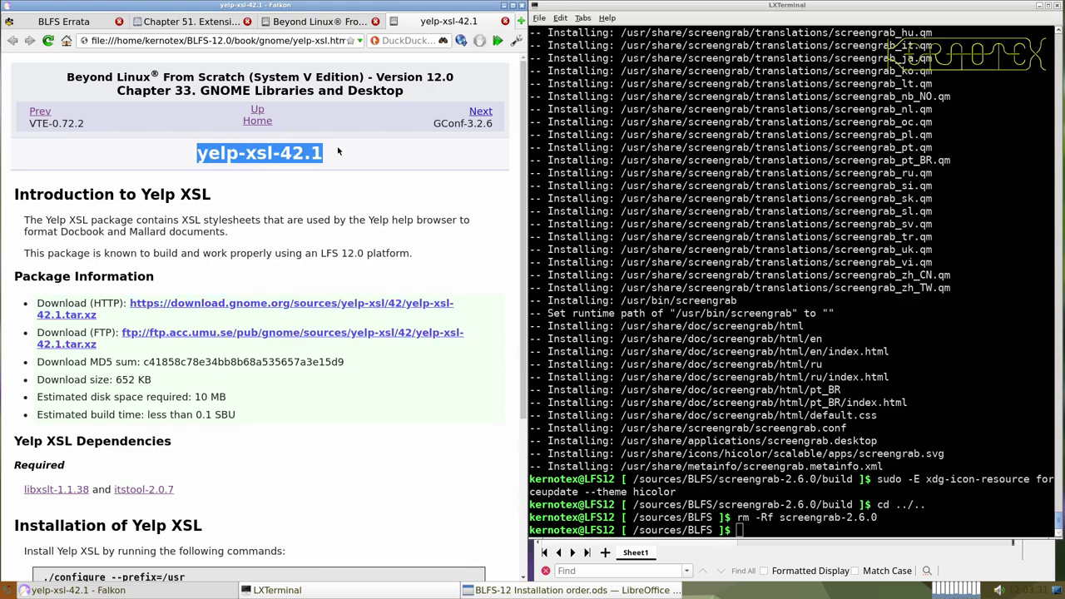
key("alt+Tab")
key("alt+Tab")
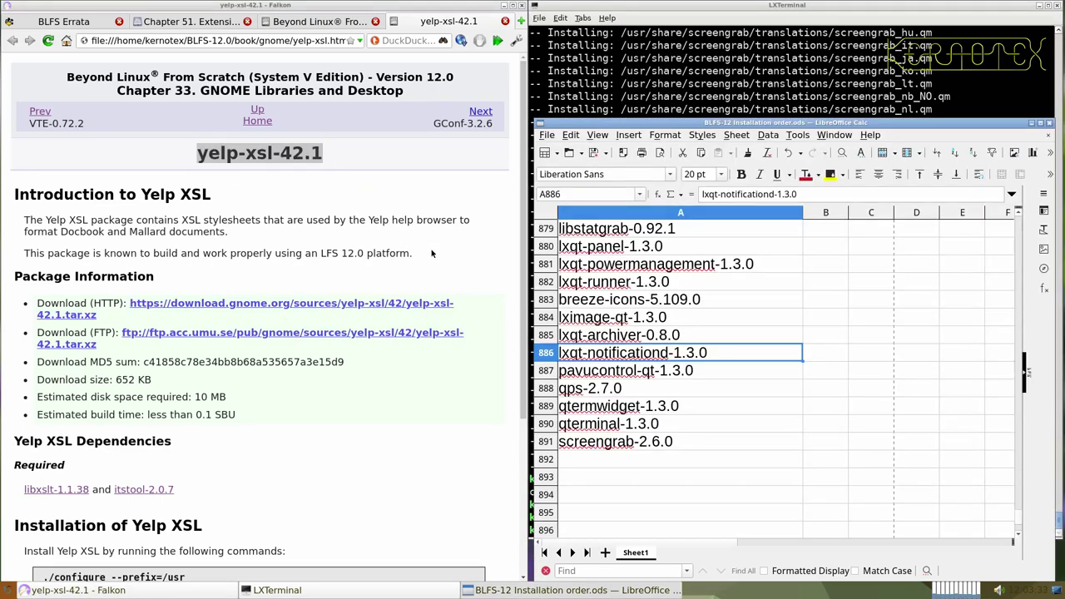
scroll(653, 350, "down", 4)
scroll(666, 345, "up", 1)
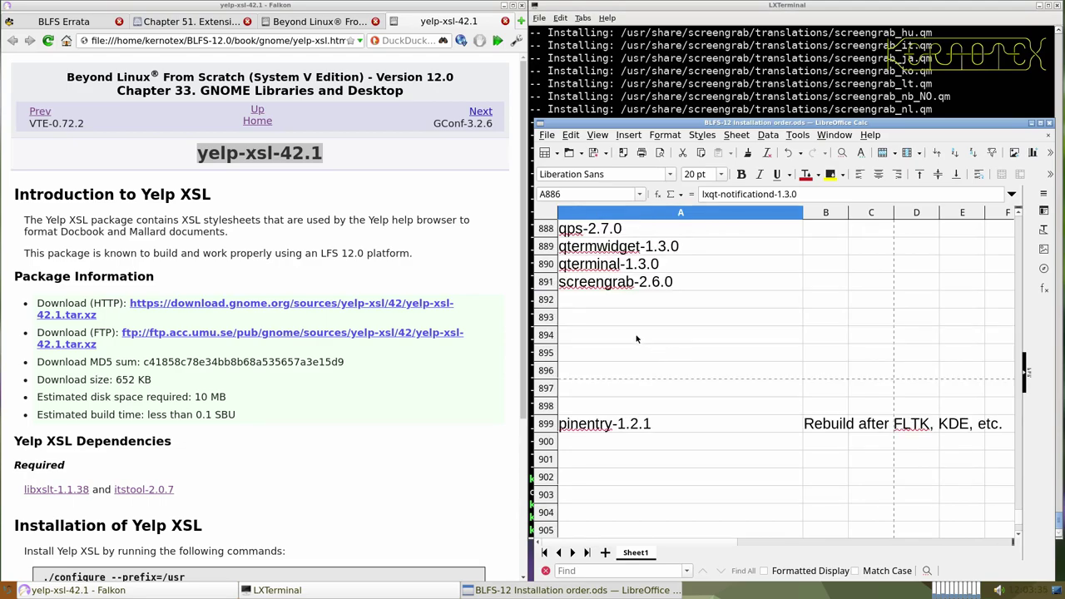
middle_click(599, 303)
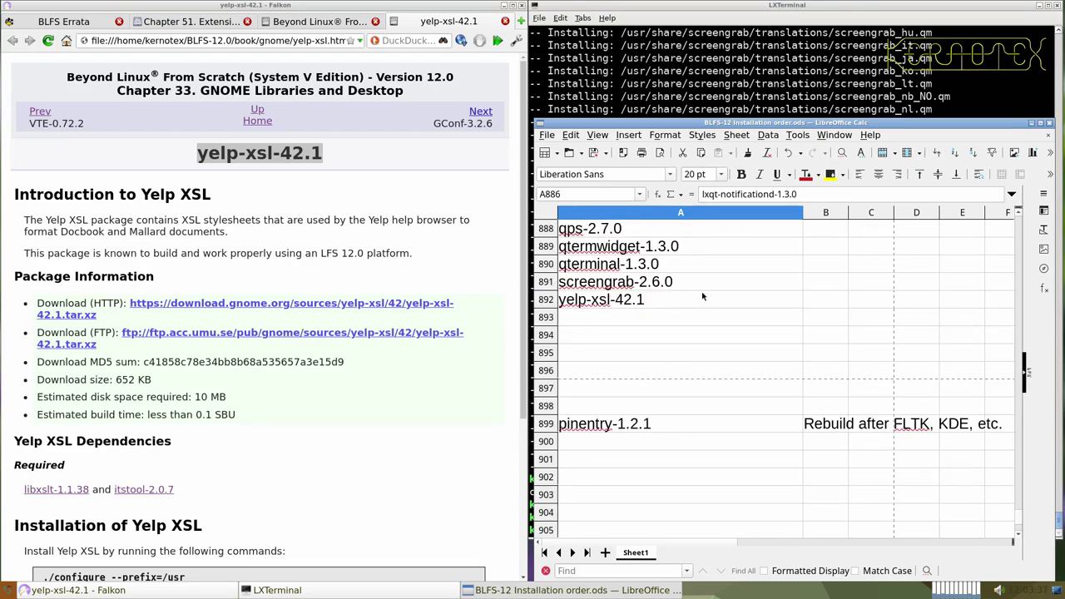
- Enter the note GNOME in cell B892 beside the yelp-xsl-42.1 entry
left_click(826, 300)
type("GNOME")
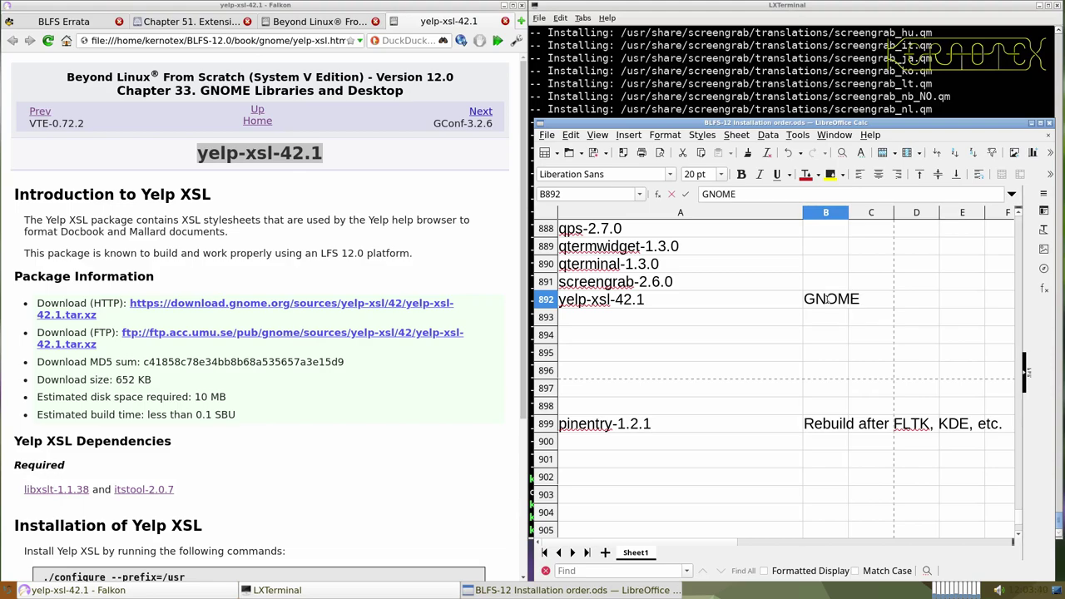
key("Return")
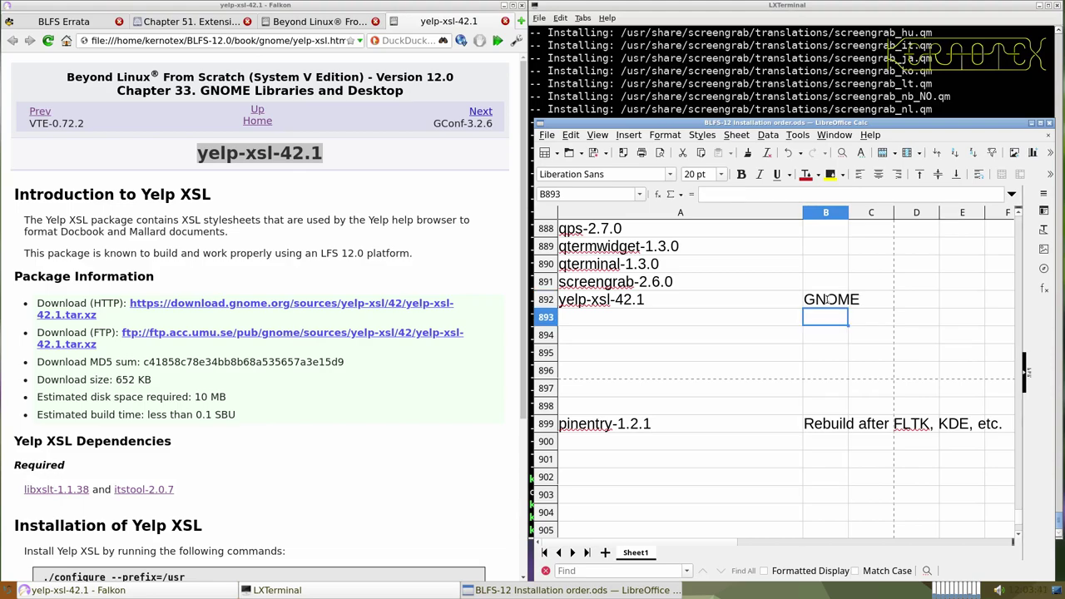
- Enter LXQT in cell B856 beside libkscreen-5.27.7, and look over the neighbouring package entries
scroll(830, 300, "up", 7)
scroll(829, 300, "up", 3)
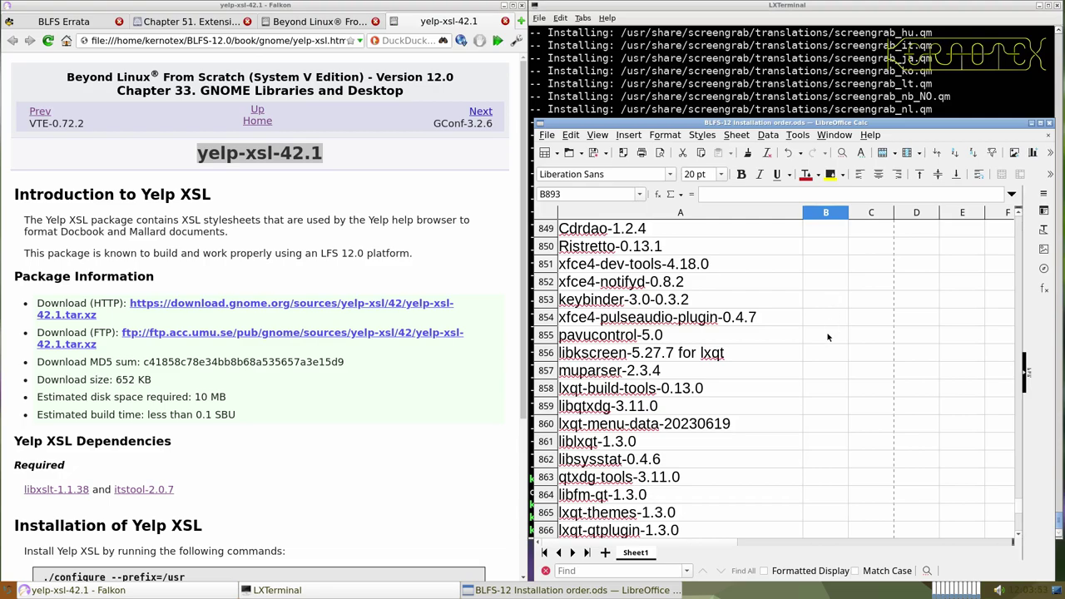
left_click(821, 353)
type("LXQT")
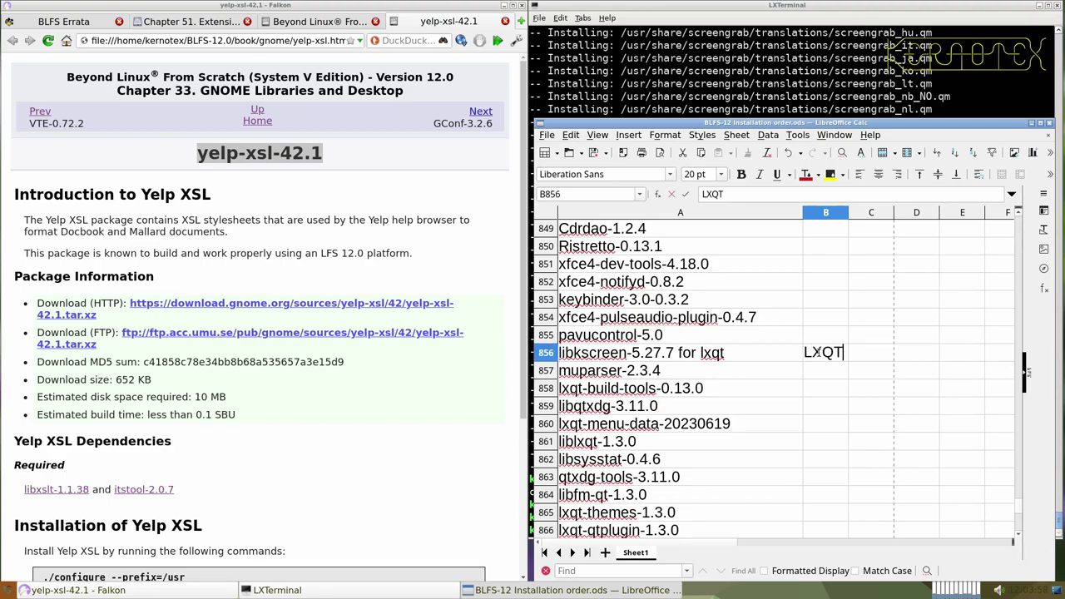
scroll(817, 352, "up", 6)
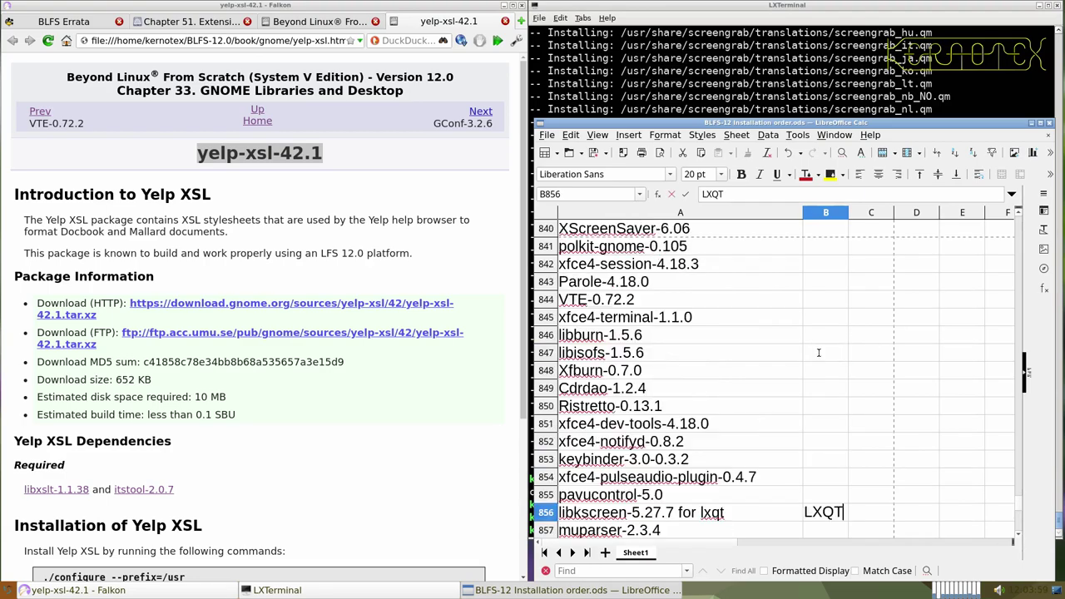
scroll(816, 356, "up", 2)
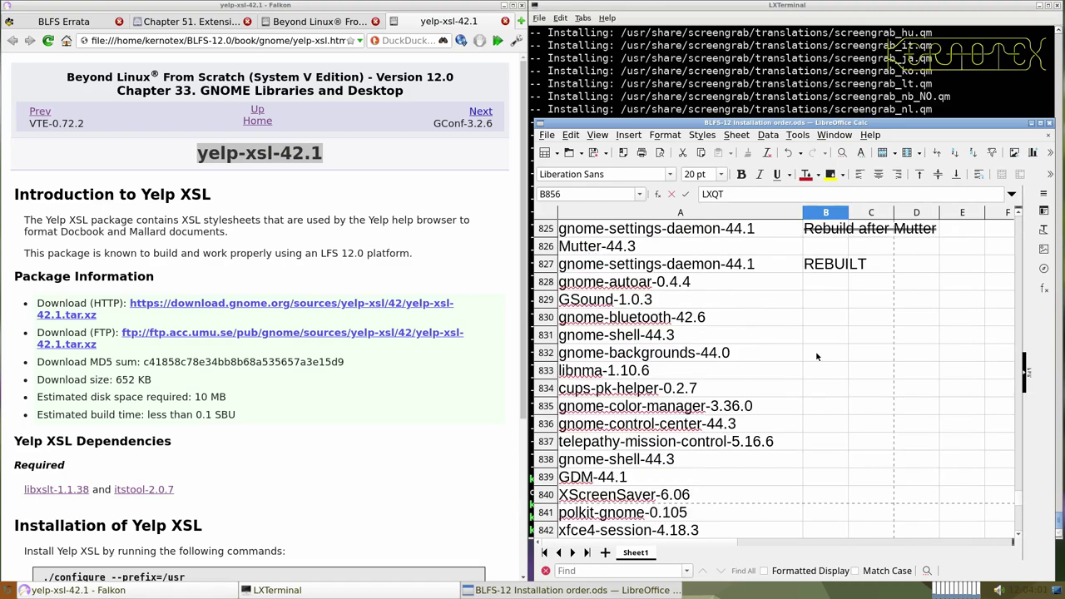
scroll(816, 356, "down", 5)
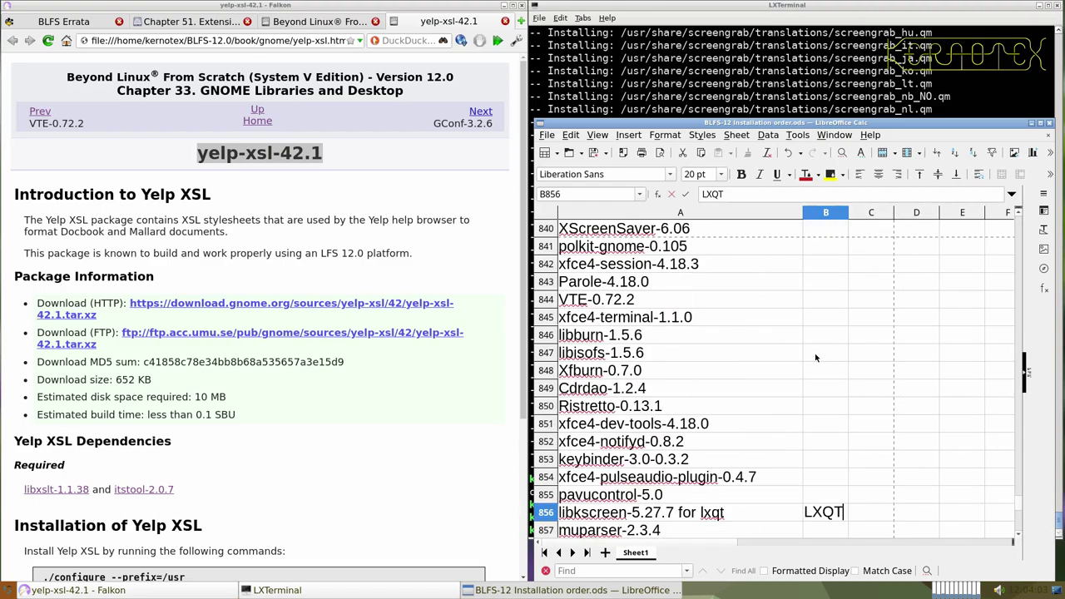
scroll(815, 358, "down", 16)
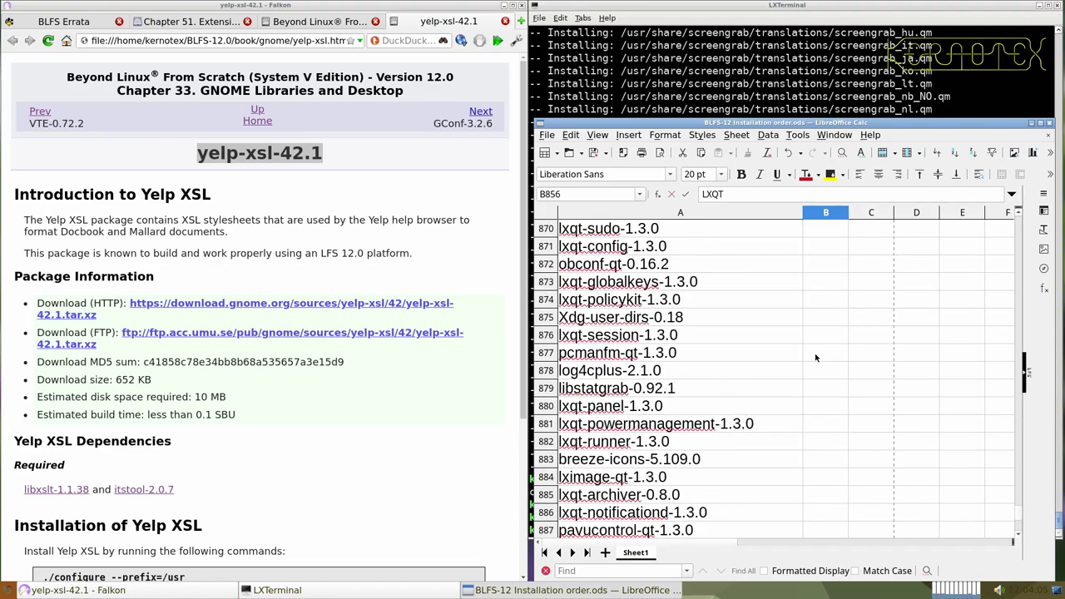
scroll(815, 358, "down", 1)
scroll(815, 356, "up", 2)
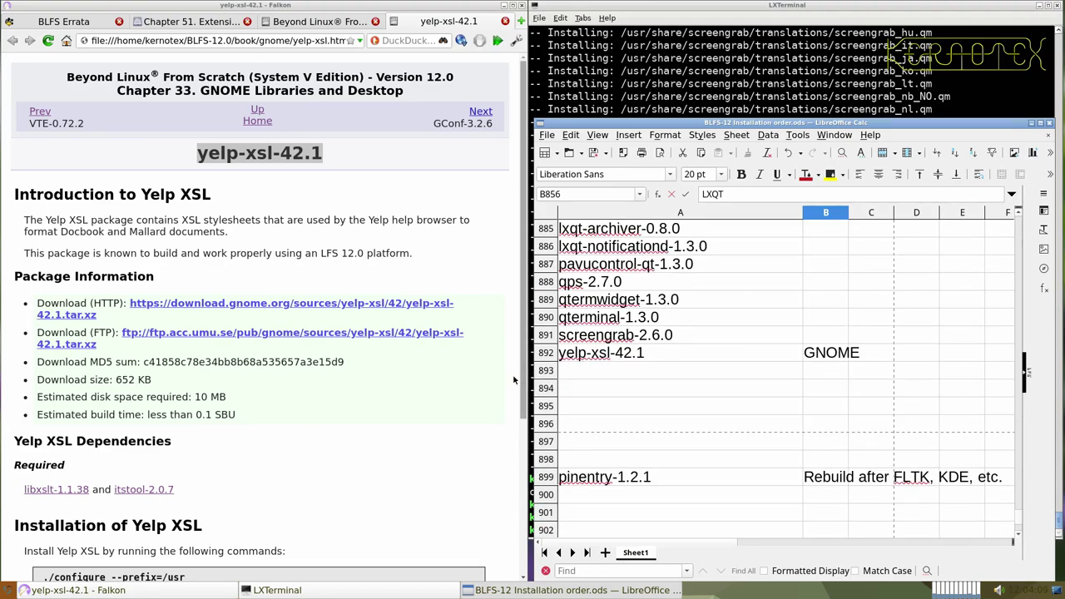
- Switch to the terminal, extract yelp-xsl-42.1.tar.xz with tar -xvf, and change into the yelp-xsl-42.1 directory
left_click(669, 68)
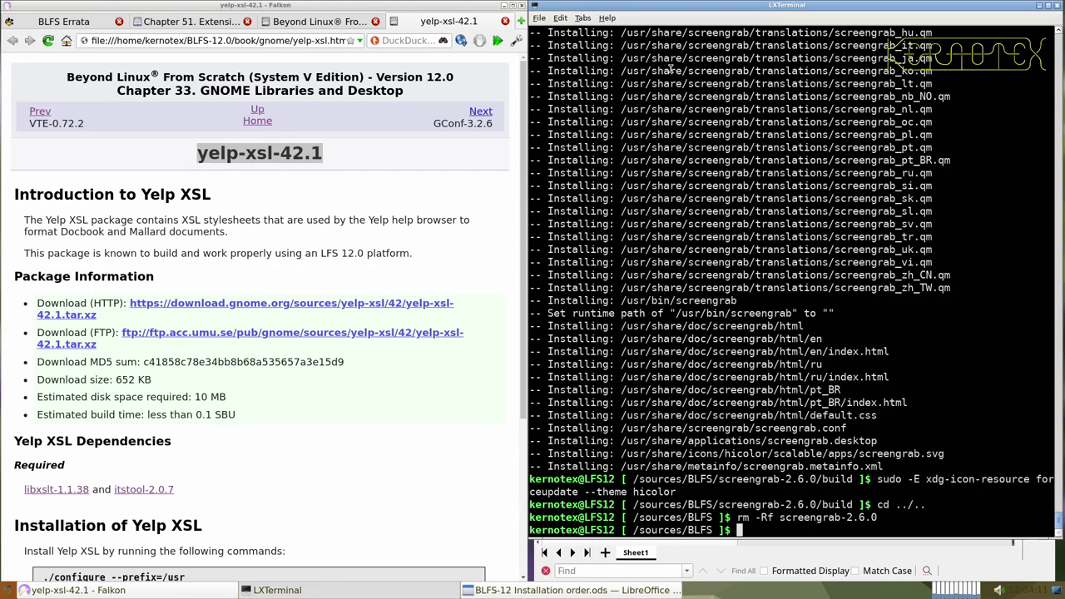
type("tar -xvf yelp")
key("Tab")
key("Return")
type("cd yelp-xsl-42.1")
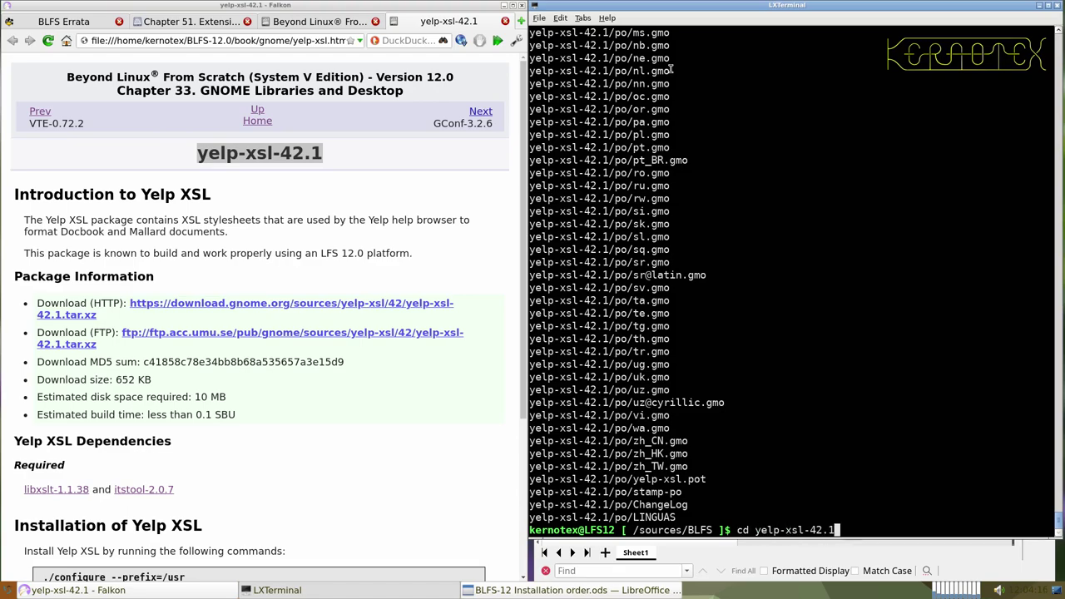
key("Return")
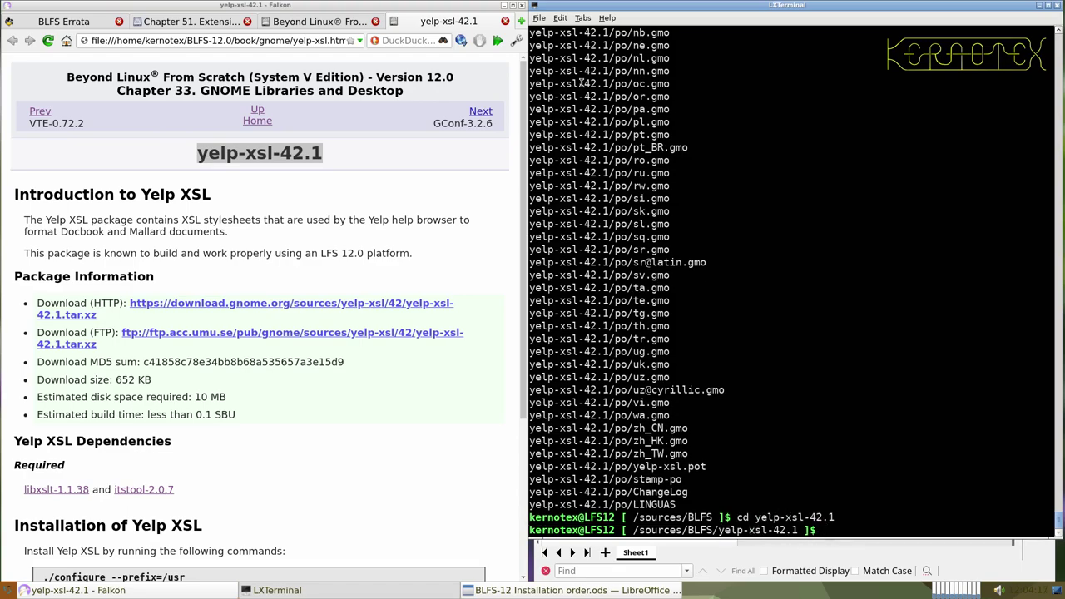
- Copy the configure command from the yelp-xsl page and run ./configure --prefix=/usr in the terminal
scroll(358, 254, "down", 4)
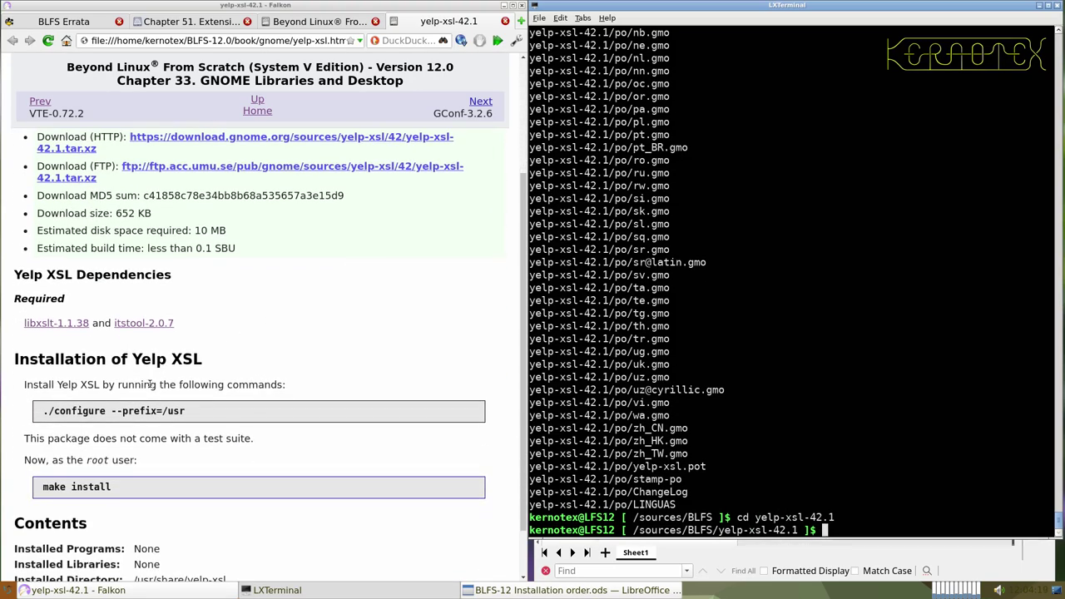
left_click_drag(38, 412, 187, 408)
key("ctrl+c")
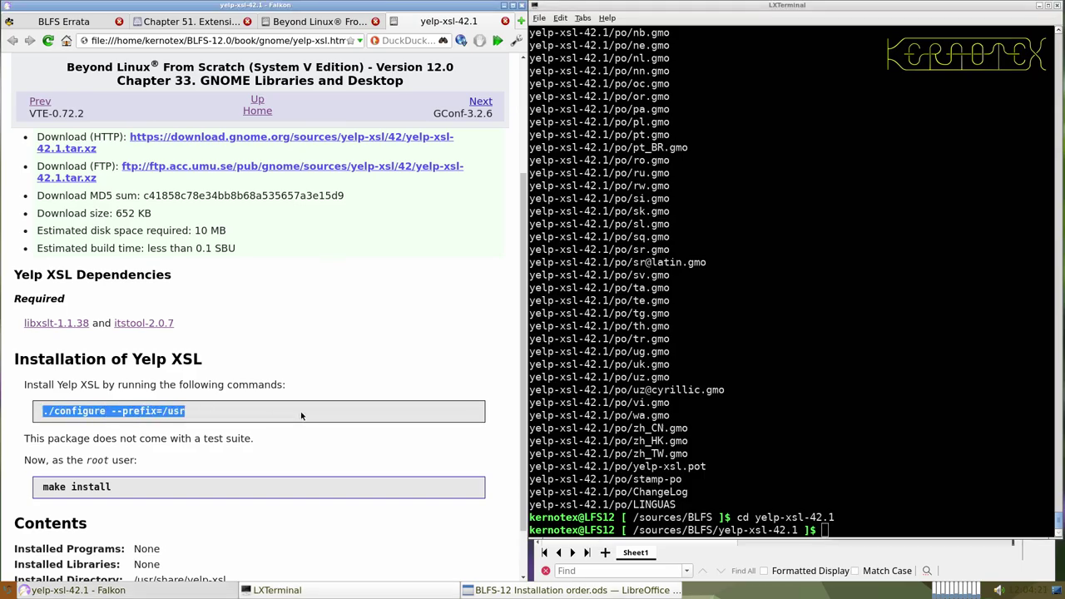
key("alt+Tab")
key("shift+Insert")
key("Return")
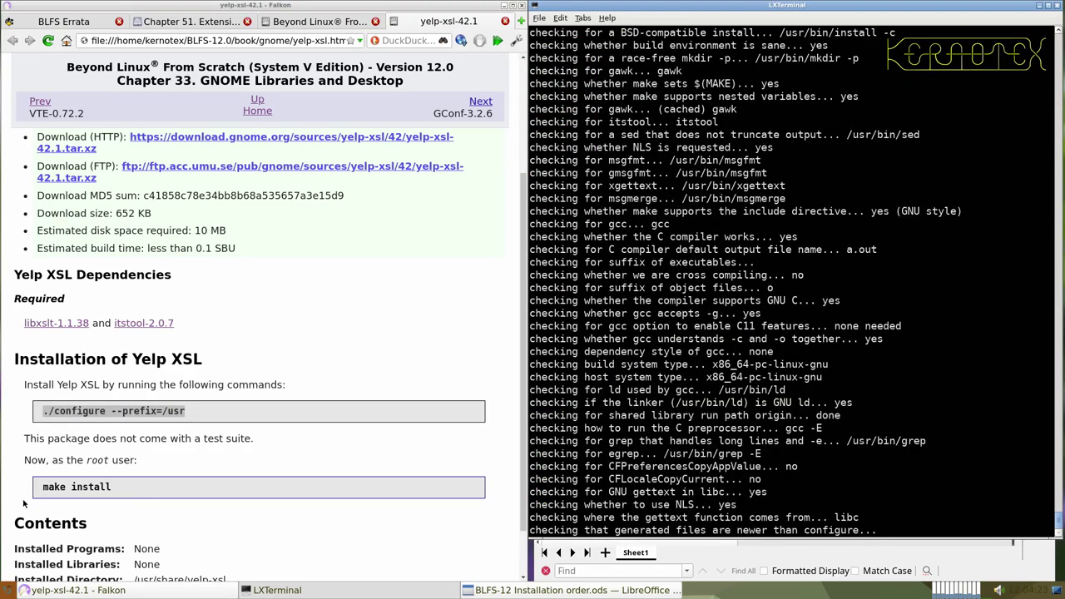
left_click_drag(39, 488, 131, 496)
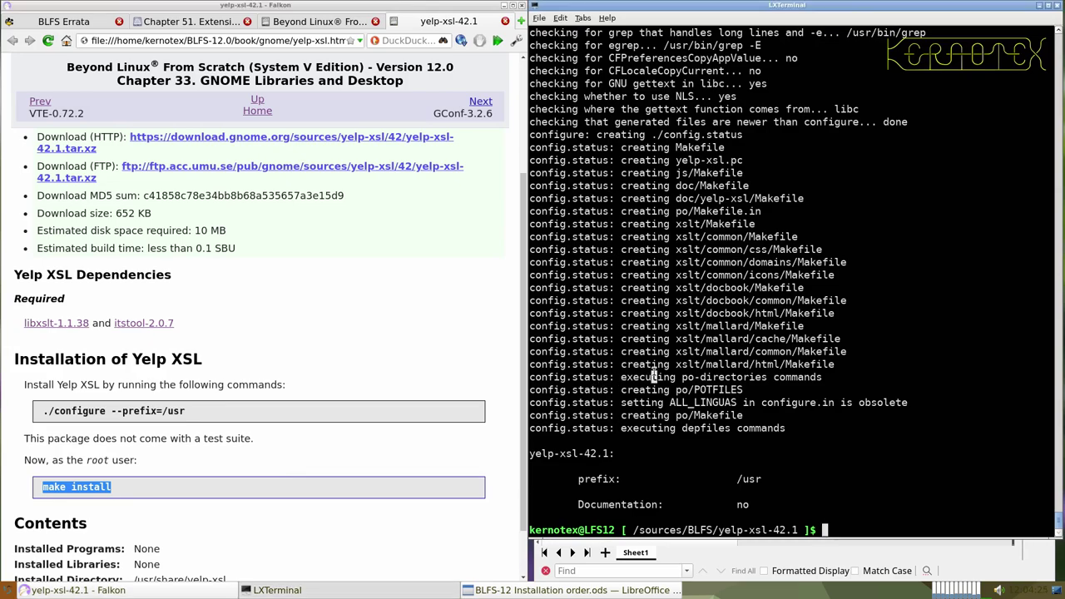
key("alt+Tab")
key("ctrl+r")
type("t")
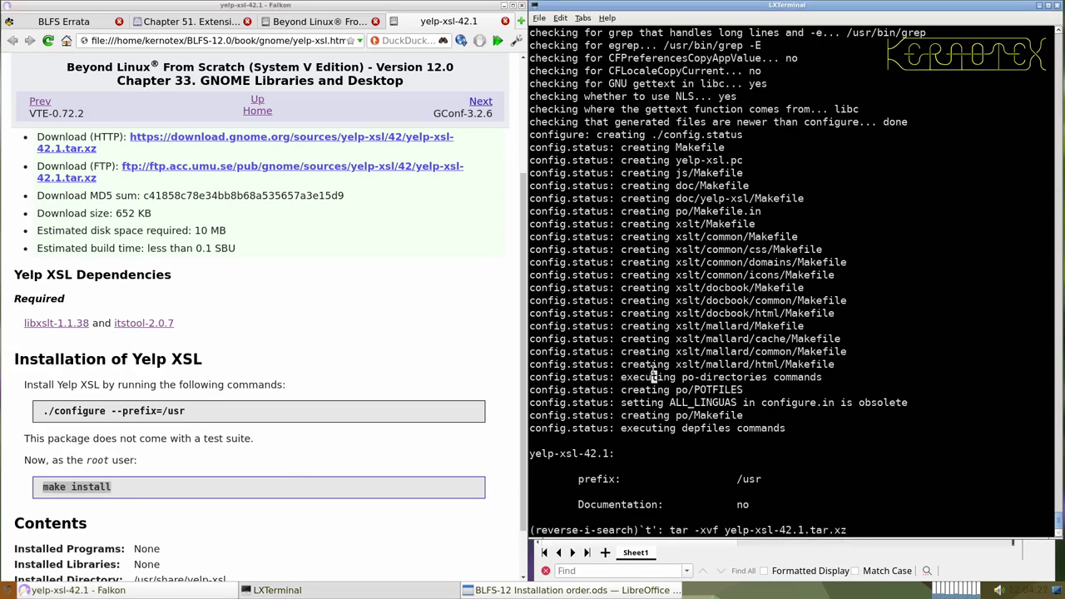
key("Return")
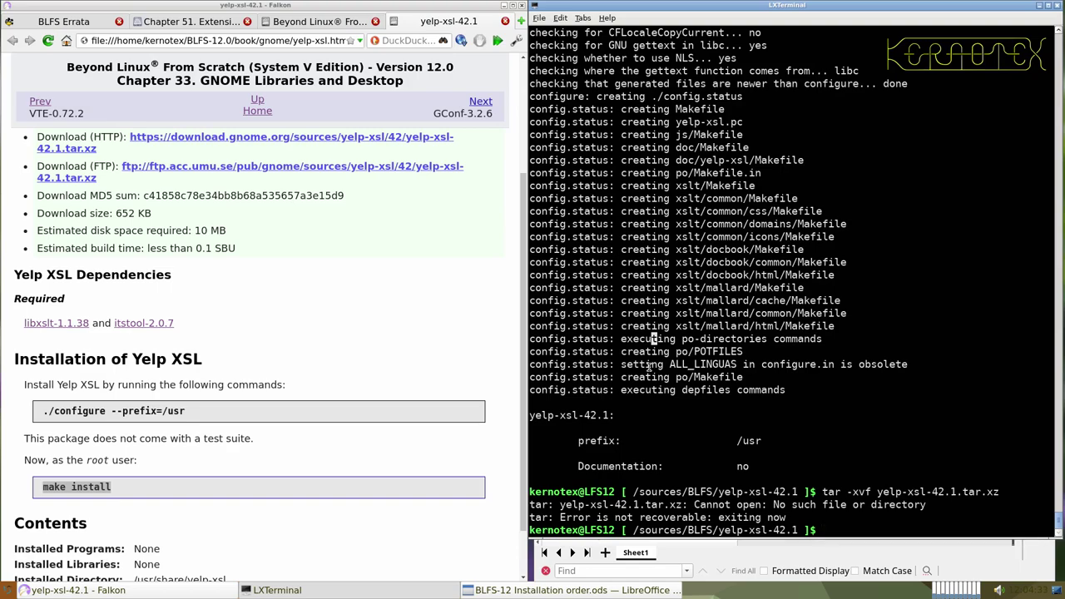
- Recall sudo -E make install from the shell history and run it to install yelp-xsl-42.1
key("ctrl+r")
type("sudo -E make i")
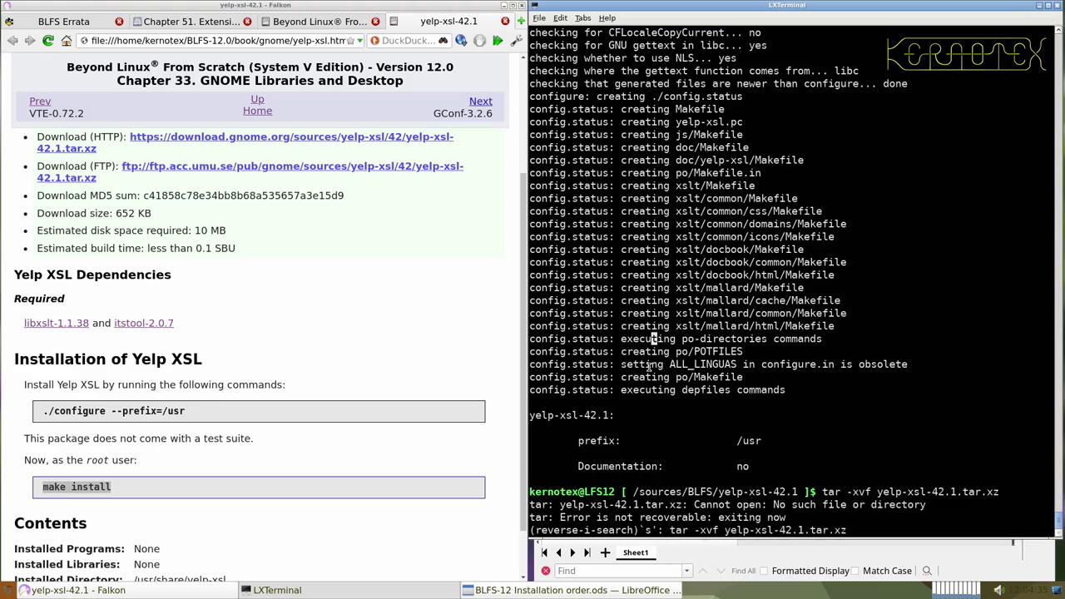
type("nstall")
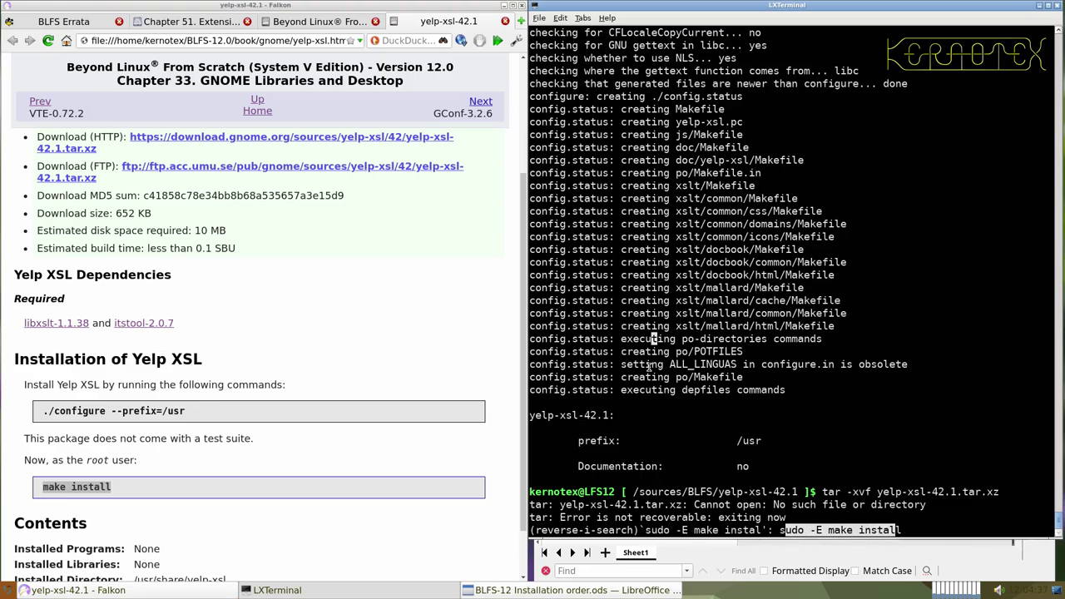
key("Return")
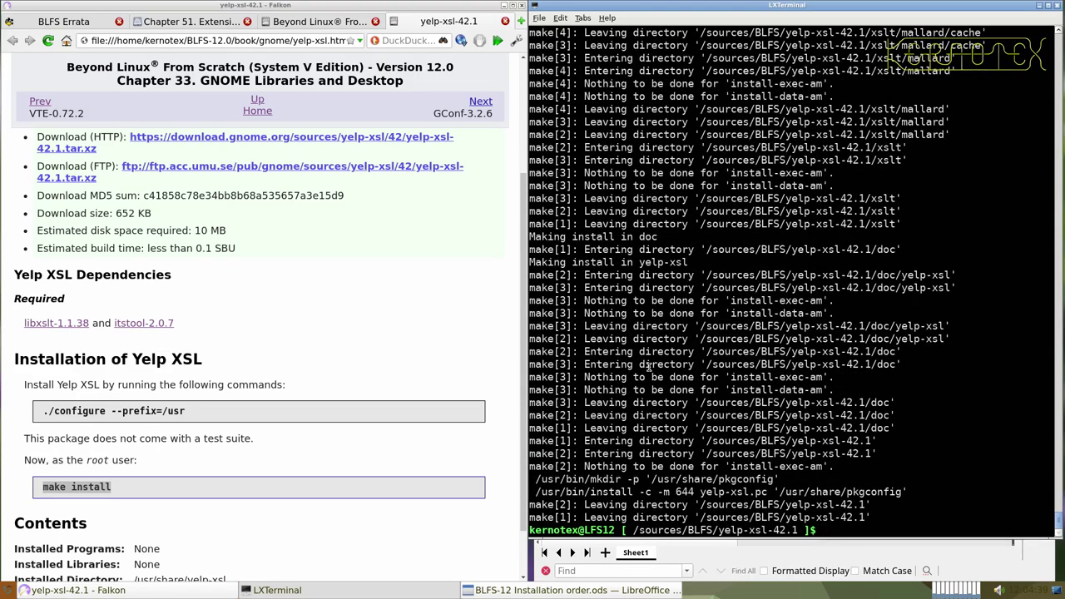
- Return to /sources/BLFS and delete the yelp-xsl-42.1 directory with rm -Rf
type("cd ..")
key("Return")
type("rm -Rf yelp-")
key("Tab")
type("1")
key("Return")
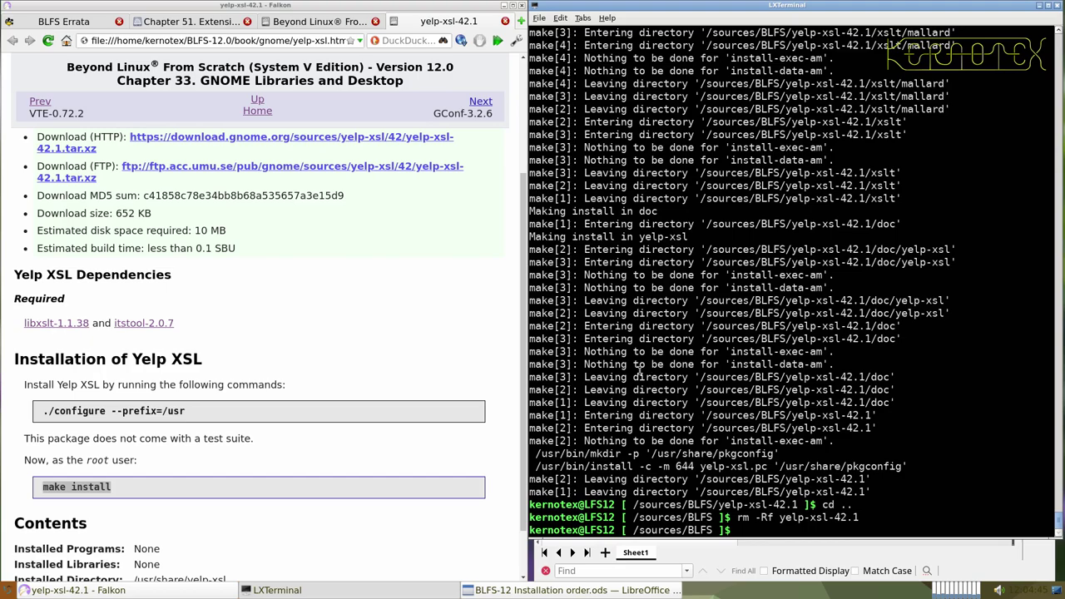
- Close the yelp-xsl-42.1 page in Falkon and open the GConf-3.2.6 page from the book index
scroll(309, 381, "down", 1)
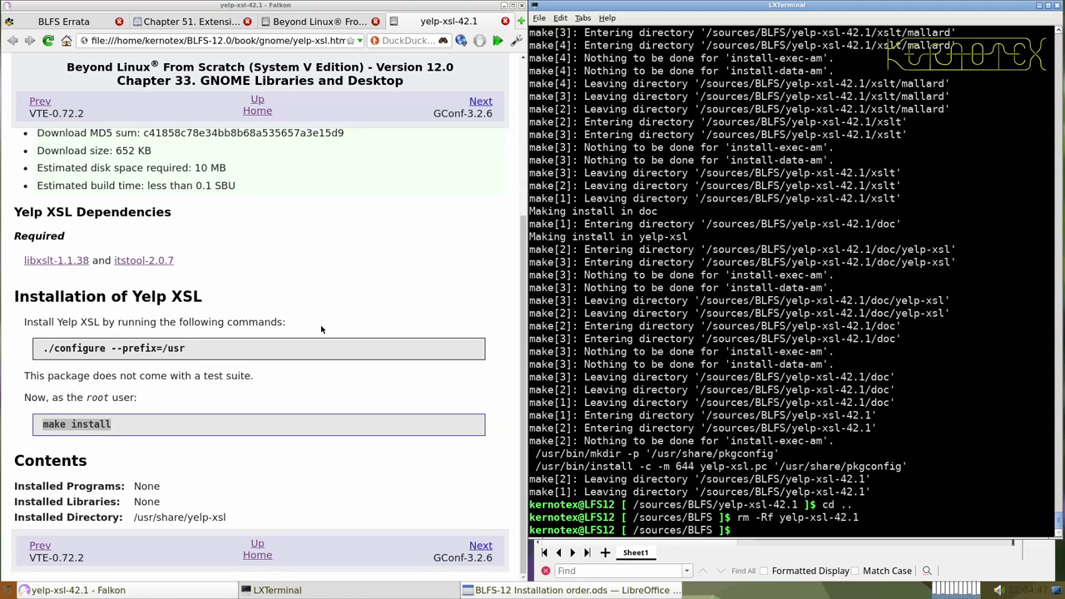
left_click(505, 23)
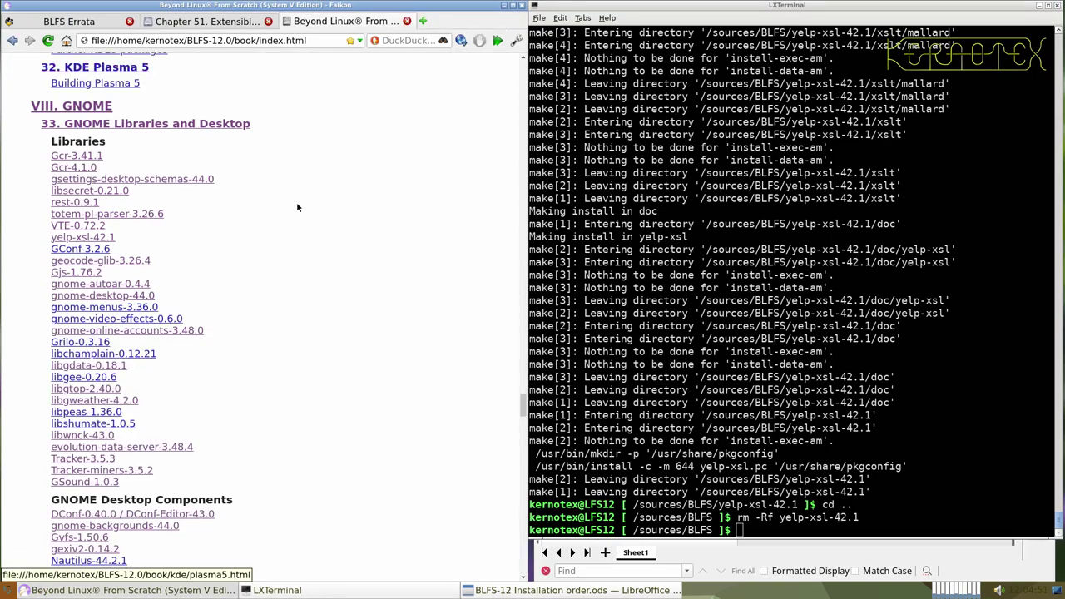
middle_click(81, 250)
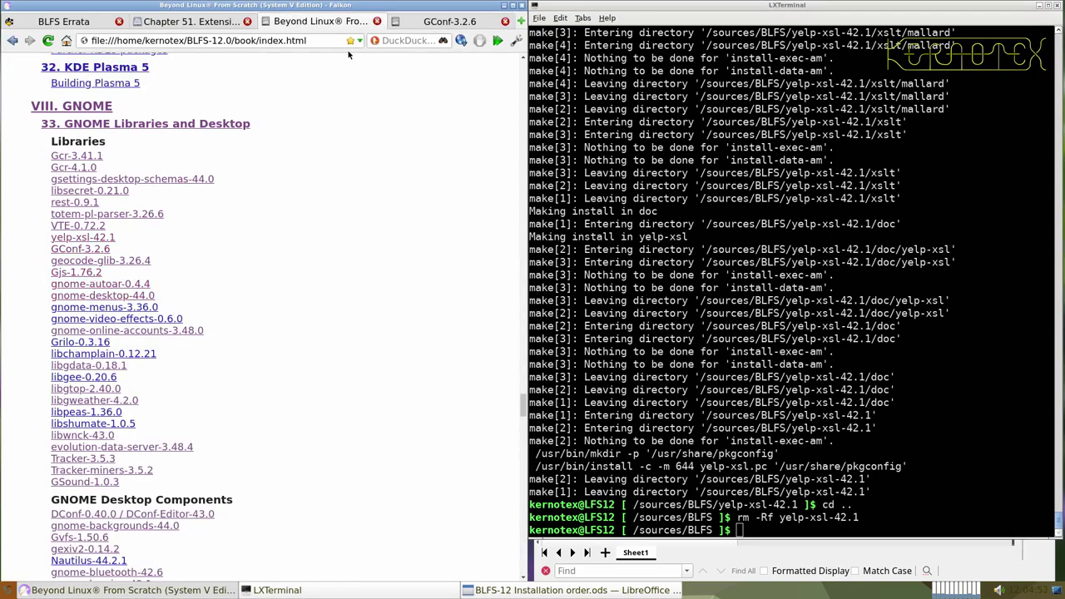
left_click(424, 20)
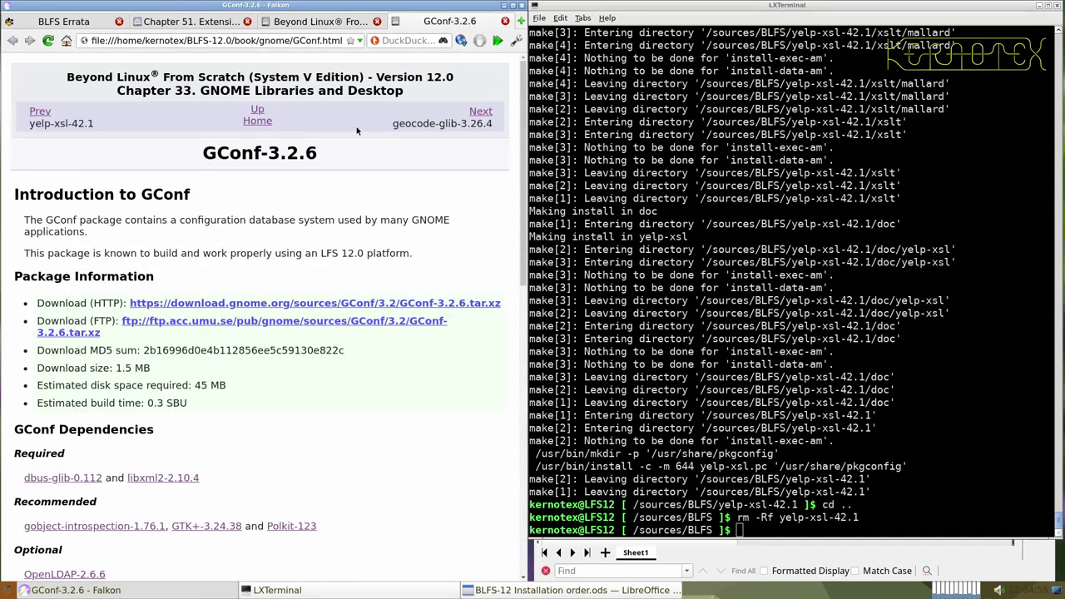
- Save the GConf-3.2.6.tar.xz archive from the HTTP download link
left_click(297, 303)
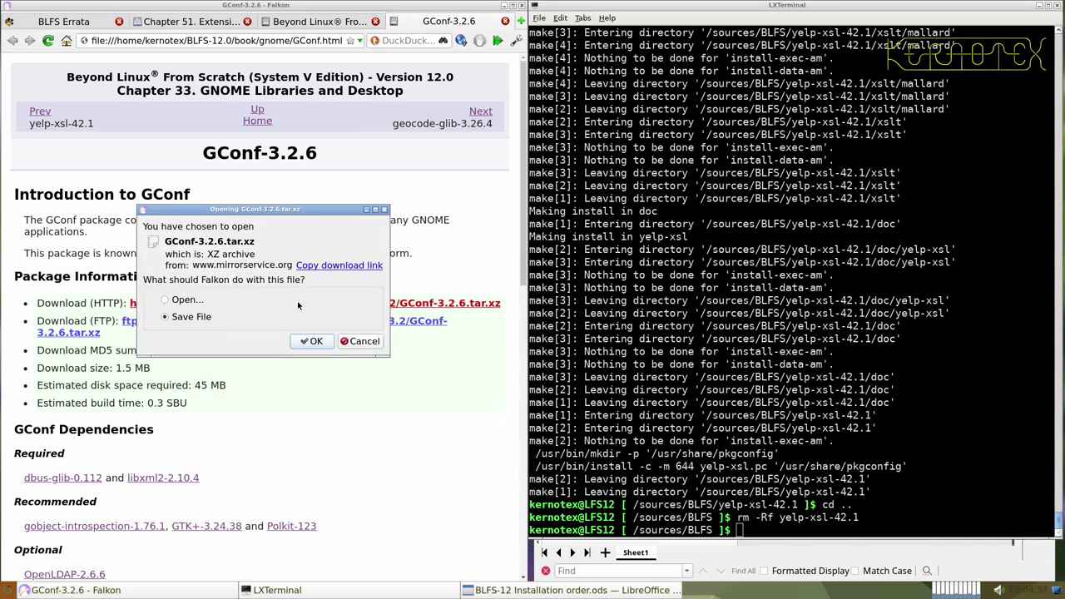
left_click(312, 341)
key("Return")
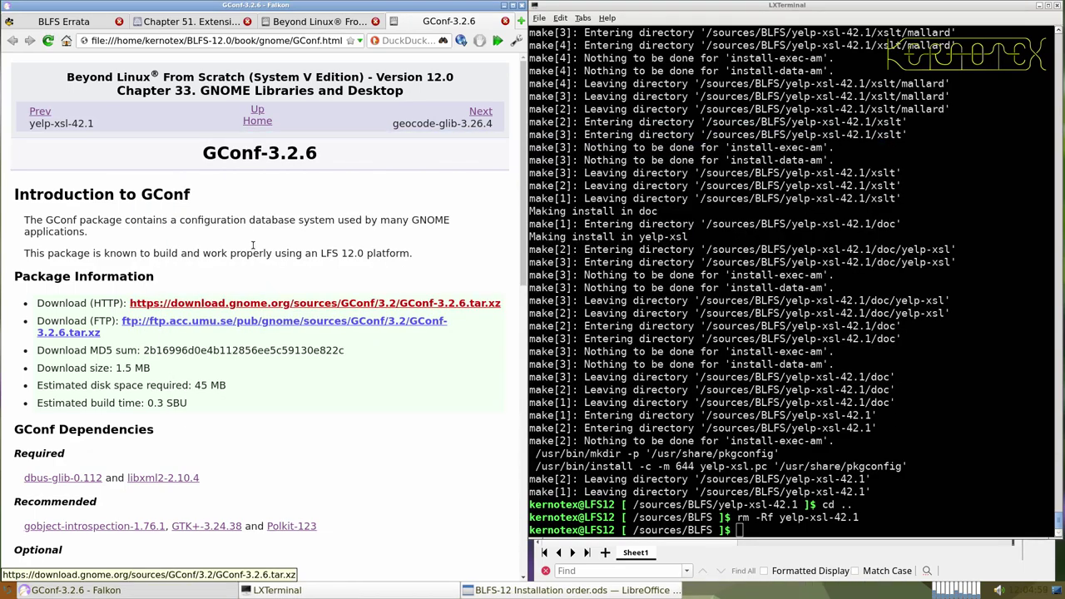
- Copy the GConf-3.2.6 title into cell A893 of the installation order spreadsheet and return to the terminal
left_click_drag(192, 151, 329, 153)
key("ctrl+c")
key("alt+Tab")
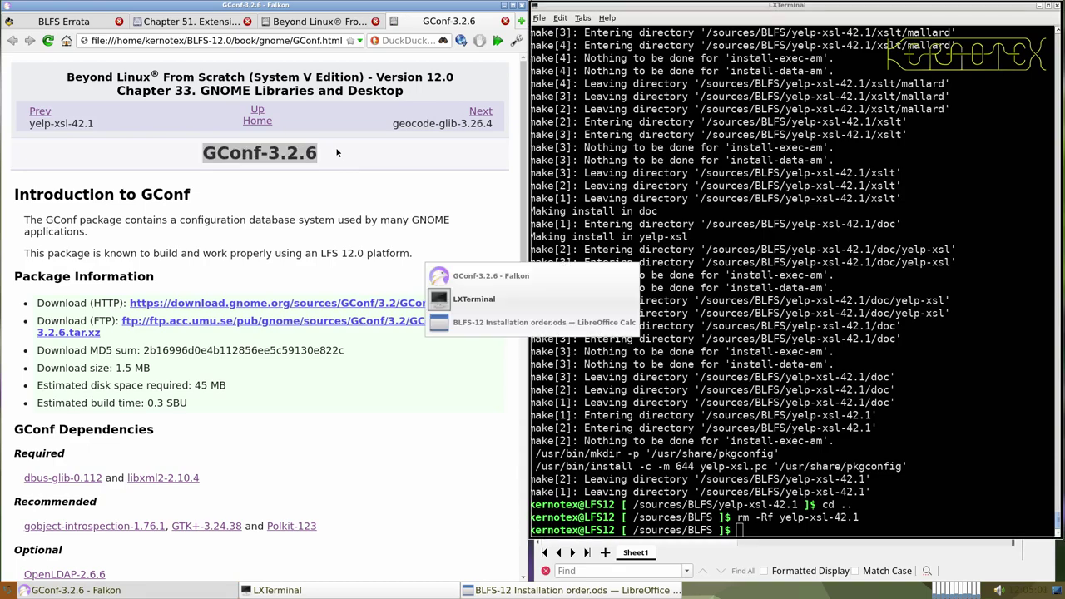
middle_click(616, 373)
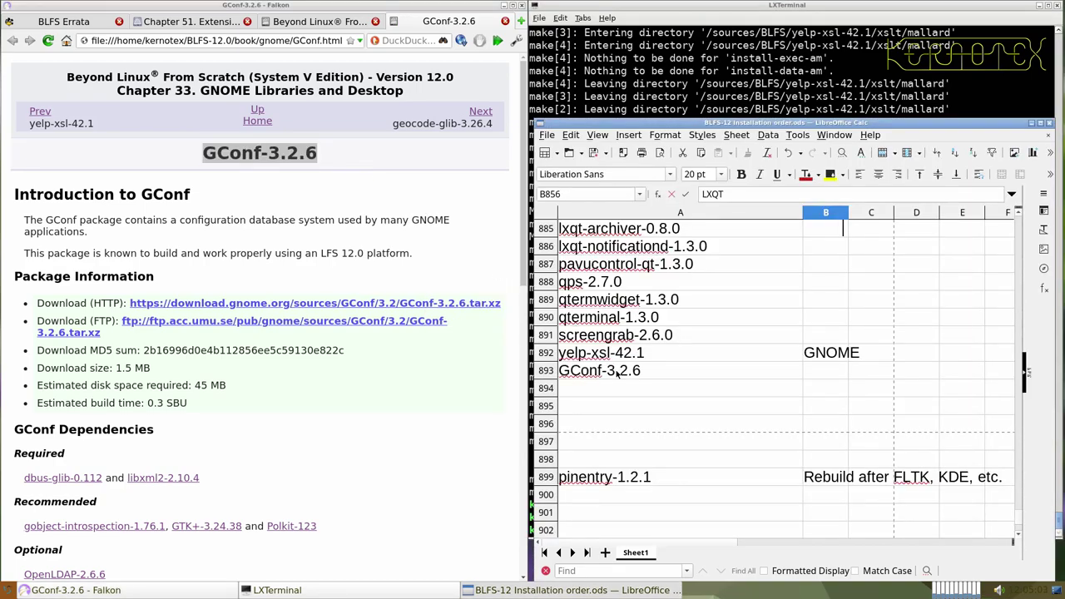
left_click(611, 79)
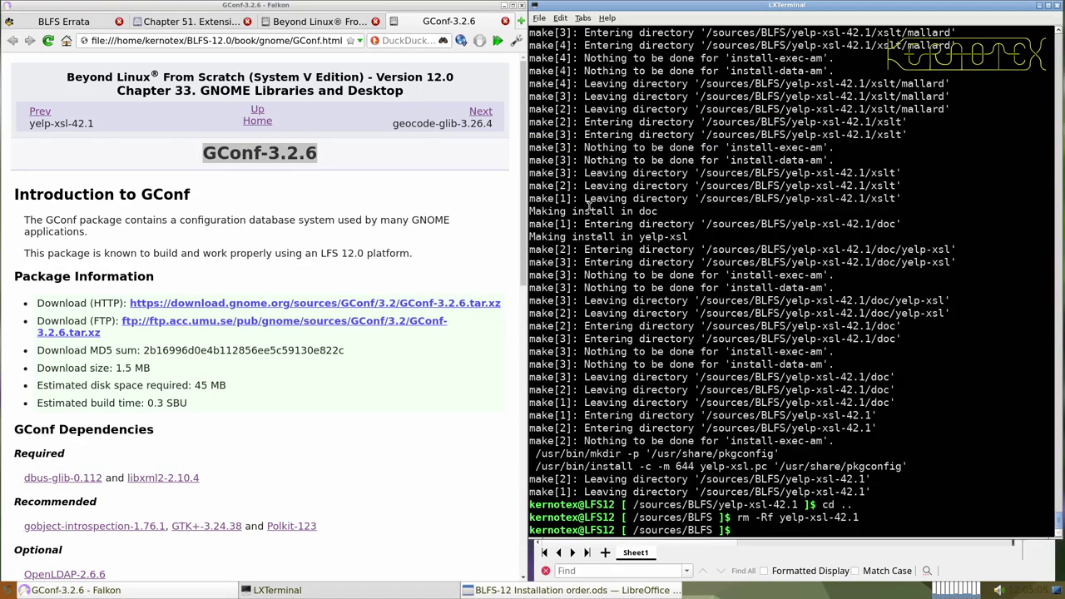
- Extract the GConf-3.2.6 archive with tar -xvf and change into the GConf-3.2.6 directory
scroll(413, 296, "down", 4)
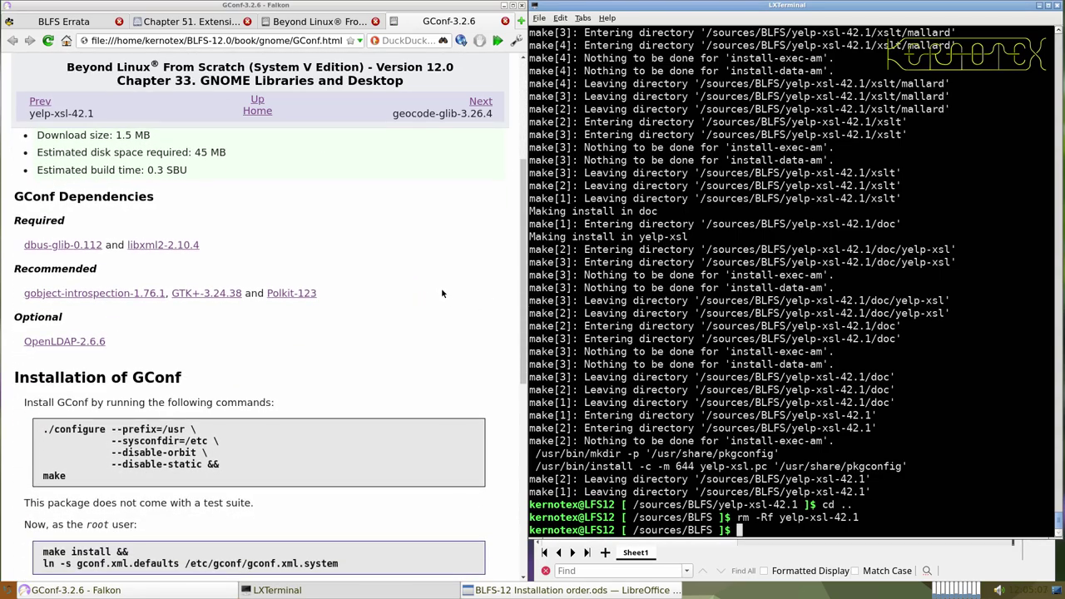
scroll(440, 294, "down", 3)
scroll(440, 294, "down", 1)
type("ar -xvf gcon")
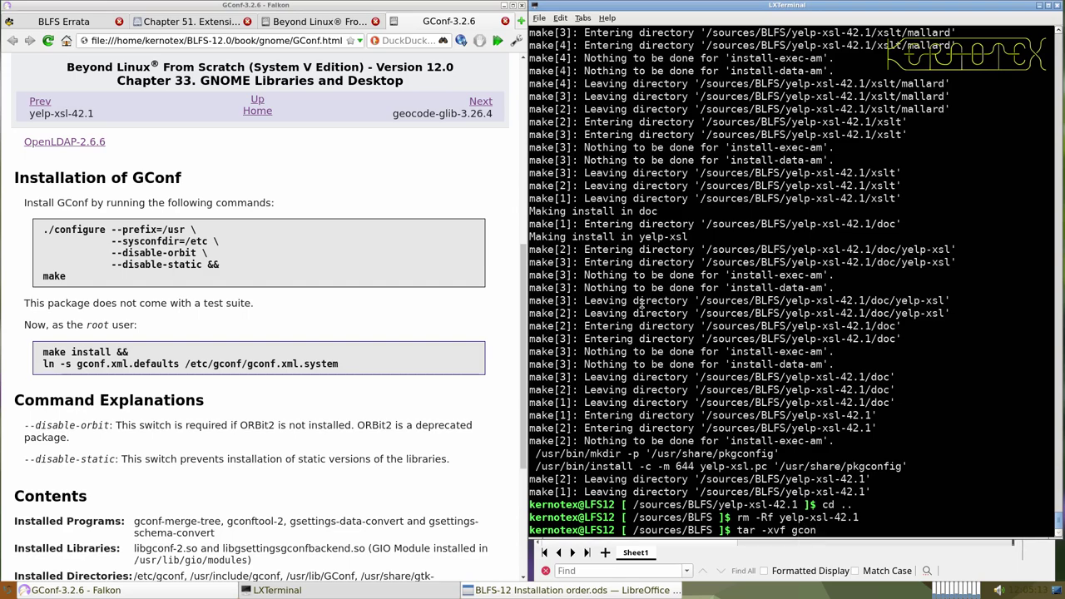
scroll(380, 398, "up", 7)
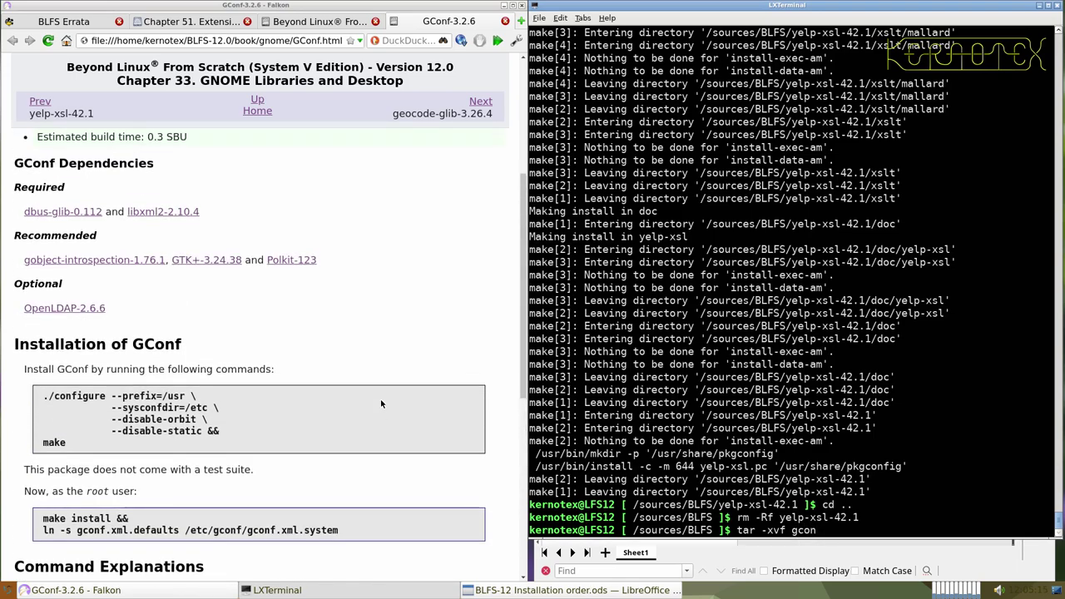
scroll(382, 402, "down", 7)
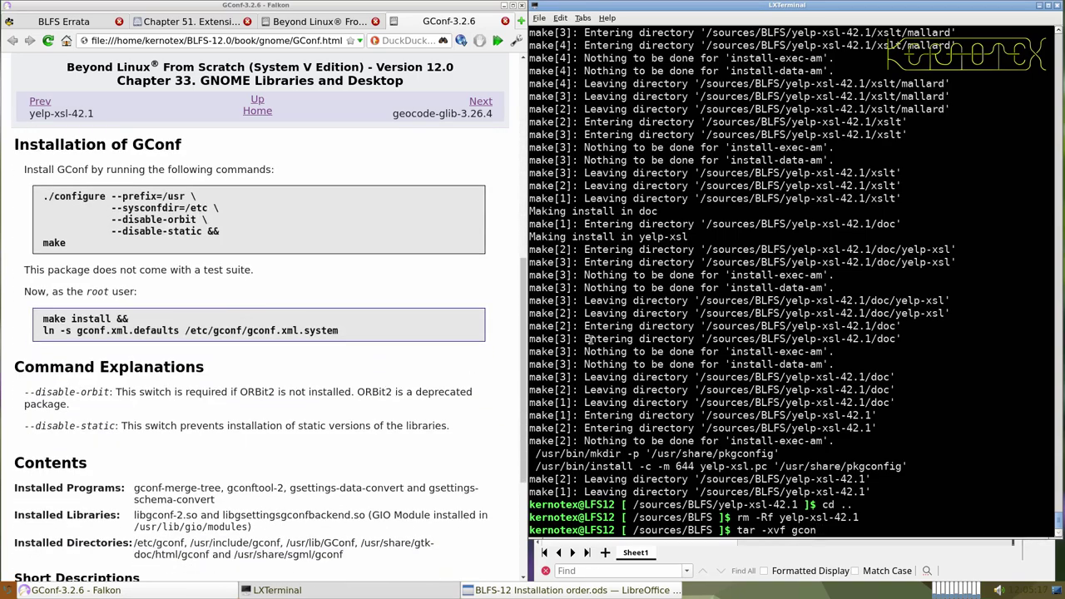
key("BackSpace")
key("BackSpace")
key("BackSpace")
type("GC")
key("Tab")
key("Return")
type("cd GC")
key("Tab")
key("Return")
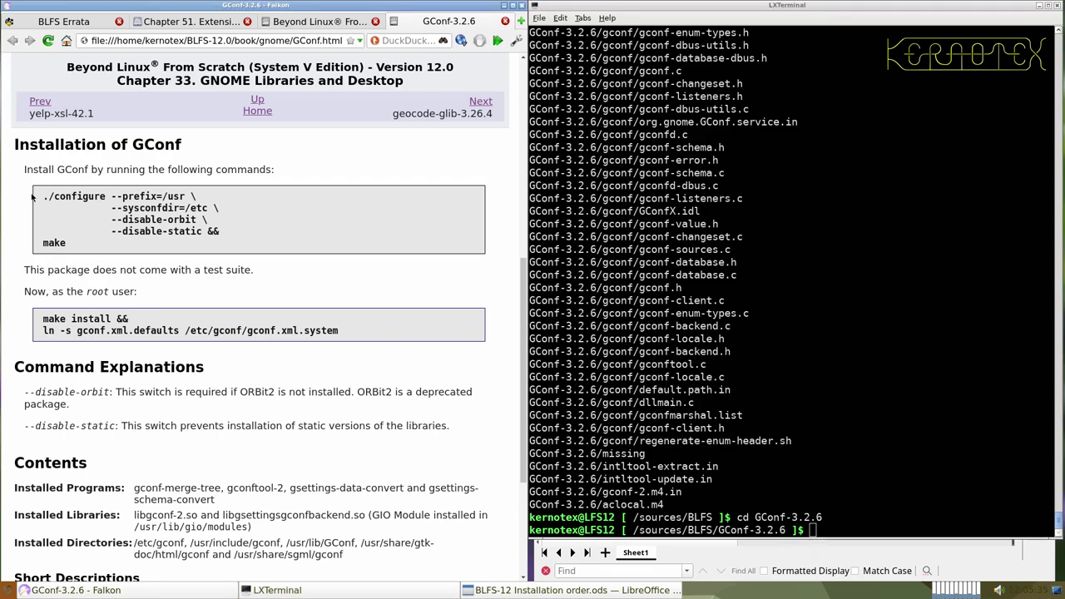
- Run the book's GConf configure command with --prefix=/usr, --sysconfdir=/etc, --disable-orbit and --disable-static, followed by make
left_click_drag(37, 198, 81, 245)
middle_click(536, 275)
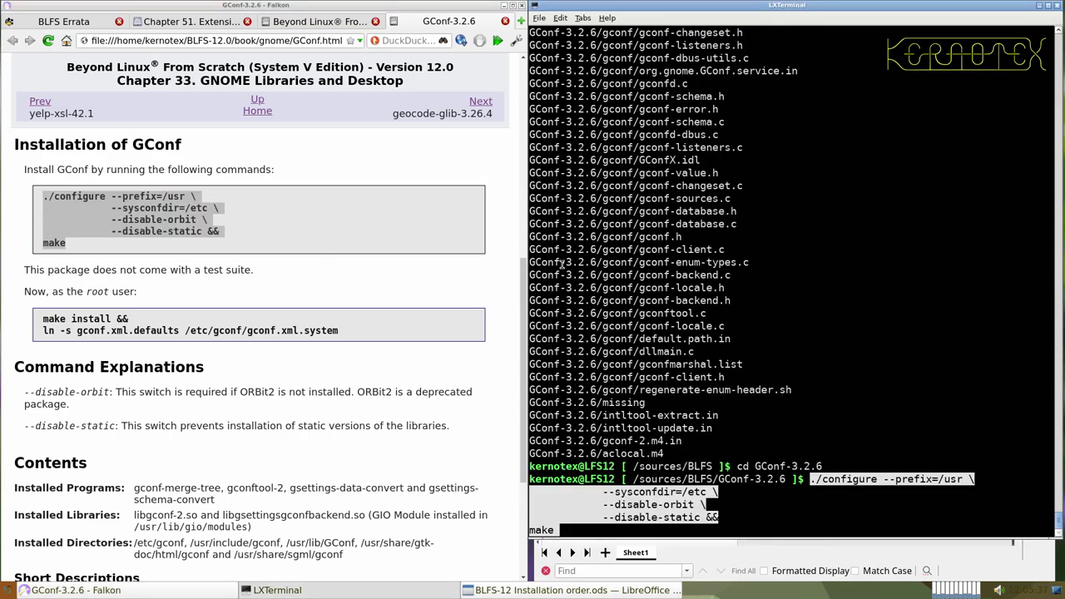
key("Return")
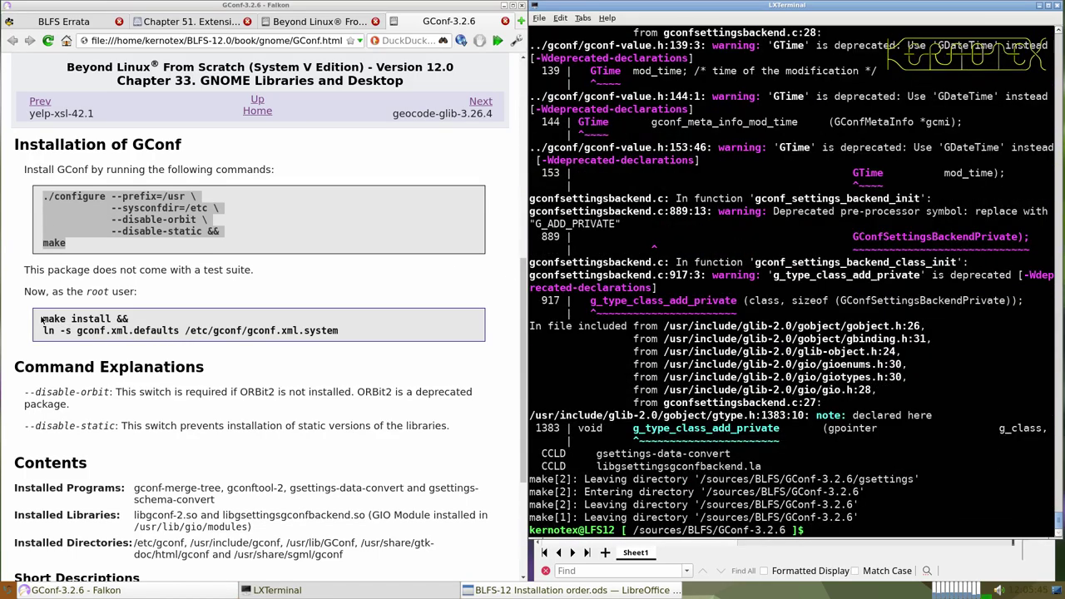
- In a root shell started with sudo -E su, run the book's GConf make install and ln -s commands, and exit that shell
left_click_drag(41, 319, 356, 333)
key("ctrl+c")
left_click(675, 337)
type("sudo -E su")
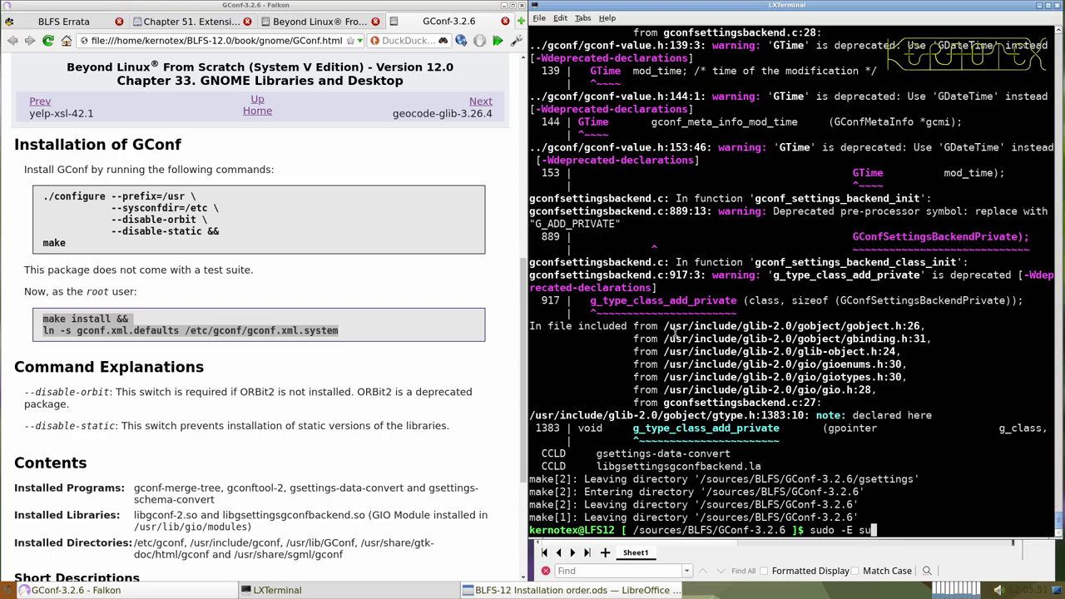
key("Return")
middle_click(706, 312)
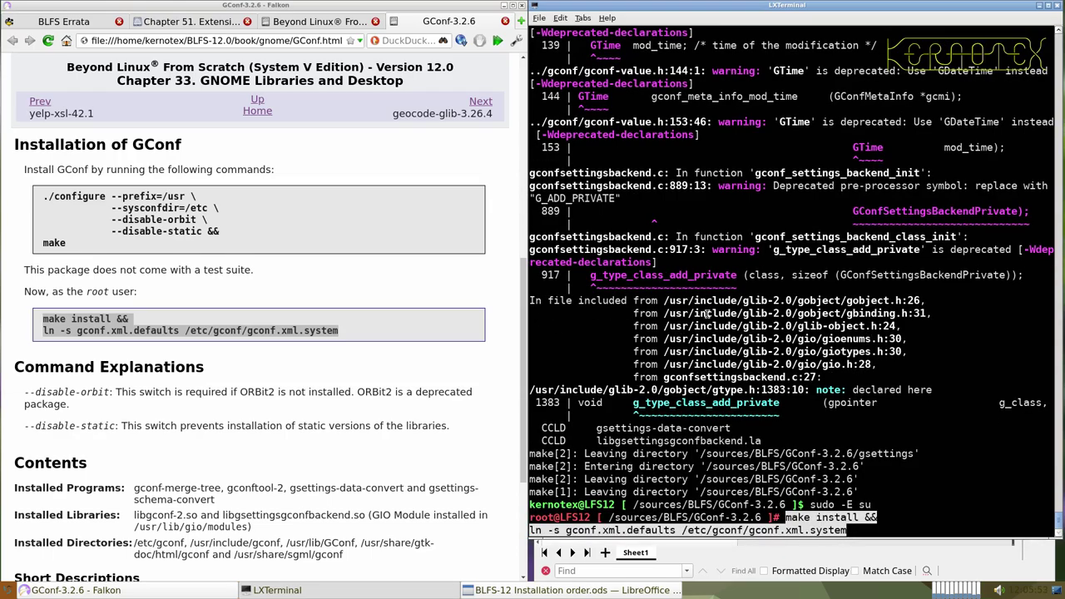
key("Return")
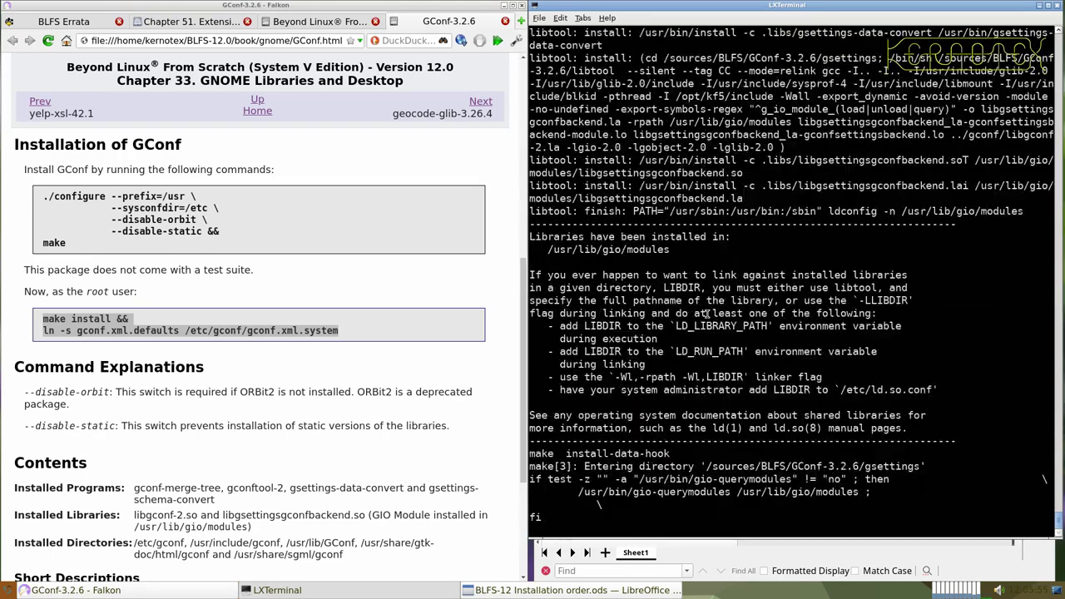
key("ctrl+d")
- Return to /sources/BLFS and delete the GConf-3.2.6 directory with rm -Rf
type("cd ..")
key("Return")
type("rm -Rf GCo")
key("Tab")
key("Return")
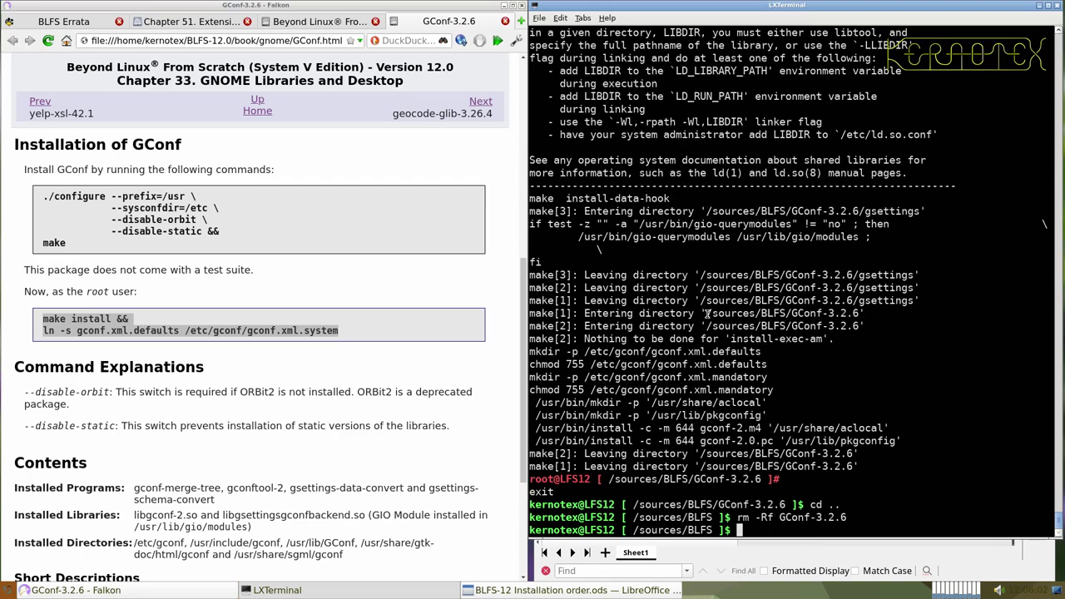
- Close the GConf-3.2.6 page in Falkon and open the gnome-menus-3.36.0 page from the book index
left_click(504, 21)
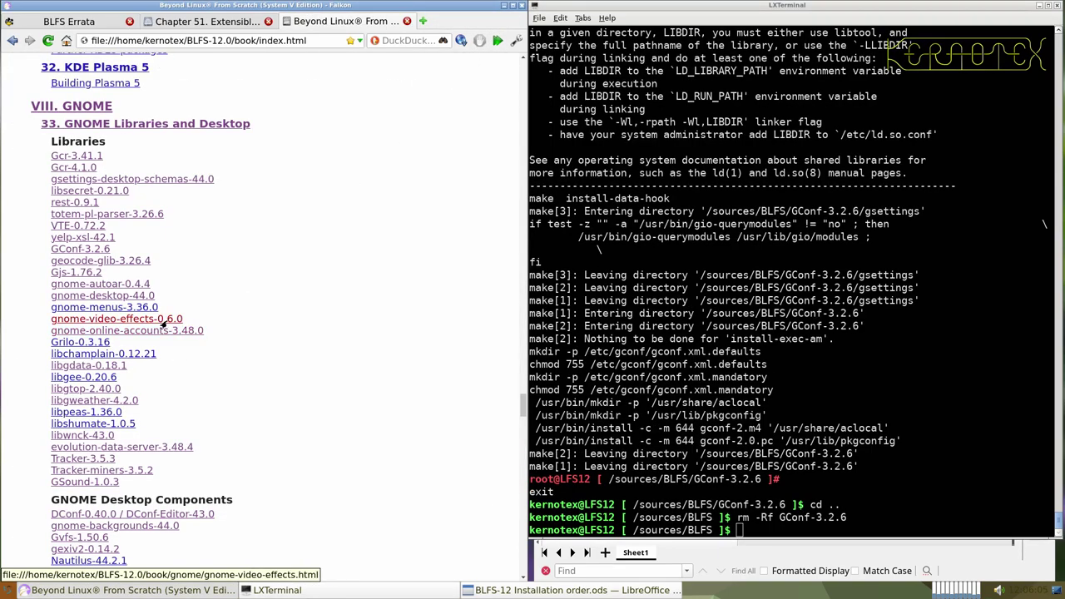
middle_click(137, 310)
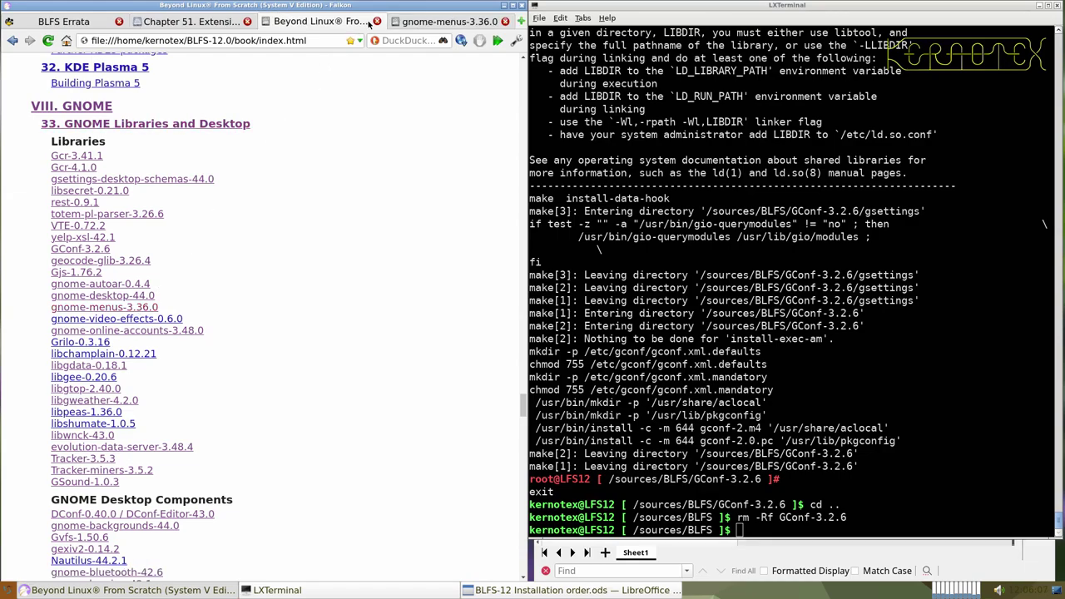
left_click(398, 24)
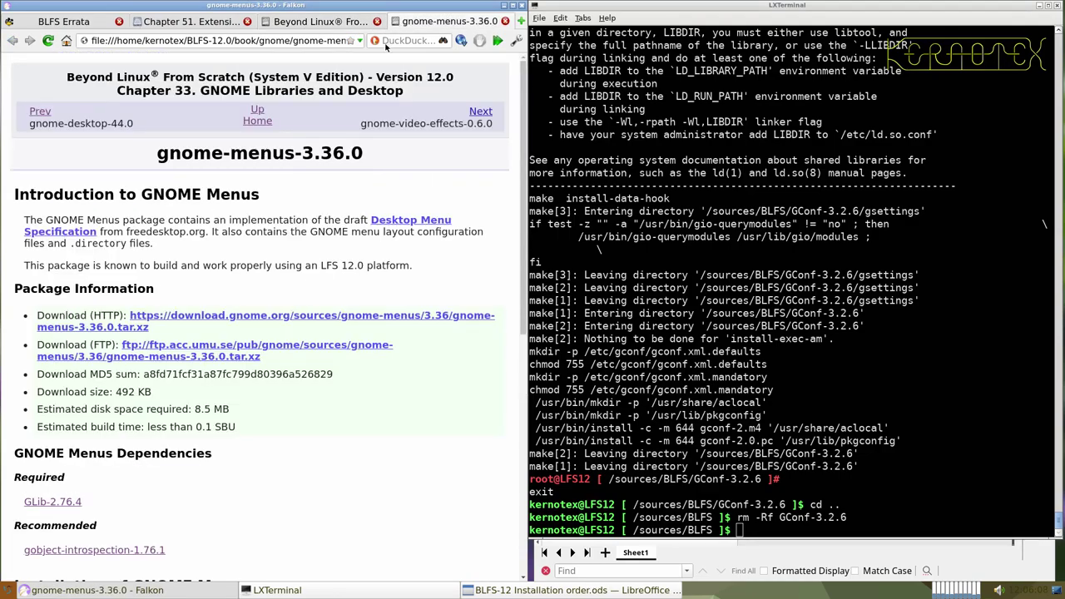
- Save the gnome-menus-3.36.0.tar.xz archive from the HTTP download link
left_click(238, 316)
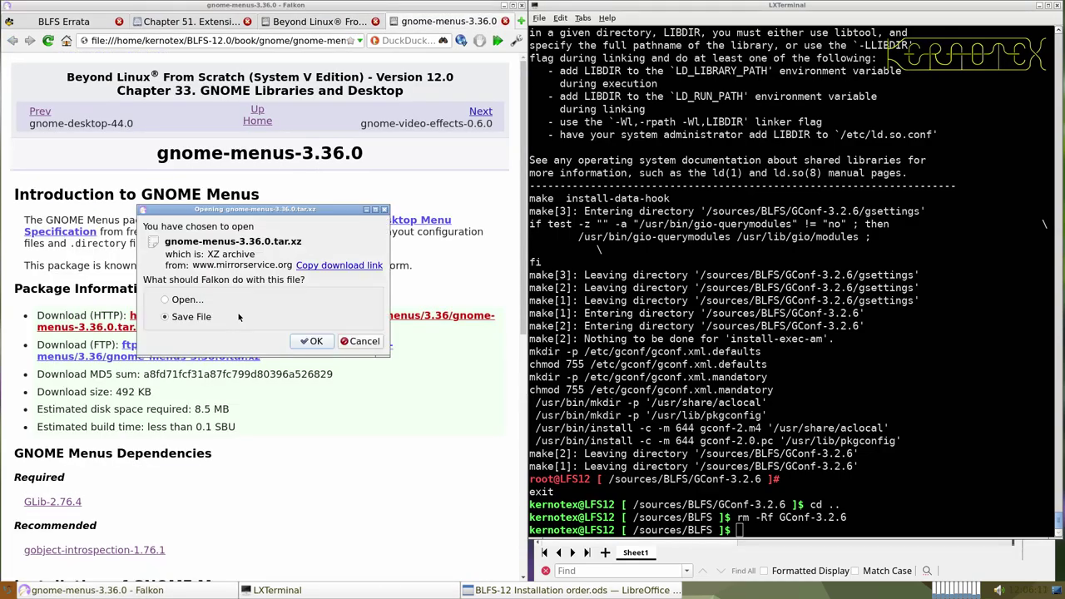
key("Return")
scroll(215, 343, "down", 3)
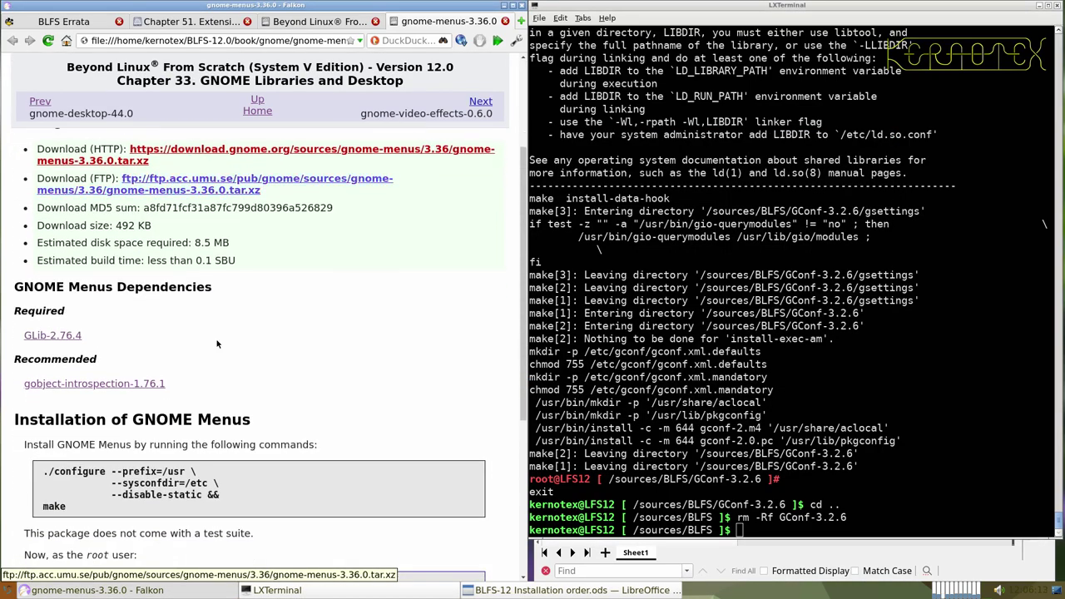
- Copy the gnome-menus-3.36.0 title into cell A894 of the installation order spreadsheet and return to the terminal
scroll(191, 249, "up", 4)
left_click_drag(155, 164, 359, 154)
key("ctrl+c")
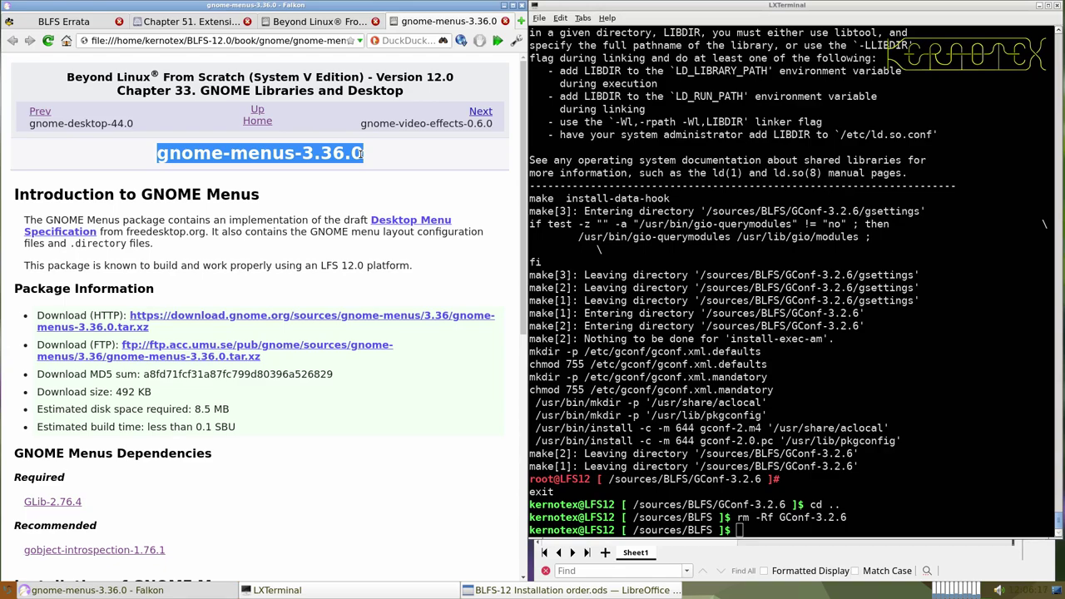
key("alt+Tab")
key("Tab")
middle_click(594, 385)
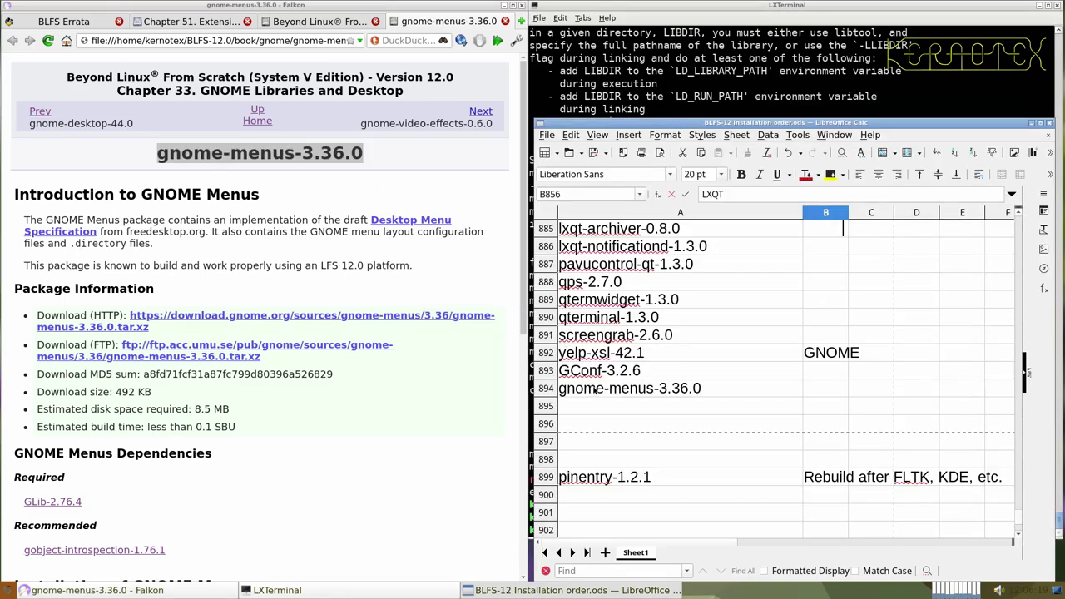
left_click(613, 84)
- Extract the gnome-menus-3.36.0 archive with tar -xvf and change into the gnome-menus-3.36.0 directory
type("tar")
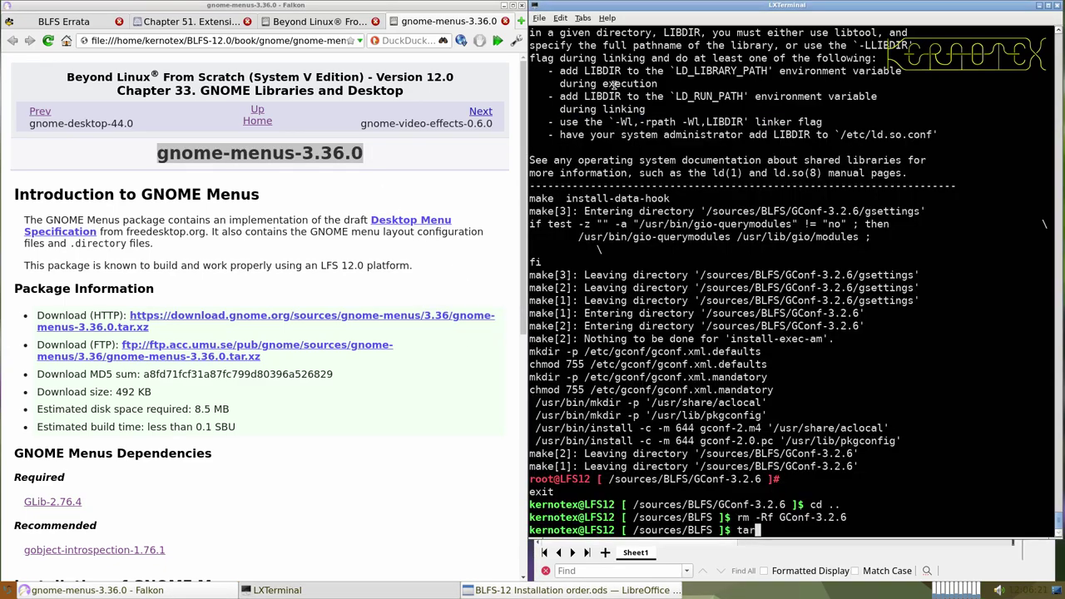
type(" -xvf gnome-me")
key("Tab")
key("Return")
type("cd gnome-")
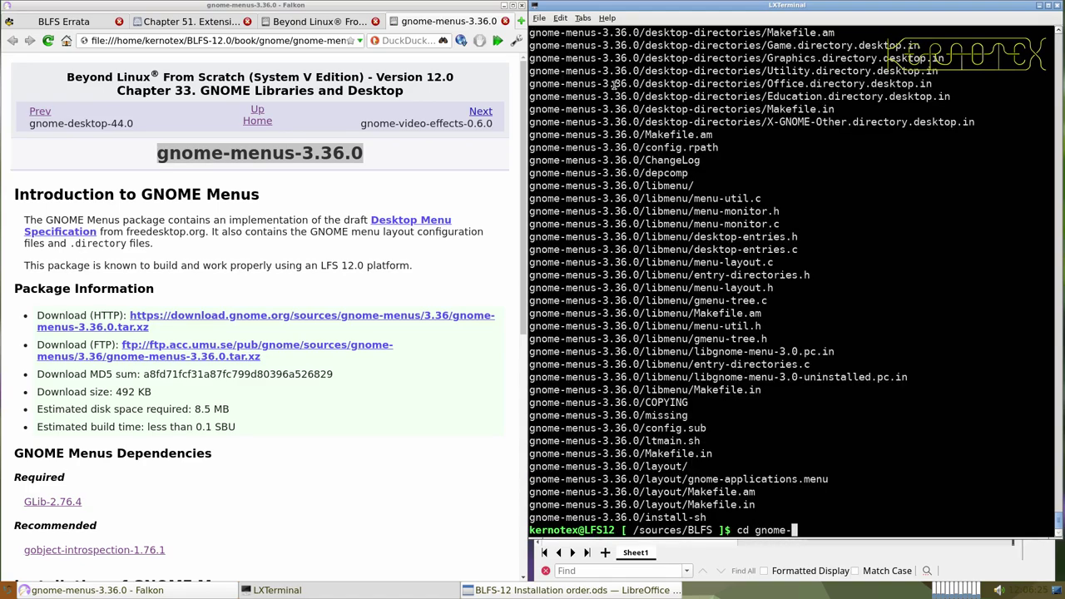
key("Tab")
key("Return")
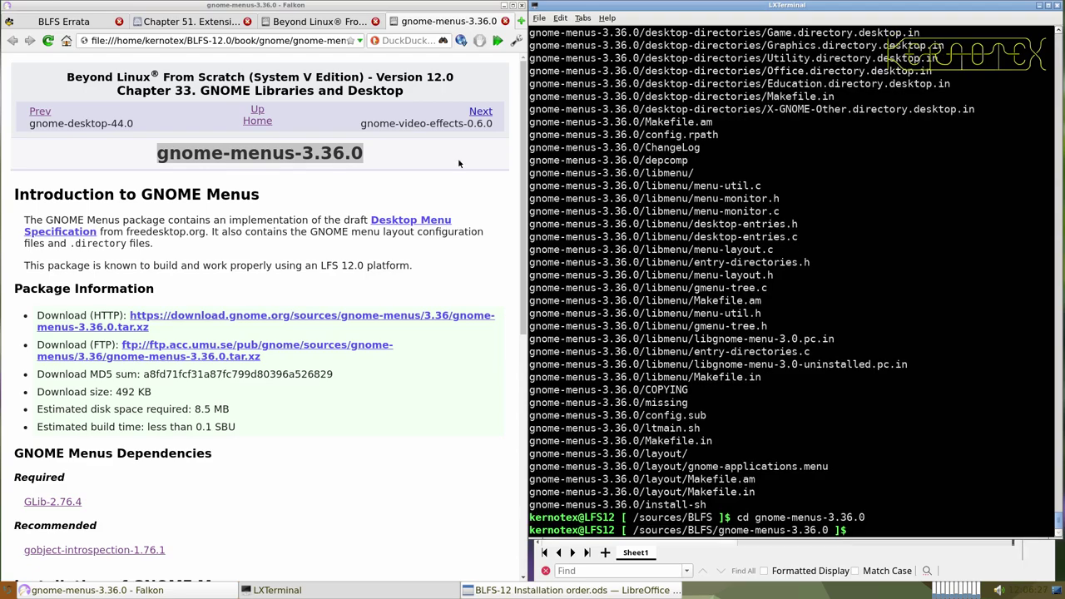
- Run the book's gnome-menus configure command with --prefix=/usr, --sysconfdir=/etc and --disable-static, followed by make
scroll(250, 237, "down", 6)
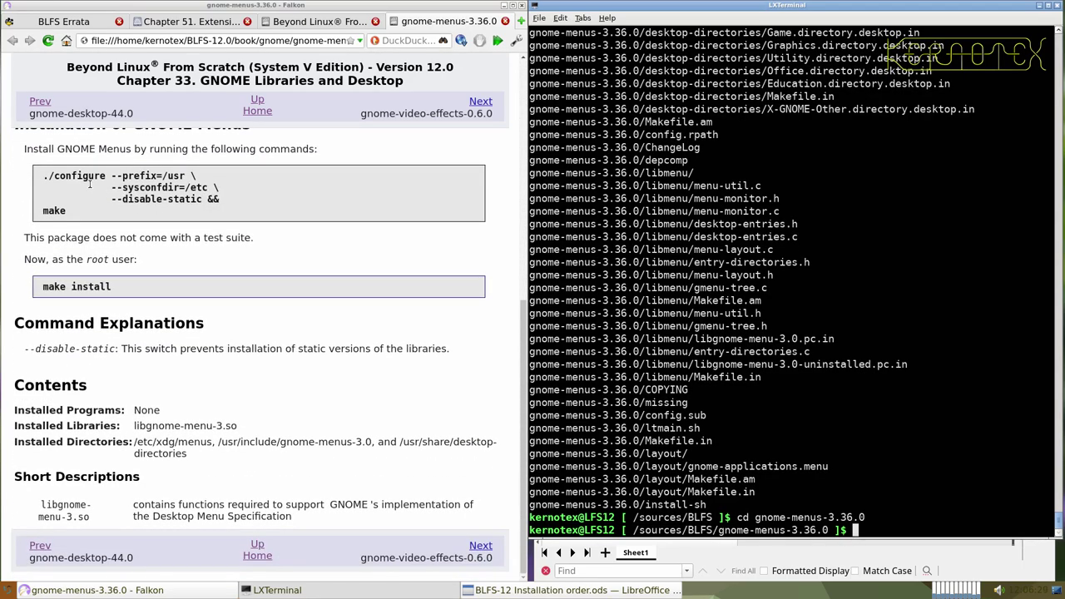
left_click_drag(46, 175, 67, 213)
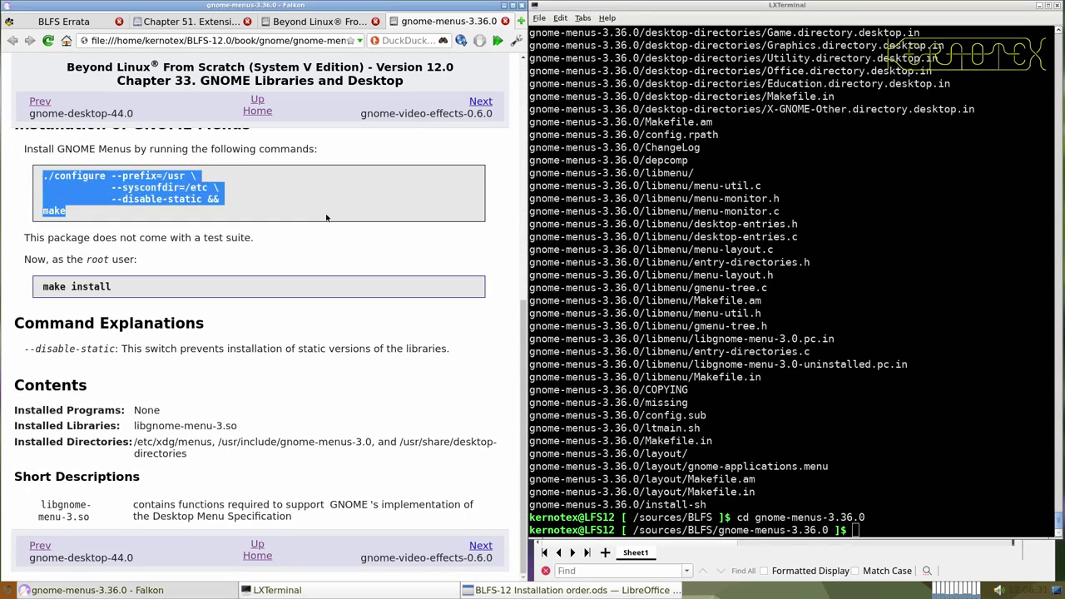
middle_click(660, 249)
key("Return")
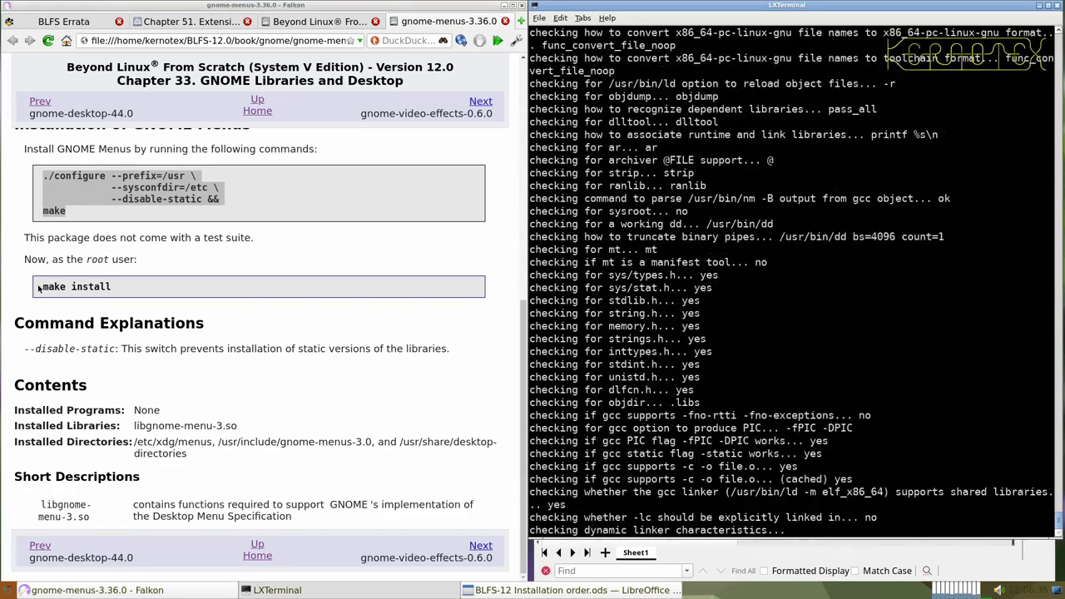
- Install gnome-menus by recalling sudo -E make install from the shell history and running it
left_click_drag(42, 287, 121, 289)
left_click(701, 316)
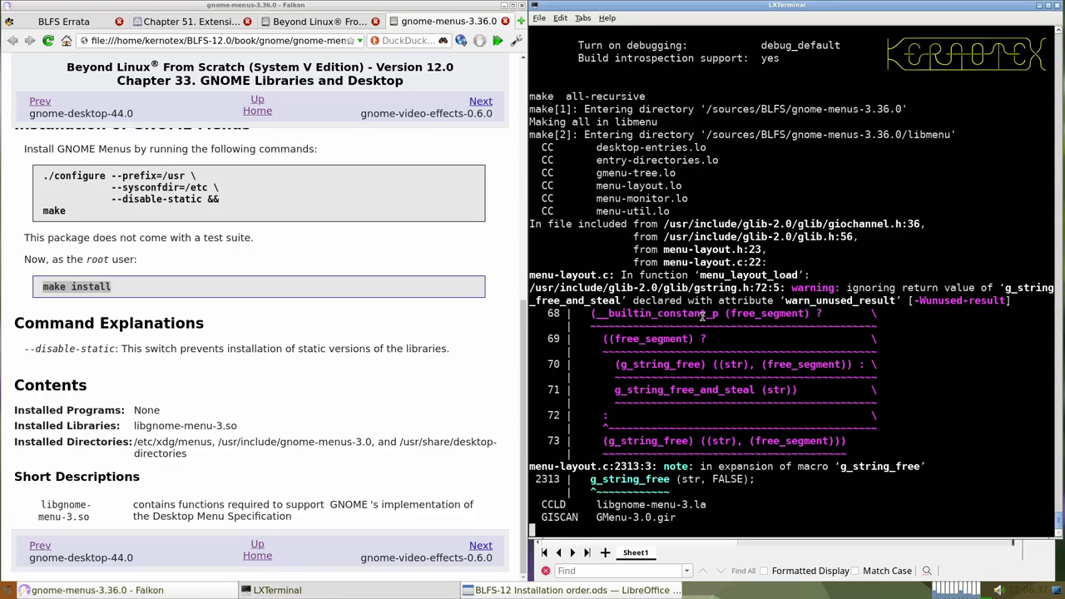
key("ctrl+r")
type("make install")
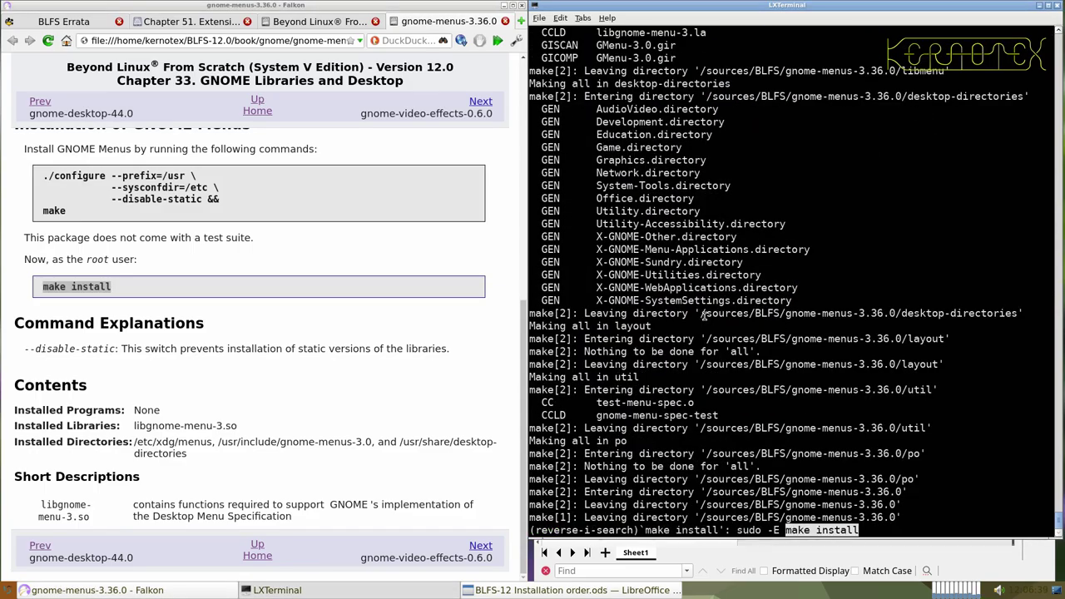
key("Return")
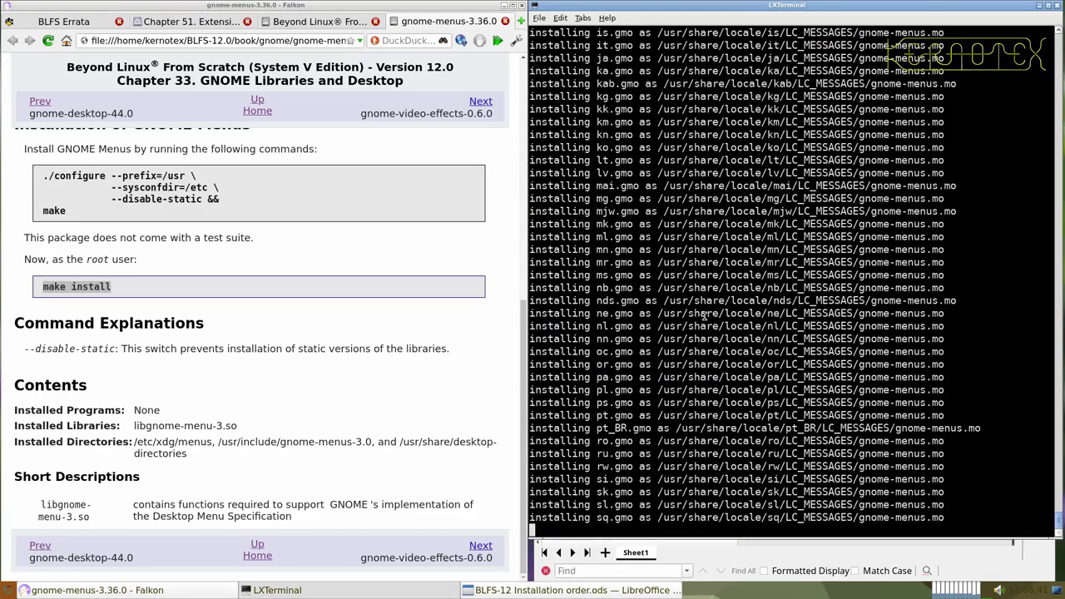
- Return to /sources/BLFS and delete the gnome-menus-3.36.0 directory with rm -Rf
type("cd ..")
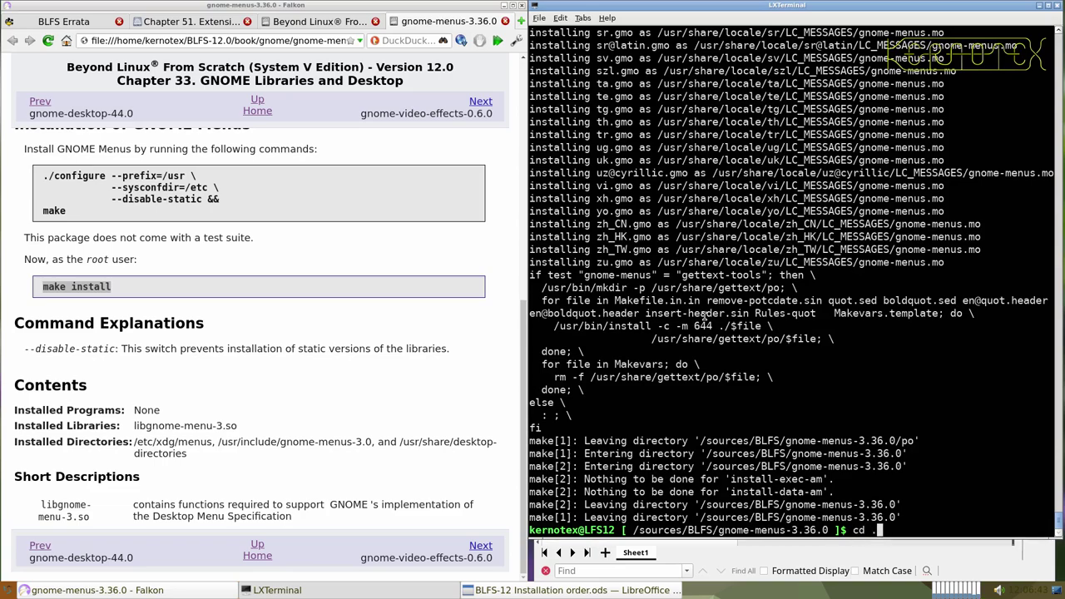
key("Return")
type("rm -Rf gnome-m")
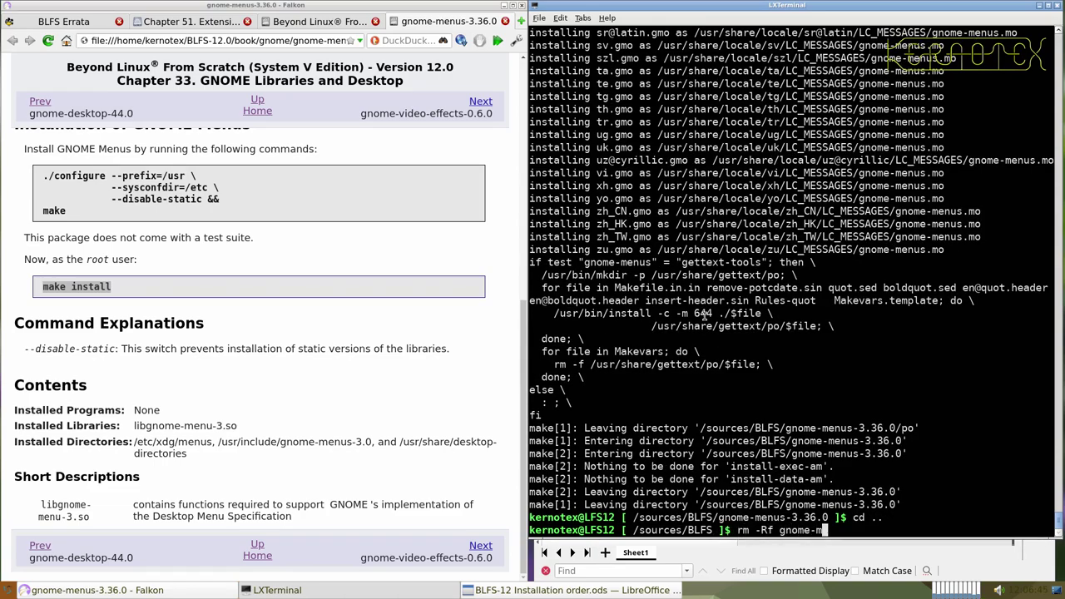
key("Tab")
type("e")
key("Return")
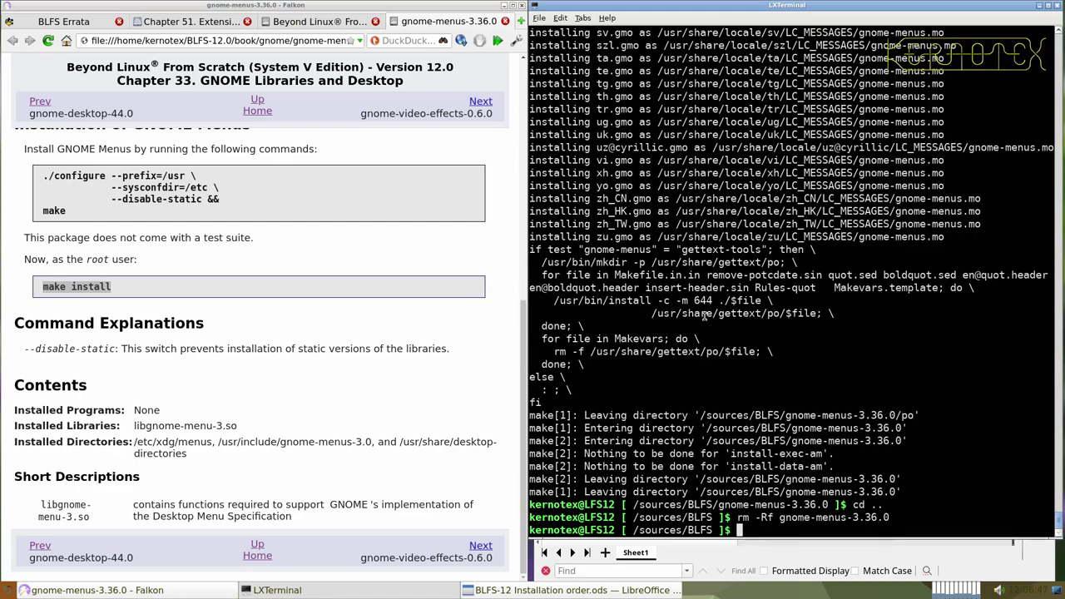
- Close the gnome-menus-3.36.0 page in Falkon and open the gnome-video-effects-0.6.0 page from the book index
left_click(505, 21)
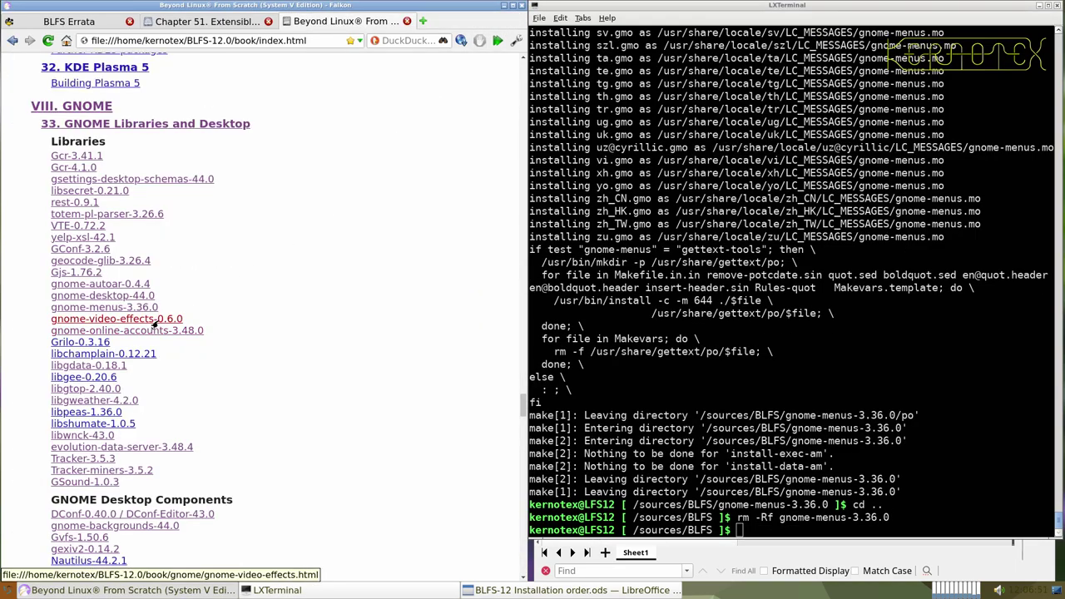
middle_click(154, 320)
left_click(441, 21)
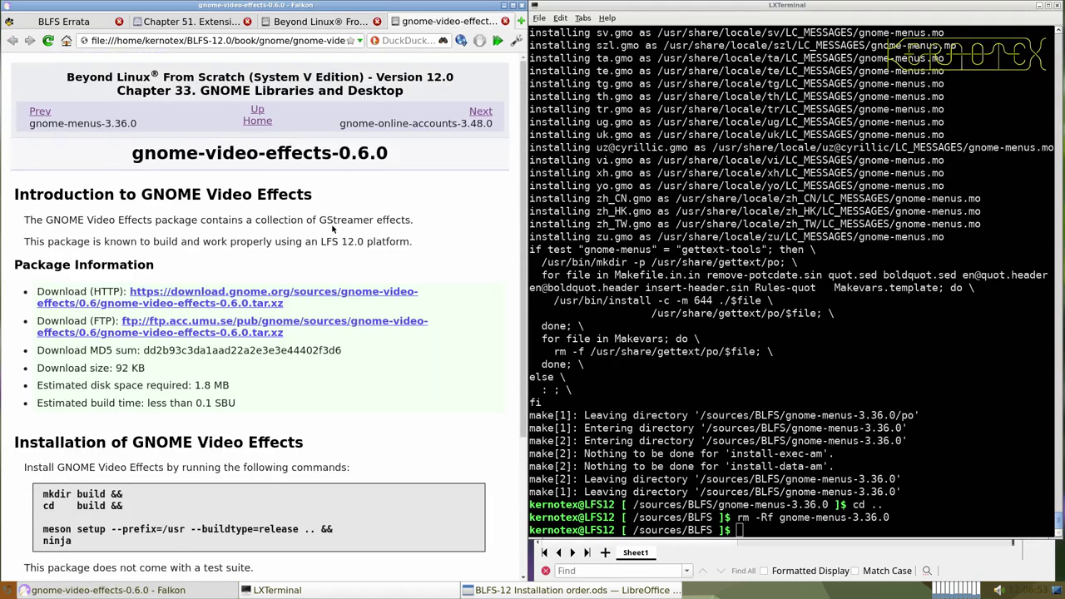
- Save the gnome-video-effects-0.6.0.tar.xz archive from the HTTP download link
left_click(300, 292)
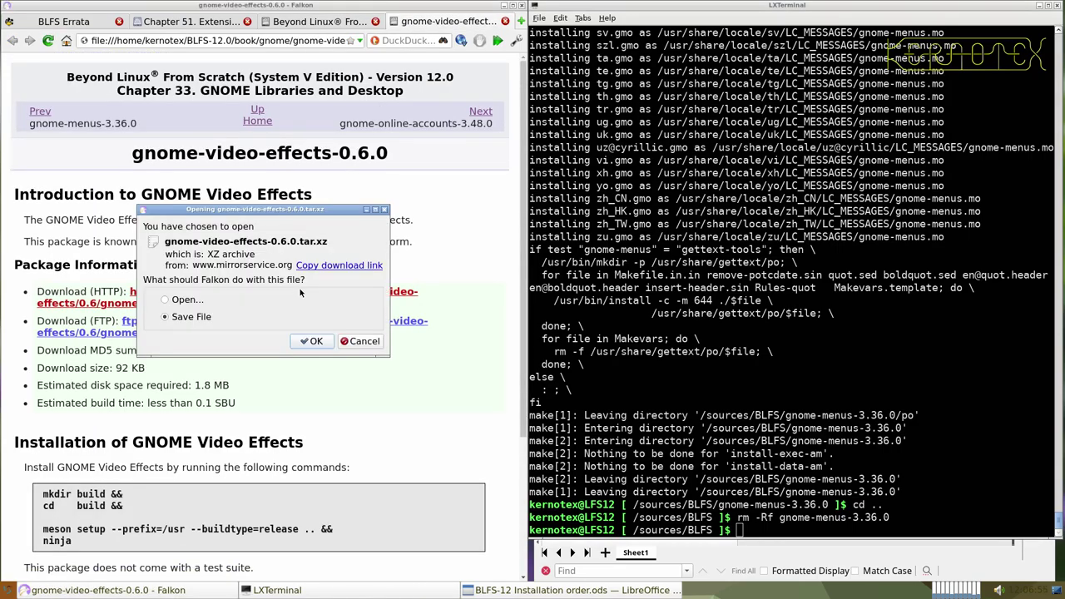
key("Return")
key("Return")
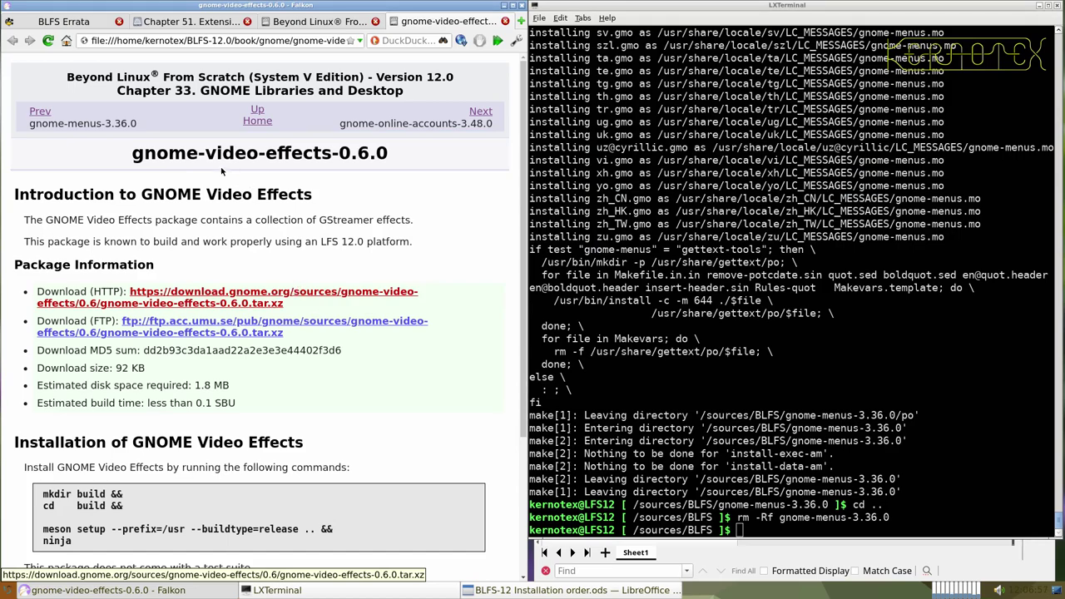
- Log gnome-video-effects-0.6.0 in cell A895 of the BLFS-12 Installation order spreadsheet, copying the name from the book page's heading
left_click_drag(134, 155, 392, 155)
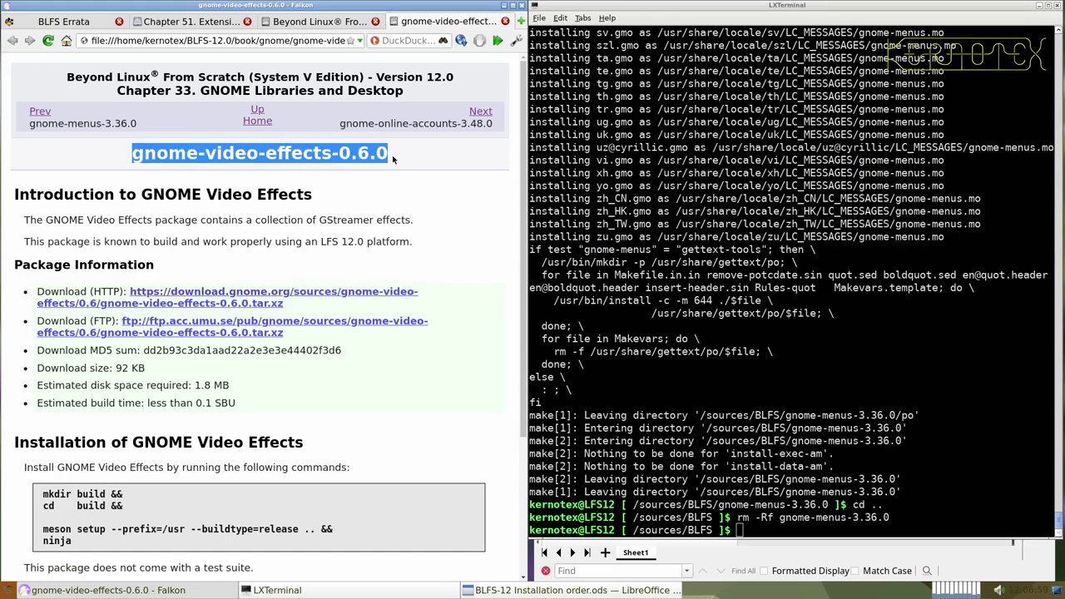
key("alt+Tab")
key("alt+Tab")
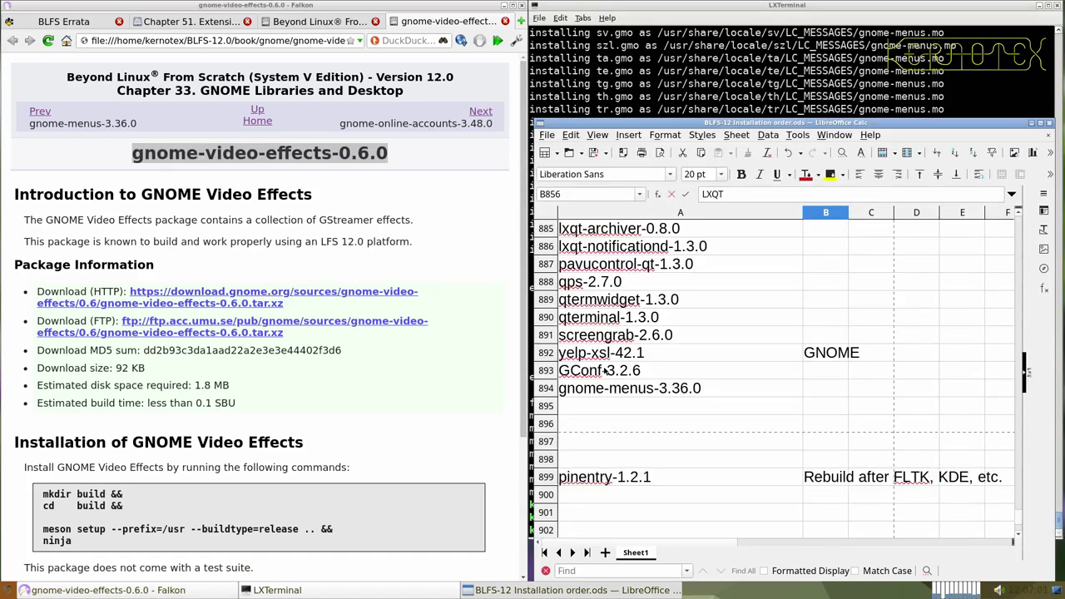
middle_click(611, 409)
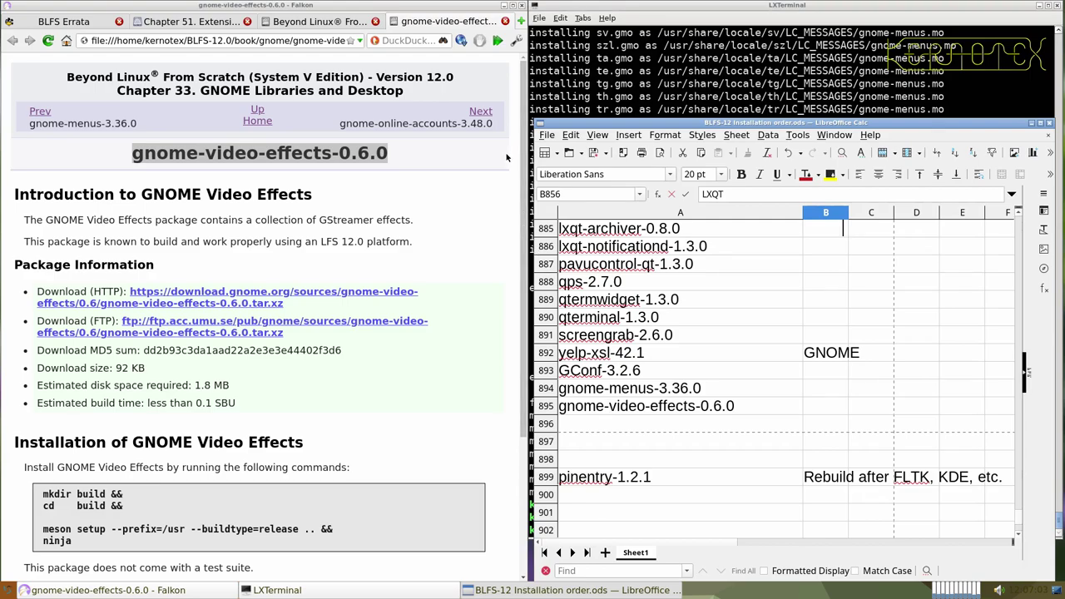
- In the terminal, extract gnome-video-effects-0.6.0.tar.xz with tar -xvf and change into the gnome-video-effects-0.6.0 directory
key("alt+Tab")
key("alt+Tab")
scroll(266, 332, "down", 5)
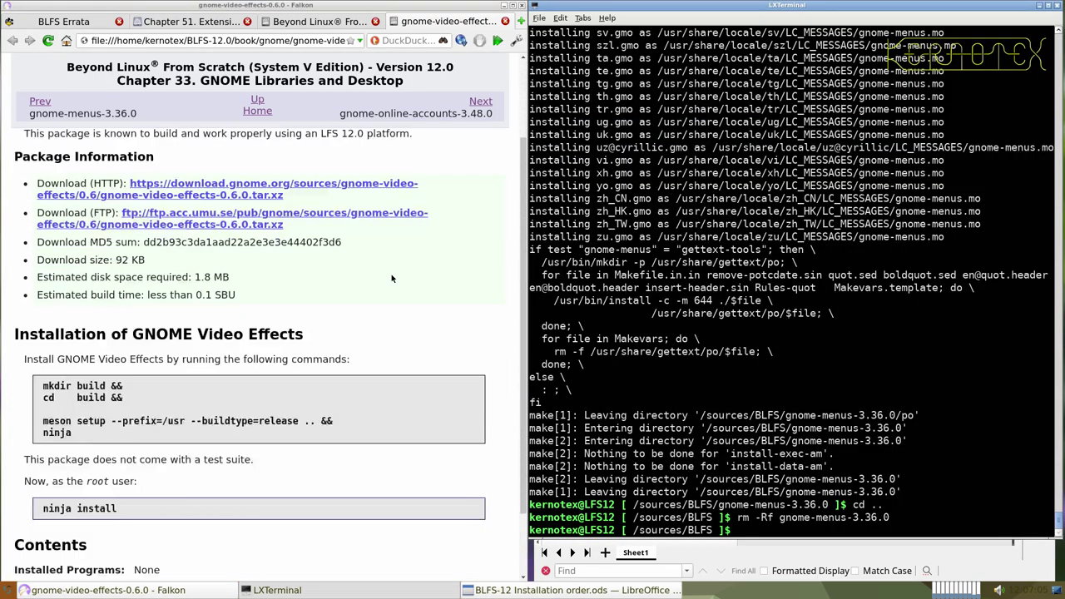
type("tar ")
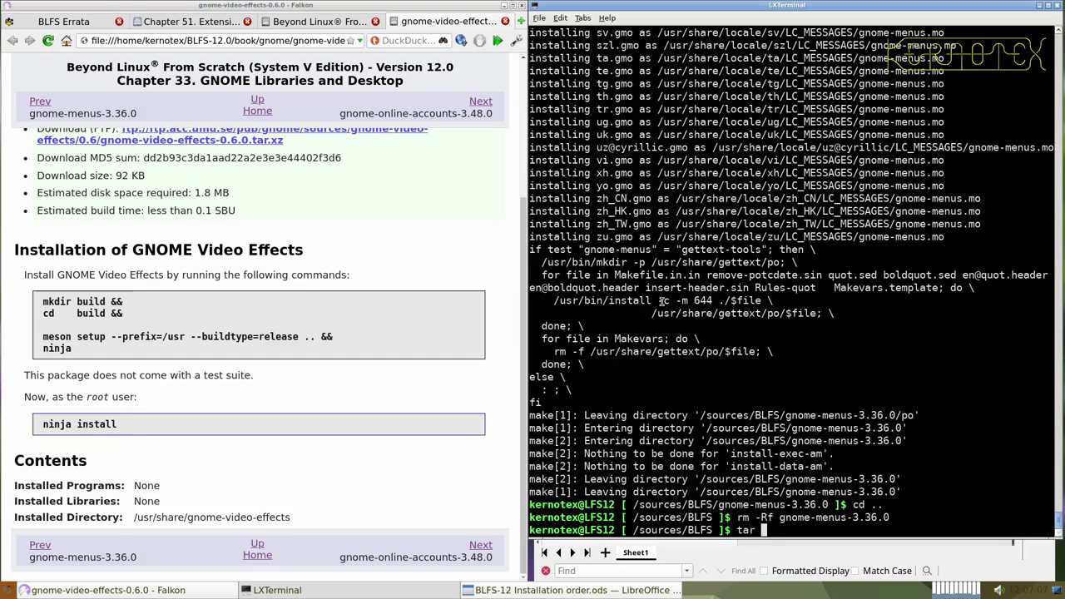
type("-xvf gnome-v")
key("Tab")
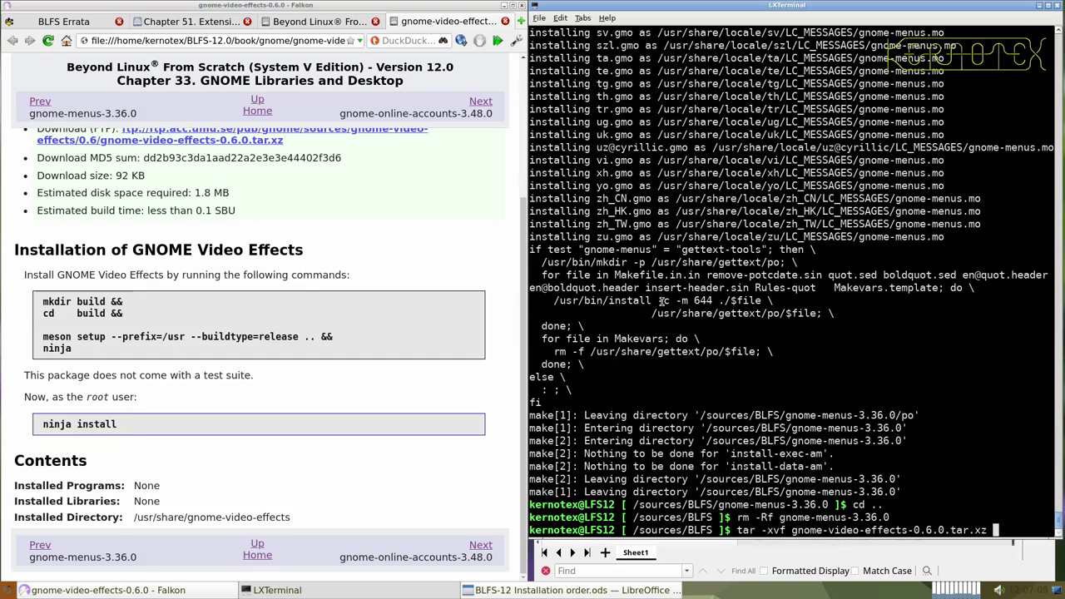
key("Return")
type("cd gn")
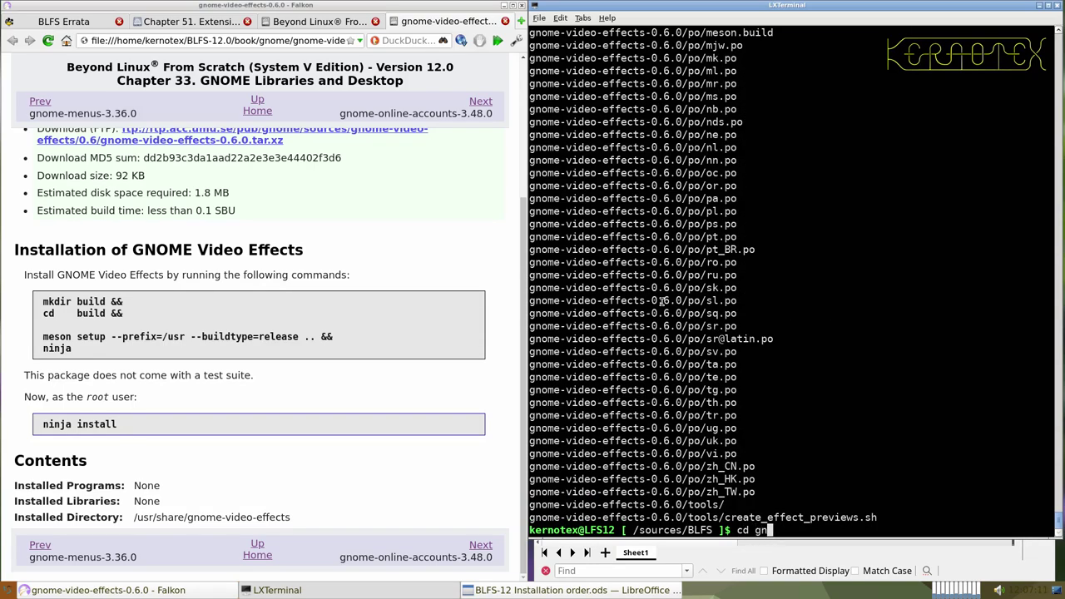
type("ome-v")
key("Tab")
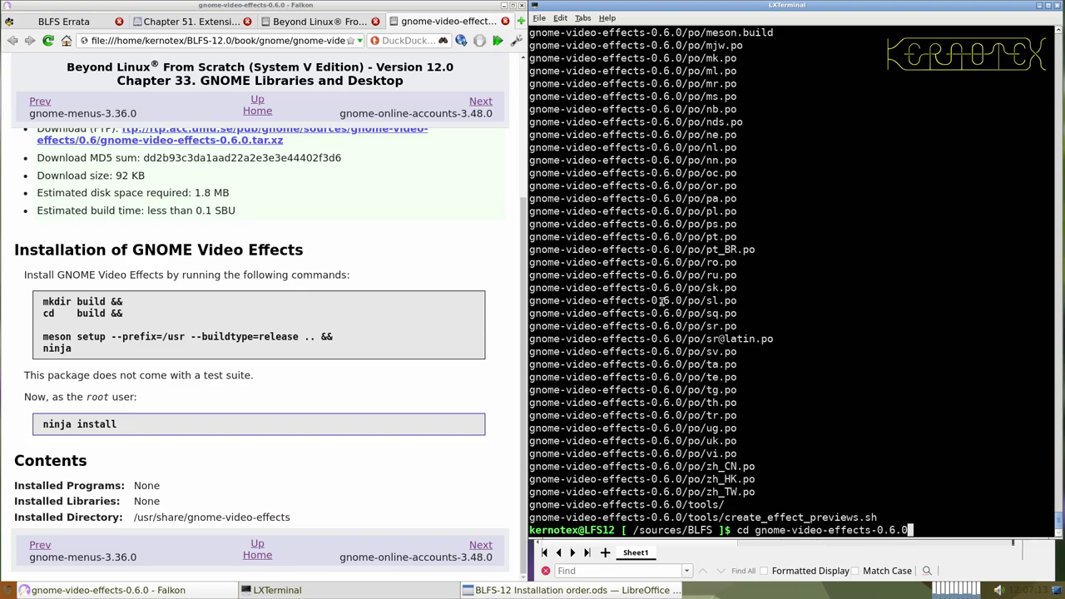
key("Return")
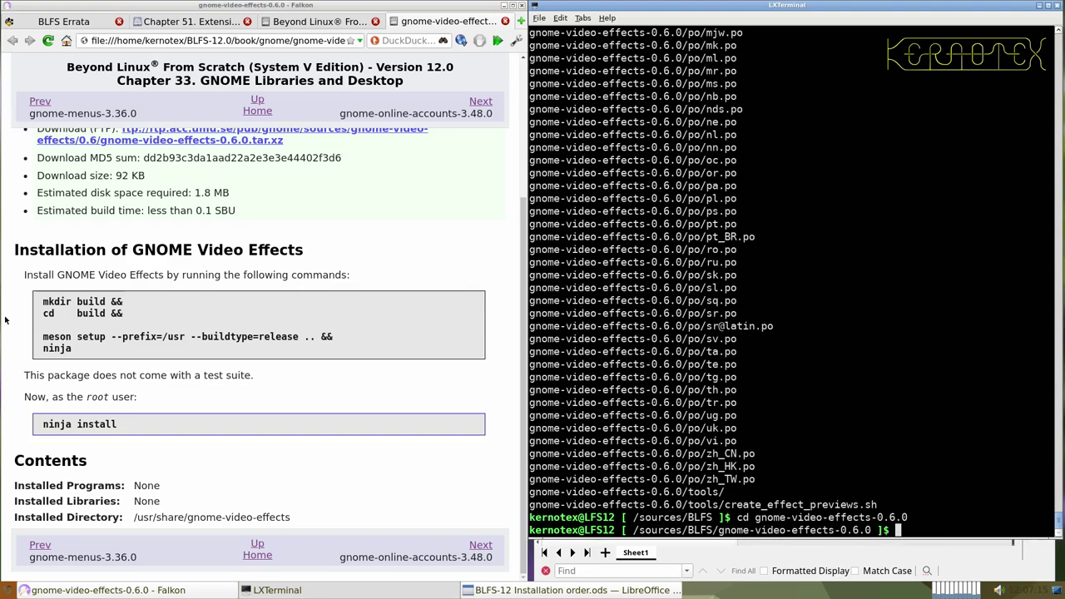
- Build gnome-video-effects with the book's mkdir, meson setup and ninja commands, and install it with sudo -E ninja install
left_click_drag(38, 305, 91, 356)
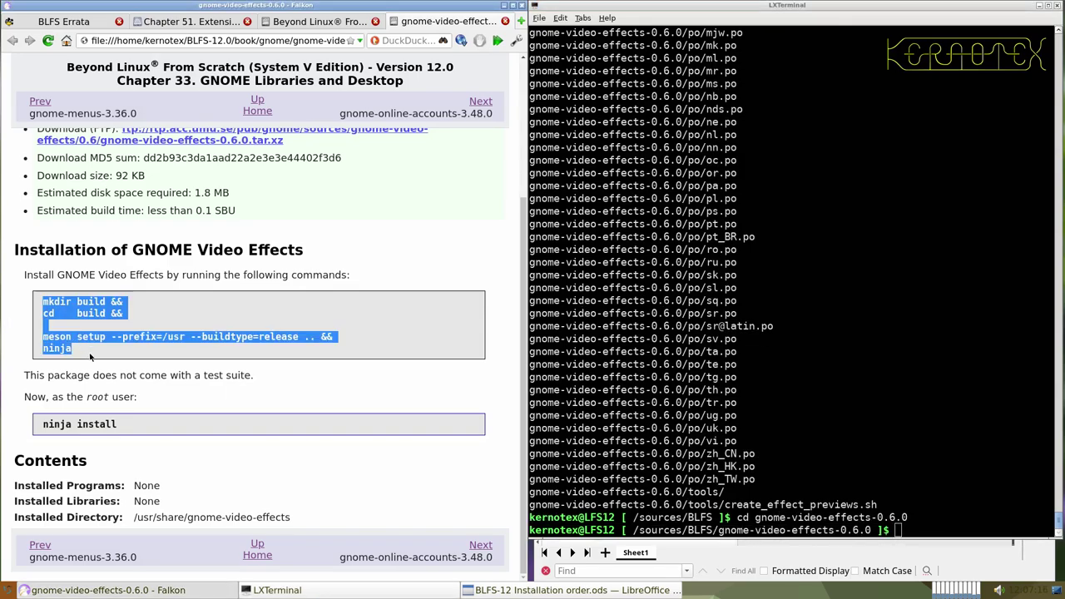
middle_click(574, 341)
left_click_drag(42, 425, 110, 424)
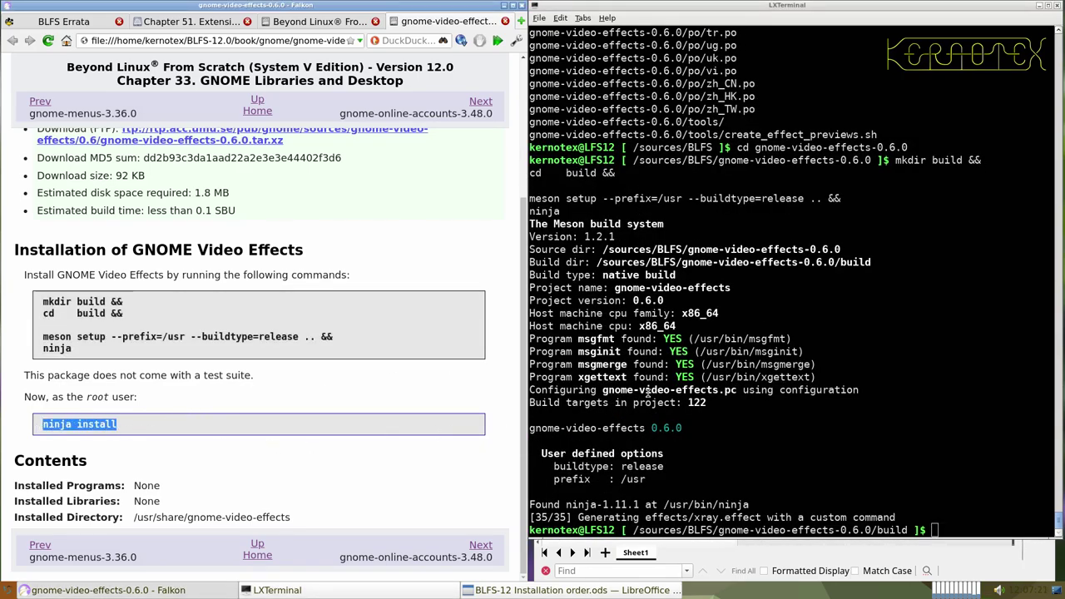
left_click(647, 393)
type("sudo -E")
middle_click(646, 387)
key("Return")
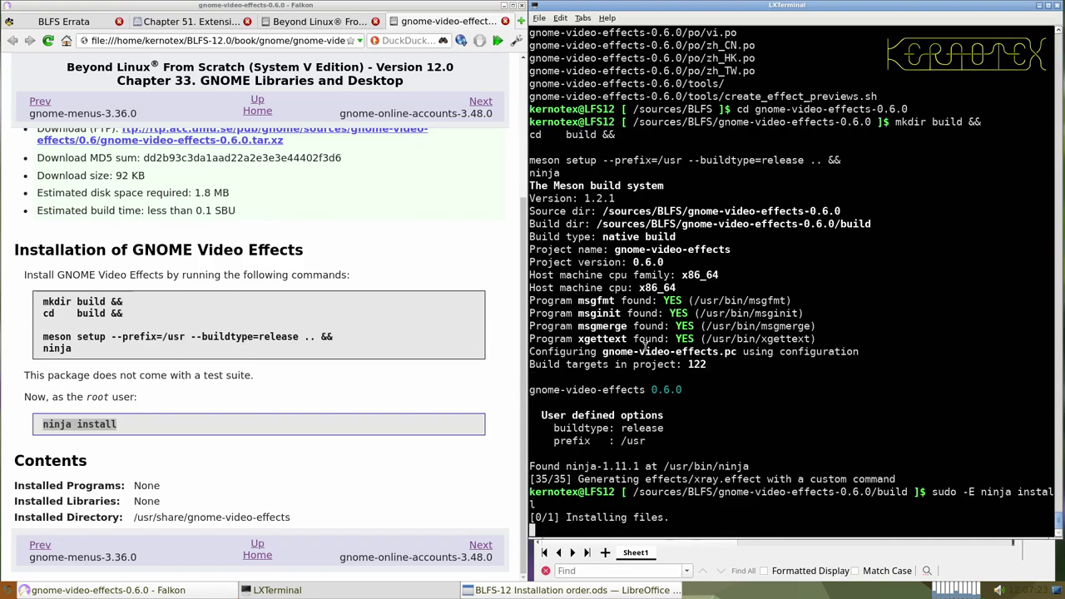
- Return to /sources/BLFS and delete the gnome-video-effects-0.6.0 directory with rm -Rf
type("cd ../..")
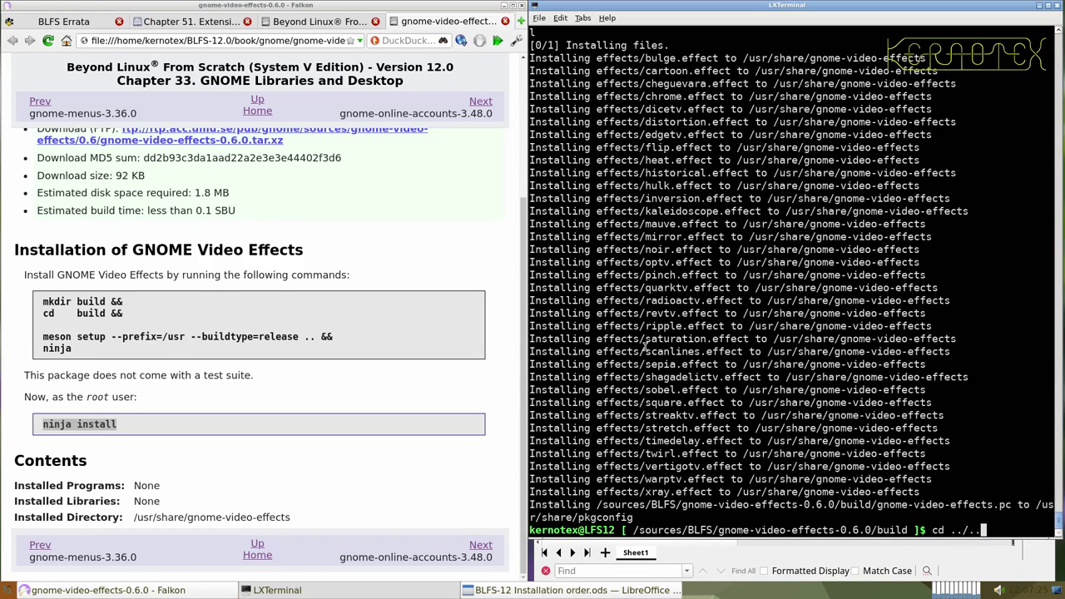
key("Return")
type("rm -R")
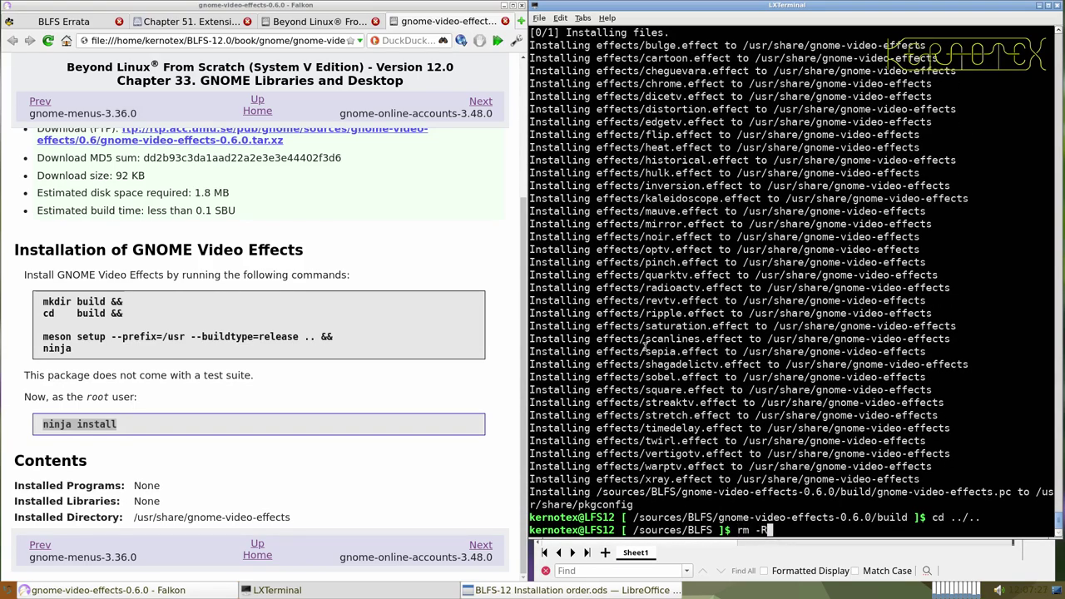
type("f gnome-v")
key("Tab")
key("Return")
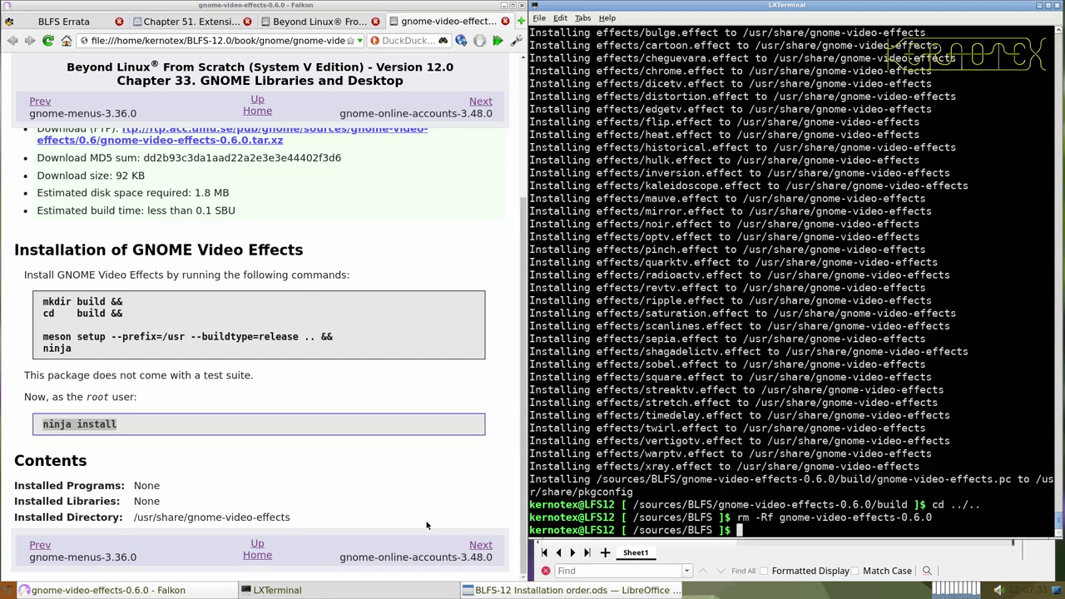
- Close the gnome-video-effects-0.6.0 page in Falkon and open the Grilo-0.3.16 page from the book index
left_click(504, 21)
scroll(286, 253, "down", 4)
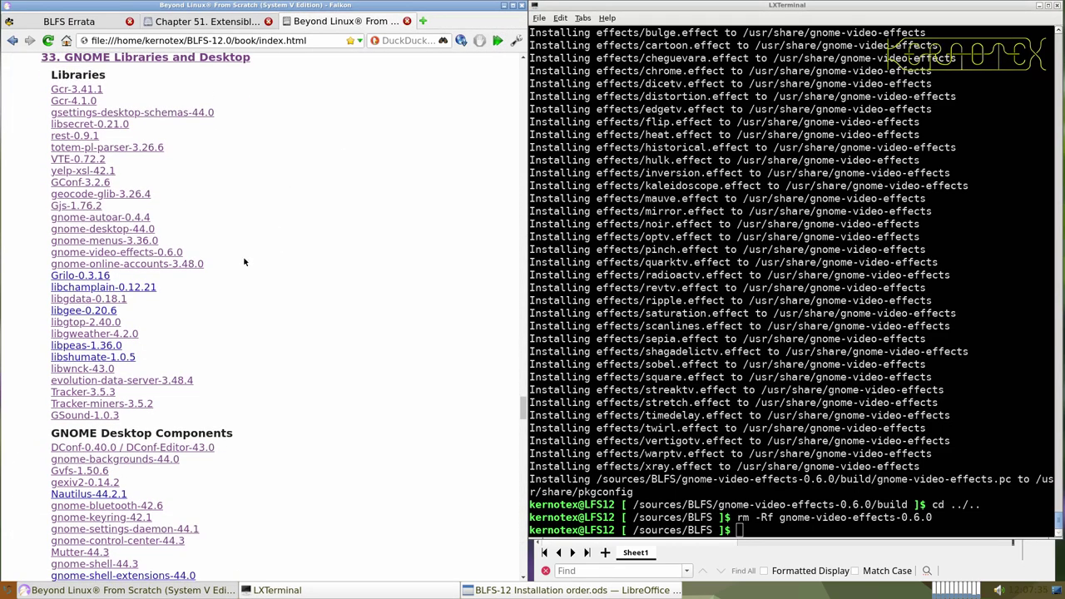
middle_click(93, 208)
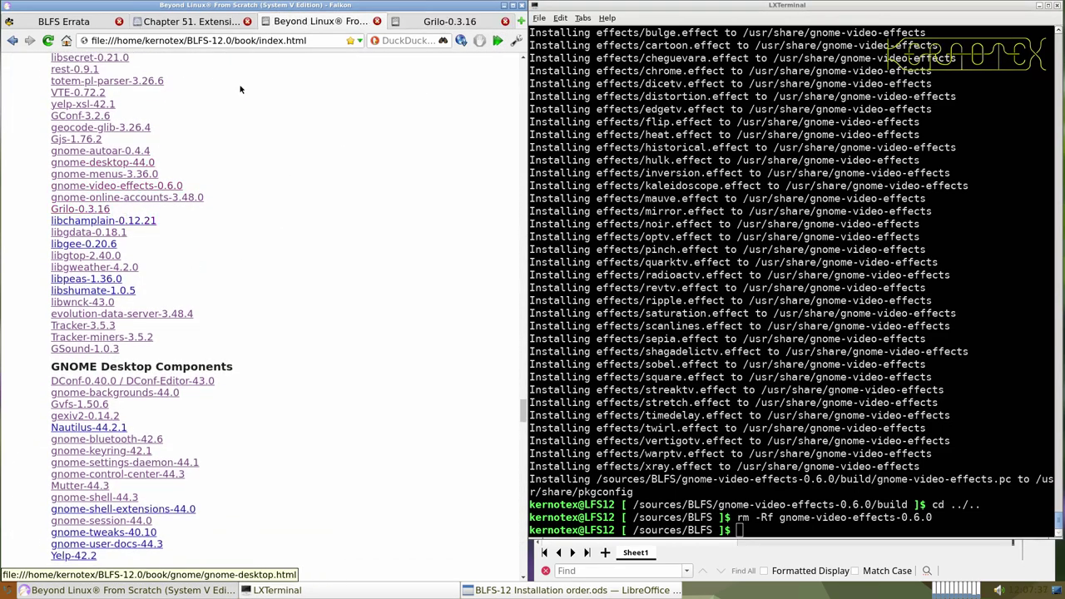
left_click(422, 23)
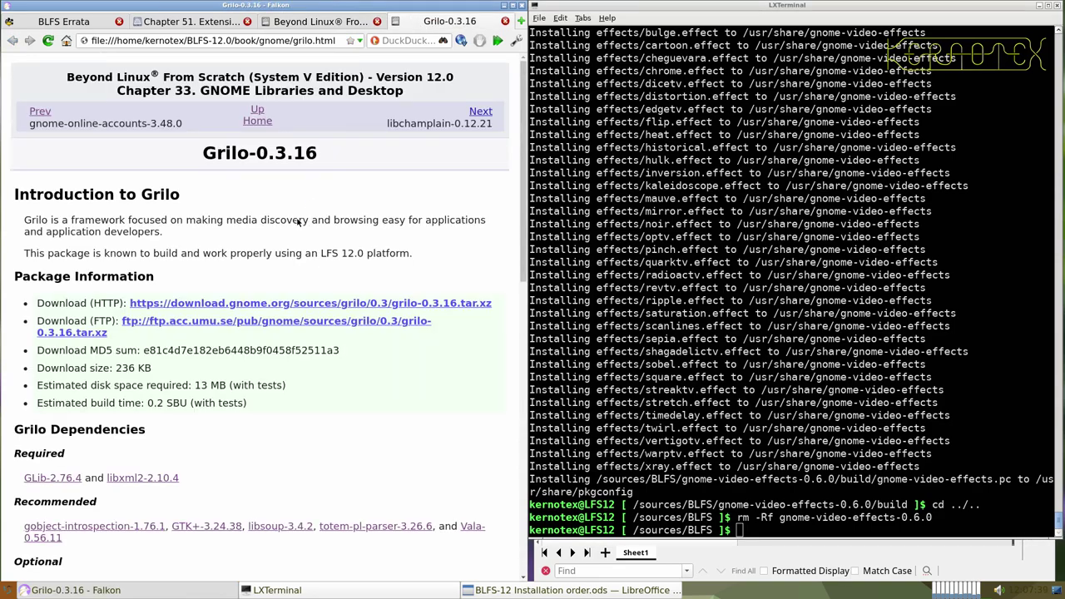
- Save the grilo-0.3.16.tar.xz archive from the HTTP download link
scroll(292, 287, "down", 3)
scroll(292, 295, "up", 3)
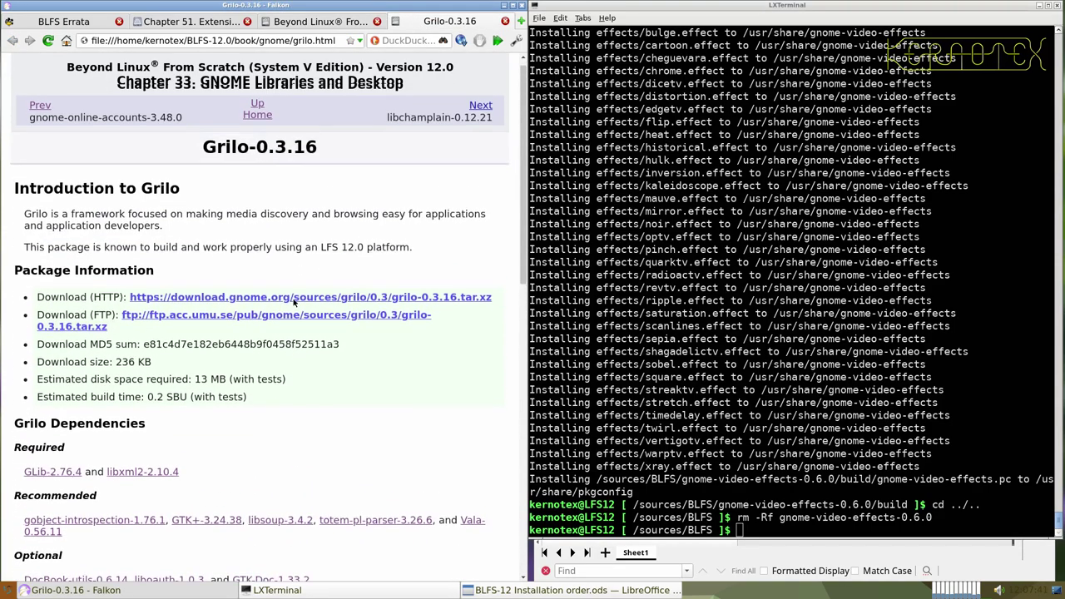
left_click(276, 306)
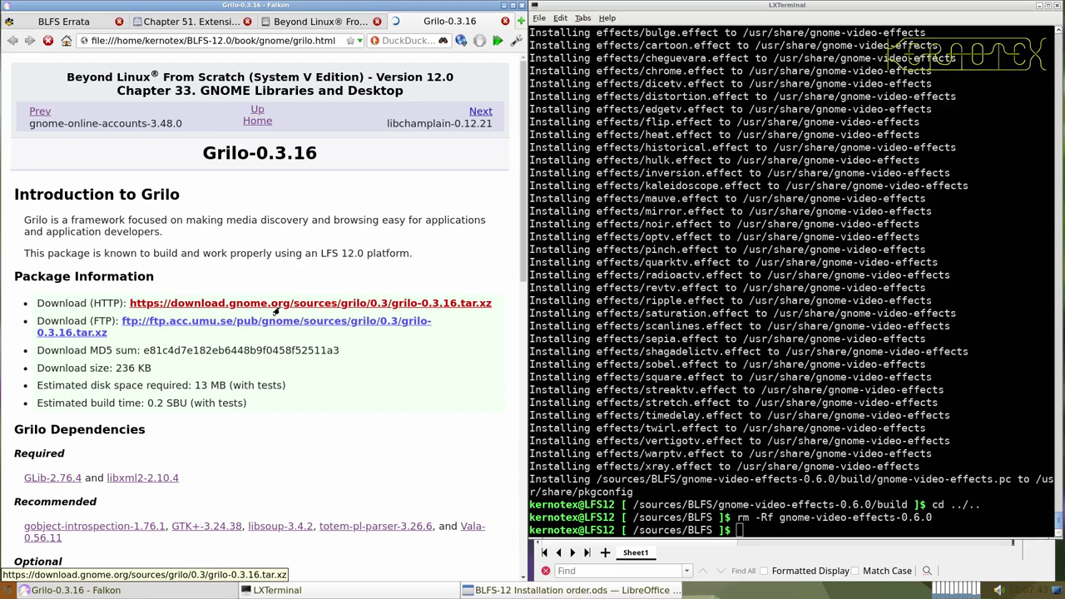
left_click(313, 340)
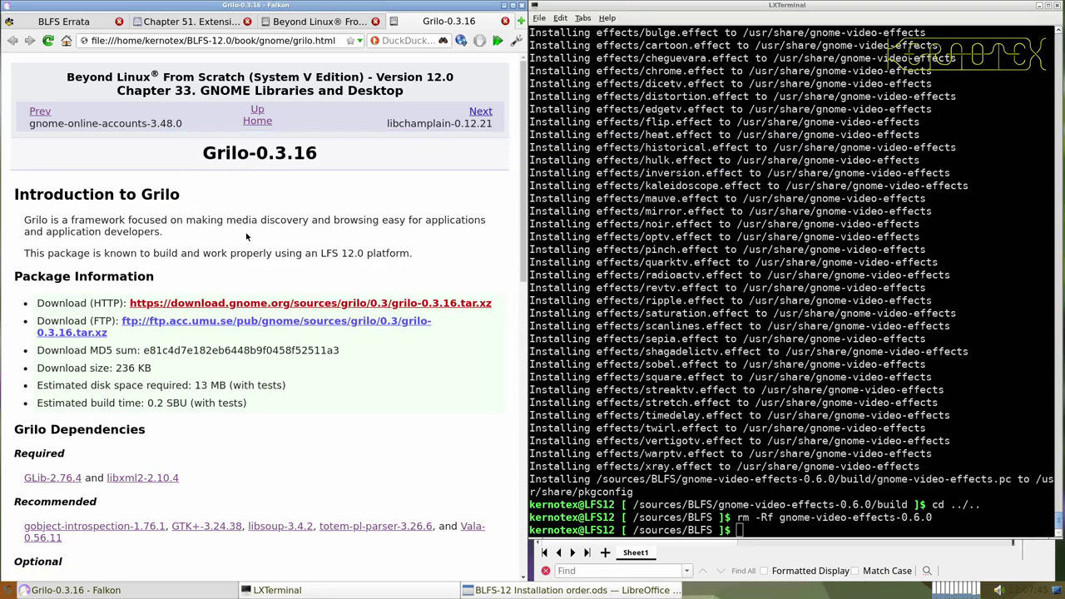
- Log Grilo-0.3.16 in cell A896 of the installation order spreadsheet, copying the name from the book page's heading
left_click_drag(203, 153, 329, 154)
key("ctrl+c")
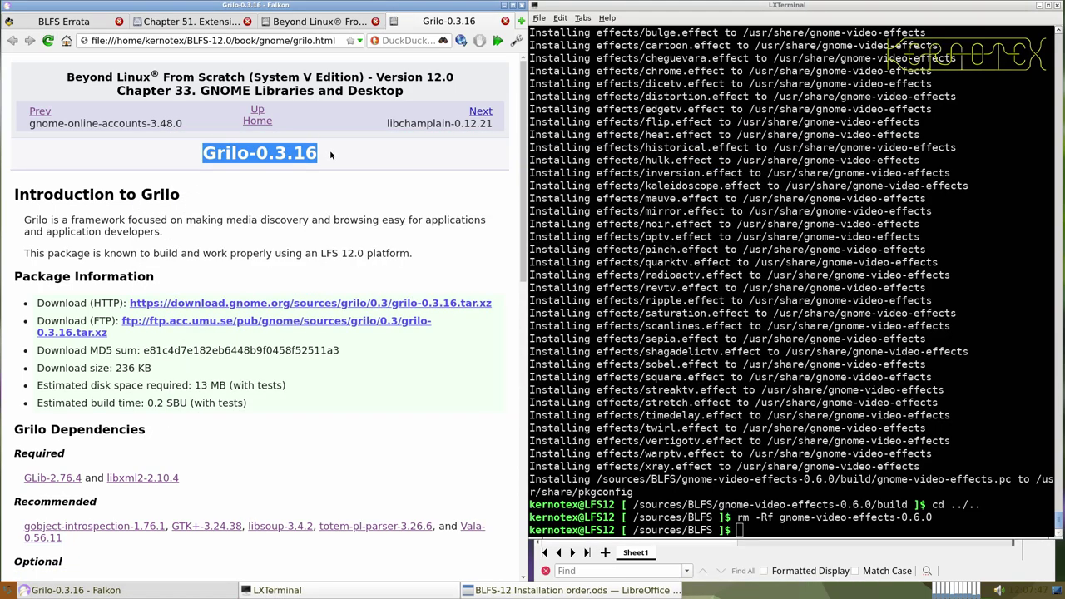
key("alt+Tab")
key("alt+Tab")
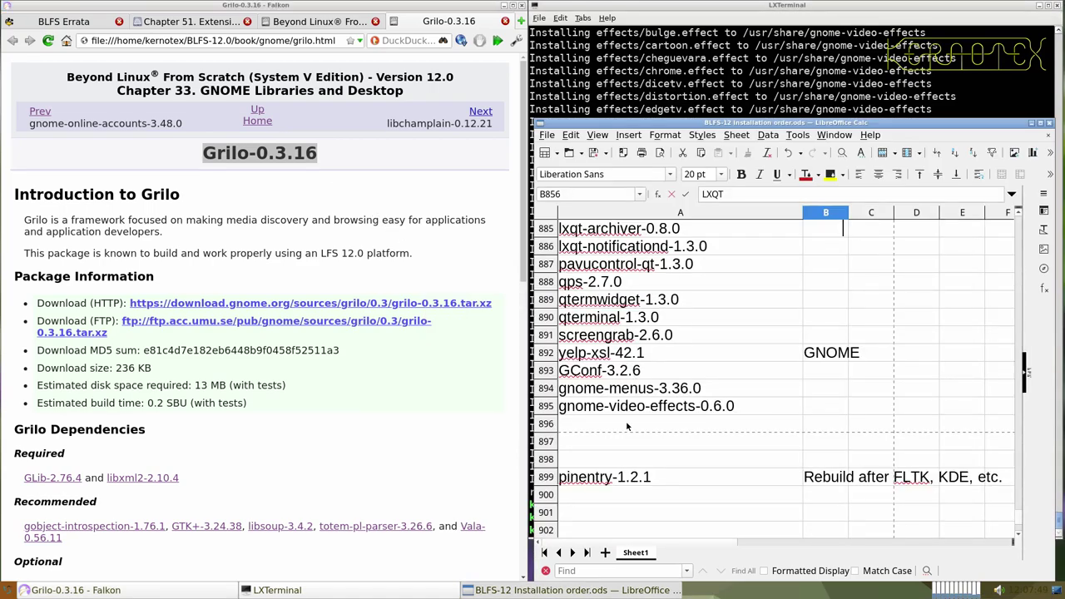
middle_click(627, 426)
- Insert 15 blank rows above row 897, using rows 897 to 911 as the selection, and select cell A897
scroll(589, 333, "down", 3)
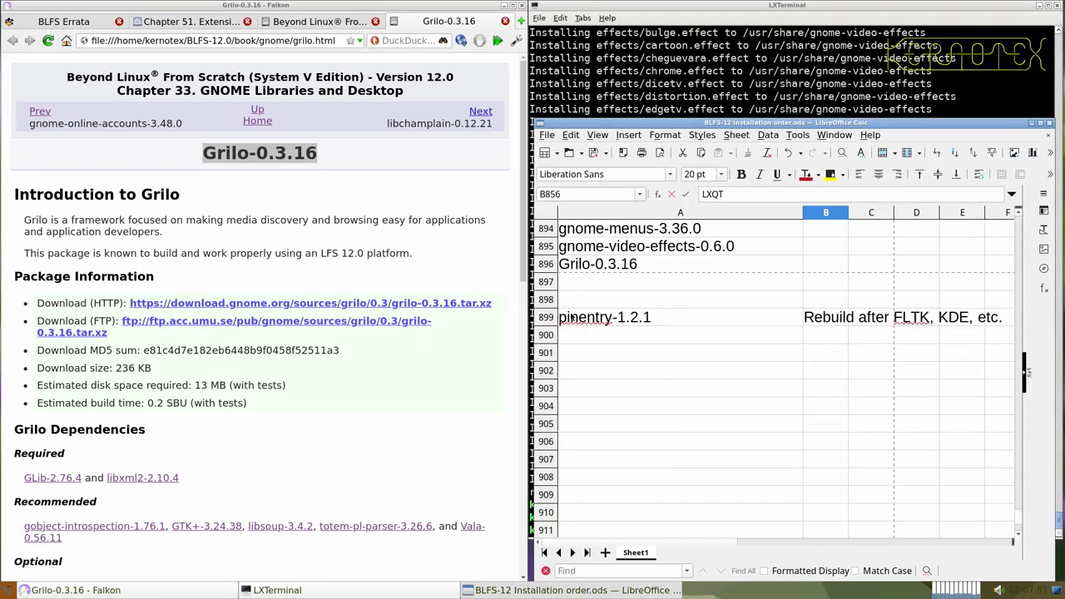
left_click_drag(545, 283, 553, 526)
right_click(546, 394)
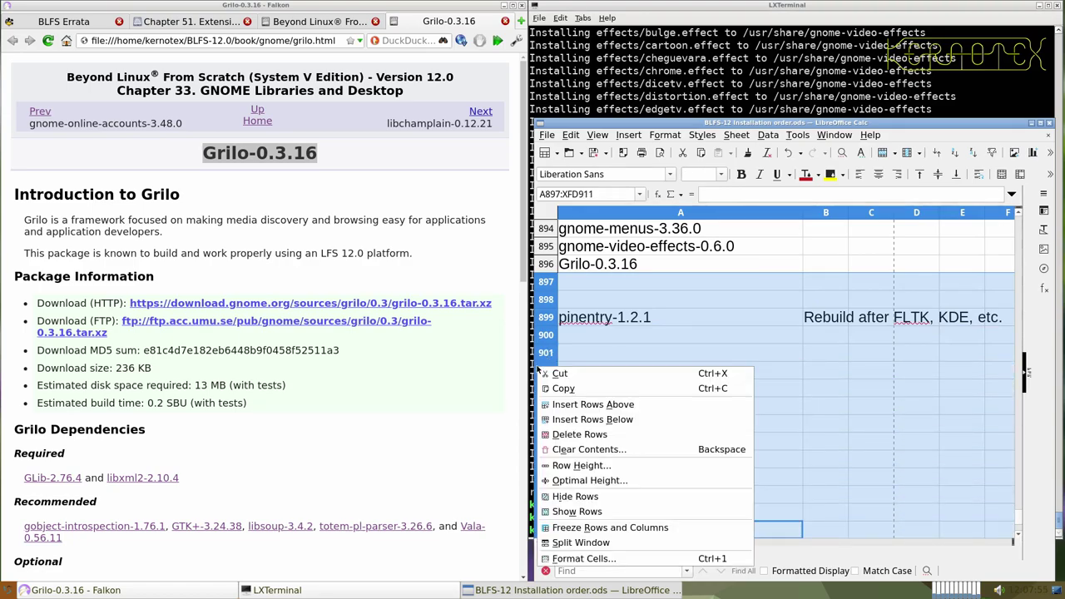
left_click(566, 404)
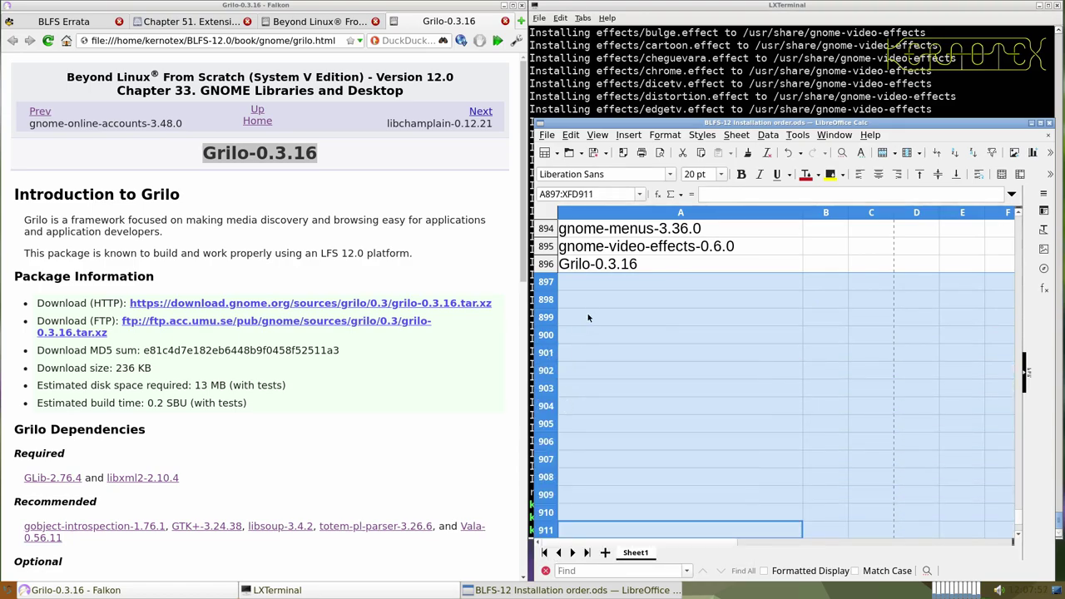
left_click(595, 286)
- In the terminal, extract the grilo-0.3.16 archive with tar -xvf and change into the grilo-0.3.16 directory
left_click(692, 93)
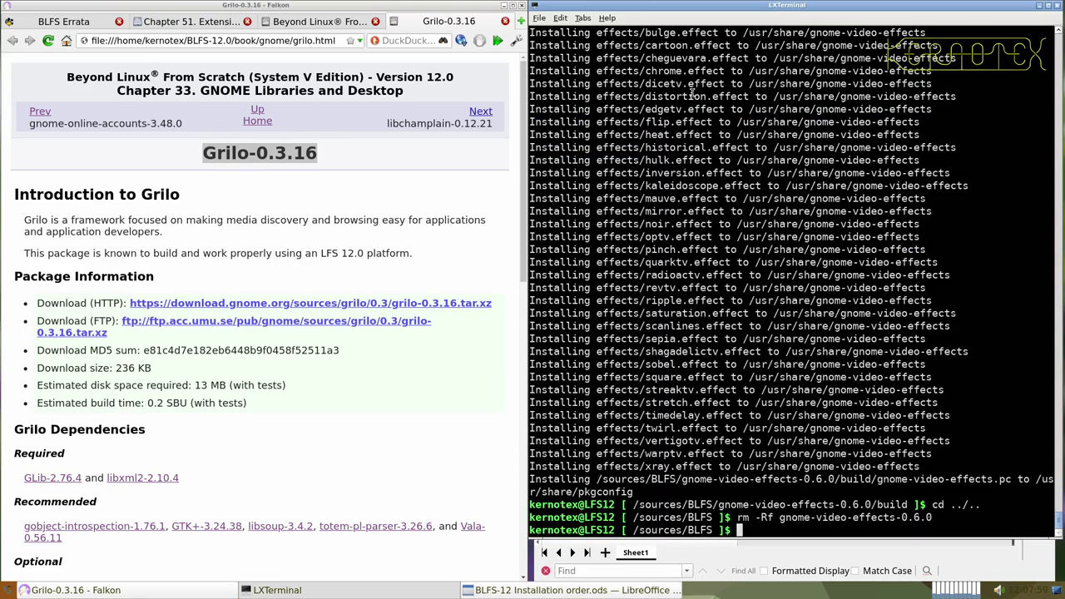
type("tar -xvf Gr")
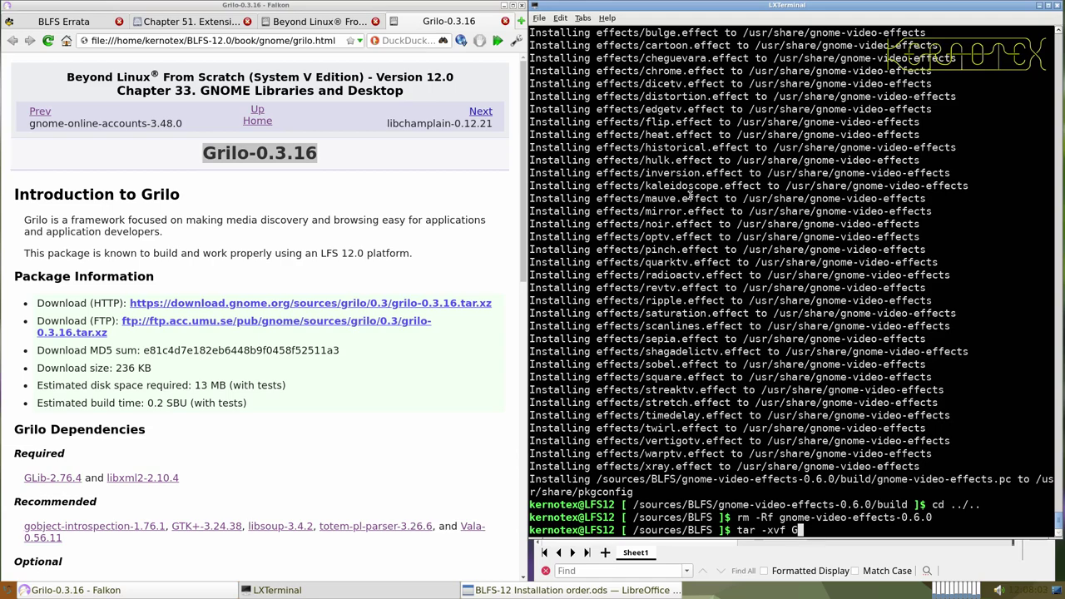
key("BackSpace")
type("gri")
key("Tab")
key("Return")
type("cd gri")
key("Tab")
key("Return")
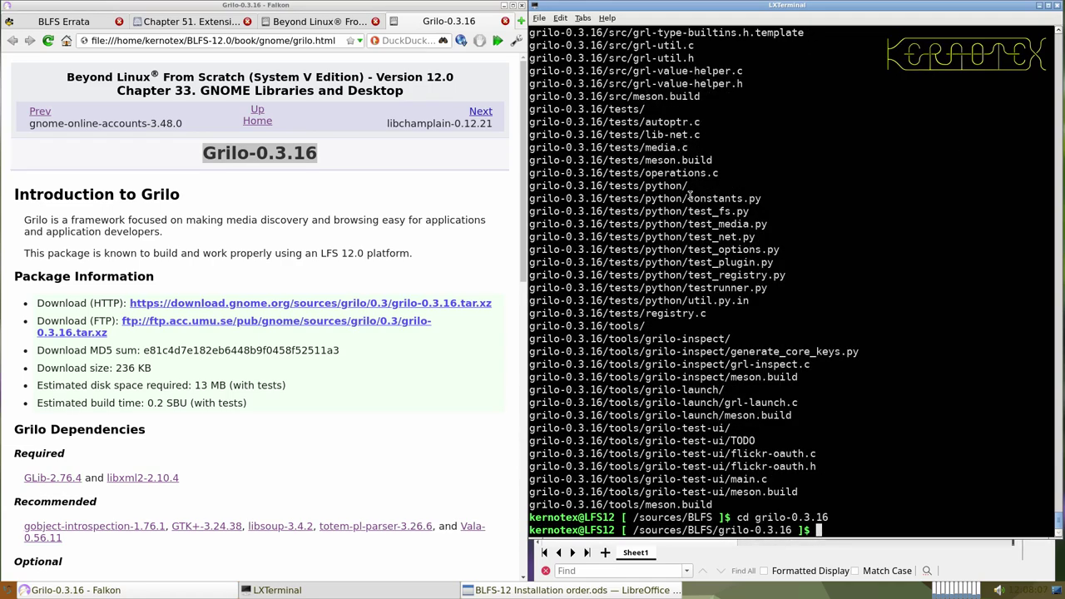
- Create a build directory inside grilo-0.3.16 and change into it, using the book's mkdir build && cd build commands
scroll(172, 364, "down", 8)
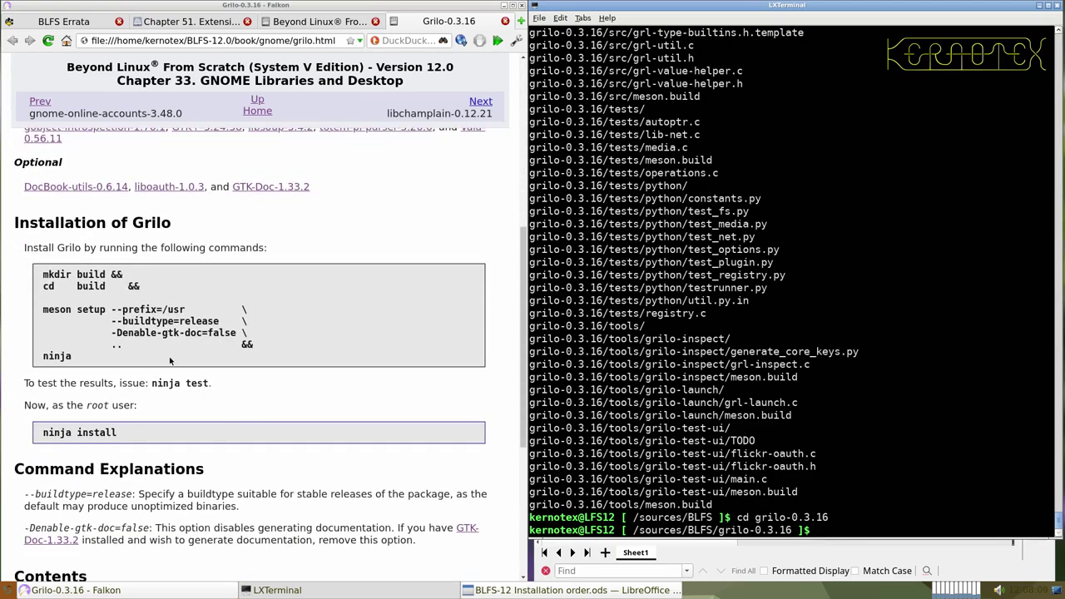
scroll(94, 306, "down", 1)
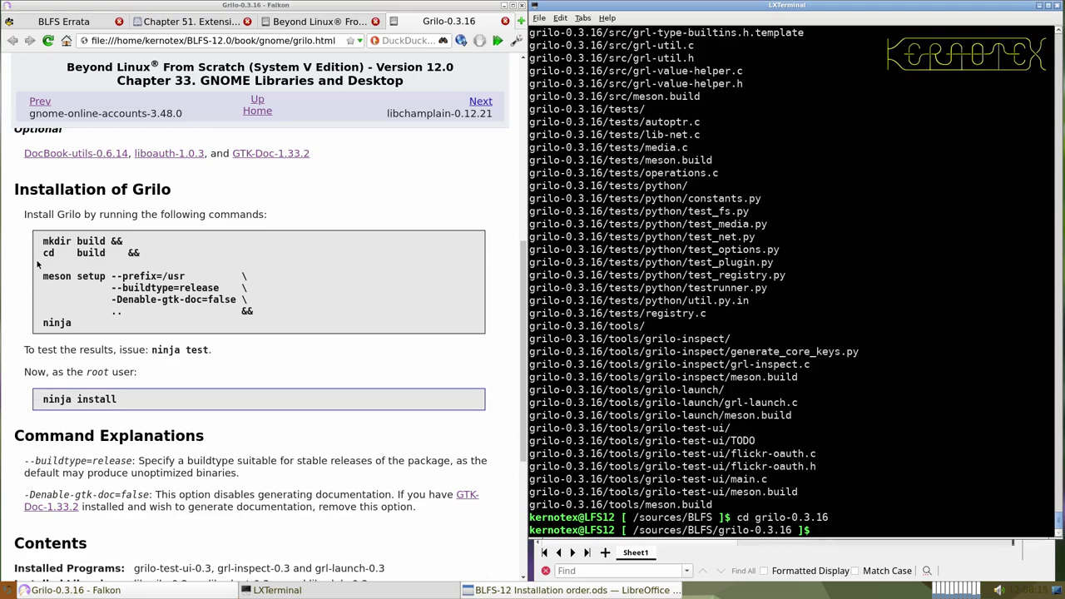
left_click_drag(39, 240, 107, 252)
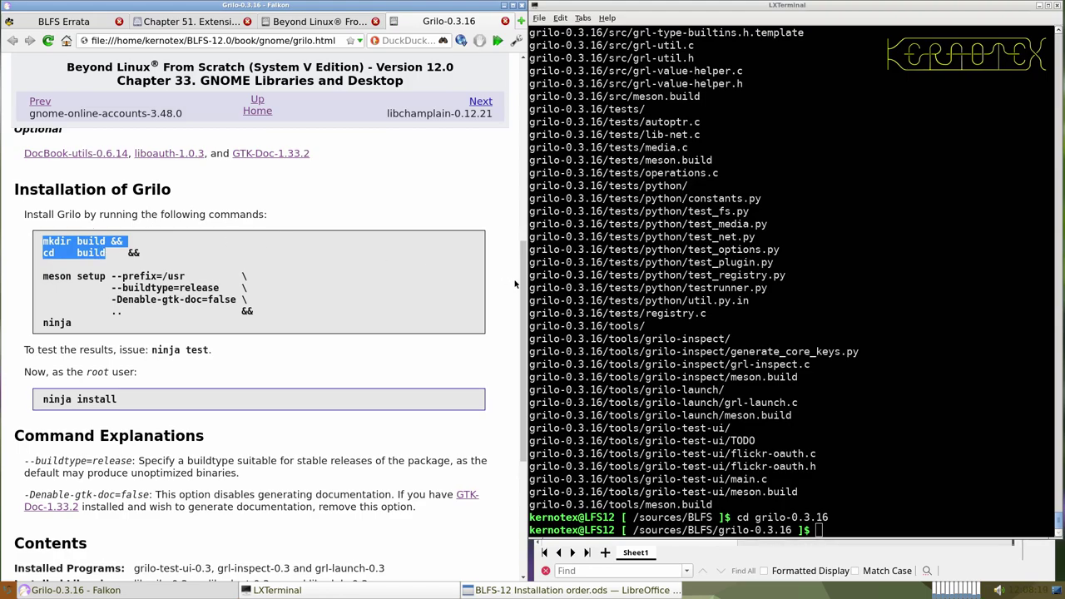
middle_click(565, 281)
key("Return")
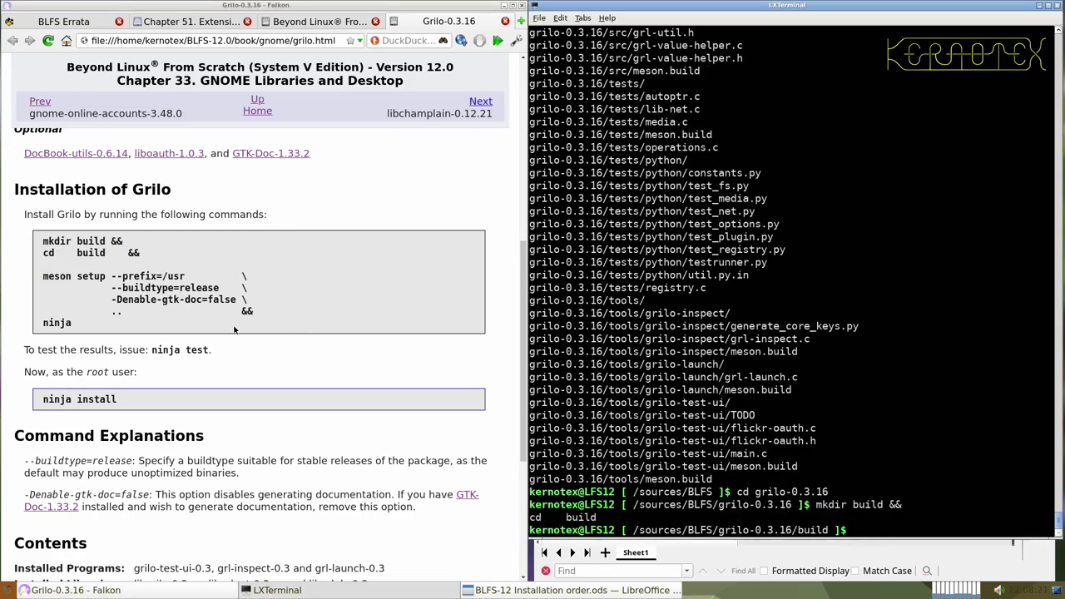
- Configure the Grilo build with the book's meson setup command, changing the documentation option to -Denable-gtk-doc=true
left_click_drag(42, 276, 122, 313)
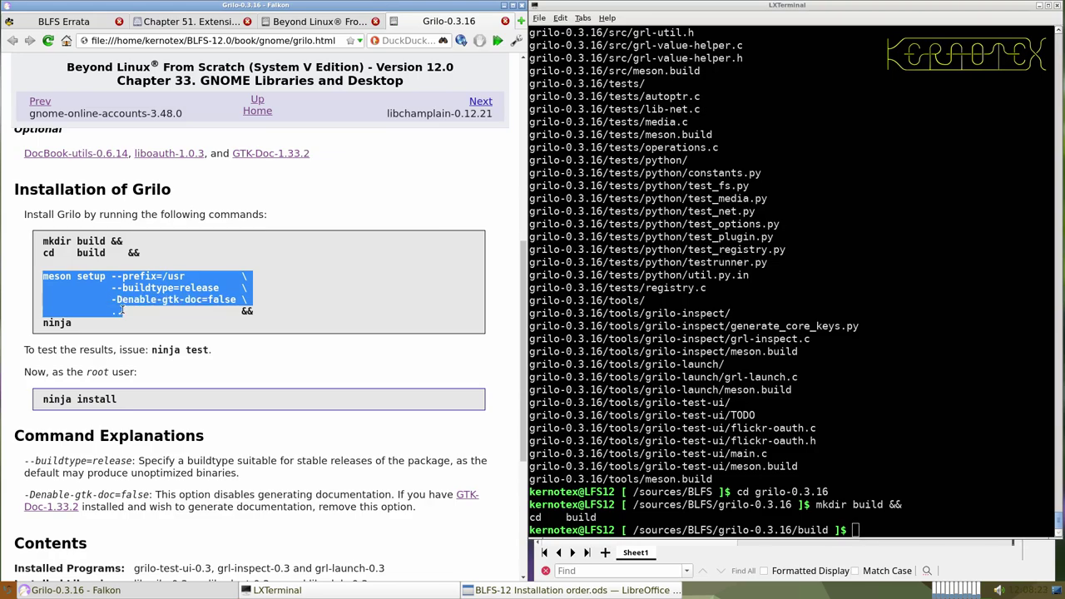
middle_click(683, 335)
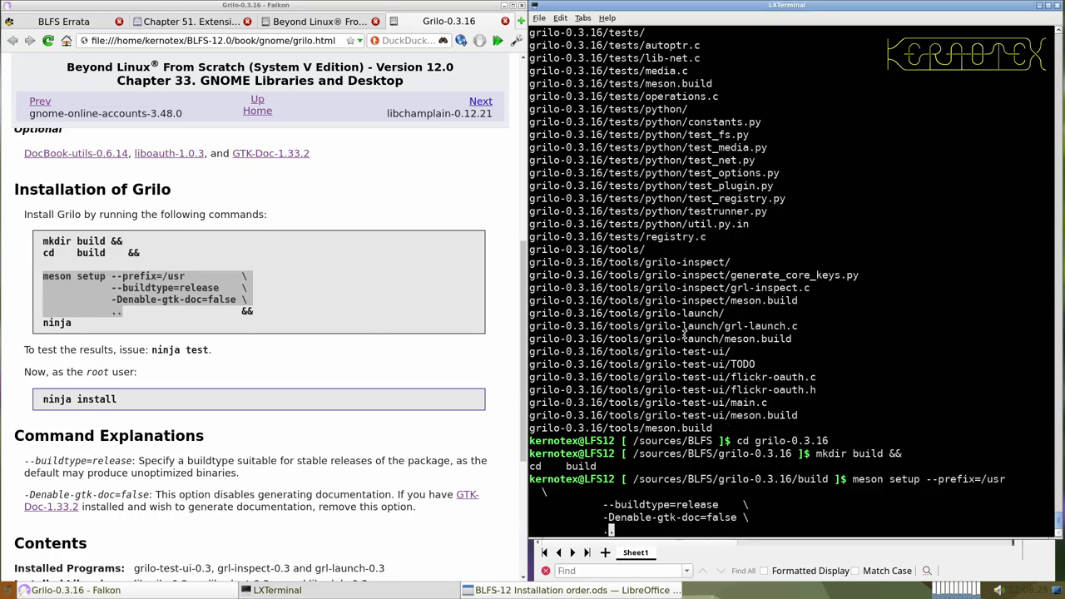
key("Left")
key("Left")
key("Left")
key("BackSpace")
key("BackSpace")
key("BackSpace")
key("BackSpace")
key("BackSpace")
type("true")
key("Return")
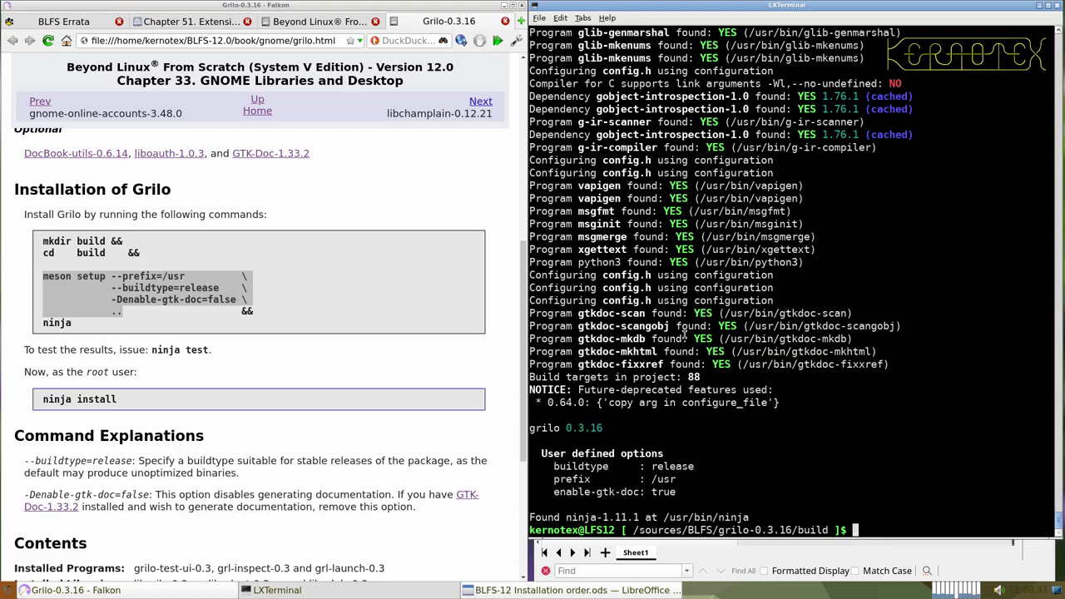
- Try to compile Grilo with ninja in its build directory
type("ninja")
key("Return")
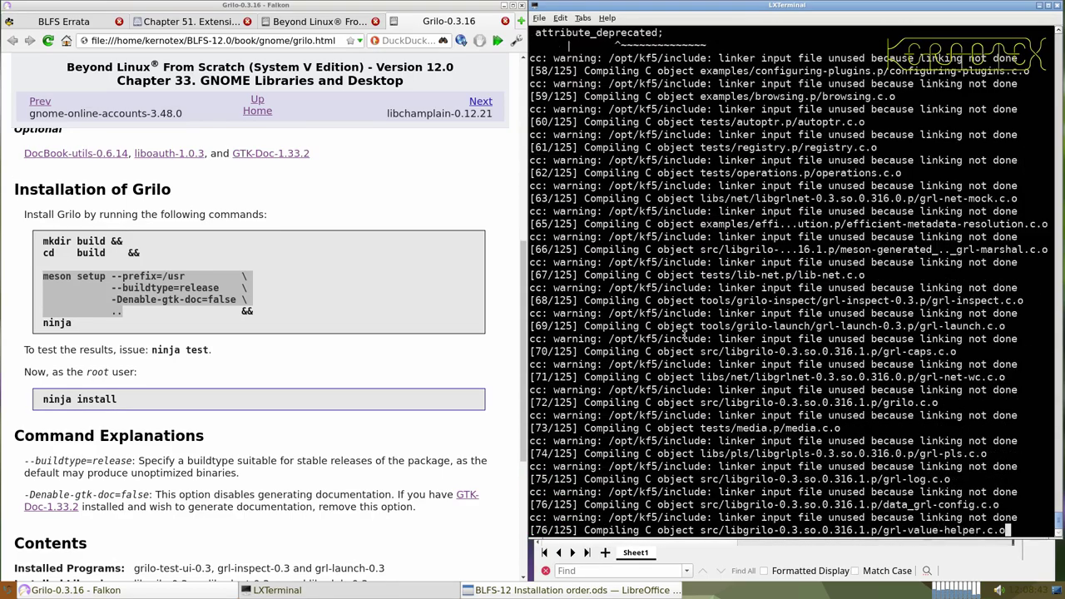
left_click_drag(40, 399, 129, 397)
left_click(129, 398)
left_click(654, 376)
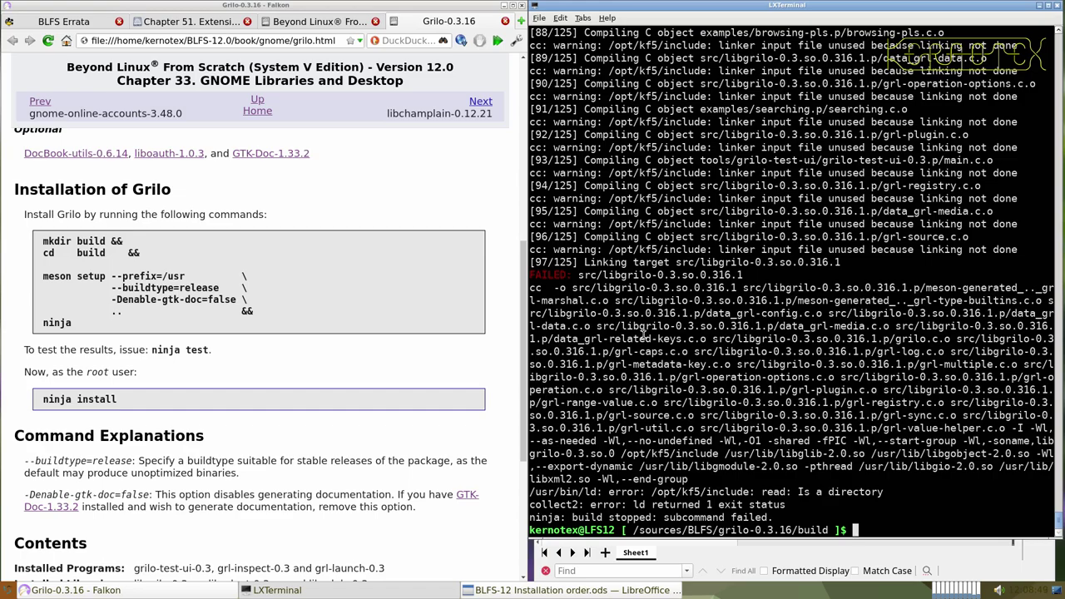
- Examine the ninja output for compiler warnings and the linking error, and check Grilo's dependencies in the book
scroll(643, 332, "up", 15)
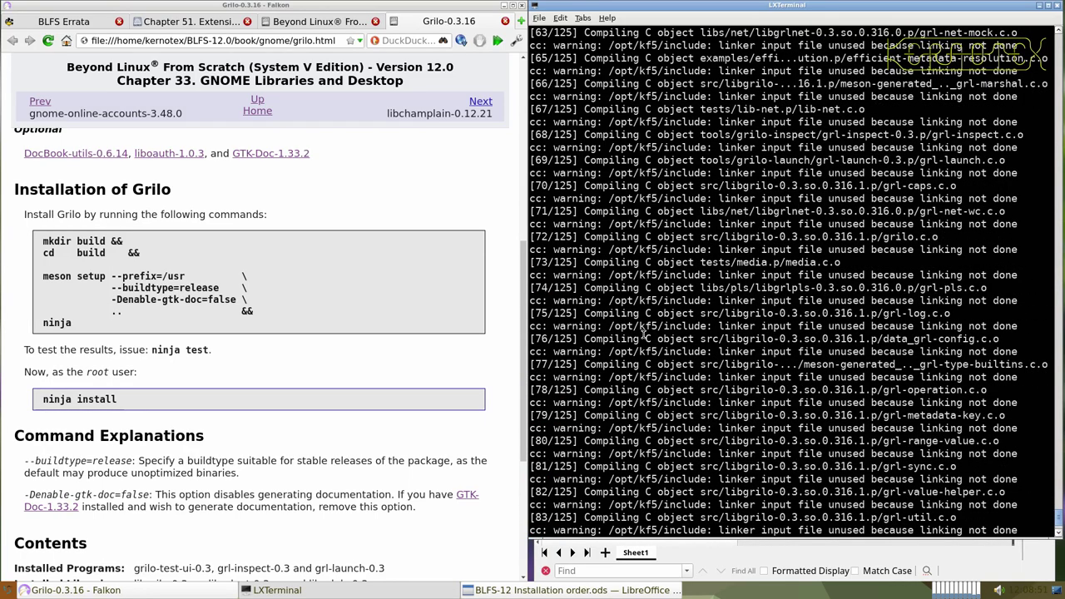
scroll(643, 333, "up", 1)
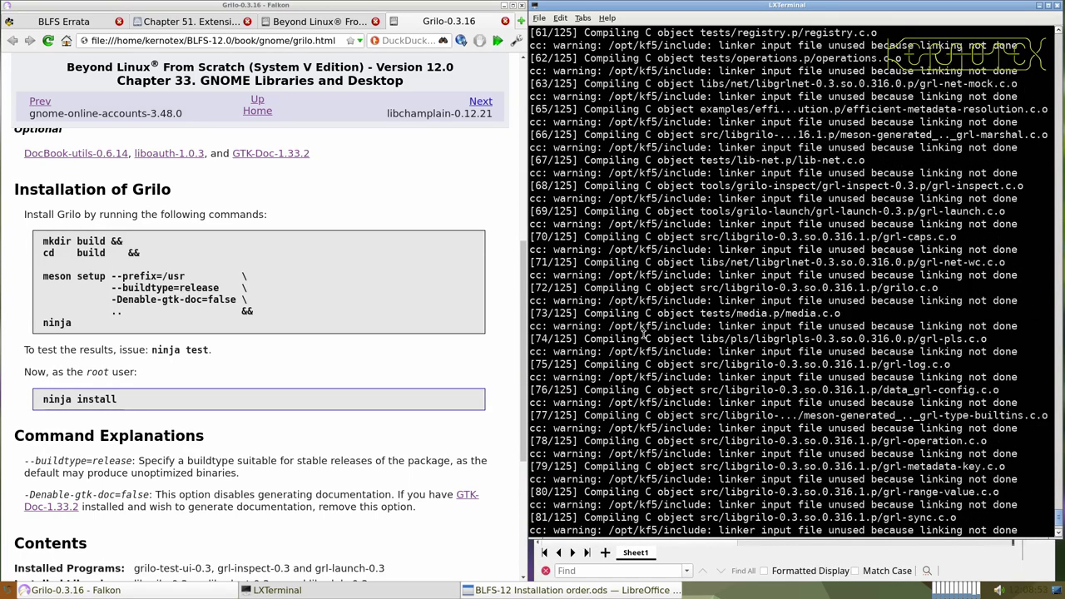
scroll(647, 319, "up", 15)
scroll(648, 301, "down", 4)
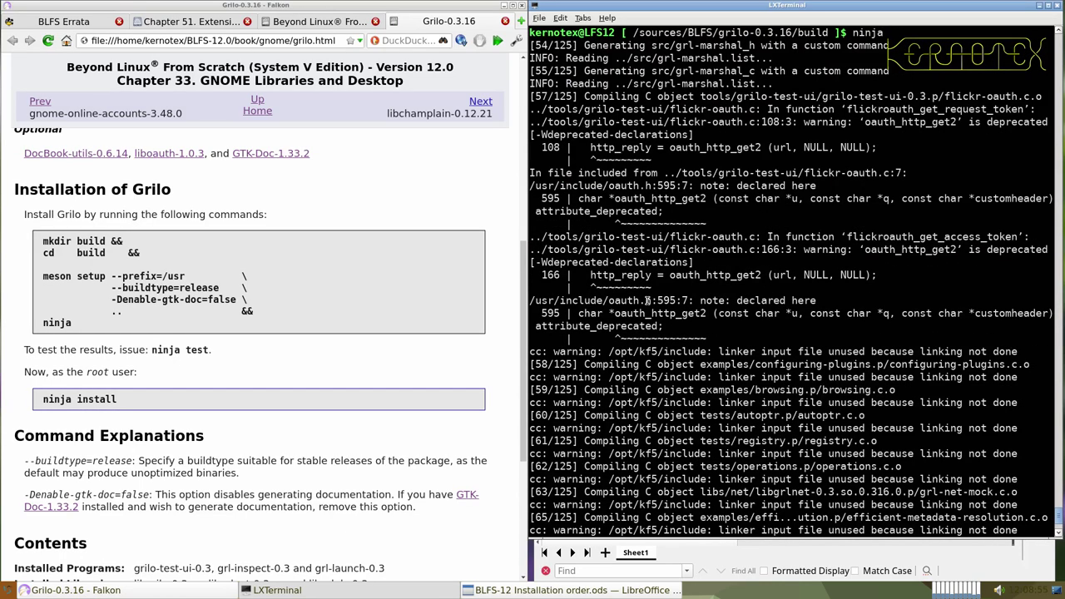
scroll(648, 300, "up", 3)
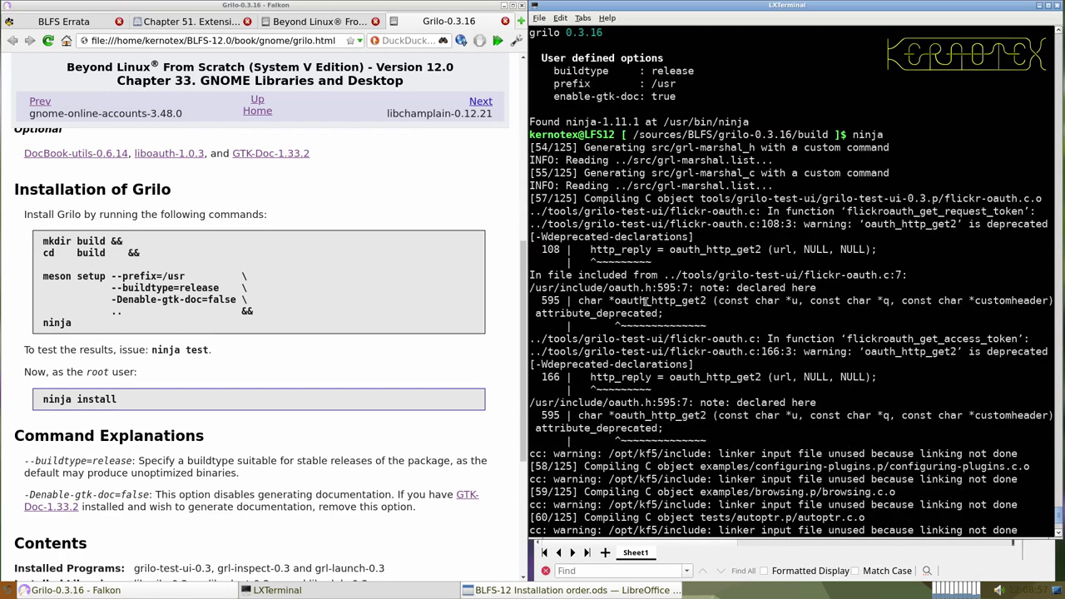
scroll(647, 301, "down", 4)
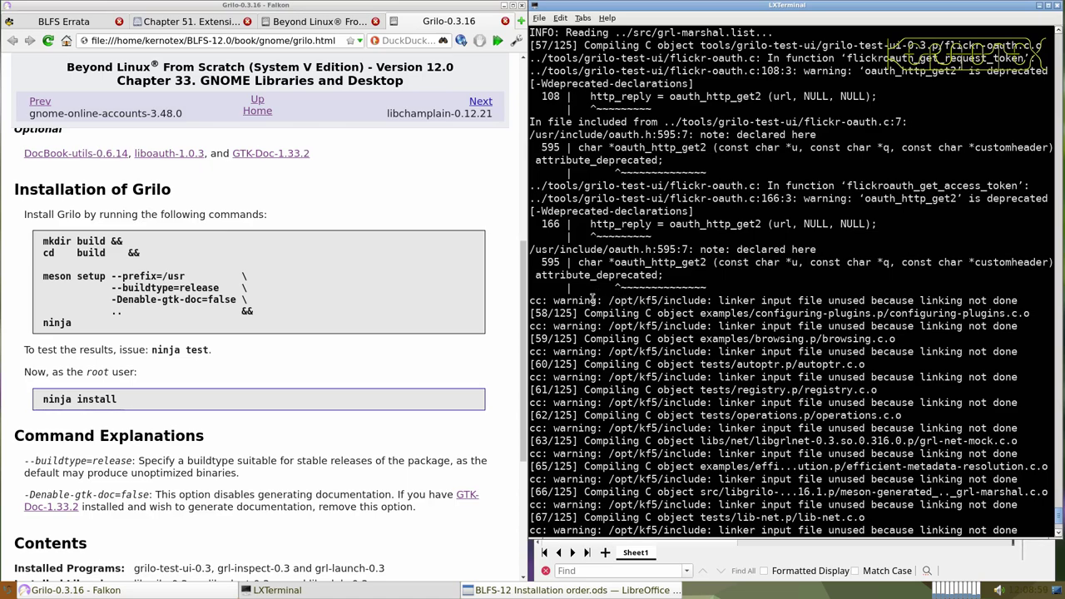
scroll(486, 306, "up", 2)
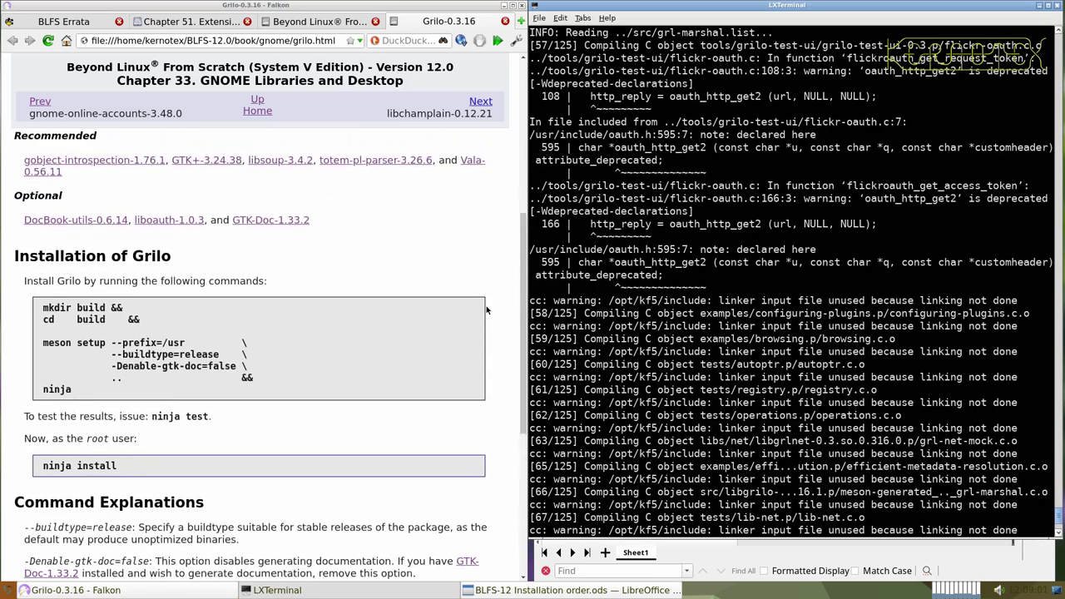
scroll(486, 310, "up", 1)
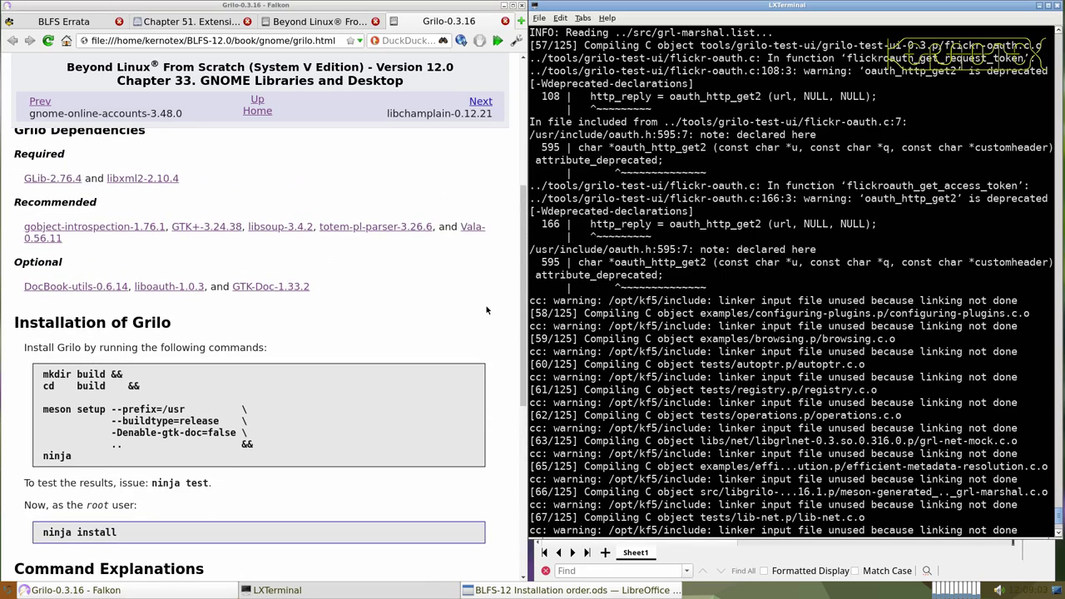
scroll(486, 310, "down", 2)
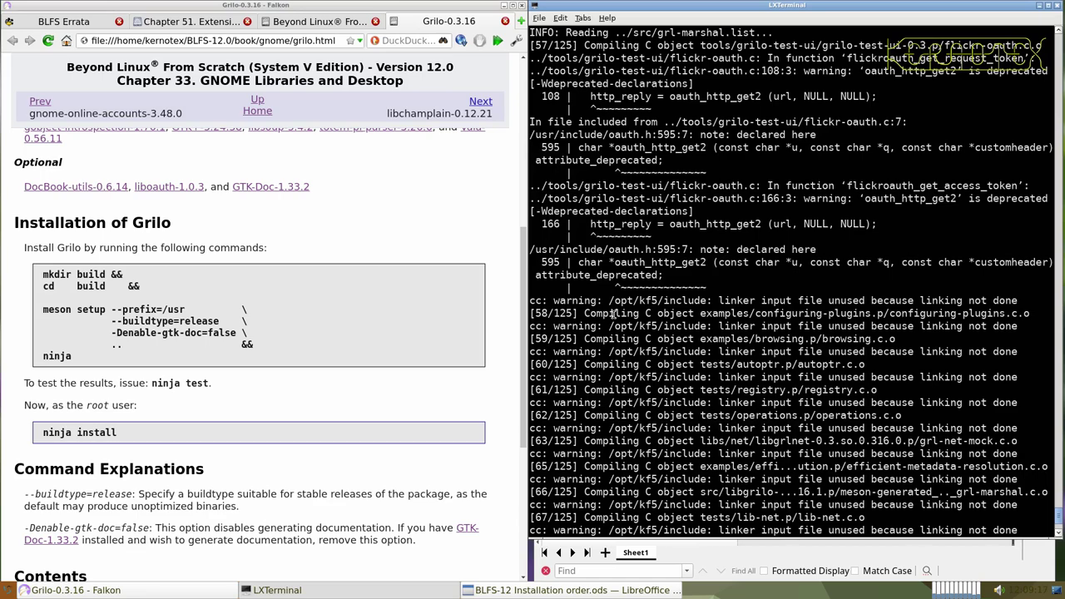
scroll(613, 313, "up", 3)
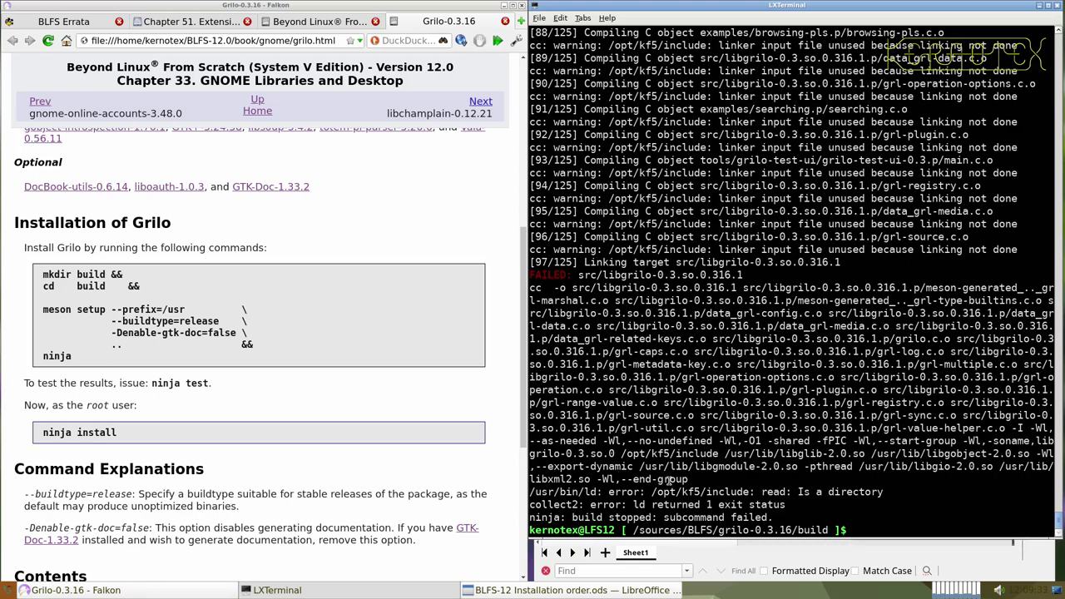
- Refresh the shared library cache with sudo ldconfig and retry the Grilo compile with ninja
type("sudo ldconfig")
key("Return")
type("ninja")
key("Return")
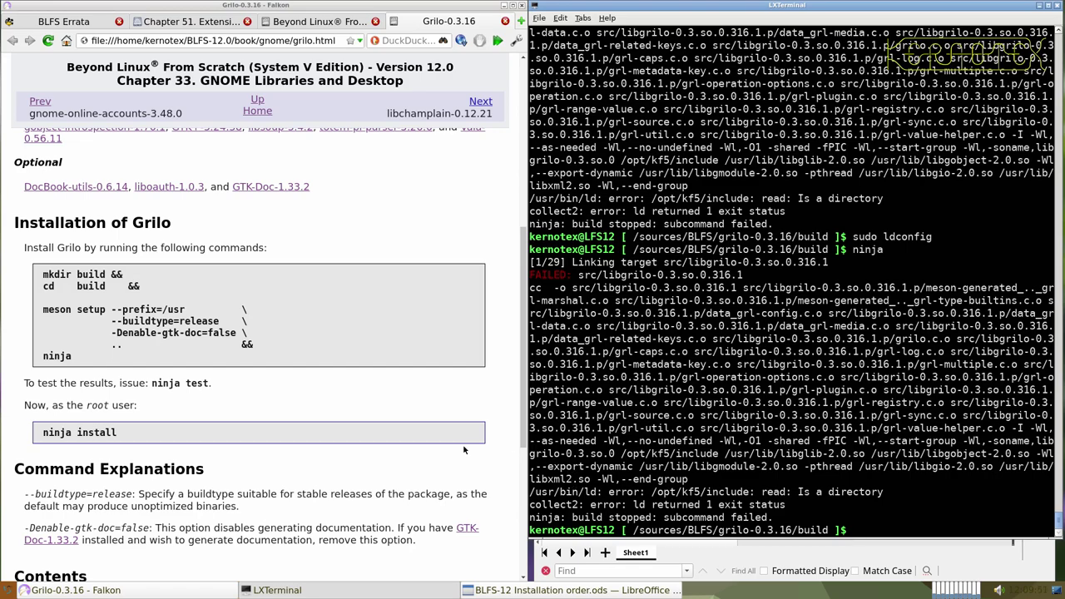
- Return to the grilo-0.3.16 directory and delete its build directory with rm -Rf build/
scroll(464, 450, "up", 4)
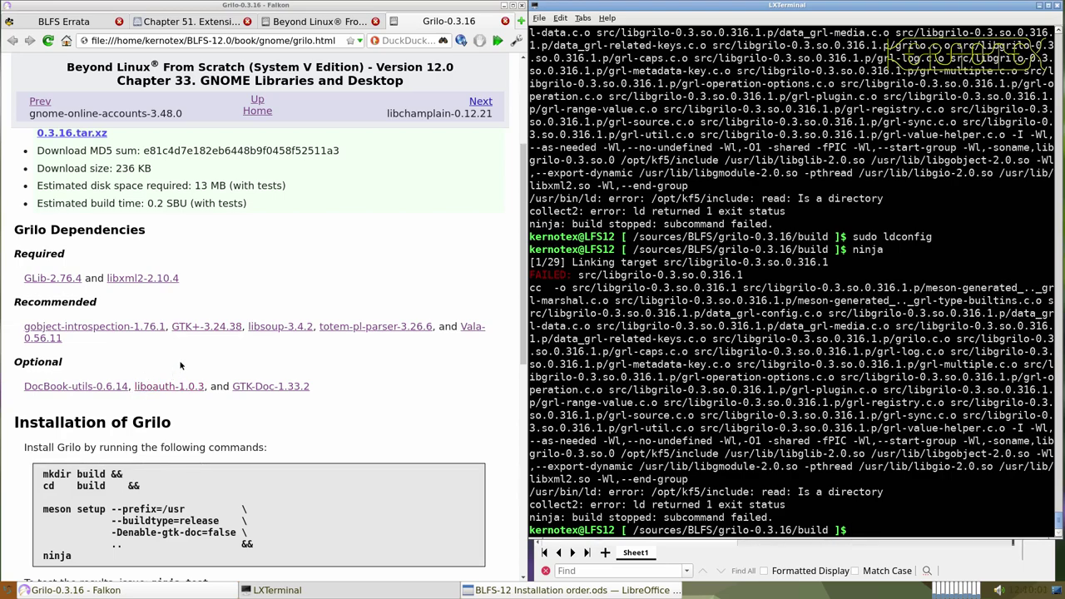
scroll(179, 365, "up", 3)
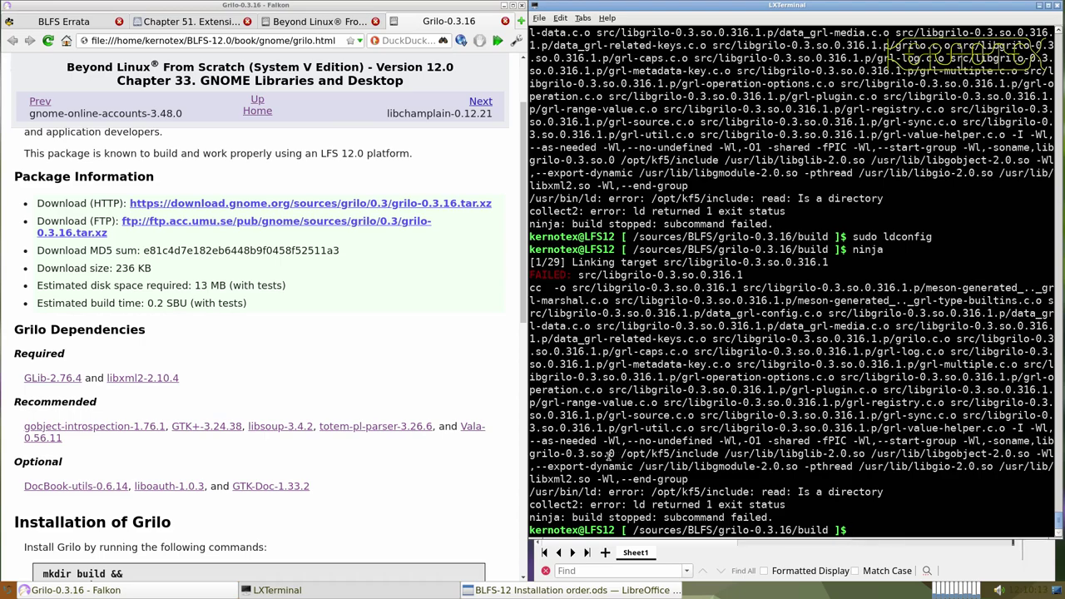
scroll(478, 449, "down", 5)
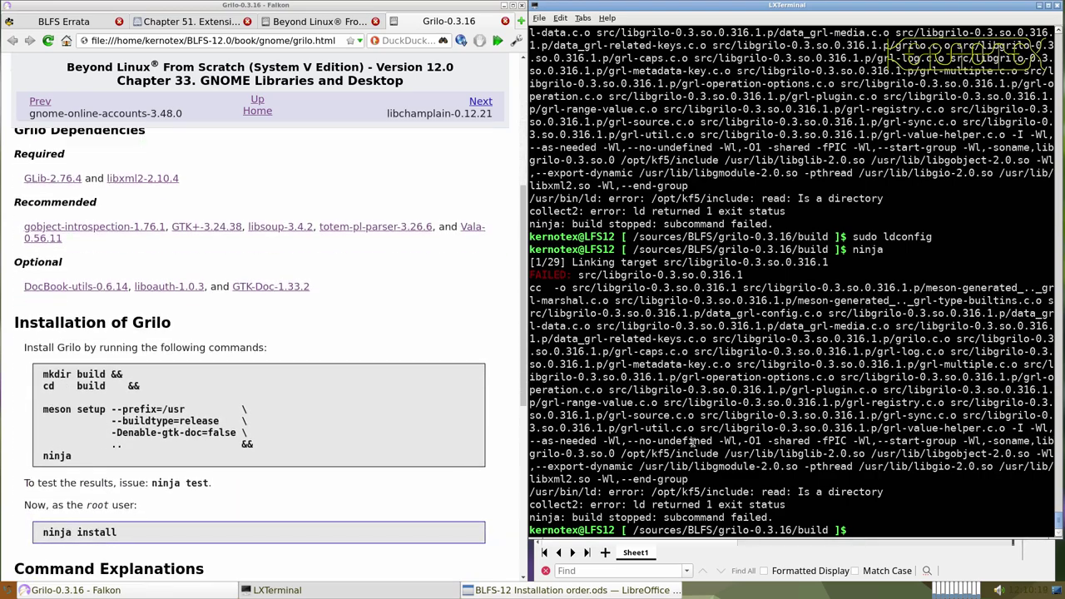
type("cd ..")
key("Return")
type("rm -Rf")
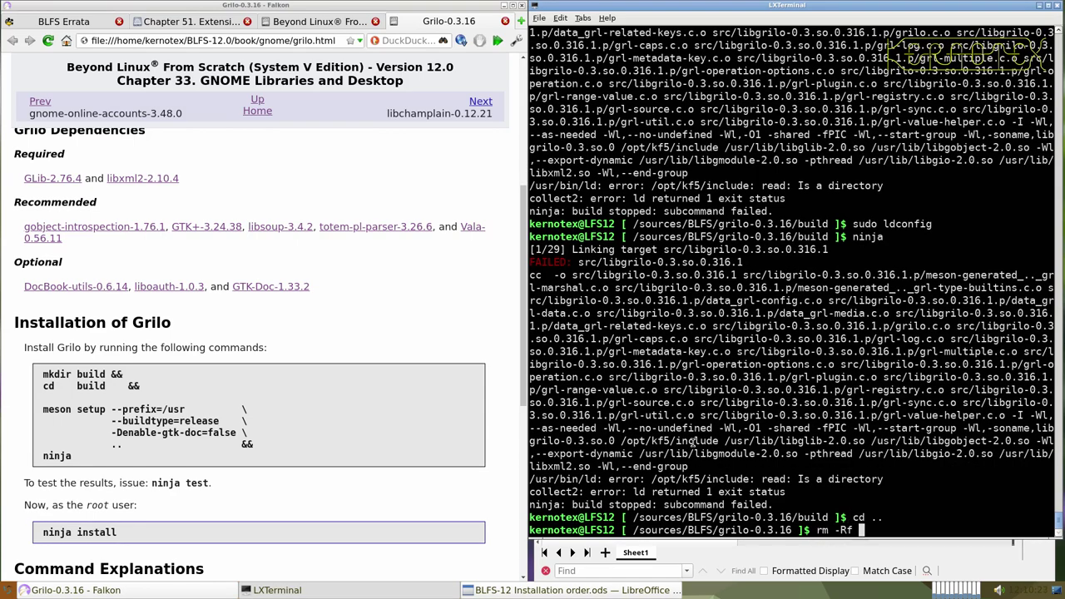
type("build/")
key("Return")
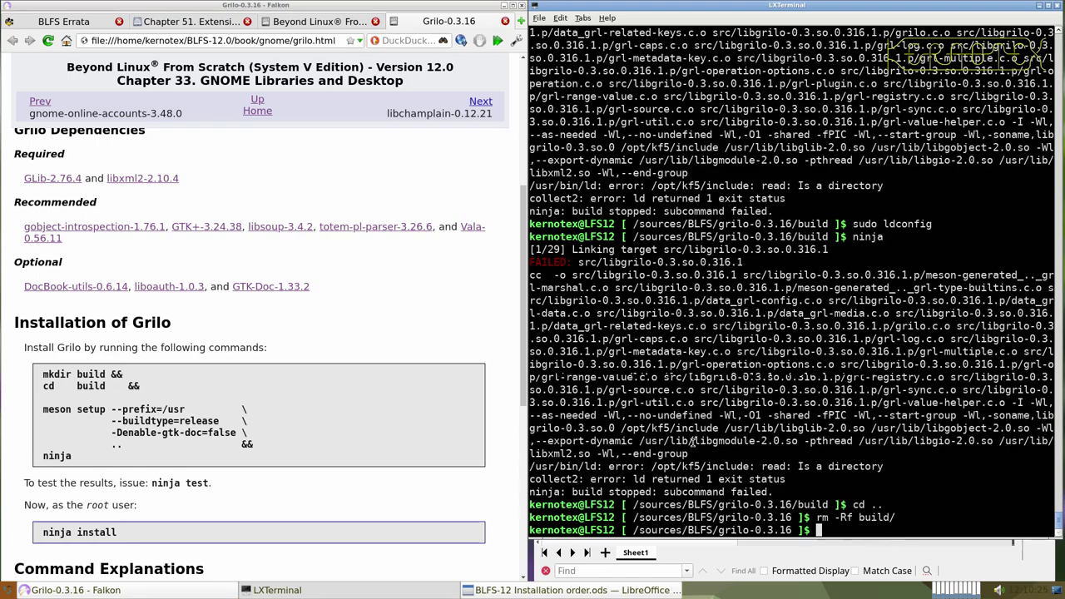
- Create a fresh directory named buil inside grilo-0.3.16 and change into it
type("mkdir buil")
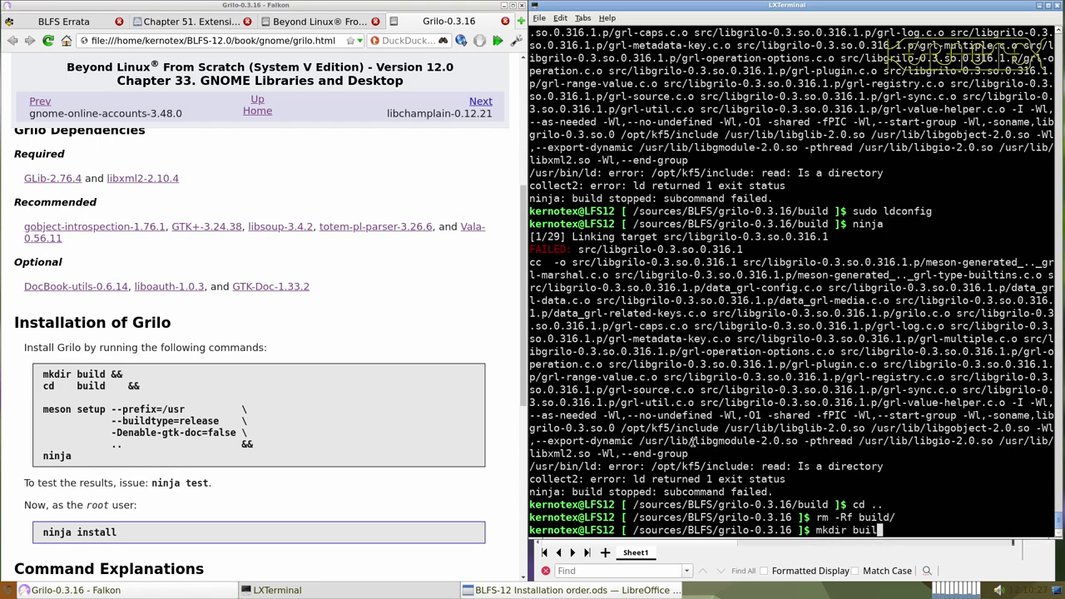
key("Return")
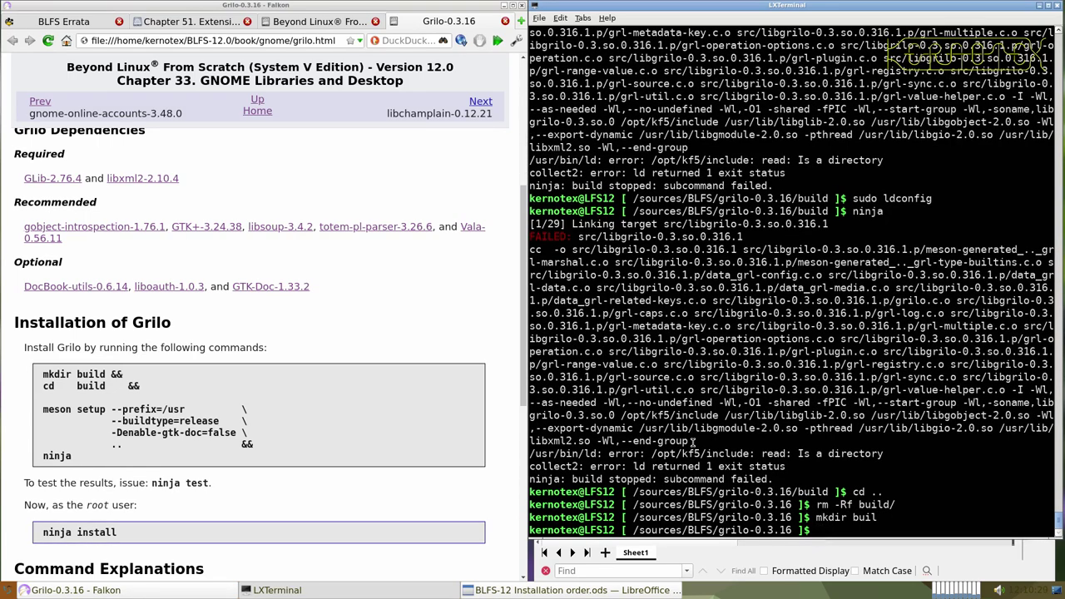
key("Up")
key("Home")
key("Delete")
key("Delete")
key("Delete")
key("Delete")
key("Delete")
type("cd")
key("Return")
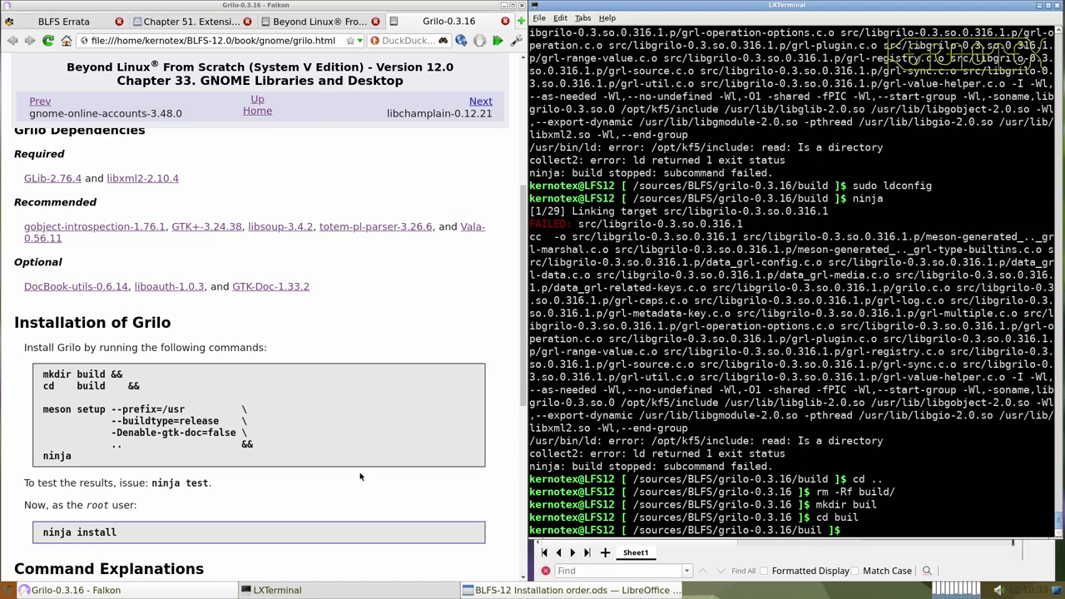
- Configure Grilo with the book's unmodified meson setup command, using -Denable-gtk-doc=false, and compile it with ninja
left_click_drag(38, 398, 140, 449)
middle_click(558, 457)
key("Return")
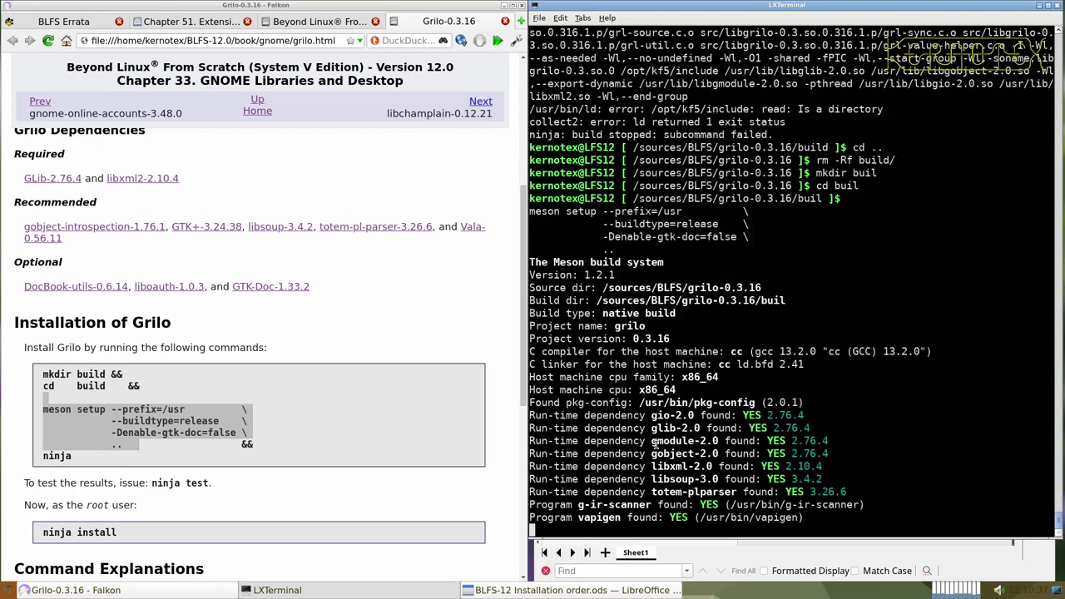
type("ninja")
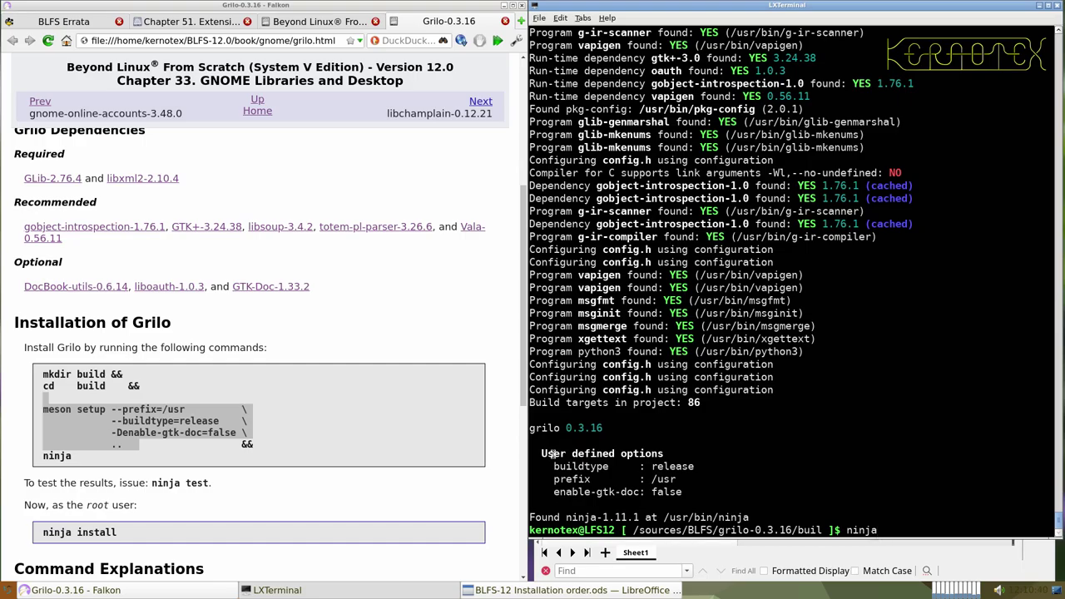
key("Return")
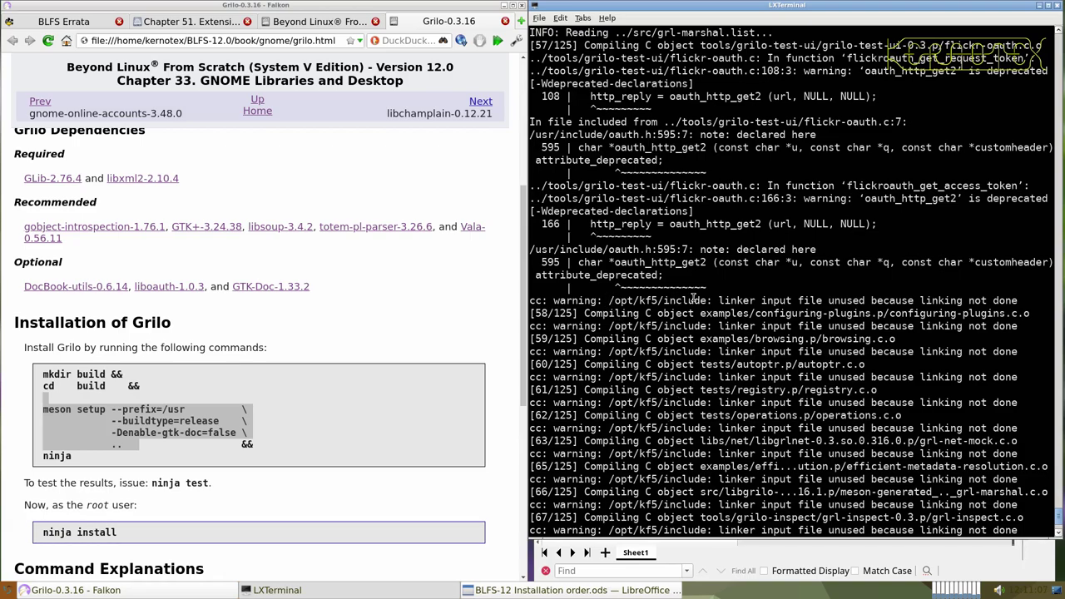
left_click_drag(718, 300, 1018, 301)
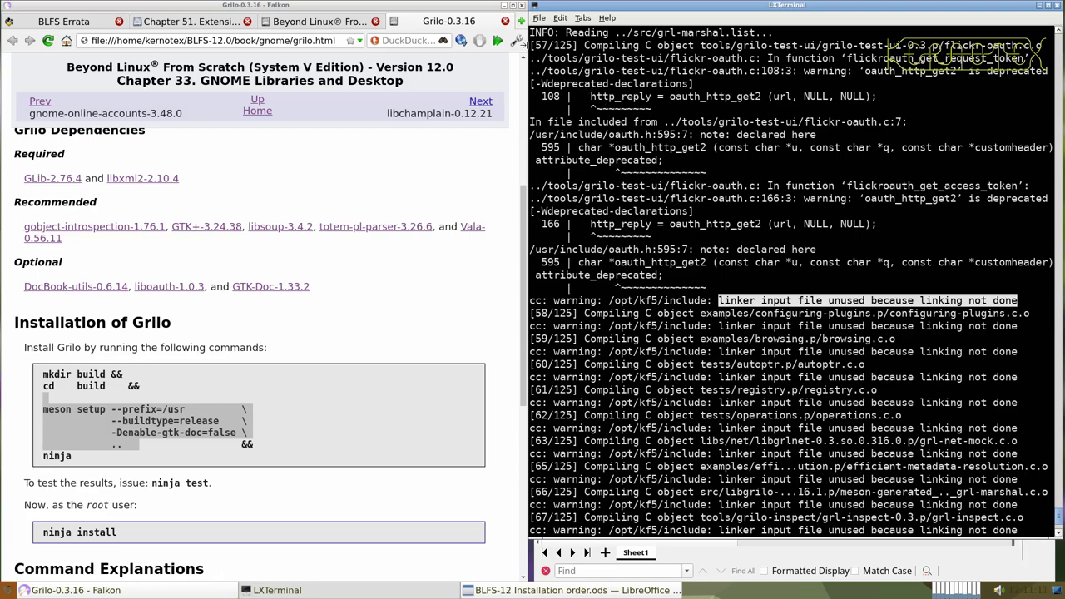
left_click(520, 21)
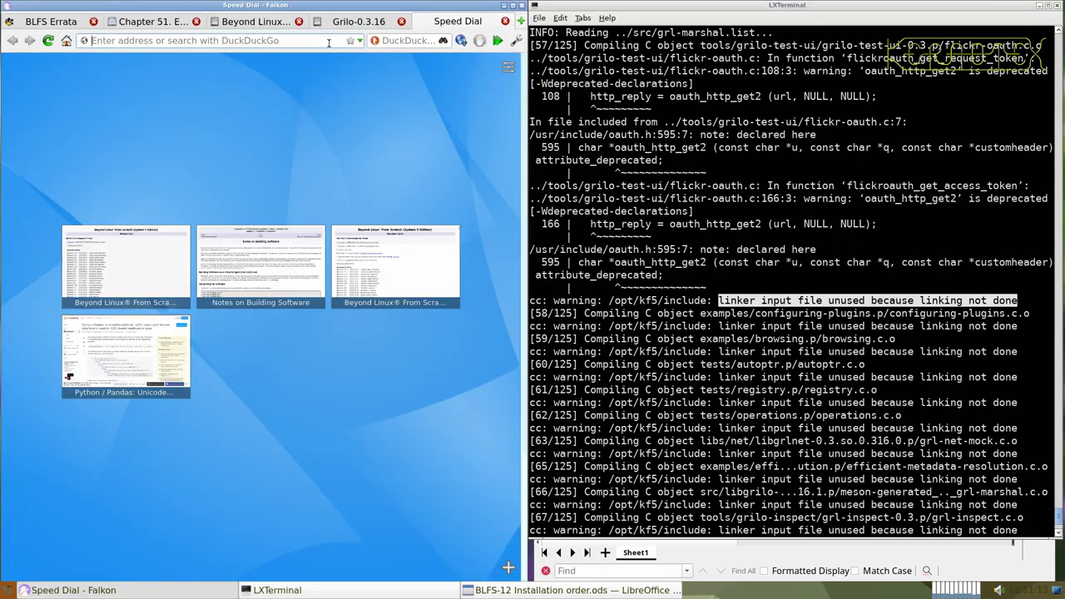
right_click(326, 39)
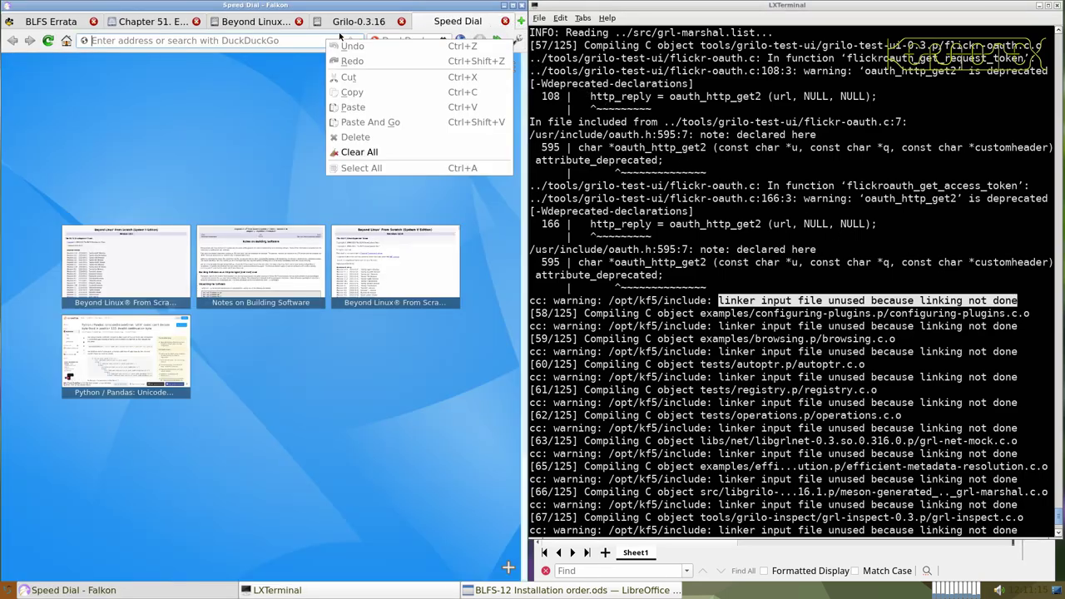
left_click(504, 23)
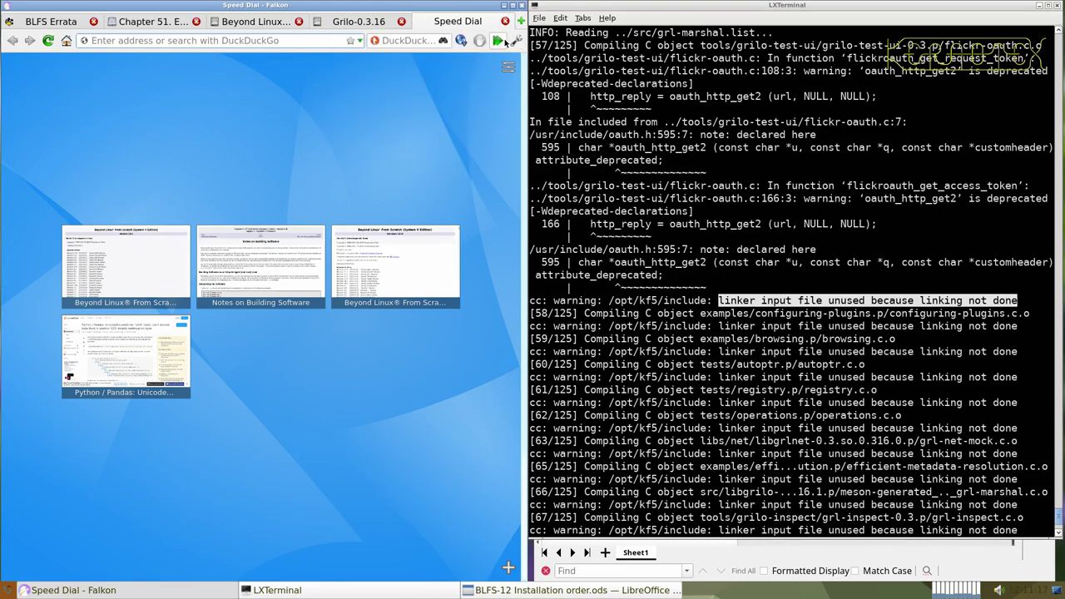
left_click(505, 22)
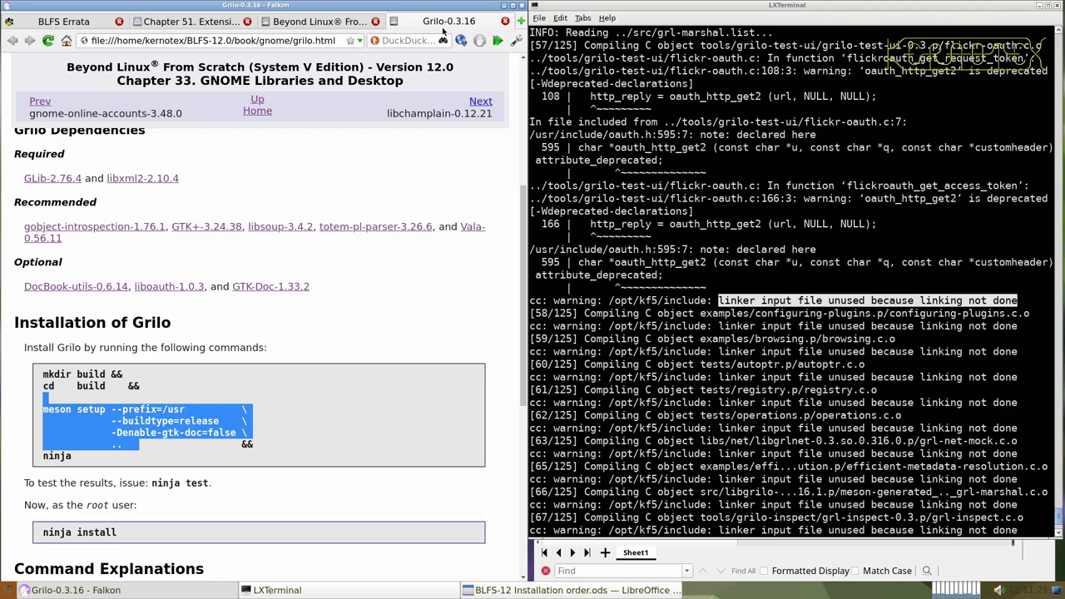
left_click(351, 25)
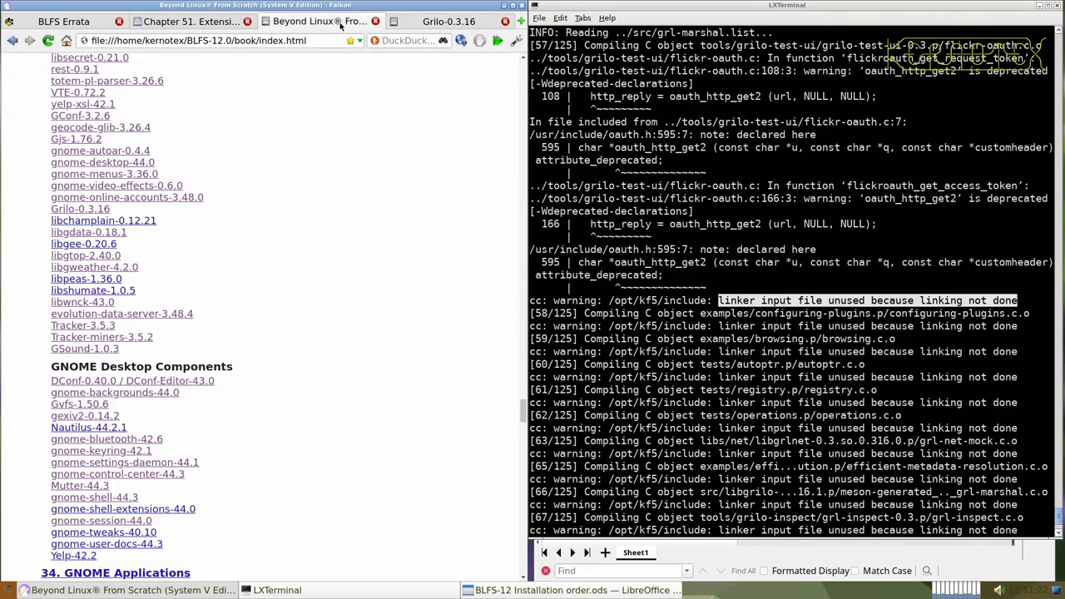
left_click(436, 24)
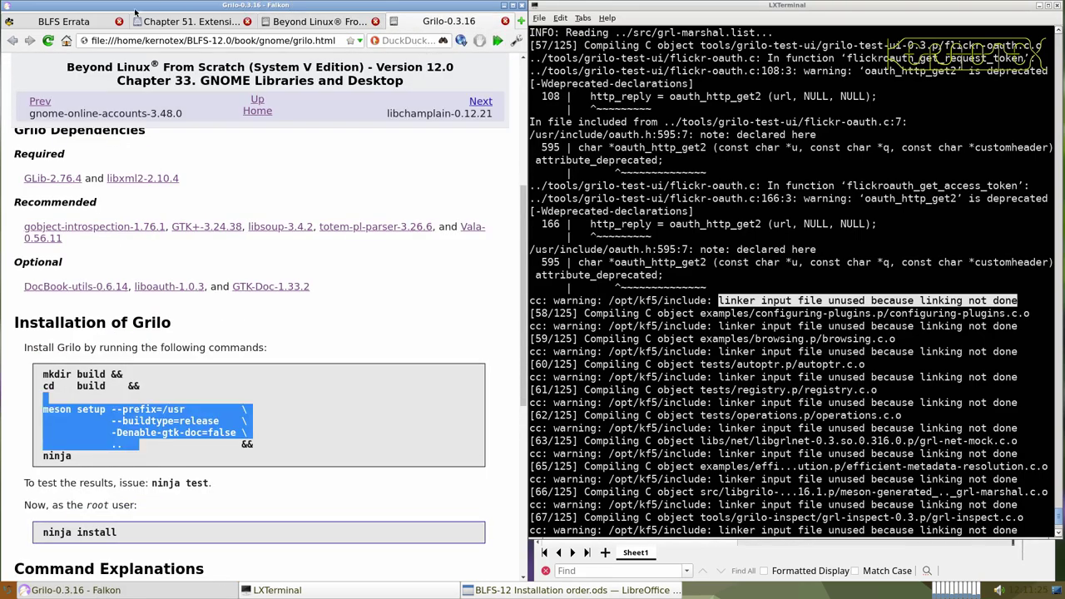
left_click(6, 8)
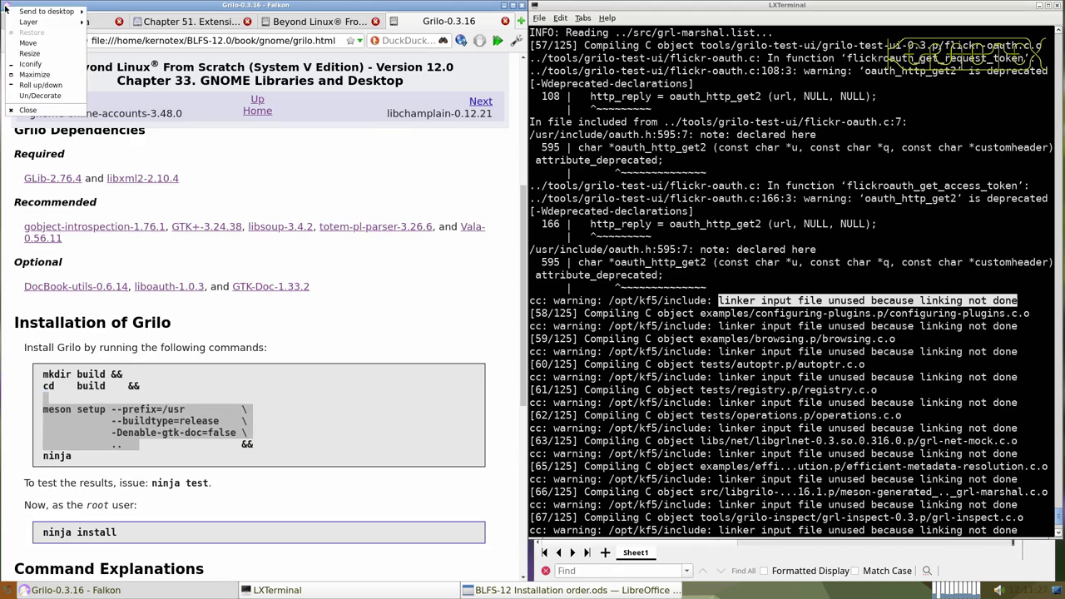
key("Escape")
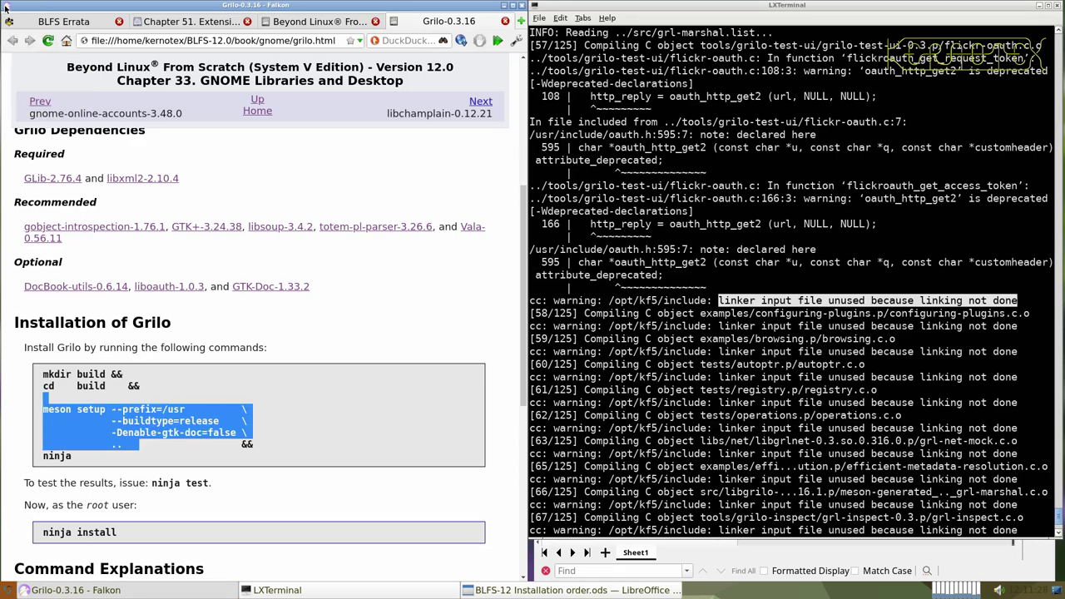
- Show the browser's menu bar in the window with the Grilo-0.3.16 page
left_click(498, 41)
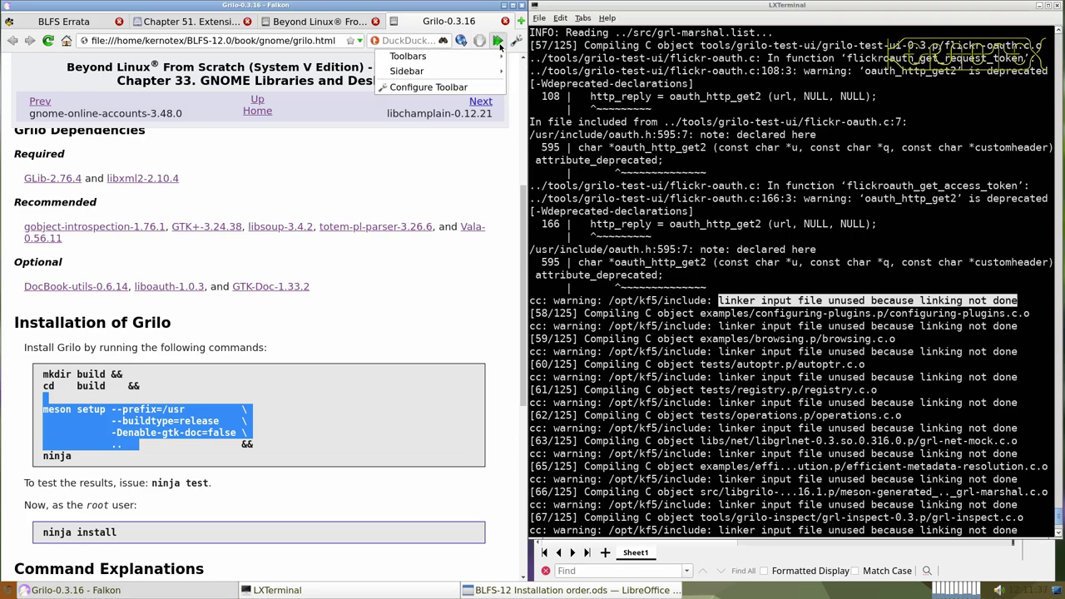
mouse_move(492, 57)
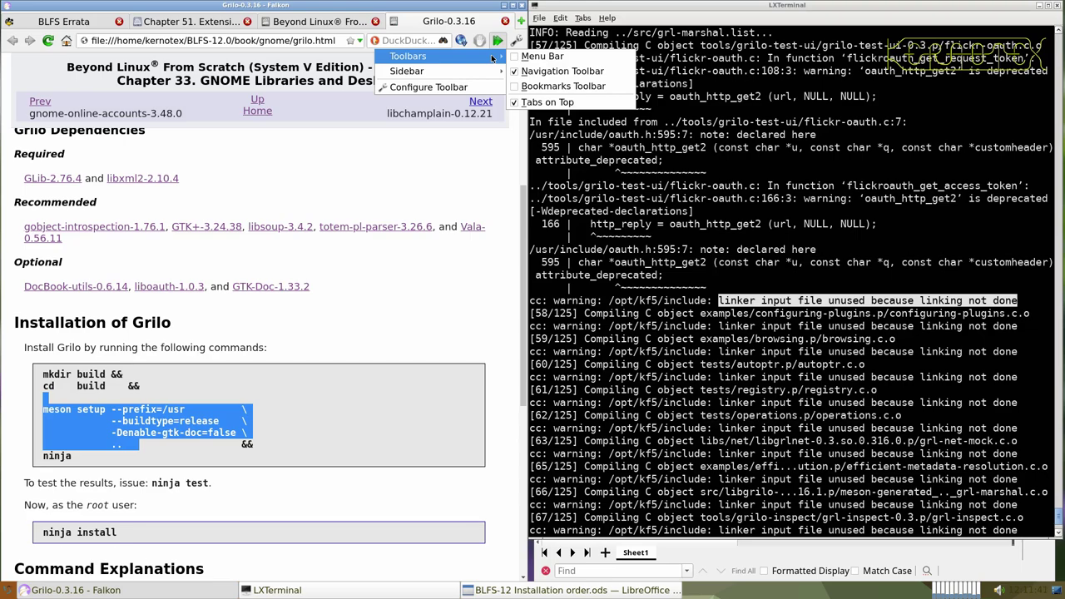
left_click(516, 56)
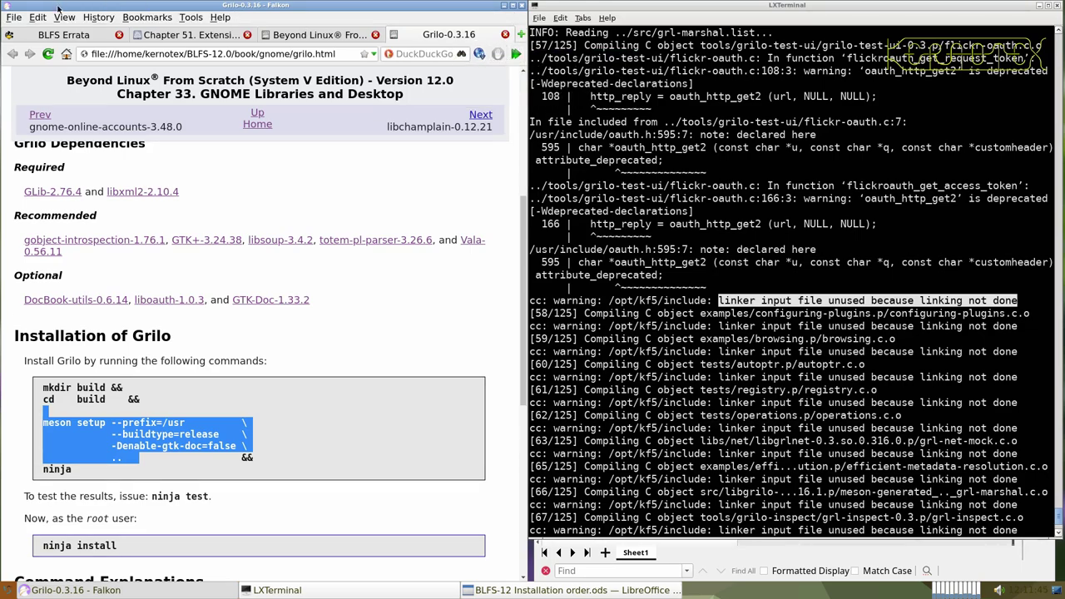
- Open a private browsing window and search the web for "linker input file unused because linking not done"
left_click(14, 18)
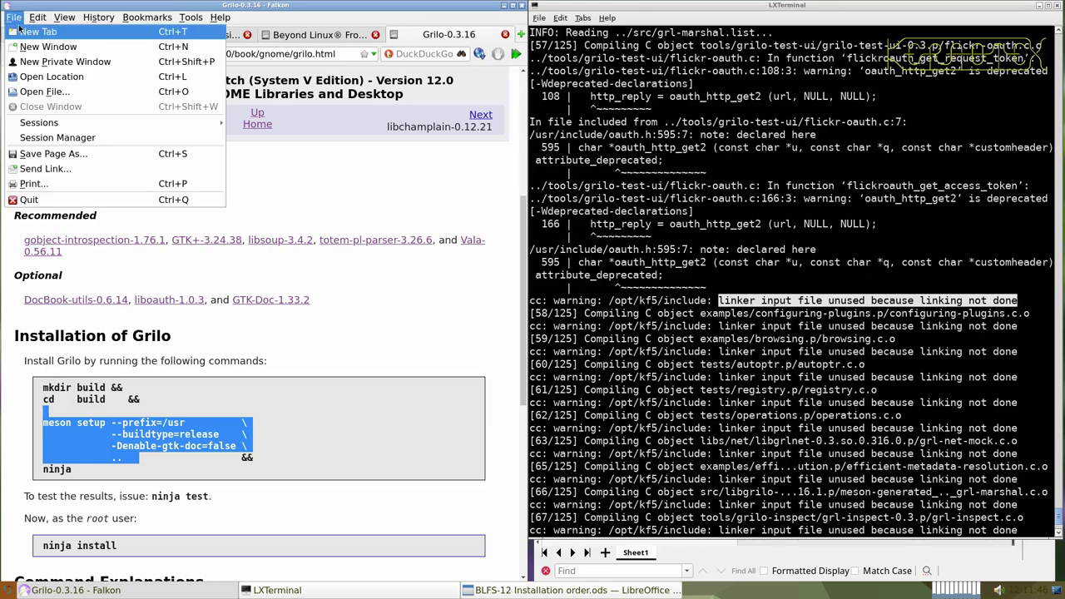
left_click(27, 66)
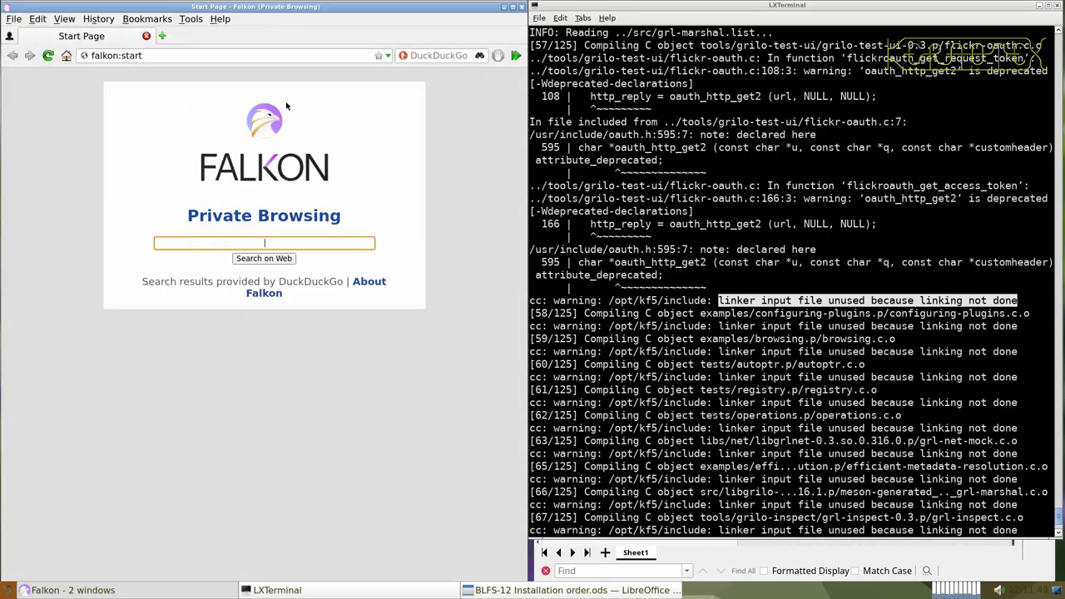
middle_click(274, 243)
key("Return")
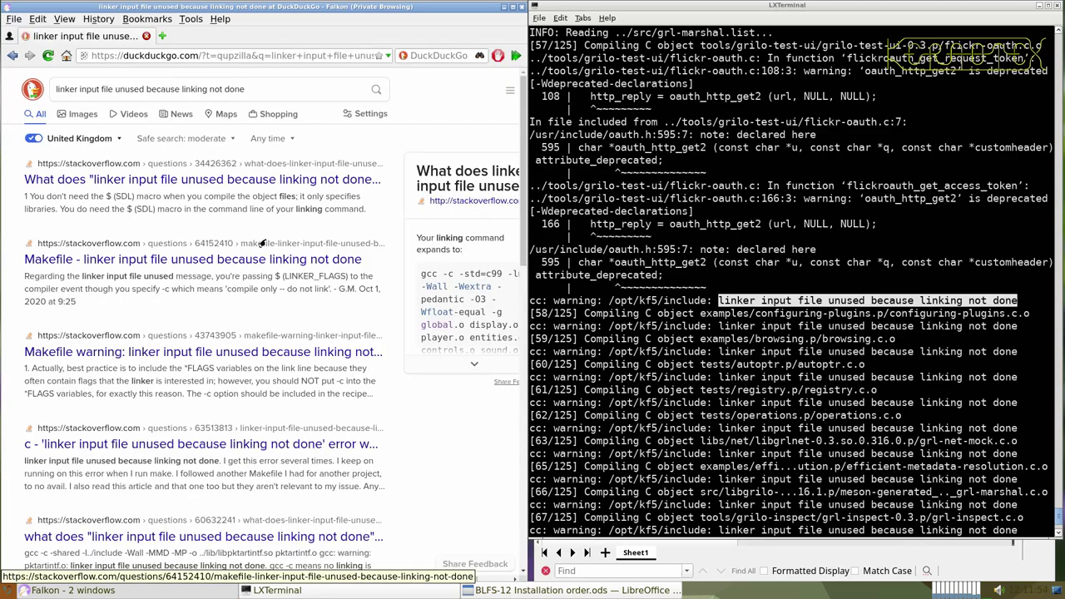
- Open the Stack Overflow question on the linker warning in a new tab, allow only necessary cookies, and read through its answers
middle_click(255, 182)
left_click(204, 38)
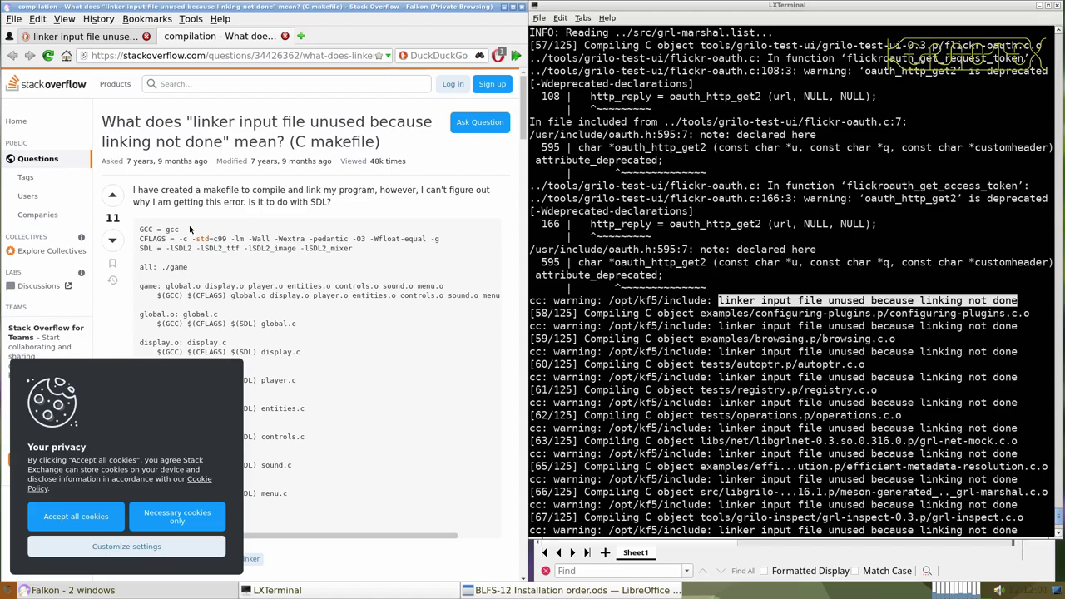
left_click(160, 512)
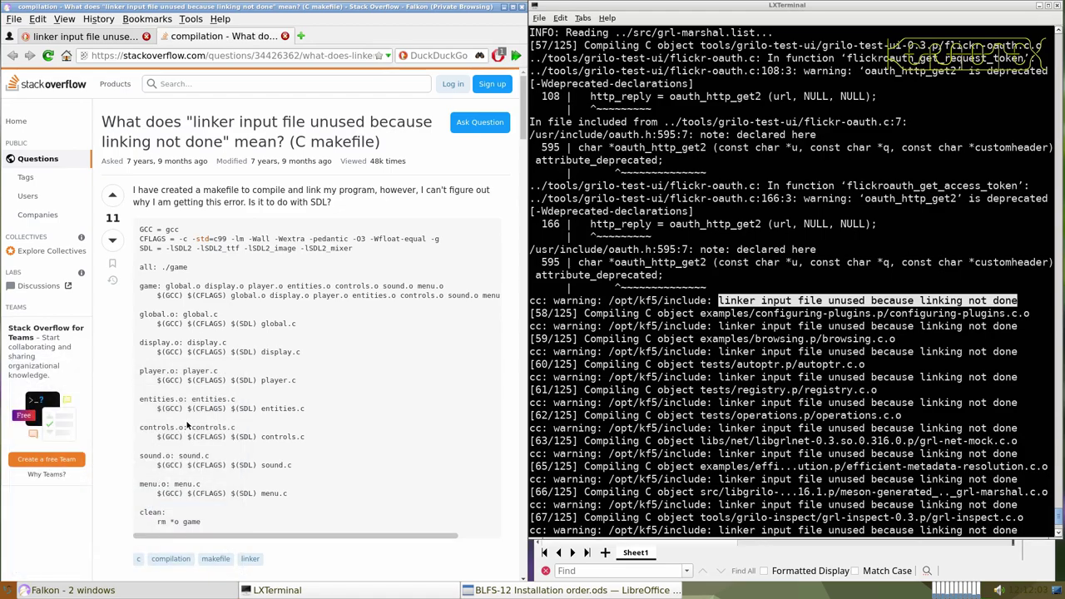
scroll(186, 423, "down", 5)
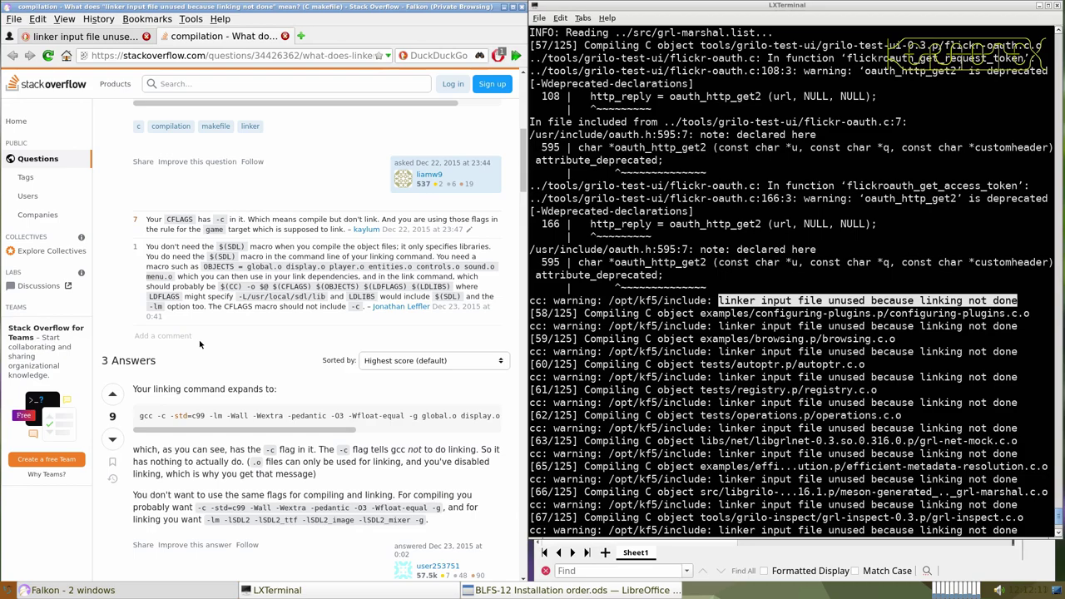
scroll(199, 340, "down", 1)
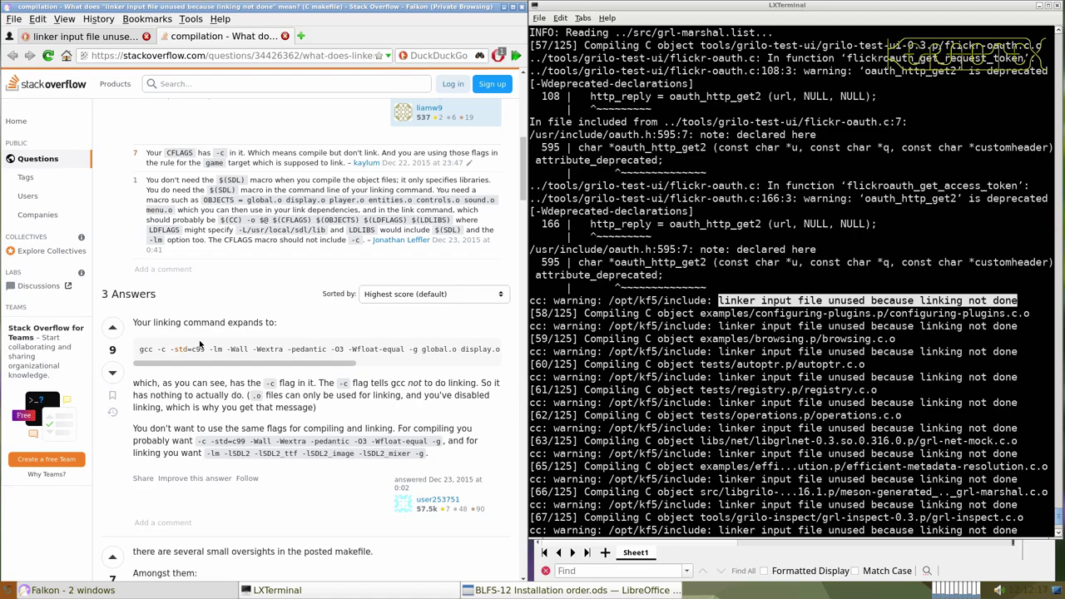
scroll(199, 343, "down", 2)
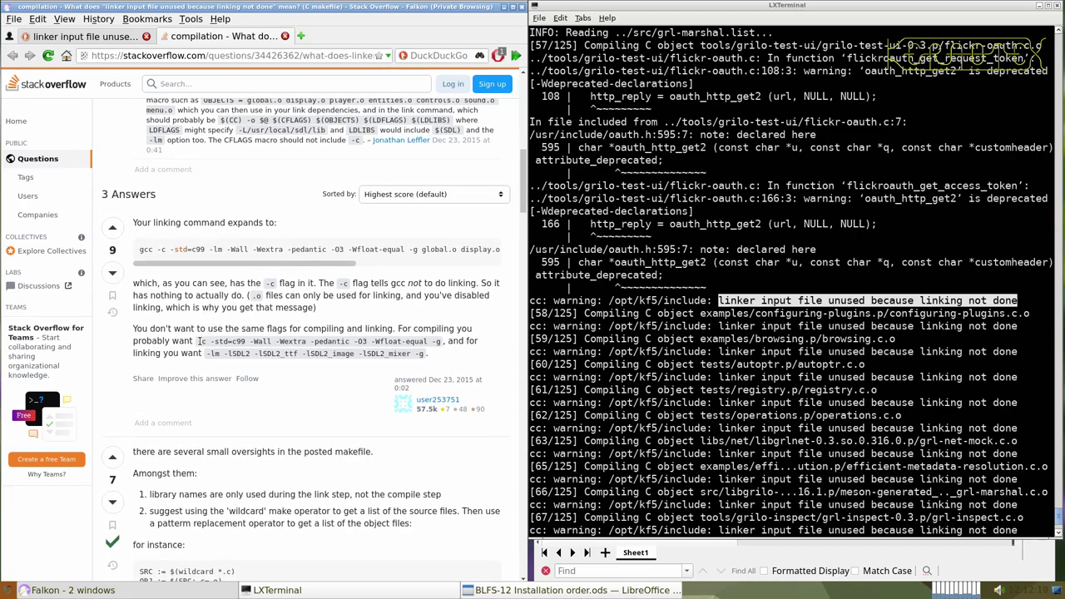
scroll(200, 341, "down", 3)
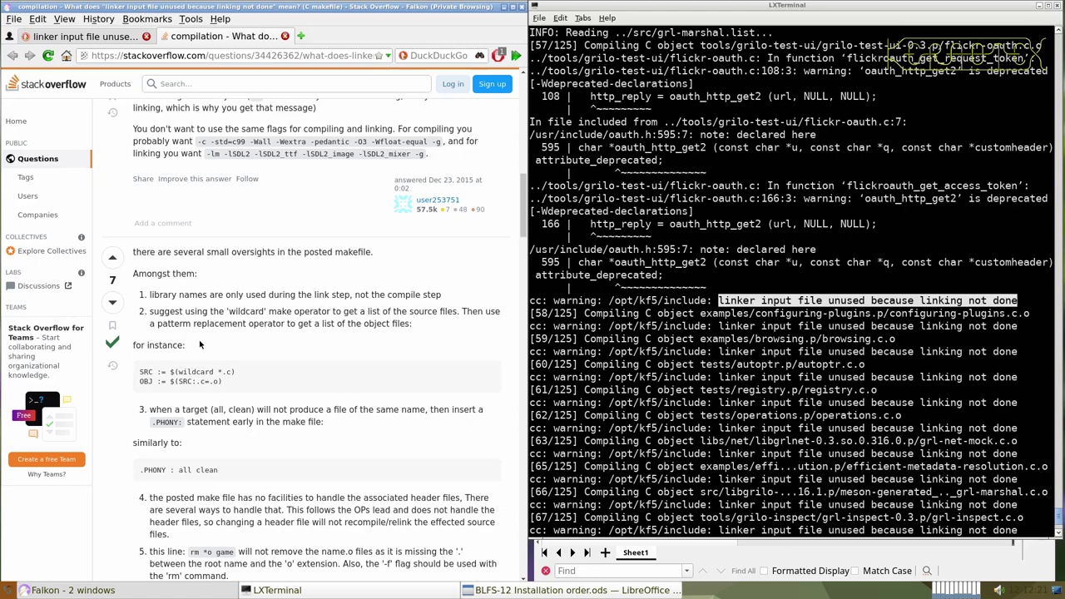
scroll(199, 339, "down", 5)
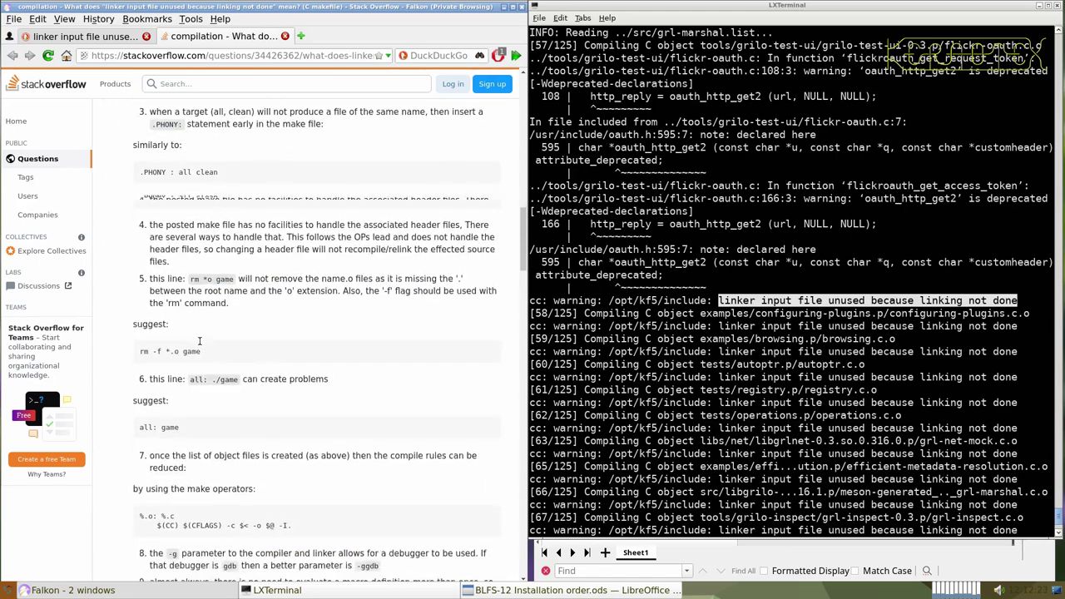
scroll(199, 340, "down", 1)
scroll(198, 339, "down", 3)
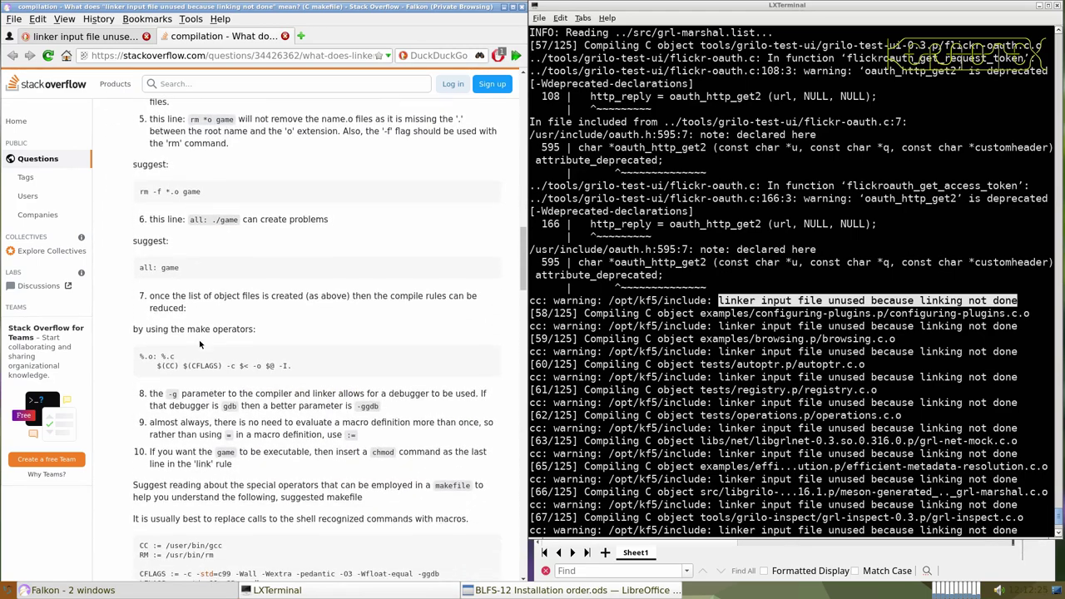
- Print the value of the CXXFLAGS environment variable in the terminal with echo $CXXFLAGS
left_click(634, 346)
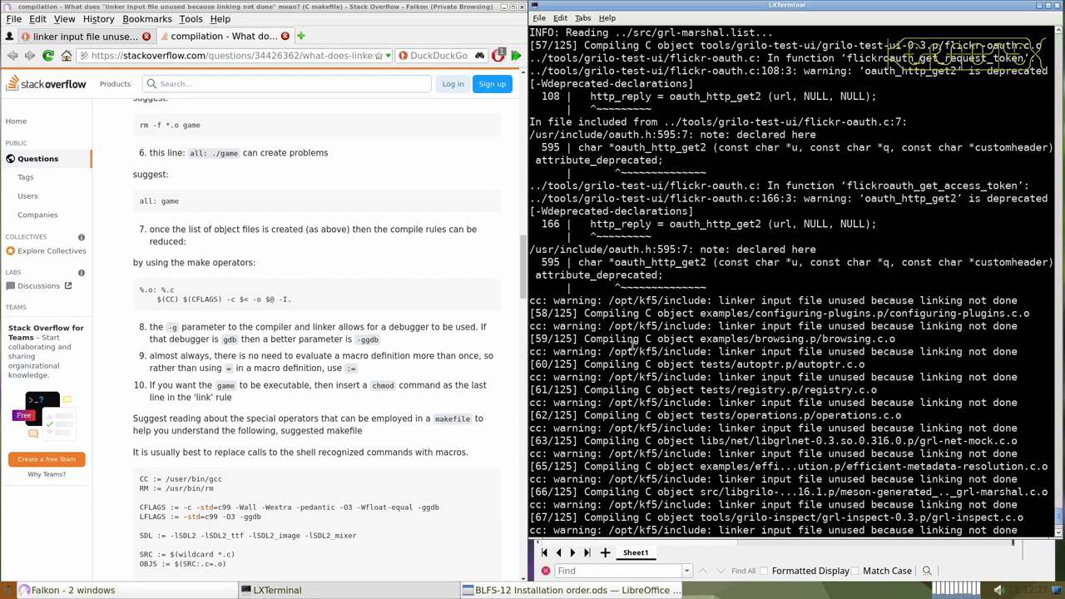
type("echo $CXXFLAGS")
key("Return")
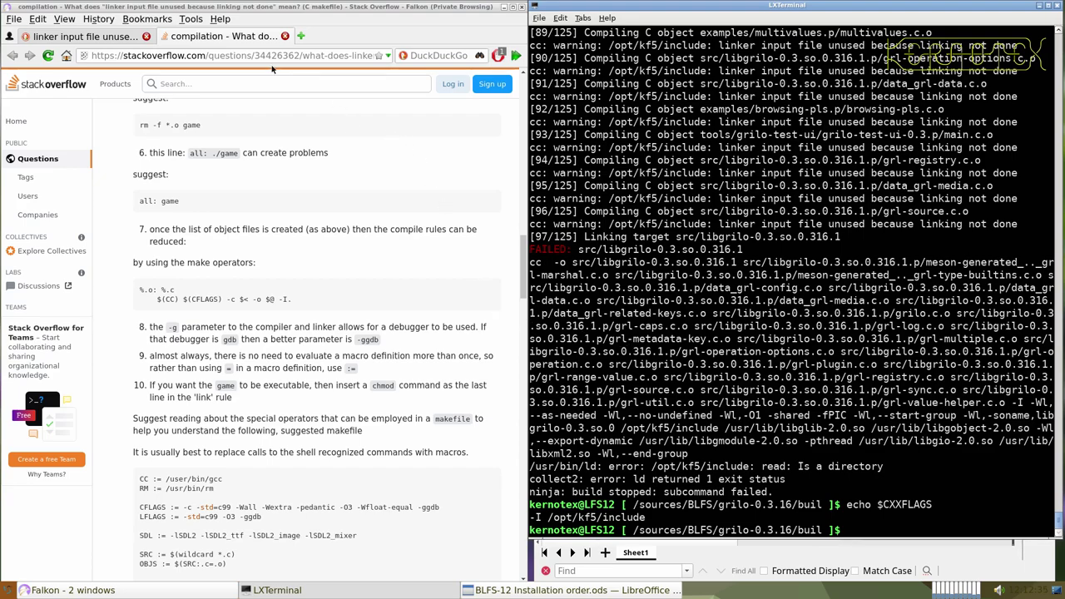
- Close the private window and examine the installation commands on the lximage-qt-1.3.0 page, opened from the BLFS book index
left_click(521, 7)
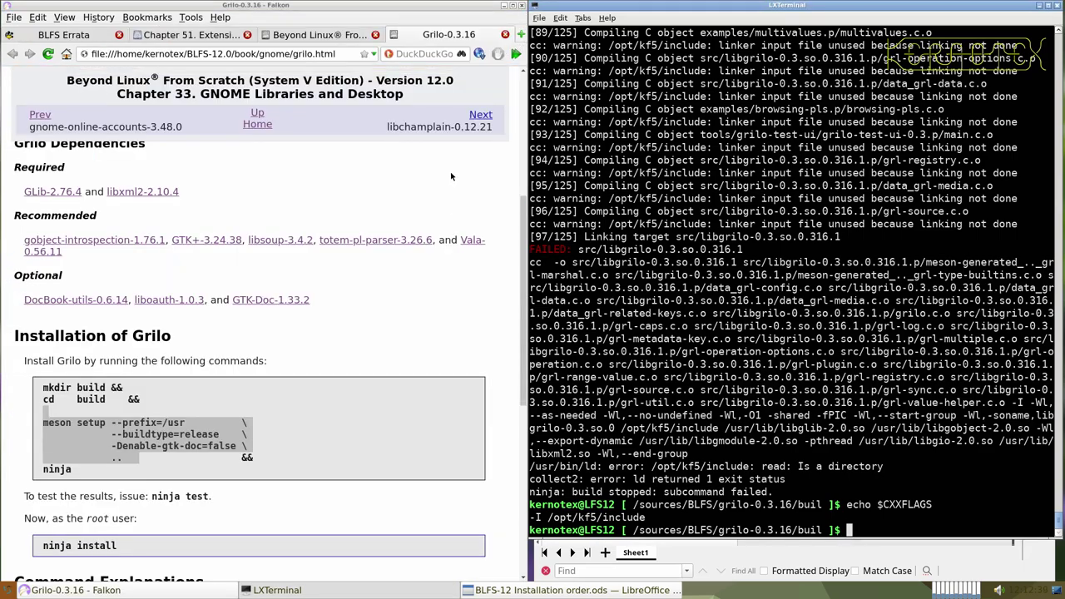
left_click(305, 35)
scroll(267, 323, "down", 20)
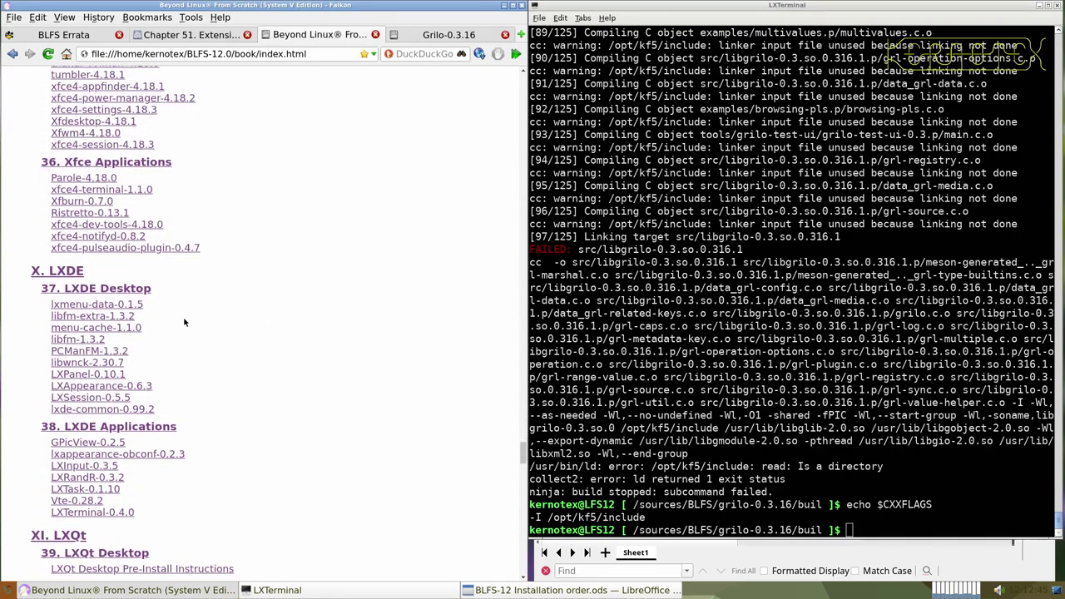
scroll(184, 322, "down", 10)
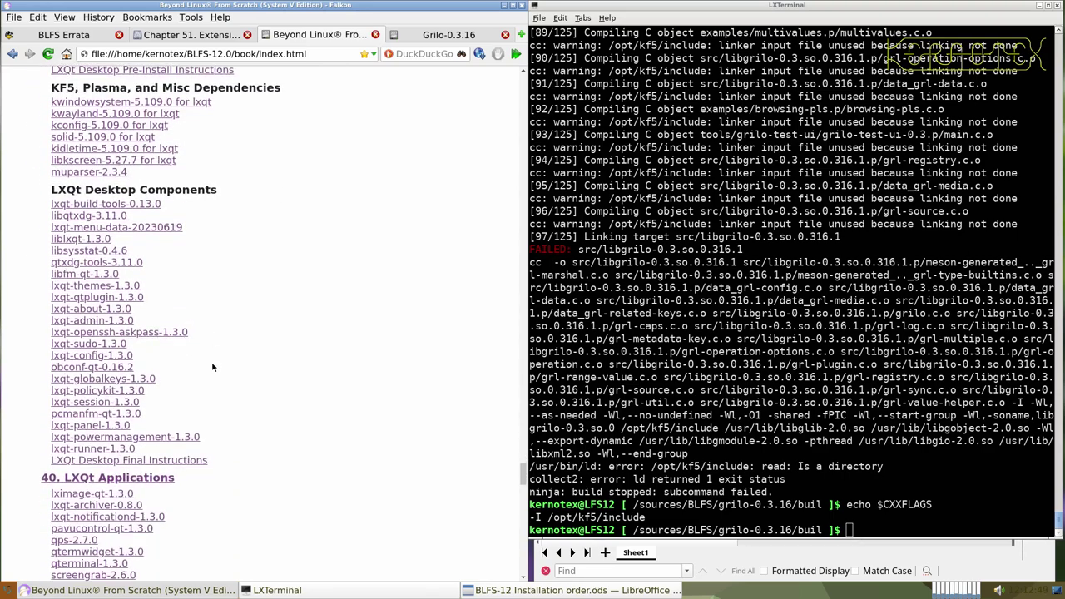
scroll(211, 361, "down", 3)
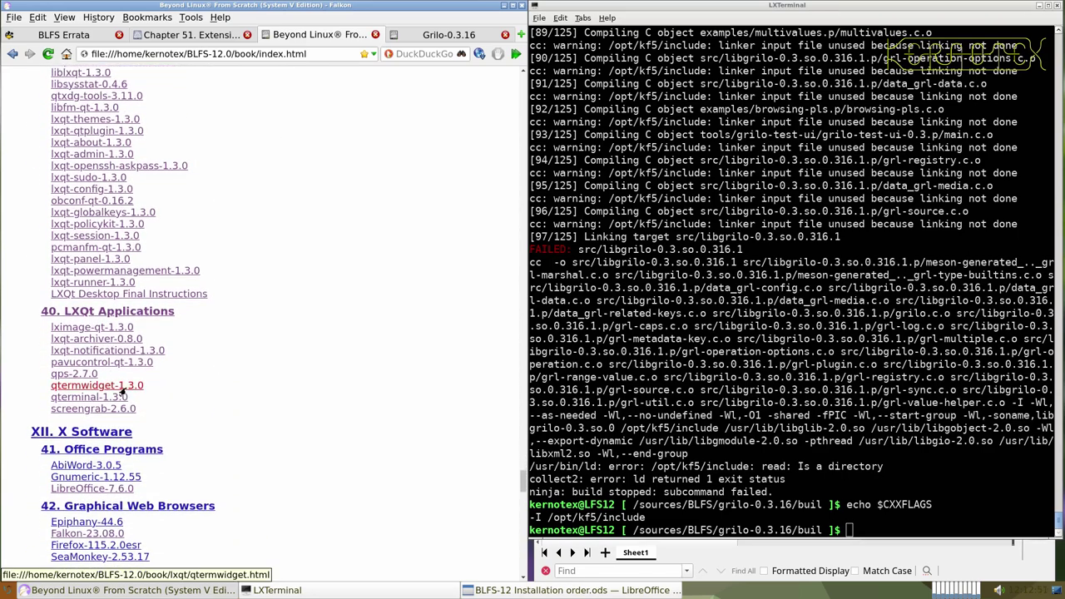
middle_click(93, 329)
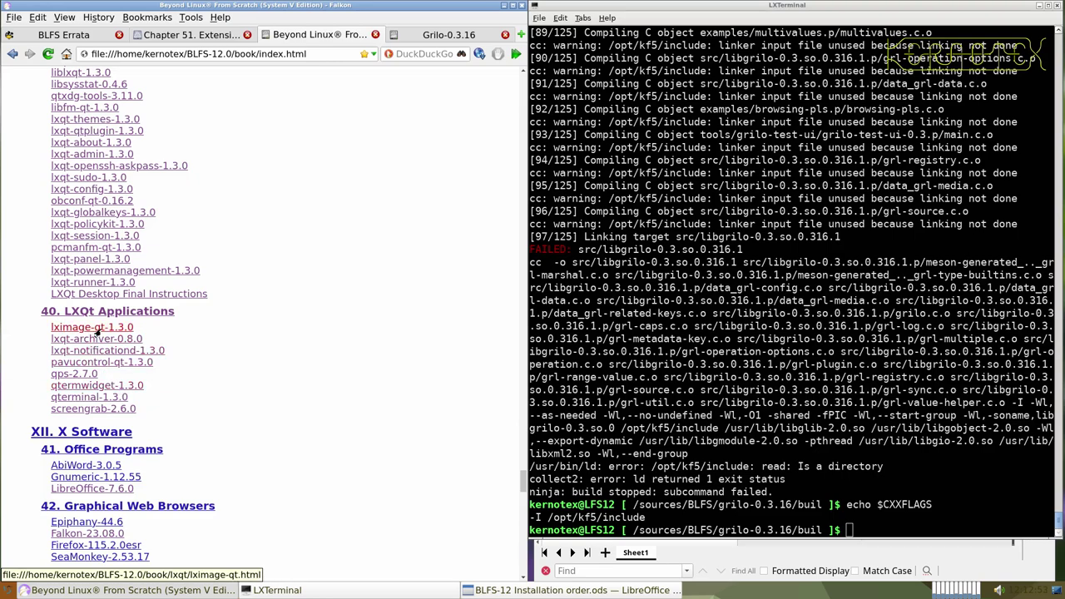
left_click(366, 33)
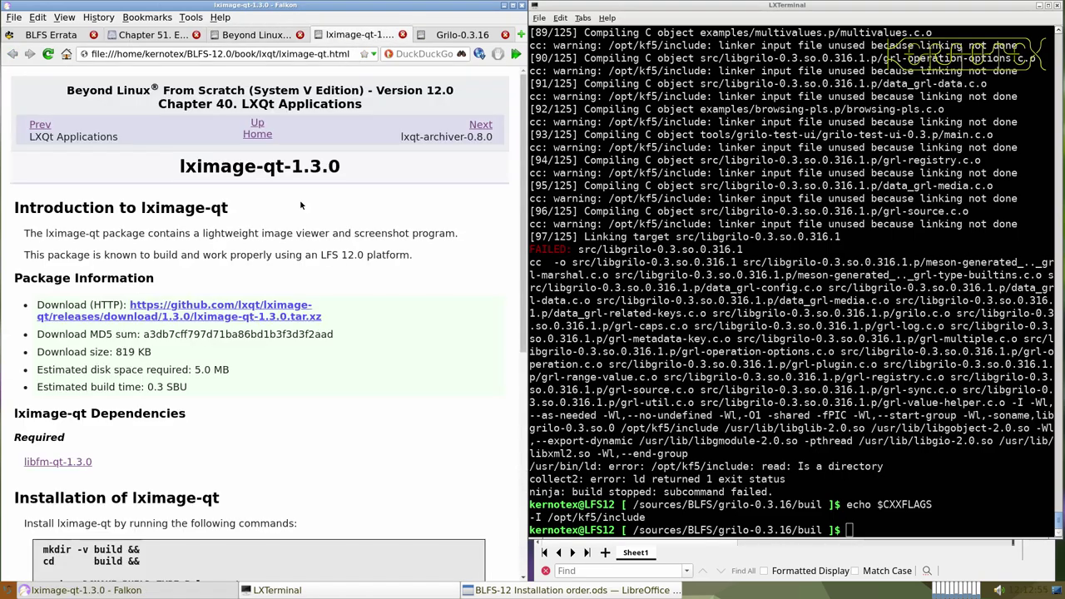
scroll(284, 297, "down", 5)
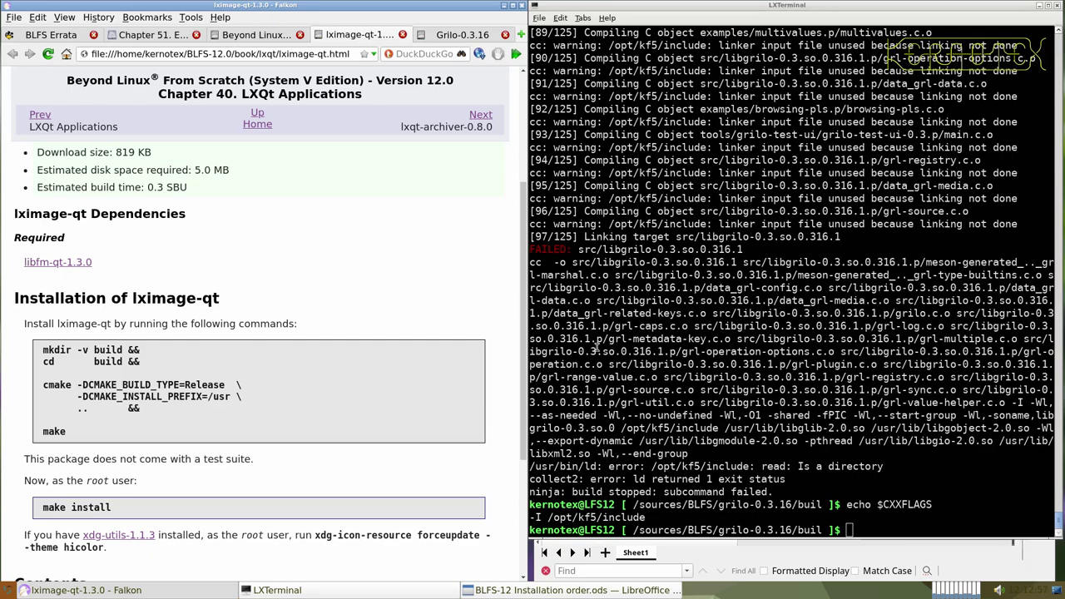
- Print the value of the CFLAGS environment variable in the terminal with echo $CFLAGS
left_click(706, 345)
key("Up")
key("Left")
key("Left")
key("Left")
key("Left")
key("Left")
key("BackSpace")
key("BackSpace")
key("Return")
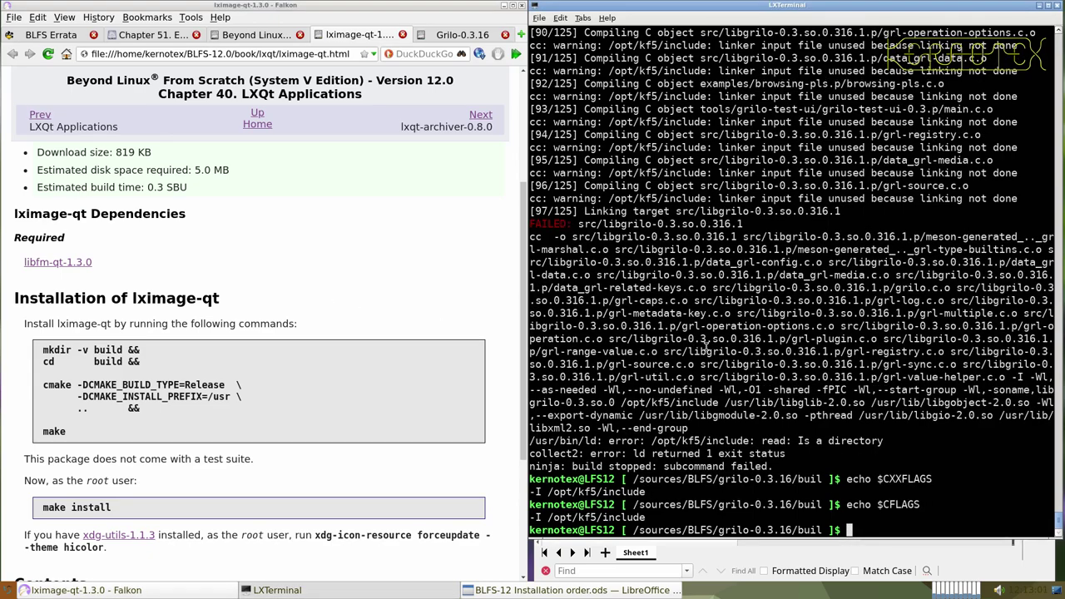
- Clear the compiler flag variables with unset CXXFLAGS and unset CFLAGS
type("unset CXXFLAGS")
key("Return")
key("Up")
key("Left")
key("Left")
key("Left")
key("Left")
key("Left")
key("BackSpace")
key("BackSpace")
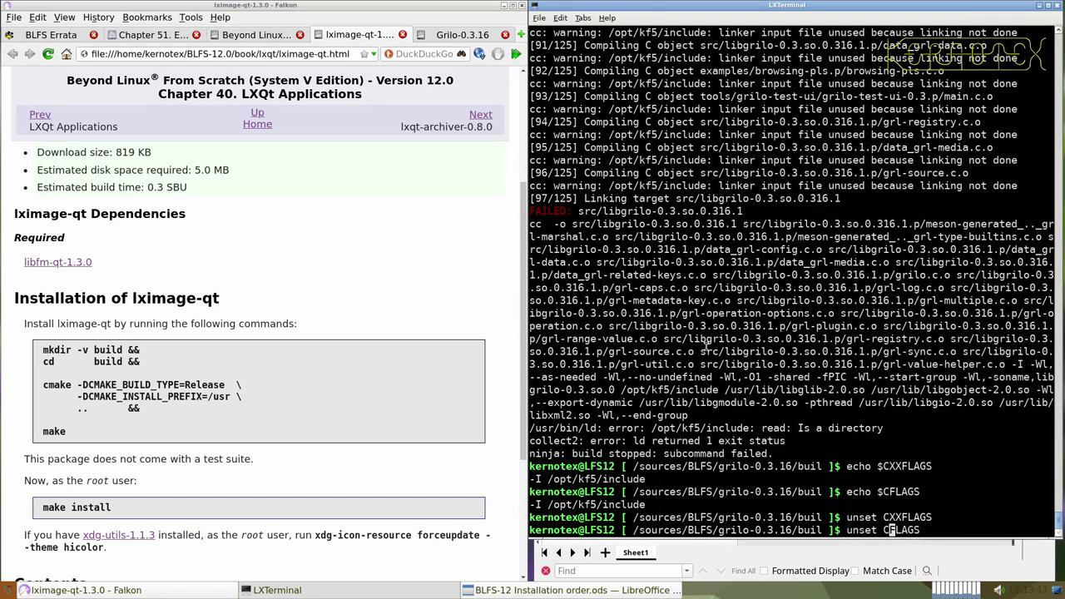
- Unset the CFLAGS variable, go up to the grilo-0.3.16 source directory and delete its buil directory
key("Return")
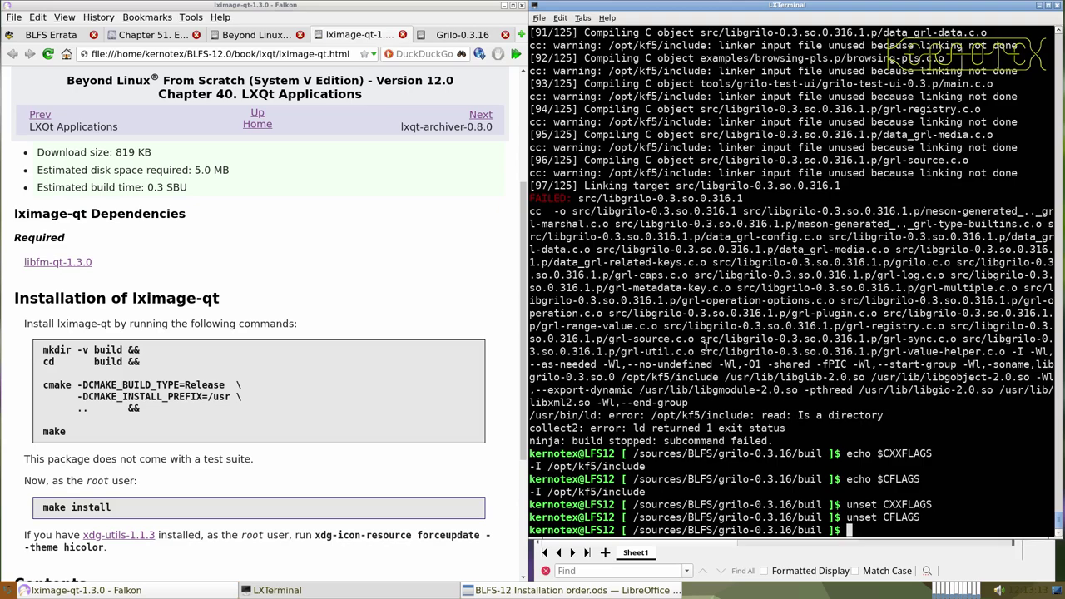
type("cd ..")
key("Return")
type("rm -Rf buil/")
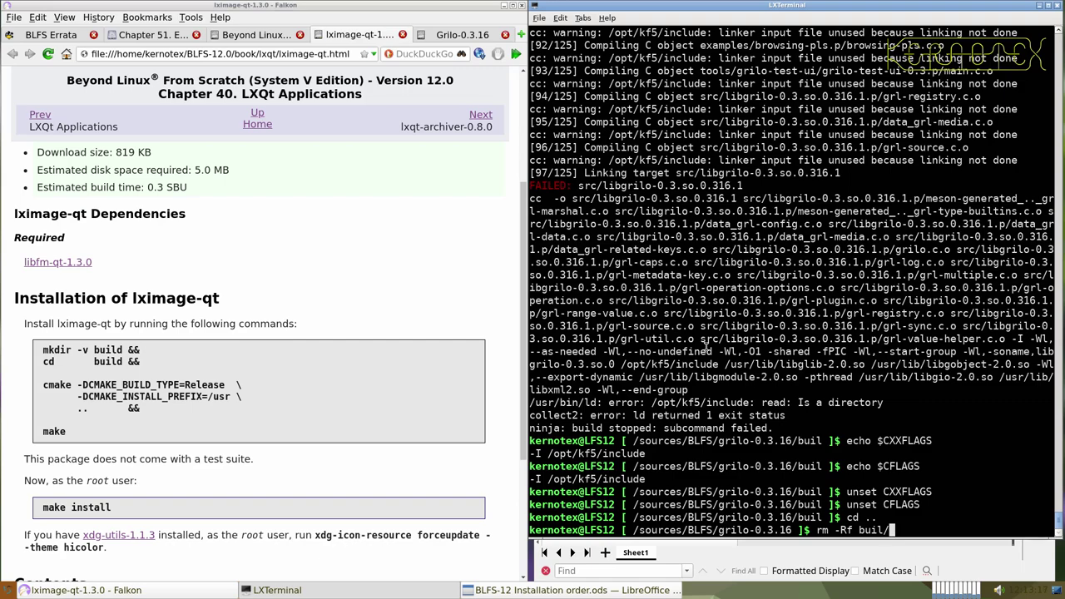
key("Return")
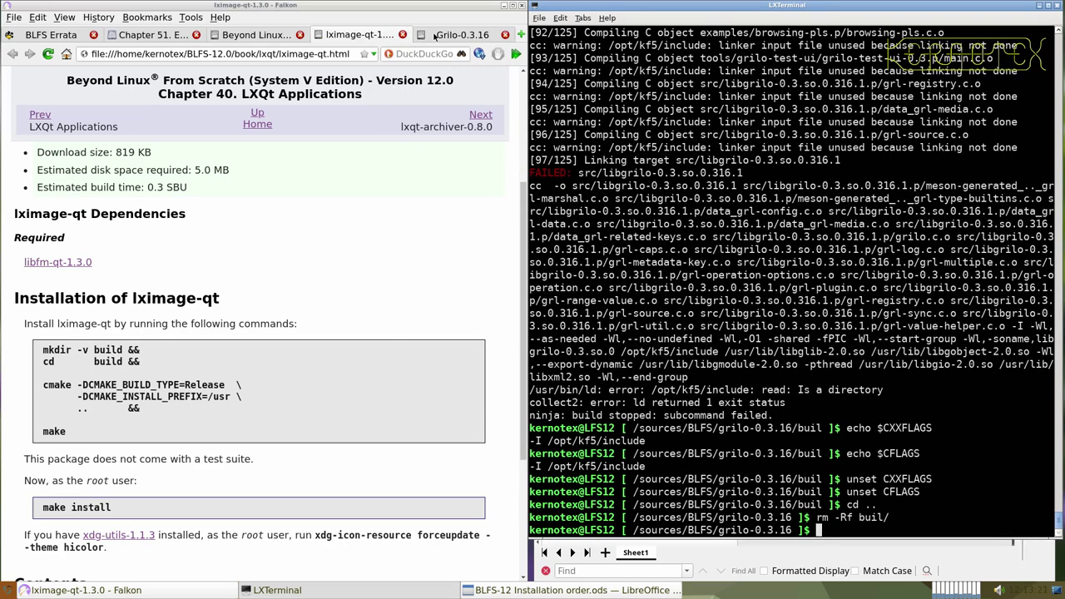
- Close the lximage-qt page and run the Grilo page's commands to create and enter a build directory
left_click(403, 34)
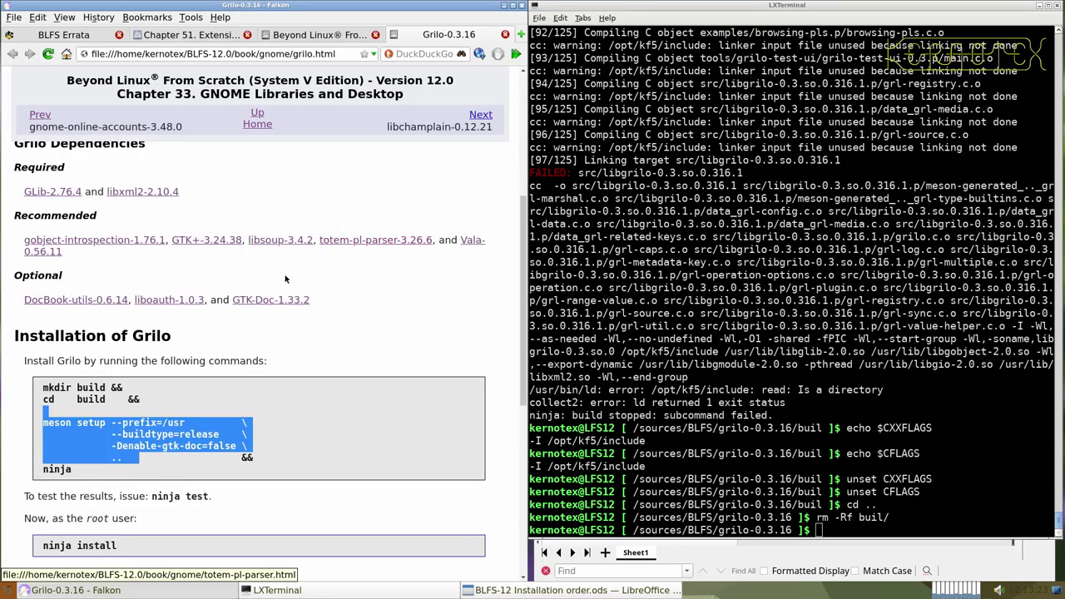
left_click(125, 383)
left_click_drag(43, 387, 106, 400)
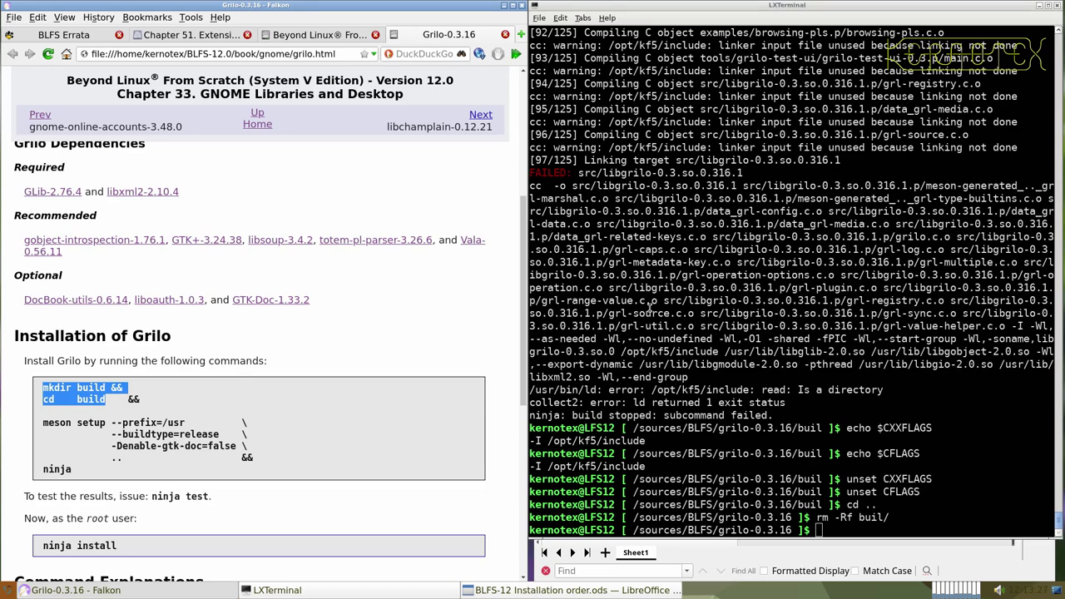
middle_click(645, 306)
key("Return")
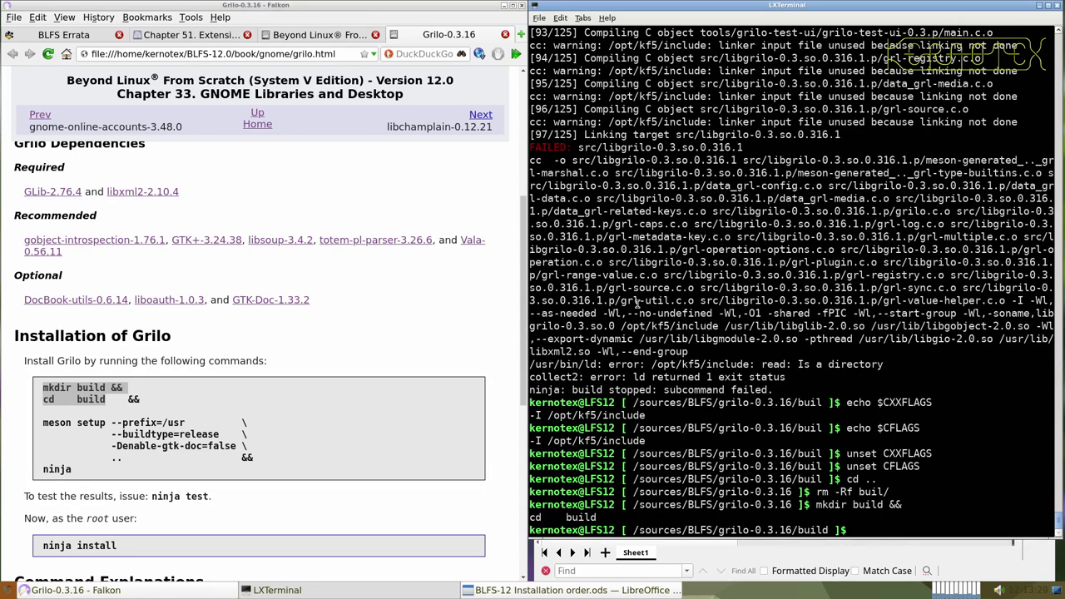
- Configure Grilo with the earlier meson setup command using prefix /usr, buildtype release and -Denable-gtk-doc=true
key("ctrl+r")
type("me")
key("Escape")
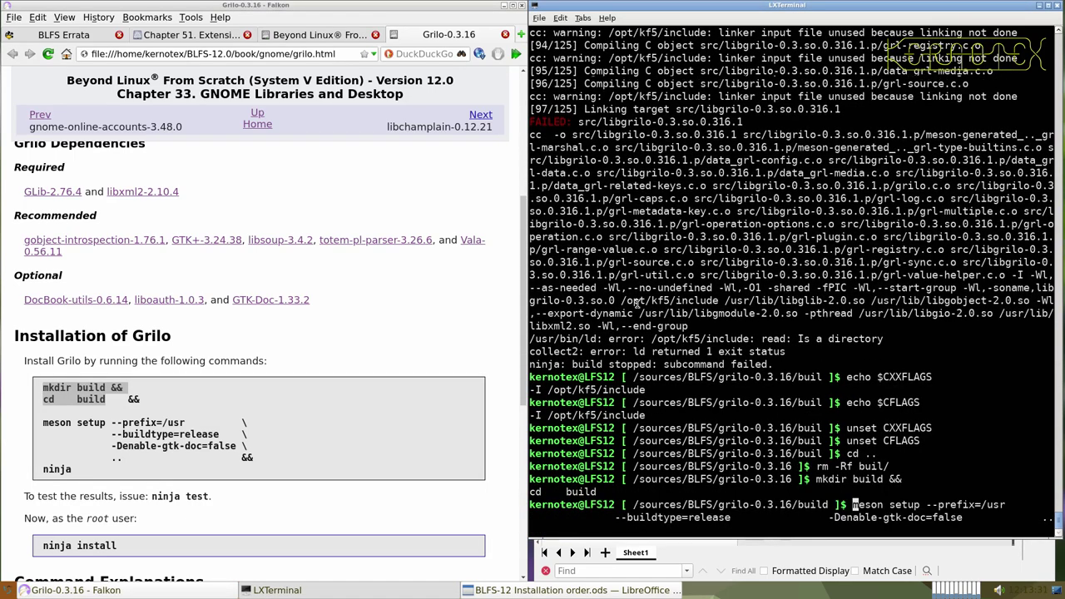
key("ctrl+r")
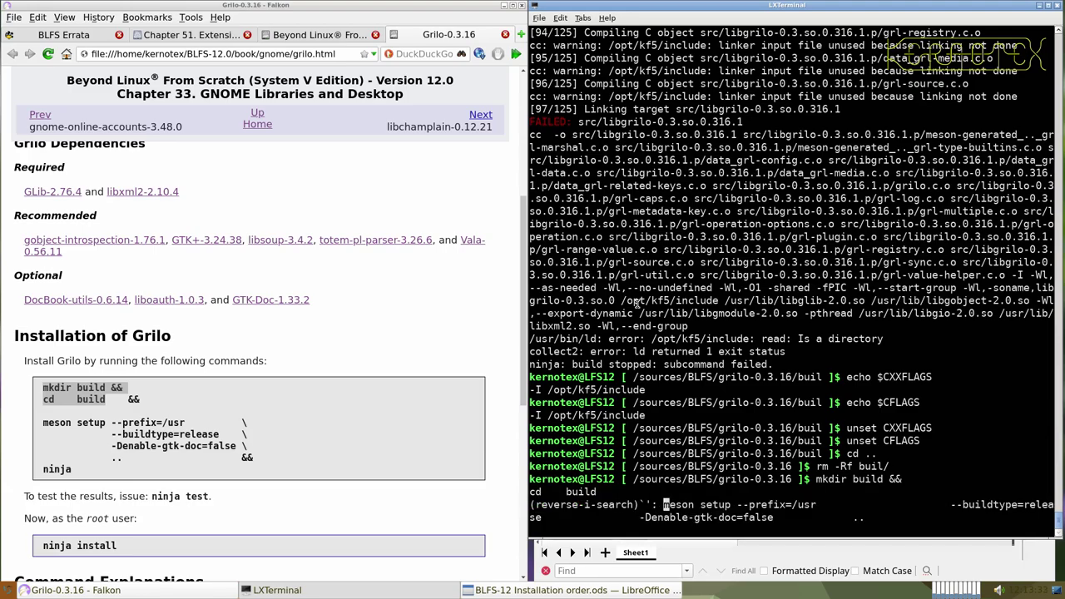
type("meson")
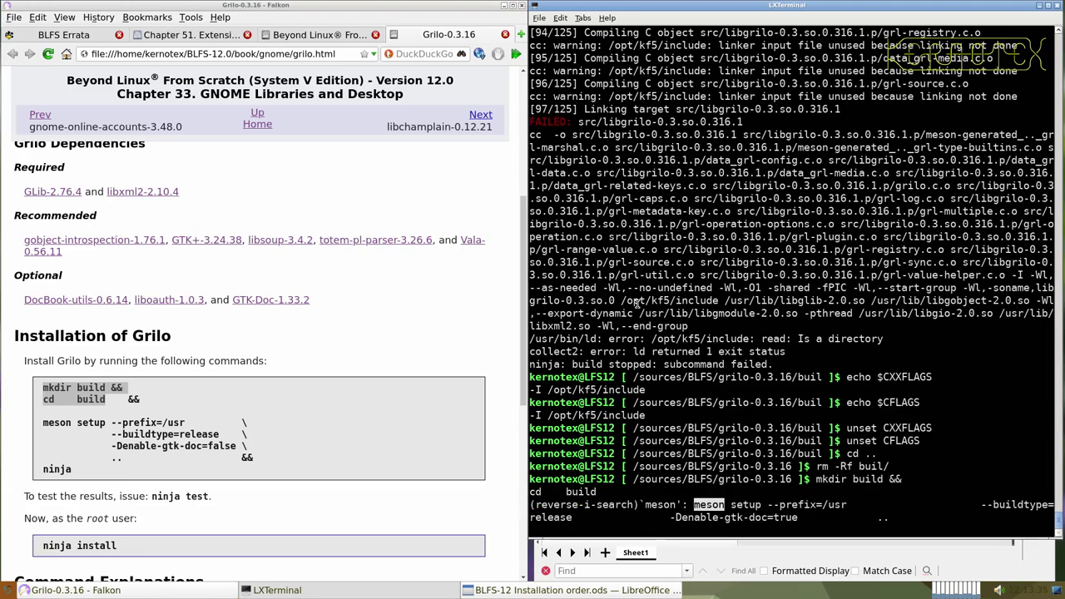
key("Return")
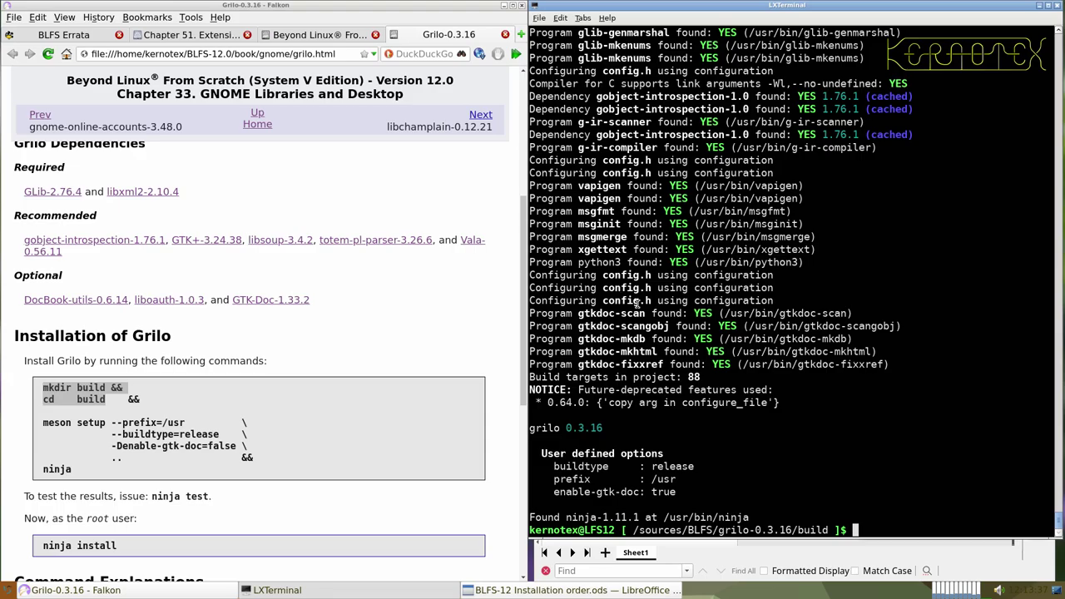
- Compile Grilo with ninja and run its test suite with ninja test
type("ninja")
key("Return")
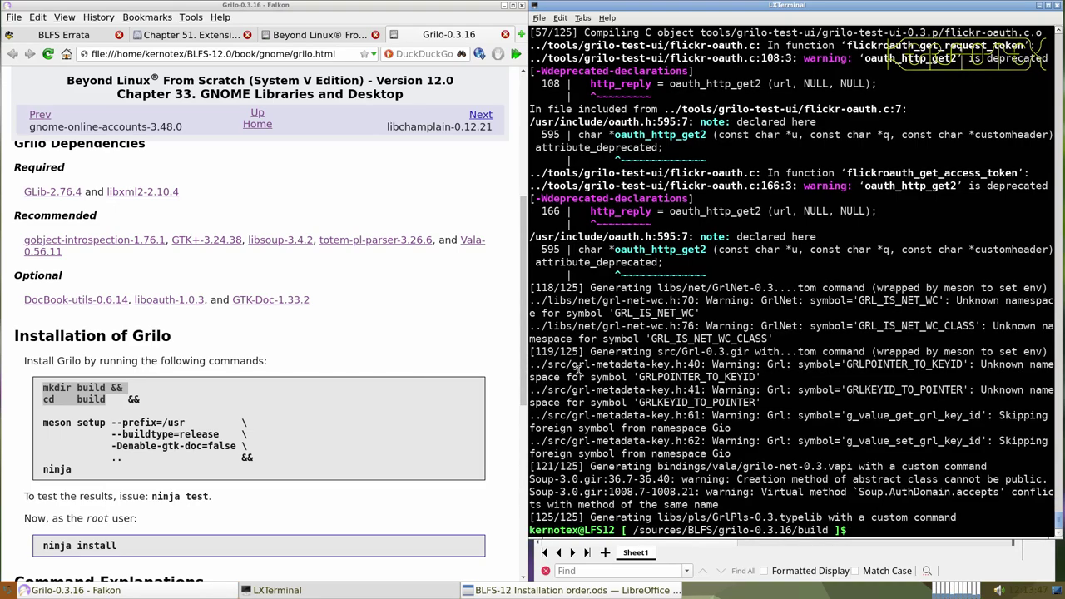
scroll(268, 508, "down", 2)
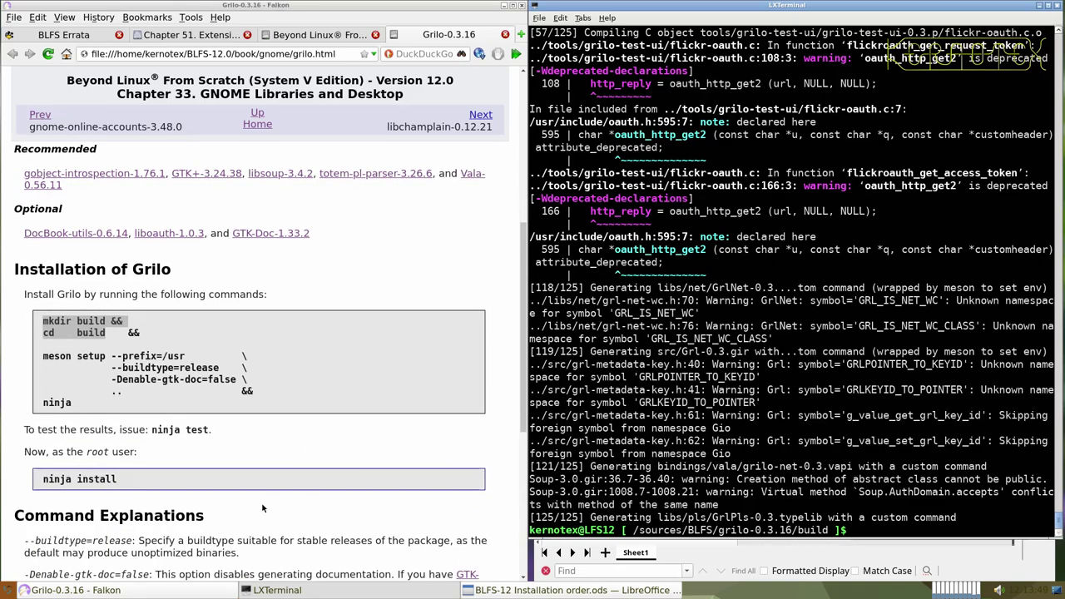
left_click(154, 430)
left_click_drag(153, 430, 209, 430)
middle_click(763, 406)
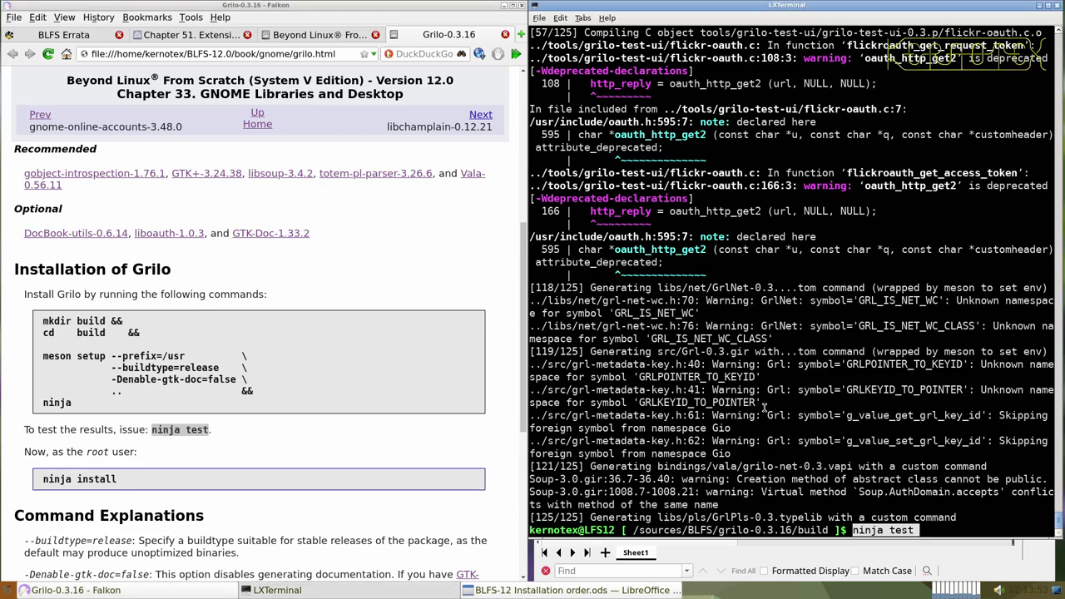
key("Return")
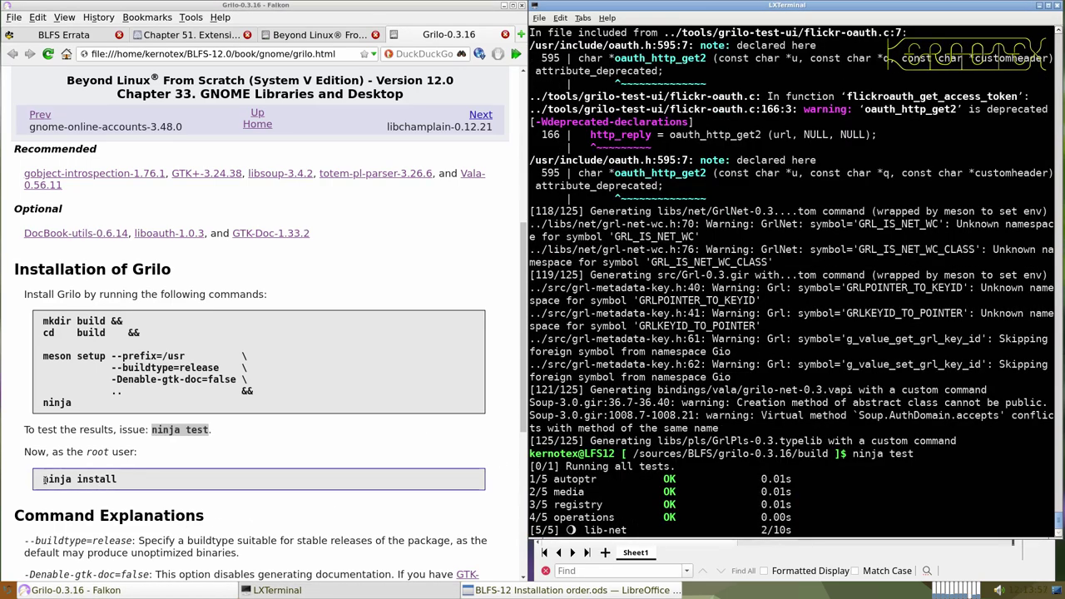
left_click_drag(44, 479, 119, 481)
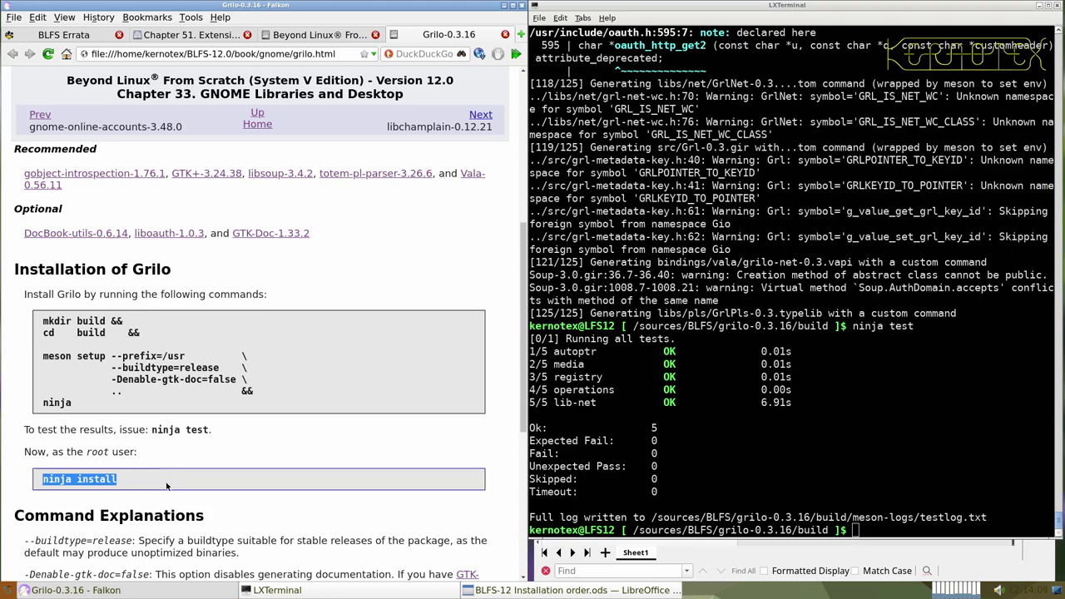
left_click(620, 470)
key("ctrl+r")
type("nnj': lxqt-runner")
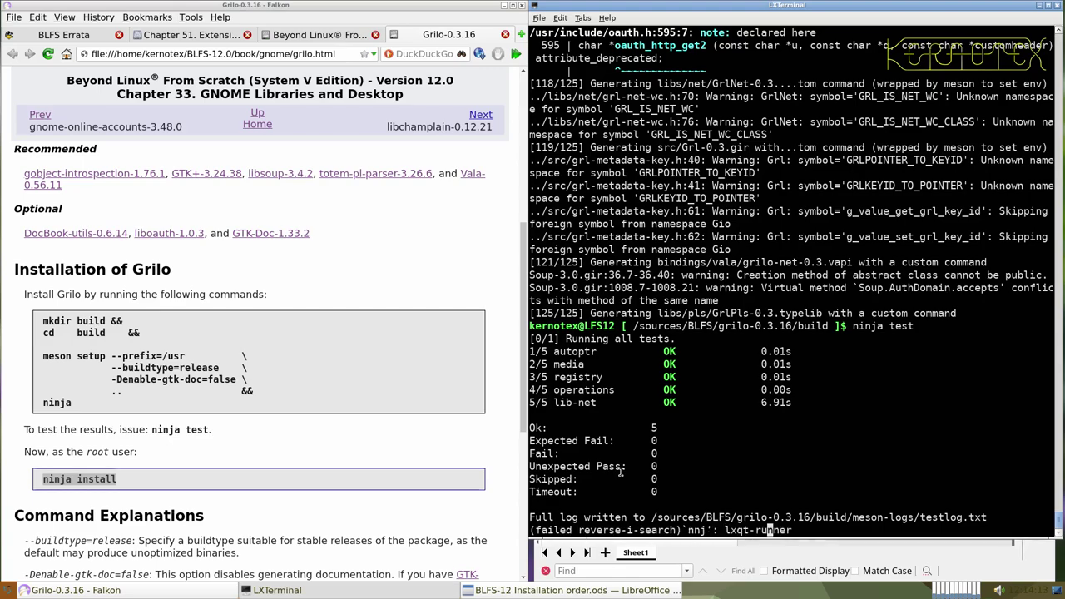
key("ctrl+c")
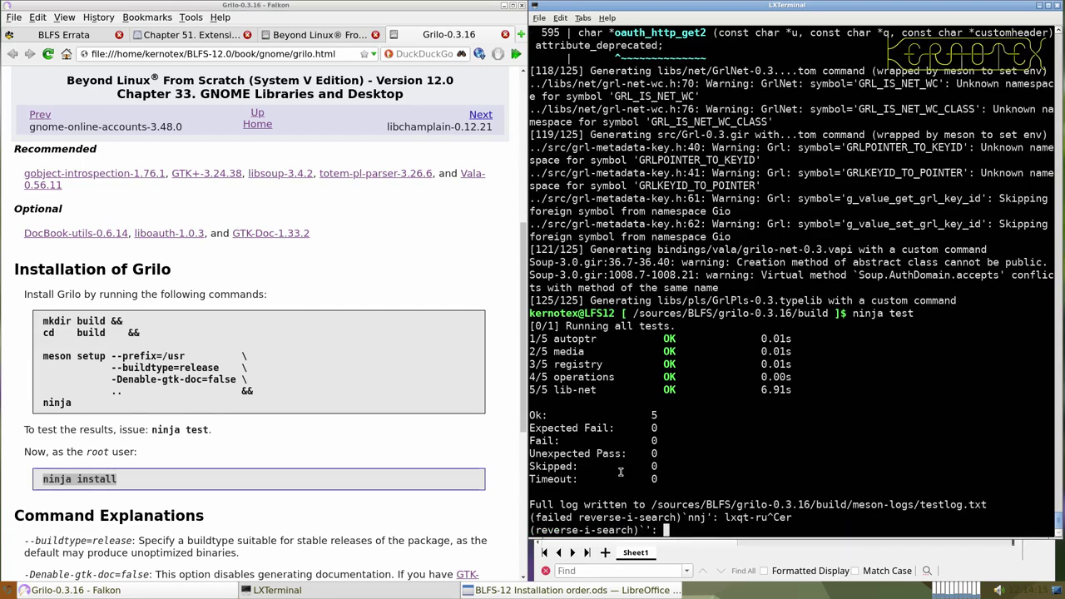
- Install Grilo by recalling and running the earlier ninja install command from the shell history
key("ctrl+r")
type("ninja in")
key("Return")
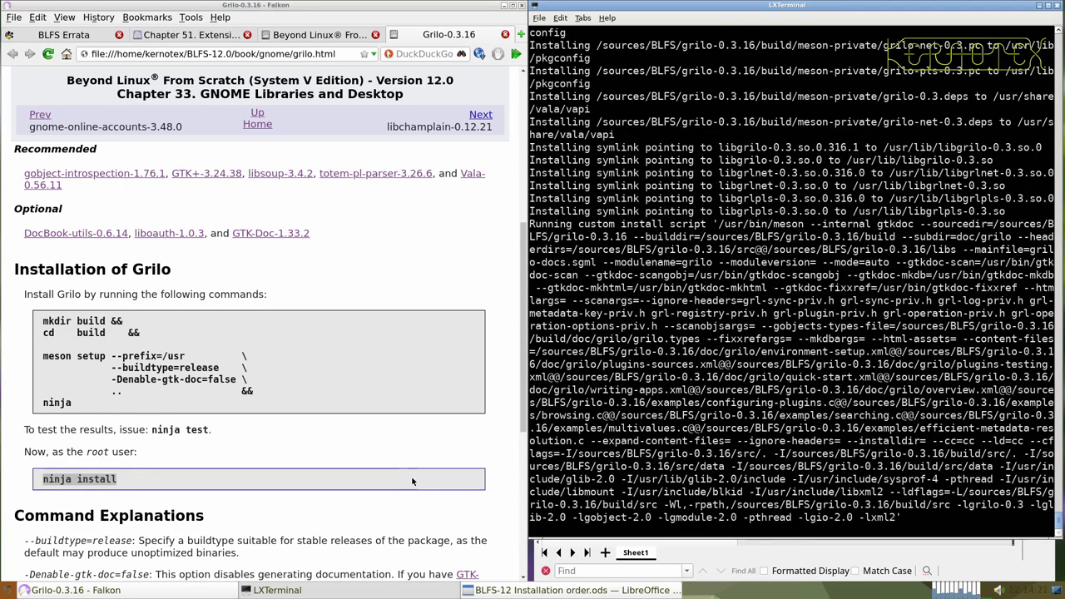
- Return to /sources/BLFS and try to remove the grilo-0.3.16 source directory with rm -Rf
scroll(406, 474, "down", 5)
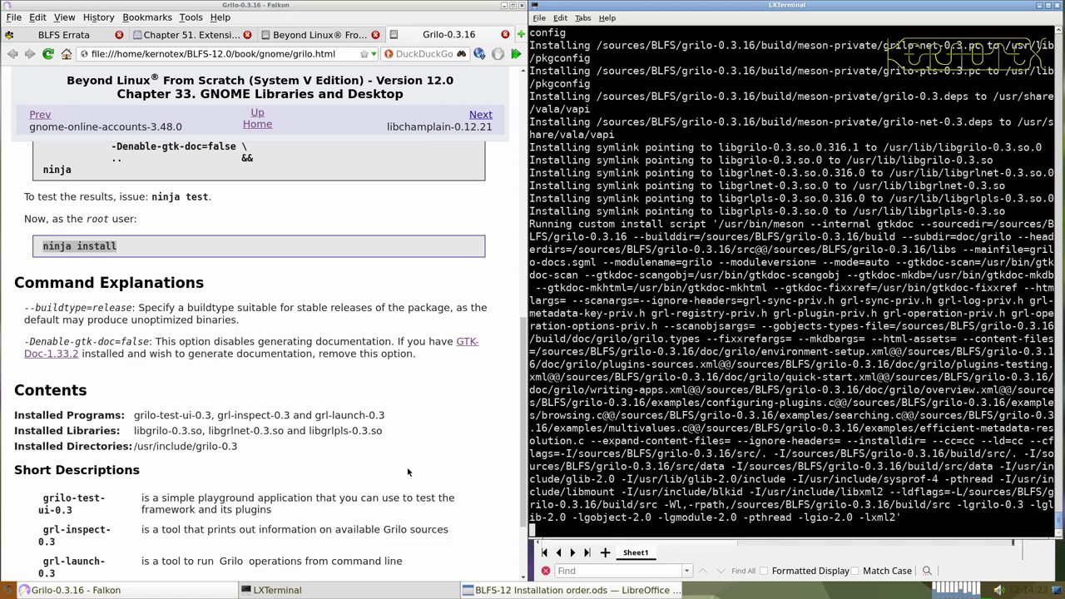
type("cd ..")
key("Return")
type("cd ..")
key("Return")
type("rm -Rf grilo-0.3.16")
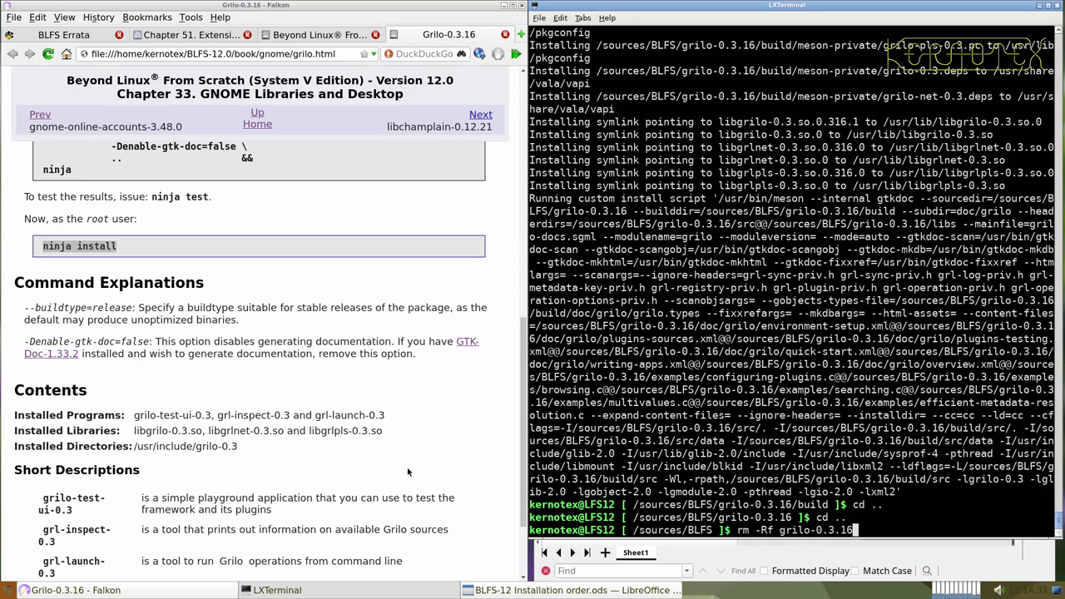
key("Return")
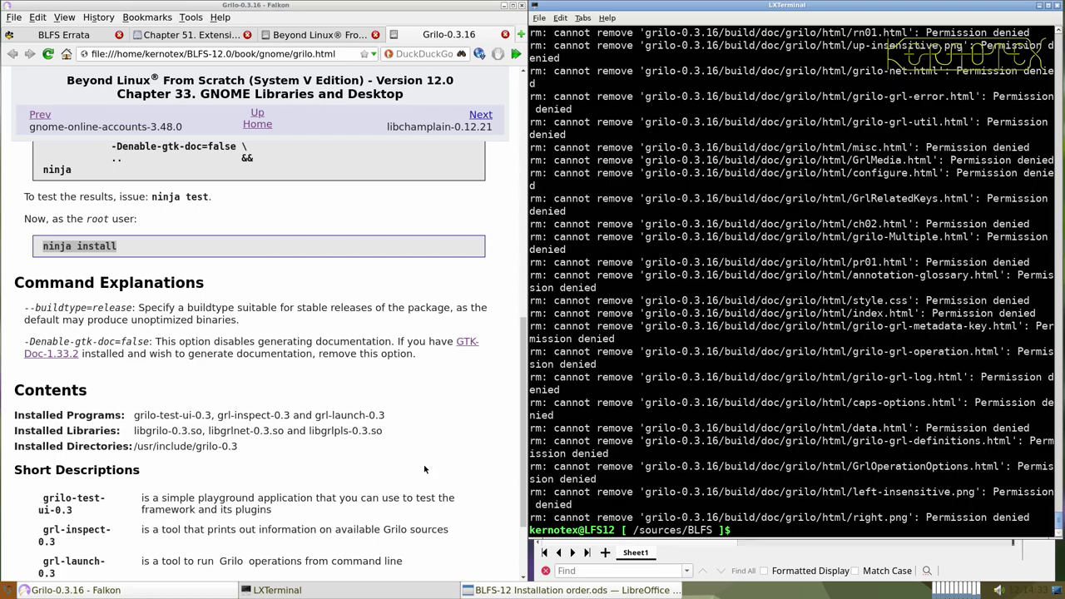
- Rerun the removal of the grilo-0.3.16 directory with sudo
key("Up")
key("Home")
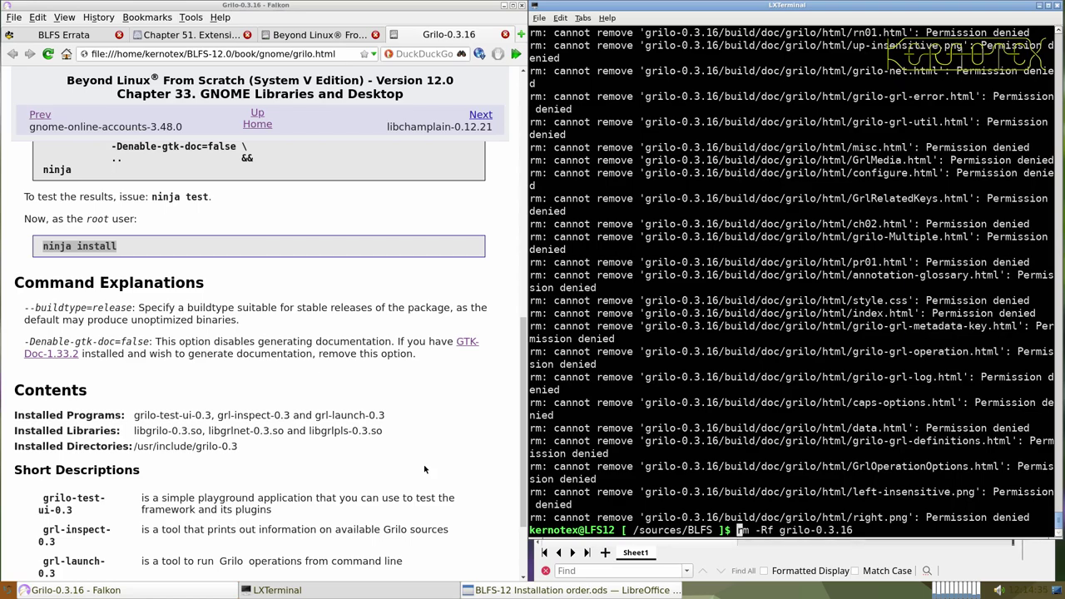
type("sudo")
key("Return")
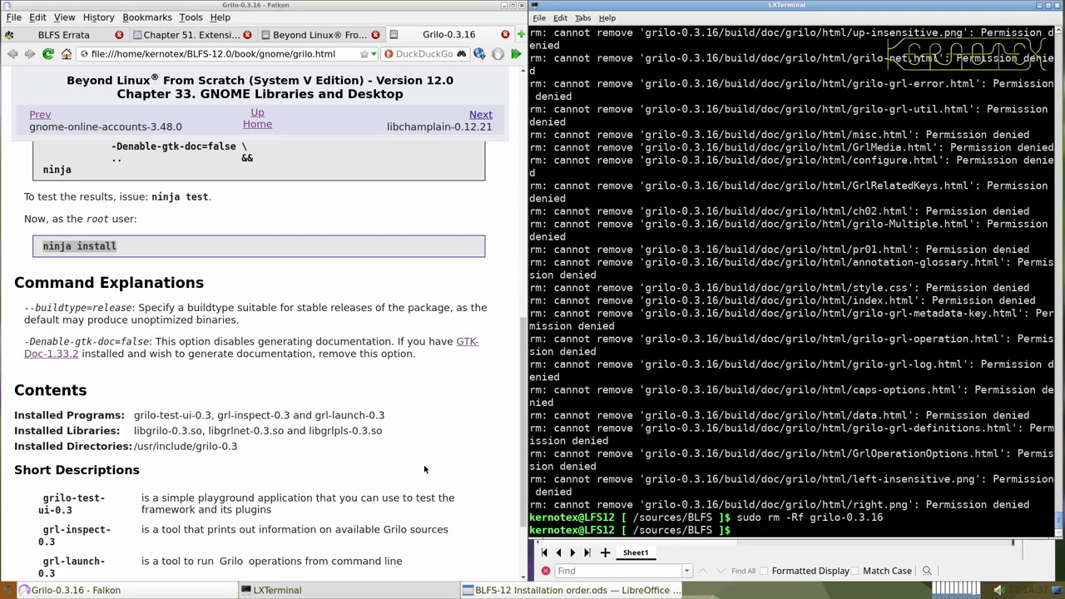
- Close the Grilo page and open the libchamplain-0.12.21 page from the GNOME Libraries section of the book index
left_click(504, 35)
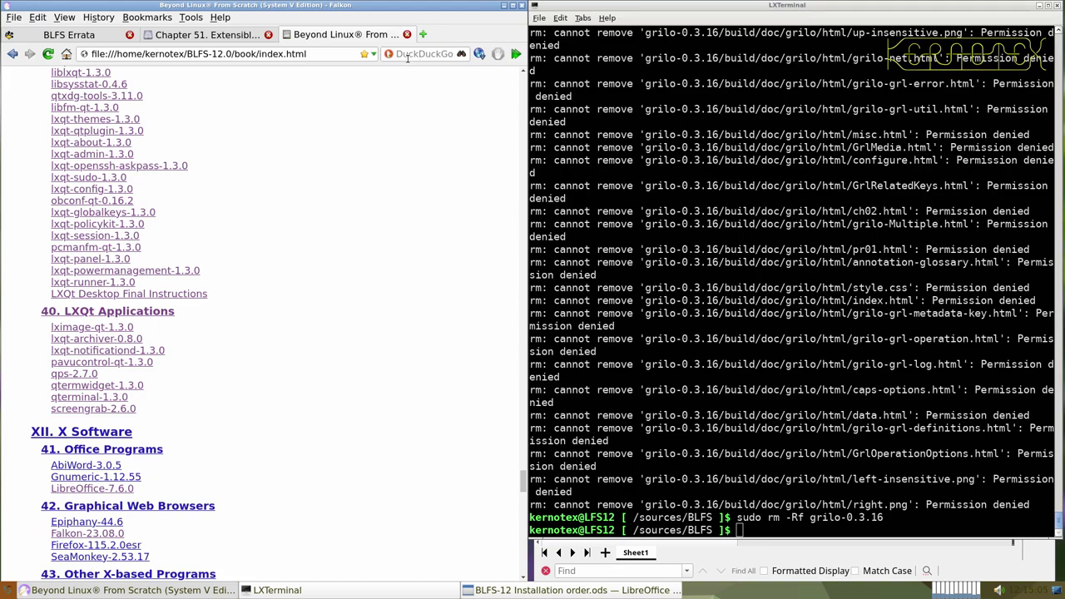
scroll(323, 226, "up", 20)
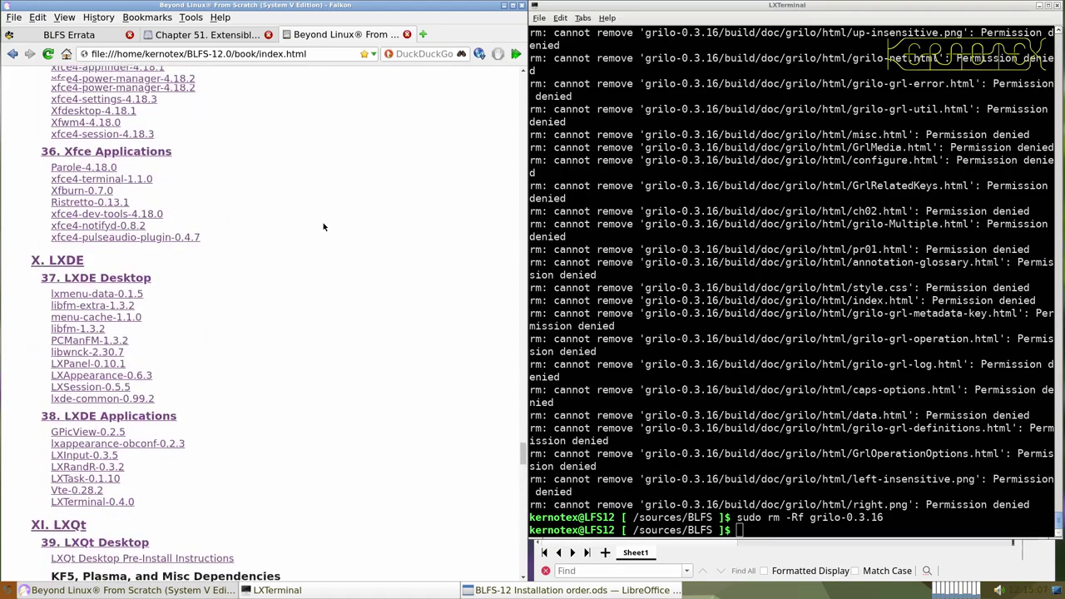
scroll(324, 226, "up", 5)
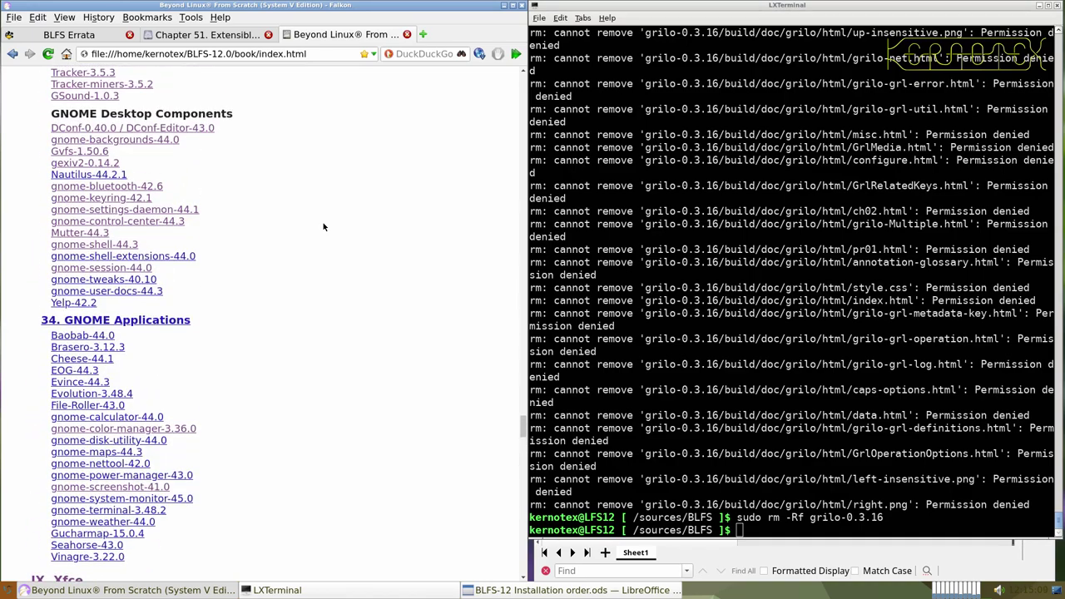
scroll(324, 226, "up", 10)
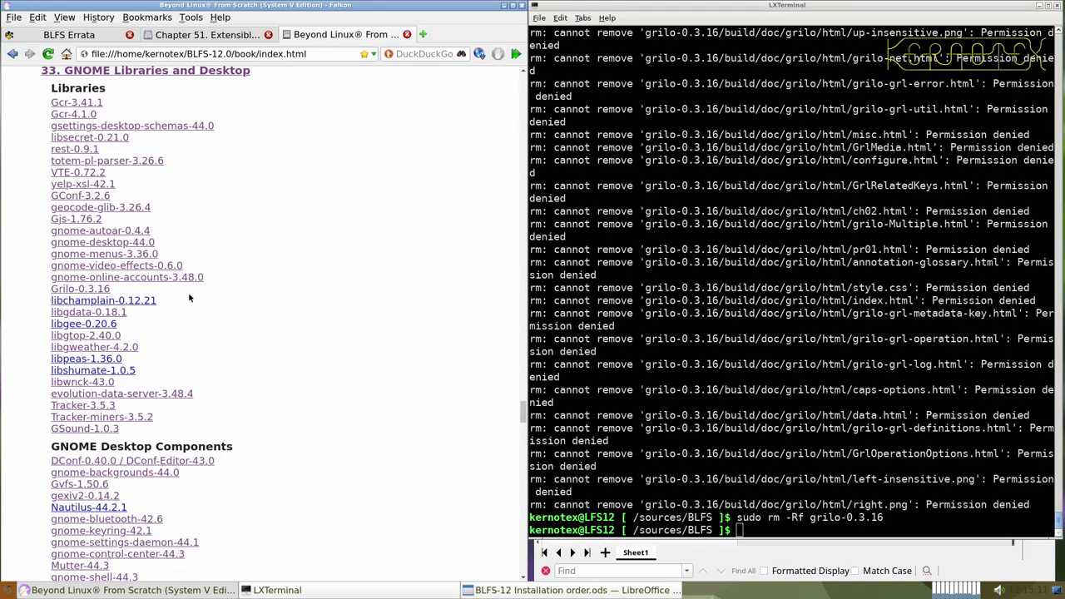
middle_click(135, 302)
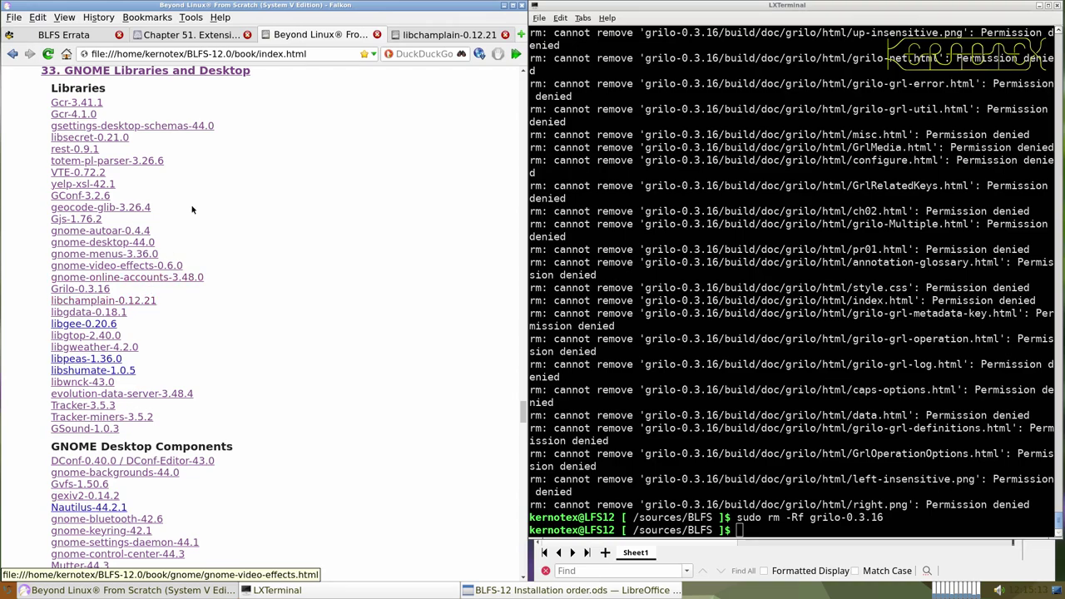
left_click(407, 35)
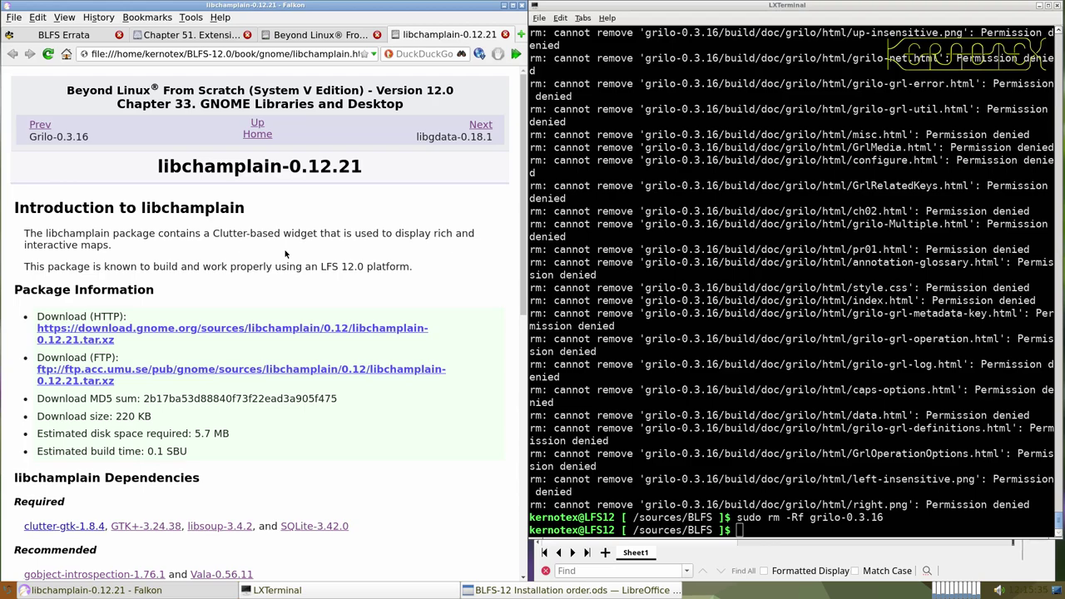
- Download libchamplain-0.12.21.tar.xz from the HTTP link into /sources/BLFS
left_click(326, 329)
key("Return")
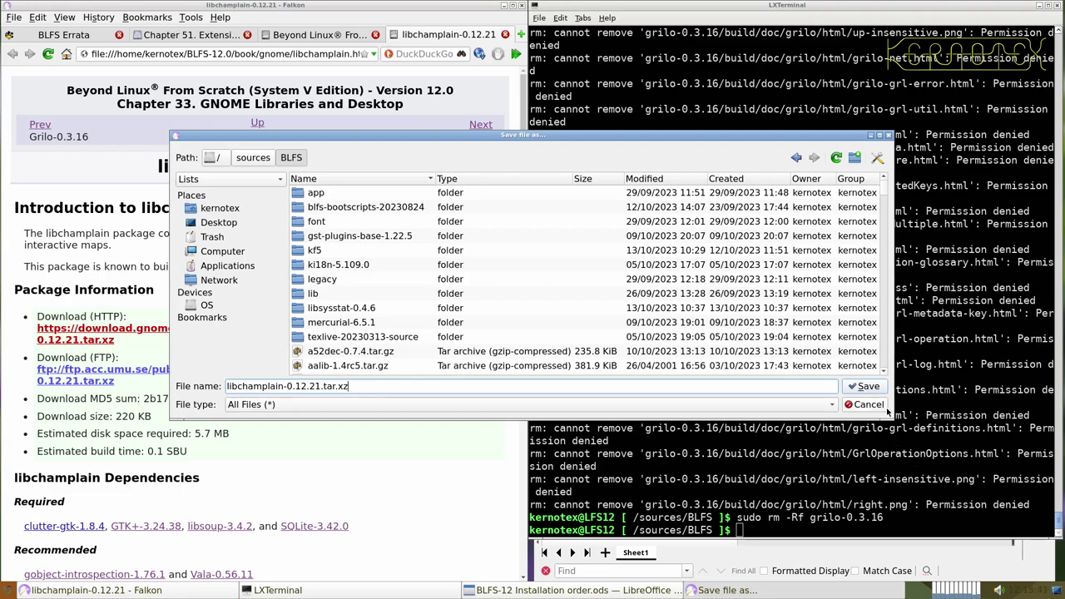
left_click(866, 388)
- Open libchamplain's required dependency clutter-gtk-1.8.4, and that package's required Clutter-1.26.4, in new tabs
scroll(462, 422, "down", 5)
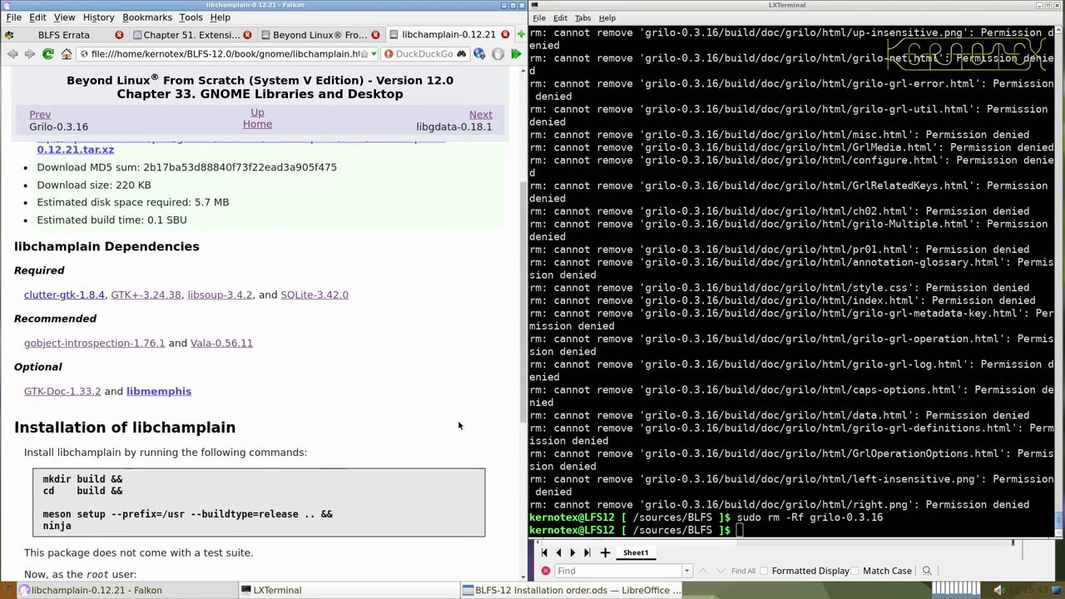
middle_click(62, 294)
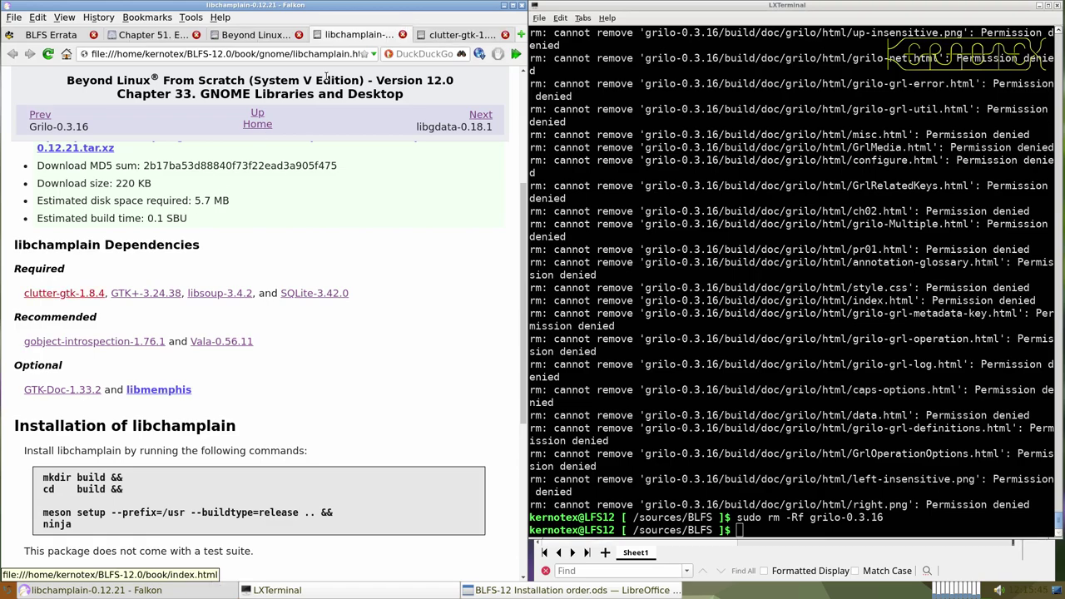
left_click(440, 35)
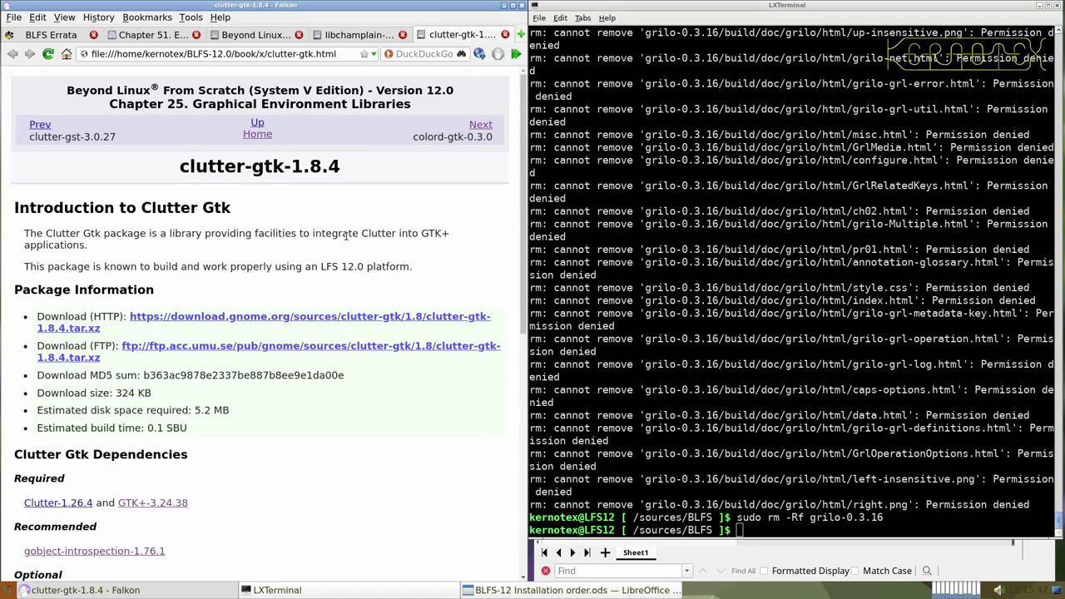
scroll(170, 375, "down", 1)
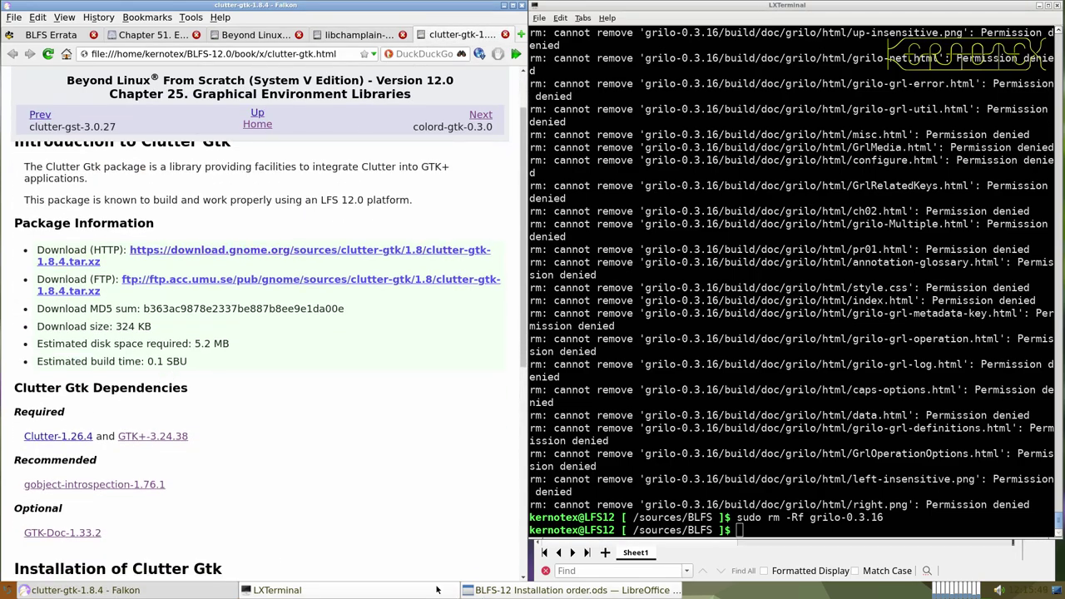
middle_click(56, 437)
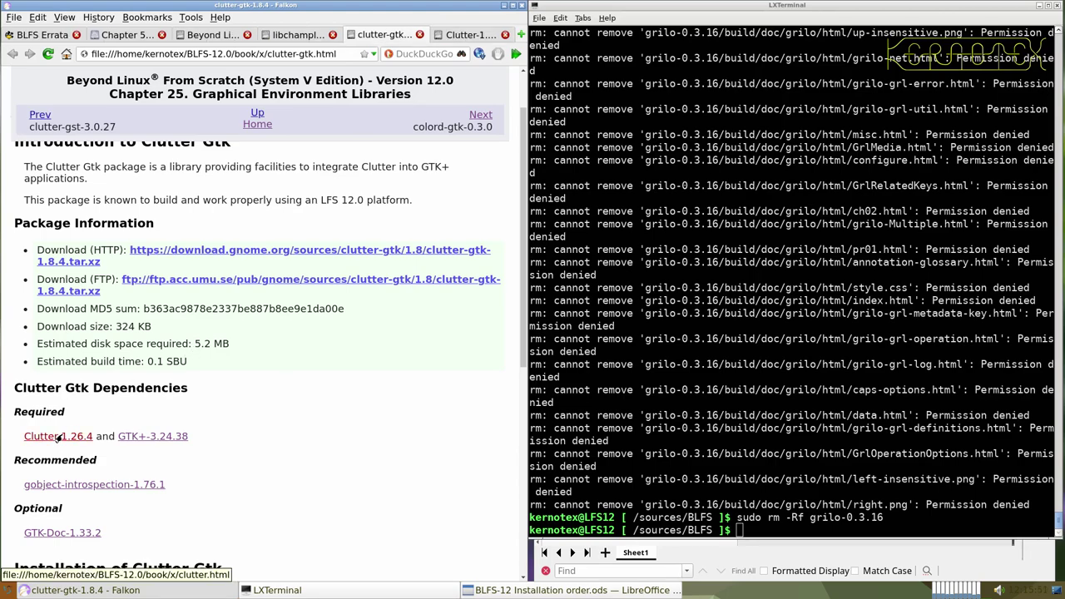
- From the Clutter-1.26.4 page, open its required dependency Cogl-1.22.8 in a new tab and check Cogl's own dependencies
left_click(466, 36)
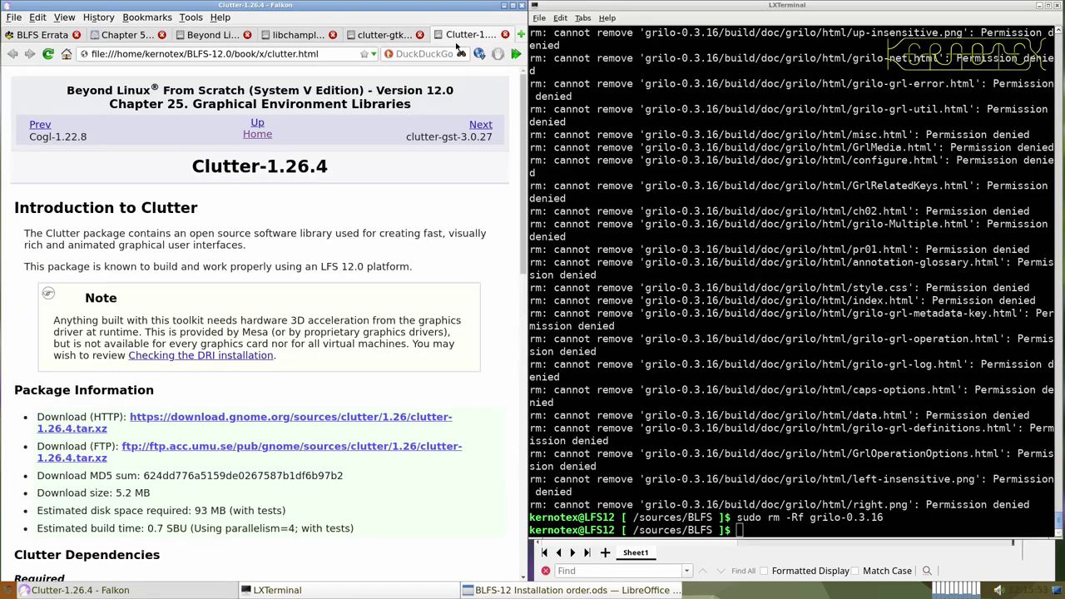
scroll(222, 370, "down", 6)
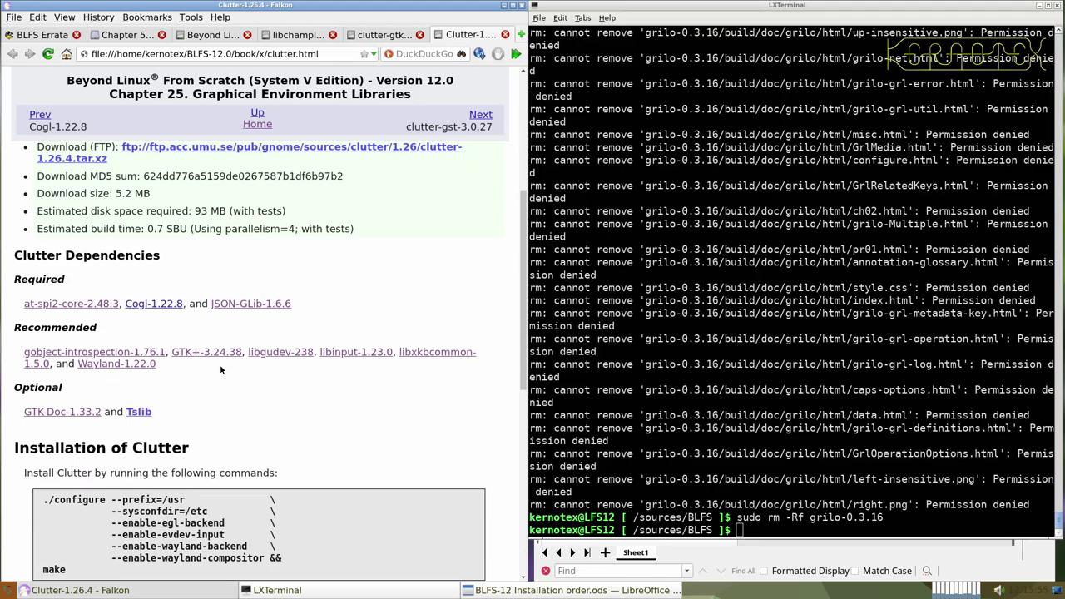
middle_click(150, 307)
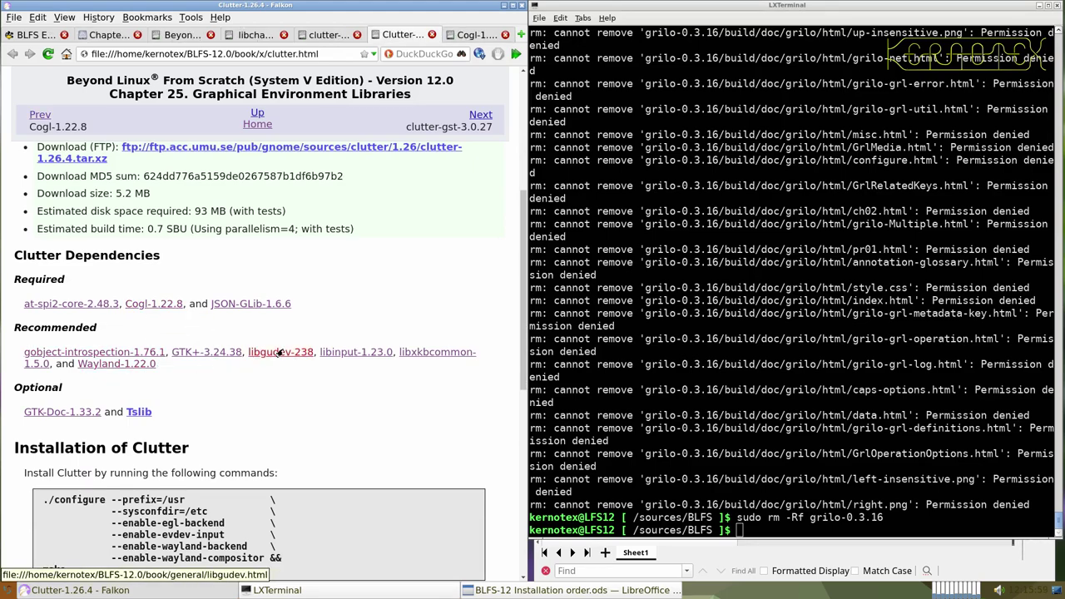
key("ctrl+Tab")
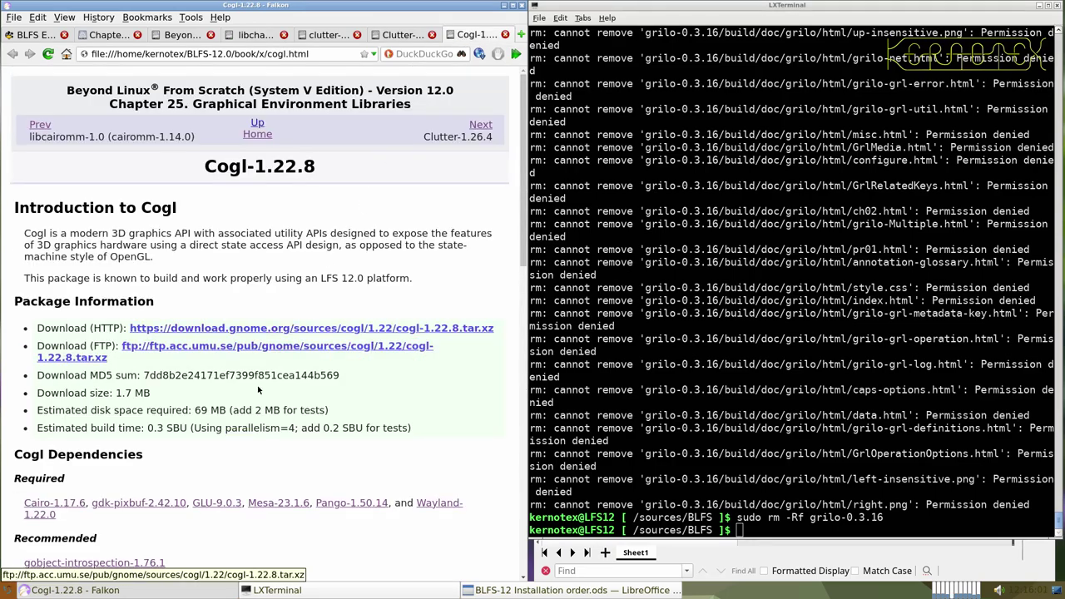
scroll(258, 390, "down", 4)
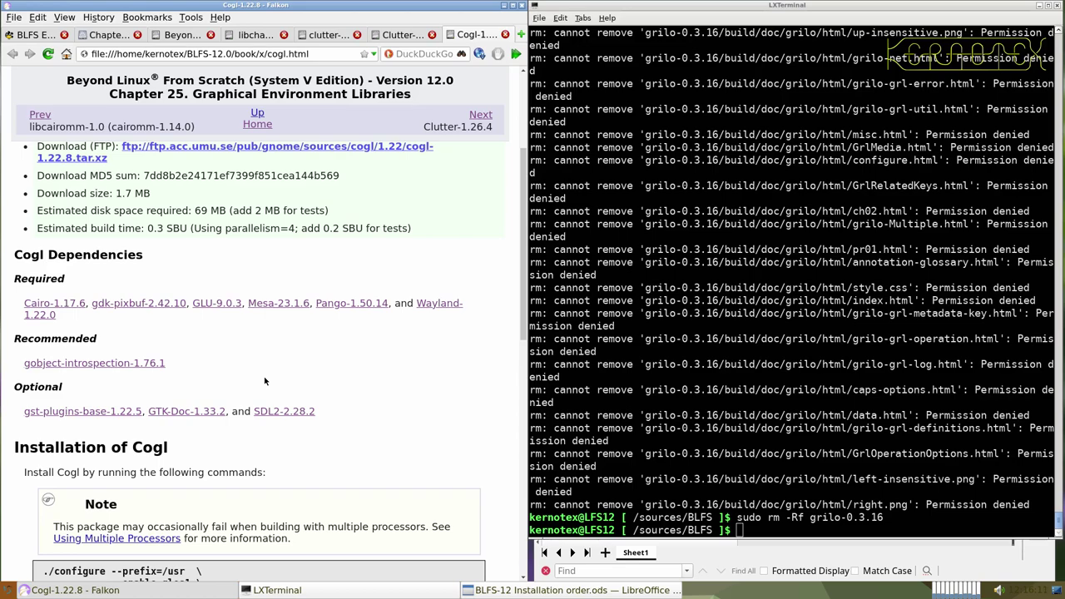
scroll(265, 381, "up", 5)
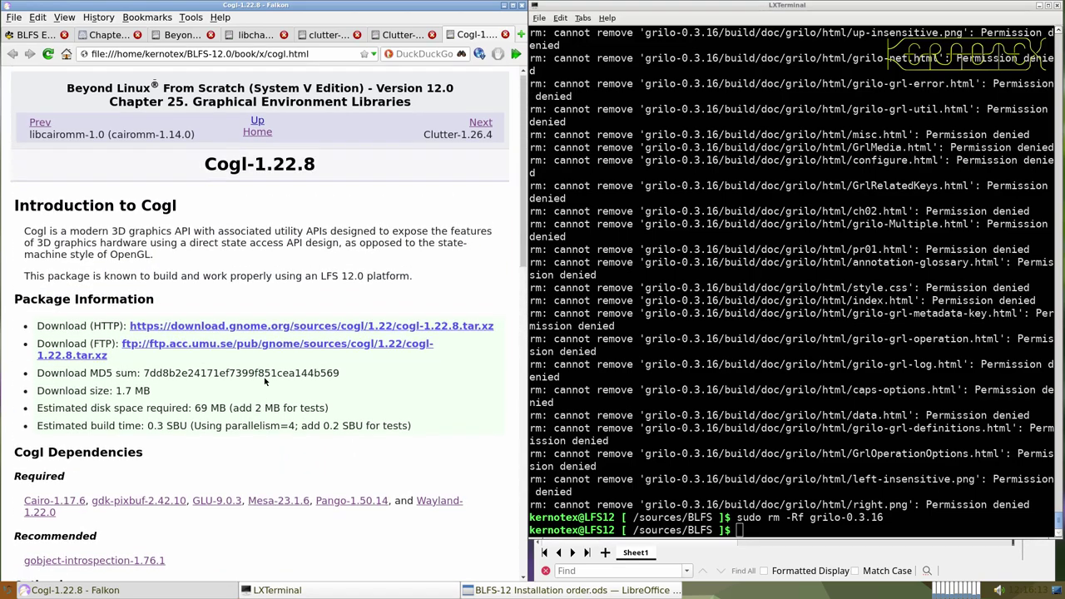
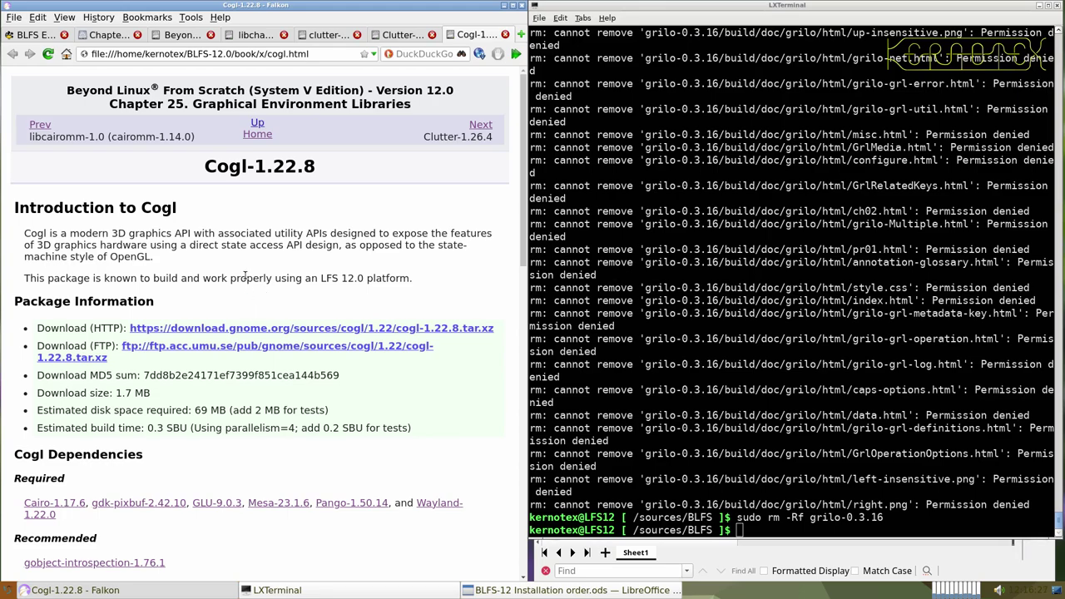
- Download cogl-1.22.8.tar.xz from the HTTP link into /sources/BLFS
left_click(258, 329)
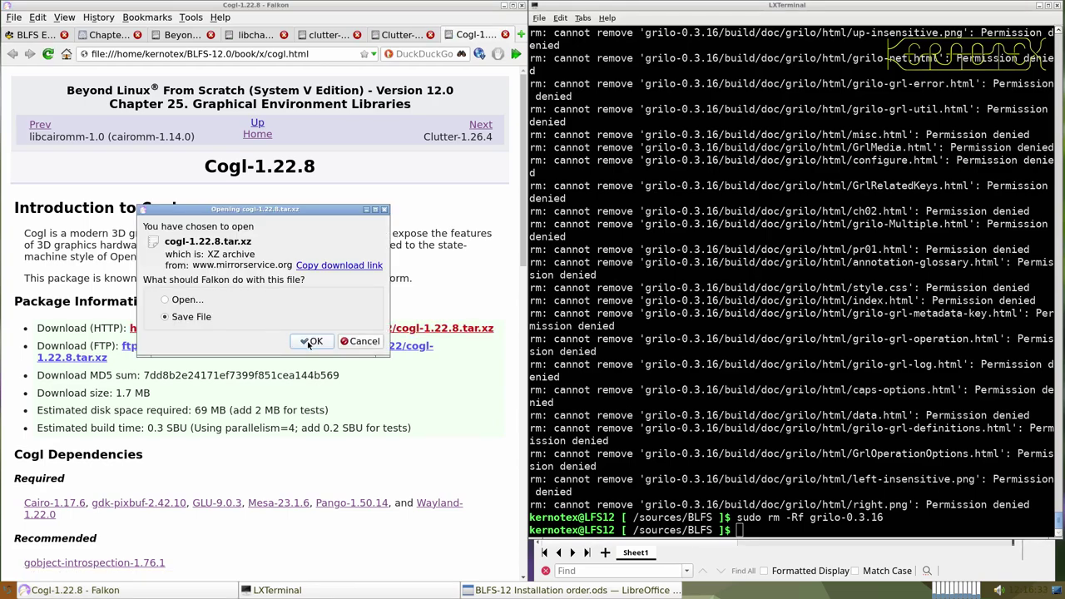
left_click(312, 341)
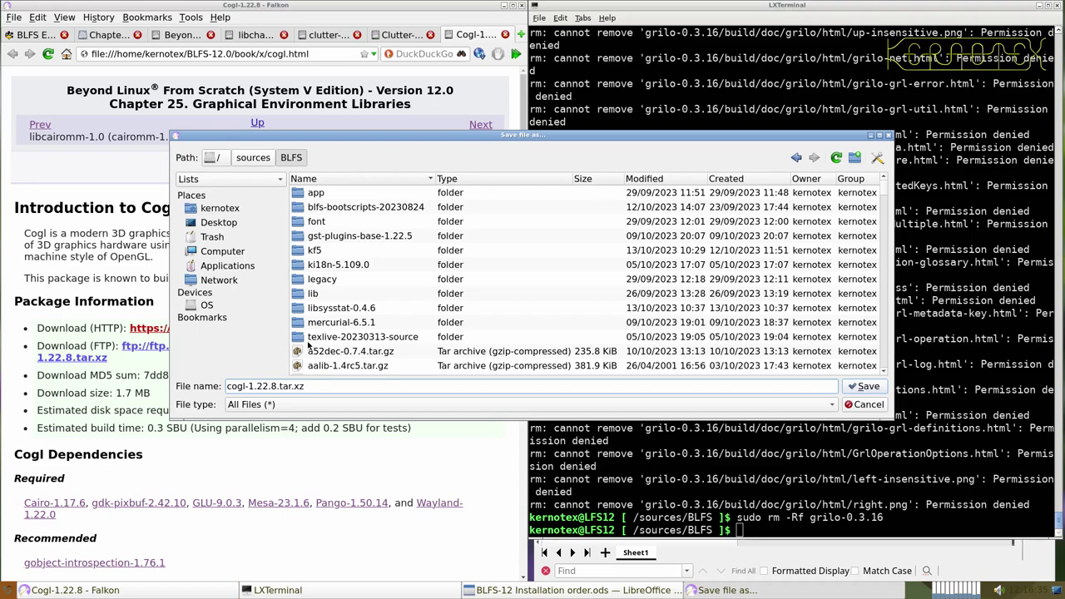
key("Return")
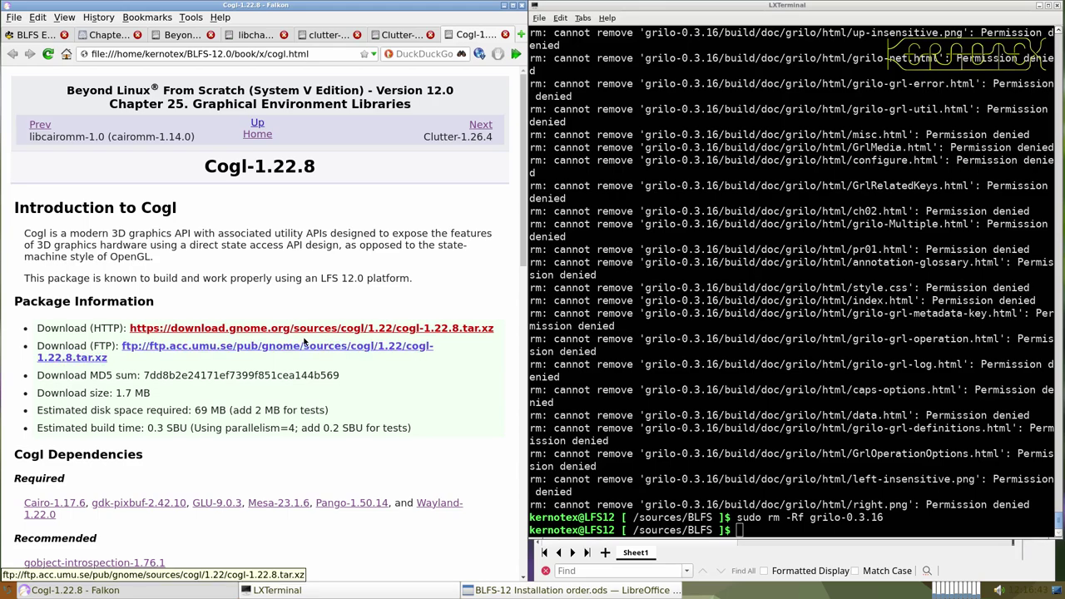
- Copy the page title Cogl-1.22.8 into cell A897 of the BLFS-12 Installation order spreadsheet in LibreOffice Calc
left_click_drag(206, 165, 319, 168)
key("ctrl+c")
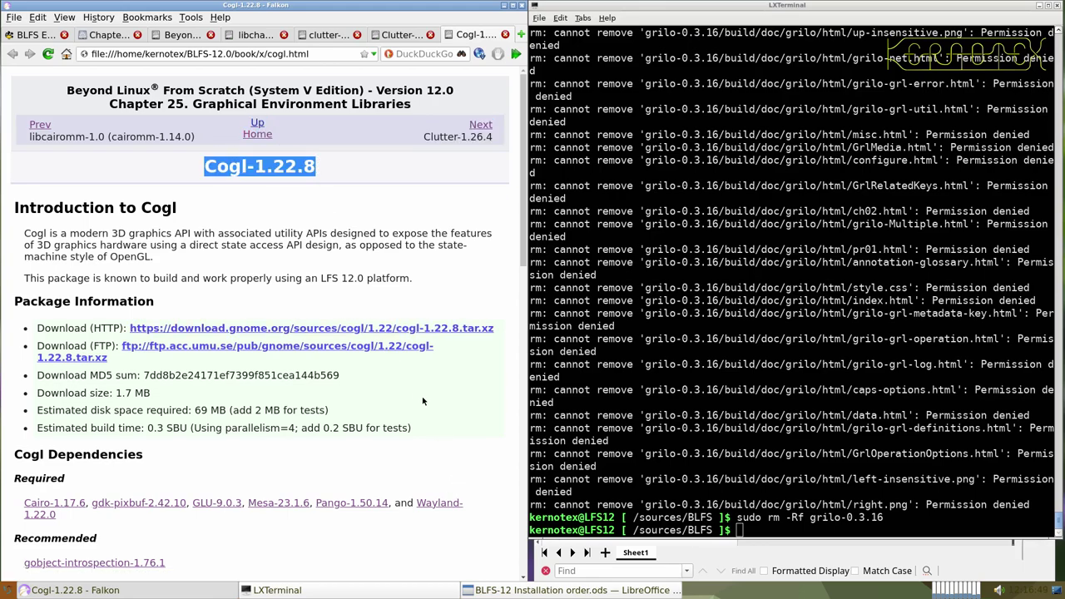
key("alt+Tab")
key("alt+Tab")
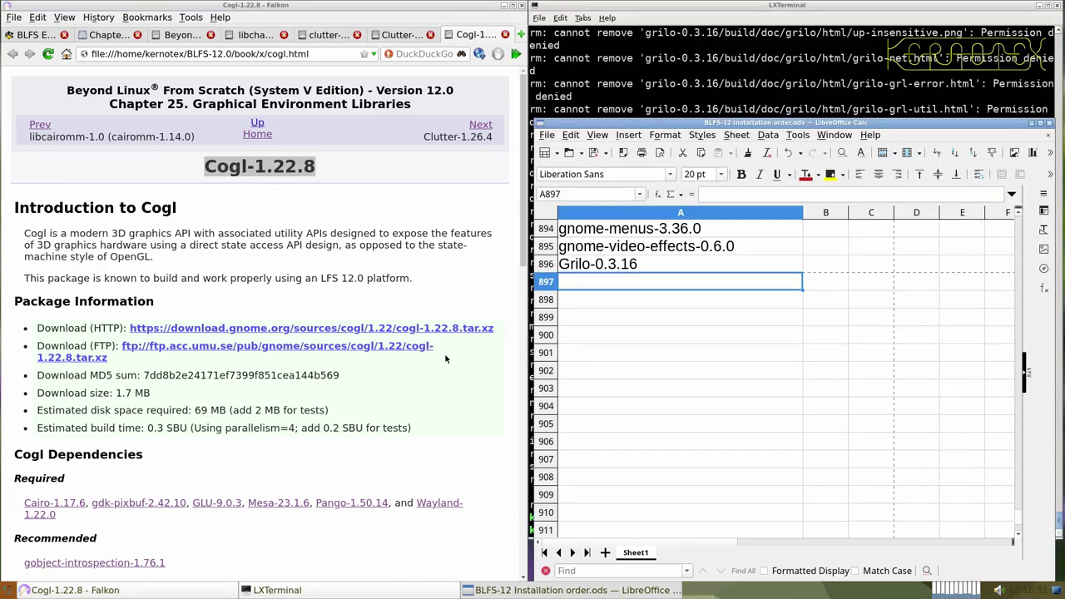
key("ctrl+v")
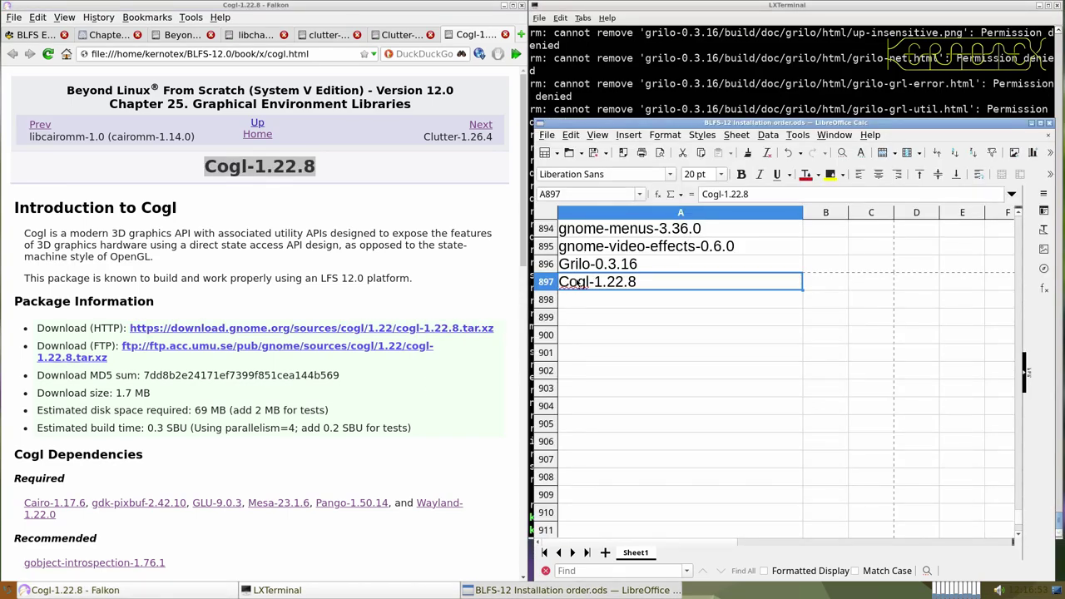
- In the terminal, extract the Cogl tarball with tar -xvf and change into the cogl-1.22.8 directory
key("alt+Tab")
type("tar -xvf cog")
key("Tab")
key("Return")
type("cd cog")
key("Tab")
key("Return")
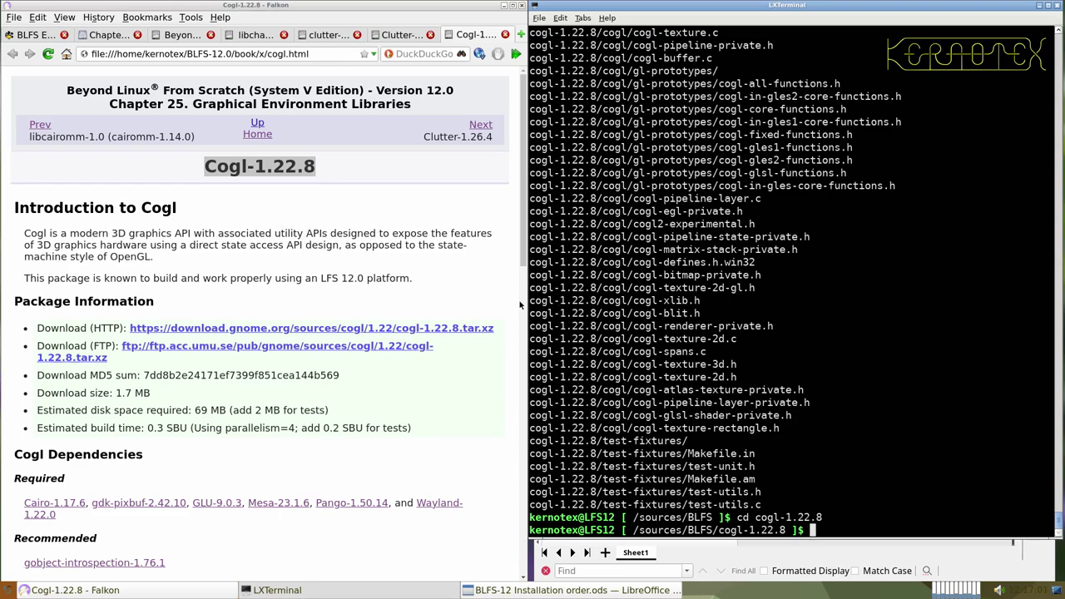
- Run the book's configure command for Cogl with the extra option --enable-cogl-gst appended
scroll(442, 309, "down", 5)
scroll(393, 327, "down", 3)
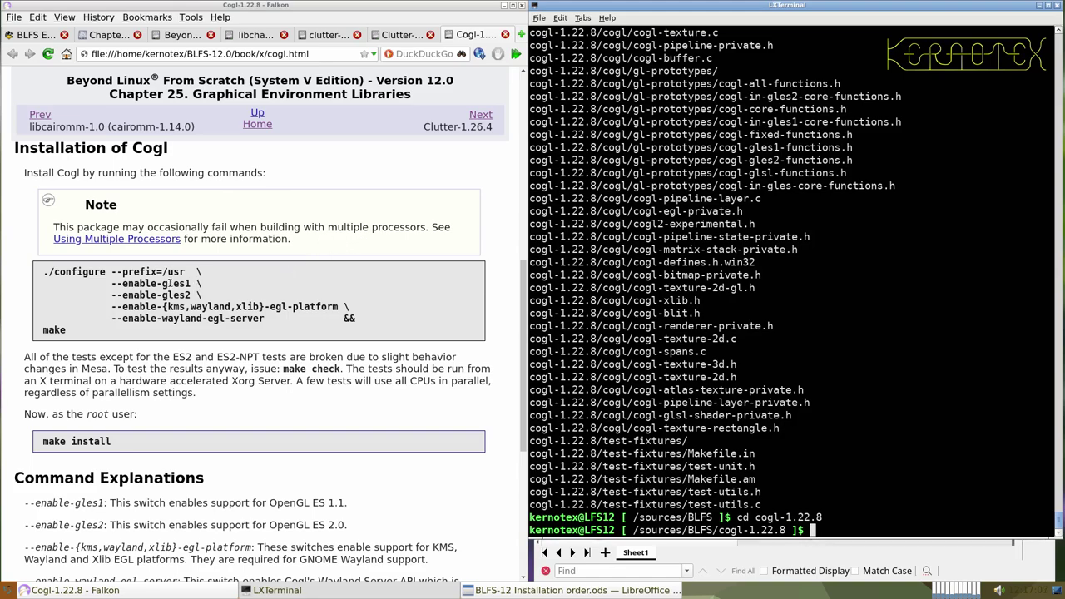
left_click_drag(42, 271, 265, 319)
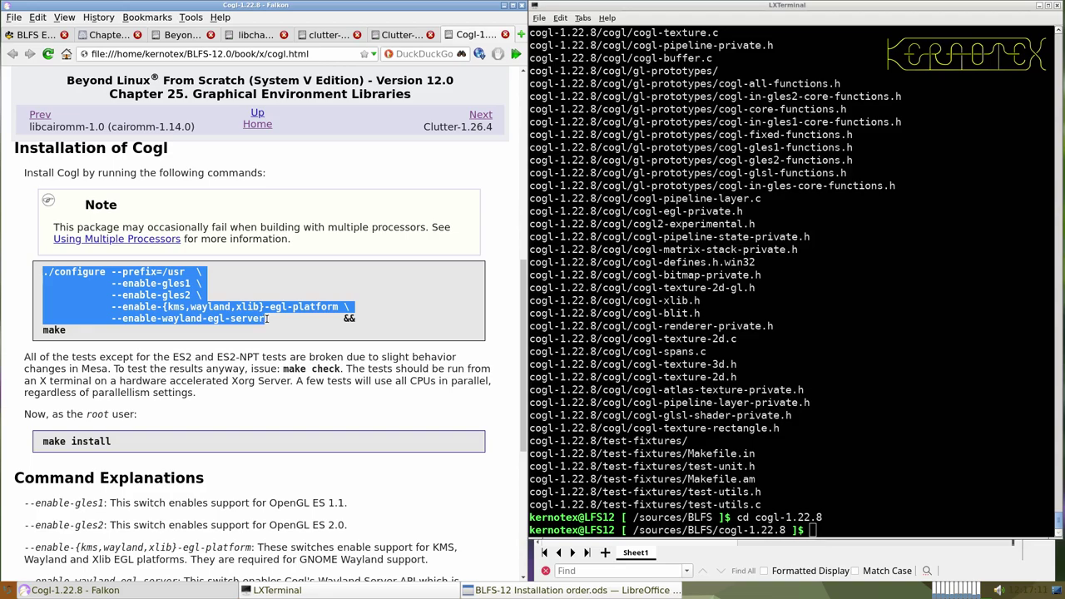
middle_click(663, 286)
scroll(290, 356, "down", 5)
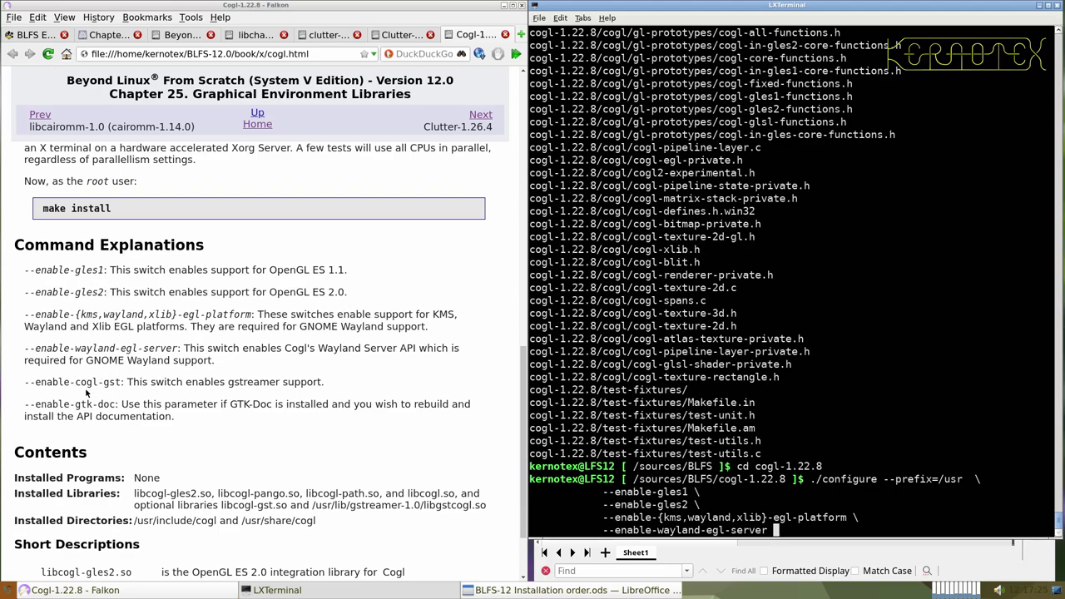
left_click_drag(24, 384, 118, 382)
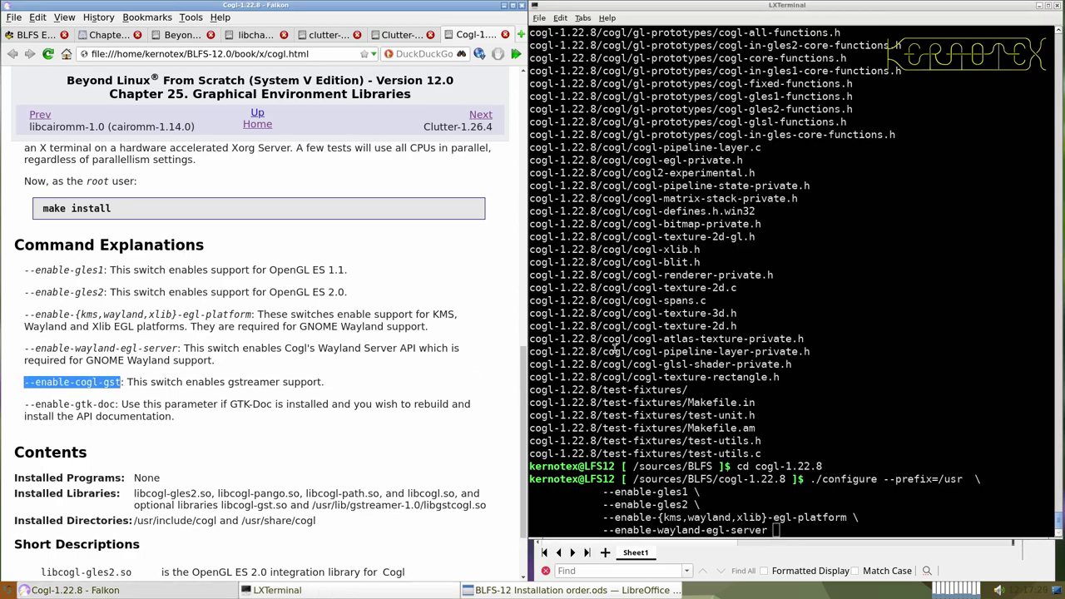
middle_click(582, 348)
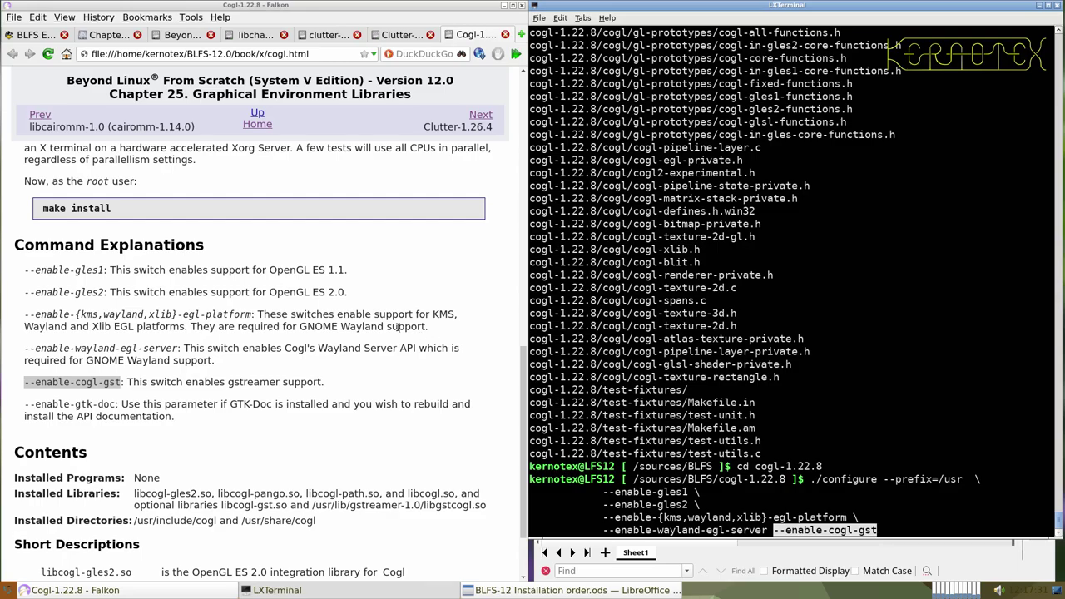
key("Return")
- Compile Cogl by running the book's make command in the cogl-1.22.8 directory
scroll(304, 326, "up", 7)
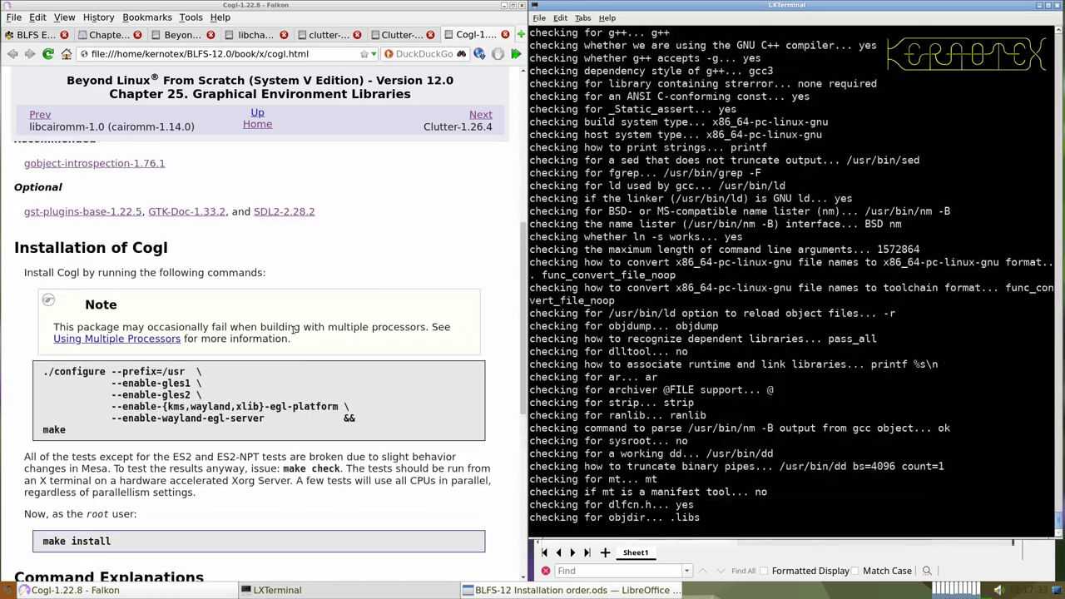
double_click(53, 429)
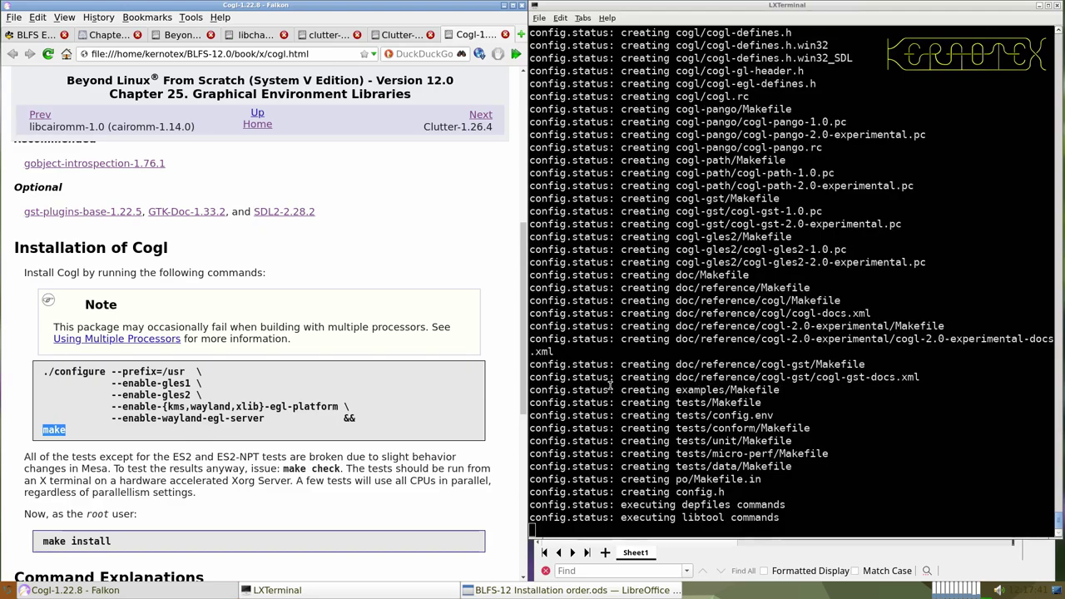
middle_click(610, 384)
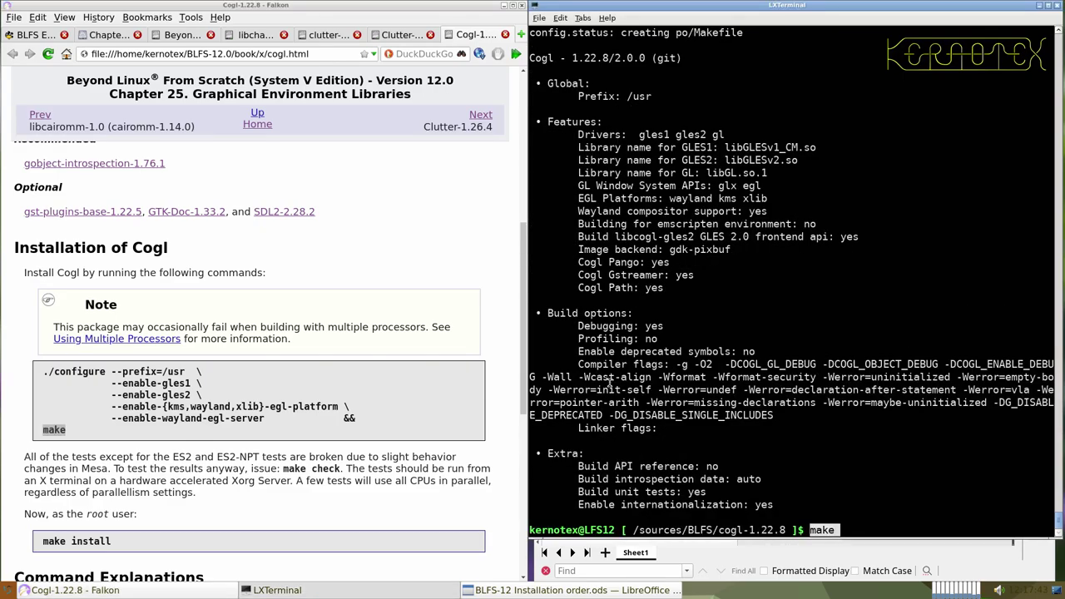
key("Return")
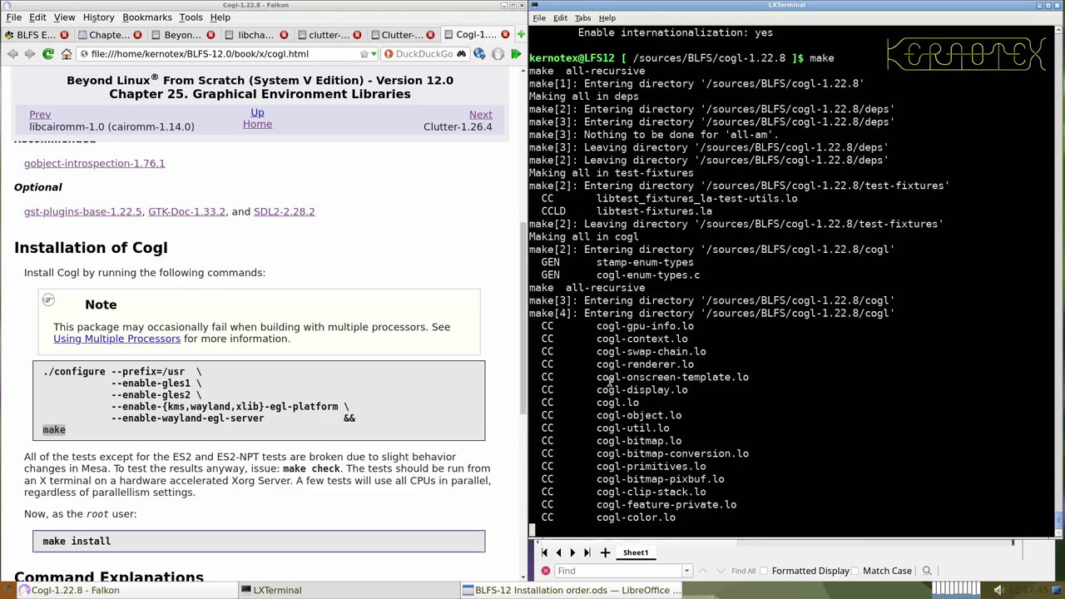
- Run Cogl's test suite with make check and look through the test results in the terminal
scroll(385, 451, "down", 2)
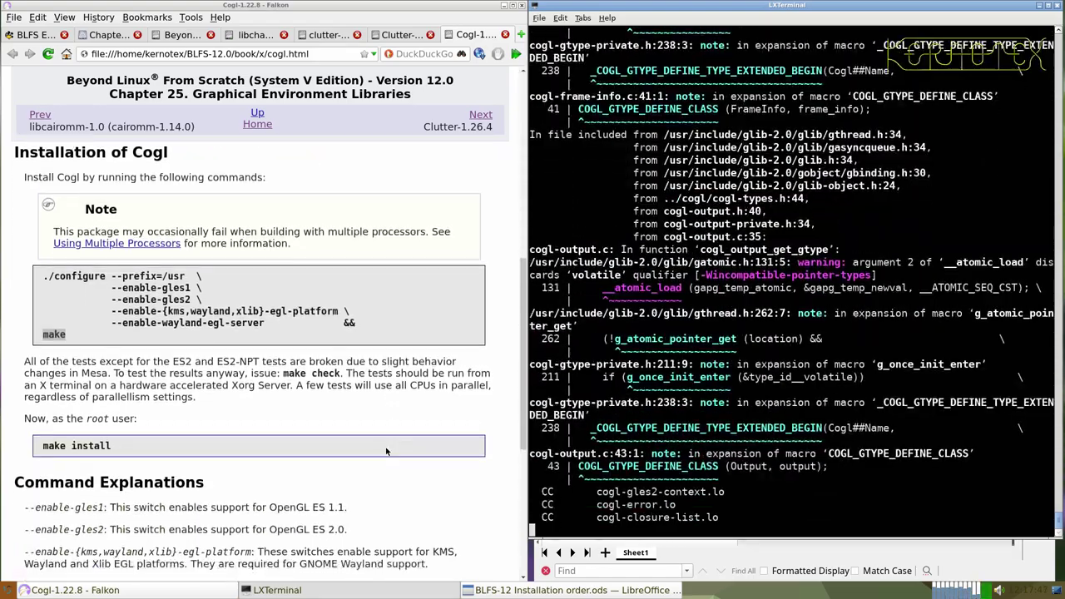
scroll(386, 451, "down", 2)
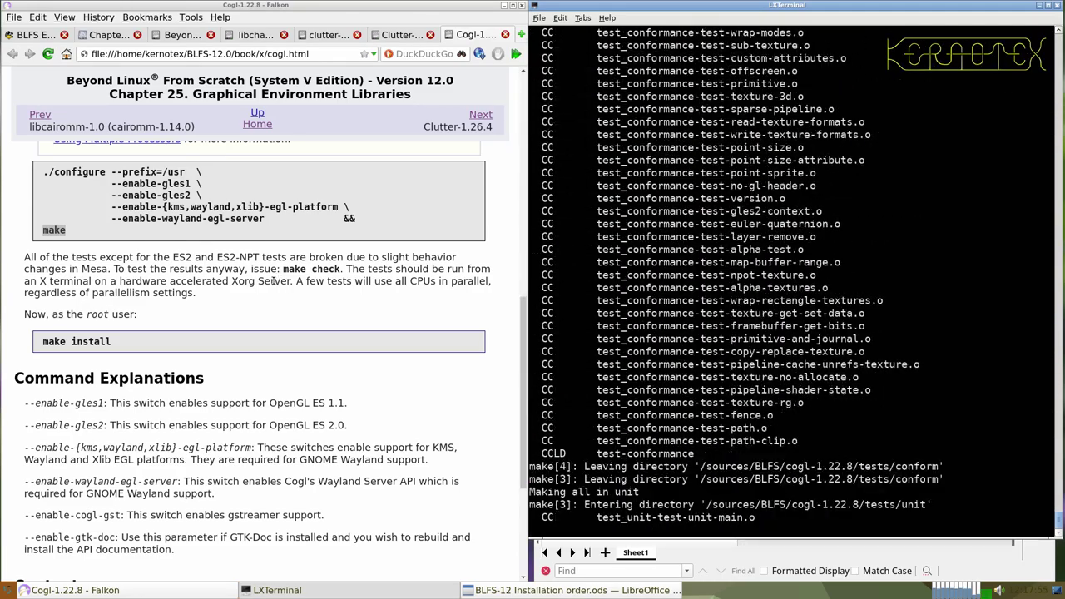
left_click_drag(283, 270, 339, 269)
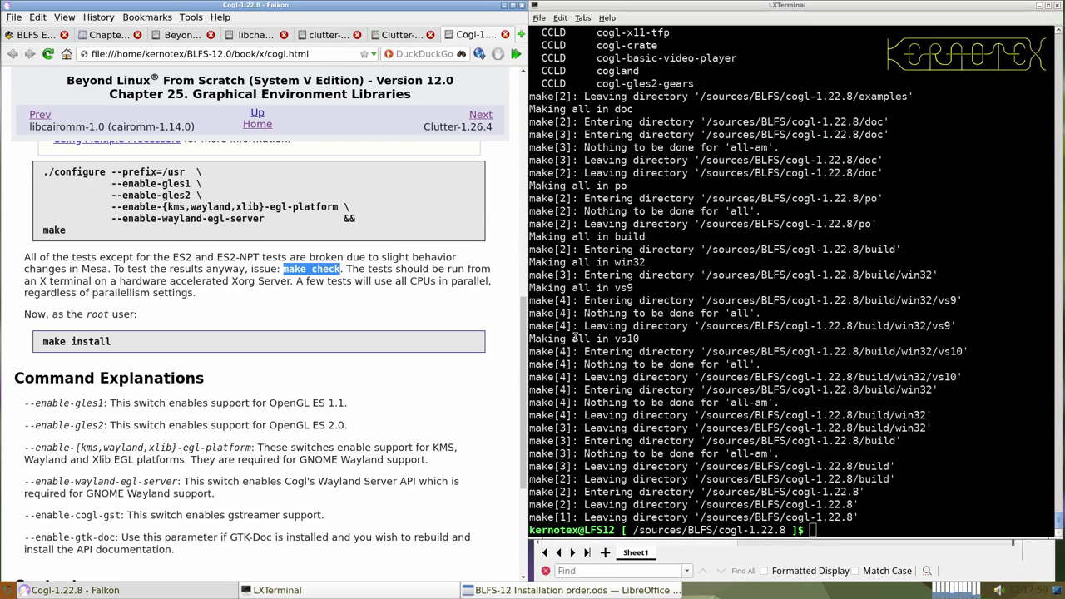
middle_click(610, 364)
key("Return")
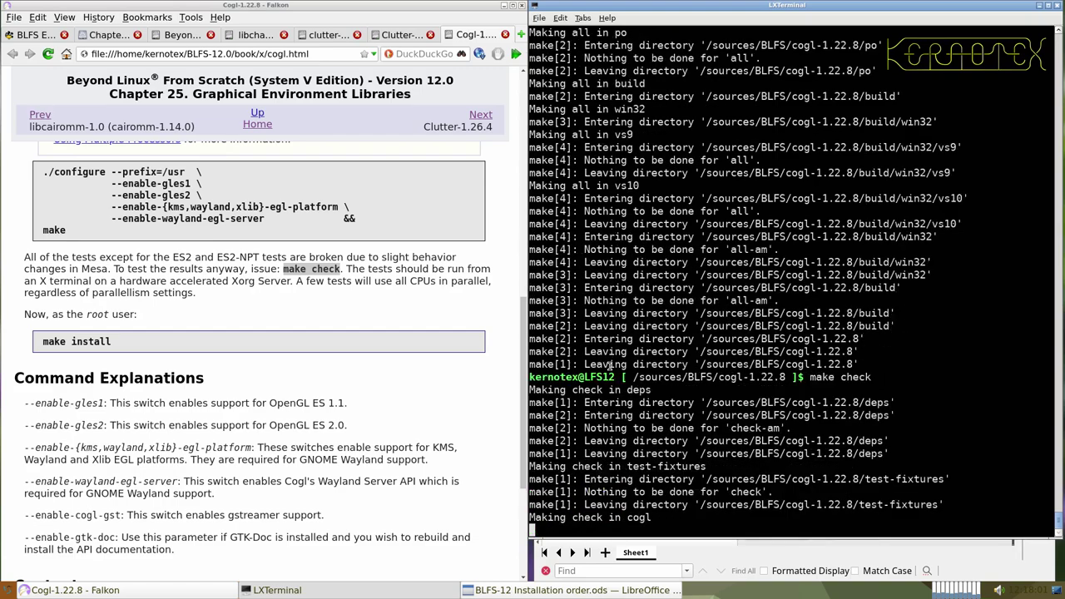
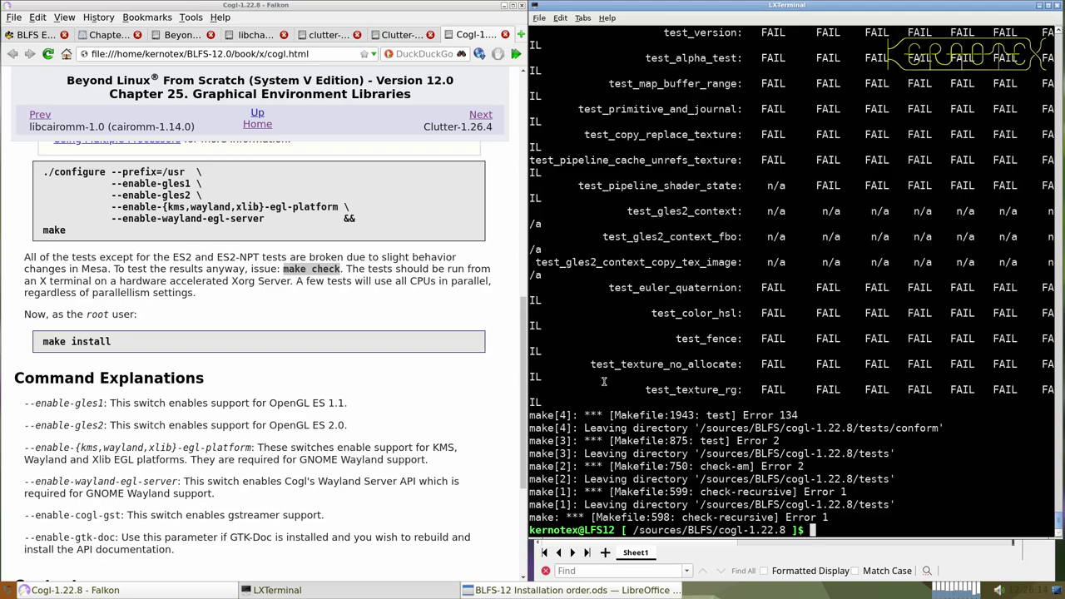
scroll(601, 376, "up", 5)
scroll(604, 382, "up", 8)
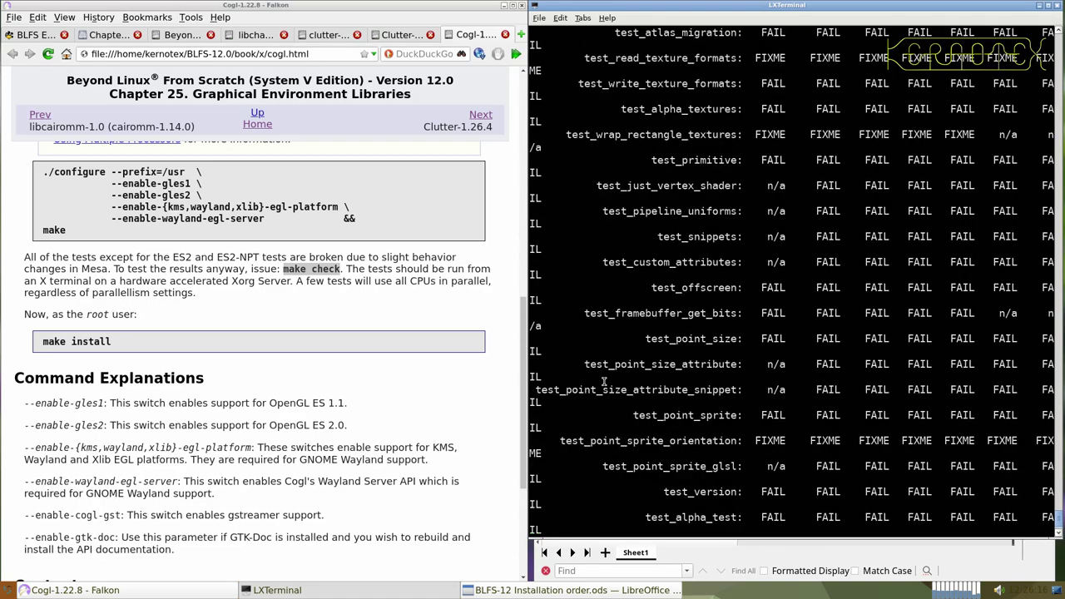
scroll(604, 382, "up", 15)
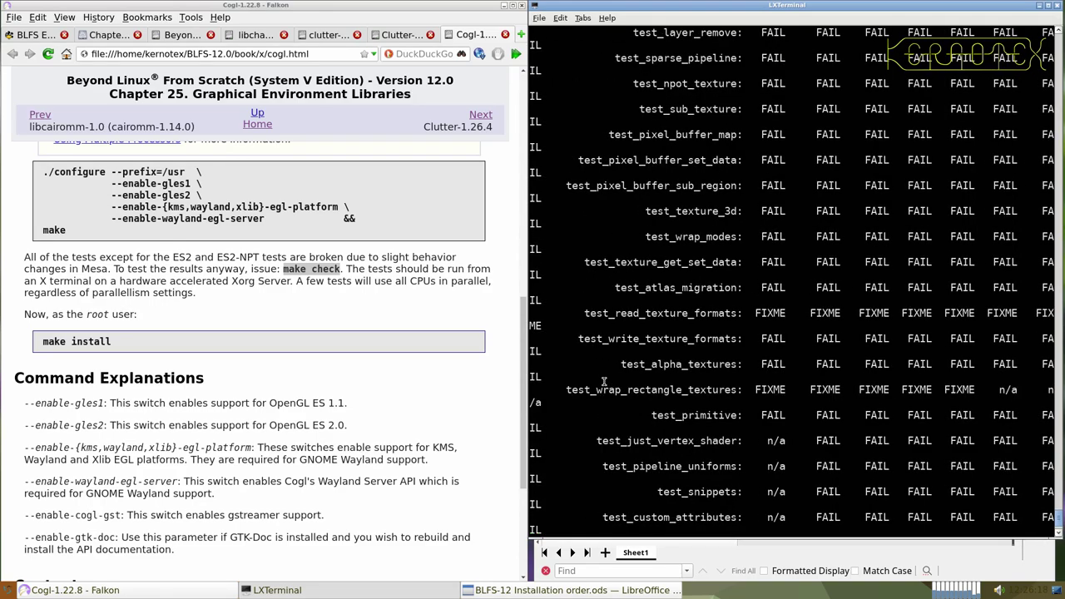
scroll(604, 382, "down", 15)
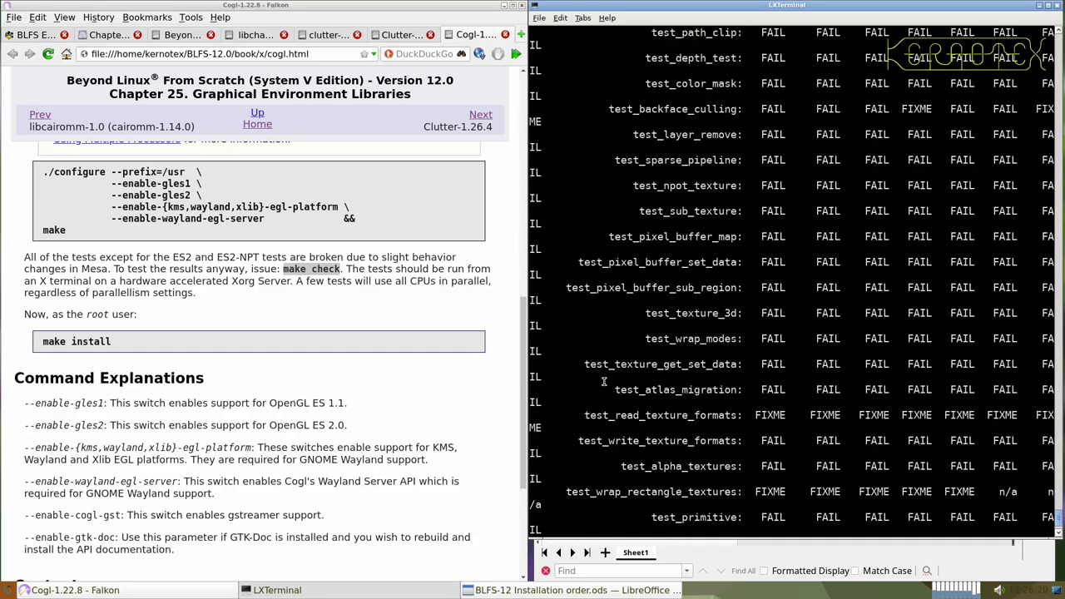
scroll(604, 381, "down", 13)
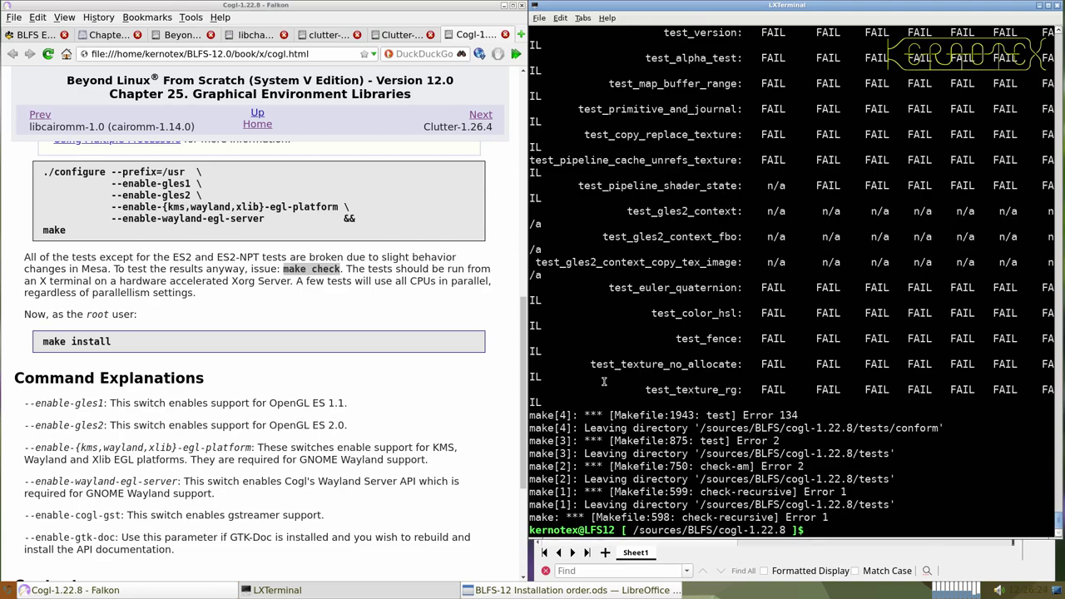
- Try to install Cogl as root by running the book's make install command with sudo -E in the cogl-1.22.8 directory
left_click(38, 351)
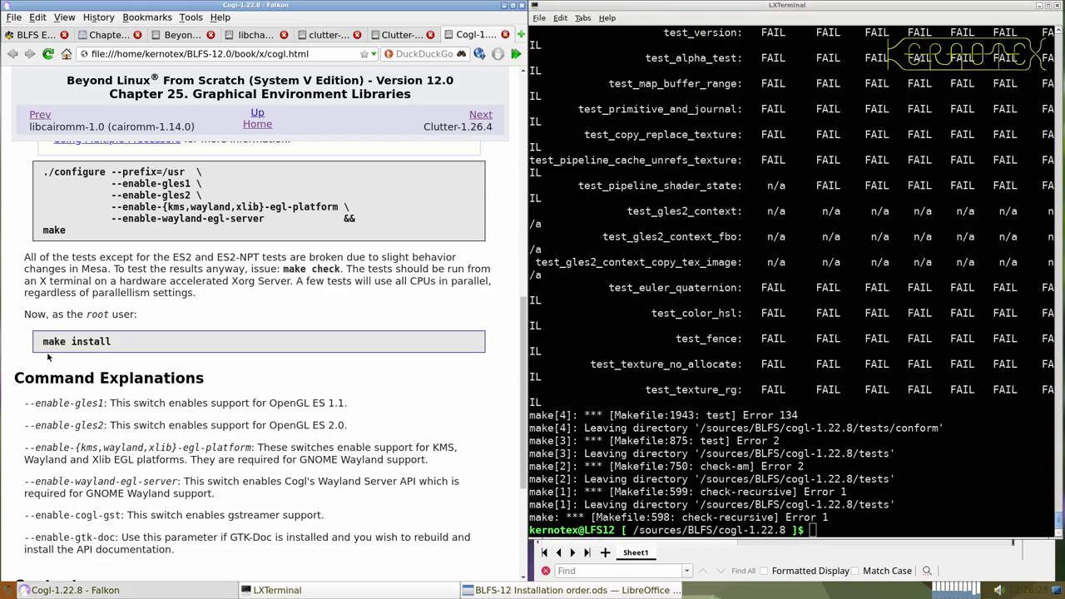
left_click_drag(40, 341, 123, 348)
key("ctrl+c")
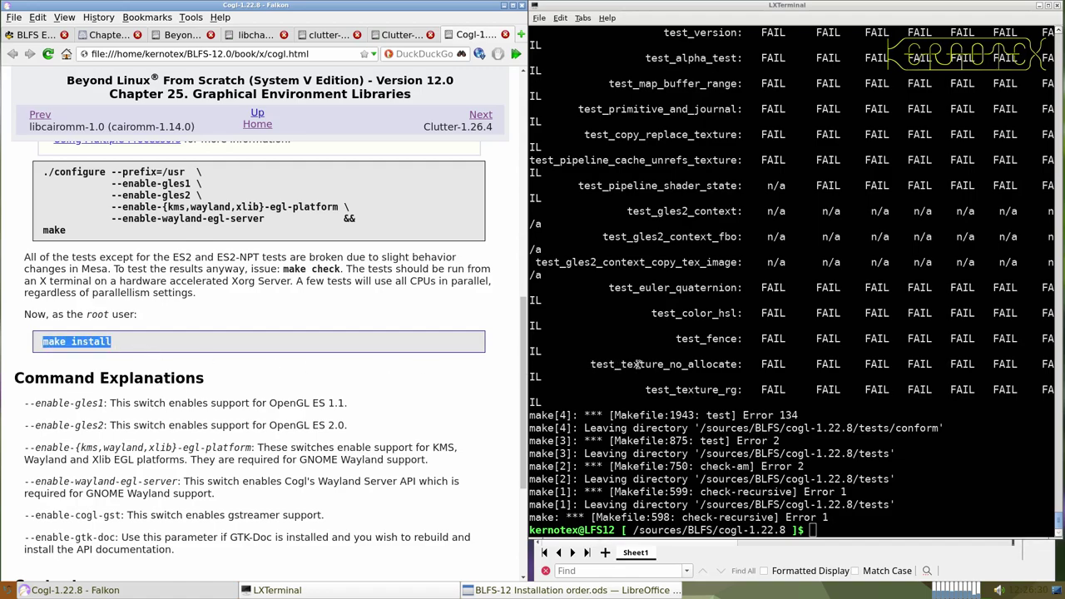
left_click(636, 364)
type("sudo ")
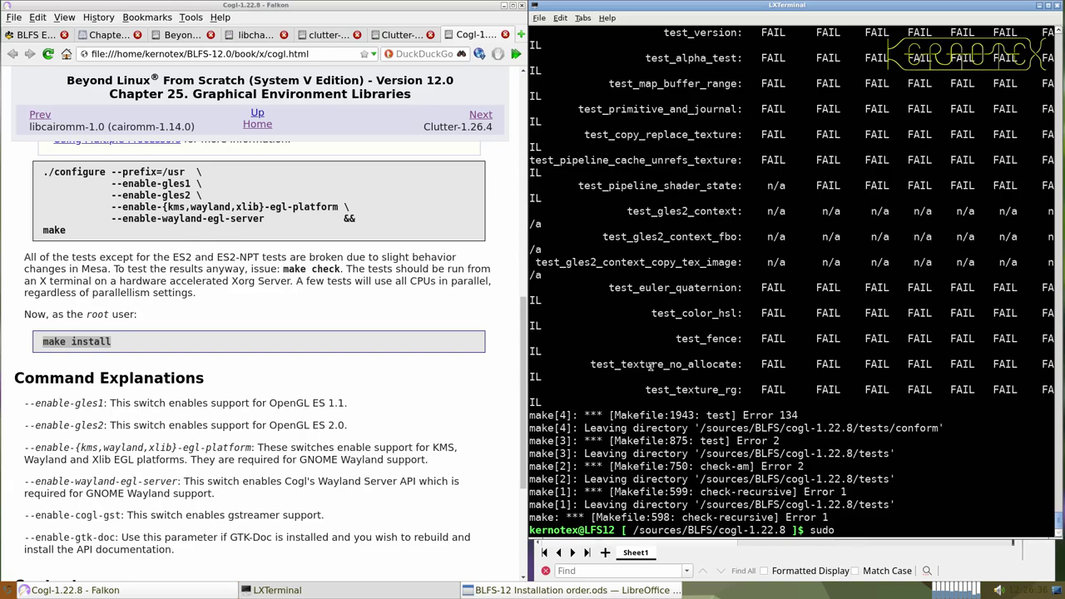
type("-E")
middle_click(766, 347)
key("Return")
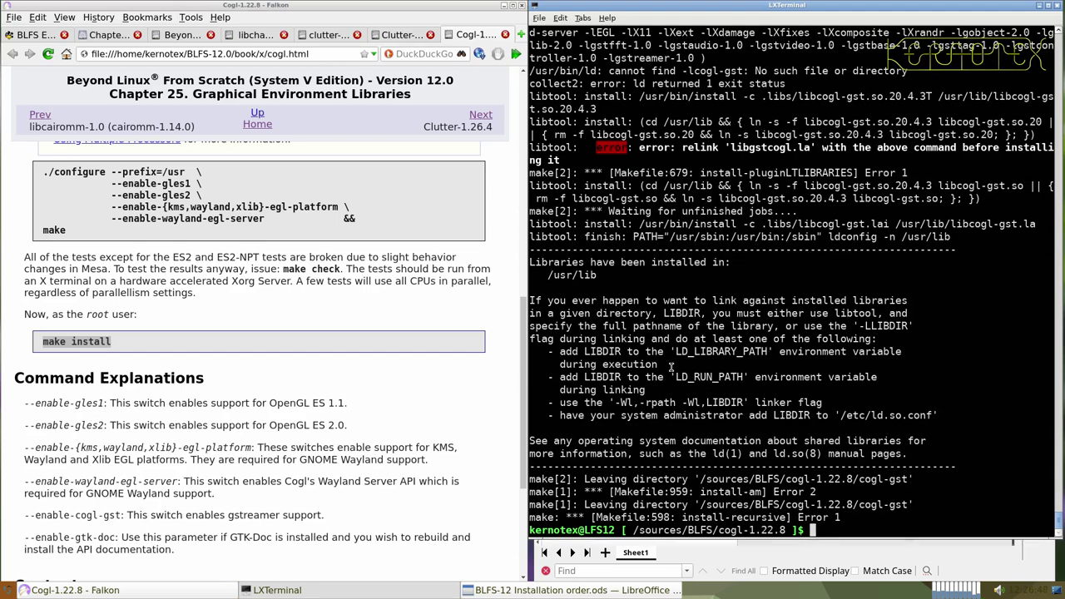
- Review the terminal's install output, rerun sudo -E make install for Cogl and look through the new output
scroll(670, 366, "up", 4)
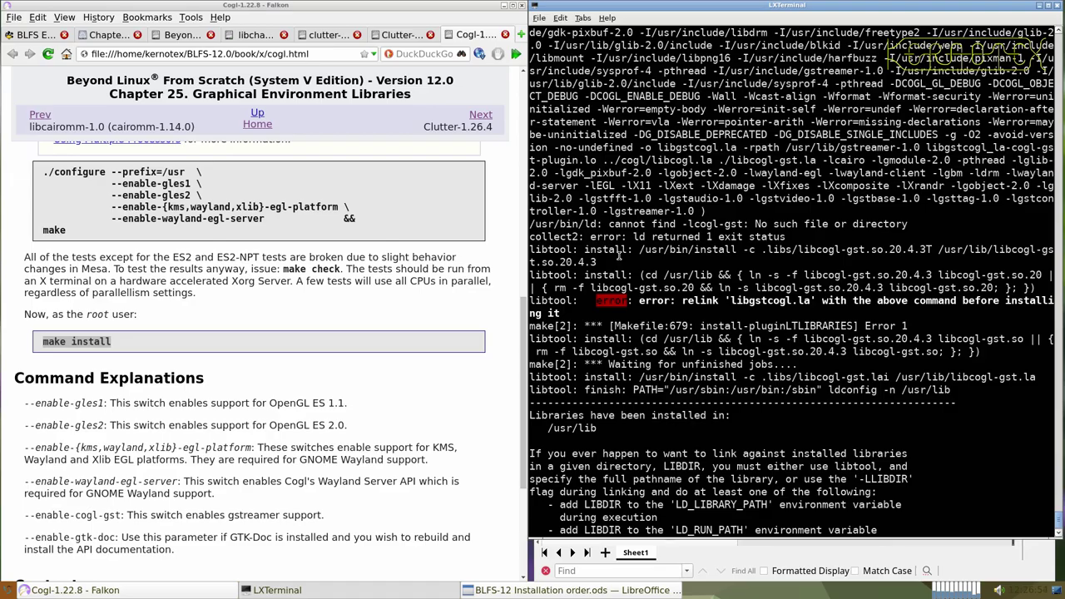
key("Up")
key("Return")
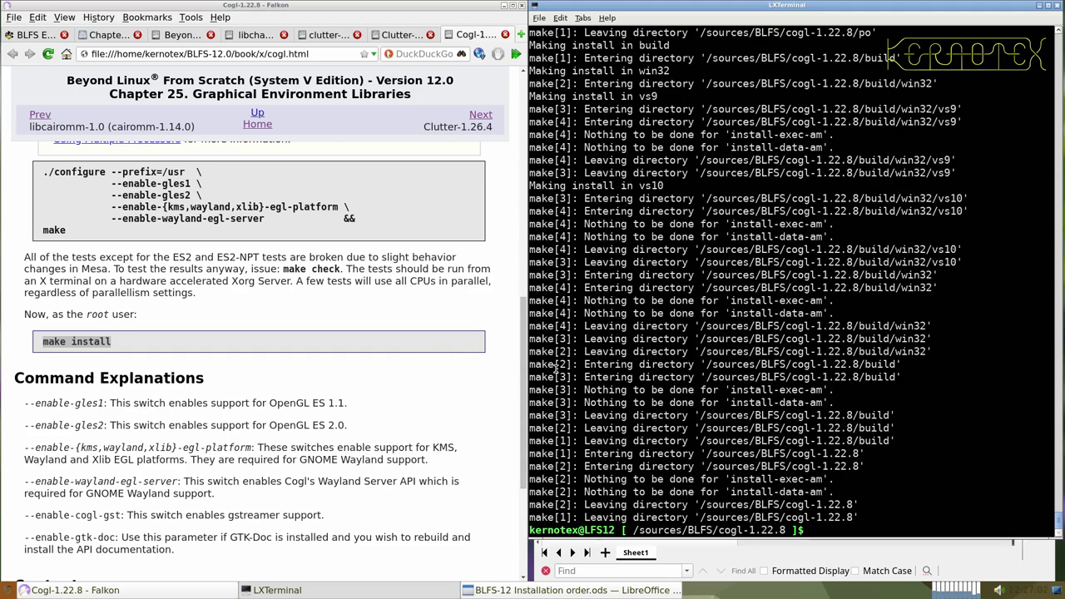
scroll(556, 368, "up", 10)
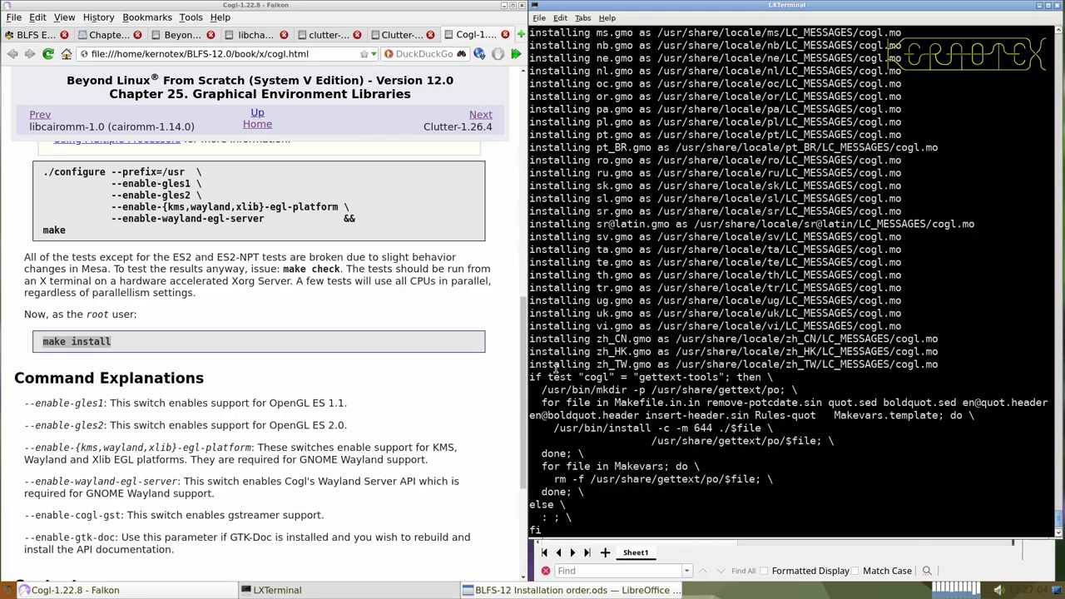
scroll(556, 368, "down", 10)
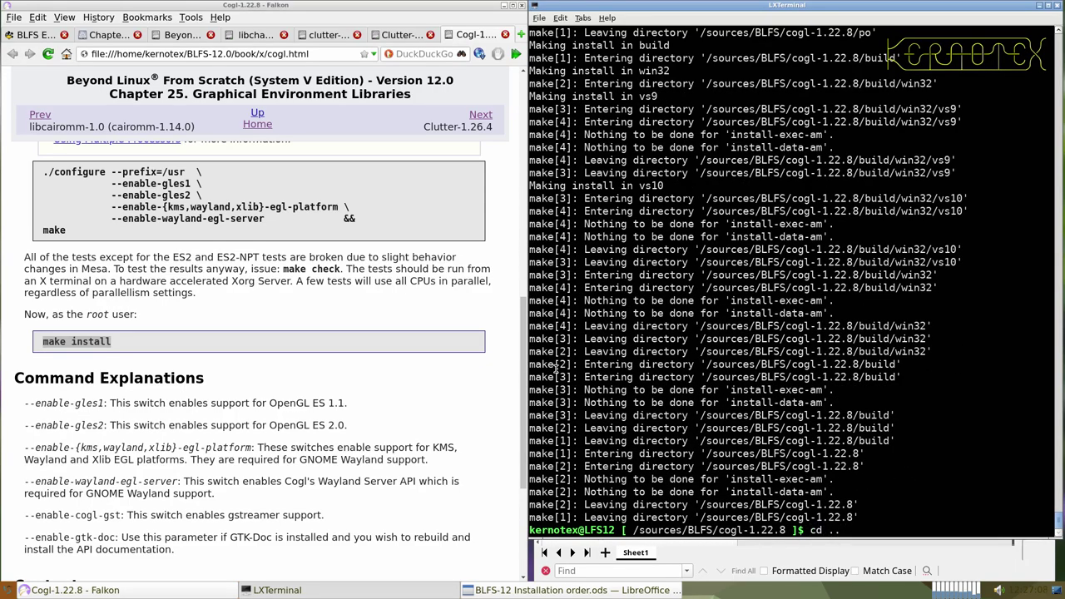
- Move up to /sources/BLFS, delete the cogl-1.22.8 directory with rm -Rf and close the Cogl page in the browser
key("Return")
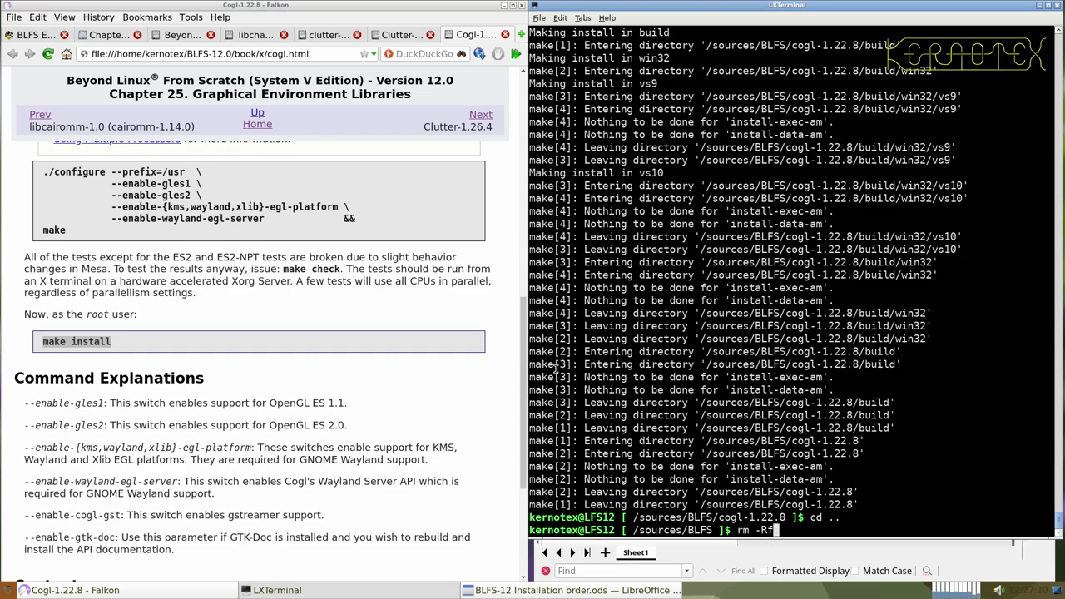
key("Return")
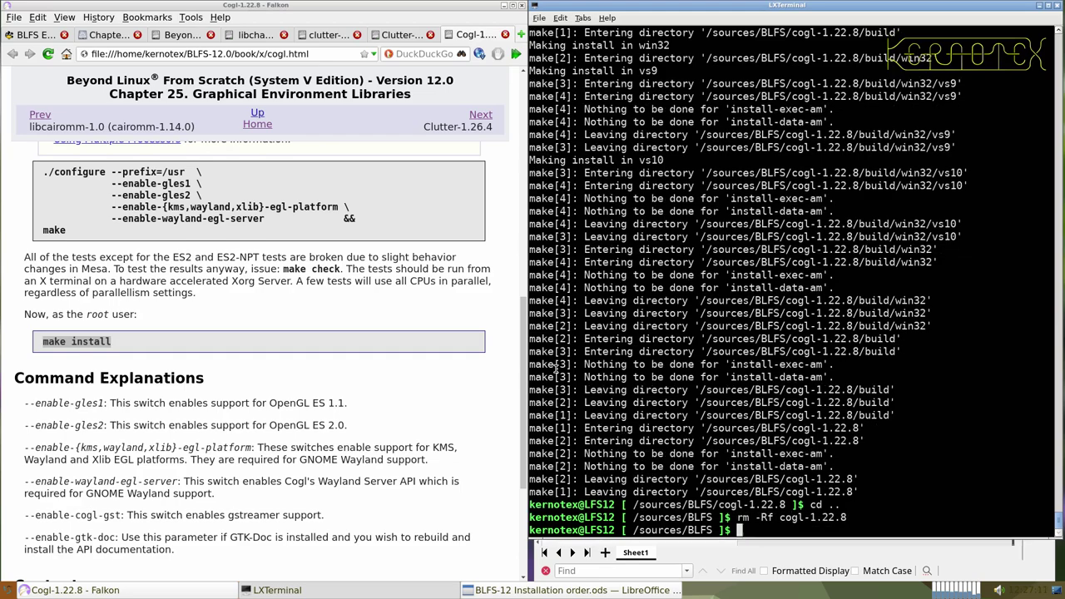
left_click(505, 34)
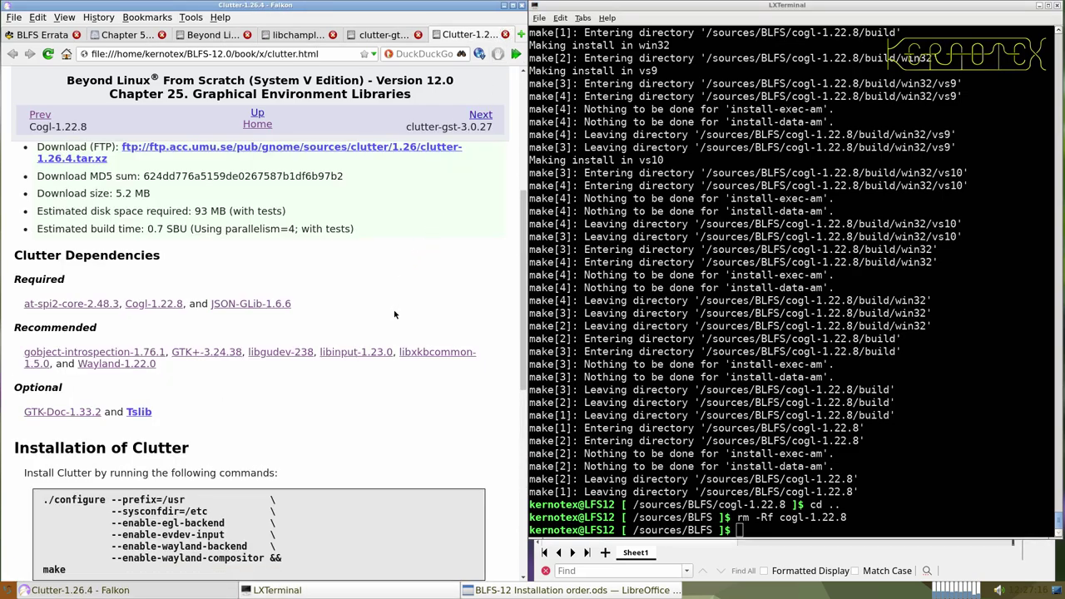
- Test the 3D acceleration named in Clutter's note by running glxgears twice, maximizing its window and closing it each time
scroll(393, 315, "up", 1)
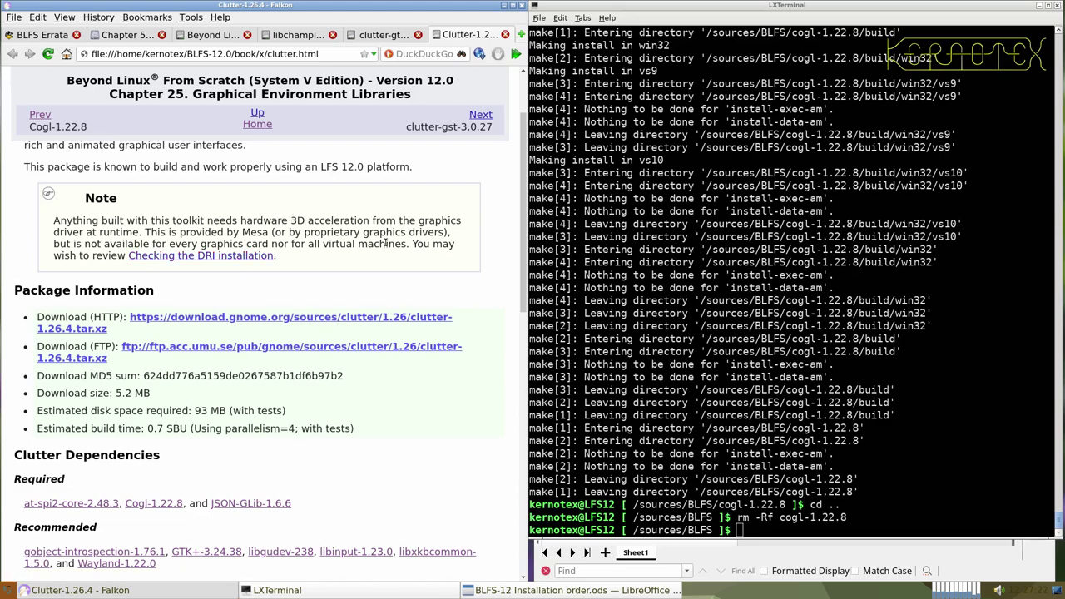
left_click(641, 303)
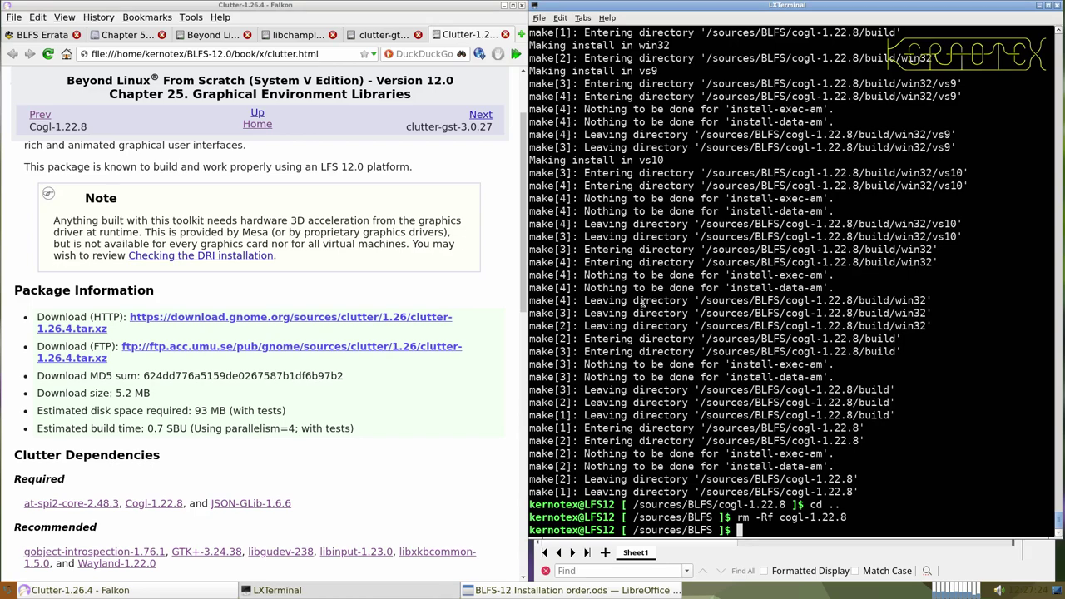
type("glxgeare")
key("Return")
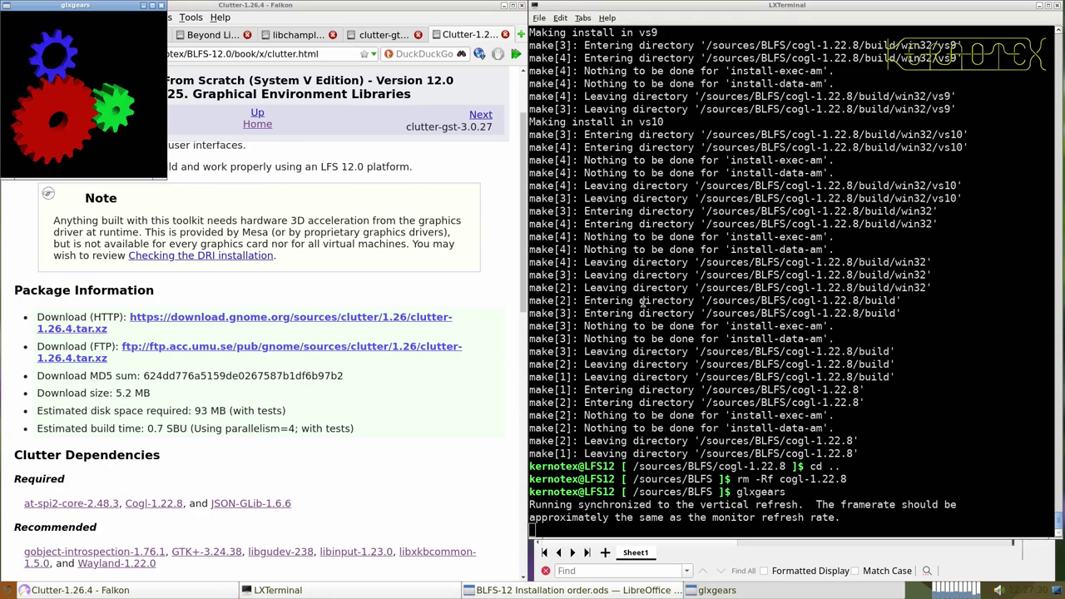
left_click(152, 6)
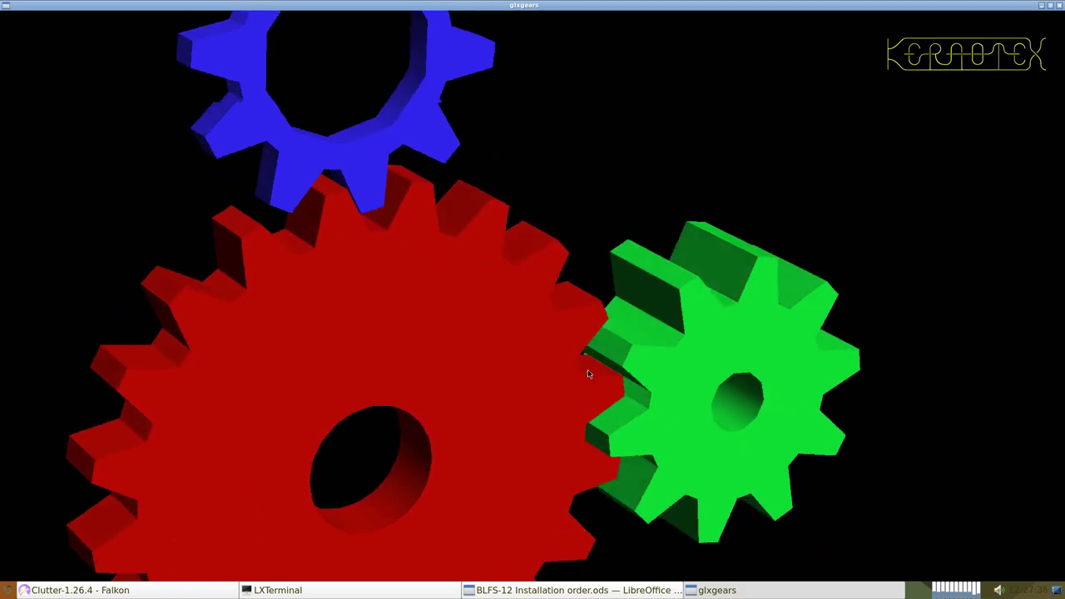
key("Escape")
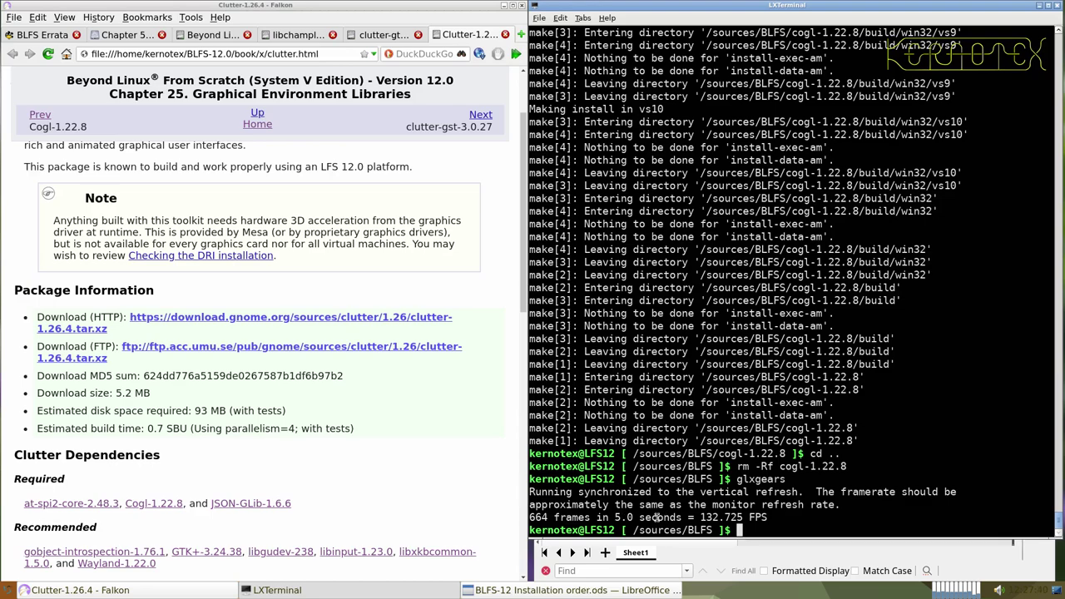
key("Up")
key("Return")
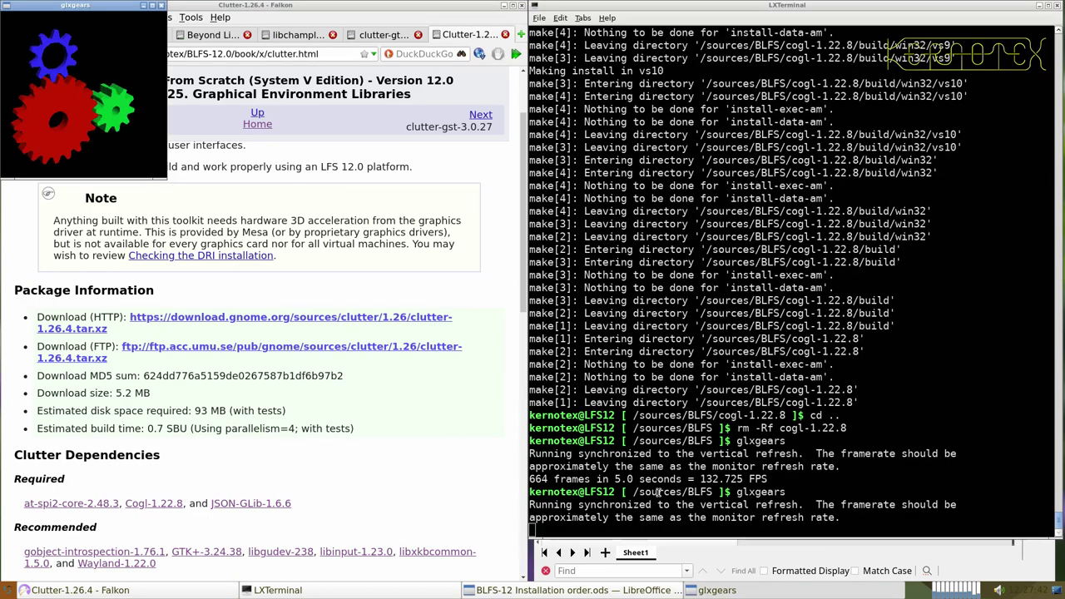
left_click(151, 6)
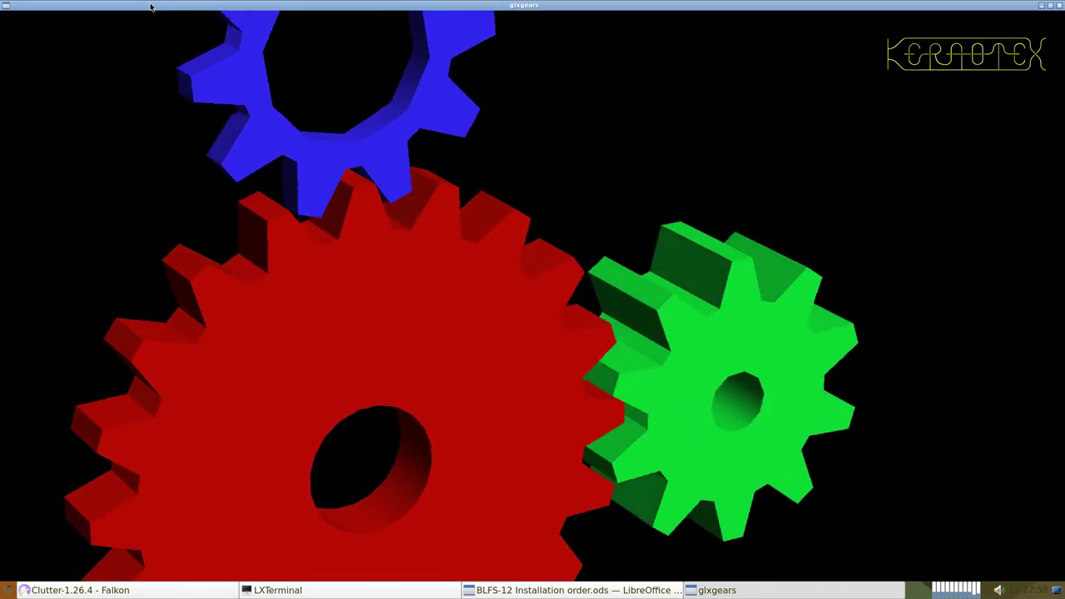
key("Escape")
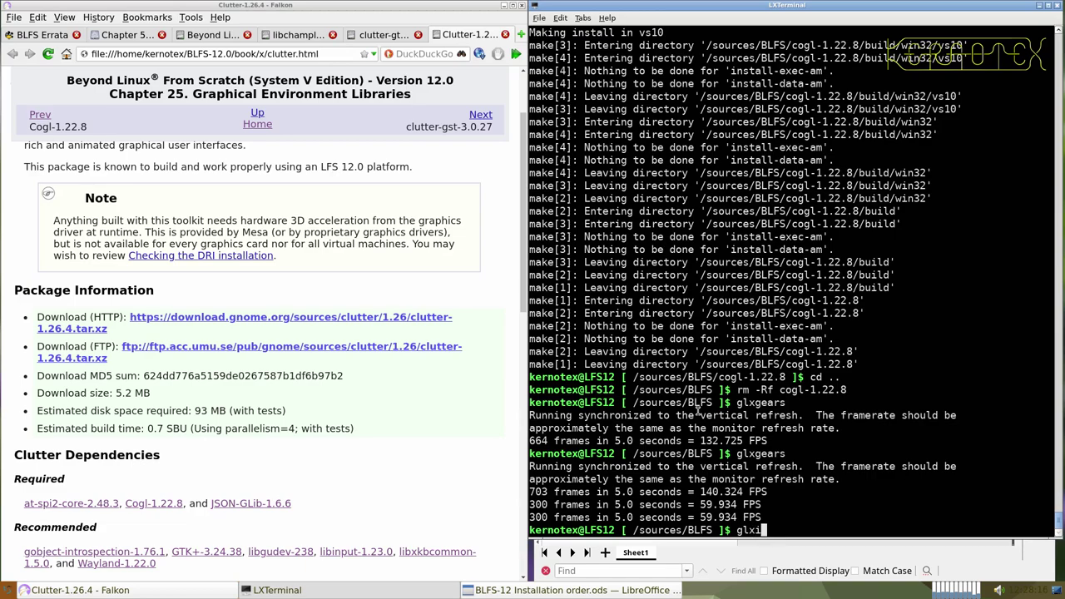
- Examine the graphics driver's rendering and acceleration details with glxinfo | grep -i dri and glxinfo | less, and quit the pager
type("| grep -i dri")
key("Return")
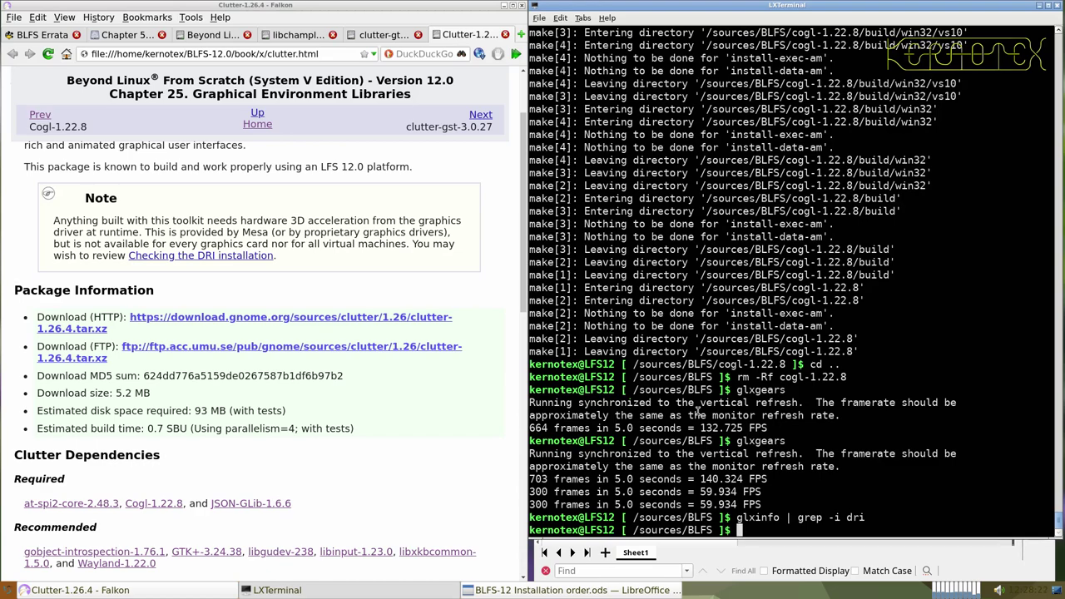
key("Up")
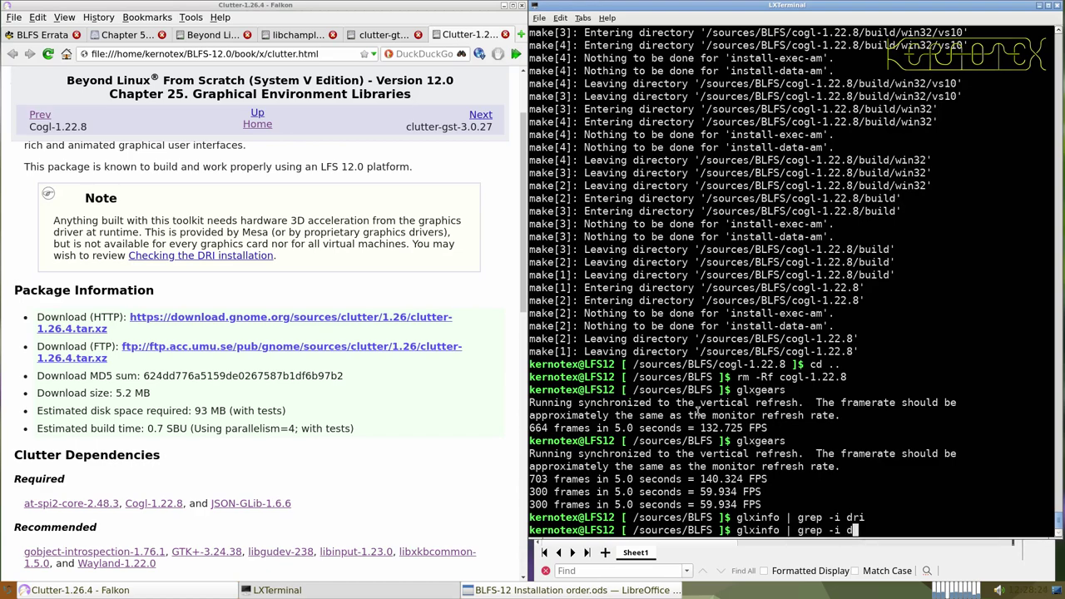
type("less")
key("Return")
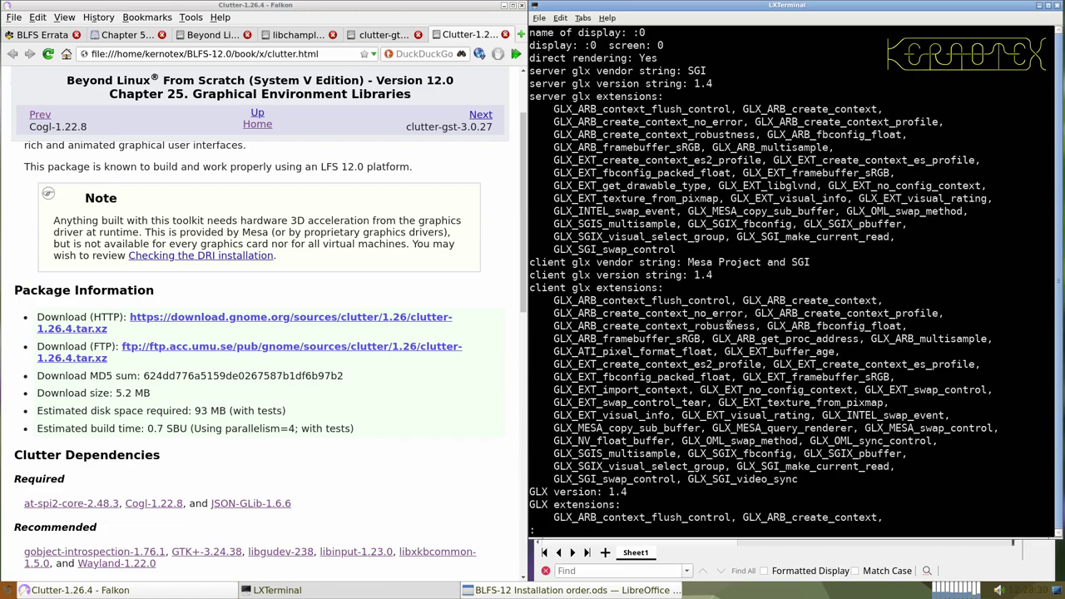
key("space")
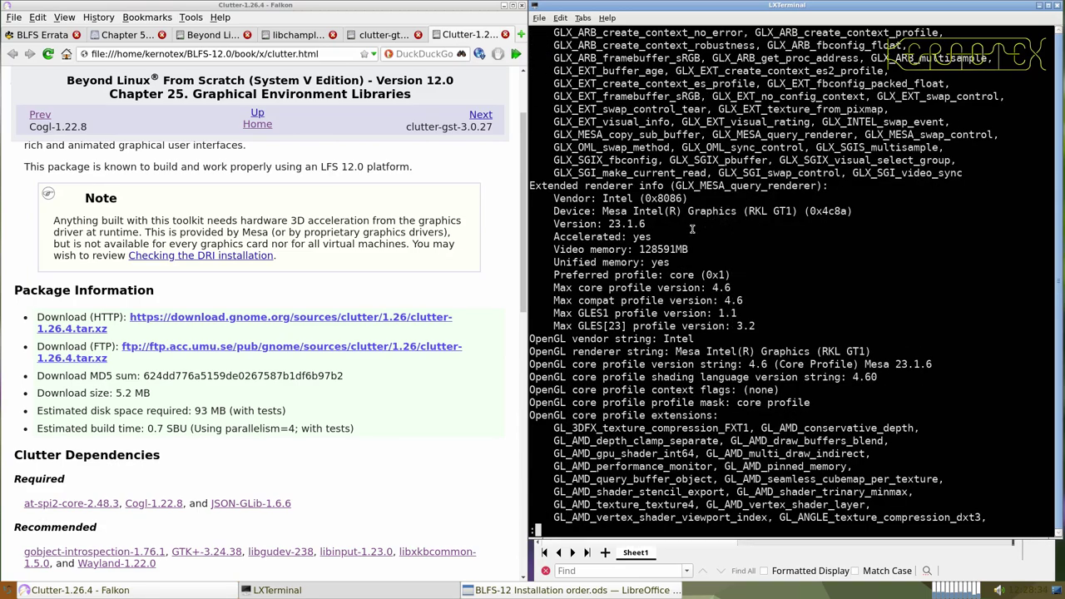
left_click_drag(549, 237, 667, 239)
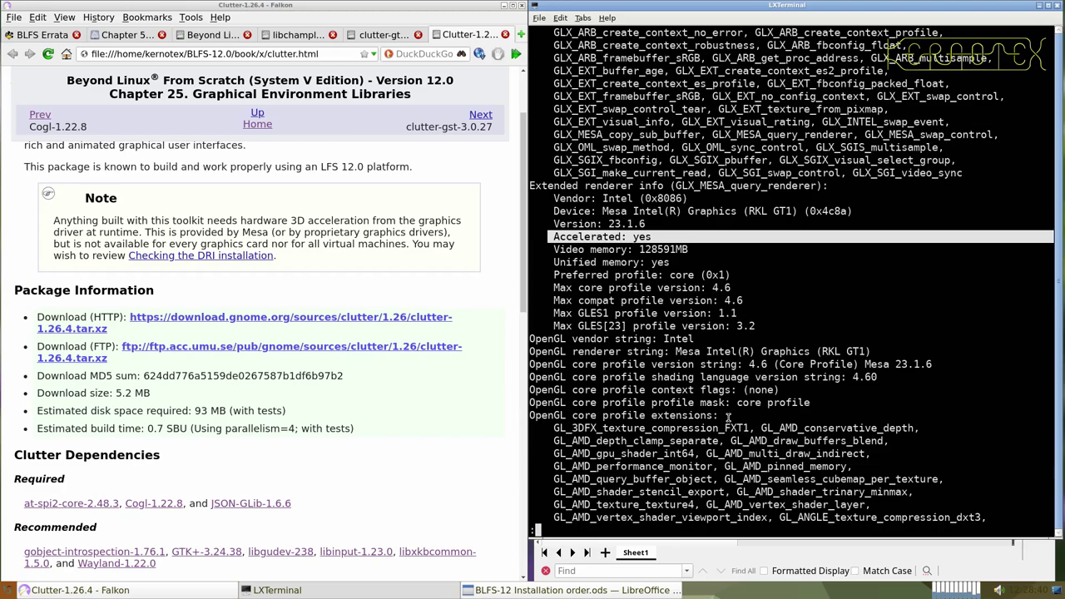
scroll(724, 387, "down", 15)
scroll(723, 387, "up", 20)
scroll(723, 387, "up", 1)
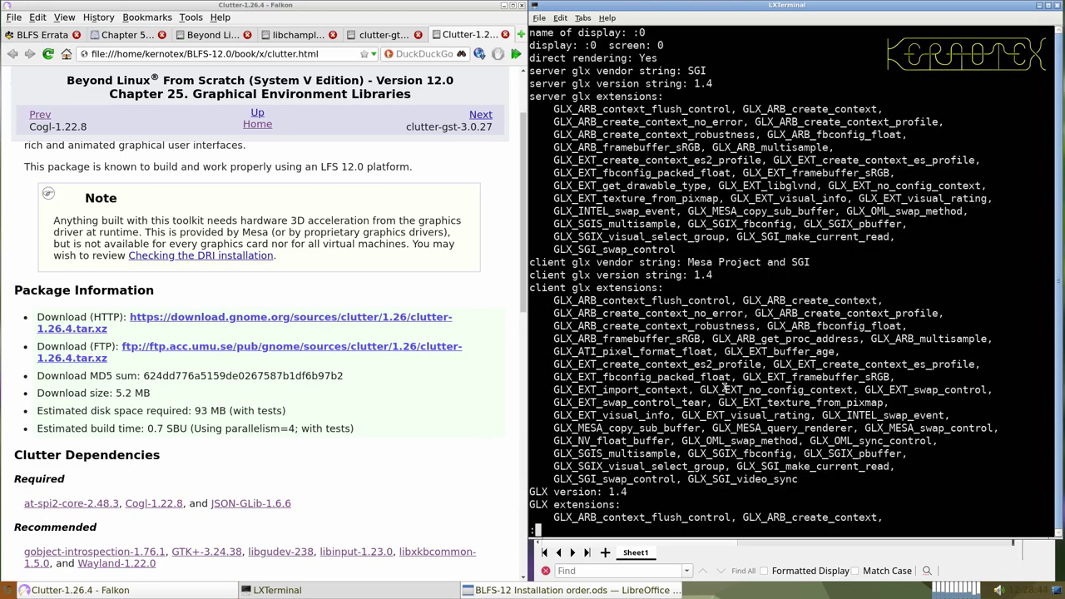
key("q")
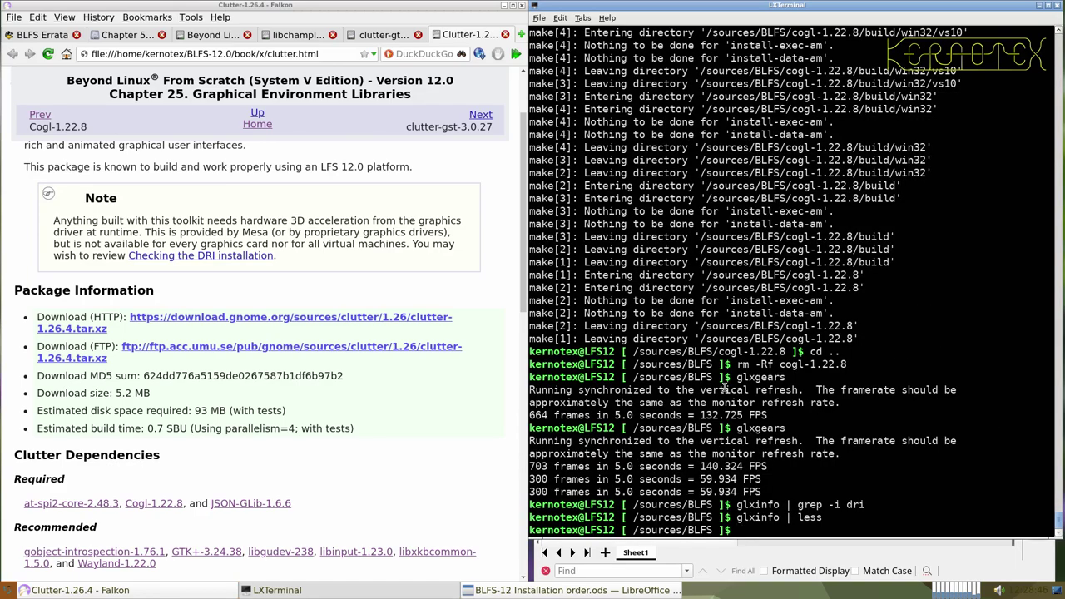
- Download clutter-1.26.4.tar.xz from the Clutter page's HTTP link and save it in /sources/BLFS
left_click(363, 321)
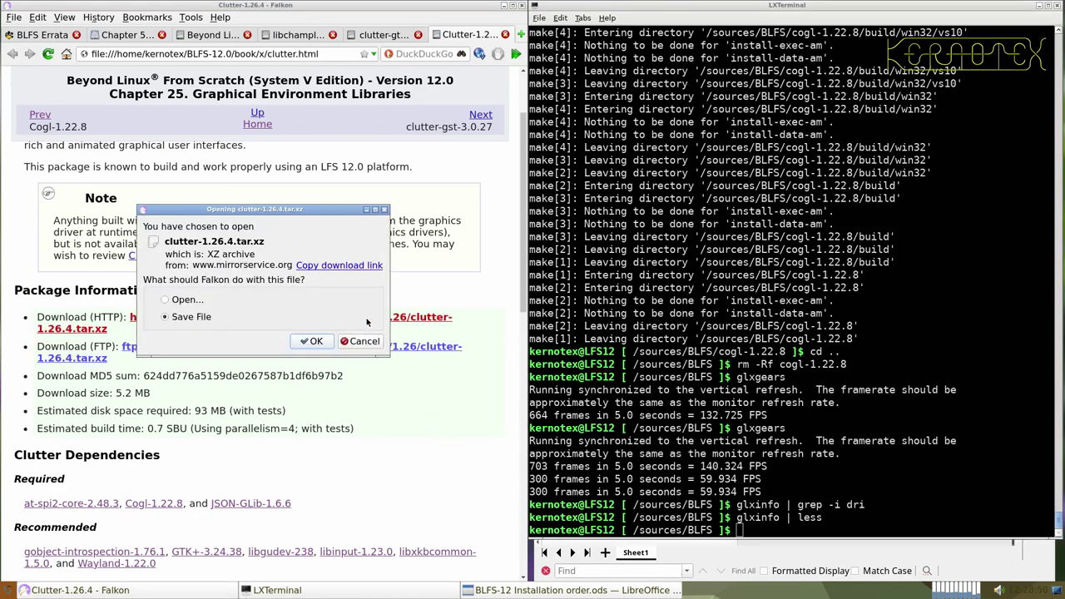
left_click(314, 341)
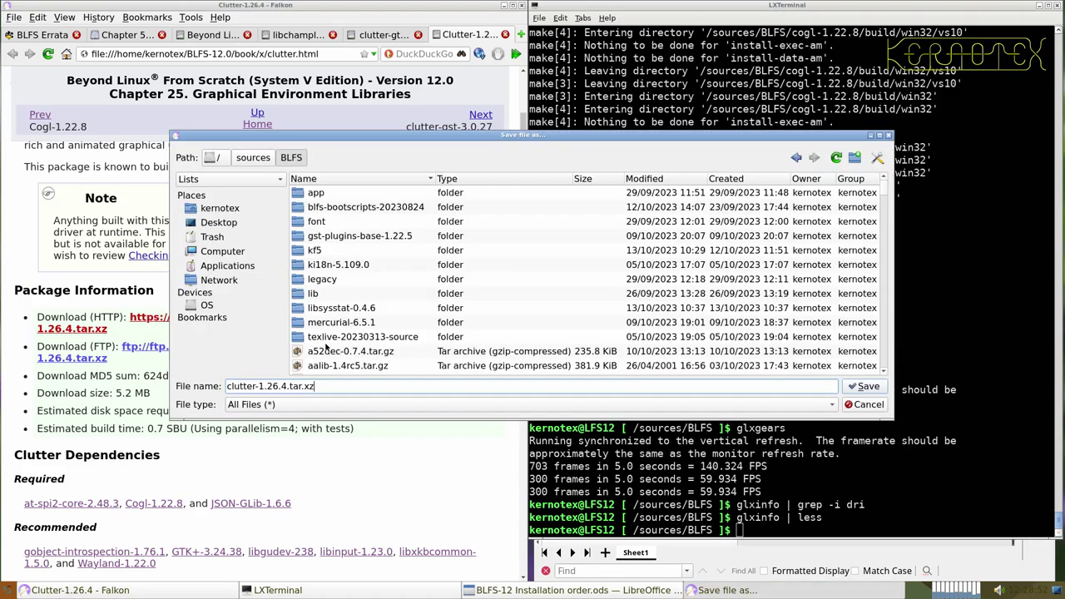
key("Return")
- Copy the page title Clutter-1.26.4 into the installation order spreadsheet in LibreOffice Calc, directly below Cogl-1.22.8
scroll(191, 164, "up", 2)
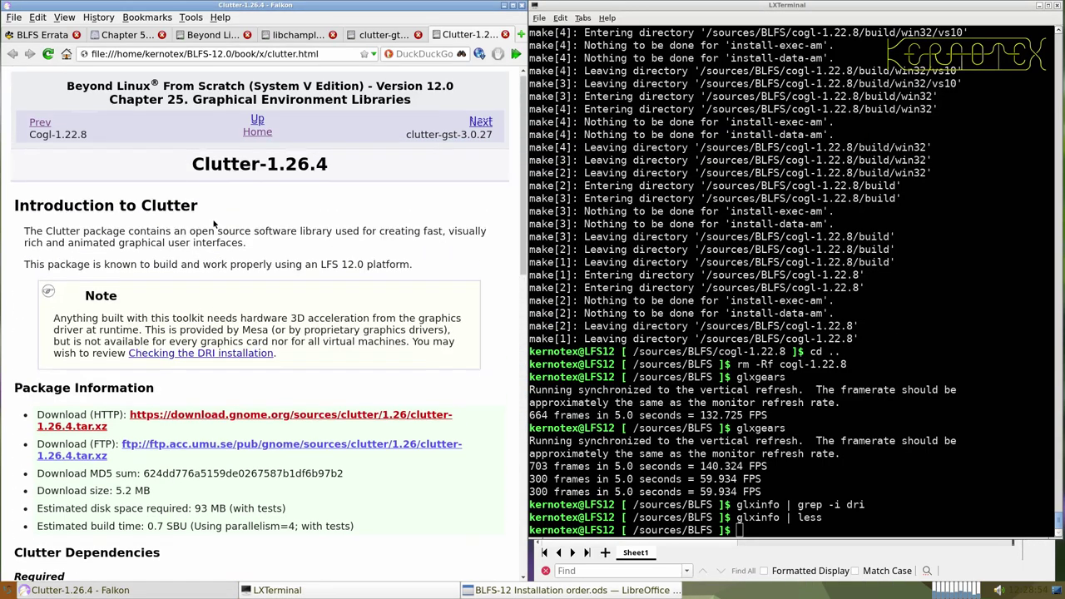
left_click_drag(191, 164, 326, 168)
key("ctrl+c")
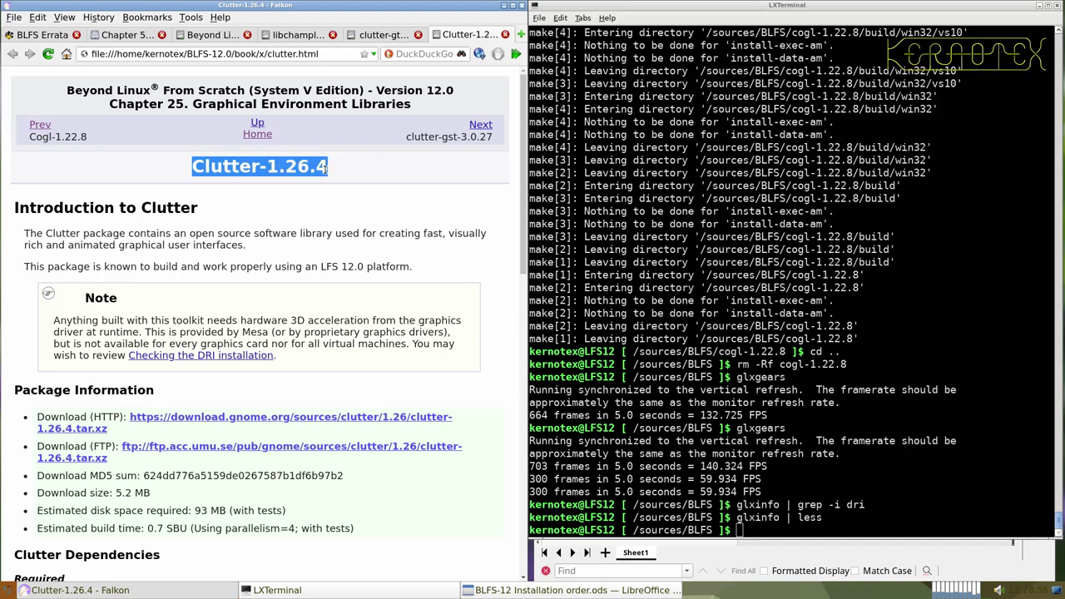
key("alt+Tab")
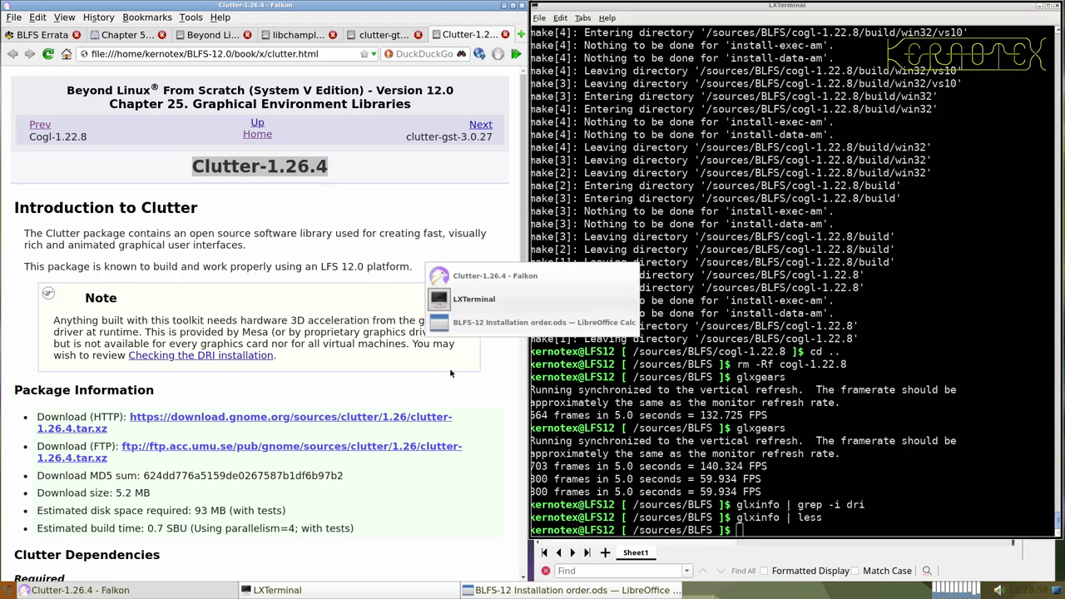
key("alt+Tab")
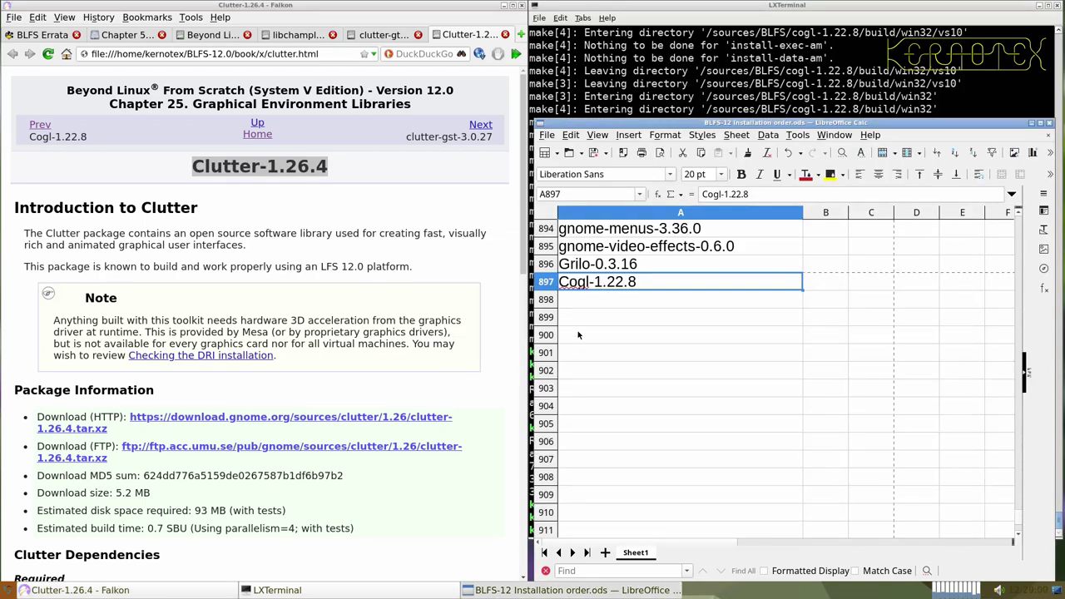
middle_click(593, 303)
- Try to extract clutter-1.26.4.tar.xz in LXTerminal with tar -xv
scroll(496, 342, "down", 15)
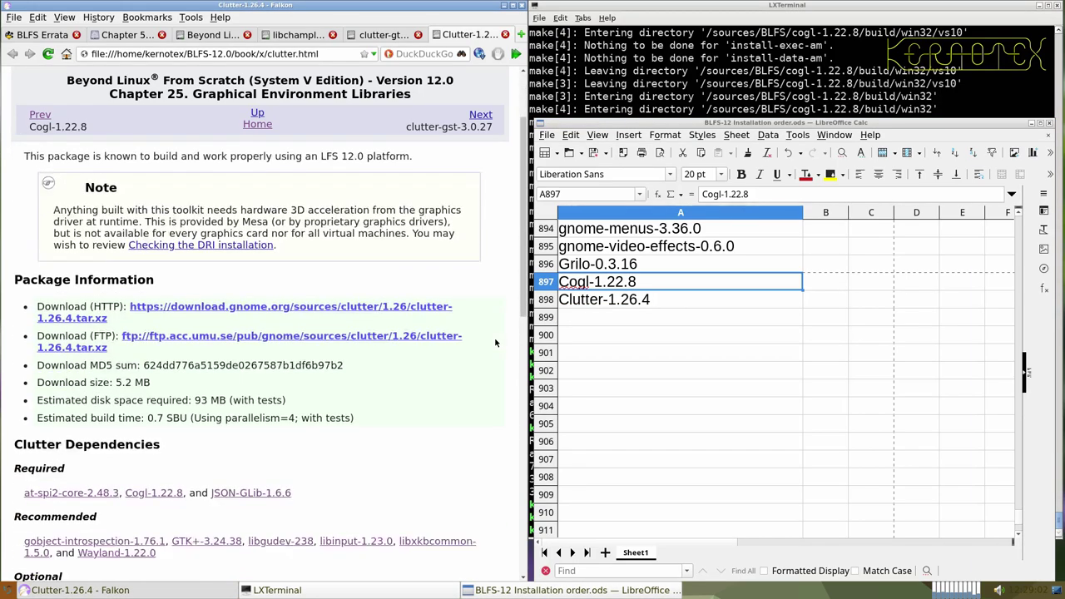
left_click(616, 89)
type("tar ")
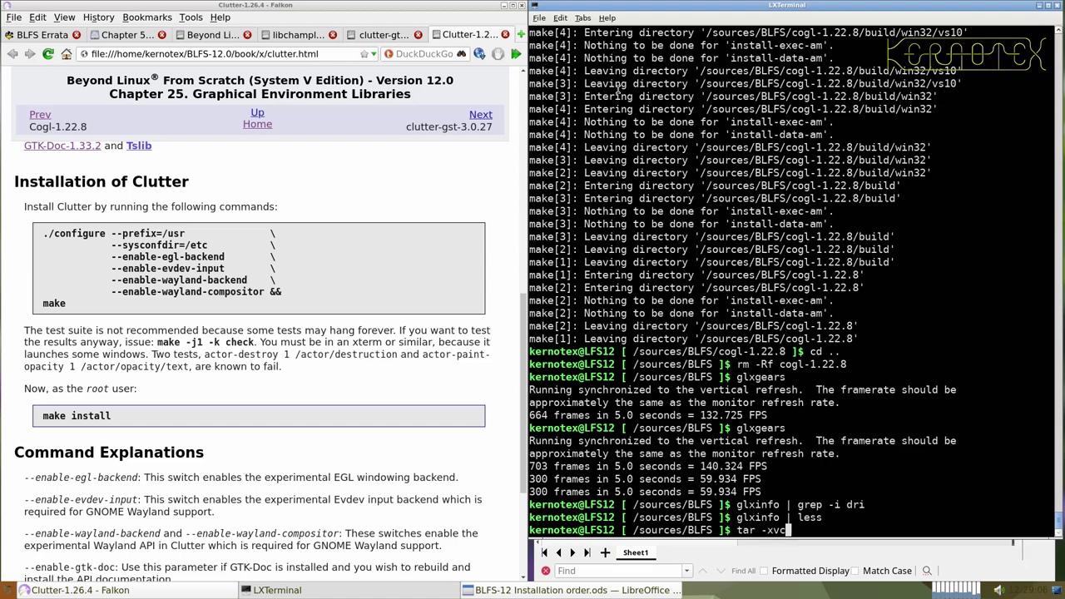
type("-xv clut")
key("Tab")
key("Return")
- Extract clutter-1.26.4.tar.xz with tar -xvf and change into the clutter-1.26.4 directory
type("c")
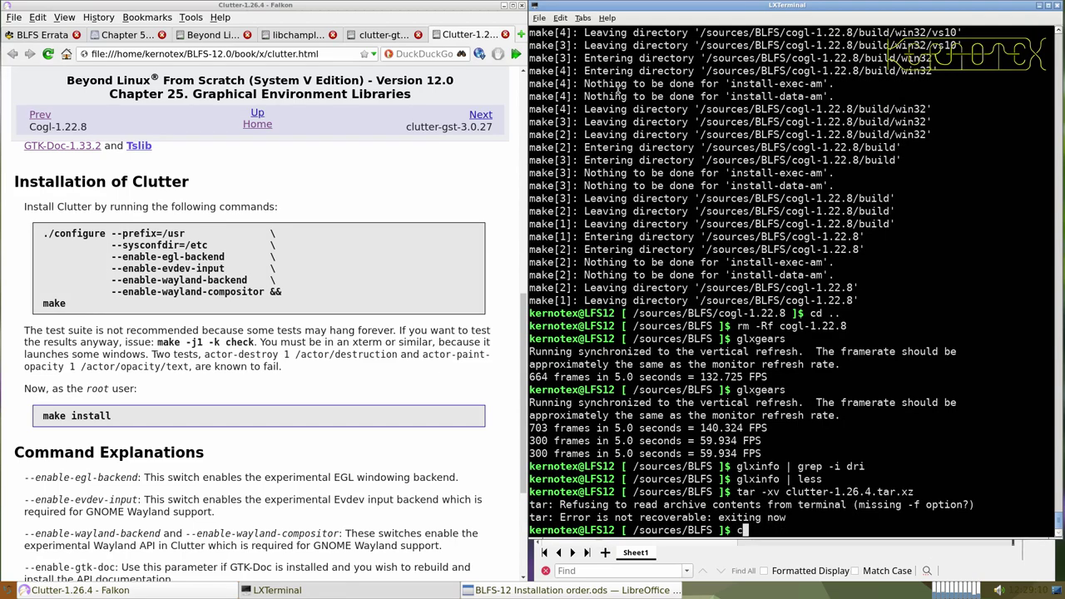
key("Up")
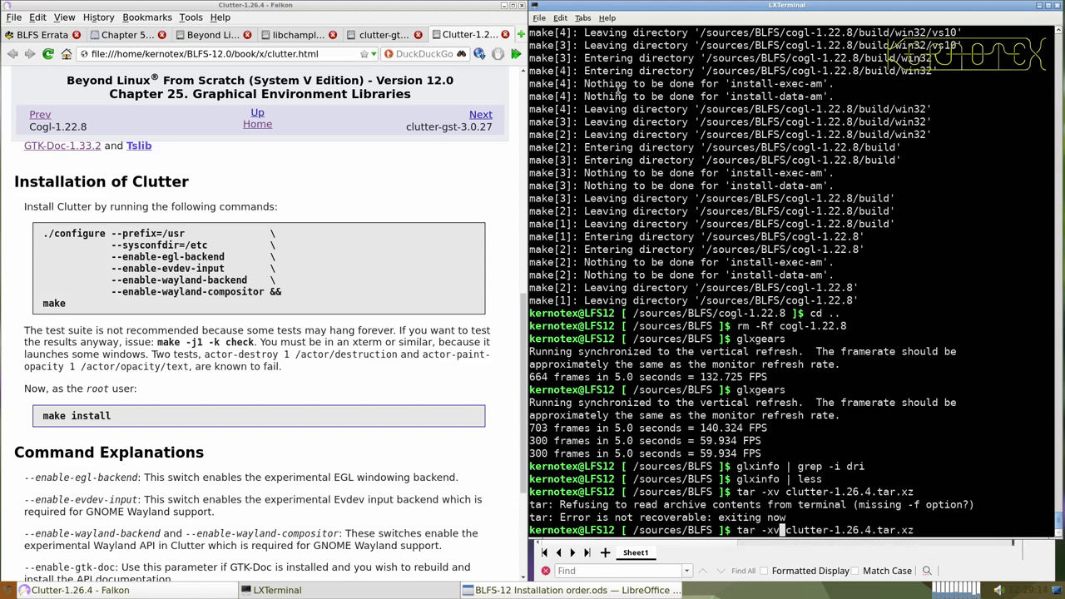
type("f")
key("Return")
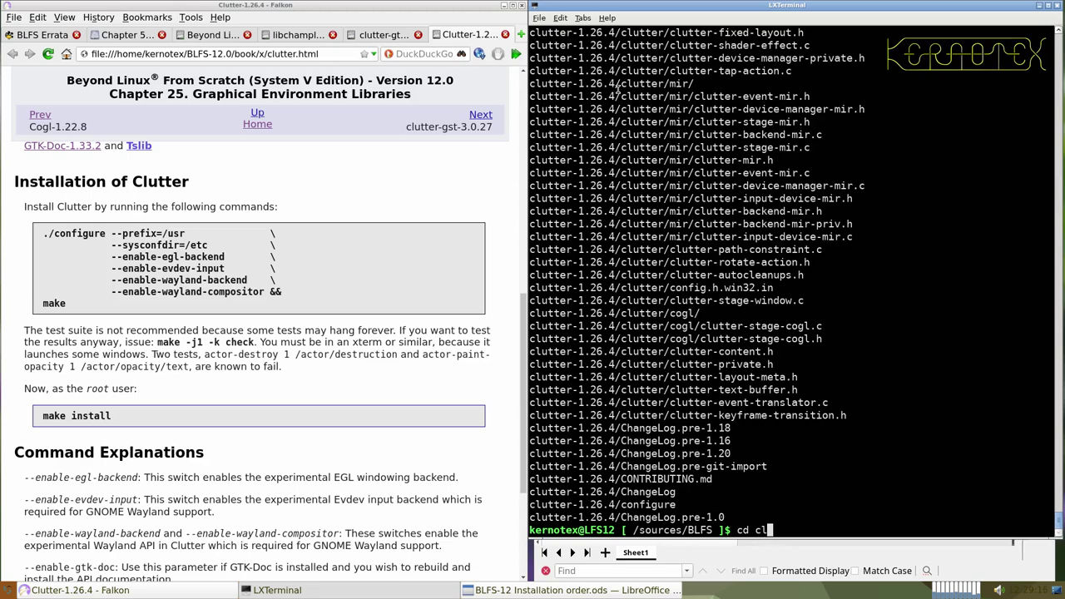
type("cd clutt")
key("Tab")
key("Return")
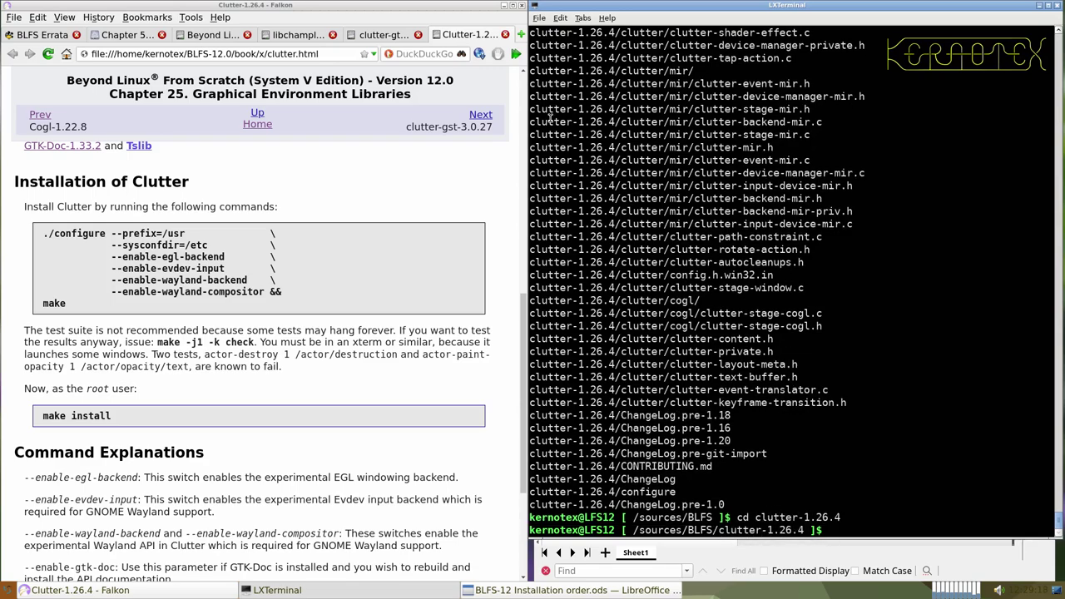
- Configure Clutter using the book's ./configure command with --prefix=/usr, --sysconfdir=/etc and the EGL, evdev, Wayland backend and Wayland compositor options, leaving out the trailing &&
left_click_drag(43, 233, 264, 292)
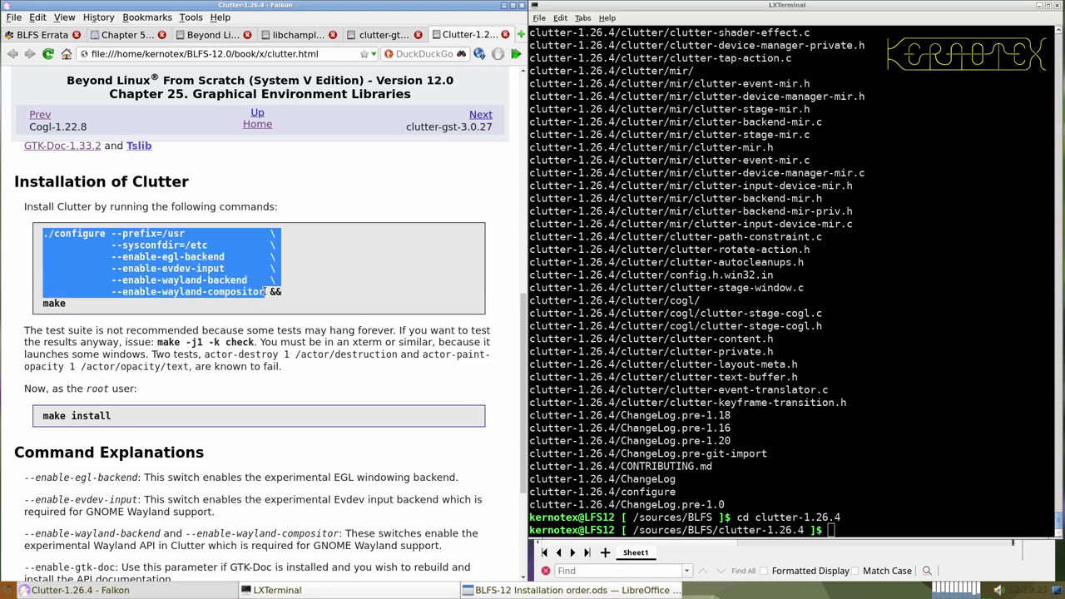
middle_click(577, 317)
scroll(374, 400, "down", 3)
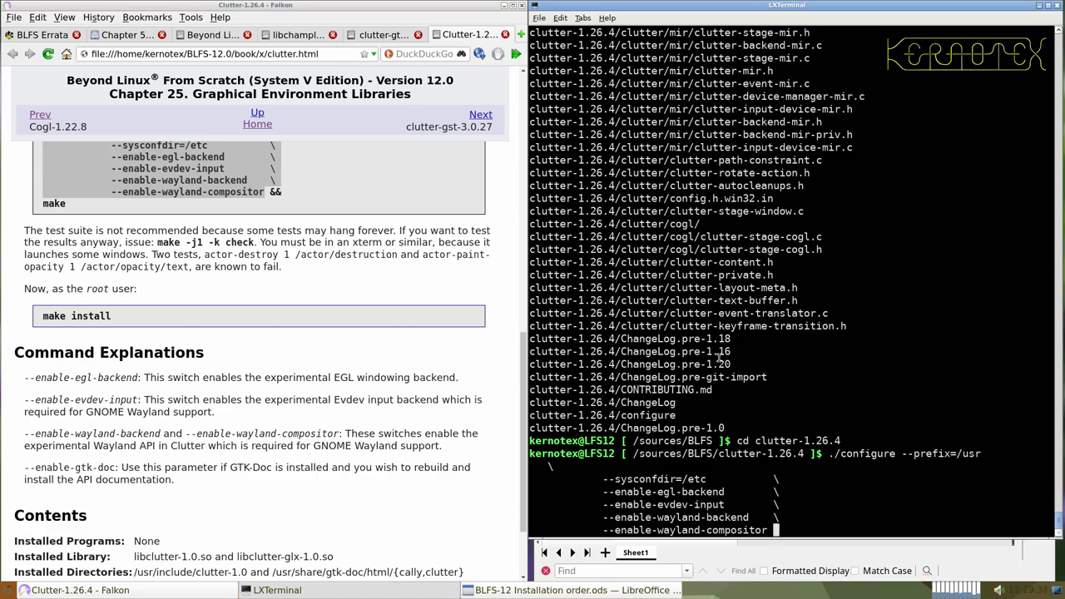
key("Return")
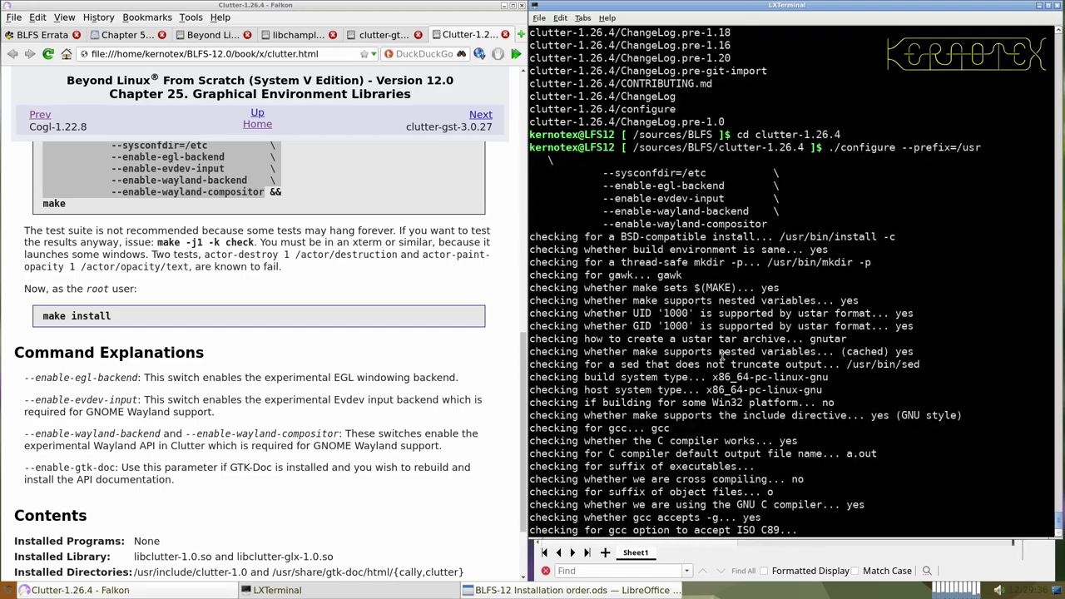
- Compile Clutter in its source directory with the make command from the book page
double_click(54, 204)
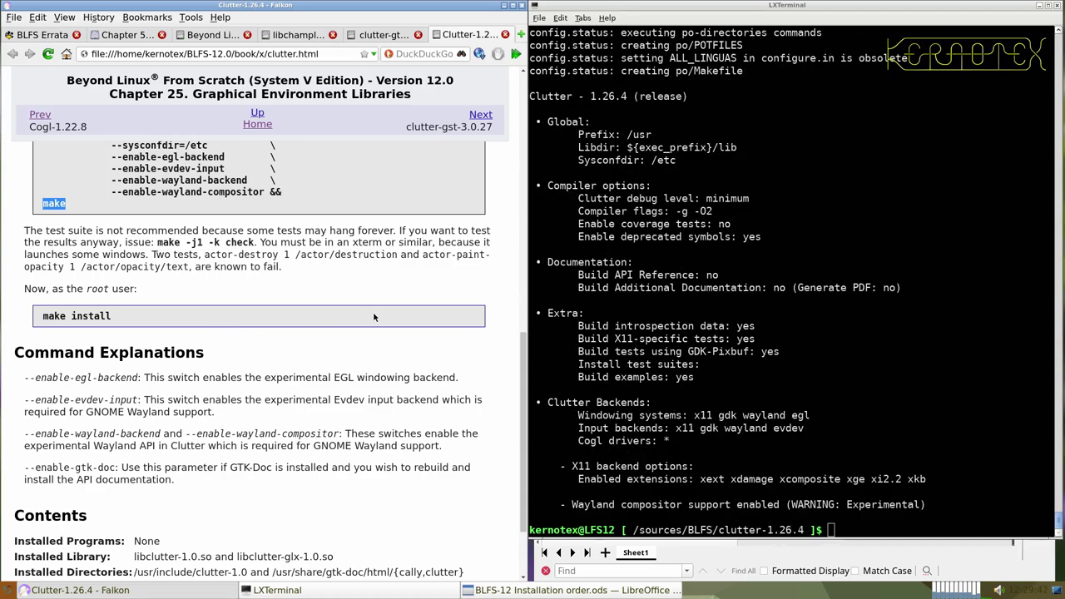
middle_click(720, 325)
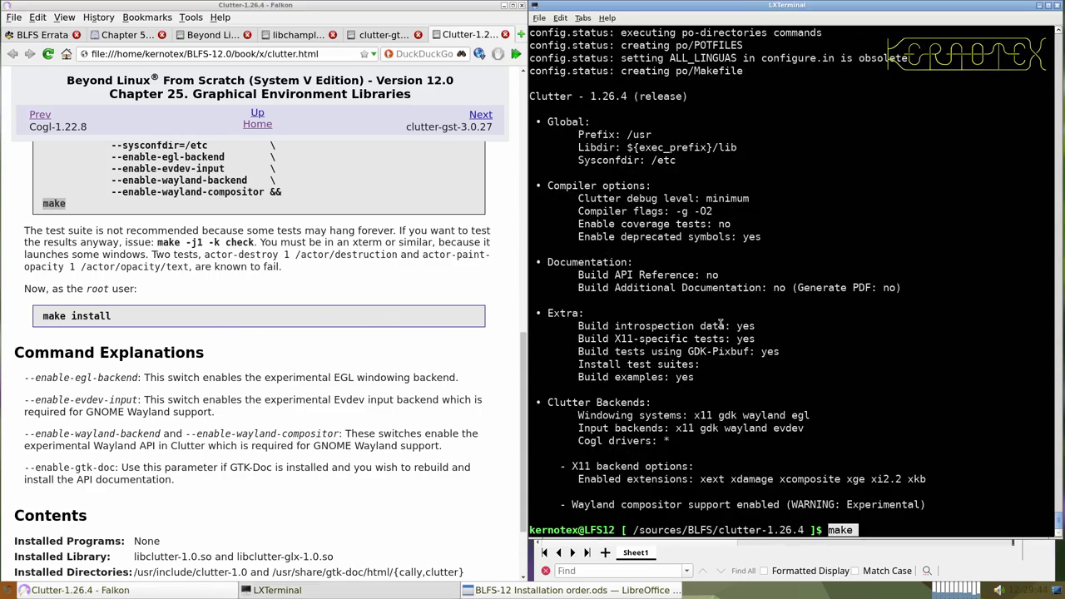
key("Return")
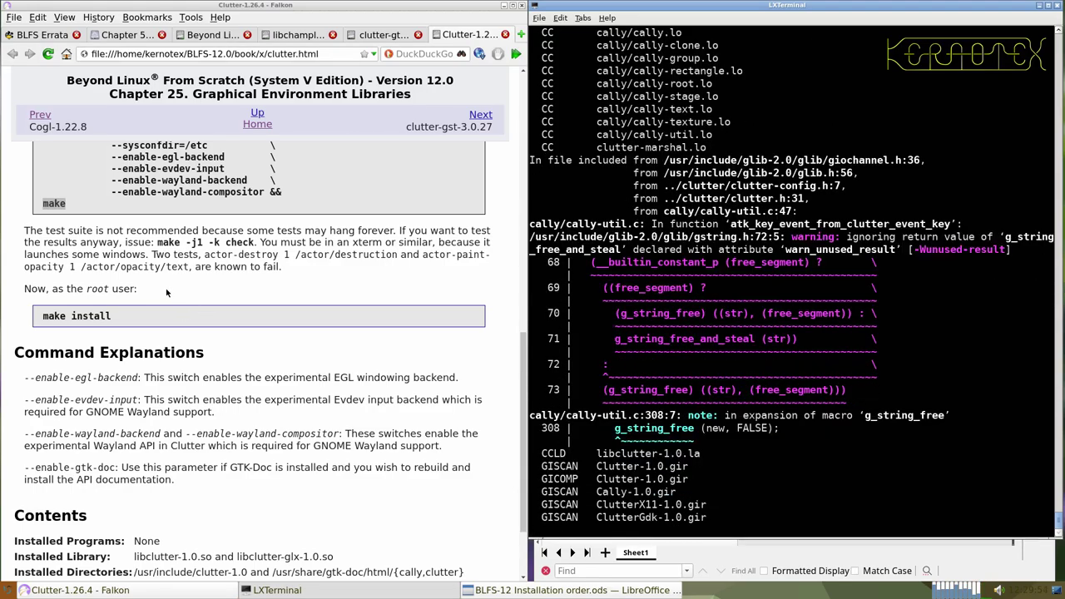
- Install Clutter as root by recalling sudo -E make install from the shell history and running it
left_click(42, 316)
left_click_drag(41, 316, 112, 316)
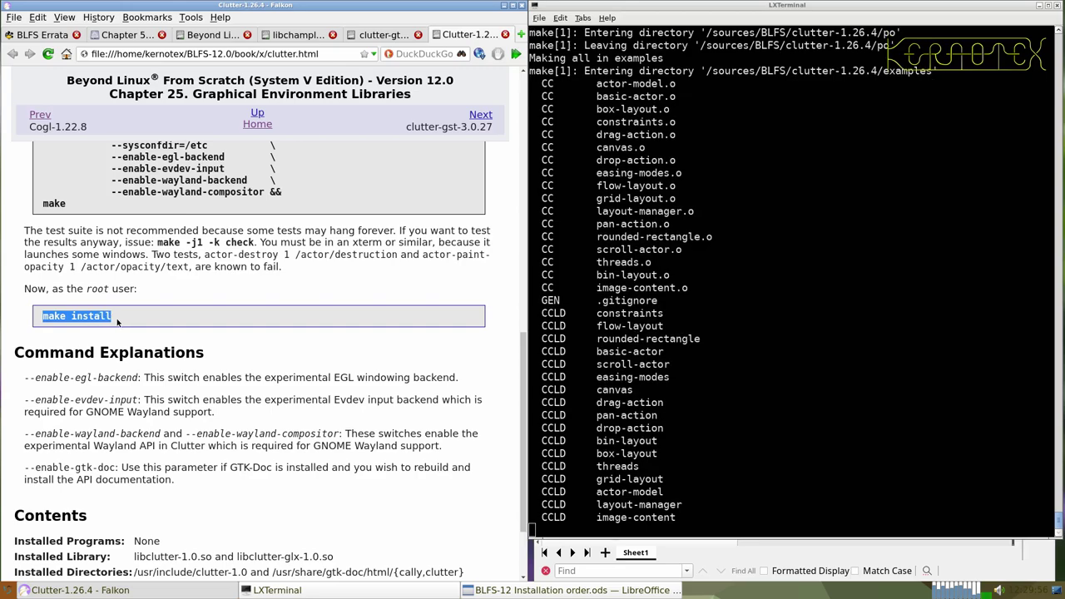
left_click(711, 332)
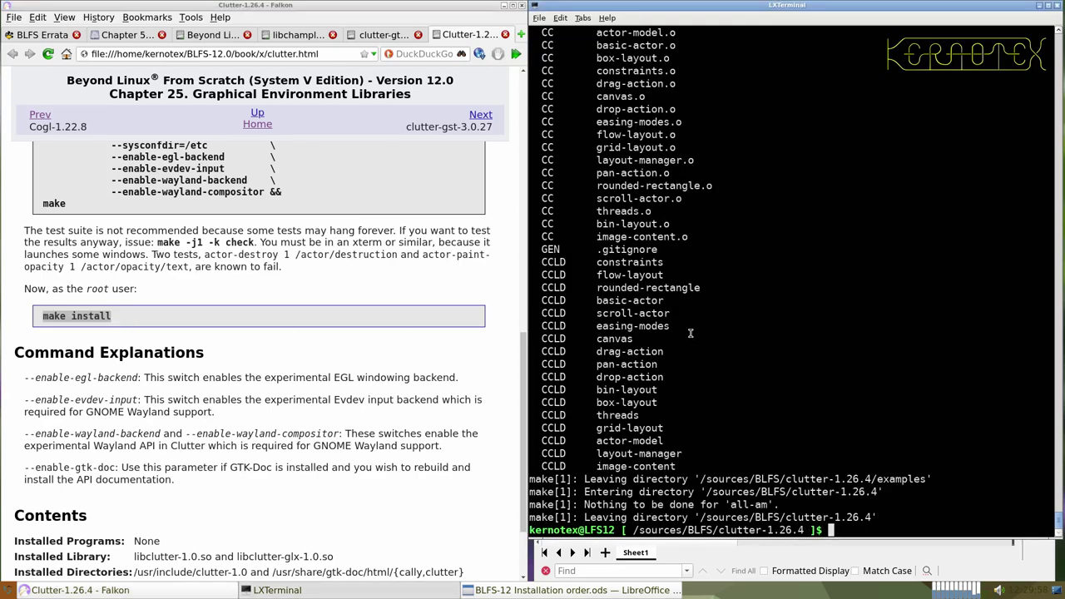
key("ctrl+r")
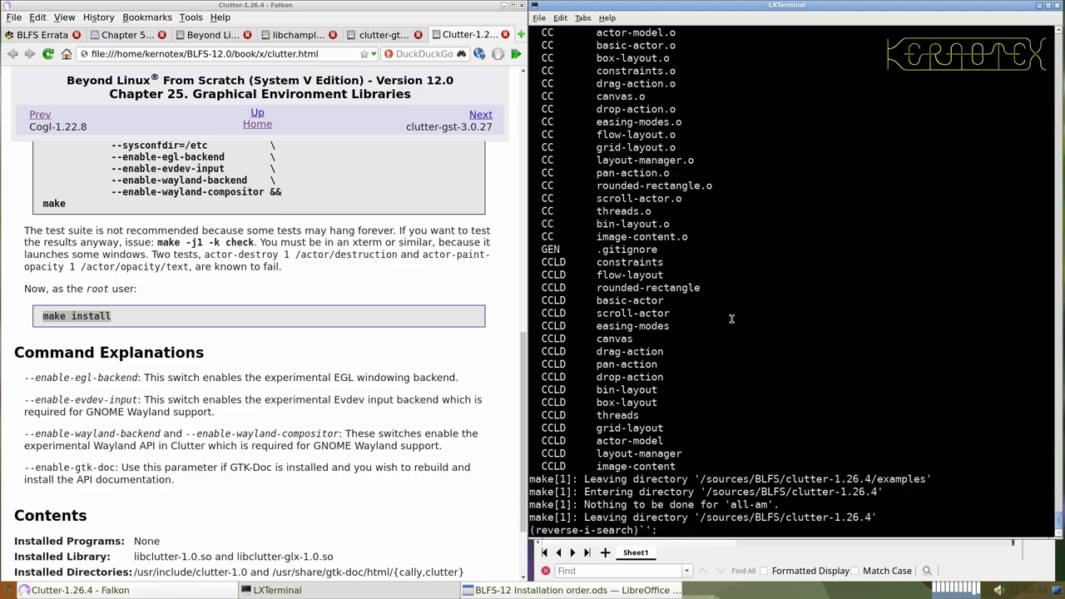
type("sudo -E")
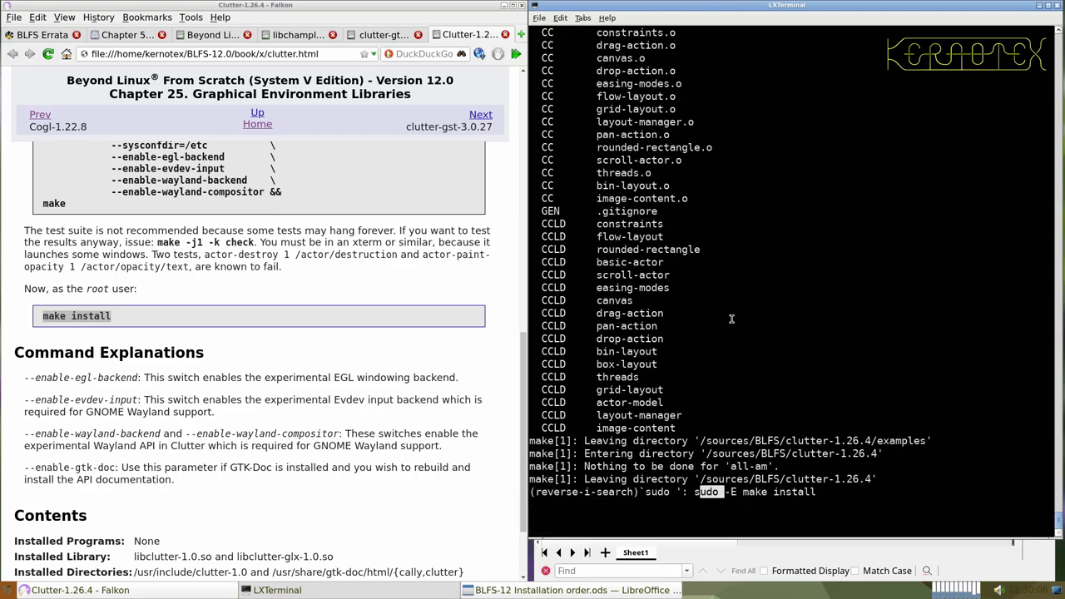
type(" make install")
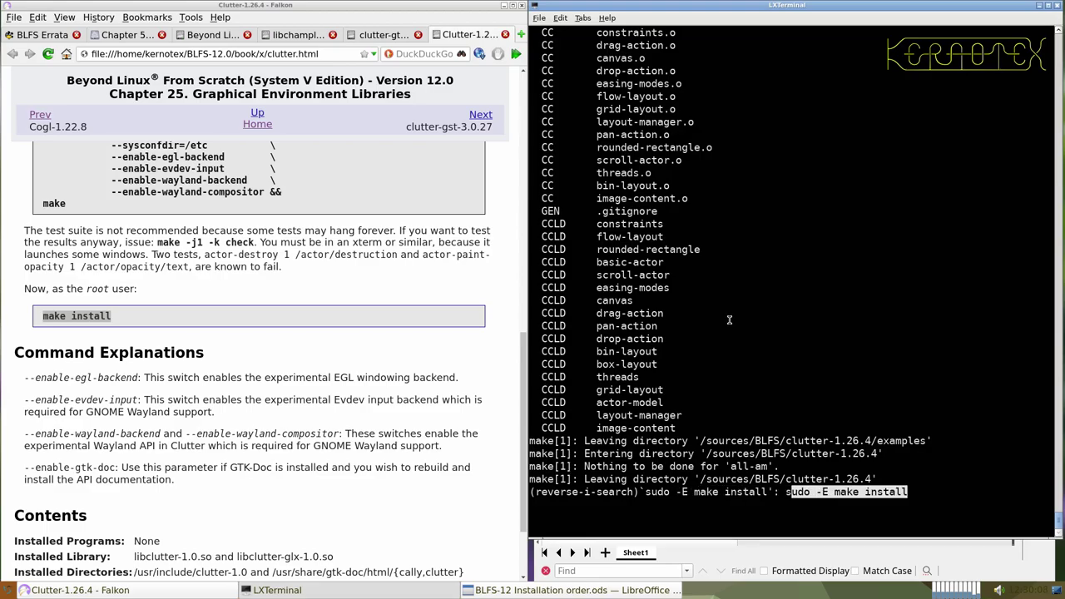
key("Return")
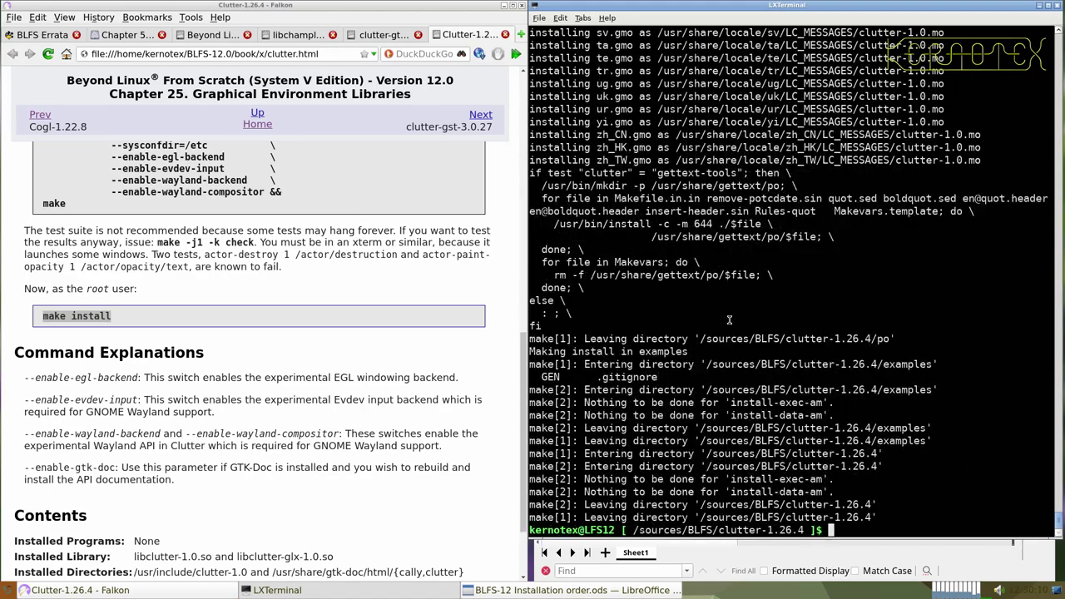
- Return to /sources/BLFS and delete the clutter-1.26.4 build directory with rm -Rf
type("cd ..")
key("Return")
type("r")
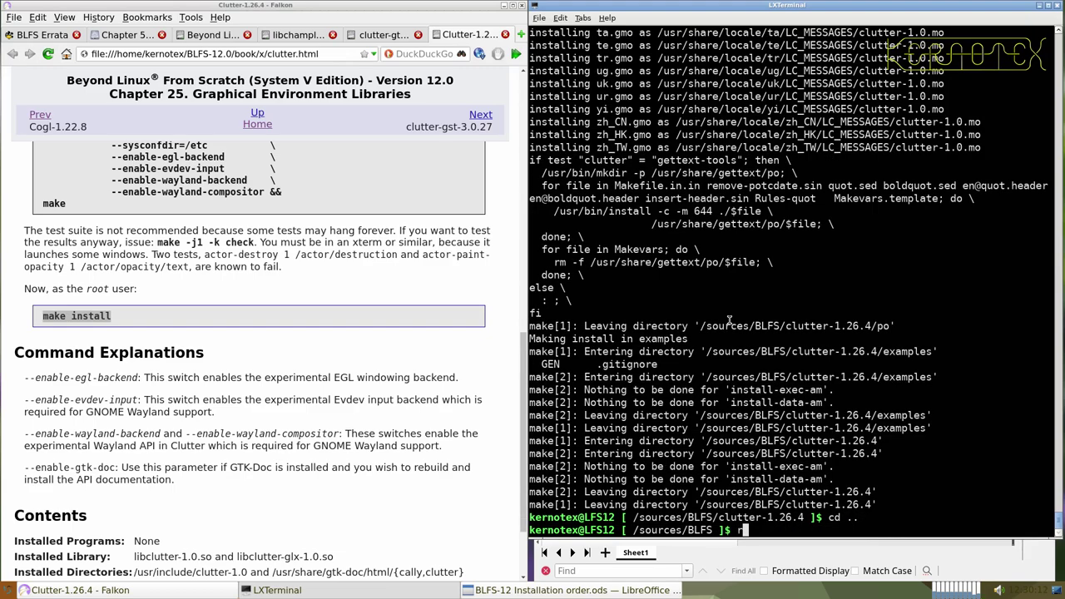
type("m -Rf clutter-1.26.4")
key("Return")
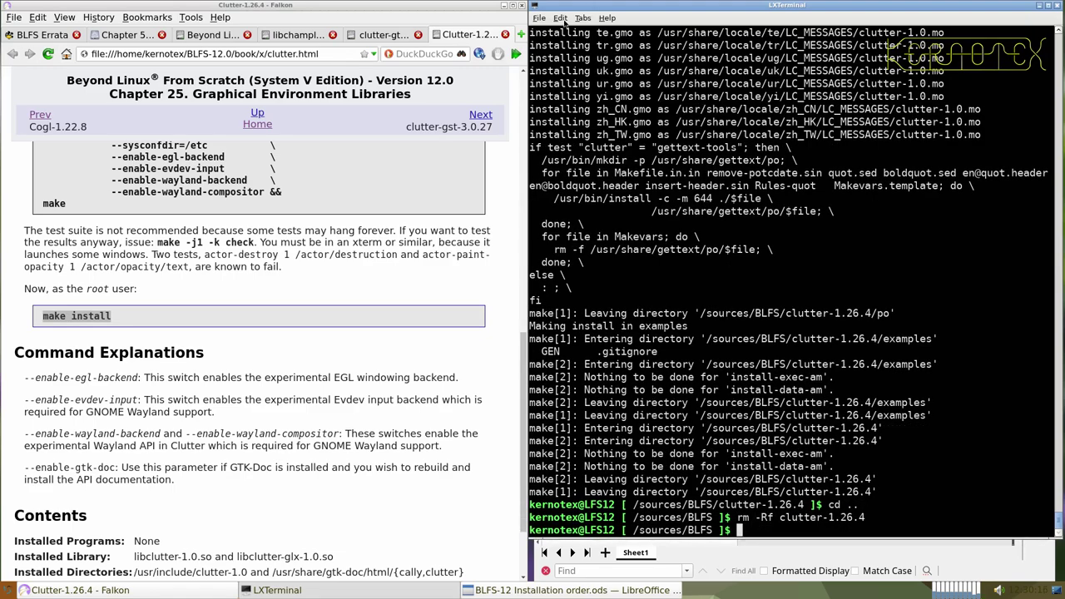
- Close the Clutter page in Falkon, then download clutter-gtk-1.8.4.tar.xz from the clutter-gtk page's HTTP link into /sources/BLFS
left_click(505, 34)
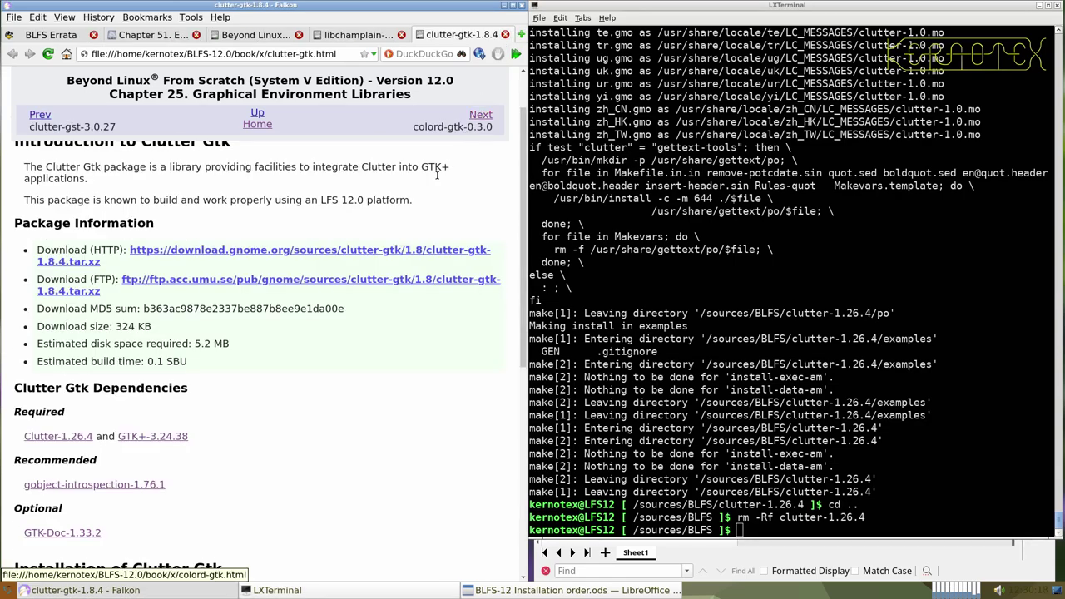
scroll(380, 301, "down", 4)
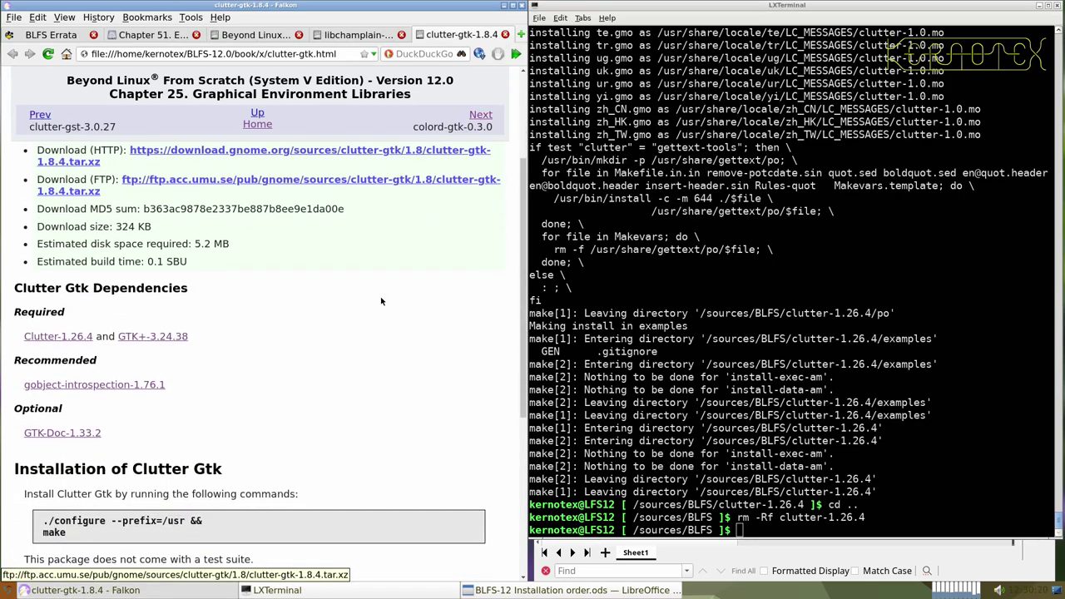
scroll(380, 301, "up", 5)
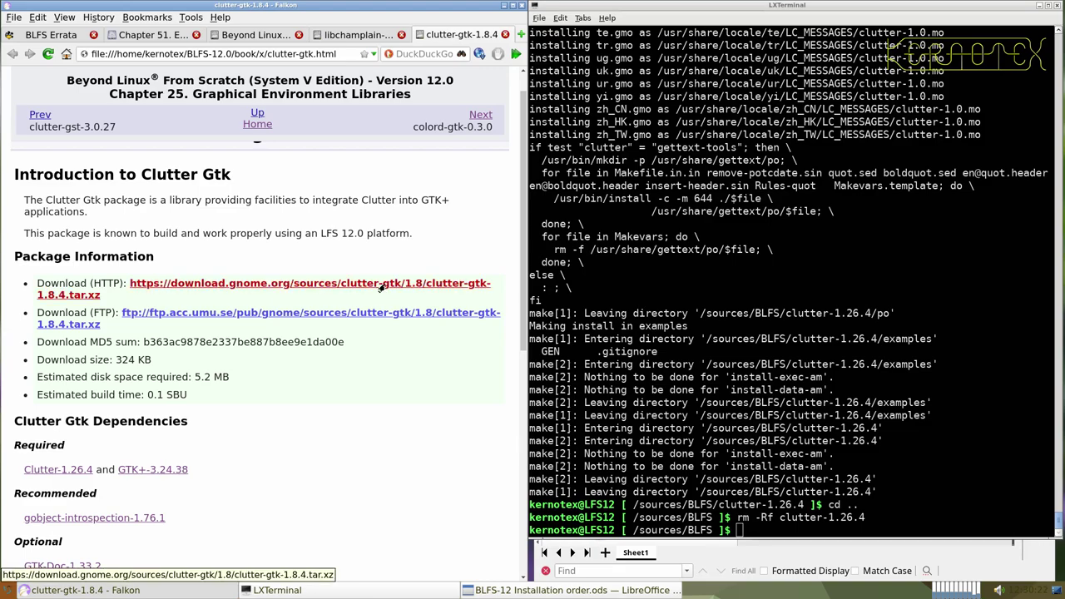
left_click(379, 287)
left_click(313, 341)
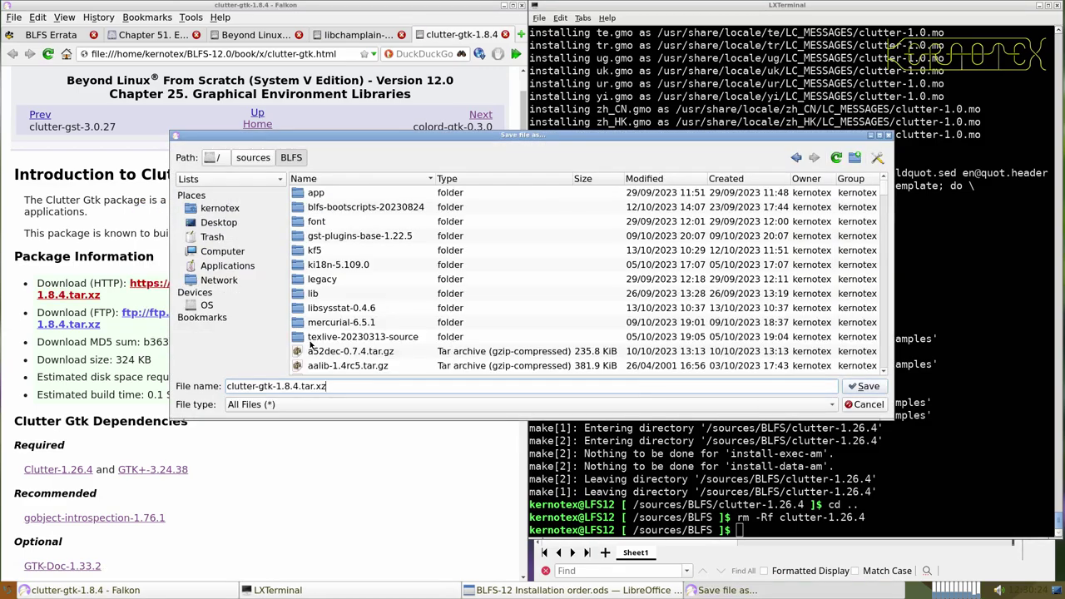
key("Return")
- Copy the page title clutter-gtk-1.8.4 into the installation order spreadsheet in LibreOffice Calc, directly below Clutter-1.26.4
scroll(247, 216, "up", 1)
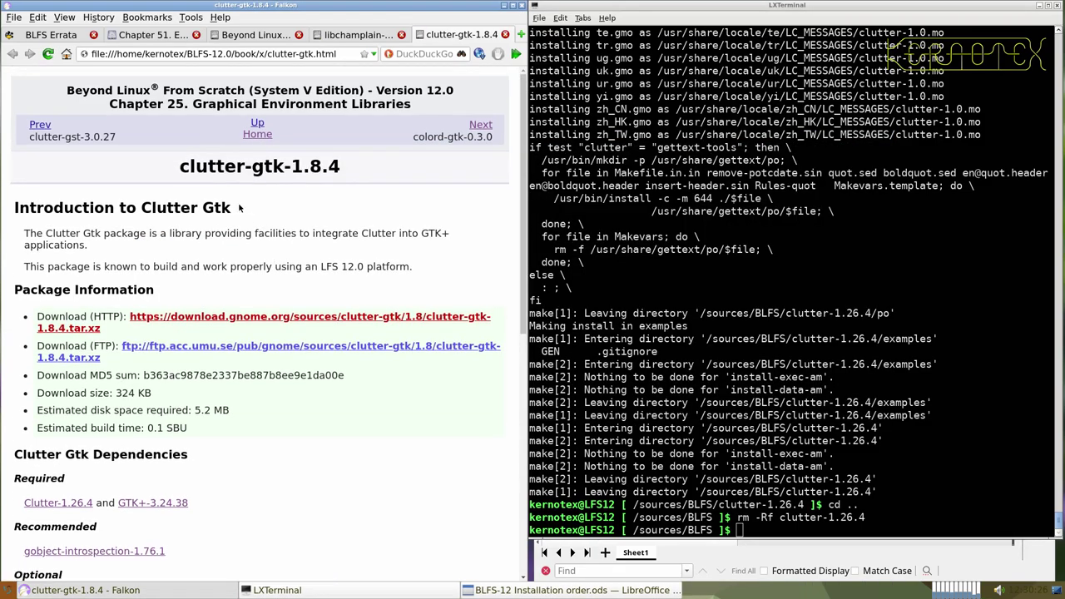
left_click_drag(188, 170, 341, 169)
key("ctrl+c")
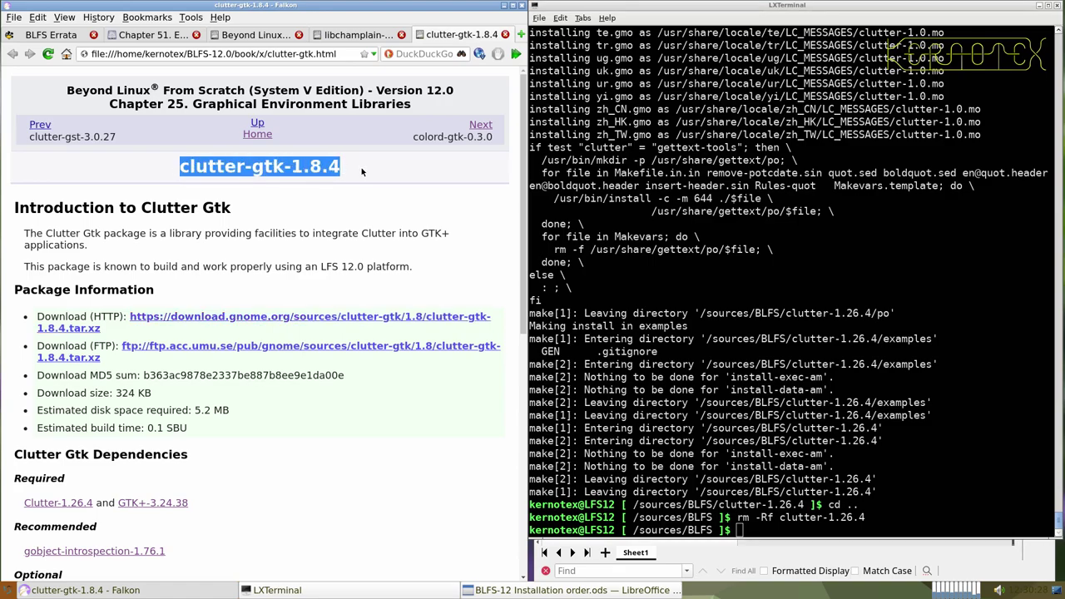
key("alt+Tab")
key("alt+Tab")
middle_click(615, 318)
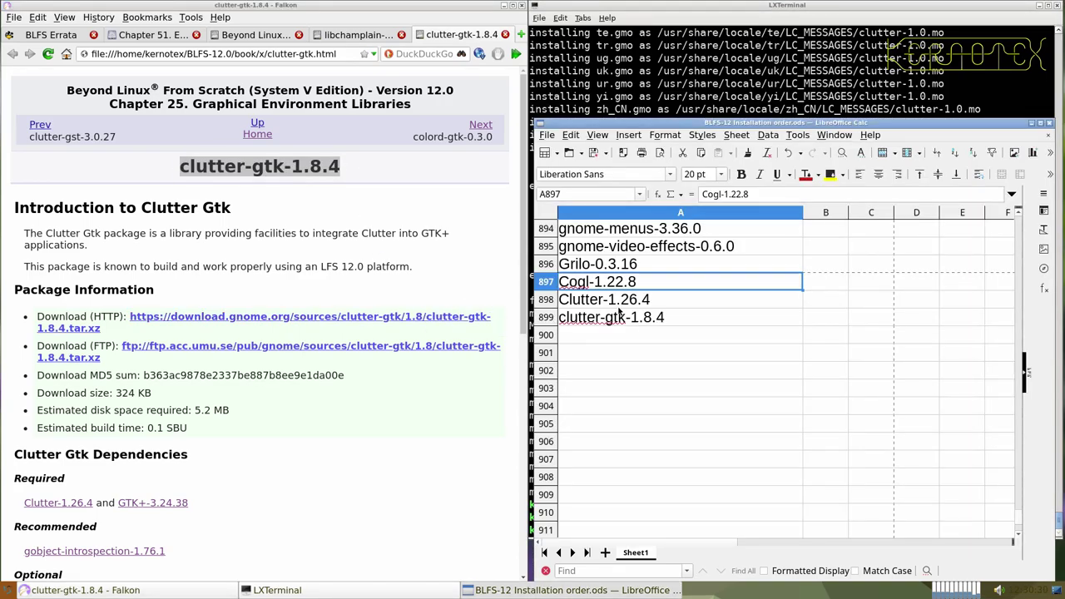
- Extract the clutter-gtk-1.8.4 archive in LXTerminal with tar -xvf and change into the clutter-gtk-1.8.4 directory
left_click(575, 85)
type("tar -xvf cl")
type("u")
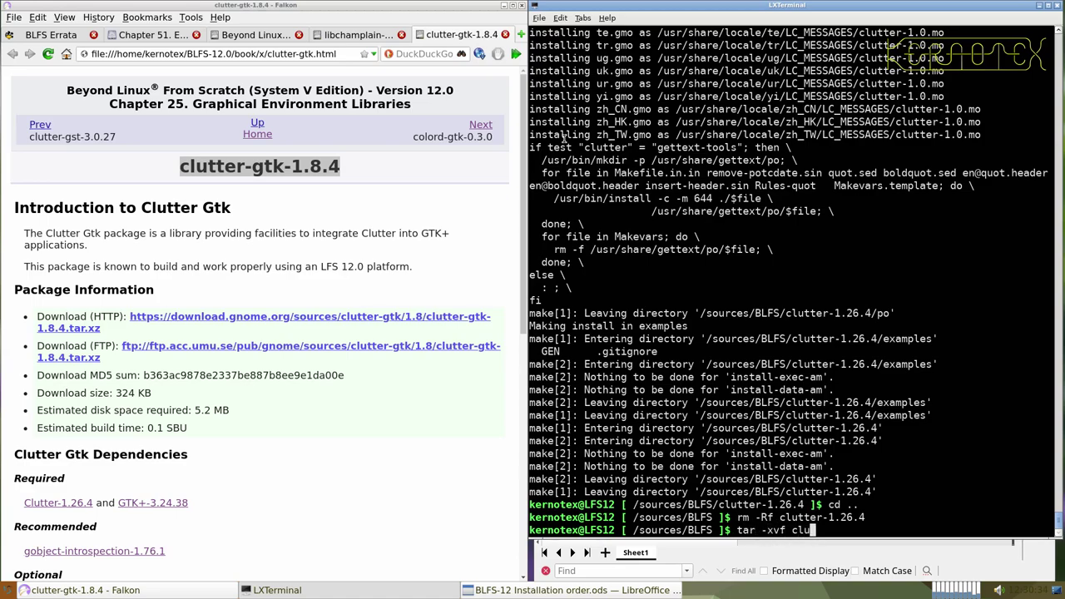
type("tter-gtk")
key("Tab")
key("Return")
type("cd ")
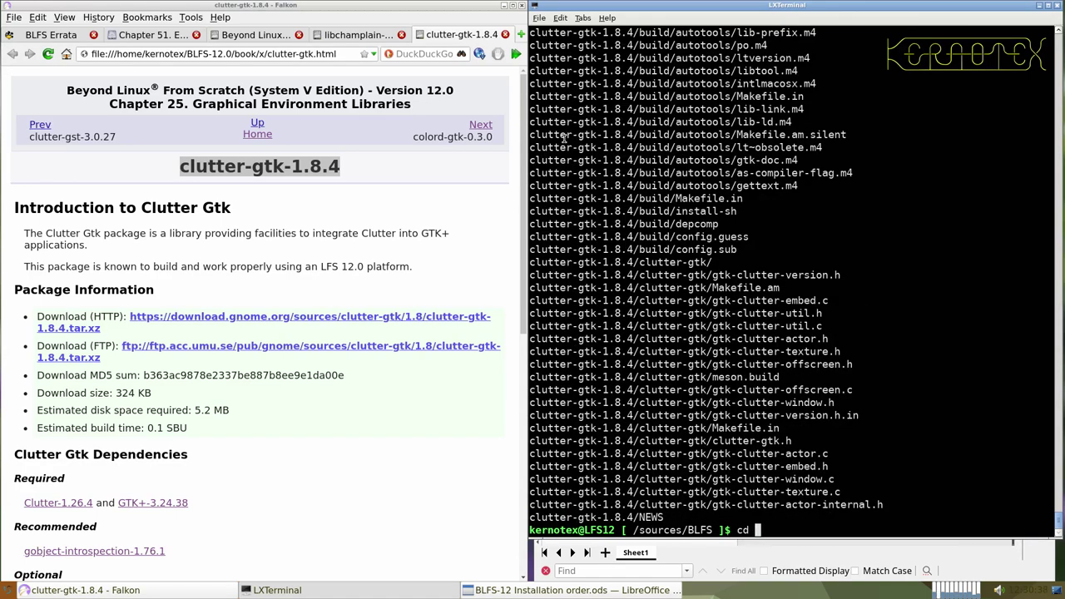
type("clutter-g")
key("Tab")
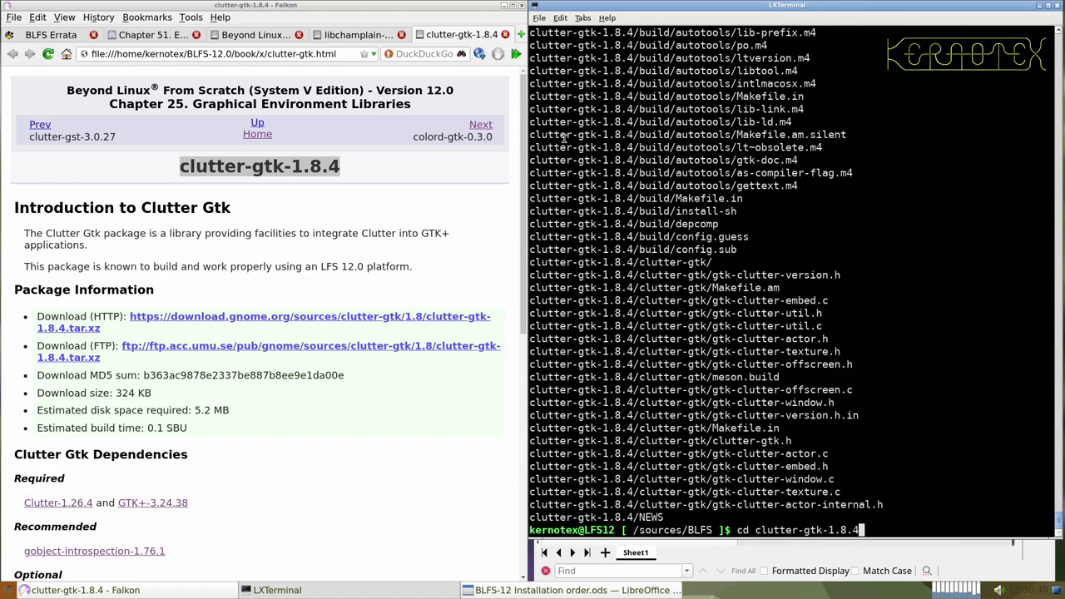
key("Return")
- Configure and compile clutter-gtk by running the book's ./configure --prefix=/usr && make commands in the terminal
scroll(148, 254, "down", 5)
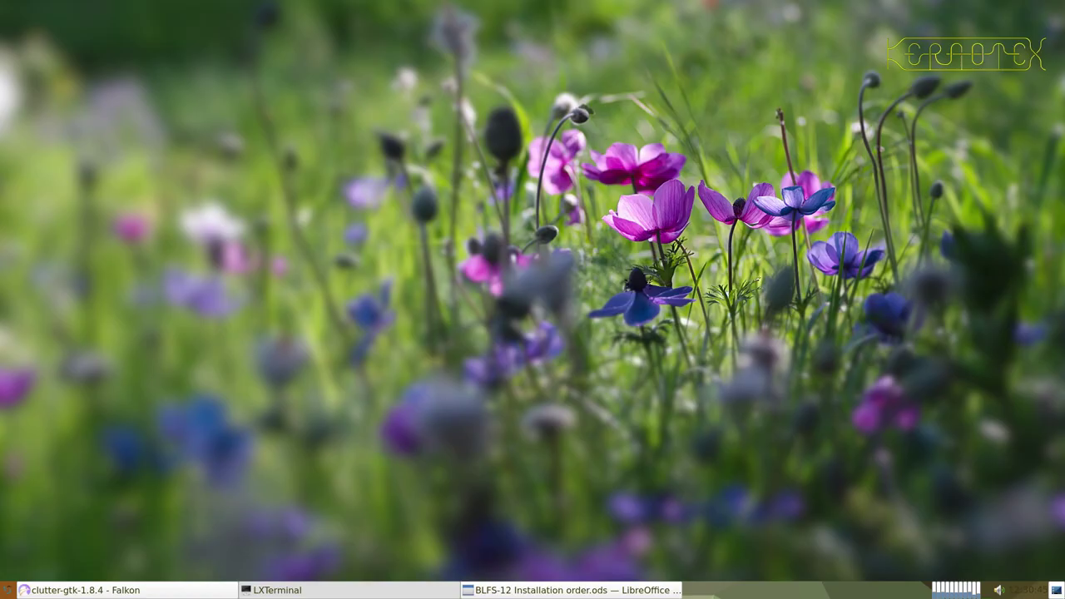
left_click(1056, 590)
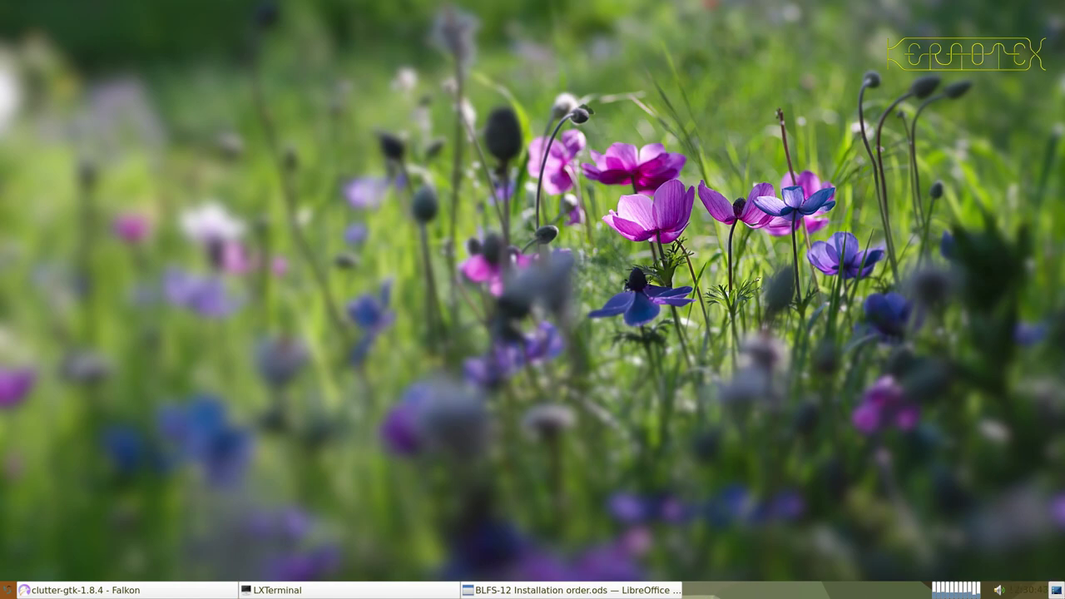
left_click(1056, 590)
left_click_drag(36, 253, 138, 284)
middle_click(670, 345)
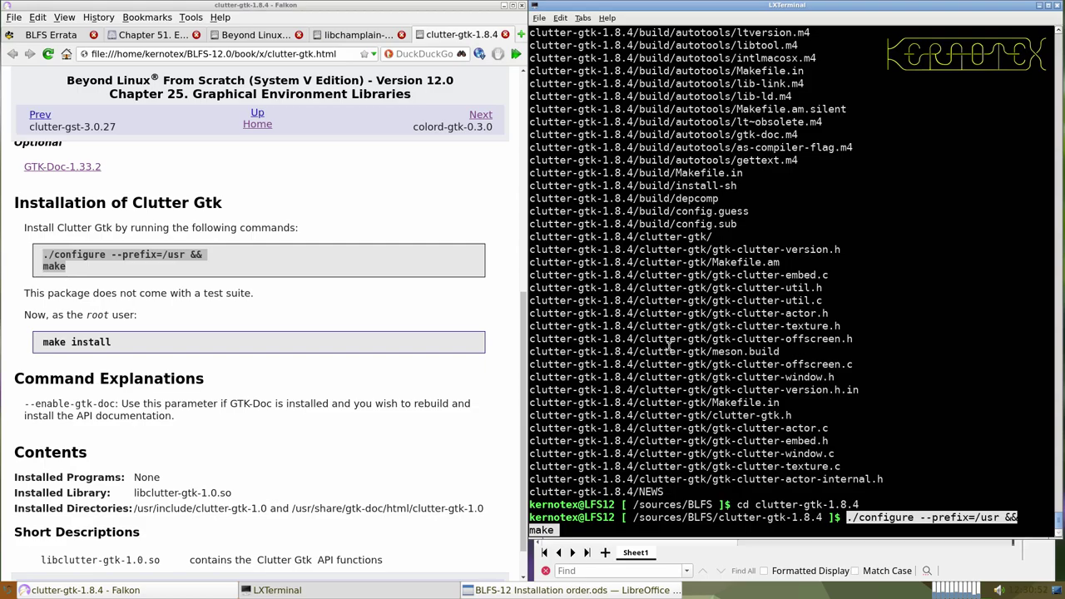
- Install the compiled clutter-gtk as root by running sudo -E make install in LXTerminal
left_click_drag(37, 342, 113, 342)
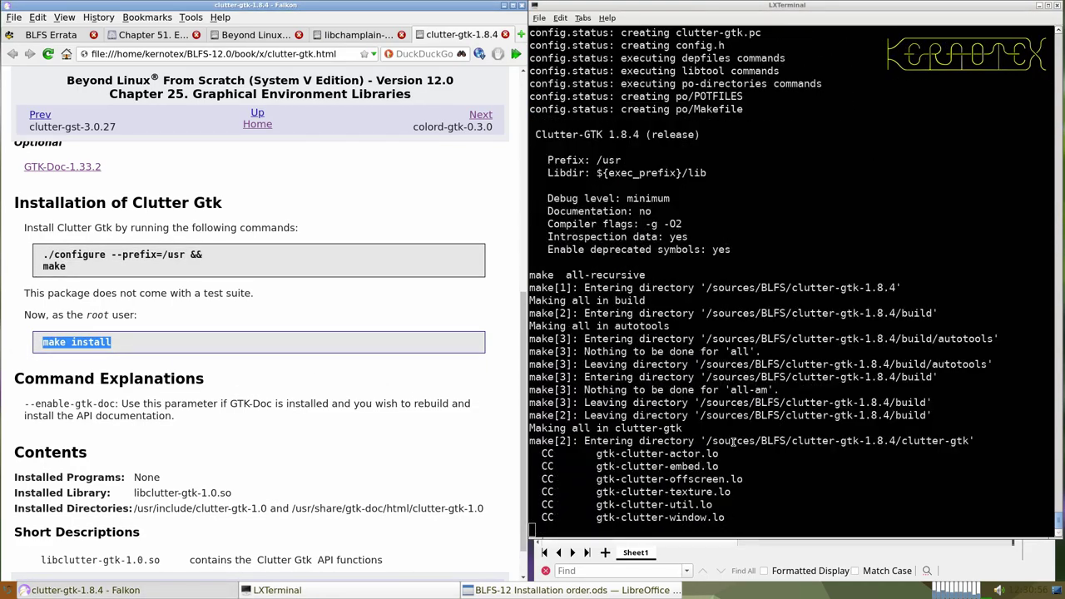
left_click(731, 441)
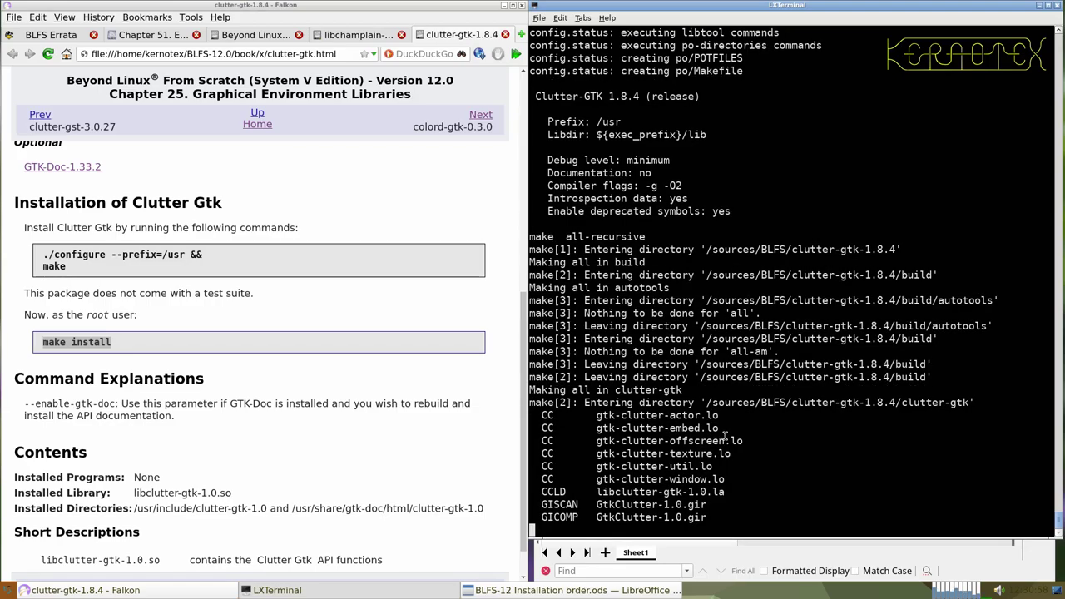
key("ctrl+r")
middle_click(730, 440)
middle_click(730, 440)
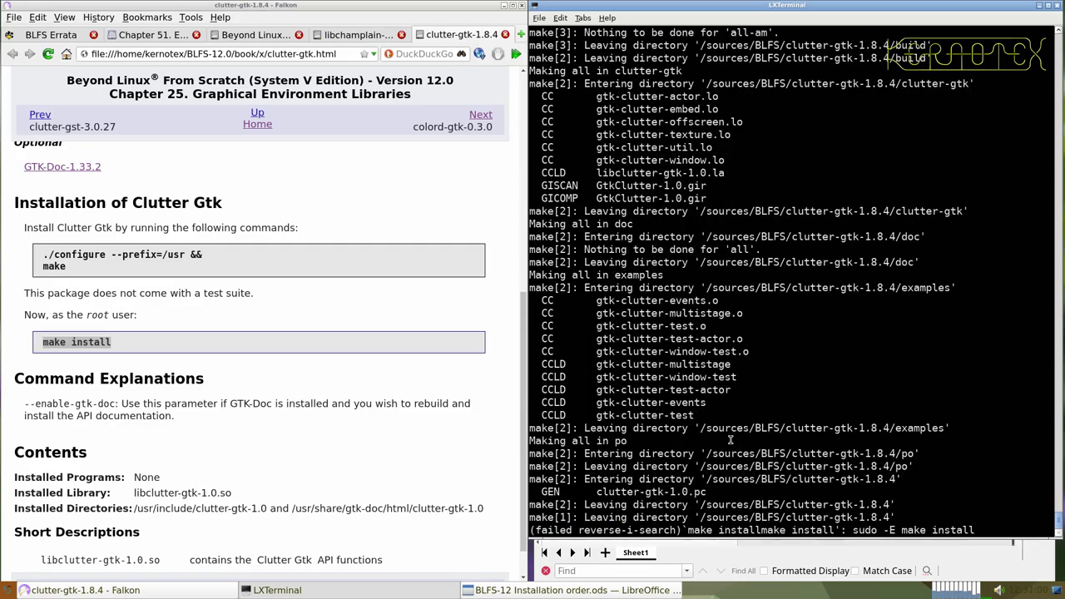
key("Return")
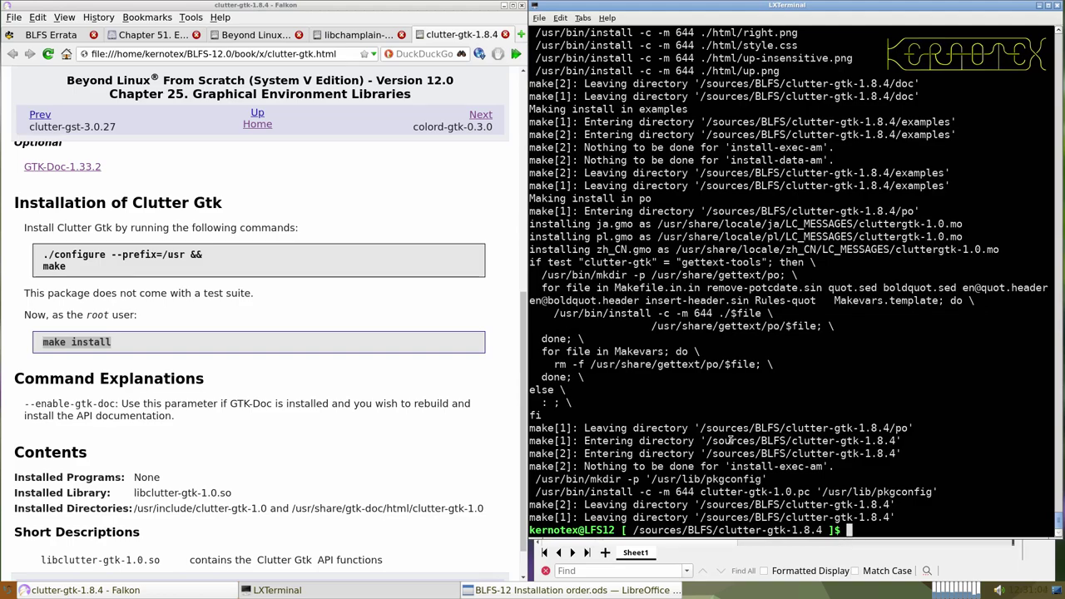
- Return to /sources/BLFS and delete the clutter-gtk-1.8.4 source directory with rm -Rf
type("cd ..")
key("Return")
type("rm -Rf clutter")
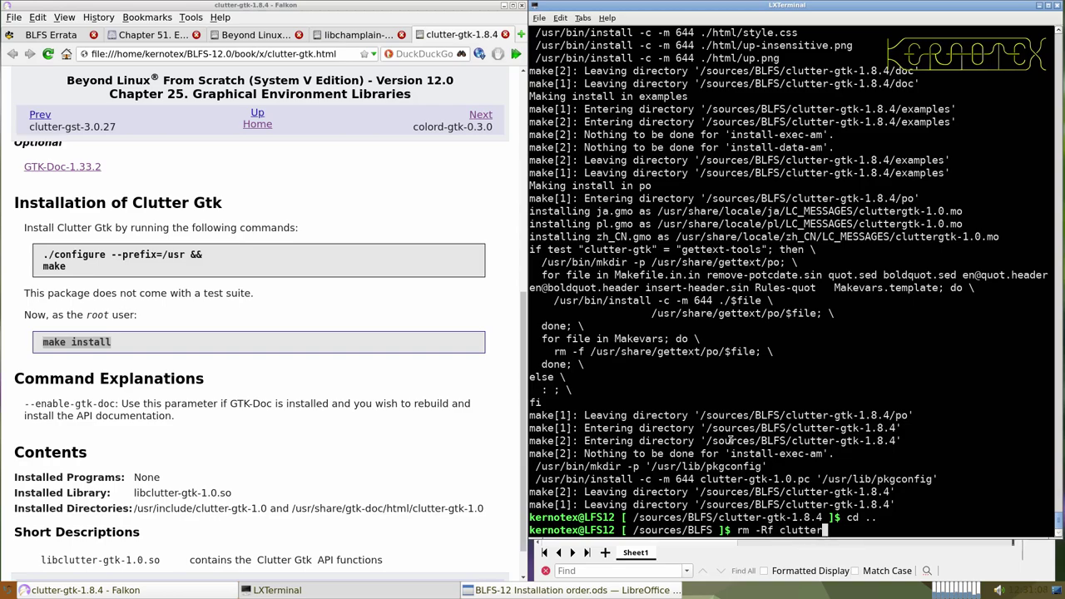
type("-")
key("Tab")
key("Return")
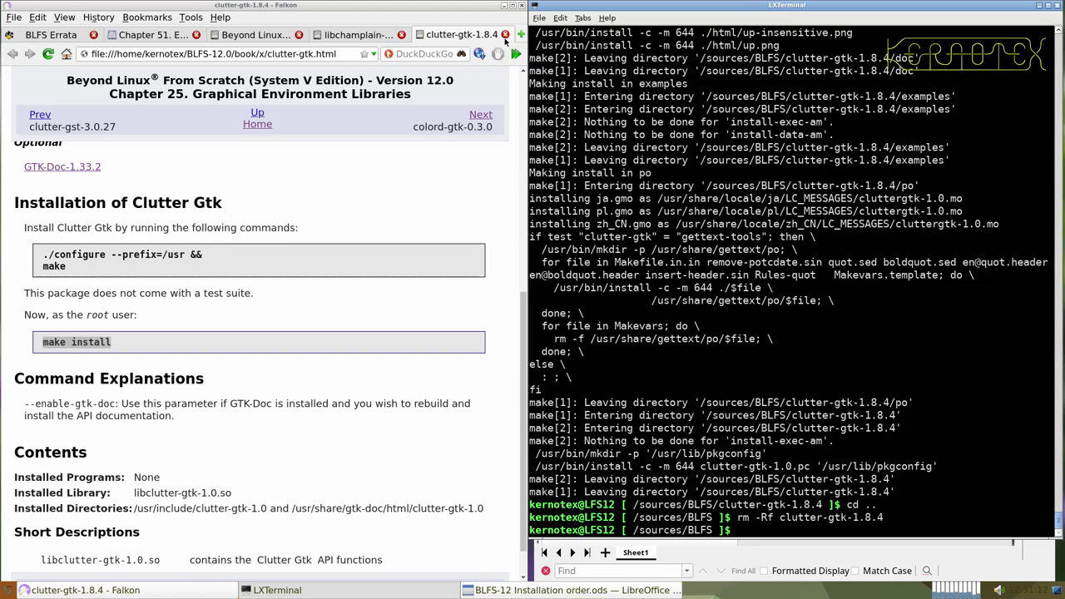
- Close the clutter-gtk page in Falkon and download libchamplain-0.12.21.tar.xz from the HTTP link on the libchamplain page
left_click(505, 34)
scroll(436, 358, "up", 5)
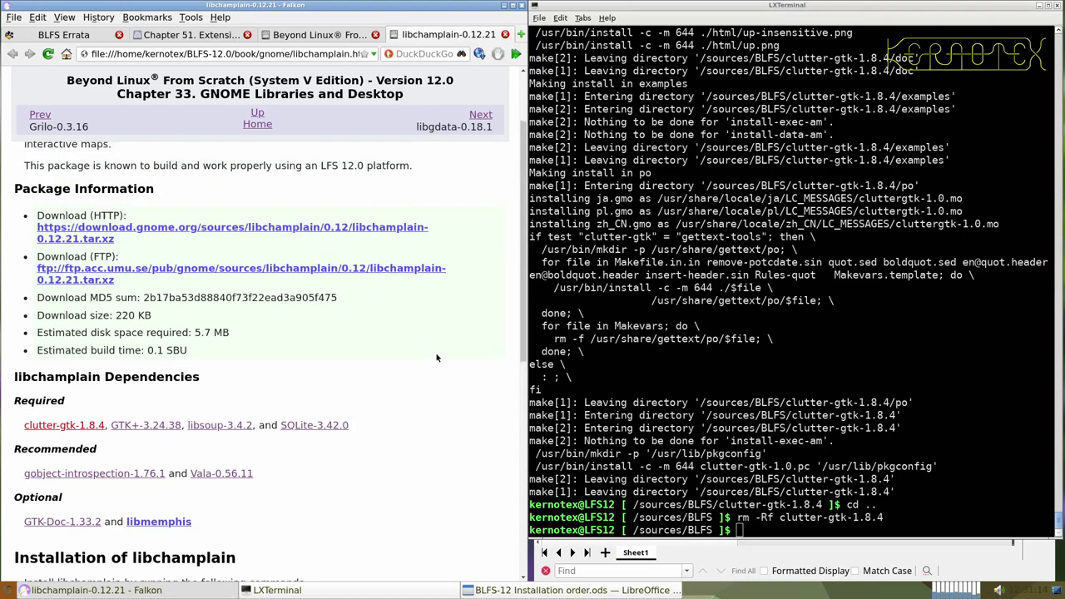
left_click(386, 298)
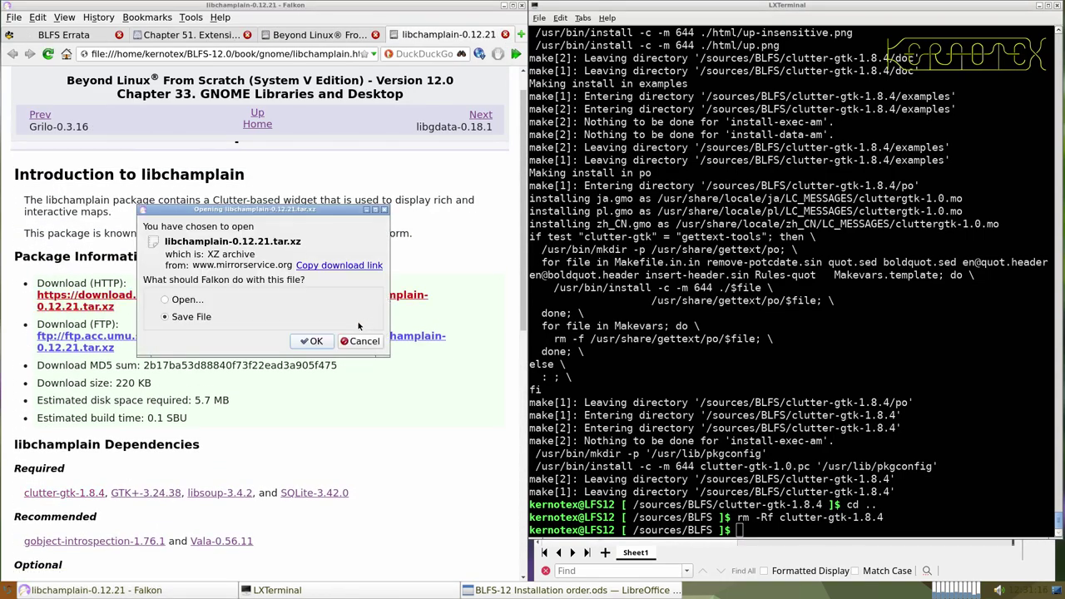
left_click(314, 340)
key("Return")
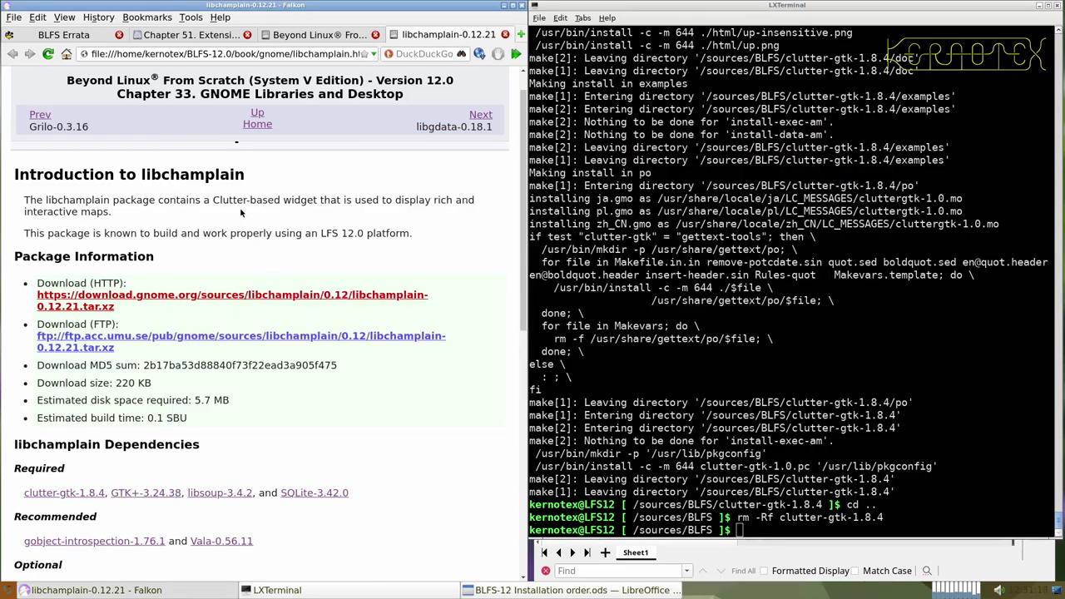
- Copy the page title libchamplain-0.12.21 into the installation order spreadsheet in LibreOffice Calc, directly below clutter-gtk-1.8.4
scroll(239, 208, "up", 1)
left_click_drag(157, 163, 366, 169)
key("ctrl+c")
key("alt+Tab")
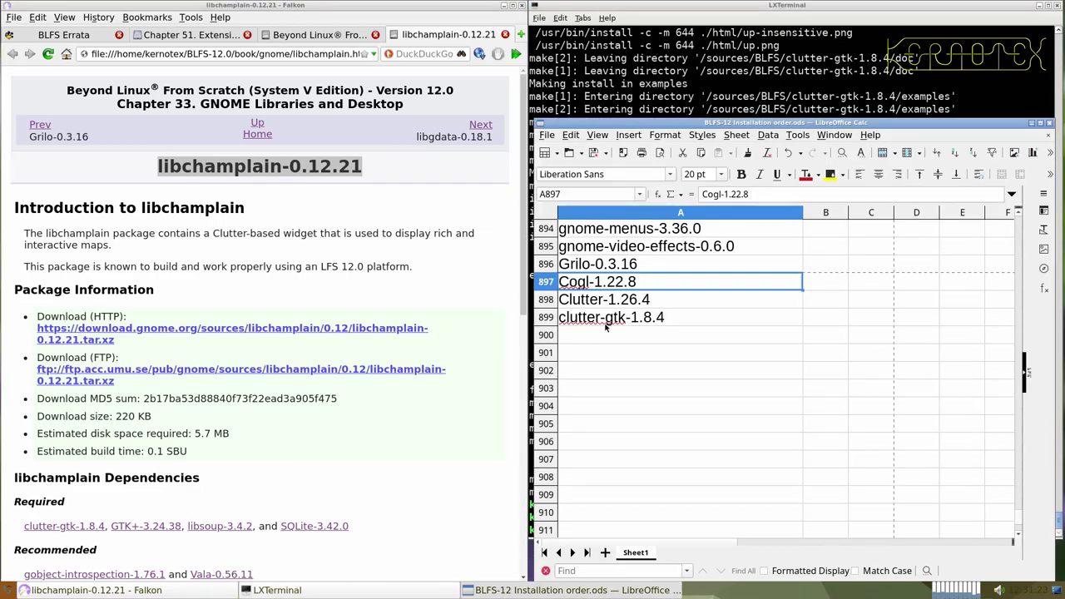
middle_click(606, 327)
scroll(606, 308, "up", 1)
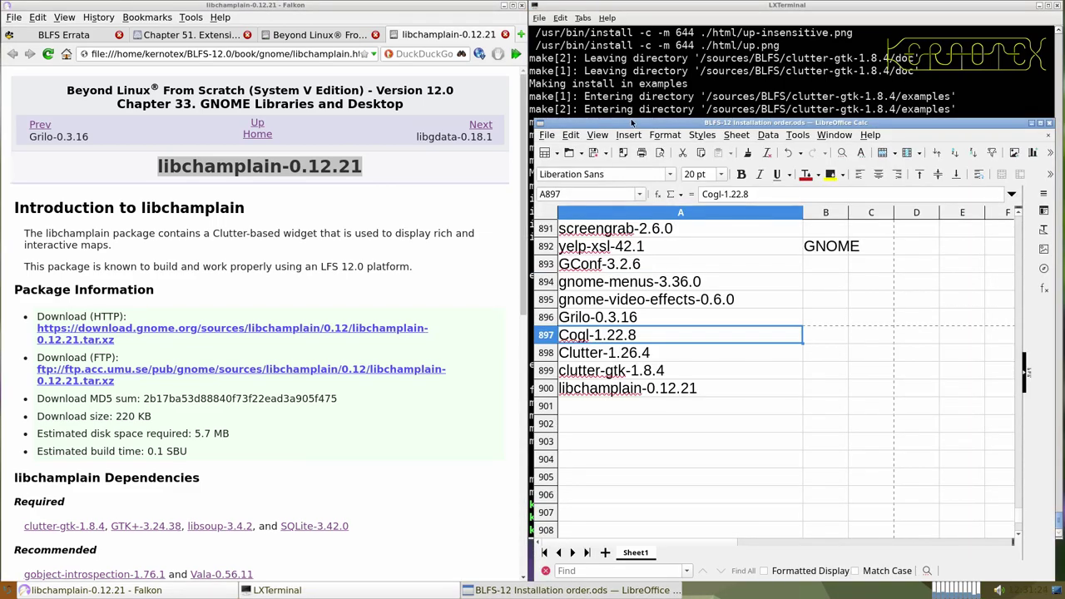
- Extract libchamplain-0.12.21.tar.xz in LXTerminal with tar -xvf and change into the libchamplain-0.12.21 directory
left_click(633, 89)
type("tar -")
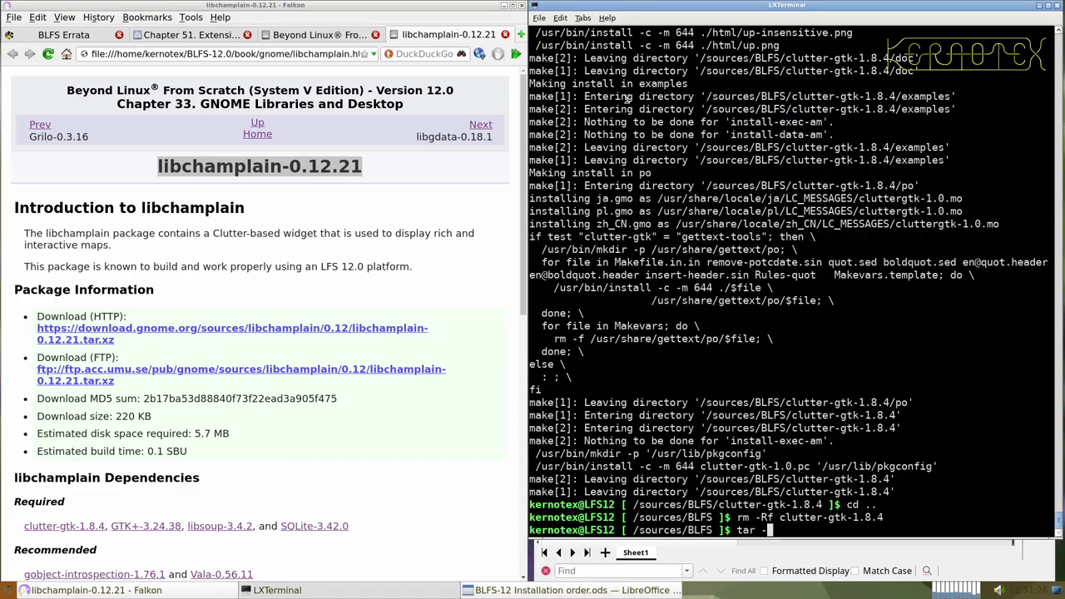
type("xvf libcha")
key("Tab")
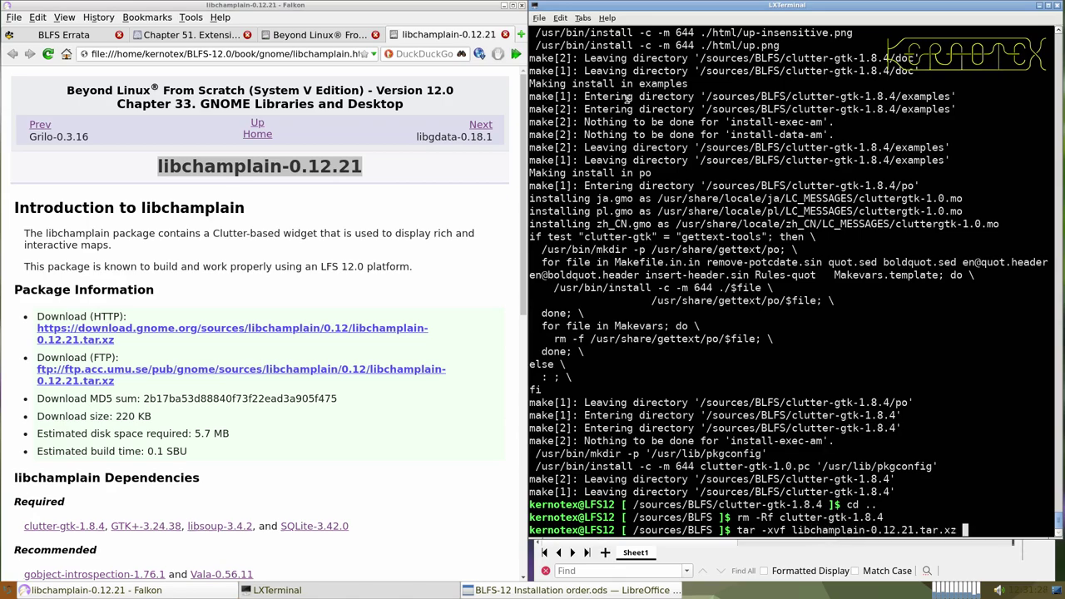
key("Return")
type("cd libchampl")
key("Tab")
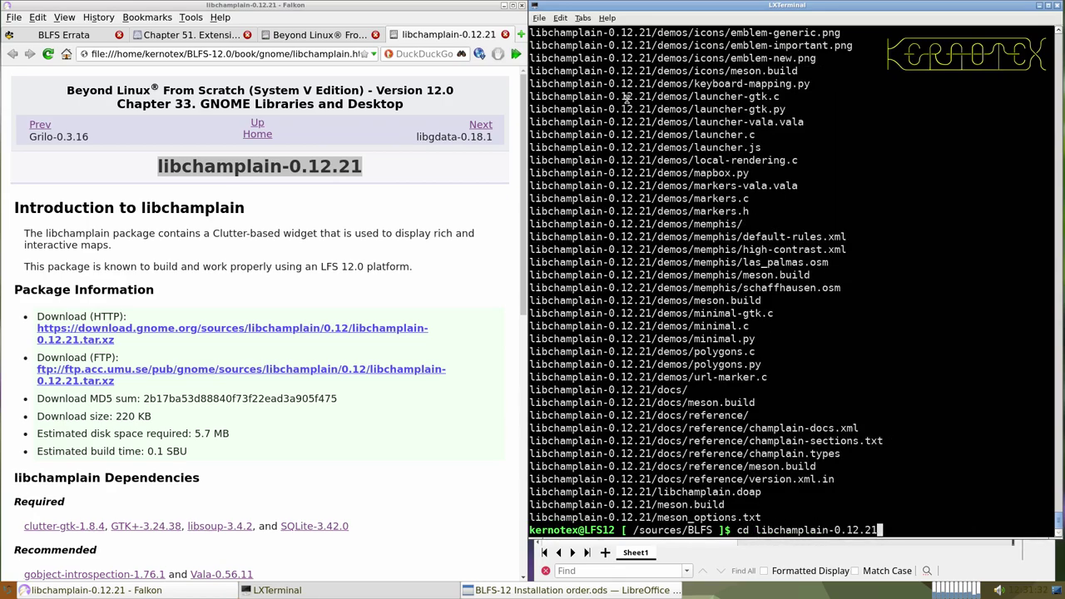
key("Return")
- Build libchamplain by running the book's build directory, meson setup --prefix=/usr --buildtype=release and ninja commands in the terminal
scroll(254, 319, "down", 9)
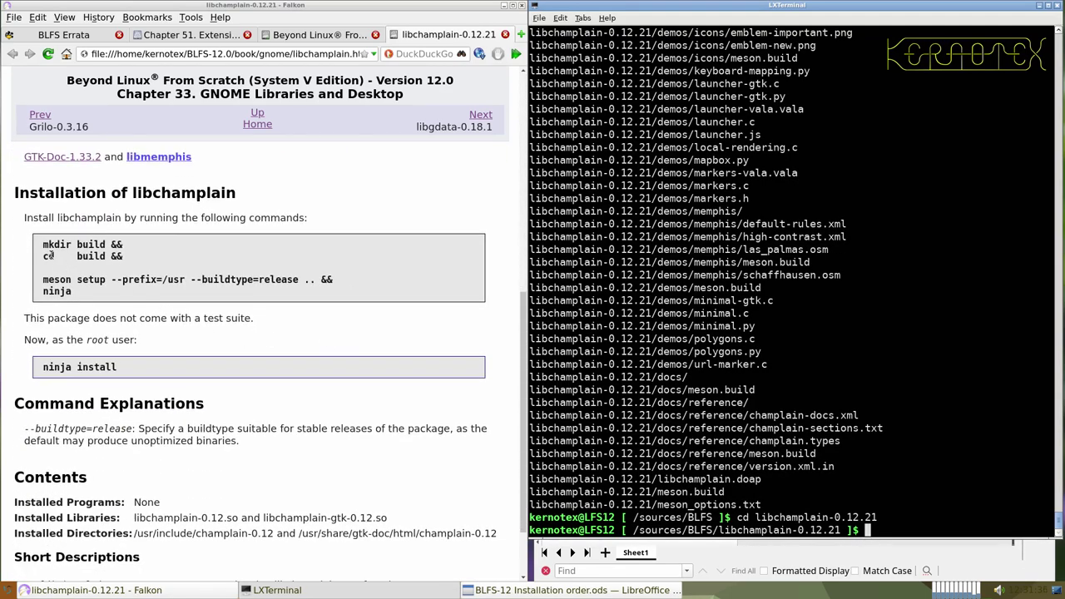
left_click_drag(40, 247, 88, 294)
key("ctrl+c")
key("alt+Tab")
key("ctrl+shift+v")
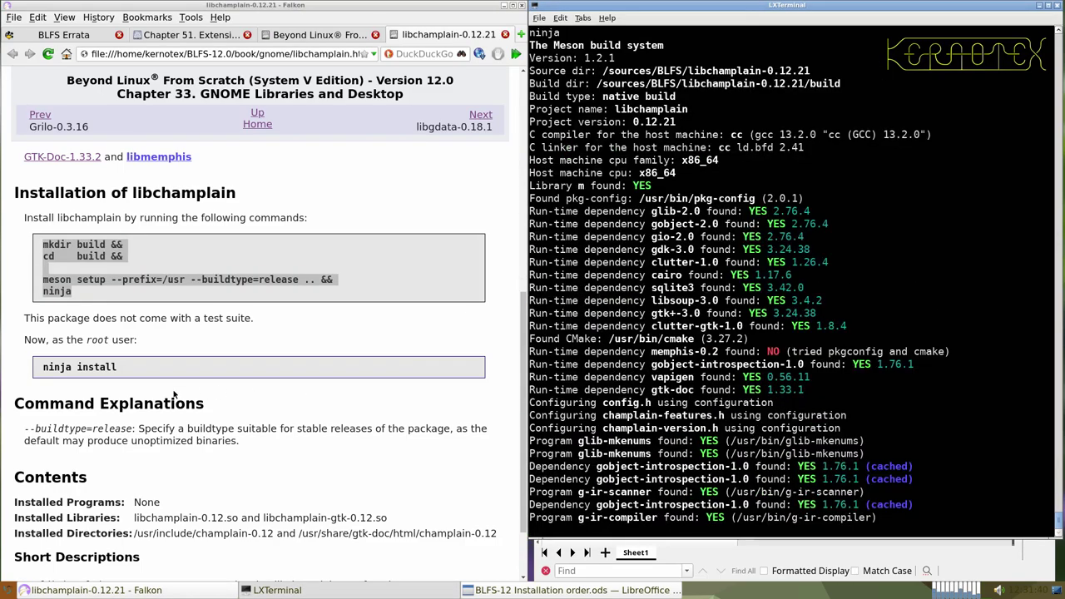
- Install the compiled libchamplain as root by running sudo -E ninja install in the terminal
left_click_drag(40, 367, 127, 371)
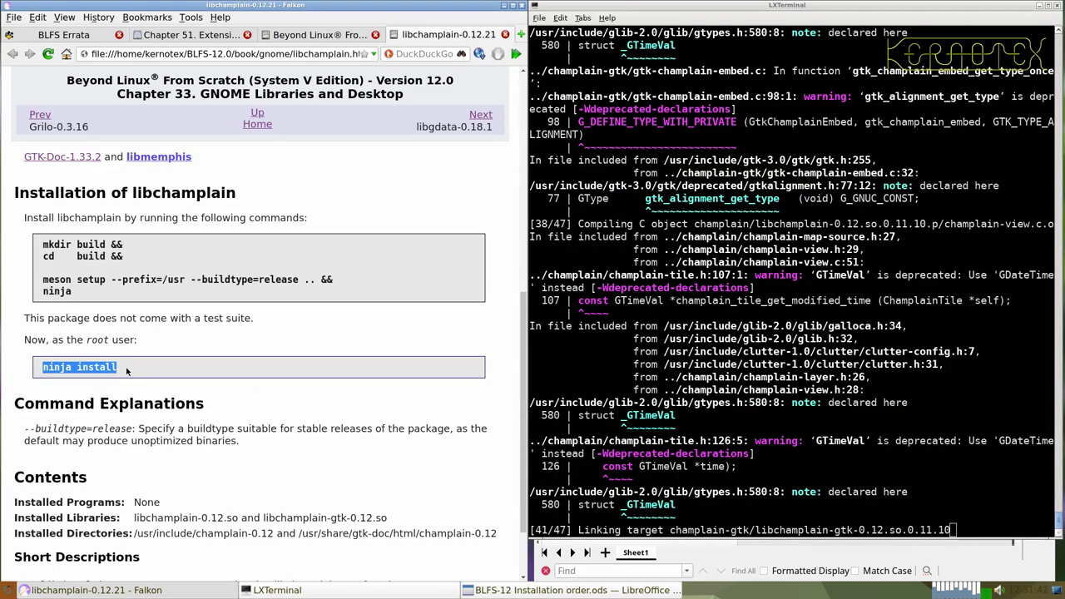
left_click(725, 372)
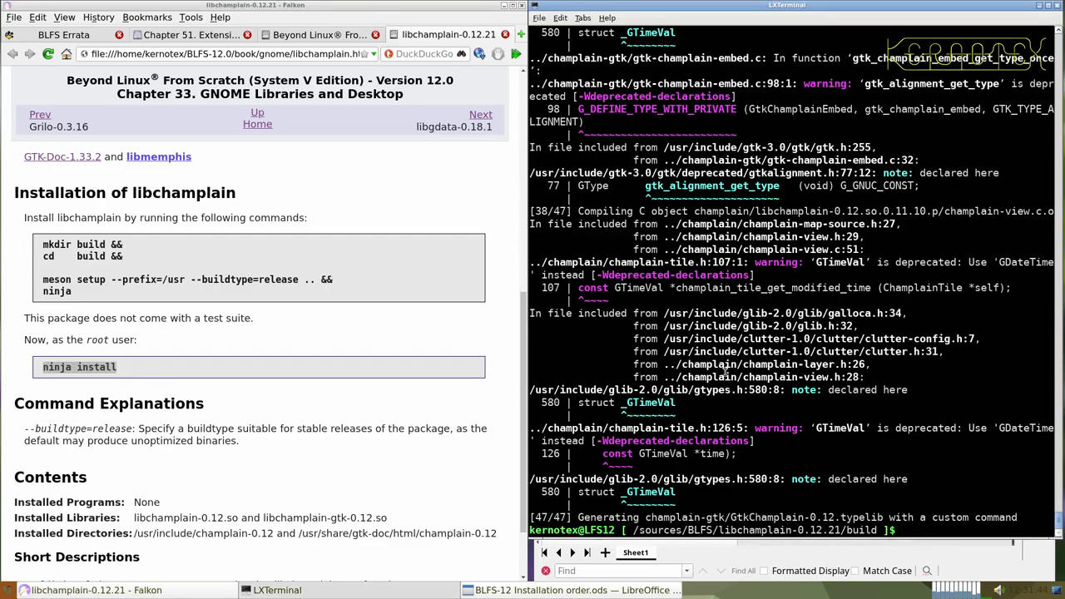
key("ctrl+r")
middle_click(728, 372)
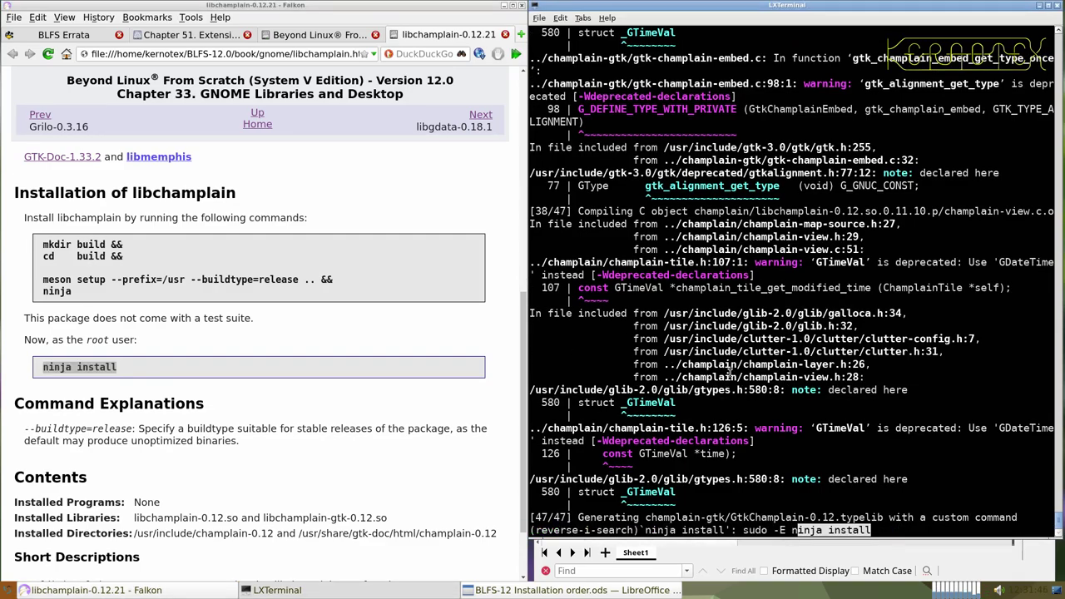
key("Return")
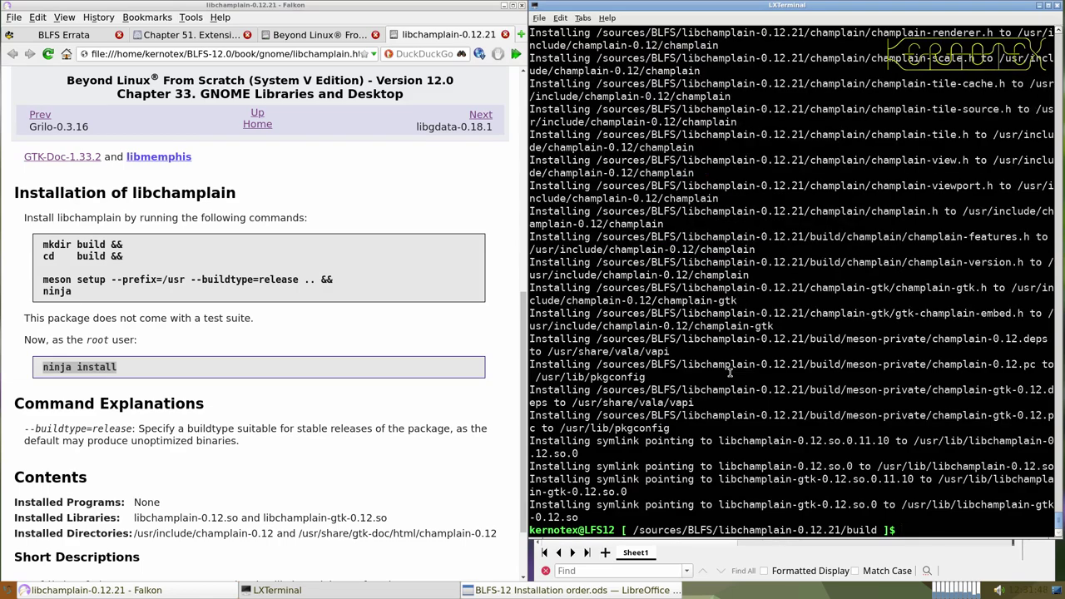
- Go back up to /sources/BLFS with cd ../.. and delete the libchamplain-0.12.21 source directory with rm -Rf
type("cd ../..")
key("Return")
type("rm -Rf")
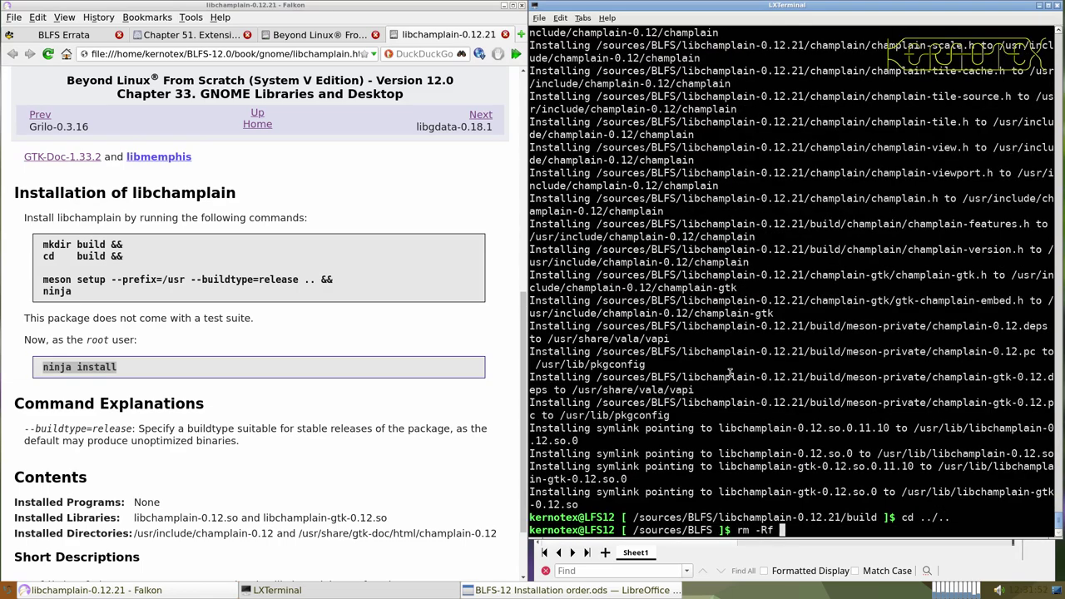
type(" libchamp")
key("Tab")
key("Return")
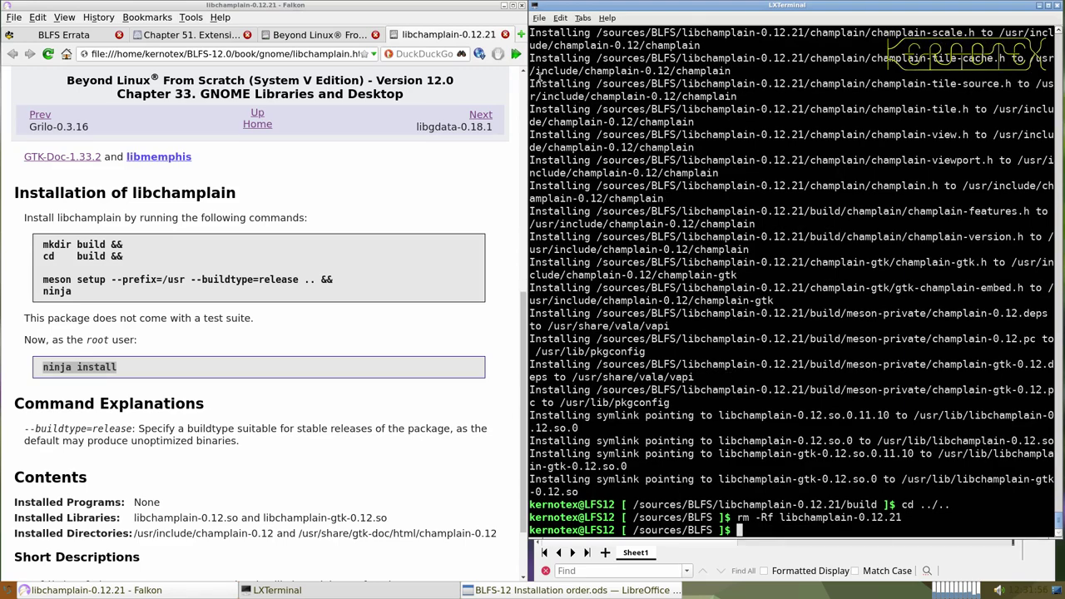
- Close the libchamplain page in Falkon and open the libgee-0.20.6 page from the book's GNOME Libraries index
left_click(505, 34)
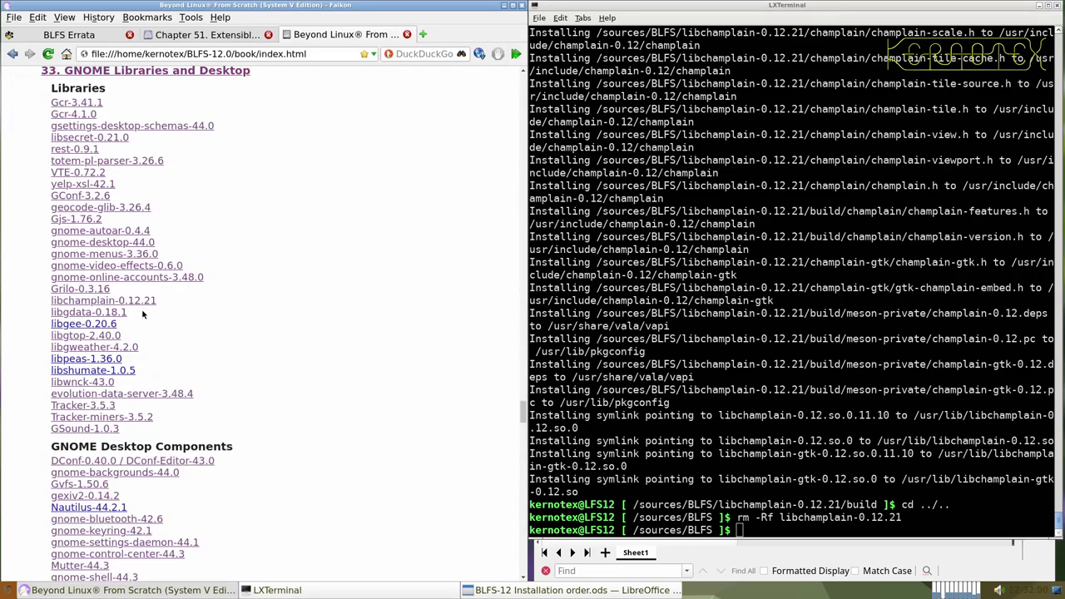
middle_click(83, 324)
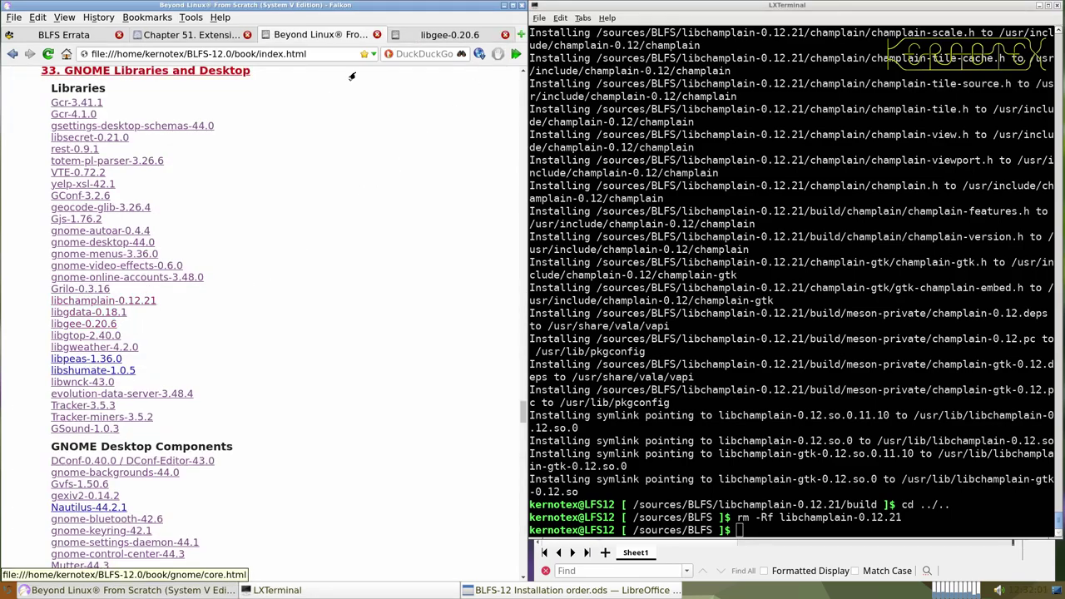
left_click(417, 42)
scroll(312, 273, "down", 3)
scroll(312, 273, "up", 3)
- Download libgee-0.20.6.tar.xz from the libgee page's HTTP link and save the file
left_click(315, 318)
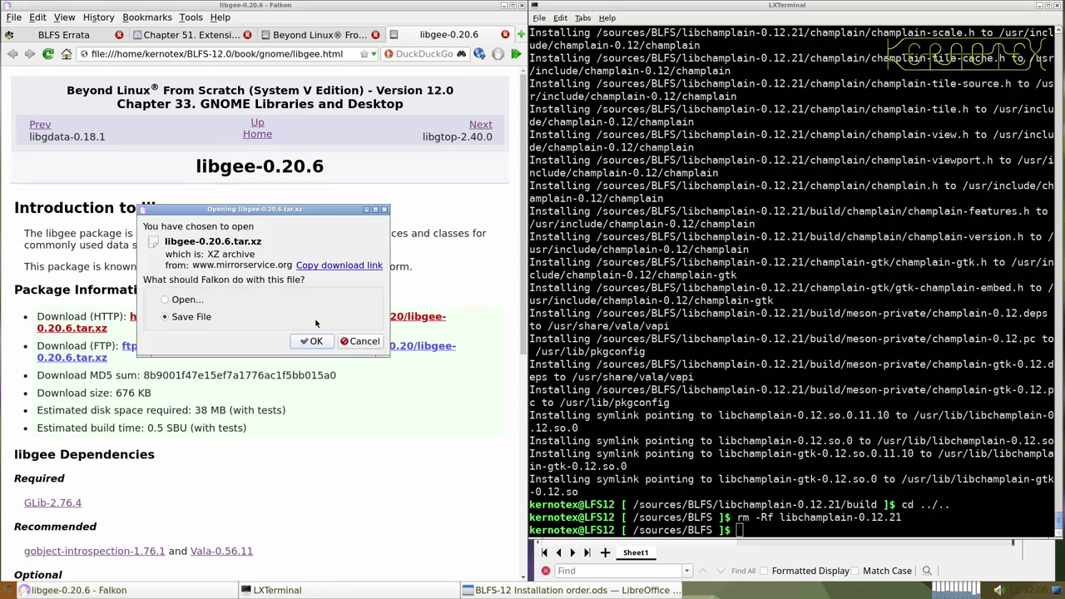
left_click(310, 341)
key("Return")
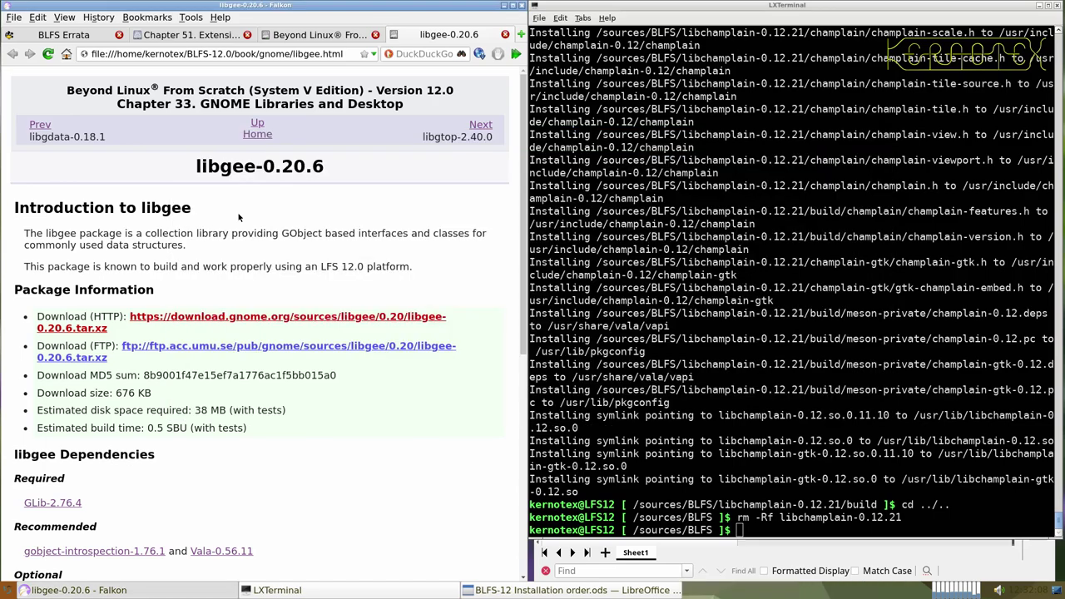
- Copy the page title libgee-0.20.6 into the installation order spreadsheet in LibreOffice Calc, directly below libchamplain-0.12.21
left_click_drag(193, 163, 289, 159)
left_click(316, 161)
triple_click(324, 164)
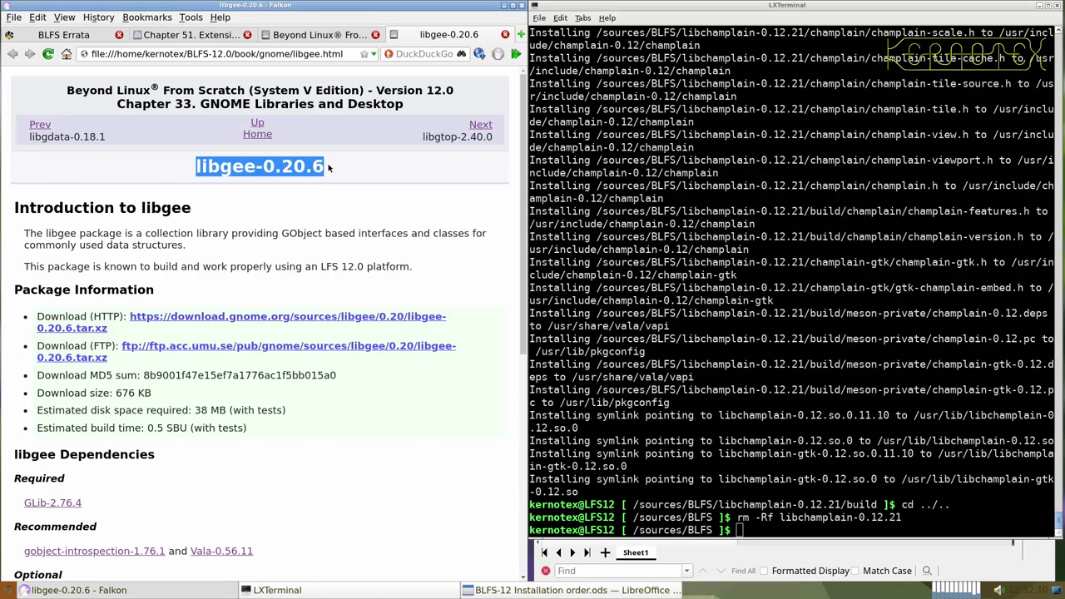
key("alt+Tab")
middle_click(631, 412)
scroll(631, 410, "down", 3)
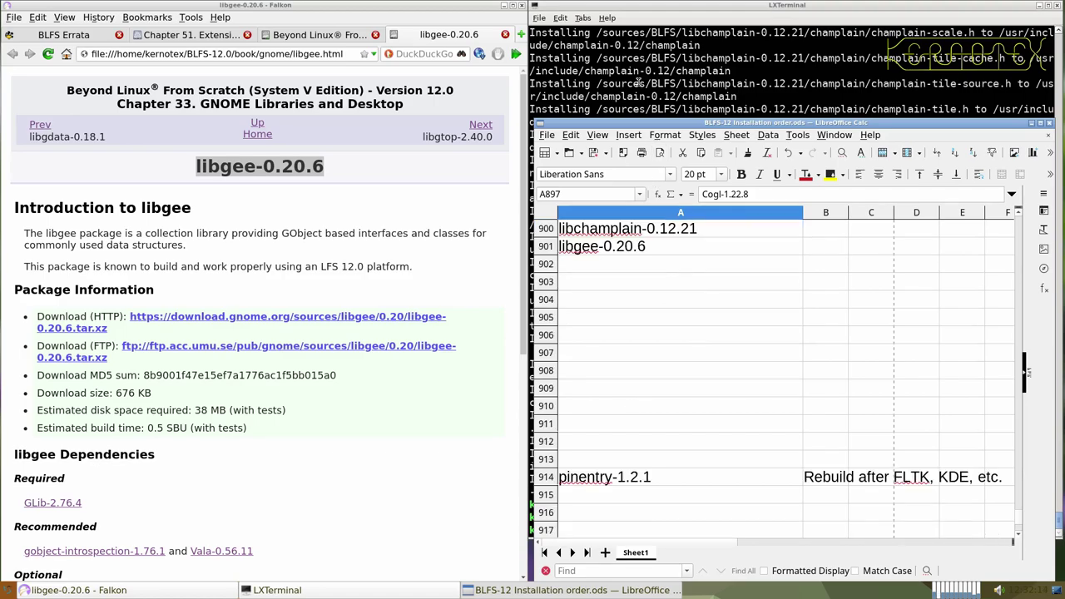
- Extract the libgee-0.20.6 archive in LXTerminal with tar -xvf and change into the libgee-0.20.6 directory
left_click(622, 114)
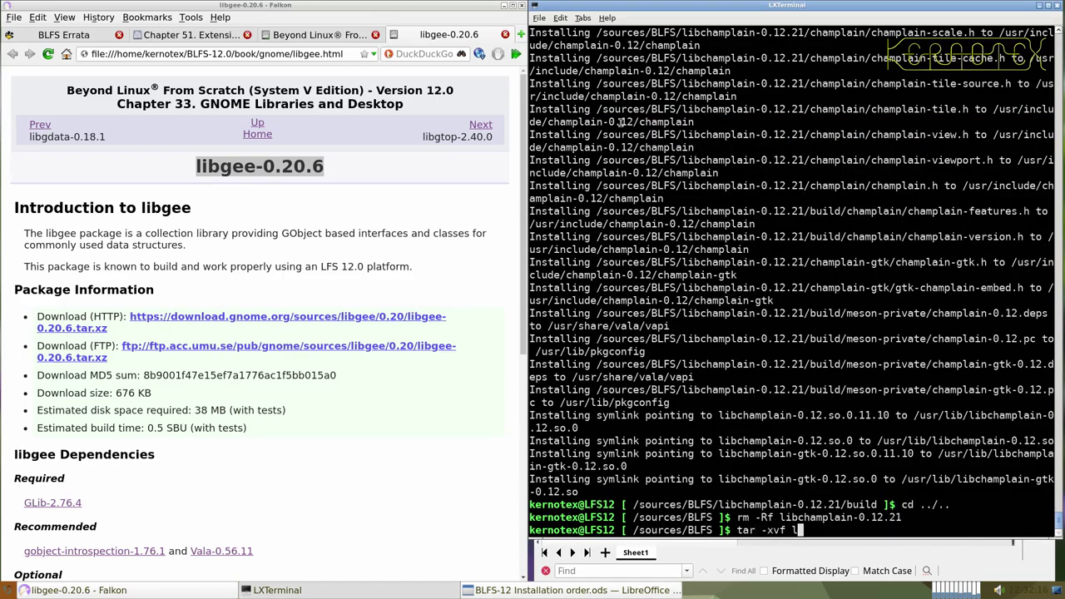
type("tar -xvf libgee")
key("Tab")
key("Return")
type("cd libgee")
key("Tab")
key("Return")
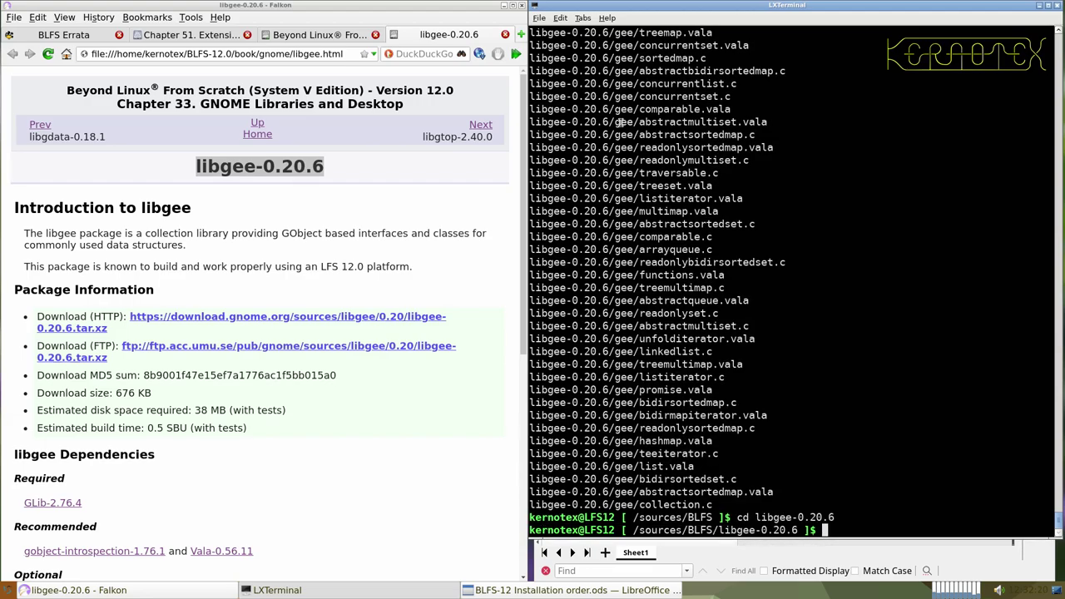
- Configure and compile libgee by running the book's ./configure --prefix=/usr && make commands in the terminal
scroll(328, 250, "down", 5)
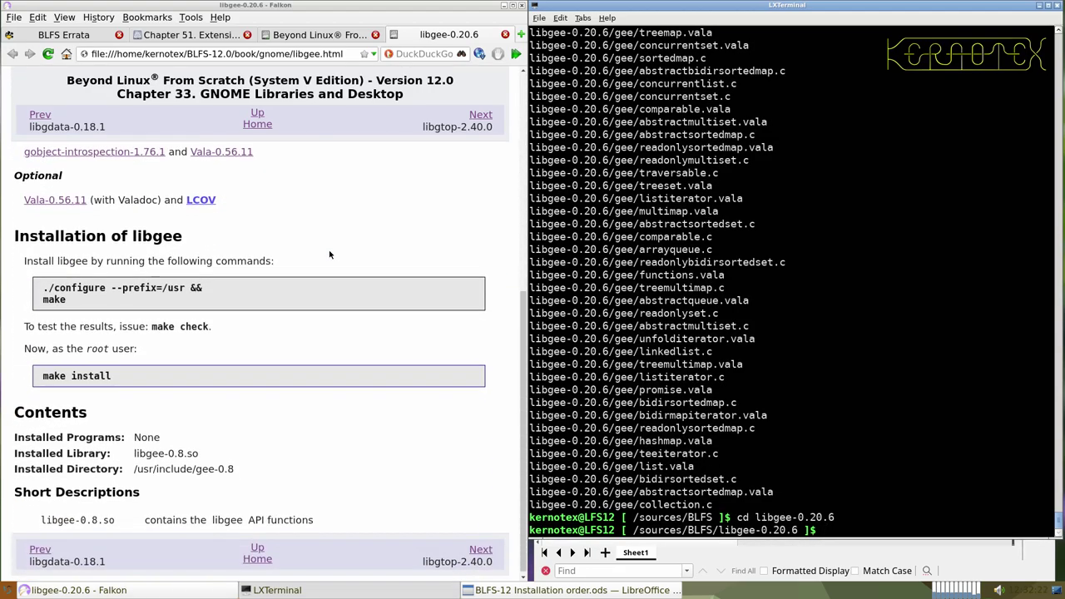
left_click_drag(43, 287, 67, 300)
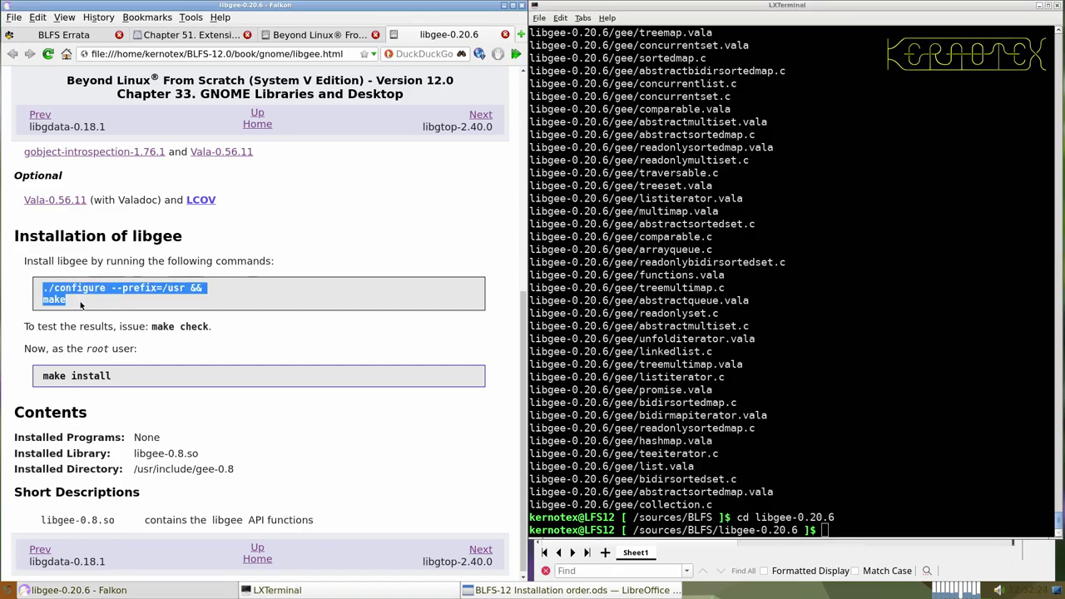
middle_click(632, 295)
key("Return")
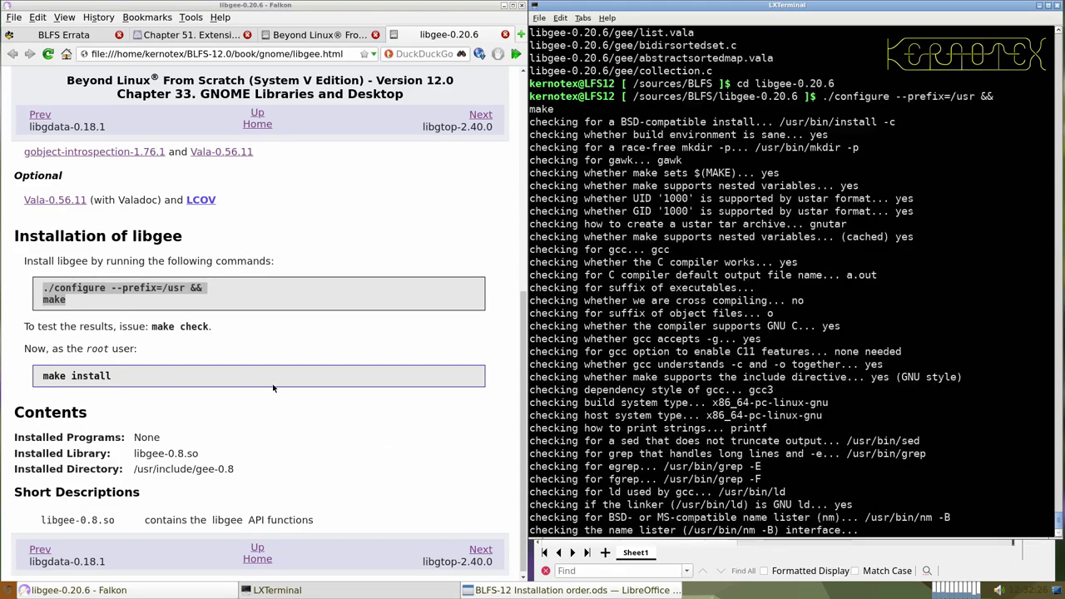
- Run the libgee test suite with the book's make check command in the terminal
left_click(154, 326)
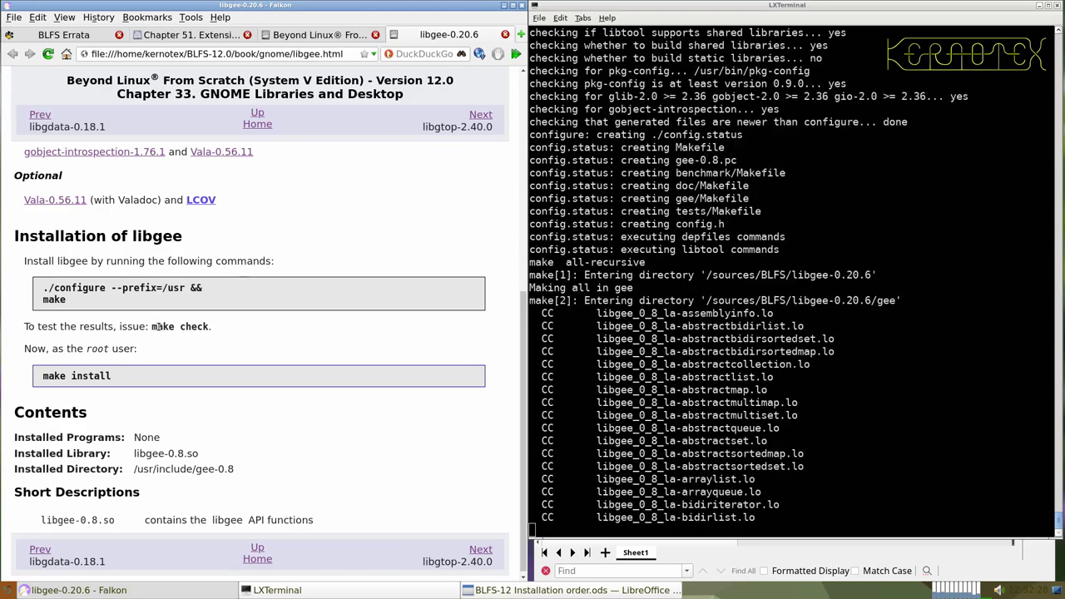
left_click_drag(152, 326, 206, 327)
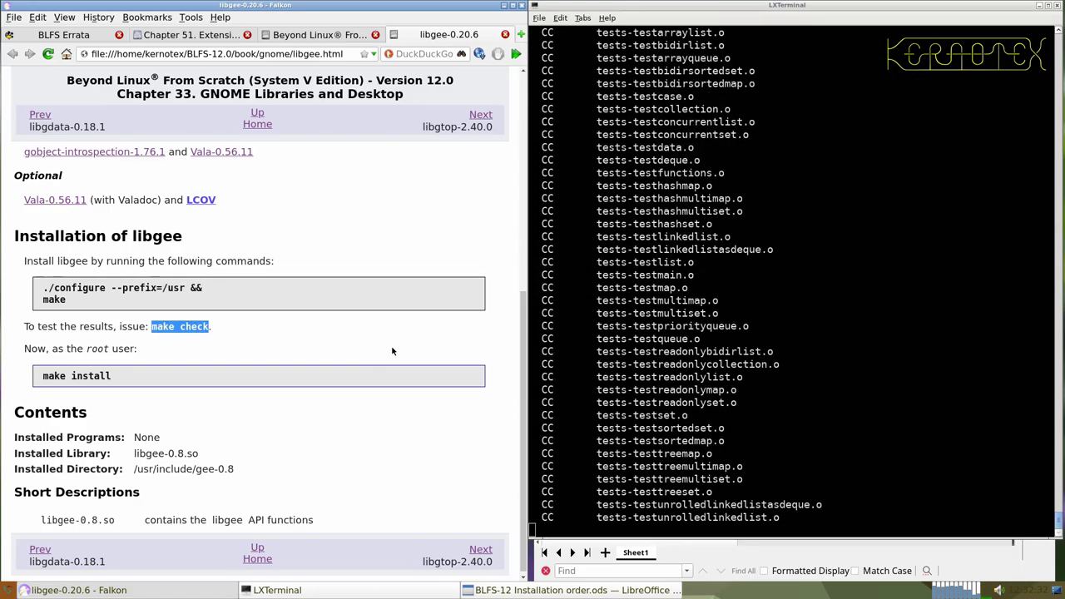
middle_click(607, 307)
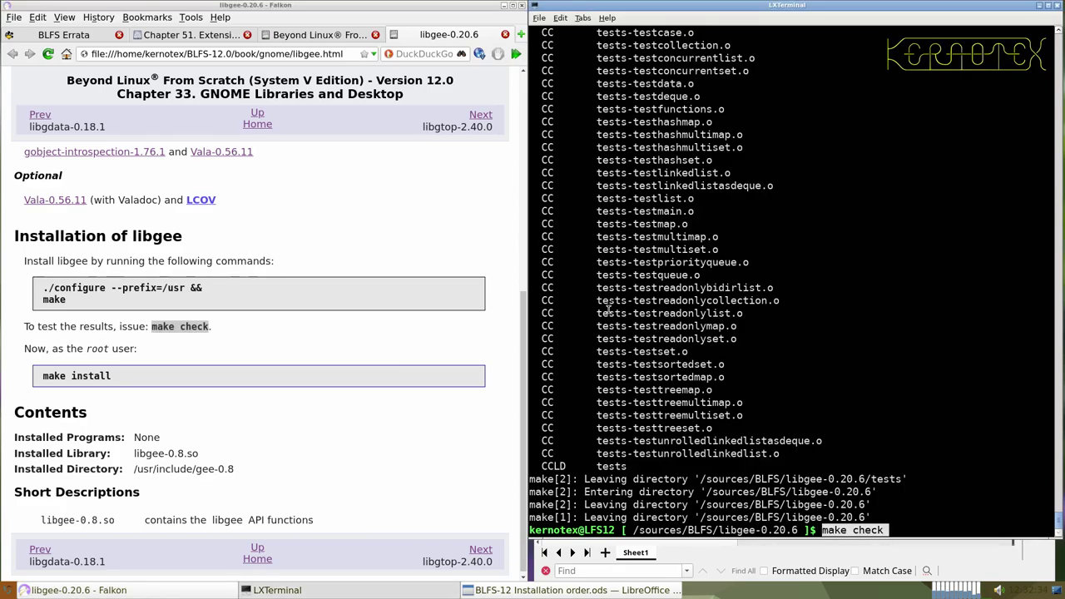
key("Return")
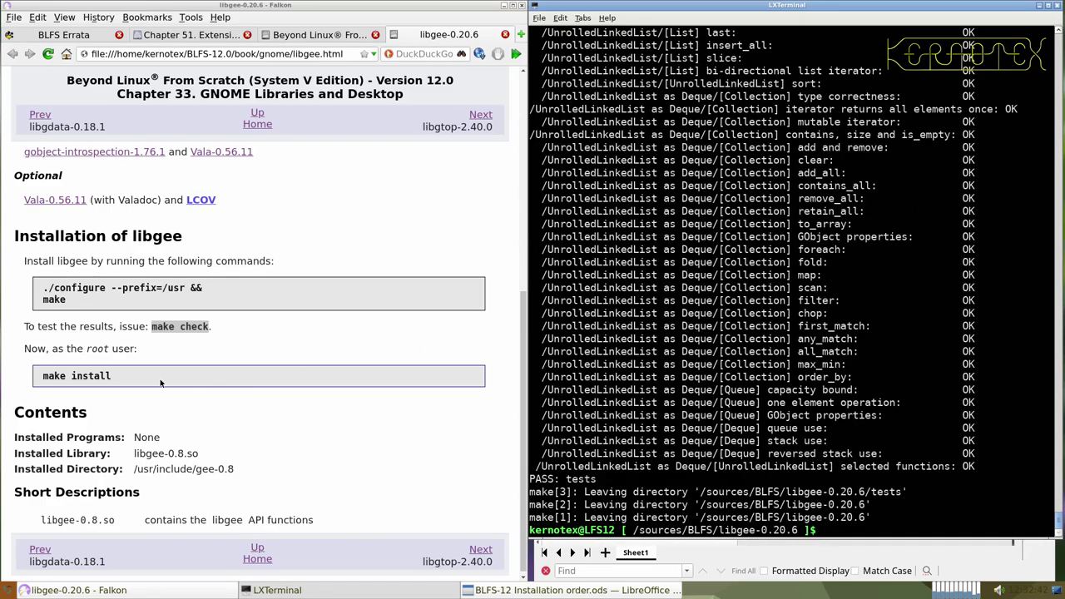
left_click(1055, 589)
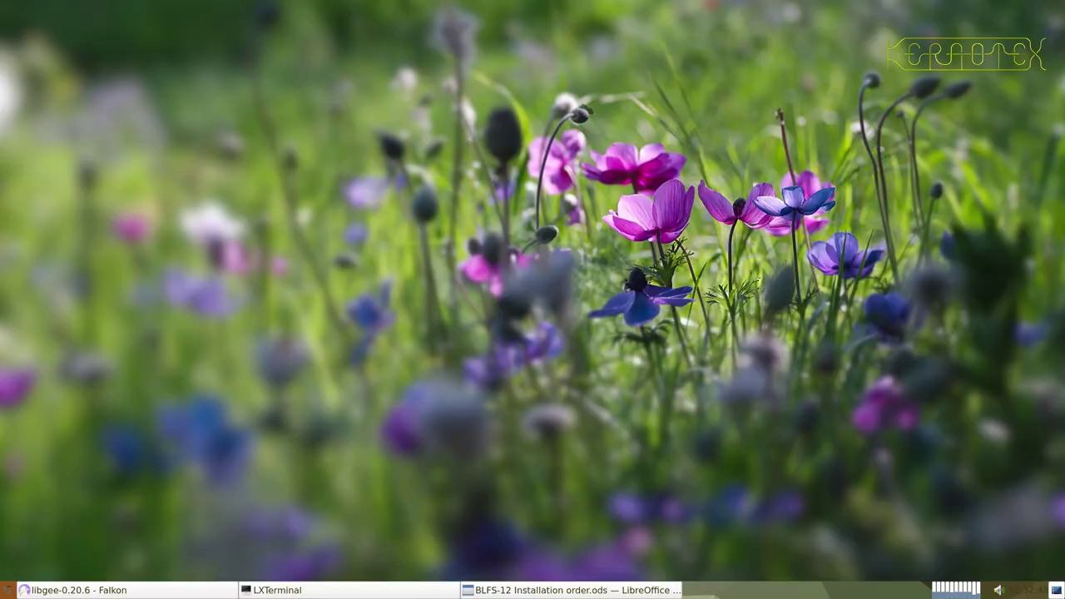
left_click(1058, 589)
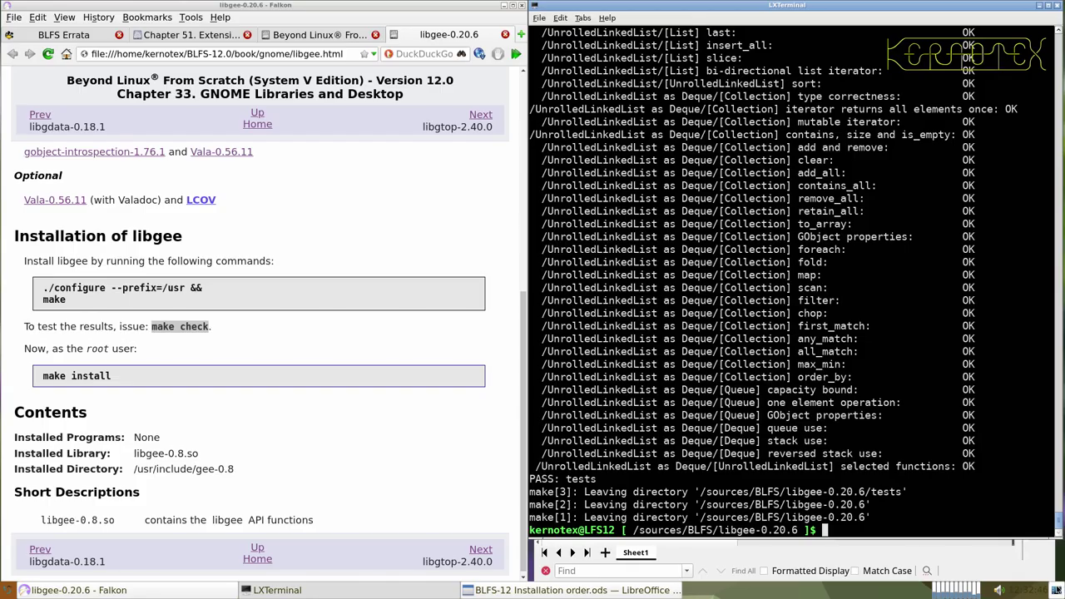
- Install libgee as root by running the book's make install command in the terminal
left_click_drag(33, 376, 245, 375)
left_click(642, 377)
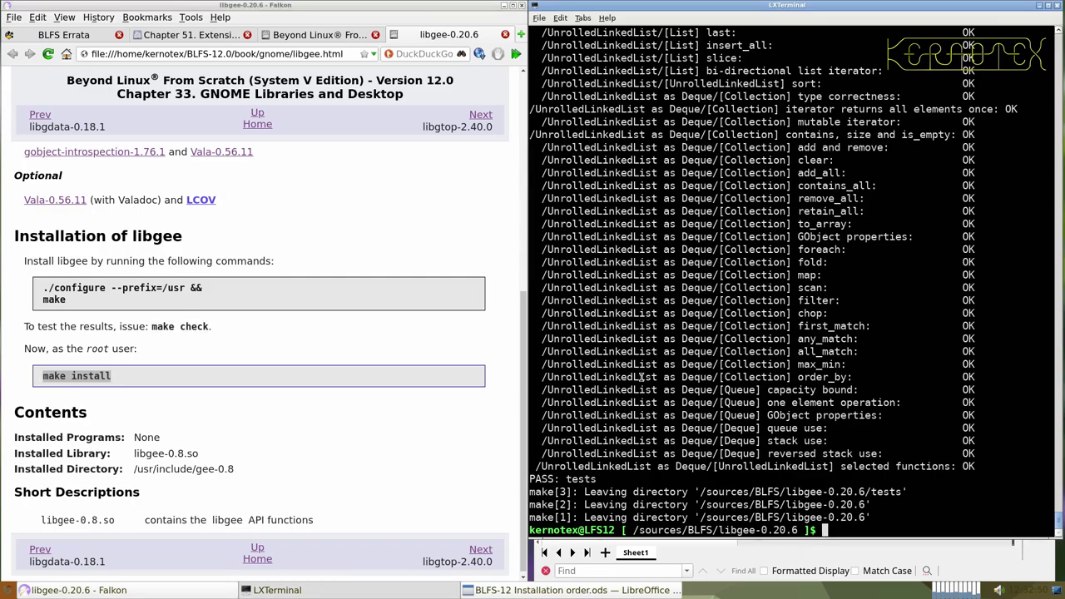
key("ctrl+r")
middle_click(639, 375)
key("Return")
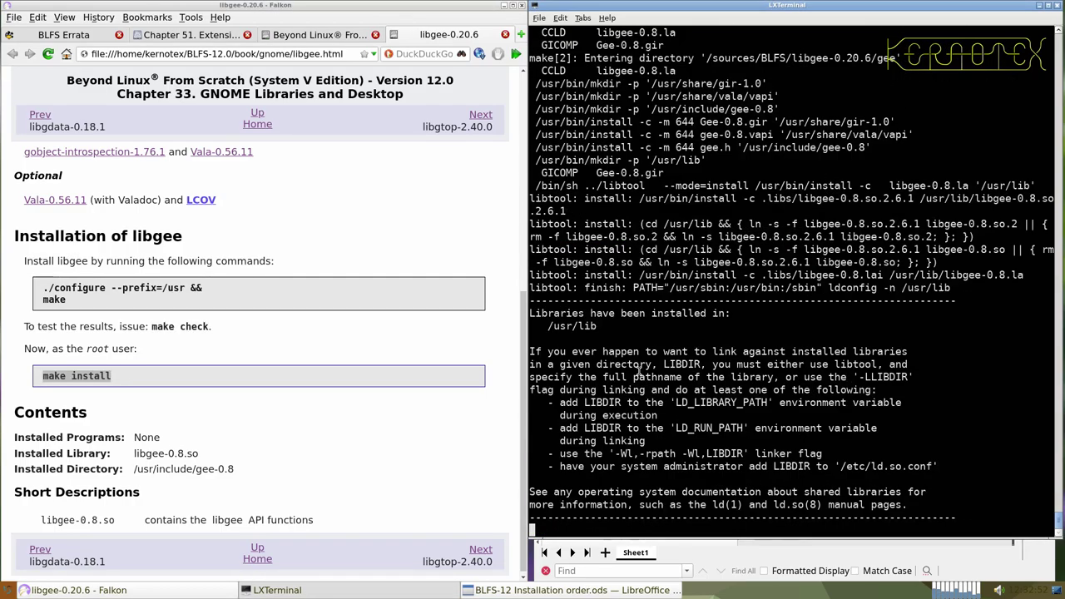
- Return to the parent BLFS sources directory and delete the libgee-0.20.6 build directory with rm -Rf
type("cd")
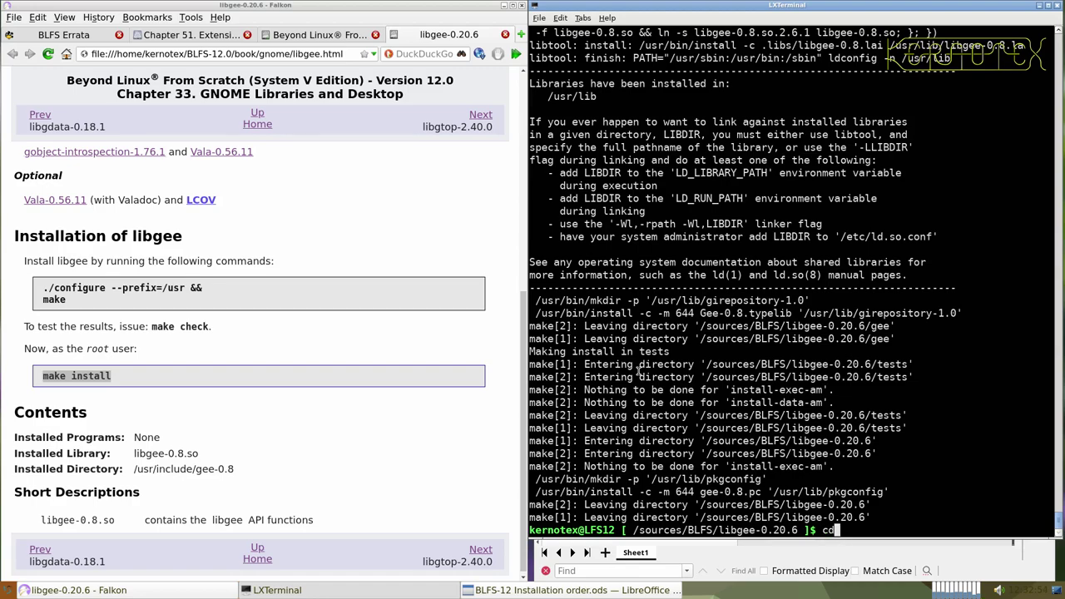
type(" ..")
key("Return")
type("rm -Rf lib")
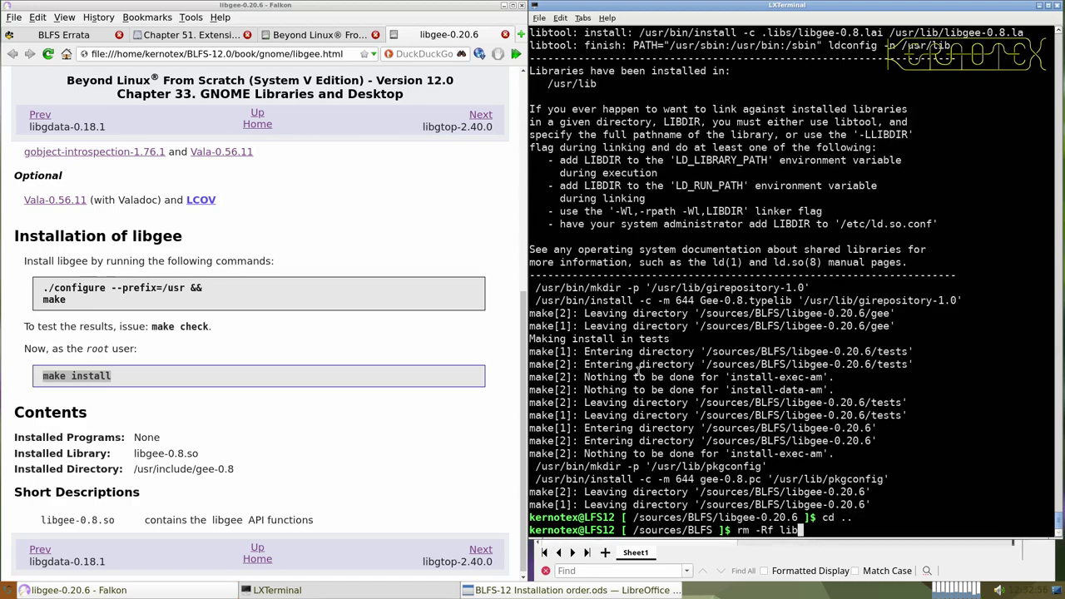
type("gee")
key("Tab")
key("Return")
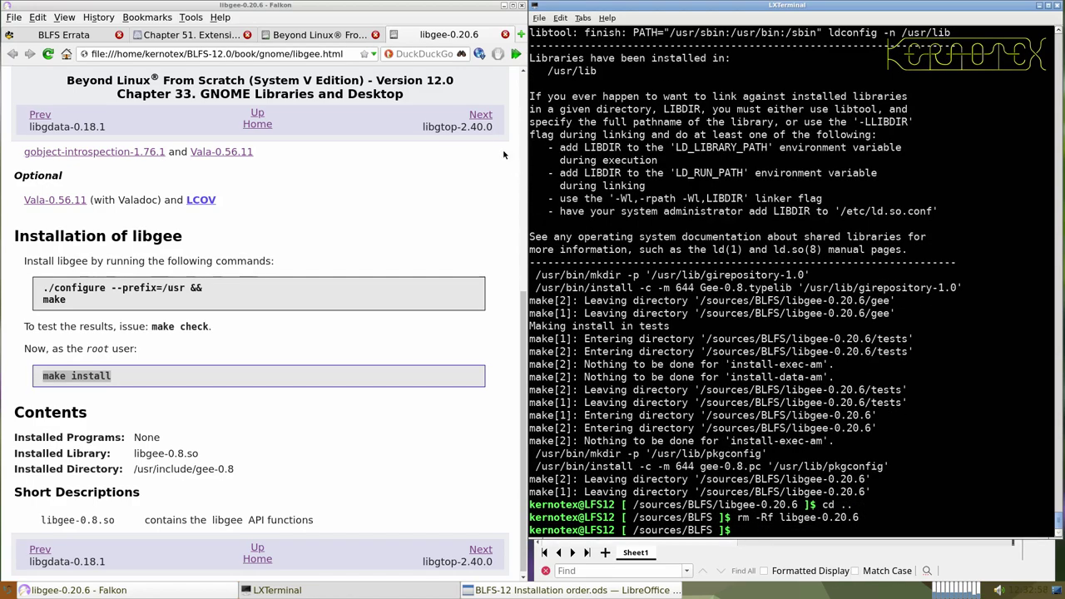
- Close the libgee page in Falkon and open the libpeas-1.36.0 page from the GNOME Libraries list in a new tab
left_click(503, 35)
left_click(503, 35)
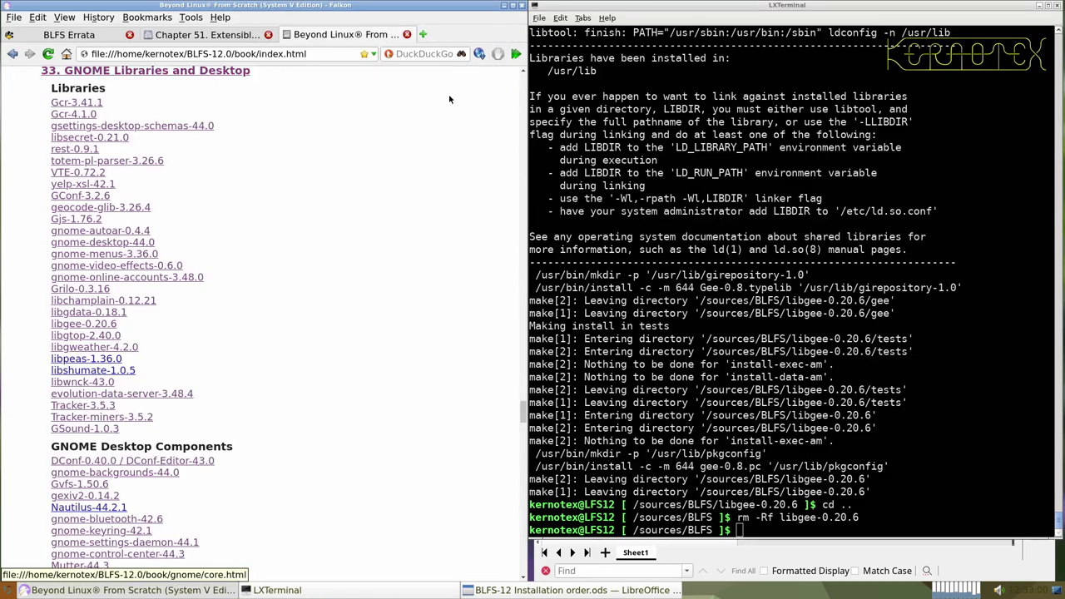
middle_click(98, 358)
left_click(412, 33)
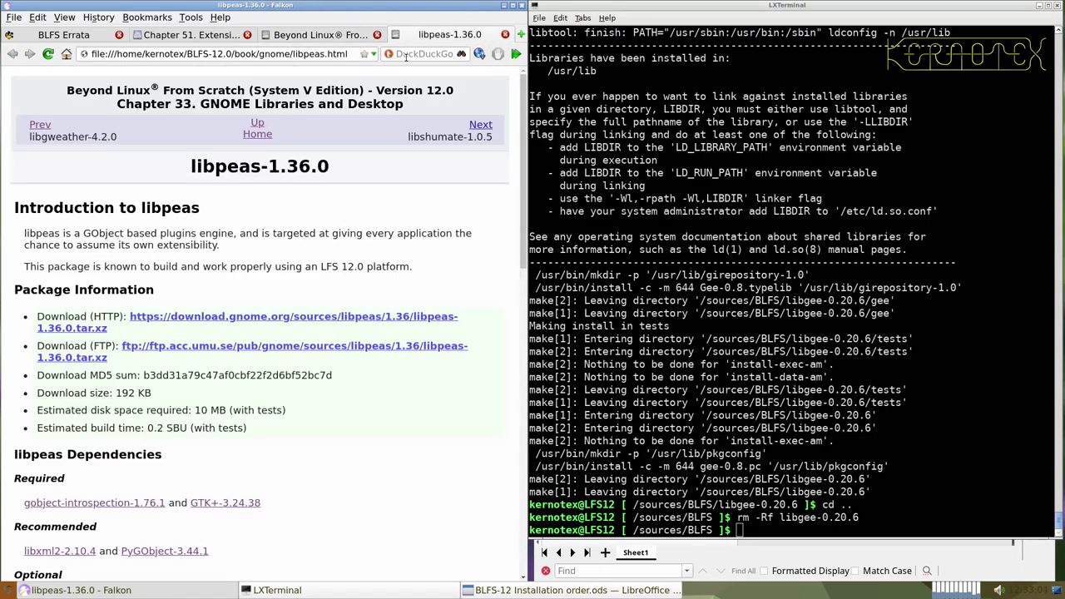
- Review the libpeas dependencies, and download libpeas-1.36.0.tar.xz from the page's HTTP link
scroll(337, 234, "down", 3)
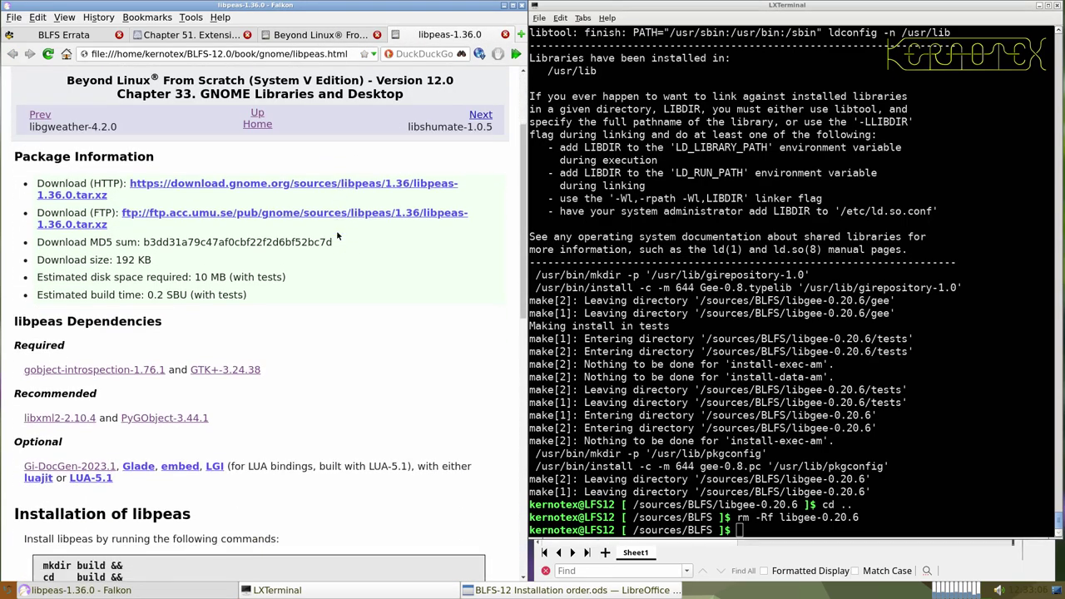
scroll(336, 232, "up", 3)
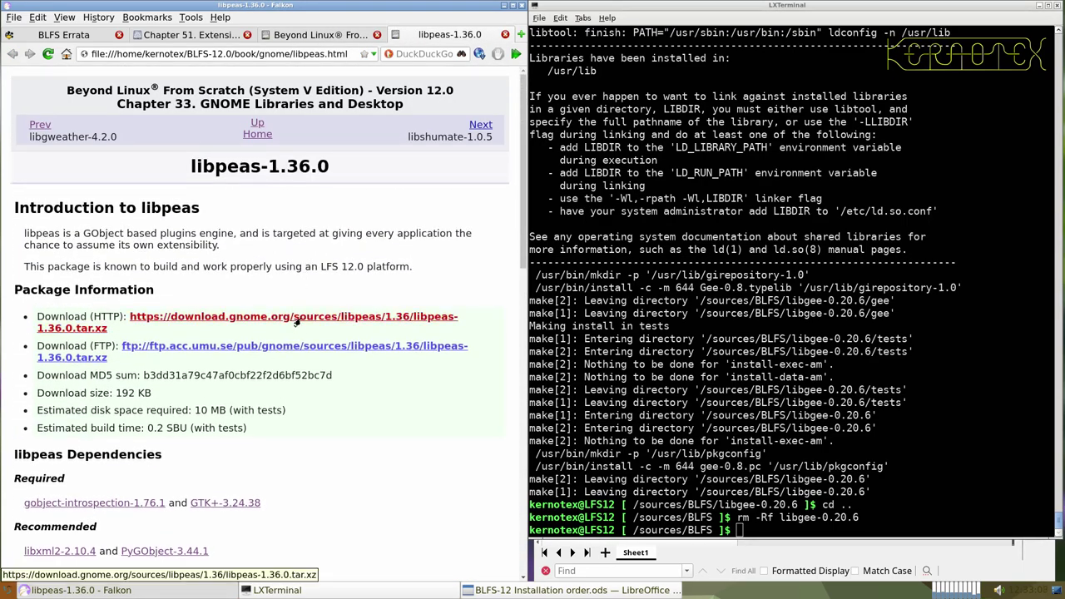
left_click(295, 321)
key("Return")
key("Return")
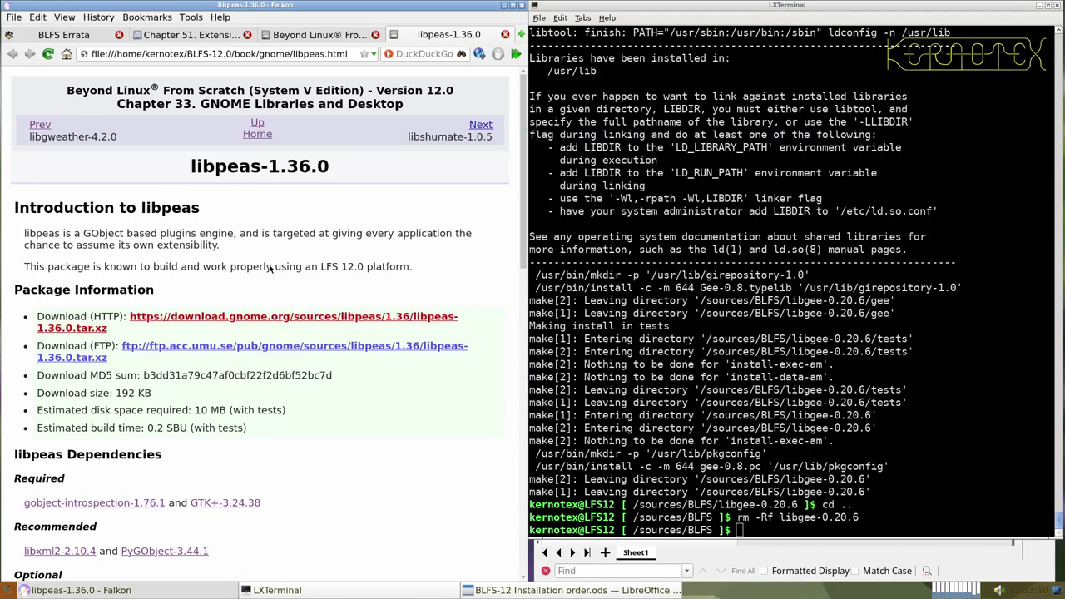
- Copy the page title libpeas-1.36.0 into the installation order spreadsheet in LibreOffice Calc, directly below libgee-0.20.6, and return to LXTerminal
left_click_drag(185, 166, 340, 178)
key("ctrl+c")
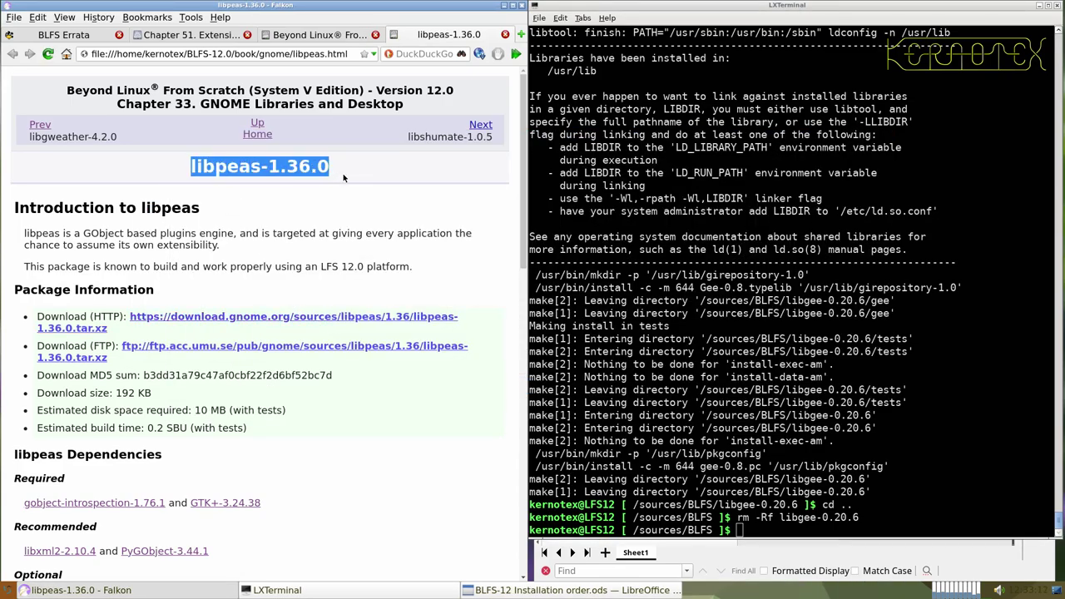
key("alt+Tab")
key("alt+Tab")
middle_click(570, 270)
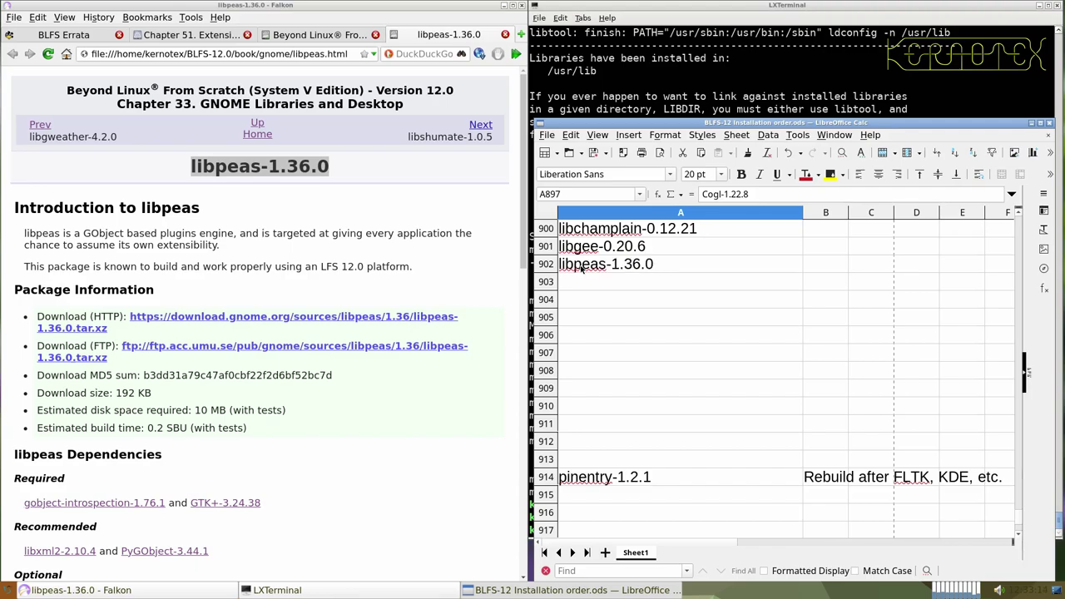
left_click(572, 68)
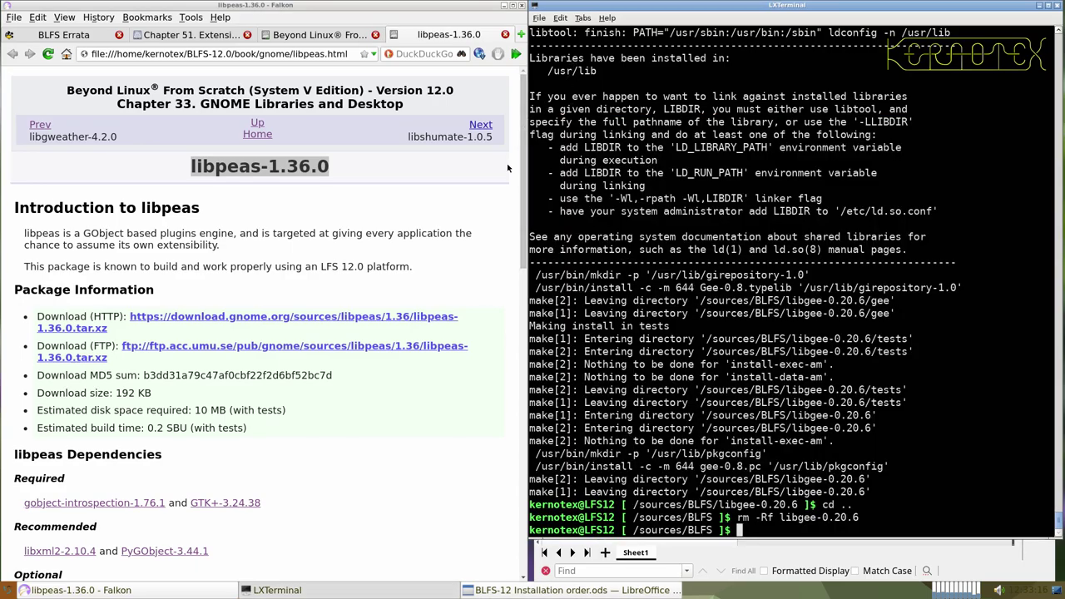
- Extract the libpeas-1.36.0 archive with tar -xvf and change into the libpeas-1.36.0 directory
type("tar -xvf libpeas")
key("Tab")
key("Return")
type("cd libpea")
key("Tab")
key("Return")
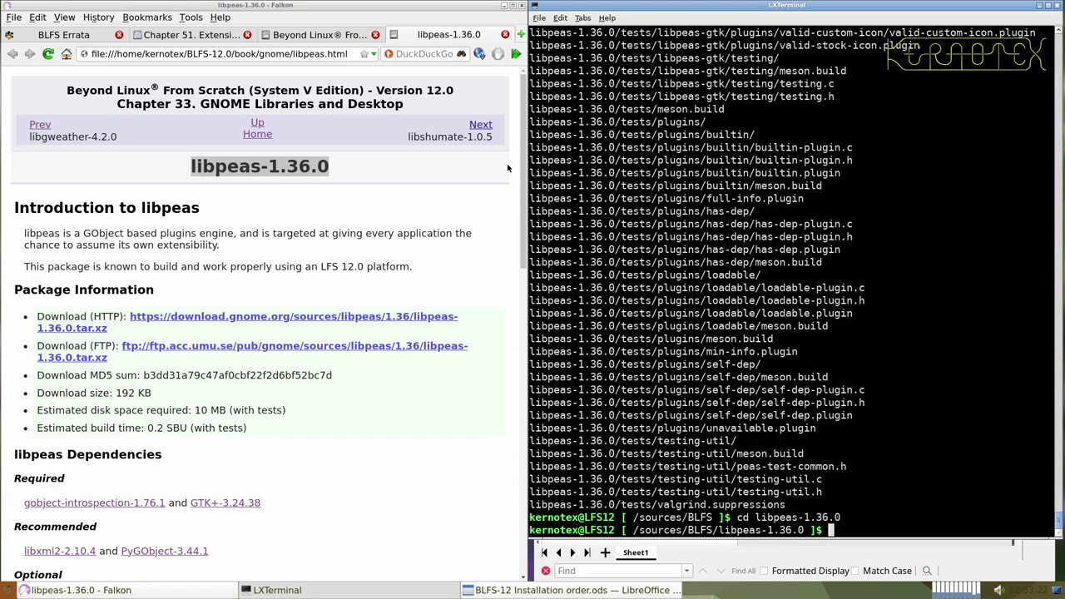
- Create a build directory inside libpeas-1.36.0 and change into it using the book's mkdir and cd commands
scroll(275, 267, "down", 10)
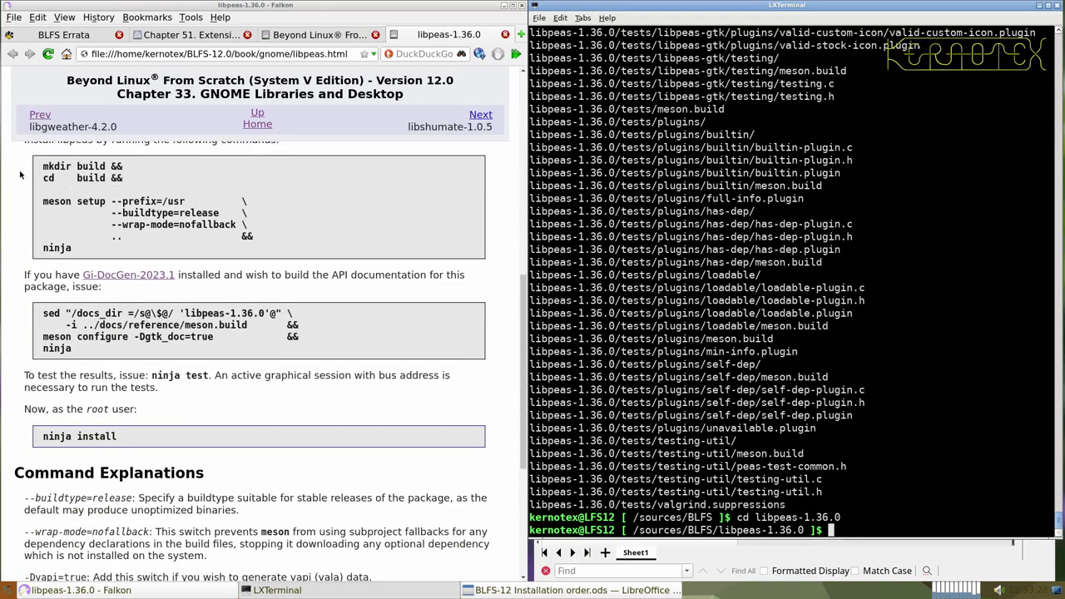
left_click_drag(43, 165, 104, 178)
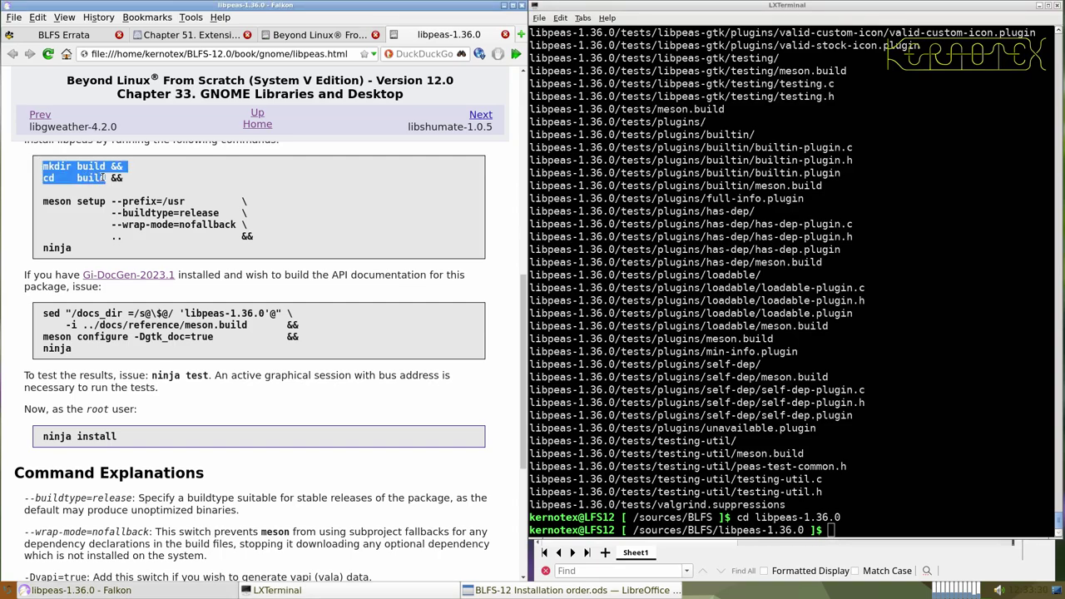
middle_click(567, 232)
key("Return")
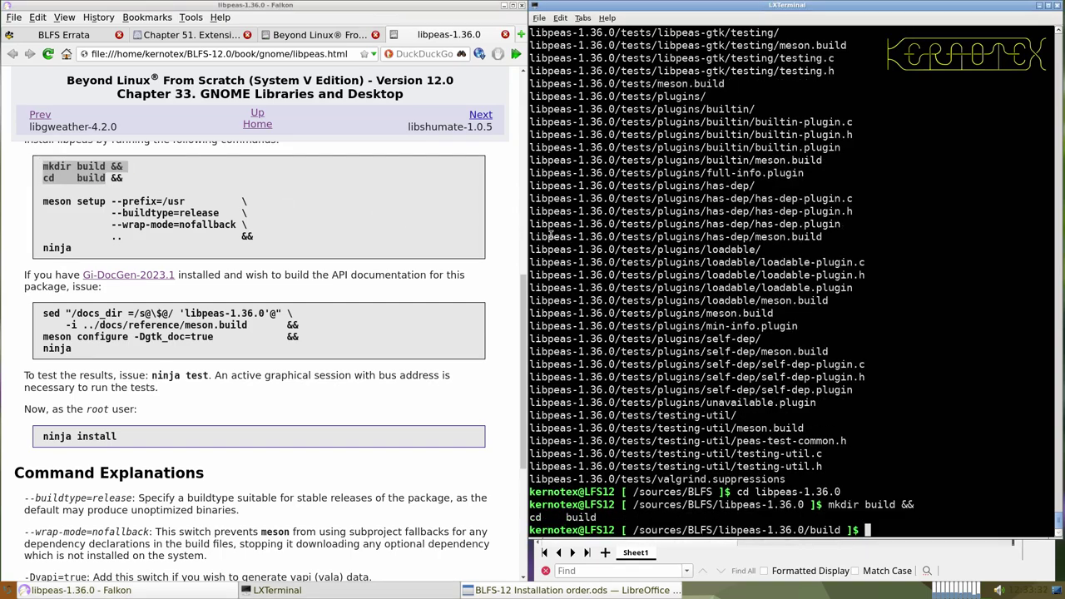
- Copy the book's meson setup command for libpeas, up to the two dots, onto the terminal prompt without running it
left_click(55, 215)
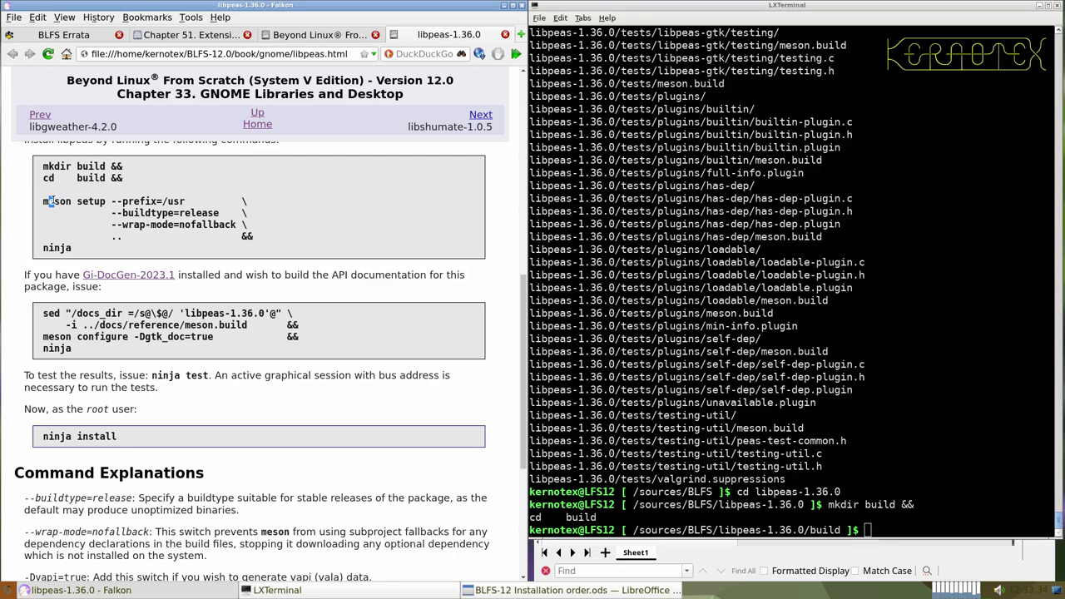
left_click_drag(40, 201, 126, 237)
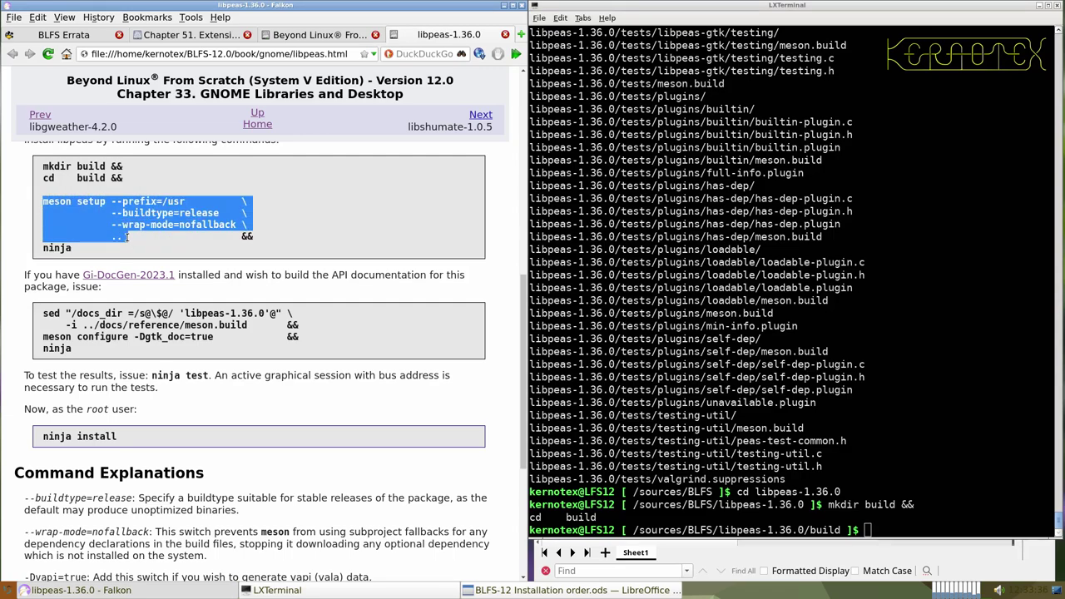
middle_click(681, 276)
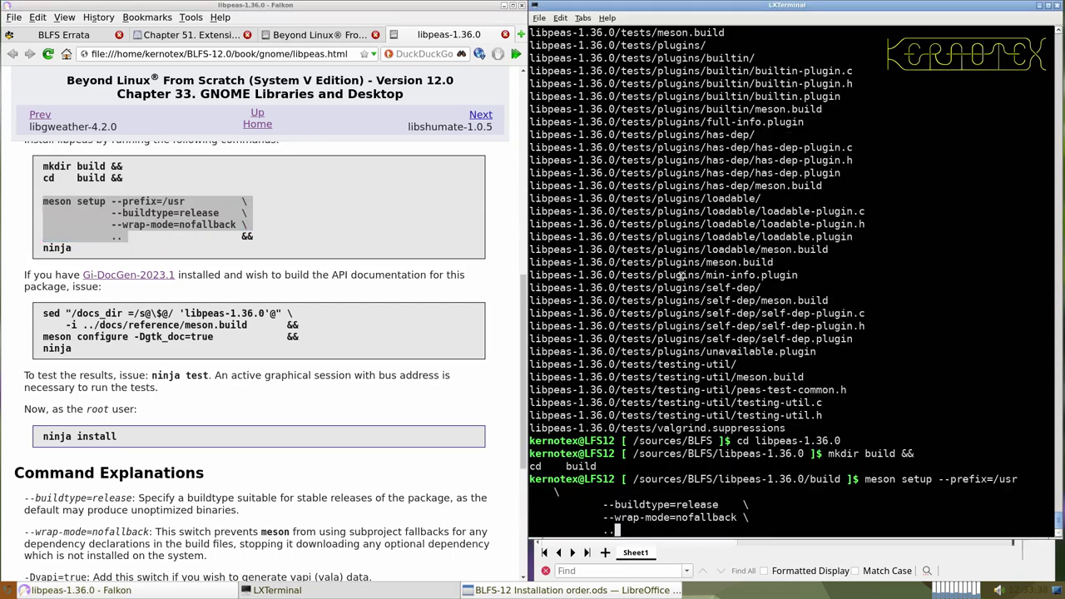
- Insert the -Dvapi=true switch from the Command Explanations before the two dots and run the meson setup command
scroll(375, 341, "down", 2)
scroll(375, 341, "down", 1)
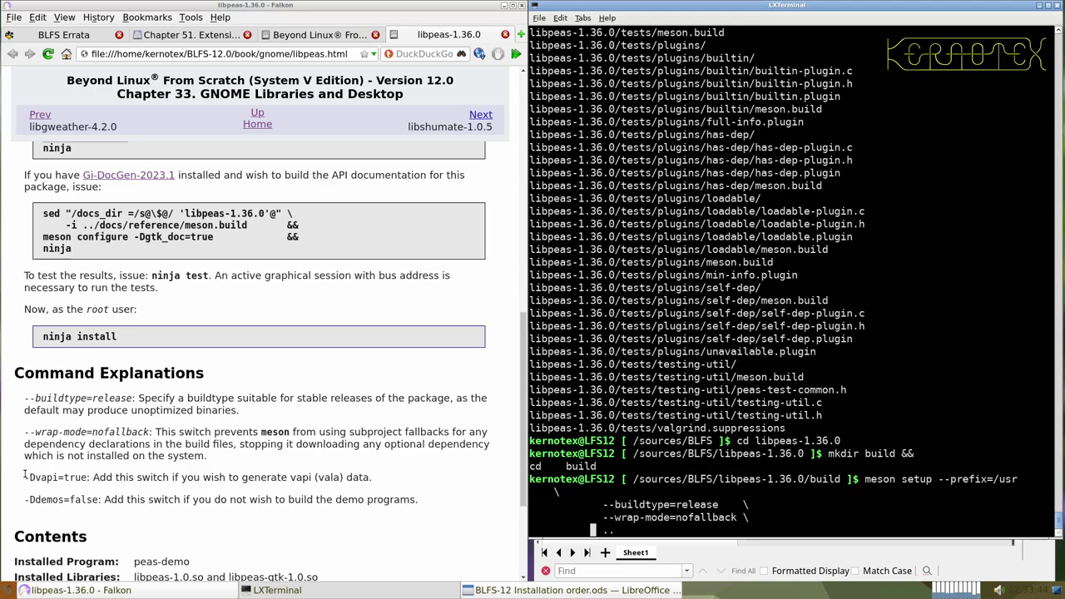
left_click_drag(25, 477, 87, 476)
key("ctrl+c")
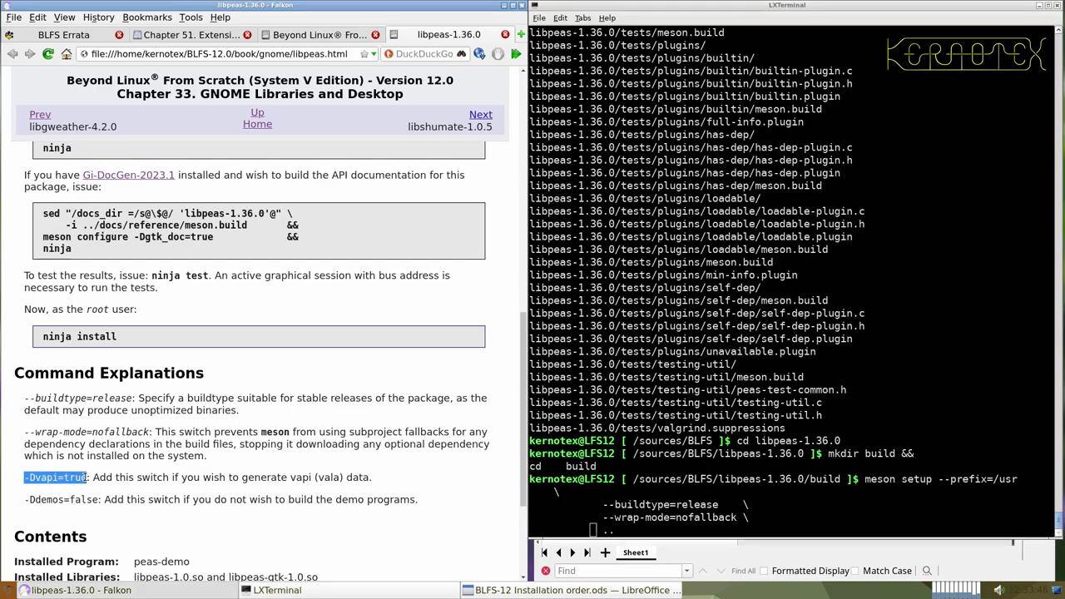
left_click(654, 473)
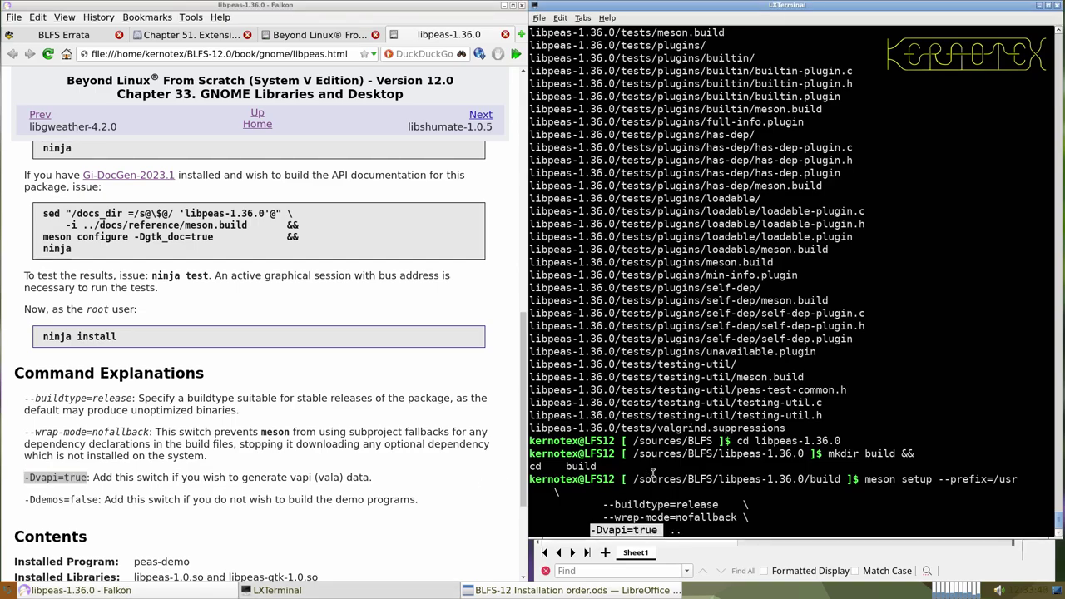
middle_click(654, 473)
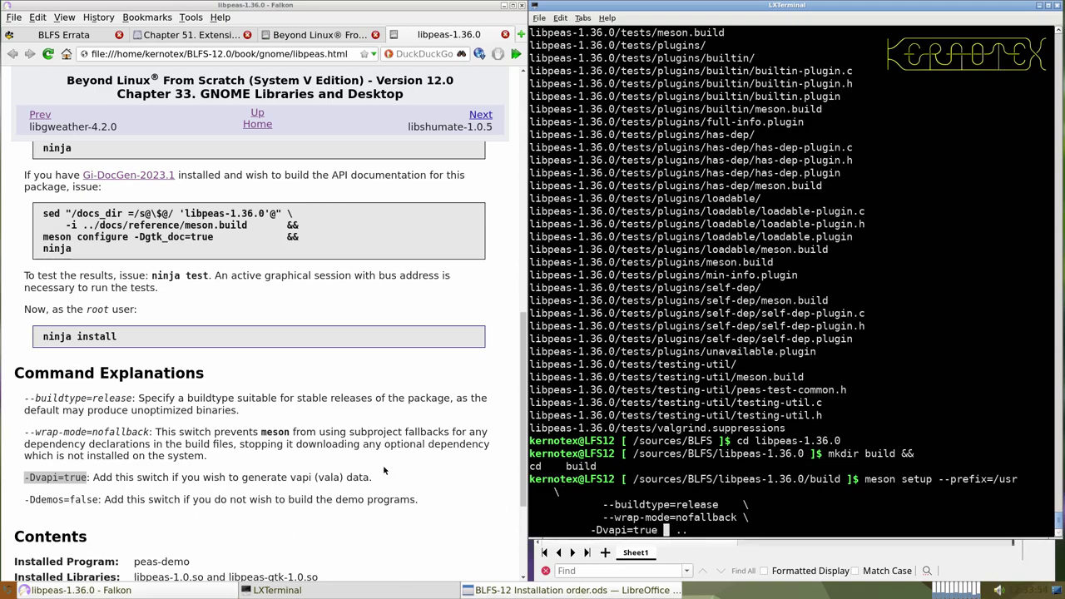
scroll(383, 470, "up", 3)
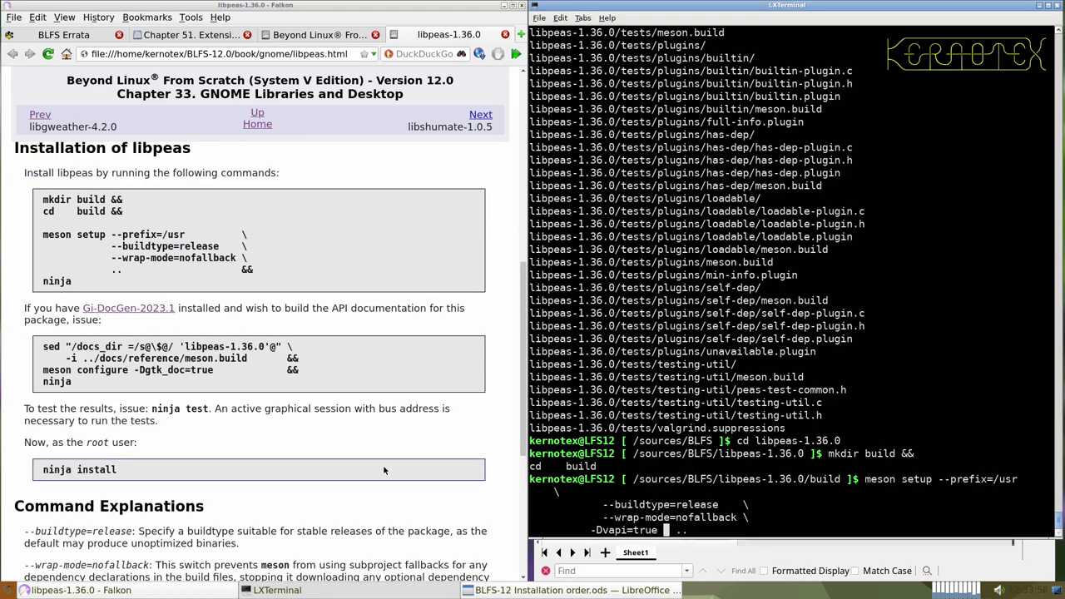
scroll(383, 465, "up", 1)
key("ctrl+u")
key("Return")
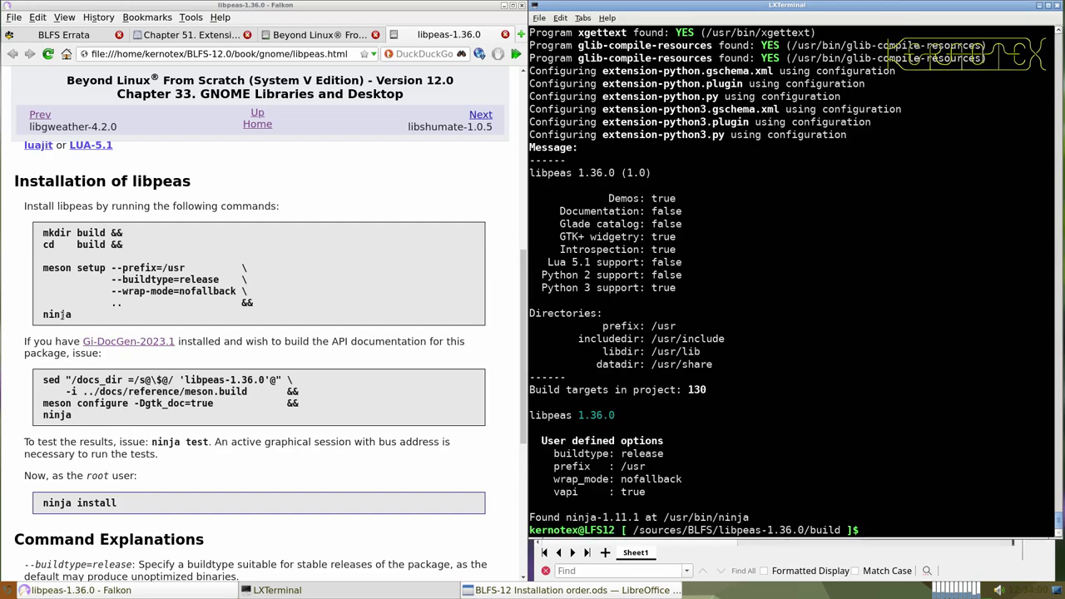
- Compile libpeas by running the book's ninja command in the build directory
double_click(61, 314)
middle_click(652, 422)
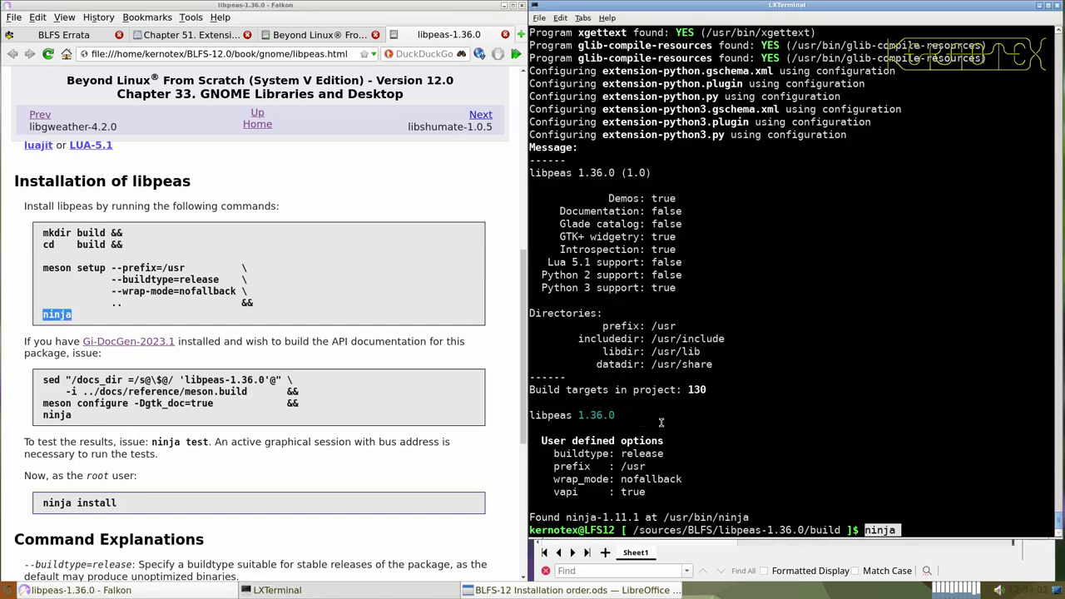
key("Return")
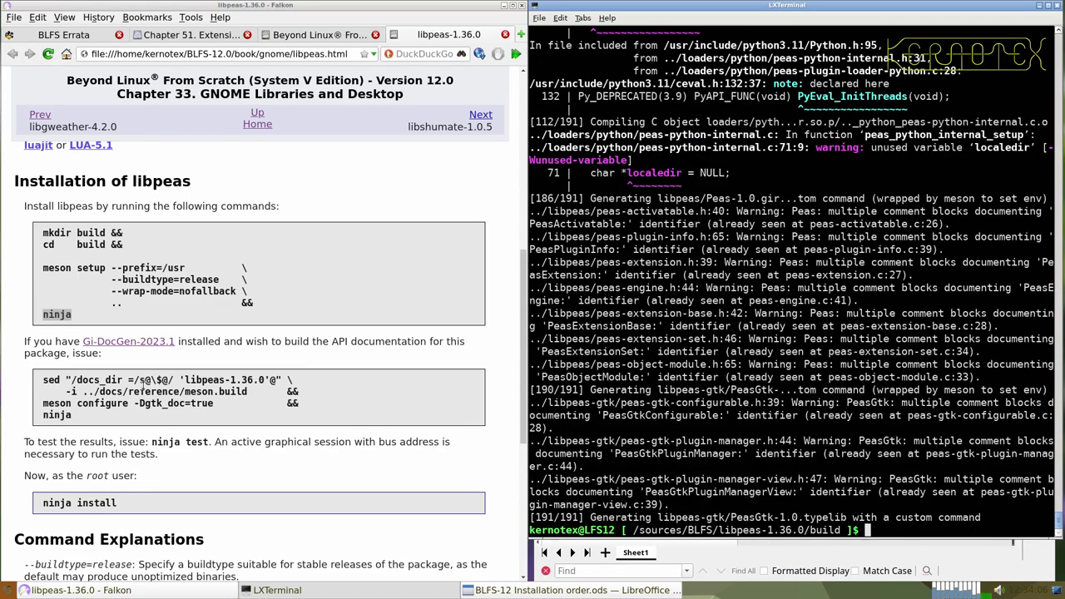
scroll(133, 378, "down", 2)
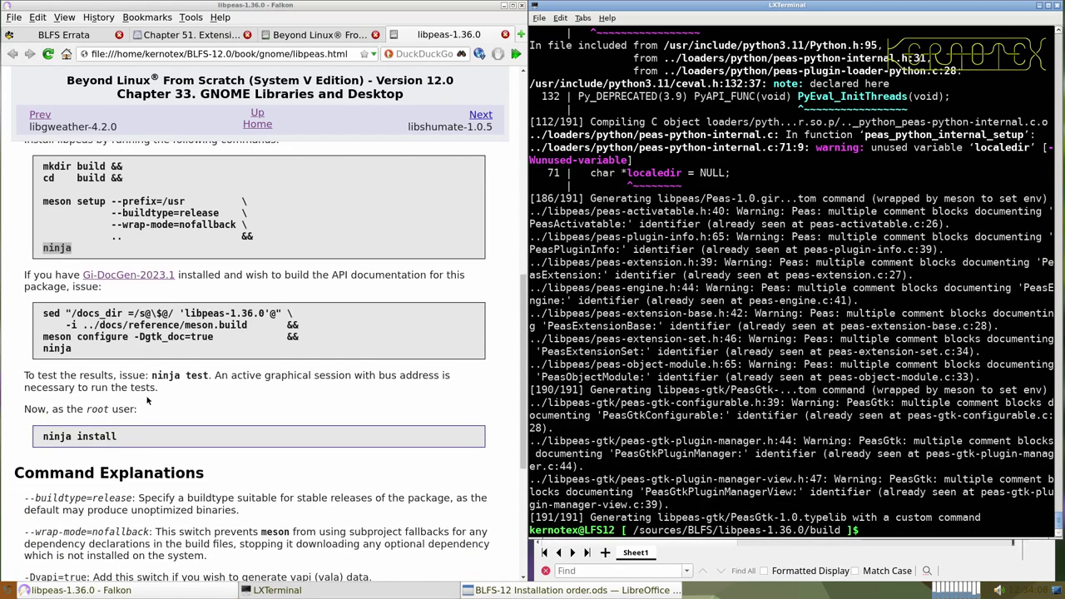
- Run the libpeas test suite with the book's ninja test command in the build directory
left_click_drag(153, 375, 207, 375)
middle_click(715, 371)
key("Return")
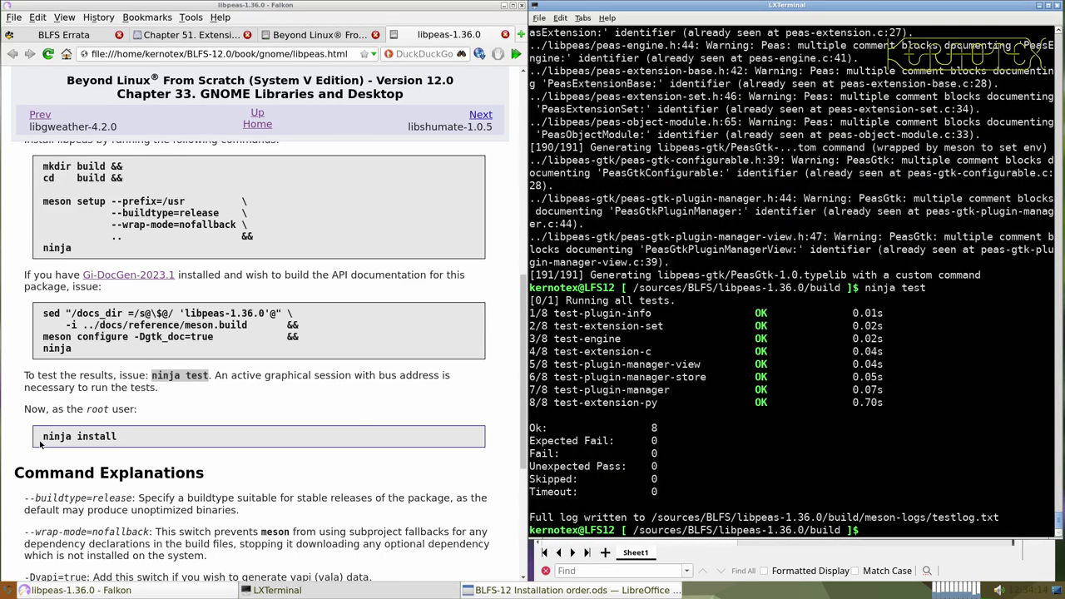
- Install the compiled libpeas system-wide by recalling the earlier ninja install command from the shell history and running it
left_click_drag(41, 438, 106, 446)
left_click(719, 442)
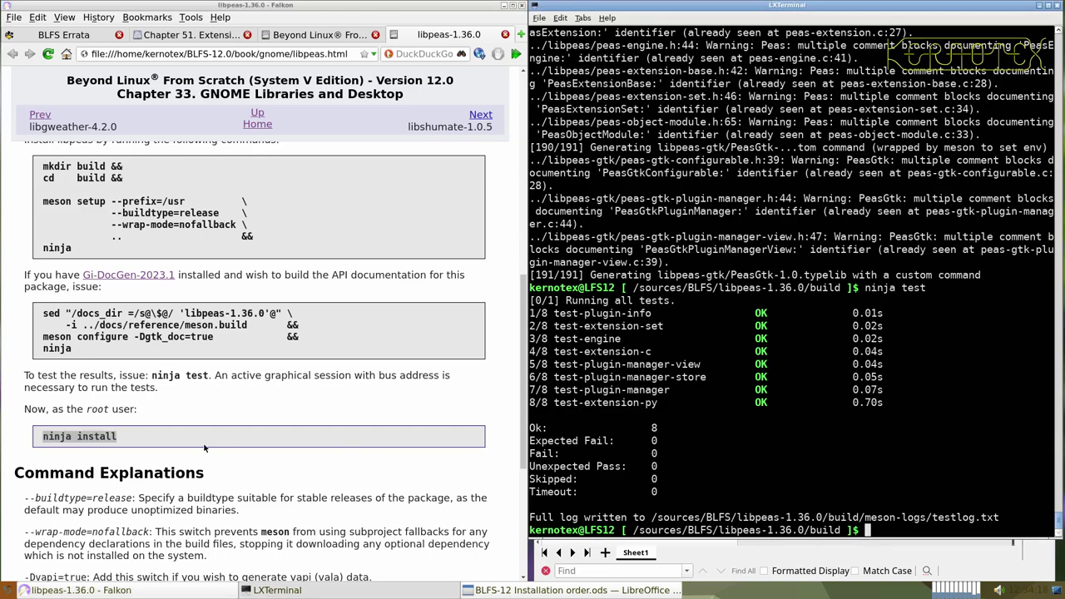
left_click(171, 444)
left_click(607, 447)
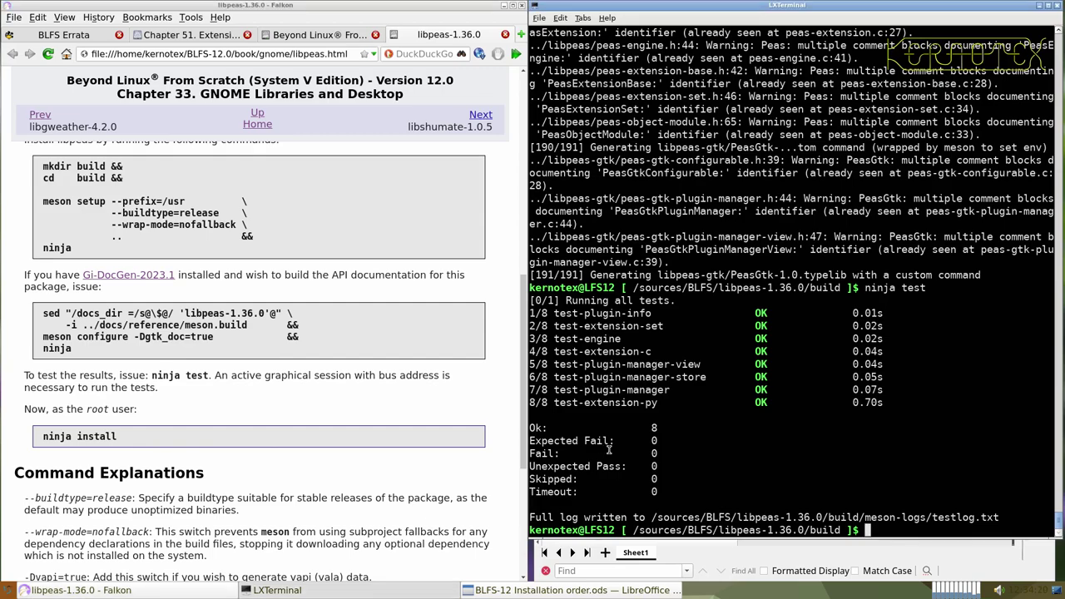
key("ctrl+r")
type("ninja ins")
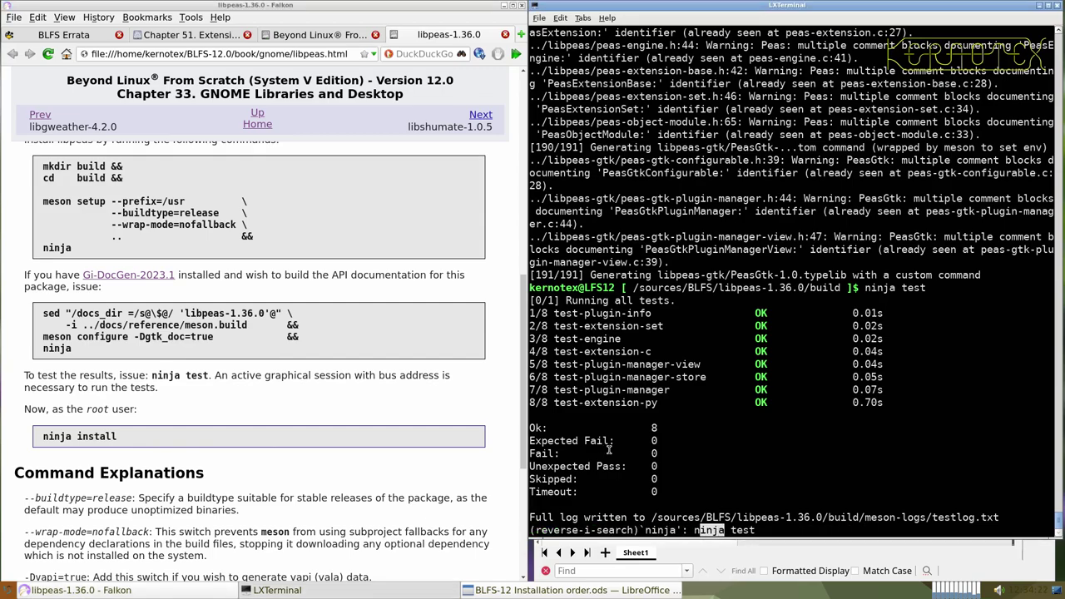
key("Return")
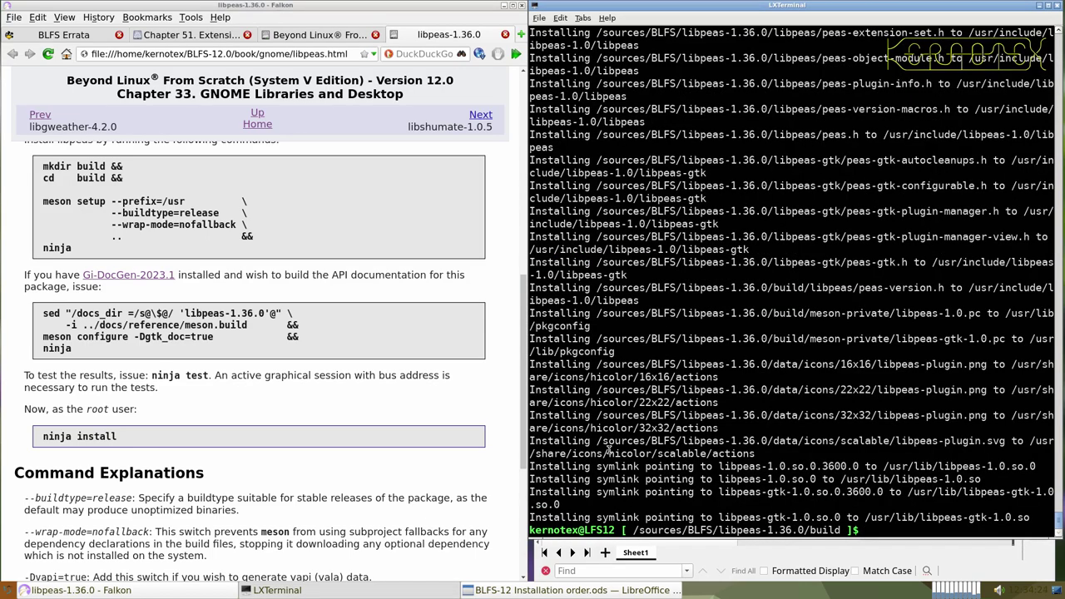
- Return to the BLFS sources directory with cd ../.. and delete the libpeas-1.36.0 source folder with rm -Rf
type("cd ../..")
key("Return")
type("rm -Rf libpr")
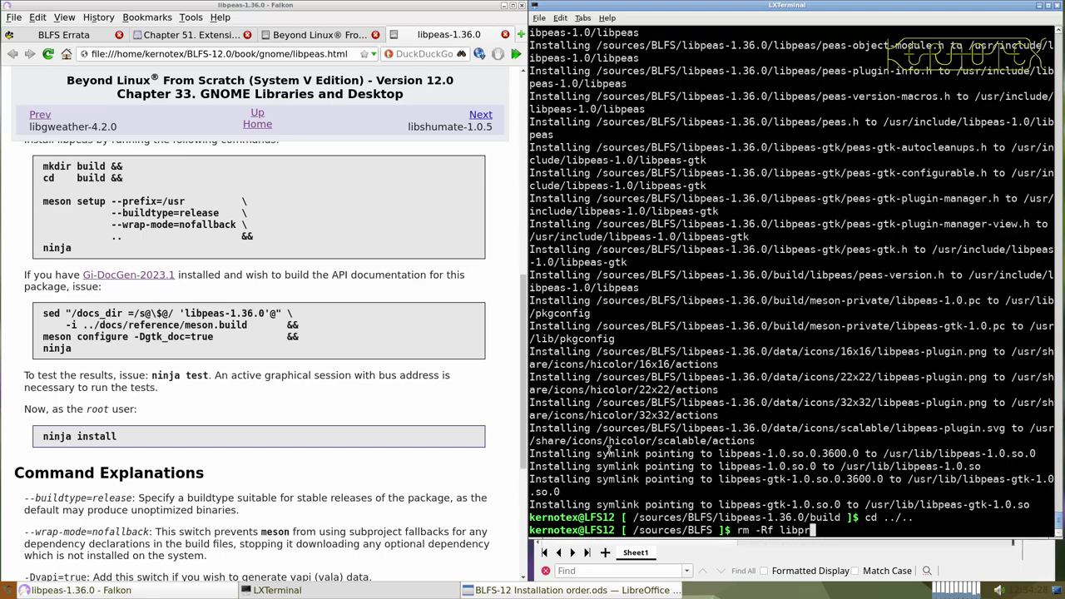
key("BackSpace")
type("e")
key("Tab")
key("Return")
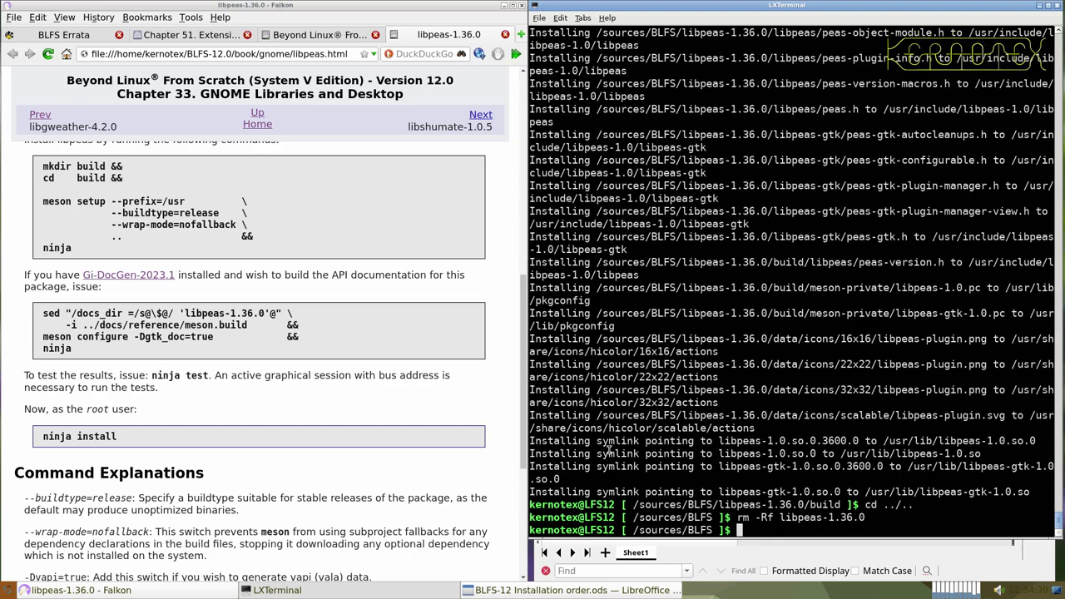
- Close the libpeas page and open the libshumate-1.0.5 page from the book's index
scroll(397, 487, "down", 5)
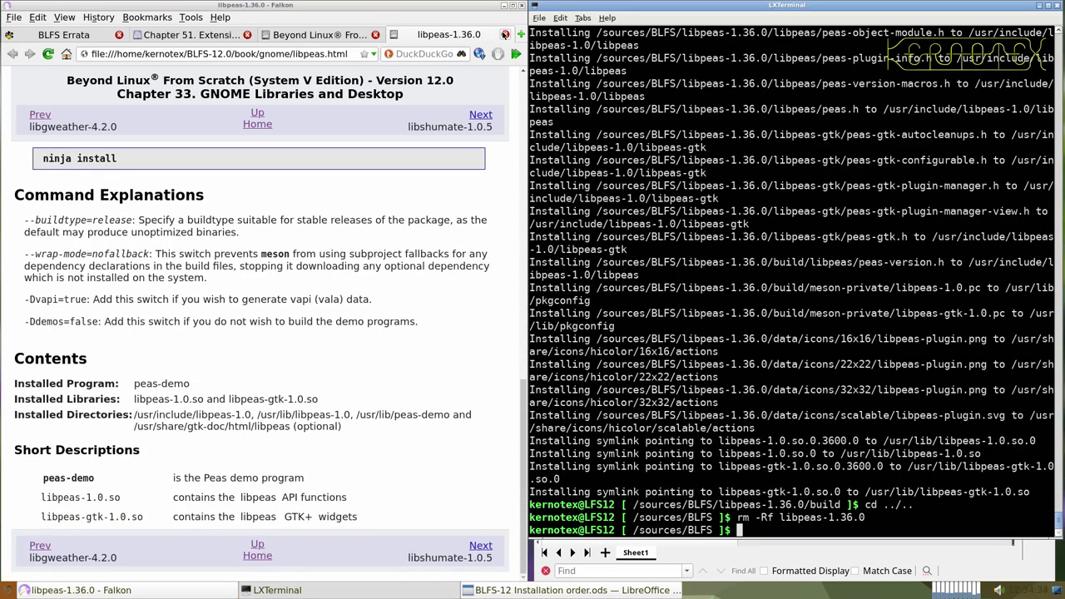
left_click(504, 34)
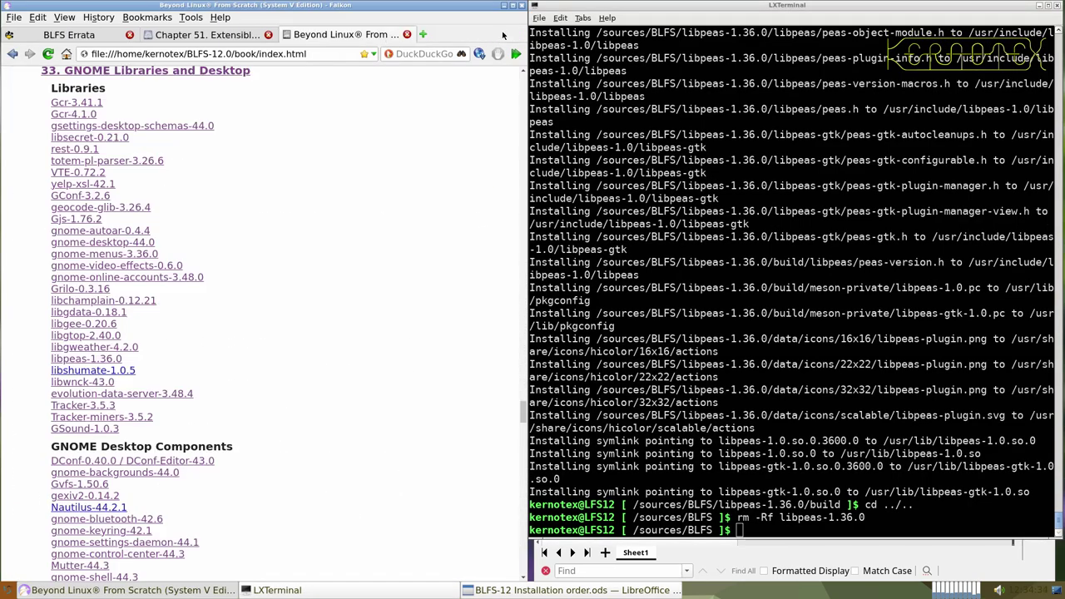
middle_click(115, 376)
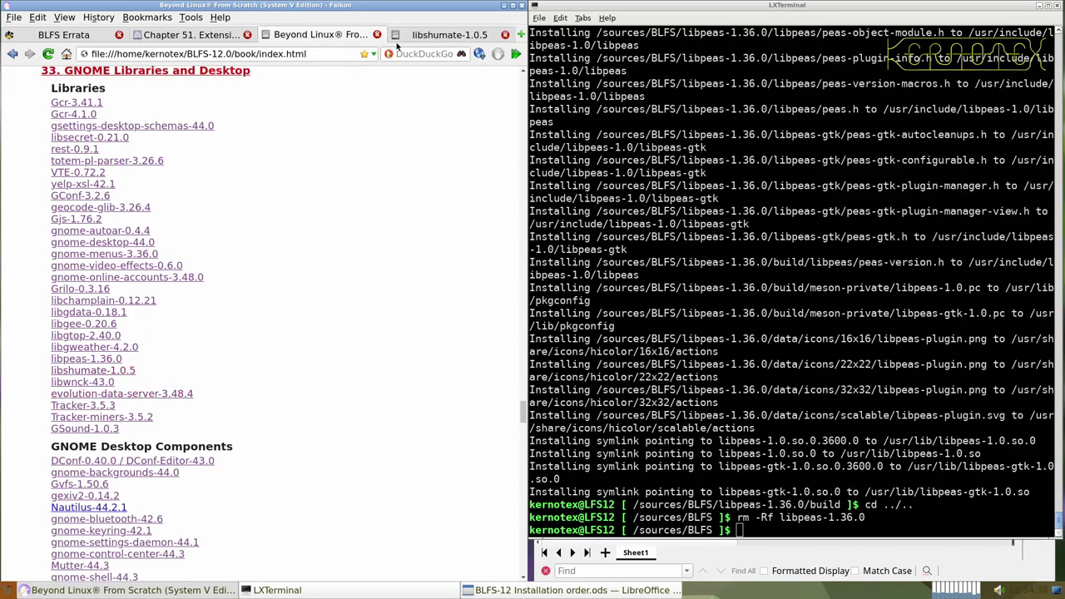
left_click(429, 34)
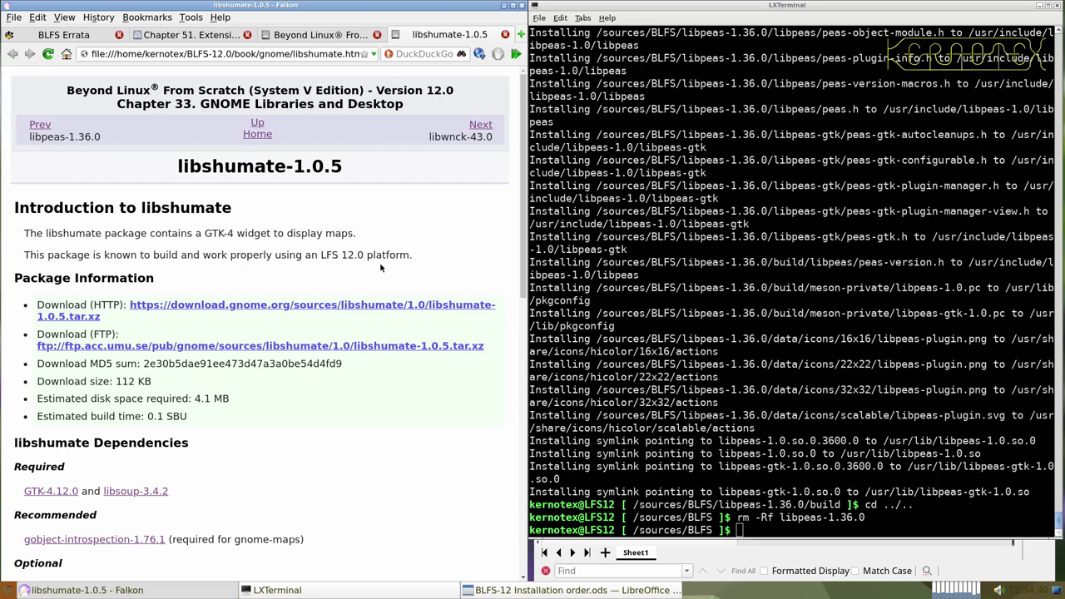
- Download libshumate-1.0.5.tar.xz from the HTTP link and save the file
scroll(379, 262, "down", 3)
scroll(380, 268, "up", 3)
left_click(372, 306)
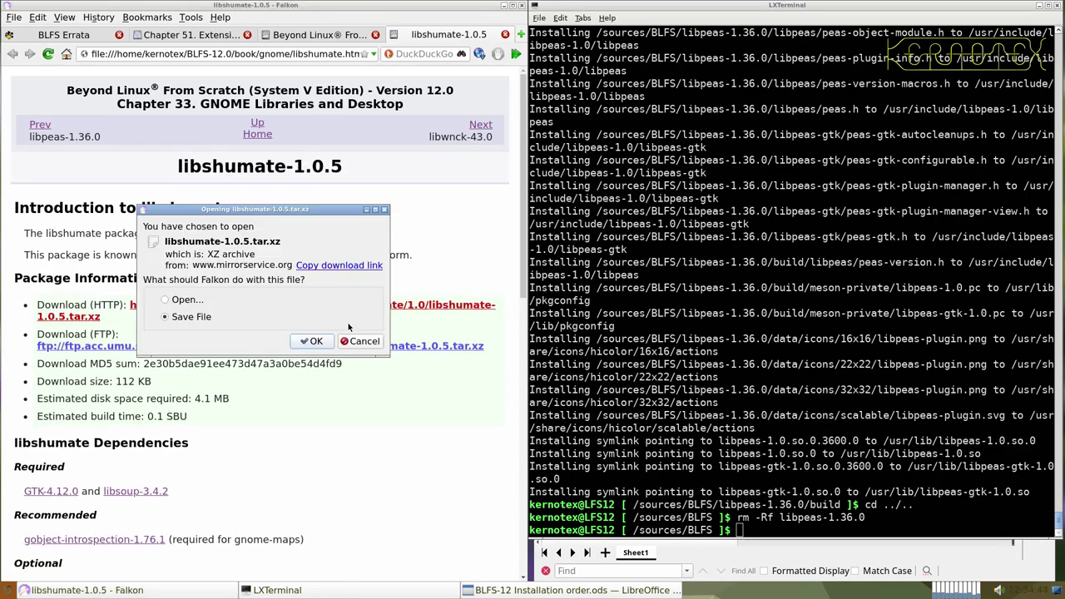
left_click(314, 341)
key("Return")
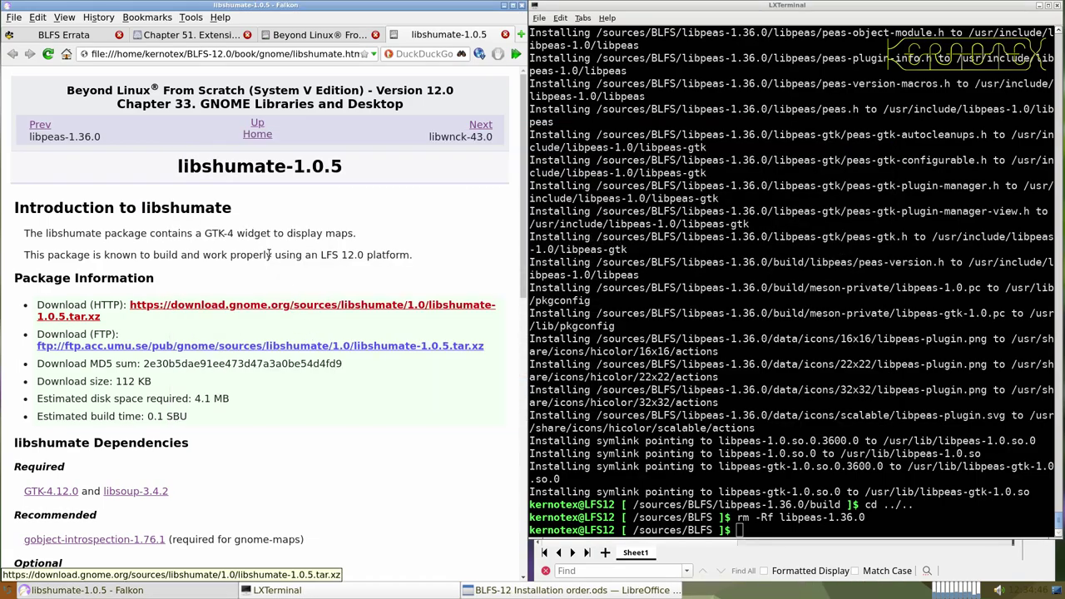
- Copy the page title libshumate-1.0.5 into the installation order spreadsheet, in the row below libpeas-1.36.0
left_click_drag(176, 166, 346, 168)
key("ctrl+c")
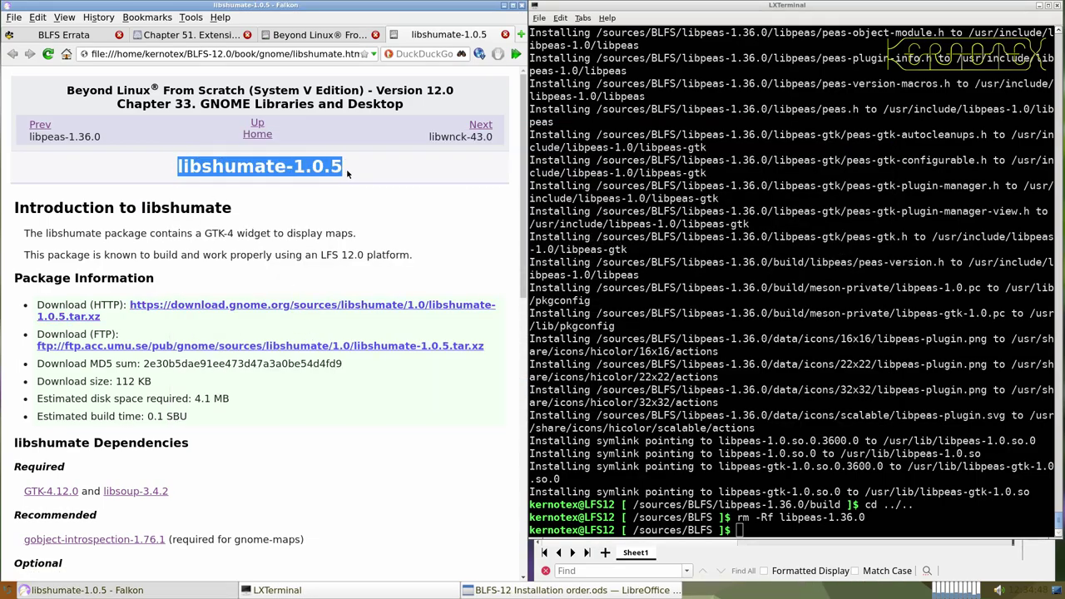
key("alt+Tab")
key("alt+Tab")
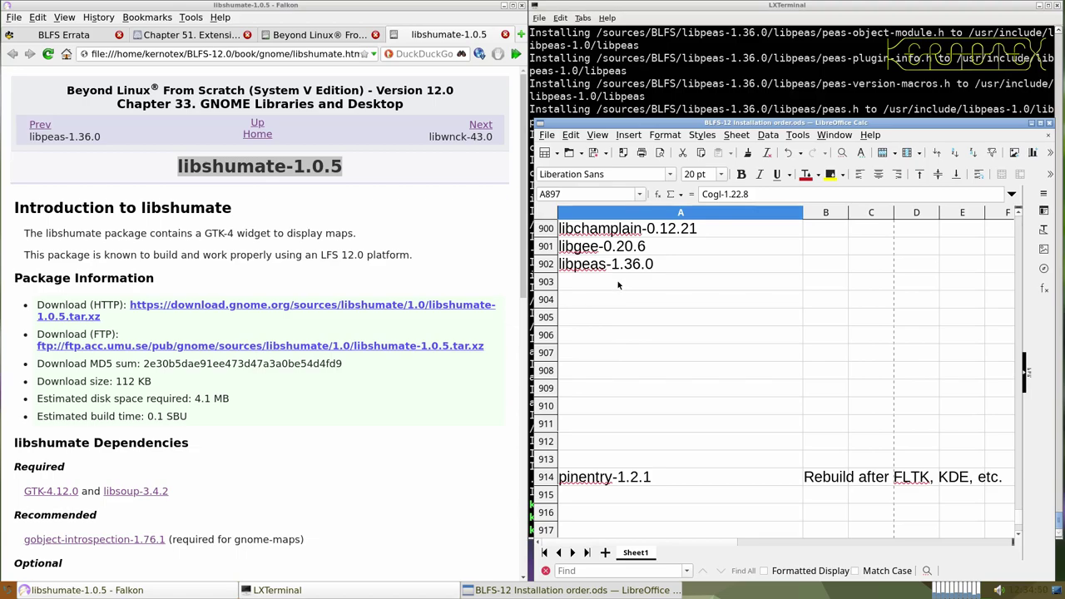
middle_click(618, 284)
- Extract libshumate-1.0.5.tar.xz in the terminal with tar -xvf and change into the libshumate-1.0.5 directory
left_click(611, 79)
type("tar -xvf libshumate-1.0.5.tar.xz")
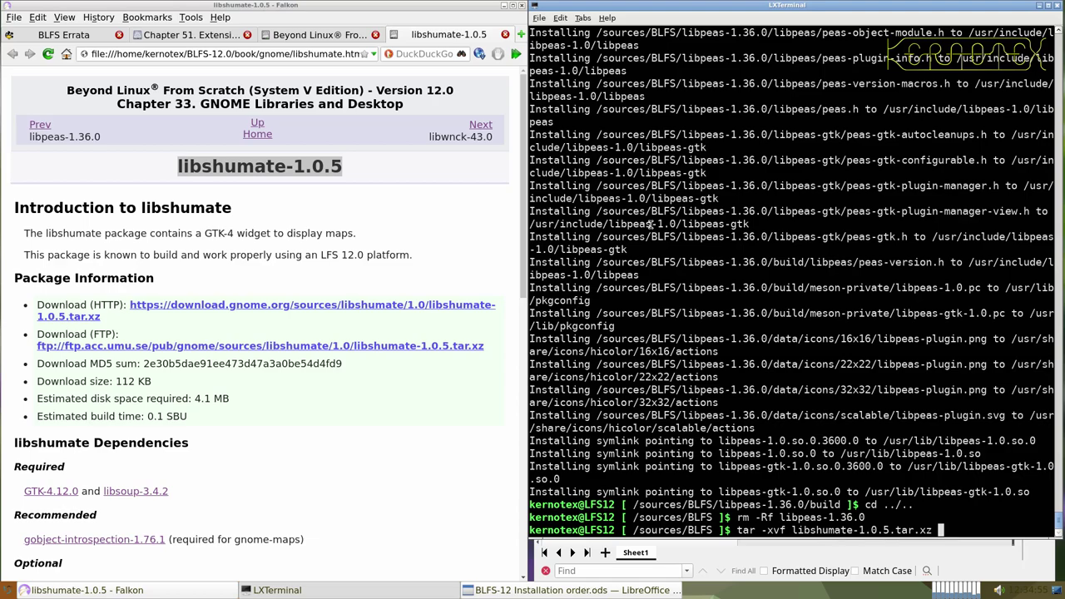
key("Tab")
key("Return")
type("cd ")
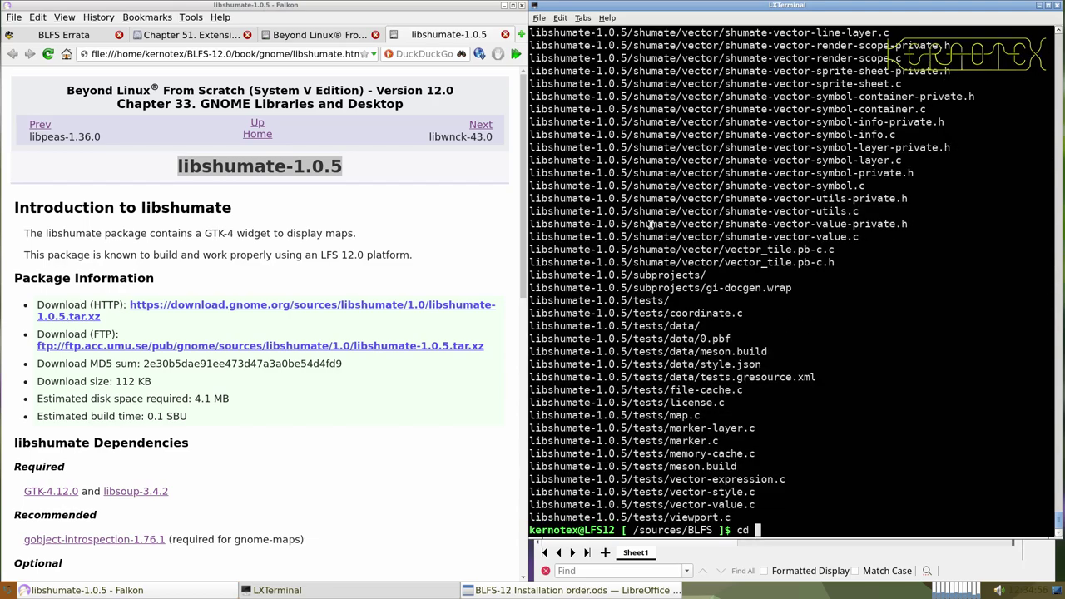
type("libshum")
key("Tab")
key("Return")
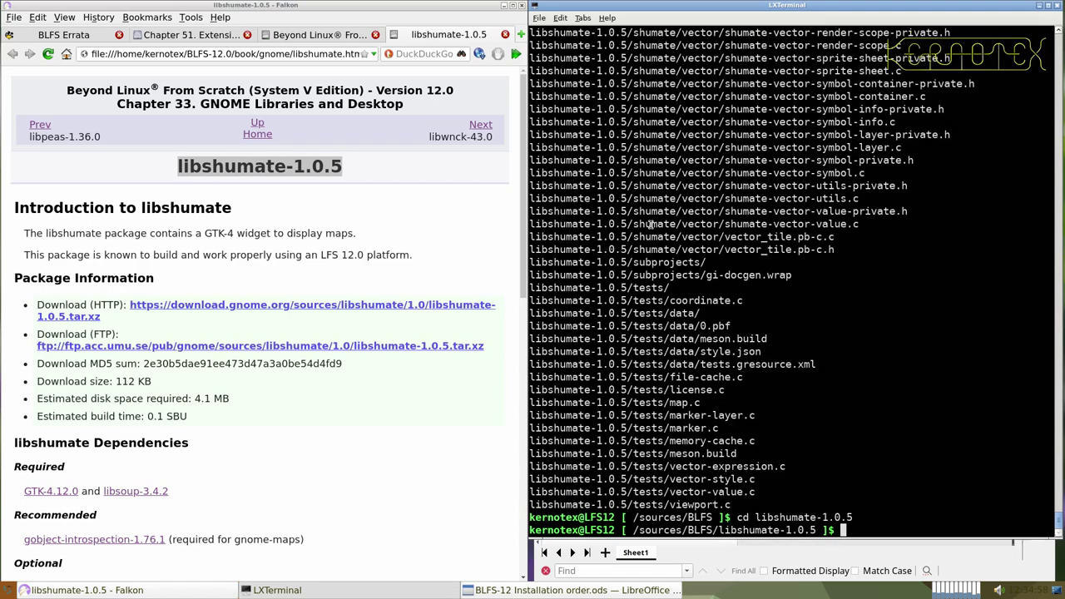
- Configure and compile libshumate in a new build directory by running the book's full mkdir, cd, meson setup and ninja command block
scroll(409, 415, "down", 10)
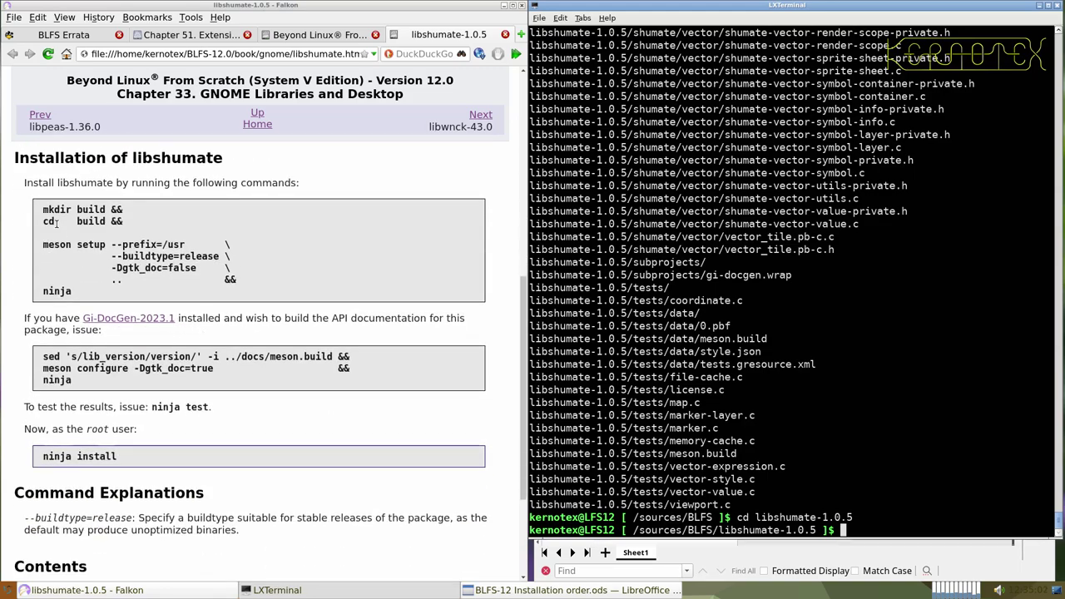
left_click_drag(42, 209, 73, 293)
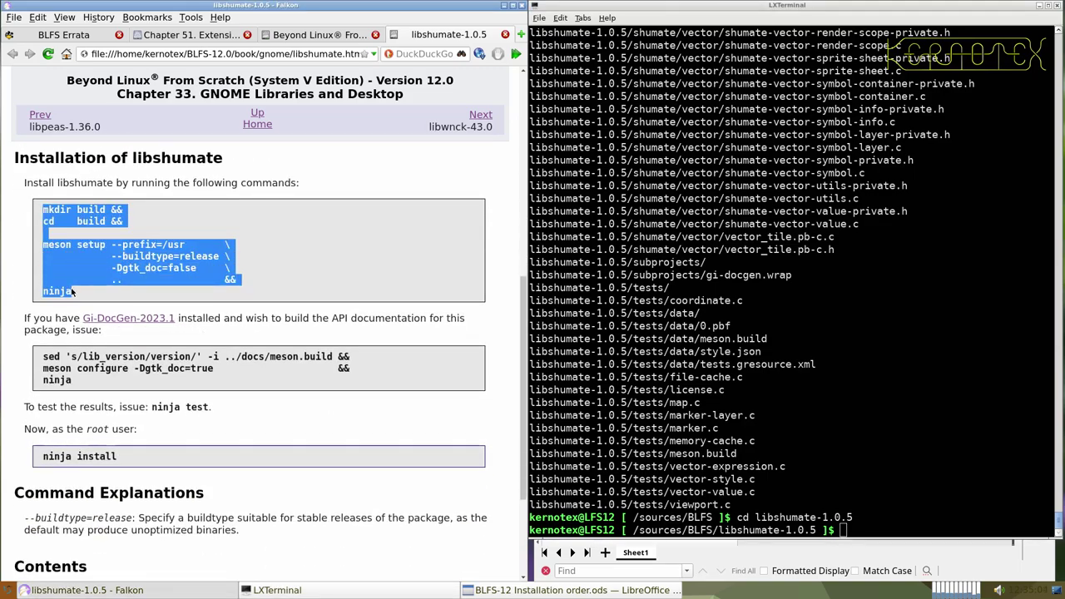
middle_click(731, 388)
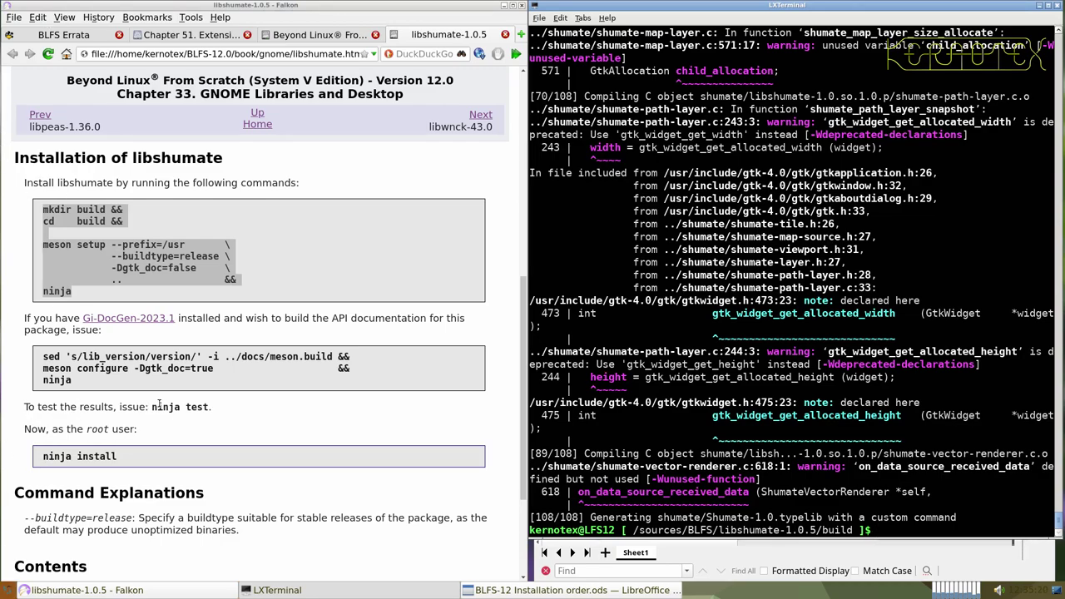
- Run the libshumate test suite with the book's ninja test command
left_click_drag(152, 407, 200, 407)
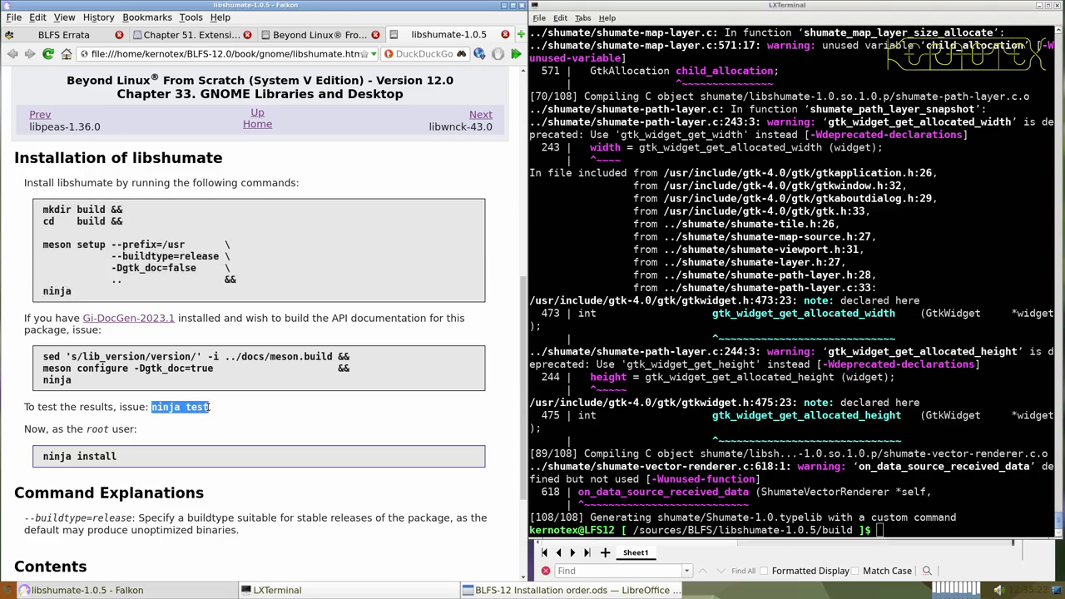
middle_click(595, 426)
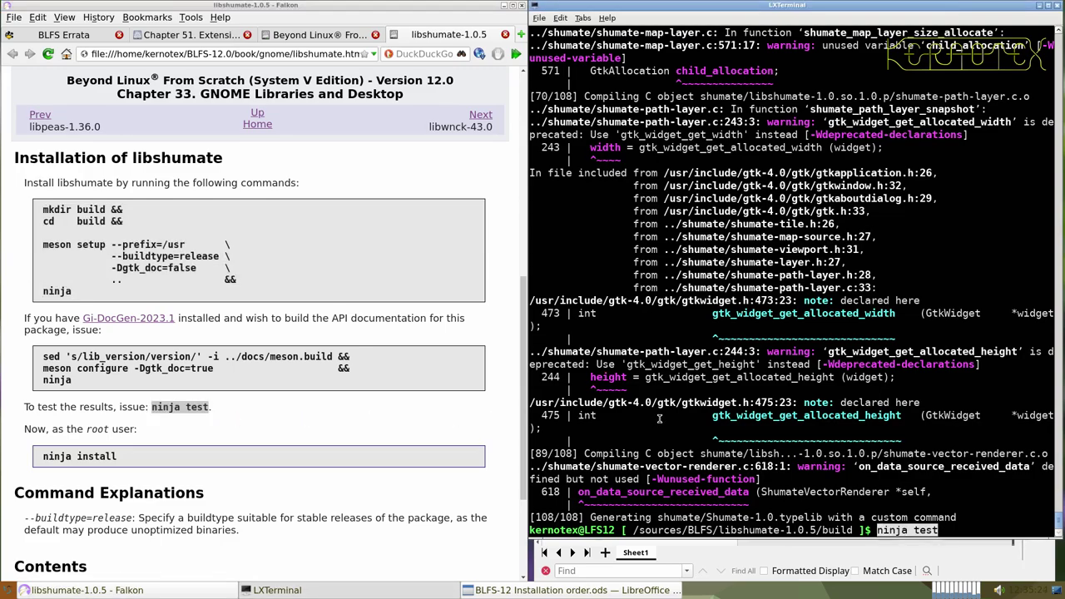
key("Return")
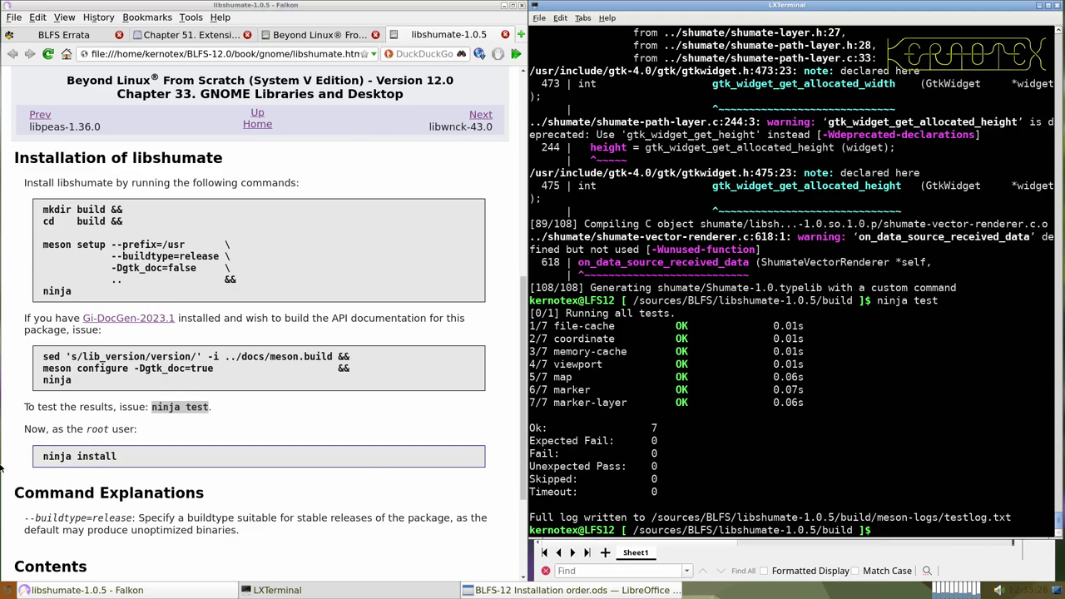
- Install libshumate by recalling sudo -E ninja install from the shell history and running it
left_click_drag(42, 456, 117, 456)
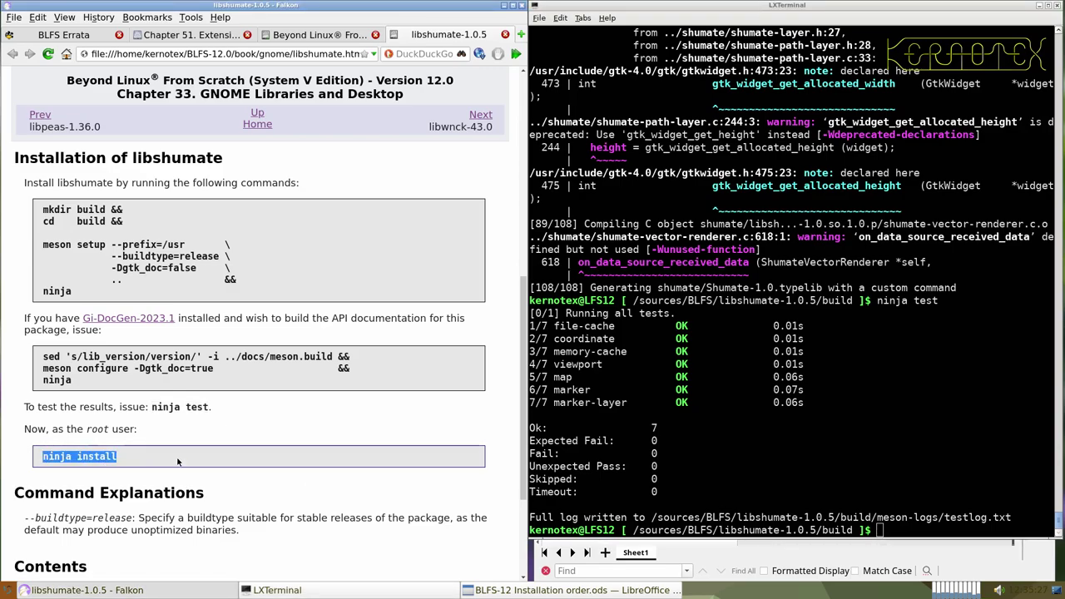
left_click(620, 443)
key("ctrl+r")
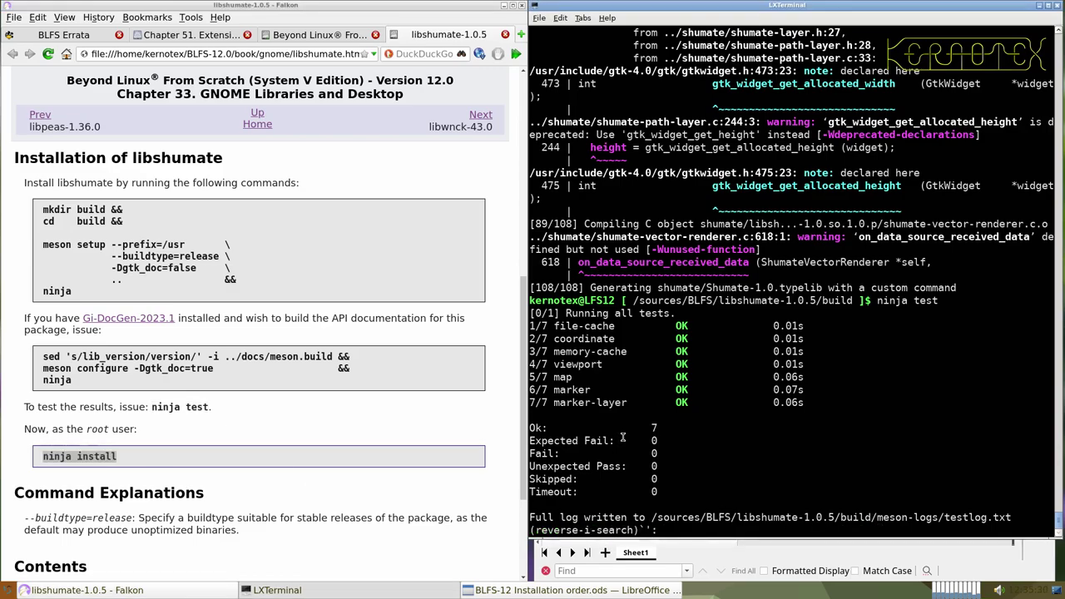
type("ninja install")
key("Return")
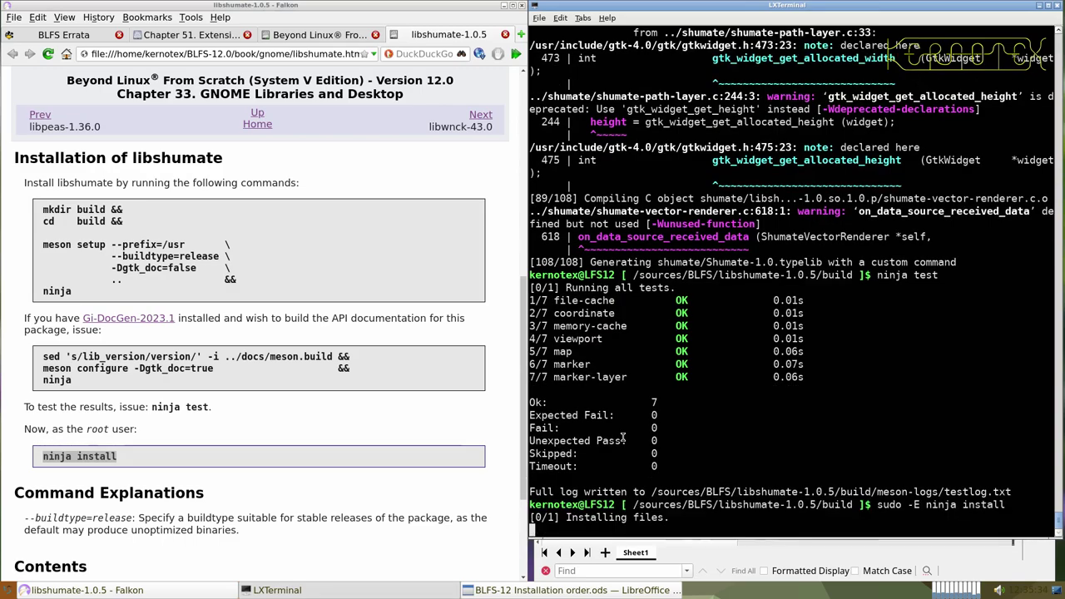
- Return to the BLFS sources directory with cd ../.. and delete the libshumate-1.0.5 source folder with rm -Rf
type("cd ../..")
key("Return")
type("rm -Rf libshumate-1.0.5")
key("Return")
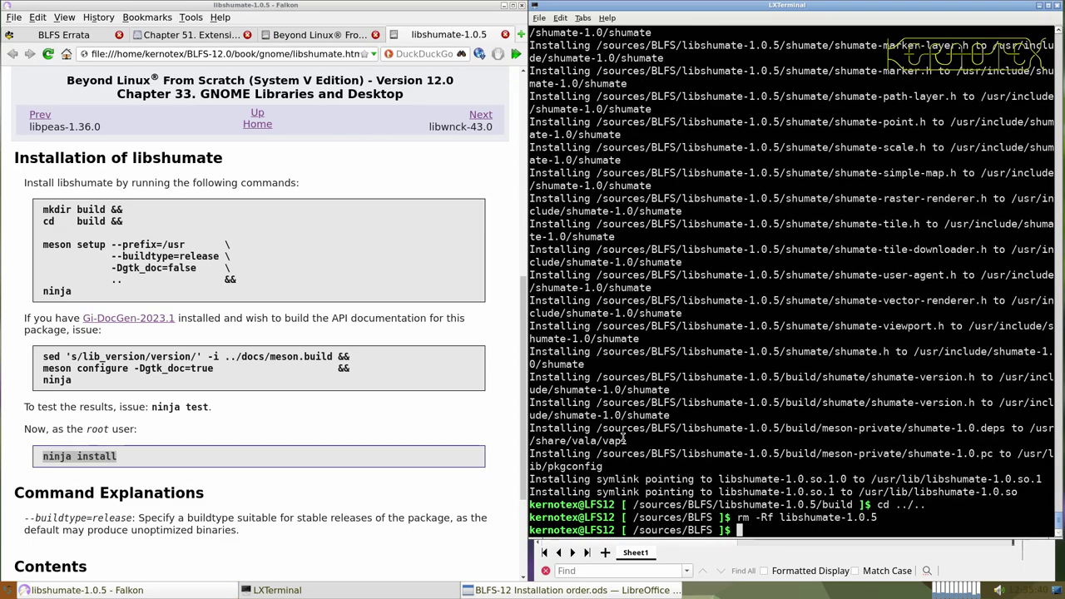
- Close the libshumate page and open the Nautilus-44.2.1 page from the index's GNOME Desktop Components section
left_click(502, 36)
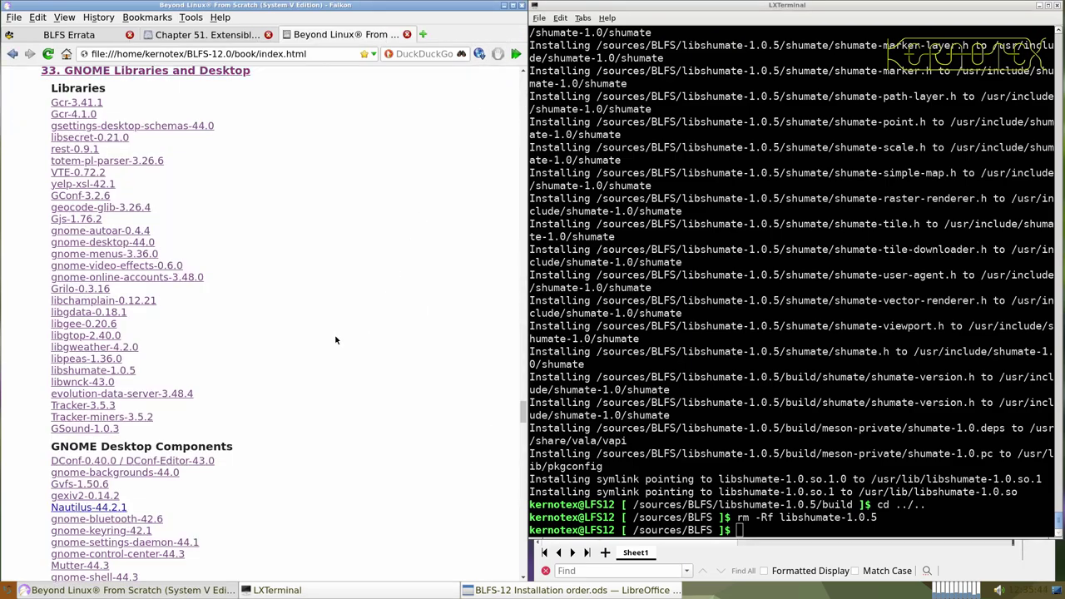
scroll(330, 340, "down", 3)
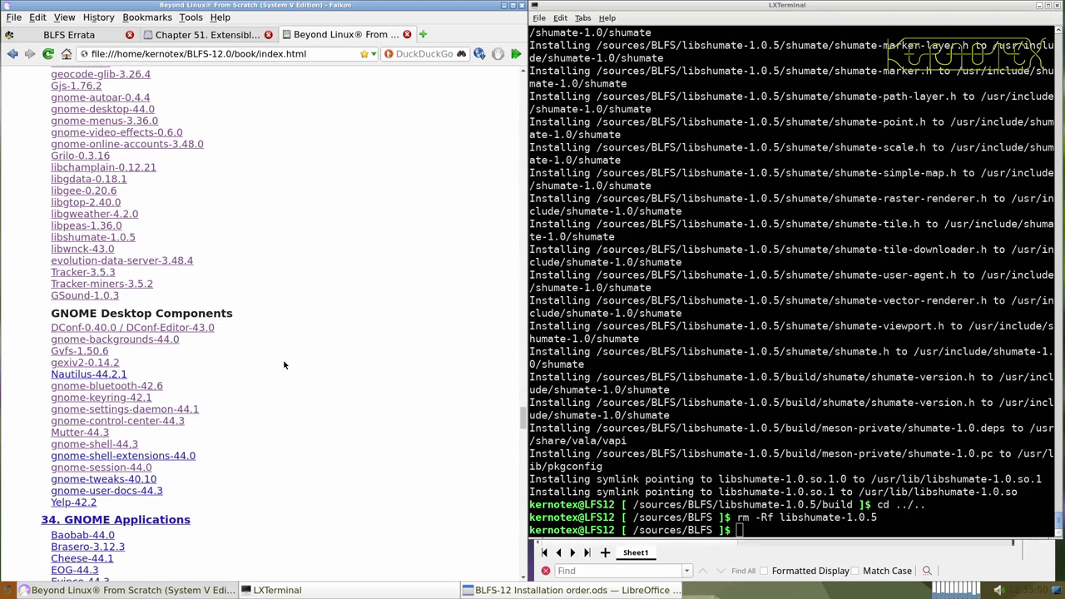
scroll(282, 365, "down", 2)
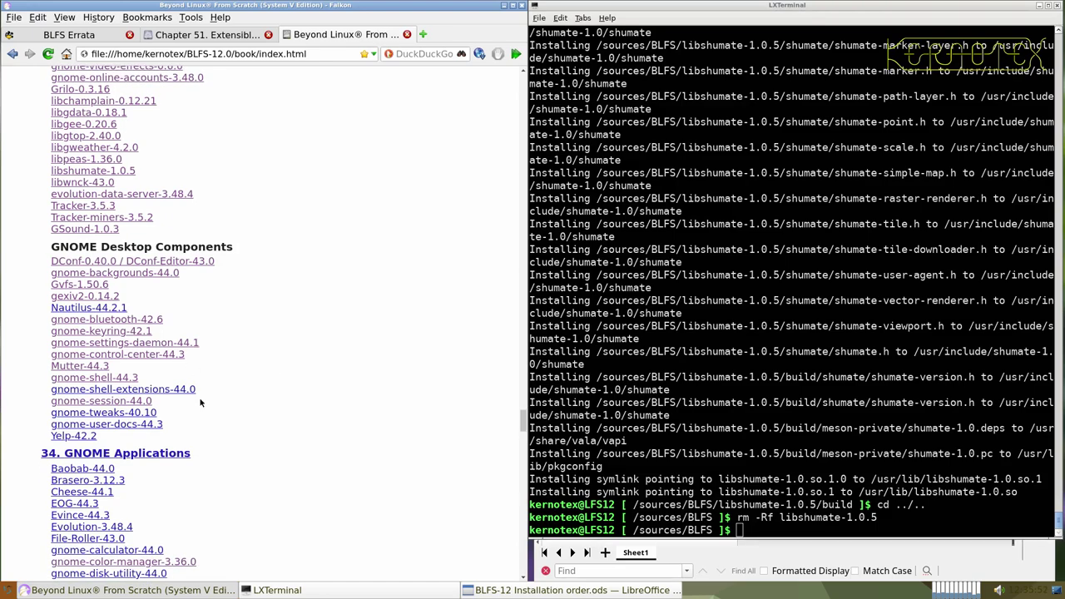
scroll(183, 416, "down", 5)
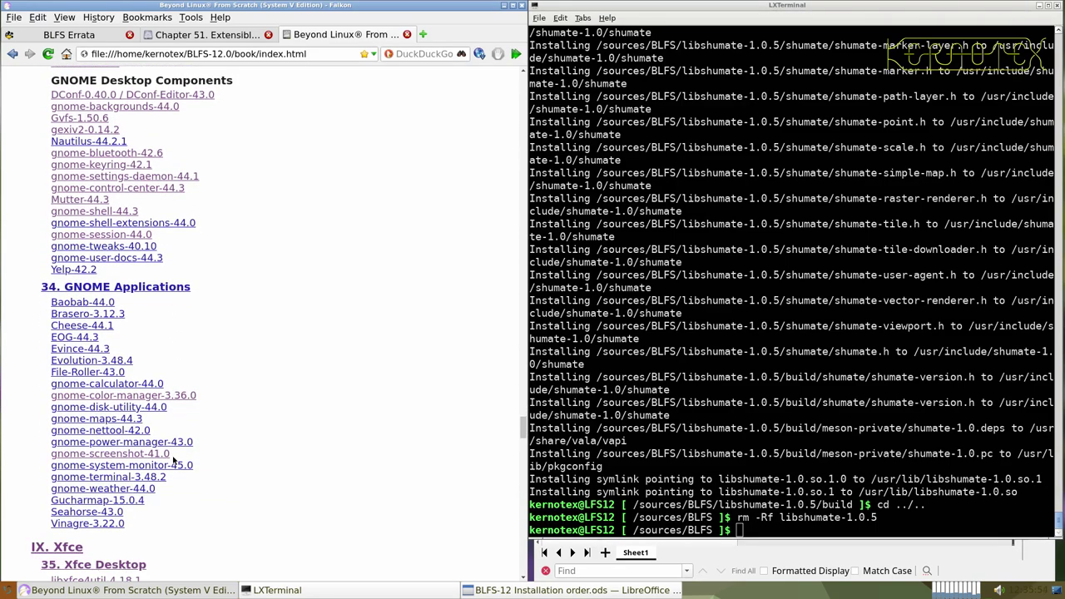
scroll(173, 459, "up", 5)
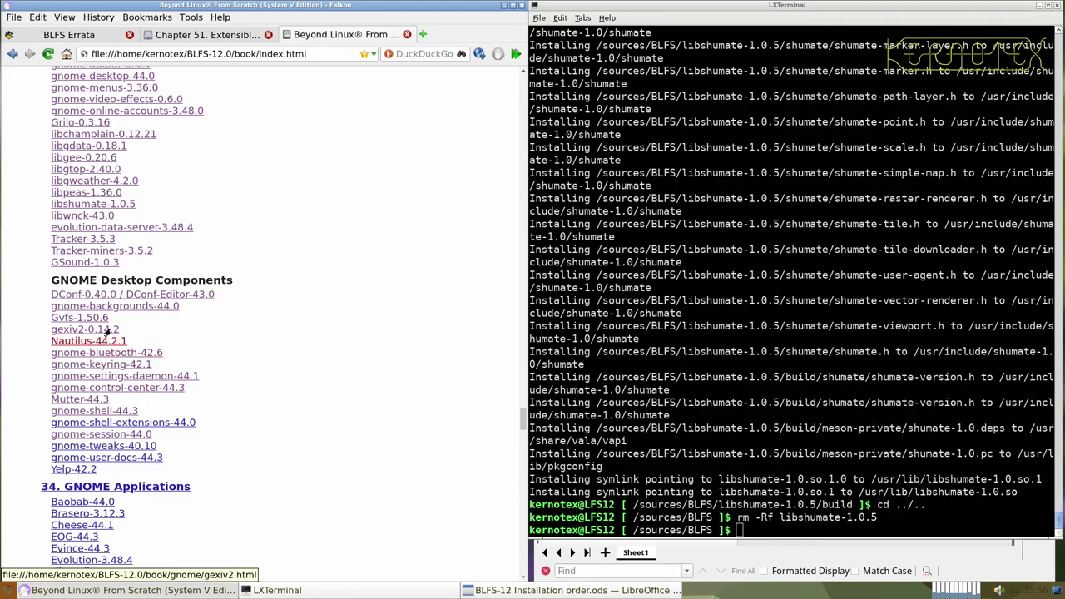
middle_click(98, 342)
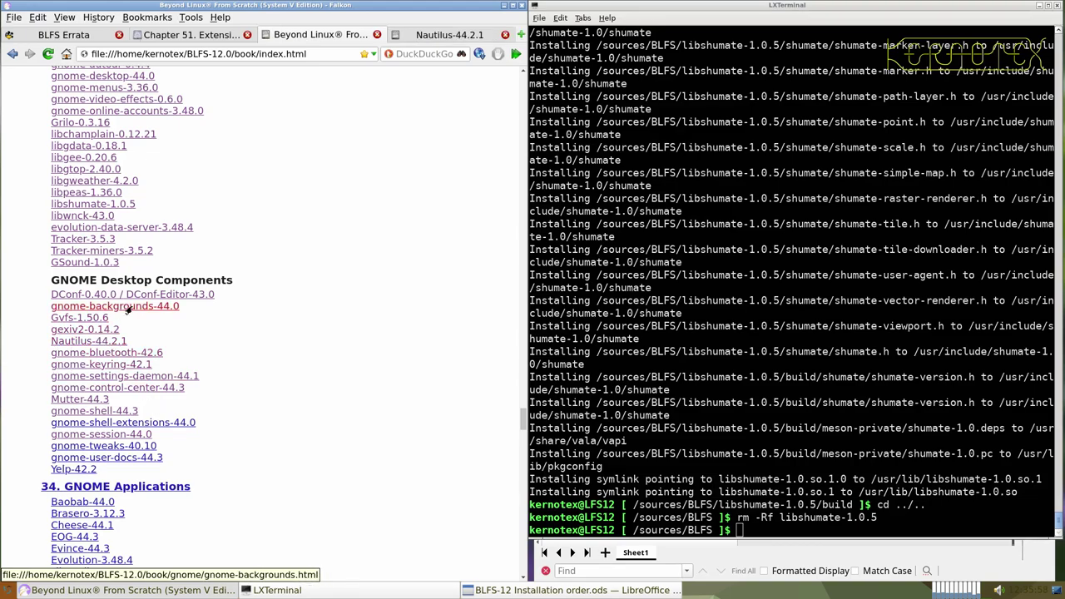
left_click(413, 40)
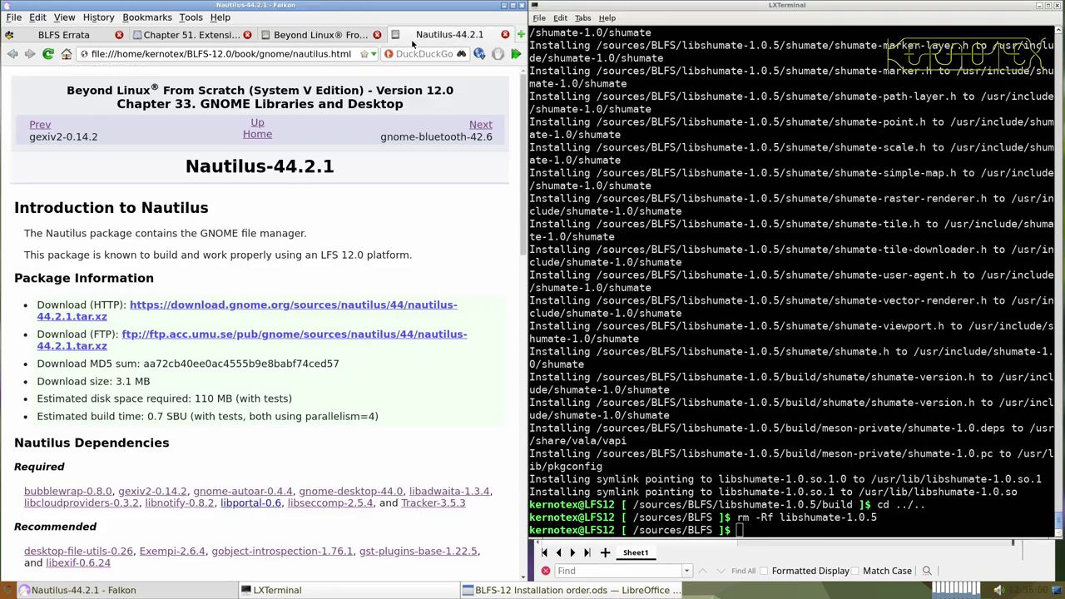
- Open the libportal-0.6 page from Nautilus's required dependencies and review its package information and dependencies
scroll(305, 282, "down", 3)
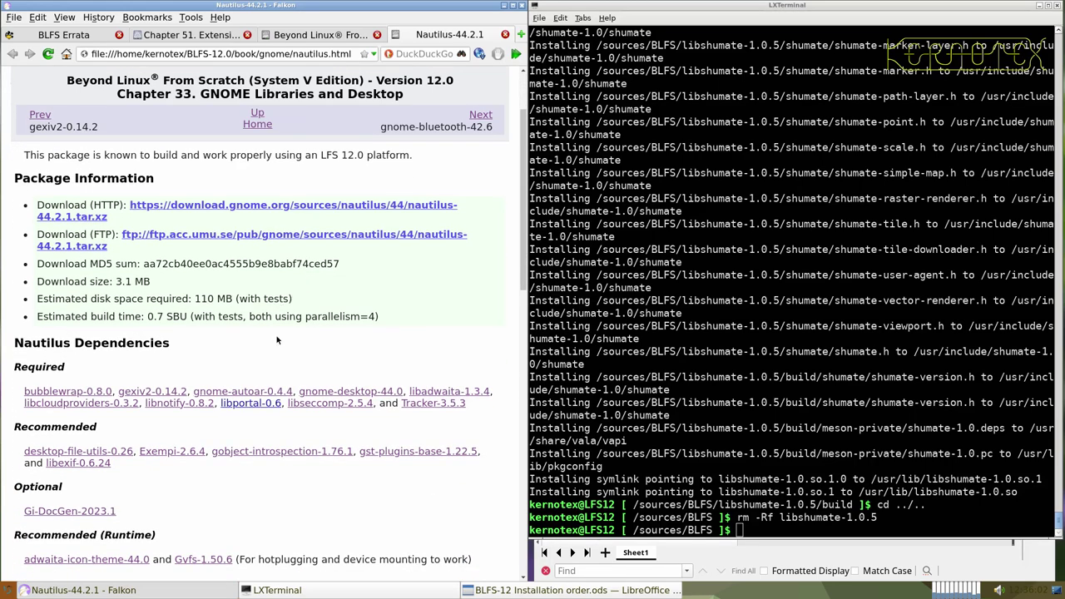
middle_click(249, 406)
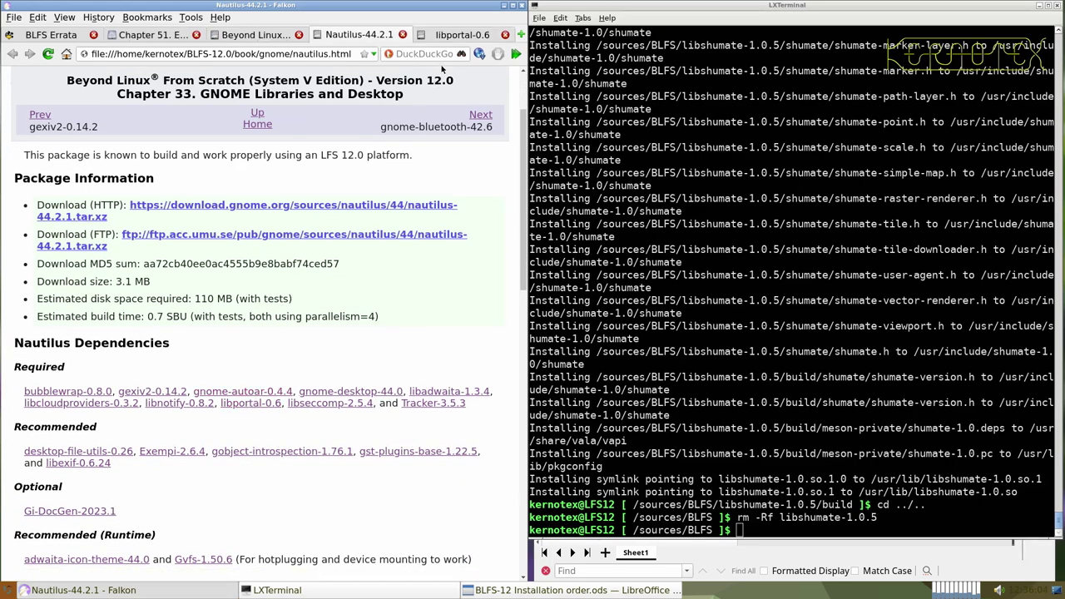
left_click(443, 37)
scroll(344, 261, "down", 3)
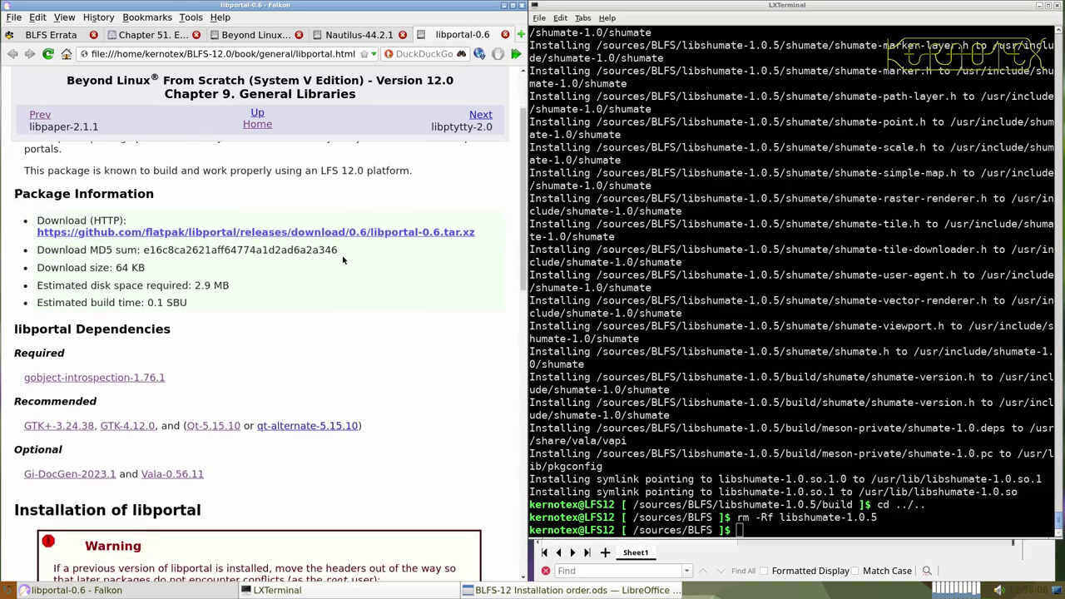
- Download libportal-0.6.tar.xz from the book's HTTP link into the /sources/BLFS folder
scroll(343, 261, "up", 3)
left_click(346, 330)
left_click(350, 334)
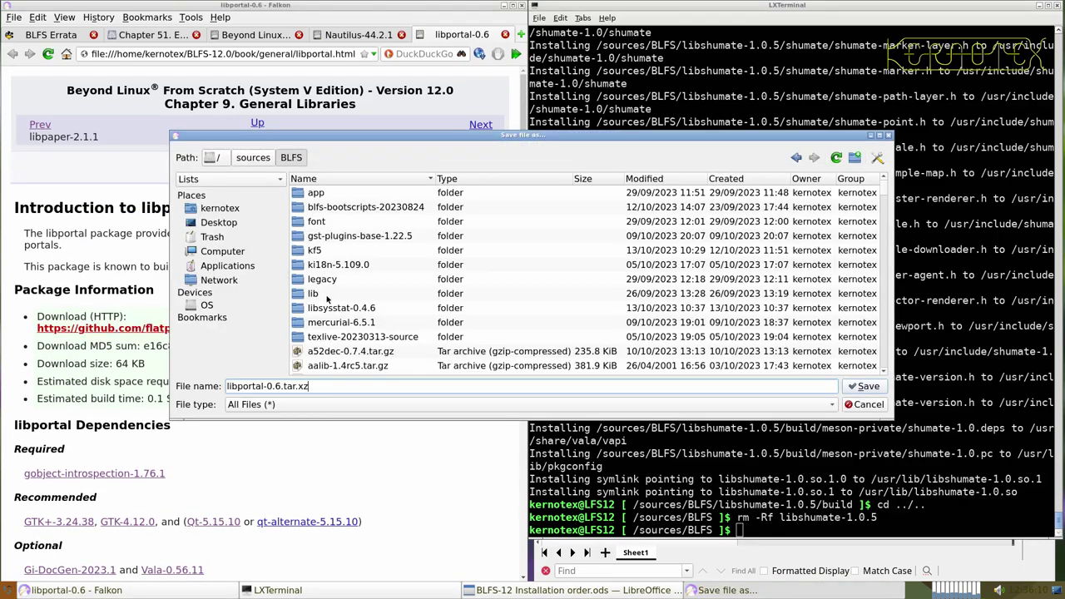
key("Return")
- Copy the libportal-0.6 page title and record it in cell A904 of the installation order spreadsheet in LibreOffice Calc
left_click_drag(200, 167, 319, 166)
key("ctrl+c")
key("alt+Tab")
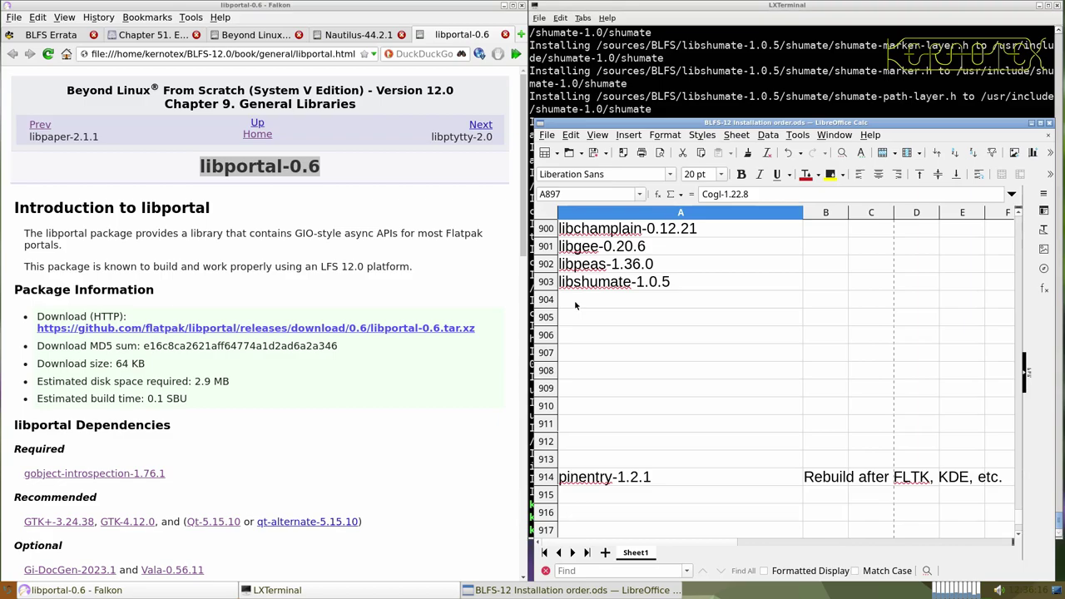
middle_click(574, 304)
- In the terminal, extract the libportal-0.6 archive with tar -xvf and change into its source folder
left_click(612, 45)
type("tar -xvf libport")
key("Tab")
key("Return")
type("cd libpo")
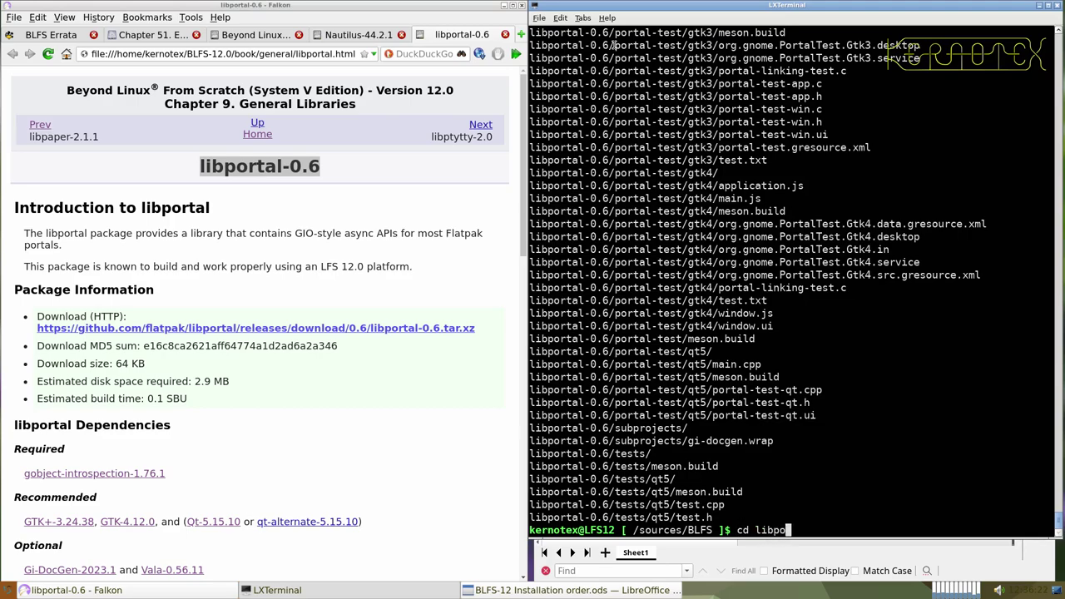
type("r")
key("Tab")
key("Return")
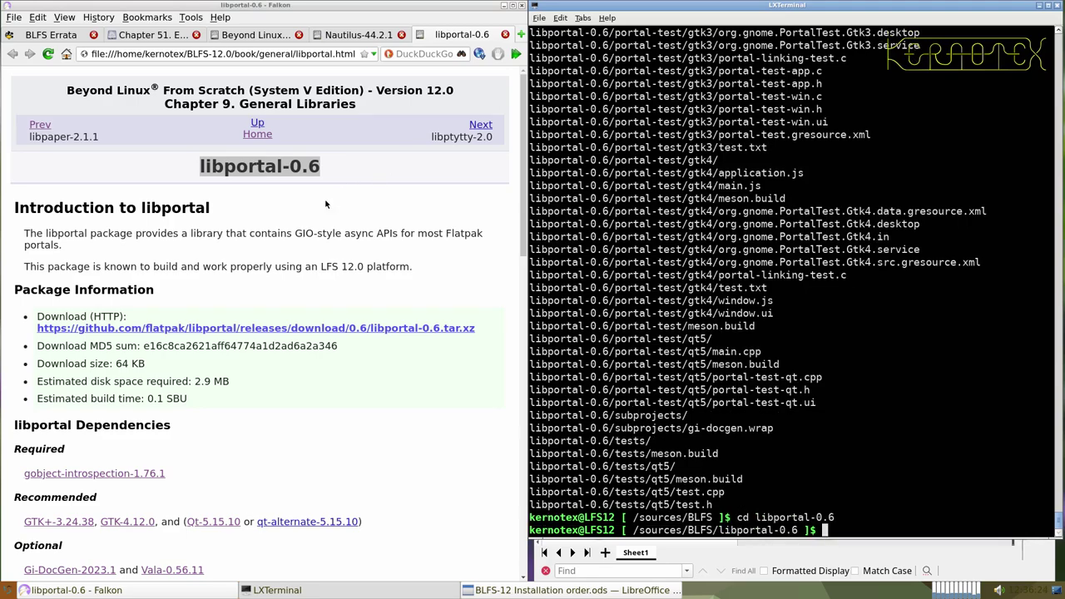
- Create libportal's build directory and configure it with the book's meson setup command, using --prefix=/usr --buildtype=release -Ddocs=false
scroll(314, 214, "down", 5)
scroll(315, 213, "down", 5)
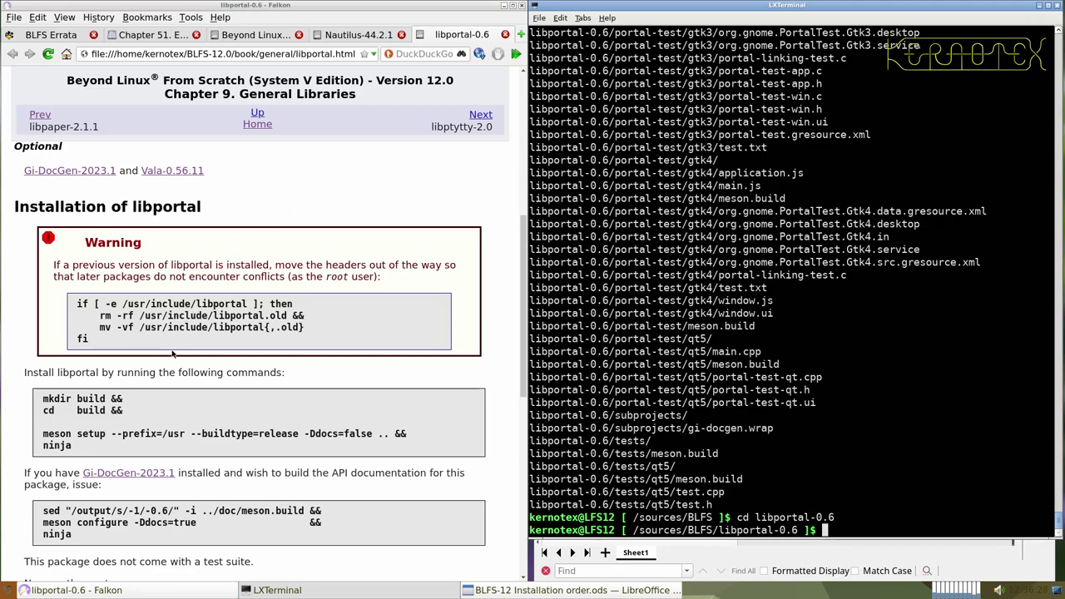
scroll(172, 351, "down", 3)
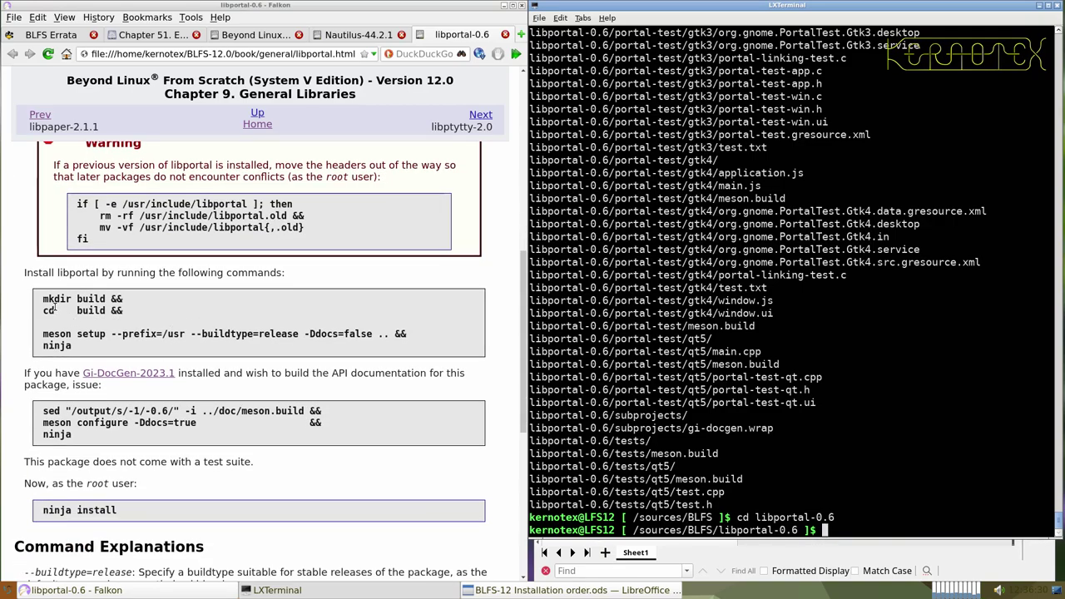
scroll(55, 307, "down", 3)
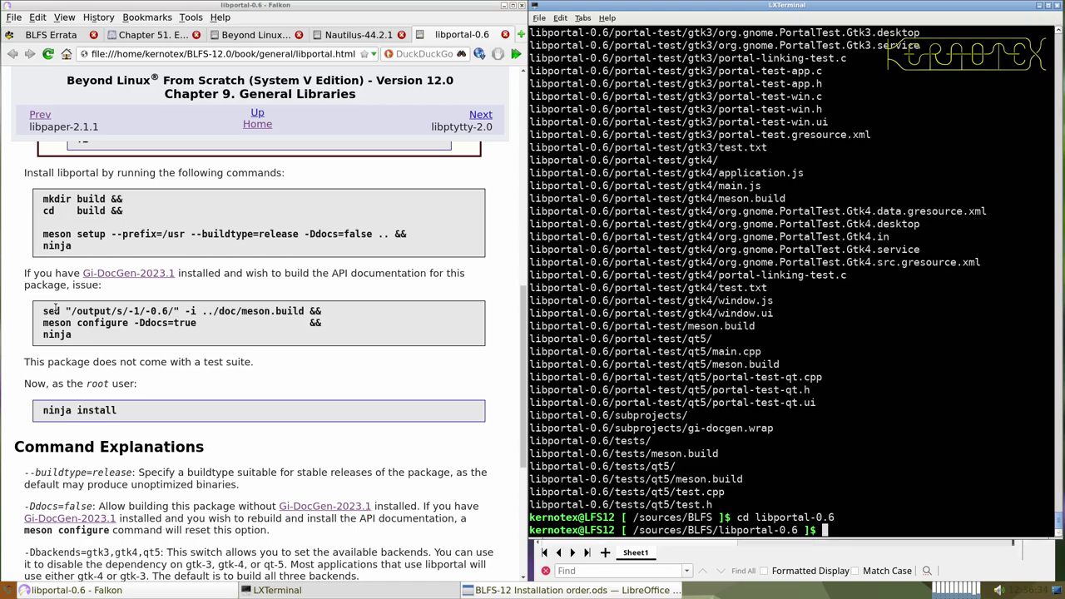
scroll(55, 306, "down", 1)
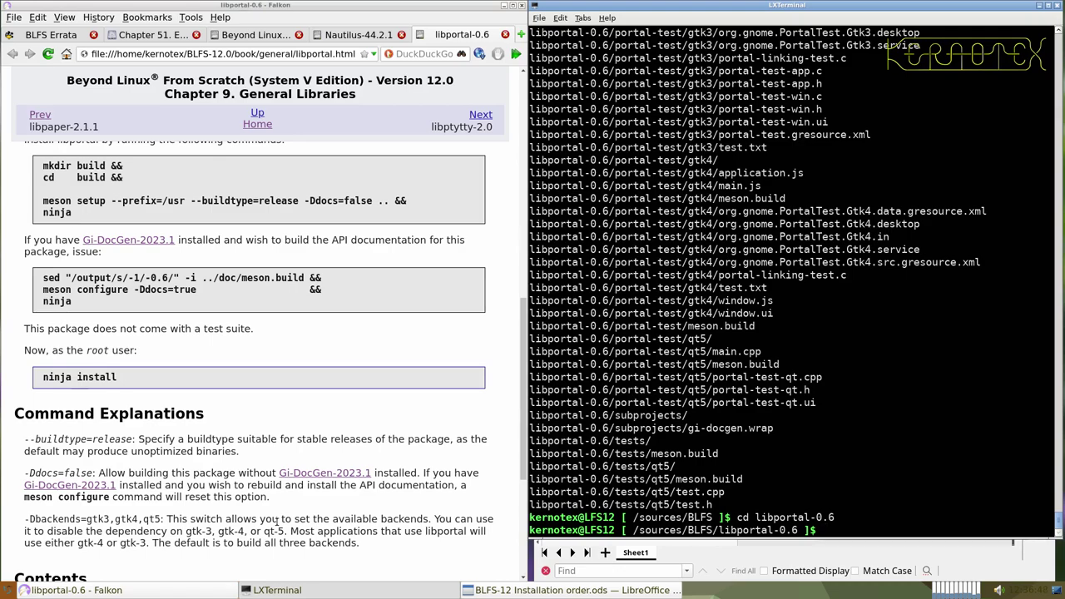
scroll(39, 272, "up", 2)
left_click_drag(39, 271, 284, 295)
left_click_drag(360, 287, 387, 301)
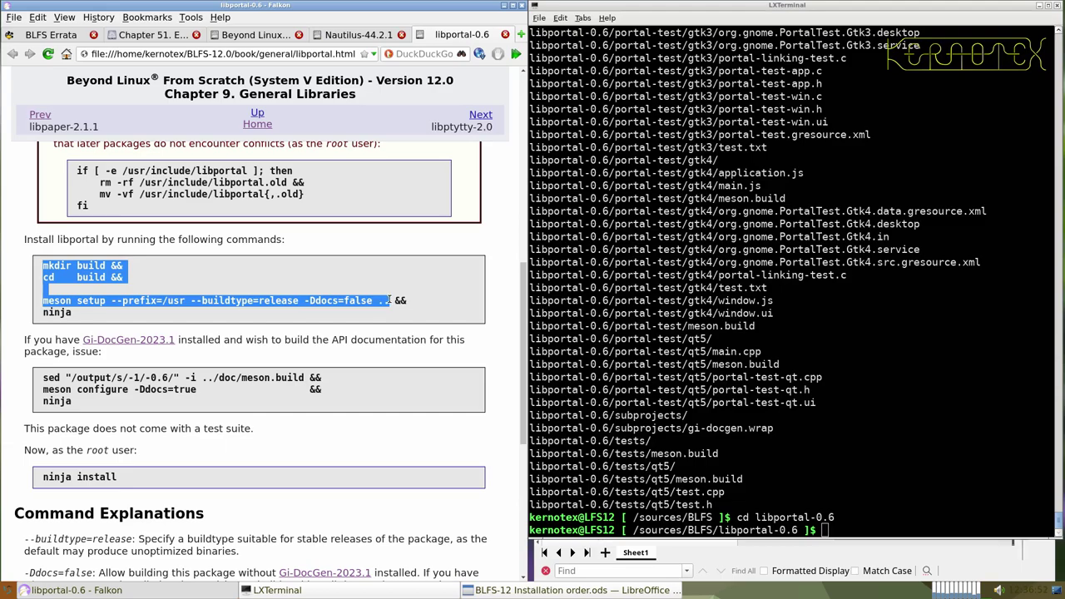
middle_click(639, 331)
key("Return")
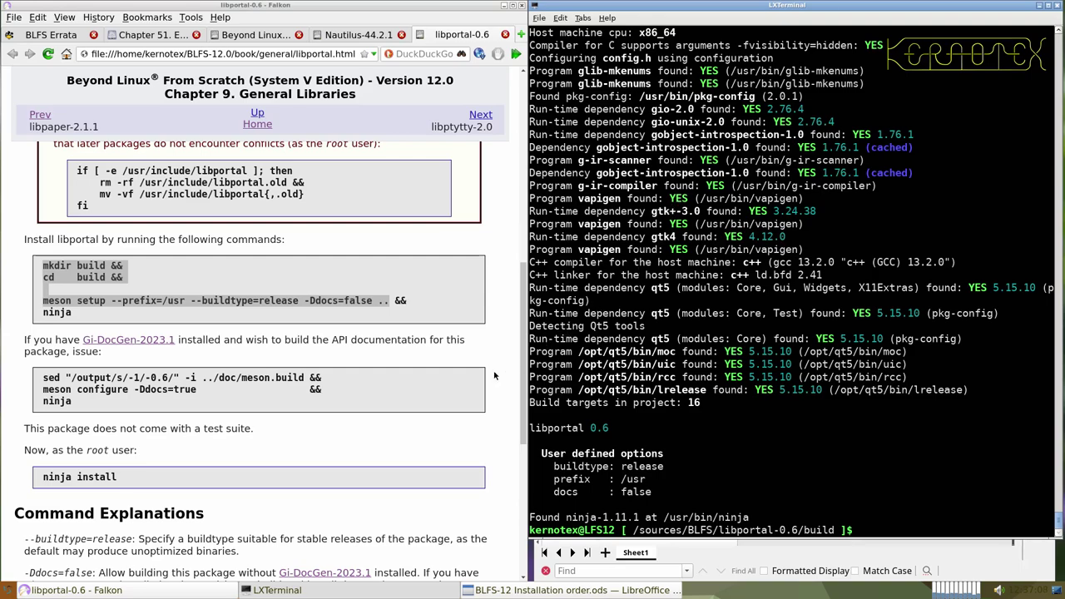
- Compile libportal in its build directory with the book's ninja command
scroll(440, 408, "down", 3)
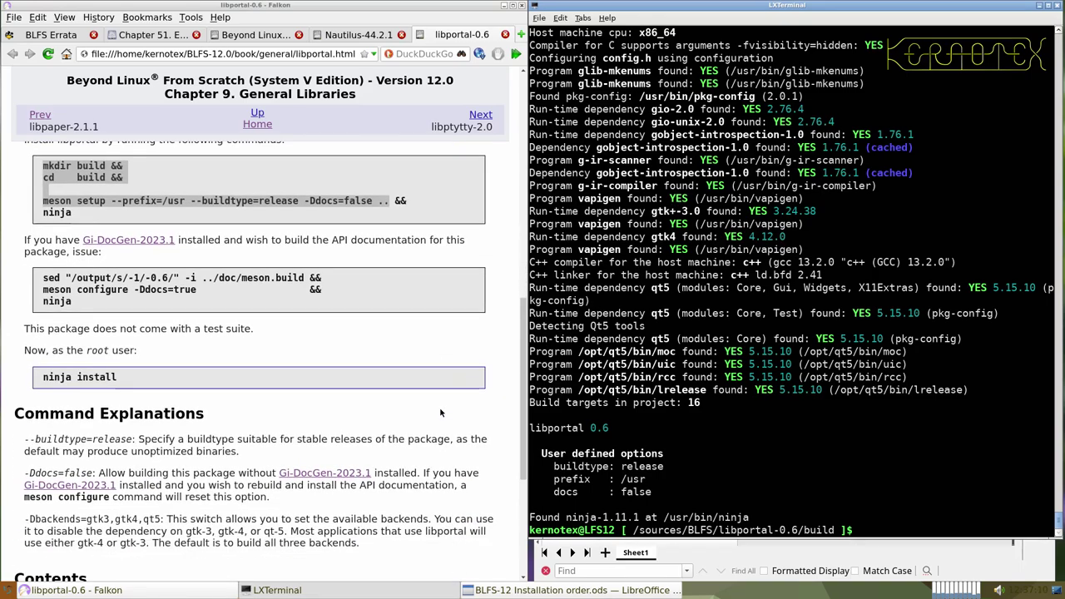
scroll(439, 406, "up", 5)
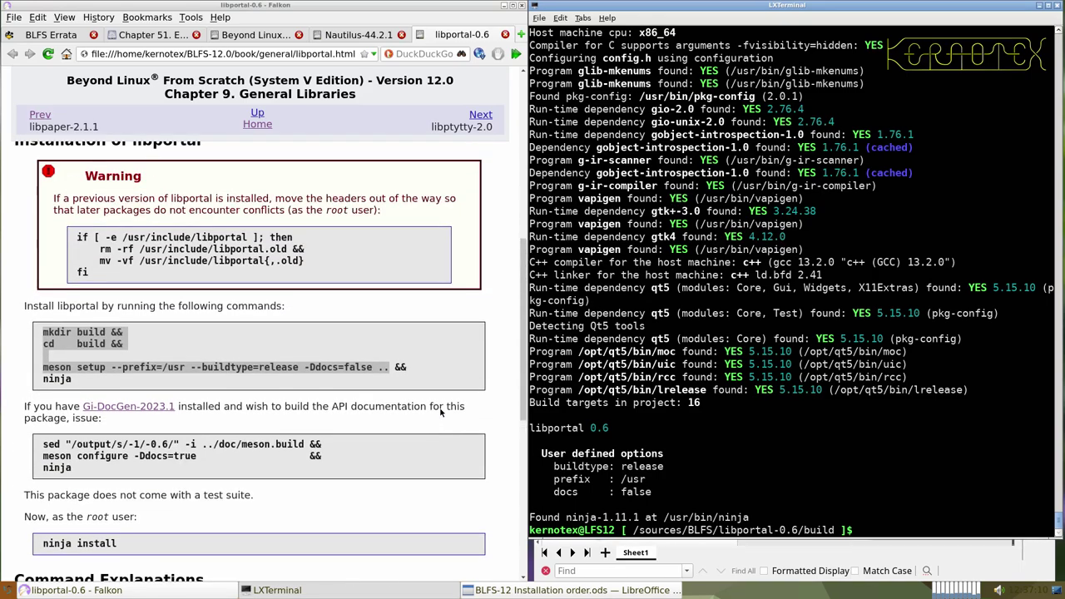
double_click(60, 379)
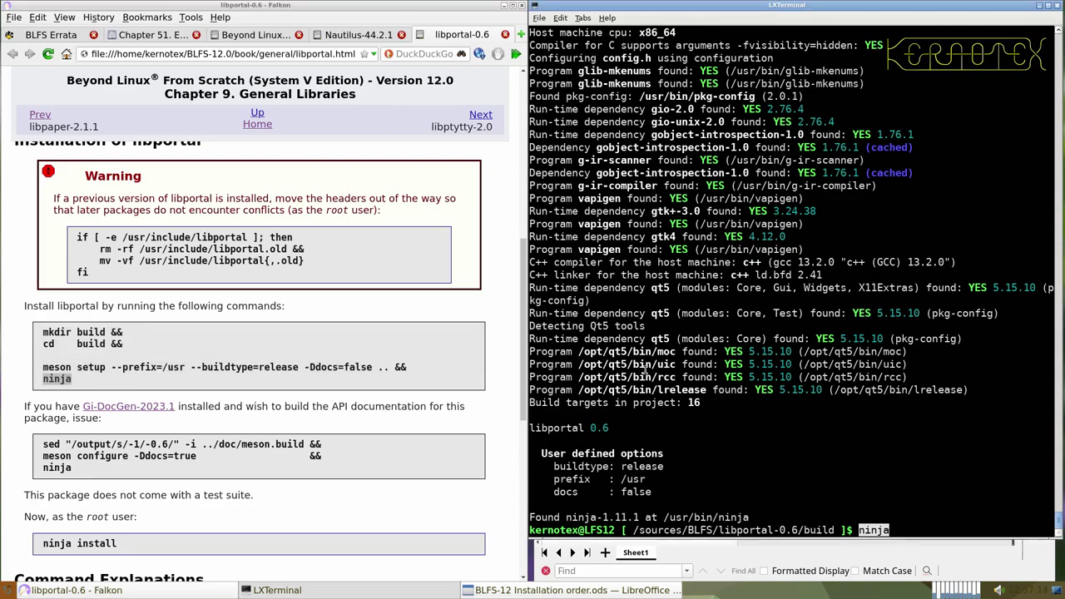
key("Return")
- Install libportal by recalling sudo -E ninja install from the shell history and running it
scroll(292, 438, "down", 2)
scroll(292, 438, "down", 5)
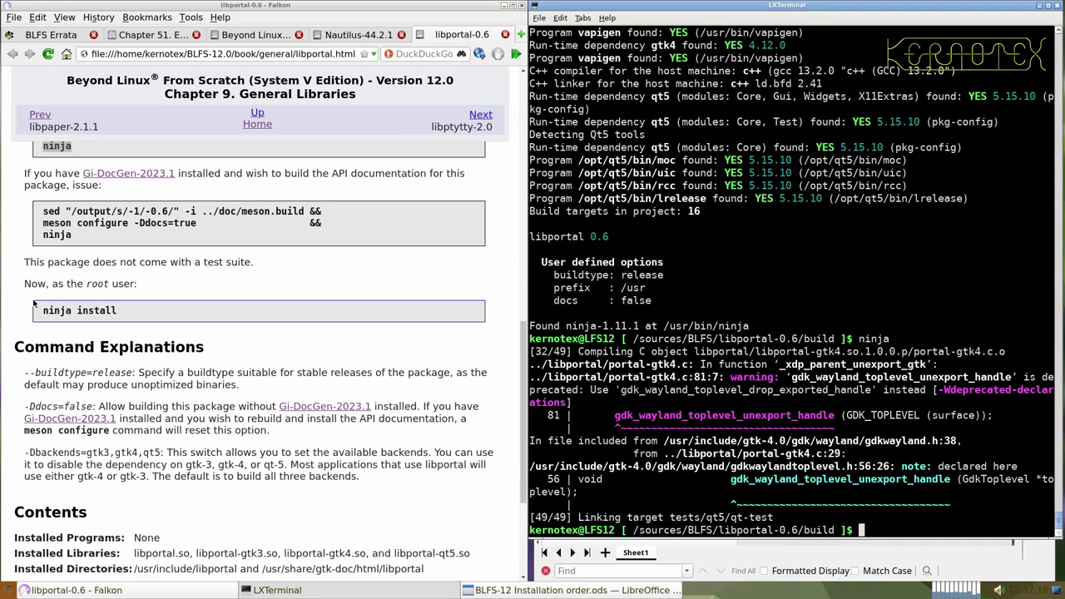
left_click_drag(36, 309, 126, 310)
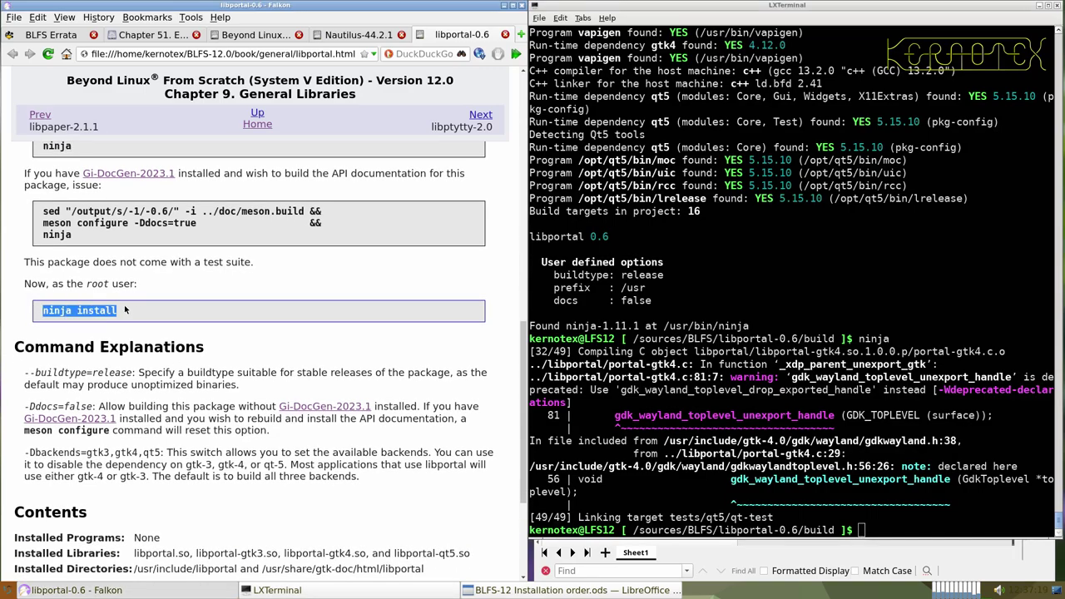
left_click(766, 405)
middle_click(765, 405)
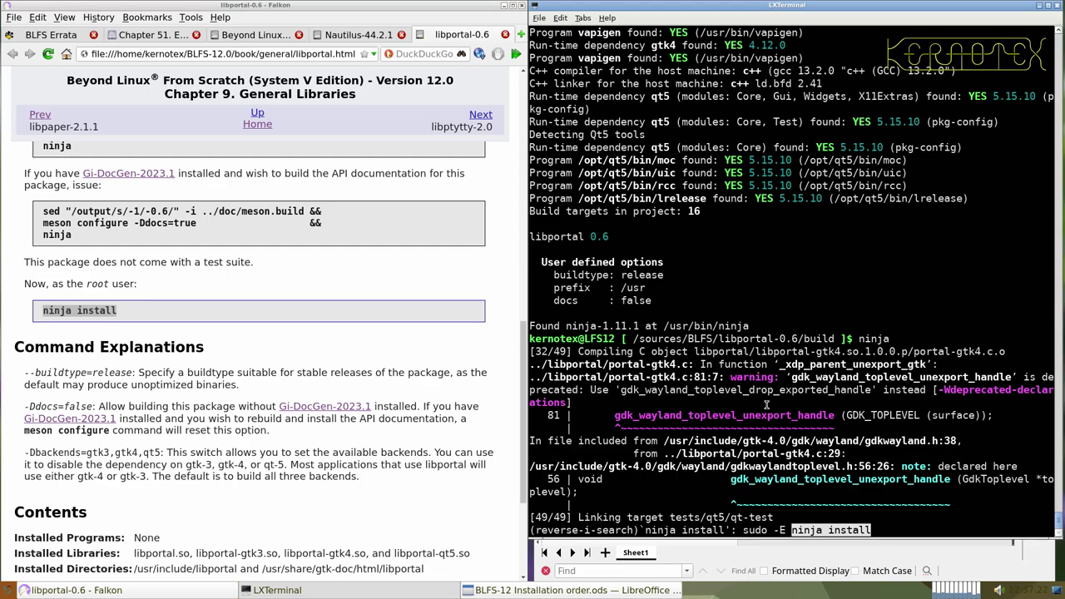
key("Return")
- Return to the BLFS sources directory with cd ../.. and delete the libportal-0.6 source folder with rm -Rf
type("cd ../..")
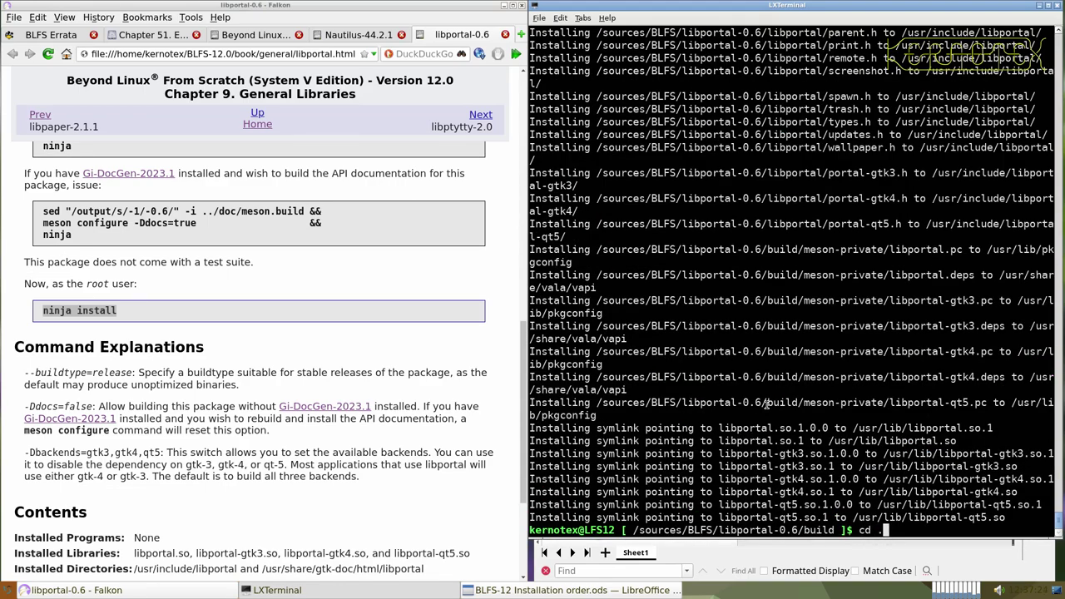
key("Return")
type("rm -Rf")
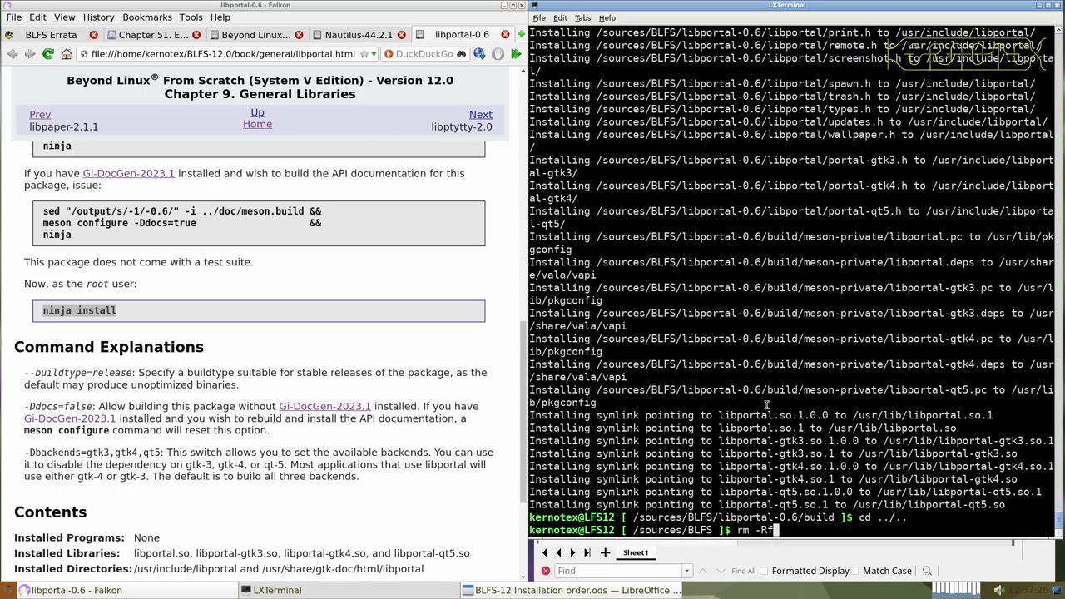
type(" libportal-0.6")
key("Return")
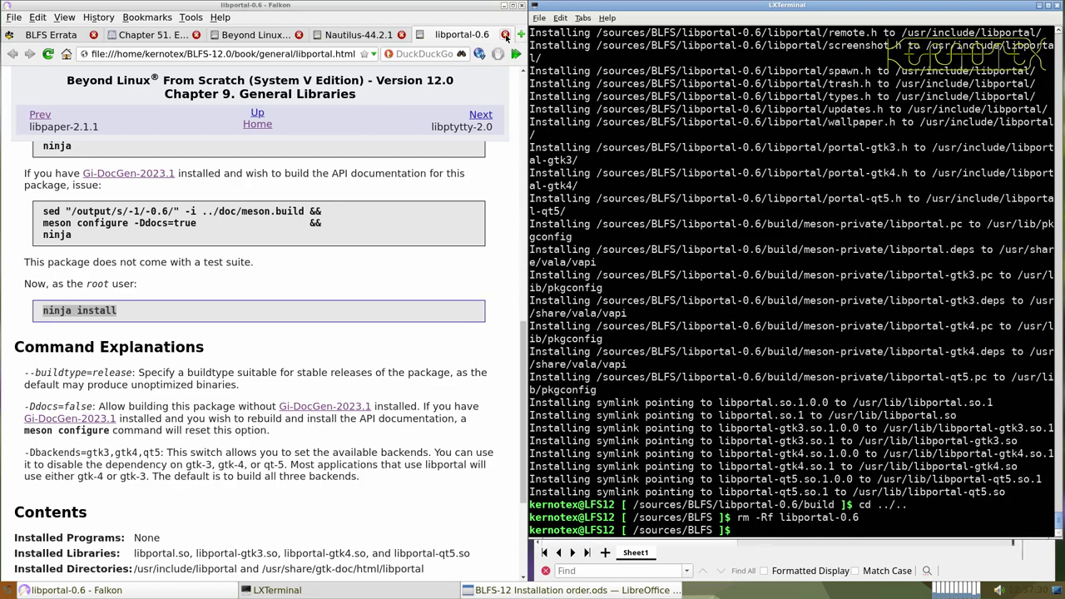
- Check the latest package entries in the installation order spreadsheet and return to the terminal
key("alt+Tab")
key("alt+Tab")
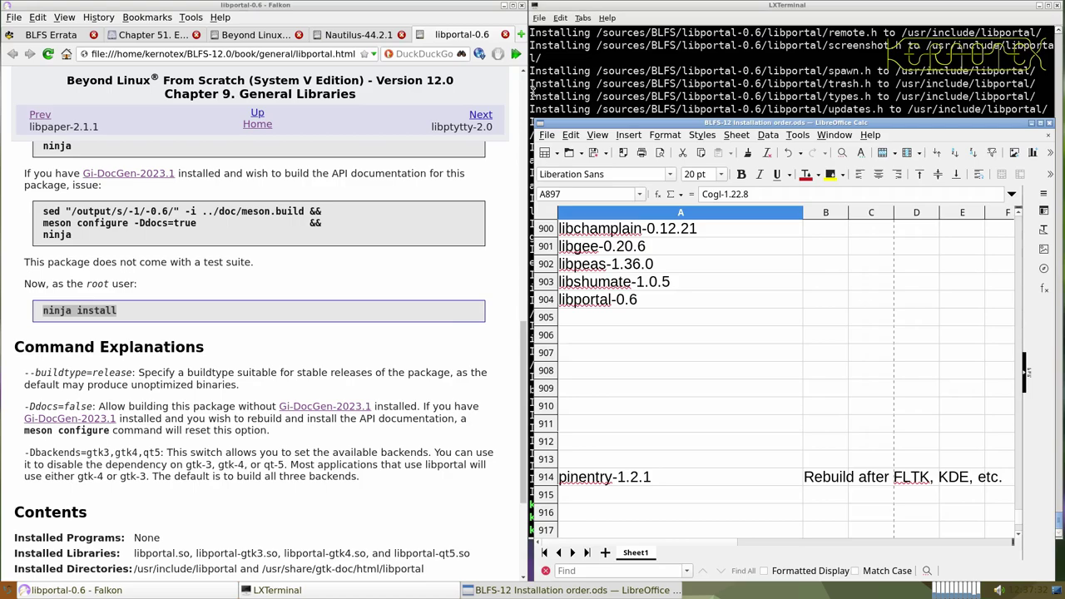
left_click(533, 91)
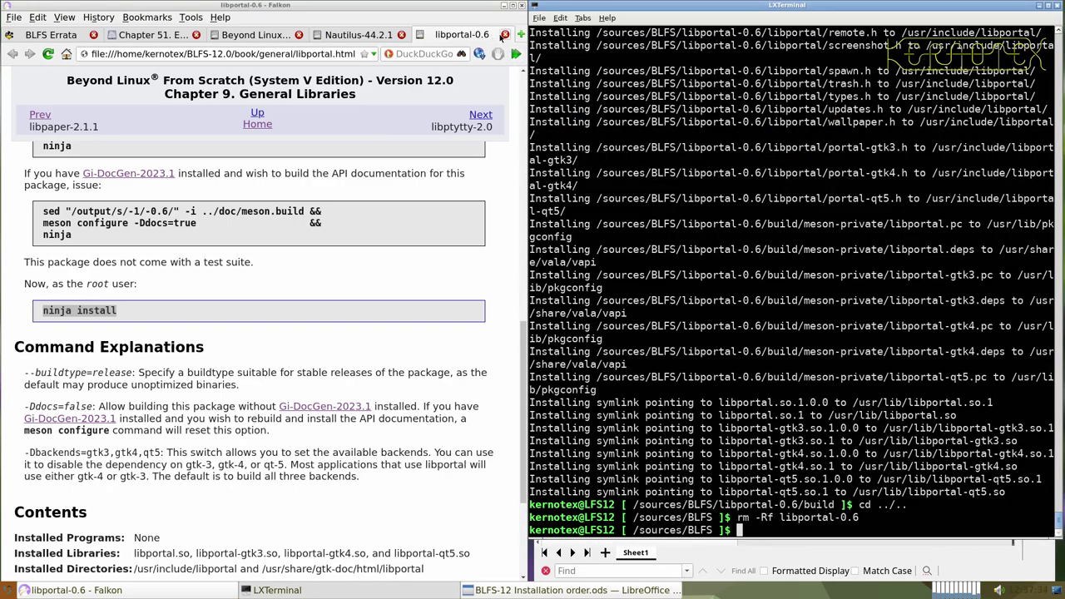
- Close the libportal page and download nautilus-44.2.1.tar.xz from the Nautilus page's HTTP link
left_click(504, 34)
left_click(389, 204)
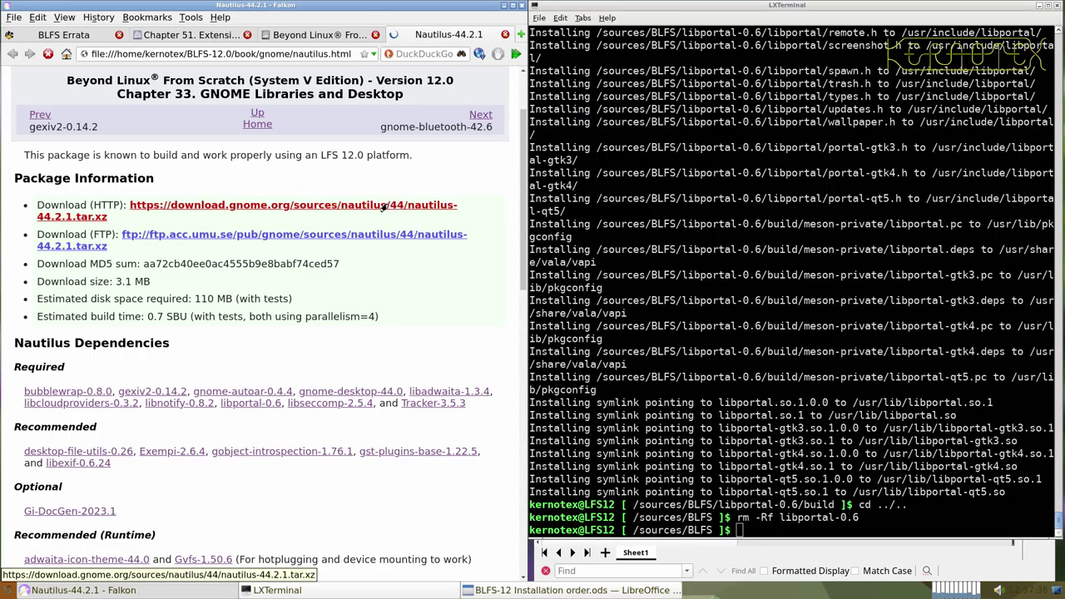
key("Return")
key("Return")
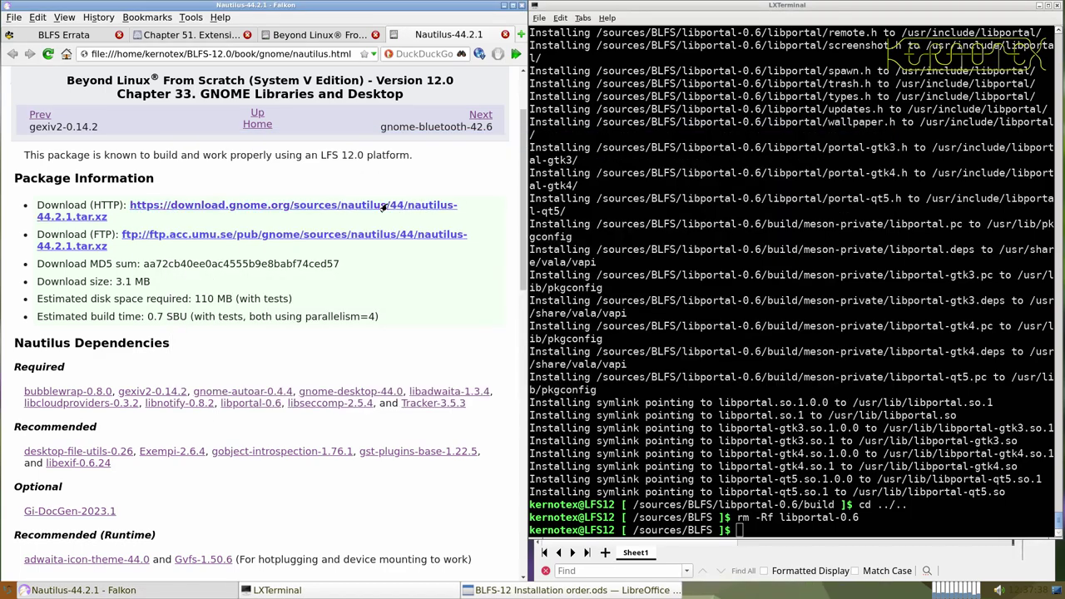
- Copy the Nautilus-44.2.1 page title and record it in cell A905 of the installation order spreadsheet
scroll(305, 234, "up", 2)
left_click_drag(185, 165, 335, 170)
key("ctrl+c")
key("alt+Tab")
key("alt+Tab")
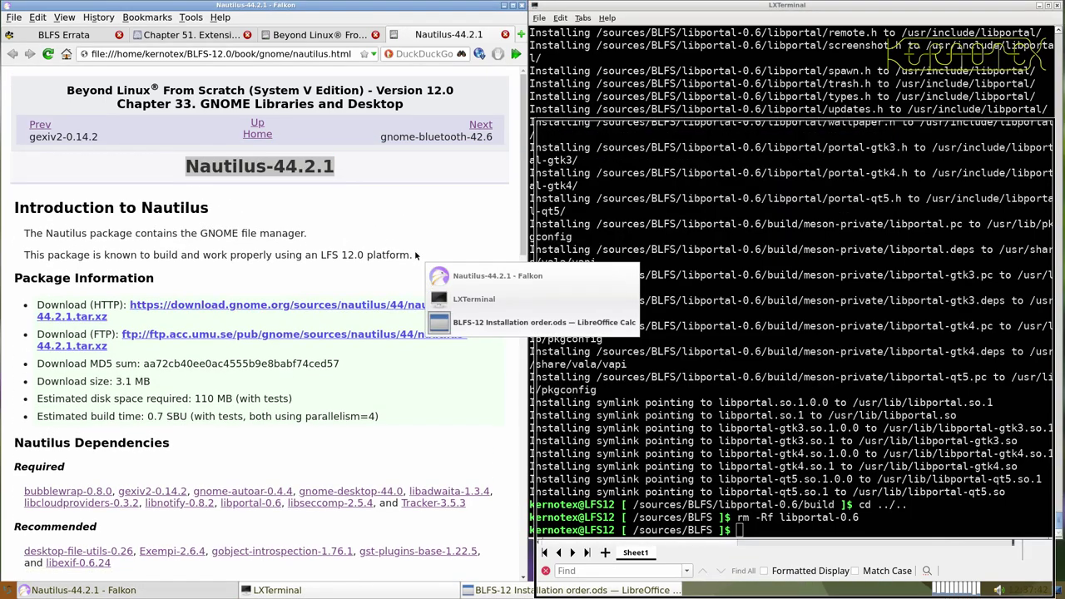
middle_click(593, 321)
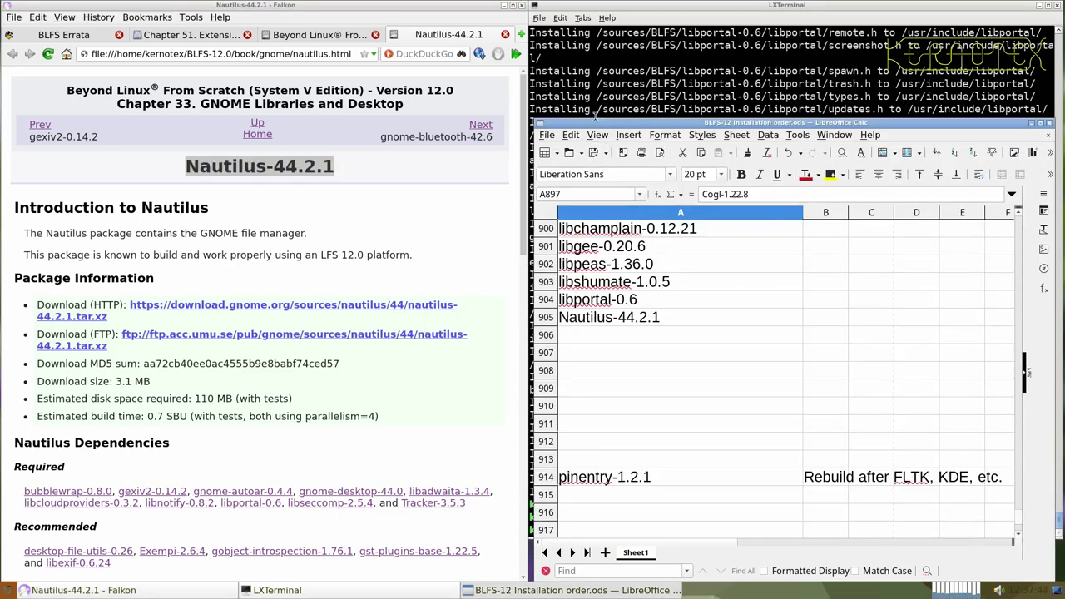
- In the terminal, extract the Nautilus 44.2.1 archive with tar -xvf and change into the nautilus-44.2.1 folder
key("alt+Tab")
type("tar -xvf naut")
key("Tab")
key("Return")
type("cd nauti")
key("Tab")
key("Return")
- Fix Nautilus's API documentation location by running the book's sed command on meson.build
scroll(341, 291, "down", 10)
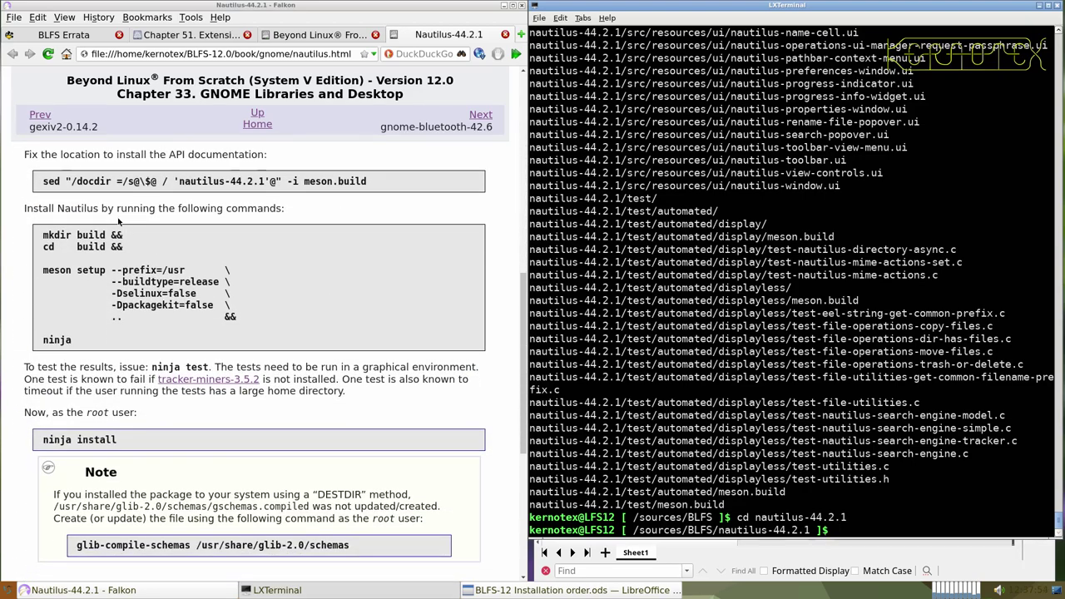
left_click_drag(38, 183, 396, 188)
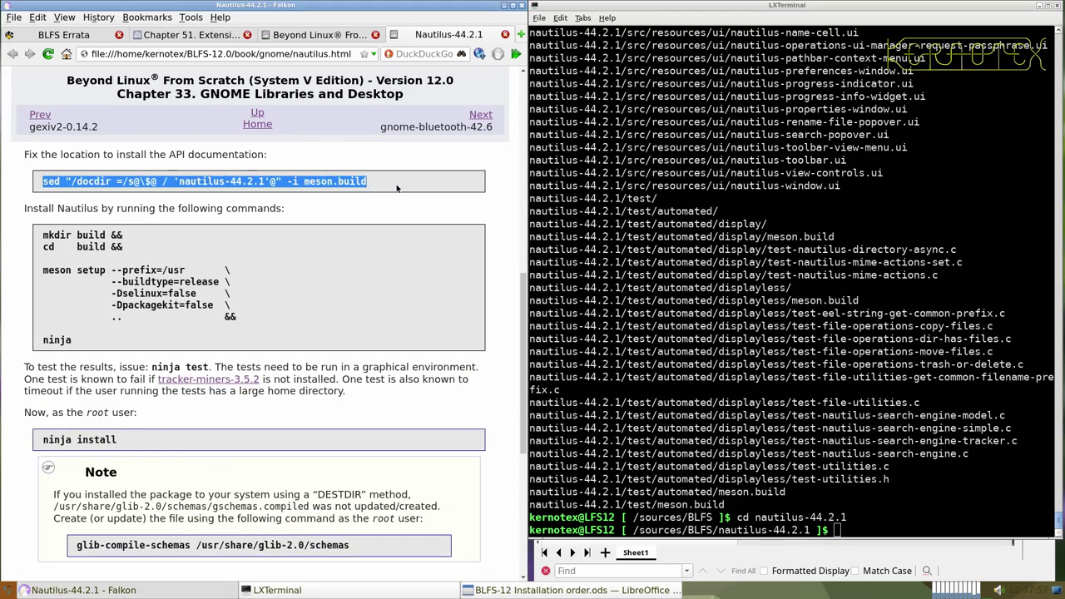
middle_click(622, 211)
key("Return")
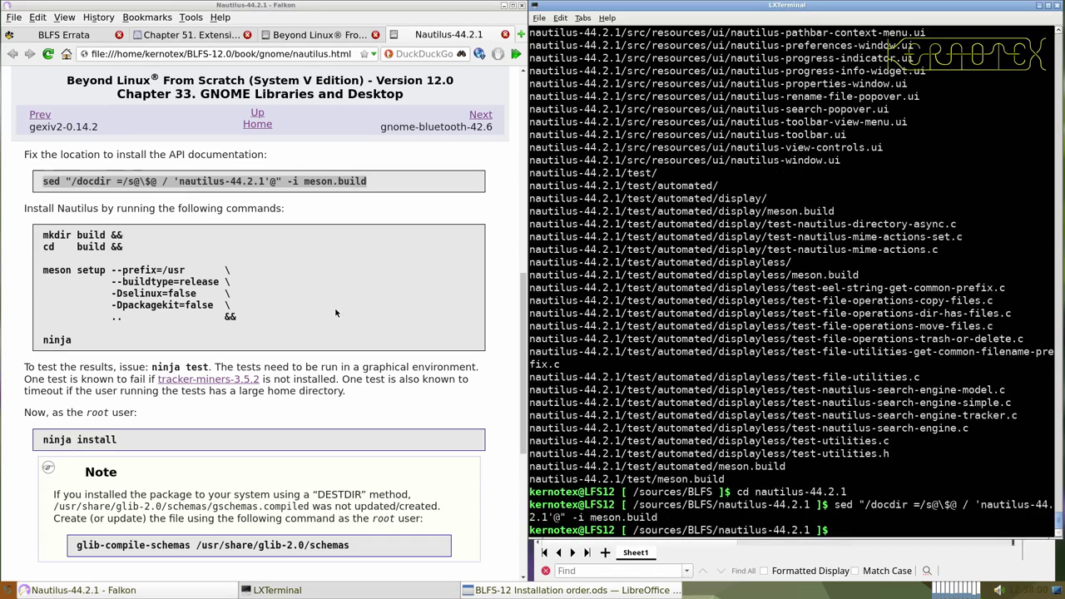
- Configure and compile Nautilus 44.2.1 in a build folder using the book's meson setup and ninja commands
scroll(294, 307, "down", 1)
scroll(295, 311, "down", 4)
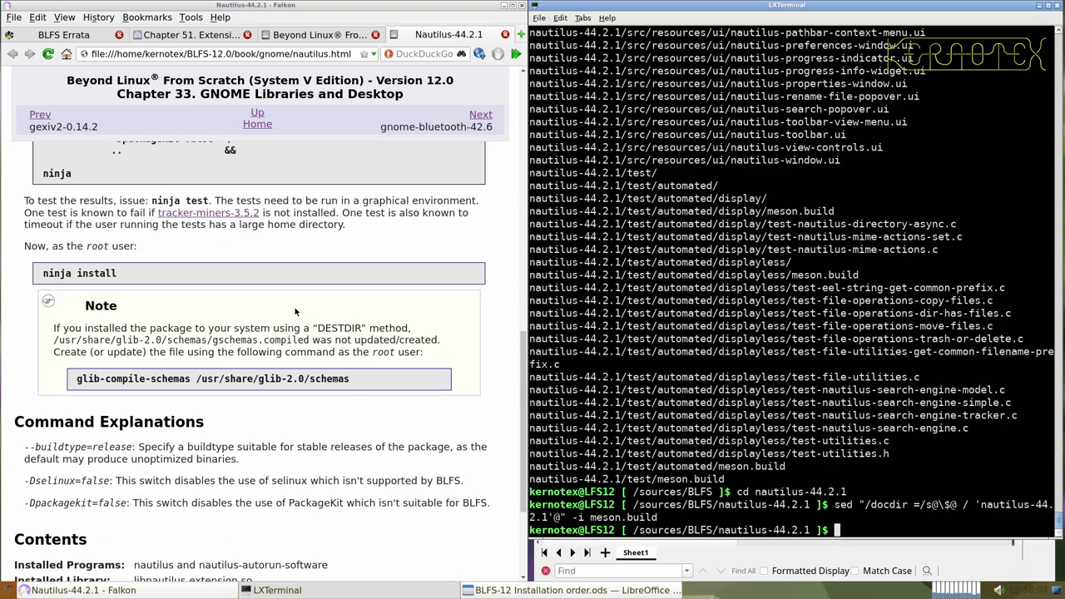
scroll(294, 312, "up", 2)
scroll(294, 311, "down", 1)
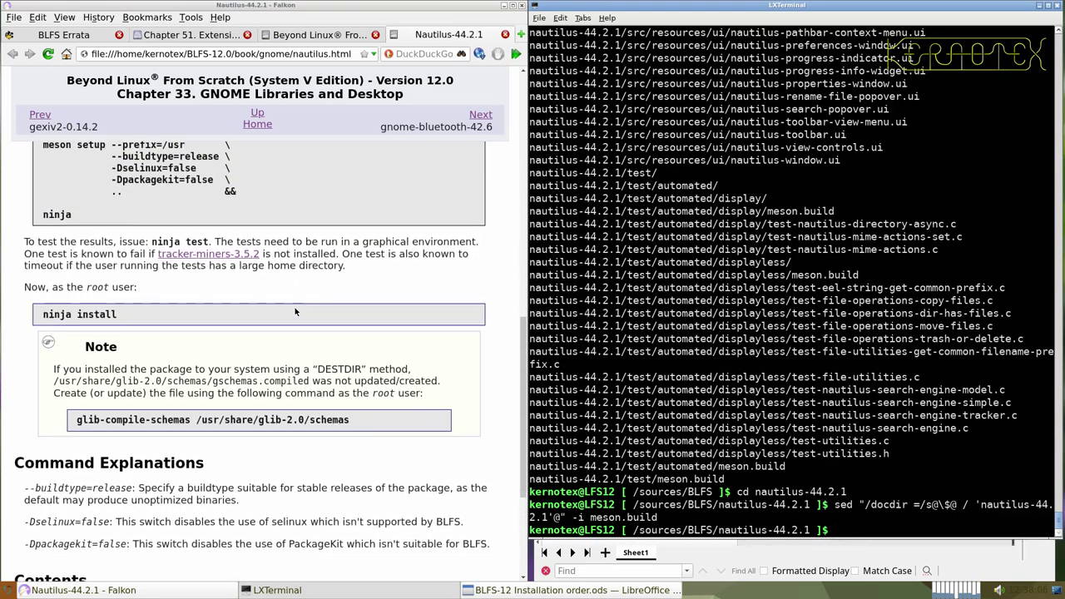
scroll(294, 311, "up", 3)
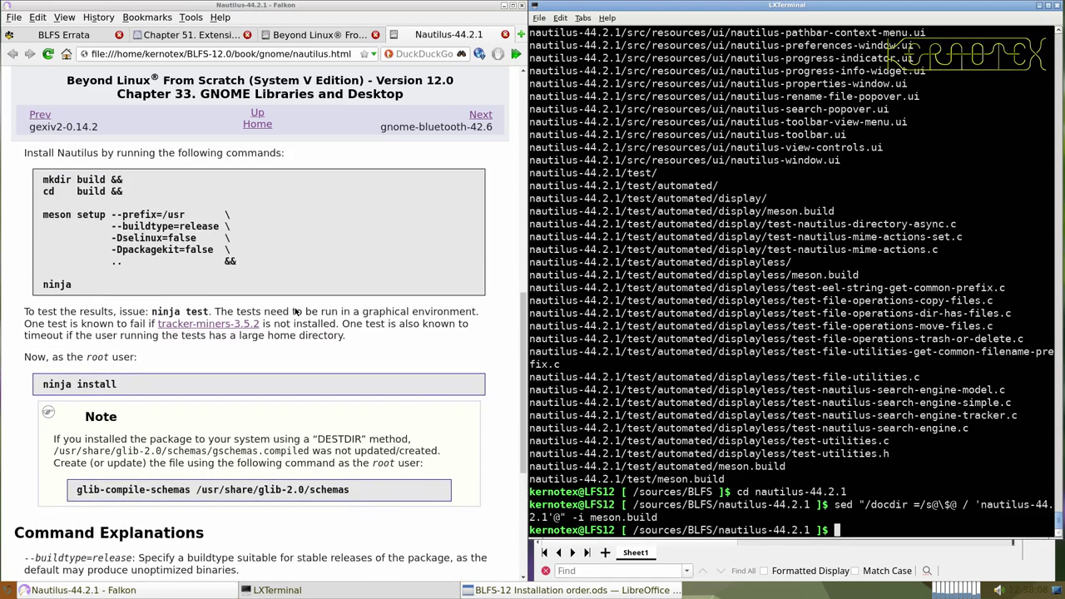
left_click_drag(39, 201, 80, 306)
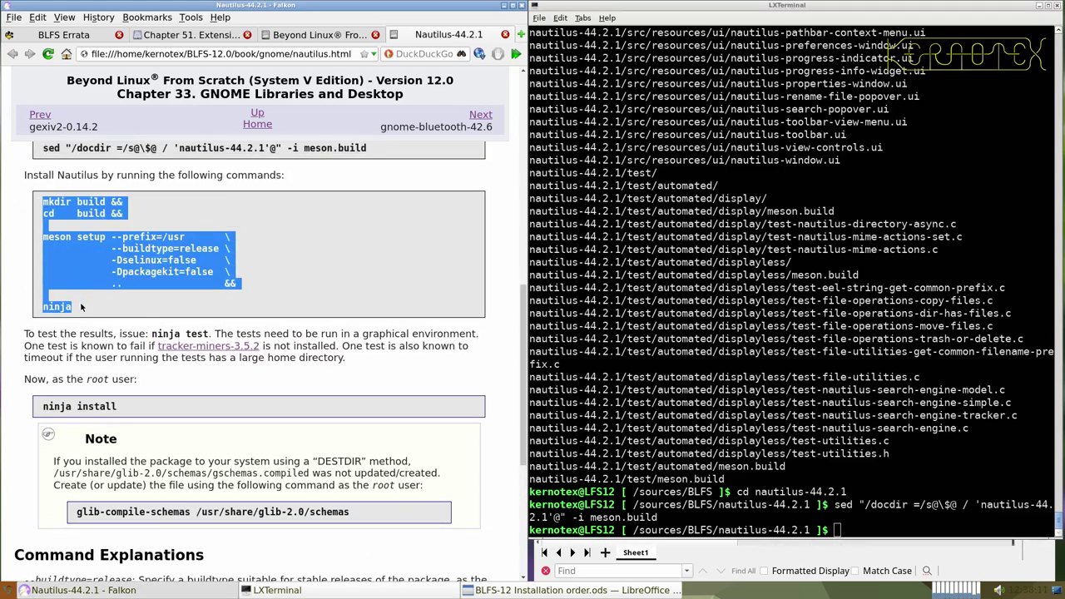
middle_click(637, 305)
key("Return")
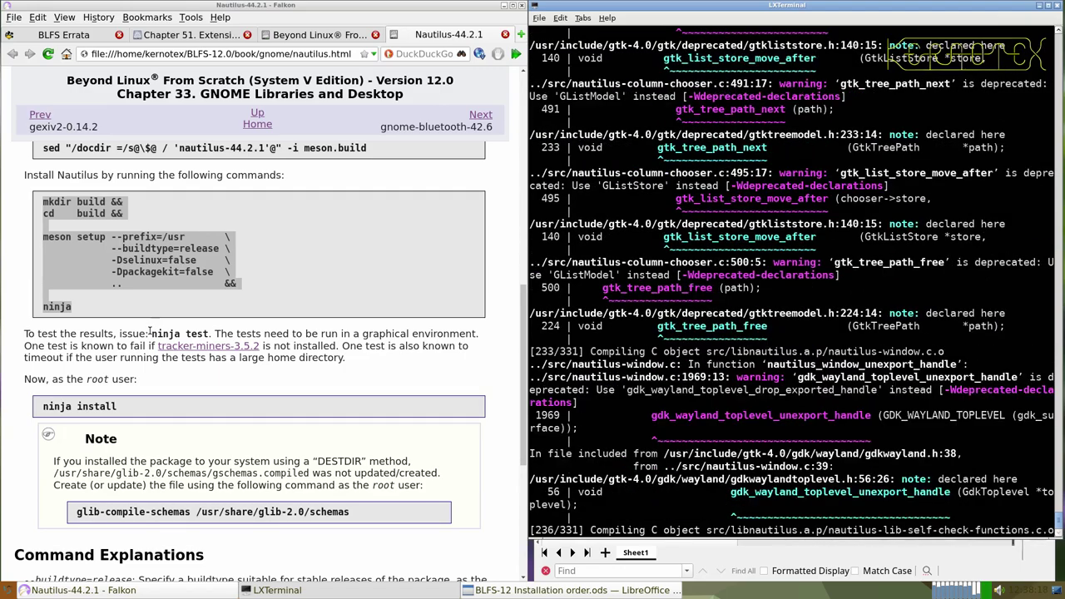
- Run the Nautilus test suite in the terminal with the book's ninja test command
left_click_drag(152, 332, 209, 334)
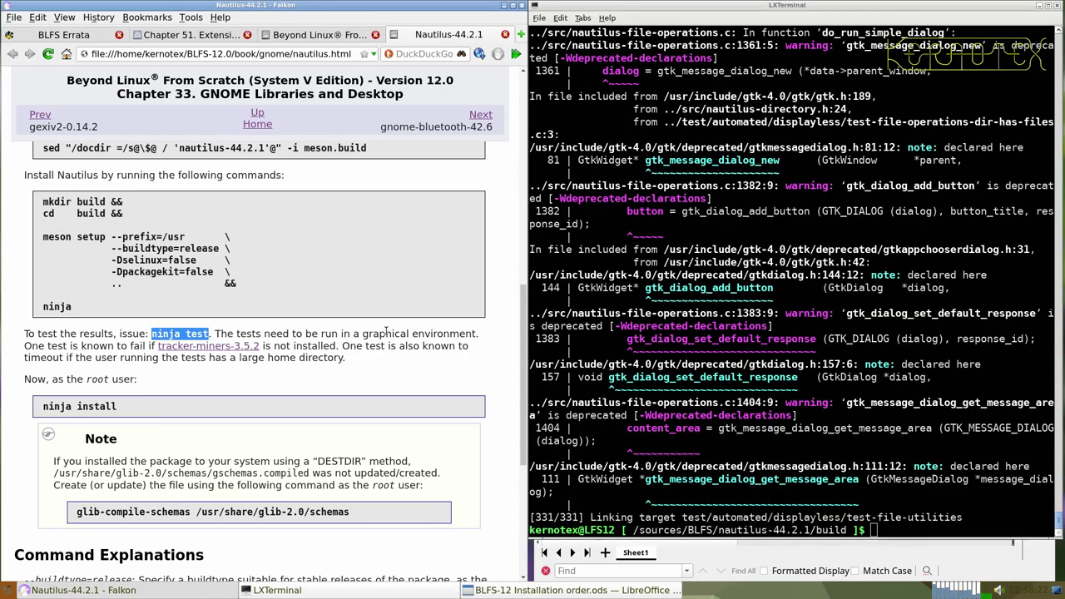
middle_click(672, 282)
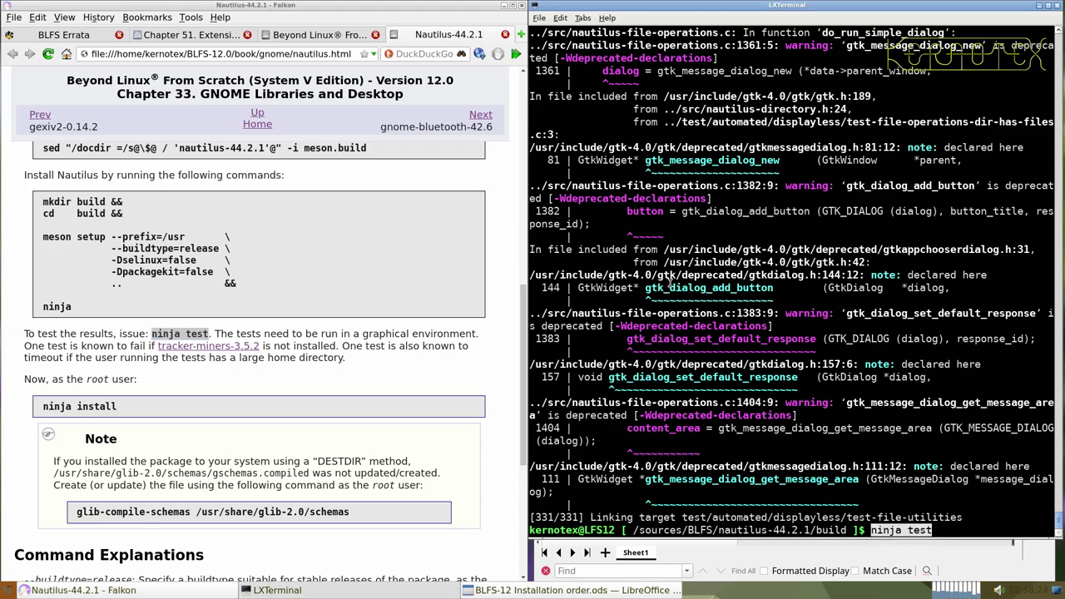
key("Return")
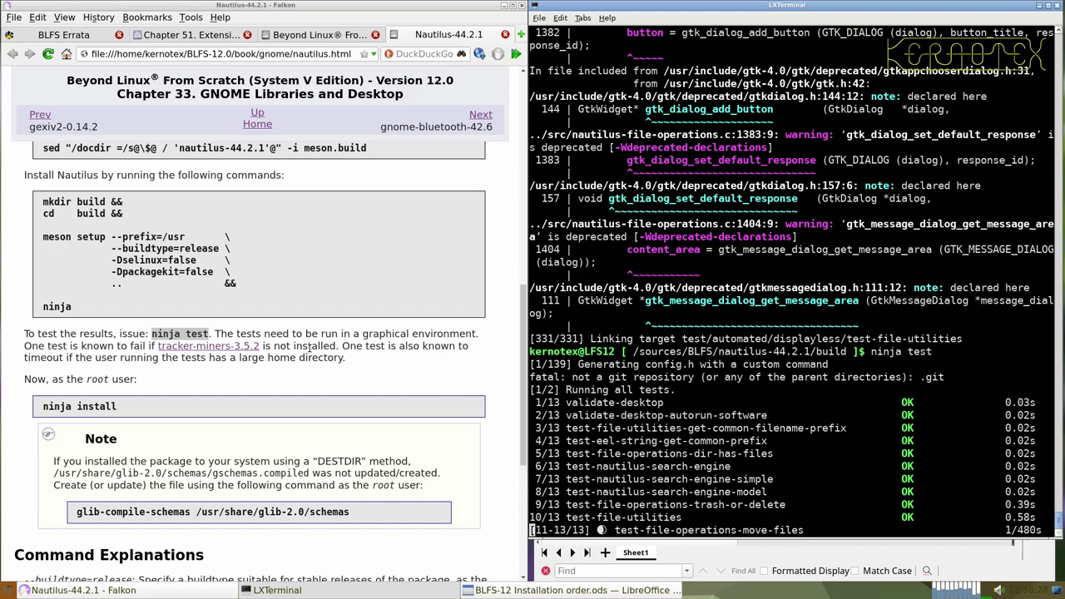
scroll(301, 362, "down", 2)
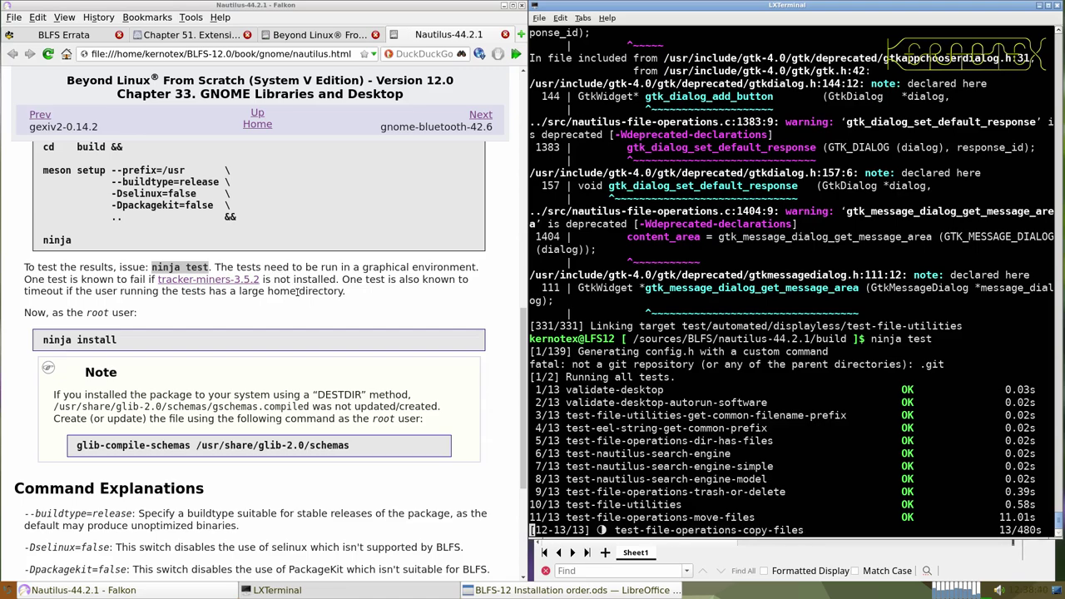
- Install Nautilus by recalling and running sudo -E ninja install from the terminal history
scroll(297, 303, "down", 2)
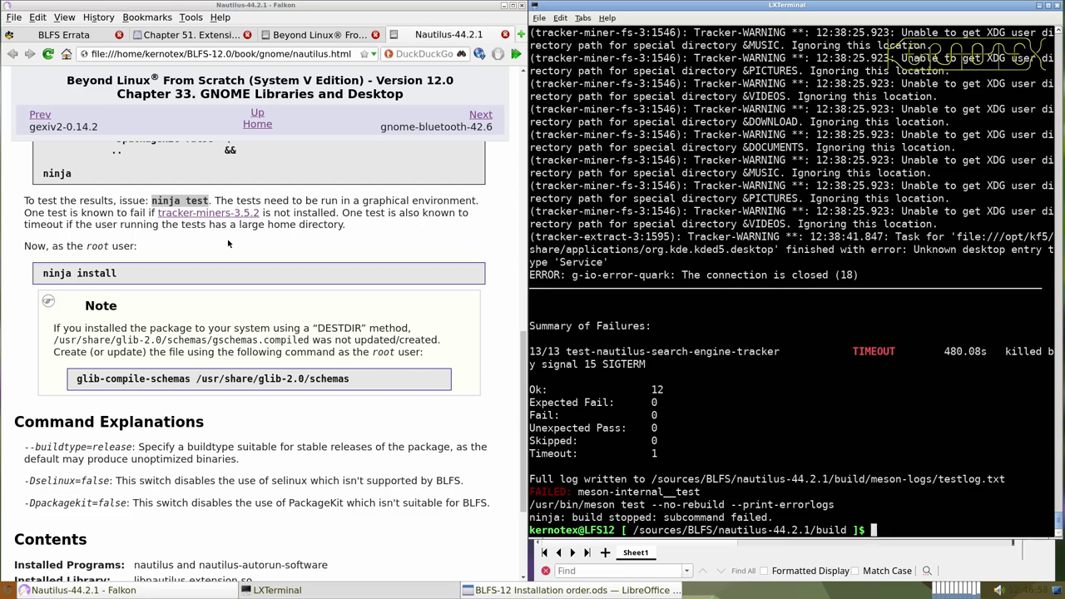
left_click(43, 272)
left_click_drag(42, 272, 124, 274)
key("ctrl+c")
left_click(701, 365)
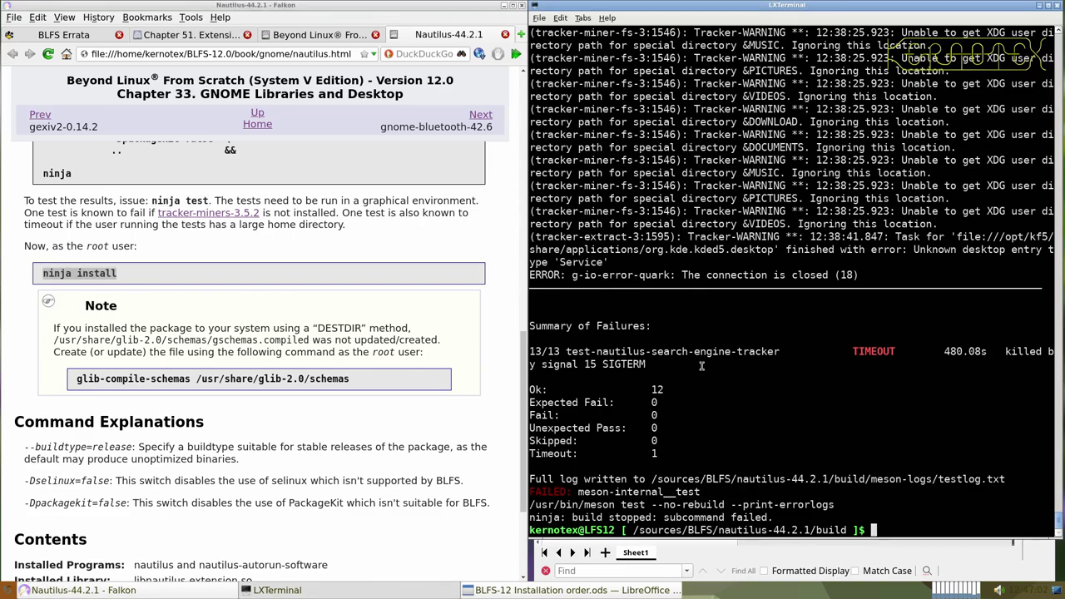
key("ctrl+r")
middle_click(701, 365)
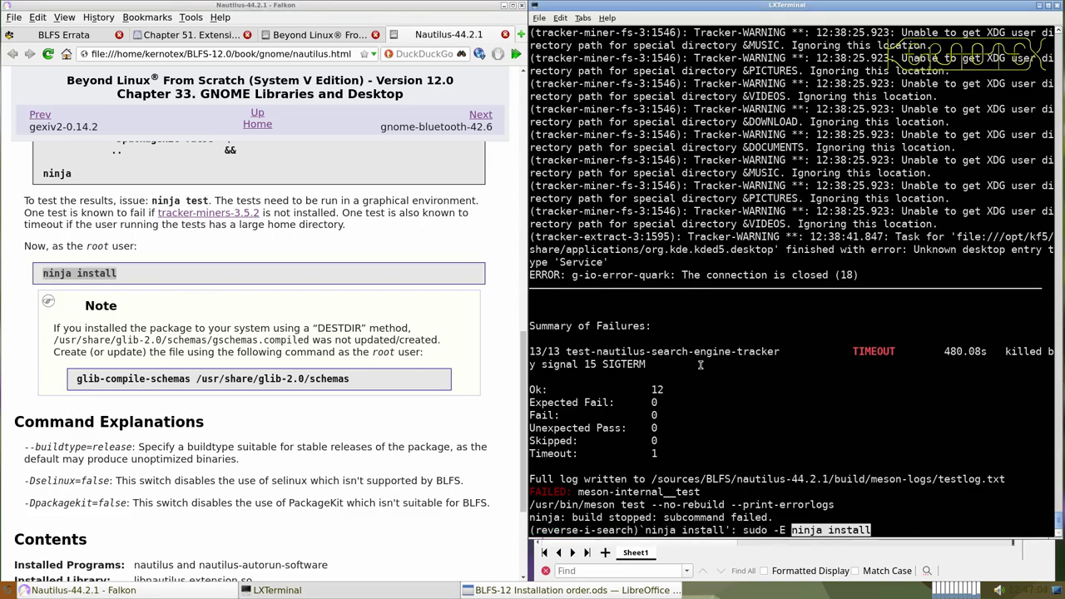
key("Return")
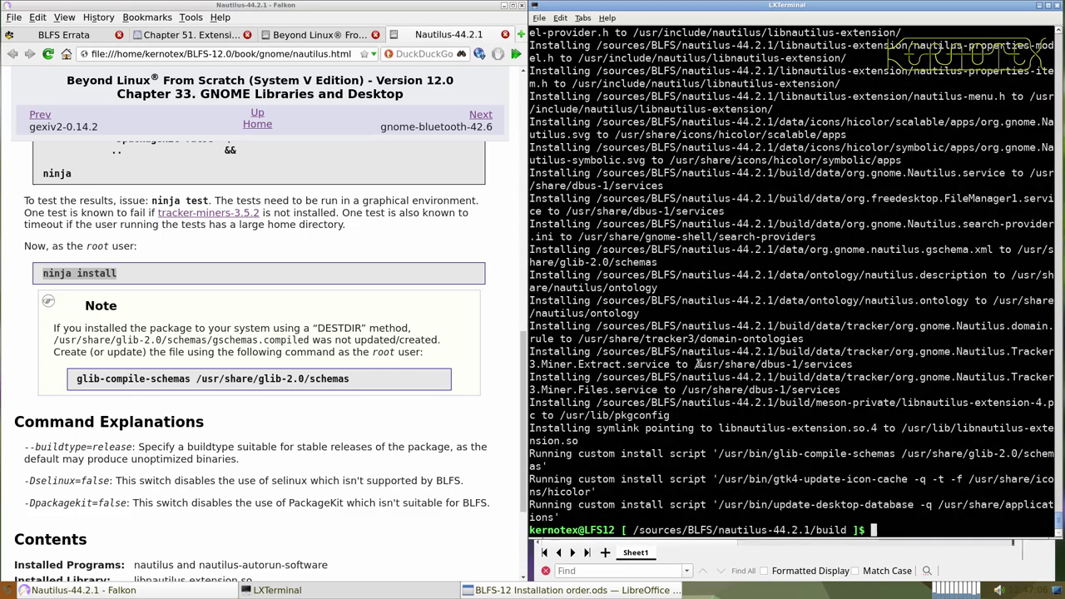
- Return to /sources/BLFS with cd ../.. and remove the source folder with rm -Rf nautilus-44.2.1
type("cd ../..")
key("Return")
type("rm -Rf")
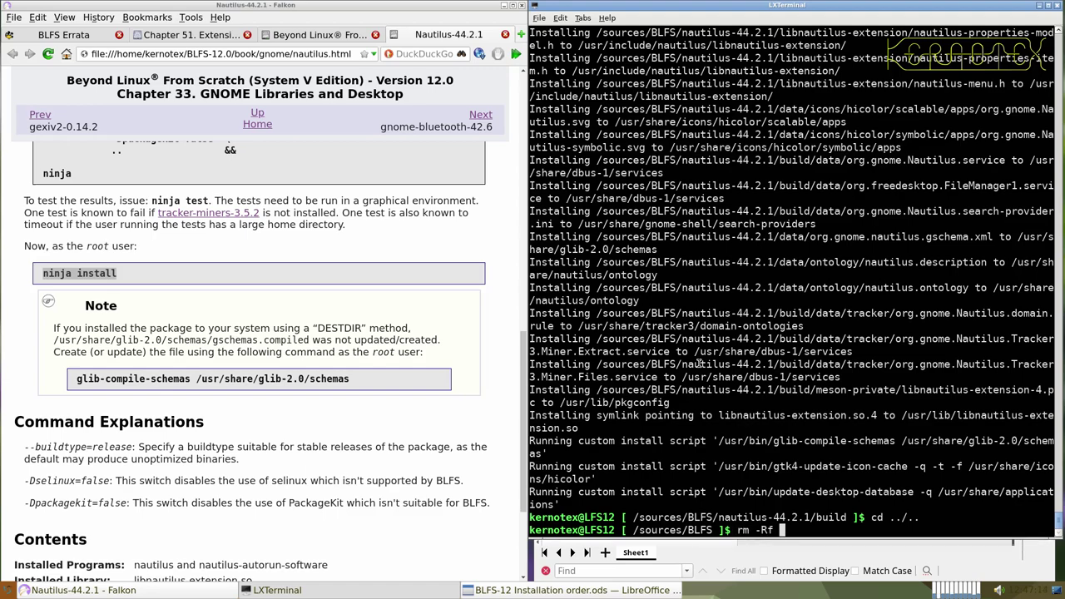
type("nautilus-44.2.1")
key("Return")
- Launch nautilus from the terminal and check the version in its About Files window, closing that window when done
type("nautilus")
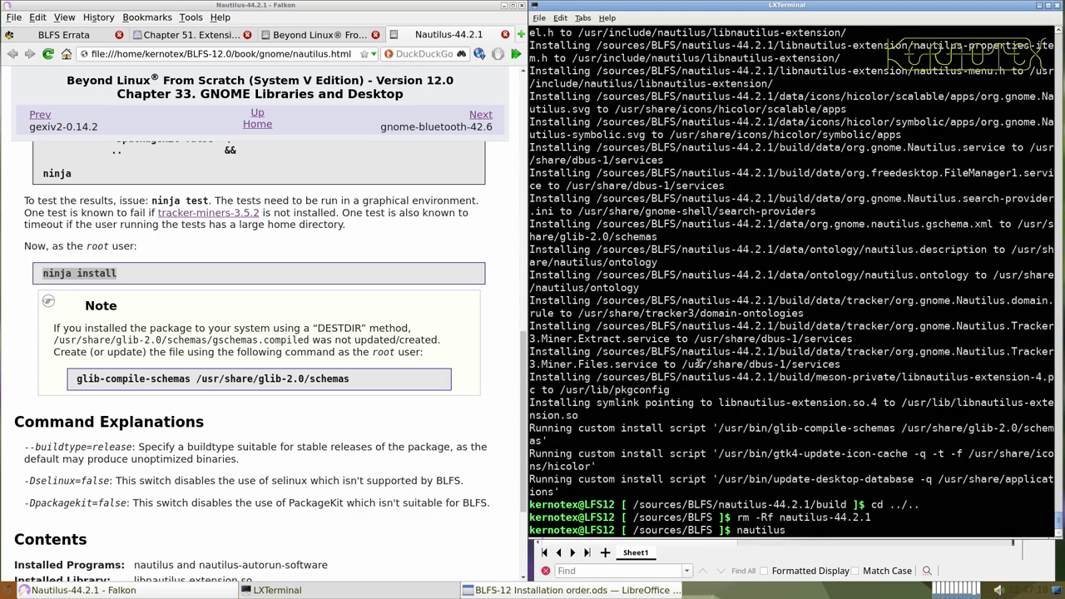
key("Return")
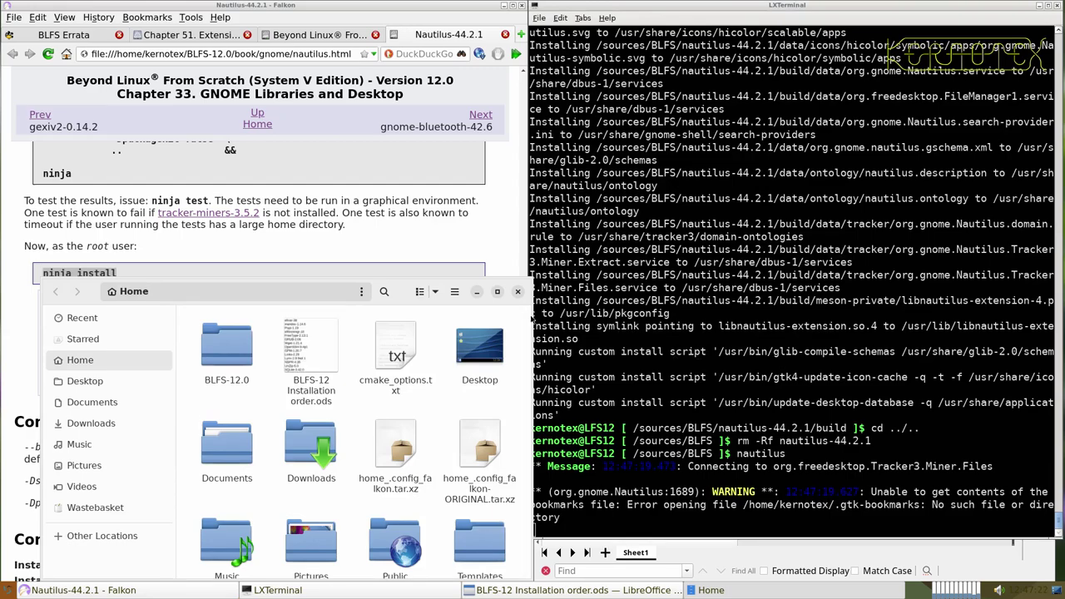
left_click_drag(400, 295, 521, 151)
left_click(576, 147)
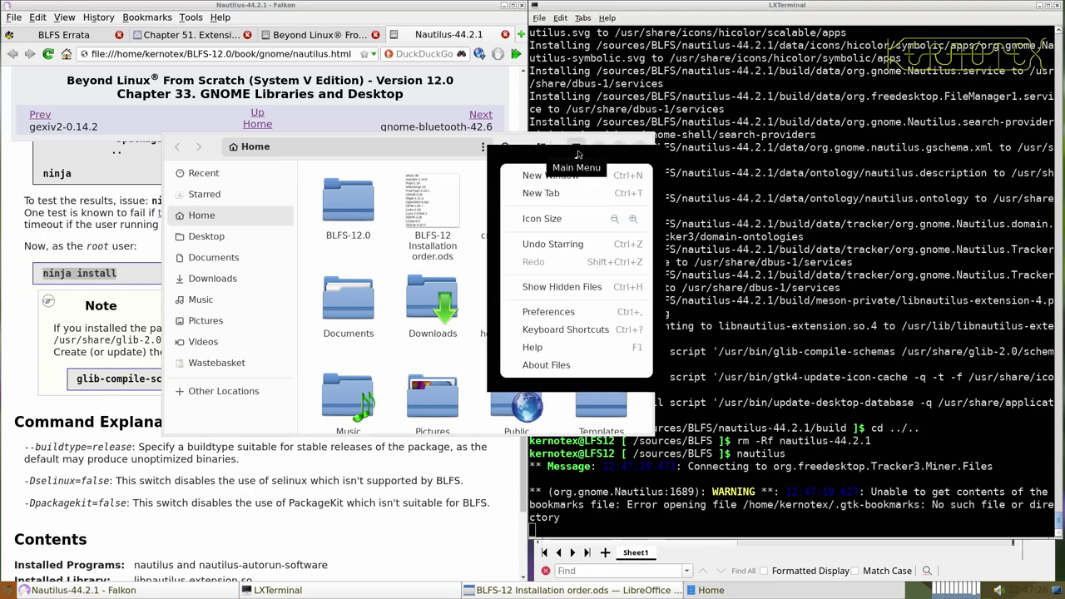
left_click(553, 363)
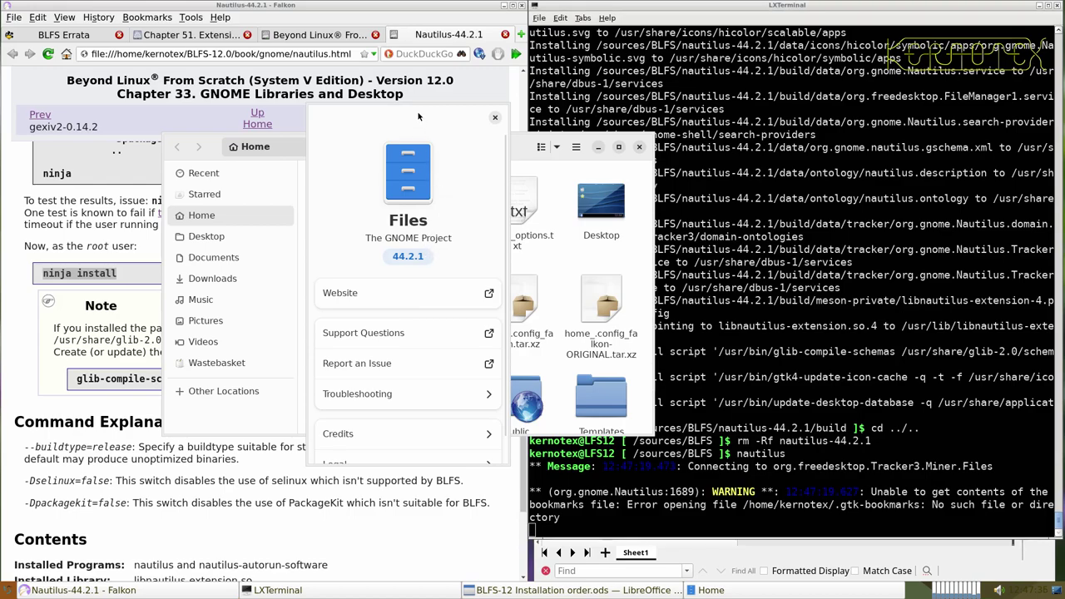
left_click_drag(418, 116, 438, 117)
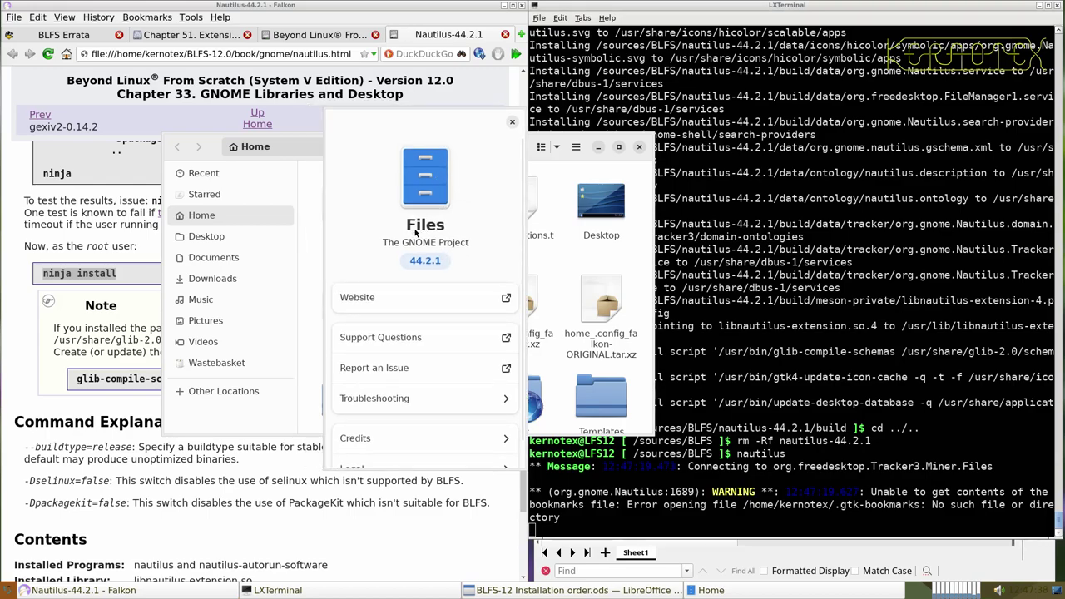
left_click(512, 122)
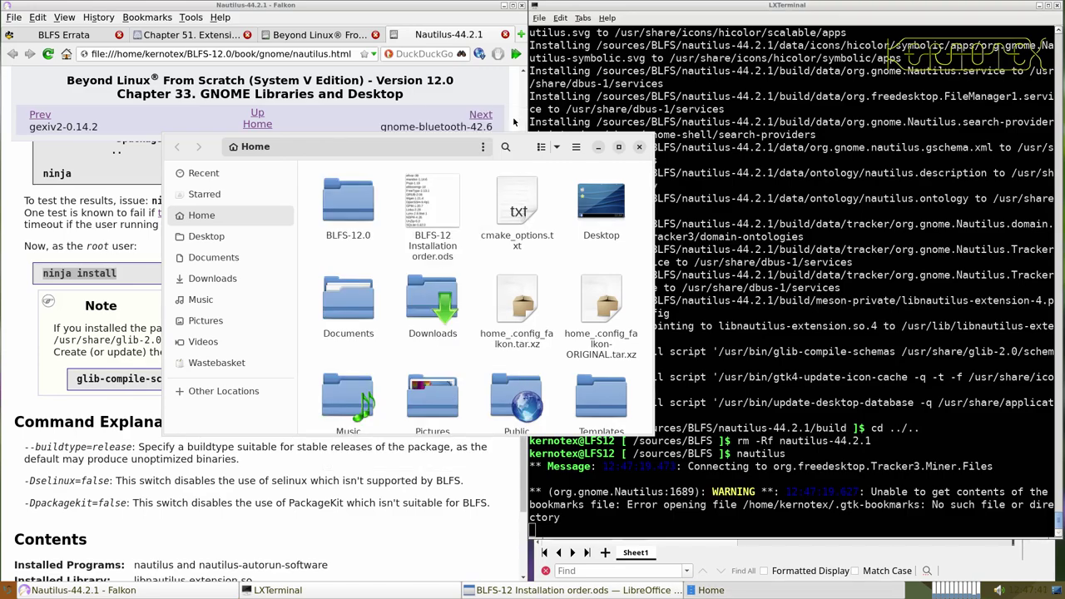
- Look over the file manager's view options and main menu, close it, and interrupt the nautilus process in the terminal
left_click(556, 148)
left_click(555, 148)
left_click(575, 147)
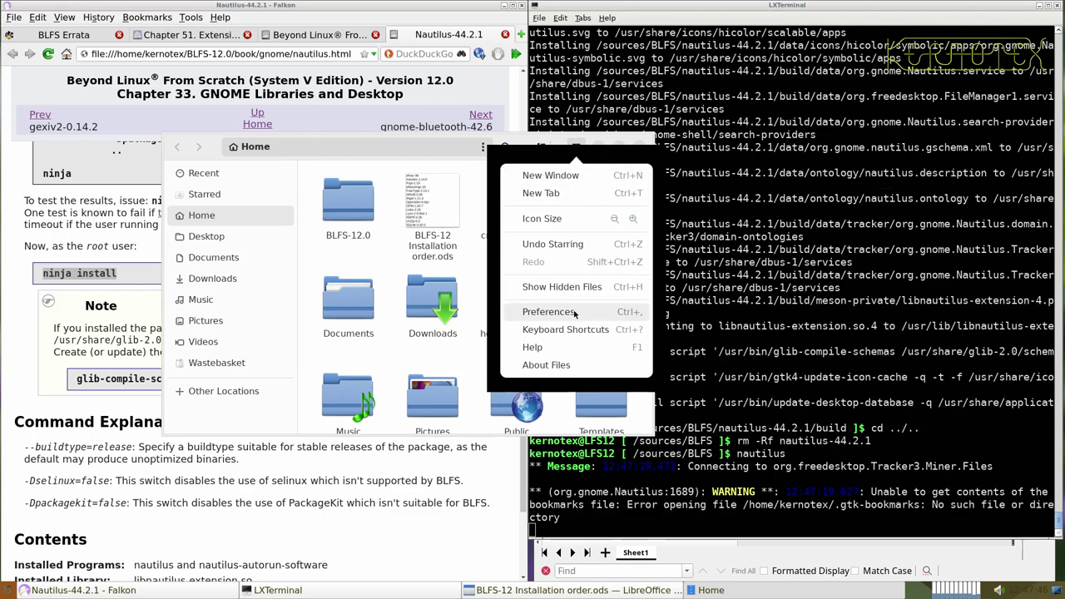
left_click(581, 147)
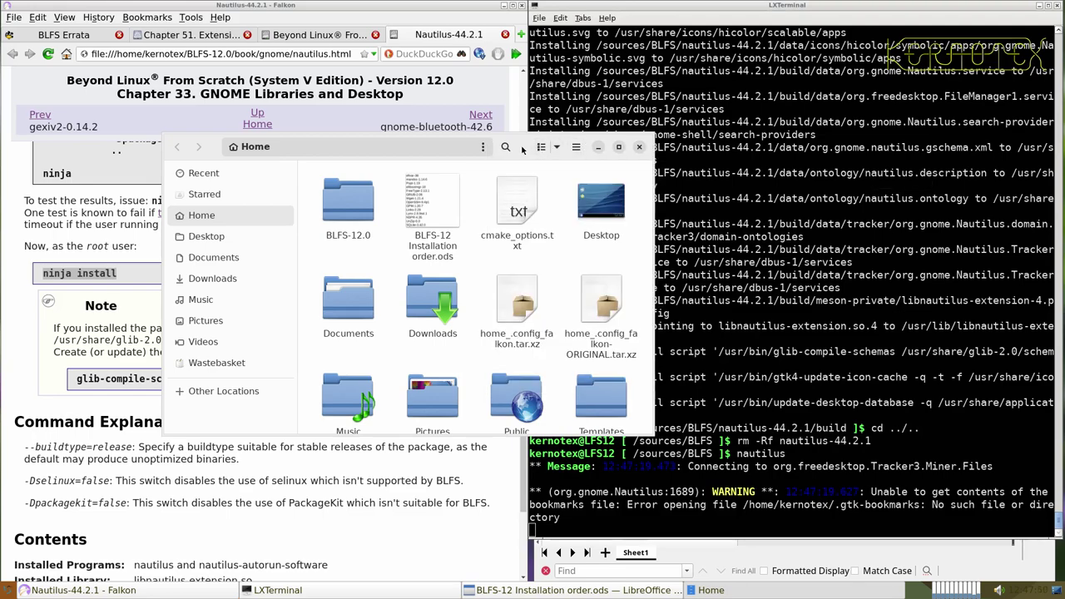
left_click(639, 149)
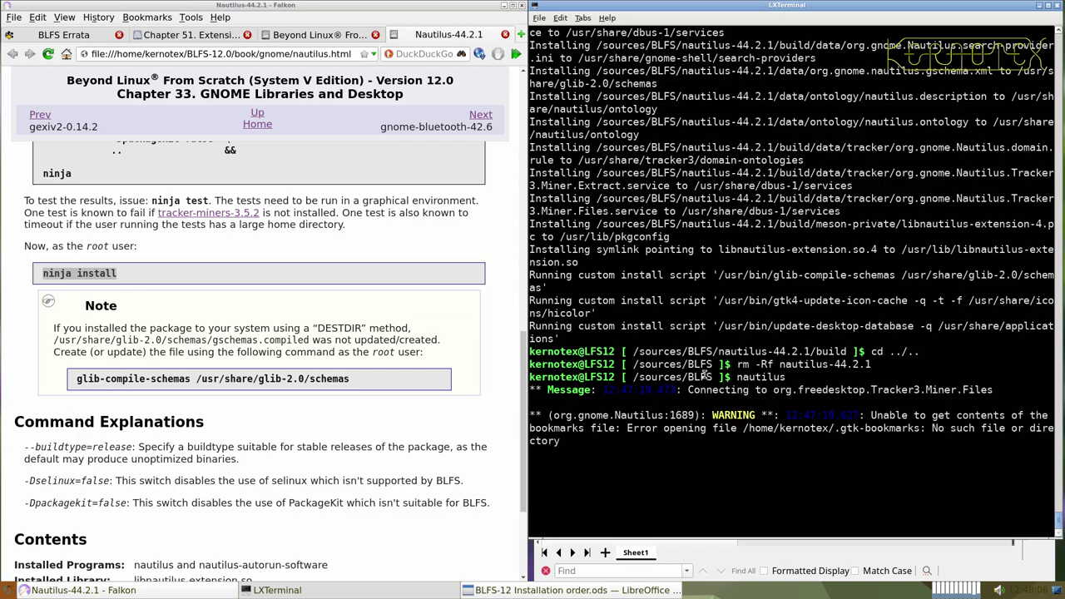
key("ctrl+c")
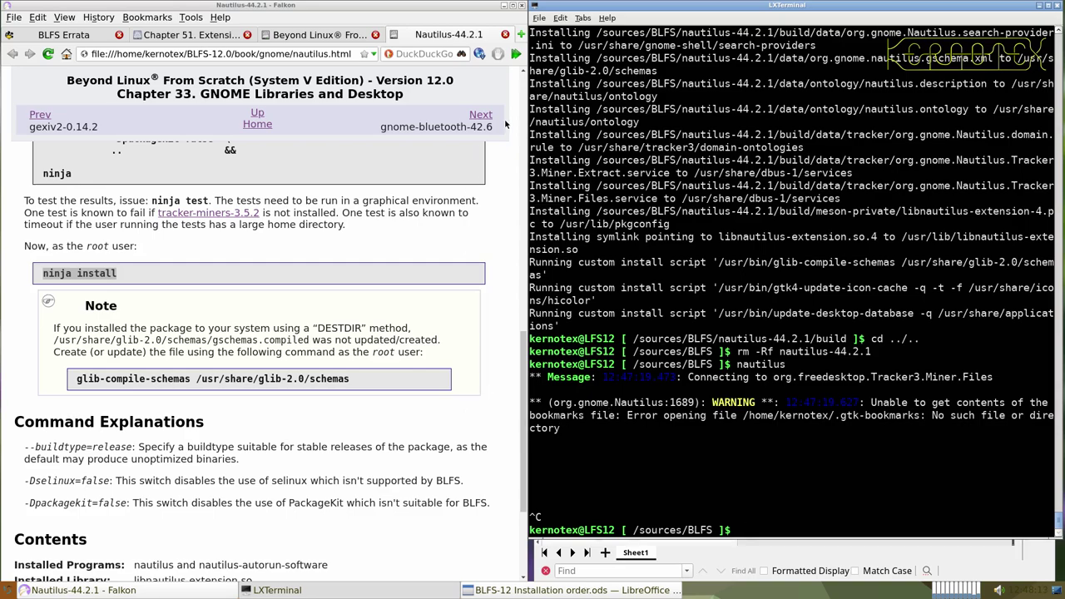
- Close the Nautilus page, open the gnome-shell-extensions-44.0 page from the book index, and download gnome-shell-extensions-44.0.tar.xz from its HTTP link
left_click(503, 35)
scroll(371, 284, "down", 2)
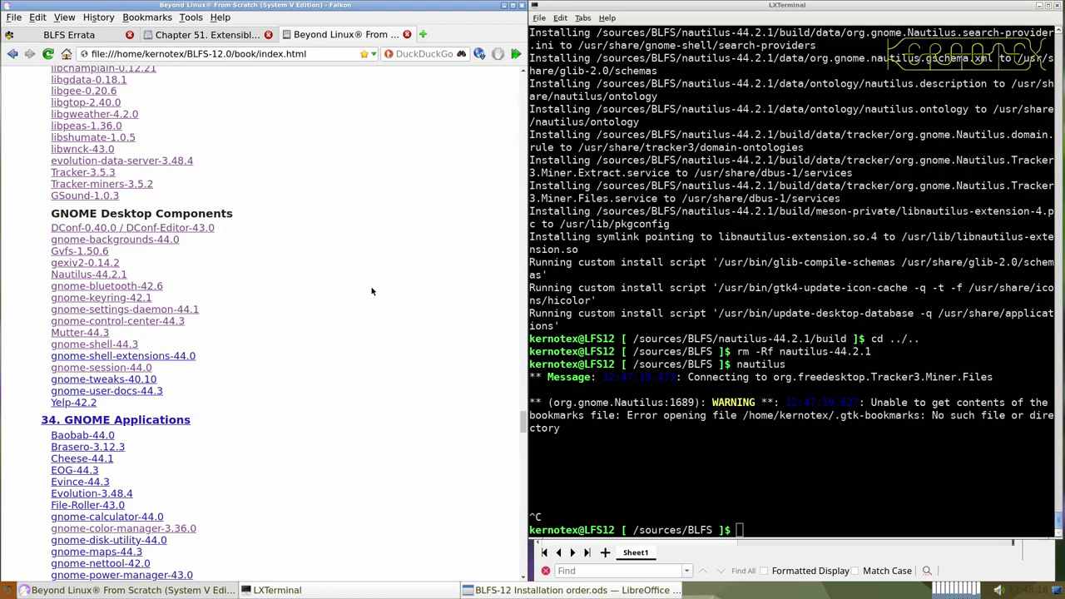
middle_click(174, 356)
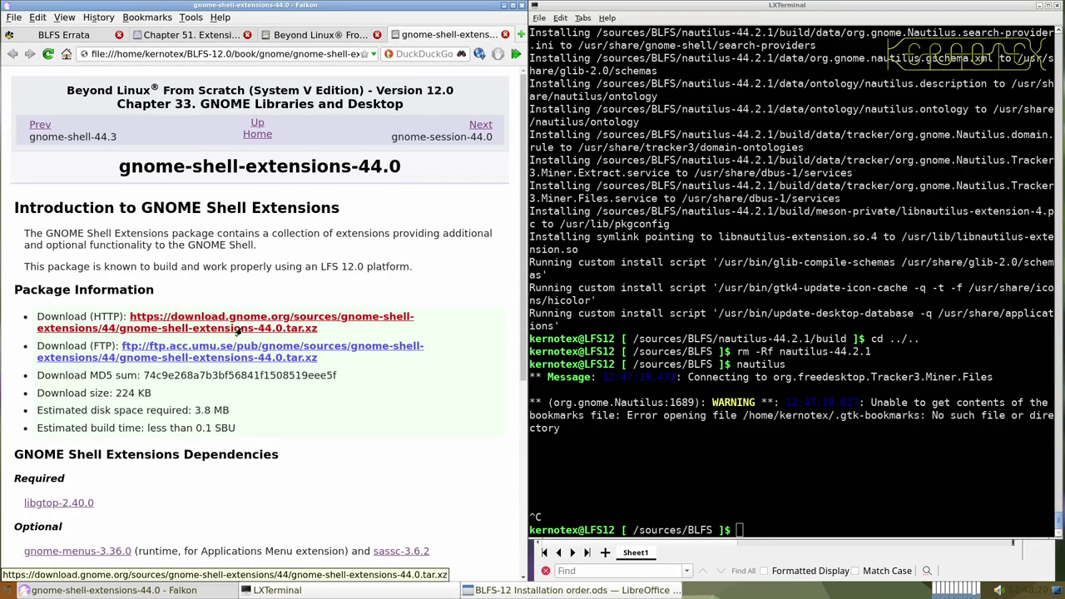
scroll(238, 330, "down", 4)
scroll(238, 331, "up", 4)
left_click(238, 330)
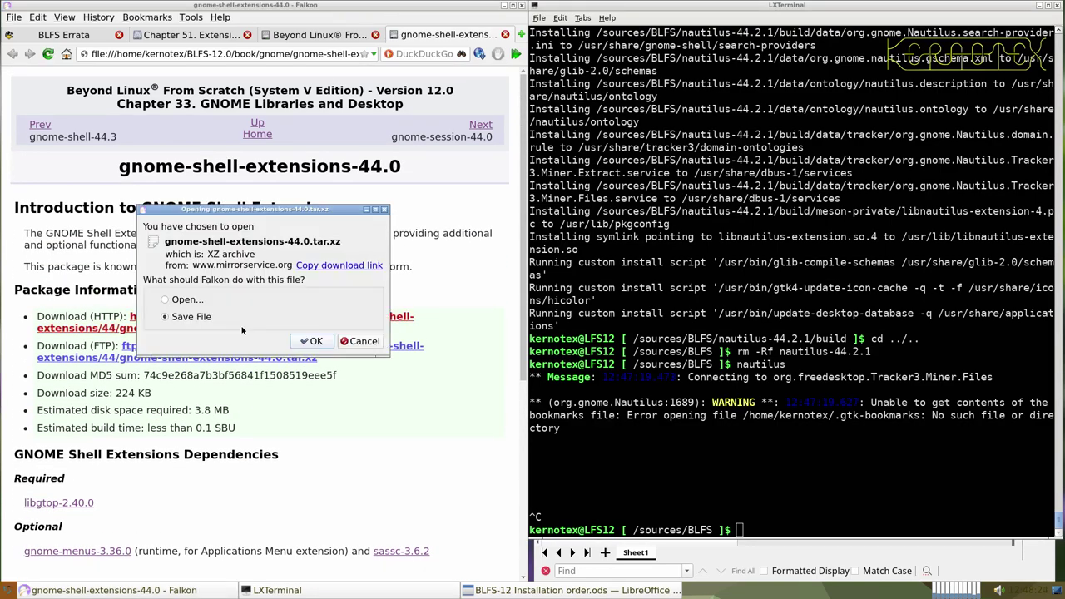
key("Return")
key("Return")
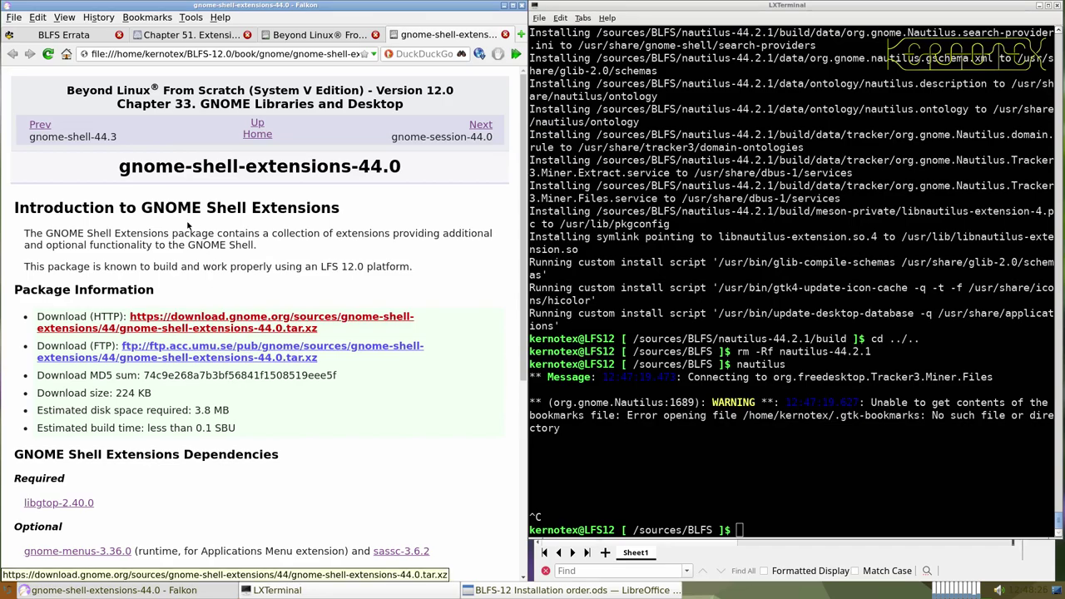
- Copy the gnome-shell-extensions-44.0 page title and record it below Nautilus-44.2.1 in the installation order spreadsheet
triple_click(401, 166)
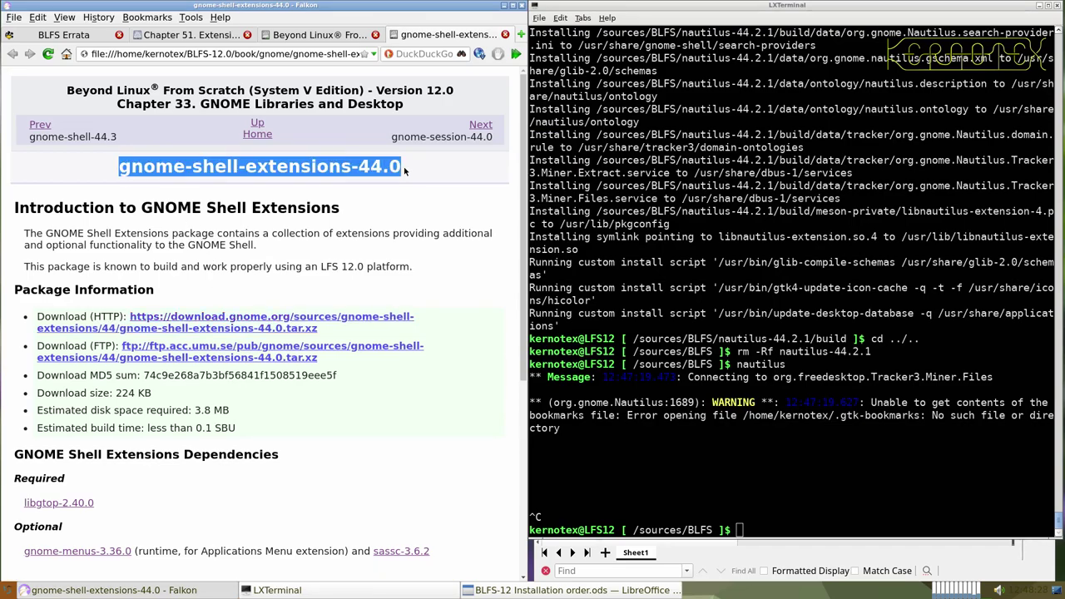
key("alt+Tab")
key("alt+Tab")
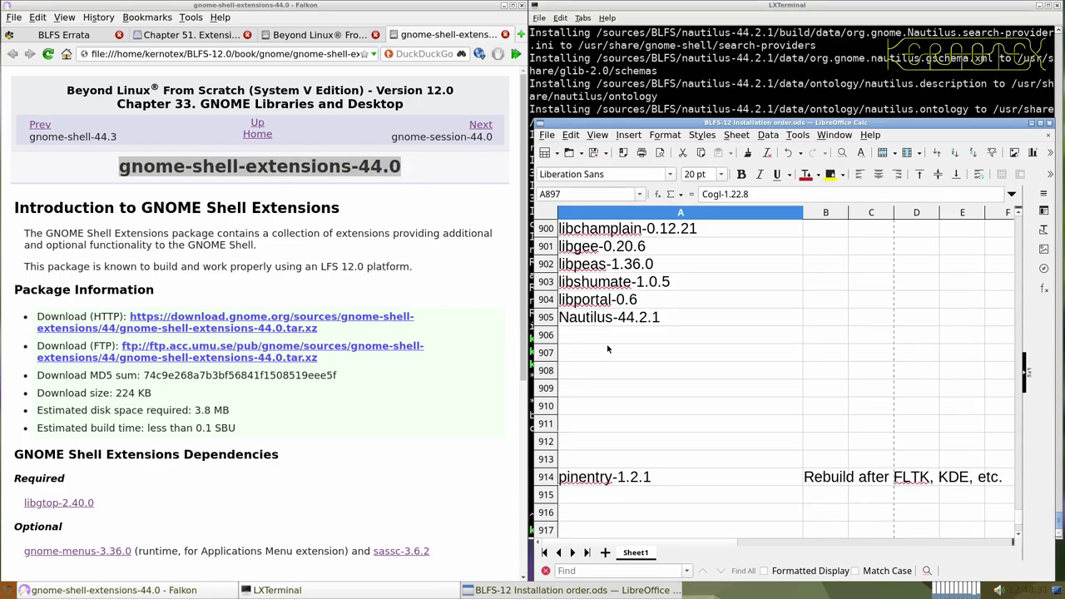
key("ctrl+v")
key("alt+Tab")
- In the terminal, extract the gnome-shell-extensions-44.0 archive with tar -xvf and change into the gnome-shell-extensions-44.0 folder
left_click(601, 99)
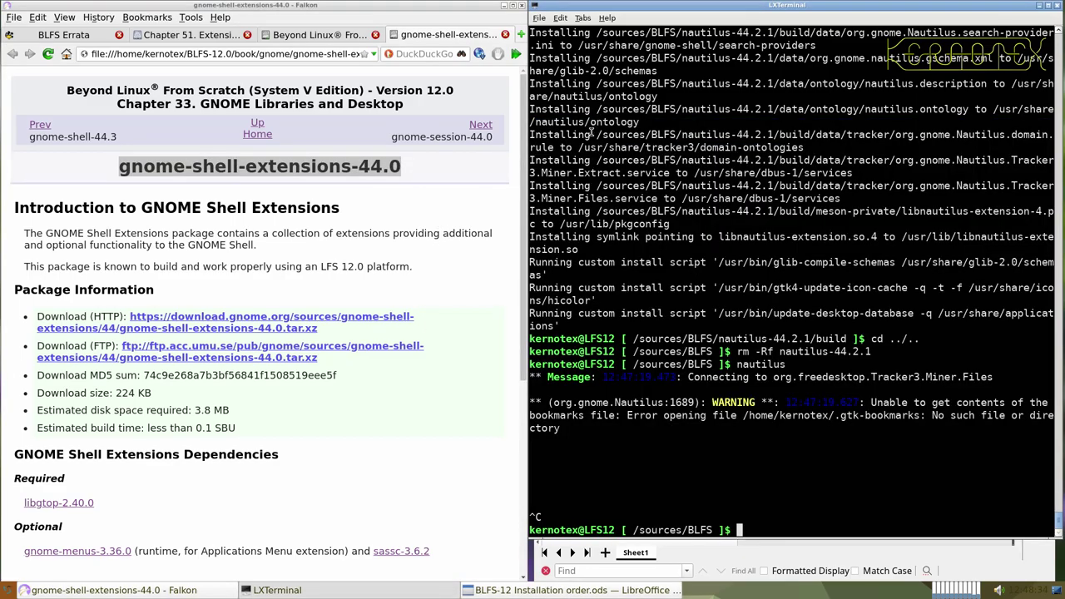
type("tar -xvf gnome-shell-e")
key("Tab")
key("Return")
type("cd gnome-shell-e")
key("Tab")
key("Return")
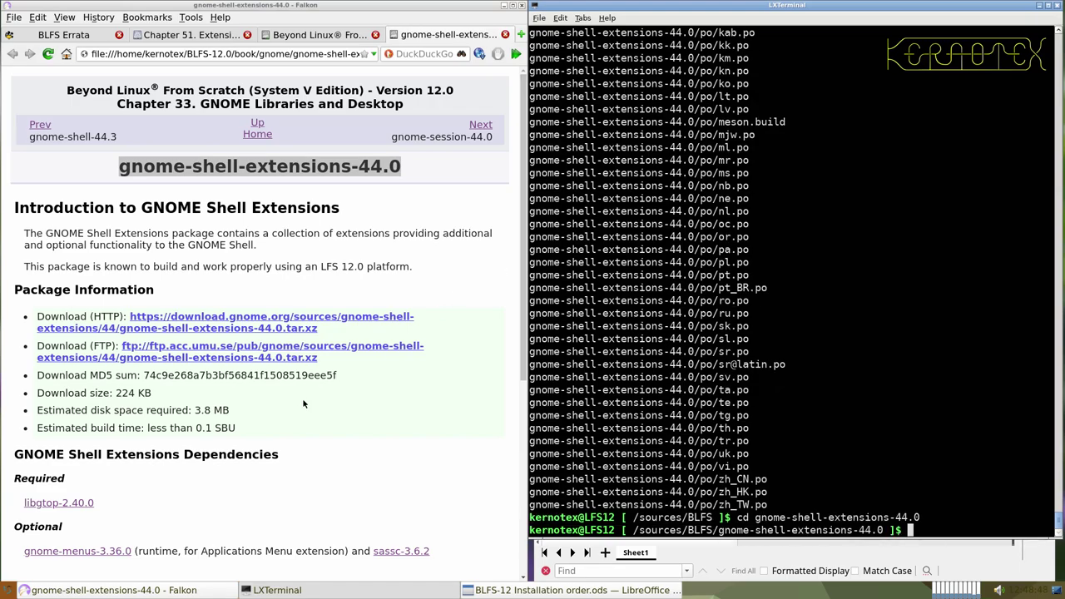
- Create a build folder for GNOME Shell Extensions and configure it with the book's meson setup --prefix=/usr command
scroll(304, 404, "down", 4)
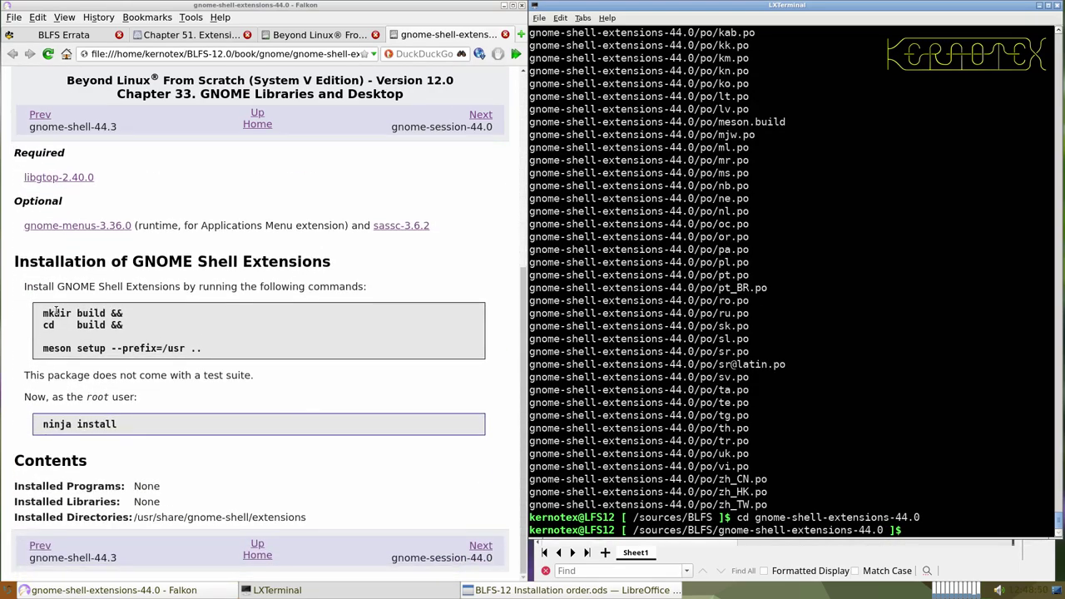
left_click_drag(43, 314, 215, 353)
middle_click(549, 364)
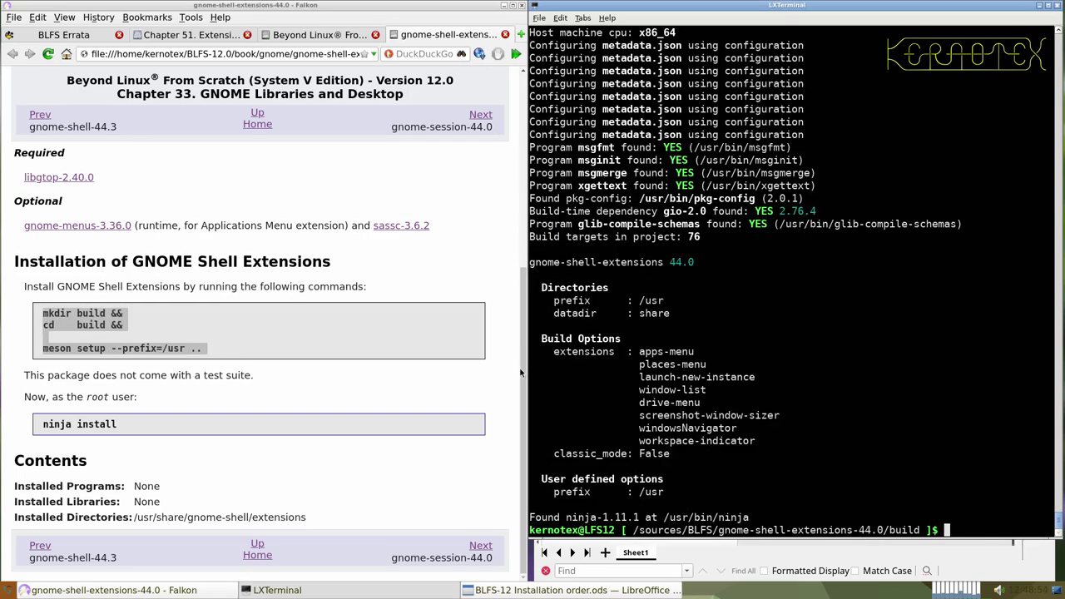
- Install GNOME Shell Extensions from the build folder by recalling and running sudo -E ninja install in the terminal
left_click_drag(37, 423, 110, 435)
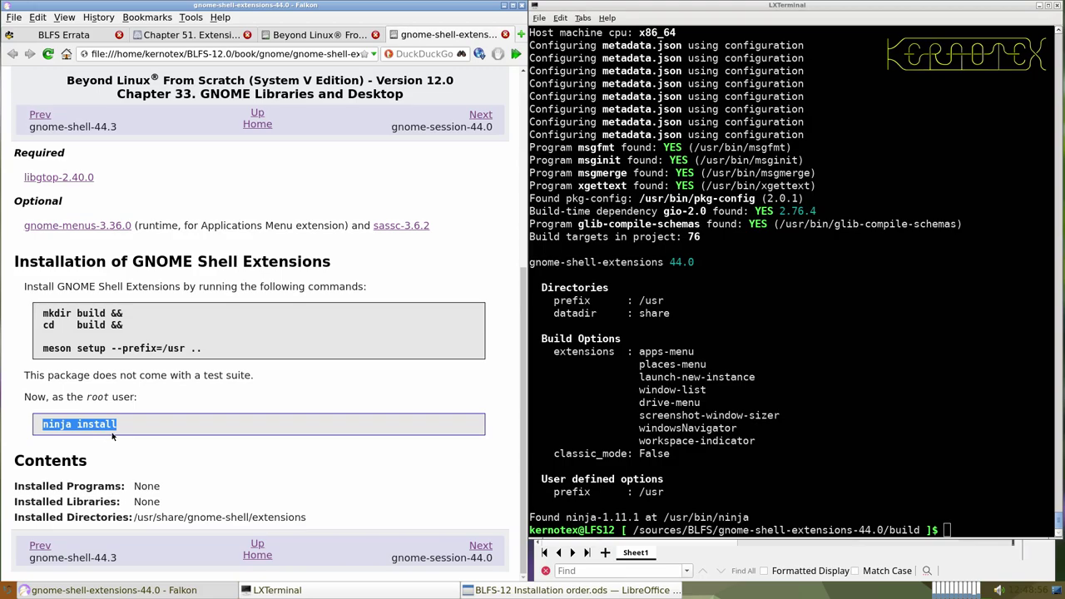
left_click(682, 364)
key("ctrl+r")
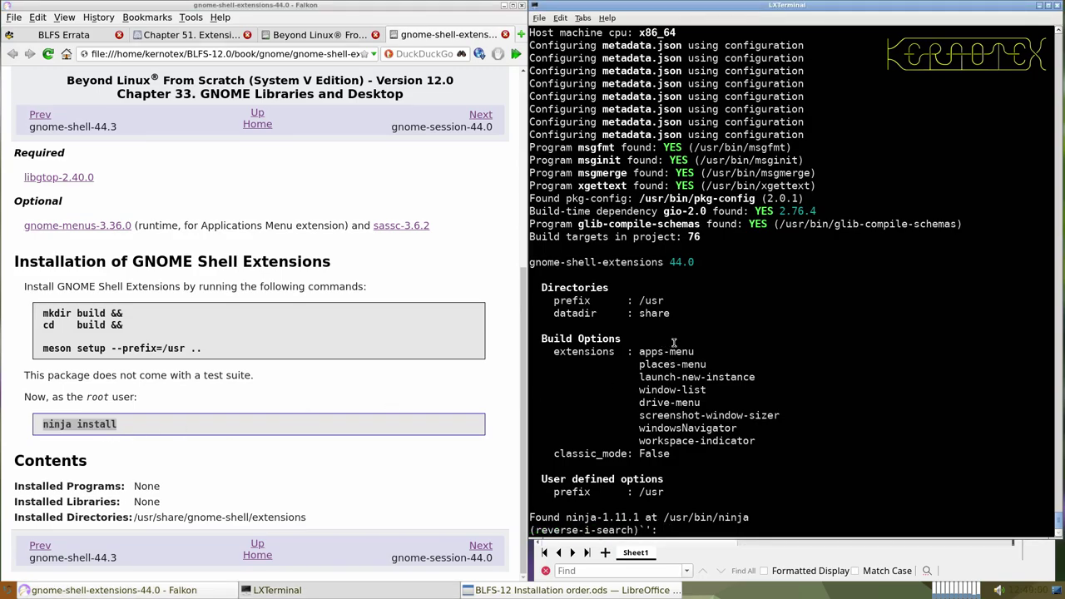
type("ninja install")
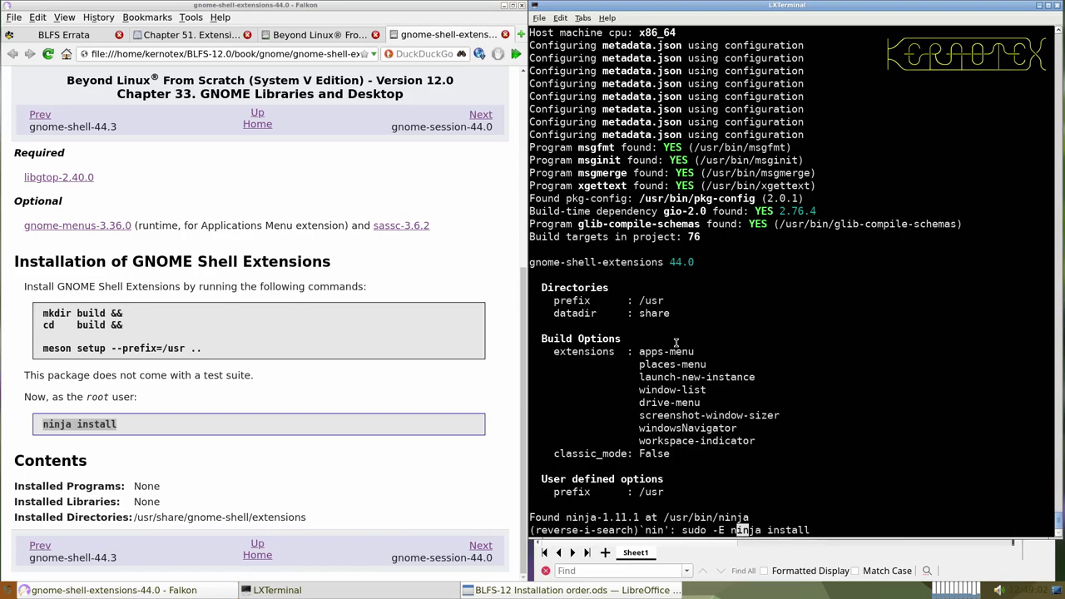
key("Return")
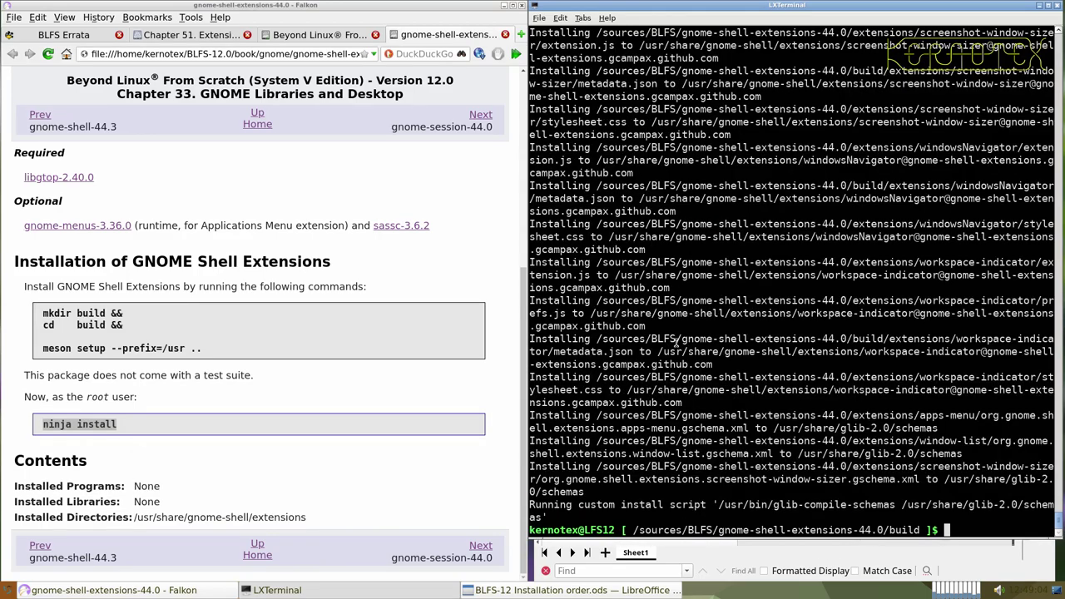
- Return to /sources/BLFS and try to delete the gnome-shell-extensions-44.0 source folder with rm -Rf
type("cd ../..")
key("Return")
type("rm -Rf gnome-sj")
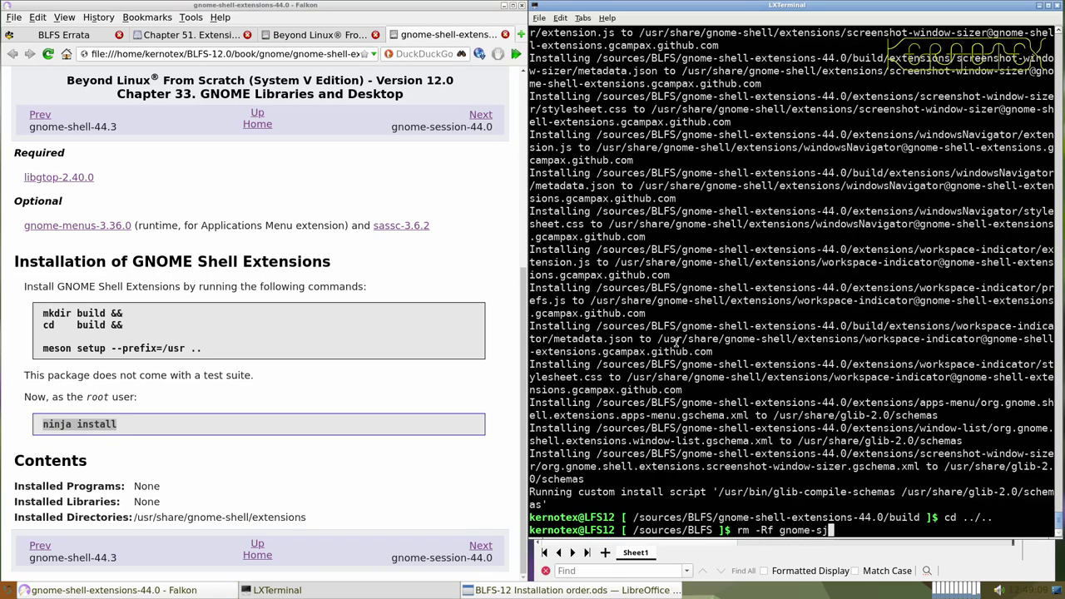
key("BackSpace")
type("h")
key("Tab")
type("ex")
key("Tab")
key("Return")
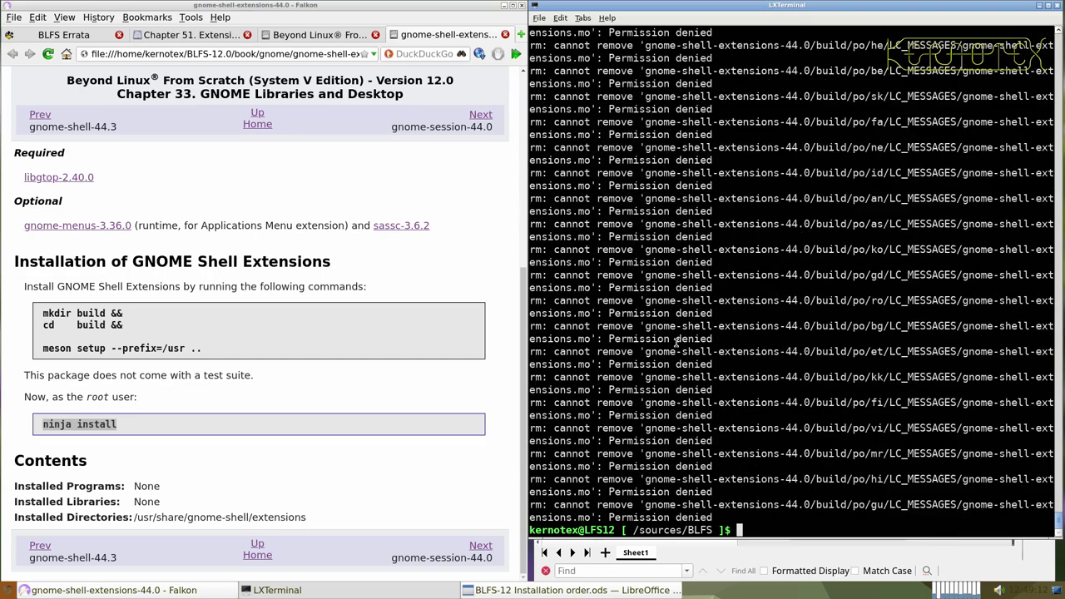
- Delete the gnome-shell-extensions-44.0 folder by rerunning the rm -Rf command with sudo
key("Up")
key("Home")
type("sudo")
key("Return")
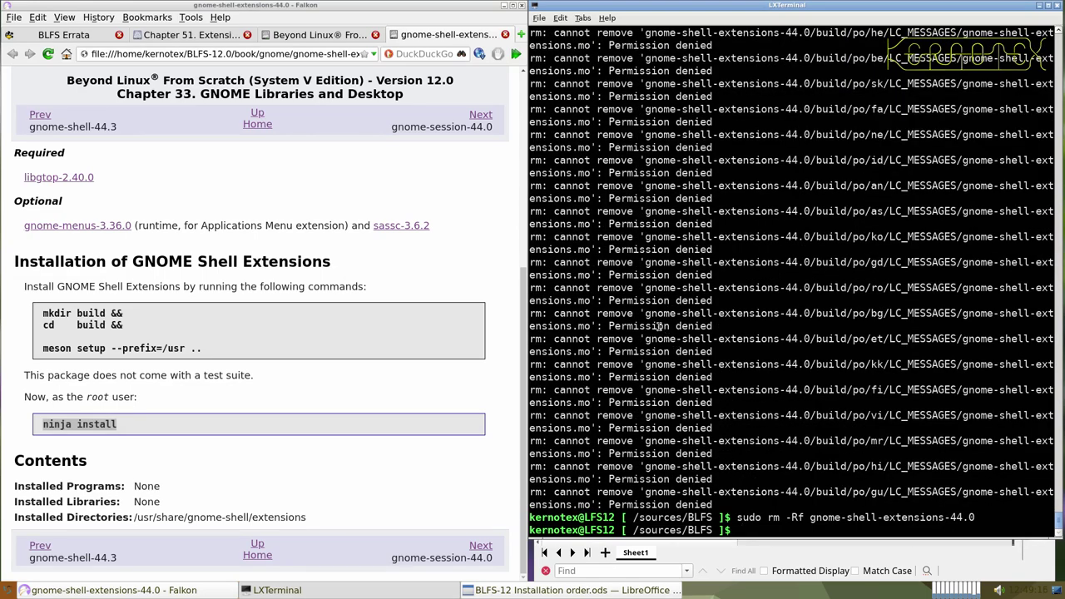
- Close the gnome-shell-extensions page, open the gnome-tweaks-40.10 page from the book index, and download gnome-tweaks-40.10.tar.xz from its HTTP link
left_click(502, 35)
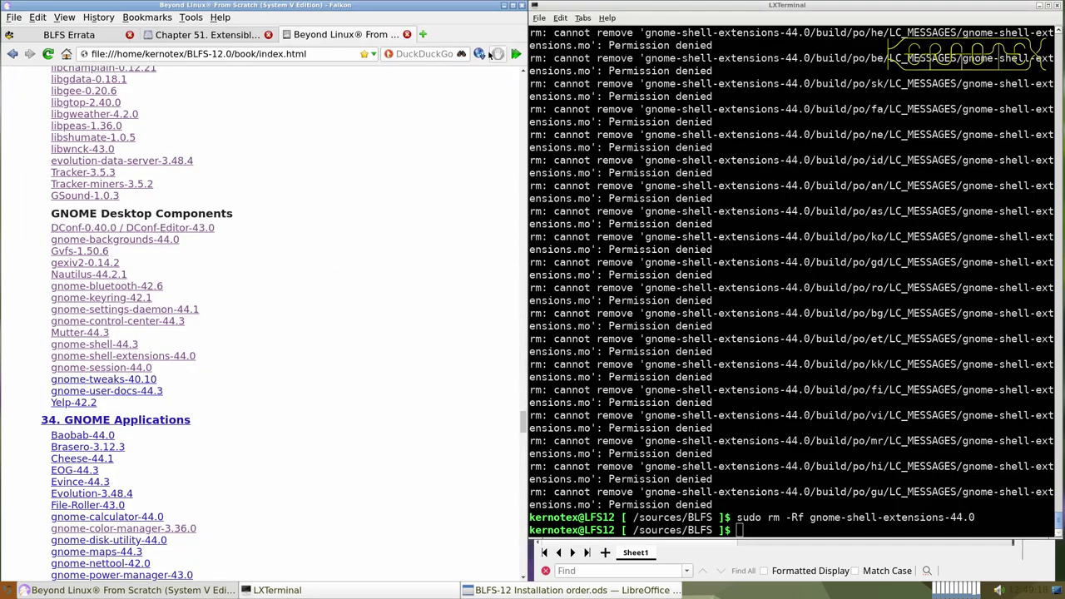
middle_click(129, 380)
left_click(423, 37)
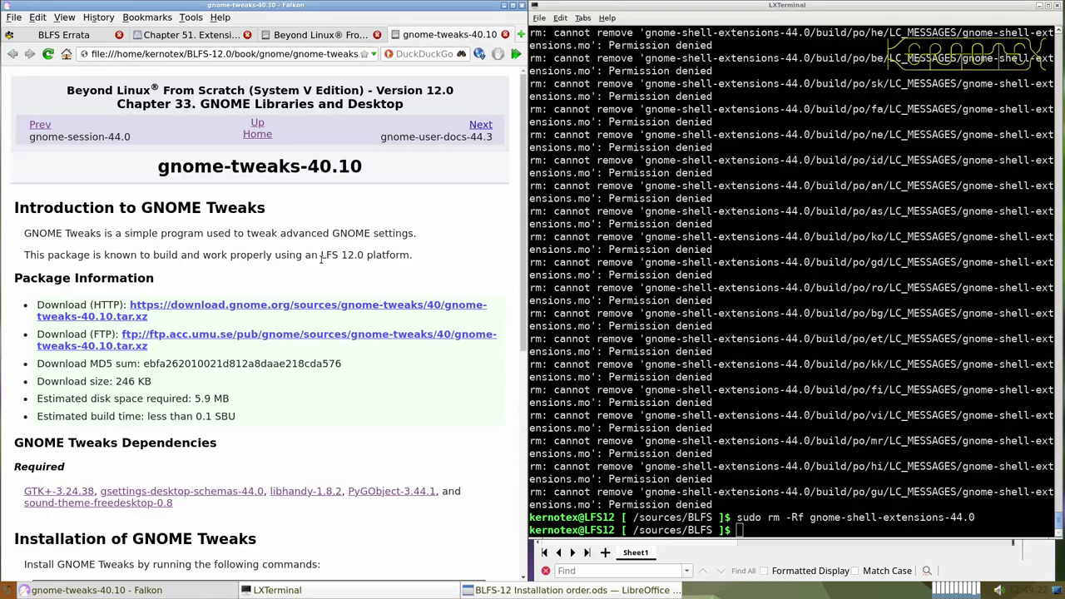
scroll(279, 323, "down", 8)
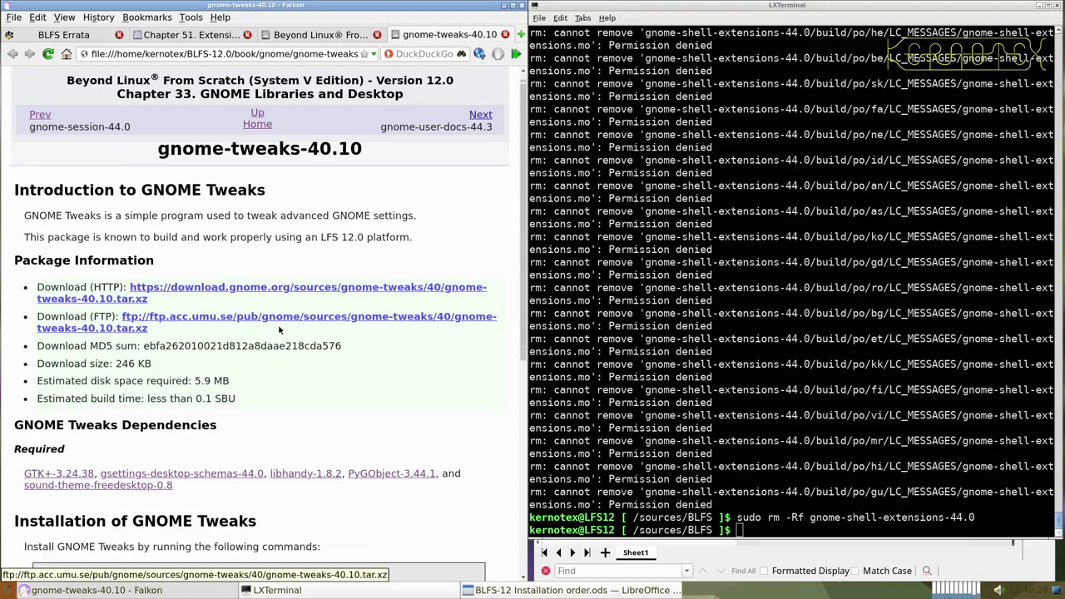
scroll(281, 323, "up", 7)
left_click(282, 275)
key("Return")
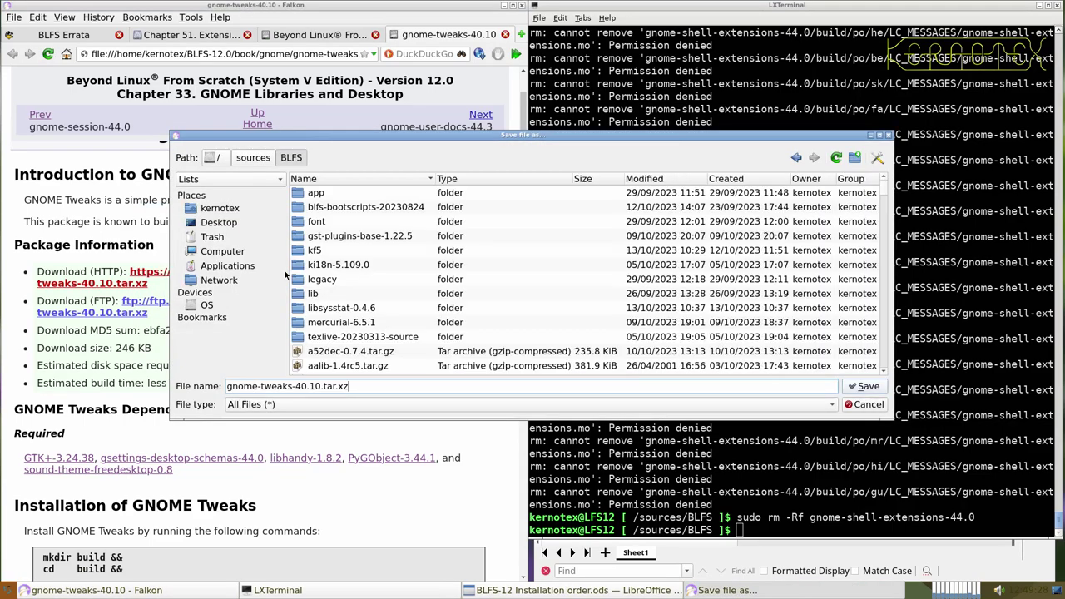
key("Return")
- Copy the gnome-tweaks-40.10 page title and record it below gnome-shell-extensions-44.0 in the installation order spreadsheet
scroll(250, 199, "up", 1)
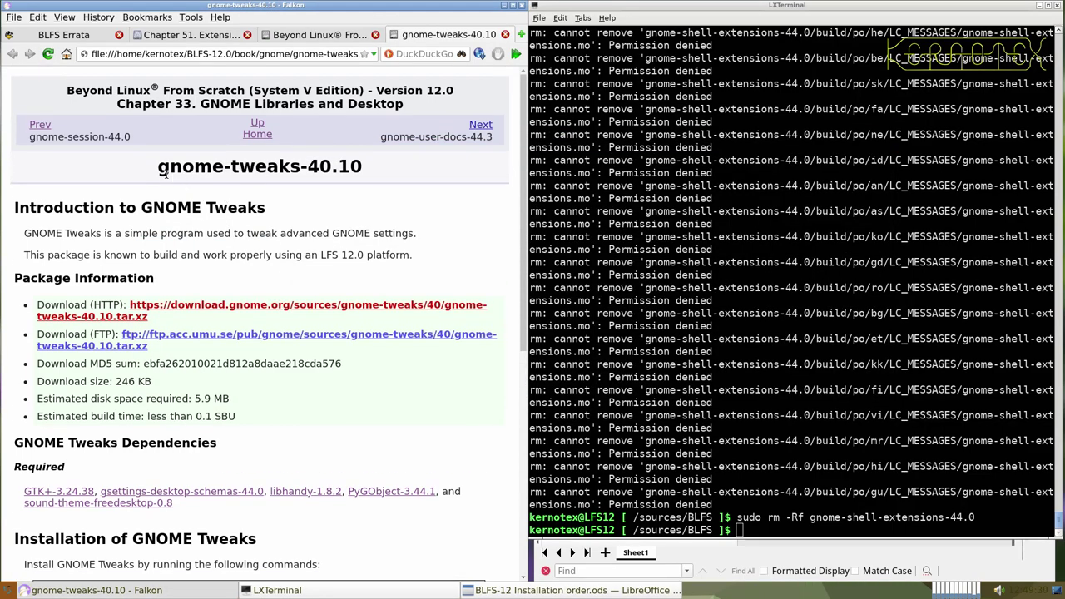
left_click_drag(157, 167, 370, 166)
key("ctrl+c")
key("alt+Tab")
middle_click(601, 356)
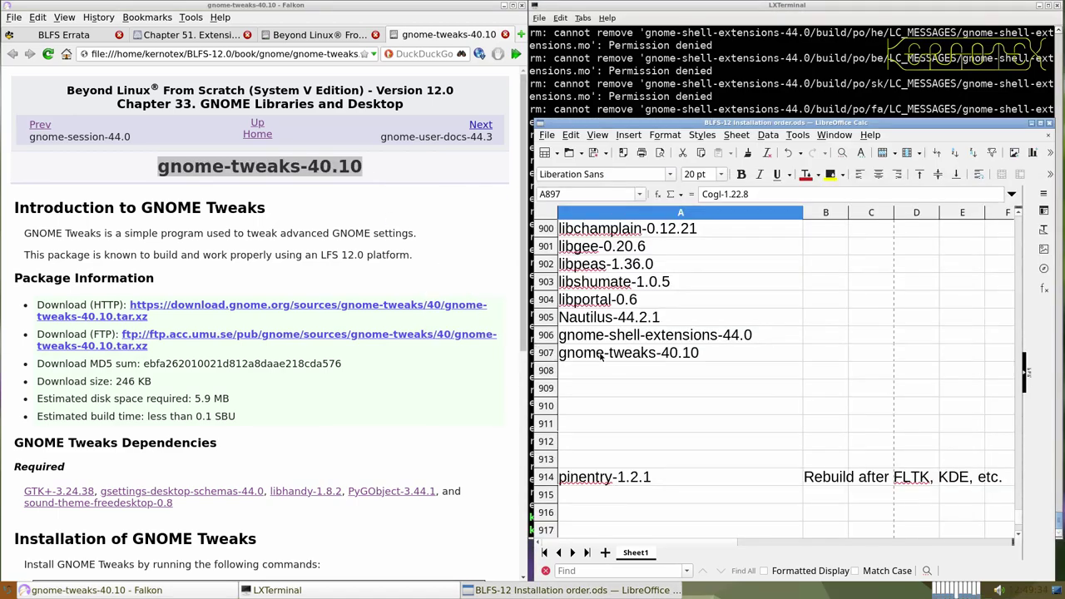
- In the terminal, extract the gnome-tweaks-40.10 archive with tar -xvf and change into the gnome-tweaks-40.10 folder
left_click(571, 80)
type("tar -xv")
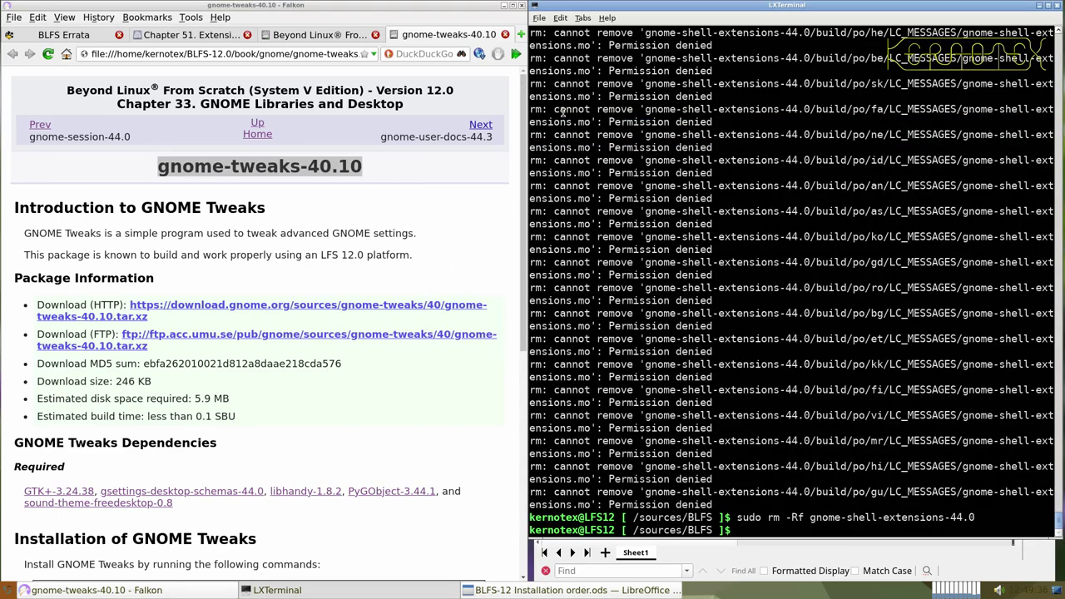
type("f gnome-twea")
key("BackSpace")
key("BackSpace")
type("weak")
key("Tab")
key("Return")
type("cd gn")
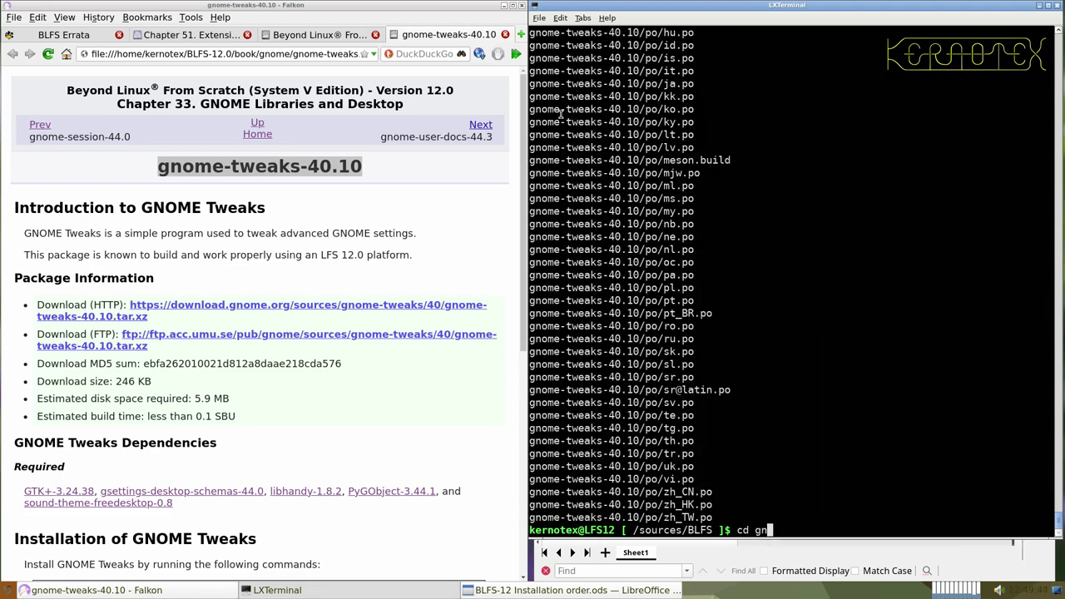
type("ome-tw")
key("Tab")
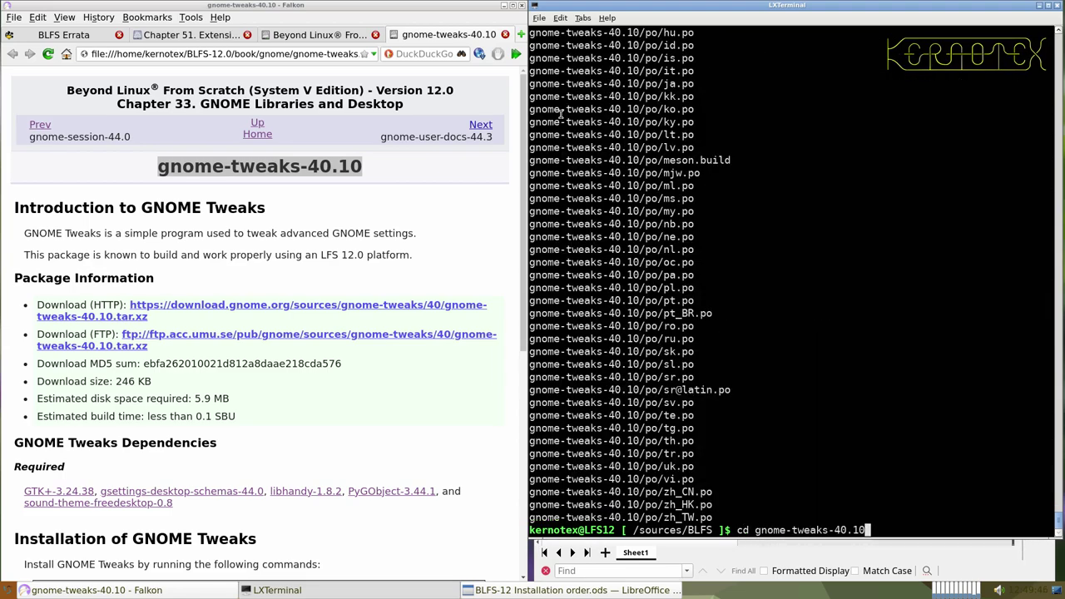
key("Return")
- Create a build folder for GNOME Tweaks, then configure and compile it with the book's meson setup --prefix=/usr --buildtype=release and ninja commands
scroll(272, 318, "down", 5)
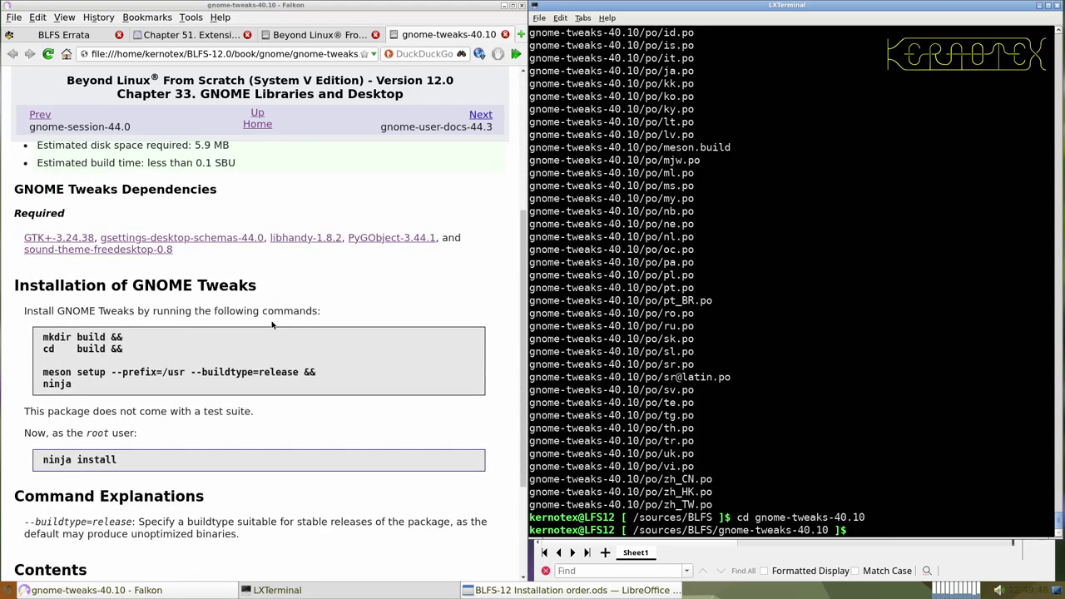
left_click_drag(42, 190, 79, 239)
middle_click(604, 295)
key("Return")
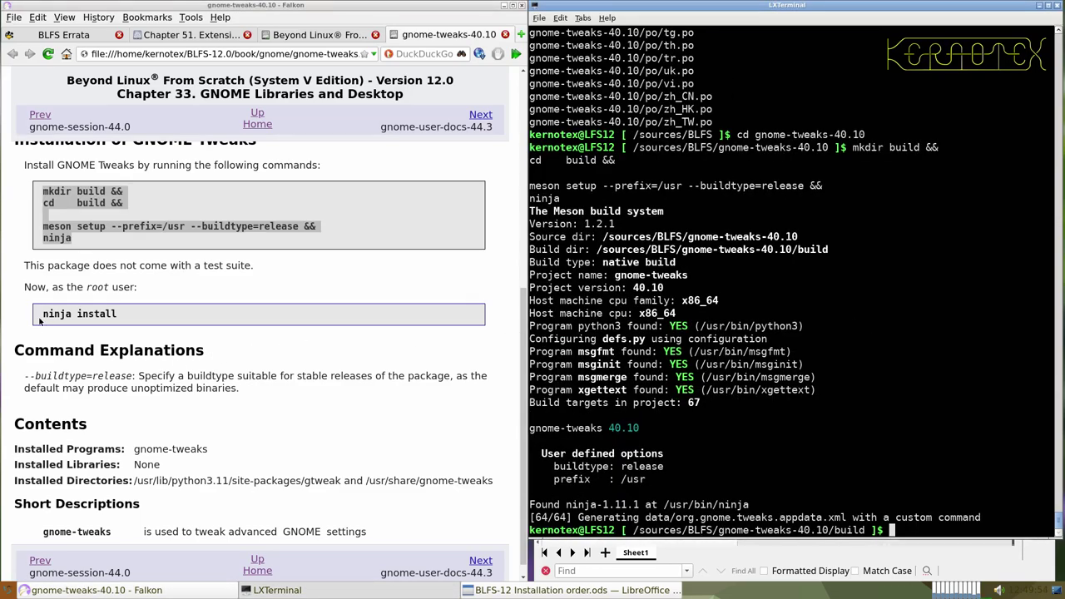
- Install GNOME Tweaks from its build folder by recalling the sudo -E ninja install command from the terminal history
left_click_drag(42, 315, 121, 325)
key("ctrl+c")
left_click(584, 371)
key("ctrl+r")
middle_click(584, 371)
key("Return")
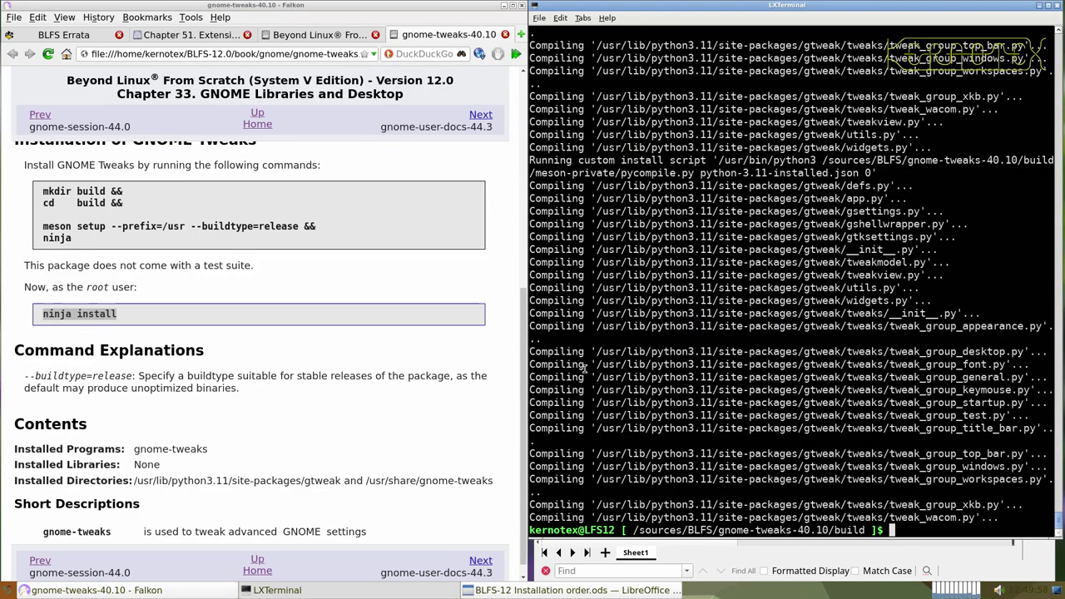
- Return to /sources/BLFS and delete the gnome-tweaks-40.10 source folder with rm -Rf
type("cd ../..")
key("Return")
type("rm -Rf gnome-")
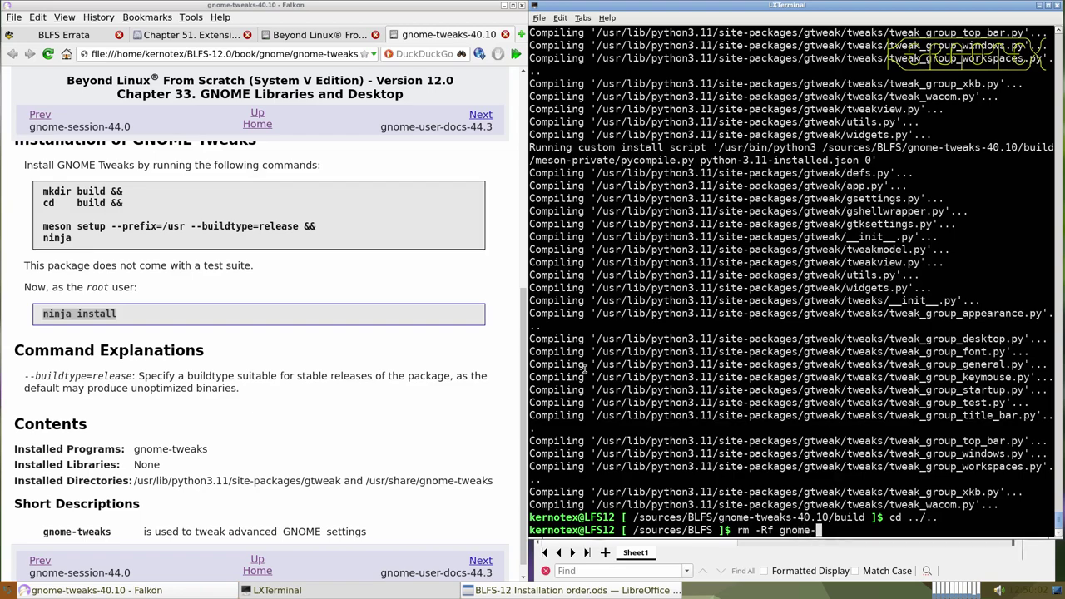
type("tweaks-40.10")
key("Return")
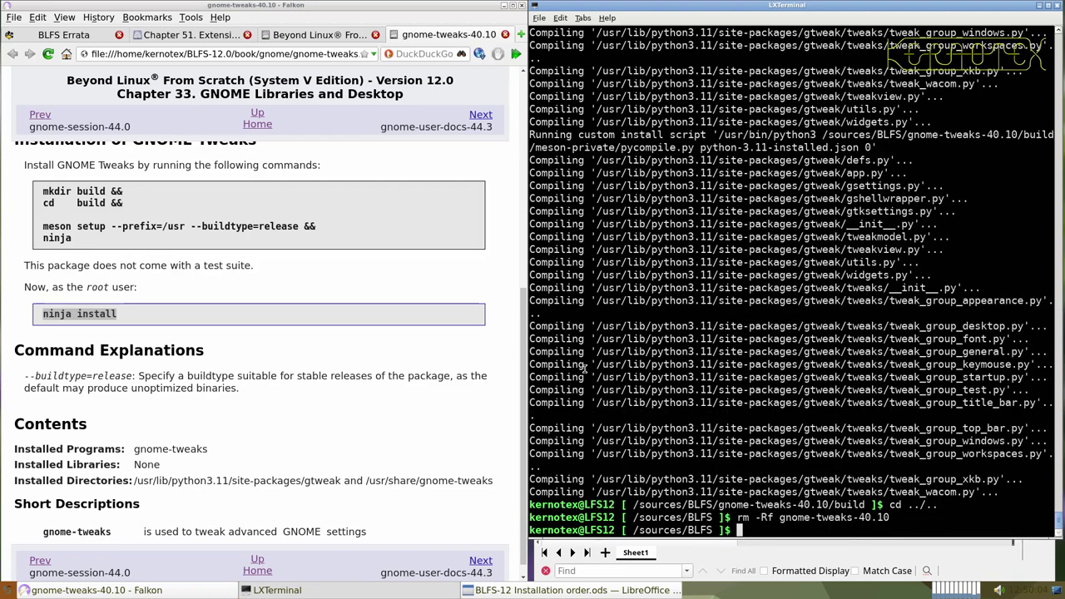
- Close the gnome-tweaks page, open the gnome-user-docs-44.3 page from the book index, and download gnome-user-docs-44.3.tar.xz from its HTTP link
left_click(504, 35)
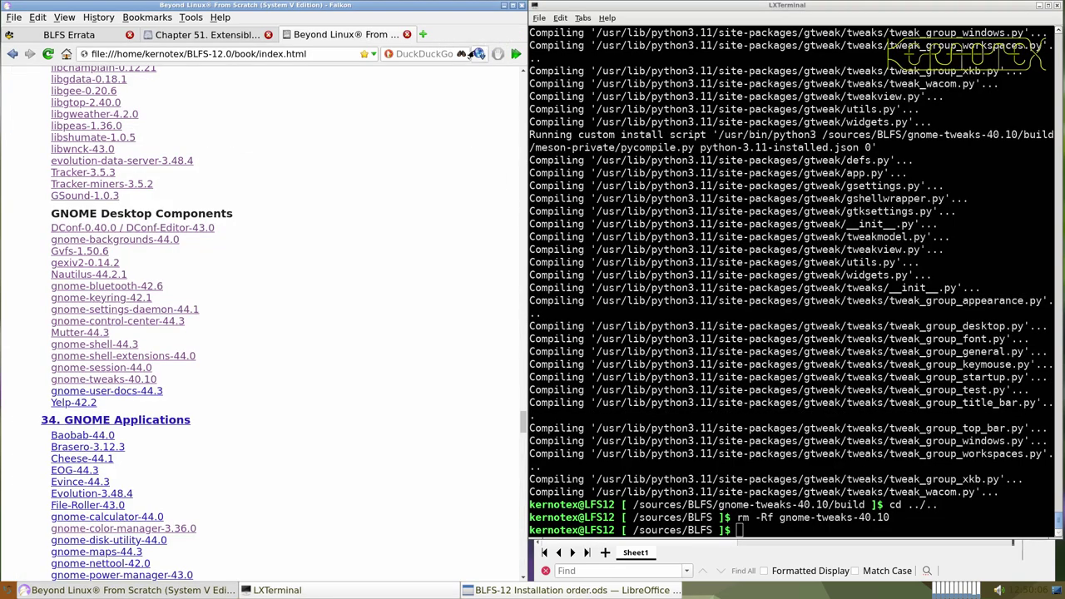
middle_click(143, 392)
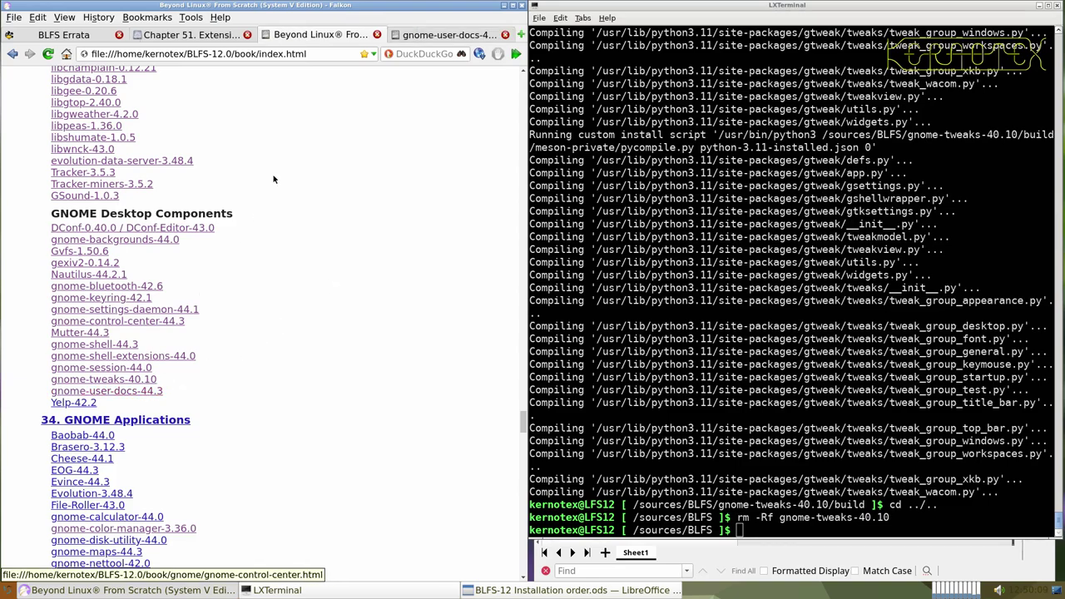
left_click(414, 37)
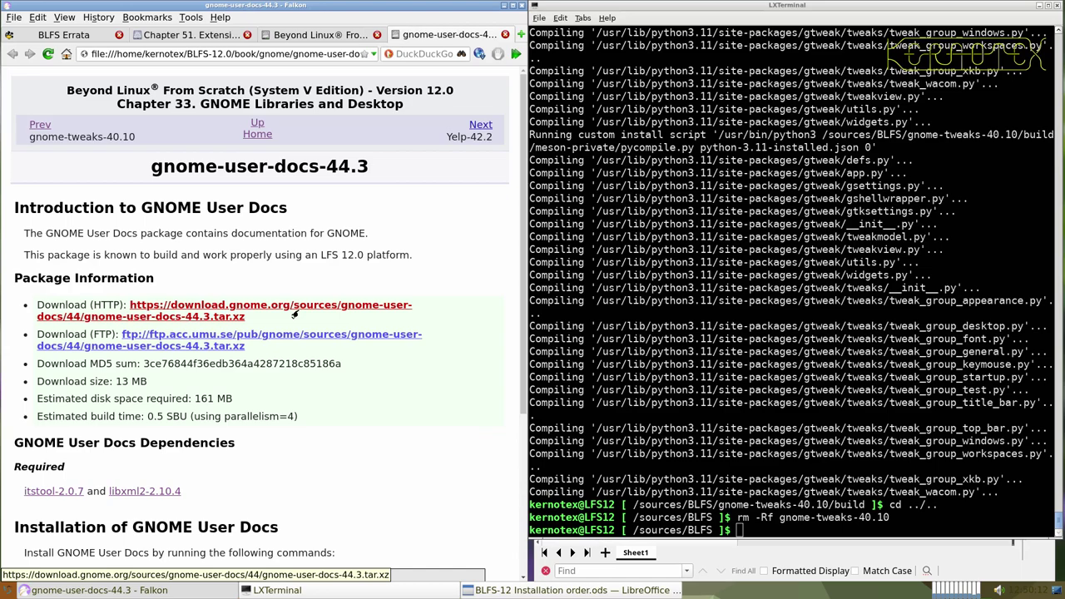
key("Return")
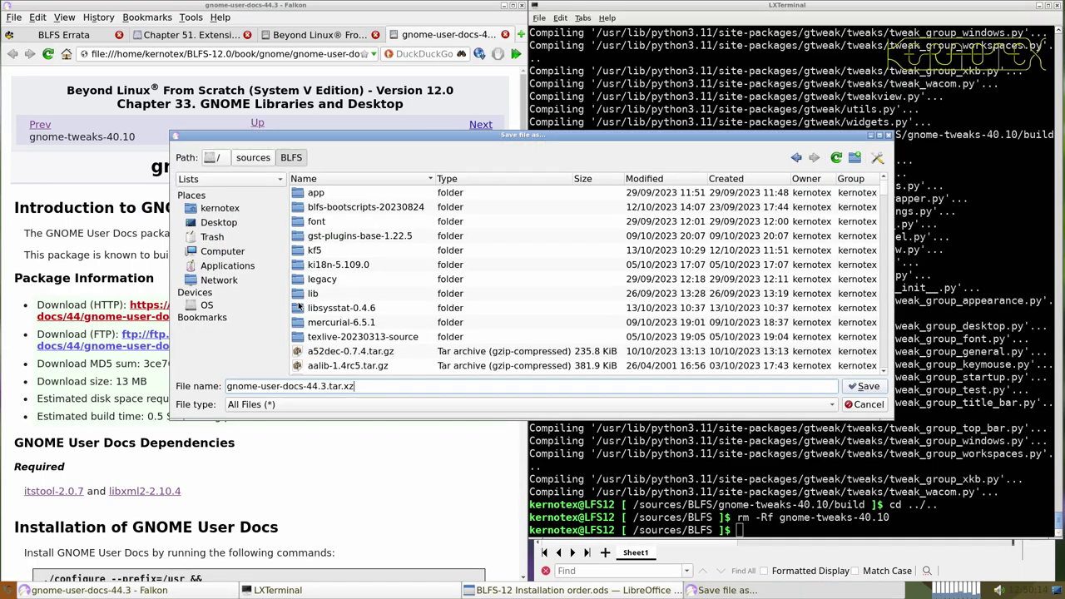
key("Return")
- Copy the gnome-user-docs-44.3 page title and record it below gnome-tweaks-40.10 in the installation order spreadsheet
left_click_drag(150, 166, 371, 166)
key("ctrl+c")
key("alt+Tab")
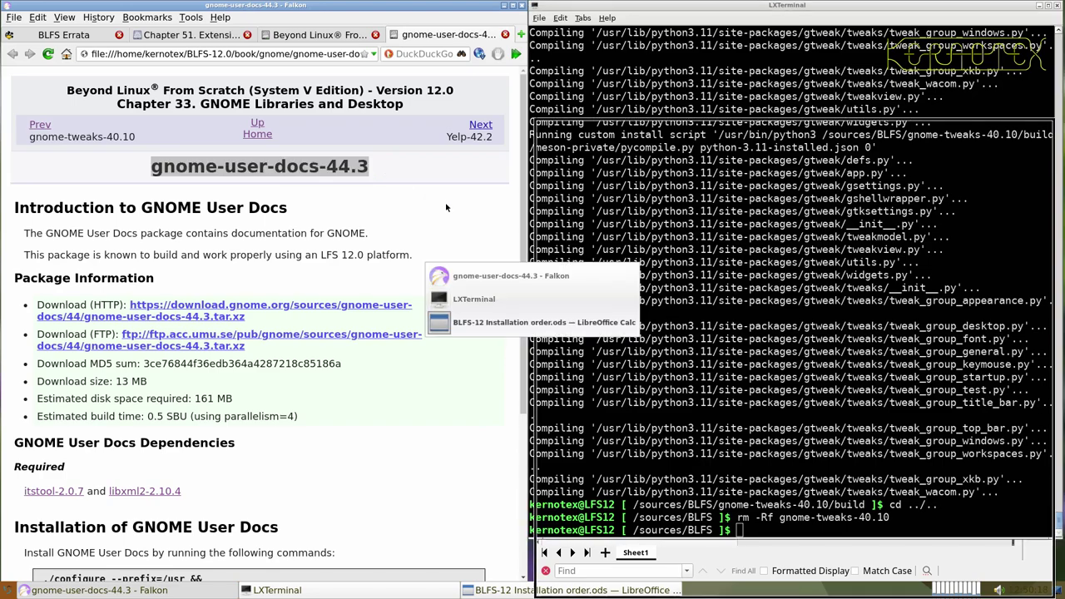
middle_click(640, 369)
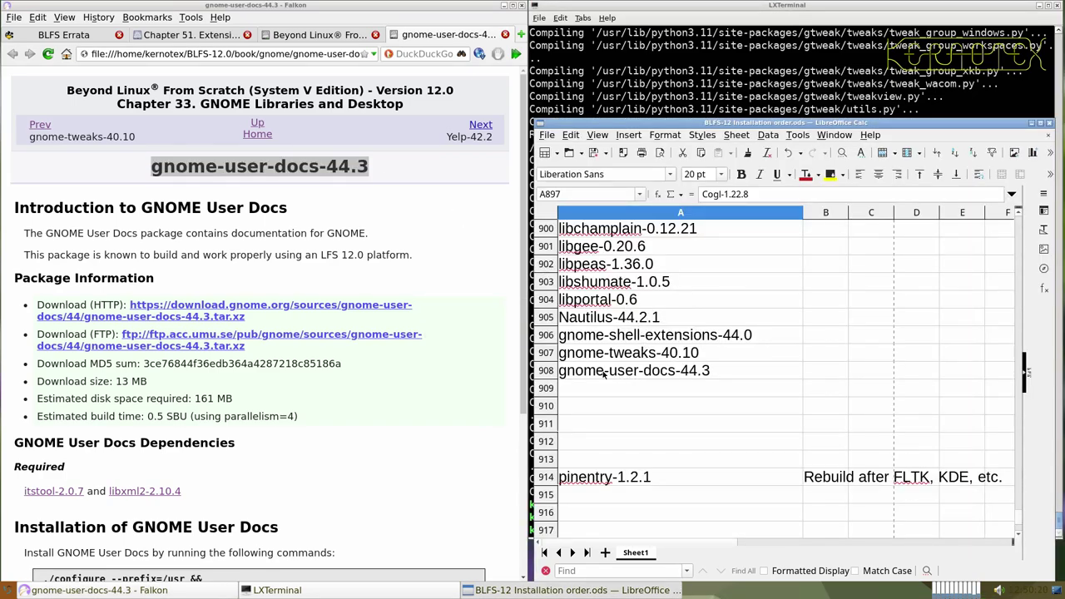
- In the terminal, extract gnome-user-docs-44.3.tar.xz with tar -xvf and change into the gnome-user-docs-44.3 folder
key("alt+Tab")
left_click(580, 97)
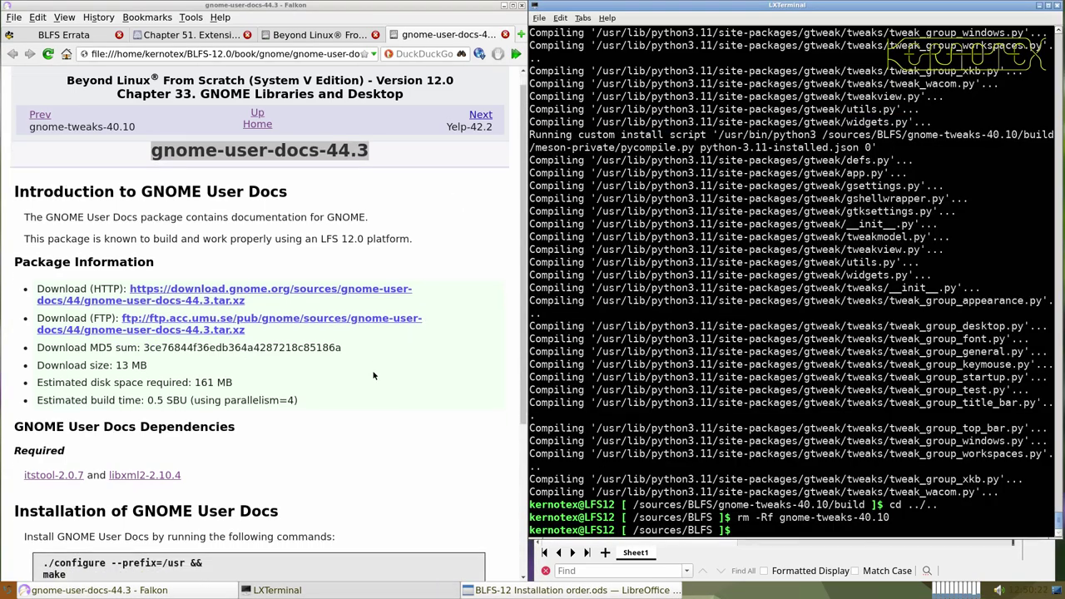
scroll(373, 373, "down", 5)
type("t")
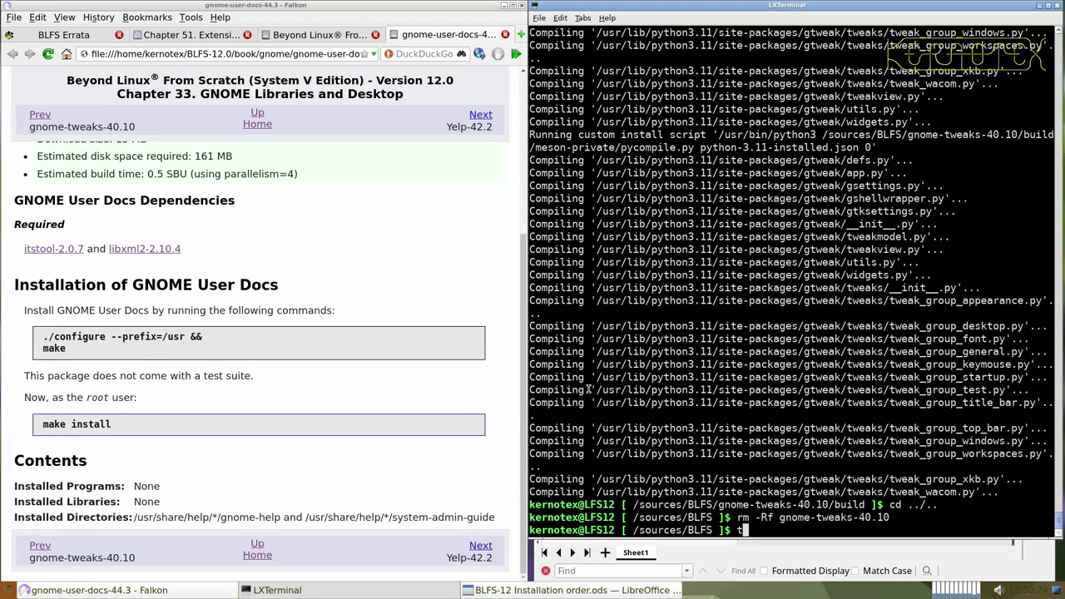
type("ar -xvf gnome-user-docs-44.3.tar.xz")
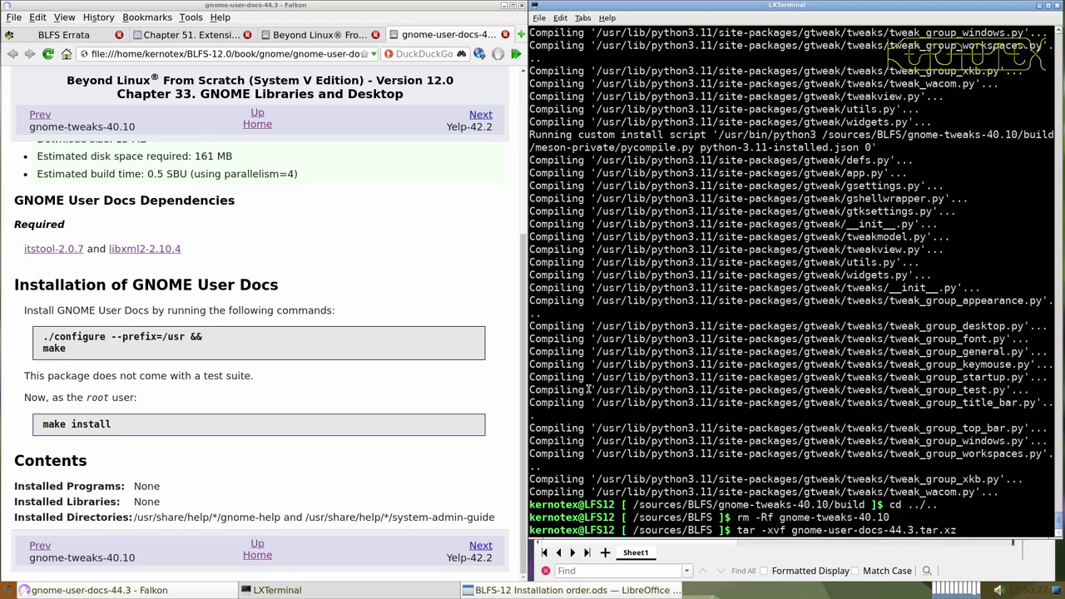
key("Return")
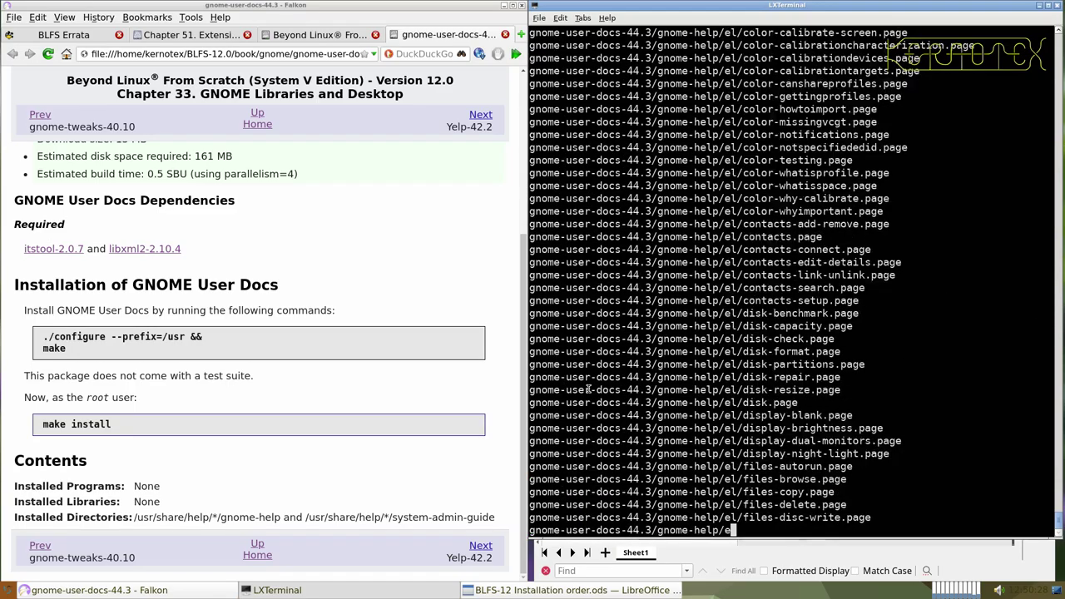
type("cd gnome-us")
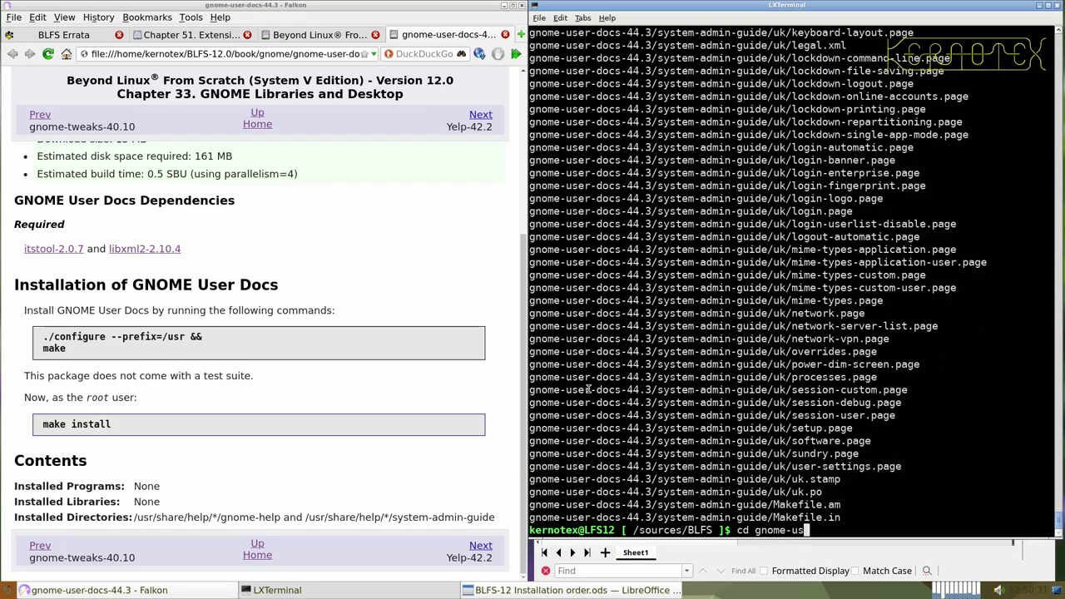
key("Tab")
key("Return")
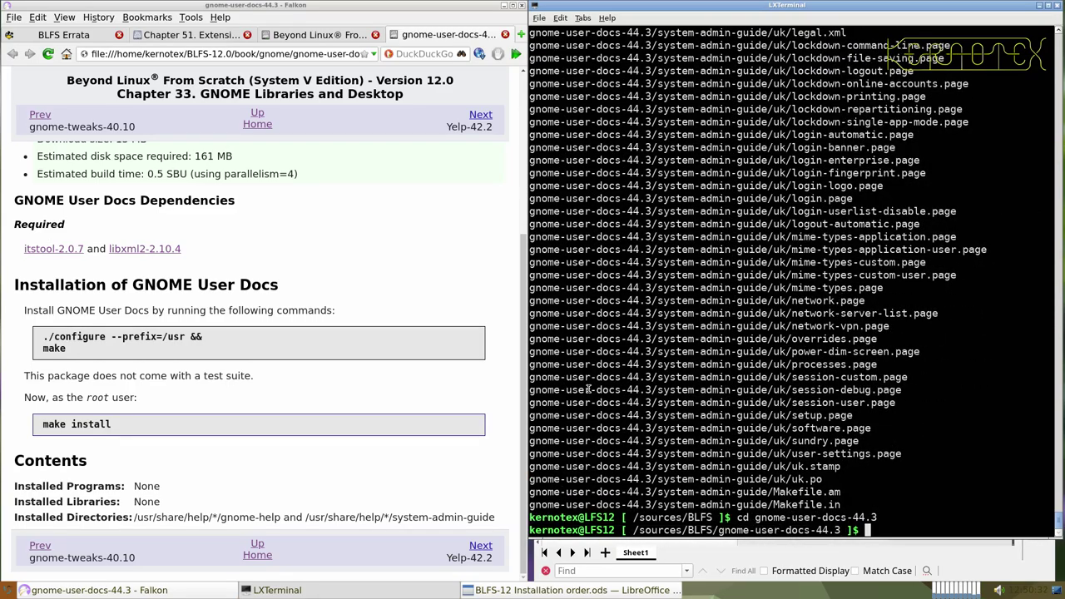
- Build gnome-user-docs with ./configure --prefix=/usr && make, and install it with sudo -E make install
left_click_drag(40, 333, 88, 355)
middle_click(565, 376)
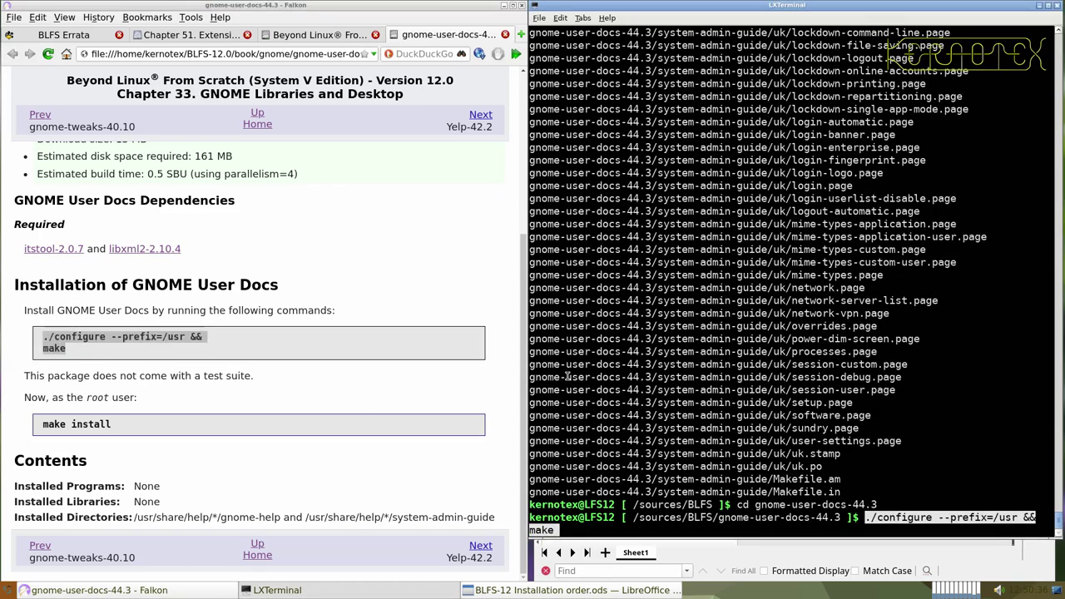
left_click_drag(43, 424, 111, 424)
left_click(615, 429)
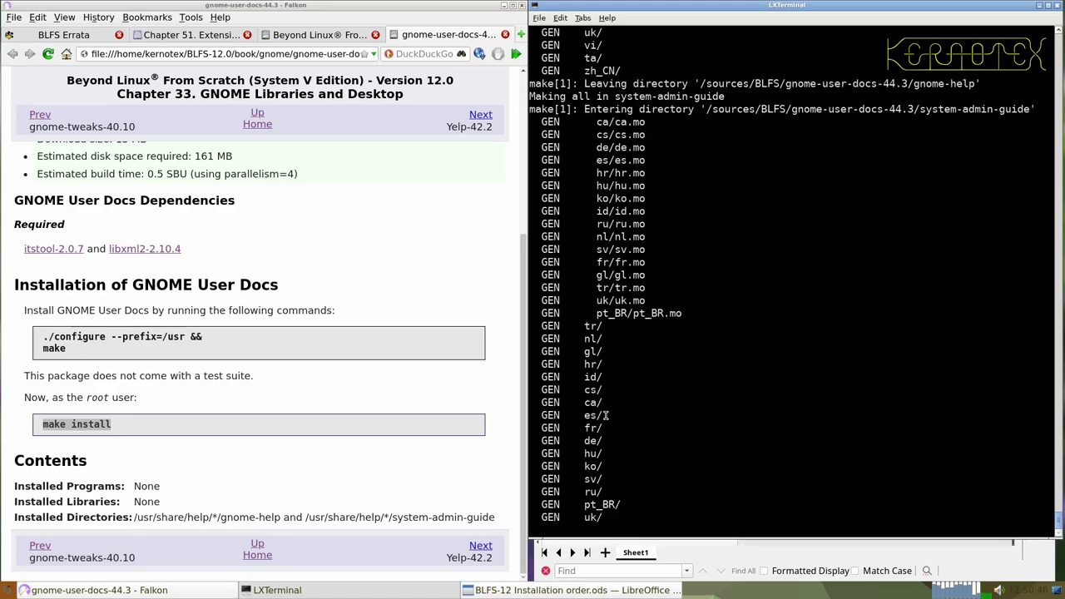
type("sudo -E make install")
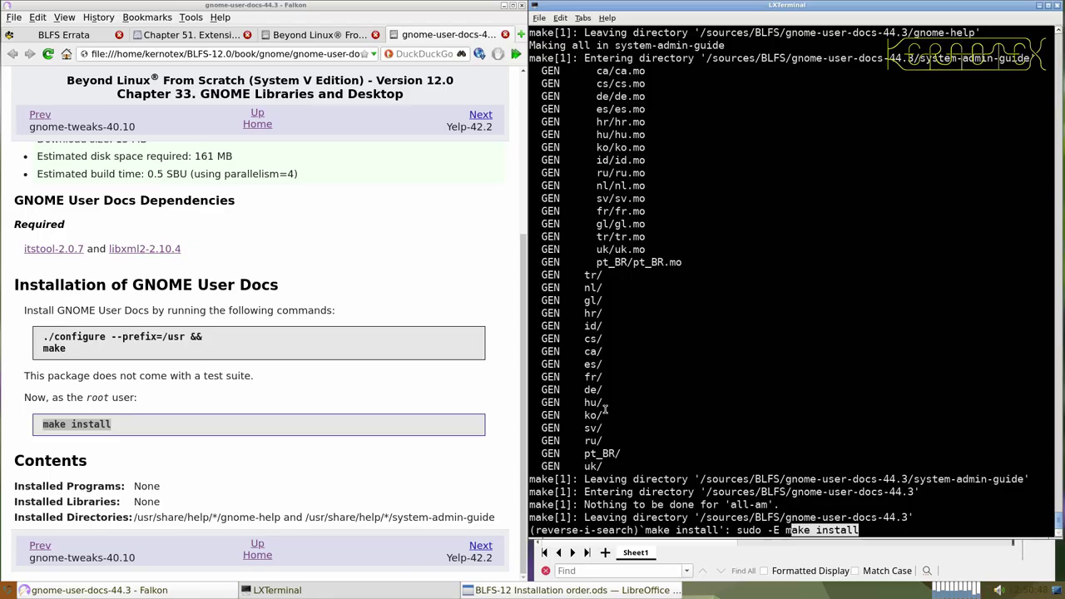
key("Return")
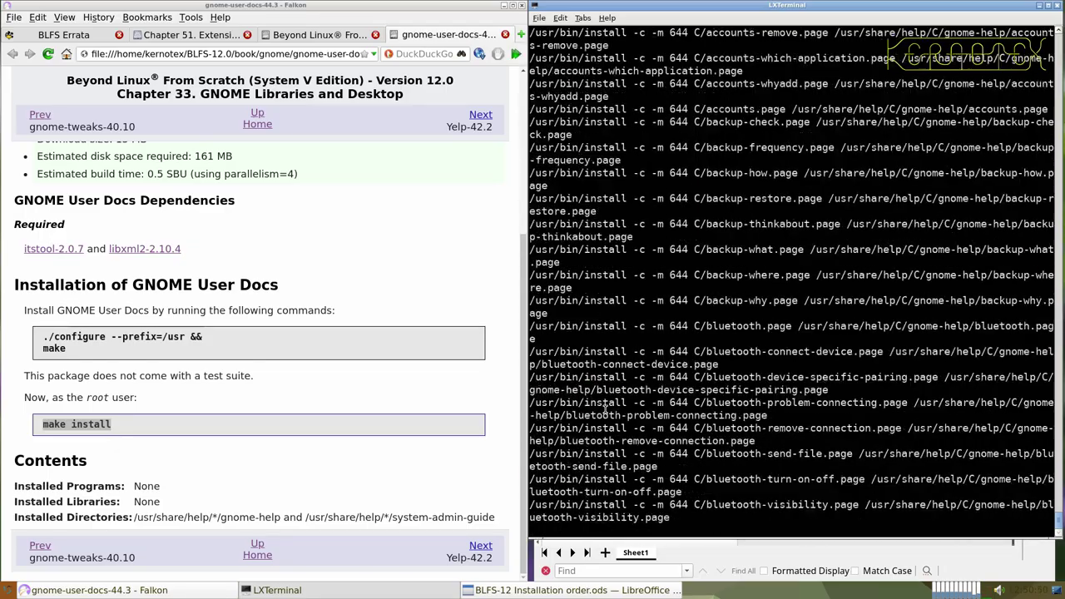
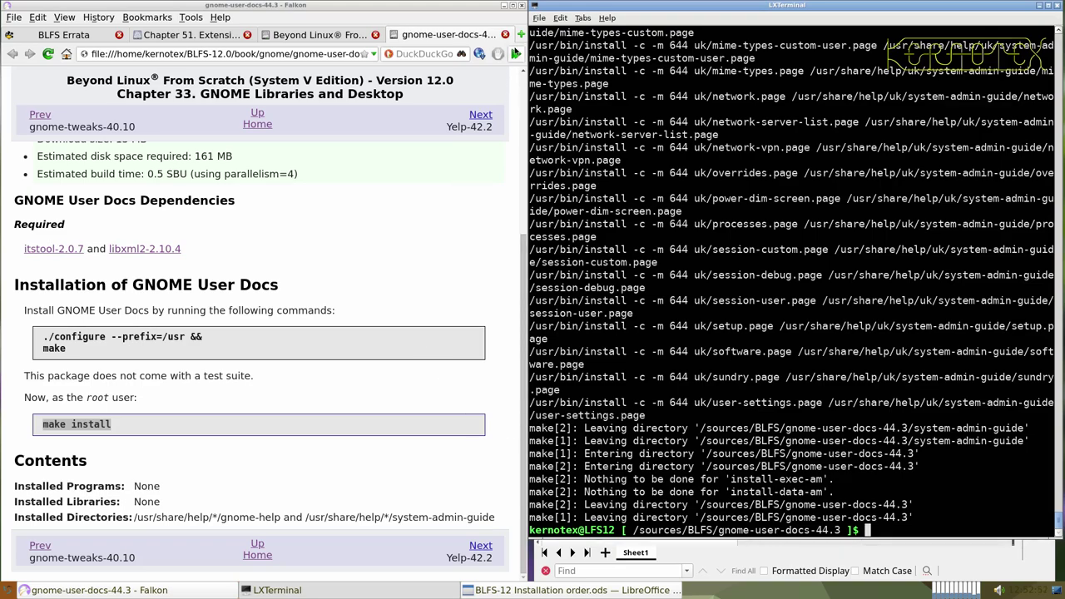
- Close the gnome-user-docs page, return the terminal to /sources/BLFS, and delete the gnome-user-docs-44.3 source folder with rm -Rf
left_click(504, 34)
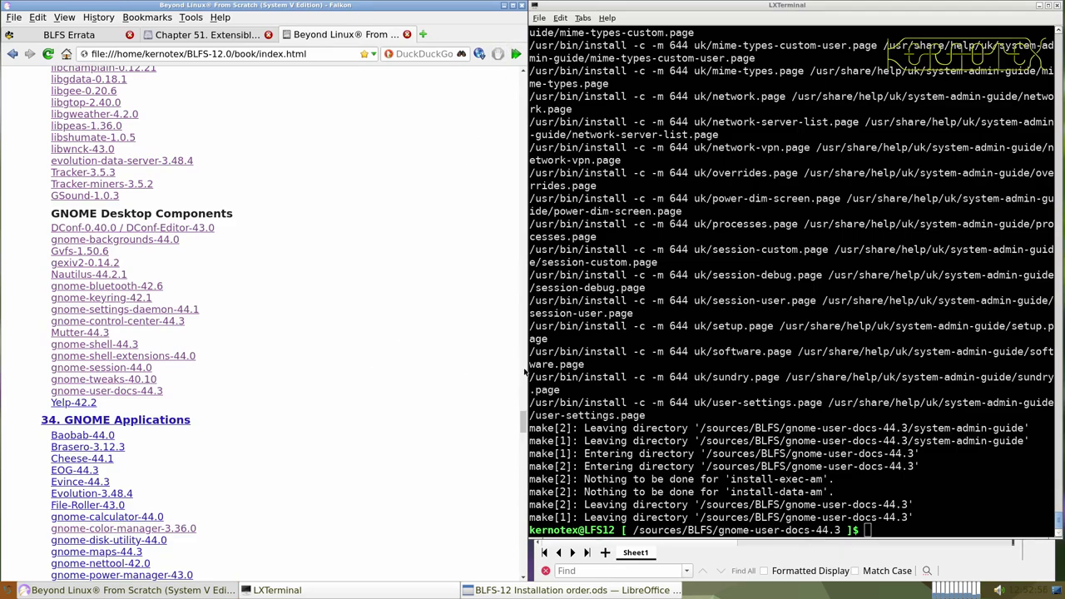
left_click(588, 364)
type("cd ../..")
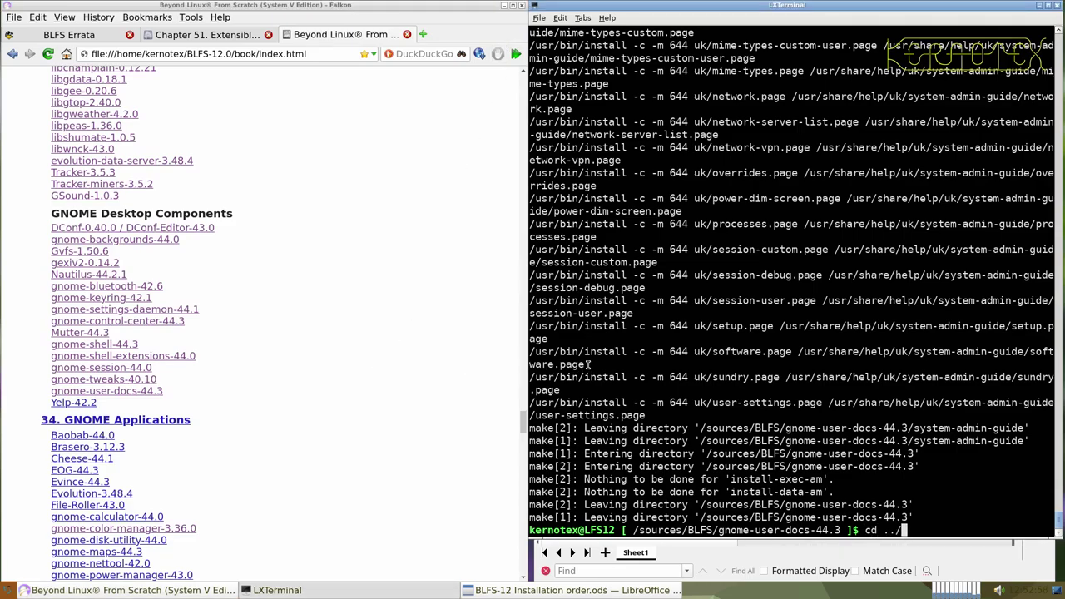
key("BackSpace")
key("BackSpace")
key("BackSpace")
key("Return")
type("rm -Rf gnome-")
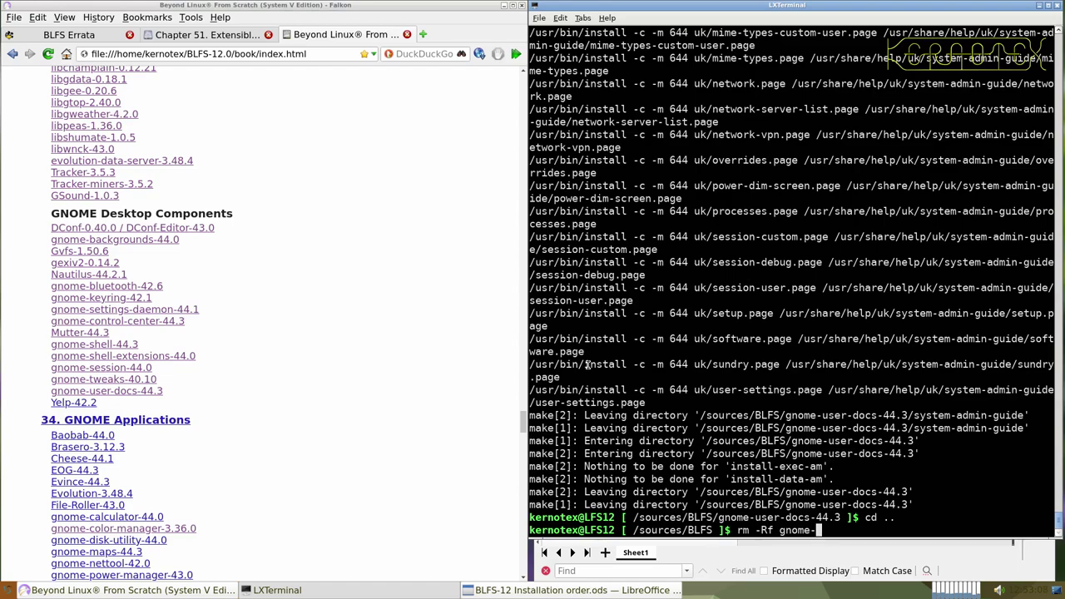
type("user")
key("Tab")
key("Return")
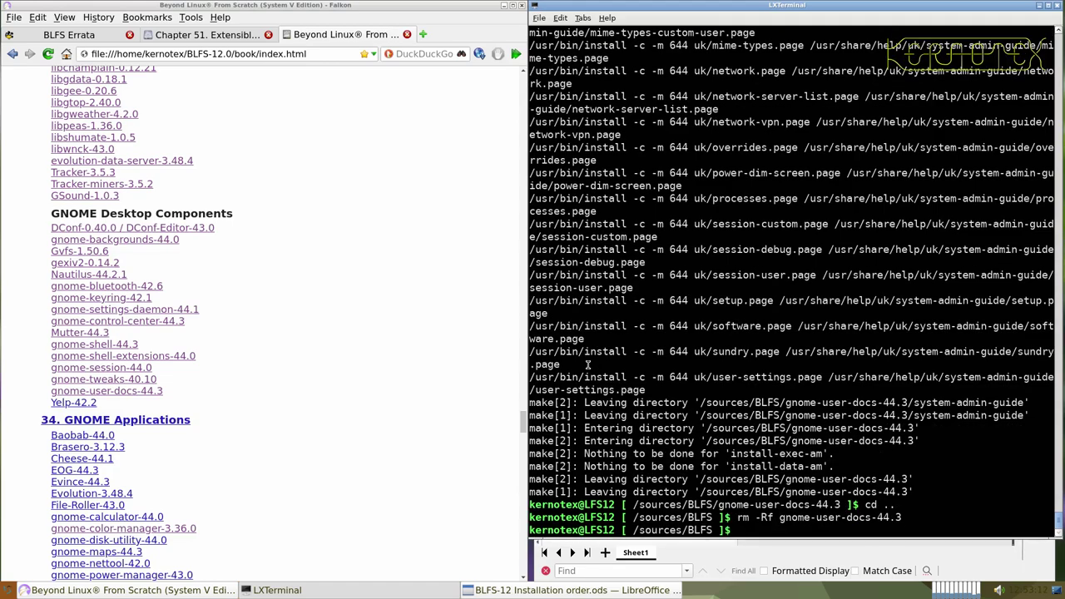
- Open the Yelp-42.2 page from the book index, review its dependencies, and download yelp-42.2.tar.xz from the HTTP link
middle_click(79, 403)
left_click(430, 35)
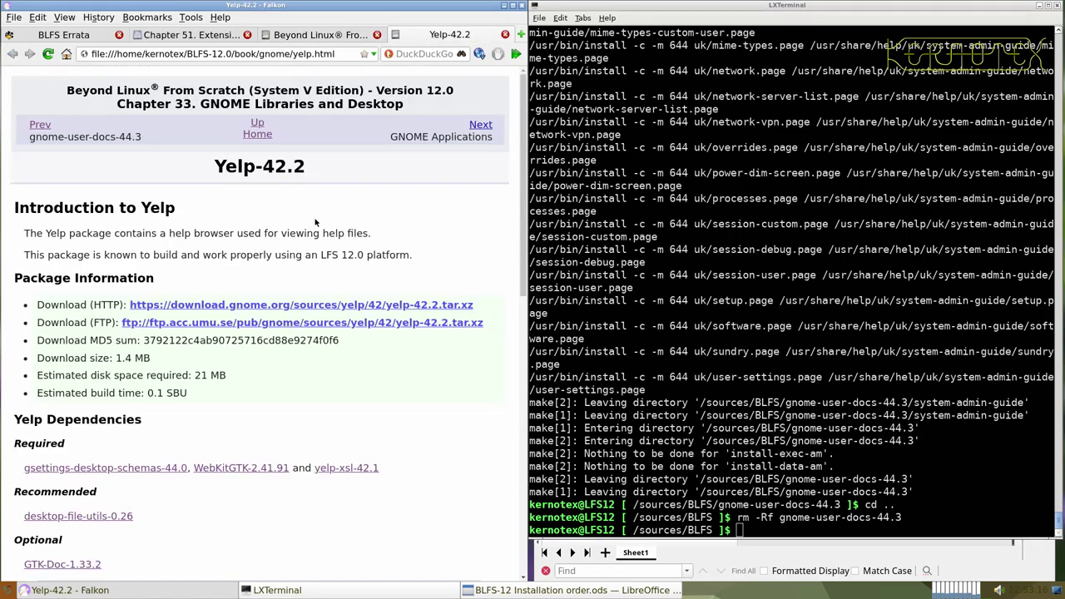
scroll(287, 304, "down", 3)
scroll(287, 304, "up", 3)
scroll(289, 304, "down", 5)
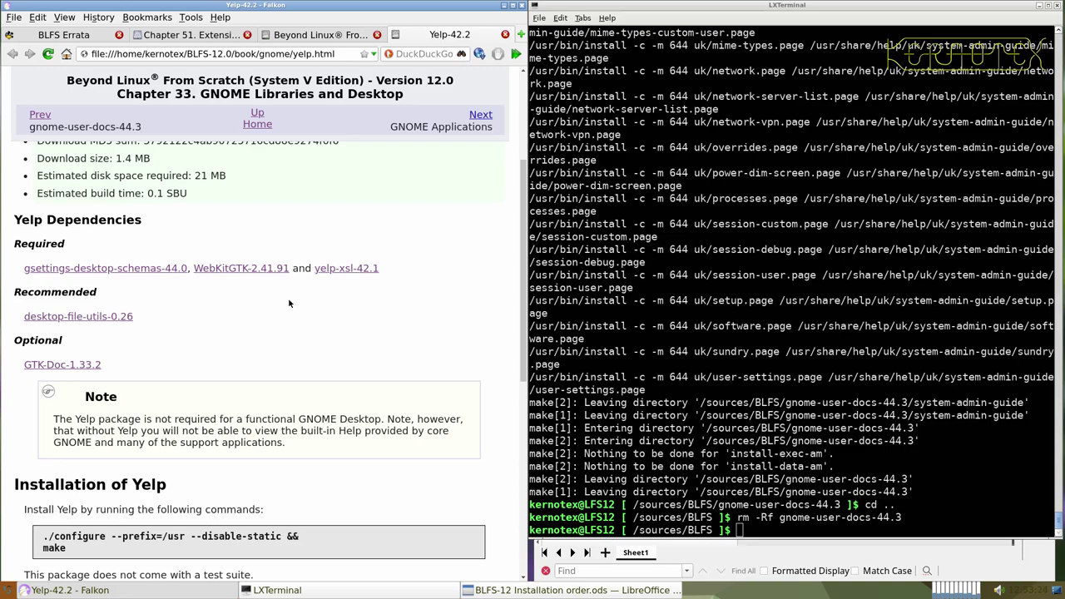
scroll(289, 304, "up", 3)
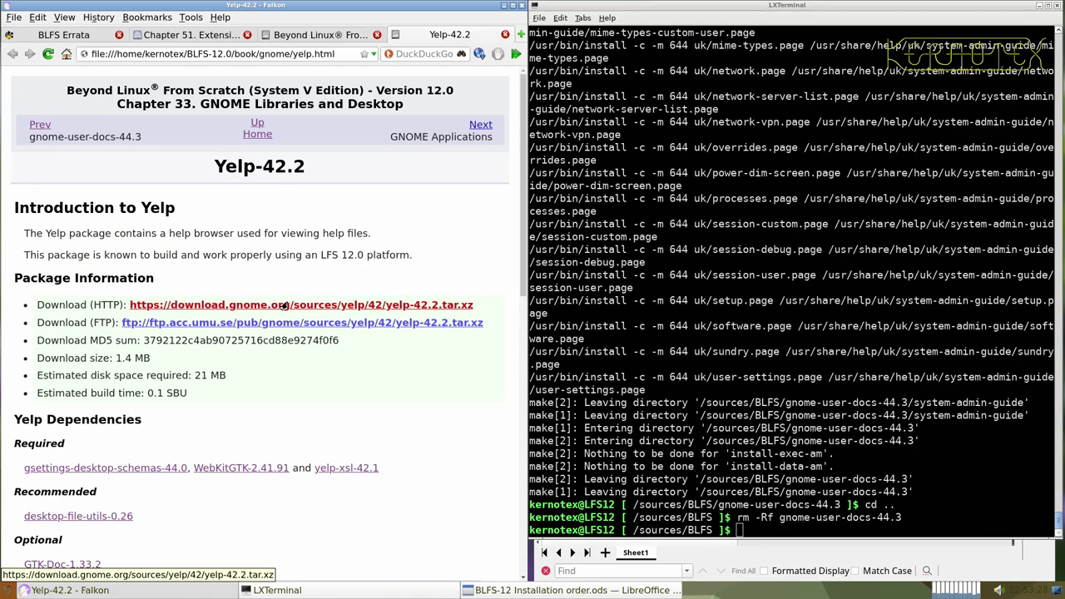
left_click(283, 305)
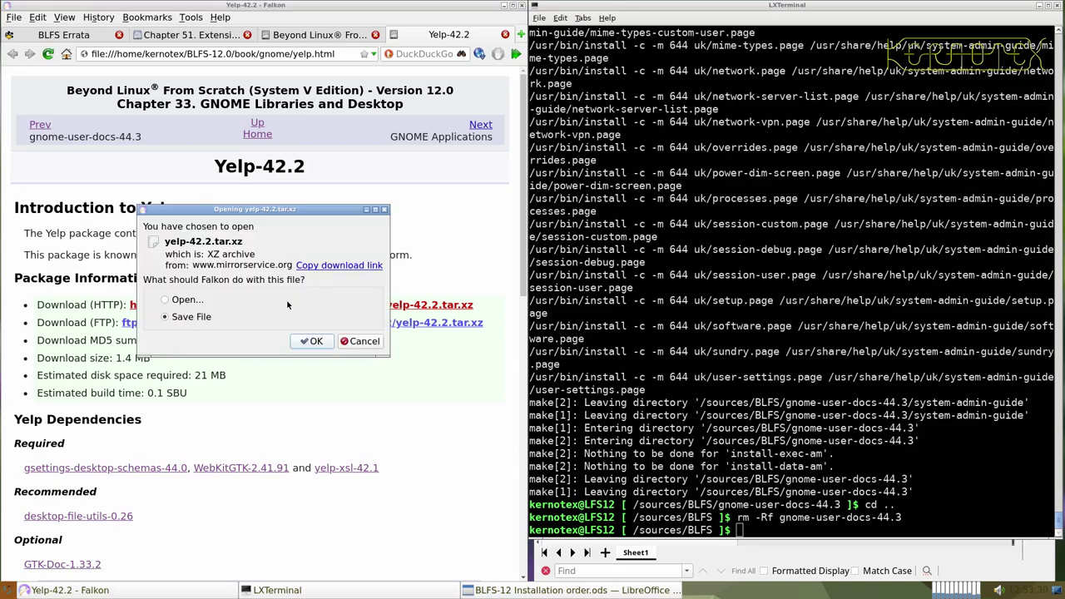
left_click(307, 343)
key("Return")
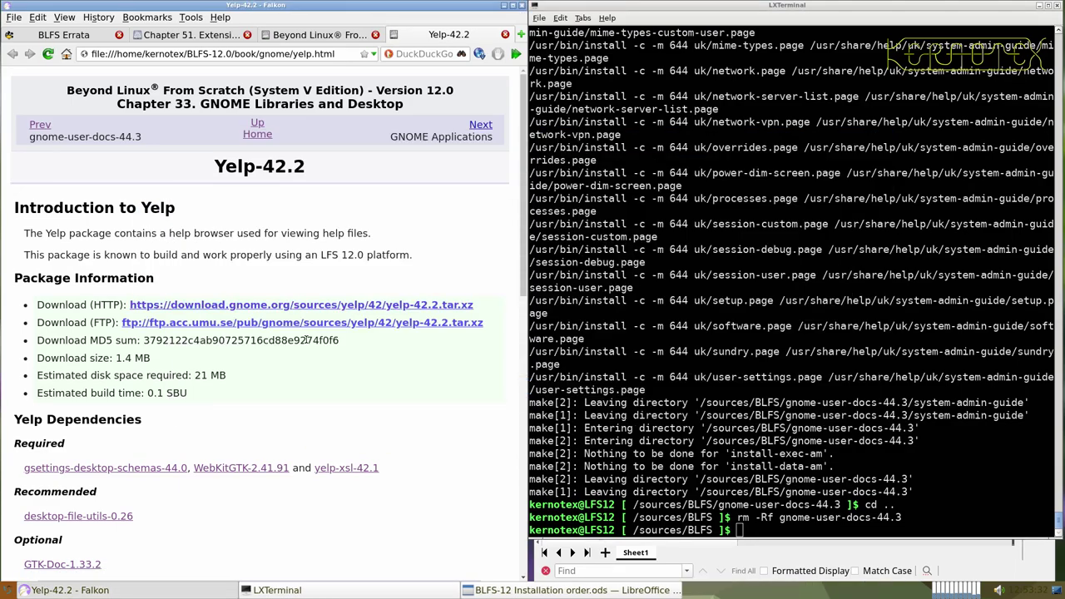
- Copy the Yelp-42.2 page title and record it in the BLFS-12 installation order spreadsheet
left_click_drag(208, 166, 308, 167)
key("ctrl+c")
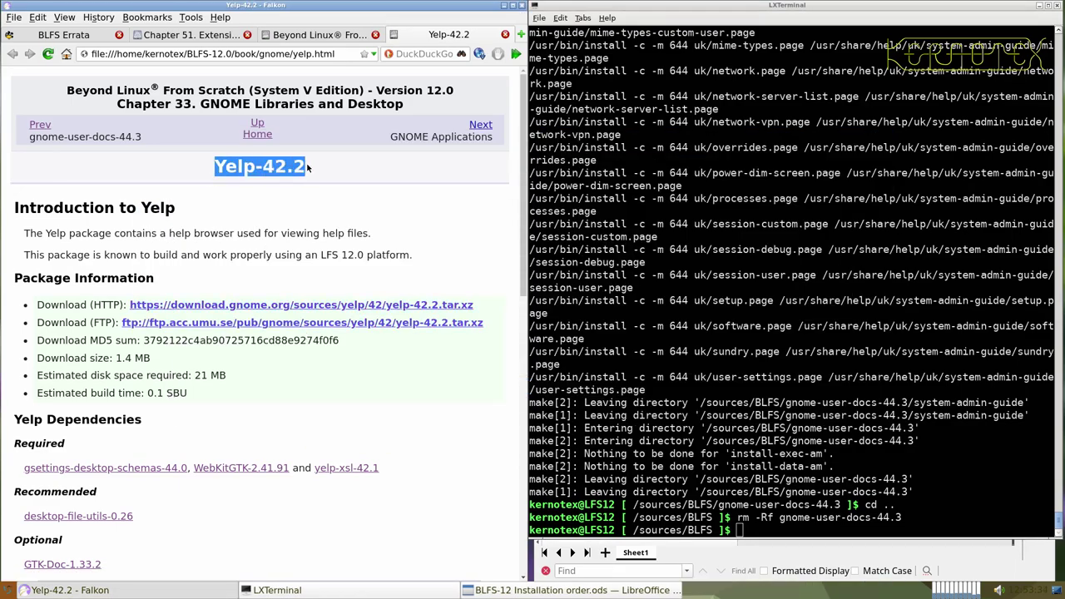
key("alt+Tab")
key("alt+Tab")
left_click(598, 387)
key("ctrl+v")
key("alt+Tab")
- In the terminal, extract the yelp-42.2 archive with tar -xvf and change into the yelp-42.2 folder
left_click(617, 94)
type("tar -xvf y")
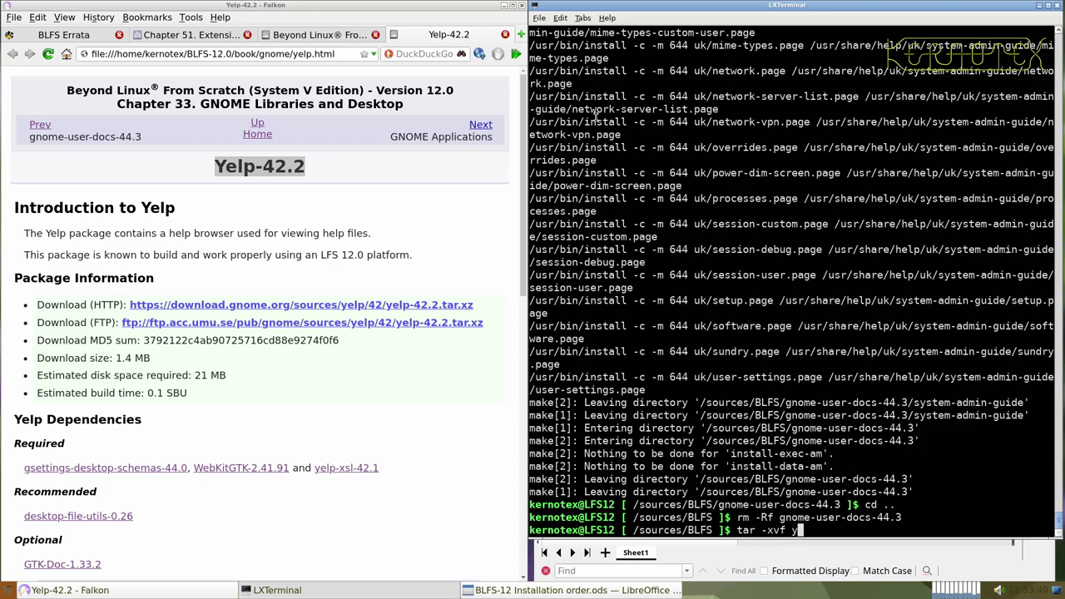
type("elp-4")
key("Tab")
key("Return")
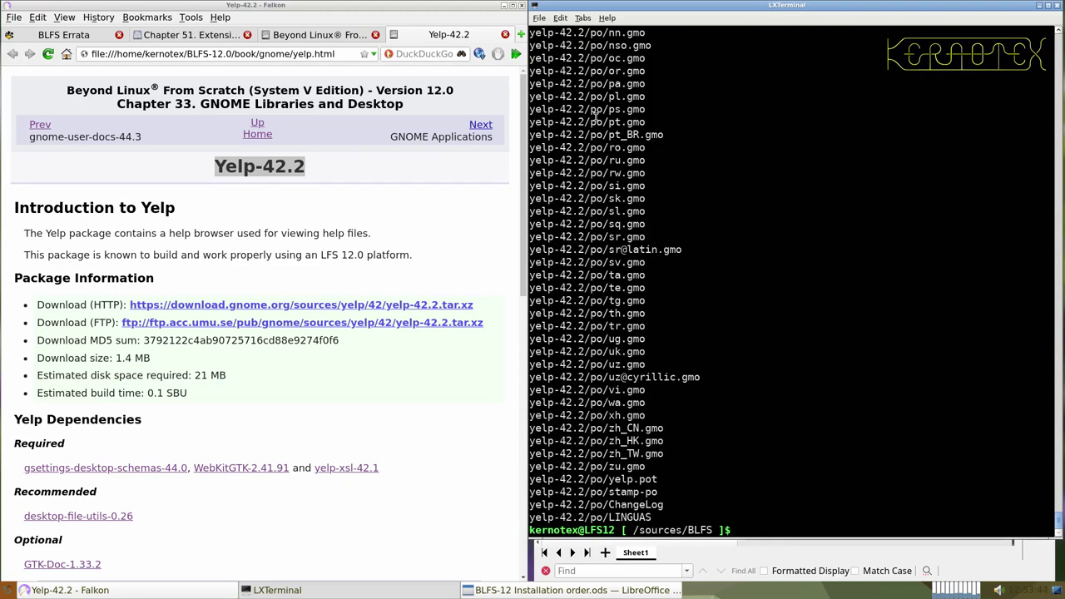
type("cd yelp-4")
key("Tab")
key("Return")
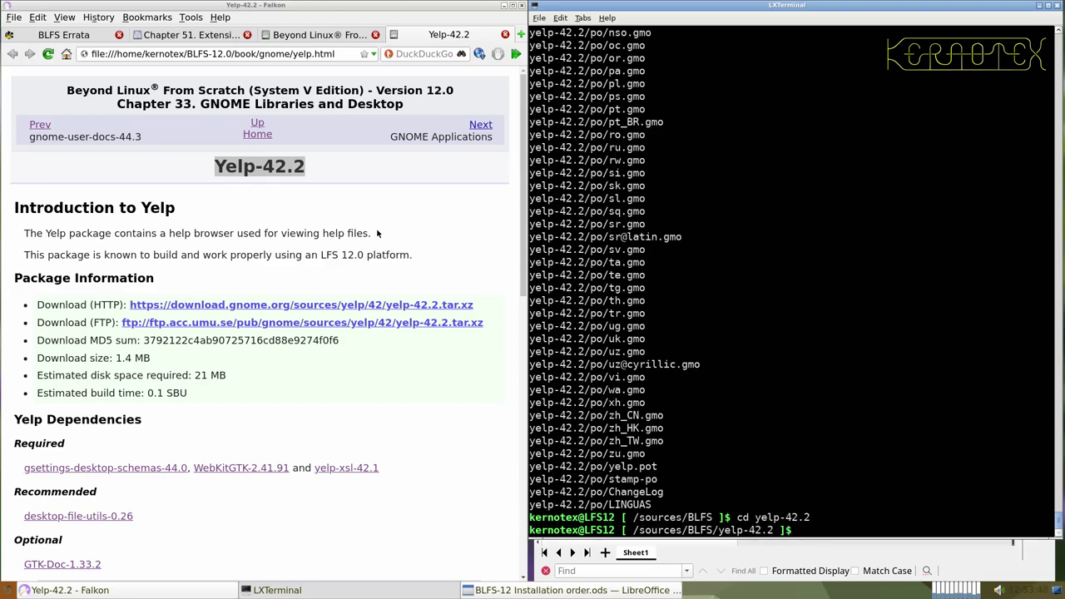
- Configure and build Yelp with the book's ./configure --prefix=/usr --disable-static && make commands
scroll(345, 255, "down", 10)
scroll(344, 253, "down", 1)
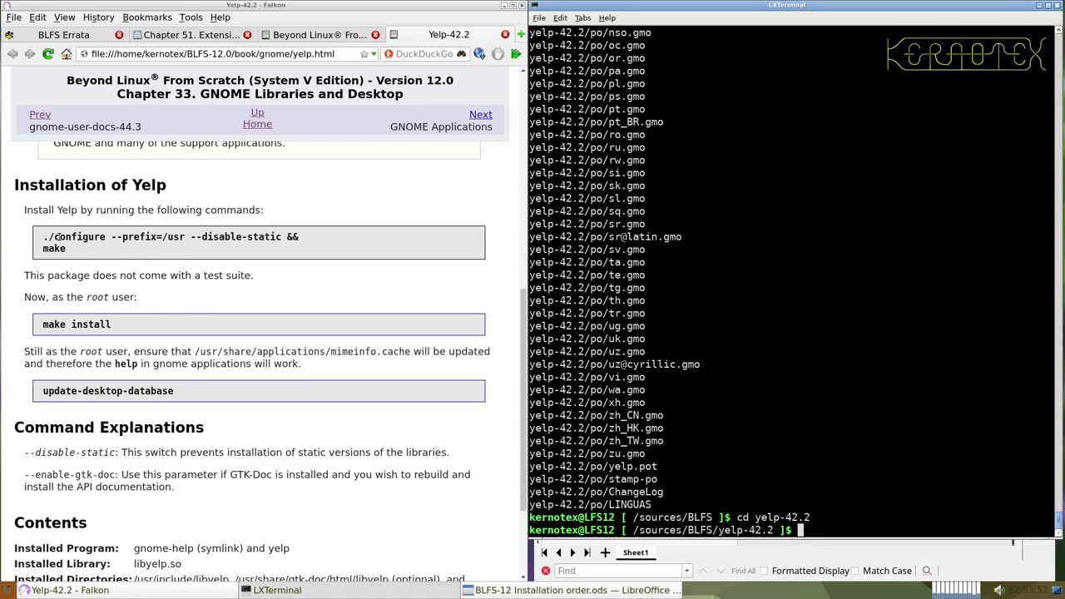
left_click_drag(40, 240, 75, 248)
key("ctrl+c")
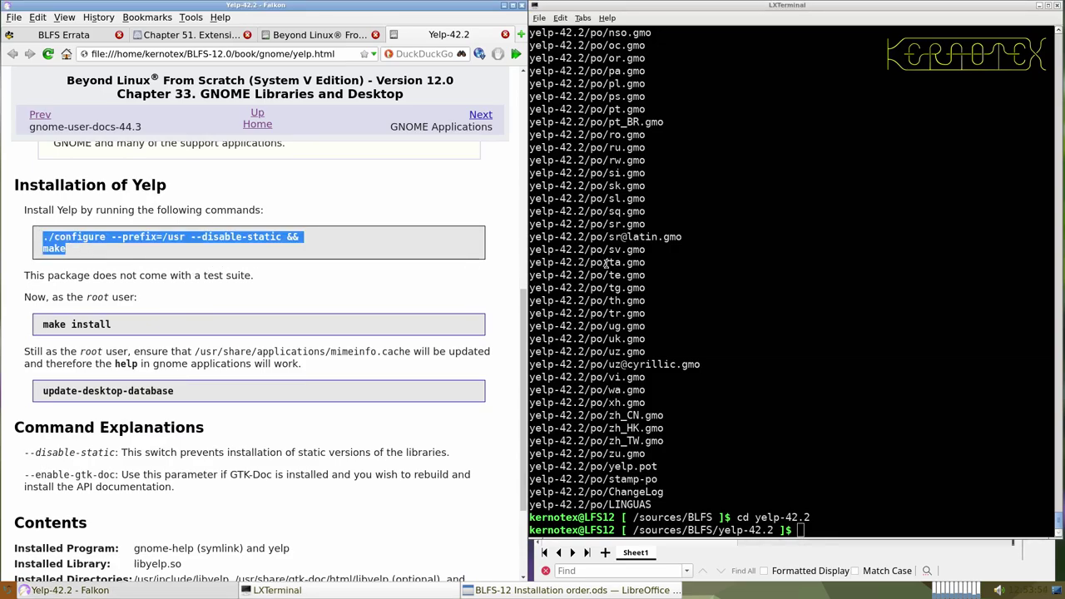
key("alt+Tab")
key("ctrl+shift+v")
key("Return")
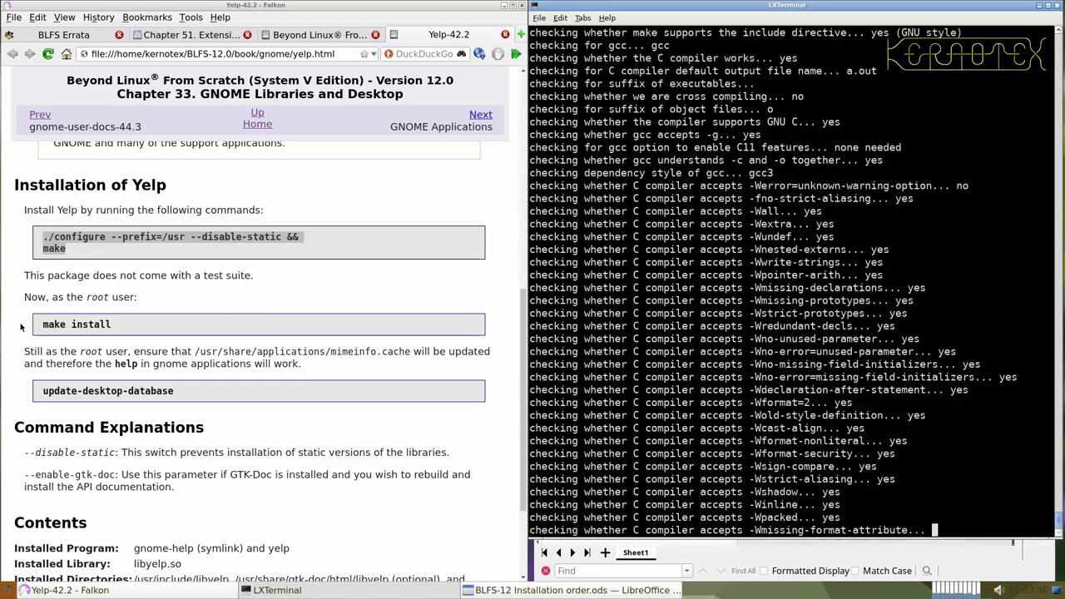
- Install the compiled Yelp package with sudo -E make install
left_click_drag(42, 325, 118, 328)
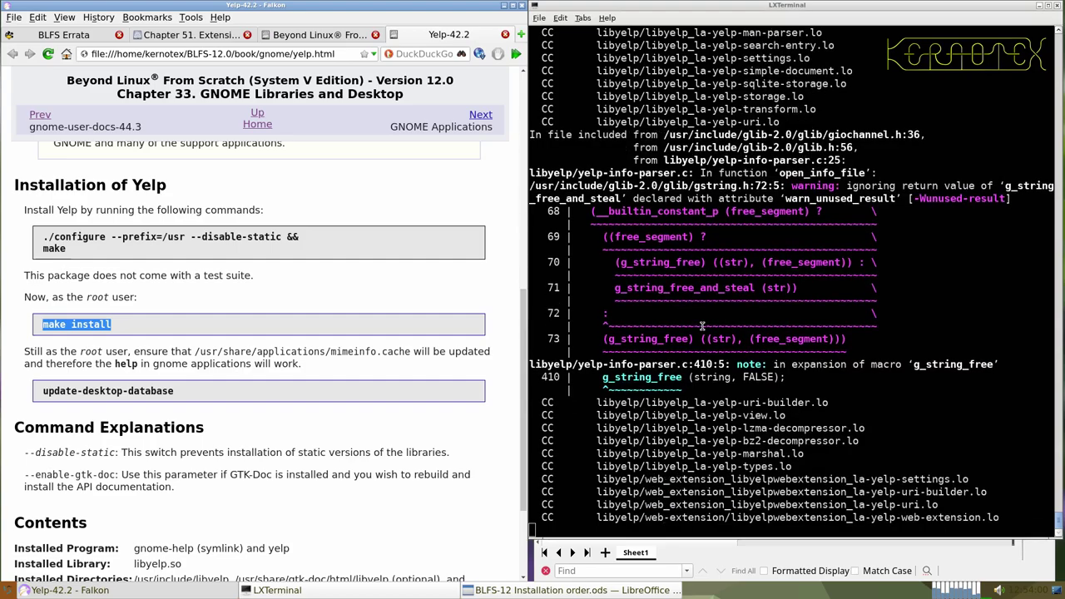
left_click(701, 327)
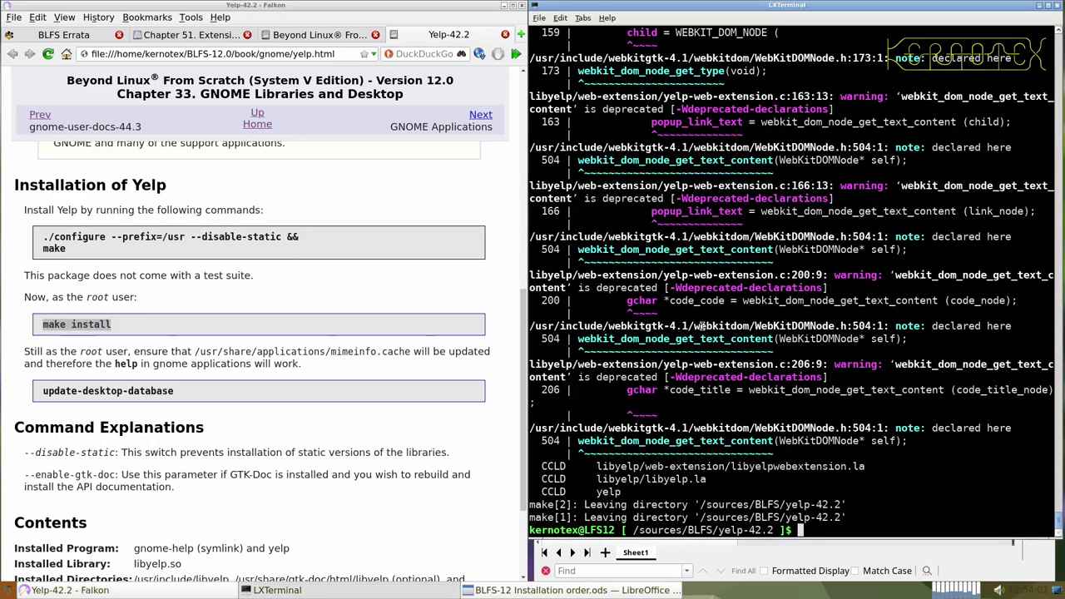
type("sudo -E make install")
middle_click(702, 326)
key("Return")
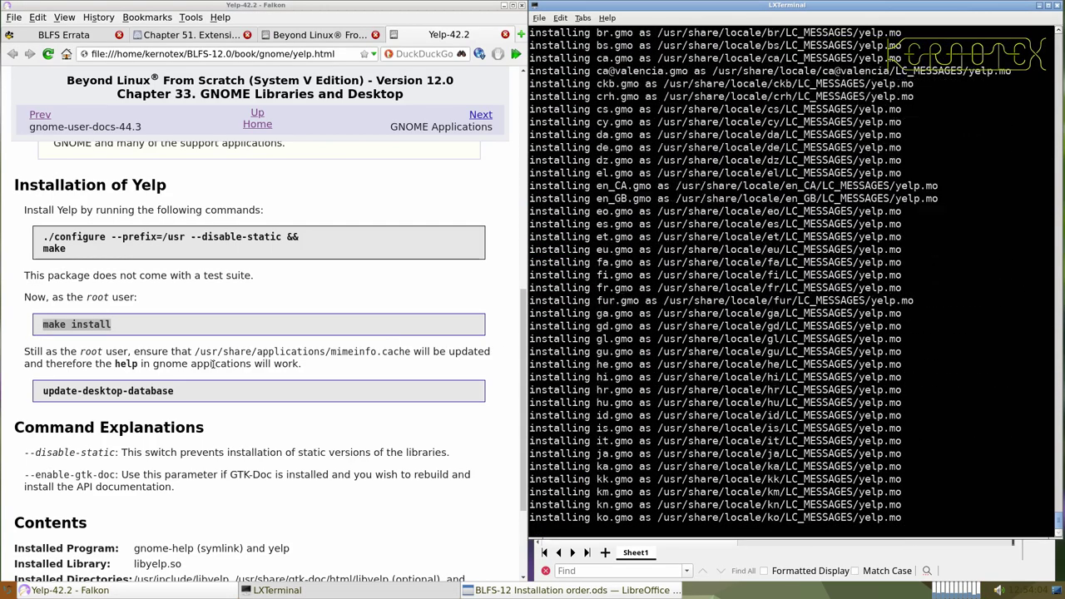
- Copy update-desktop-database from the Yelp page and run it in the terminal with sudo -E
left_click(29, 397)
left_click_drag(29, 397, 190, 397)
left_click(576, 397)
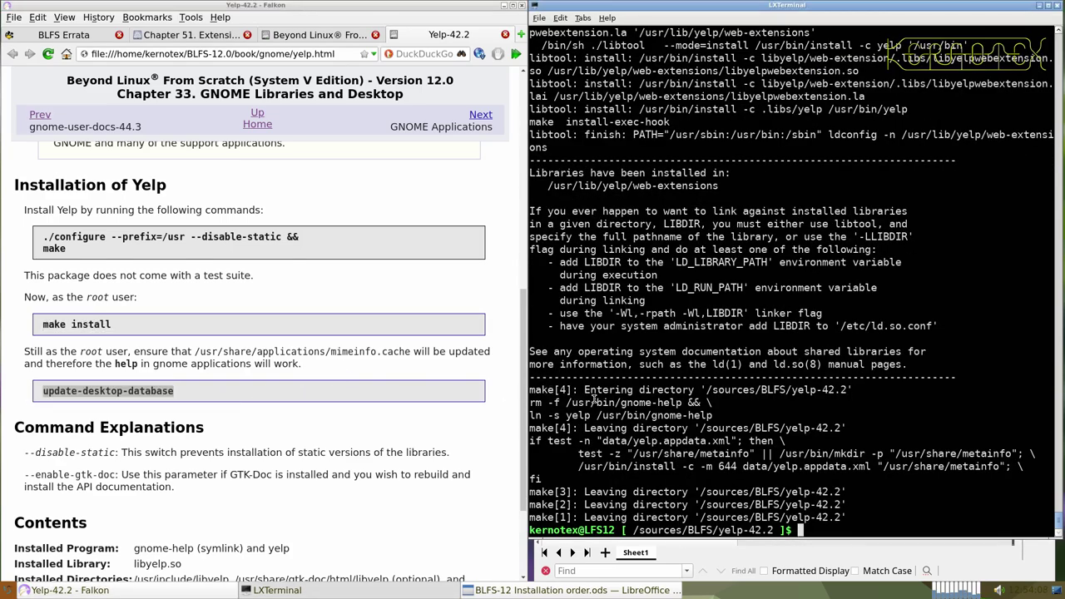
type("sudo -E")
middle_click(614, 395)
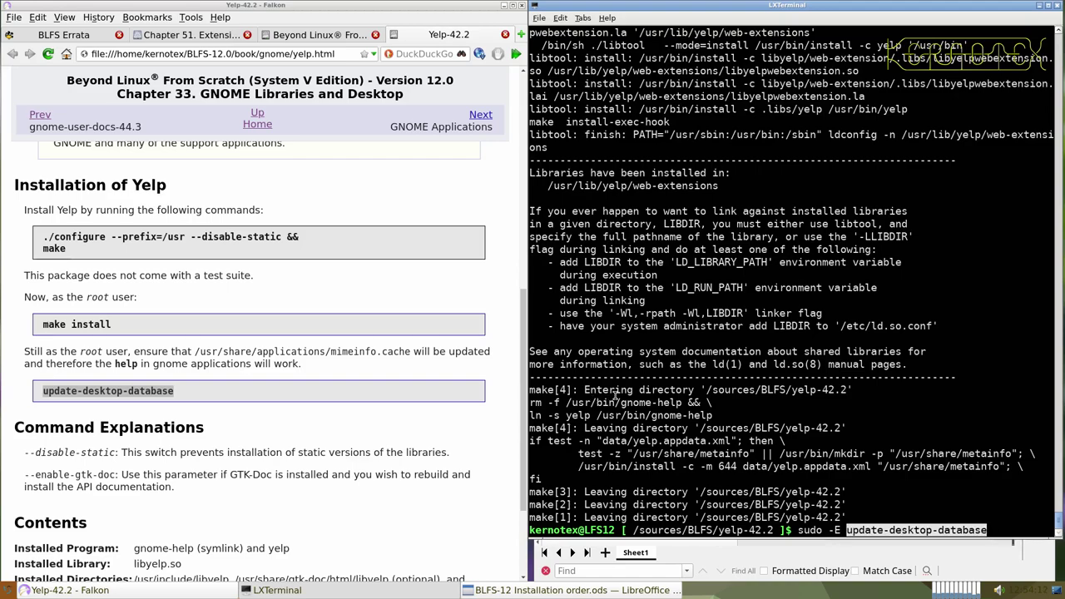
key("Return")
- Return to /sources/BLFS and delete the yelp-42.2 source folder with rm -Rf
type("cd ..")
key("Return")
type("rm -Rf yelp-")
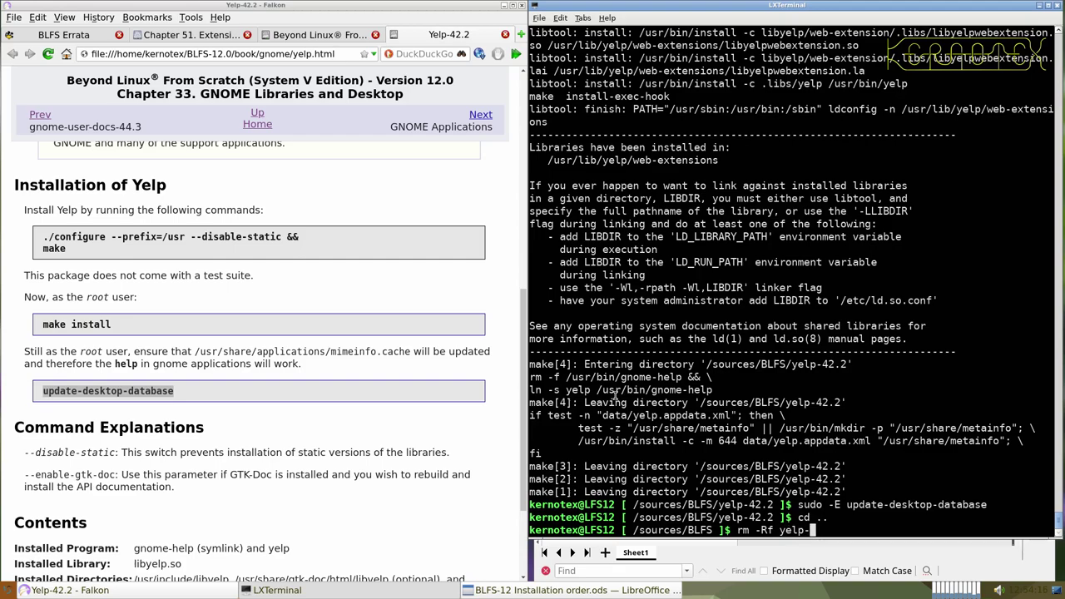
type("42.2")
key("Return")
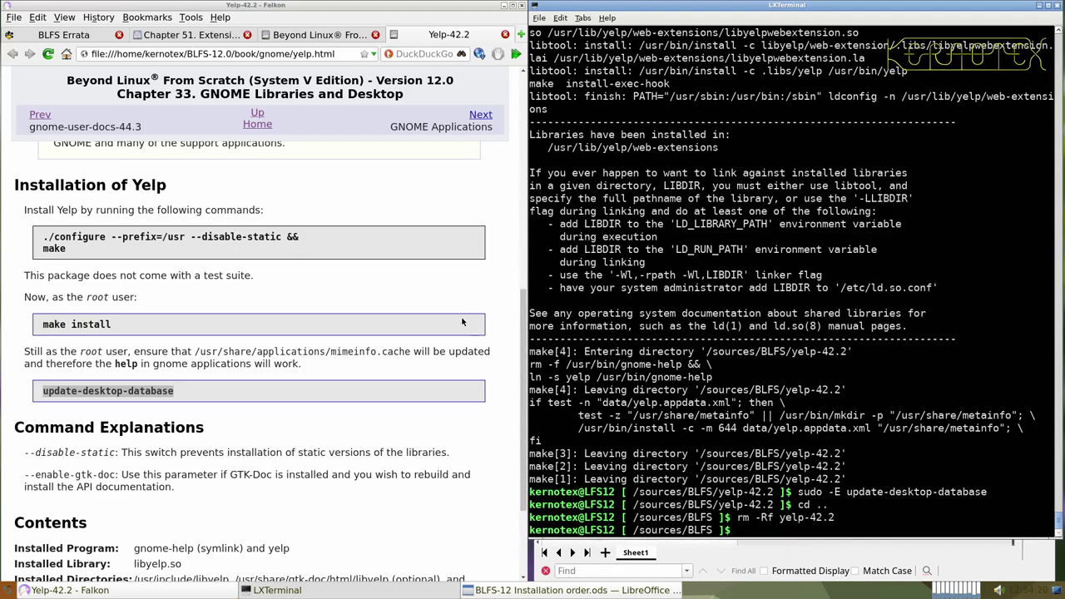
- Close the Yelp page, reopen it from the book index, and advance through the GNOME Applications chapter to the Baobab-44.0 page
left_click(504, 34)
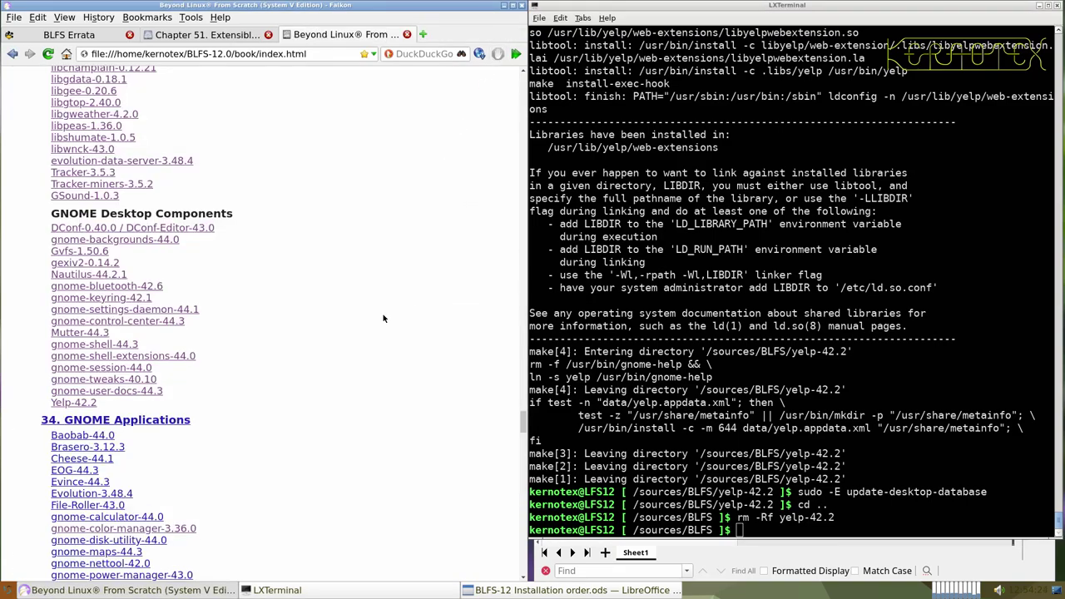
scroll(384, 314, "down", 3)
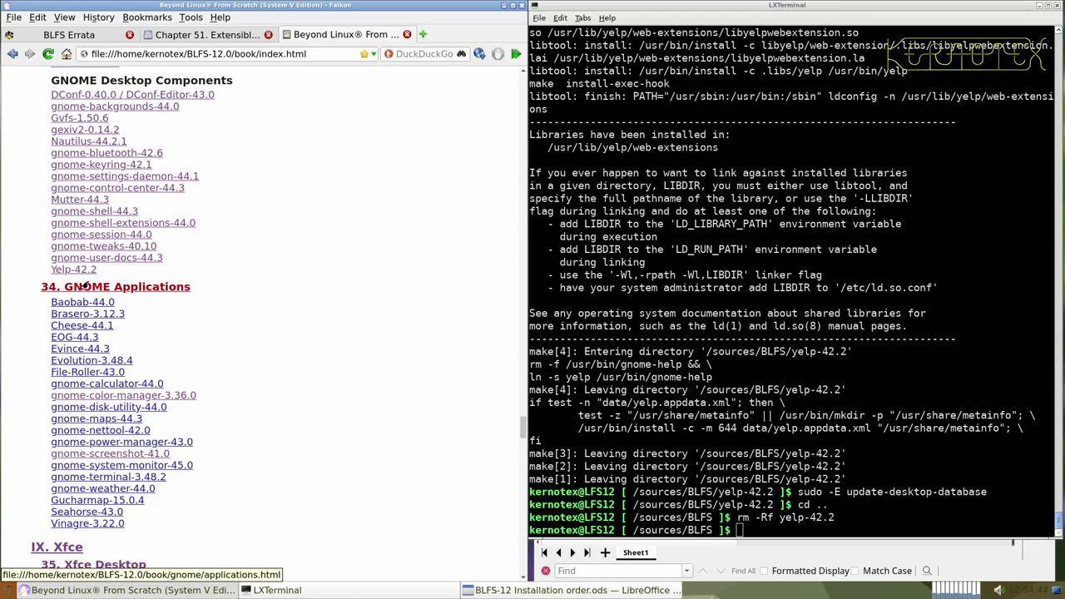
left_click(83, 270)
left_click(12, 53)
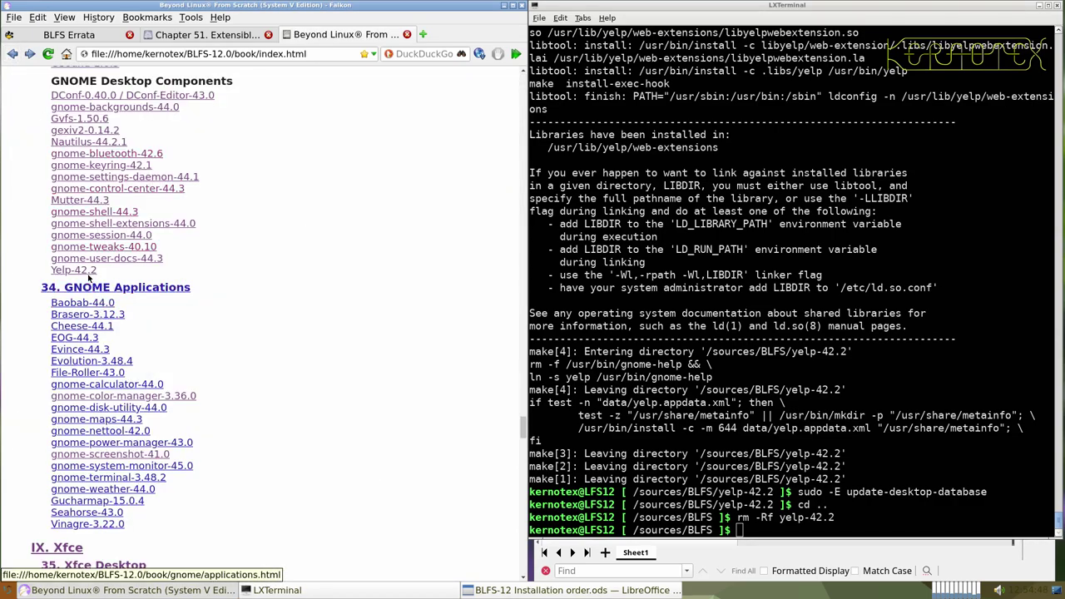
middle_click(70, 271)
left_click(410, 37)
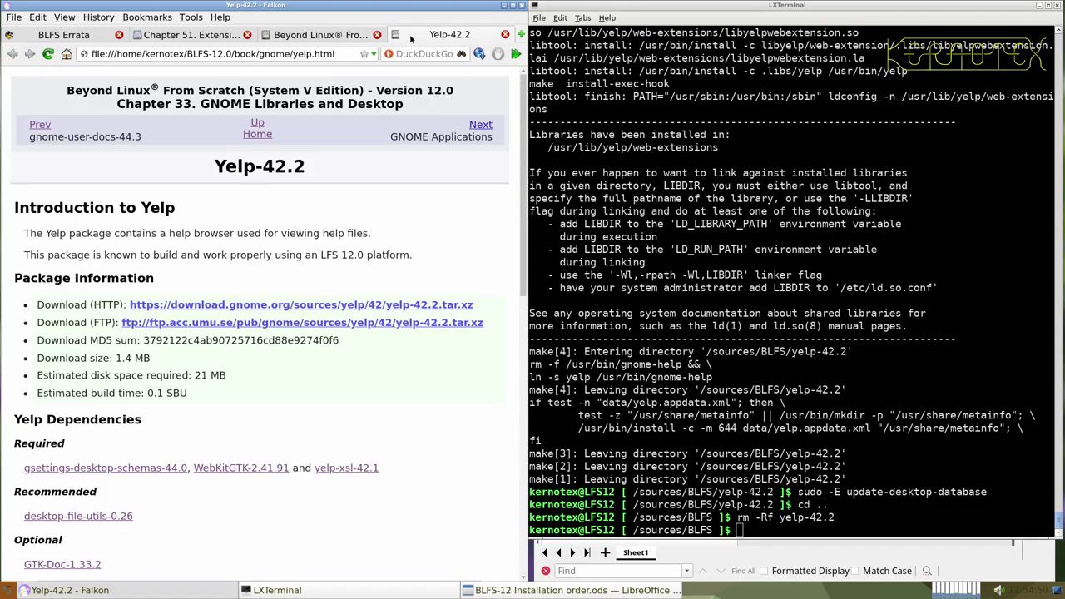
left_click(479, 125)
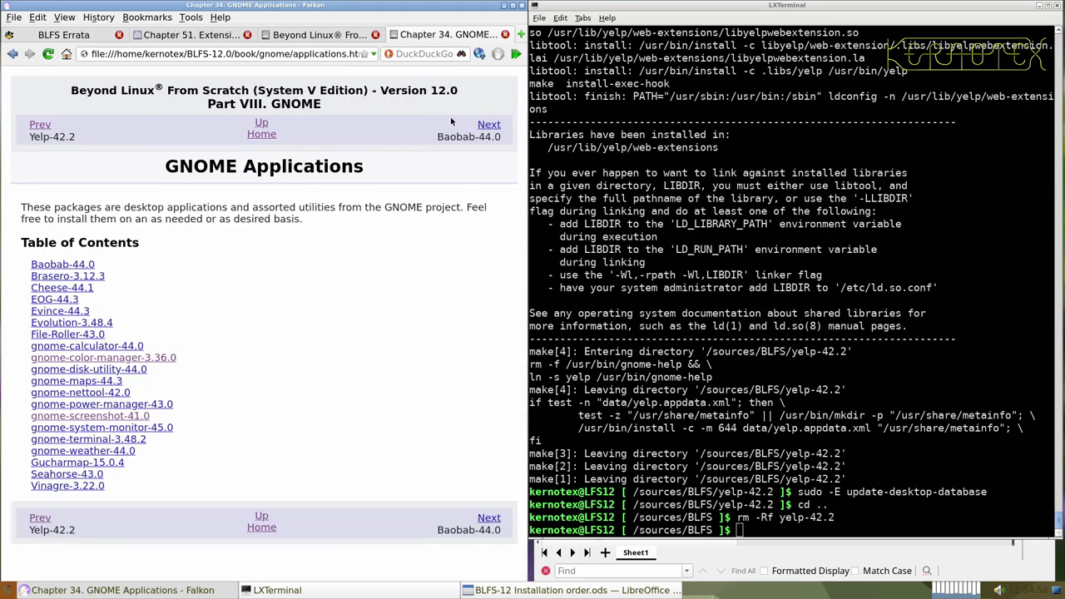
left_click(488, 124)
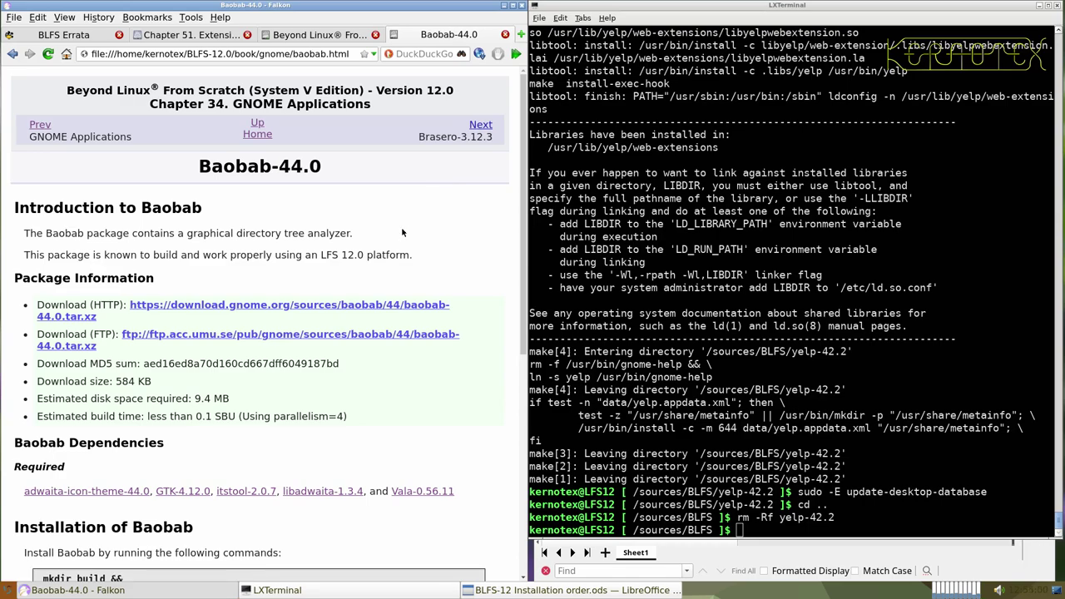
- Download baobab-44.0.tar.xz from the HTTP link on the Baobab page and save the file
left_click_drag(199, 166, 302, 166)
left_click(317, 309)
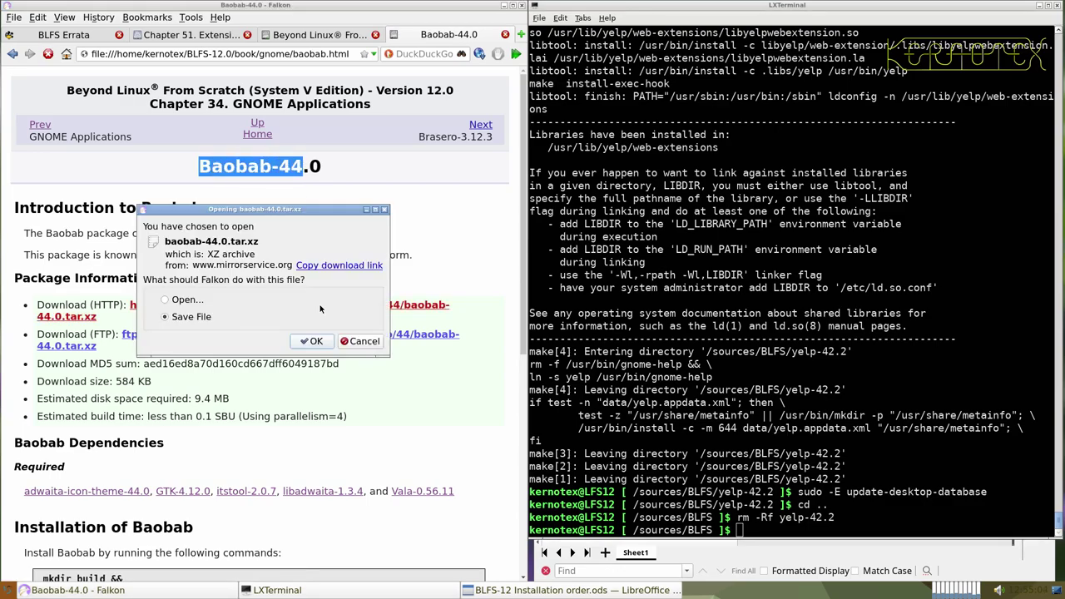
left_click(319, 334)
key("Return")
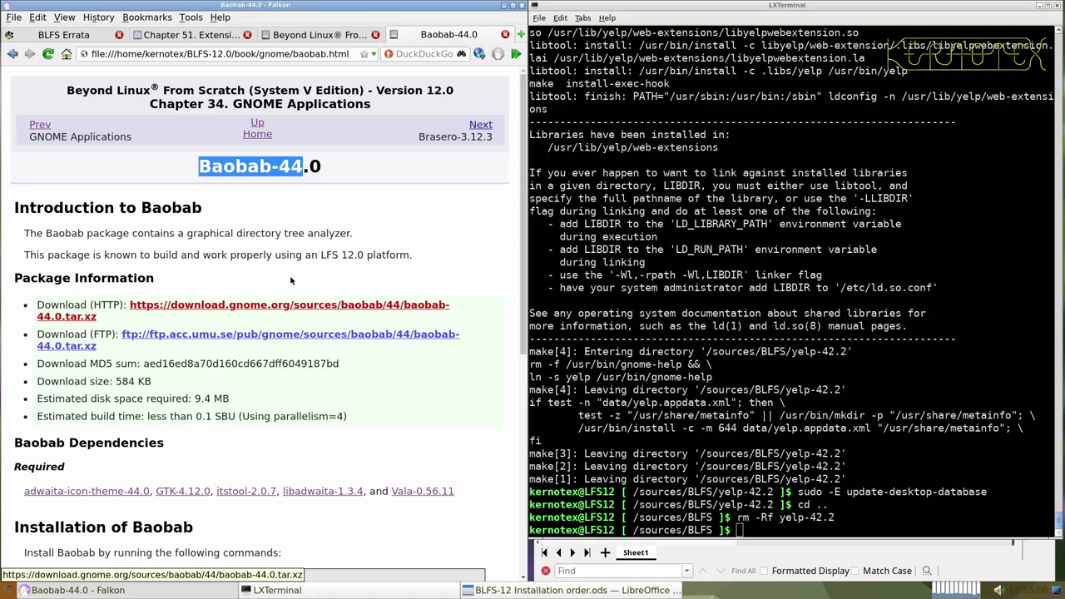
- Copy the package title Baobab-44.0 into cell A910 of the installation order spreadsheet, below Yelp-42.2
left_click_drag(199, 166, 322, 166)
key("ctrl+c")
key("alt+Tab")
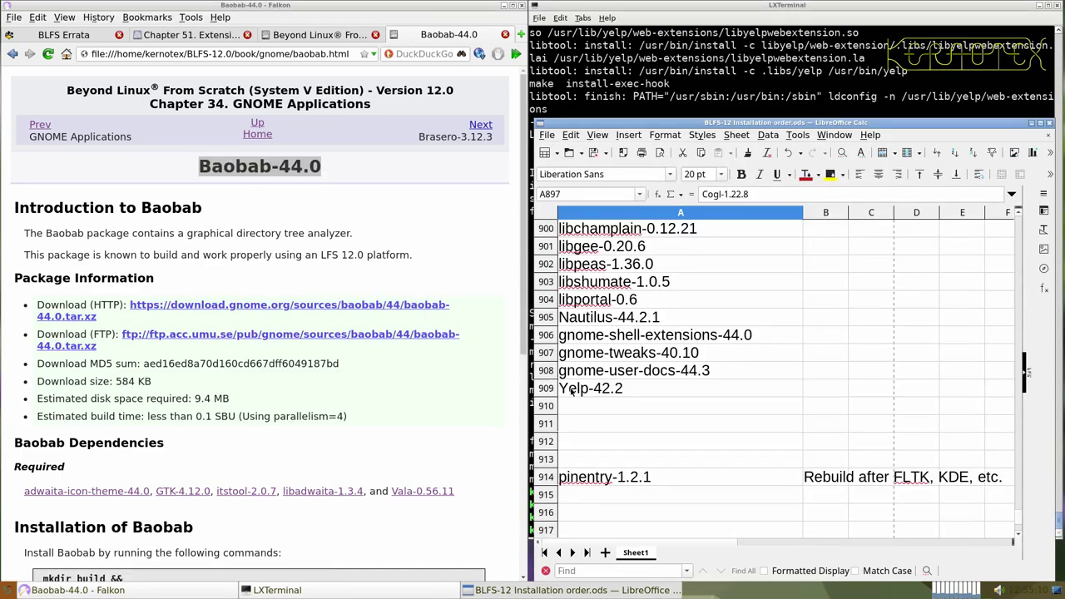
middle_click(581, 409)
- Insert 15 blank rows at rows 911 to 925, directly below the Baobab-44.0 entry
scroll(581, 411, "down", 3)
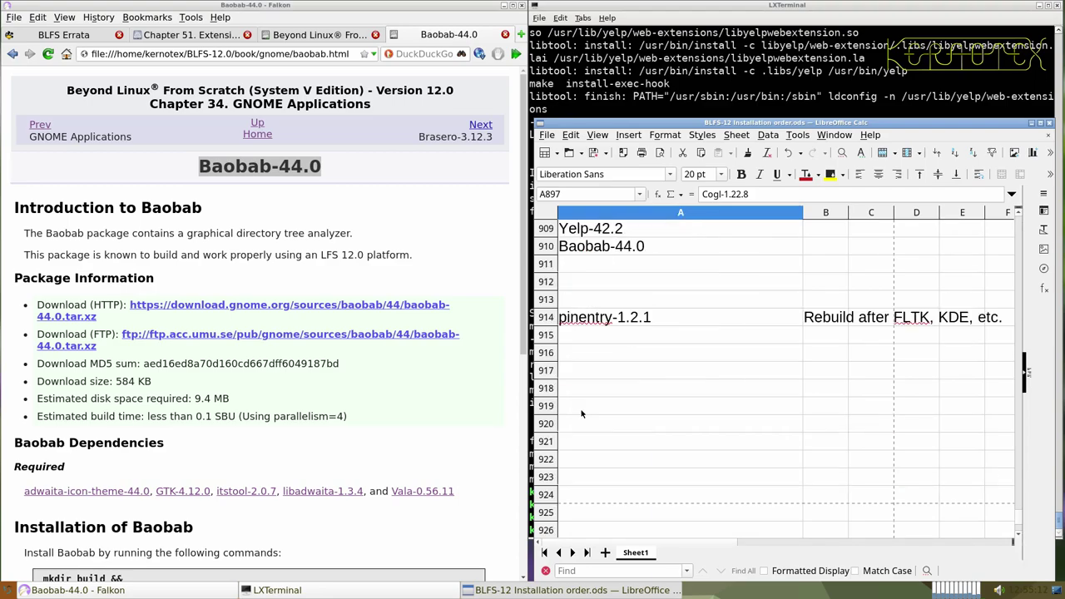
left_click_drag(541, 264, 554, 513)
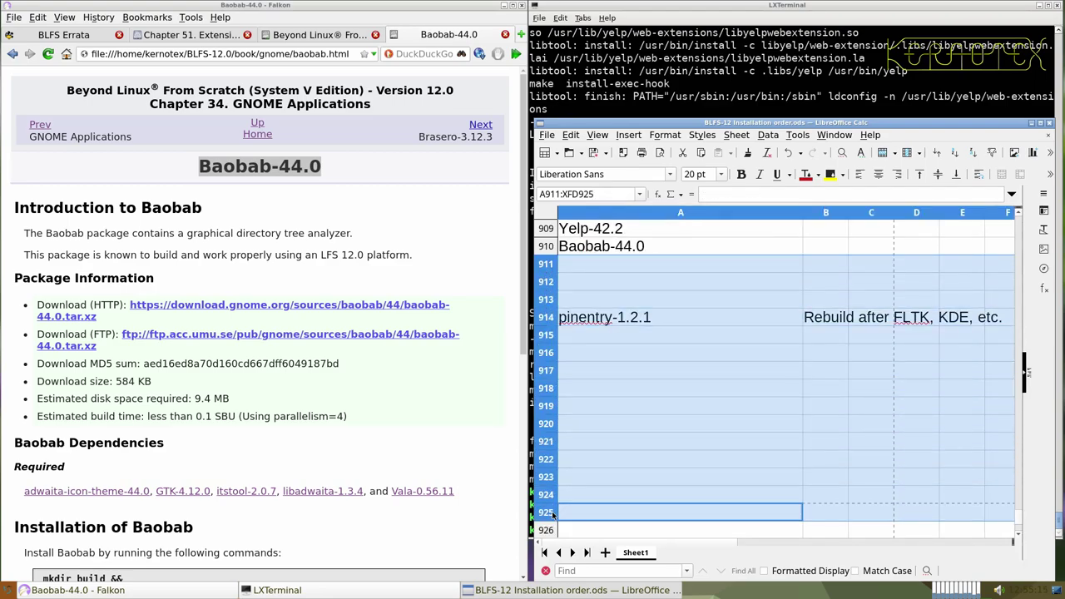
right_click(553, 465)
left_click(581, 305)
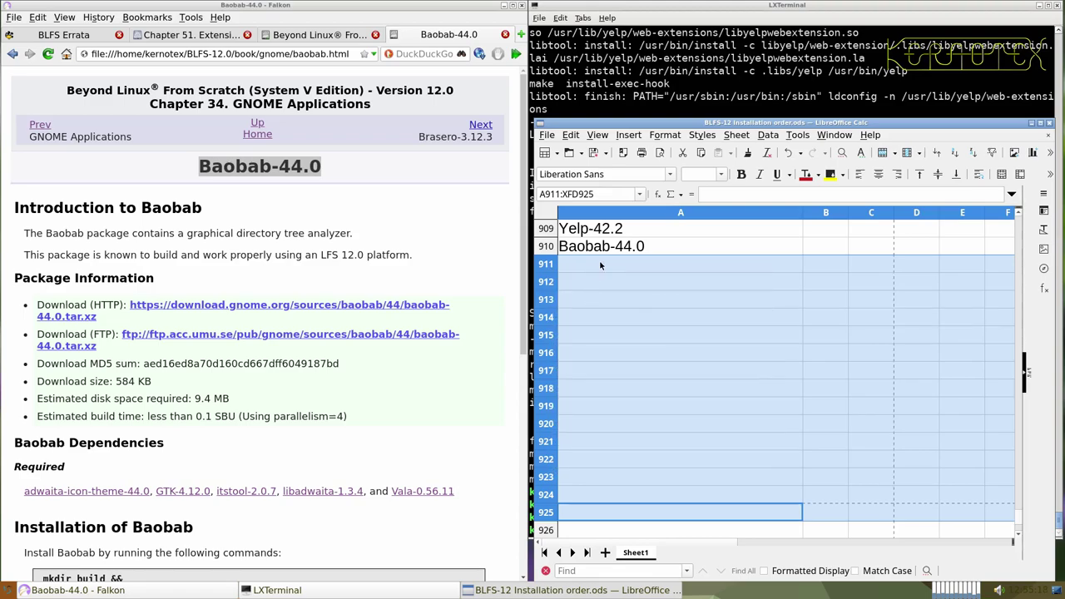
left_click(599, 261)
- Switch to the terminal, extract baobab-44.0.tar.xz with tar -xvf, and change into the baobab-44.0 folder
left_click(666, 86)
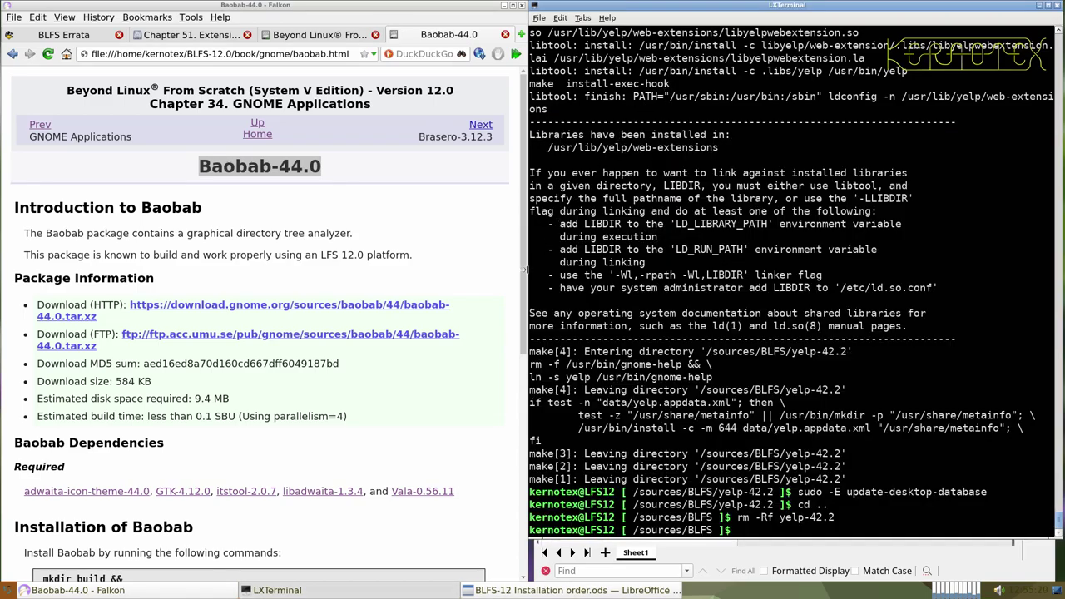
type("tar -xvf b")
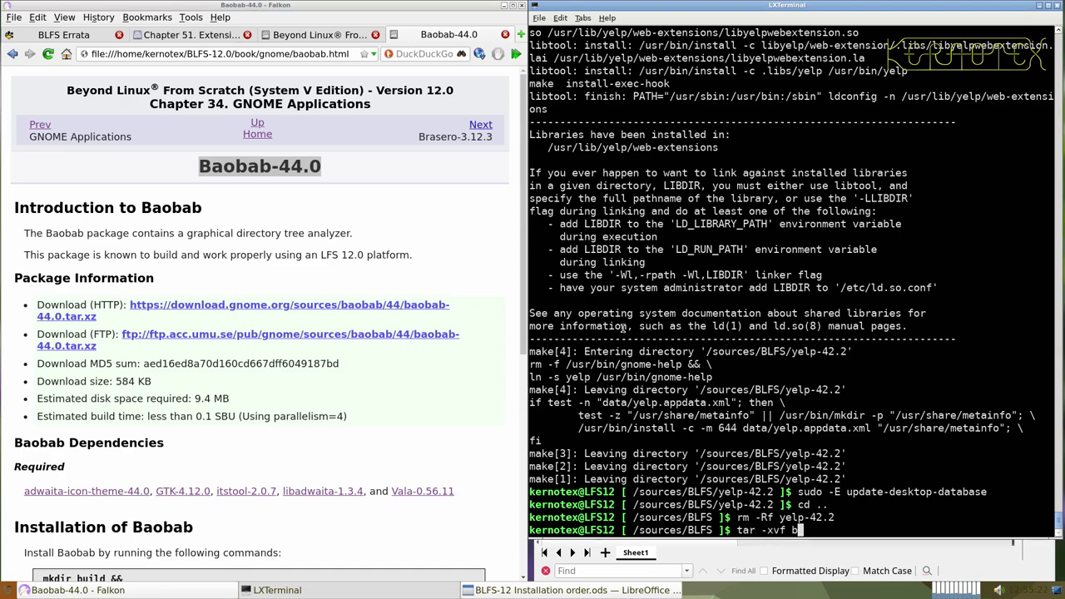
type("aobab")
key("Tab")
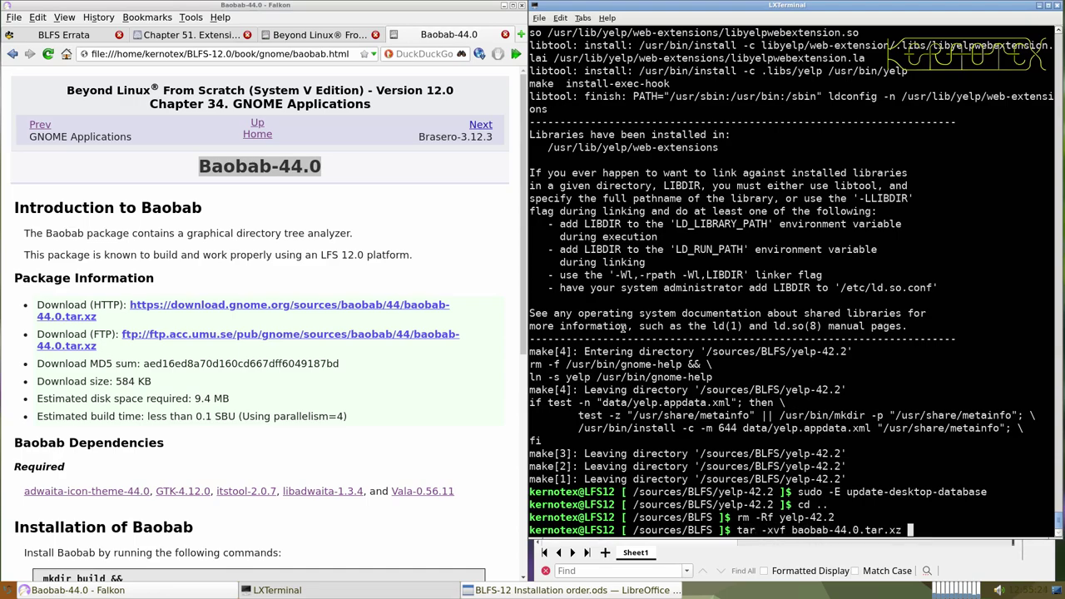
key("Return")
type("cd bao")
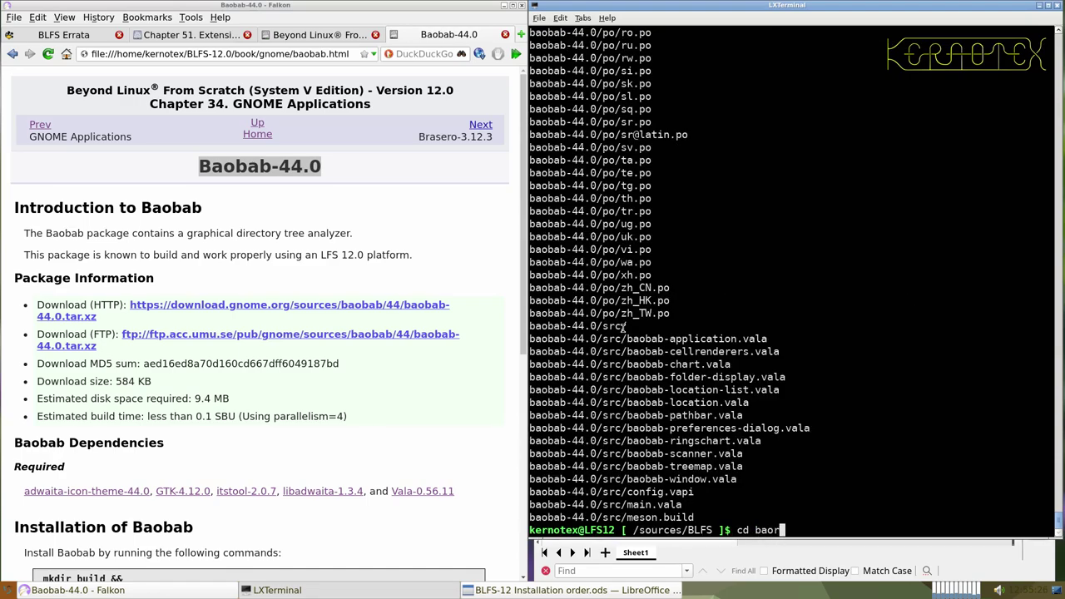
key("Tab")
key("Return")
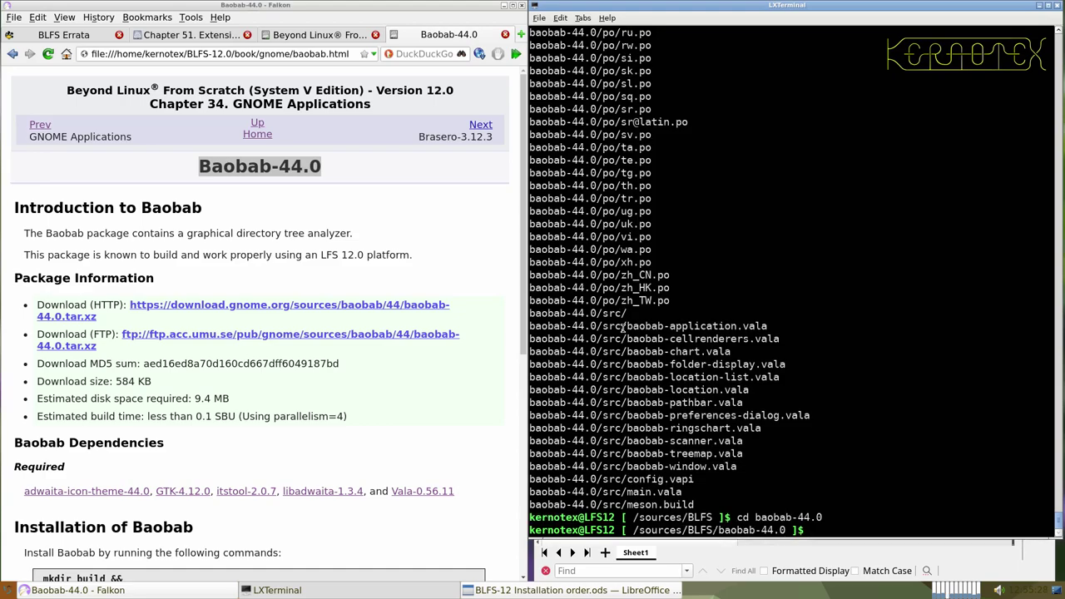
- Copy the mkdir build, meson setup and ninja commands from the Baobab page and run them in the terminal
scroll(348, 400, "down", 1)
scroll(348, 400, "down", 7)
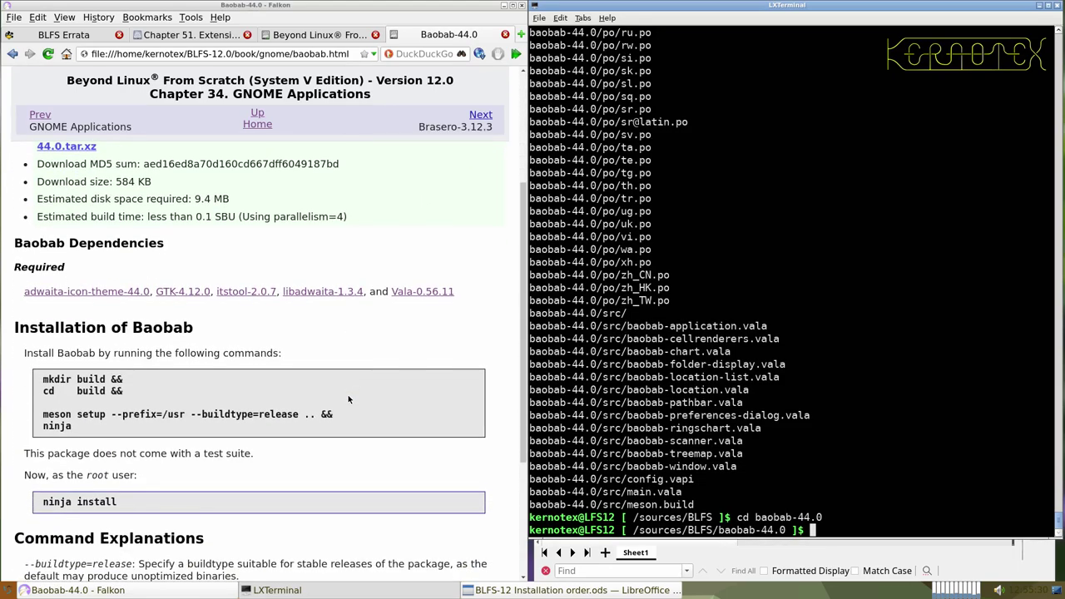
scroll(314, 384, "down", 1)
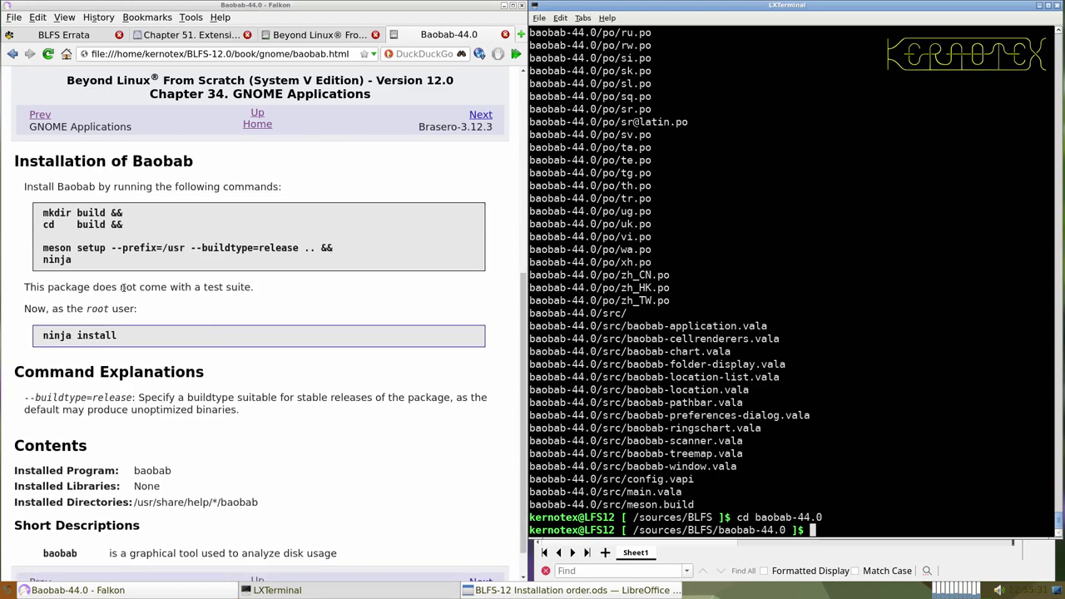
left_click(51, 223)
left_click_drag(44, 211, 91, 264)
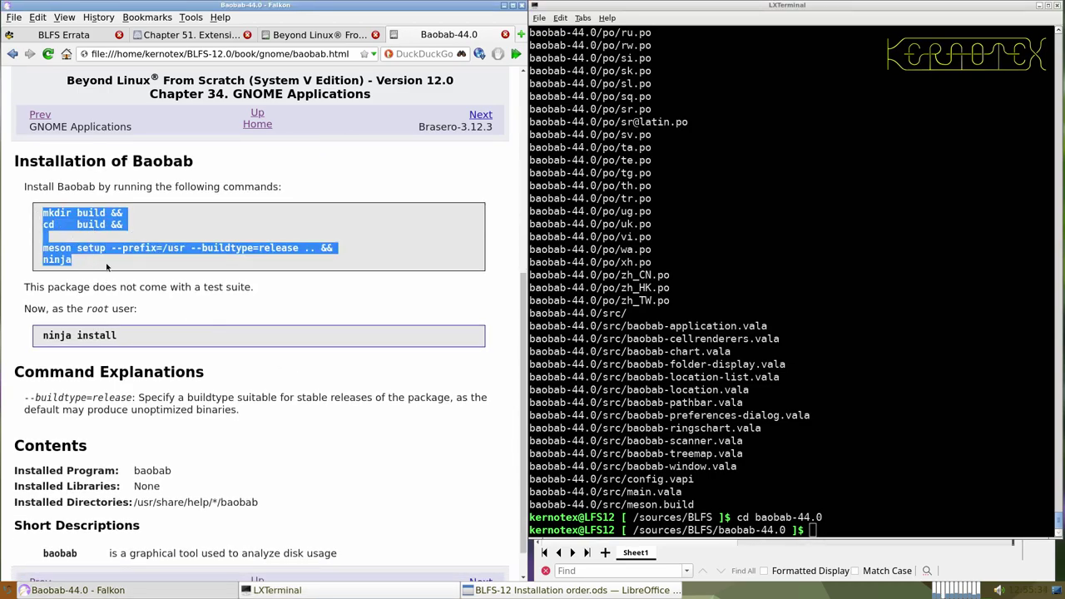
middle_click(593, 326)
key("Return")
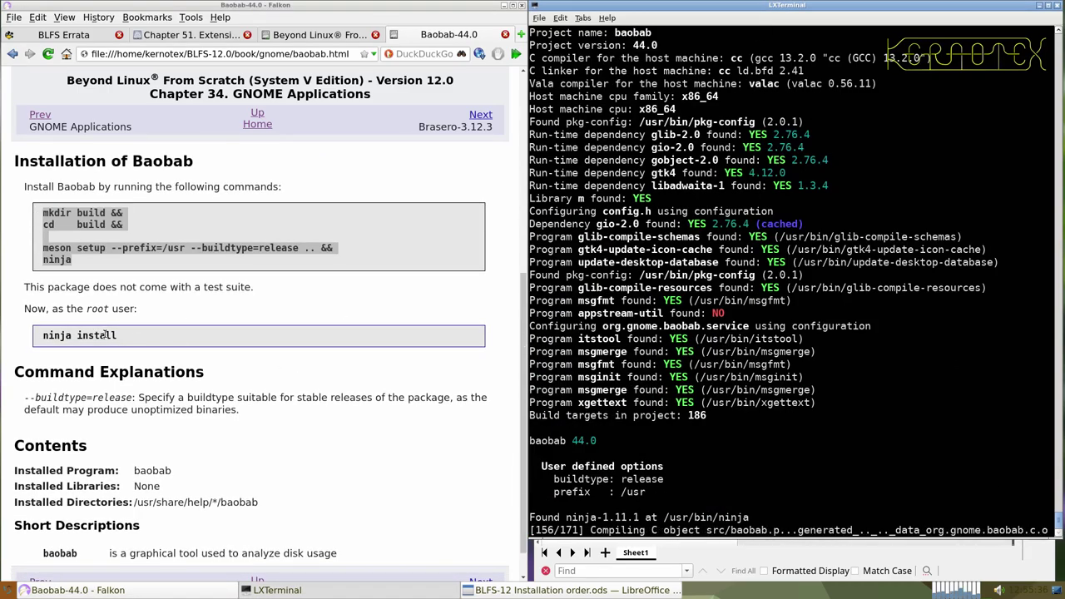
- Copy ninja install from the Baobab page and run it in the terminal prefixed with sudo -E
left_click(44, 337)
left_click_drag(44, 337, 118, 337)
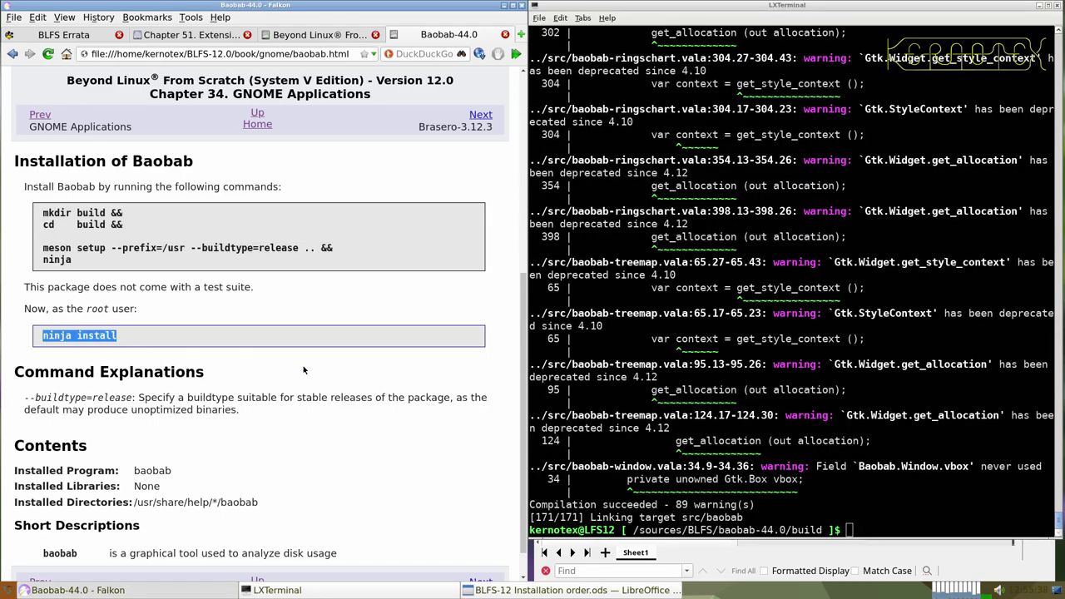
middle_click(654, 399)
key("Home")
type("sdu")
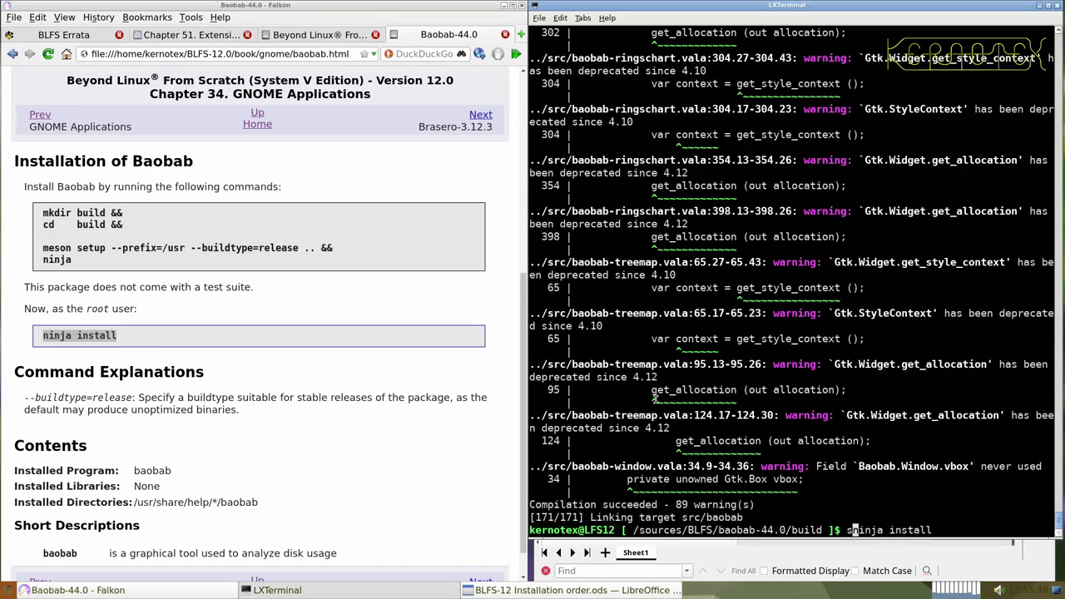
key("BackSpace")
key("BackSpace")
type("udo -E")
key("Return")
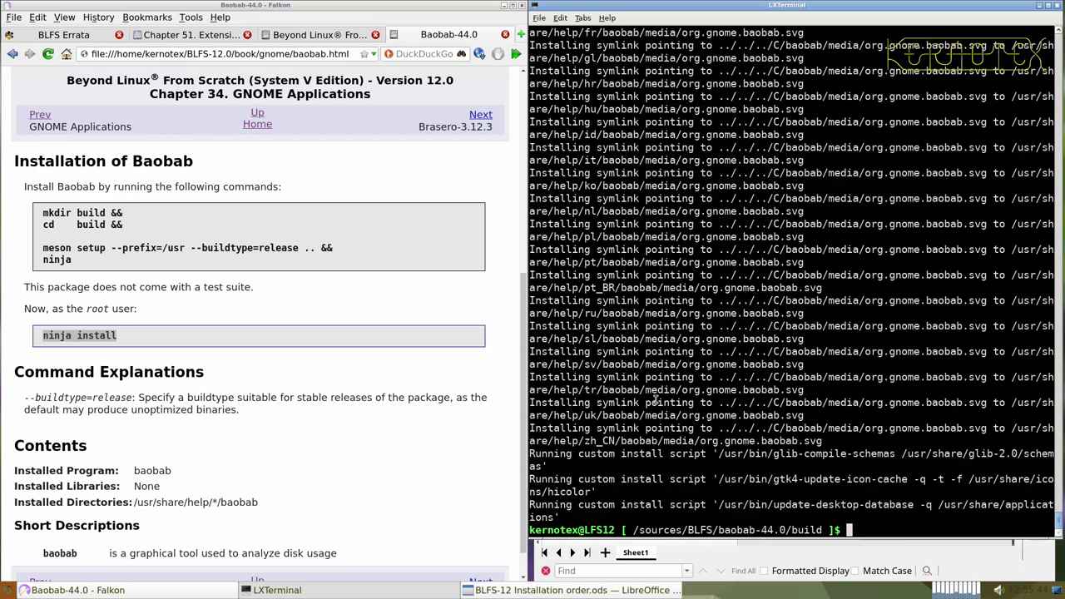
- Launch the newly installed Disk Usage Analyser from the desktop's system tools
left_click(9, 590)
left_click(25, 529)
left_click(9, 590)
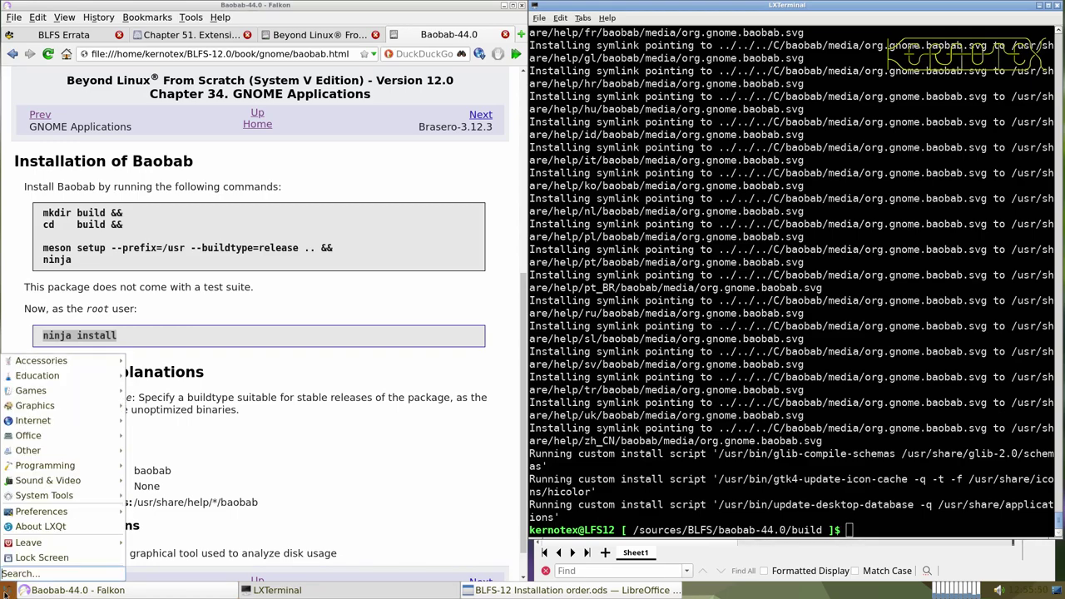
mouse_move(48, 359)
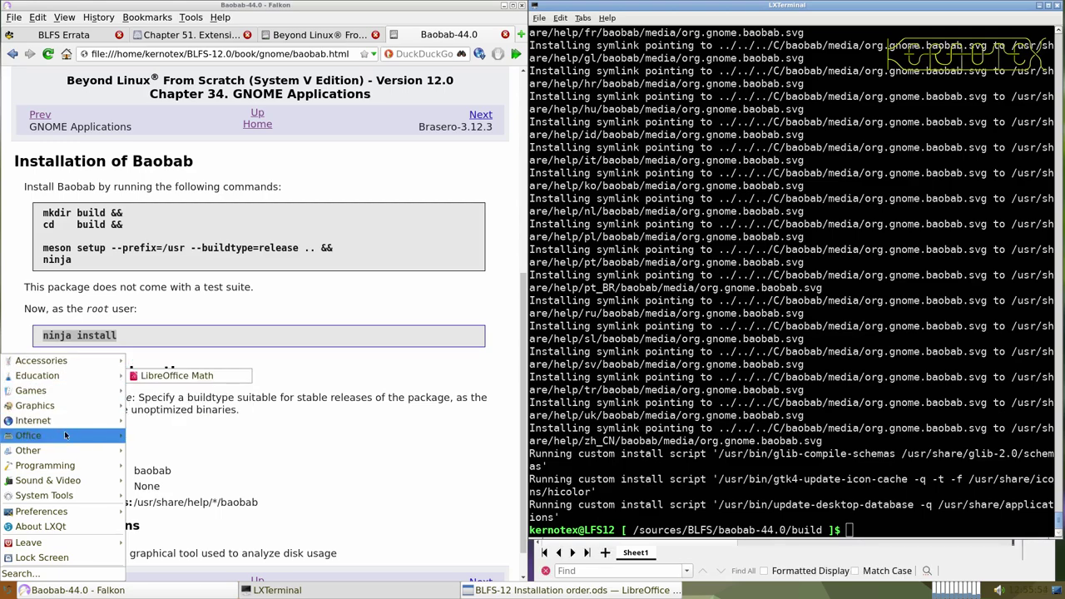
mouse_move(73, 495)
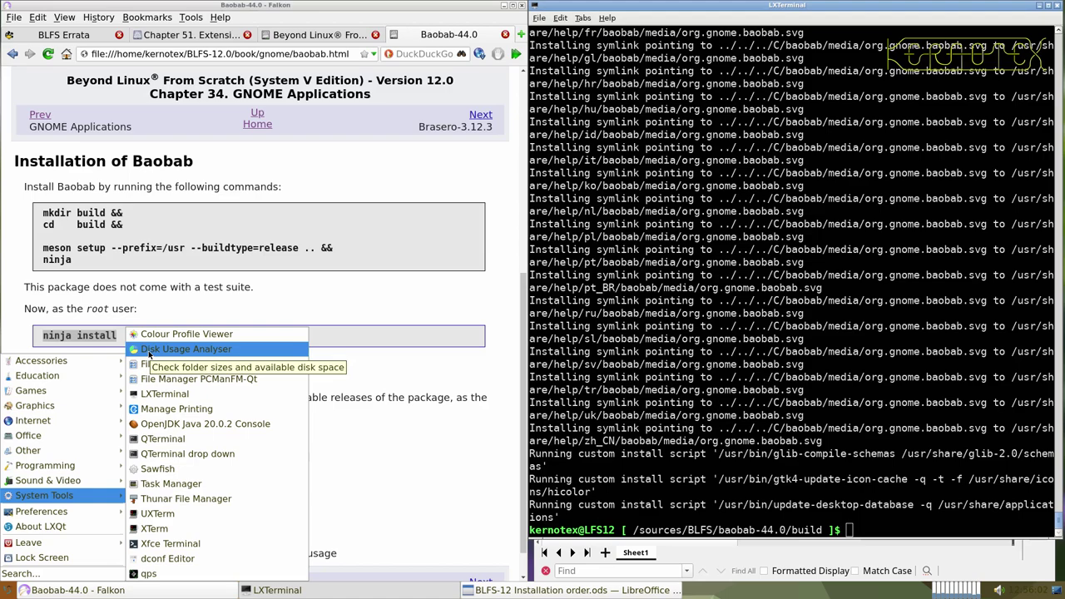
left_click(149, 351)
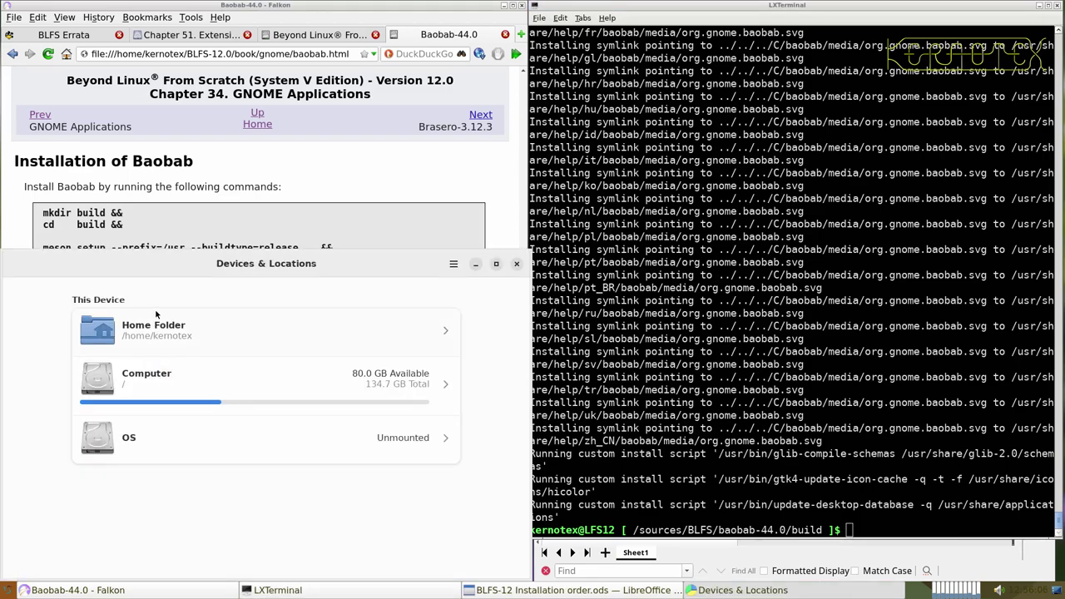
- Scan the Computer location, inspect the folder sizes in the ring chart, and close Disk Usage Analyser
left_click(205, 384)
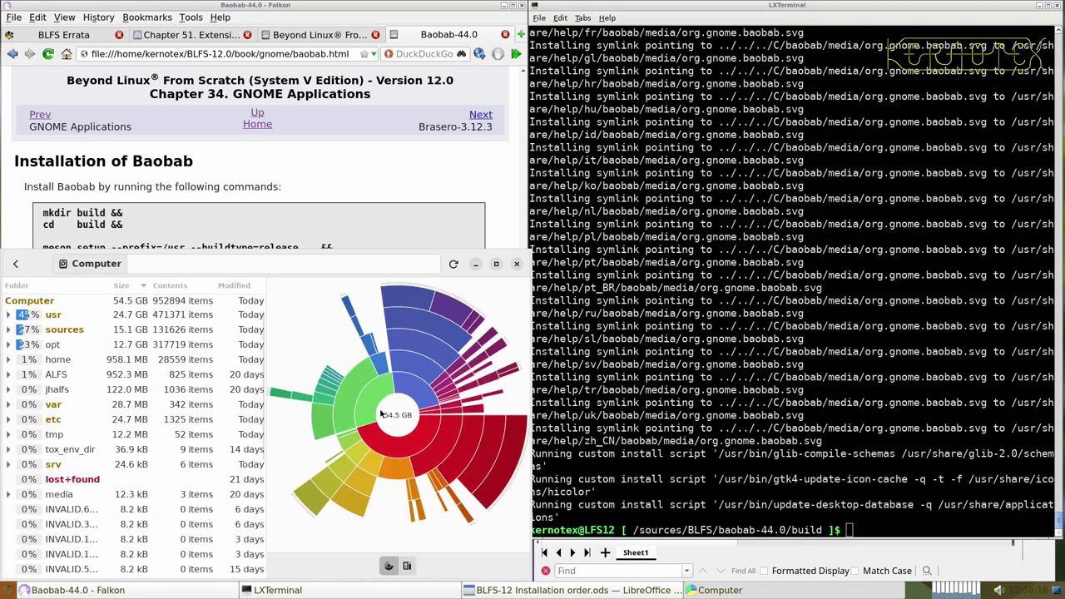
mouse_move(386, 422)
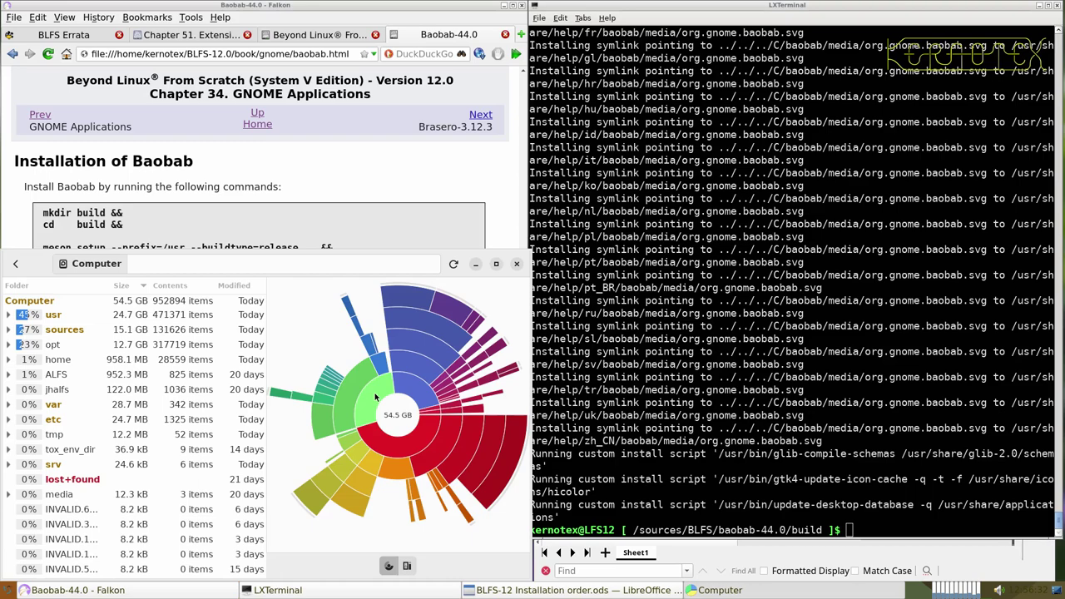
mouse_move(376, 397)
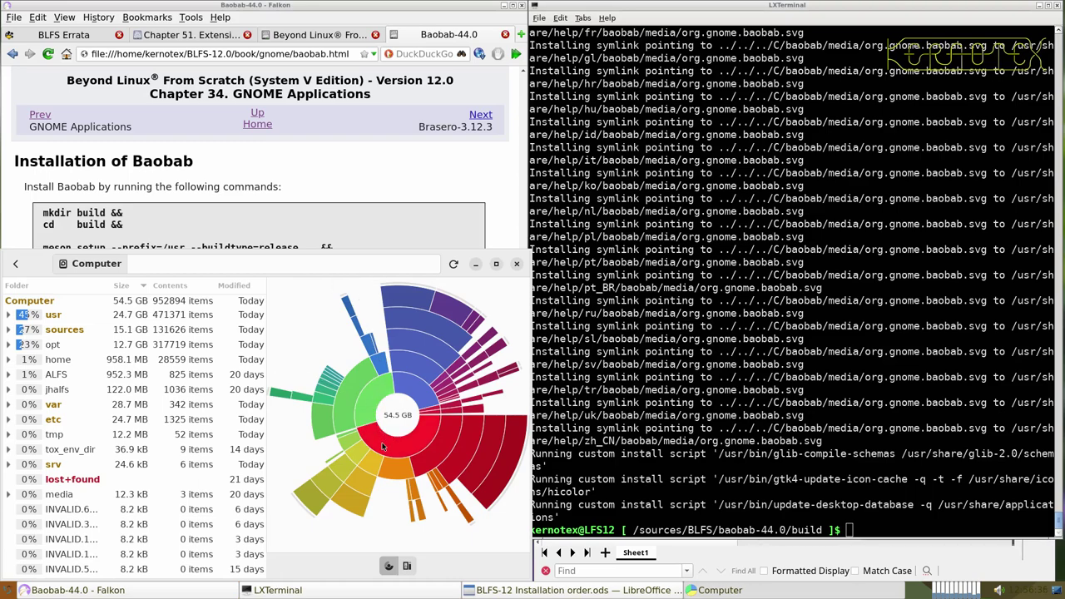
mouse_move(382, 446)
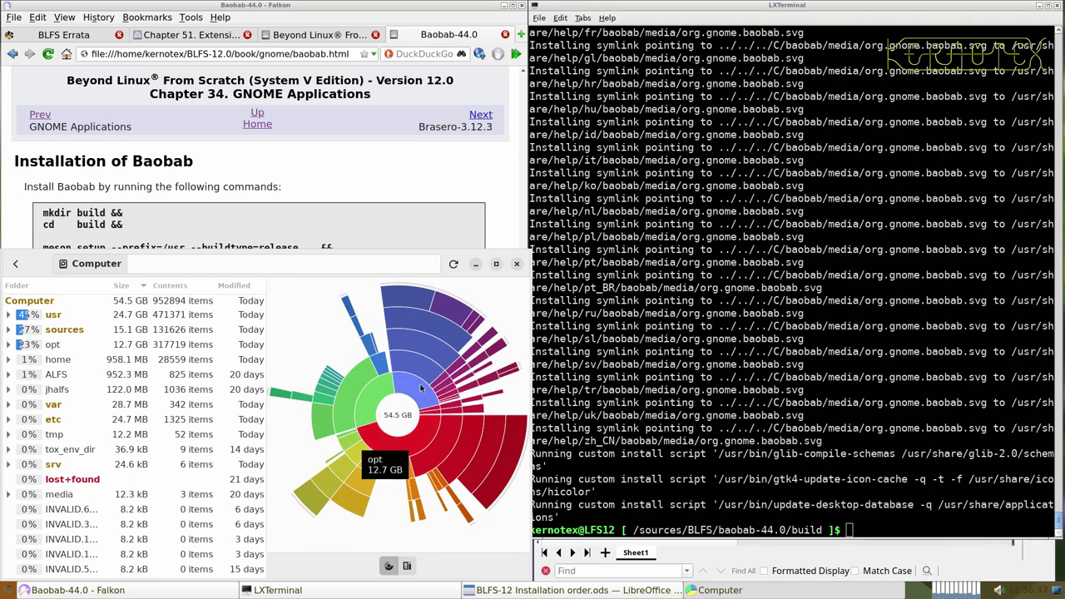
mouse_move(421, 387)
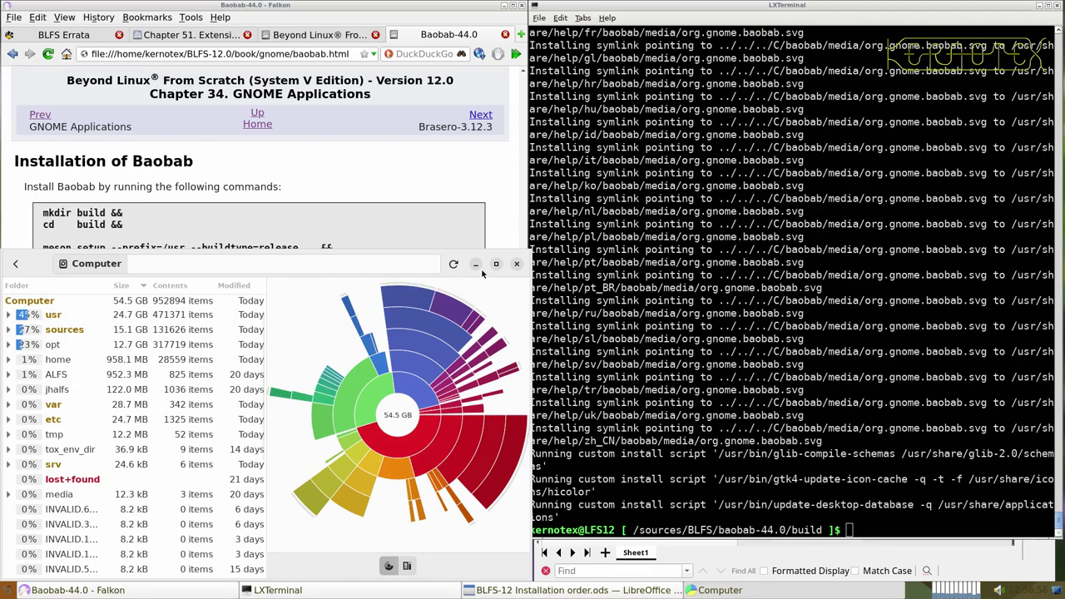
left_click(516, 265)
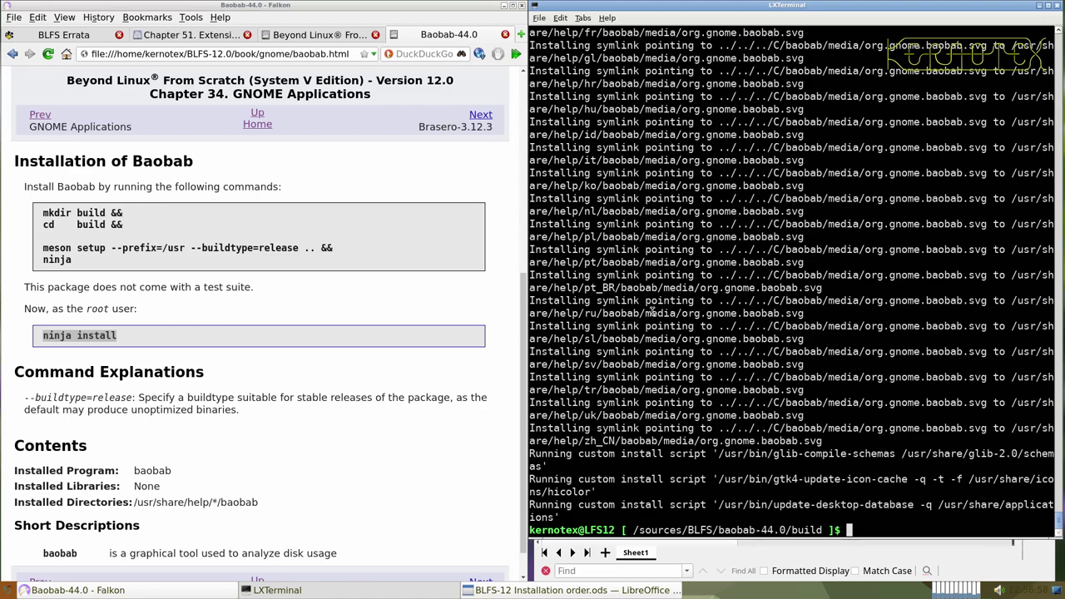
- Return to /sources/BLFS and delete the baobab-44.0 source folder with rm -Rf
type("cd ../...")
key("Return")
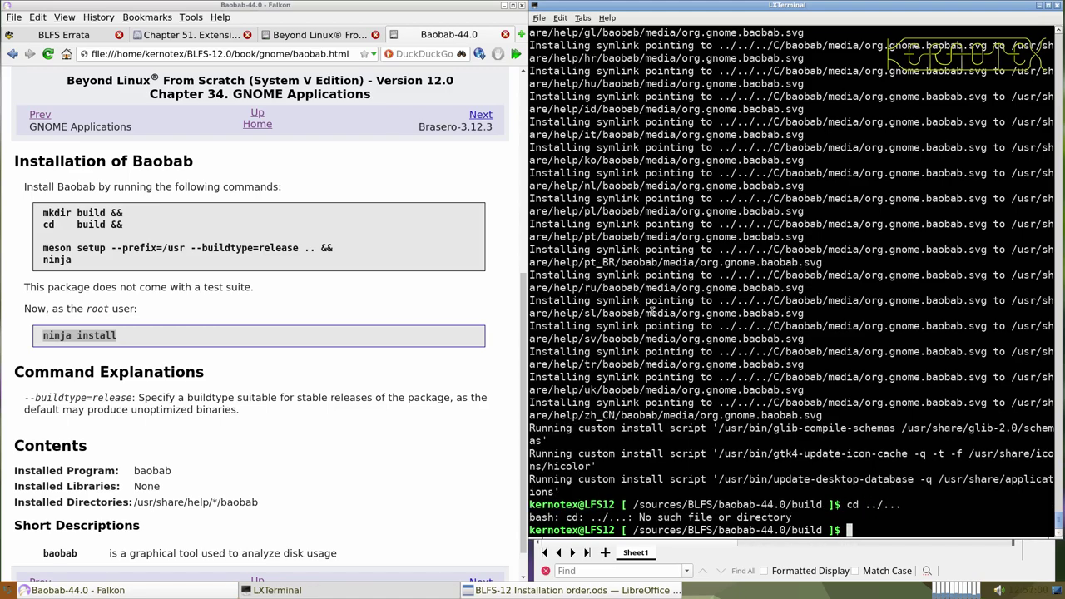
key("Up")
key("BackSpace")
key("Return")
type("rm -Rf baobab-44.0")
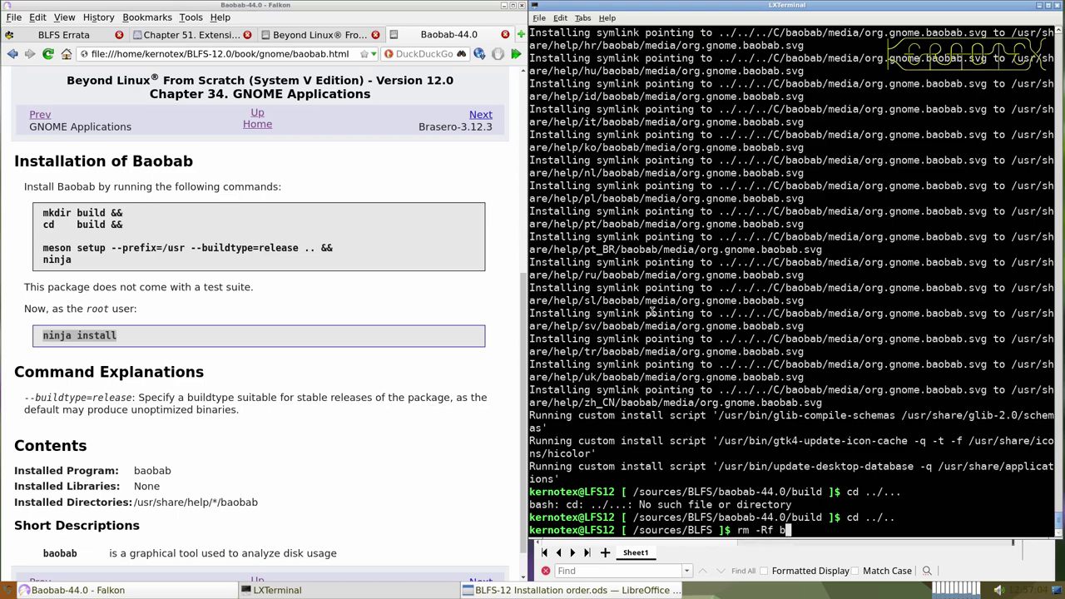
key("Return")
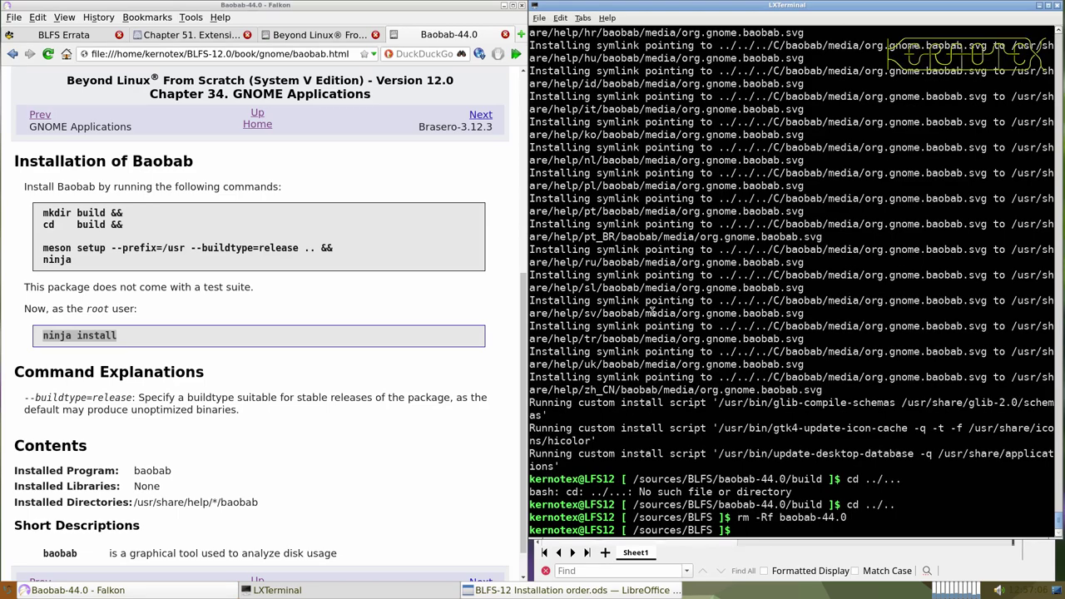
- Return to the BLFS book index in the browser at the GNOME Applications chapter
left_click(335, 35)
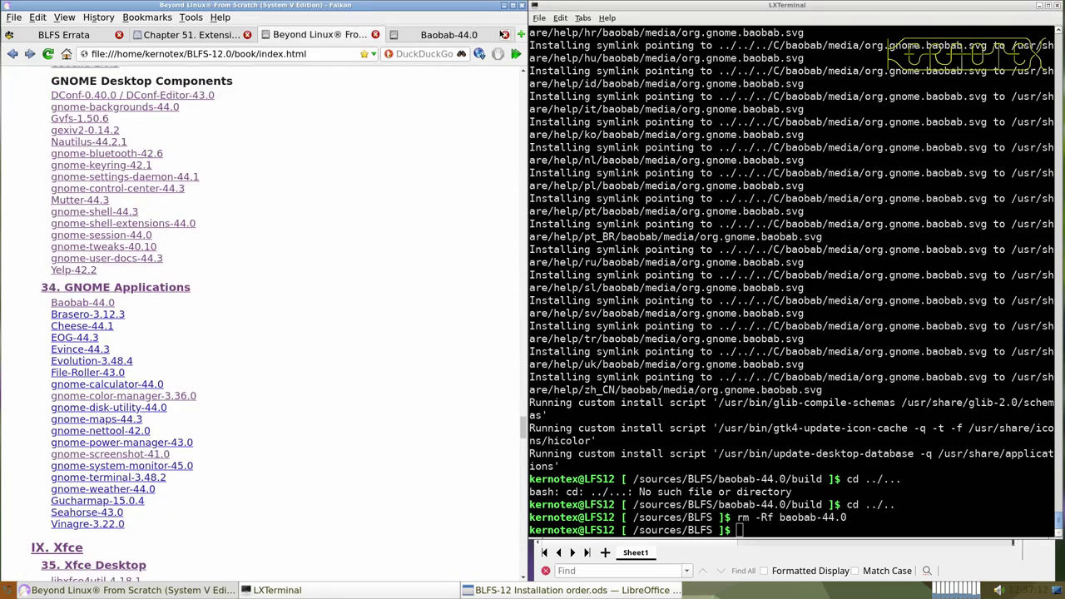
- Close the Baobab page, open the Brasero-3.12.3 page from the GNOME Applications list, and review its dependencies
left_click(504, 35)
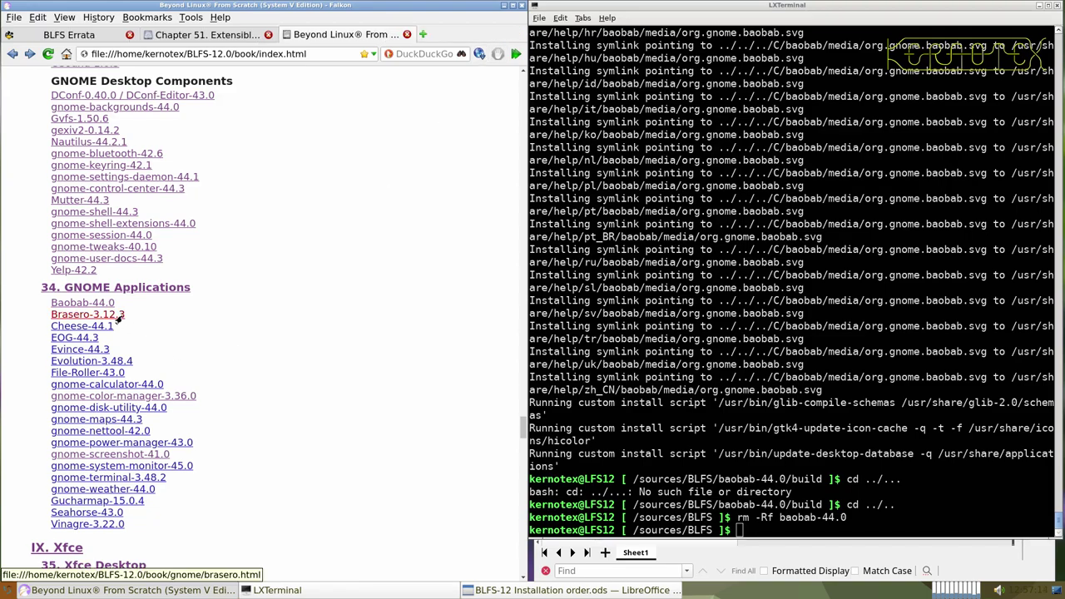
middle_click(116, 318)
left_click(422, 38)
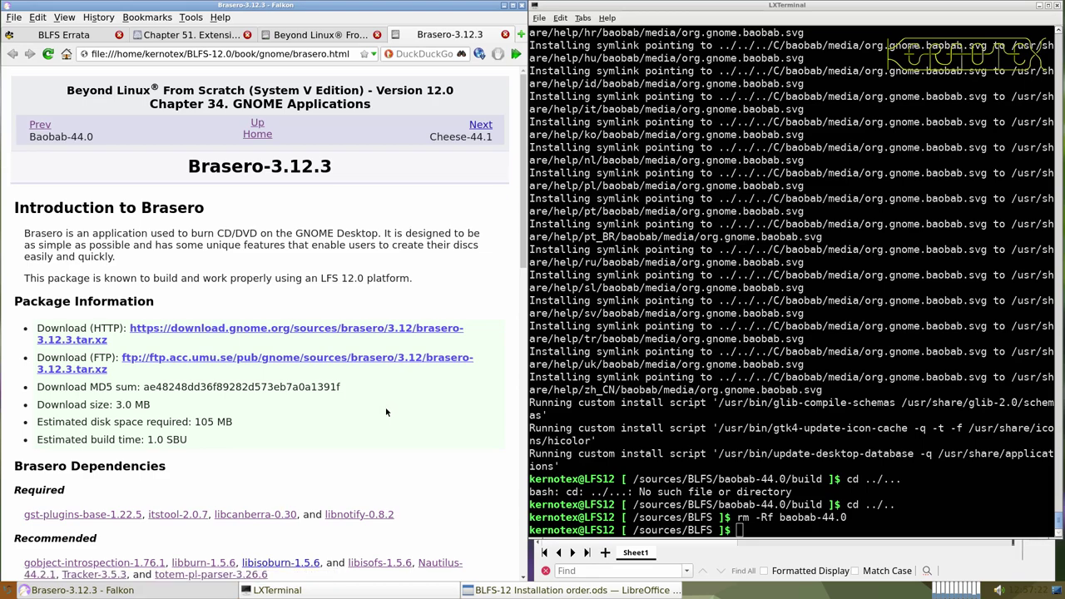
scroll(385, 413, "down", 2)
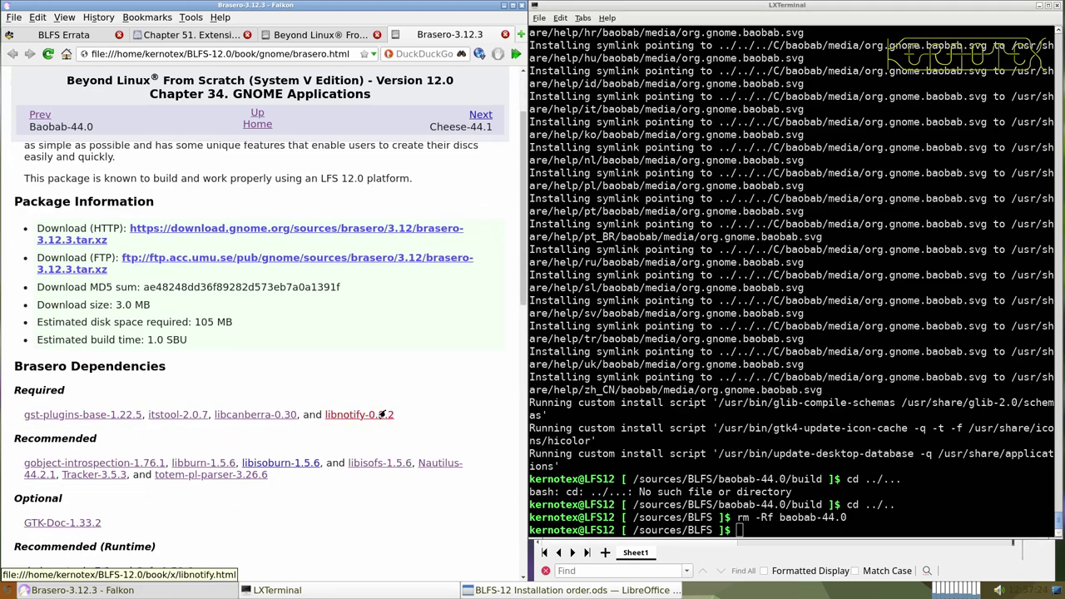
scroll(385, 413, "down", 3)
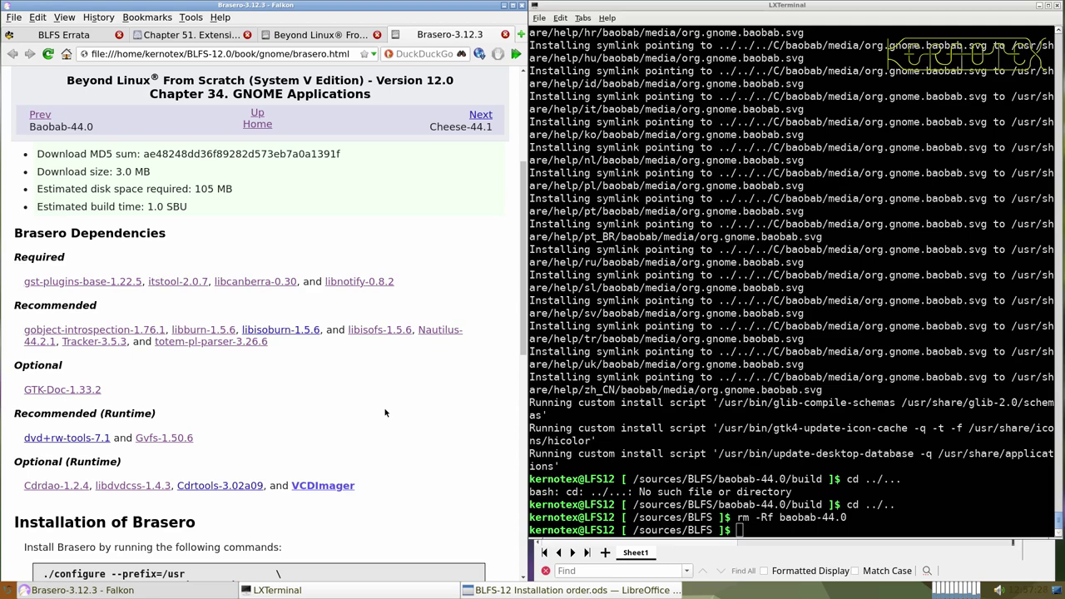
- Open the libisoburn-1.5.6 dependency page and save libisoburn-1.5.6.tar.gz to /sources/BLFS
middle_click(282, 336)
left_click(443, 34)
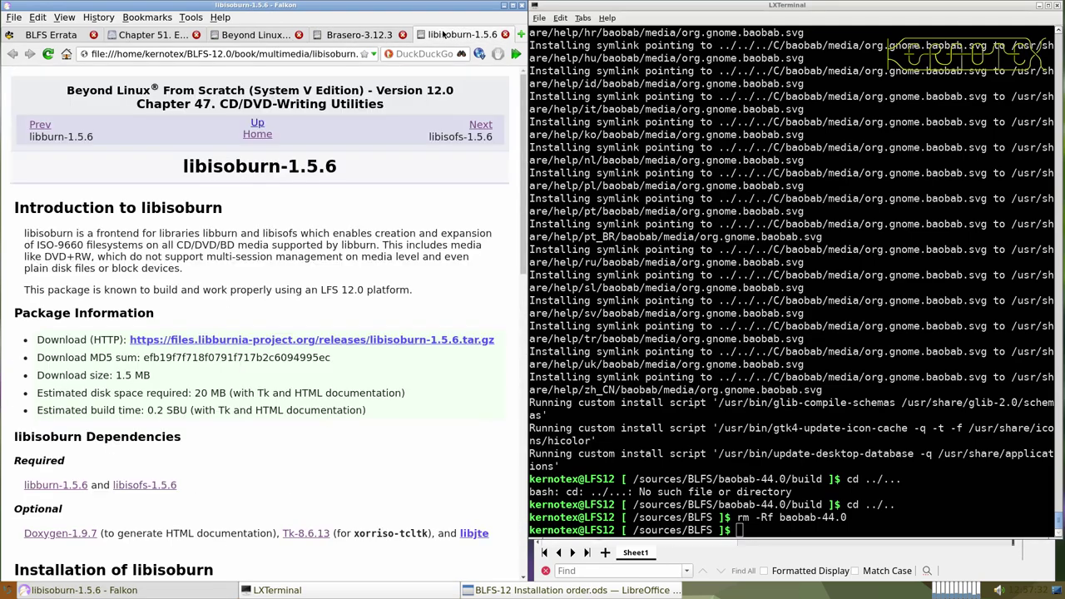
scroll(392, 310, "down", 3)
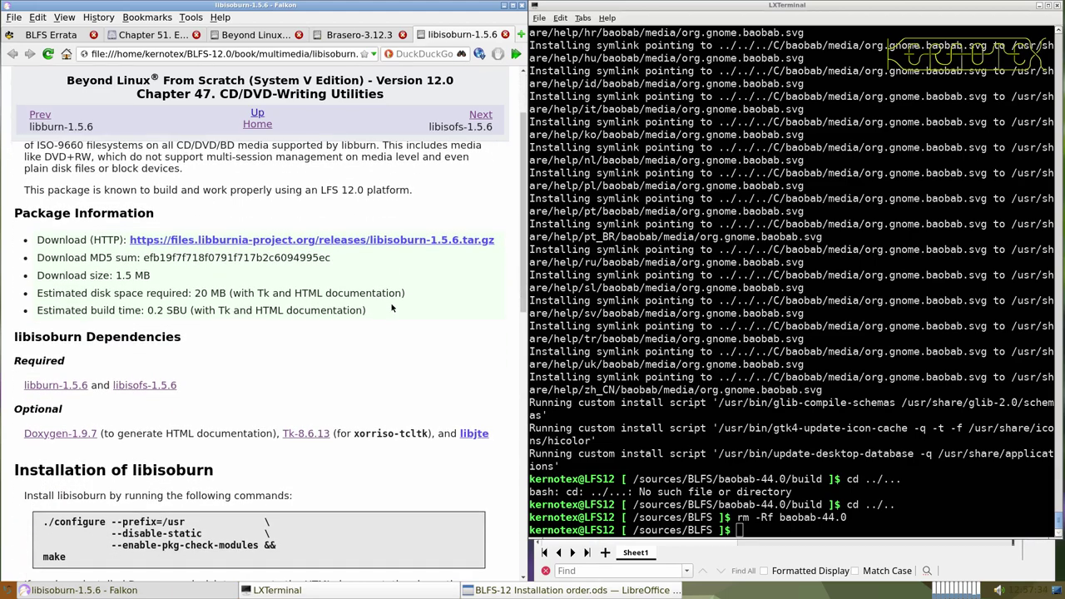
scroll(392, 299, "up", 2)
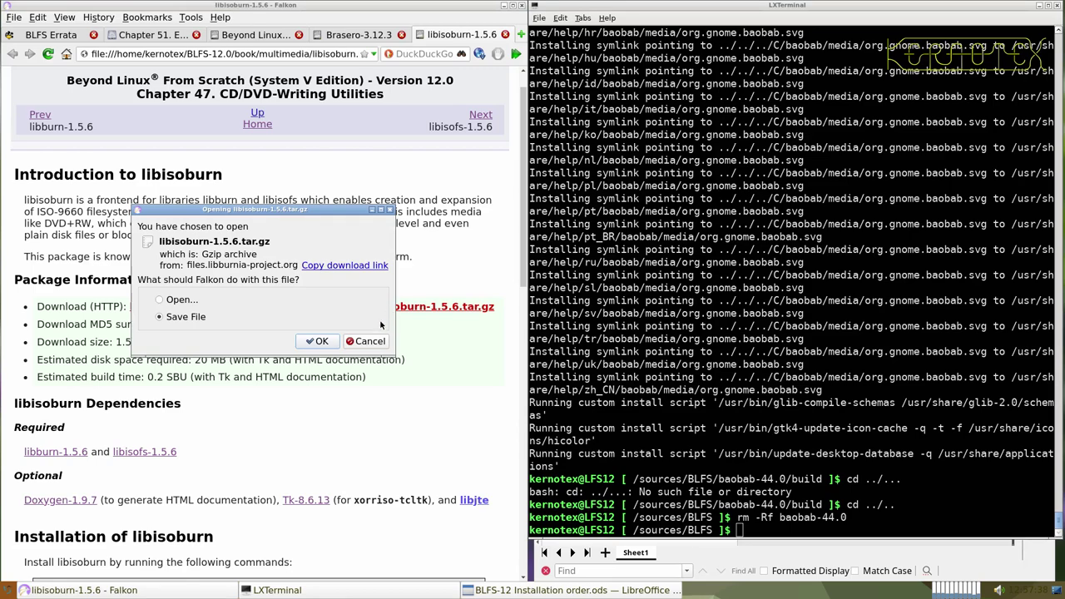
left_click(318, 341)
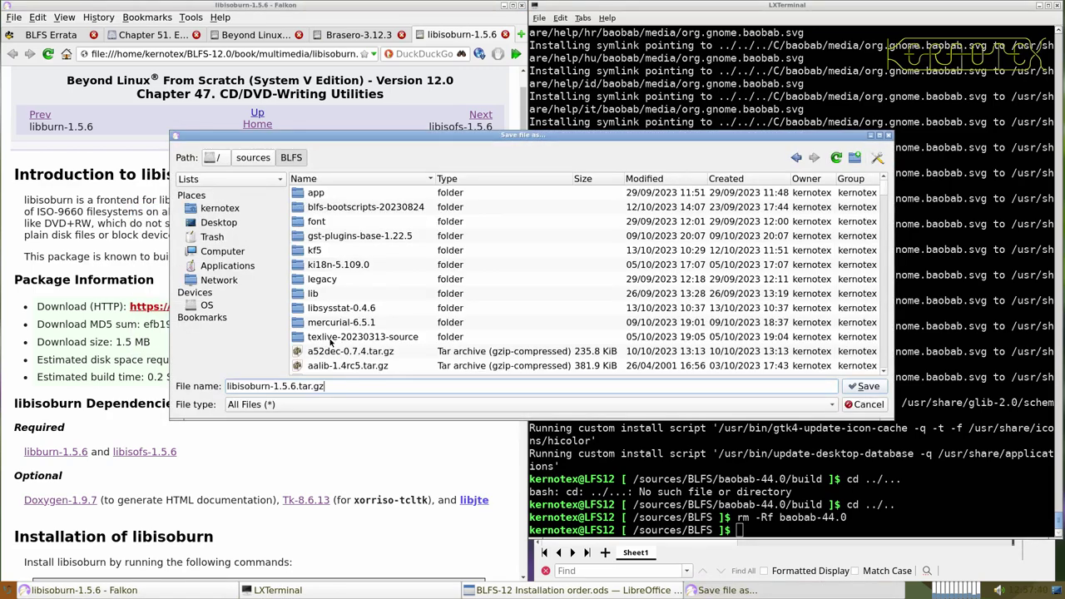
key("Return")
- Copy the page title libisoburn-1.5.6 into cell A911 of the BLFS-12 Installation order spreadsheet in LibreOffice Calc
scroll(325, 337, "up", 1)
left_click_drag(175, 168, 332, 166)
key("ctrl+c")
key("alt+Tab")
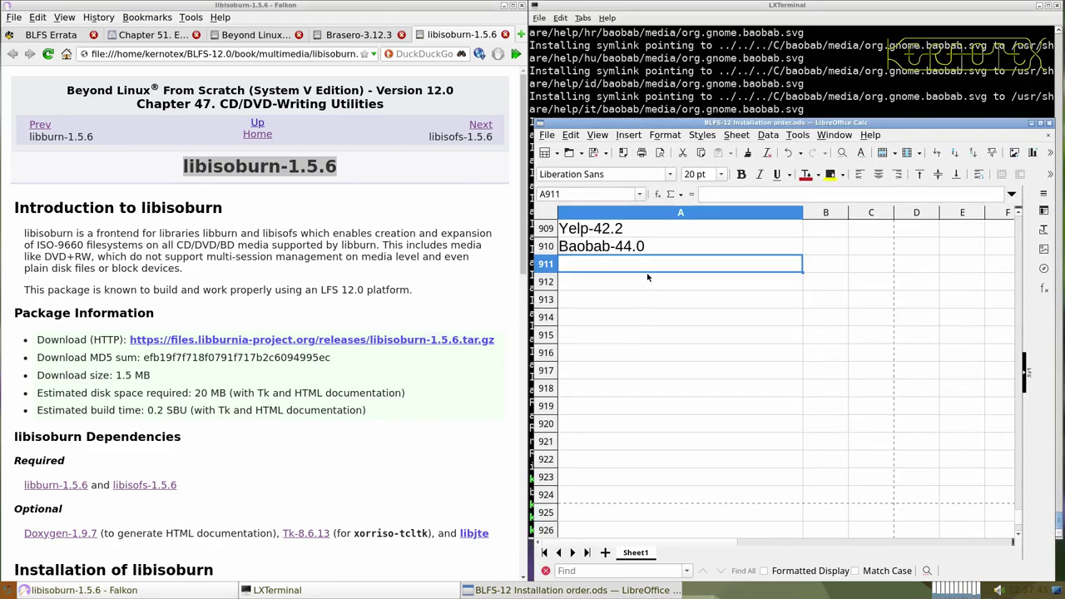
middle_click(649, 263)
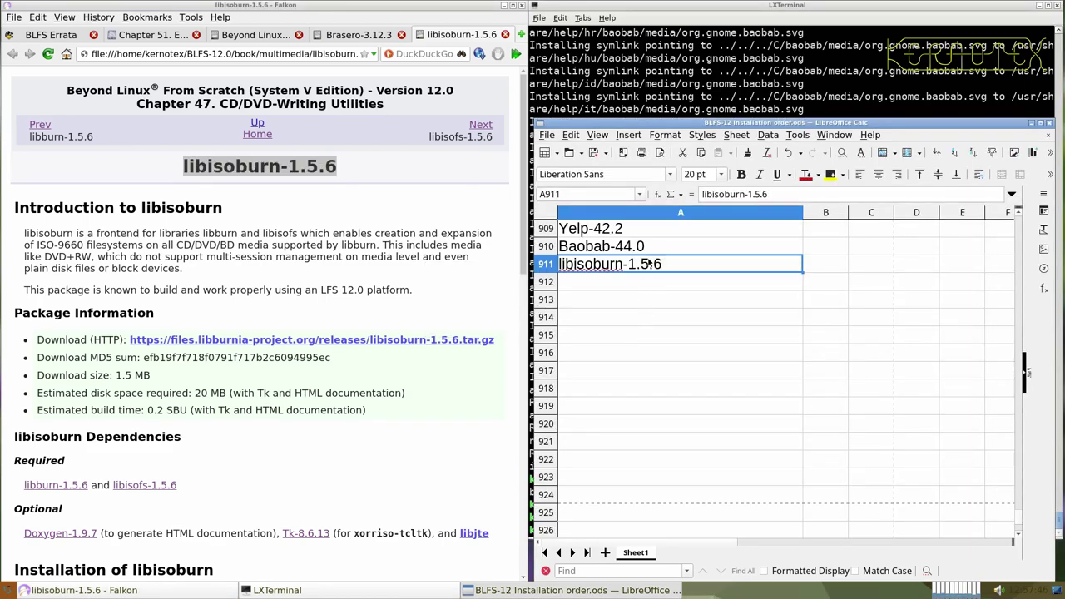
- In LXTerminal, extract the libisoburn-1.5.6 archive with tar -xvf and change into the libisoburn-1.5.6 directory
left_click(634, 110)
type("tar -")
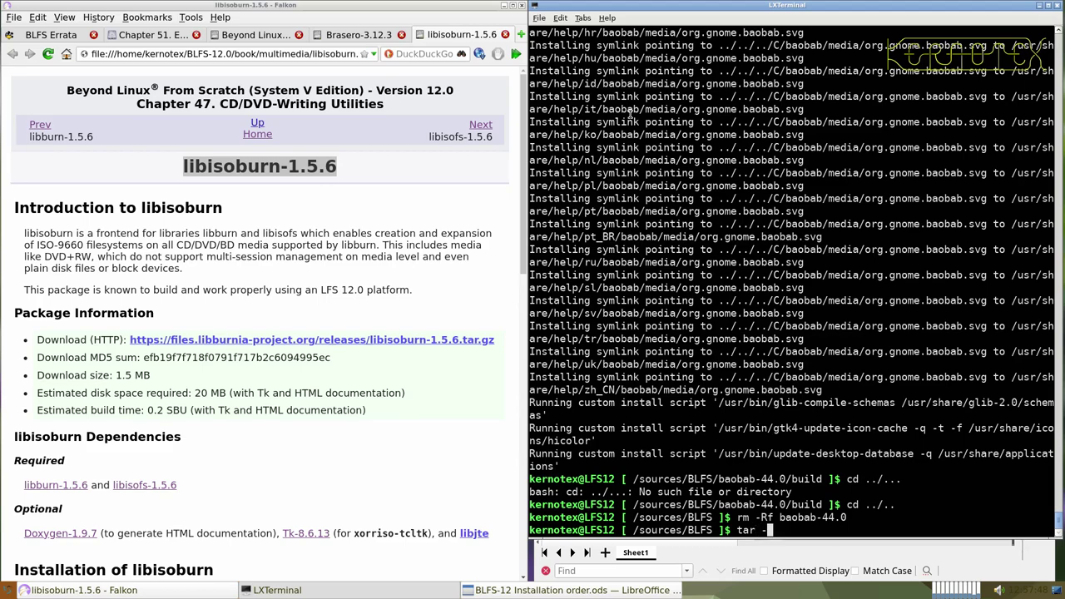
type("xvf libiso")
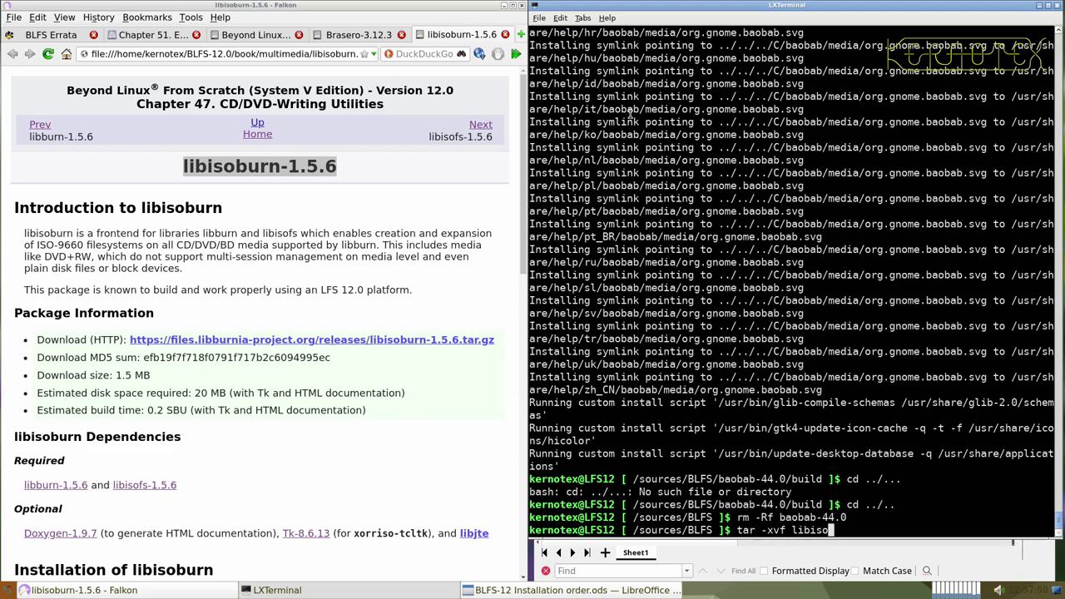
type("b")
key("Tab")
key("Return")
type("cd ")
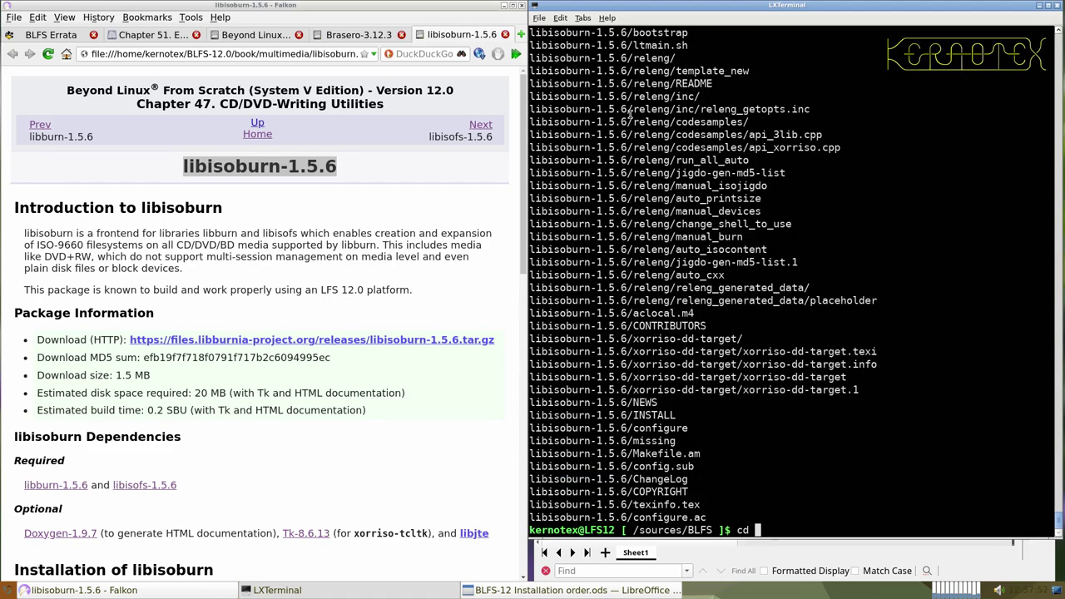
type("libisob")
key("Tab")
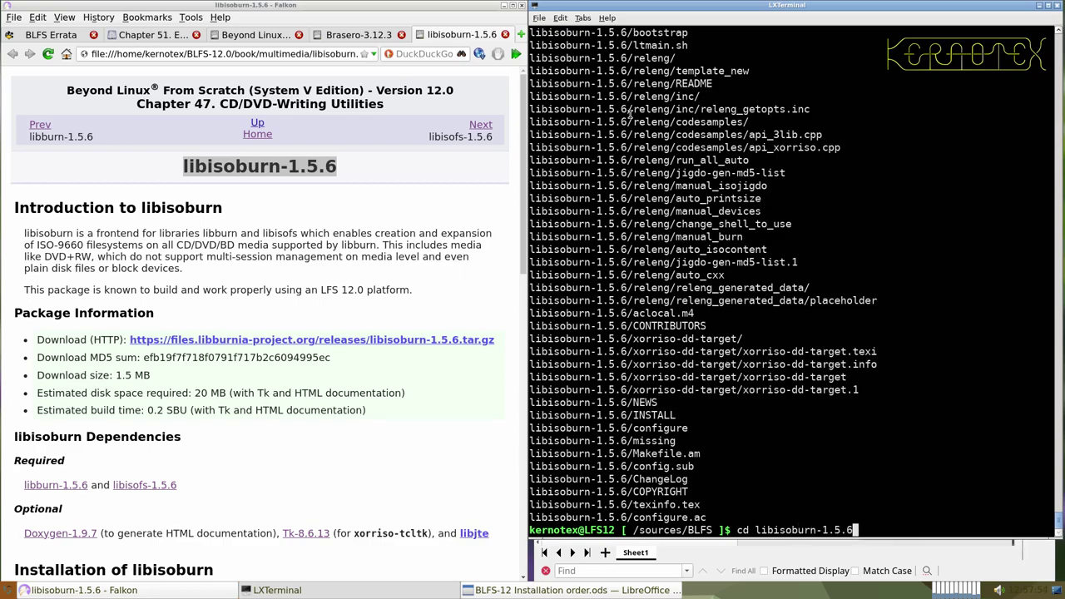
key("Return")
- Run the book's configure command with --prefix=/usr, --disable-static and --enable-pkg-check-modules, followed by make, to build libisoburn
scroll(426, 234, "down", 9)
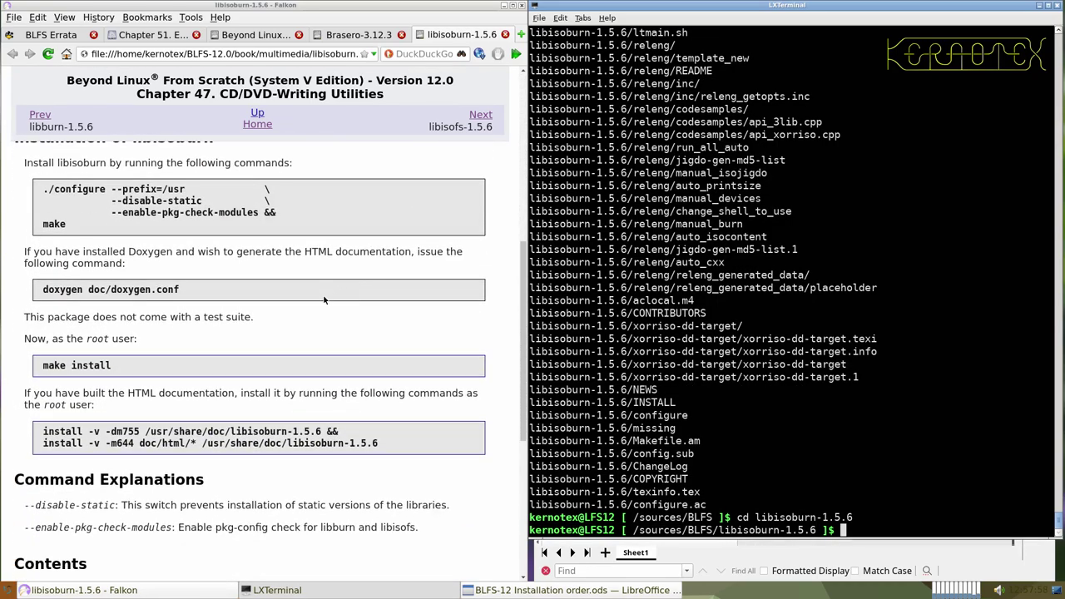
left_click_drag(39, 191, 75, 226)
middle_click(667, 319)
key("Return")
- Generate the libisoburn HTML documentation by running doxygen doc/doxygen.conf in the terminal
left_click_drag(42, 289, 183, 291)
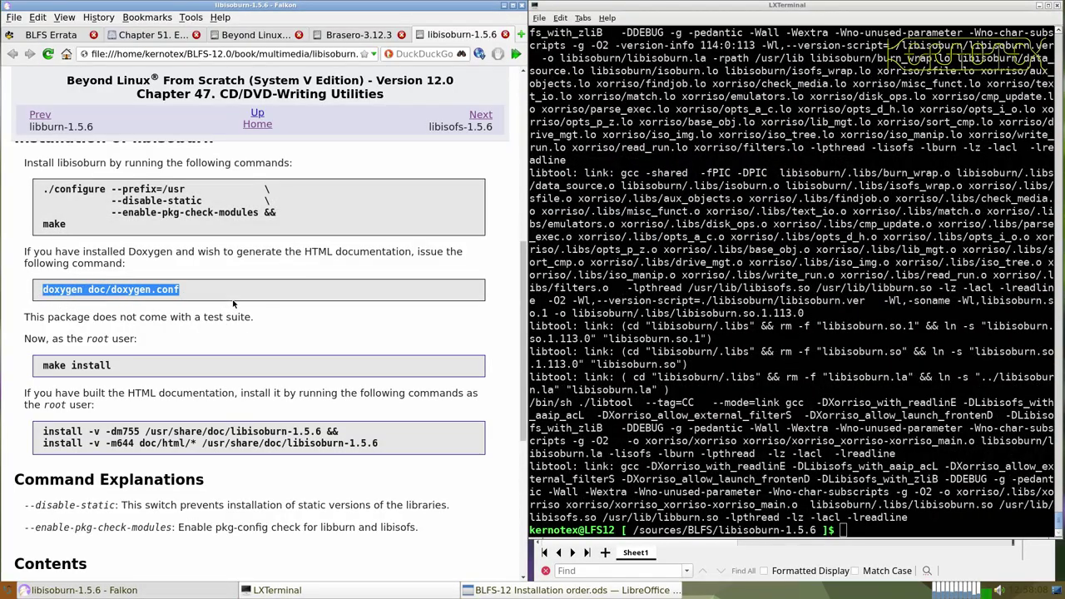
middle_click(667, 308)
key("Return")
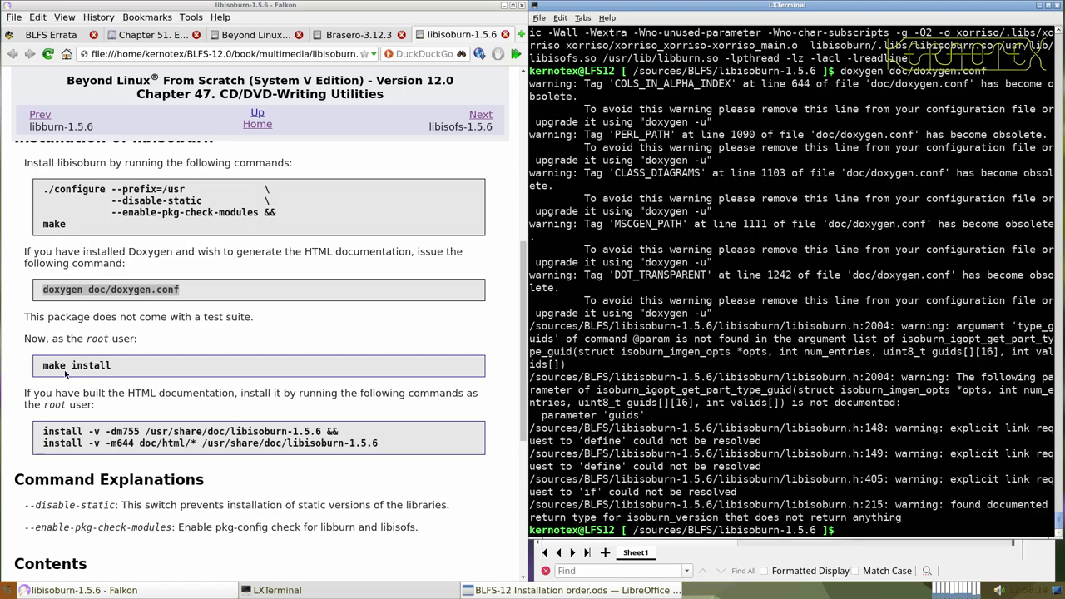
- Install the built libisoburn package by running sudo -E make install
left_click_drag(36, 368, 124, 369)
key("ctrl+c")
left_click(640, 371)
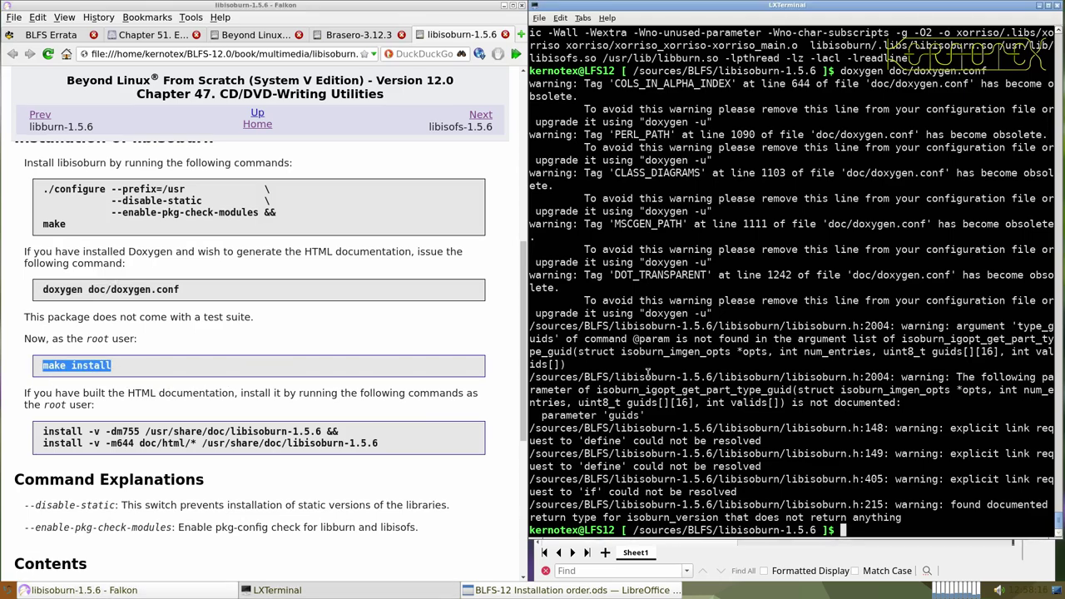
middle_click(646, 372)
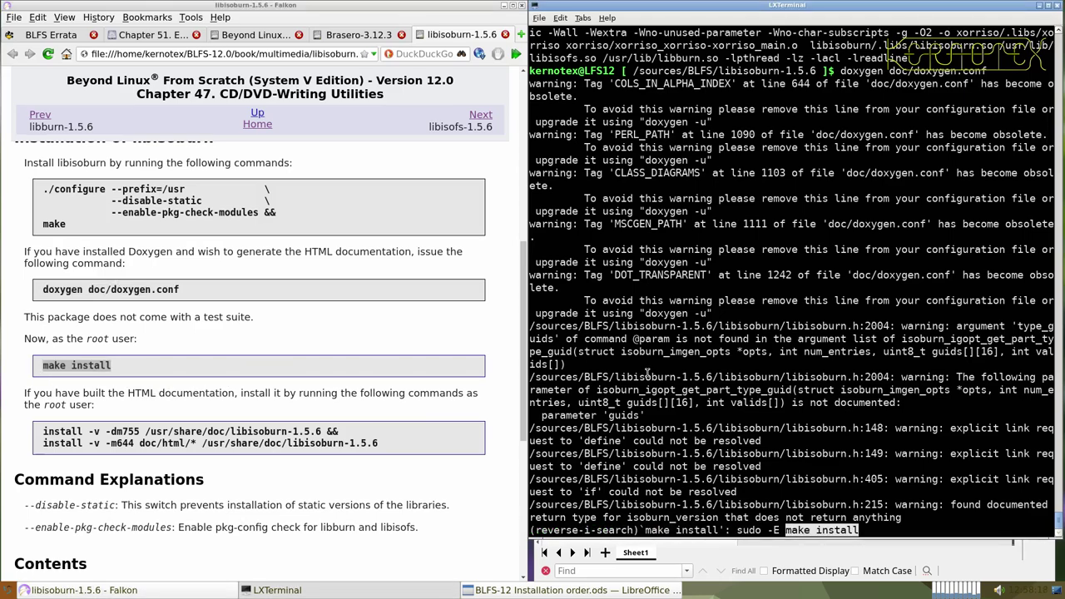
key("Return")
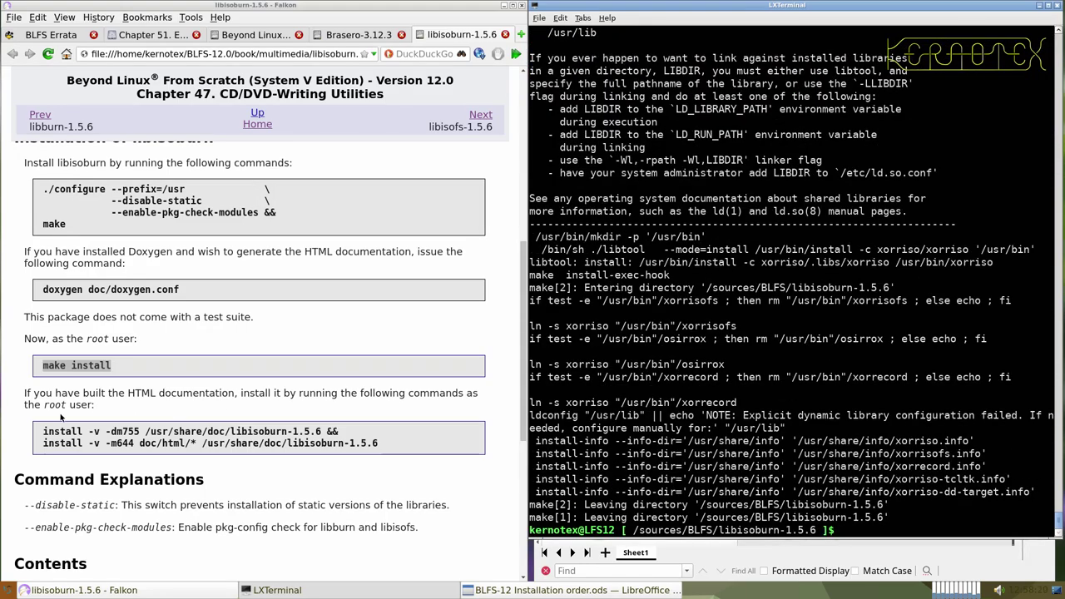
- Open a root shell with sudo -E su and run the book's commands installing the HTML documentation into /usr/share/doc/libisoburn-1.5.6
left_click_drag(38, 432, 379, 443)
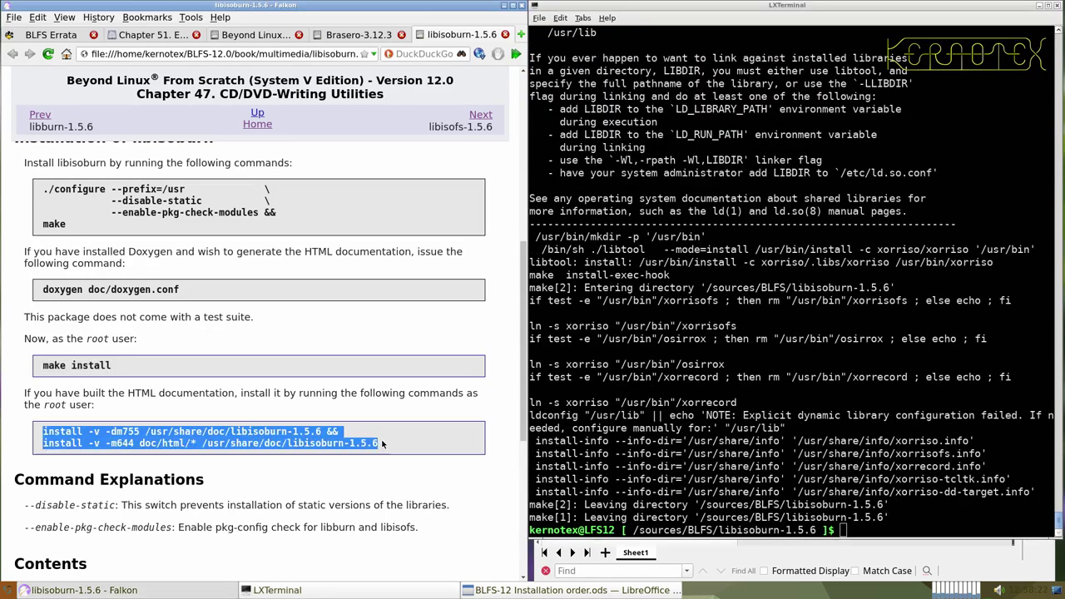
left_click(672, 423)
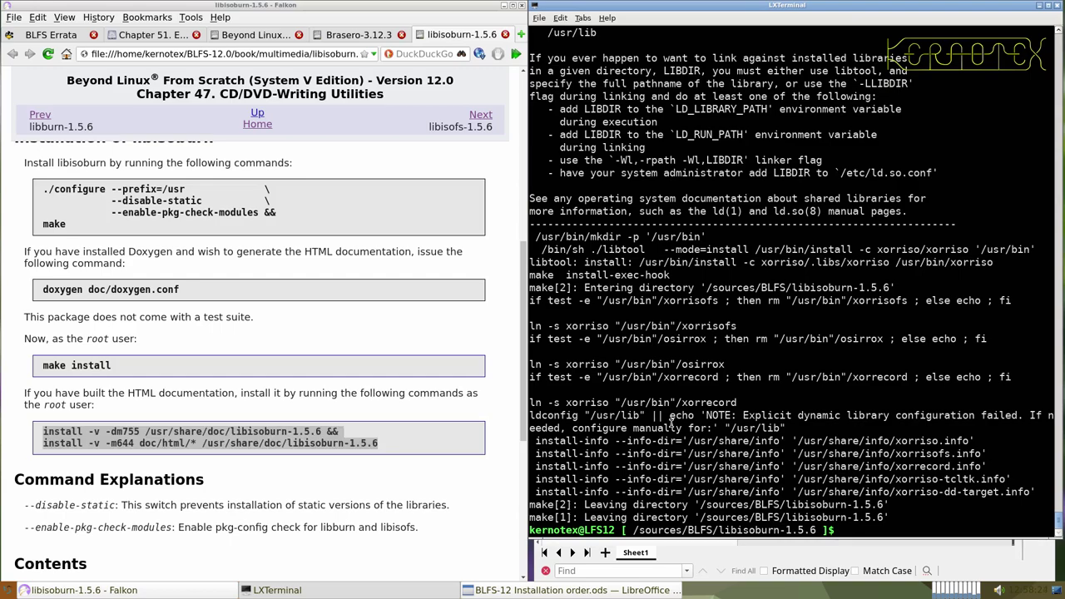
type("sudo -E su")
key("Return")
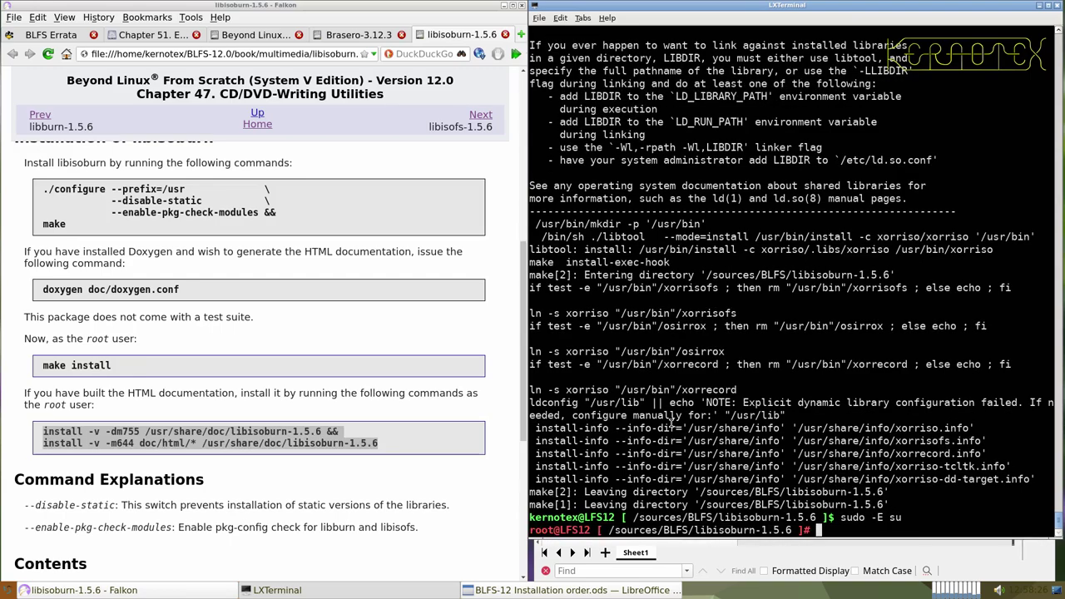
middle_click(666, 420)
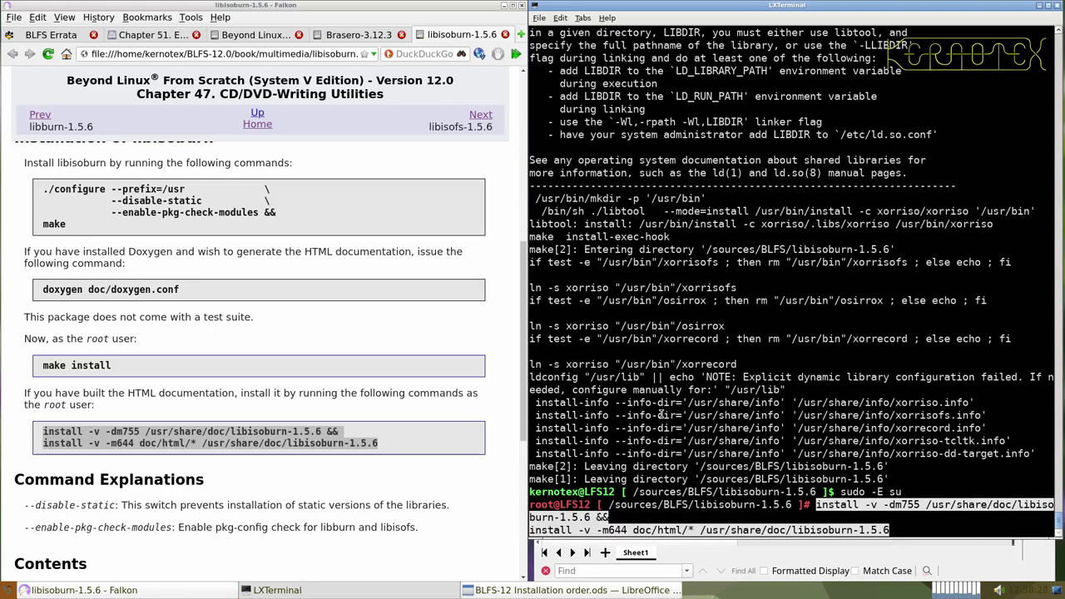
key("Return")
- Abandon the cleanup command in the root shell and exit back to the regular user's shell
type("cd ..")
key("Return")
type("rm -R^C")
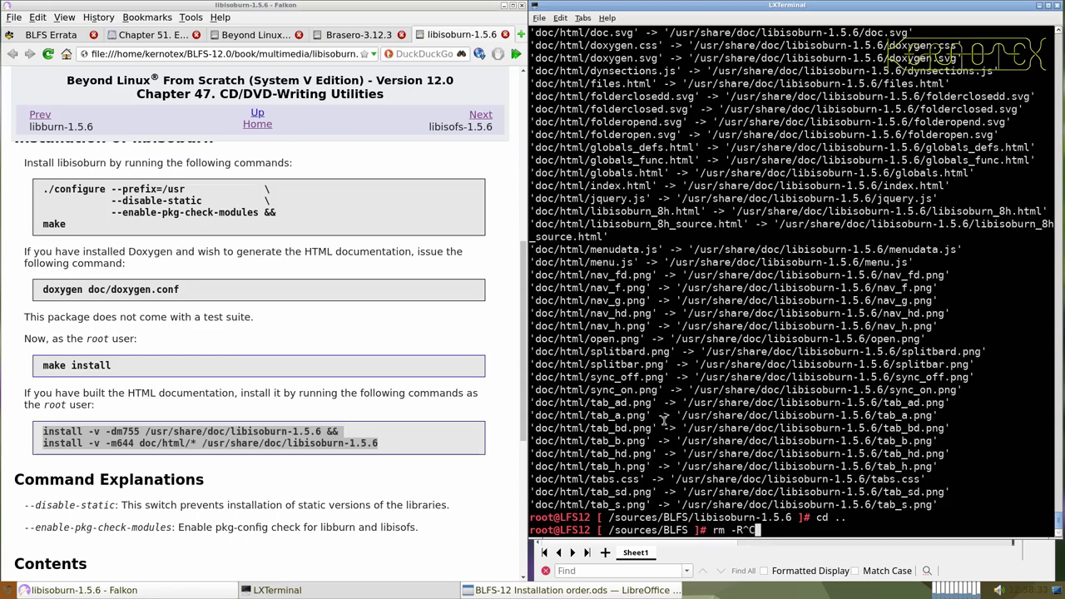
key("ctrl+c")
key("ctrl+d")
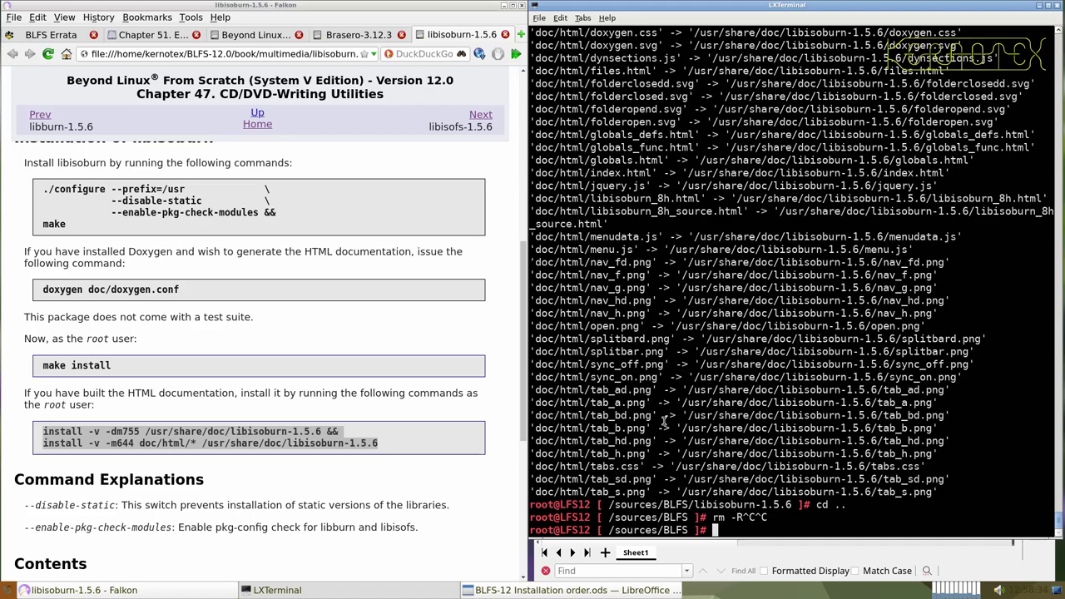
- Go back up to /sources/BLFS and delete the libisoburn-1.5.6 source directory with rm -Rf
type("cd .;.")
key("Return")
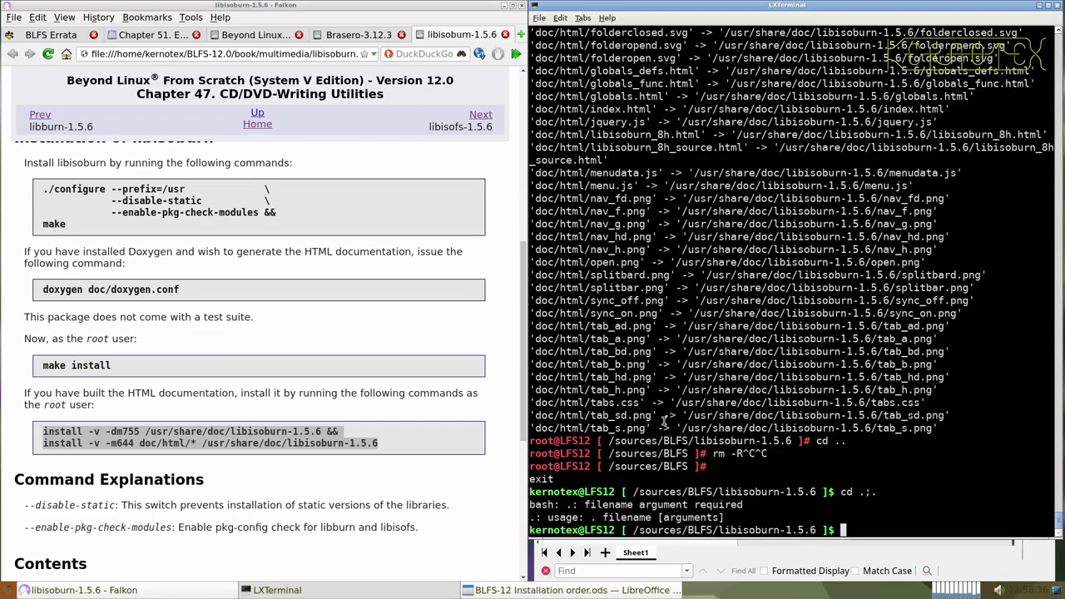
type("cd ..")
key("Return")
type("rm -R")
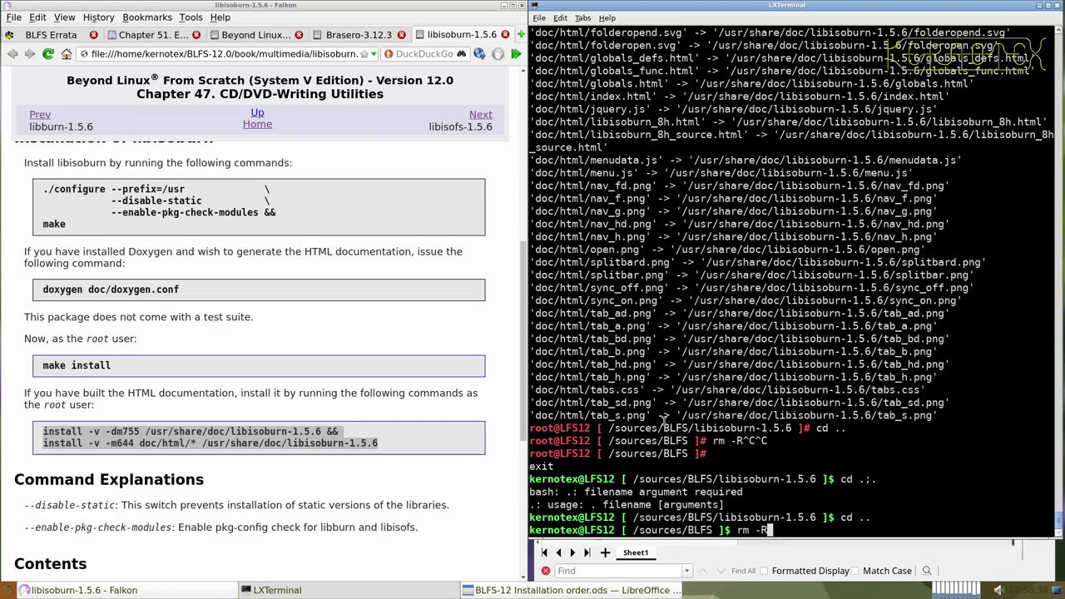
type("f libisobur")
key("Tab")
key("Return")
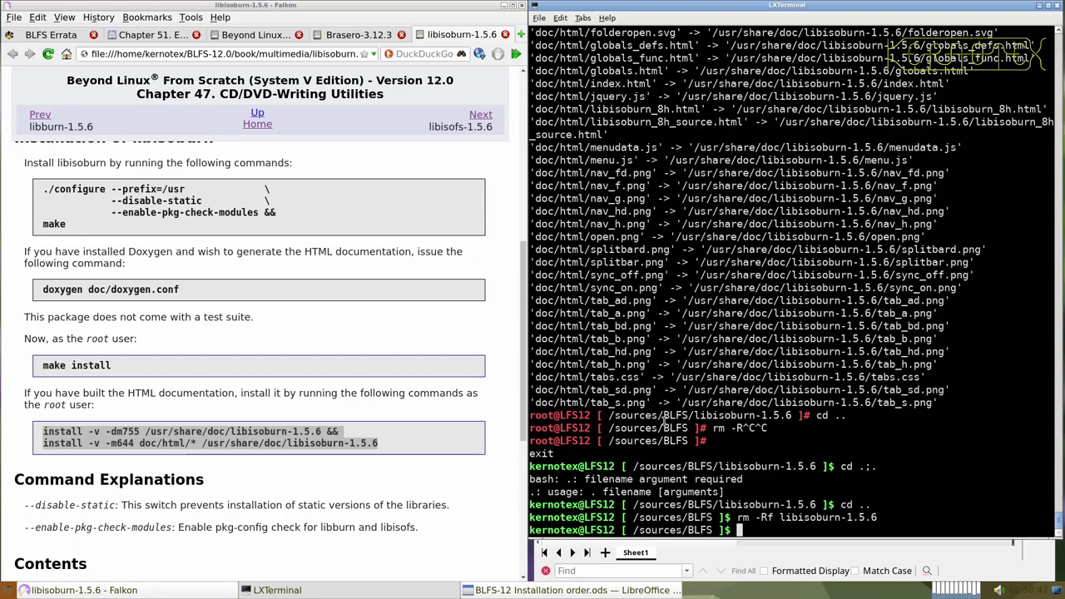
- Close the libisoburn page and open Brasero's runtime dependencies dvd+rw-tools-7.1 and Cdrtools-3.02a09 in background tabs
left_click(504, 34)
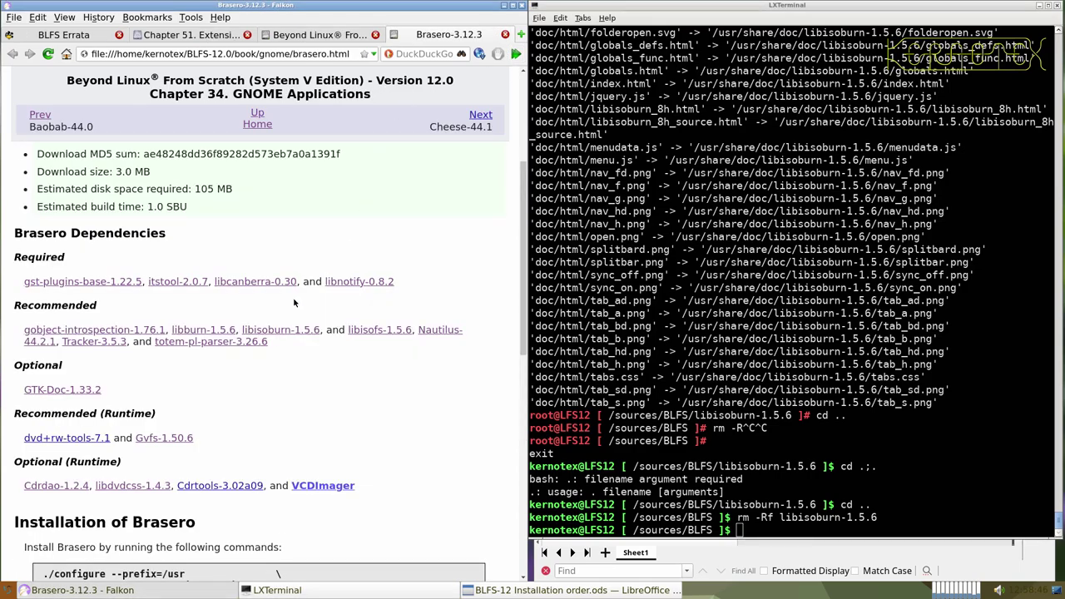
middle_click(90, 439)
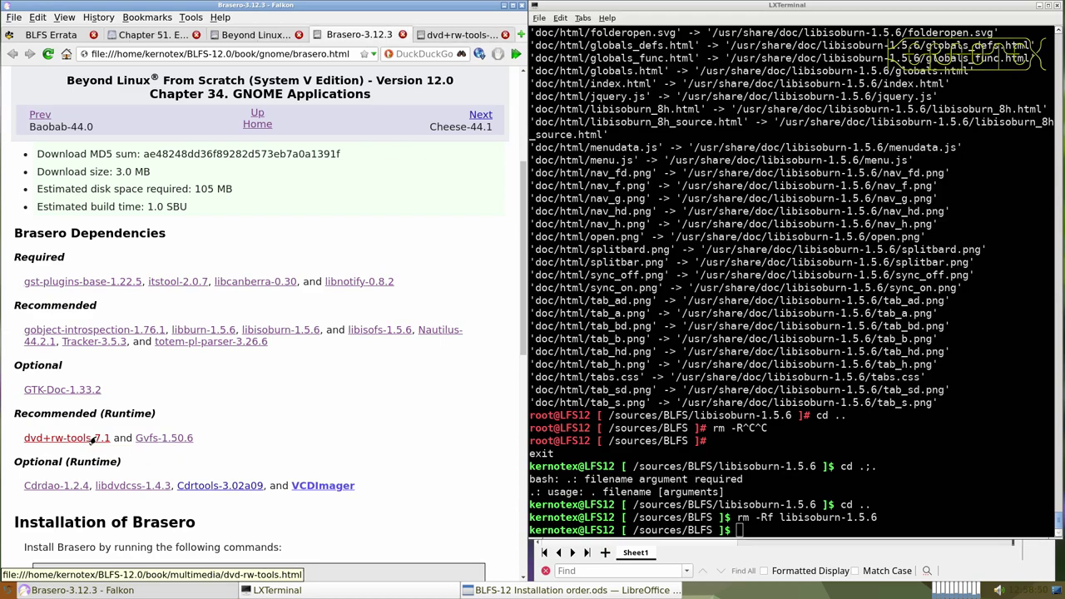
middle_click(225, 482)
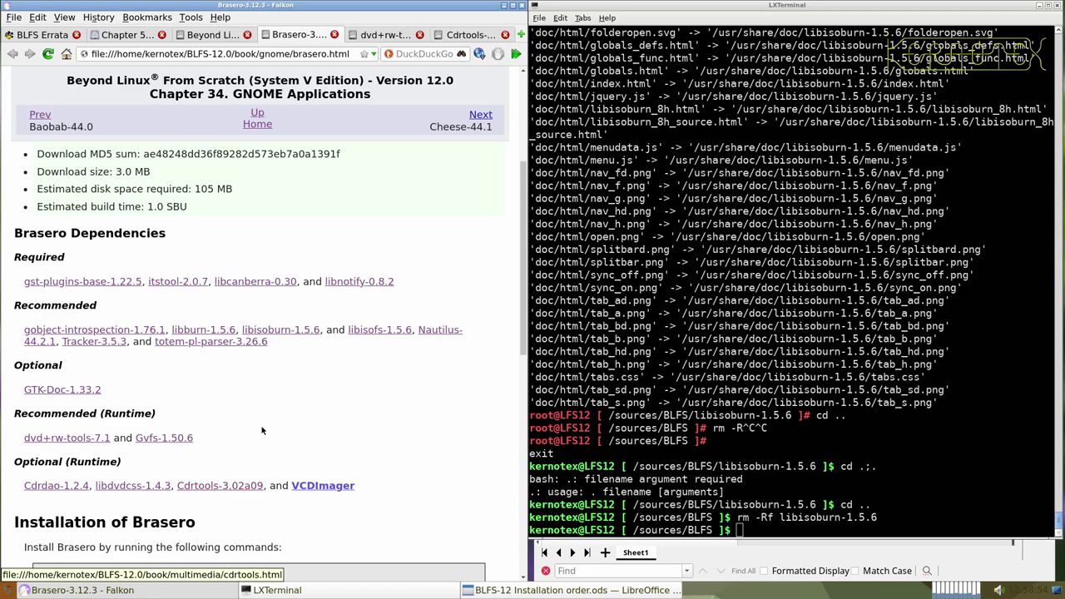
- Save brasero-3.12.3.tar.xz from the HTTP download link on the Brasero page
scroll(333, 283, "up", 5)
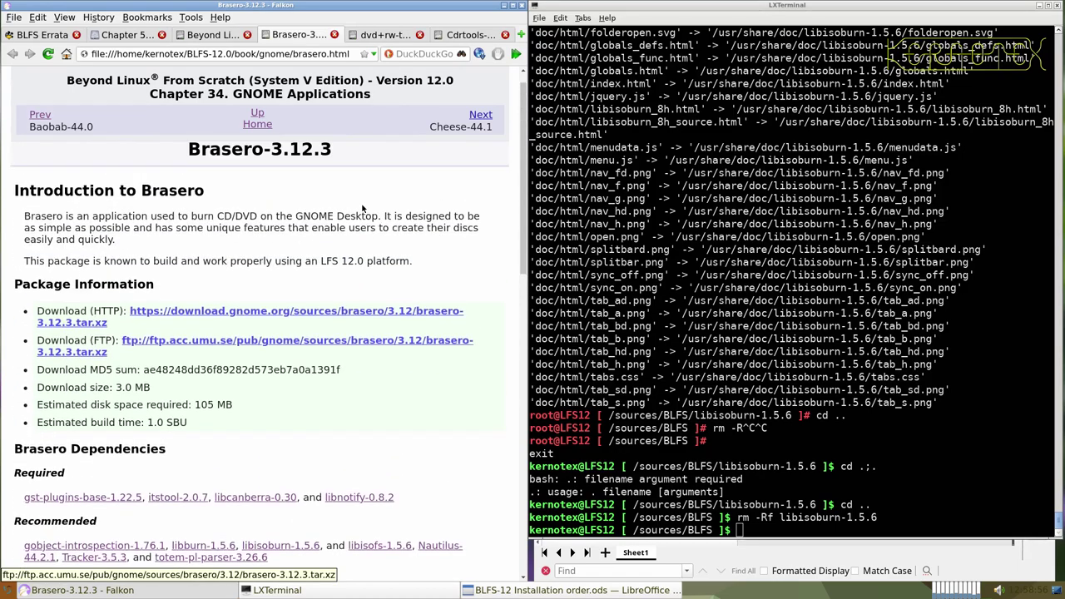
left_click(241, 332)
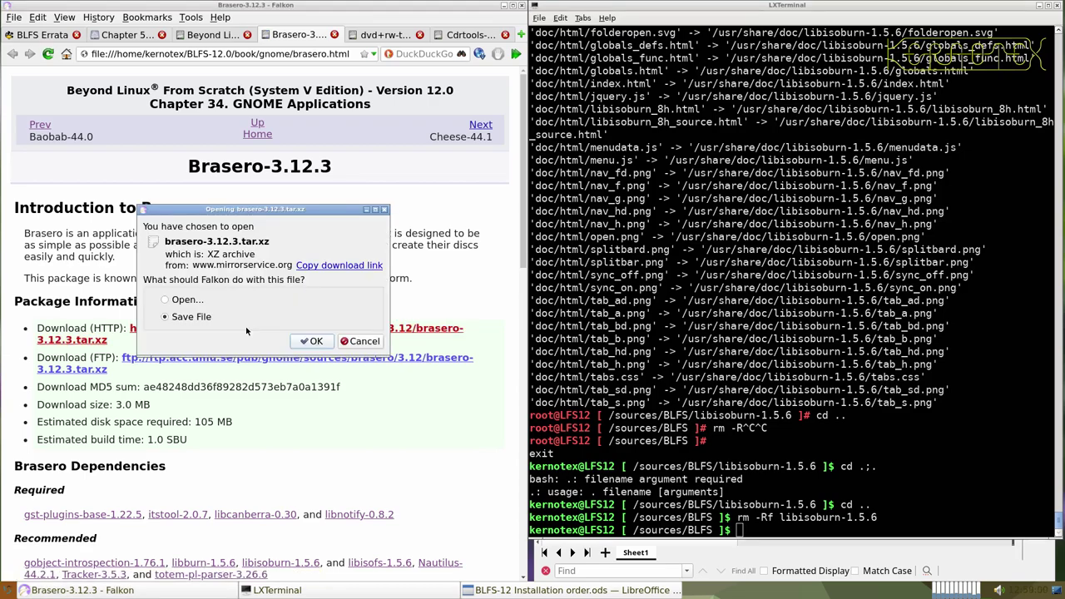
left_click(307, 340)
key("Return")
- Copy the package title Brasero-3.12.3 from the book page into the spreadsheet row directly below libisoburn-1.5.6
left_click_drag(187, 166, 338, 169)
key("alt+Tab")
key("alt+Tab")
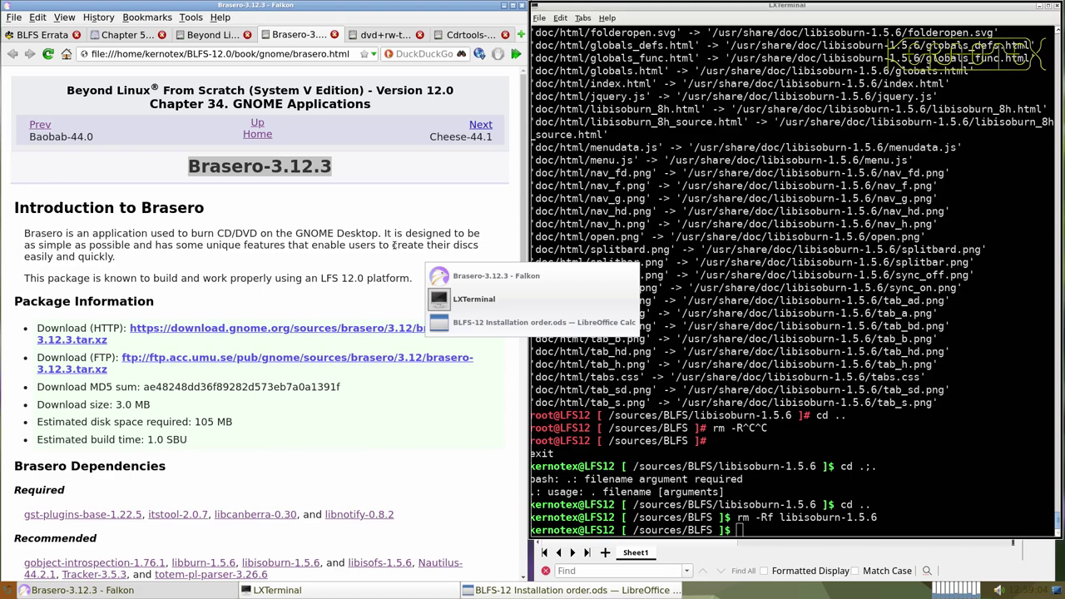
middle_click(594, 284)
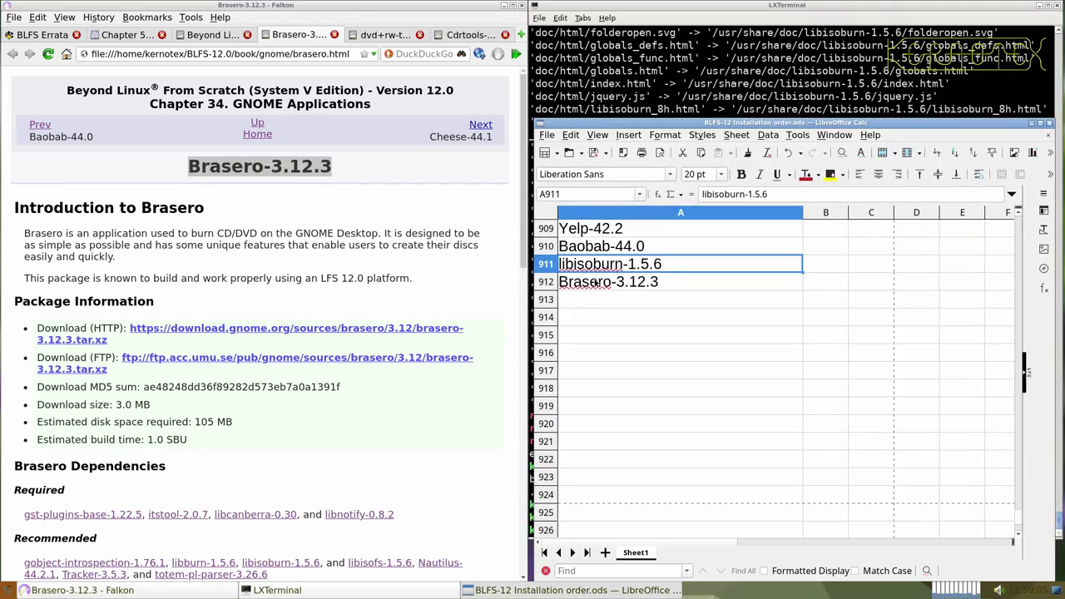
- Extract brasero-3.12.3.tar.xz with tar -xvf in /sources/BLFS and change into the brasero-3.12.3 directory
left_click(676, 95)
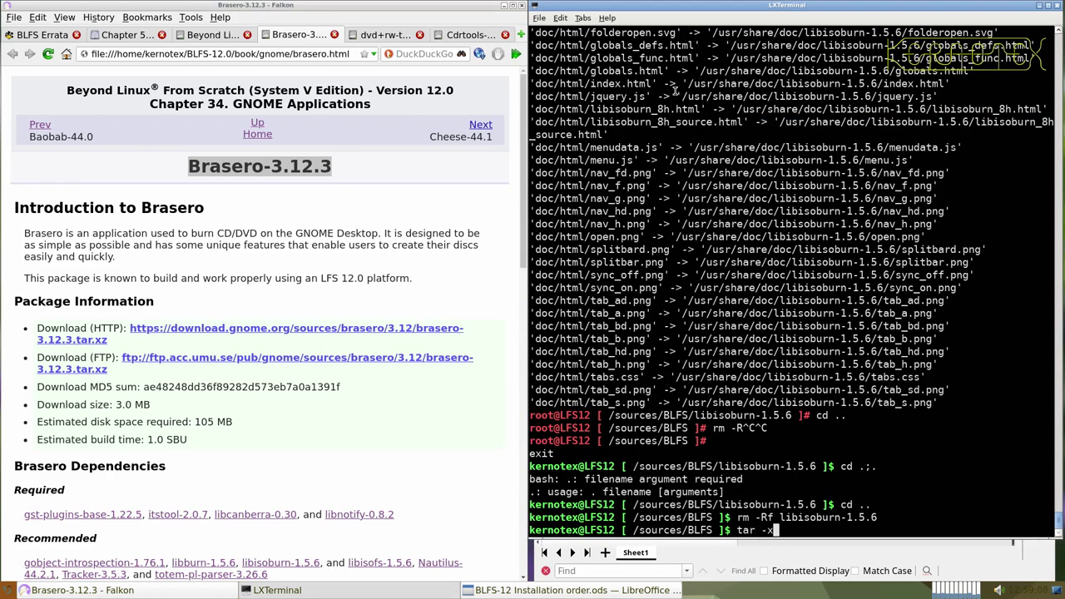
type("tar -xvf brasero-3.12.3.tar.xz")
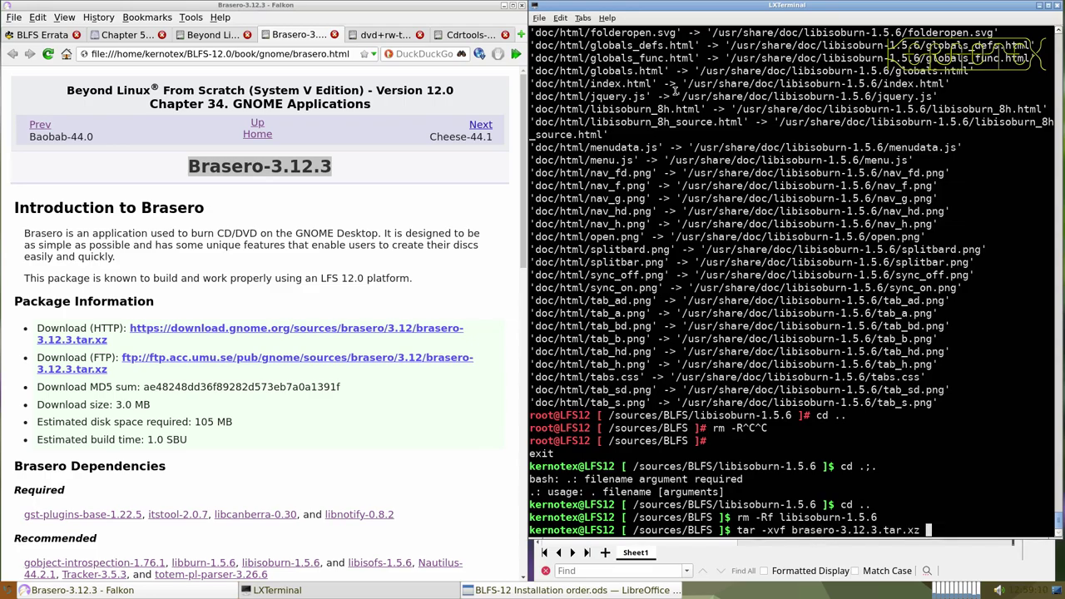
key("Return")
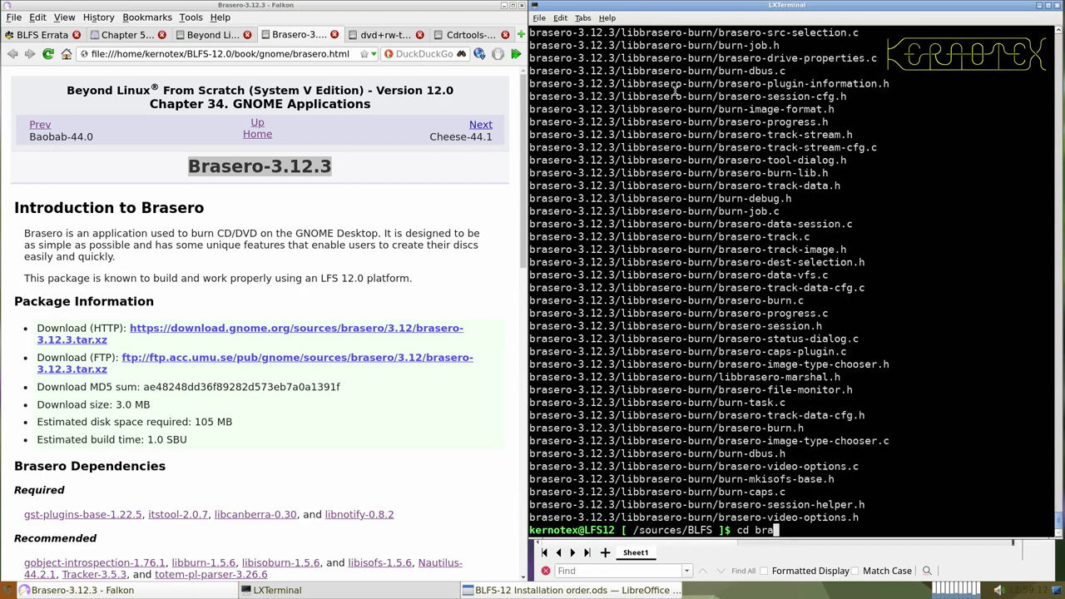
type("cd braser")
key("Tab")
key("Return")
- Run the book's Brasero configure and make commands in the terminal, including the --disable-nautilus option
scroll(419, 270, "down", 10)
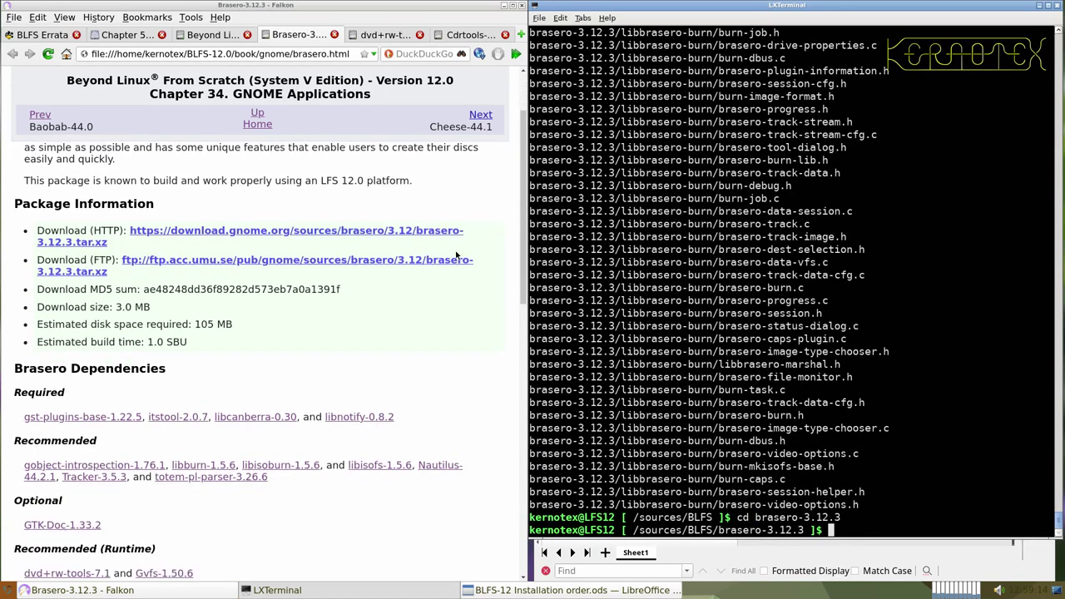
scroll(396, 276, "down", 2)
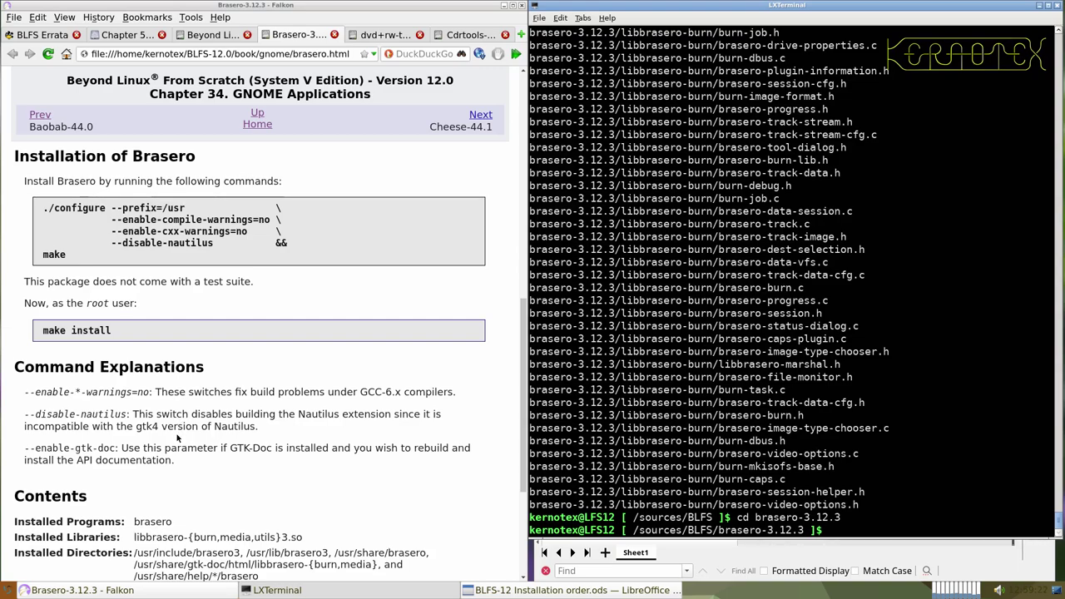
left_click_drag(47, 210, 522, 255)
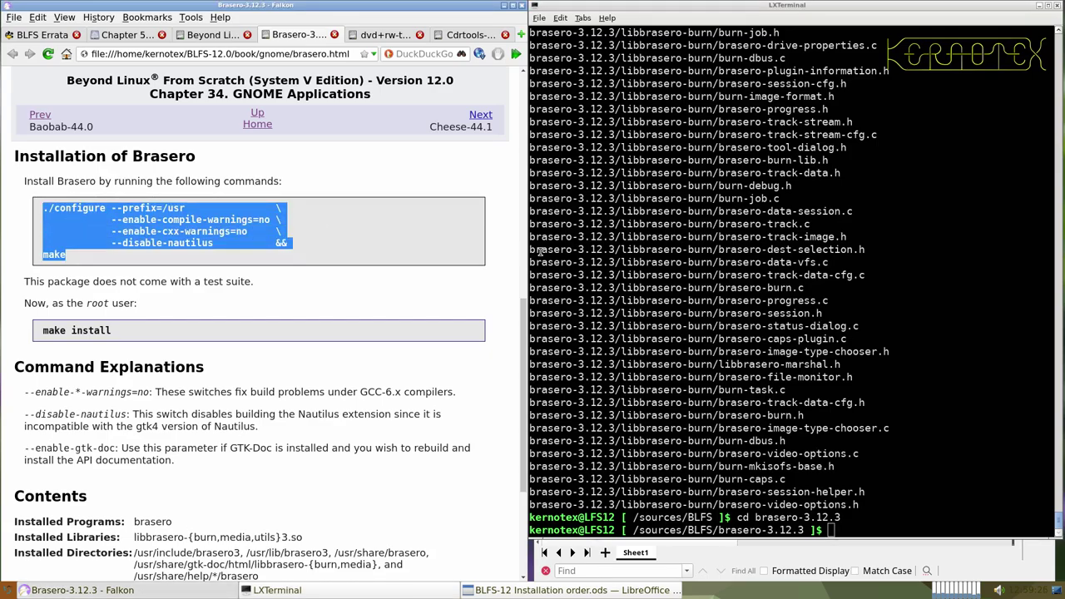
middle_click(541, 251)
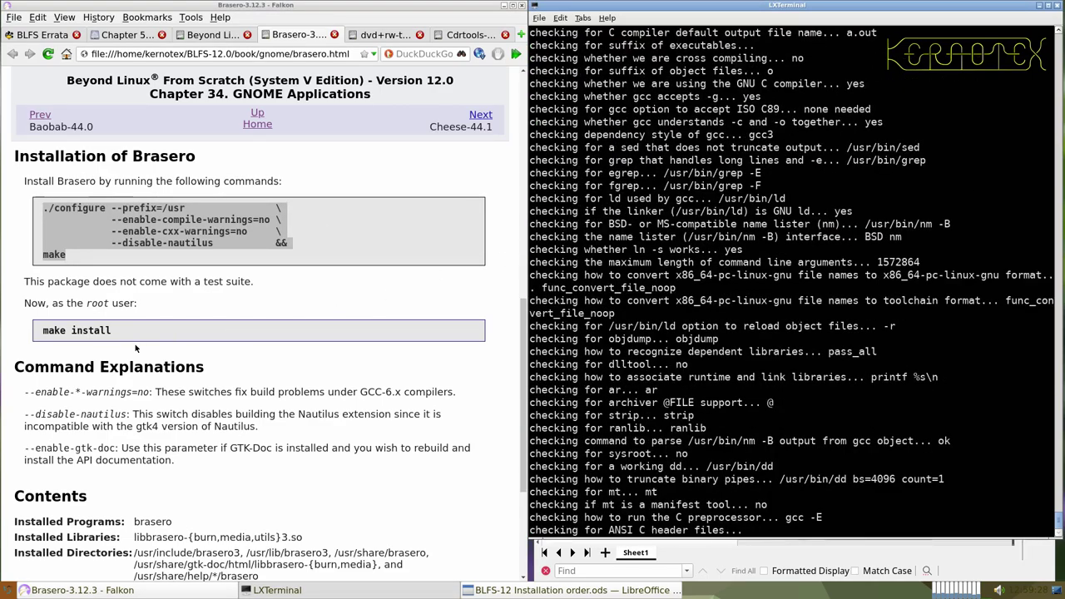
- Try to install Brasero by running the book's make install command as the regular user
left_click(43, 330)
left_click_drag(43, 330, 117, 331)
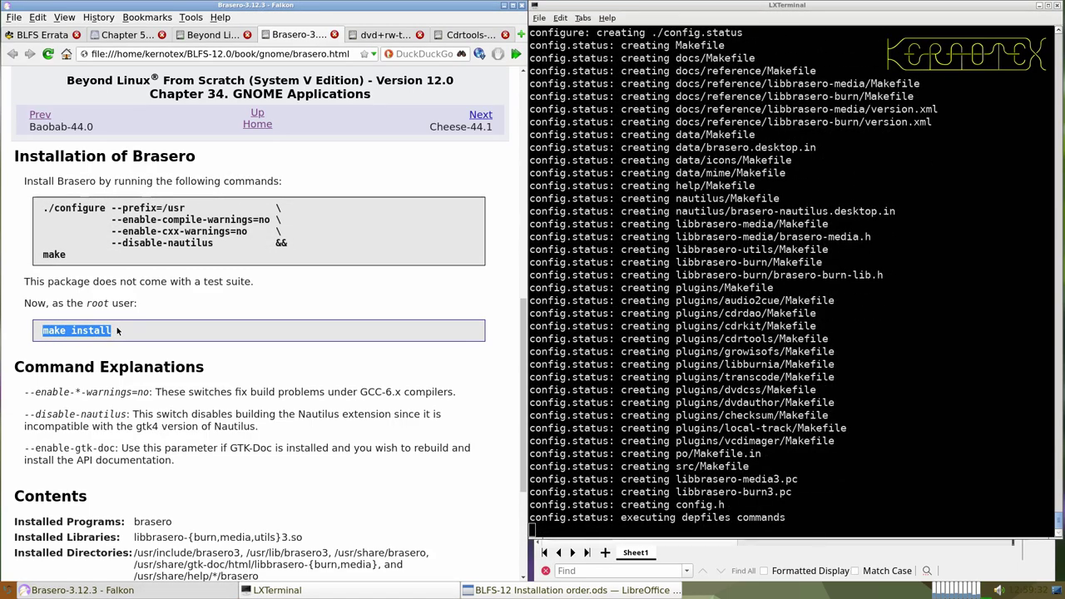
left_click(670, 302)
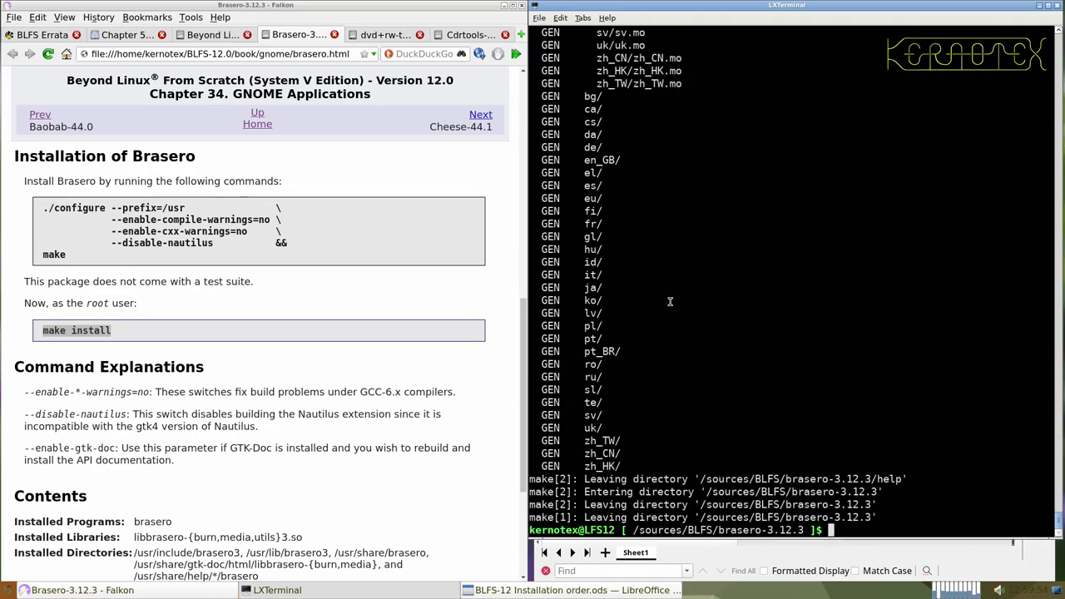
middle_click(669, 301)
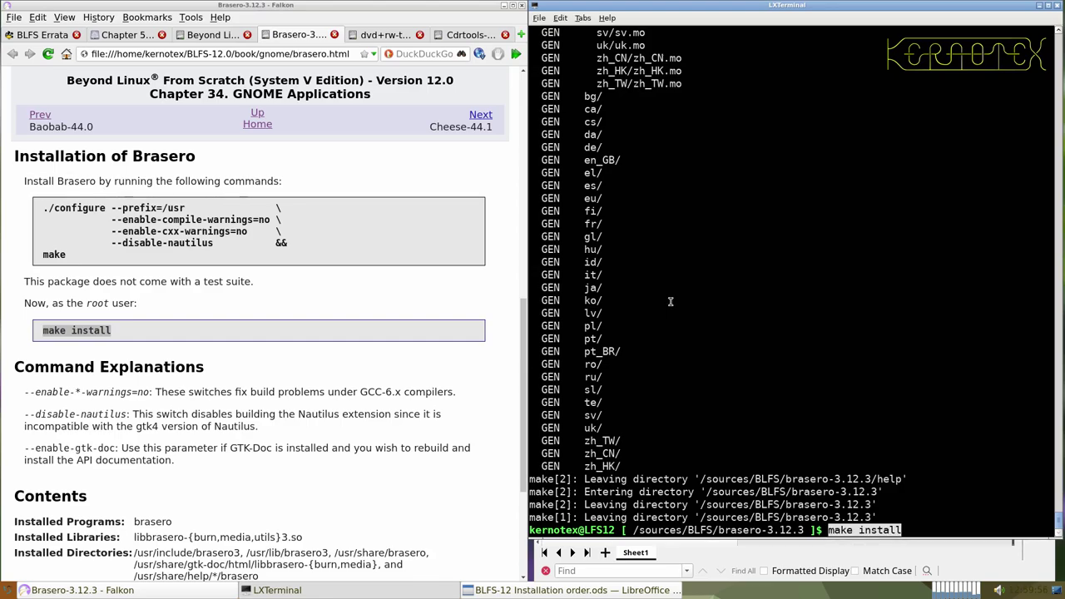
key("Return")
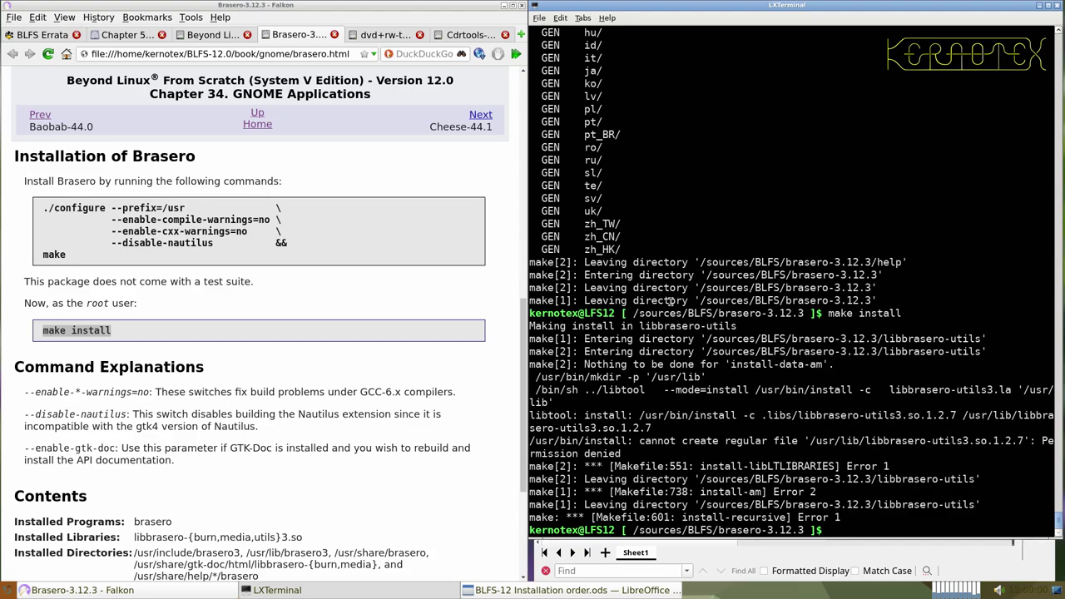
key("ctrl+r")
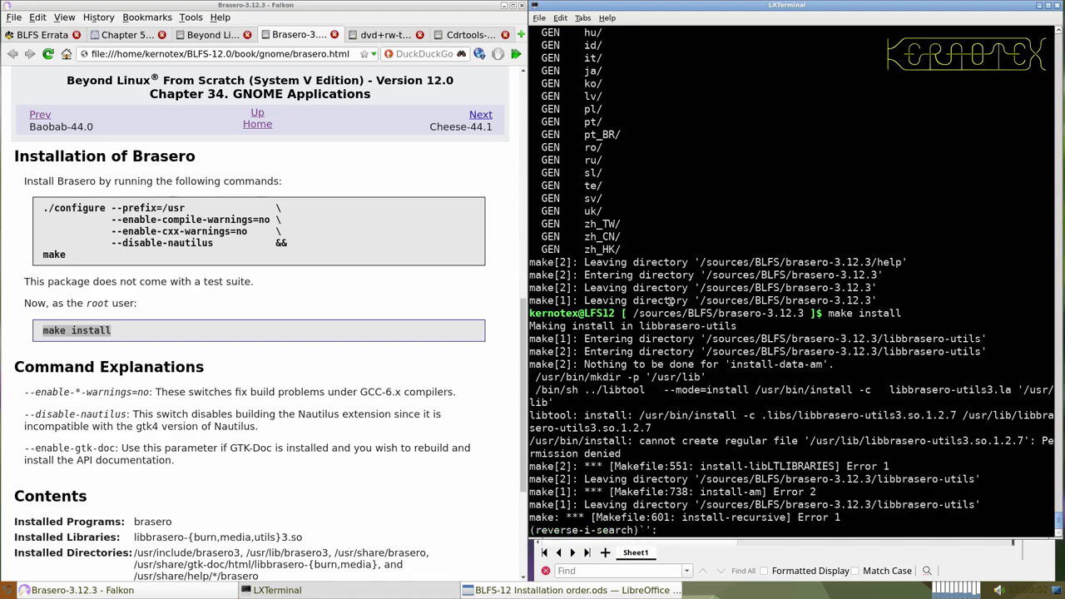
middle_click(670, 302)
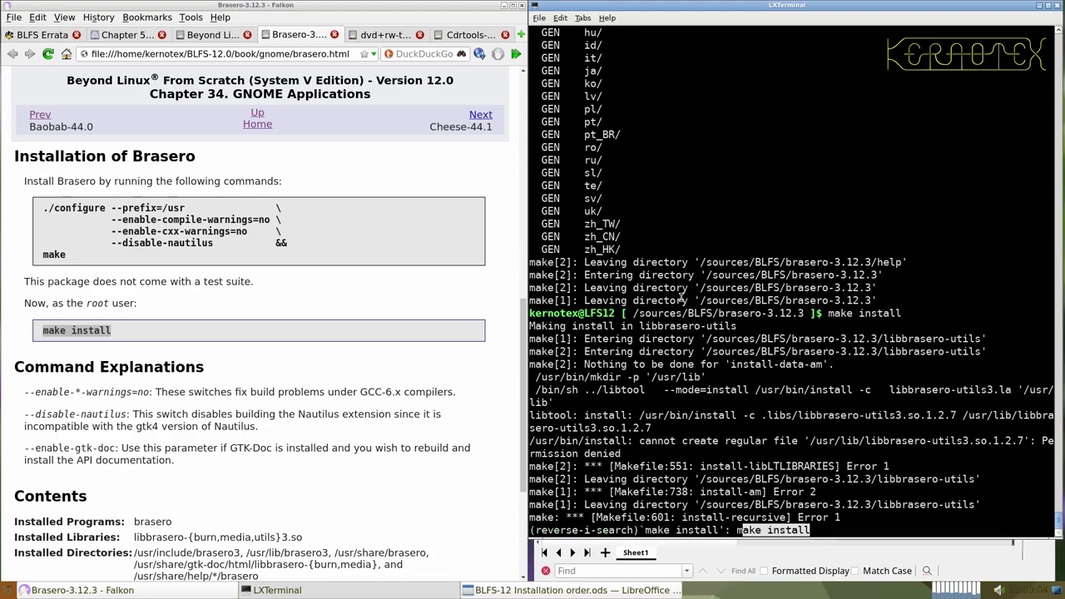
key("Return")
- Recall sudo -E make install from the command history and run it to install Brasero with root rights
key("ctrl+r")
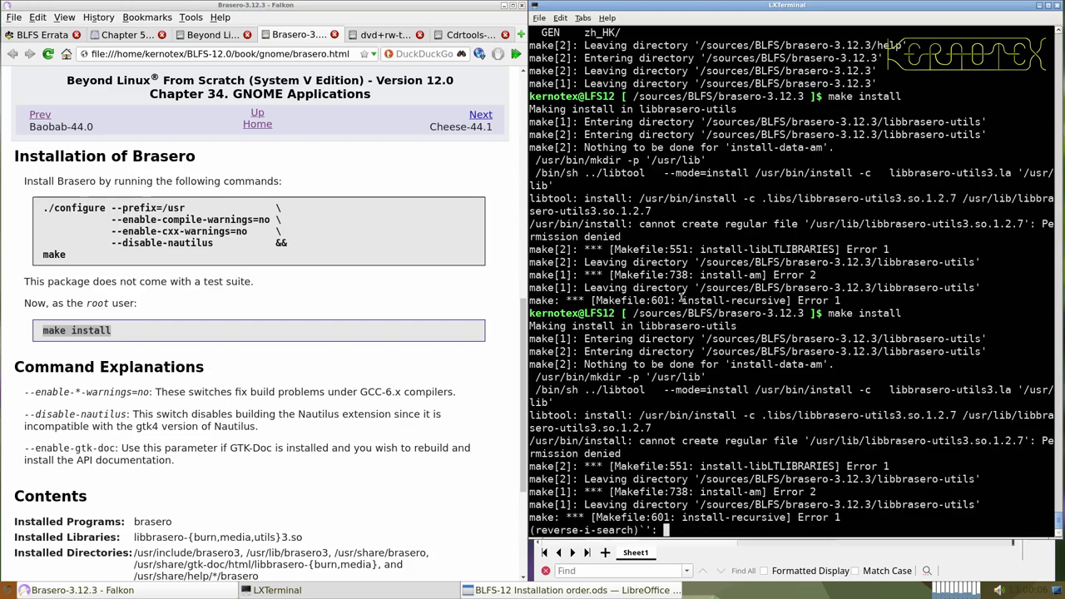
middle_click(682, 297)
key("ctrl+r")
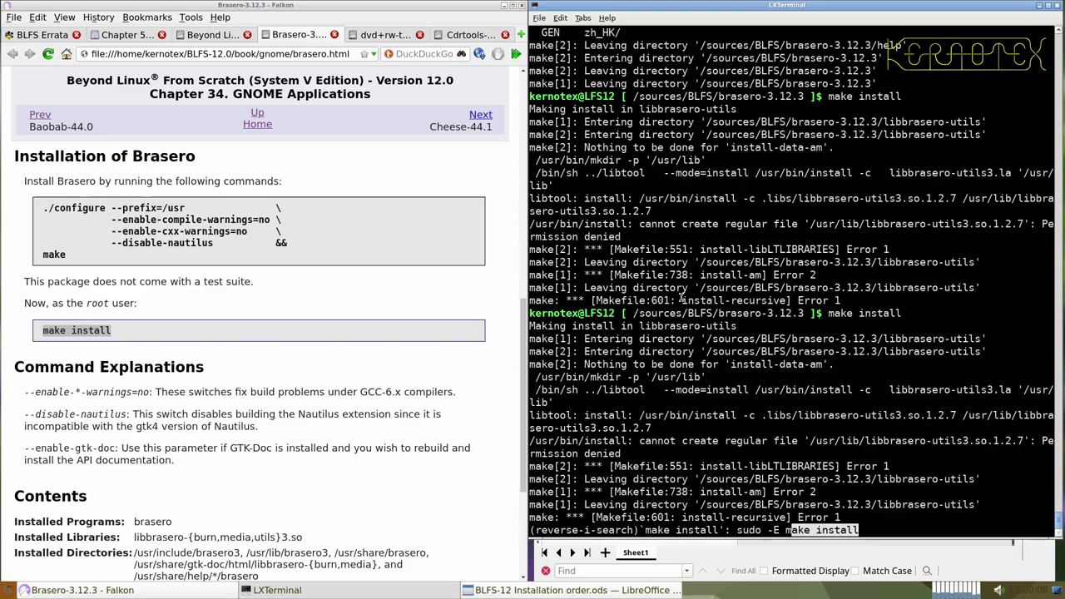
key("Return")
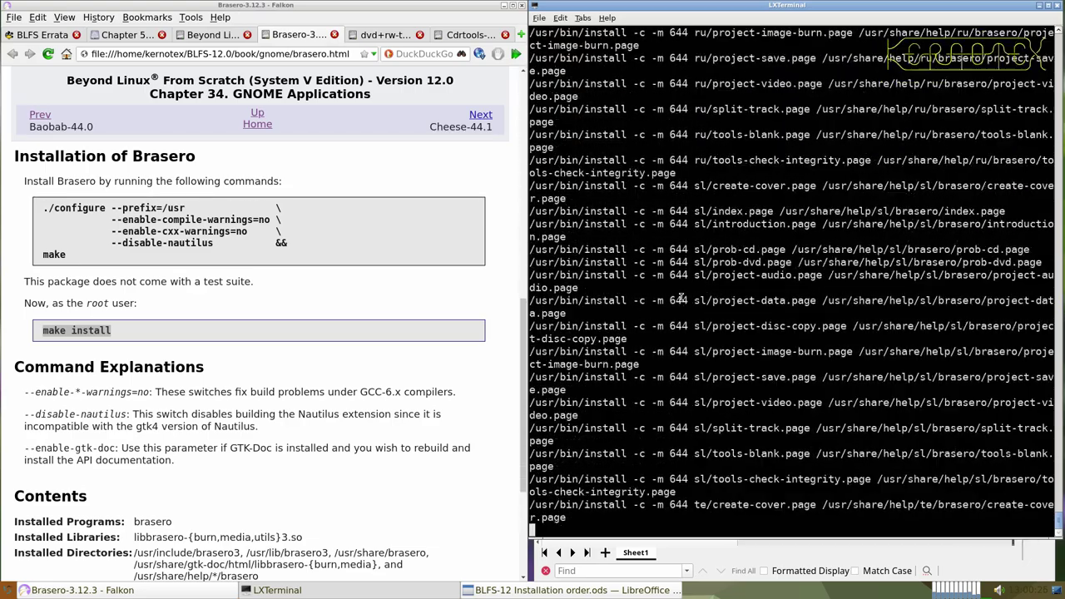
- Go back up to /sources/BLFS and delete the brasero-3.12.3 source directory with rm -Rf
type("cd ..")
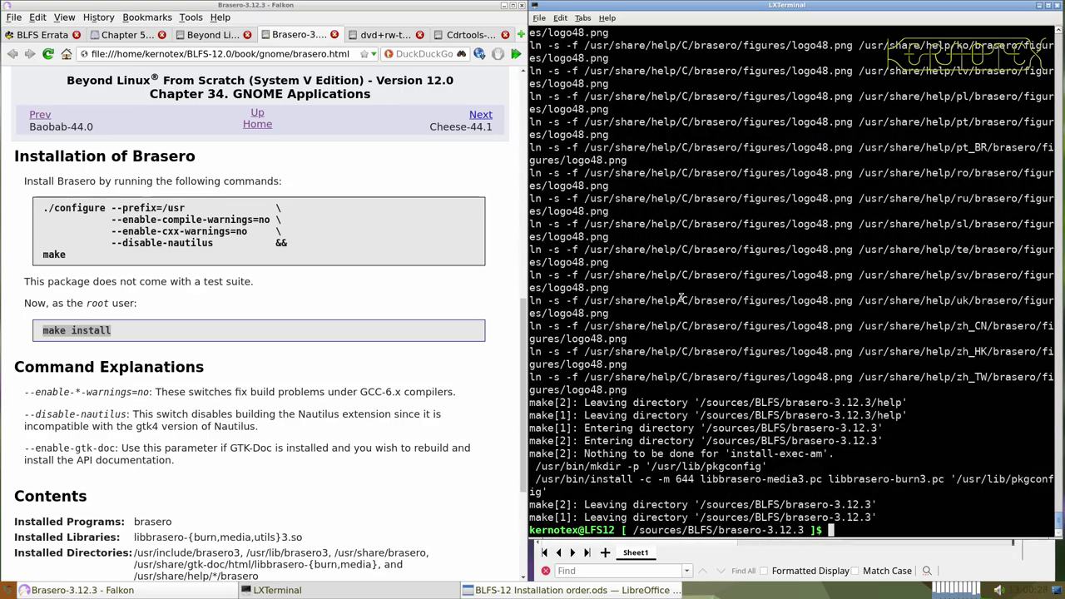
key("Return")
type("r")
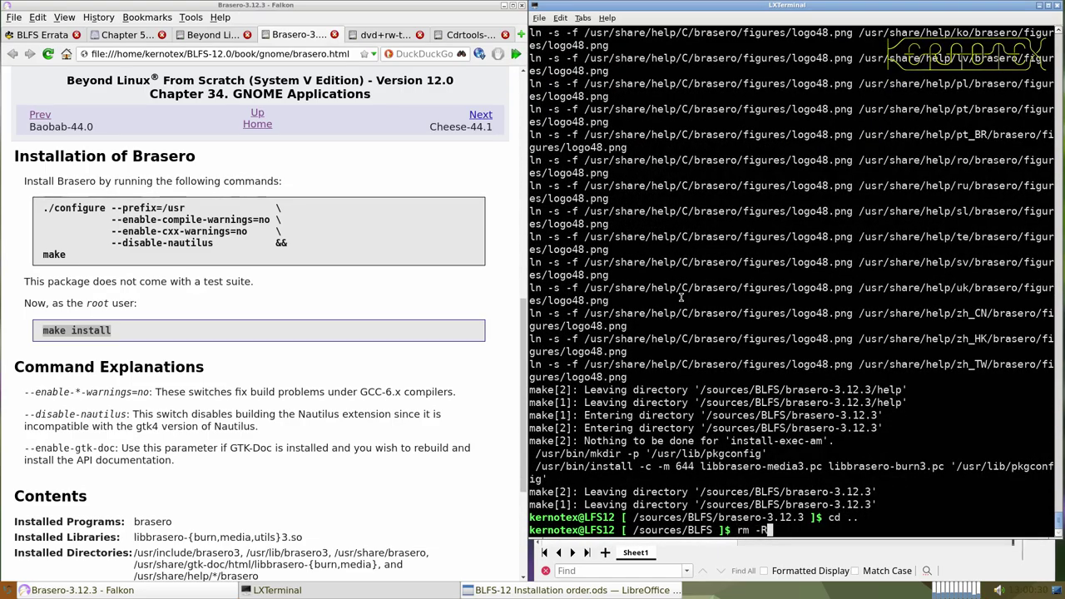
type("m -Rf bras")
key("Tab")
key("Return")
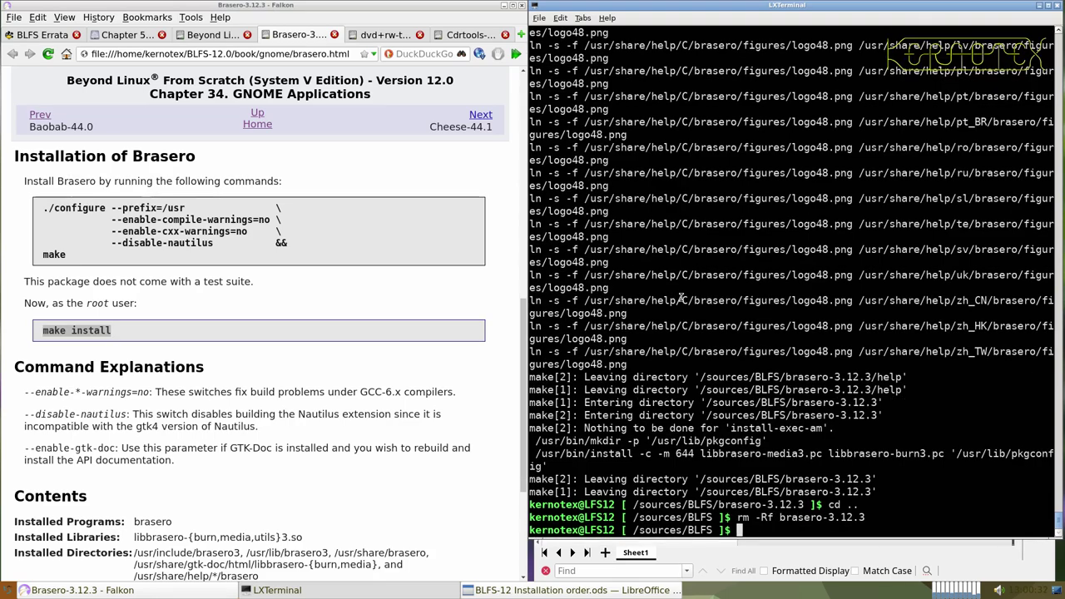
- Close the Brasero page and check the dependencies and build instructions on the dvd+rw-tools-7.1 page
left_click(334, 35)
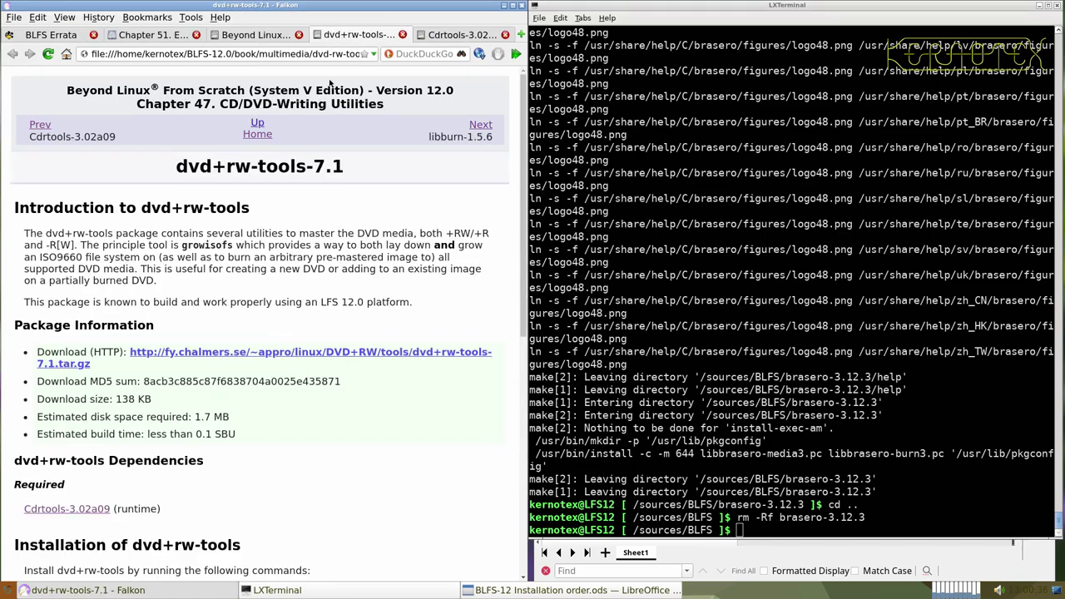
scroll(268, 368, "down", 3)
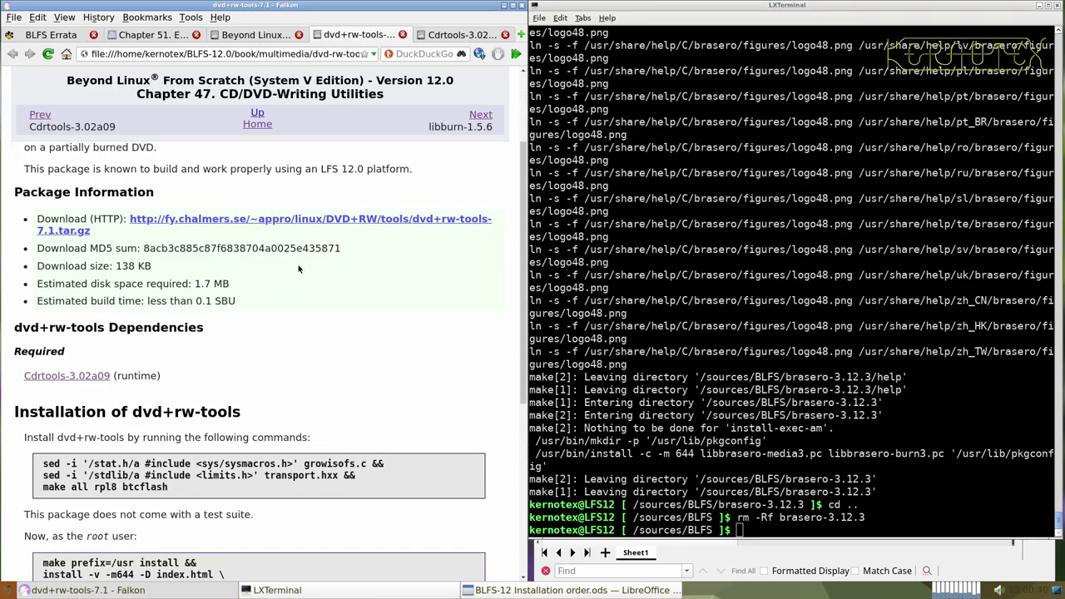
- Save cdrtools-3.02a09.tar.bz2 from the HTTP download link on the Cdrtools page and return to that book page
left_click(425, 35)
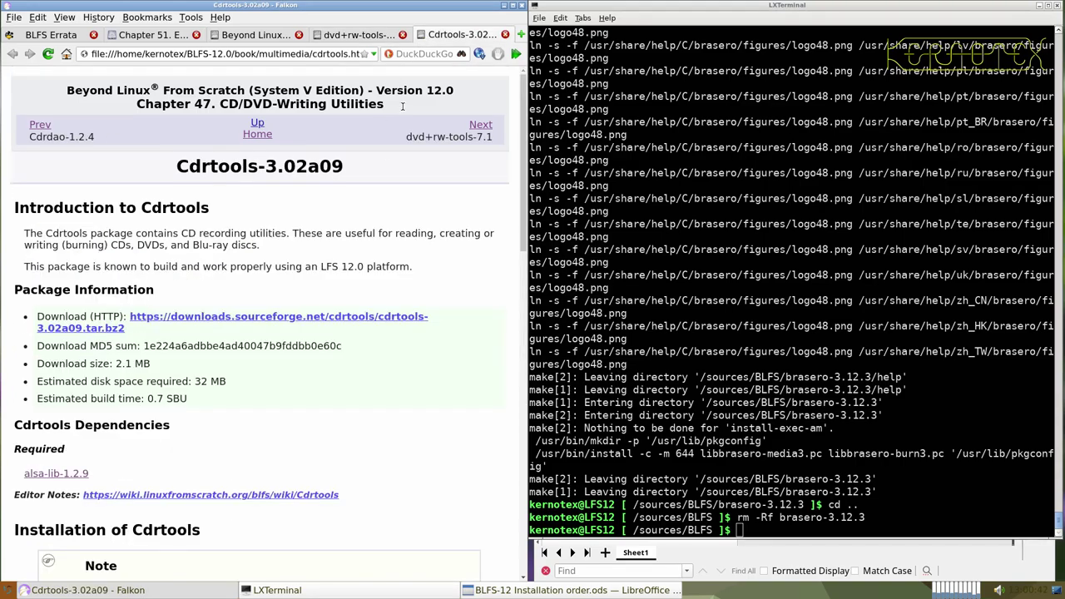
left_click(302, 321)
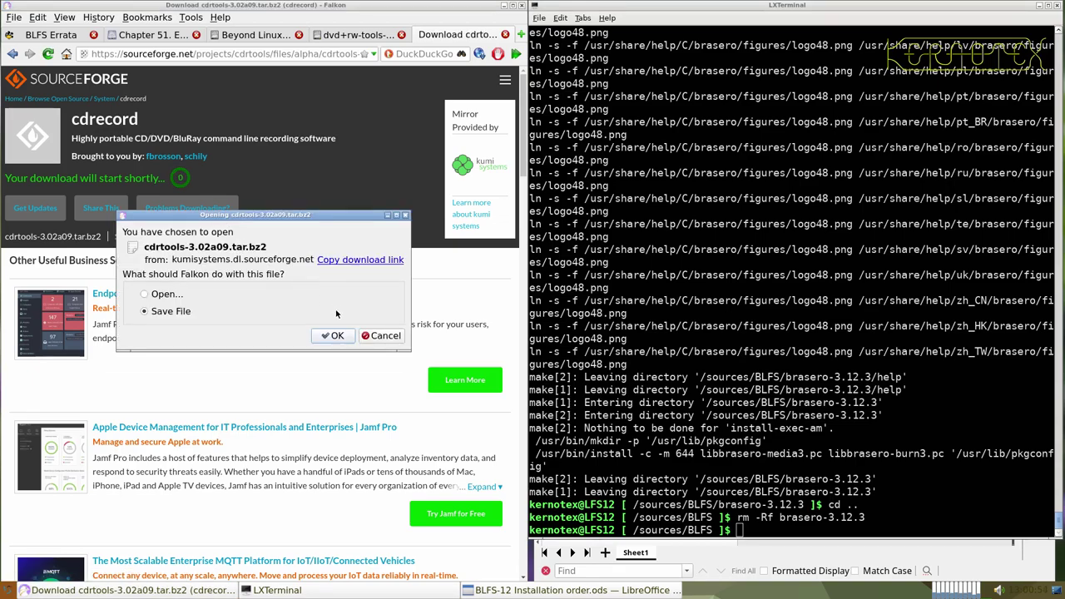
left_click(335, 336)
key("Return")
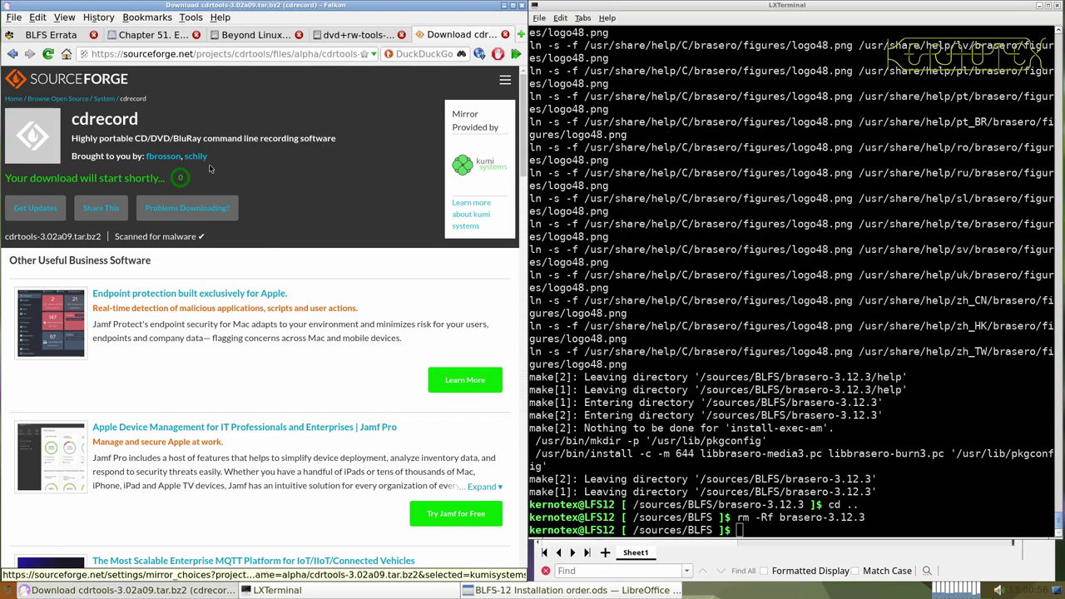
left_click(11, 55)
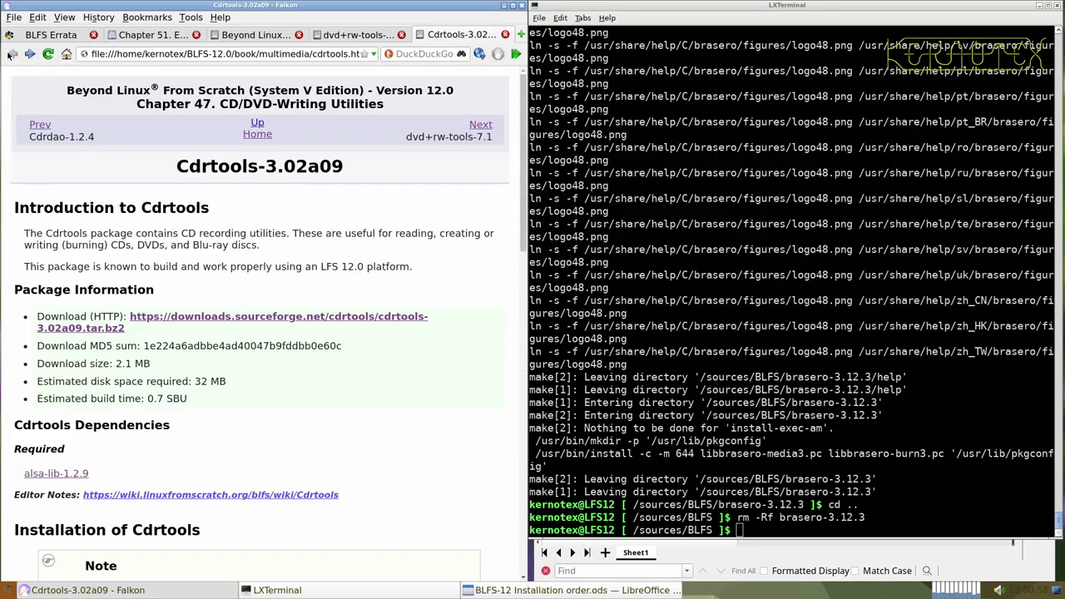
- Copy the package title Cdrtools-3.02a09 into the installation order spreadsheet in the row below Brasero-3.12.3
left_click_drag(178, 165, 354, 171)
key("ctrl+c")
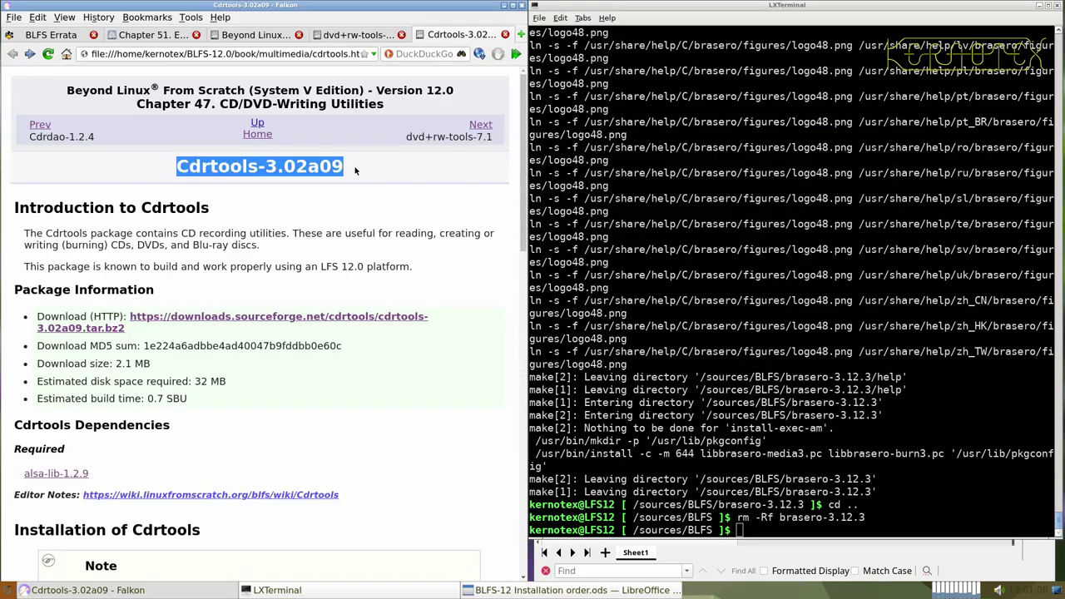
key("alt+Tab")
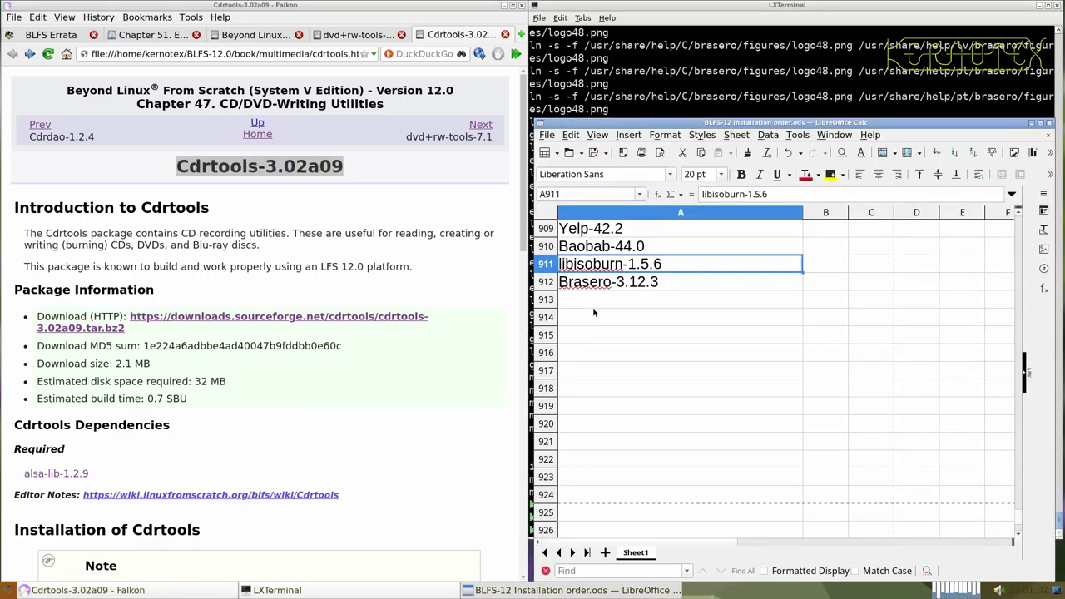
middle_click(596, 301)
- Extract cdrtools-3.02a09.tar.bz2 with tar -xvf in /sources/BLFS and change into the cdrtools-3.02 directory
left_click(586, 99)
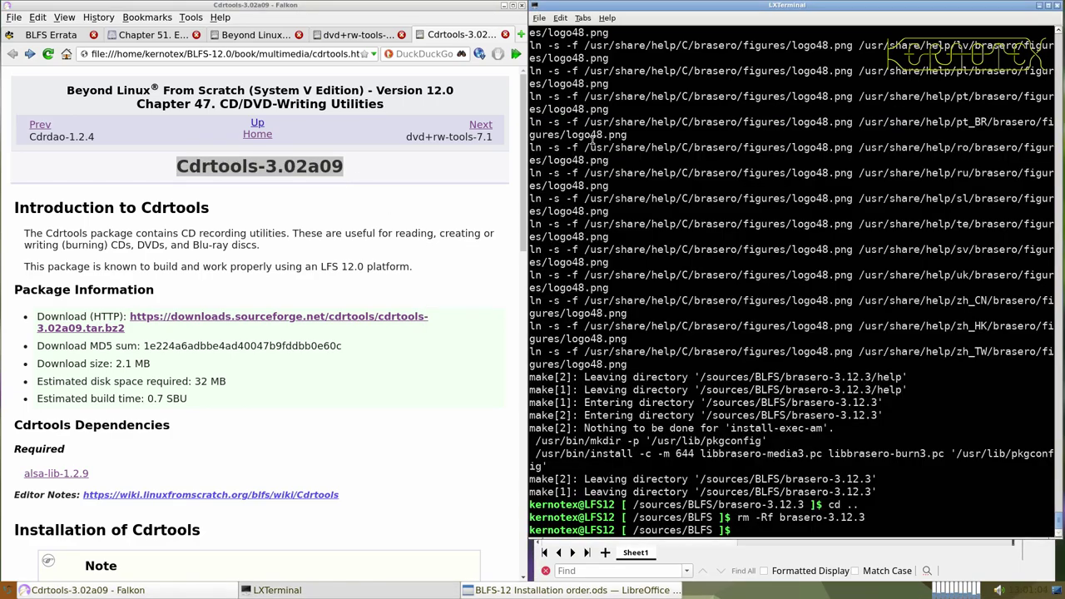
type("tar -xvf cdrt")
key("Tab")
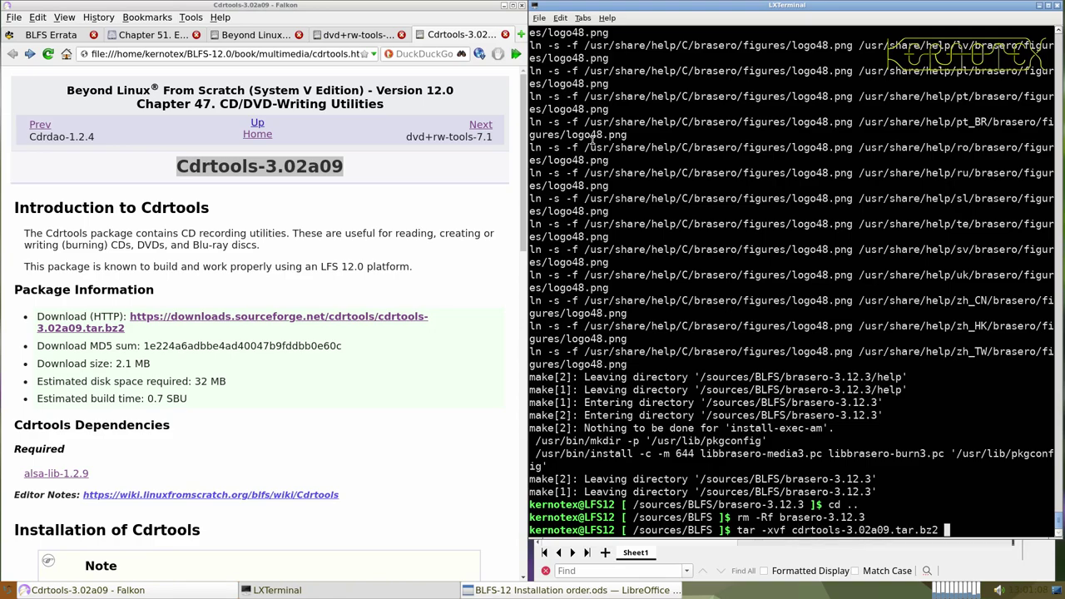
key("Return")
type("cd cdrtoo")
key("Tab")
key("Return")
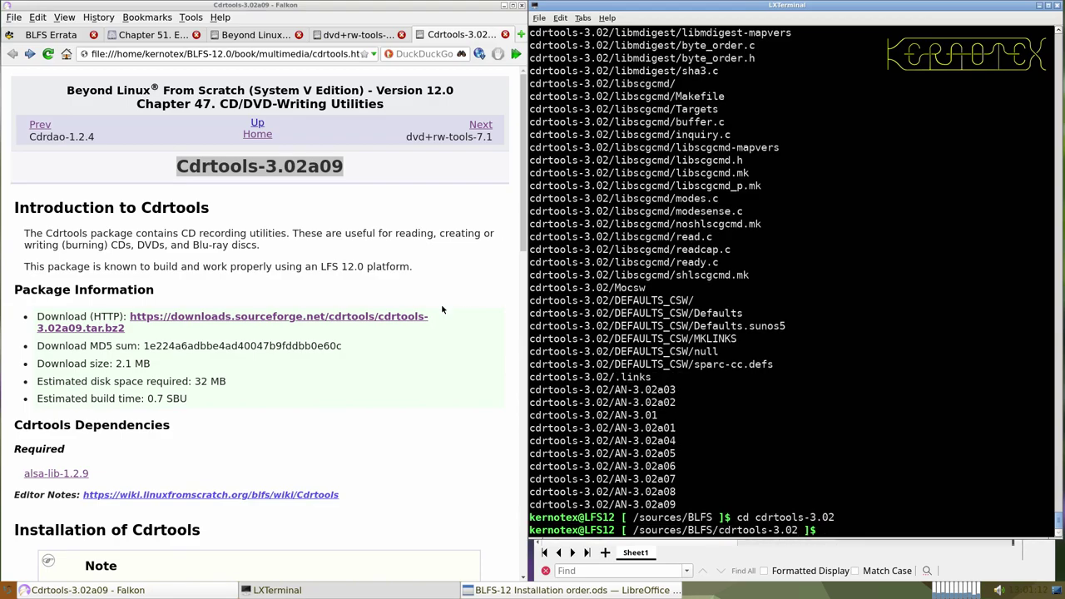
- Build Cdrtools with the book's commands, exporting GMAKE_NOWARN=true and running make -j1 INS_BASE=/usr DEFINSUSR=root DEFINSGRP=root
scroll(374, 341, "down", 6)
scroll(285, 349, "down", 2)
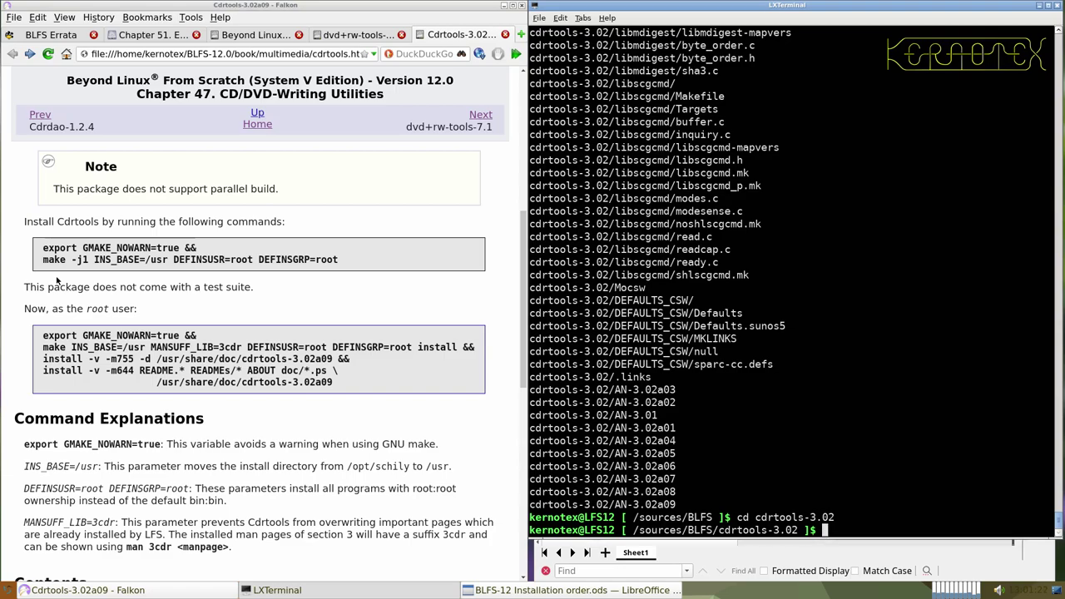
left_click_drag(43, 247, 381, 266)
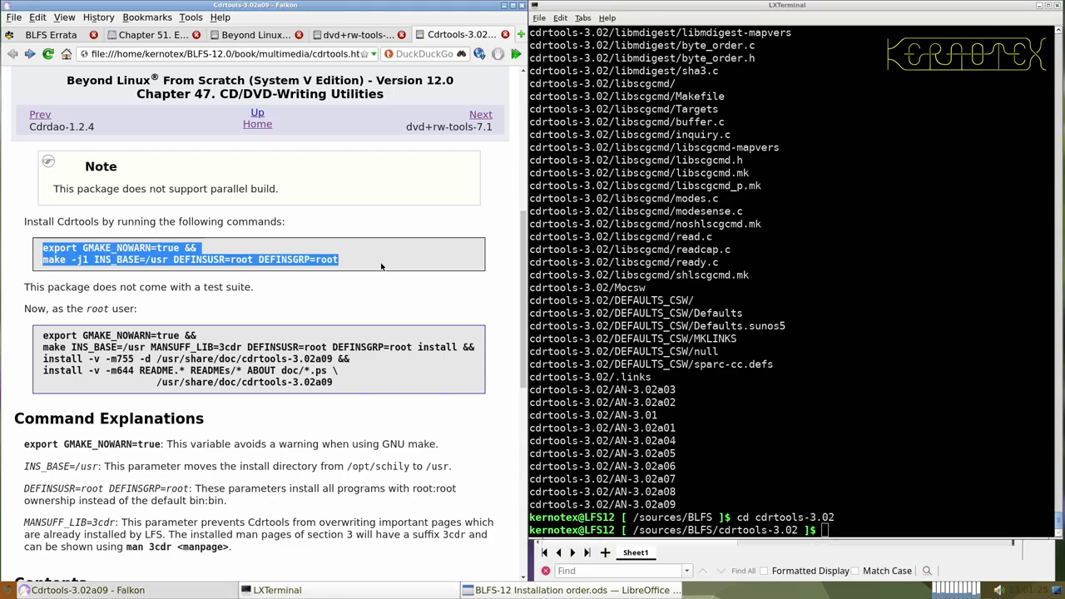
middle_click(599, 306)
key("Return")
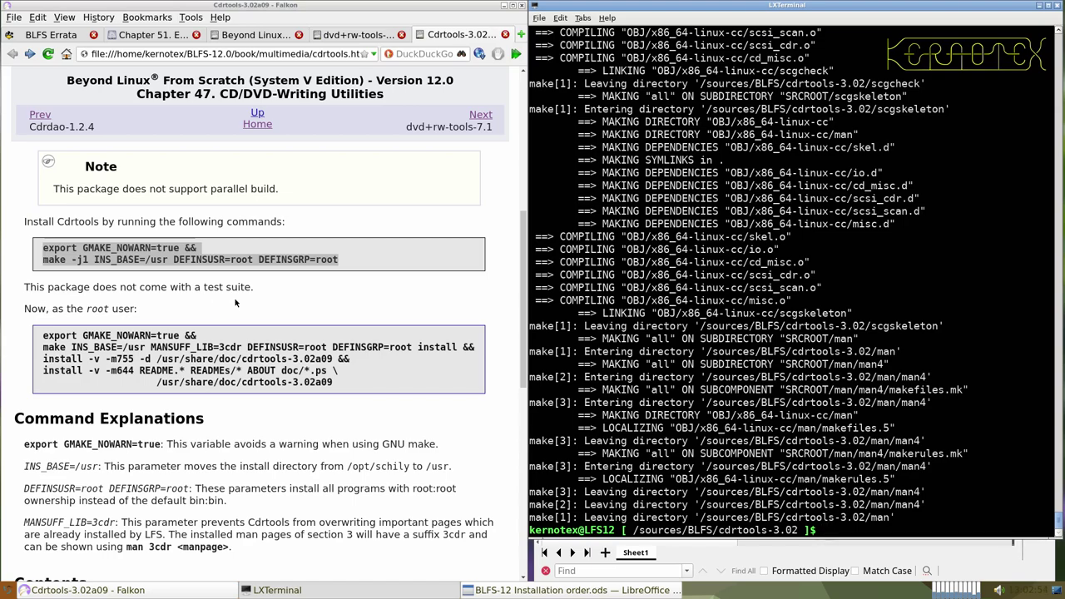
- Install Cdrtools from a root shell opened with sudo -E su, running the book's install commands including the /usr/share/doc/cdrtools-3.02a09 documentation
type("sudo -E")
key("Return")
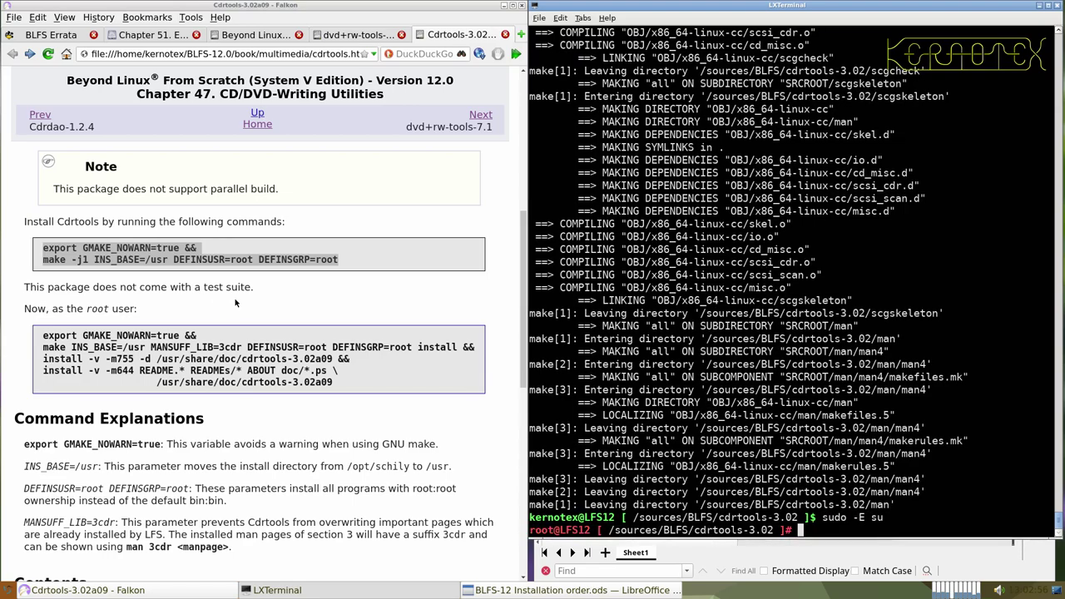
left_click_drag(41, 336, 340, 383)
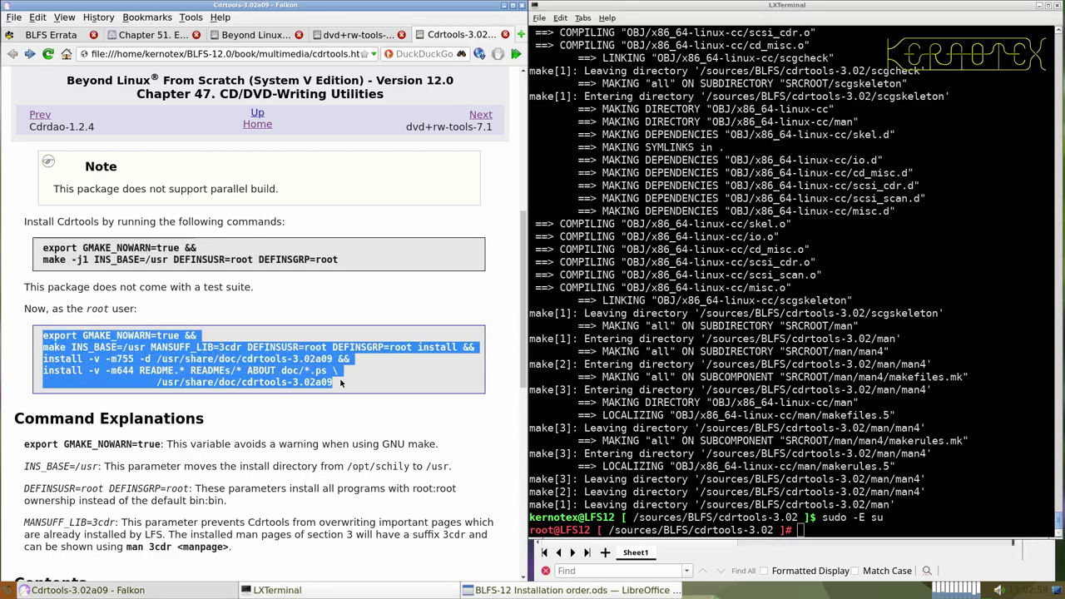
middle_click(561, 361)
key("Return")
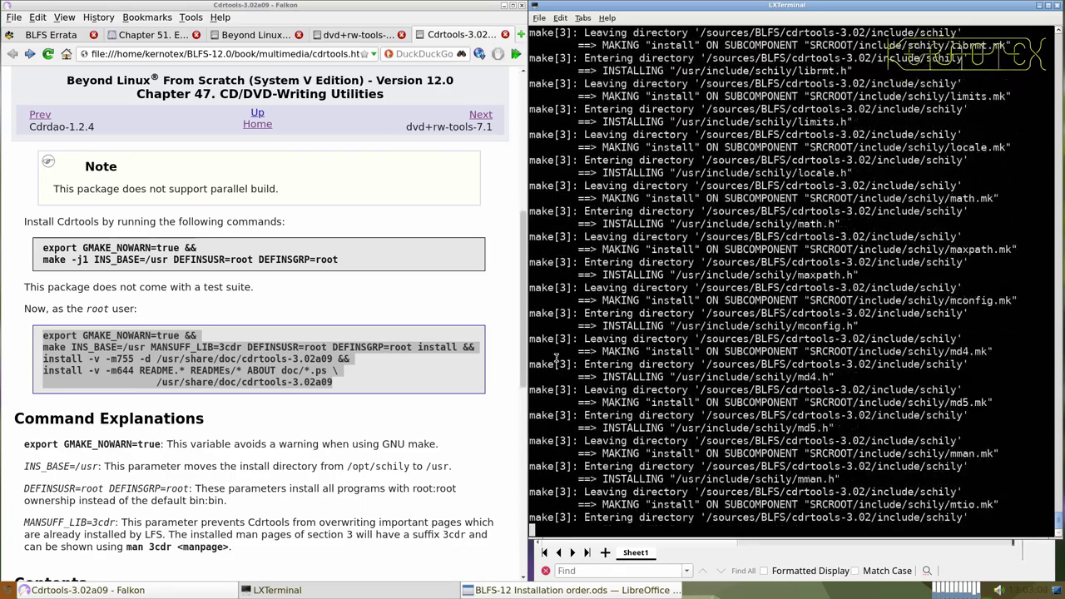
scroll(410, 383, "down", 1)
scroll(410, 384, "down", 3)
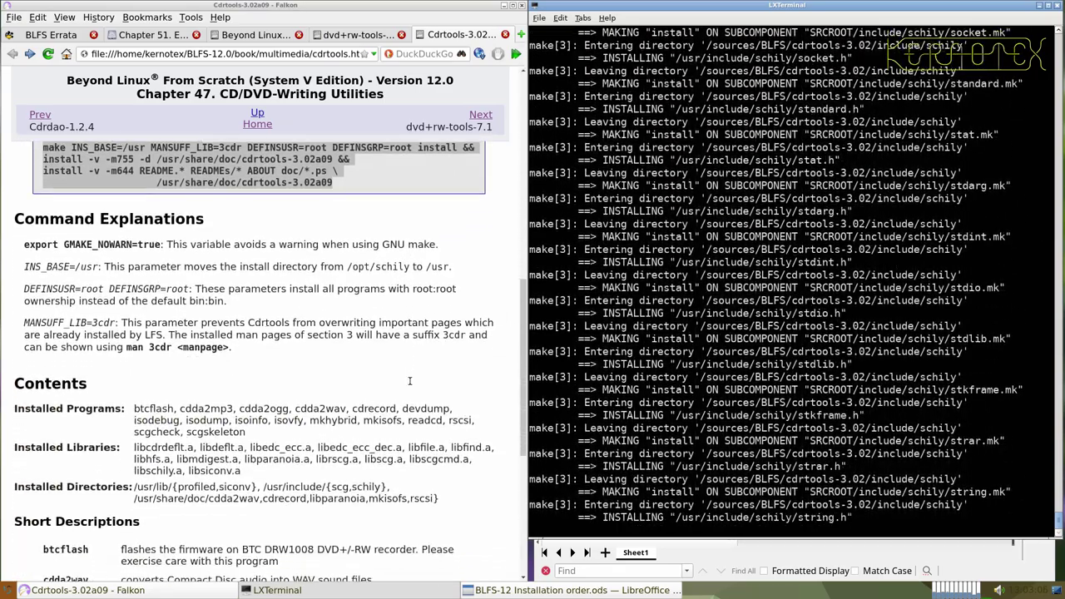
scroll(409, 380, "down", 1)
scroll(409, 381, "down", 3)
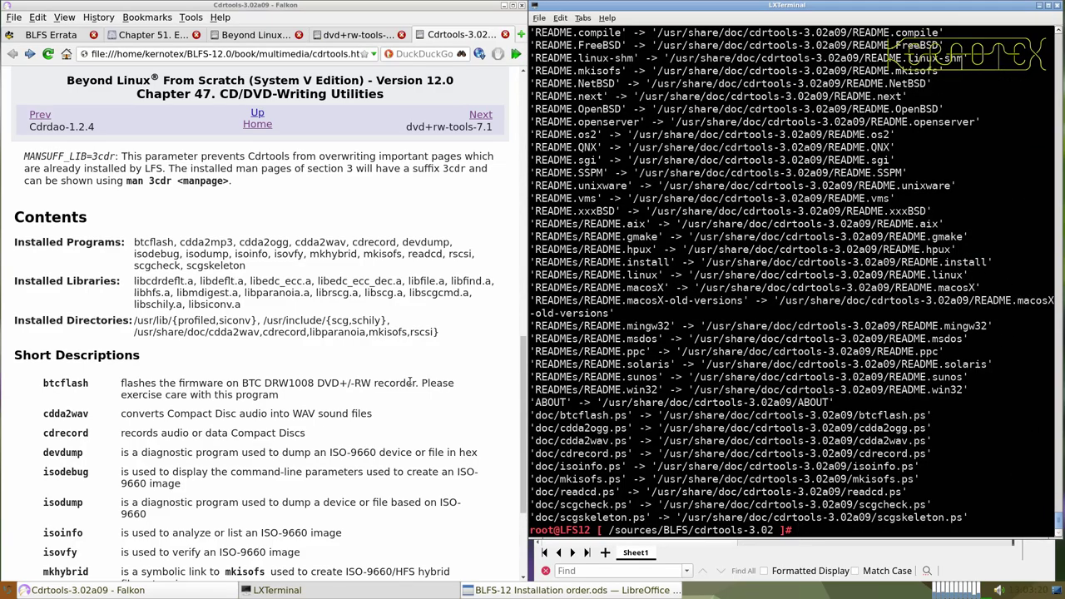
- Return to the regular user, delete the cdrtools-3.02 source directory from /sources/BLFS, and close the Cdrtools book page
key("ctrl+d")
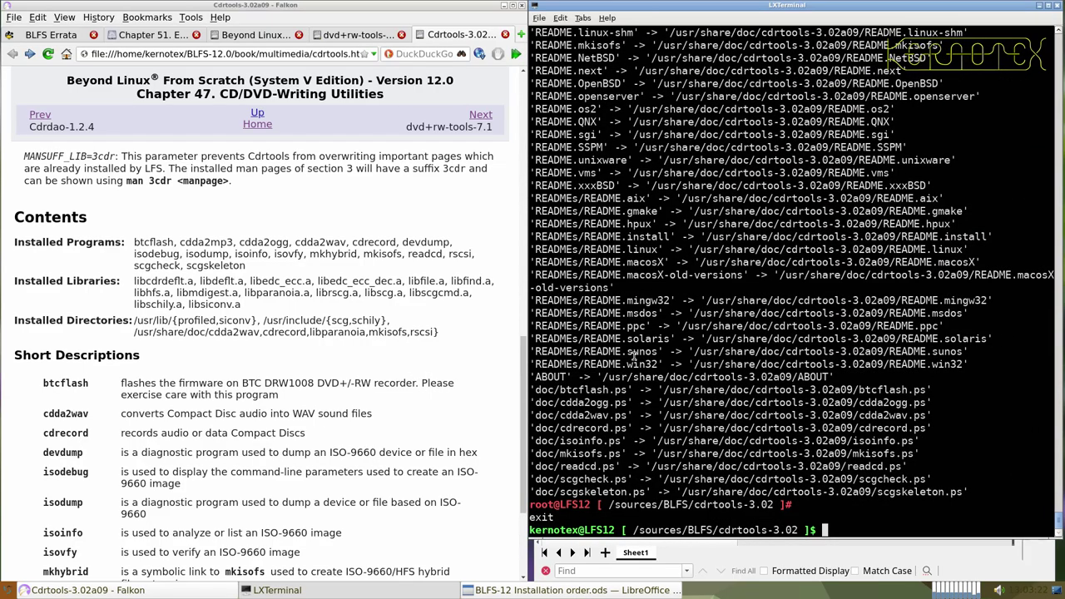
type("cd ..")
key("Return")
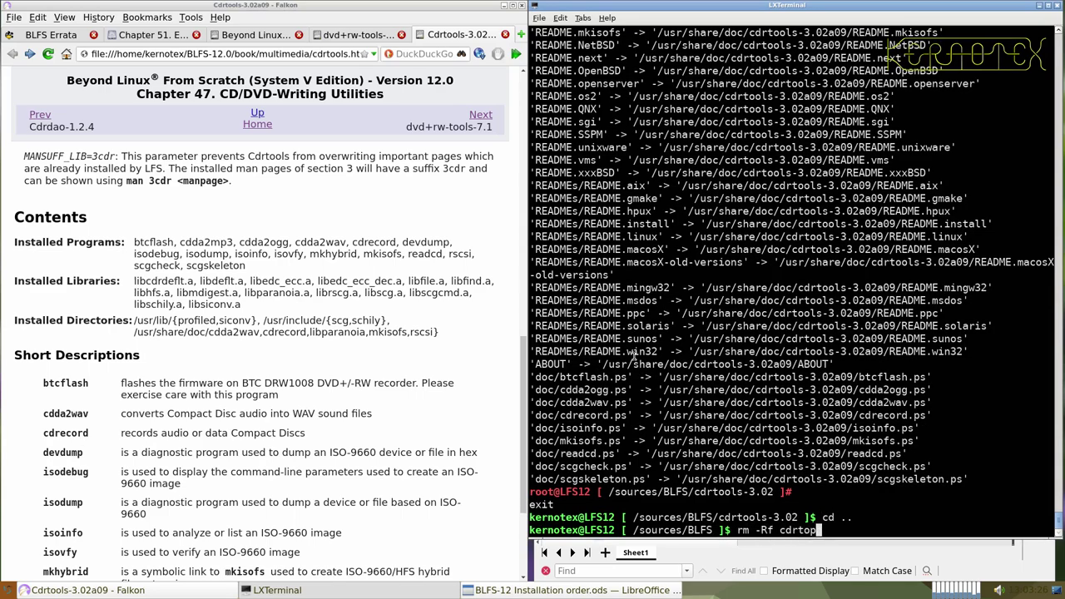
key("Return")
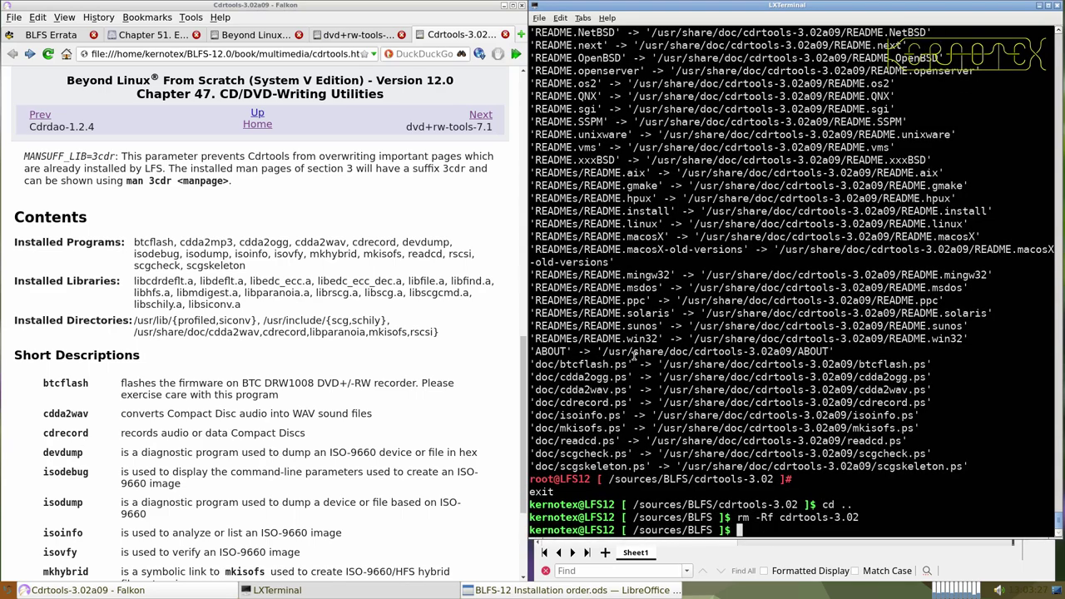
left_click(504, 34)
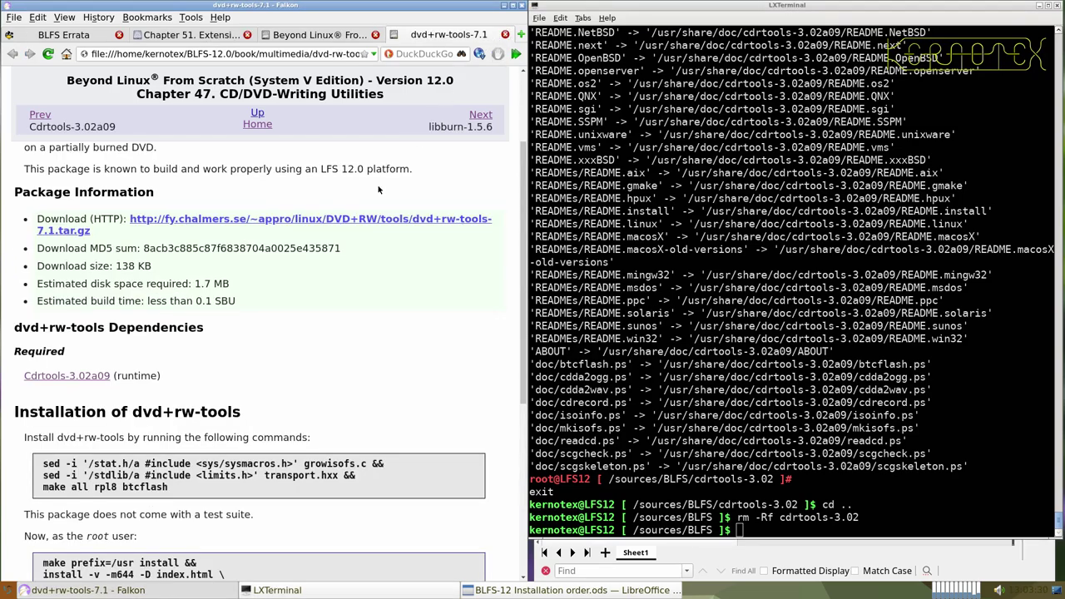
- Save dvd+rw-tools-7.1.tar.gz from the HTTP download link on the dvd+rw-tools page
scroll(376, 194, "up", 3)
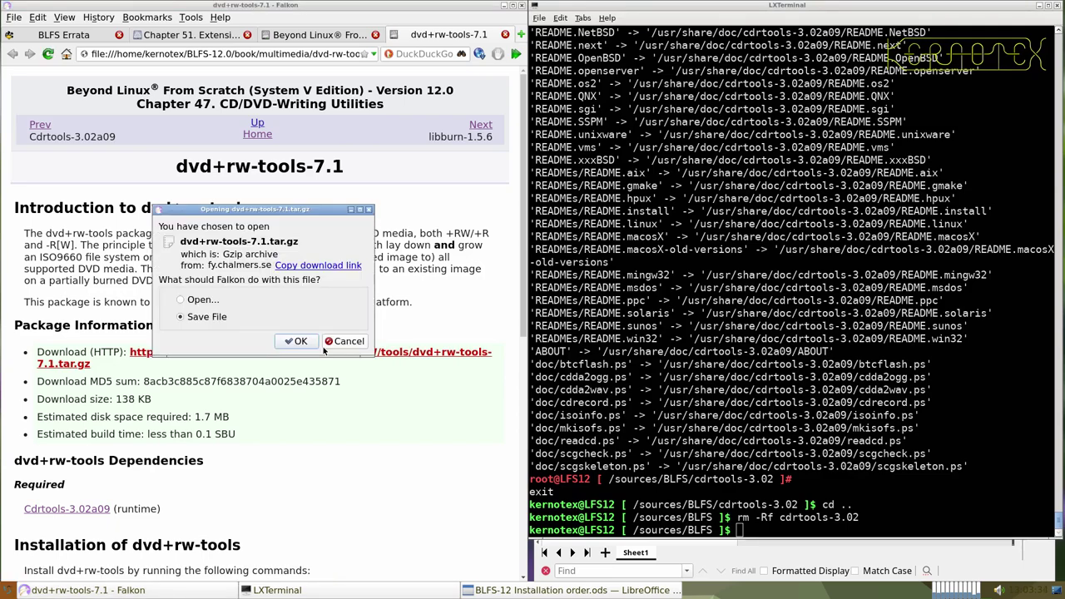
key("Return")
key("Return")
- Copy the package title dvd+rw-tools-7.1 into the installation order spreadsheet below Cdrtools-3.02a09 and return to the terminal
left_click_drag(177, 169, 364, 168)
key("ctrl+c")
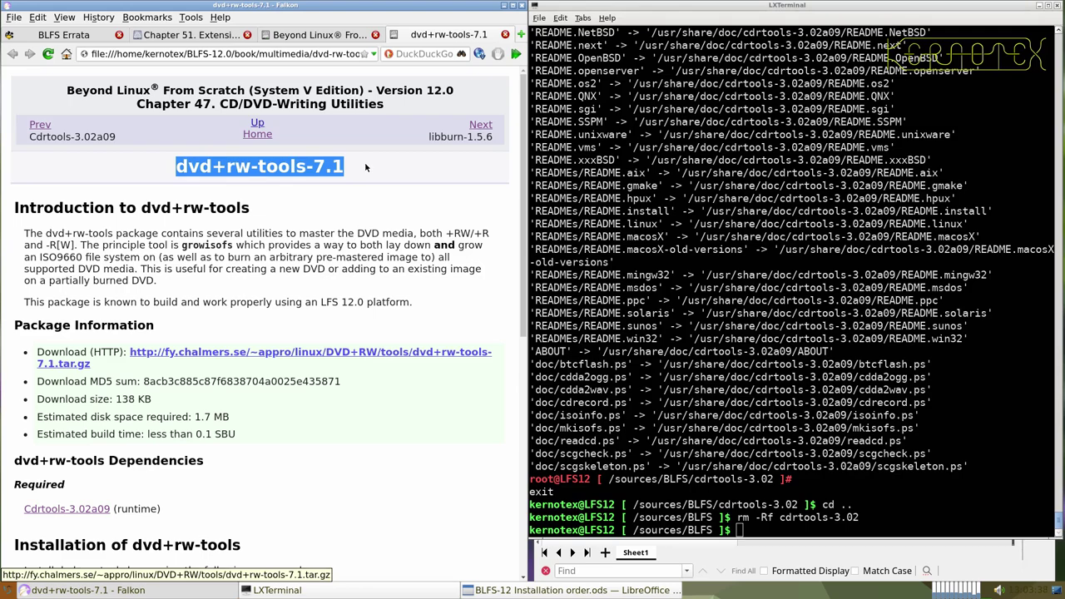
key("alt+Tab")
key("Tab")
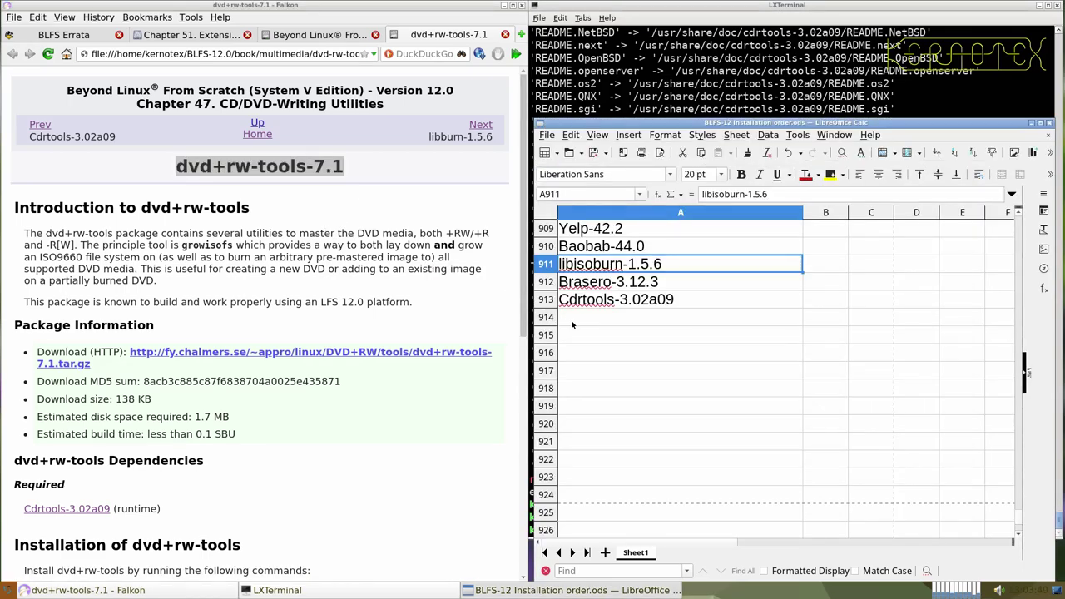
middle_click(571, 324)
left_click(429, 309)
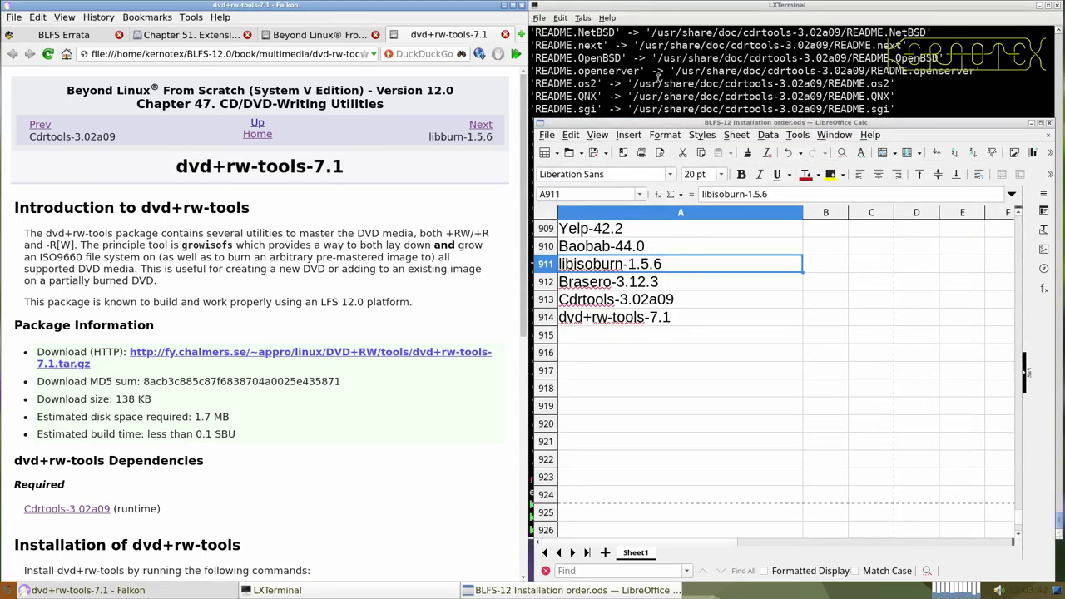
left_click(658, 74)
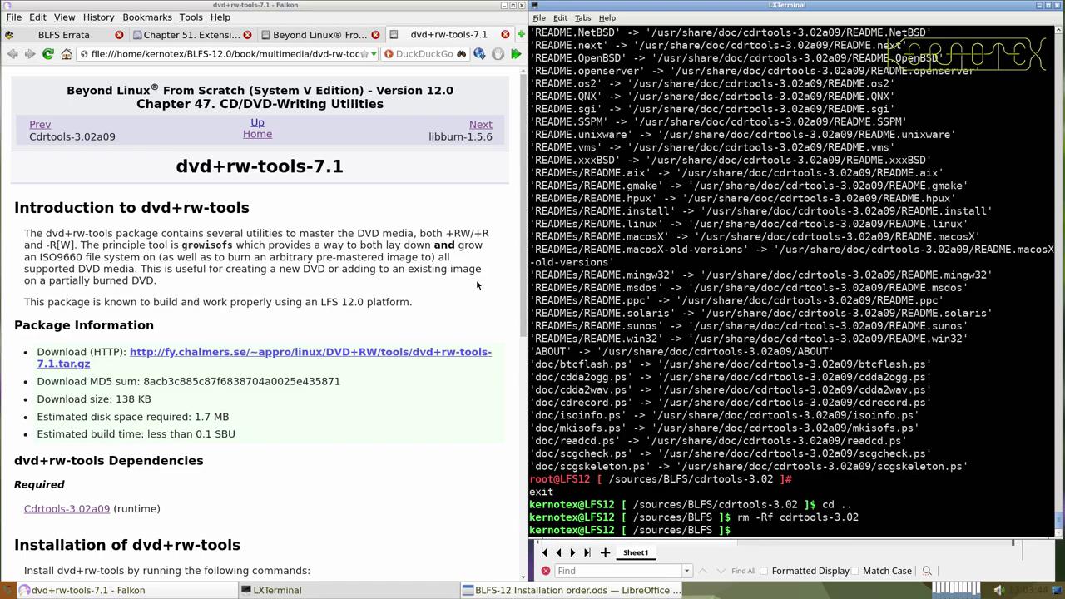
- Extract dvd+rw-tools-7.1.tar.gz with tar -xvf in /sources/BLFS and change into the dvd+rw-tools-7.1 directory
scroll(477, 285, "down", 1)
scroll(477, 286, "down", 1)
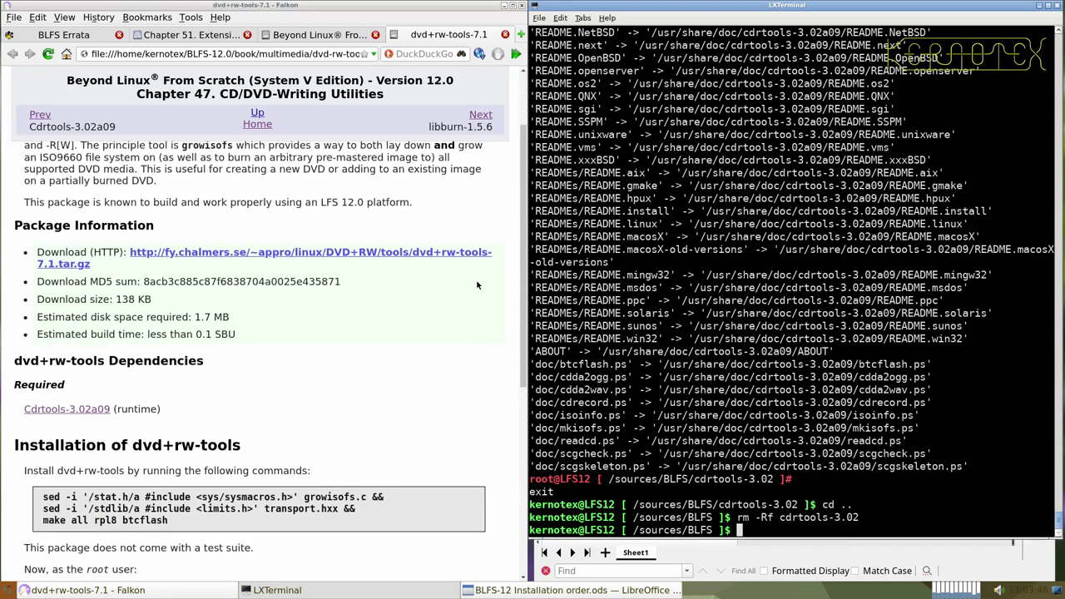
scroll(476, 286, "down", 1)
scroll(476, 285, "down", 5)
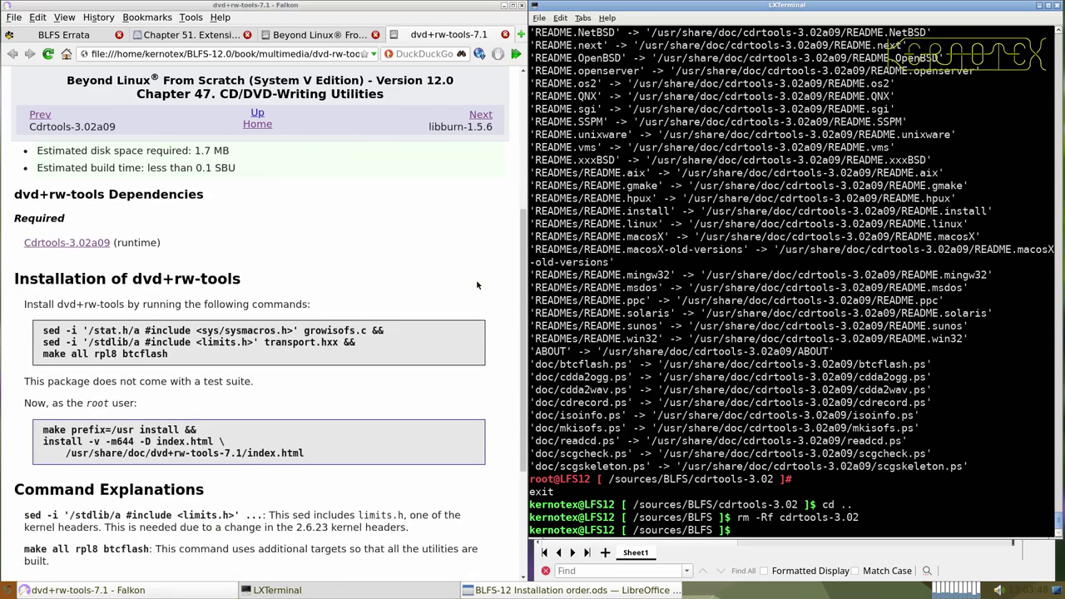
type("tar -xvf dvdr")
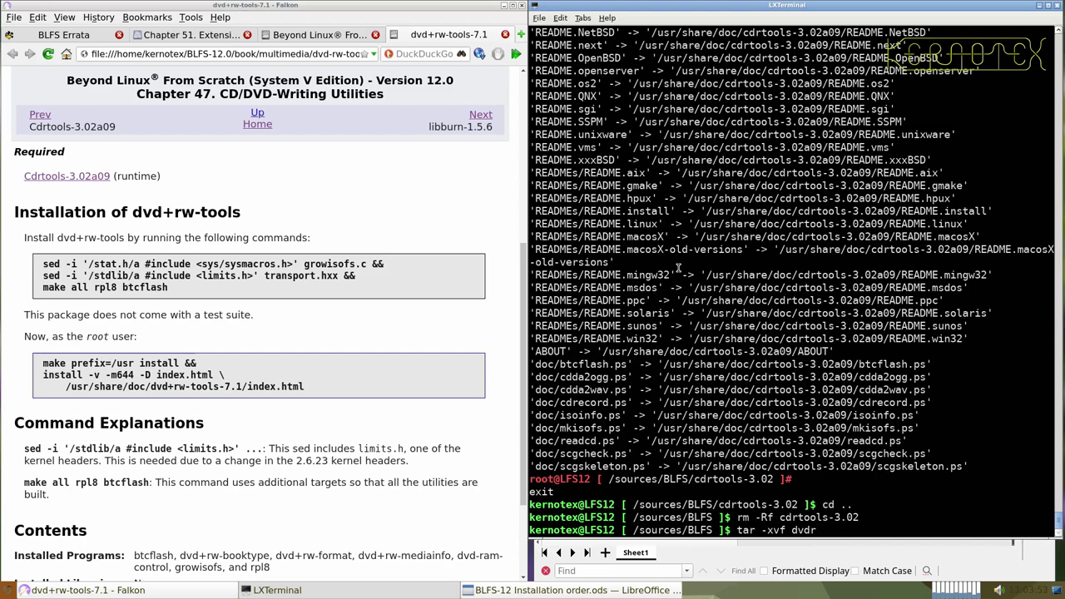
key("Tab")
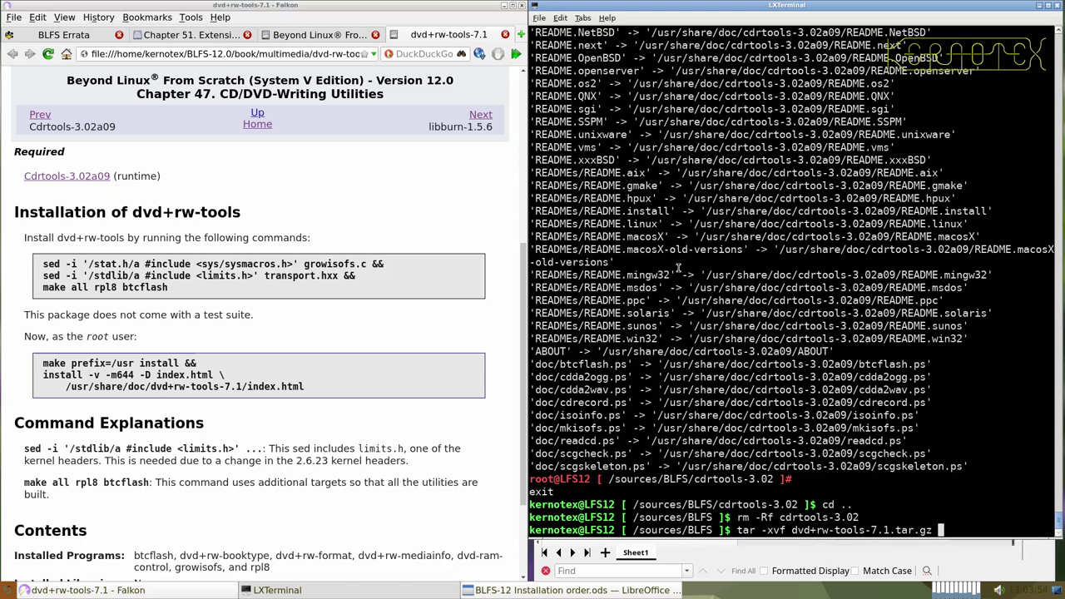
key("Return")
type("cd dvd")
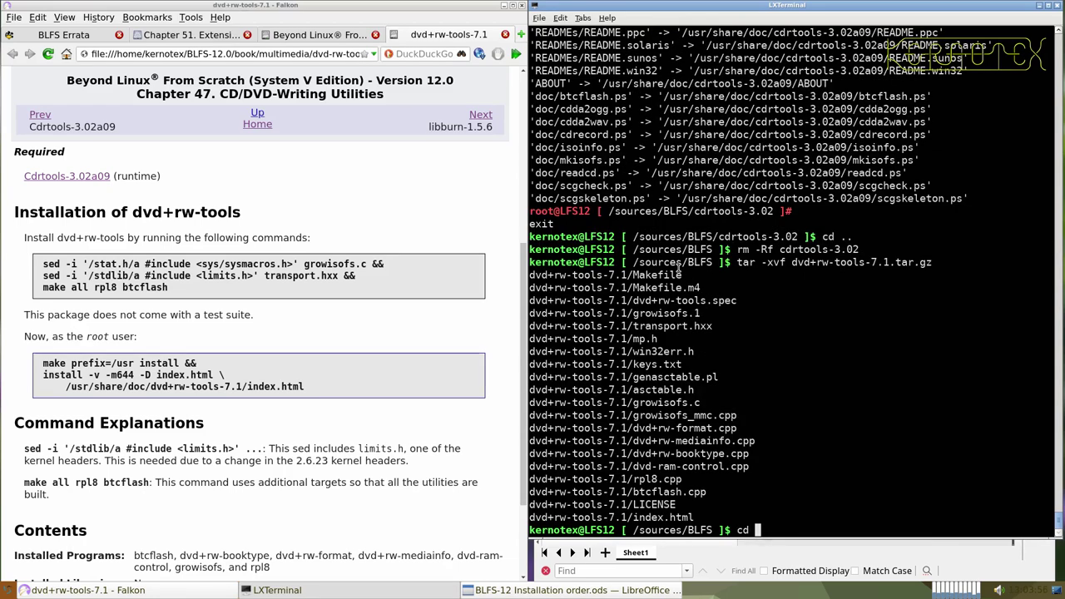
key("Tab")
key("Return")
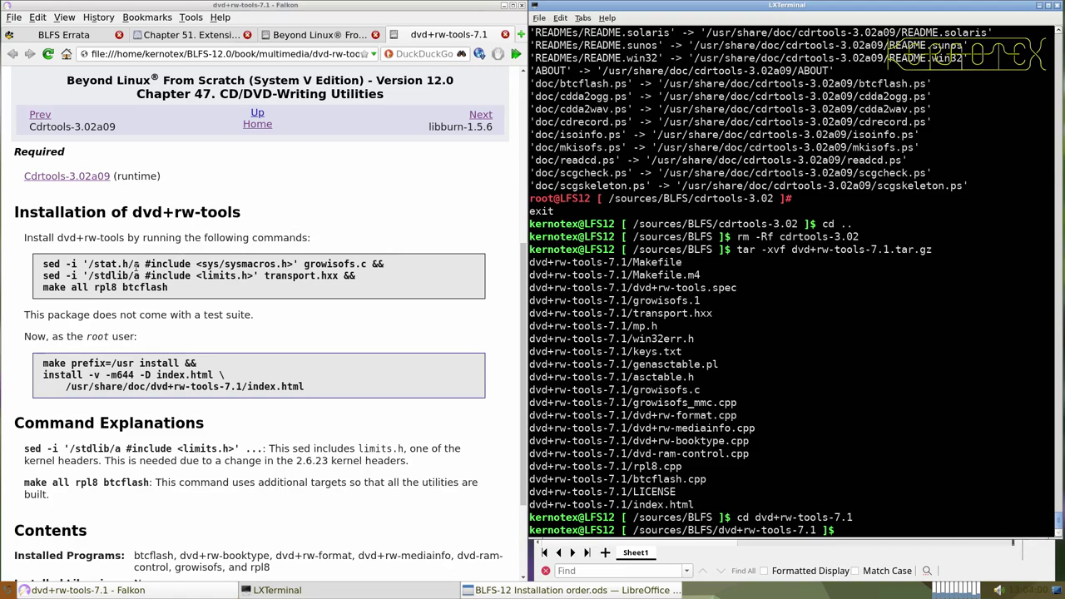
- Build dvd+rw-tools with the book's commands, patching growisofs.c and transport.hxx with sed and running make all rpl8 btcflash
scroll(135, 264, "down", 1)
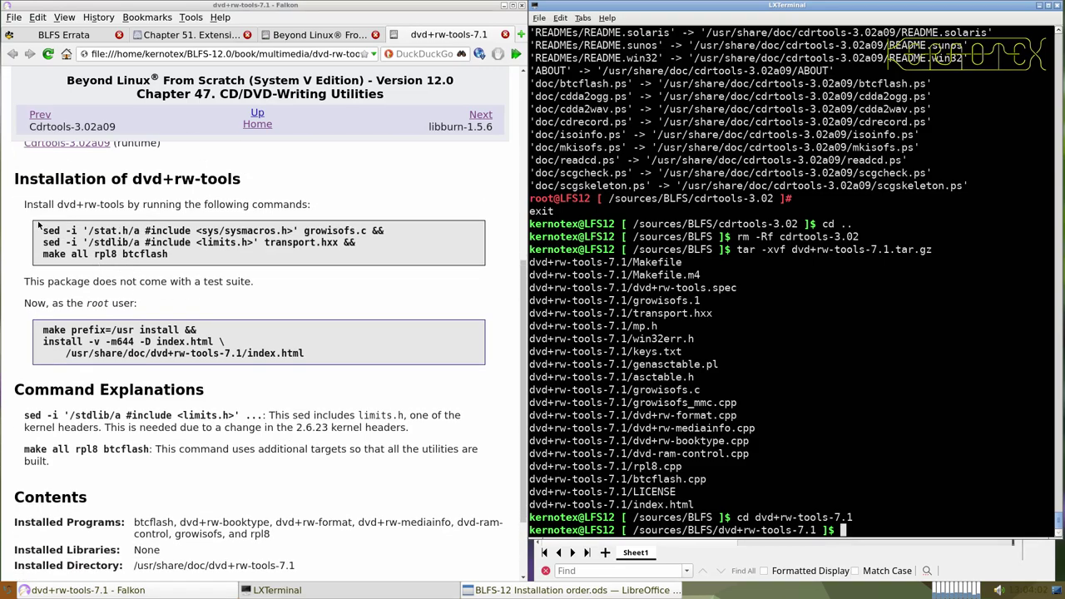
left_click_drag(40, 226, 169, 254)
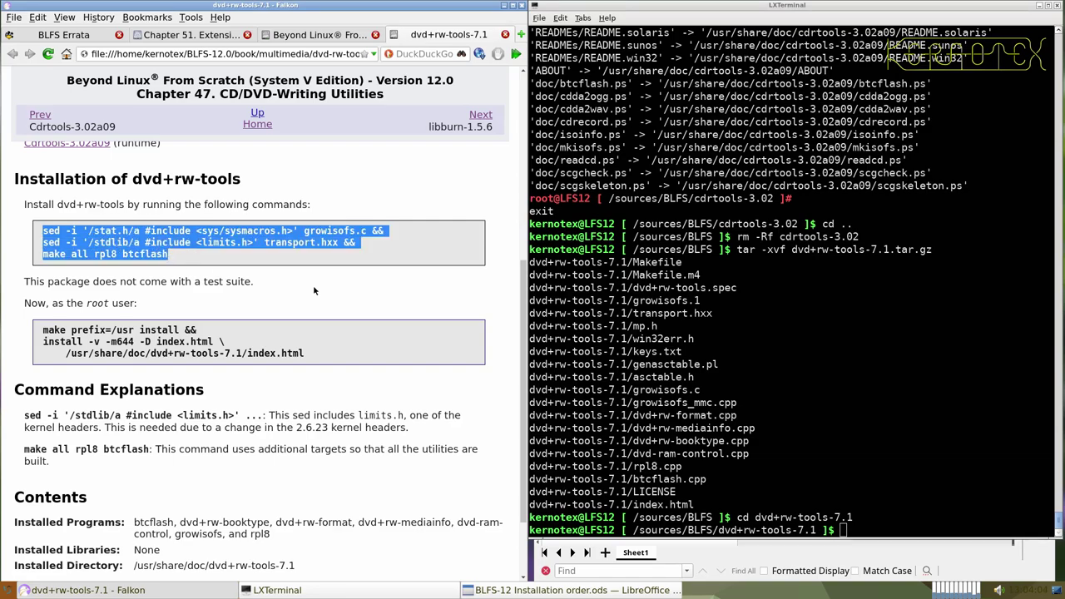
middle_click(658, 331)
key("Return")
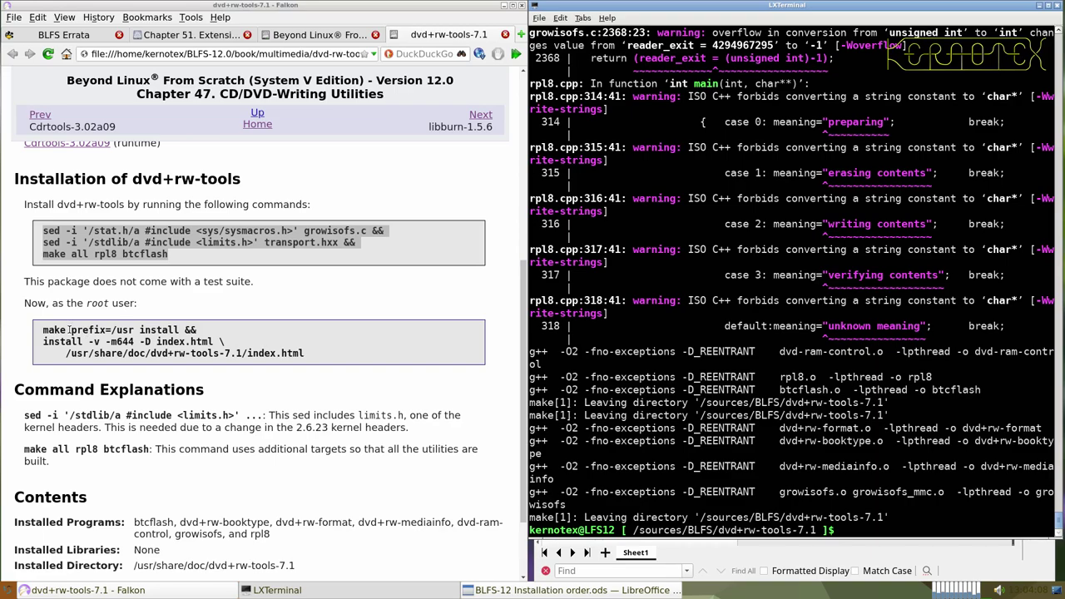
- Install dvd+rw-tools from a root shell with make prefix=/usr install and the book's index.html documentation command
left_click_drag(40, 330, 320, 363)
key("ctrl+c")
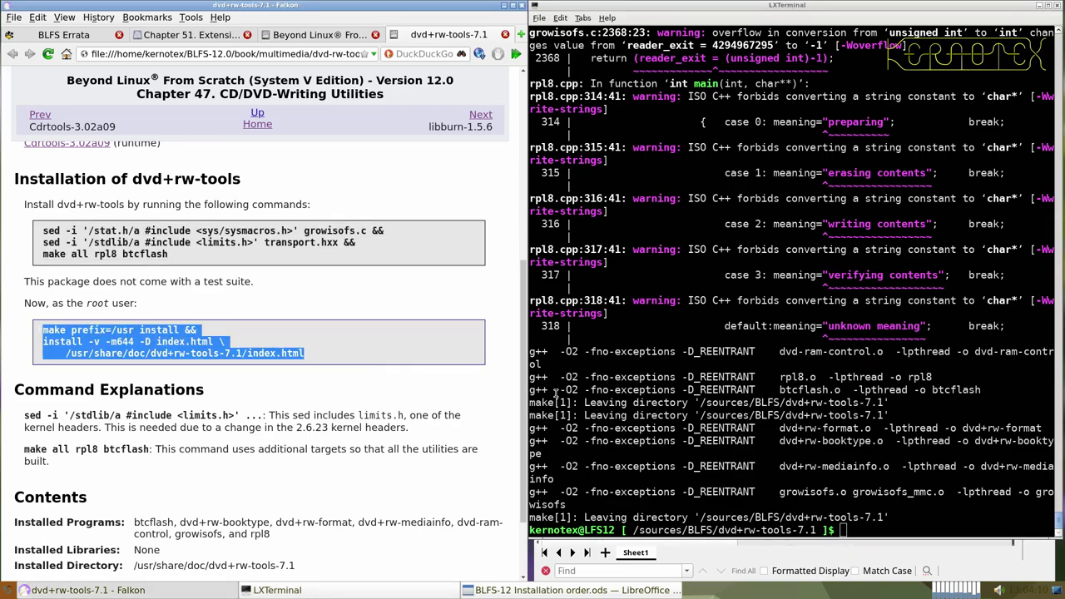
left_click(589, 397)
type("sudo -E su")
key("Return")
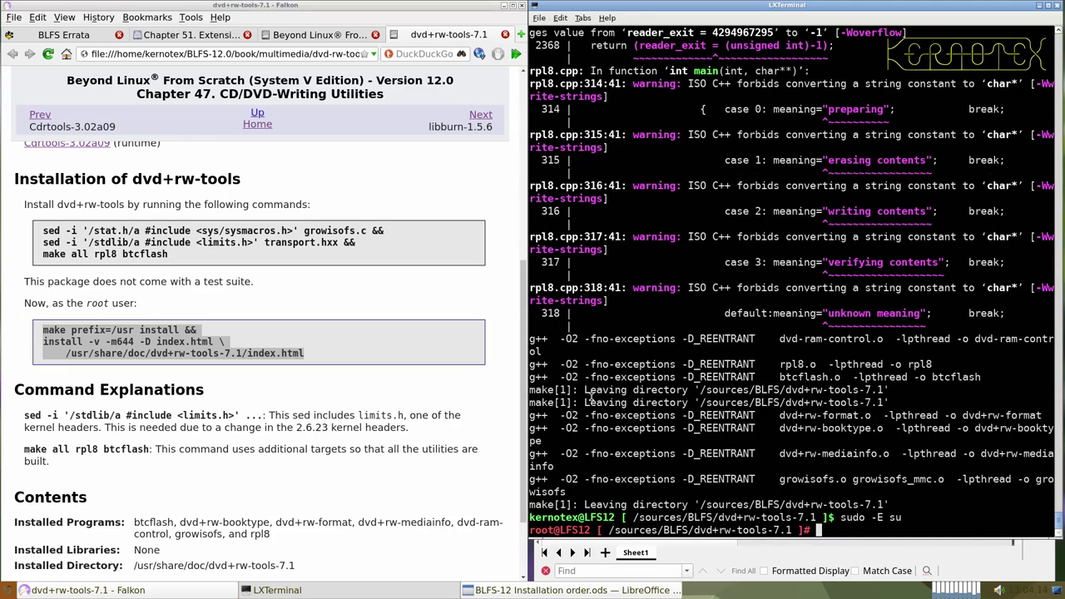
middle_click(597, 388)
key("Return")
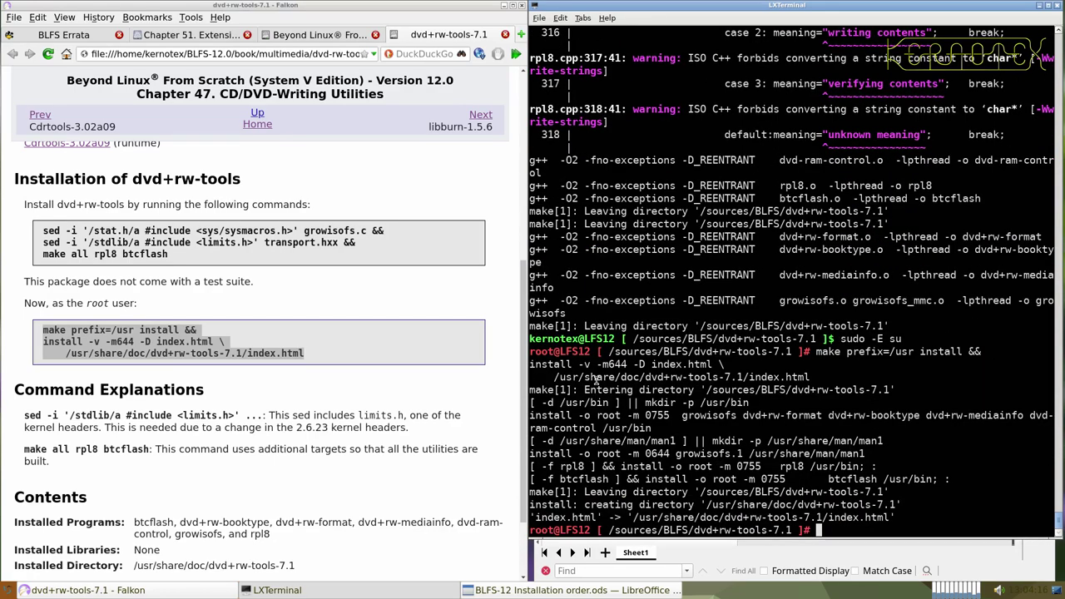
- Return to the regular user, delete the dvd+rw-tools-7.1 source directory from /sources/BLFS, and close its book page
key("ctrl+d")
type("cd ")
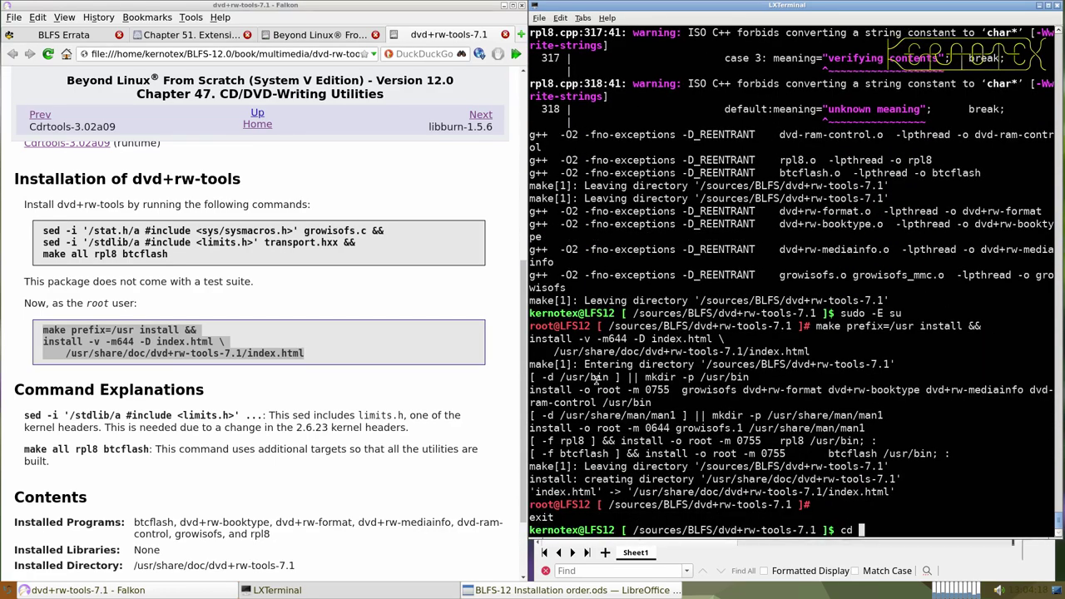
type("..")
key("Return")
type("rm -Rf dvd")
key("Tab")
key("Return")
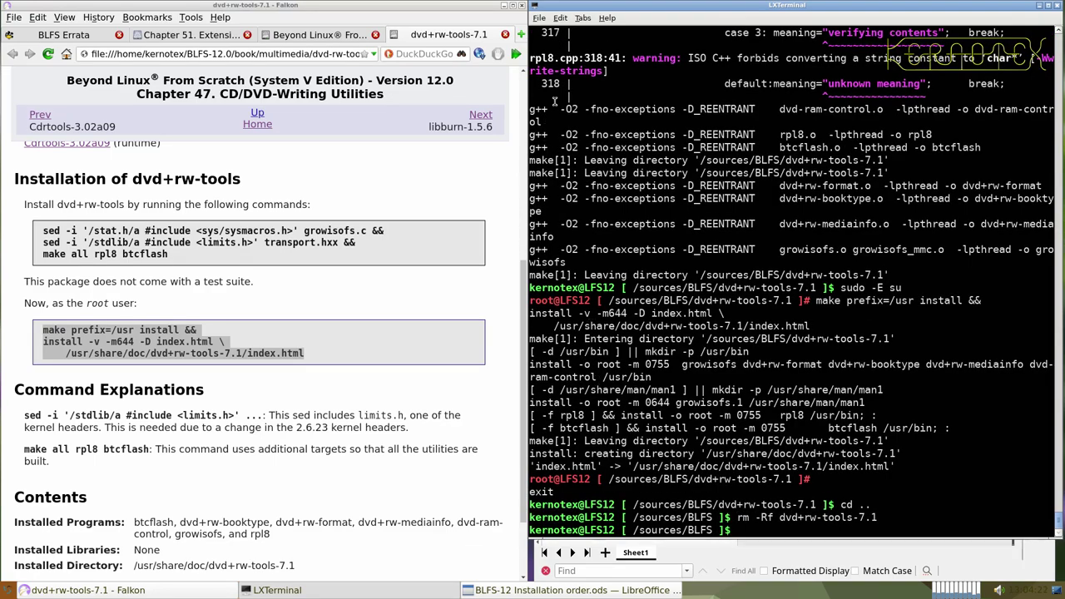
left_click(504, 35)
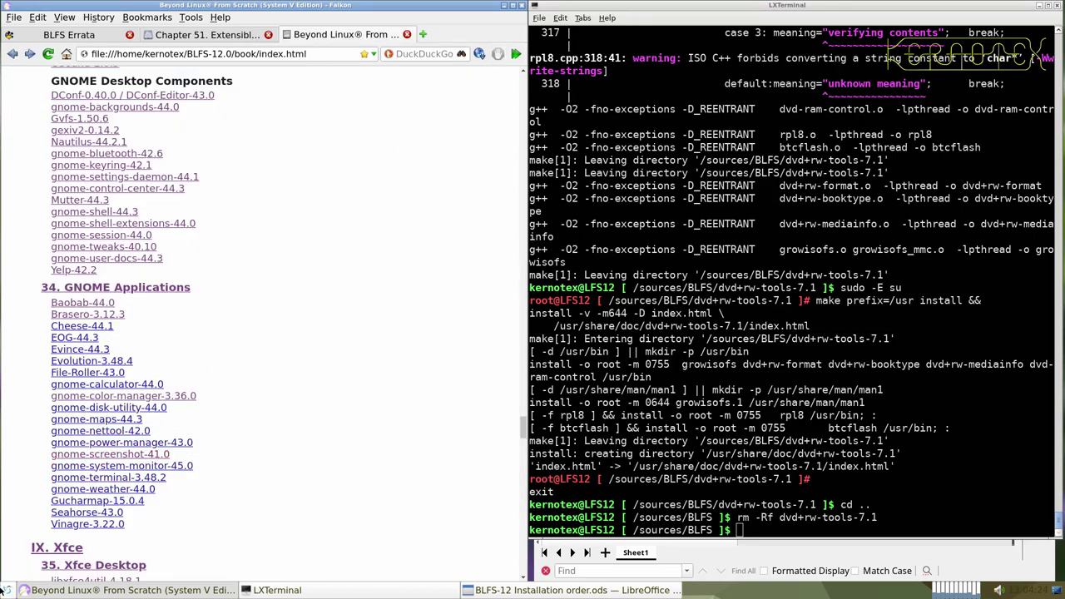
- Launch Brasero from the desktop's Sound & Video applications and start a new audio project
left_click(6, 590)
mouse_move(61, 377)
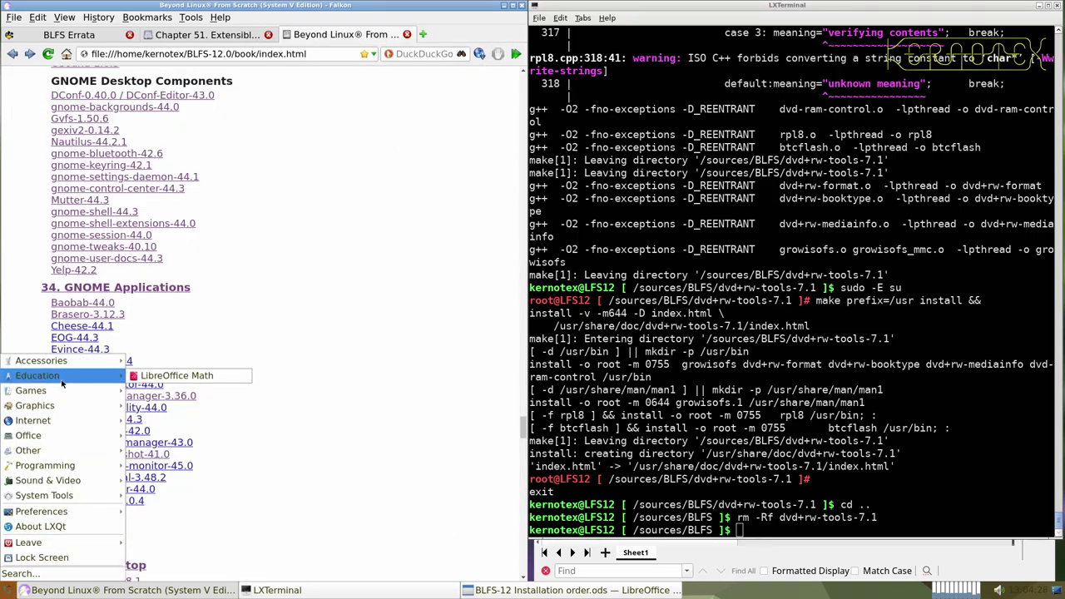
mouse_move(66, 420)
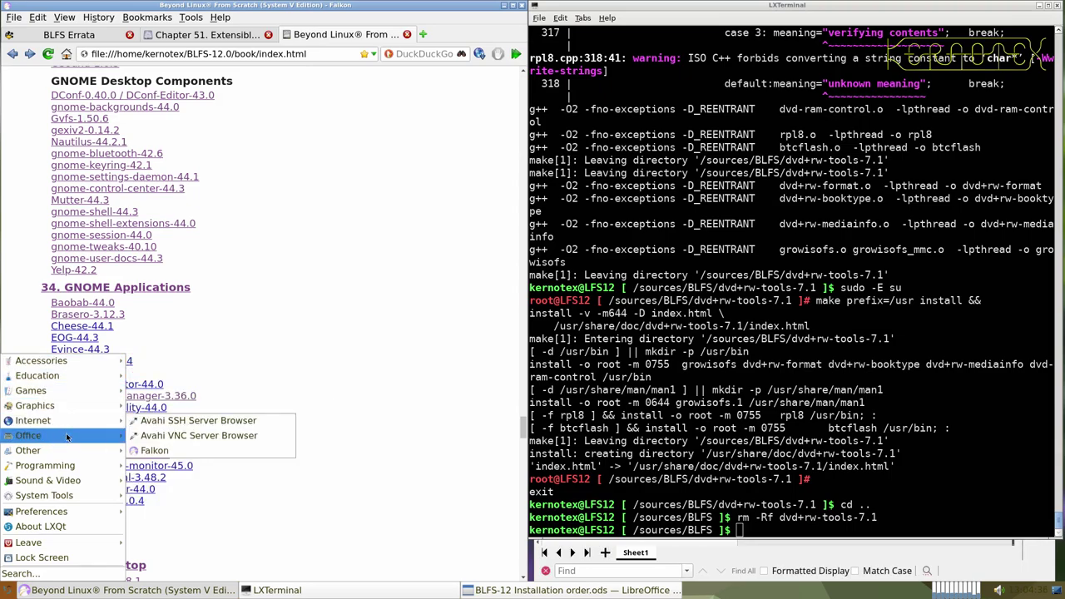
mouse_move(70, 453)
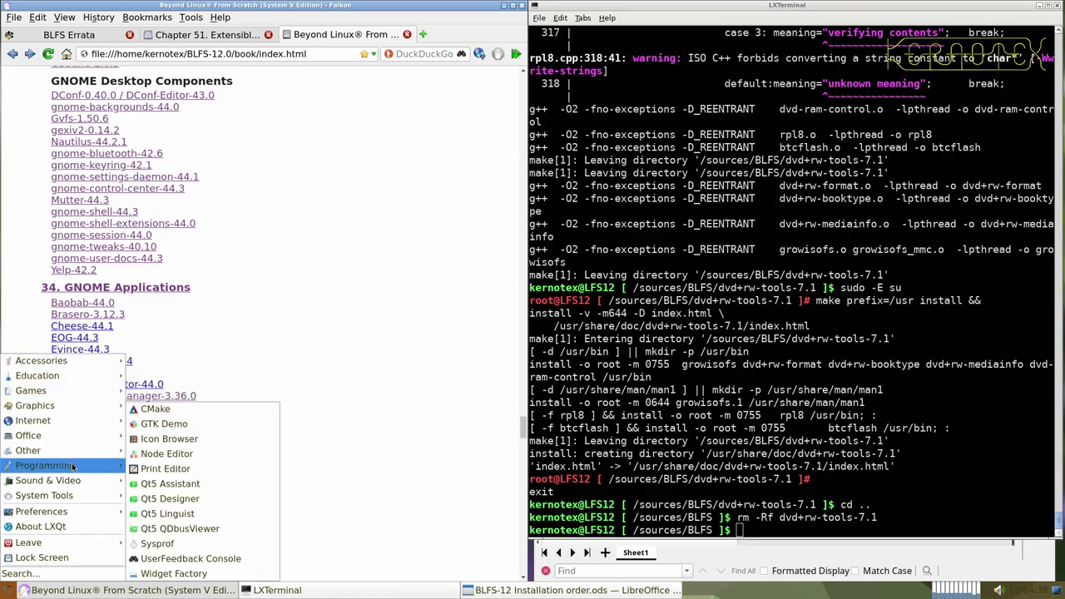
mouse_move(79, 482)
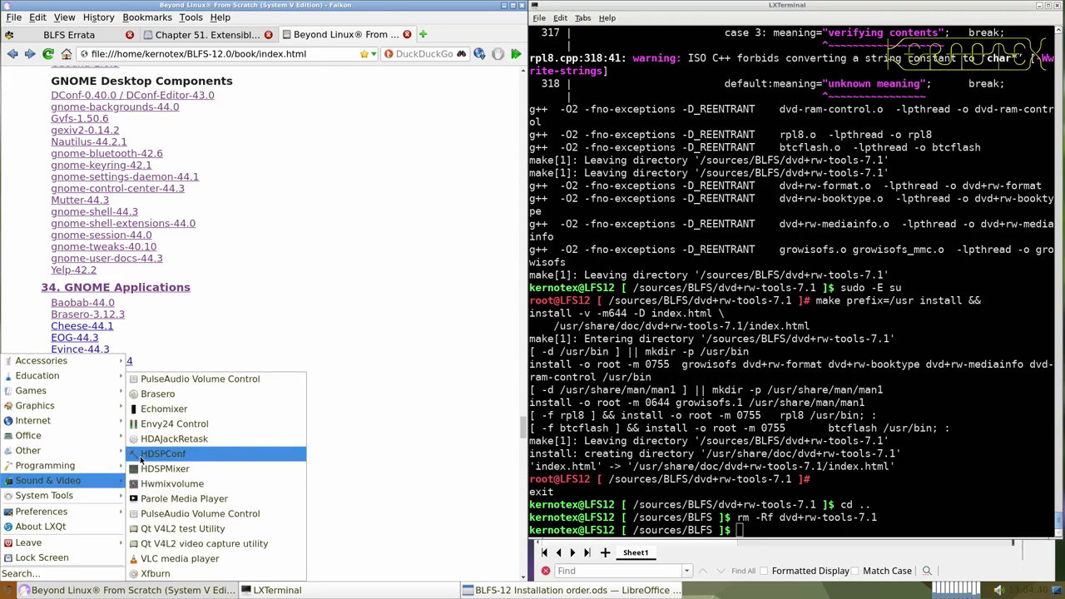
left_click(166, 396)
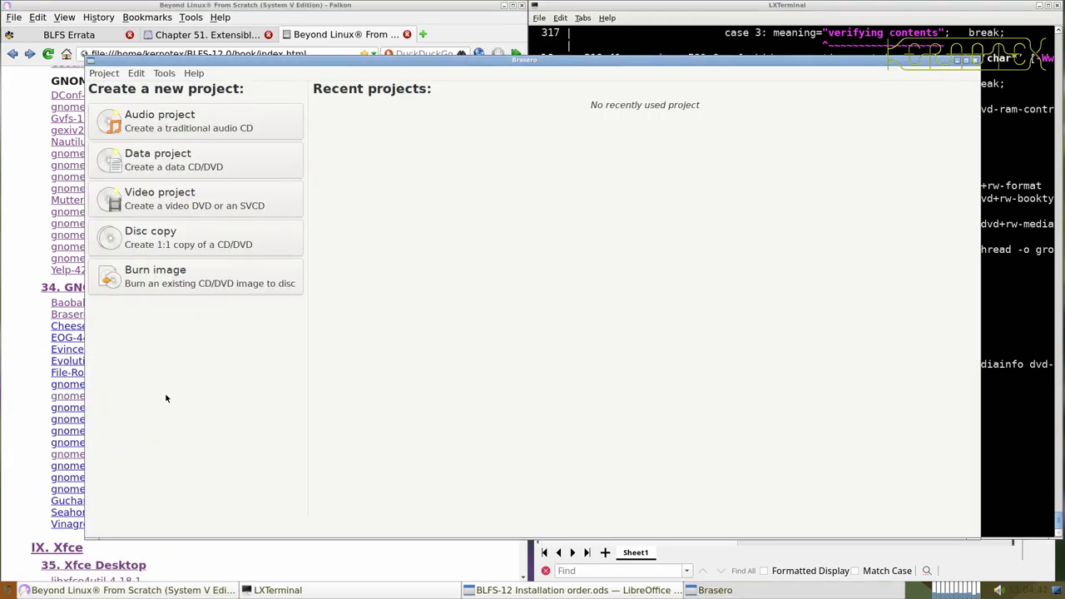
left_click(208, 129)
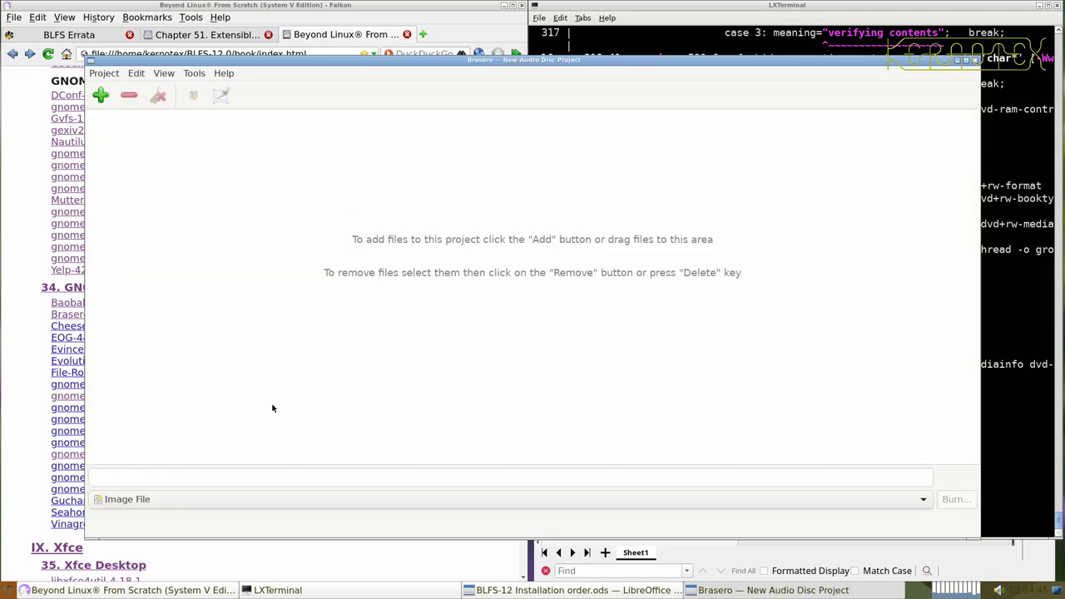
left_click(102, 96)
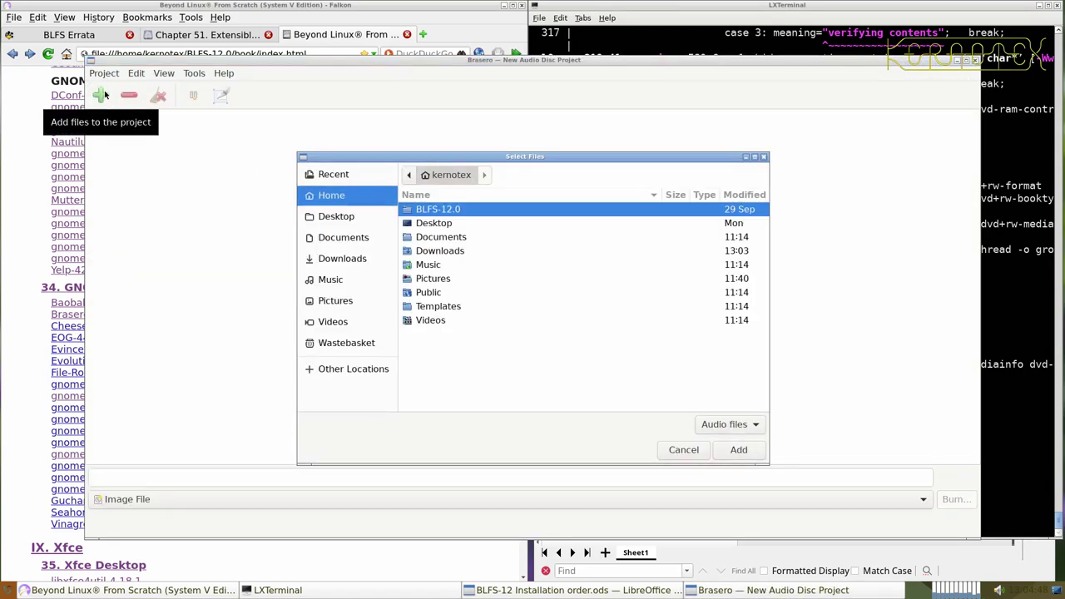
left_click(446, 241)
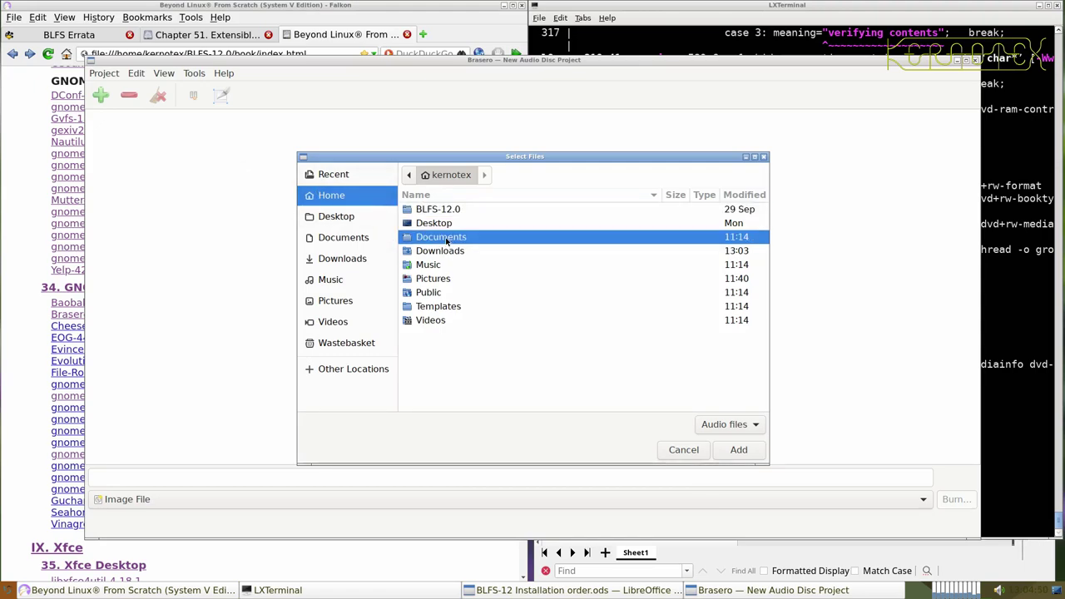
double_click(438, 281)
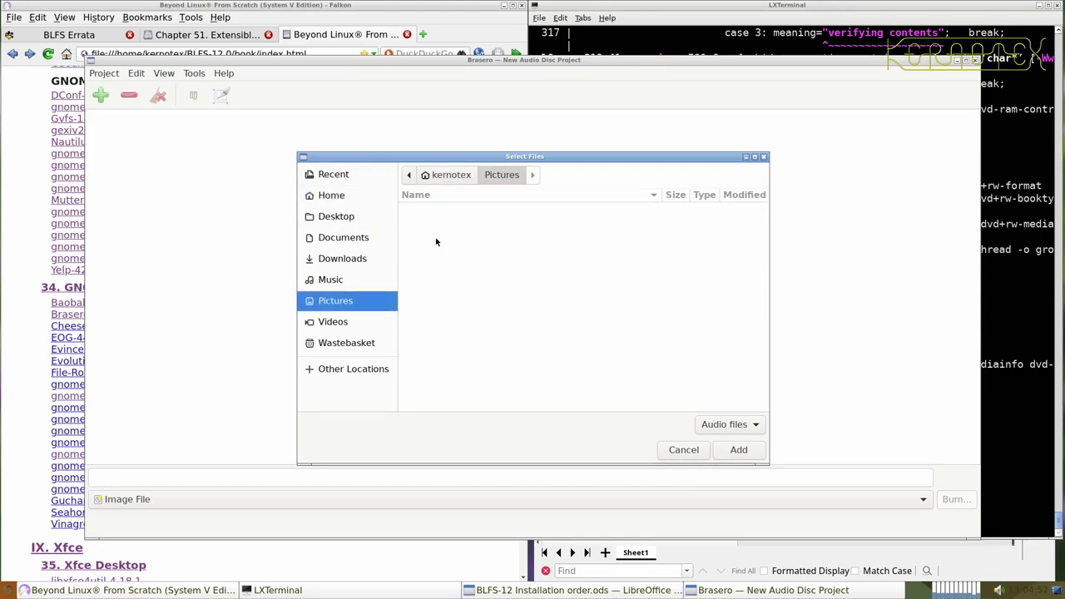
left_click(683, 449)
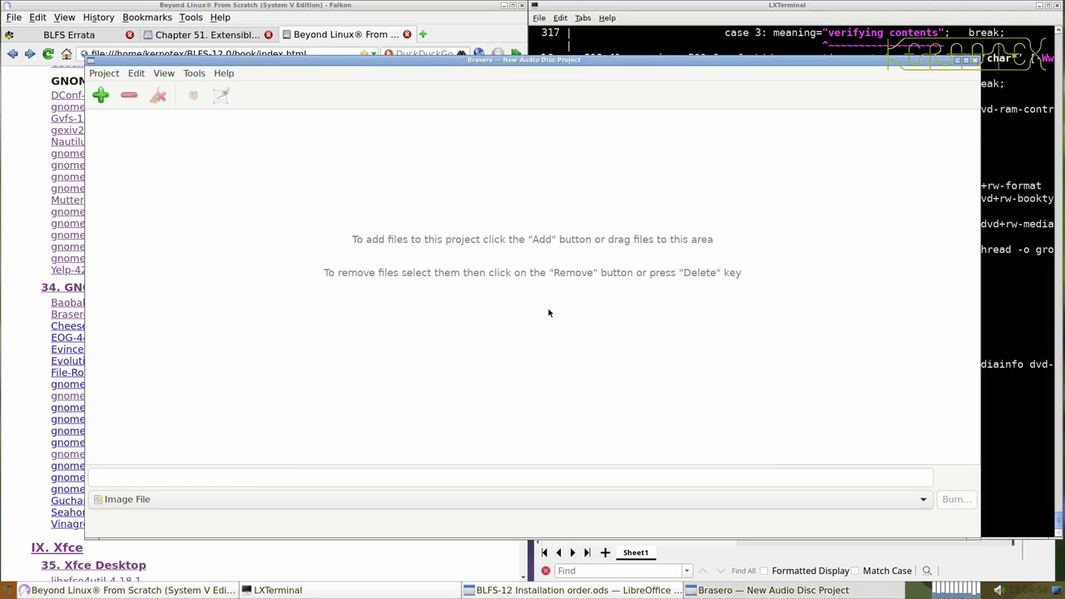
- Start a new data project in Brasero and add the screenshot PNG from the Pictures folder
left_click(104, 74)
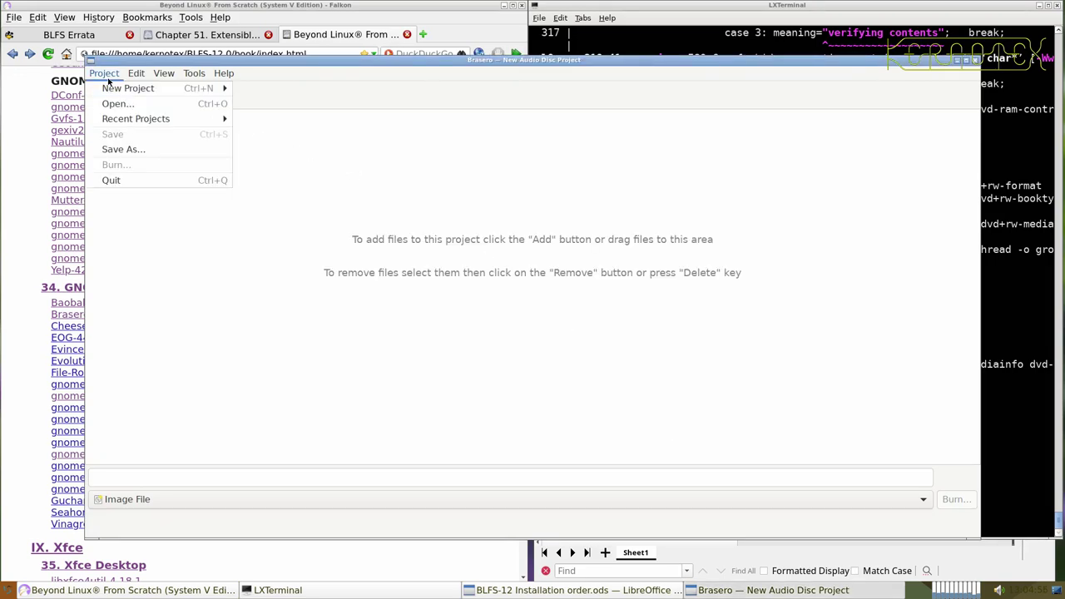
mouse_move(125, 88)
left_click(253, 102)
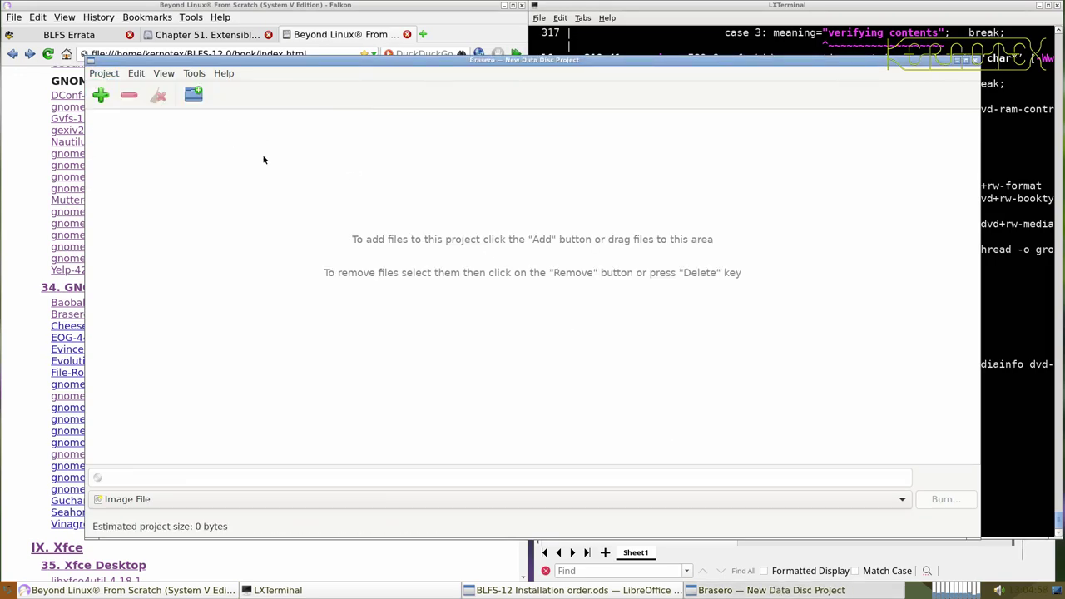
left_click(101, 96)
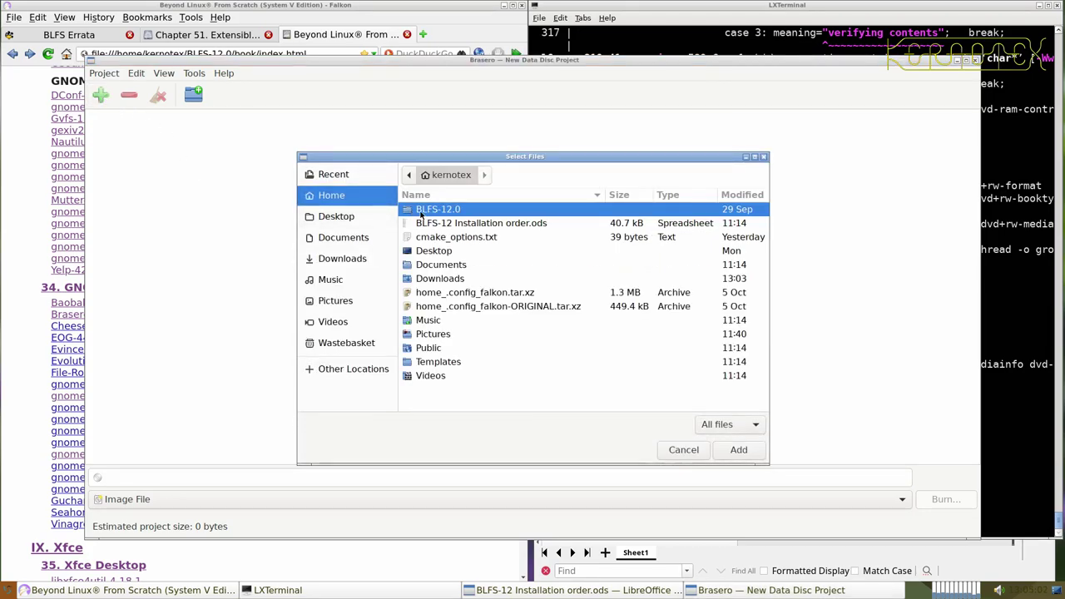
left_click(434, 334)
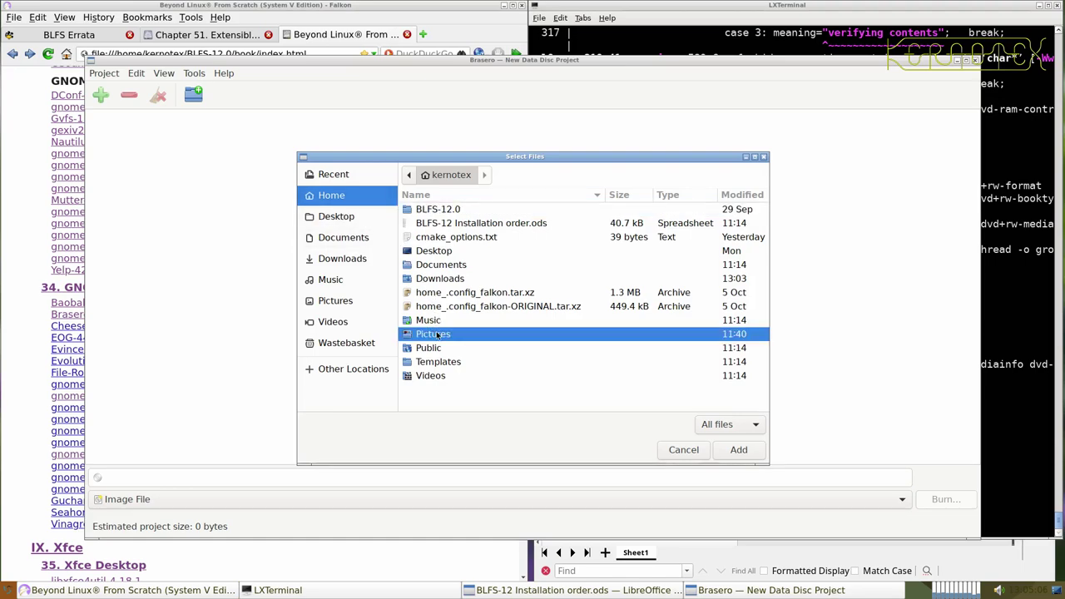
double_click(437, 334)
double_click(431, 207)
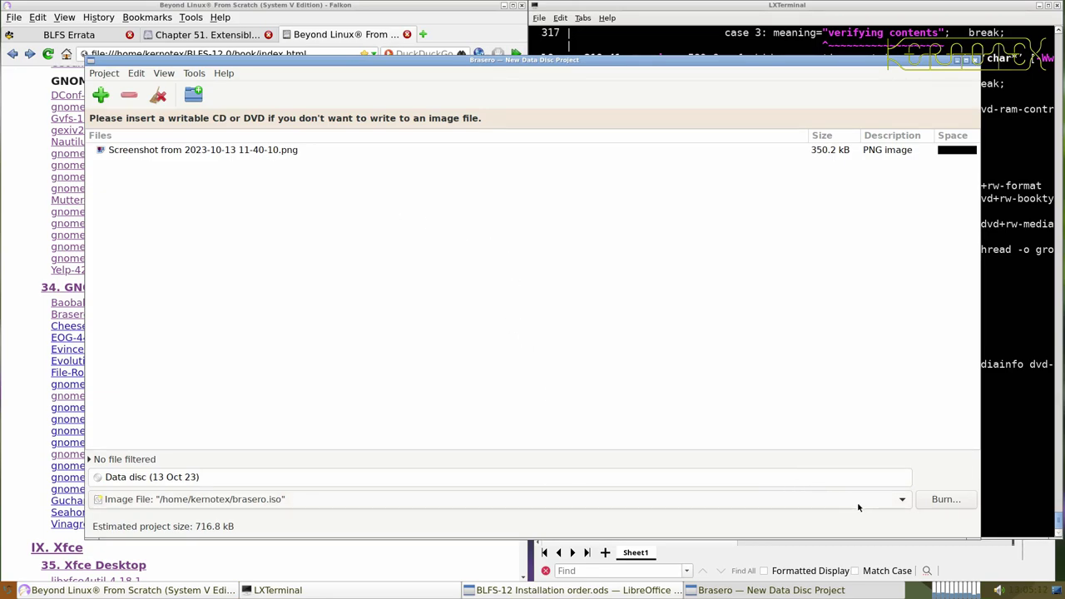
- Try to burn the data project to the brasero.iso image file
left_click(901, 502)
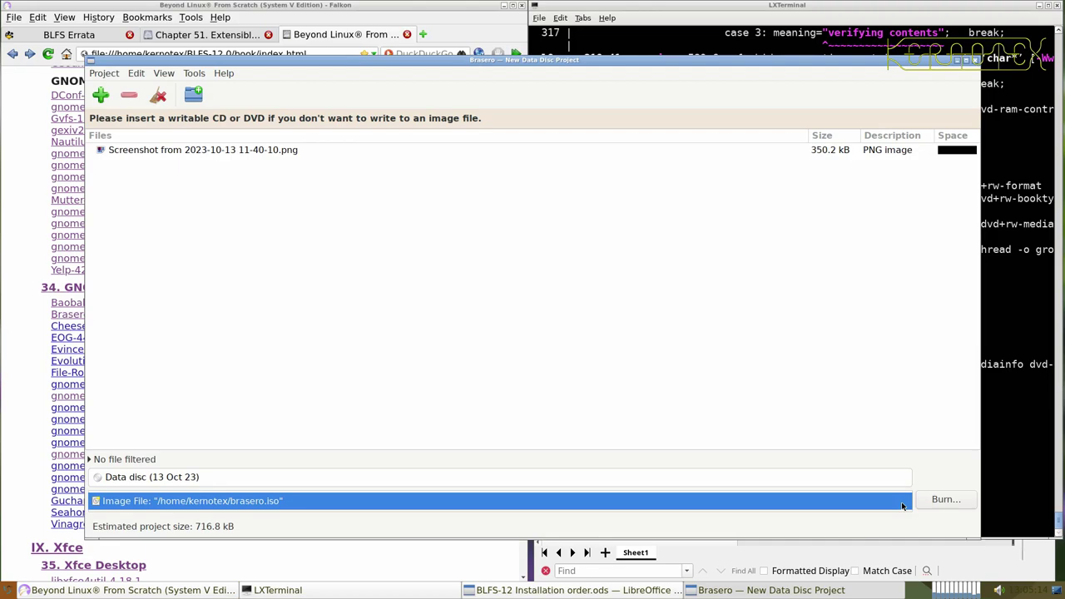
left_click(902, 504)
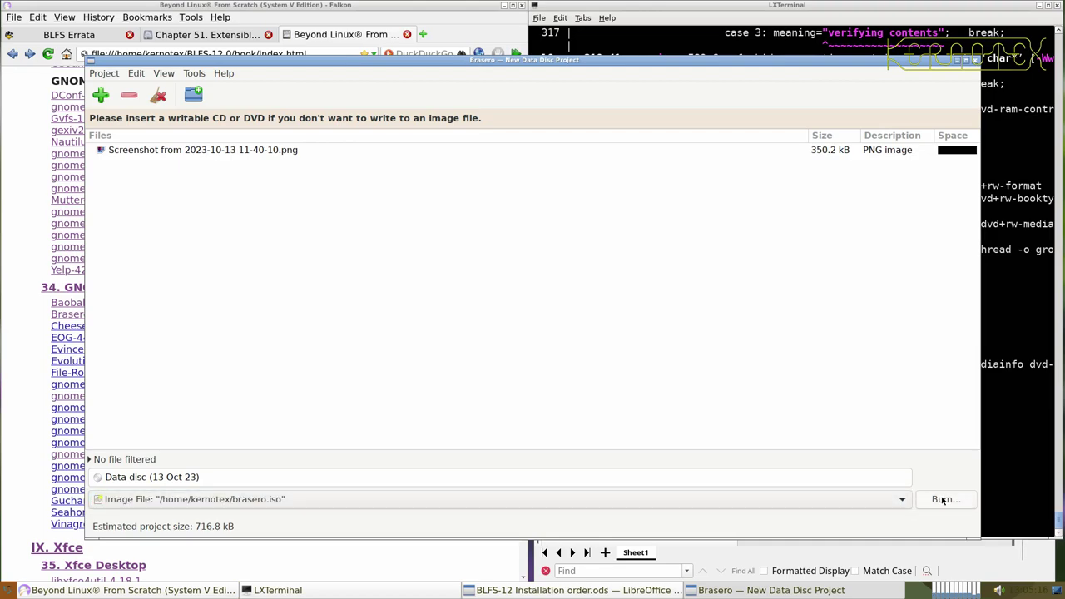
left_click(943, 499)
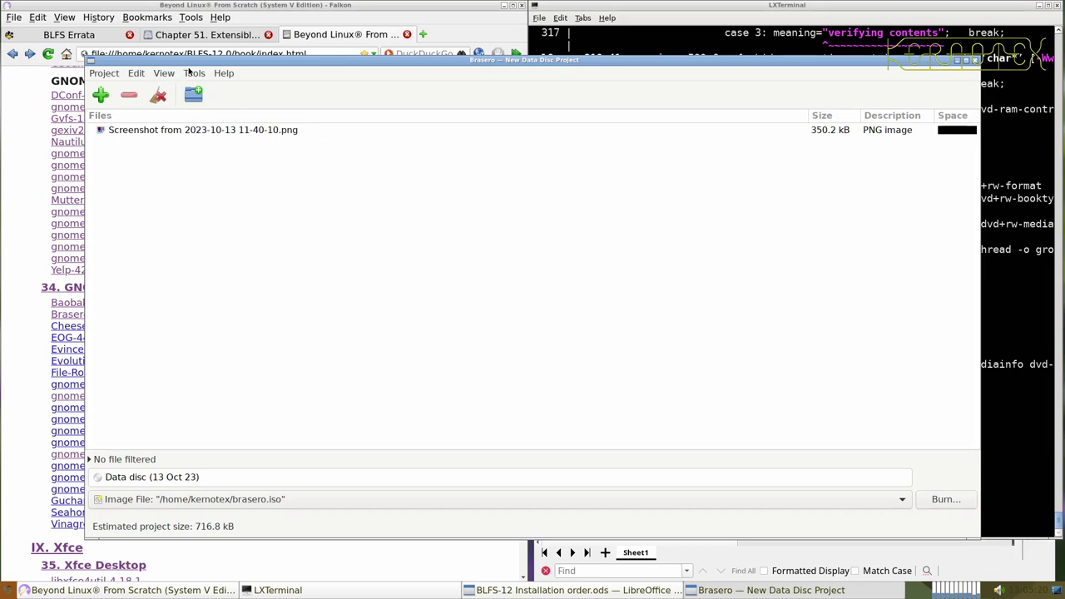
- Examine Brasero's disc tools, including the Eject Disc dialog, and its remaining project, view and help commands
left_click(190, 72)
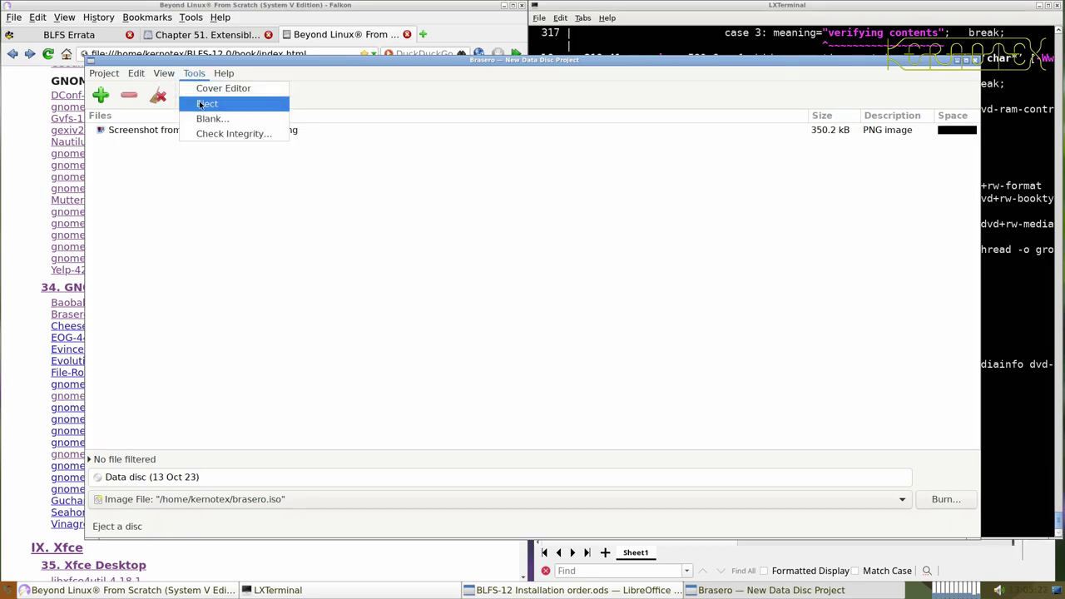
left_click(206, 103)
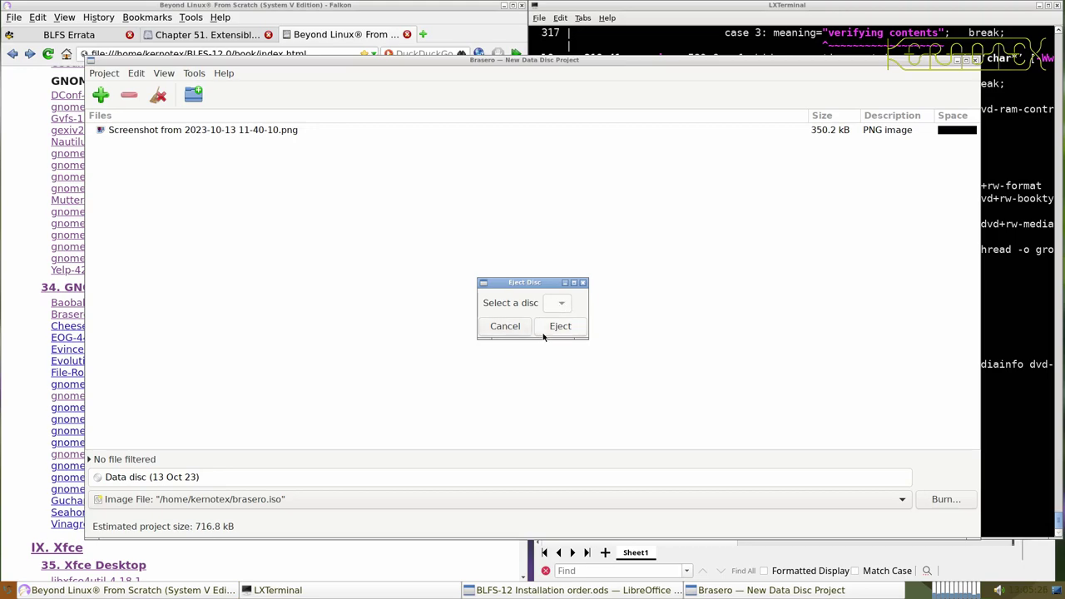
left_click(541, 333)
left_click(169, 76)
mouse_move(140, 80)
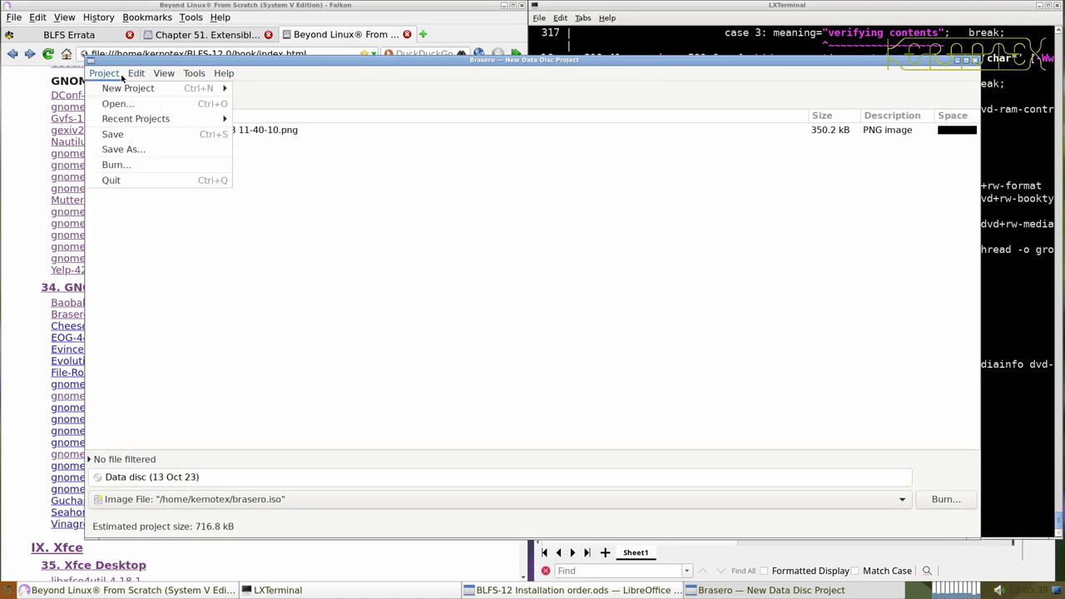
mouse_move(181, 75)
mouse_move(218, 75)
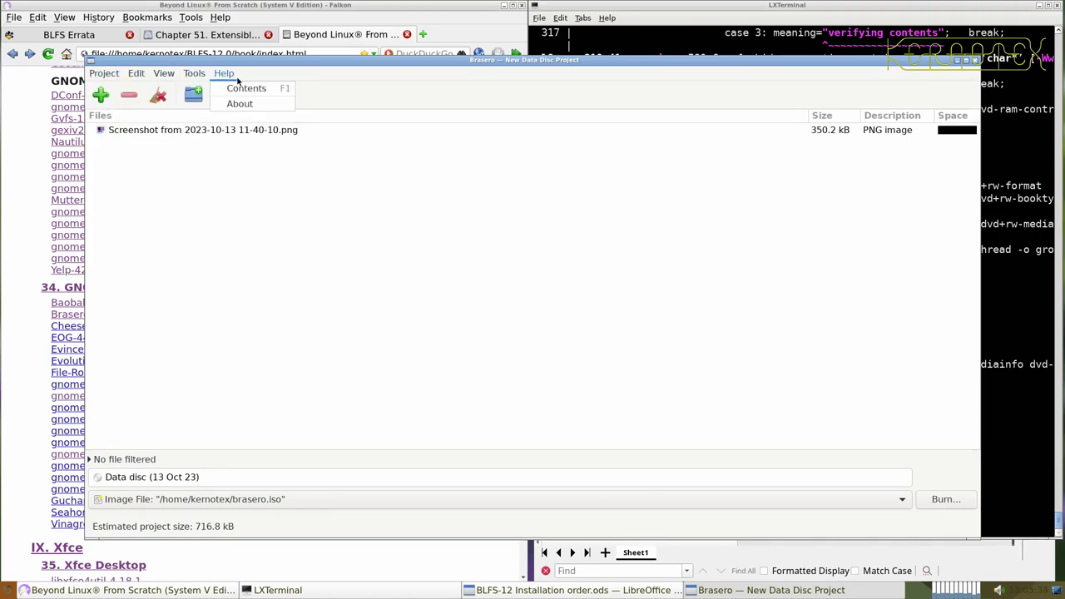
left_click(374, 87)
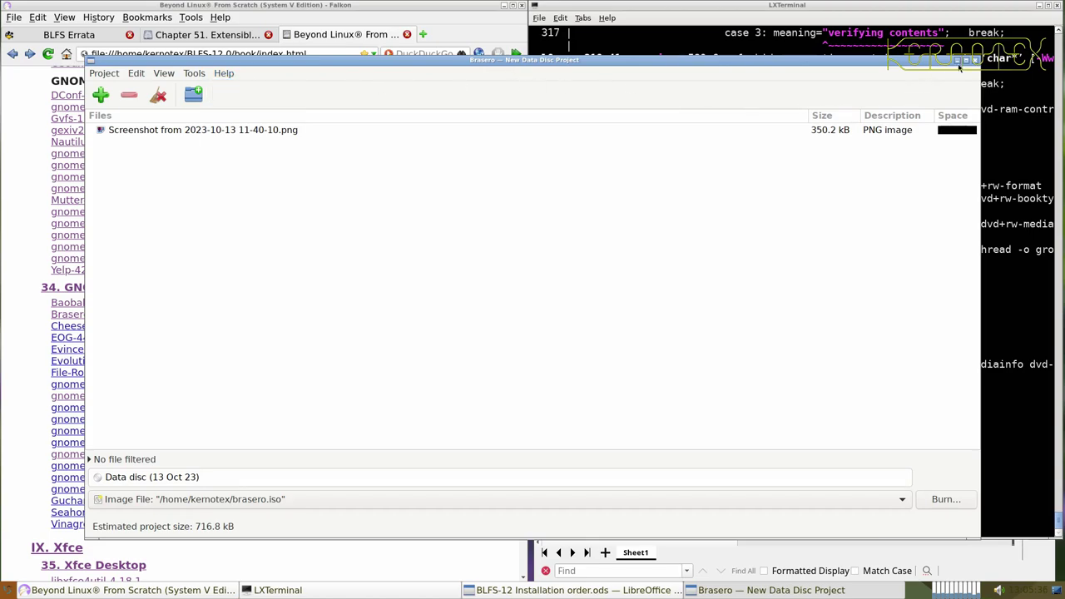
- Close Brasero and open the book's Cheese-44.1 page from the GNOME Applications chapter in a new tab
left_click(975, 62)
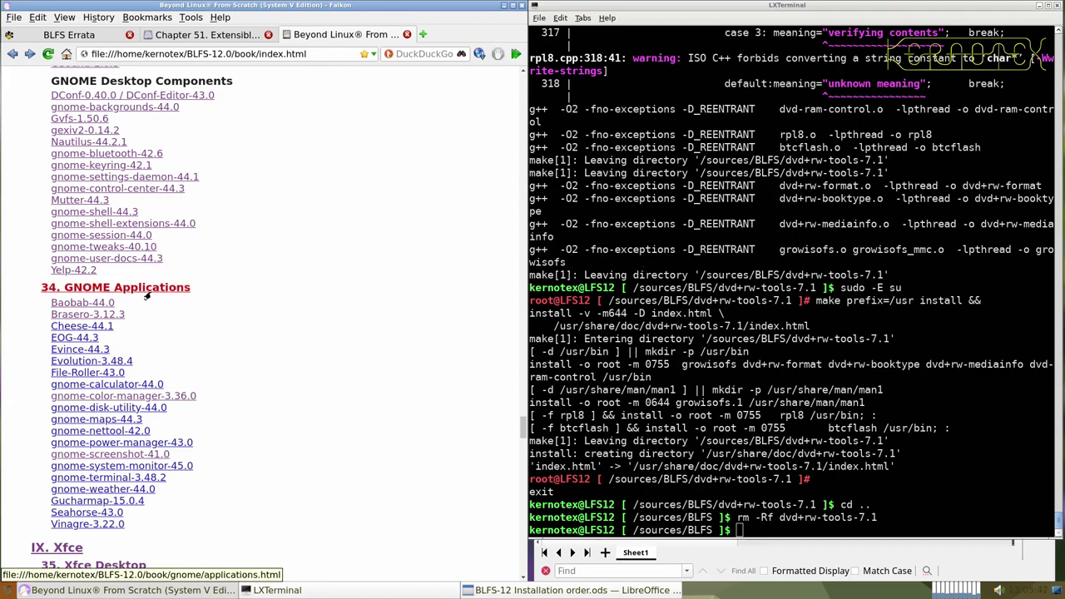
middle_click(100, 327)
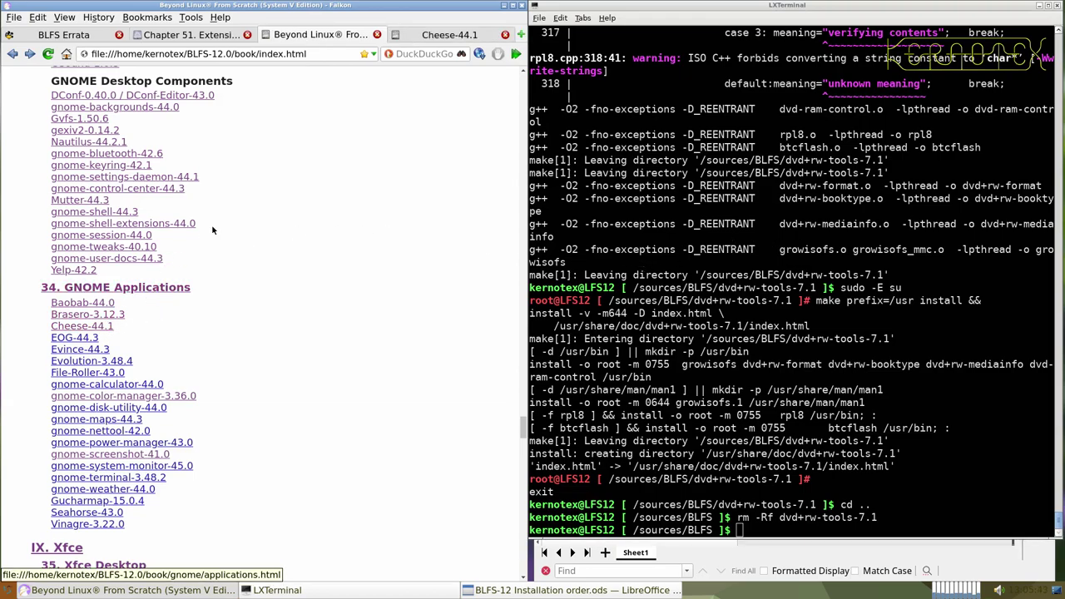
left_click(424, 34)
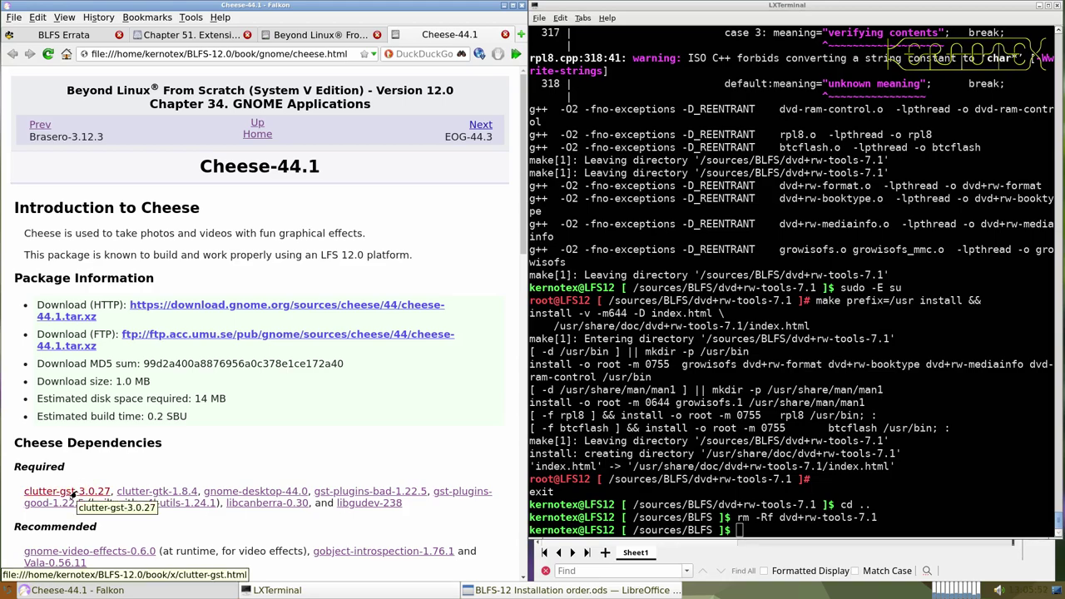
- Open the clutter-gst-3.0.27 page from Cheese's required dependencies and check that package's own dependencies
scroll(73, 494, "down", 3)
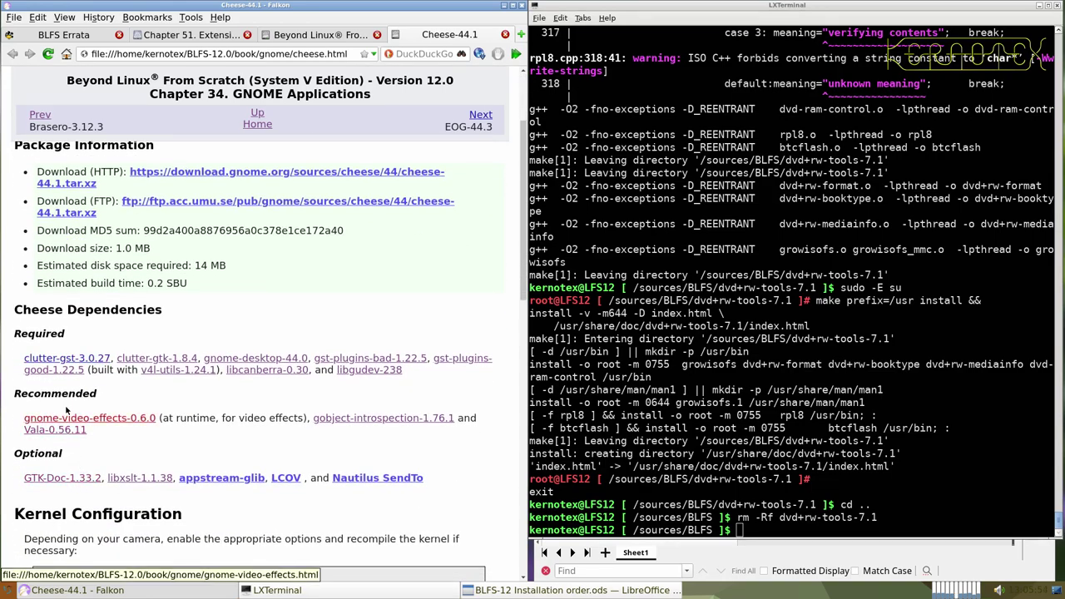
middle_click(61, 360)
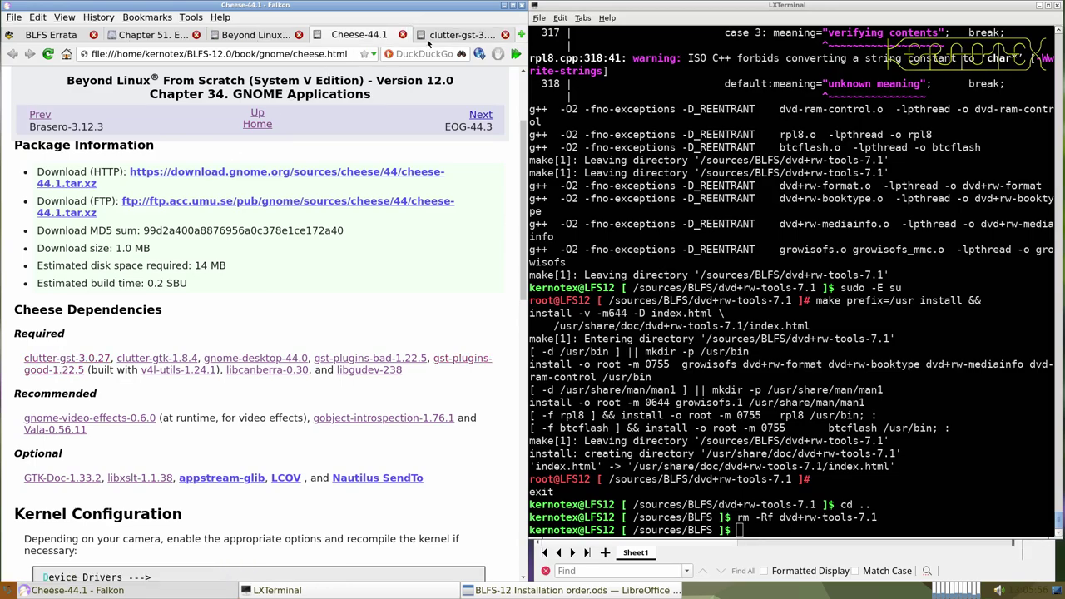
scroll(264, 312, "down", 3)
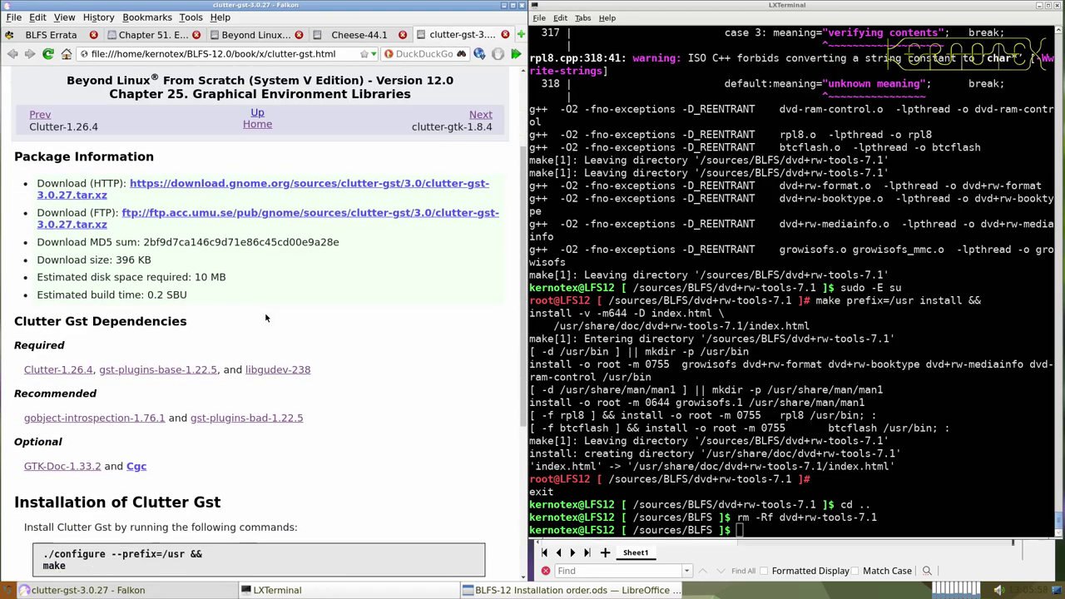
- Download clutter-gst-3.0.27.tar.xz over HTTP into /sources/BLFS
scroll(264, 312, "up", 3)
left_click(262, 320)
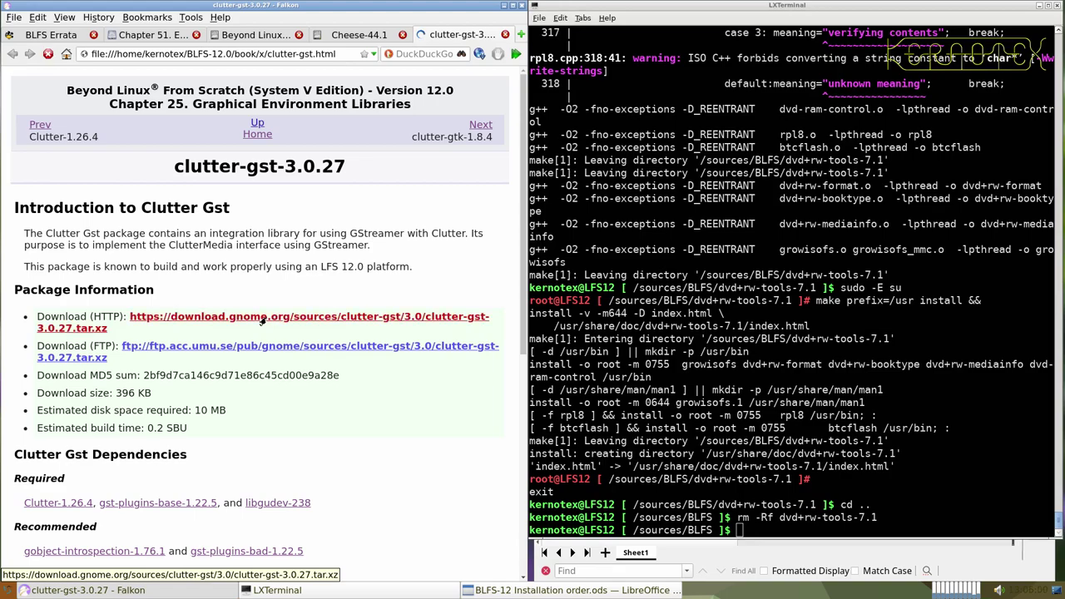
left_click(312, 341)
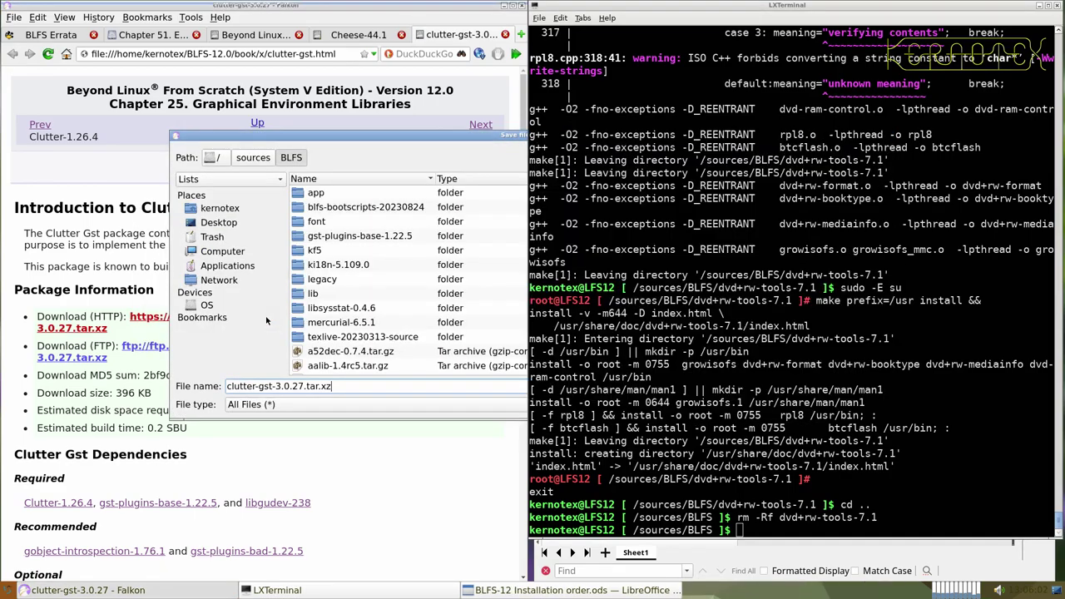
key("Return")
- Copy the title clutter-gst-3.0.27 and log it in cell A915 of the BLFS-12 Installation order.ods spreadsheet
left_click_drag(170, 166, 346, 170)
key("ctrl+c")
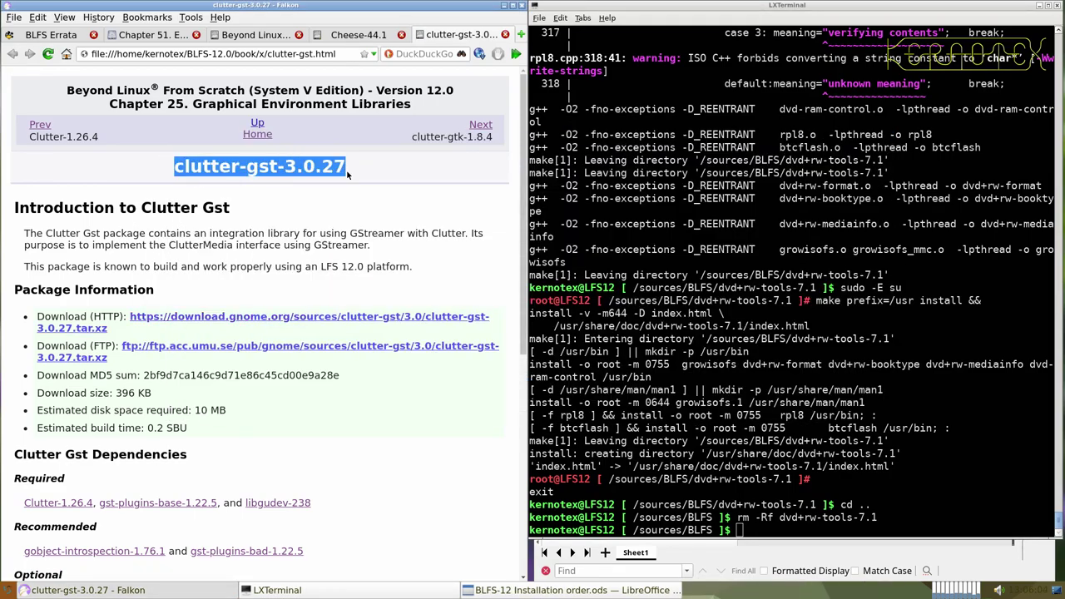
key("alt+Tab")
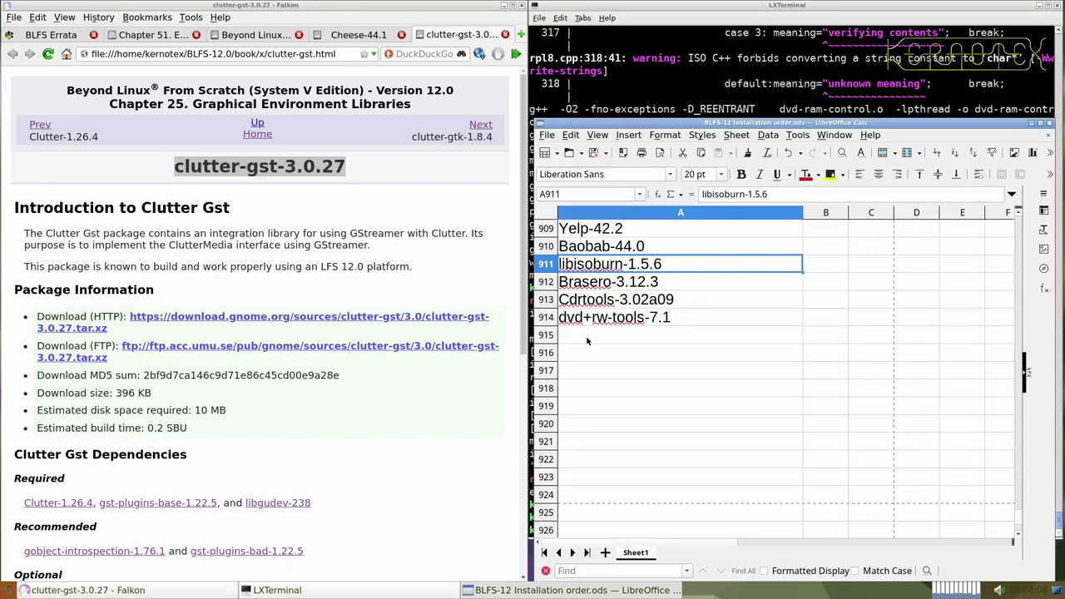
middle_click(586, 341)
- Extract the clutter-gst-3.0.27 archive with tar in the terminal and change into its source directory
left_click(654, 81)
type("tar -zxv")
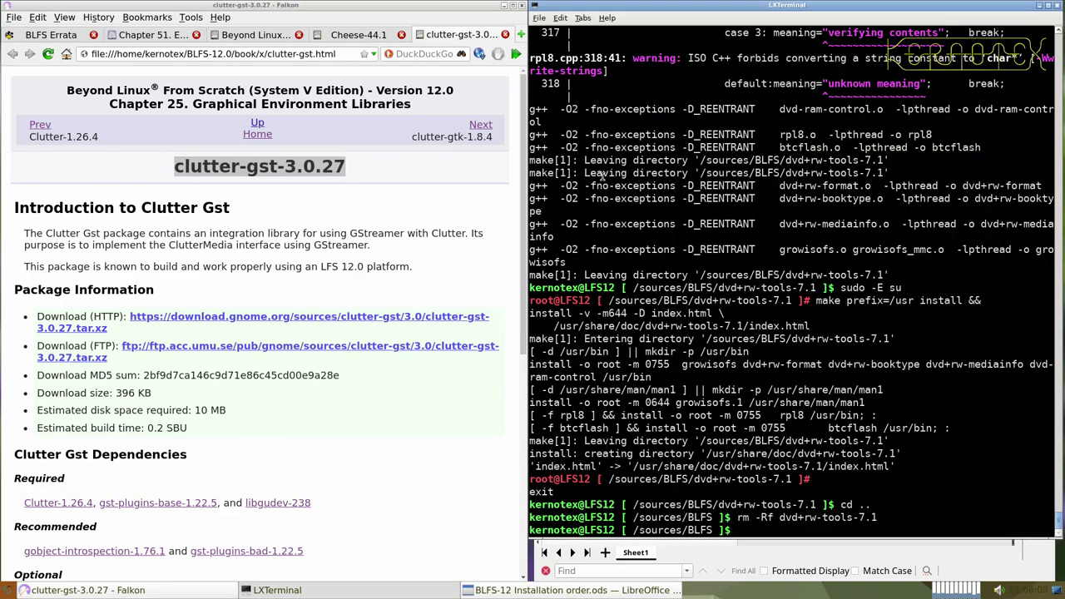
key("BackSpace")
key("BackSpace")
type("xvf clu")
type("tter-")
type("gd")
key("Tab")
key("Return")
type("cd clutter-gs")
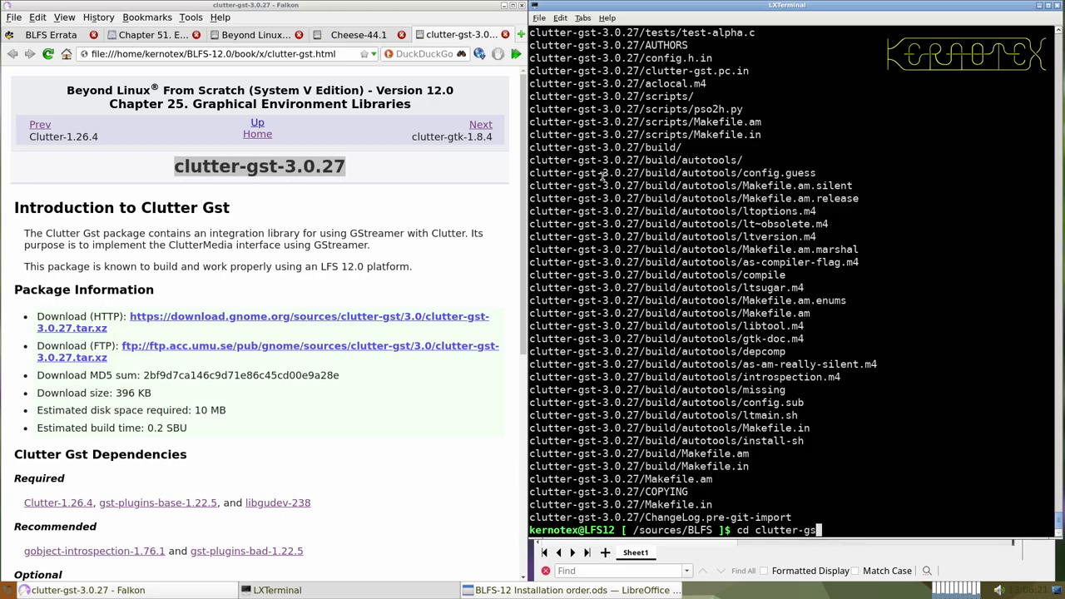
key("Tab")
key("Return")
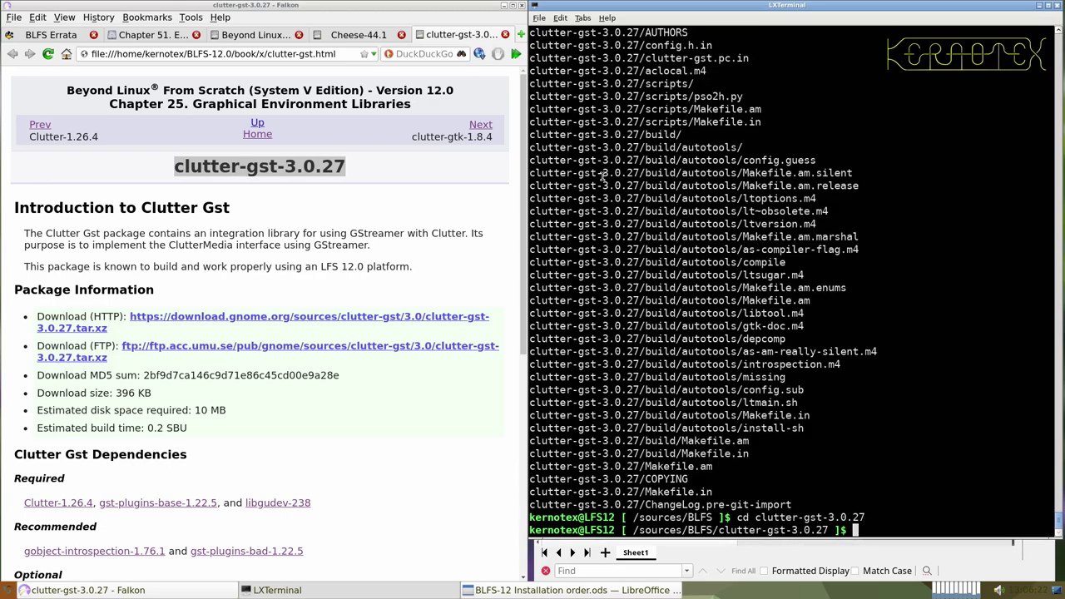
- Build clutter-gst with the book's commands, running ./configure --prefix=/usr followed by make
scroll(304, 313, "down", 8)
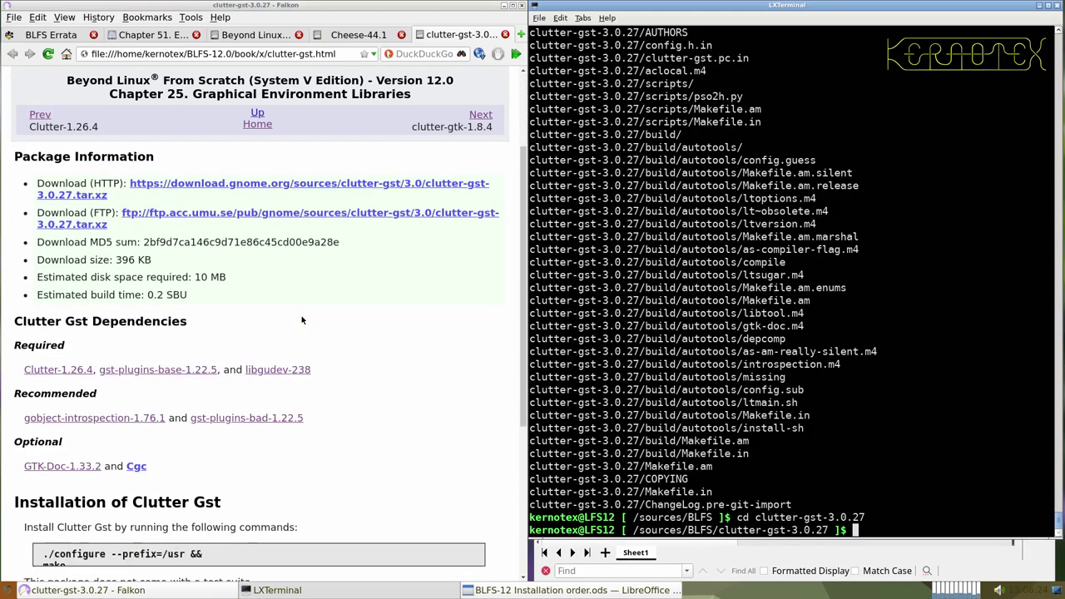
left_click_drag(43, 284, 76, 302)
middle_click(561, 287)
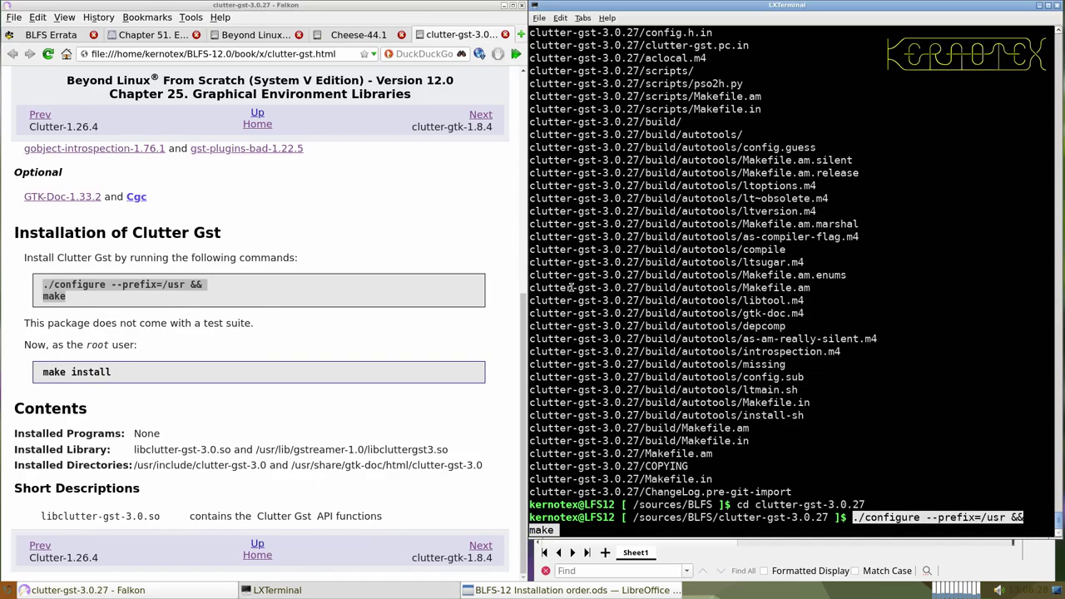
key("Return")
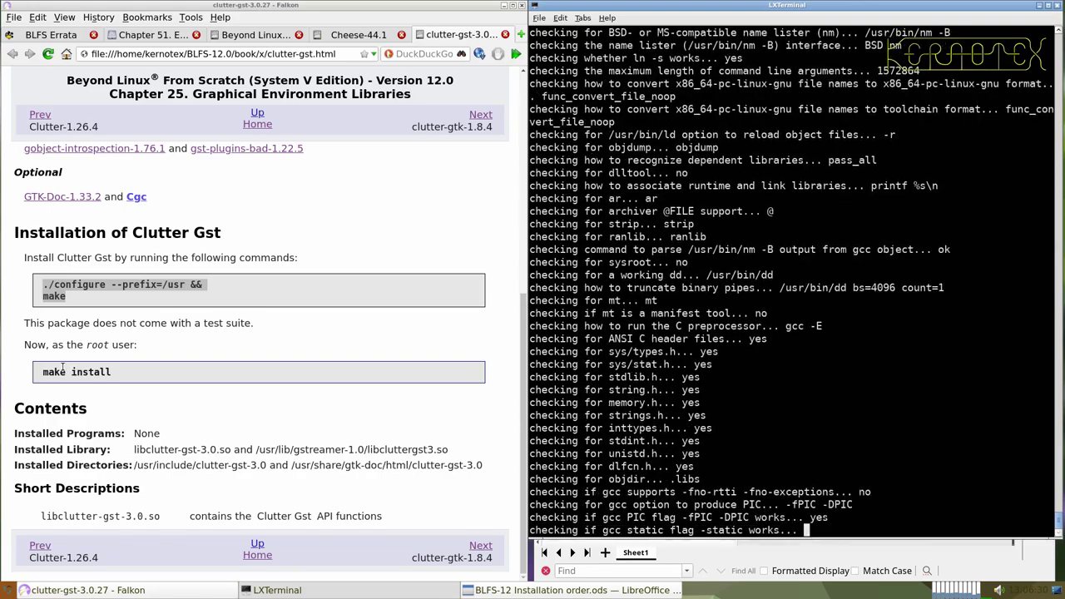
- Install the built clutter-gst package system-wide by running sudo -E make install in the terminal
left_click_drag(42, 371, 127, 375)
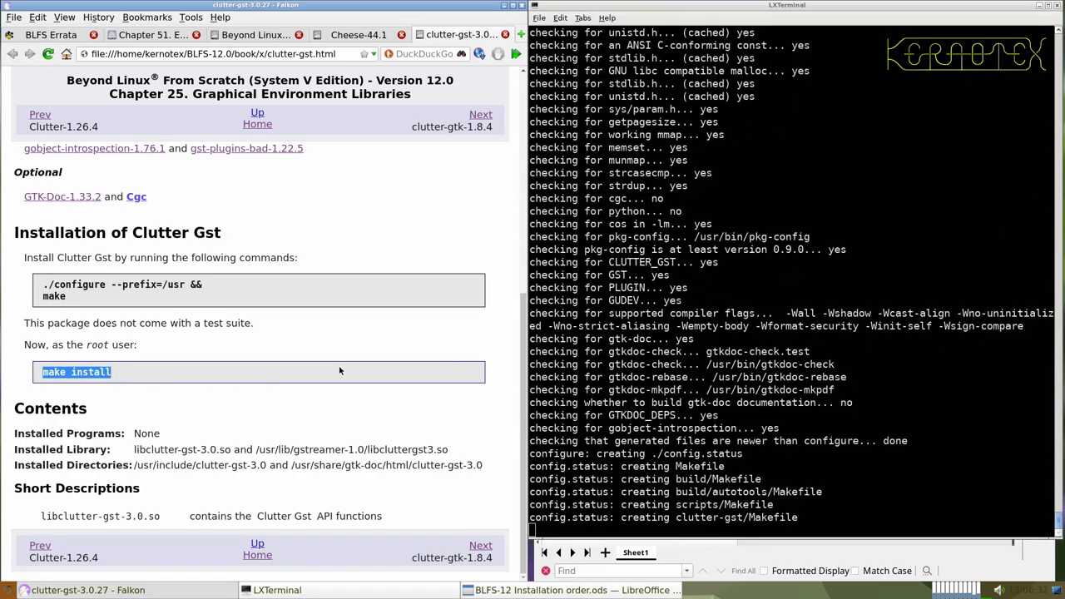
left_click(666, 366)
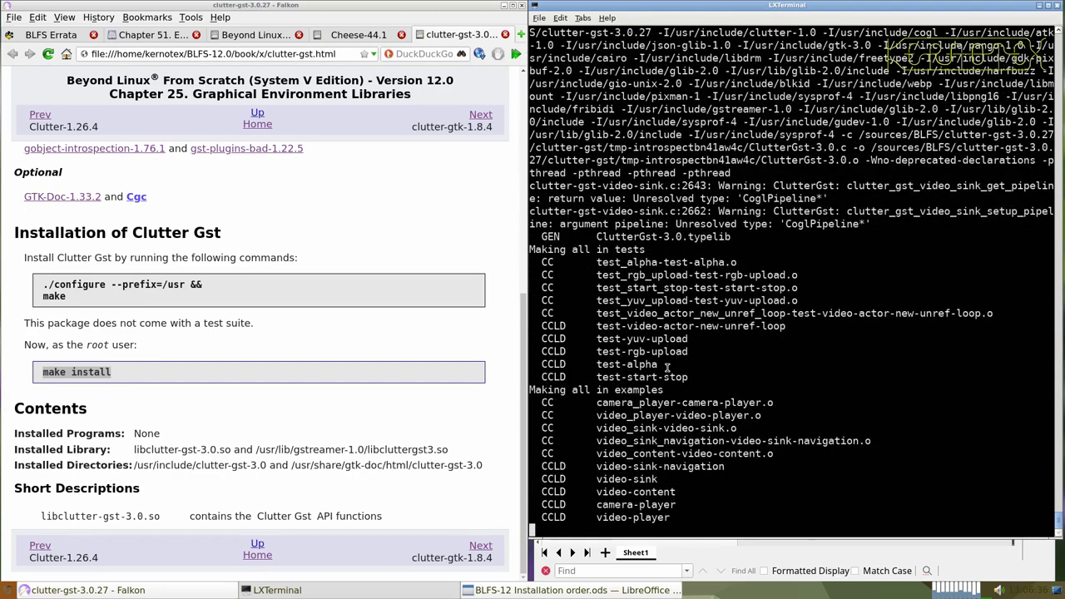
key("ctrl+r")
type("make install")
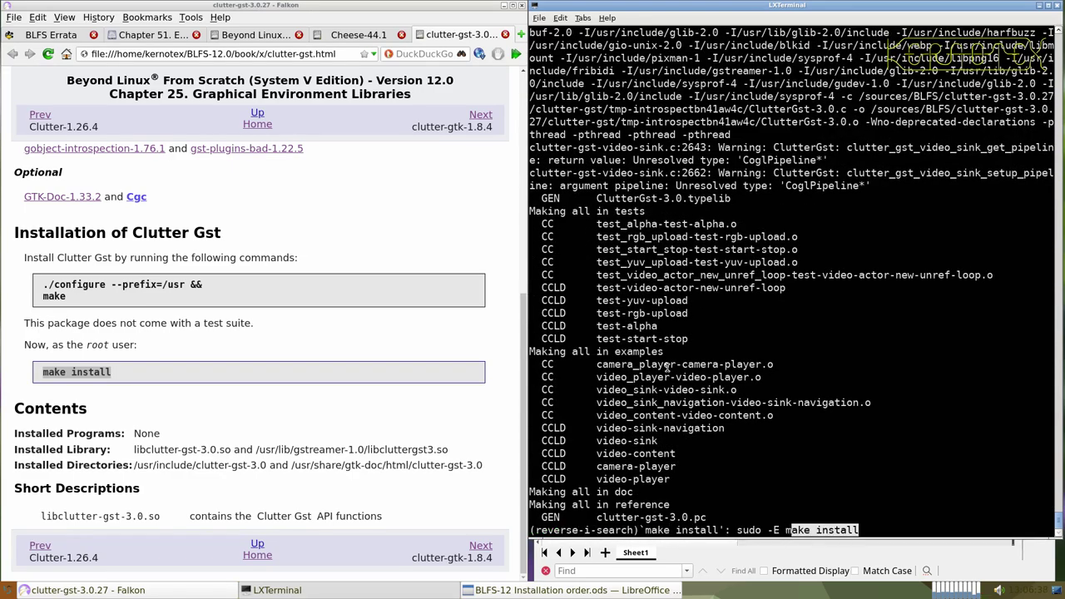
key("Return")
- Return to /sources/BLFS and remove the clutter-gst-3.0.27 source directory with rm -Rf
type("cd ..")
key("Return")
type("rm -Rf clutter-")
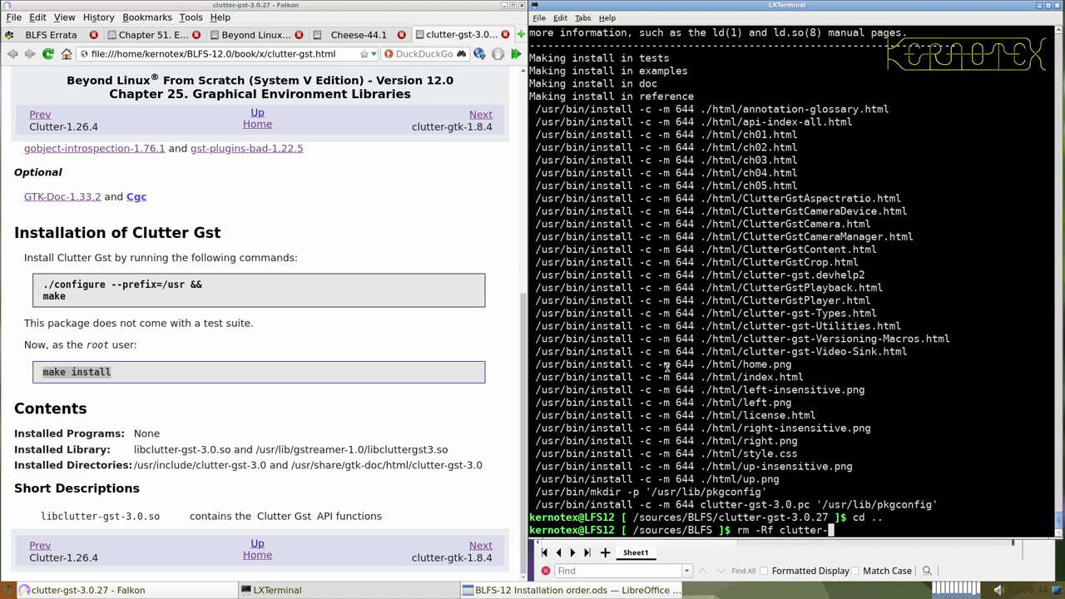
key("Return")
key("Up")
key("Tab")
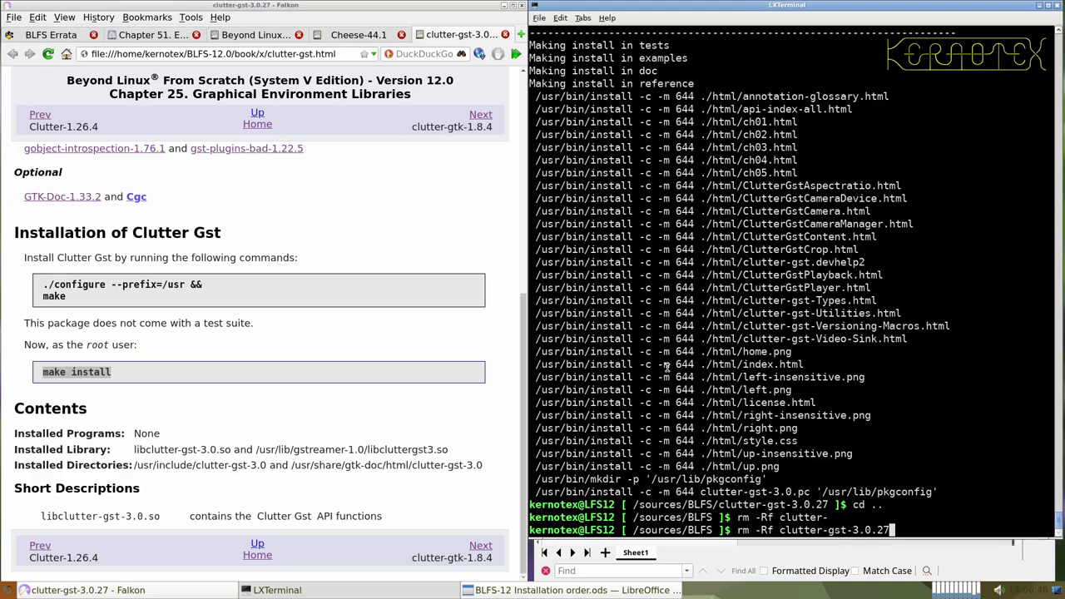
key("Return")
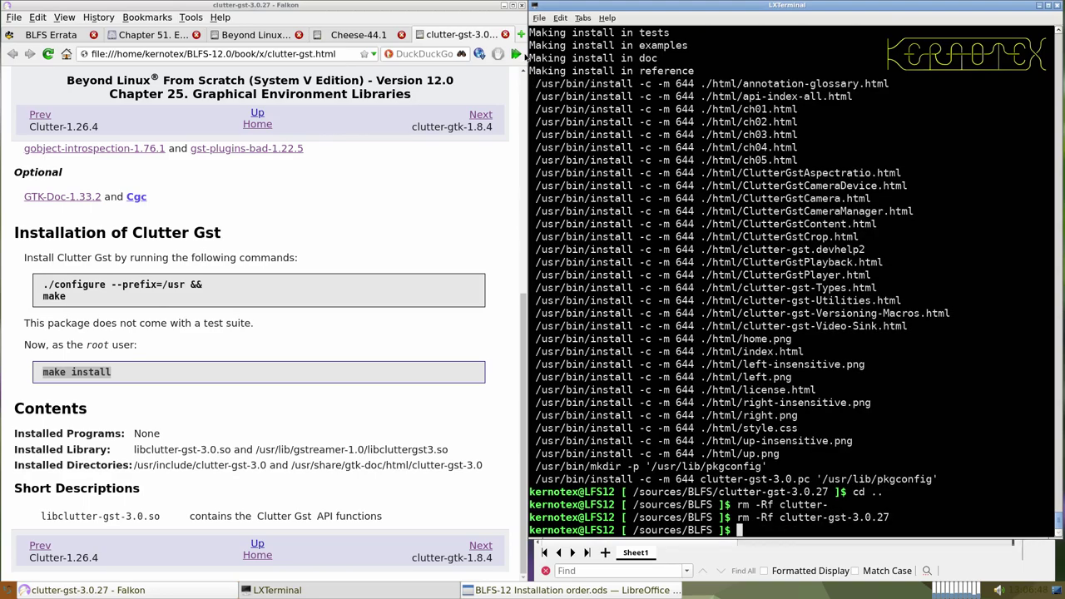
- Close the clutter-gst book page and download cheese-44.1.tar.xz over HTTP into /sources/BLFS
left_click(505, 34)
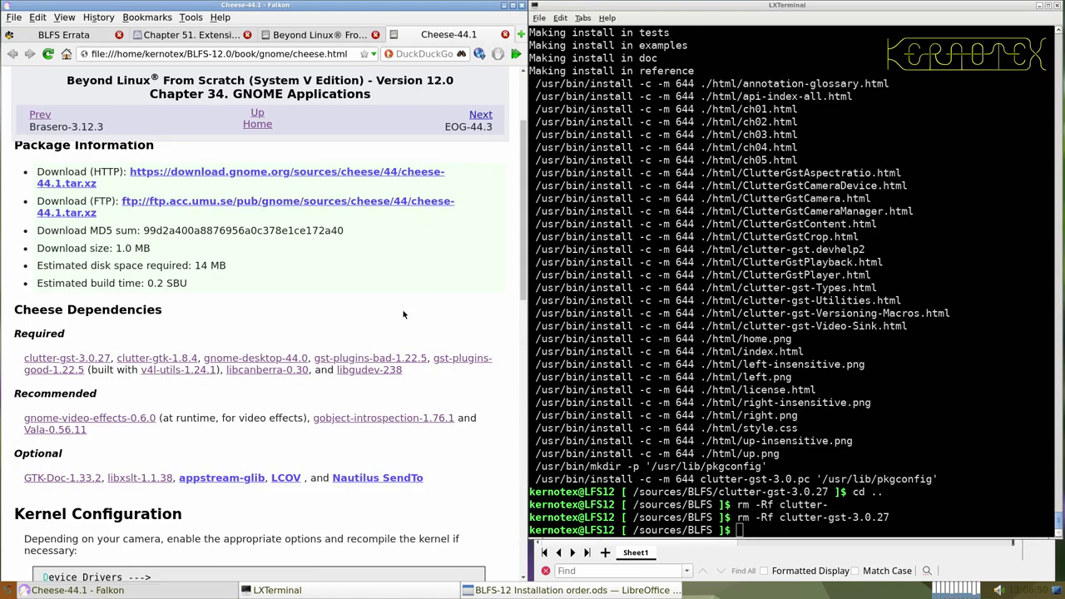
scroll(370, 262, "up", 2)
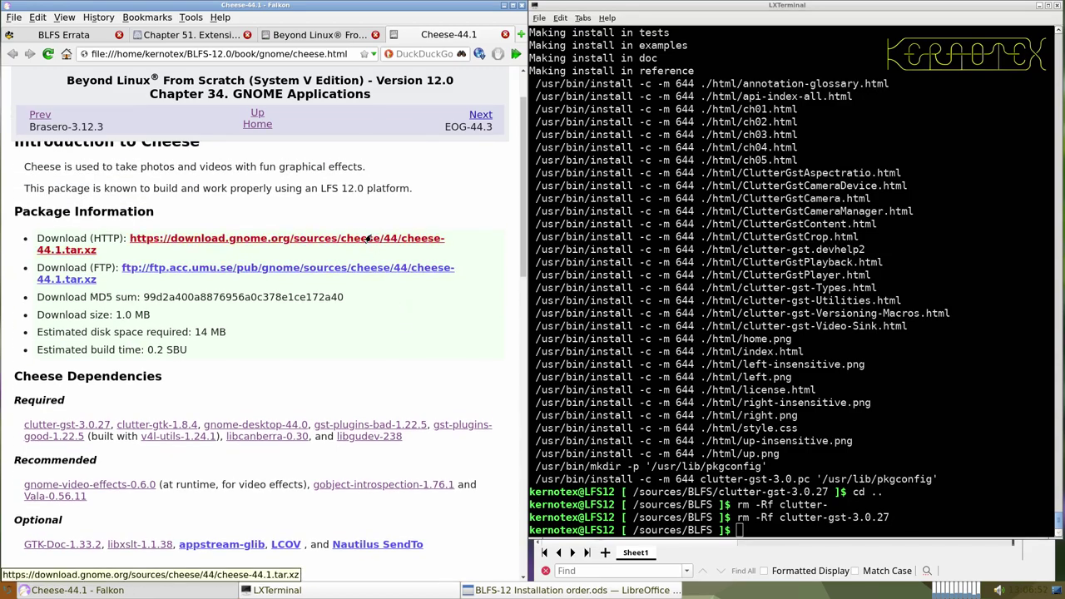
left_click(372, 238)
key("Return")
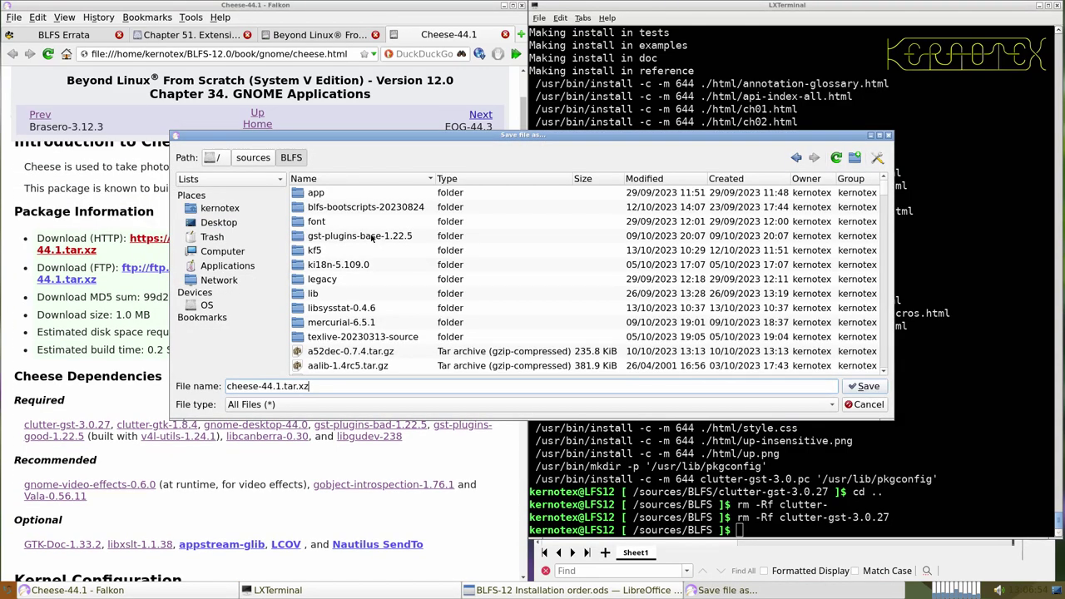
key("Return")
- Copy the title Cheese-44.1 and log it in cell A916 of the BLFS-12 Installation order.ods spreadsheet
scroll(297, 226, "up", 2)
left_click_drag(200, 172, 326, 174)
key("ctrl+c")
key("alt+Tab")
key("alt+Tab")
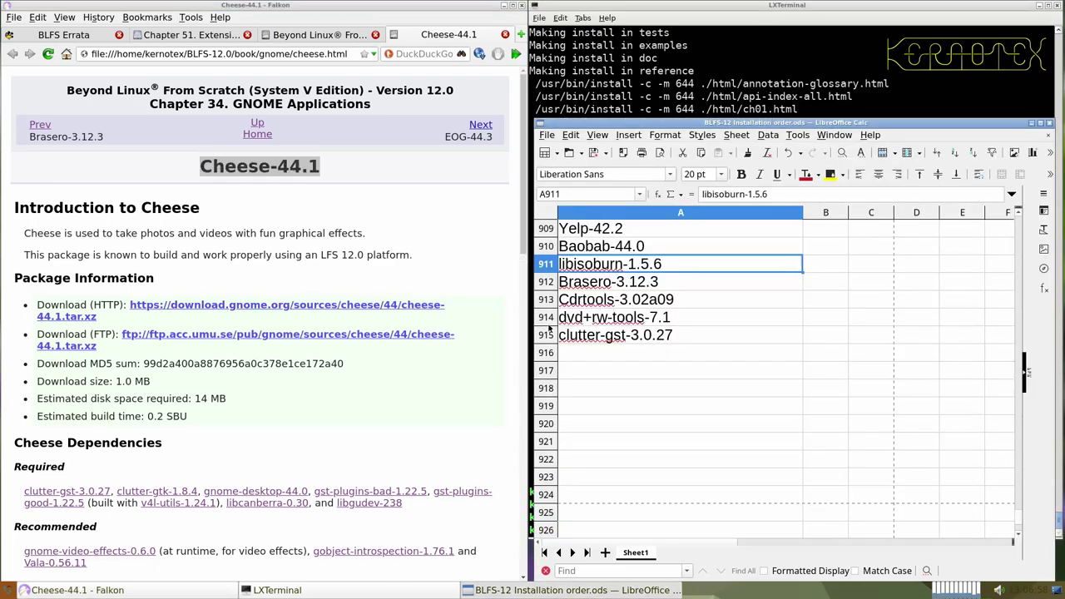
middle_click(605, 355)
- Extract the cheese-44.1 archive with tar -xvf in the terminal and change into its source directory
left_click(615, 92)
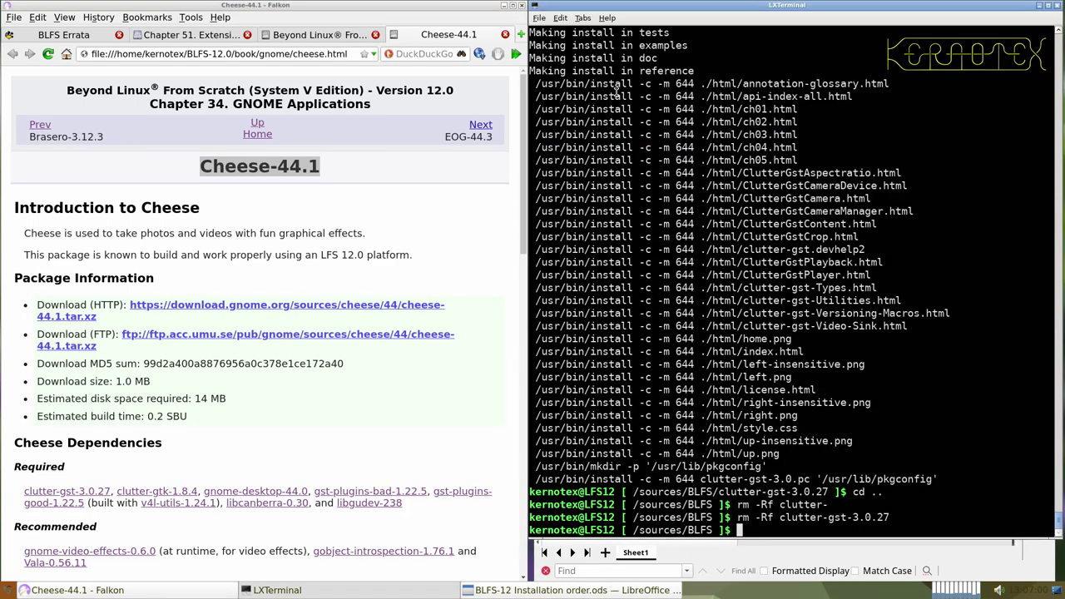
type("tar -xvf chee")
key("Tab")
key("Return")
type("cd chee")
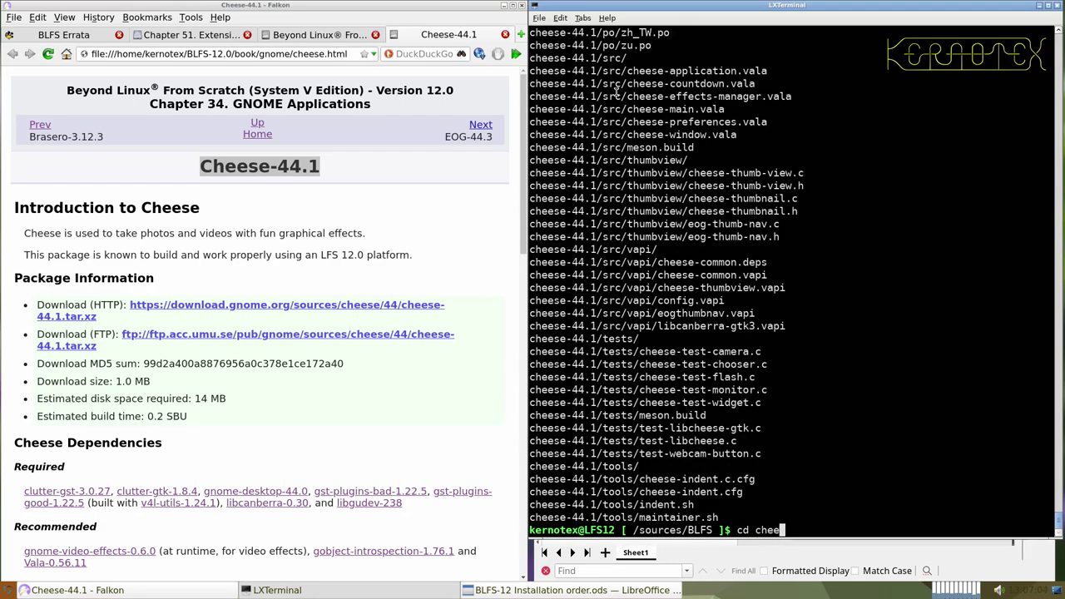
key("Tab")
key("Return")
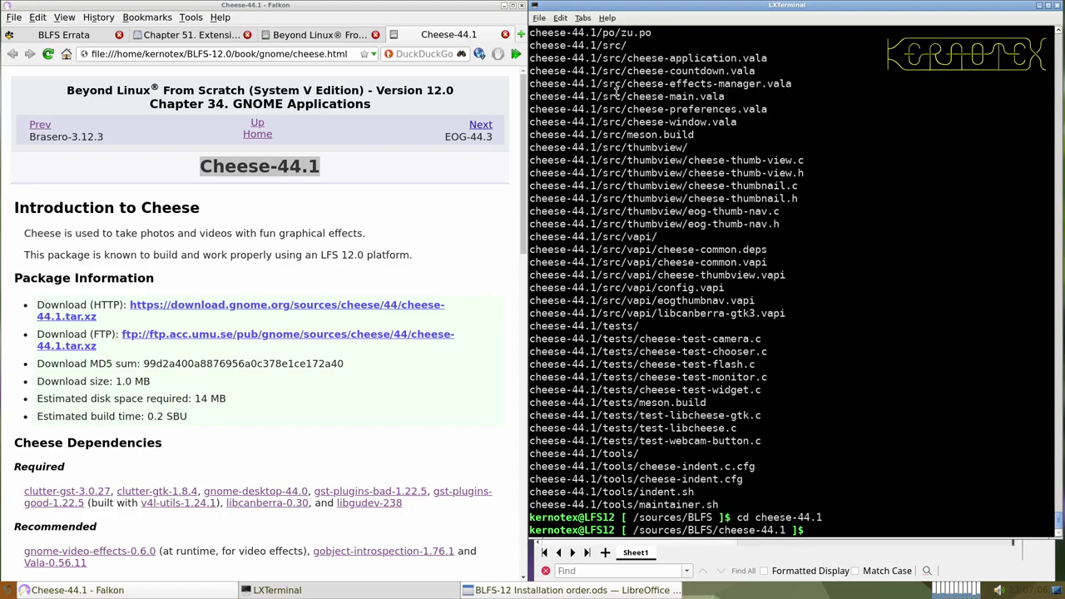
- Build Cheese in a new build directory with the book's meson setup commands, including -Dgtk_doc=false and -Dtests=true, followed by ninja
scroll(434, 205, "down", 10)
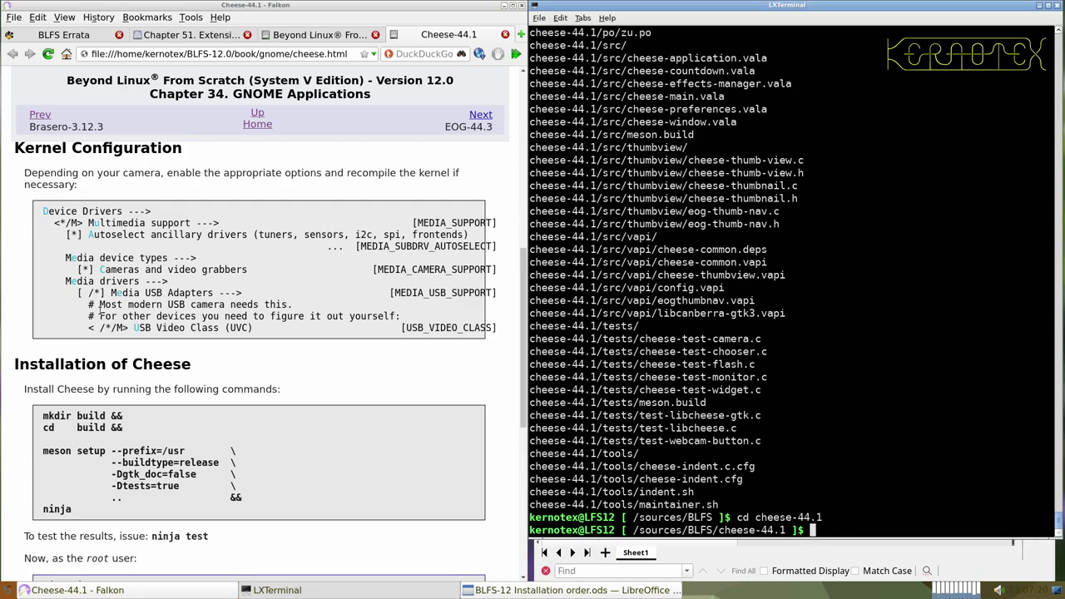
scroll(100, 312, "down", 2)
scroll(100, 312, "down", 4)
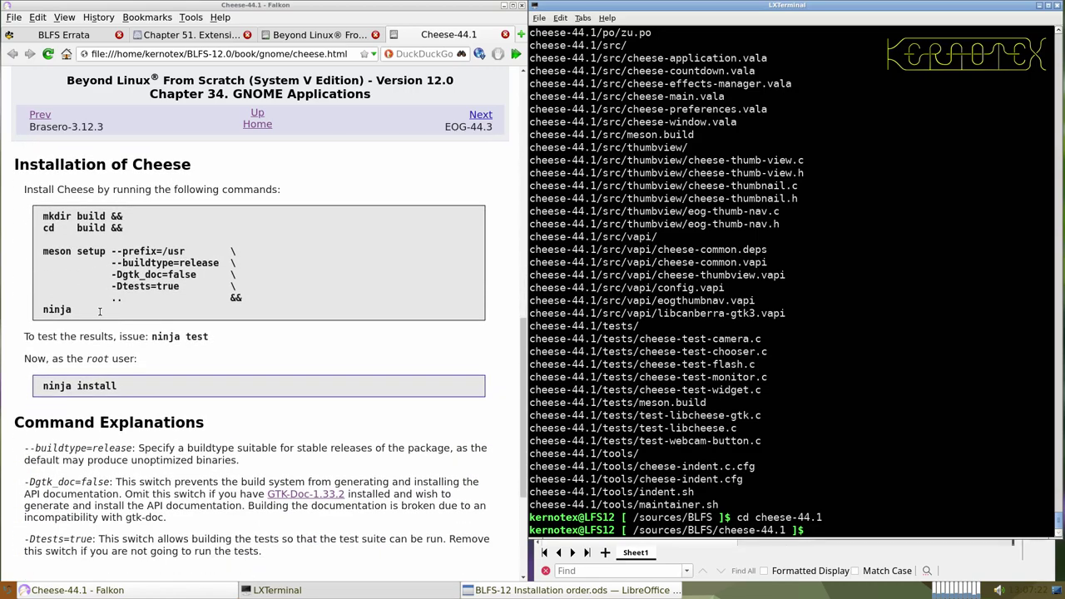
scroll(100, 311, "down", 2)
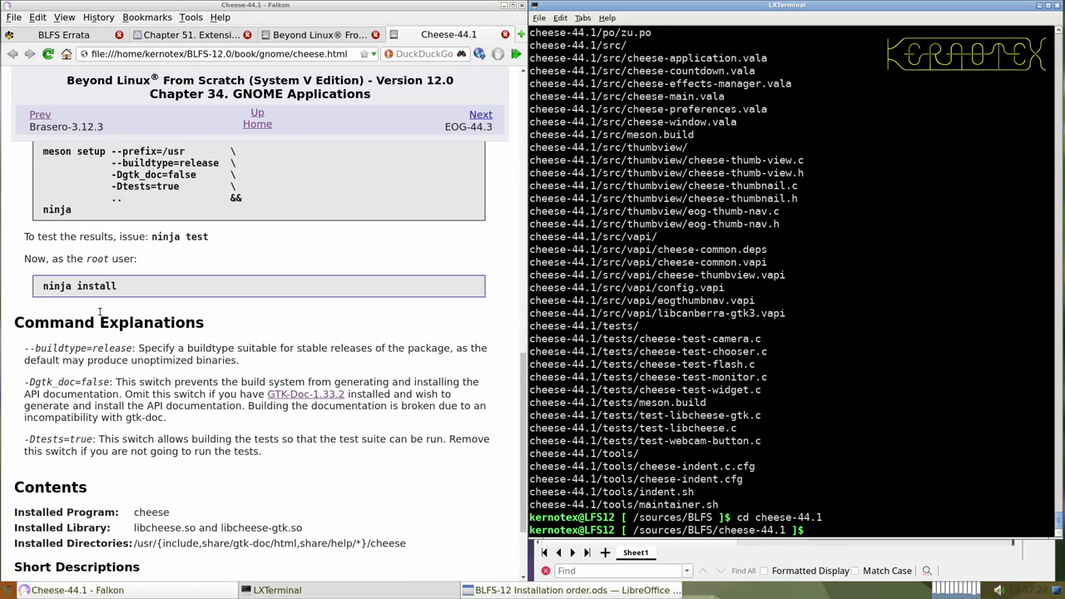
scroll(99, 312, "up", 3)
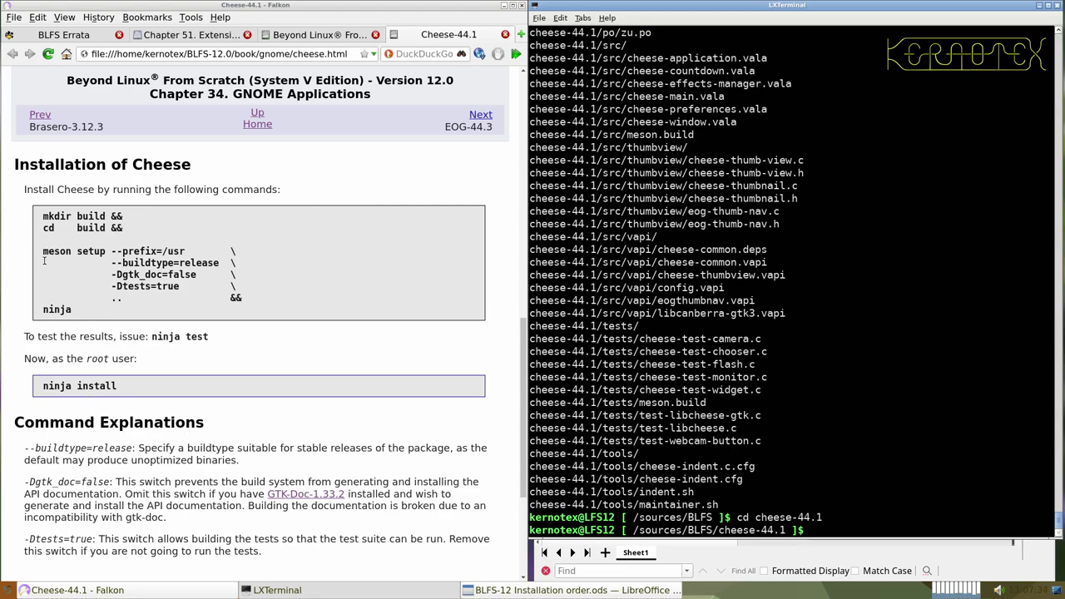
left_click_drag(44, 216, 80, 313)
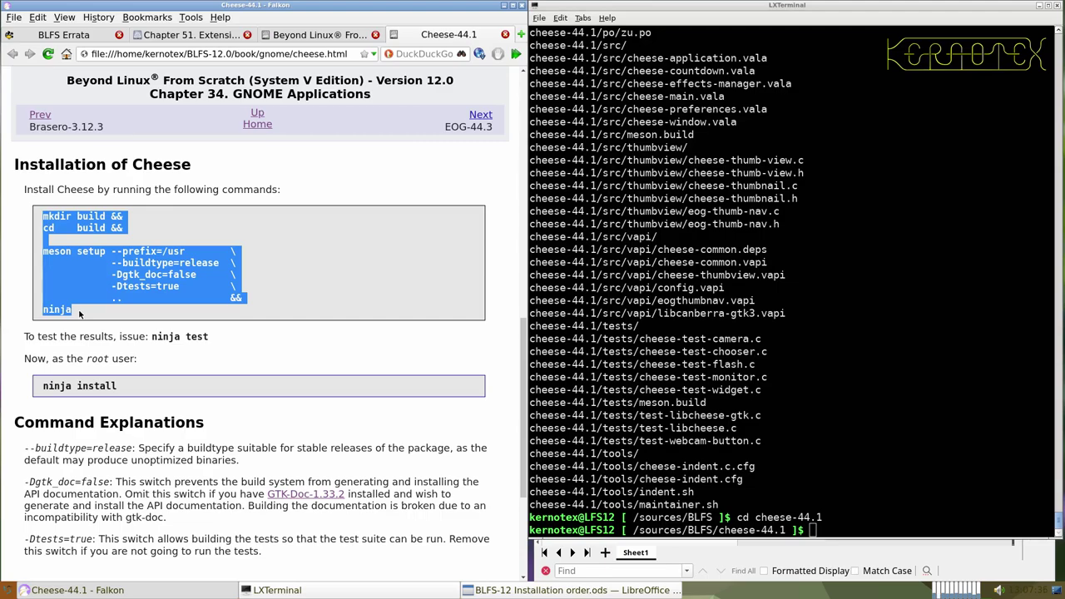
middle_click(753, 262)
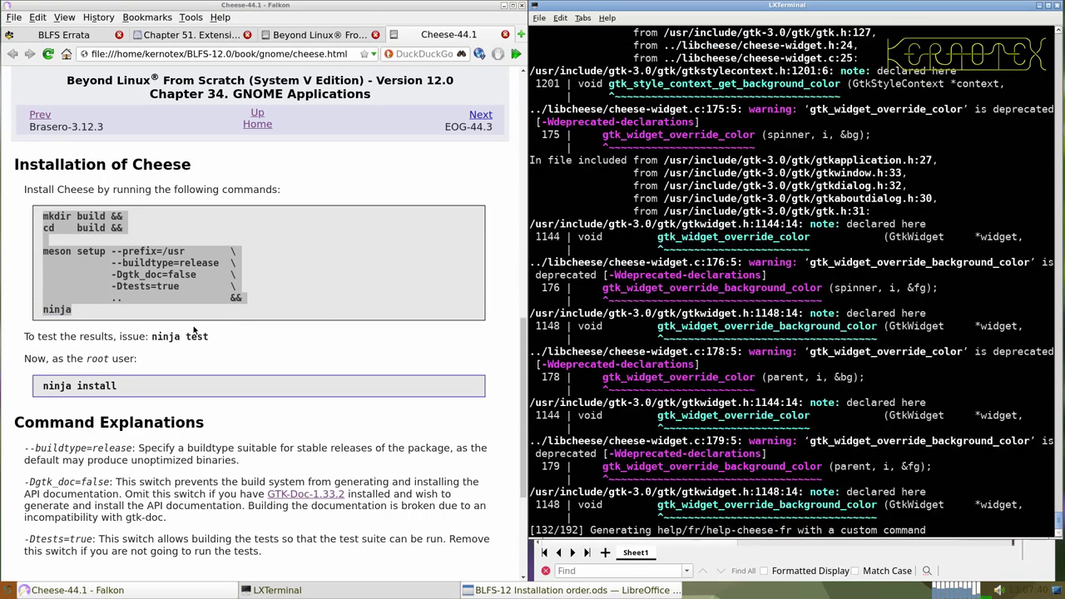
- Run the Cheese test suite with the book's ninja test command in the build directory
left_click_drag(152, 336, 204, 335)
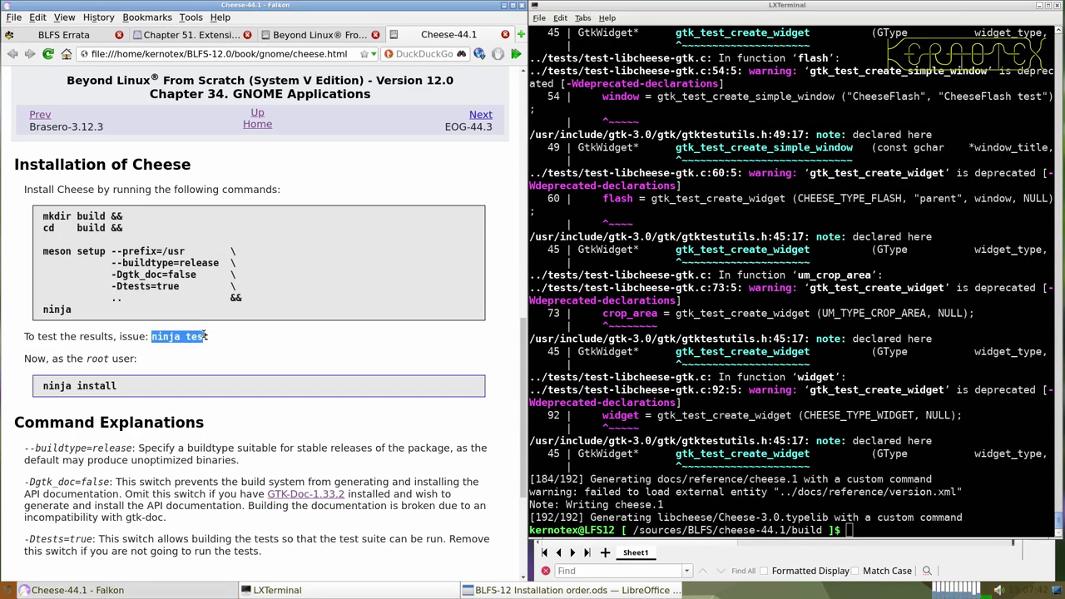
middle_click(692, 334)
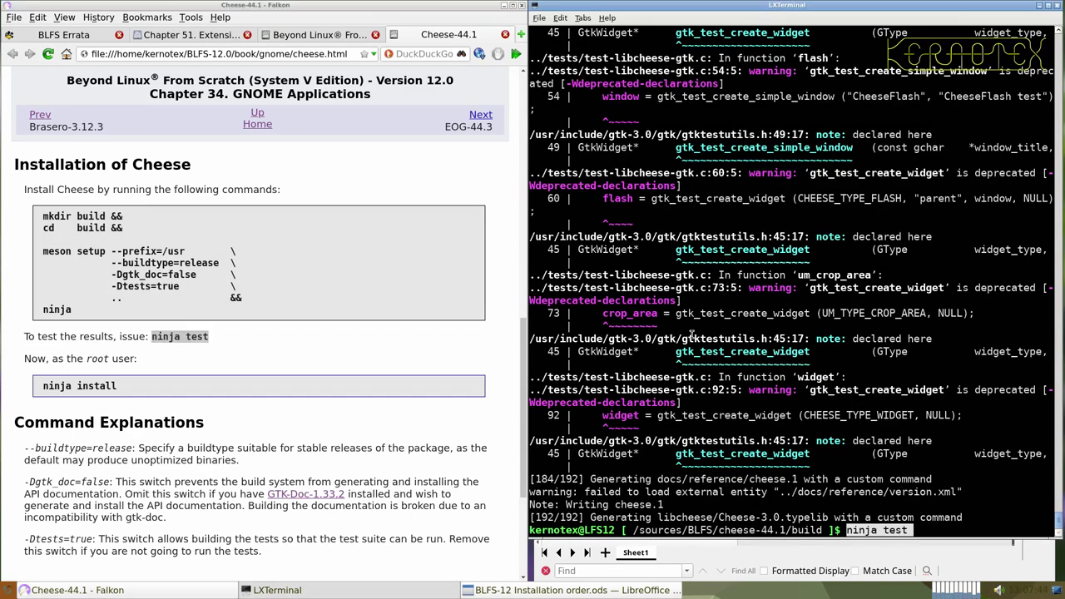
key("Return")
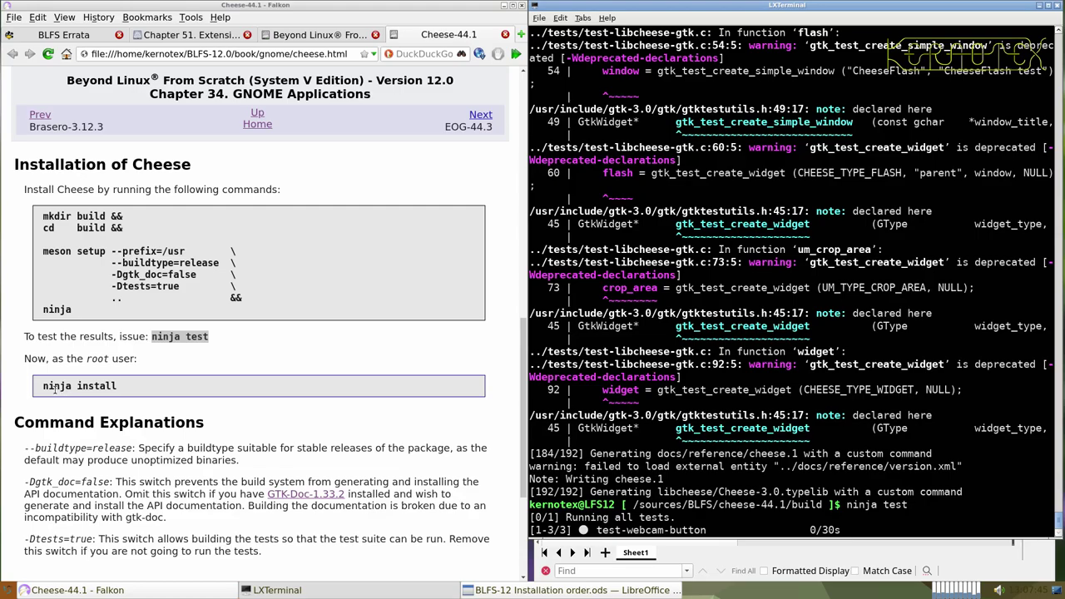
- Install Cheese system-wide from its build directory by running sudo -E ninja install
left_click_drag(43, 386, 122, 391)
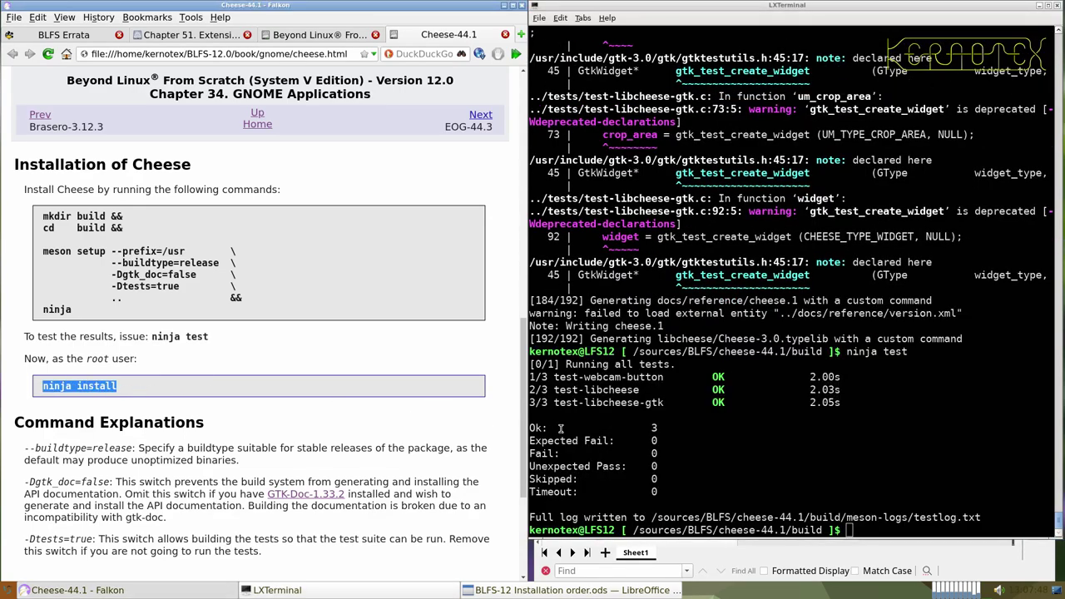
left_click(591, 428)
key("ctrl+r")
middle_click(591, 428)
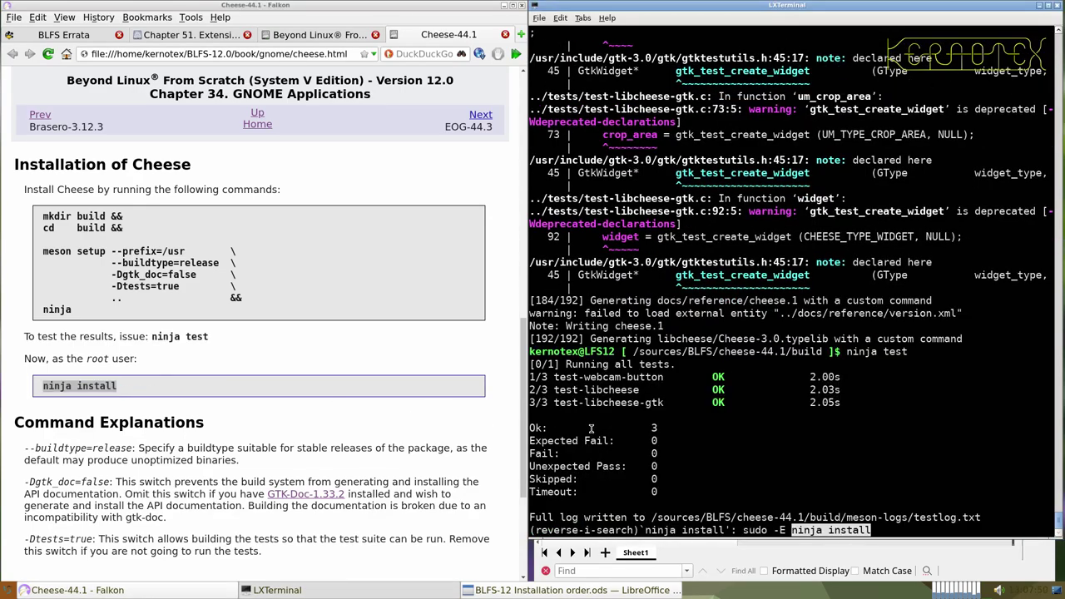
key("Return")
- Go back up to /sources/BLFS and delete the cheese-44.1 source directory with rm -Rf
type("cd ../..")
key("Return")
type("rm -")
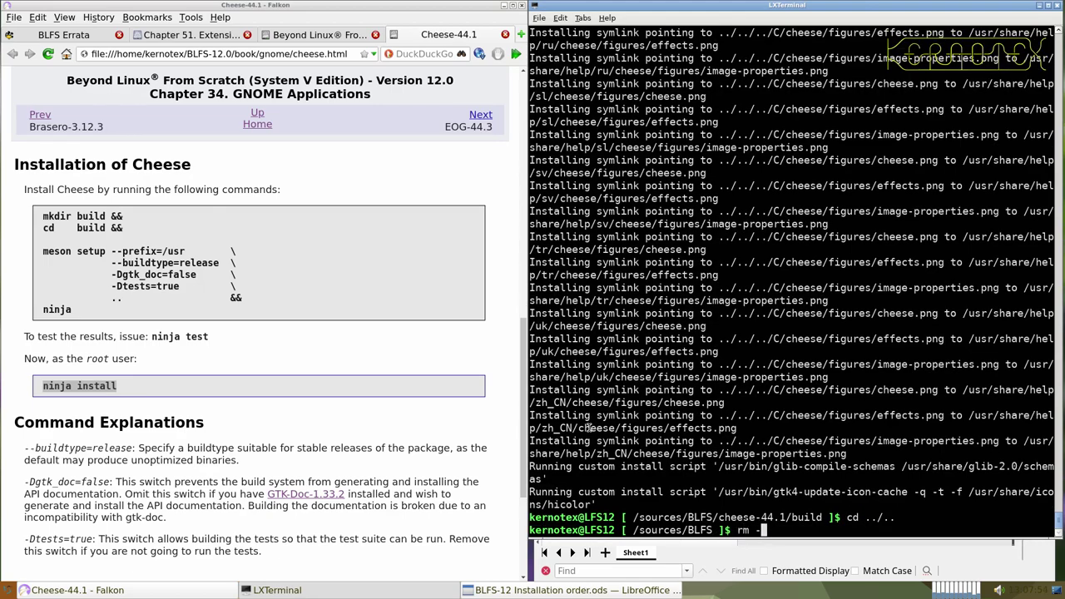
type("Rf cheese-44.1")
key("Return")
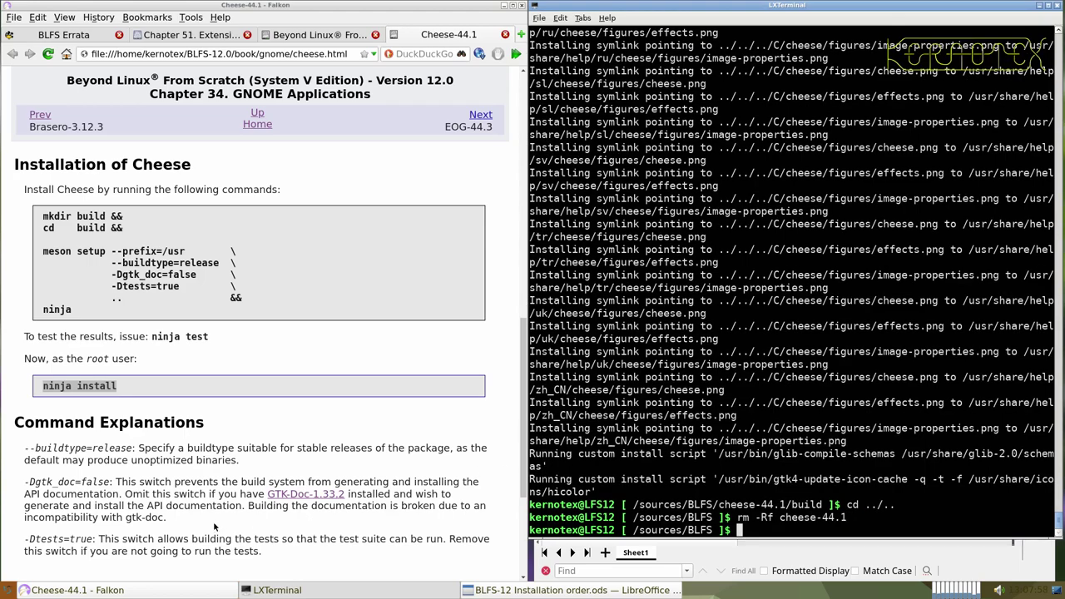
- Launch the newly installed Cheese from the desktop's Sound & Video applications to try it out
left_click(7, 590)
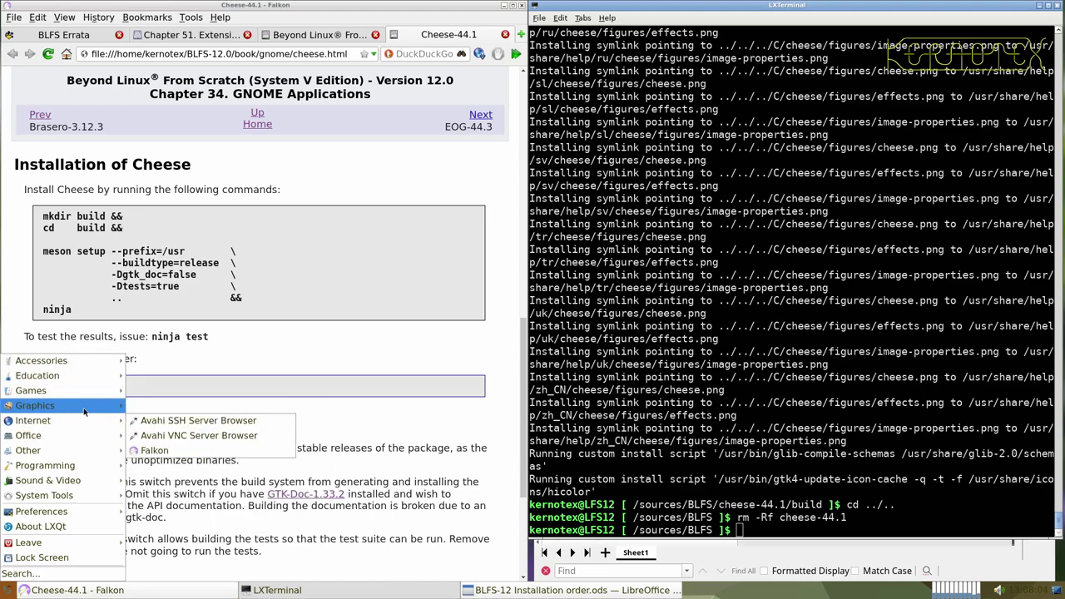
mouse_move(84, 408)
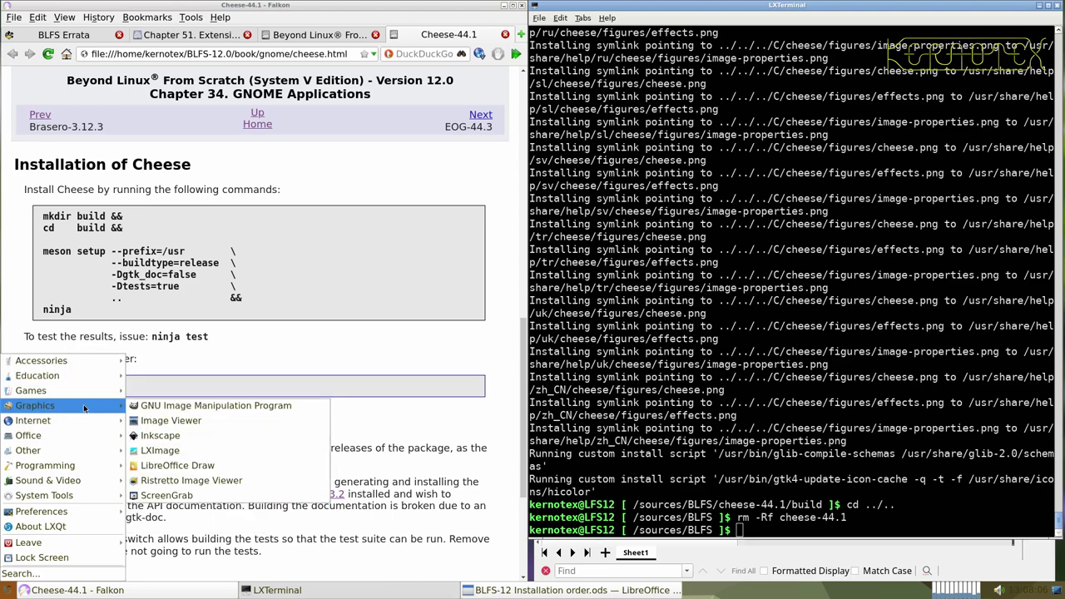
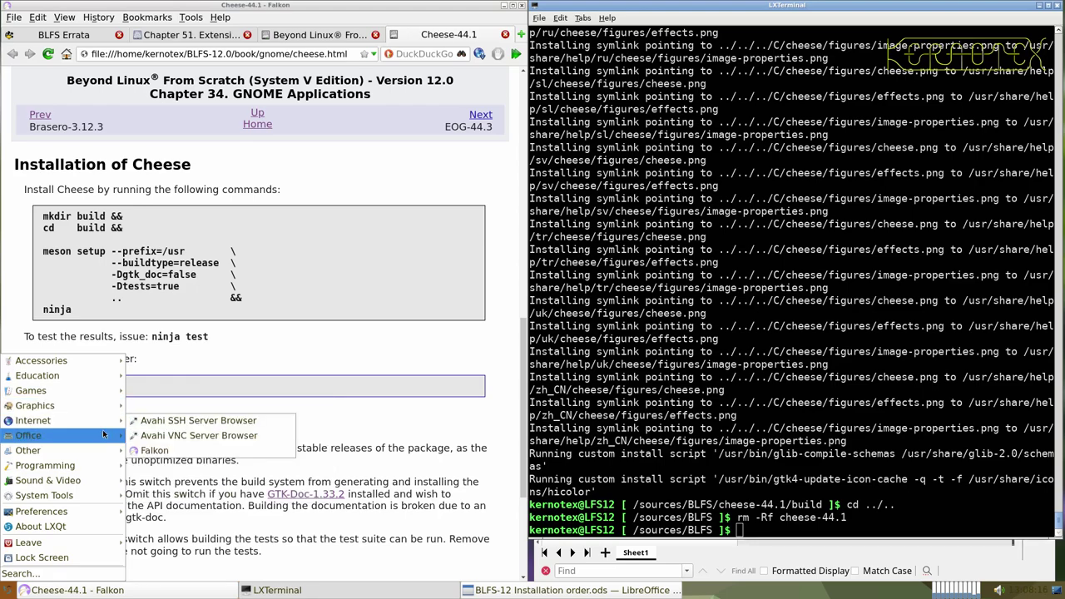
mouse_move(107, 451)
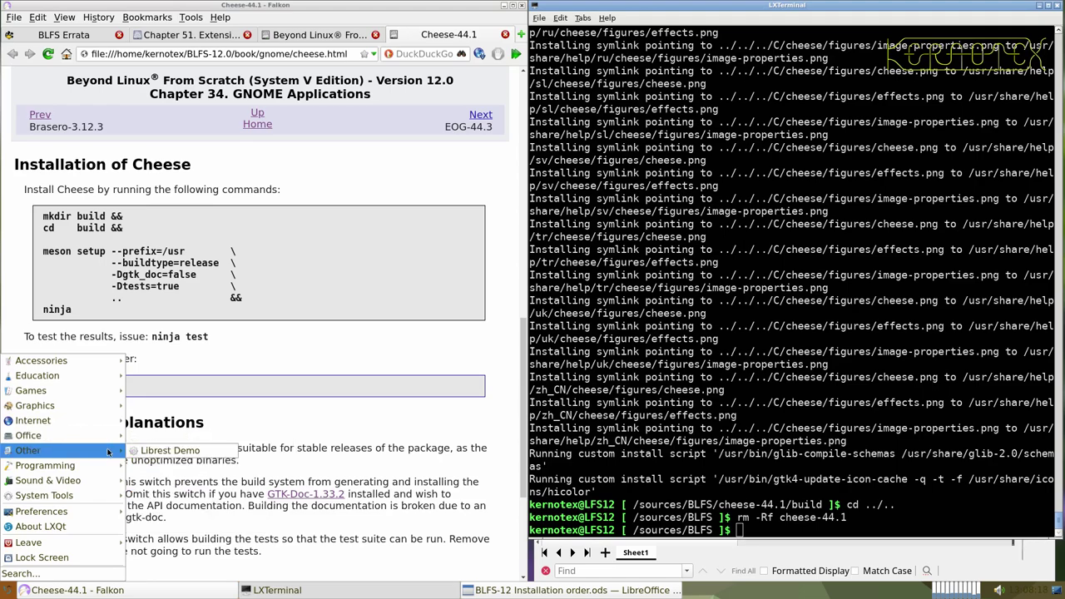
mouse_move(109, 482)
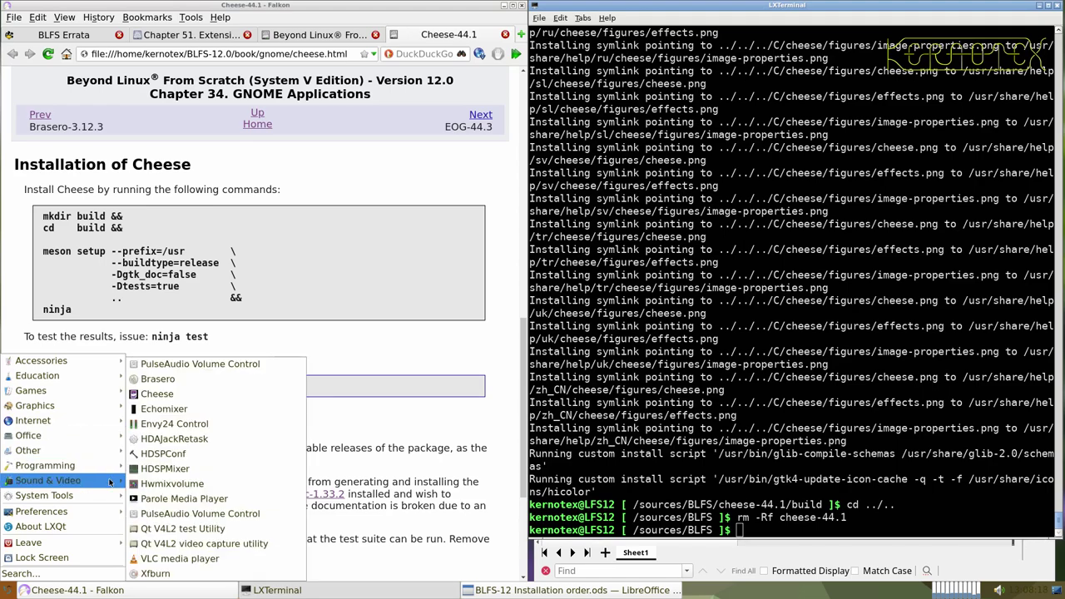
left_click(166, 395)
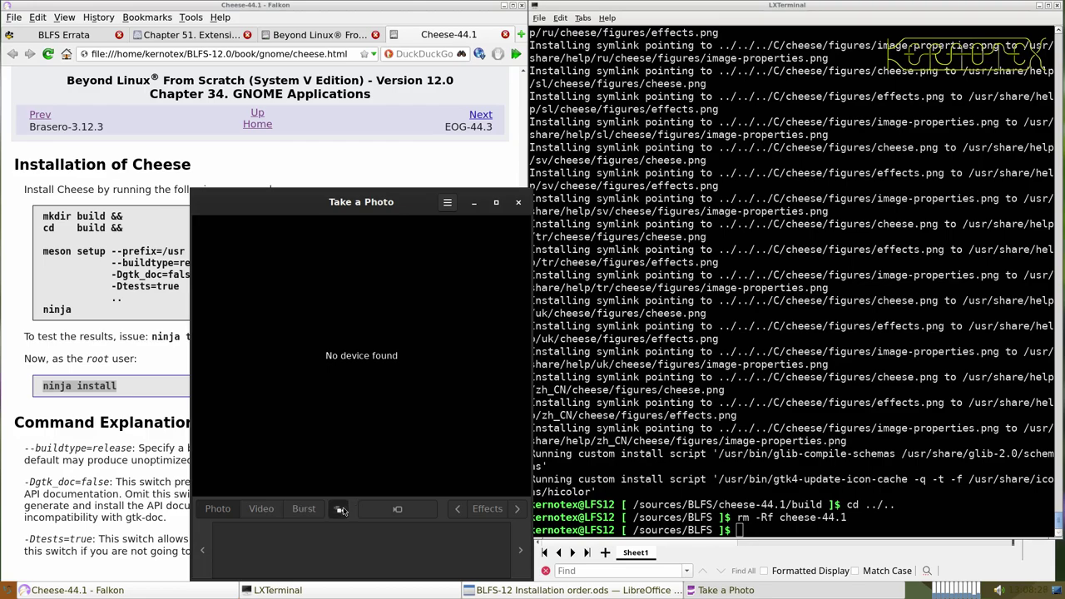
- Check Cheese's application options, and close both the application and the Cheese-44.1 book page
left_click(448, 203)
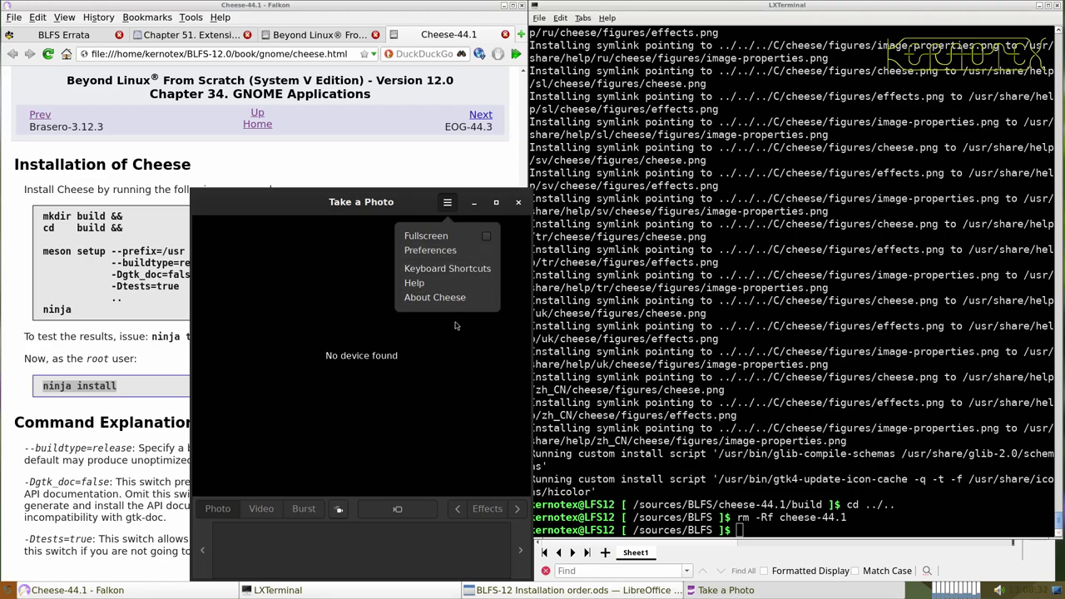
left_click(472, 284)
left_click(517, 205)
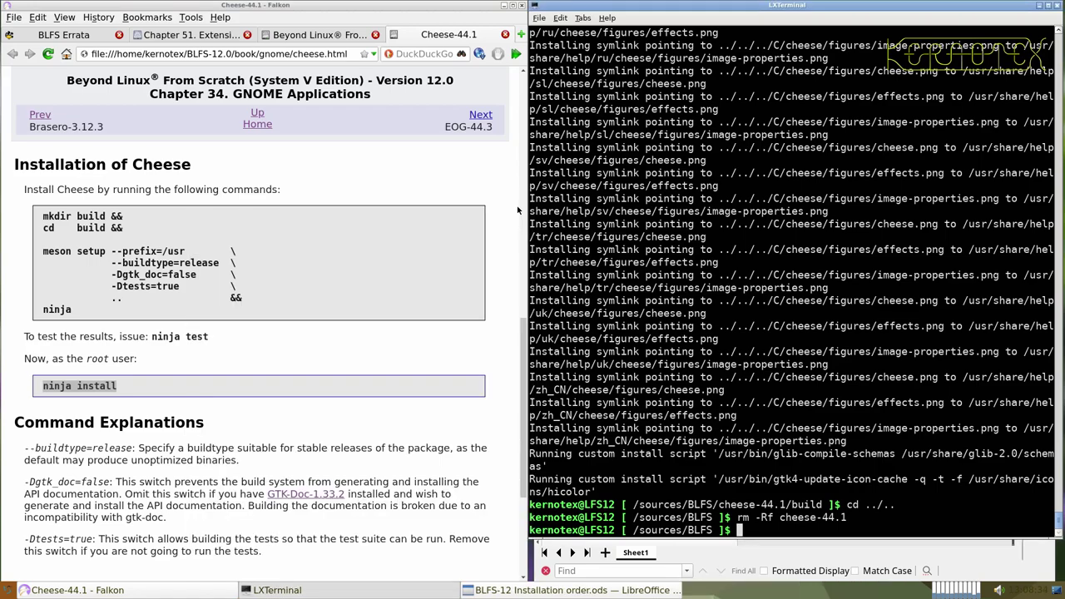
left_click(505, 35)
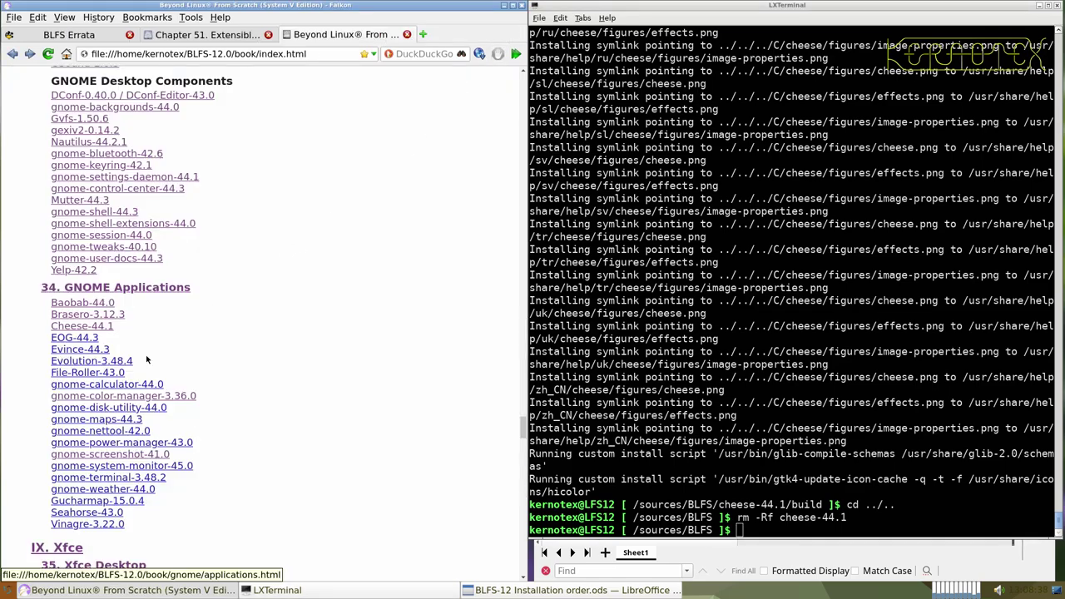
- Open the EOG-44.3 page from the book's GNOME Applications list in a new tab and look over its package information and dependencies
right_click(70, 340)
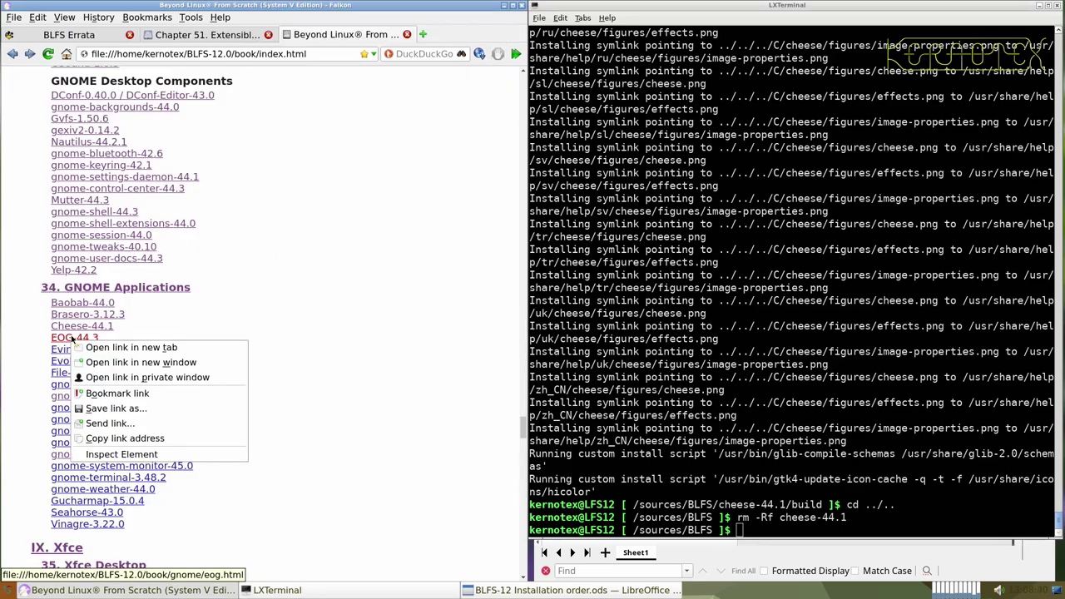
left_click(57, 337)
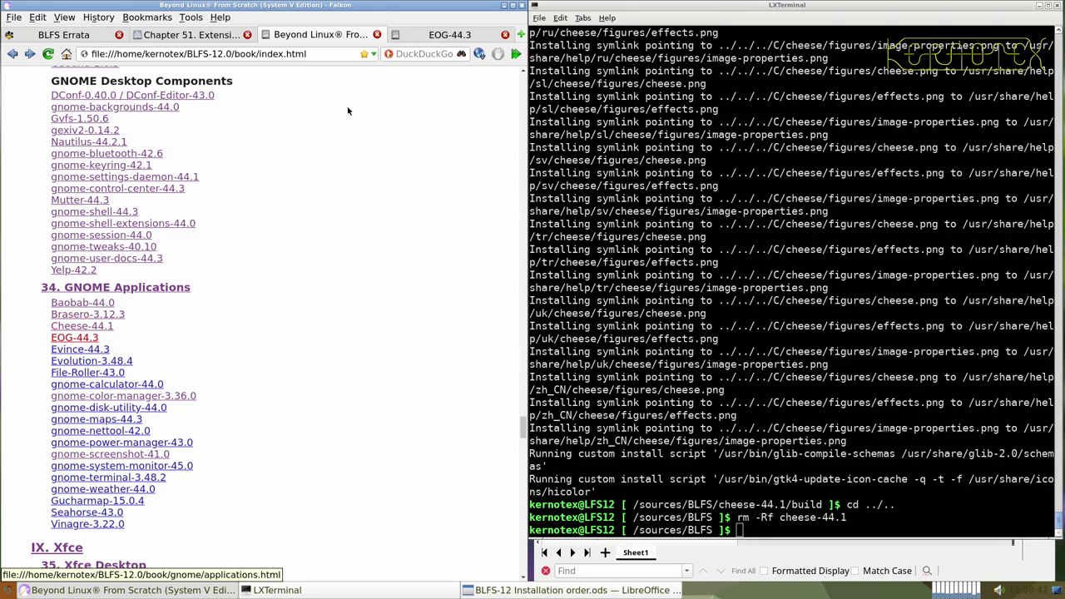
left_click(444, 35)
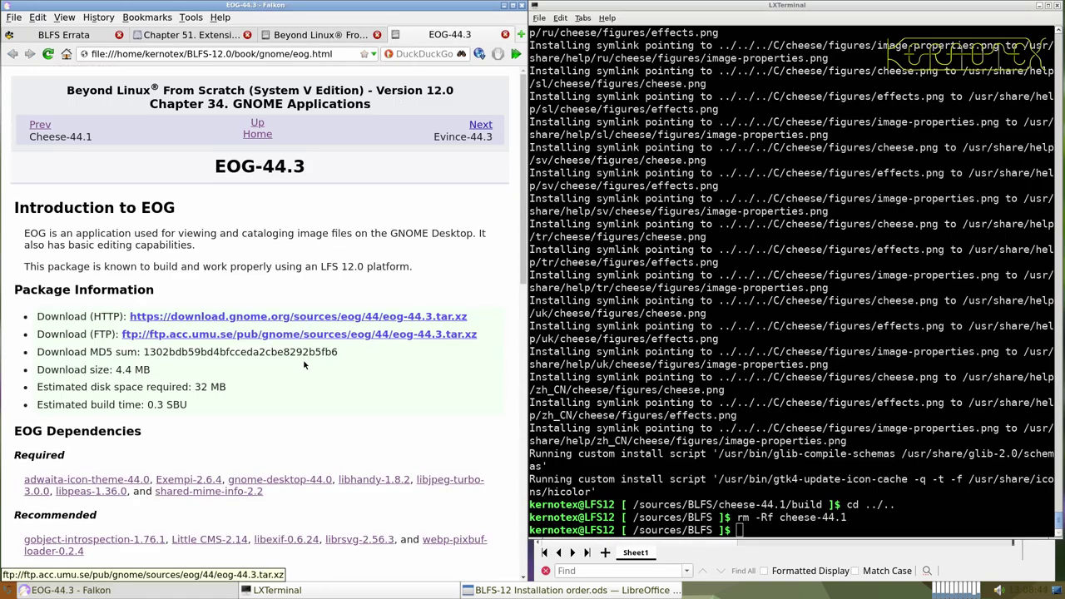
scroll(305, 364, "down", 5)
scroll(304, 364, "up", 2)
scroll(304, 364, "up", 3)
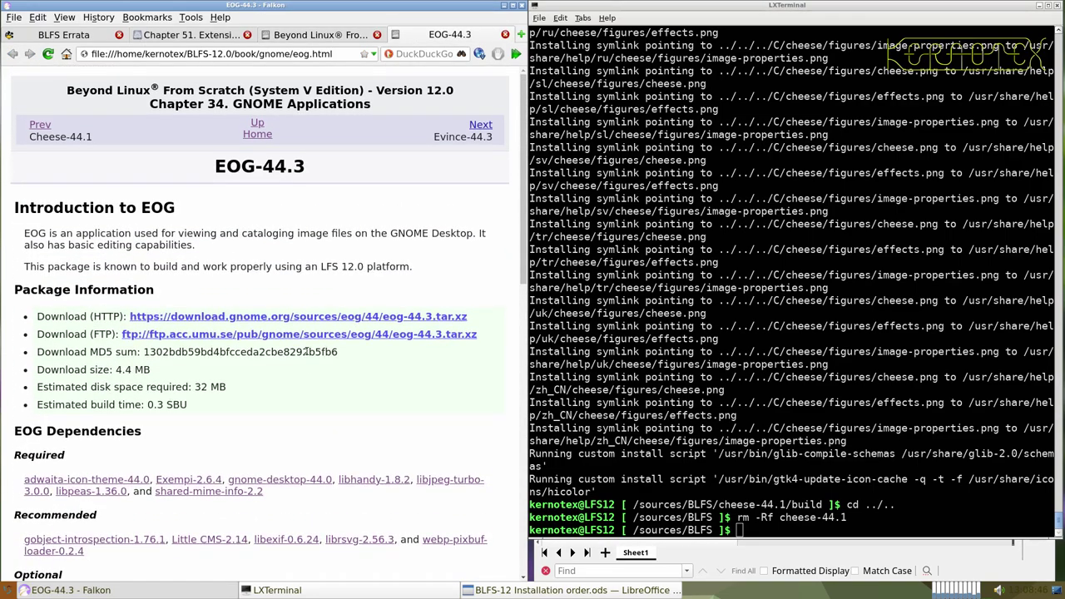
- Download the eog-44.3.tar.xz source archive over HTTP and save it to disk
left_click(305, 321)
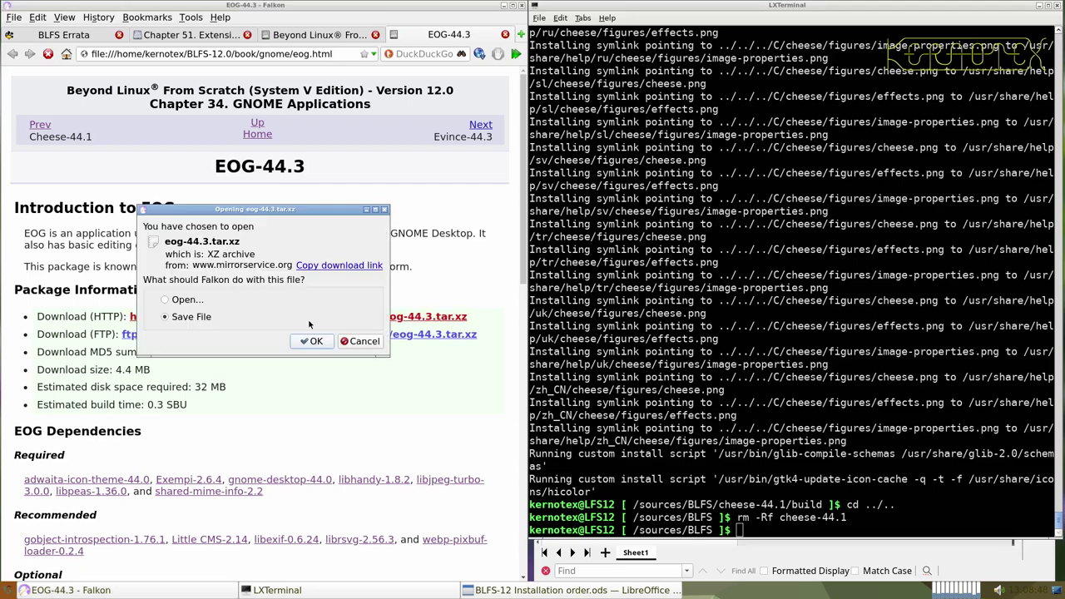
key("Return")
key("Return")
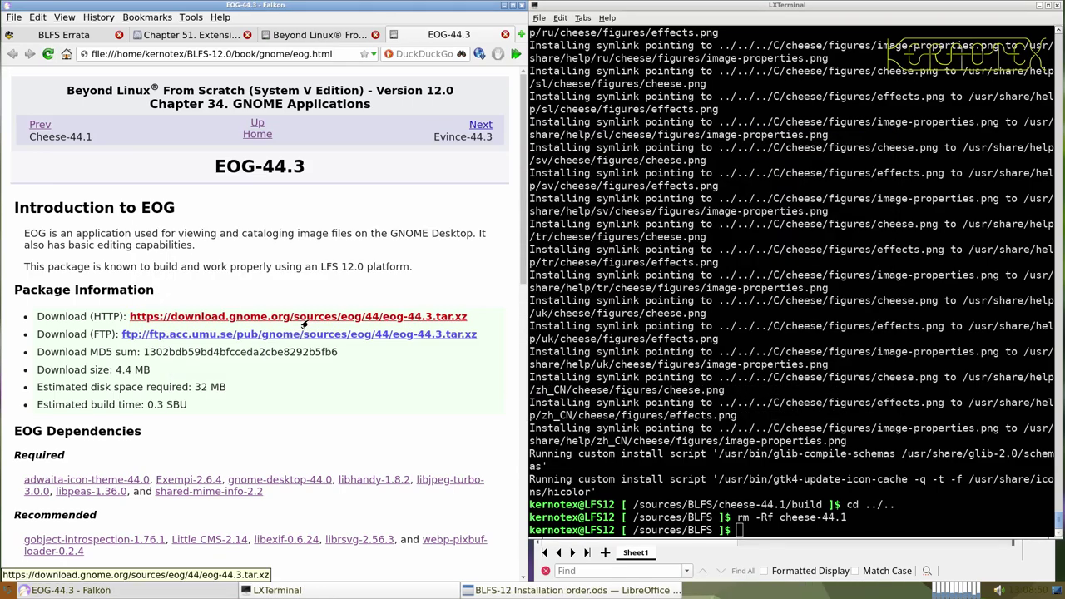
- Copy the page title EOG-44.3 into the BLFS-12 Installation order spreadsheet, directly below the Cheese-44.1 entry
left_click_drag(212, 166, 310, 166)
key("ctrl+c")
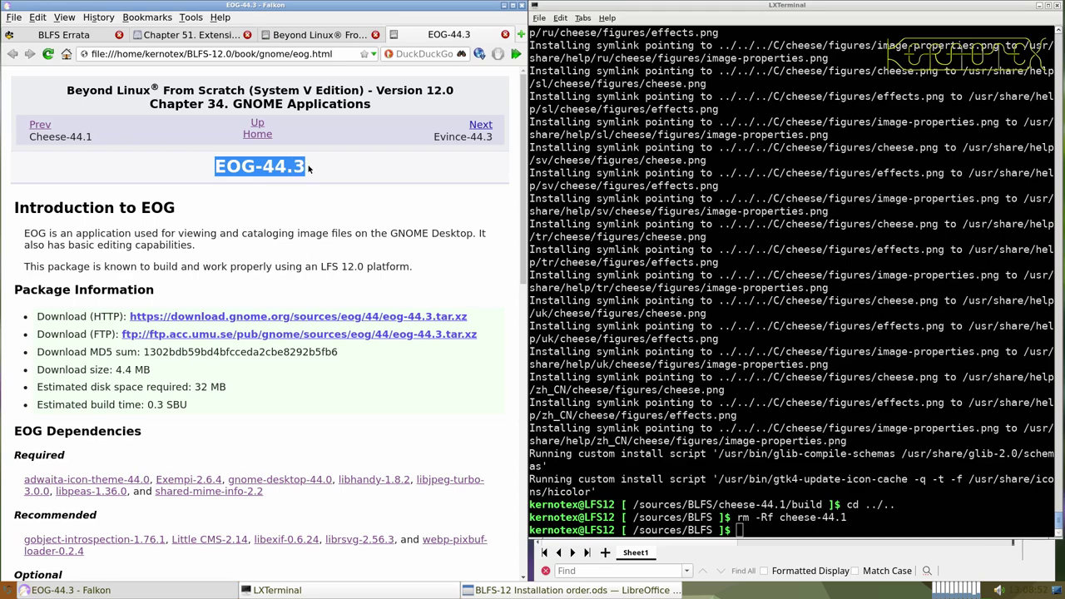
key("alt+Tab")
key("alt+Tab")
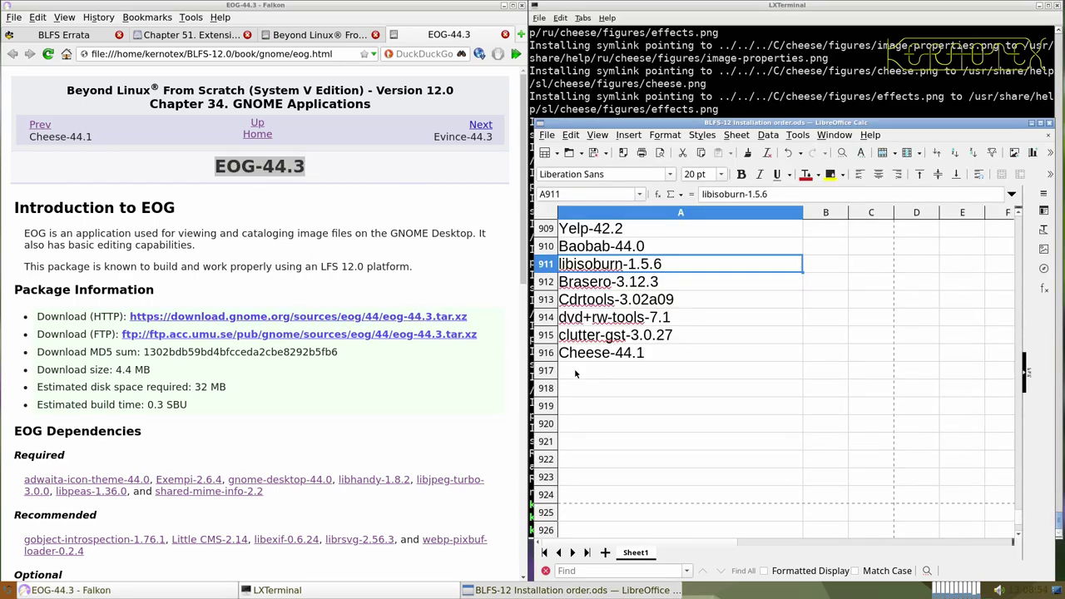
middle_click(575, 373)
- In the terminal, extract the EOG source archive with tar -xvf and change into the eog-44.3 directory
left_click(663, 80)
type("tar -xvf eog")
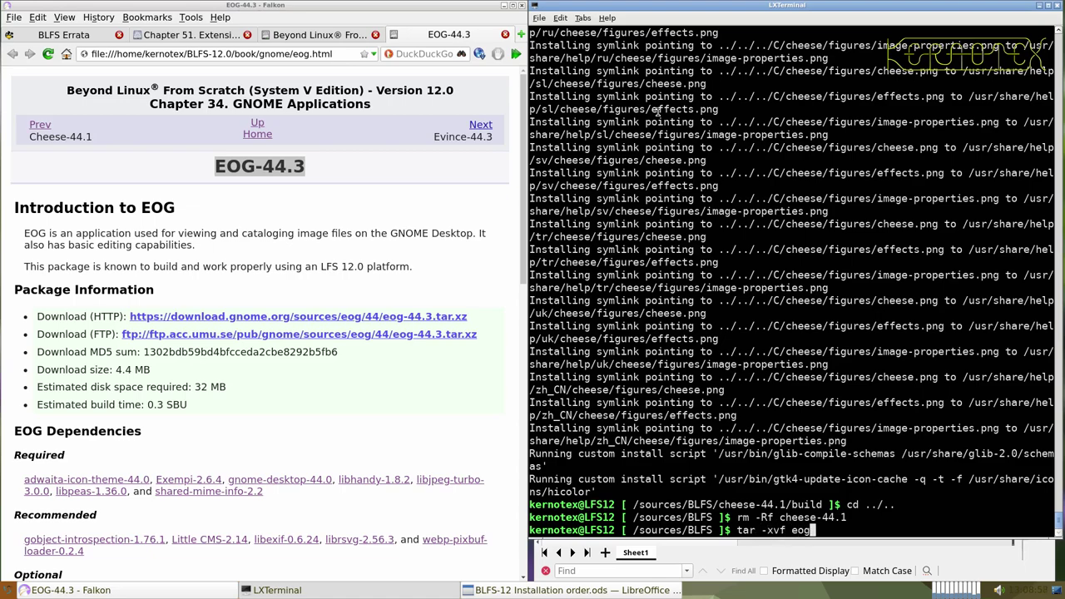
key("Tab")
key("Return")
type("cd eog")
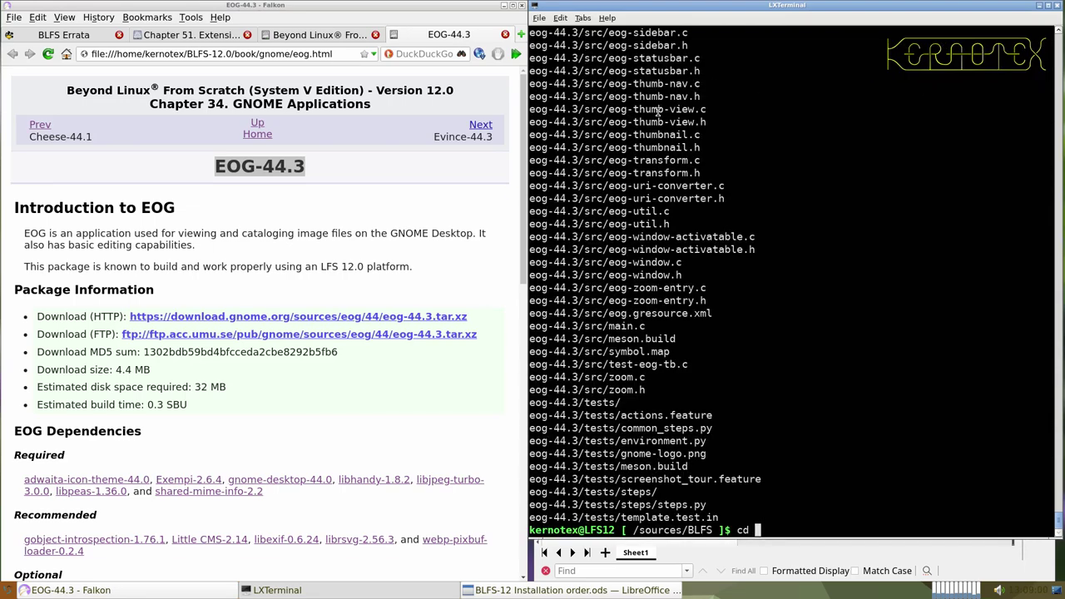
key("Tab")
key("Return")
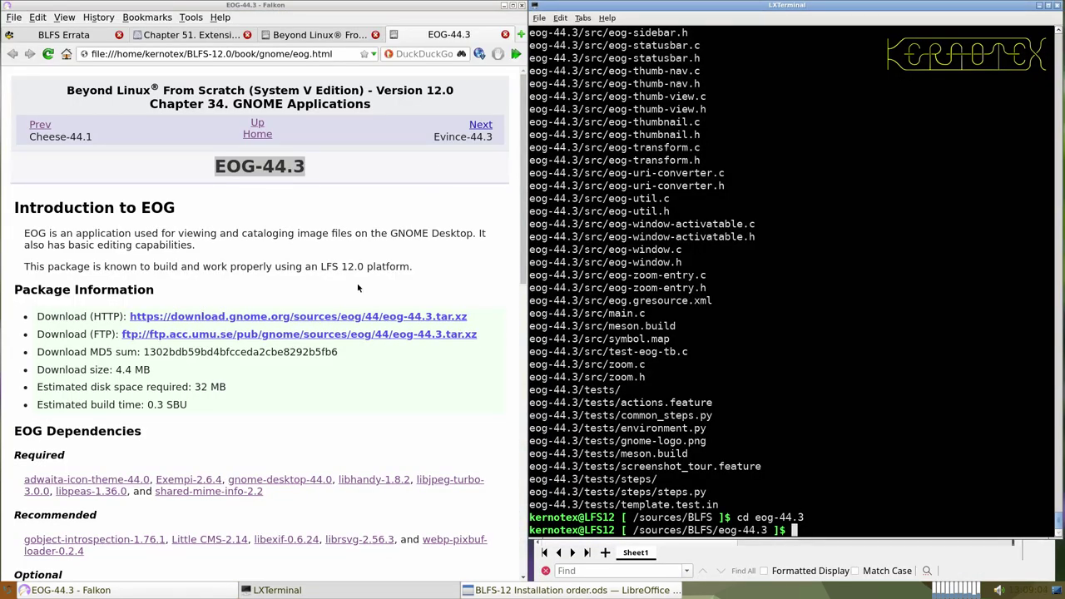
- Create a build directory inside eog-44.3 and change into it, using the book's mkdir and cd commands
scroll(366, 270, "down", 10)
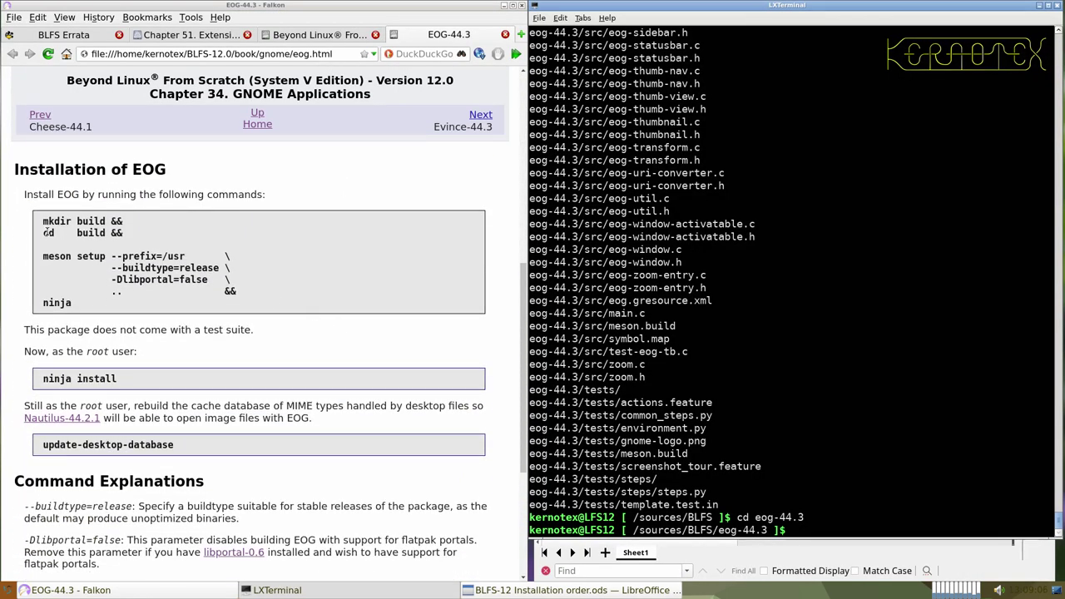
left_click(45, 221)
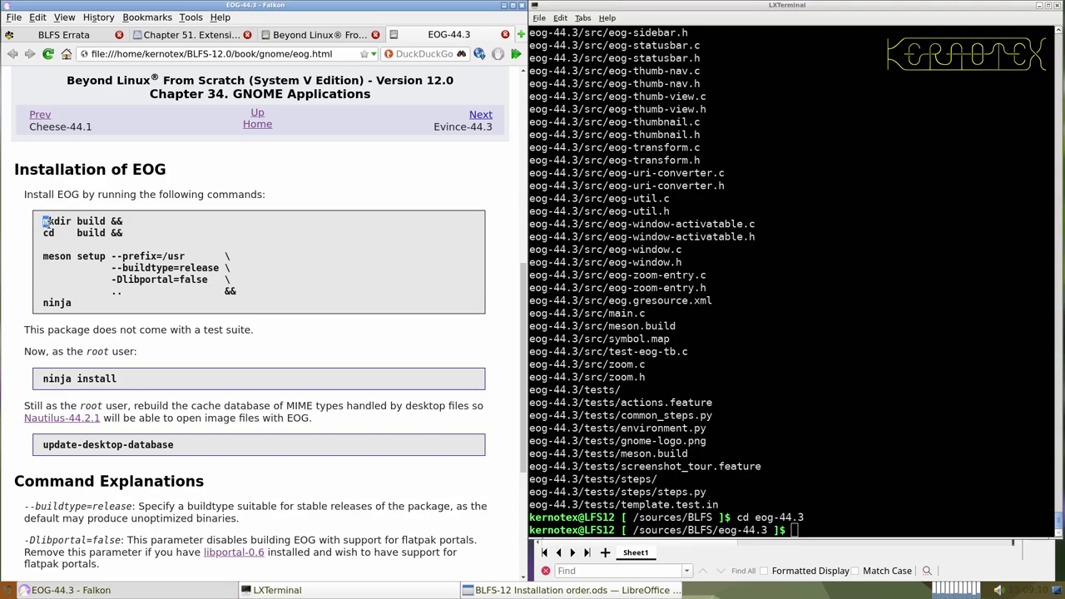
left_click_drag(45, 221, 103, 233)
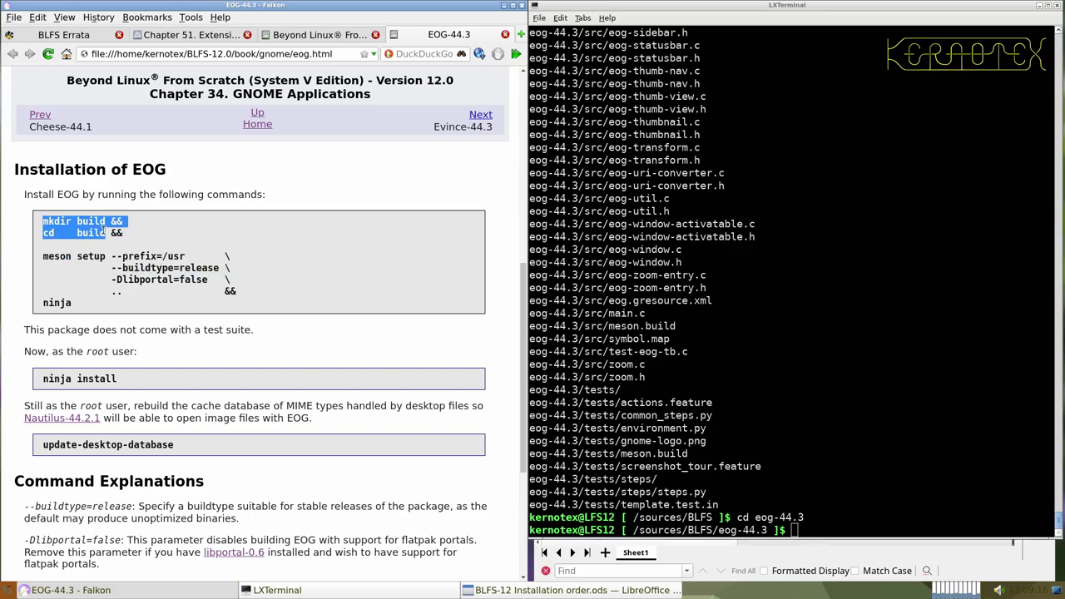
middle_click(690, 292)
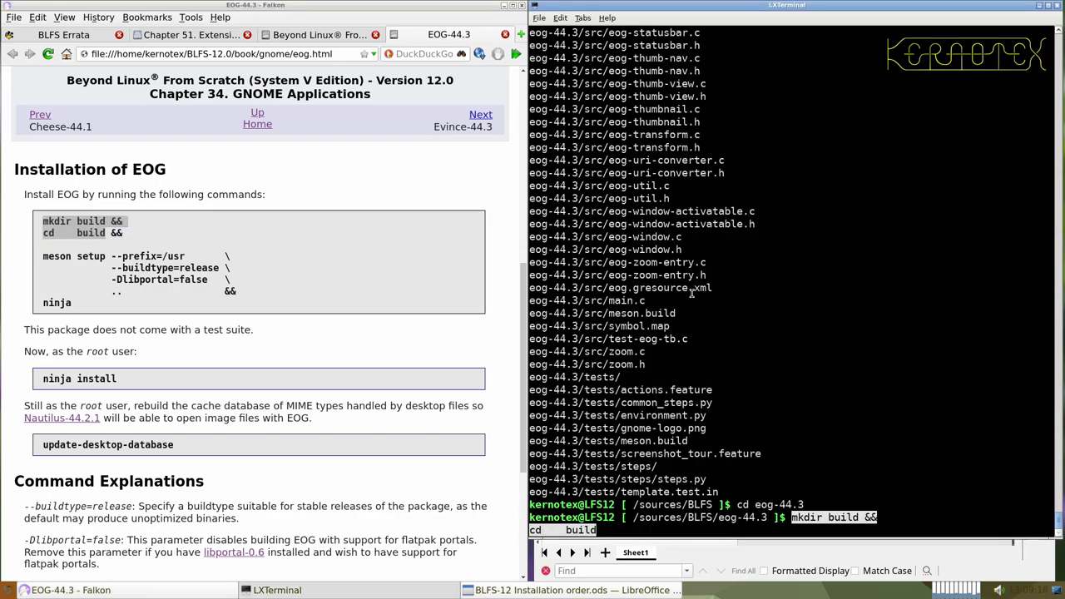
key("Return")
- Configure EOG with the book's meson setup command, using --prefix=/usr and --buildtype=release but with -Dlibportal=true
left_click_drag(83, 232, 129, 293)
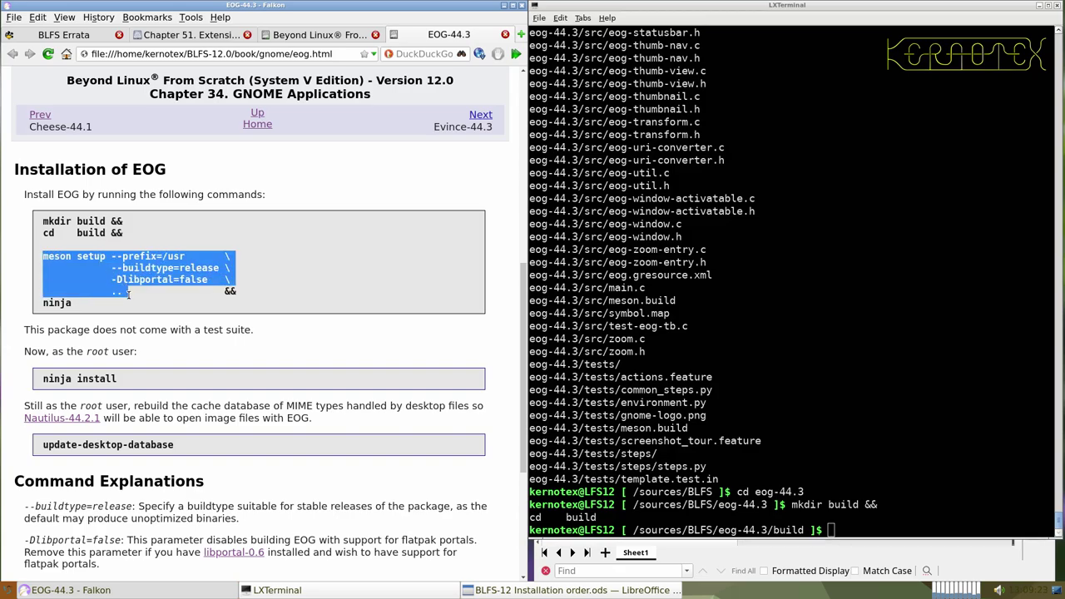
middle_click(702, 311)
key("Left")
key("Left")
key("Left")
key("Left")
key("Left")
key("Left")
key("Left")
key("Left")
key("Left")
key("Left")
key("BackSpace")
key("BackSpace")
key("BackSpace")
key("BackSpace")
type("true")
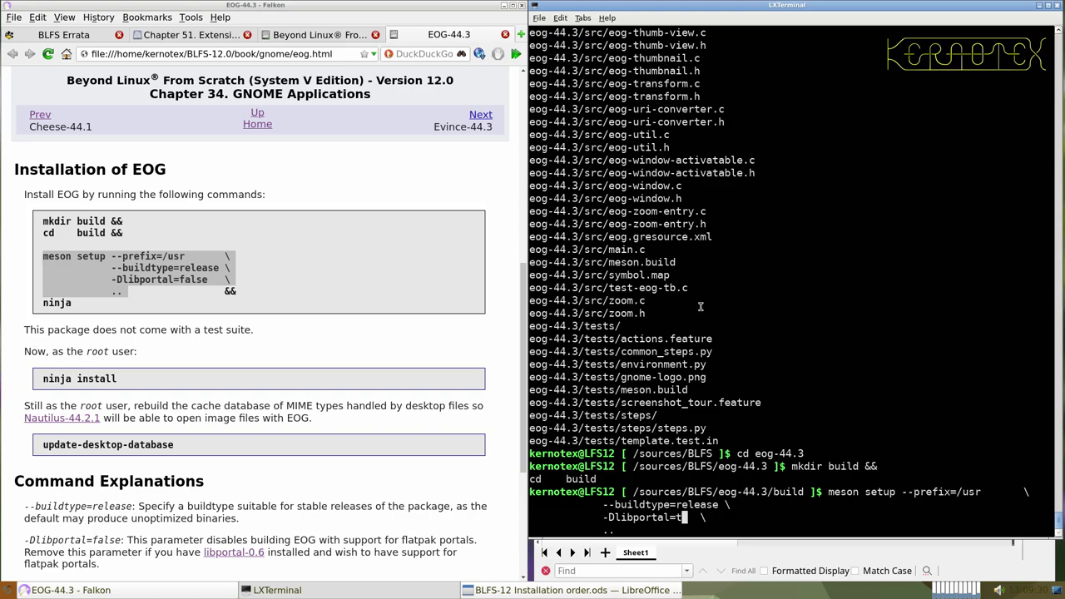
scroll(467, 403, "down", 2)
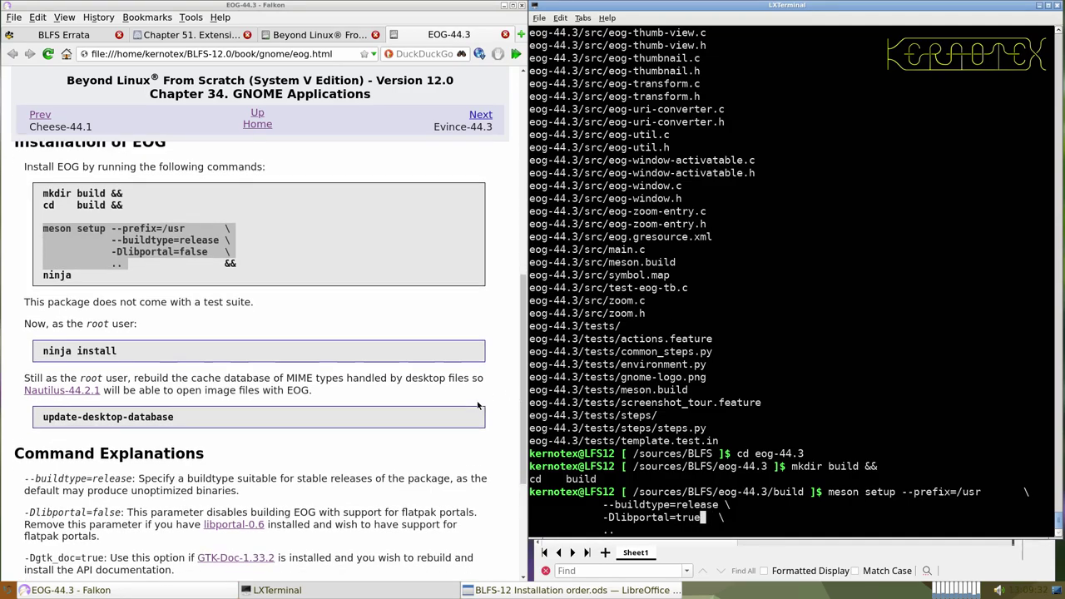
scroll(468, 402, "up", 1)
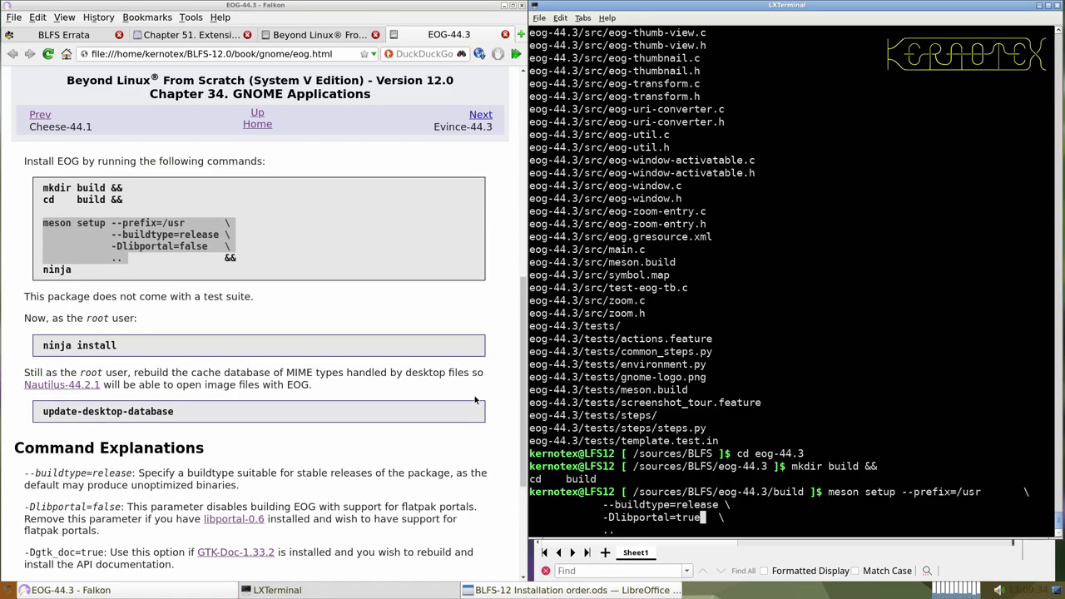
key("Return")
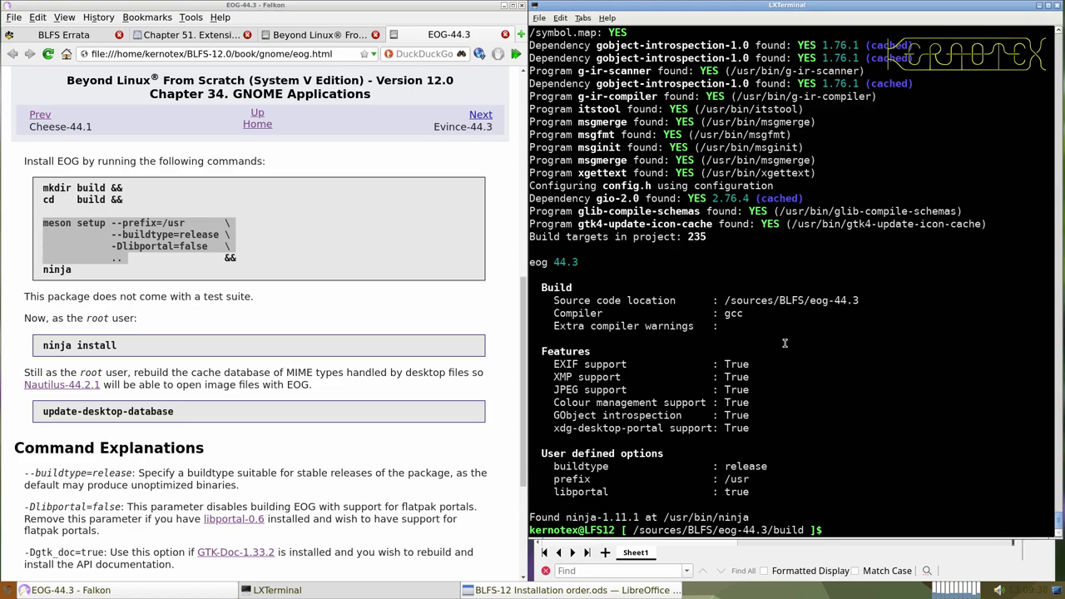
- Compile EOG with ninja and install it system-wide by running sudo -E ninja install
type("ninja")
key("Return")
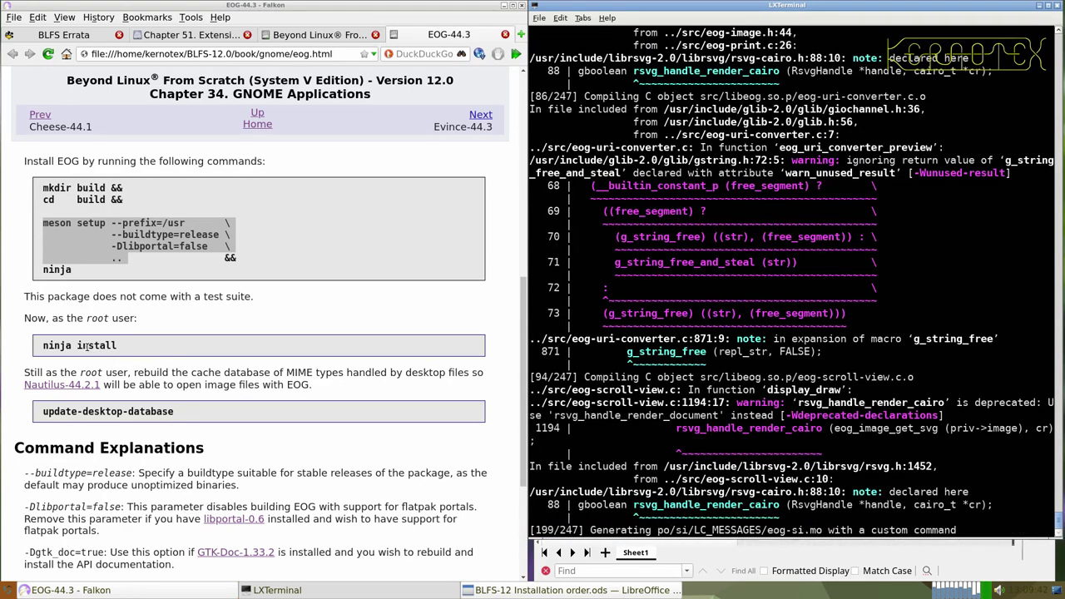
left_click_drag(38, 348, 129, 349)
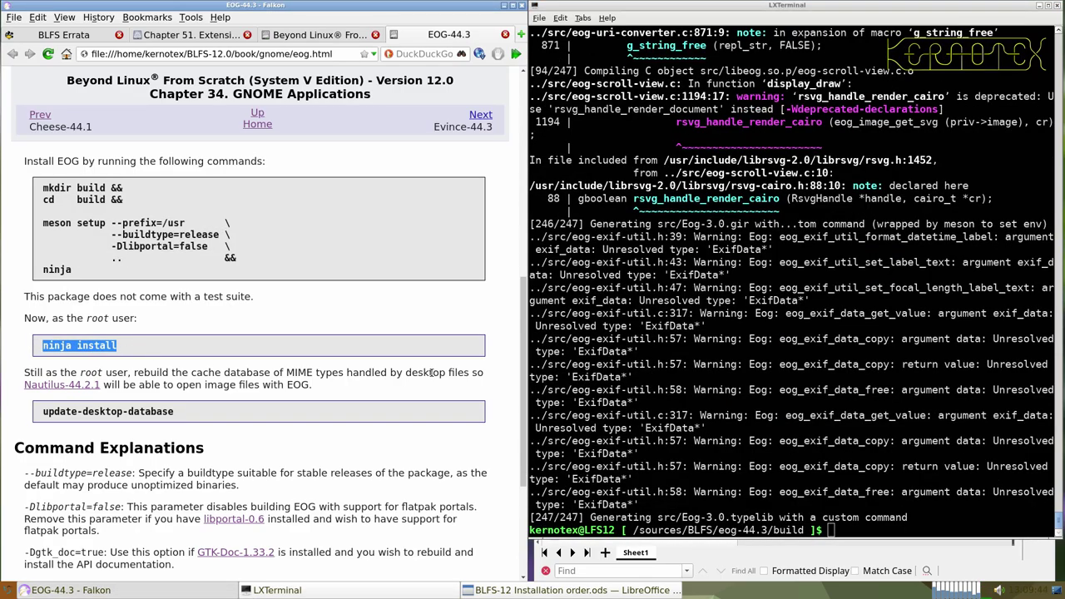
left_click(668, 383)
middle_click(667, 382)
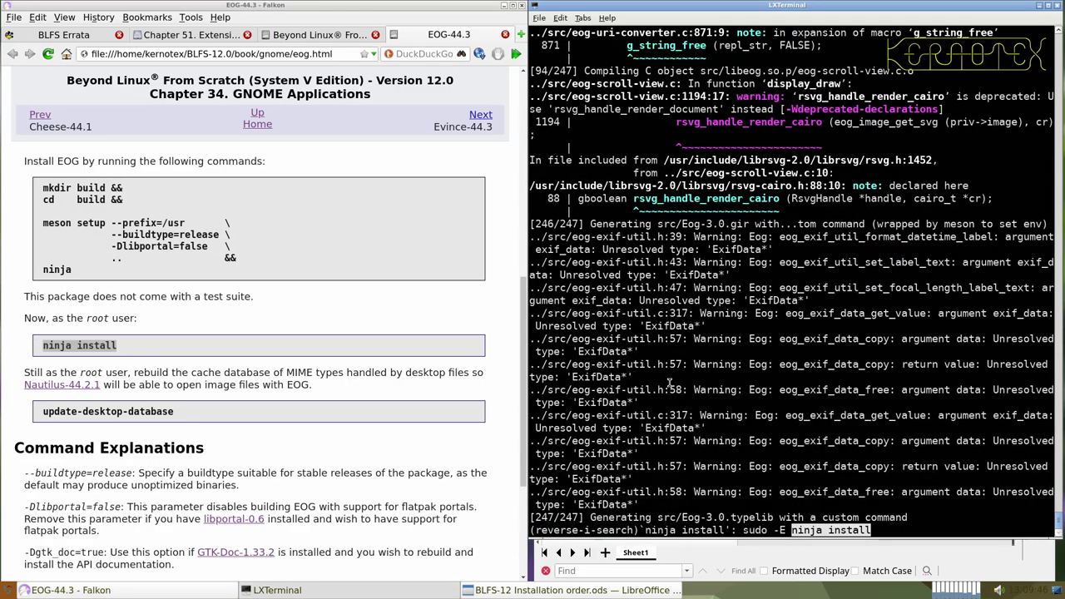
key("Return")
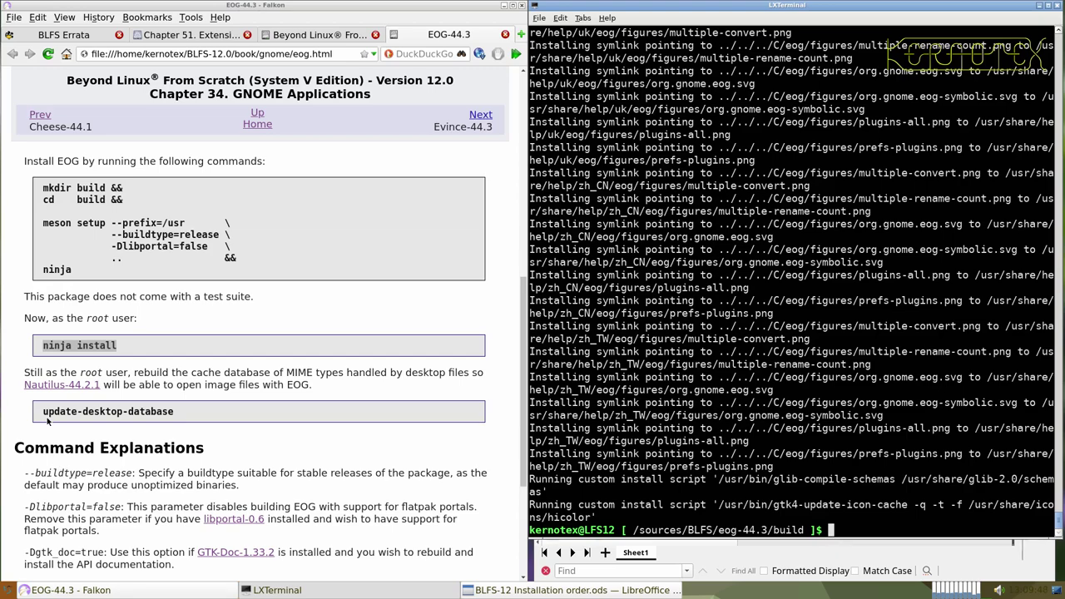
- Rebuild the MIME type cache for desktop files by running sudo -E update-desktop-database
left_click_drag(42, 412, 177, 413)
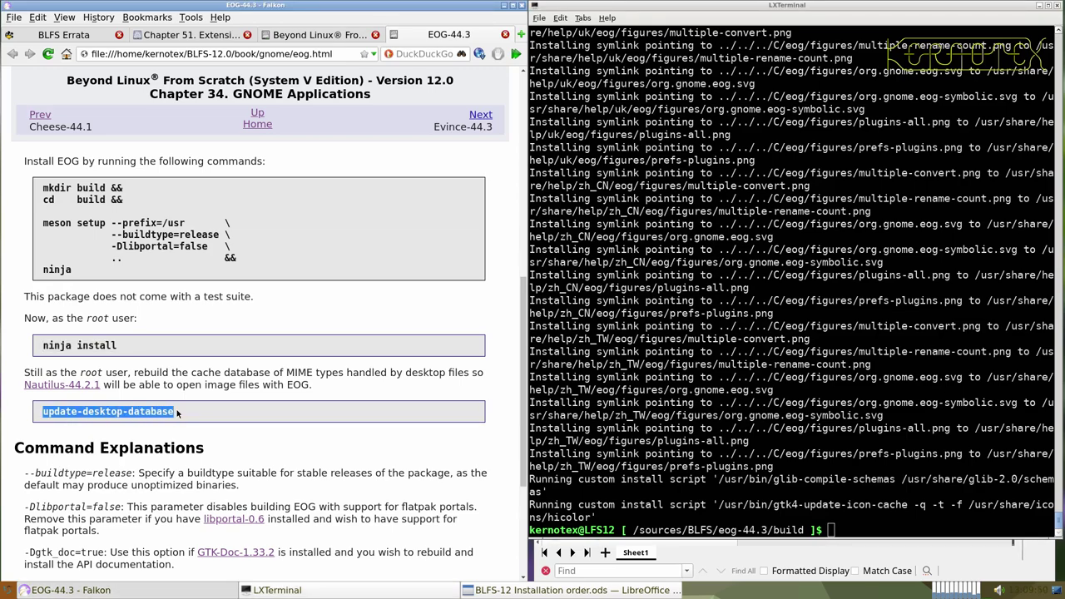
left_click(728, 383)
type("sudo ")
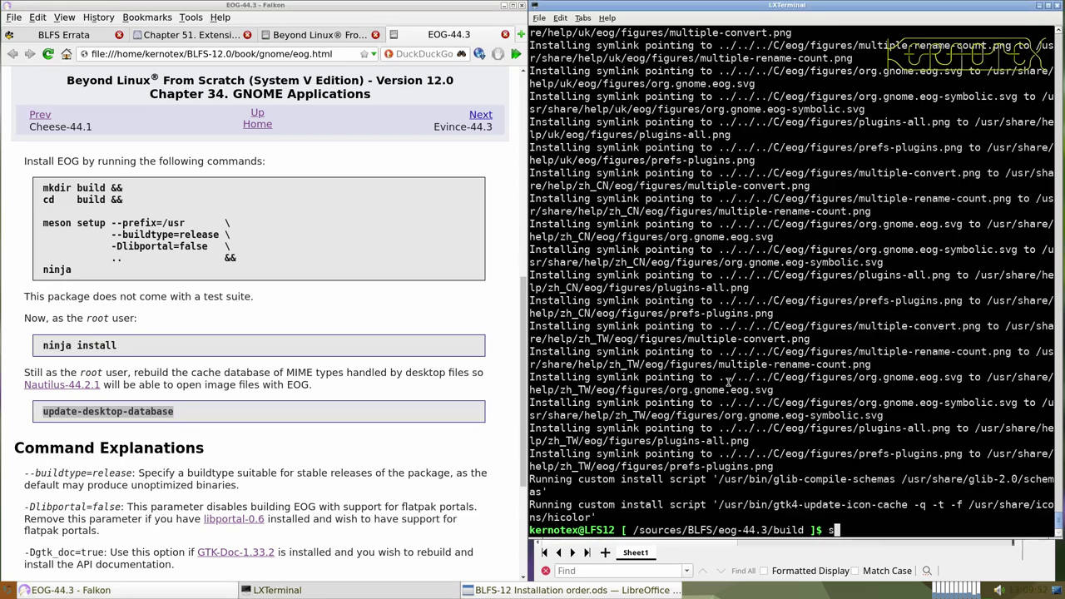
type("-E")
middle_click(729, 383)
key("Return")
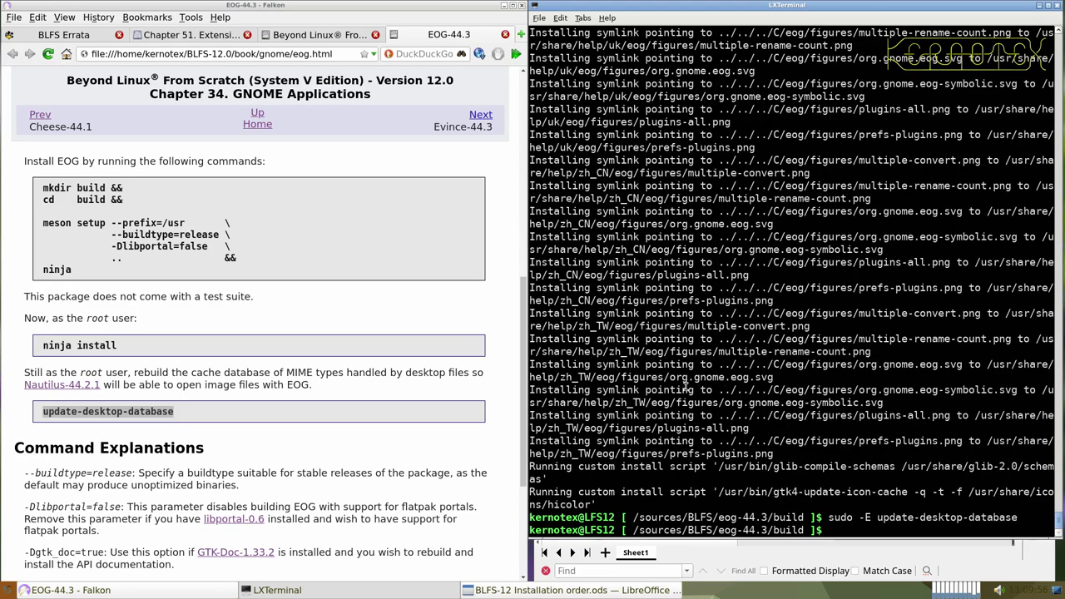
- Launch the newly installed EOG, listed as Image Viewer among the desktop's Graphics applications, to try it out
scroll(417, 412, "down", 3)
scroll(416, 413, "down", 2)
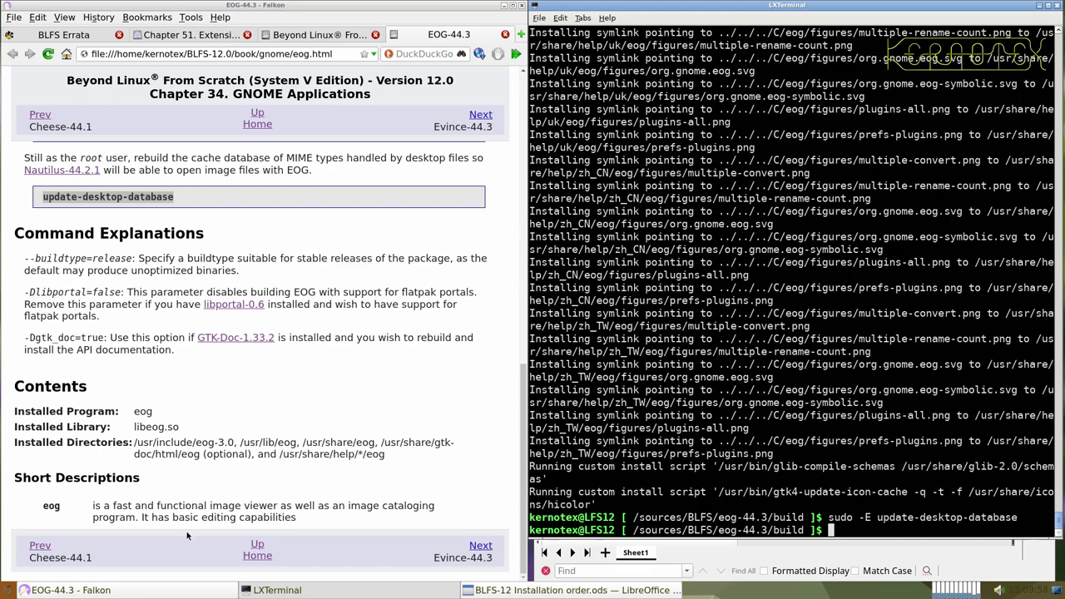
left_click(8, 590)
mouse_move(27, 511)
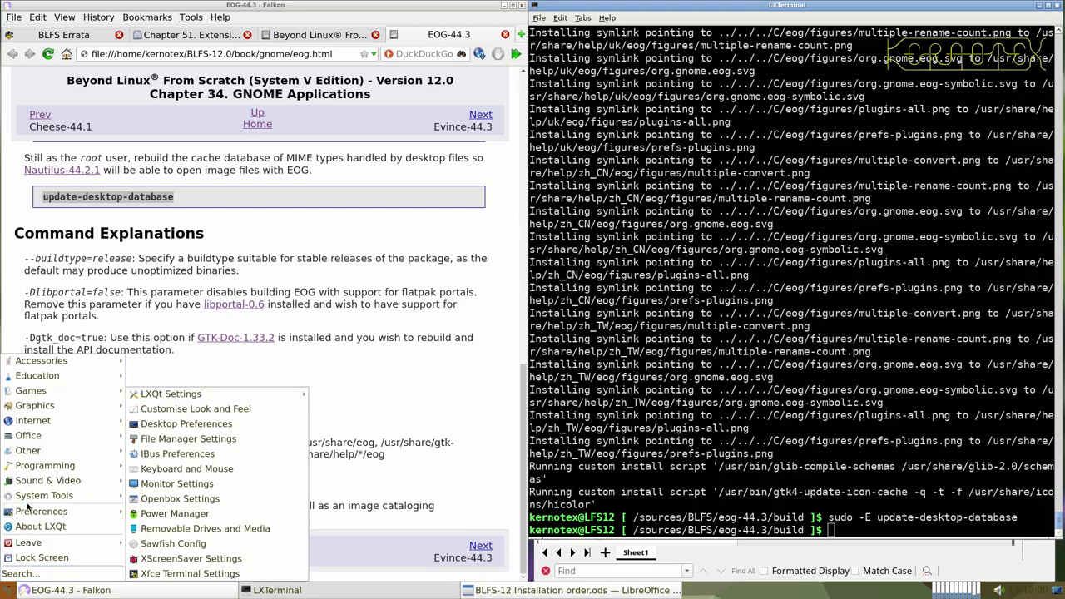
mouse_move(50, 481)
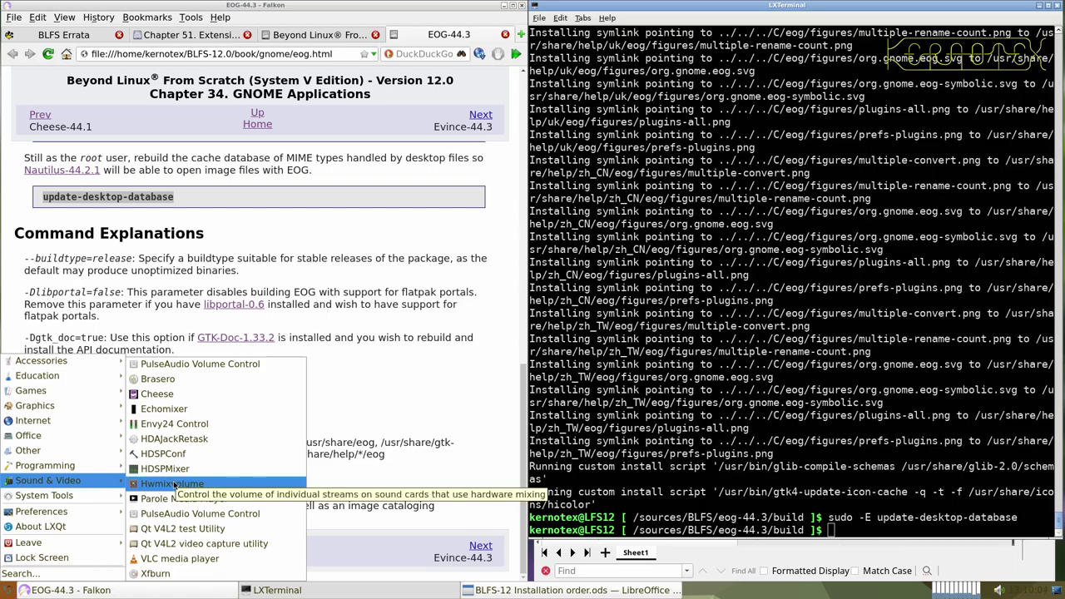
mouse_move(48, 406)
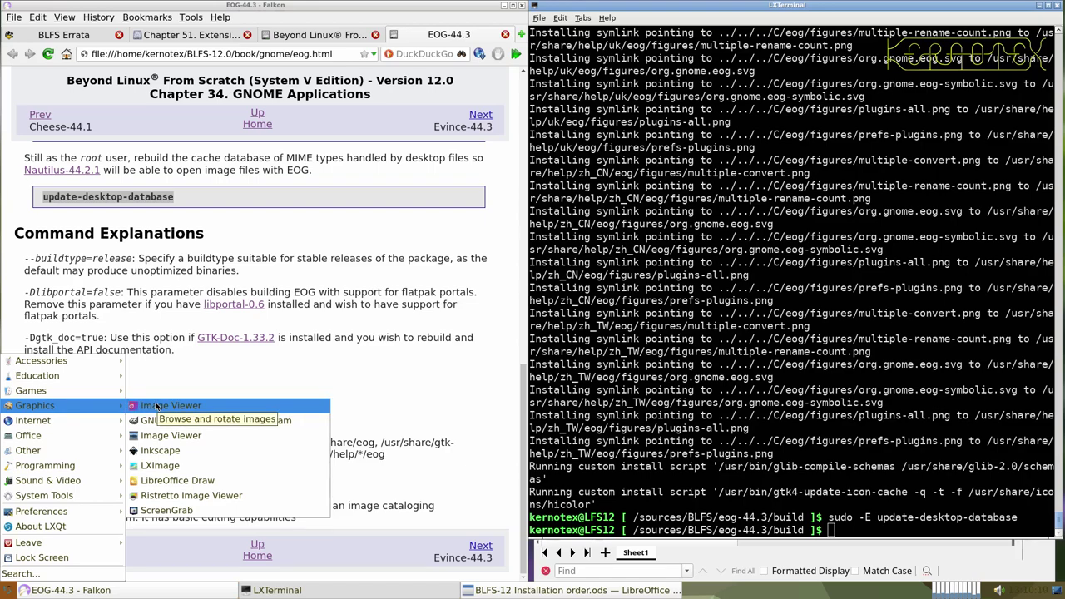
left_click(155, 406)
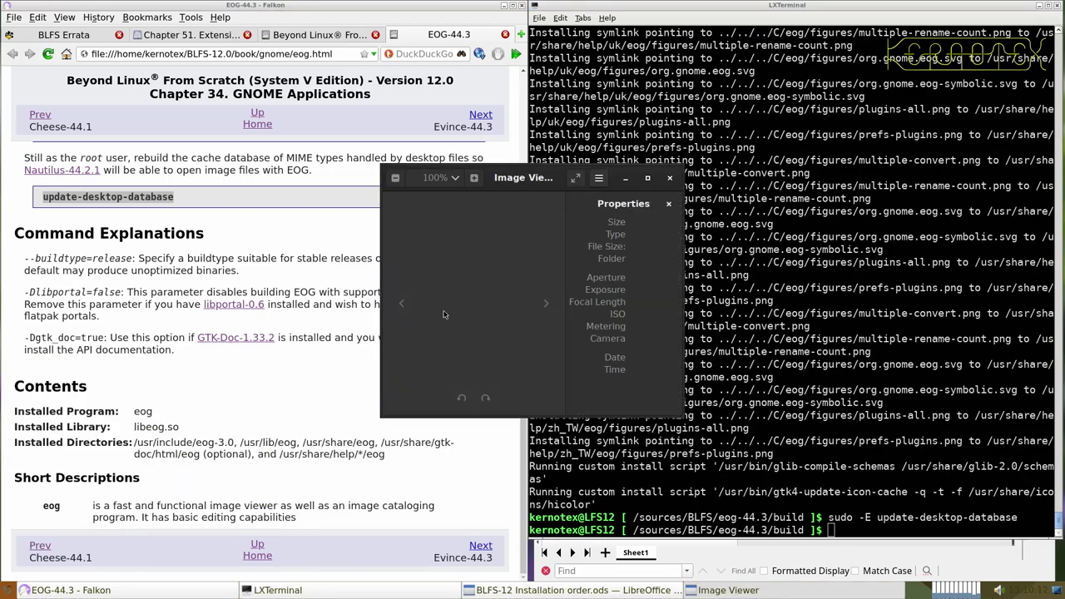
left_click_drag(680, 164, 826, 66)
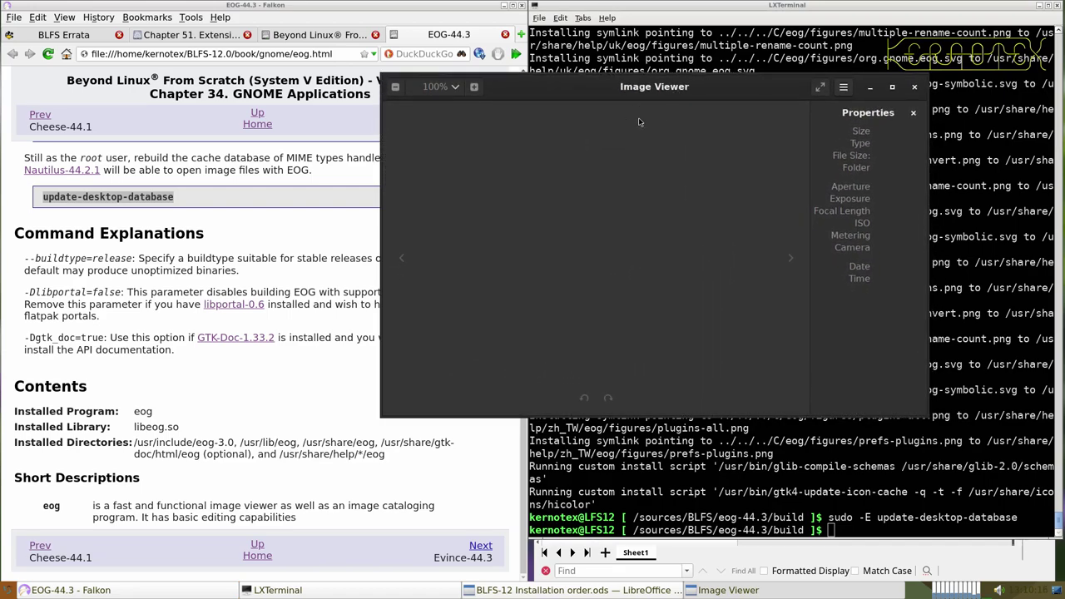
left_click(845, 88)
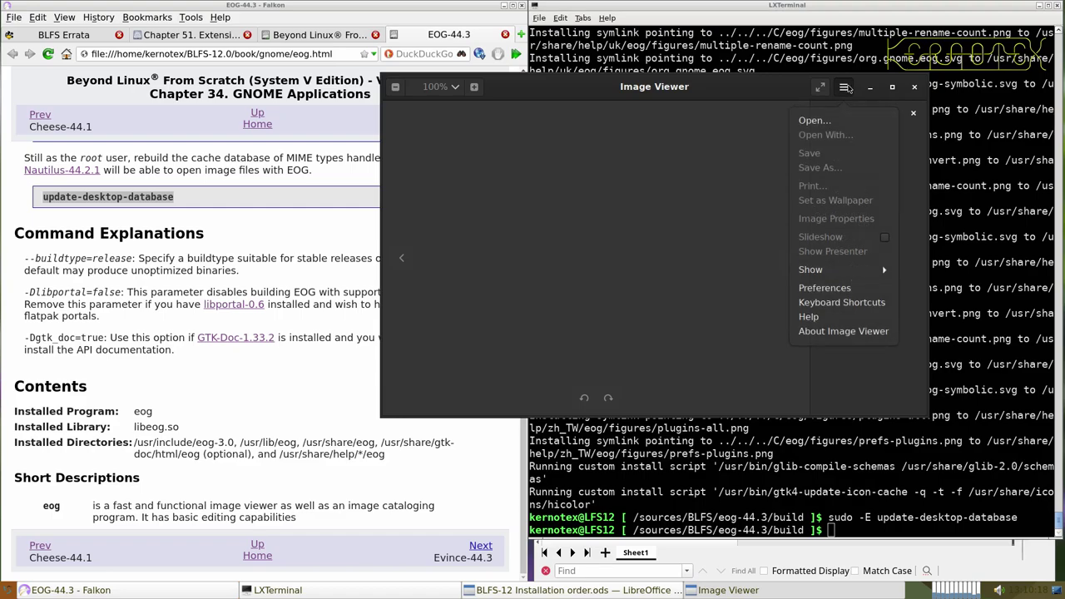
left_click(815, 121)
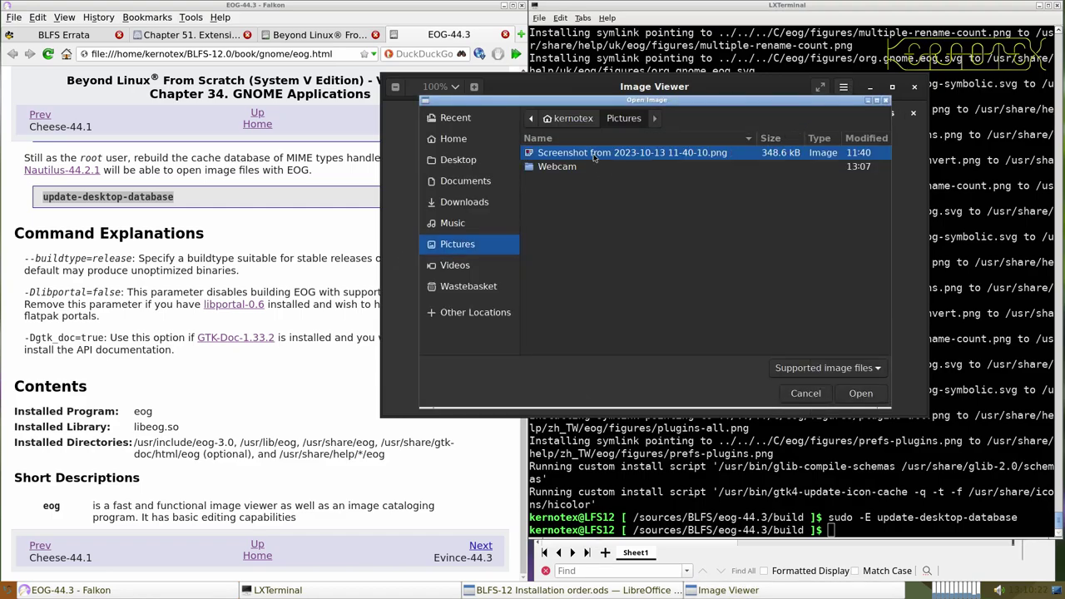
double_click(594, 153)
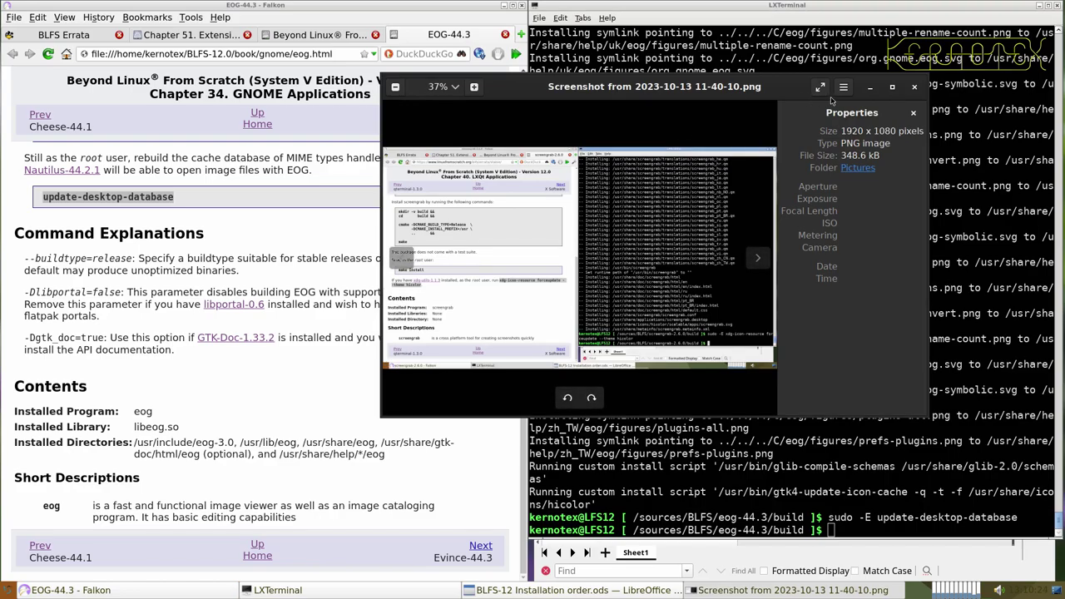
- View the opened screenshot maximized and in fullscreen, leave fullscreen, and close the image viewer
left_click(893, 87)
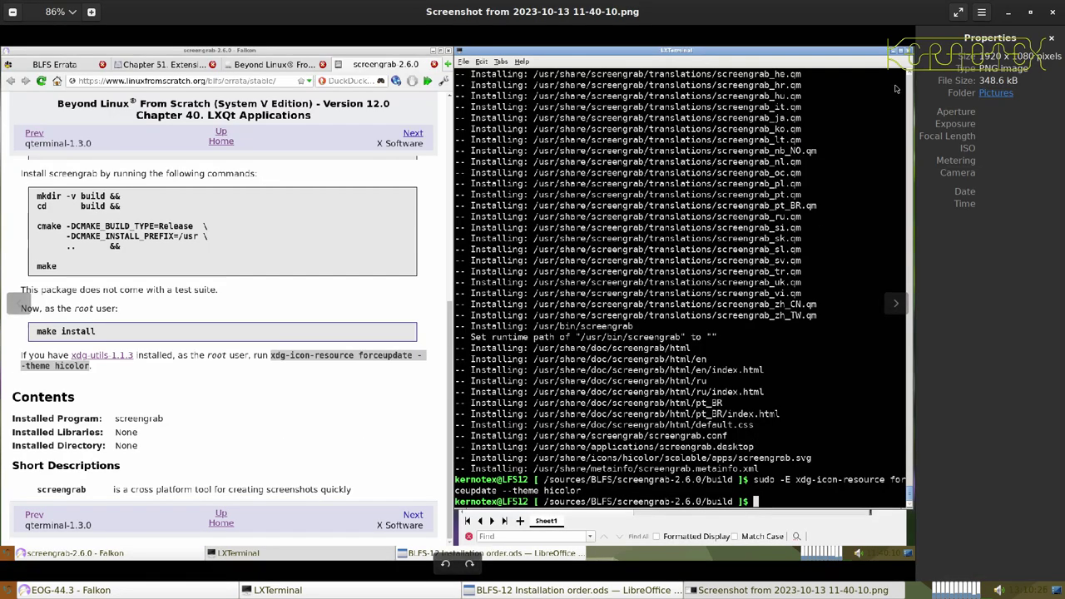
left_click(958, 13)
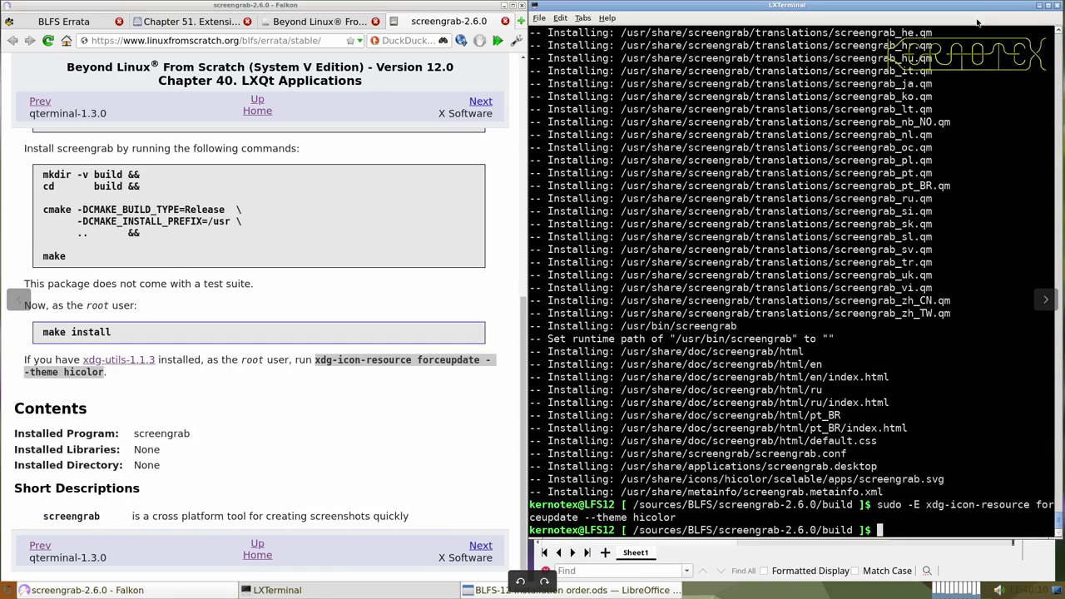
key("Escape")
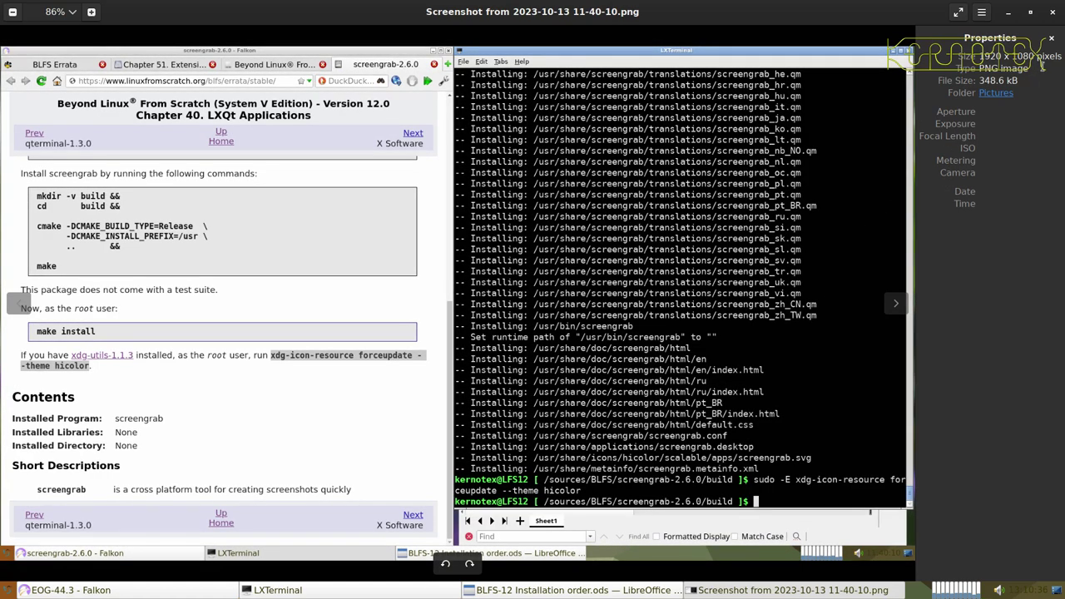
left_click(1053, 13)
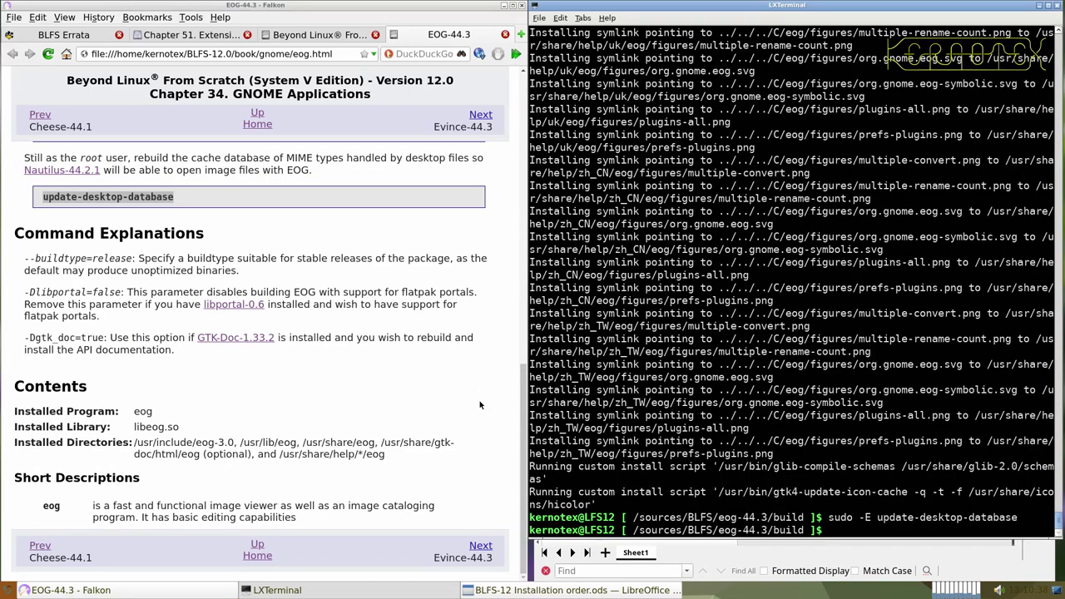
- Go back up to /sources/BLFS and delete the eog-44.3 source directory with rm -Rf
type("cd ../..")
key("Return")
type("rm -Rf eog-44.3")
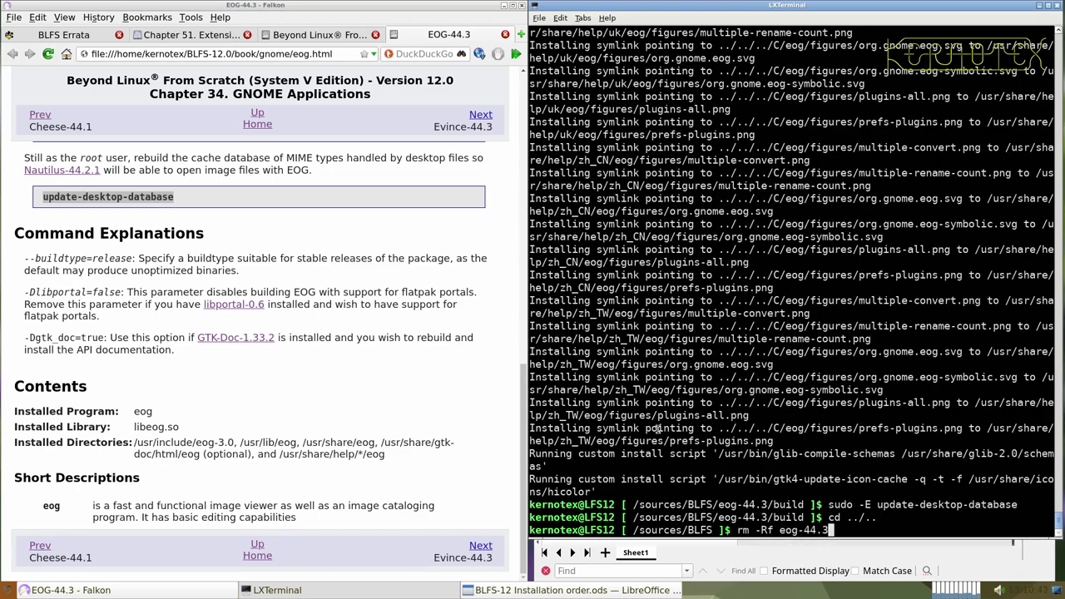
key("Return")
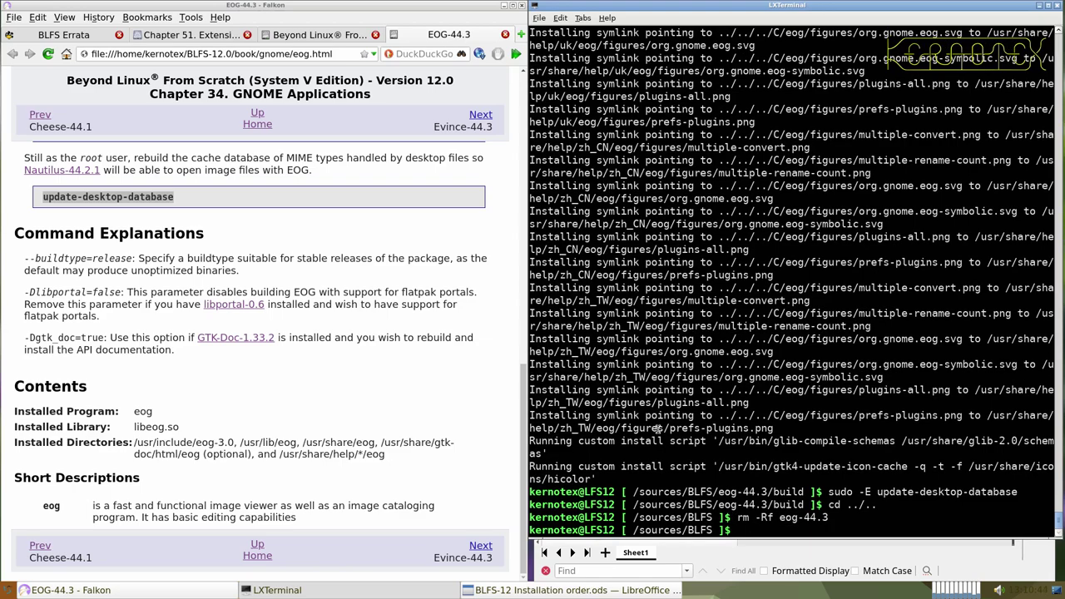
- Close the book's EOG-44.3 page and open the Evince-44.3 page from the GNOME Applications index
left_click(504, 35)
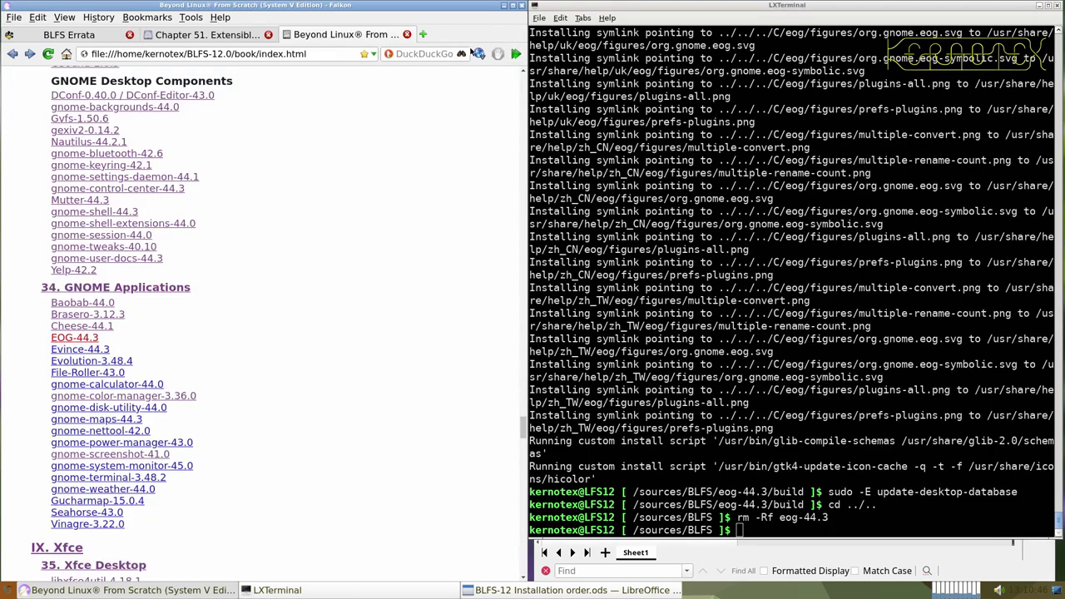
middle_click(95, 353)
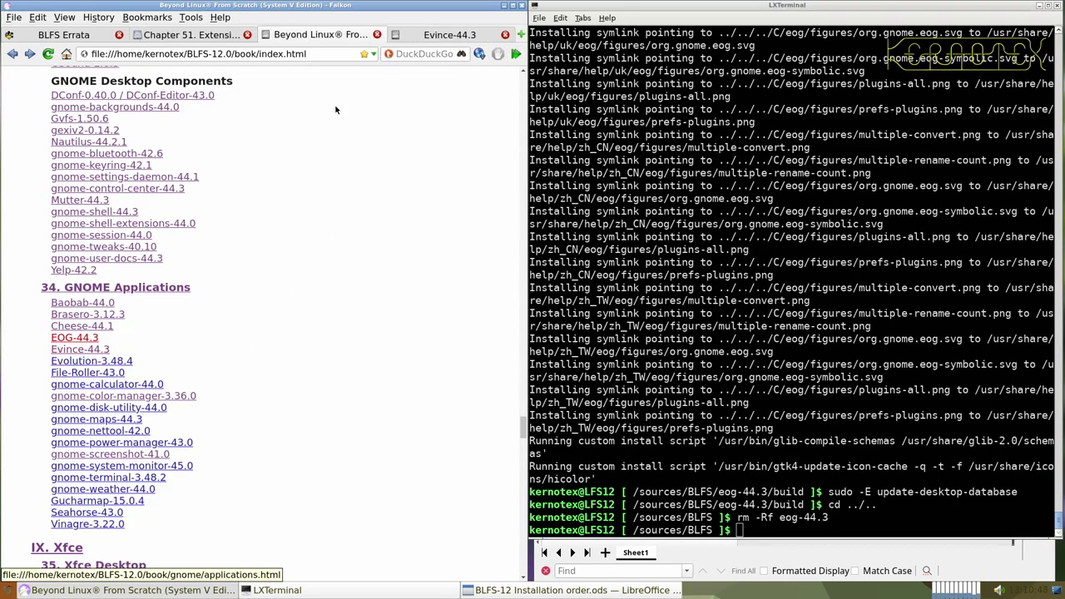
left_click(406, 36)
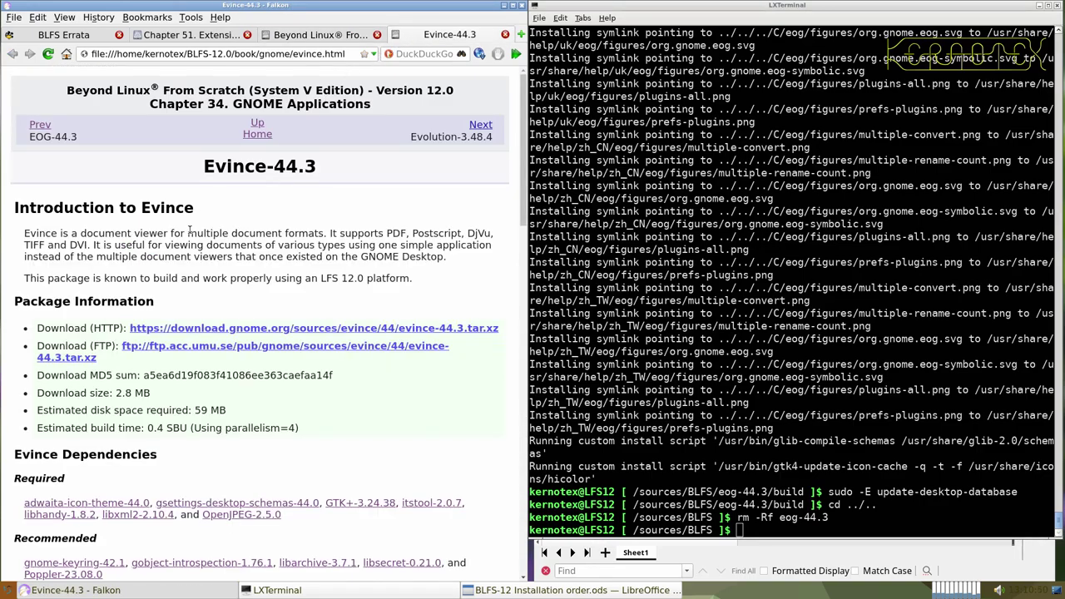
- Download evince-44.3.tar.xz from the page's HTTP link and save it in /sources/BLFS
scroll(206, 296, "down", 3)
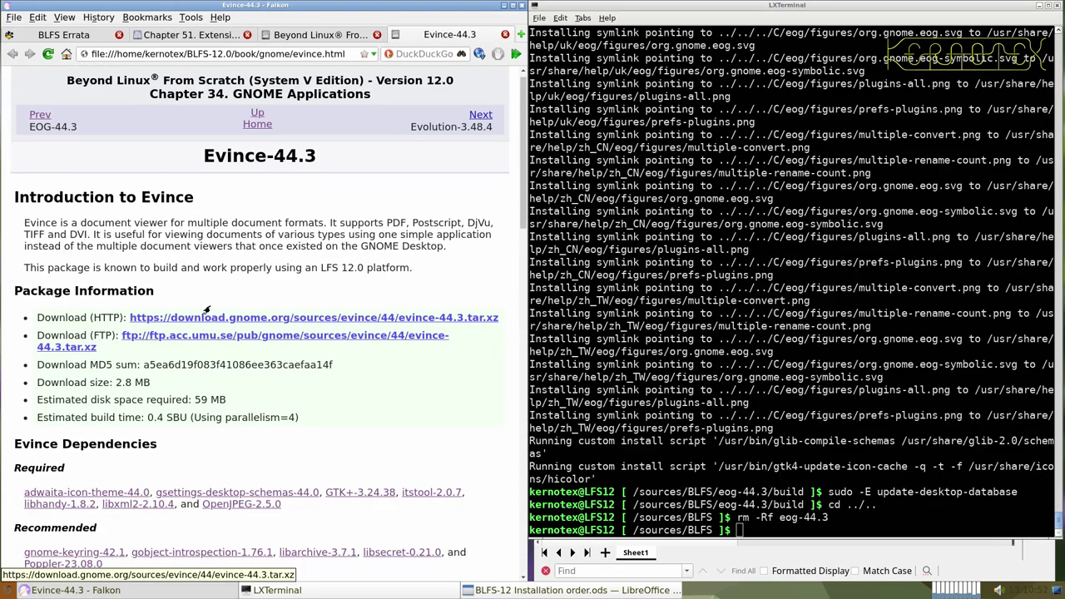
scroll(210, 308, "up", 3)
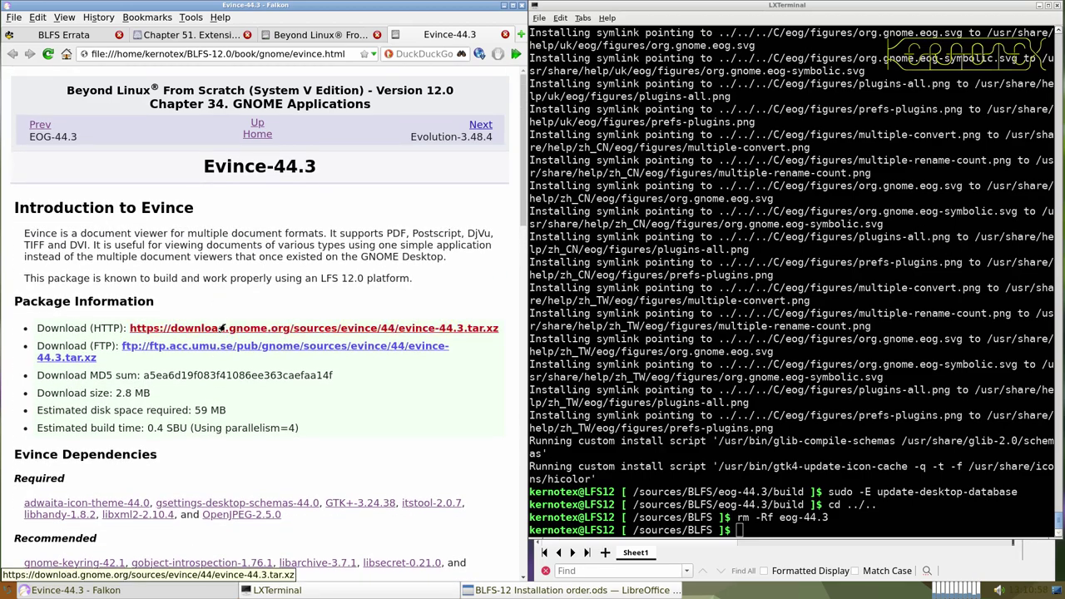
left_click(223, 329)
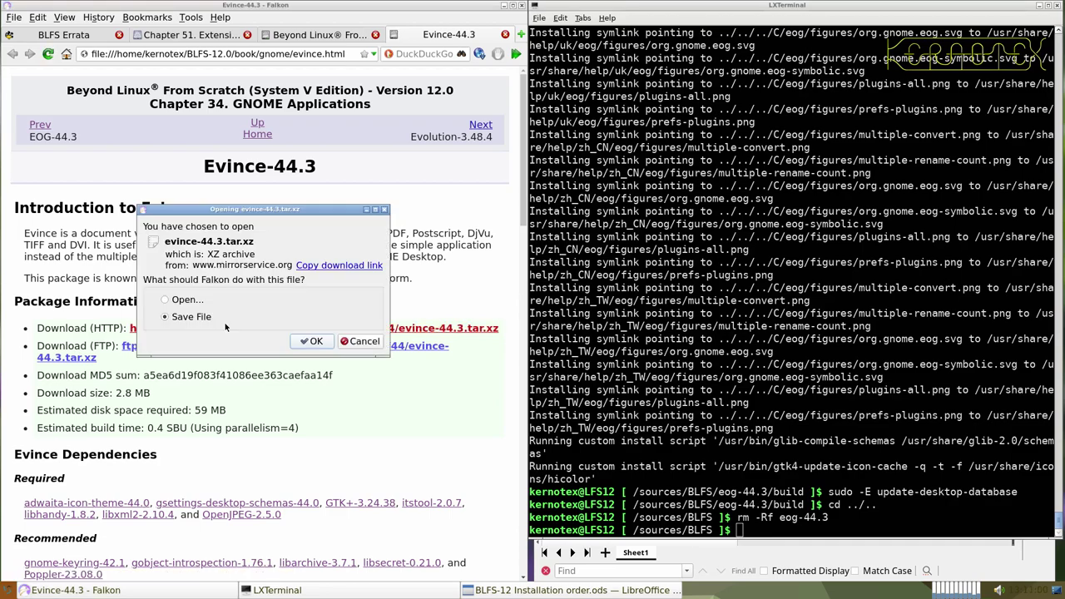
key("Return")
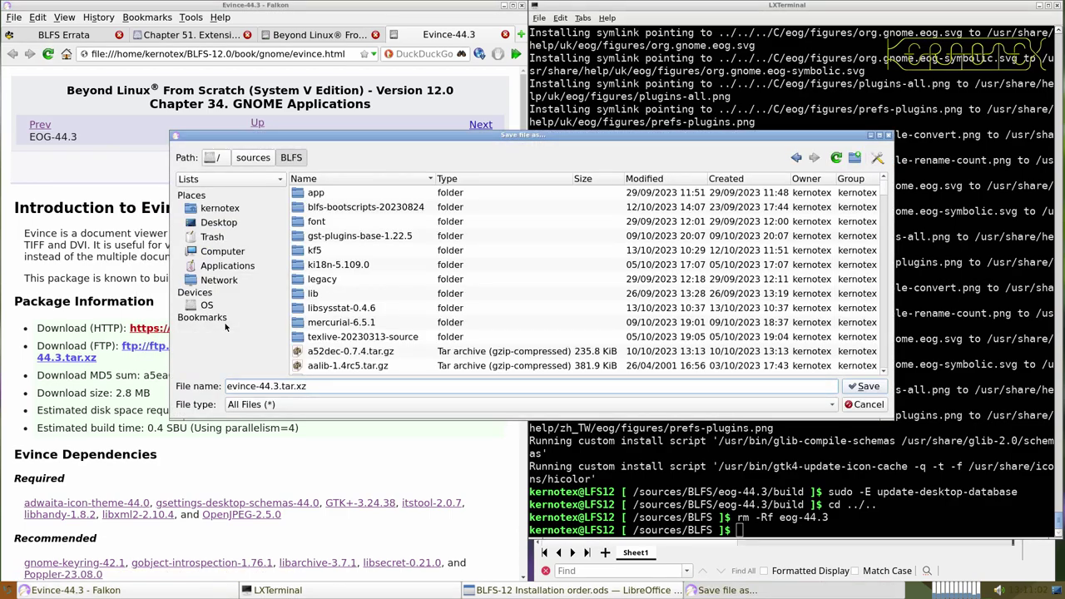
key("Return")
- Log the page heading Evince-44.3 in the installation order spreadsheet, in the row below EOG-44.3
left_click_drag(201, 166, 318, 169)
key("ctrl+c")
key("alt+Tab")
key("Tab")
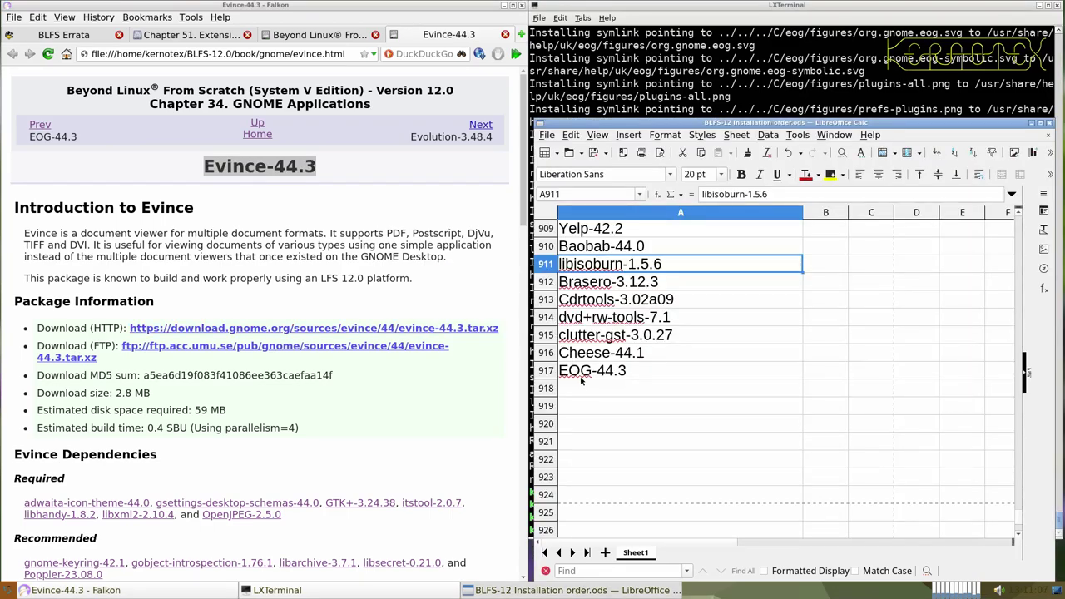
middle_click(582, 383)
scroll(585, 387, "down", 3)
scroll(584, 385, "up", 1)
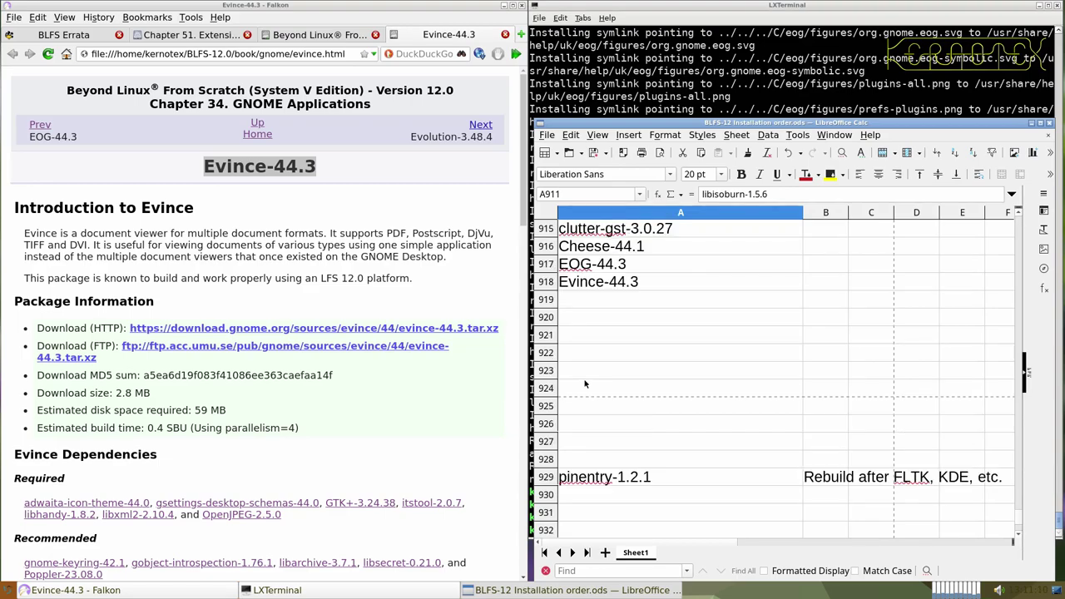
- Extract the Evince source archive in the terminal with tar -xvf and change into evince-44.3
left_click(632, 65)
type("tar -xvf evinc")
key("Tab")
key("Return")
type("cd evince-44.3")
key("Return")
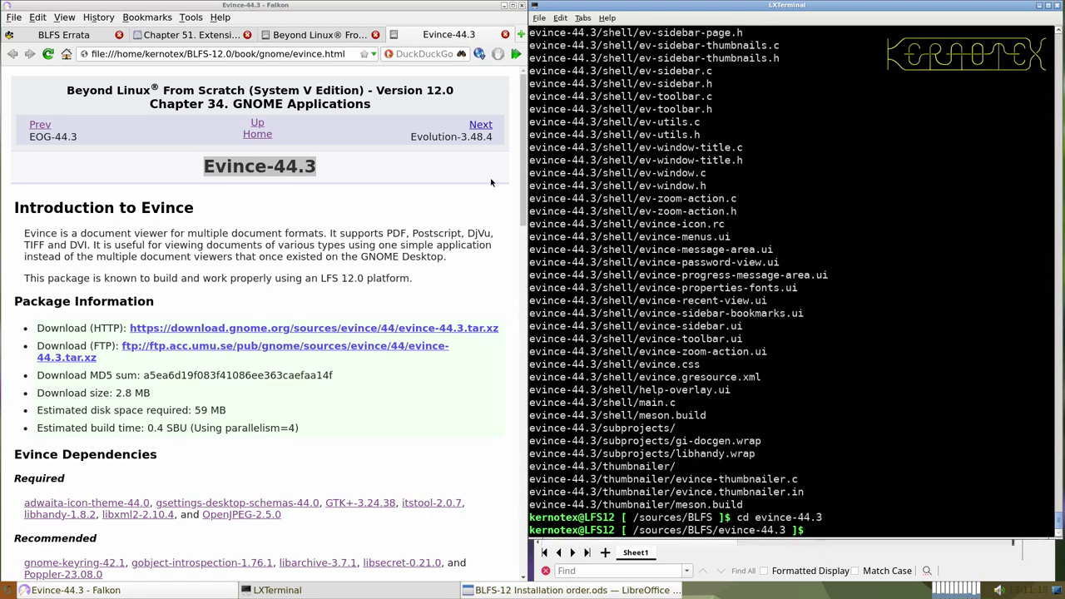
- Check the book's Evince installation instructions, and run its commands to create and enter the build directory
scroll(394, 212, "down", 7)
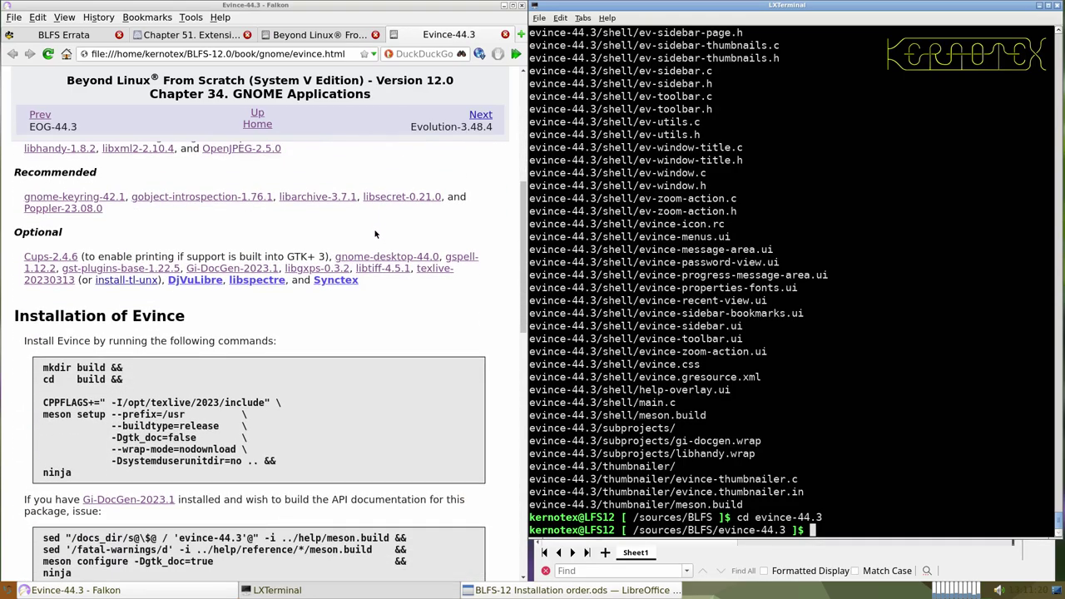
scroll(375, 234, "down", 5)
scroll(353, 238, "down", 4)
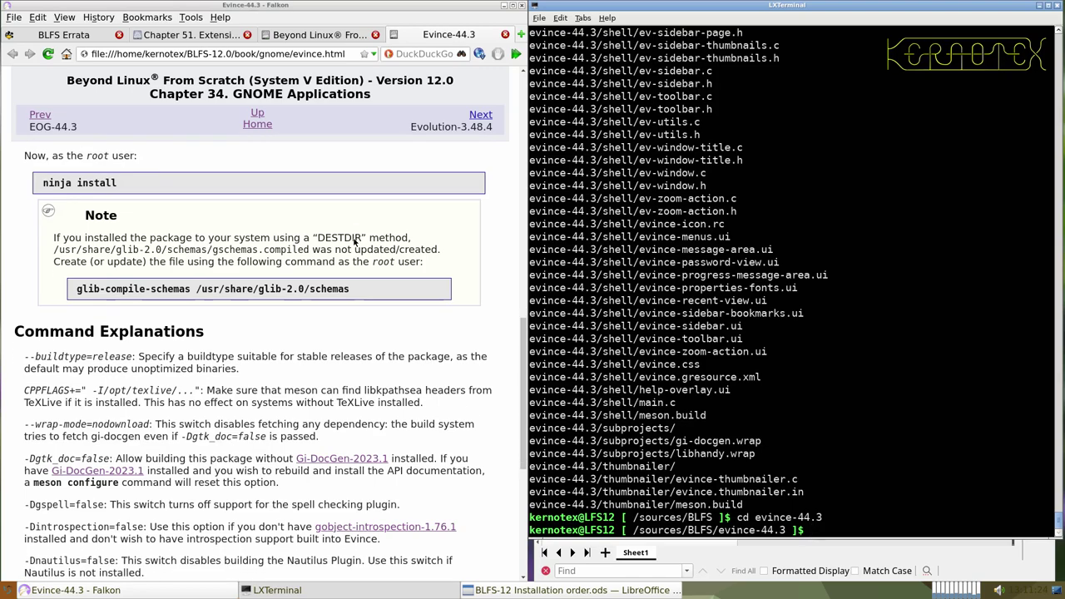
scroll(353, 238, "up", 8)
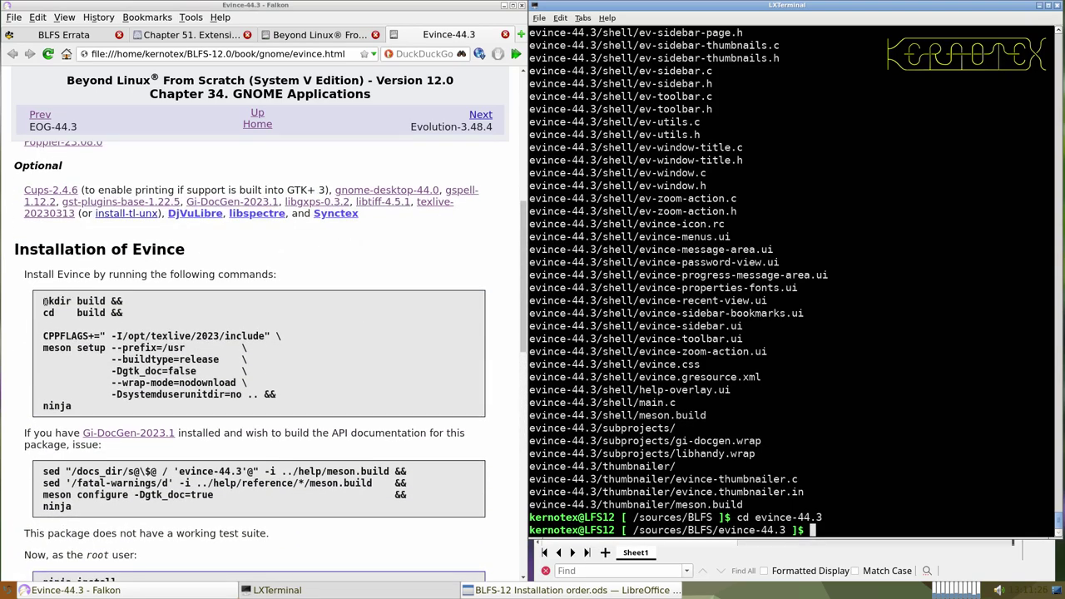
left_click_drag(43, 300, 105, 312)
key("ctrl+c")
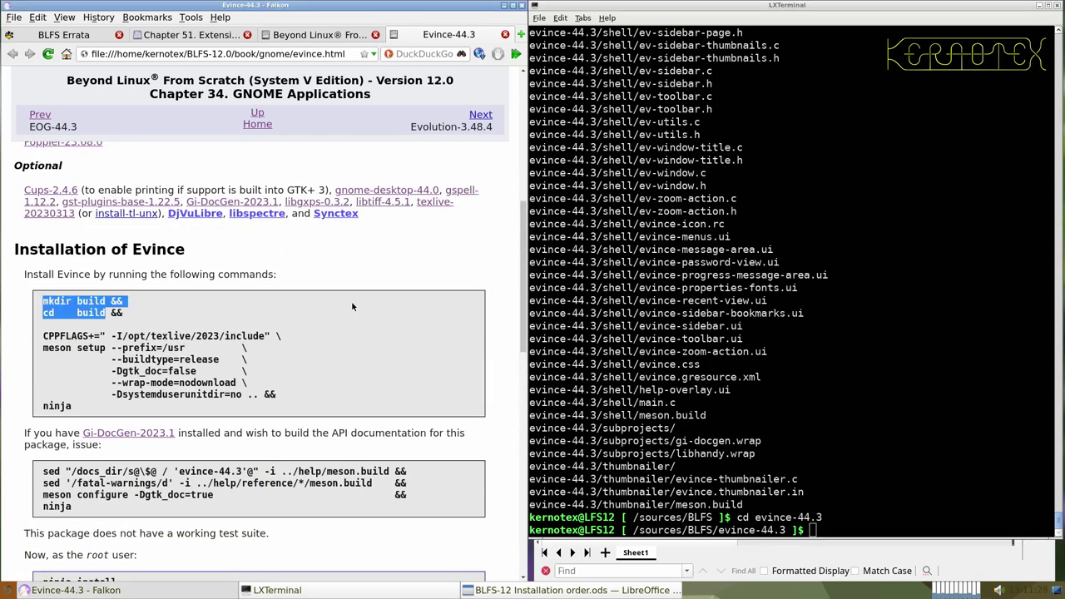
left_click(658, 308)
middle_click(678, 309)
key("Return")
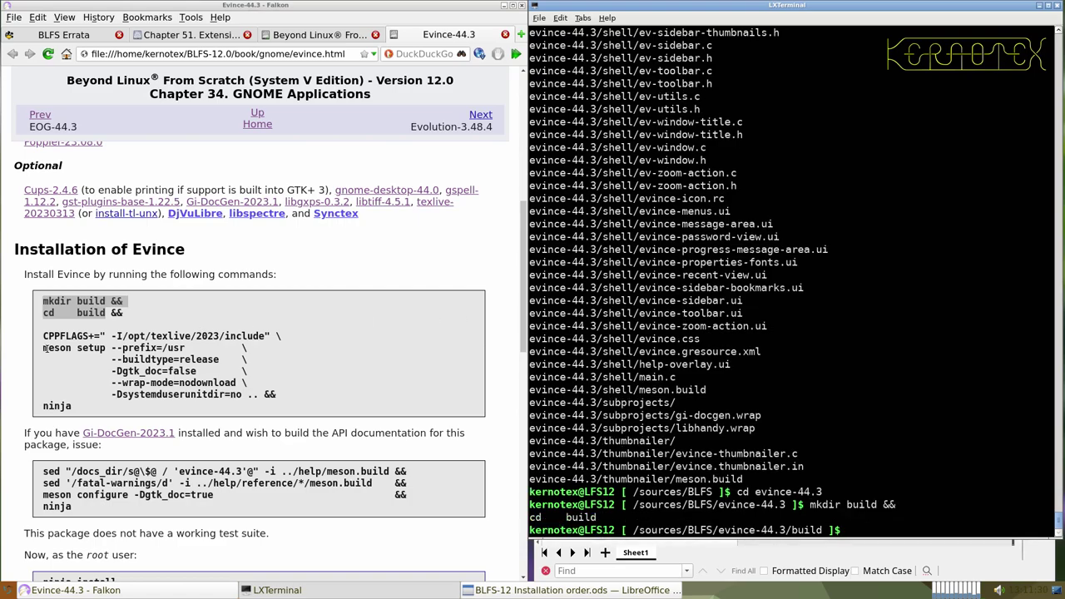
- Configure Evince with the book's CPPFLAGS and meson setup command, using --prefix=/usr, --buildtype=release, -Dgtk_doc=false, --wrap-mode=nodownload and -Dsystemduserunitdir=no
left_click_drag(43, 335, 254, 394)
key("ctrl+c")
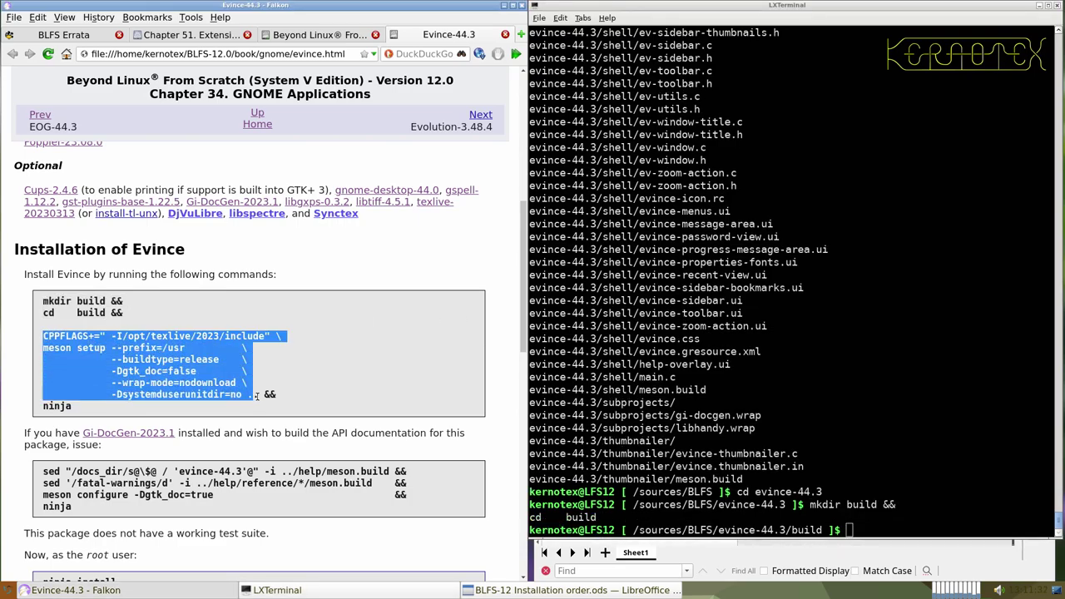
left_click(637, 343)
middle_click(637, 343)
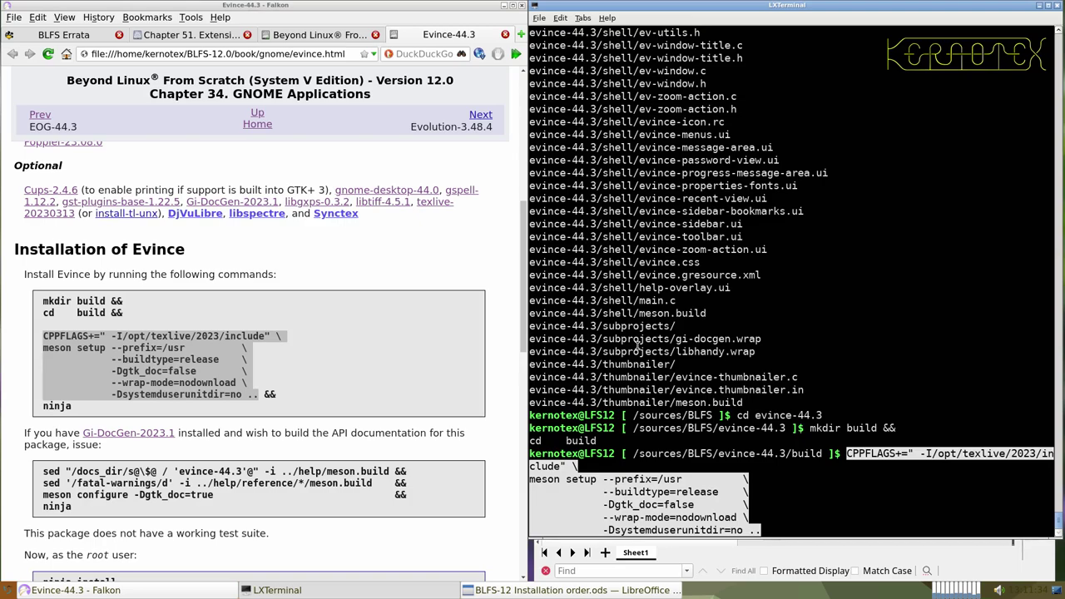
scroll(305, 356, "down", 13)
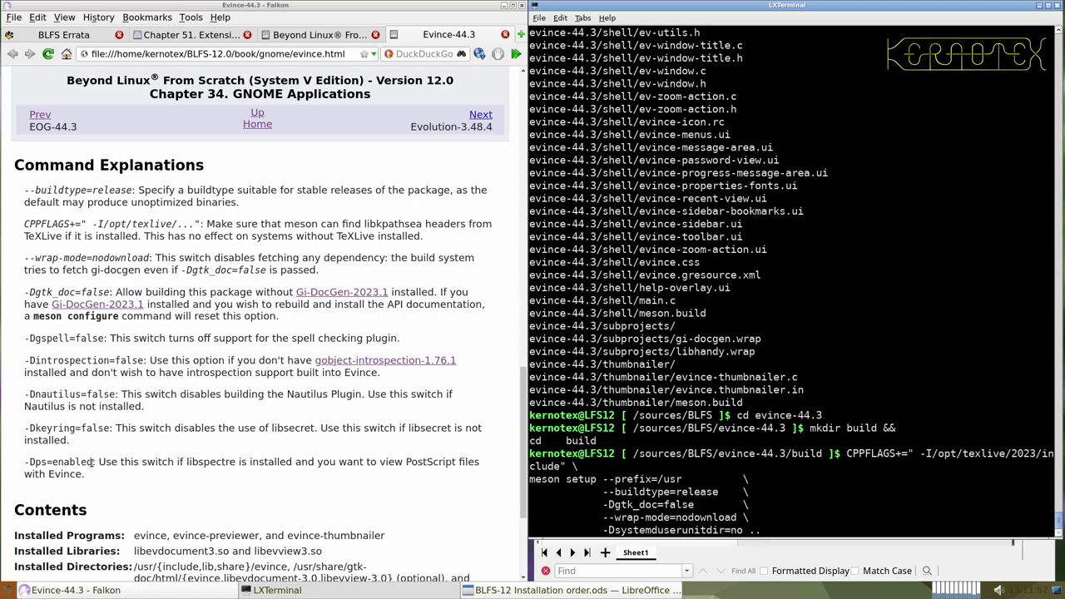
scroll(92, 462, "up", 5)
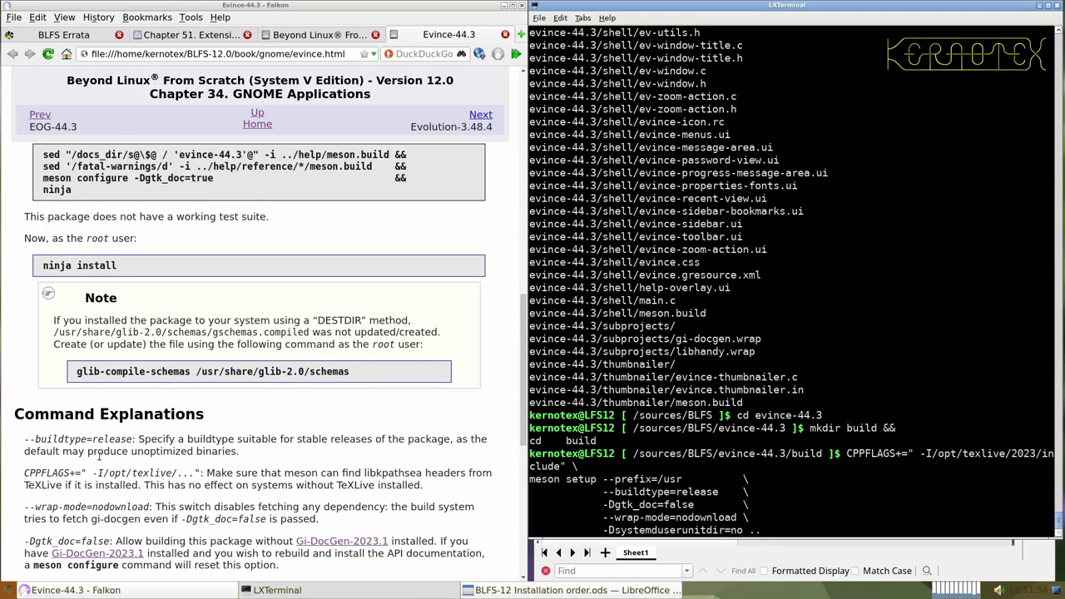
scroll(99, 456, "up", 8)
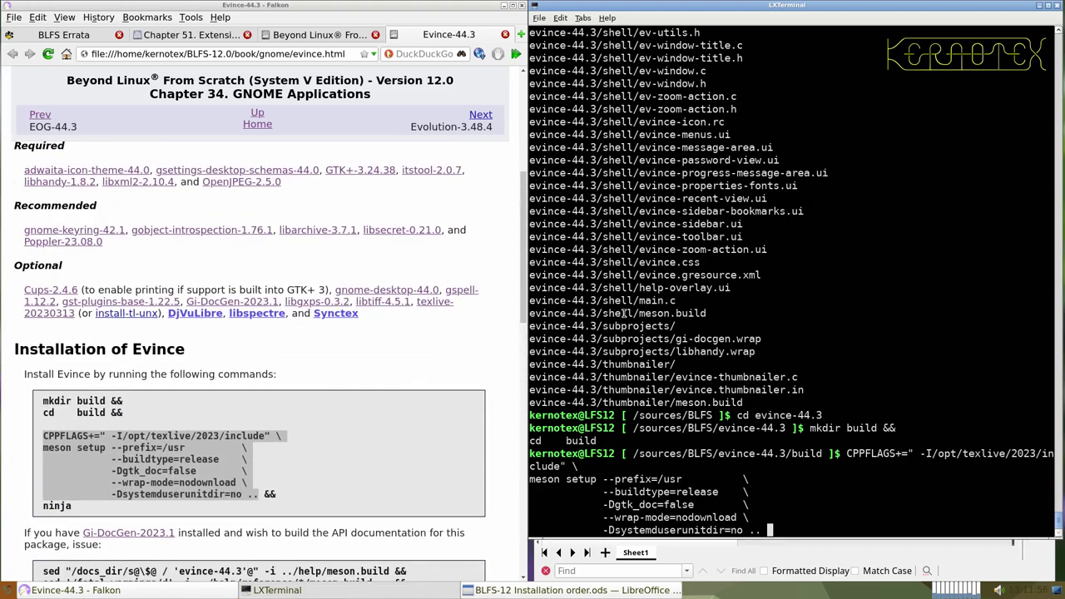
key("Return")
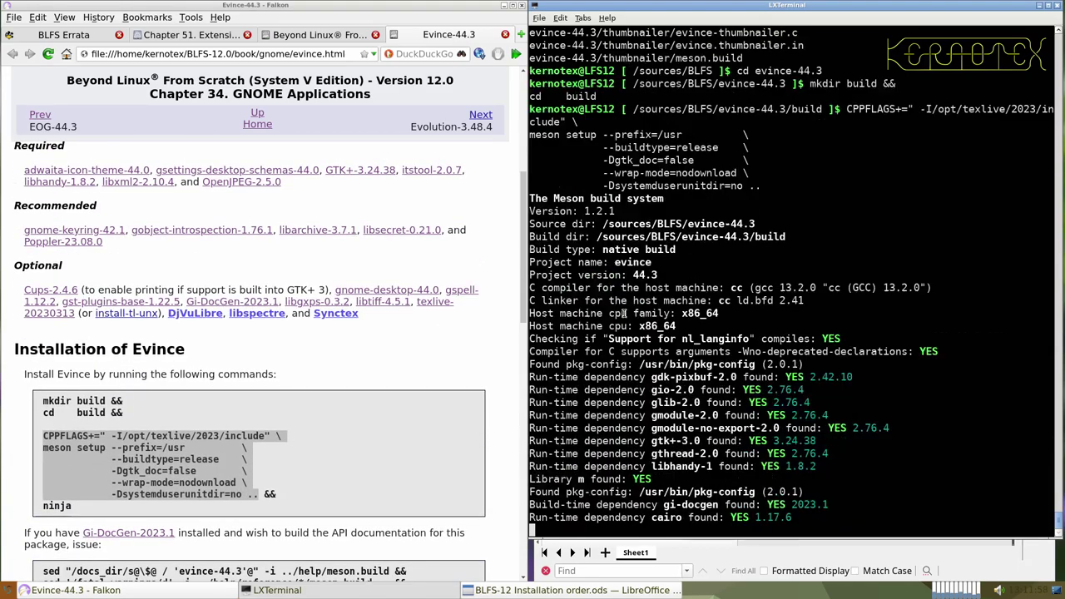
- Compare the frontends, backends and features in Evince's configuration summary with the options in the book's command explanations
scroll(356, 410, "down", 3)
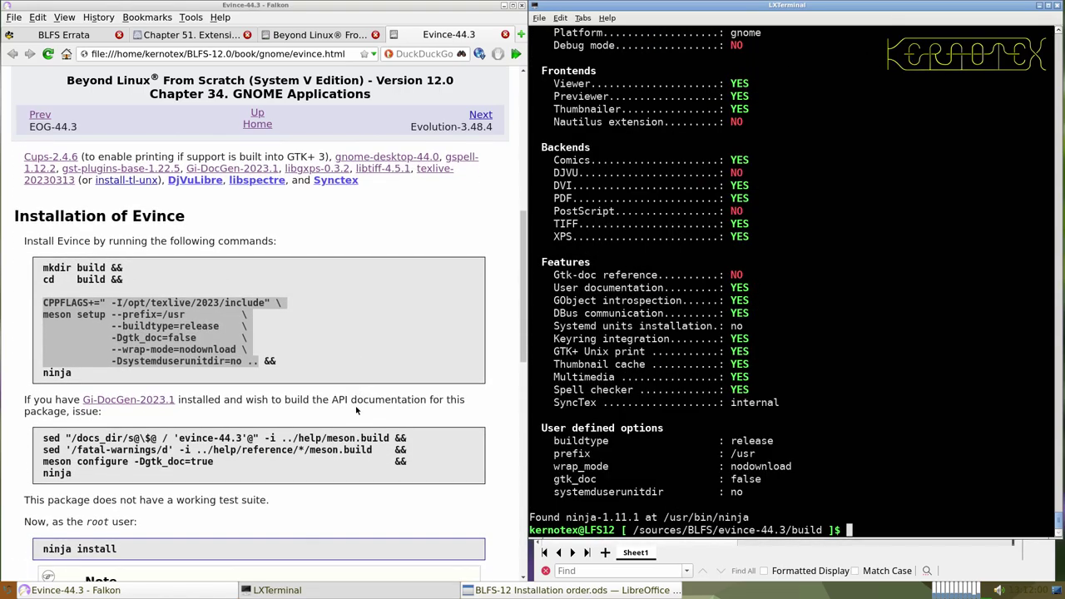
scroll(732, 287, "up", 5)
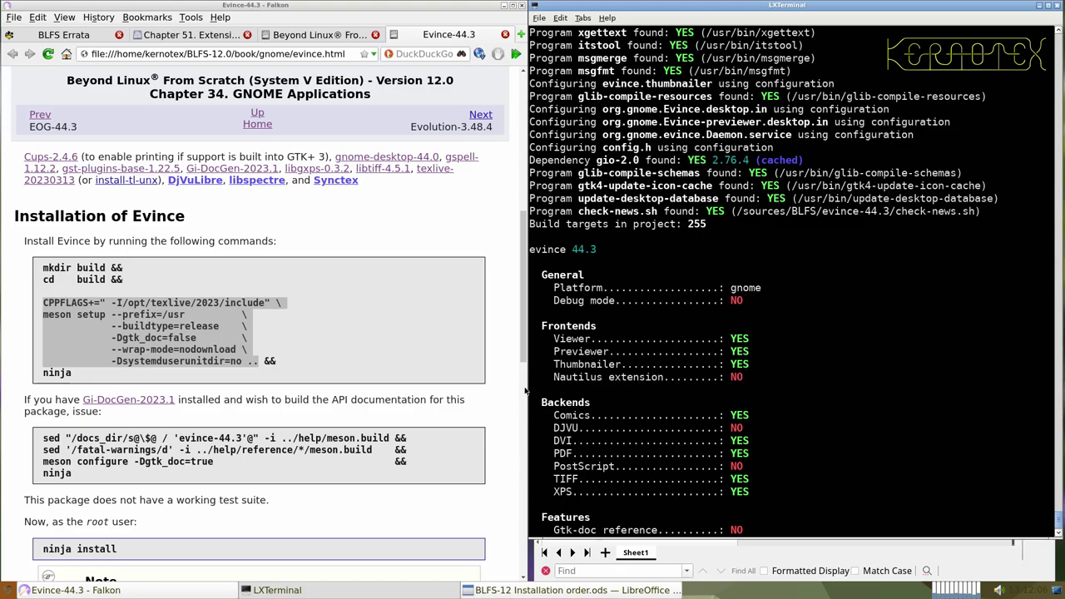
scroll(525, 390, "down", 15)
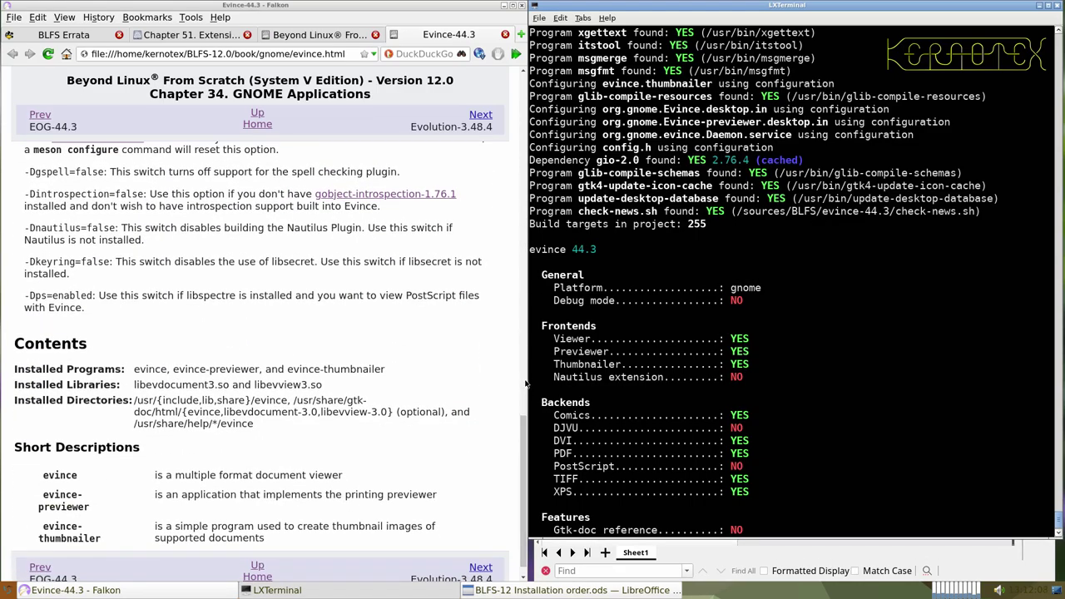
scroll(514, 353, "up", 1)
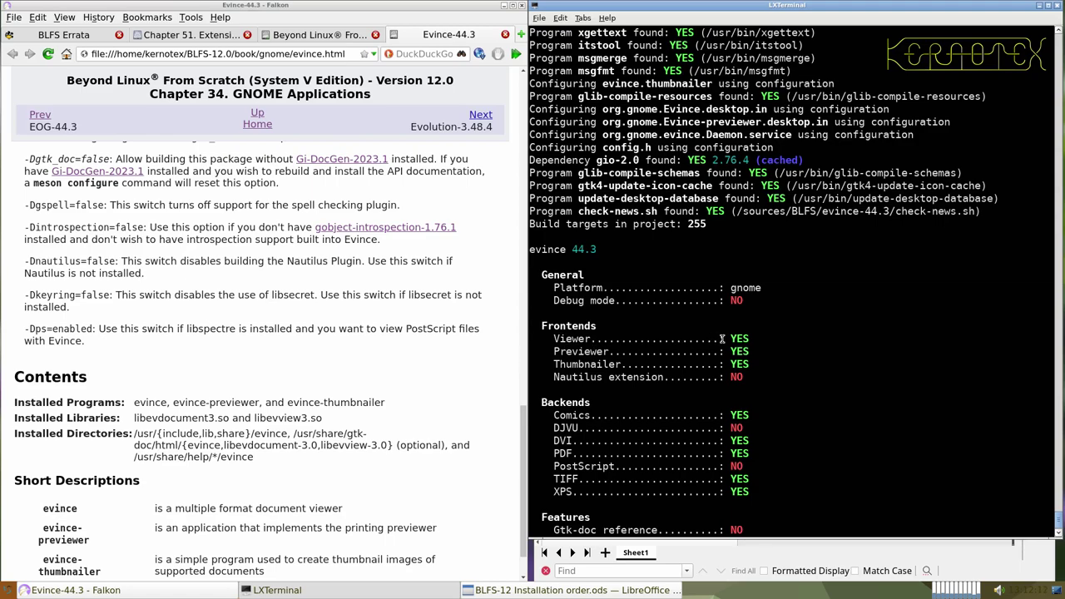
- Try to configure Evince again with -Dnautilus=true added to the meson setup command
scroll(721, 337, "down", 5)
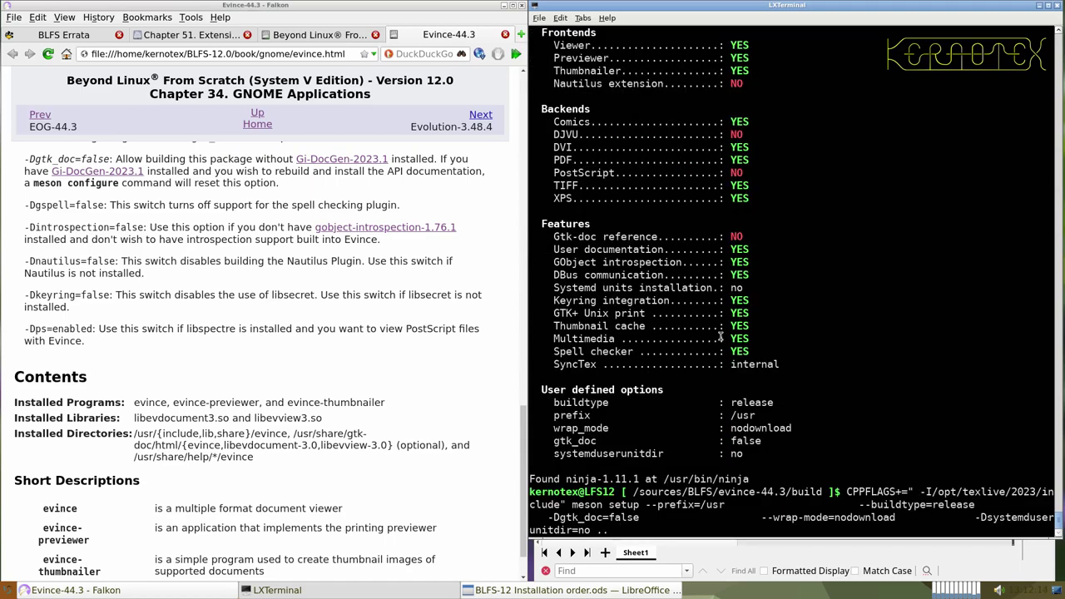
key("Left")
key("Left")
left_click(25, 262)
left_click_drag(90, 259, 25, 262)
middle_click(672, 355)
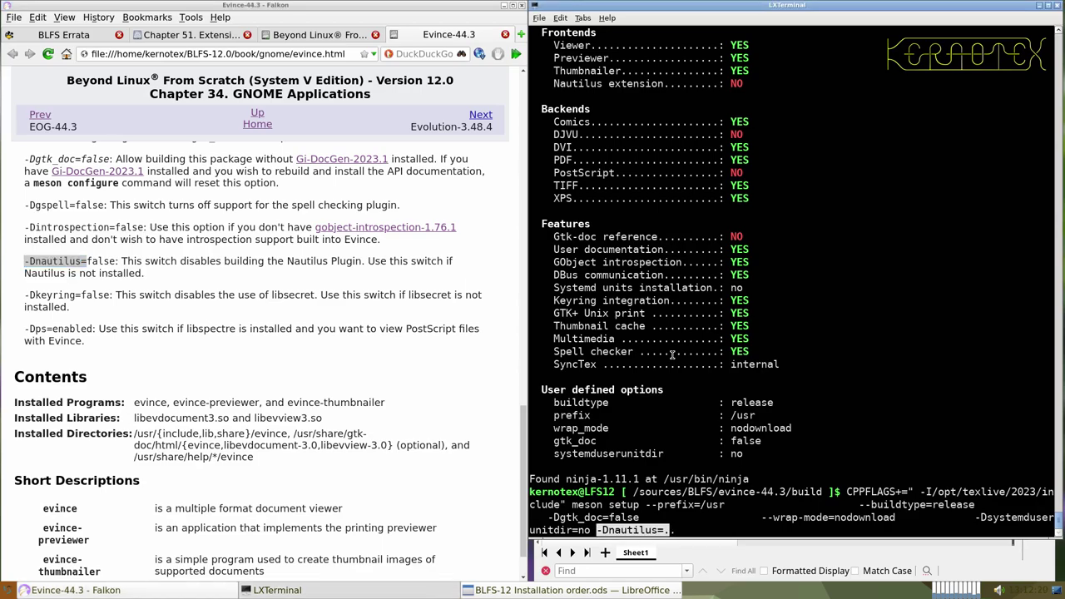
type("true")
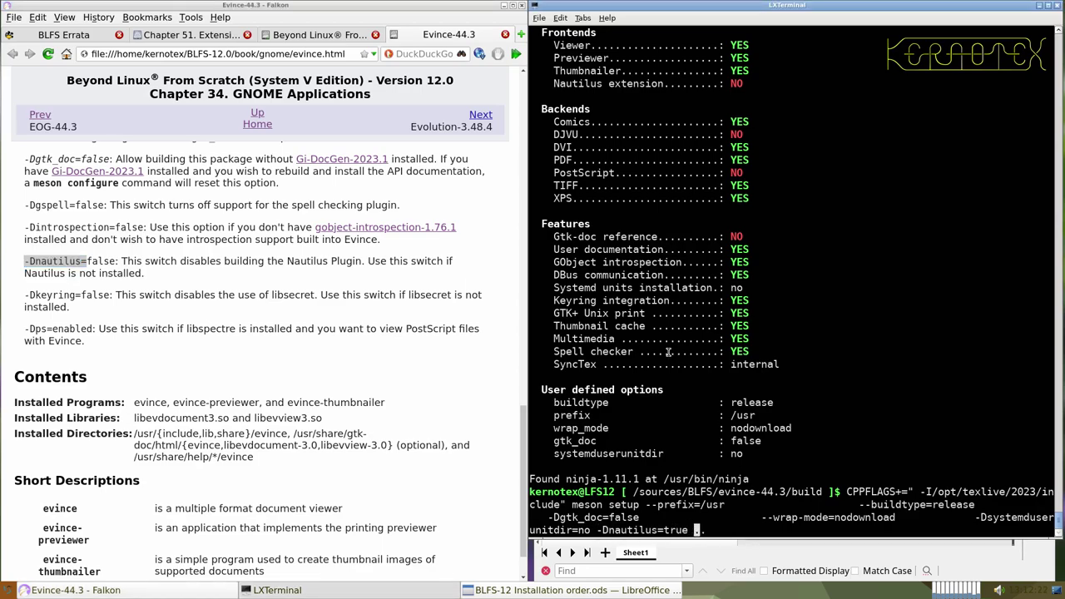
key("Return")
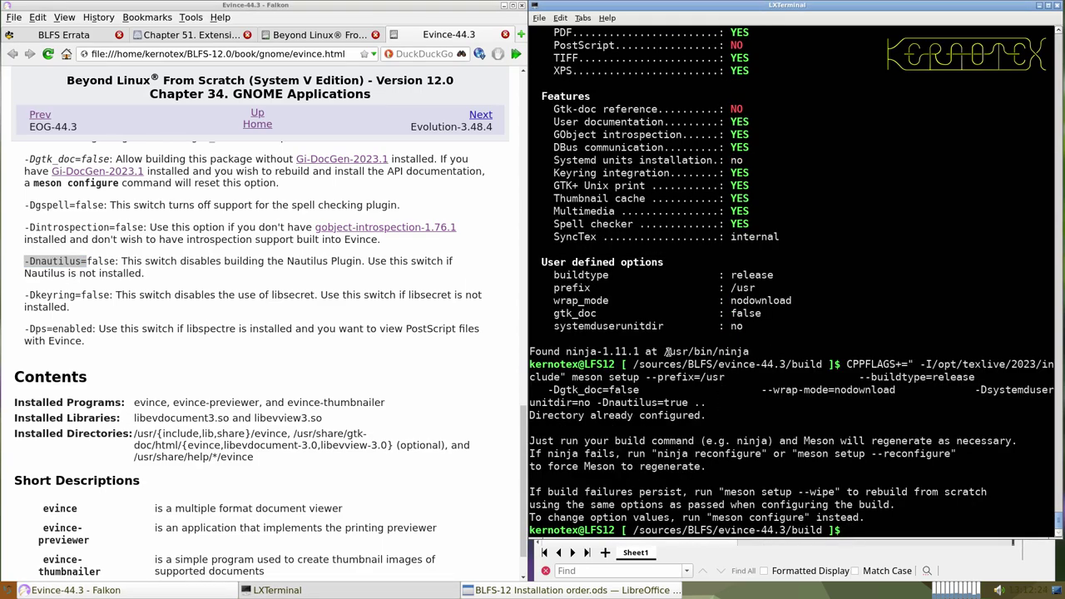
- Try to reconfigure the Evince build by adding --reconfigure to the meson setup command with -Dnautilus=true
key("Up")
key("Home")
key("Right")
key("Right")
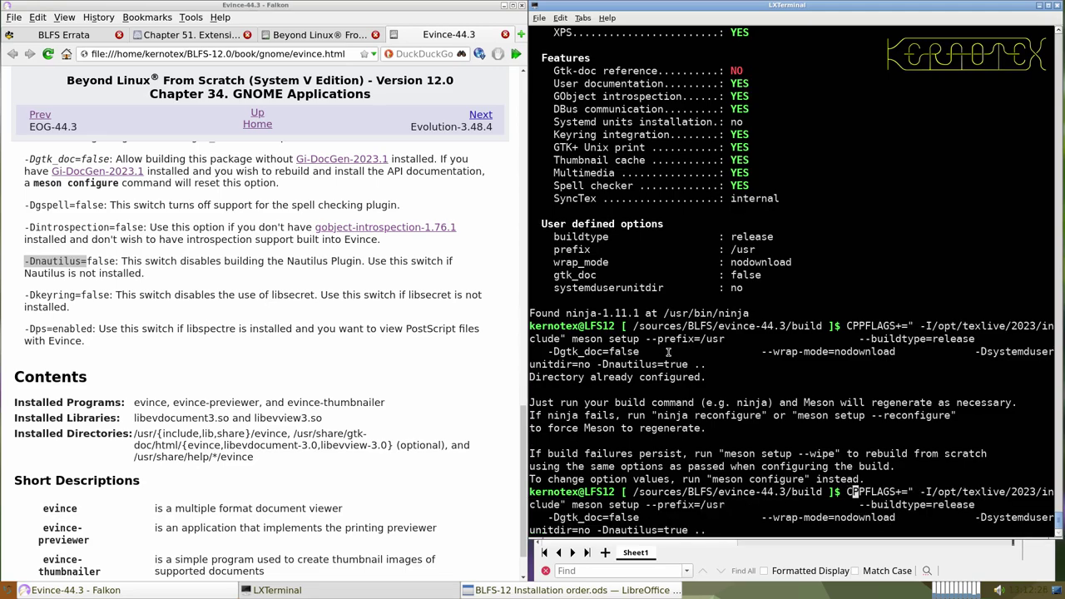
key("ctrl+Right")
key("ctrl+Right")
key("ctrl+Right")
key("ctrl+Right")
key("ctrl+Right")
key("Right")
key("Right")
key("Right")
key("Right")
key("Right")
key("Right")
type("--re")
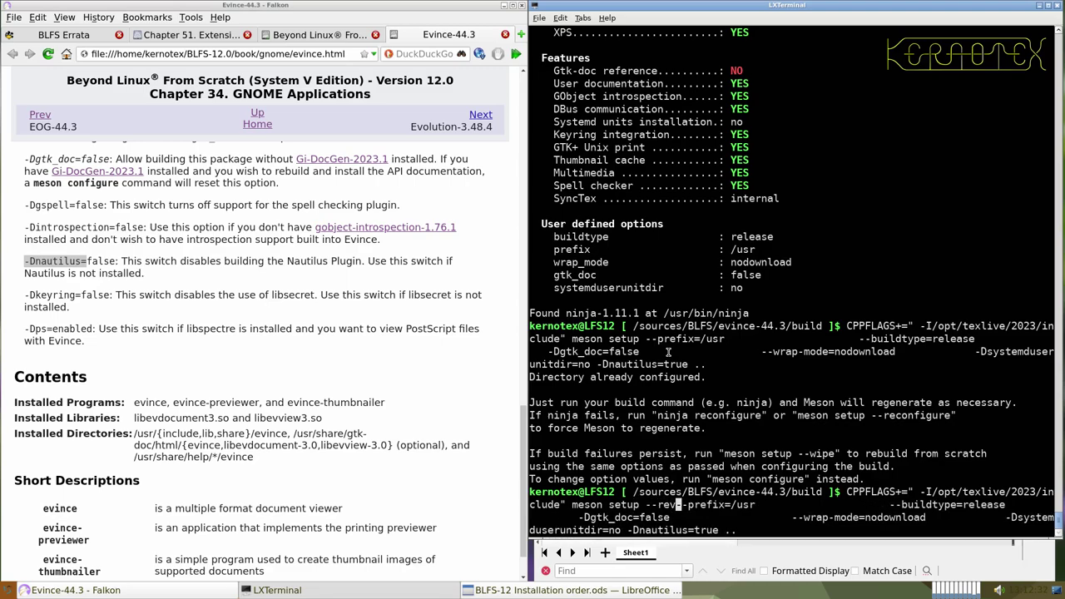
type("configure")
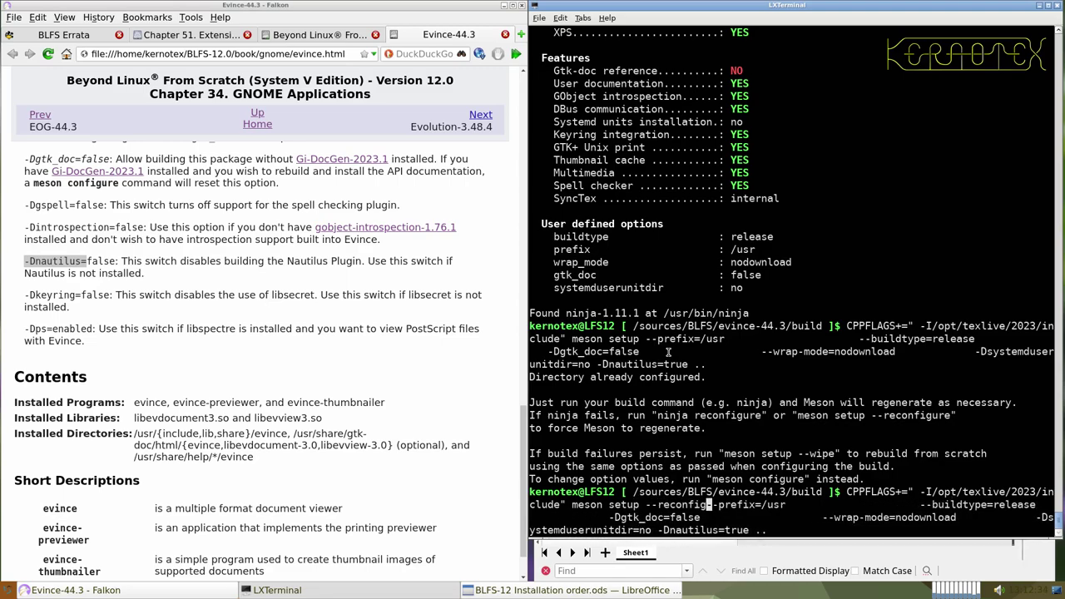
key("Return")
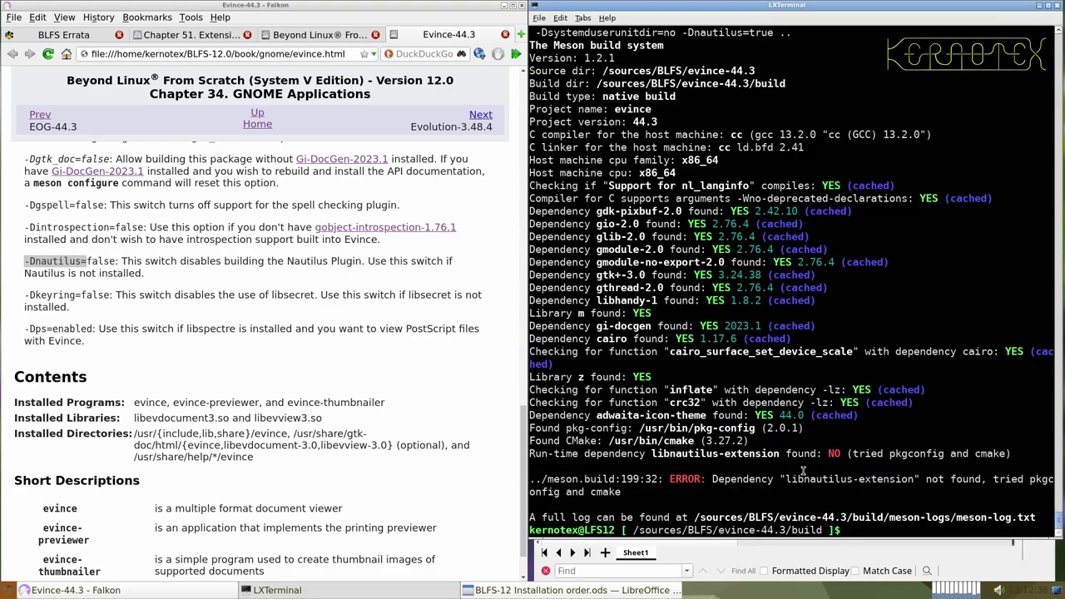
- Rerun the meson setup --reconfigure command for Evince without the -Dnautilus=true option
key("Up")
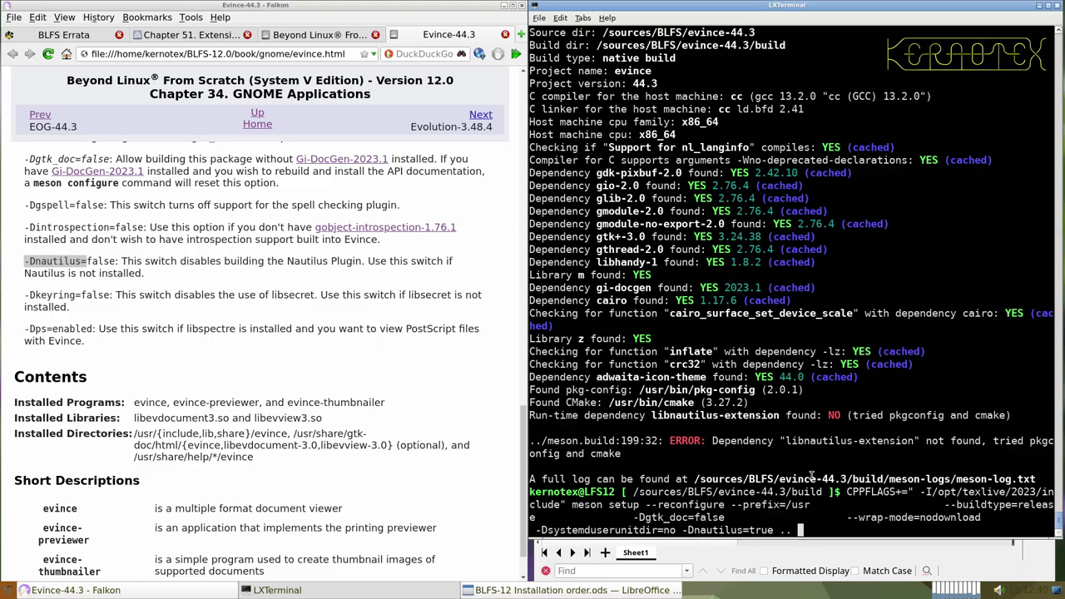
key("Left")
key("Left")
key("Left")
key("BackSpace")
key("BackSpace")
key("BackSpace")
key("BackSpace")
key("BackSpace")
key("BackSpace")
key("BackSpace")
key("BackSpace")
key("BackSpace")
key("BackSpace")
key("BackSpace")
key("BackSpace")
key("BackSpace")
key("BackSpace")
key("BackSpace")
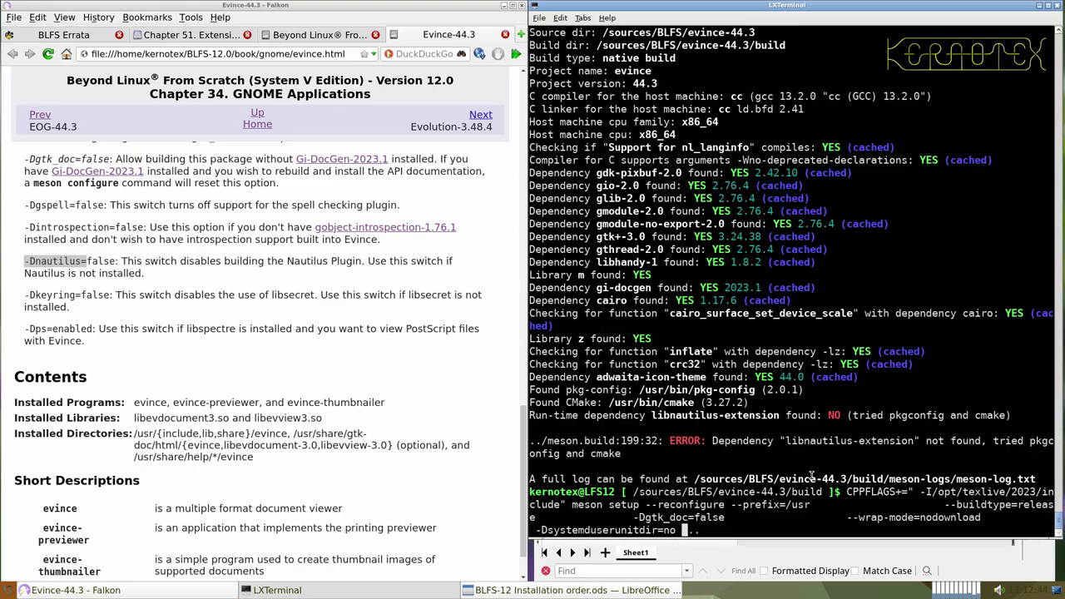
key("Return")
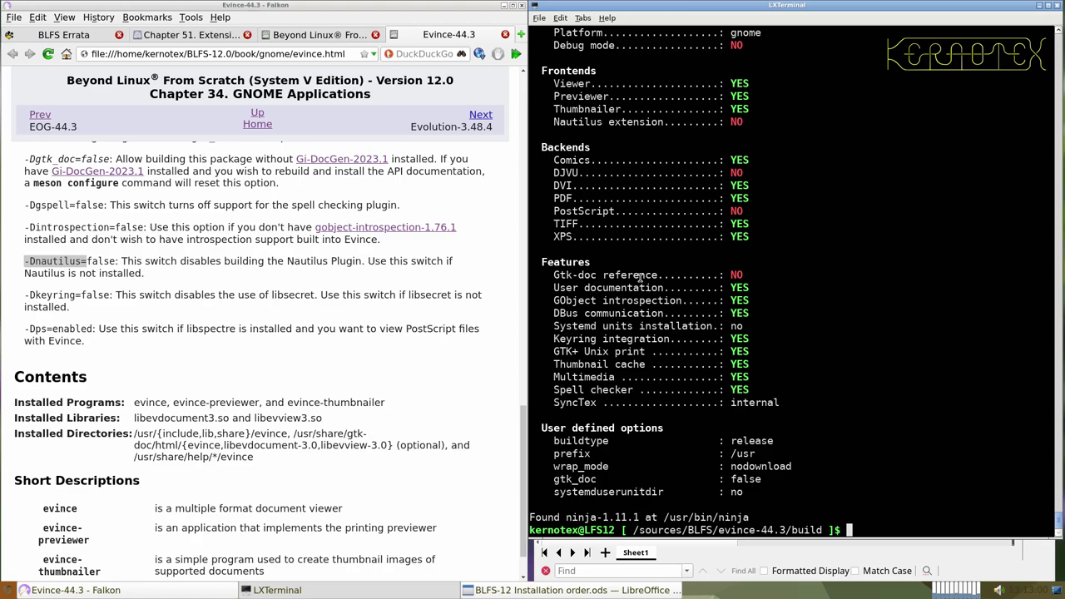
- Check the book's next build command and compile Evince with ninja
scroll(408, 315, "up", 10)
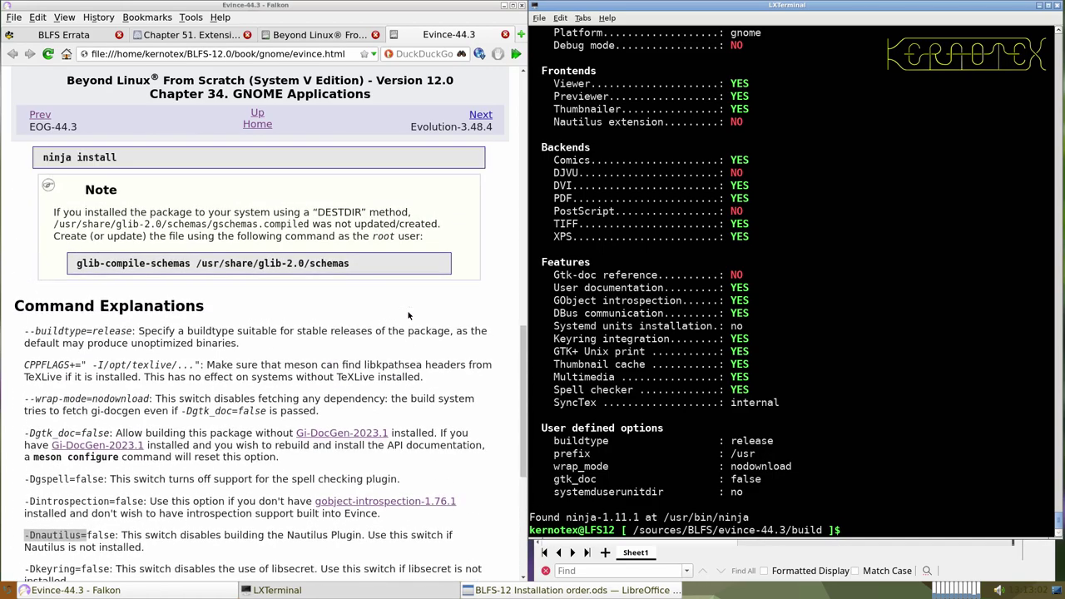
scroll(407, 314, "up", 3)
type("ninja")
key("Return")
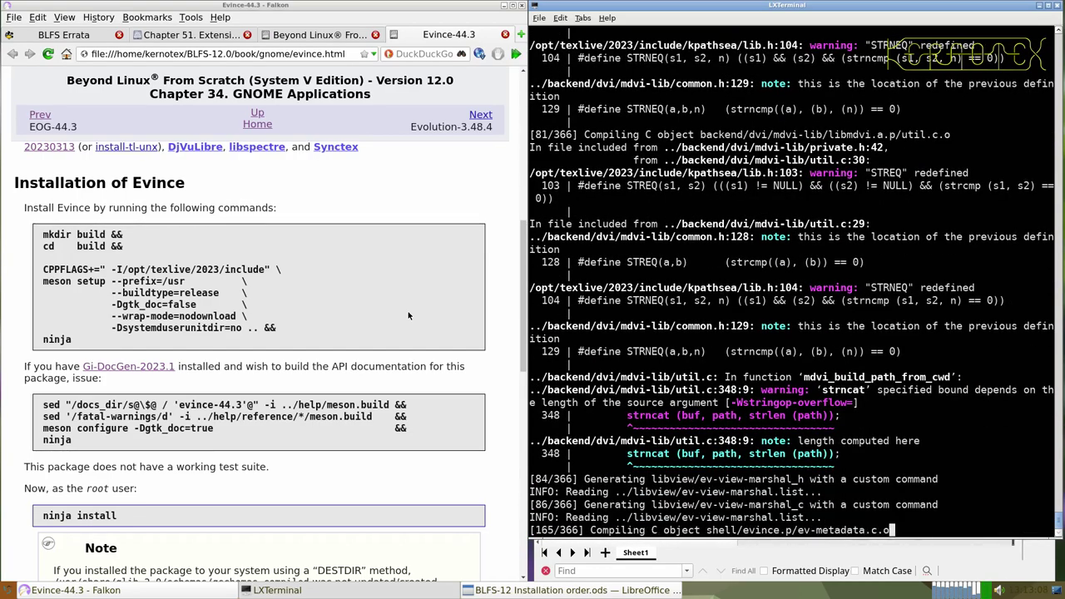
- Install Evince as root from the build directory with sudo -E ninja install
scroll(407, 314, "down", 2)
scroll(408, 316, "down", 1)
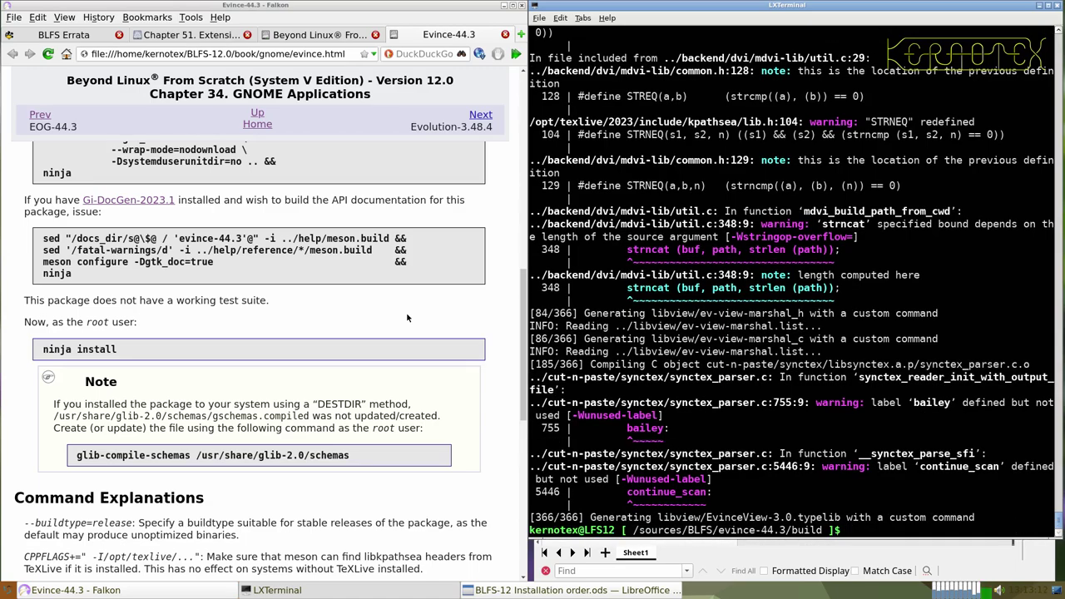
type("ninja")
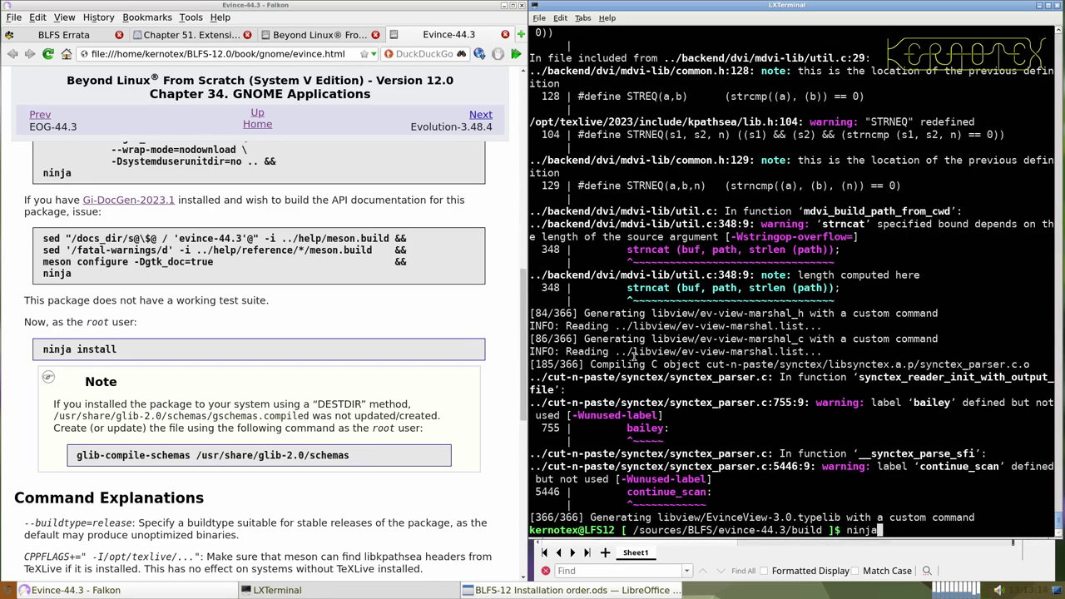
key("ctrl+c")
type("sudo -E nin")
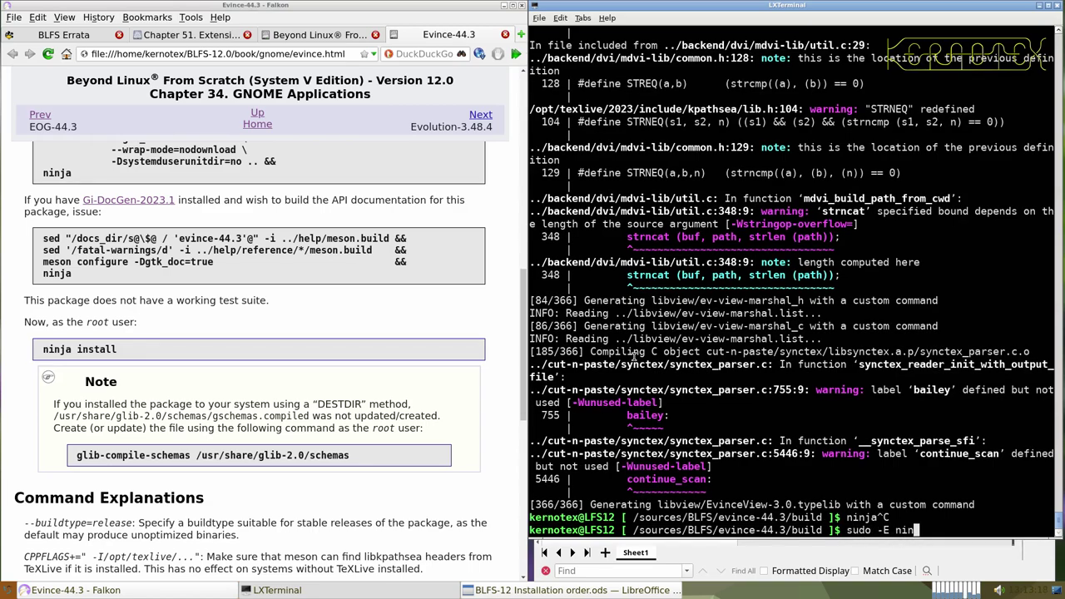
type("ja install")
key("Return")
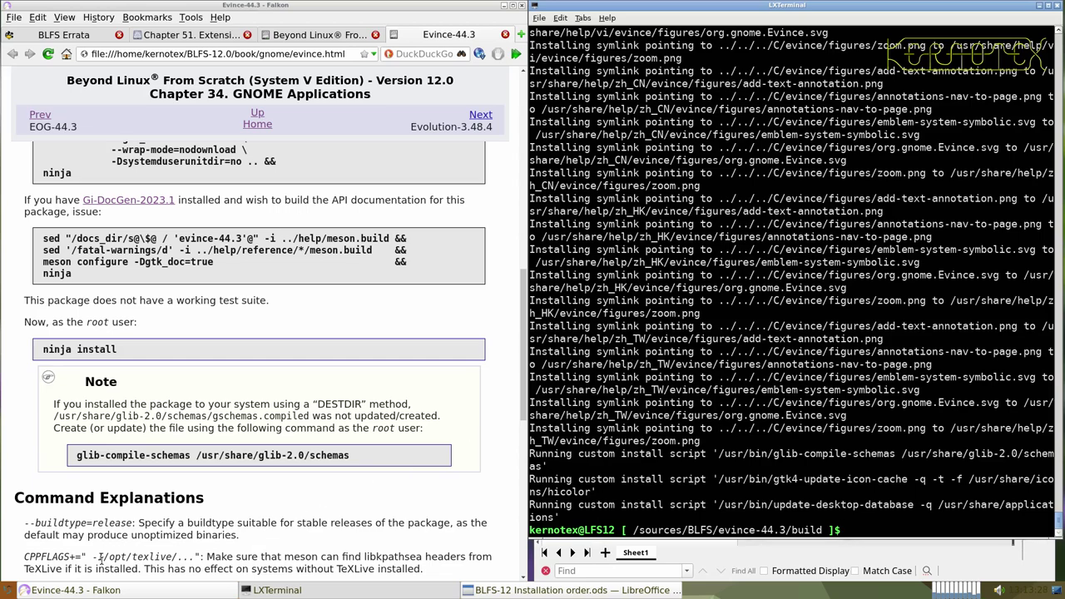
- Look through the desktop's application categories and launch Document Viewer from the Office group
left_click(7, 590)
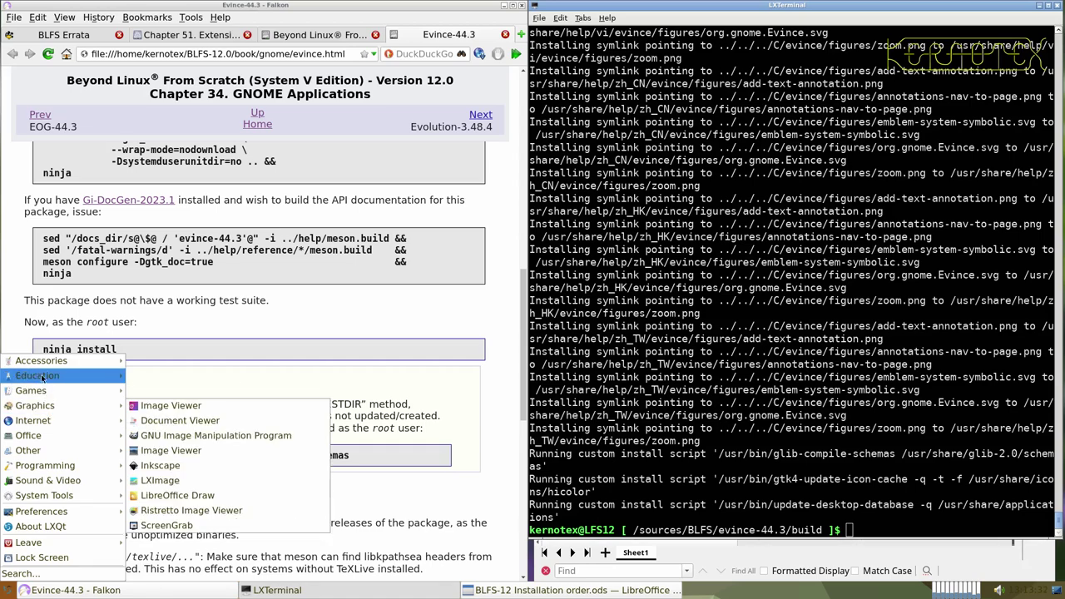
mouse_move(43, 364)
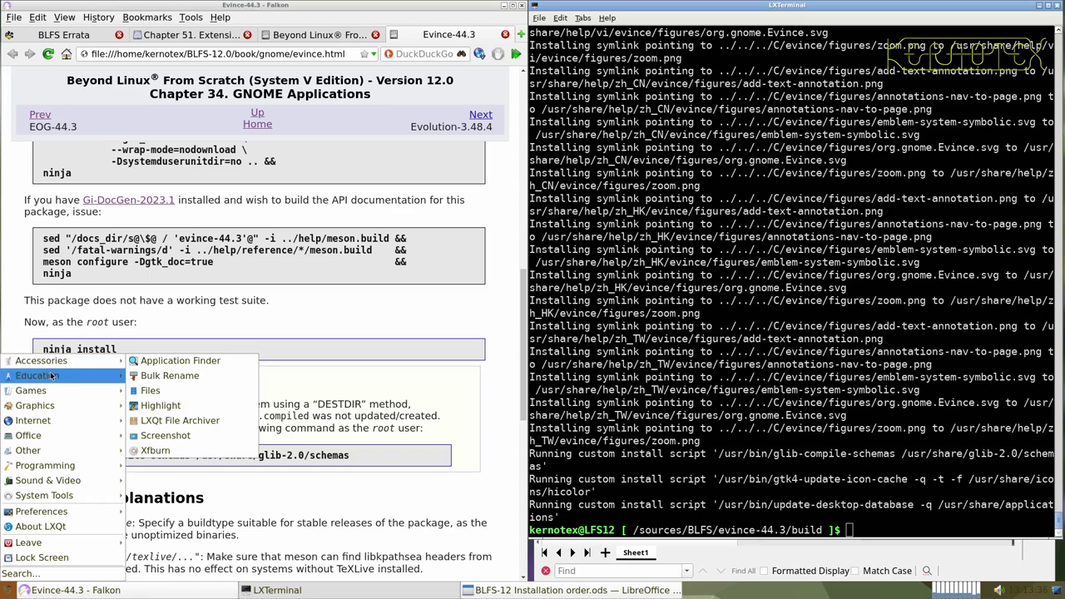
mouse_move(86, 464)
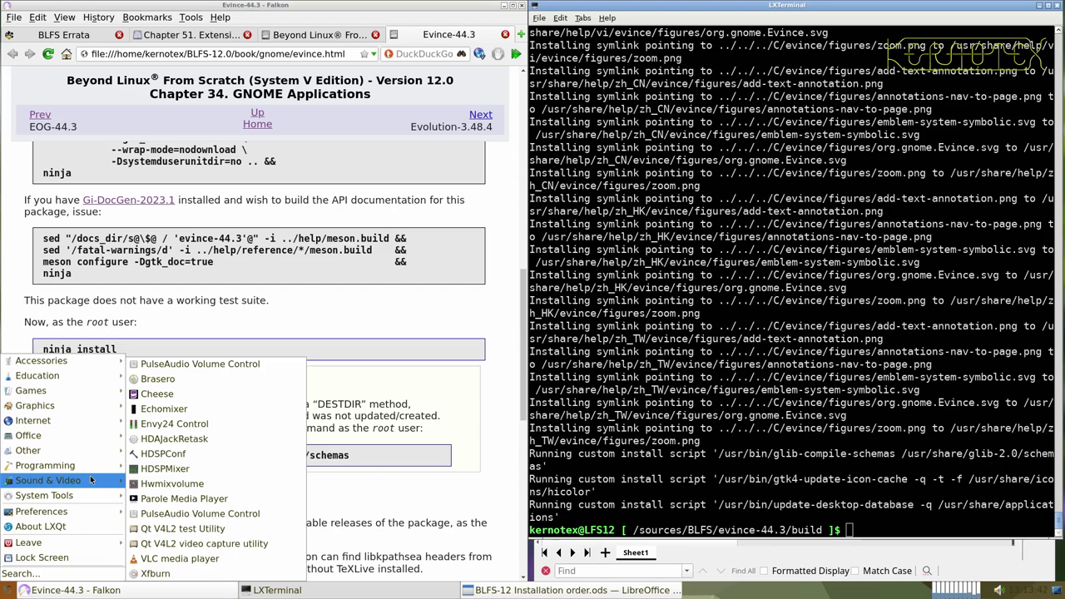
mouse_move(82, 430)
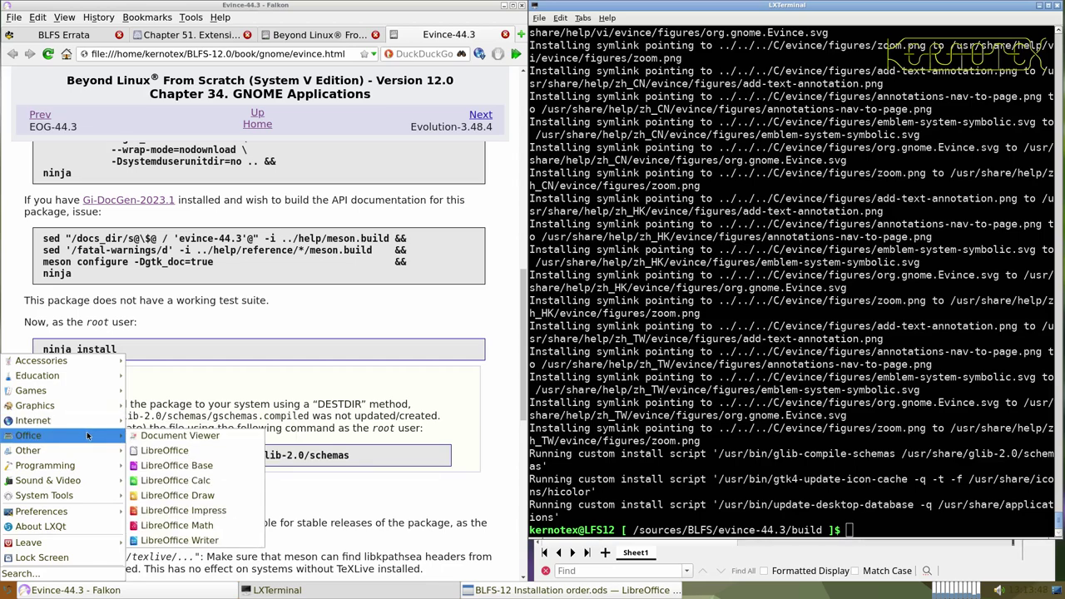
left_click(137, 439)
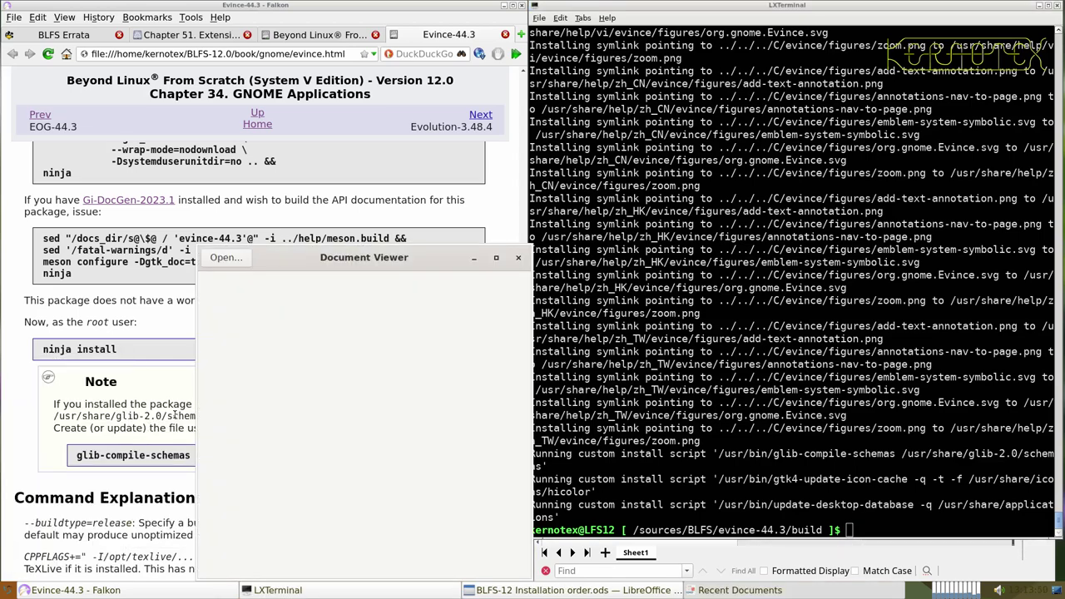
- Start opening a document in Document Viewer and browse the computer's file system to /usr/share
left_click(244, 260)
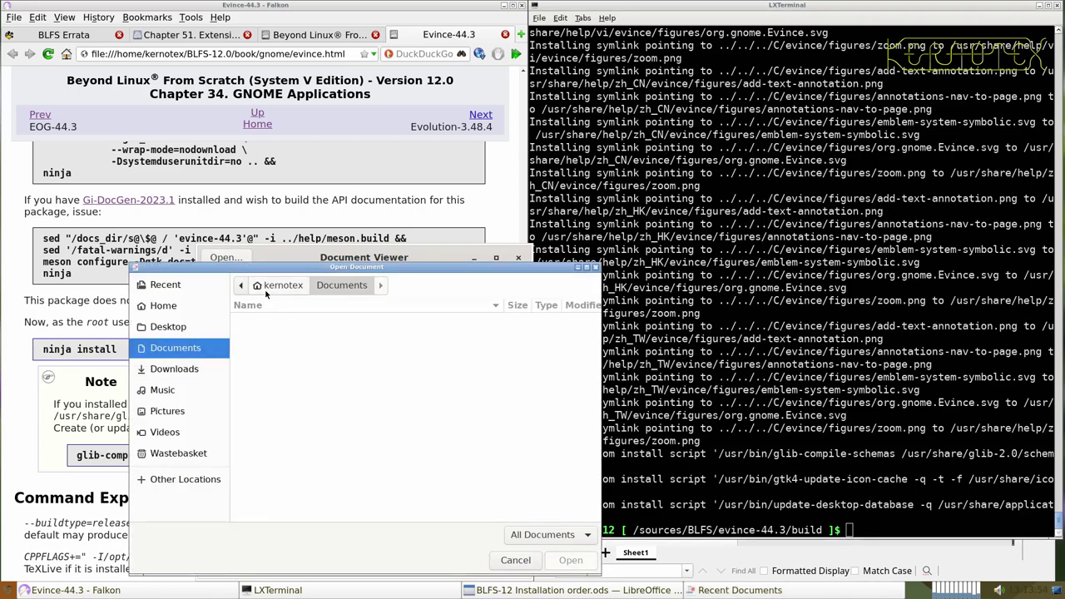
left_click(267, 290)
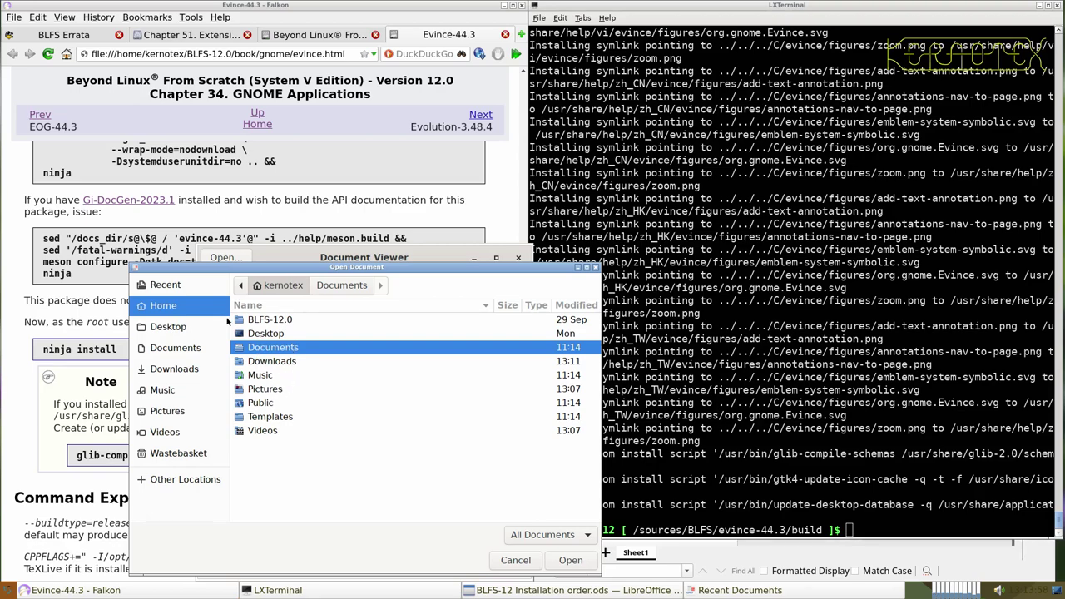
left_click(191, 481)
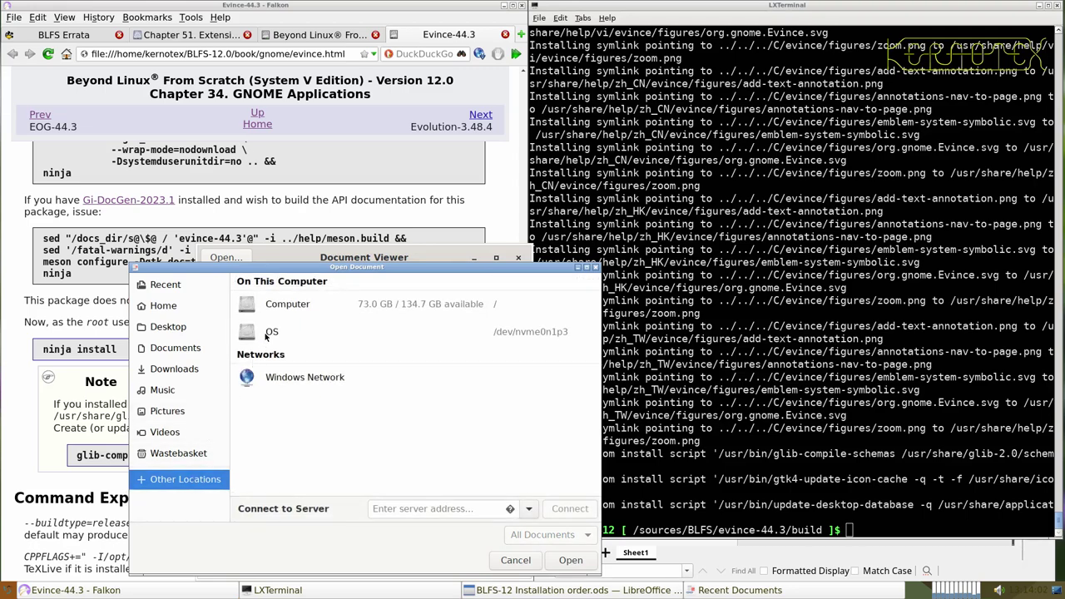
left_click(272, 306)
scroll(260, 466, "down", 3)
double_click(255, 501)
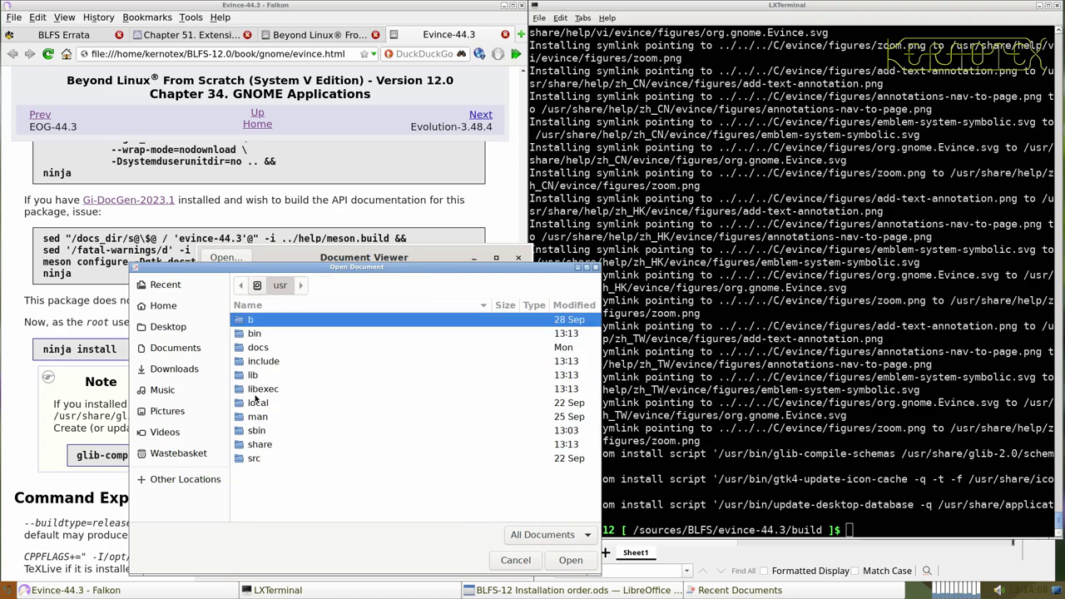
double_click(258, 444)
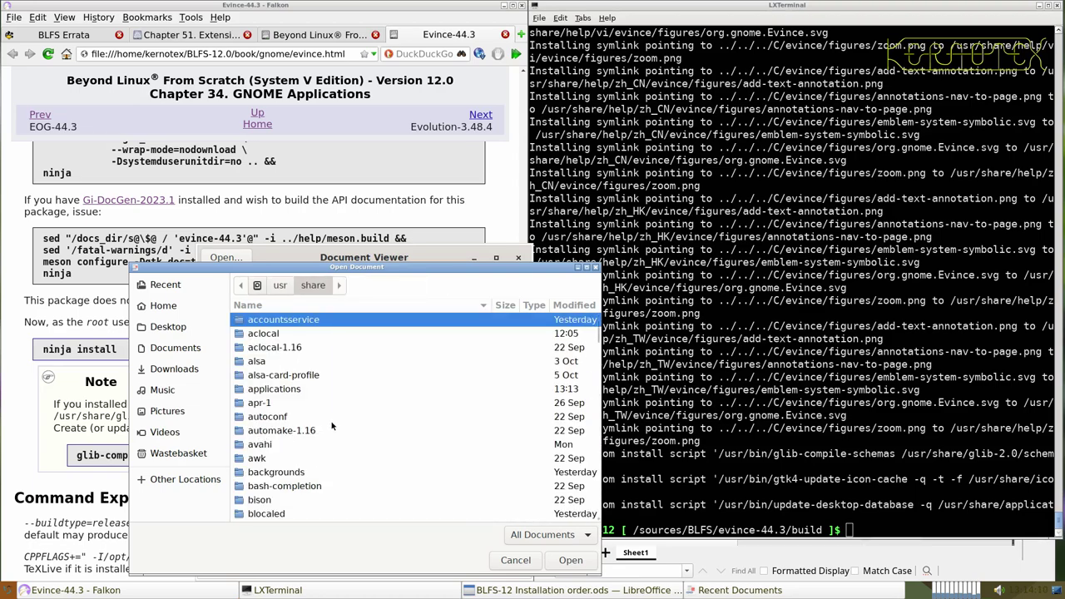
- Look through the folders in /usr/share and check KDE/UserFeedbackConsole for a document to open
scroll(331, 426, "down", 10)
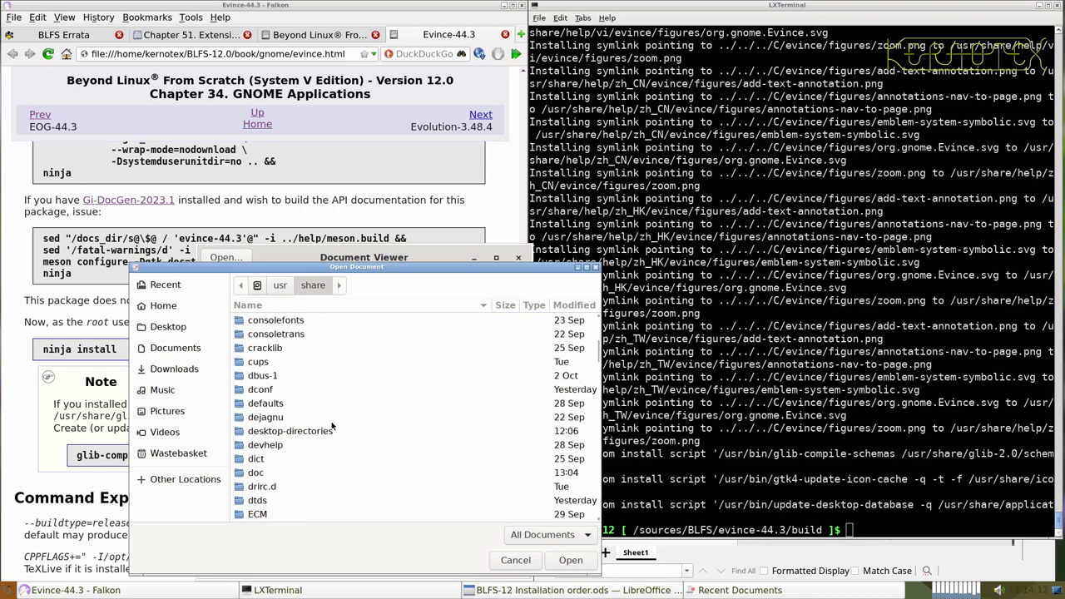
scroll(331, 425, "down", 15)
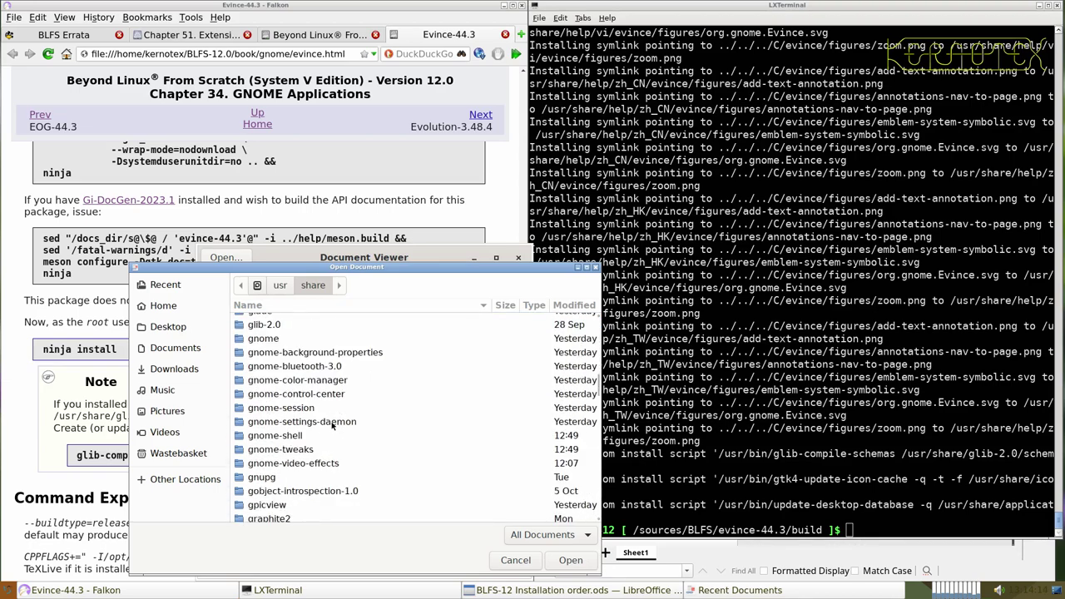
scroll(331, 426, "down", 10)
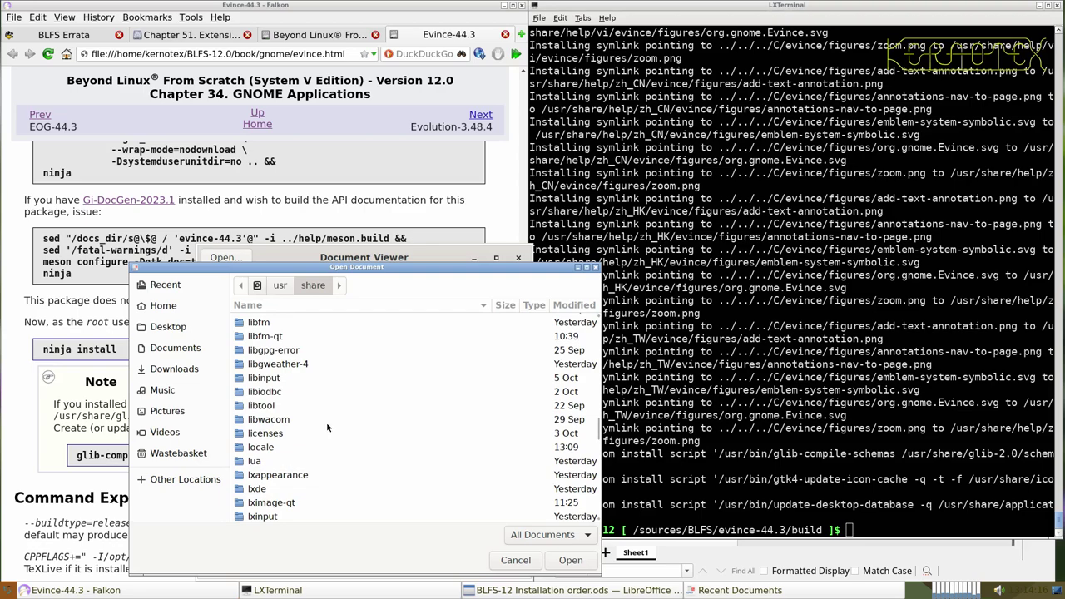
scroll(281, 412, "down", 3)
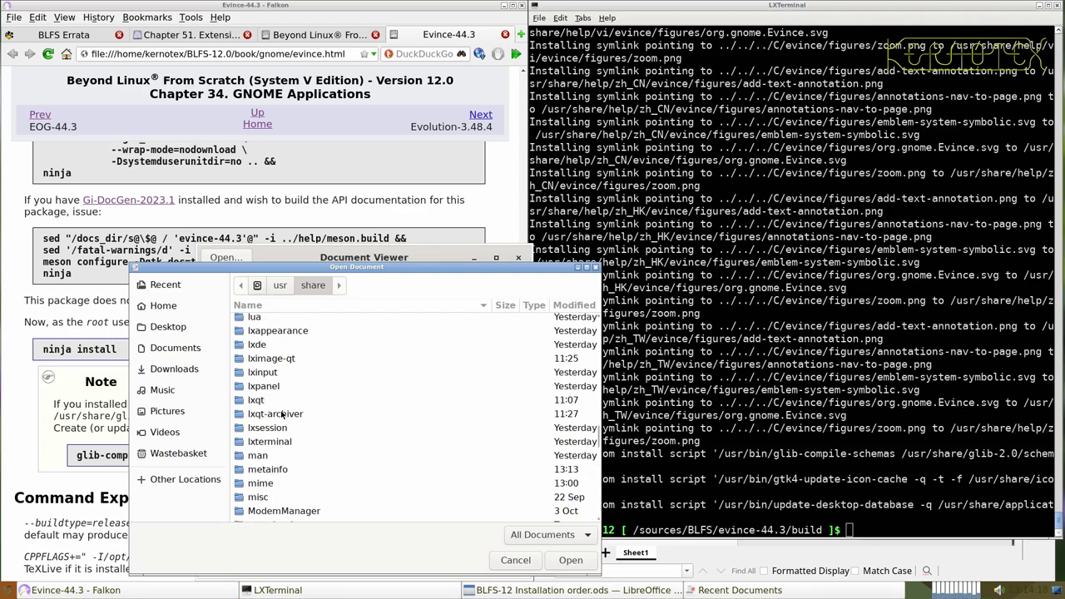
scroll(281, 414, "up", 3)
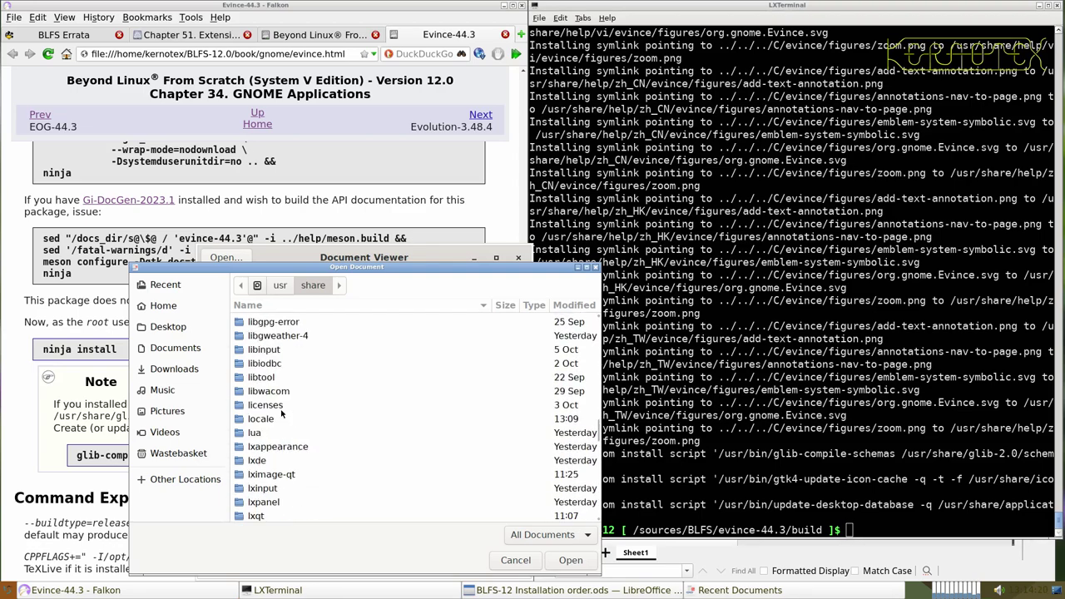
scroll(281, 413, "down", 5)
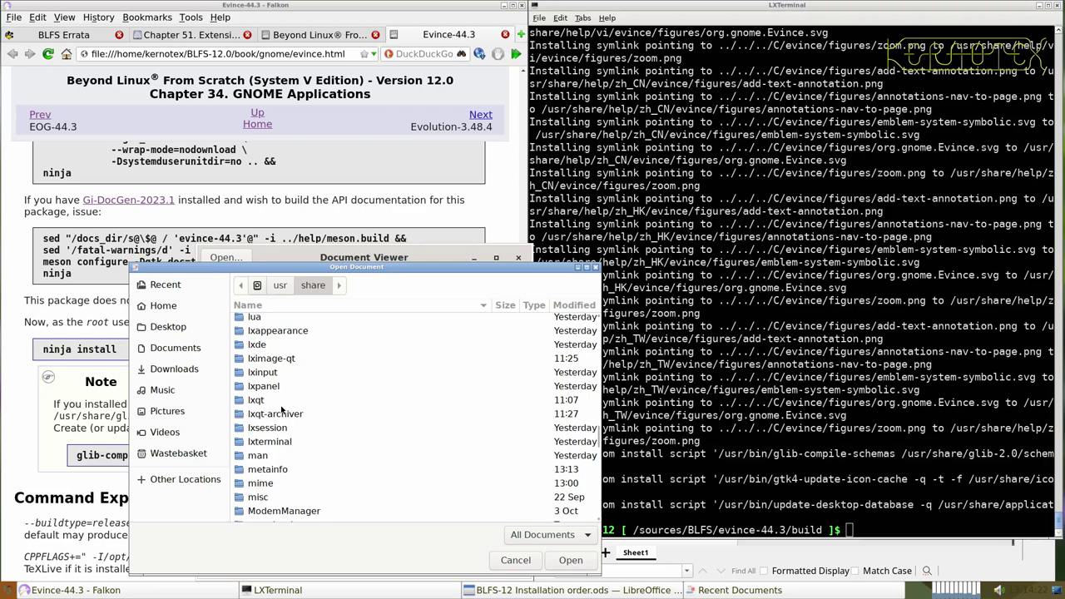
scroll(281, 407, "up", 10)
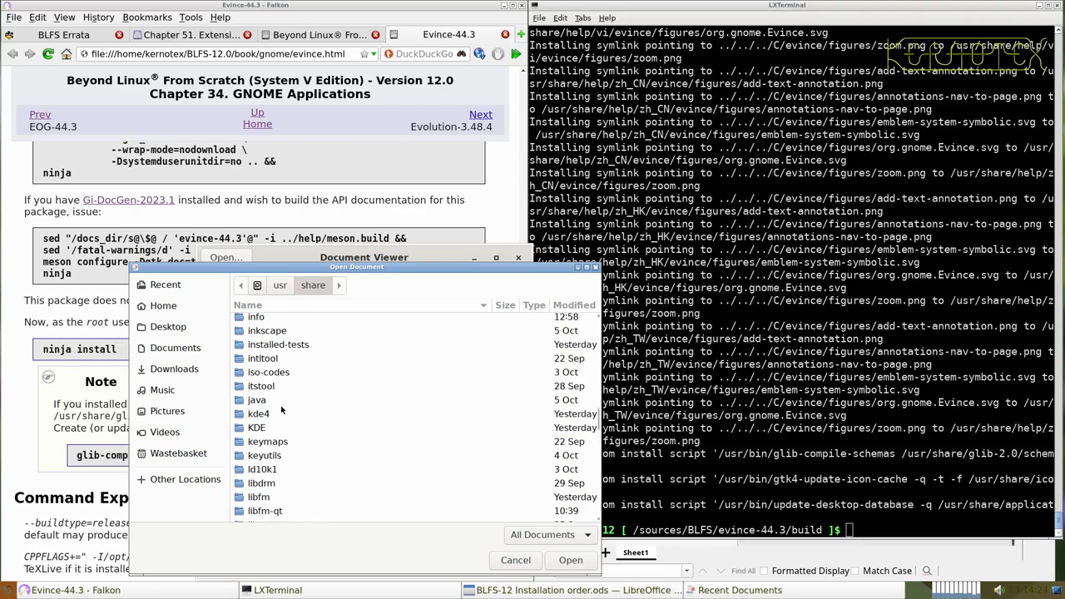
double_click(255, 427)
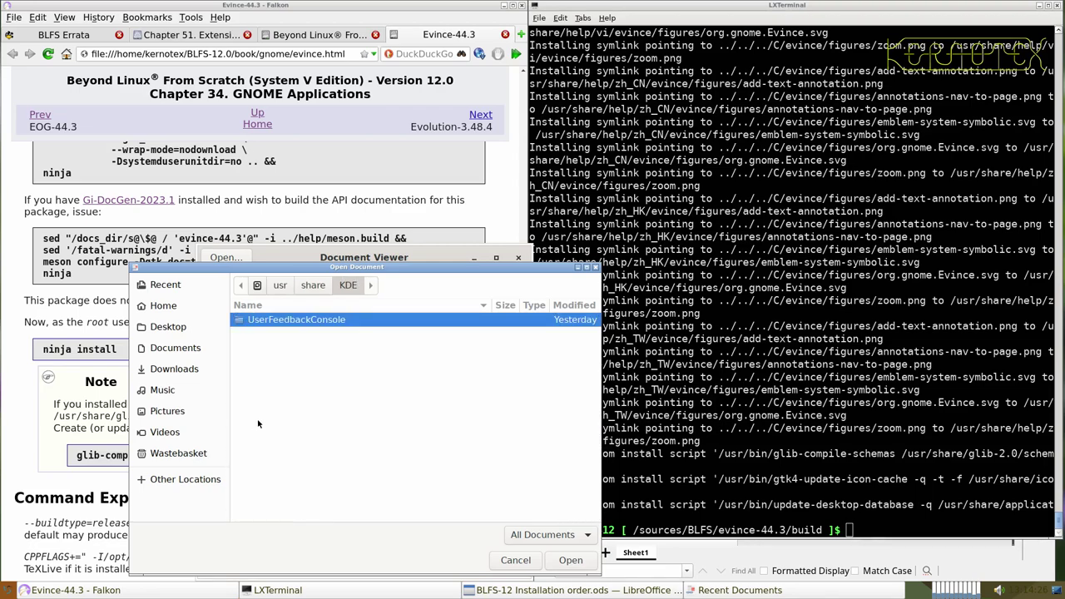
double_click(279, 322)
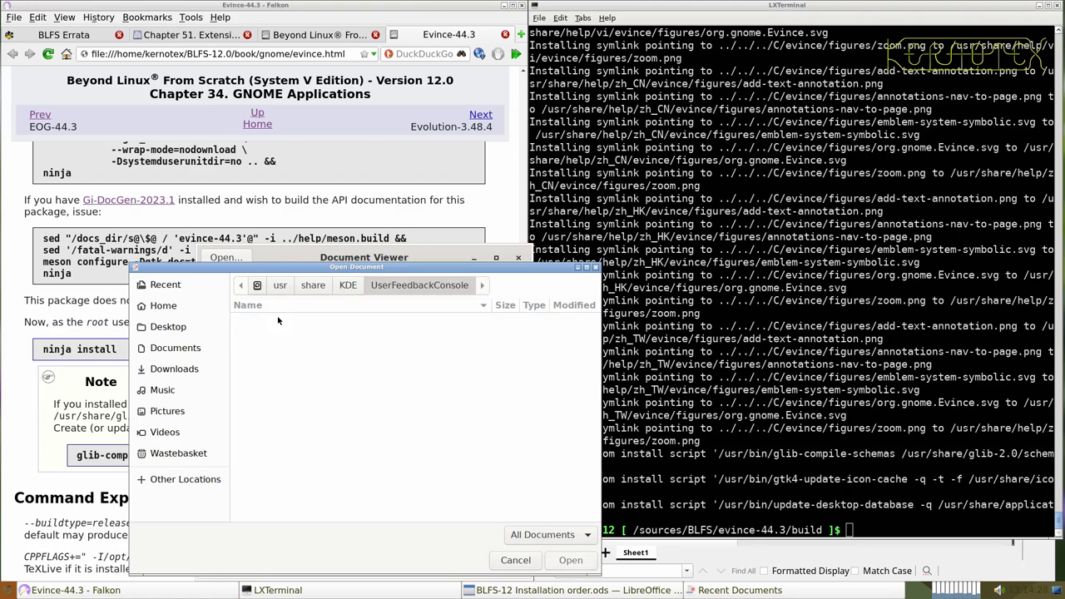
left_click(312, 284)
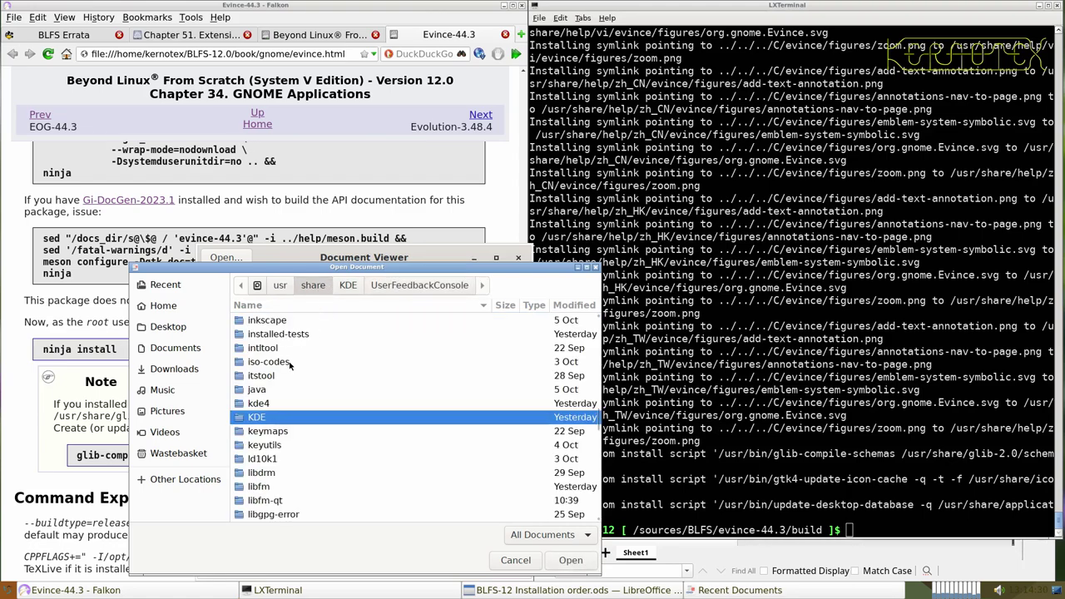
- Check the java/opencv4 and inkscape folders under /usr/share for a document to open
double_click(262, 388)
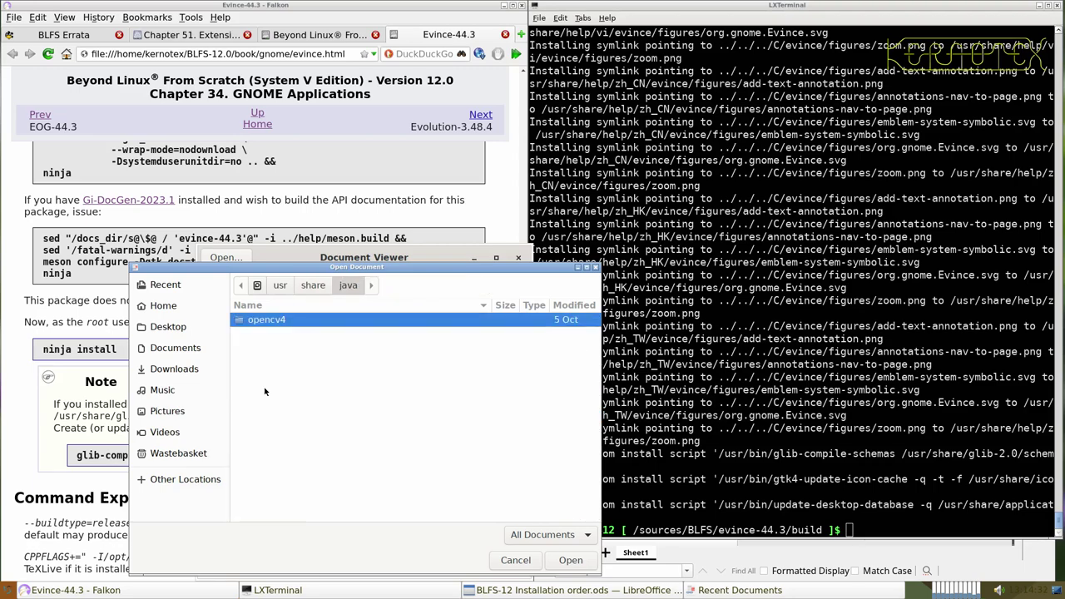
double_click(258, 321)
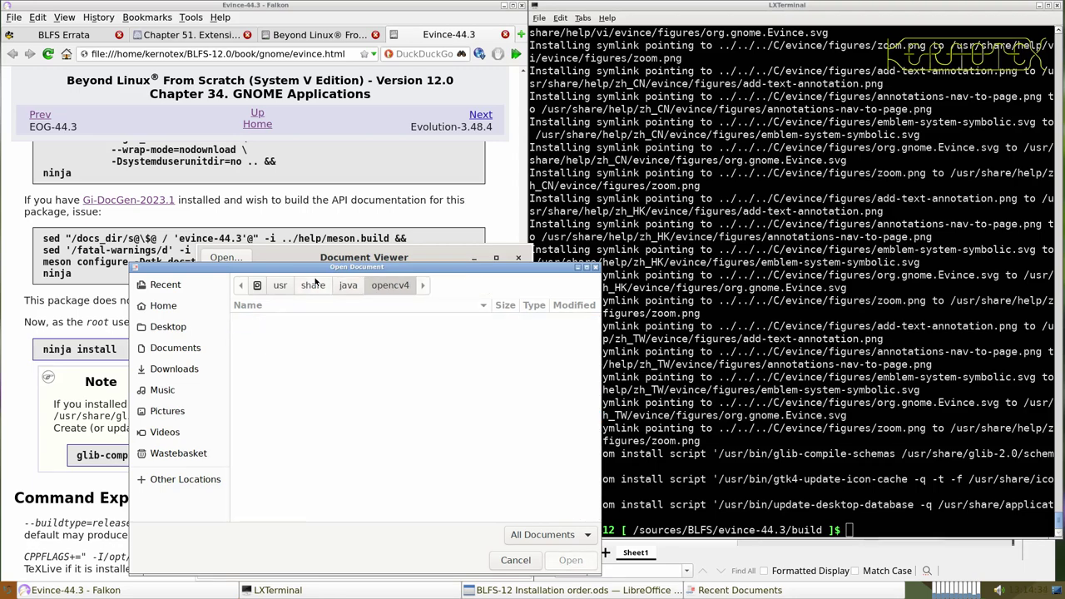
left_click(313, 285)
double_click(271, 347)
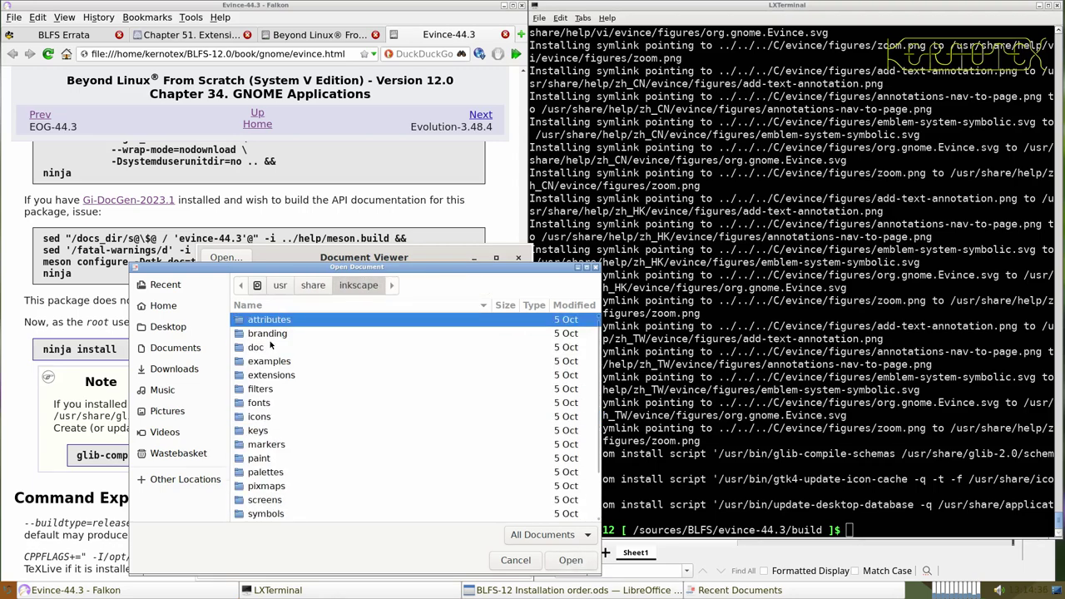
scroll(281, 365, "down", 2)
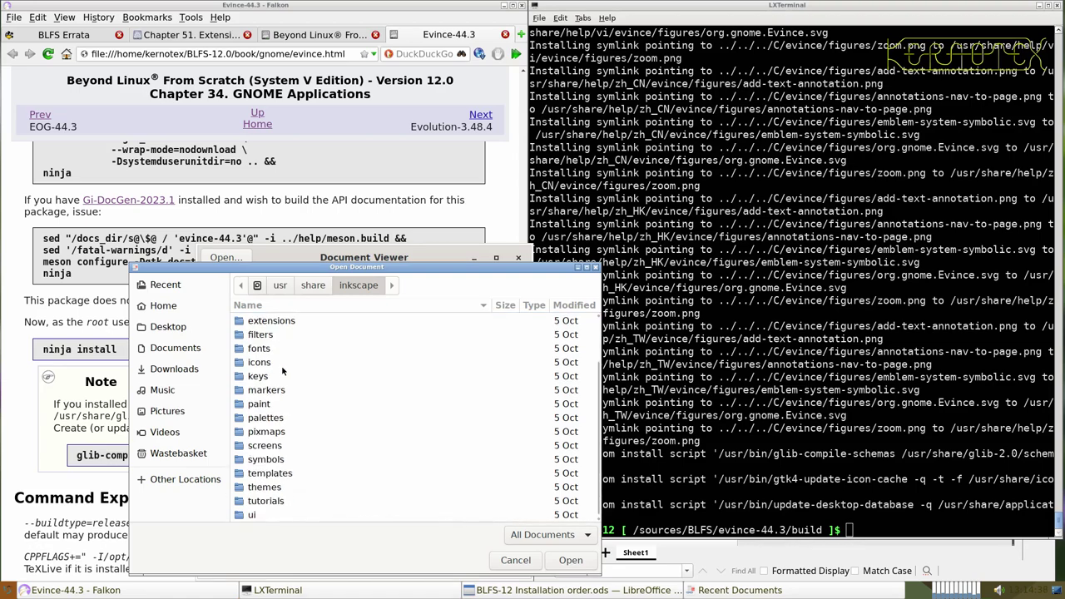
- Search /usr/share for PDF files in the terminal with find /usr/share | grep -i pdf
left_click(641, 367)
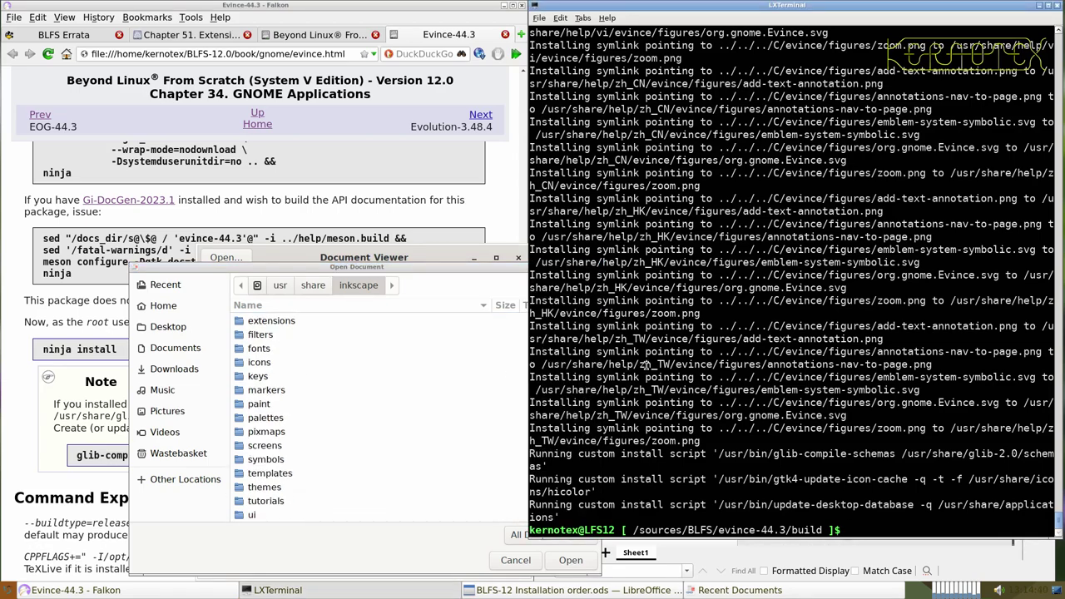
type("find /usr/share | grep -i pdf")
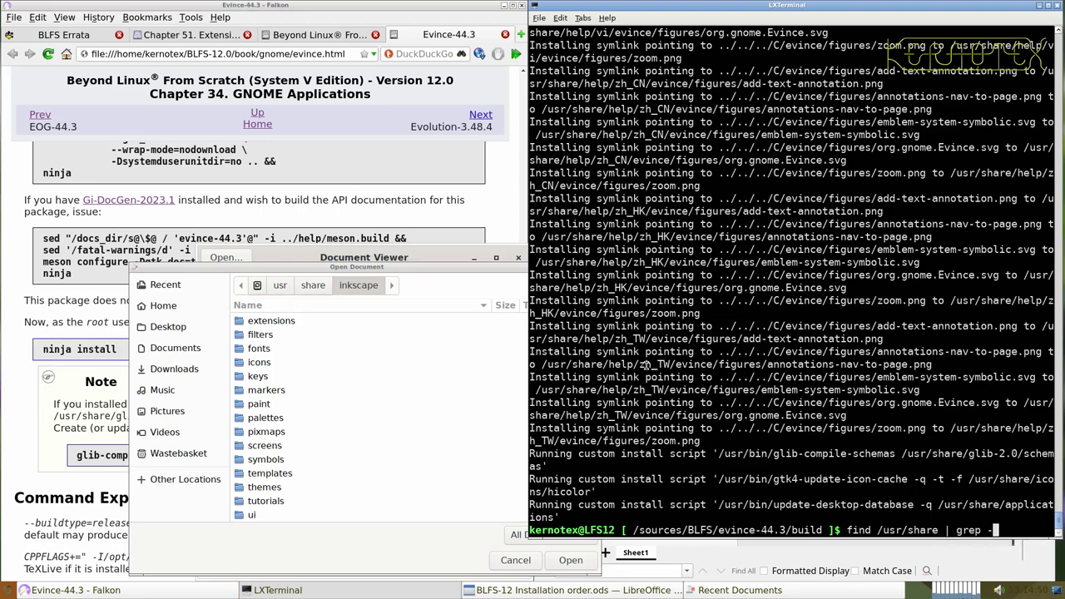
key("Return")
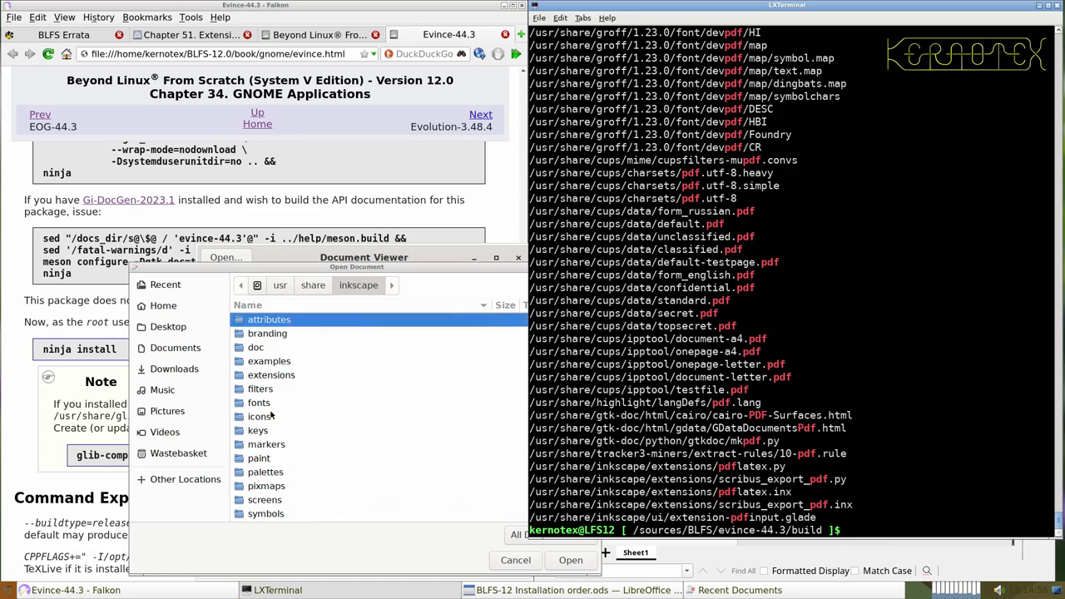
- Try to open document-a4.pdf from /usr/share/cups/ipptool in Document Viewer and dismiss the resulting notice
left_click(308, 289)
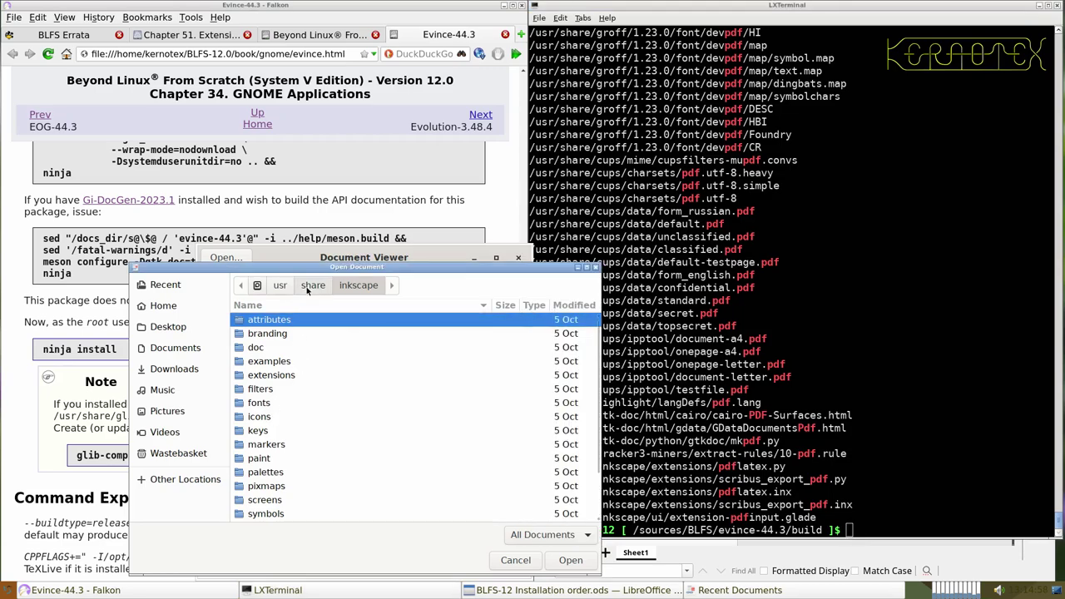
left_click(308, 288)
scroll(254, 375, "up", 15)
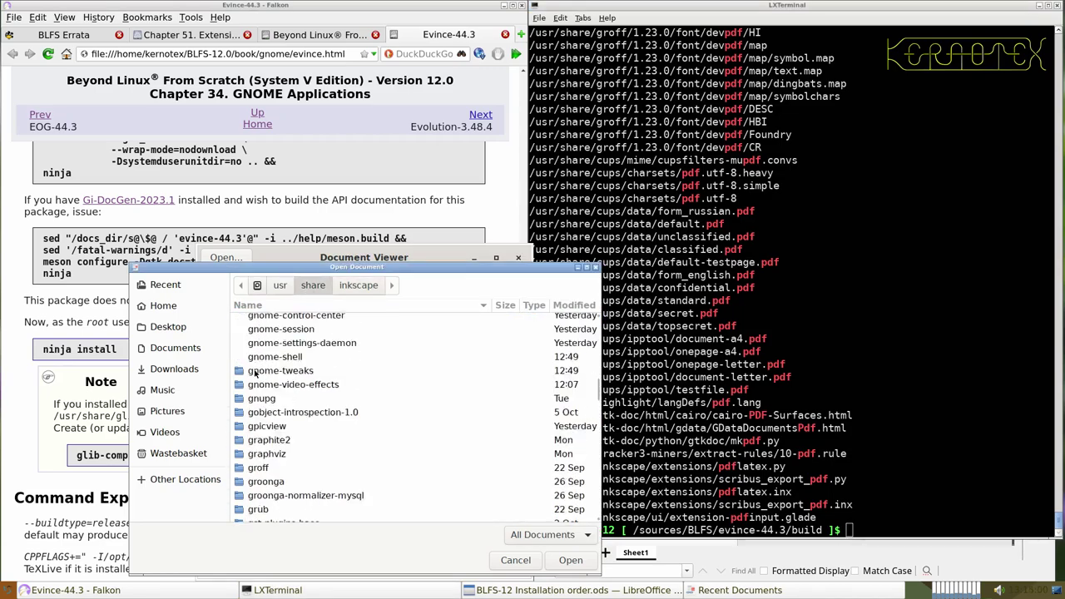
scroll(257, 372, "up", 4)
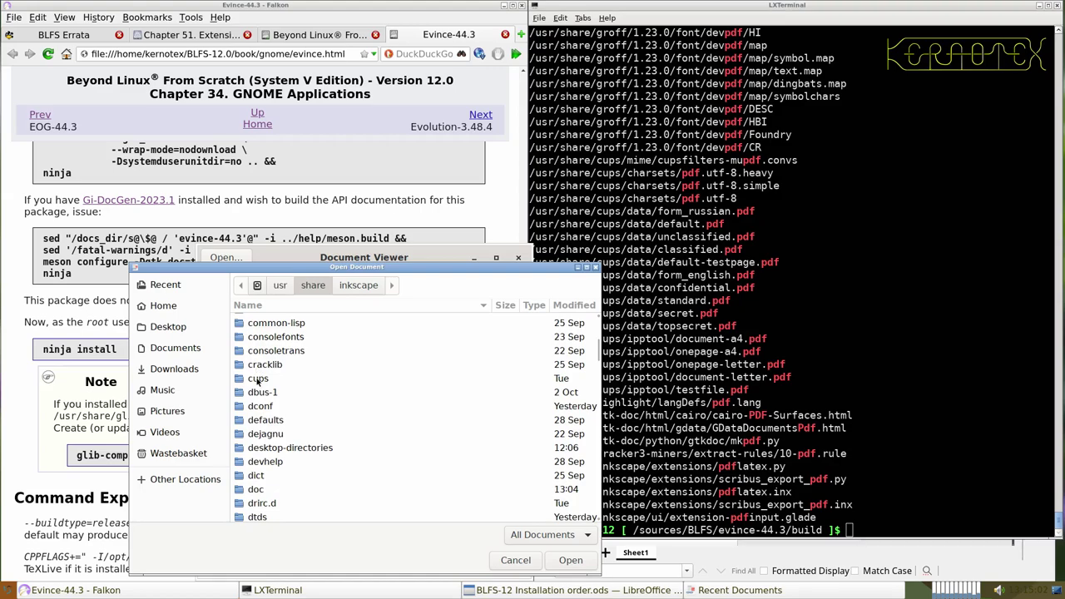
double_click(258, 380)
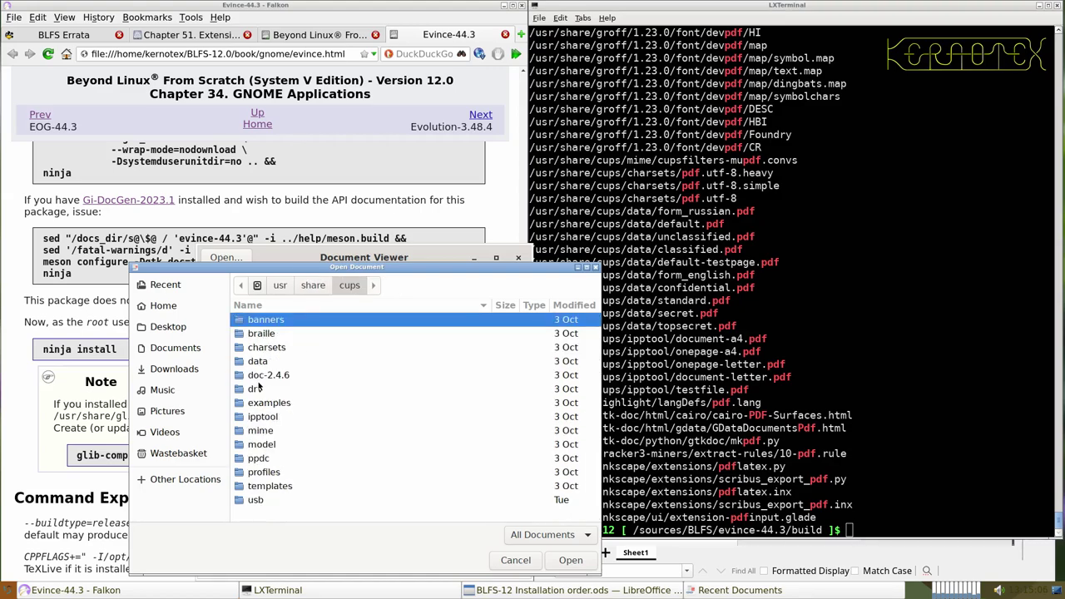
left_click(646, 390)
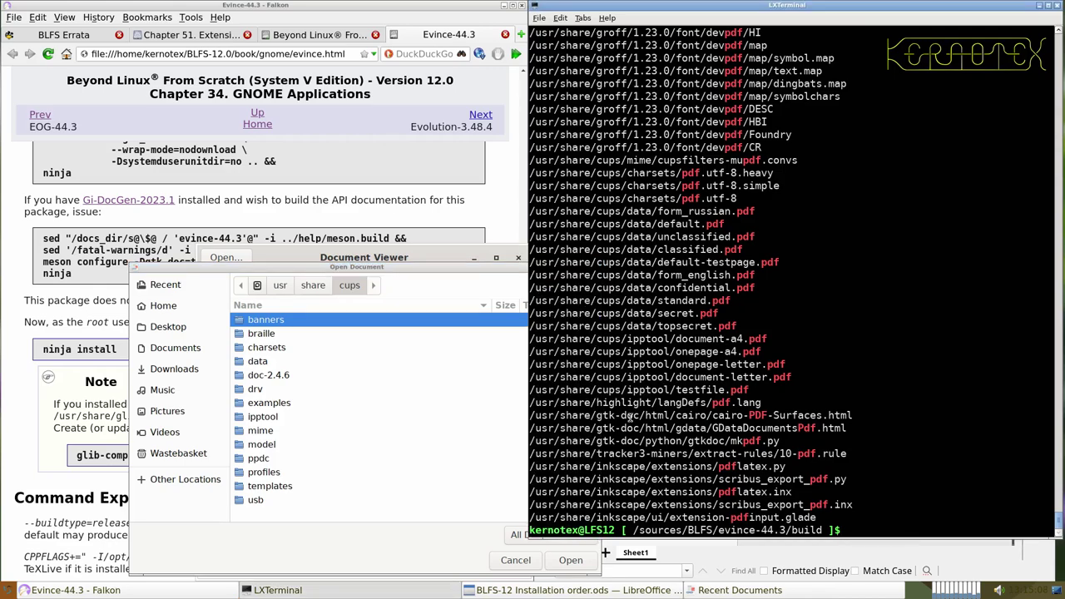
double_click(267, 416)
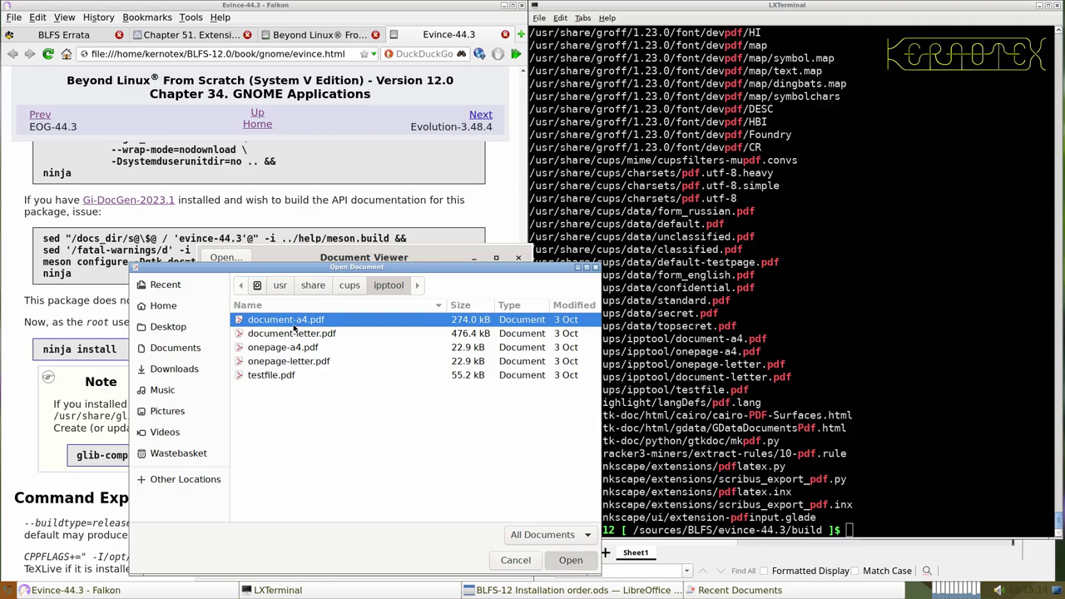
double_click(293, 325)
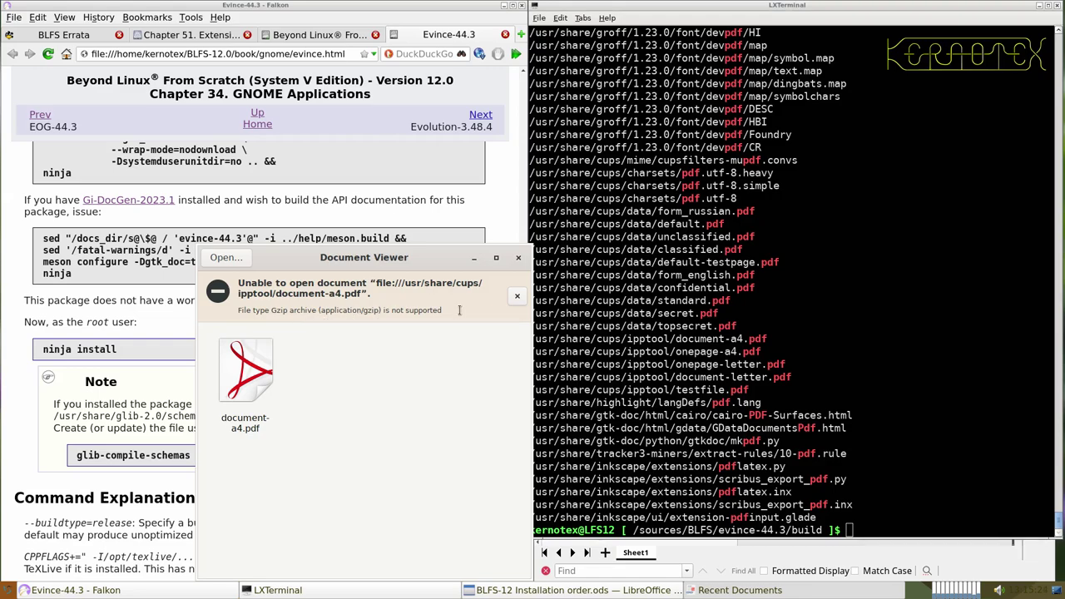
left_click(516, 297)
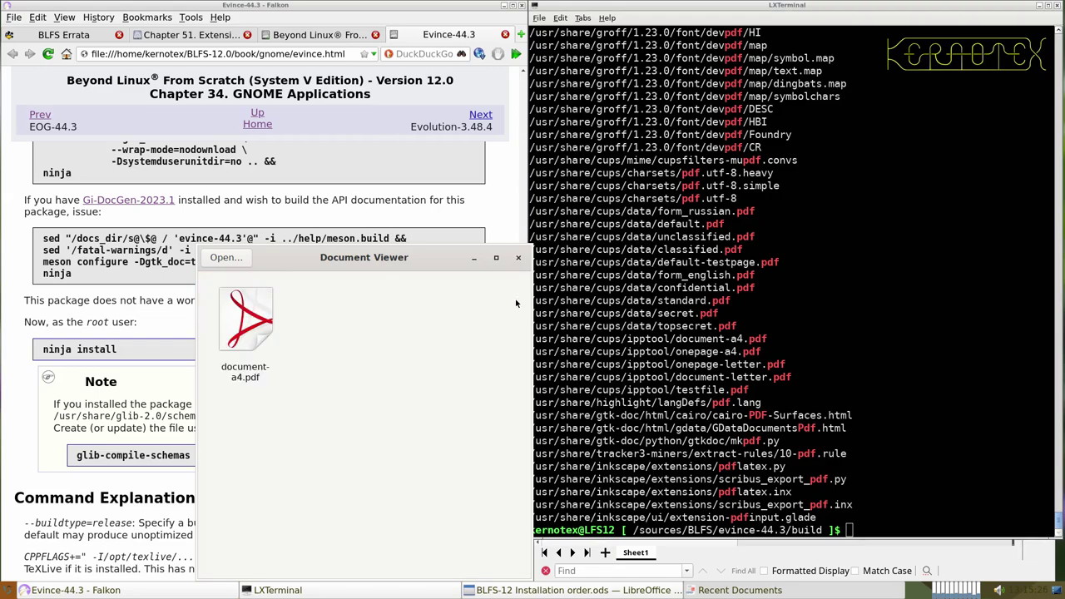
- Start opening another document and check the evince folder under /usr/share
left_click(226, 257)
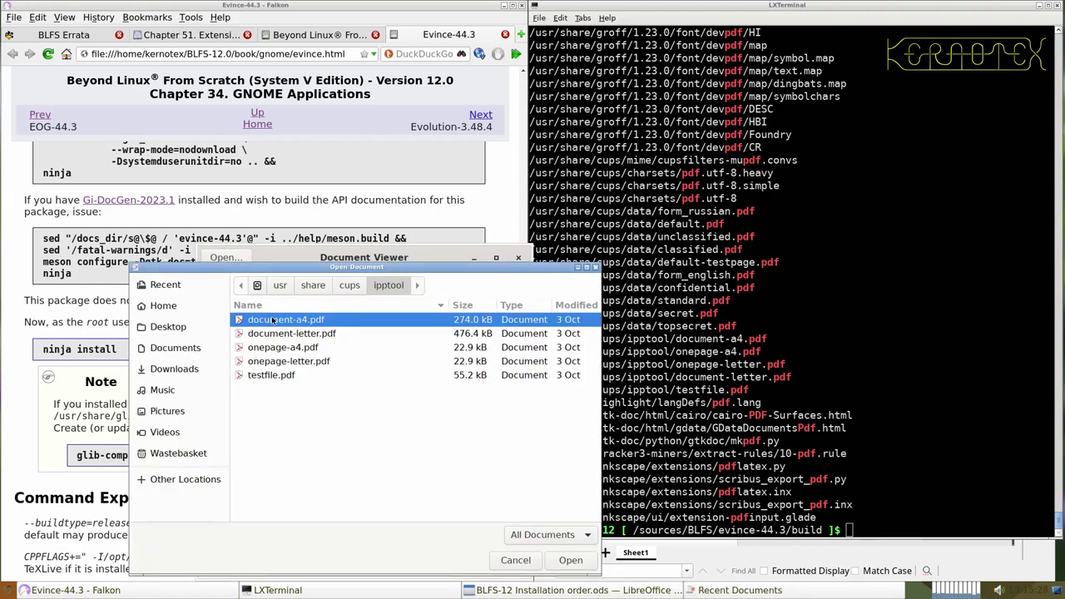
left_click(313, 286)
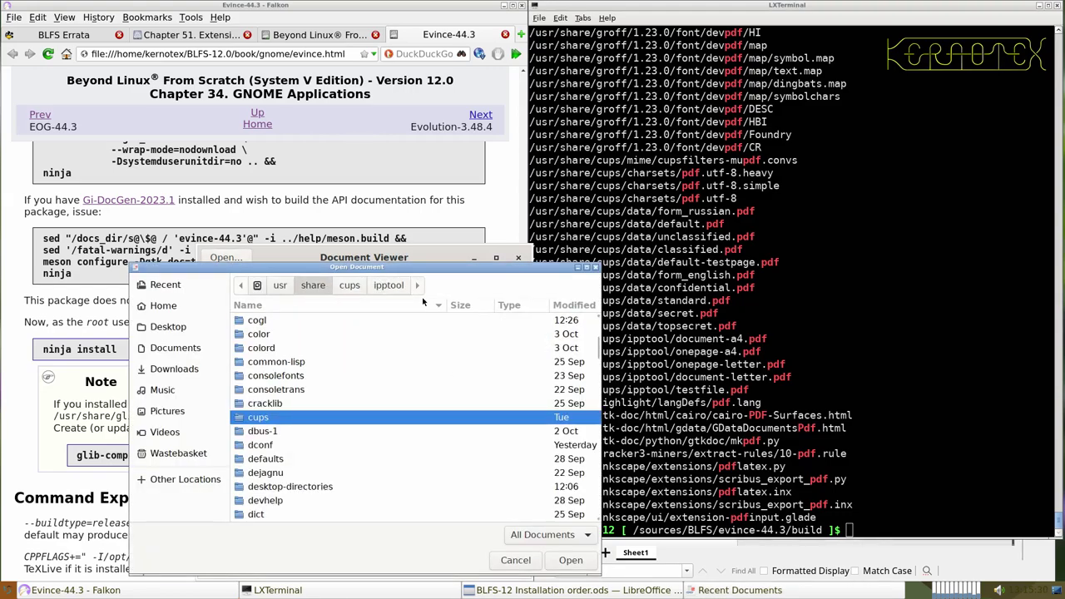
scroll(301, 410, "down", 2)
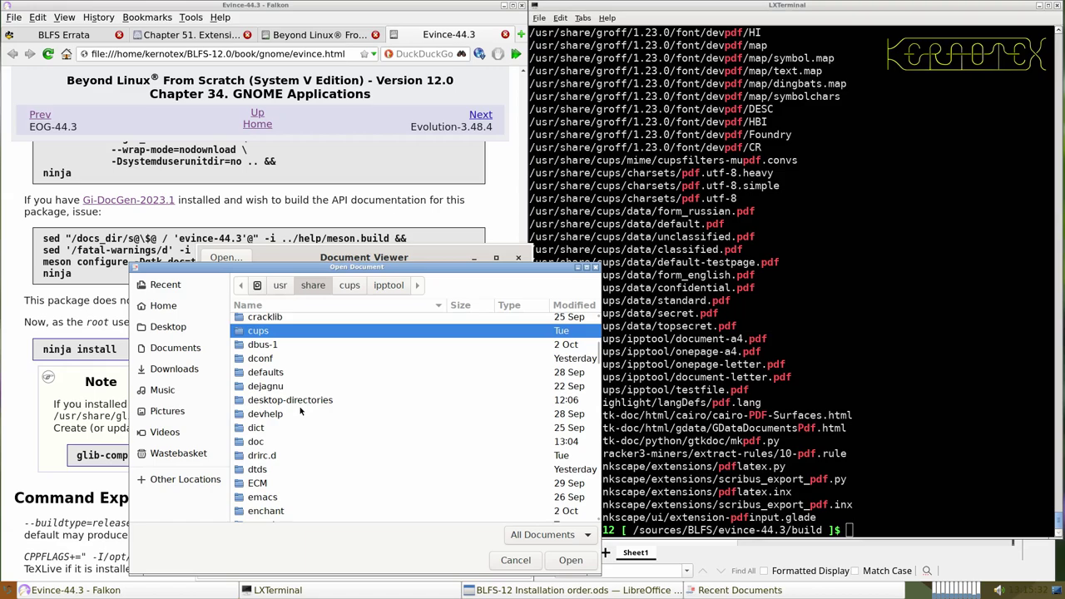
scroll(272, 388, "down", 7)
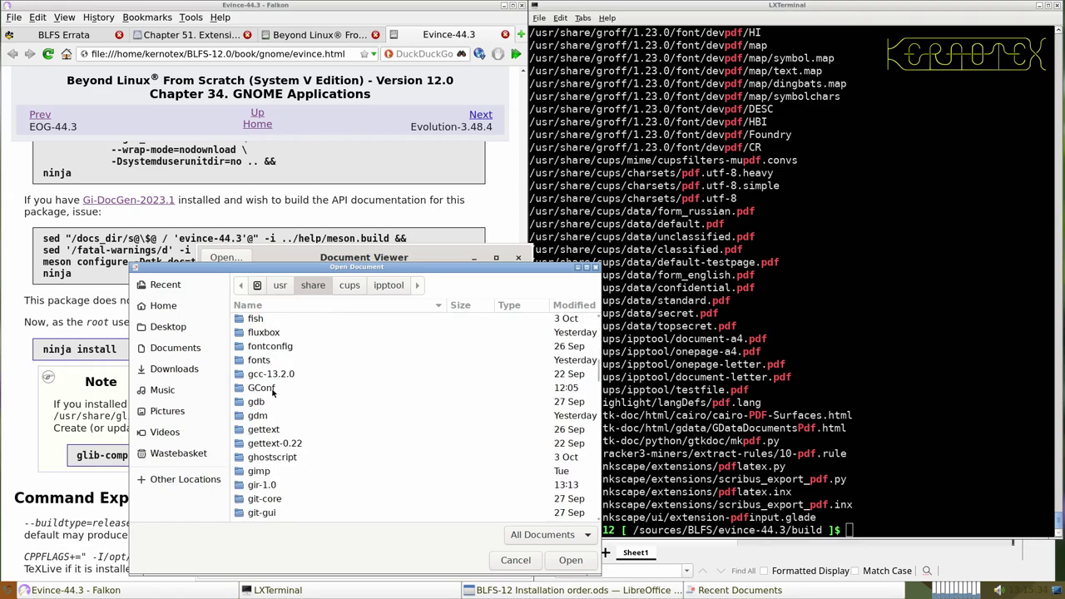
scroll(273, 394, "up", 2)
double_click(263, 364)
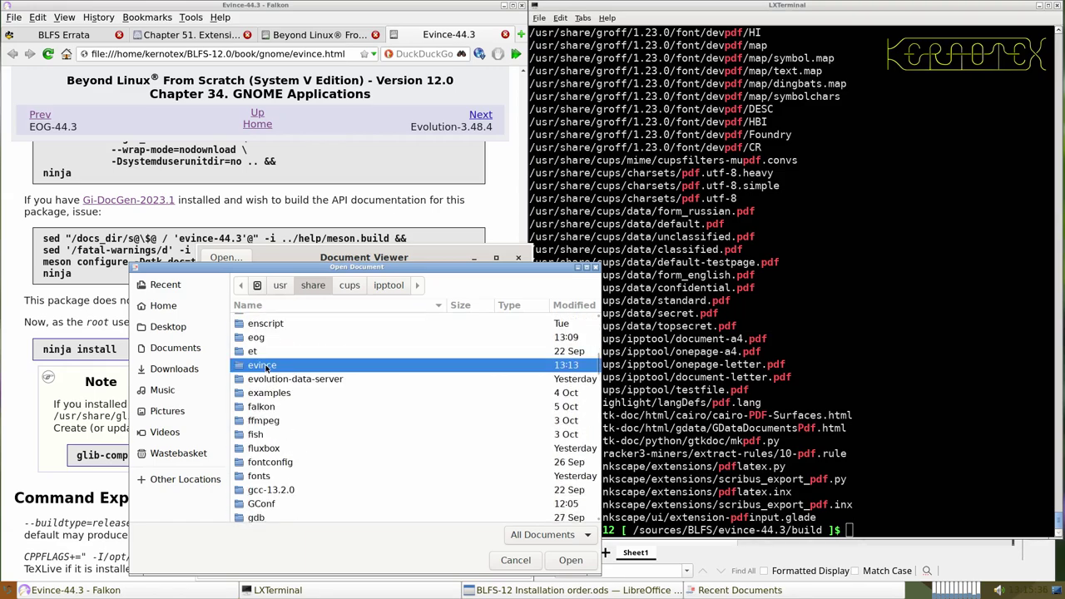
left_click(312, 285)
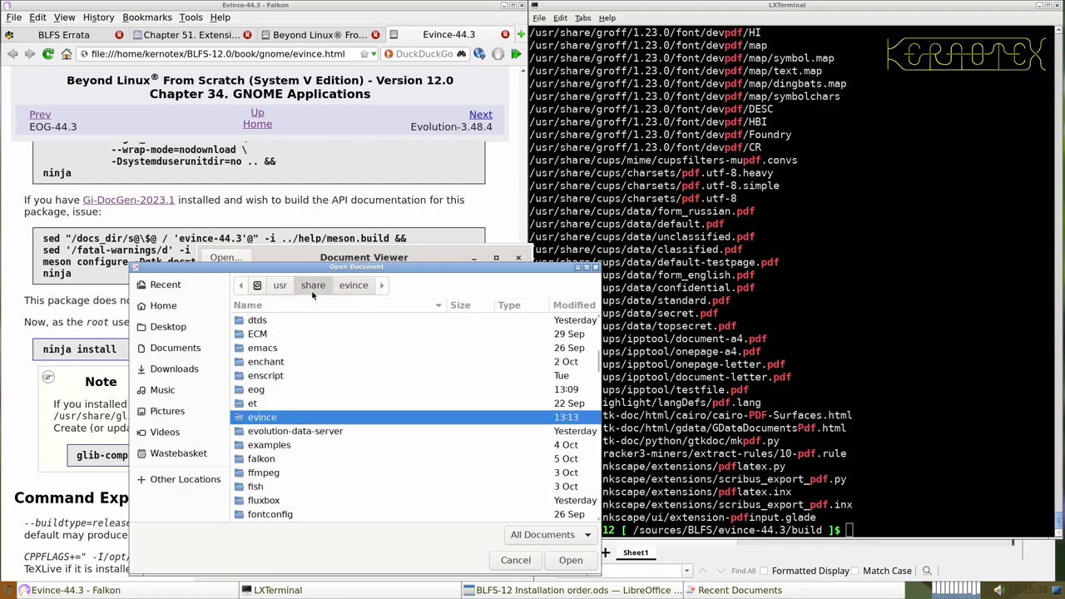
- Check the groff/1.23.0/font/devpdf/map folder under /usr/share for a document to open
scroll(307, 410, "down", 2)
scroll(308, 409, "down", 5)
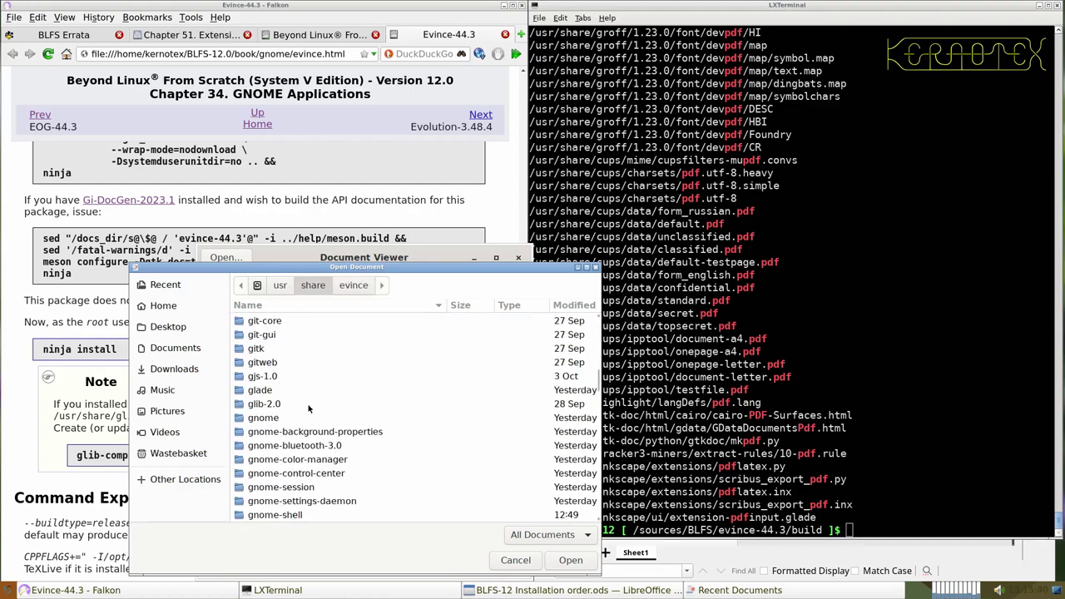
double_click(260, 452)
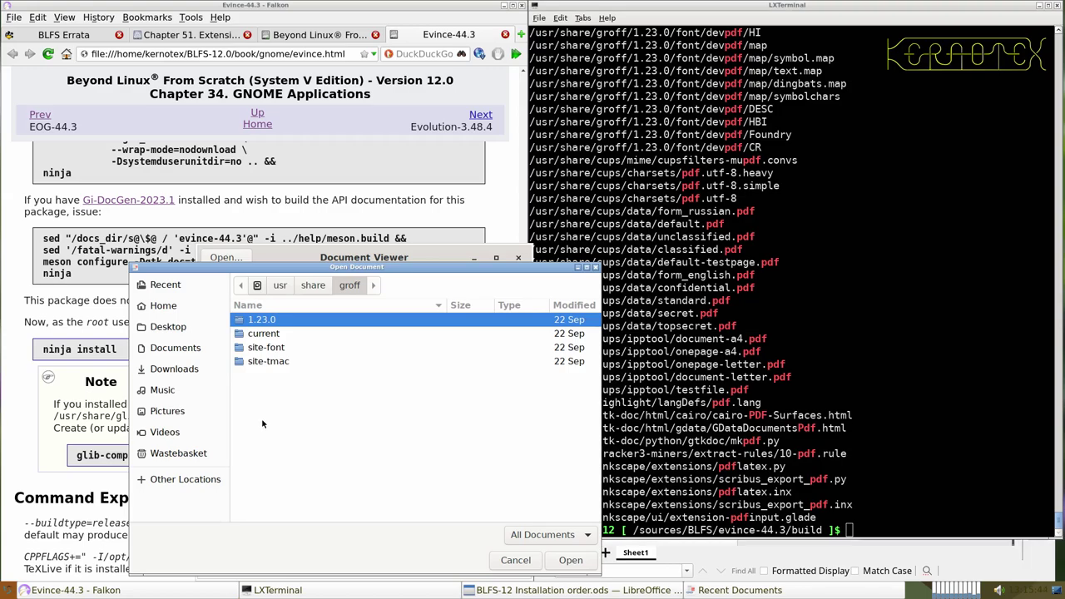
double_click(260, 321)
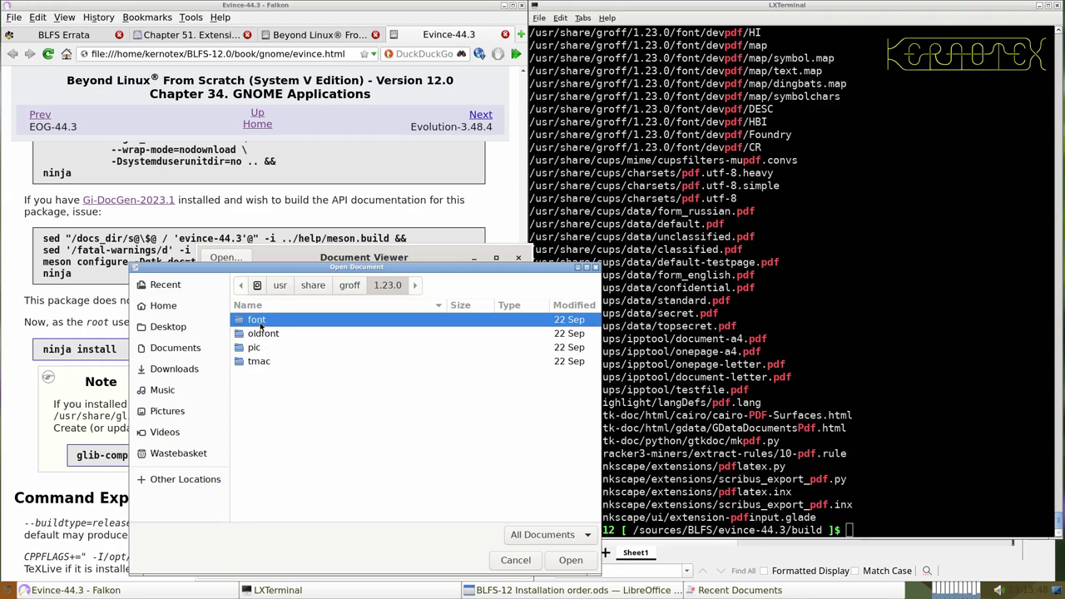
double_click(258, 320)
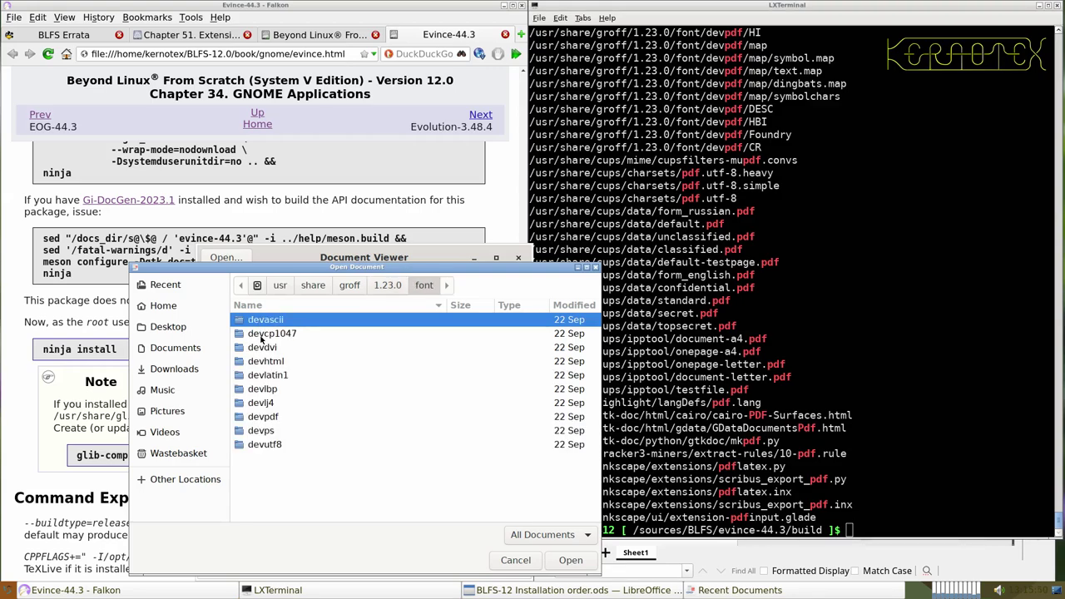
double_click(263, 417)
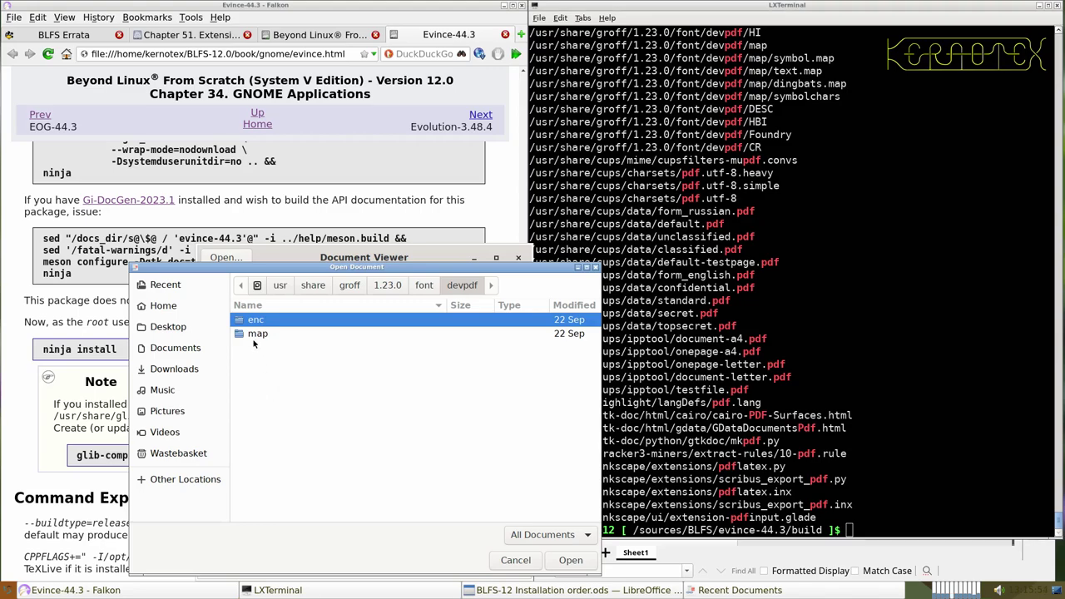
double_click(254, 334)
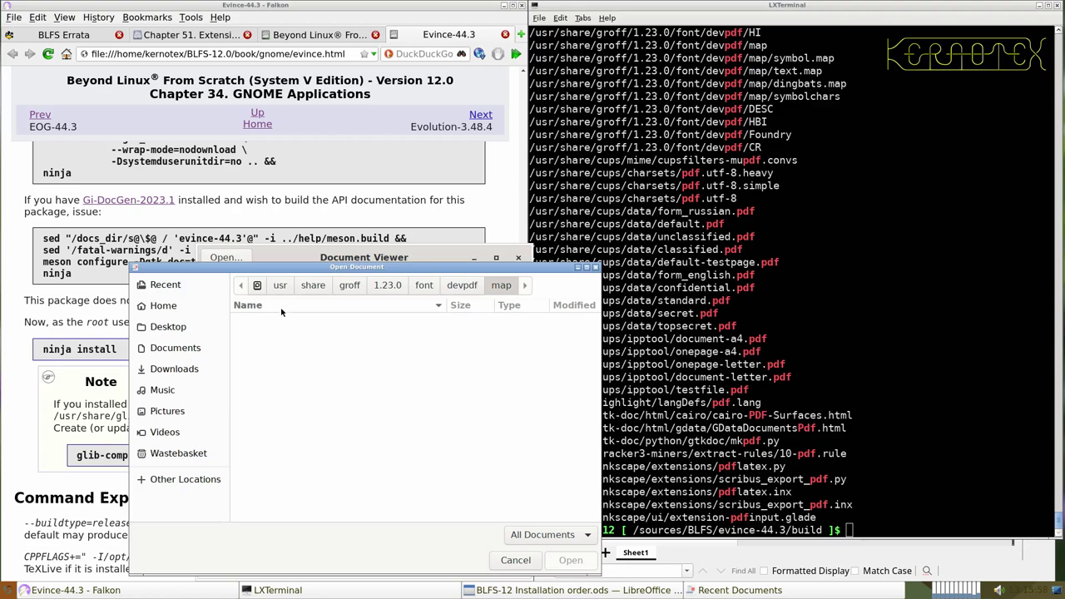
- Return to /usr/share in the file chooser and examine the terminal's PDF search results for another folder containing PDF files
left_click(311, 285)
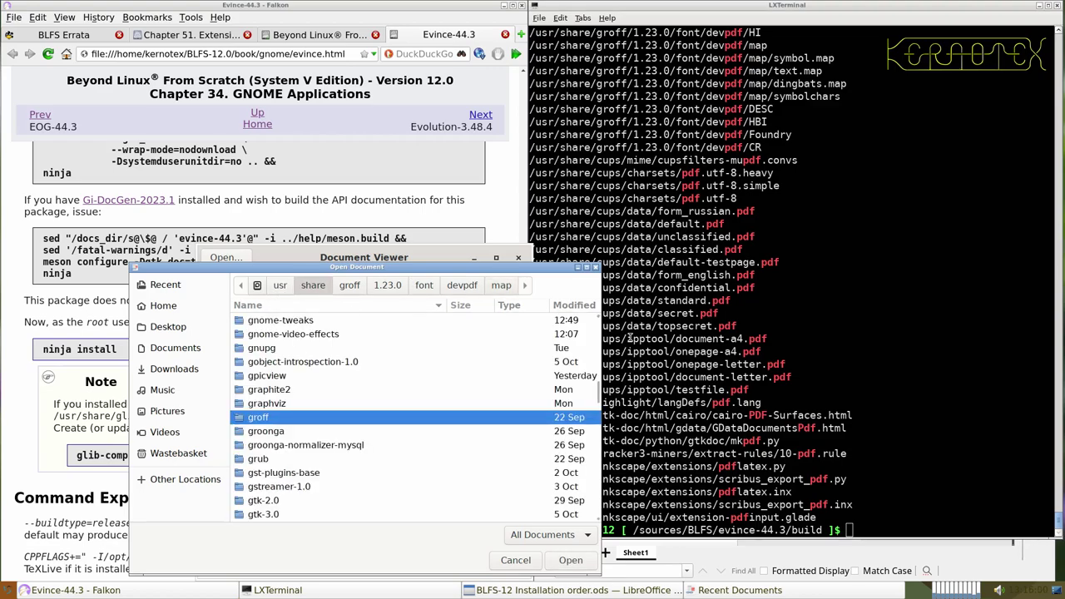
scroll(359, 436, "down", 5)
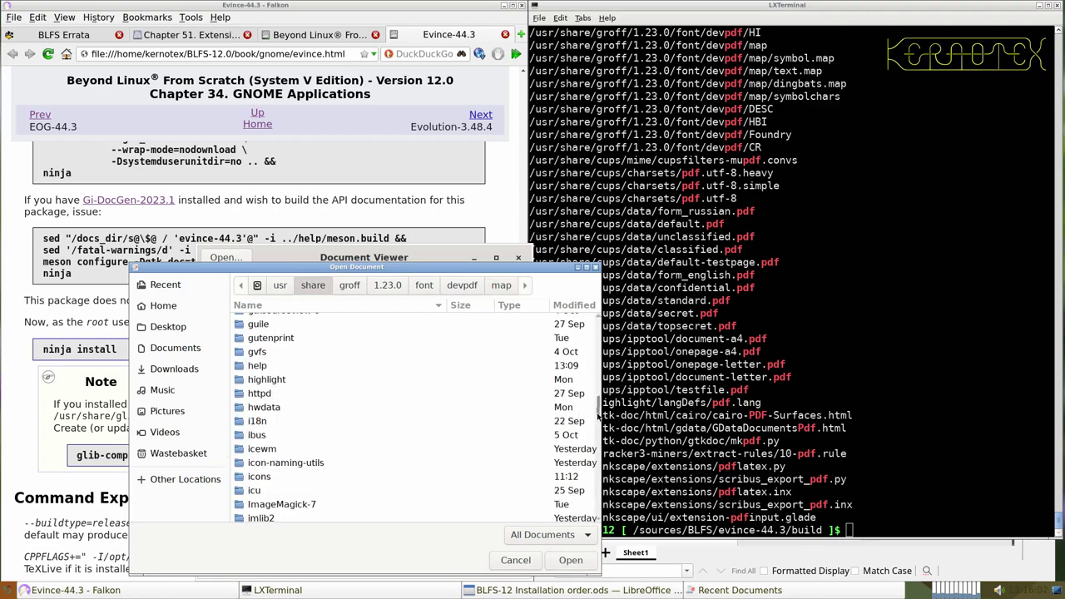
left_click_drag(597, 416, 596, 513)
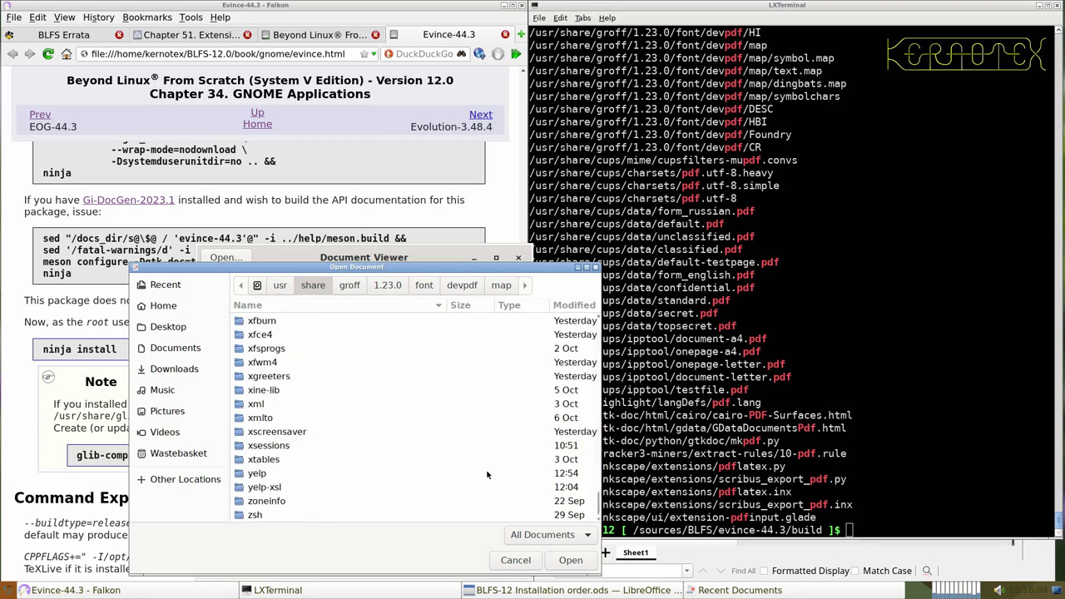
scroll(474, 468, "up", 4)
scroll(463, 470, "up", 4)
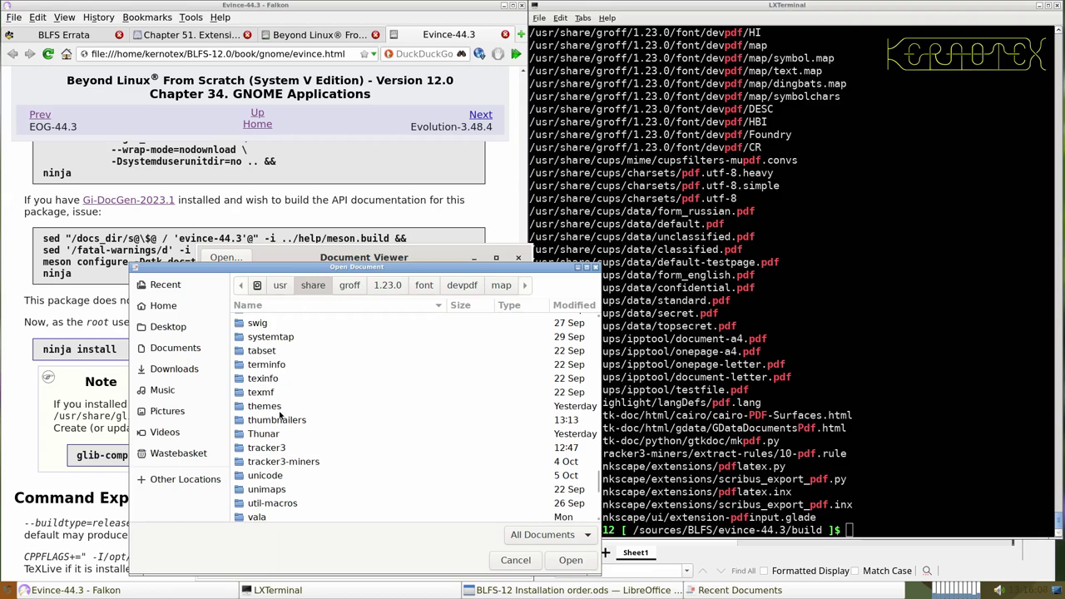
left_click(658, 328)
scroll(663, 327, "up", 10)
scroll(663, 327, "up", 6)
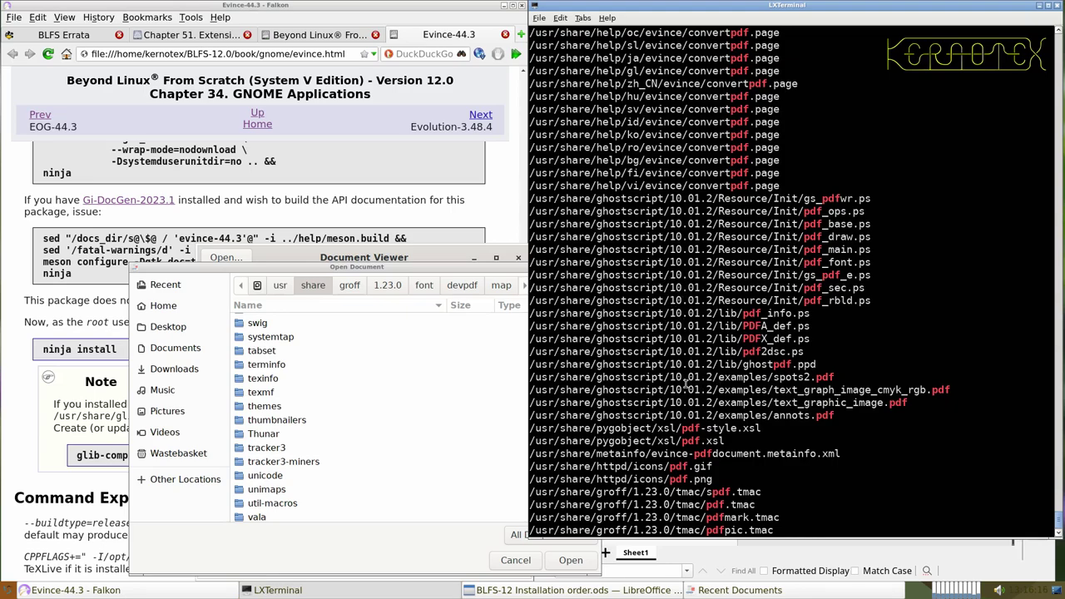
- Open annots.pdf from /usr/share/ghostscript/10.01.2/examples and view its pages 2 and 3
scroll(412, 411, "up", 20)
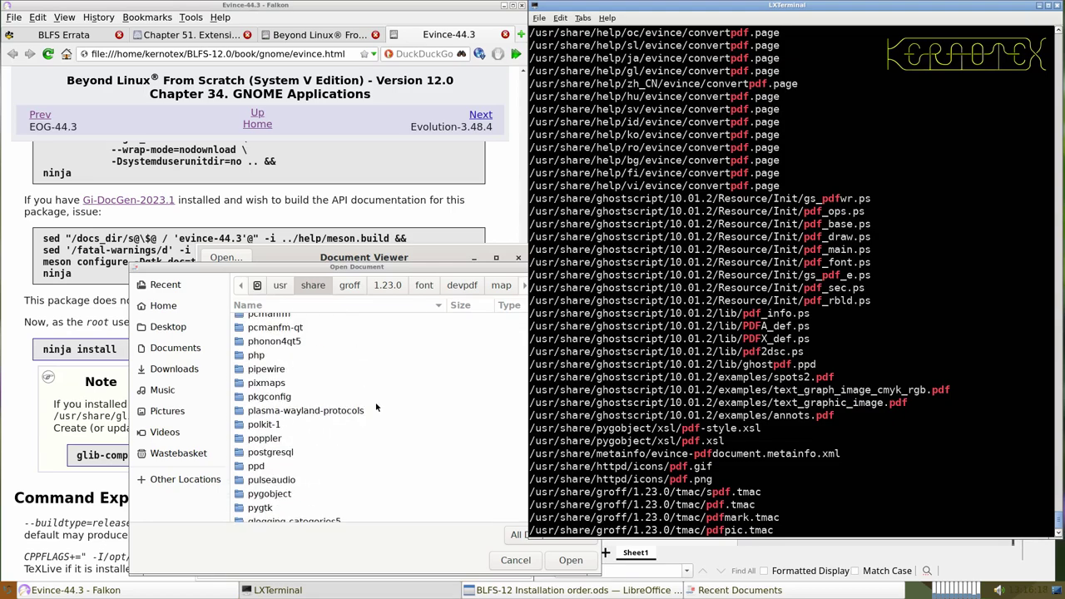
scroll(375, 407, "up", 10)
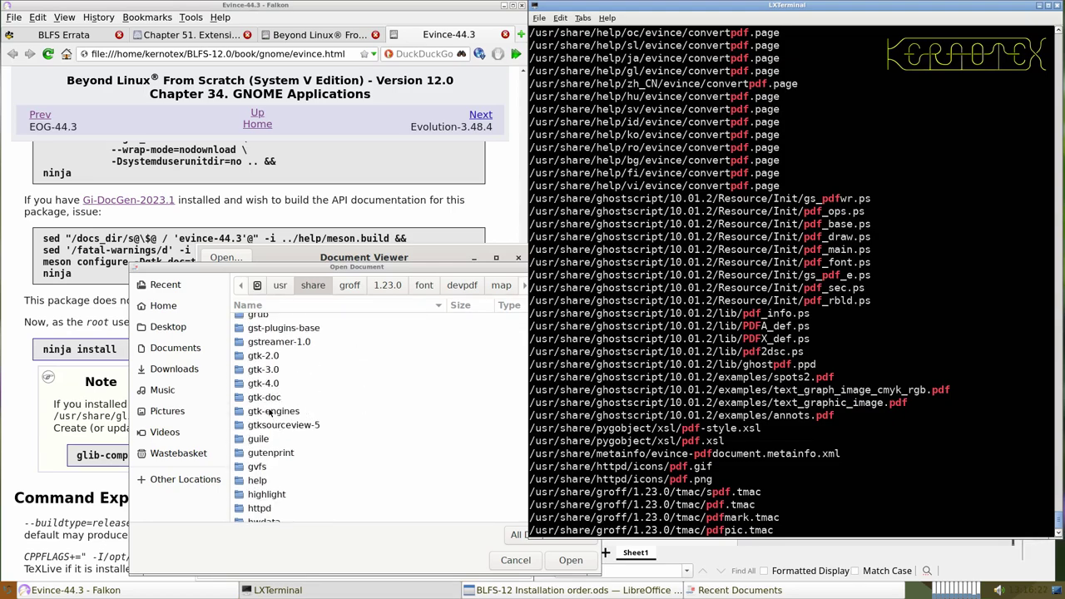
scroll(265, 368, "up", 4)
scroll(266, 368, "up", 4)
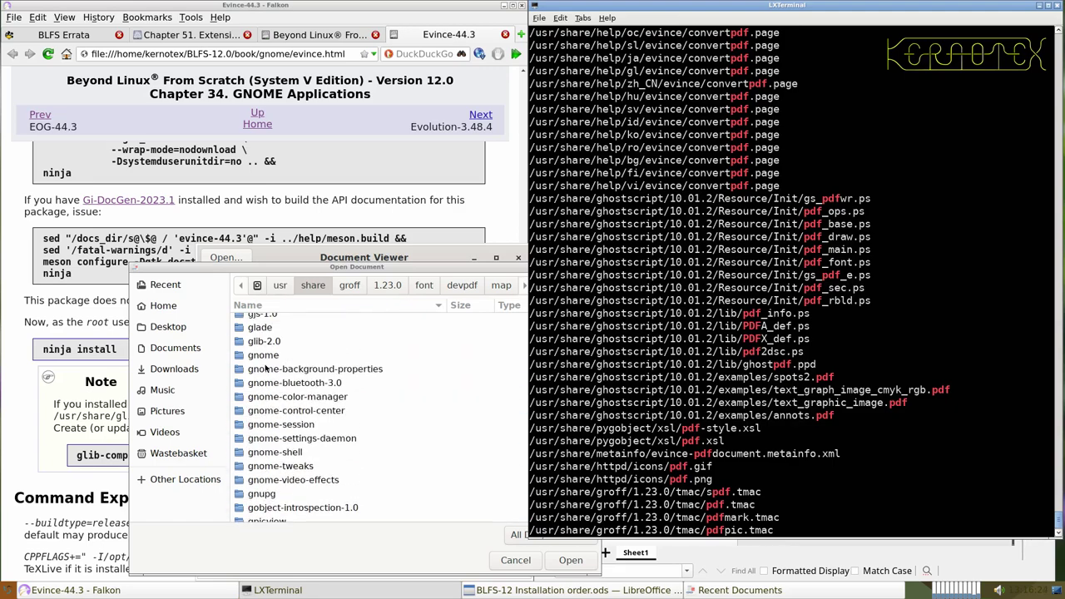
scroll(265, 368, "up", 5)
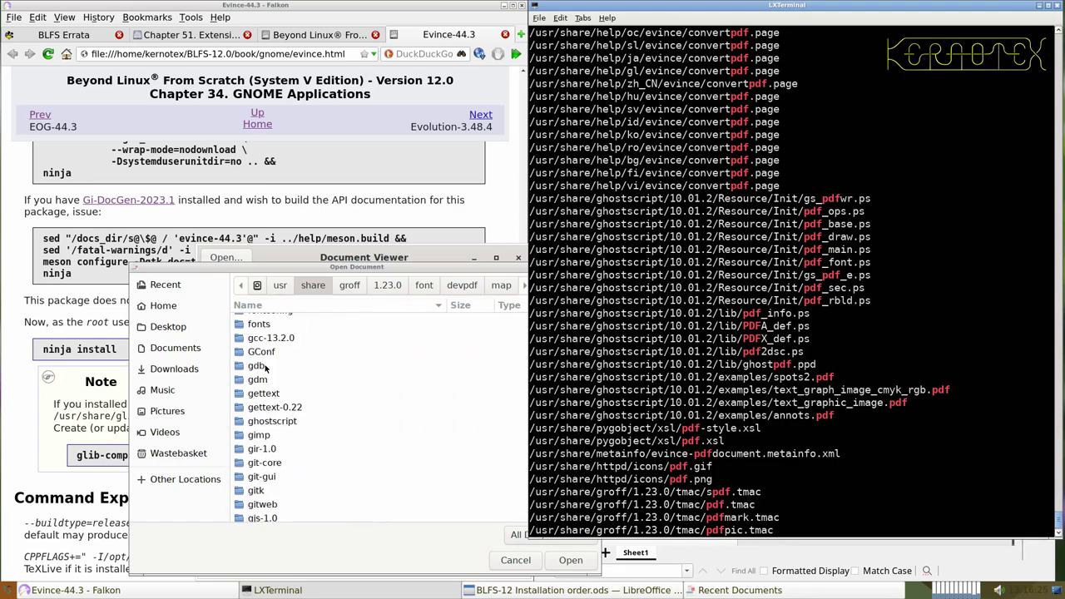
double_click(276, 420)
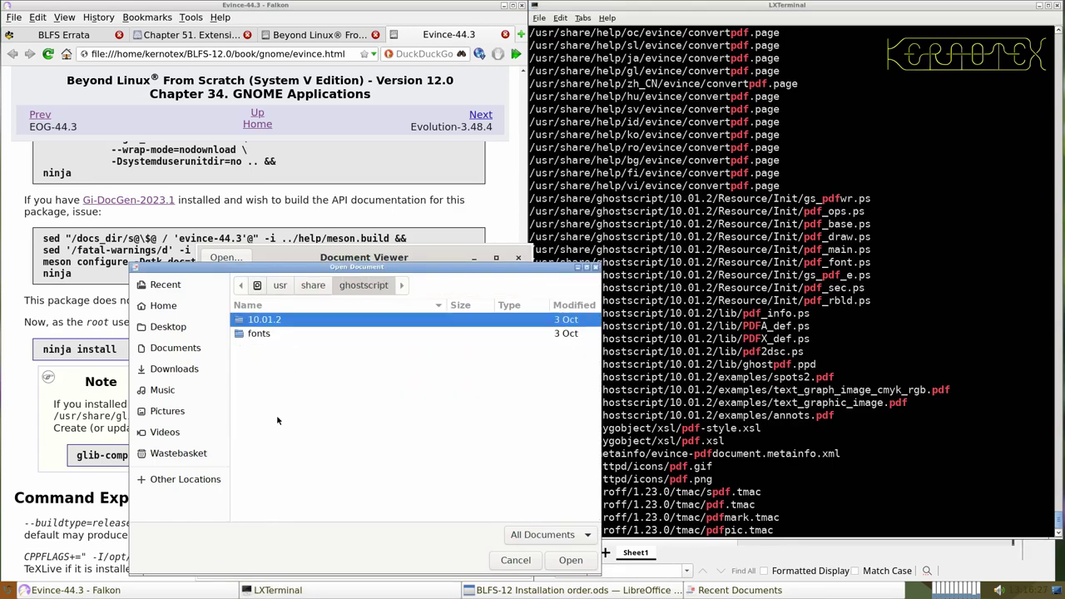
double_click(262, 321)
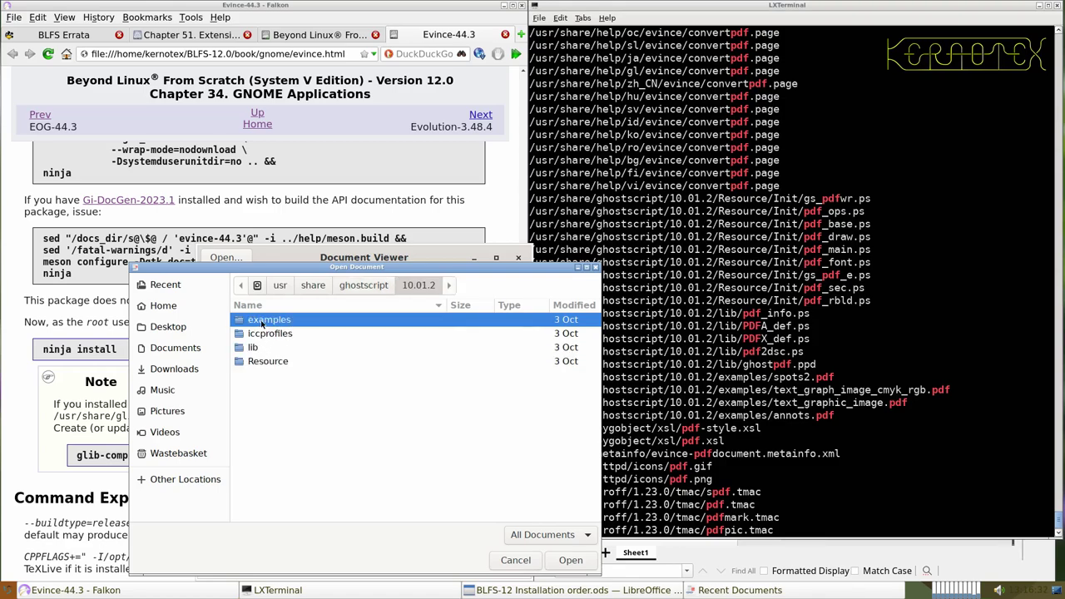
double_click(262, 323)
double_click(262, 323)
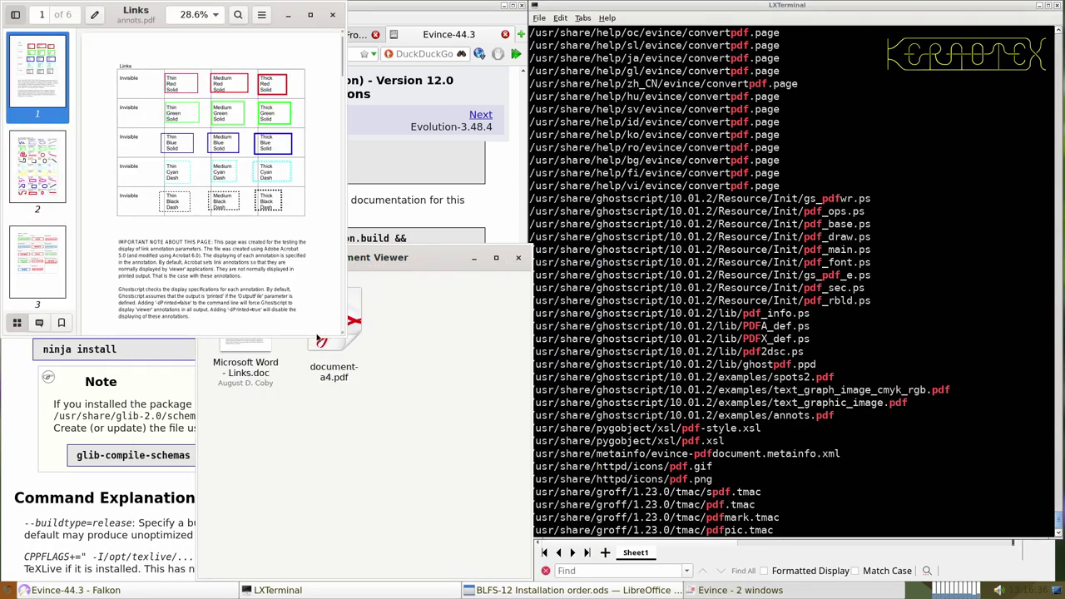
left_click(43, 172)
left_click(44, 260)
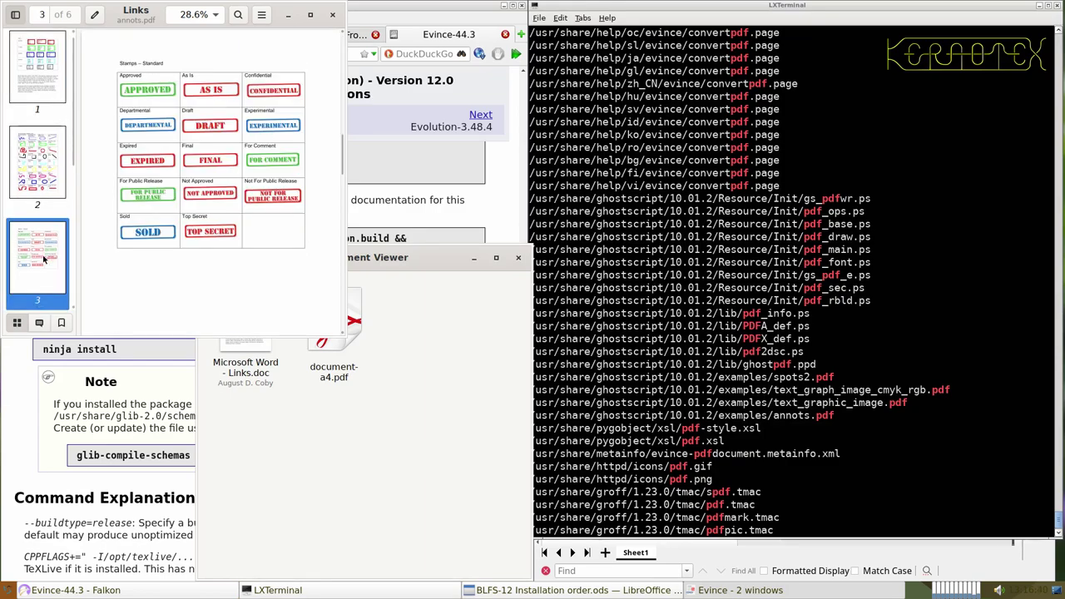
- Open spots2.pdf from the ghostscript examples folder in Document Viewer
left_click(360, 301)
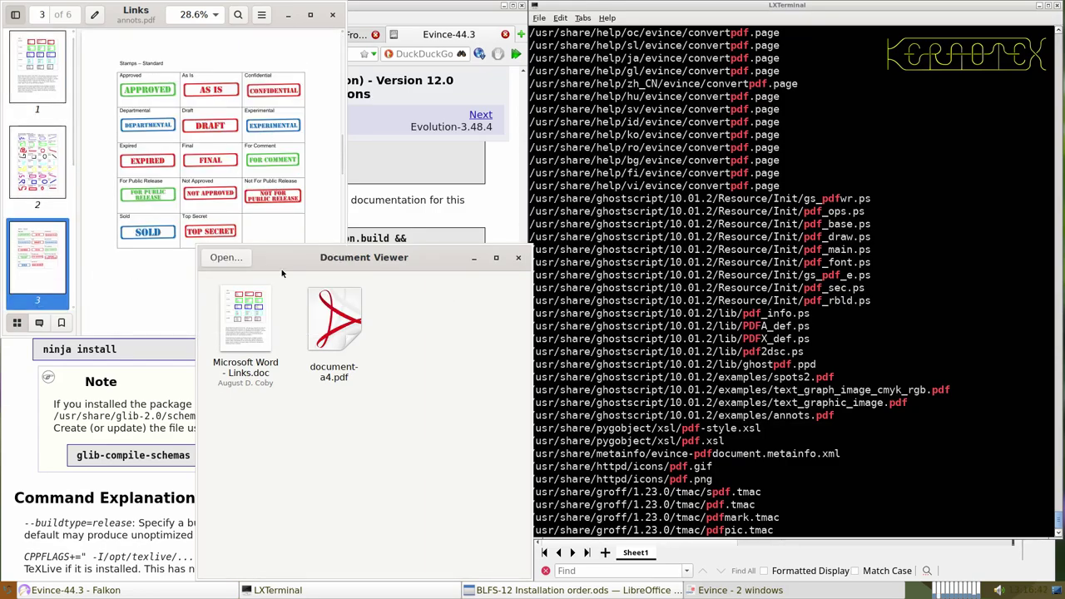
left_click(235, 257)
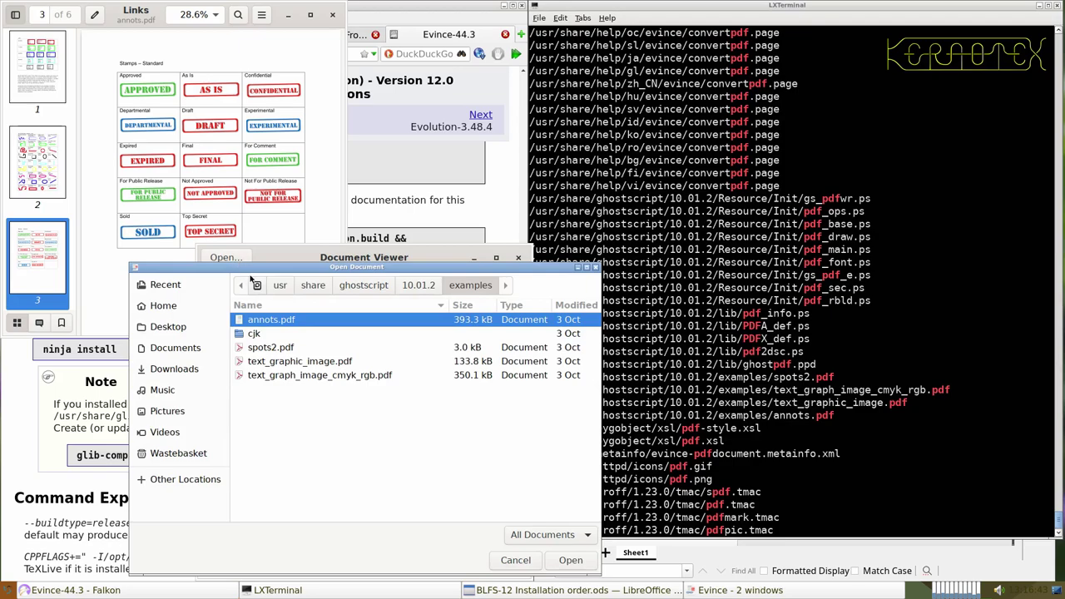
double_click(271, 347)
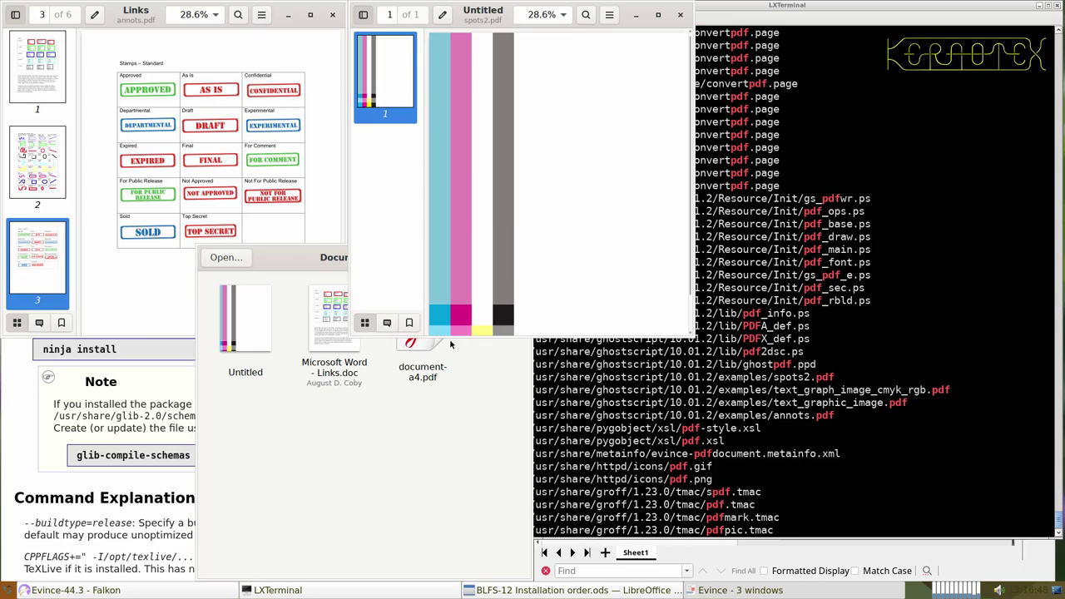
- Open text_graphic_image.pdf and text_graph_image_cmyk_rgb.pdf from the ghostscript examples folder
left_click(324, 421)
left_click(233, 263)
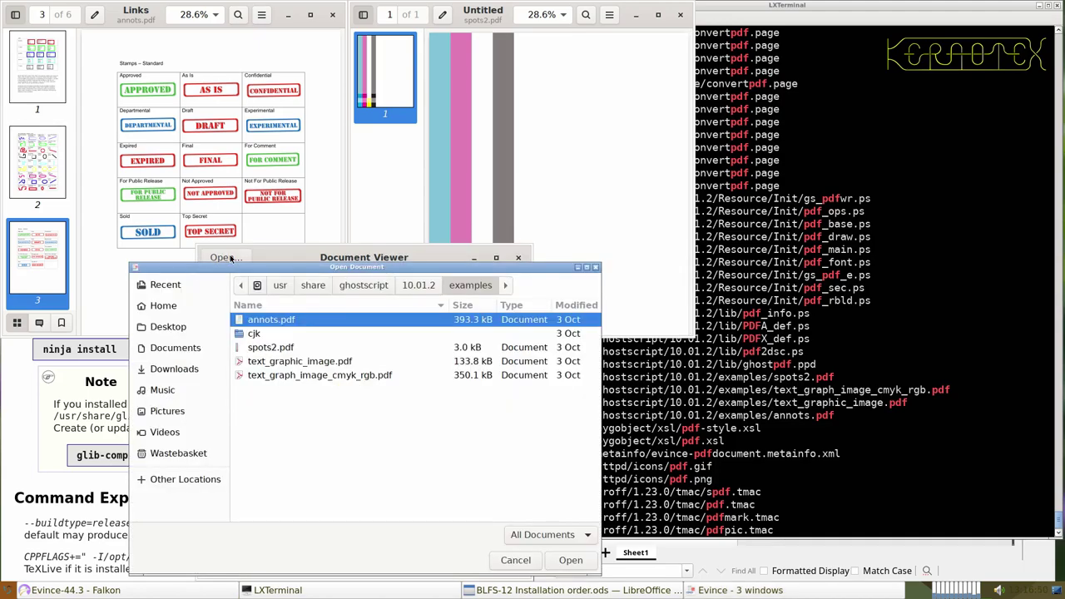
double_click(284, 363)
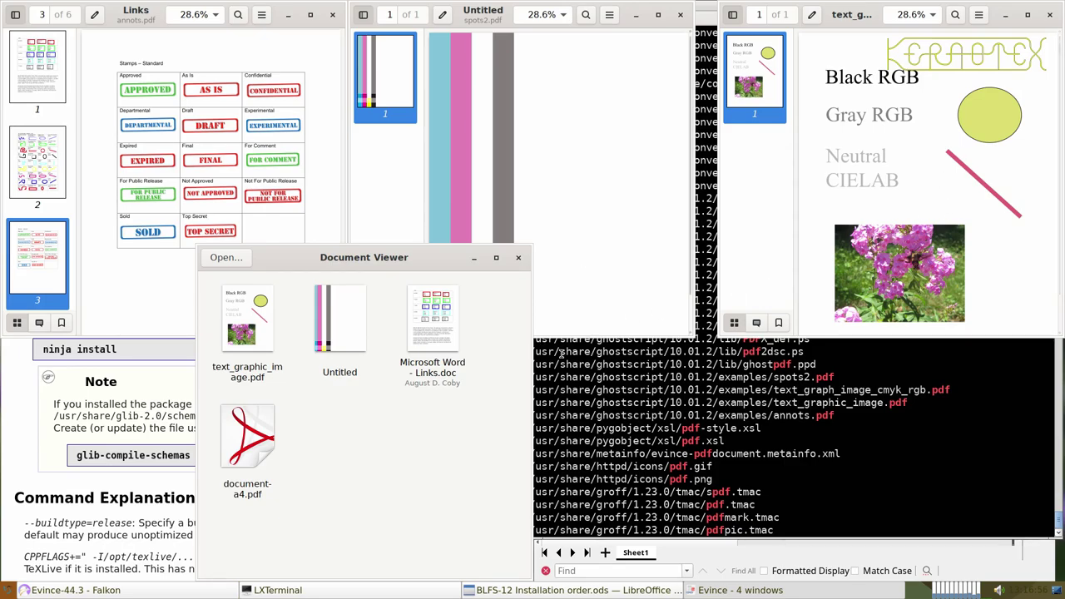
left_click(249, 265)
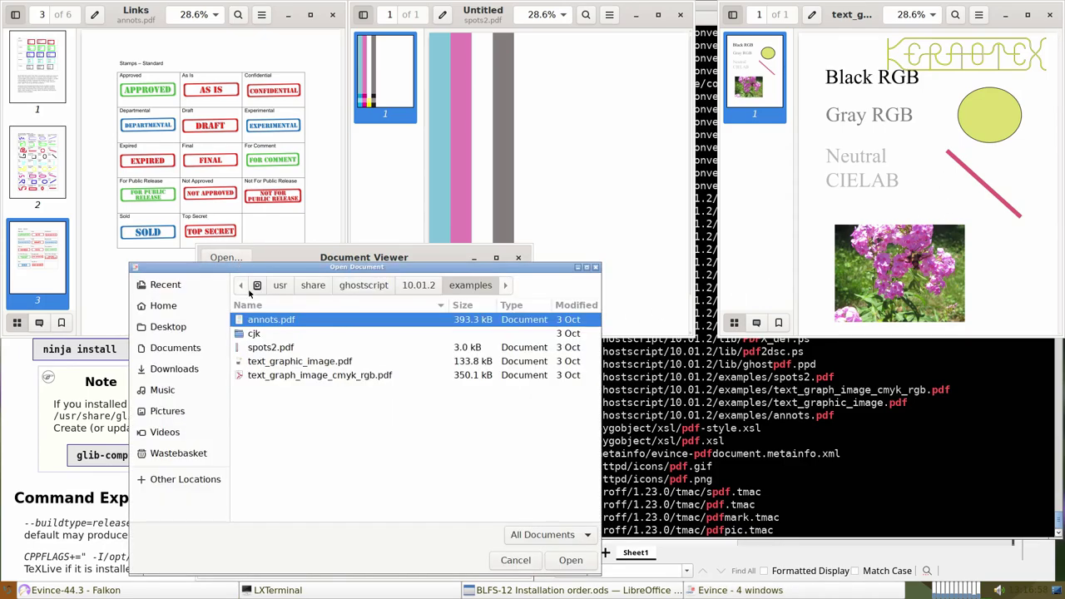
double_click(288, 375)
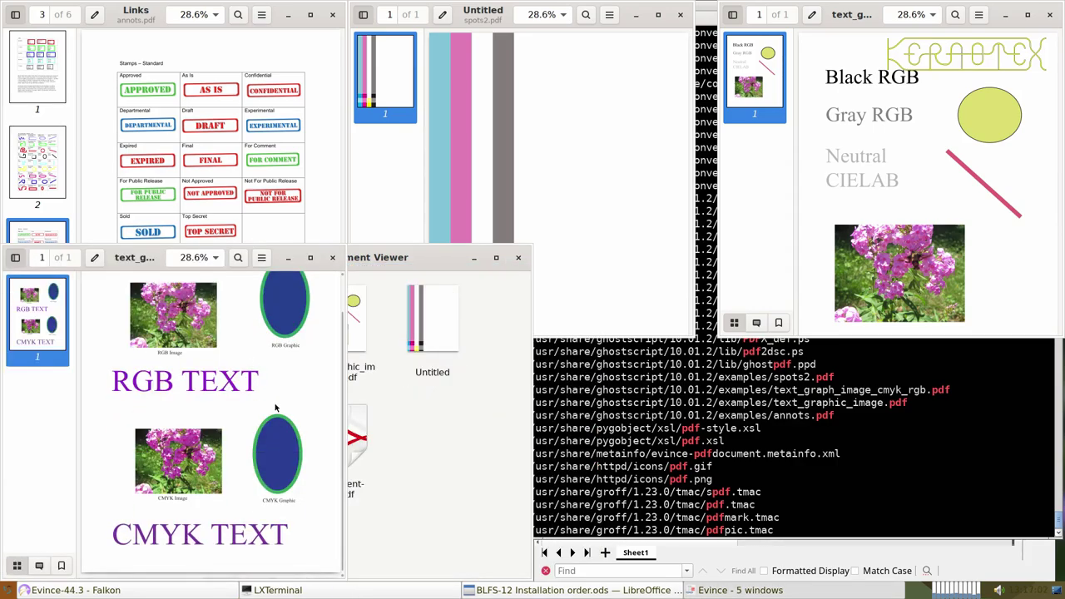
- Close the Document Viewer window and all the opened PDF documents
left_click(332, 257)
left_click(515, 258)
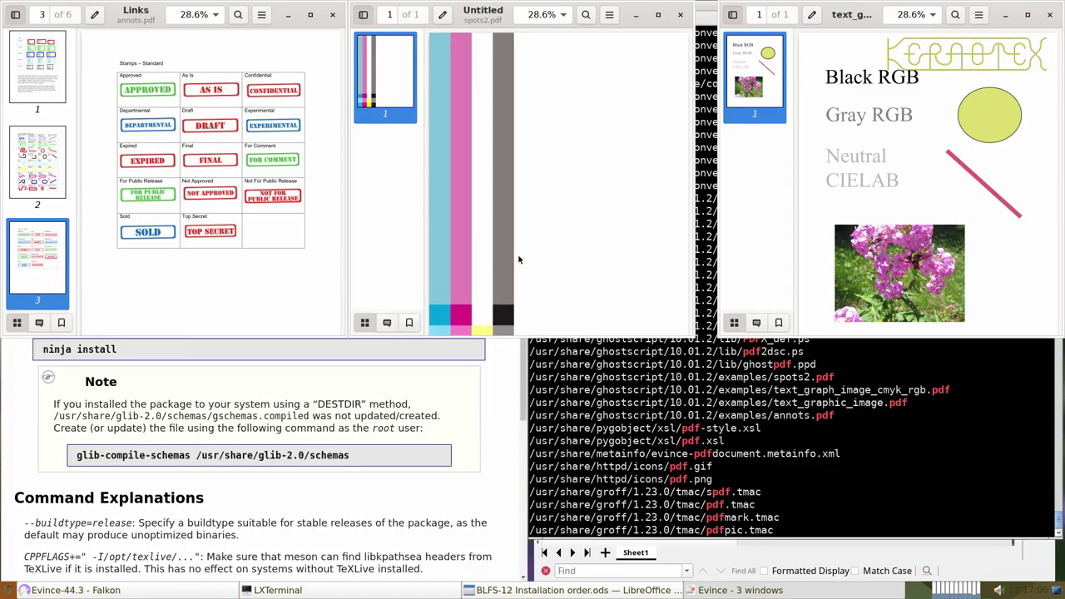
left_click(333, 16)
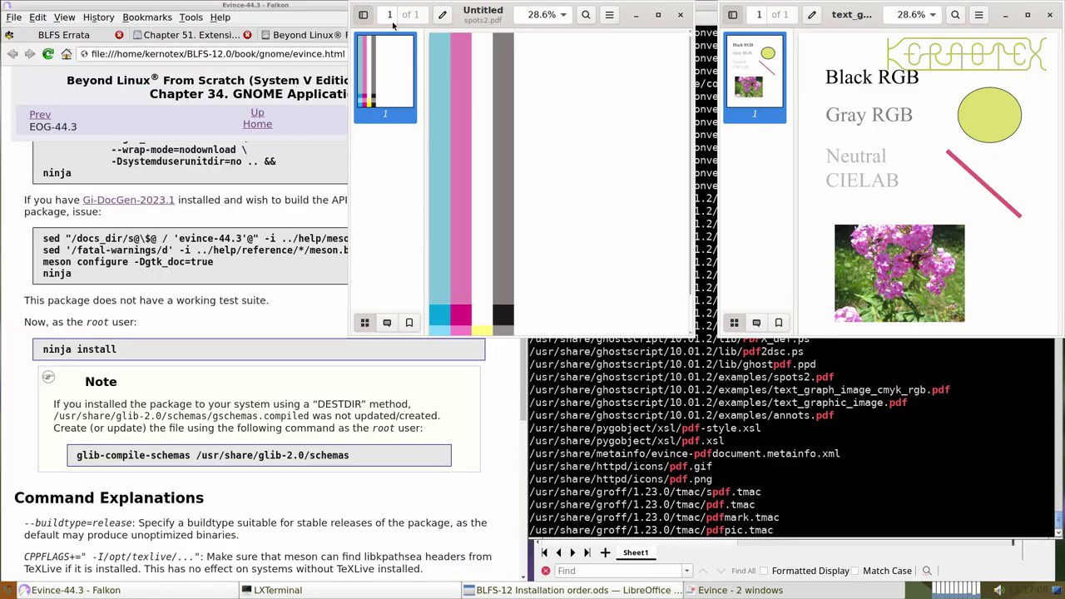
left_click(679, 15)
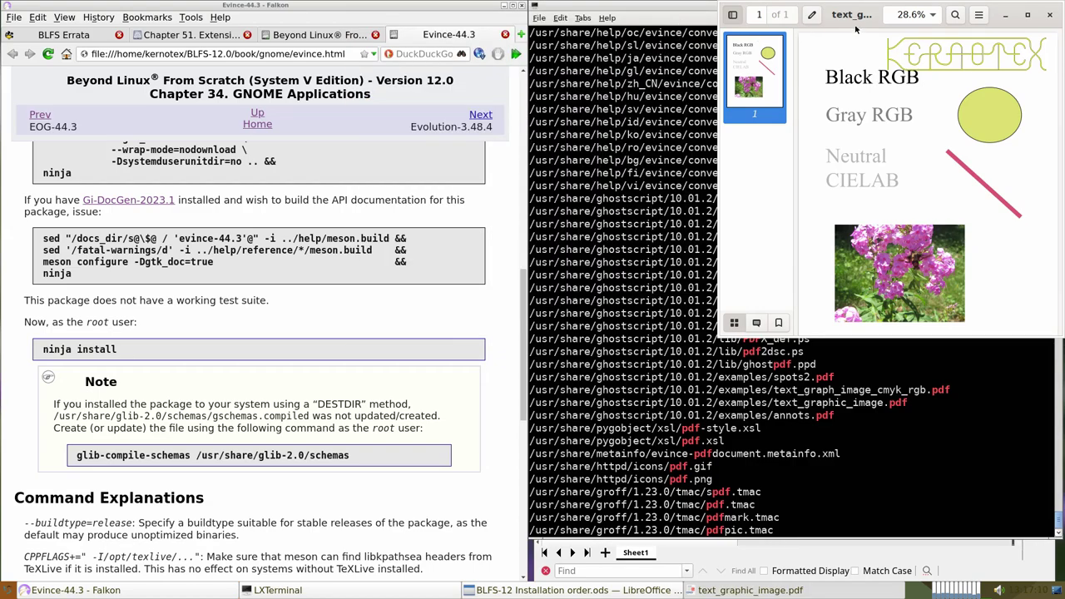
left_click(1047, 15)
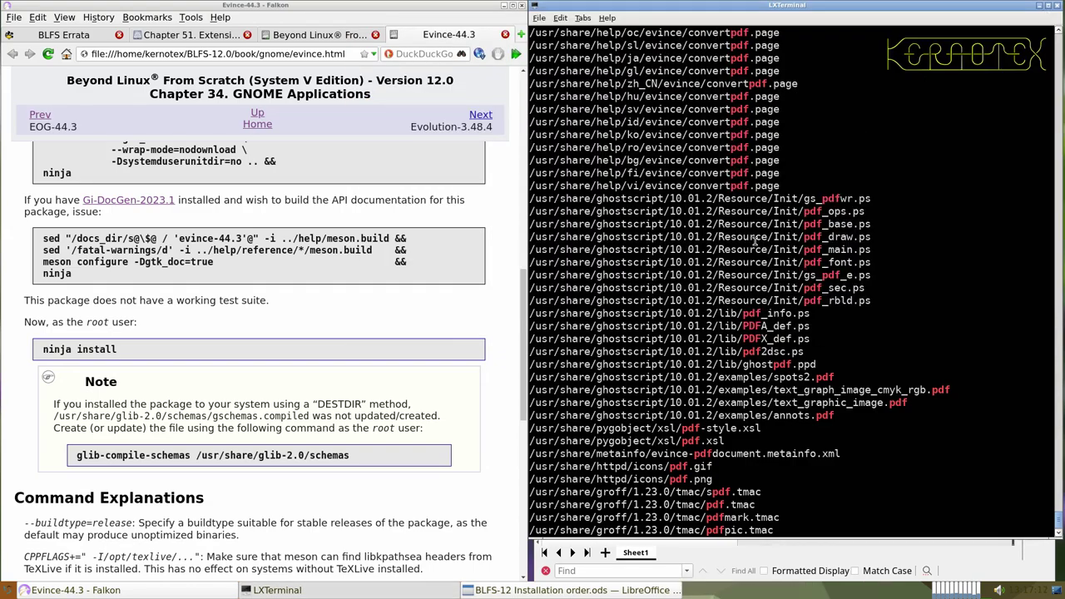
- Go up two directories to /sources/BLFS in the terminal and remove the evince-44.3 source directory
scroll(755, 248, "down", 10)
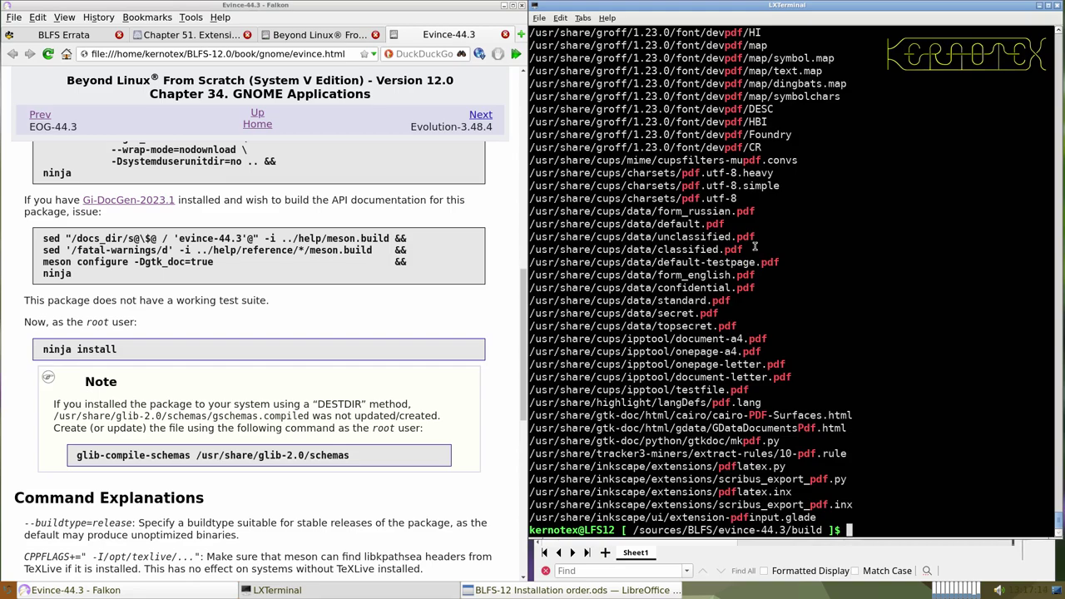
type("cd ../..")
key("Return")
type("rm -Rf evi")
key("Tab")
key("Return")
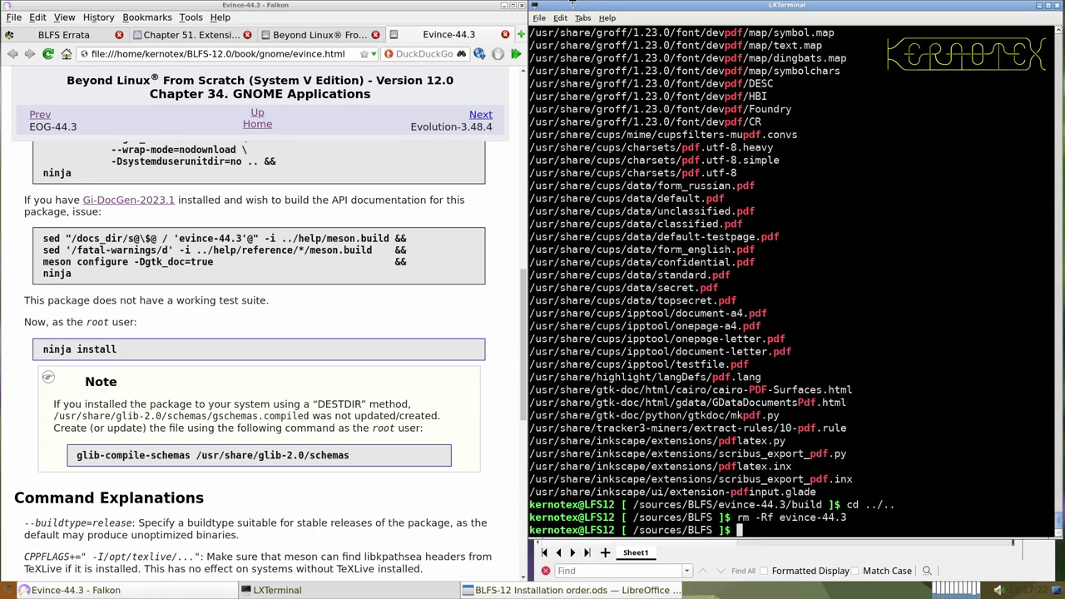
- Close the Evince-44.3 page and open the Evolution-3.48.4 page from the book index in a new tab
left_click(506, 34)
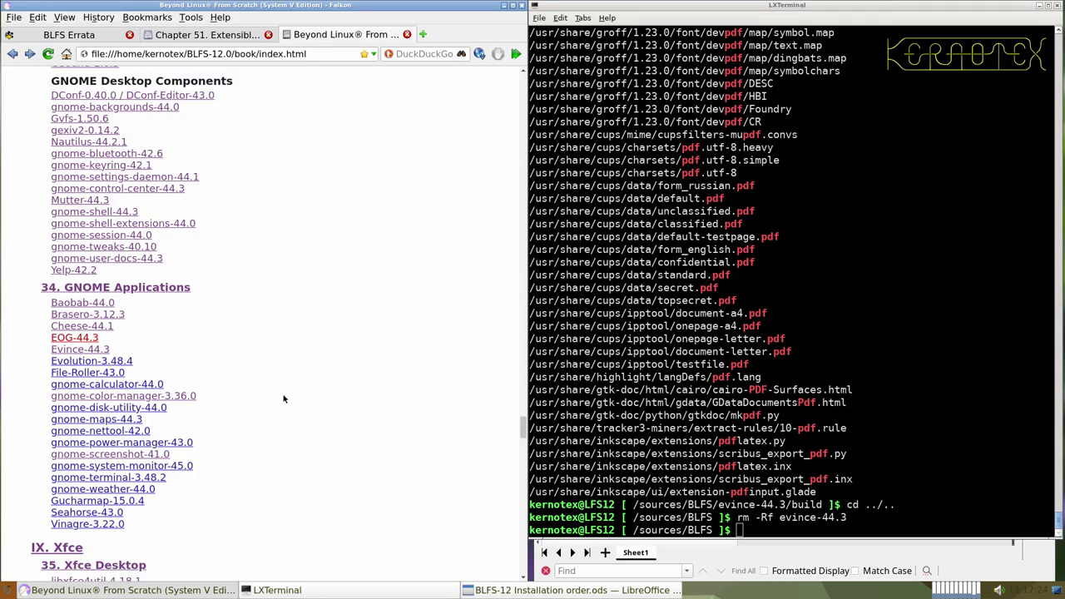
middle_click(123, 361)
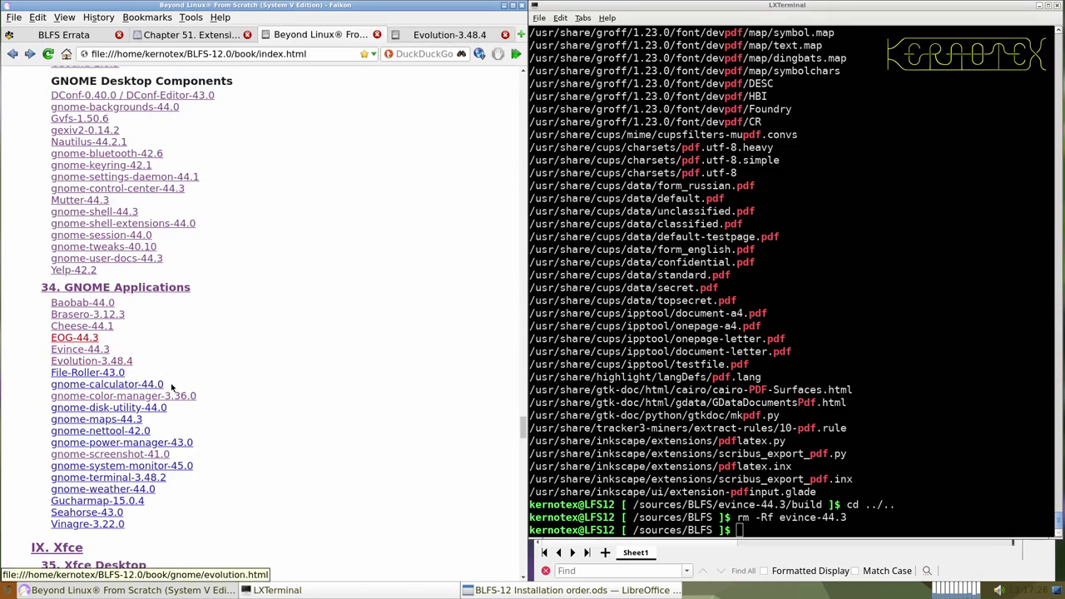
left_click(449, 34)
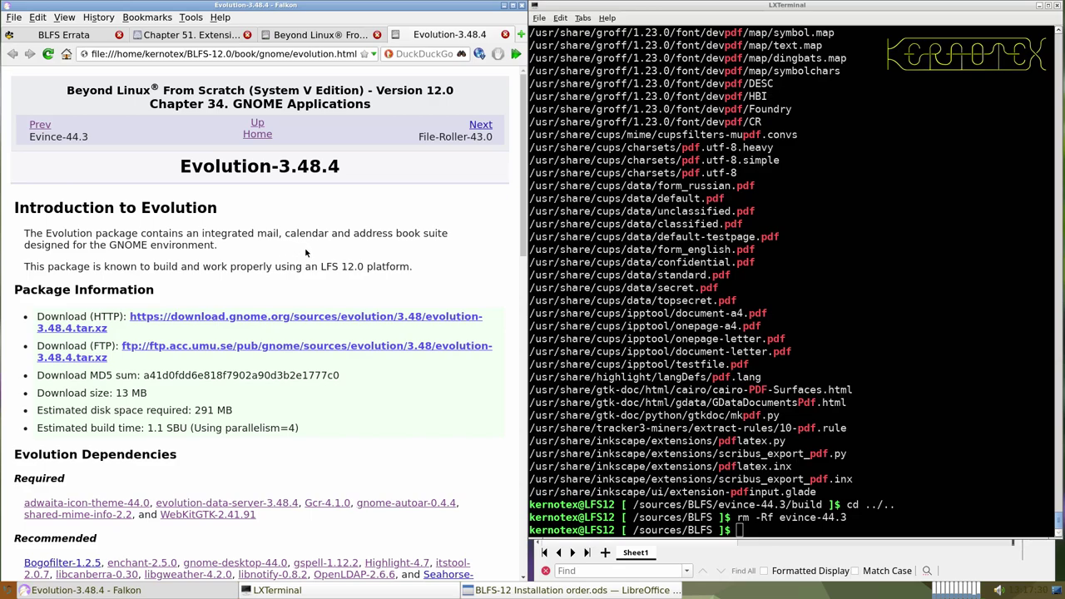
- Open the Bogofilter-1.2.5 page from Evolution's recommended dependencies in a new tab and review its package information
scroll(306, 258, "down", 3)
scroll(306, 260, "down", 2)
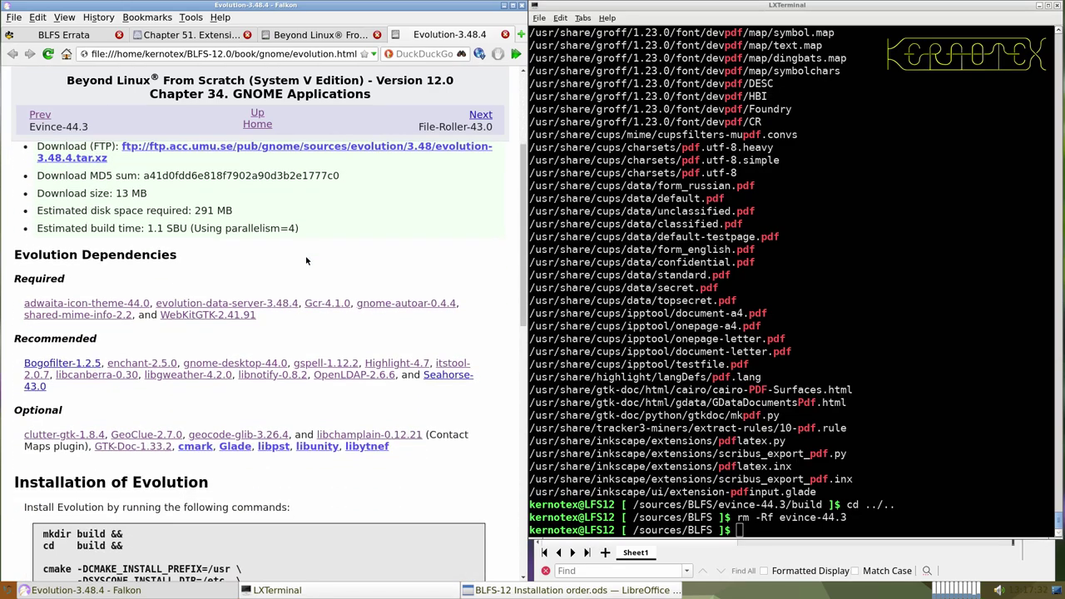
middle_click(74, 363)
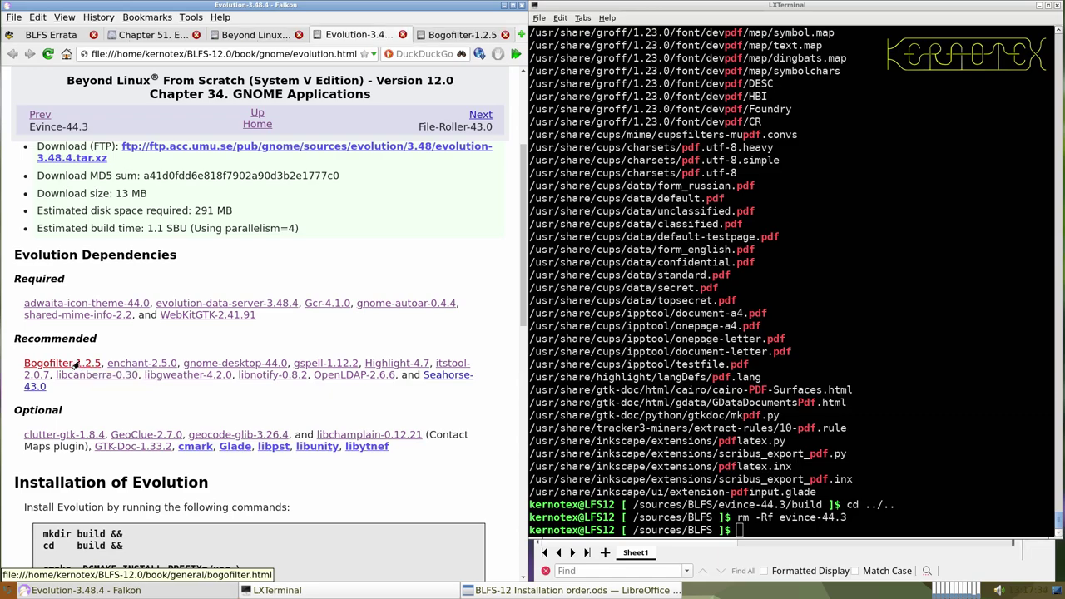
left_click(441, 35)
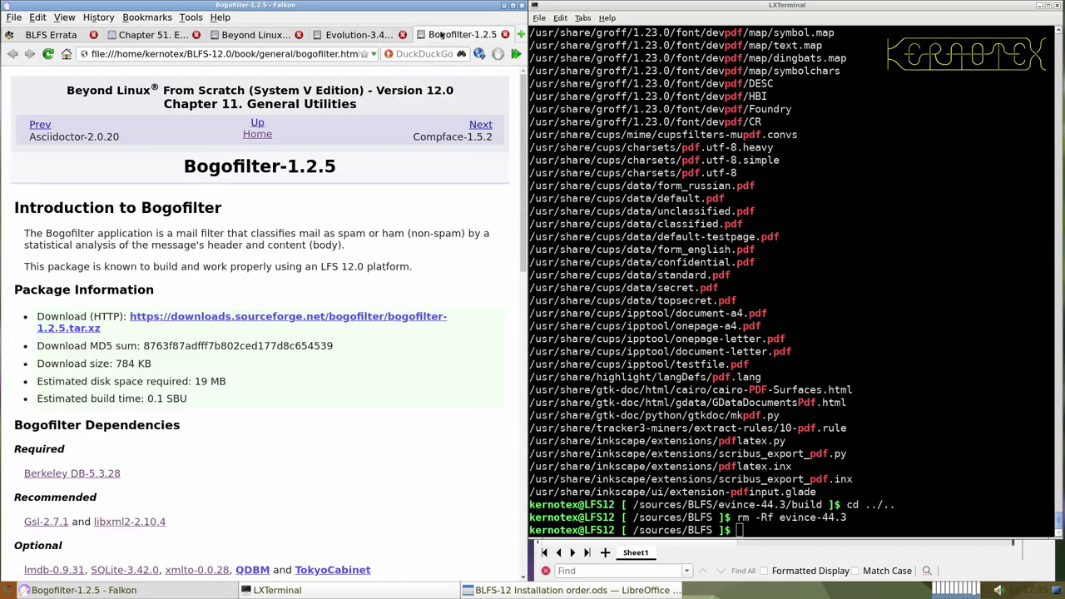
scroll(249, 308, "down", 3)
scroll(244, 312, "up", 3)
- Open the bogofilter-1.2.5.tar.xz HTTP download link in a new tab, keeping the book page open
left_click(241, 320)
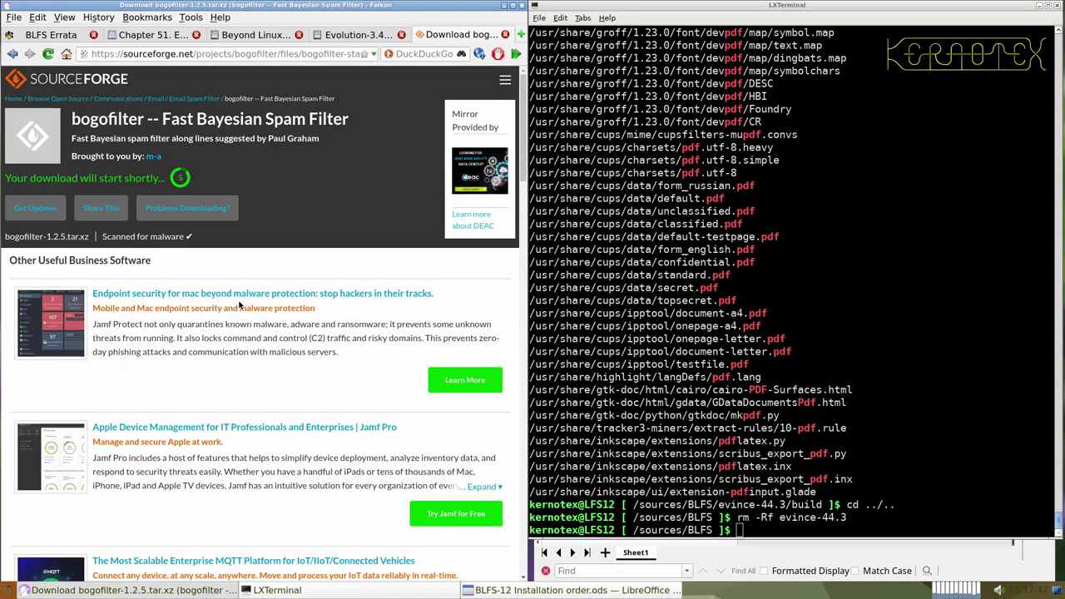
left_click(13, 53)
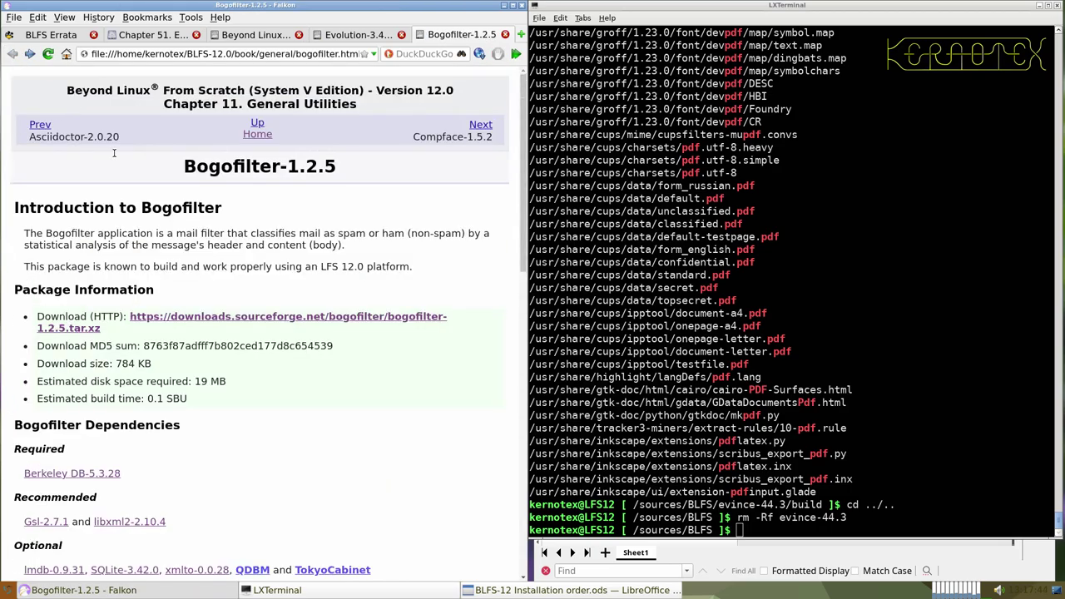
right_click(247, 313)
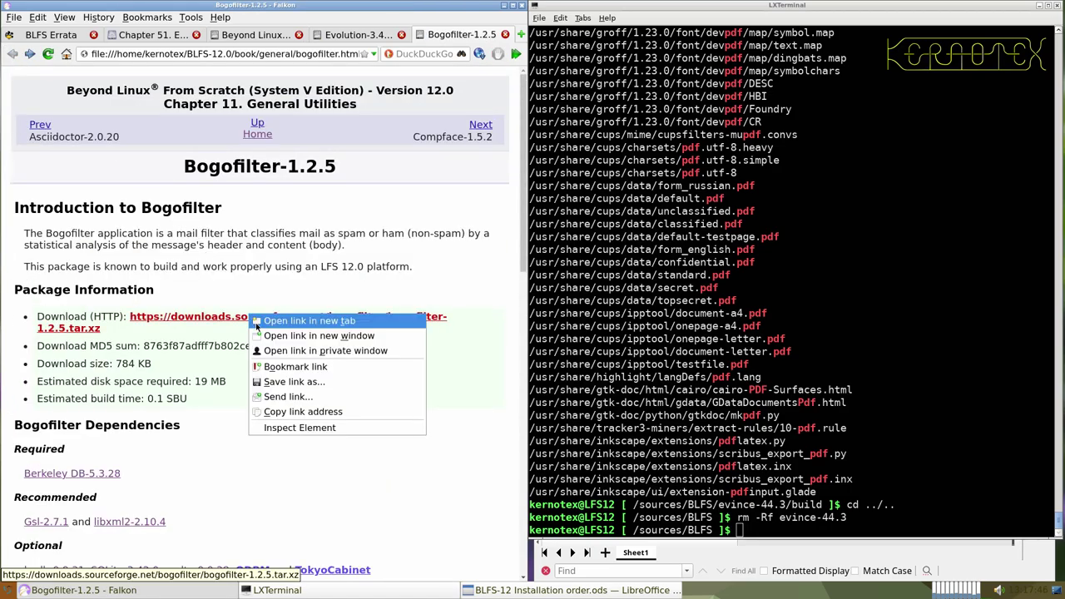
left_click(262, 321)
- Copy the Bogofilter-1.2.5 page title into cell A919 of the BLFS-12 Installation order spreadsheet, under Evince-44.3, and return to the terminal
left_click_drag(184, 167, 333, 163)
key("ctrl+c")
key("alt+Tab")
key("alt+Tab")
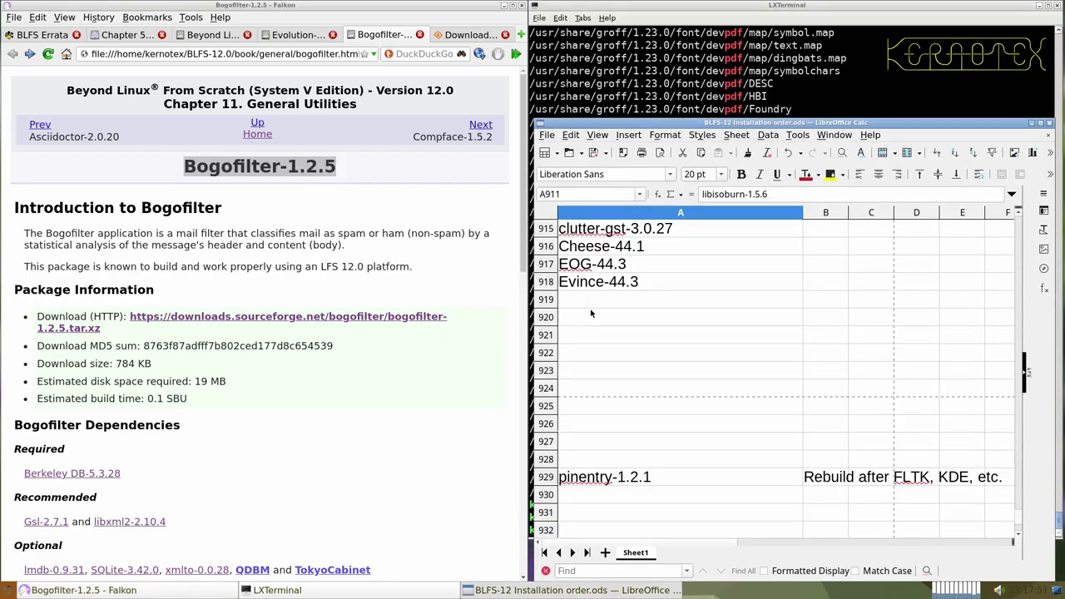
middle_click(596, 301)
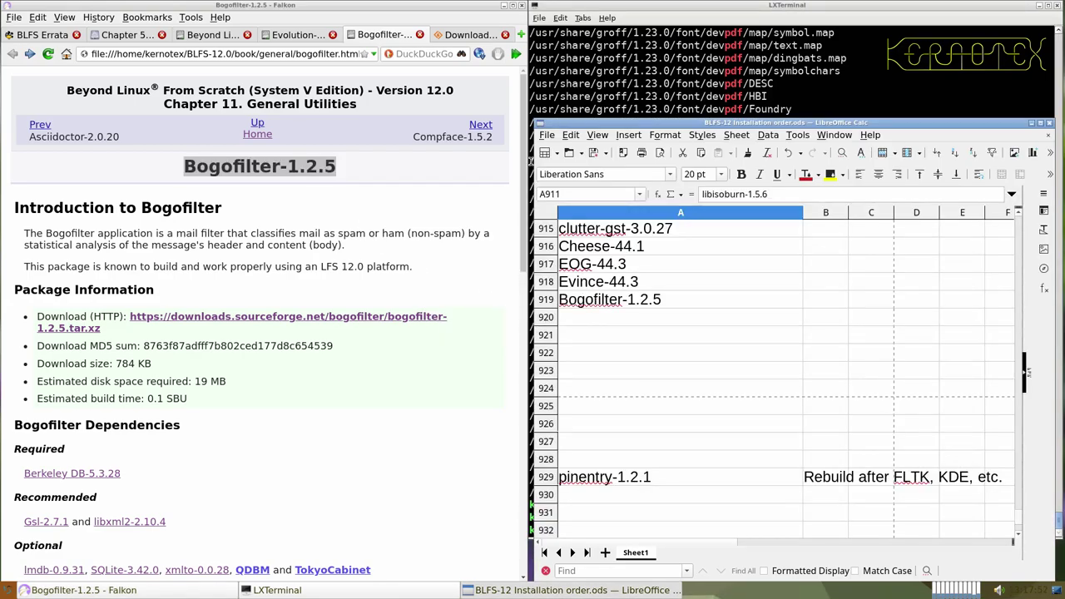
left_click(536, 96)
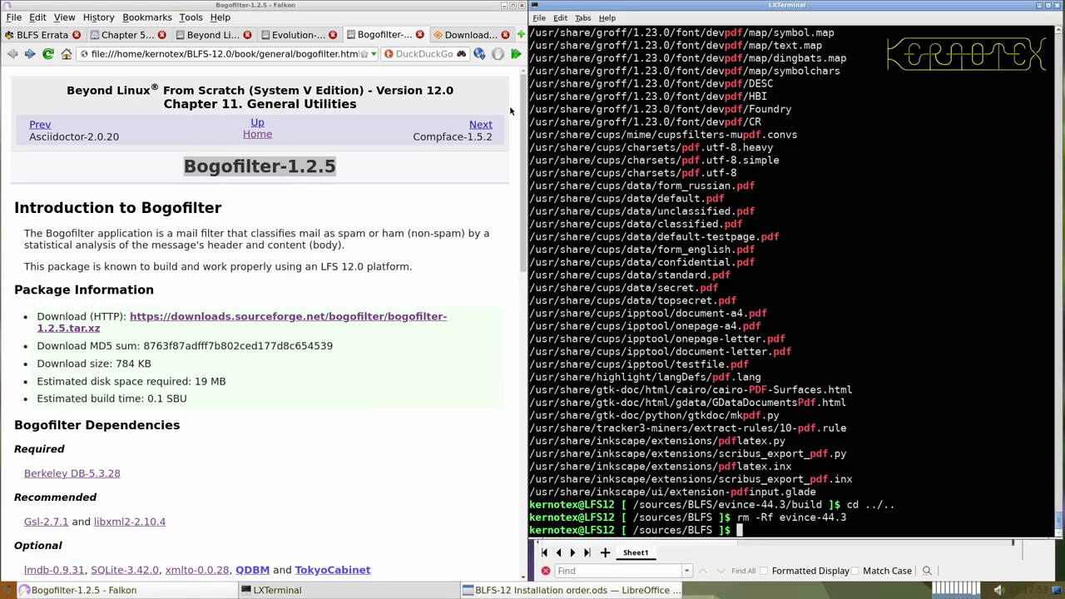
- Save the bogofilter-1.2.5.tar.xz download in /sources/BLFS
left_click(457, 40)
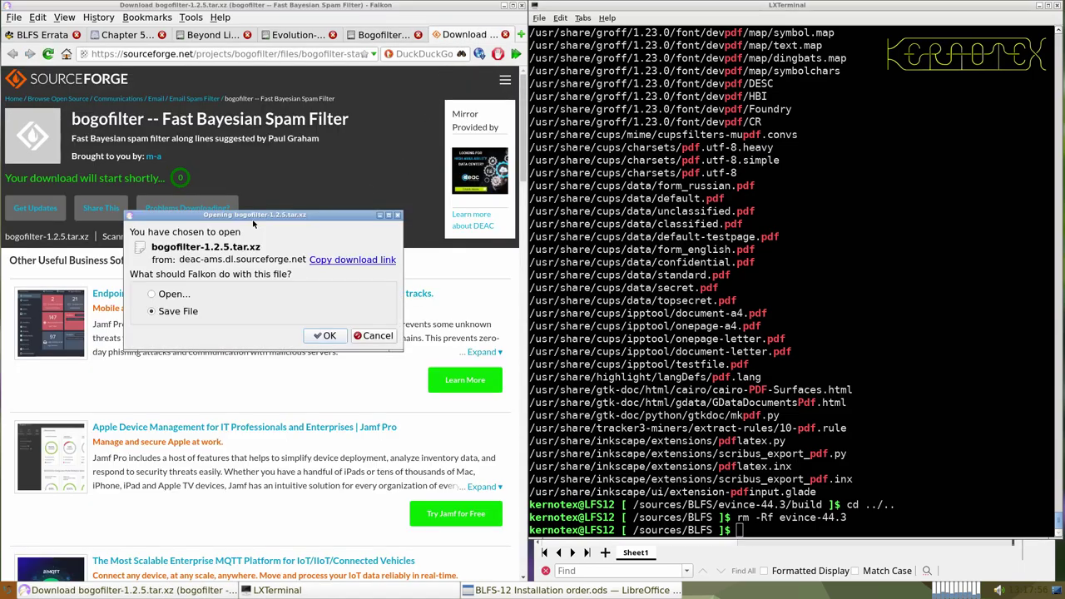
left_click(333, 335)
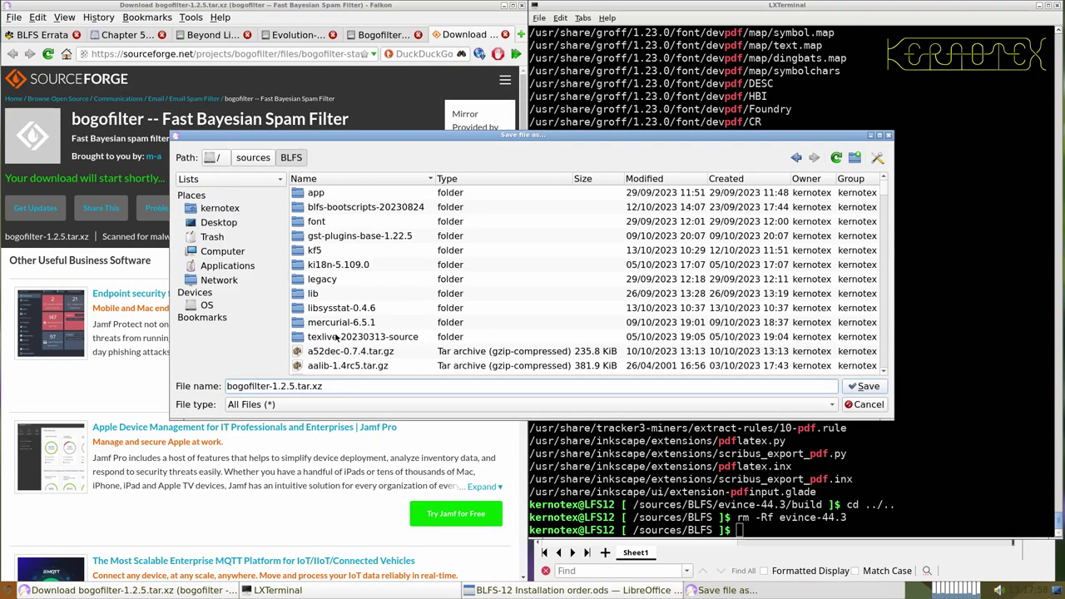
key("Return")
- Extract the bogofilter-1.2.5 archive in the terminal with tar -xvf and change into the bogofilter-1.2.5 directory
left_click(582, 380)
type("tar ")
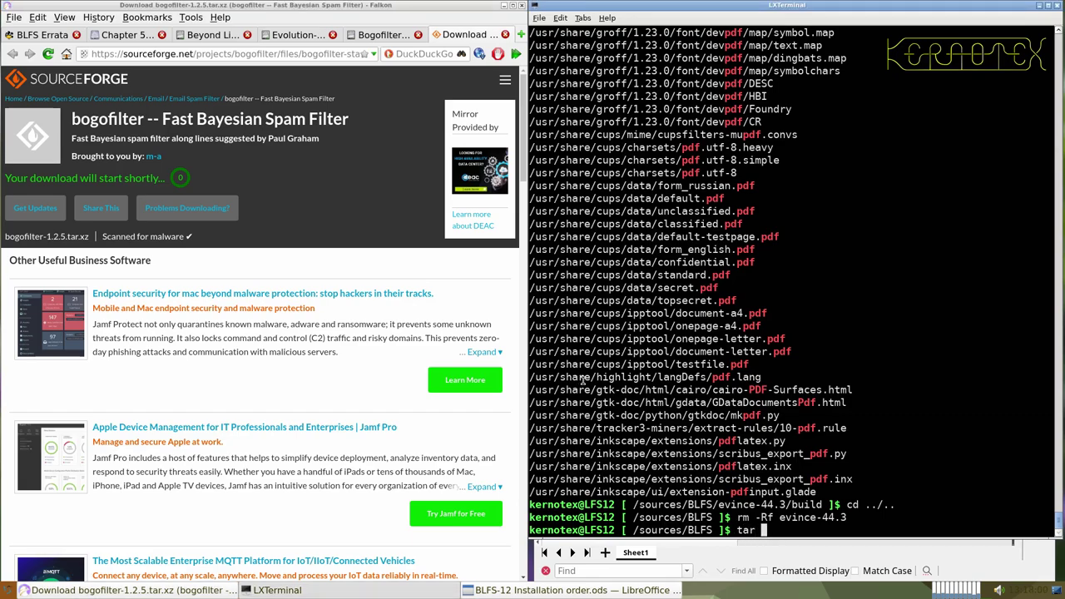
type("-xvf bo")
key("Tab")
key("Return")
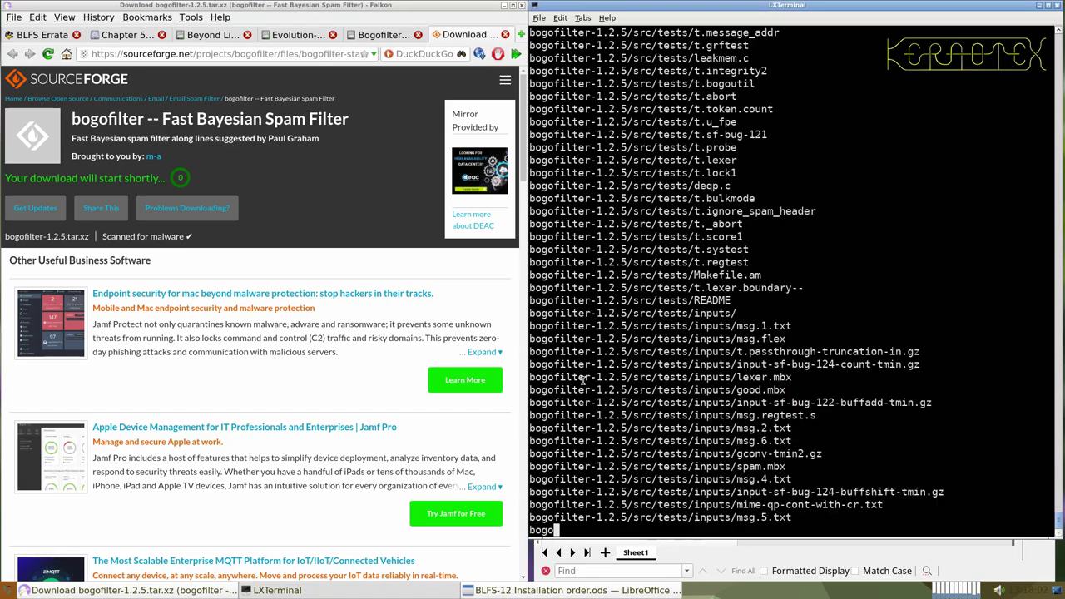
type("cd bogo")
key("Tab")
key("Return")
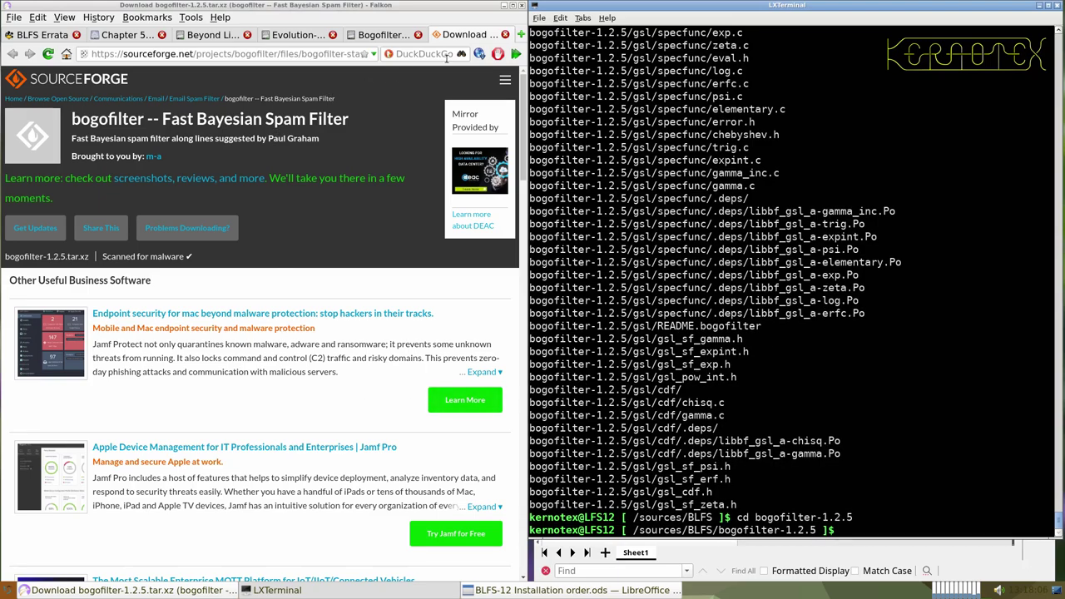
- Close the SourceForge download page and run the book's ./configure --prefix=/usr --sysconfdir=/etc/bogofilter in the terminal
left_click(504, 34)
scroll(326, 349, "down", 8)
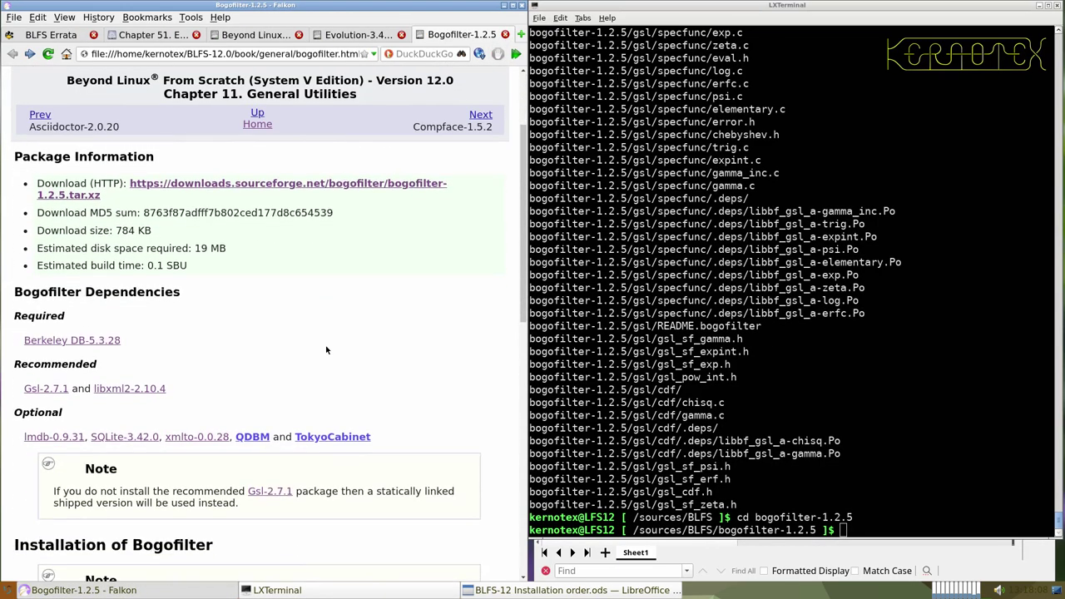
scroll(327, 349, "down", 3)
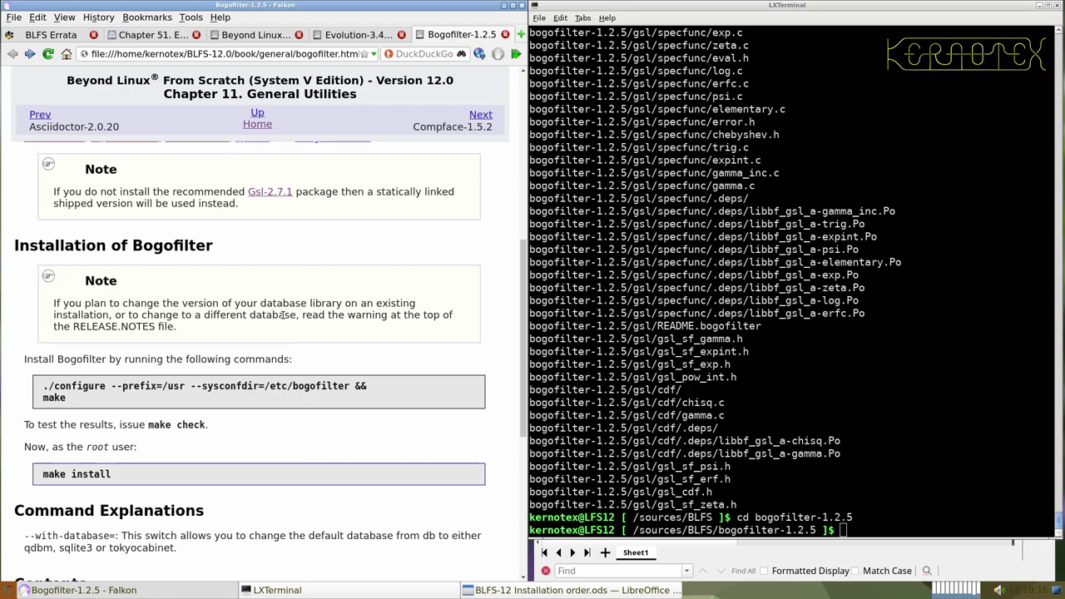
scroll(300, 315, "down", 2)
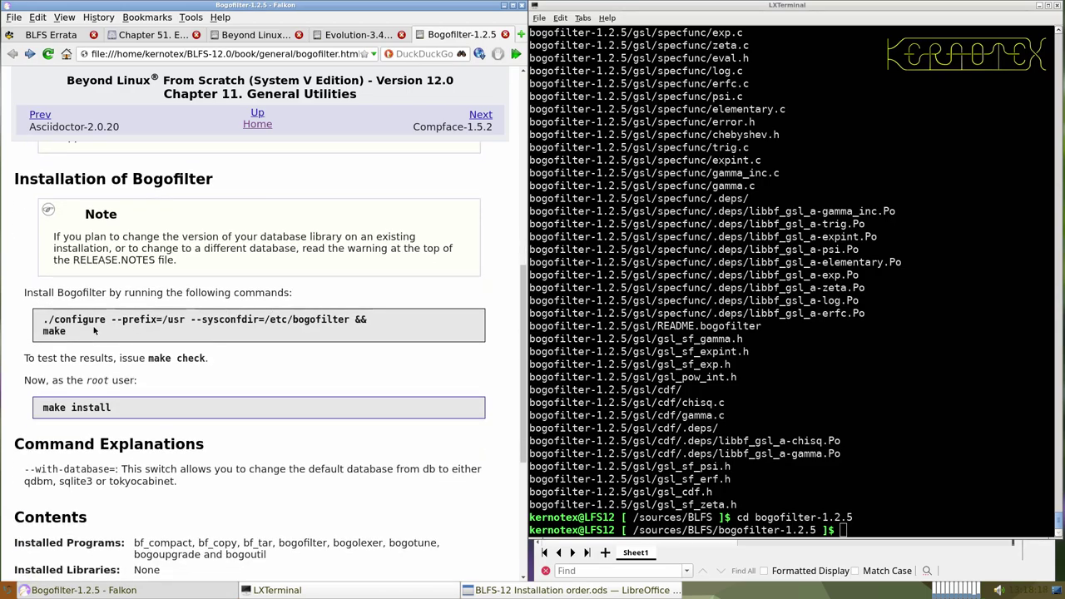
scroll(67, 330, "down", 1)
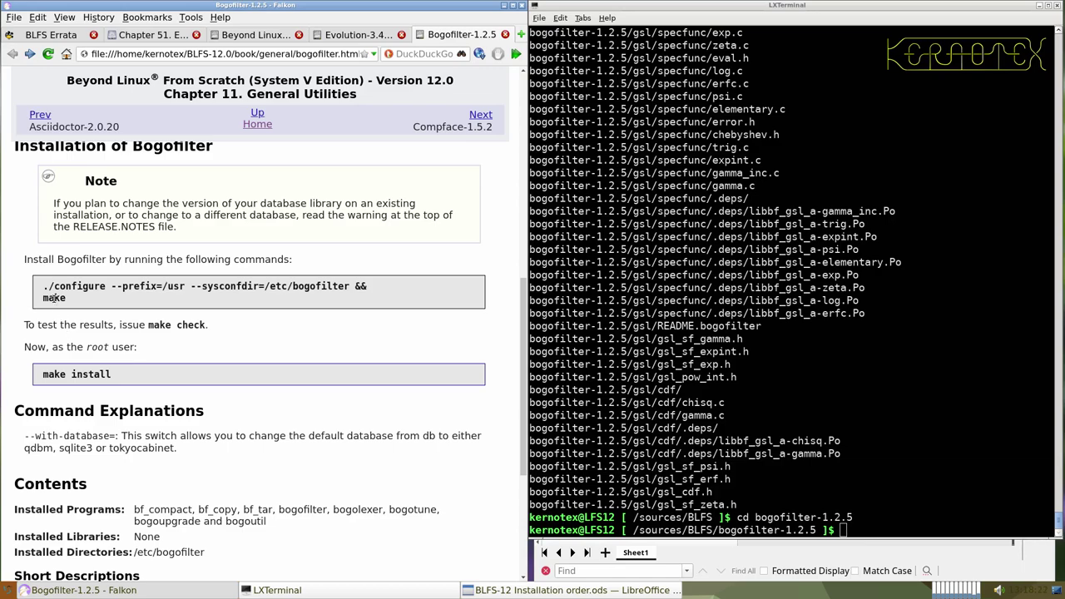
left_click_drag(43, 289, 335, 286)
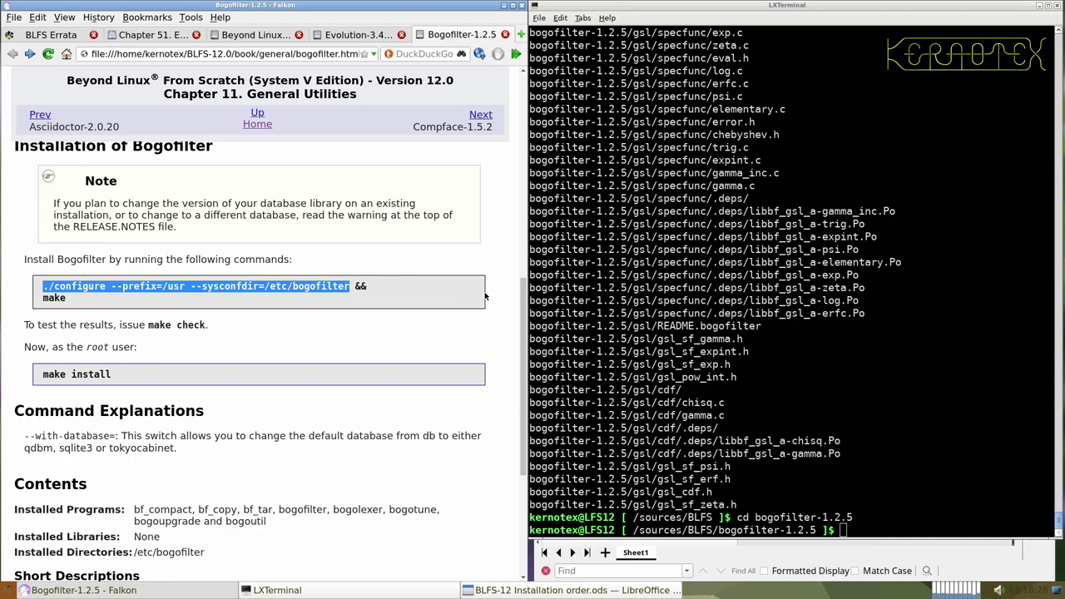
middle_click(595, 312)
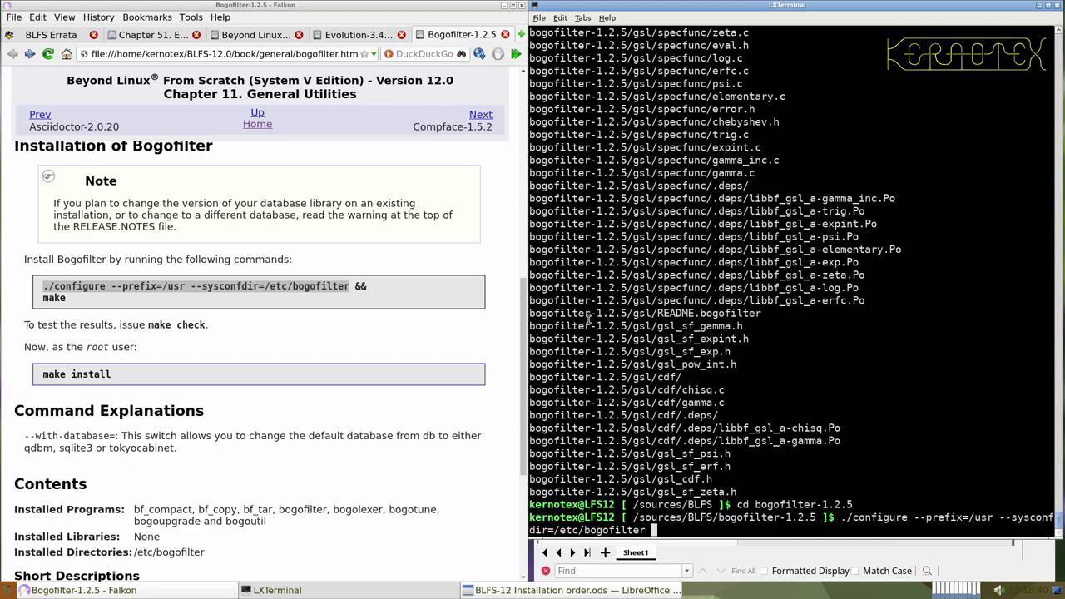
key("Return")
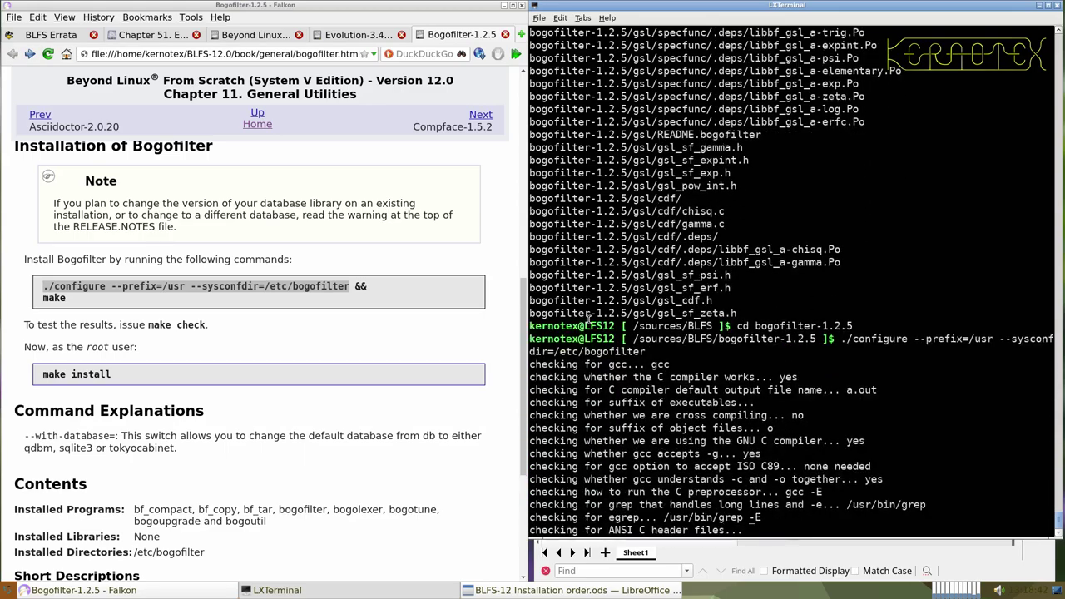
- Compile Bogofilter with make and run its test suite with make check
double_click(55, 297)
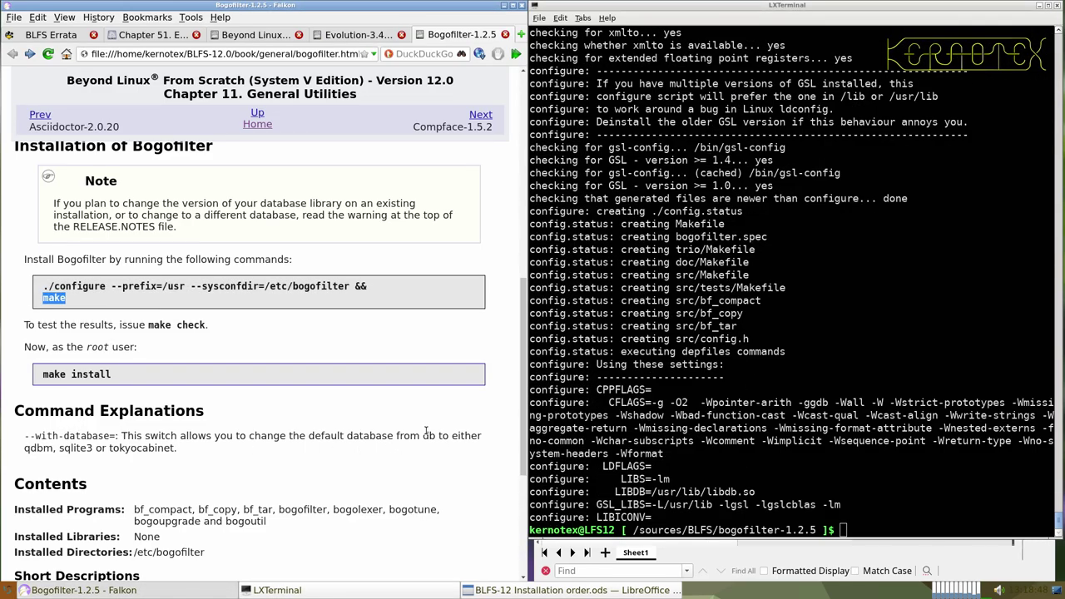
middle_click(657, 402)
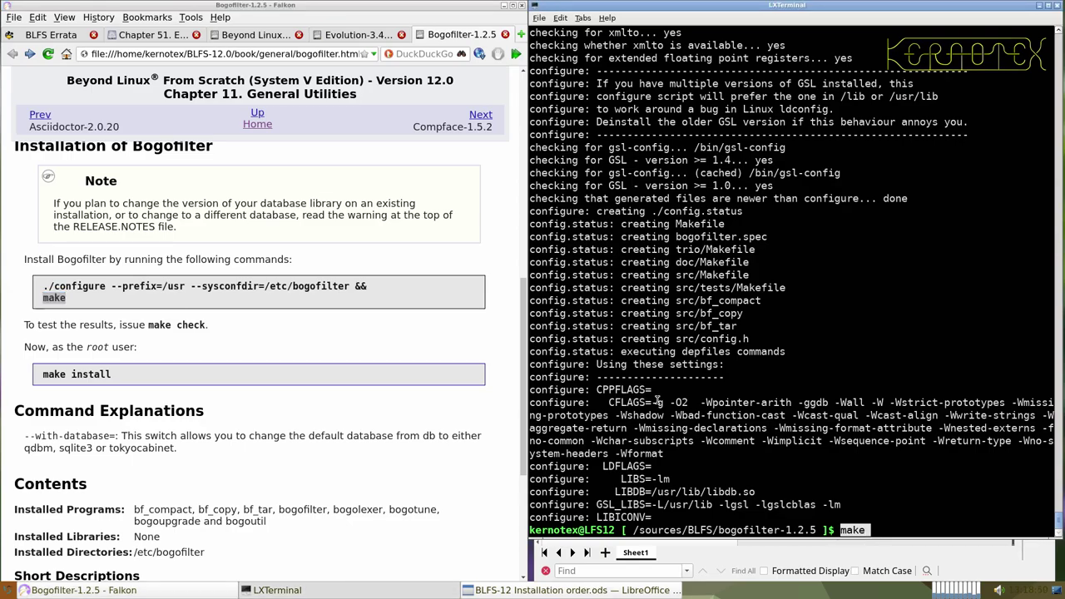
key("Return")
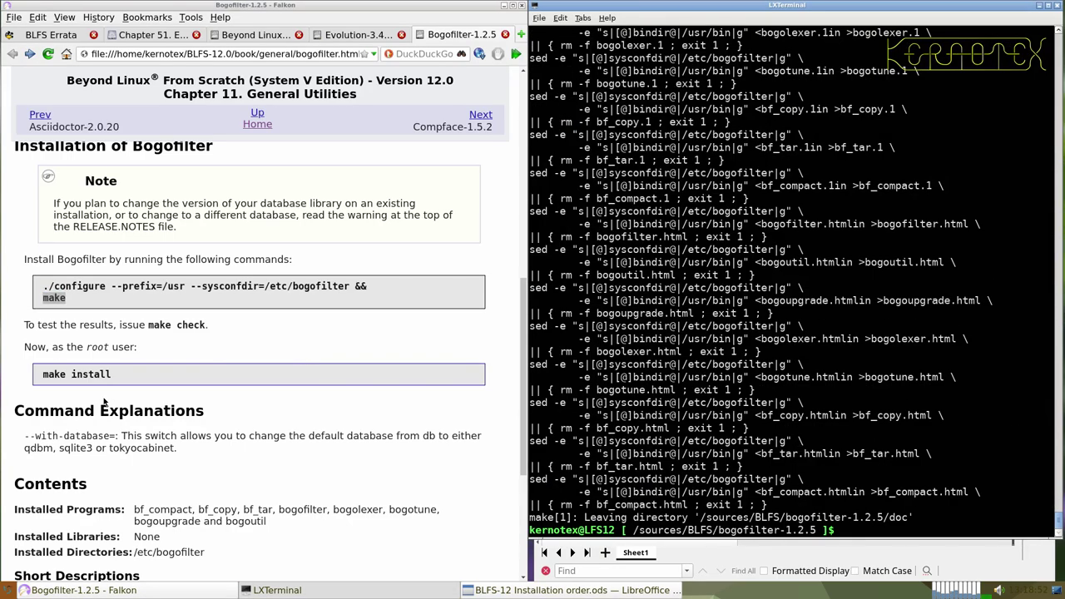
left_click_drag(150, 325, 204, 325)
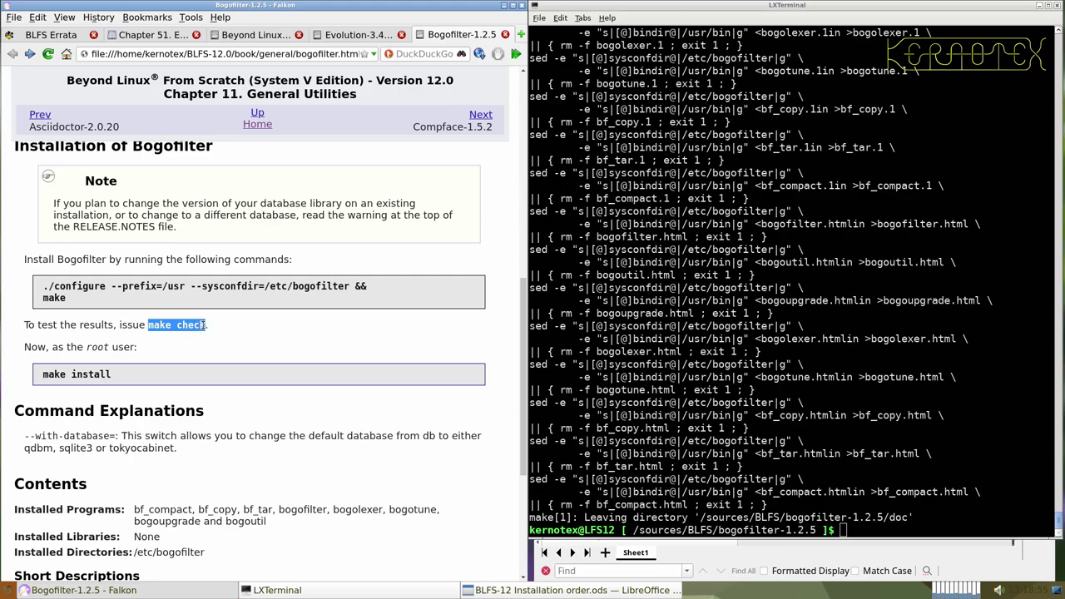
middle_click(683, 407)
key("Return")
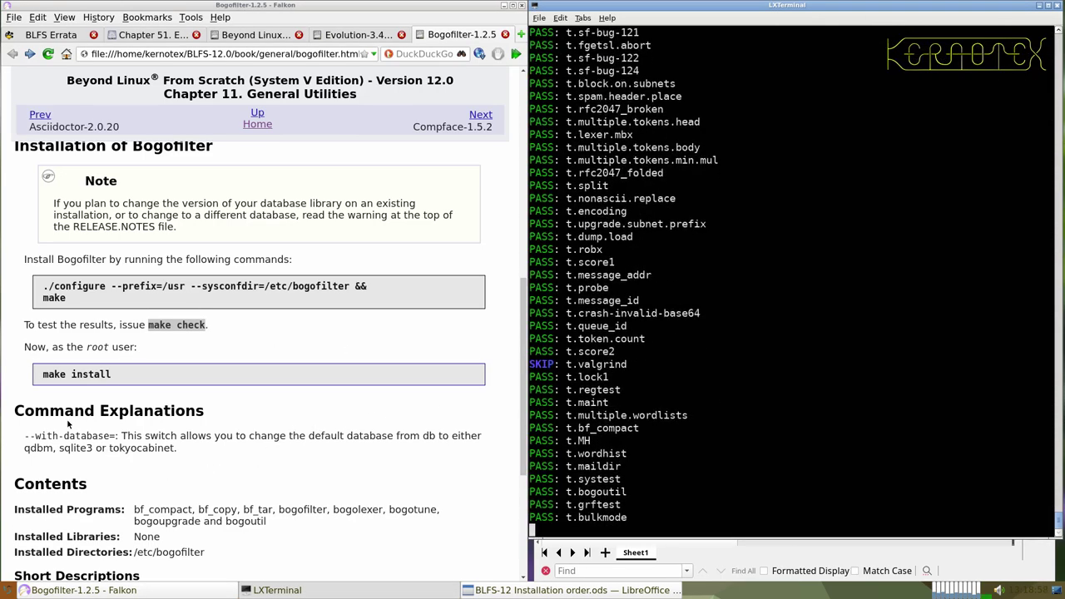
- Install Bogofilter as root by recalling sudo -E make install from the terminal history
left_click_drag(37, 384, 137, 383)
key("ctrl+c")
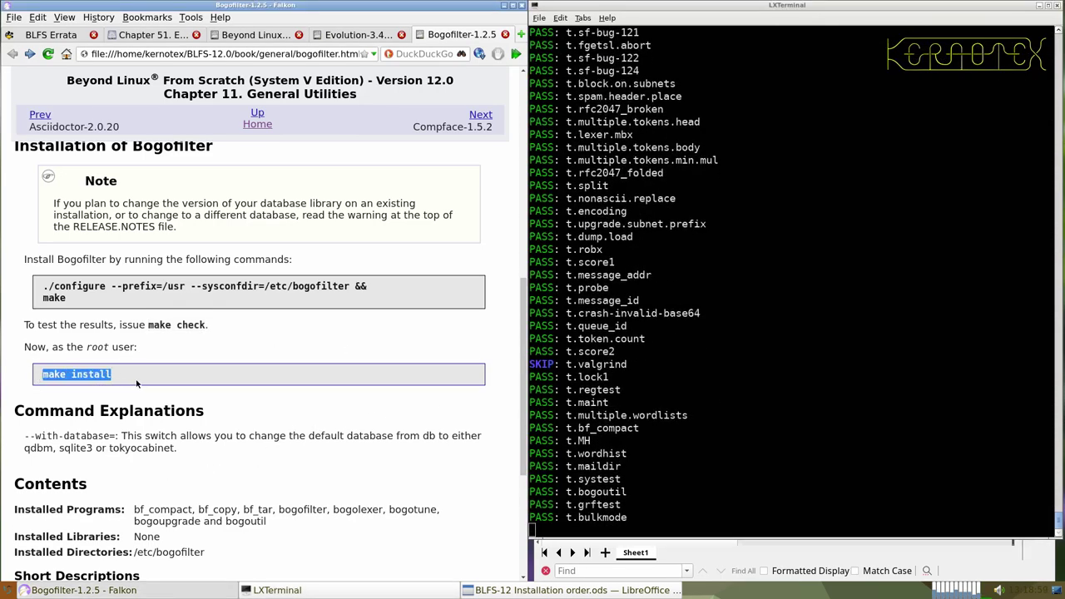
left_click(669, 426)
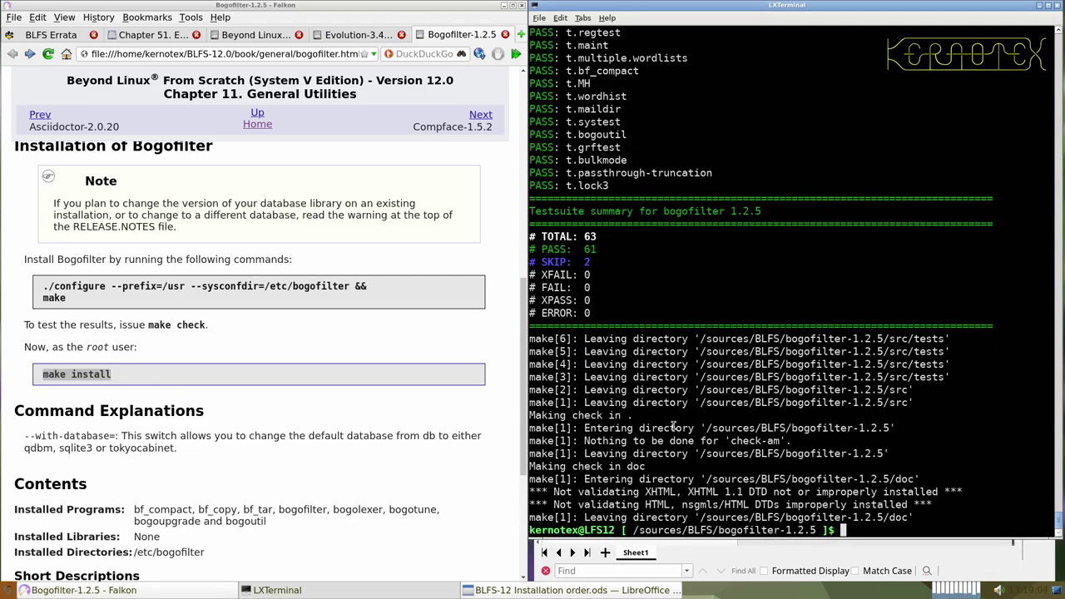
key("ctrl+r")
middle_click(672, 426)
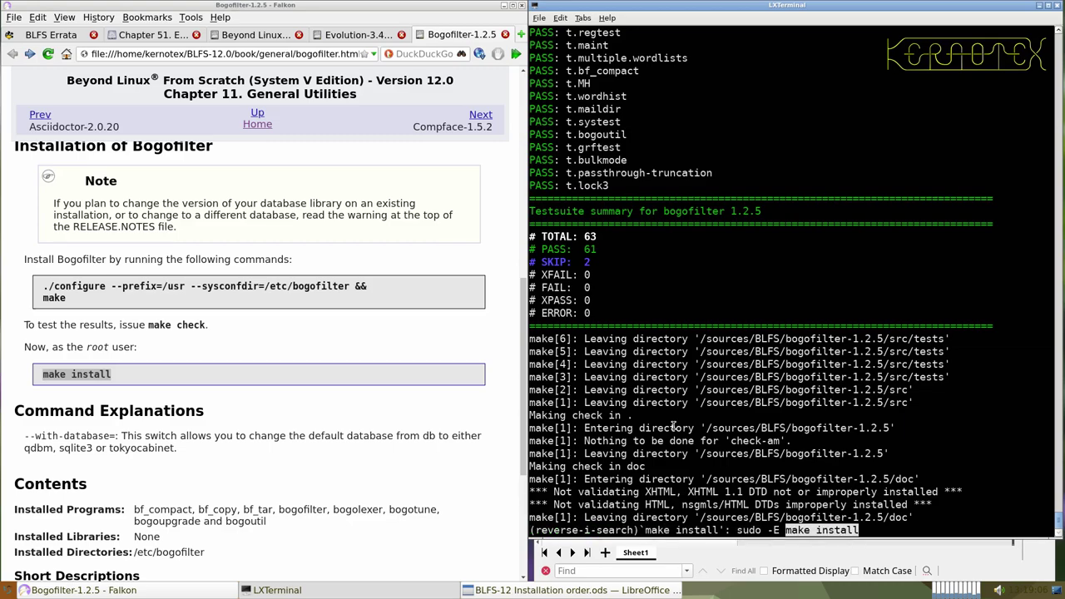
key("Return")
- Go up to /sources/BLFS and remove the bogofilter-1.2.5 source directory with rm -Rf
type("cd ..")
key("Return")
type("rm -Rf bogofilter-1.2.5")
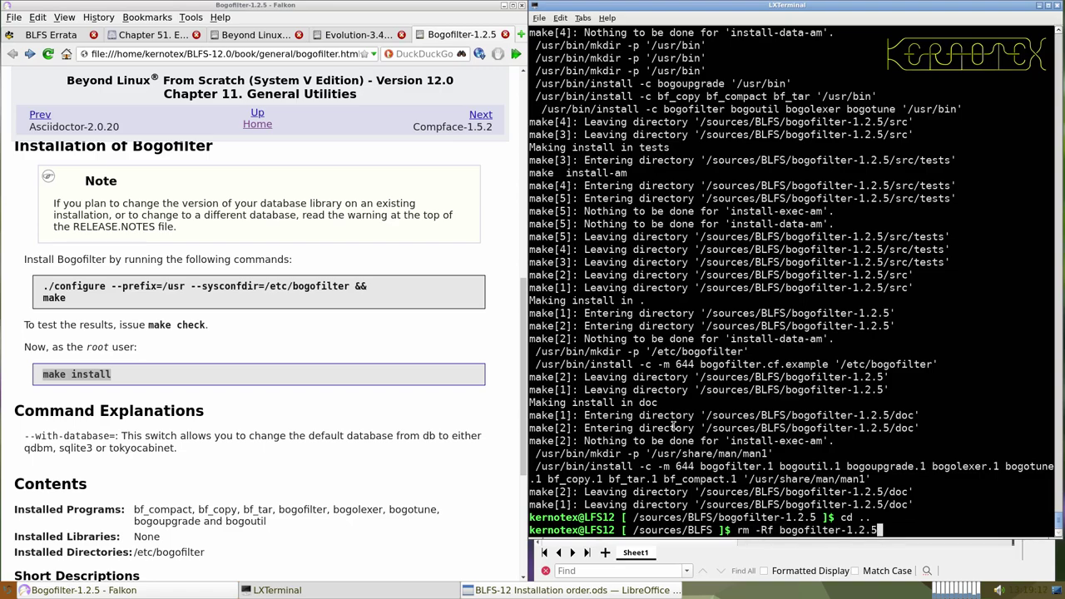
key("Return")
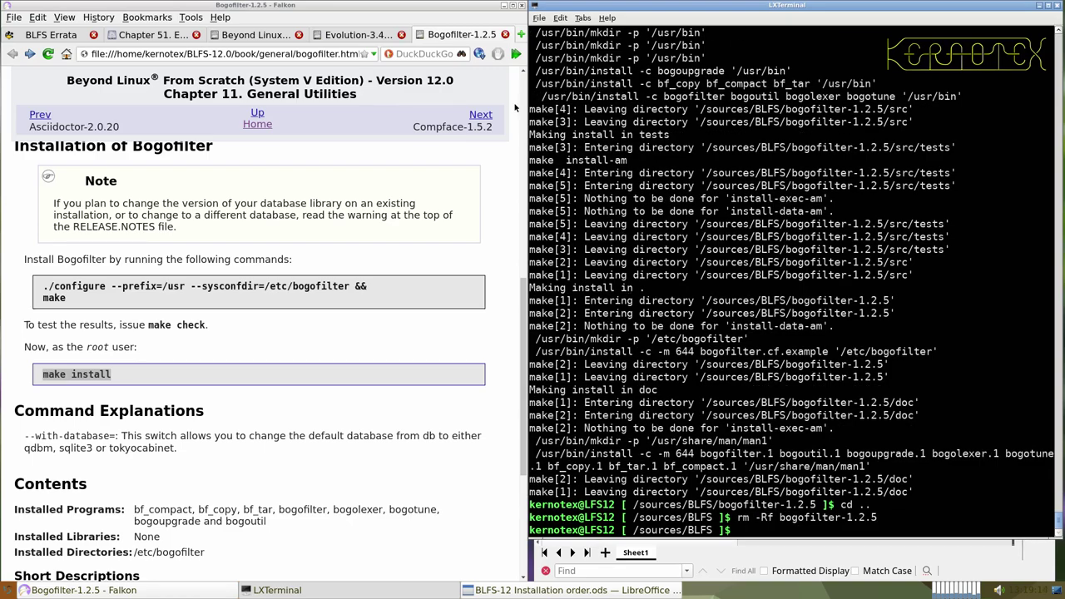
- Close the Bogofilter page, open the Seahorse-43.0 page from Evolution's recommended dependencies in a new tab, and review its dependencies
left_click(505, 34)
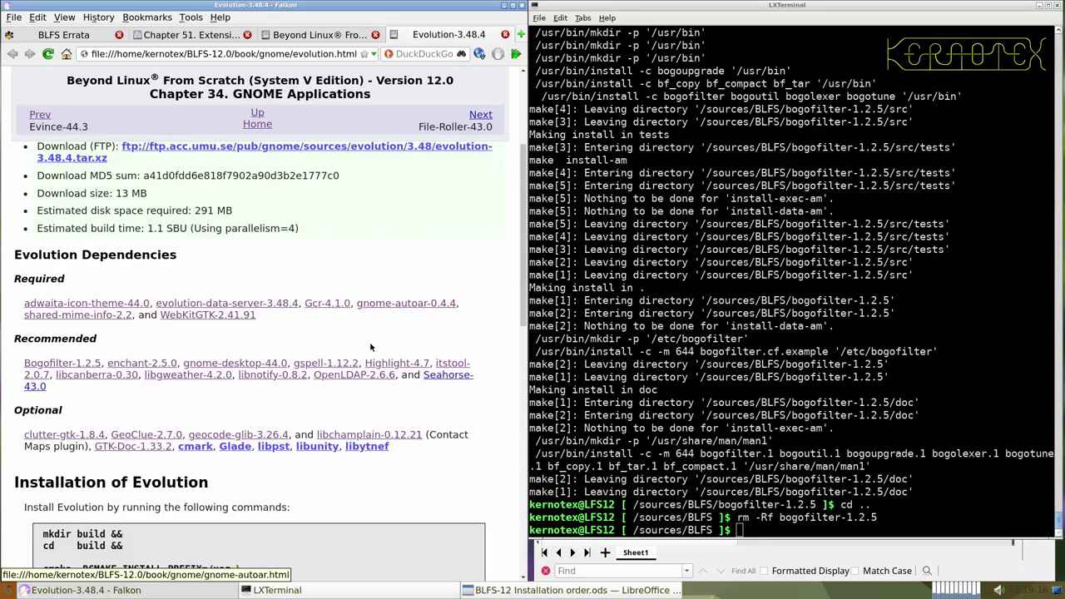
middle_click(434, 379)
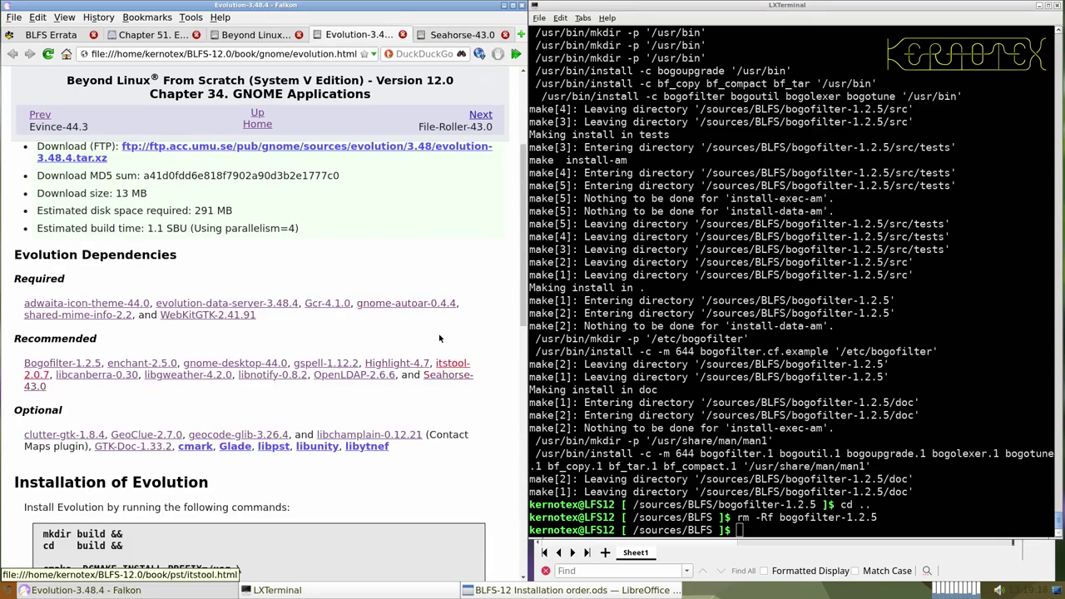
key("ctrl+Tab")
scroll(410, 195, "down", 5)
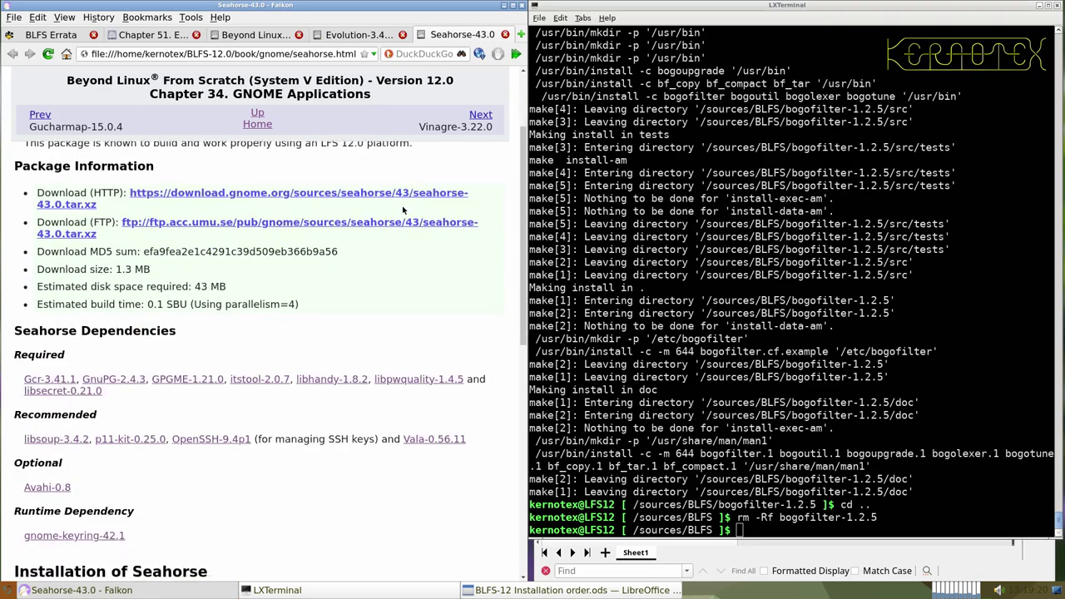
scroll(363, 233, "up", 5)
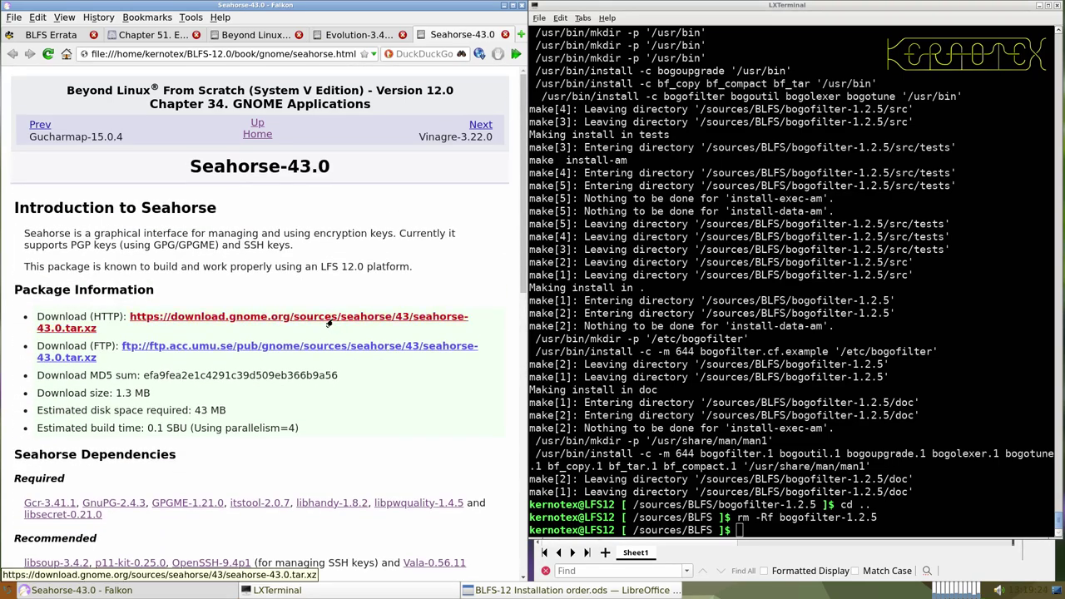
- Download seahorse-43.0.tar.xz from the HTTP link on the Seahorse page and save the file
left_click(336, 321)
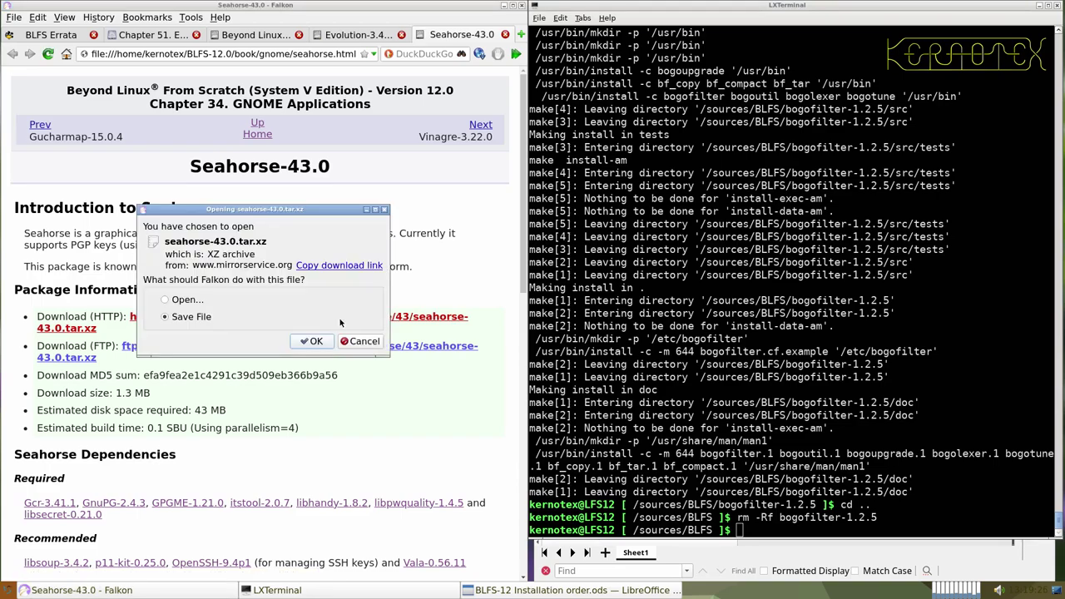
key("Return")
key("Return")
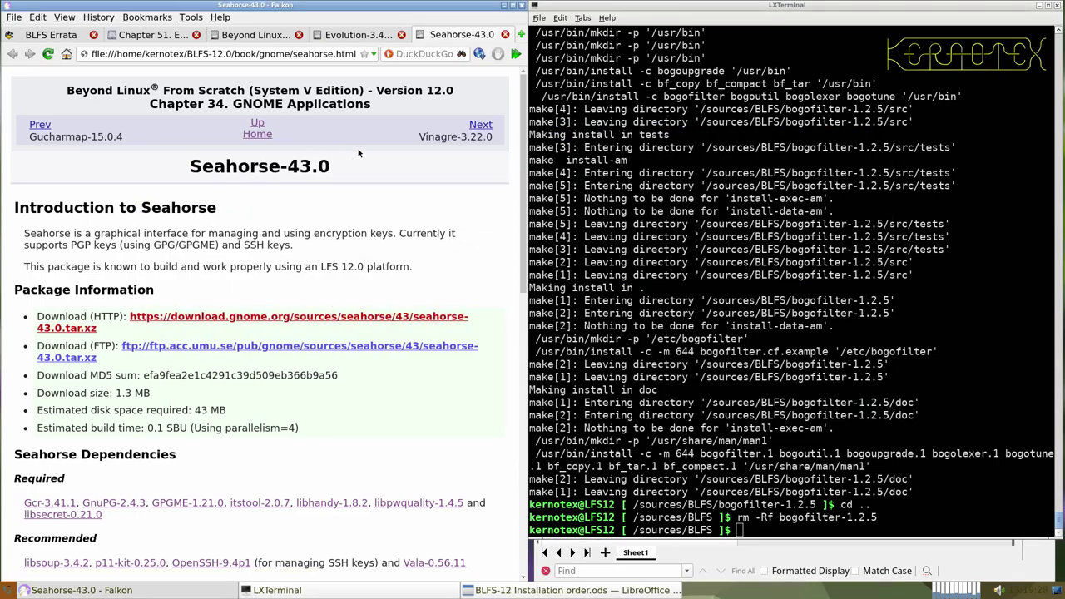
- Log Seahorse-43.0 in cell A920 of the BLFS-12 Installation order spreadsheet, below Bogofilter-1.2.5
left_click_drag(193, 164, 330, 169)
key("ctrl+c")
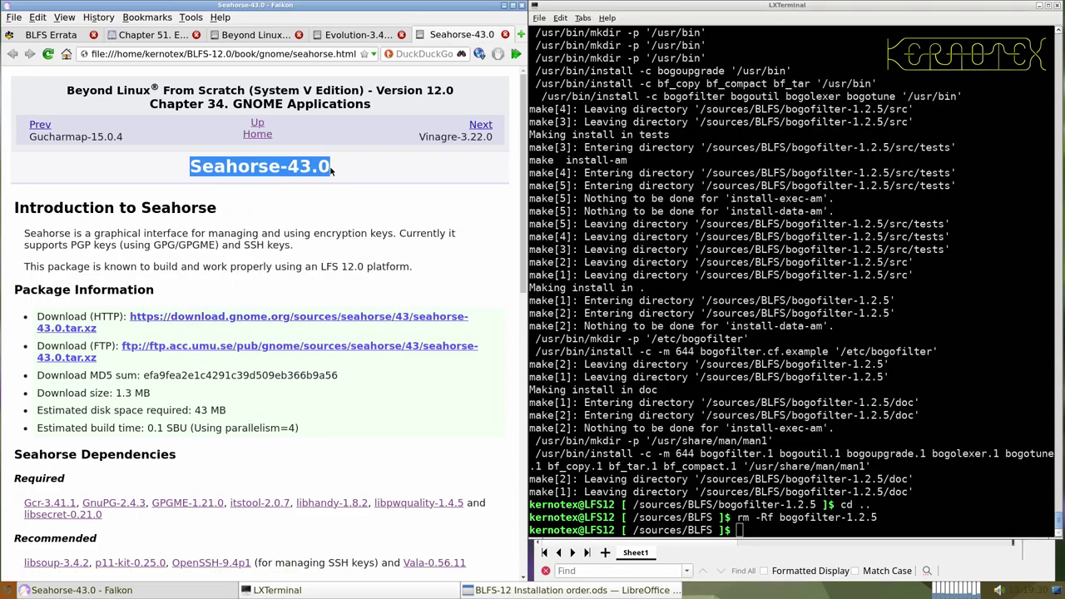
key("alt+Tab")
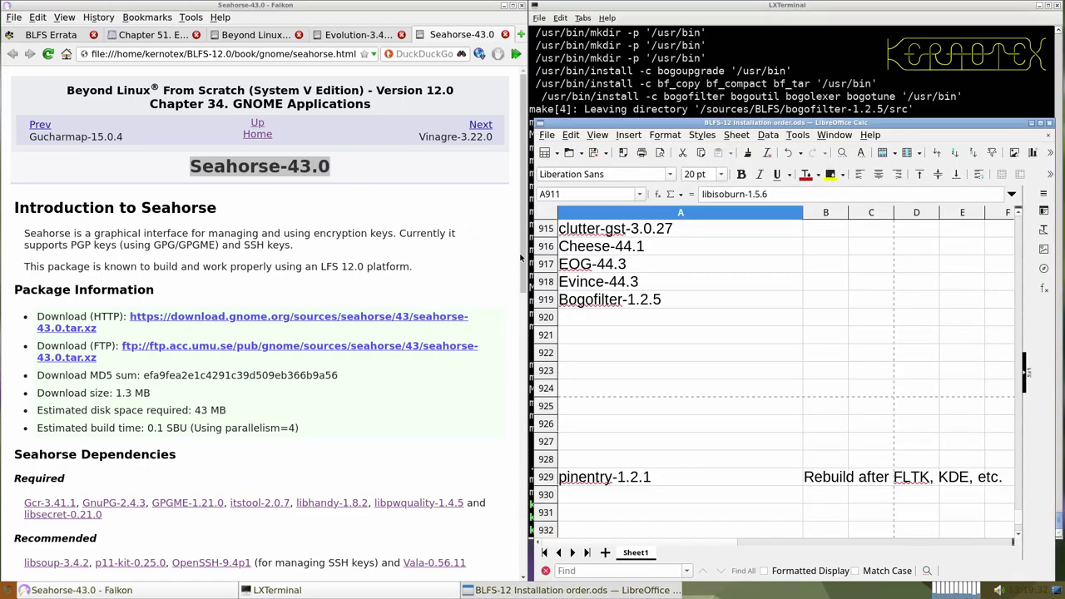
middle_click(582, 321)
- Switch to the terminal, extract the Seahorse tarball with tar -xvf, and enter the seahorse-43.0 directory
left_click(591, 96)
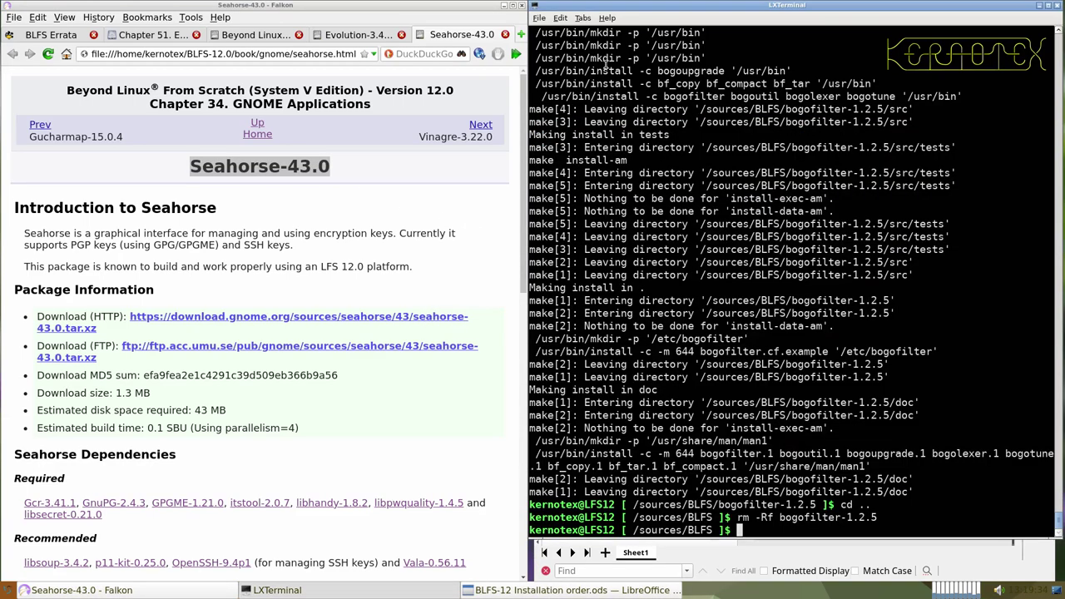
type("tar -xvf seah")
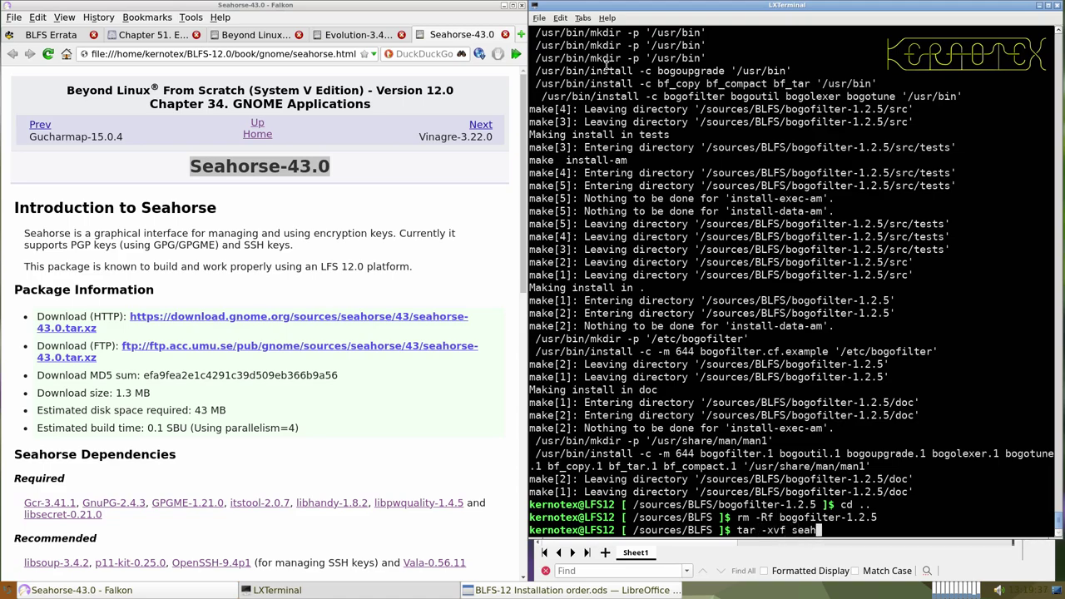
key("Tab")
key("Return")
type("cd sea")
key("Tab")
key("Return")
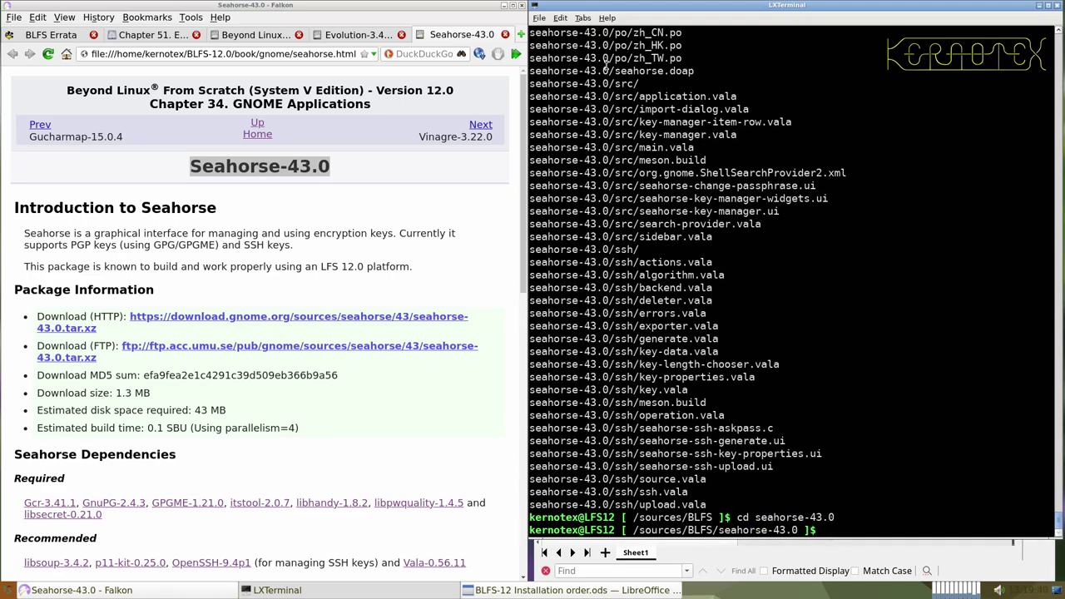
- Run the book's Seahorse build block in the terminal: both sed fixes, build directory creation, meson setup and ninja
scroll(395, 258, "down", 10)
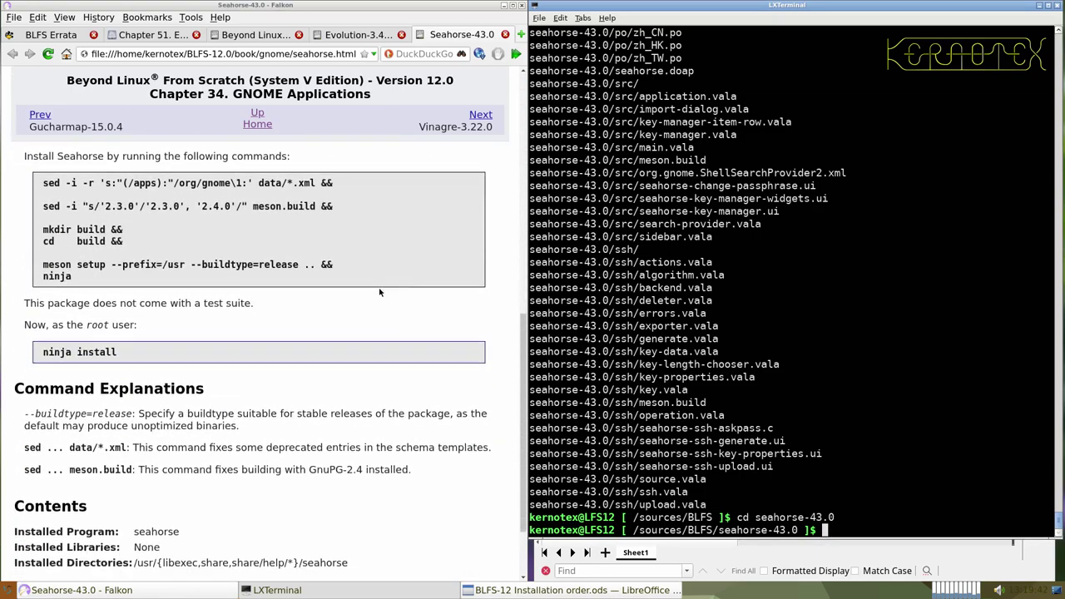
scroll(380, 290, "up", 1)
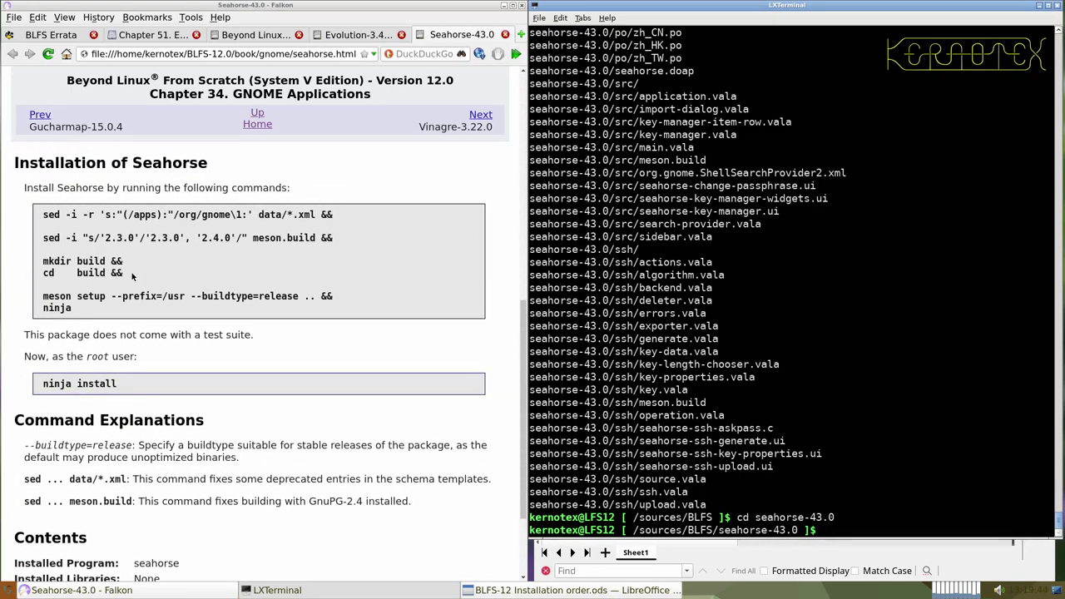
left_click_drag(44, 214, 81, 316)
middle_click(607, 302)
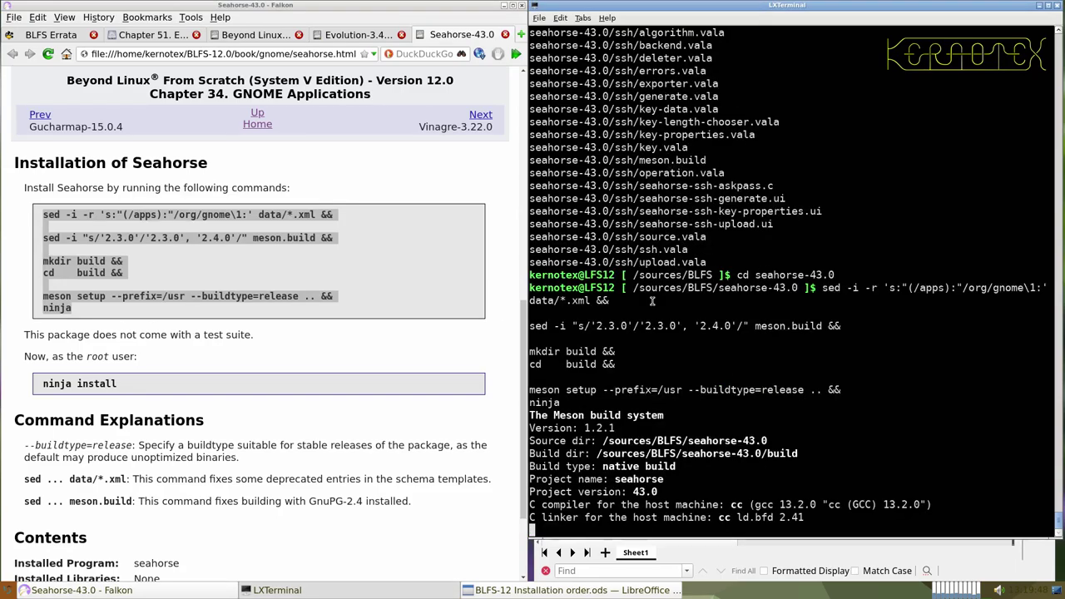
- Install Seahorse as root by recalling sudo -E ninja install from the terminal history
triple_click(79, 381)
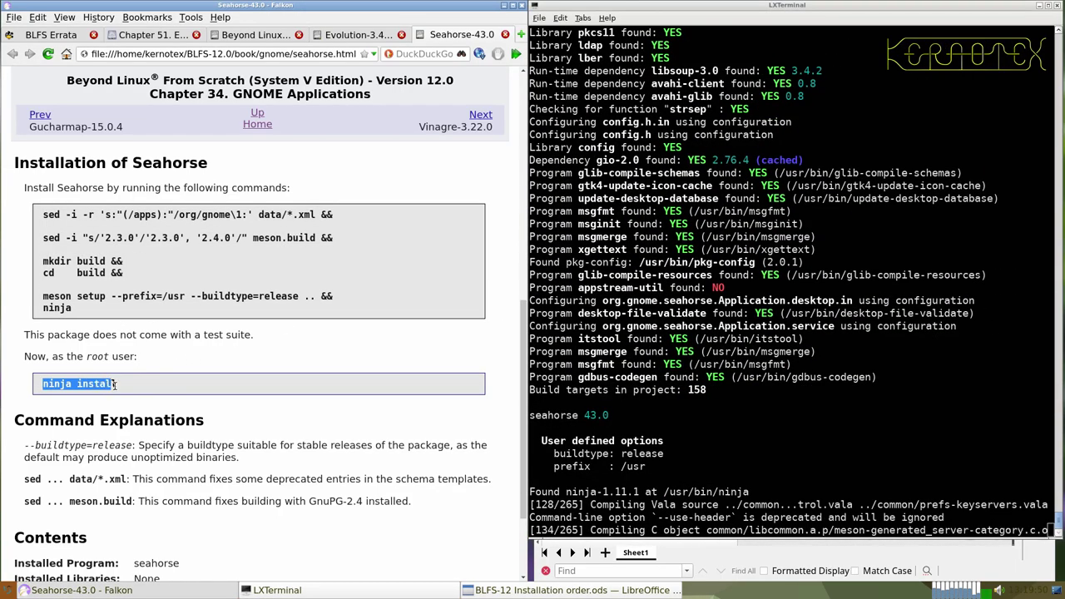
middle_click(634, 349)
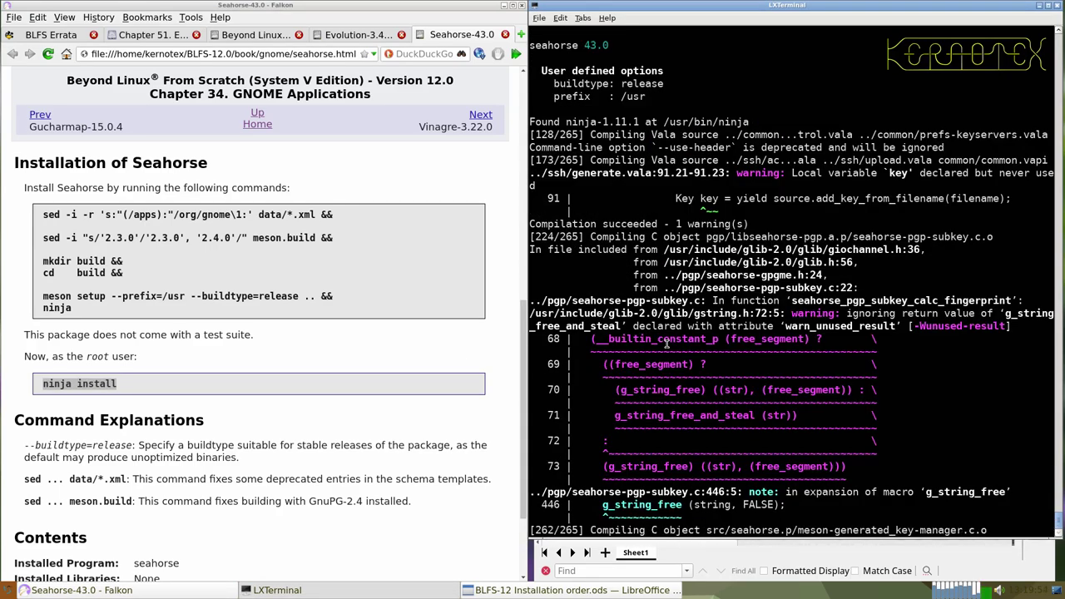
key("ctrl+r")
middle_click(667, 343)
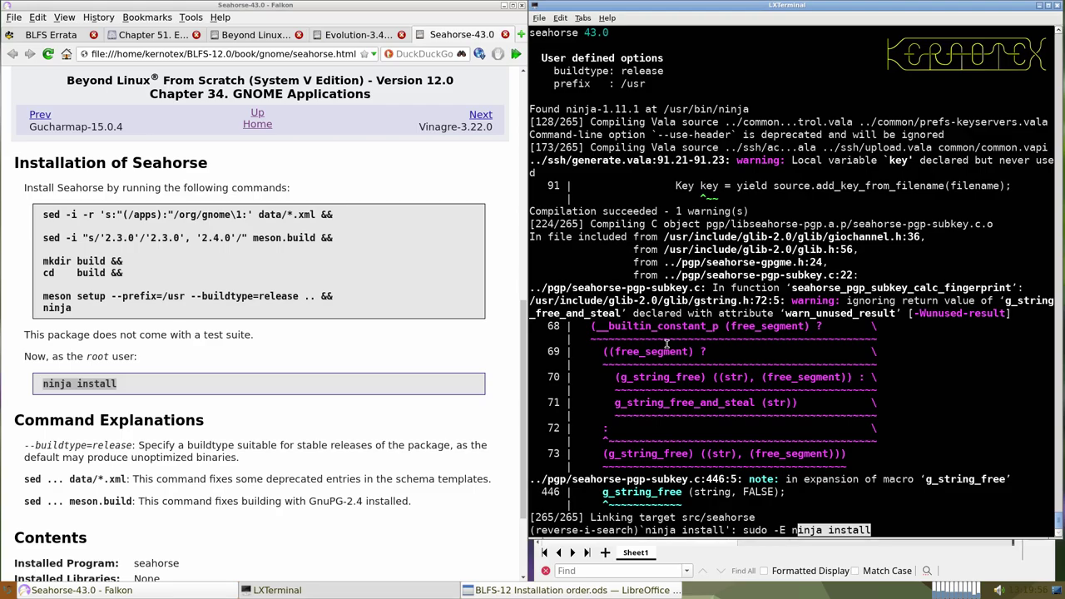
key("Return")
- Go back up to /sources/BLFS and remove the seahorse-43.0 source directory with rm -Rf
type("cd ../..")
key("Return")
type("rm -Rf seahorse-43.0")
key("Return")
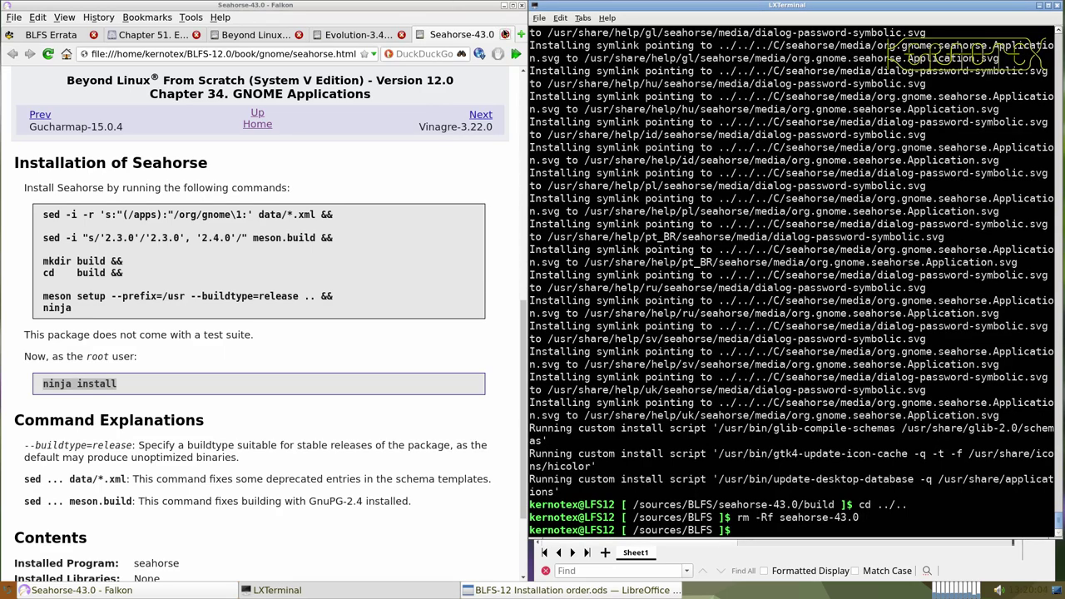
- Close the Seahorse page and download evolution-3.48.4.tar.xz from the HTTP link on the Evolution page
left_click(504, 34)
scroll(384, 205, "up", 3)
scroll(384, 204, "up", 2)
left_click(345, 317)
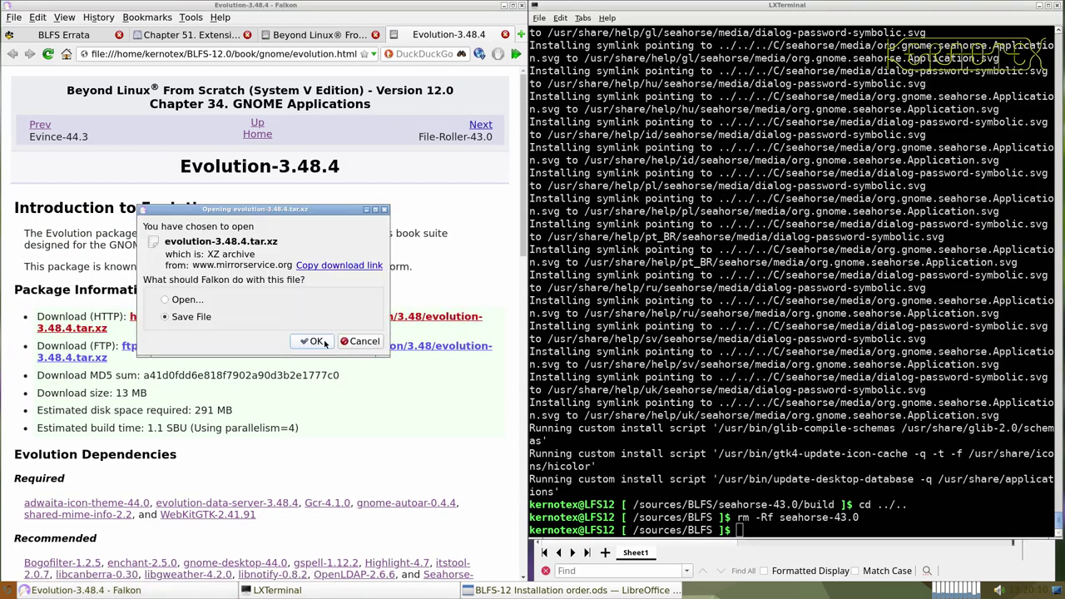
left_click(315, 341)
key("Return")
- Log Evolution-3.48.4 in cell A921 of the installation order spreadsheet, below Seahorse-43.0
left_click_drag(180, 167, 337, 168)
key("ctrl+c")
key("alt+Tab")
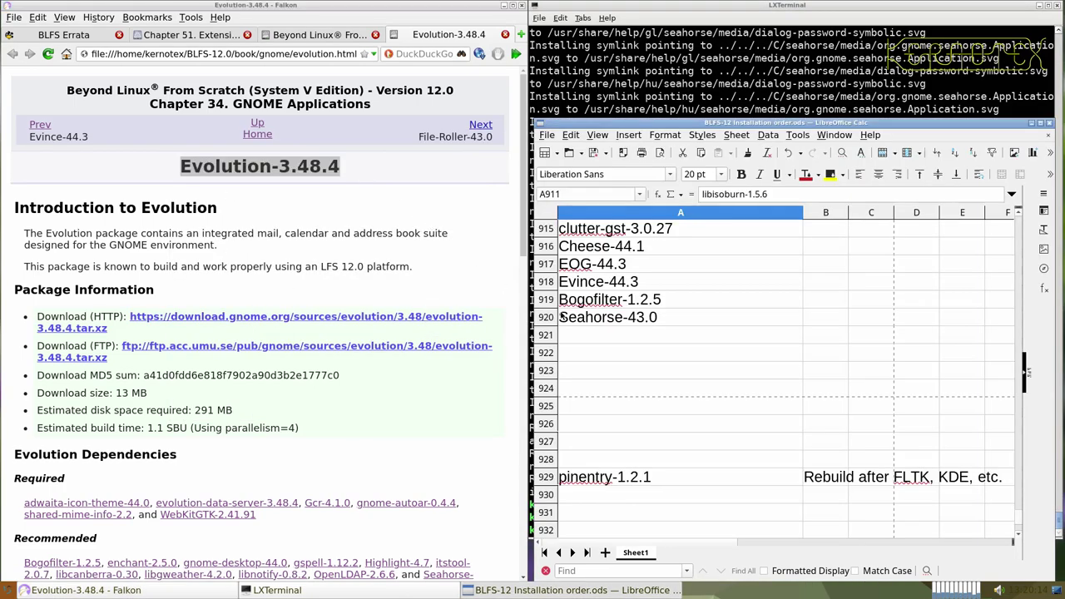
middle_click(628, 345)
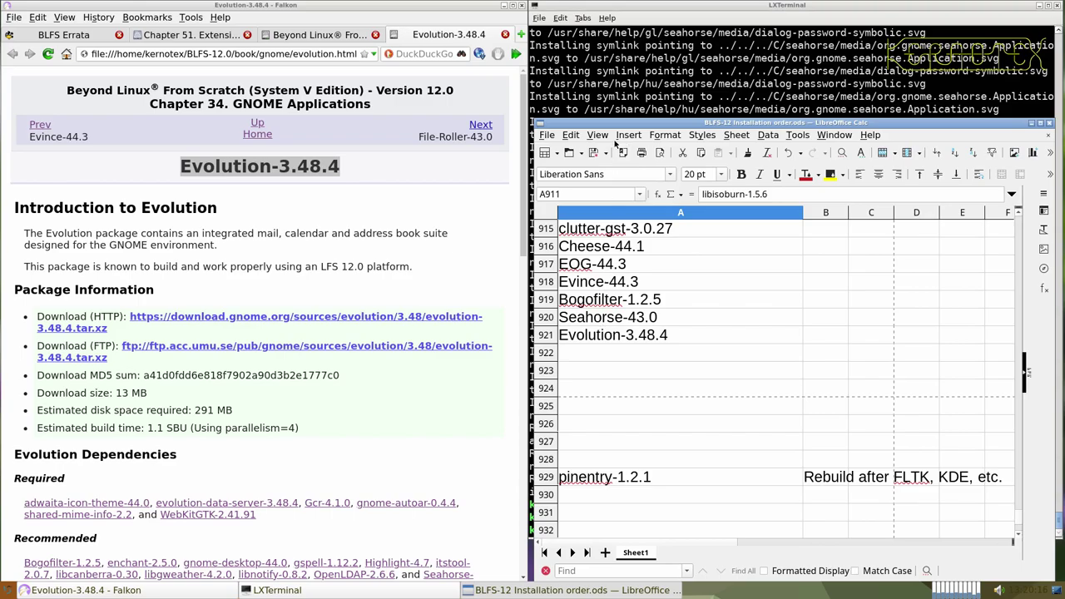
- In the terminal, extract evolution-3.48.4.tar.xz with tar -xvf and enter the evolution-3.48.4 directory
left_click(618, 109)
scroll(386, 310, "down", 10)
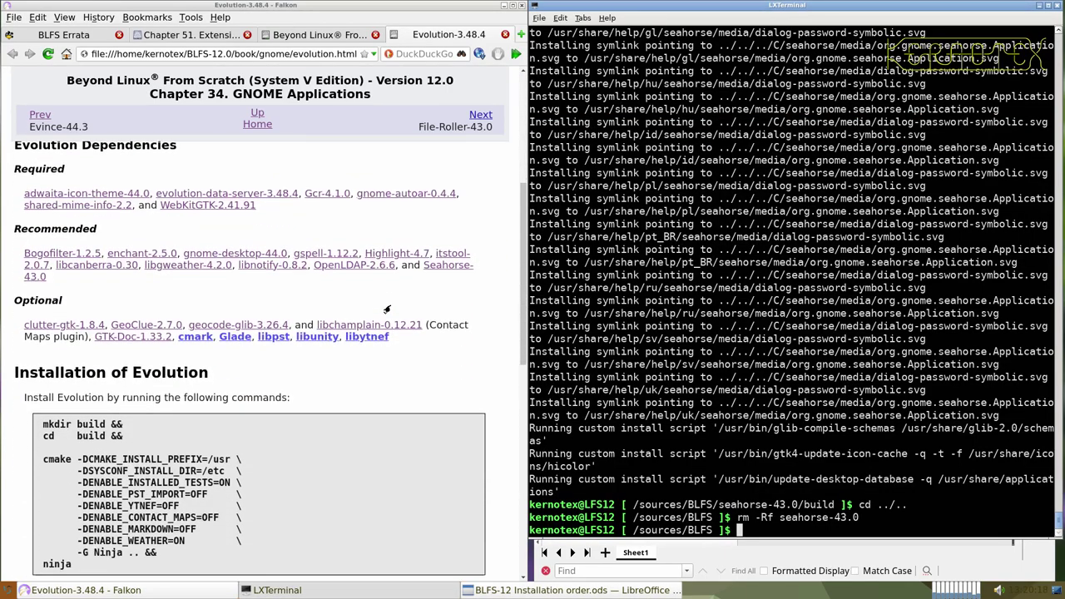
scroll(386, 309, "down", 1)
type("tar -xvf evol")
key("Tab")
key("Tab")
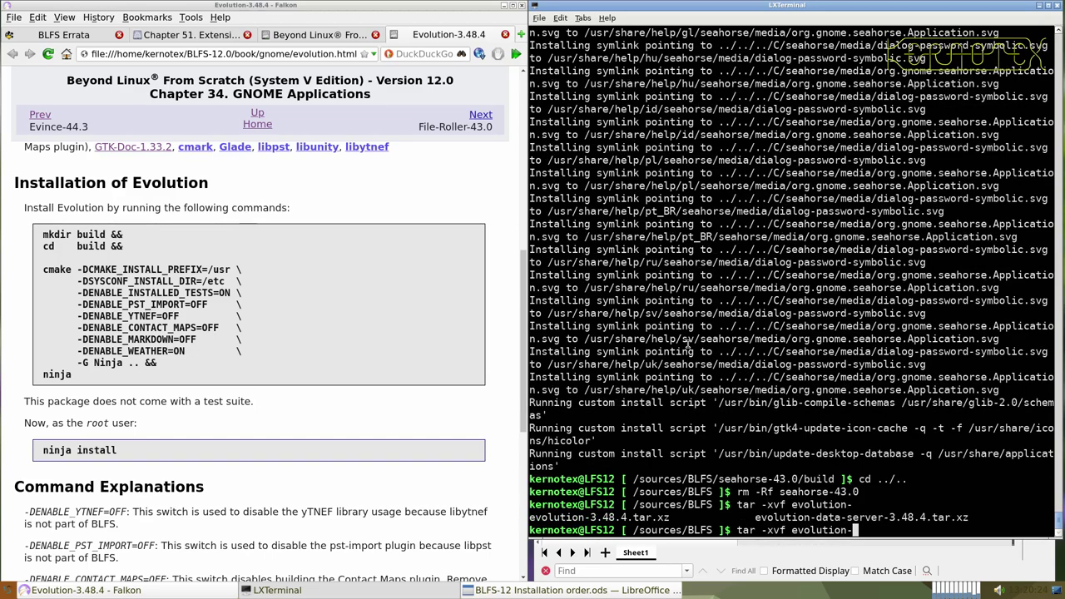
type("3")
key("Tab")
key("Return")
type("cd evolution-")
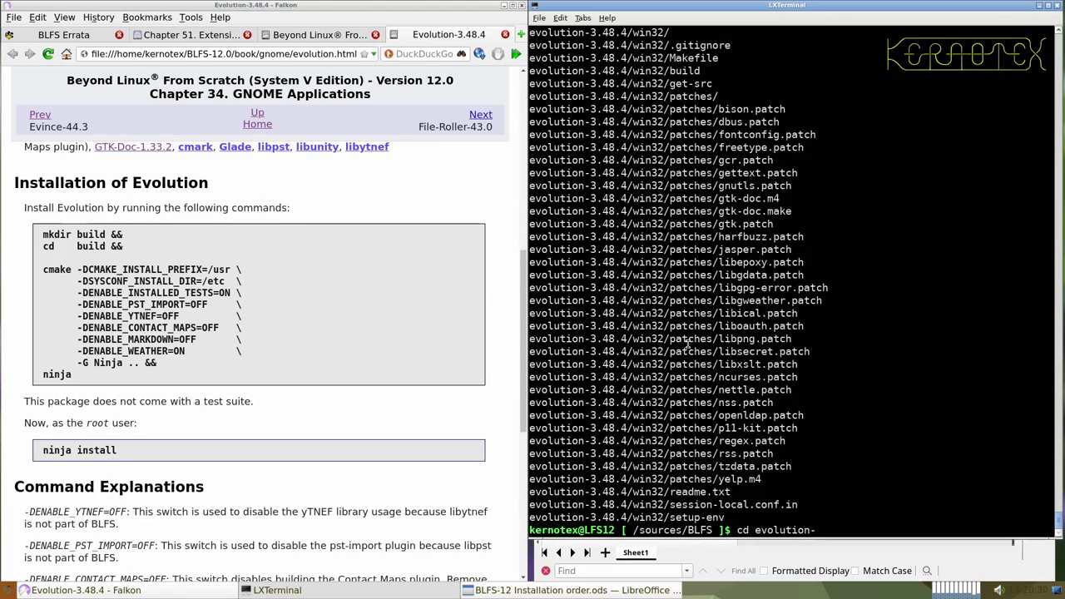
type("3")
key("Tab")
key("Return")
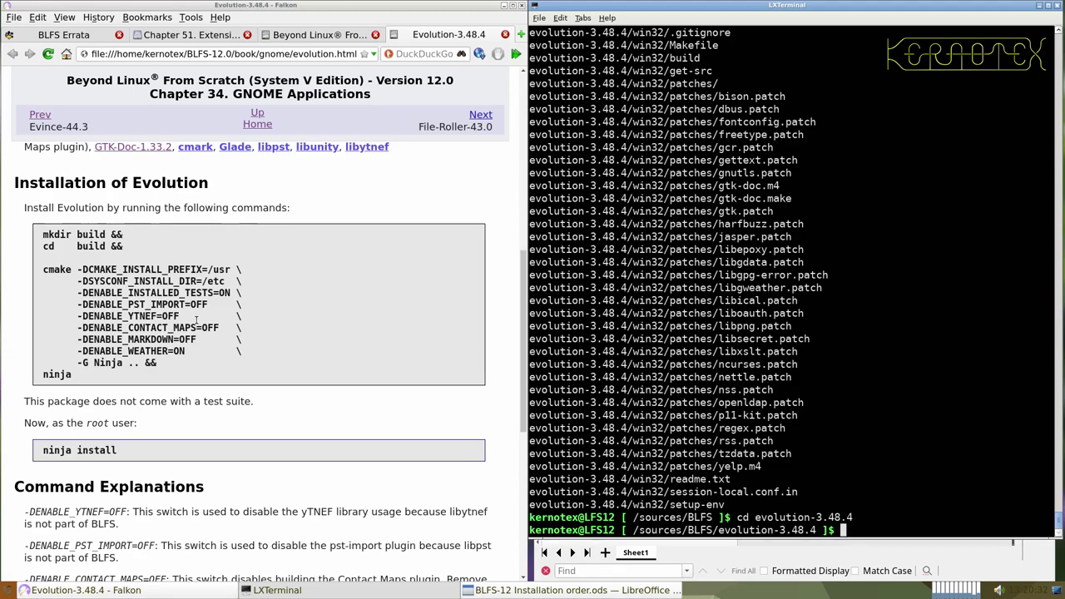
- Create a build directory inside evolution-3.48.4 and enter it, using the book's mkdir build && cd build commands
scroll(194, 333, "down", 3)
scroll(194, 333, "down", 1)
scroll(193, 332, "up", 3)
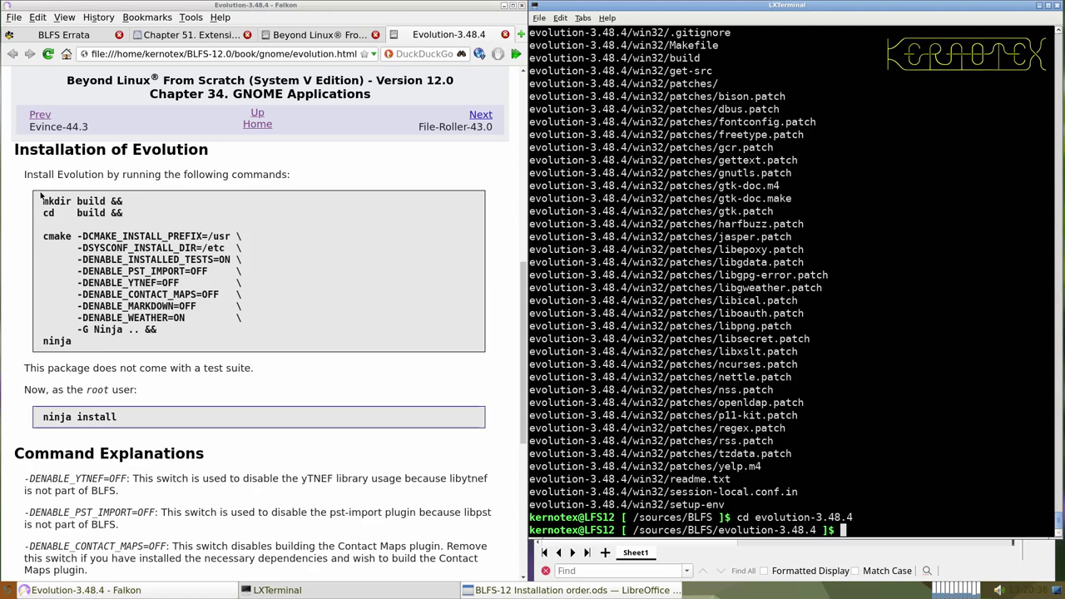
left_click_drag(40, 200, 106, 214)
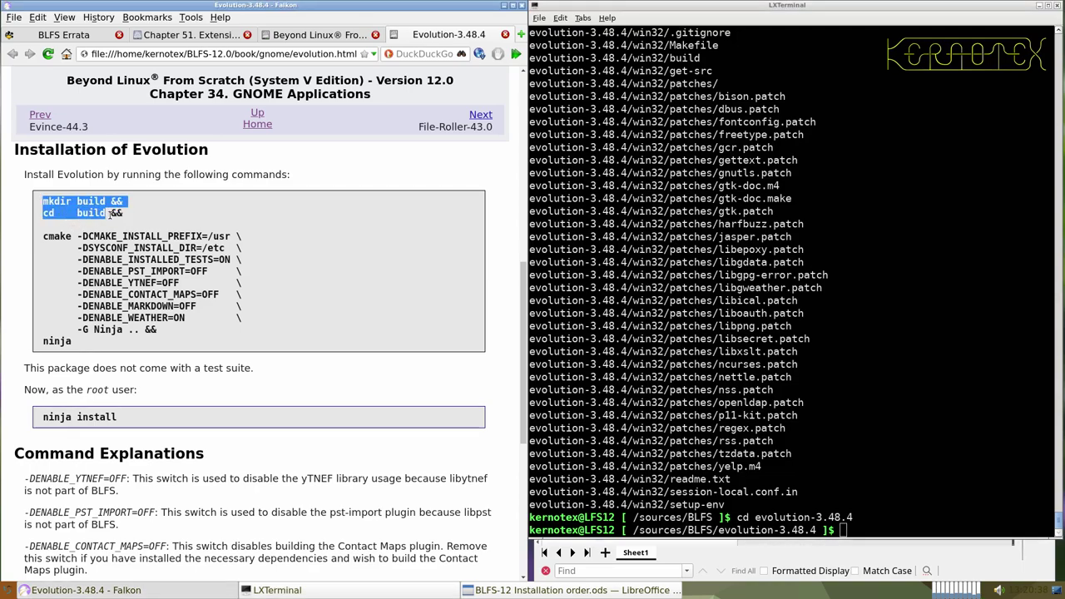
middle_click(634, 306)
key("Return")
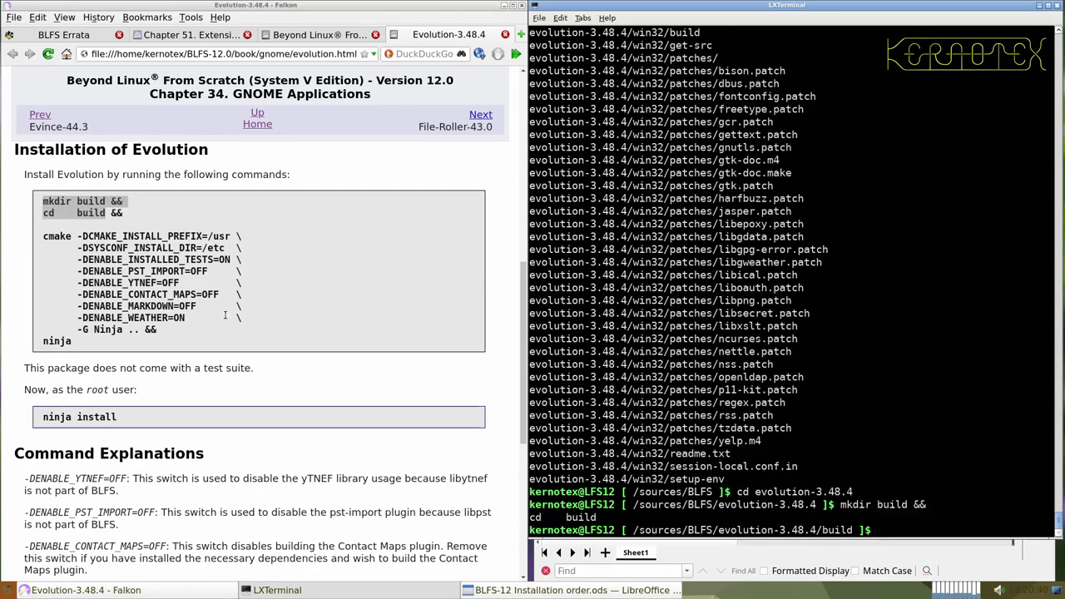
- Copy the book's Evolution cmake command, without ninja, to the terminal prompt and change -DENABLE_WEATHER to OFF
left_click_drag(42, 237, 141, 330)
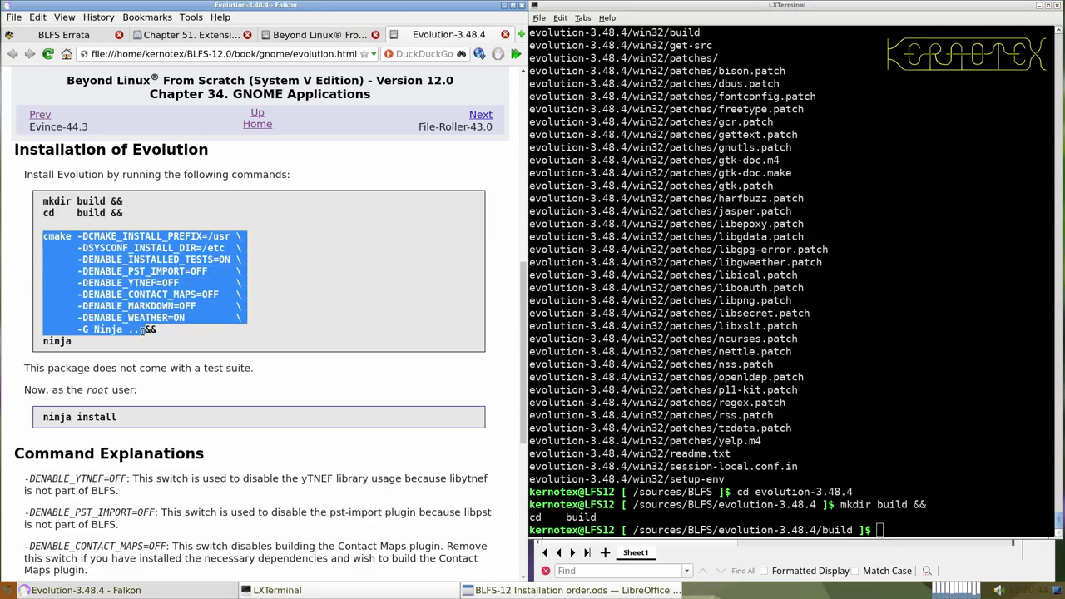
middle_click(684, 345)
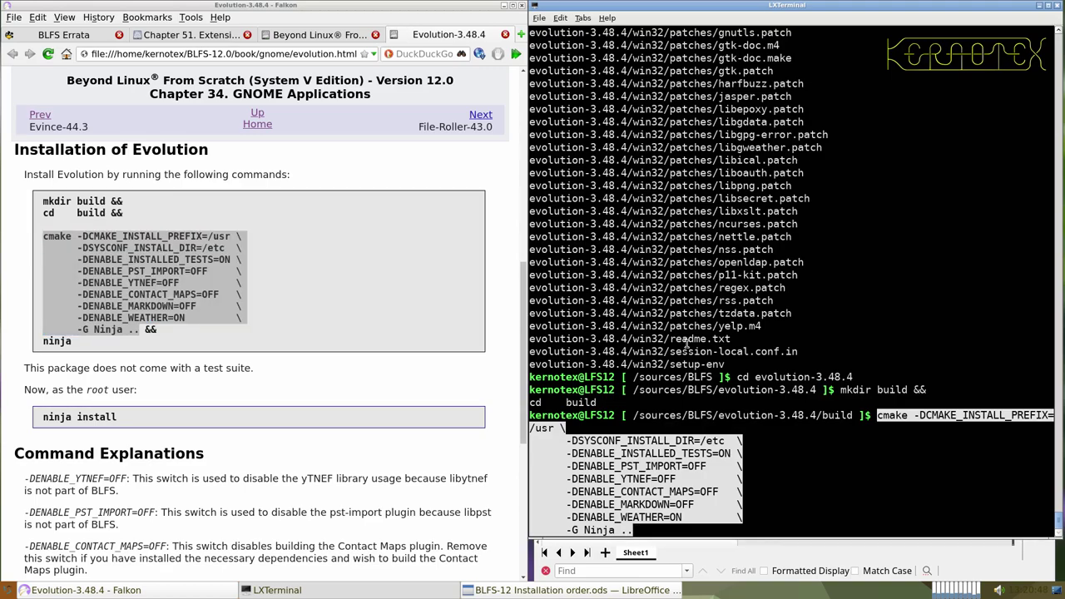
key("Left")
key("Left")
key("Left")
key("Left")
key("Left")
key("Left")
key("Left")
key("Left")
key("Left")
key("Left")
key("Left")
key("Left")
key("Left")
key("Left")
key("Left")
key("Left")
key("Left")
key("Left")
key("Left")
key("Left")
key("Left")
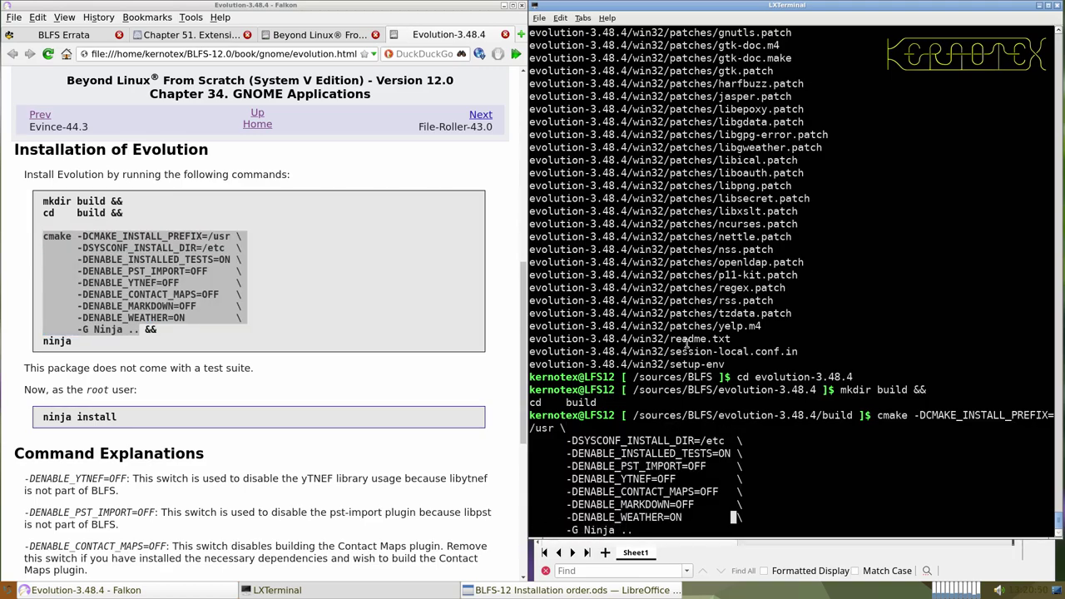
key("Left")
key("Left")
key("Left")
key("Left")
key("Left")
type("FF")
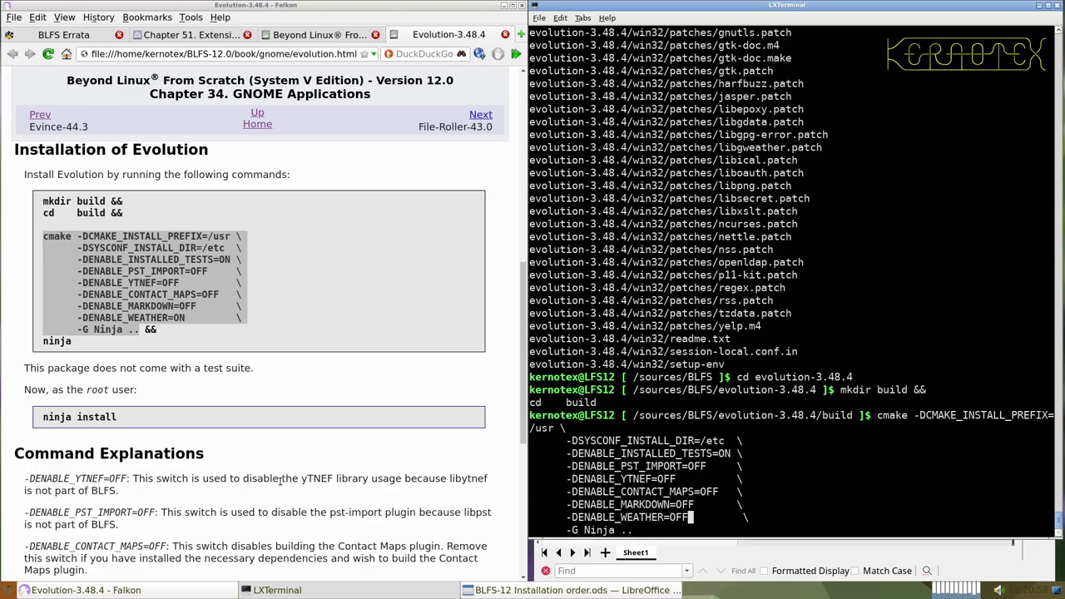
- Review the command explanations for Evolution's cmake switches and its list of dependencies in the book
scroll(279, 480, "down", 1)
scroll(280, 481, "down", 1)
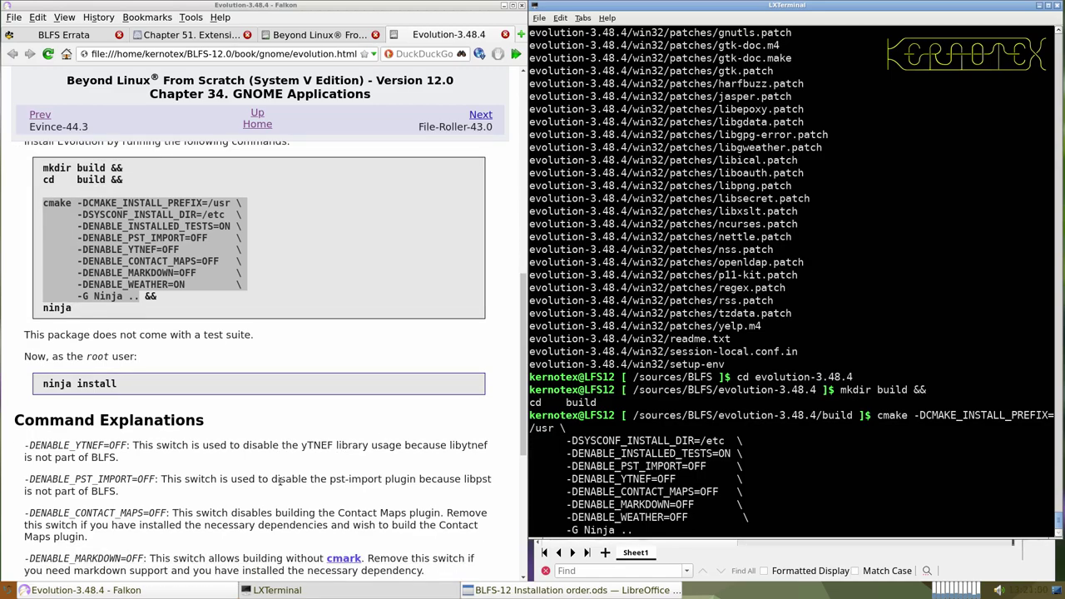
scroll(279, 481, "down", 4)
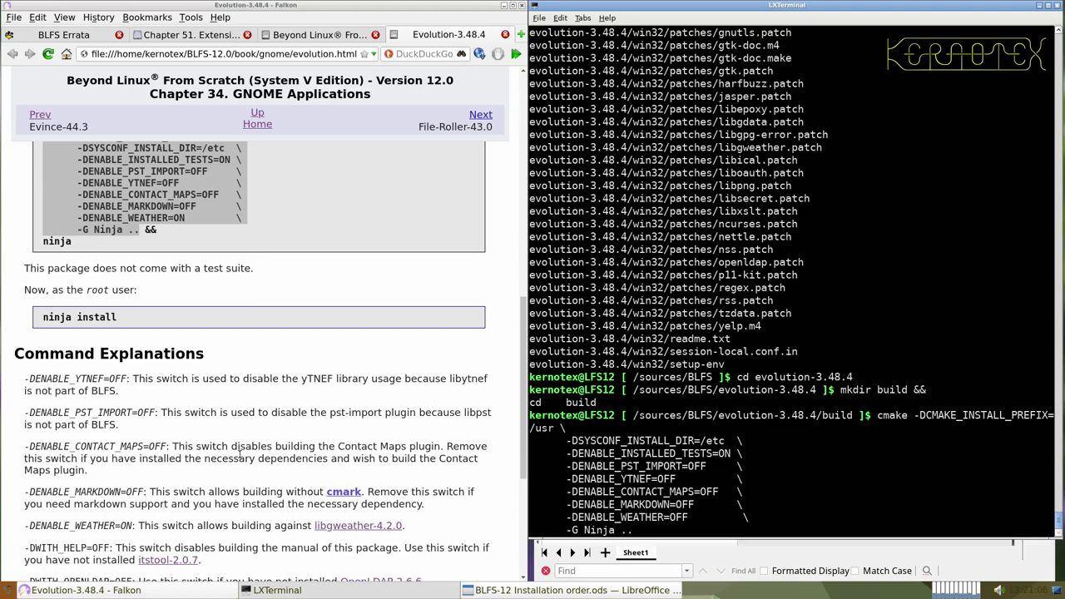
scroll(239, 454, "up", 8)
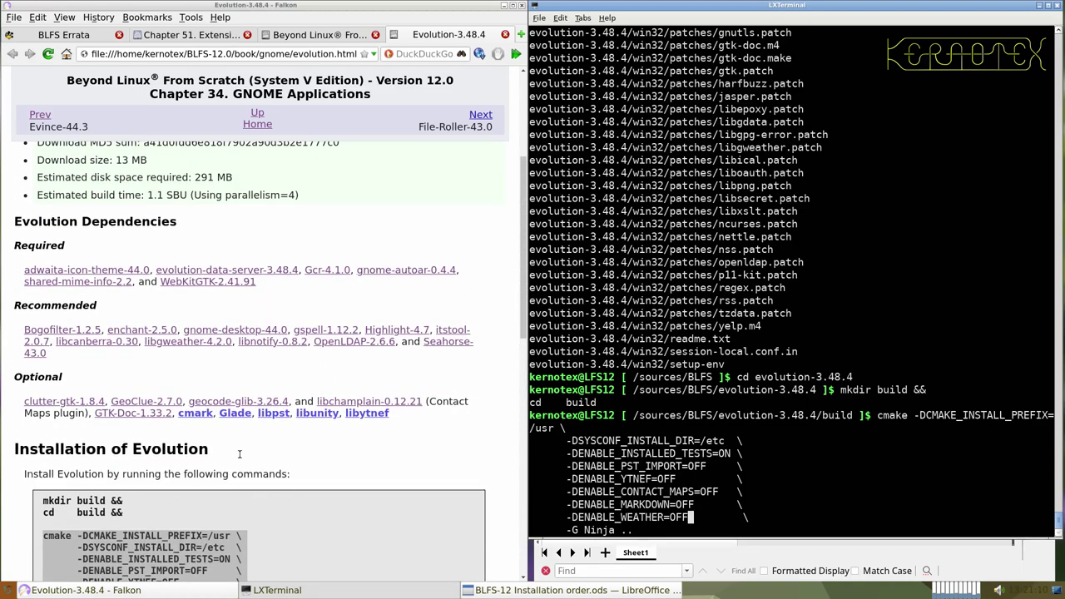
- Review the Evolution command explanations and run the prepared cmake configuration with -DENABLE_WEATHER=OFF
scroll(240, 454, "down", 9)
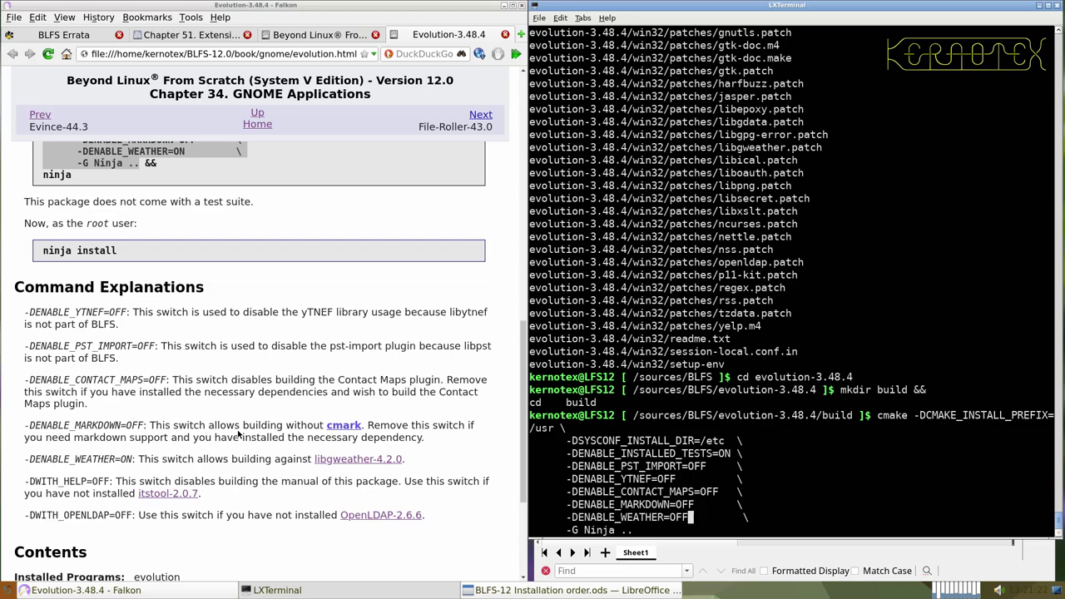
scroll(238, 434, "down", 2)
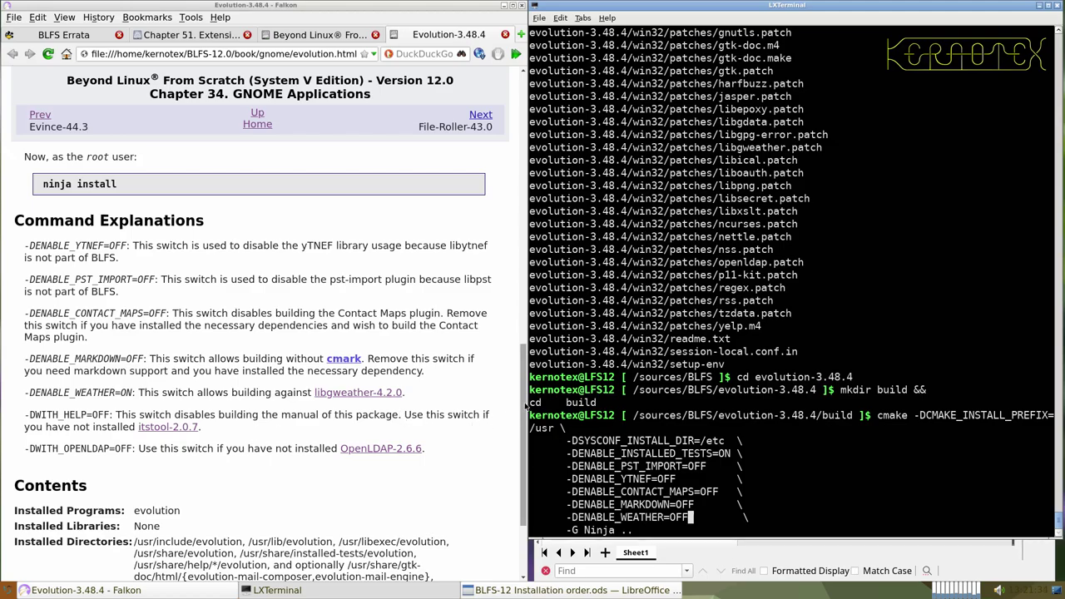
key("Return")
- Compile Evolution in its build directory by running the ninja command from the book
scroll(350, 414, "up", 1)
scroll(349, 414, "up", 7)
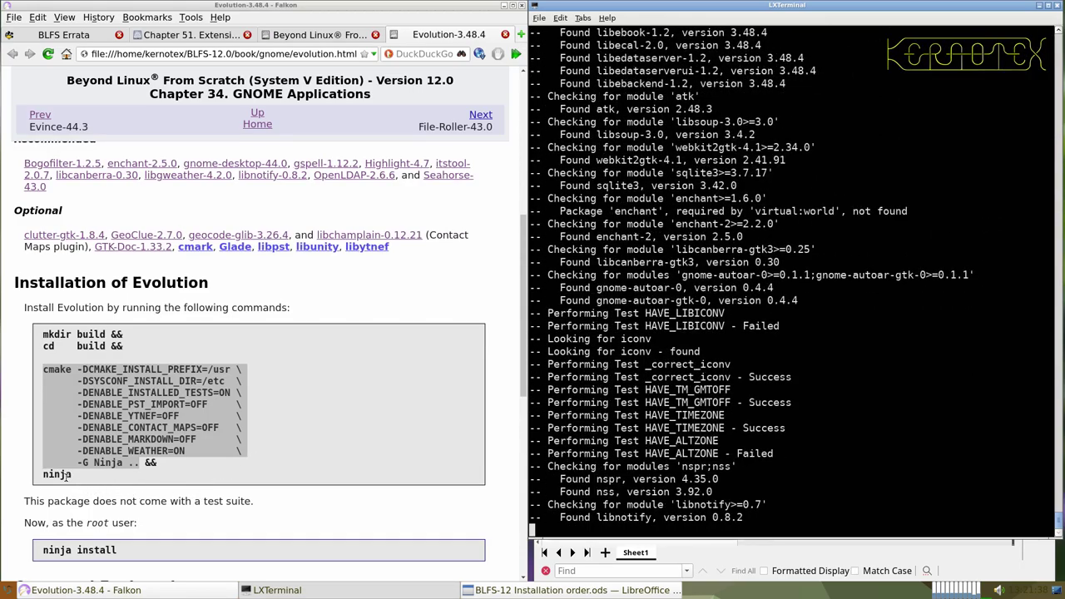
double_click(57, 475)
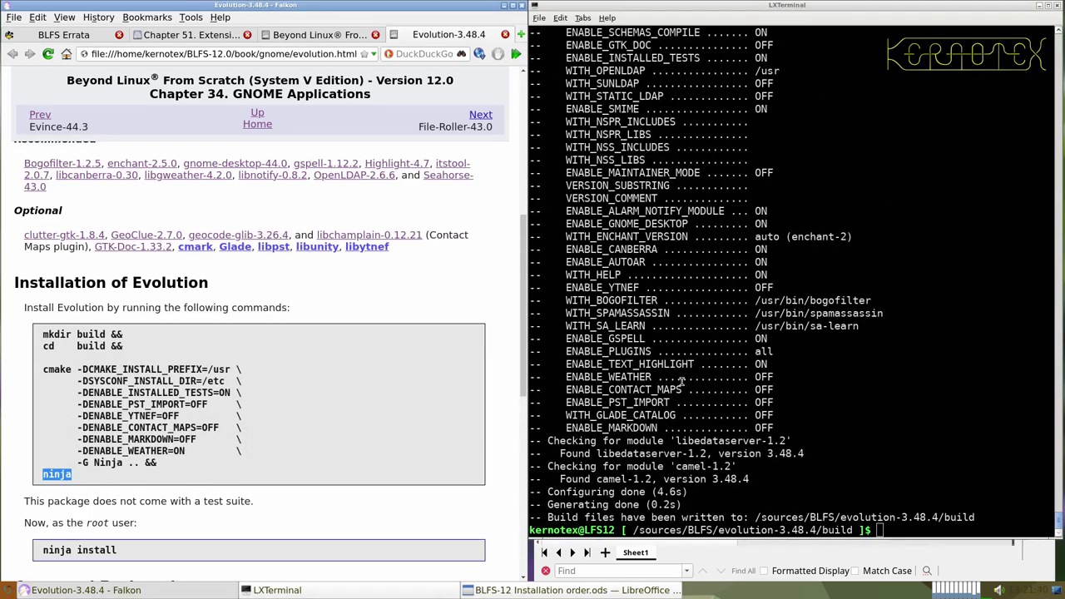
left_click(681, 380)
type("ninja")
key("Return")
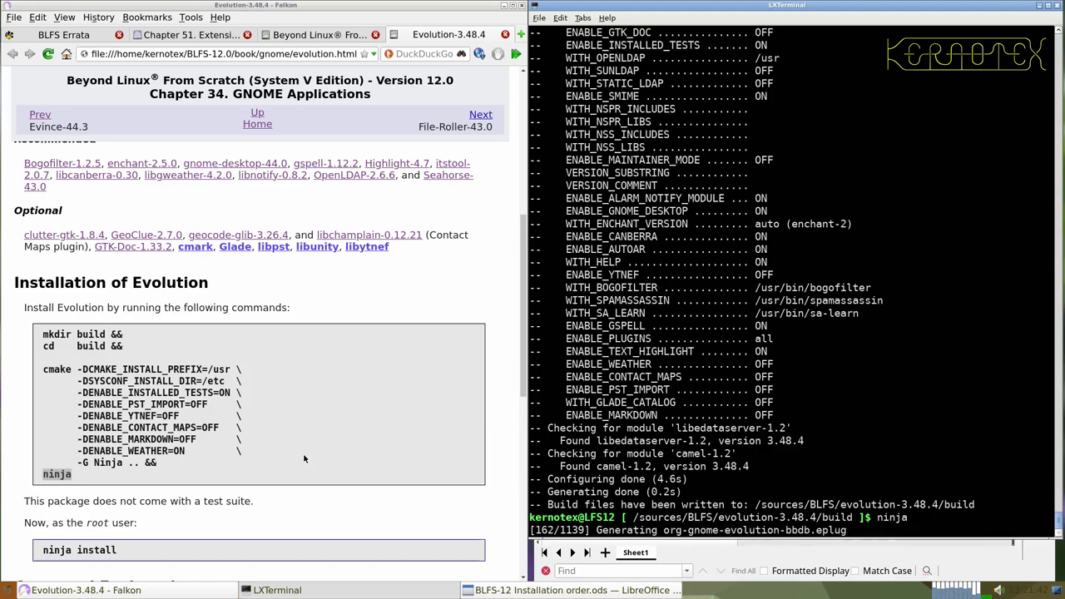
- Install the compiled Evolution package as root with sudo -E ninja install
scroll(305, 460, "down", 3)
left_click_drag(41, 383, 118, 384)
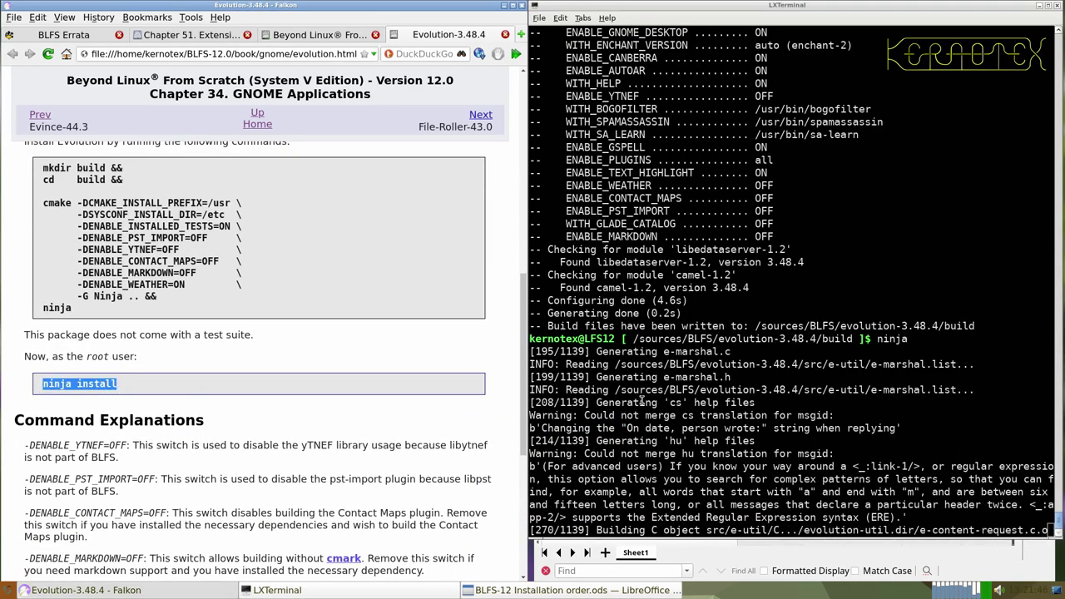
left_click(646, 401)
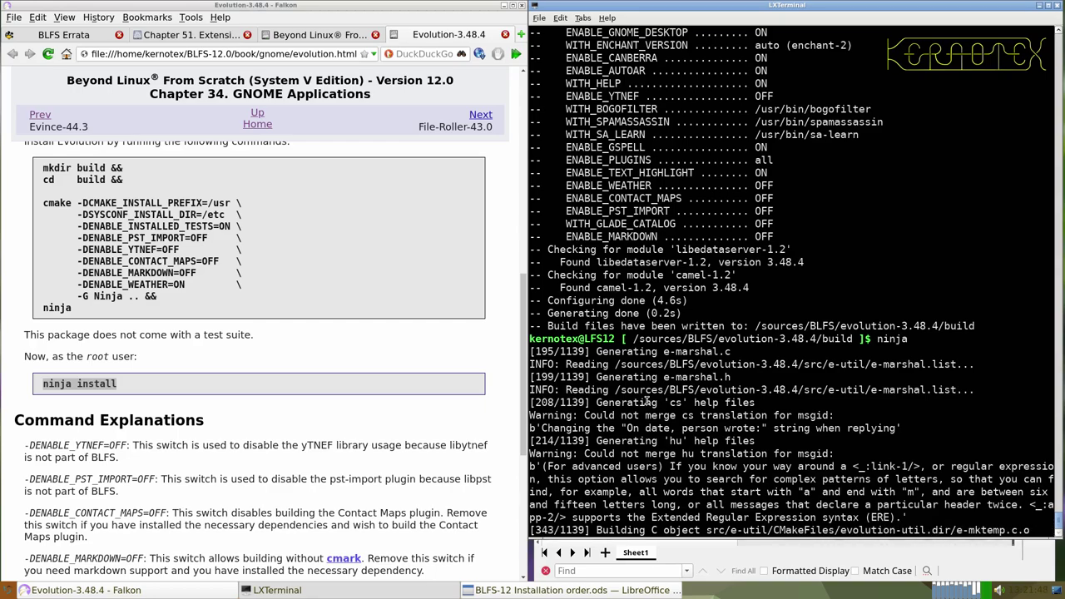
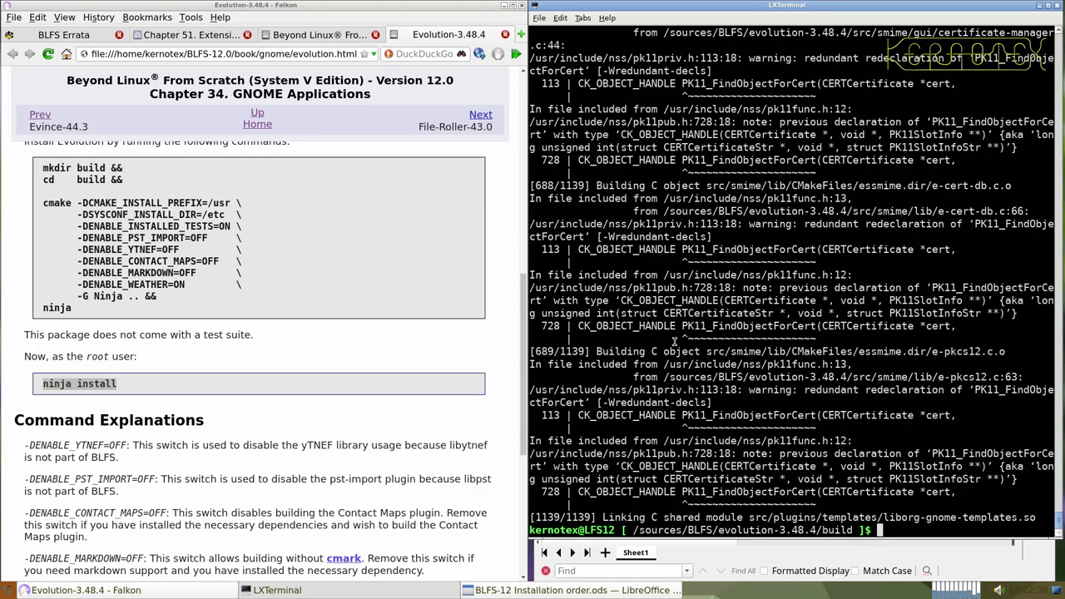
key("ctrl+r")
type("ninja install")
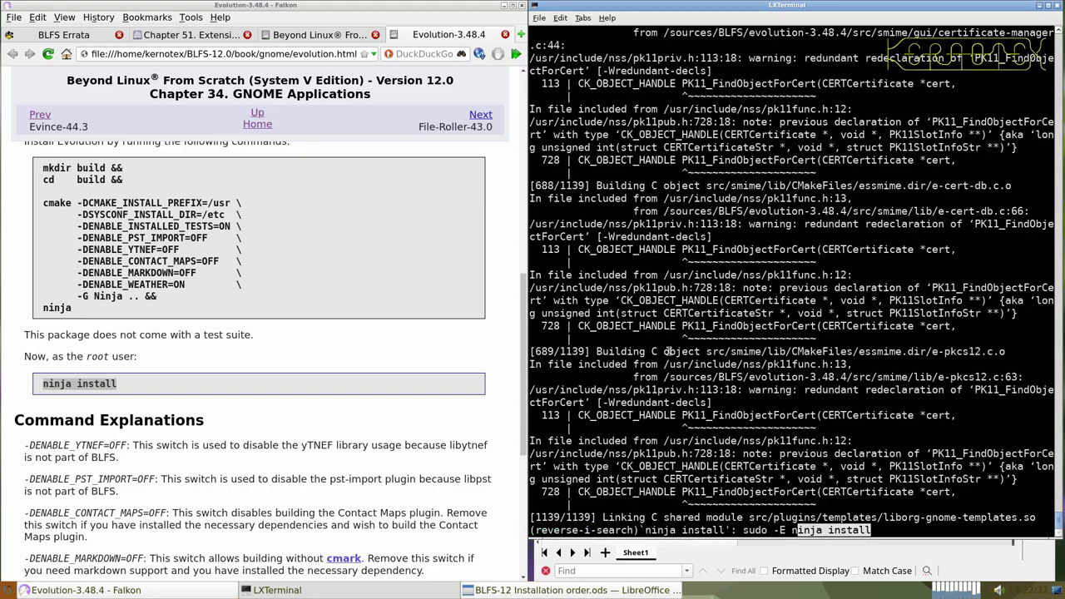
key("Return")
scroll(430, 425, "down", 3)
scroll(430, 425, "down", 5)
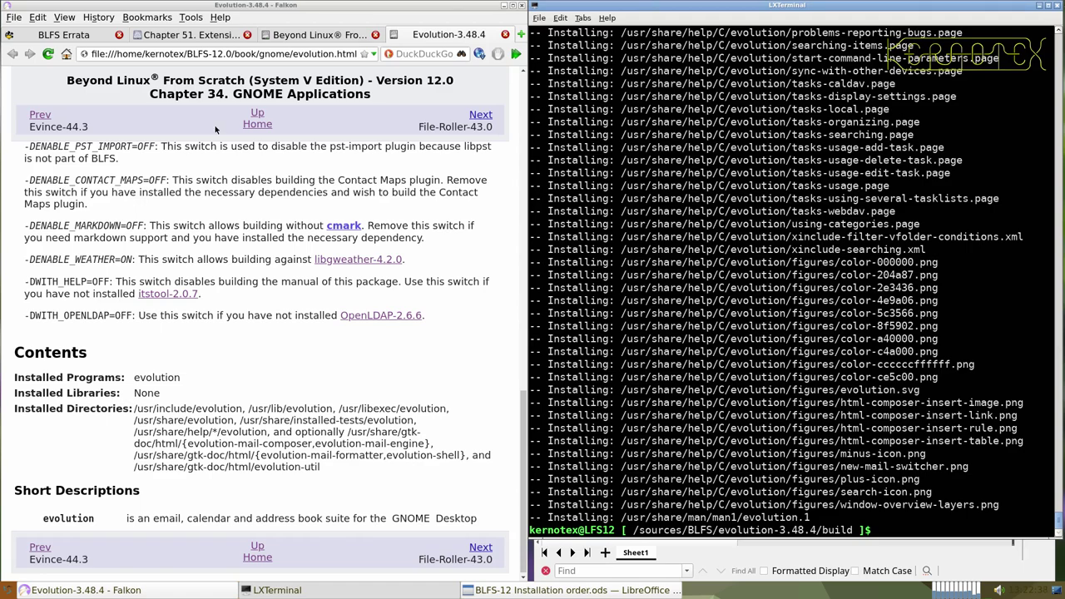
- Launch the installed Evolution, leave the default e-mail client setting unchanged and cancel the welcome wizard
left_click(8, 590)
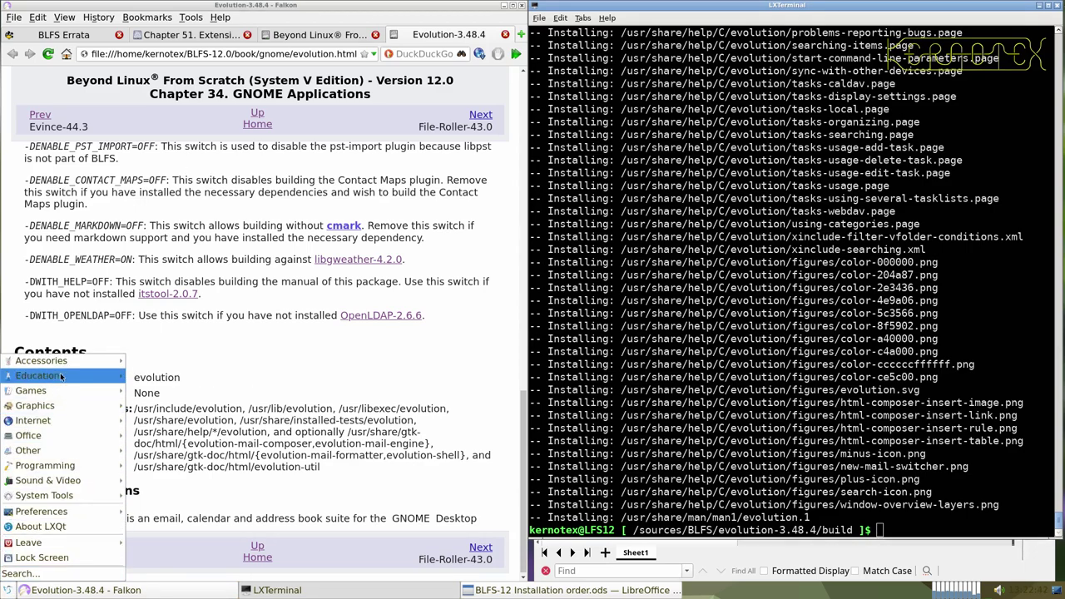
mouse_move(63, 362)
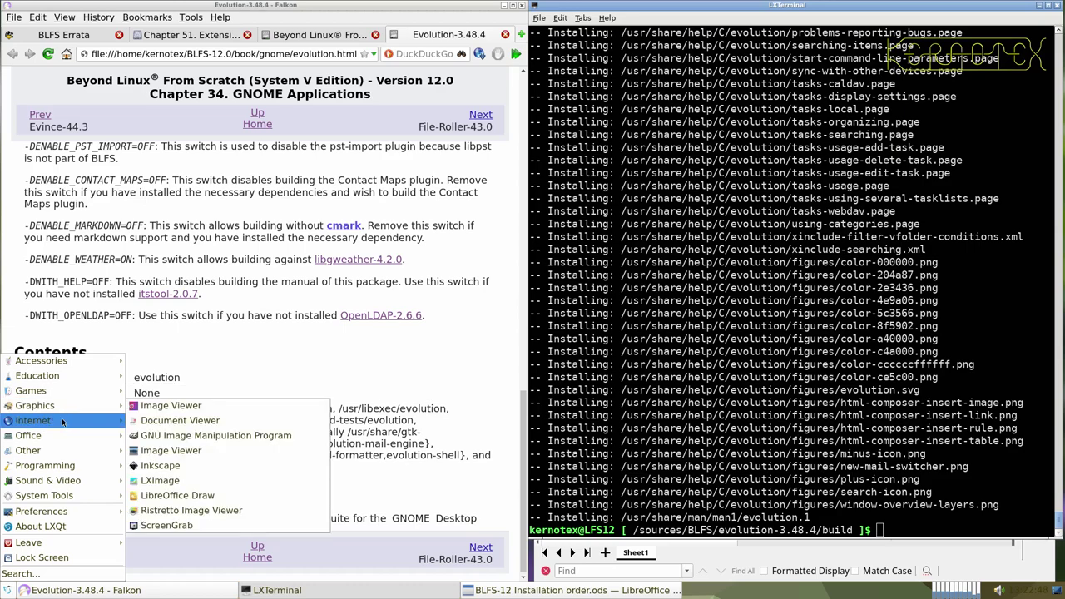
mouse_move(62, 441)
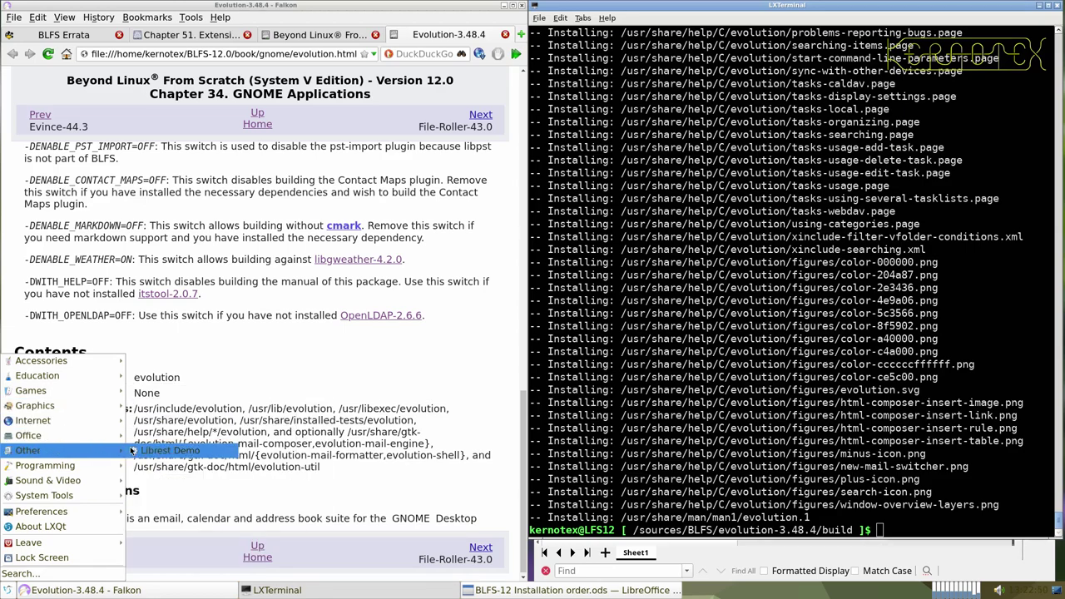
left_click(143, 451)
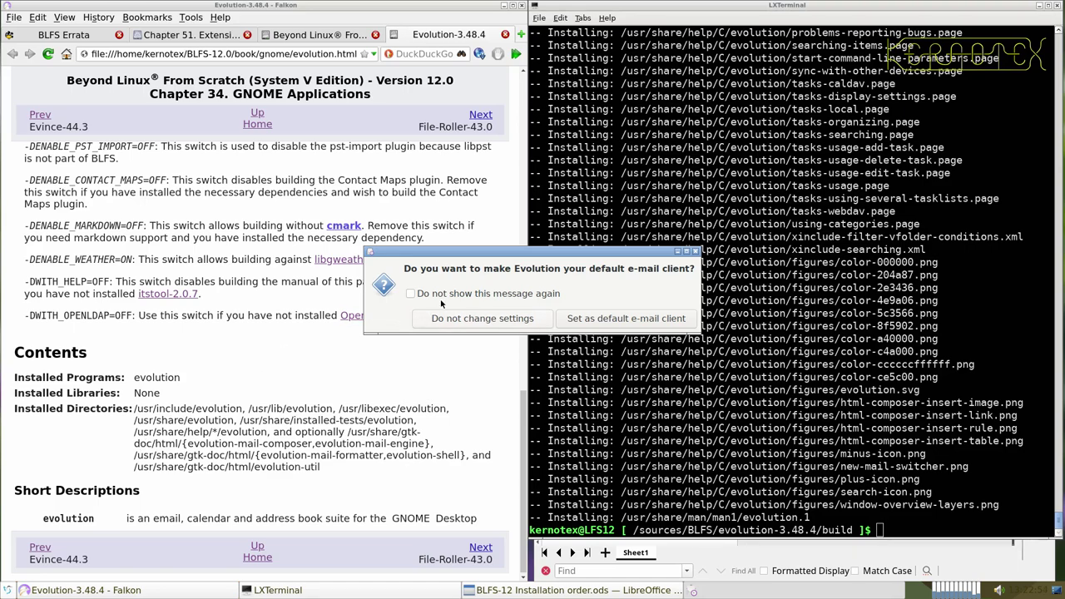
left_click(537, 321)
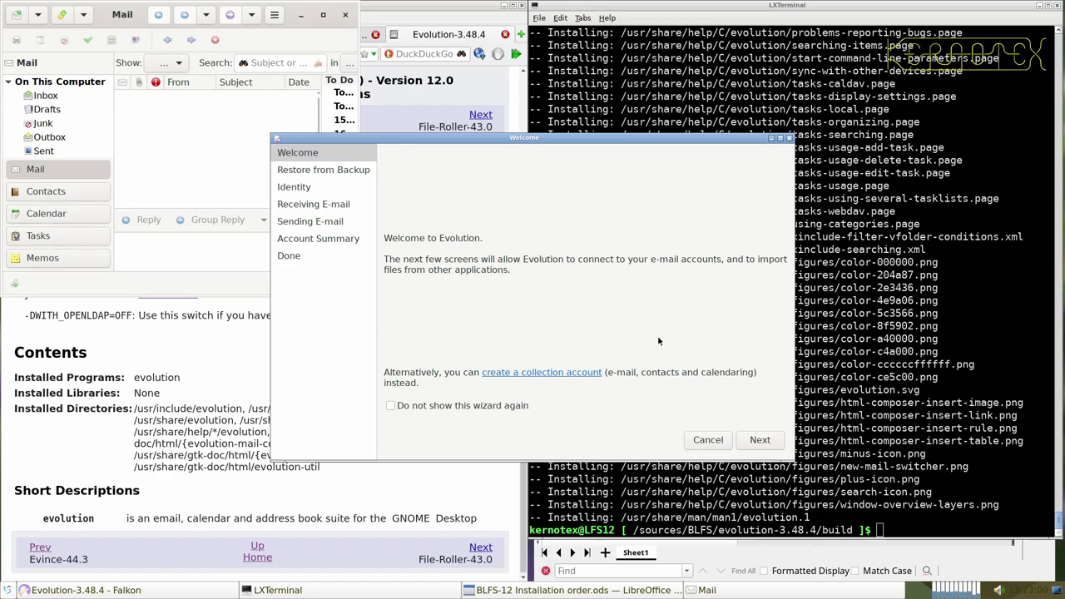
left_click(707, 440)
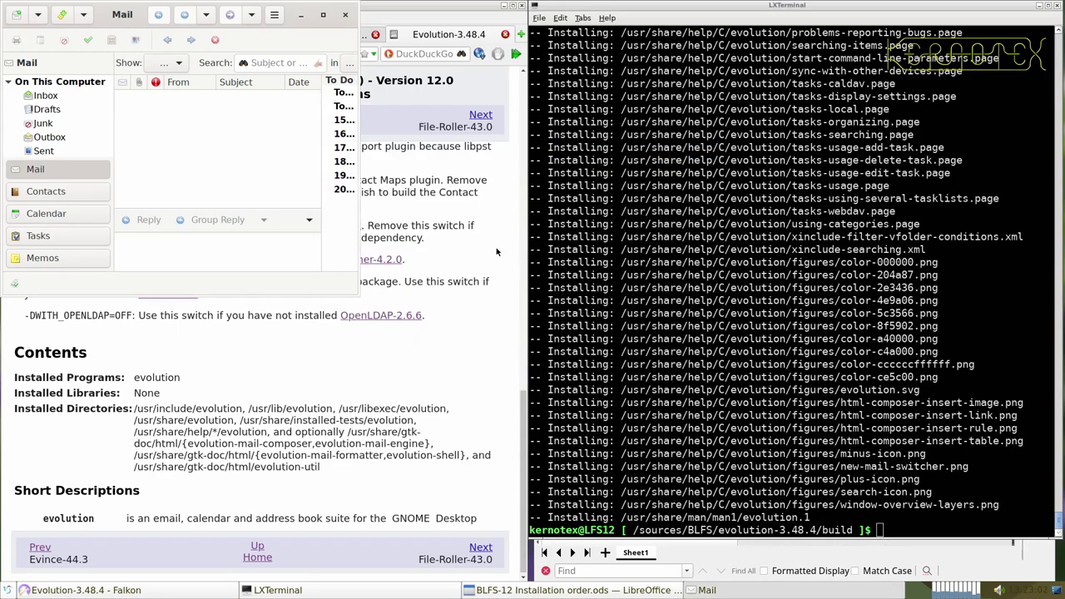
- Enlarge the Evolution window, look through its Contacts, Calendar, Tasks and Memos views, and close it
left_click_drag(359, 299, 765, 478)
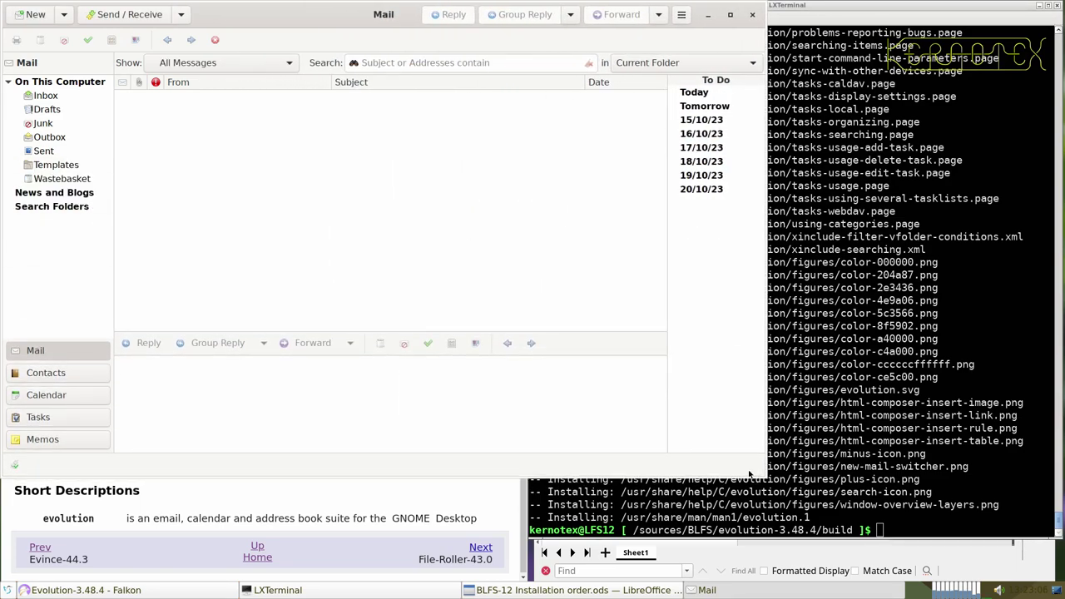
left_click(78, 370)
left_click(75, 394)
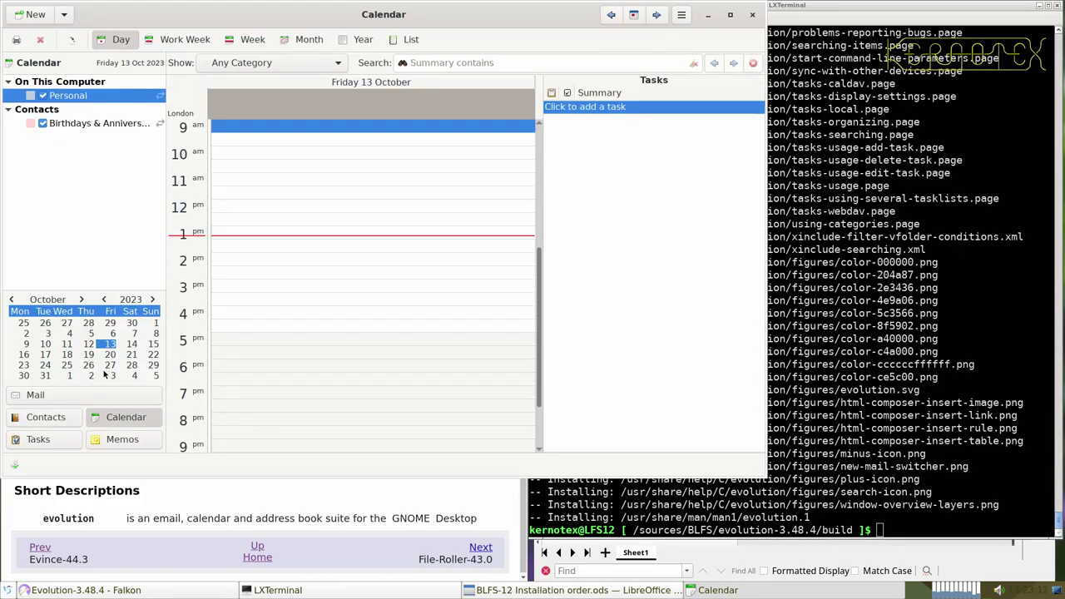
left_click(70, 440)
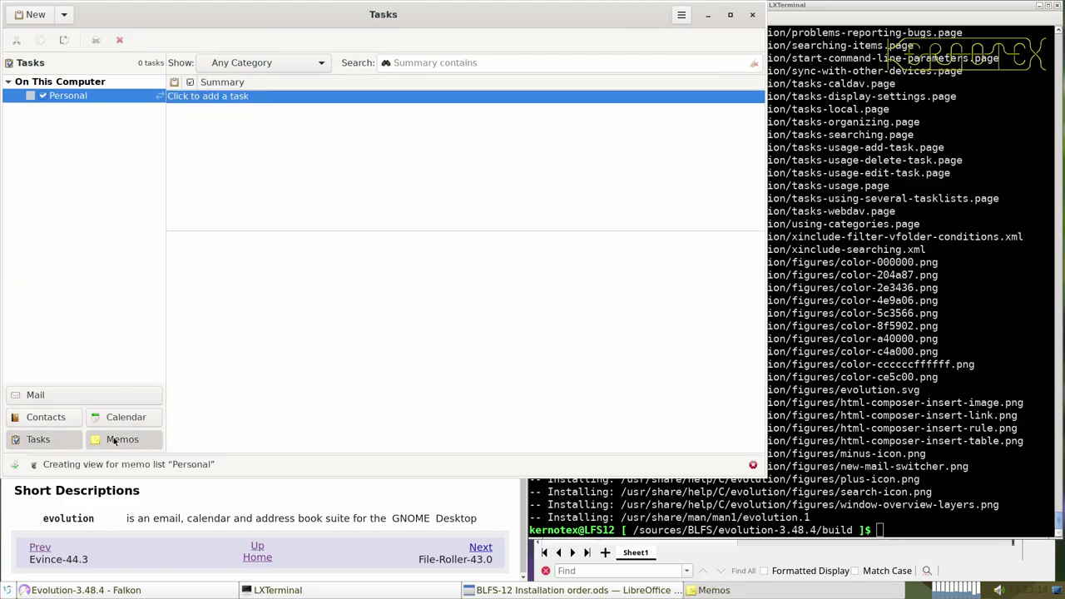
left_click(117, 440)
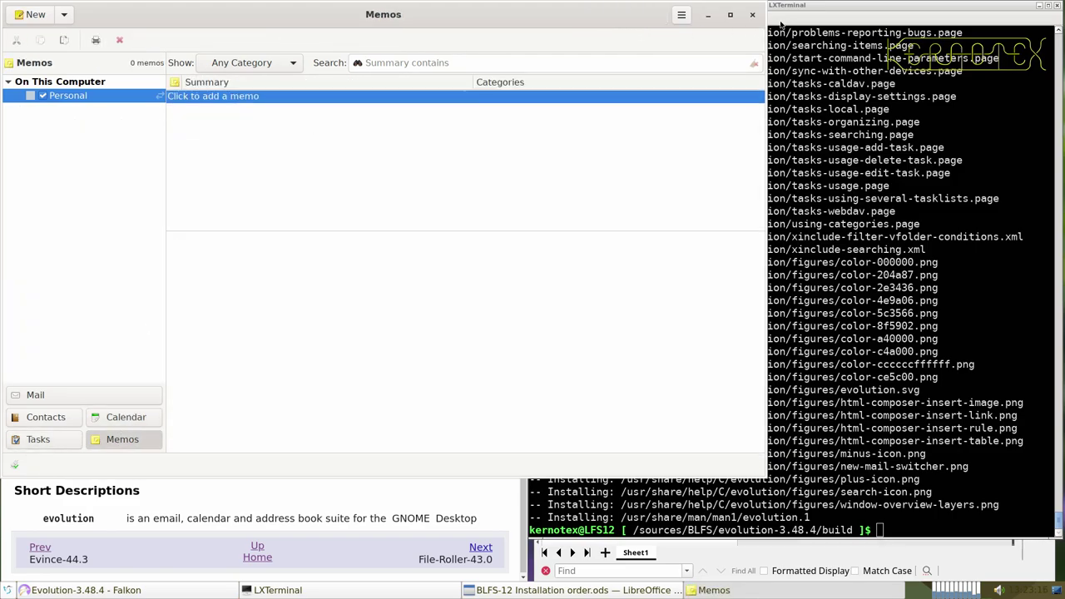
left_click(752, 14)
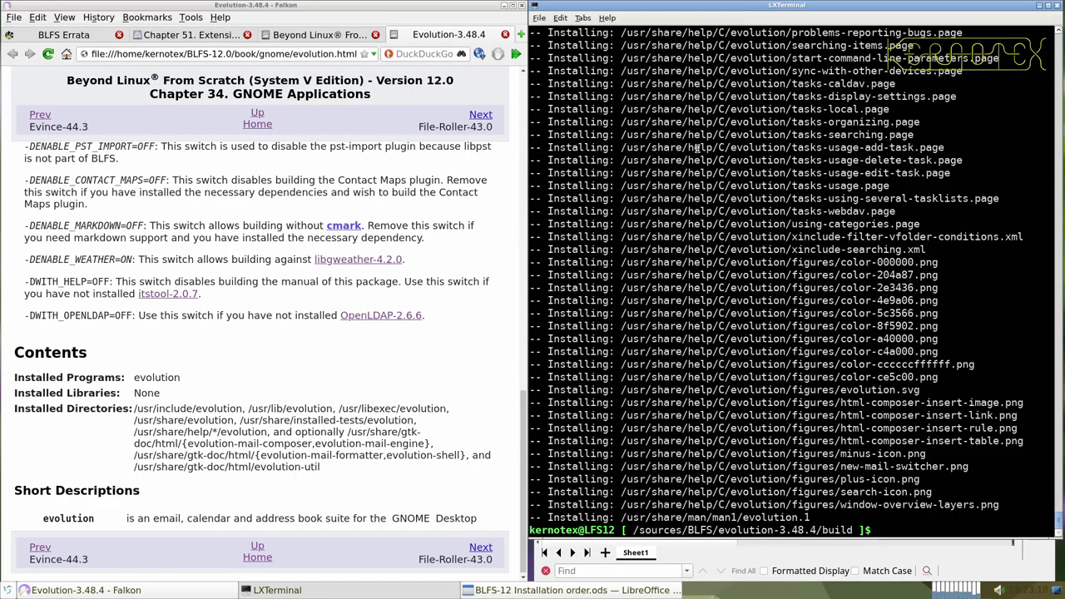
- Return to /sources/BLFS in the terminal and delete the evolution-3.48.4 source directory
type("cd ../..")
key("Return")
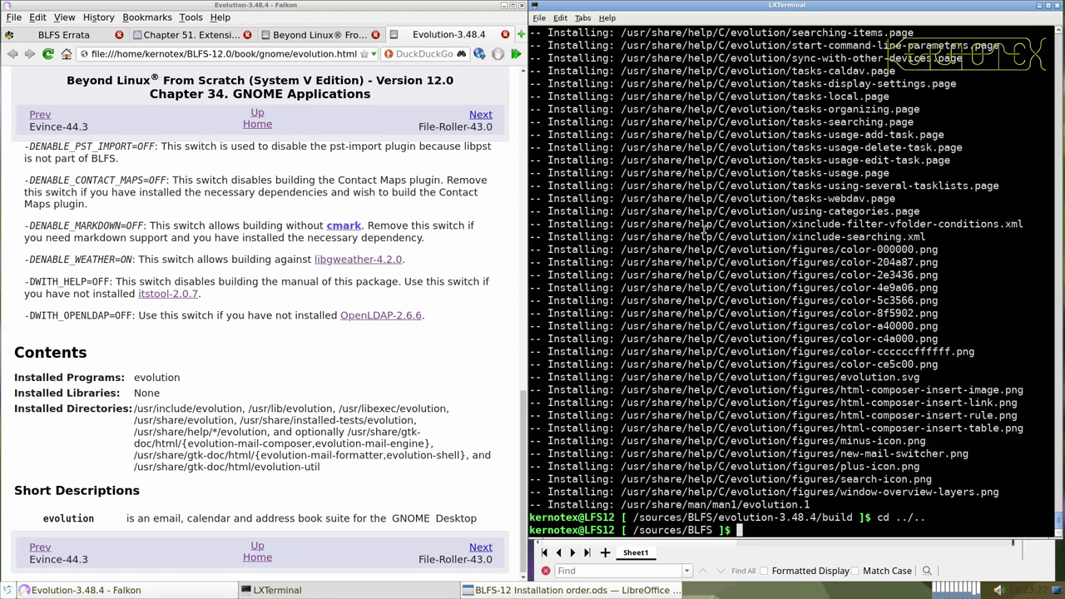
type("rm -Rf evolu")
key("Tab")
key("Return")
key("Up")
type("3")
key("Tab")
key("Return")
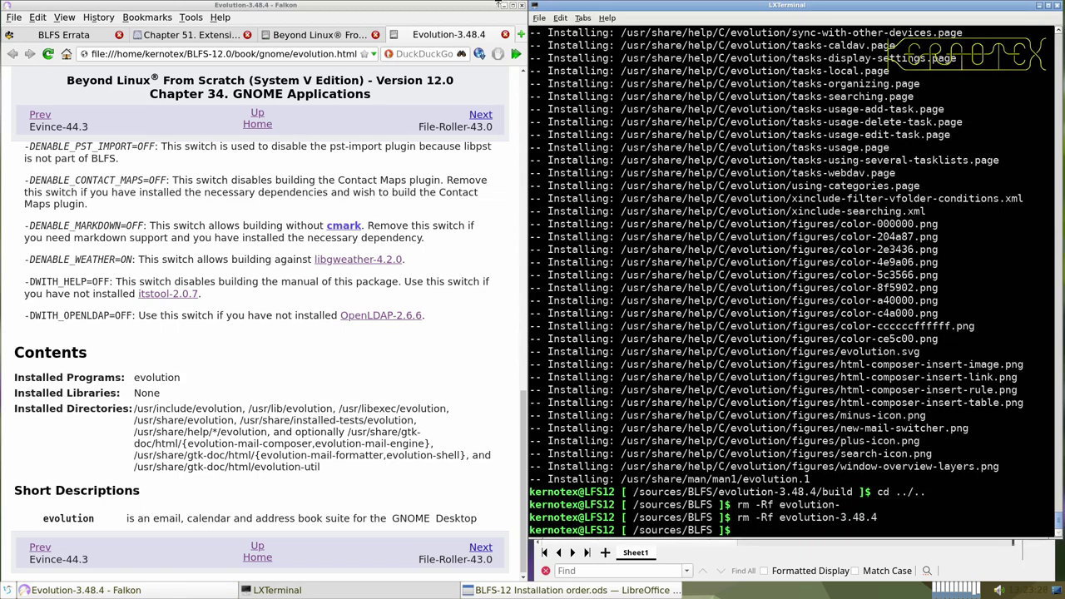
- Close the Evolution page in the book and open the File-Roller-43.0 page at its dependencies
left_click(505, 34)
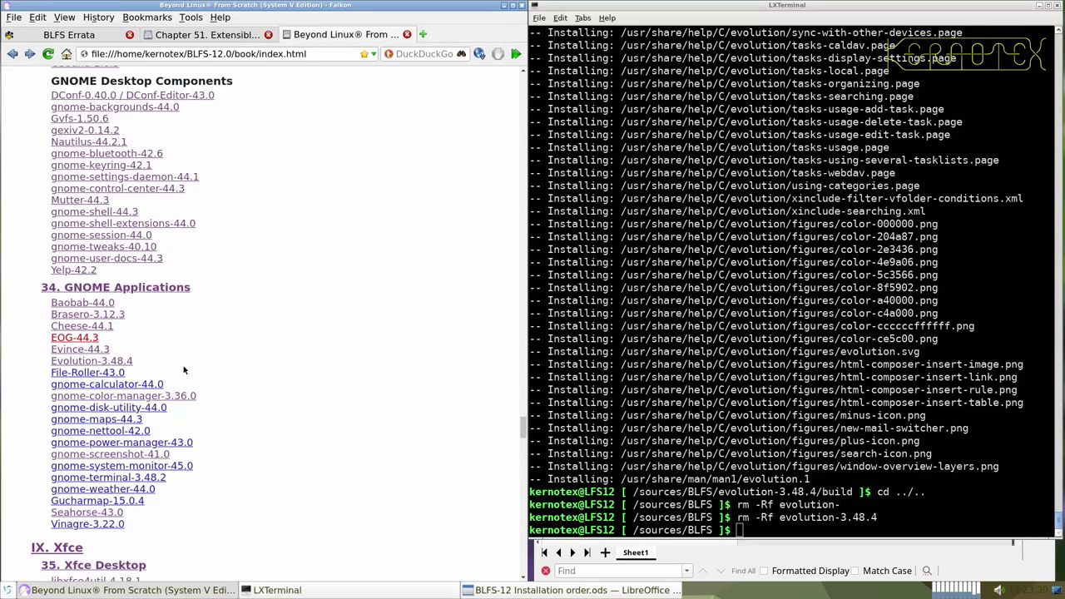
middle_click(109, 374)
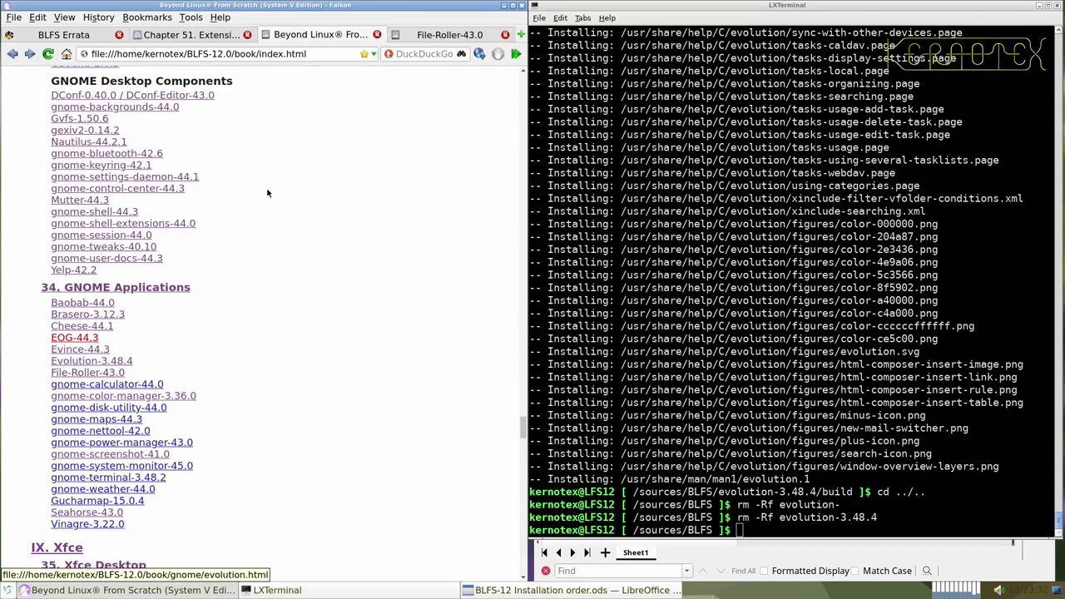
left_click(437, 33)
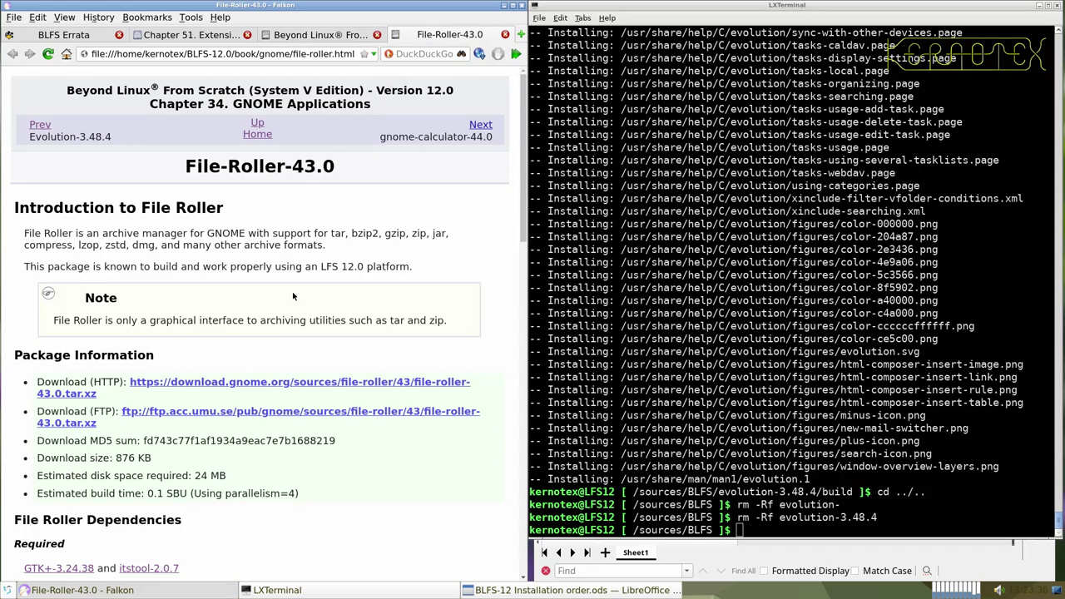
scroll(293, 292, "down", 6)
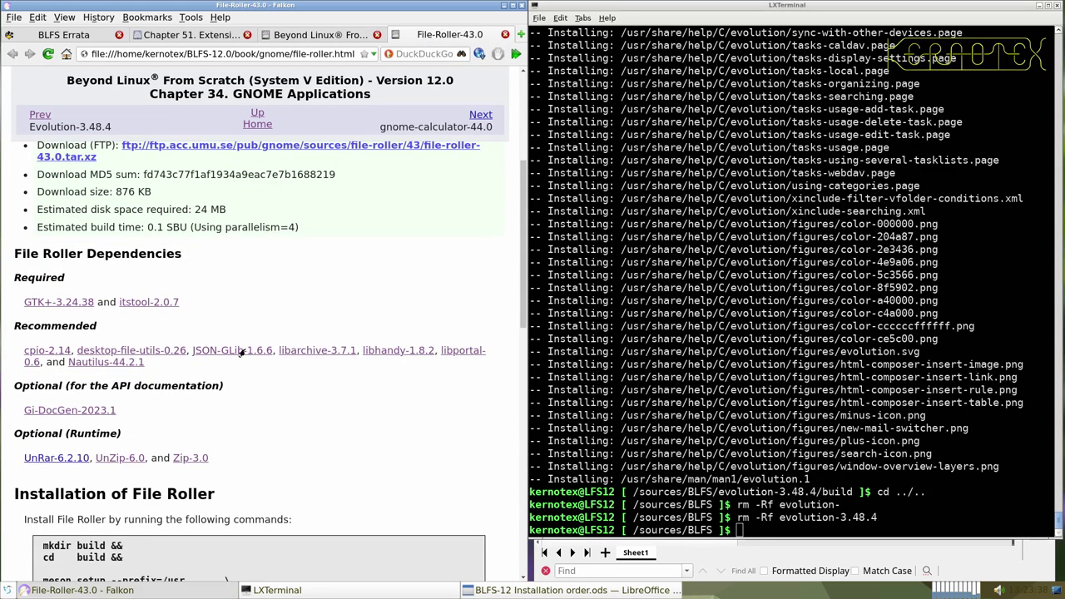
- Open the page of the optional dependency UnRar-6.2.10 and download unrarsrc-6.2.10.tar.gz
middle_click(56, 457)
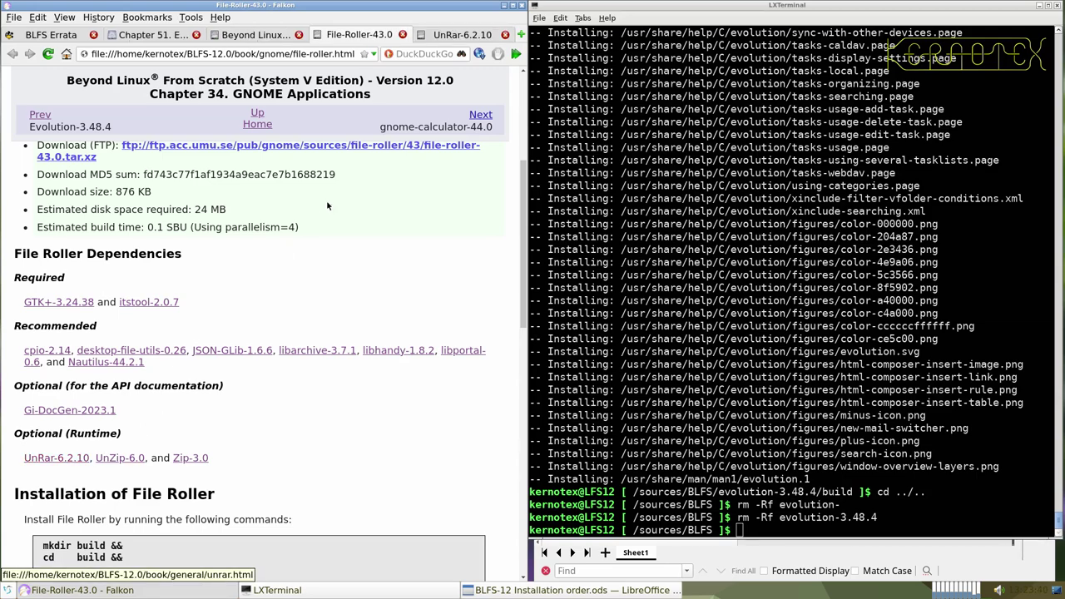
left_click(433, 35)
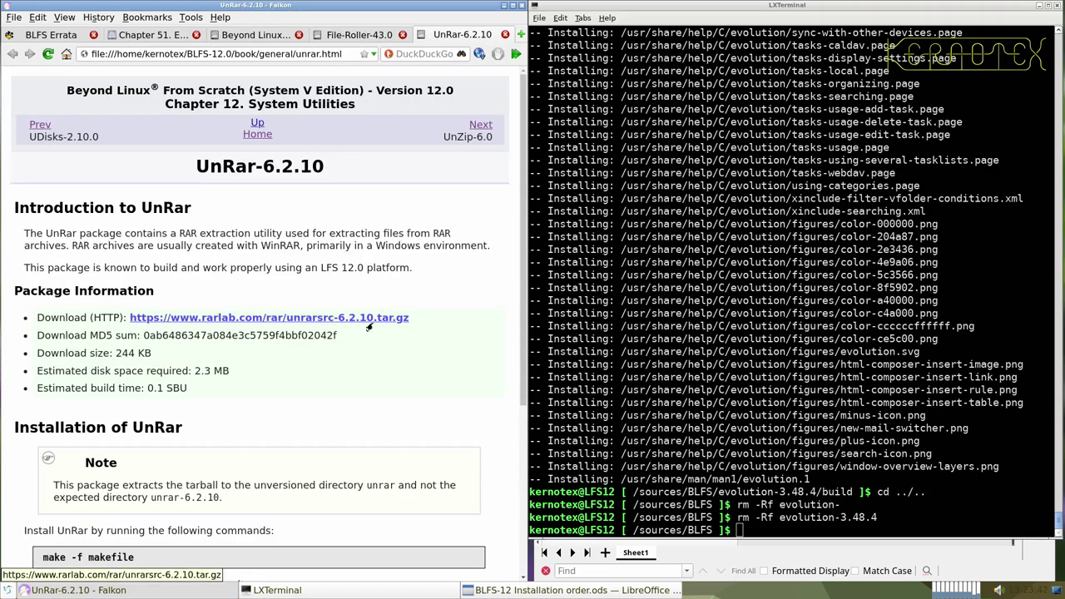
scroll(380, 307, "down", 2)
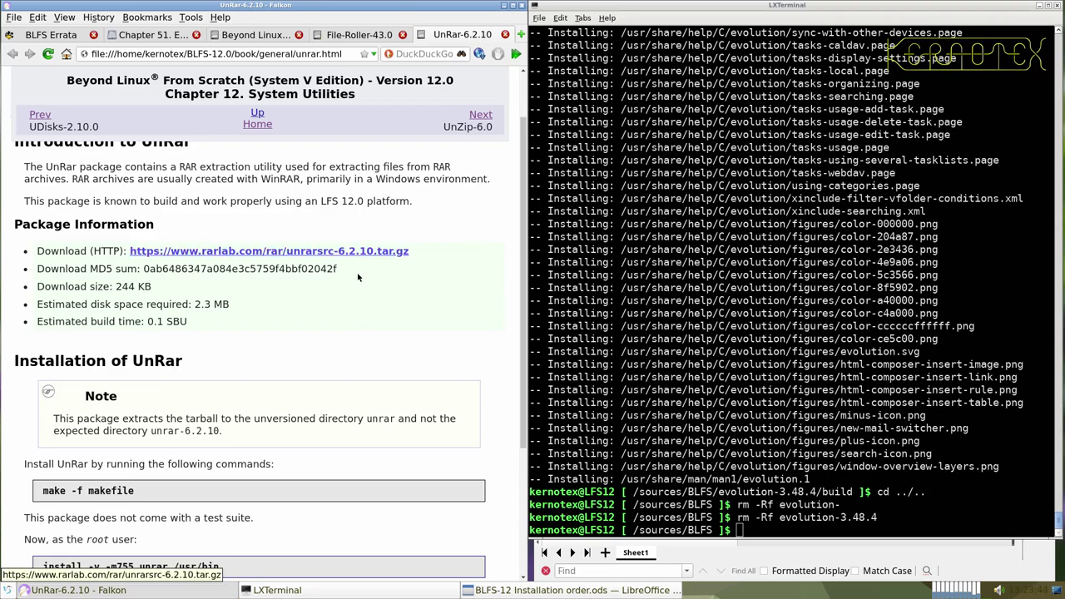
scroll(357, 277, "up", 2)
left_click(352, 317)
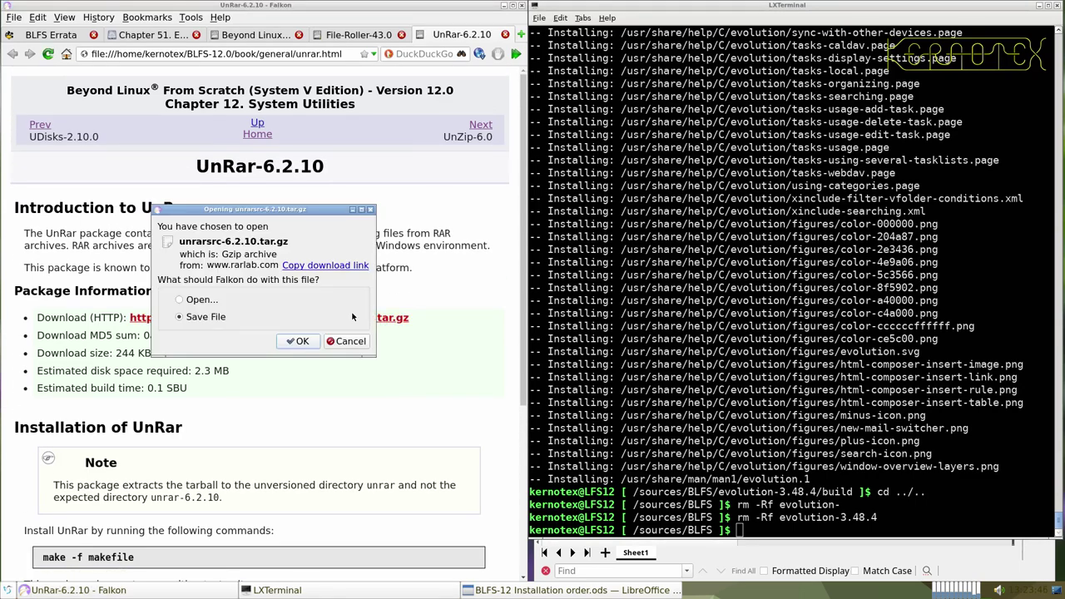
key("Return")
key("Return")
- Copy the page title UnRar-6.2.10 into cell A922 of the BLFS-12 Installation order spreadsheet
left_click_drag(196, 166, 326, 167)
key("ctrl+c")
key("alt+Tab")
key("alt+Tab")
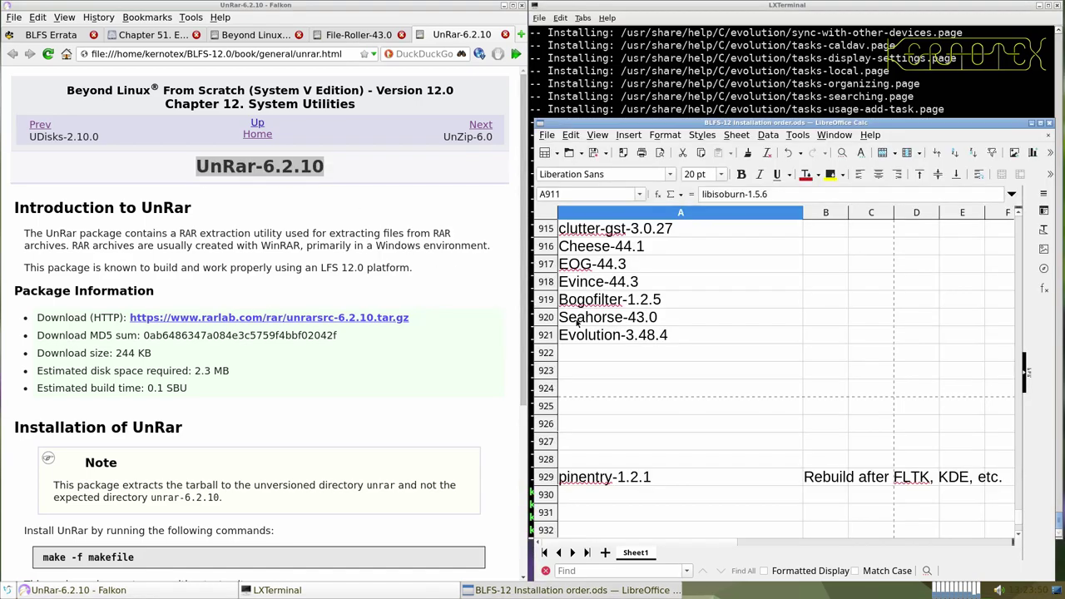
left_click(582, 352)
key("ctrl+v")
key("alt+Tab")
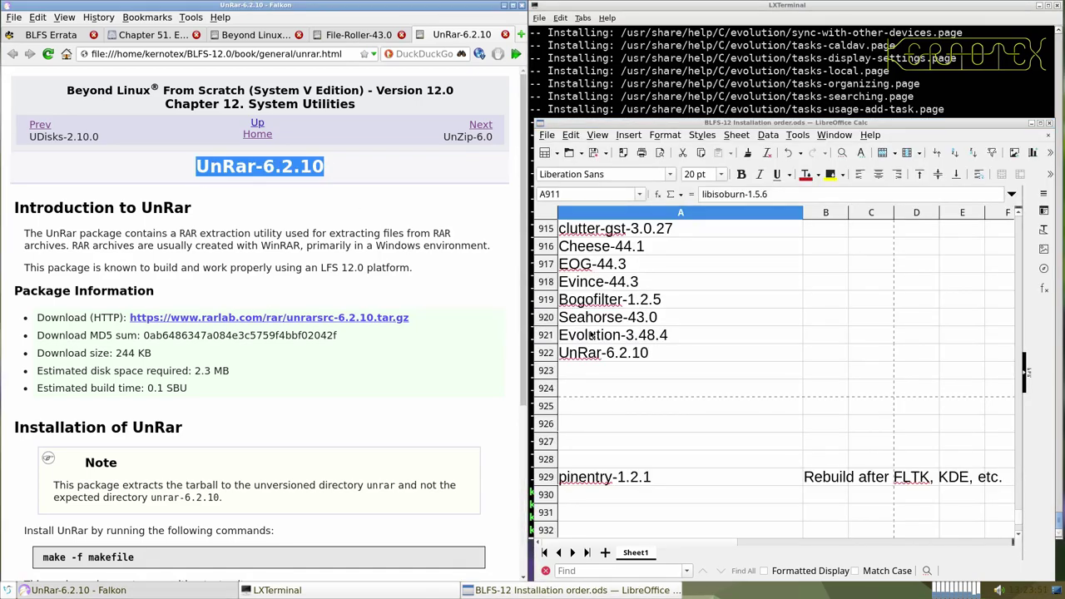
- Extract unrarsrc-6.2.10.tar.gz in /sources/BLFS in the terminal and change into the unrar directory
left_click(601, 109)
type("tar ")
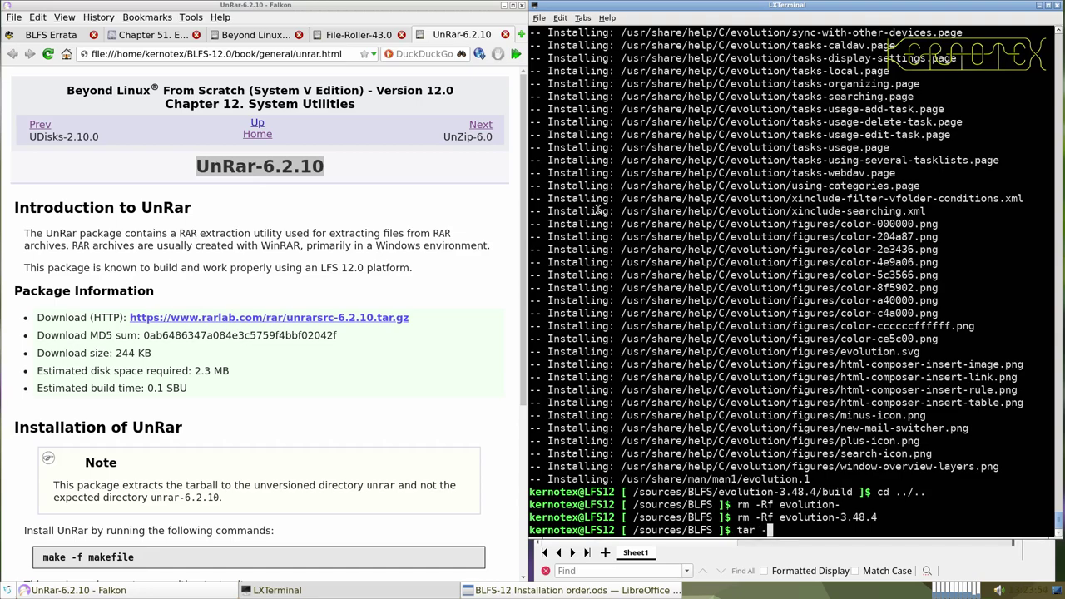
type("-xvf unr")
key("Tab")
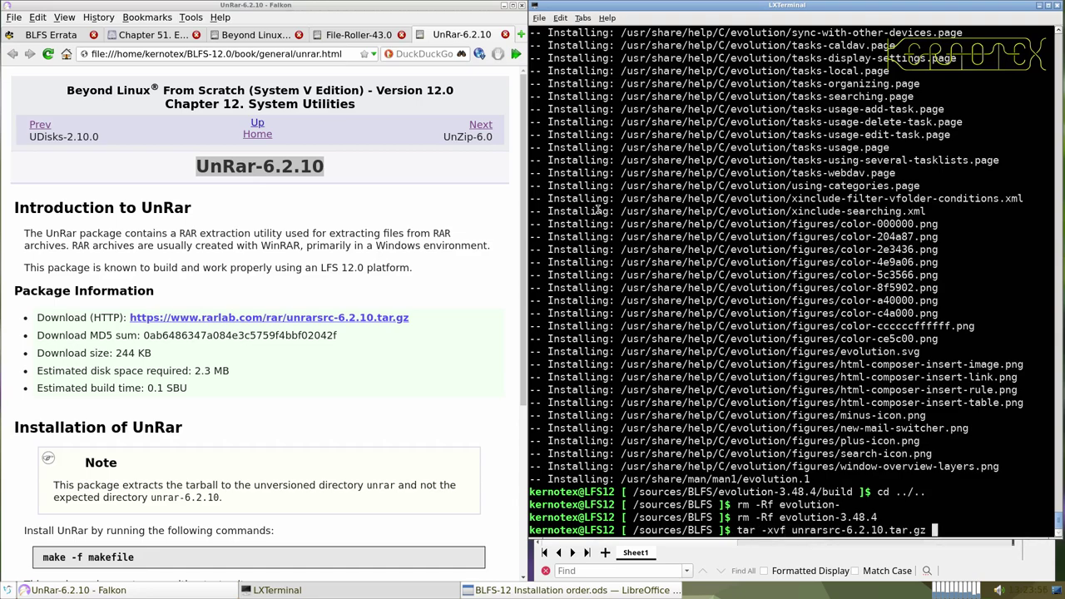
key("Return")
type("cd unrar")
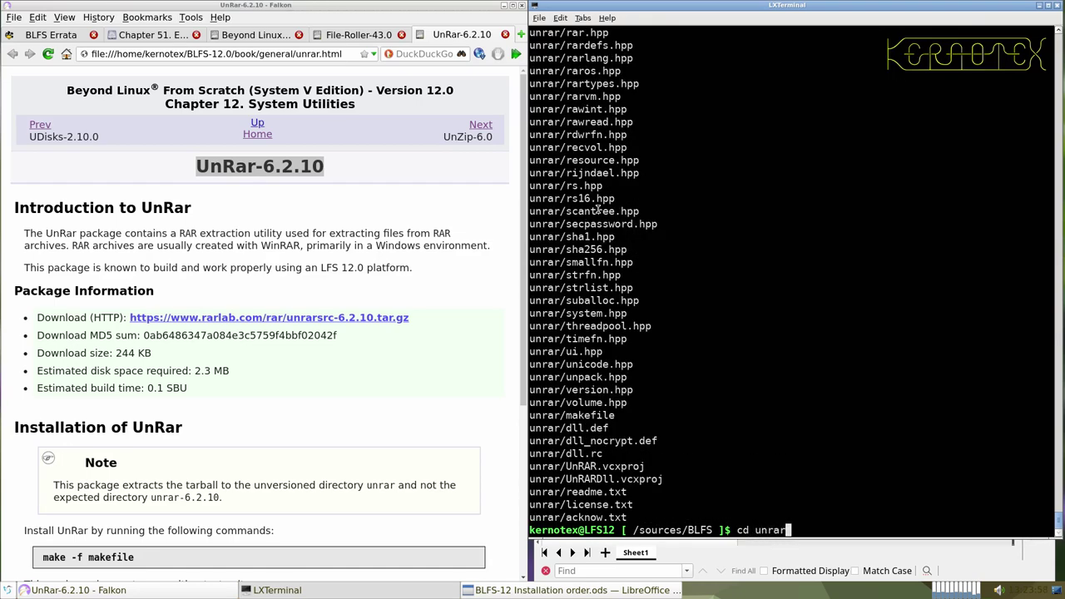
key("Return")
- Compile UnRar by running the book's command make -f makefile in the unrar directory
scroll(171, 310, "down", 6)
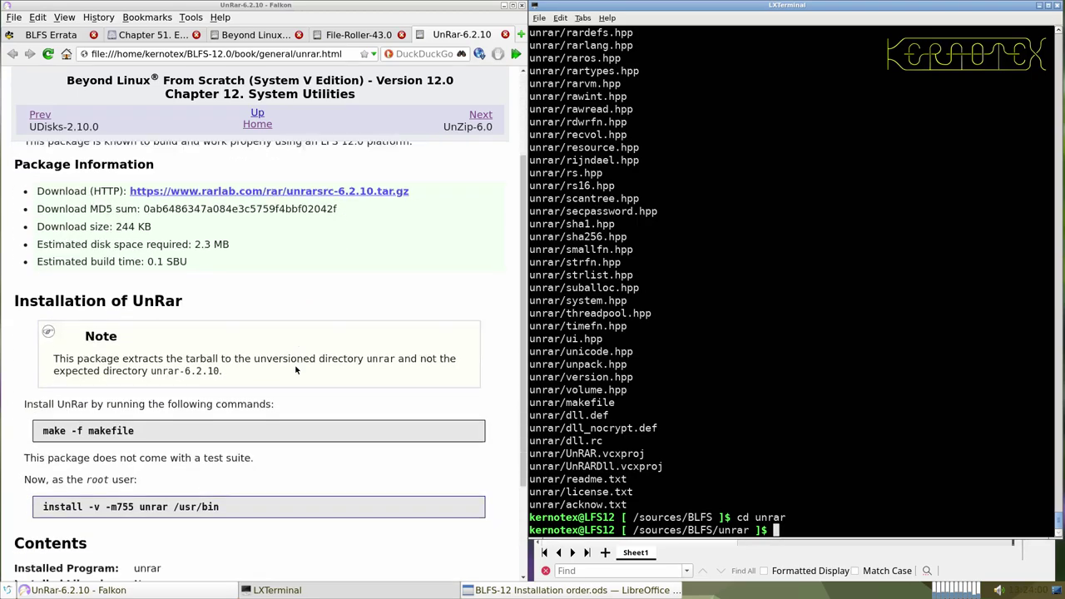
left_click_drag(42, 296, 439, 310)
key("ctrl+c")
key("alt+Tab")
key("shift+Insert")
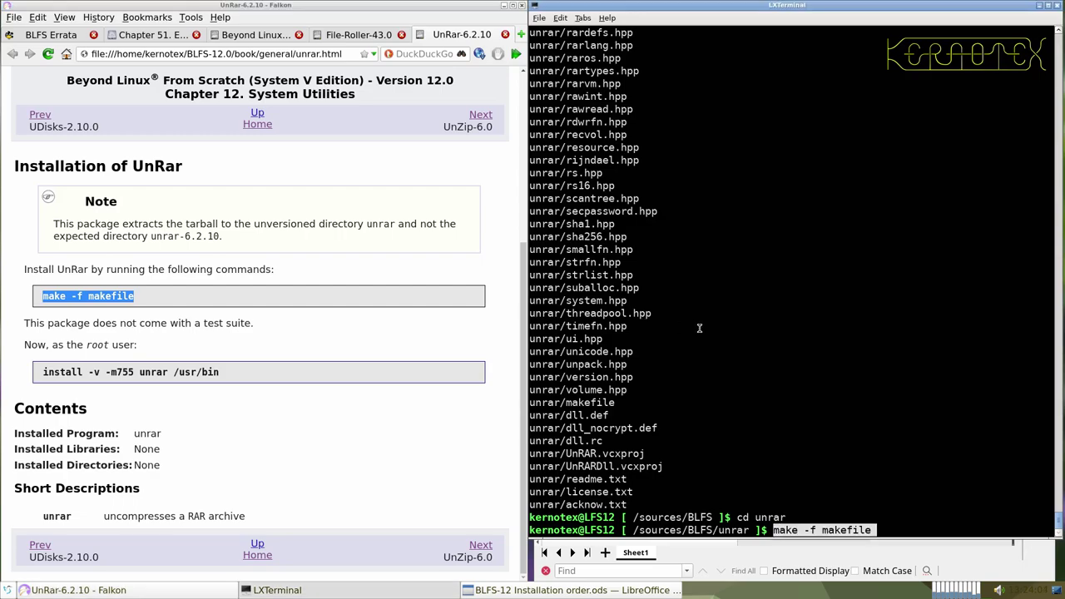
key("Return")
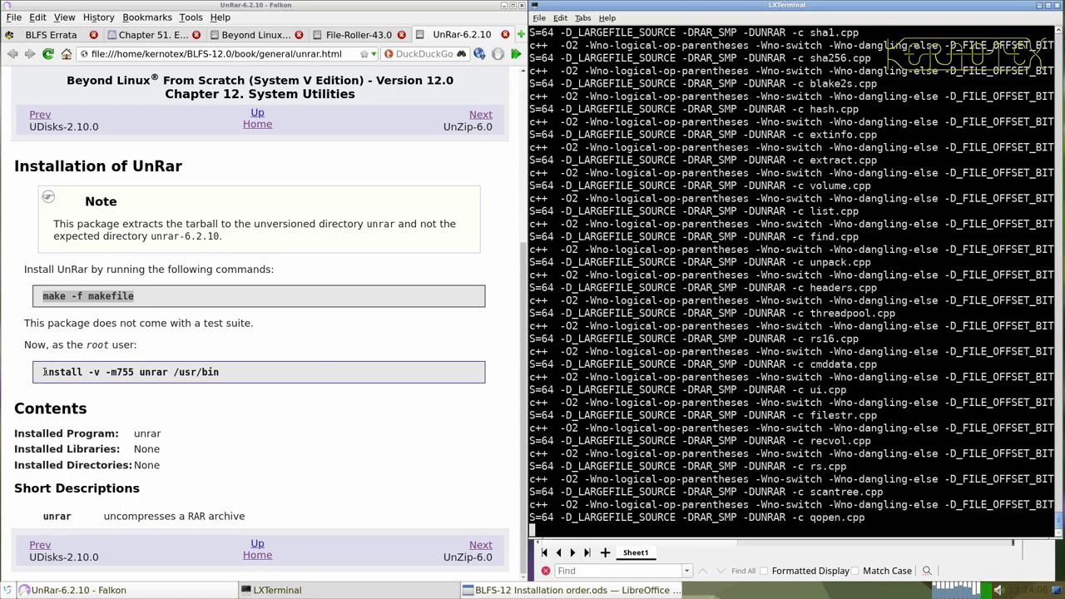
- Install the compiled binary as root with sudo -E install -v -m755 unrar /usr/bin
left_click_drag(42, 371, 218, 372)
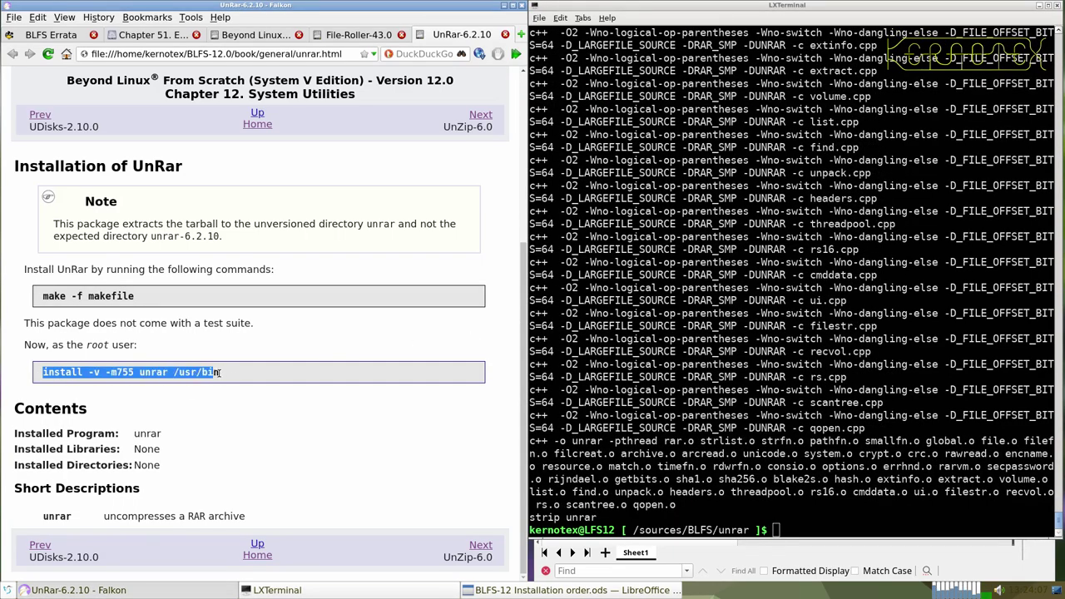
left_click(678, 434)
key("ctrl+r")
type("install -v -m755 unrar /usr/bin")
key("Return")
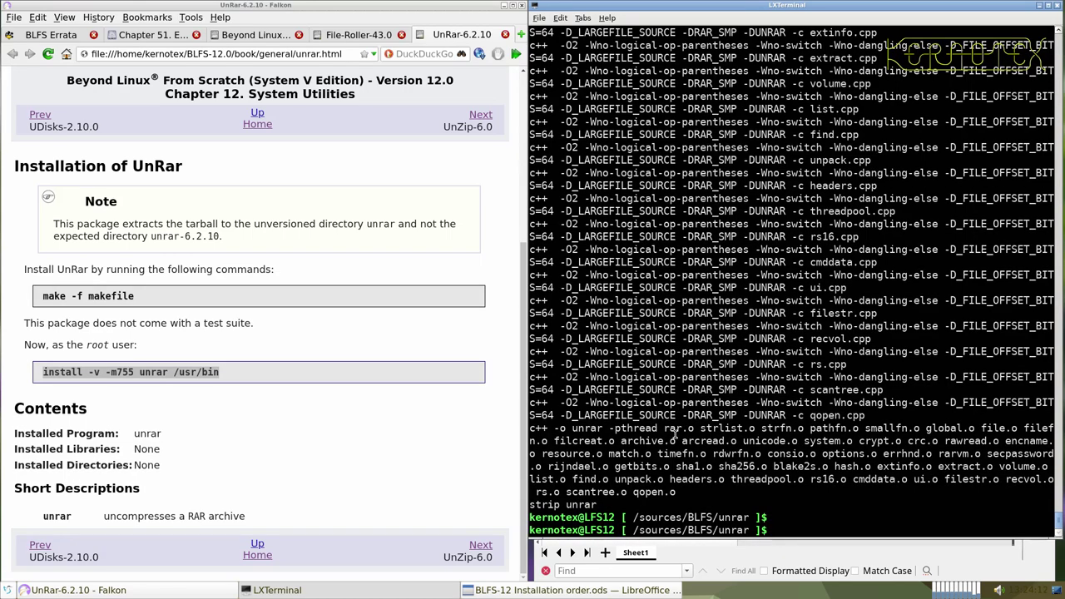
key("ctrl+shift+v")
key("ctrl+u")
type("sudo -E")
middle_click(697, 423)
key("Return")
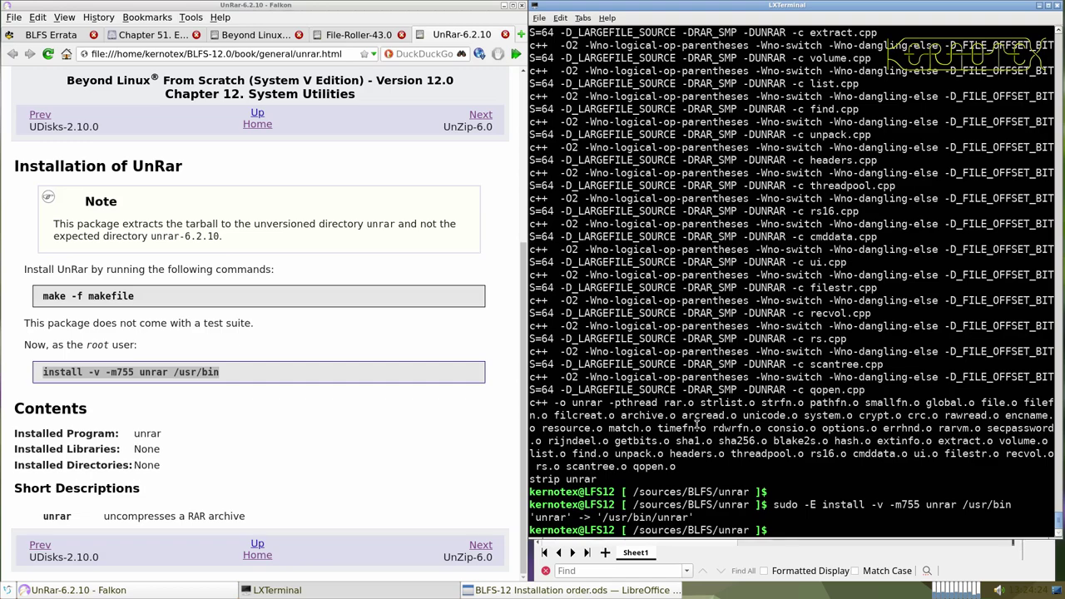
- Return to /sources/BLFS and delete the unrar source directory
type("cd ..")
key("Return")
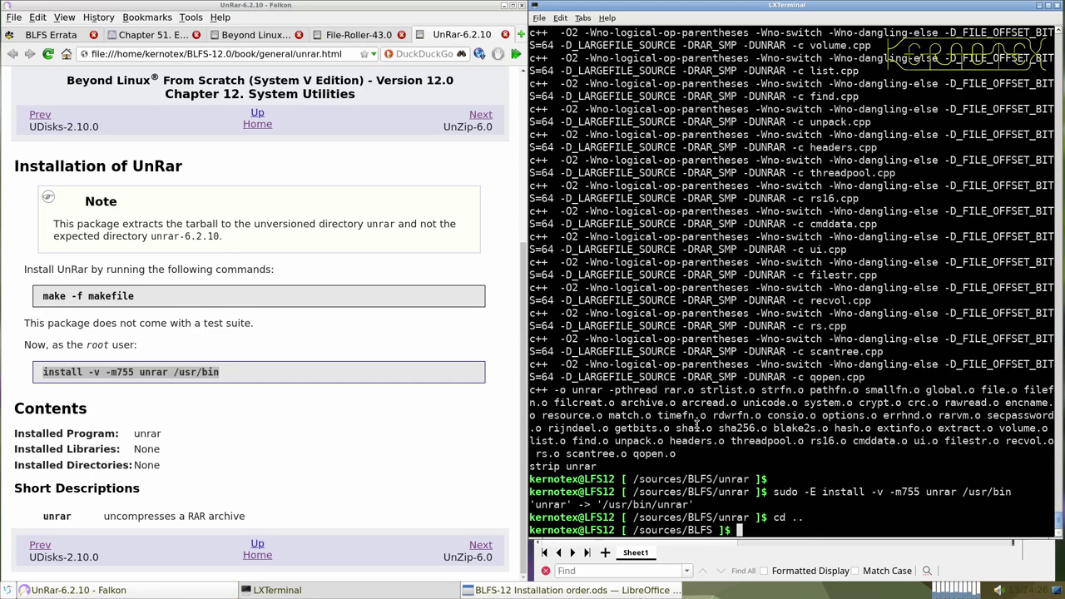
type("rm -Rf unrar")
key("Return")
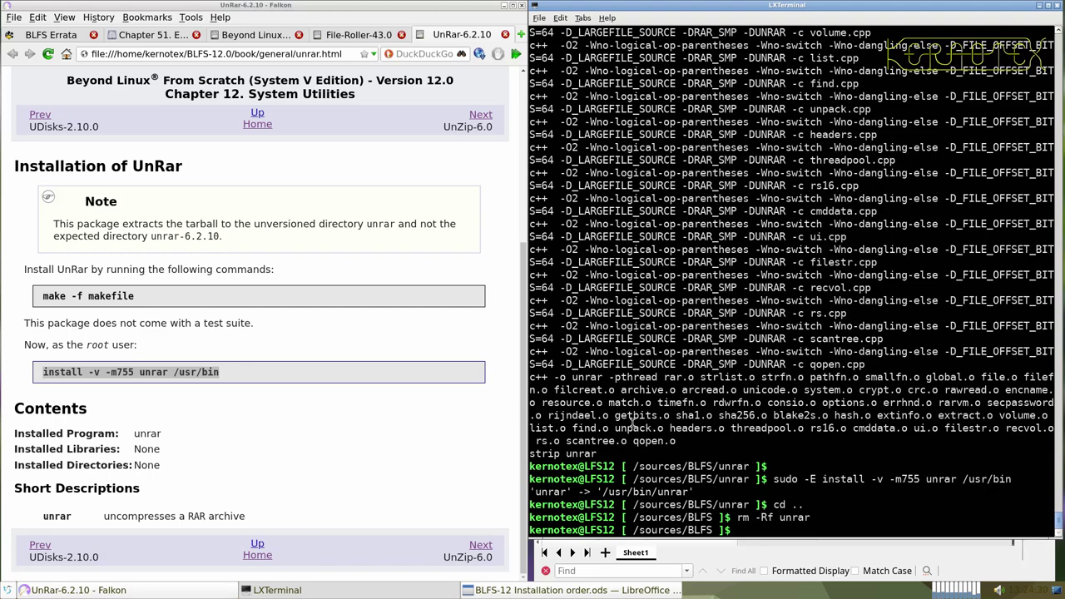
- Close the UnRar page in the book and download file-roller-43.0.tar.xz over HTTP from the File-Roller-43.0 page
left_click(504, 33)
scroll(343, 266, "up", 3)
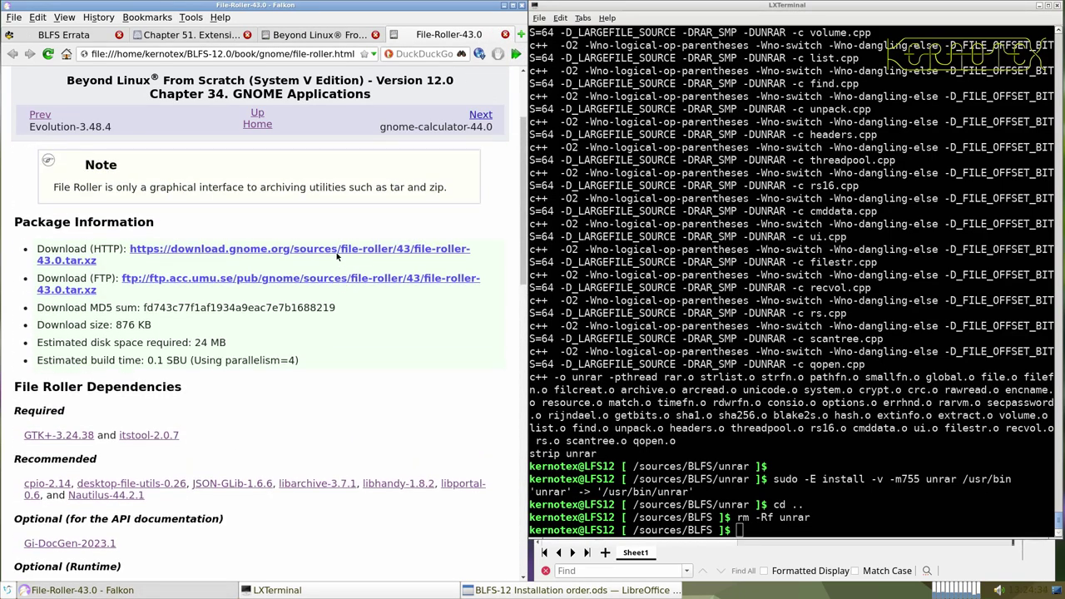
left_click(332, 251)
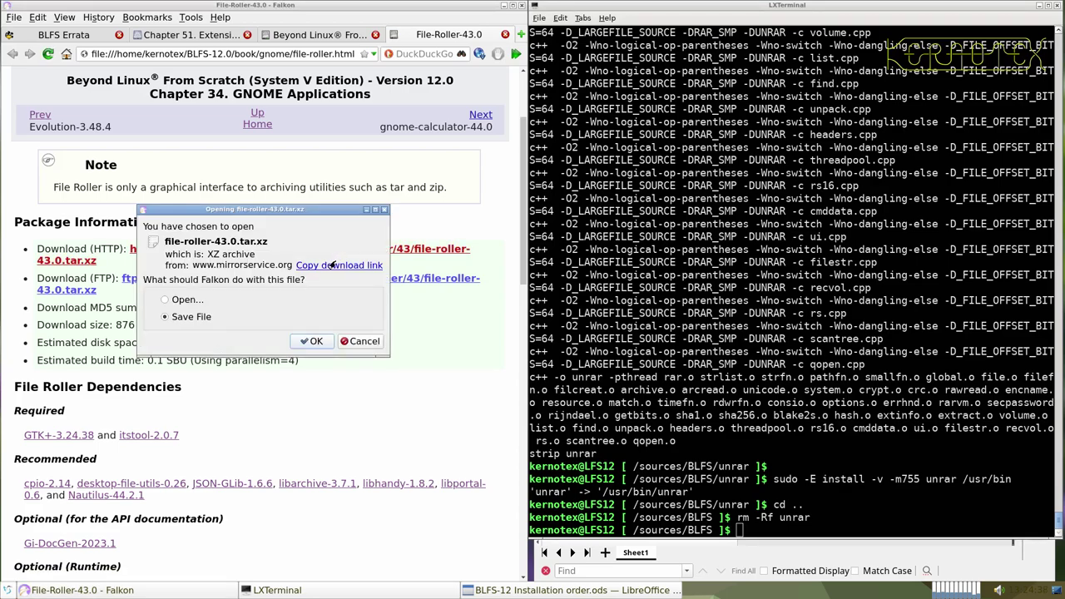
key("Return")
key("Return")
- Copy the page title File-Roller-43.0 into cell A923 of the BLFS-12 Installation order spreadsheet
scroll(329, 265, "up", 3)
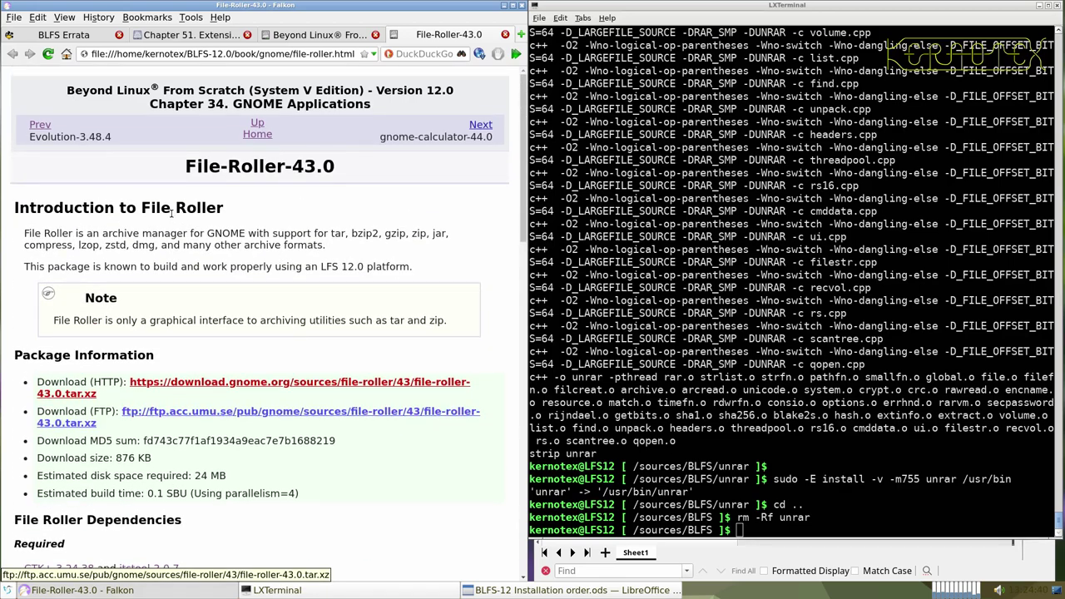
mouse_move(175, 183)
left_mouse_down()
mouse_move(181, 167)
mouse_move(287, 167)
mouse_move(185, 166)
left_mouse_up()
key("ctrl+c")
key("alt+Tab")
key("Tab")
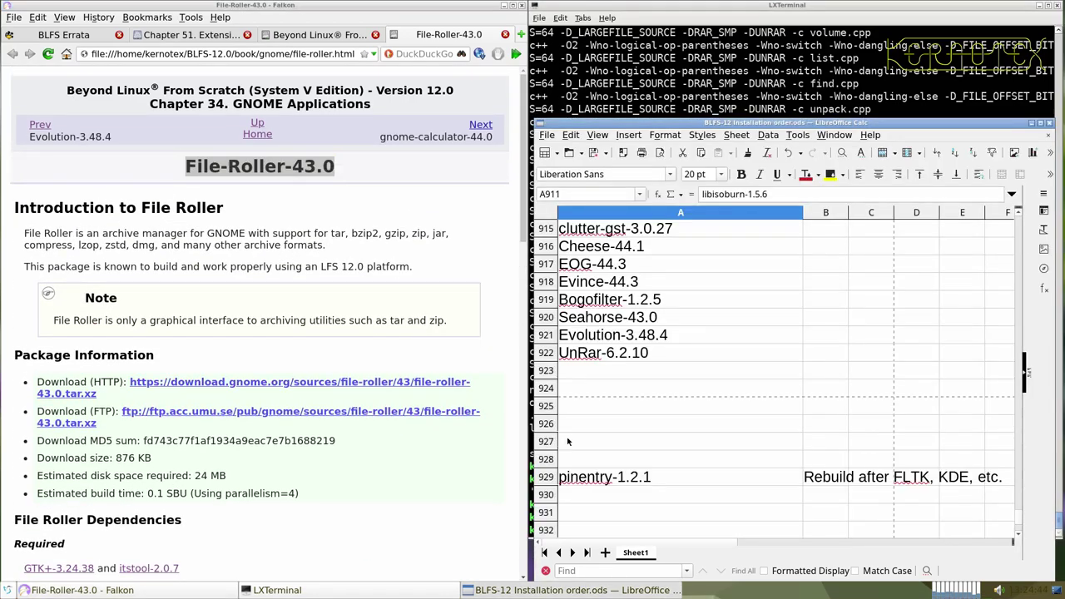
middle_click(609, 369)
- Extract the file-roller-43.0 tarball in /sources/BLFS in the terminal and change into the file-roller-43.0 directory
left_click(595, 71)
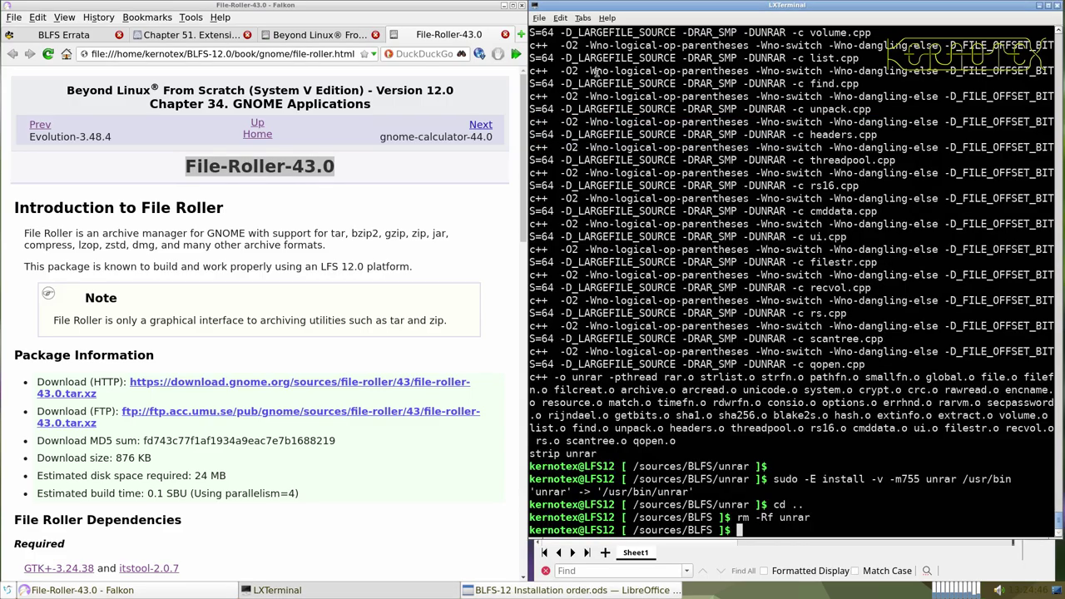
scroll(417, 480, "down", 10)
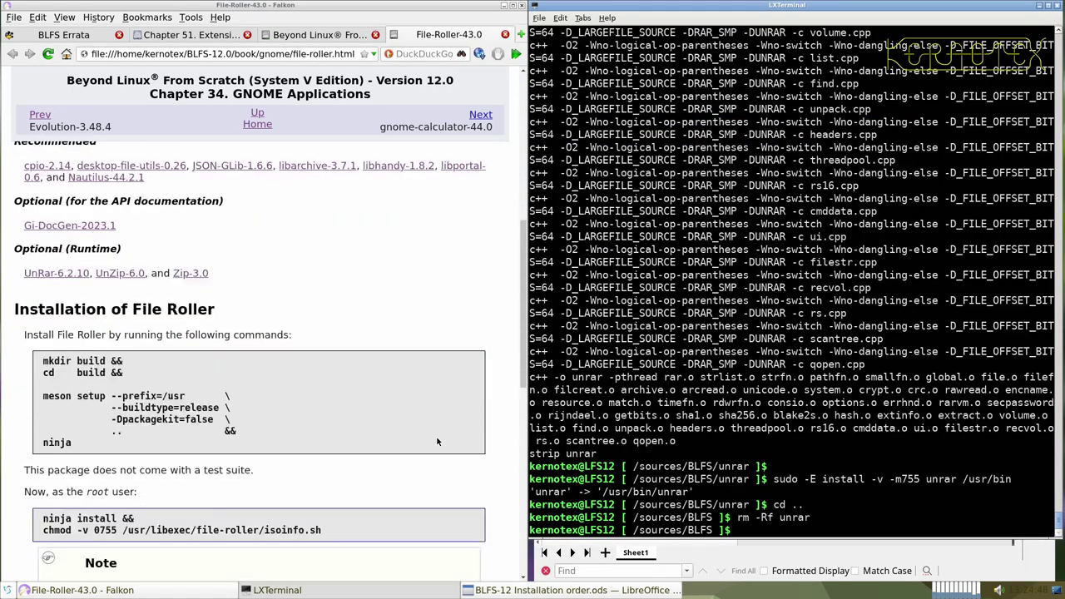
scroll(462, 418, "up", 1)
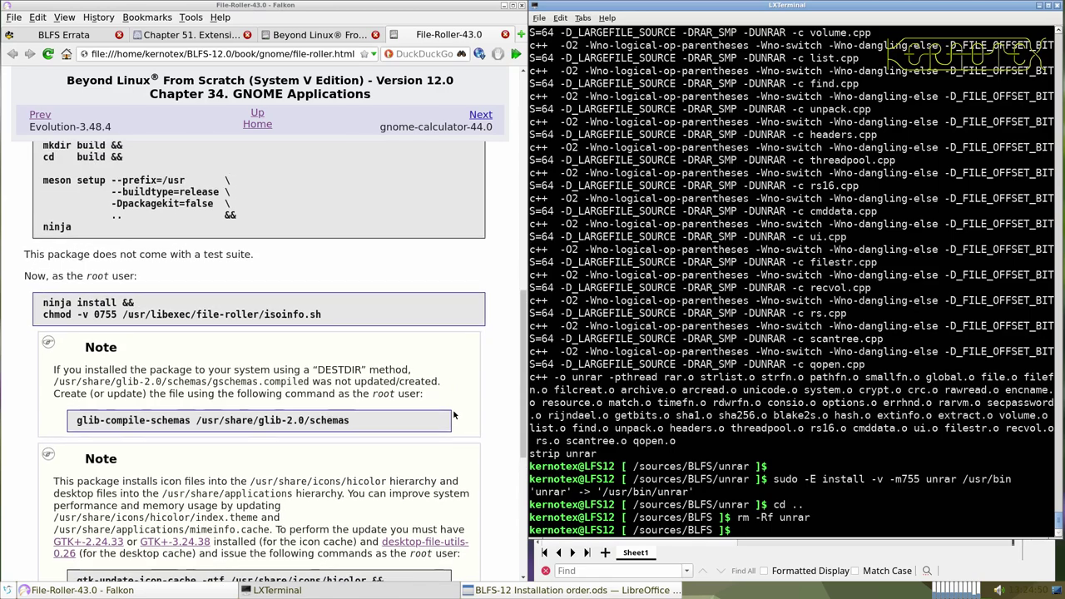
type("tar")
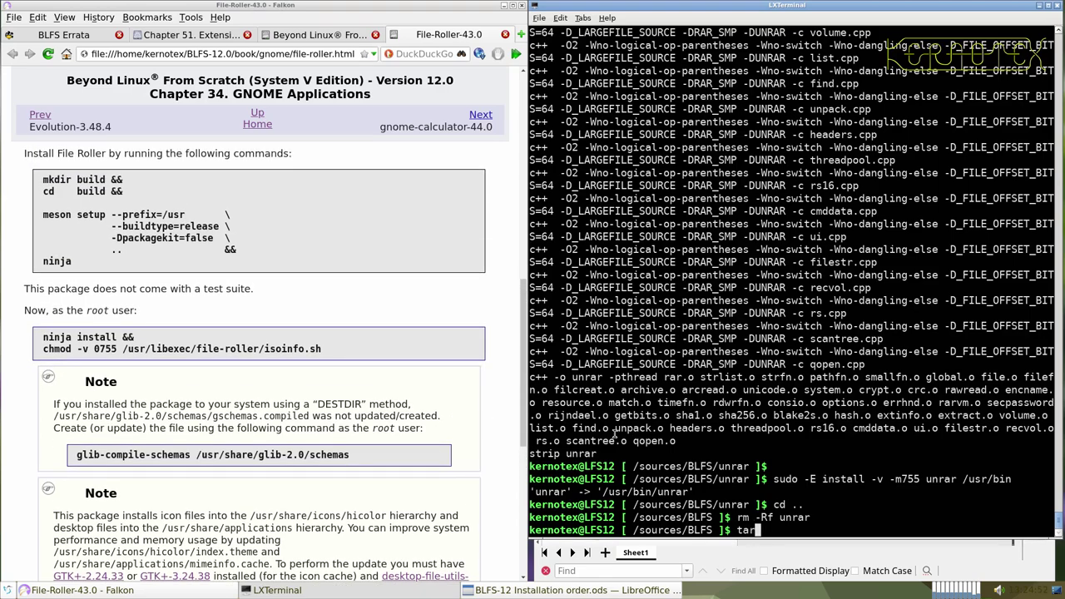
type(" -xvf file-rol")
key("Tab")
key("Return")
type("cd file-roller-43.0")
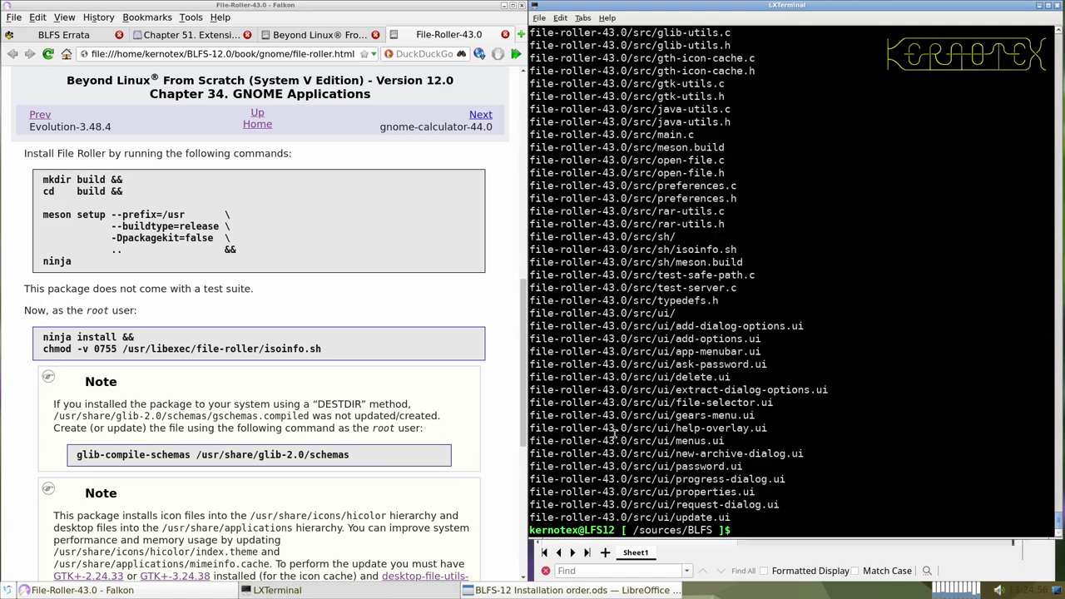
key("Return")
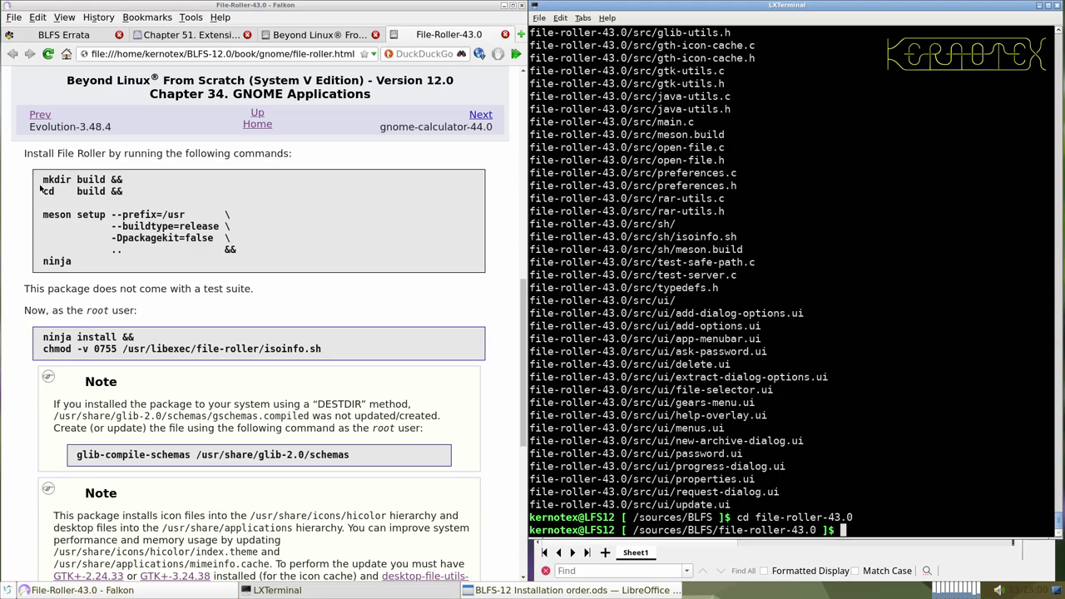
- Configure File Roller with the book's meson setup commands in a new build directory and compile it with ninja
scroll(124, 424, "down", 5)
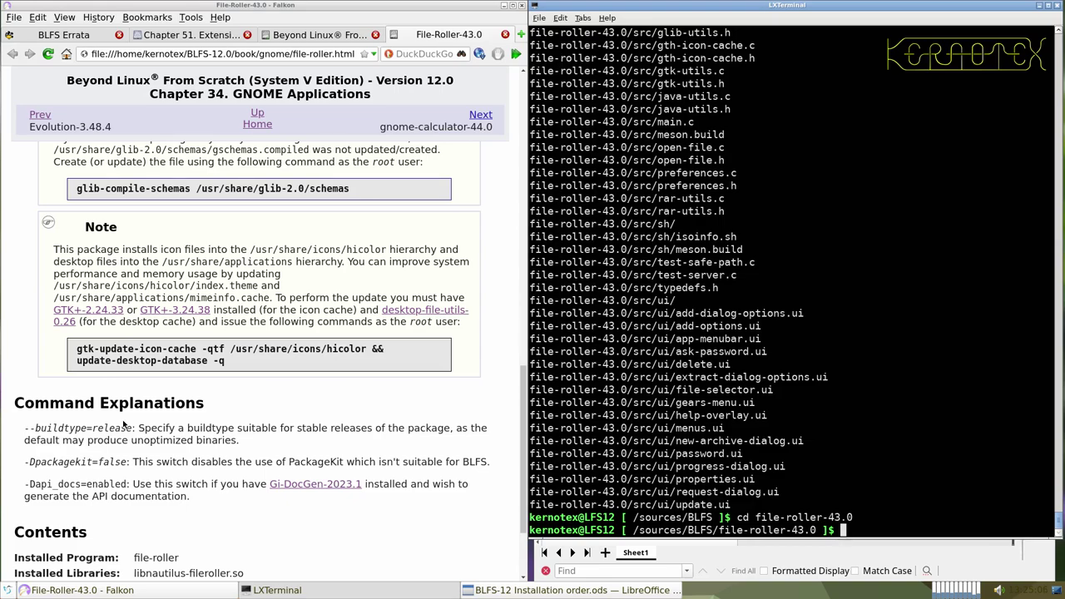
scroll(123, 424, "up", 7)
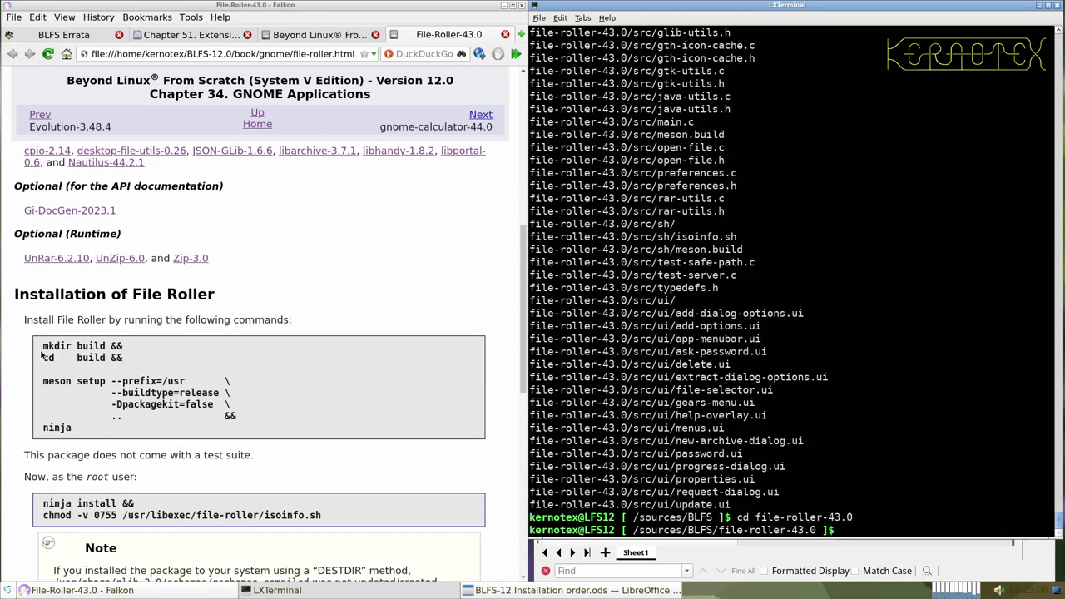
left_click_drag(42, 345, 83, 427)
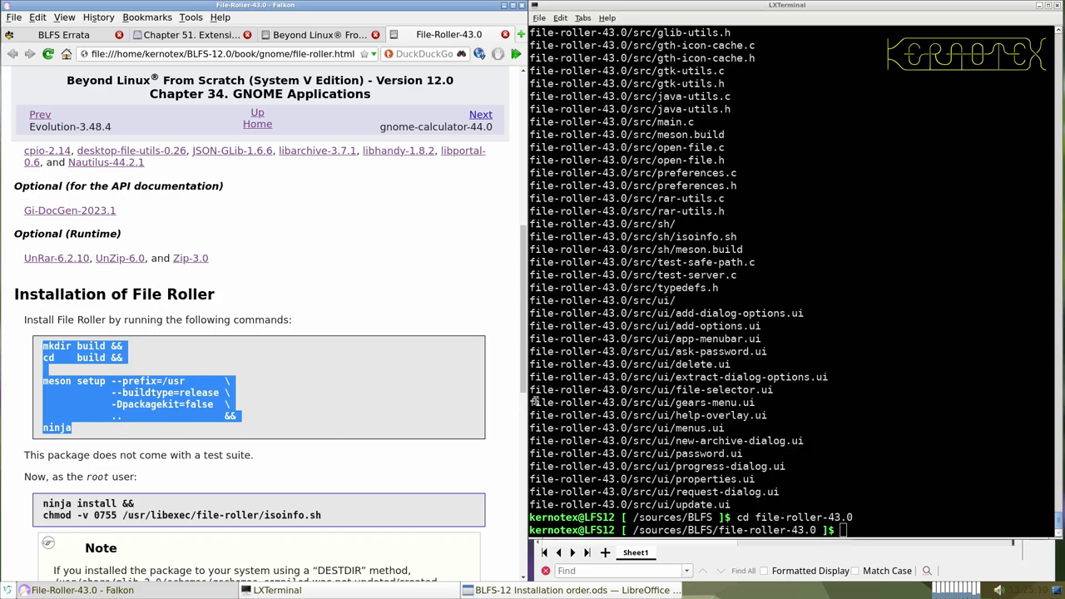
middle_click(599, 387)
key("Return")
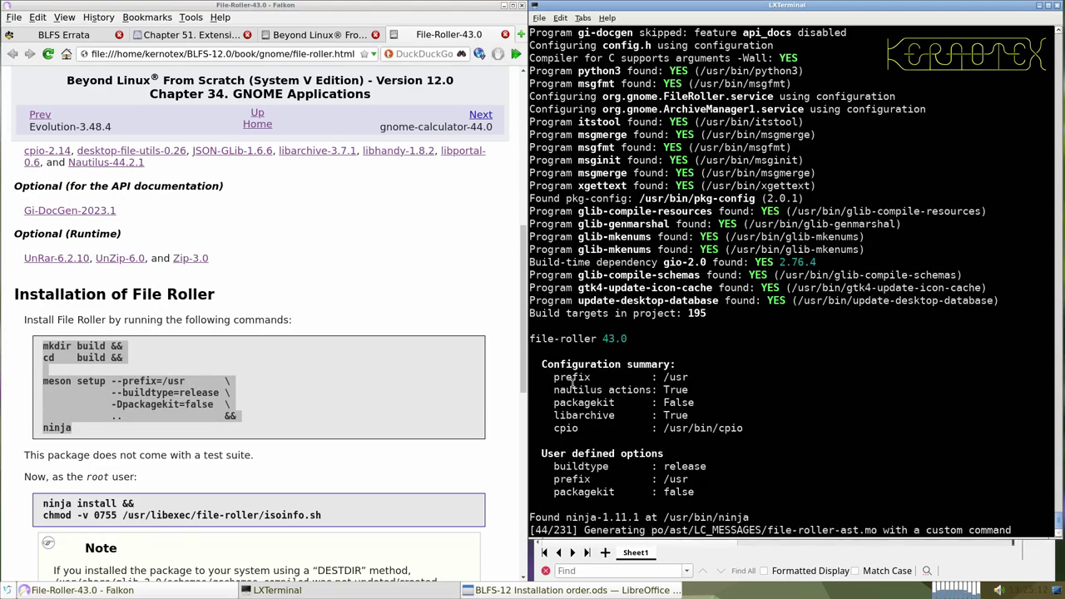
- Start a root shell with sudo -E su, run ninja install and set /usr/libexec/file-roller/isoinfo.sh to mode 0755
scroll(219, 399, "down", 4)
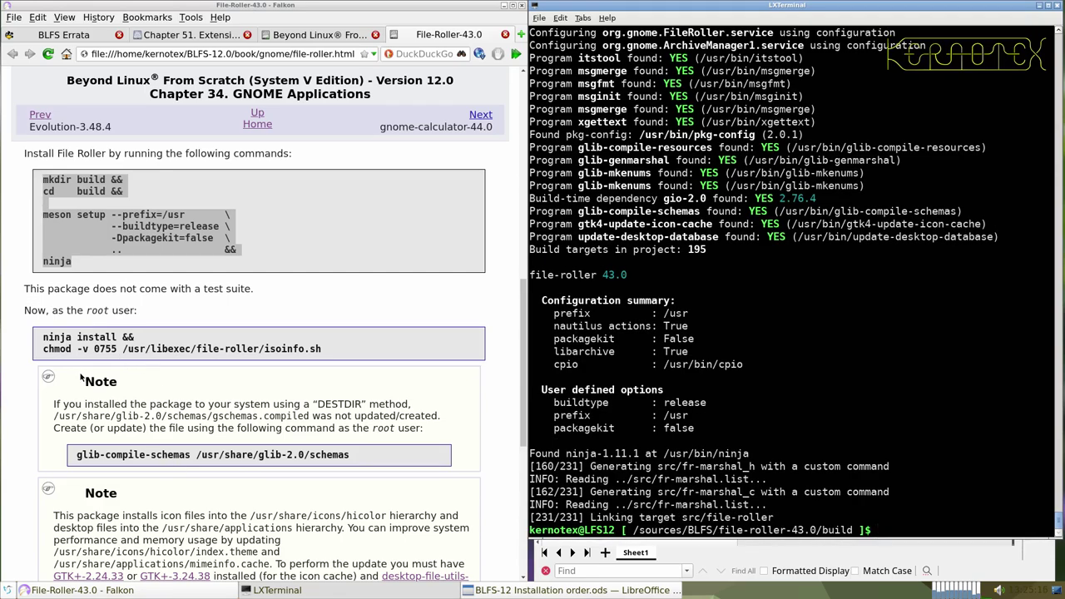
left_click_drag(38, 333, 356, 352)
key("ctrl+c")
left_click(666, 401)
type("sudo -E su")
key("Return")
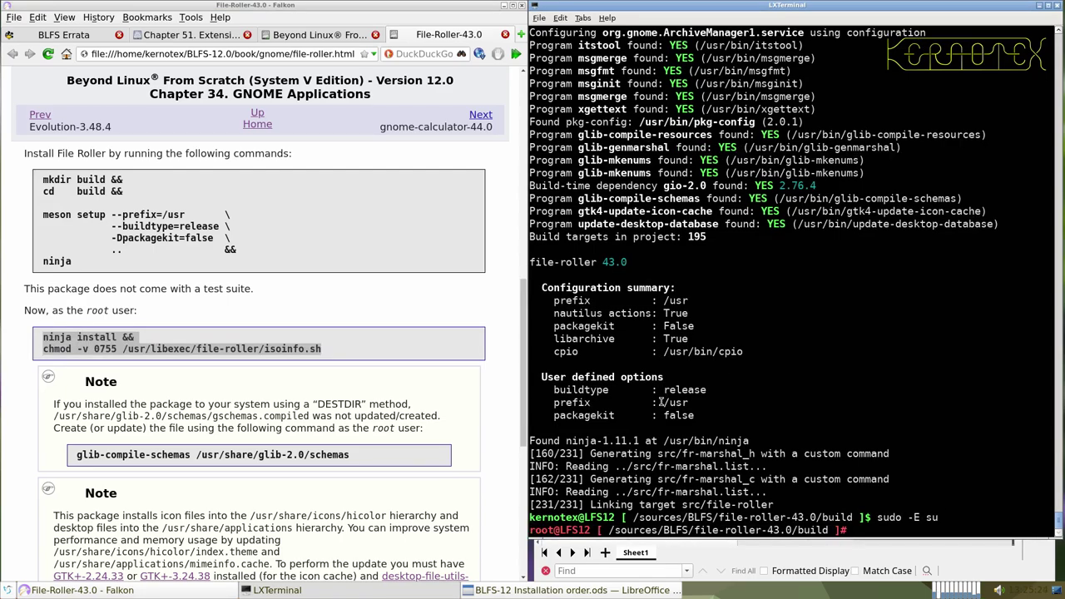
middle_click(666, 401)
key("Return")
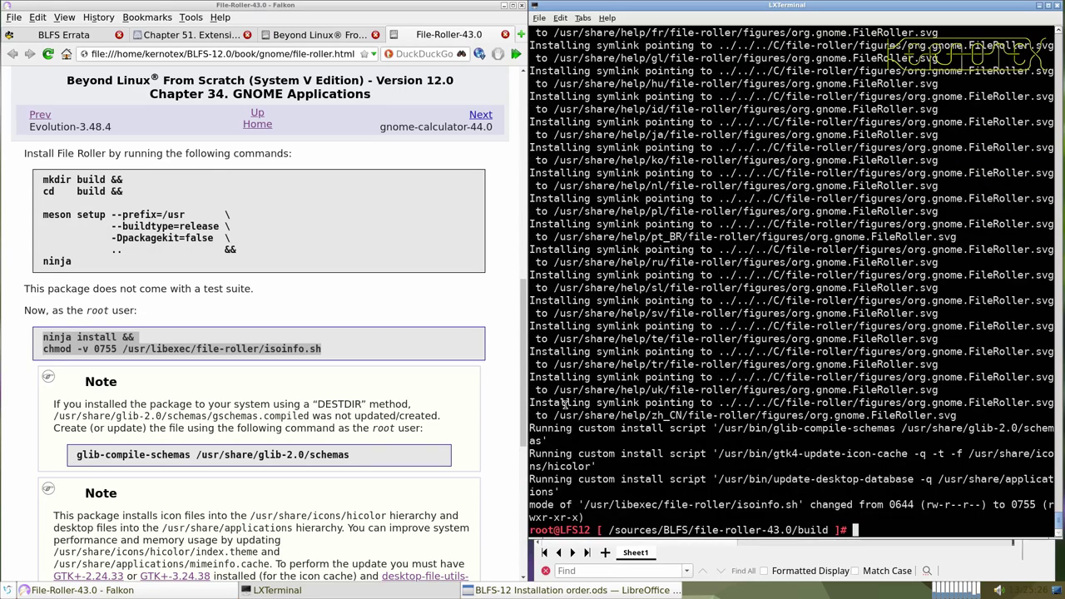
- Update the hicolor icon cache and the desktop database as root with the book's gtk-update-icon-cache and update-desktop-database commands
scroll(362, 429, "down", 3)
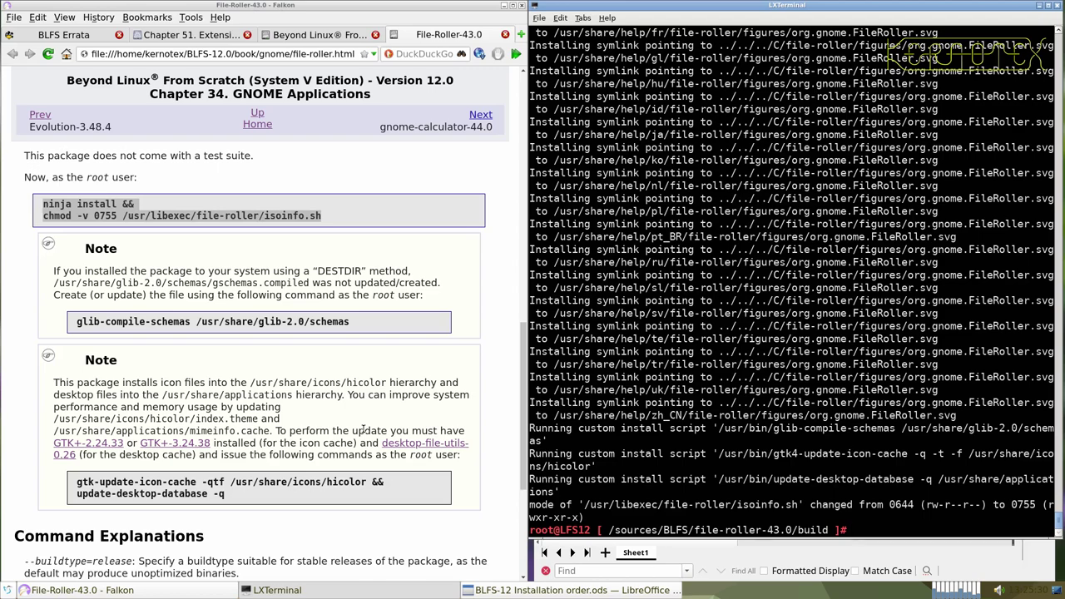
left_click_drag(68, 486, 234, 498)
middle_click(618, 399)
key("Return")
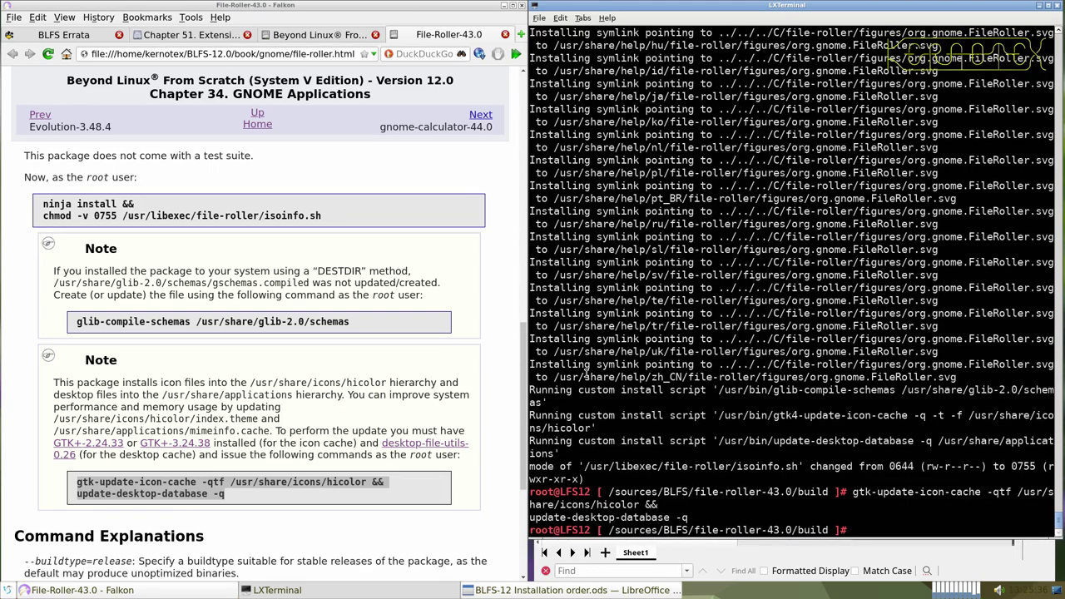
- Leave the root shell, return to /sources/BLFS and delete the file-roller-43.0 directory
key("ctrl+d")
type("cd ../..")
key("Return")
type("rm -Rf file")
key("Tab")
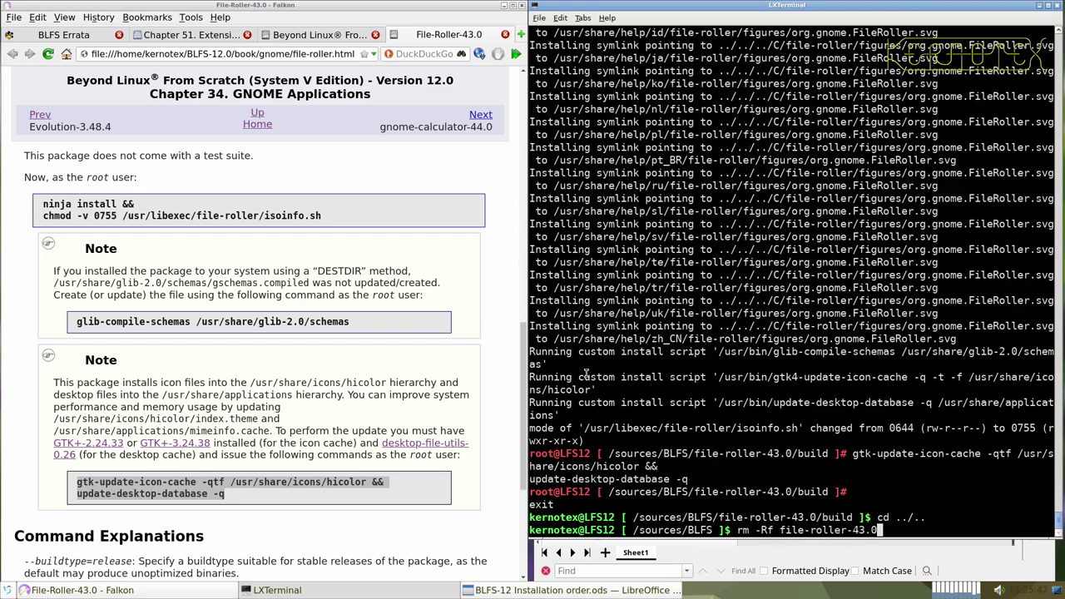
key("Return")
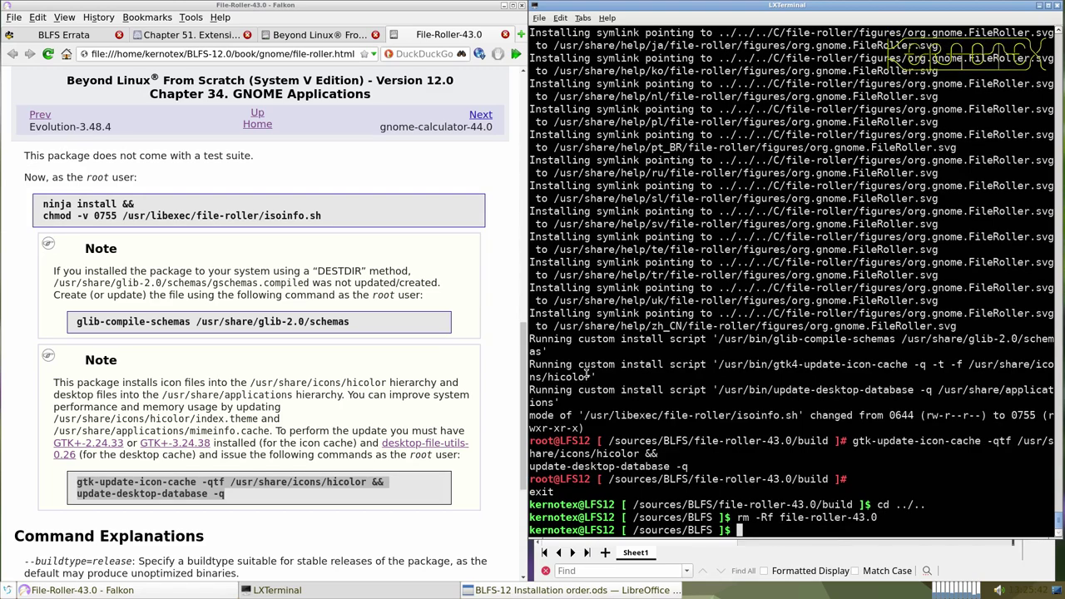
- Close the File-Roller-43.0 book page and launch Archive Manager from the desktop's Accessories applications
left_click(505, 35)
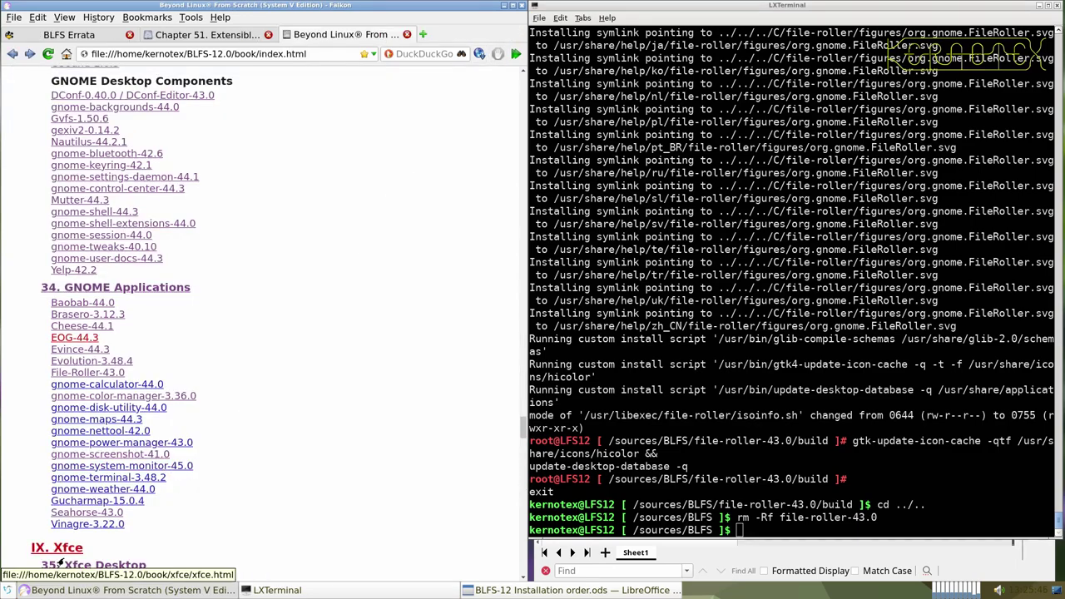
left_click(6, 590)
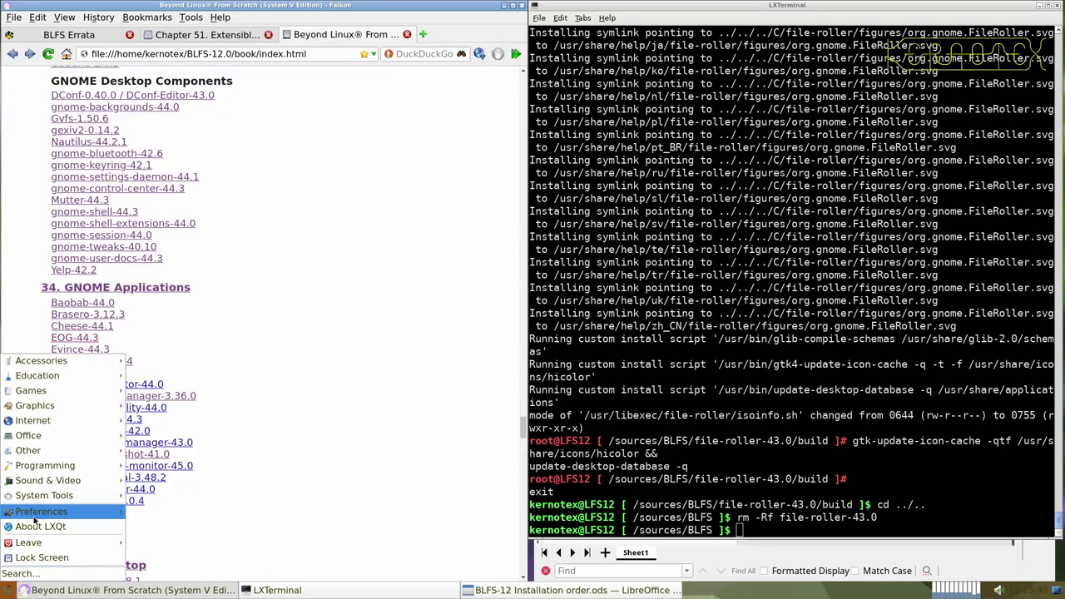
mouse_move(63, 360)
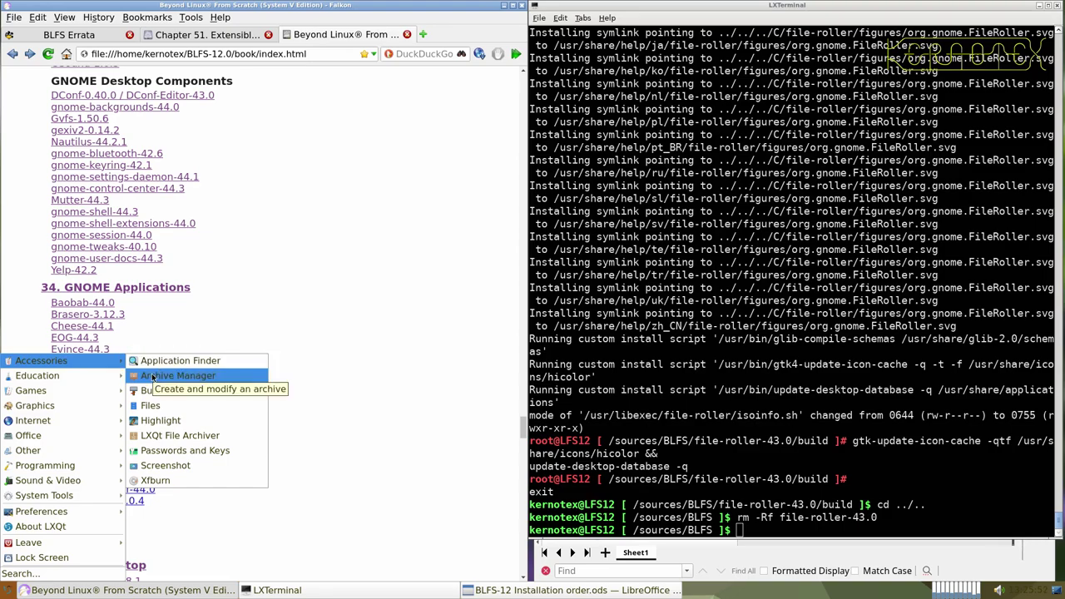
left_click(152, 378)
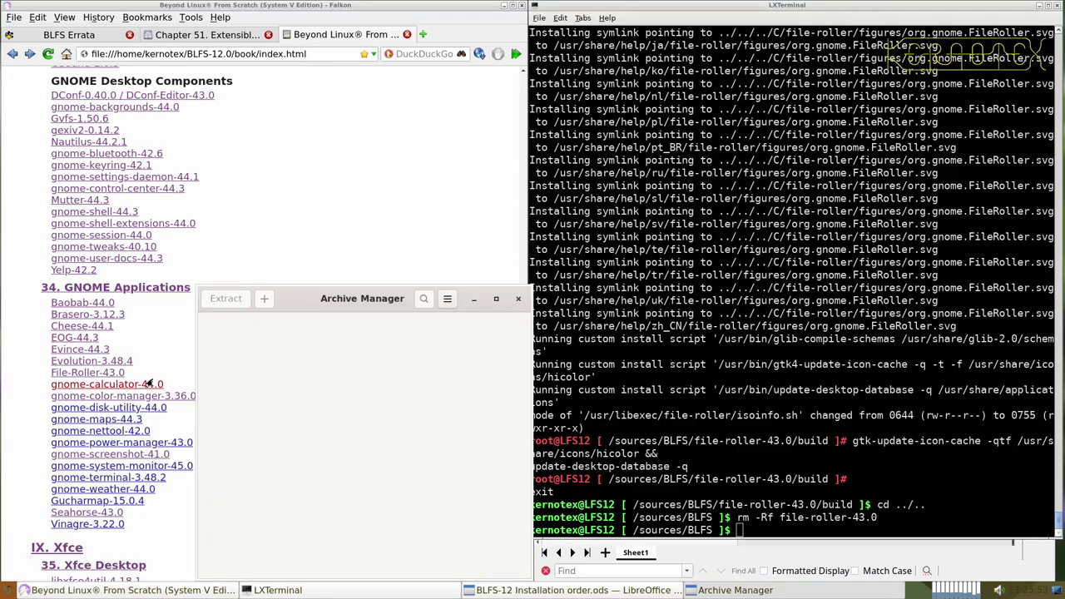
- Open the archive home_.config_falkon.tar.xz from the home folder in Archive Manager
left_click(448, 301)
left_click(421, 347)
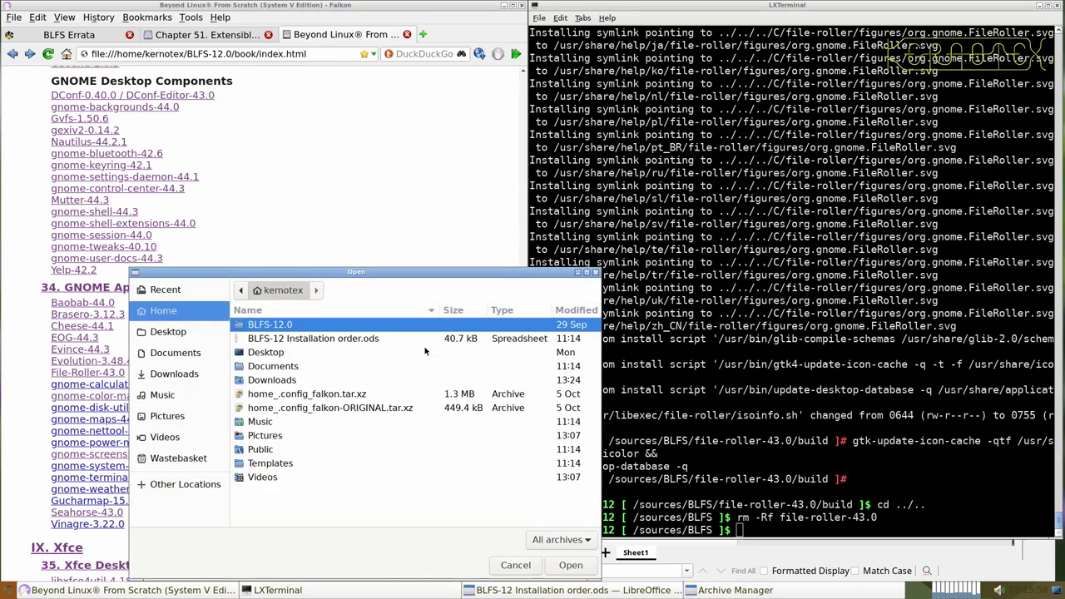
left_click(313, 395)
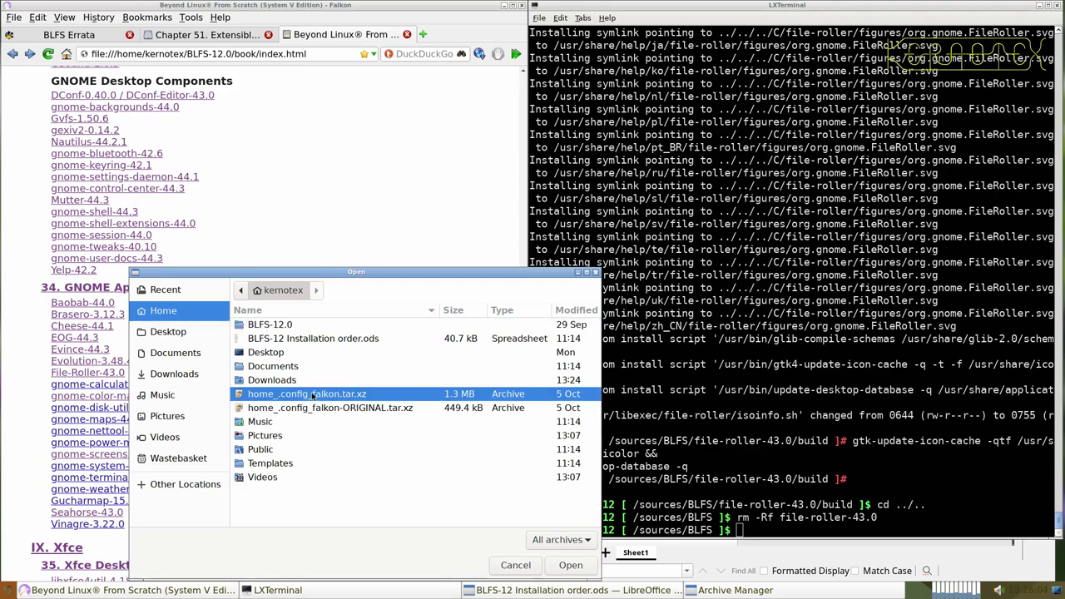
left_click(391, 409)
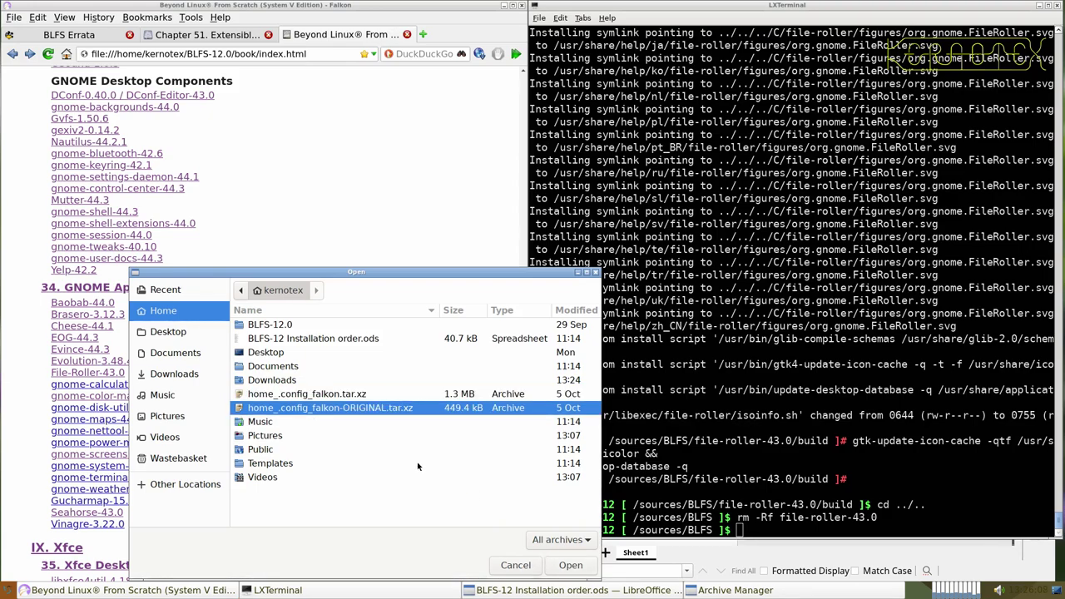
left_click(363, 396)
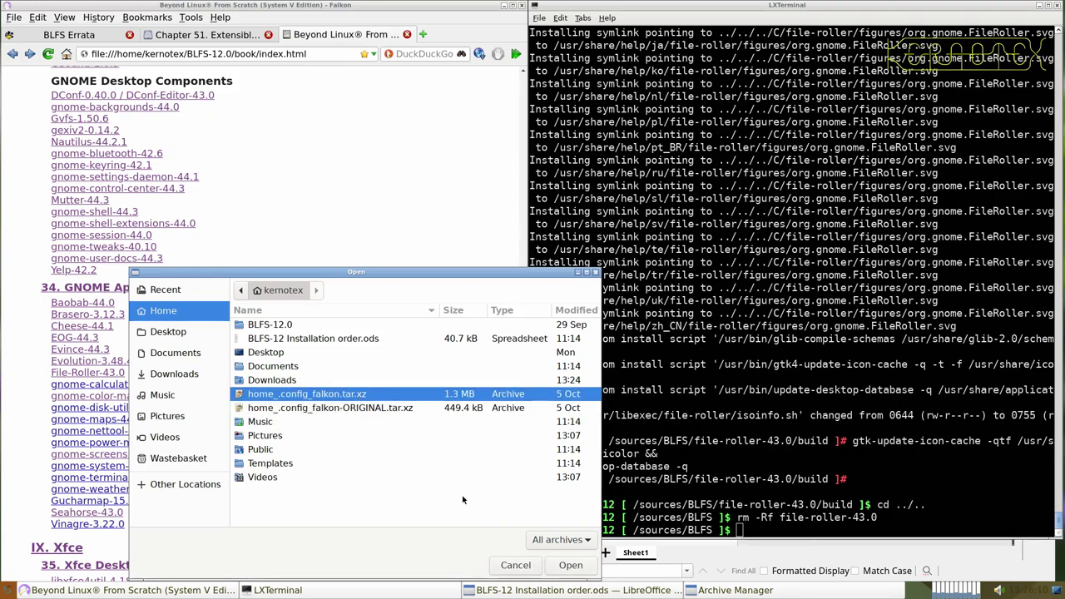
left_click(570, 565)
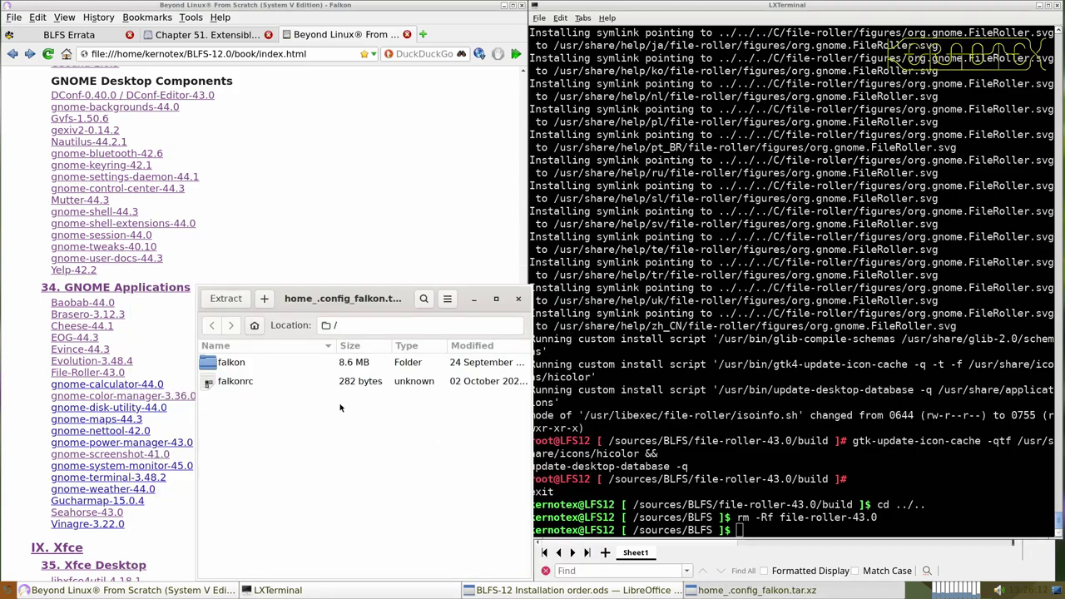
- Browse the archive to /falkon/profiles/default/adblock/, view customlist.txt, and close the viewer and Archive Manager
left_click(228, 363)
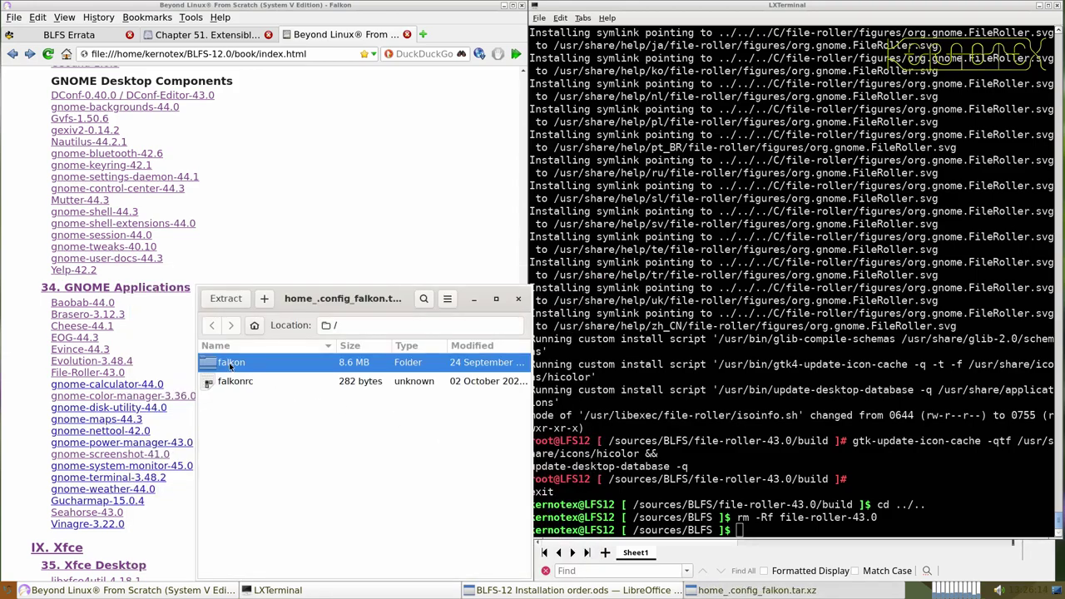
double_click(229, 365)
double_click(227, 364)
double_click(219, 364)
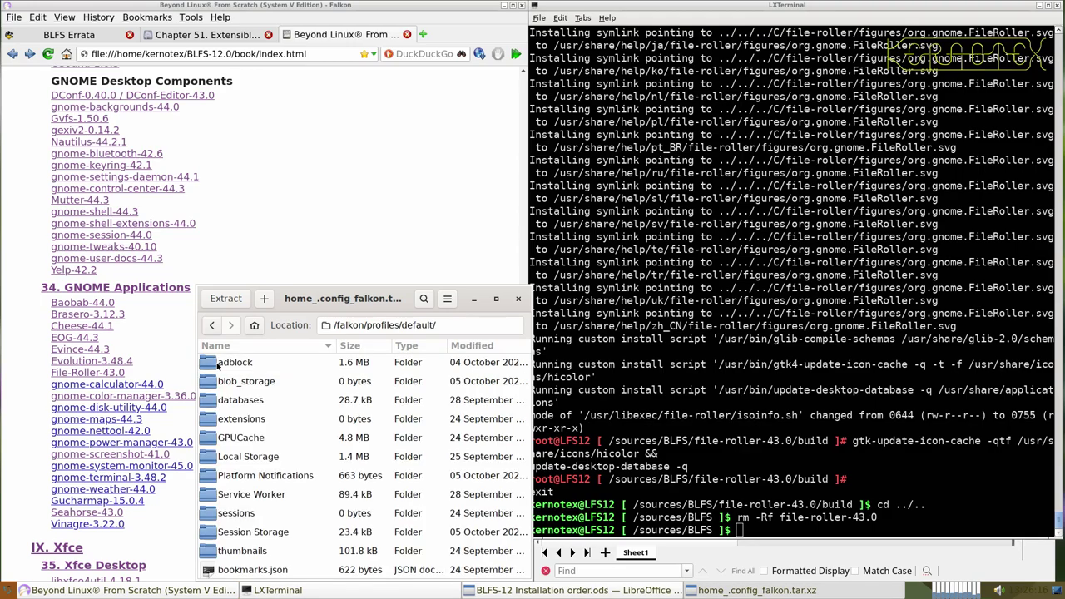
double_click(218, 364)
double_click(218, 364)
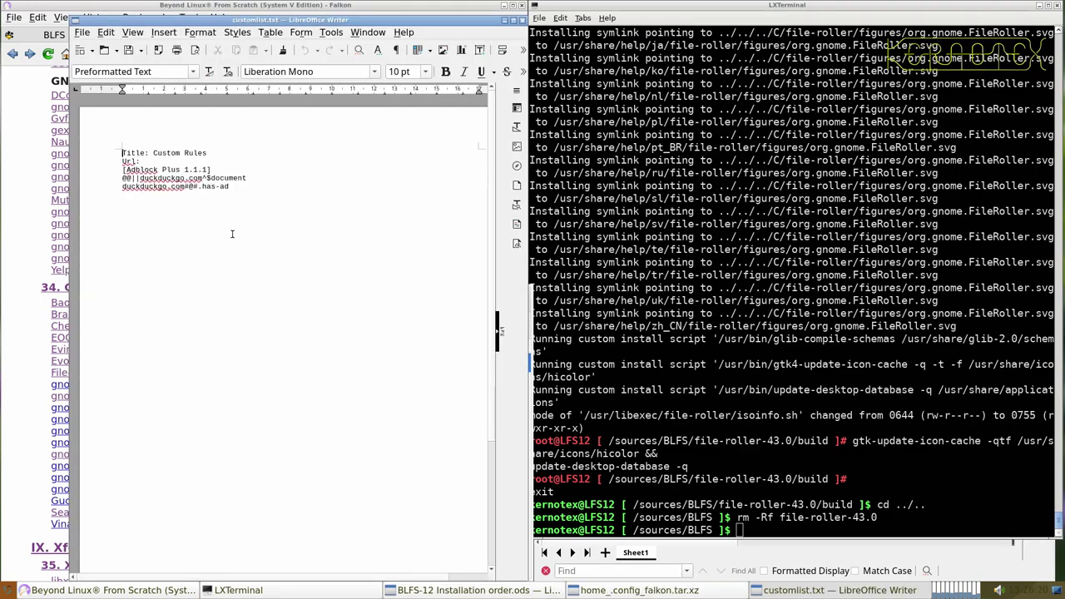
left_click(521, 19)
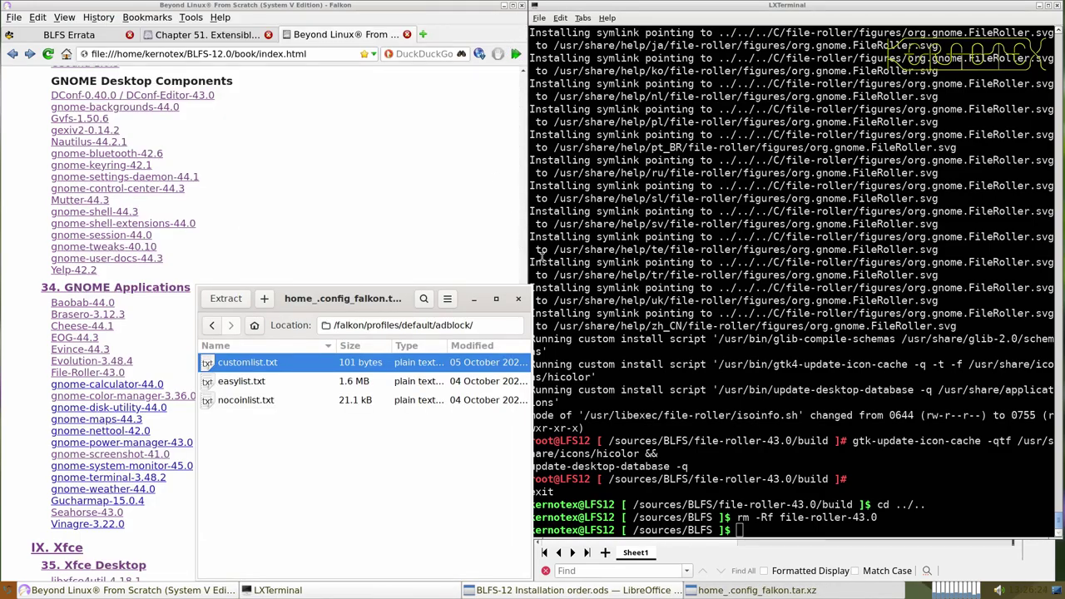
left_click(519, 299)
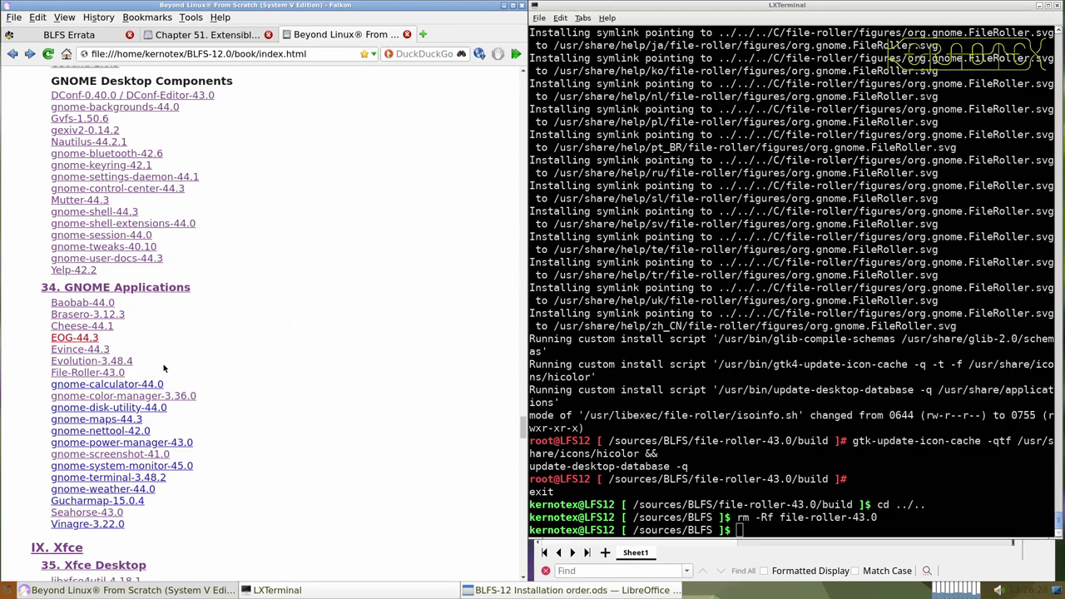
- Open the gnome-calculator-44.0 book page in a new tab and download gnome-calculator-44.0.tar.xz over HTTP to /sources/BLFS
middle_click(123, 386)
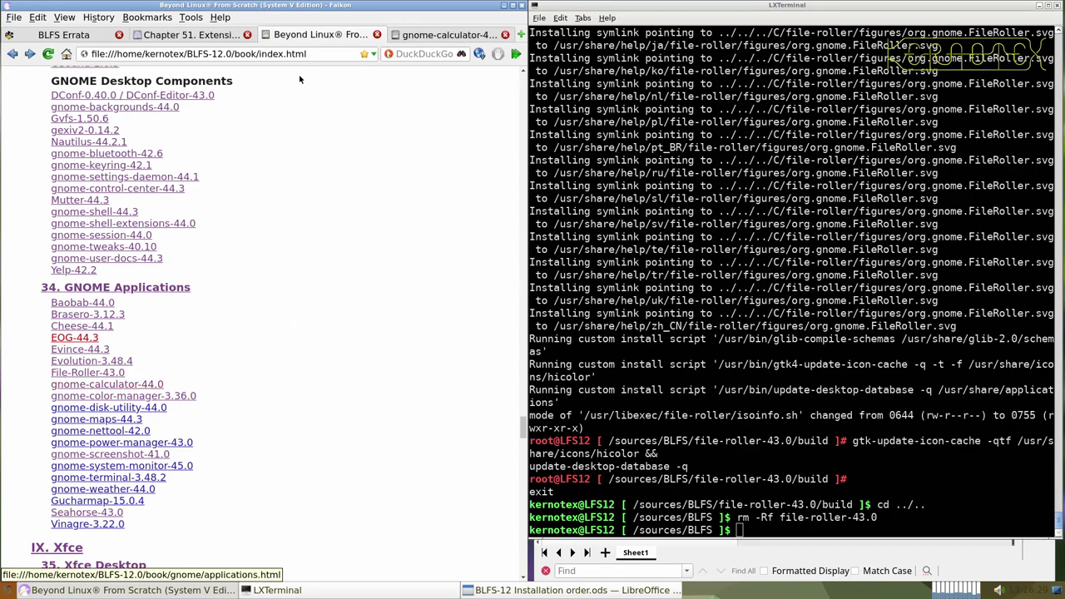
left_click(420, 35)
scroll(356, 291, "down", 3)
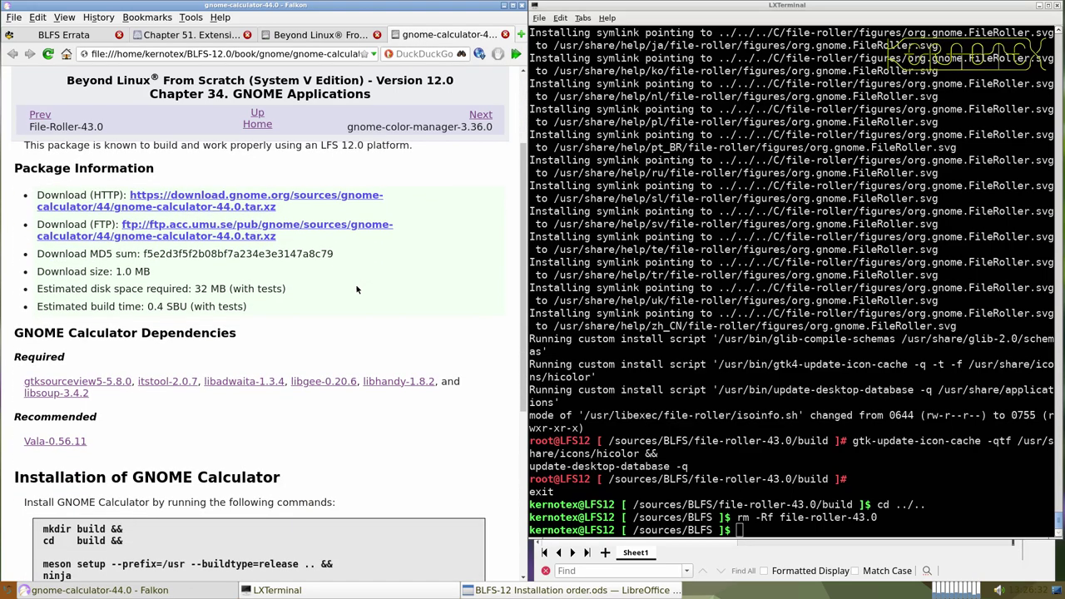
scroll(356, 291, "up", 3)
left_click(275, 337)
left_click(311, 340)
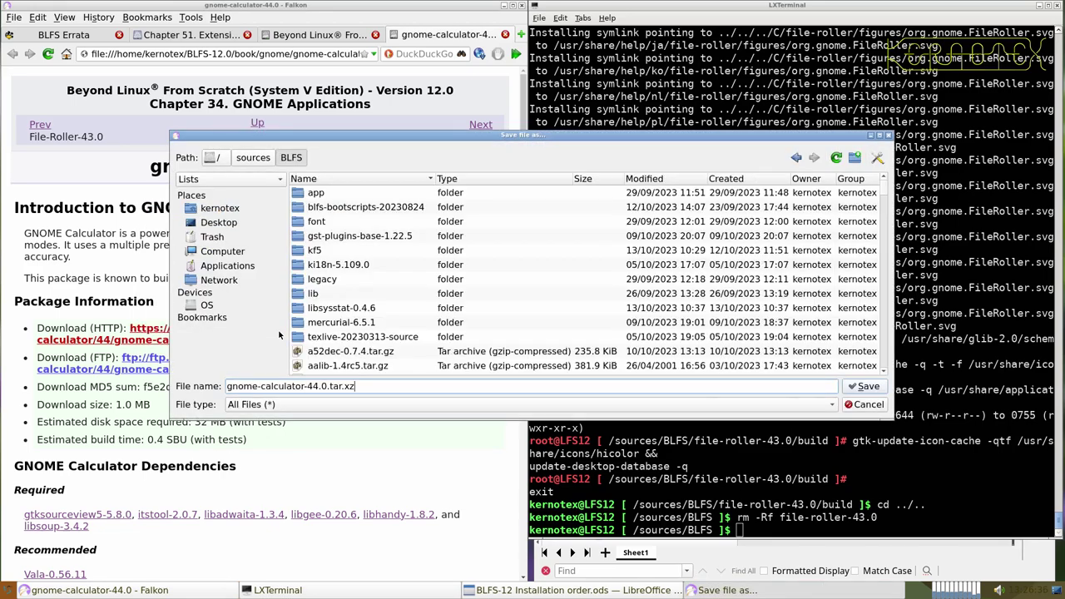
key("Return")
- Log gnome-calculator-44.0 in the installation order spreadsheet, in column A directly below File-Roller-43.0
left_click_drag(141, 166, 369, 161)
key("ctrl+c")
key("alt+Tab")
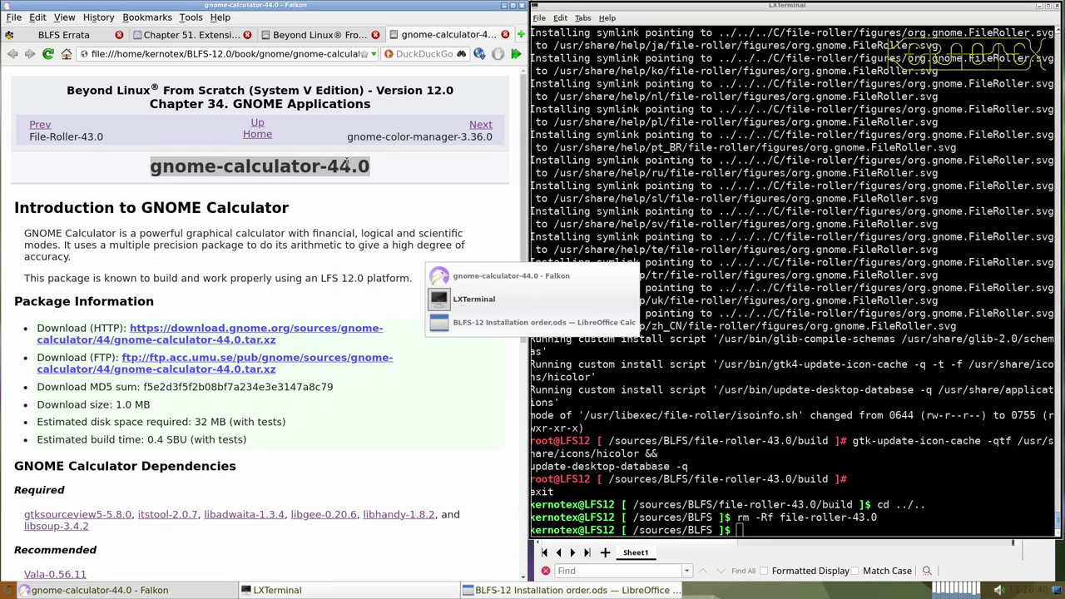
middle_click(571, 388)
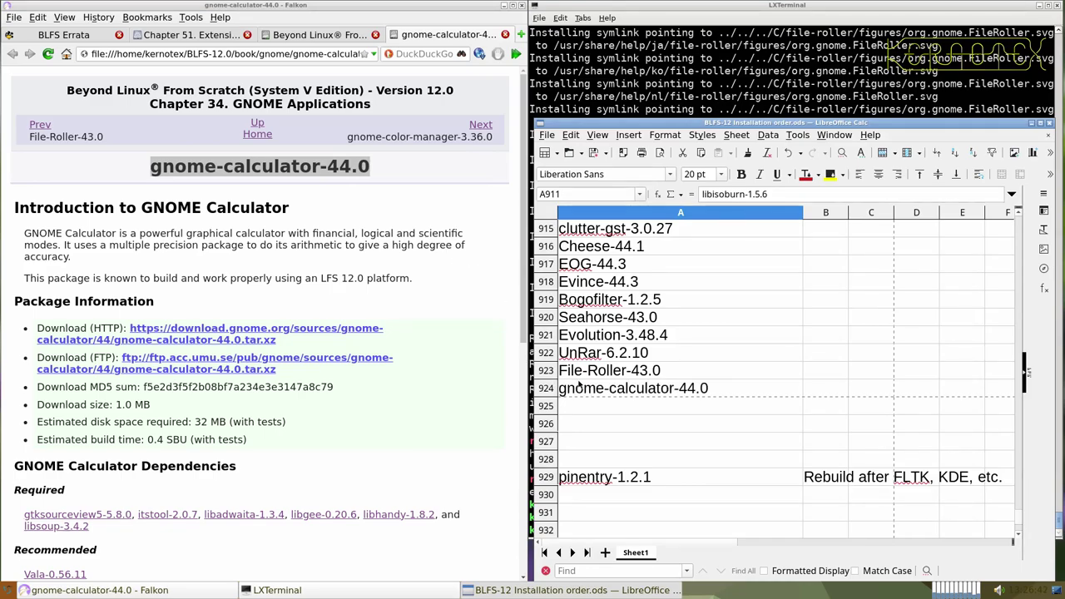
- Insert 12 blank rows above the pinentry-1.2.1 row in the installation order spreadsheet
scroll(603, 356, "down", 3)
left_click_drag(553, 317, 554, 509)
right_click(555, 504)
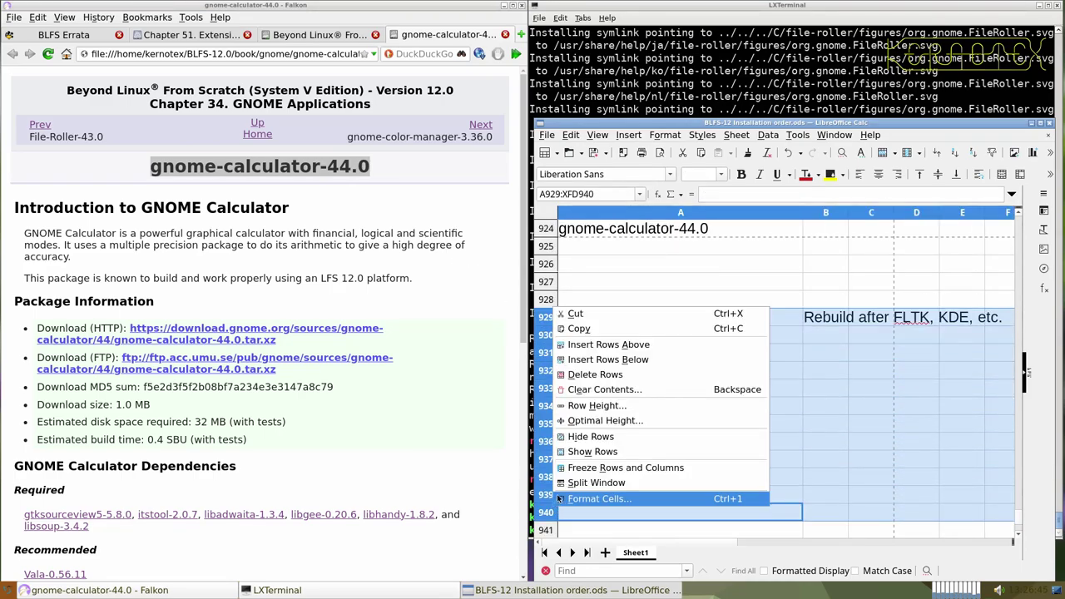
left_click(579, 347)
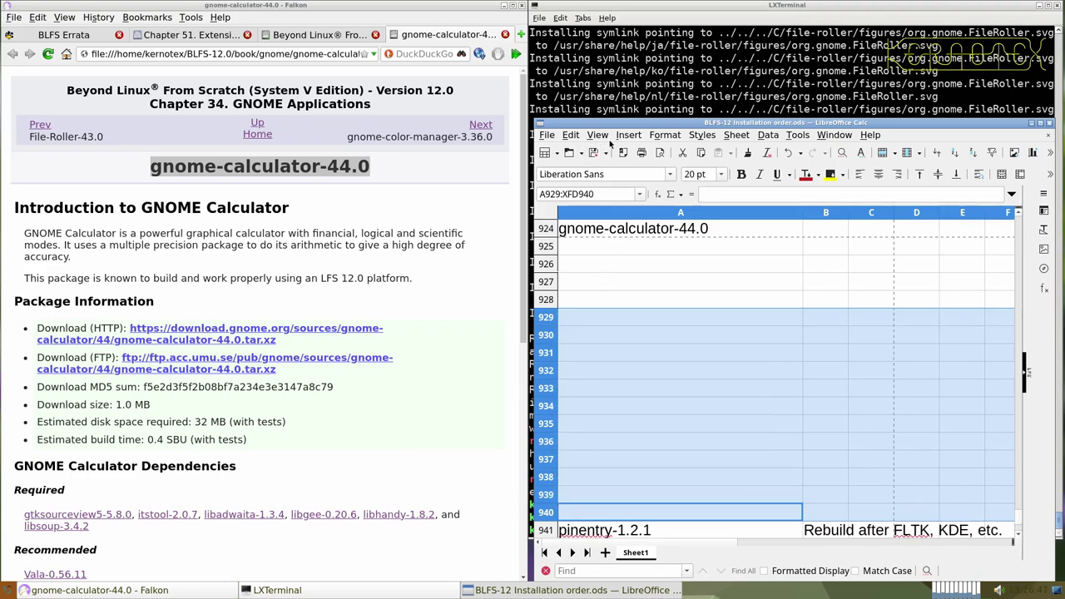
- Extract the gnome-calculator-44.0 tarball with tar -xvf in the terminal and change into the gnome-calculator-44.0 directory
left_click(594, 84)
type("tar ")
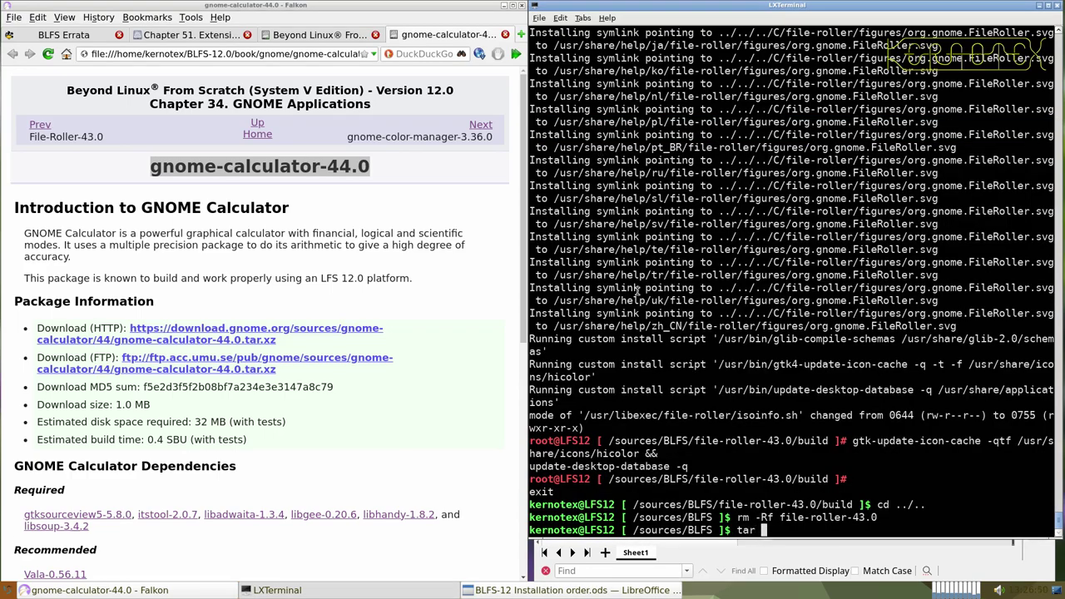
type("-xvf gnome-c")
key("Tab")
key("Return")
type("cd ")
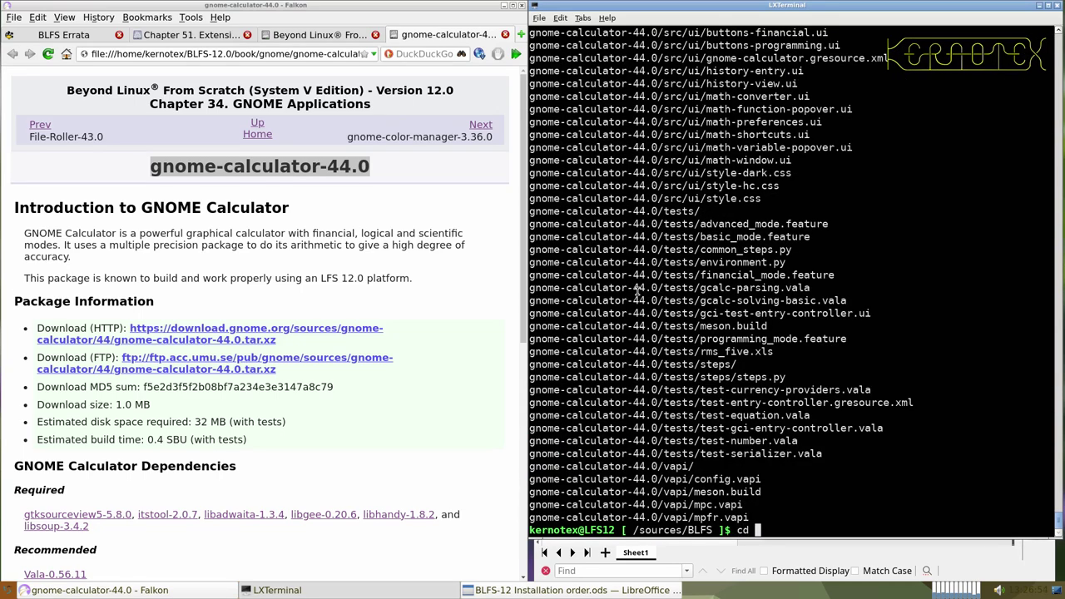
type("gnome-cal")
key("Tab")
key("Return")
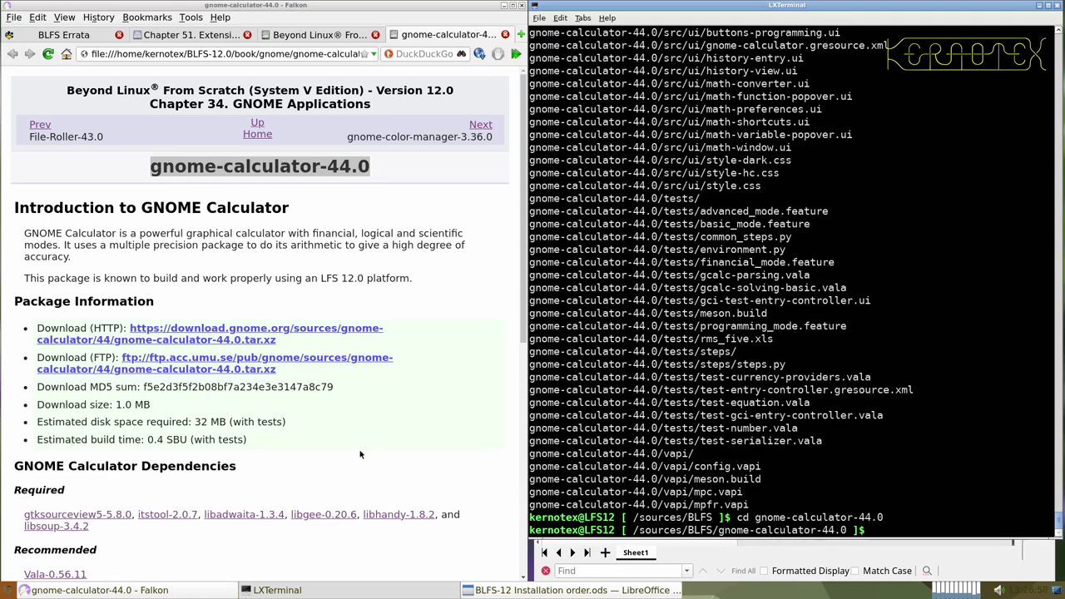
- Configure GNOME Calculator with the book's meson setup commands in a new build directory and compile it with ninja
scroll(305, 468, "down", 3)
scroll(305, 467, "down", 5)
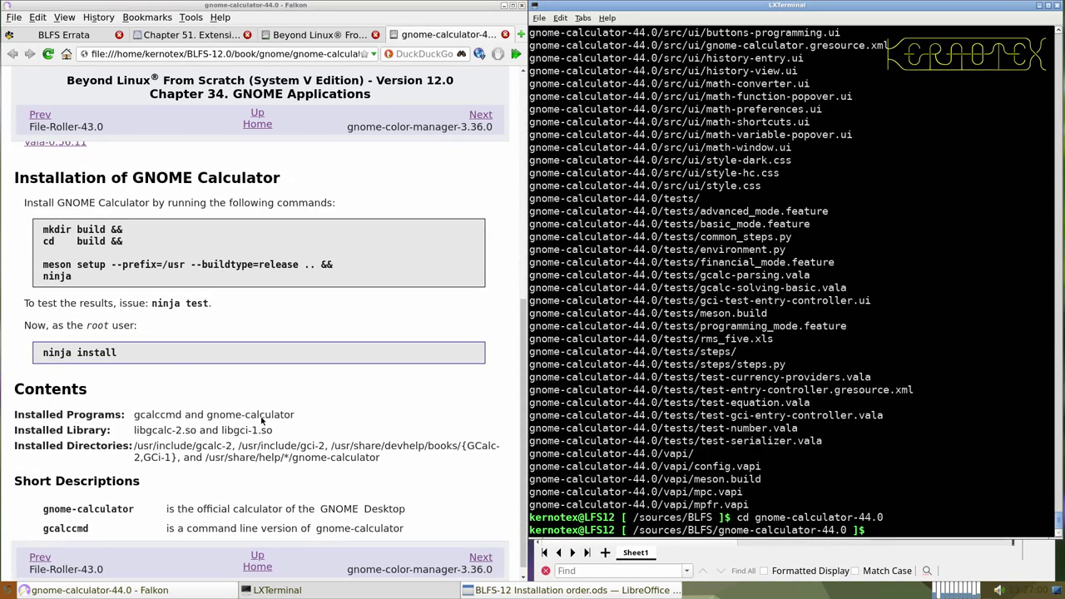
left_click_drag(31, 231, 78, 279)
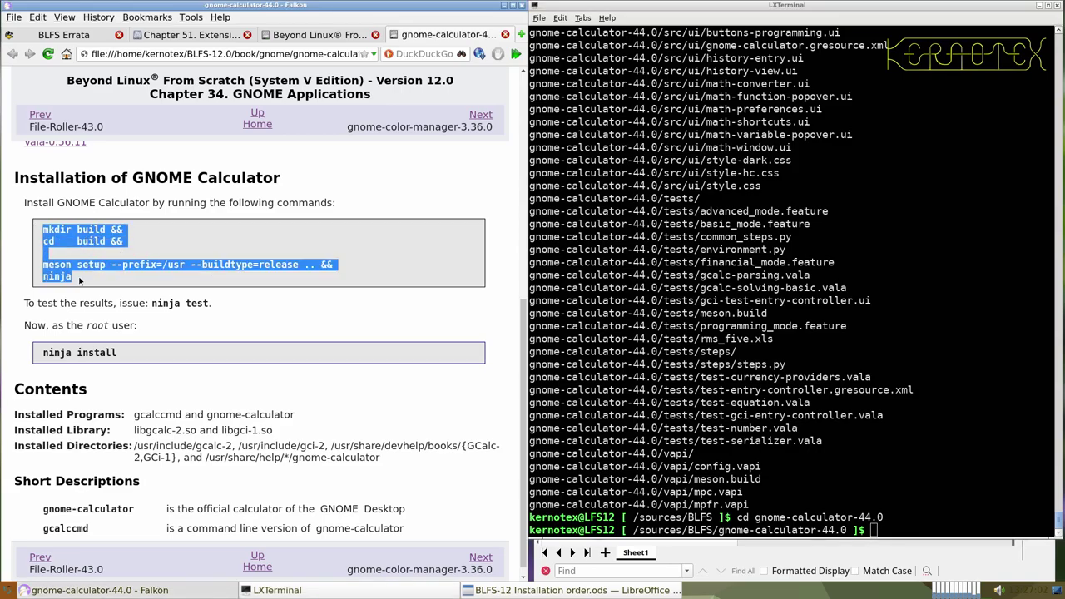
key("ctrl+c")
key("alt+Tab")
key("ctrl+shift+v")
key("Return")
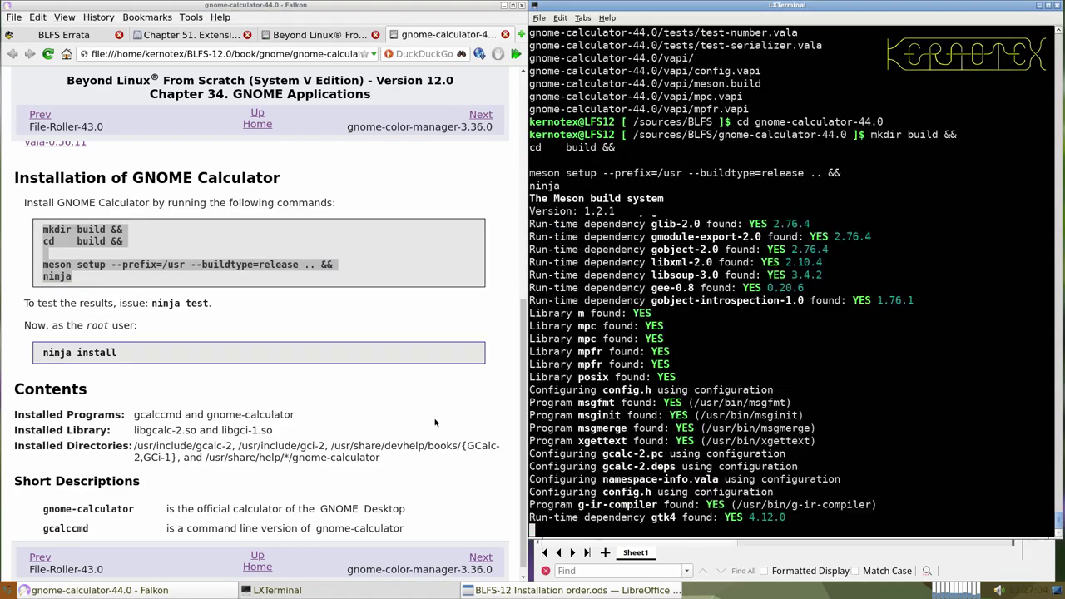
- Run the GNOME Calculator test suite with the book's ninja test command
left_click_drag(151, 304, 209, 304)
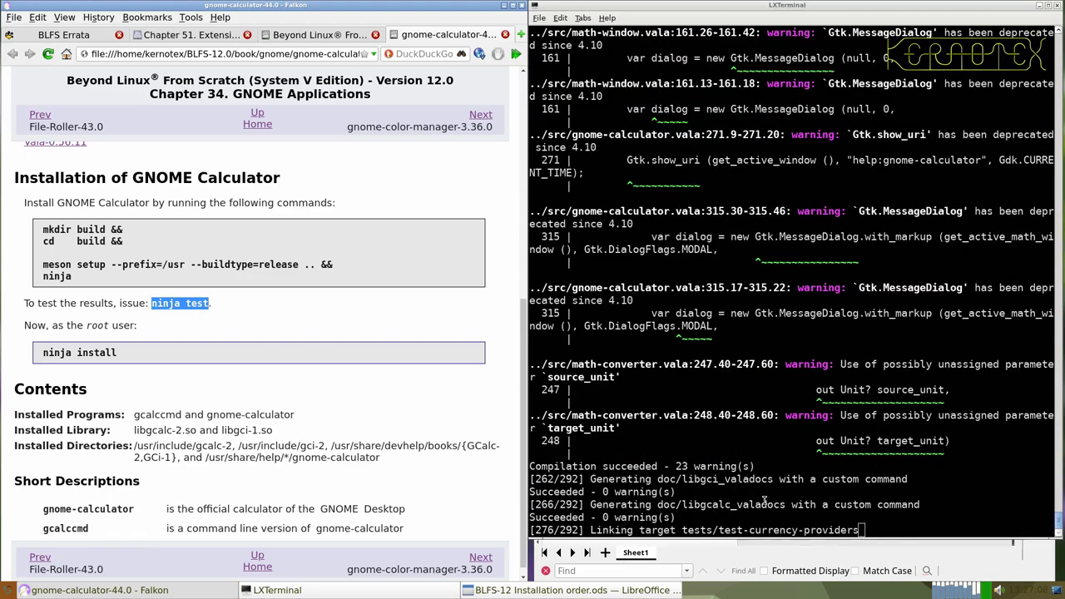
key("ctrl+c")
left_click(763, 499)
key("ctrl+shift+v")
key("Return")
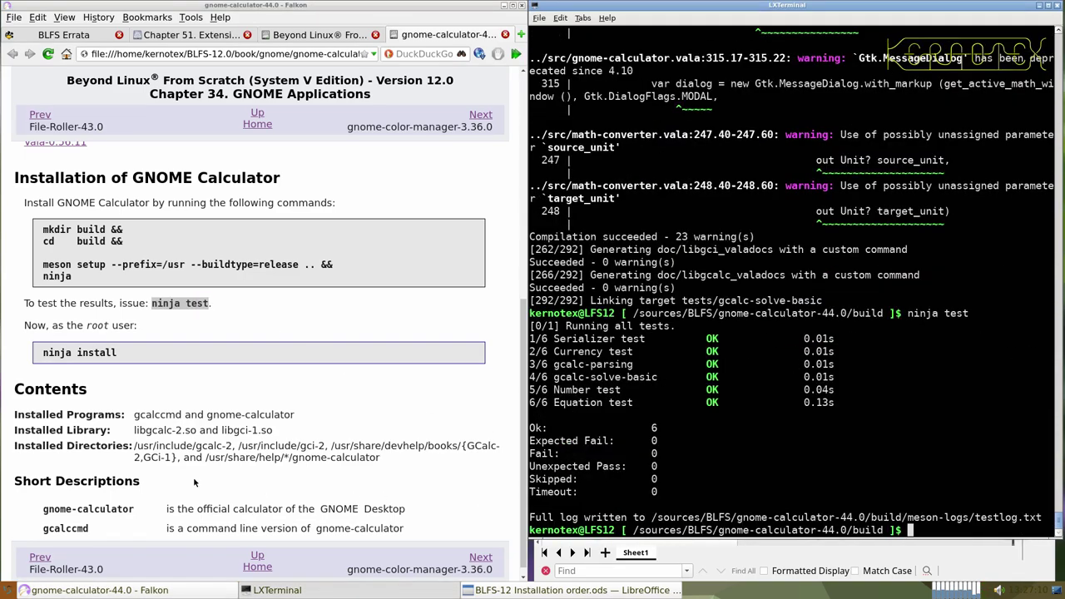
- Install GNOME Calculator as root by recalling the earlier ninja install command from the shell history
left_click_drag(40, 353, 125, 353)
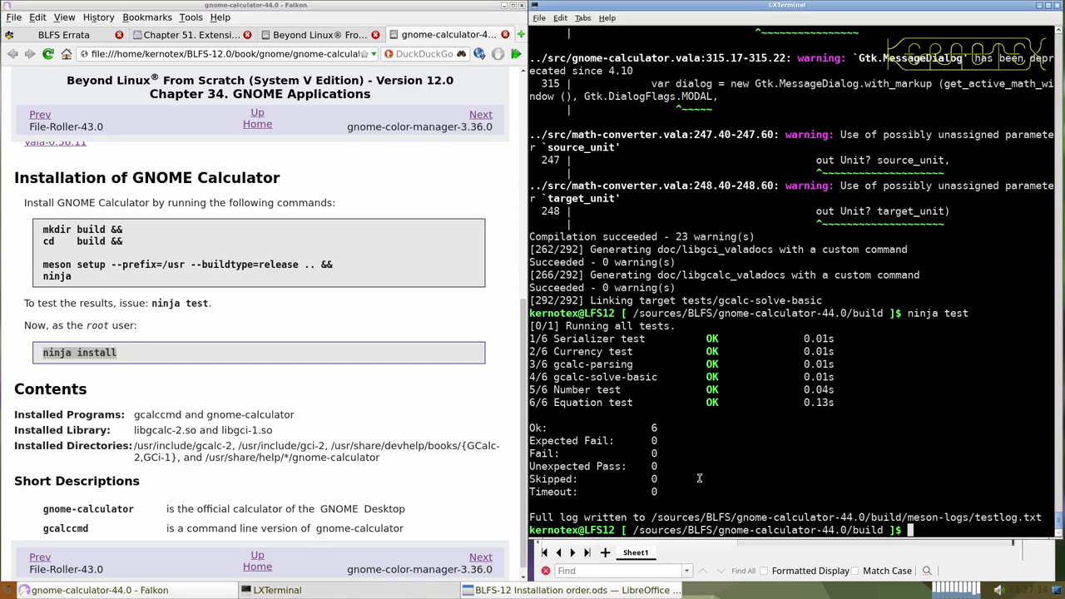
key("ctrl+r")
type("ninja")
key("Return")
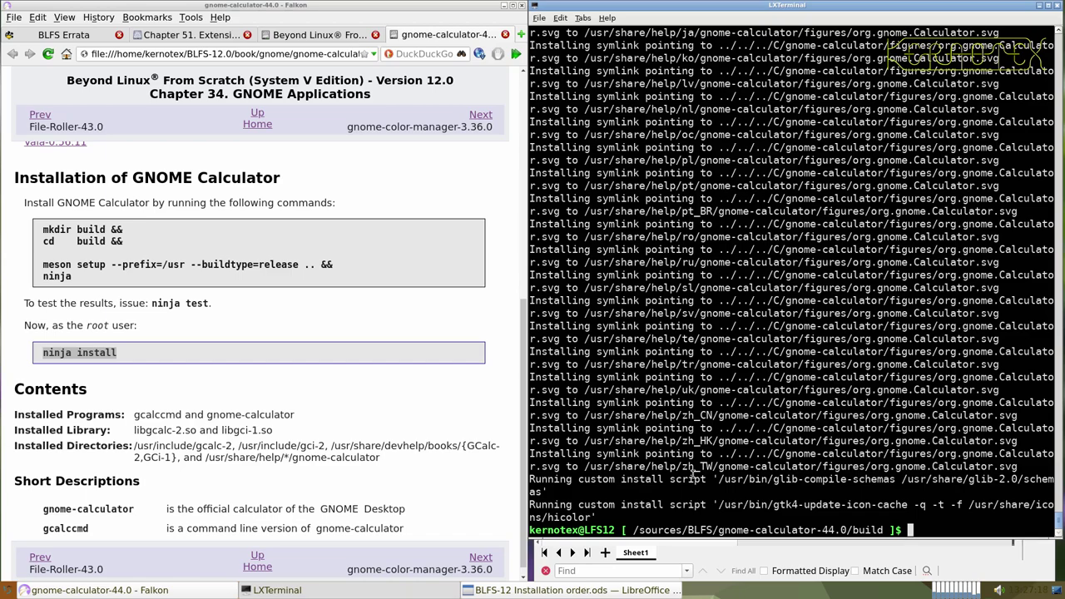
- Return to /sources/BLFS and delete the gnome-calculator-44.0 directory
type("cd ../..")
key("Return")
type("rm -Rf gnome-")
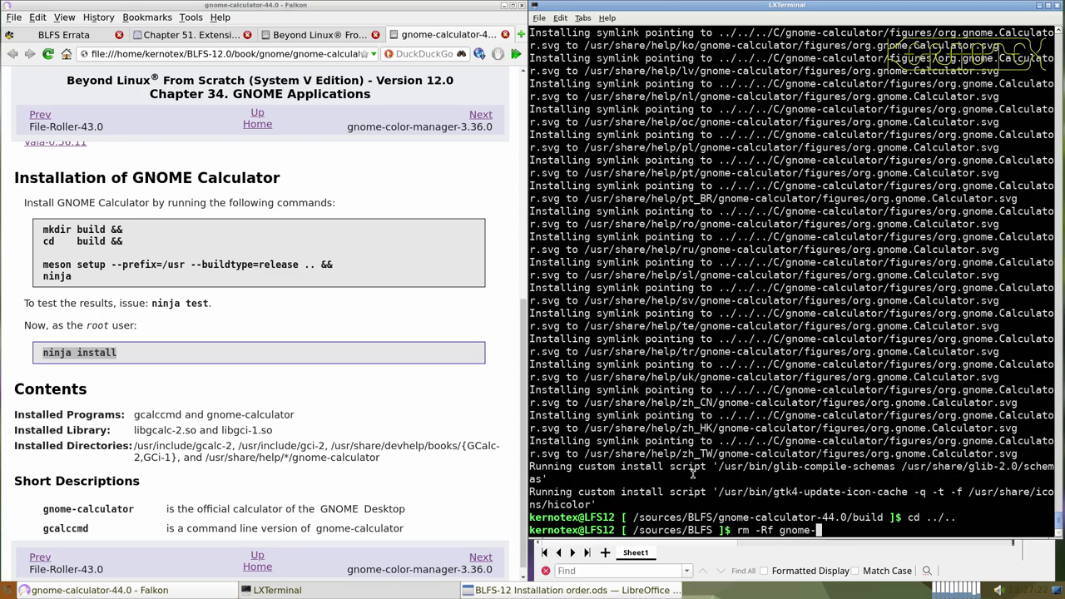
type("calculator-44.0")
key("Return")
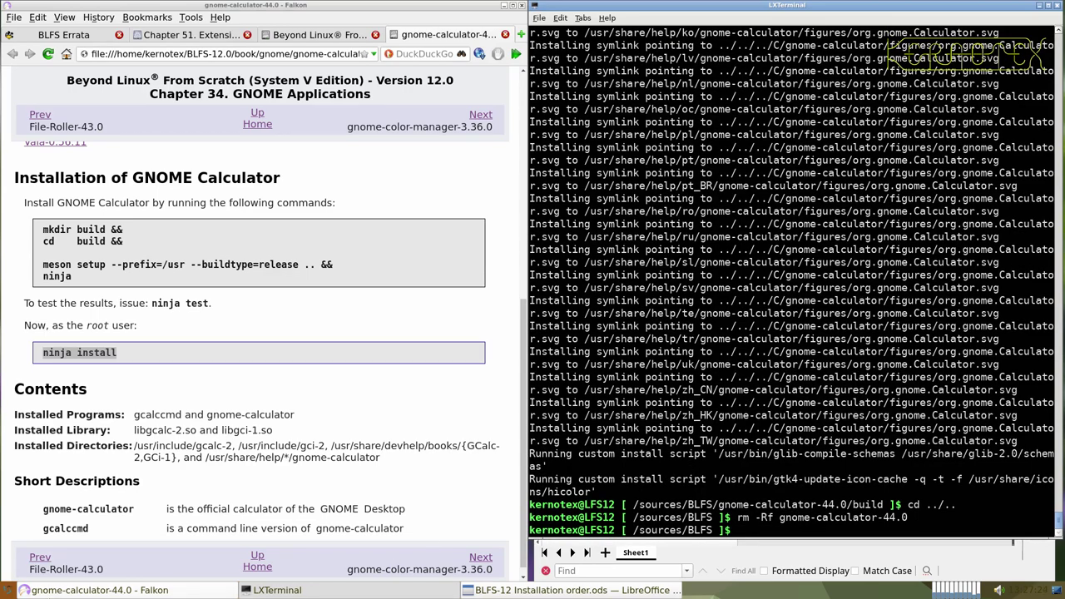
- Launch the newly installed GNOME Calculator and compute 89×6
left_click(4, 588)
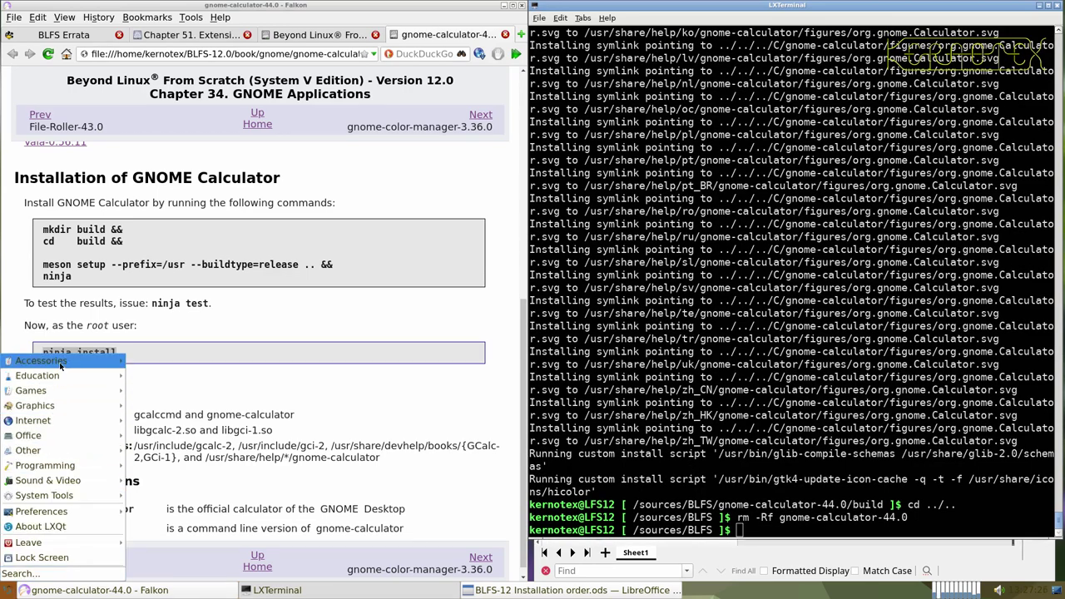
mouse_move(60, 364)
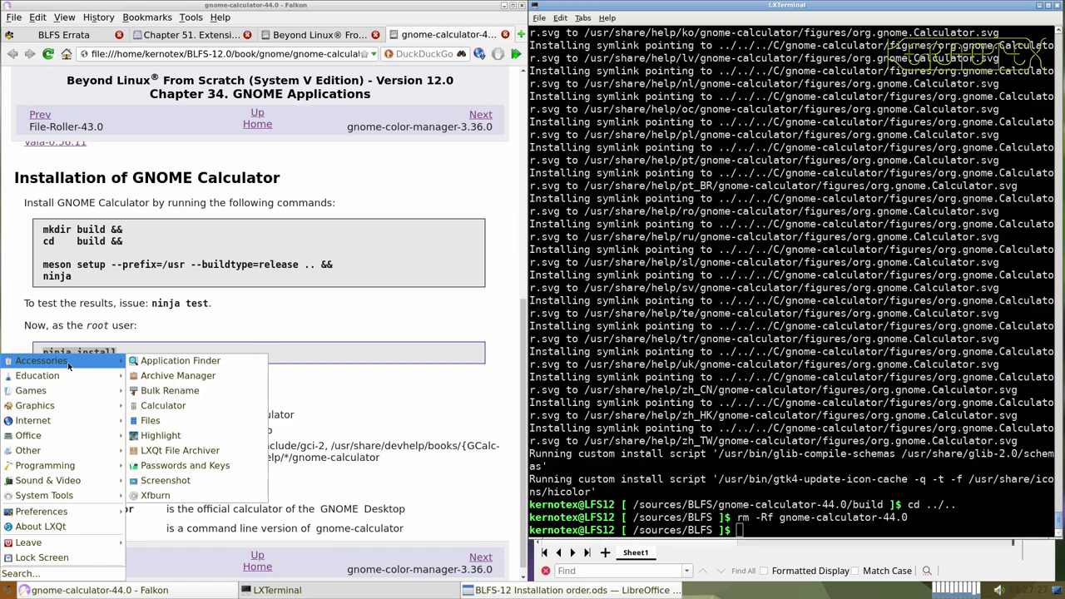
left_click(144, 405)
left_click(389, 479)
left_click(428, 479)
left_click(466, 506)
left_click(433, 511)
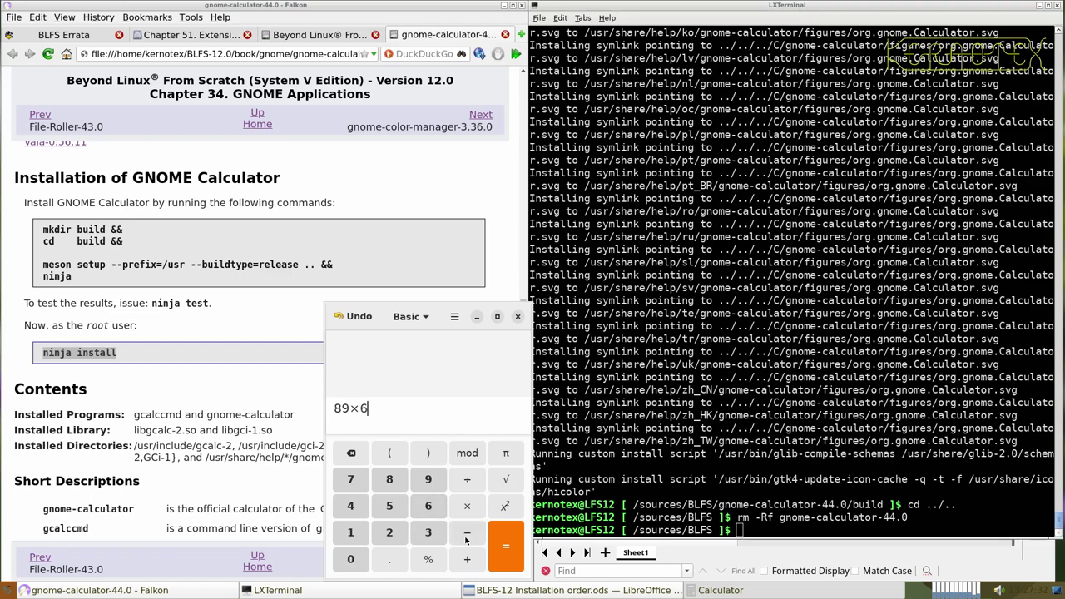
left_click(497, 529)
- Multiply the calculator's result by π and close the calculator
left_click(503, 455)
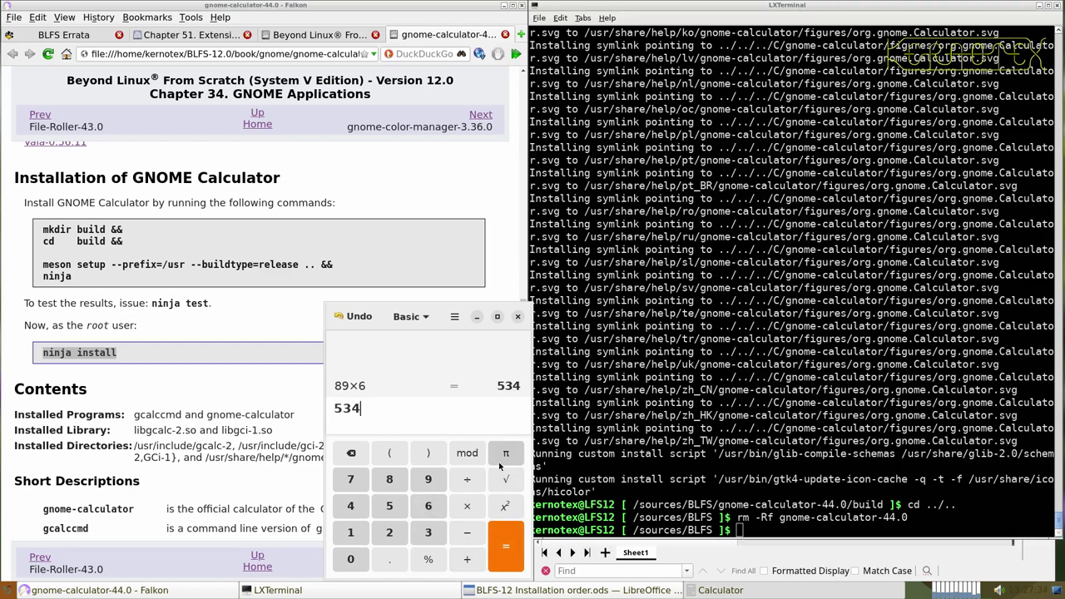
left_click(508, 525)
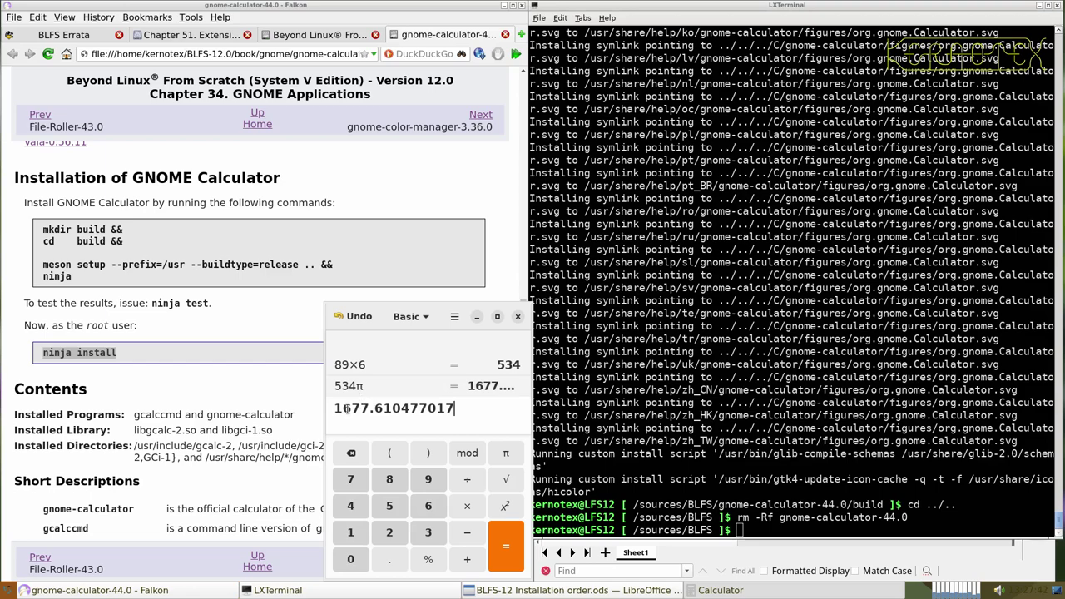
left_click(516, 317)
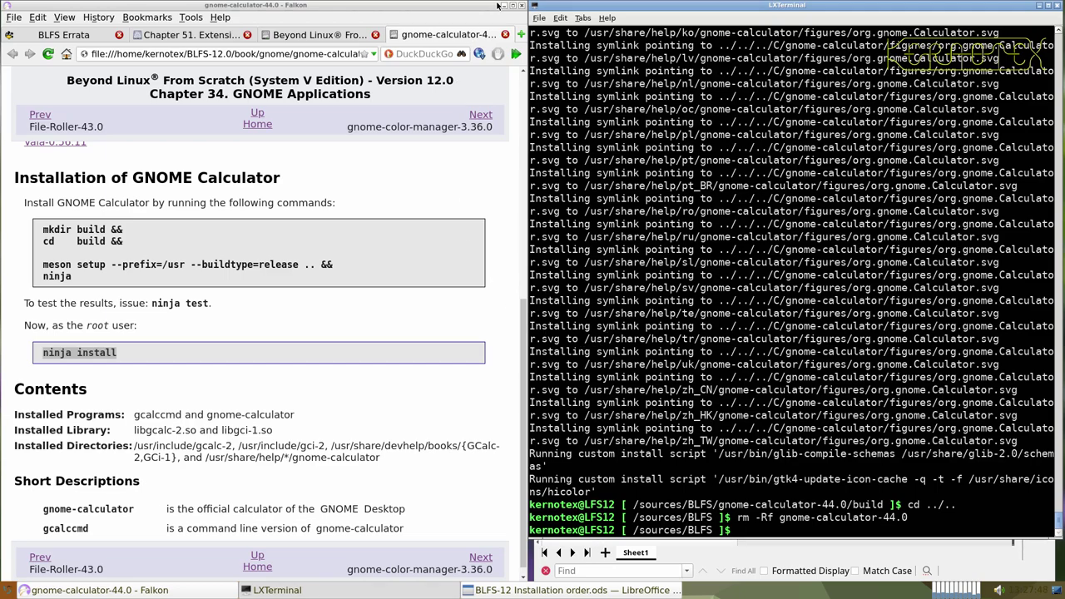
- Close the gnome-calculator book page, then launch the Colour Profile Viewer as a check and close it
left_click(505, 35)
left_click(506, 35)
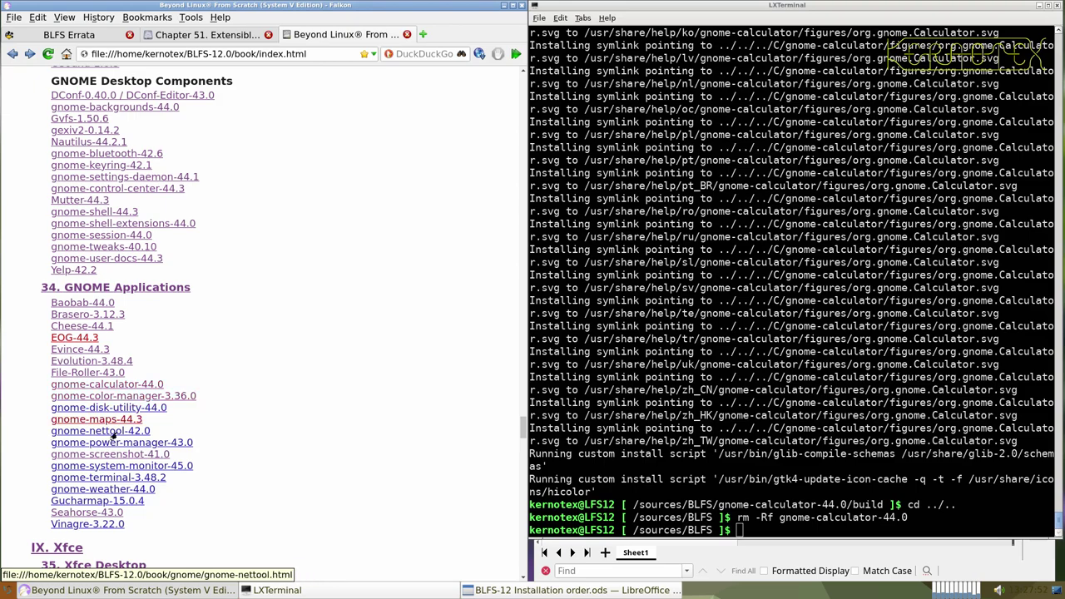
left_click(7, 590)
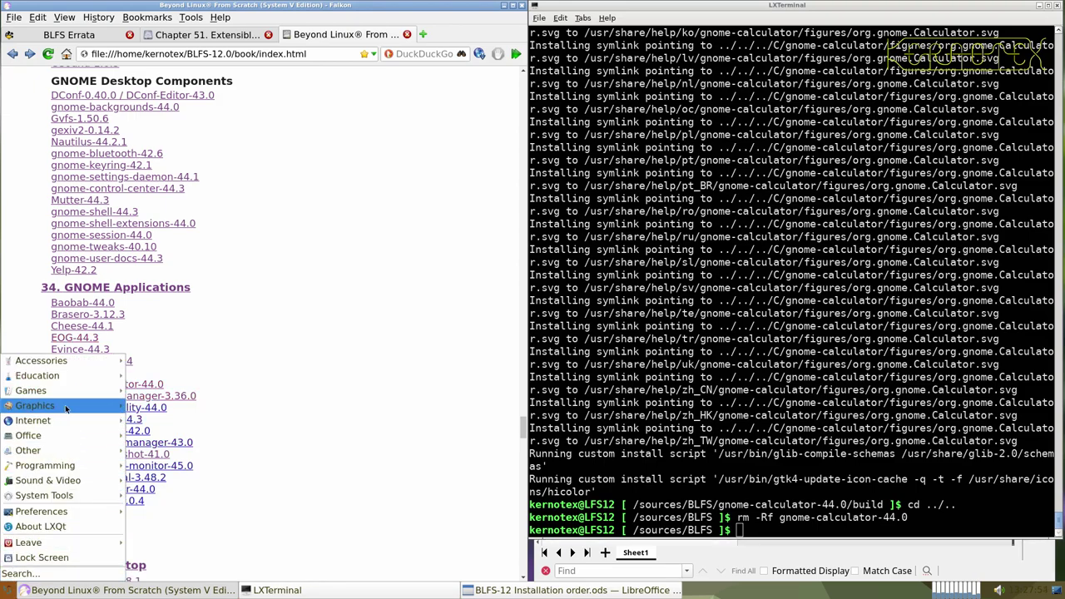
mouse_move(80, 366)
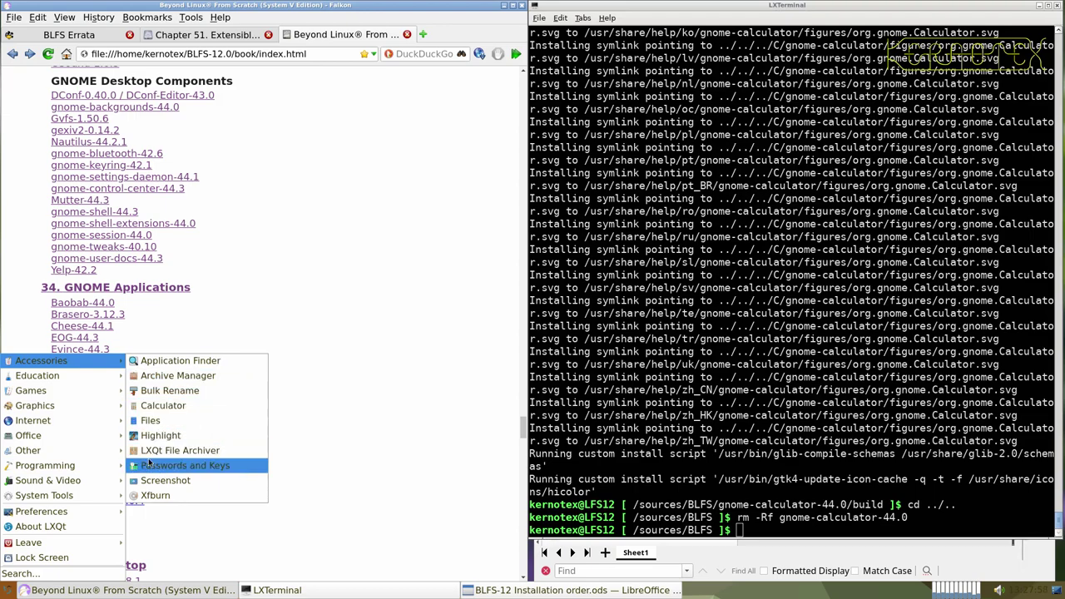
mouse_move(91, 495)
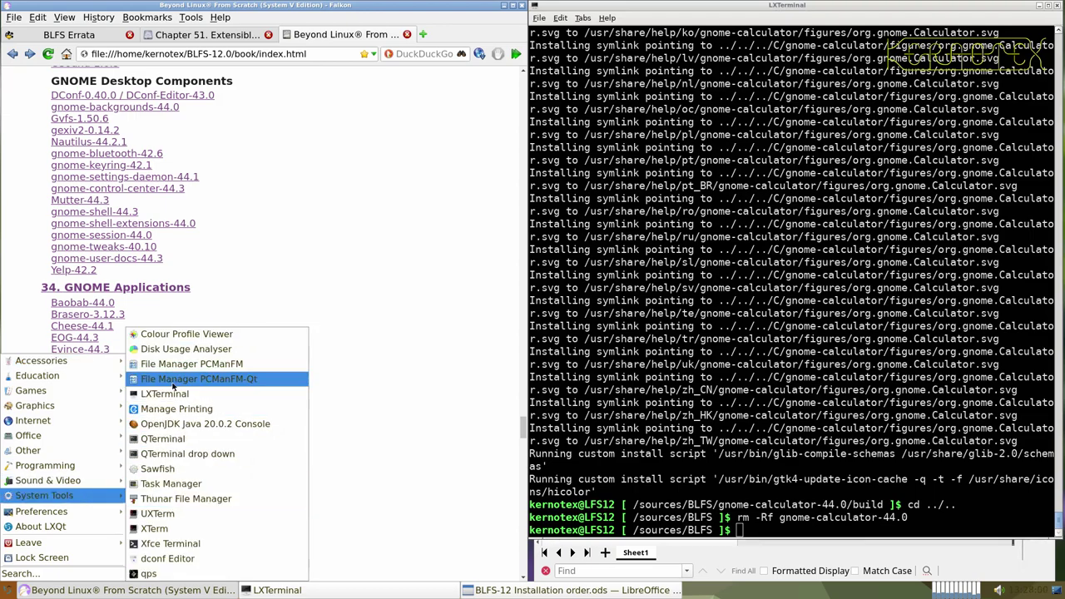
left_click(174, 335)
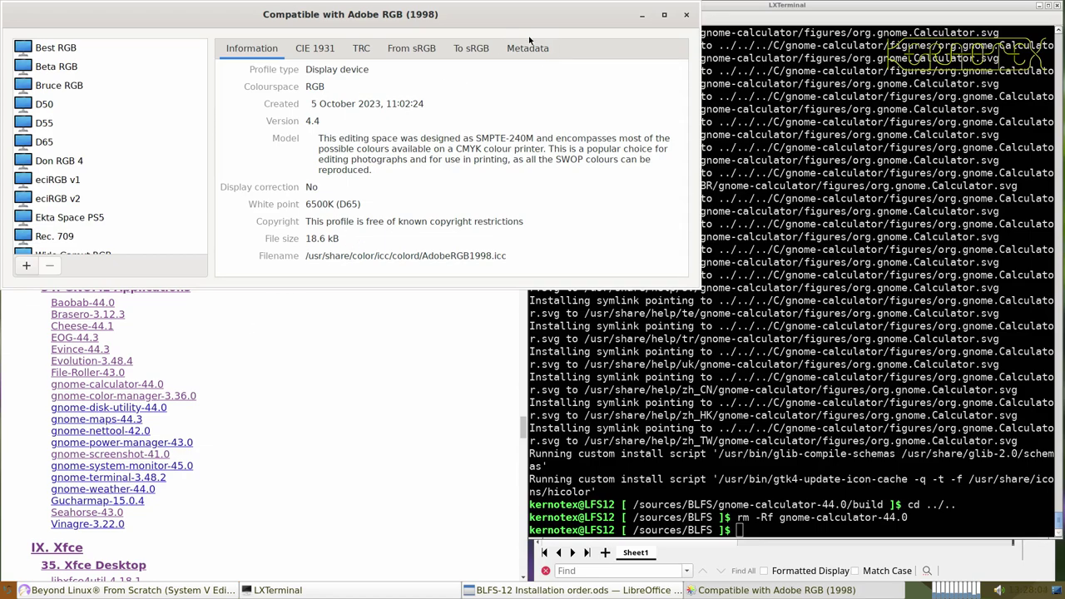
left_click(686, 15)
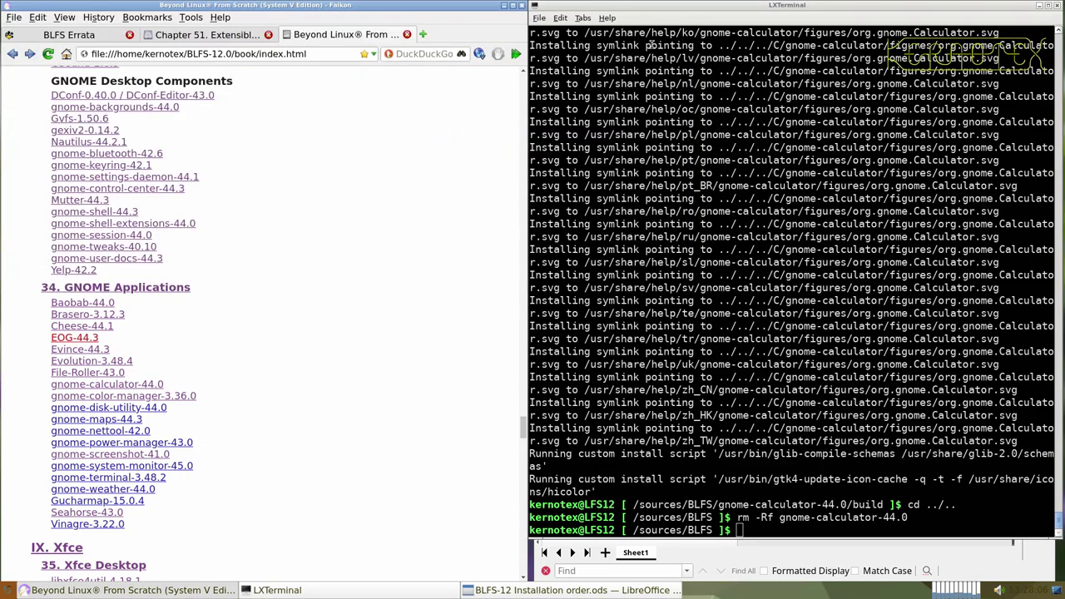
- Open the book's gnome-disk-utility-44.0 page in a new tab and download gnome-disk-utility-44.0.tar.xz over HTTP
middle_click(146, 407)
left_click(426, 38)
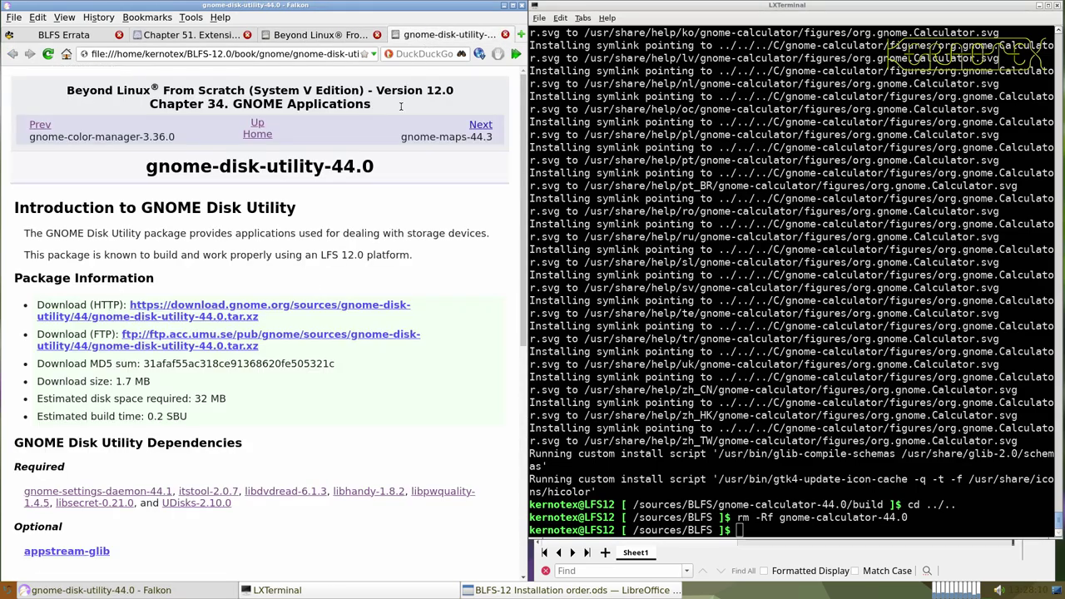
scroll(401, 263, "down", 3)
scroll(402, 264, "up", 3)
left_click(241, 316)
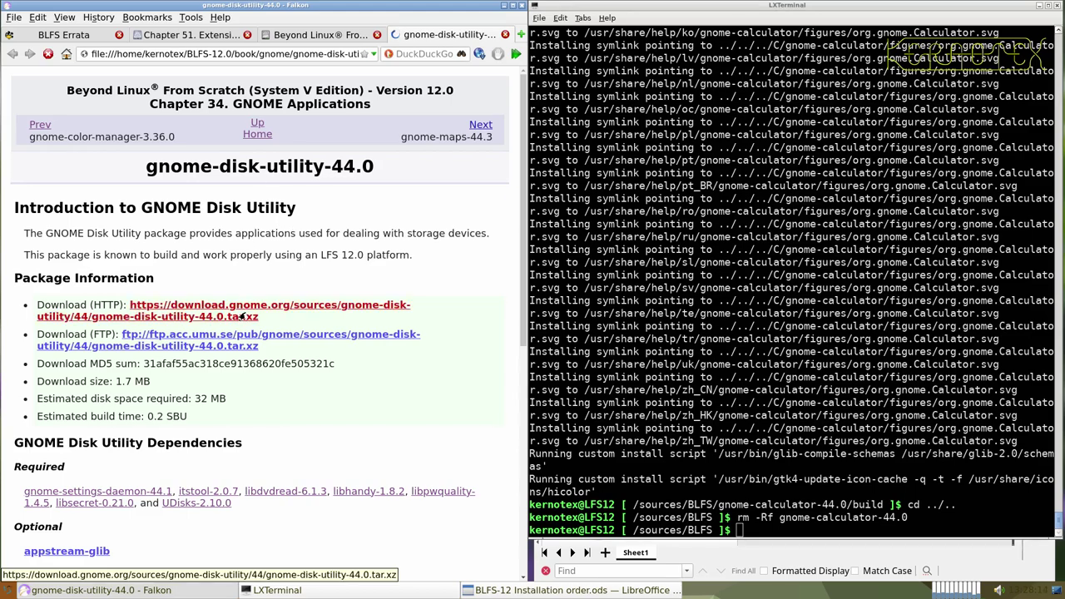
key("Return")
key("Escape")
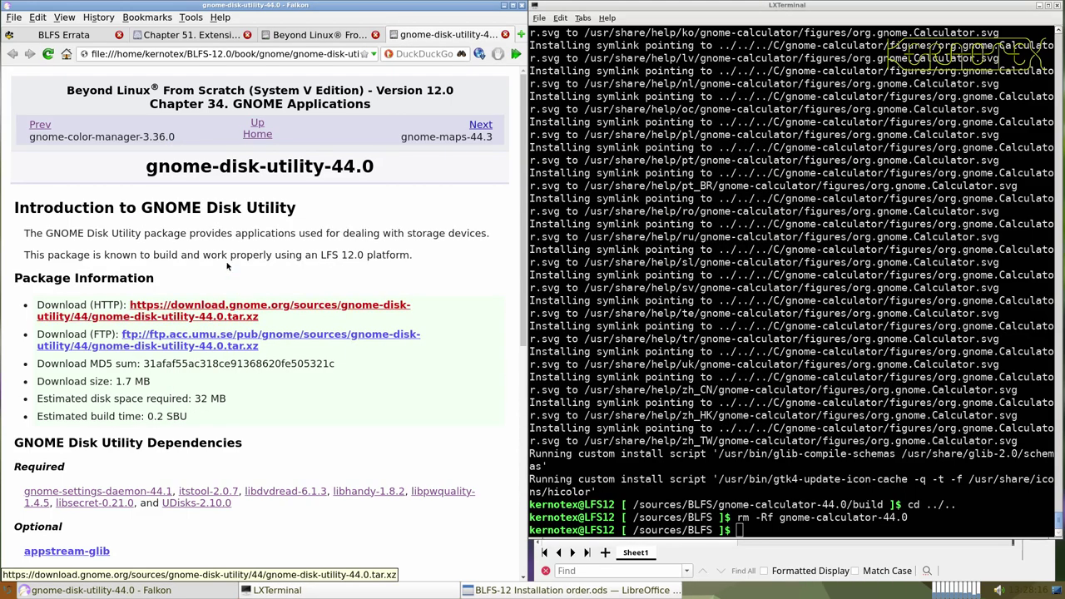
- Copy the gnome-disk-utility-44.0 heading into the installation order spreadsheet below gnome-calculator-44.0, then return to the terminal
left_click_drag(146, 166, 378, 169)
key("ctrl+c")
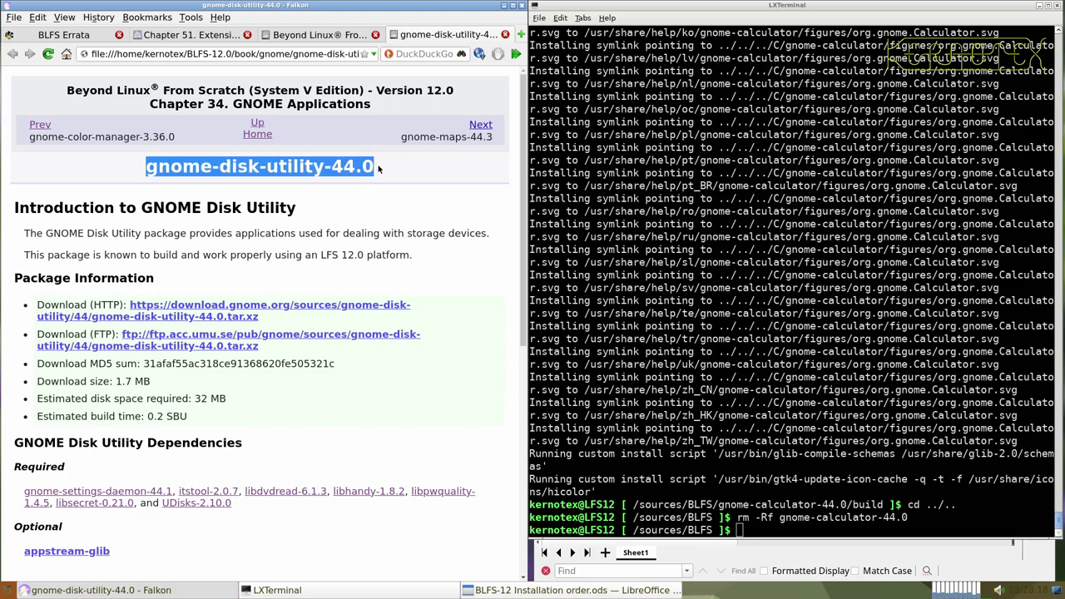
key("alt+Tab")
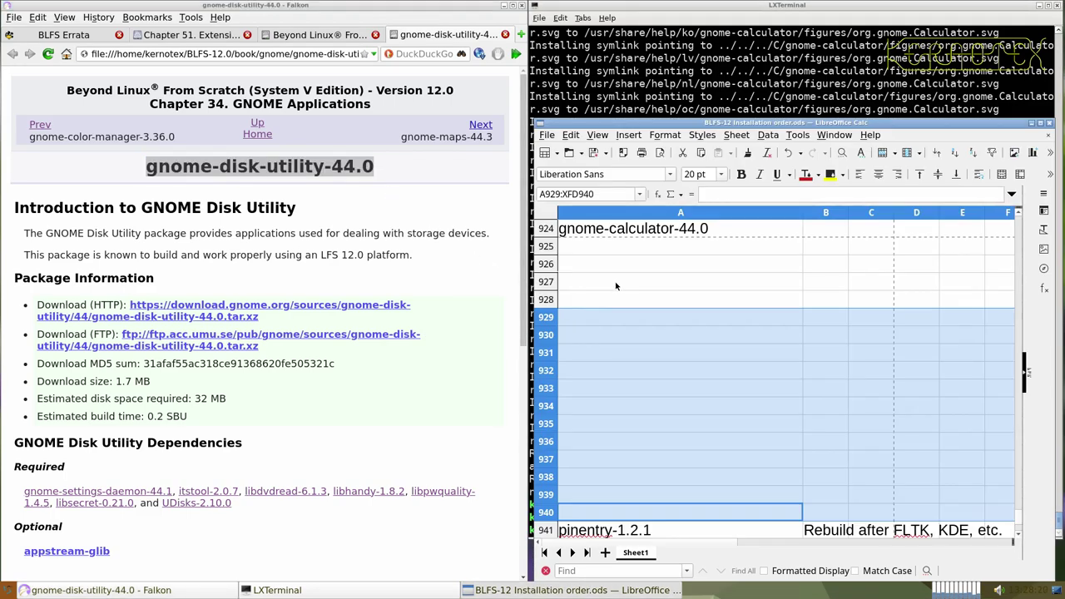
middle_click(629, 248)
key("alt+Tab")
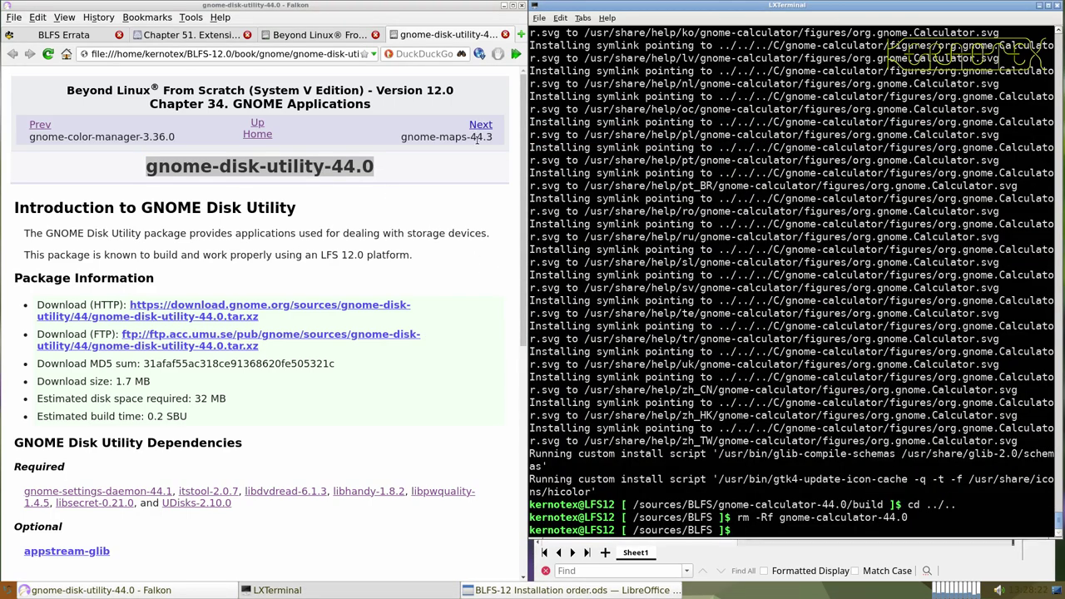
- Extract gnome-disk-utility-44.0.tar.xz with tar -xvf and change into the gnome-disk-utility-44.0 directory
type("tar -xvf g")
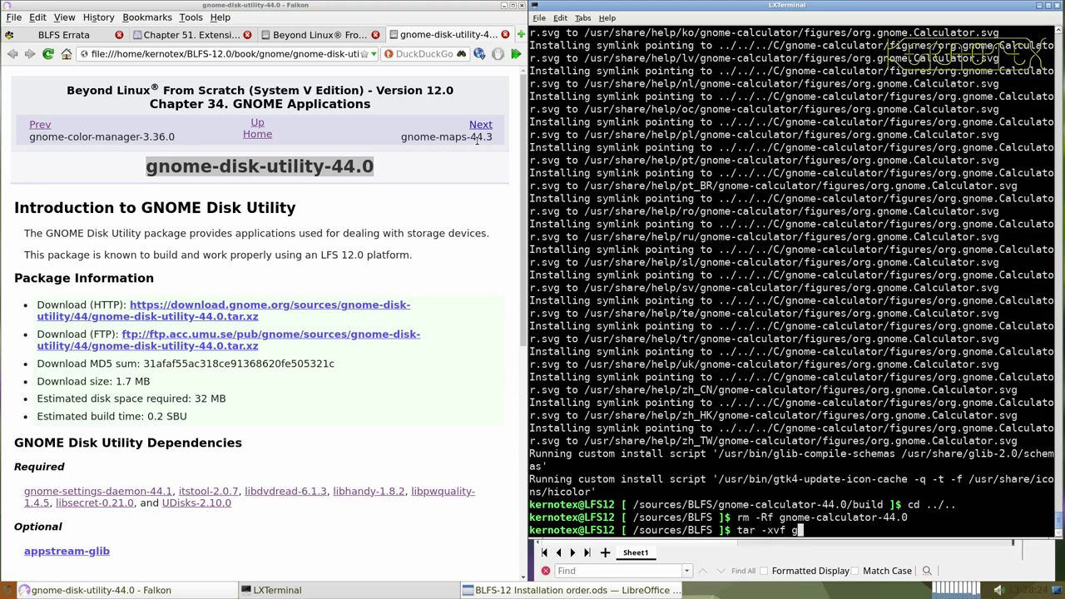
type("nome-di")
key("Tab")
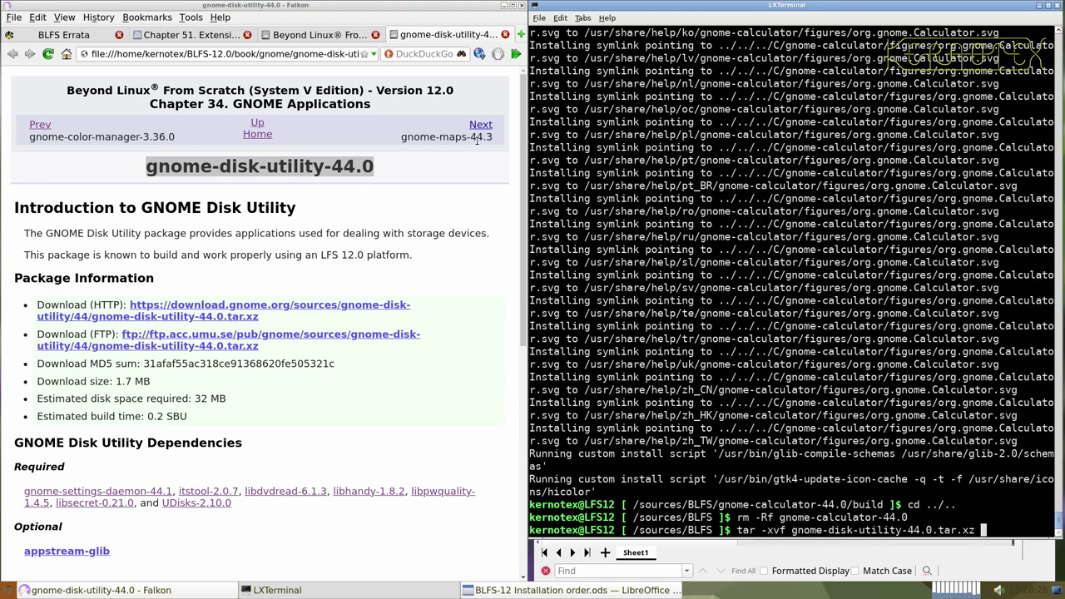
key("Return")
type("cd gno")
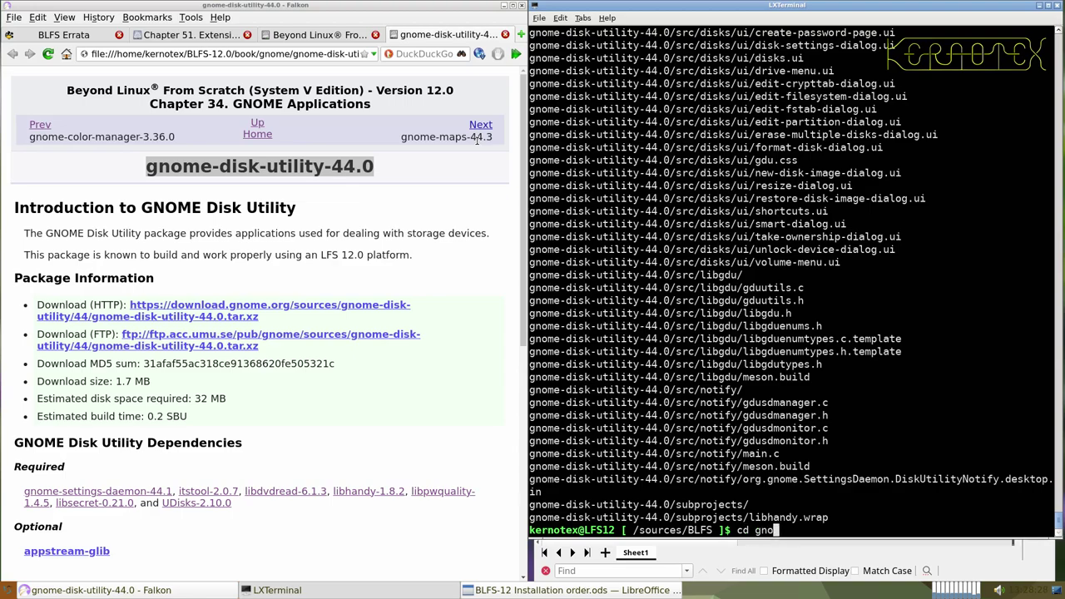
type("me-di")
key("Tab")
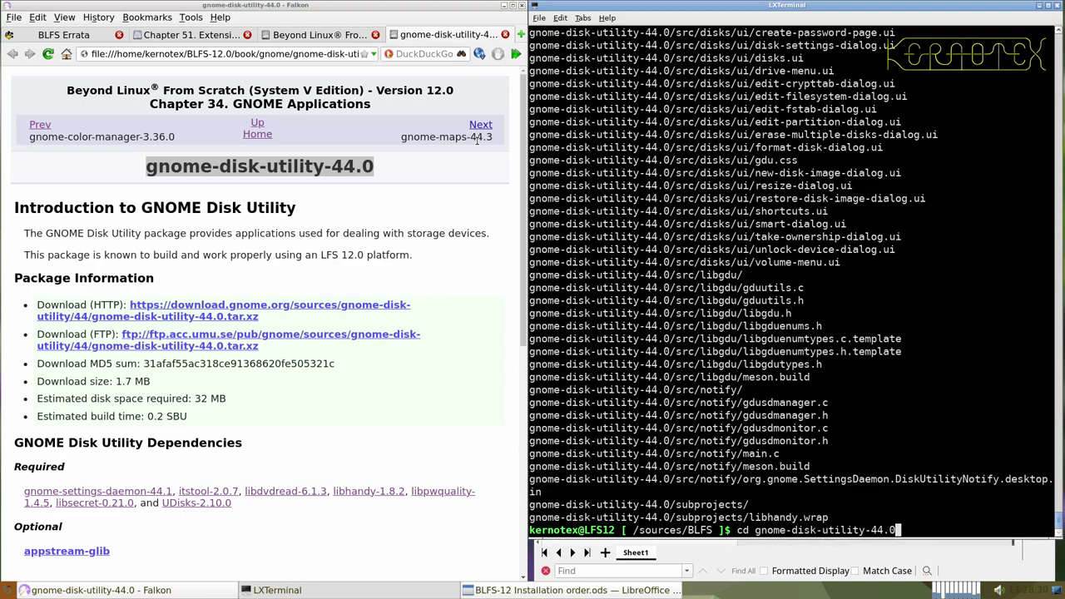
key("Return")
- Configure GNOME Disk Utility with the book's meson setup commands in a new build directory and compile it with ninja
scroll(143, 327, "down", 8)
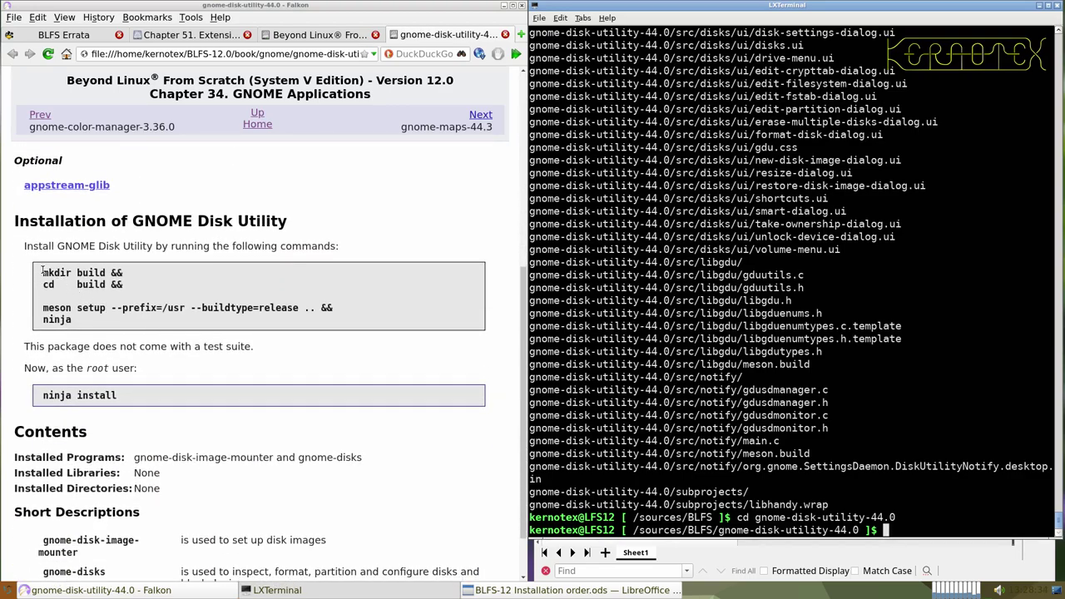
left_click(46, 272)
left_click_drag(46, 272, 83, 326)
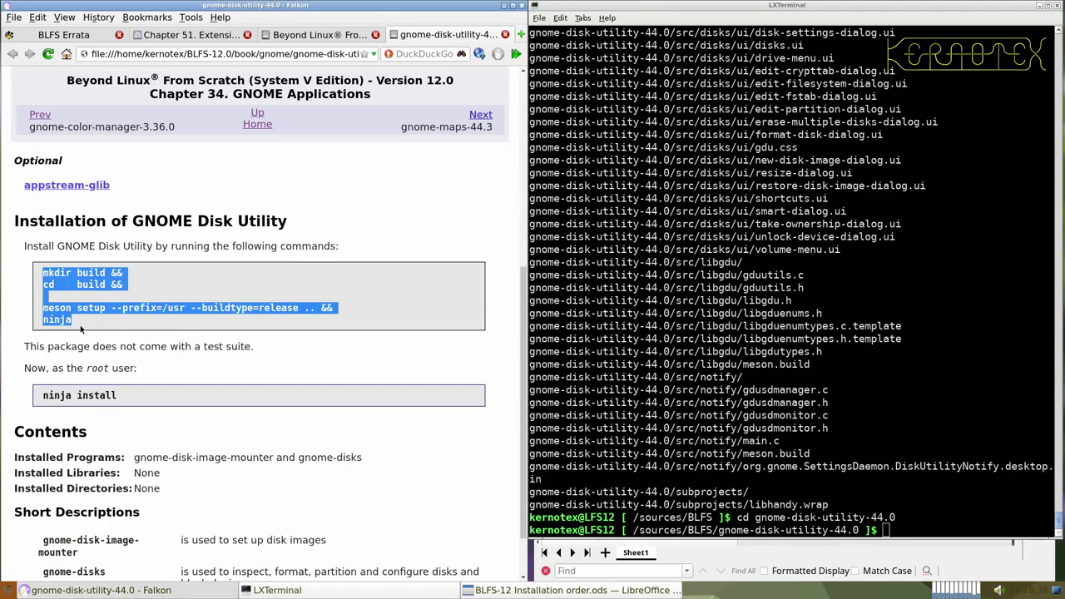
middle_click(556, 313)
key("Return")
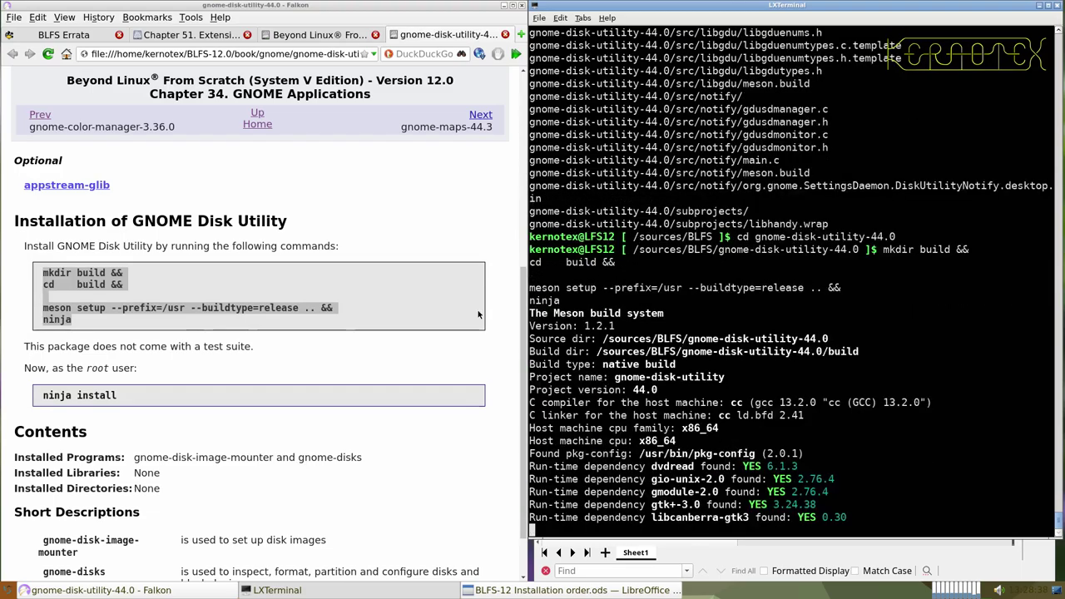
- Review the dependencies and configuration summary, then install GNOME Disk Utility as root by recalling the earlier ninja install command from the shell history
left_click_drag(46, 391, 125, 404)
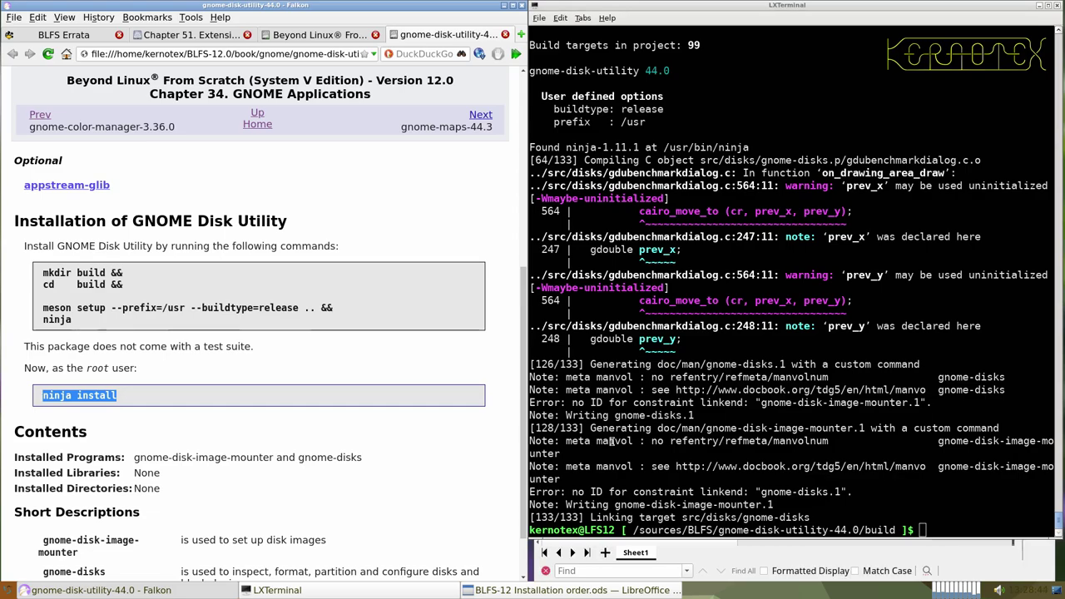
scroll(438, 454, "up", 5)
scroll(439, 453, "up", 1)
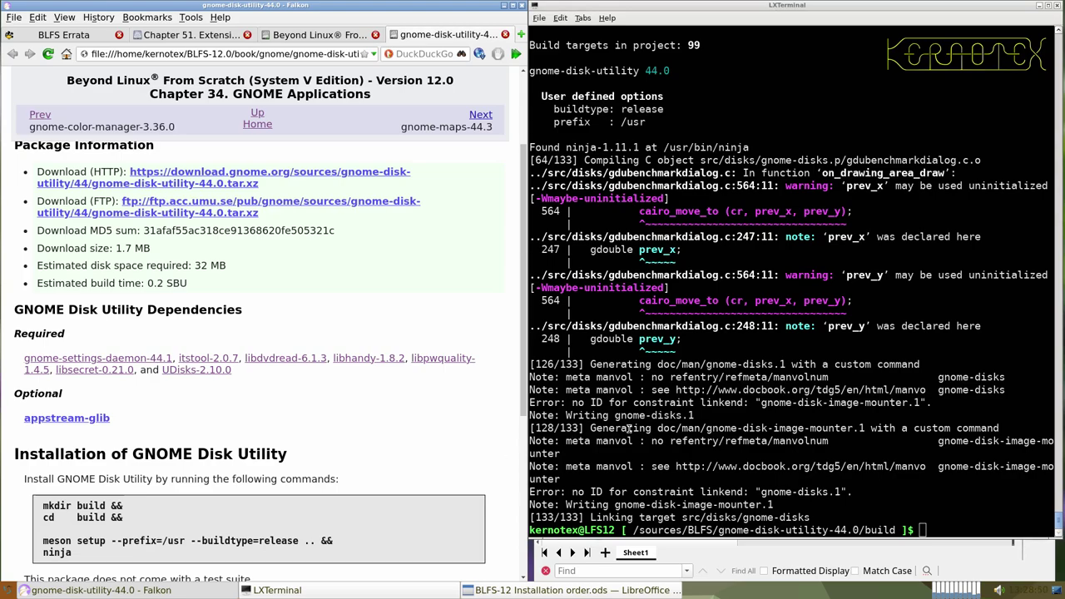
scroll(629, 428, "up", 10)
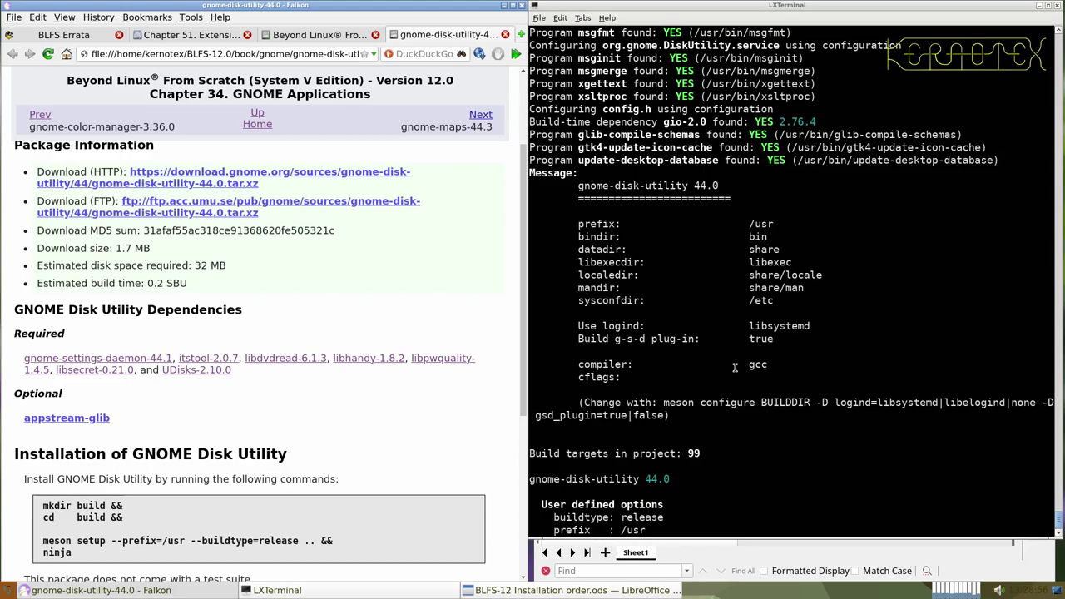
scroll(732, 373, "down", 7)
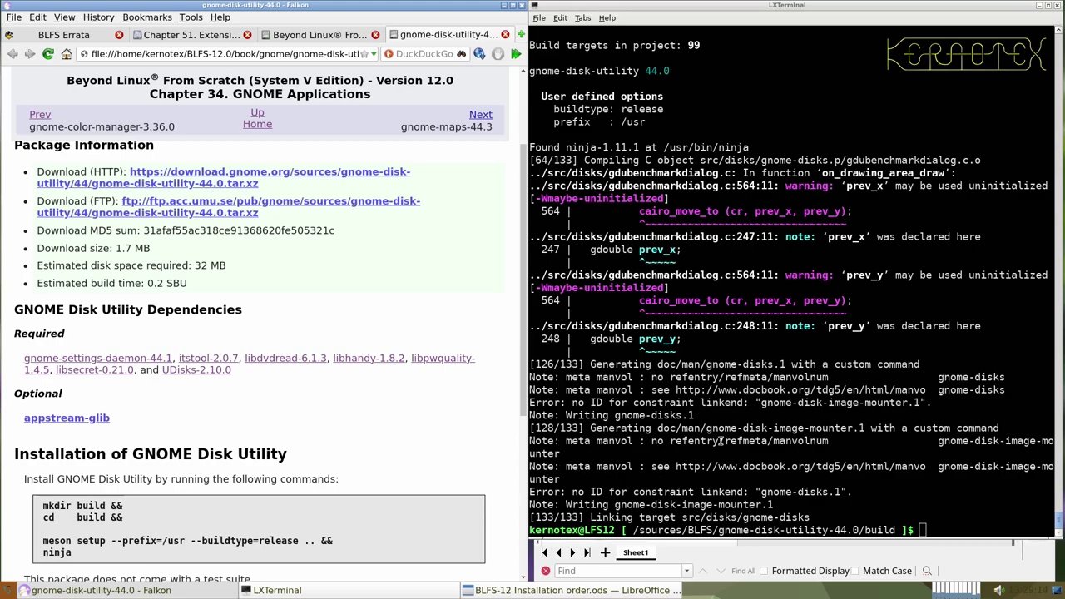
scroll(441, 478, "down", 5)
triple_click(412, 478)
key("ctrl+c")
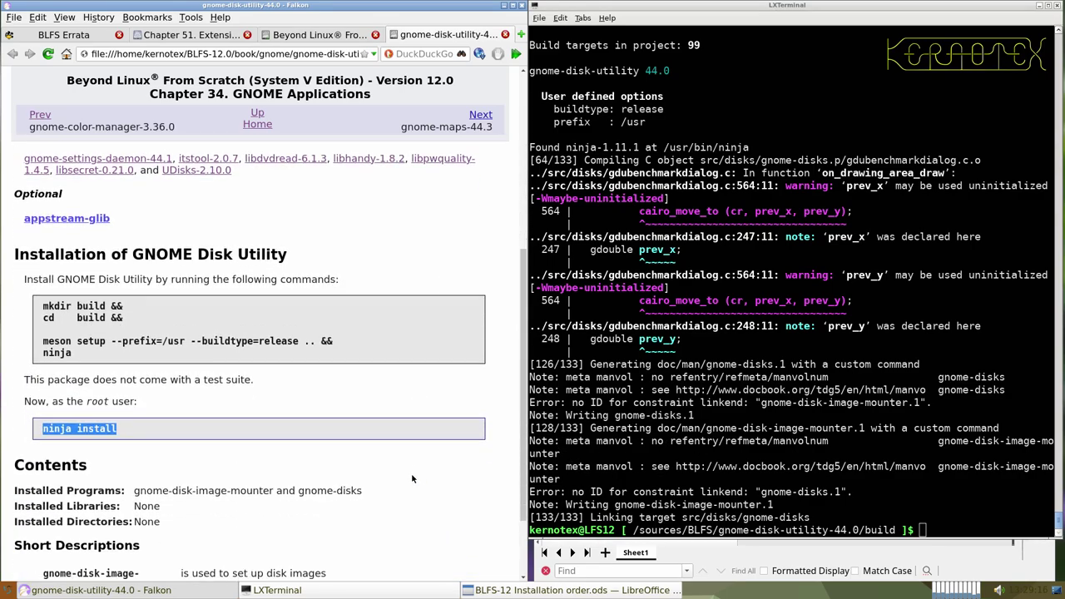
left_click(767, 430)
key("ctrl+r")
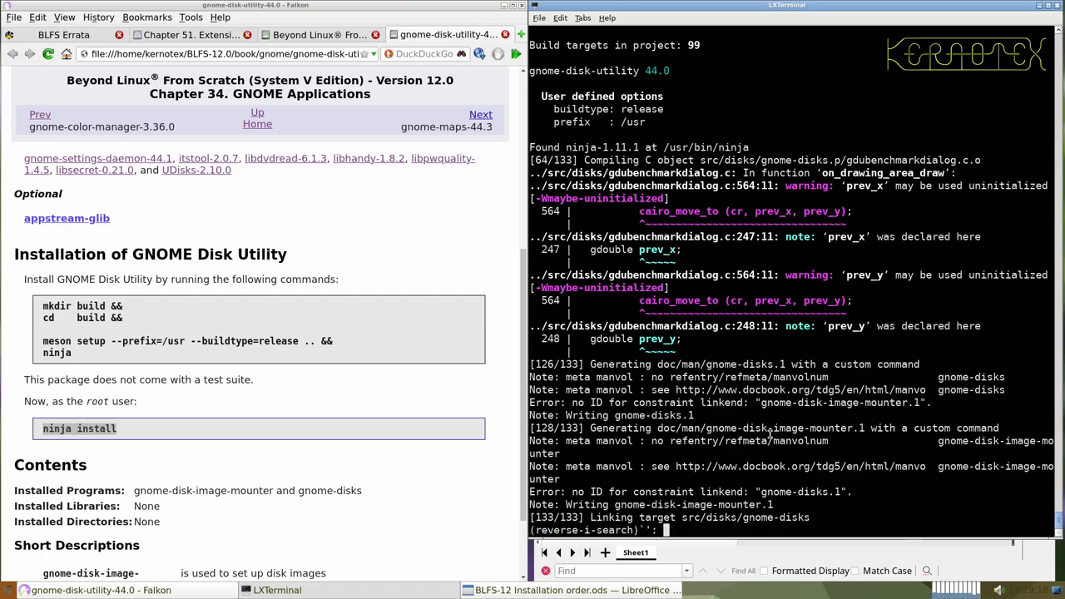
middle_click(770, 430)
key("Return")
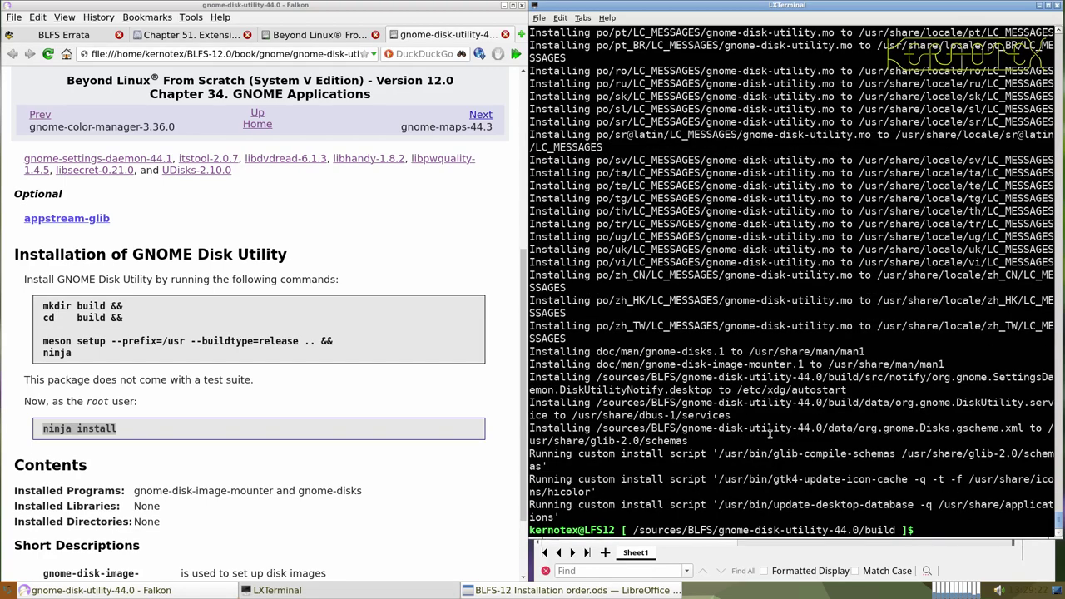
- Return to /sources/BLFS and delete the gnome-disk-utility-44.0 directory
type("cd ../..")
key("Return")
type("rm -R")
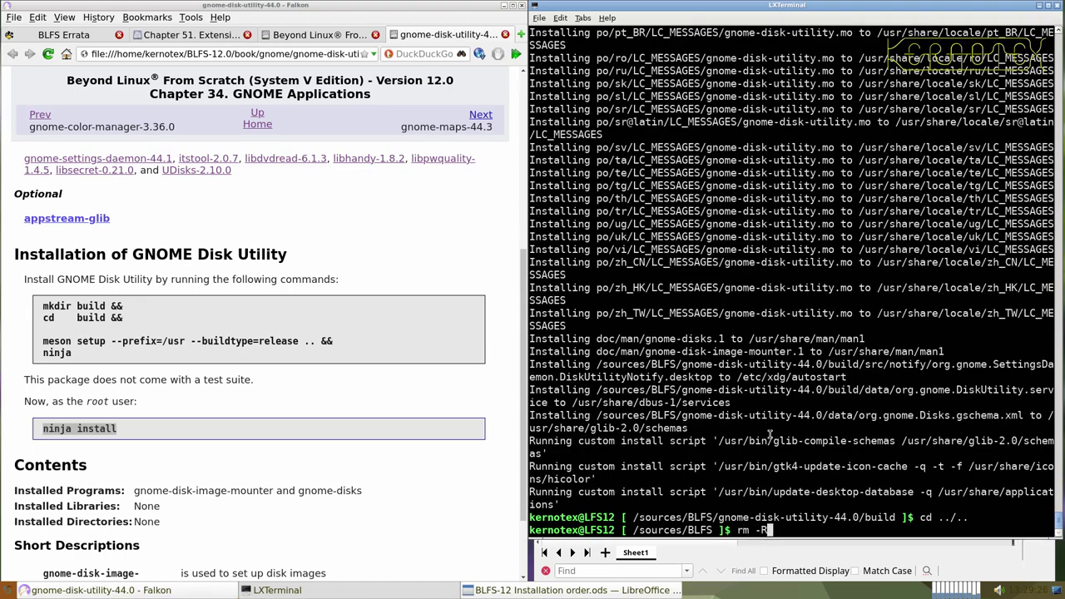
type("f gnome-di")
key("Tab")
key("Return")
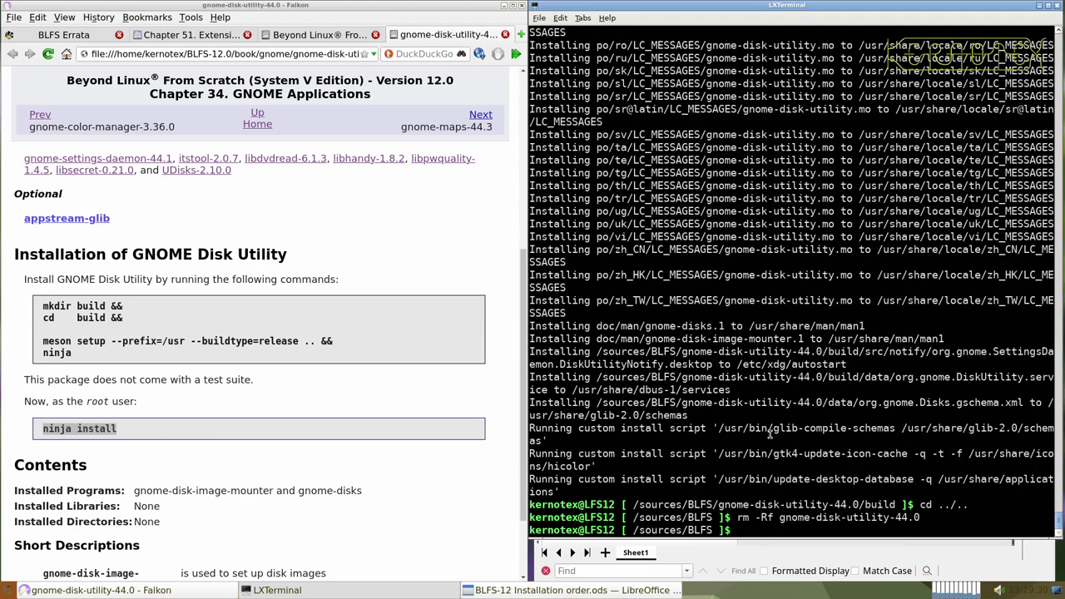
- Look for the newly installed disk utility among the desktop's applications, check its book page, and launch Disks
left_click(8, 590)
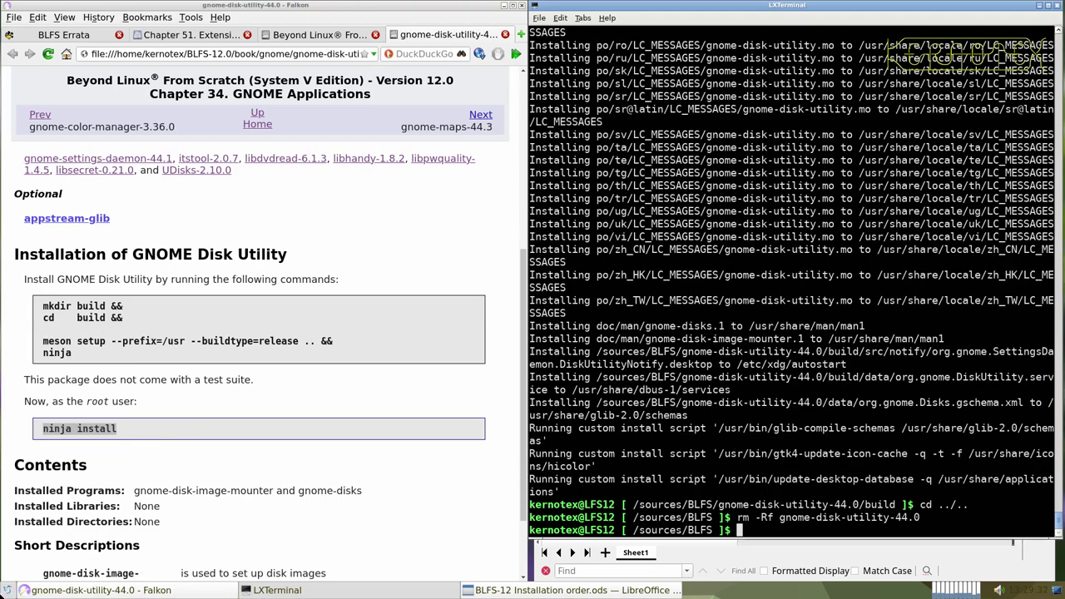
mouse_move(53, 361)
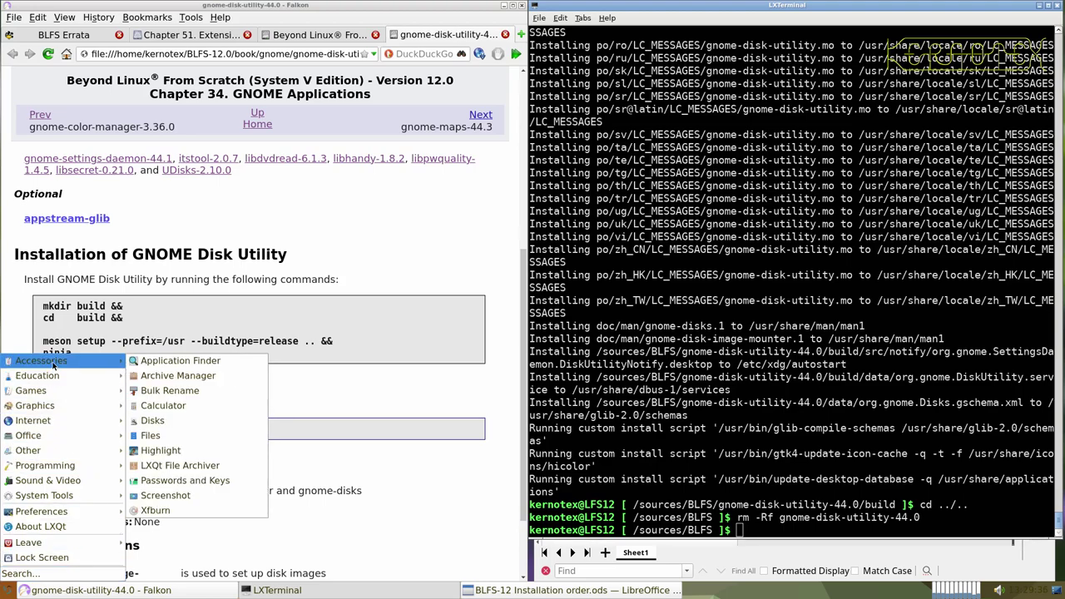
mouse_move(74, 494)
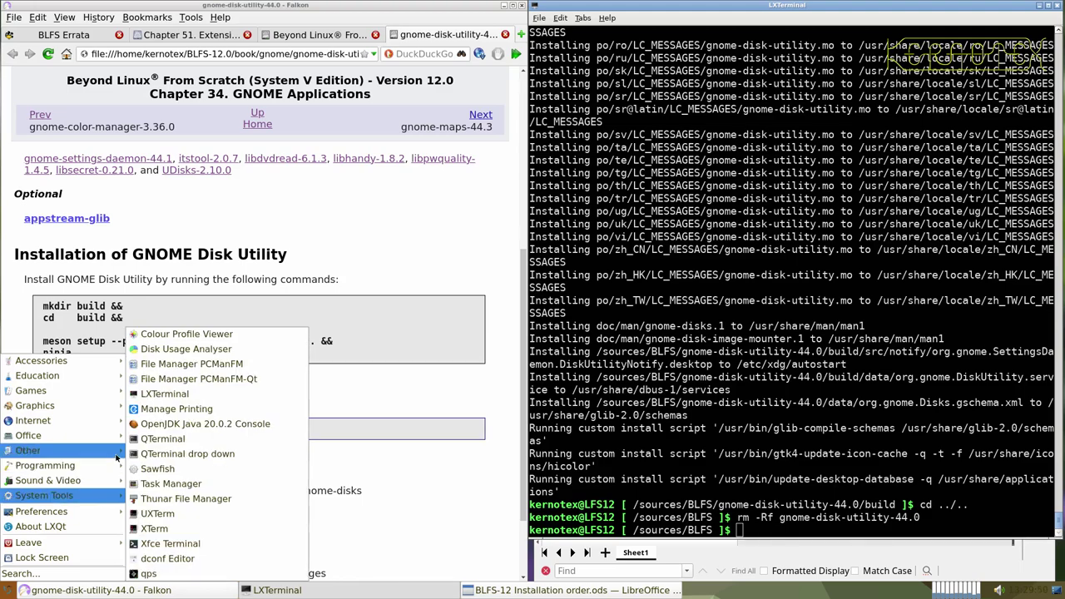
left_click(252, 258)
scroll(263, 254, "up", 7)
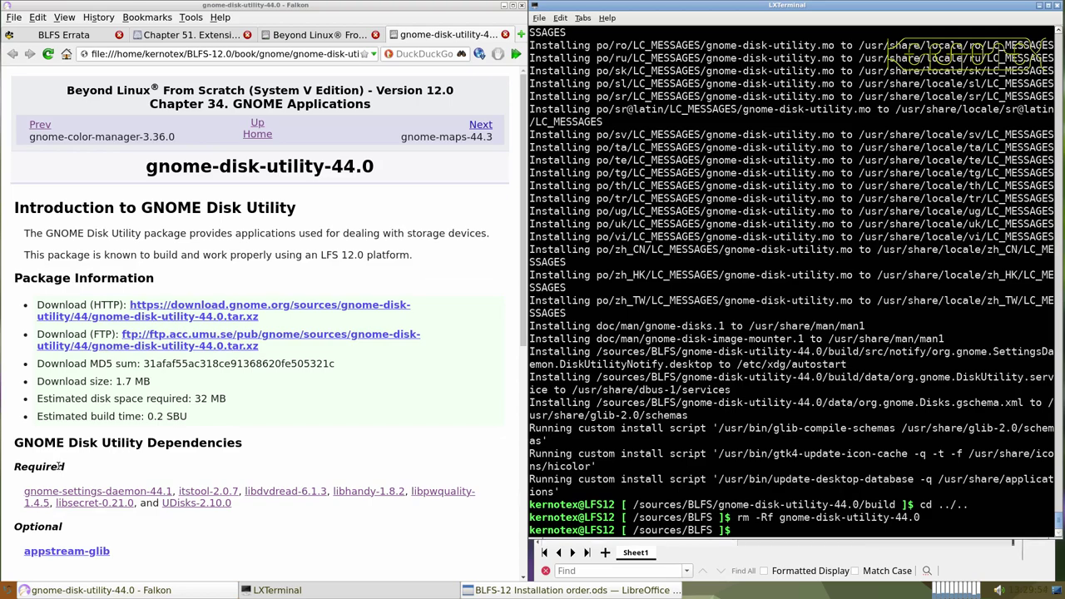
scroll(178, 421, "down", 10)
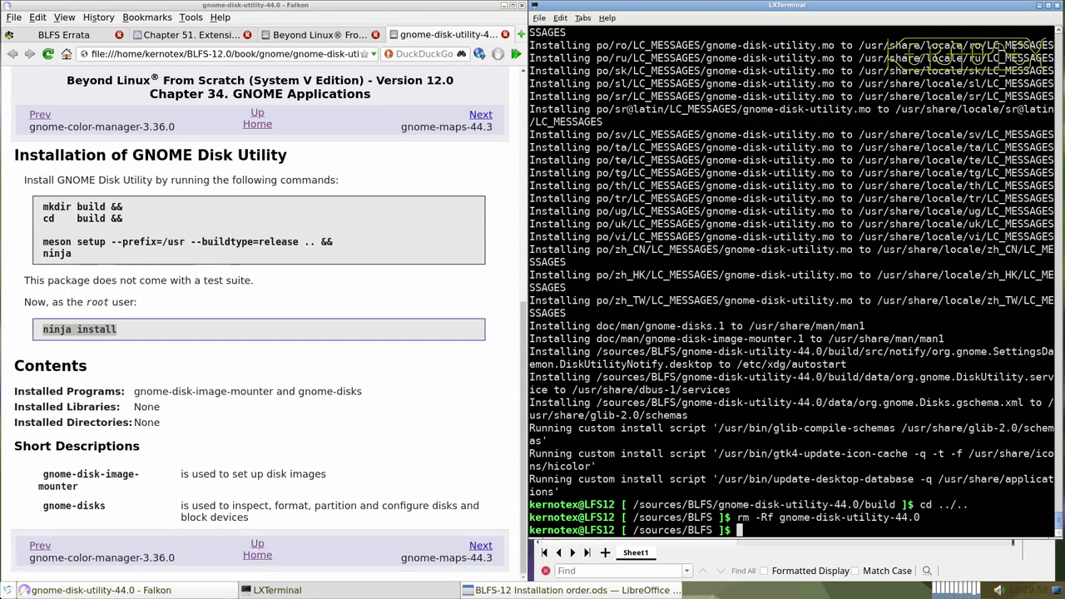
left_click(3, 592)
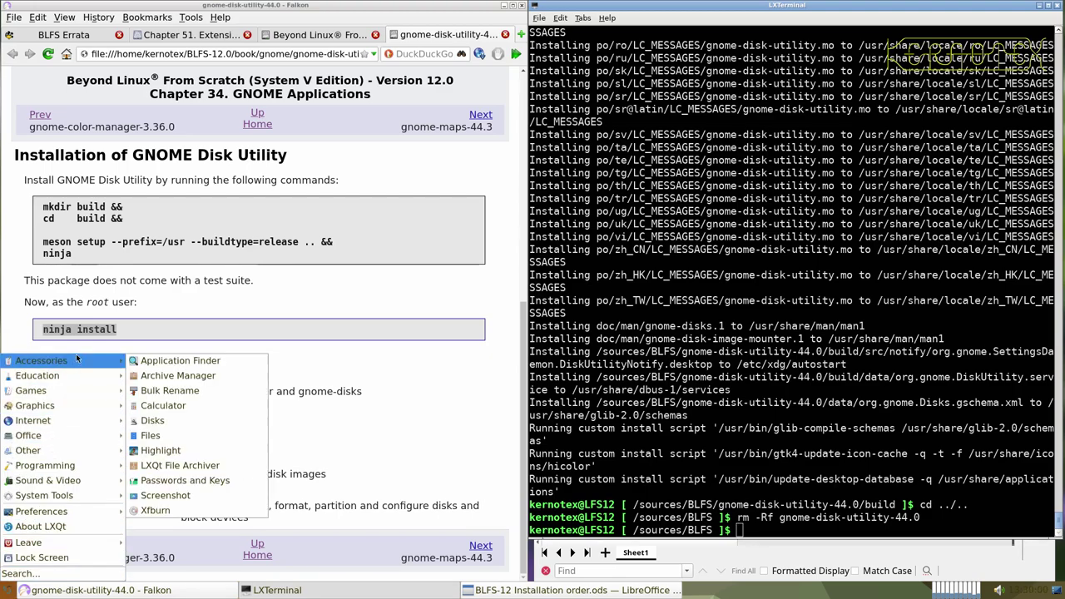
left_click(153, 420)
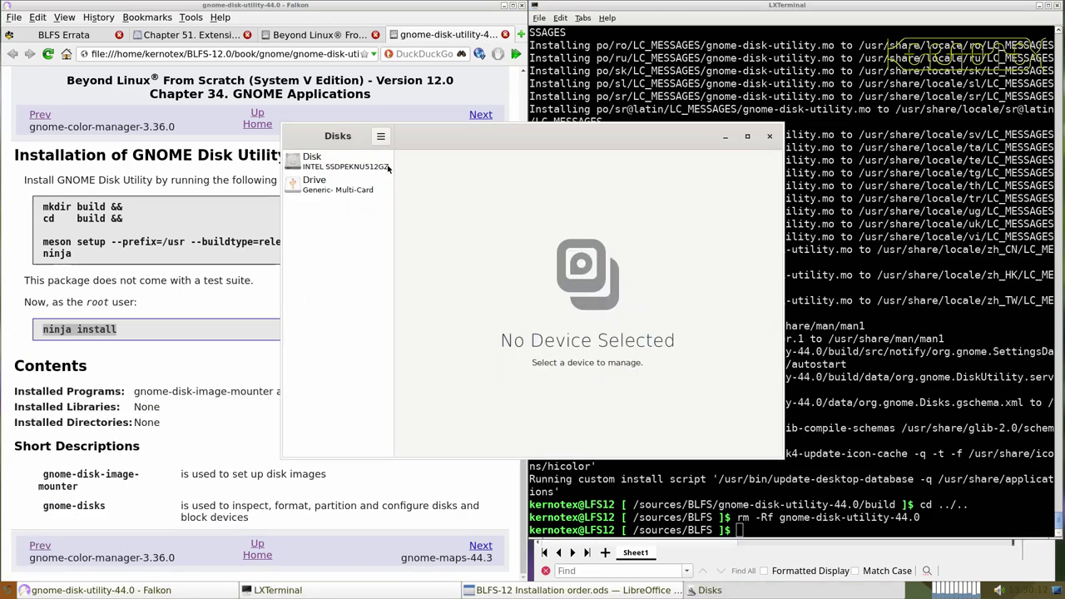
- View the About information of Disks, highlight the package and application names, and close it
left_click(383, 137)
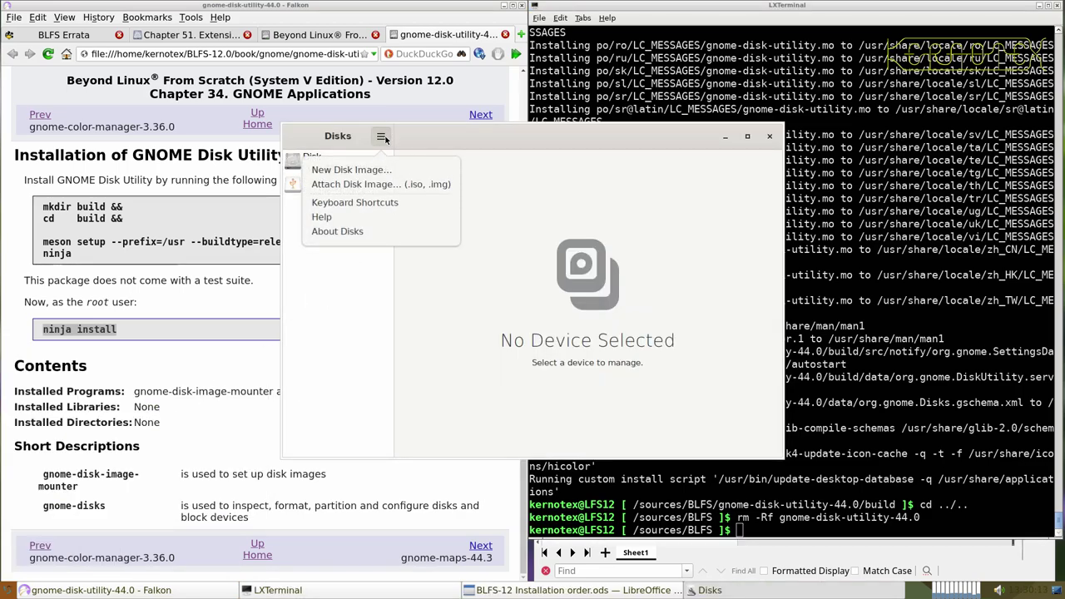
left_click(364, 230)
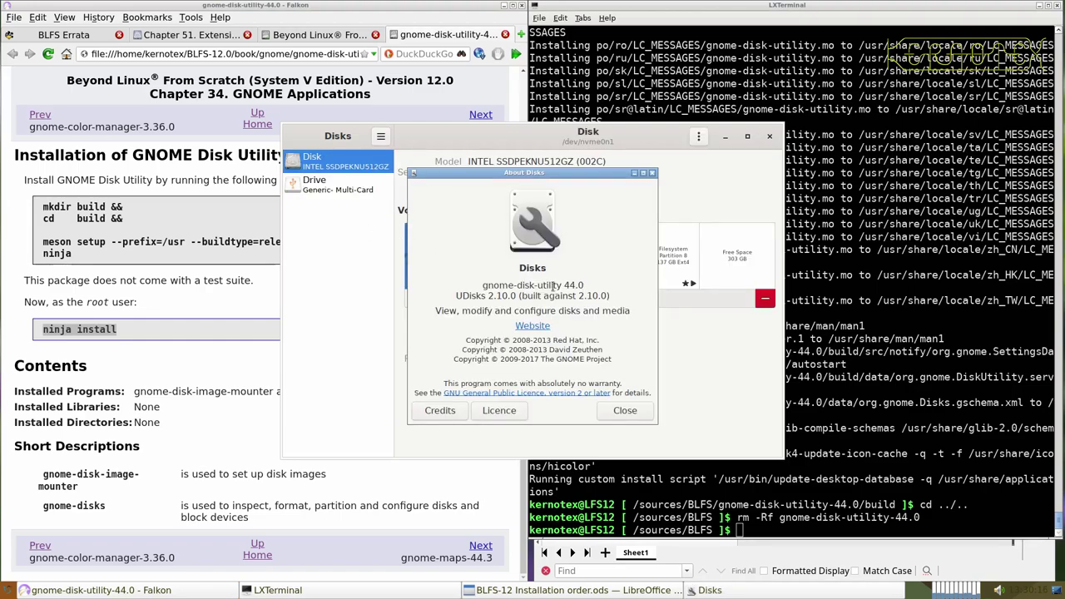
left_click_drag(481, 285, 561, 285)
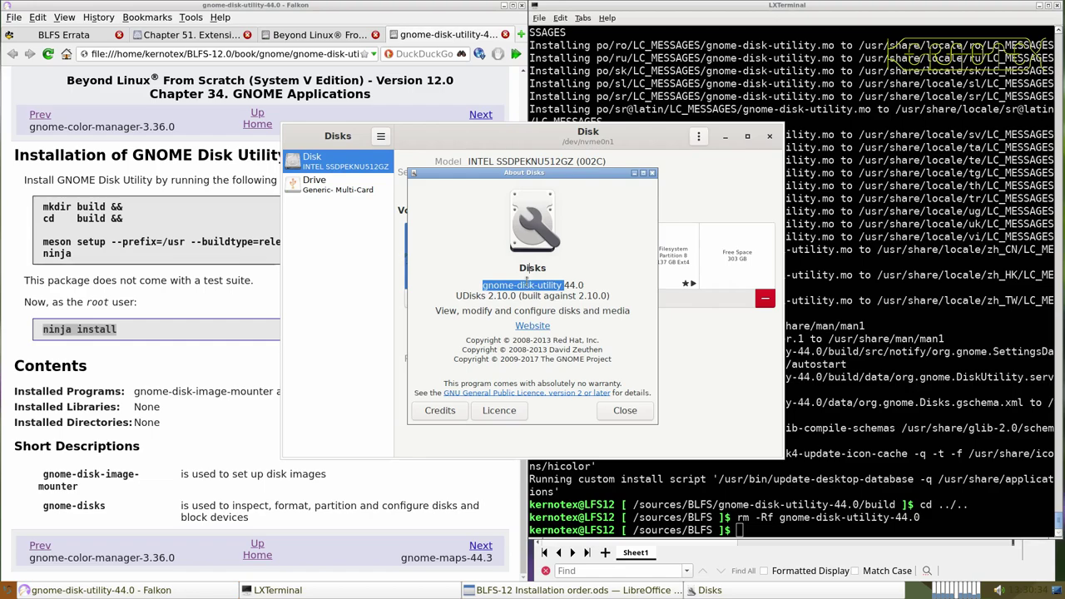
left_click_drag(519, 267, 547, 266)
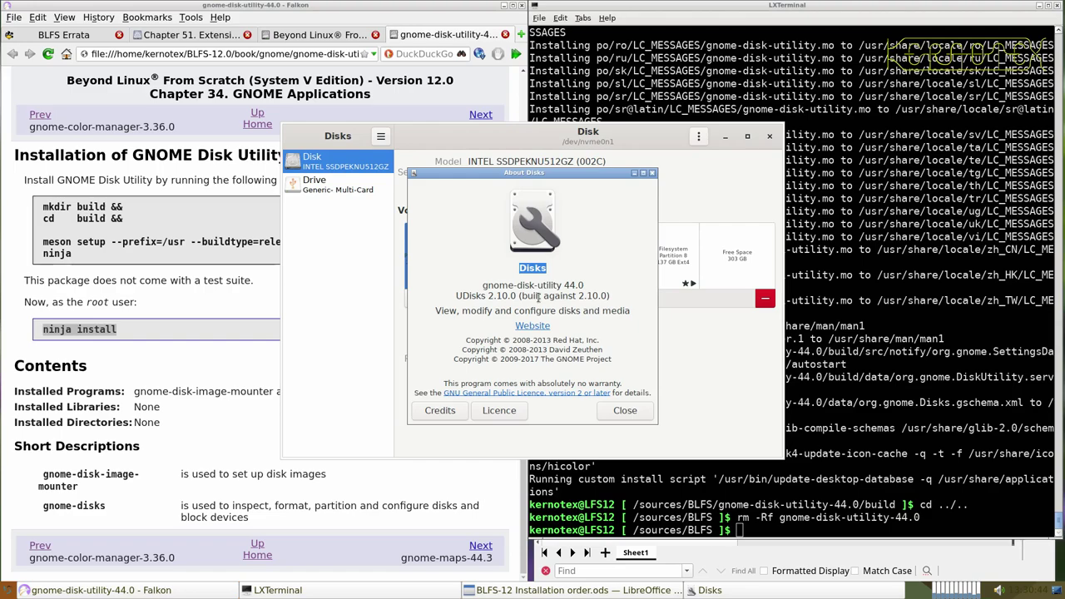
left_click(624, 408)
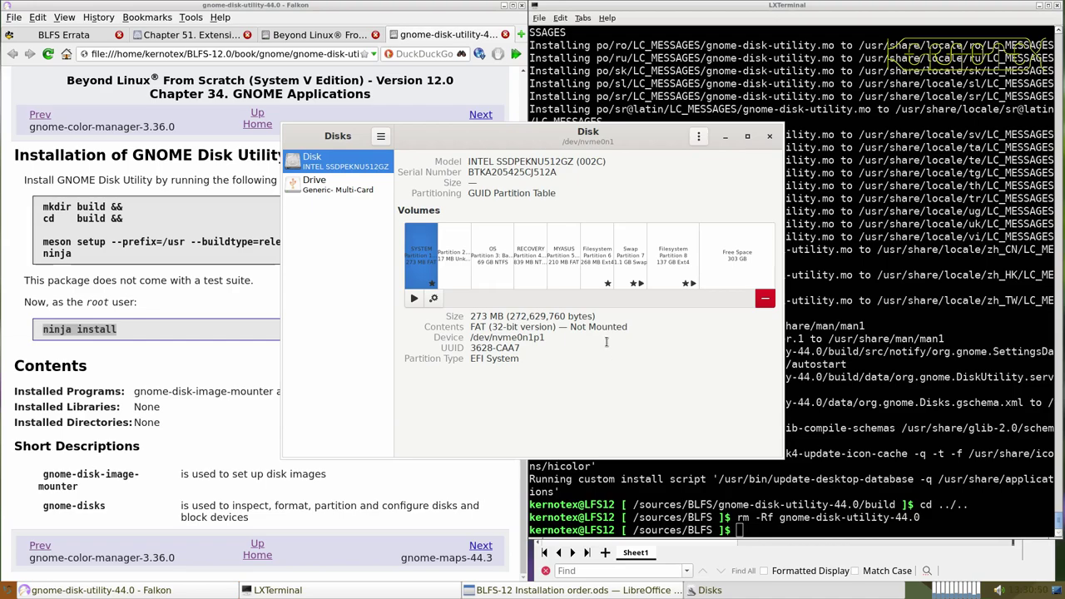
- Inspect the Generic Multi-Card drive, the Intel disk's partition 8 and the available disk operations, then close Disks
left_click(327, 190)
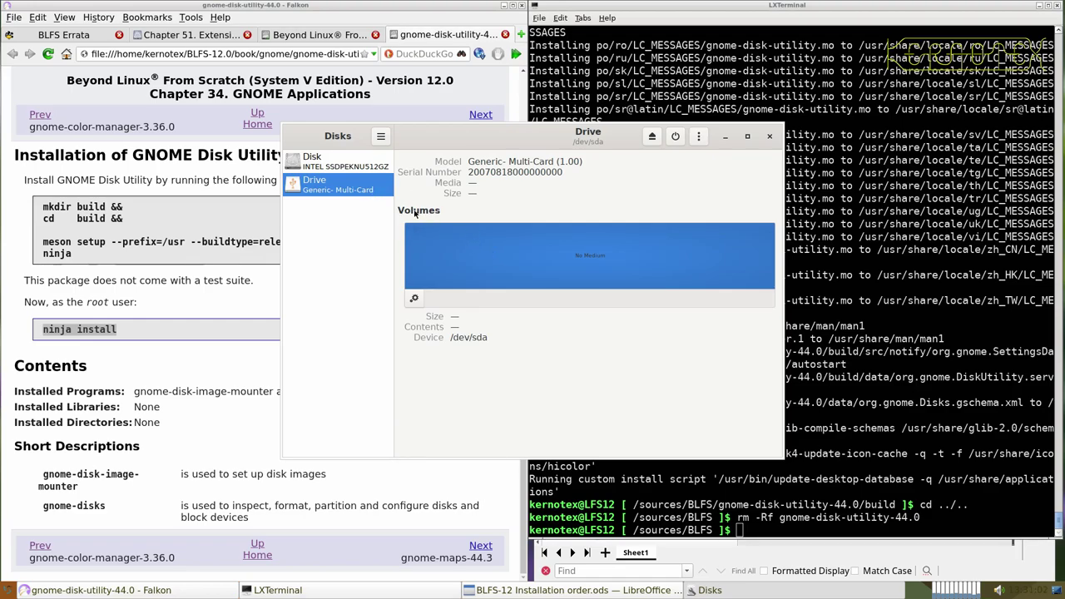
left_click(360, 167)
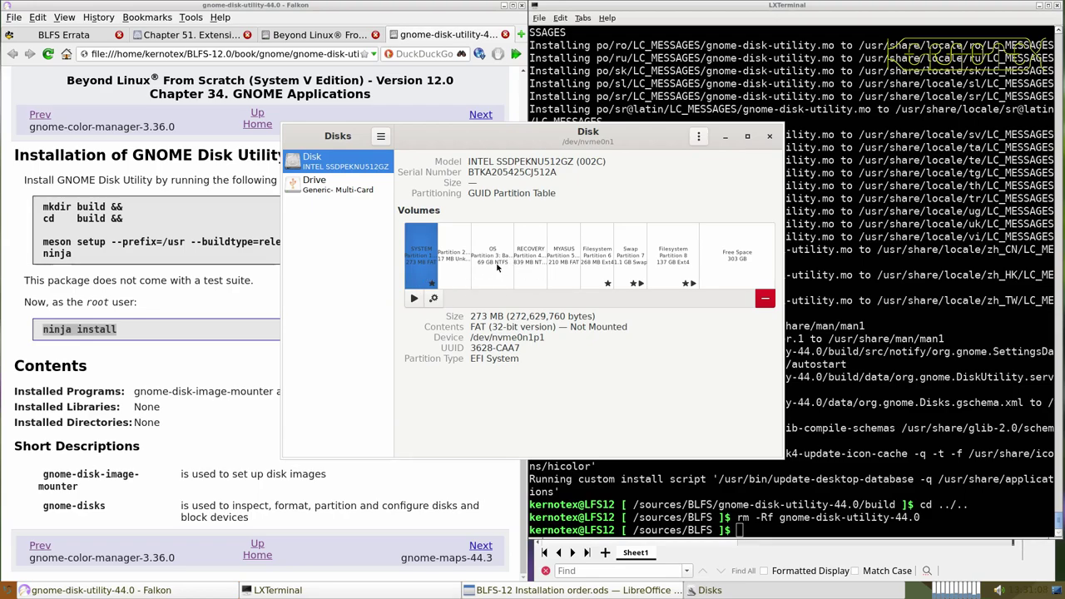
left_click(675, 267)
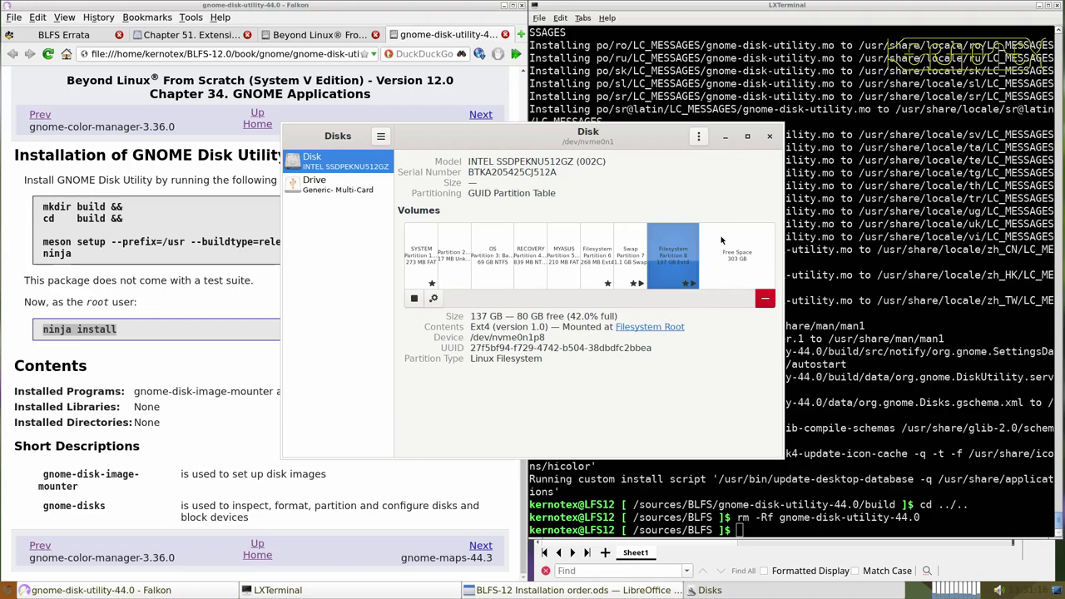
left_click(698, 137)
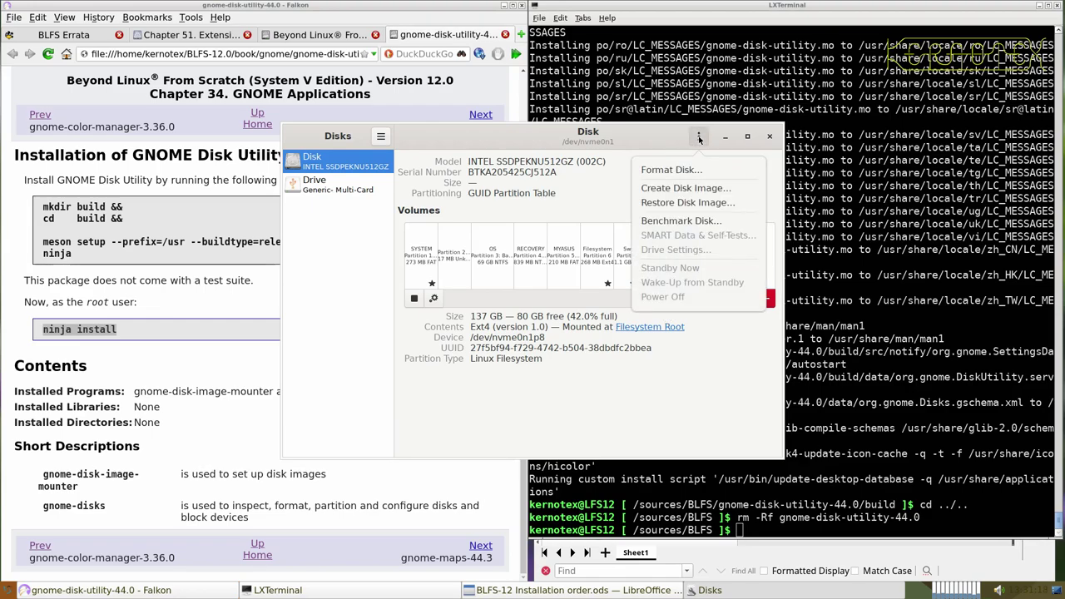
left_click(774, 138)
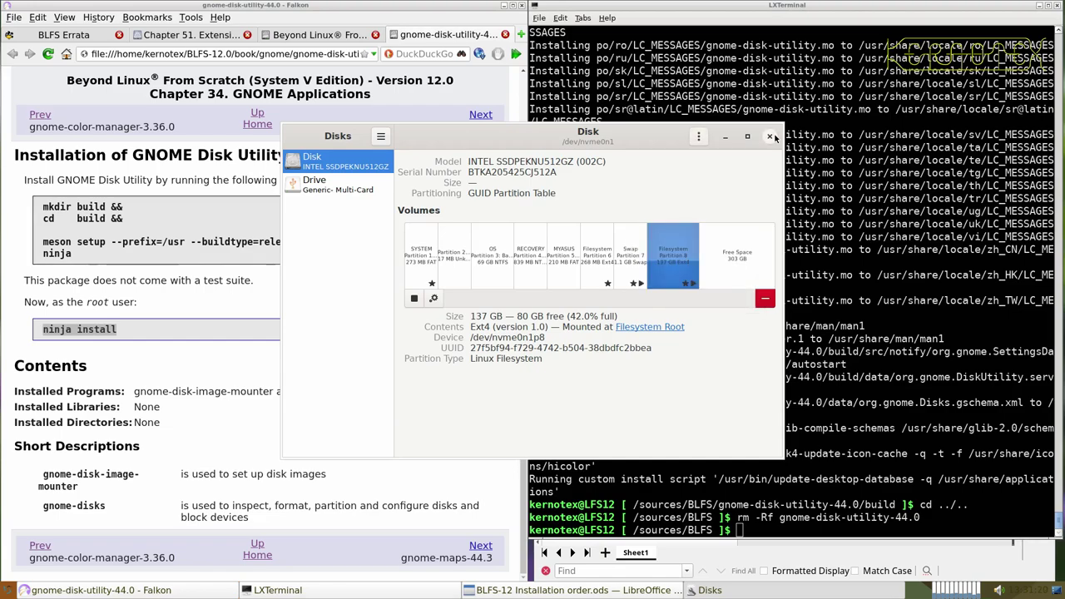
left_click(771, 137)
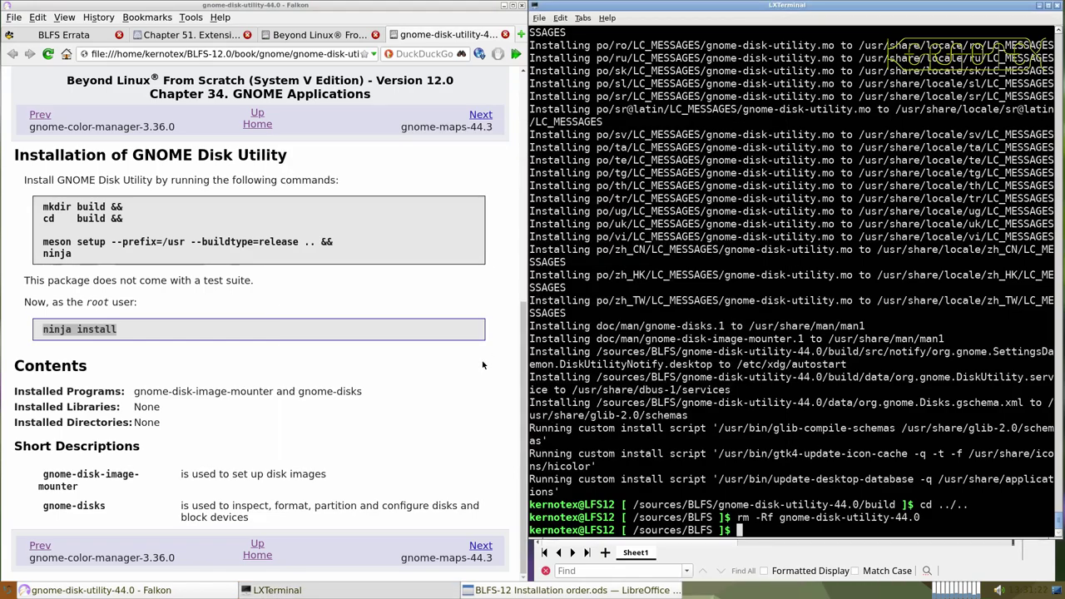
- Close the gnome-disk-utility-44.0 page and open the gnome-maps-44.3 page from the book's index in a separate tab
left_click(505, 34)
left_click(504, 34)
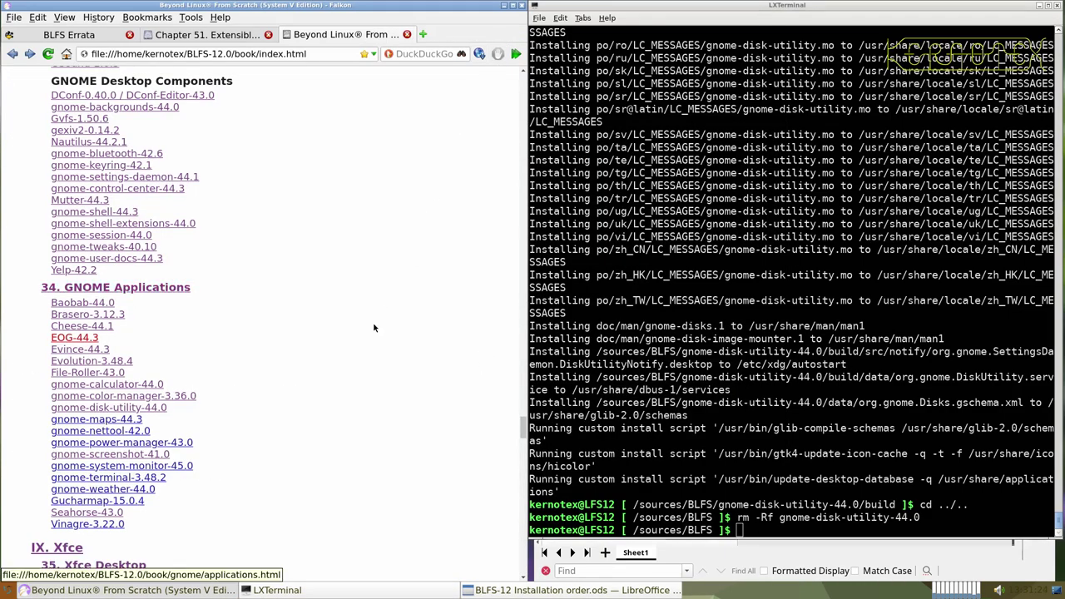
middle_click(121, 425)
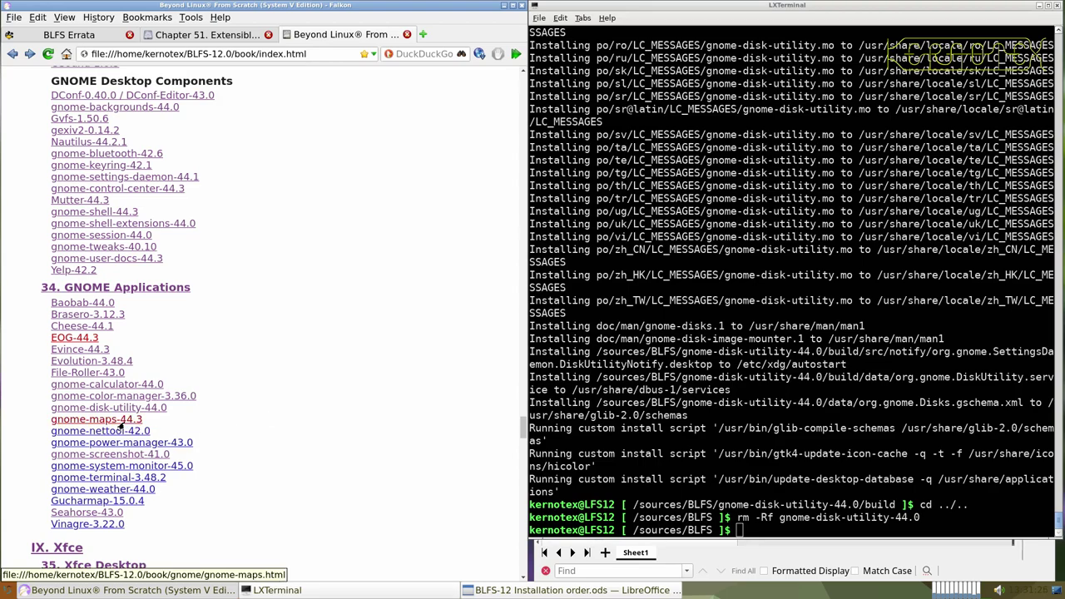
left_click(406, 38)
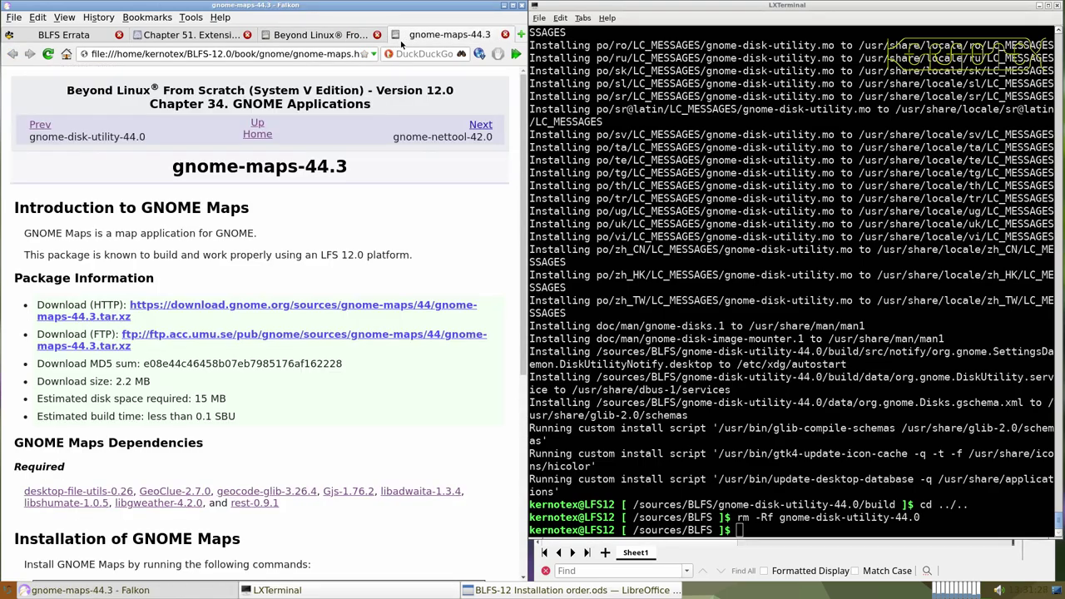
- Review the GNOME Maps dependencies and download gnome-maps-44.3.tar.xz from the FTP link, saving the file
scroll(258, 305, "down", 3)
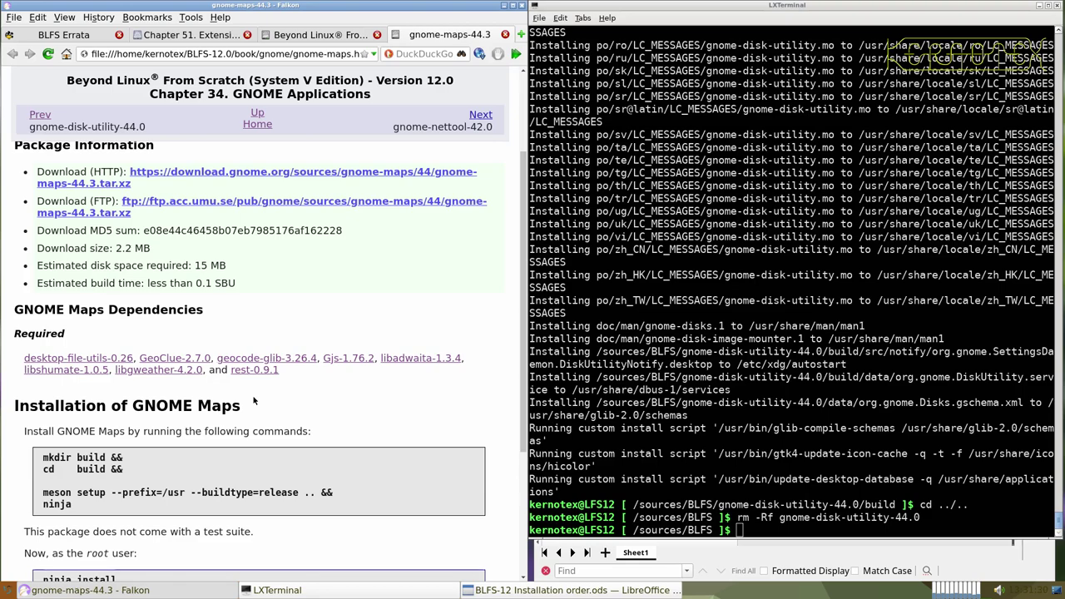
scroll(254, 401, "up", 2)
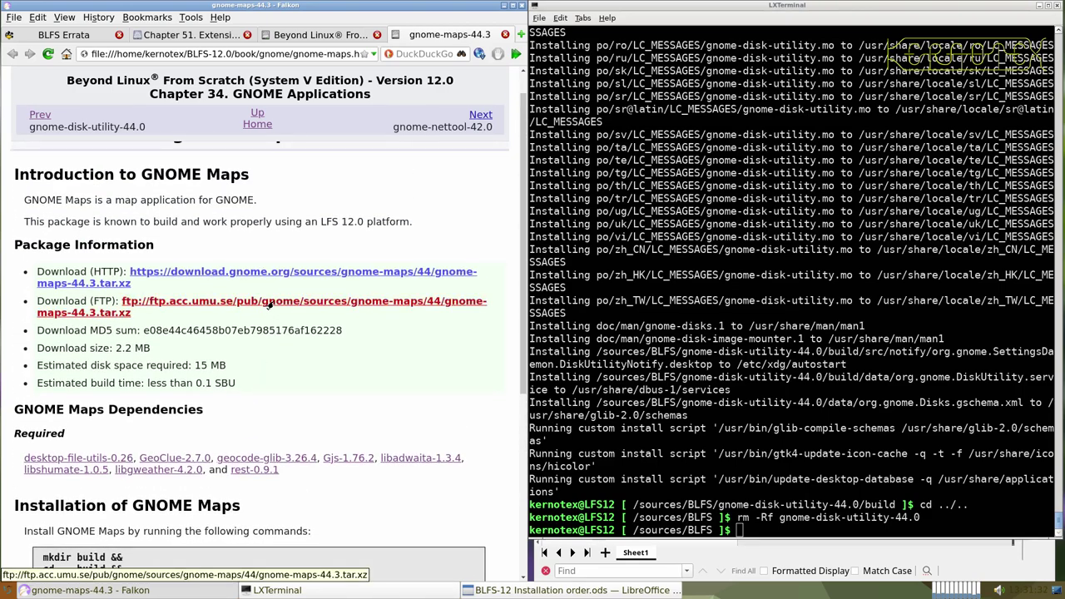
left_click(287, 306)
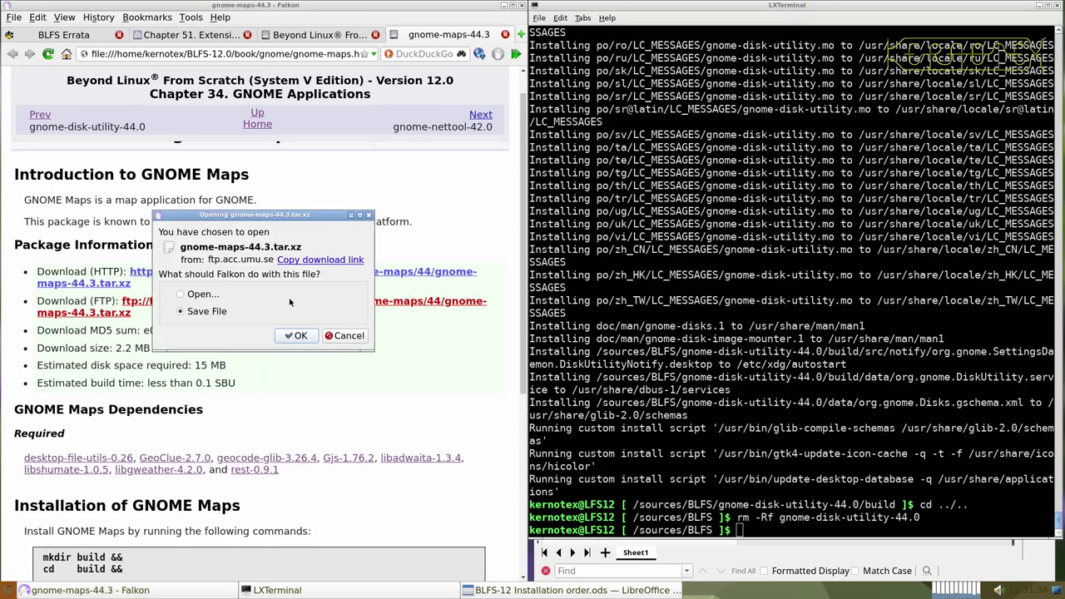
key("Return")
key("Return")
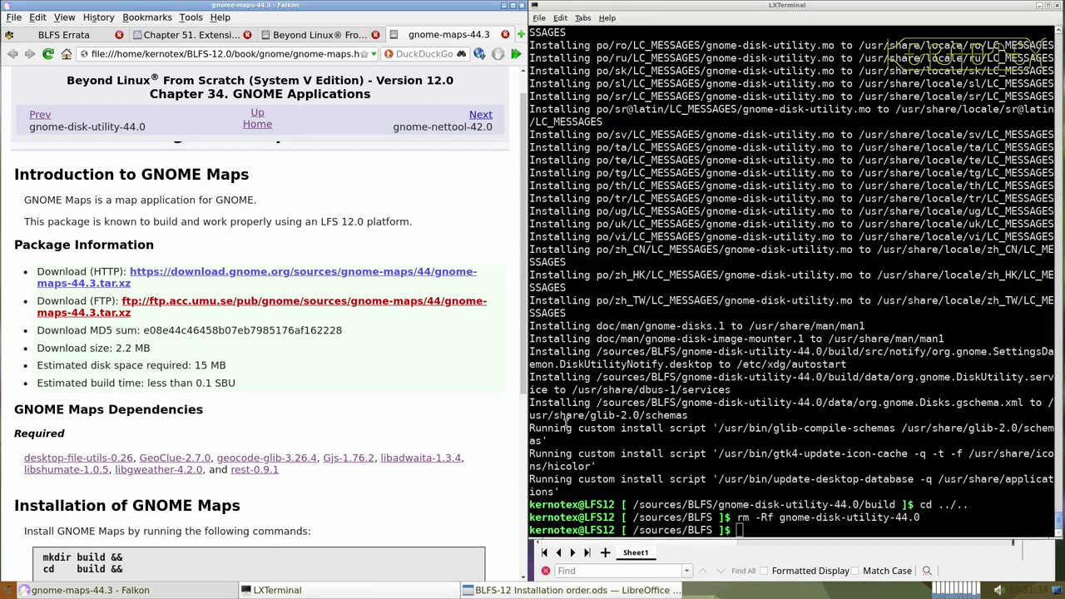
- Compute the MD5 checksum of gnome-maps-44.3.tar.xz in the terminal with md5sum
left_click(593, 425)
type("msd")
key("BackSpace")
key("BackSpace")
type("d5sum ")
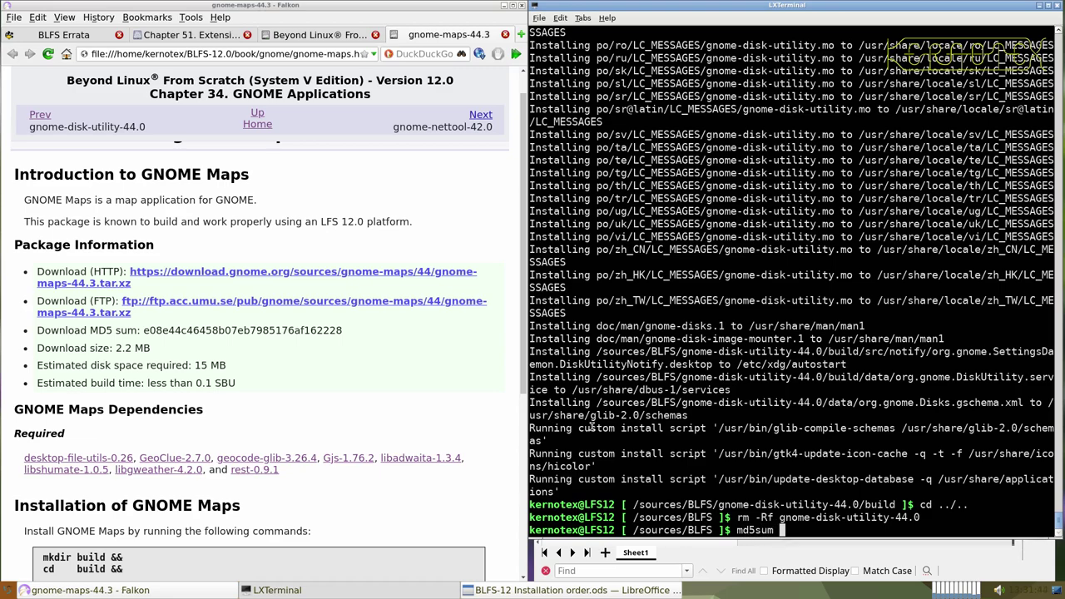
type("gnome-ma")
key("Tab")
key("Return")
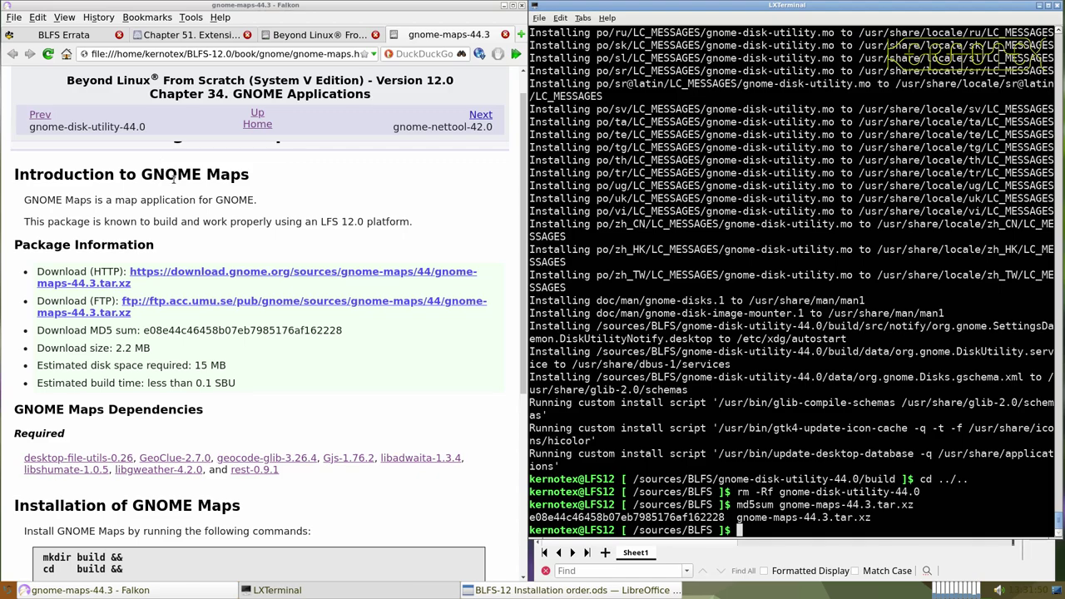
- Copy the gnome-maps-44.3 title from the book page into the installation order spreadsheet, directly below gnome-disk-utility-44.0
scroll(164, 169, "up", 1)
left_click_drag(164, 169, 301, 183)
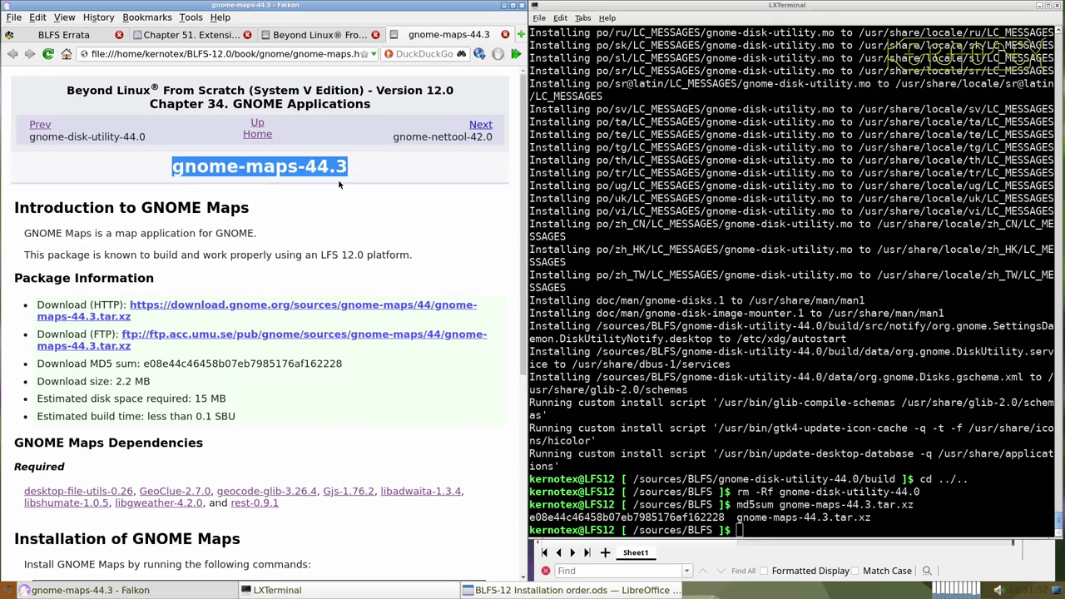
key("alt+Tab")
key("alt+Tab")
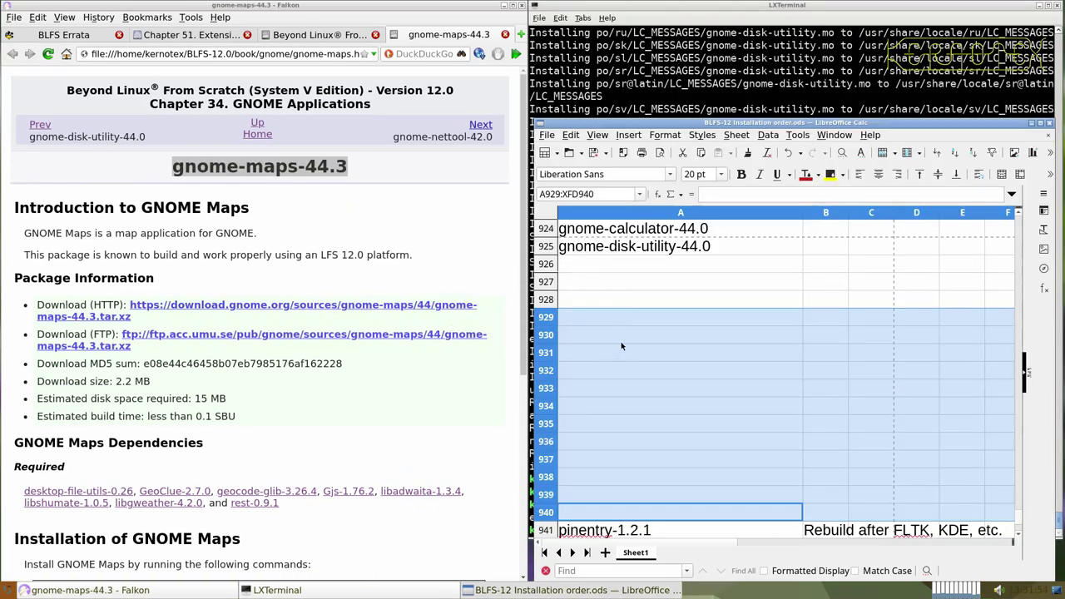
middle_click(632, 267)
- Extract gnome-maps-44.3.tar.xz in the terminal with tar -xvf
left_click(600, 84)
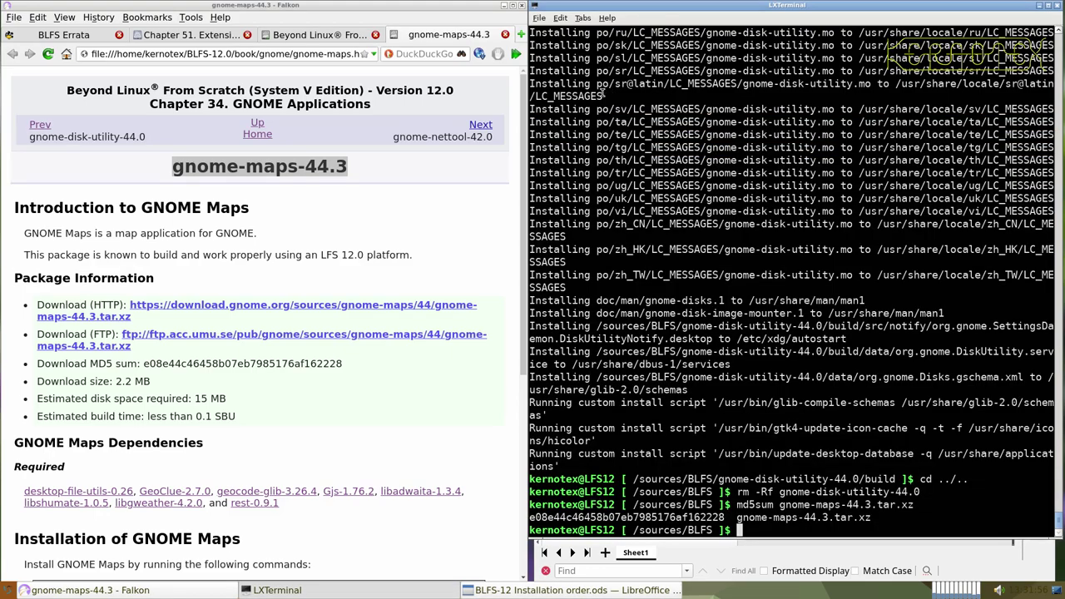
type("tar -xvf gnome-m,a")
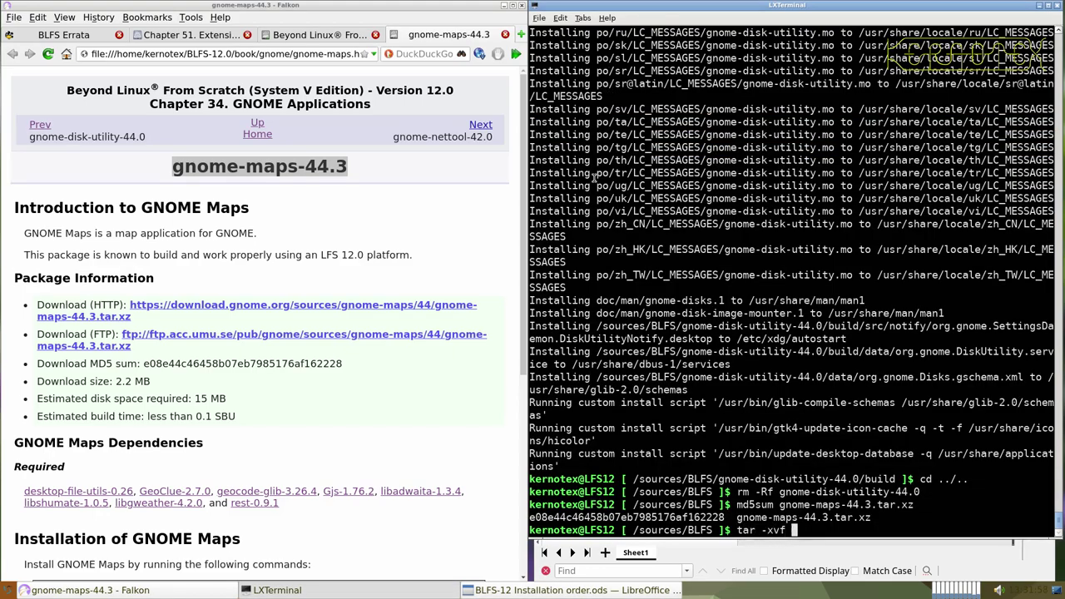
key("BackSpace")
key("BackSpace")
type("a")
key("Tab")
key("Return")
- Change into the gnome-maps-44.3 source directory, correcting the incomplete directory name
type("cd gnome-")
key("Return")
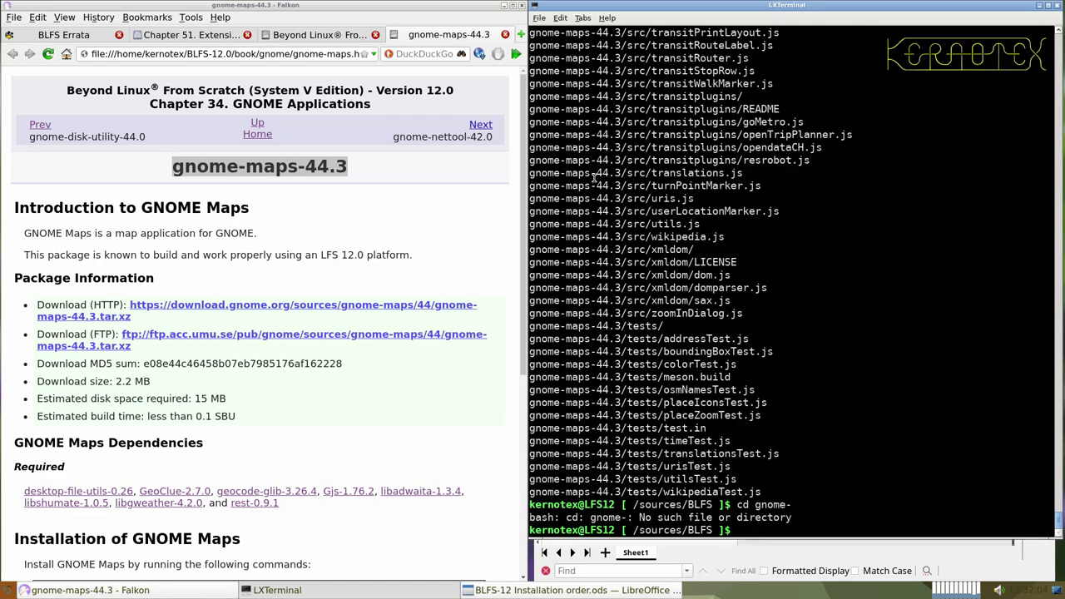
key("Up")
type("m")
key("Return")
key("Up")
key("Tab")
key("Return")
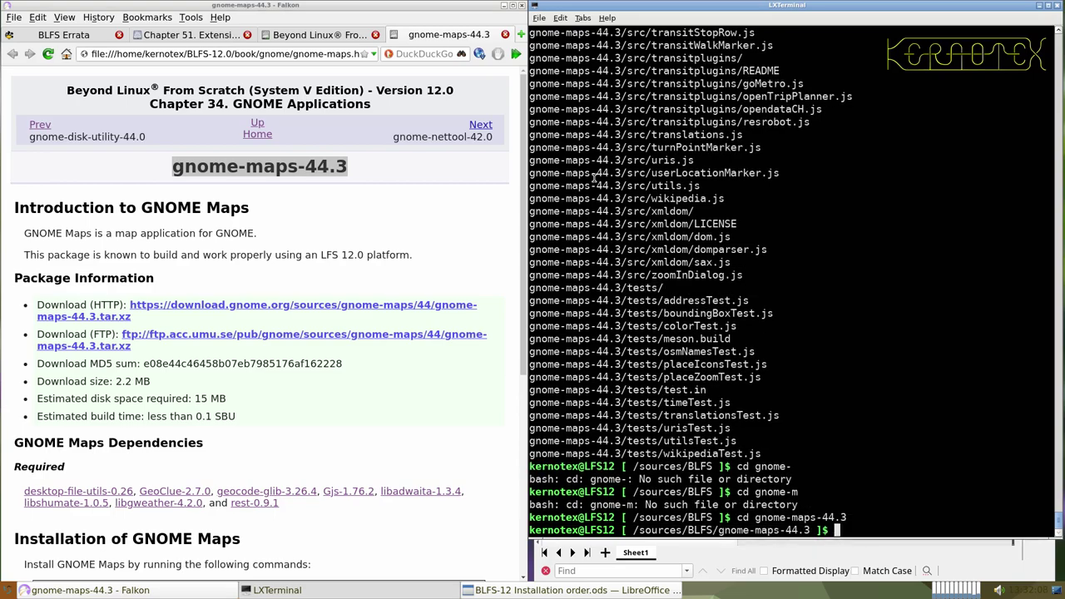
- Create and enter the build directory, then configure GNOME Maps with meson setup --prefix=/usr --buildtype=release .. and compile with ninja
scroll(211, 352, "down", 5)
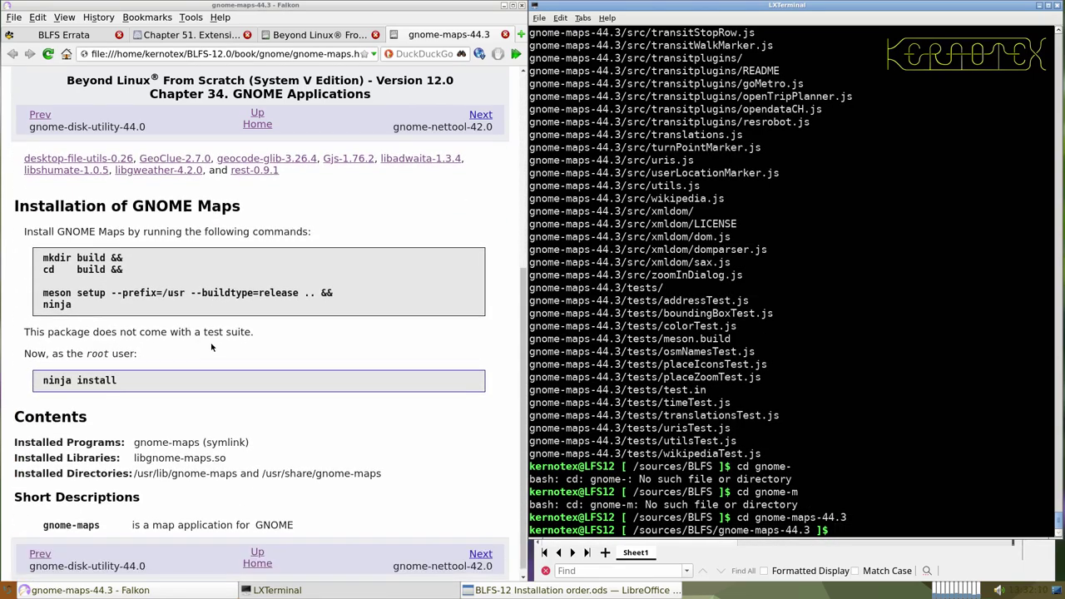
left_click_drag(43, 257, 83, 307)
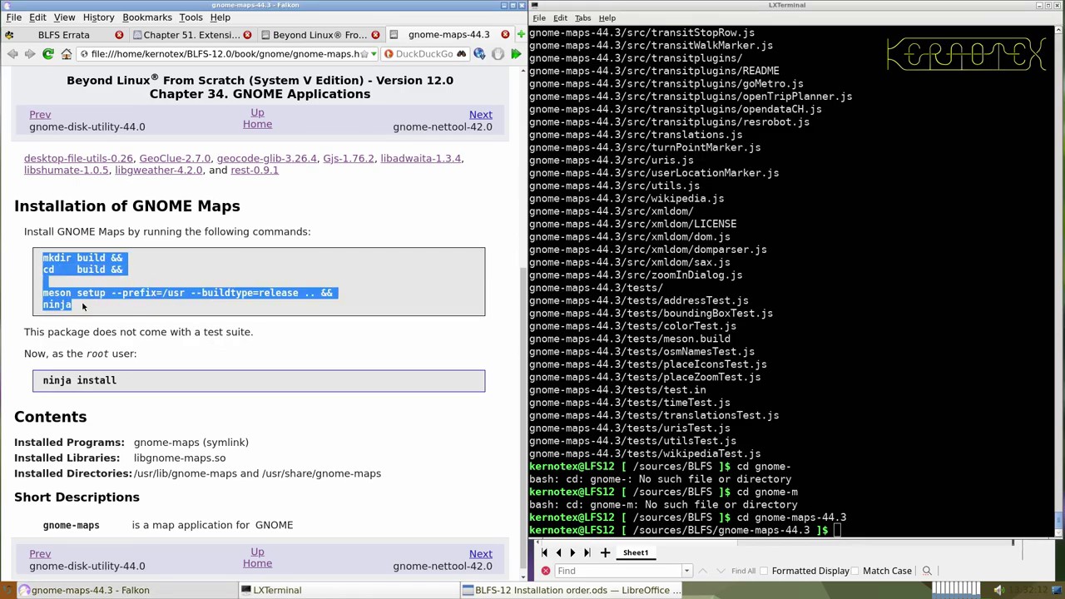
middle_click(620, 329)
key("Return")
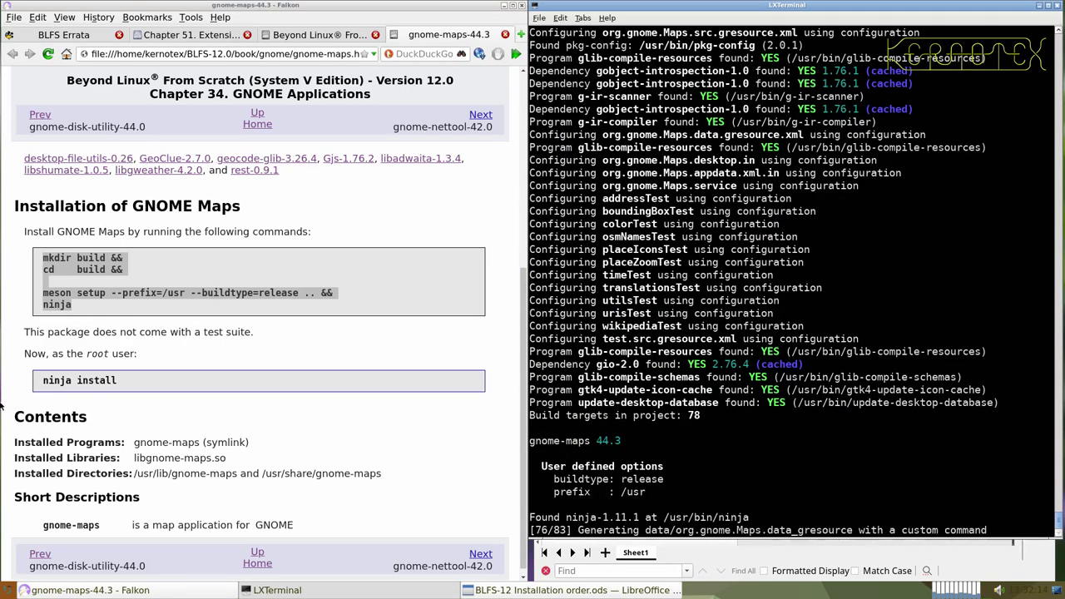
- Examine the ninja build output in the terminal for the GnomeMaps-1.0.gir generation and the configuration lines before it
left_click_drag(38, 381, 121, 381)
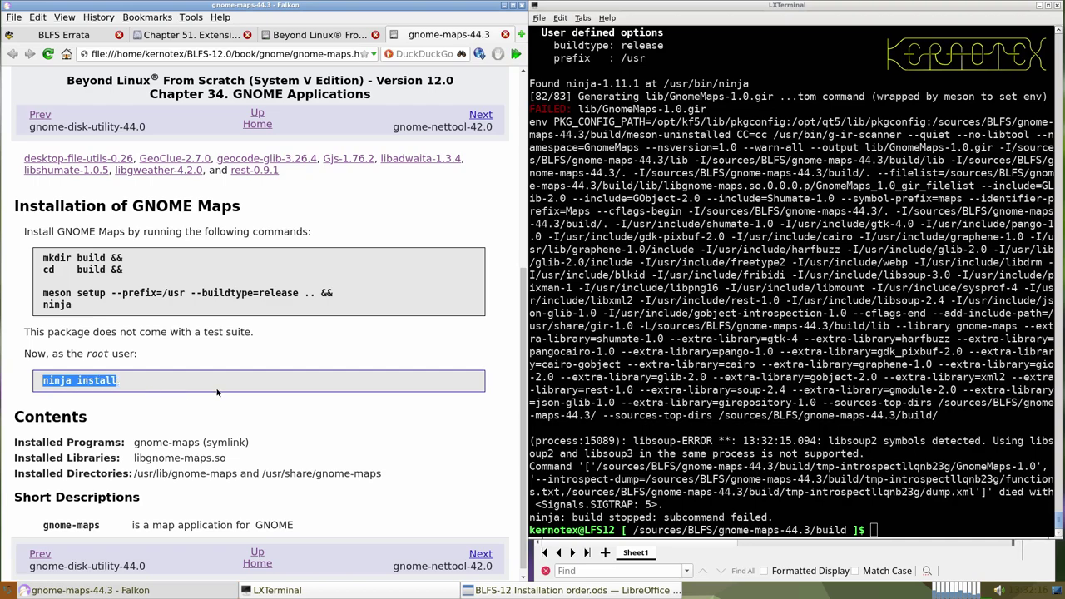
left_click(638, 413)
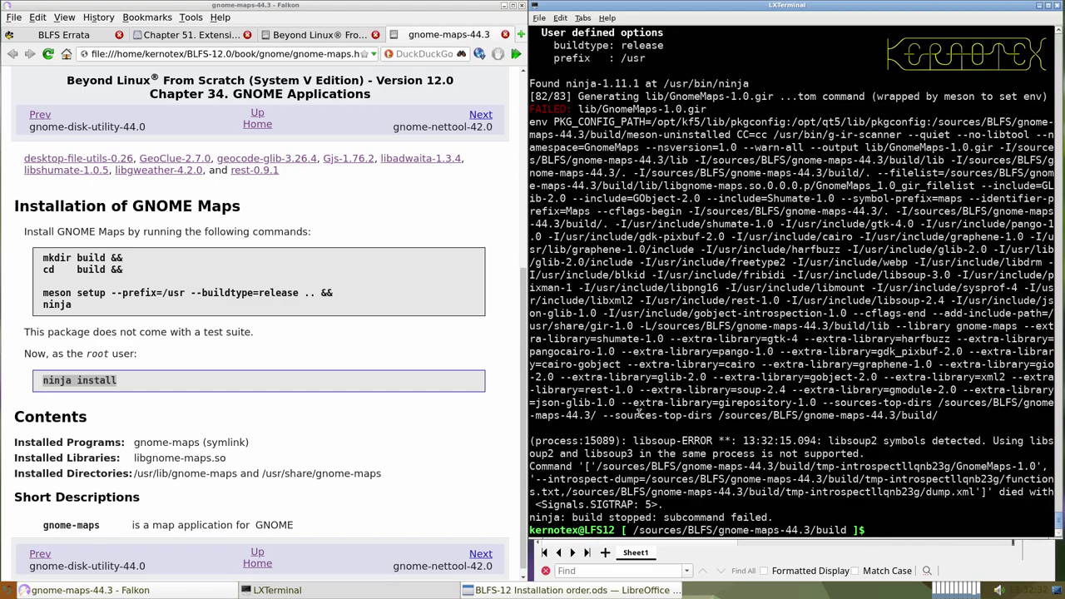
scroll(630, 407, "up", 5)
scroll(630, 407, "up", 1)
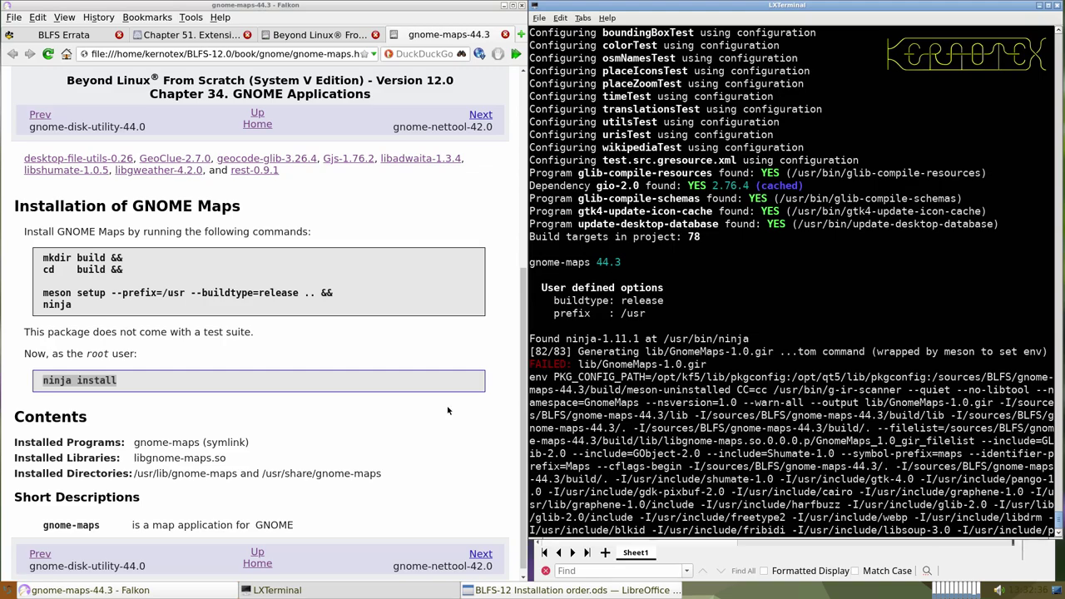
left_click(293, 379)
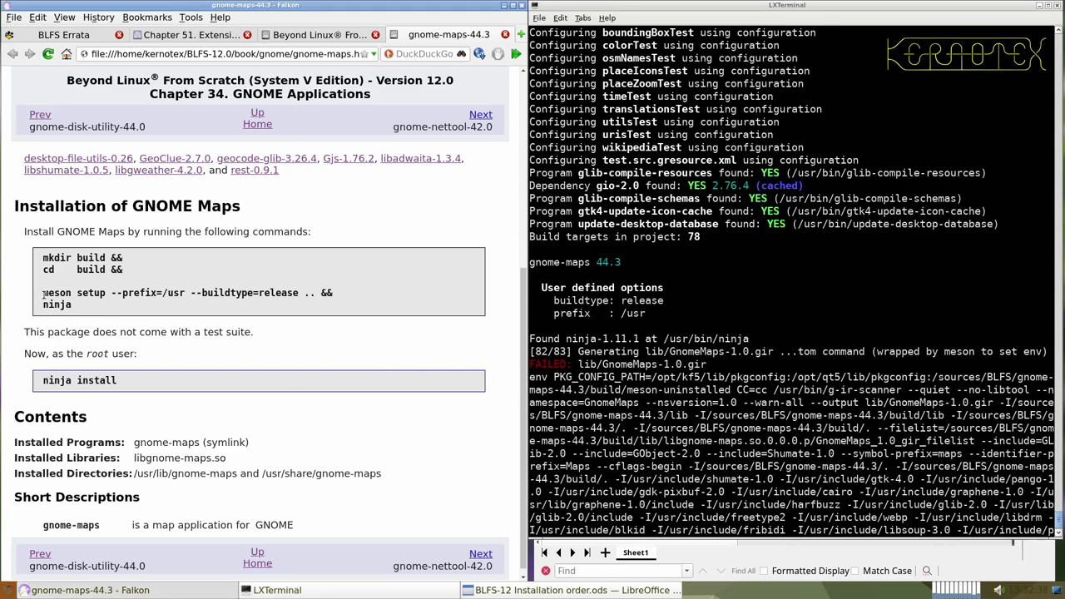
left_click(573, 324)
type("vi ../^C")
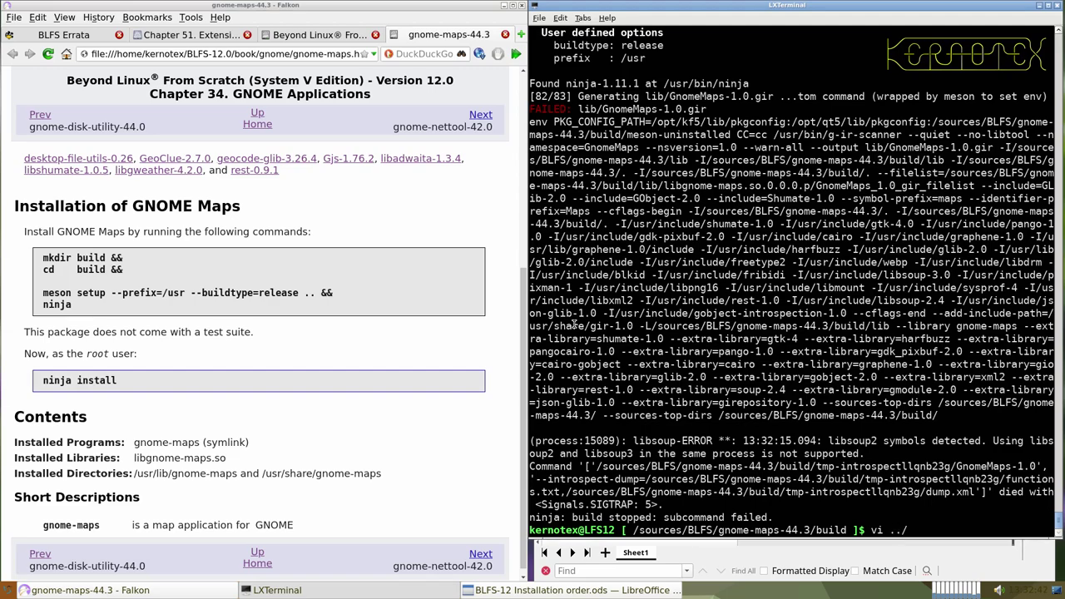
key("ctrl+c")
- List the build directory and delete all its contents, including hidden files, with rm -Rf * and rm -Rf .*
type("ls ")
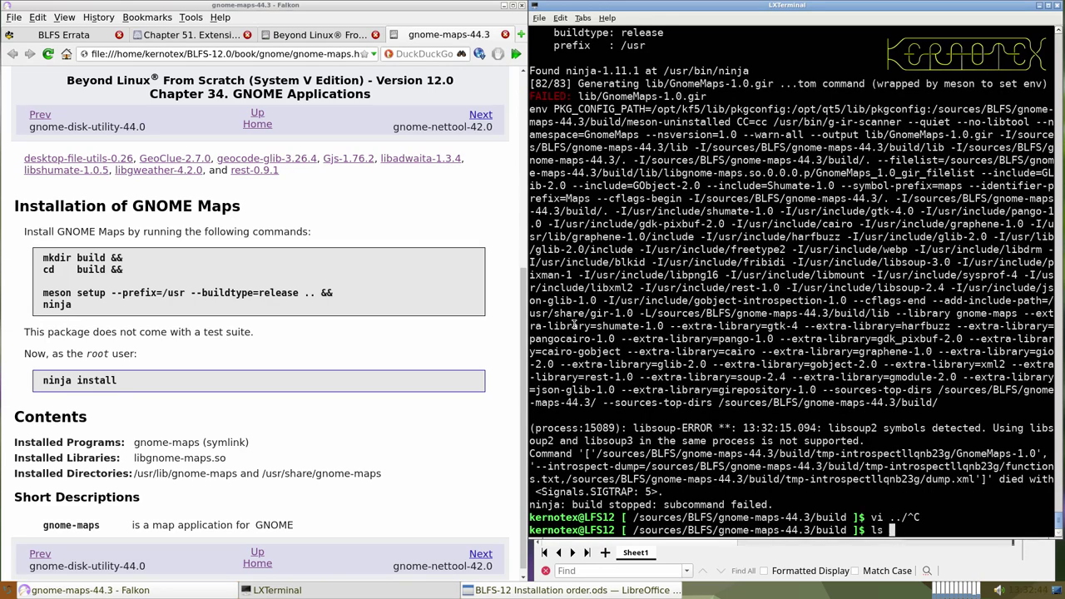
type("-l")
key("Return")
type("rm -Rf *")
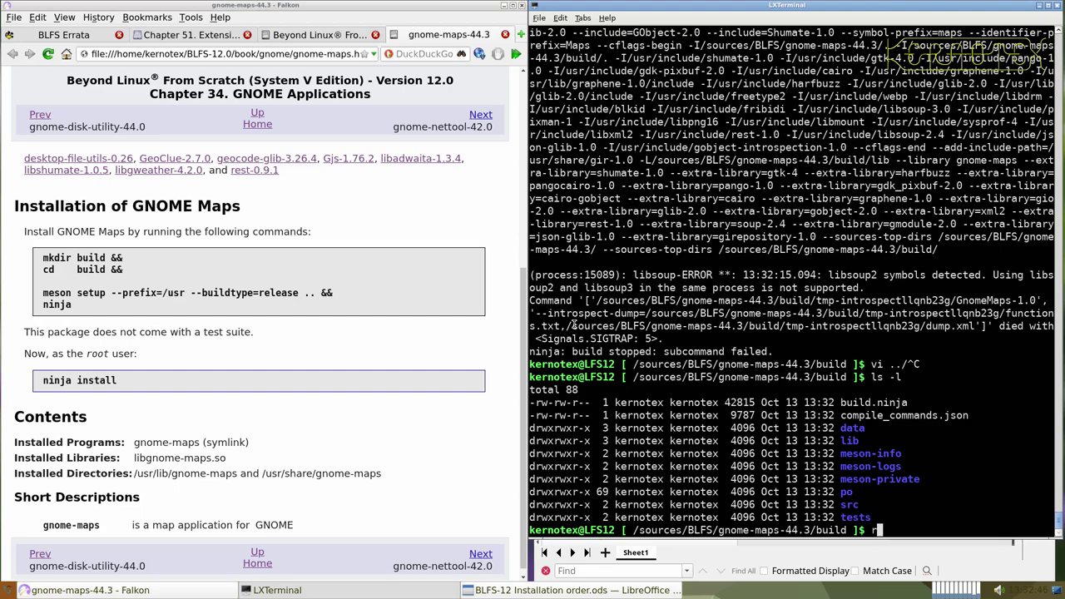
key("Return")
type("ls -la")
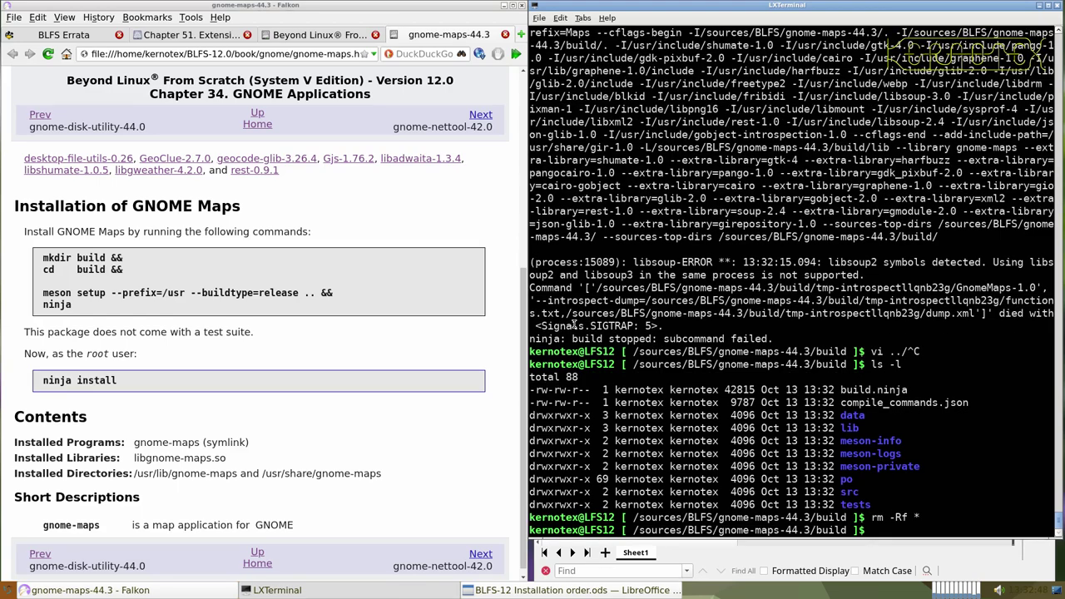
key("Return")
key("Up")
key("Up")
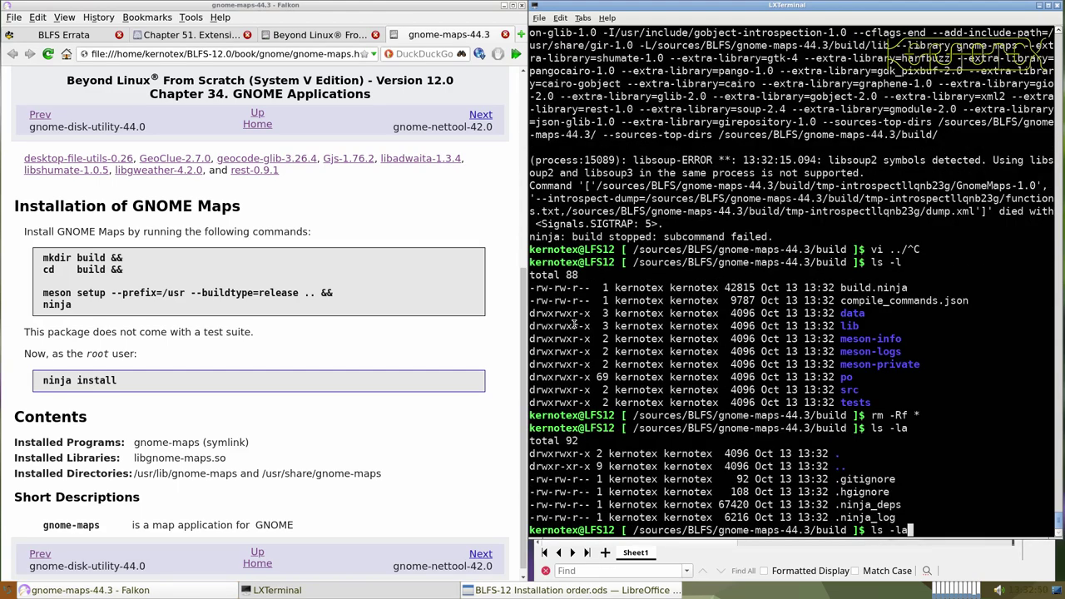
key("Left")
type(".")
key("Return")
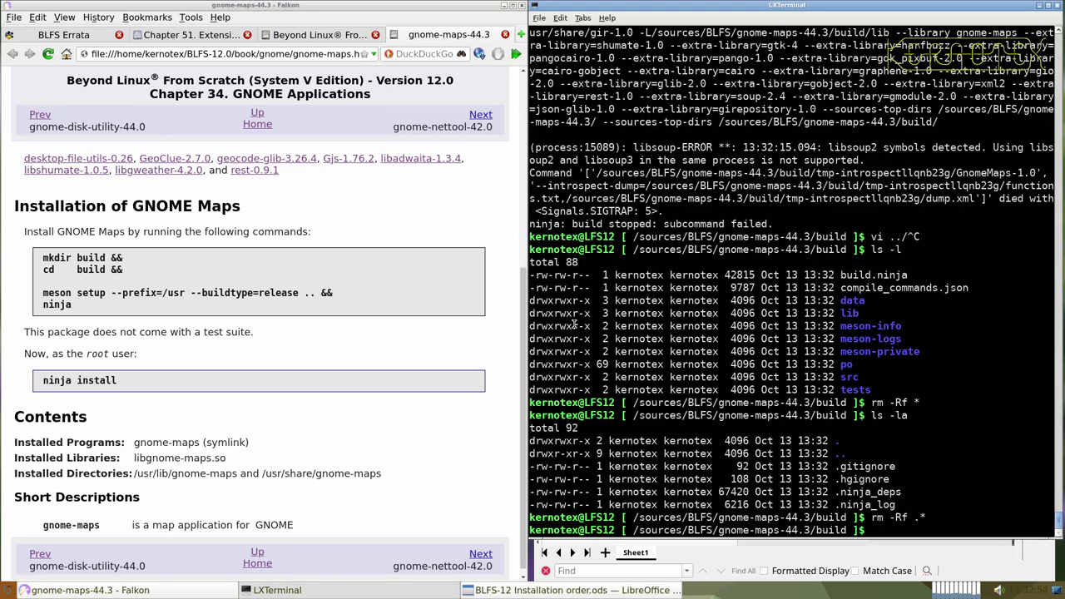
- Examine the available build options in ../meson_options.txt, viewing the file in vi and printing it with cat
type("vi ../meson_options.txt")
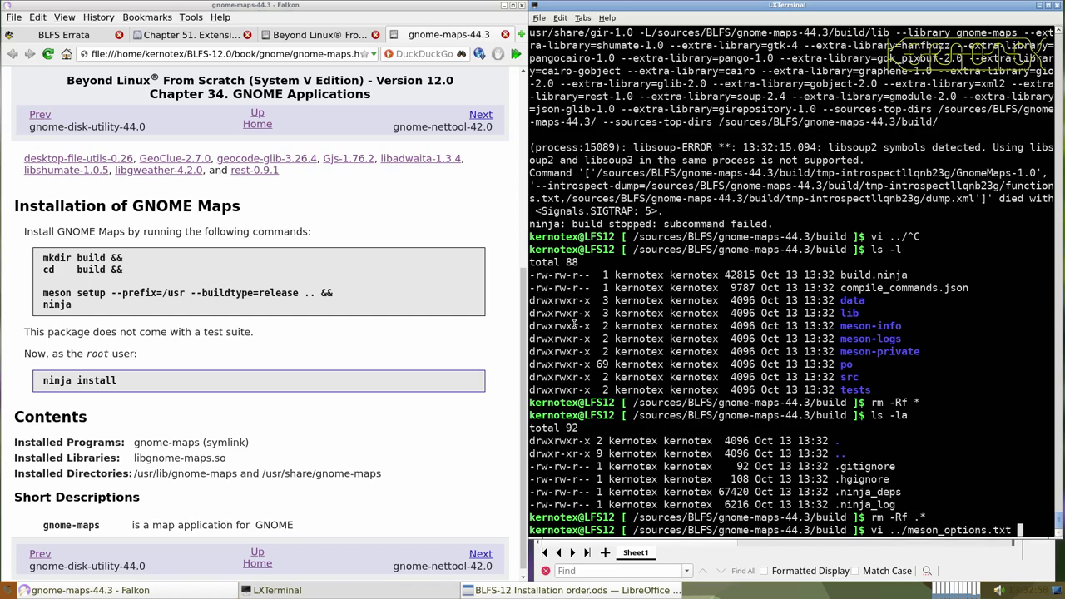
key("Return")
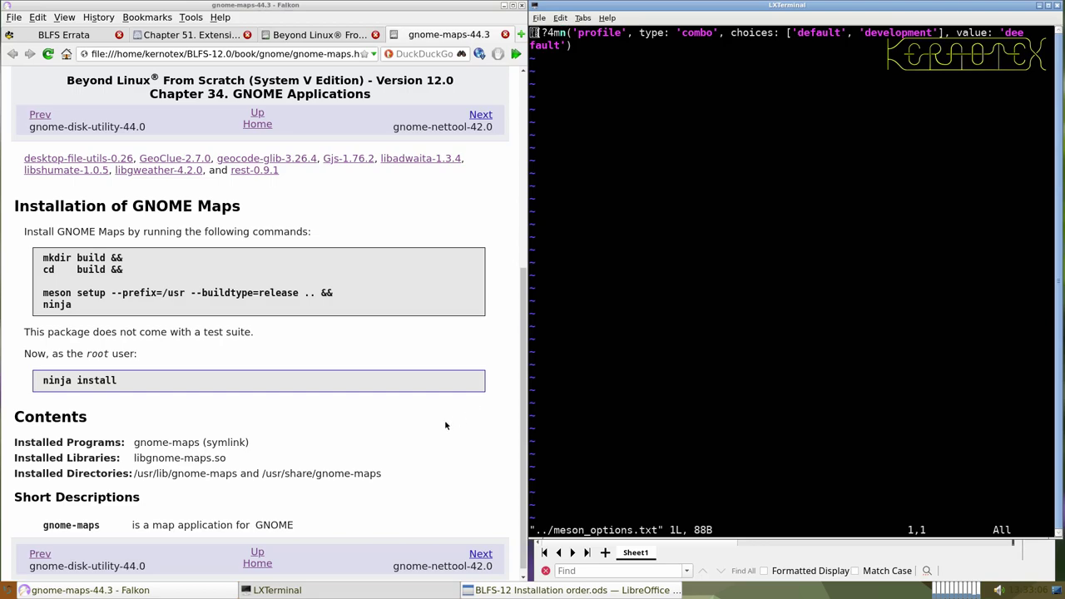
scroll(445, 420, "up", 3)
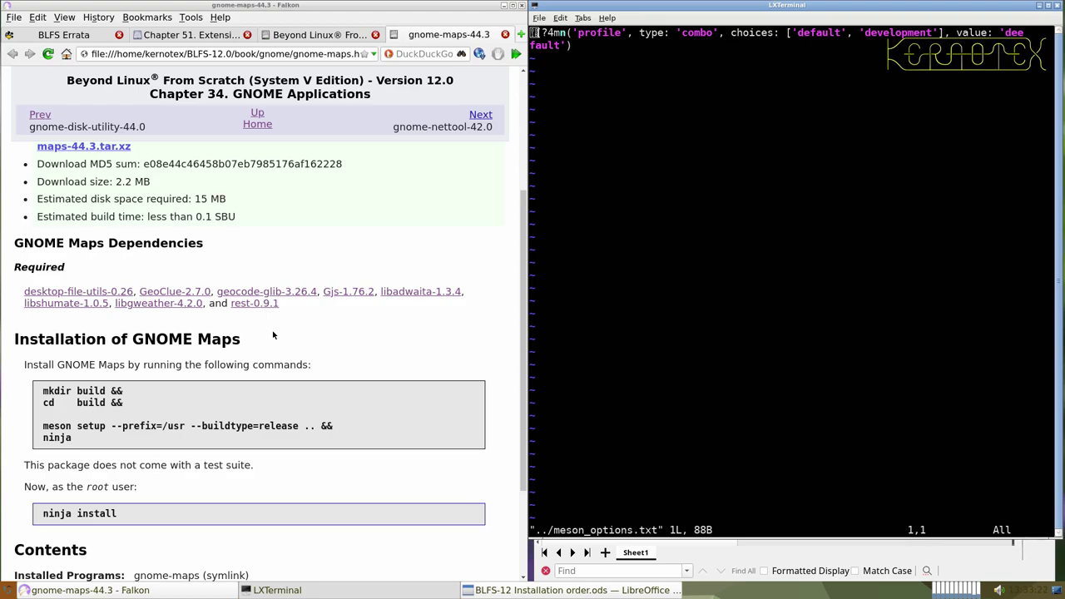
type(":q")
key("Return")
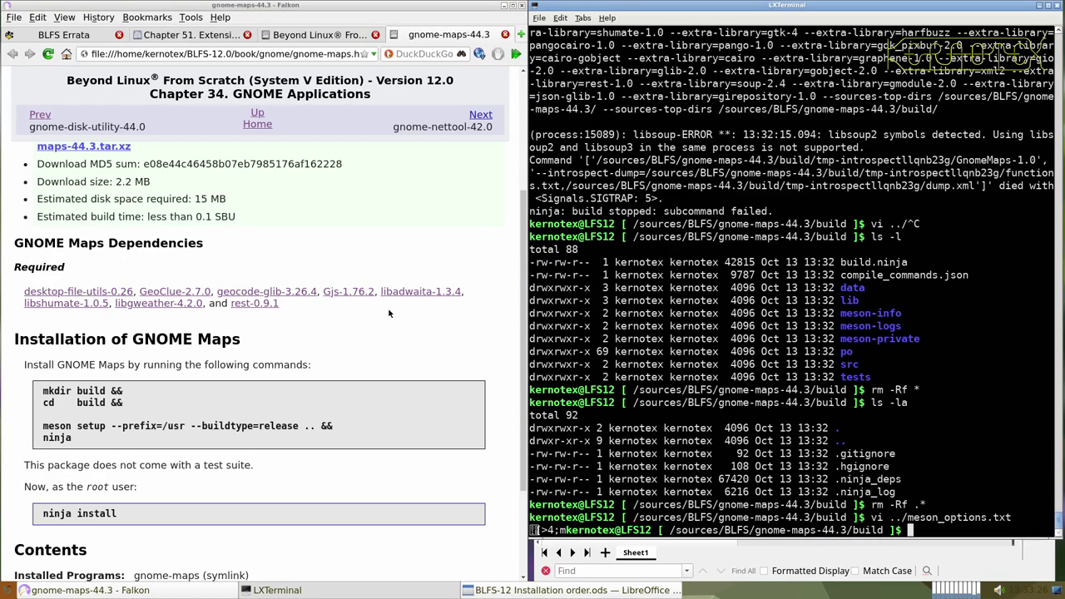
type("cat ../meson_")
key("Tab")
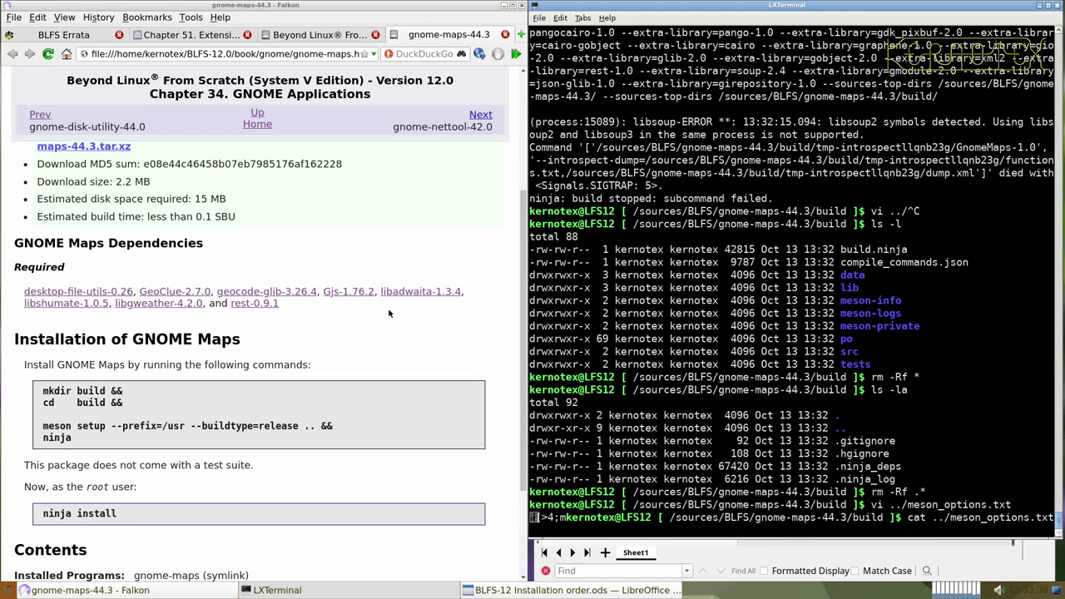
key("Return")
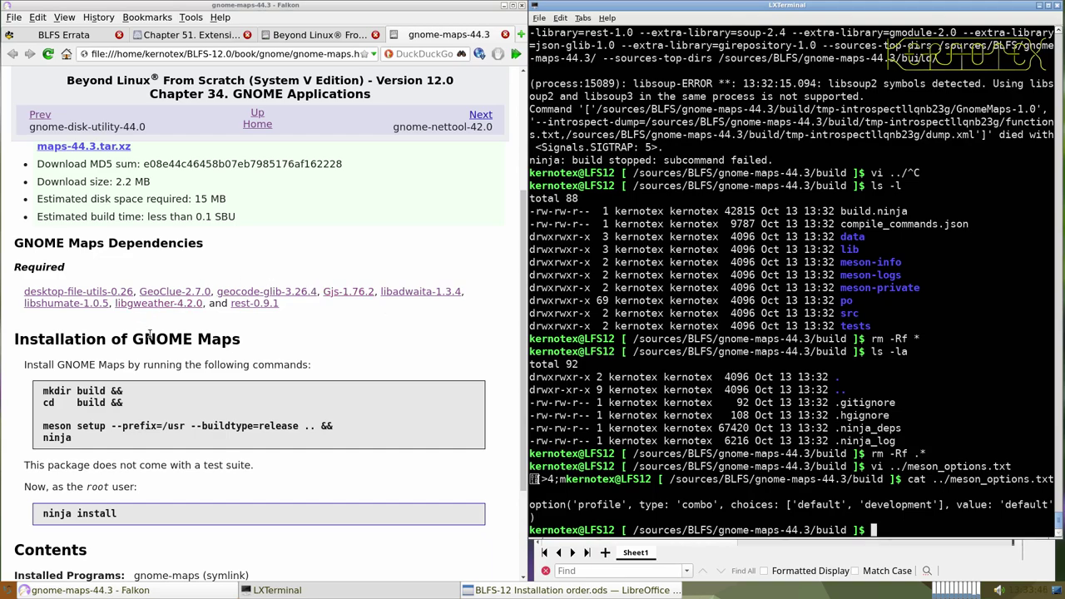
- Run sudo ldconfig and reconfigure the emptied build directory with meson setup --prefix=/usr --buildtype=release ..
type("sudo ldconfig")
key("Return")
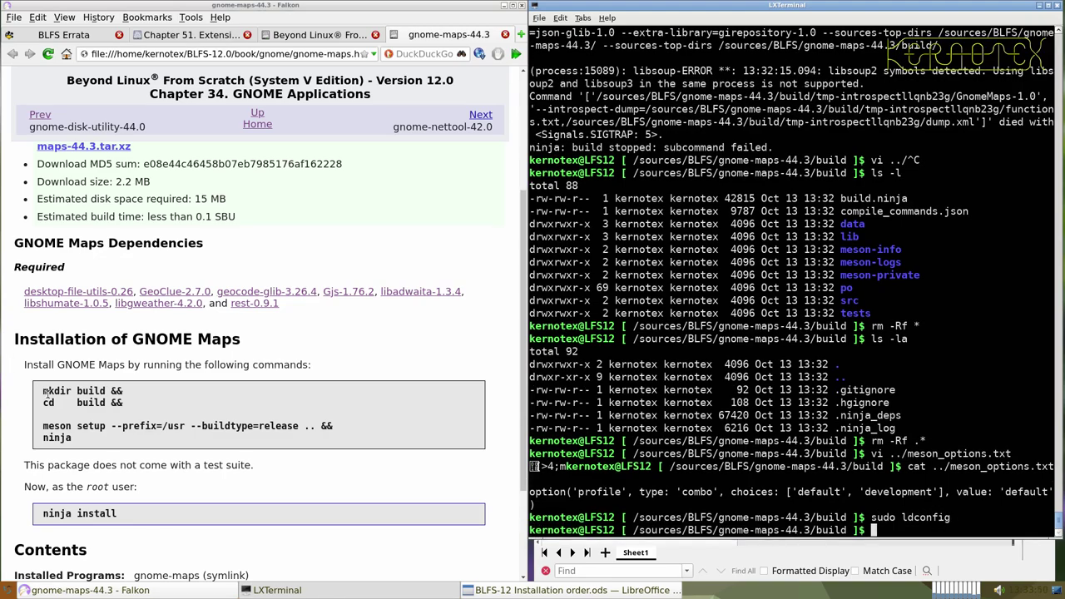
left_click_drag(43, 391, 106, 404)
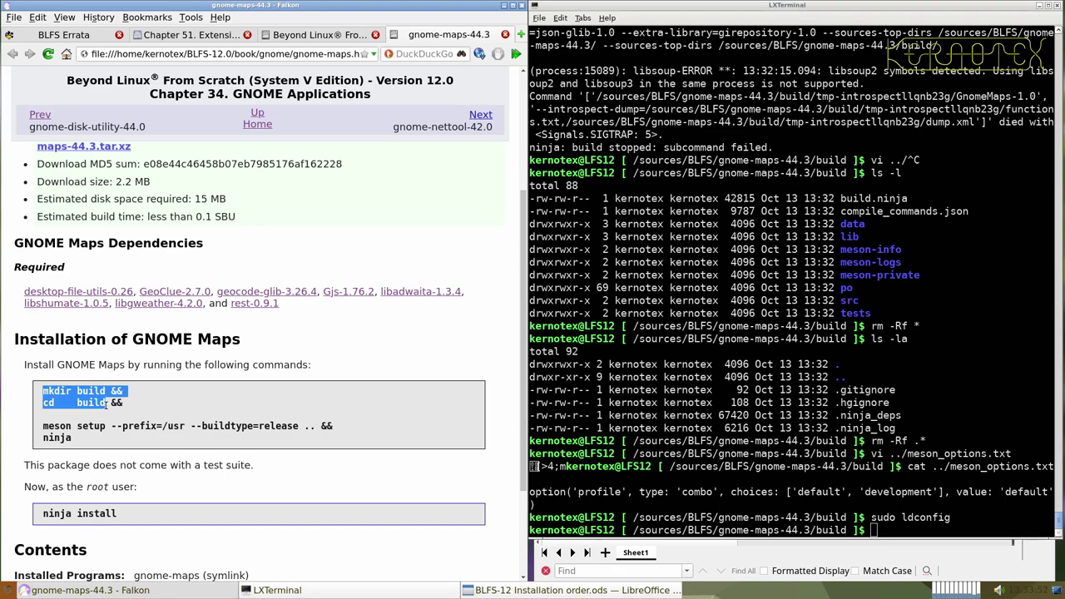
left_click(92, 414)
left_click_drag(39, 428, 184, 437)
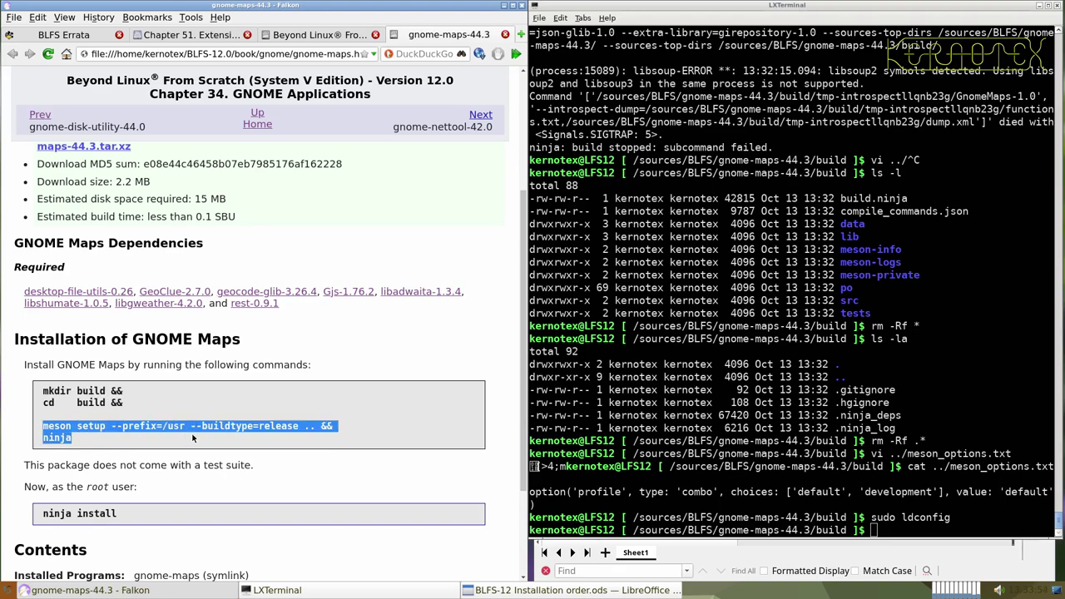
left_click_drag(255, 438, 315, 427)
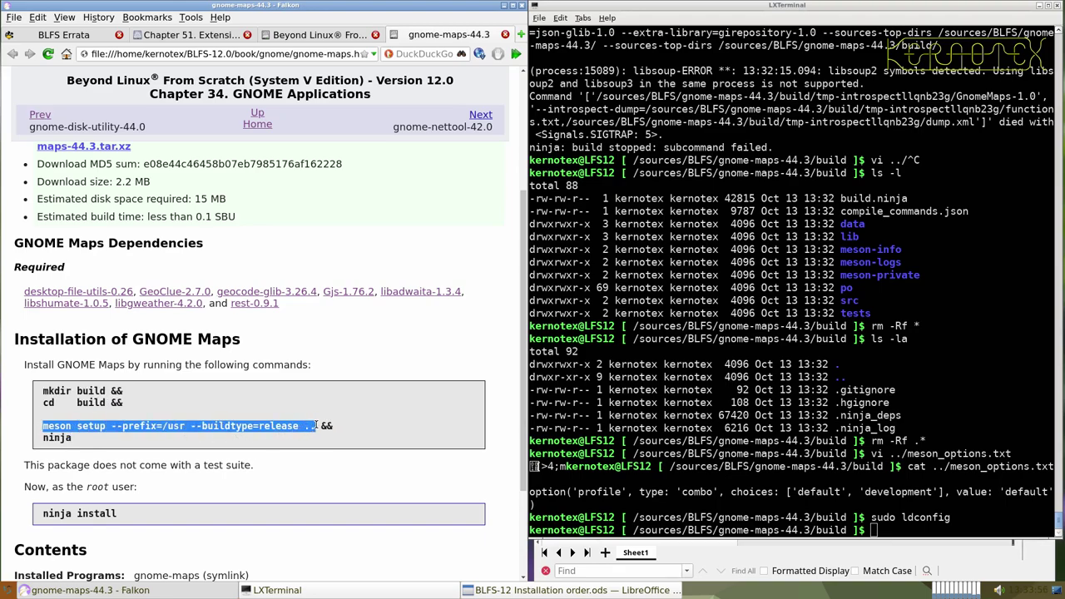
middle_click(669, 421)
key("Return")
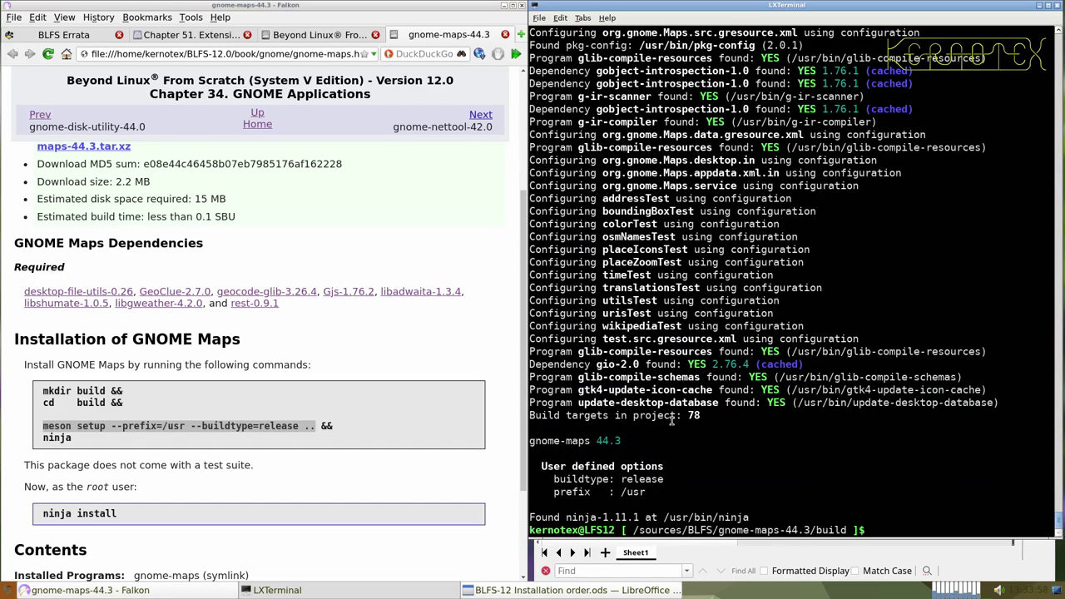
scroll(681, 402, "up", 8)
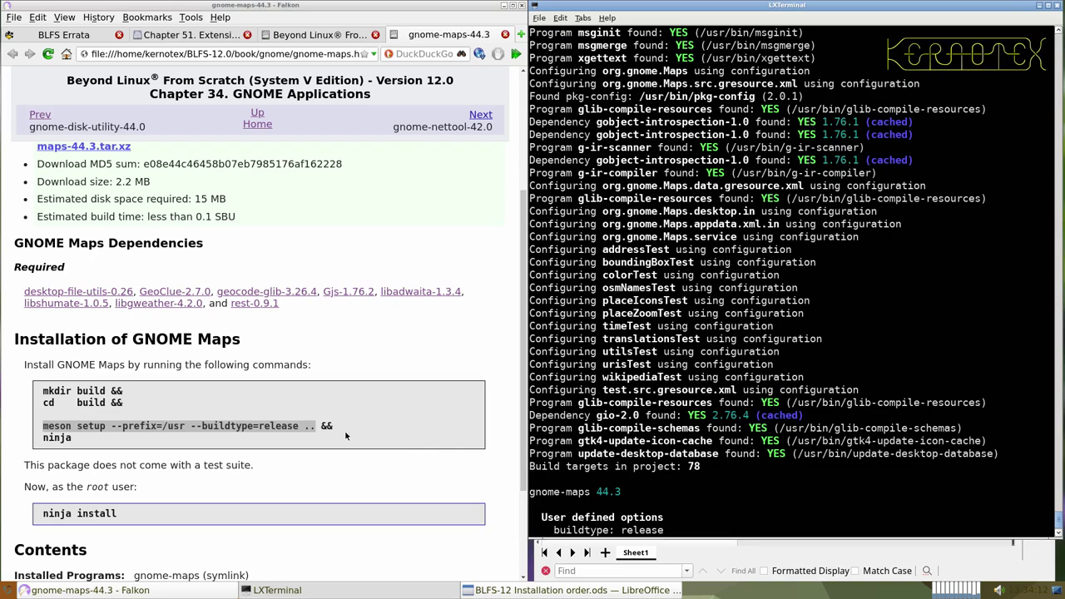
- Try to compile the reconfigured GNOME Maps with the book's ninja command
double_click(56, 438)
middle_click(630, 420)
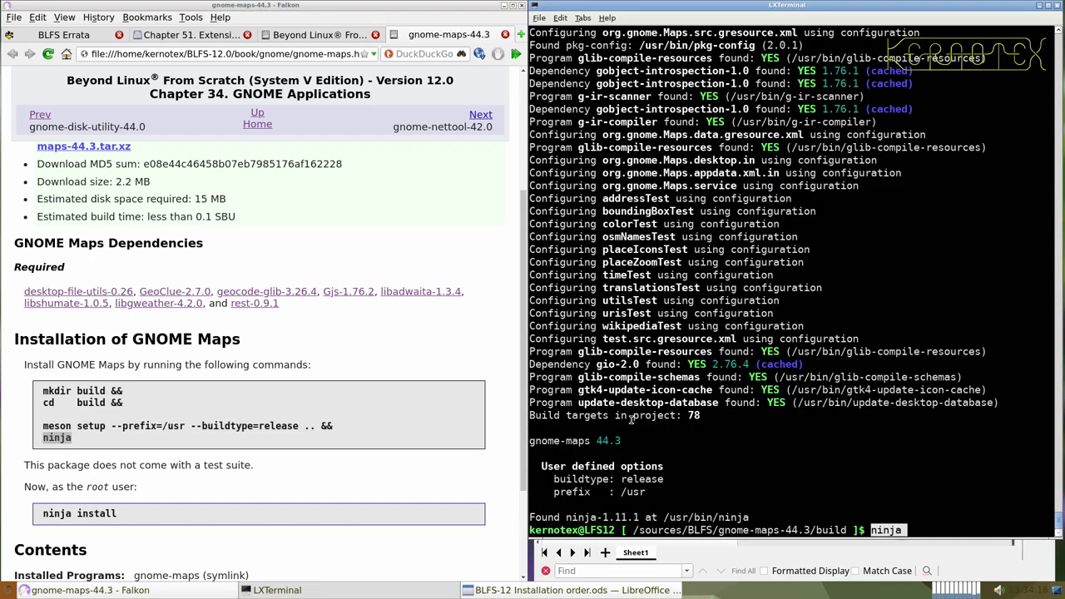
key("Return")
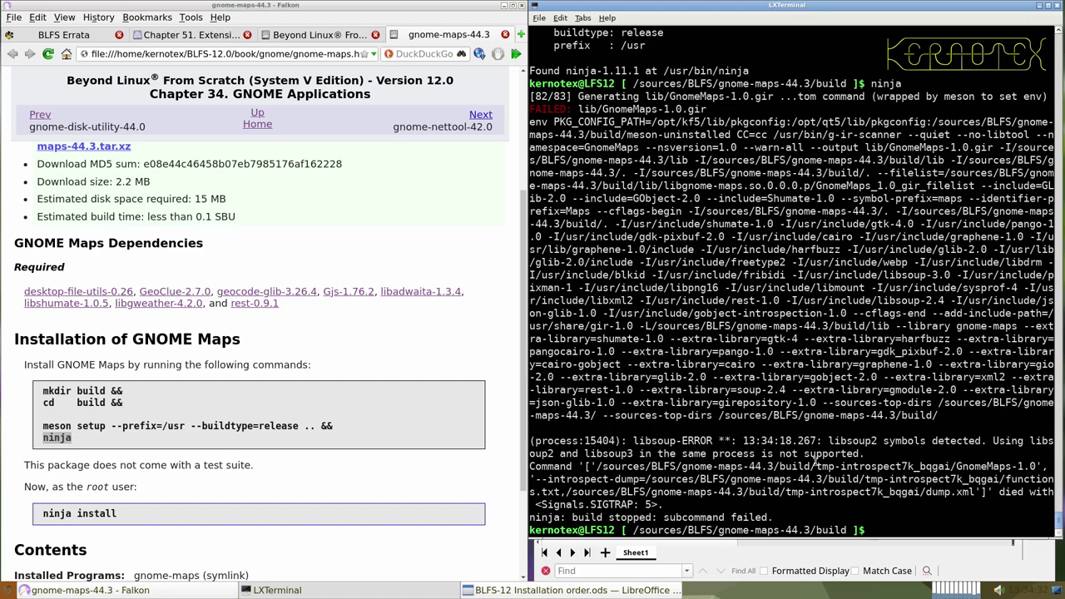
- Try to compile GNOME Maps again with a single job, using NINJAJOBS=1 ninja
key("Up")
key("Home")
type("NINJAJOBS=")
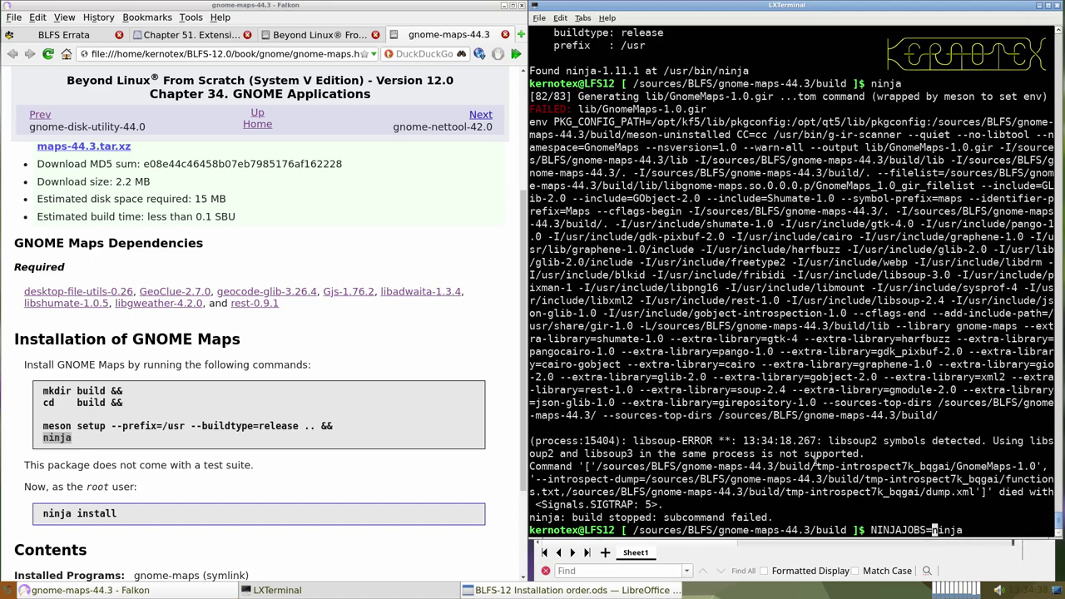
type("1")
key("Return")
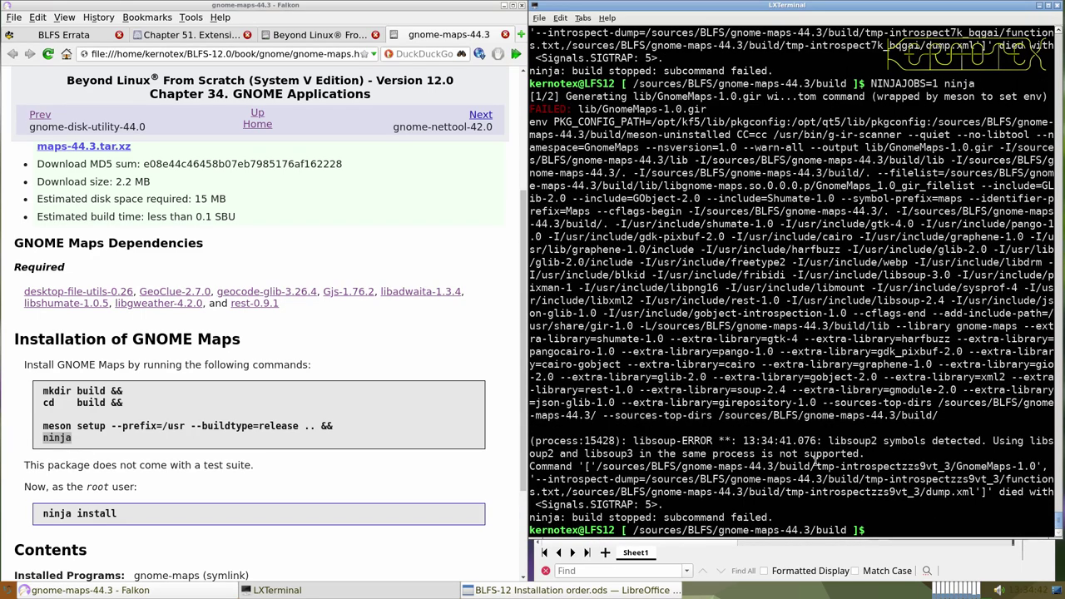
- Empty the build directory again, removing regular and hidden files with rm -Rf * and rm -Rf .*
type("rm -Rf *")
key("Return")
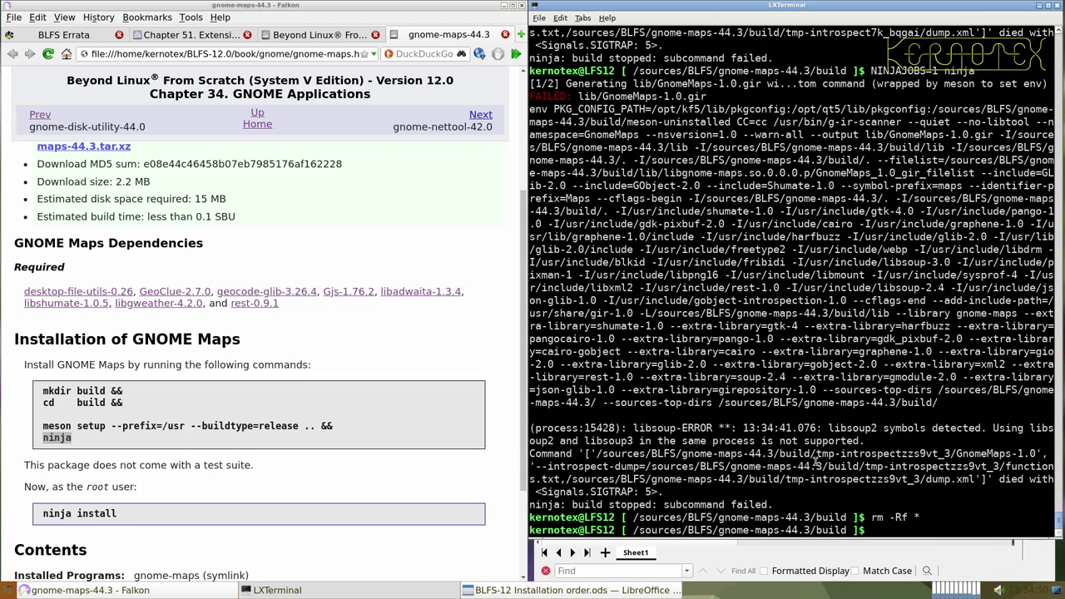
key("Up")
key("Left")
type(".")
key("Return")
- Configure GNOME Maps with NINJAJOBS=1 meson setup --prefix=/usr --buildtype=release .. in the emptied build directory
key("Up")
key("Up")
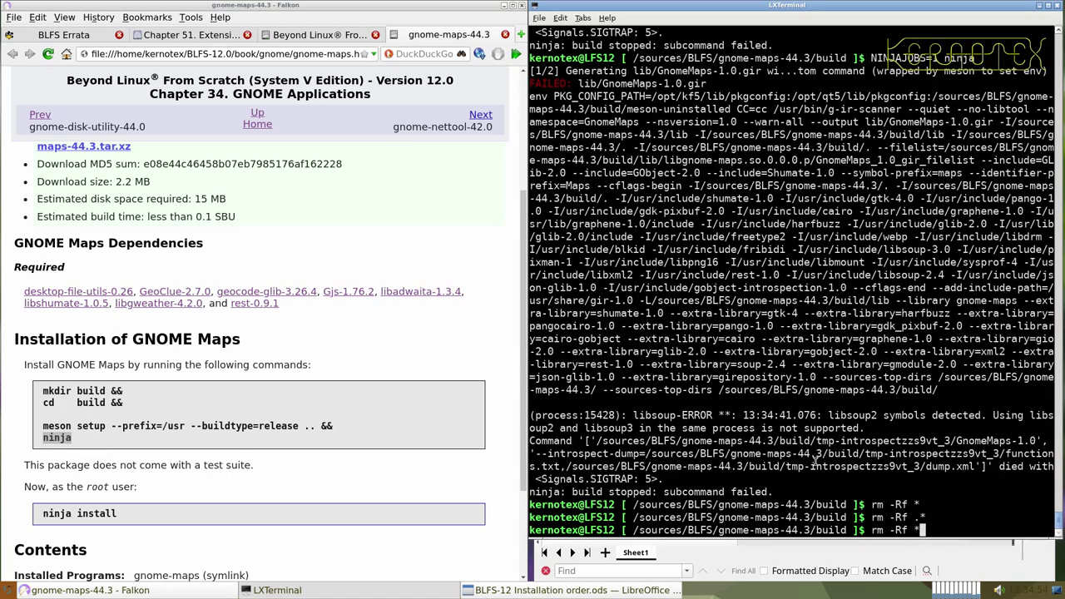
key("Up")
key("Up")
key("Up")
type("NINJAJOBS=1 meson setup")
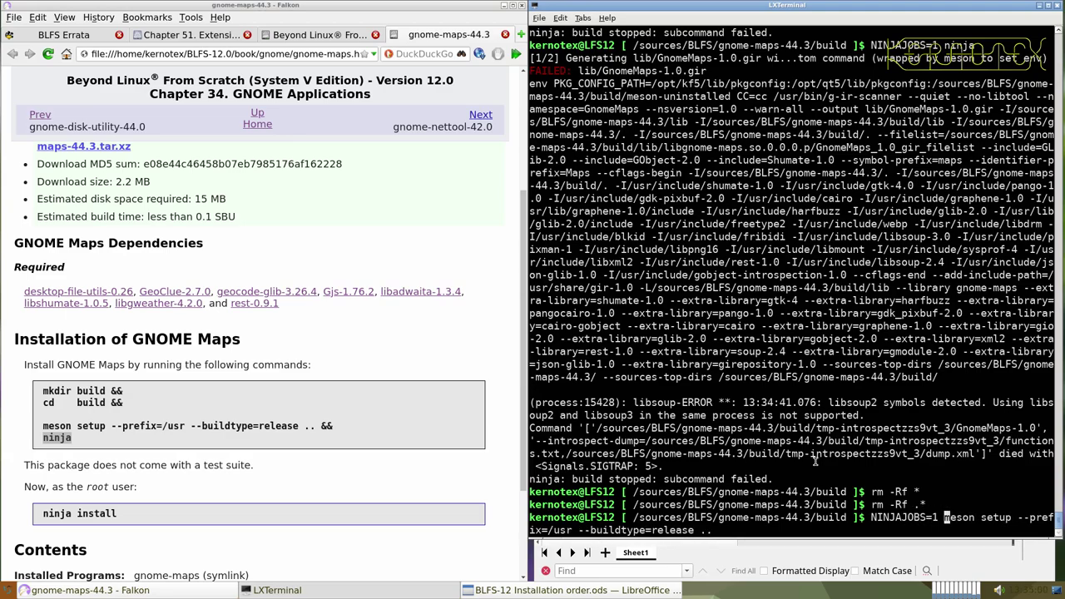
key("Return")
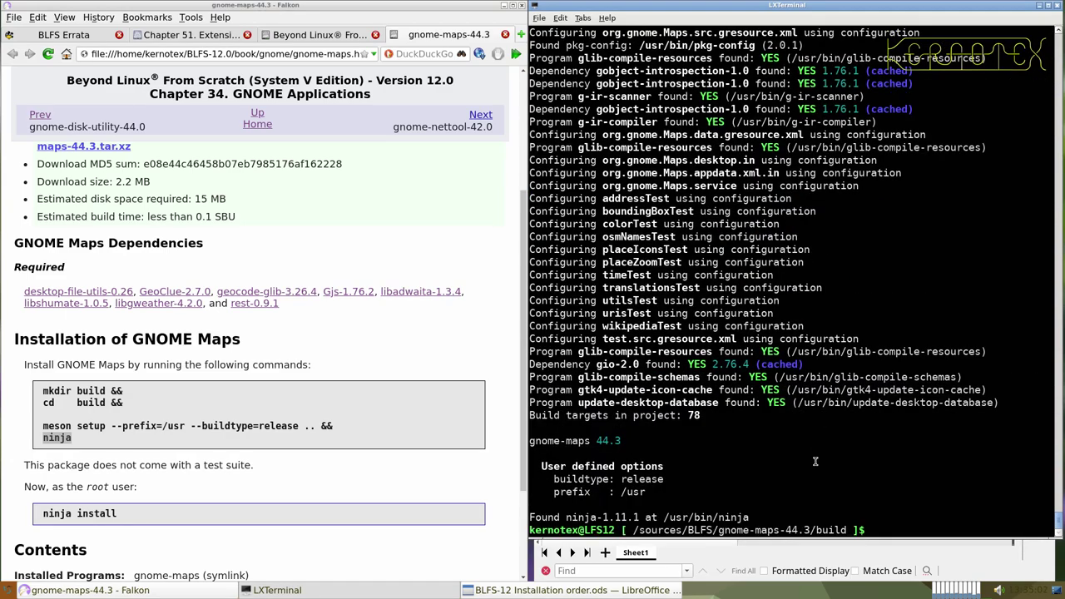
- Try twice to compile the freshly configured GNOME Maps with NINJAJOBS=1 ninja
key("Up")
key("Up")
key("Return")
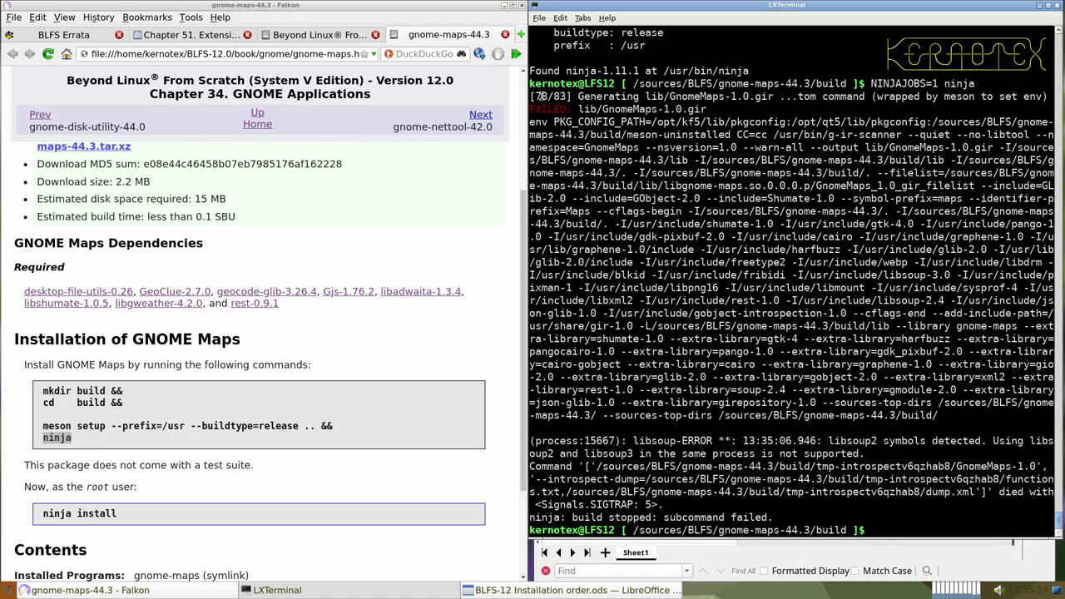
left_click_drag(534, 96, 549, 96)
key("Up")
key("Return")
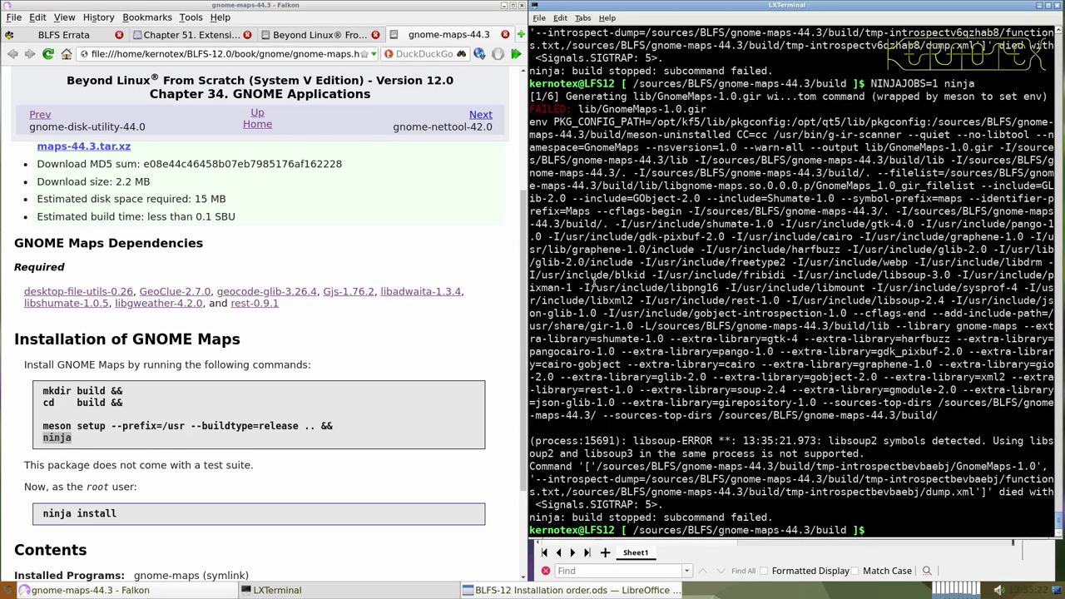
- Retry the GNOME Maps compilation once more with NINJAJOBS=1 ninja
key("Up")
key("Return")
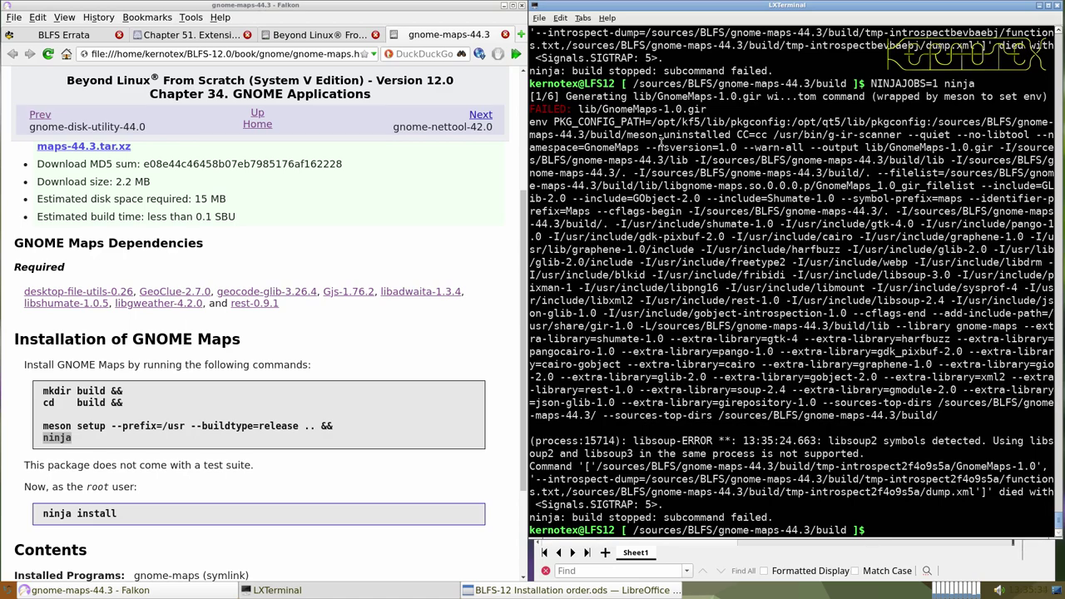
- Search the web for "lfs 12.0" in a new tab and open the online LFS 12.0 book from the release news
left_click(519, 34)
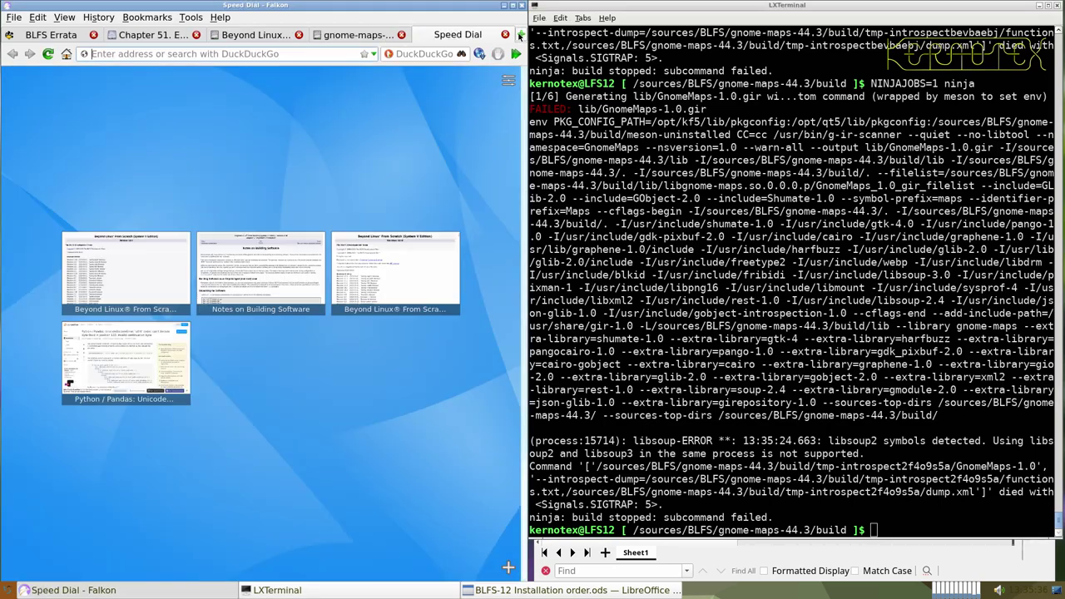
type("lfs")
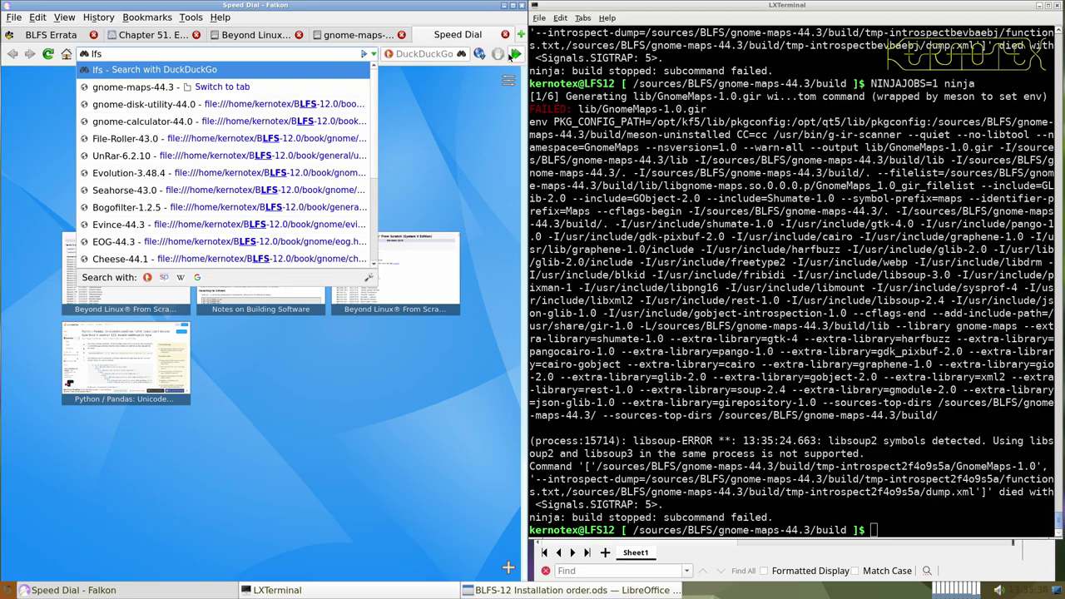
type(" 12.0")
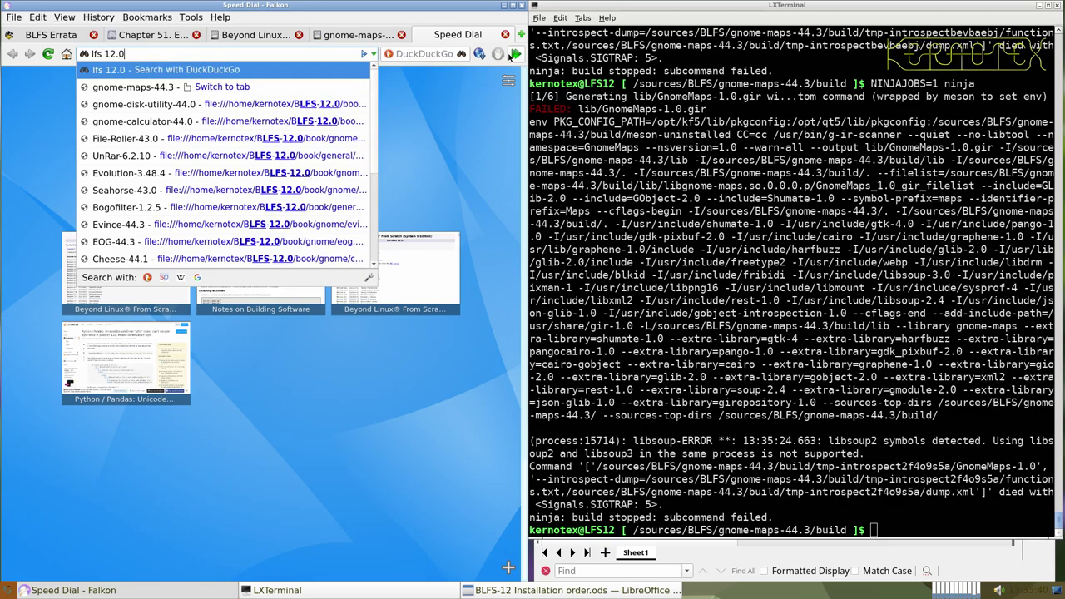
key("Return")
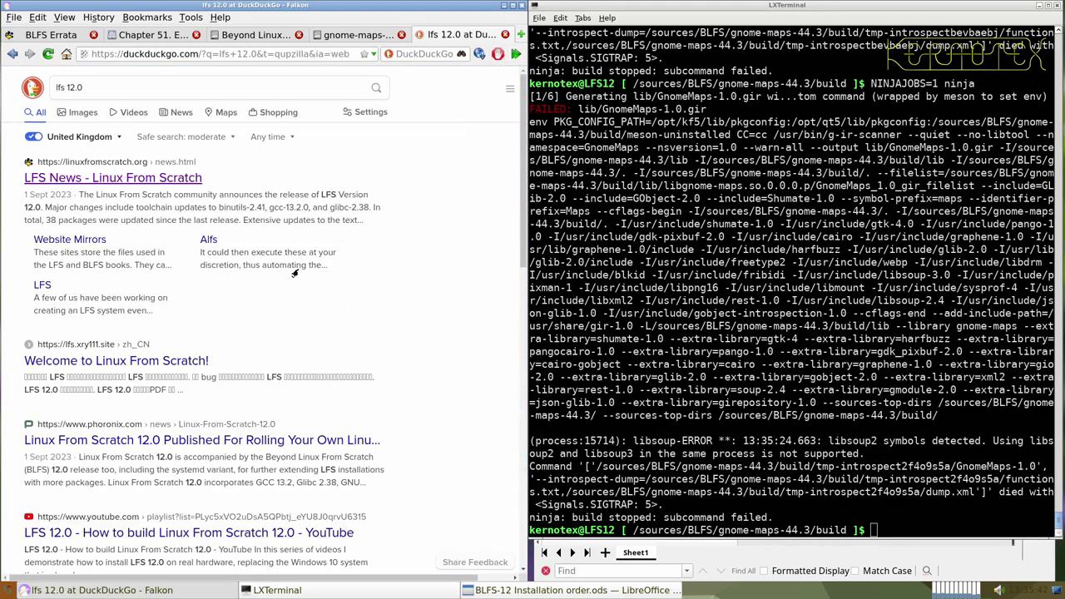
left_click(183, 178)
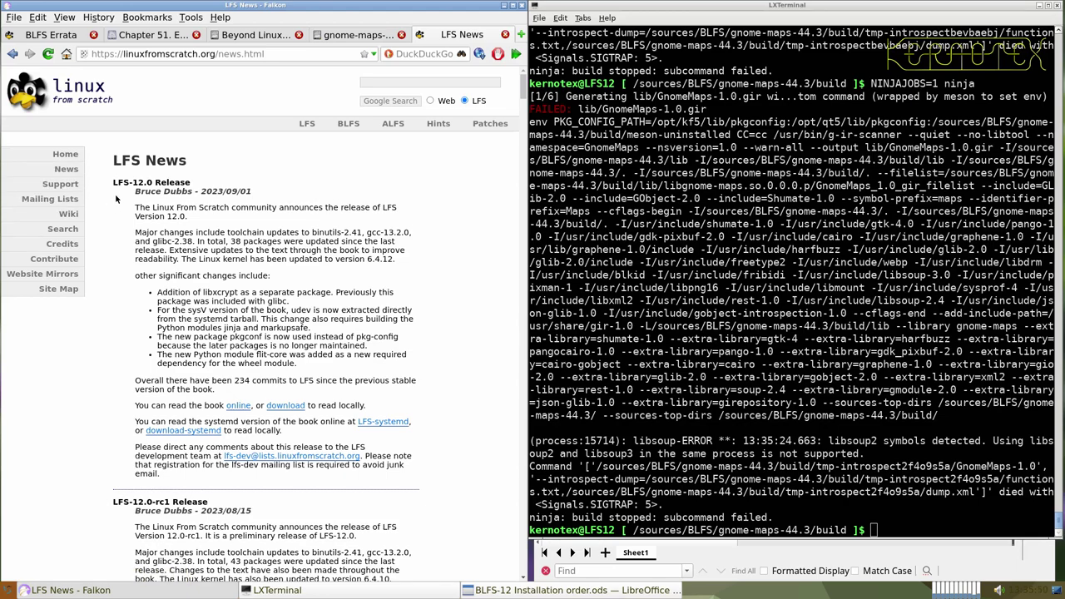
left_click(237, 407)
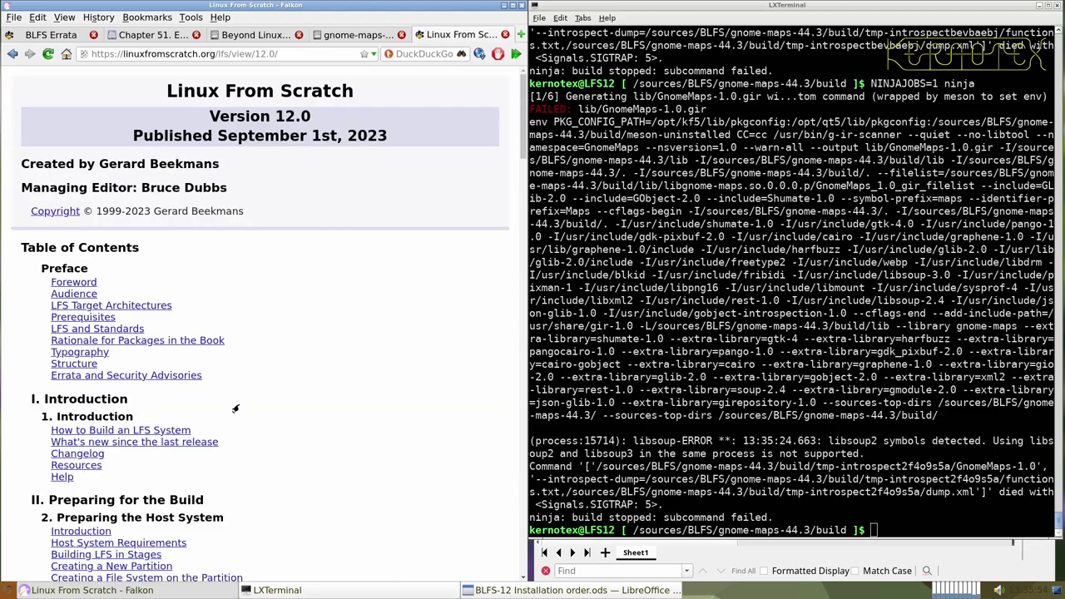
- Find the Ninja-1.11.1 page in the LFS book and check how to limit parallel processes with -jN and NINJAJOBS
key("ctrl+f")
type("ninja")
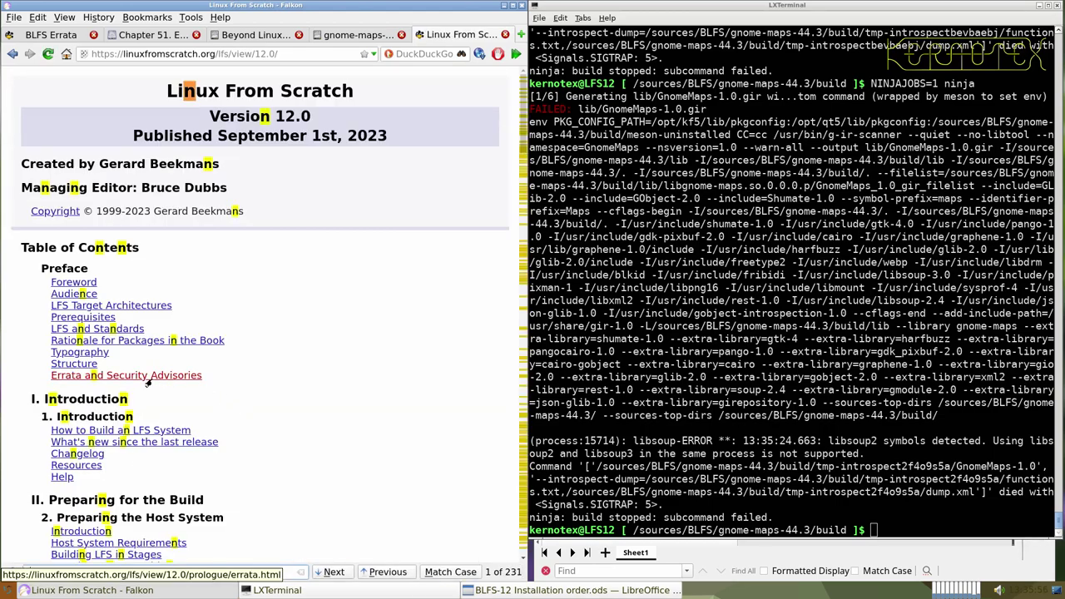
key("Return")
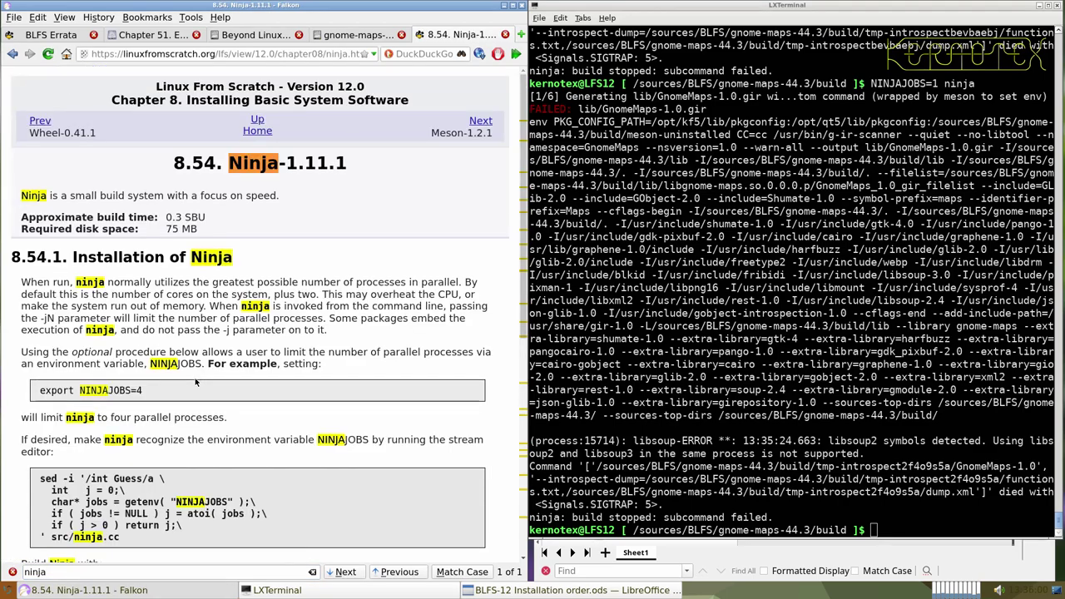
scroll(196, 382, "down", 1)
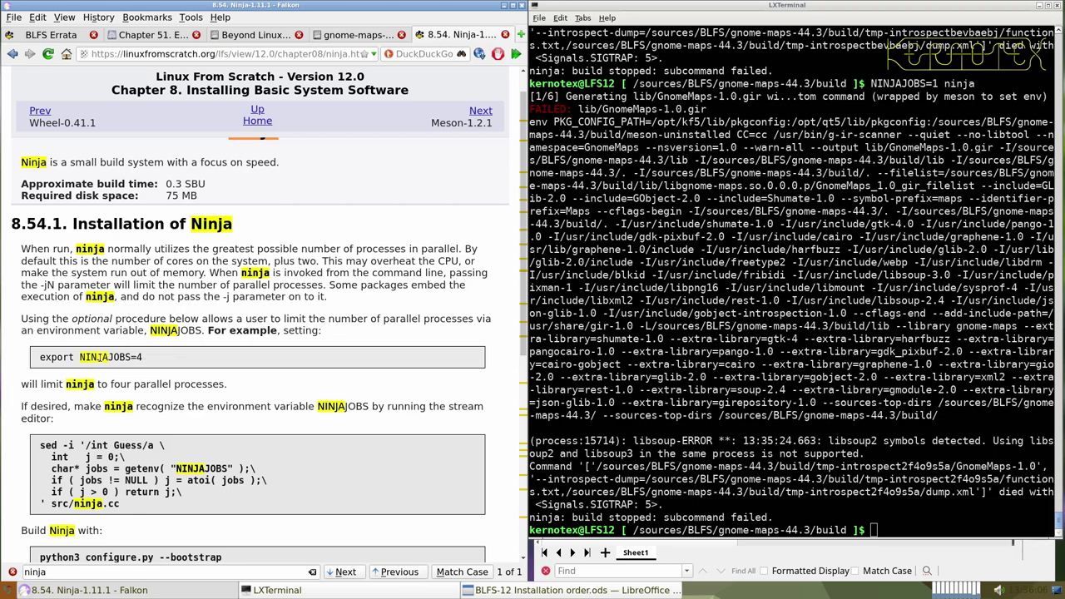
left_click_drag(40, 357, 125, 357)
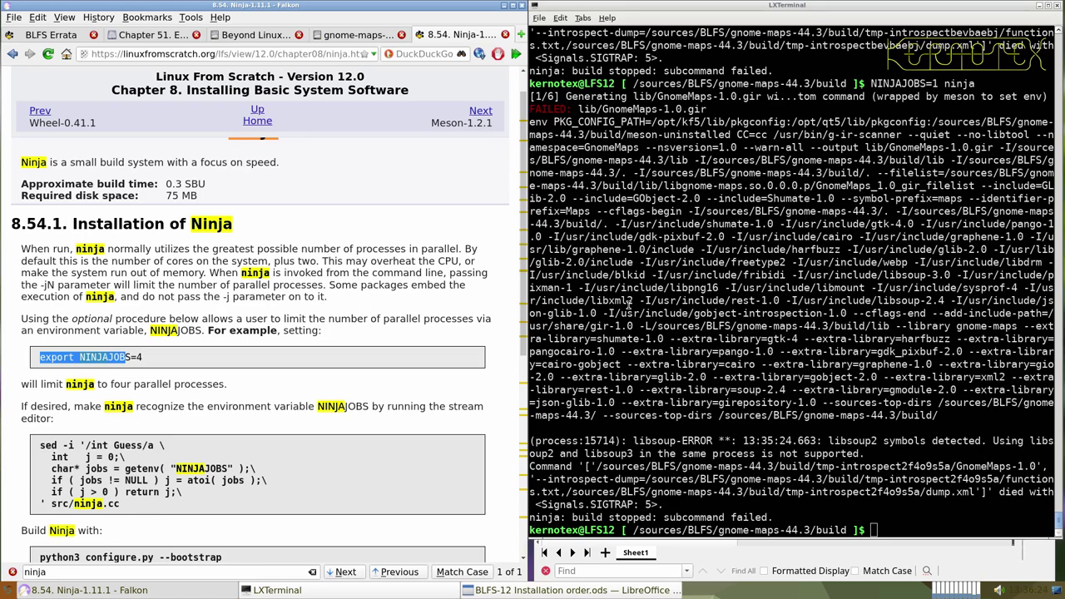
- Try to compile GNOME Maps with an explicit single-job option, using NINJAJOBS=1 ninja -j1
key("Up")
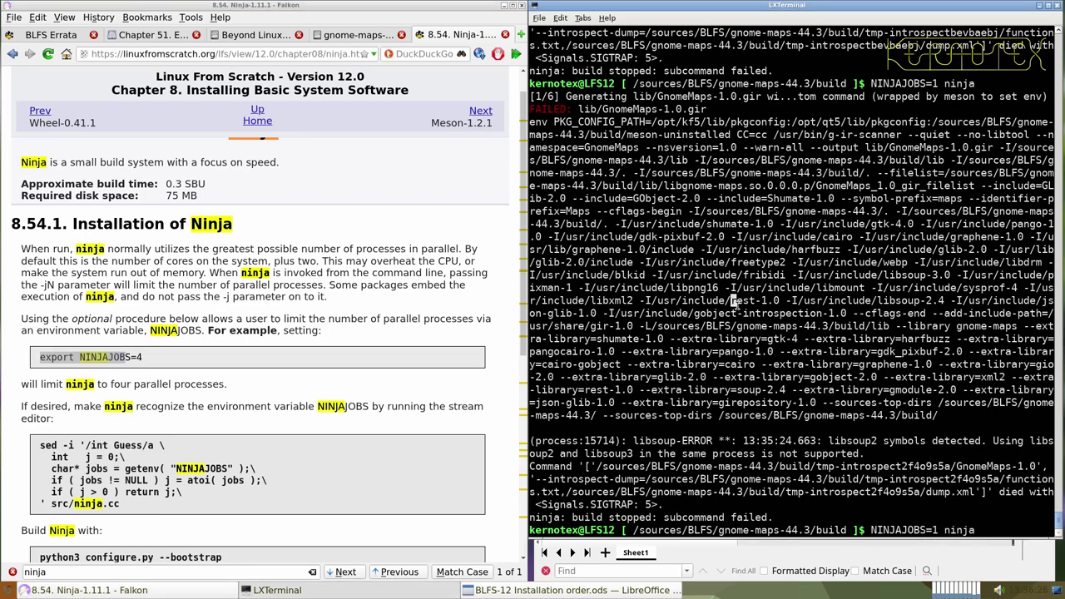
type("-j1")
key("Return")
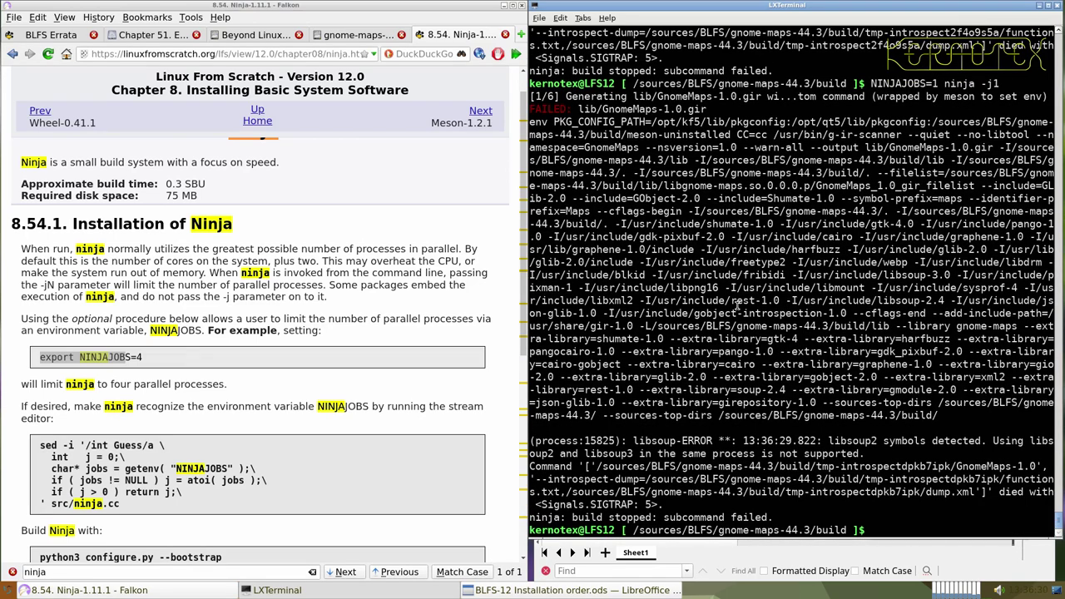
- Empty the GNOME Maps build directory of regular and hidden files with rm -Rf * and rm -Rf .*
type("rm -Rf *")
key("Return")
key("Up")
key("Left")
type(".")
key("Return")
- Reconfigure GNOME Maps in the emptied directory with NINJAJOBS=1 meson setup --prefix=/usr --buildtype=release ..
key("Up")
key("Up")
key("Up")
key("BackSpace")
key("BackSpace")
key("BackSpace")
key("BackSpace")
key("Up")
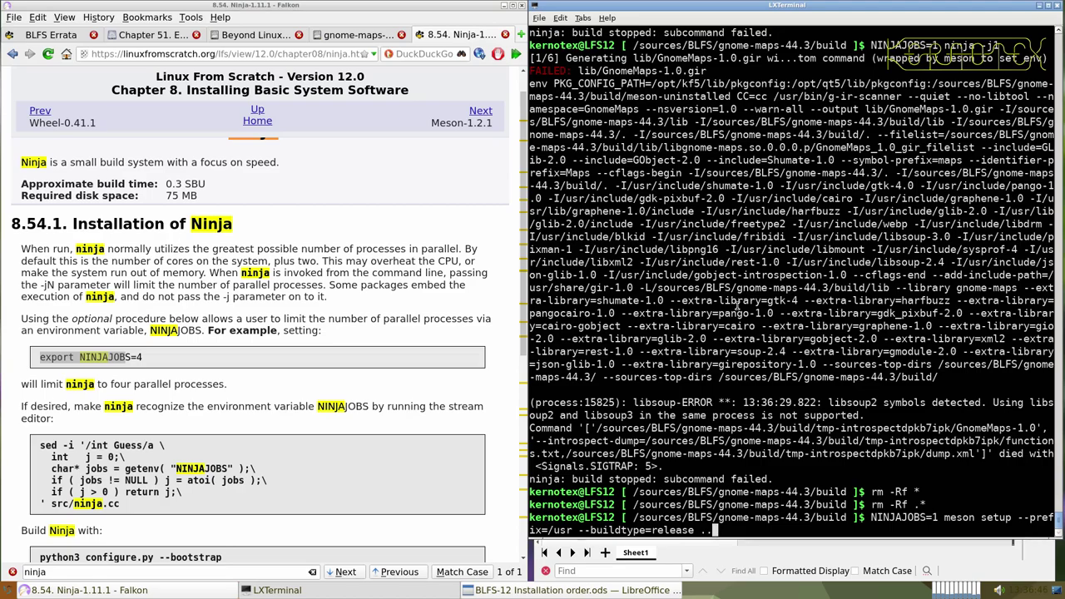
key("Return")
- Try to compile the reconfigured GNOME Maps from scratch with NINJAJOBS=1 ninja -j1
key("Up")
key("Up")
key("Up")
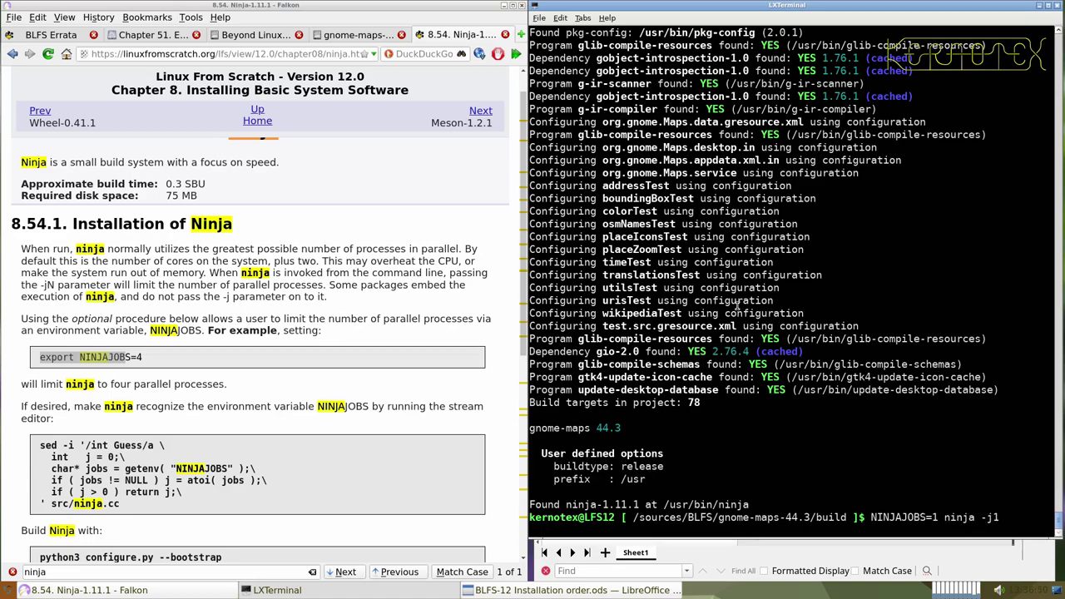
key("Return")
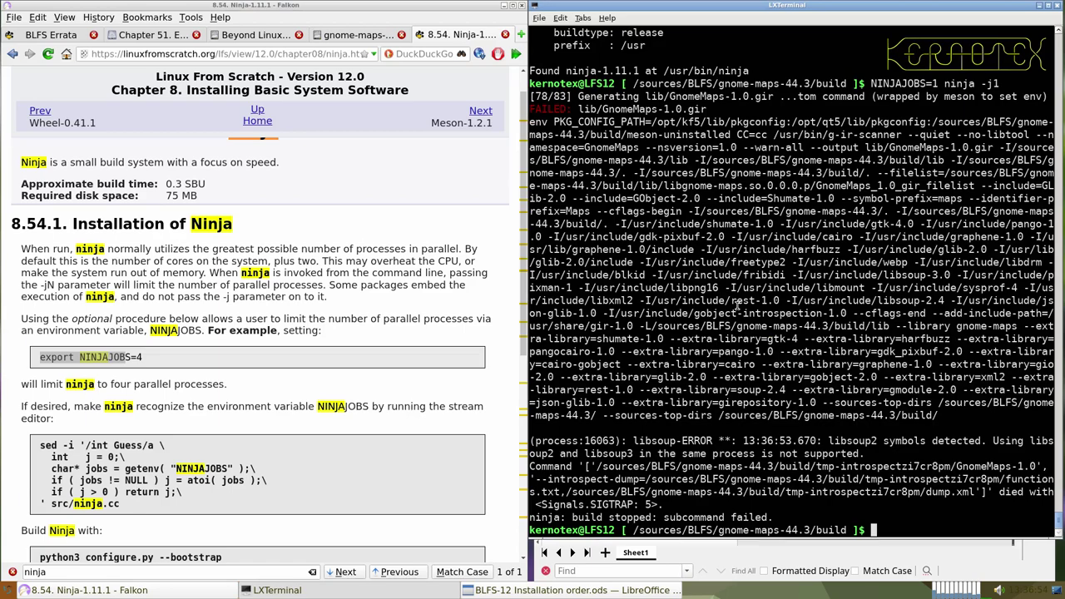
- Try to compile GNOME Maps with sixteen parallel jobs, using NINJAJOBS=1 ninja -j16
key("Up")
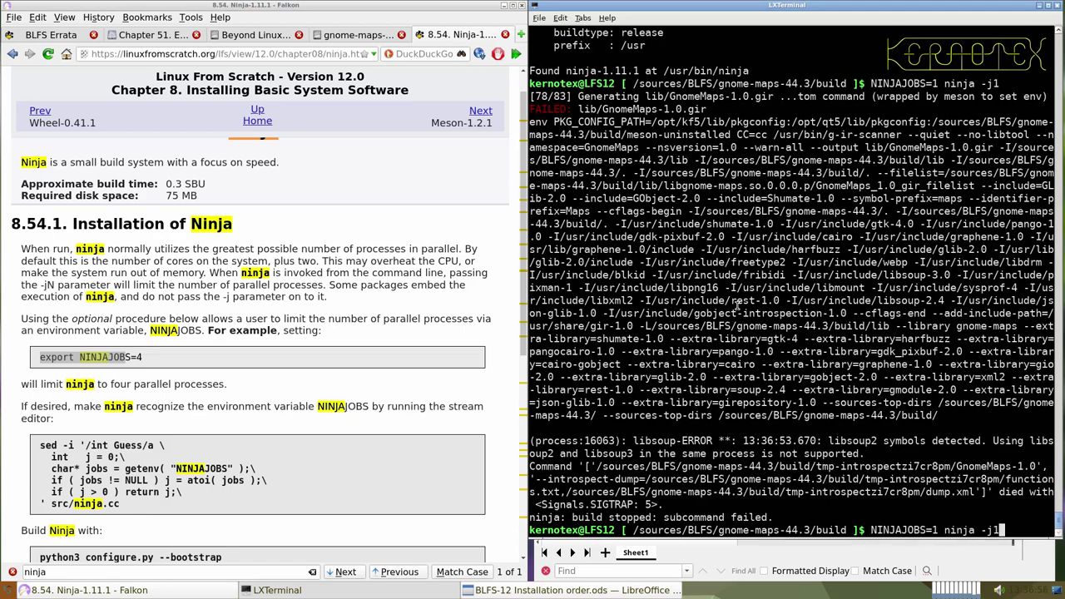
type("6")
key("Return")
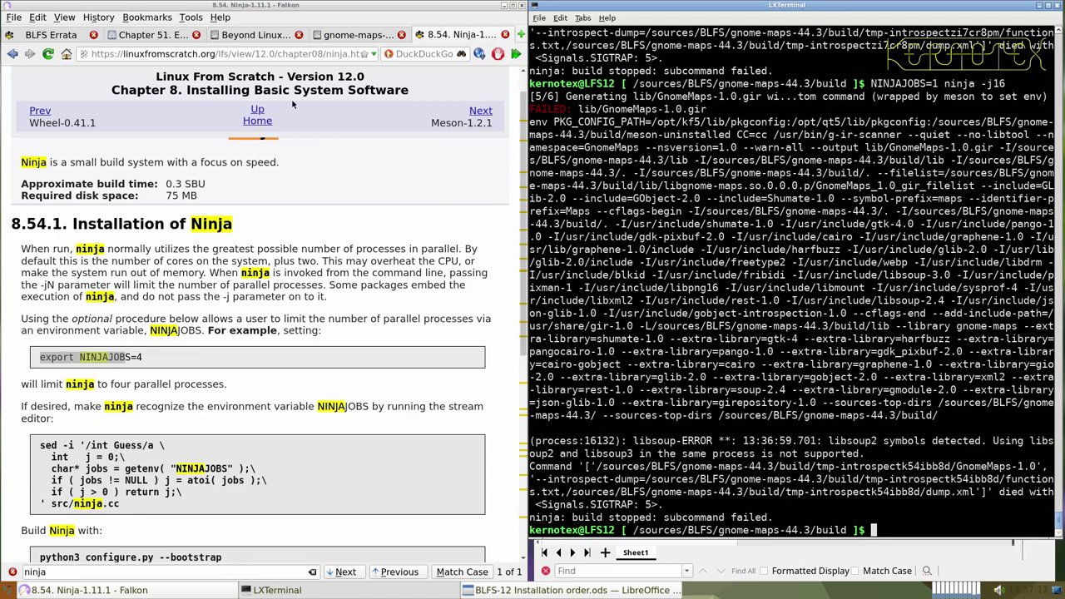
- Change the Ninja page's address to linuxfromscratch.org/blfs/ and load the BLFS project homepage
left_click(220, 53)
left_click(218, 53)
type("b")
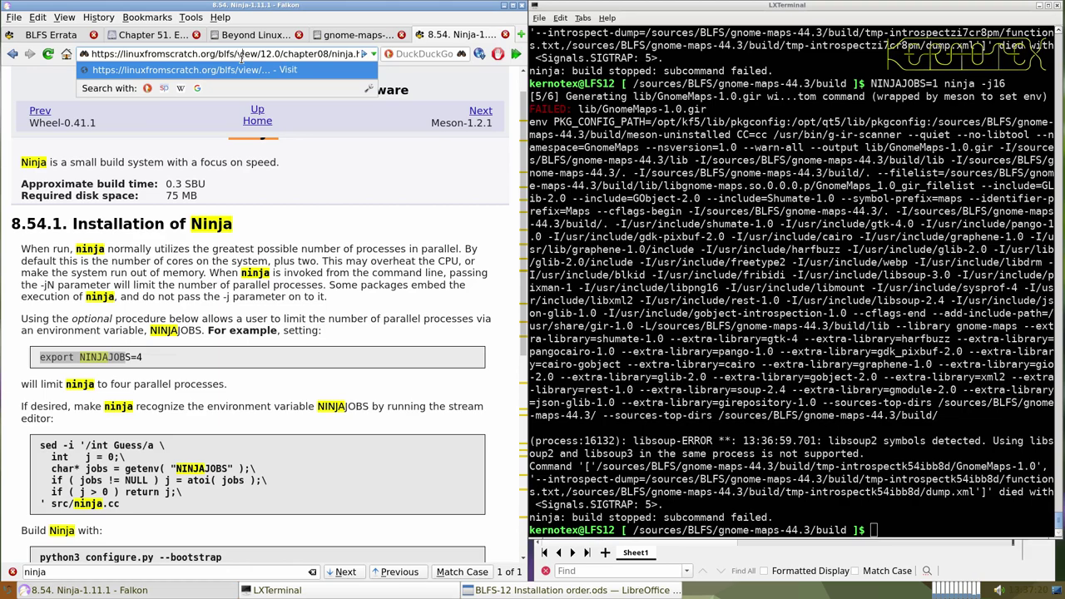
key("Left")
key("Left")
key("Left")
key("Left")
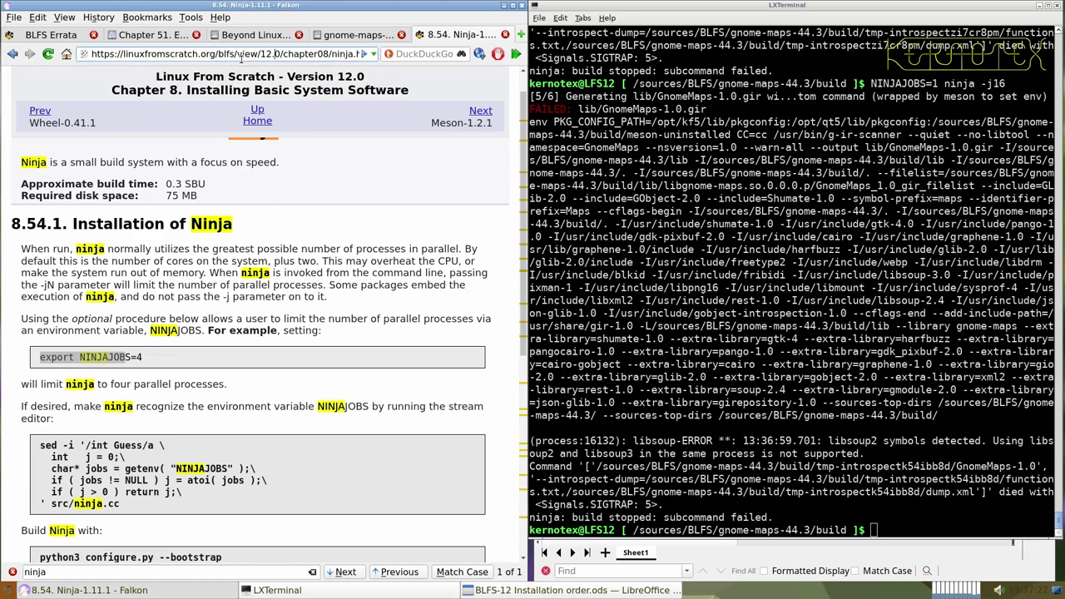
key("shift+End")
key("BackSpace")
key("Return")
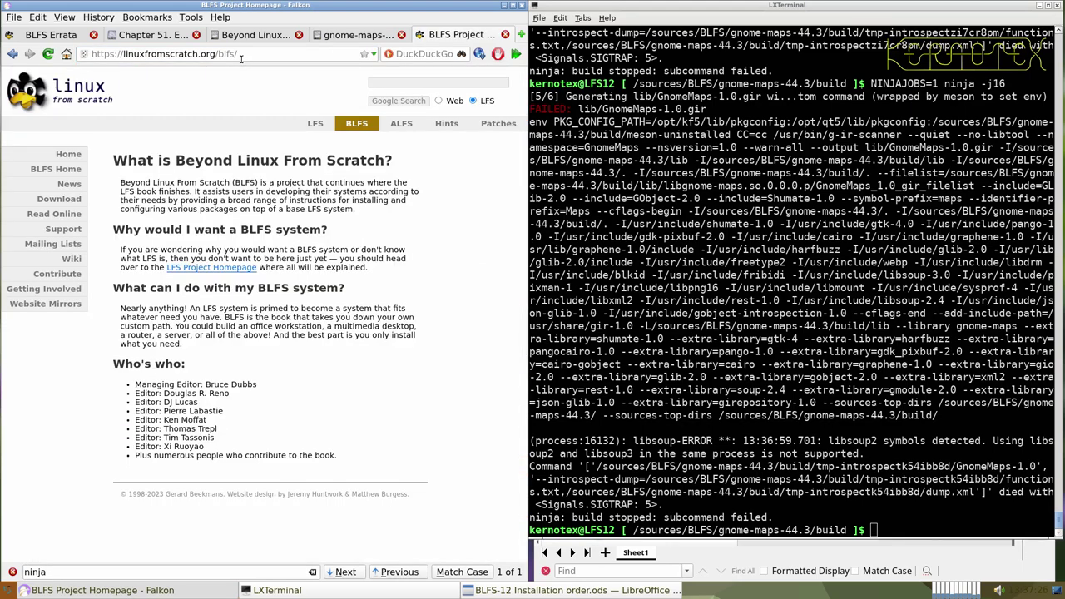
- Check the BLFS 12.0 stable errata through the online reading page, and close its tab
left_click(59, 215)
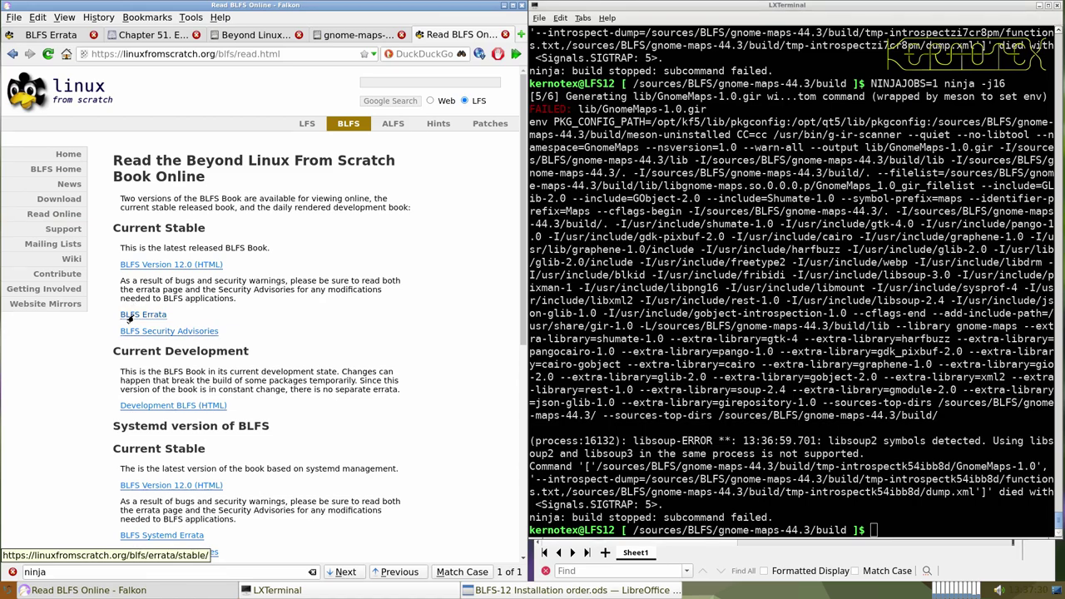
left_click(130, 316)
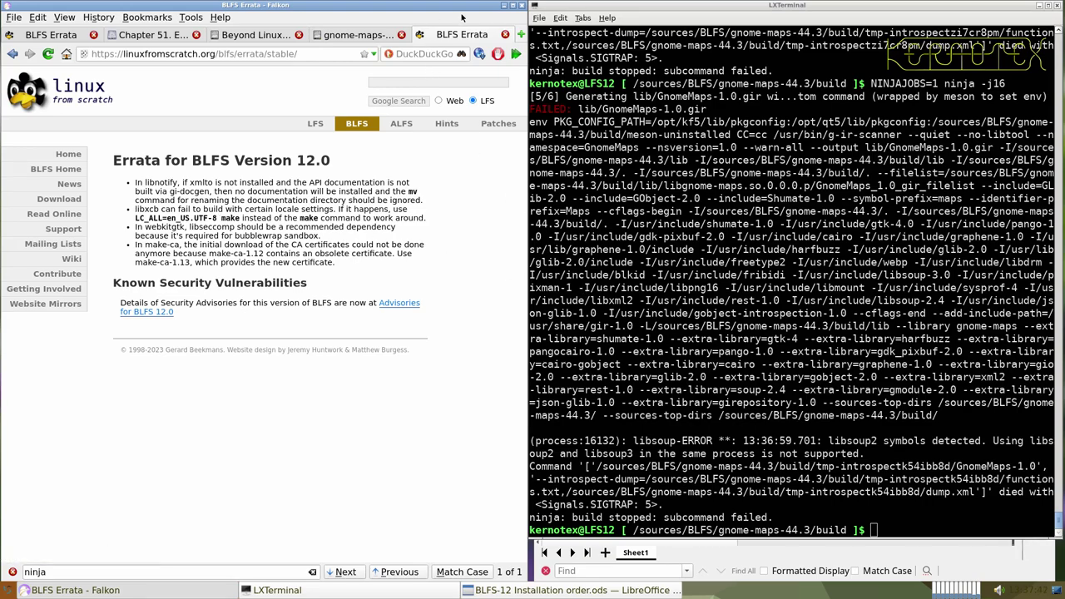
left_click(504, 34)
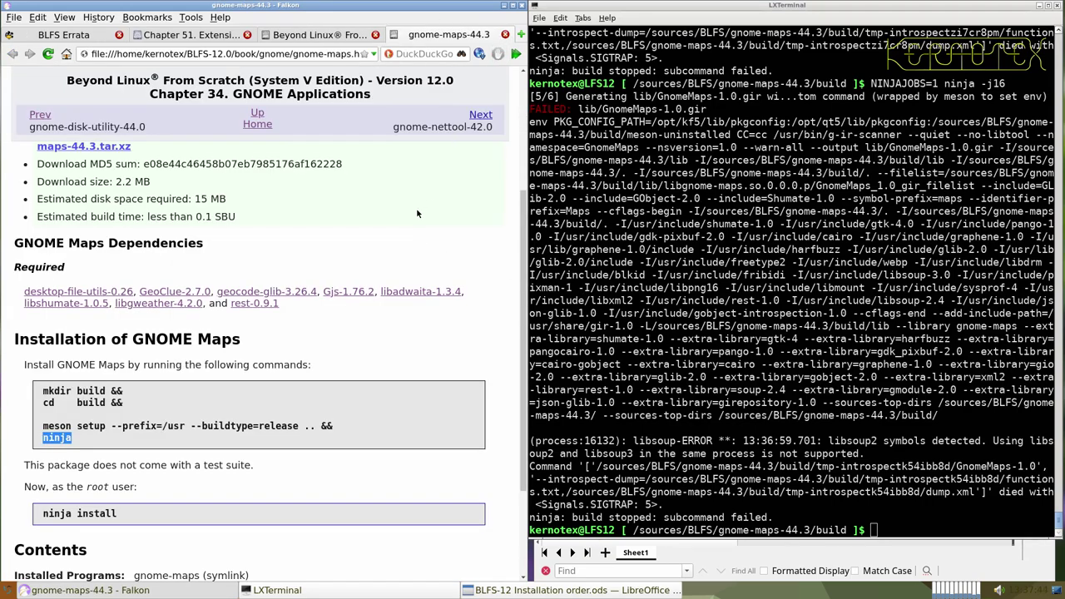
- Review the GNOME Maps instructions and try to install the package with sudo -E ninja install
scroll(417, 213, "up", 4)
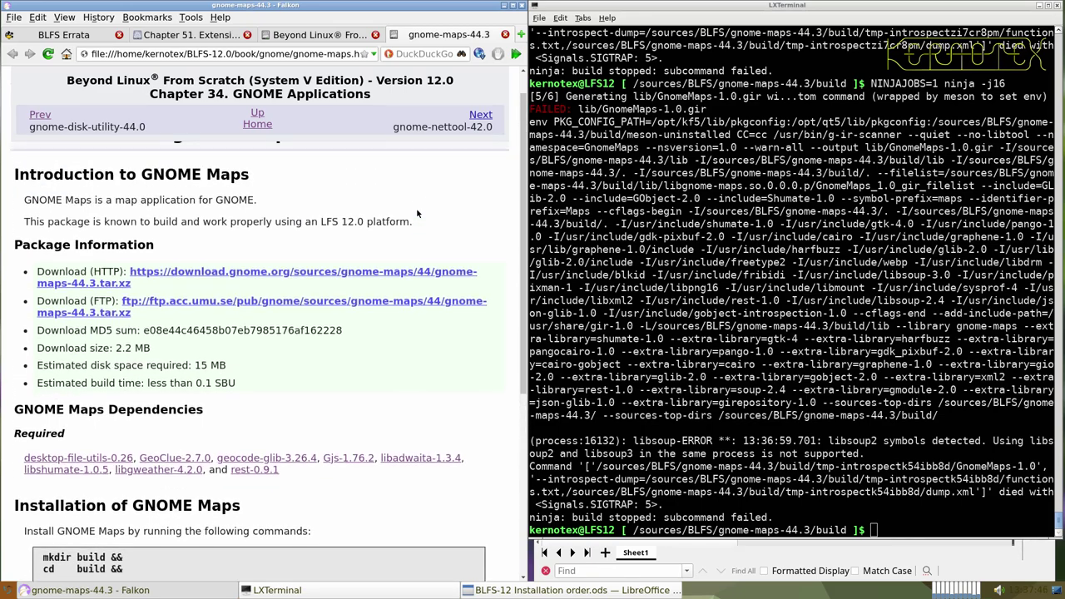
scroll(417, 214, "down", 6)
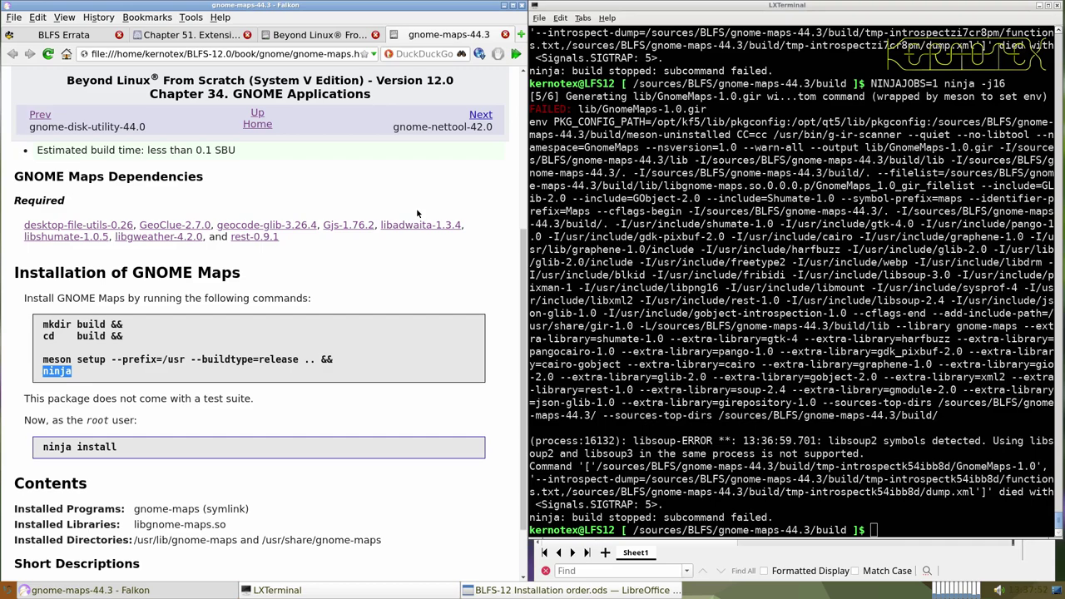
scroll(418, 214, "down", 2)
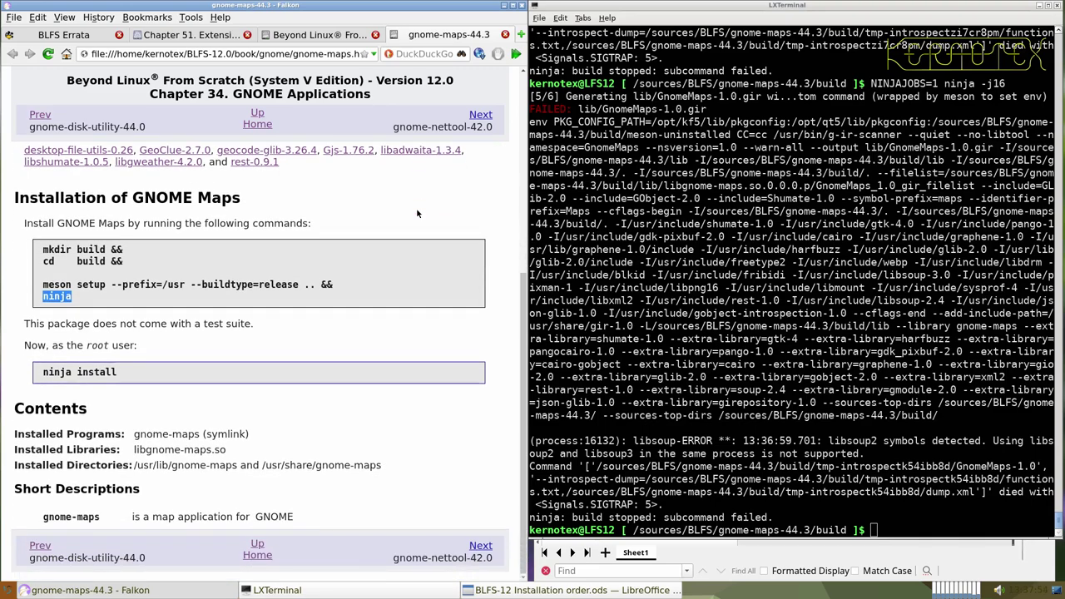
left_click(632, 265)
key("ctrl+r")
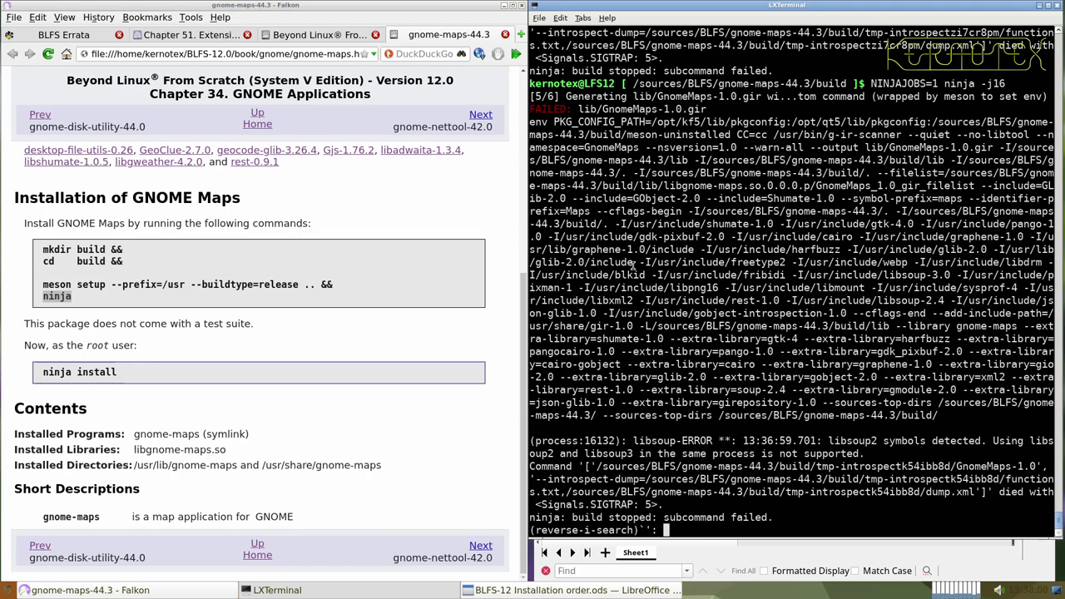
type("ninja insta")
key("Return")
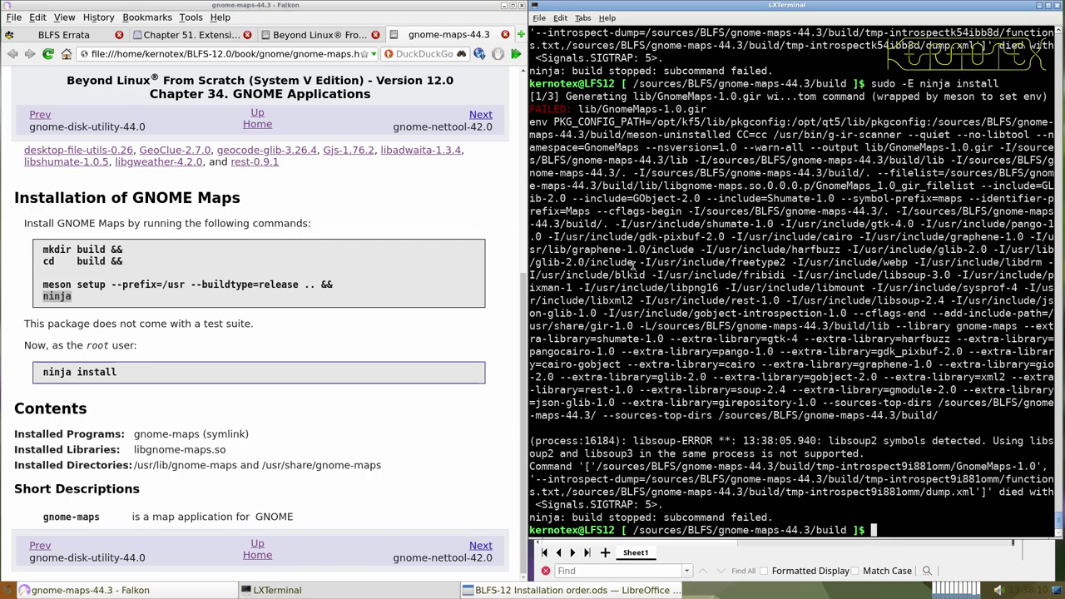
- Return to /sources/BLFS and delete the gnome-maps-44.3 source directory with rm -Rf
type("cd ../..")
key("Return")
type("rm -R")
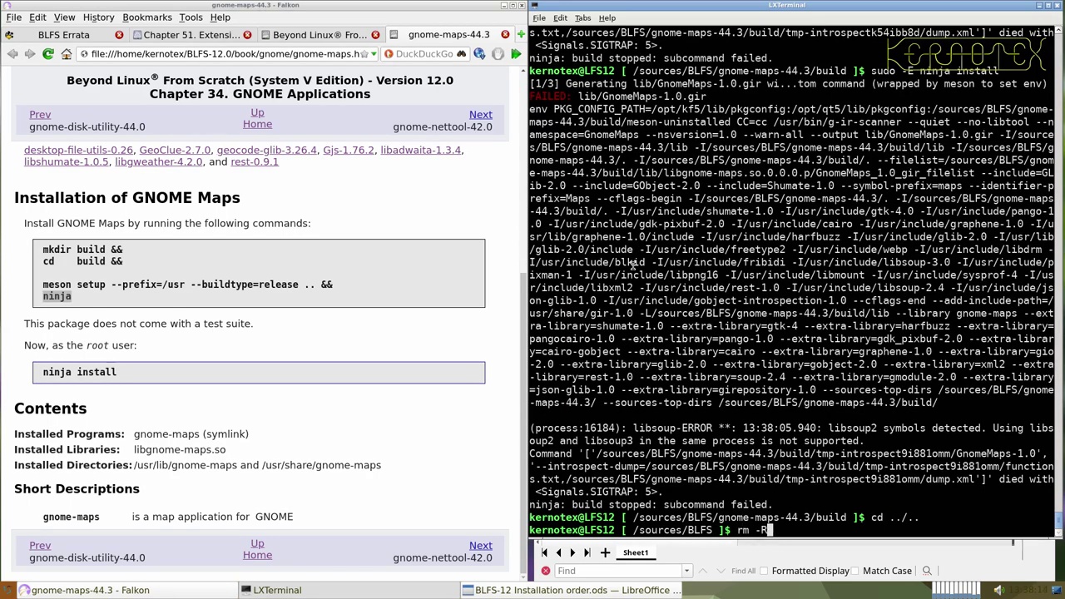
type("f gnome-ma")
key("Tab")
key("Return")
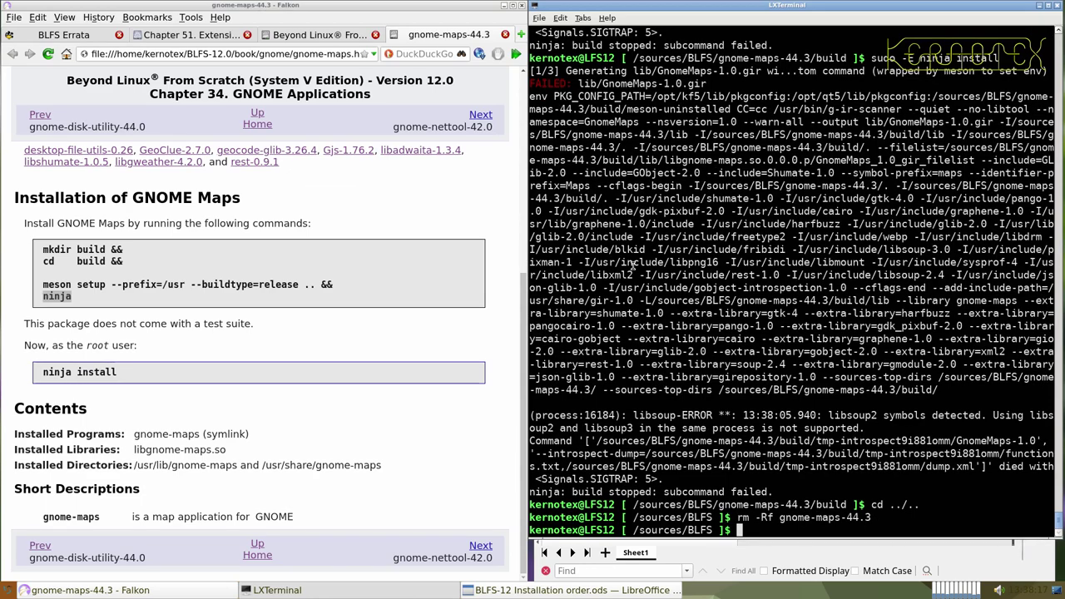
- Close the GNOME Maps page and open the gnome-nettool-42.0 page from the book index to review its dependencies
left_click(504, 34)
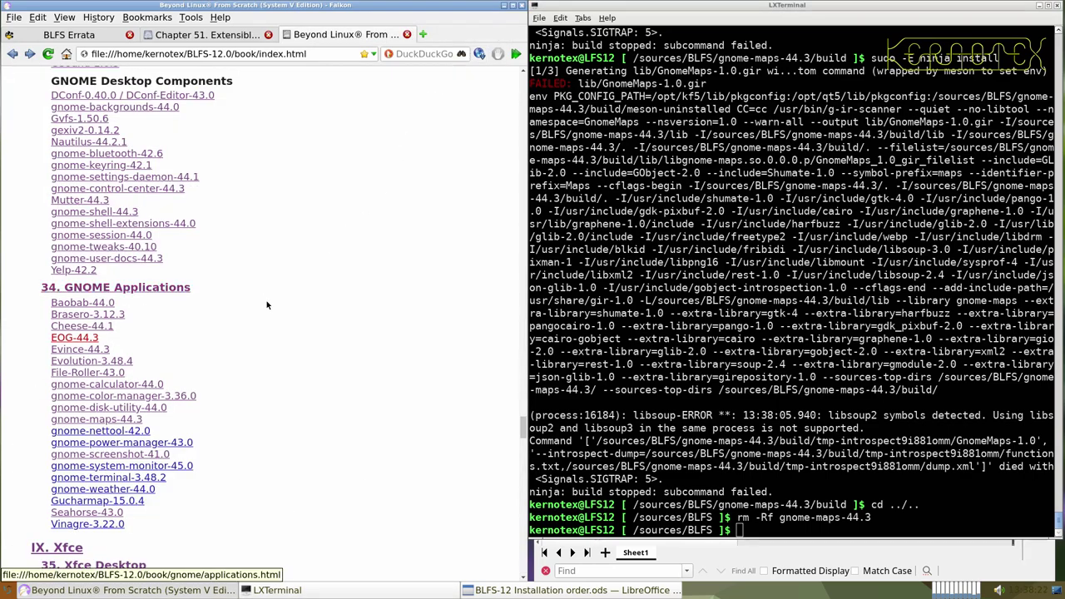
middle_click(135, 432)
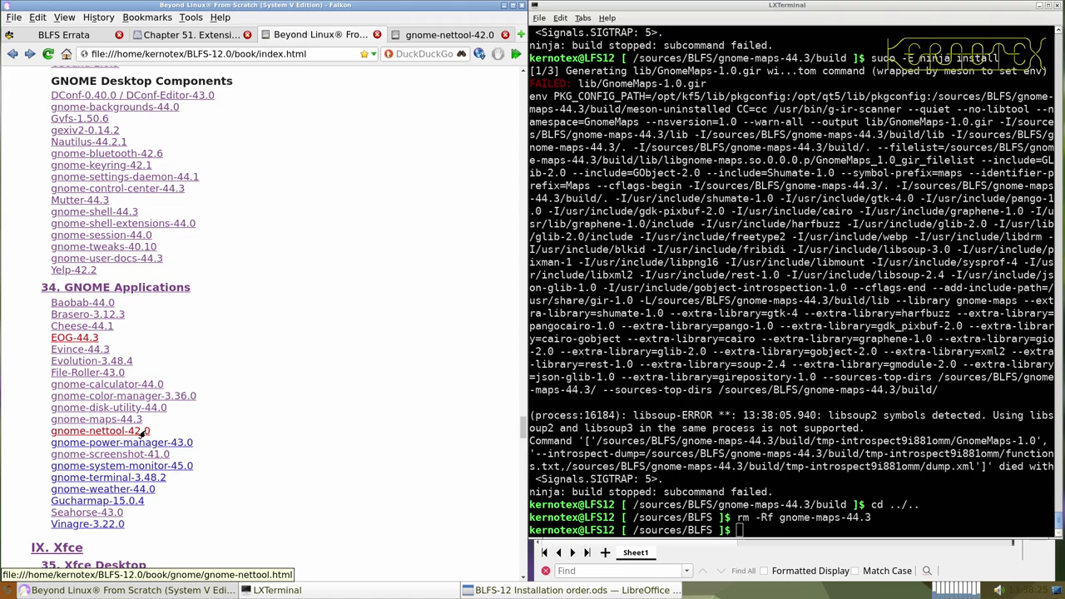
left_click(420, 35)
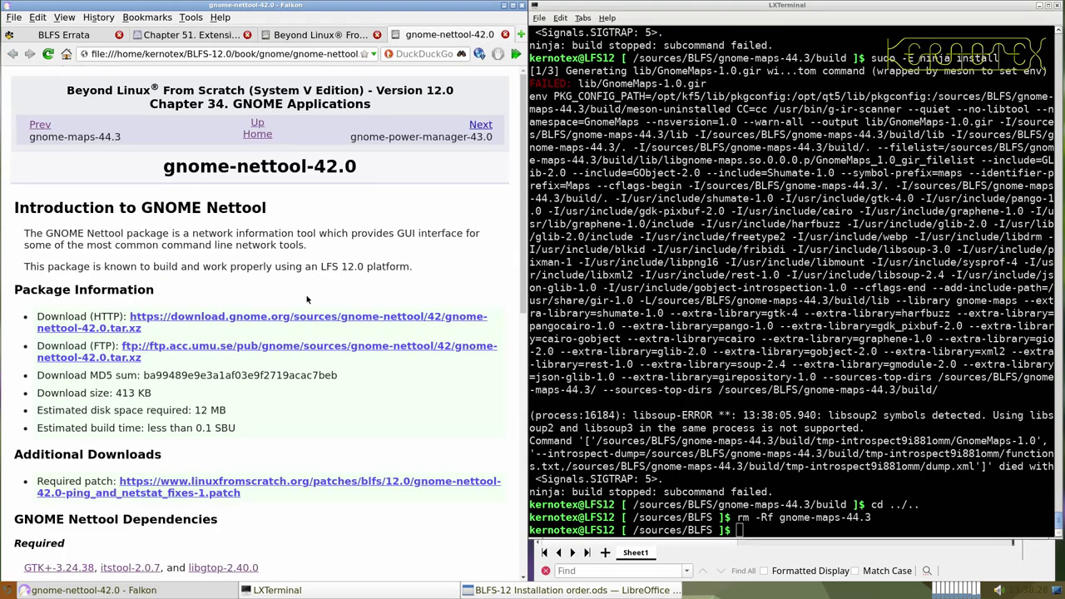
scroll(308, 298, "down", 5)
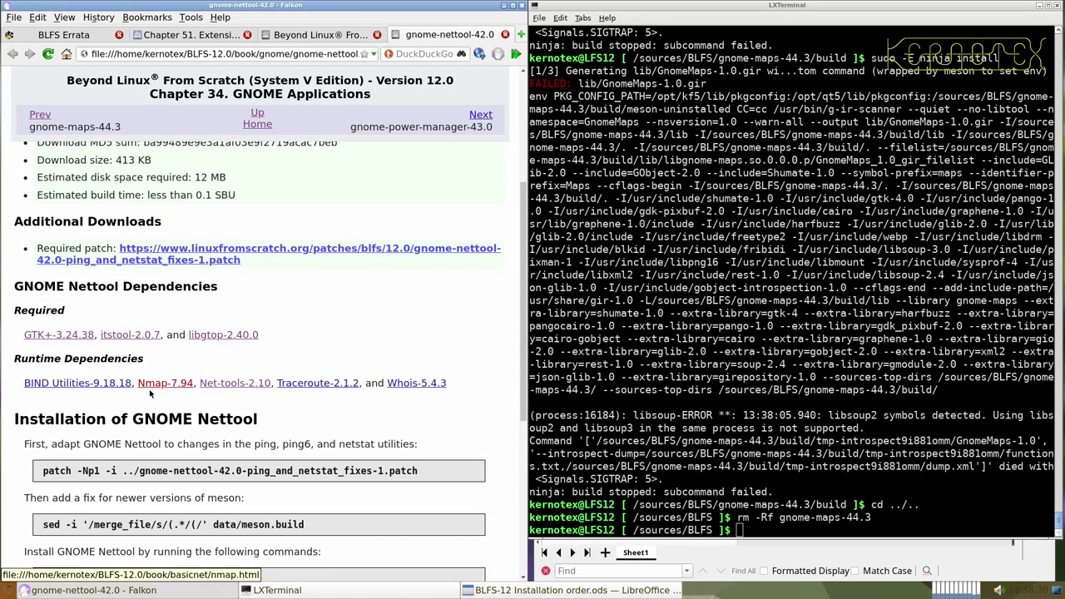
- Open the BIND Utilities-9.18.18 dependency page in a private window, review its dependencies and build commands, and close it
right_click(94, 384)
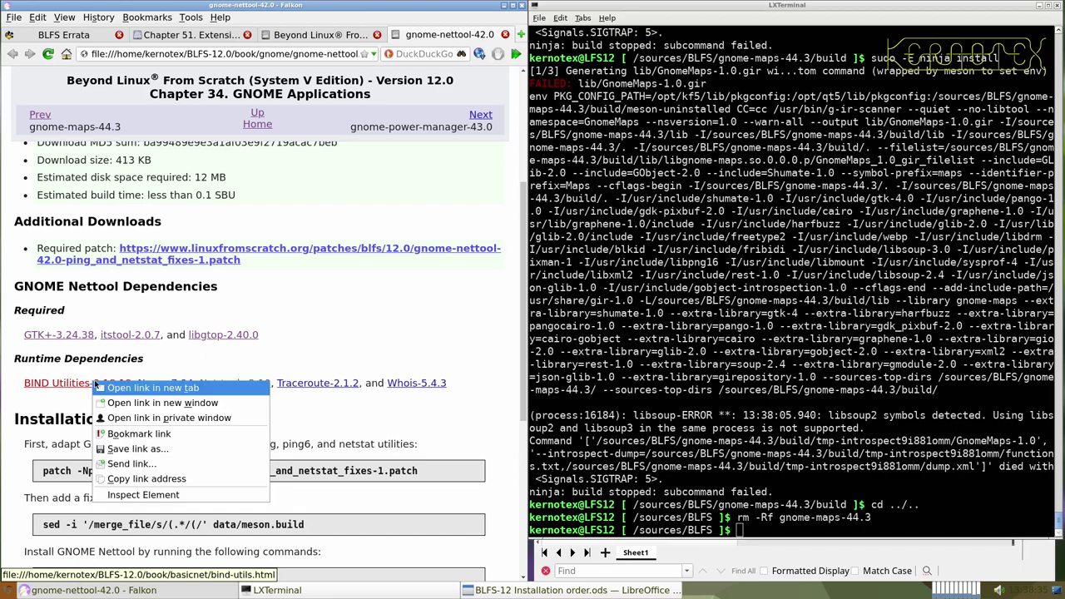
left_click(127, 417)
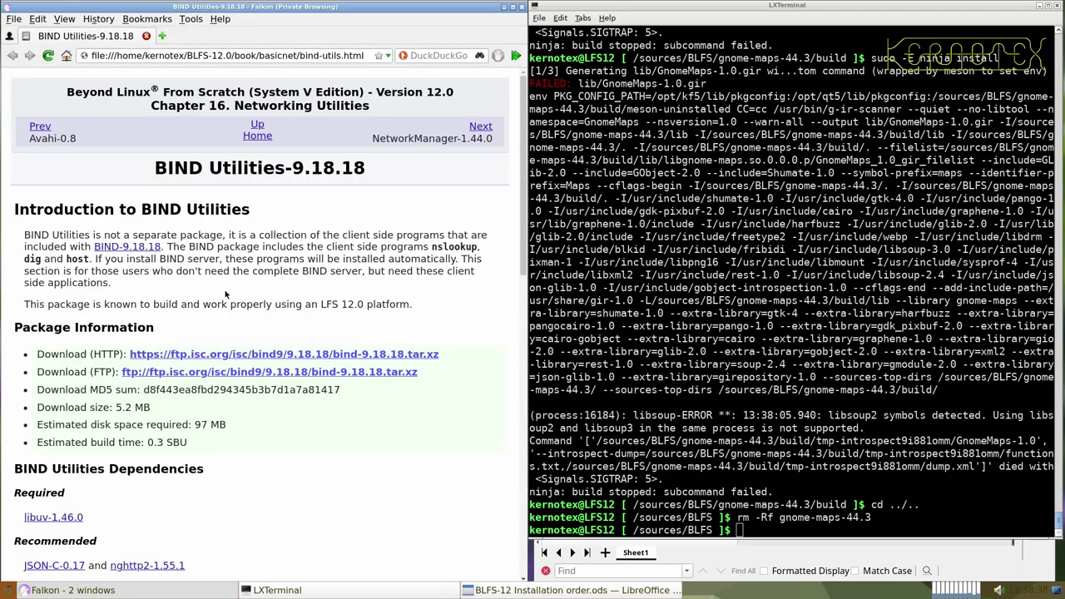
scroll(225, 294, "down", 1)
scroll(225, 294, "down", 2)
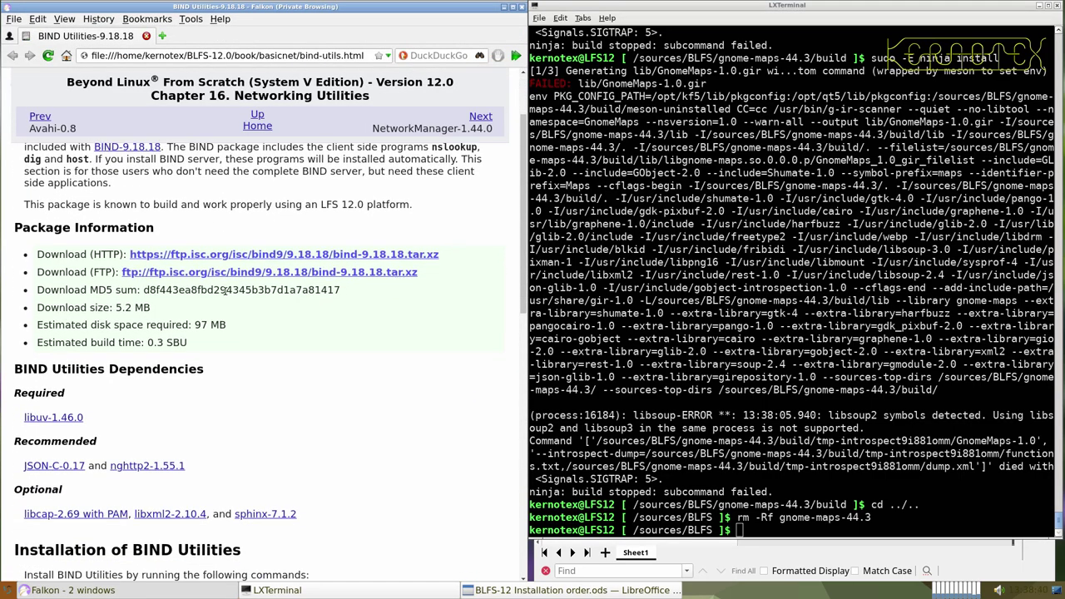
scroll(224, 289, "down", 12)
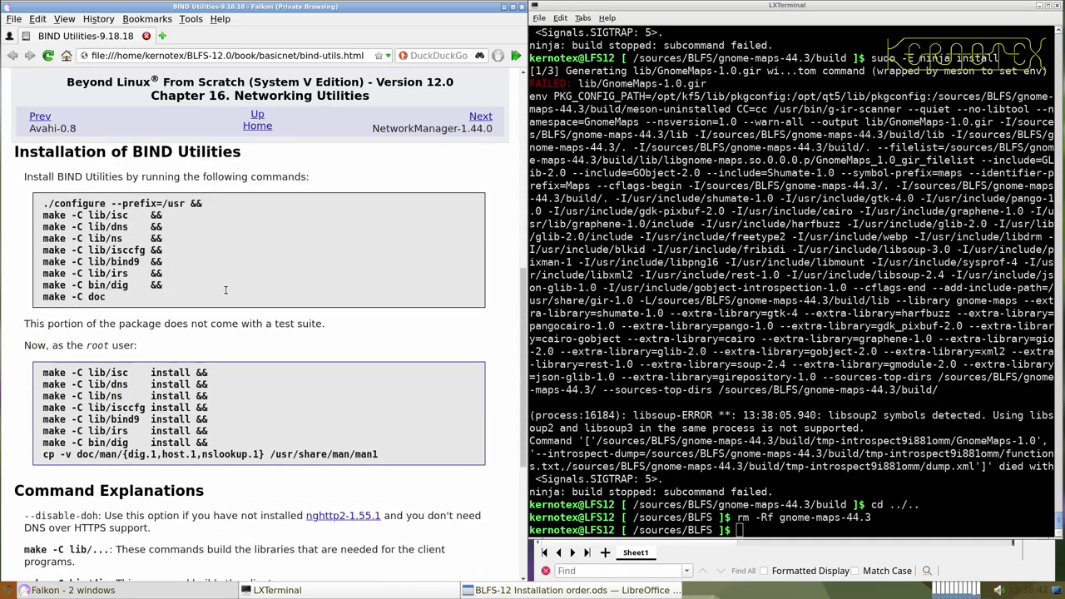
scroll(225, 290, "down", 4)
scroll(225, 293, "up", 20)
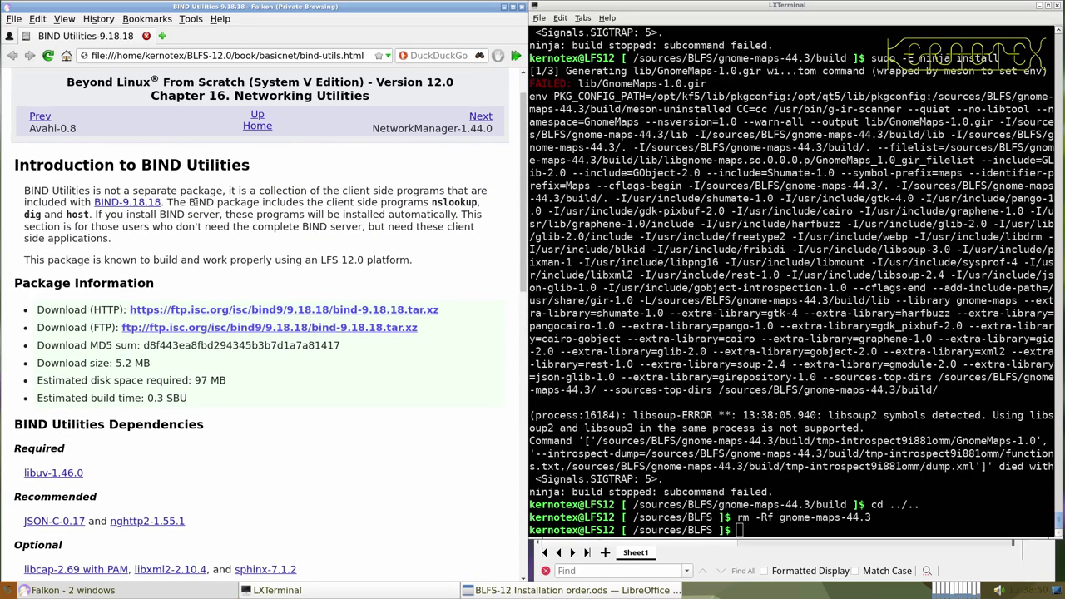
left_click(146, 36)
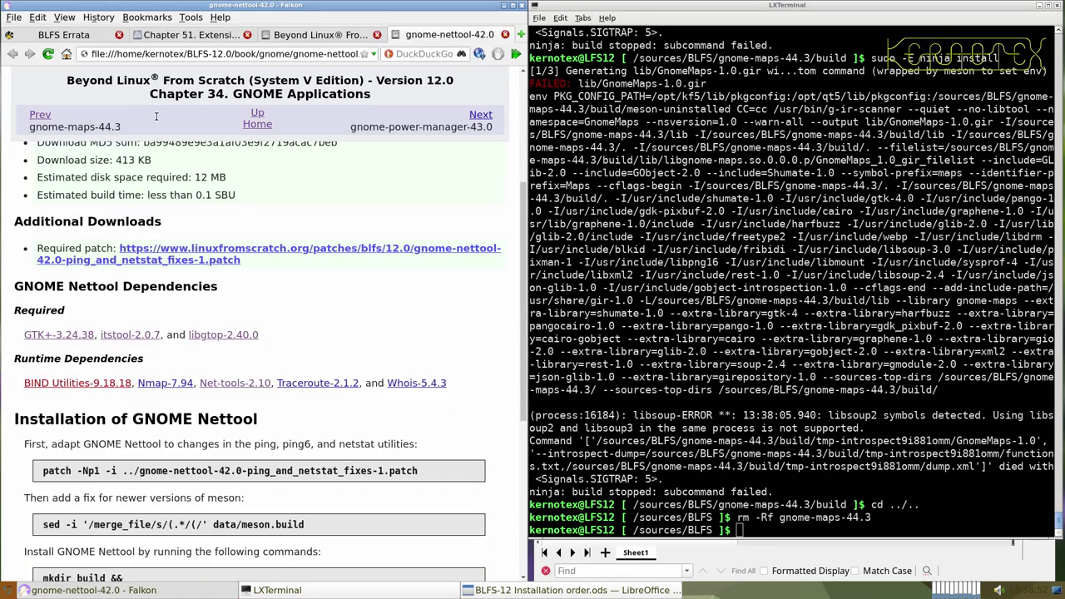
- Open the BIND Utilities page in a new tab and save bind-9.18.18.tar.xz over FTP into /sources/BLFS
middle_click(111, 381)
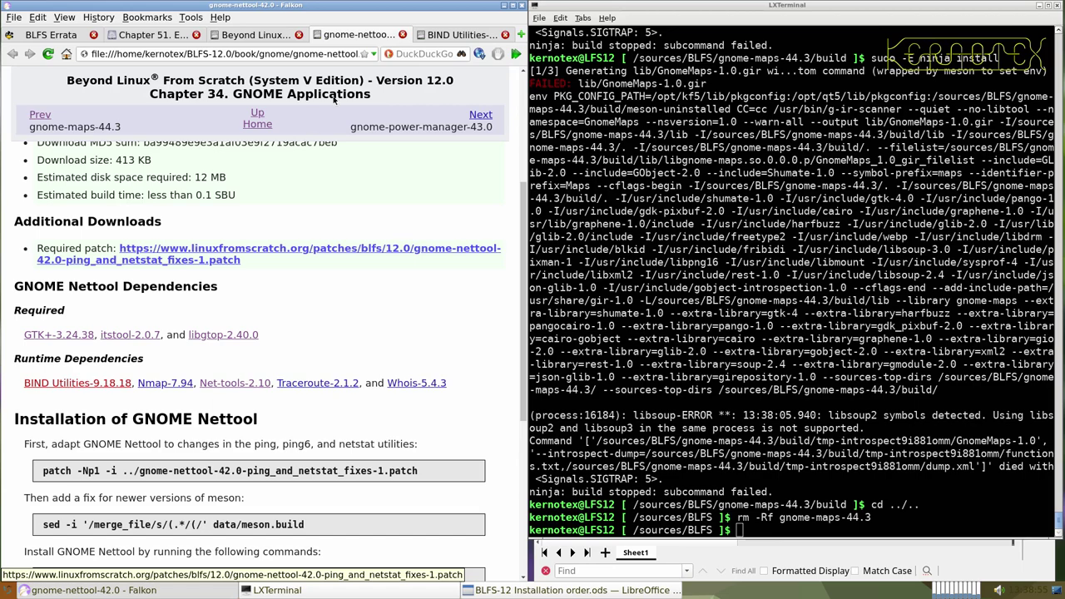
left_click(445, 35)
scroll(337, 220, "down", 4)
scroll(335, 226, "up", 3)
left_click(312, 324)
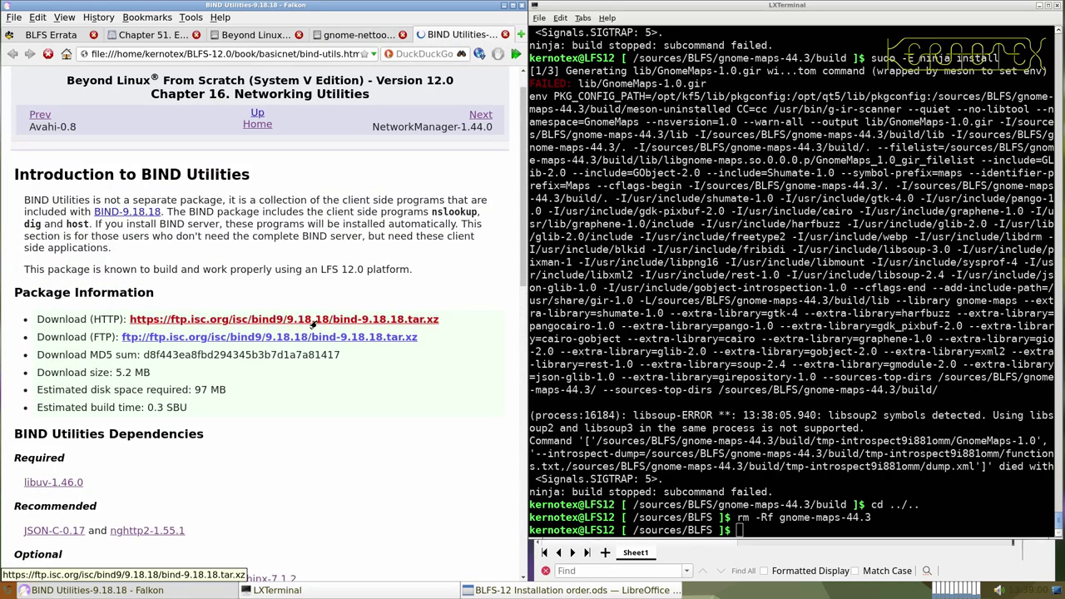
left_click(295, 341)
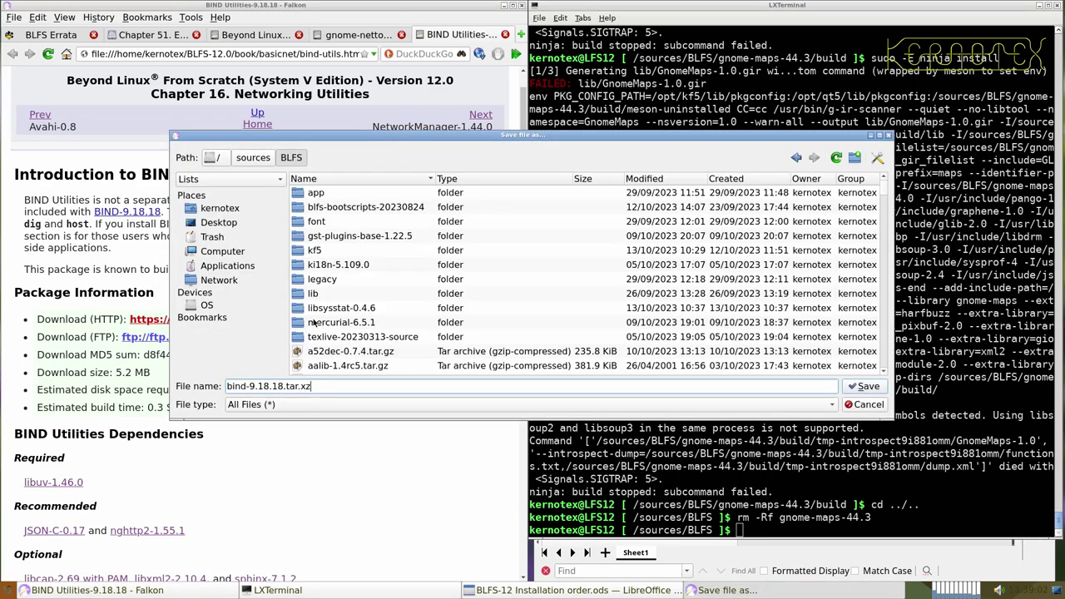
key("Return")
- Copy the page title BIND Utilities-9.18.18 into cell A927 of the BLFS-12 Installation order spreadsheet in LibreOffice Calc
scroll(189, 187, "up", 1)
left_click_drag(156, 166, 364, 171)
key("alt+Tab")
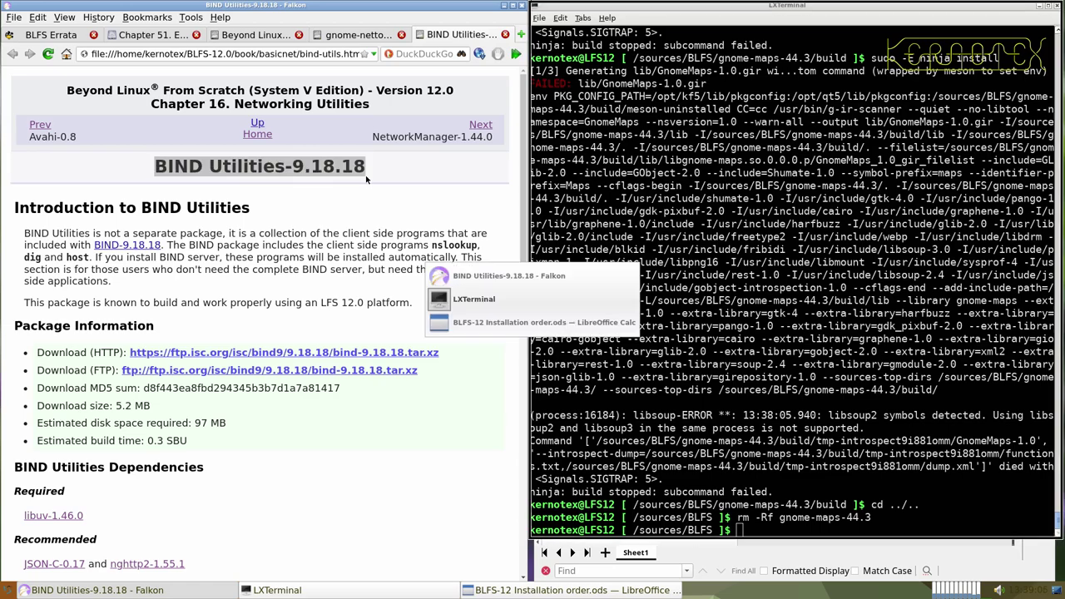
key("alt+Tab")
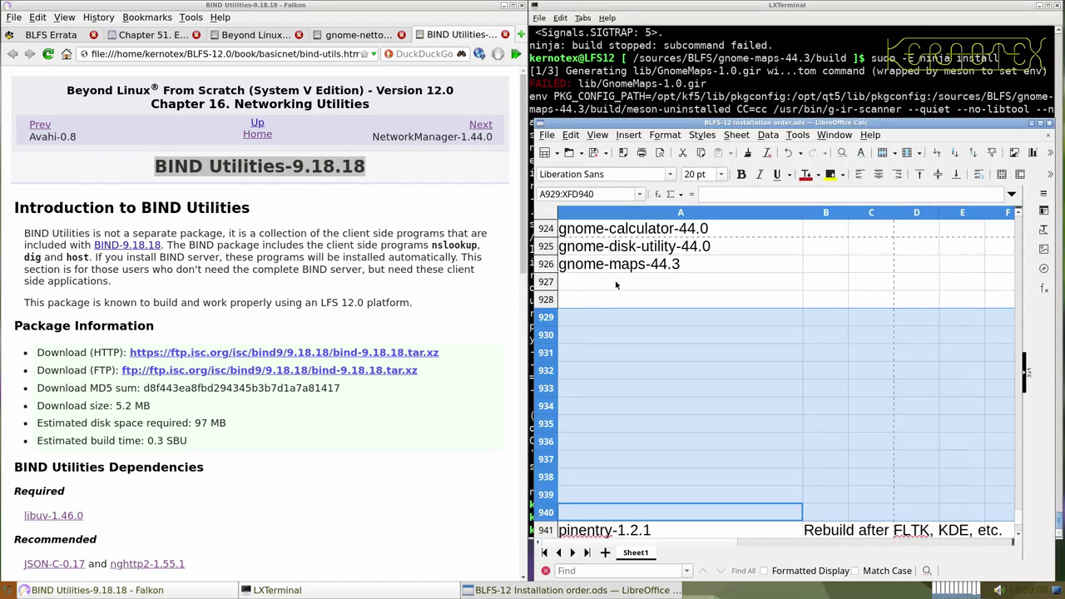
middle_click(616, 285)
- Enter the note "[Broken discriminating between libsoup 2 and 3]" beside gnome-maps-44.3 in cell B926
left_click(825, 264)
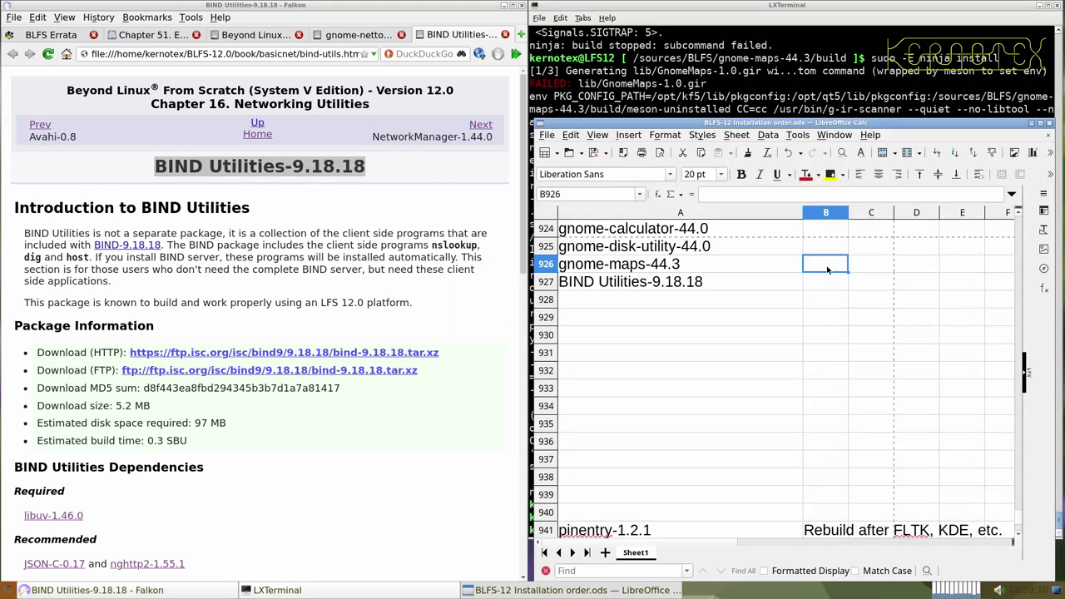
type("[Br")
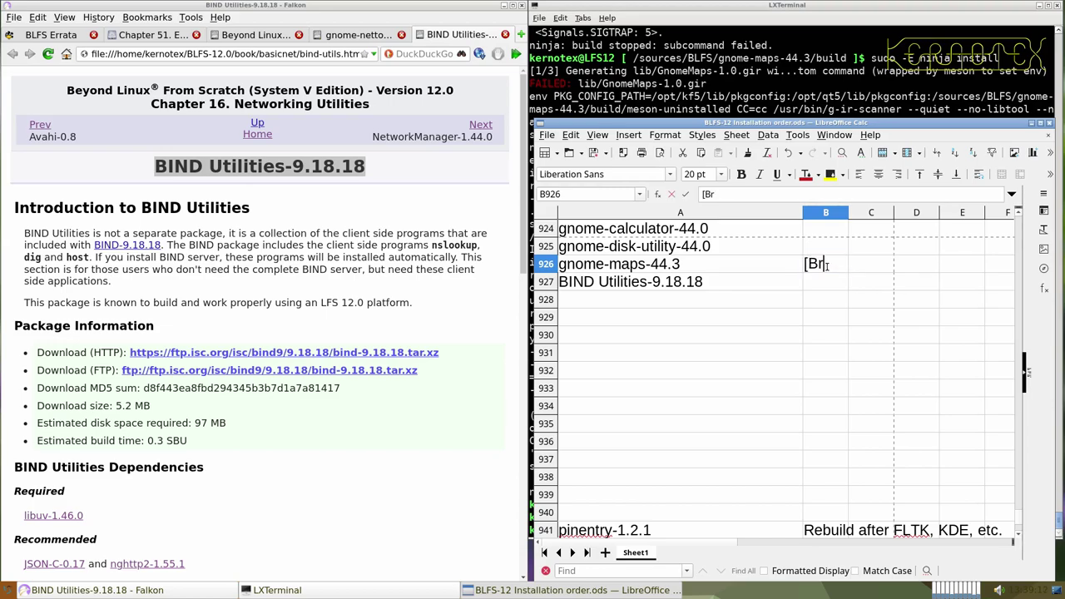
type("oken discrimi")
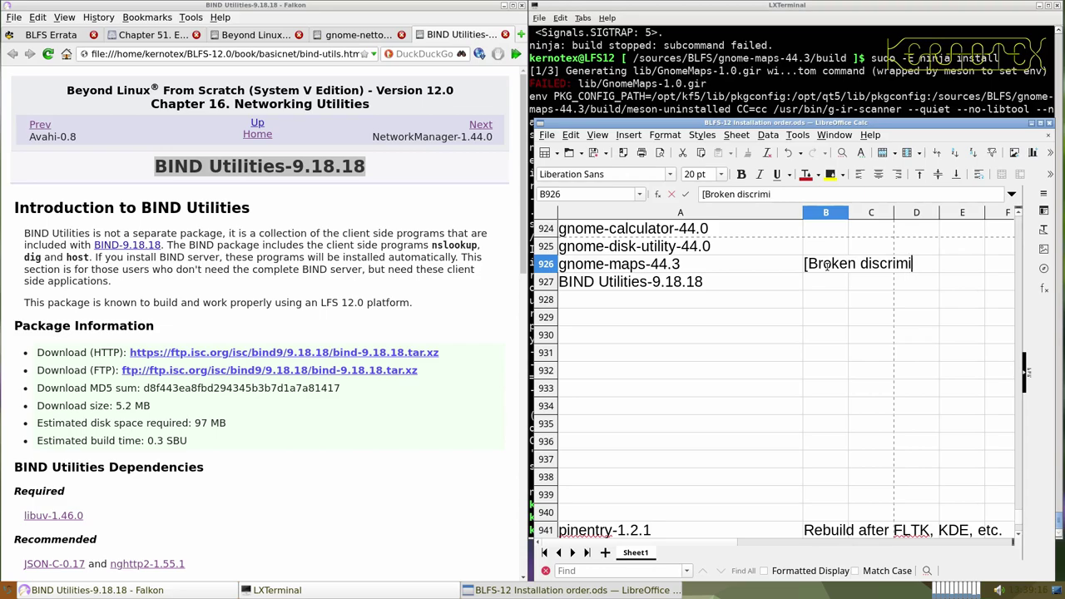
type("nating betwe")
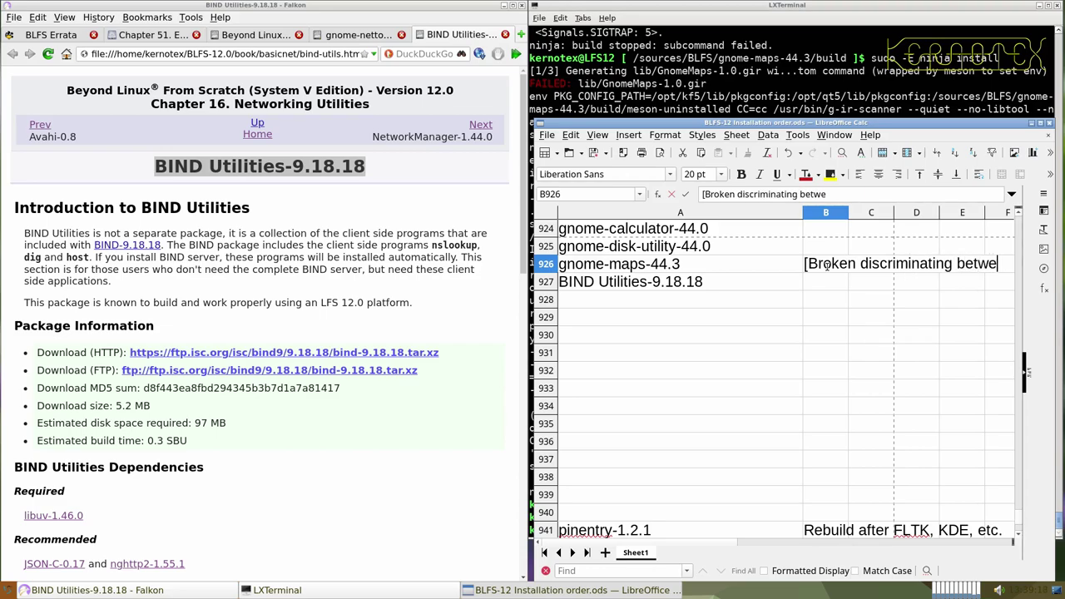
type("en l")
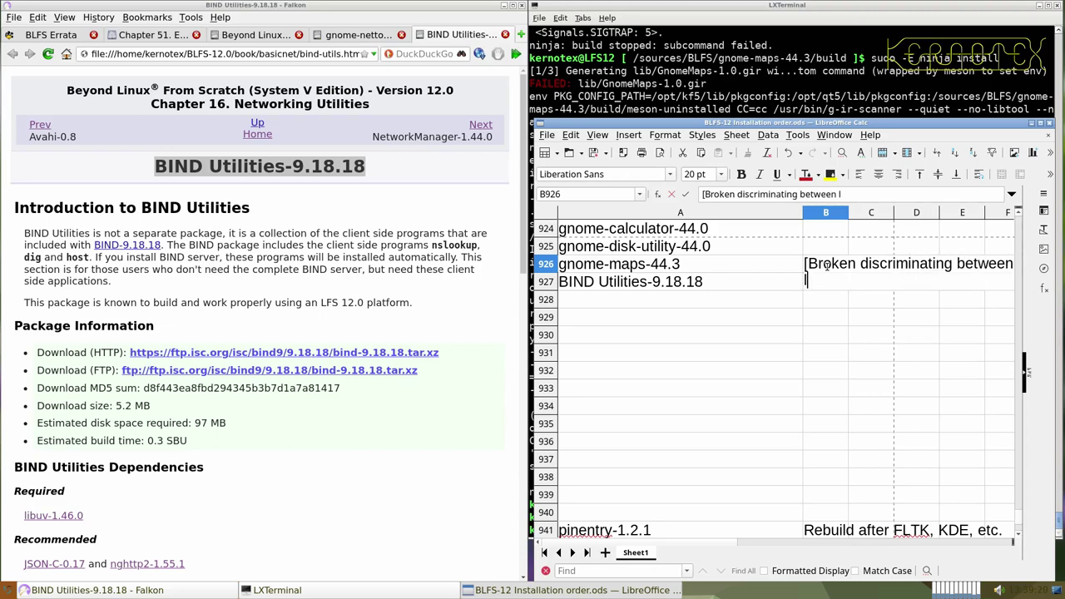
type("ibsoup 2 anf")
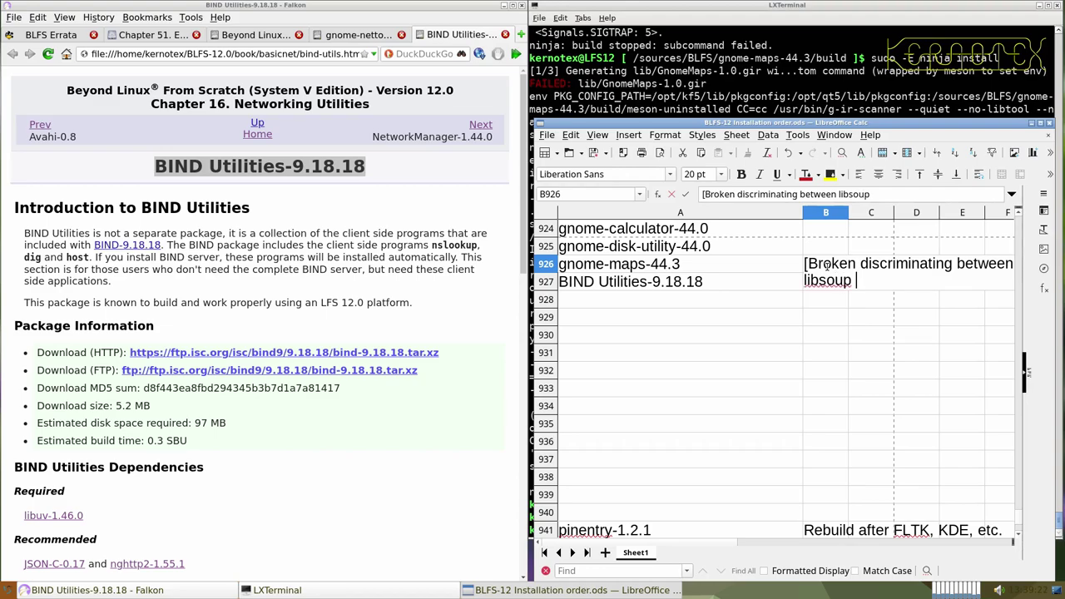
key("BackSpace")
type("d 3]")
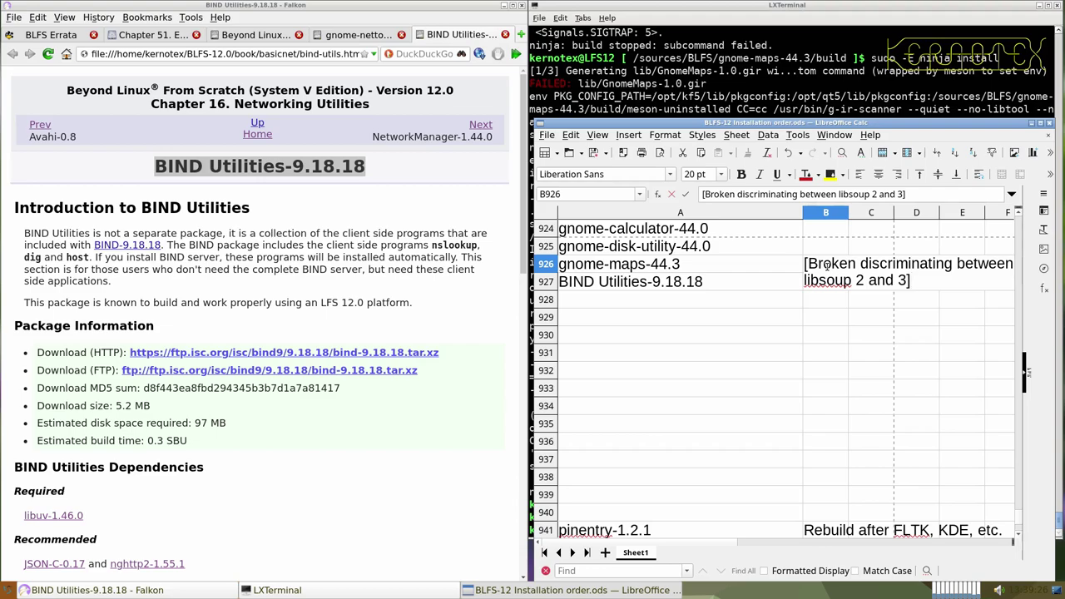
- Insert ": build can't" after "Broken" in the gnome-maps-44.3 note
key("Up")
key("Down")
key("F2")
key("BackSpace")
key("Left")
key("Left")
key("Left")
key("Left")
key("Left")
key("Left")
key("Left")
key("Left")
key("Left")
key("Left")
type(": ")
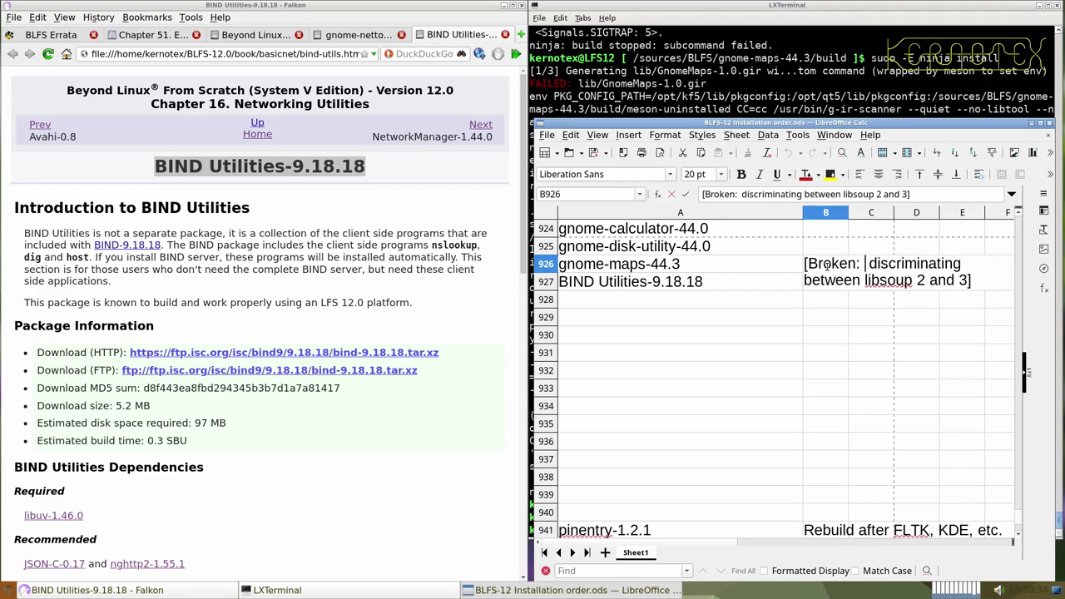
type("can't")
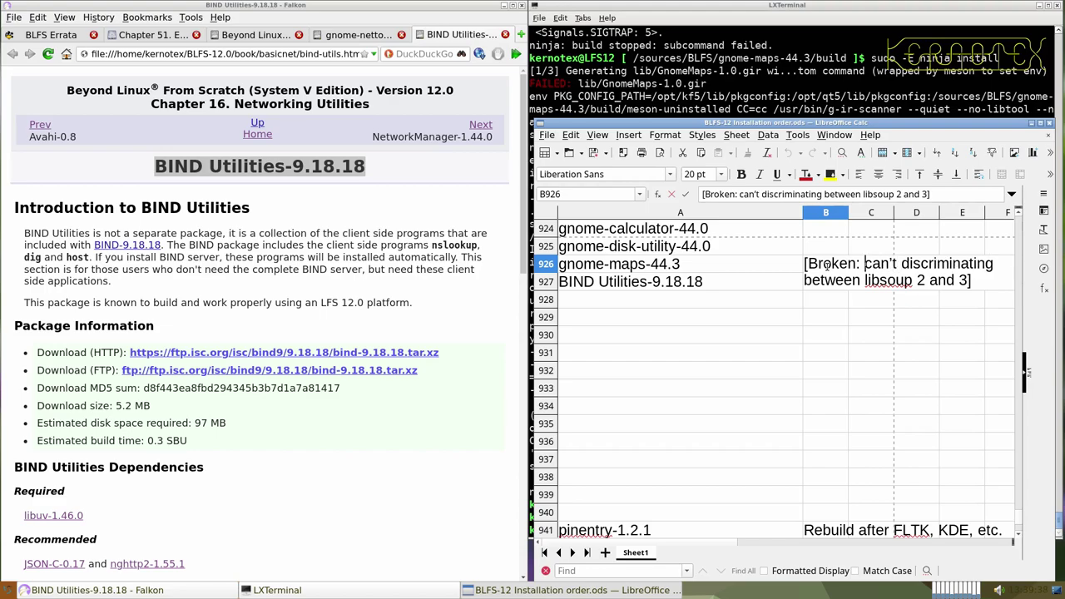
type("build")
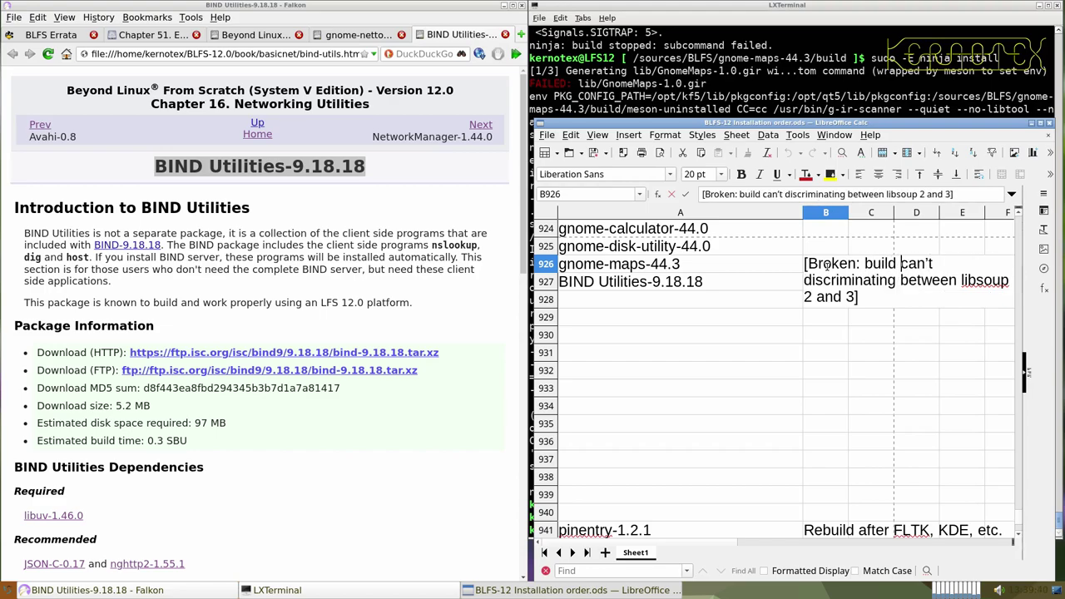
- Change "discriminating" to "discriminate" and add "installed" before "libsoup" in the gnome-maps-44.3 note
key("Right")
key("Right")
key("Right")
key("Delete")
key("Delete")
key("Delete")
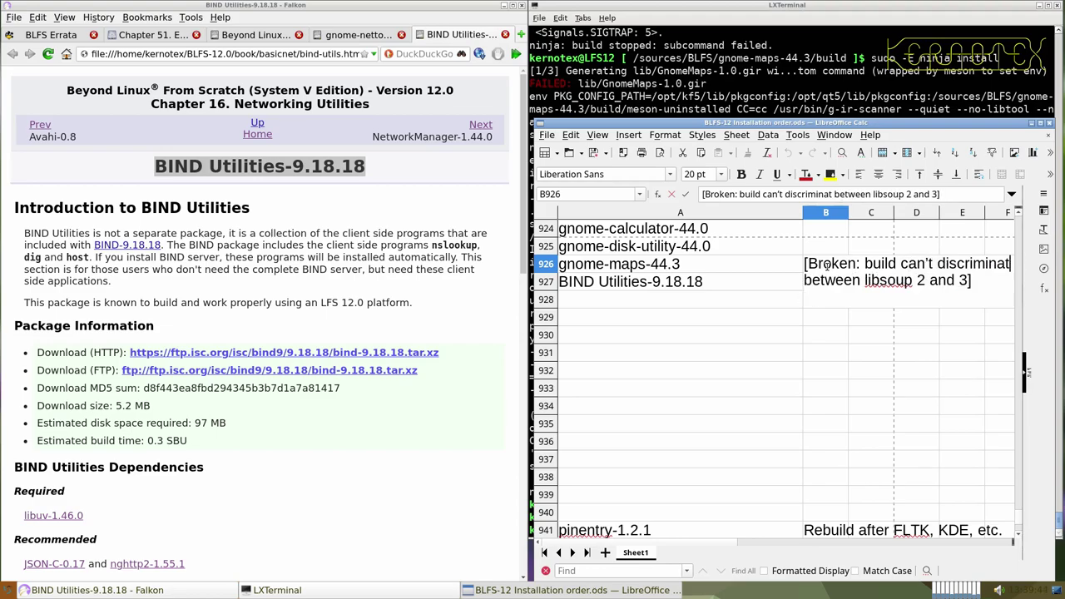
type("en ")
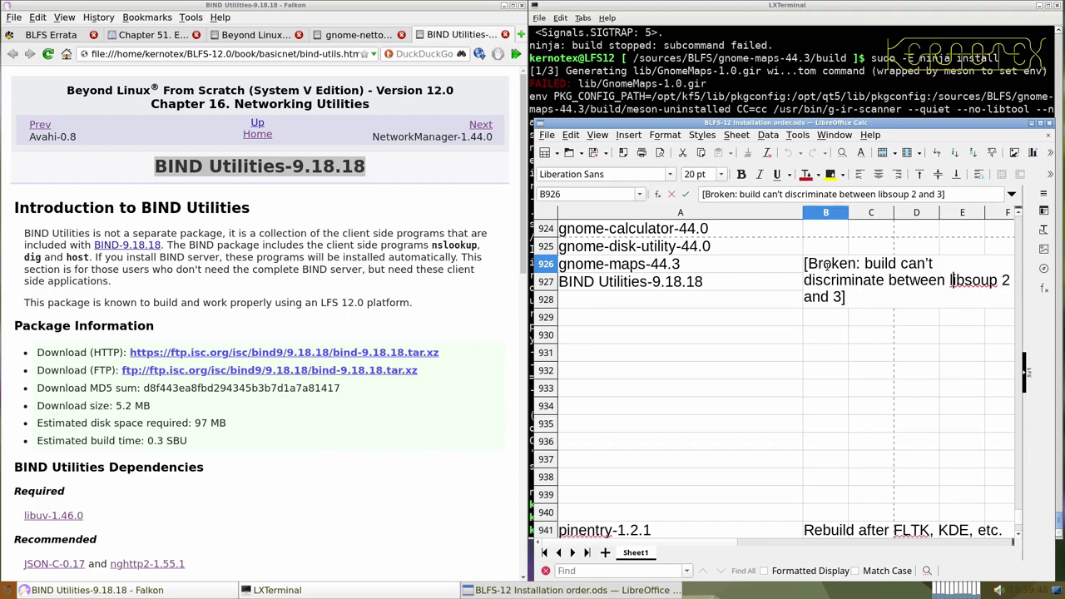
type("installed")
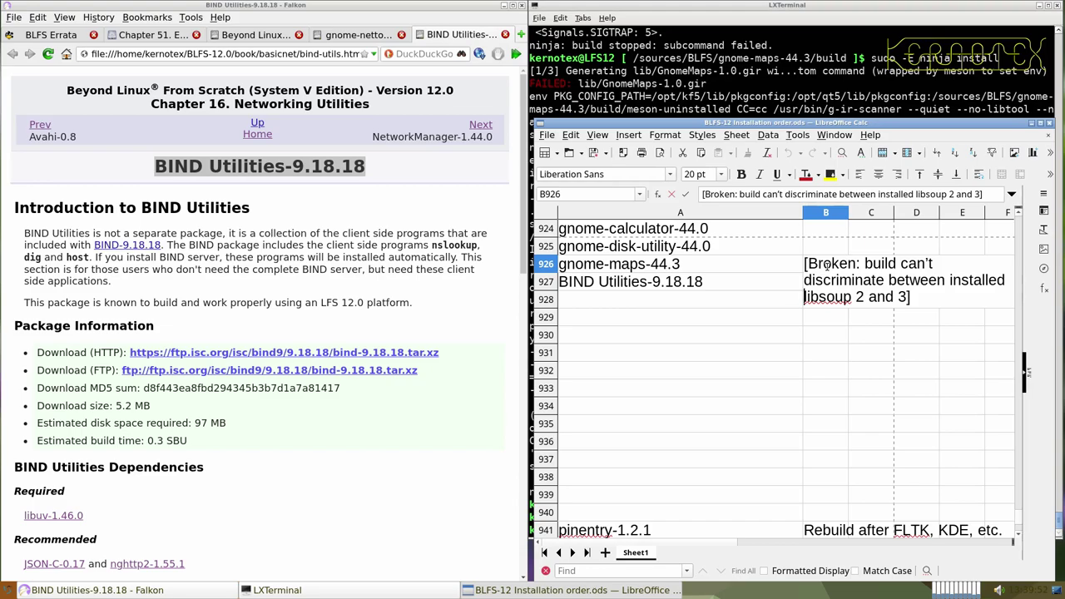
key("Return")
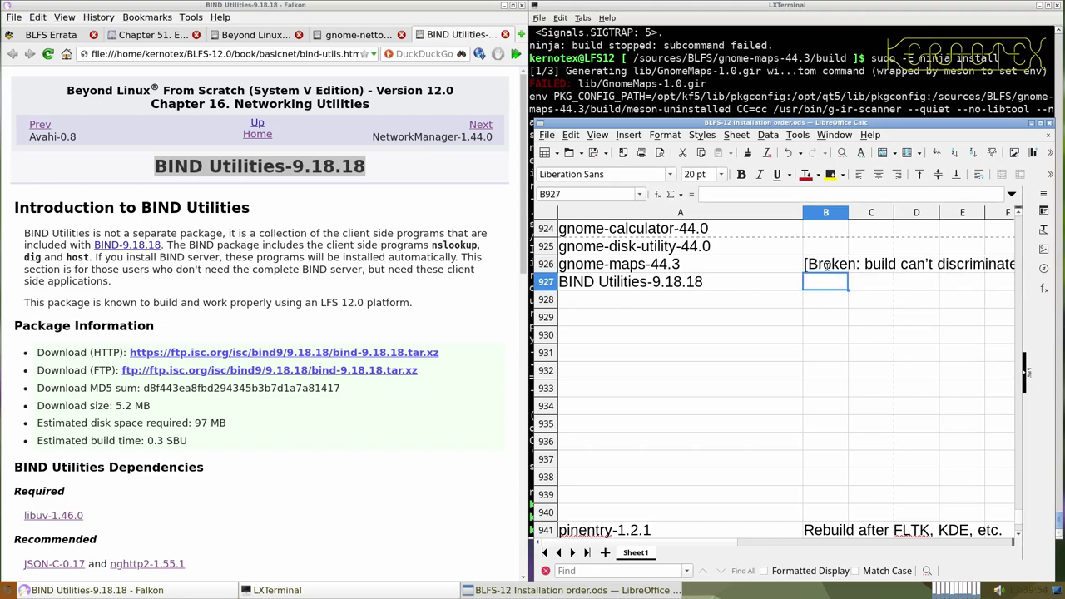
- Switch to the terminal and extract the archive with tar -xvf bind-9.18.18.tar.xz
left_click(716, 97)
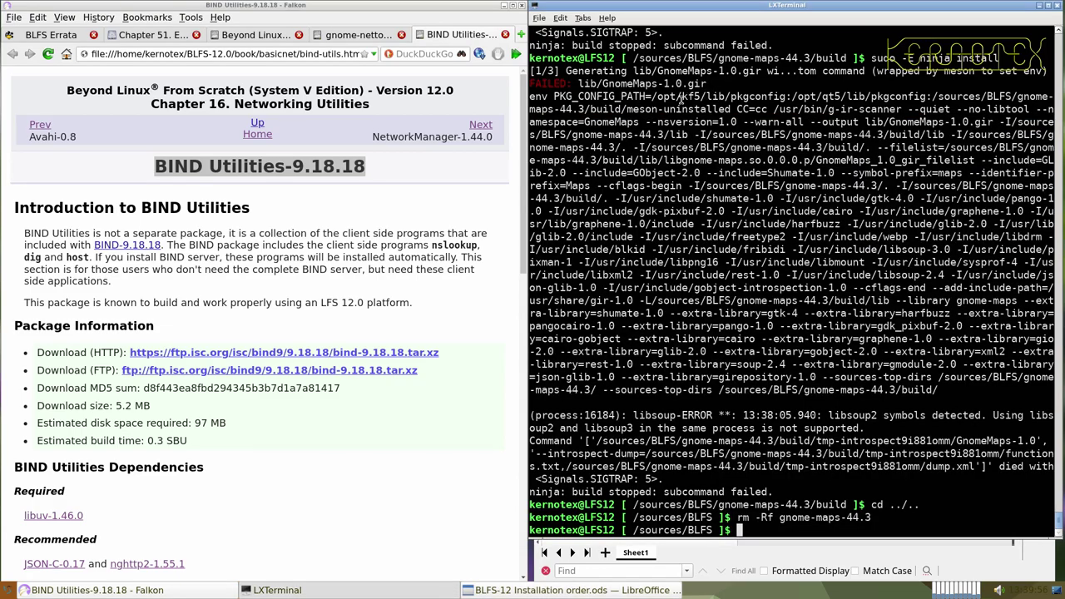
type("tar -xvf bind-9.18.18.tar.xz")
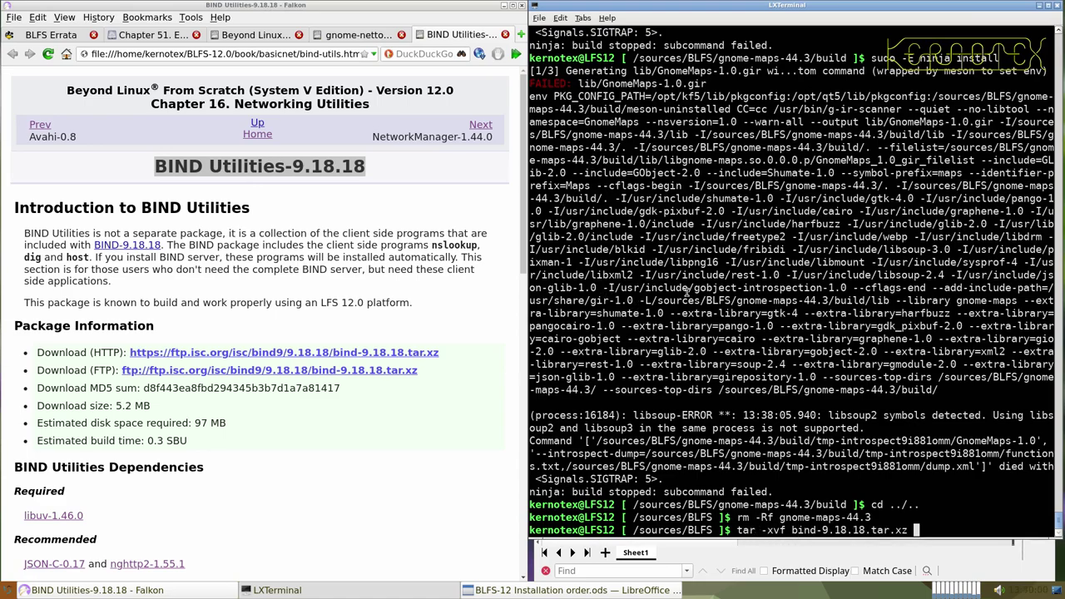
key("Return")
type("cd bi9nd")
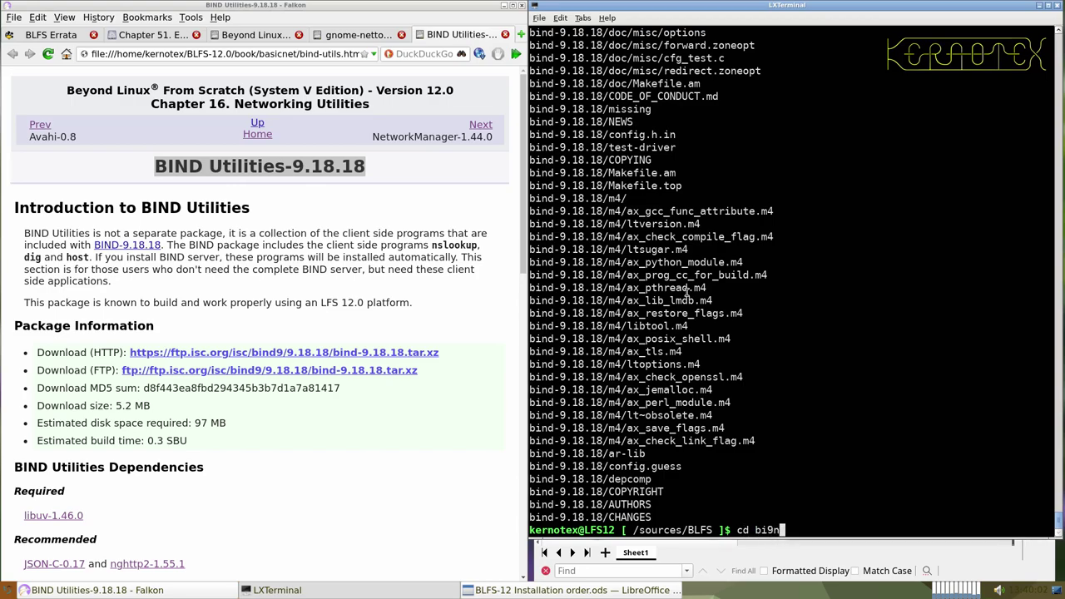
key("Return")
type("tar -xvf bind-9.18.18")
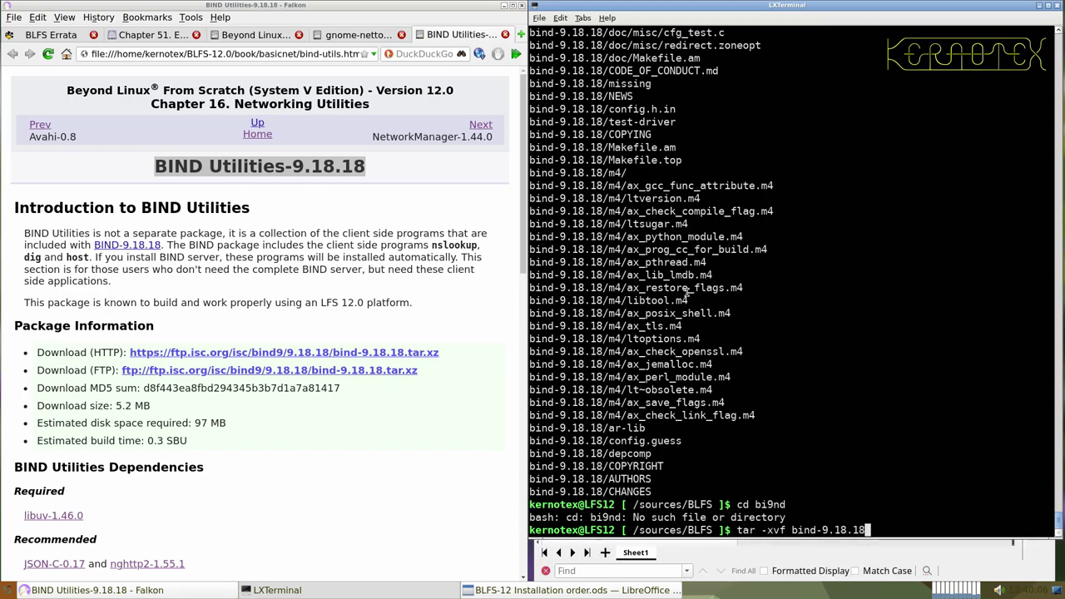
key("Return")
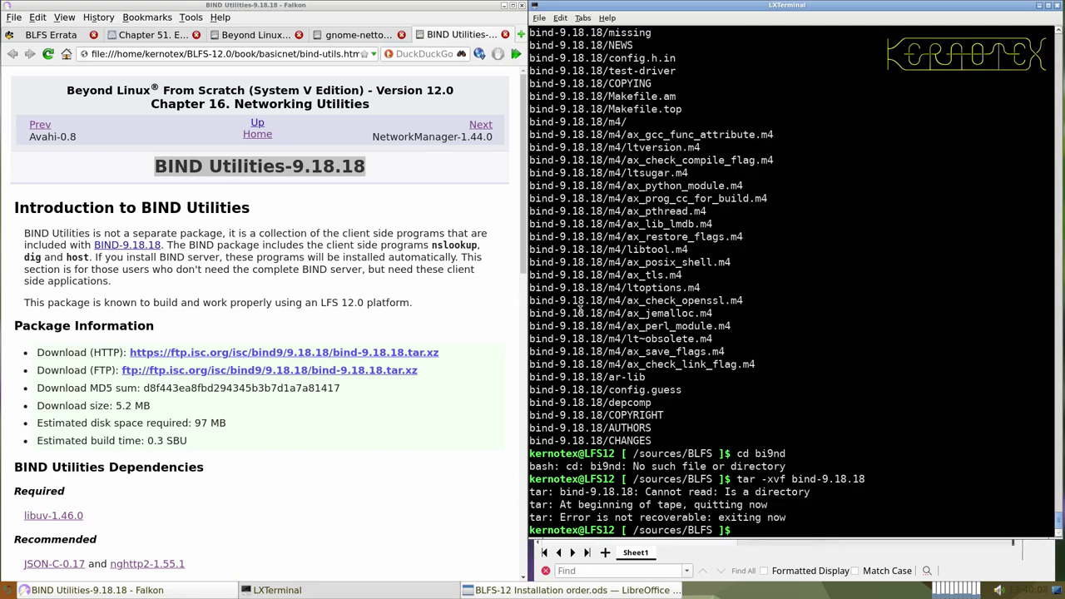
- Rework the last terminal command into cd bind-9.18.18 and run it to enter the extracted source directory
key("Up")
key("Home")
key("Delete")
key("Delete")
key("Delete")
key("Delete")
key("Delete")
key("Delete")
key("Delete")
key("Delete")
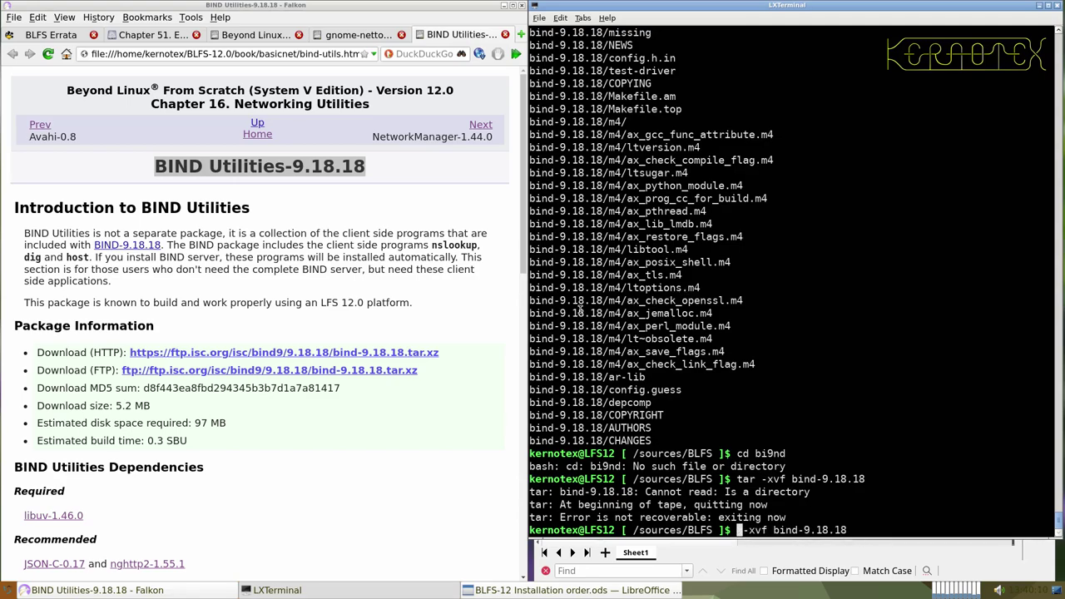
type("cd")
key("Return")
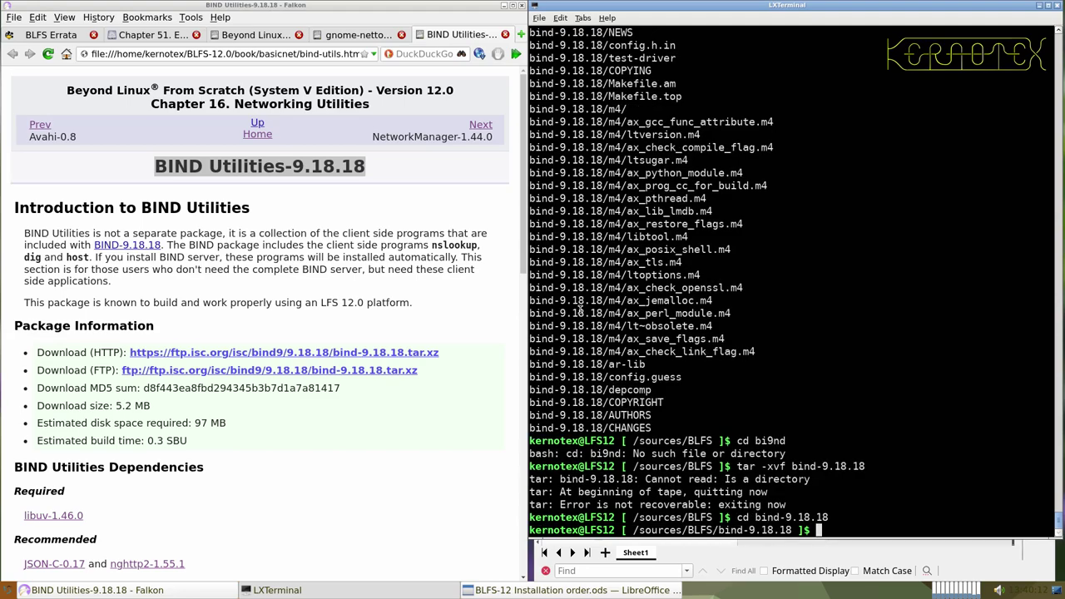
- Copy the BIND Utilities build commands, from ./configure --prefix=/usr through make -C doc, from the book and run them in the terminal
scroll(272, 363, "down", 10)
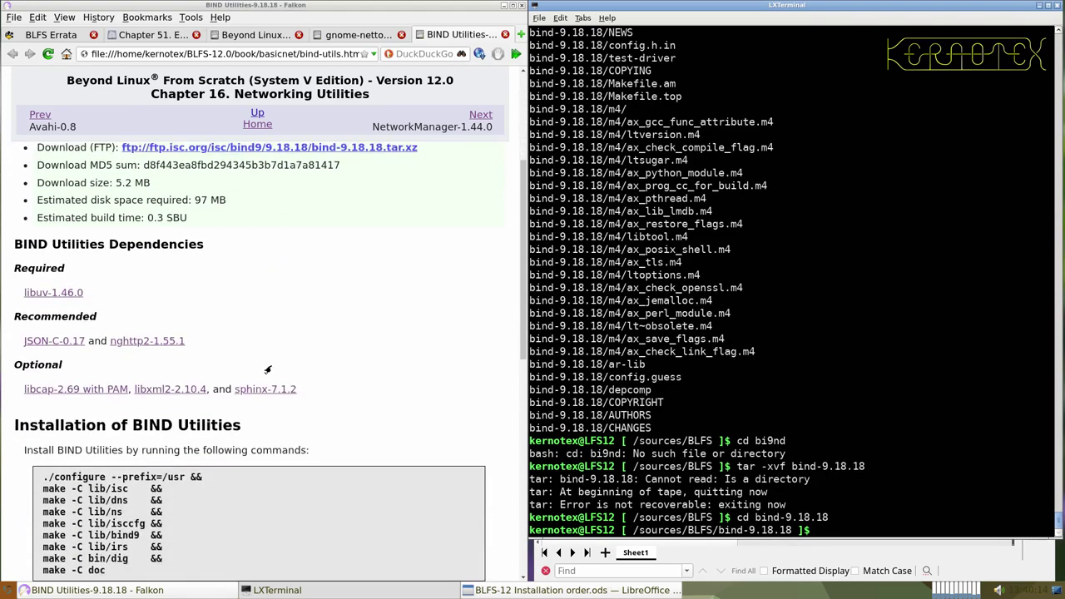
scroll(271, 363, "down", 3)
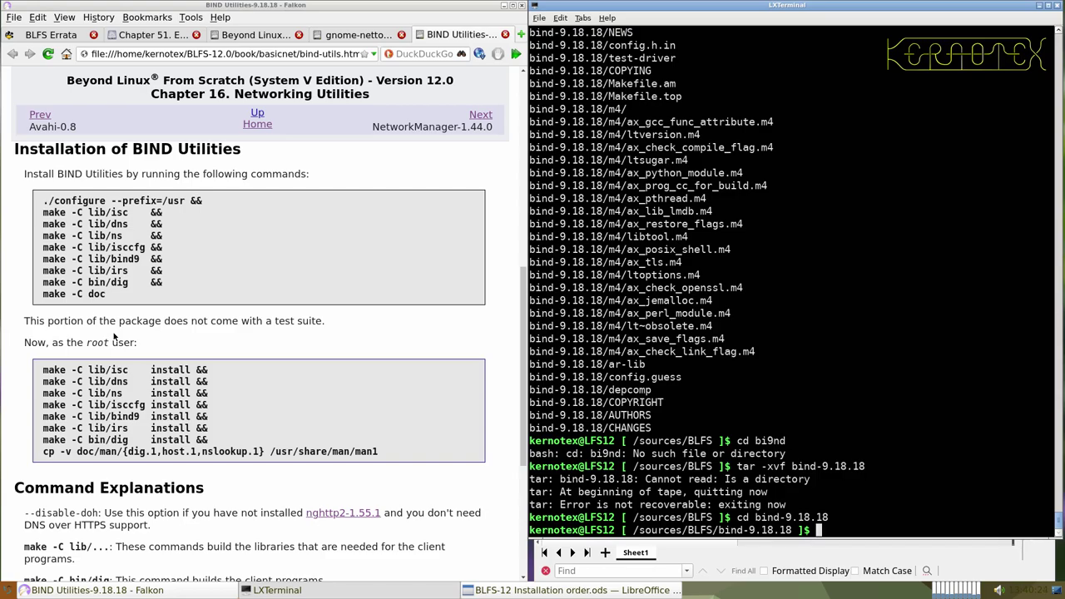
scroll(114, 336, "down", 2)
scroll(114, 336, "down", 3)
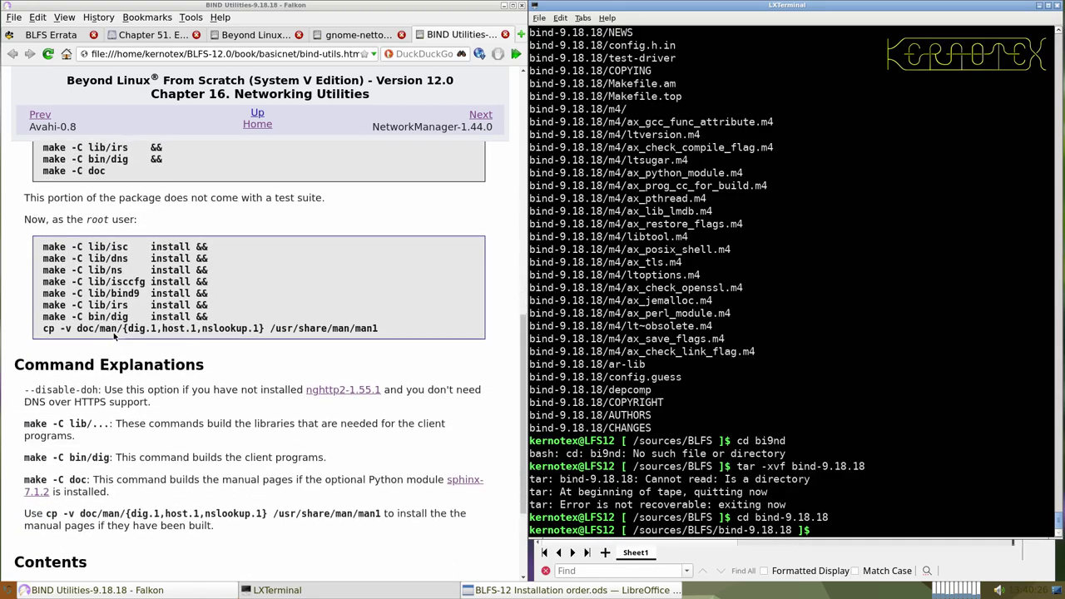
scroll(117, 334, "up", 3)
scroll(116, 334, "up", 3)
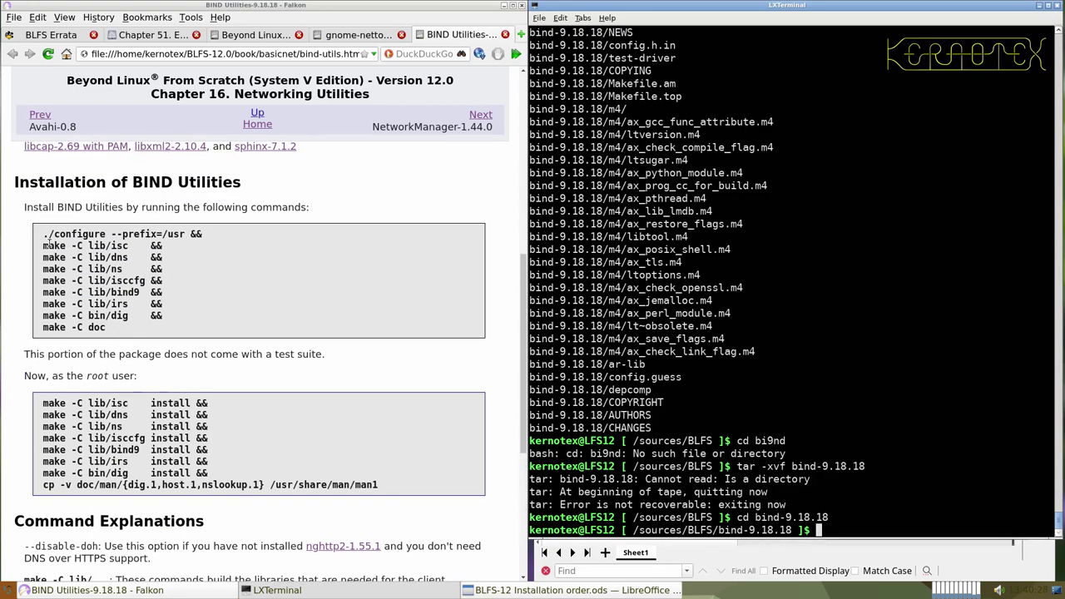
left_click_drag(43, 233, 3, 16)
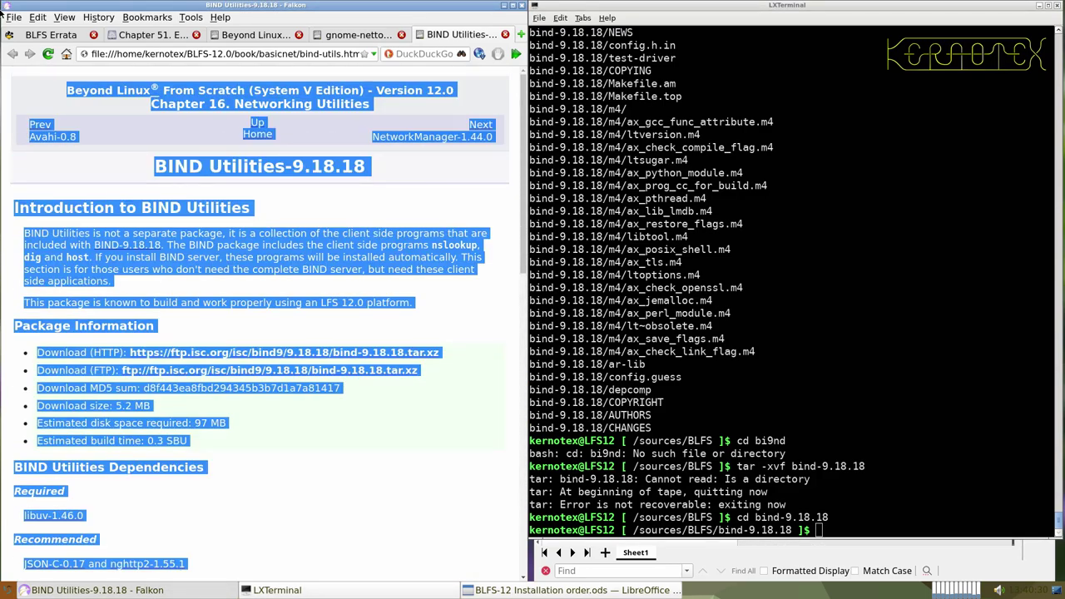
left_click(32, 96)
scroll(33, 99, "down", 10)
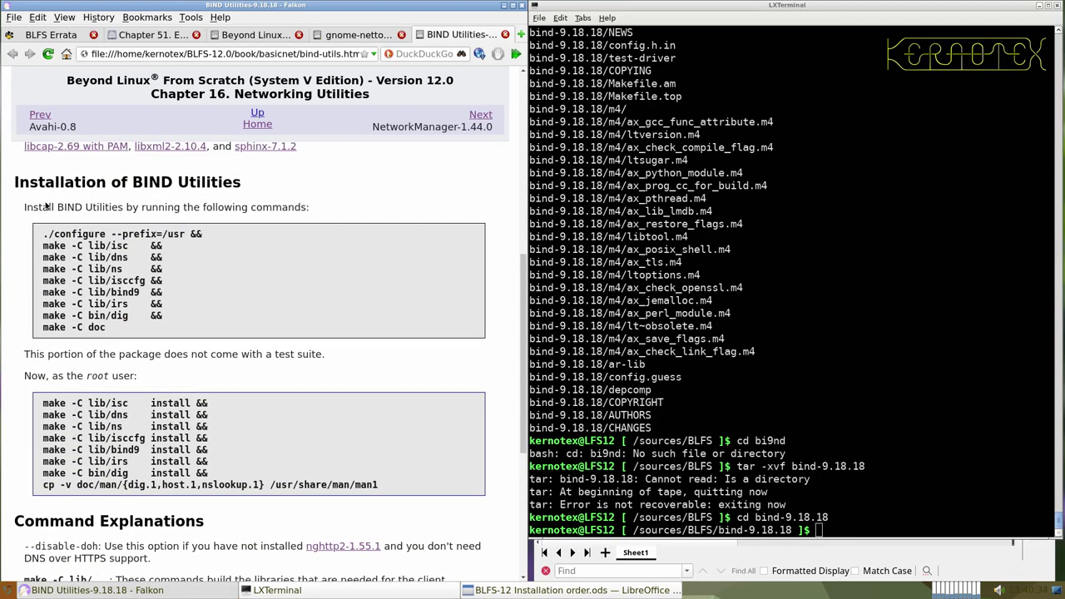
left_click_drag(37, 235, 127, 341)
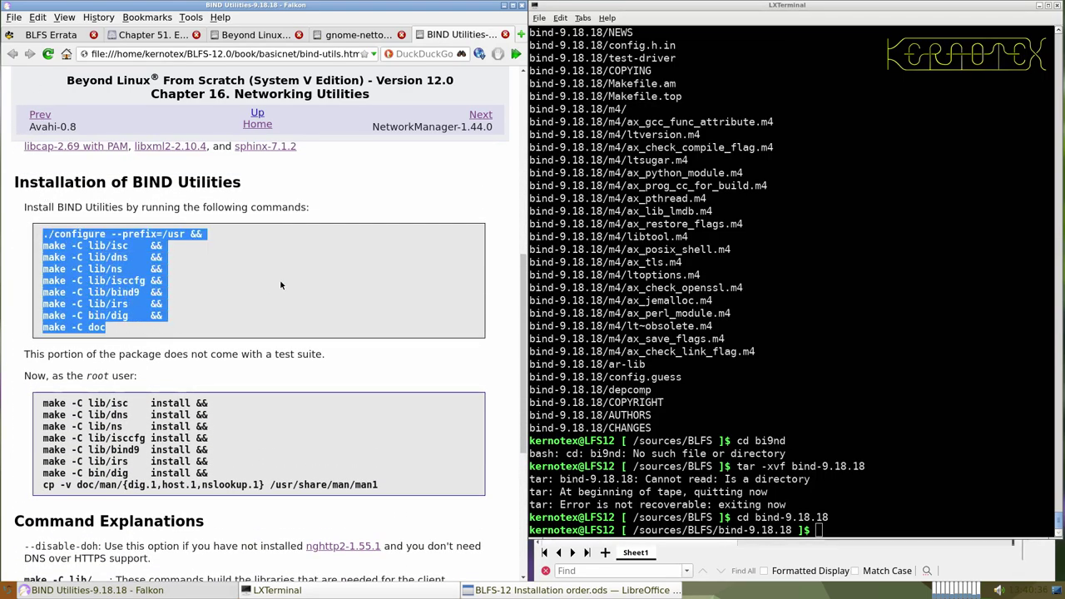
middle_click(663, 291)
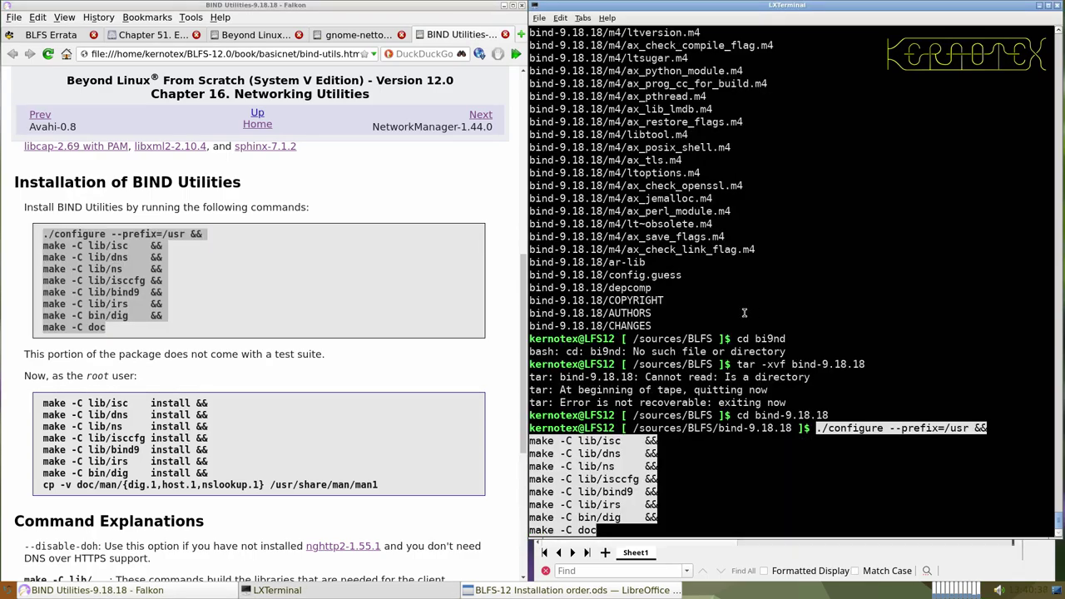
key("Return")
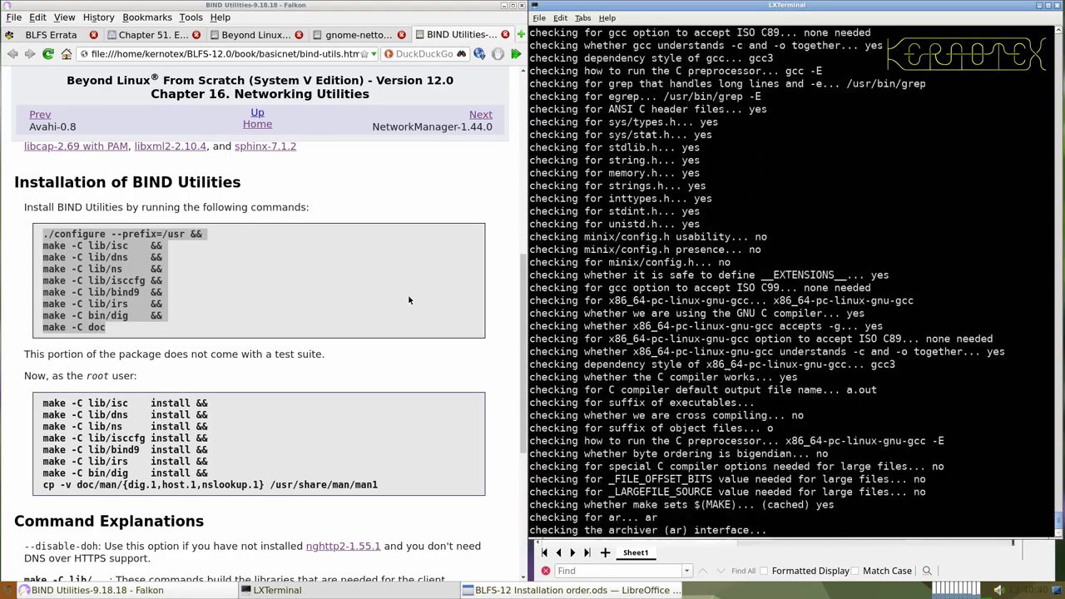
- Copy the book's BIND Utilities install commands, open a root shell with sudo -E su and run them there
scroll(235, 351, "down", 3)
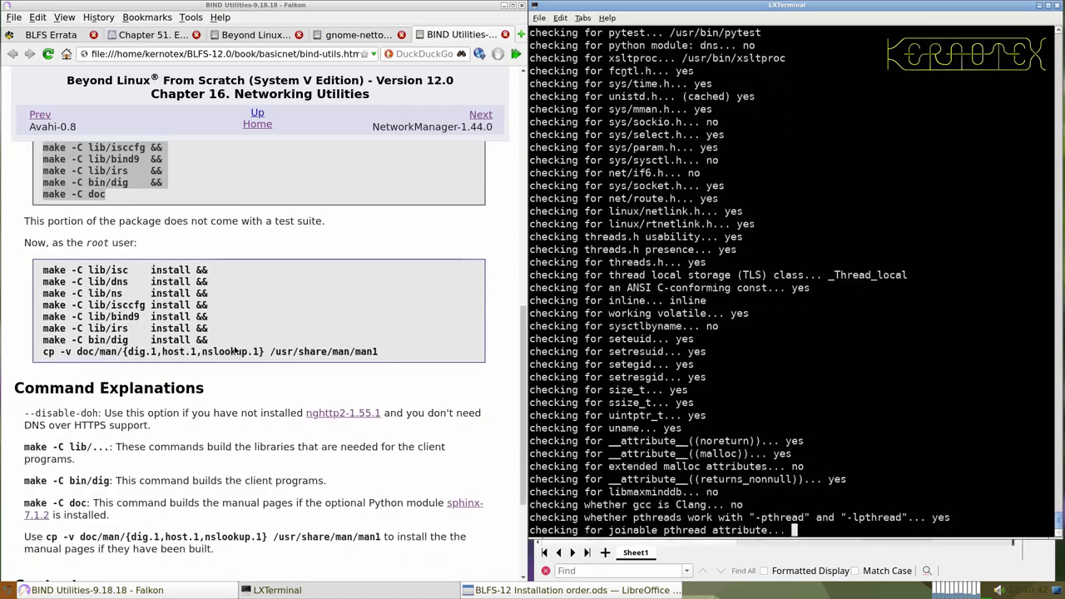
left_click_drag(42, 270, 378, 352)
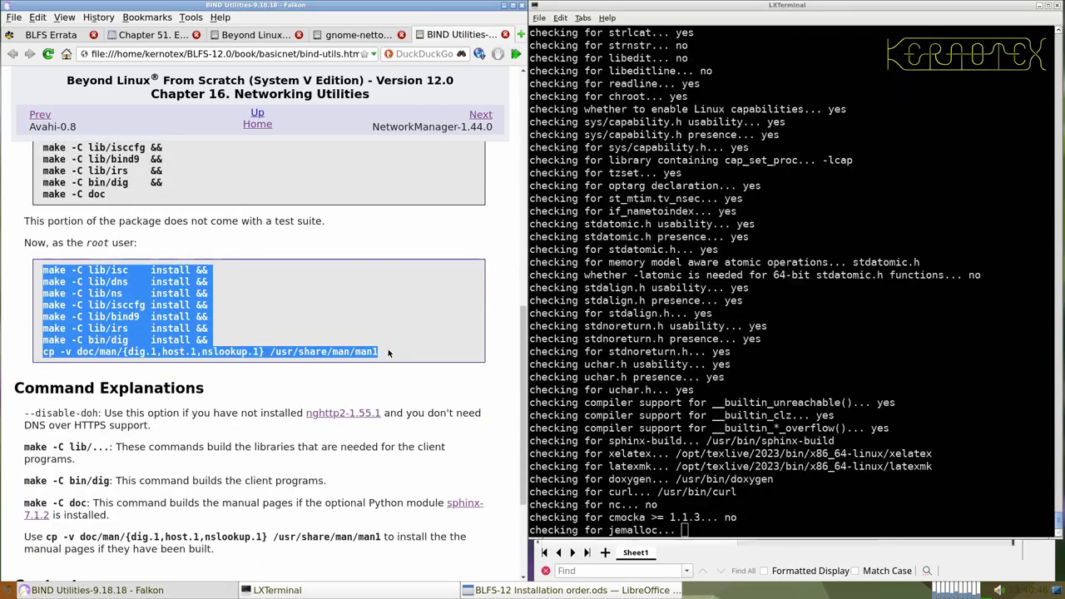
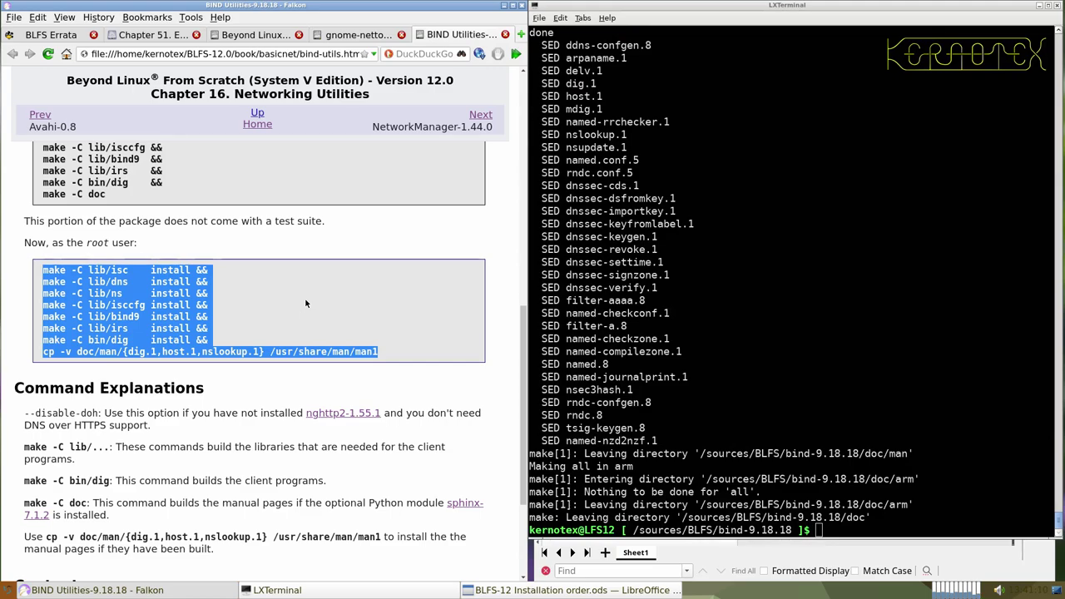
left_click(657, 264)
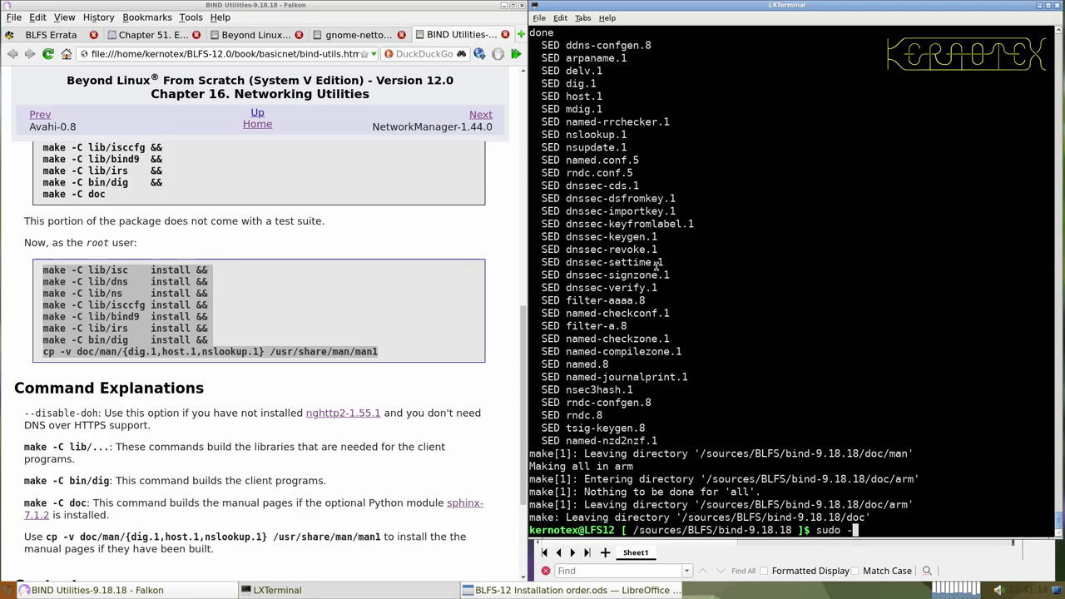
type("sudo -E su")
key("Return")
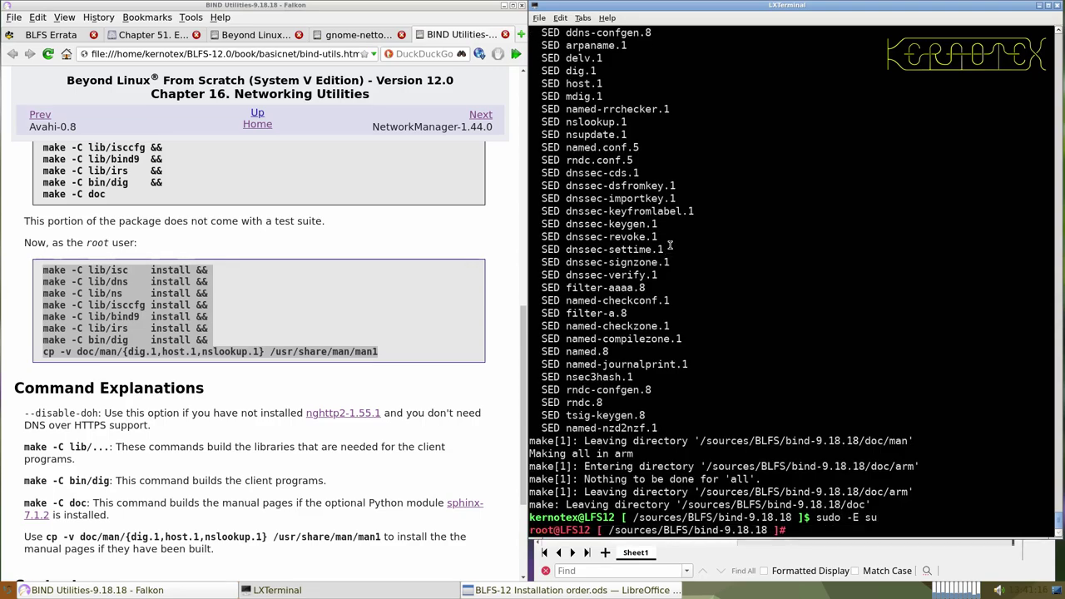
middle_click(670, 244)
key("Return")
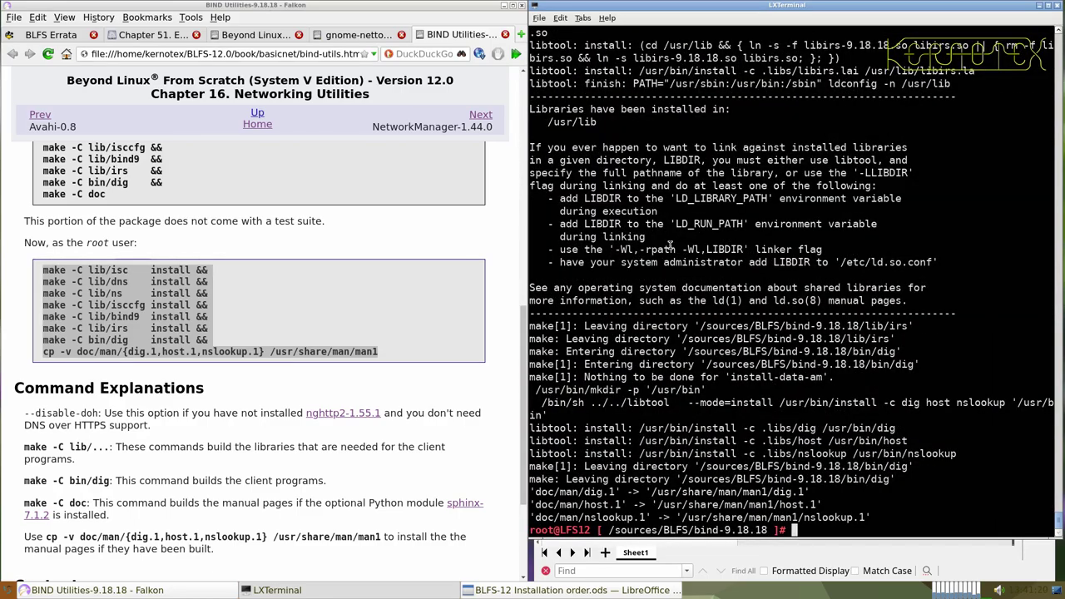
- Leave the root shell, return to the parent directory and delete the source directory with rm -Rf bind-9.18.18
key("ctrl+d")
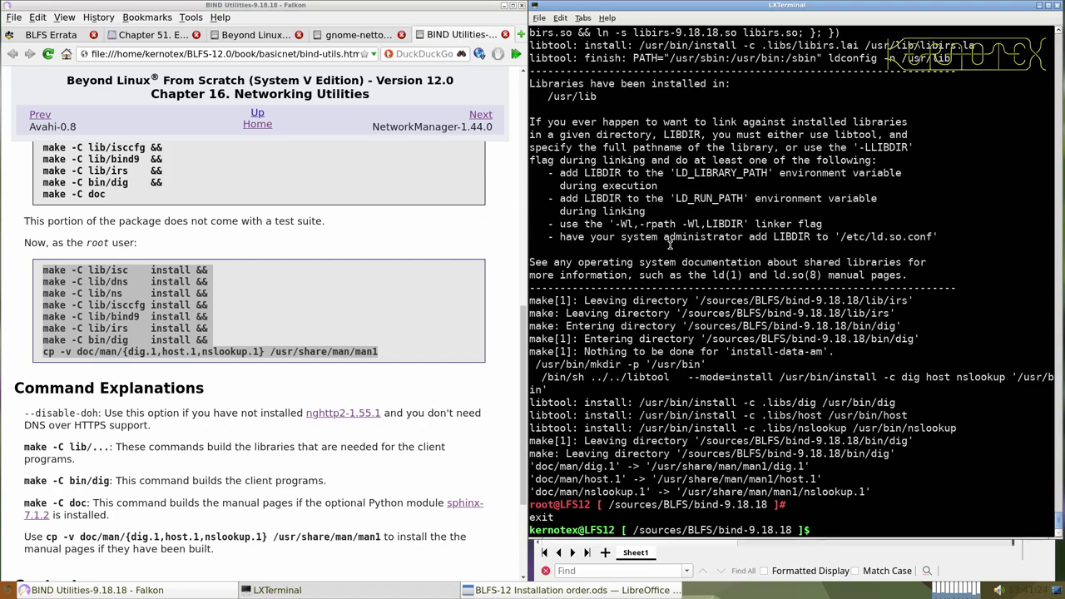
type("cd ..")
key("Return")
type("rm -Rf bi")
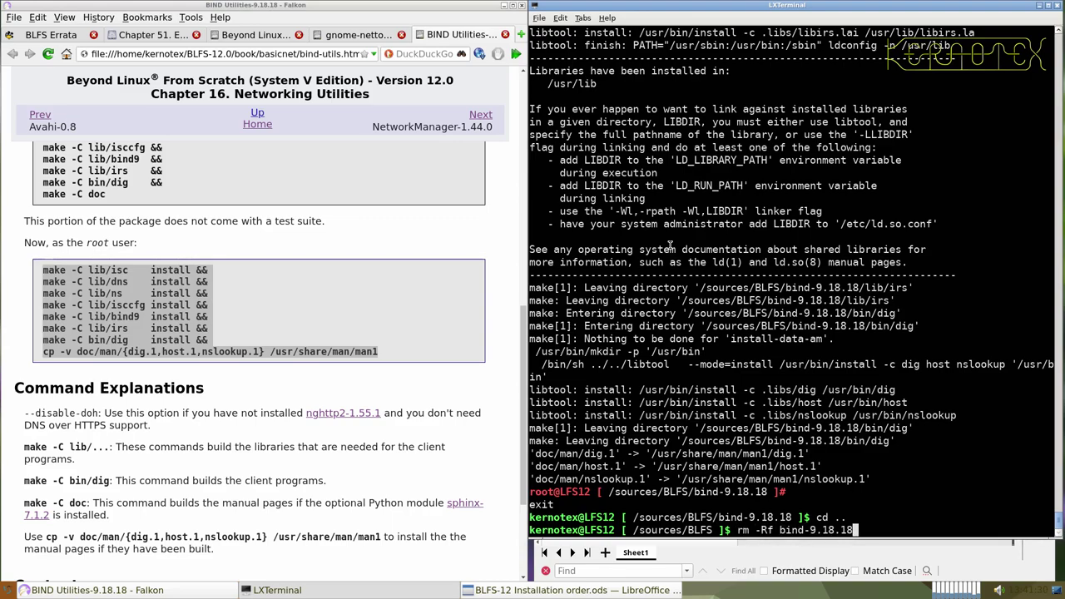
type("nd-9.18.18")
key("Return")
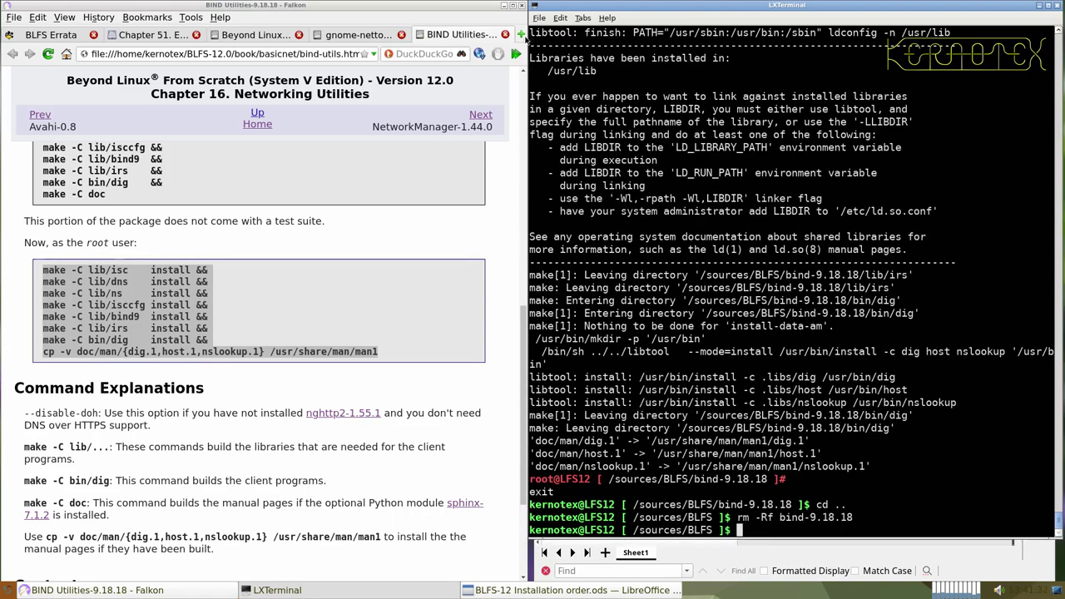
- Close the BIND Utilities page and open the Nmap-7.94 page from the gnome-nettool-42.0 runtime dependencies
left_click(505, 34)
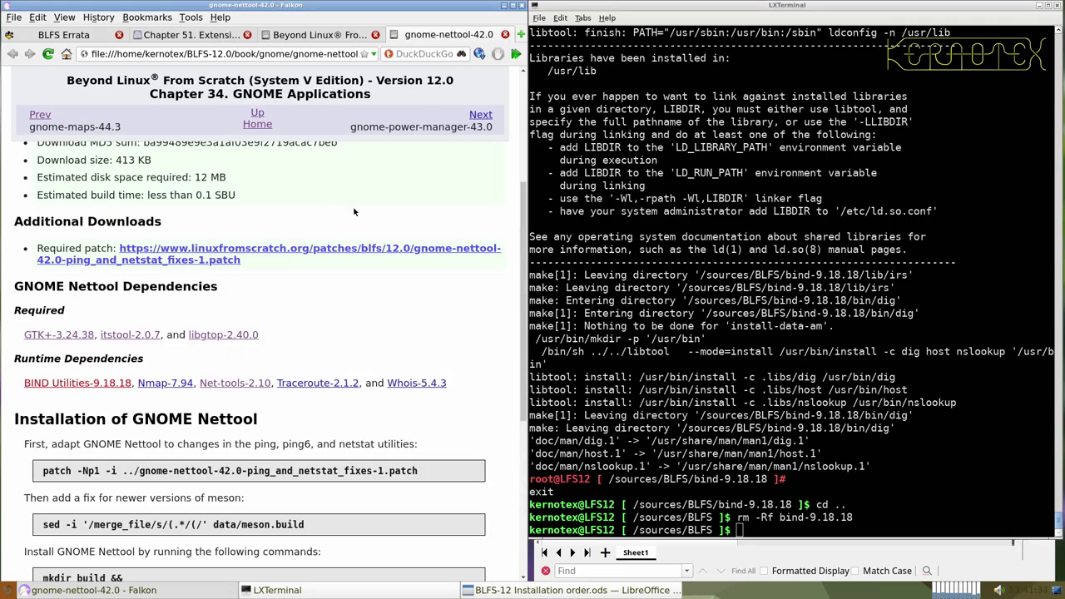
middle_click(178, 383)
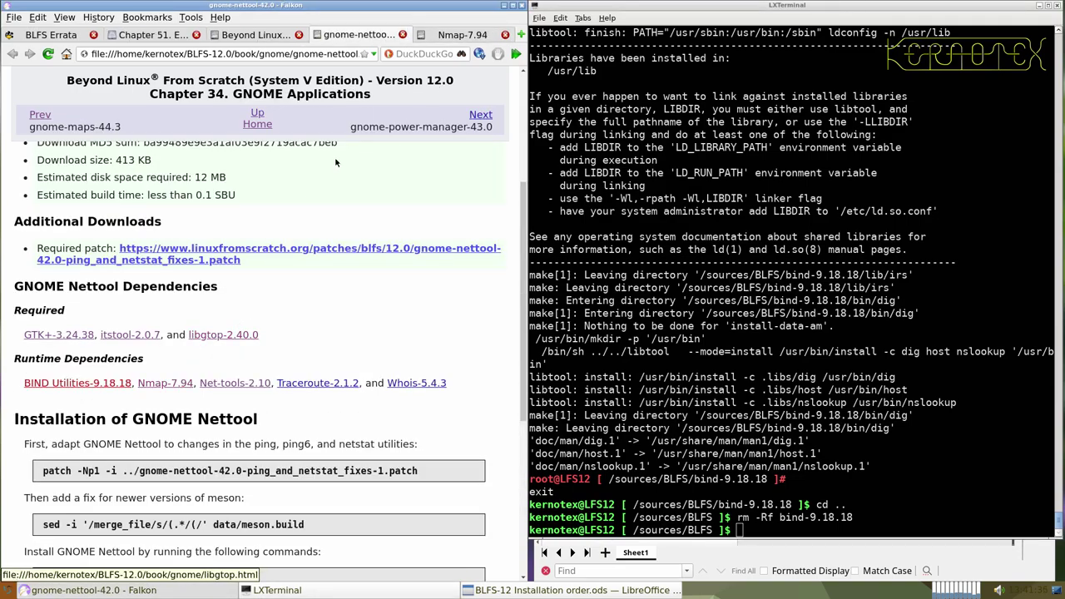
left_click(446, 38)
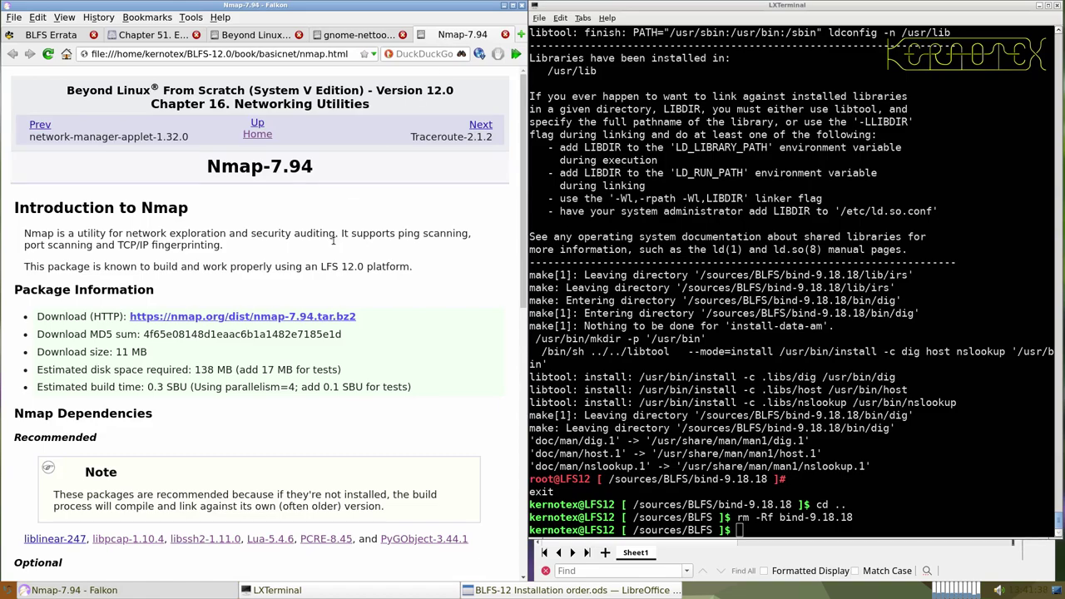
- Open the liblinear-247 page from Nmap's recommended dependencies and download its source archive
scroll(312, 280, "down", 3)
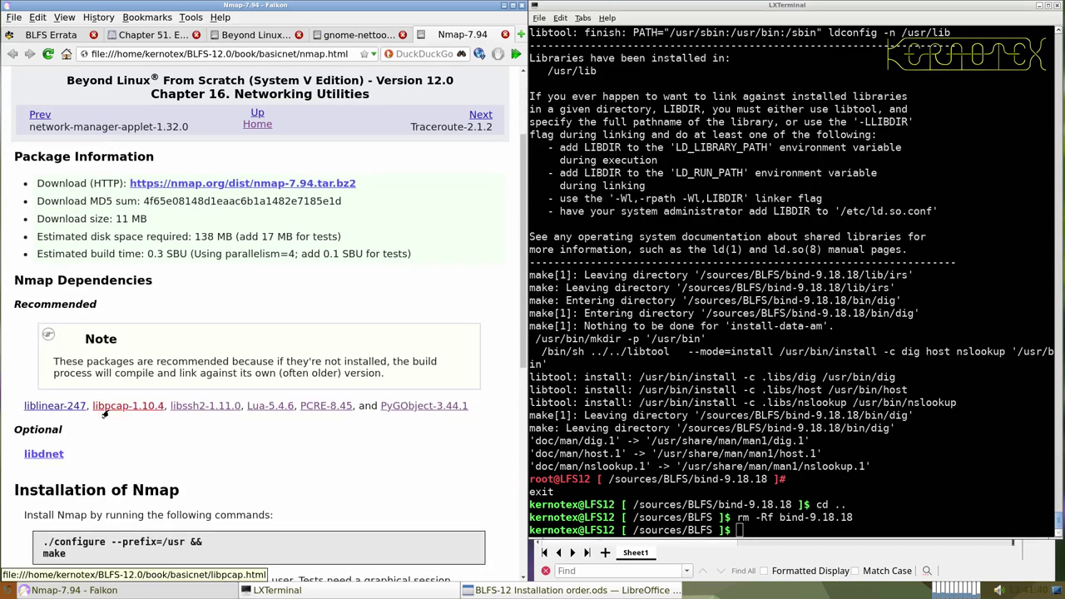
middle_click(56, 408)
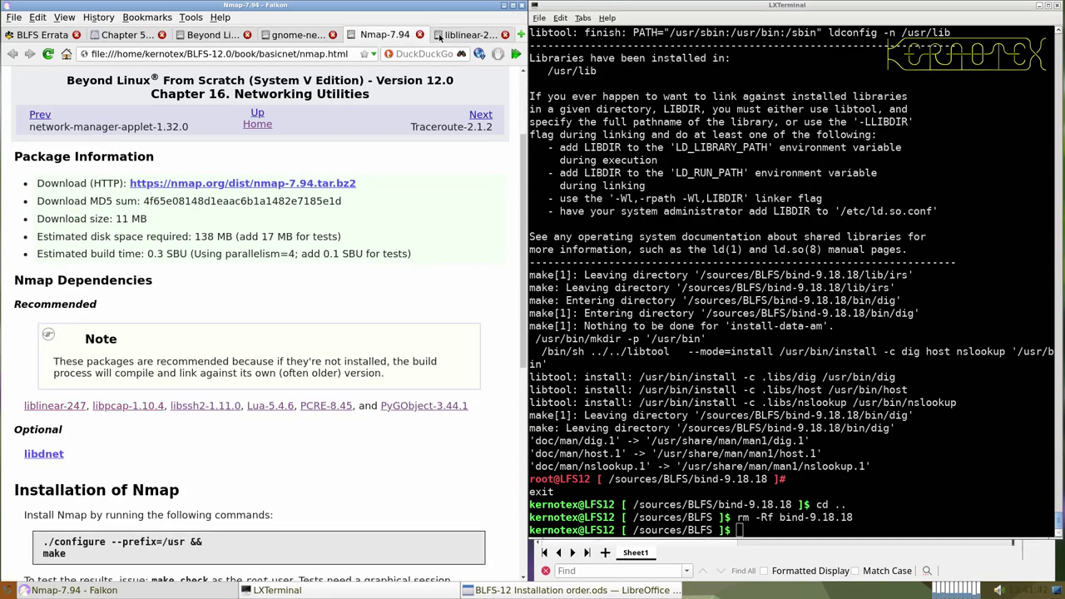
left_click(442, 38)
scroll(304, 295, "down", 3)
scroll(274, 349, "up", 3)
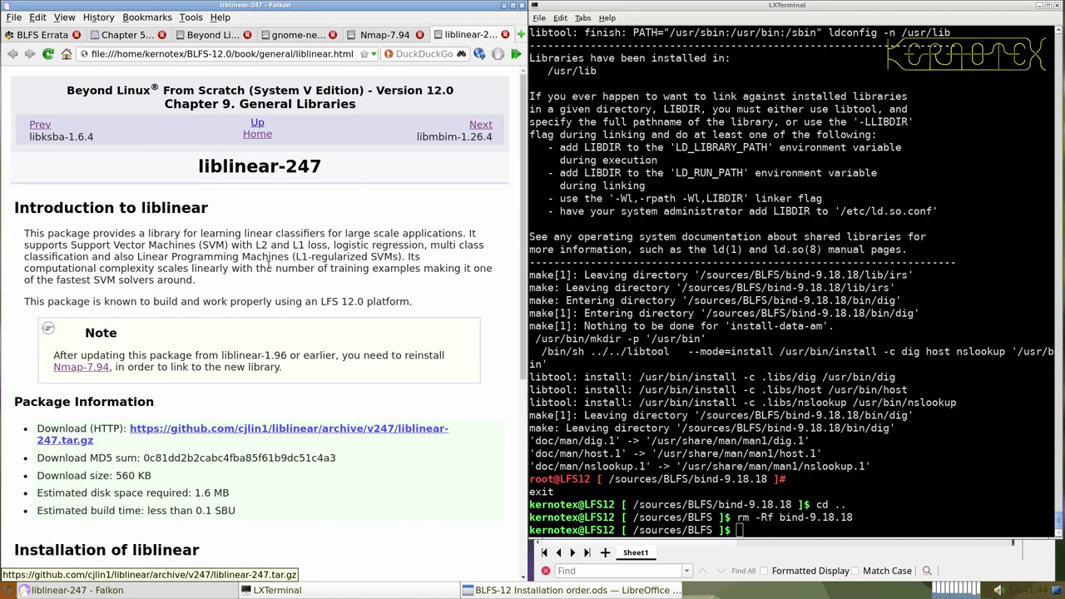
left_click(220, 427)
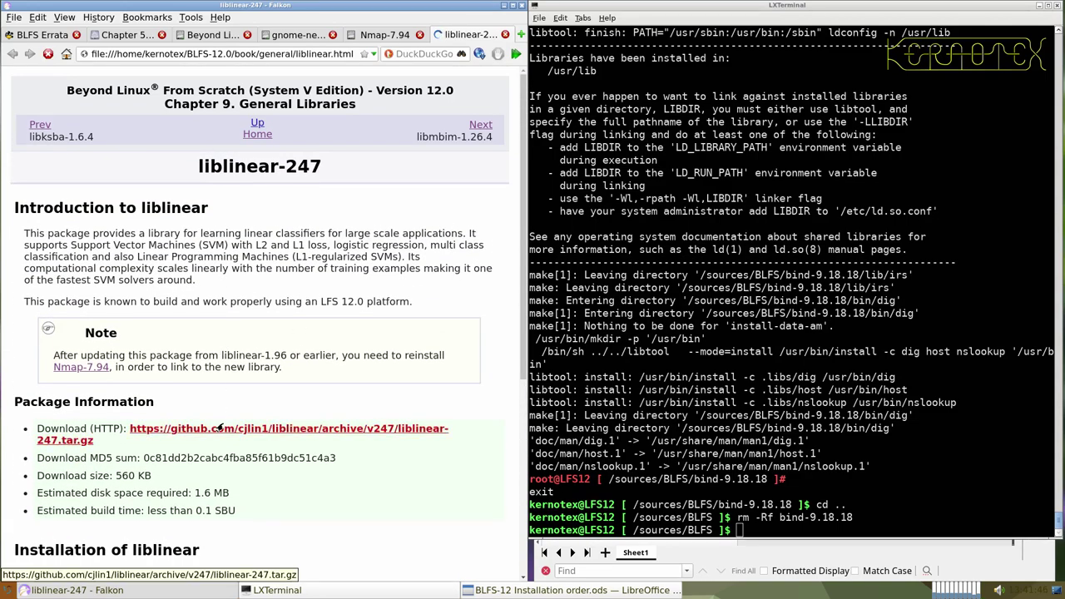
key("Return")
key("Return")
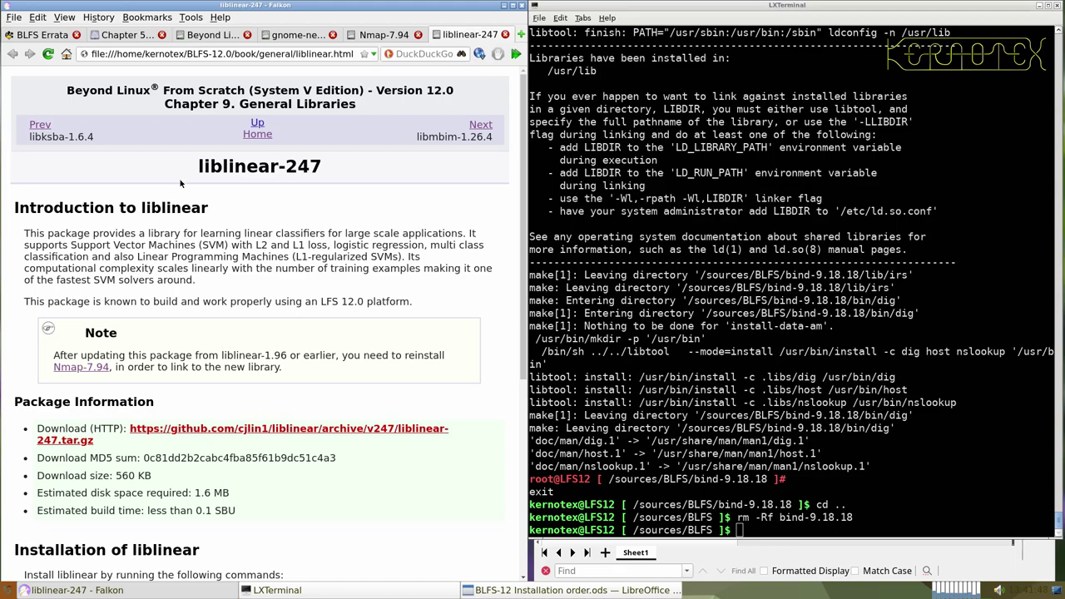
- Copy the heading liblinear-247, switch to the LibreOffice Calc installation order and add it in cell A928, below BIND Utilities-9.18.18
left_click_drag(193, 170, 331, 160)
key("ctrl+c")
key("alt+Tab")
key("alt+Tab")
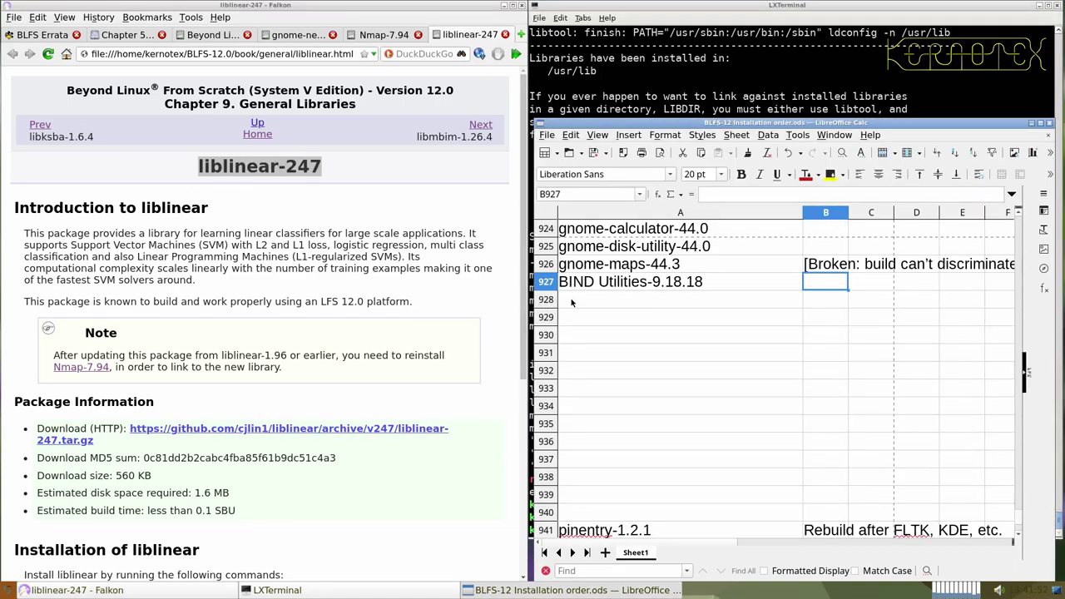
middle_click(571, 303)
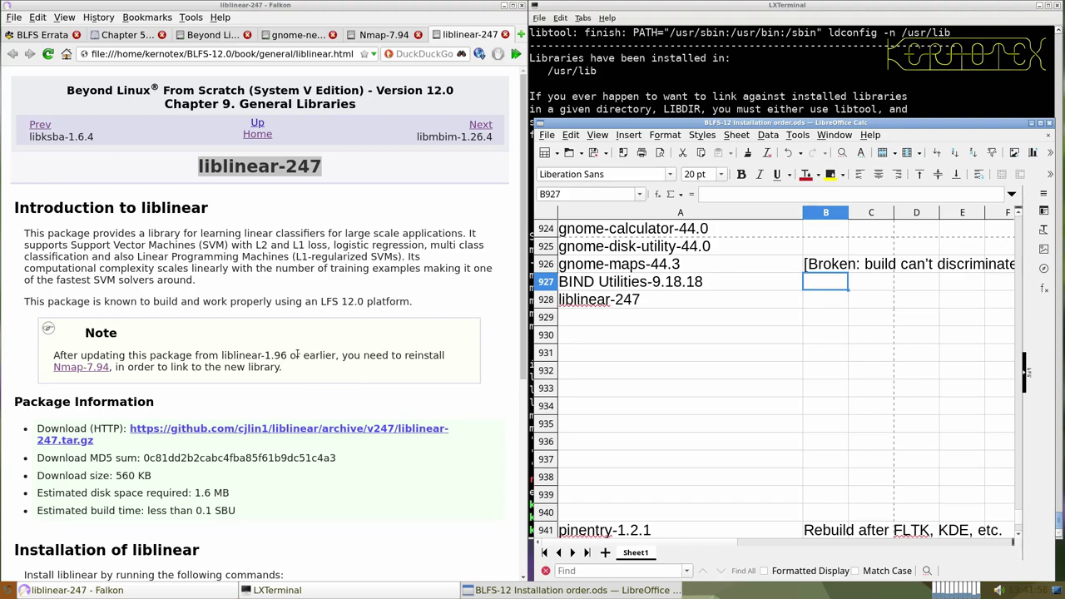
- Switch to the terminal, extract the liblinear-247 archive with tar -xvf and enter its directory with cd liblinear-247
left_click(652, 58)
type("tar -xvf liblin")
key("Tab")
key("Return")
type("cd li")
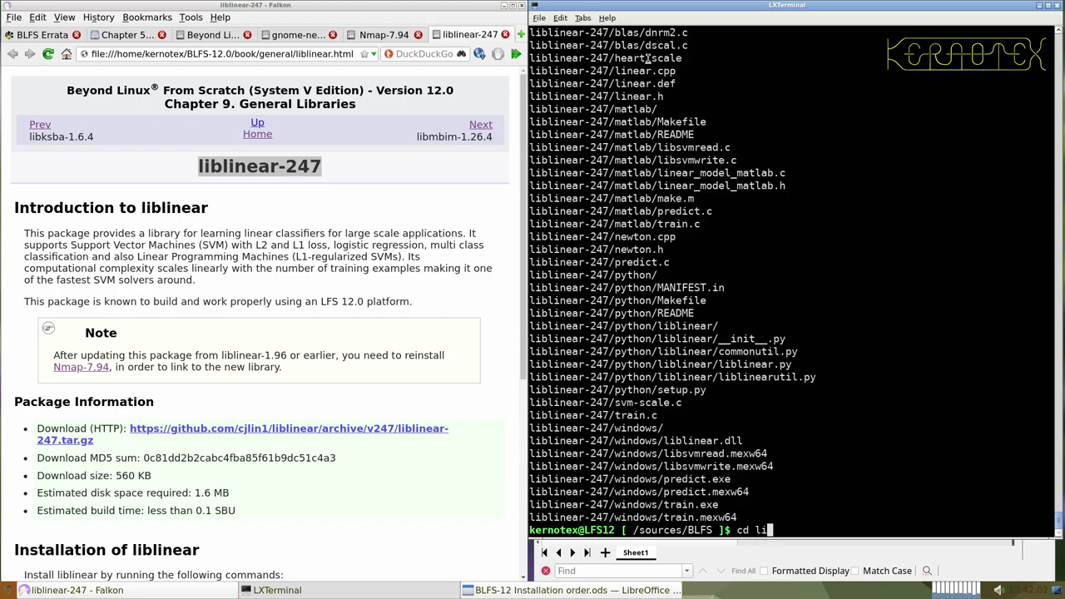
type("blinear-247")
key("Return")
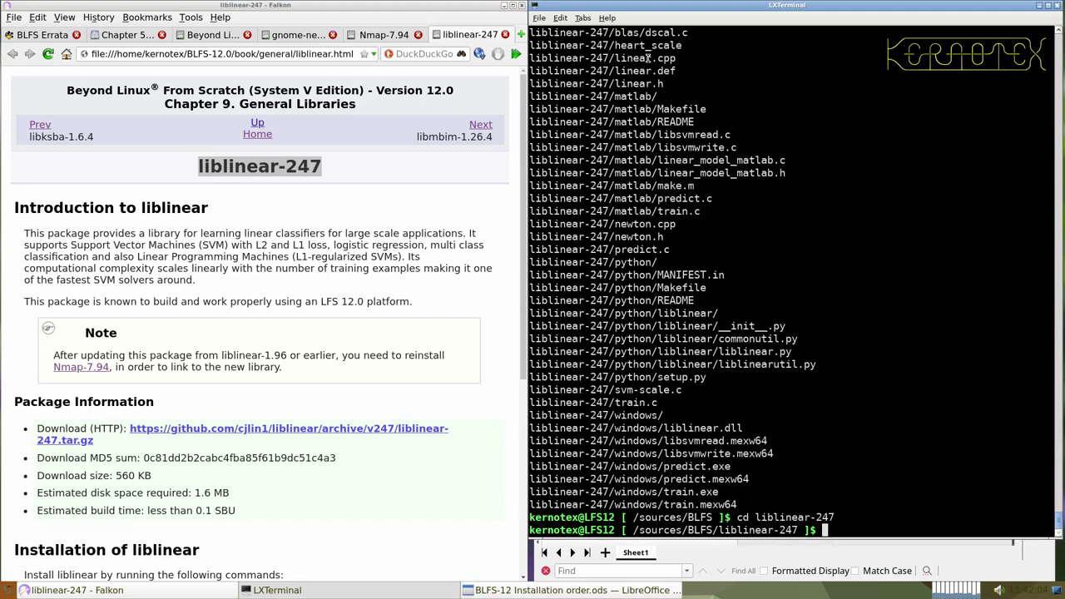
- Copy the liblinear build command make lib from the book and run it in the terminal
scroll(381, 272, "down", 4)
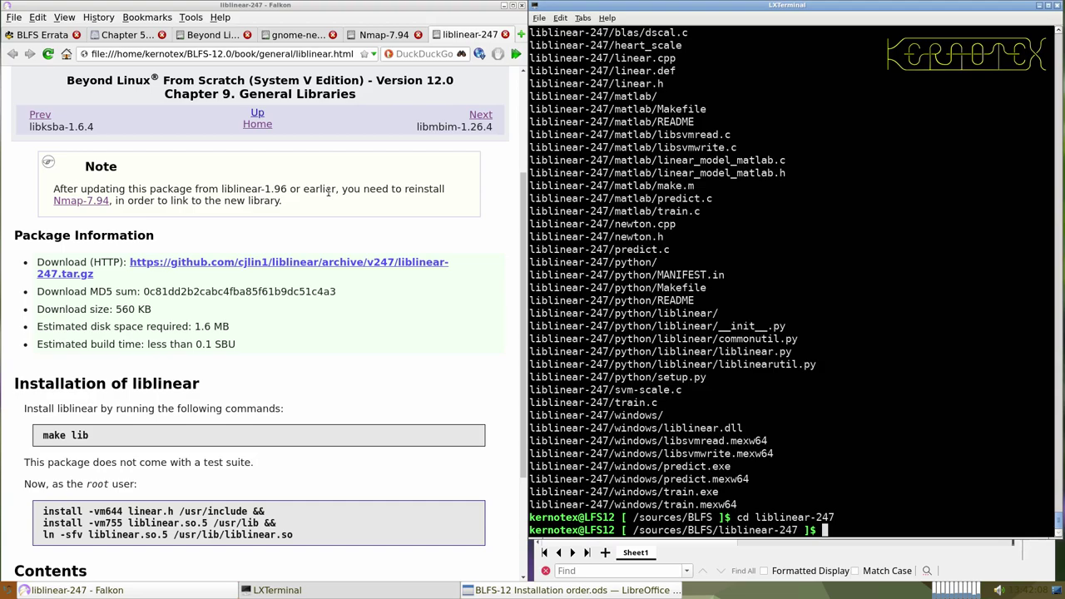
scroll(328, 191, "down", 4)
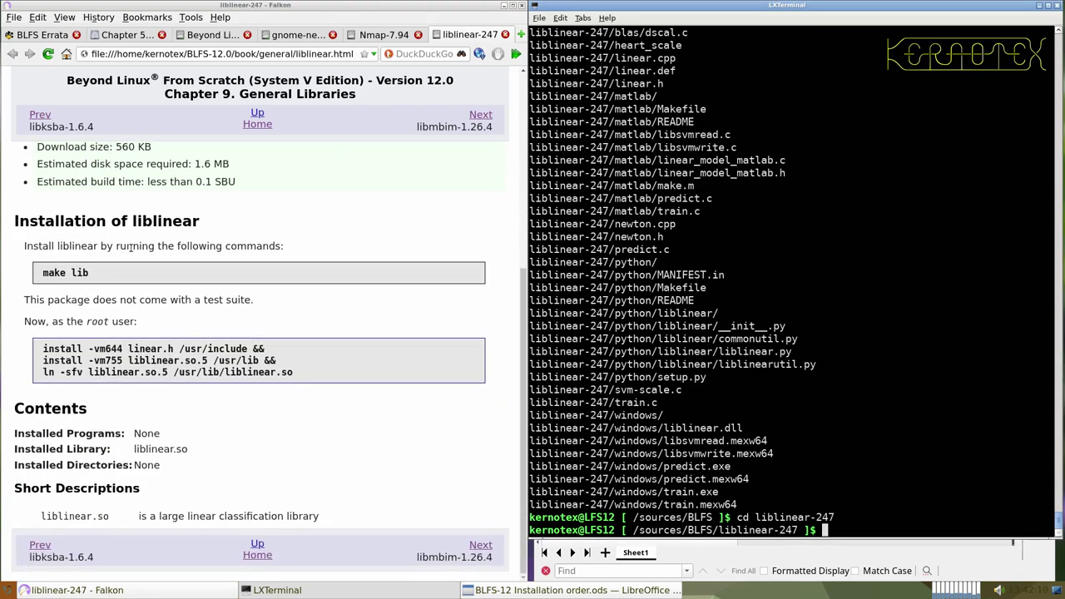
left_click_drag(41, 272, 95, 273)
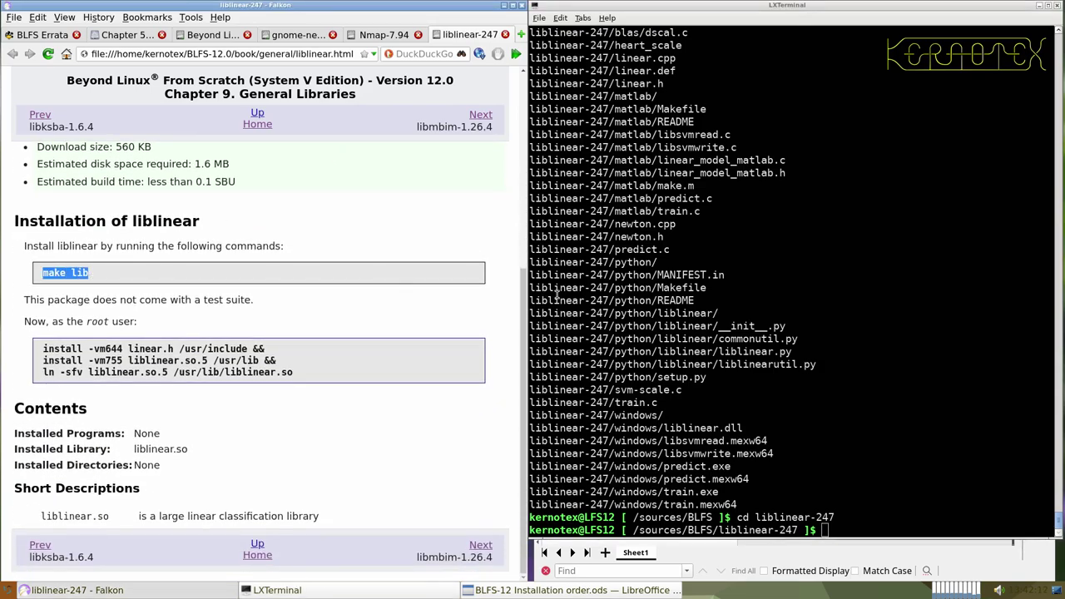
middle_click(617, 294)
key("Return")
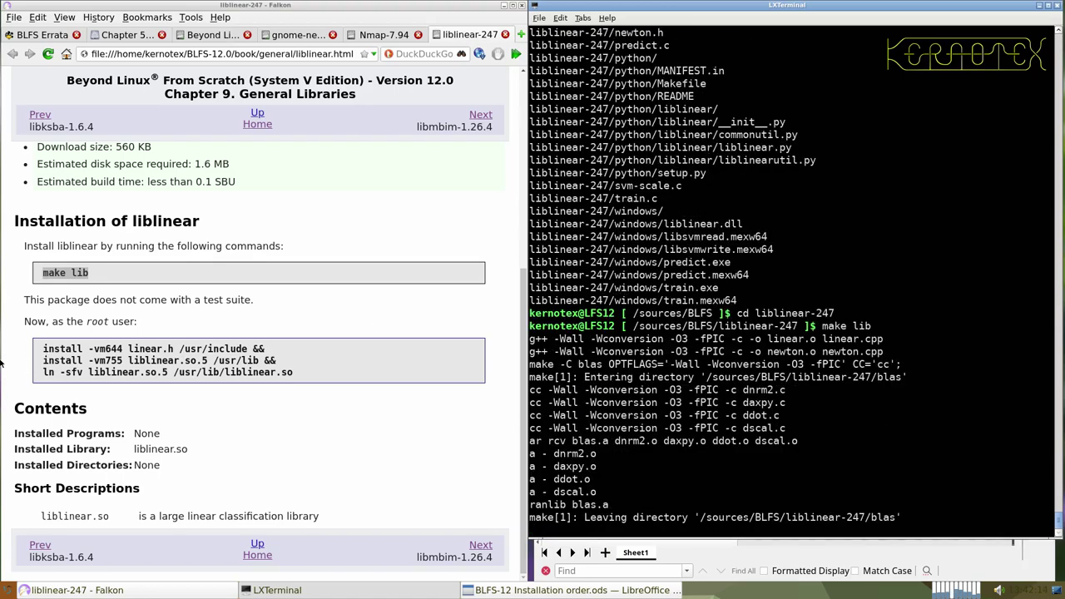
- Copy the book's liblinear install commands, run them in the terminal in a root shell opened with sudo -E su, and exit that shell
left_click_drag(42, 348, 302, 380)
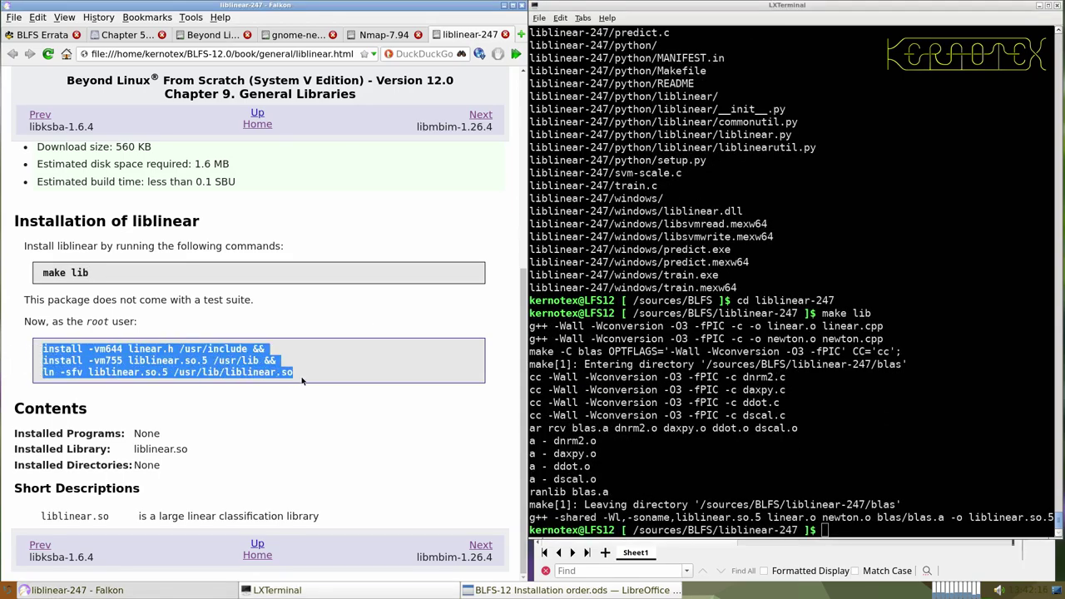
left_click(634, 407)
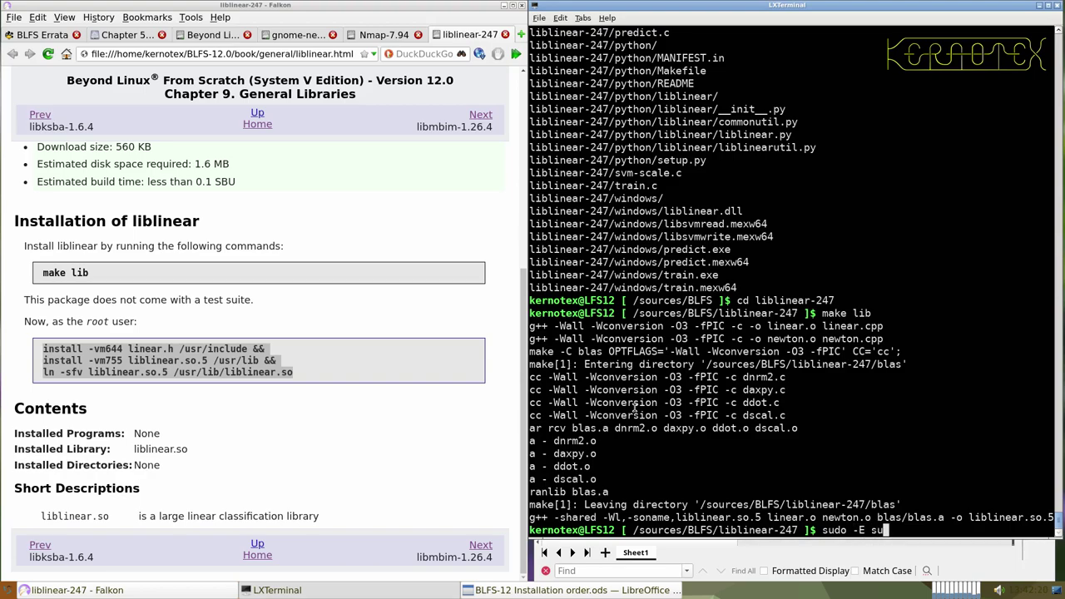
type("sudo -E su")
key("Return")
middle_click(634, 407)
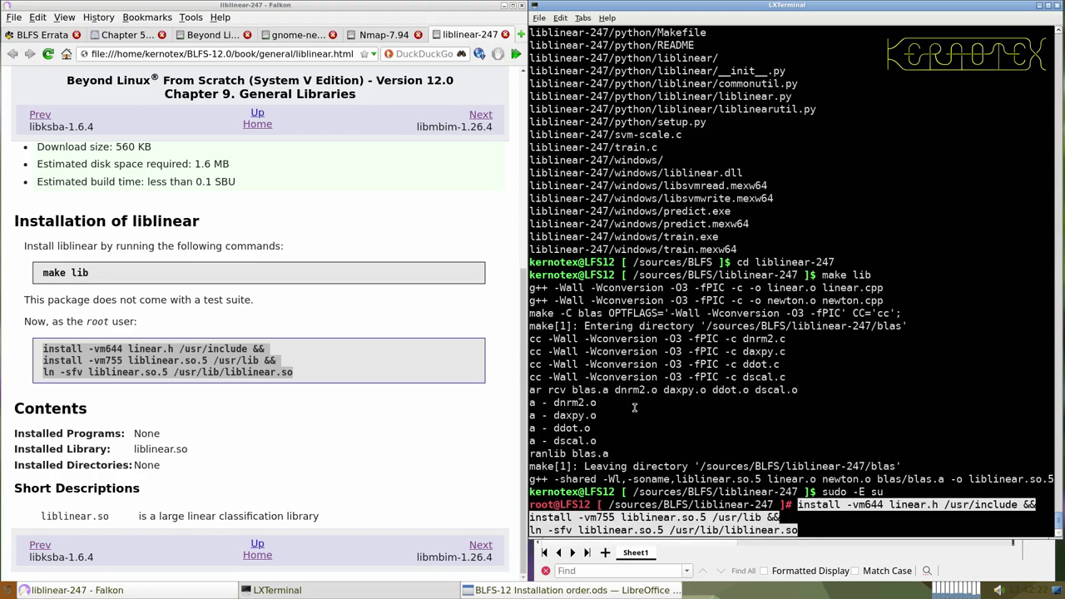
key("Return")
key("ctrl+d")
- Go back to the parent directory with cd .. and remove the source directory with rm -Rf liblinear-247
type("cd ")
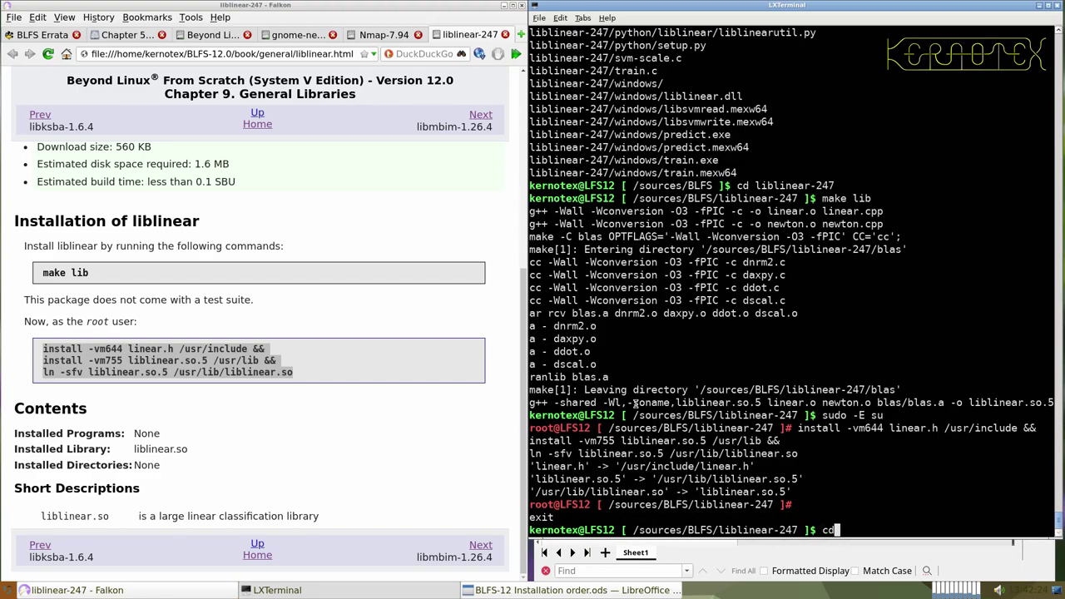
type("..")
key("Return")
type("rm -Rf libli")
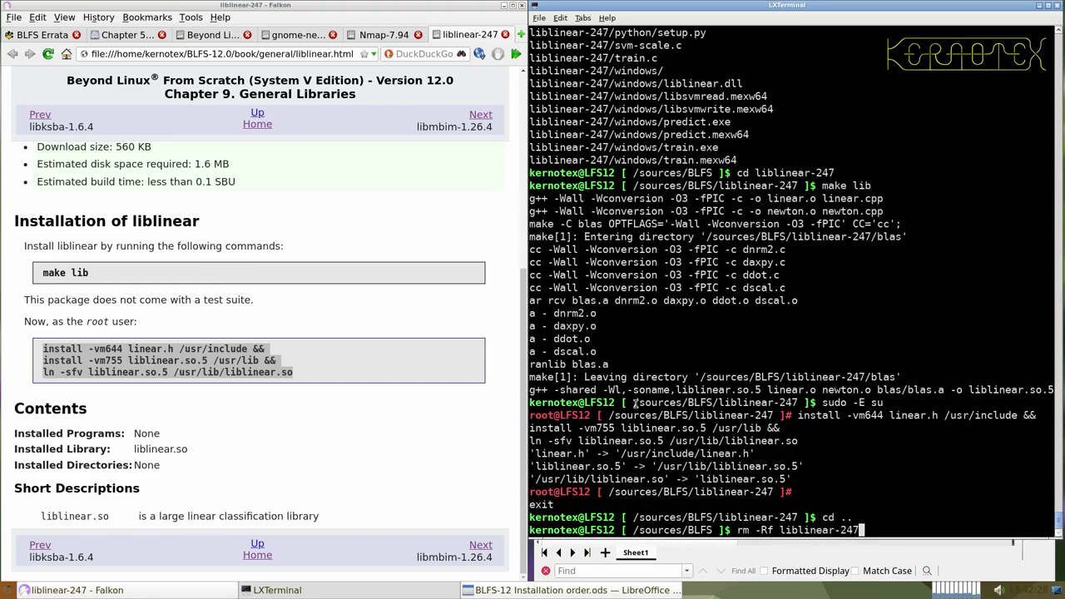
type("near-247")
key("Return")
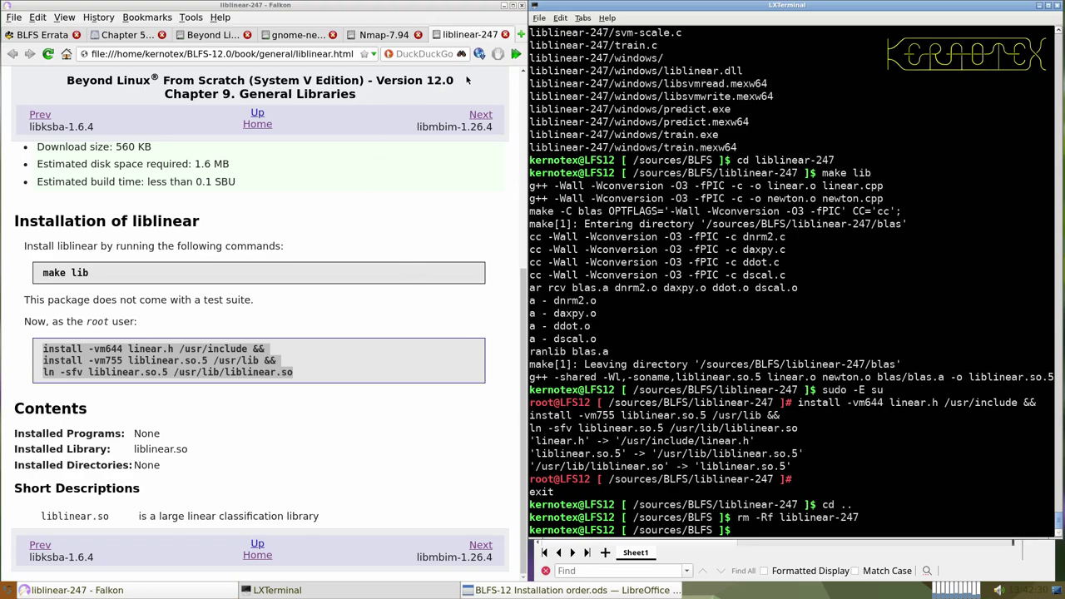
- Close the liblinear-247 page in the browser and download nmap-7.94.tar.bz2 from the Nmap-7.94 page
left_click(504, 34)
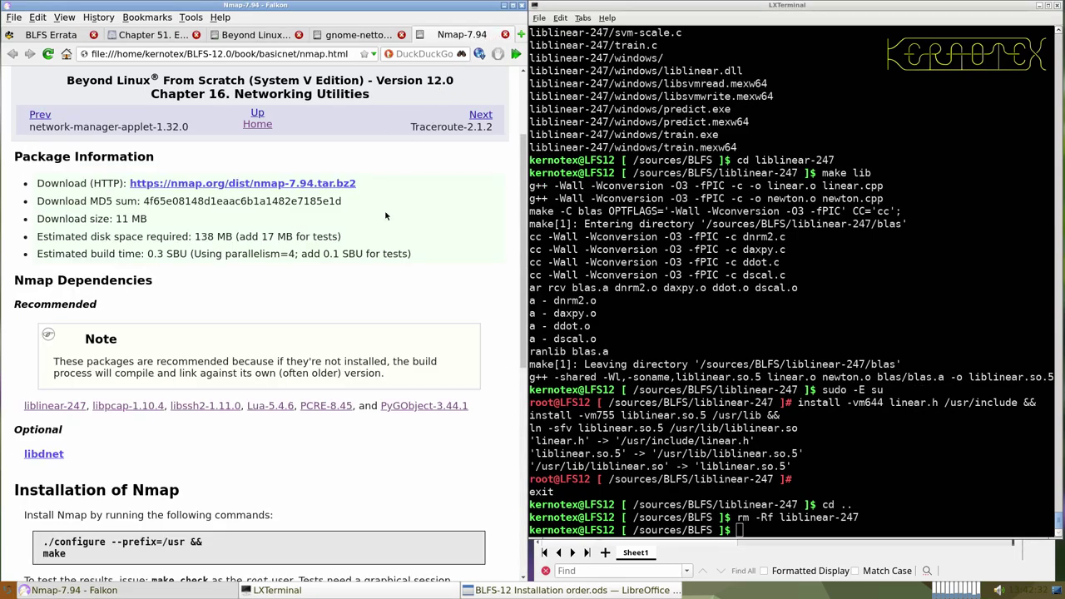
scroll(315, 360, "up", 3)
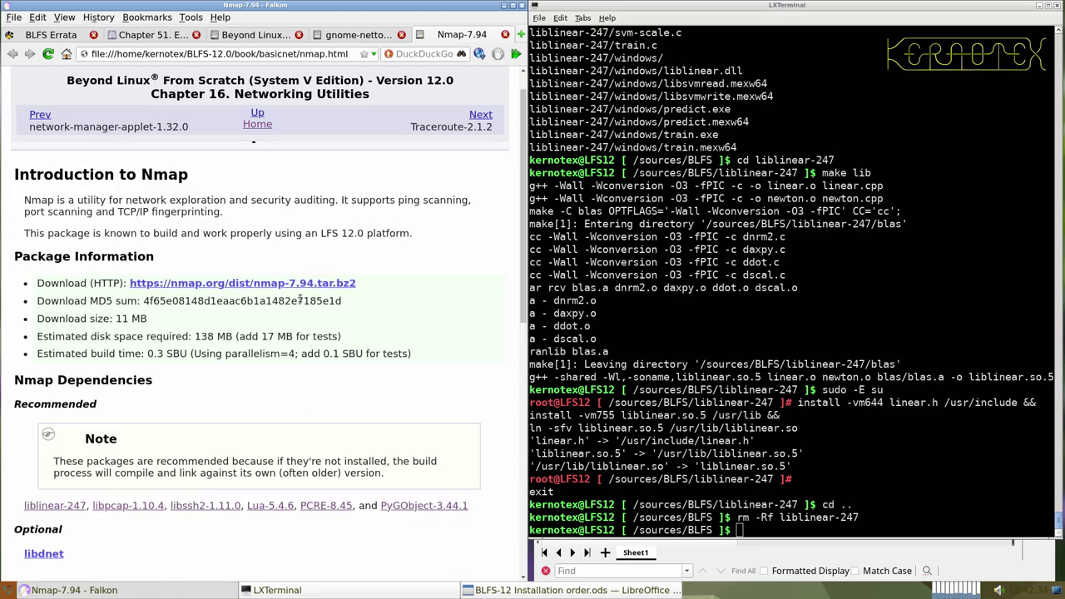
left_click(296, 284)
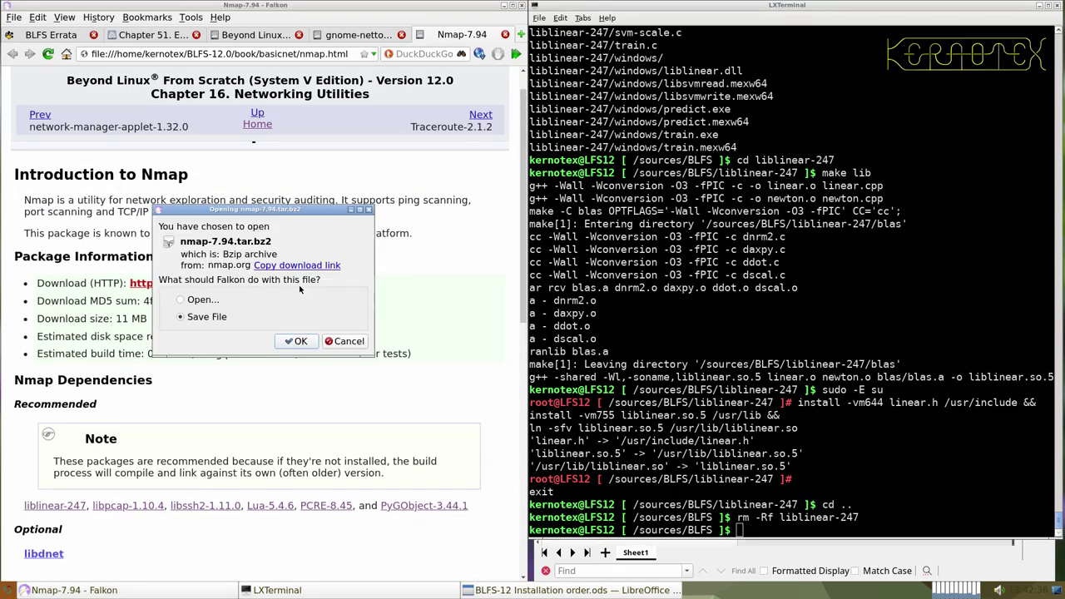
key("Return")
key("Return")
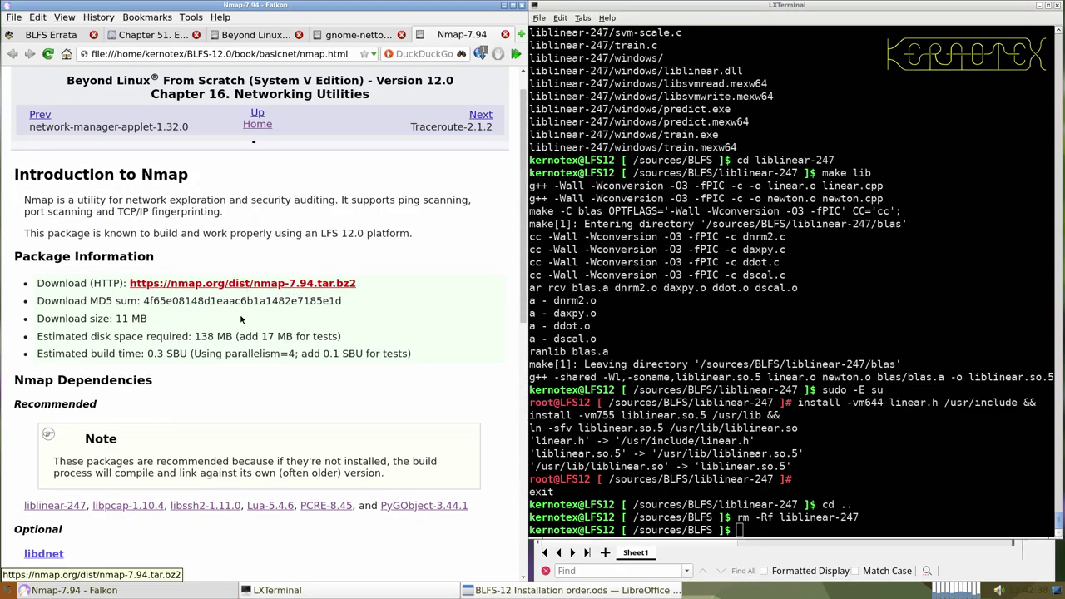
- Copy the heading Nmap-7.94, switch to the LibreOffice Calc installation order and add it in cell A929, below liblinear-247
left_click_drag(209, 165, 335, 167)
key("ctrl+c")
key("alt+Tab")
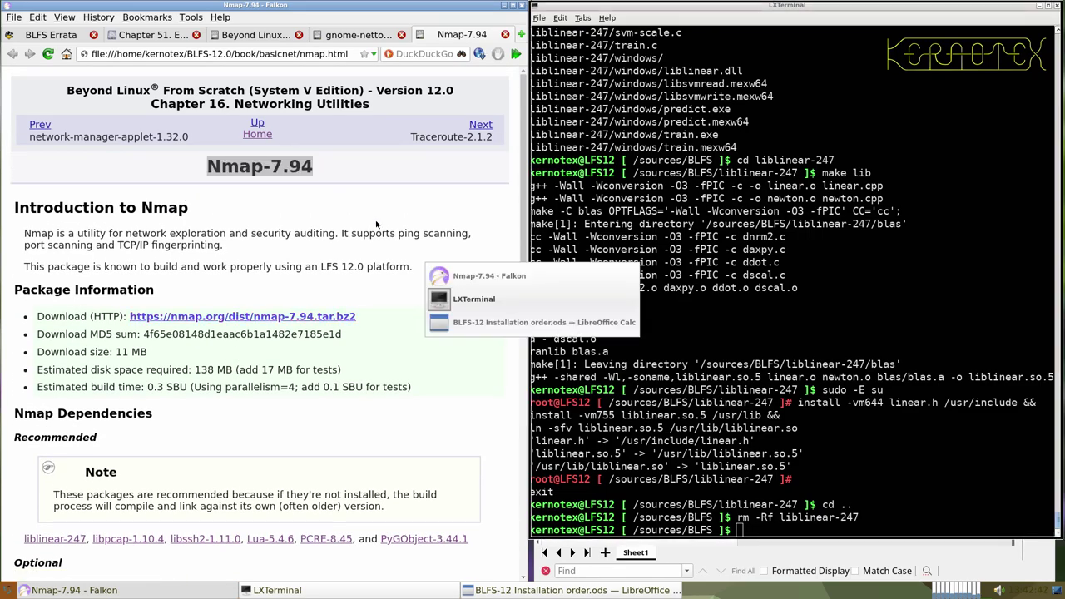
key("alt+Tab")
middle_click(606, 320)
key("alt+Tab")
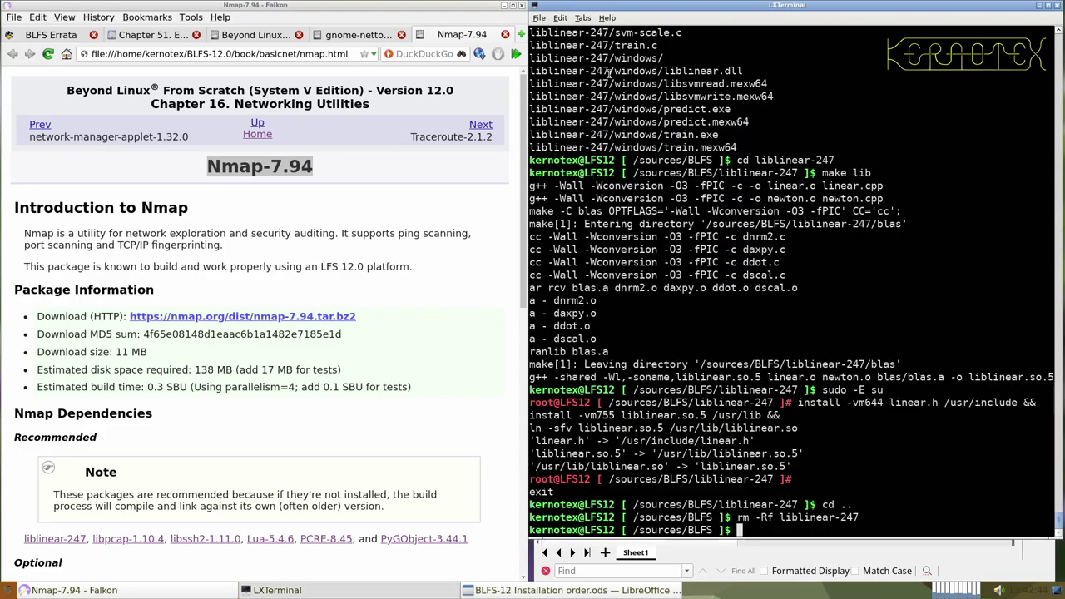
- In the terminal, extract the archive with tar -xvf nmap-7.94.tar.bz2 and enter its directory with cd nmap-7.94
scroll(342, 305, "down", 3)
scroll(342, 299, "down", 4)
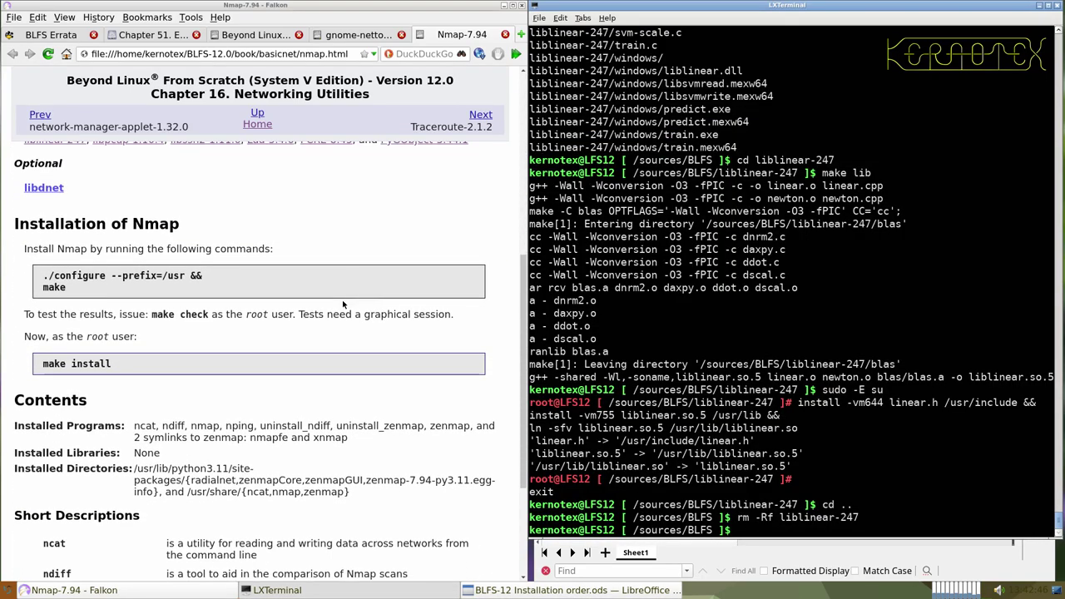
type("tar -xvf nmap-7.94.tar.bz2")
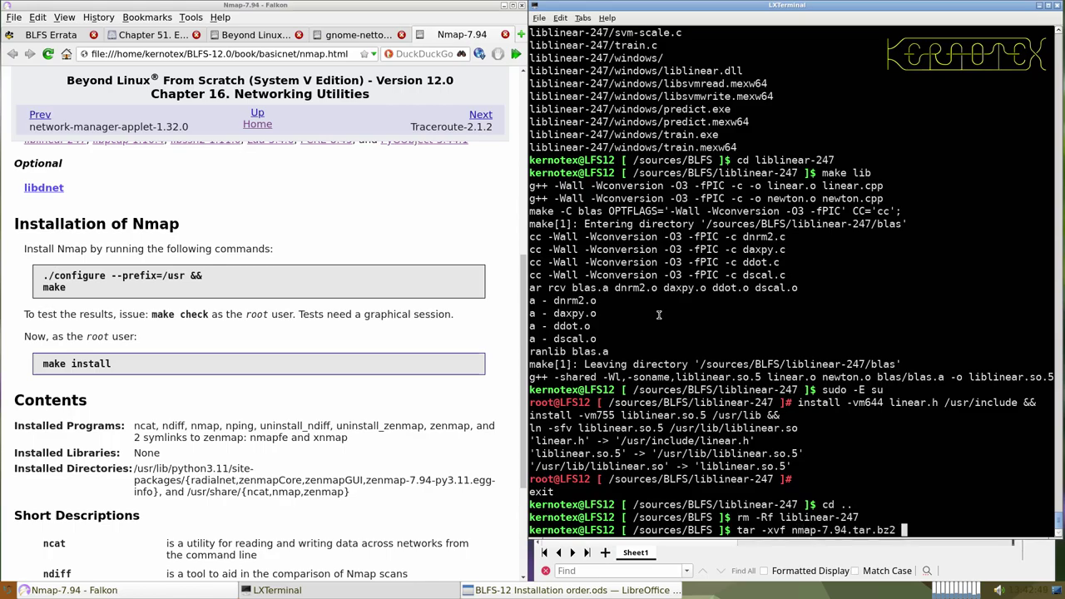
key("Return")
type("cd nmap-7.94")
key("Return")
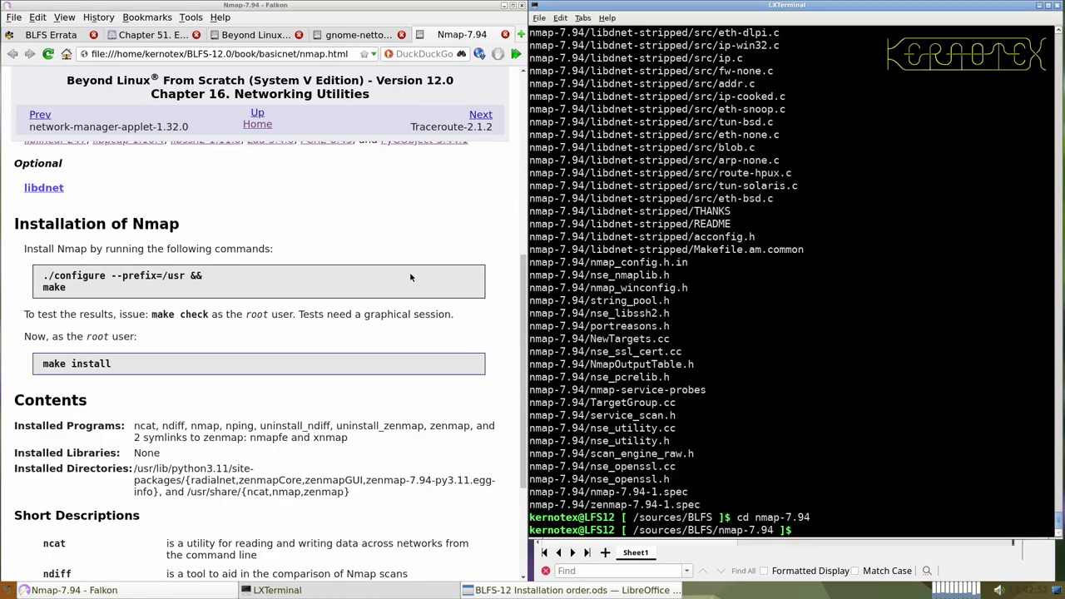
- Copy the Nmap build commands ./configure --prefix=/usr && make from the book and run them in the terminal
left_click_drag(42, 274, 69, 288)
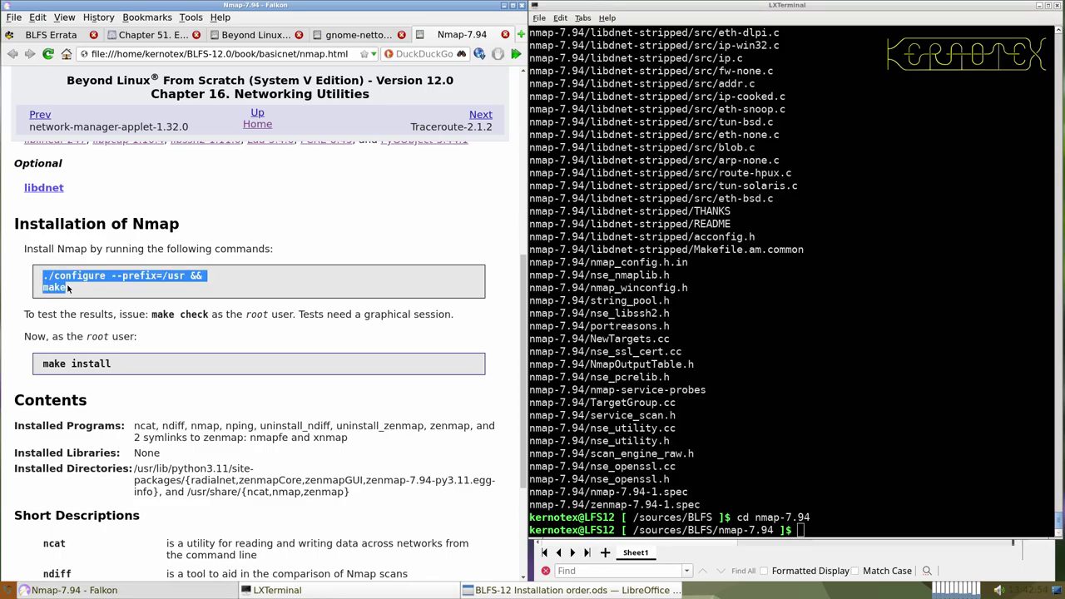
middle_click(594, 291)
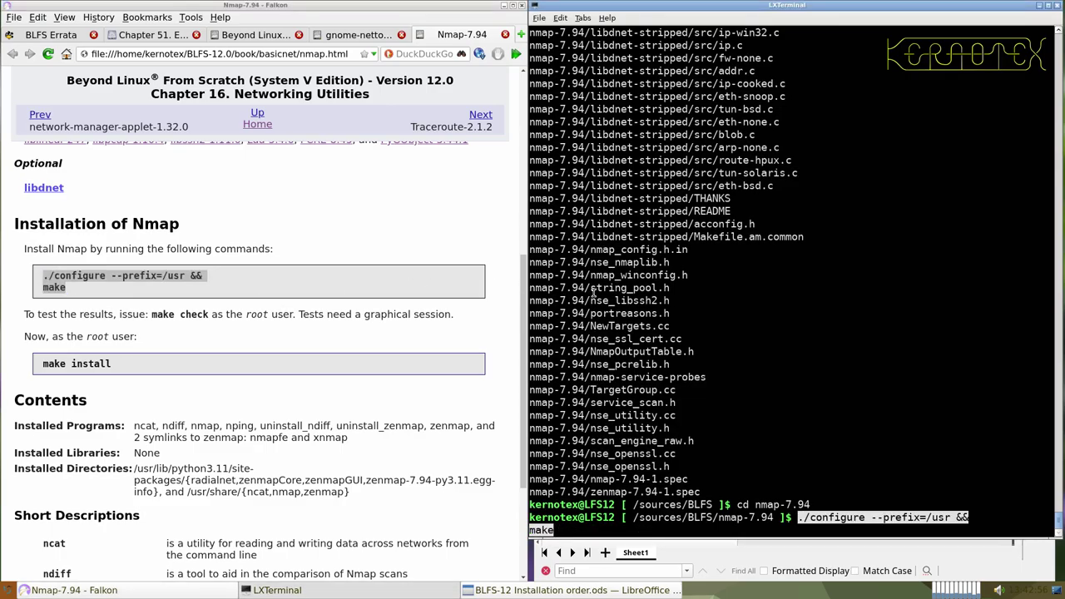
key("Return")
- Copy the test command make check from the Nmap page and run it in the terminal
left_click_drag(151, 315, 209, 314)
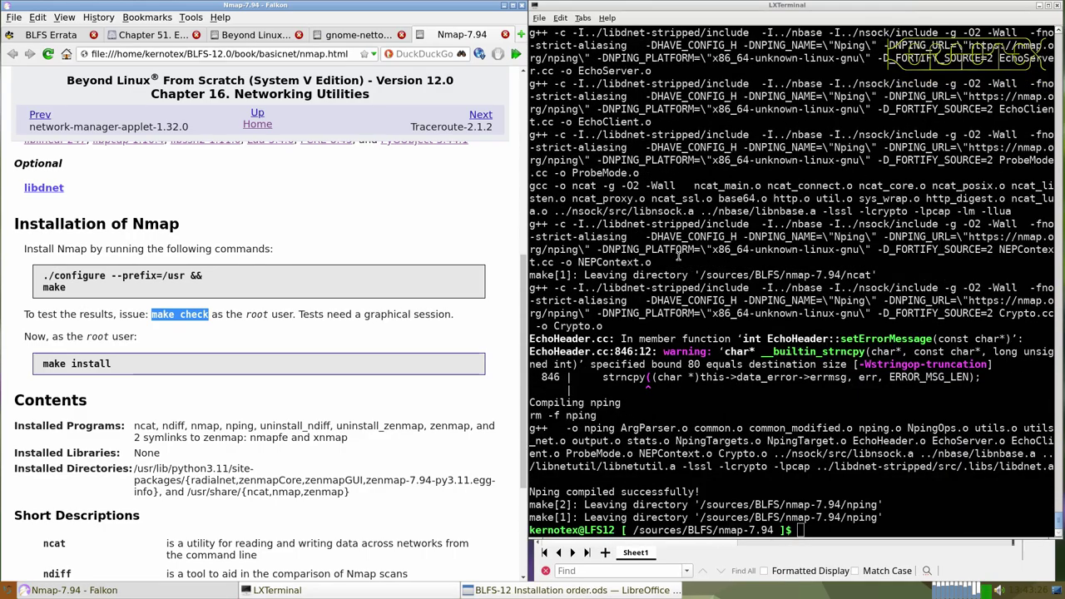
middle_click(753, 249)
key("Return")
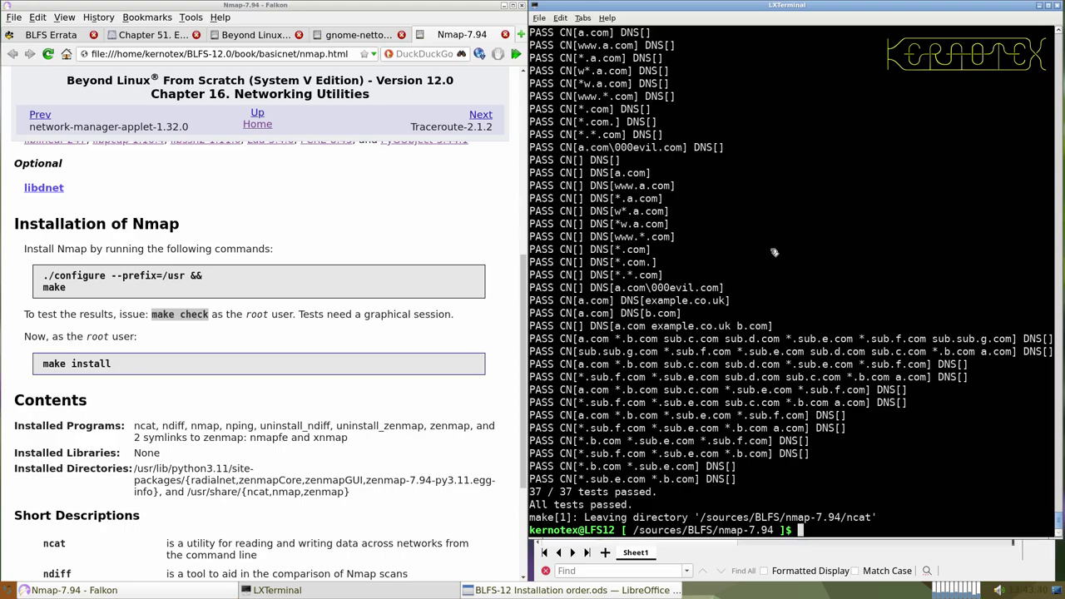
- Copy make install from the Nmap page, recall sudo -E make install from the shell history with it, and run that command
left_click_drag(41, 363, 110, 364)
left_click(625, 374)
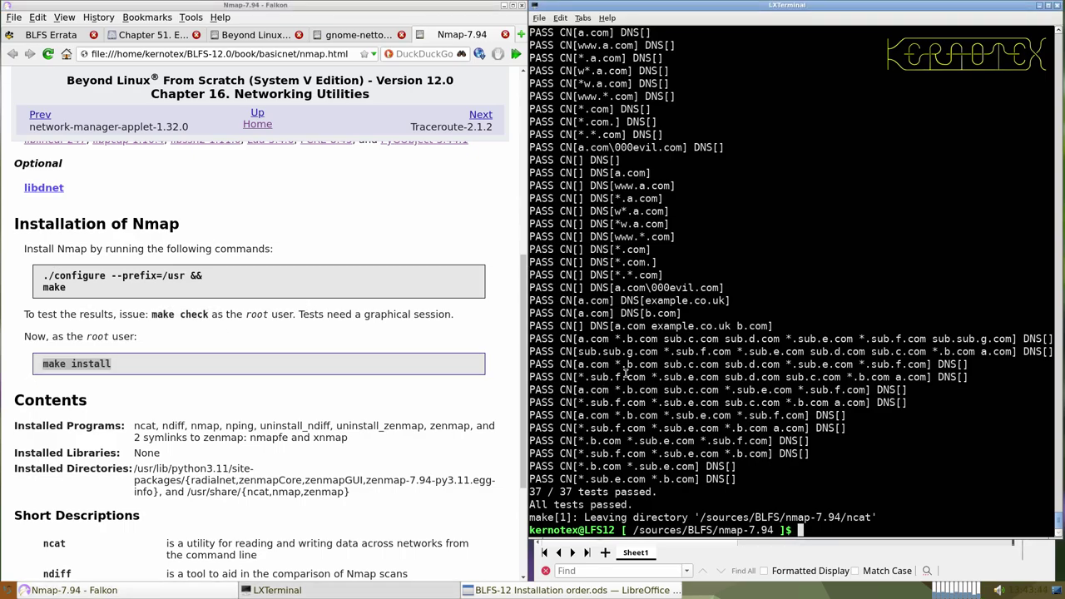
key("ctrl+r")
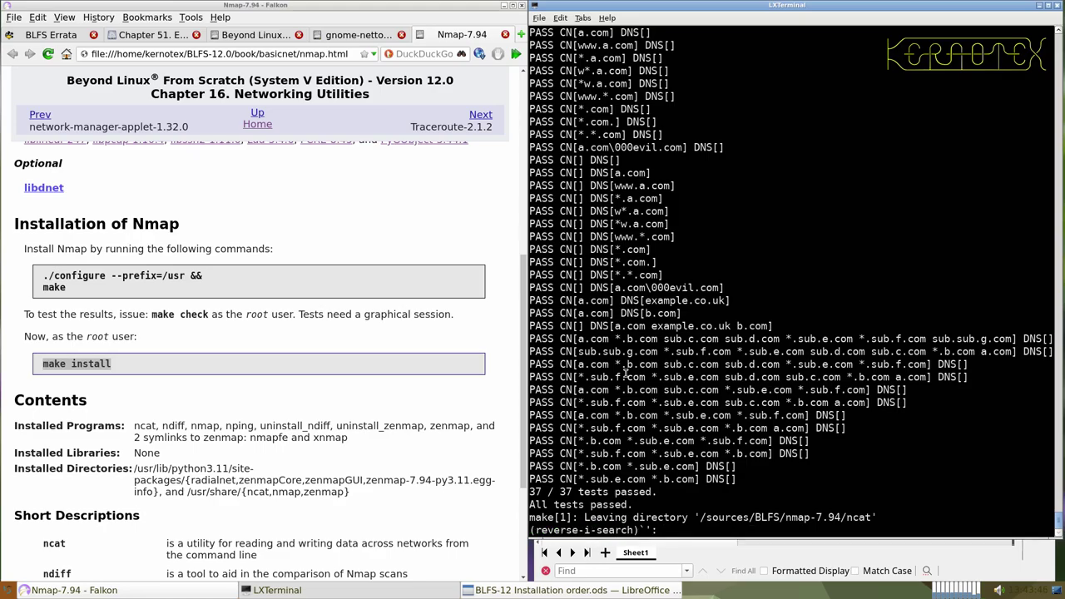
middle_click(643, 364)
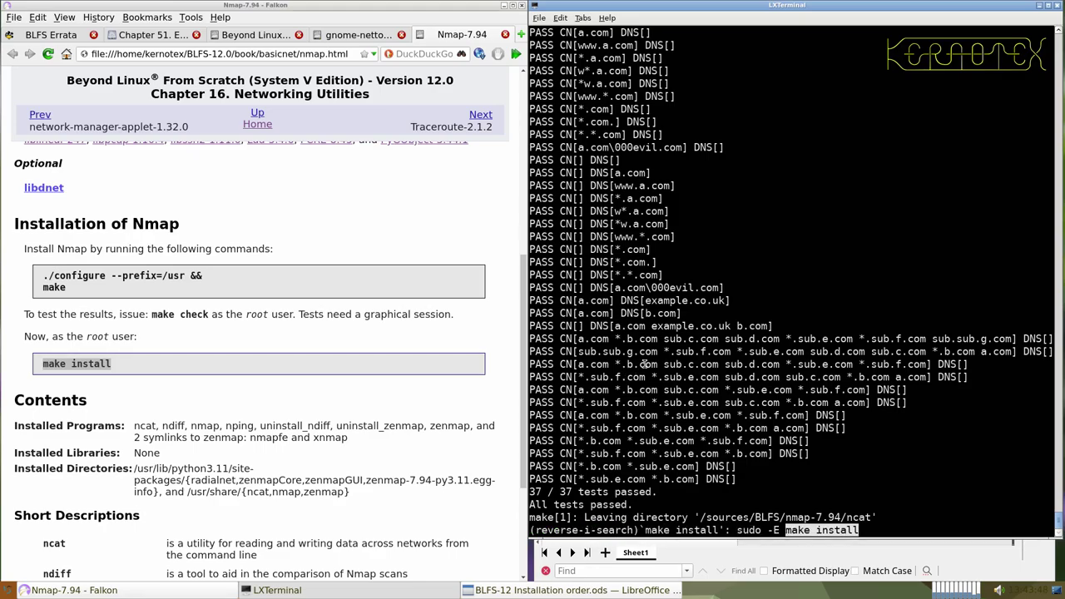
key("Return")
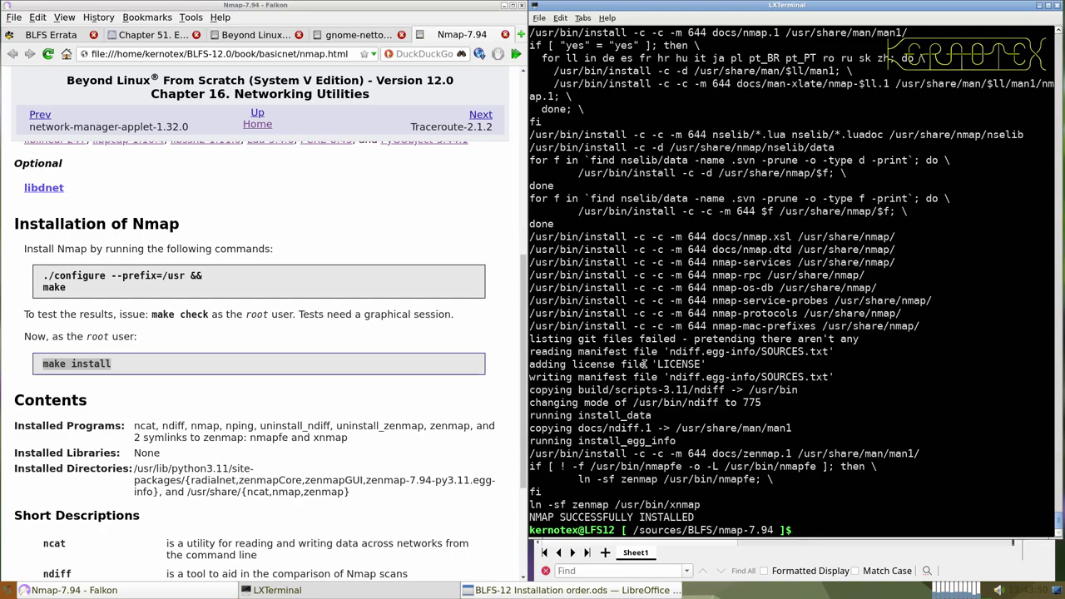
- Return to the parent directory with cd .. and remove the Nmap source directory with sudo rm -Rf nmap-7.94
type("cd ..")
key("Return")
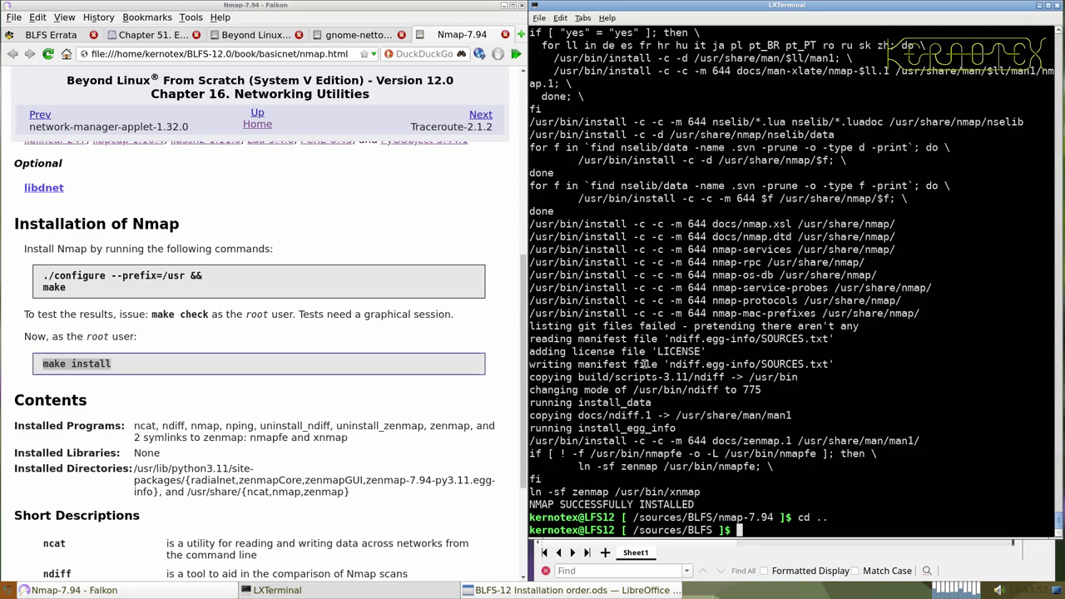
type("nmap-7.94")
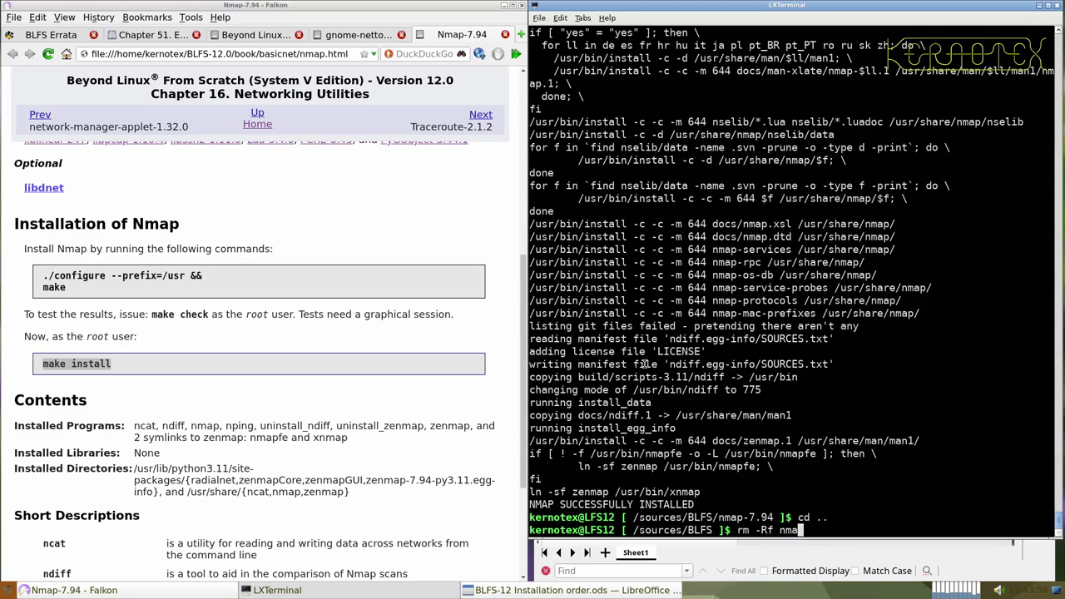
key("Return")
key("Up")
key("Home")
type("sudo")
key("Return")
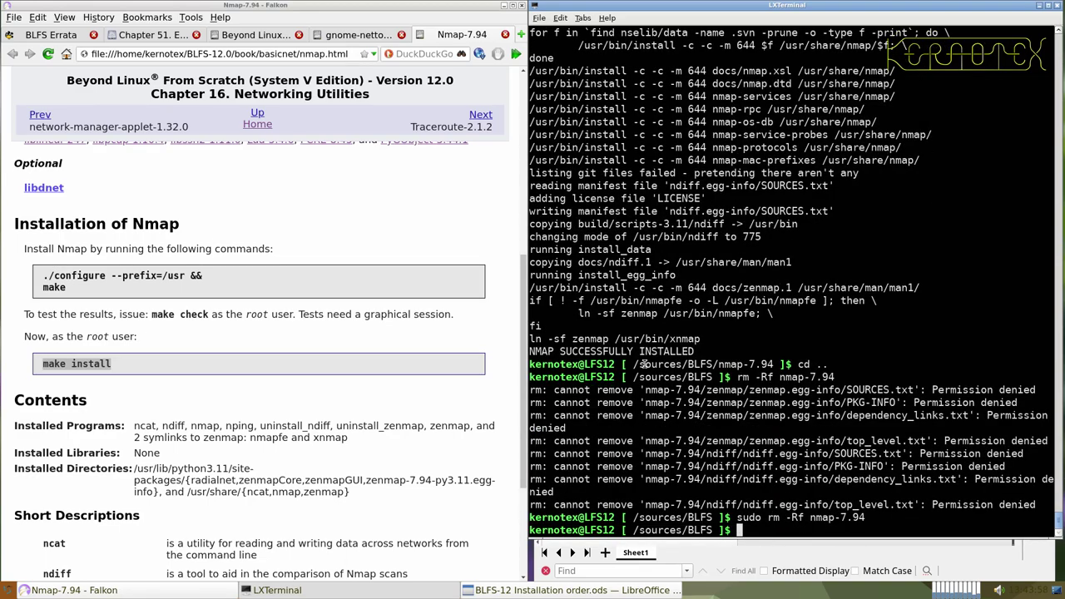
- Close the Nmap page, open Traceroute-2.1.2 from gnome-nettool's runtime dependencies and open its source archive download in a new tab
left_click(505, 34)
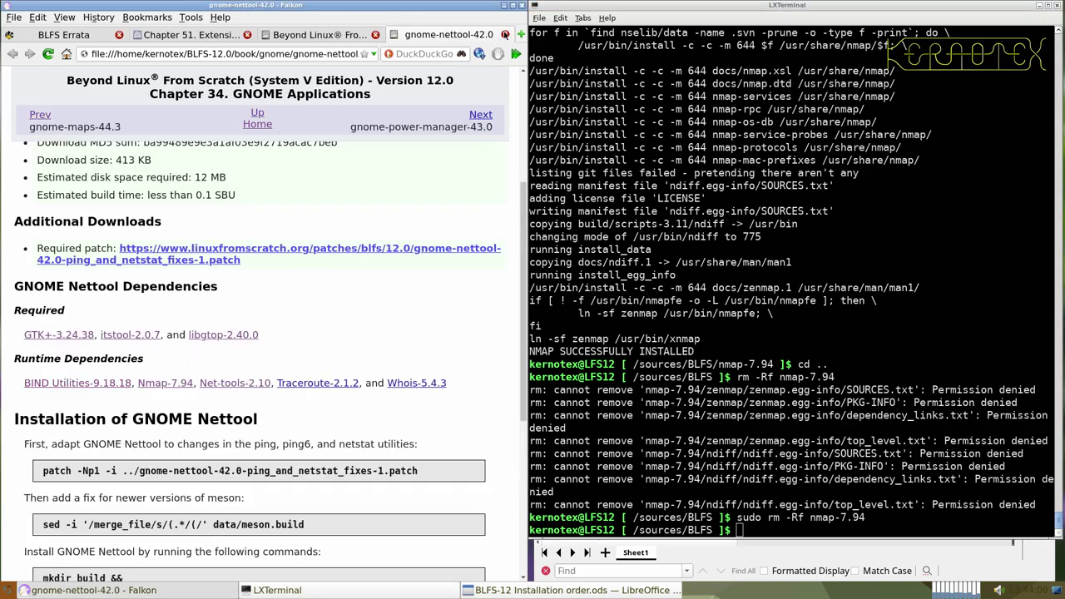
middle_click(319, 383)
left_click(438, 35)
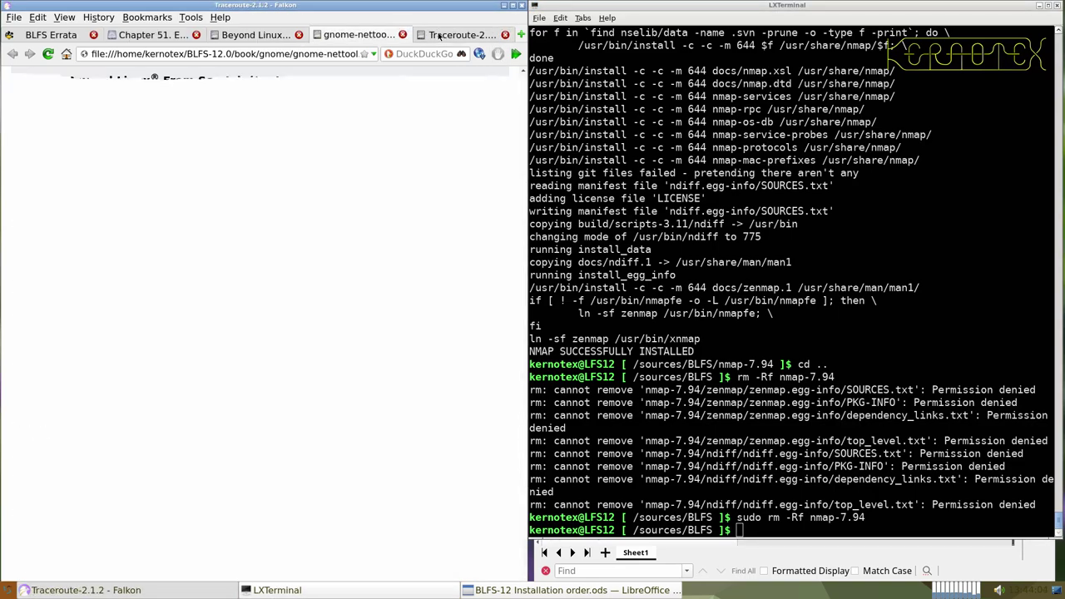
scroll(362, 309, "down", 2)
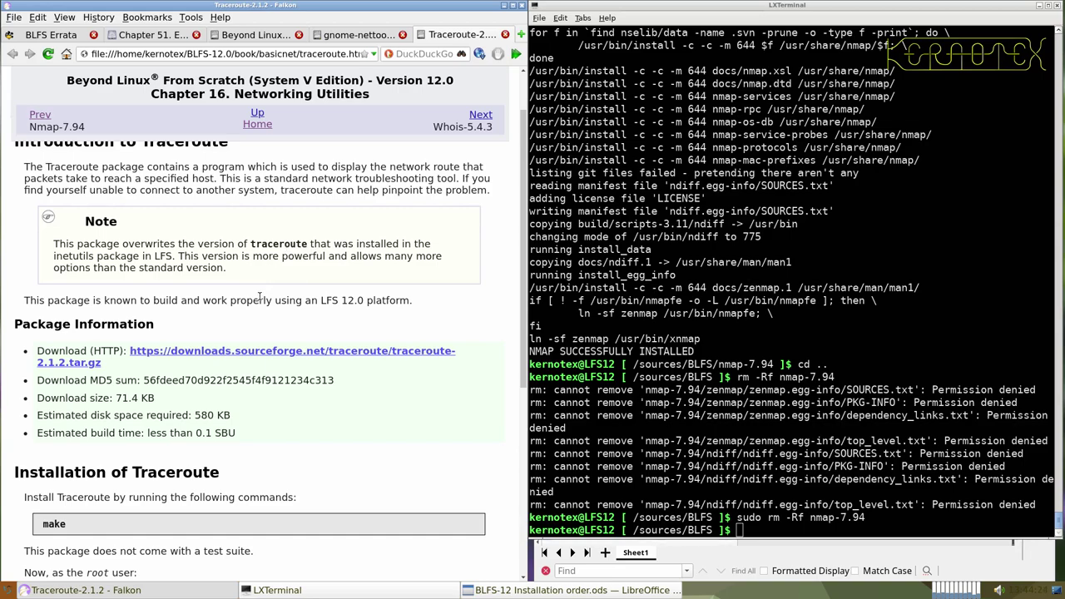
left_click(262, 350)
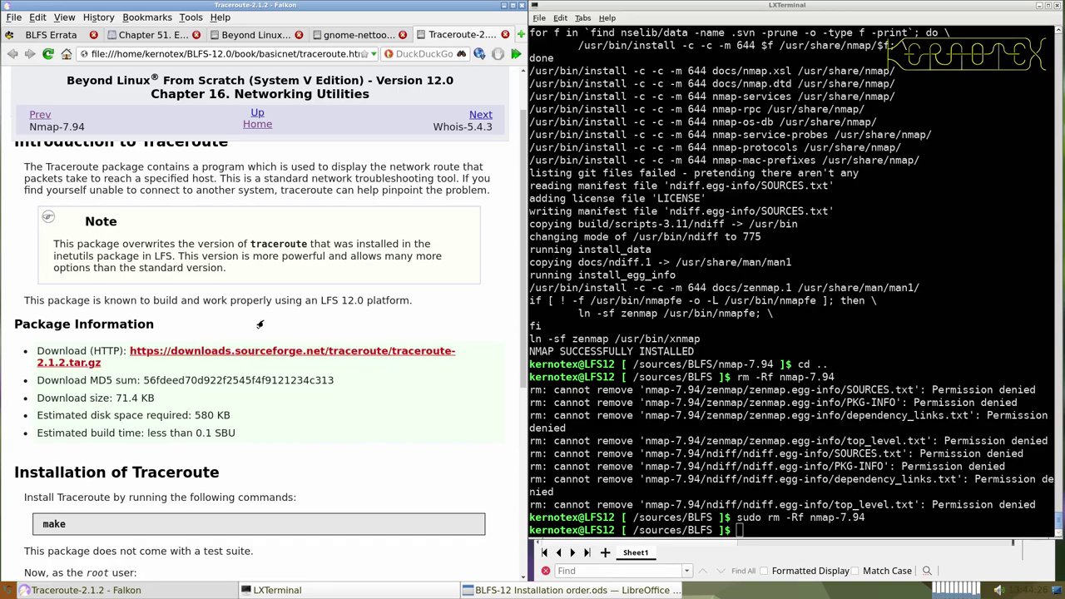
right_click(266, 351)
left_click(271, 354)
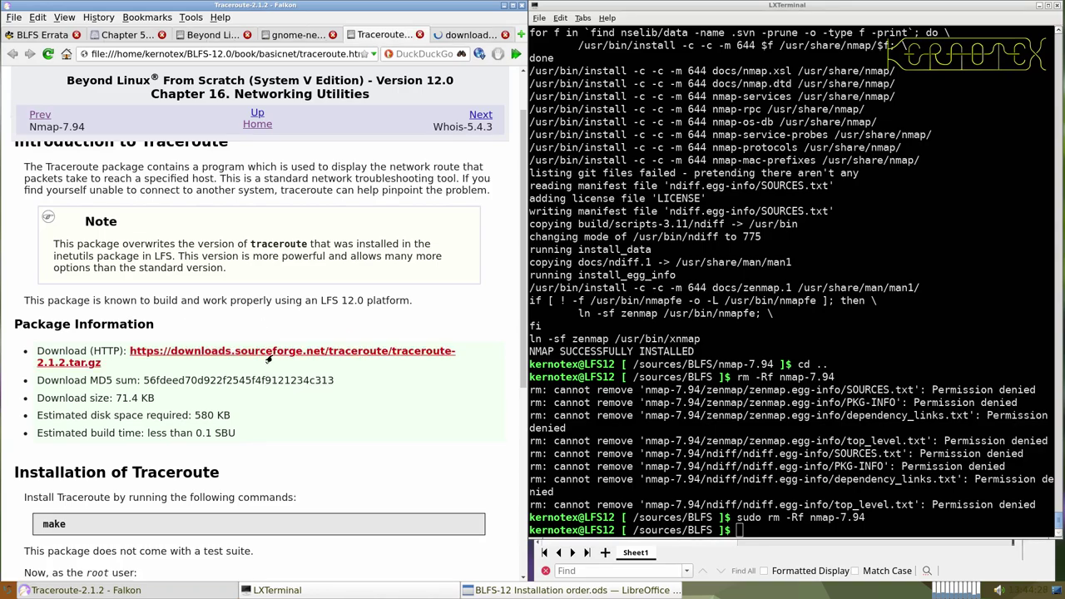
- Copy the heading Traceroute-2.1.2, switch to the LibreOffice Calc installation order and add it in cell A930, below Nmap-7.94
scroll(278, 280, "up", 1)
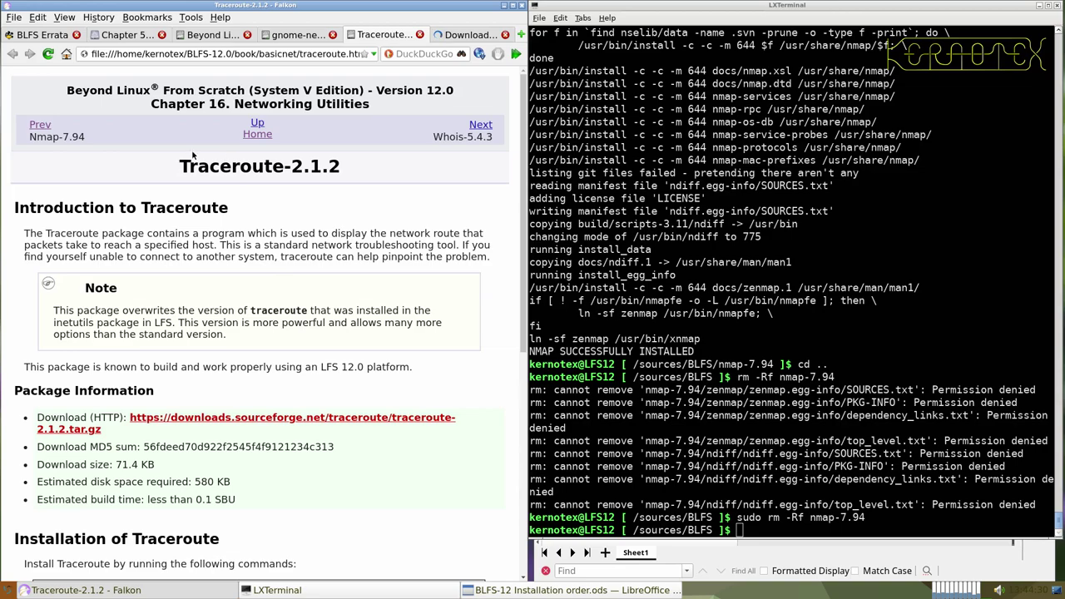
left_click_drag(178, 166, 353, 167)
key("ctrl+c")
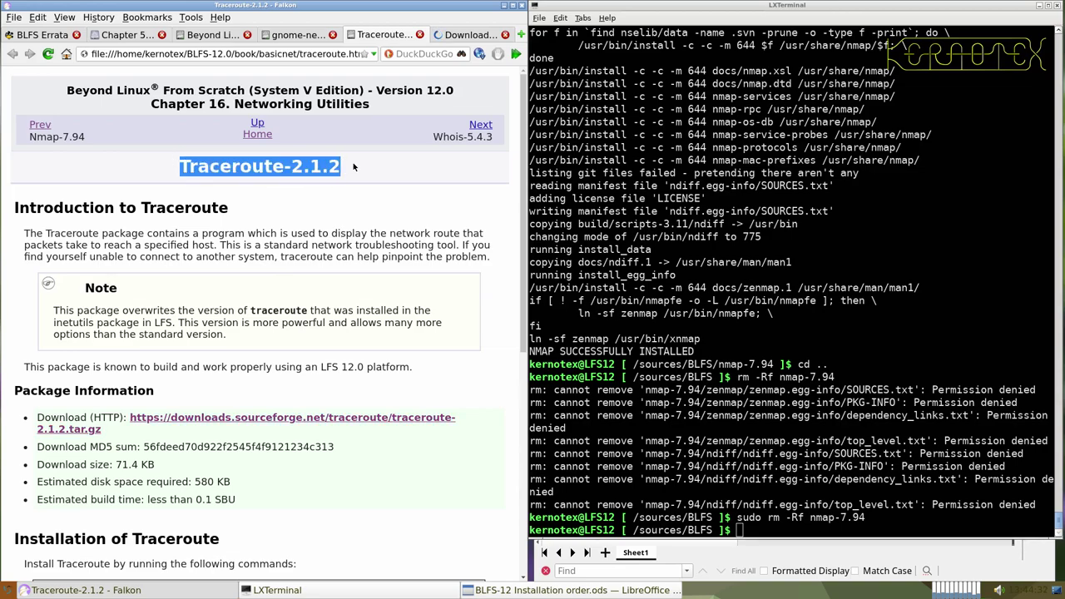
key("alt+Tab")
key("alt+Tab")
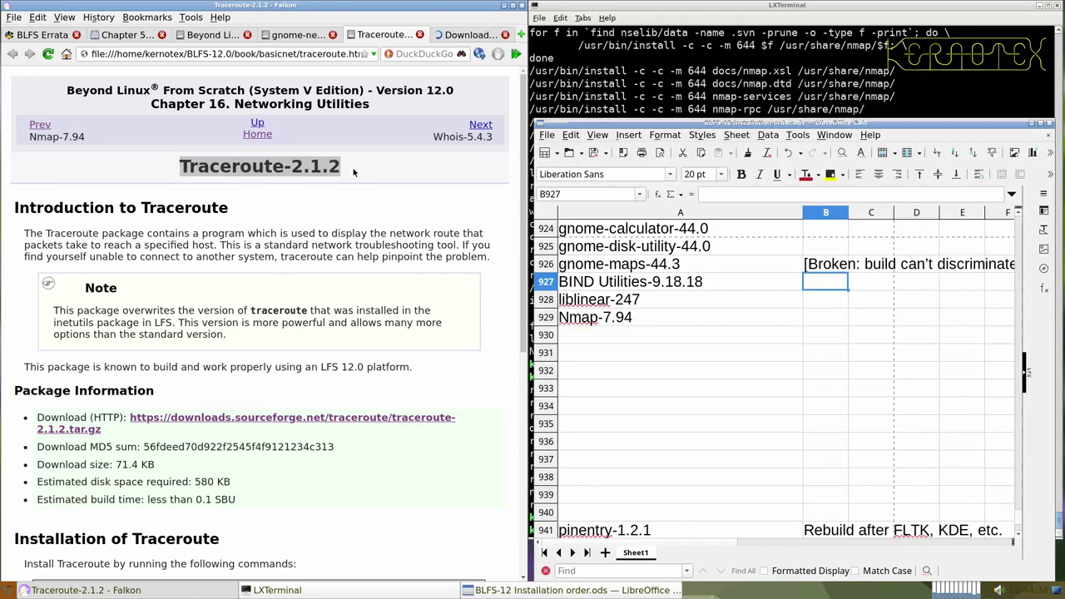
middle_click(622, 336)
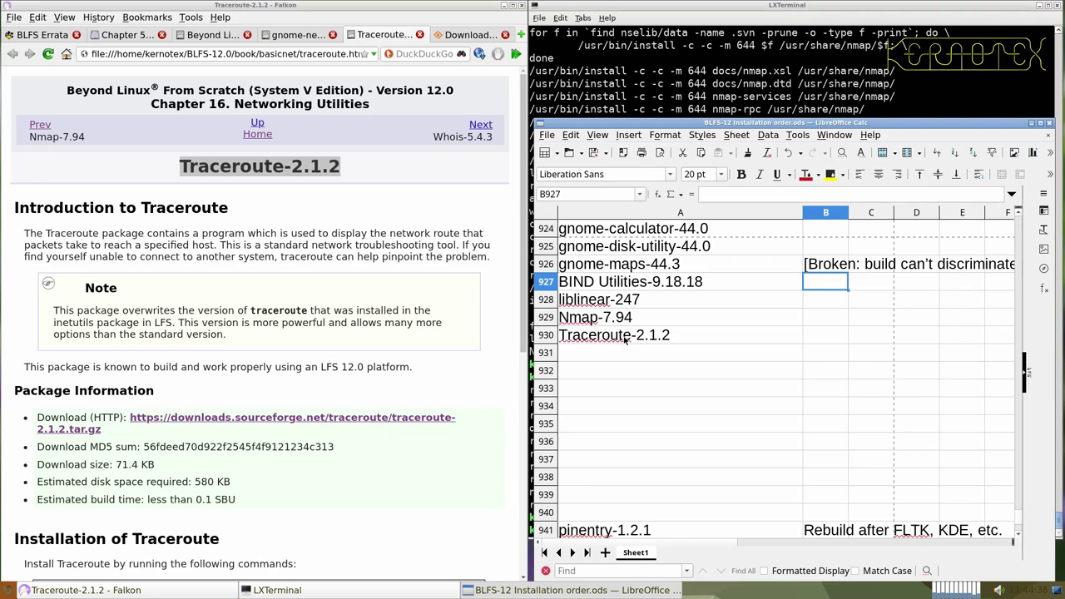
- Save traceroute-2.1.2.tar.gz from the SourceForge download page and close that page
left_click(756, 114)
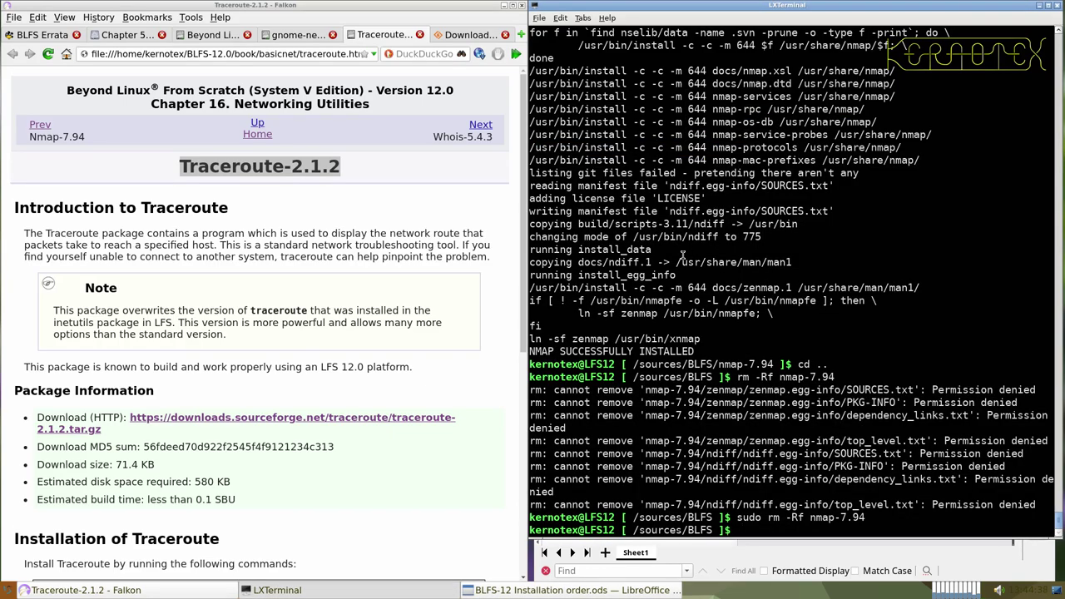
left_click(463, 35)
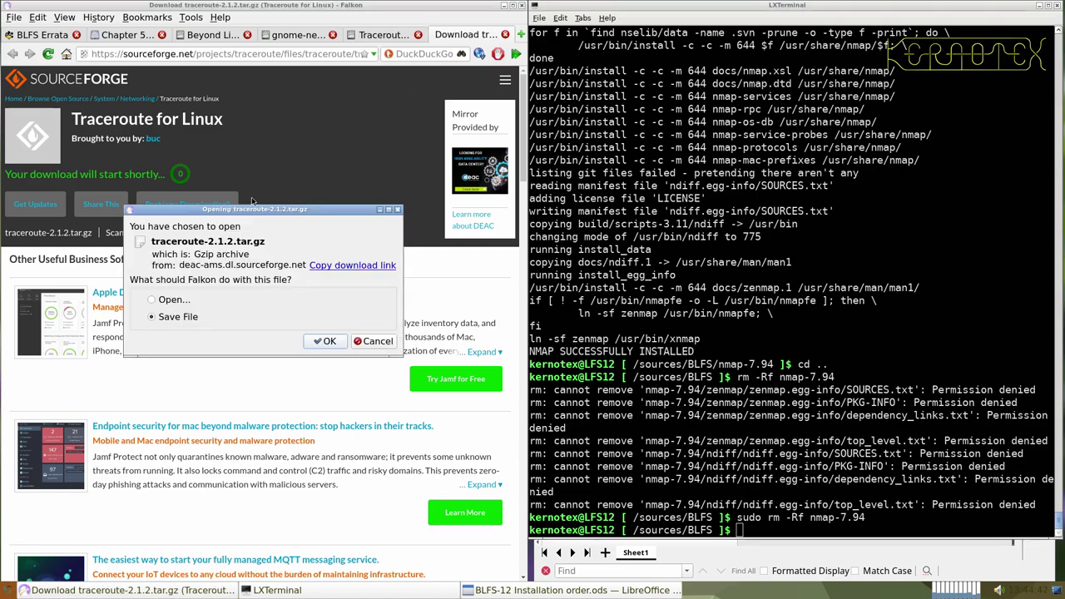
key("Return")
key("Return")
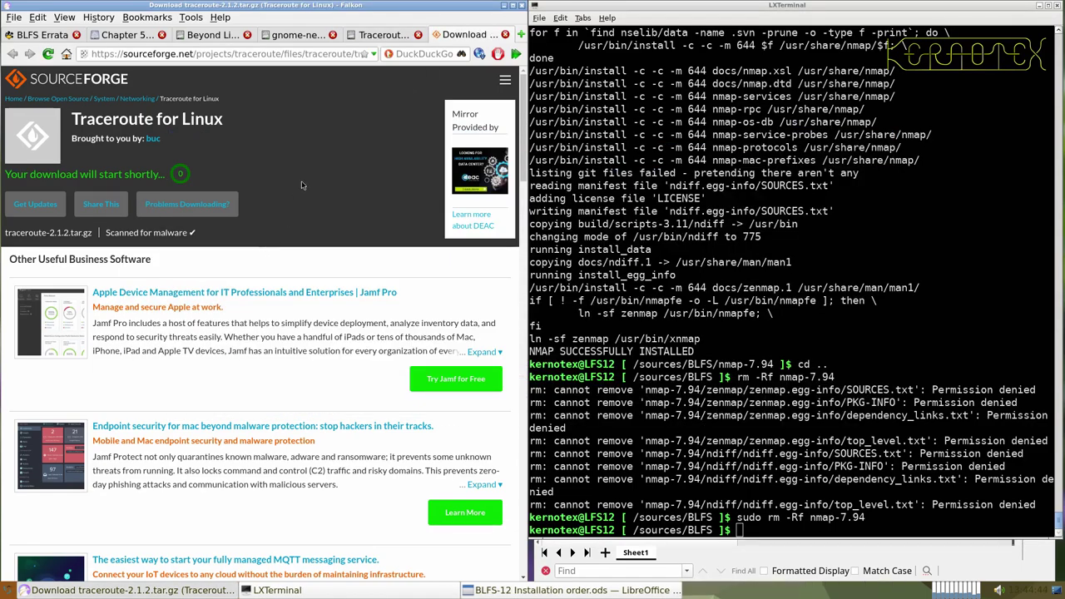
left_click(506, 35)
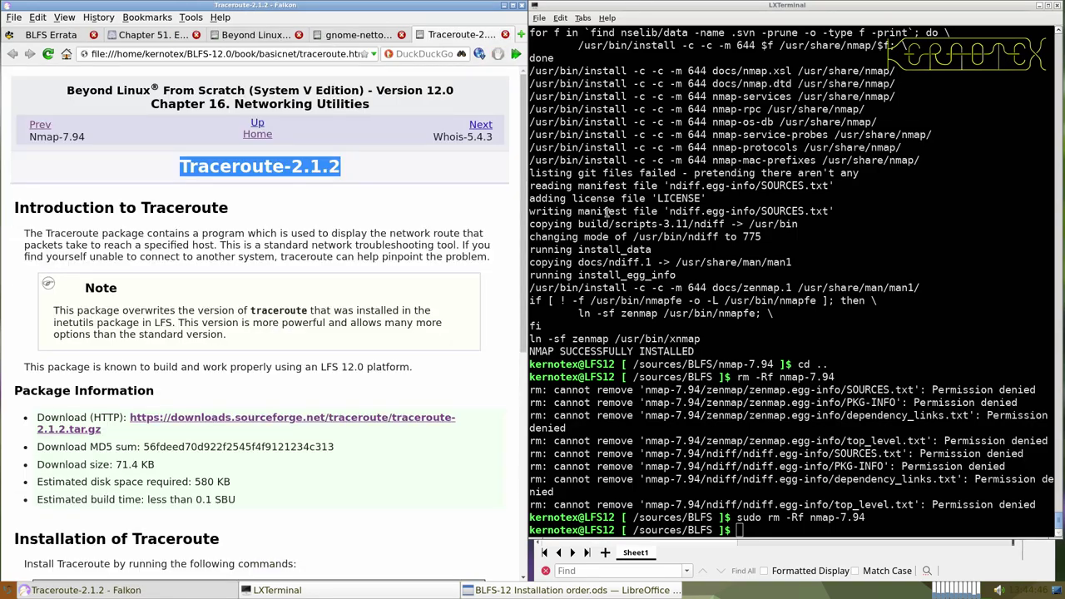
- Extract the Traceroute archive in the terminal with tar -xvf and change into the traceroute-2.1.2 directory
left_click(646, 296)
type("tar -xvf tracer")
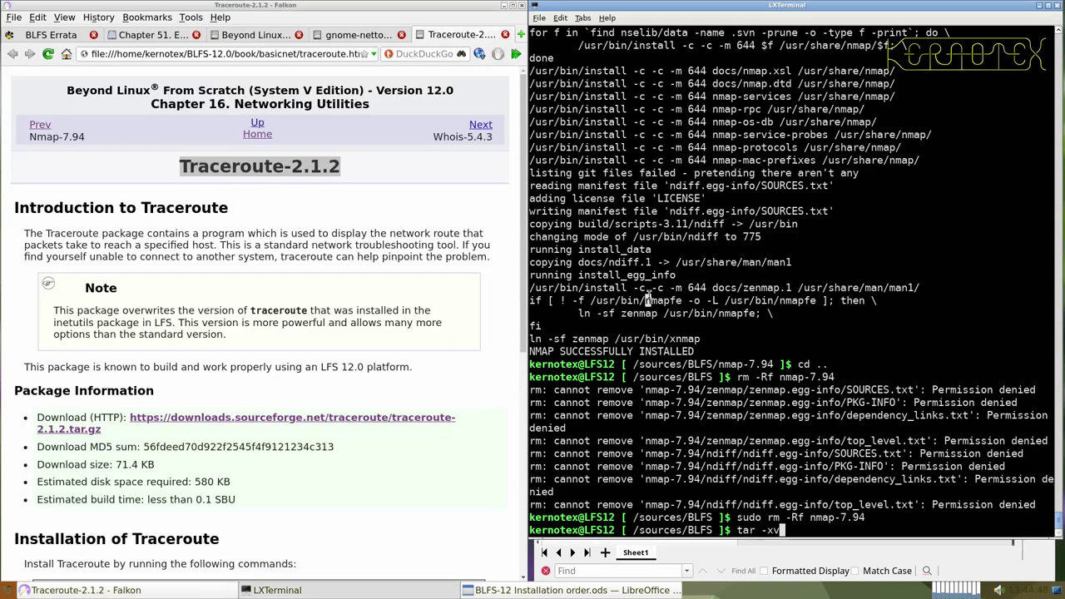
key("Tab")
key("Return")
type("cd trace")
key("Tab")
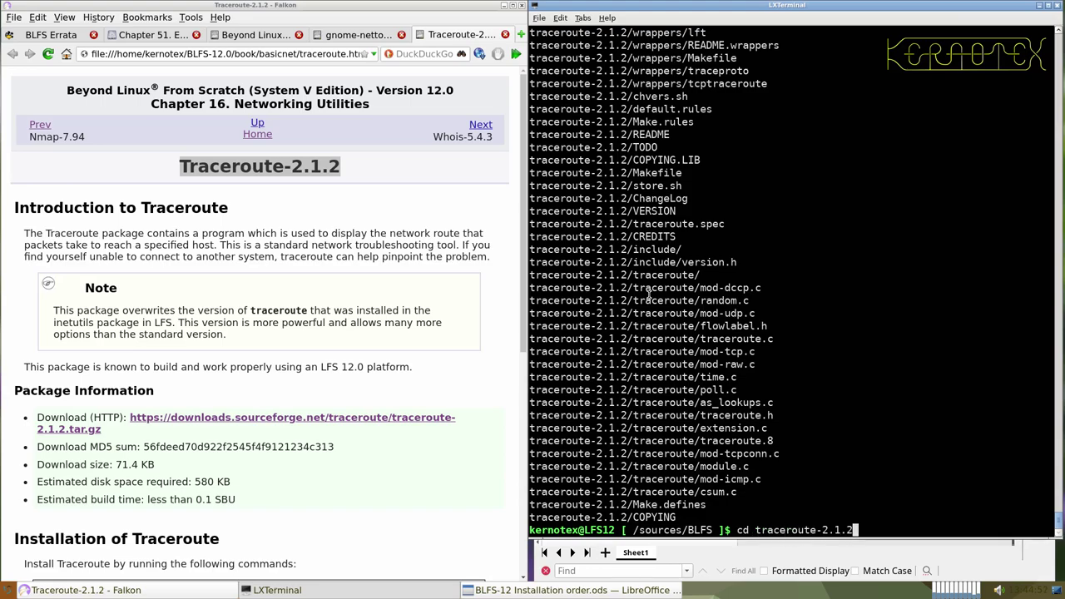
key("Return")
- Copy the make command from the Traceroute installation instructions and run it in the terminal
scroll(431, 396, "down", 3)
scroll(431, 396, "down", 5)
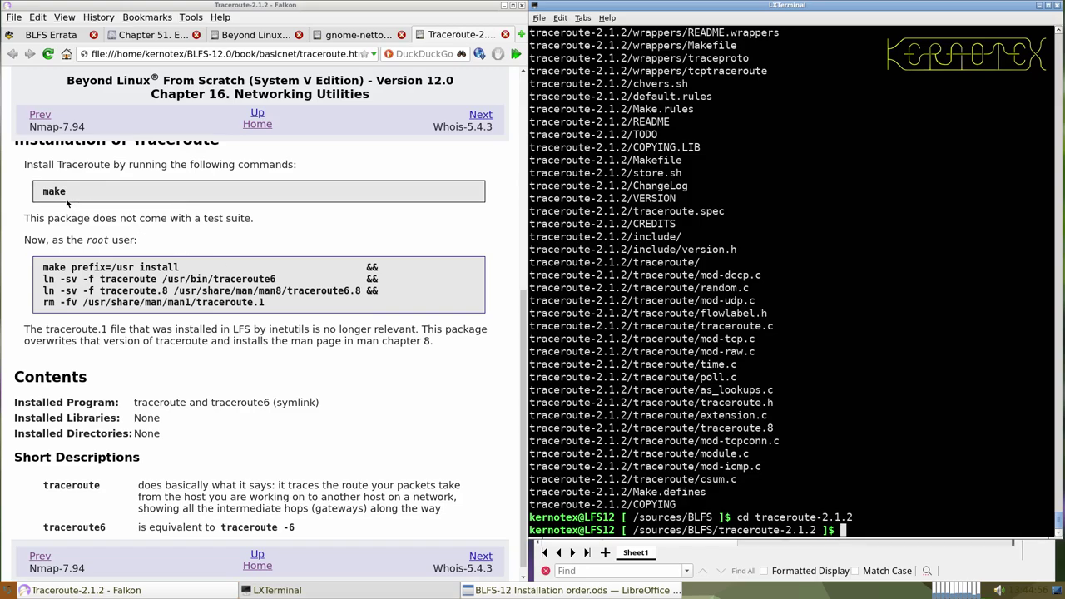
double_click(54, 191)
middle_click(707, 344)
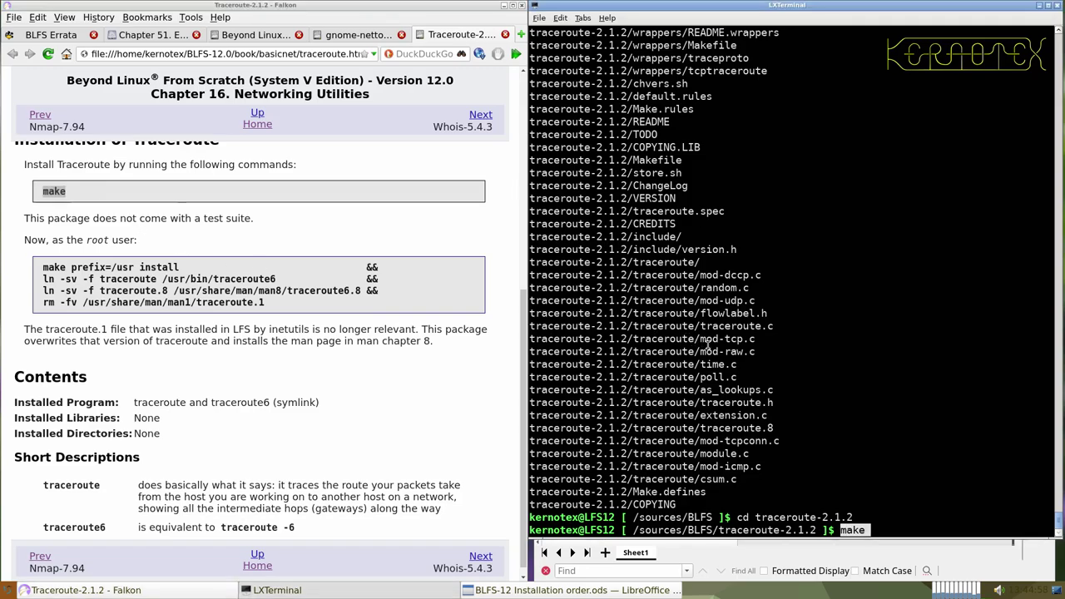
key("Return")
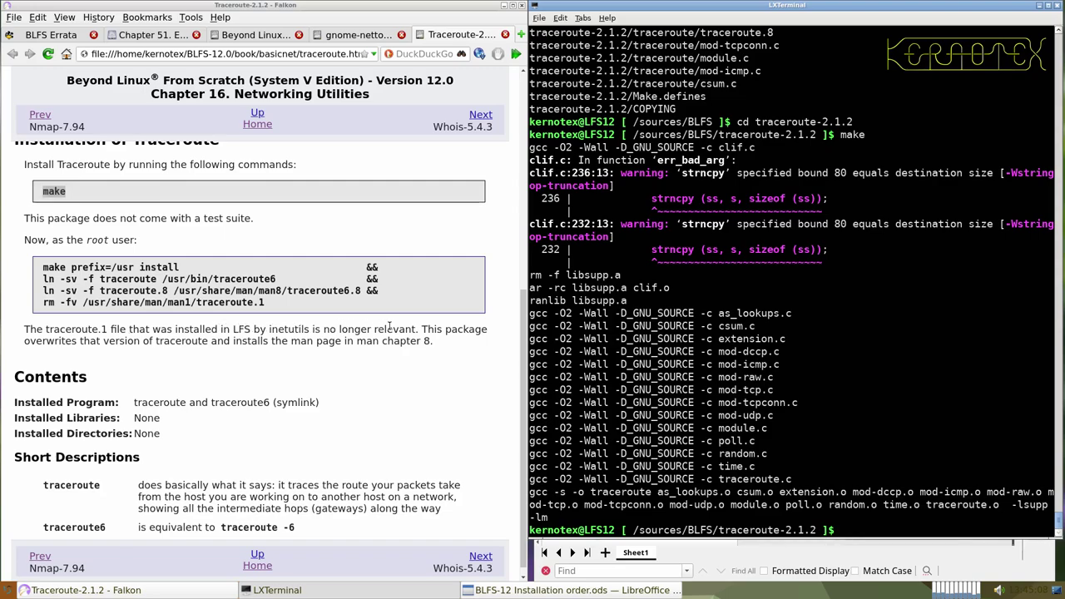
- Copy the Traceroute root-user install commands, start a root shell with sudo -E su and run them there
left_click_drag(34, 259, 265, 304)
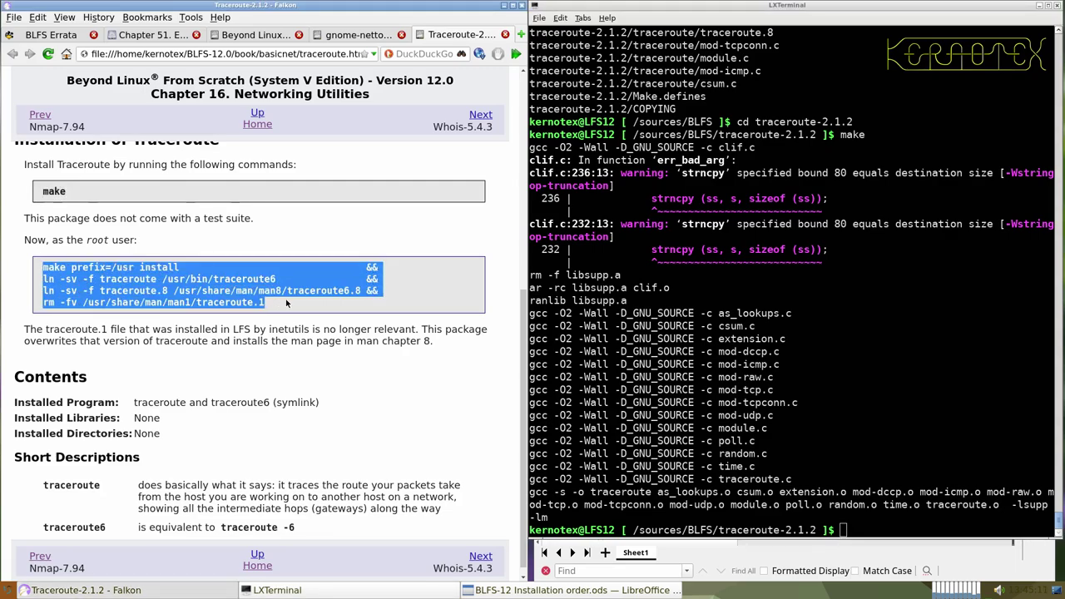
left_click(620, 353)
type("sudo -E su")
key("Return")
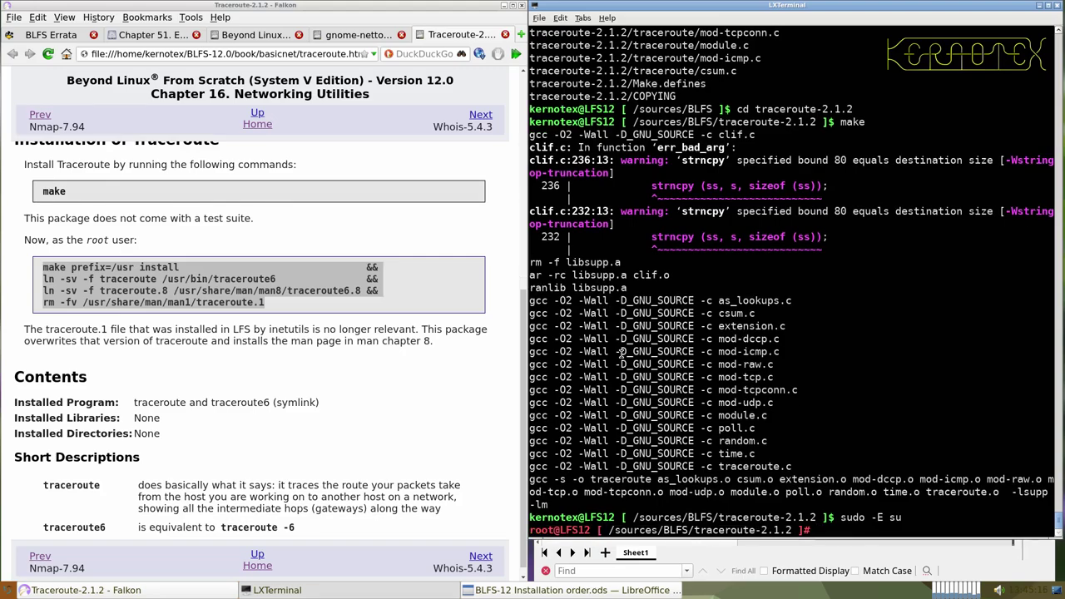
middle_click(621, 352)
key("Return")
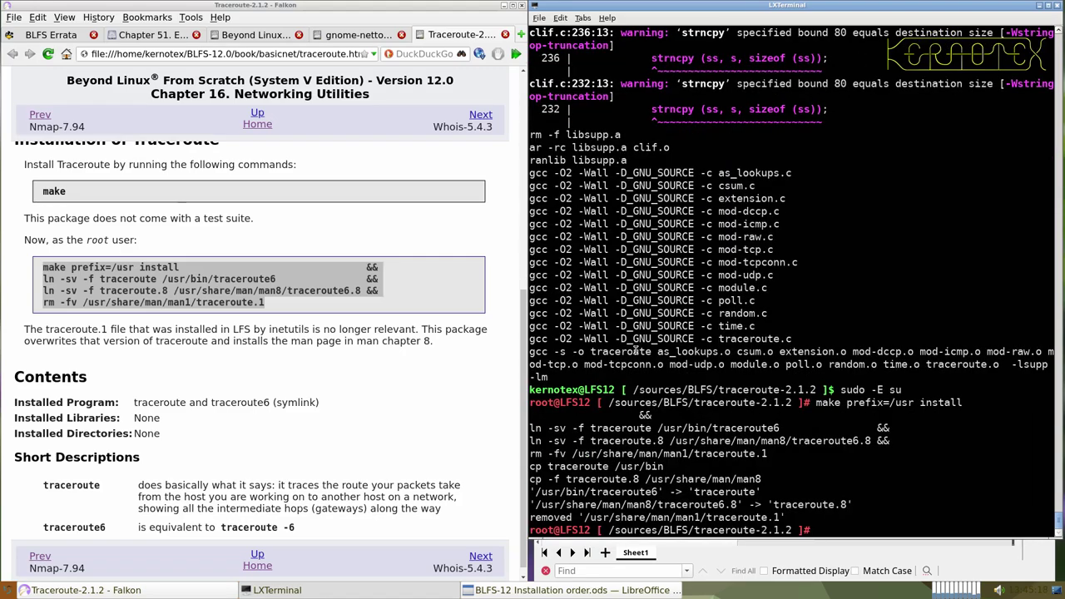
- Leave the root shell, return to the parent directory and remove the source directory with rm -Rf traceroute-2.1.2
key("ctrl+d")
type("cd ..")
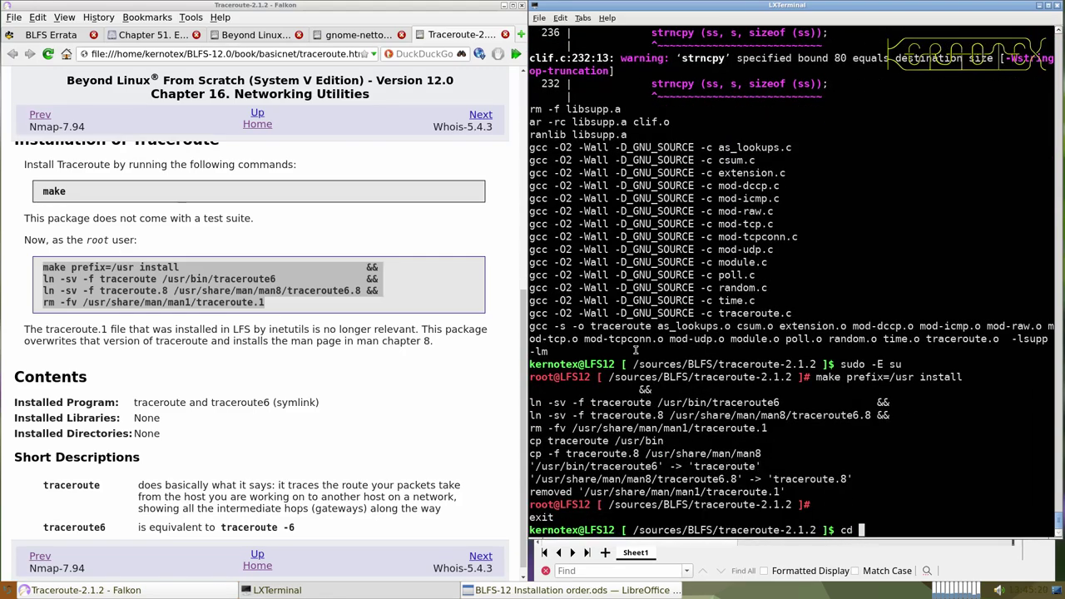
key("Return")
type("rm -rf traceroute-2.1.2")
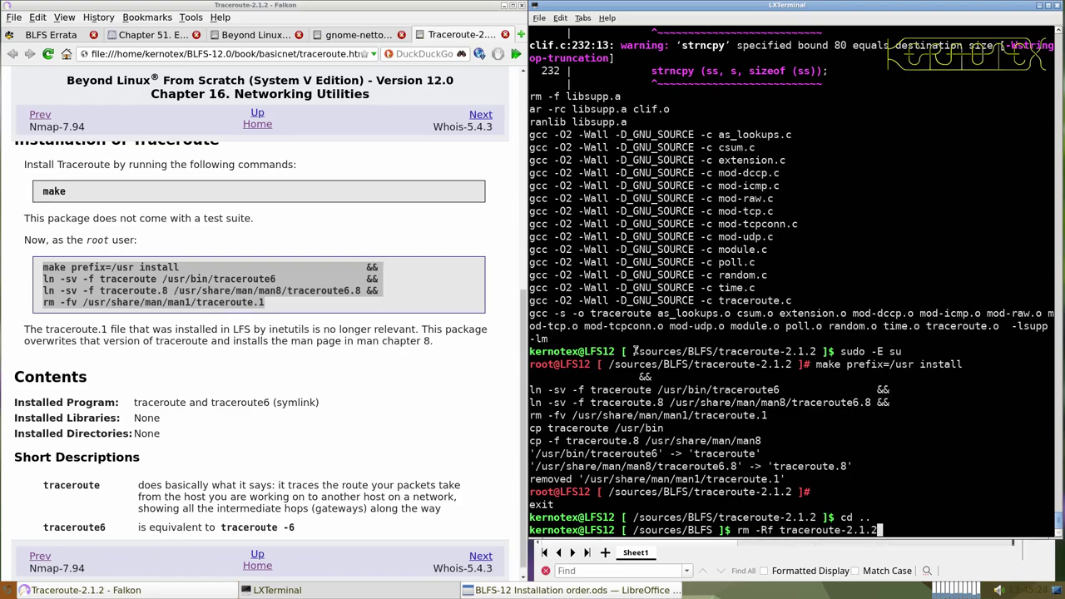
key("Return")
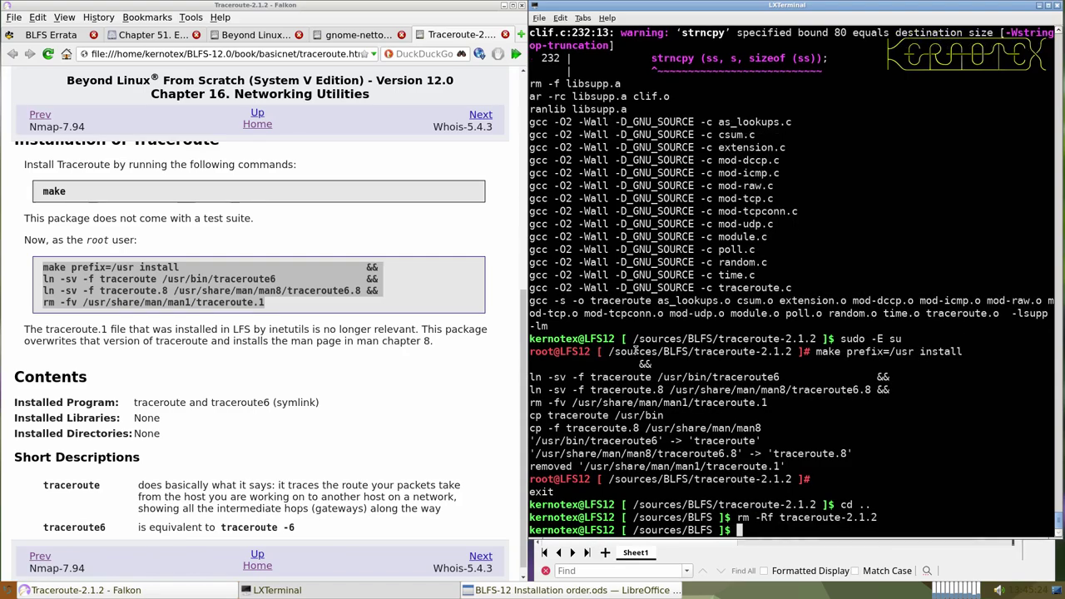
- Close the Traceroute page, open Whois-5.4.3 from gnome-nettool's runtime dependencies and save whois-5.4.3.tar.gz in /sources/BLFS
left_click(505, 34)
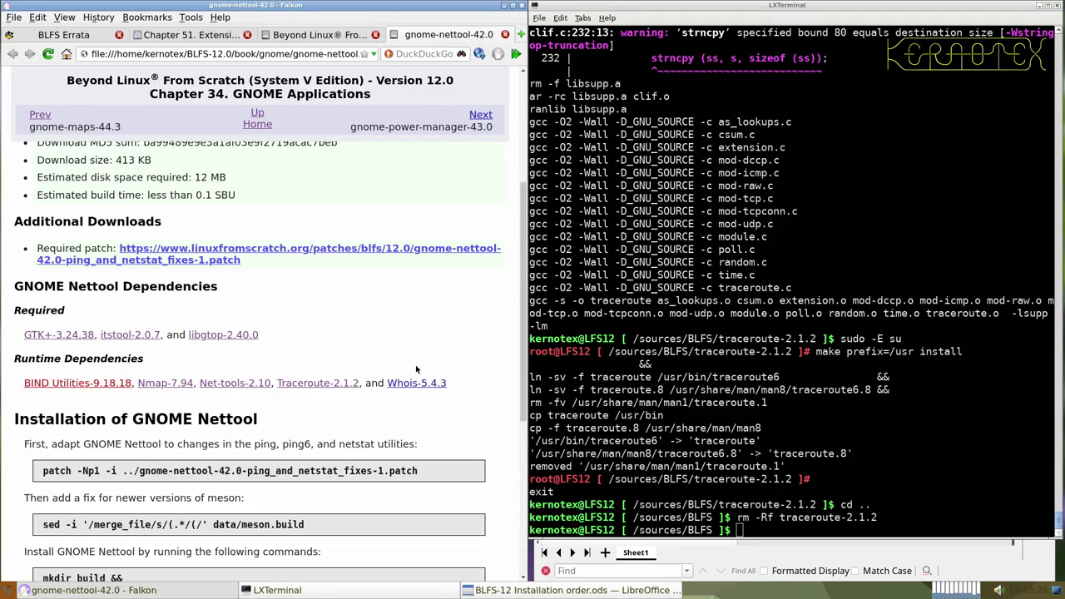
middle_click(418, 383)
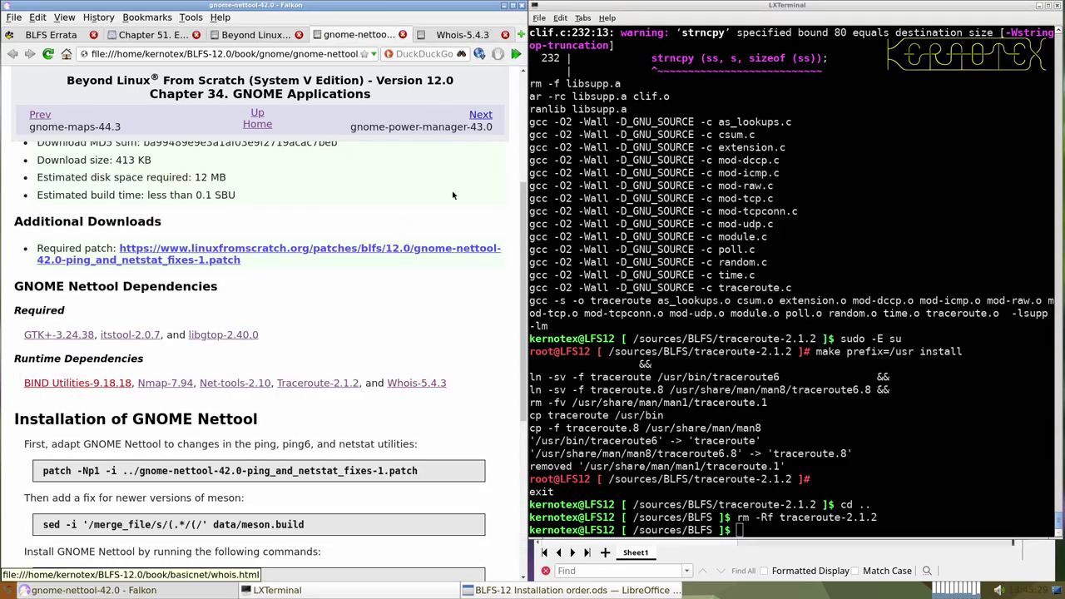
left_click(457, 36)
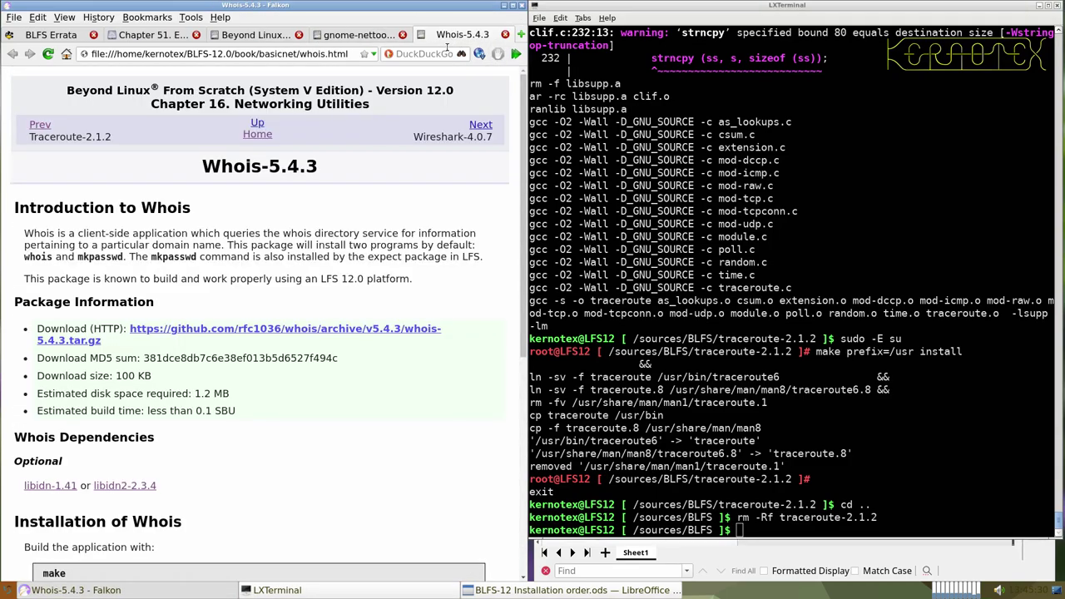
left_click(349, 331)
left_click(308, 340)
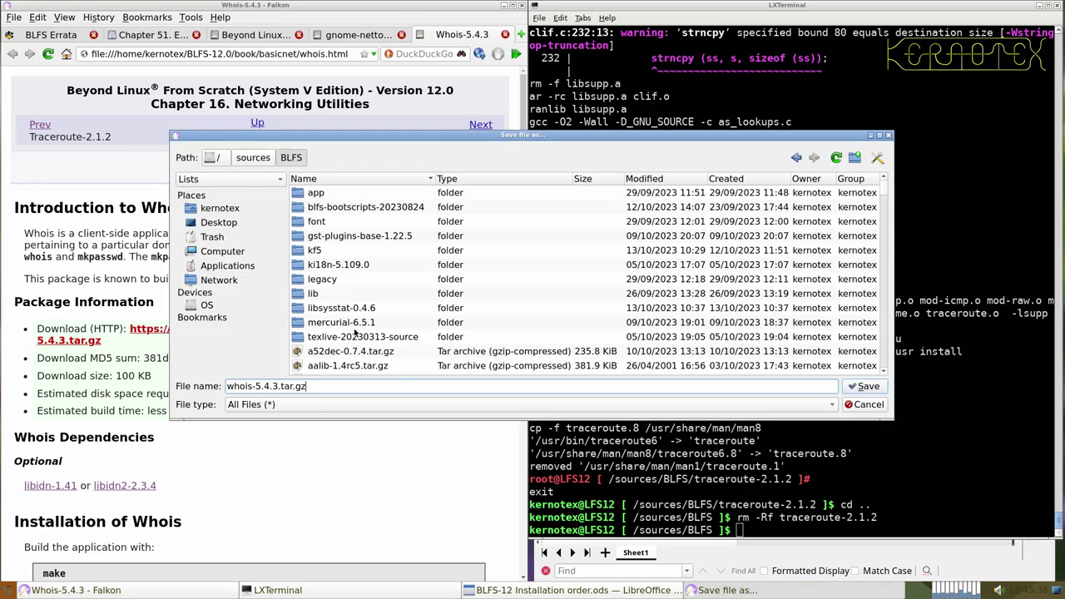
key("Return")
- Copy the heading Whois-5.4.3, switch to the LibreOffice Calc installation order and add it in cell A931, below Traceroute-2.1.2
left_click_drag(202, 165, 324, 171)
key("ctrl+c")
key("alt+Tab")
key("Tab")
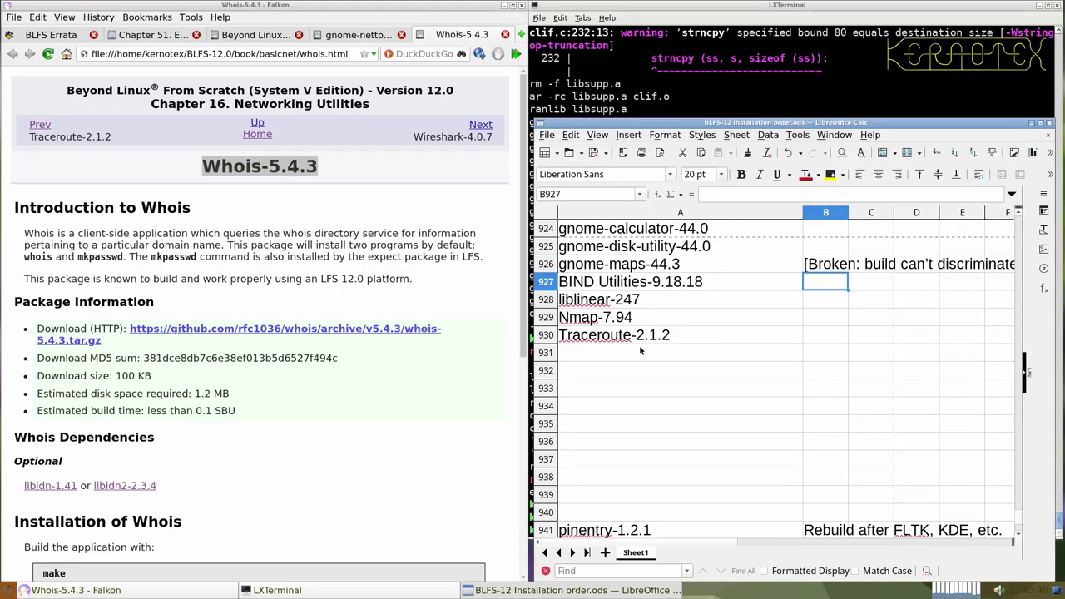
middle_click(639, 351)
- Switch to the terminal, extract the Whois archive with tar -xvf and change into the whois-5.4.3 directory
key("alt+Tab")
key("Tab")
type("tar -xvf whois")
key("Tab")
key("Return")
type("cd whois")
key("Tab")
key("Return")
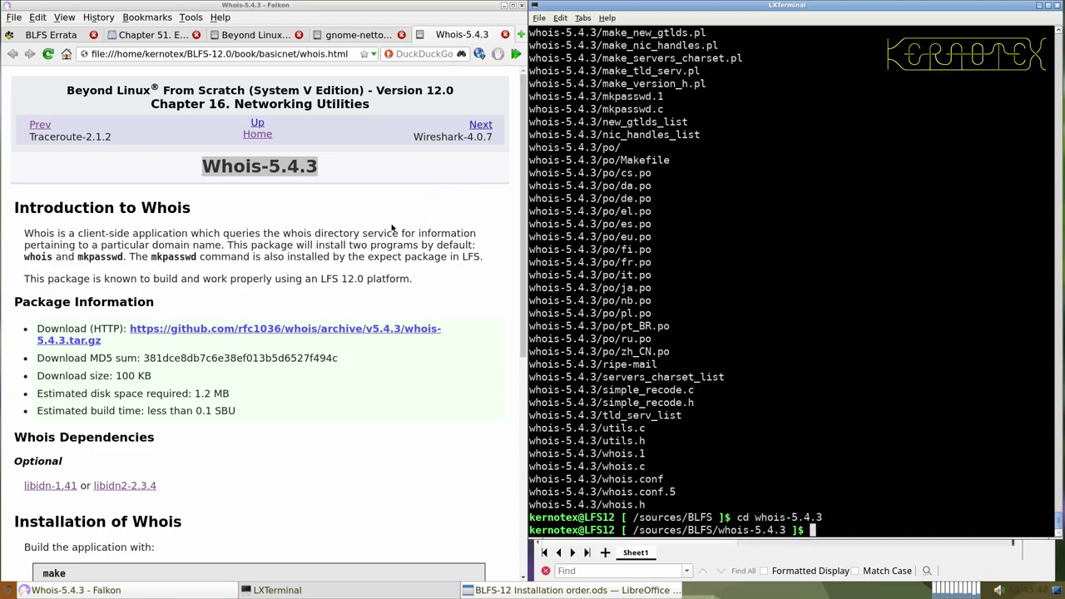
- Copy the make command from the Whois installation instructions and run it in the terminal
scroll(395, 225, "down", 7)
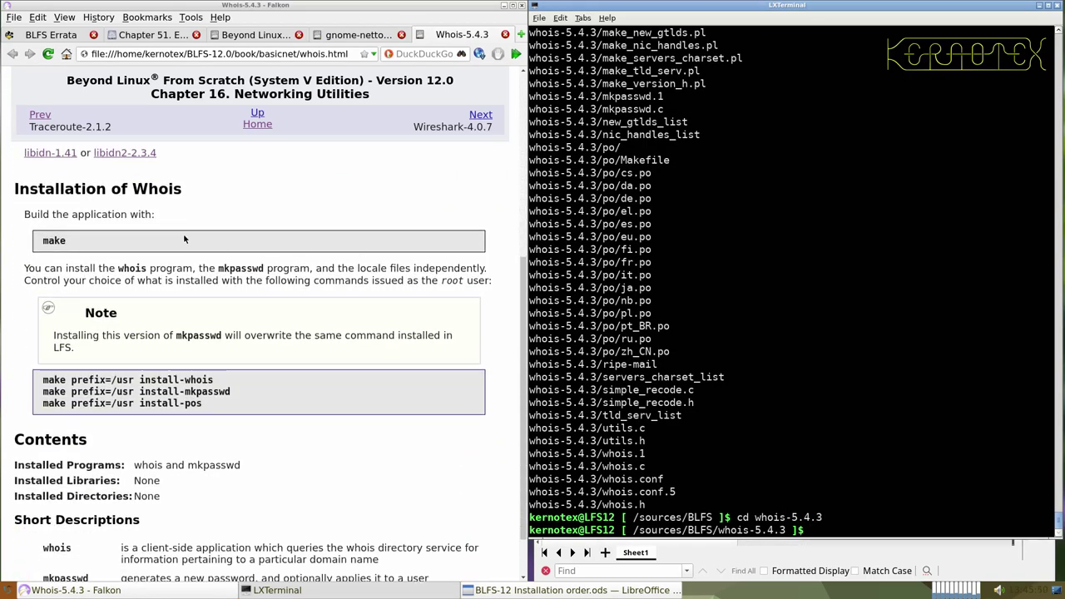
double_click(72, 247)
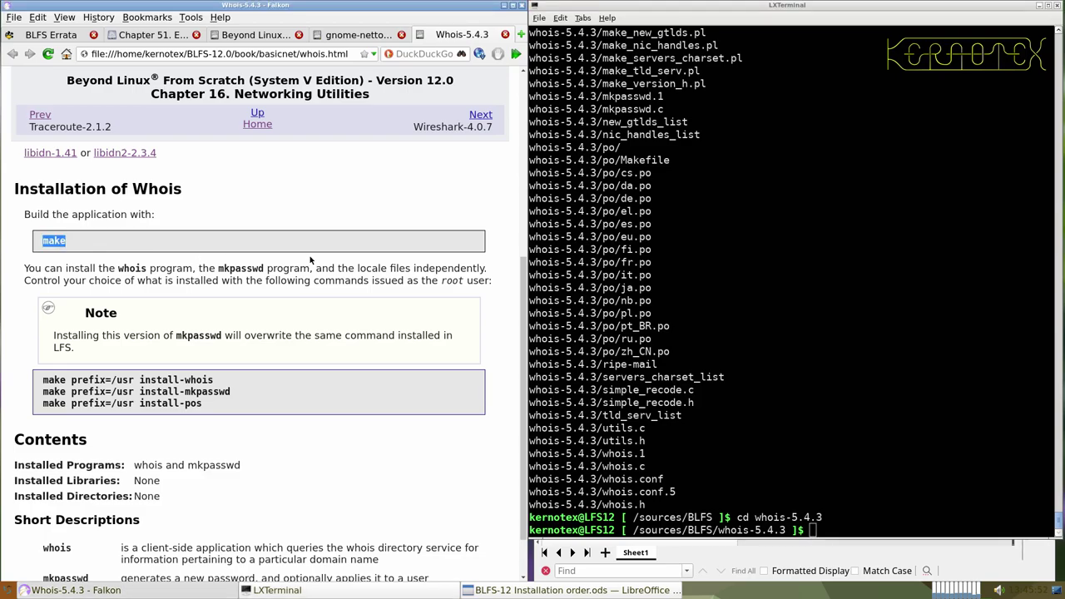
middle_click(658, 281)
key("Return")
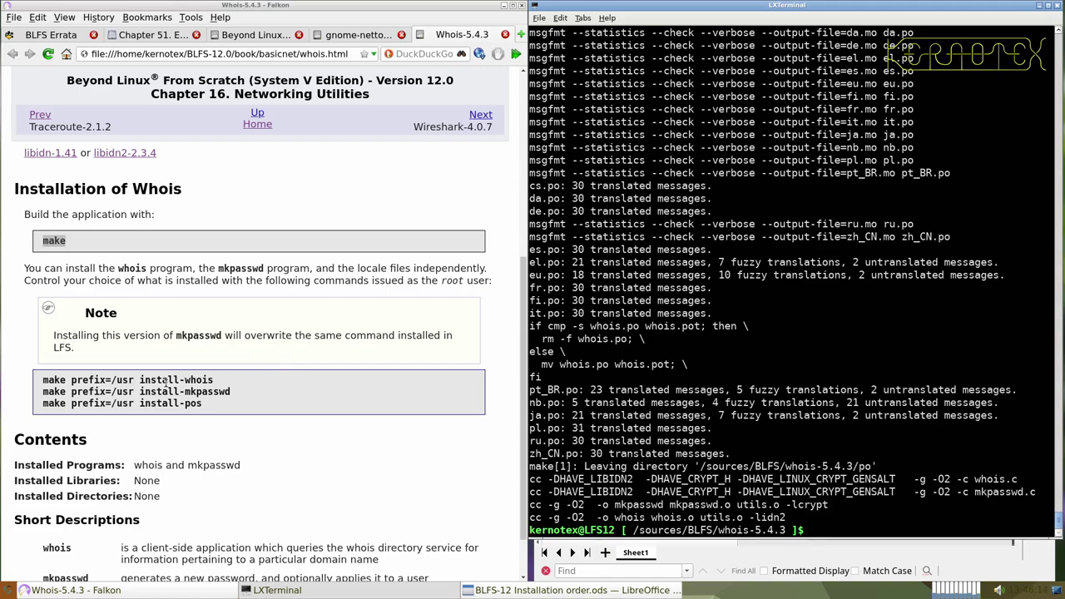
- Copy the install-whois, install-mkpasswd and install-pos commands, start a root shell with sudo -E su and run them there
left_click_drag(43, 379, 193, 403)
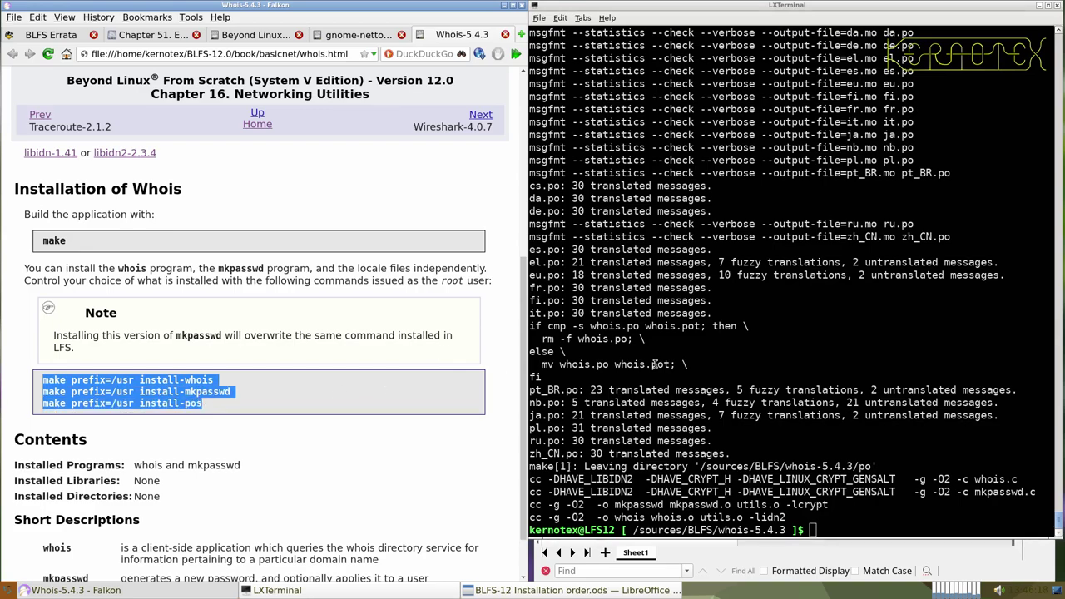
left_click(693, 354)
type("sudo -E su")
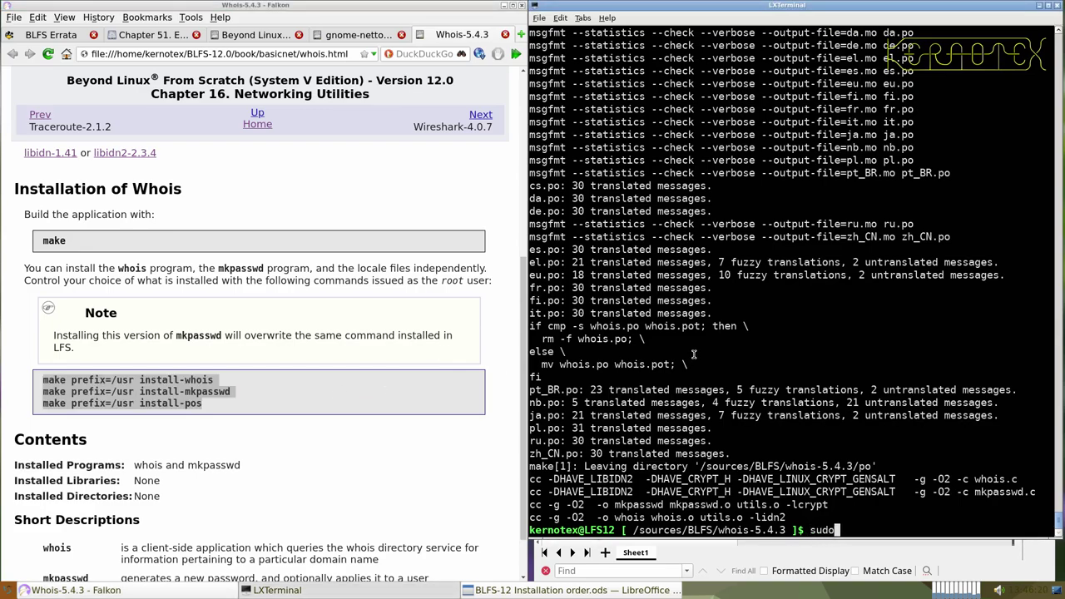
key("Return")
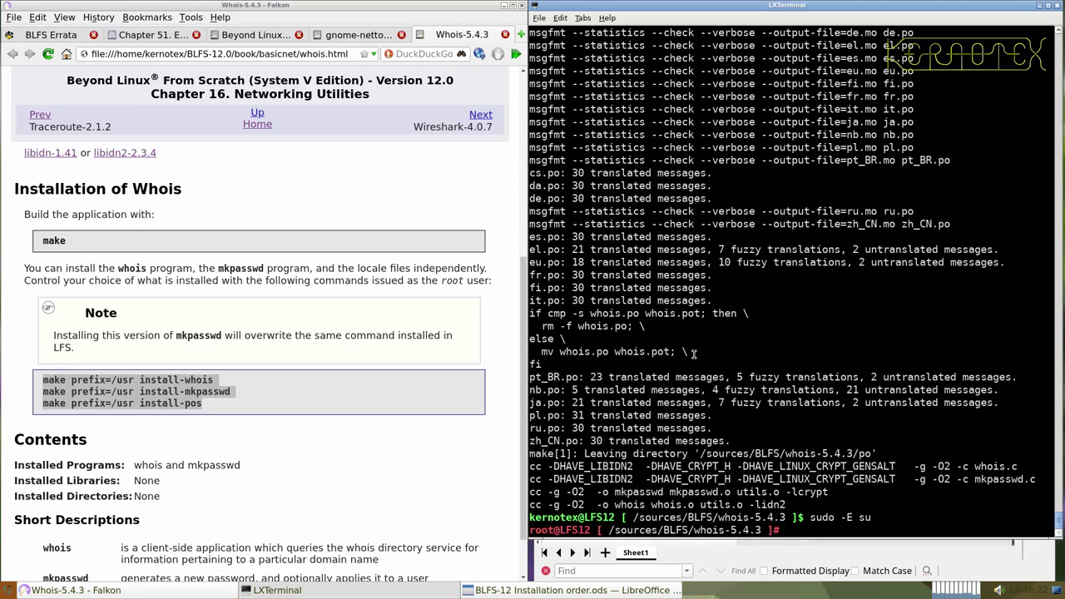
middle_click(702, 339)
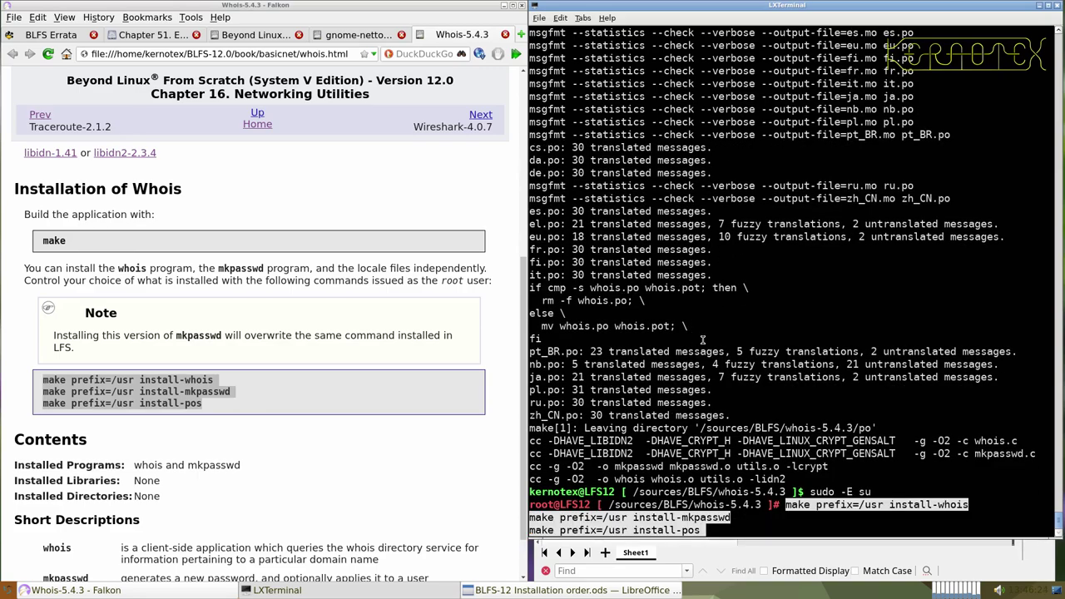
key("Return")
- Leave the root shell, return to the parent directory and remove the source directory with rm -Rf whois-5.4.3
key("ctrl+d")
type("cd ..")
key("Return")
type("rm -Rf whois-5.4.3")
key("Return")
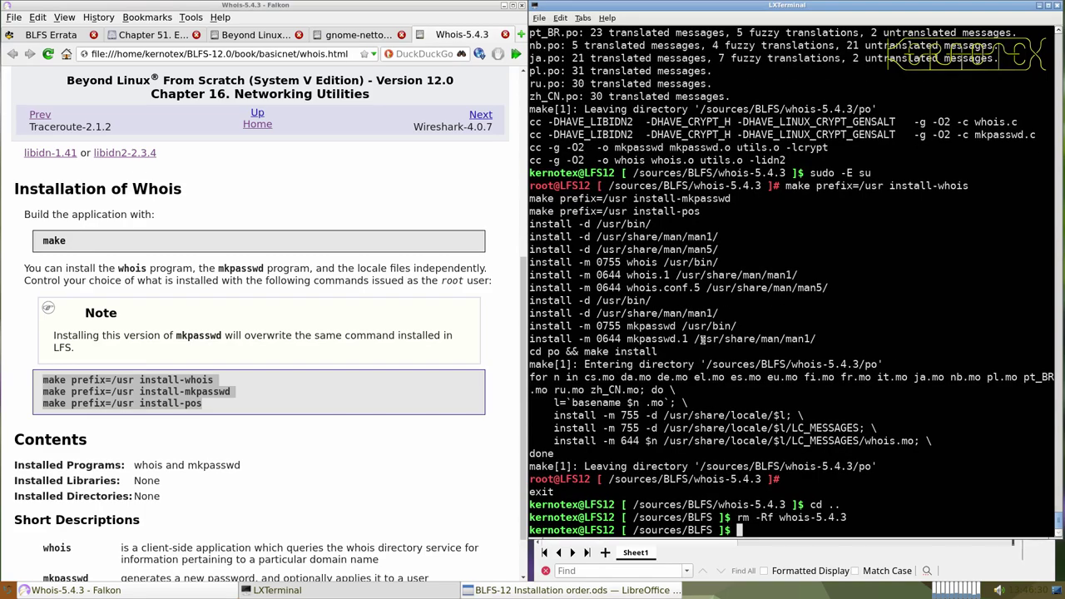
- Close the Whois page and save gnome-nettool-42.0.tar.xz from the HTTP download link on the gnome-nettool page
left_click(405, 236)
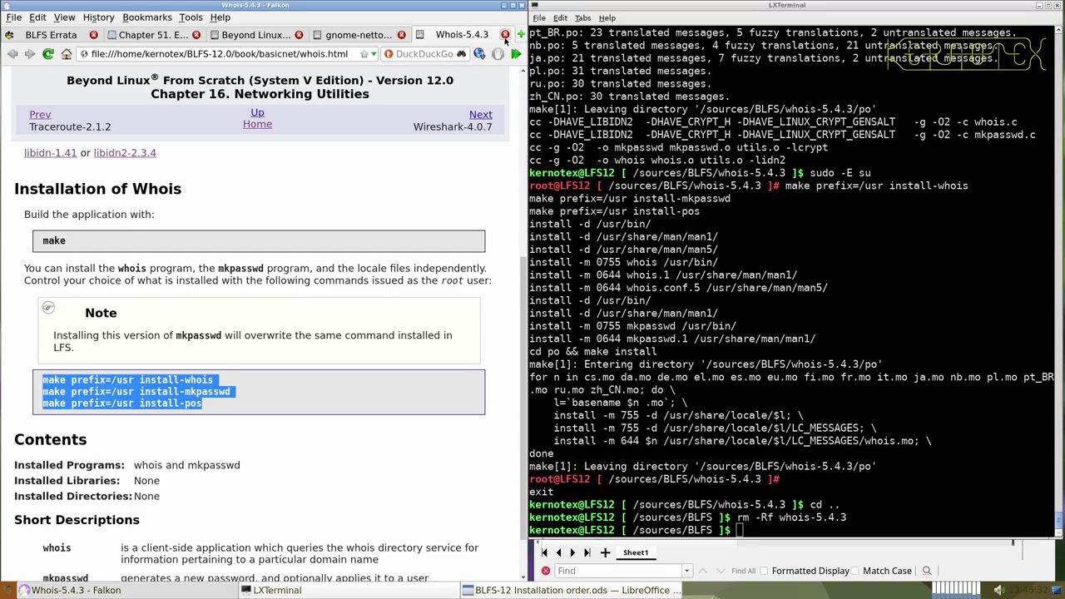
key("ctrl+w")
scroll(405, 235, "up", 5)
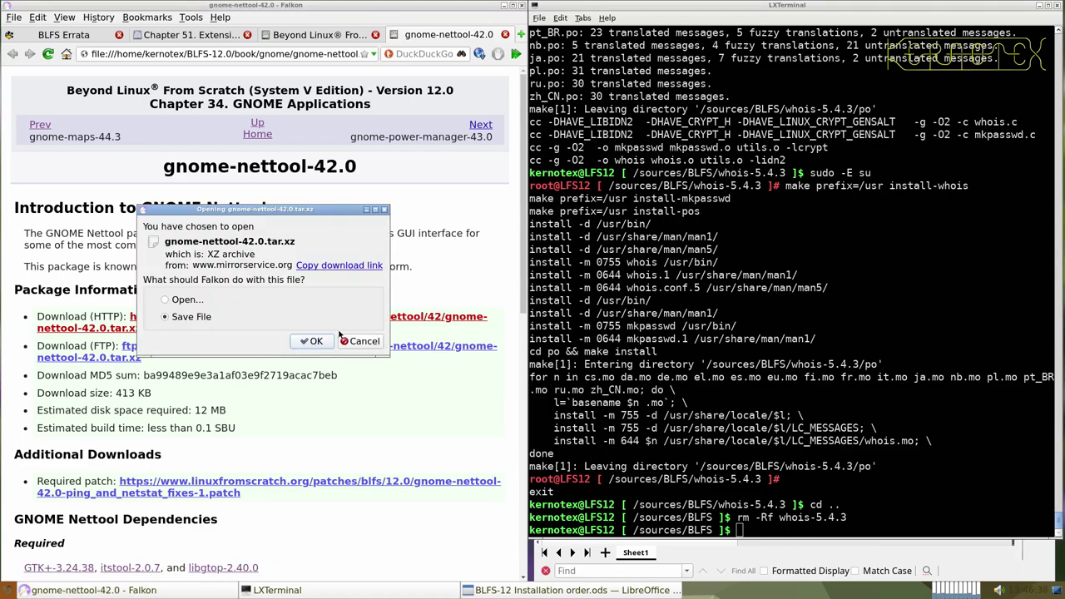
left_click(316, 341)
key("Return")
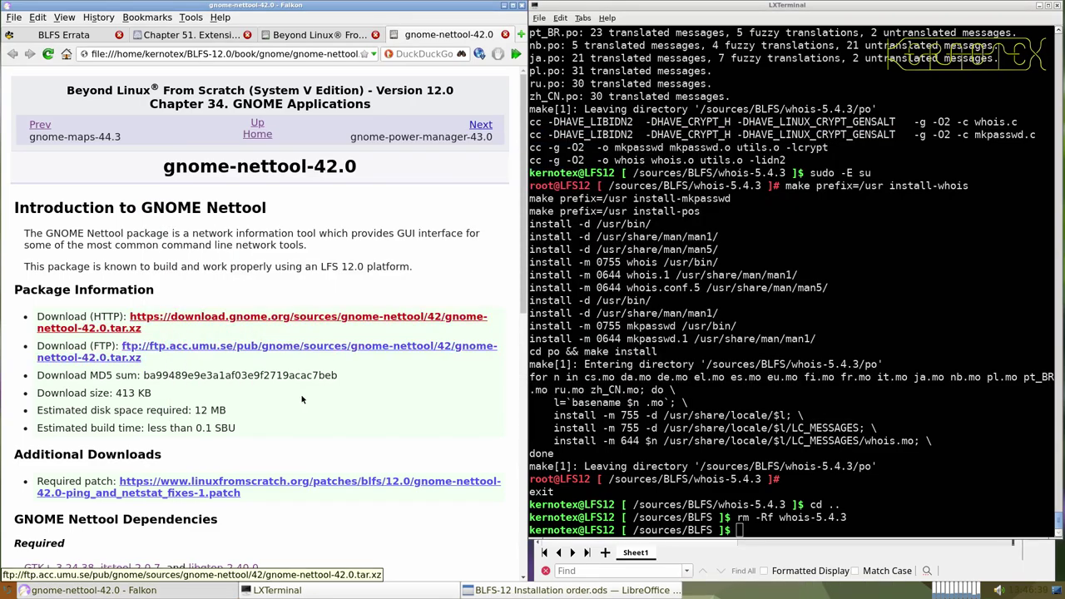
- Save the required patch gnome-nettool-42.0-ping_and_netstat_fixes-1.patch in /sources/BLFS
right_click(292, 490)
left_click(330, 434)
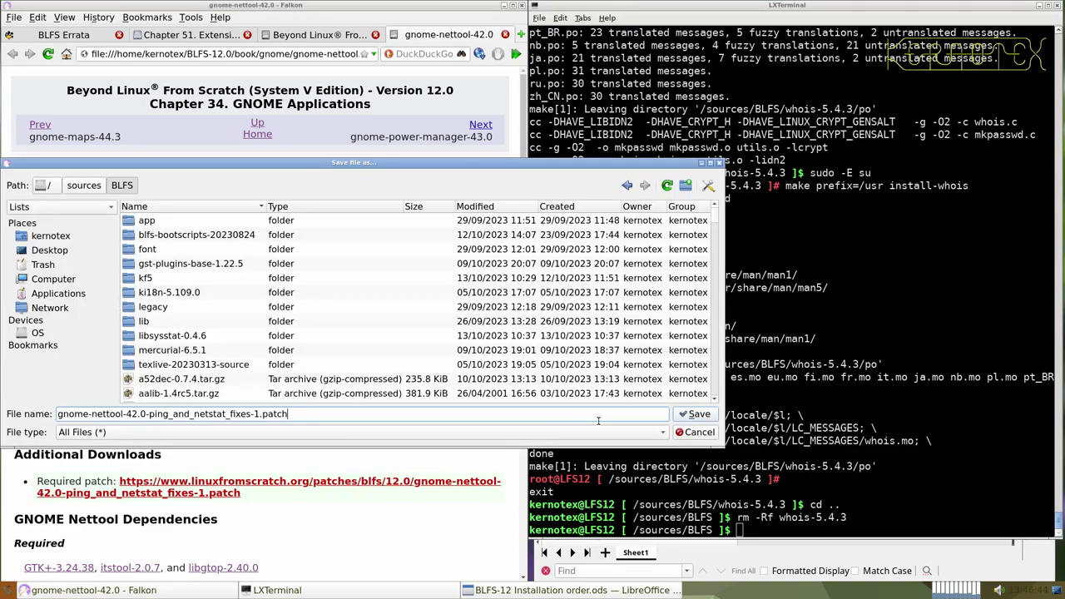
left_click(680, 416)
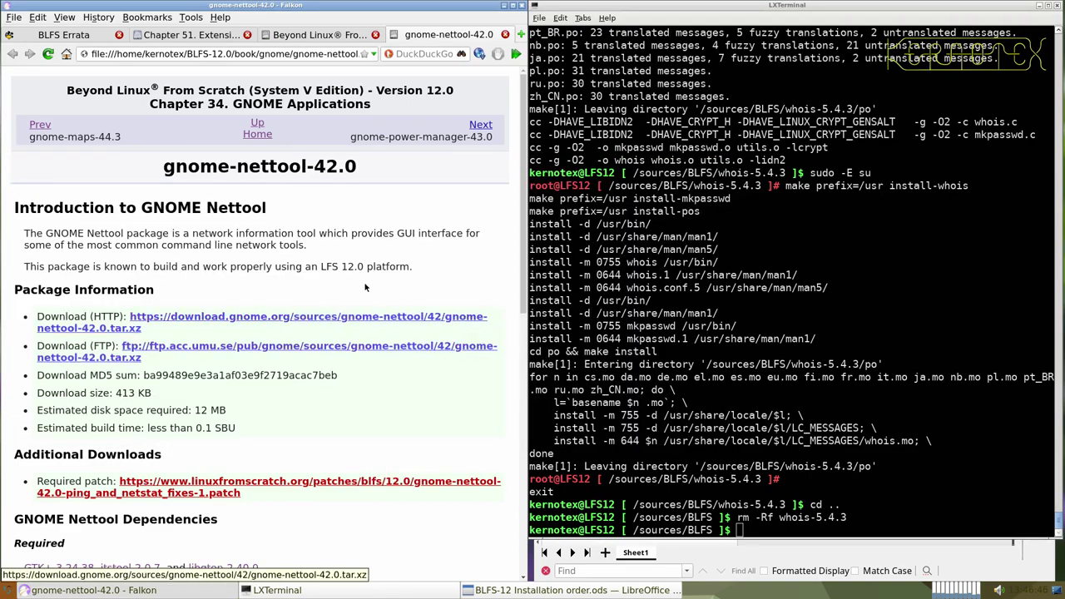
- Copy the package name gnome-nettool-42.0 from the book page into the installation order spreadsheet, directly below Whois-5.4.3
left_click_drag(166, 172, 367, 175)
key("ctrl+c")
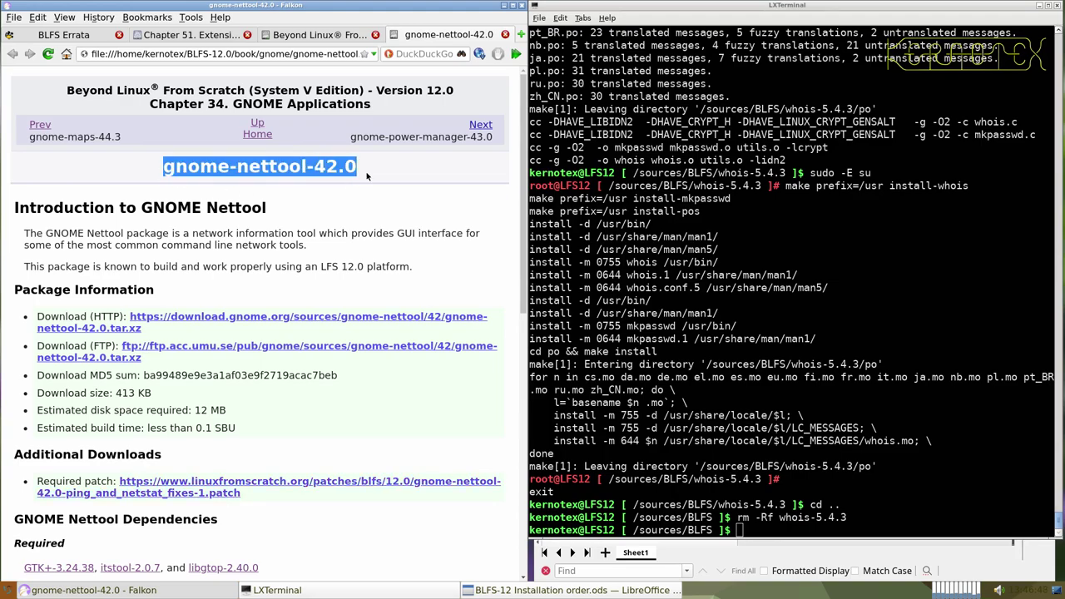
key("alt+Tab")
key("Tab")
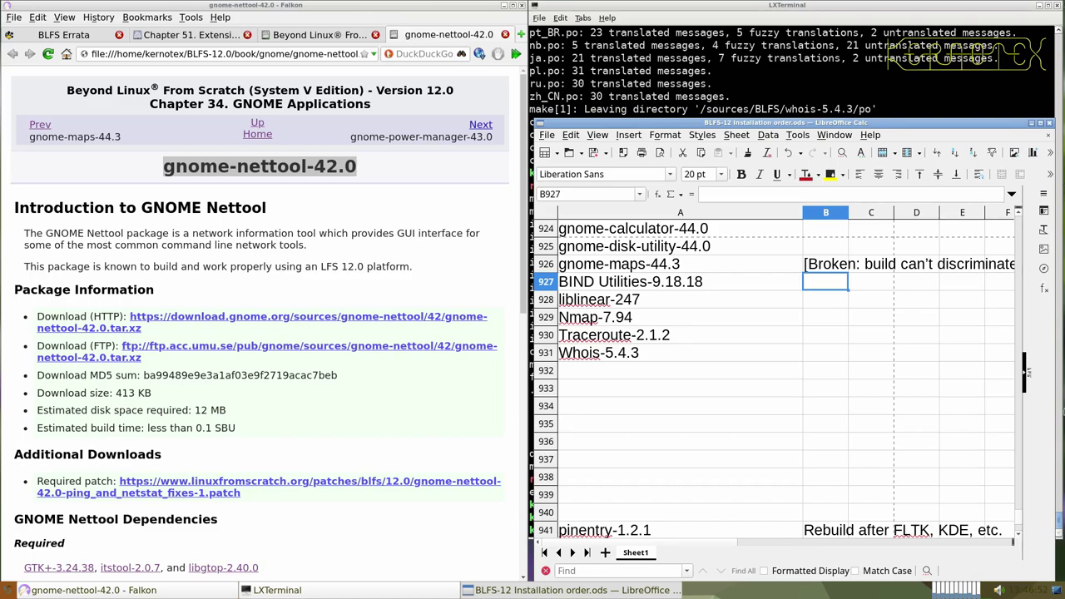
middle_click(624, 372)
left_click(682, 106)
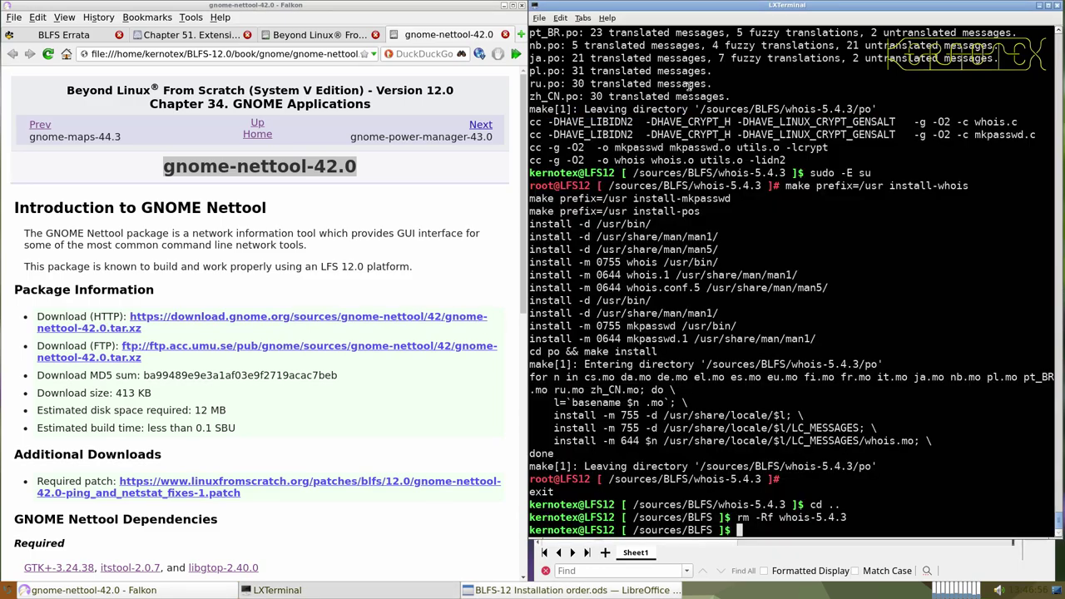
- Extract the gnome-nettool-42.0 source archive in /sources/BLFS with tar -xvf and change into the gnome-nettool-42.0 directory
scroll(327, 317, "down", 3)
scroll(327, 317, "down", 10)
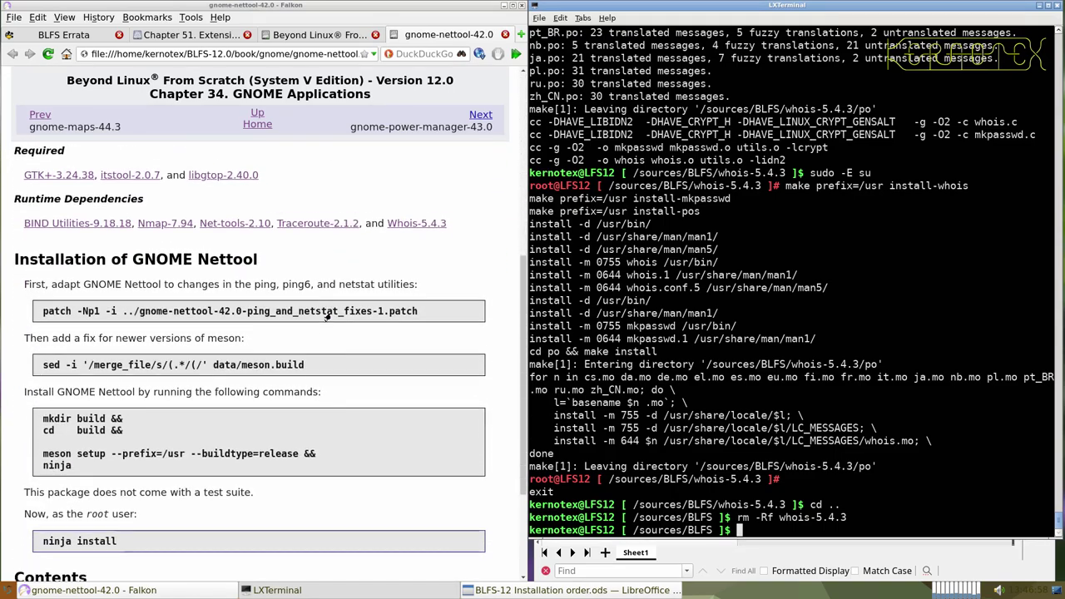
scroll(327, 316, "down", 1)
type("tar -xvf g")
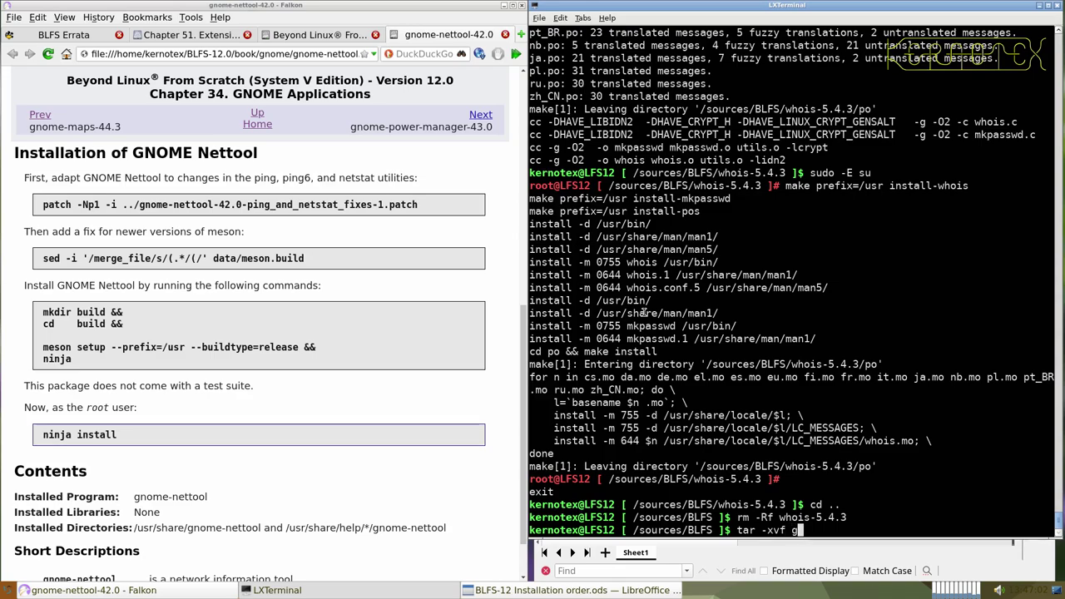
type("nome-nett")
key("Tab")
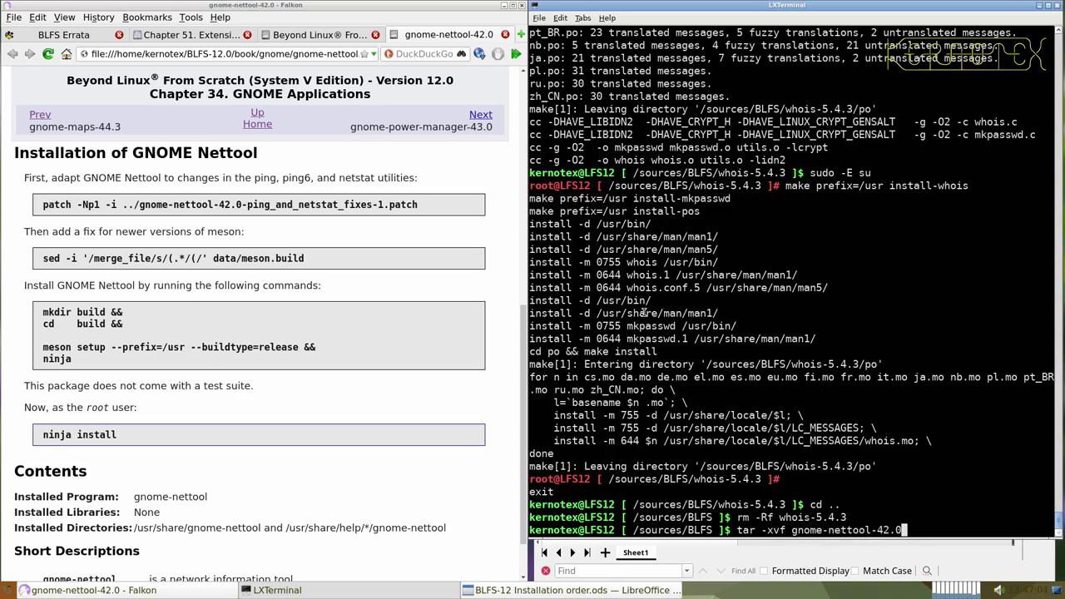
type(".")
key("Tab")
key("Return")
type("cd gnome-")
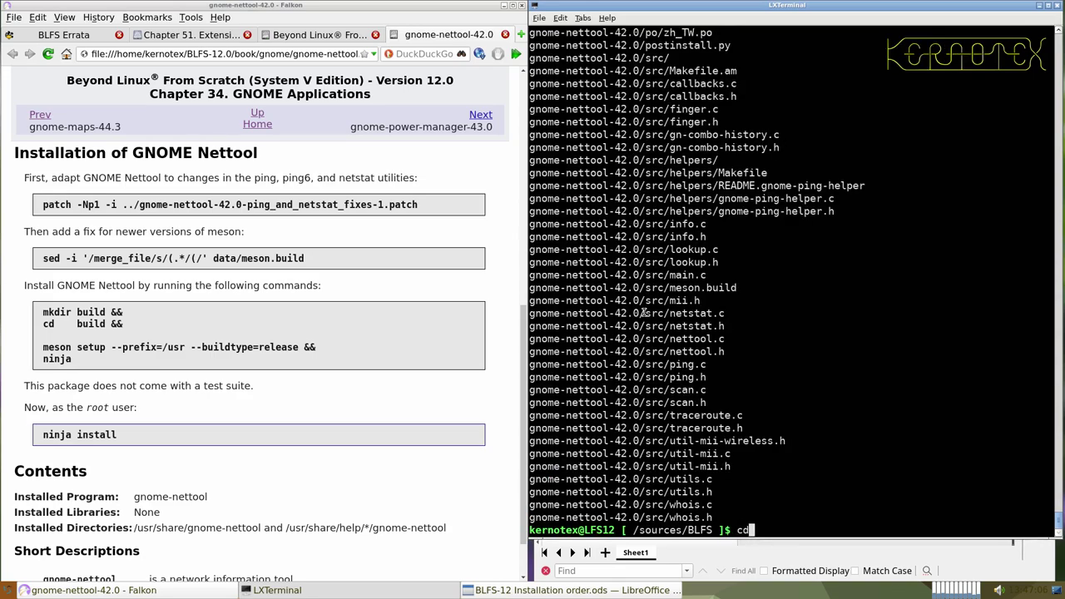
type("nett")
key("Tab")
key("Return")
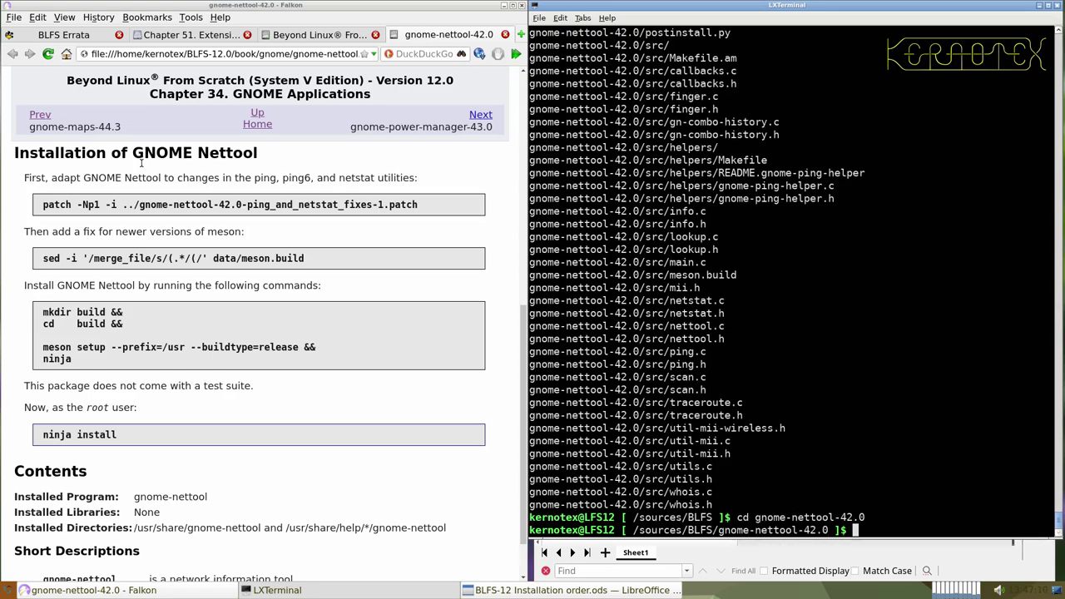
- Apply gnome-nettool-42.0-ping_and_netstat_fixes-1.patch with patch -Np1 and run the book's sed fix on data/meson.build
left_click_drag(44, 204, 419, 204)
key("Return")
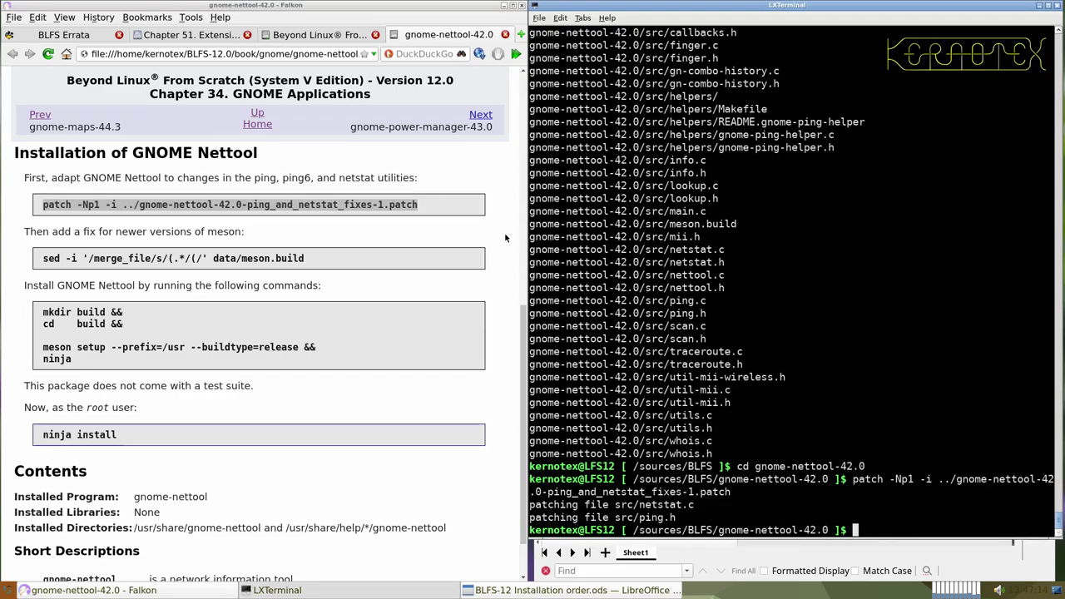
left_click_drag(38, 258, 356, 278)
middle_click(580, 242)
key("Return")
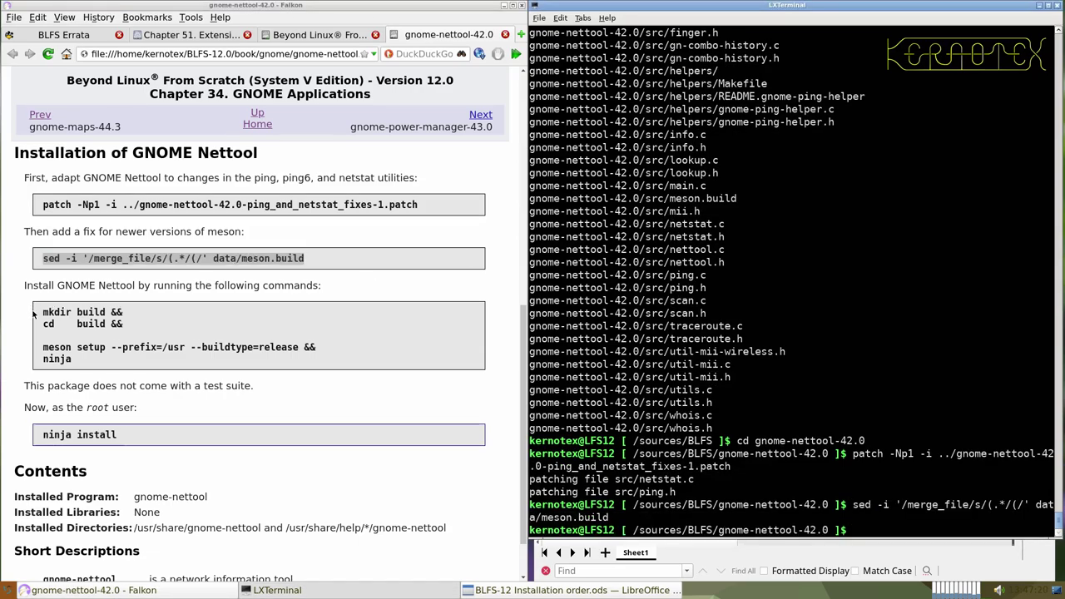
- Copy the book's build commands and run them to create the build directory, configure with meson setup --prefix=/usr --buildtype=release and compile with ninja
left_click_drag(35, 314, 46, 110)
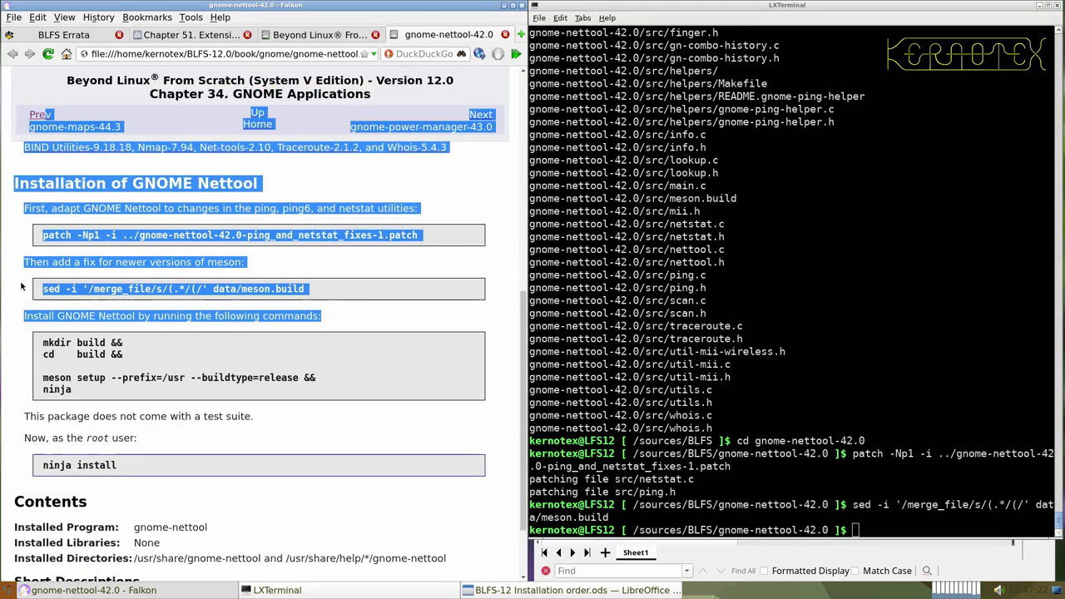
left_click_drag(44, 341, 104, 395)
key("ctrl+c")
key("alt+Tab")
key("ctrl+shift+v")
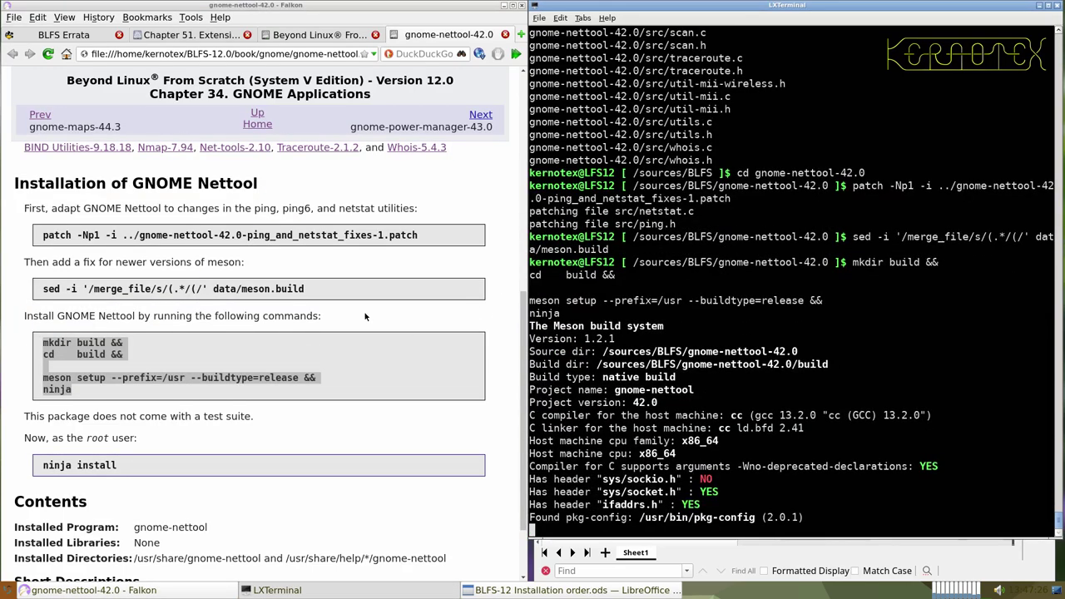
- Install gnome-nettool as root by recalling sudo -E ninja install from the shell history and running it
scroll(89, 338, "down", 2)
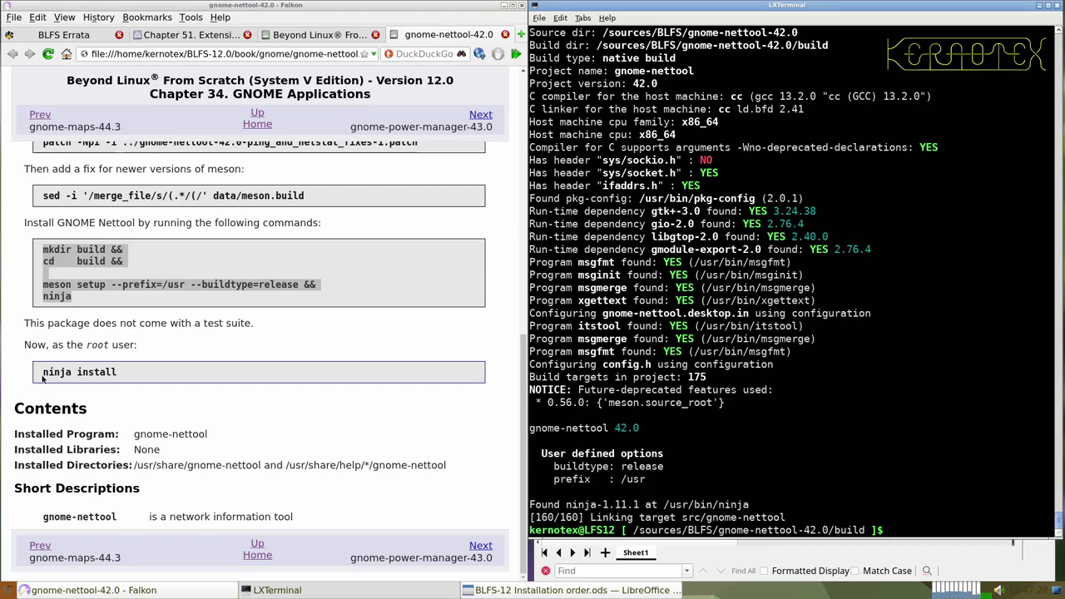
left_click_drag(41, 372, 143, 380)
left_click(608, 327)
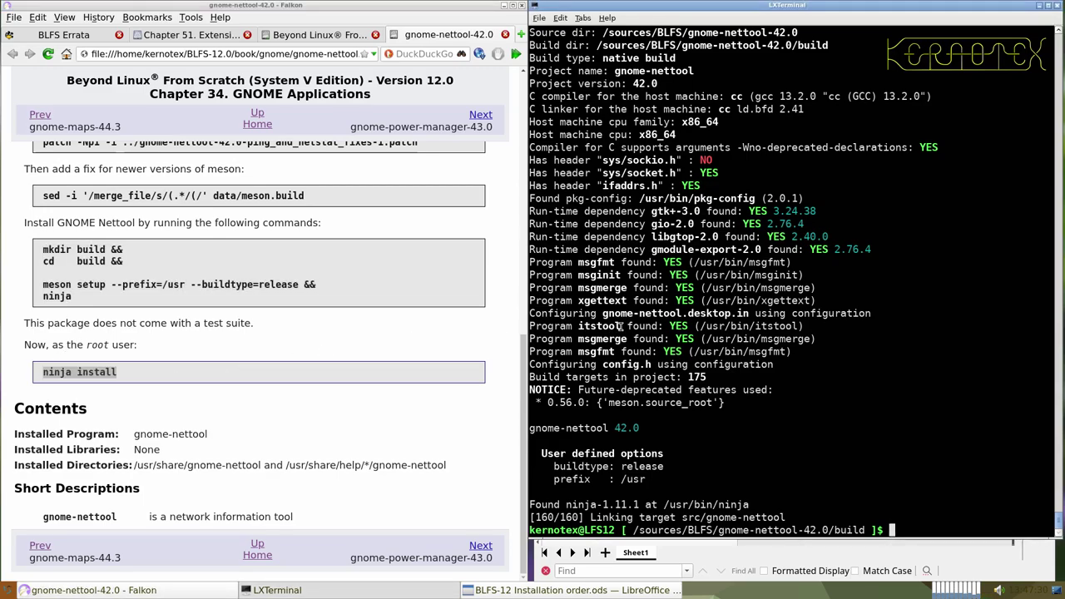
key("ctrl+r")
left_click_drag(83, 373, 122, 386)
key("ctrl+c")
left_click(37, 376)
left_click(608, 314)
middle_click(608, 314)
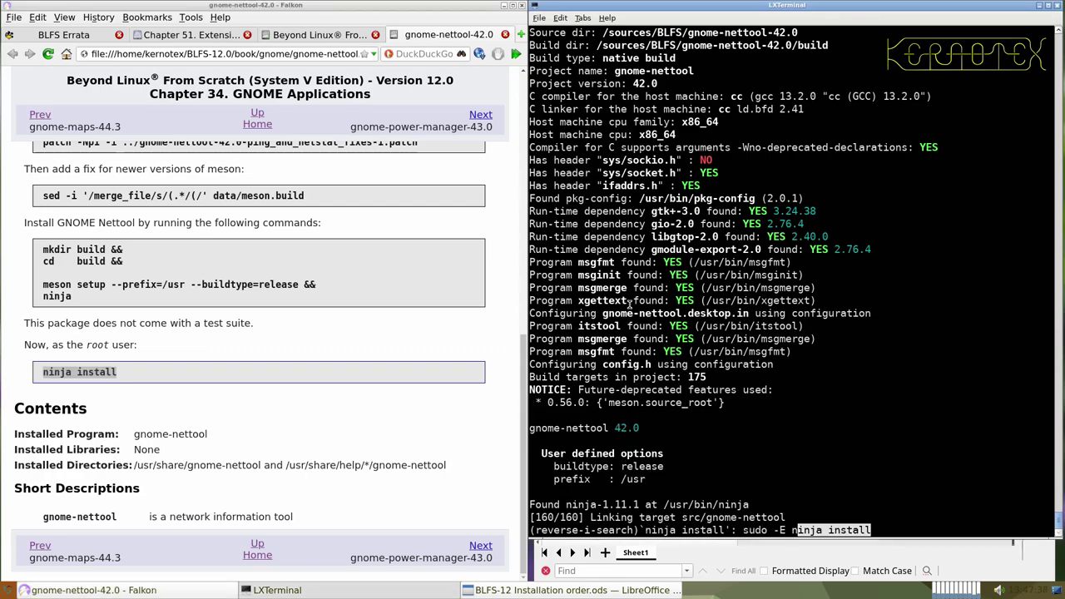
key("Return")
- Go back to /sources/BLFS with cd ../.. and remove the source directory with rm -Rf gnome-nettool-42.0
type("cd ../..")
key("Return")
type("rm -Rf gnome-nettool-42.0")
key("Return")
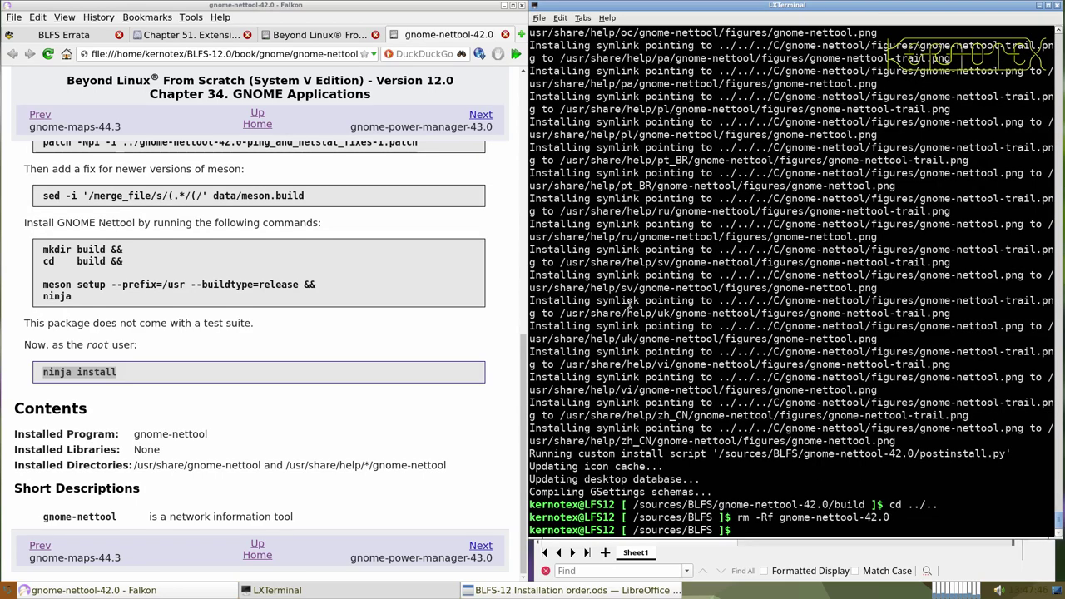
- Close the gnome-nettool page and look through the desktop application categories, including Internet, for the newly installed tool
left_click(504, 34)
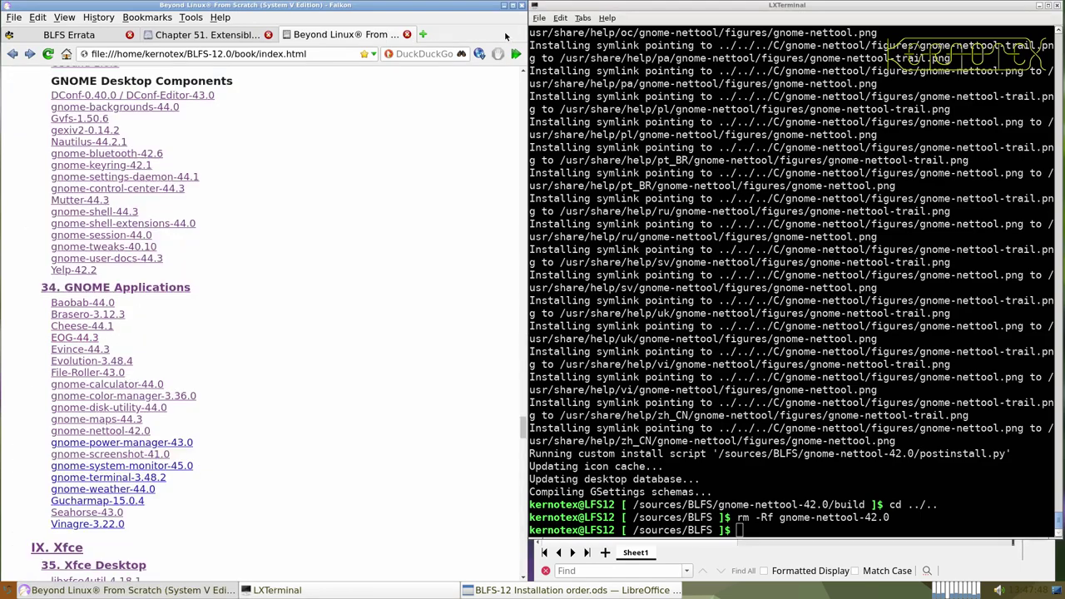
left_click(3, 589)
mouse_move(54, 482)
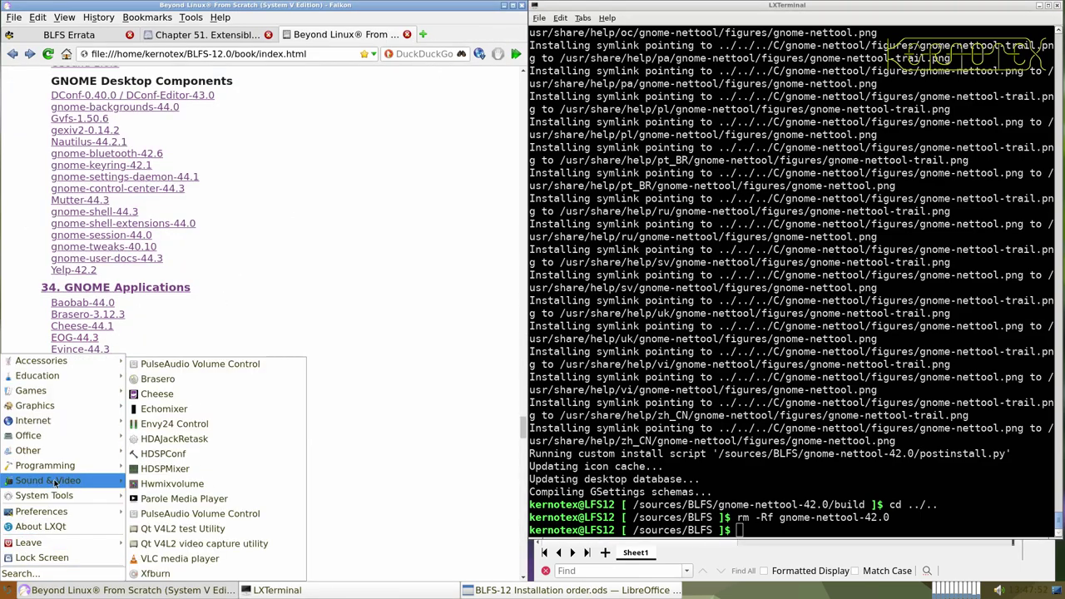
mouse_move(69, 428)
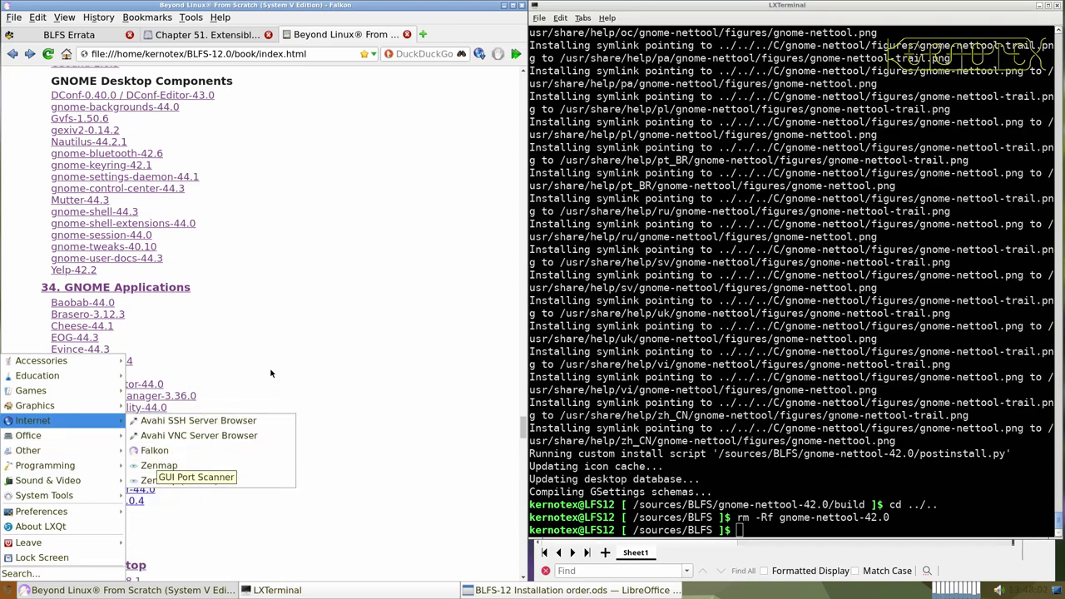
left_click(291, 351)
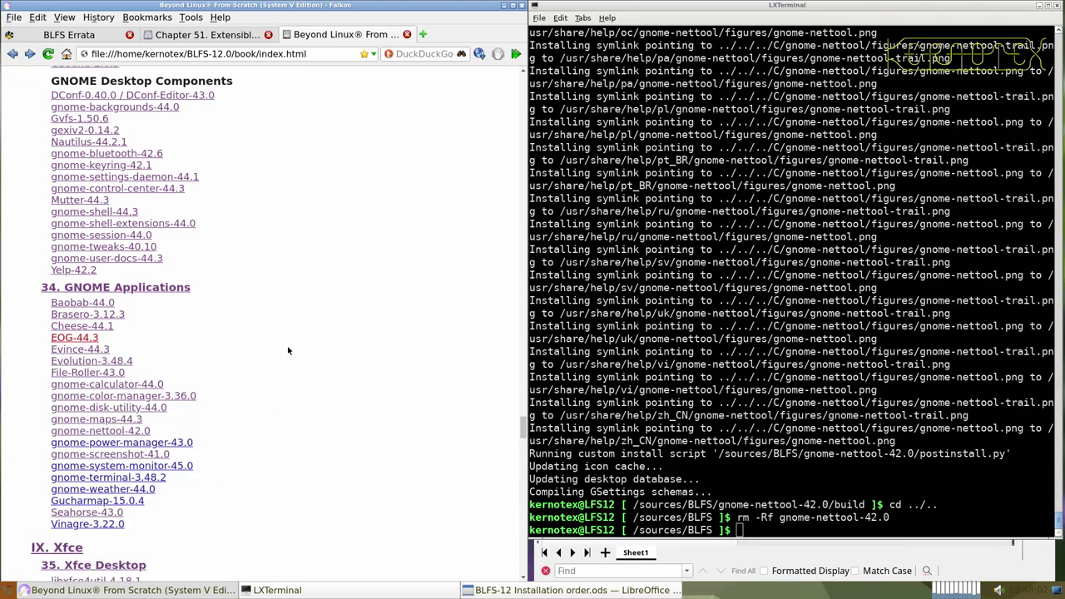
- Reopen the gnome-nettool-42.0 page from the book index, check its installed contents and short descriptions, and close it
middle_click(131, 432)
left_click(429, 35)
scroll(277, 373, "down", 8)
scroll(271, 376, "down", 1)
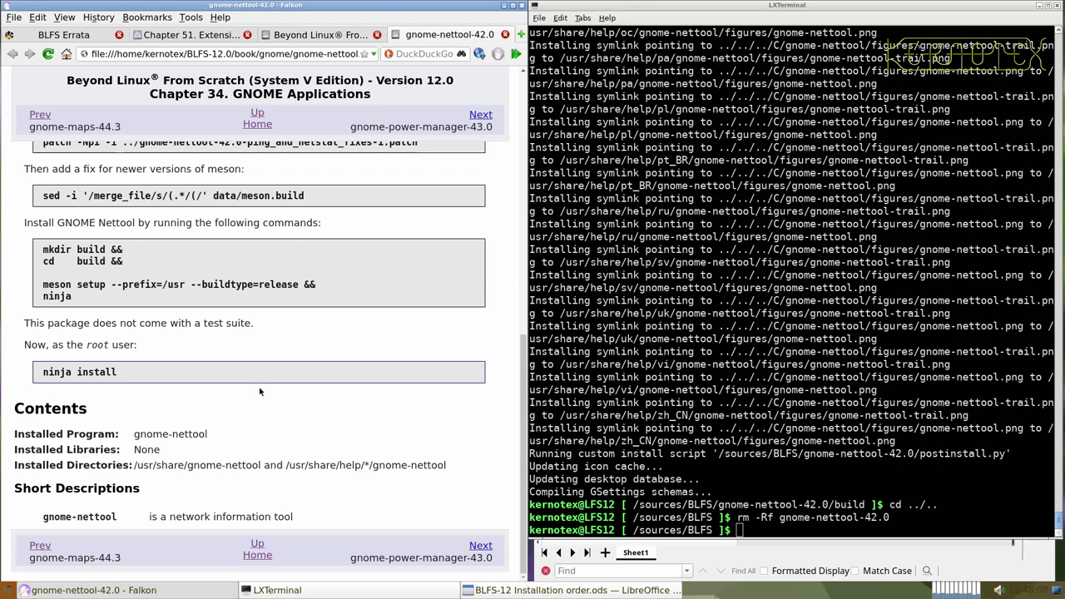
left_click(504, 34)
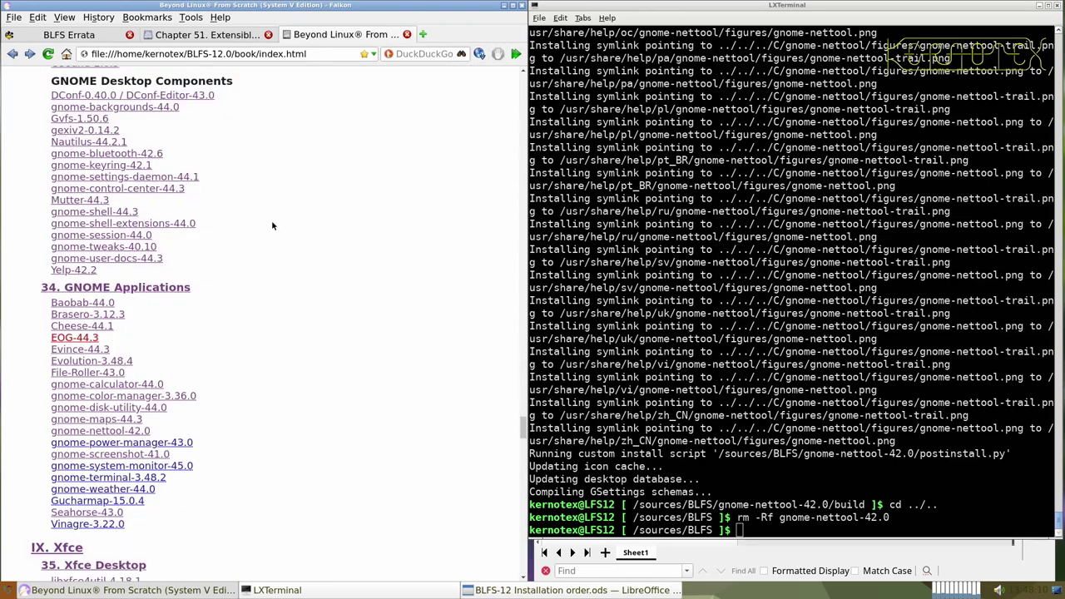
- Launch Zenmap without root privileges, acknowledge the non-root notice and close its window
left_click(7, 591)
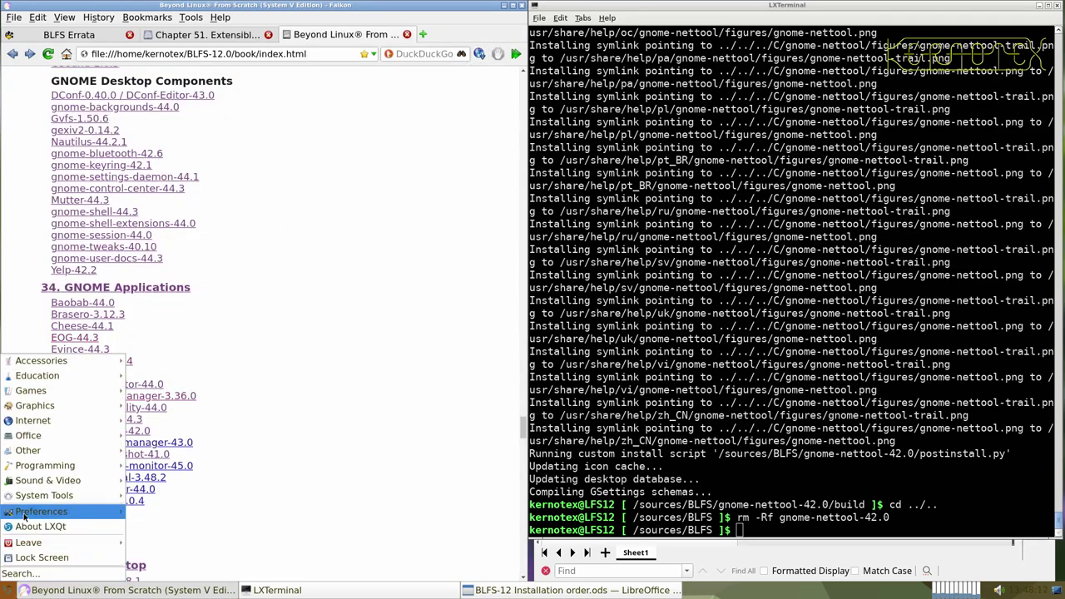
mouse_move(63, 454)
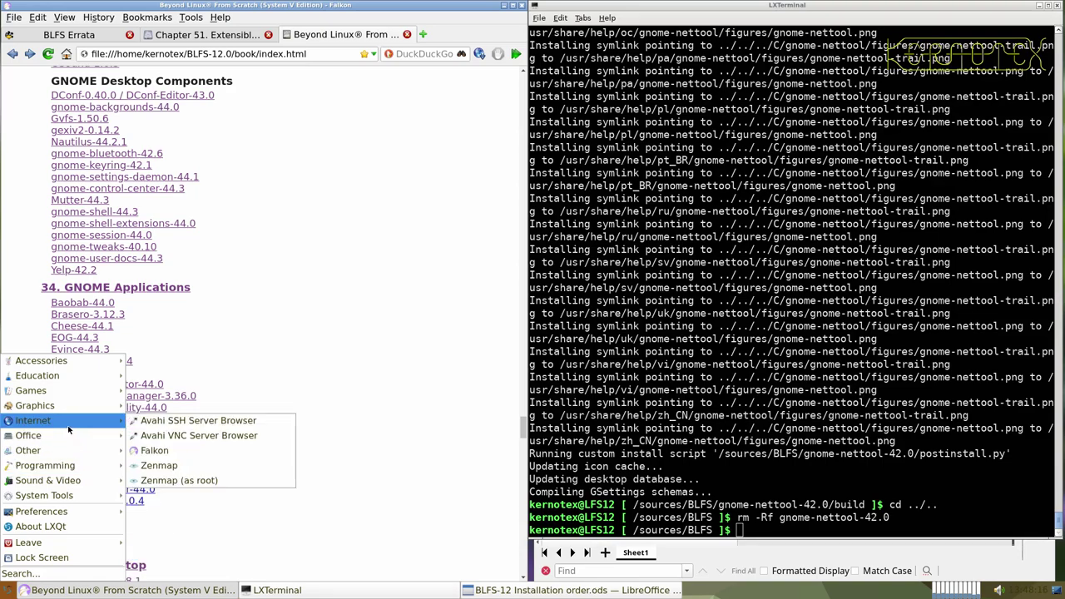
left_click(167, 465)
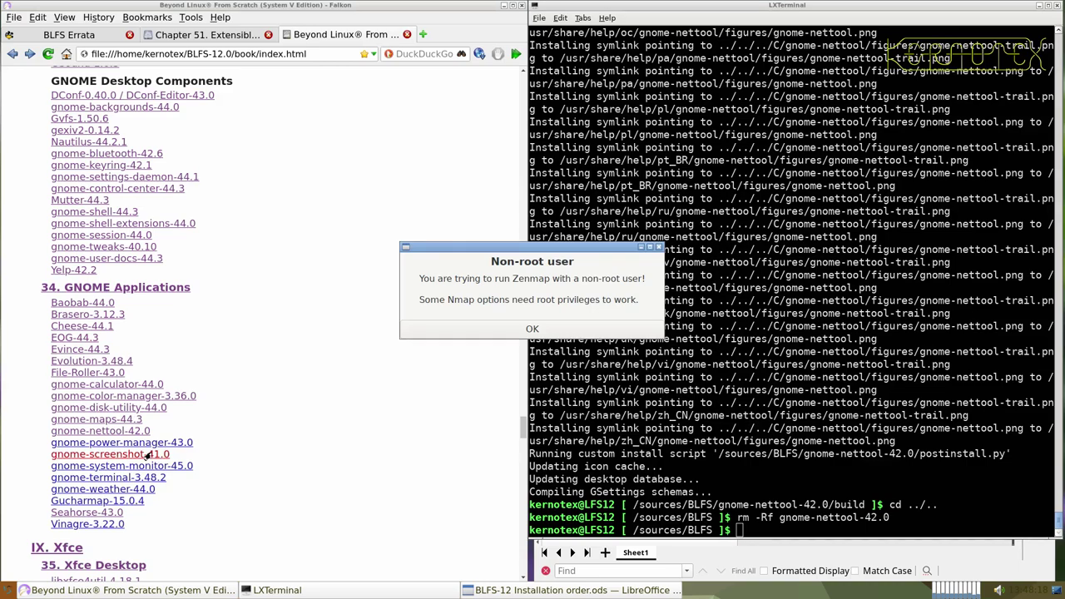
left_click(469, 330)
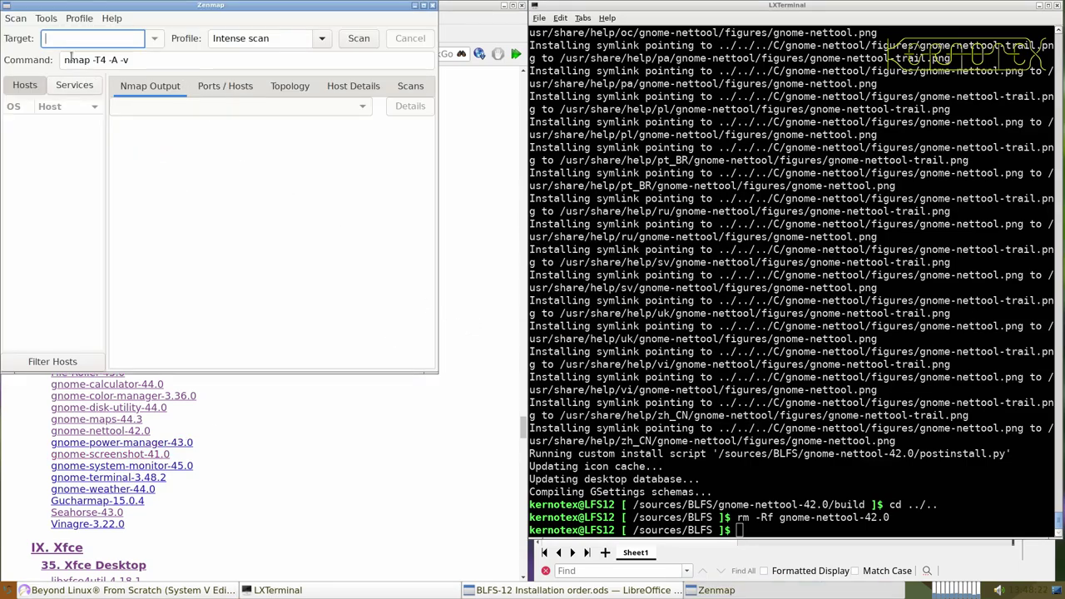
left_click(432, 6)
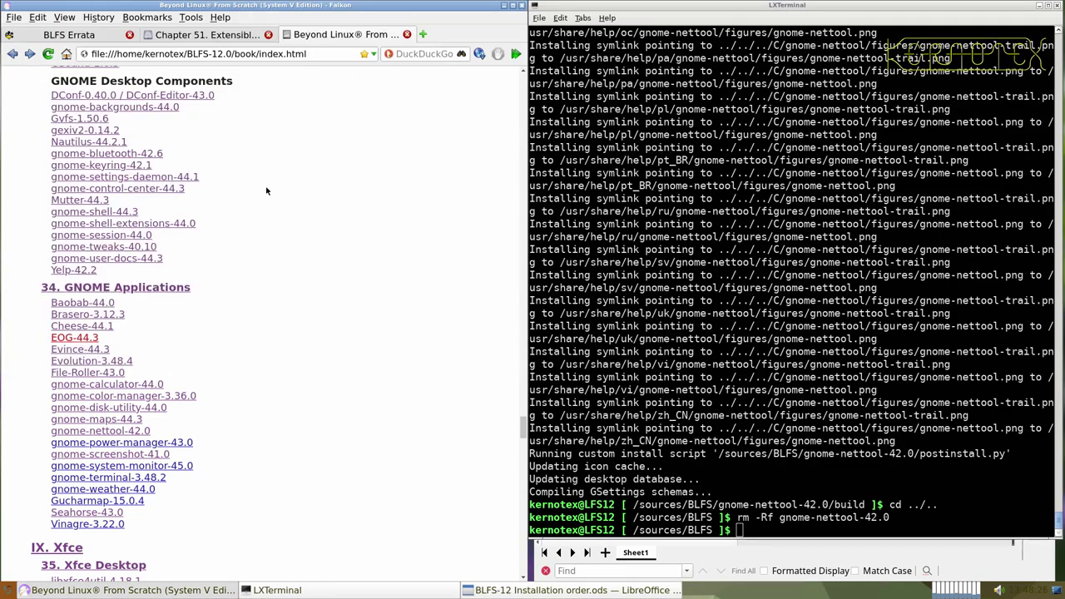
- Launch Network Tools from the desktop's System Tools applications
left_click(8, 589)
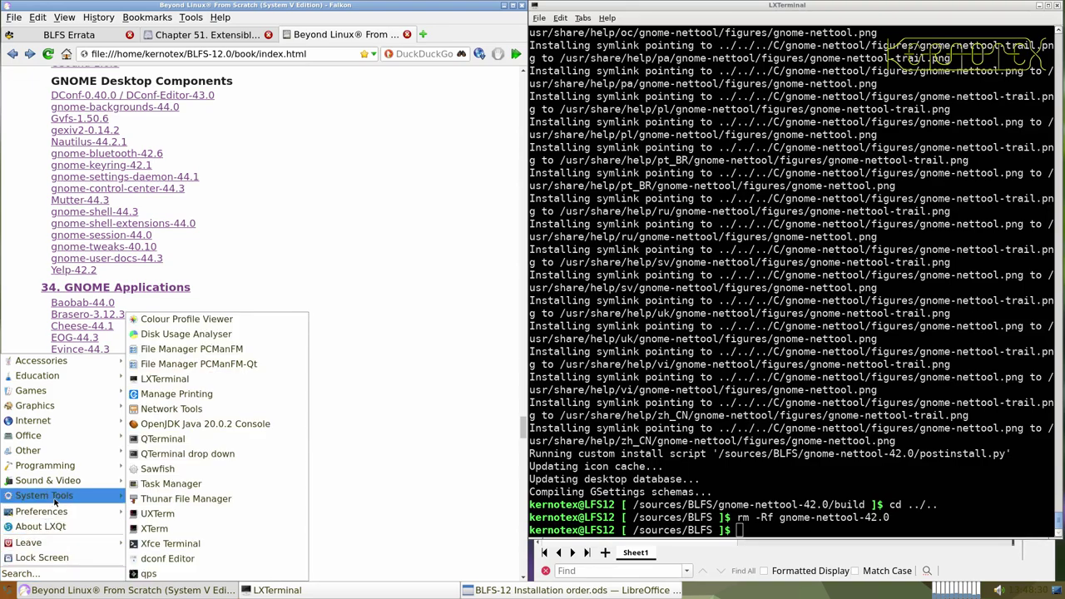
left_click(199, 408)
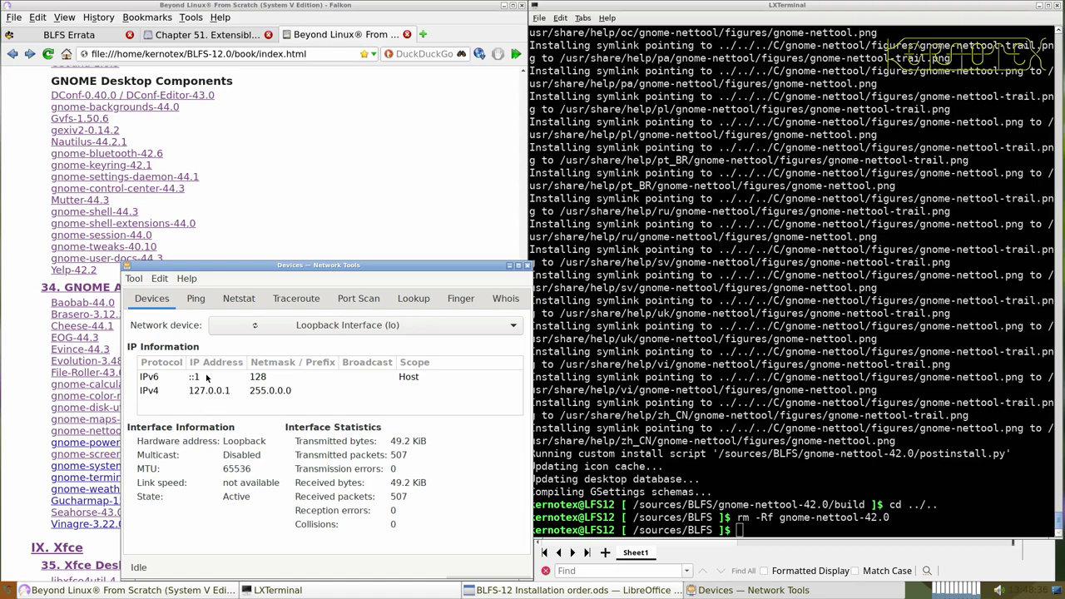
- Look through the Whois, Finger, Lookup, Port Scan and Traceroute tools in Network Tools
left_click(503, 301)
left_click(453, 299)
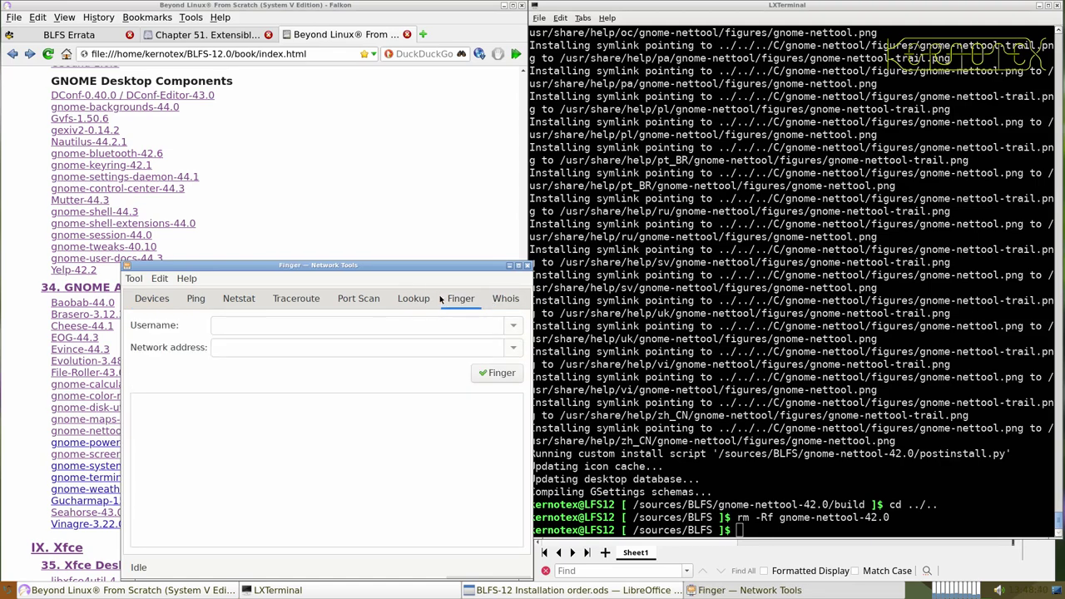
left_click(423, 298)
left_click(366, 298)
left_click(308, 299)
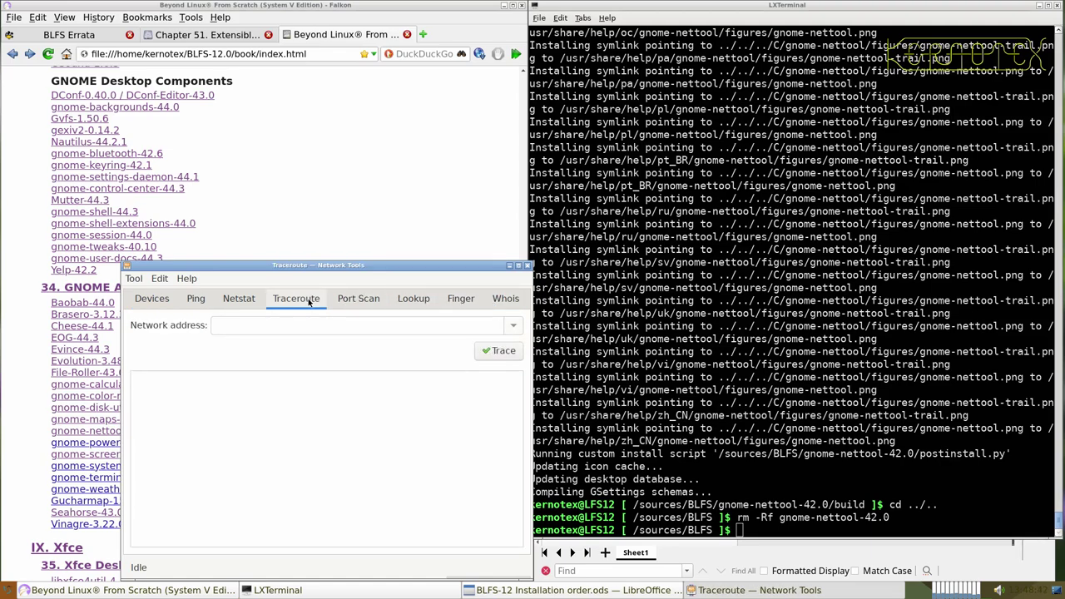
left_click(135, 279)
left_click(153, 294)
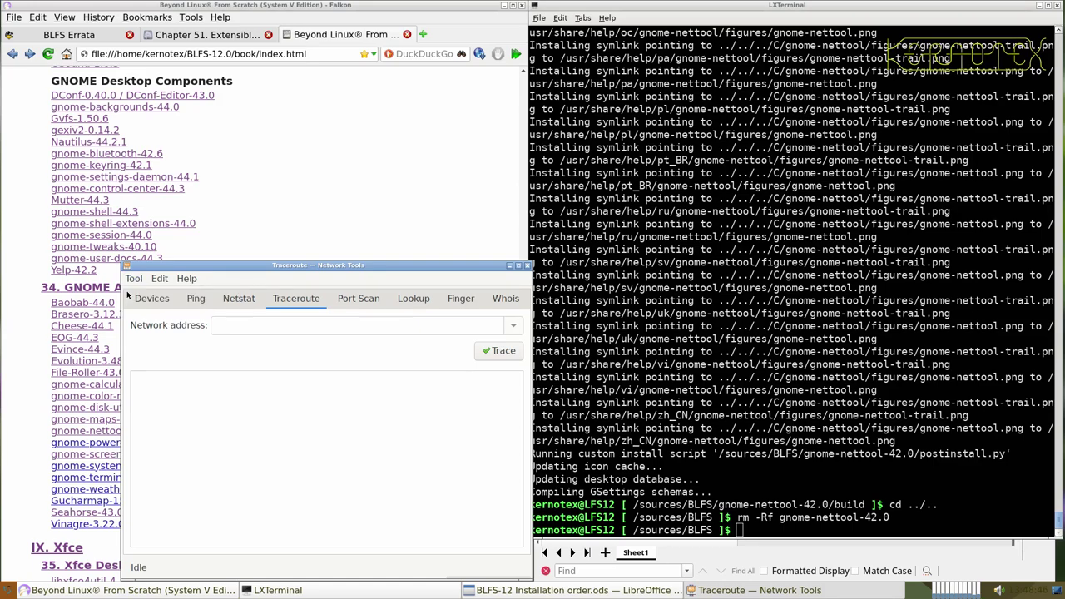
- Run a traceroute to the network address 192.168.0.1 in Network Tools
left_click(242, 329)
type("19")
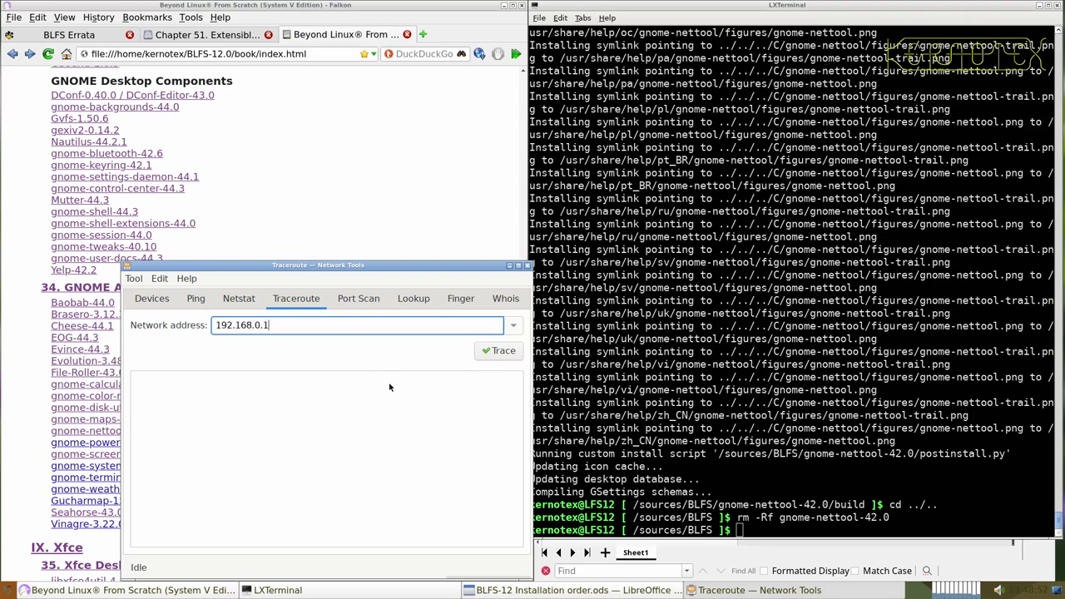
type("2.168.0.1")
left_click(485, 356)
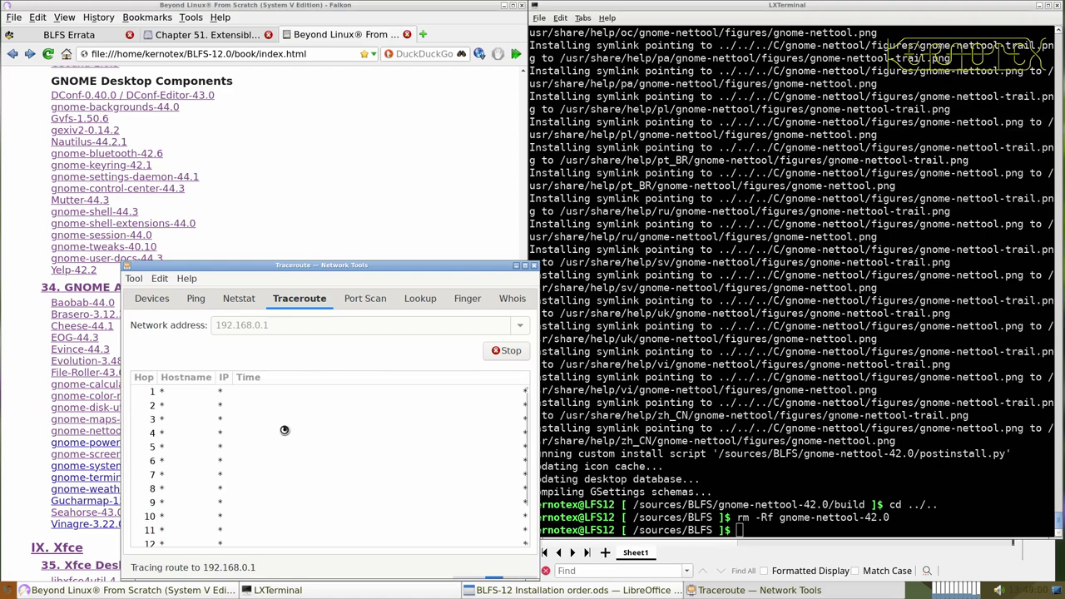
- Examine the list of traceroute hops, then close Network Tools
scroll(284, 430, "up", 2)
scroll(329, 456, "down", 2)
scroll(323, 468, "down", 5)
scroll(323, 468, "up", 6)
scroll(323, 473, "up", 1)
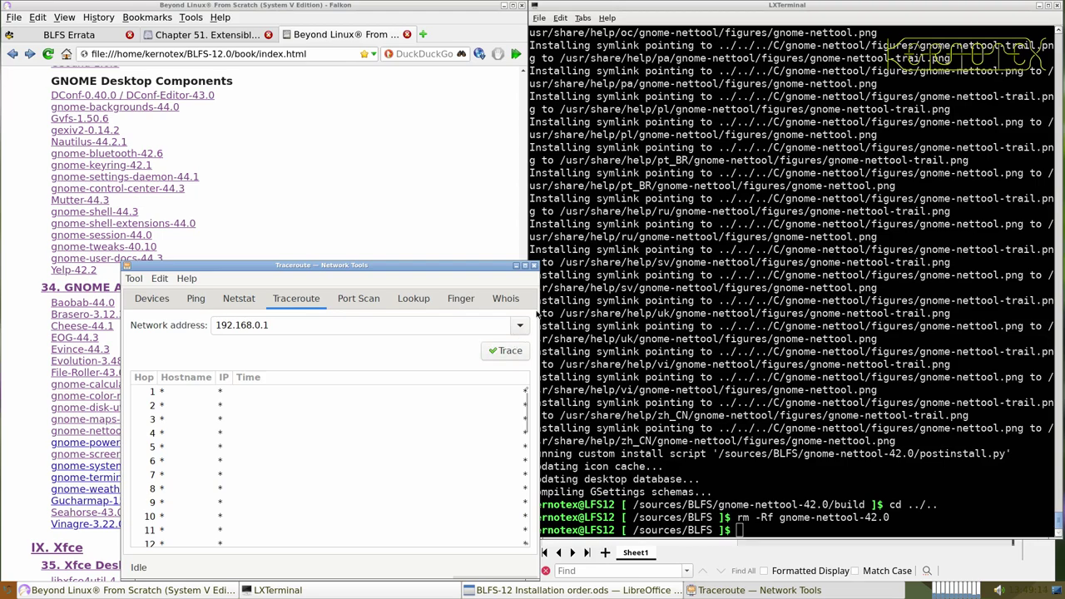
left_click(533, 264)
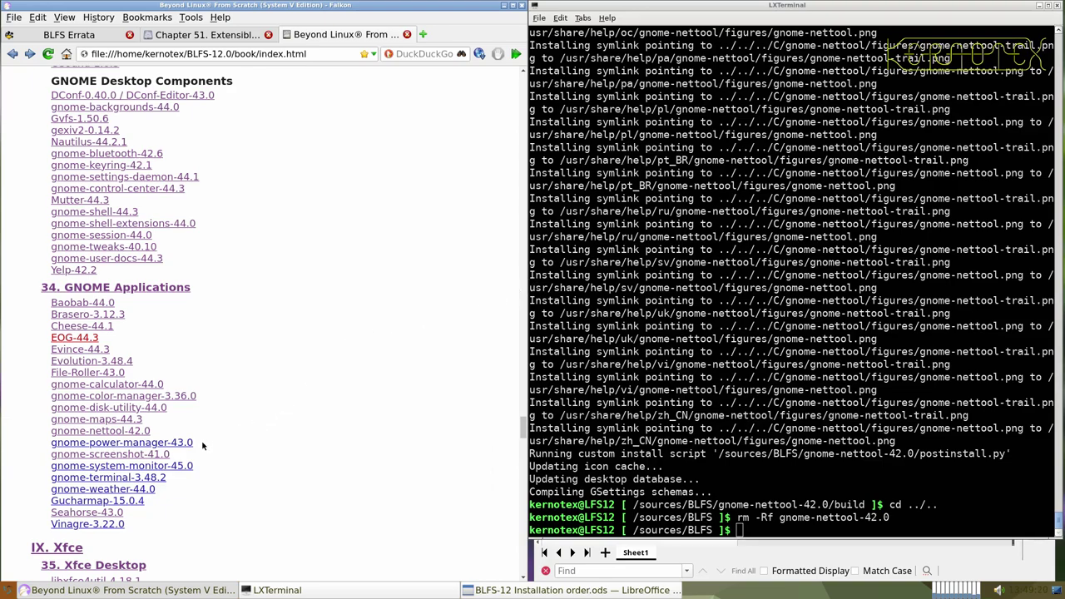
- Open the gnome-power-manager-43.0 book page in a new tab and save its HTTP source tarball to /sources/BLFS
middle_click(190, 446)
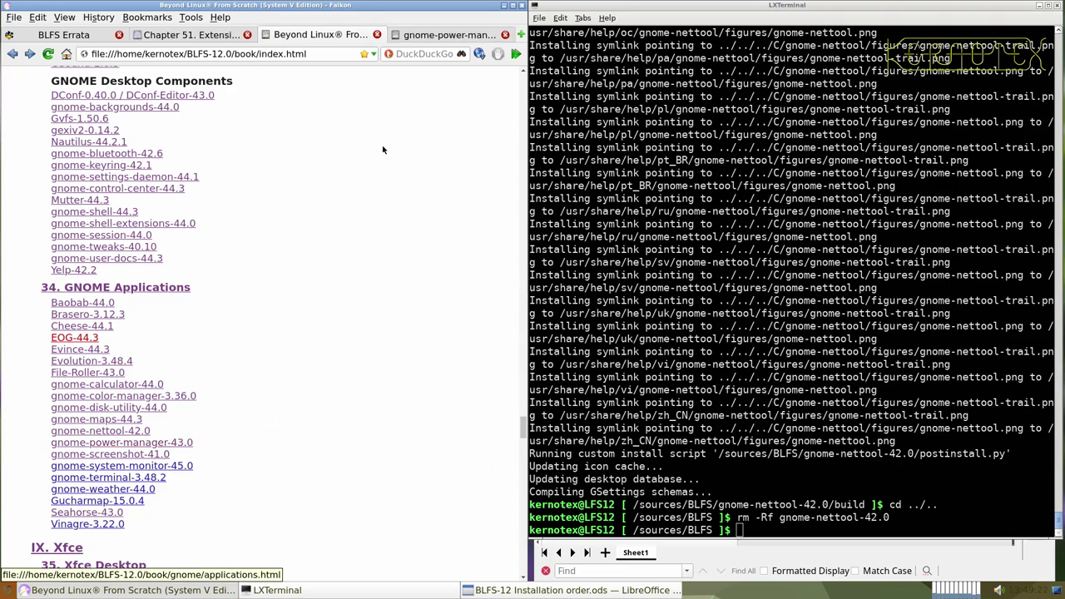
left_click(434, 36)
scroll(284, 334, "down", 2)
scroll(283, 325, "up", 2)
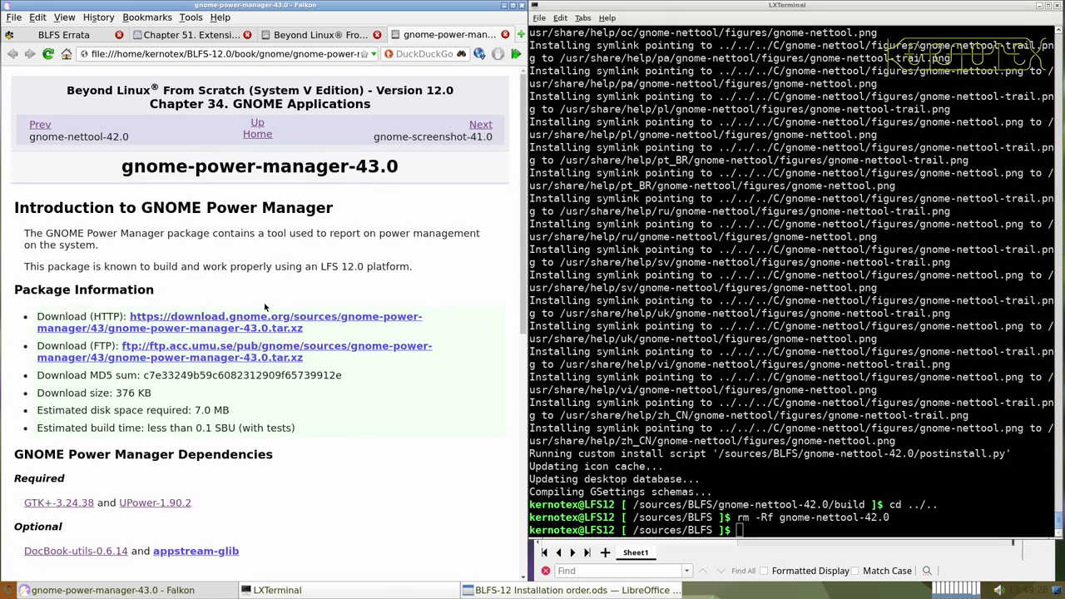
left_click(266, 319)
key("Return")
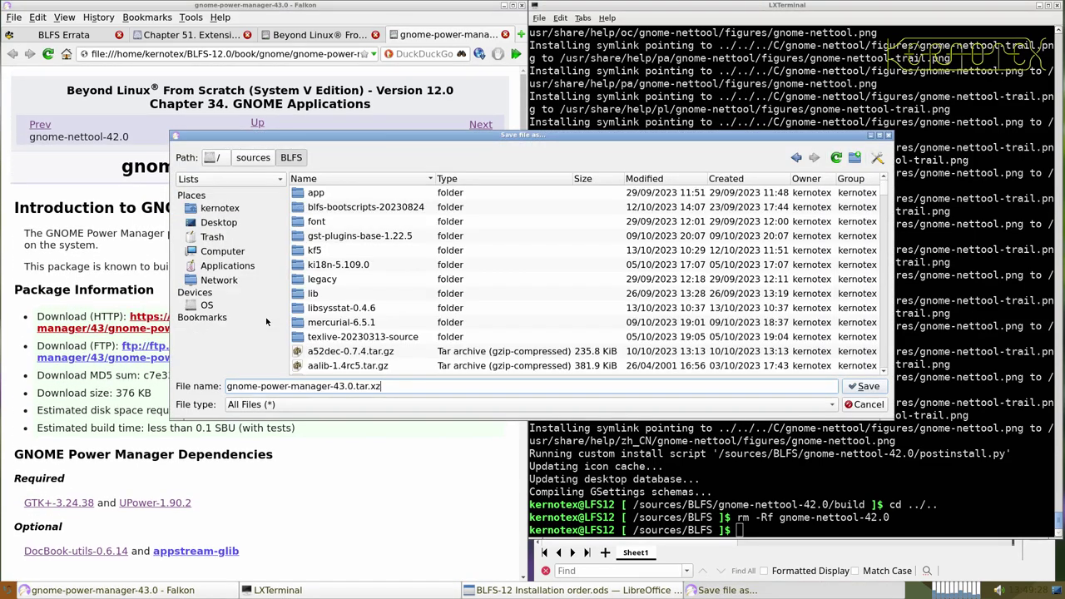
key("Return")
- Copy the page title gnome-power-manager-43.0 into cell A933 of the BLFS-12 Installation order spreadsheet
left_click_drag(122, 166, 410, 168)
key("ctrl+c")
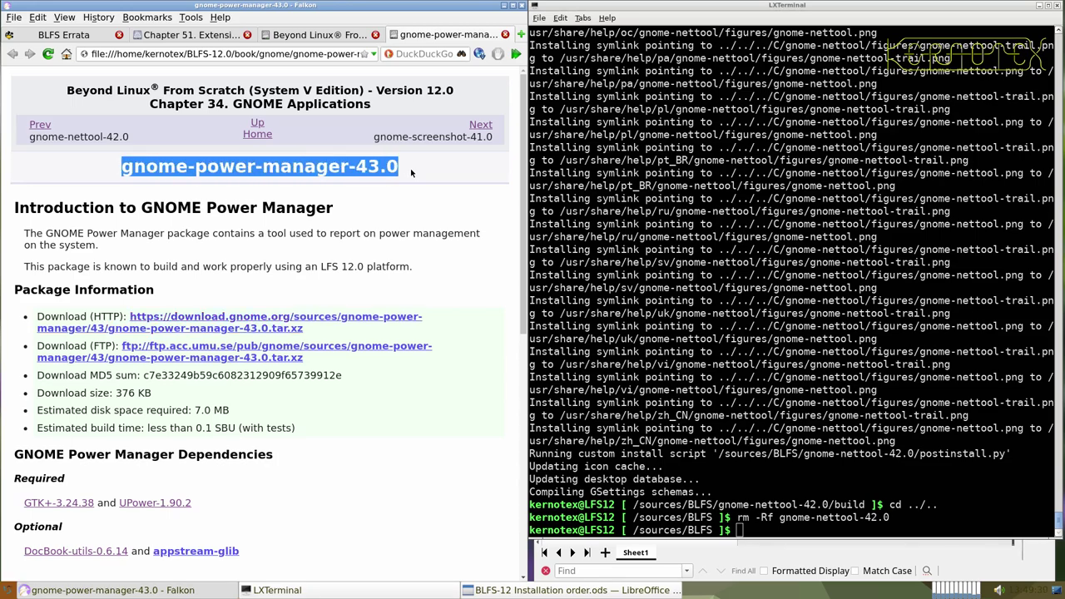
key("alt+Tab")
key("Tab")
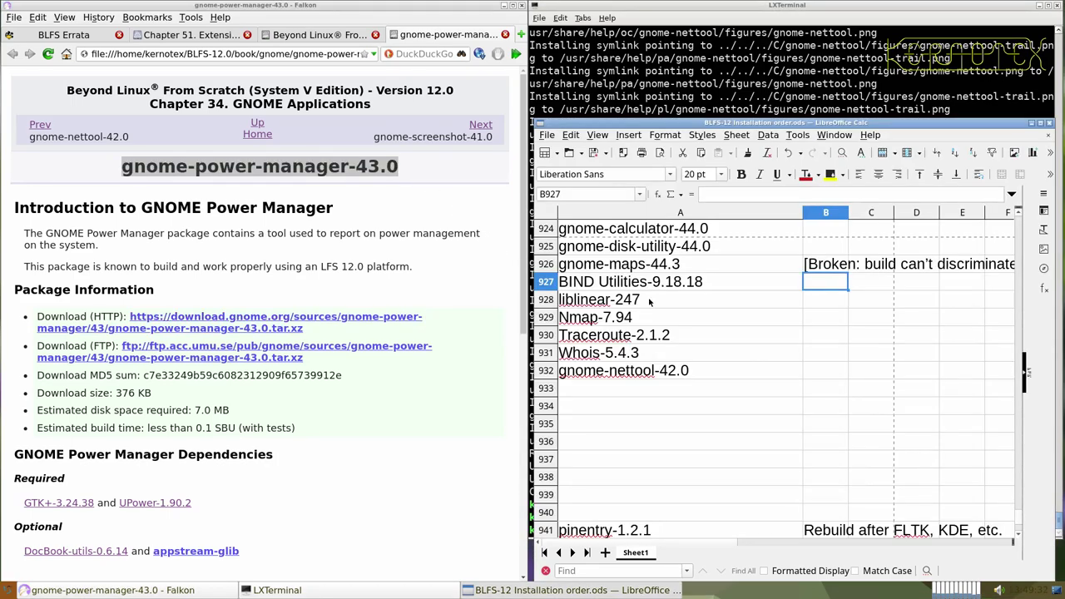
middle_click(660, 392)
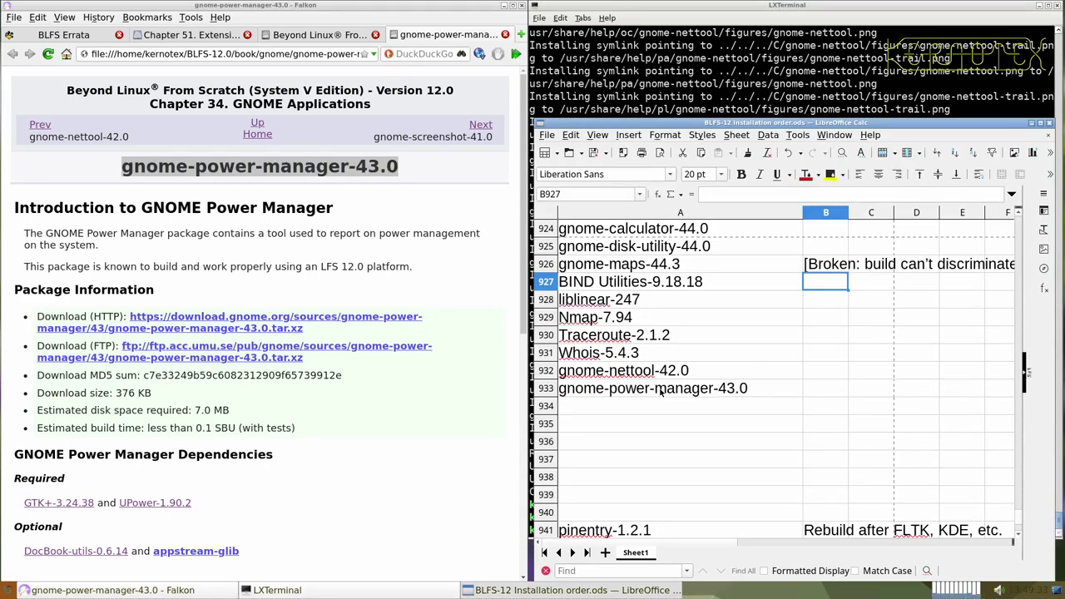
- In the terminal, extract the gnome-power-manager-43.0 tarball with tar -xvf and change into the gnome-power-manager-43.0 directory
left_click(706, 86)
type("tar -xvf gnome-")
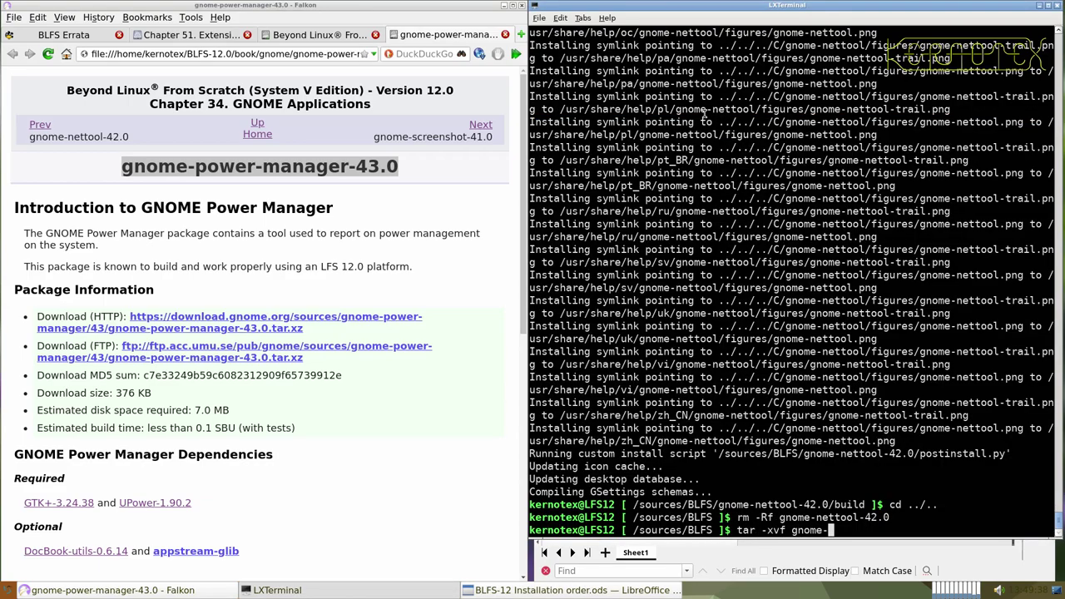
type("p")
key("Tab")
key("Return")
type("cd gnome-")
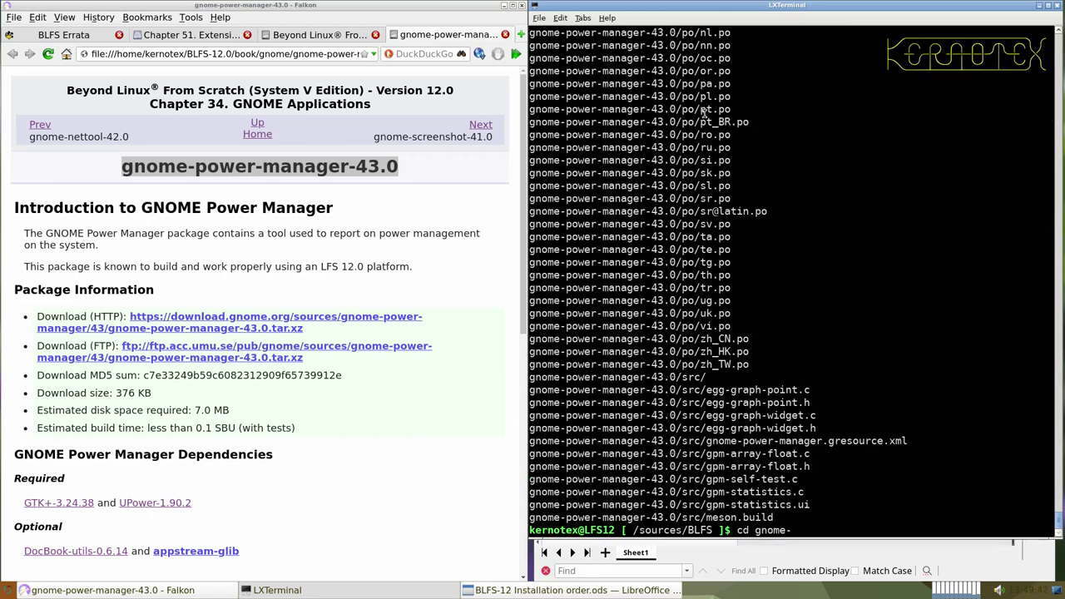
type("po")
key("Tab")
key("Return")
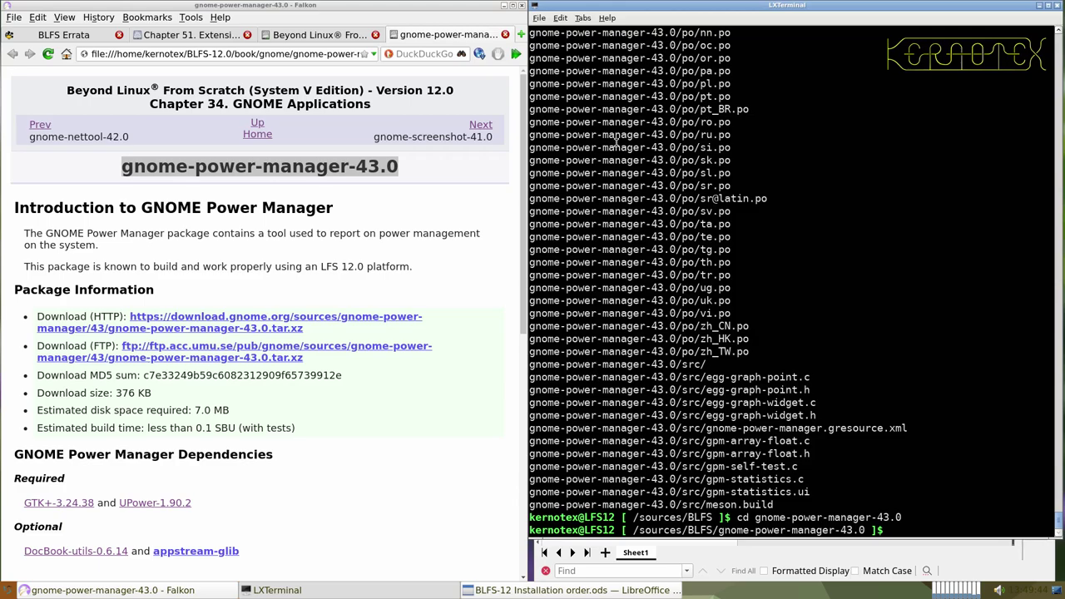
- Configure and compile the package with the book's mkdir build, meson setup --prefix=/usr --buildtype=release and ninja commands
scroll(344, 318, "down", 10)
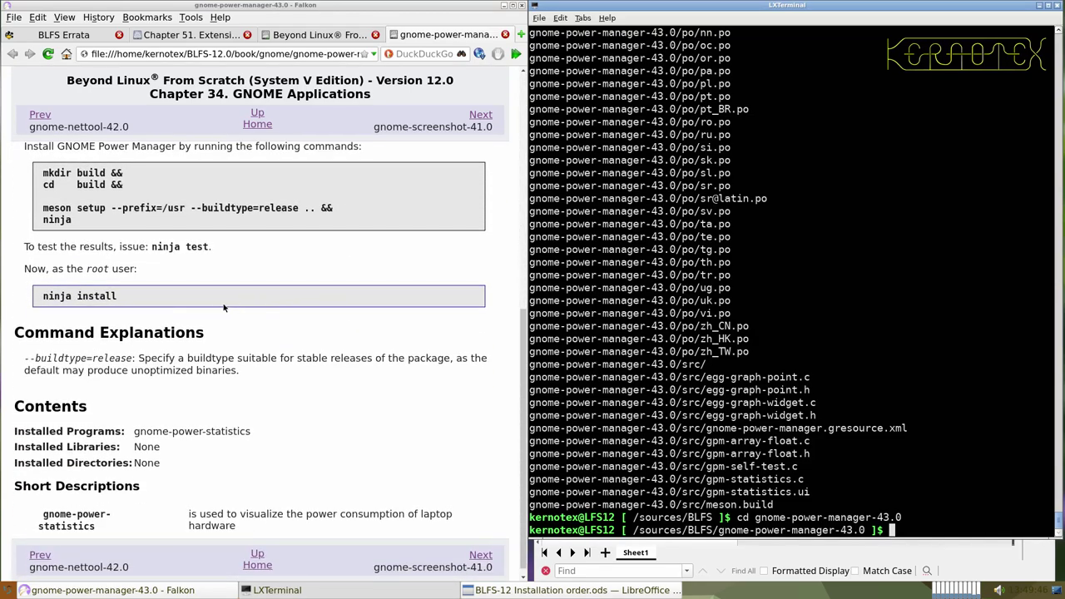
left_click_drag(39, 173, 83, 218)
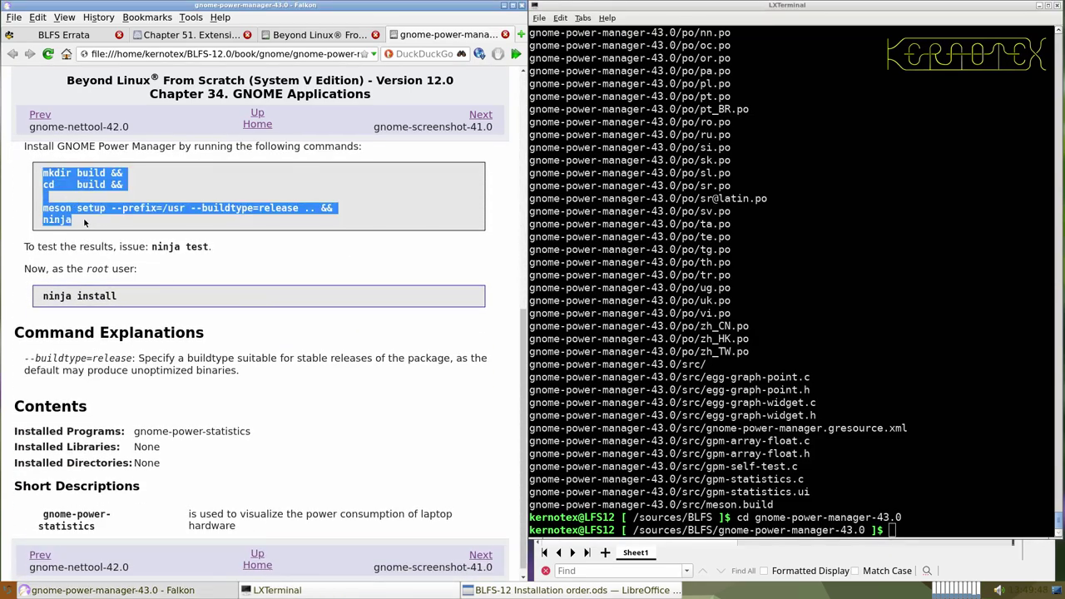
middle_click(656, 280)
key("Return")
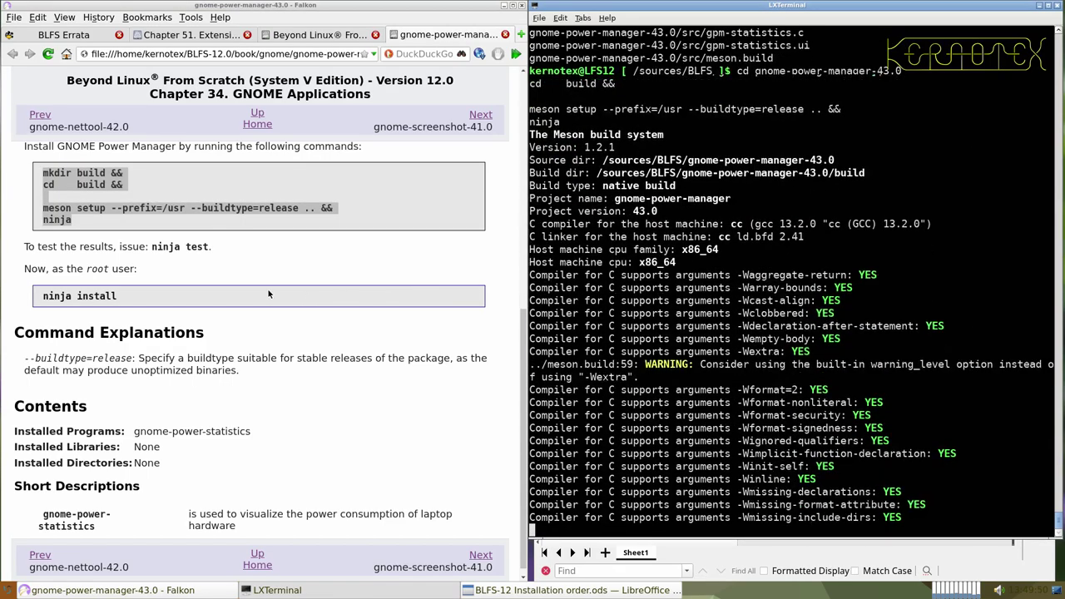
- Run the package's test suite with ninja test
left_click_drag(152, 246, 206, 247)
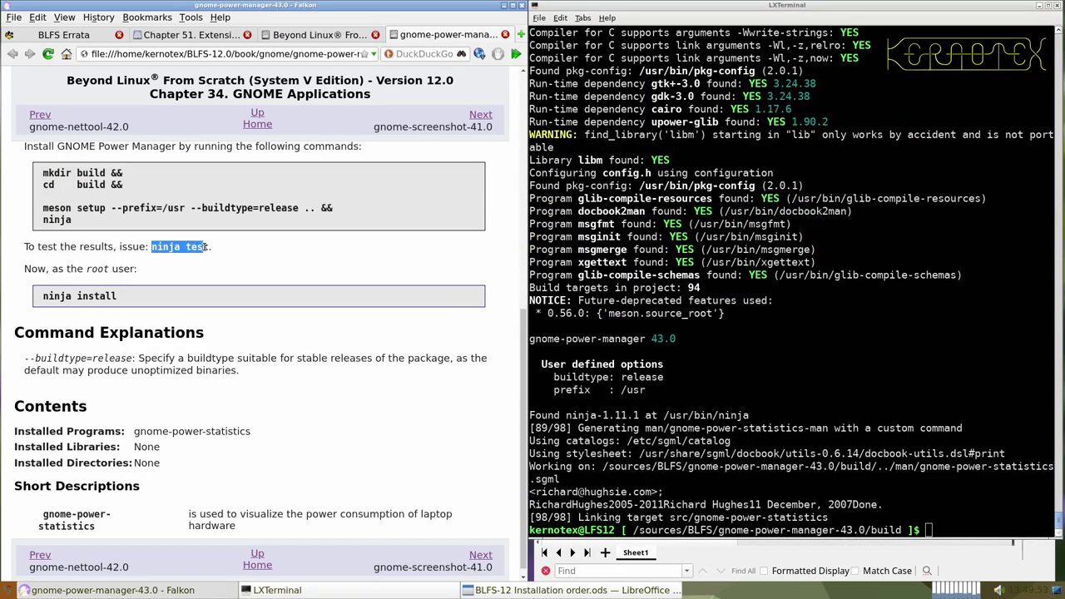
middle_click(665, 334)
key("Return")
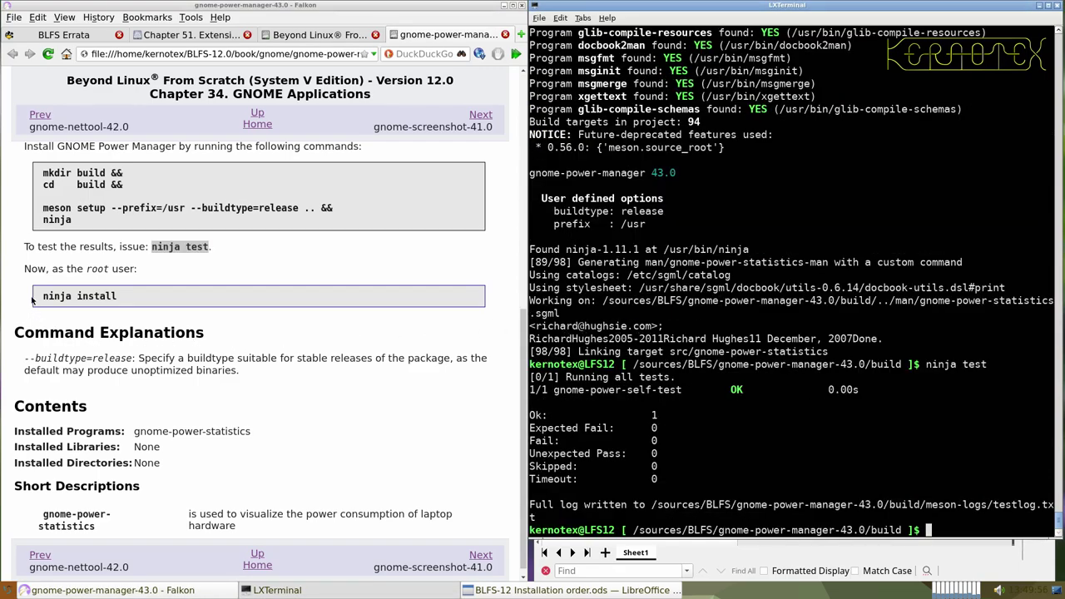
- Install the built package by recalling the earlier sudo -E ninja install command from the shell history
left_click_drag(34, 301, 124, 307)
key("ctrl+c")
left_click(670, 367)
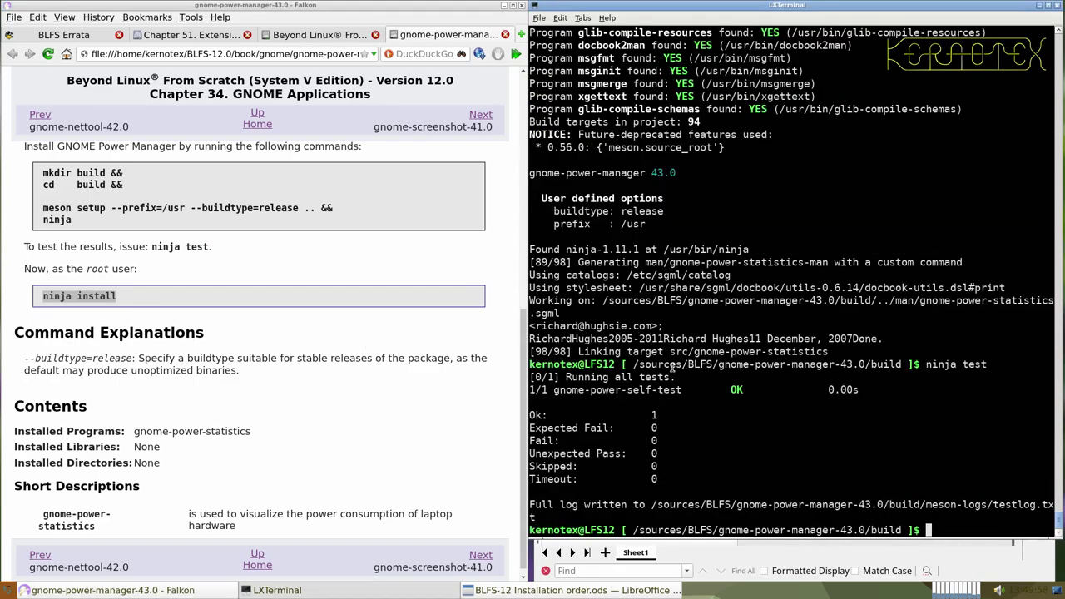
key("ctrl+r")
middle_click(671, 366)
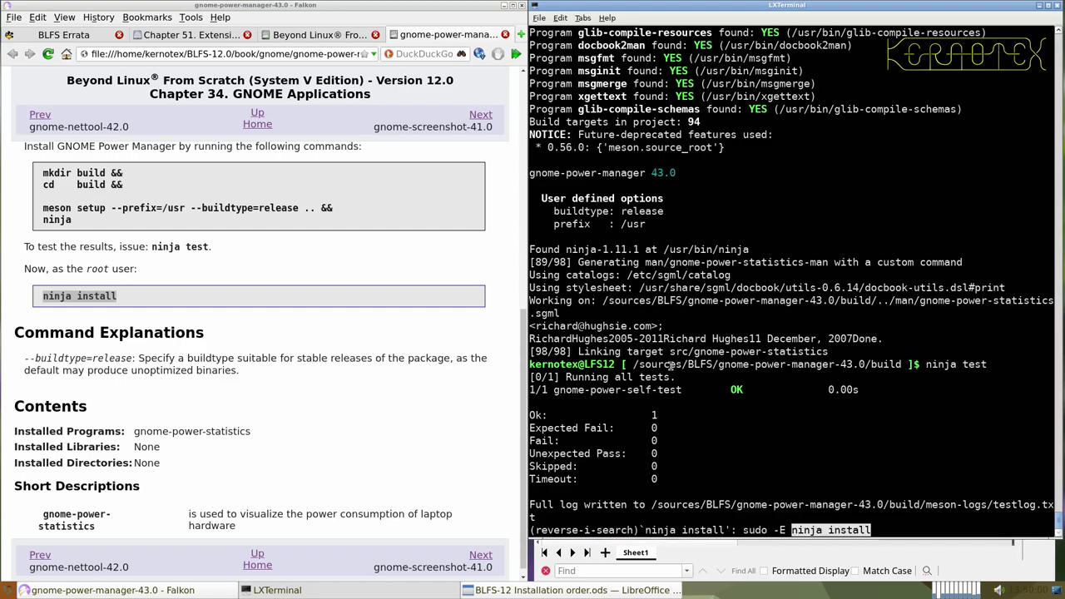
key("Return")
- Return to /sources/BLFS, delete the gnome-power-manager-43.0 directory with rm -Rf, and close the package's book page
type("cd ../..")
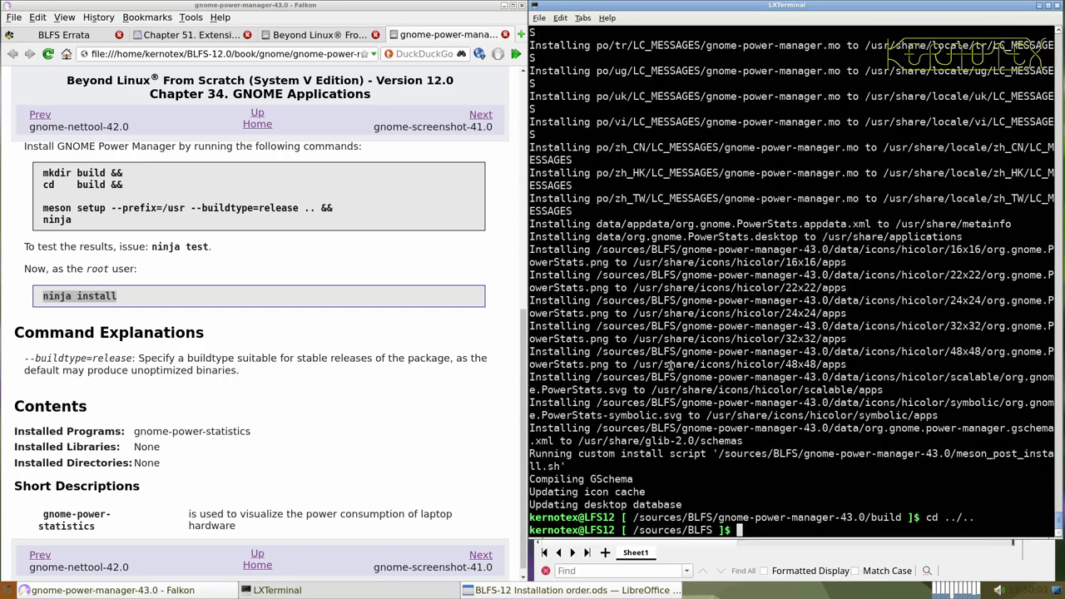
key("Return")
type("rm -Rf gnome-power-manager-43.0")
key("Return")
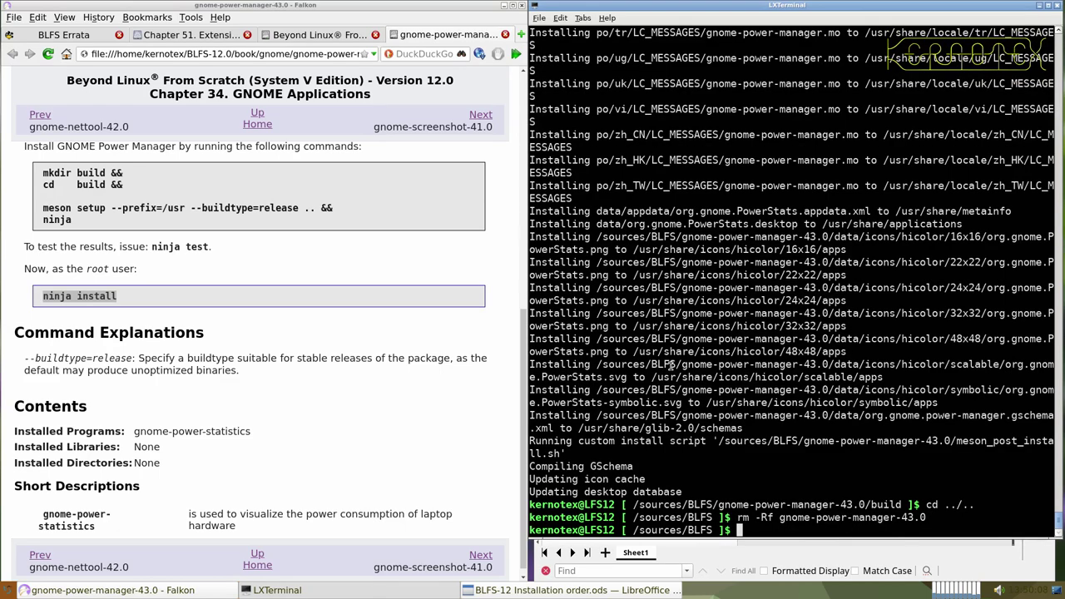
left_click(505, 34)
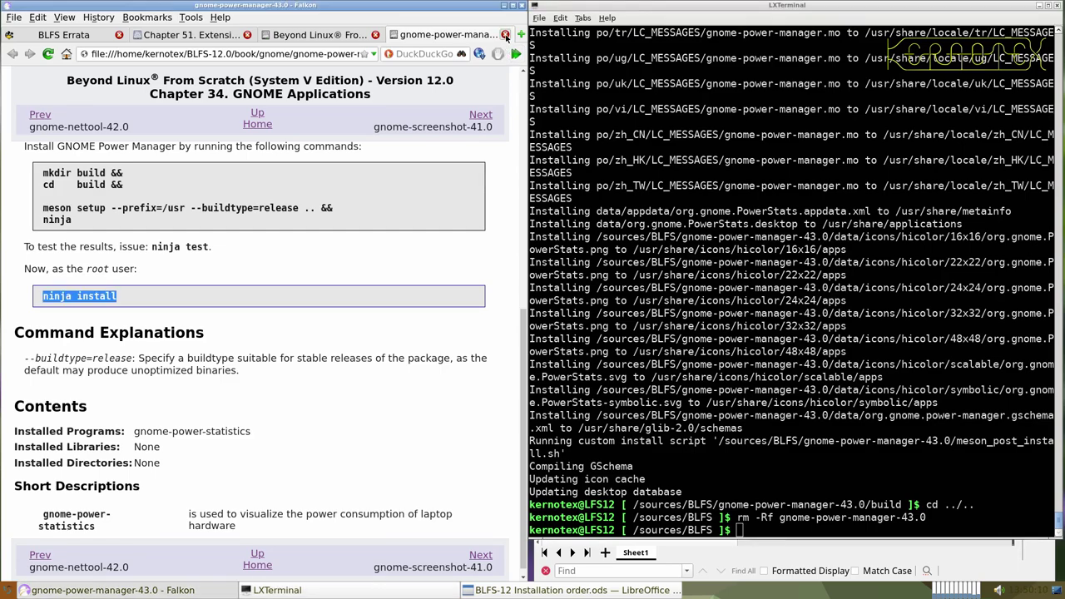
- Look through the desktop application menu's categories for the newly installed power statistics program, then dismiss the menu
left_click(8, 589)
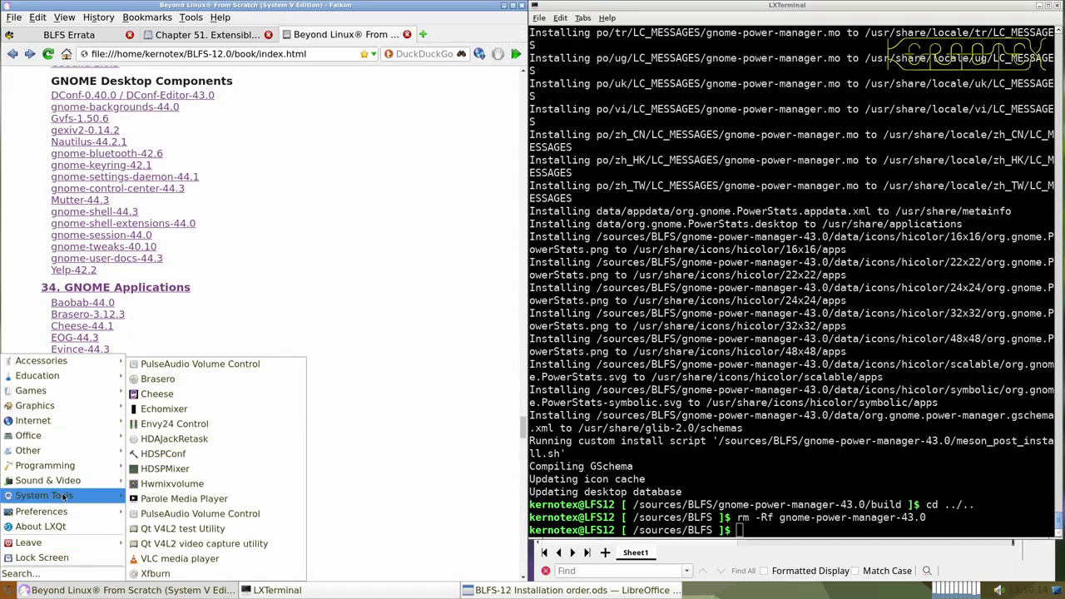
mouse_move(63, 498)
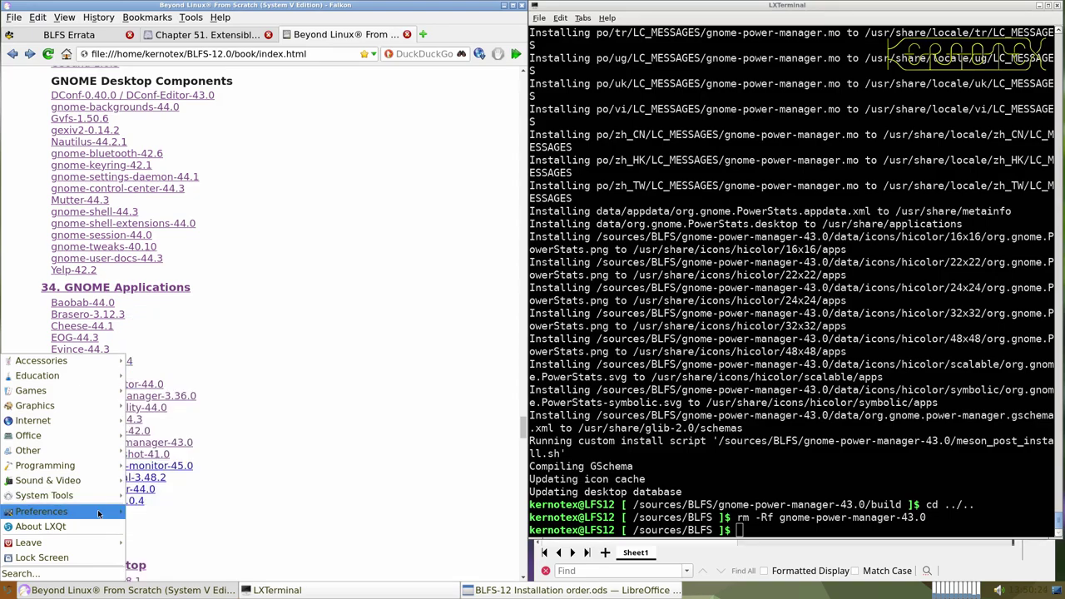
mouse_move(98, 514)
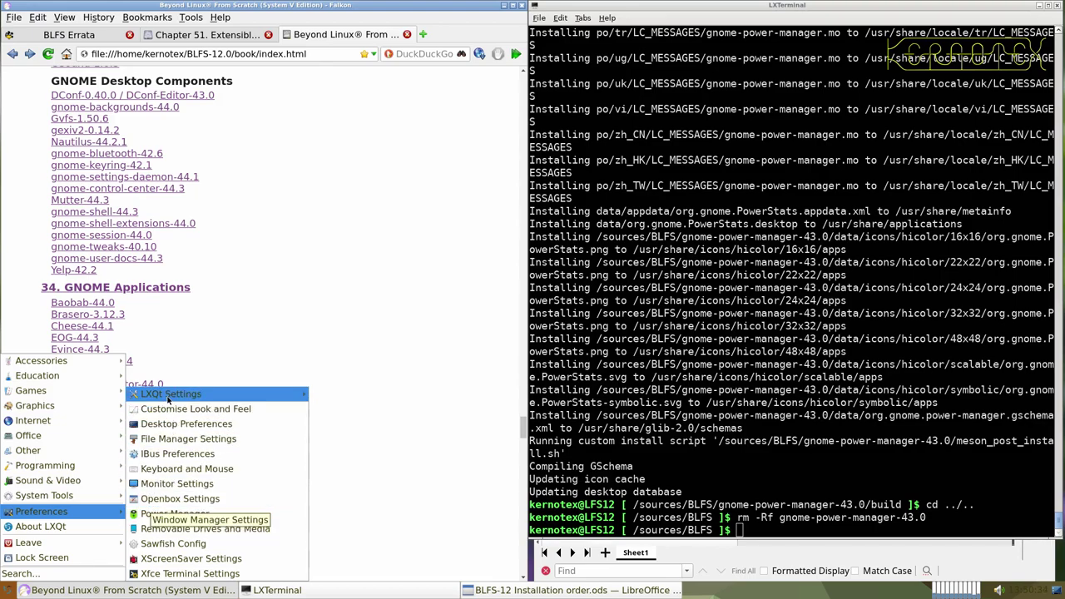
mouse_move(168, 395)
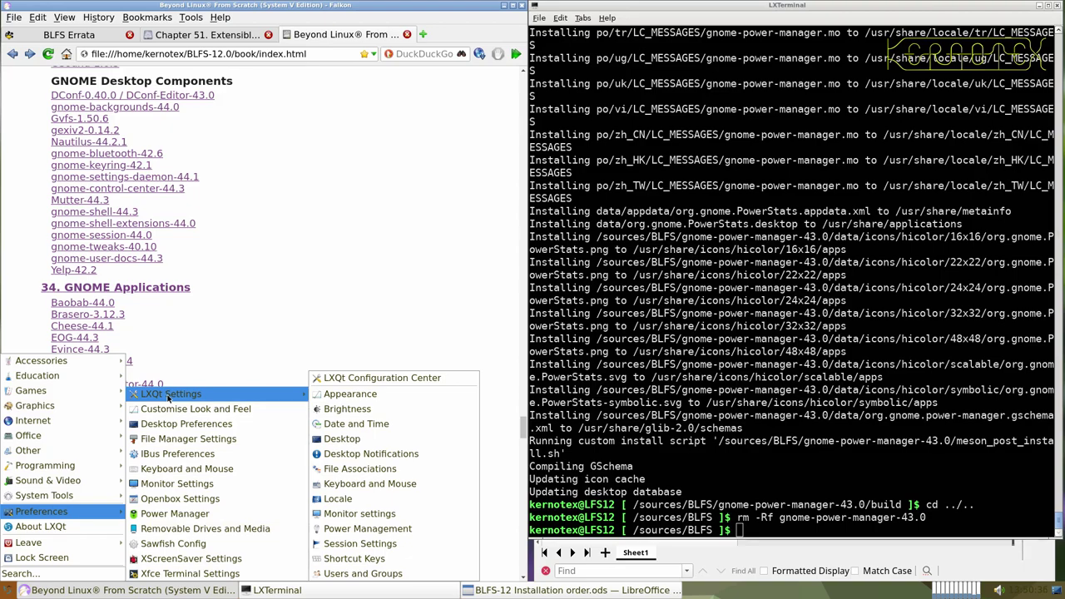
mouse_move(103, 480)
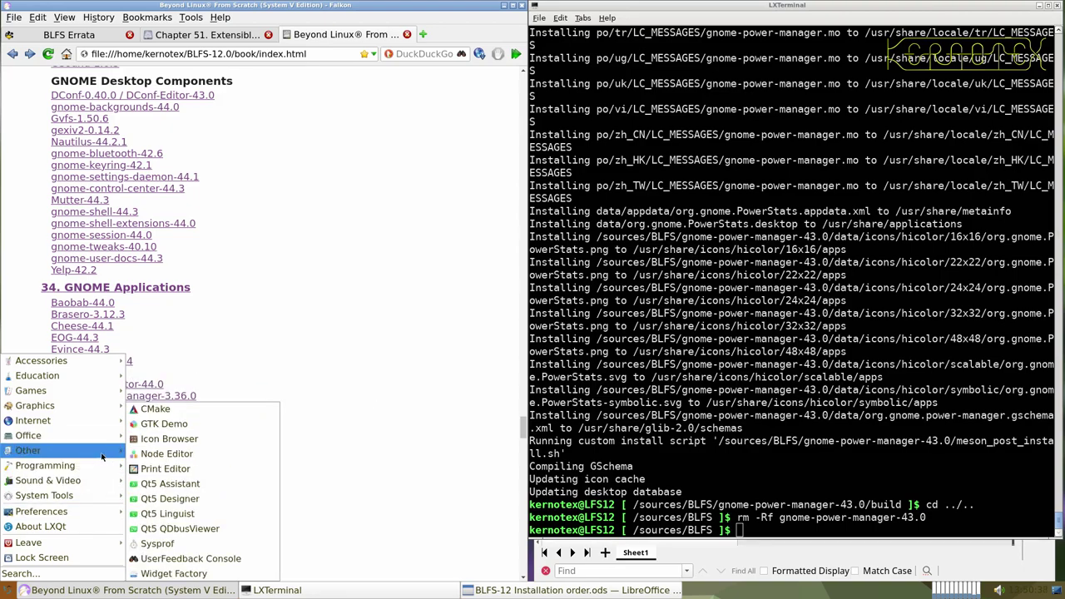
mouse_move(99, 423)
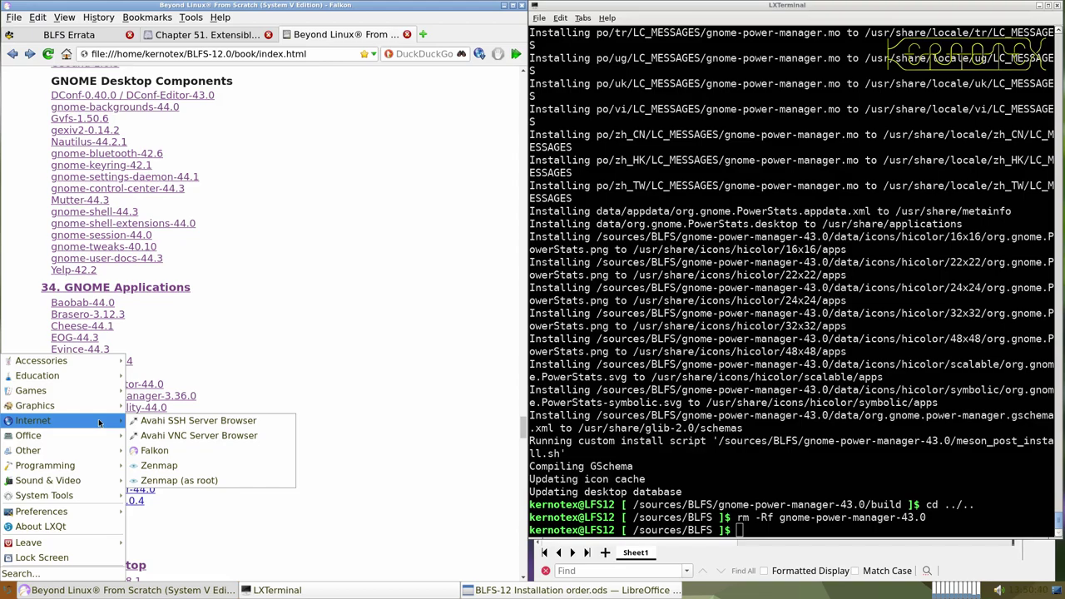
mouse_move(102, 360)
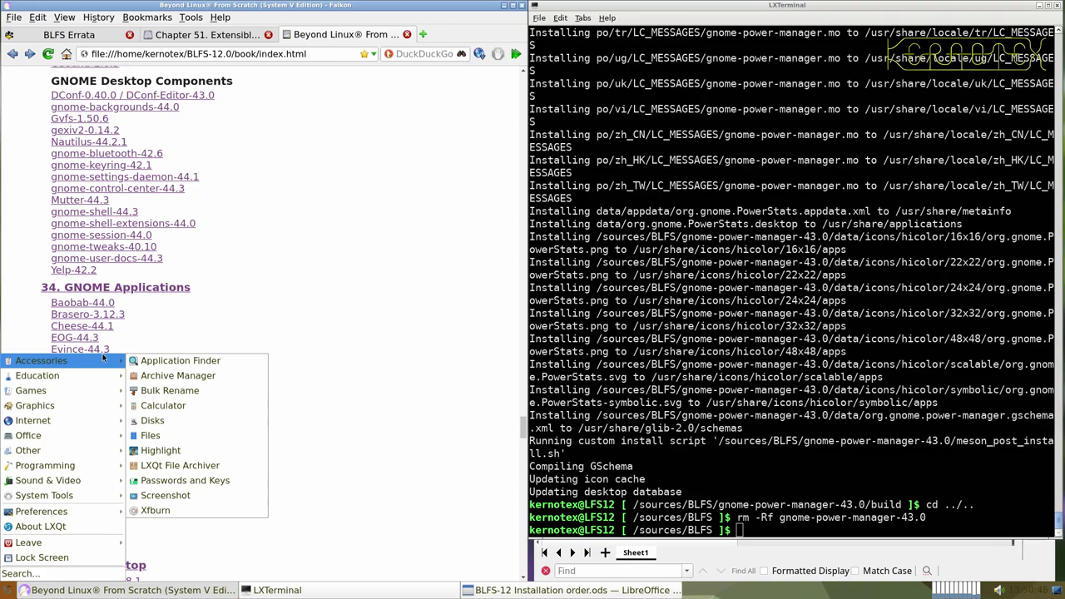
mouse_move(103, 380)
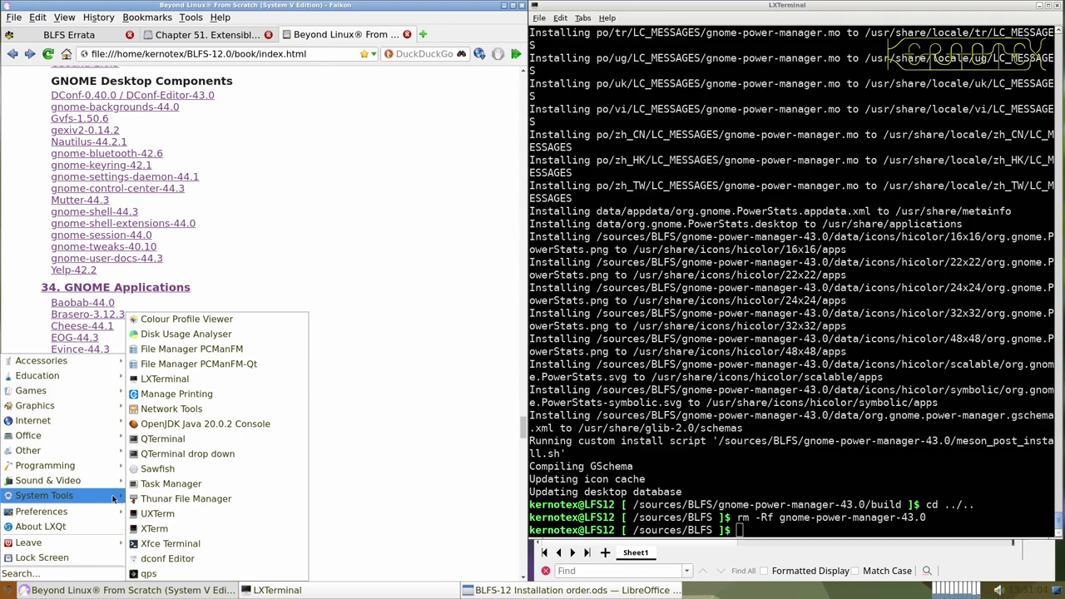
left_click(366, 460)
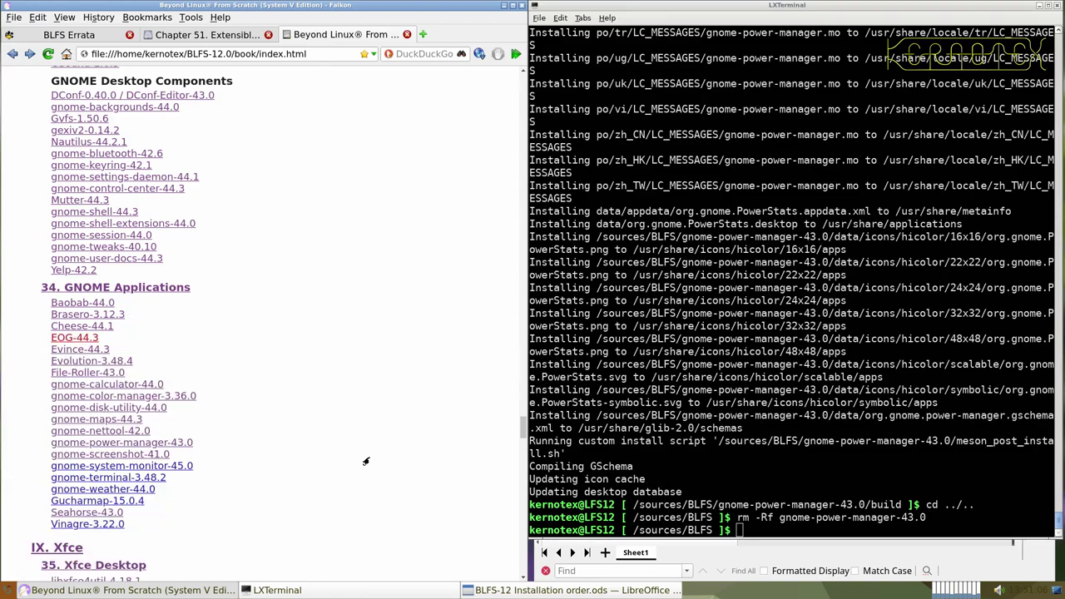
- Reopen the gnome-power-manager-43.0 book page and find the name of its installed program in the Contents section
right_click(154, 448)
key("Escape")
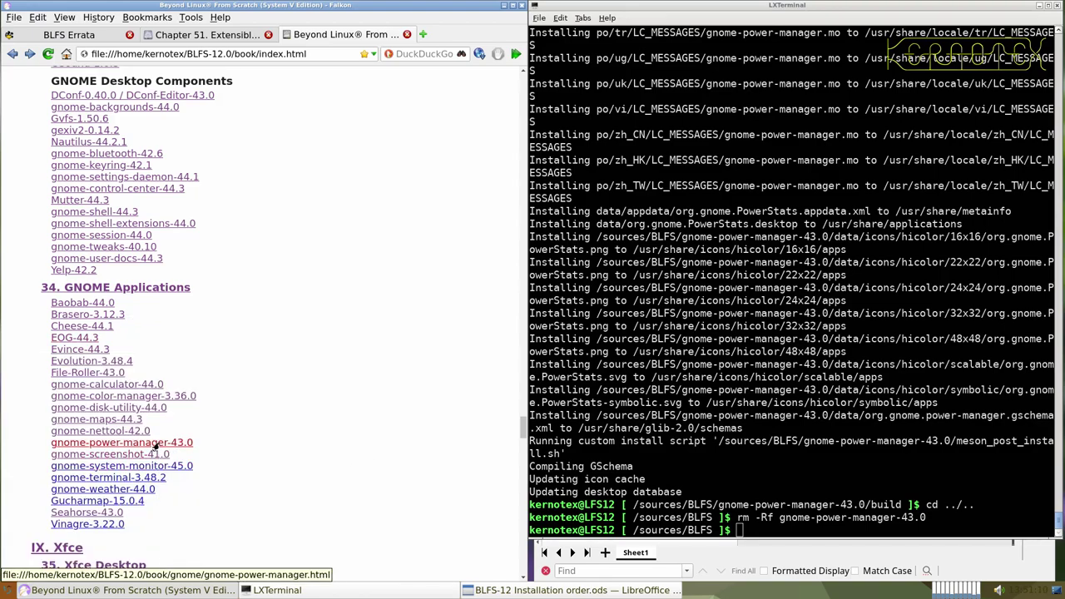
middle_click(154, 449)
left_click(420, 35)
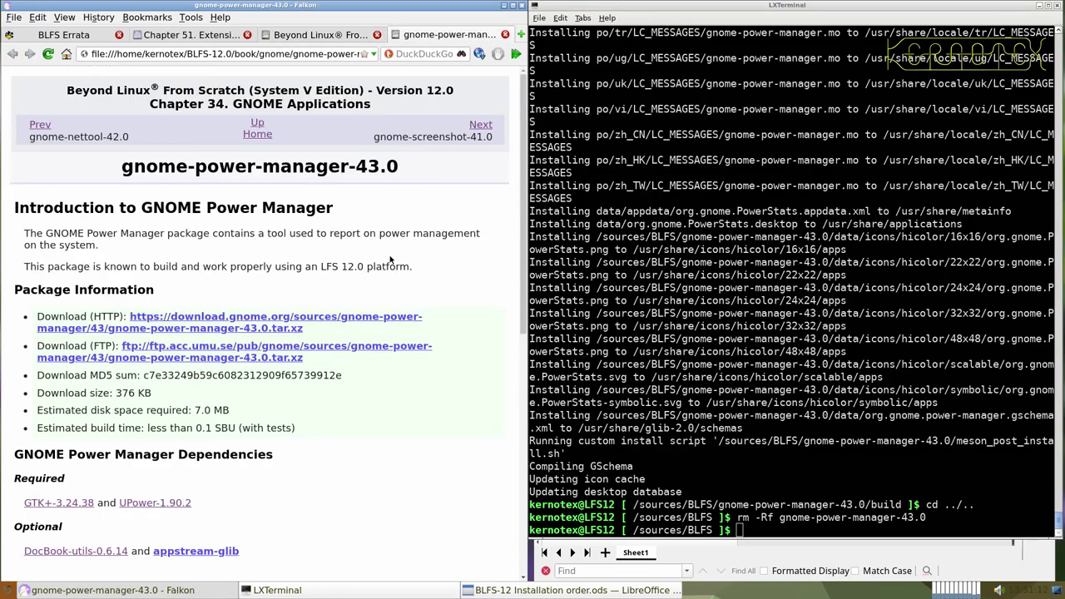
scroll(390, 261, "down", 10)
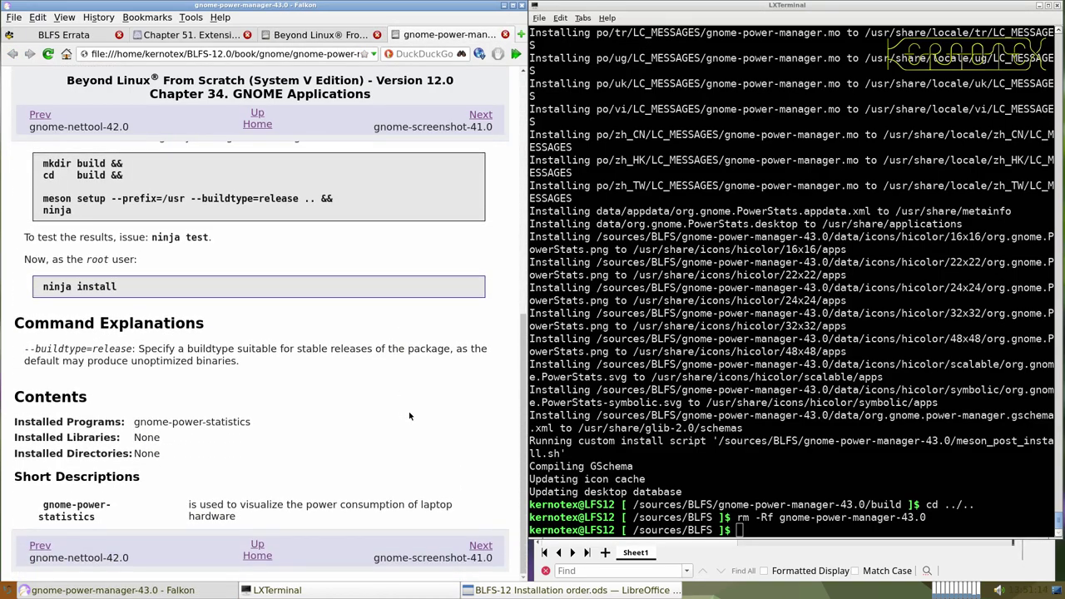
- Run gnome-power-statistics from the terminal
left_click(618, 413)
type("gn")
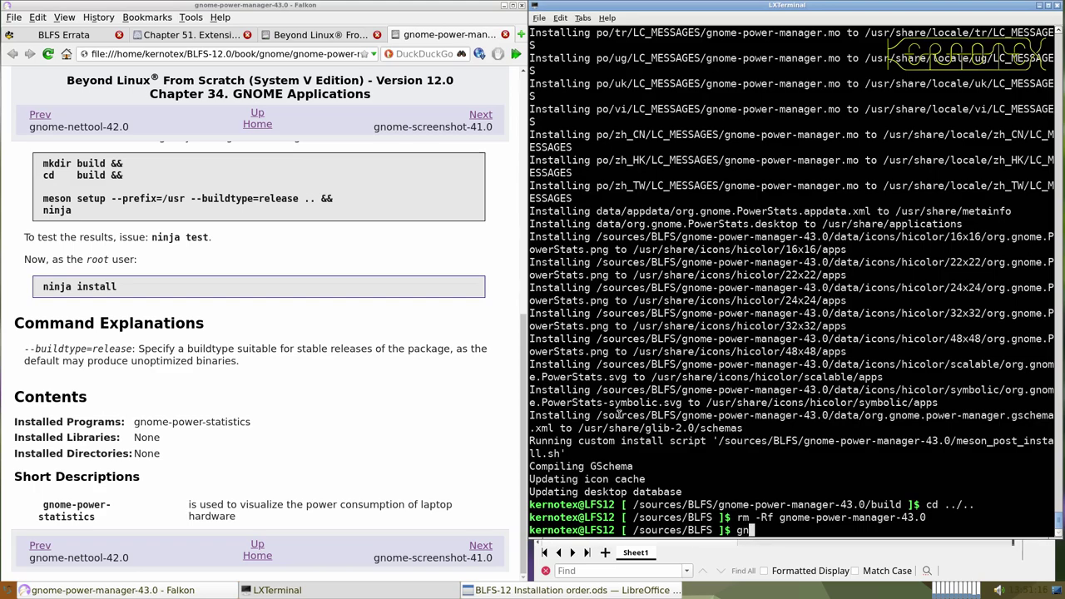
type("ome-power-statistics")
key("Return")
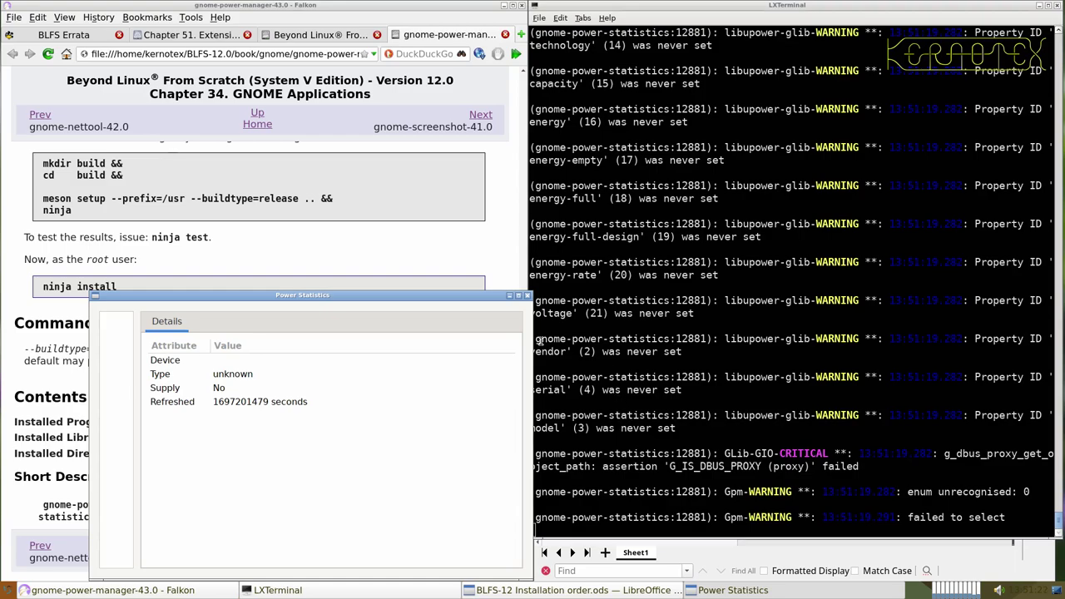
- Examine the Supply, Refreshed and Type entries in the Power Statistics details, then close the program
left_click(265, 385)
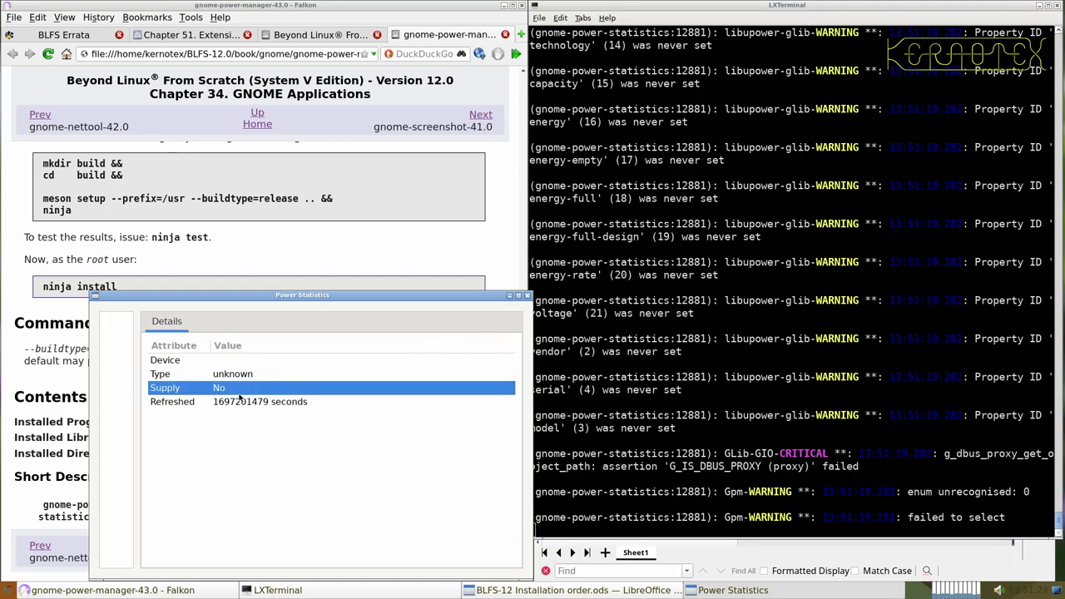
left_click(239, 401)
left_click(227, 388)
left_click(230, 375)
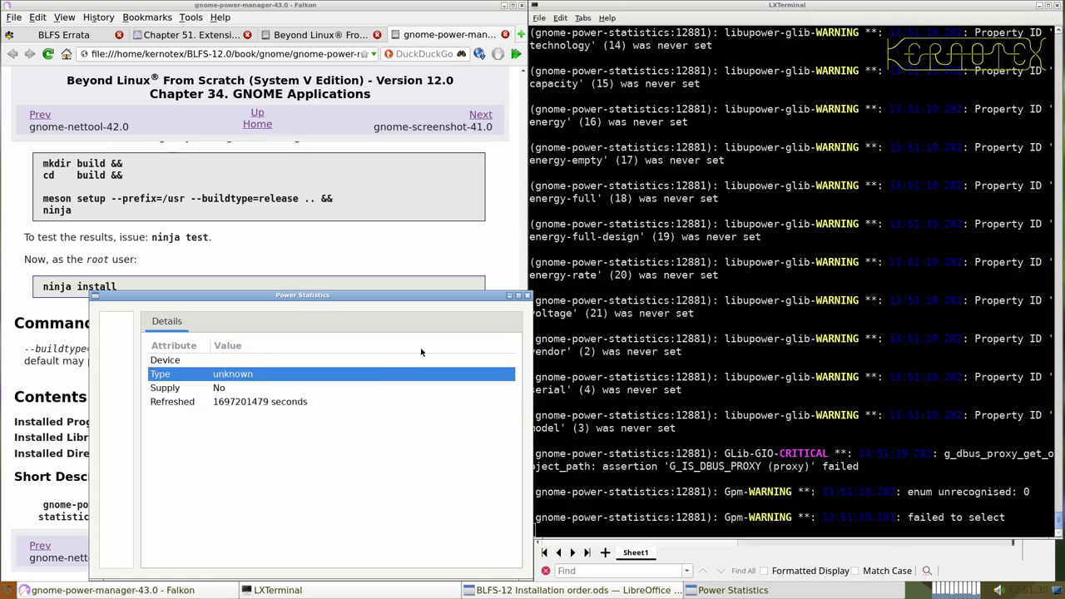
left_click(526, 296)
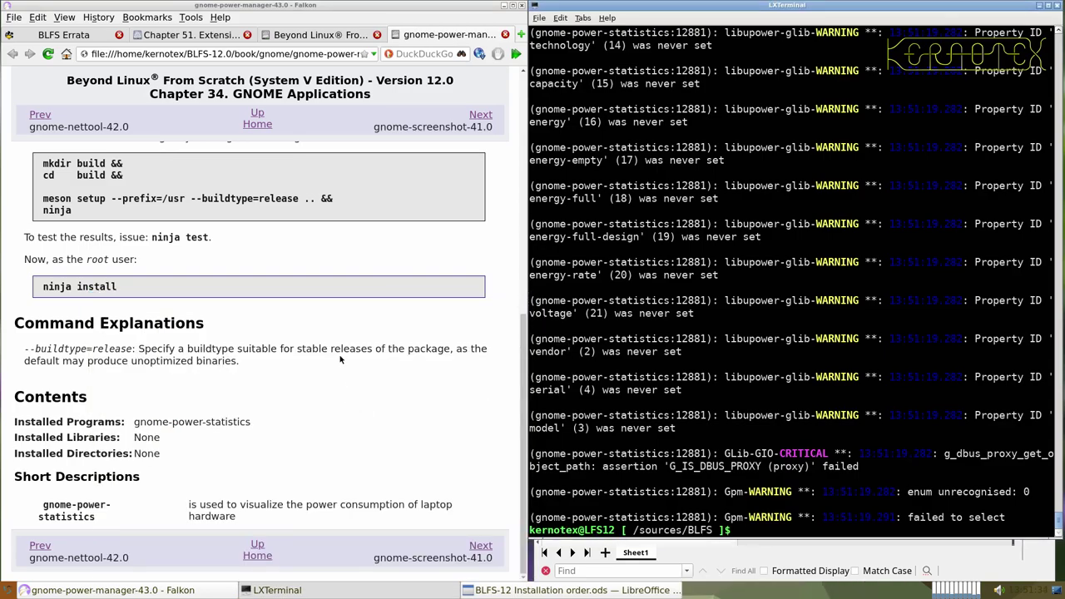
- Close the gnome-power-manager book page and open the gnome-system-monitor-45.0 page in its own tab
left_click(504, 34)
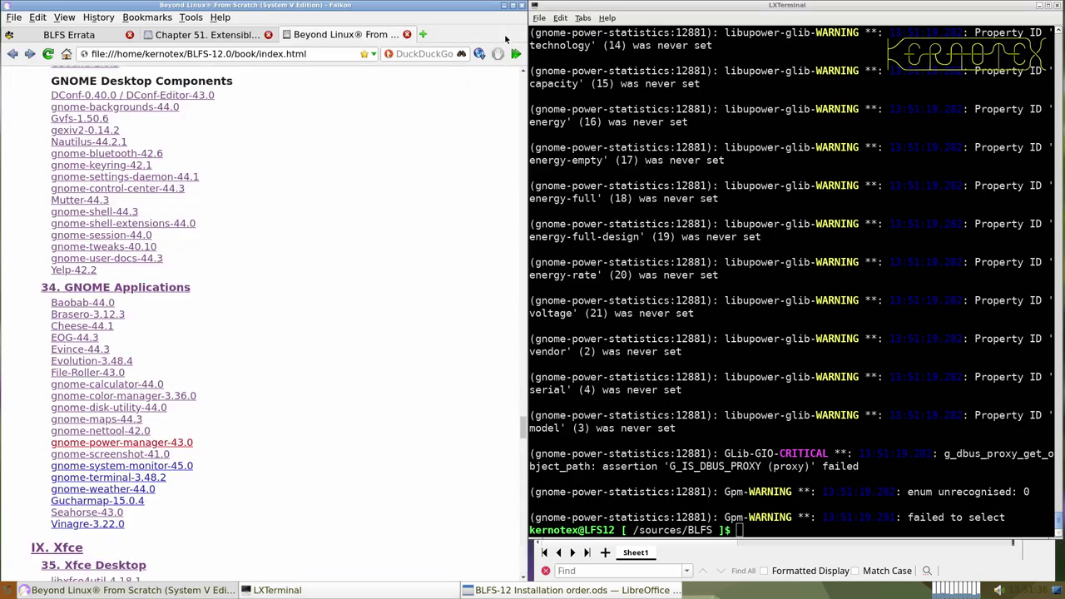
middle_click(127, 471)
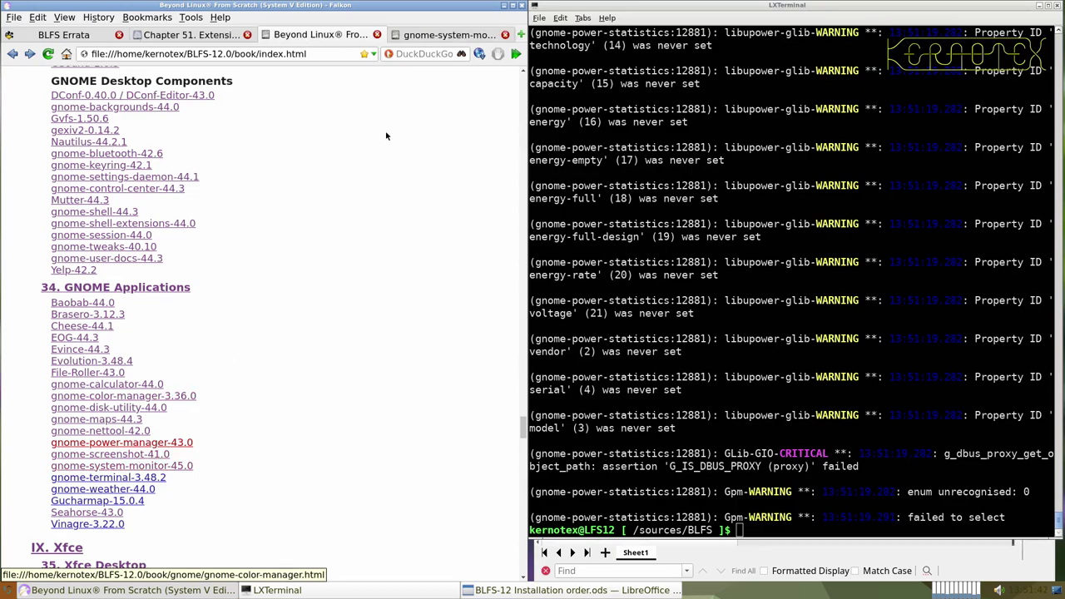
left_click(437, 35)
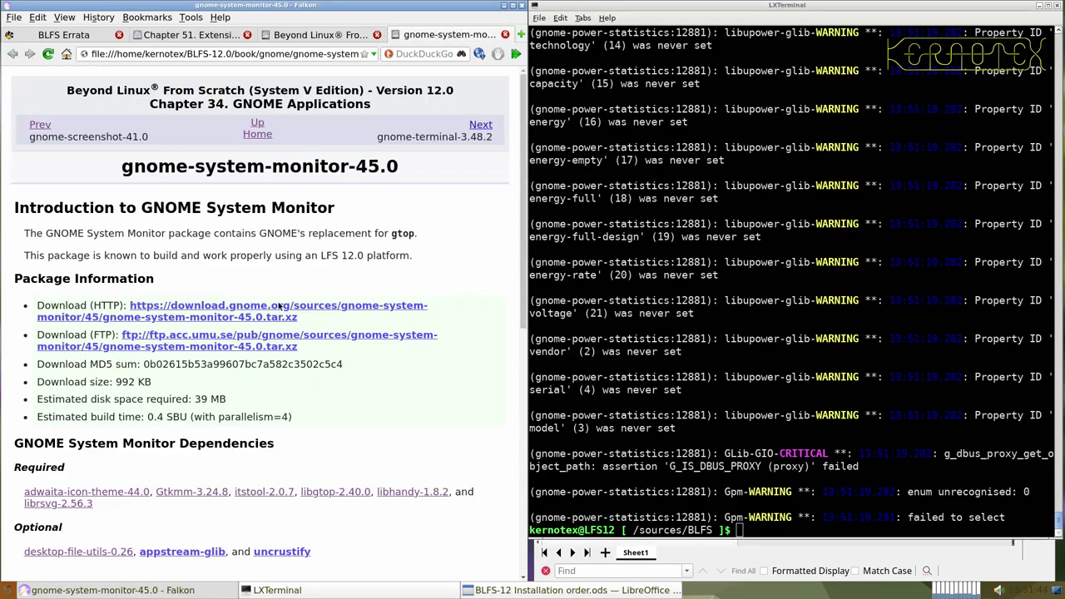
scroll(274, 332, "down", 3)
scroll(278, 329, "up", 3)
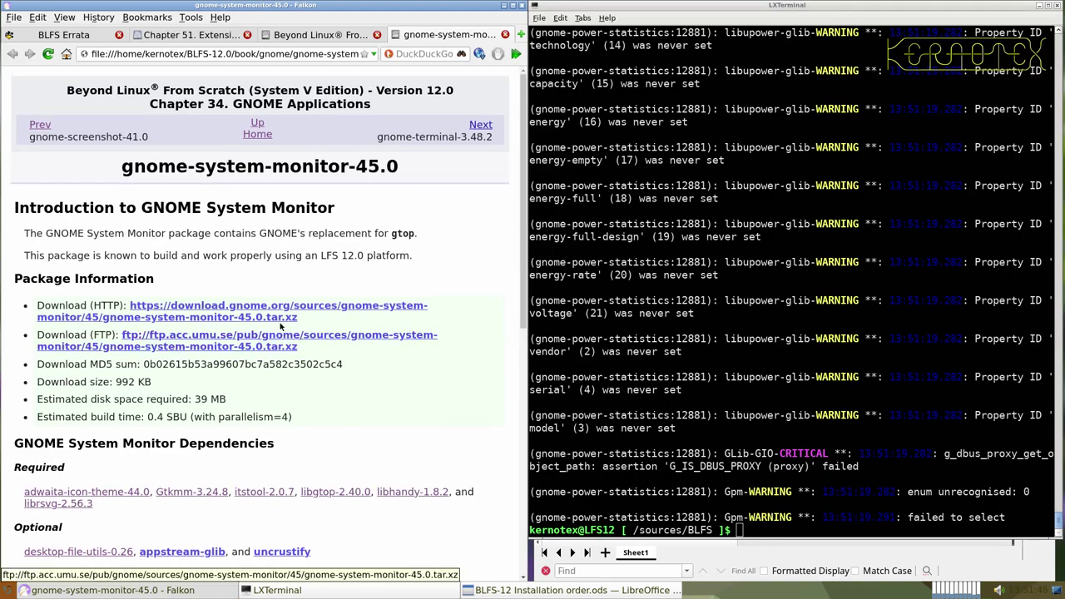
- Download gnome-system-monitor-45.0.tar.xz over HTTP into /sources/BLFS
left_click(281, 319)
key("Return")
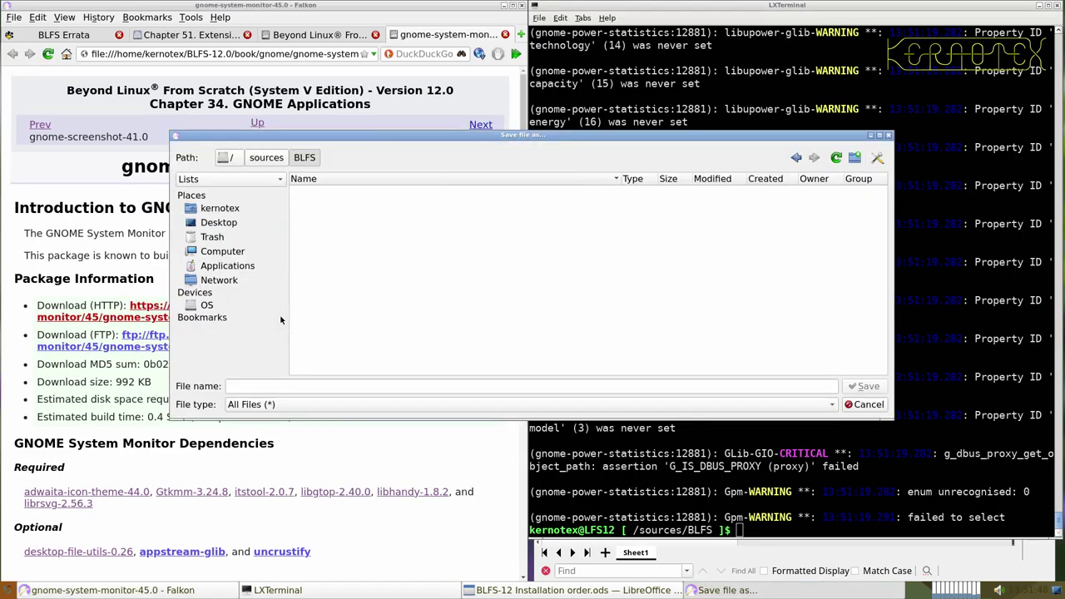
key("Return")
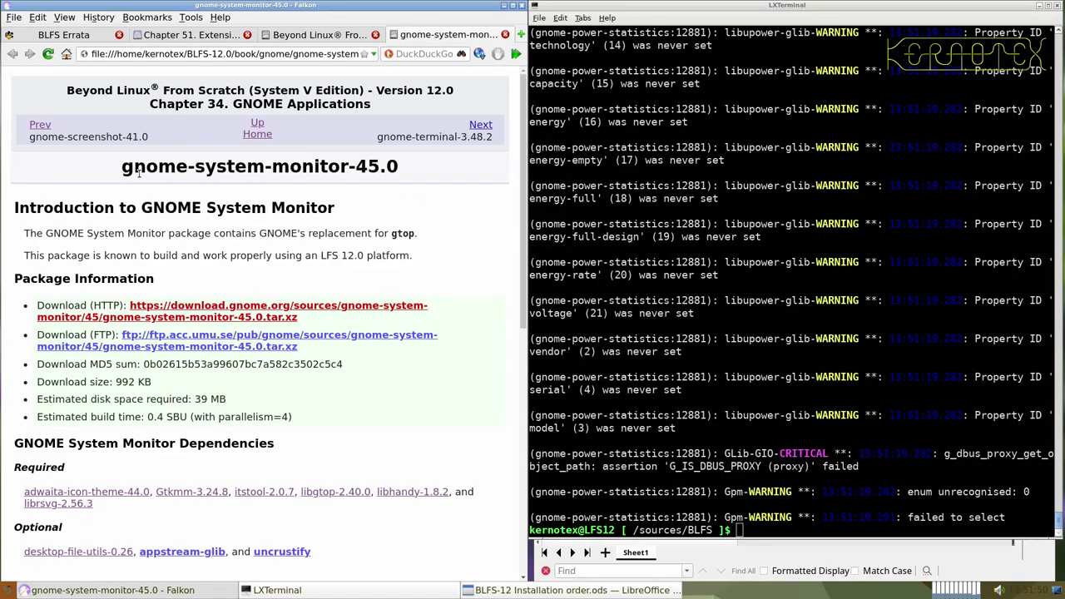
- Copy the title gnome-system-monitor-45.0 into the installation order spreadsheet, in column A directly below gnome-power-manager-43.0
left_click_drag(120, 167, 408, 166)
key("ctrl+c")
key("alt+Tab")
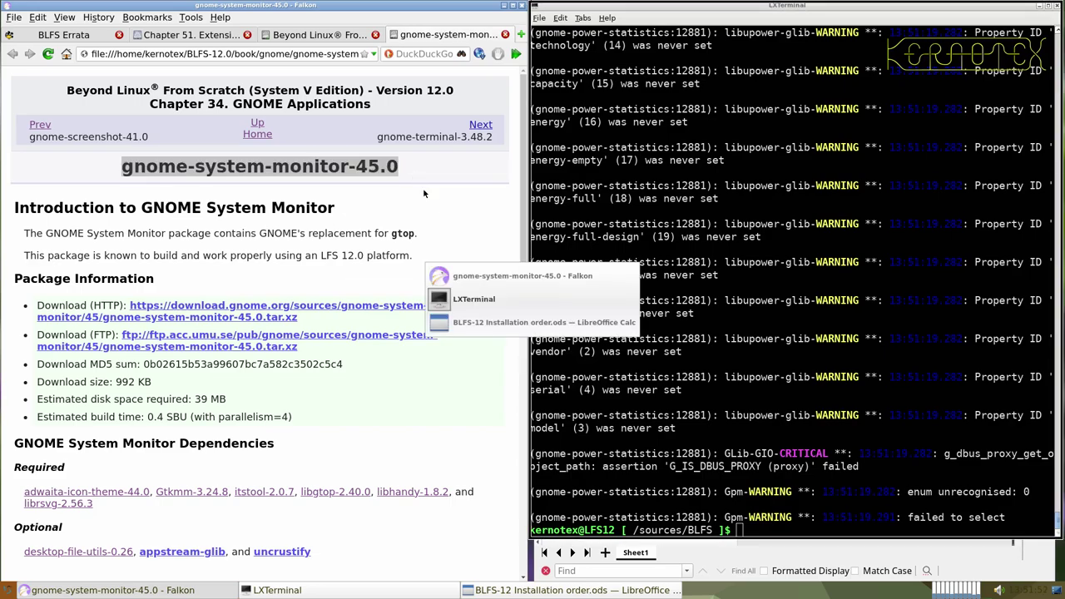
middle_click(636, 405)
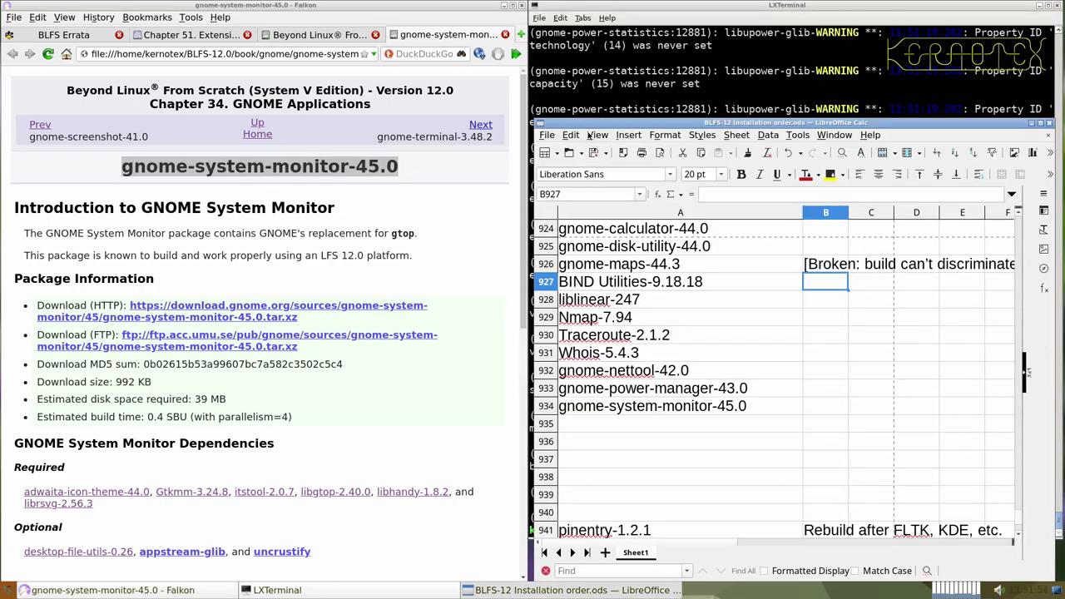
- In the terminal, extract gnome-system-monitor-45.0.tar.xz with tar -xvf and change into the gnome-system-monitor-45.0 directory
left_click(589, 106)
type("tar -xvf gnome-s")
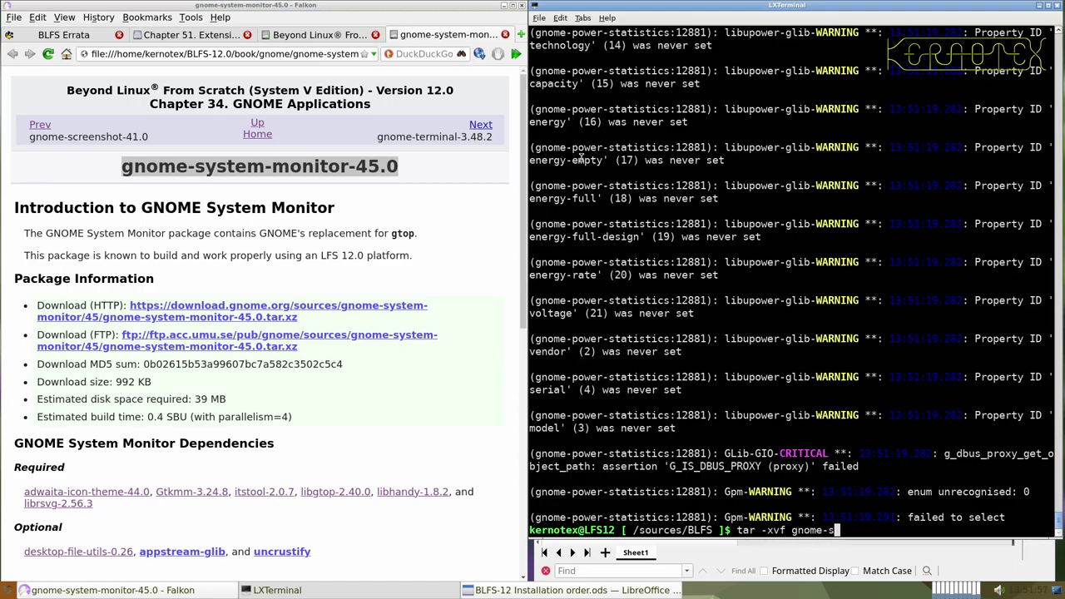
key("Tab")
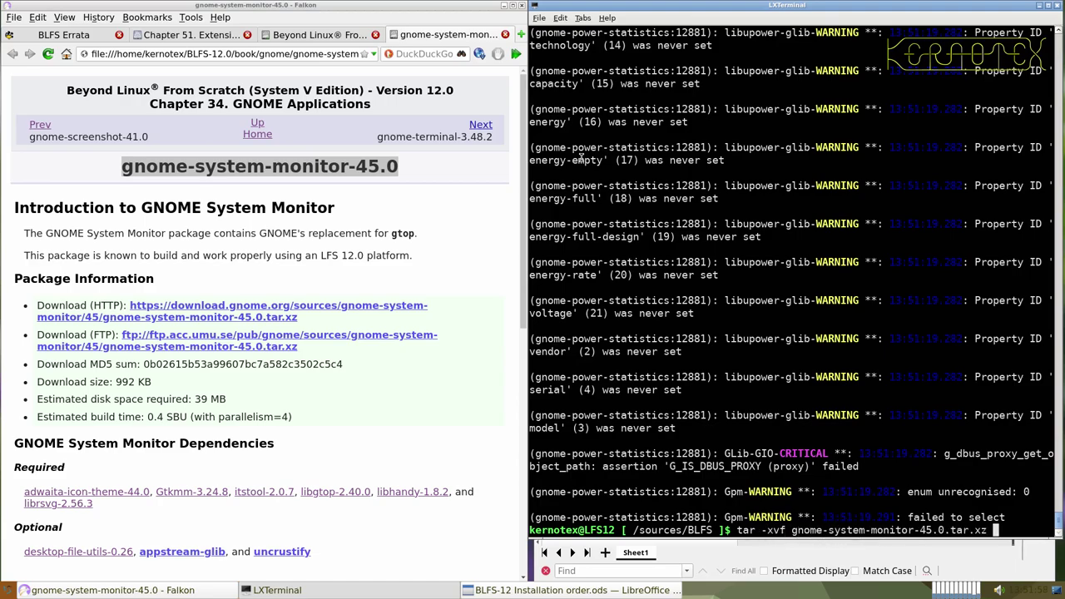
key("Return")
type("cd gnome-s")
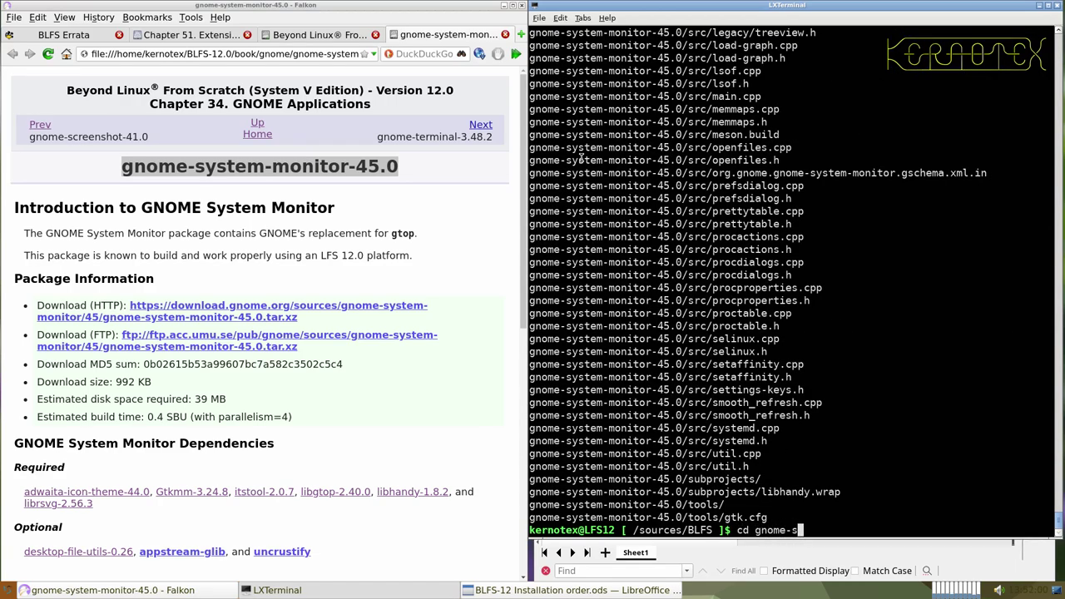
key("Tab")
key("Return")
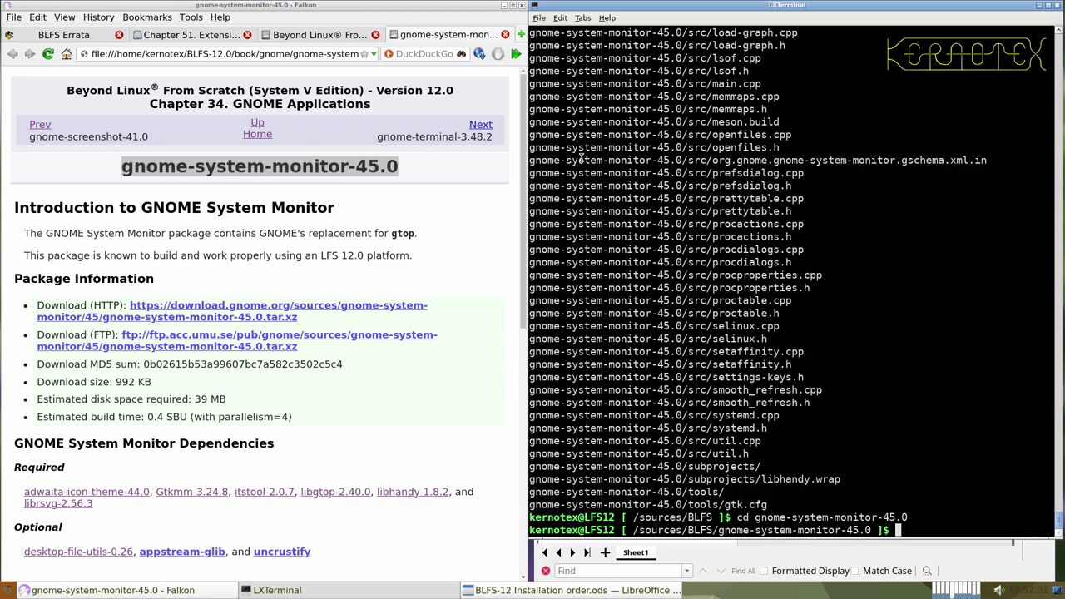
- Copy the book's mkdir build, meson setup and ninja commands with -Dsystemd=false and run them in the terminal to build GNOME System Monitor
scroll(455, 273, "down", 10)
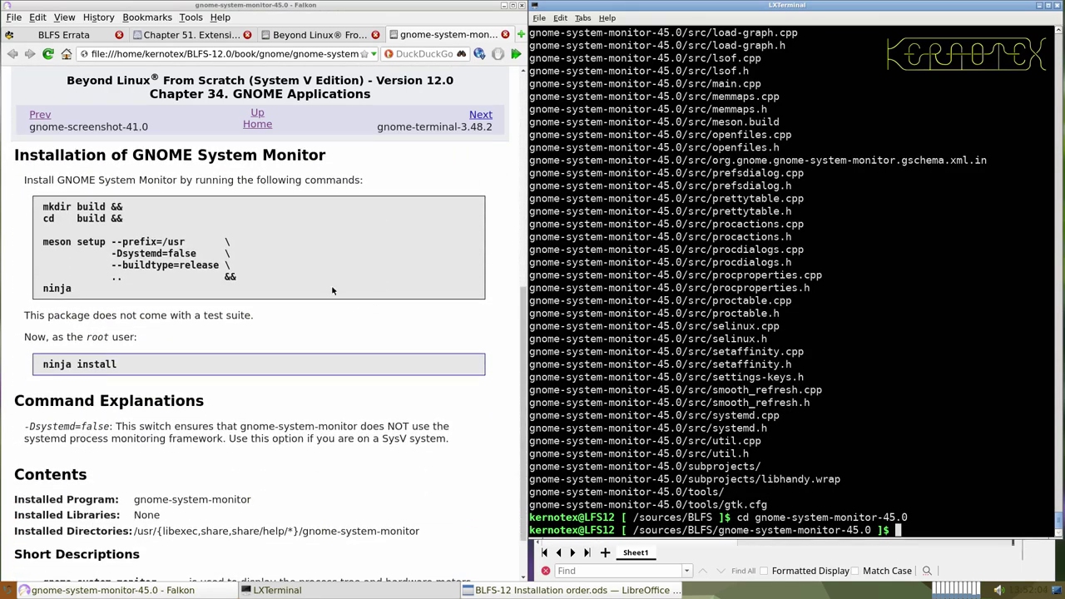
left_click_drag(39, 204, 87, 289)
key("ctrl+c")
key("alt+Tab")
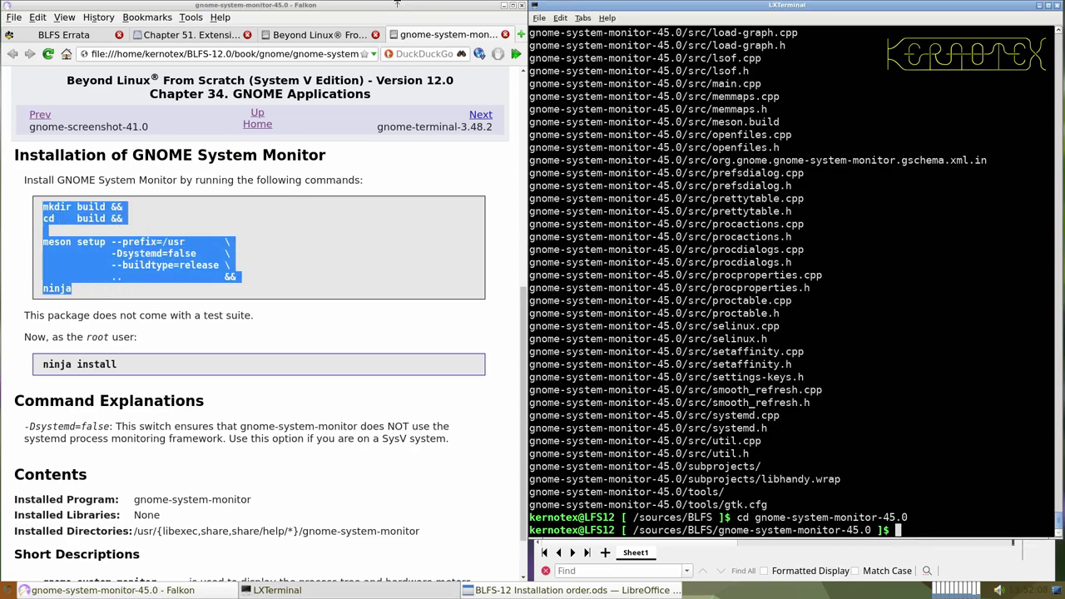
middle_click(535, 231)
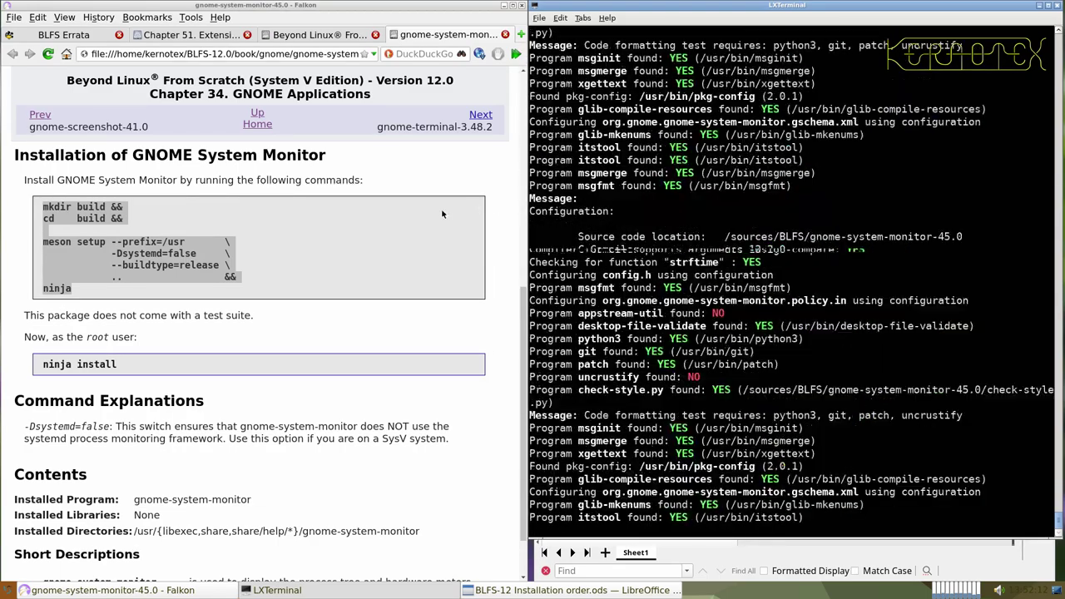
- Install GNOME System Monitor by recalling sudo -E ninja install through a shell history search for the book's install command
left_click_drag(40, 364, 120, 366)
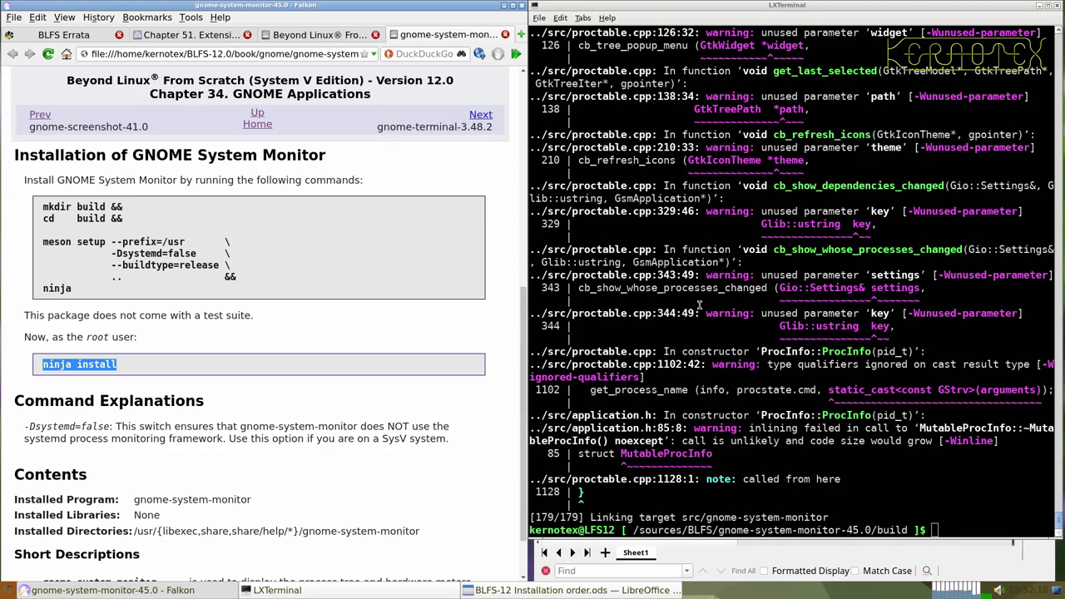
left_click(699, 305)
key("ctrl+r")
middle_click(699, 304)
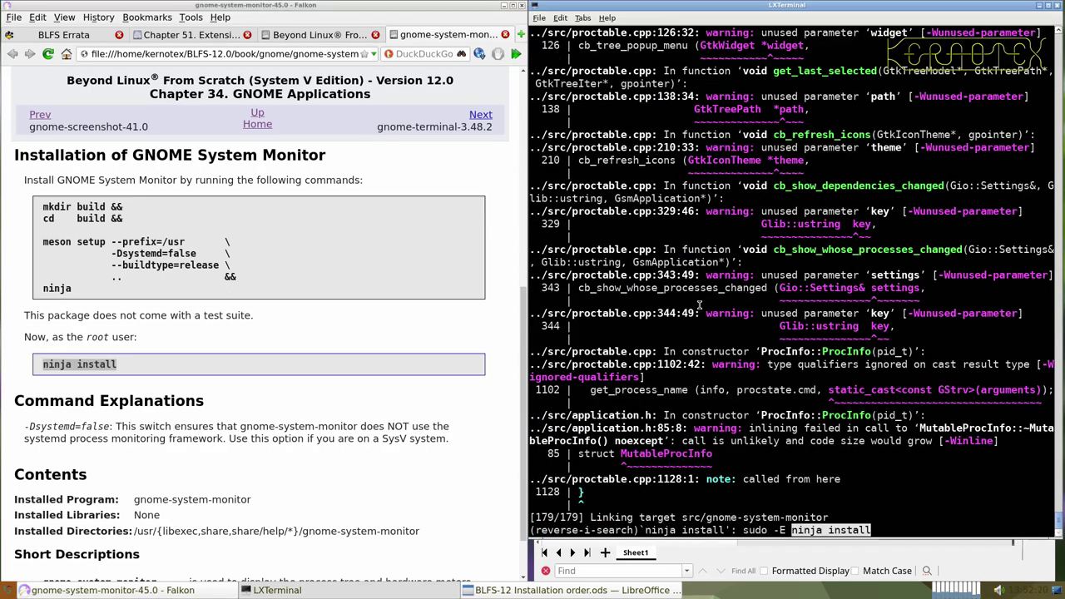
key("Return")
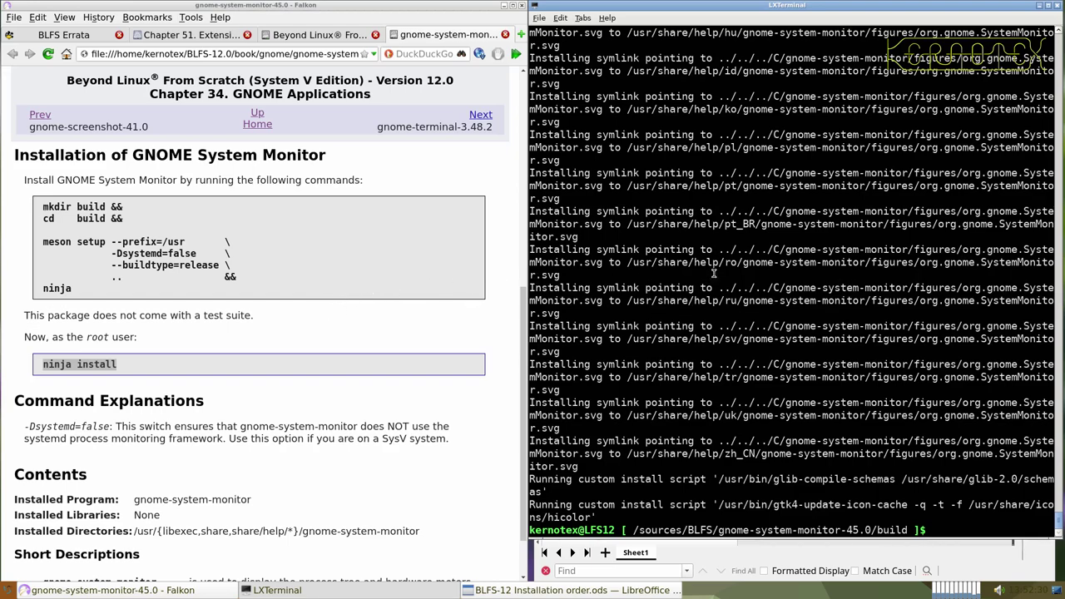
- Return to /sources/BLFS and delete the gnome-system-monitor-45.0 directory with rm -Rf
type("cd ../..")
key("Return")
type("rm -Rf gnome-")
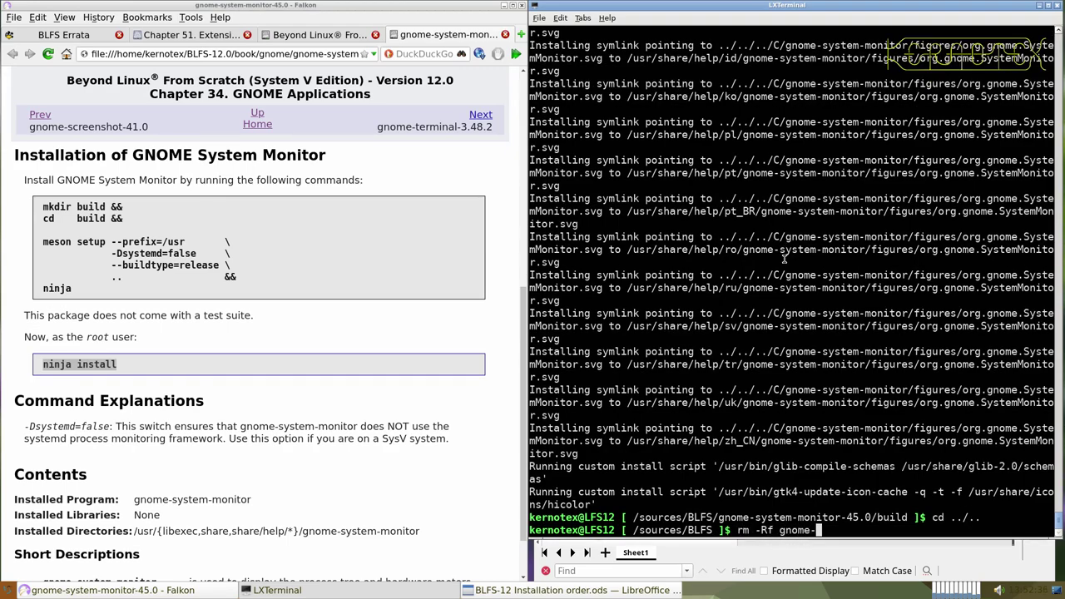
type("sy")
key("Tab")
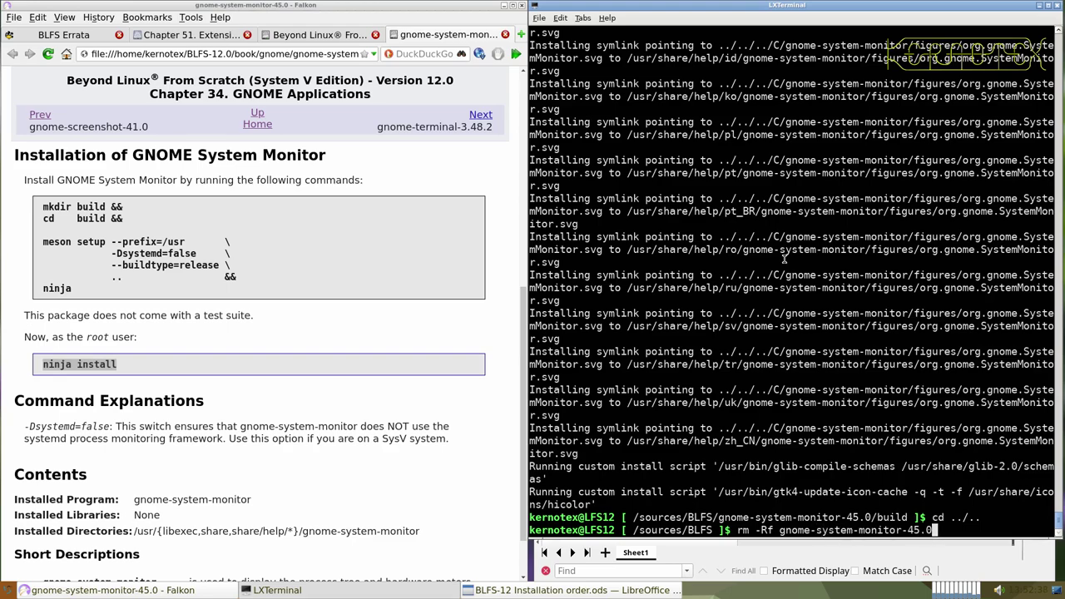
key("Return")
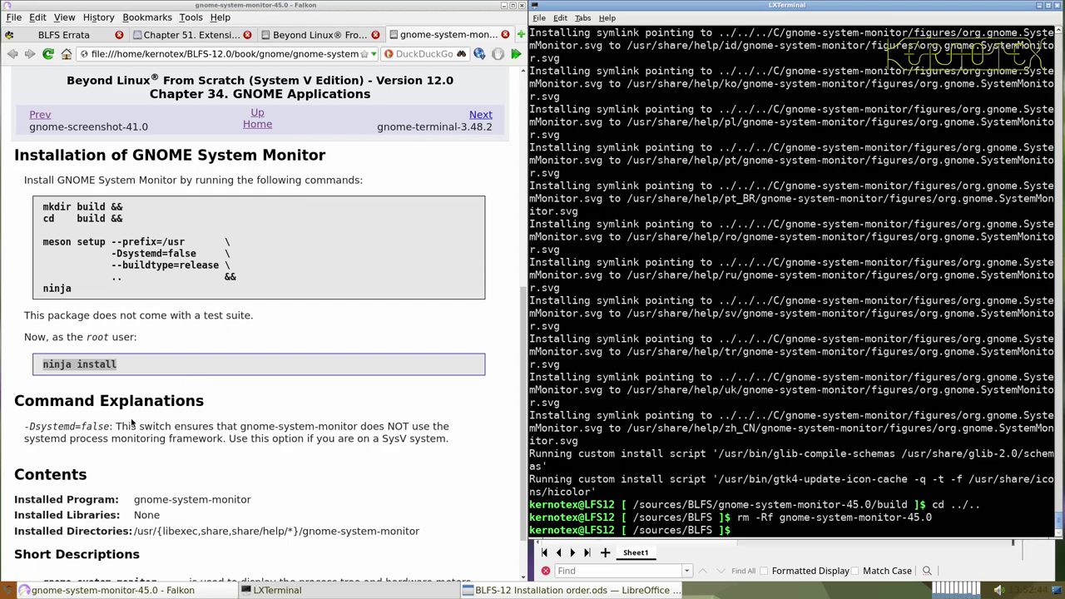
- Find the newly installed System Monitor among the desktop's System Tools applications and launch it
scroll(131, 423, "up", 3)
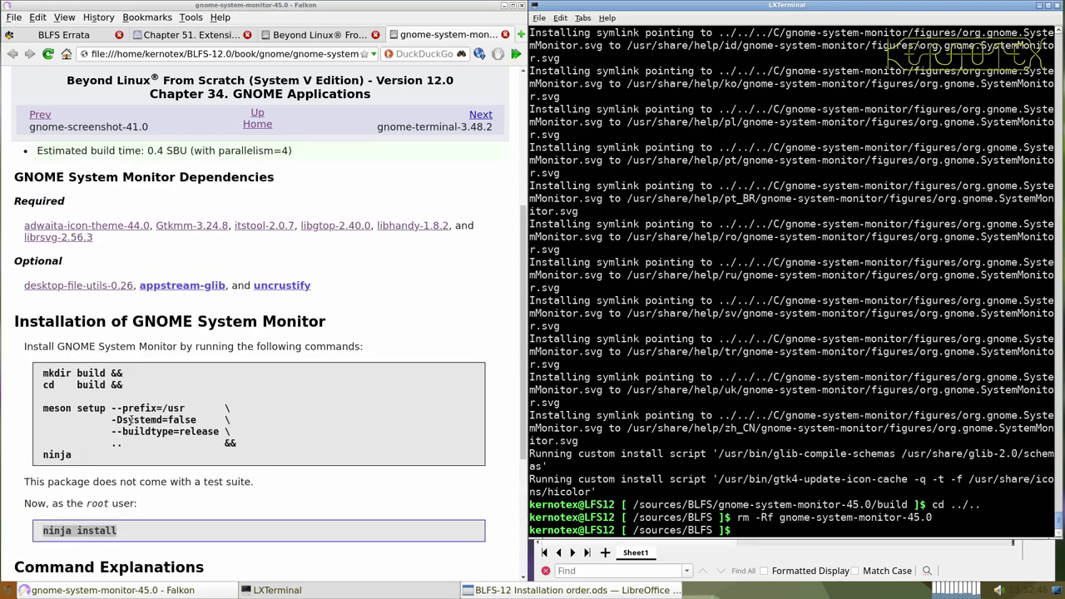
left_click(8, 590)
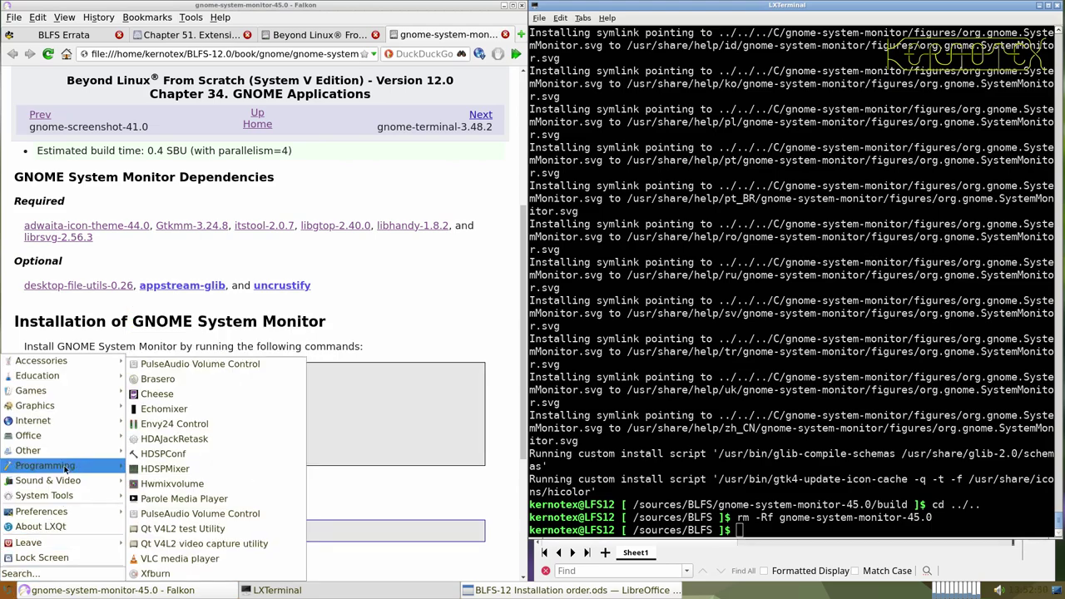
mouse_move(63, 426)
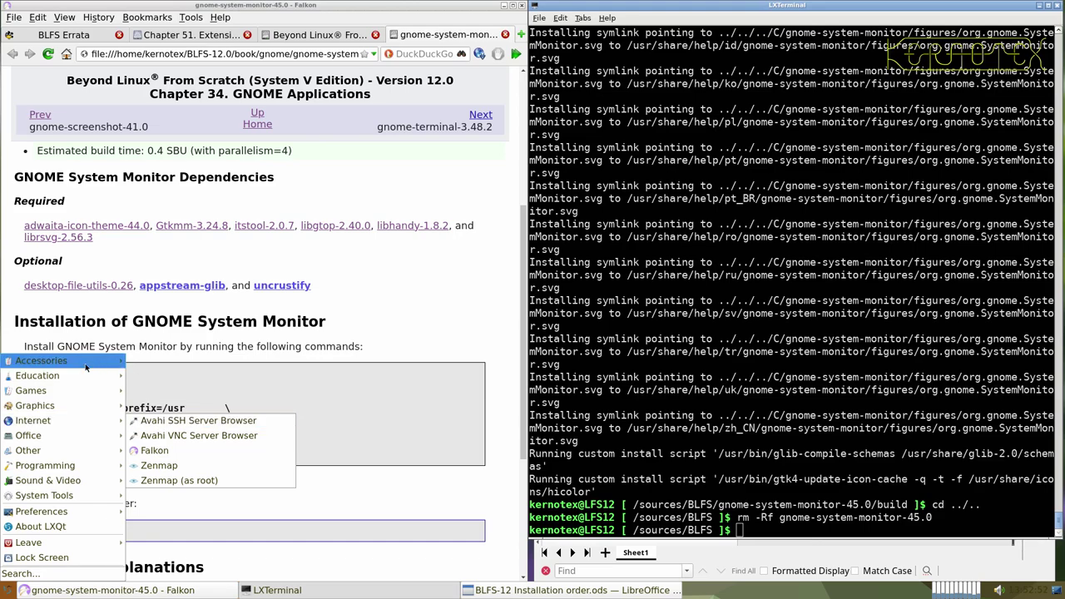
mouse_move(68, 363)
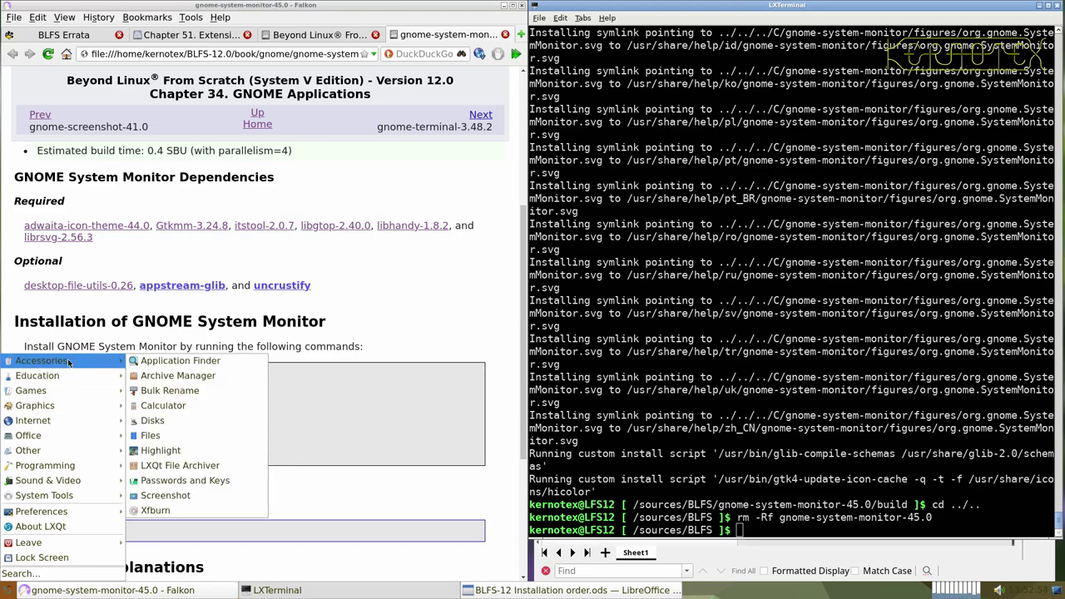
mouse_move(72, 497)
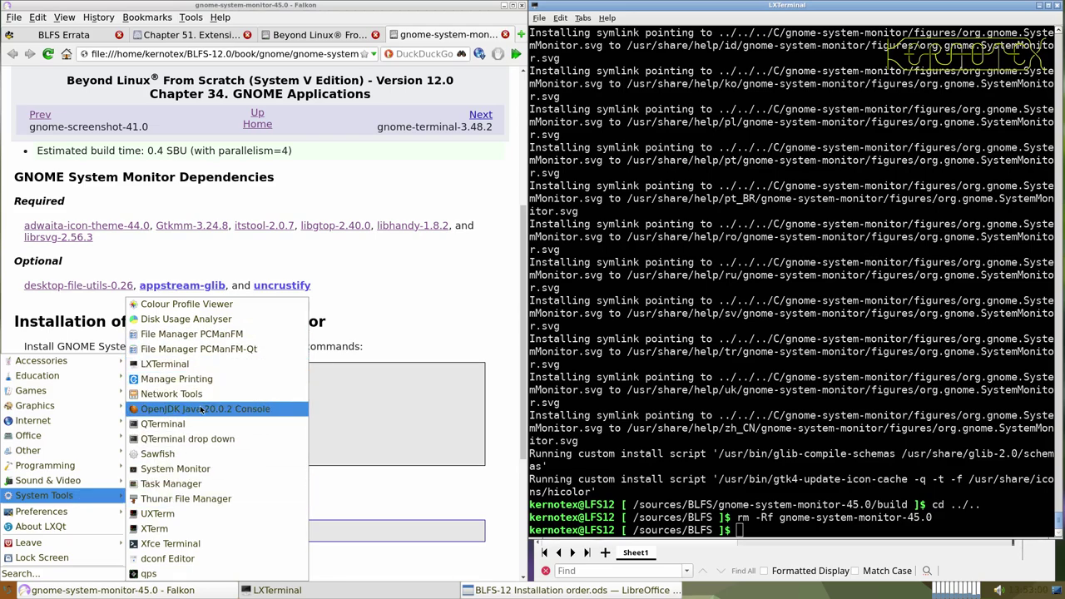
left_click(196, 471)
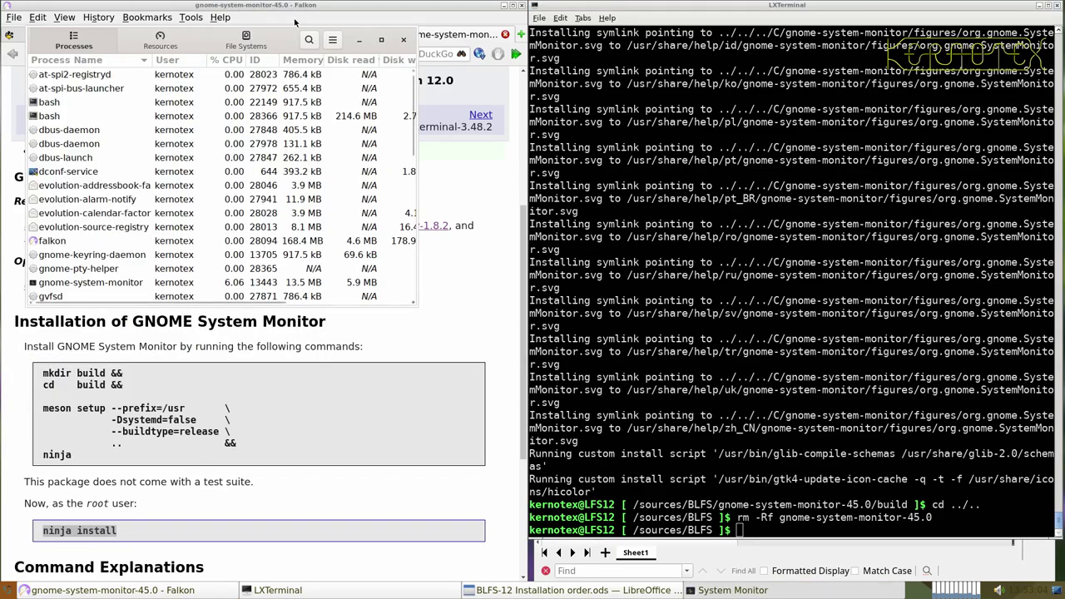
- Move System Monitor clear of the browser, examine its Resources and File Systems views, widening the Directory column, and close it
left_click_drag(284, 38, 560, 160)
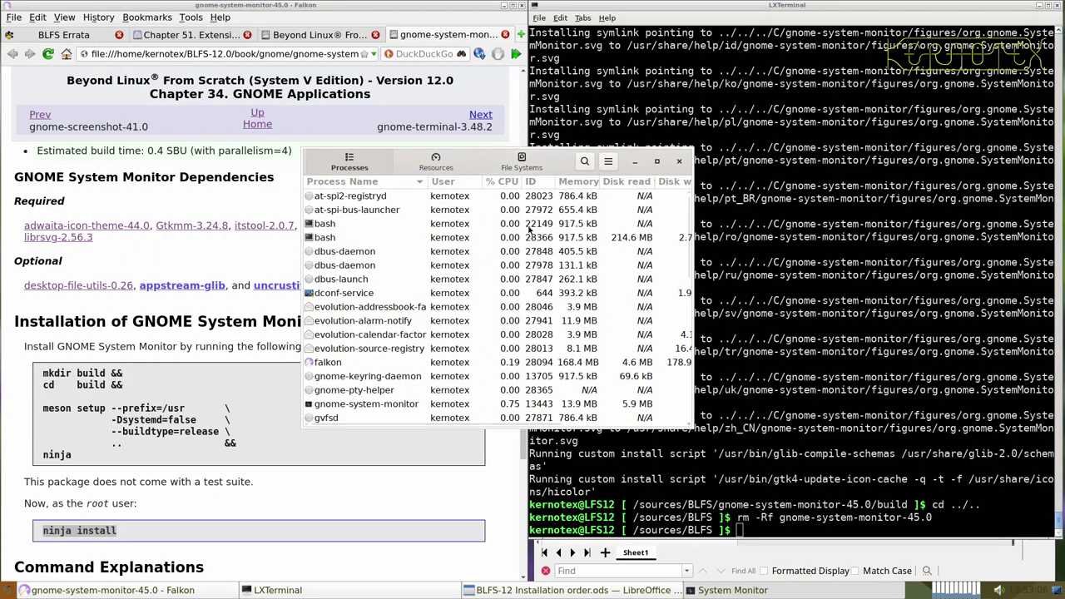
left_click(424, 160)
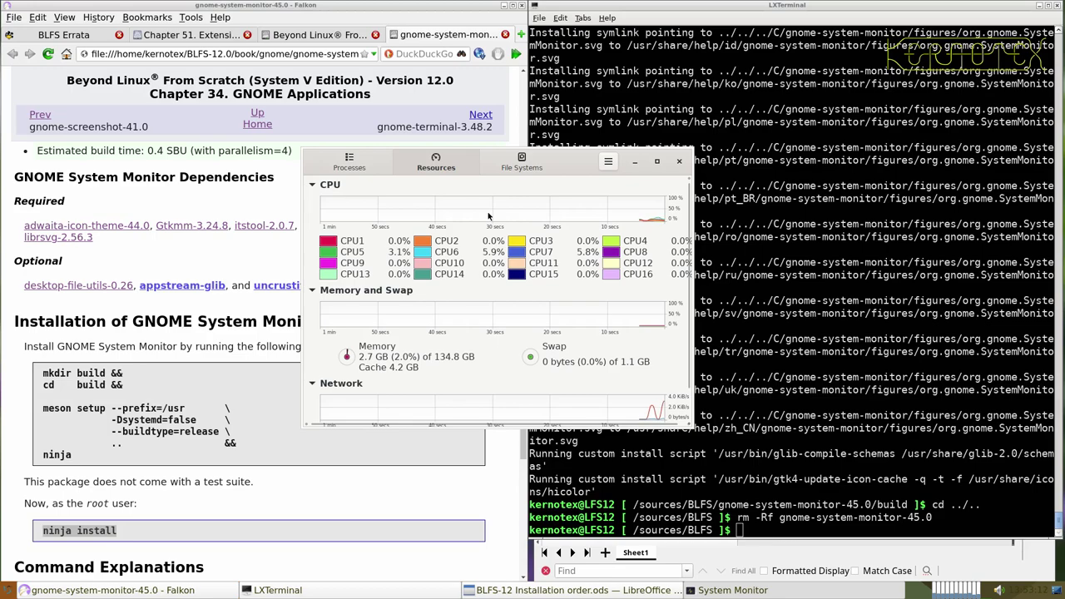
left_click(518, 166)
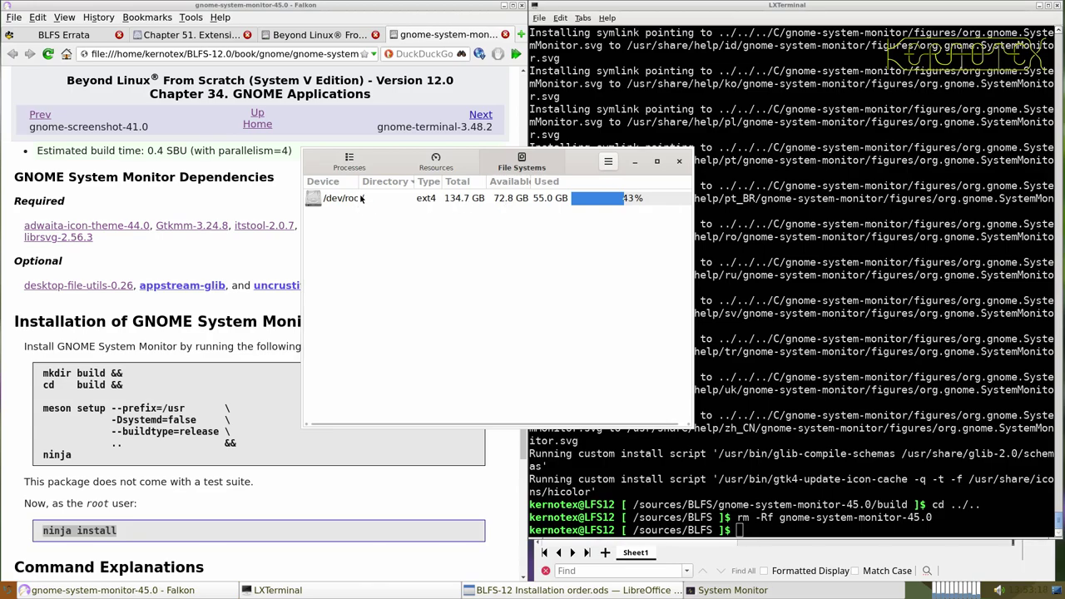
mouse_move(358, 184)
left_mouse_down()
mouse_move(391, 183)
mouse_move(368, 183)
left_mouse_up()
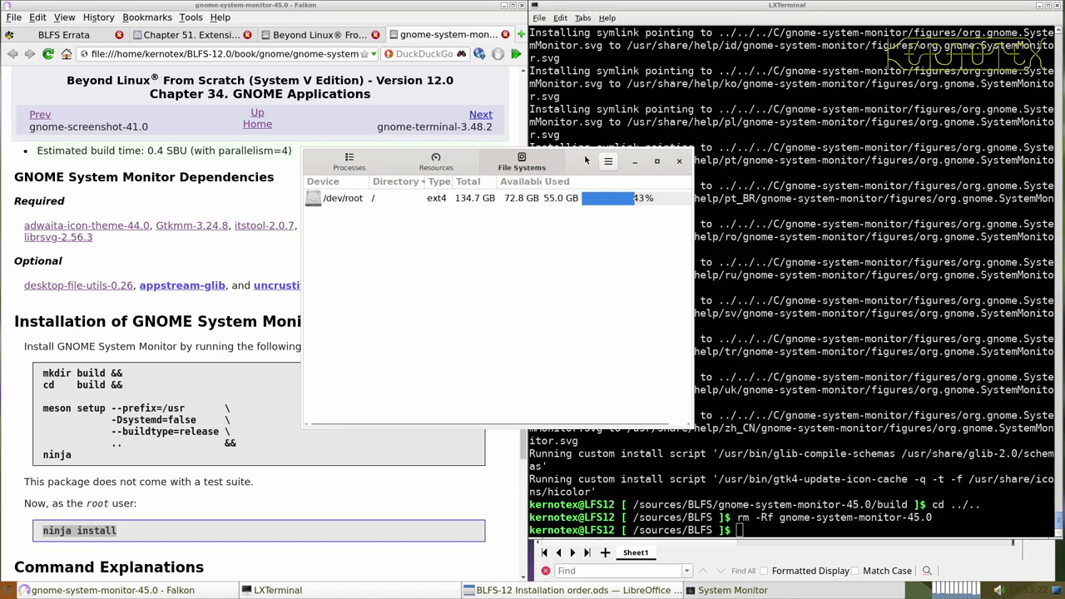
left_click(607, 163)
left_click(607, 163)
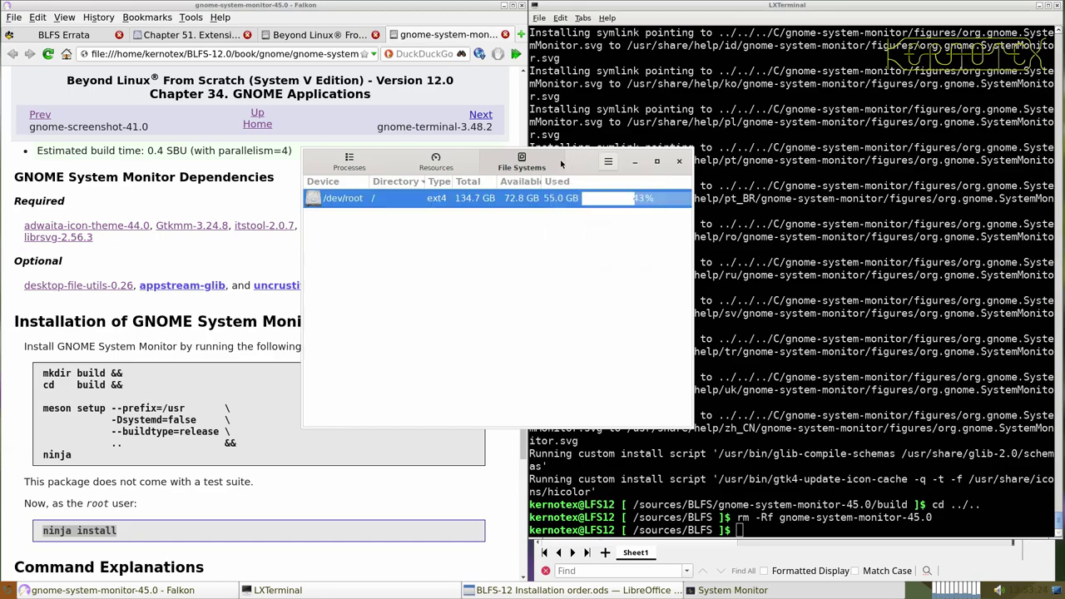
left_click(445, 169)
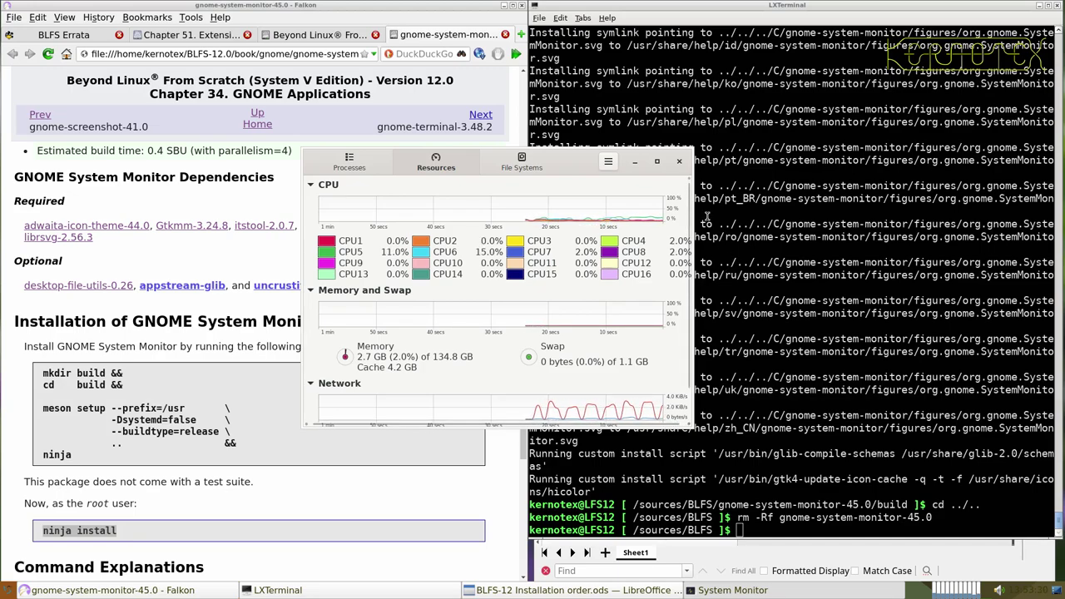
left_click(679, 160)
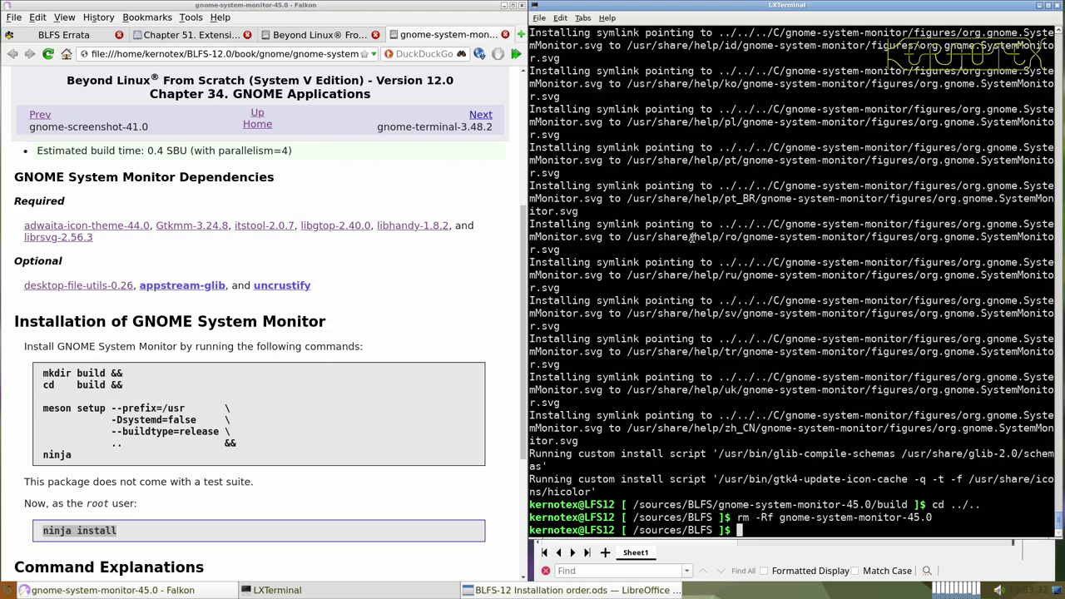
- Close the gnome-system-monitor page, open the book's gnome-terminal-3.48.2 page from the index and download the gnome-terminal-3.48.2.tar.gz source
left_click(505, 34)
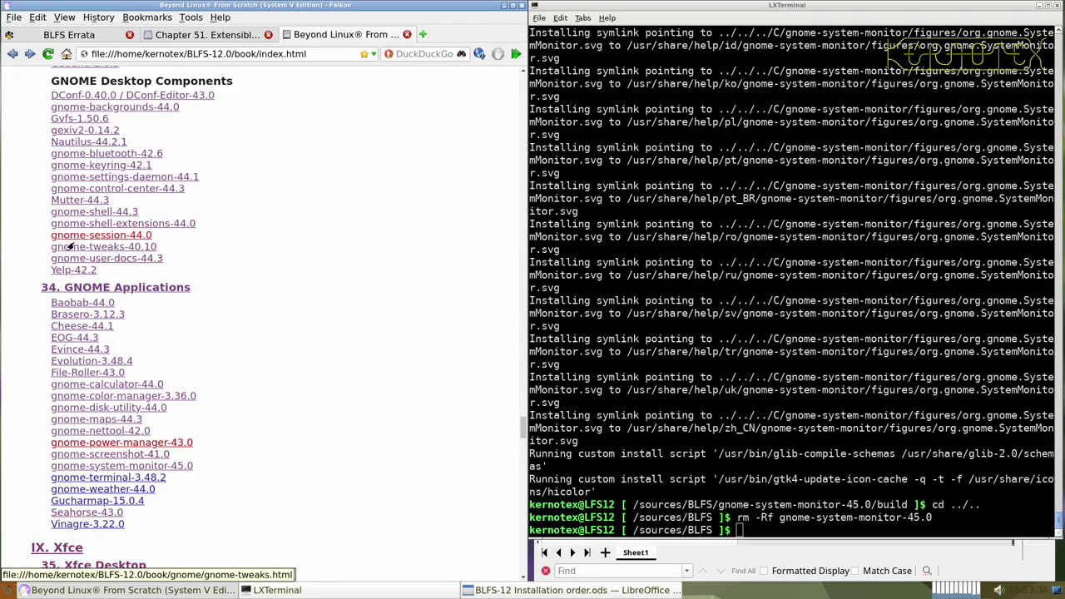
middle_click(120, 484)
left_click(403, 37)
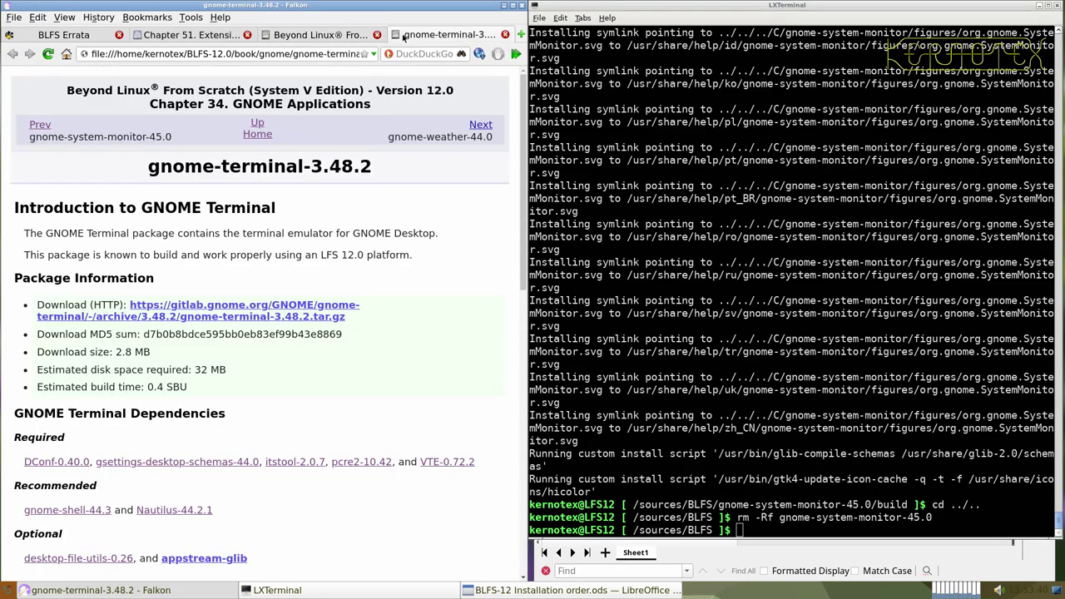
scroll(266, 352, "down", 4)
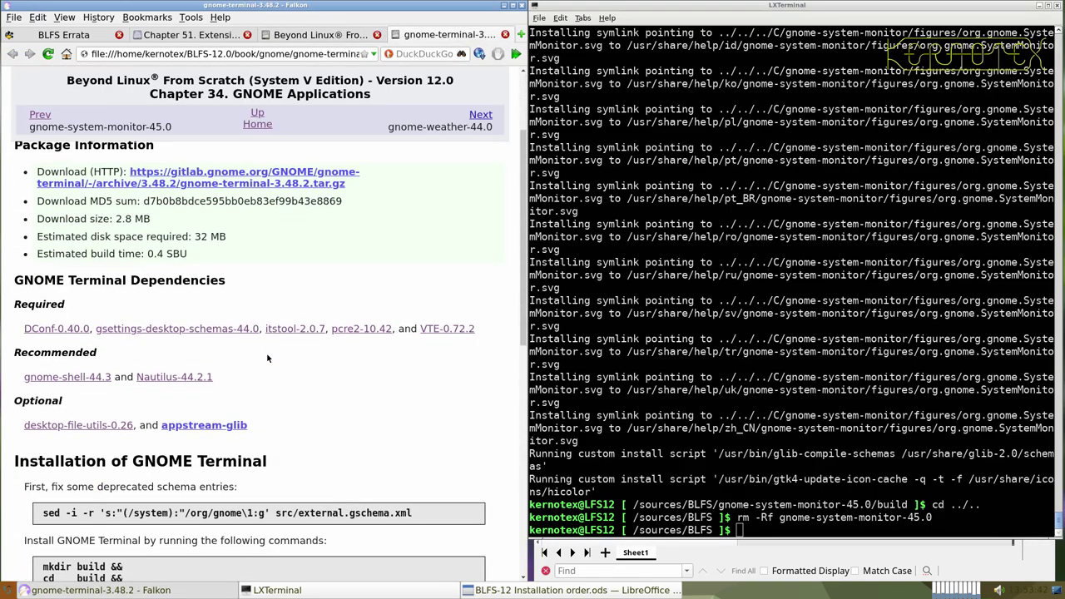
scroll(266, 349, "up", 4)
left_click(275, 312)
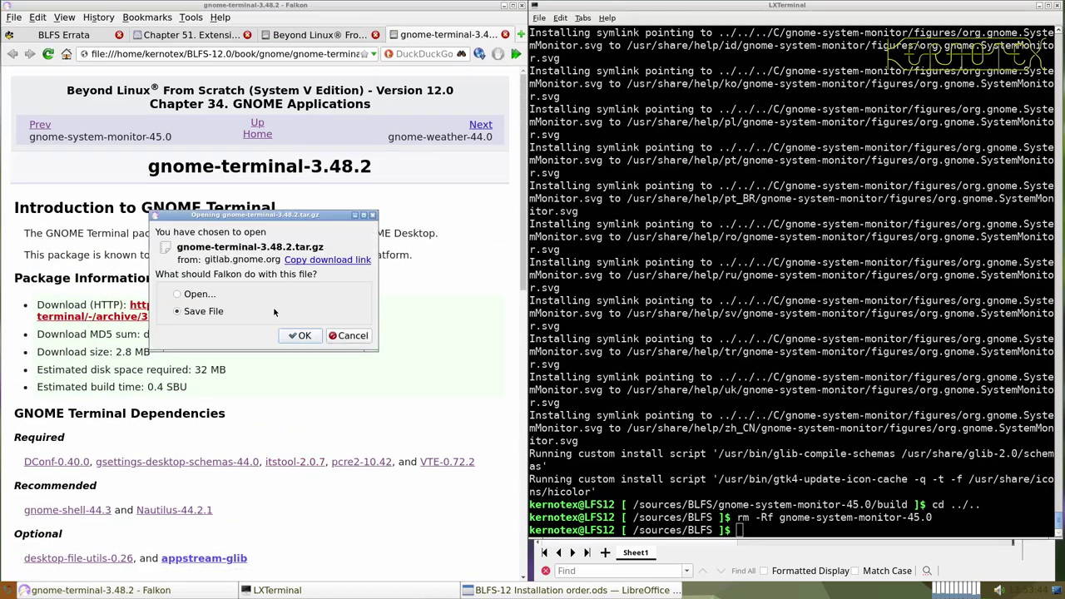
key("Return")
key("Return")
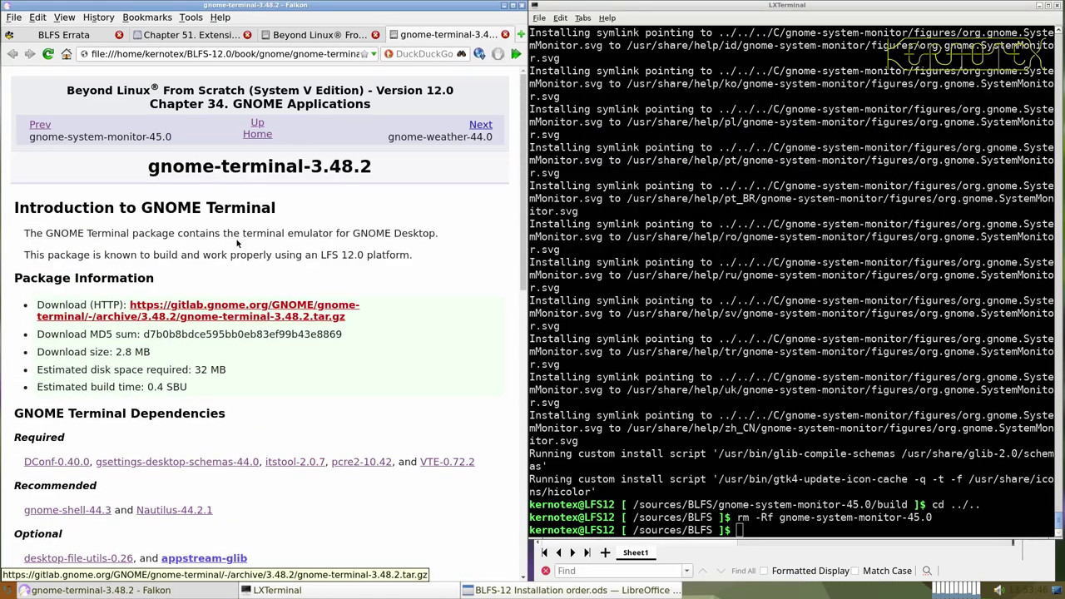
- Add gnome-terminal-3.48.2 to column A of the installation order spreadsheet and delete the empty row beneath gnome-system-monitor-45.0
left_click_drag(149, 166, 639, 441)
key("alt+Tab")
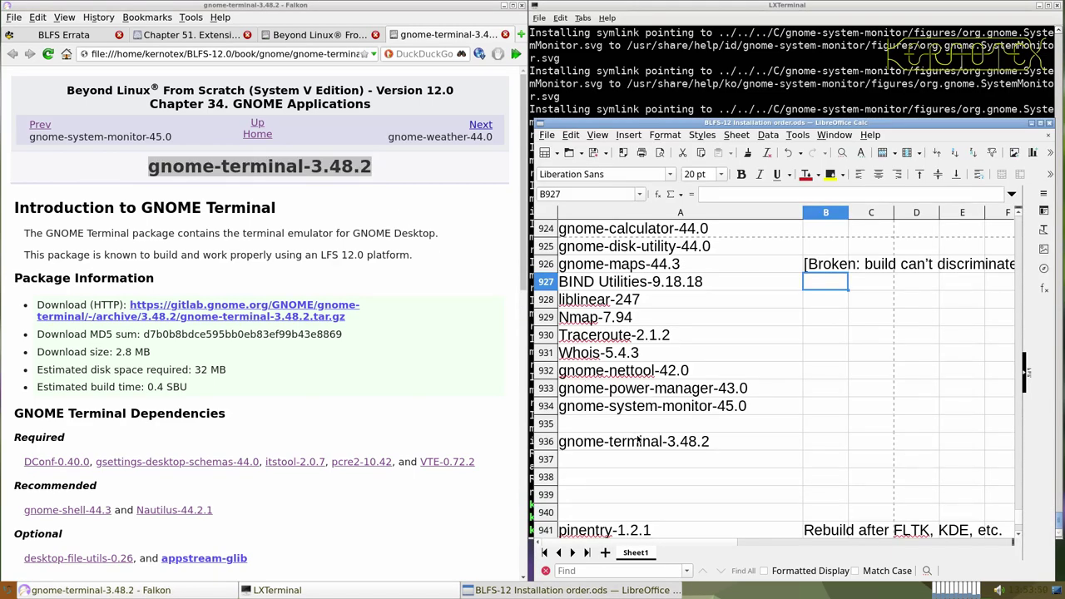
right_click(542, 423)
left_click(642, 288)
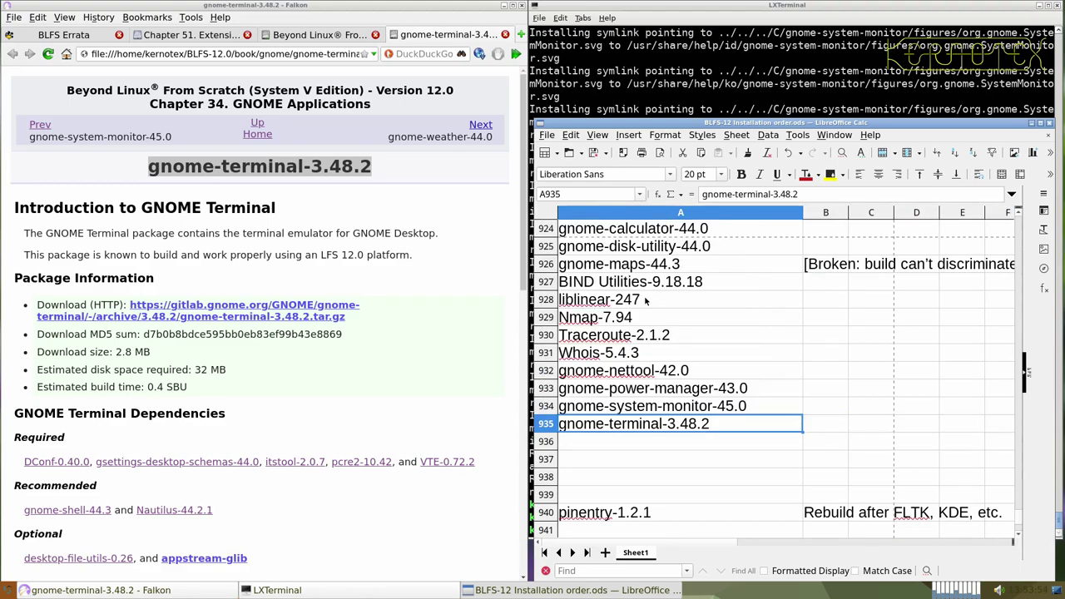
- Extract the gnome-terminal-3.48.2 archive in the terminal with tar -xvf and change into the gnome-terminal-3.48.2 directory
left_click(727, 95)
type("tar")
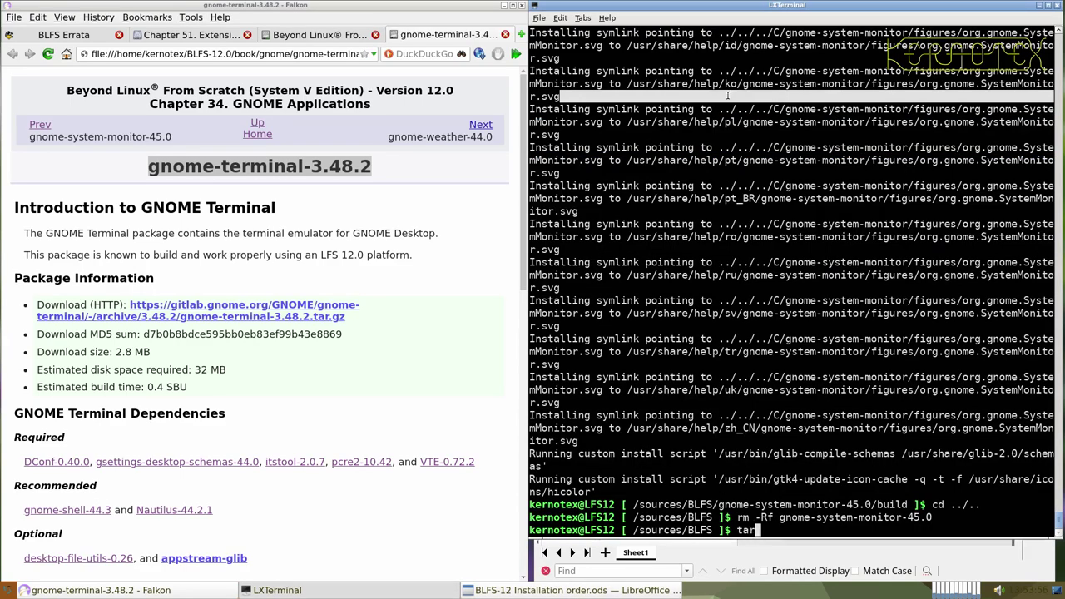
type(" -xvf gnome-")
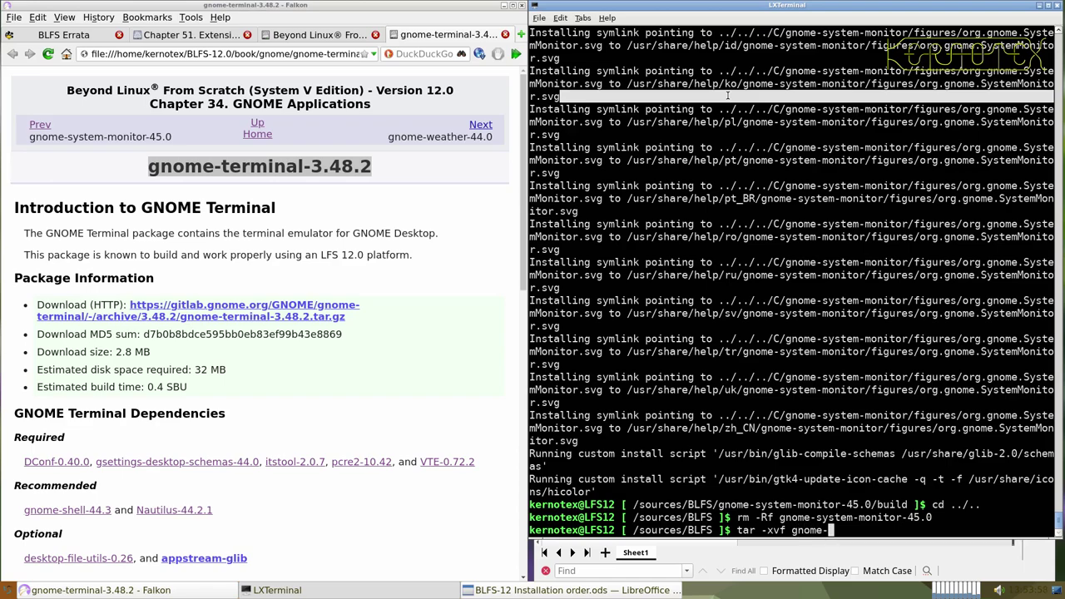
type("termi")
key("Tab")
key("Return")
type("cd gnome-")
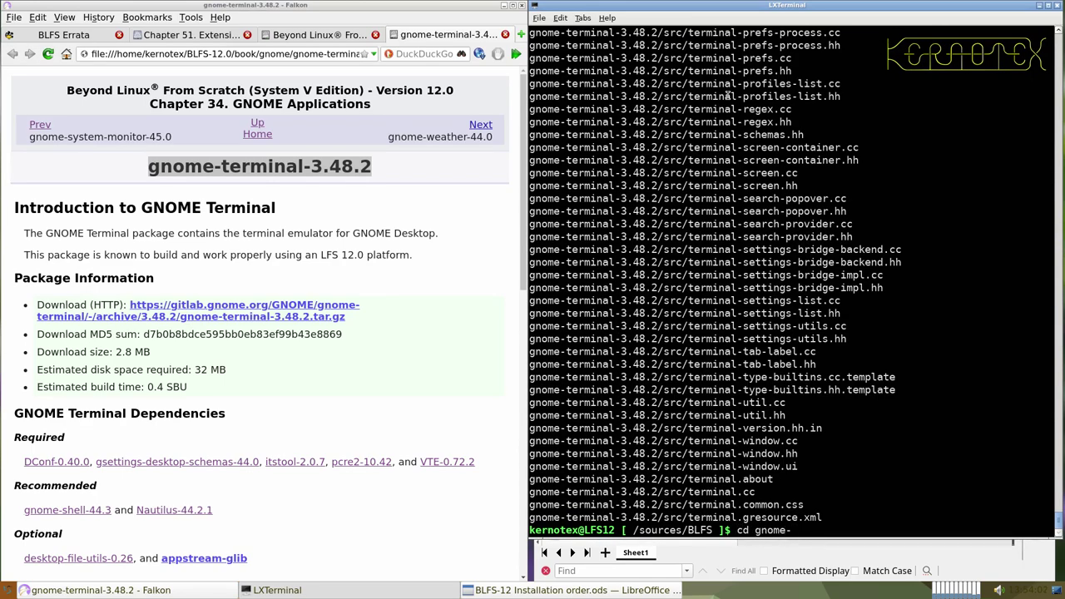
type("t")
key("Tab")
key("Return")
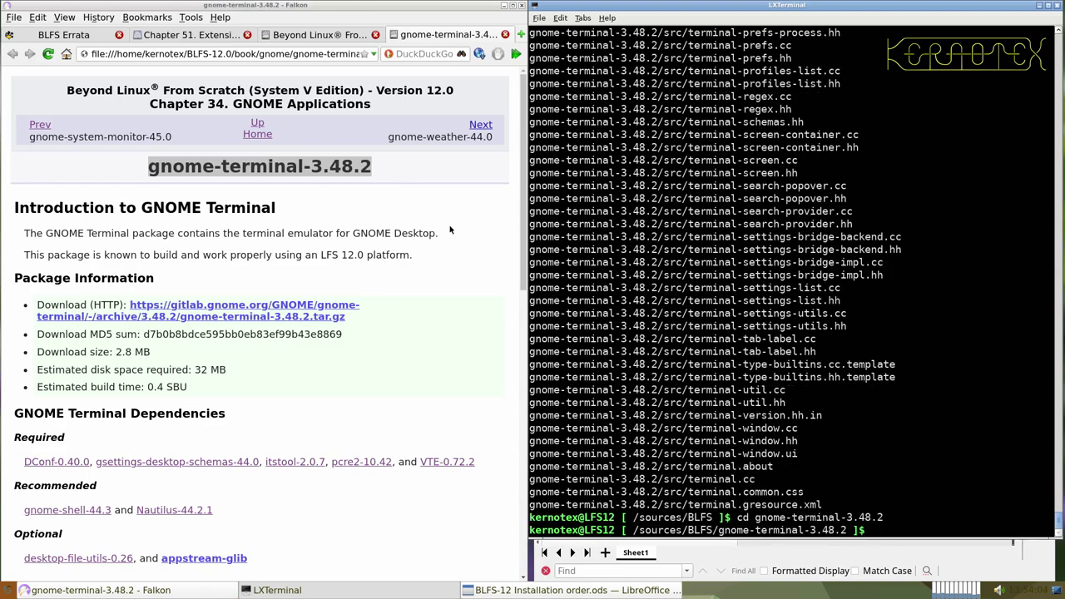
- Review the book's GNOME Terminal installation commands, the locale note and the command explanations
scroll(383, 301, "down", 1)
scroll(384, 301, "down", 6)
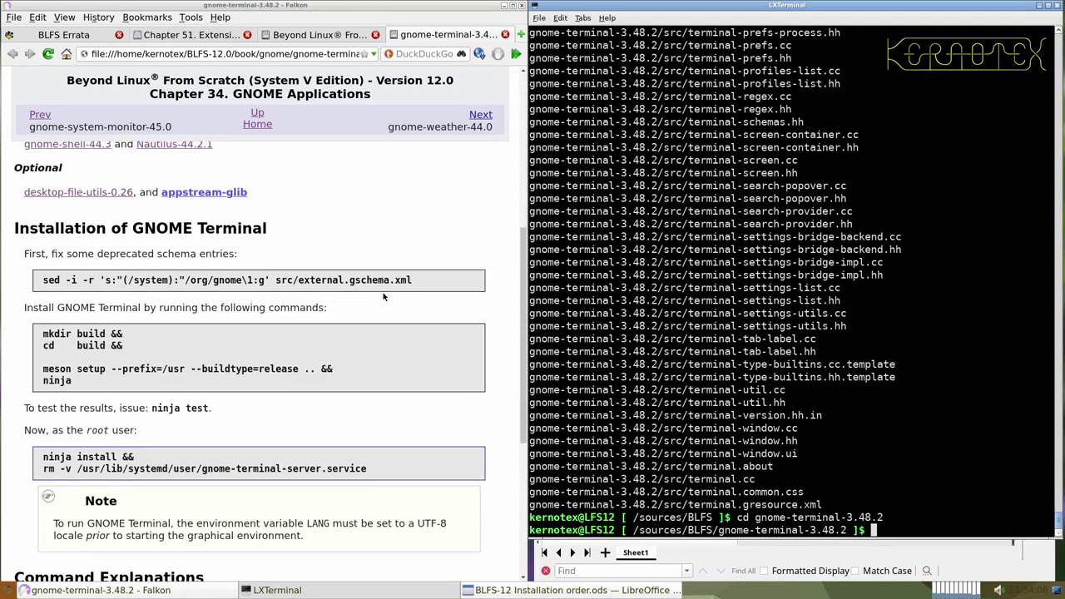
scroll(356, 304, "down", 1)
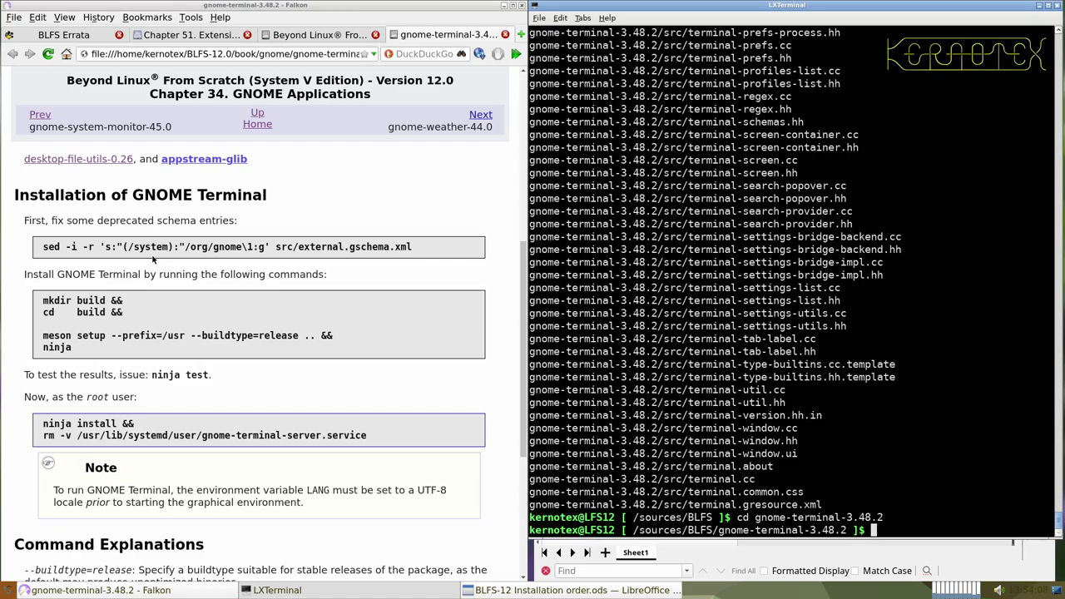
scroll(79, 266, "down", 3)
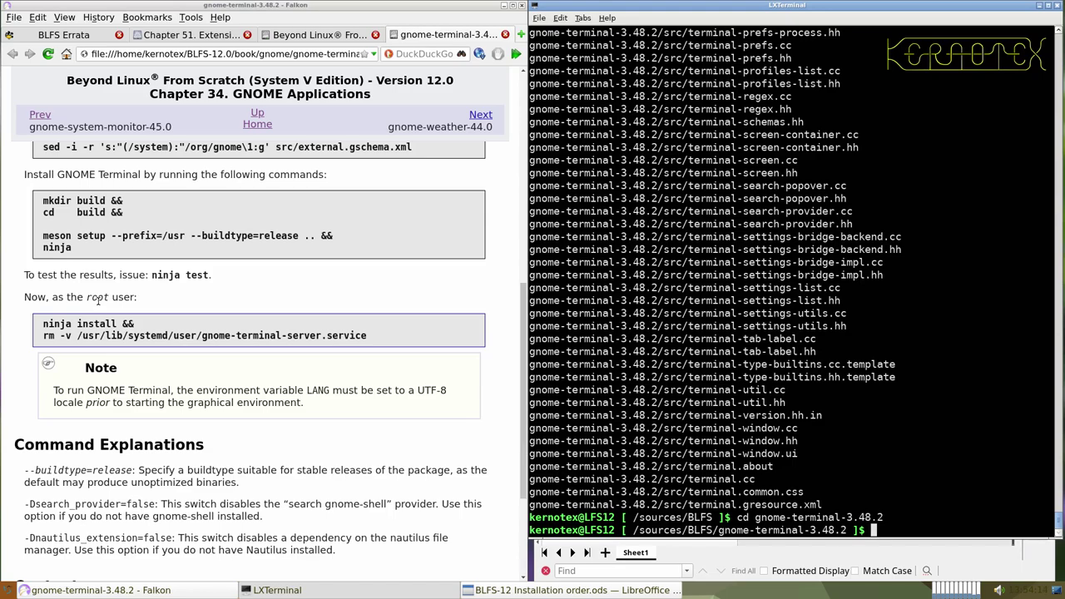
scroll(97, 301, "up", 2)
scroll(97, 301, "down", 4)
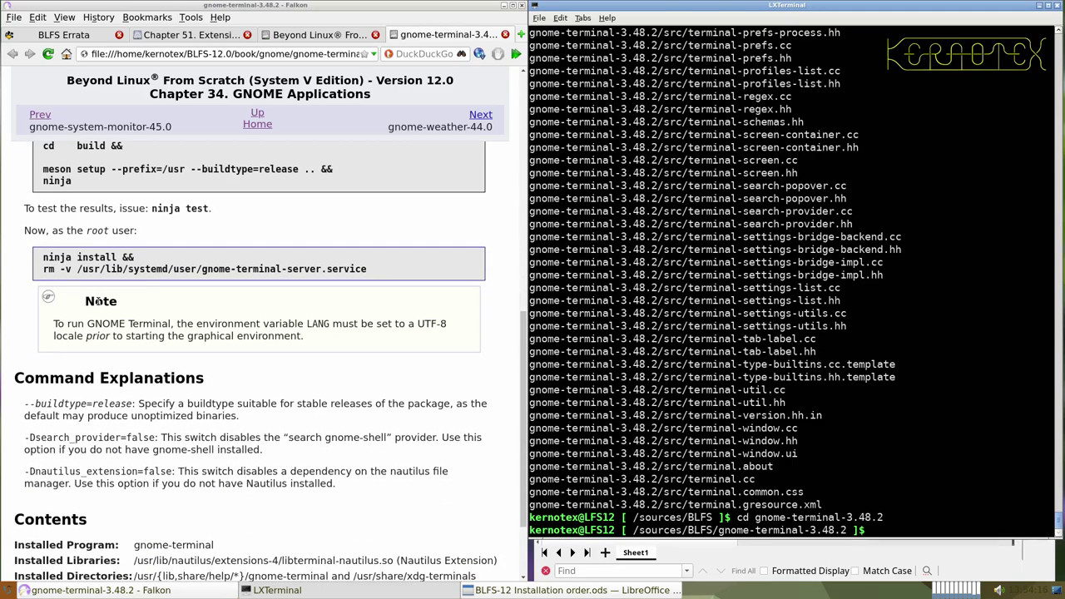
scroll(97, 301, "up", 3)
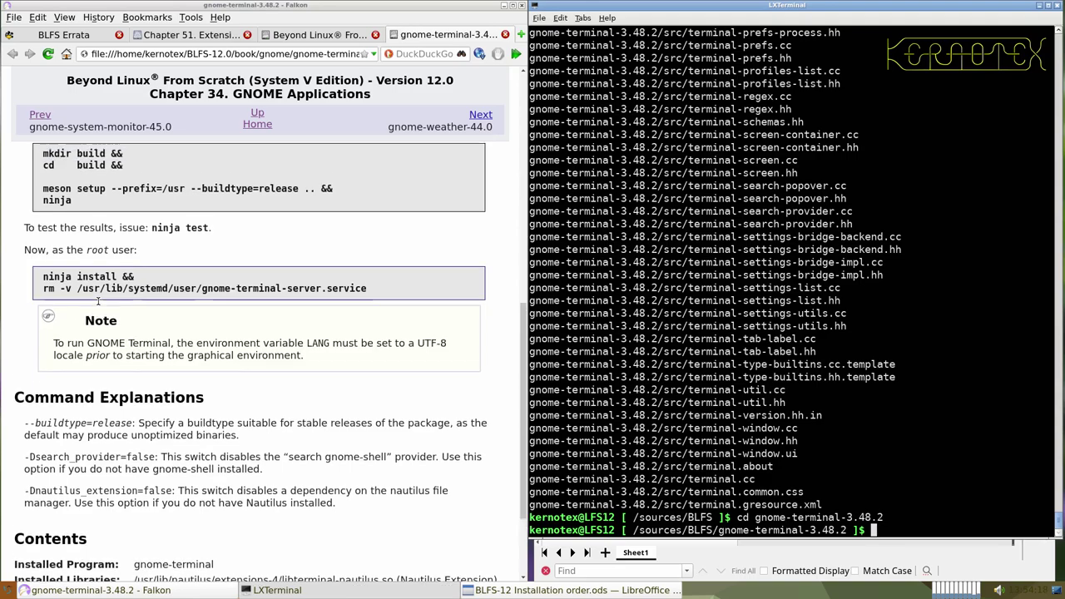
scroll(38, 197, "up", 3)
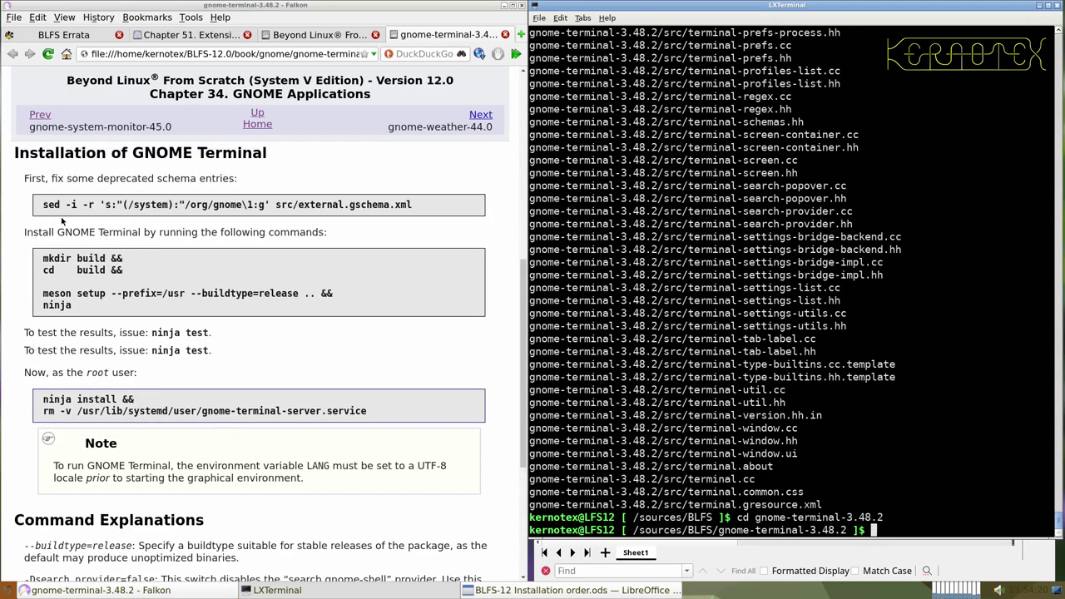
- Copy the book's sed command for the deprecated schema entries in src/external.gschema.xml and run it in the terminal
left_click_drag(44, 280, 413, 281)
middle_click(604, 283)
key("Return")
- Copy the book's mkdir build, meson setup --prefix=/usr --buildtype=release and ninja commands and run them to build GNOME Terminal
left_click(41, 333)
left_click_drag(42, 332, 83, 391)
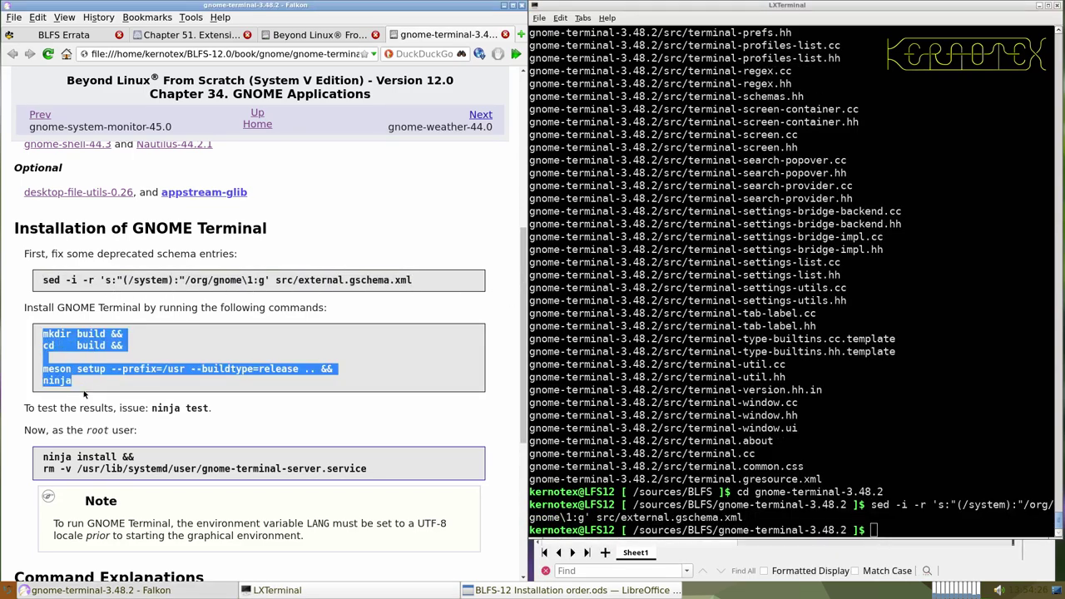
middle_click(665, 375)
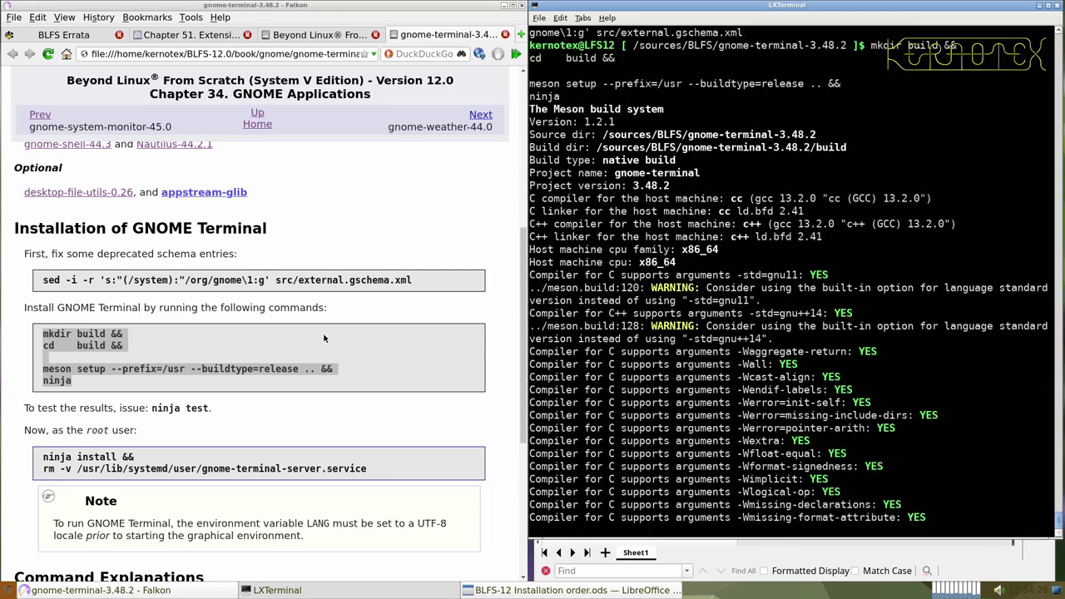
- Copy the book's ninja test command and run the GNOME Terminal test suite in the build directory
scroll(287, 336, "down", 3)
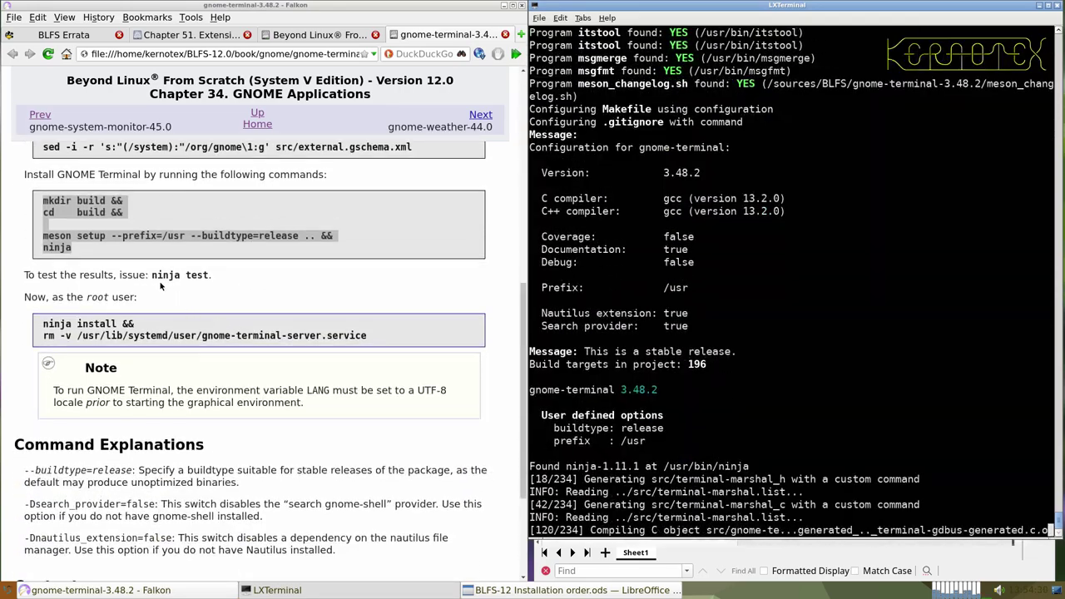
left_click_drag(152, 275, 214, 275)
left_click(152, 275)
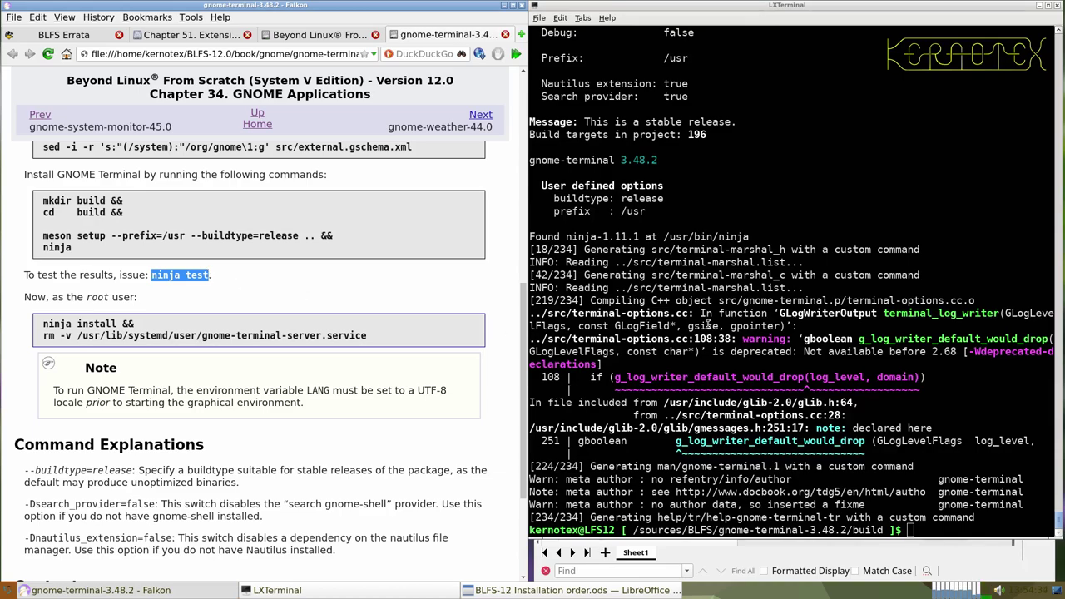
middle_click(707, 324)
key("Return")
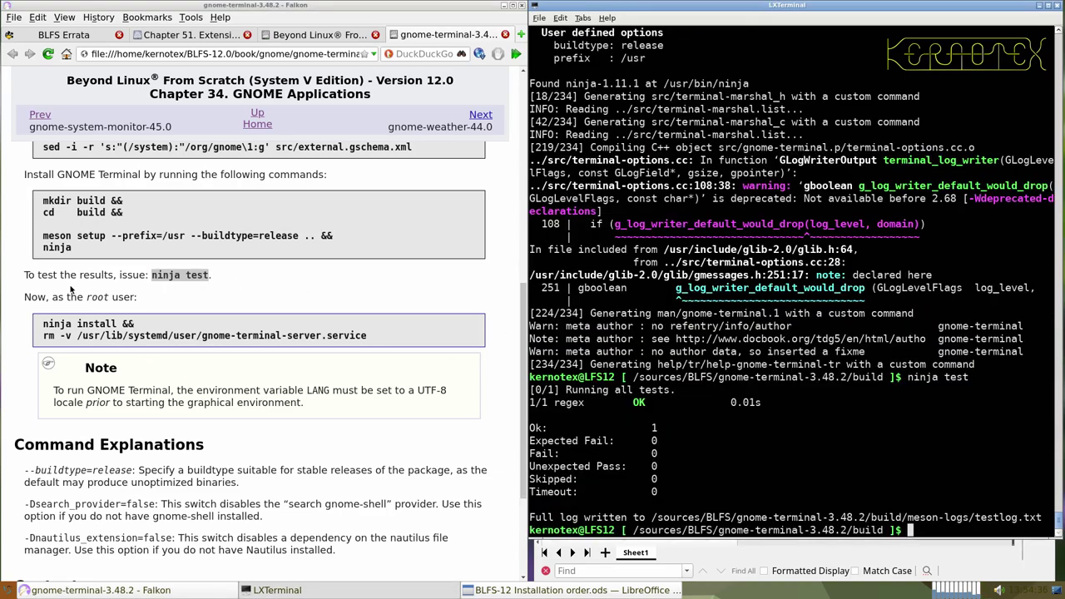
- Open a root shell with sudo -E su, run the book's ninja install and gnome-terminal-server.service removal commands, and exit the root shell
left_click_drag(38, 331, 382, 338)
key("ctrl+c")
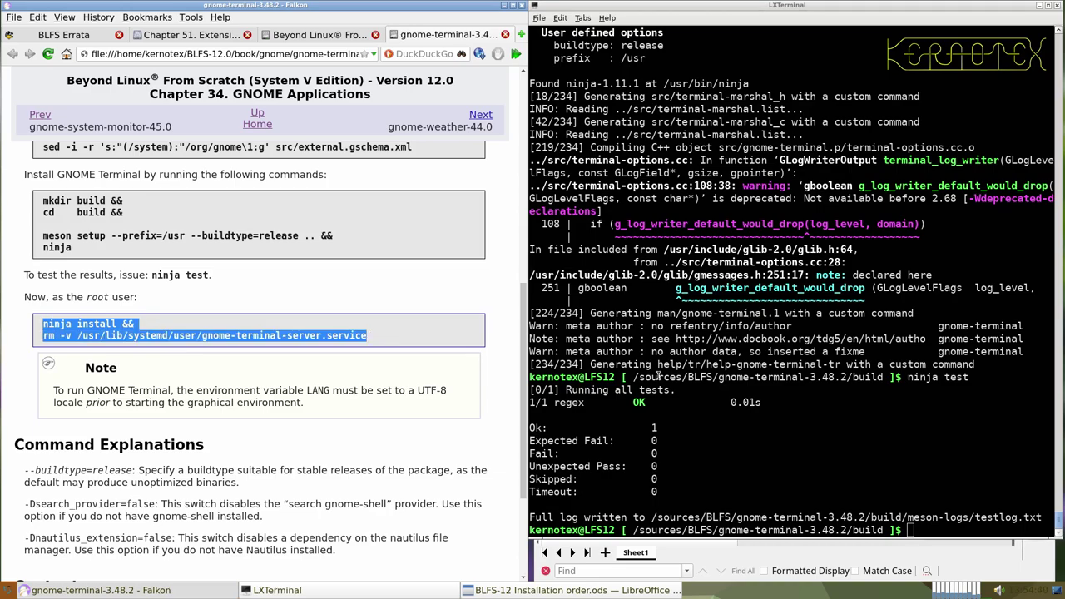
left_click(658, 376)
type("sudo ")
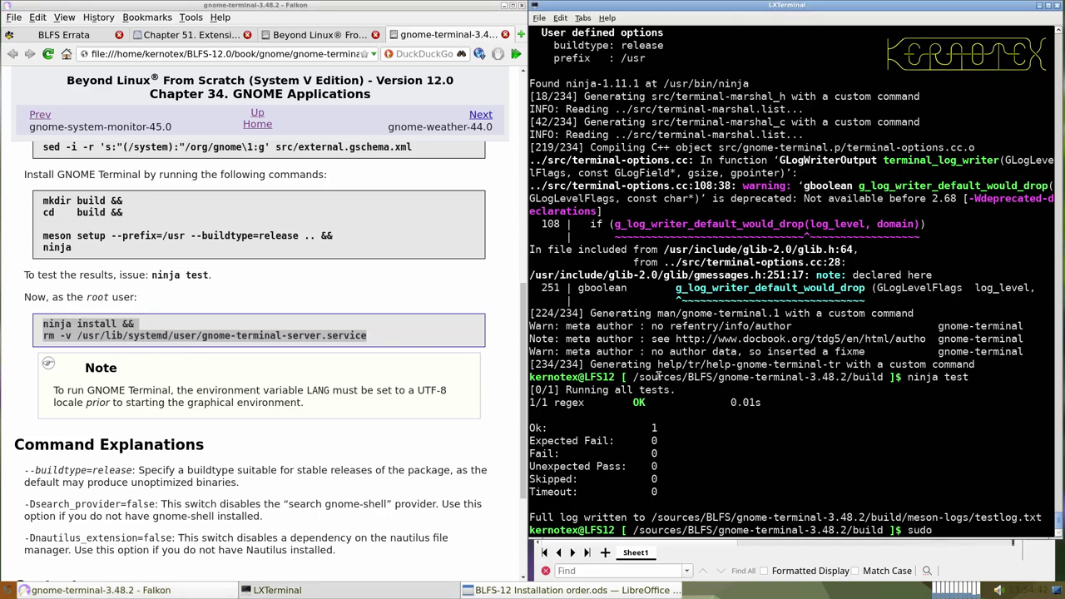
type("-E su")
key("Return")
middle_click(667, 368)
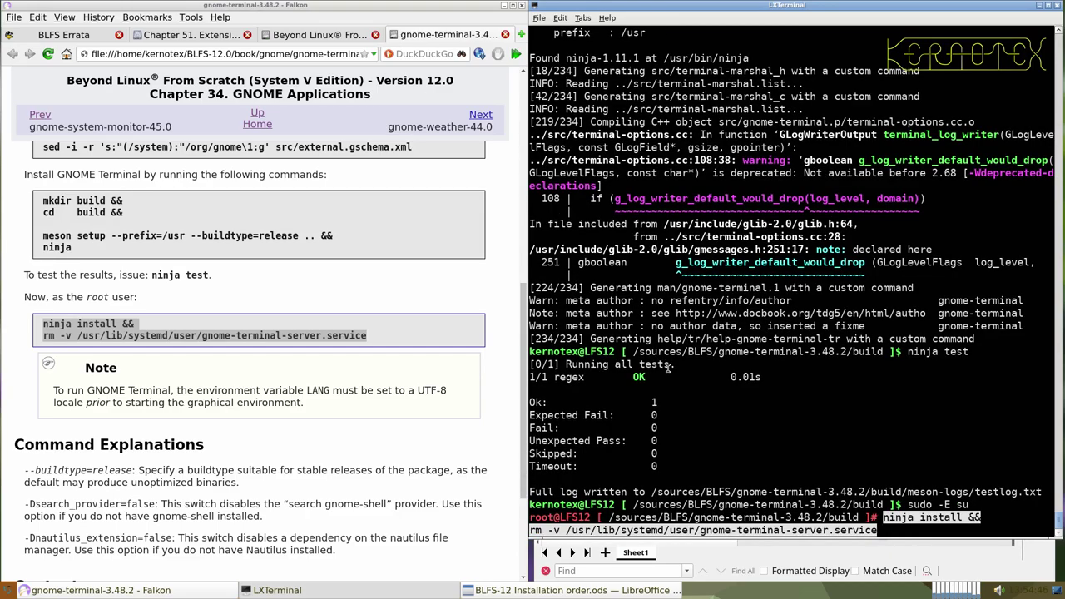
key("Return")
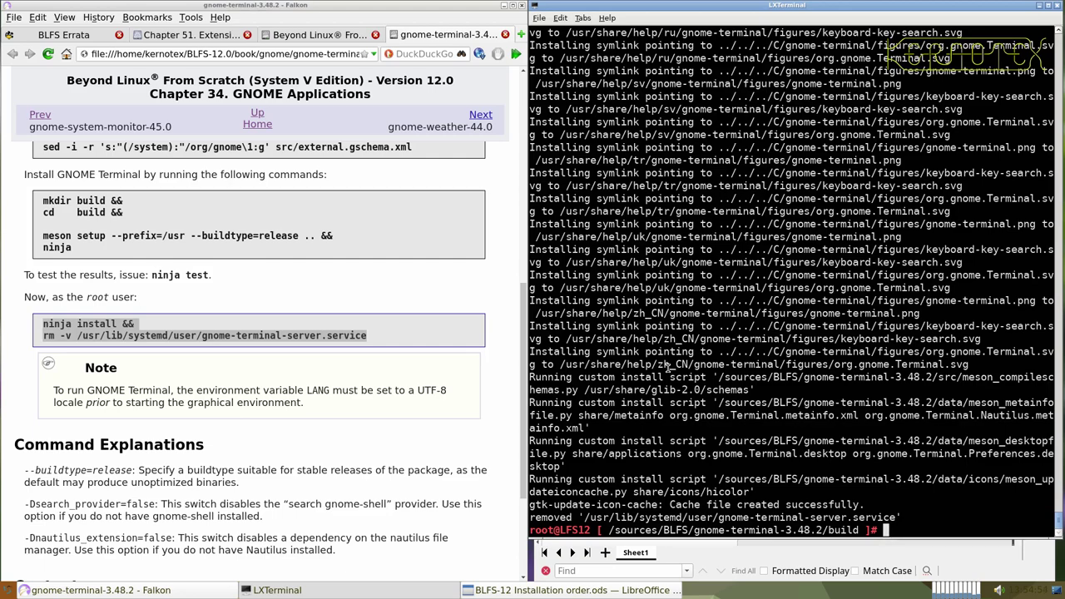
key("ctrl+d")
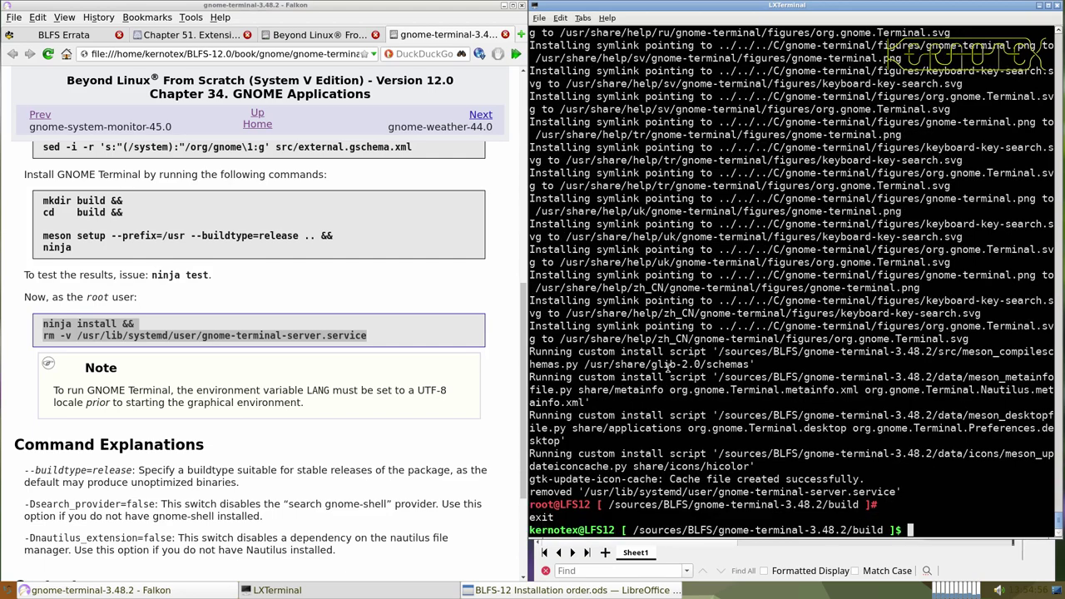
- Return to /sources/BLFS and delete the gnome-terminal-3.48.2 source directory with rm -Rf
type("cd ../..")
key("Return")
type("rm -Rf gno")
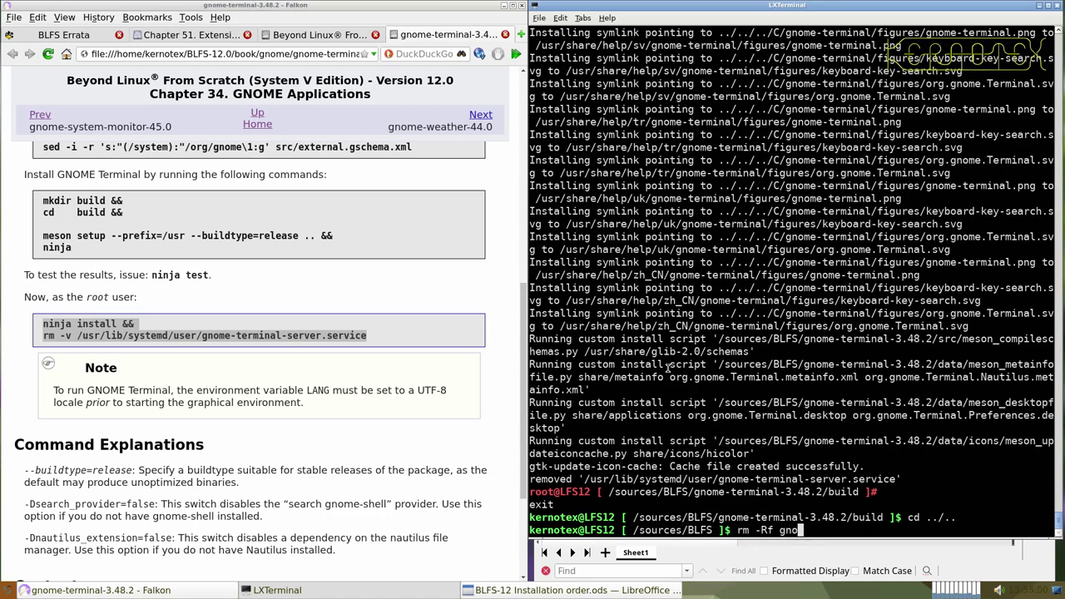
type("me-terminal-3.48.2")
key("Return")
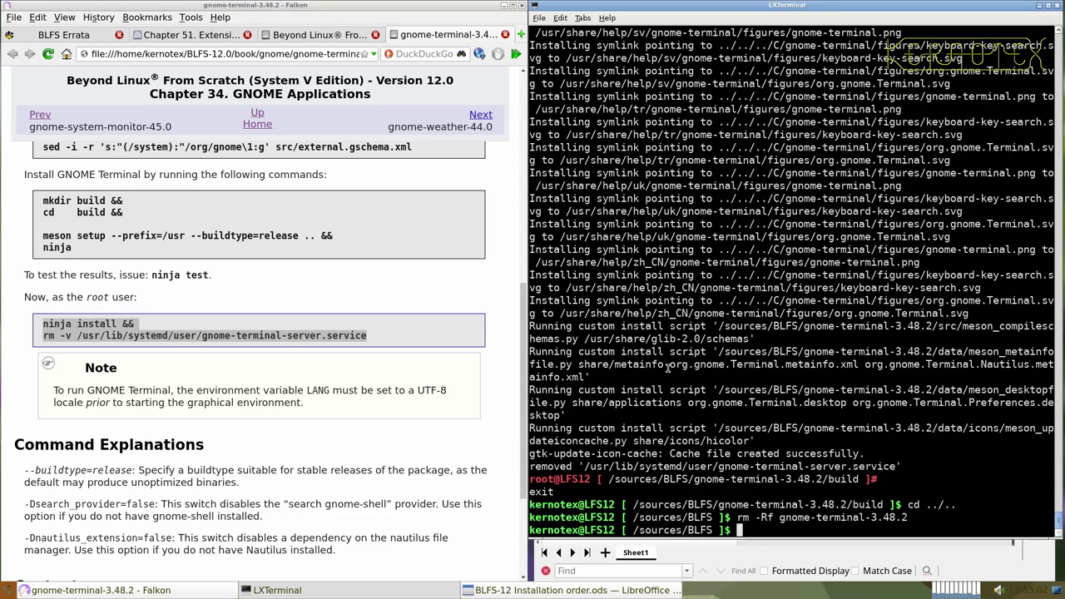
- Launch the newly installed GNOME Terminal and check its version information in the About dialog
left_click(10, 590)
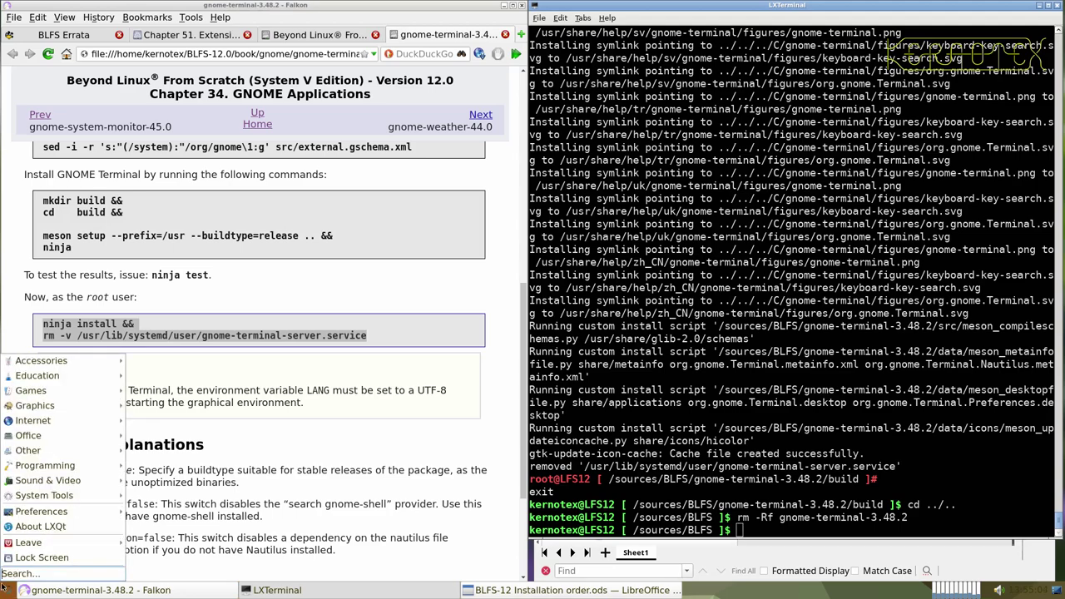
mouse_move(44, 499)
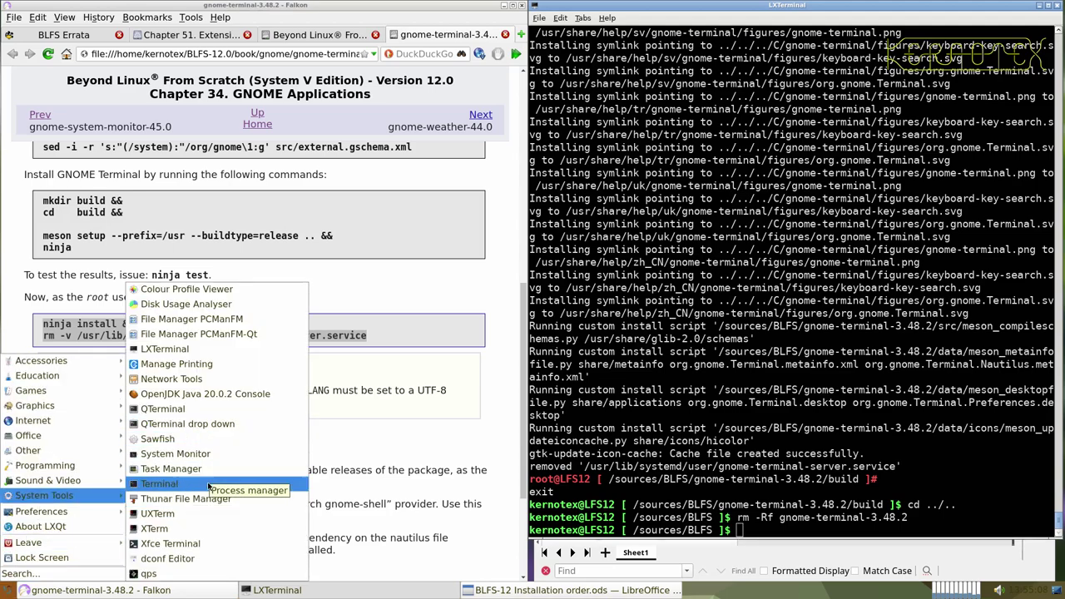
left_click(166, 485)
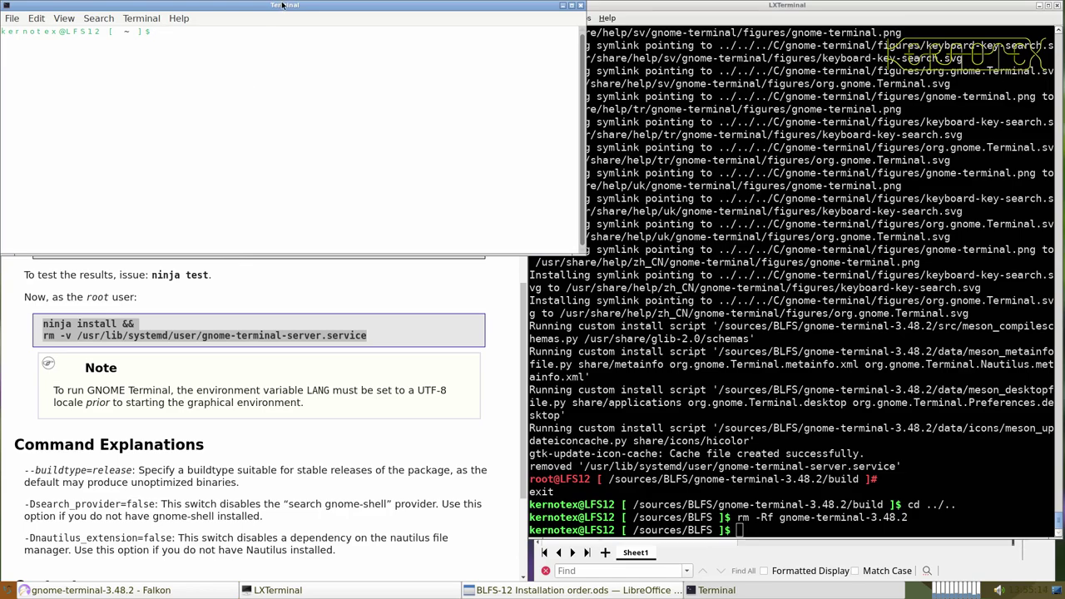
left_click_drag(283, 5, 515, 151)
left_click(410, 163)
left_click(411, 163)
left_click(411, 163)
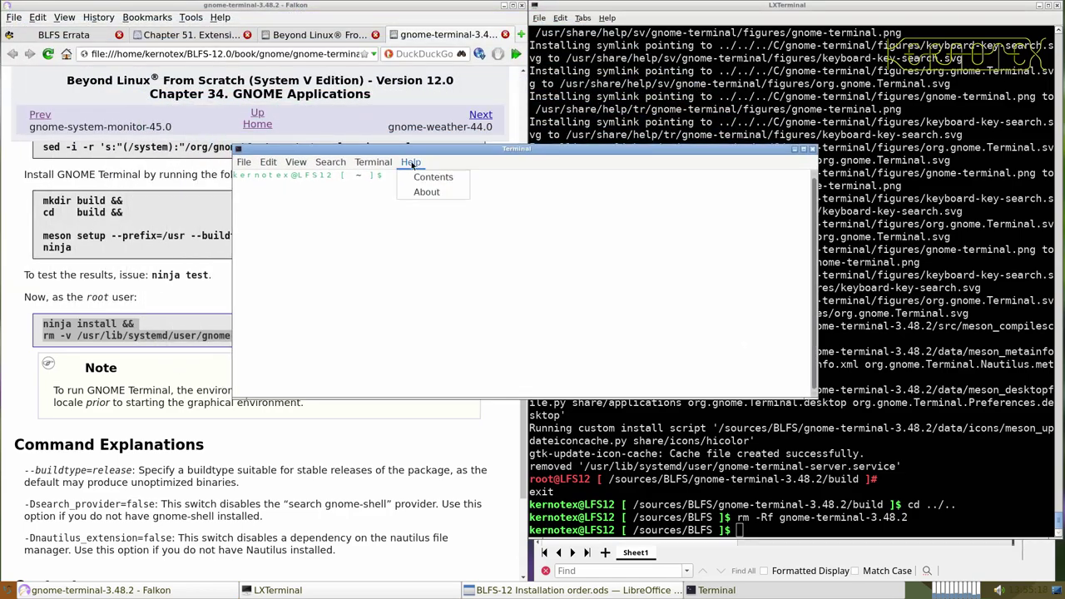
left_click(426, 192)
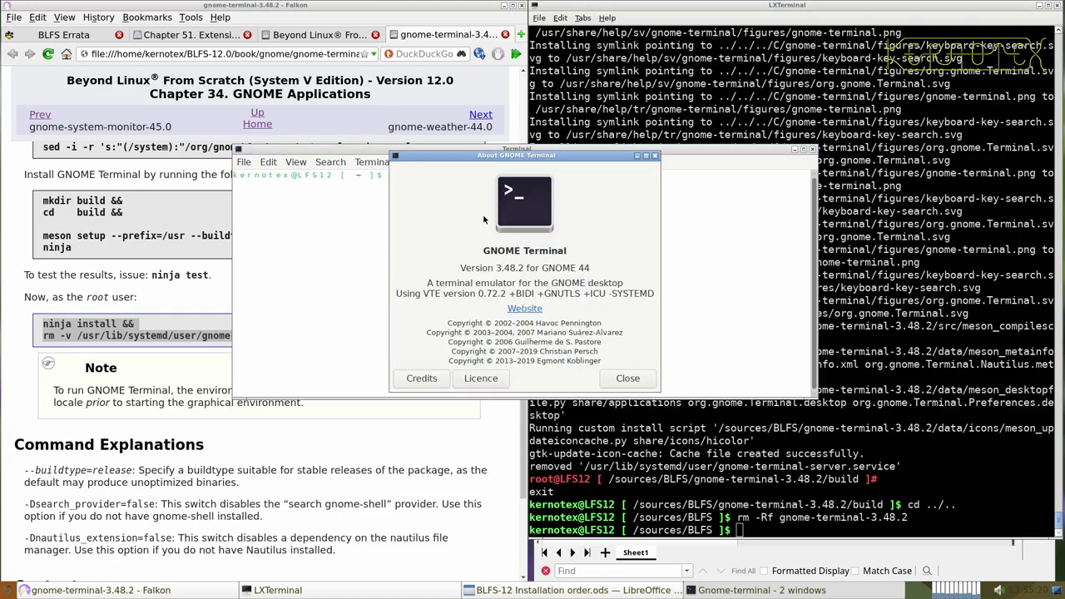
left_click(627, 377)
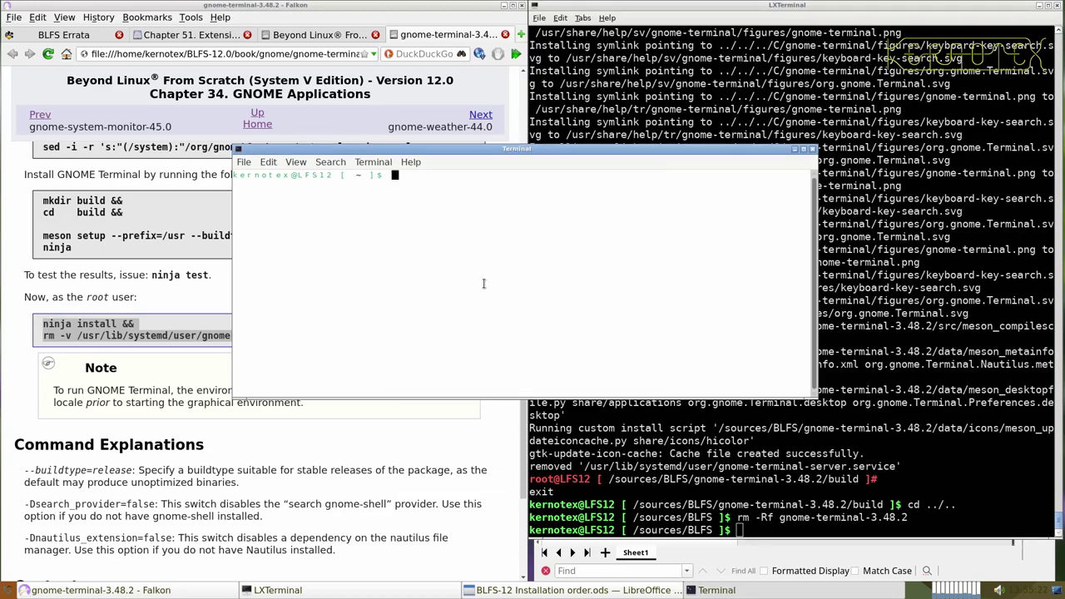
- Open the preferences of GNOME Terminal's Unnamed profile and enable the custom font
left_click_drag(283, 176, 341, 176)
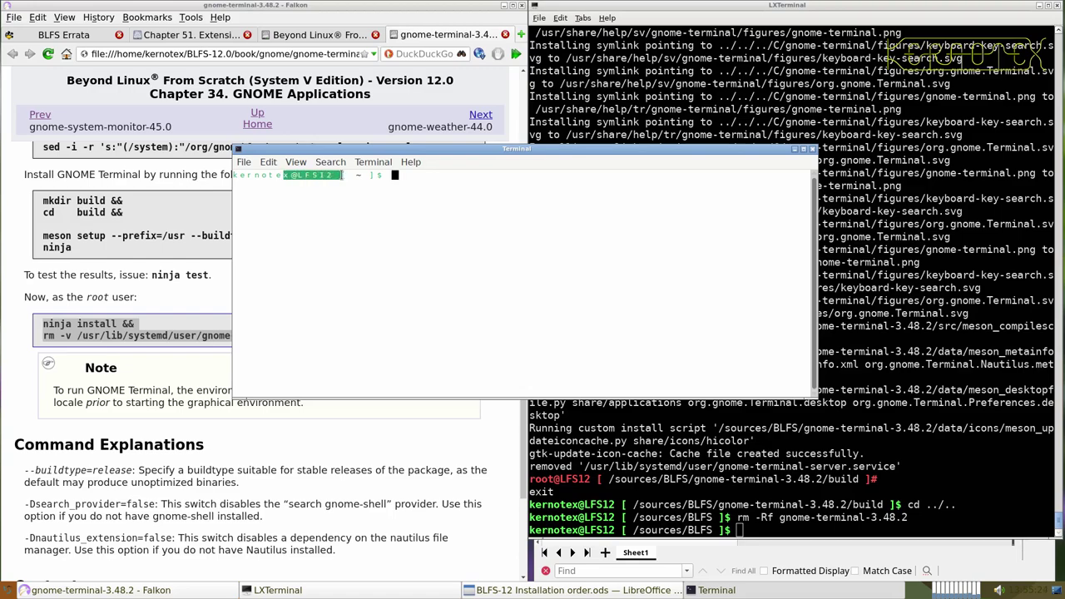
left_click(394, 178)
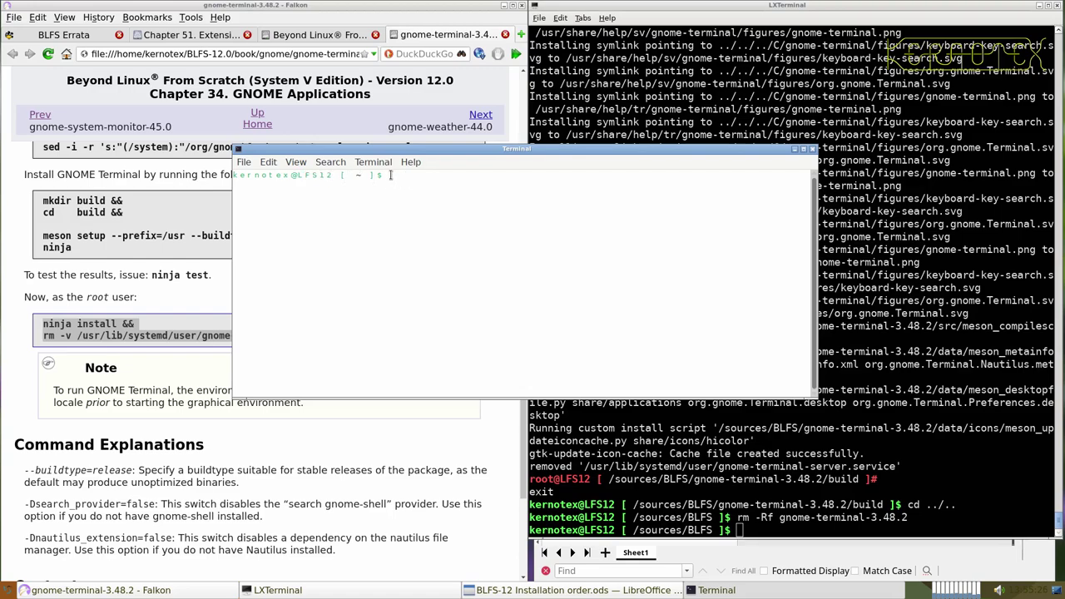
left_click(296, 162)
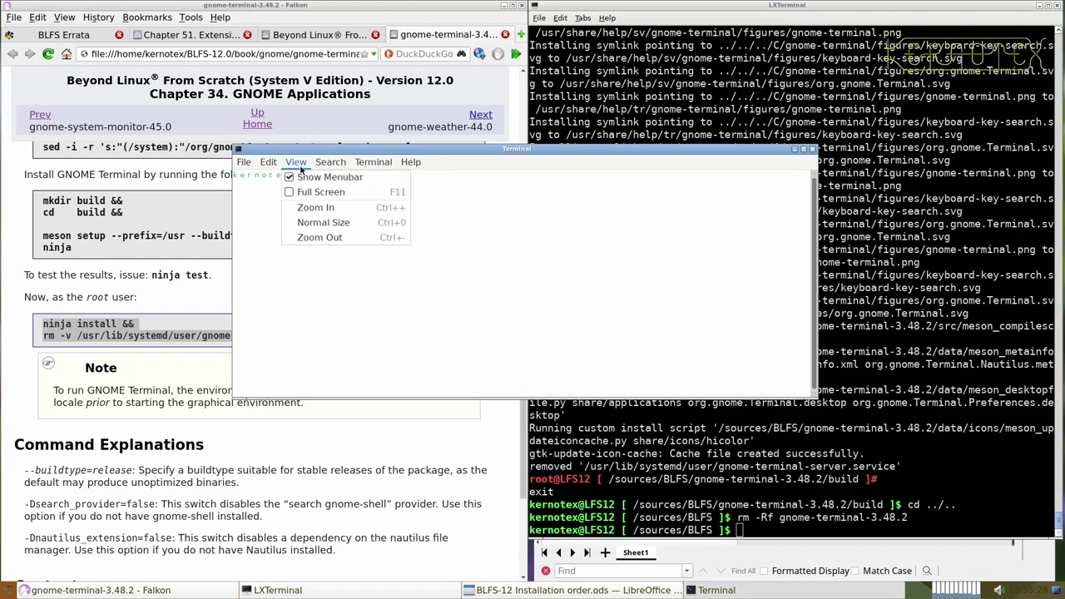
left_click(297, 163)
left_click(374, 162)
mouse_move(266, 164)
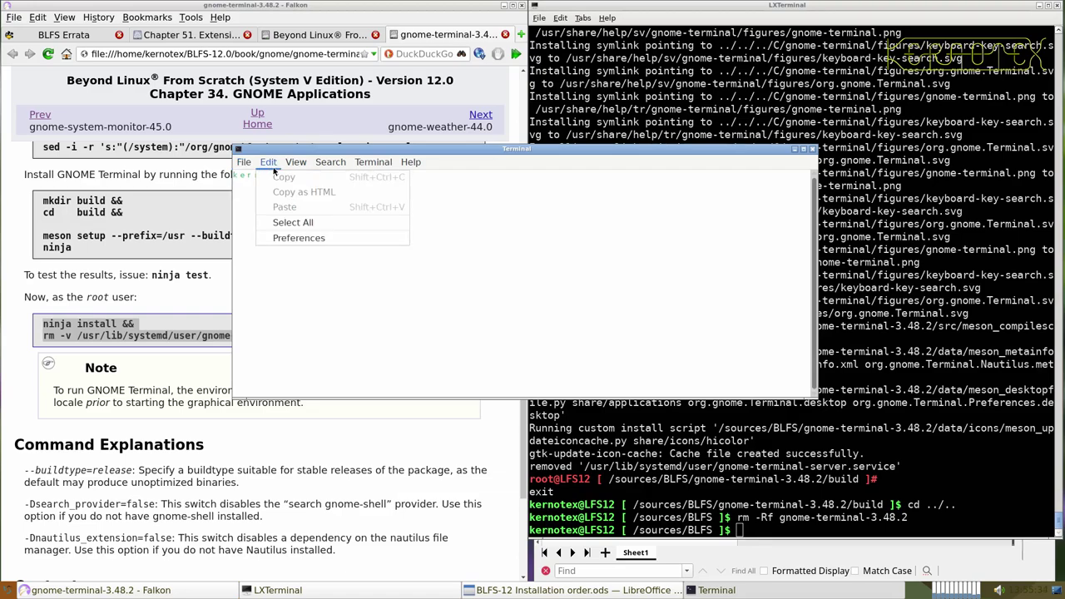
left_click(298, 237)
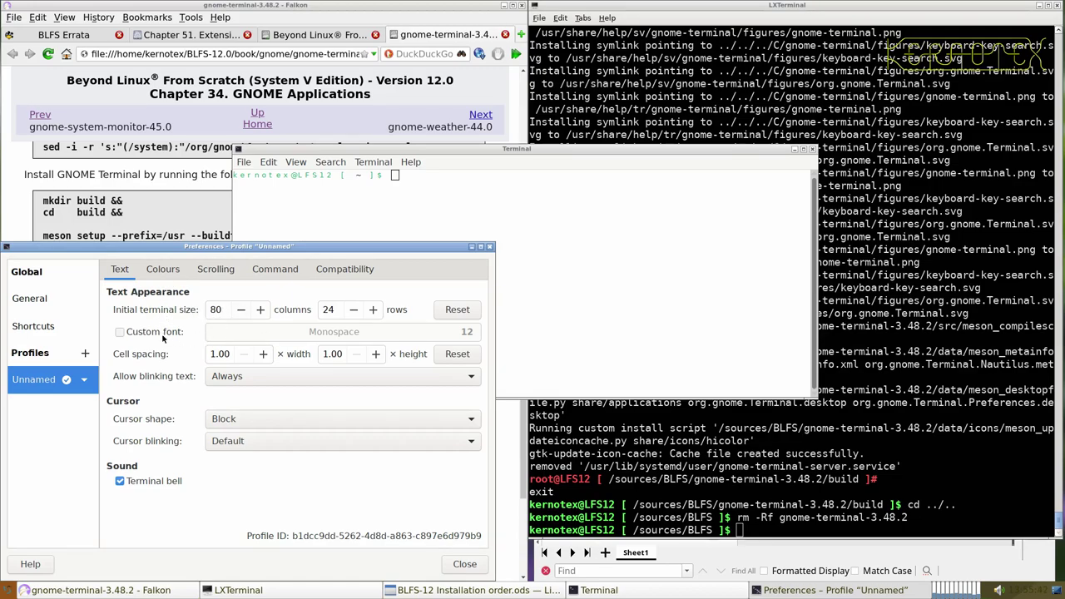
left_click(130, 334)
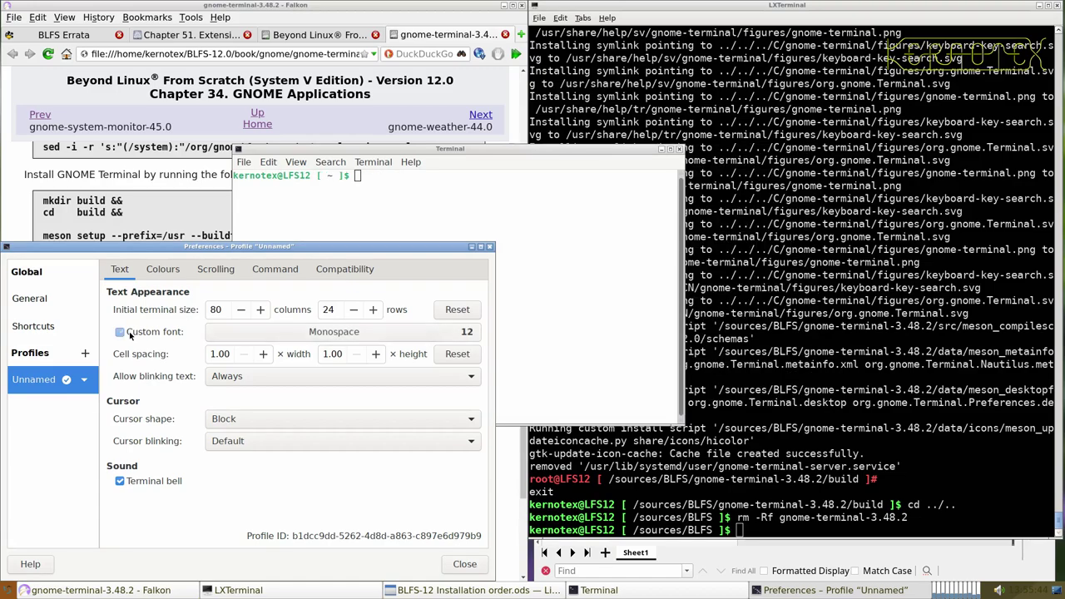
left_click(130, 333)
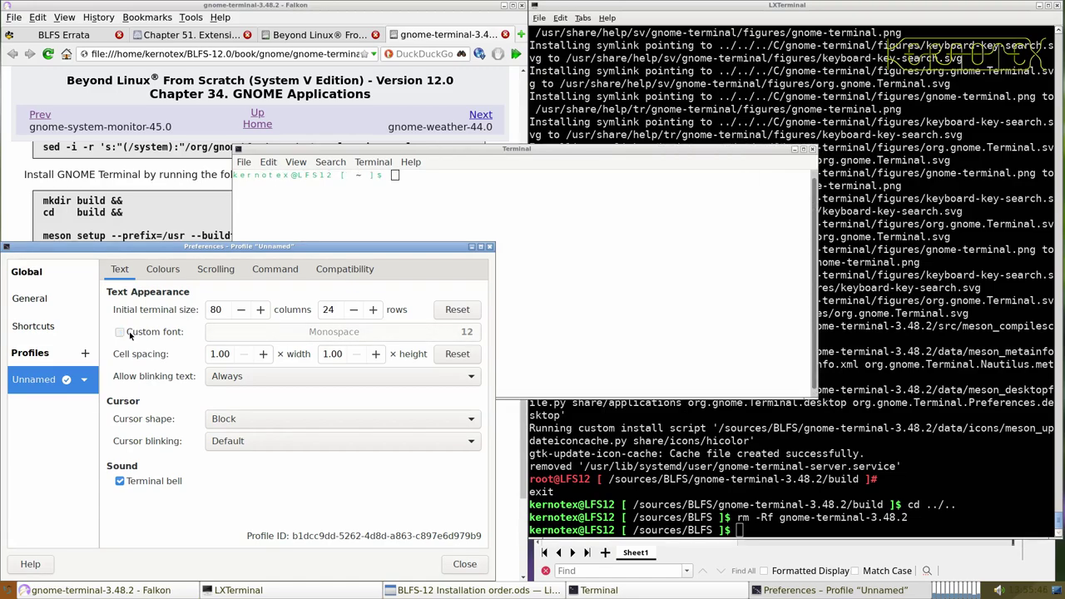
left_click(129, 334)
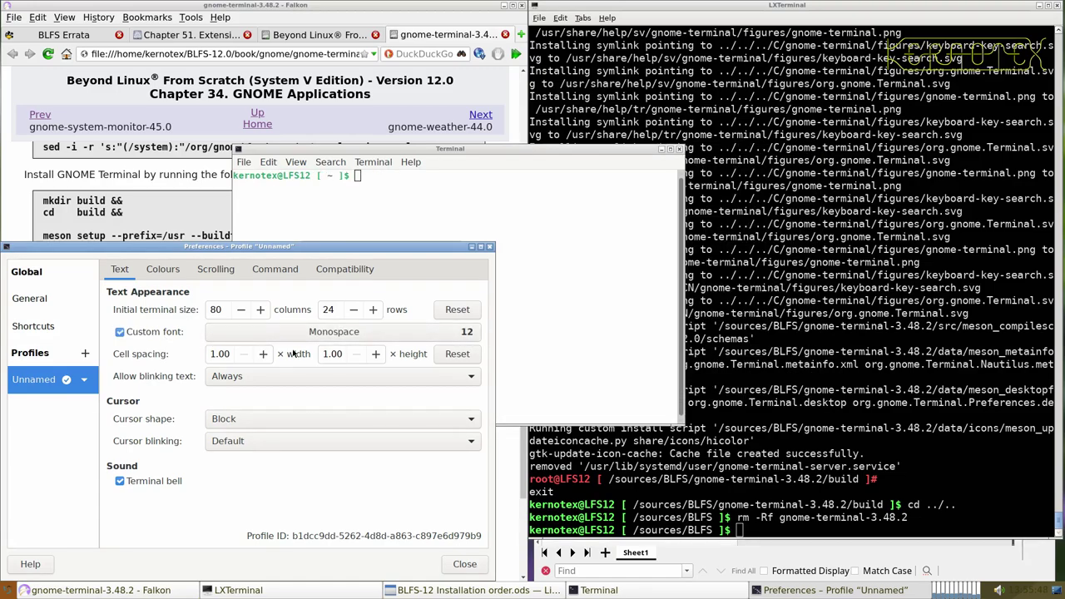
- Set the profile's custom font to DejaVu Sans Mono at size 14
left_click(383, 334)
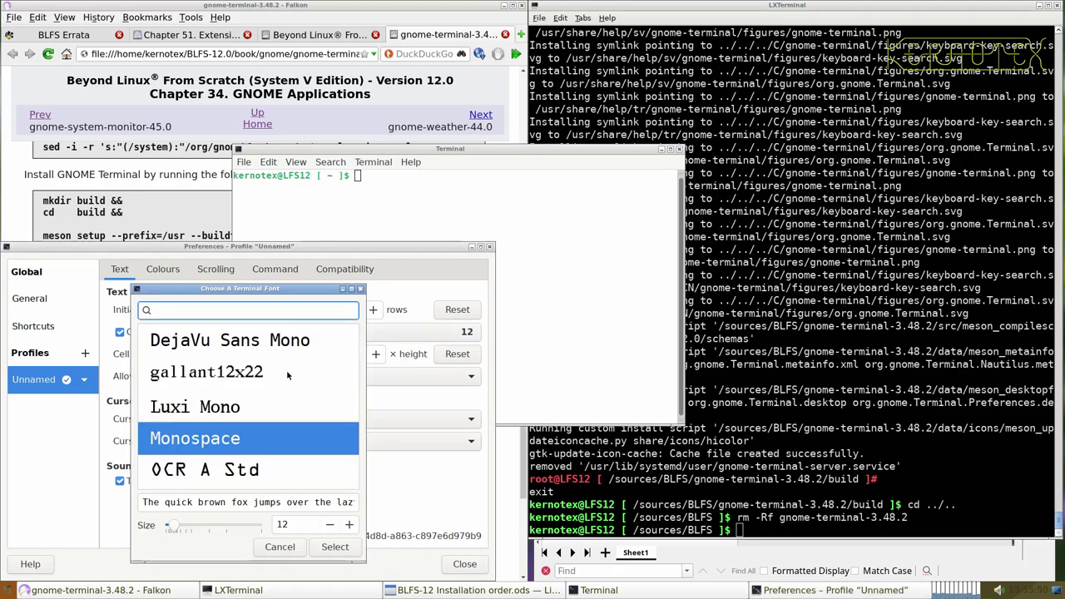
left_click(292, 341)
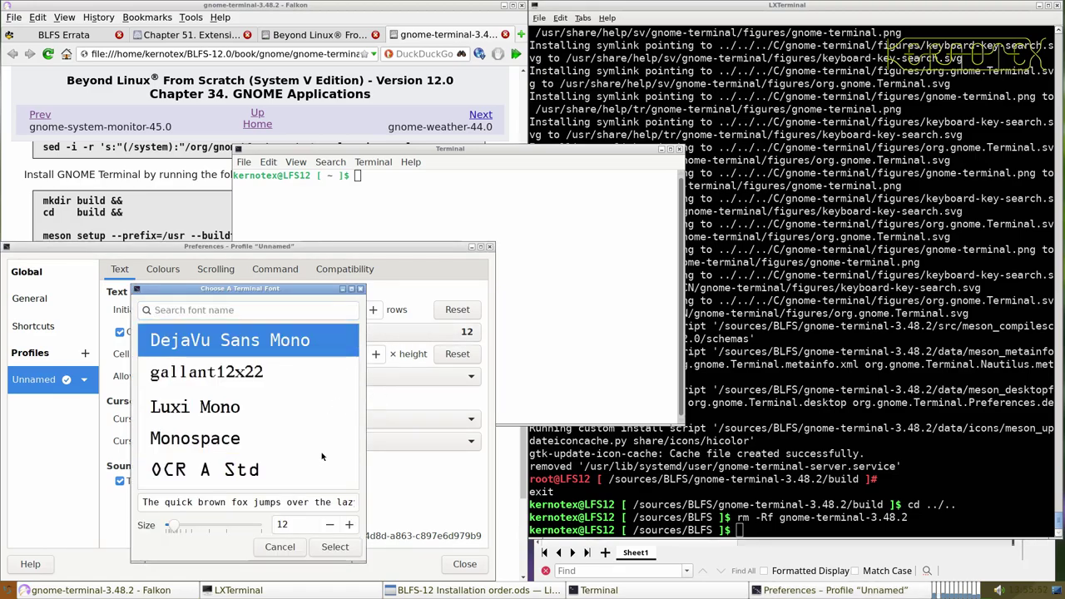
left_click(350, 525)
left_click(349, 525)
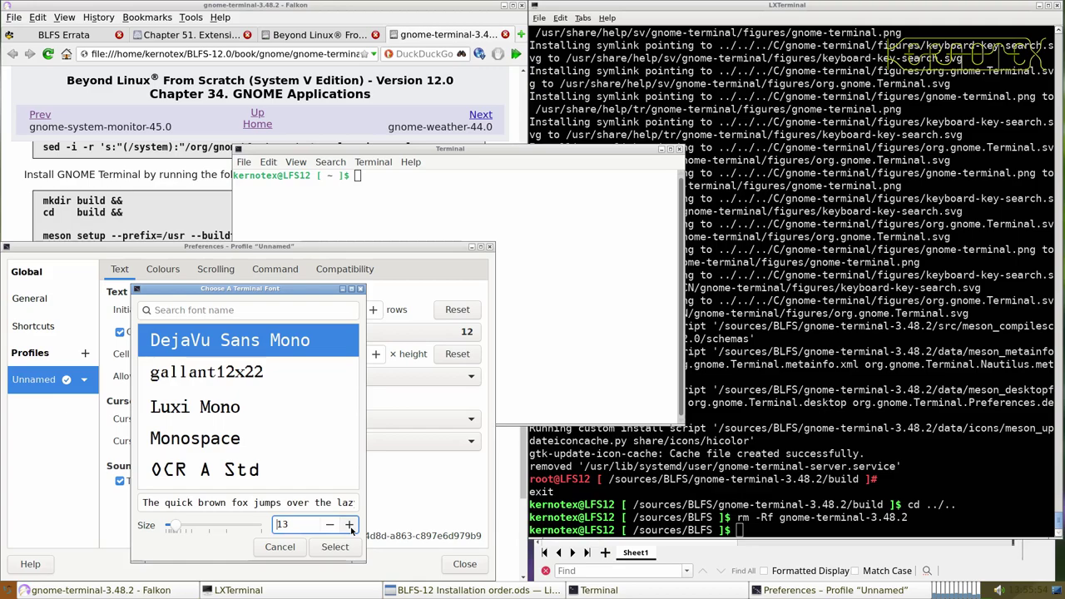
left_click(336, 548)
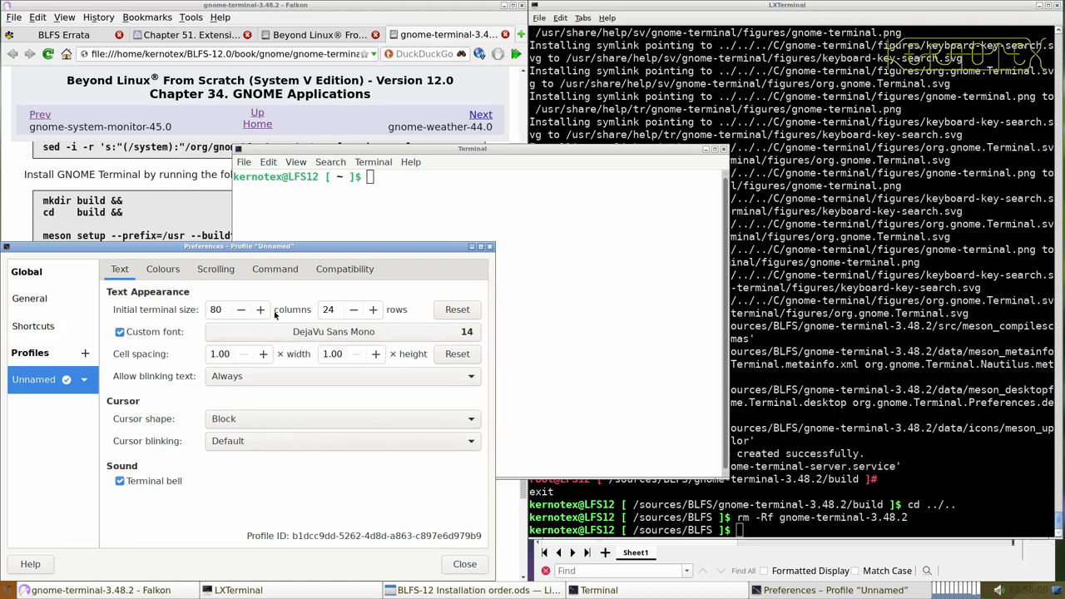
- Replace the profile's system theme colours with the built-in GNOME dark scheme and close the preferences and GNOME Terminal
left_click(164, 270)
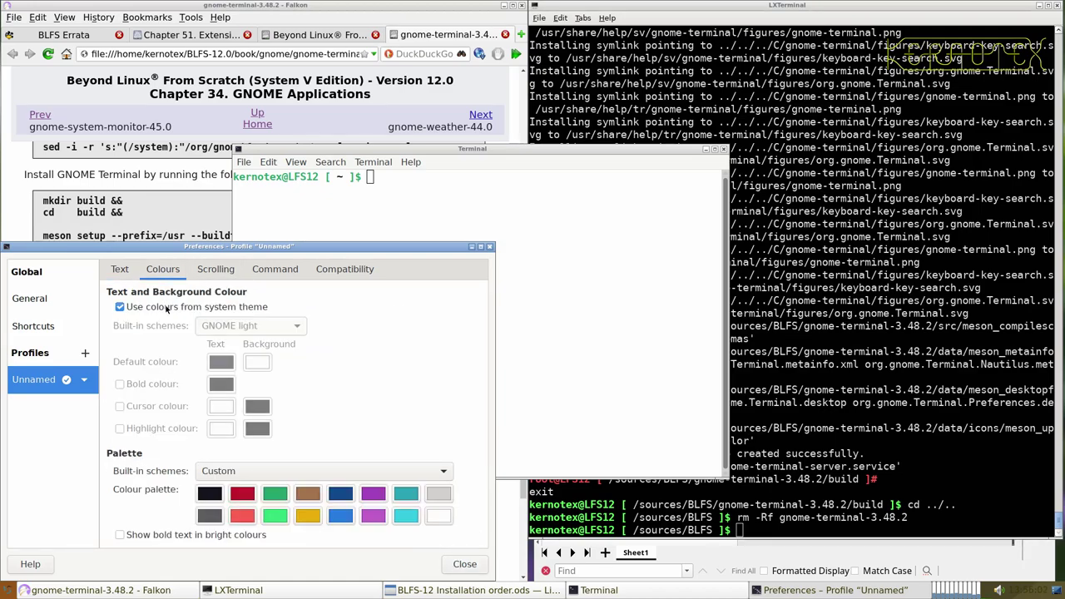
left_click(139, 309)
left_click(207, 329)
left_click(208, 329)
left_click(208, 330)
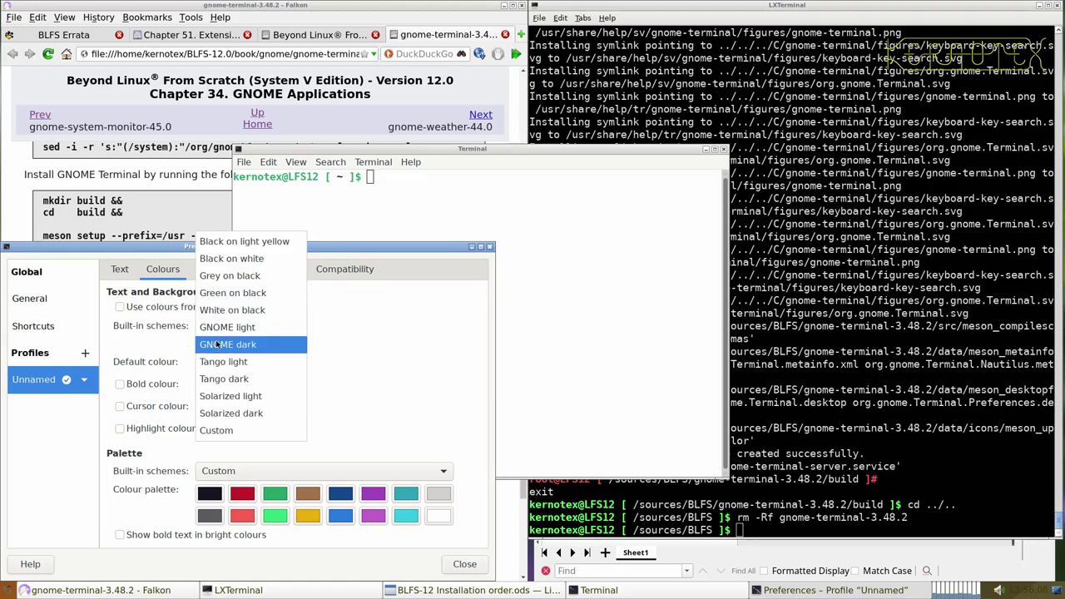
left_click(217, 342)
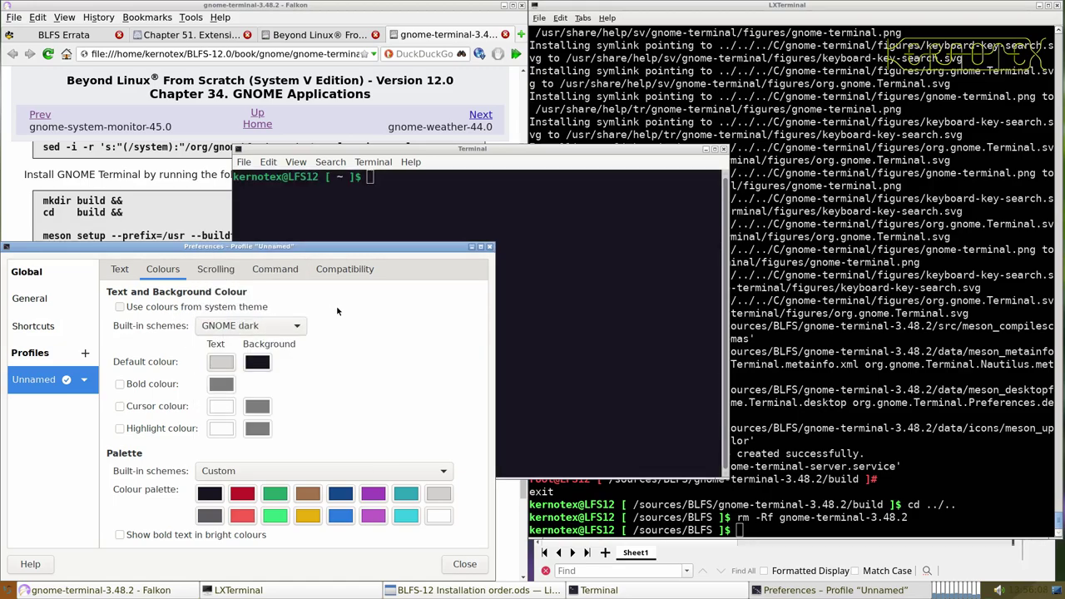
left_click(464, 563)
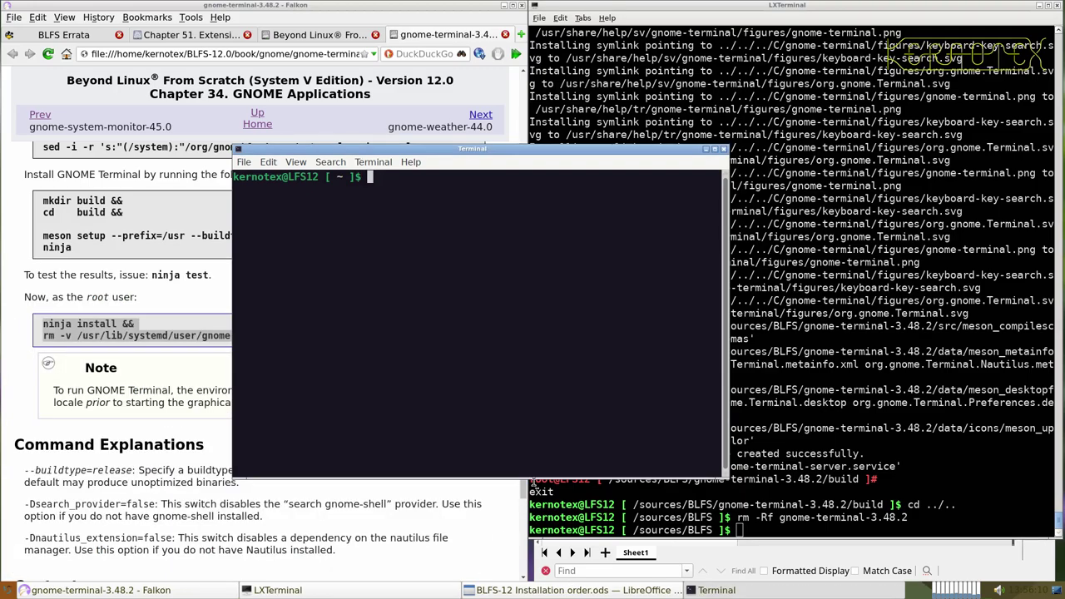
left_click(723, 150)
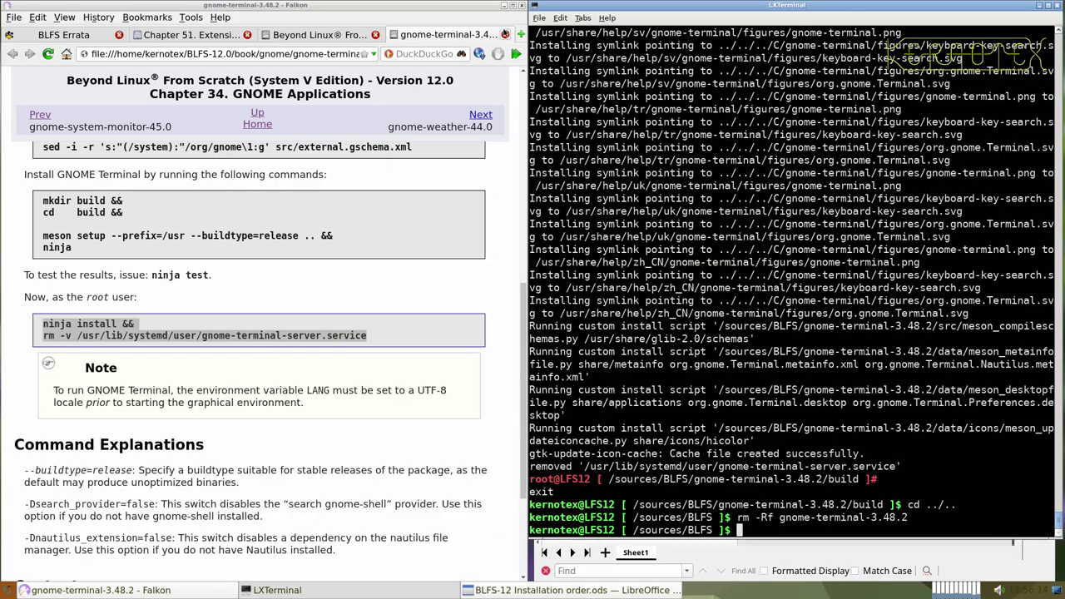
- Close the gnome-terminal page and open the book's gnome-weather-44.0 page in a new browser tab
scroll(466, 174, "down", 5)
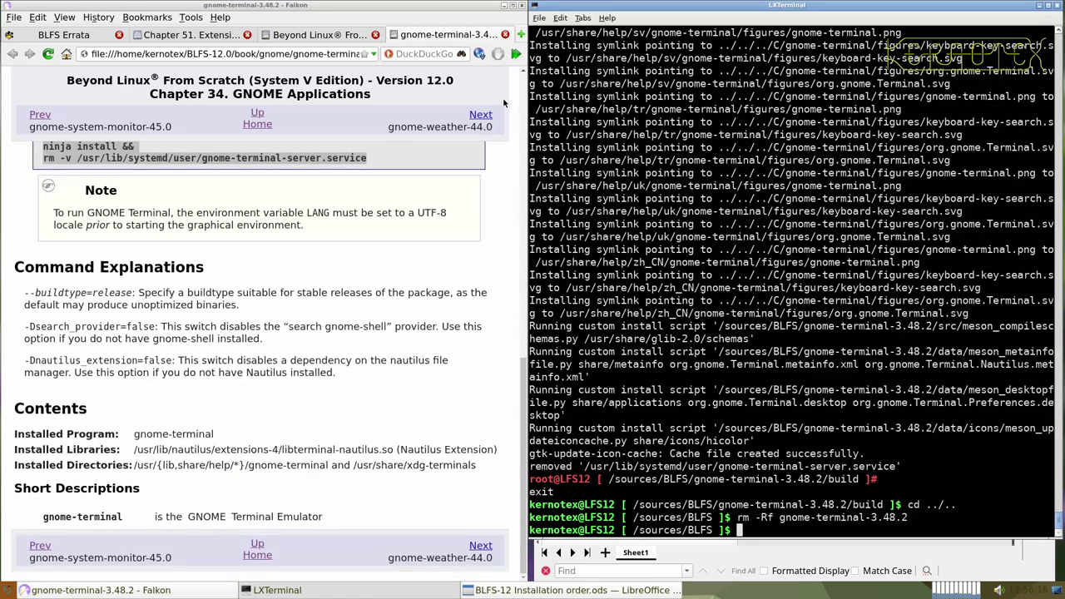
left_click(505, 35)
left_click(505, 35)
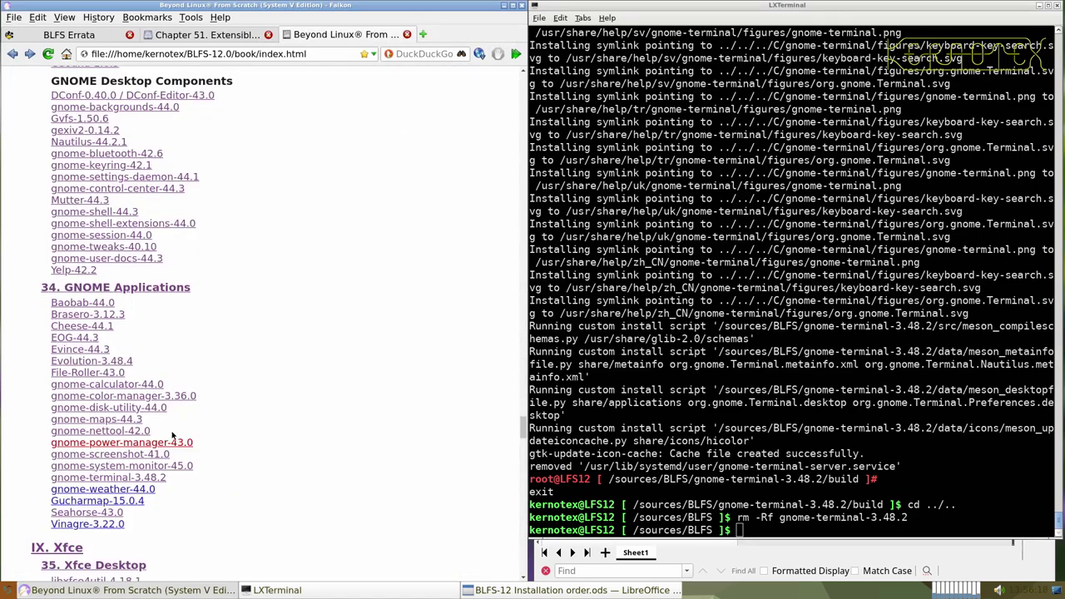
middle_click(129, 491)
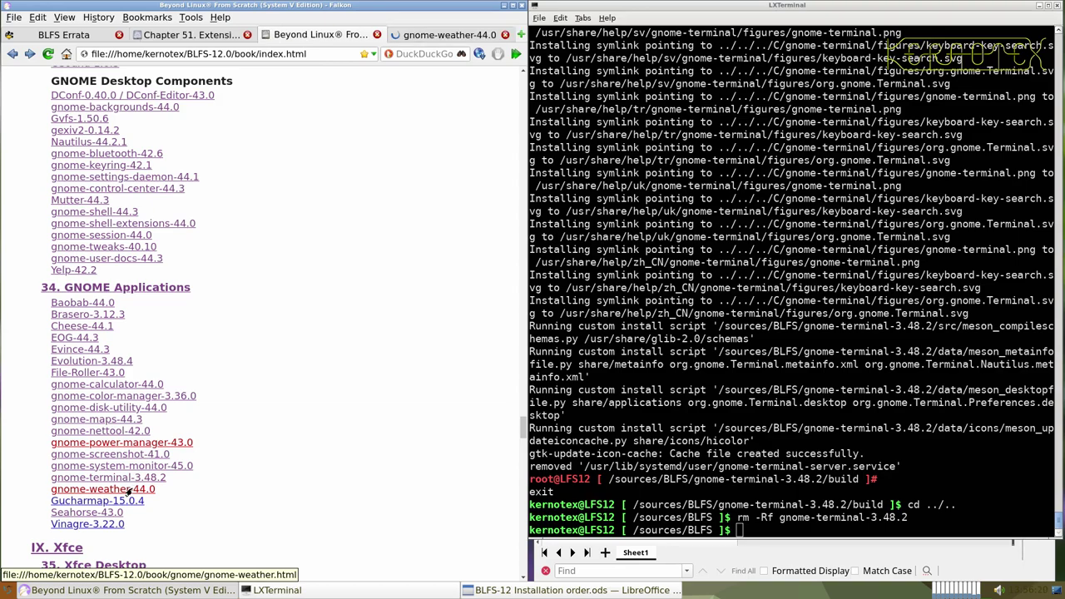
left_click(410, 38)
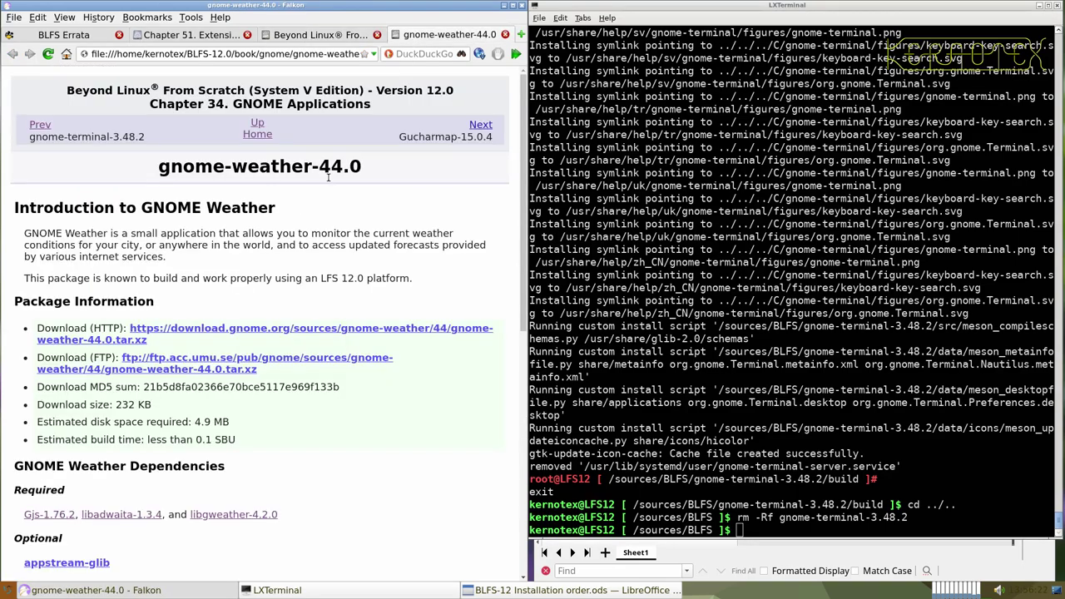
- Download gnome-weather-44.0.tar.xz from the page's HTTP link into /sources/BLFS
scroll(252, 326, "down", 1)
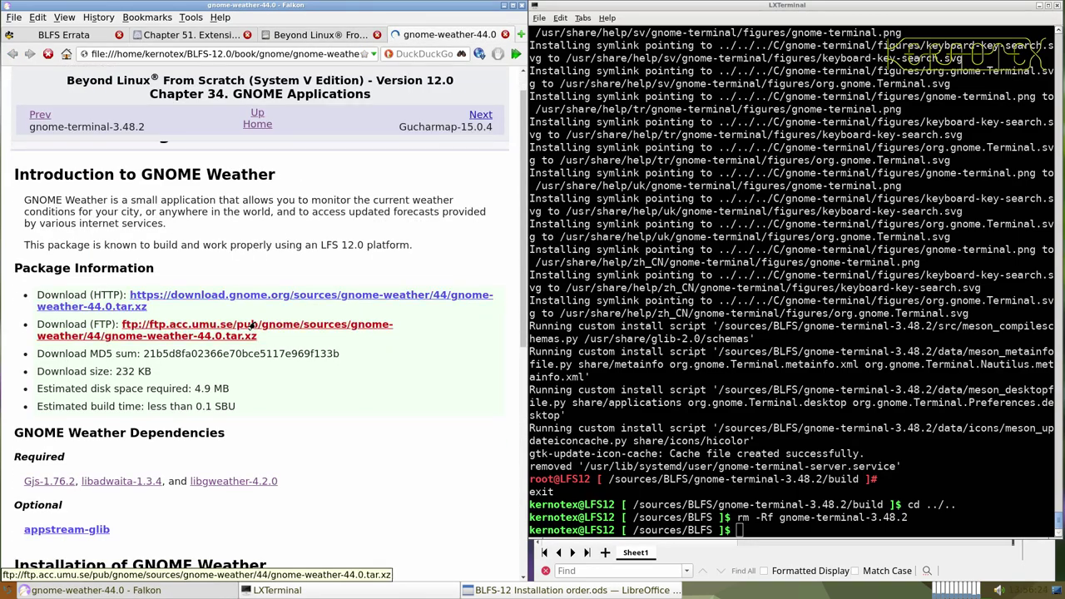
left_click(340, 336)
left_click(340, 295)
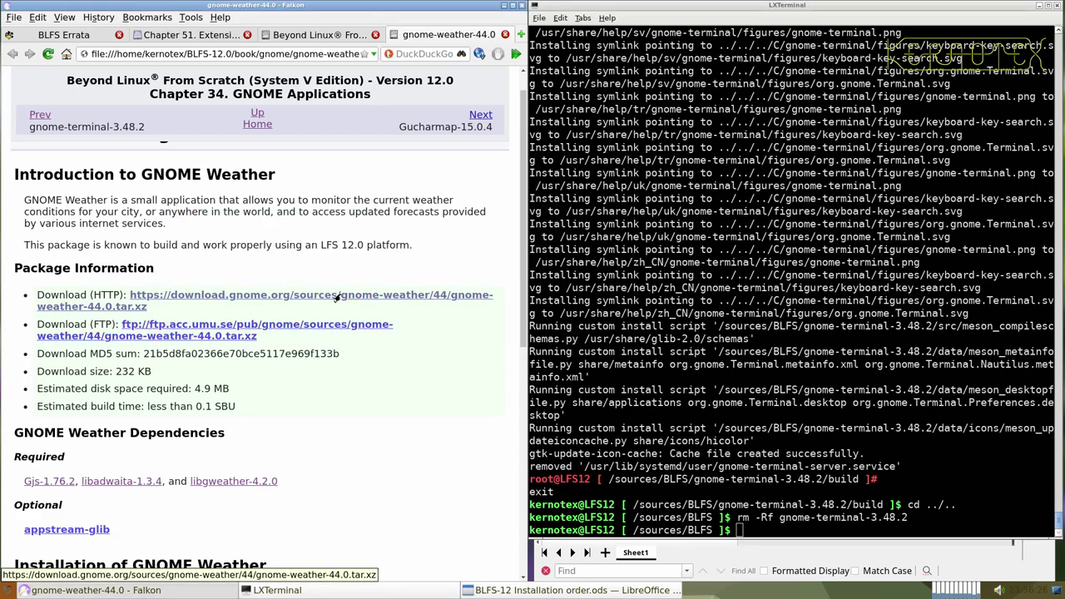
left_click(316, 341)
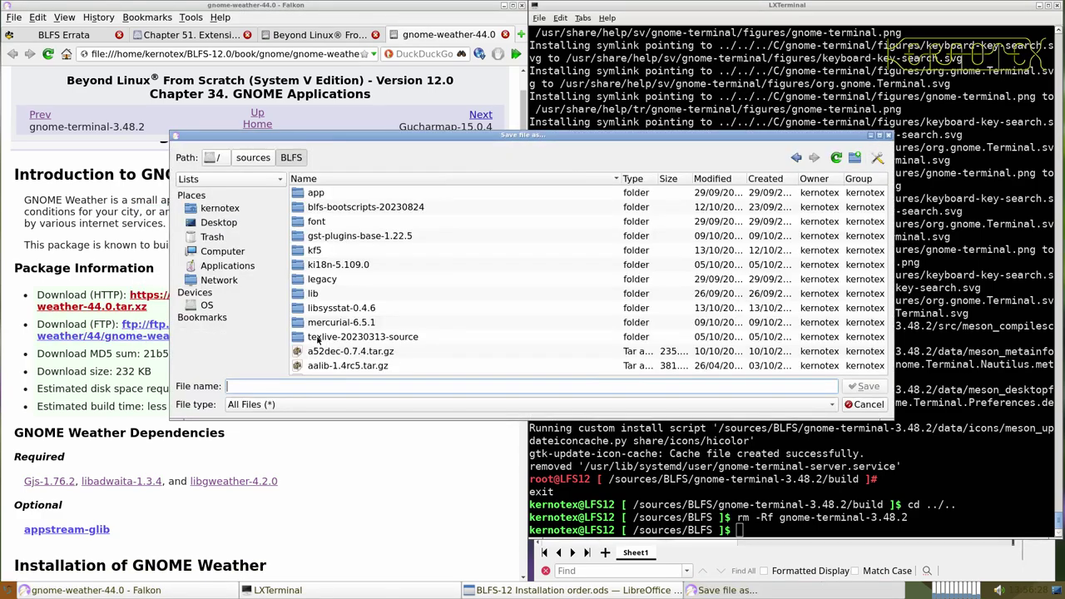
key("Return")
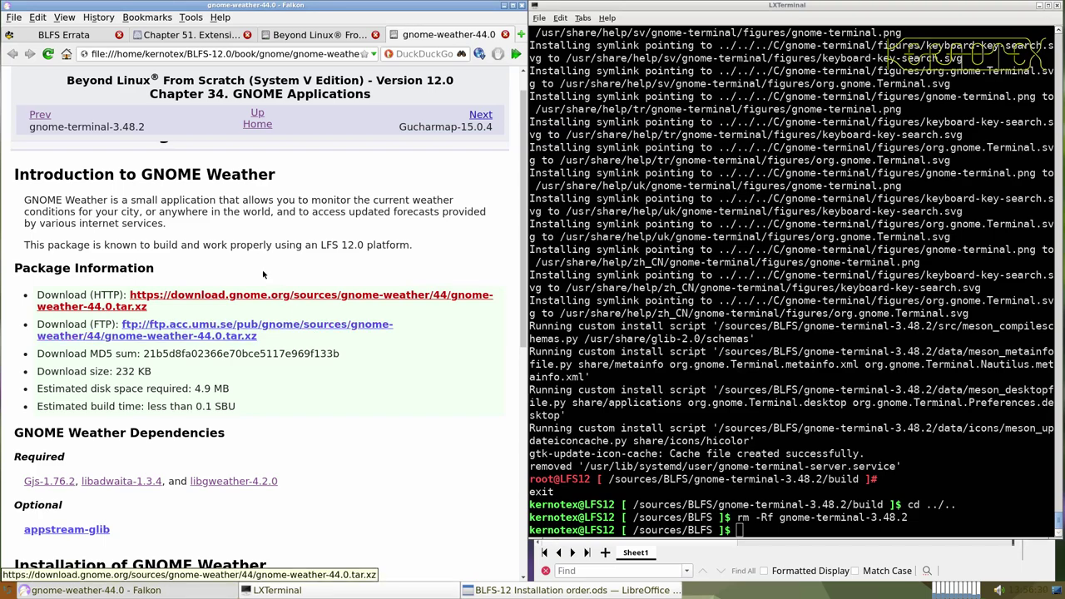
- Record gnome-weather-44.0, copied from the book page's title, in cell A936 of the installation order spreadsheet and return to the terminal
scroll(203, 193, "up", 1)
left_click_drag(157, 167, 361, 166)
key("ctrl+c")
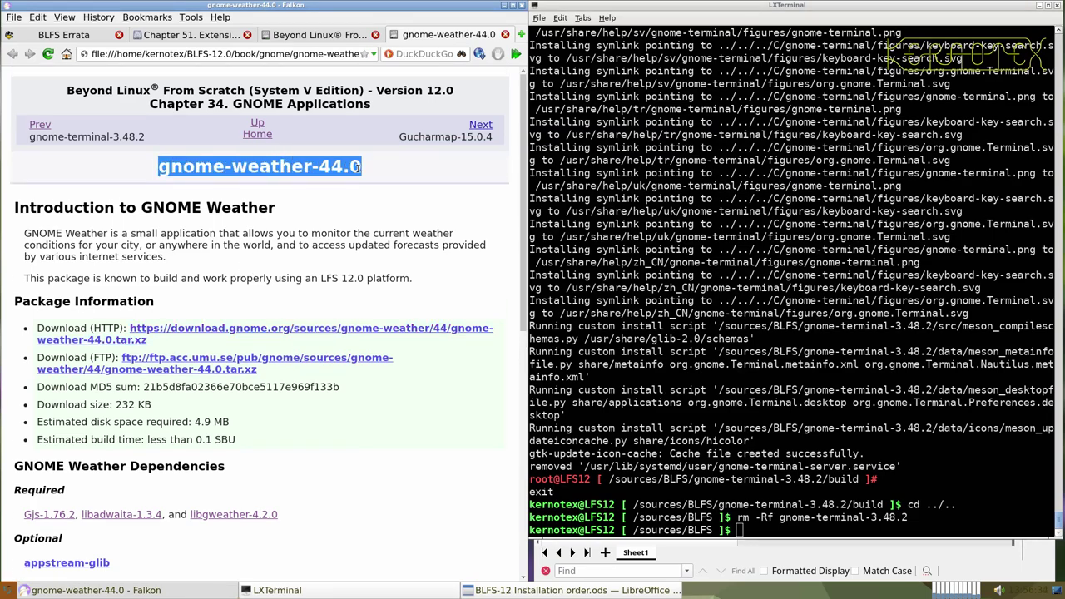
key("alt+Tab")
key("alt+Tab")
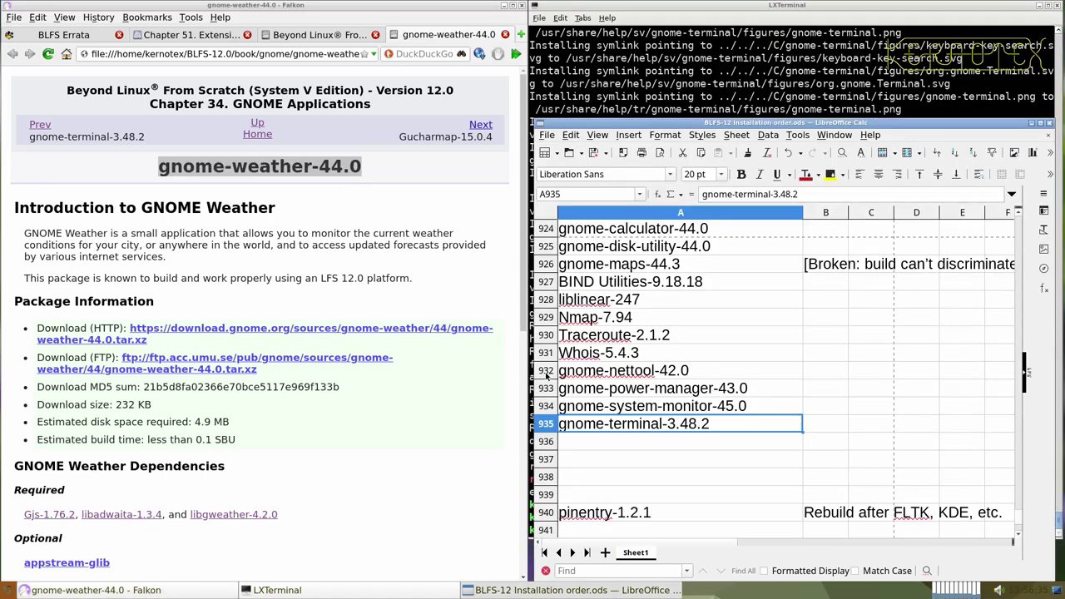
middle_click(601, 449)
left_click(605, 64)
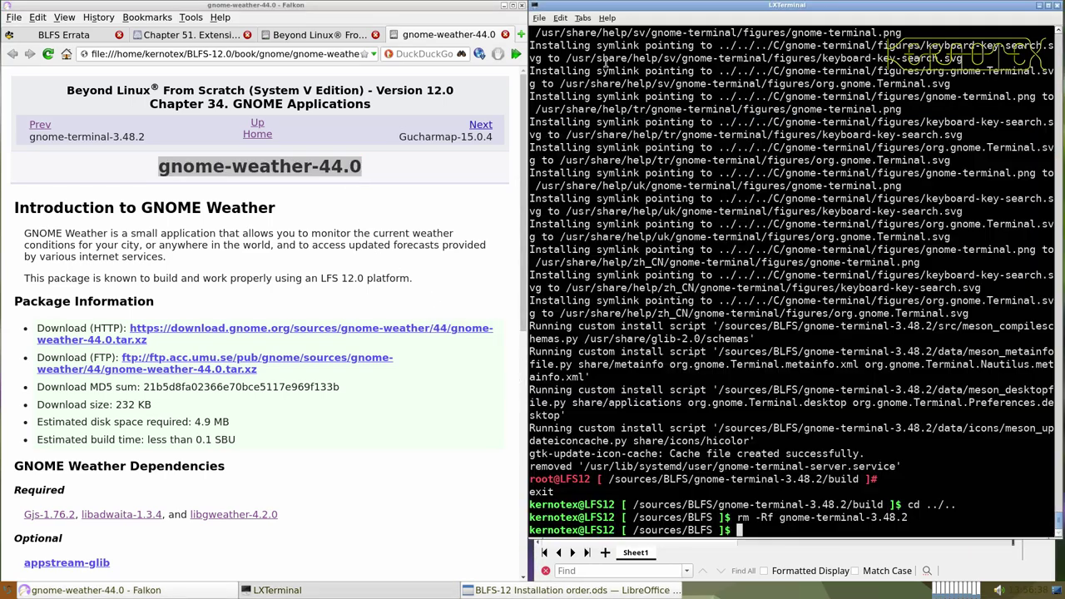
- Extract the gnome-weather-44.0 source archive in /sources/BLFS and change into the gnome-weather-44.0 directory
scroll(396, 268, "down", 5)
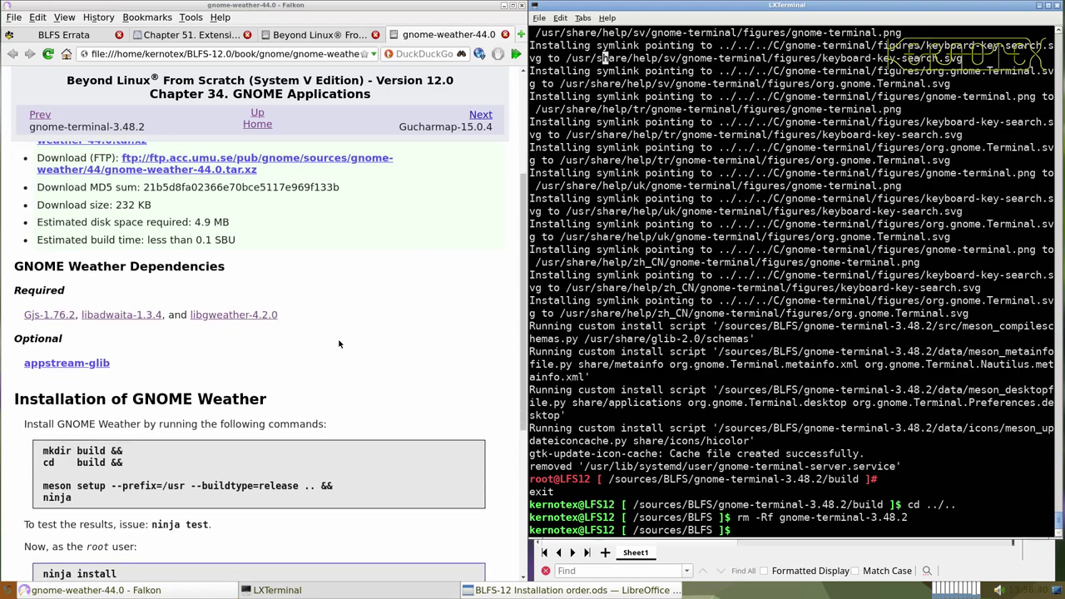
type("tar -")
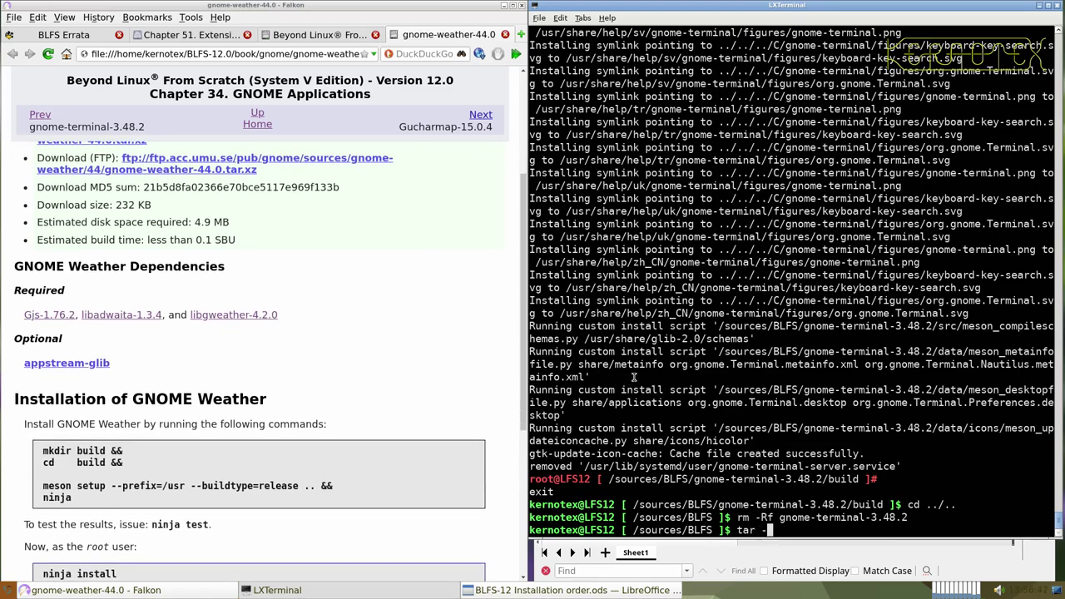
type("xvf g")
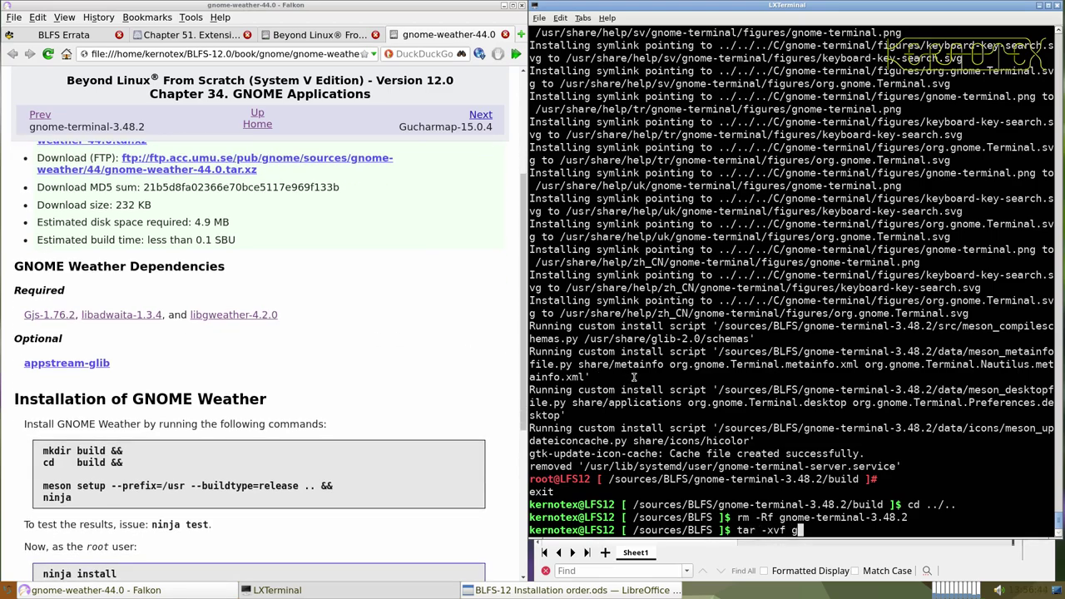
type("nome-wea")
key("Tab")
key("Return")
type("cd gnome-w")
key("Tab")
key("Return")
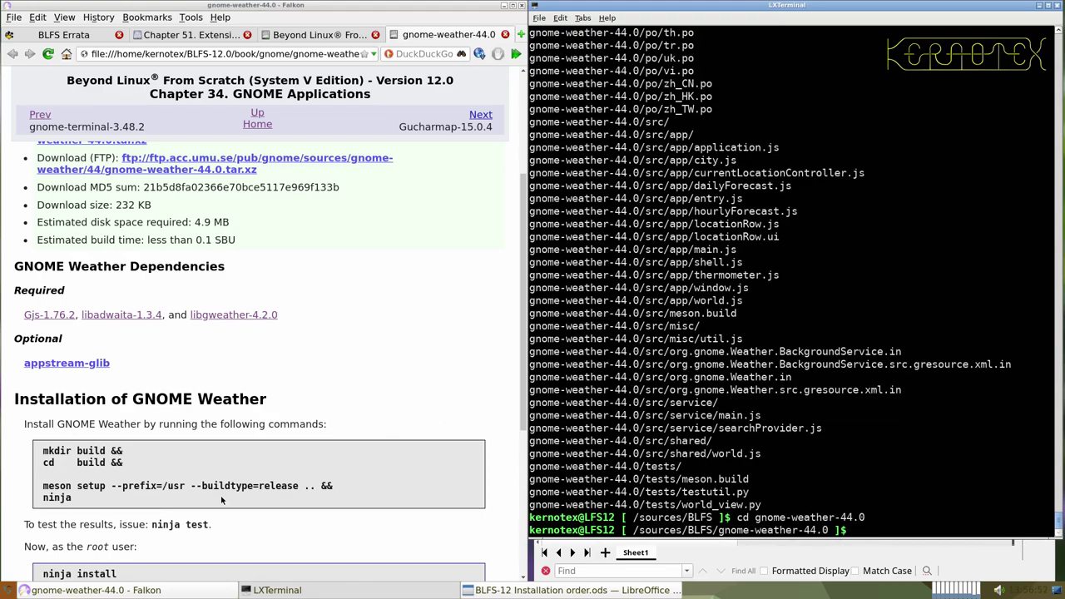
- Build GNOME Weather in a build directory using the book's meson setup (prefix /usr, buildtype release) and ninja commands, and run ninja test
scroll(275, 489, "down", 4)
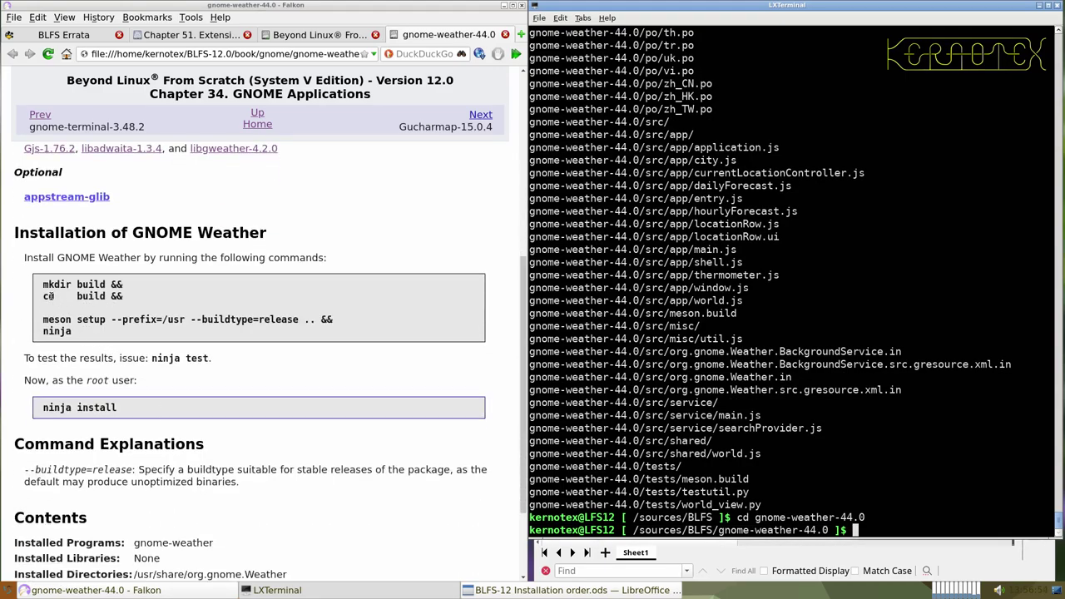
left_click_drag(41, 285, 84, 332)
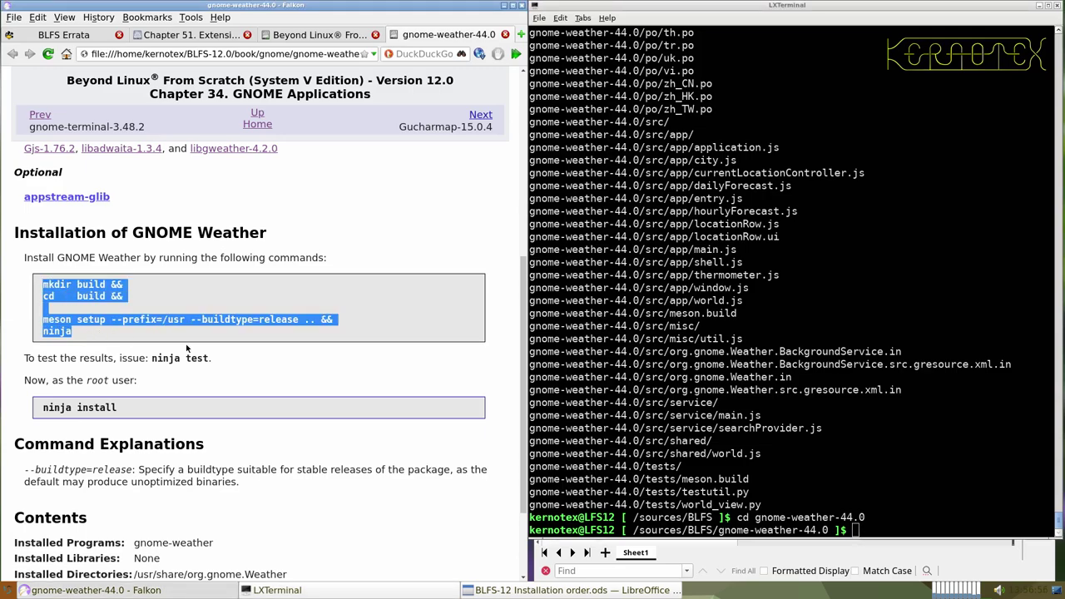
middle_click(609, 376)
key("Return")
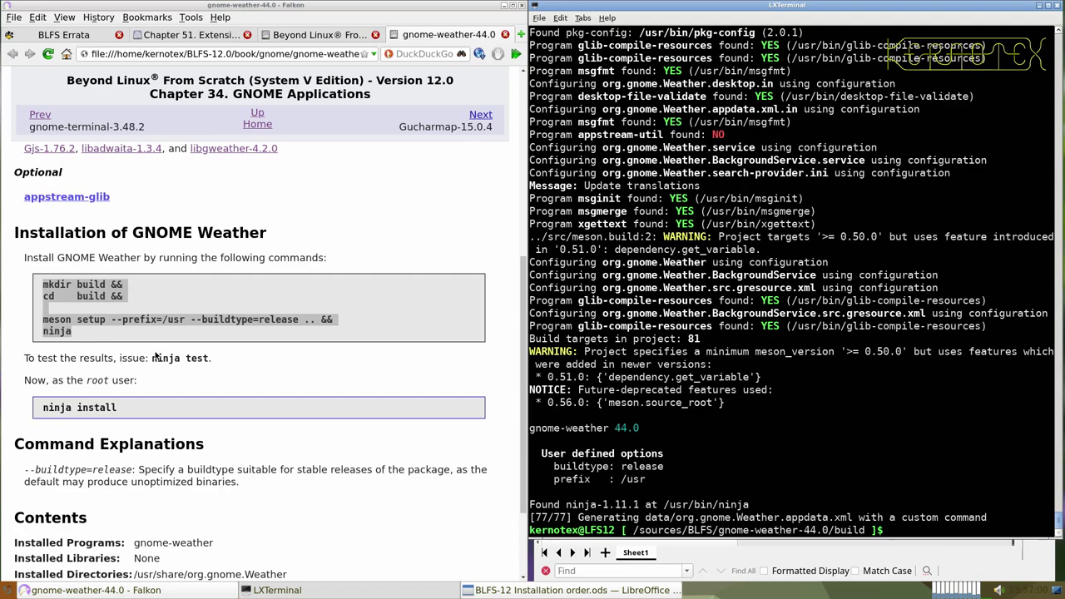
left_click_drag(152, 358, 194, 359)
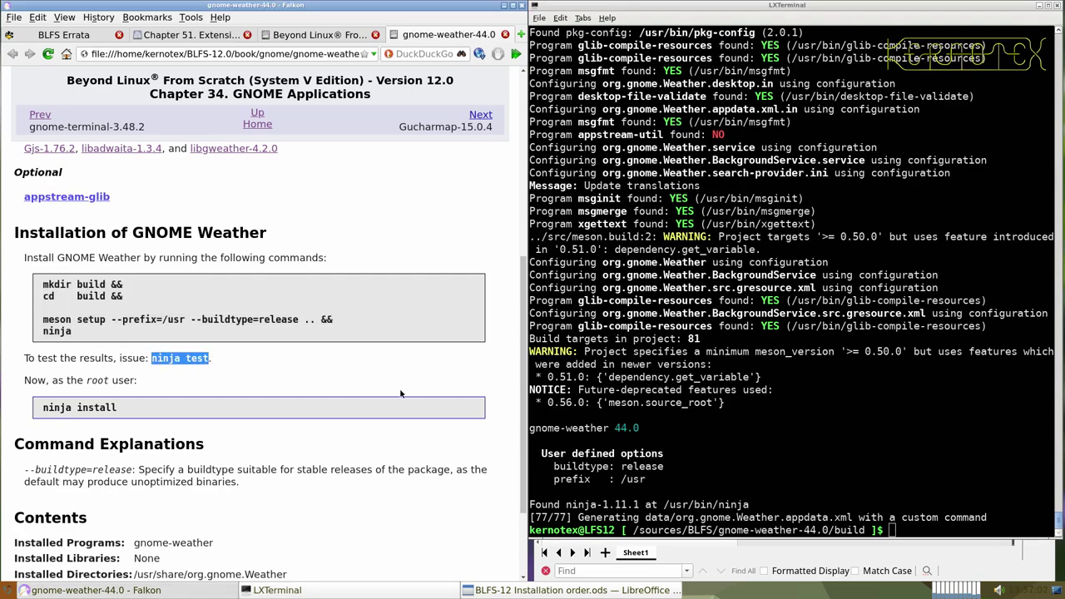
middle_click(631, 422)
key("Return")
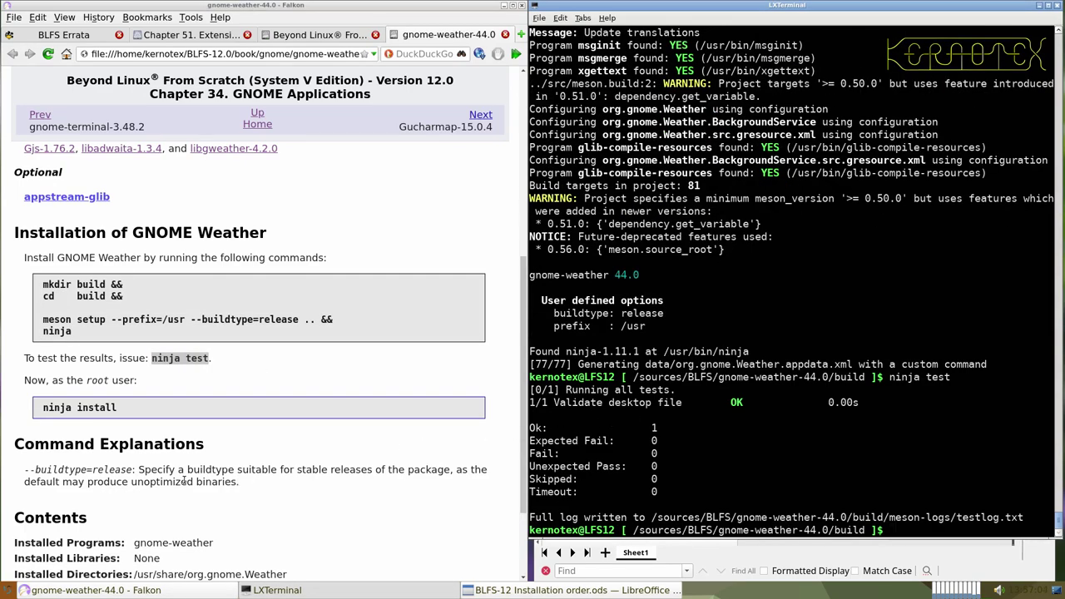
- Install the built GNOME Weather package with the book's ninja install command
left_click_drag(41, 408, 140, 412)
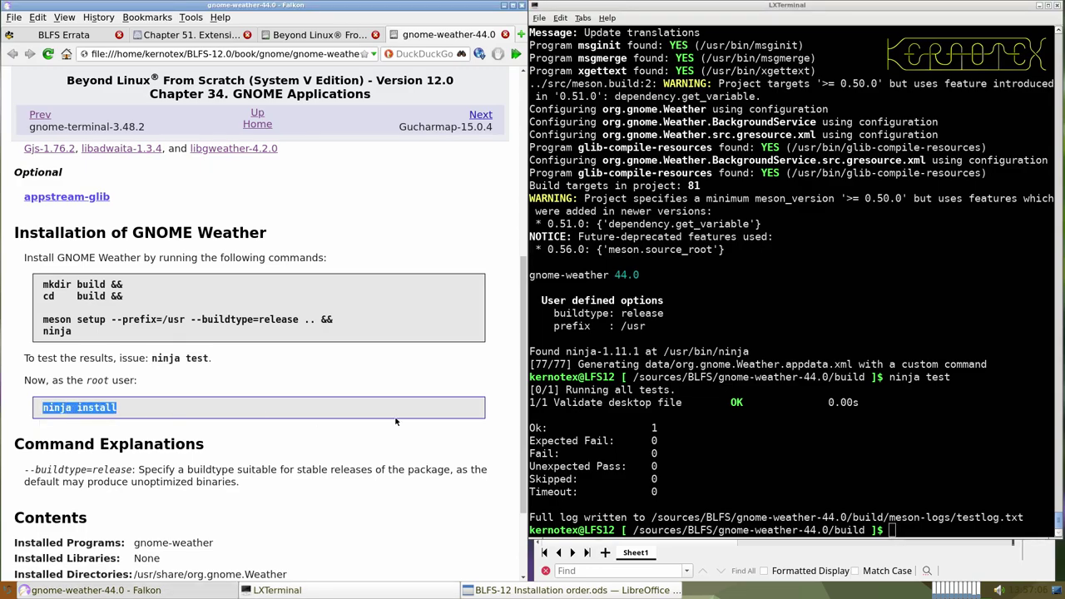
key("ctrl+r")
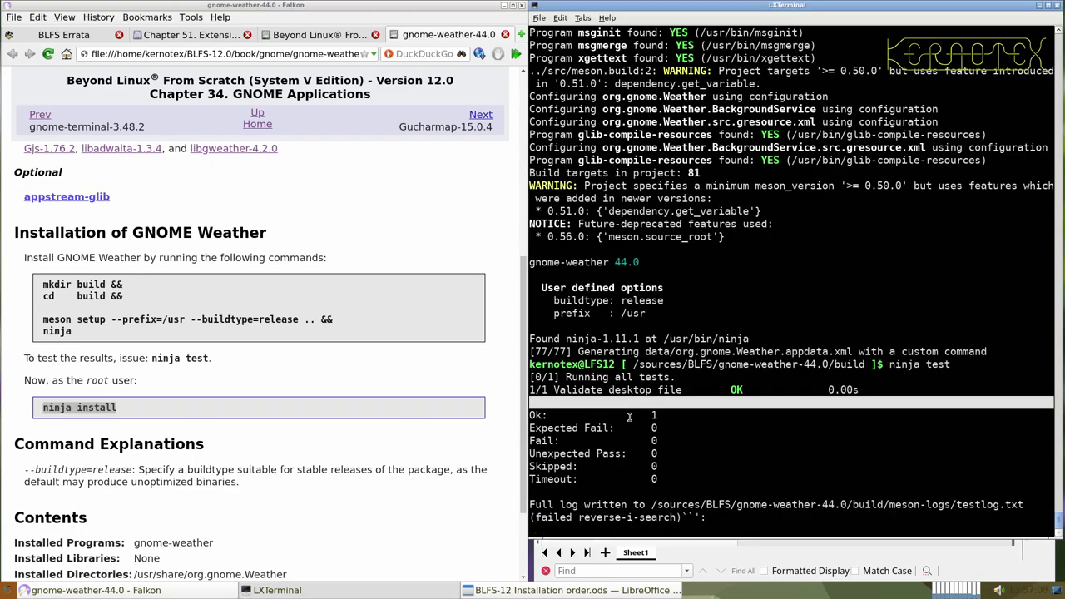
key("ctrl+c")
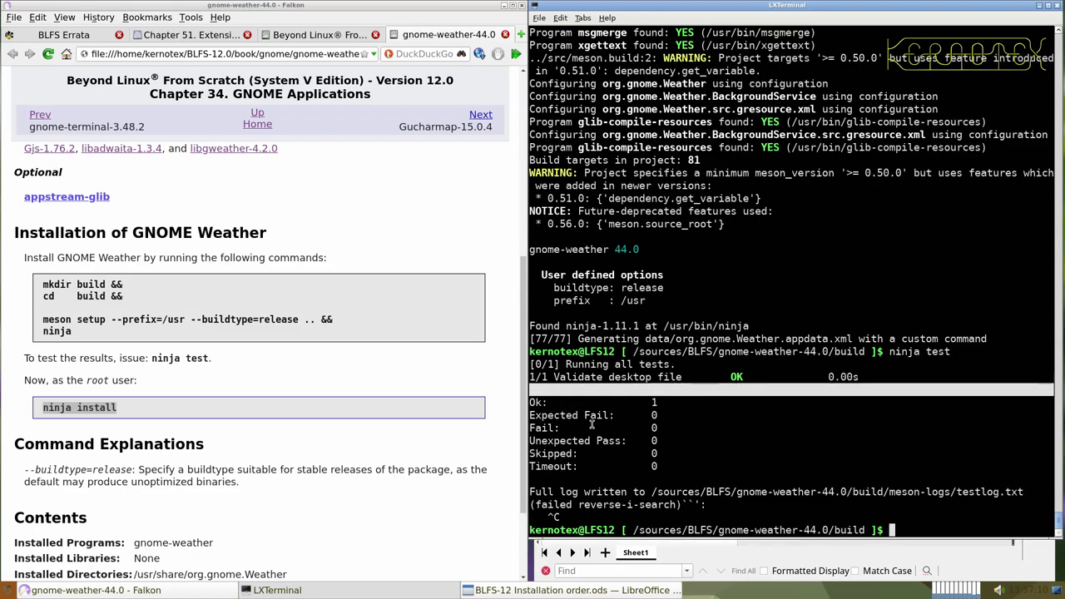
key("ctrl+r")
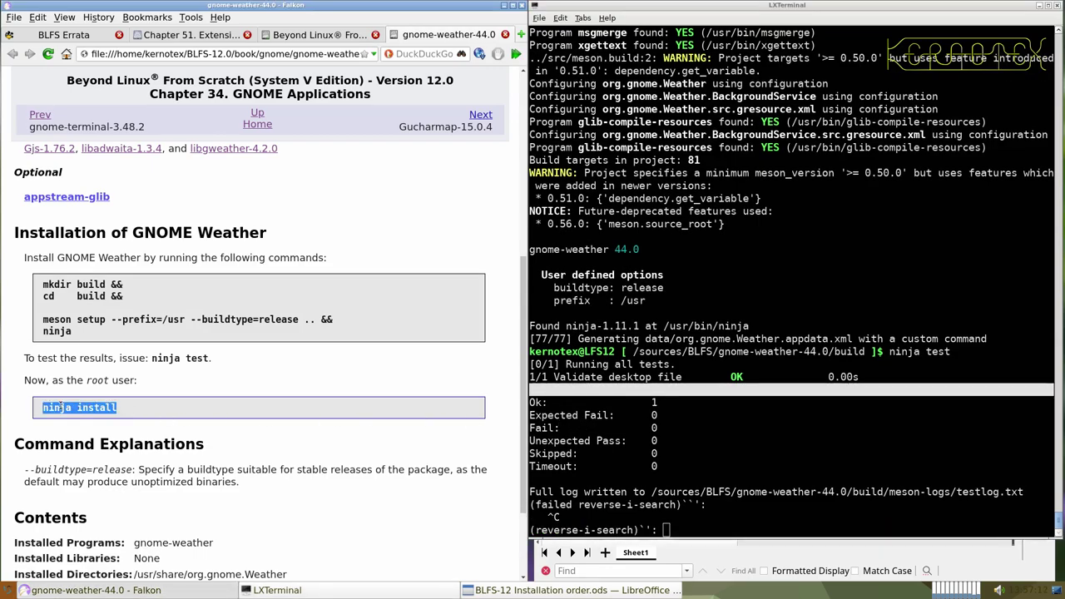
left_click(44, 407)
left_click_drag(69, 408, 135, 411)
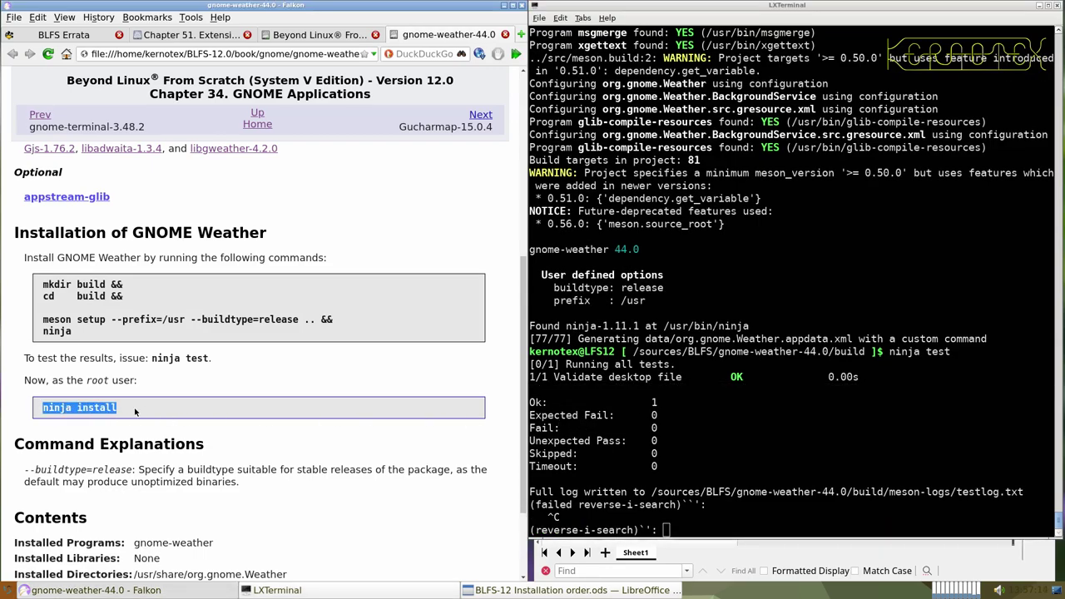
middle_click(621, 409)
key("Return")
- Delete the gnome-weather-44.0 source directory from /sources/BLFS and close the book's gnome-weather page
type("cd ../..")
key("Return")
type("rm -Rf")
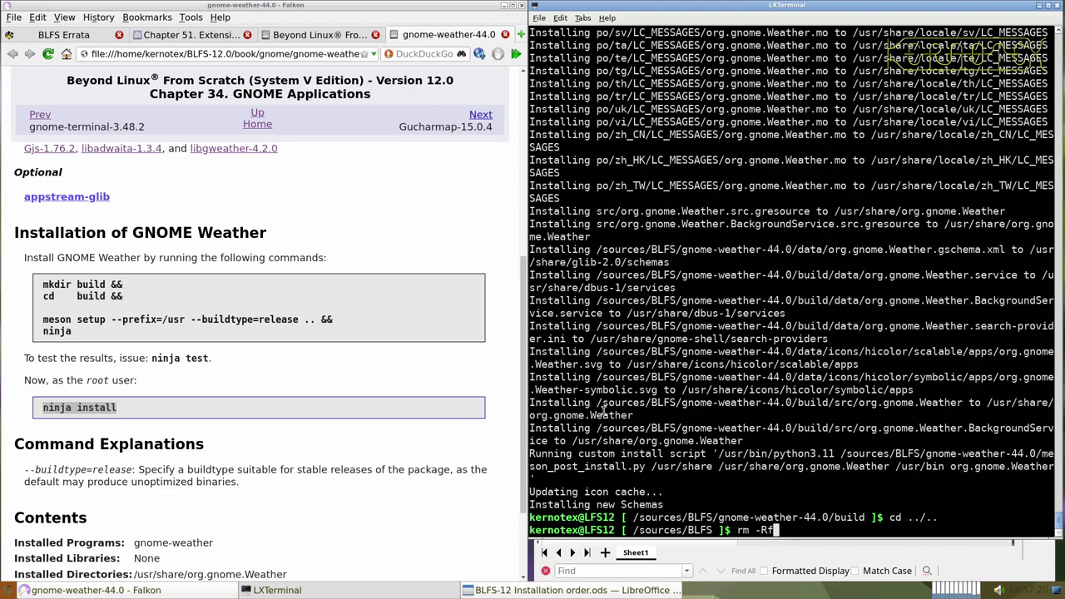
type(" gnome-wea")
key("Tab")
key("Return")
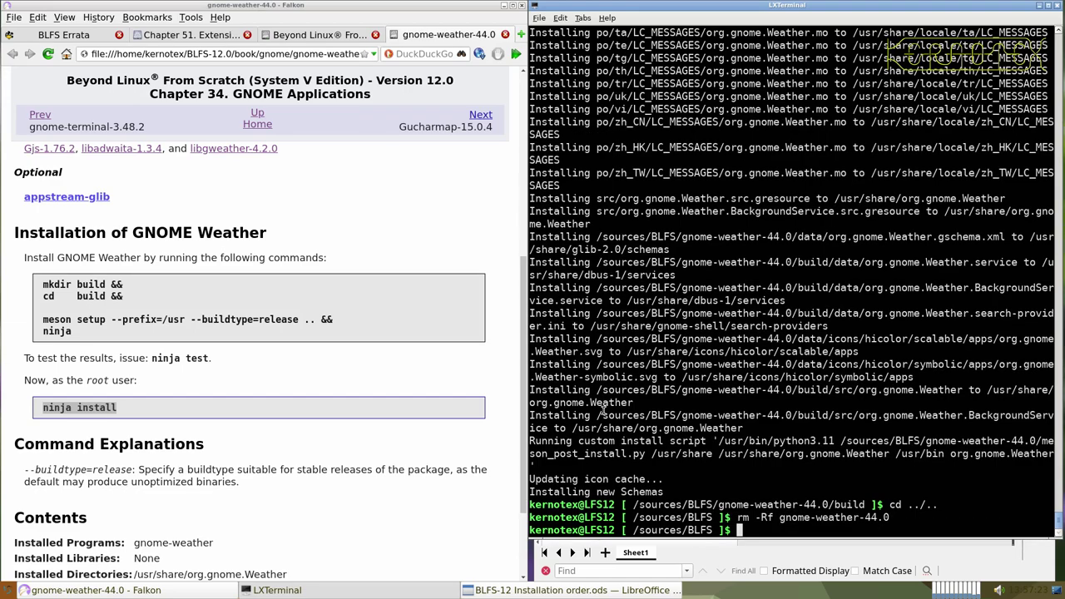
left_click(505, 34)
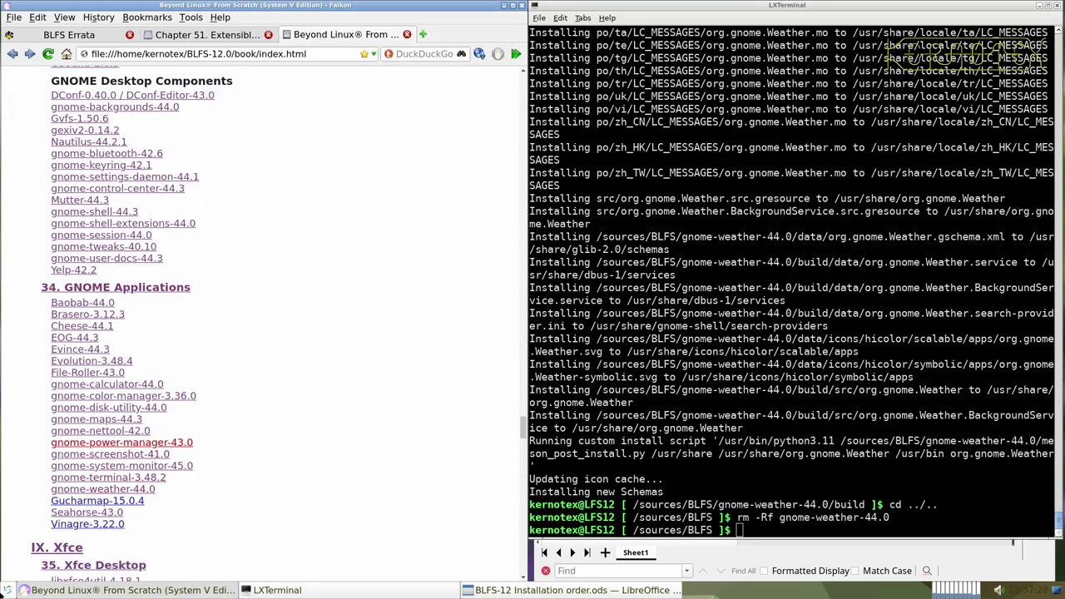
- Launch the newly installed Weather application and set its location to London, United Kingdom
left_click(7, 590)
mouse_move(84, 419)
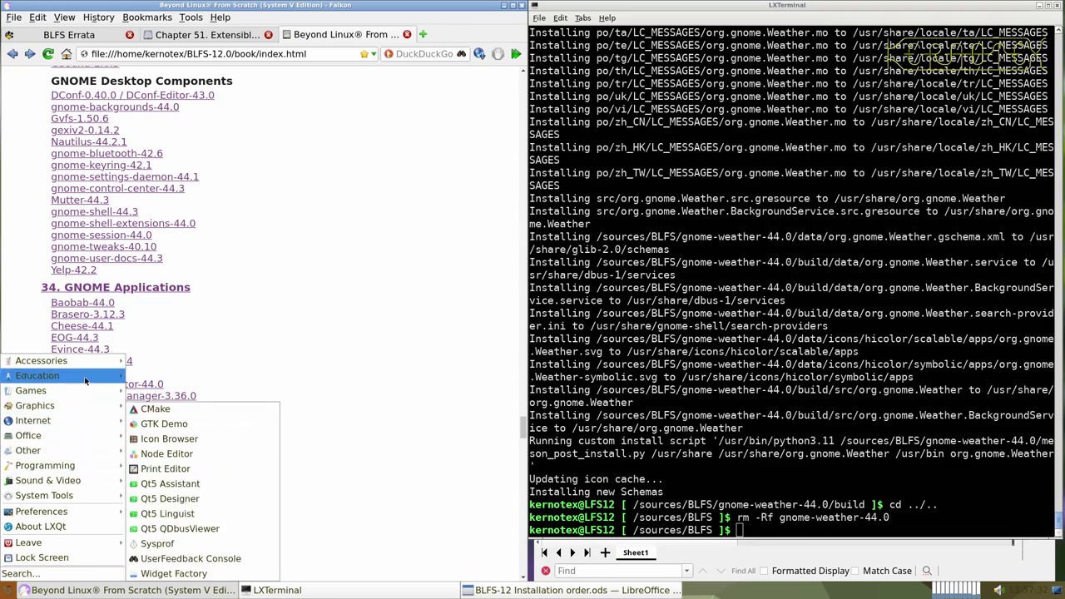
mouse_move(89, 366)
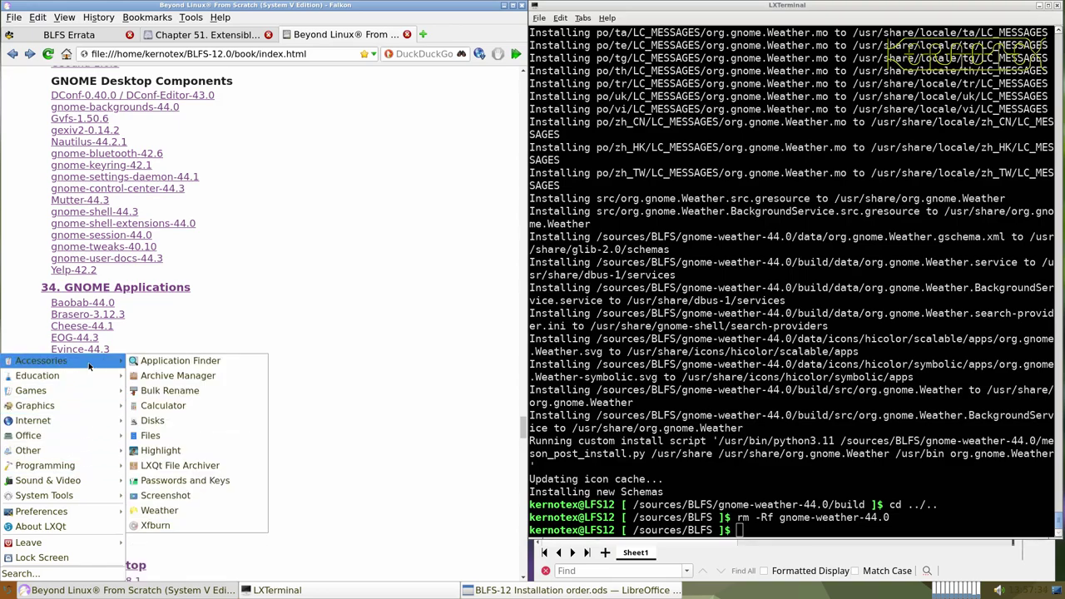
mouse_move(92, 438)
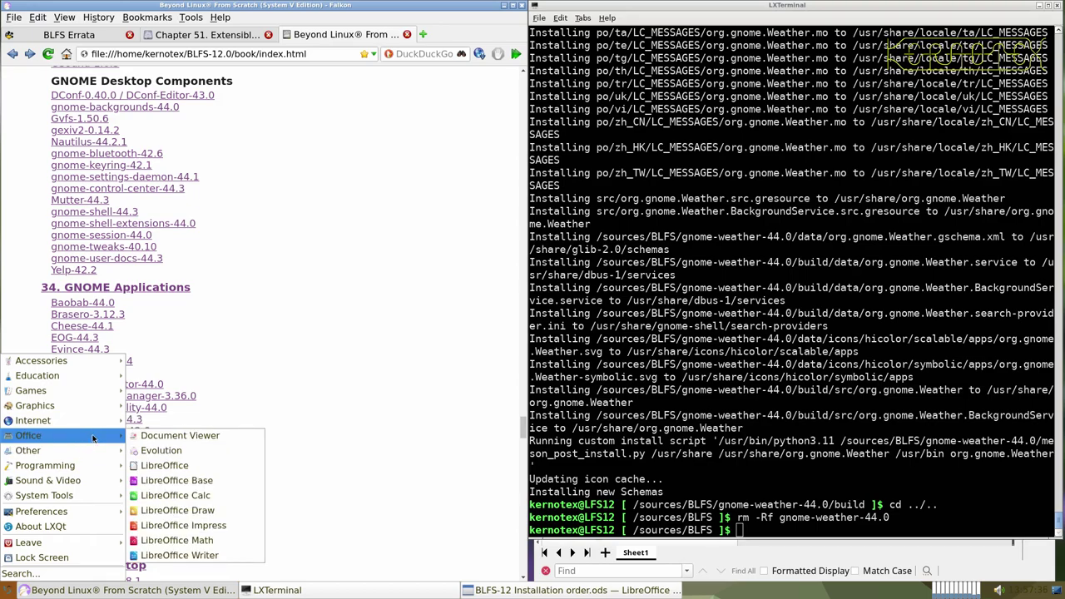
mouse_move(90, 496)
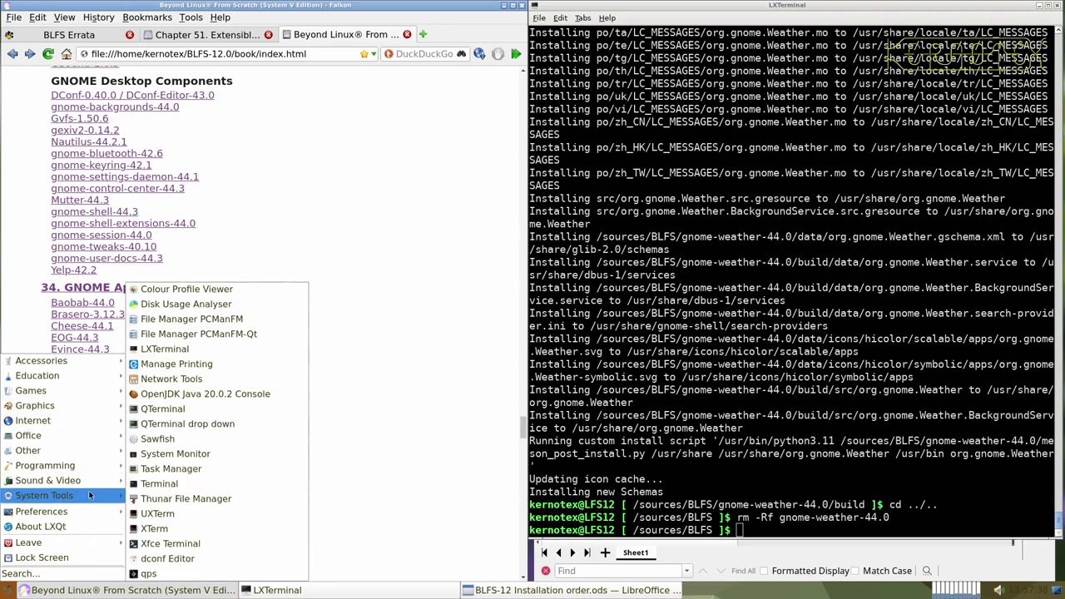
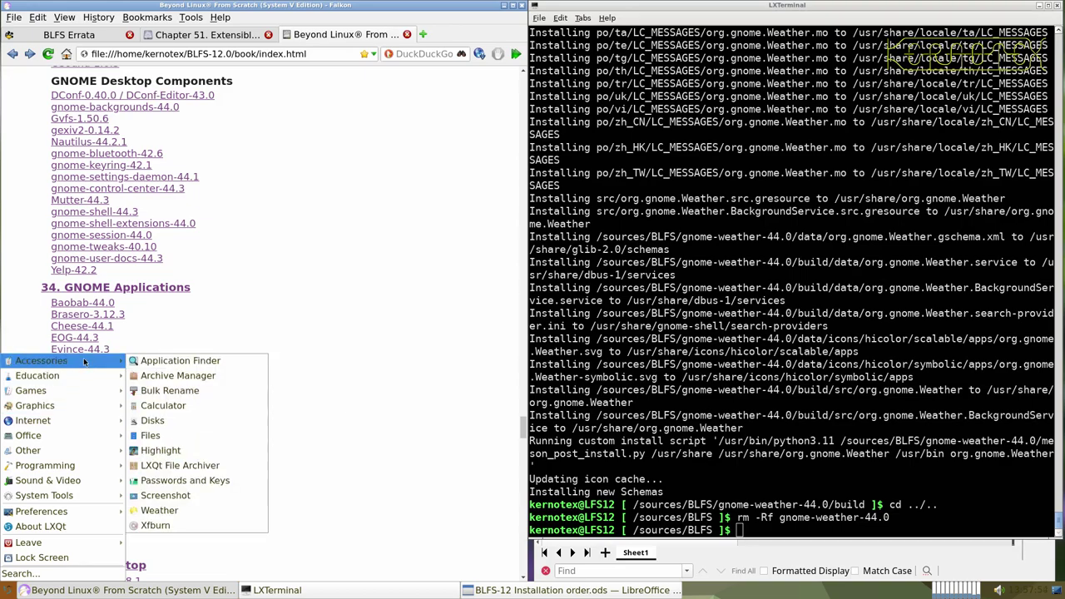
left_click(144, 510)
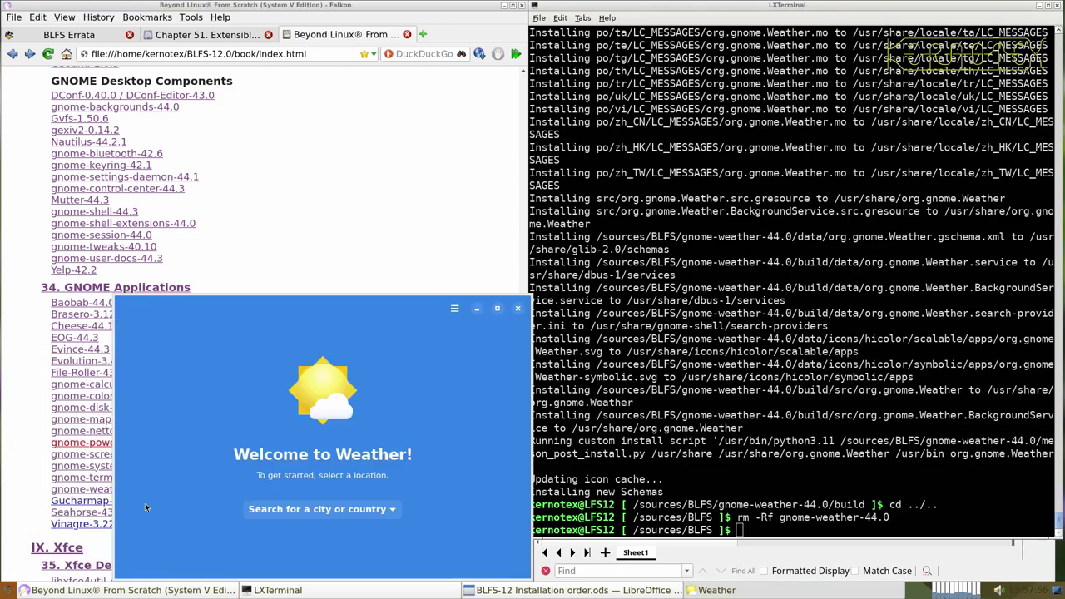
left_click(287, 512)
type("london")
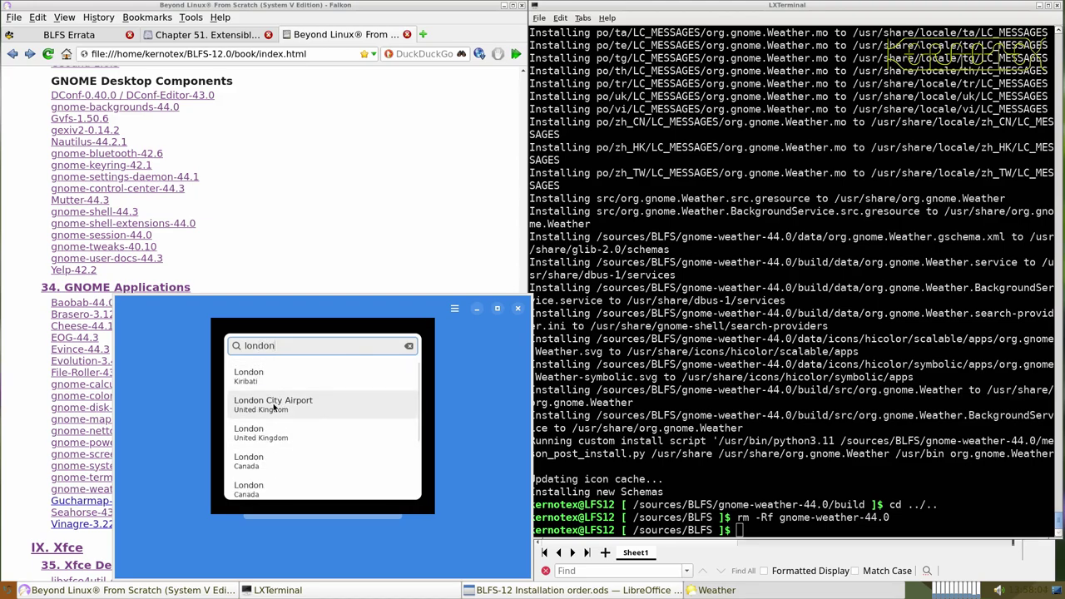
left_click(271, 429)
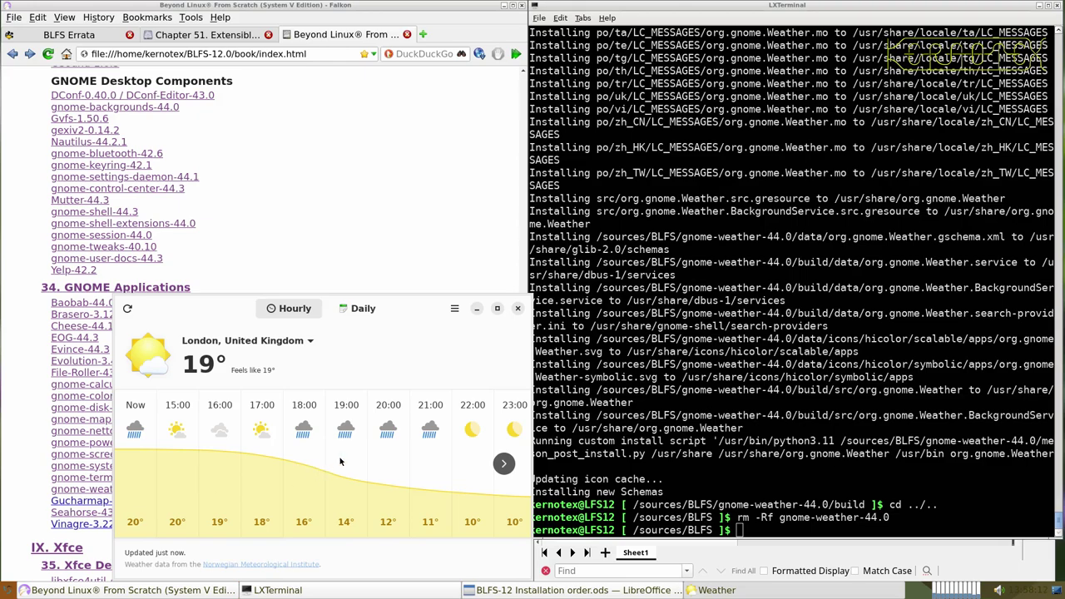
- Examine the later hours of London's hourly forecast, Weather's temperature unit options and its About information
left_click(503, 463)
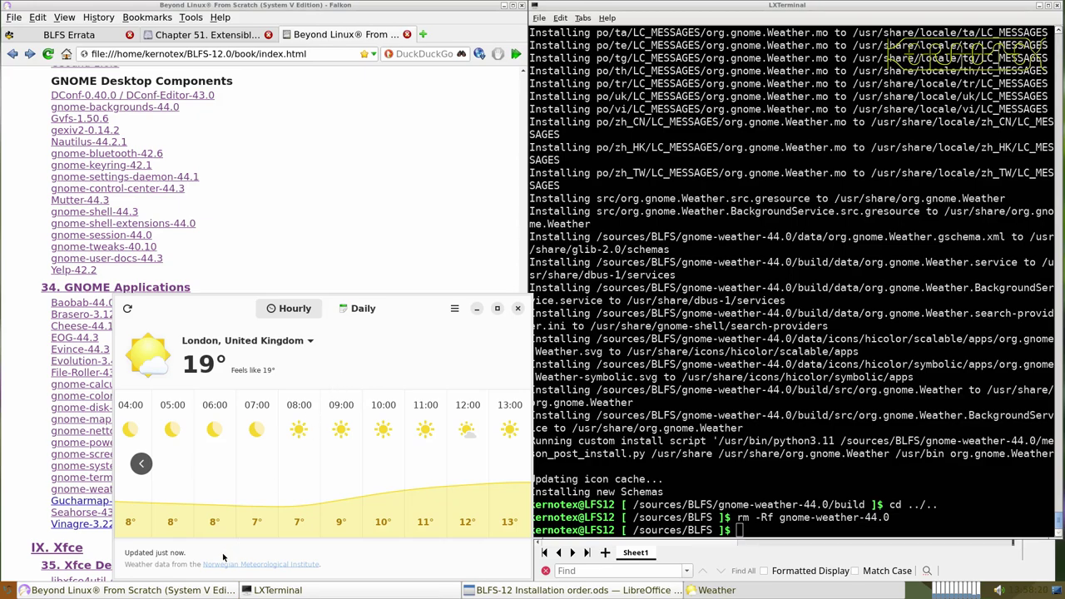
left_click(454, 309)
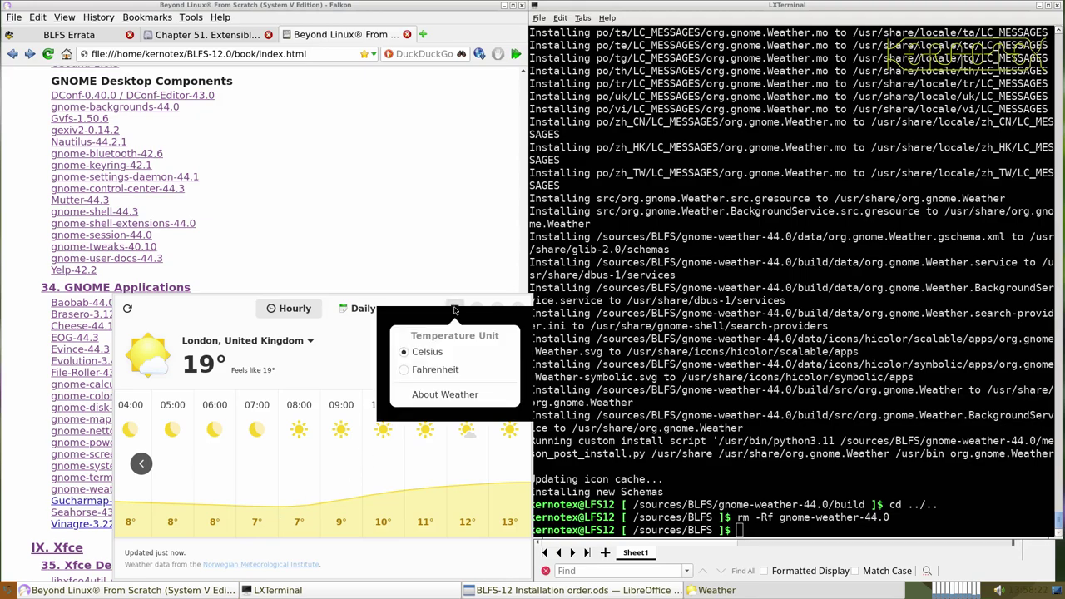
left_click(347, 365)
left_click(456, 311)
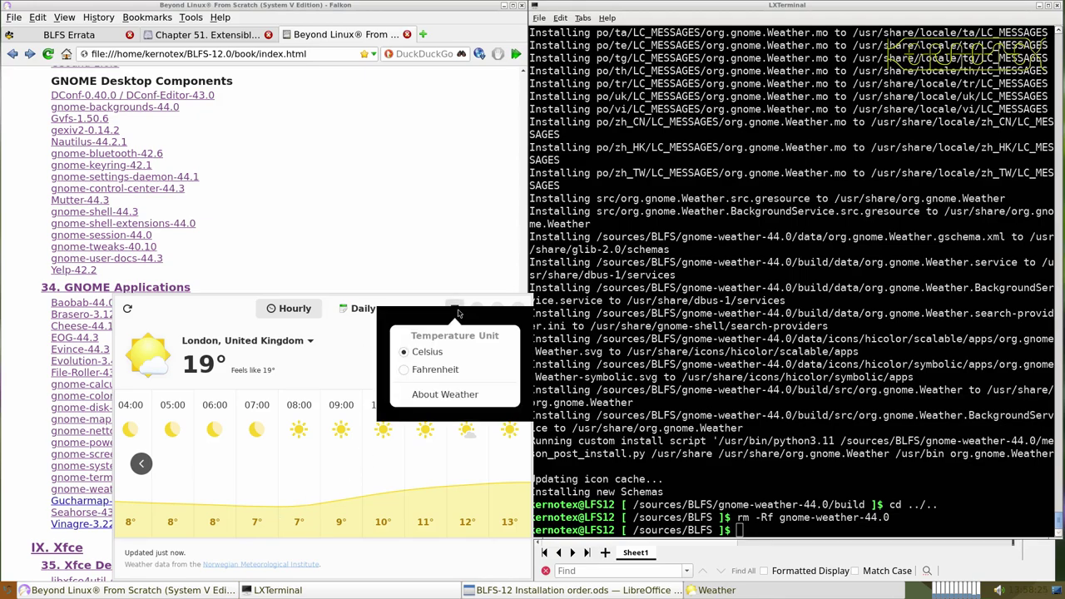
left_click(444, 394)
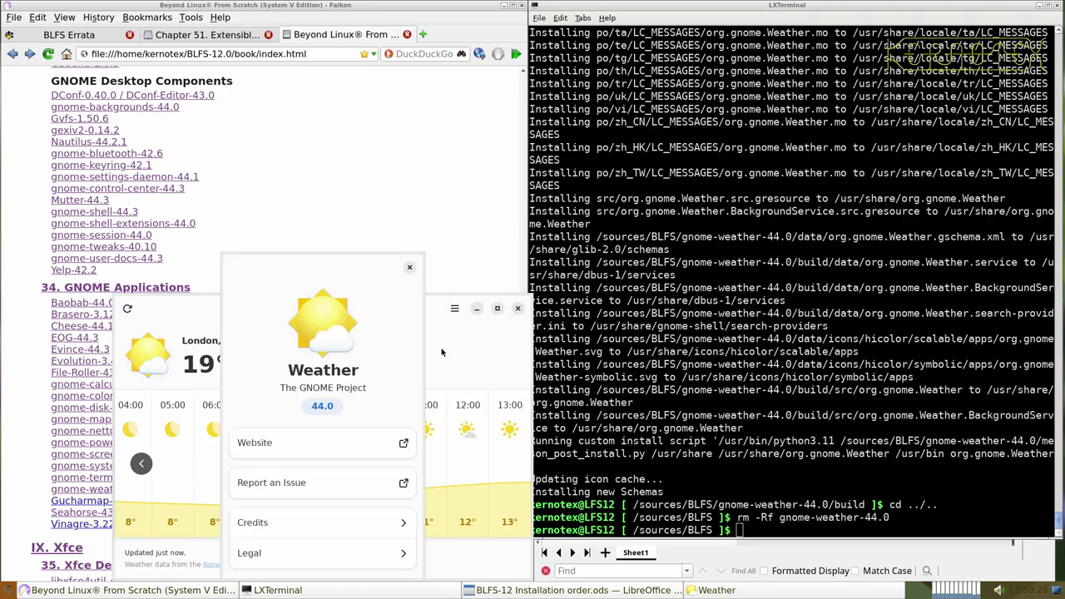
left_click(409, 267)
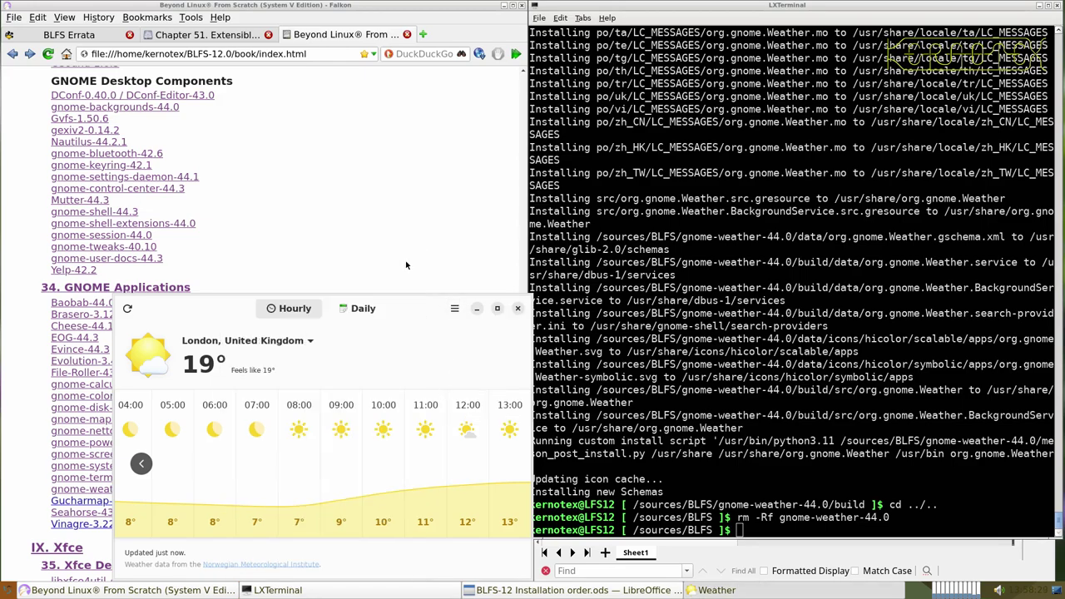
- Close Weather and open the book's Gucharmap-15.0.4 page in a new browser tab
left_click(515, 308)
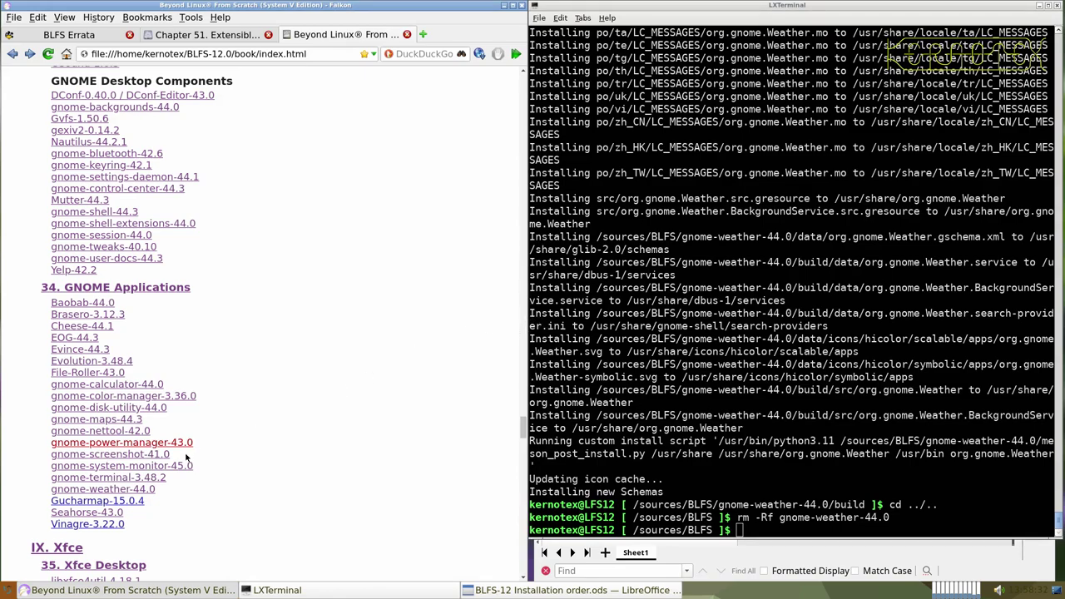
middle_click(129, 502)
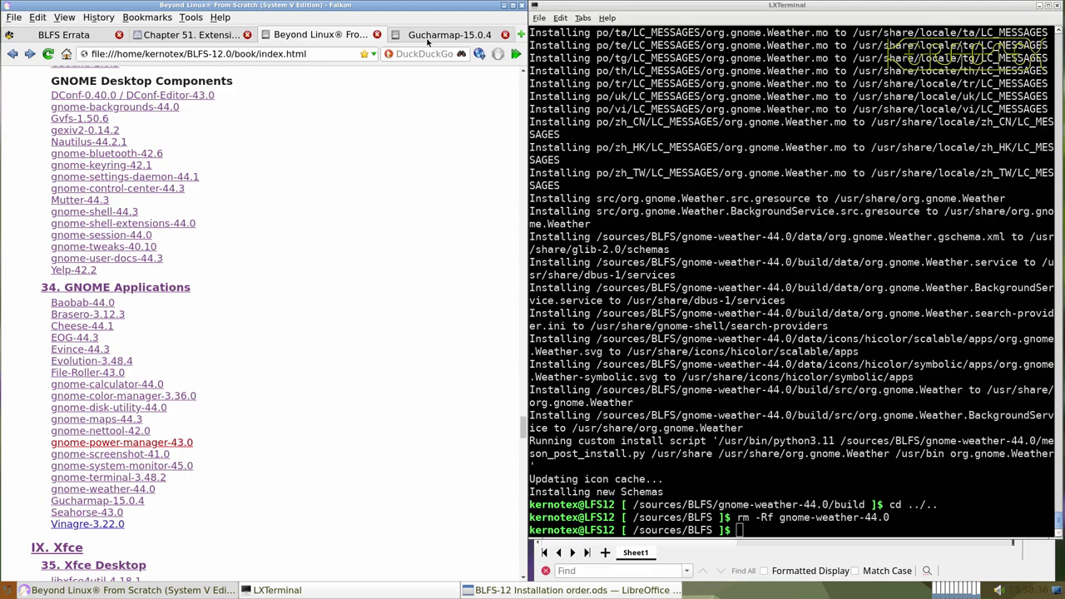
- Download gucharmap-15.0.4.tar.bz2 from the book's Gucharmap page into /sources/BLFS
left_click(427, 40)
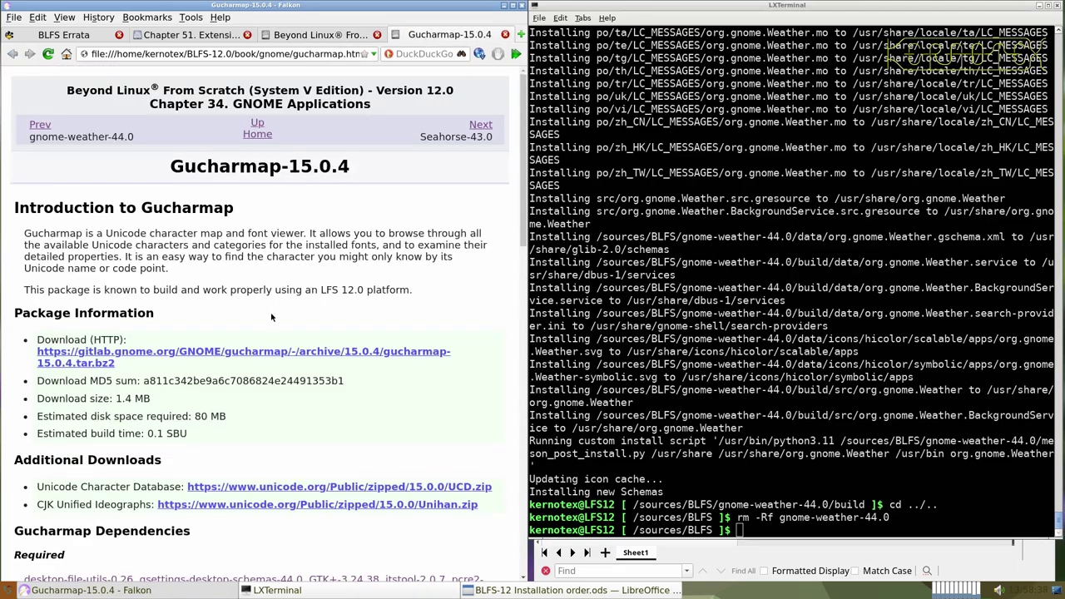
scroll(280, 382, "down", 2)
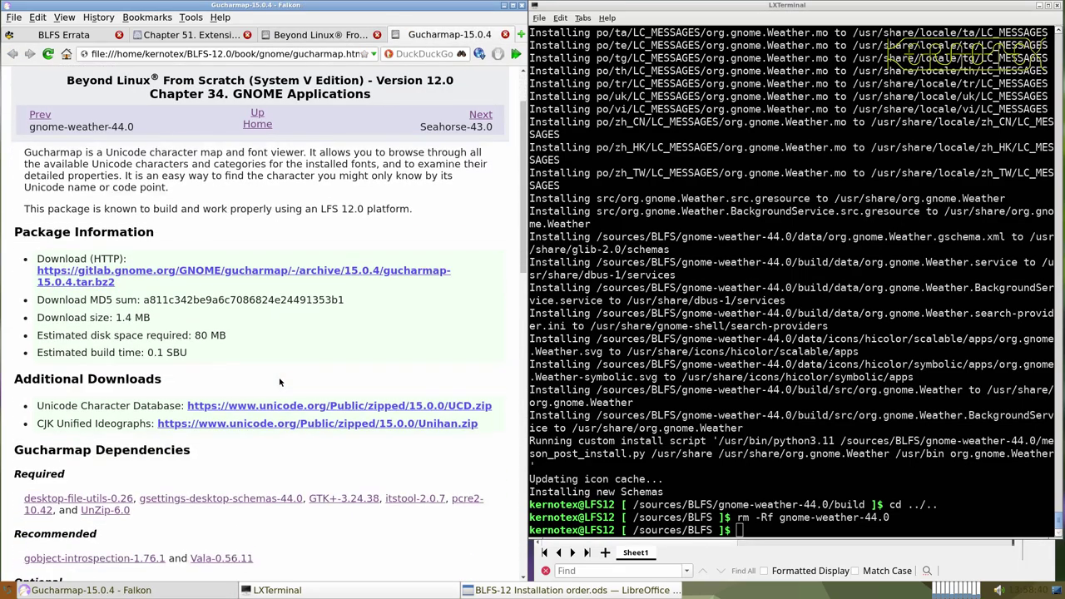
scroll(279, 382, "down", 3)
scroll(281, 337, "up", 5)
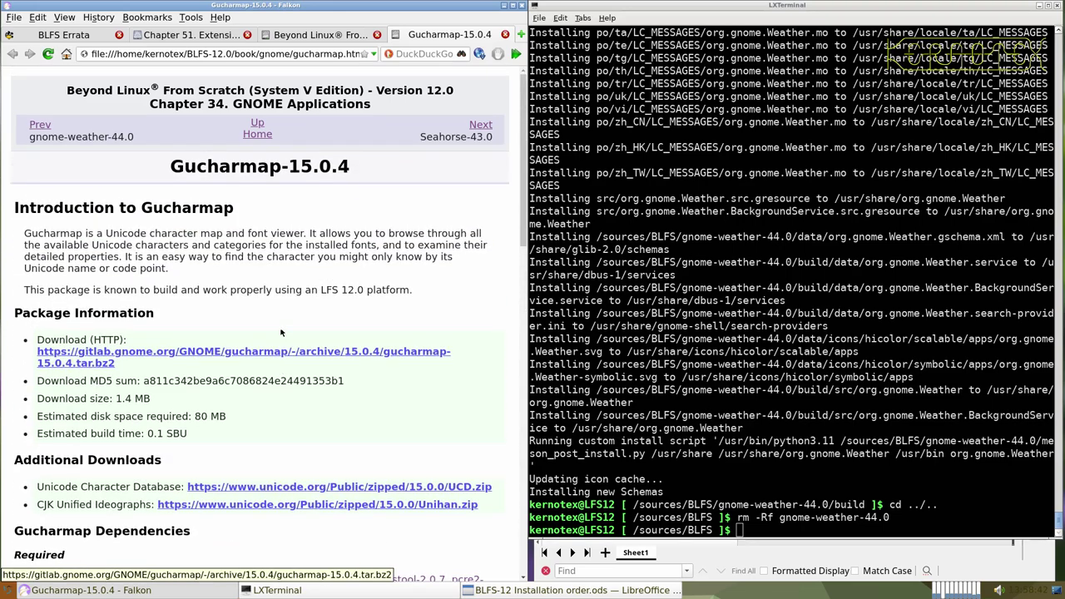
scroll(283, 328, "down", 4)
scroll(286, 323, "up", 3)
left_click(288, 320)
key("Return")
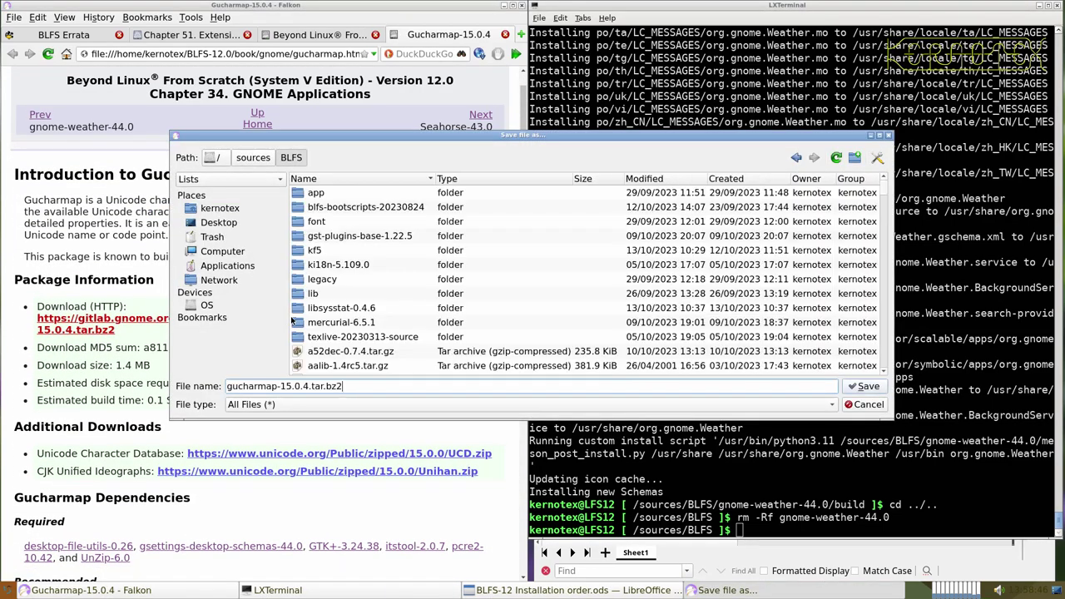
key("Return")
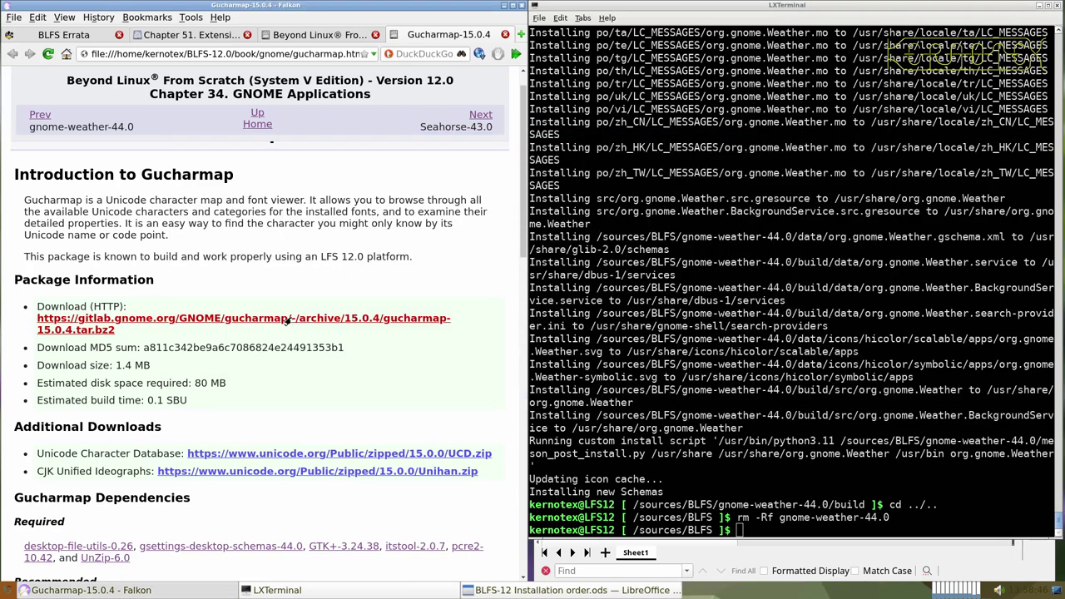
left_click(286, 454)
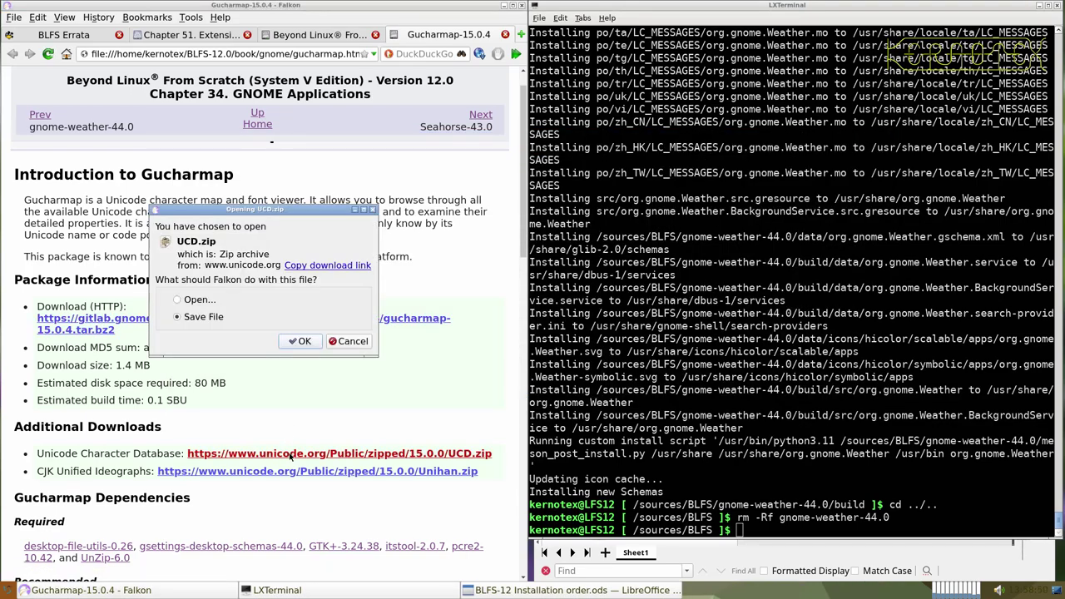
key("Return")
key("Return")
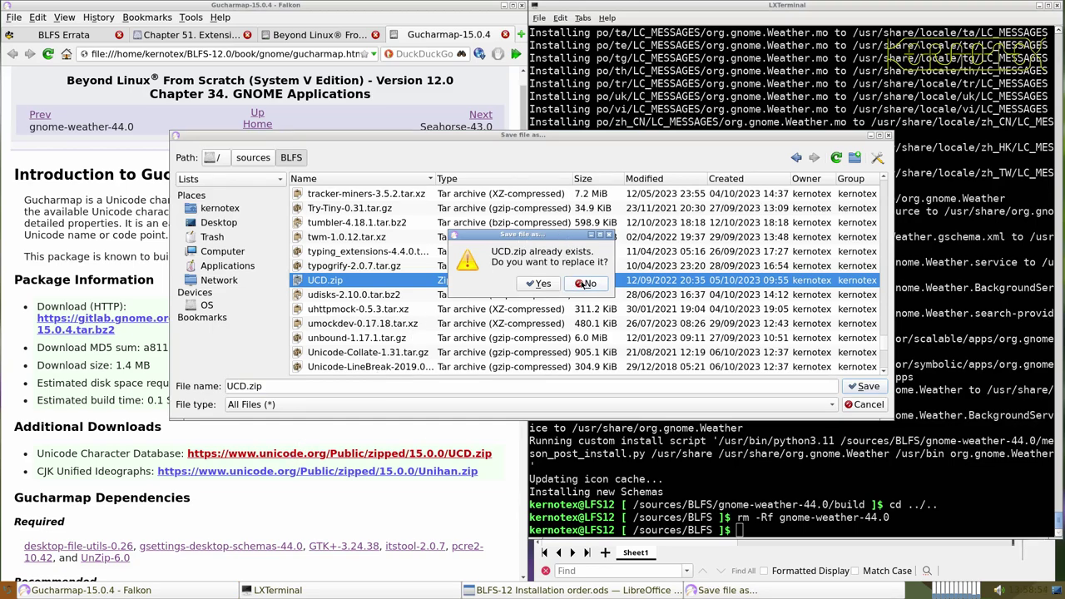
left_click(584, 284)
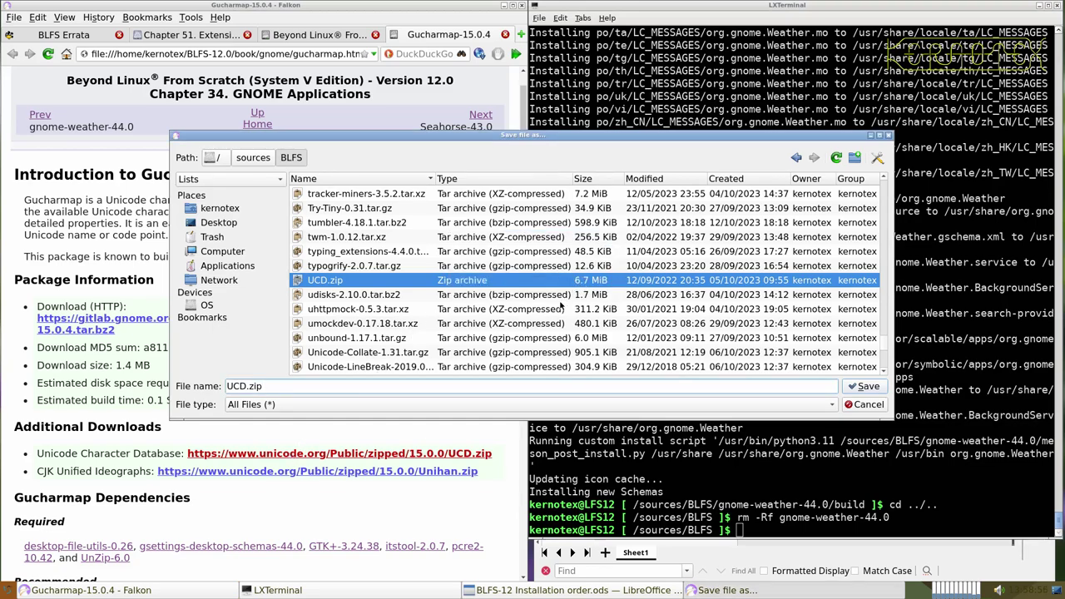
key("Escape")
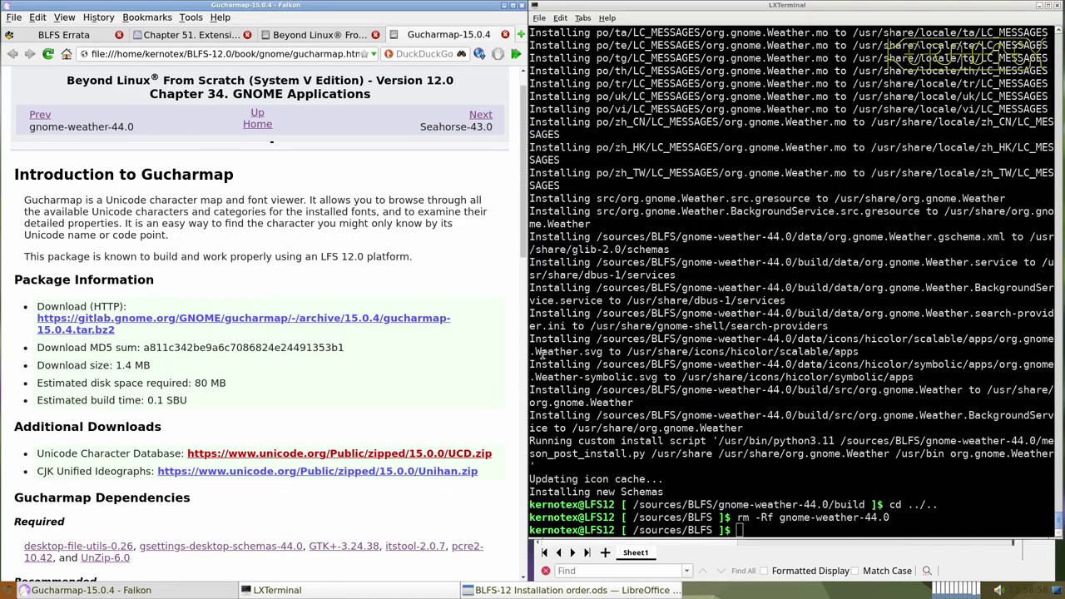
- Download the CJK Unified Ideographs archive Unihan.zip into /sources/BLFS
left_click(448, 472)
left_click(301, 341)
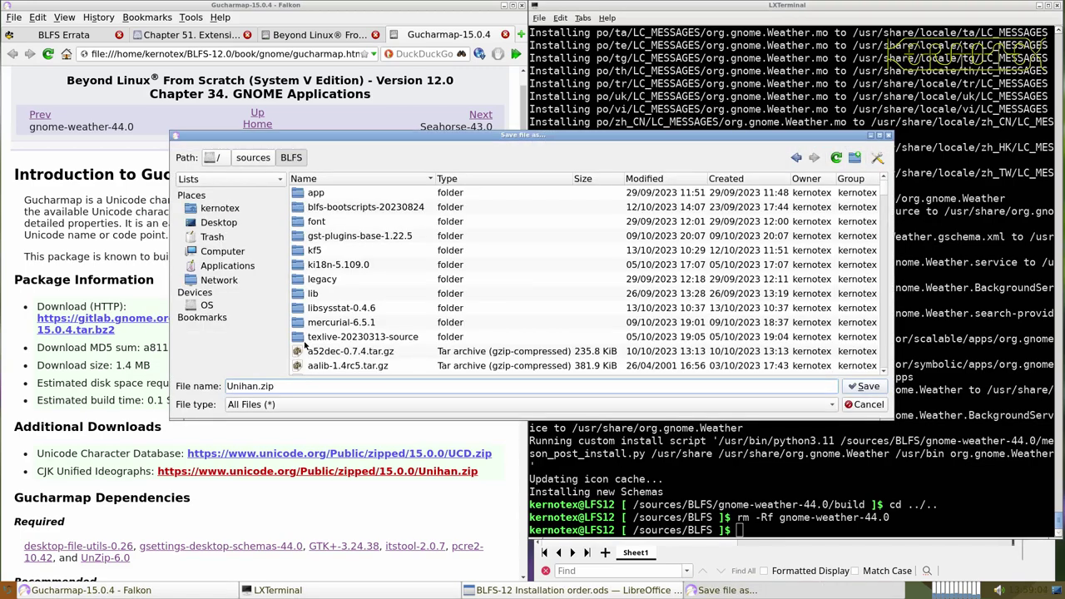
key("Return")
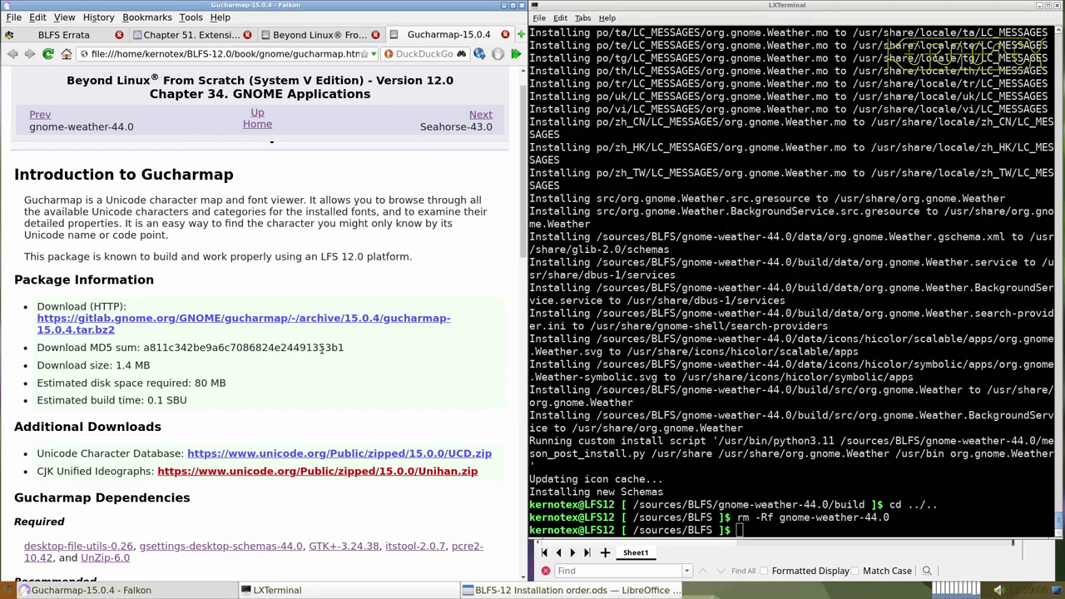
- Copy the title Gucharmap-15.0.4 from the book page into the installation order spreadsheet, below gnome-weather-44.0
scroll(321, 349, "down", 1)
scroll(321, 350, "down", 2)
scroll(249, 266, "up", 4)
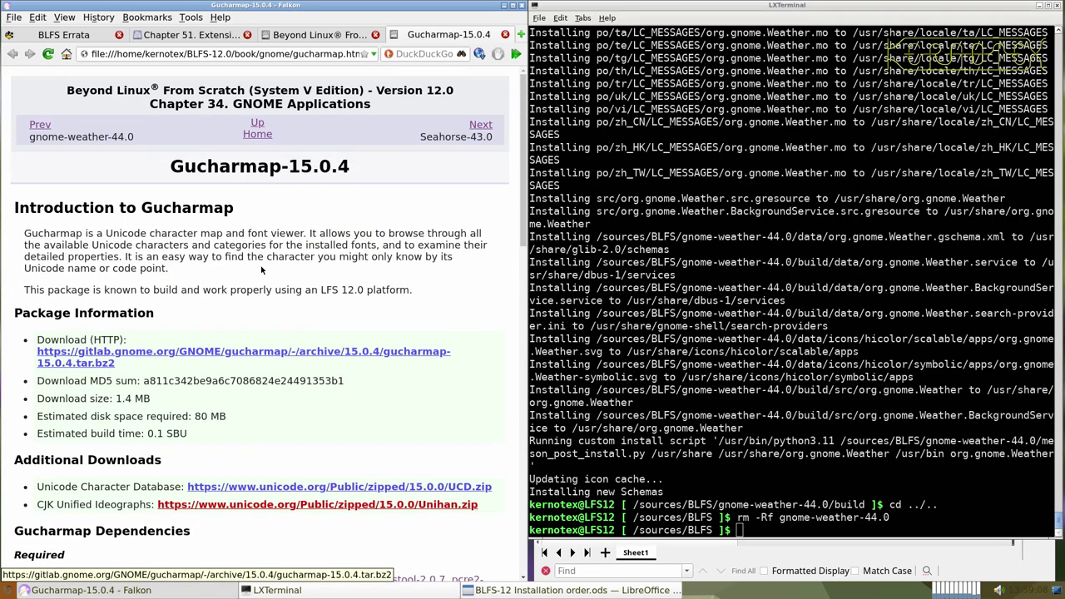
left_click_drag(169, 172, 360, 170)
key("ctrl+c")
key("alt+Tab")
key("alt+Tab")
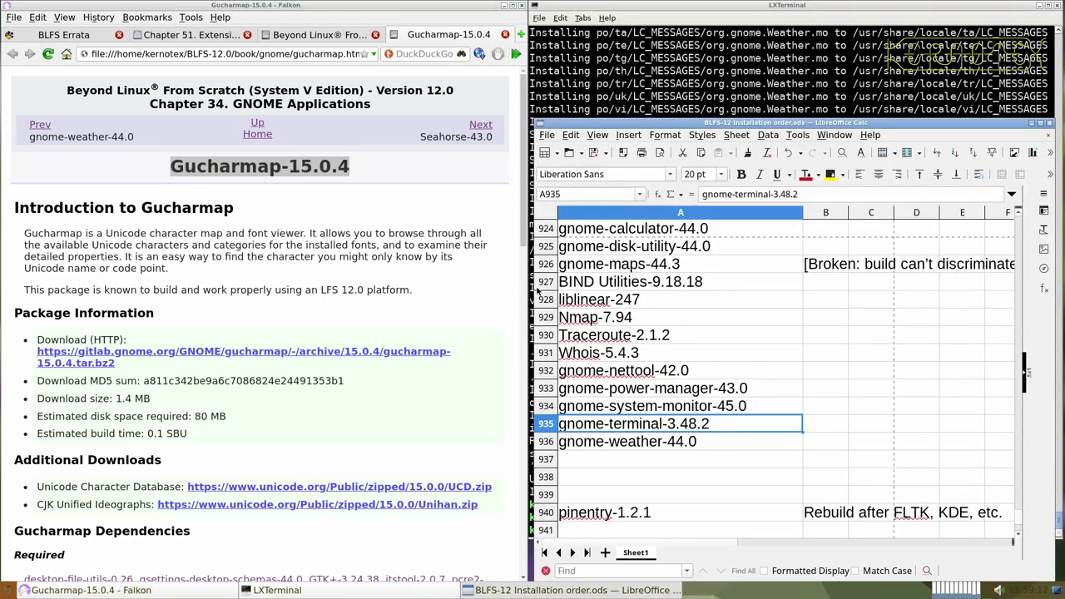
middle_click(641, 466)
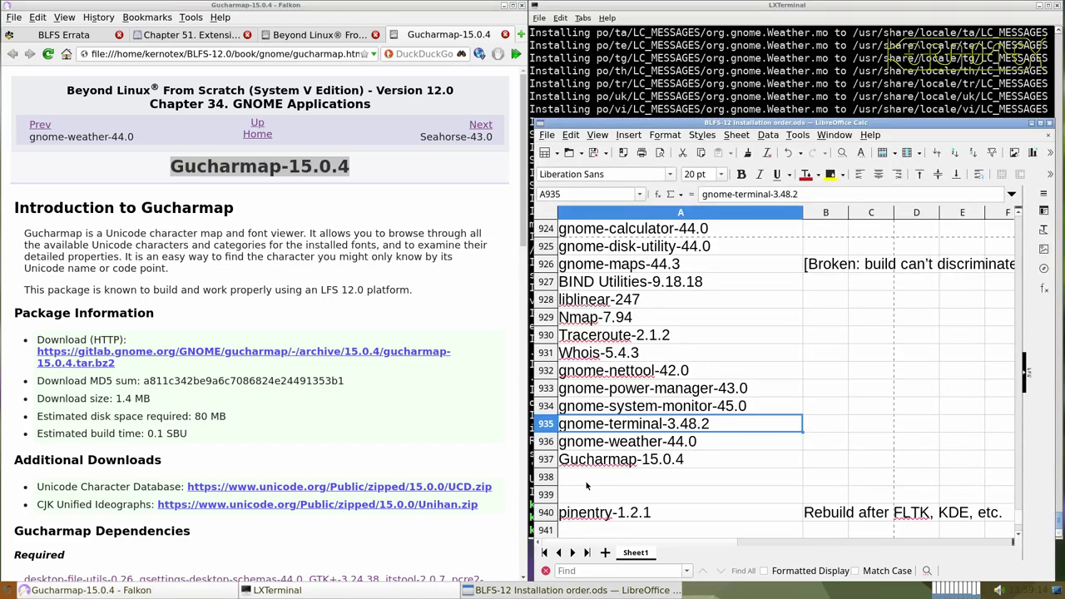
- Insert 13 blank rows above row 939 in the spreadsheet, before the pinentry-1.2.1 entry
scroll(590, 474, "down", 4)
left_click_drag(542, 282, 554, 495)
right_click(554, 494)
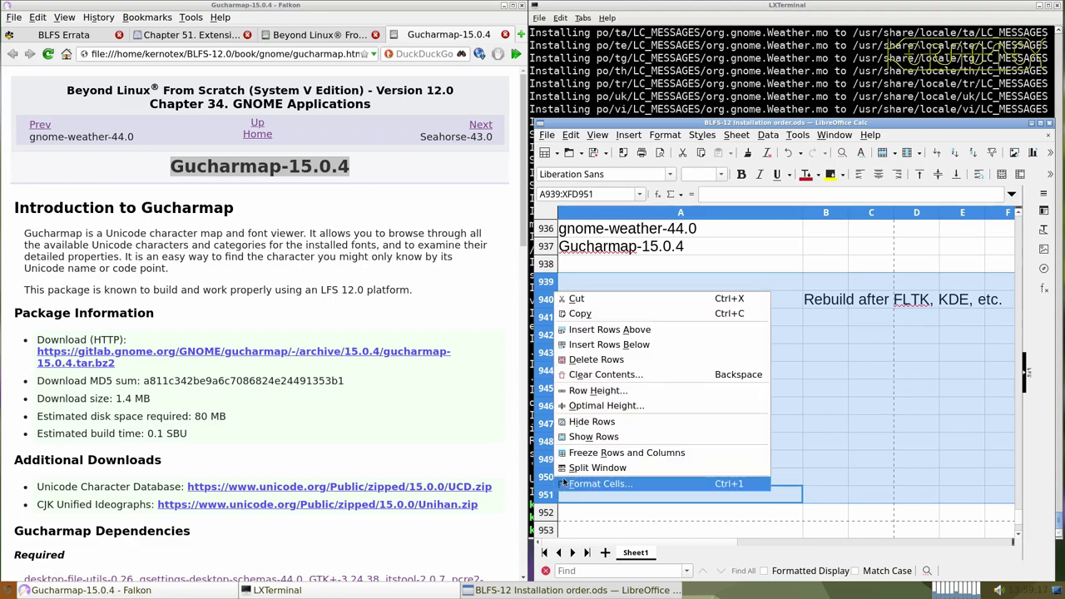
left_click(594, 329)
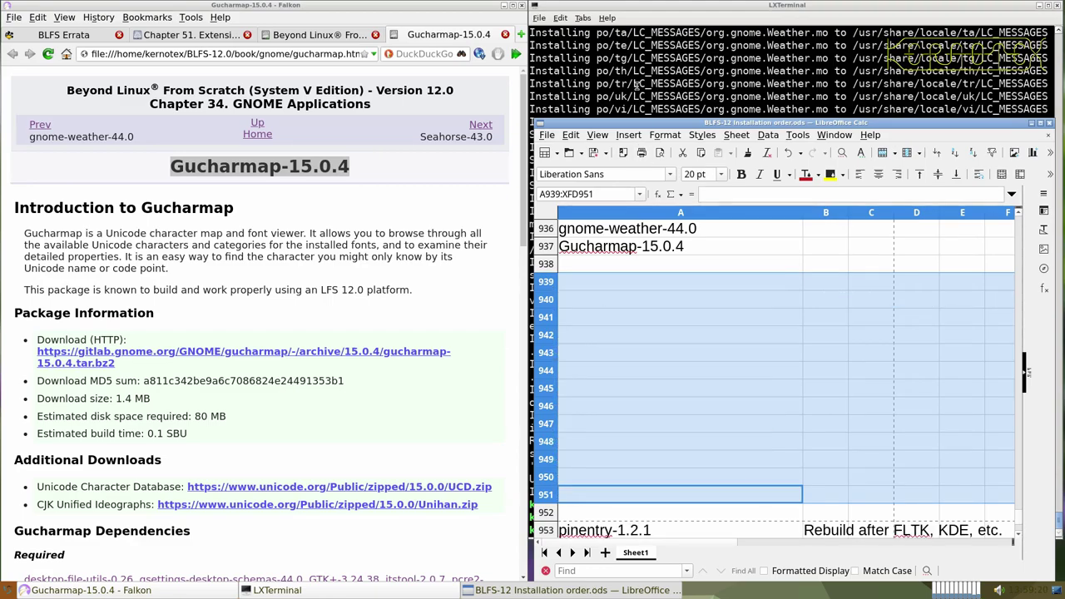
- Extract the Gucharmap source archive in the terminal and enter the gucharmap-15.0.4 directory
left_click(636, 84)
type("tar -xvf gu")
key("Tab")
key("Return")
type("cd guch")
key("Tab")
key("Return")
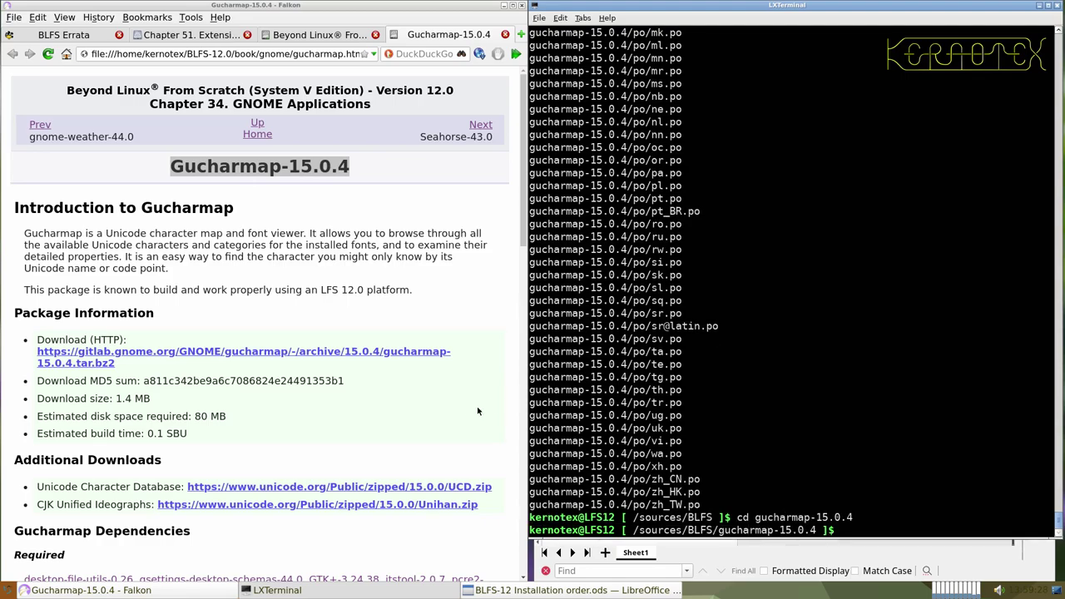
- Read the book's Gucharmap installation instructions and return the terminal to /sources/BLFS
scroll(478, 411, "down", 10)
scroll(376, 418, "down", 3)
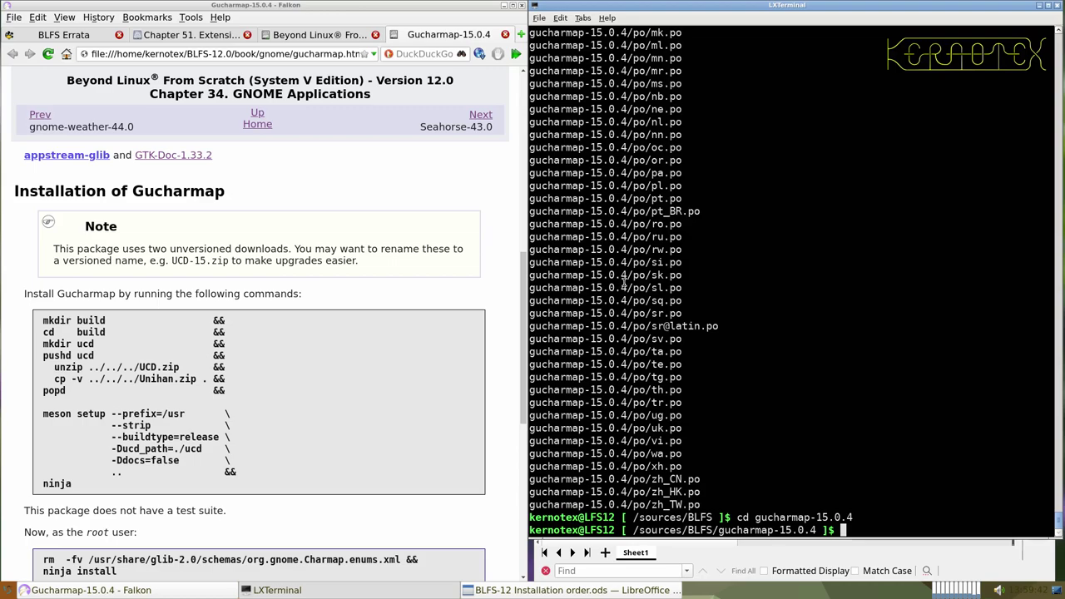
type("cd ..")
key("Return")
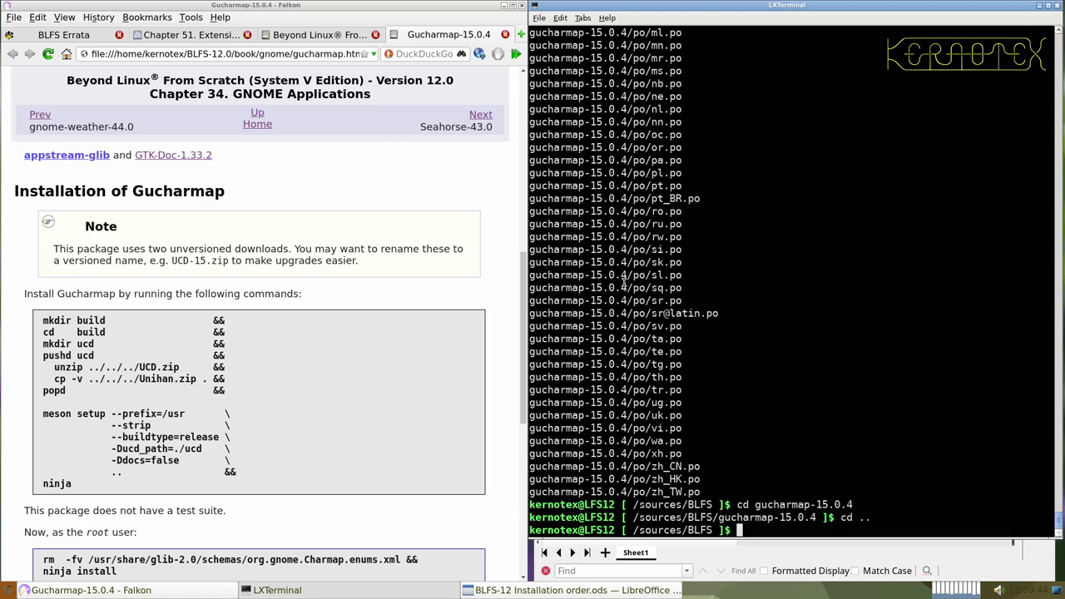
- Create a temp directory in /sources/BLFS and enter it
type("mkdir temp")
key("Return")
type("cd temp")
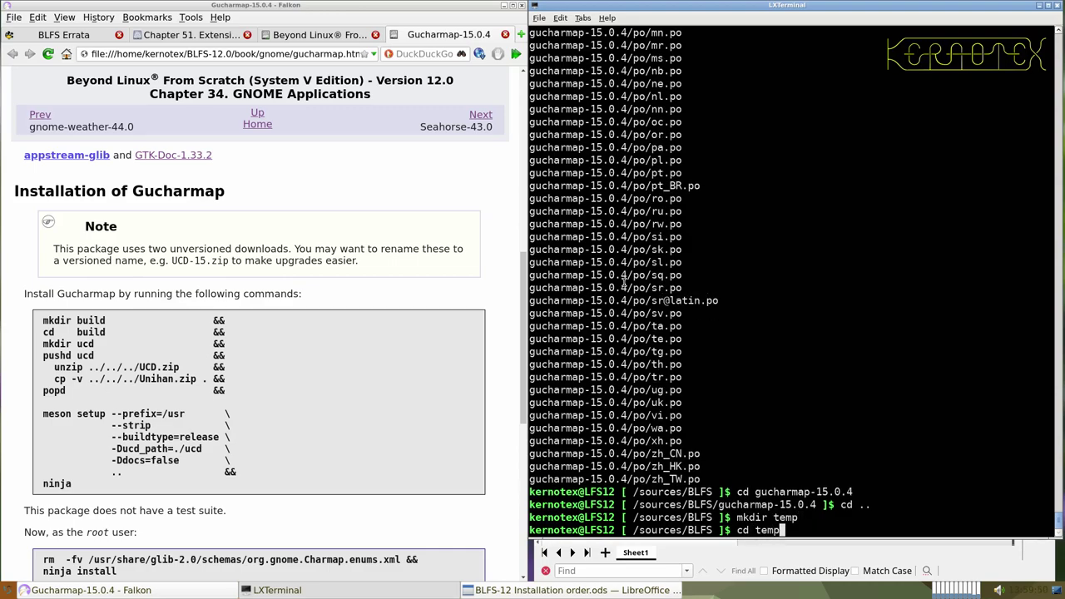
key("Return")
- List UCD.zip's file details, extract it into the temp directory, and review its contents against the book's download links
type("ls -l ../UCD.zip")
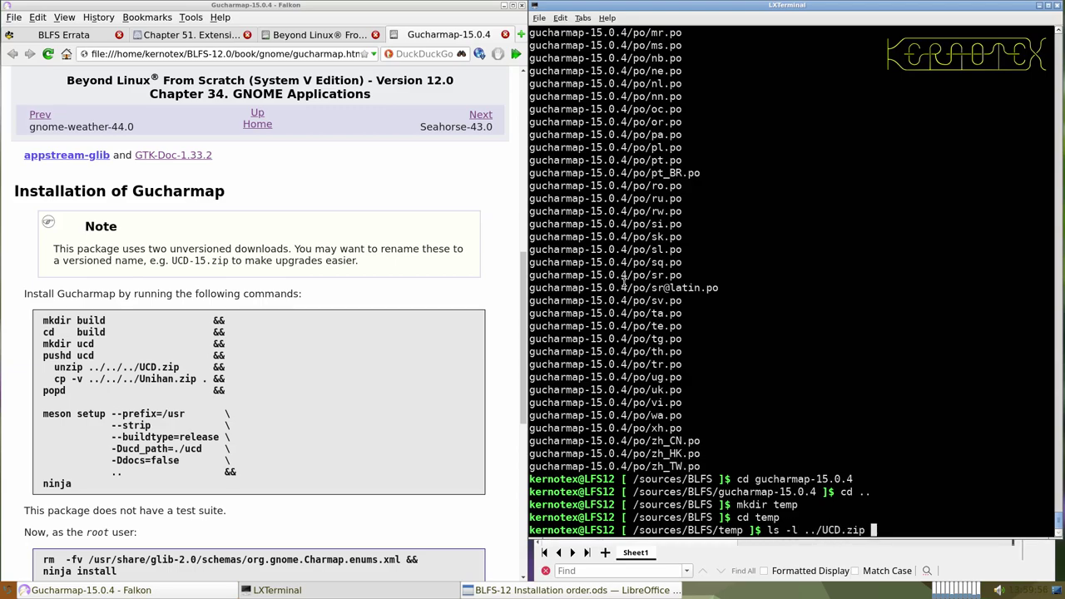
key("Return")
type("unzip ../UCD")
key("Return")
key("Up")
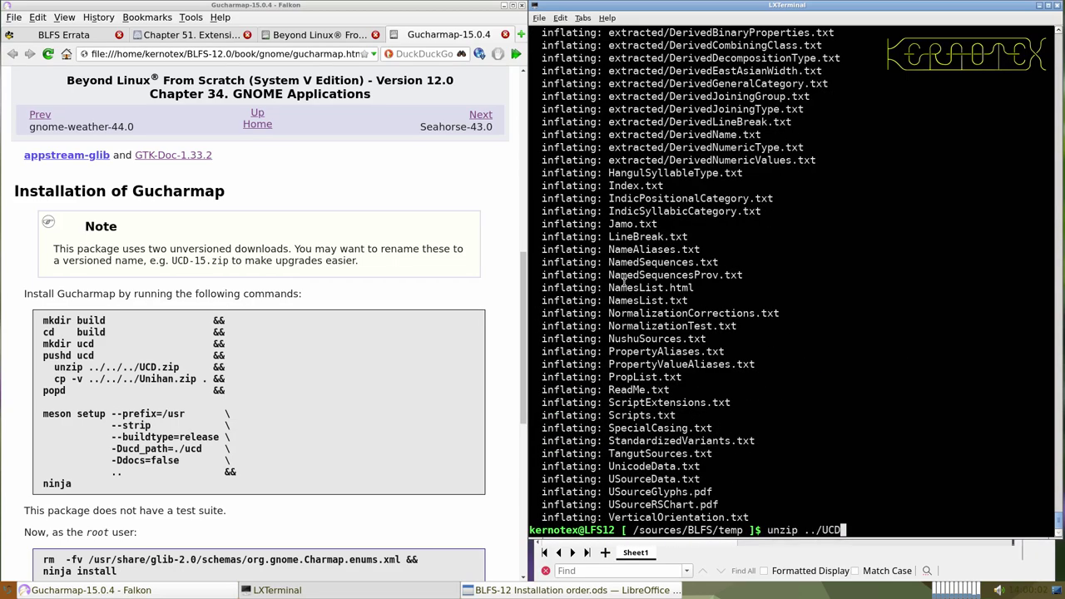
key("ctrl+u")
scroll(595, 238, "up", 15)
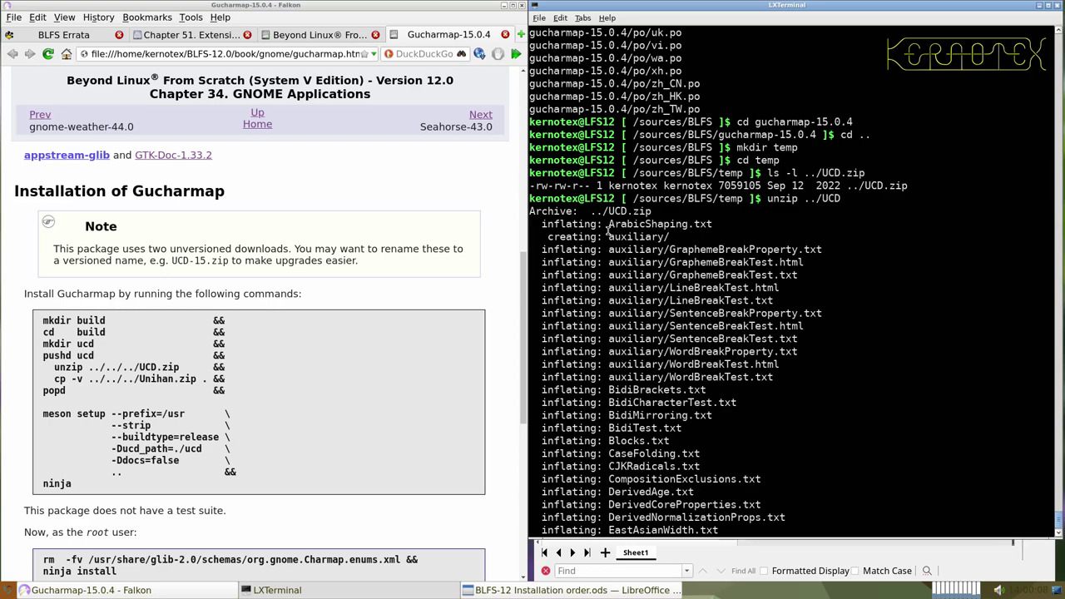
scroll(601, 253, "down", 5)
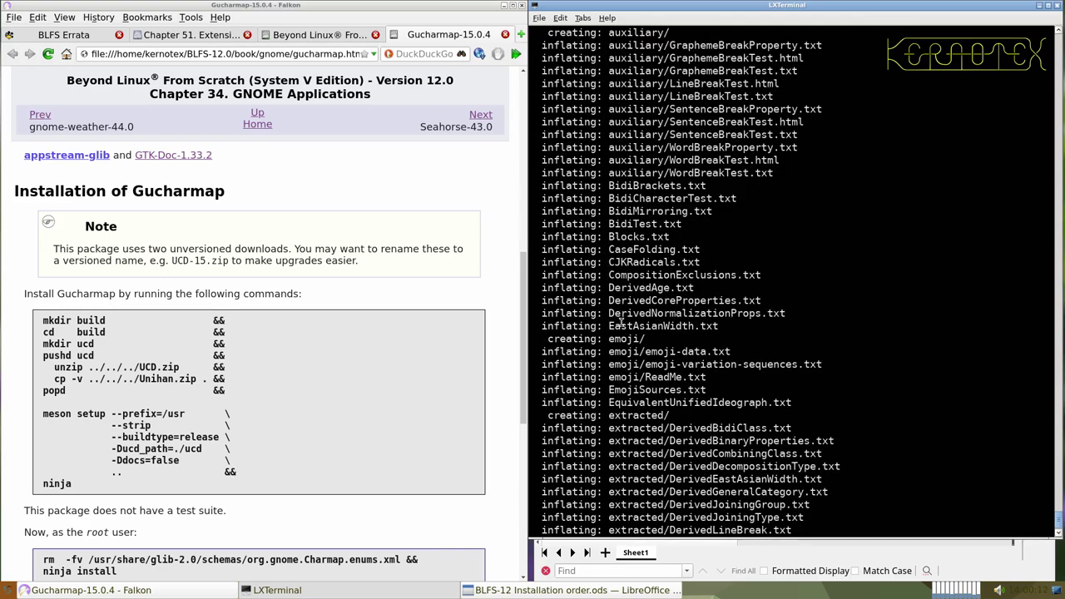
scroll(620, 322, "down", 10)
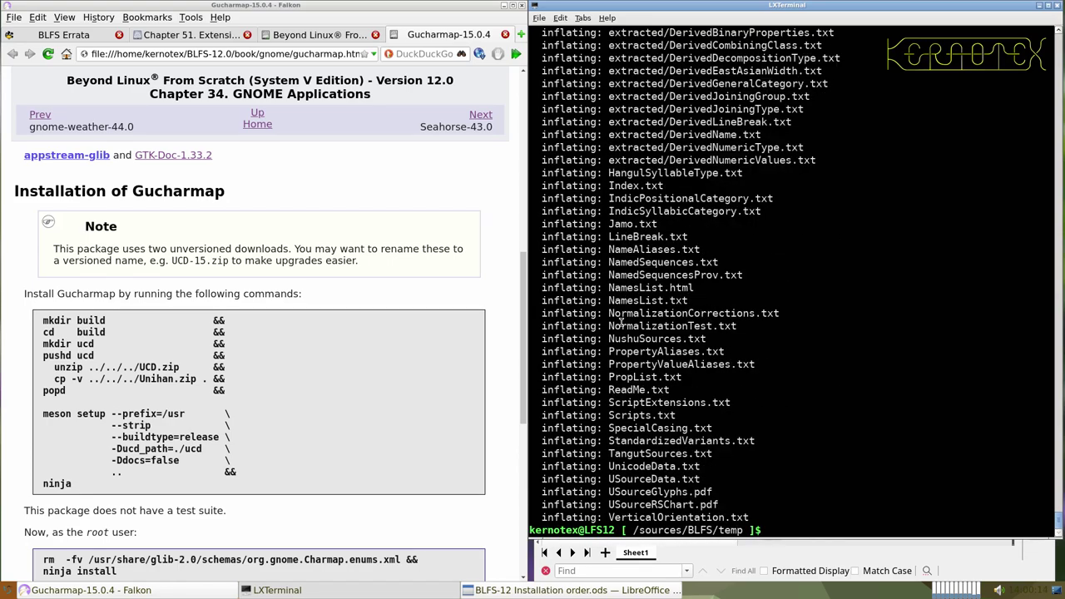
scroll(411, 250, "up", 5)
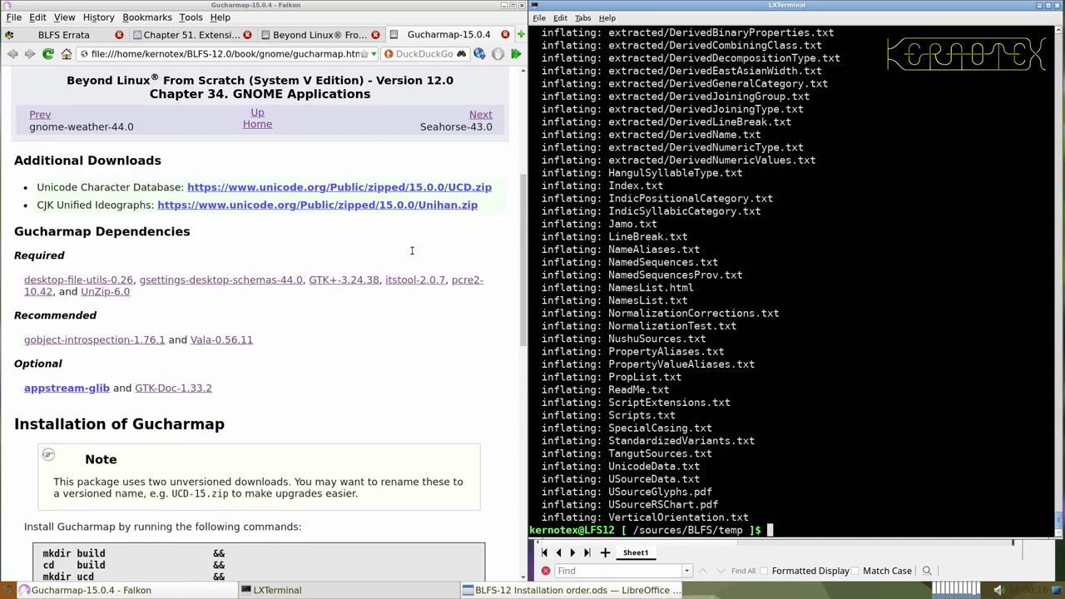
scroll(411, 251, "up", 4)
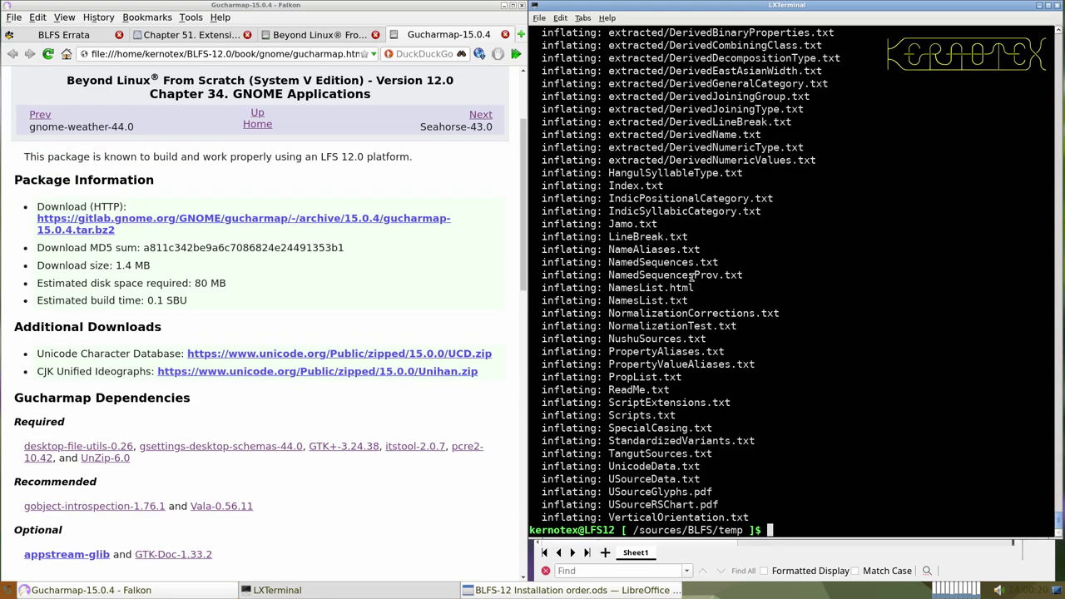
- Extract Unihan.zip from the parent directory into the temp directory
key("Up")
key("Up")
key("Down")
key("BackSpace")
key("BackSpace")
key("BackSpace")
key("BackSpace")
key("BackSpace")
key("BackSpace")
key("BackSpace")
type("uni")
key("Tab")
key("Tab")
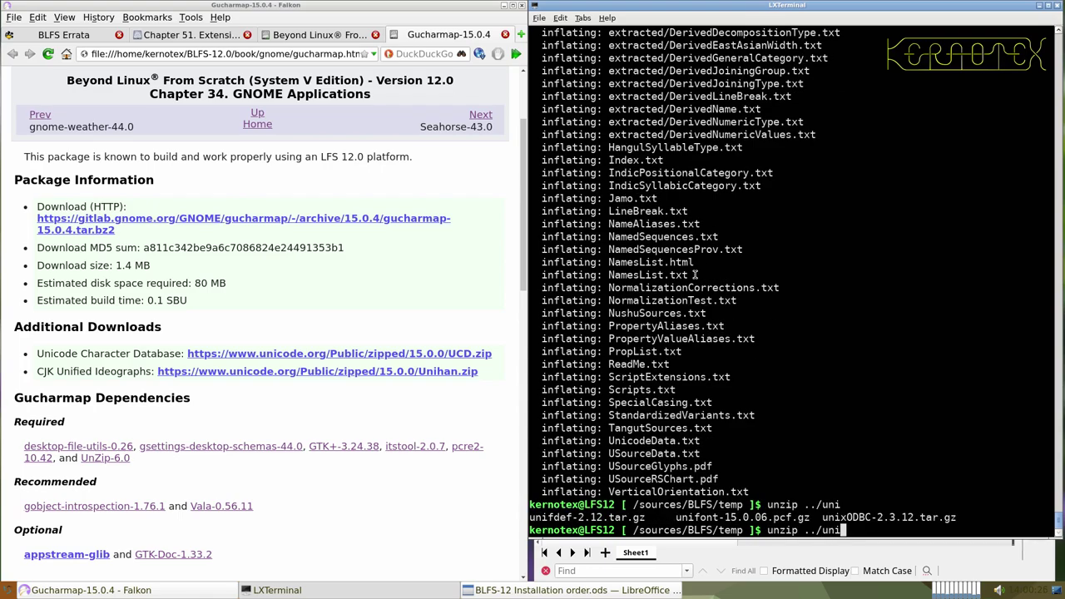
key("BackSpace")
key("BackSpace")
key("BackSpace")
type("Uni")
key("Tab")
key("Tab")
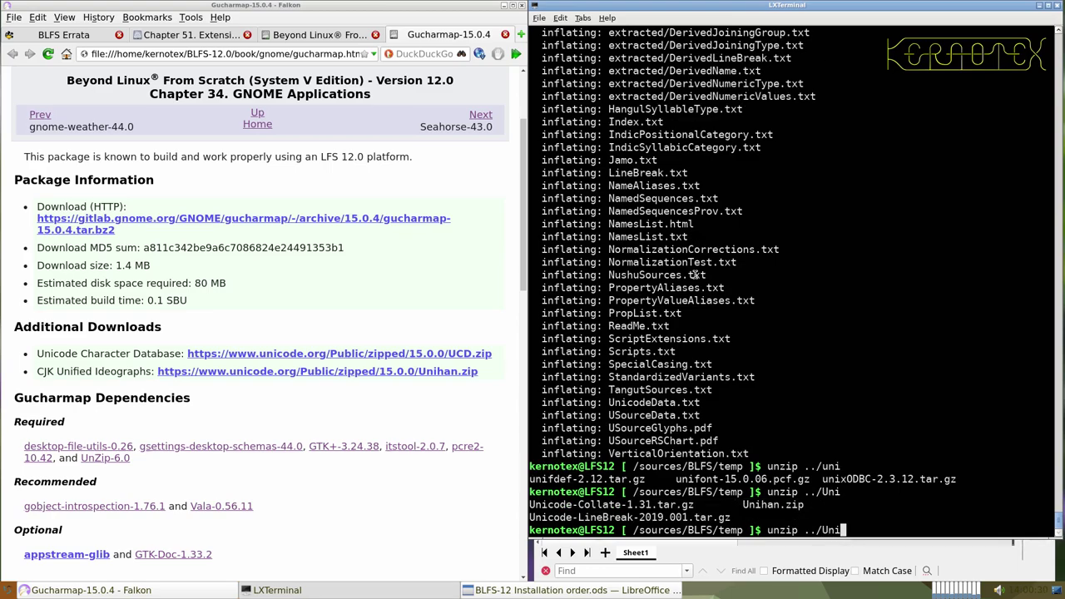
type("h")
key("Tab")
key("Return")
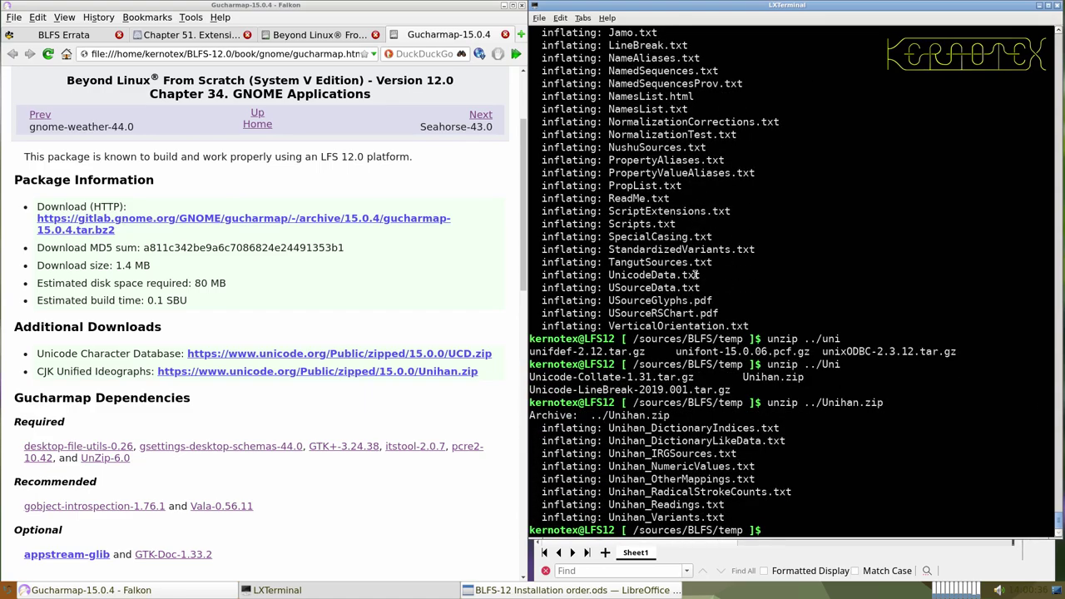
- Return to /sources/BLFS and delete the temp directory with its contents
type("cd ..")
key("Return")
type("rm -Rf temp/")
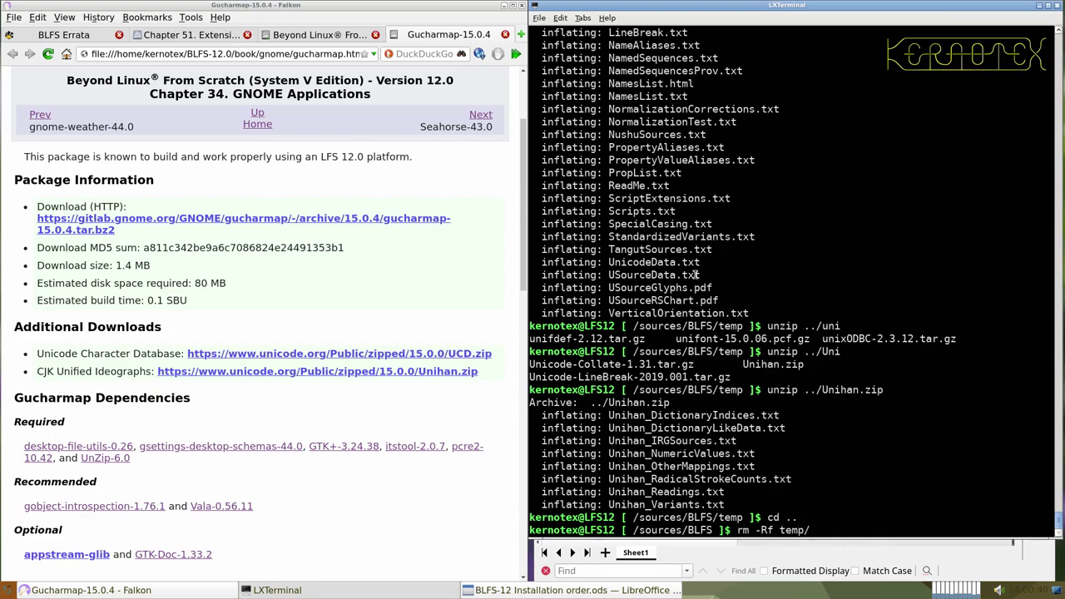
key("Return")
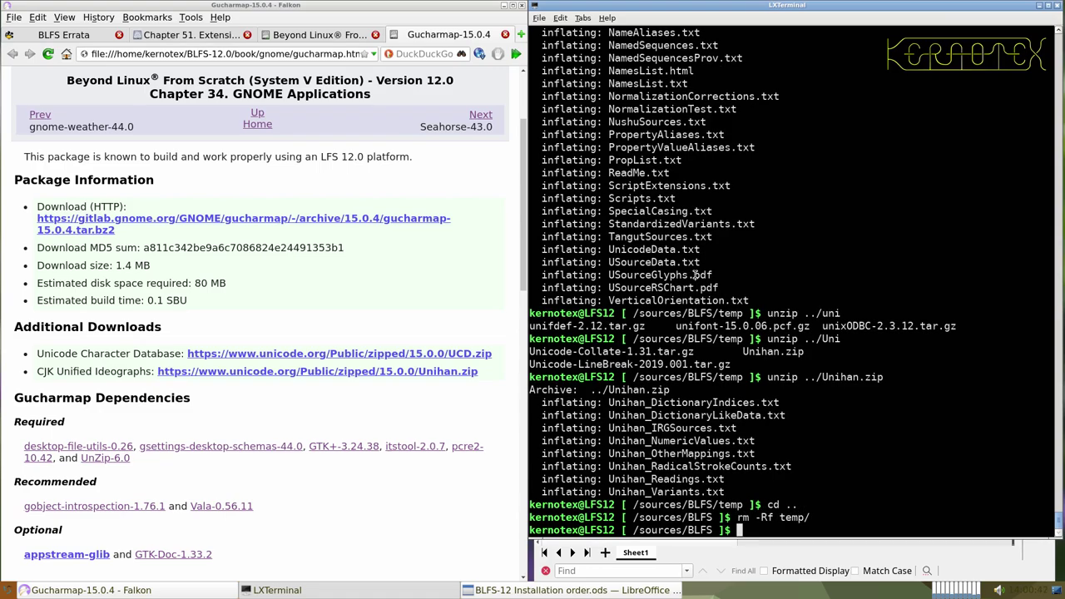
- Rename UCD.zip to UCD-15.0.0.zip in /sources/BLFS
type("mv UCD.zip UCD.zip")
key("Left")
key("Left")
key("Left")
key("Left")
type("-15")
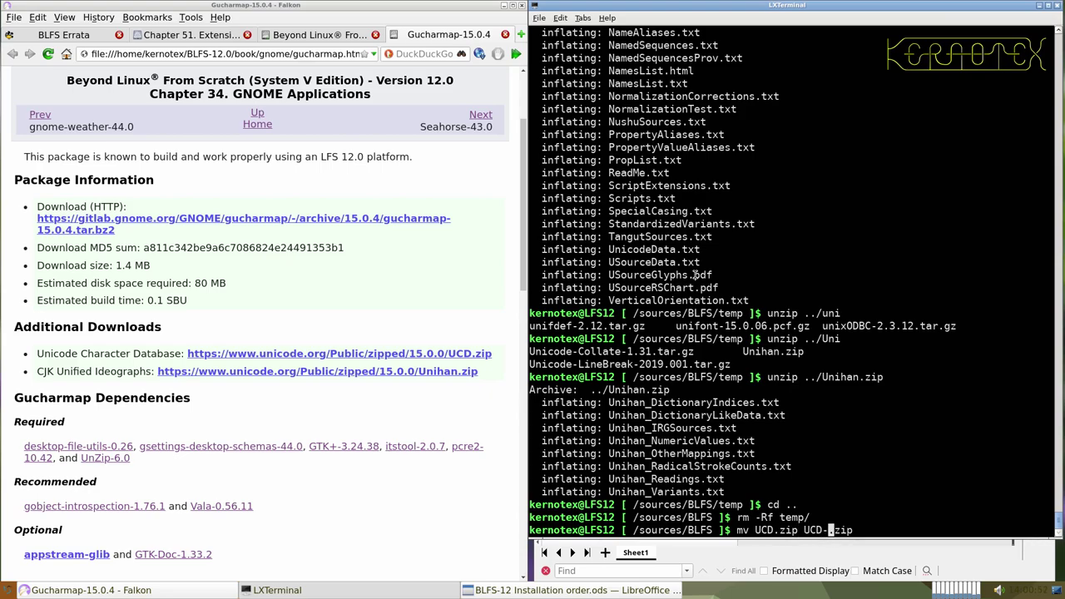
type(".0.")
key("Right")
type("0")
key("Return")
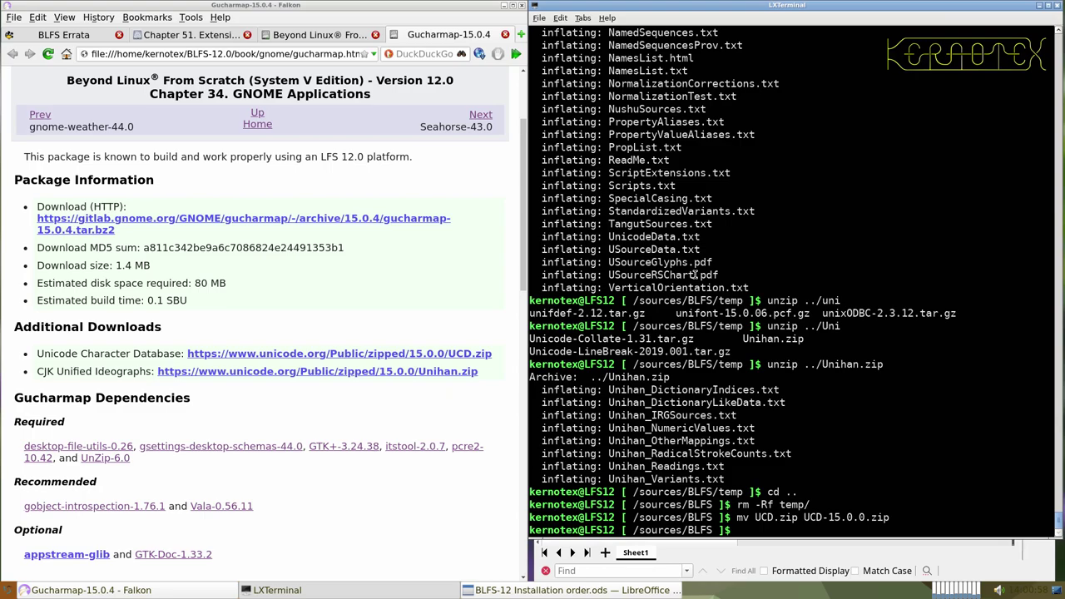
- Rename Unihan.zip to Unihan-15.0.0.zip in /sources/BLFS
type("mv Uni")
key("Tab")
type("Unih")
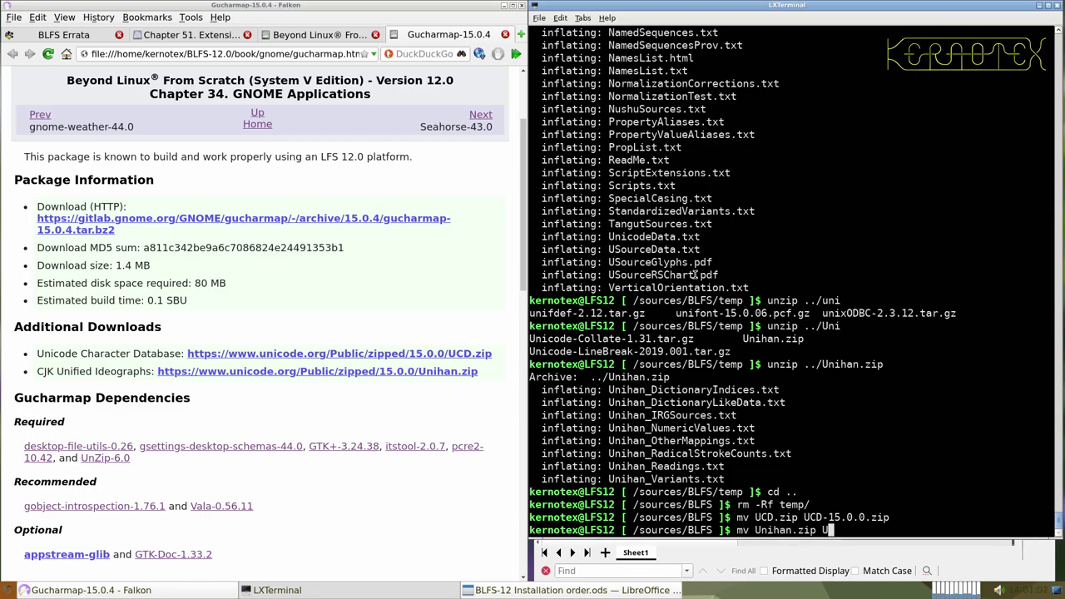
key("Tab")
key("Left")
key("Left")
key("Left")
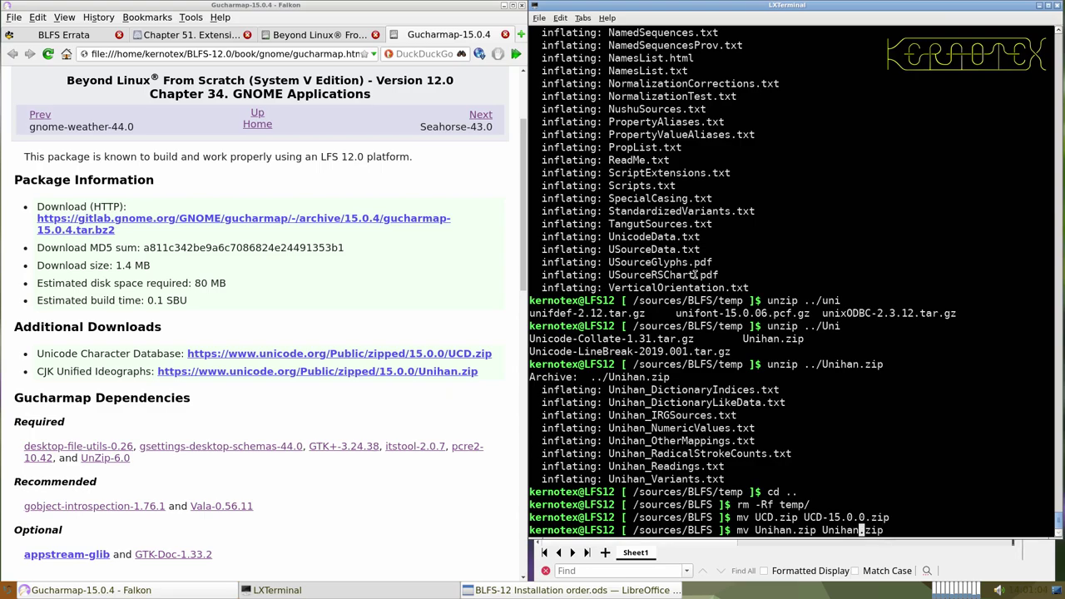
type("-15.0.0")
key("Return")
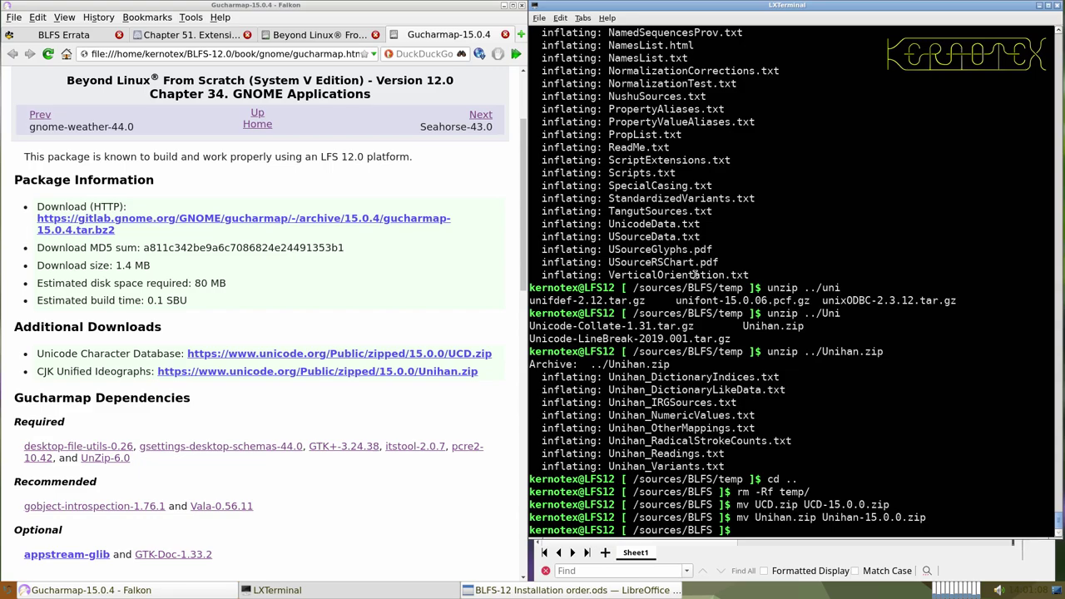
- Change into the already extracted gucharmap-15.0.4 source directory
type("tar -xvf gucharmap-15.0.4")
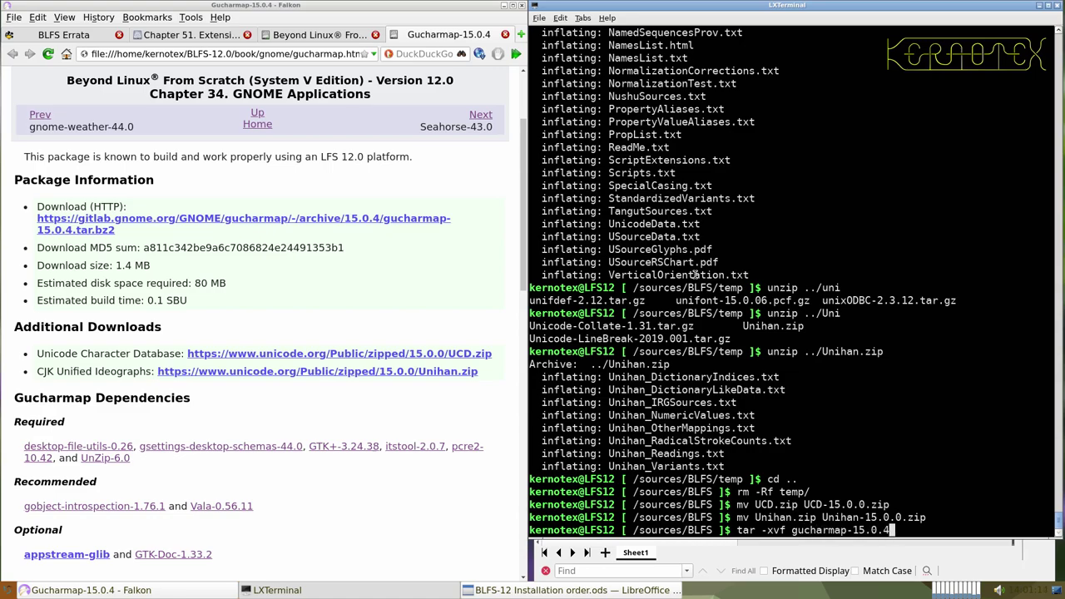
key("Tab")
key("Tab")
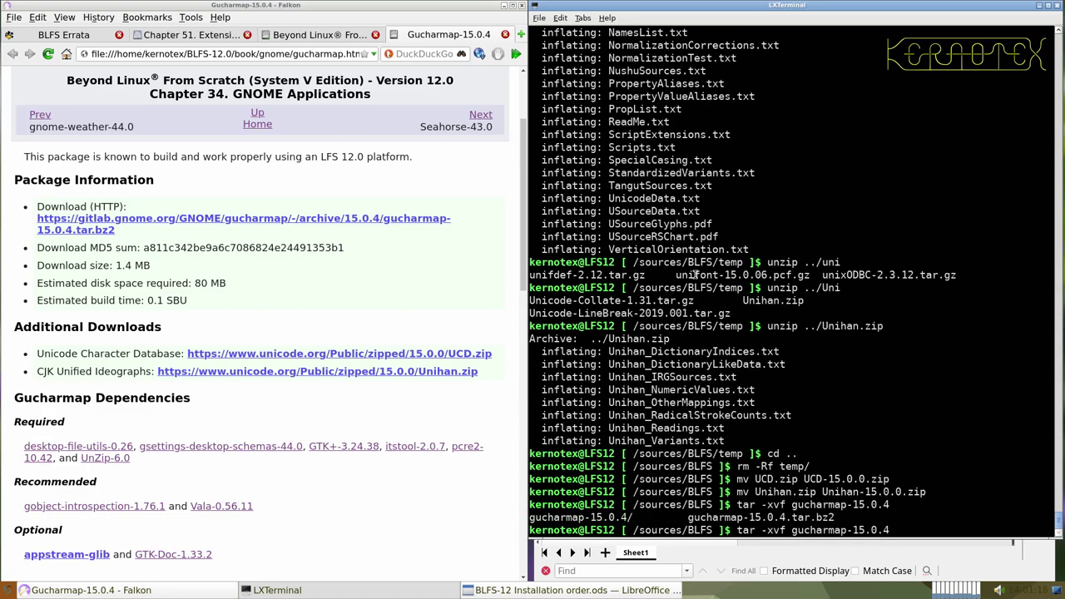
key("Home")
key("Delete")
key("Delete")
key("Delete")
key("Delete")
key("Delete")
key("Delete")
key("Delete")
key("Delete")
key("Delete")
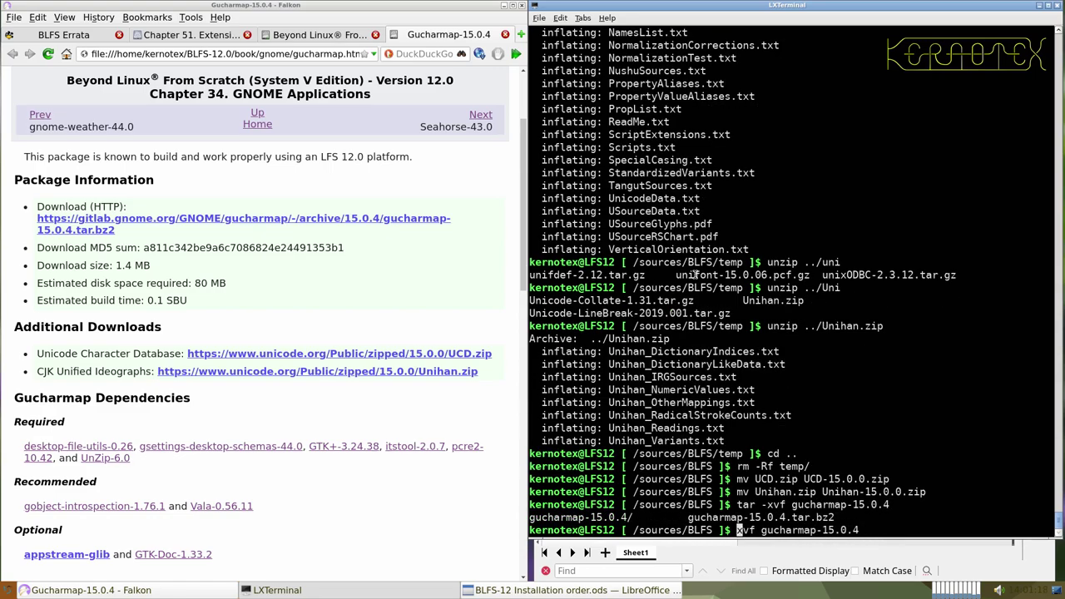
type("cd")
key("Return")
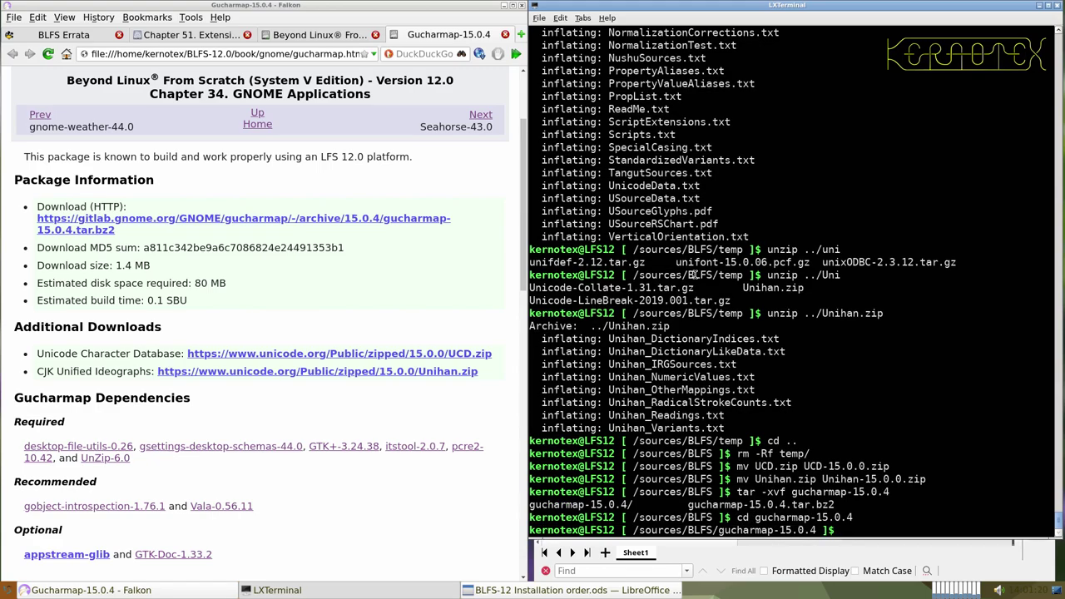
- Review the book's Gucharmap instructions and try to run its preparation commands from mkdir build through popd
scroll(356, 325, "down", 12)
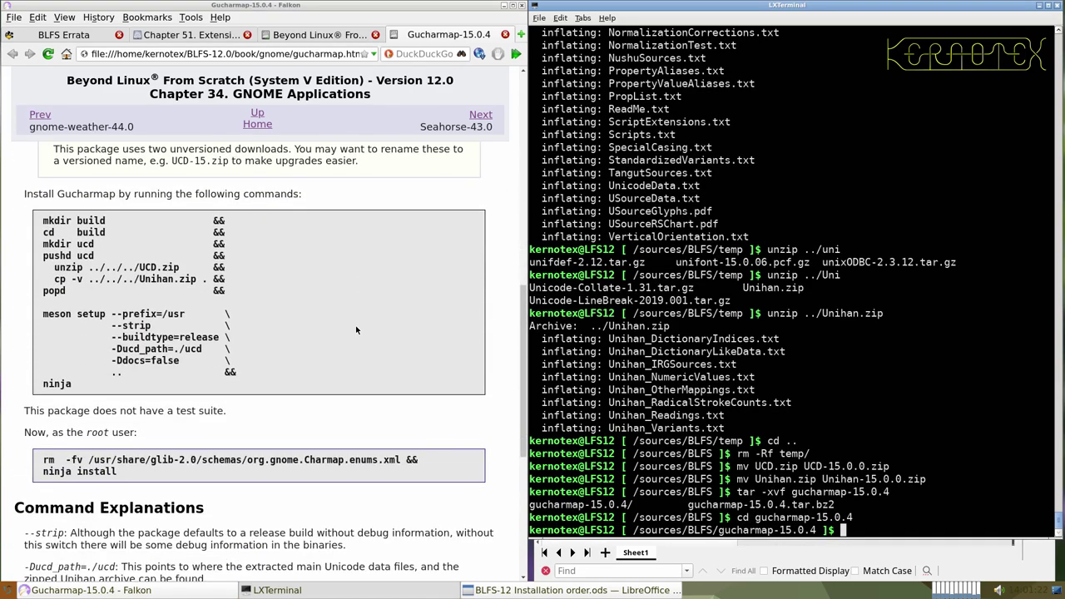
scroll(353, 333, "down", 2)
scroll(353, 333, "down", 2)
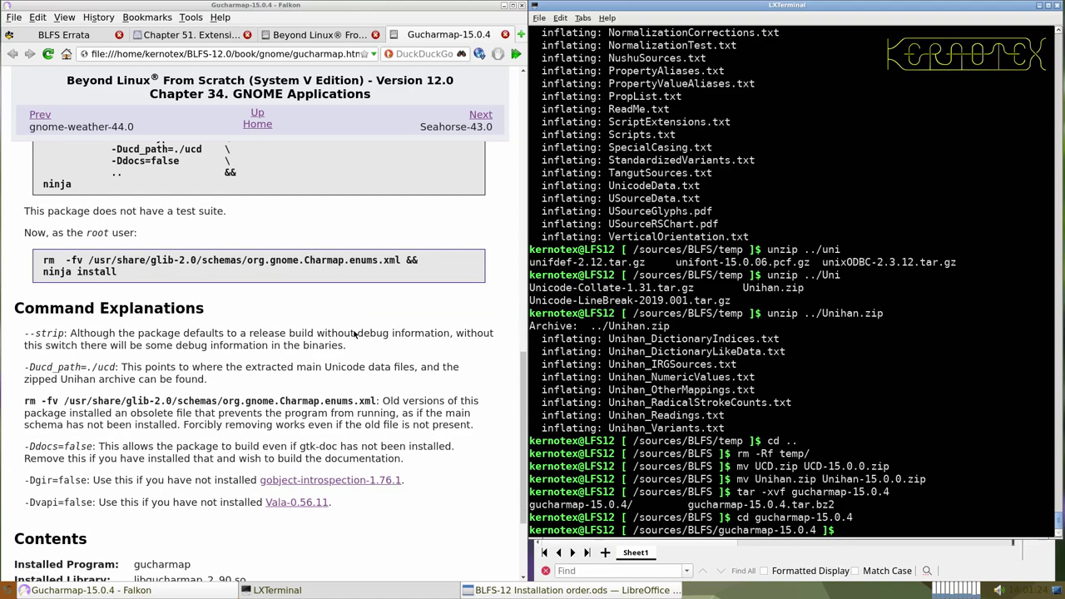
scroll(353, 334, "up", 4)
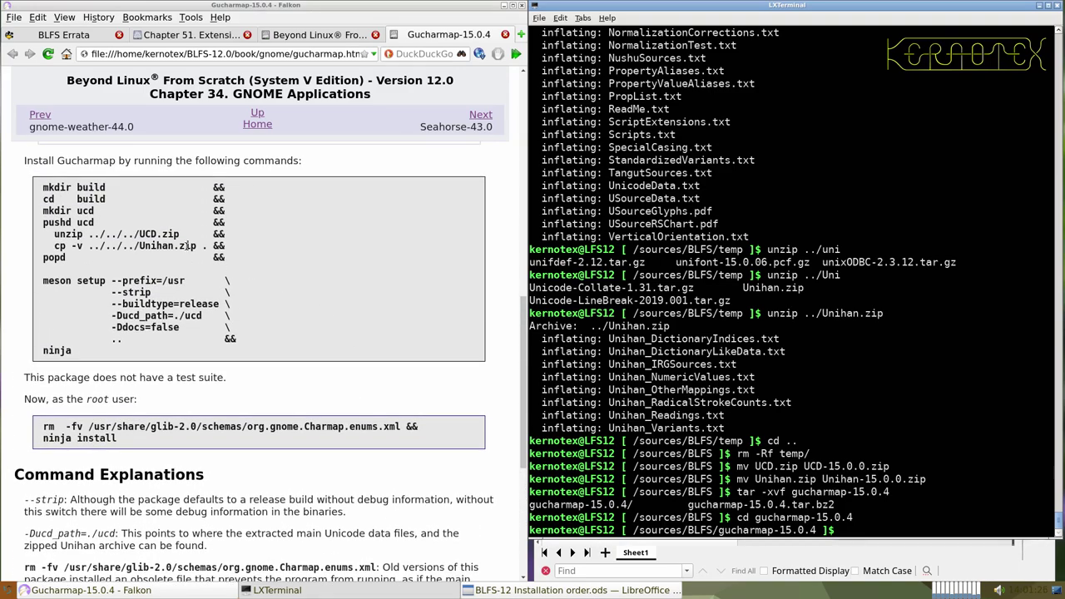
left_click(38, 186)
left_click_drag(39, 187, 79, 255)
middle_click(713, 339)
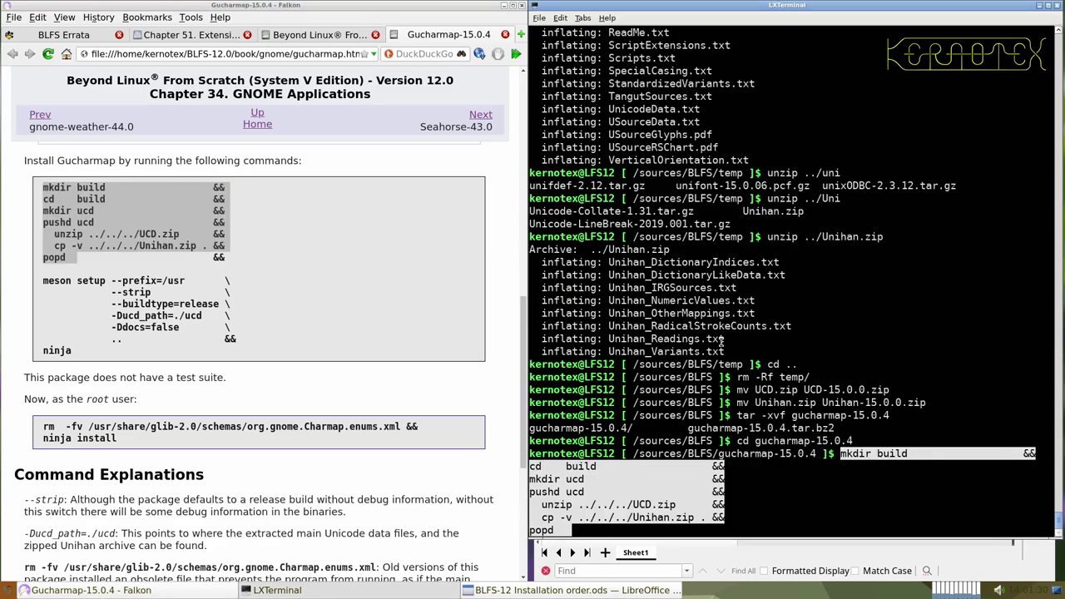
key("Return")
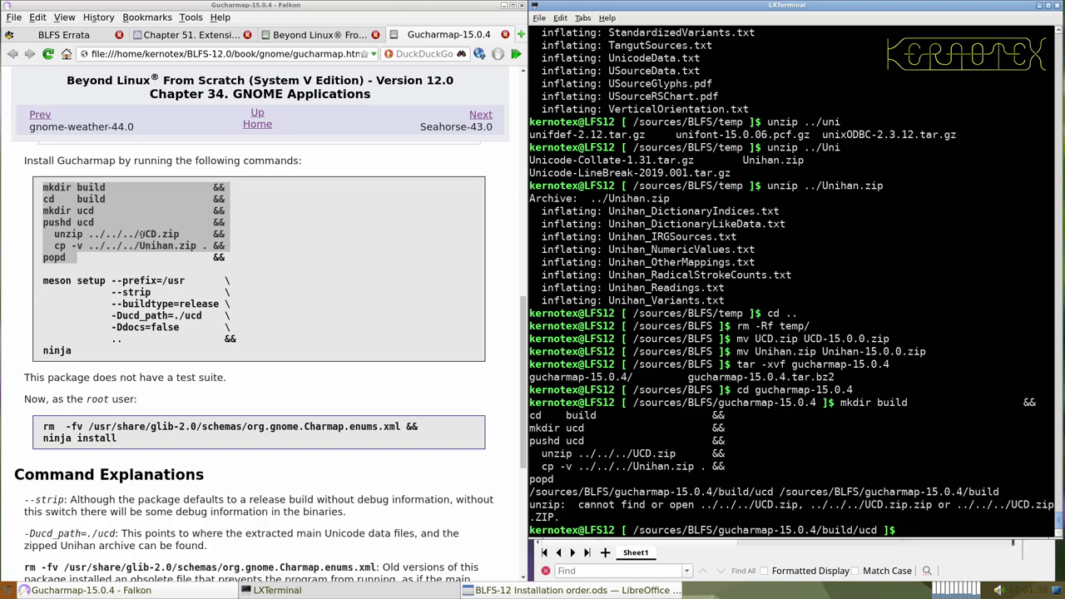
middle_click(599, 329)
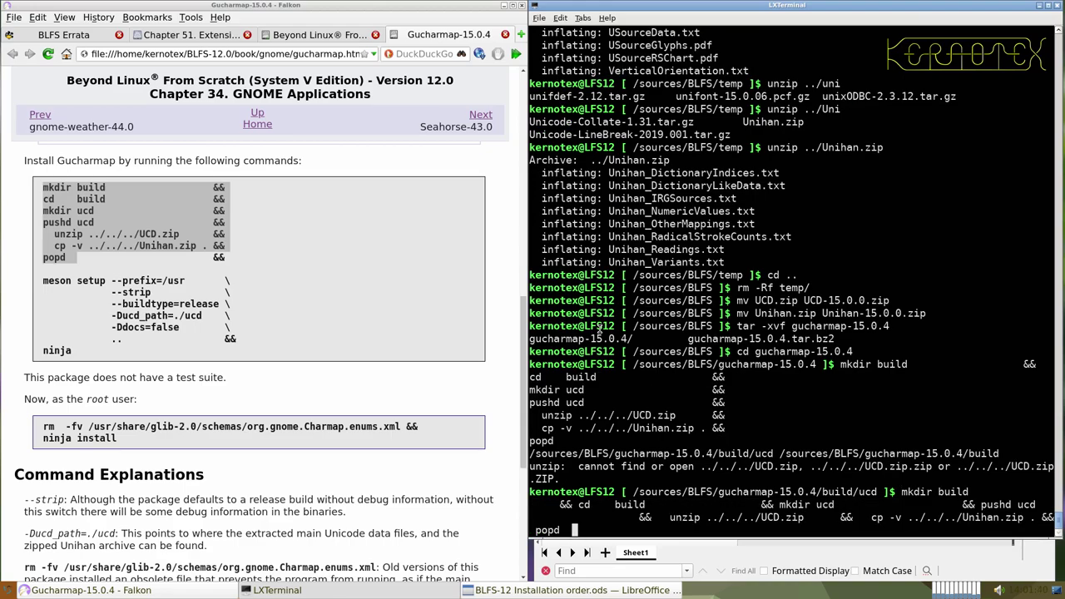
key("ctrl+u")
key("ctrl+c")
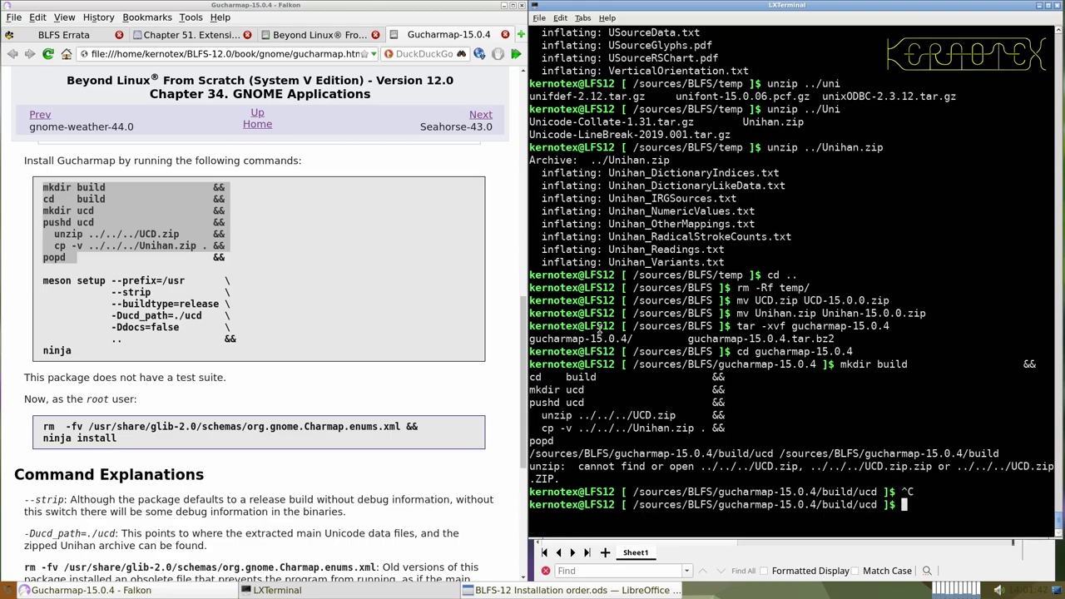
- Go back up to gucharmap-15.0.4 and delete the build directory with its contents
type("cd ../..")
key("Return")
type("rm -Rf build/")
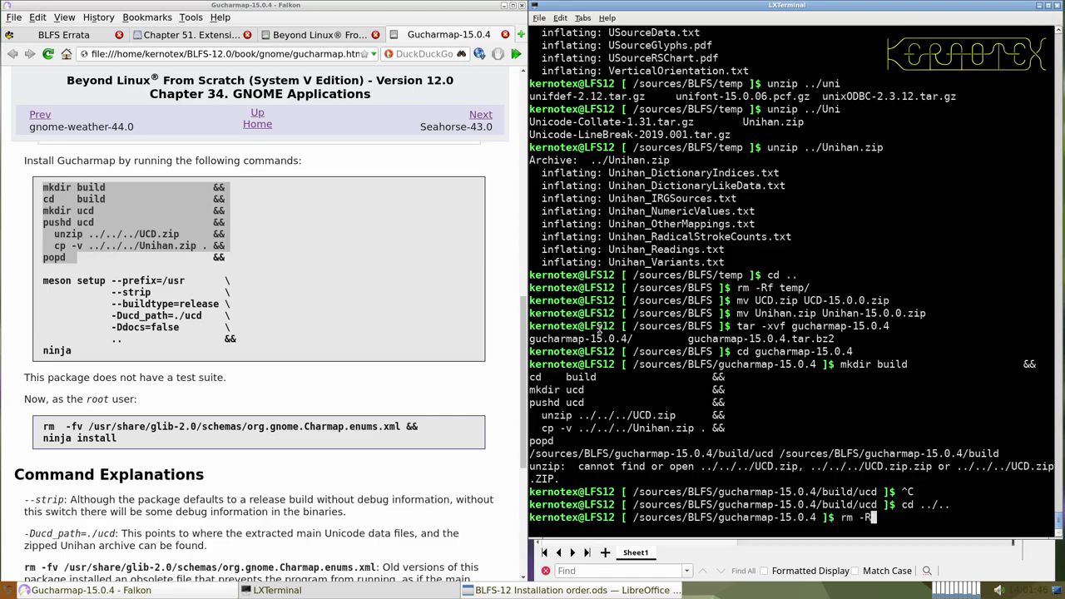
key("Return")
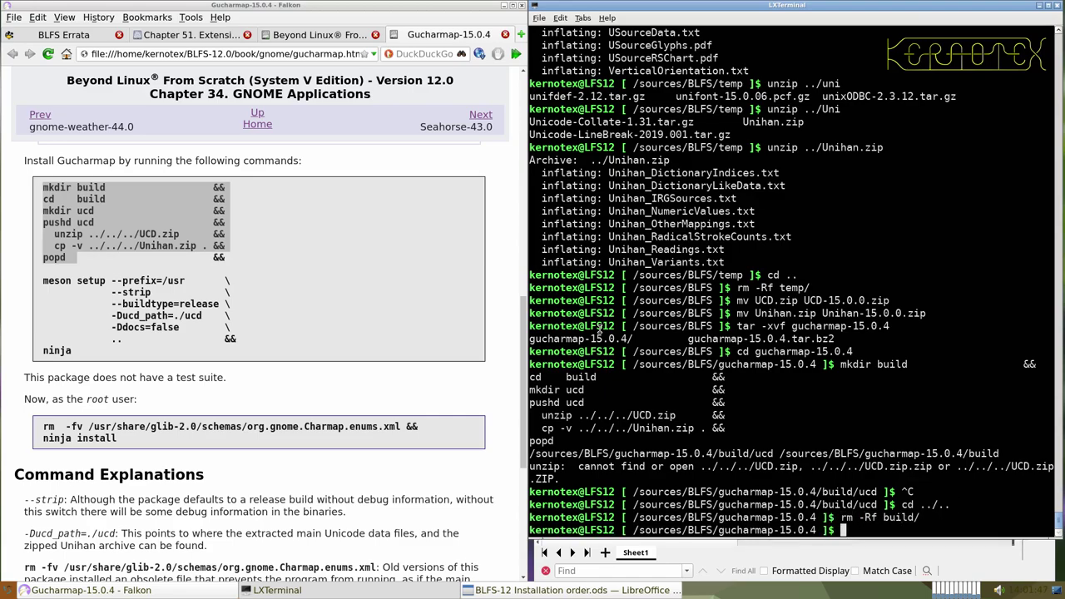
- Create and enter the build directory, then create ucd inside it and switch there with pushd, as in the book
left_click(218, 180)
left_click_drag(39, 188, 94, 222)
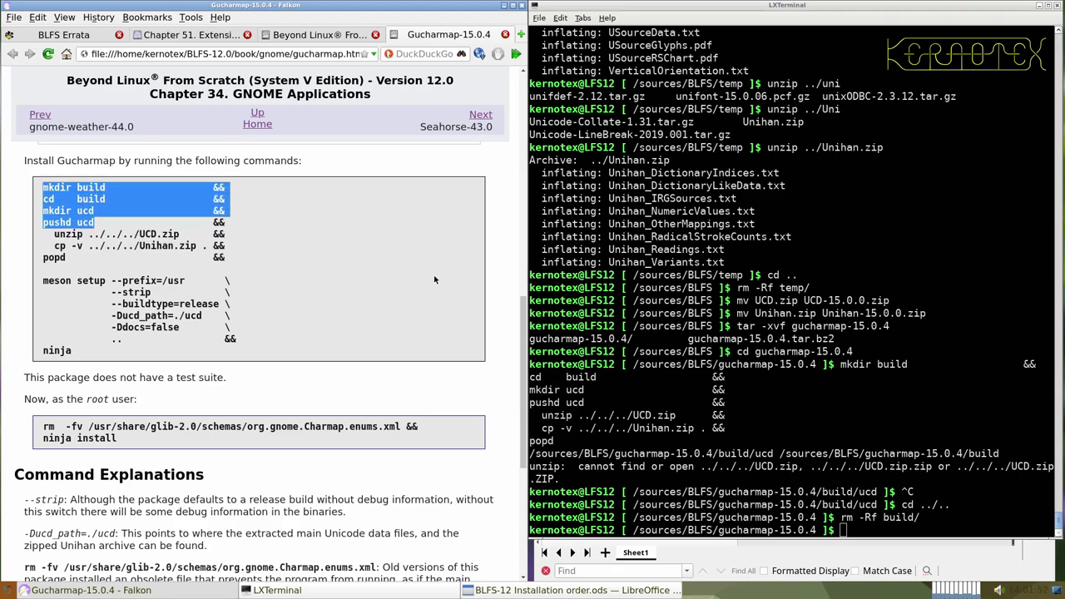
left_click(596, 306)
middle_click(596, 306)
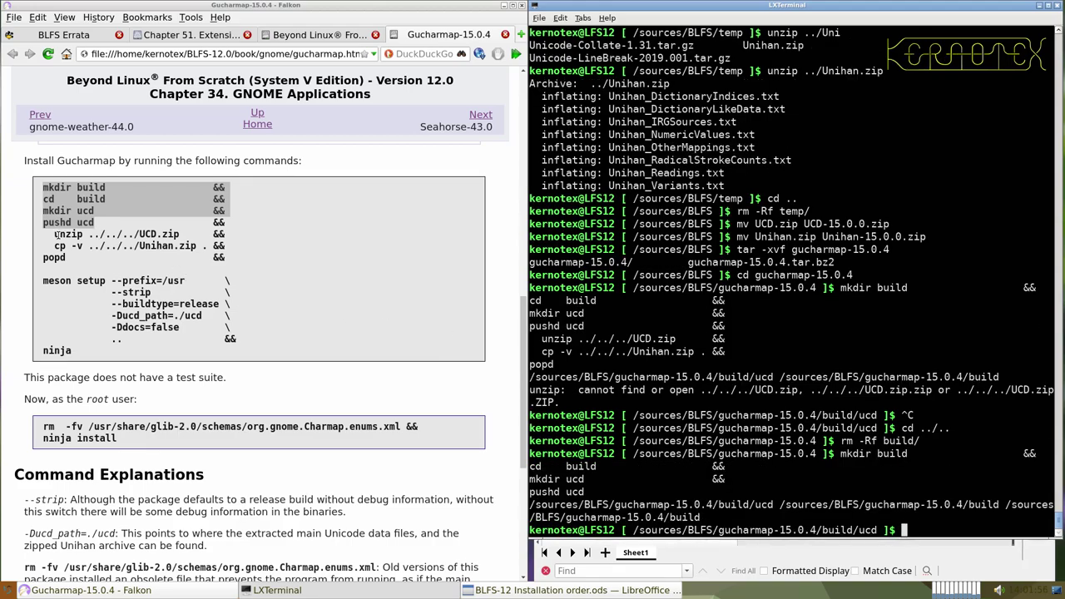
- Extract ../../../UCD-15.0.0.zip into the build/ucd directory
left_click_drag(55, 235, 155, 236)
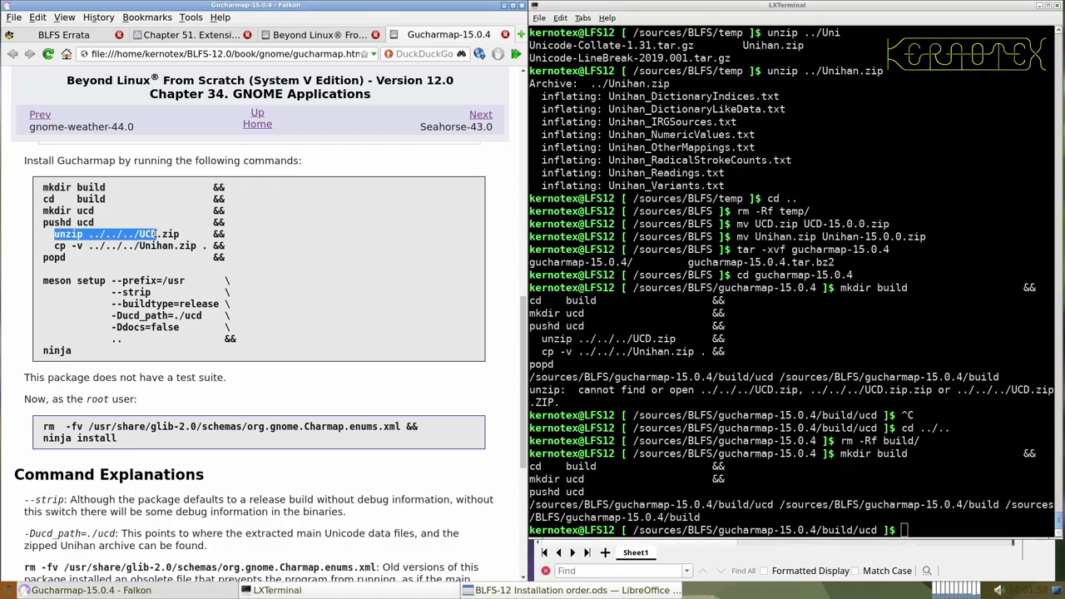
middle_click(696, 359)
type("-15.0.0.zip")
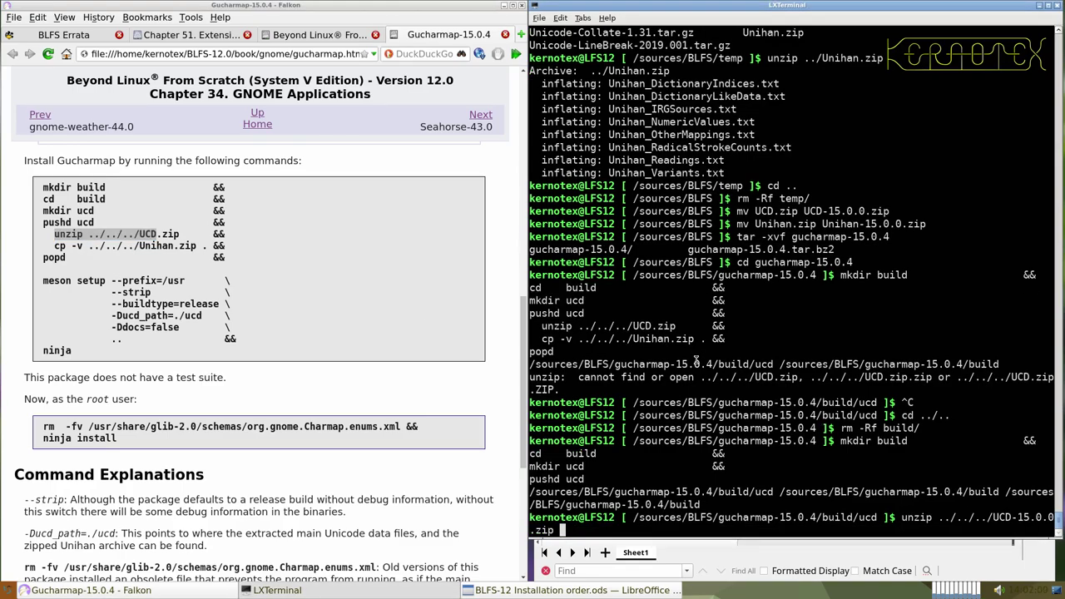
key("Return")
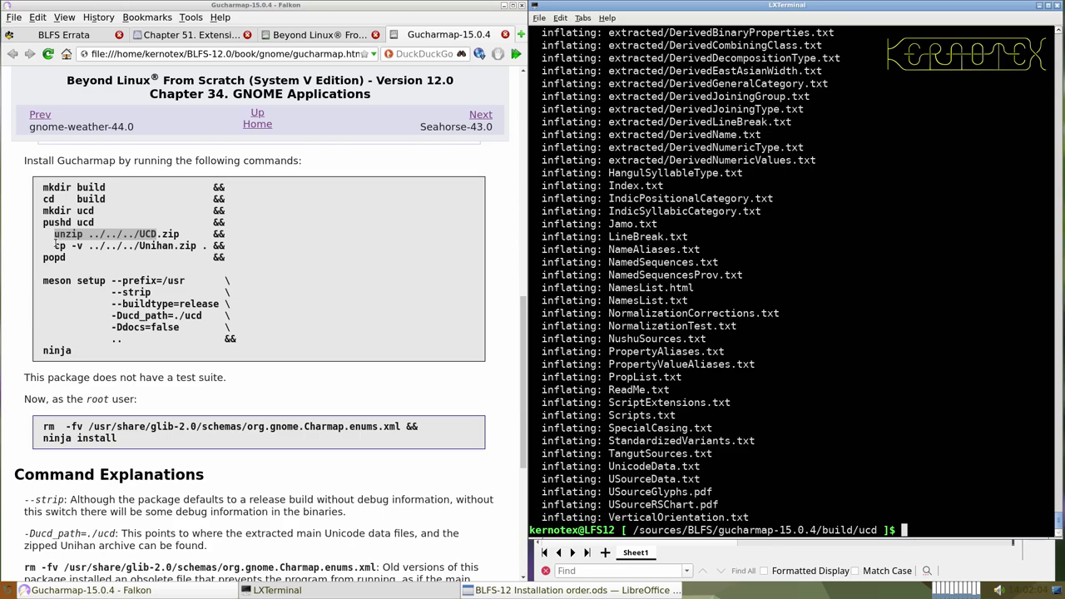
- Copy ../../../Unihan-15.0.0.zip into the current ucd directory with verbose output
left_click_drag(59, 246, 121, 246)
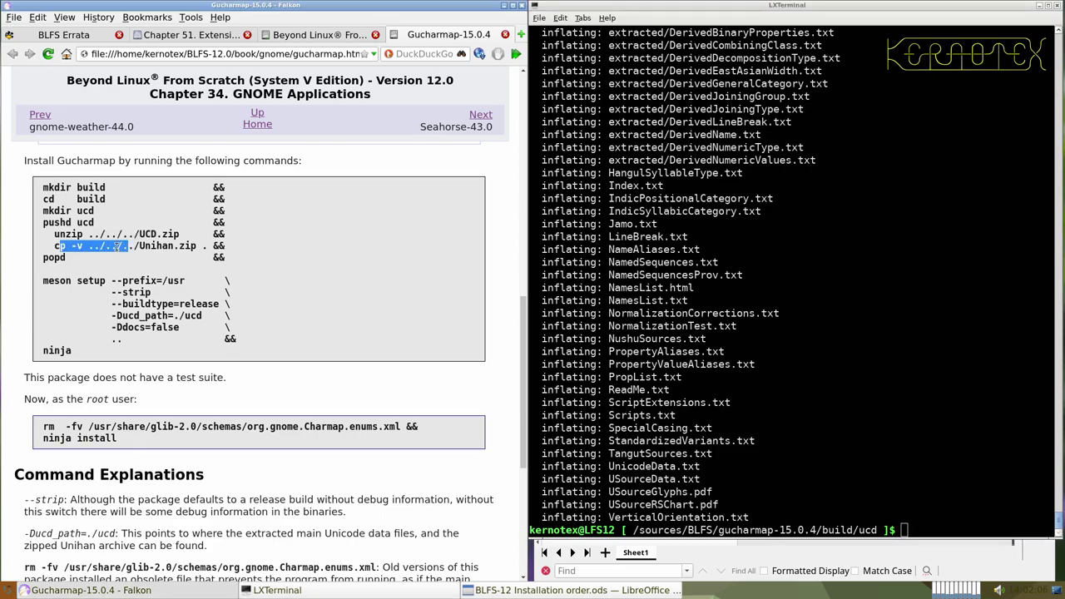
left_click(55, 246)
left_click_drag(55, 246, 172, 245)
left_click(651, 332)
middle_click(650, 332)
key("Tab")
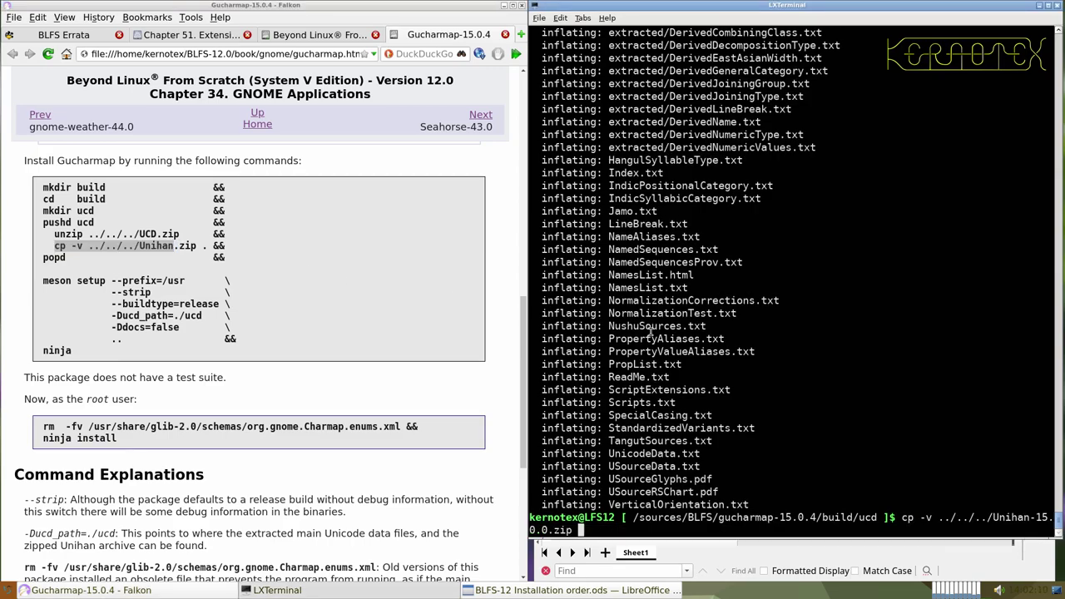
key("Return")
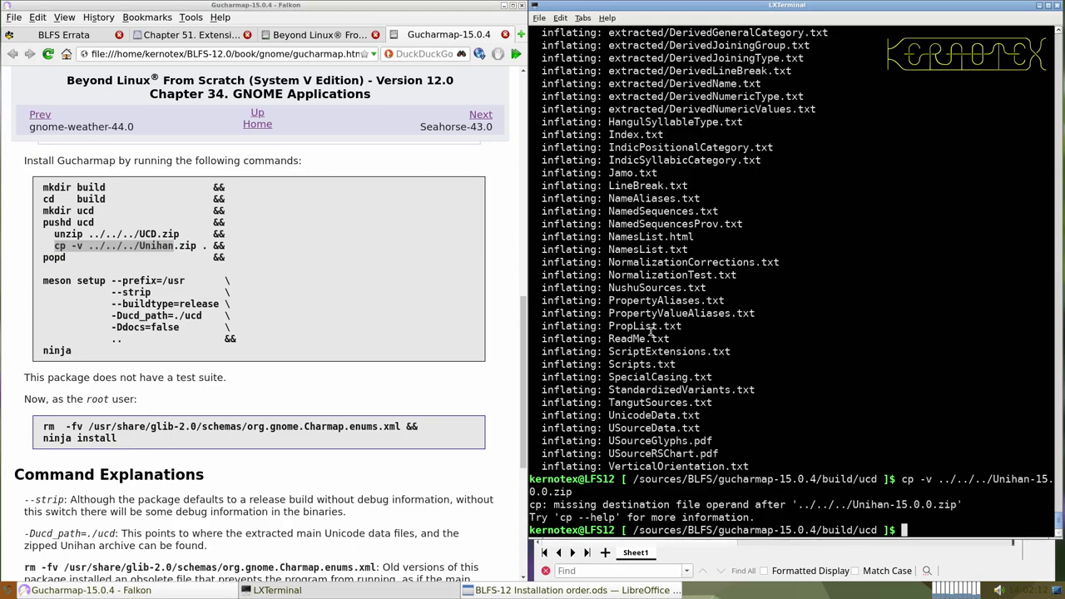
key("Up")
type(".")
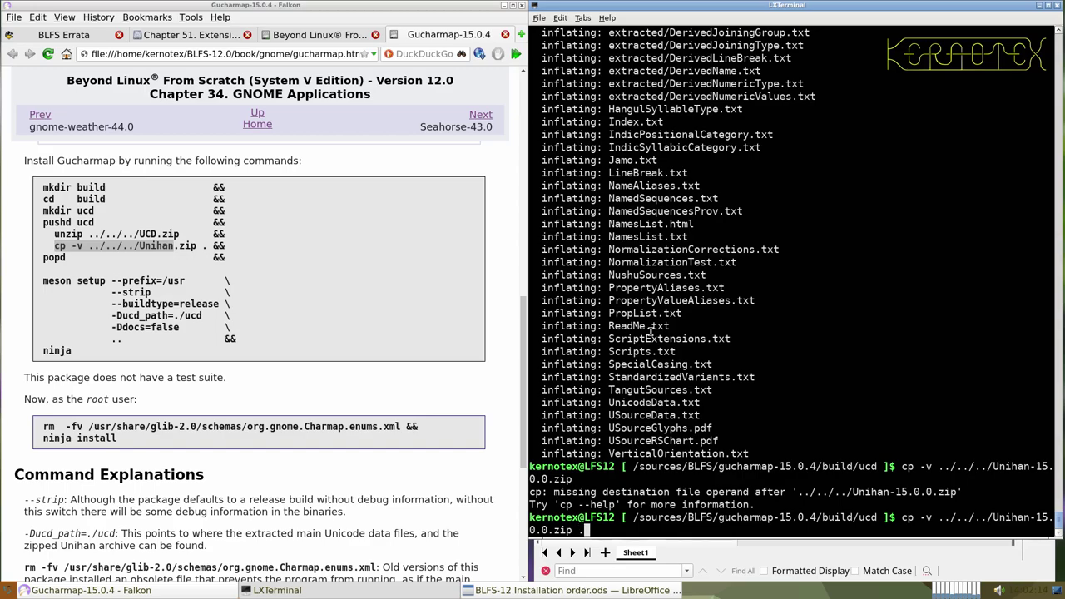
key("Return")
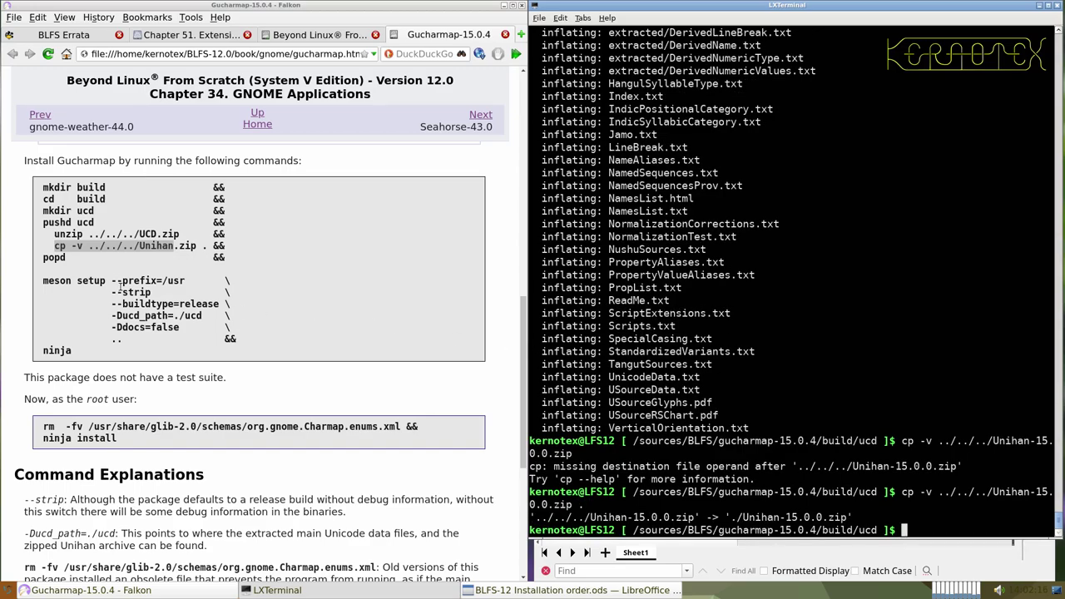
- Return from ucd to the build directory with the book's popd command
double_click(54, 258)
middle_click(661, 366)
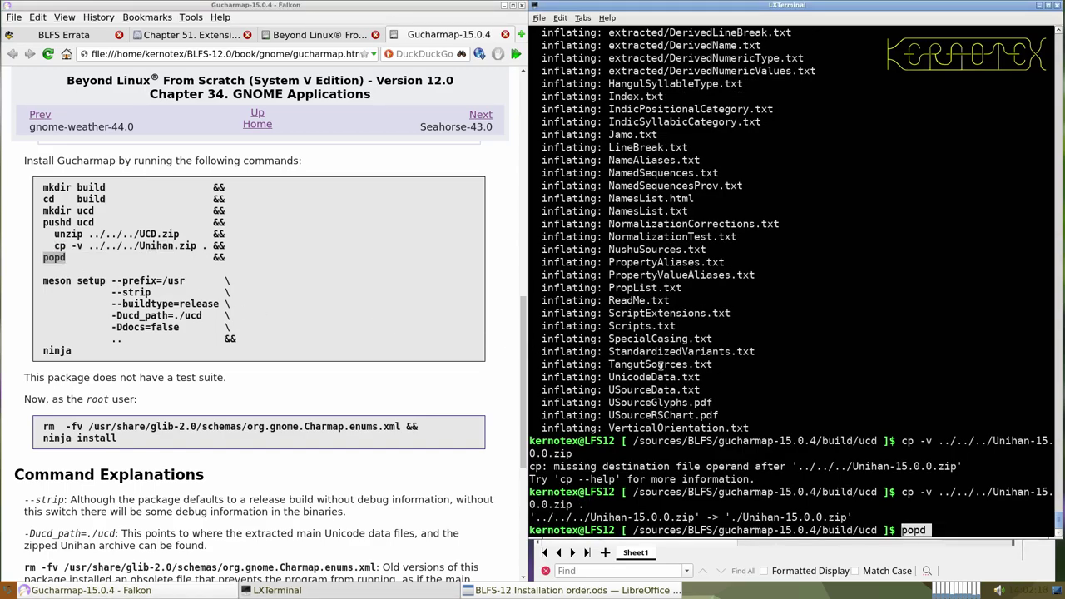
key("Return")
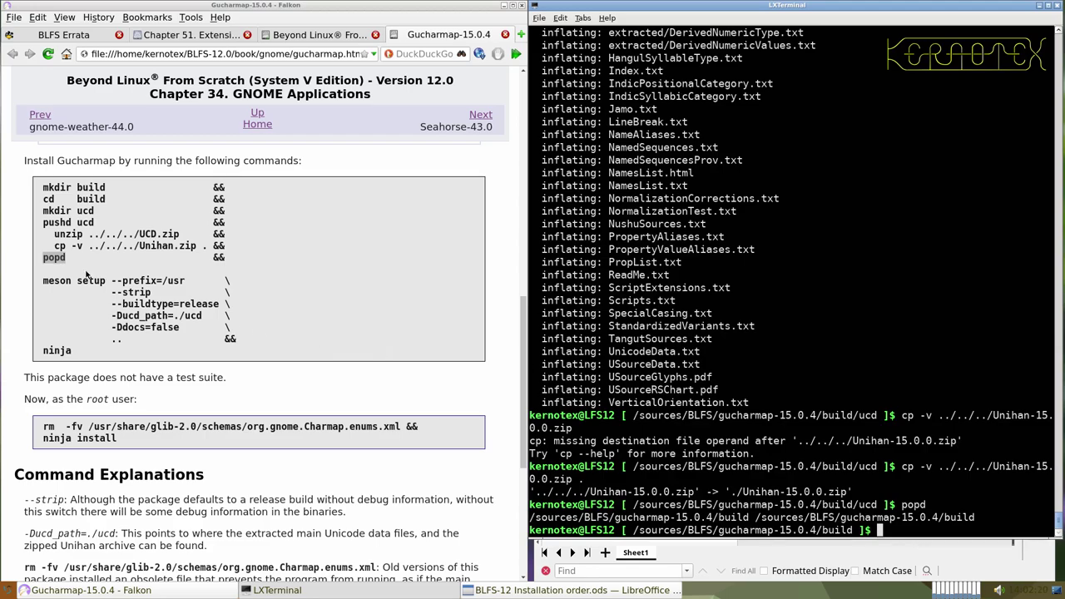
- Configure Gucharmap with the book's meson setup command, changing the documentation option to -Ddocs=true
left_click_drag(43, 280, 469, 366)
middle_click(676, 366)
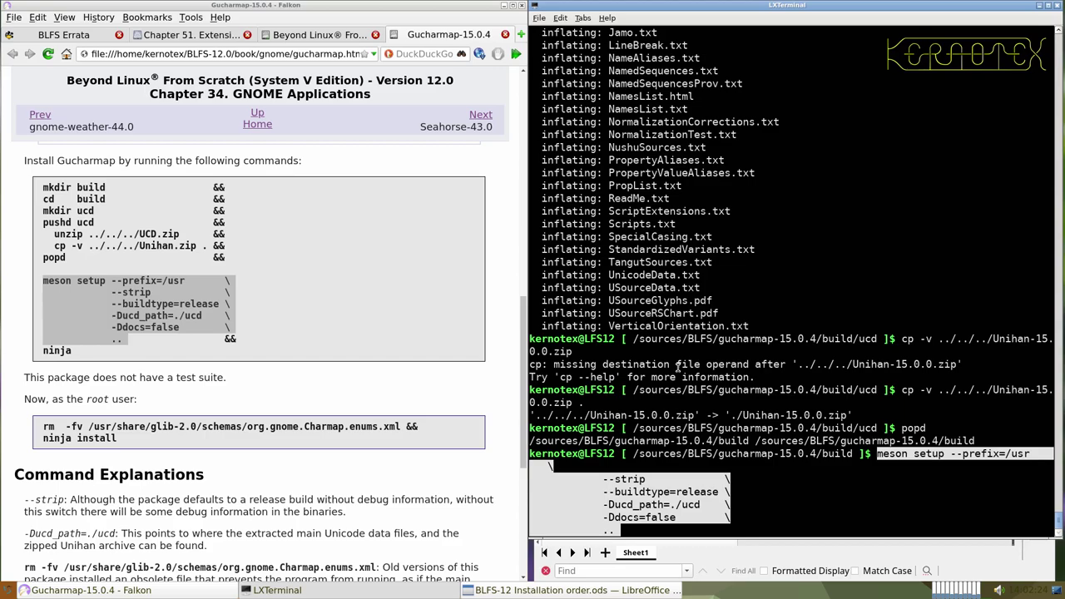
scroll(361, 422, "down", 5)
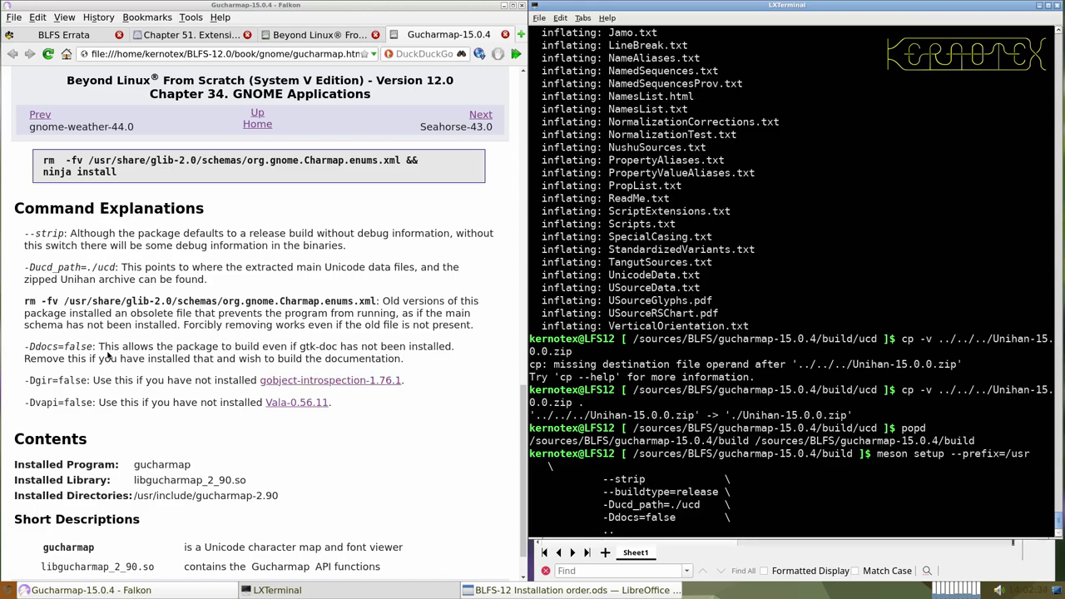
key("Left")
key("Left")
key("Left")
key("Left")
key("Left")
key("Left")
key("Left")
key("Left")
key("Left")
key("Left")
key("Left")
key("Left")
key("Left")
key("Left")
key("Left")
key("BackSpace")
key("BackSpace")
key("BackSpace")
key("BackSpace")
key("BackSpace")
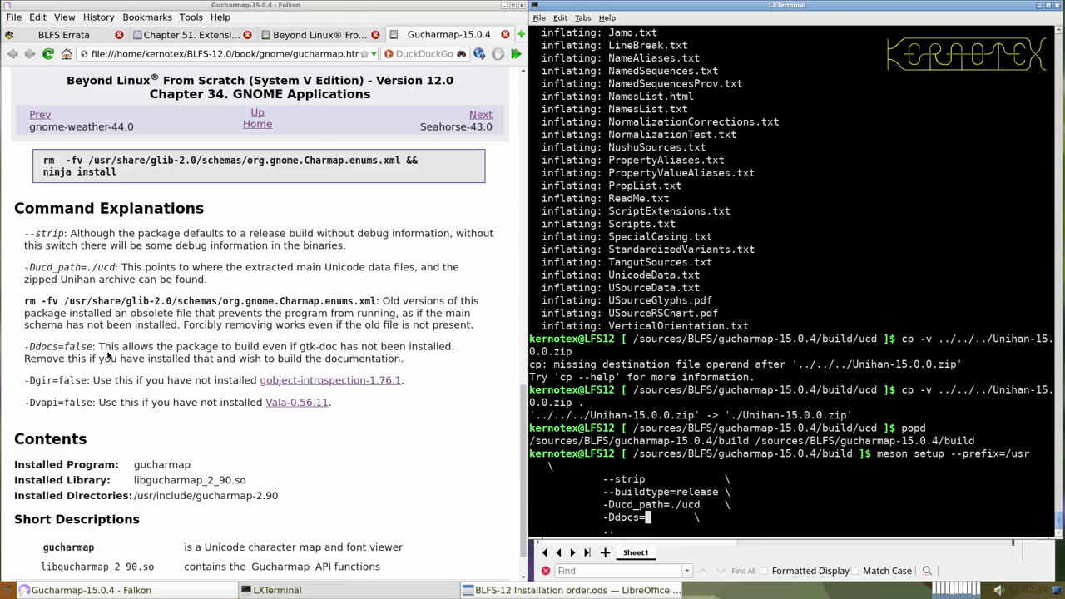
type("true")
key("Return")
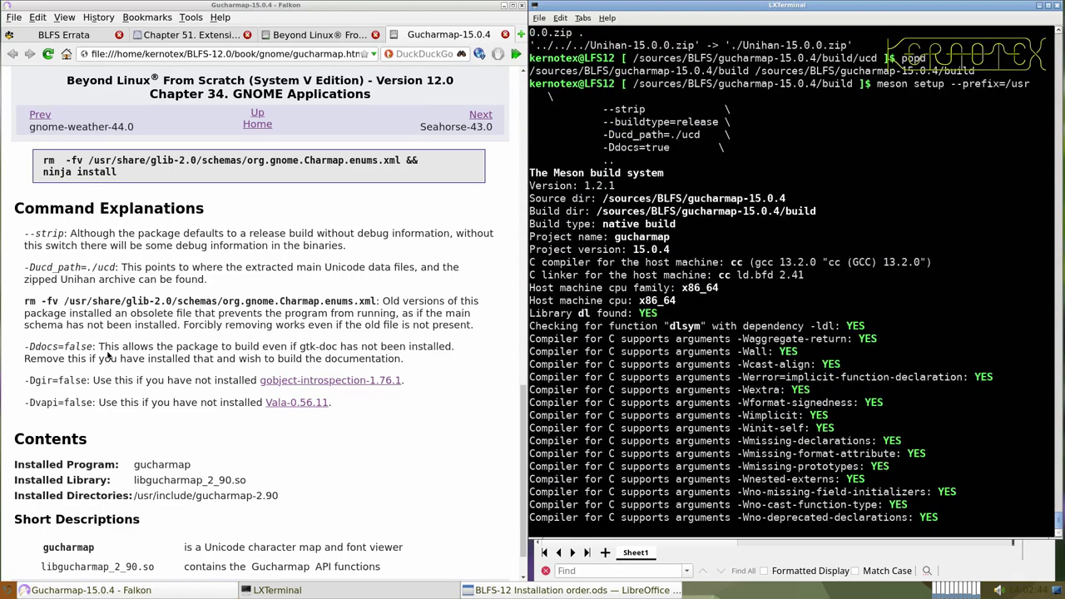
- Compile Gucharmap in the build directory with the book's ninja command
scroll(151, 334, "up", 1)
scroll(150, 334, "up", 6)
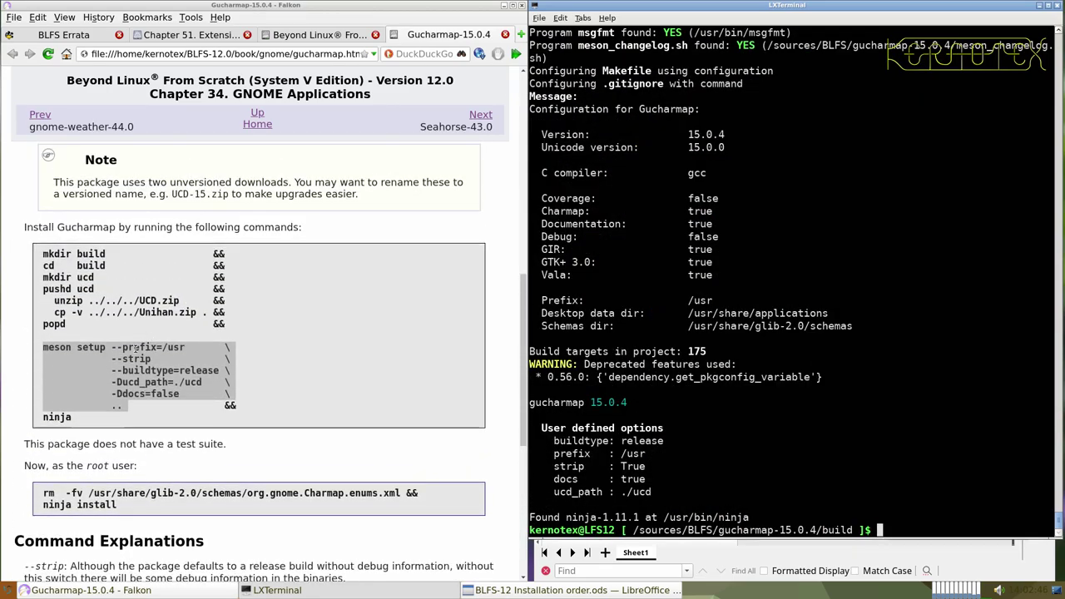
double_click(55, 416)
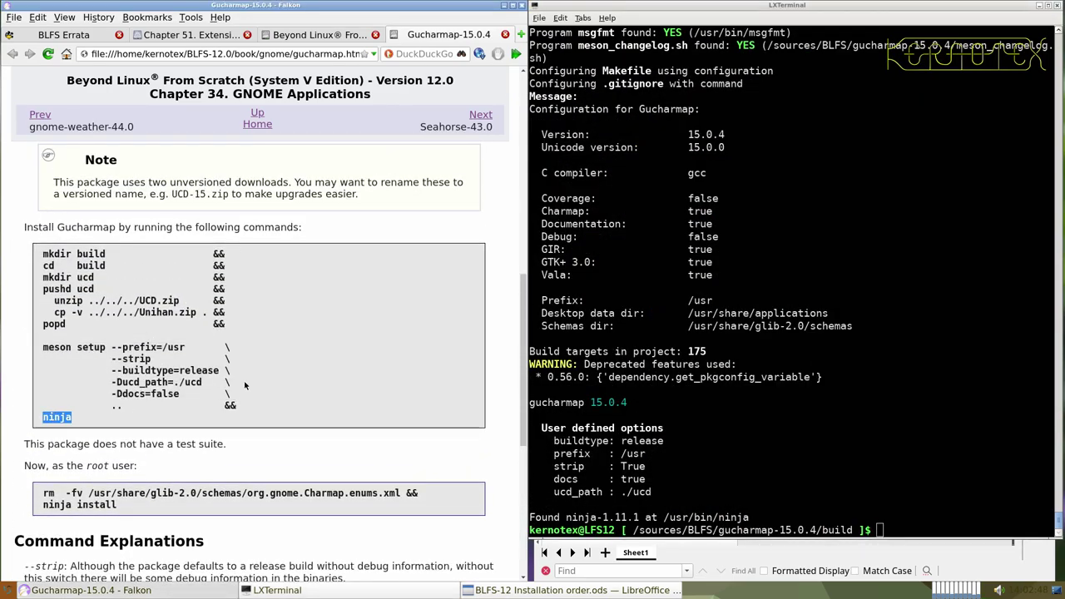
middle_click(642, 317)
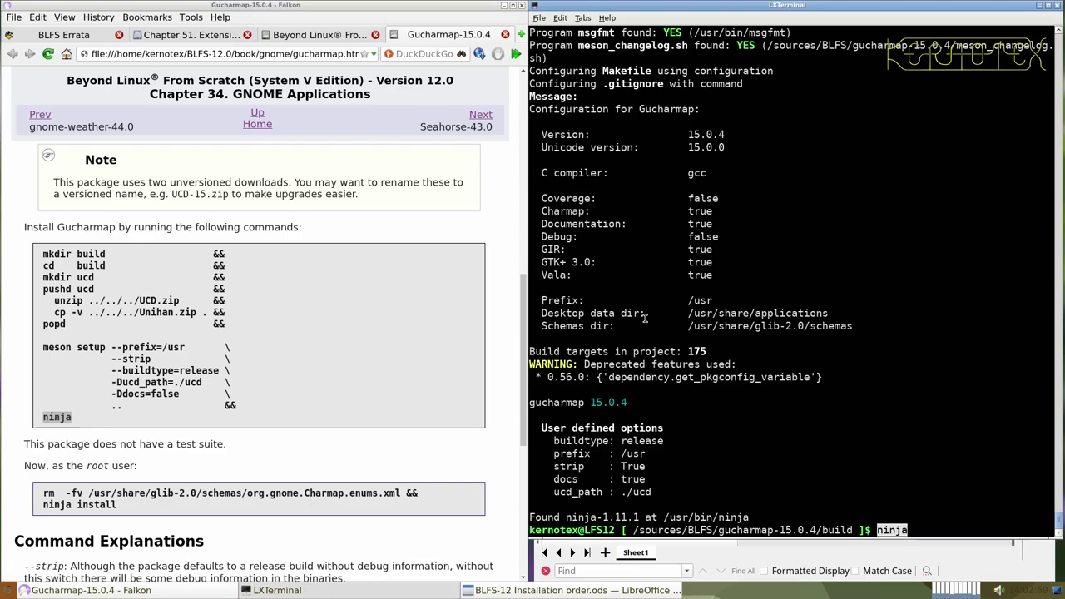
key("Return")
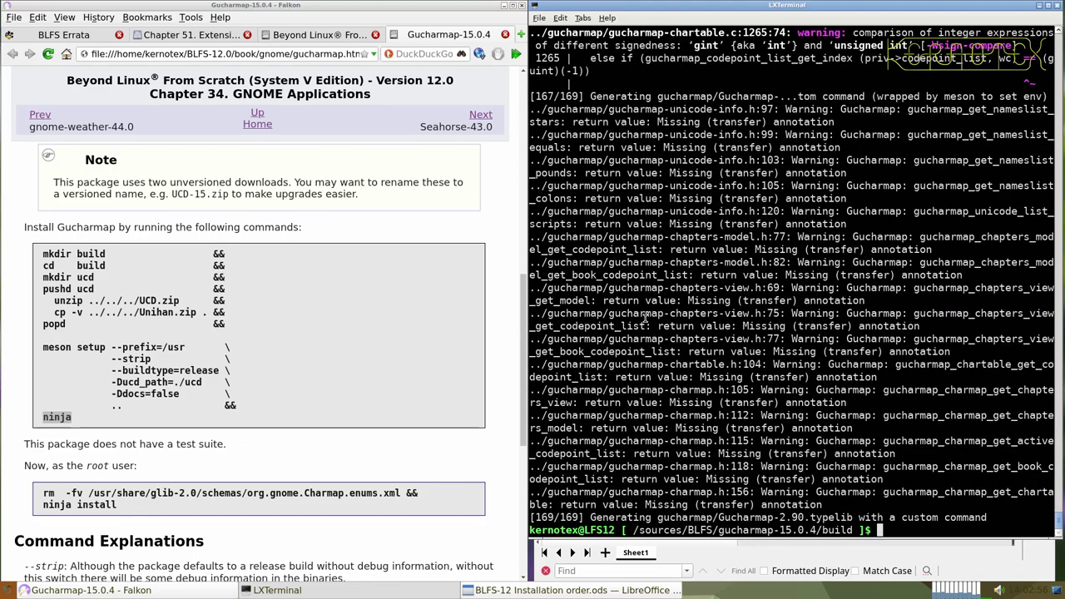
- Become root with sudo -E su and run the book's commands removing org.gnome.Charmap.enums.xml and installing Gucharmap with ninja install
scroll(375, 379, "down", 4)
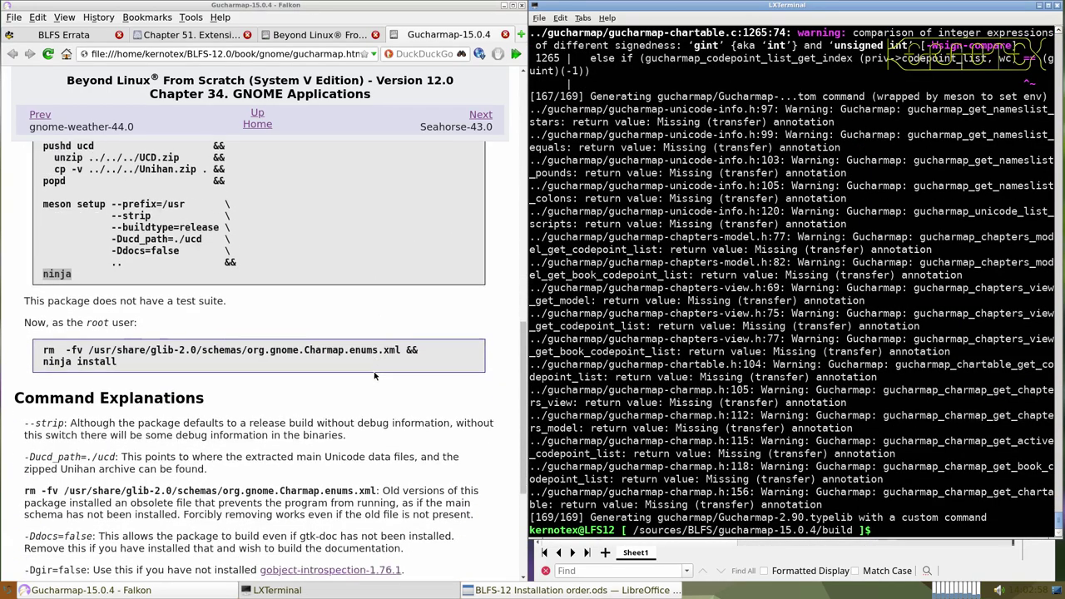
left_click_drag(48, 327, 125, 341)
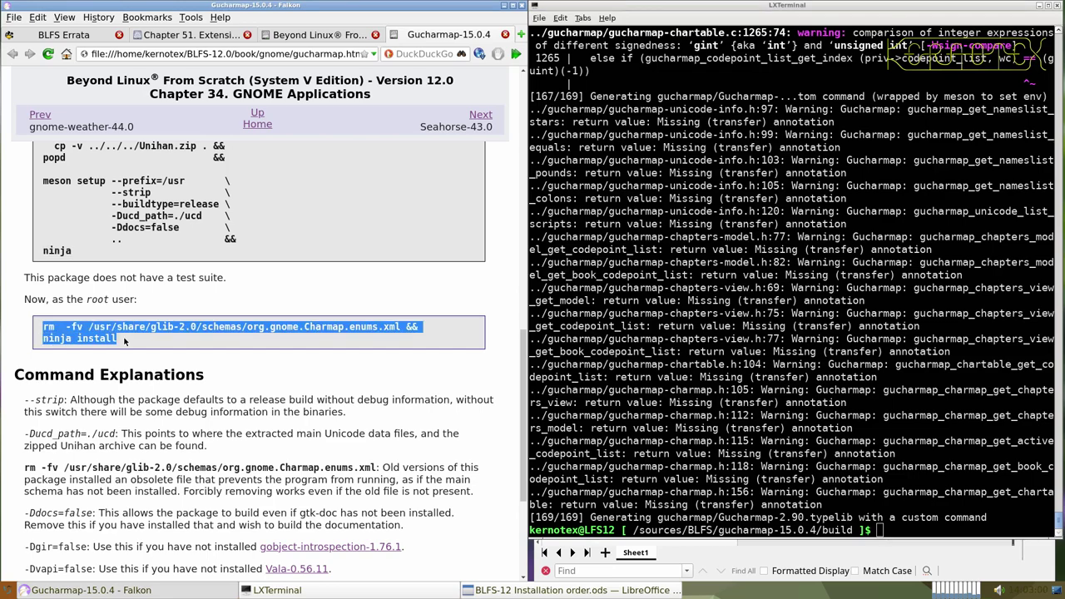
left_click(728, 407)
type("sudo -E su")
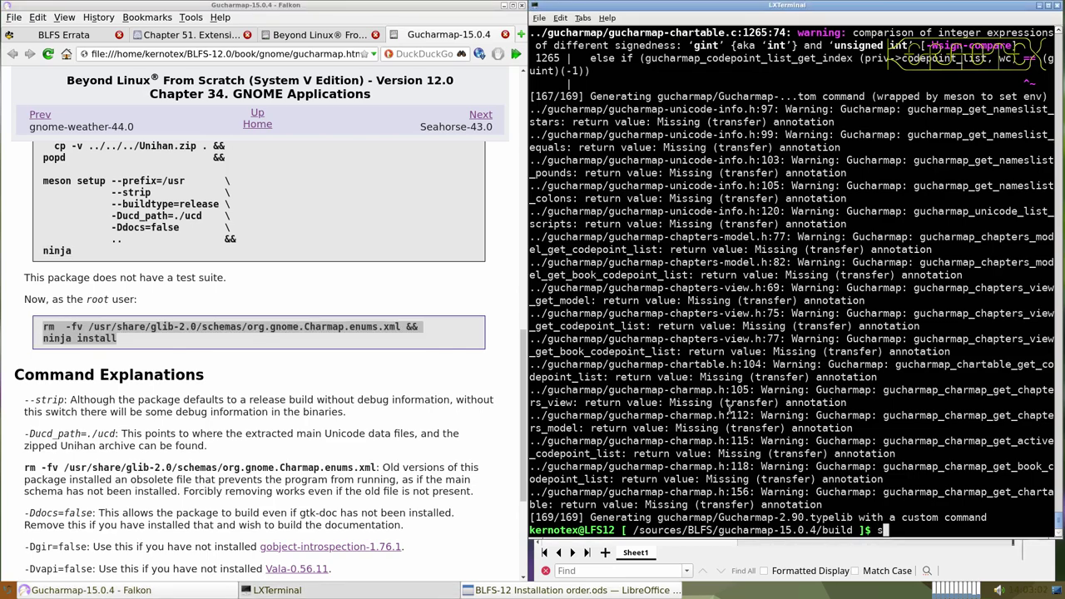
key("Return")
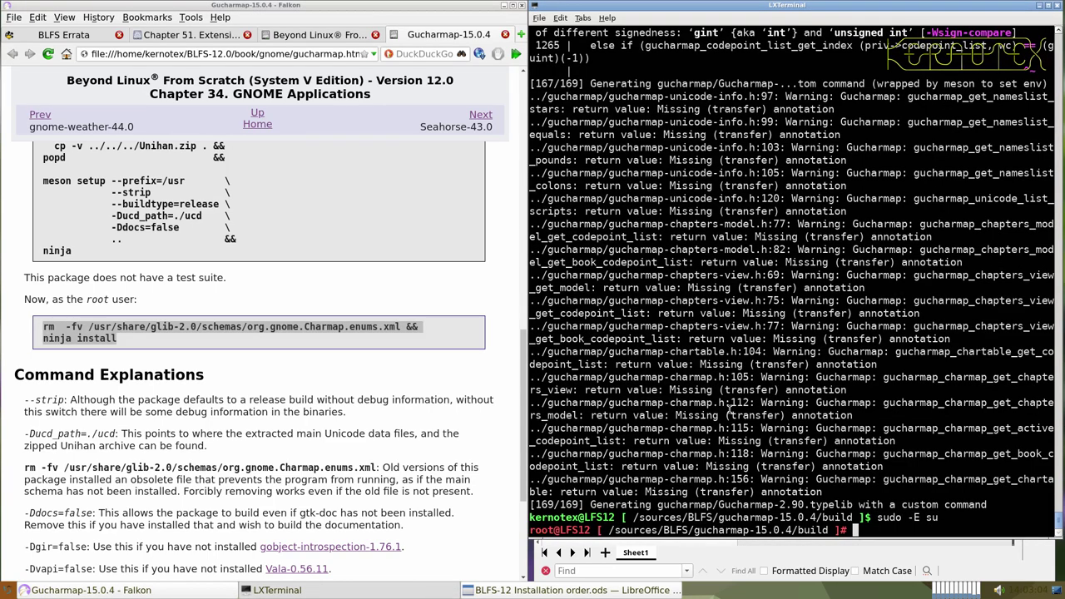
middle_click(730, 407)
key("Return")
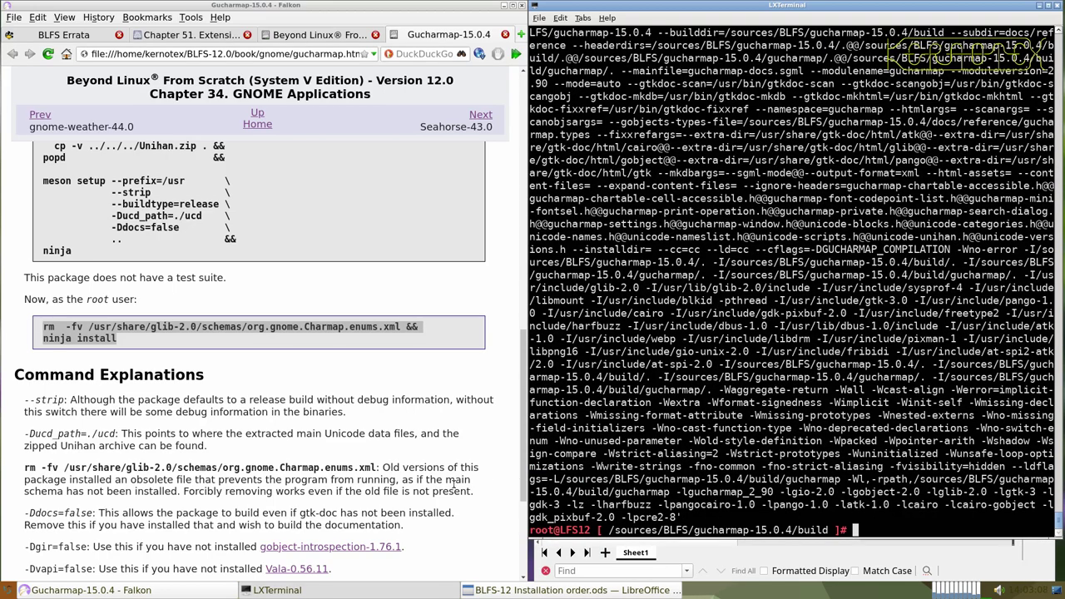
- Leave the root shell and, from /sources/BLFS, try to remove the gucharmap-15.0.4 directory with rm -Rf
scroll(457, 484, "down", 5)
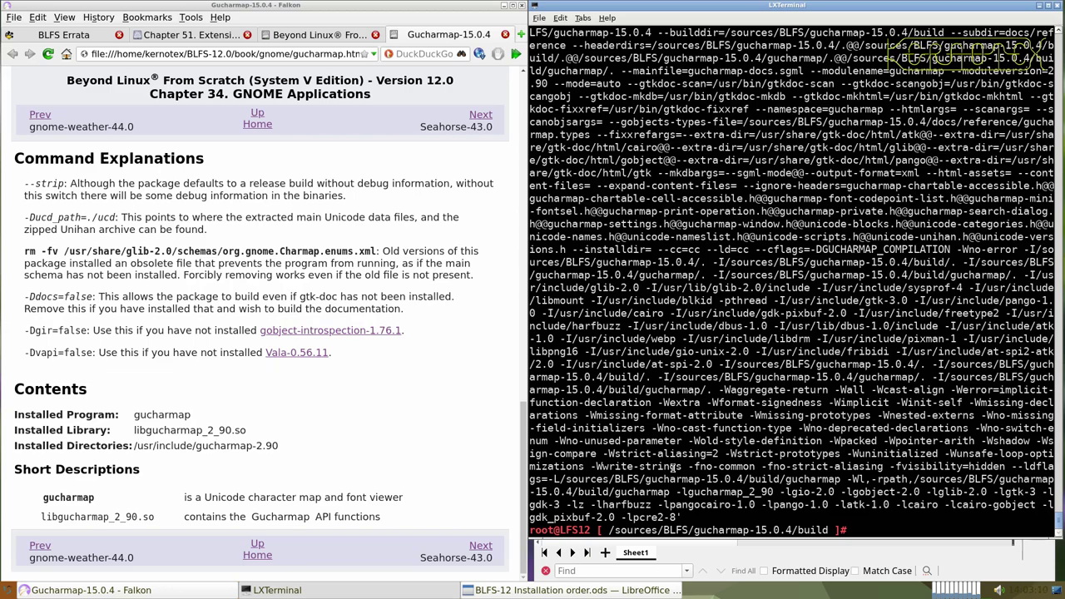
key("ctrl+d")
type("cd ../..")
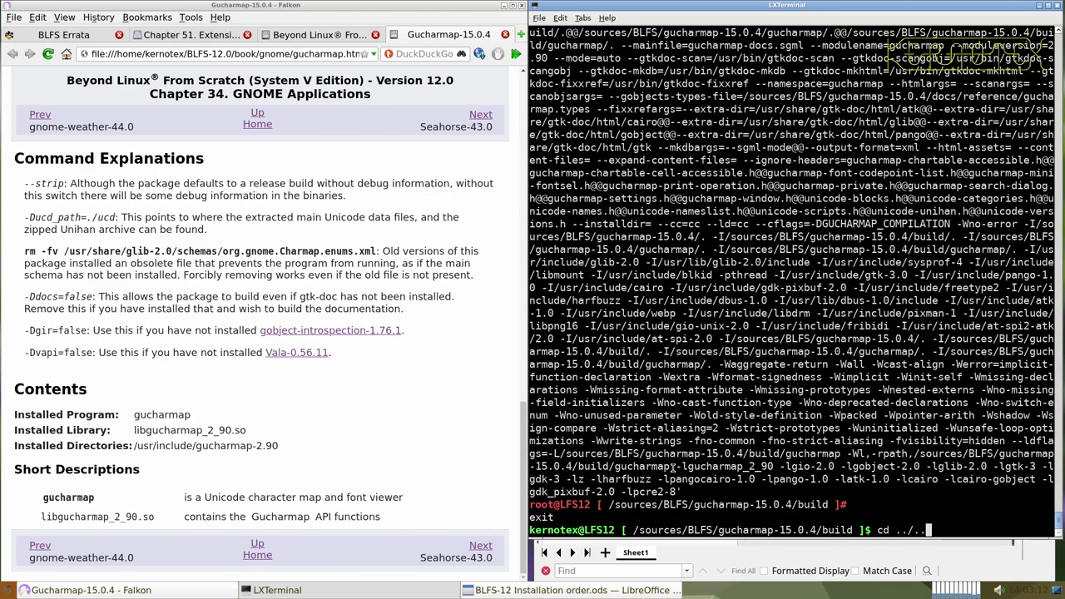
key("Return")
type("rm -Rf guchar")
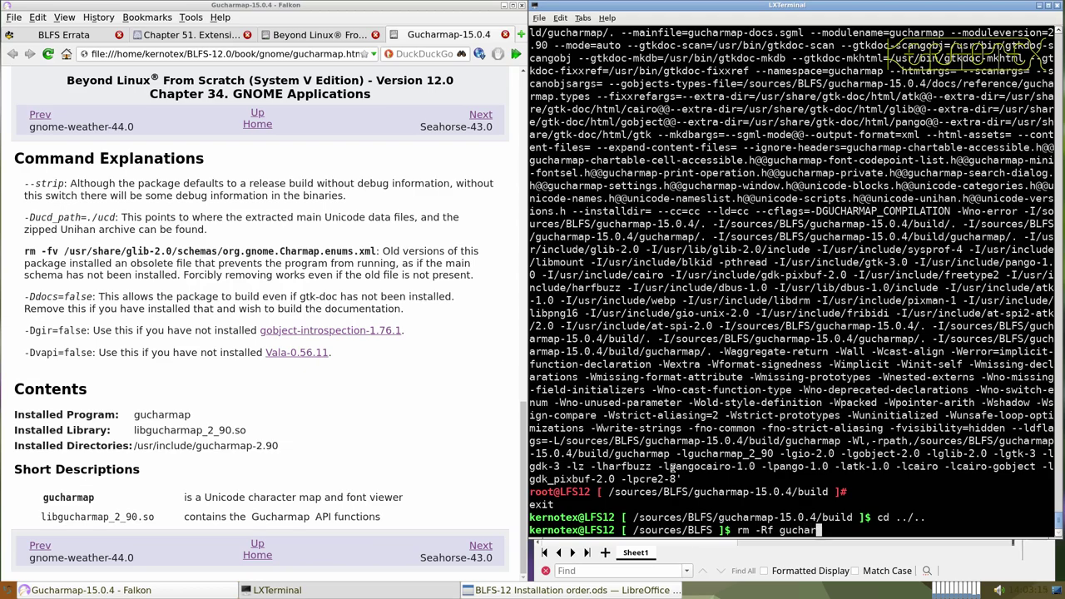
key("Tab")
key("Return")
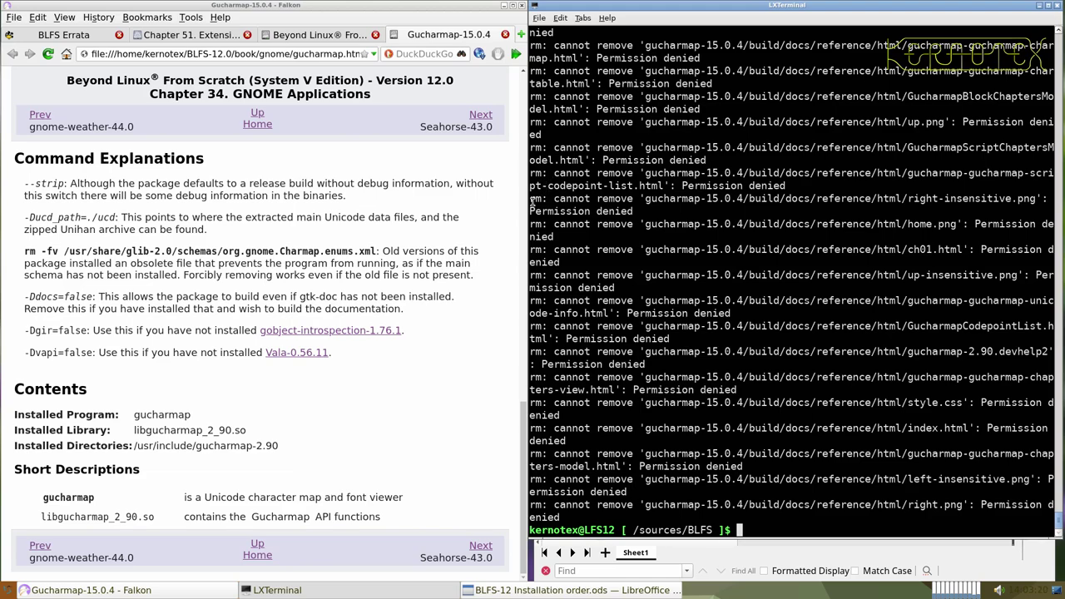
- Launch Character Map from the desktop and view the Mahajani, Mandaic and Latin script tables
left_click(9, 590)
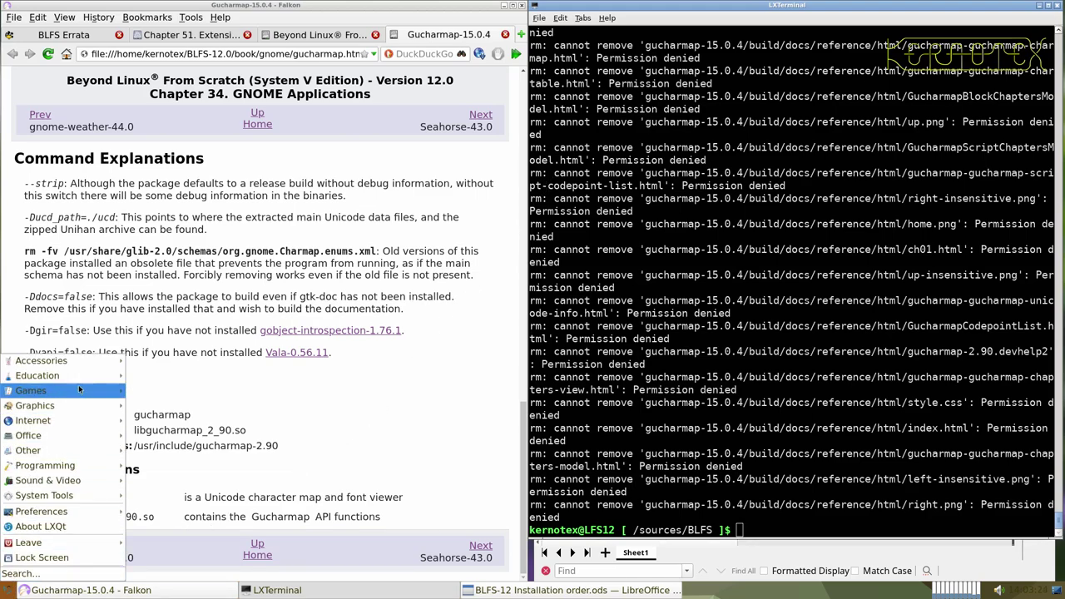
mouse_move(81, 359)
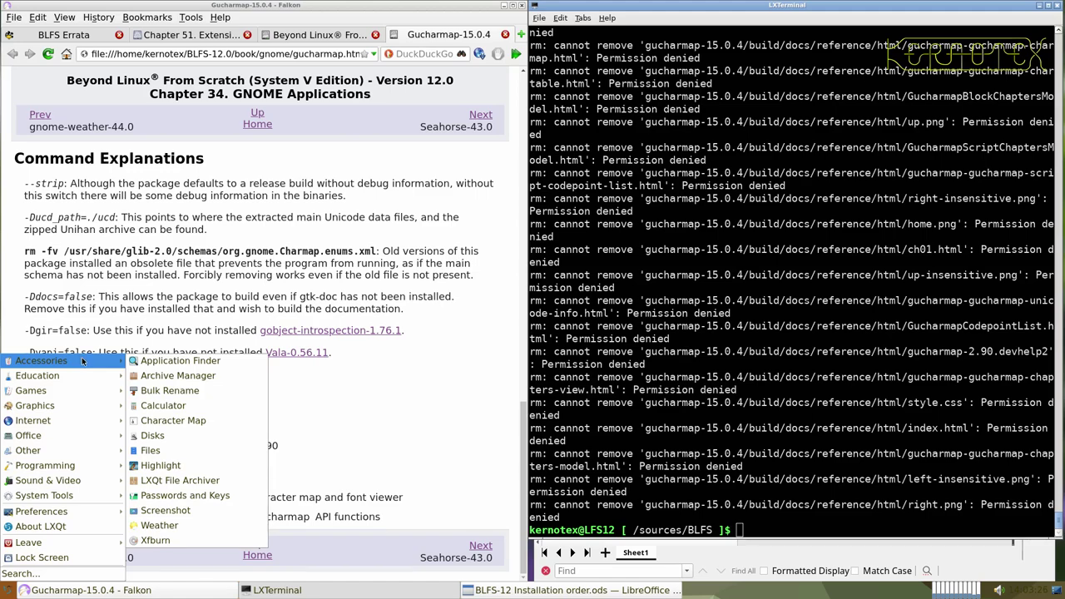
left_click(185, 420)
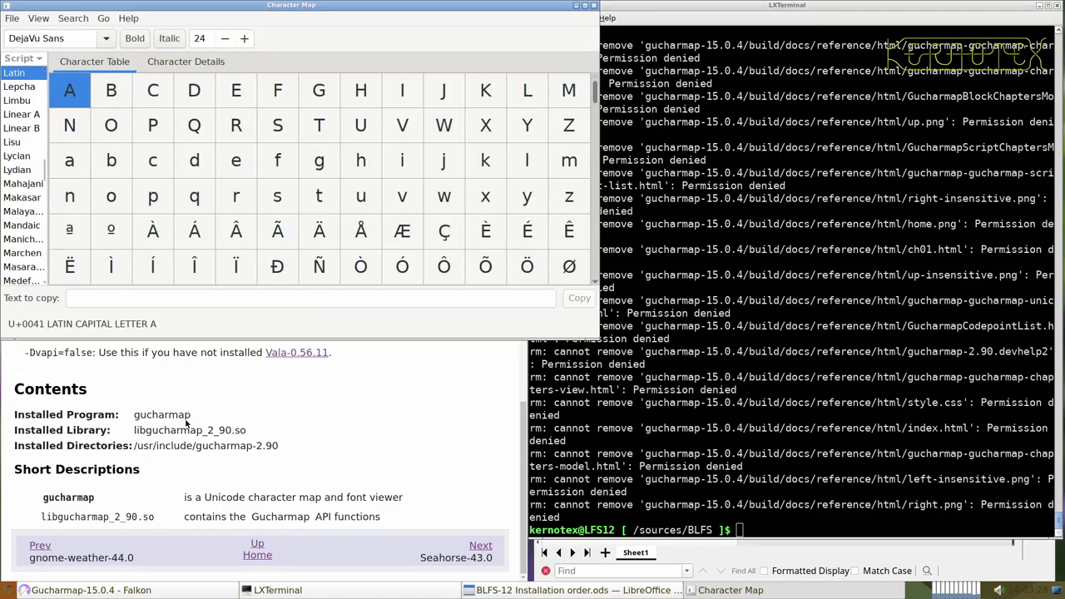
left_click(22, 197)
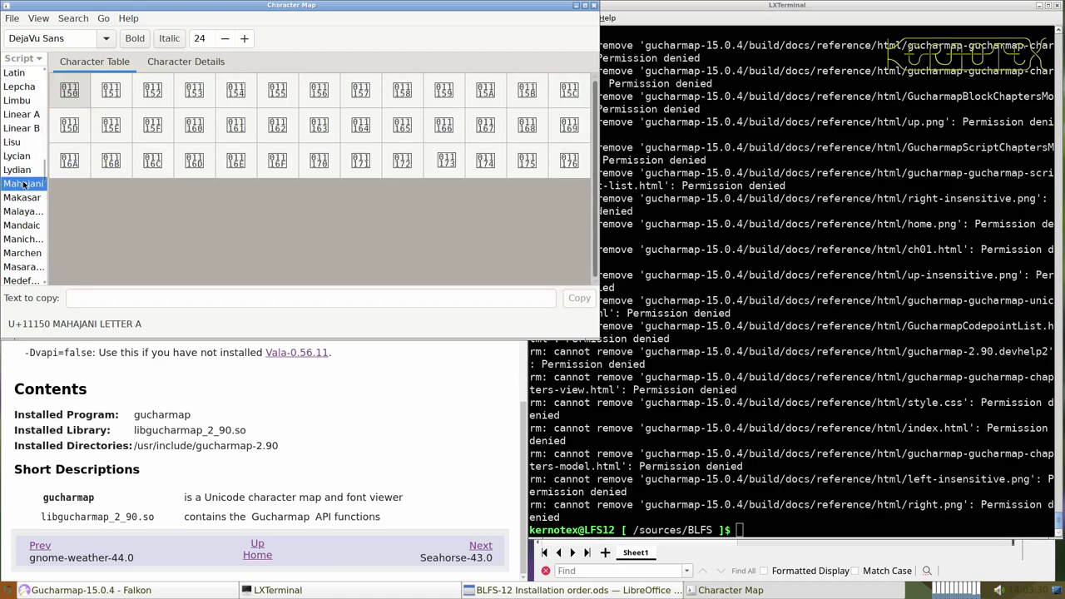
left_click(31, 223)
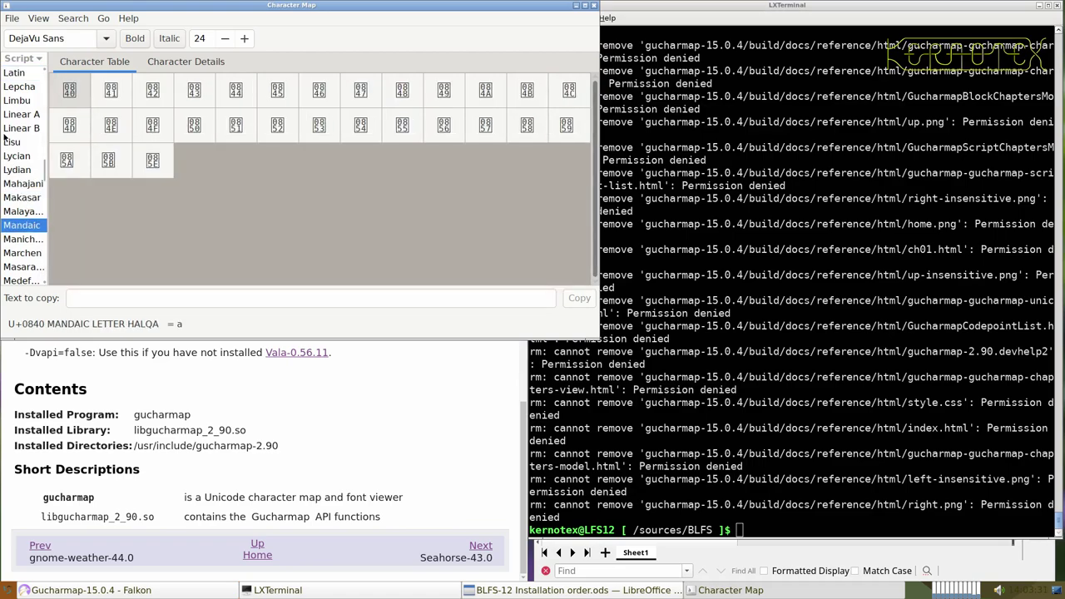
left_click(8, 87)
left_click(12, 73)
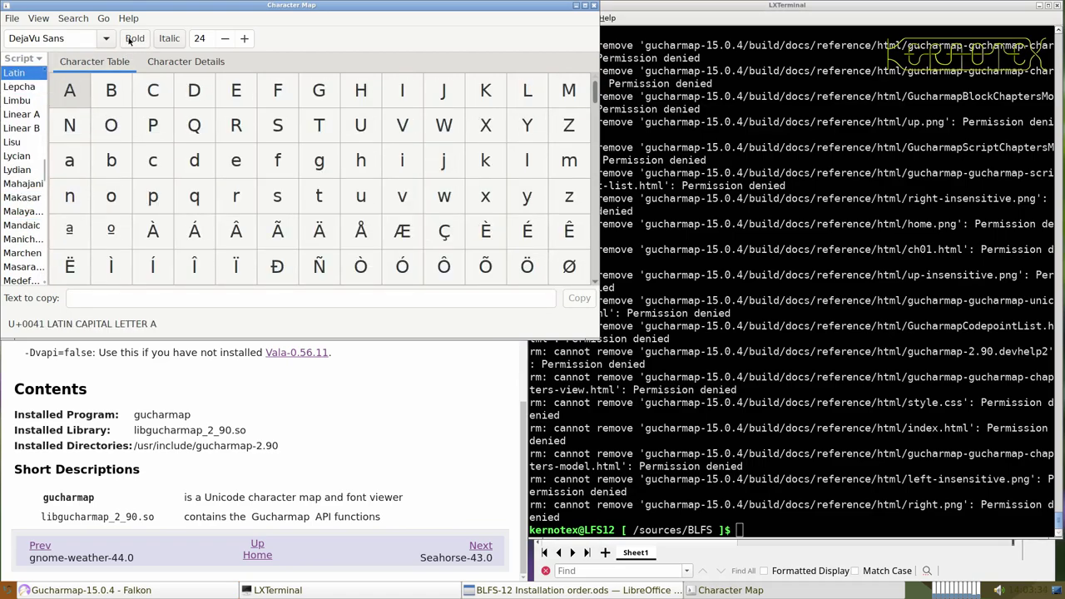
- Preview the Latin characters in the DejaVu Math TeX and DejaVu Sans Mono fonts, then close Character Map
left_click(100, 40)
left_click(89, 92)
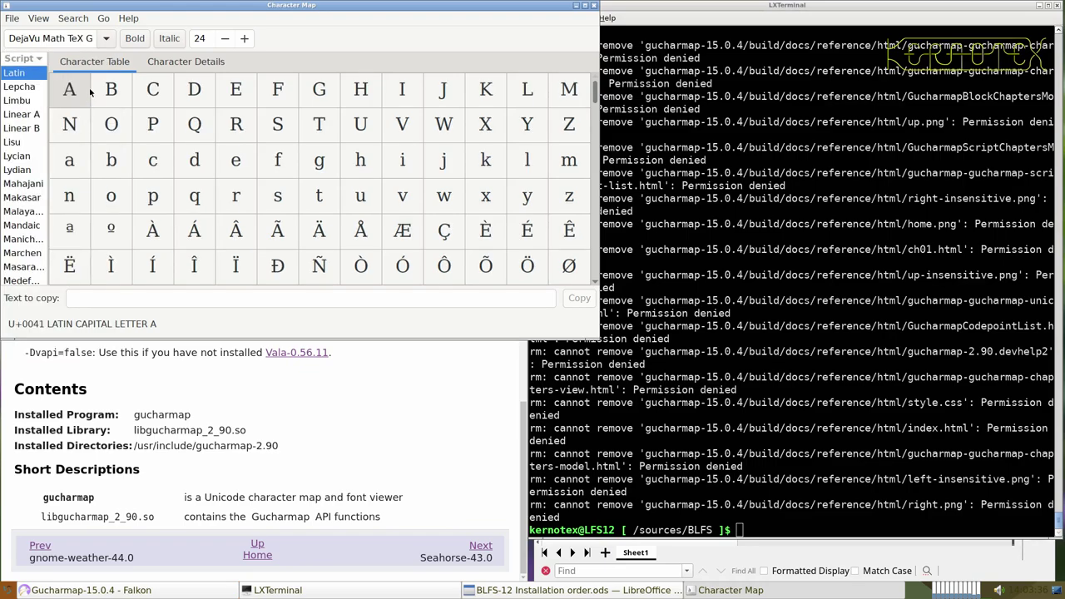
left_click(100, 41)
left_click(100, 129)
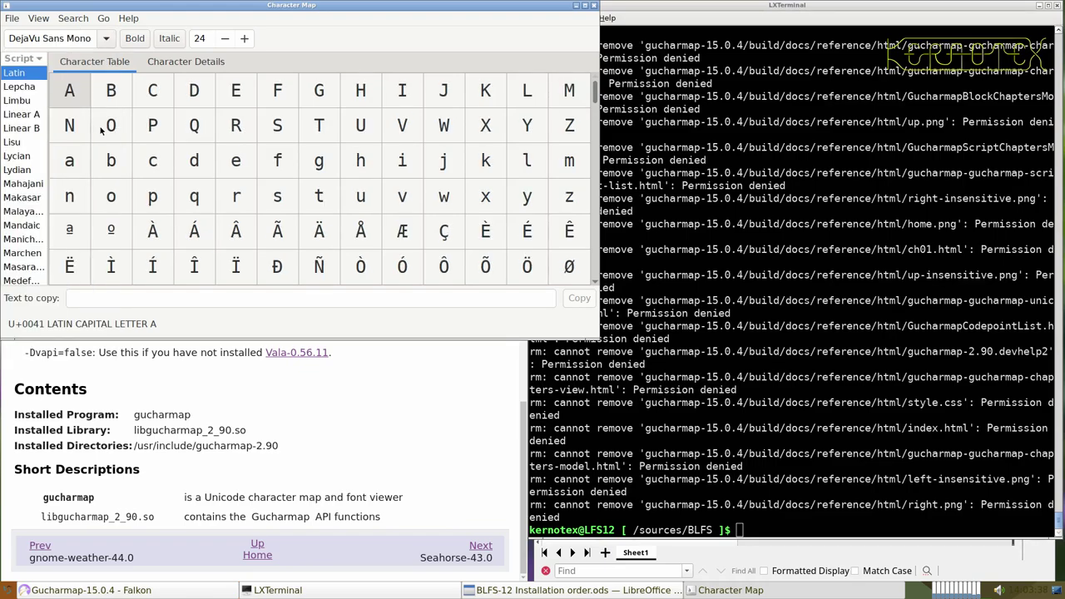
left_click(593, 6)
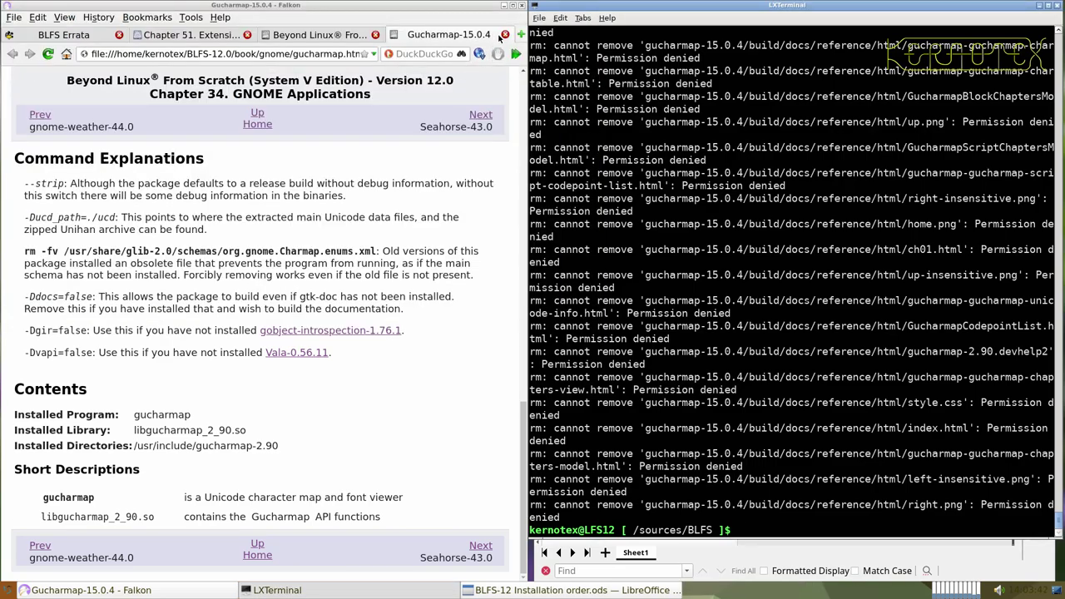
- Replace the Gucharmap page with the book's Seahorse-43.0 page and read its installation instructions and contents
left_click(504, 34)
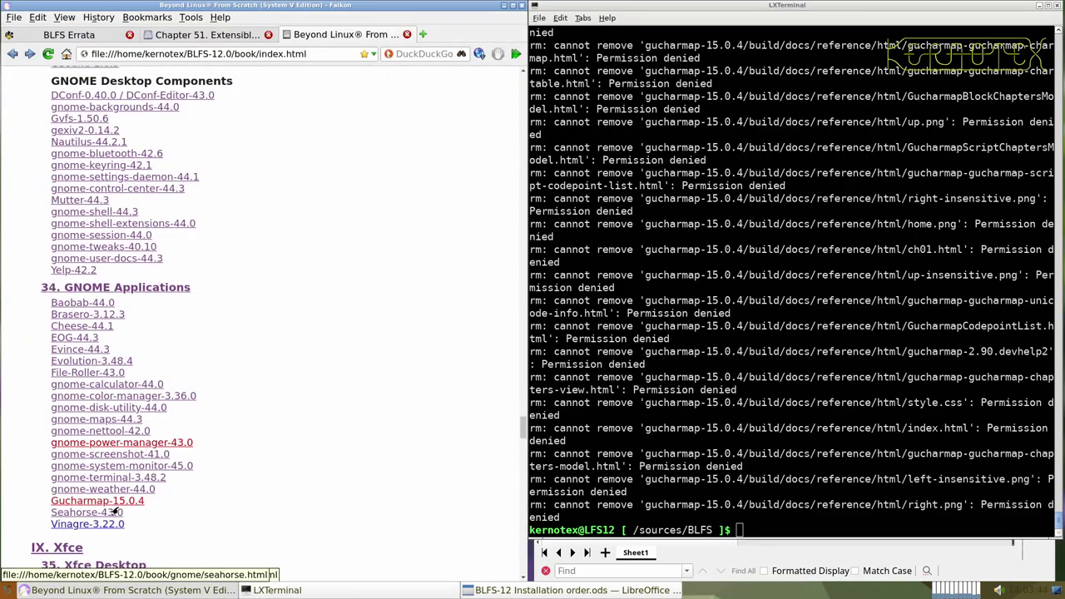
middle_click(113, 511)
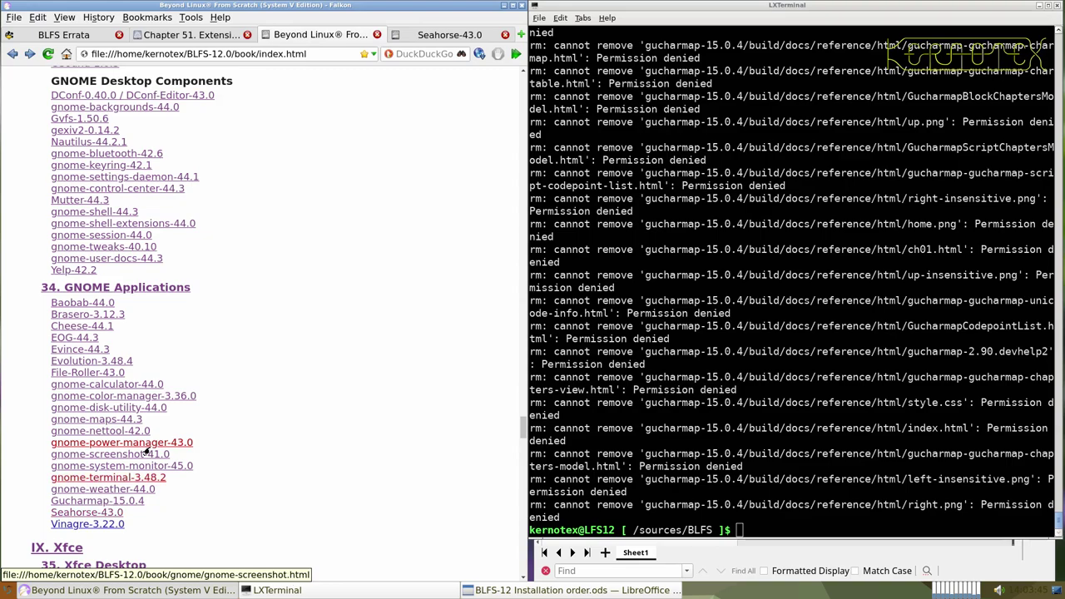
left_click(432, 34)
scroll(310, 364, "down", 7)
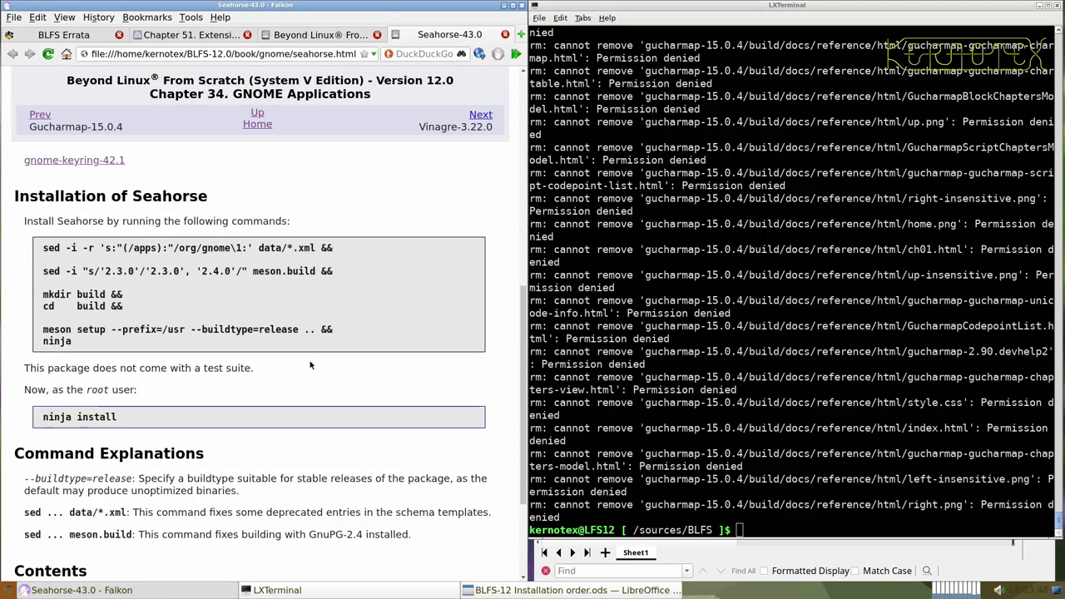
scroll(311, 364, "down", 3)
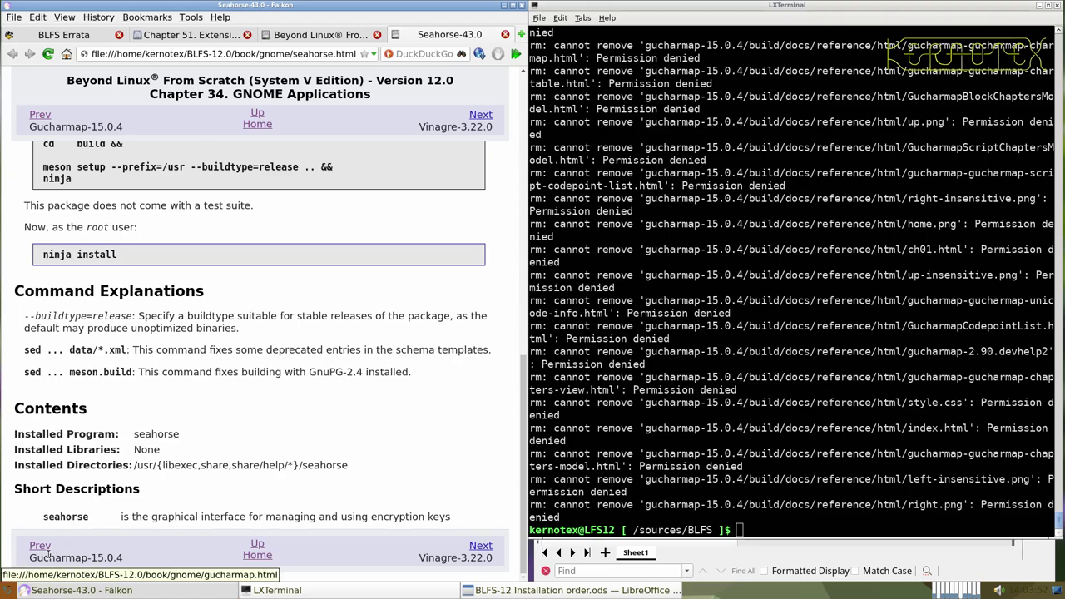
- Launch Passwords and Keys from the desktop and examine the filter options for the GnuPG keys collection
left_click(8, 590)
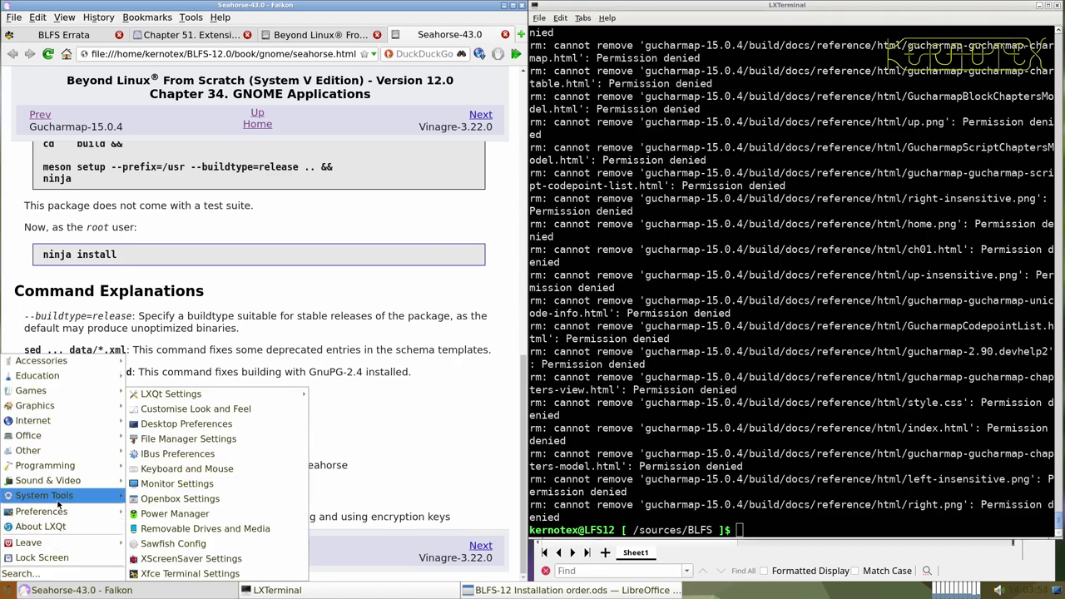
mouse_move(56, 497)
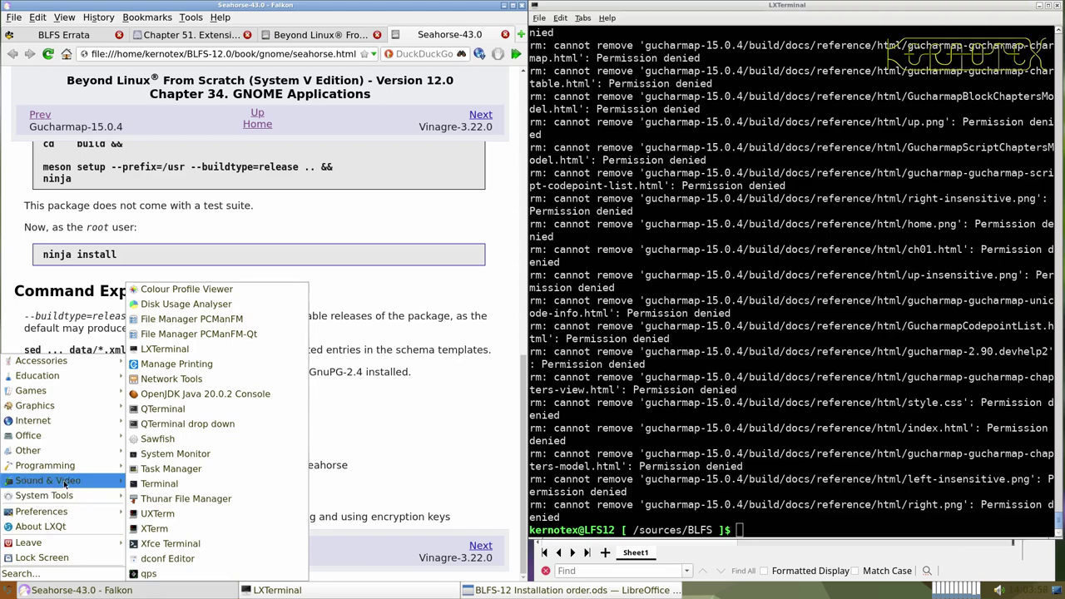
mouse_move(87, 364)
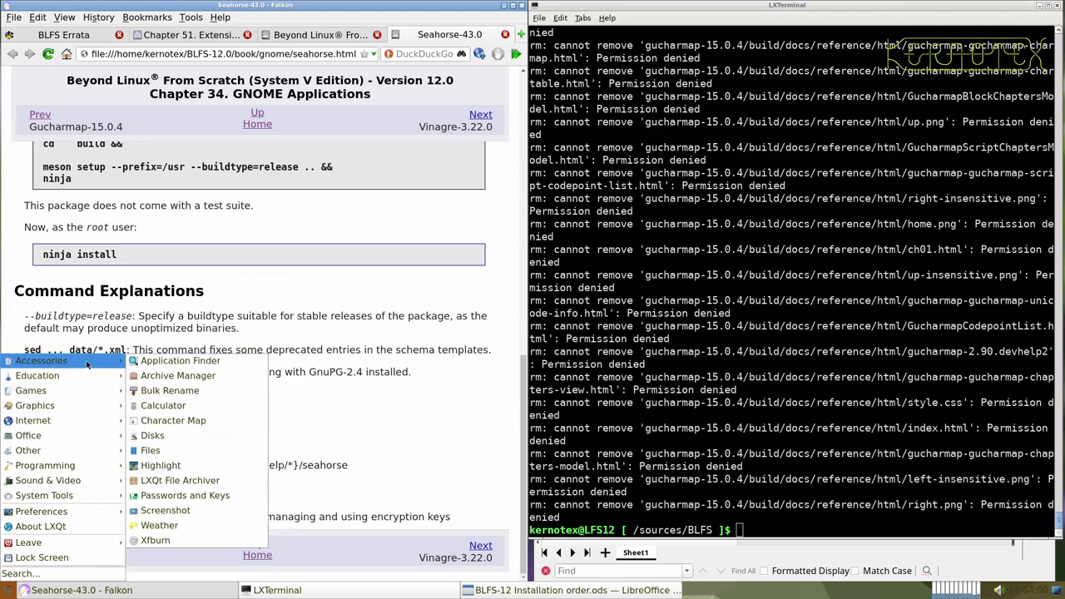
left_click(187, 494)
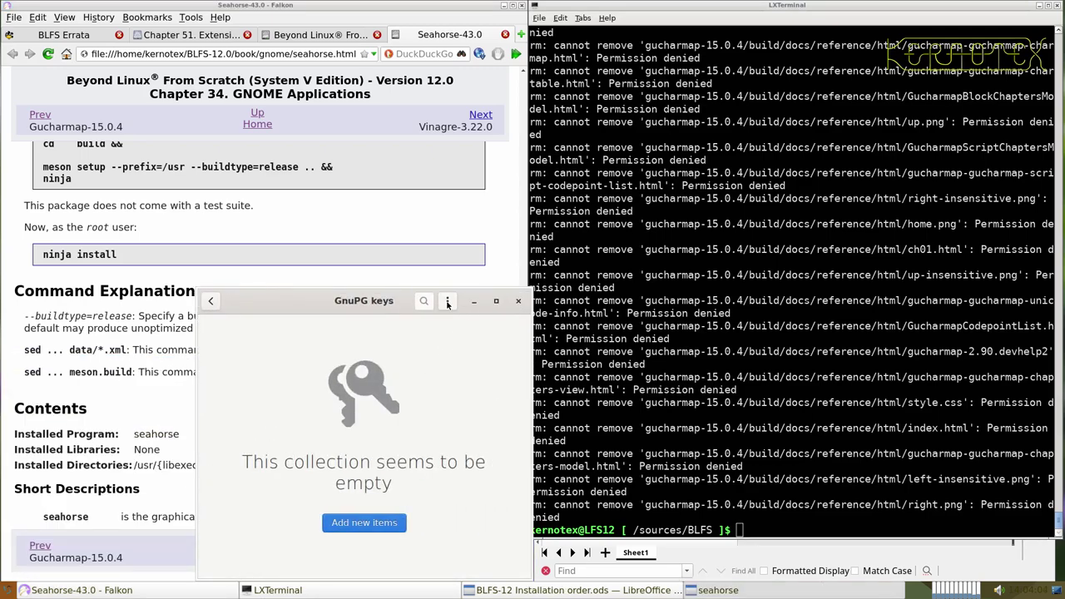
left_click(447, 301)
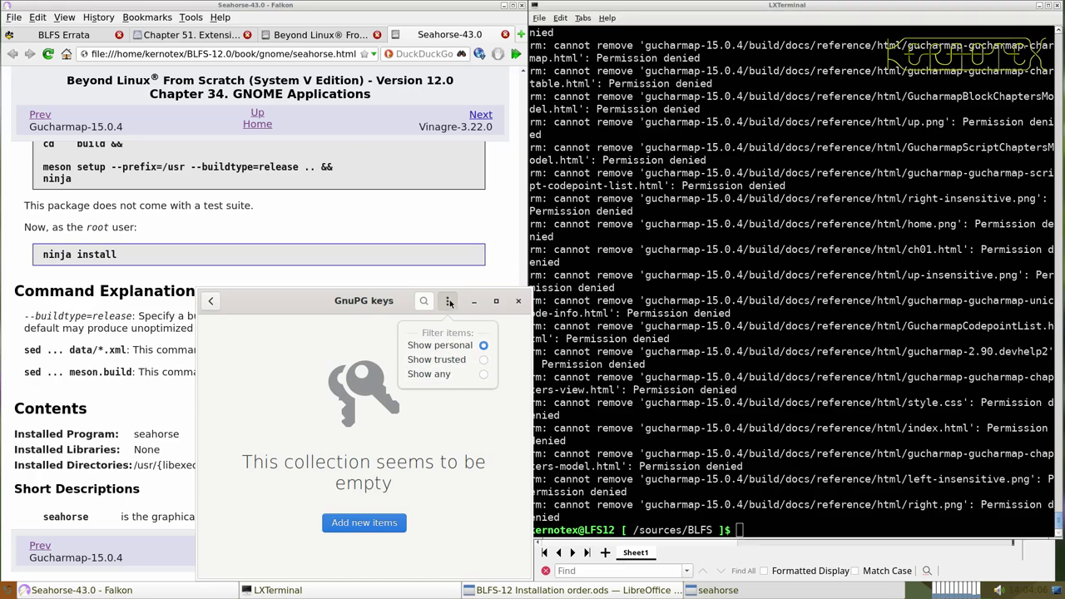
left_click(384, 307)
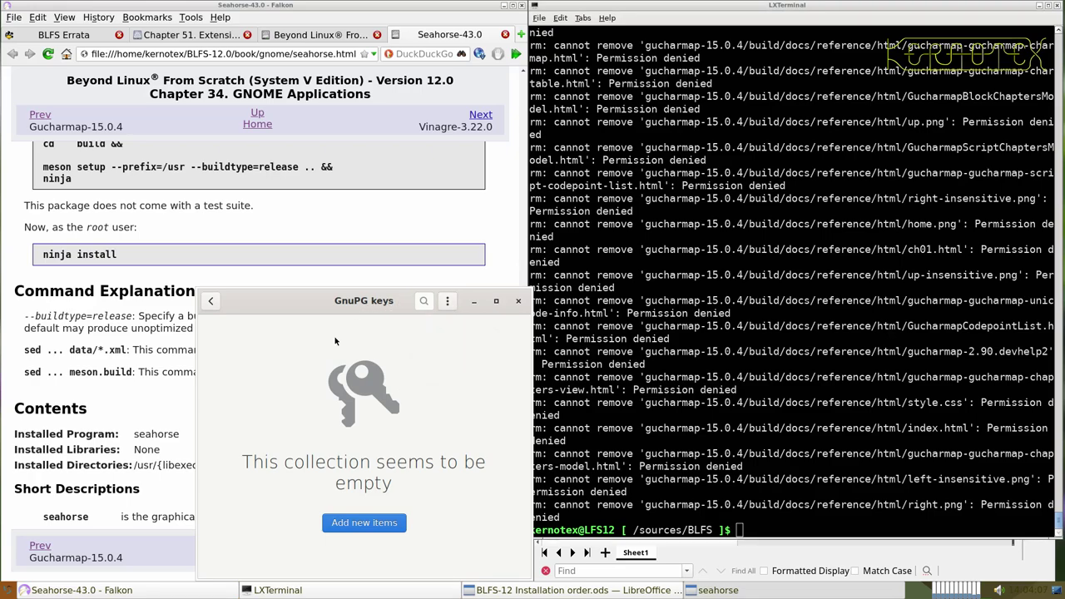
- Return to the keys and certificates overview and view the About information for Passwords and Keys
left_click(211, 301)
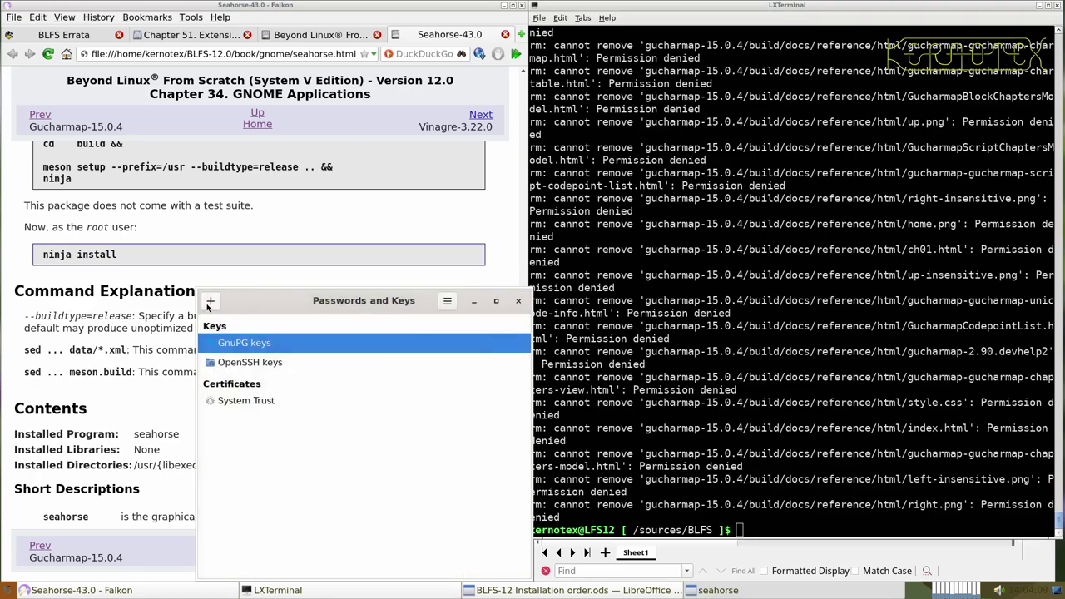
left_click(447, 301)
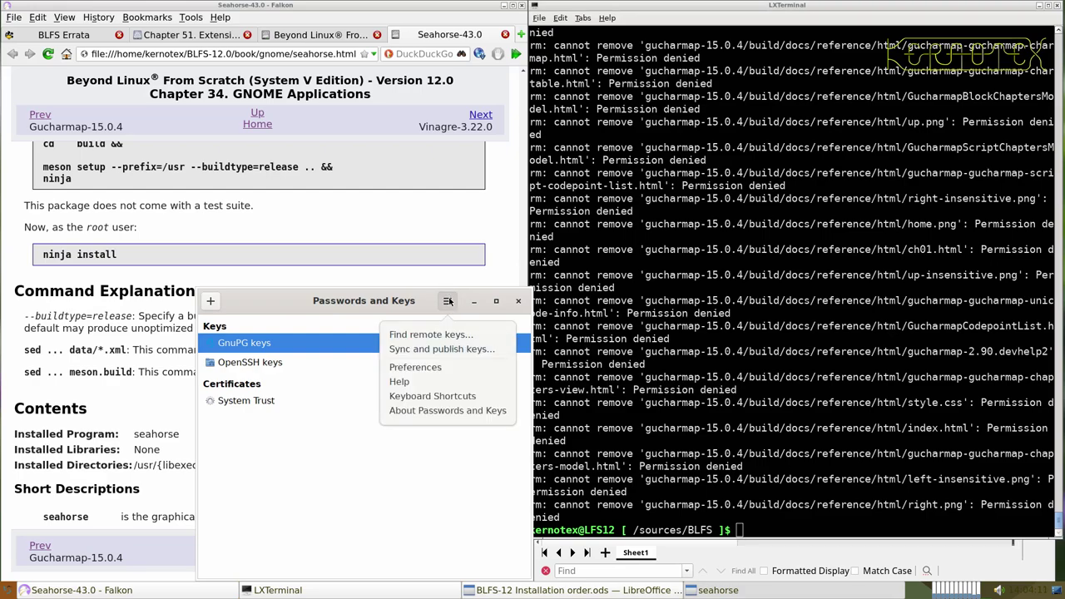
left_click(440, 409)
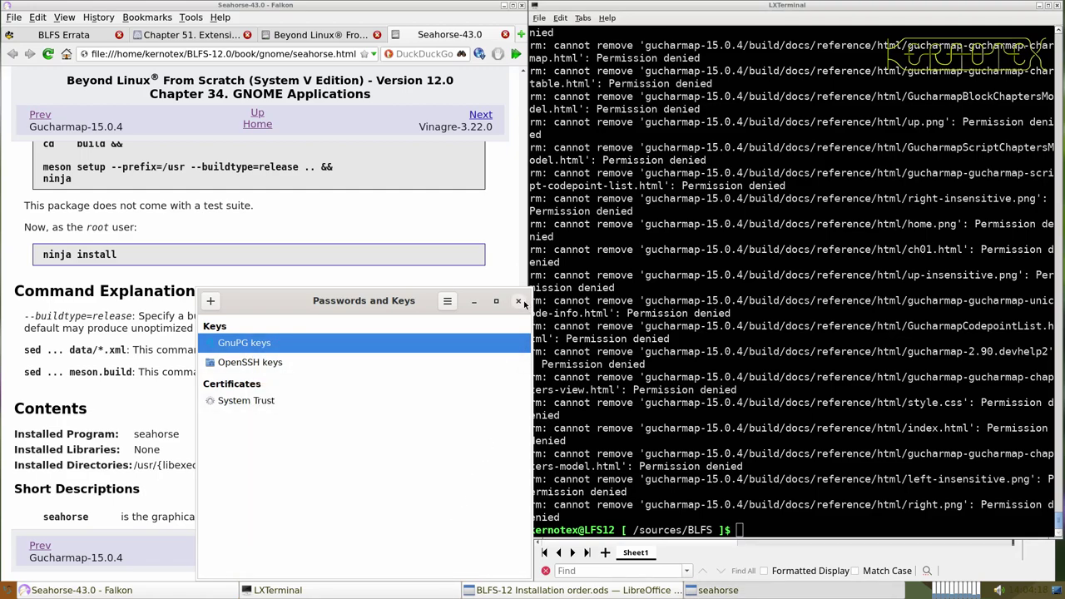
- Close Passwords and Keys and replace the Seahorse page with the book's Vinagre-3.22.0 page in a new tab
left_click(518, 302)
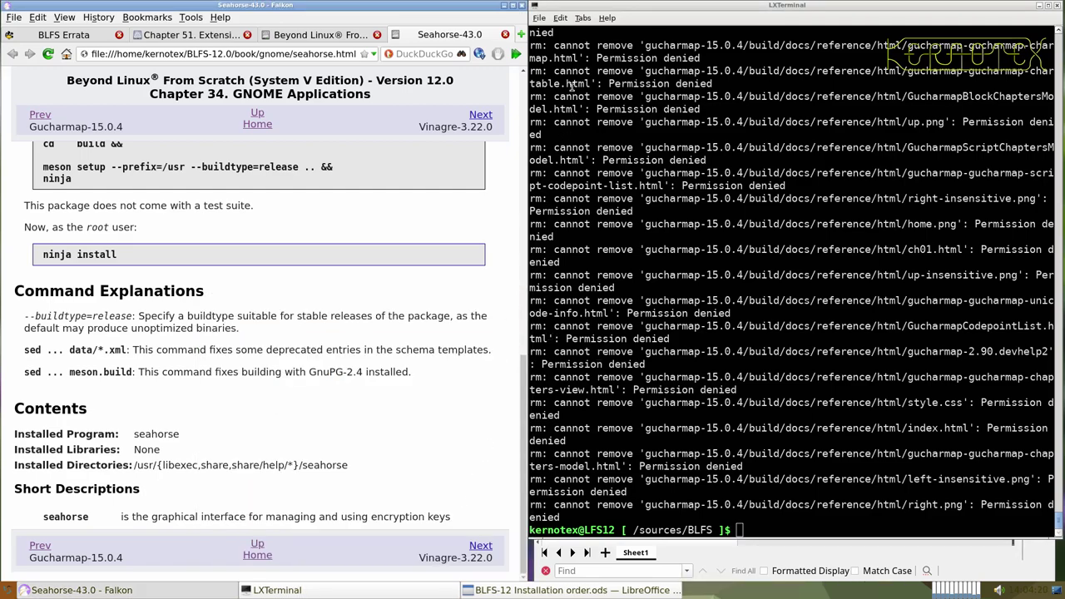
left_click(504, 34)
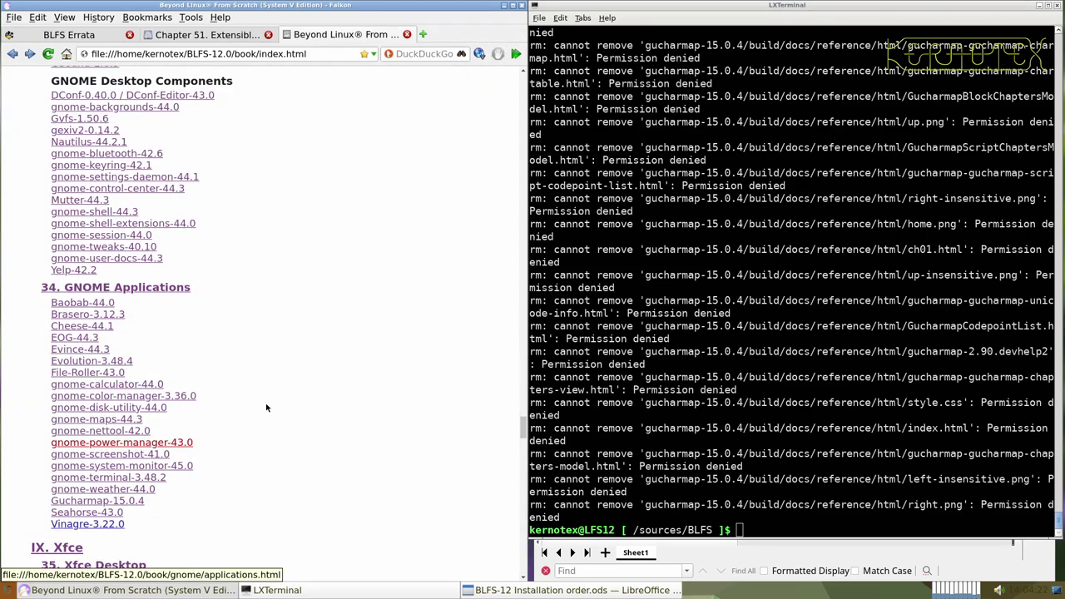
scroll(265, 403, "down", 2)
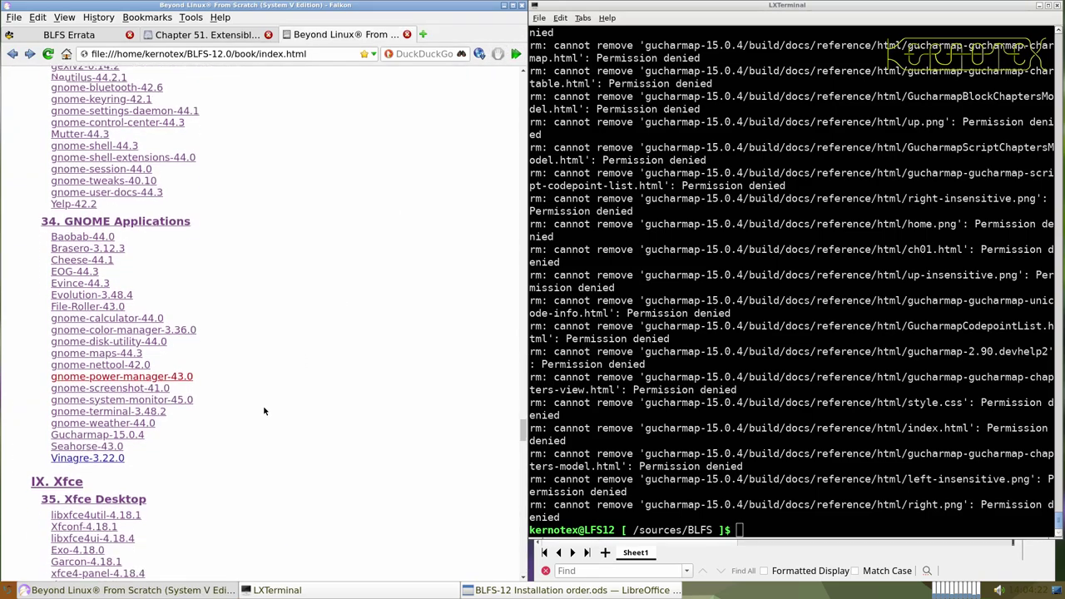
middle_click(111, 460)
left_click(410, 35)
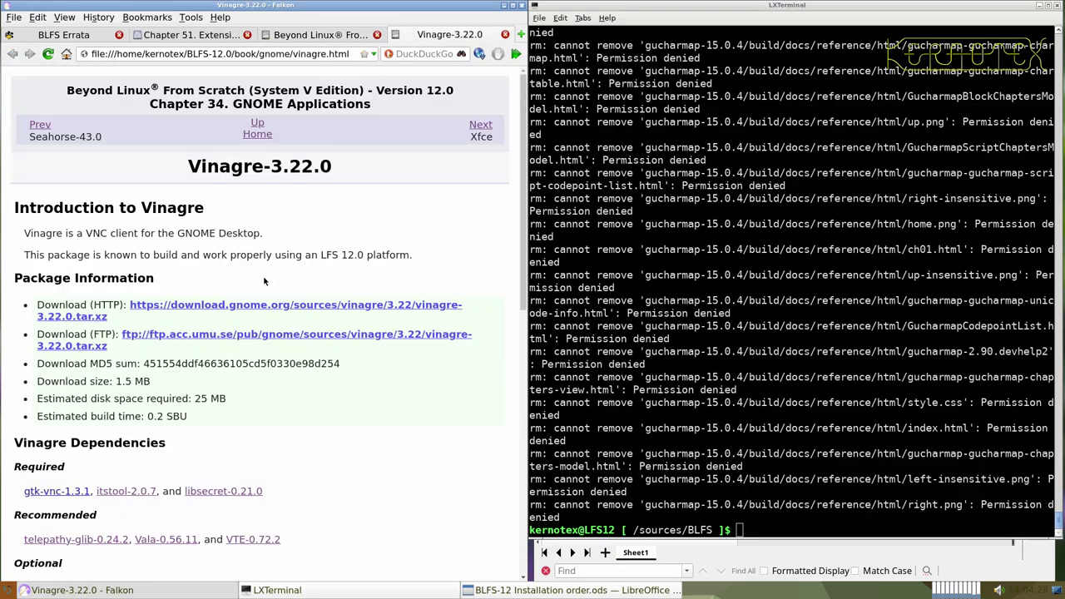
- Open the required dependency gtk-vnc-1.3.1 from the Vinagre page in a new tab and review its package information and dependencies
scroll(266, 287, "down", 3)
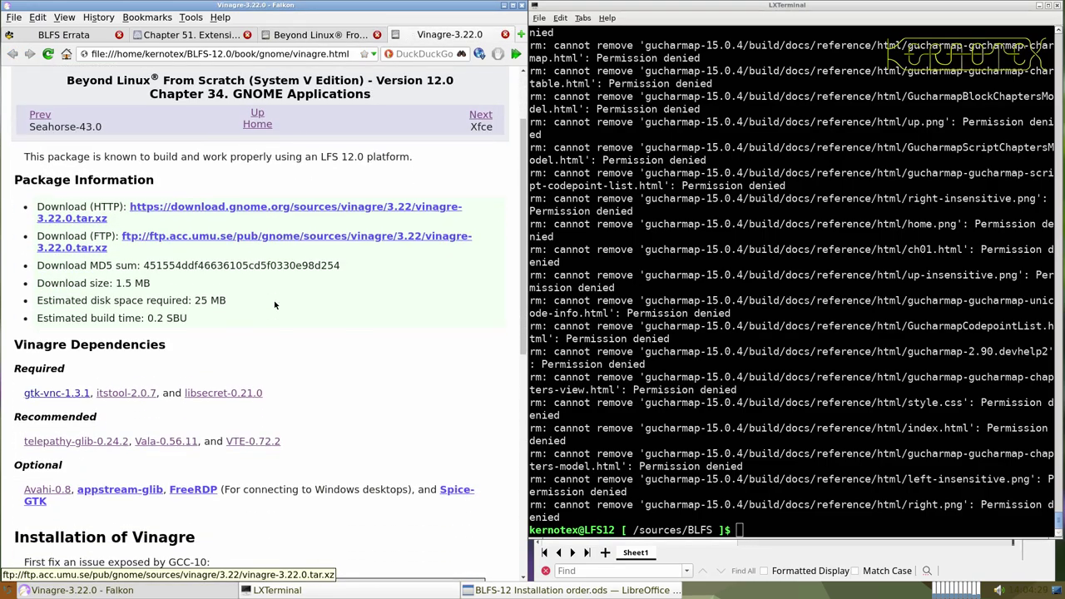
middle_click(58, 392)
left_click(440, 35)
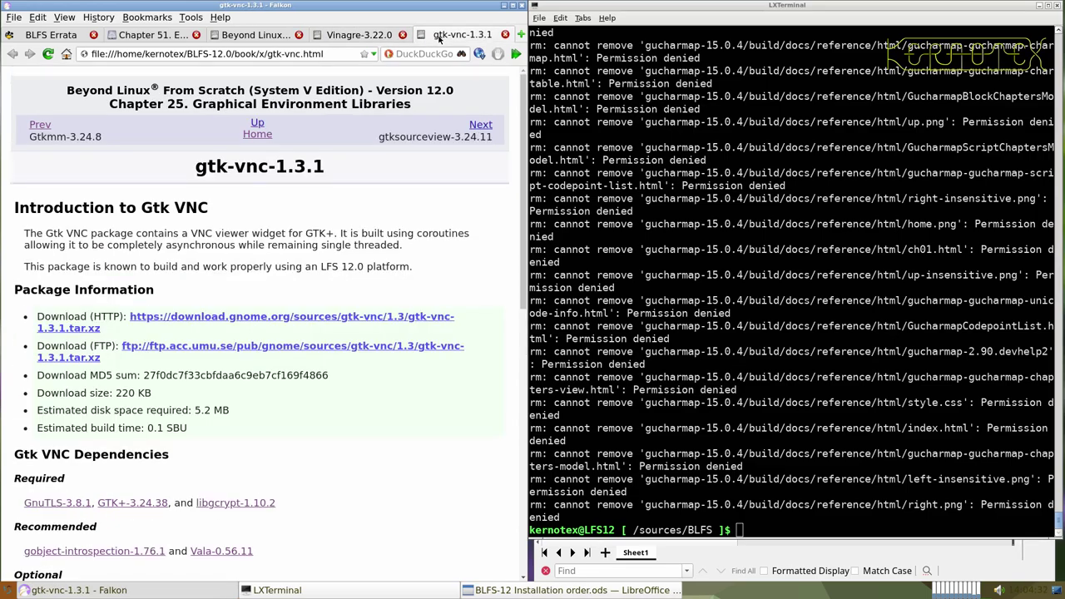
scroll(336, 293, "down", 3)
scroll(336, 294, "up", 3)
- Save the gtk-vnc-1.3.1.tar.xz source archive from the HTTP download link
left_click(306, 320)
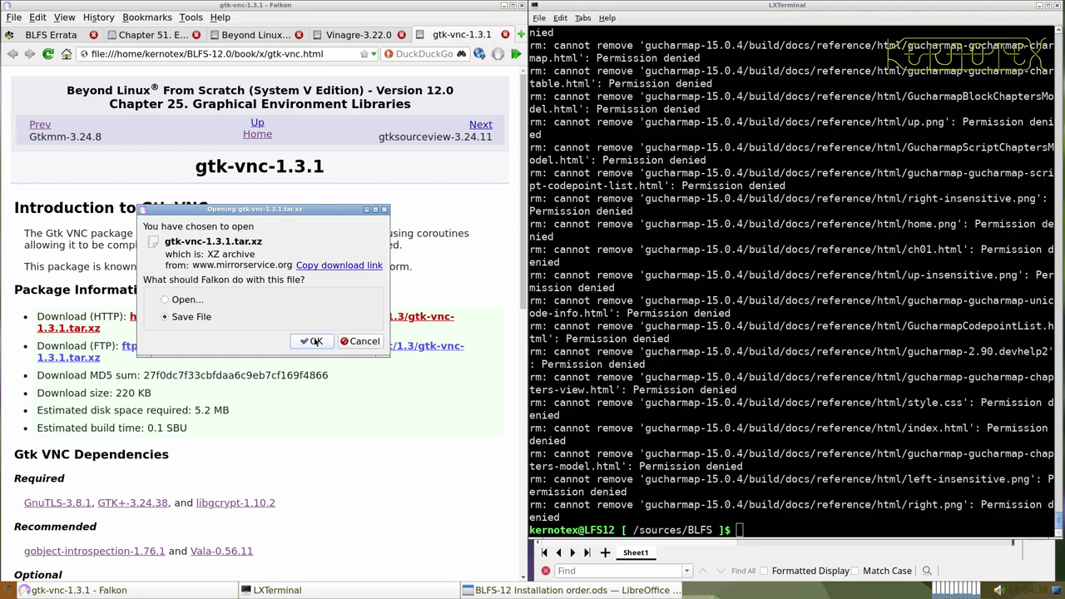
left_click(314, 341)
key("Escape")
- Copy the gtk-vnc-1.3.1 page title into cell A938 of the installation order spreadsheet, below Gucharmap-15.0.4
left_click_drag(195, 167, 325, 169)
key("ctrl+c")
key("alt+Tab")
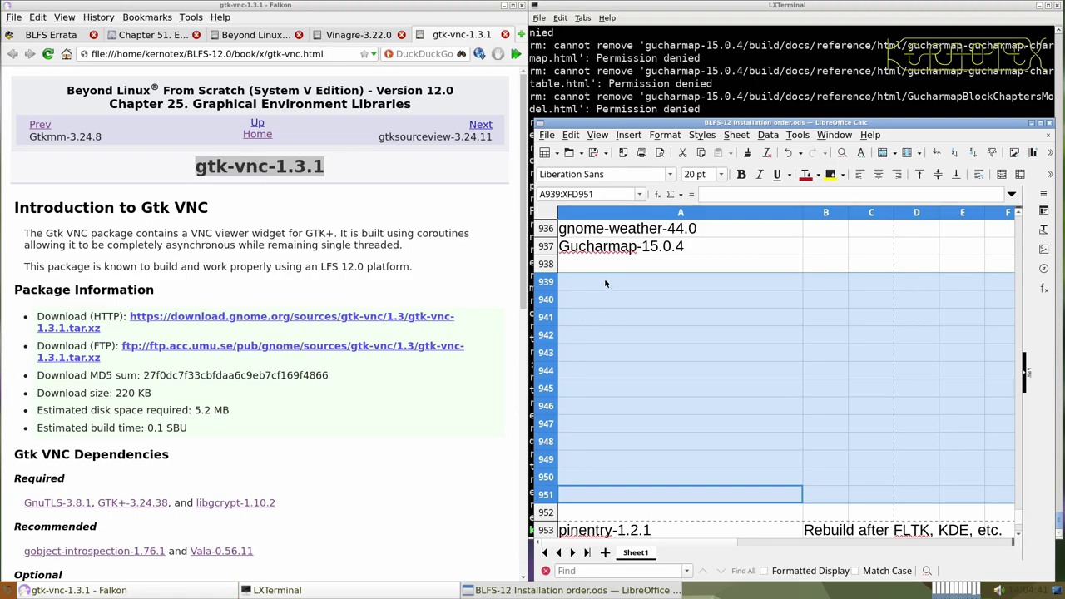
middle_click(610, 264)
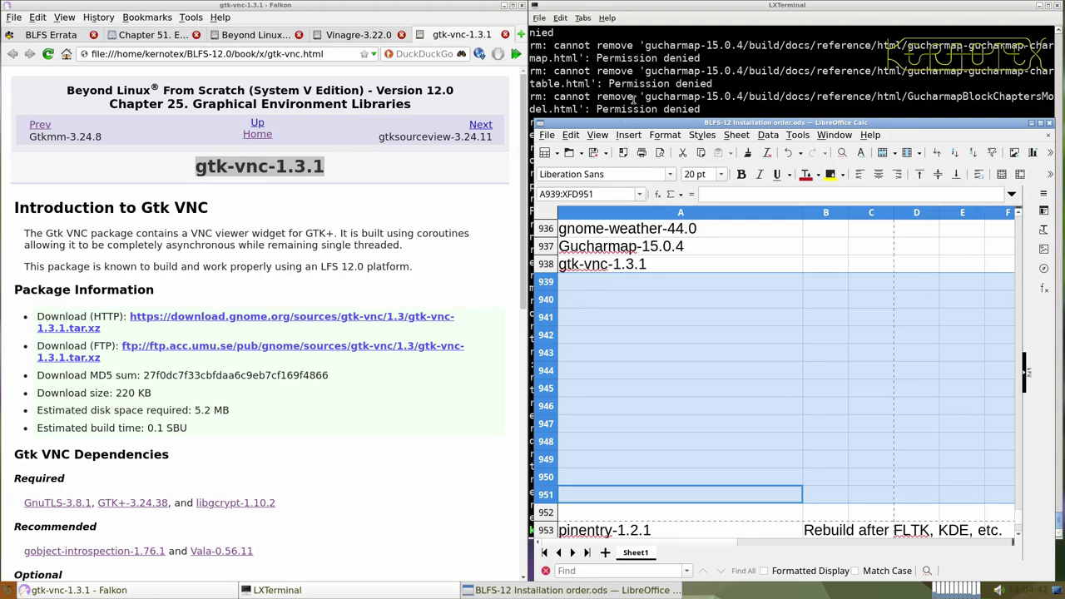
- Extract the gtk-vnc-1.3.1 archive in the terminal with tar -xvf and enter the gtk-vnc-1.3.1 directory
left_click(640, 77)
type("tar -xvf gtk-")
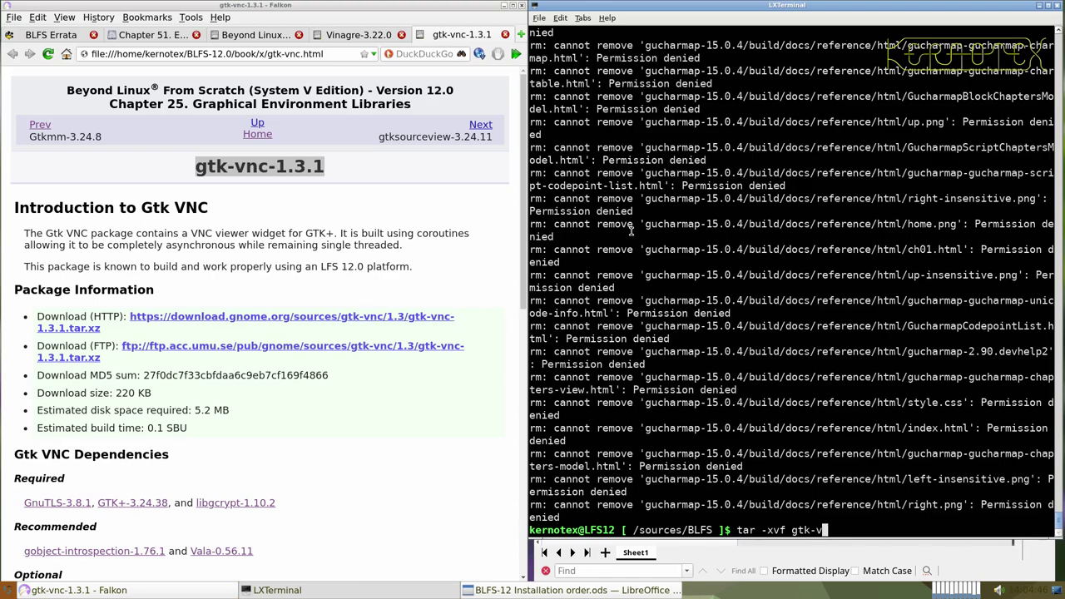
type("vnc")
key("Tab")
key("Return")
type("cd gtk-vn")
key("Tab")
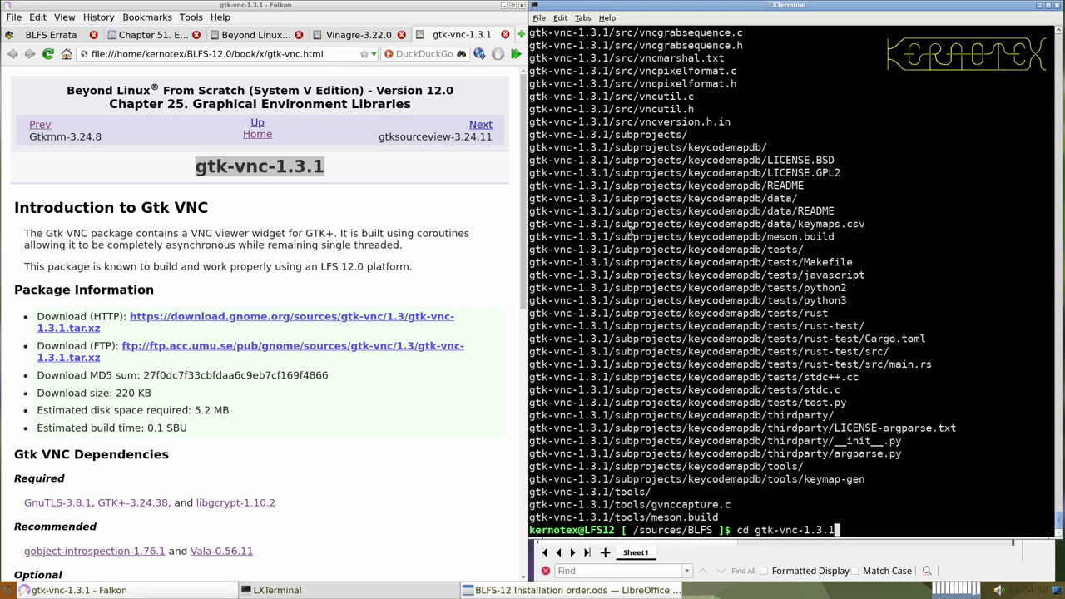
key("Return")
- Build gtk-vnc with the book's commands: create and enter build, run meson setup --prefix=/usr --buildtype=release, then ninja
scroll(368, 297, "down", 10)
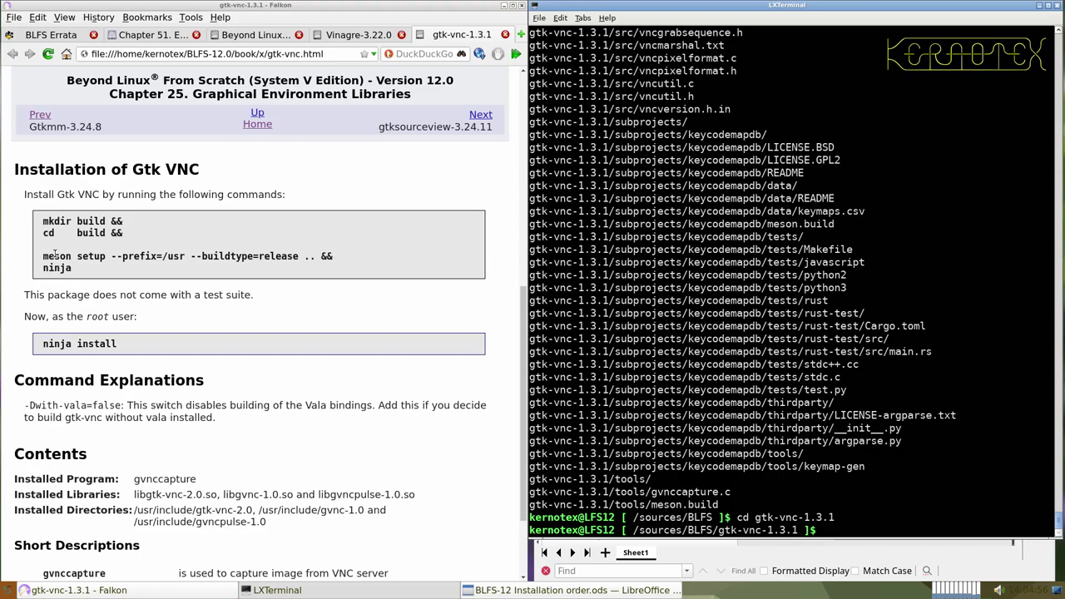
left_click_drag(38, 222, 89, 276)
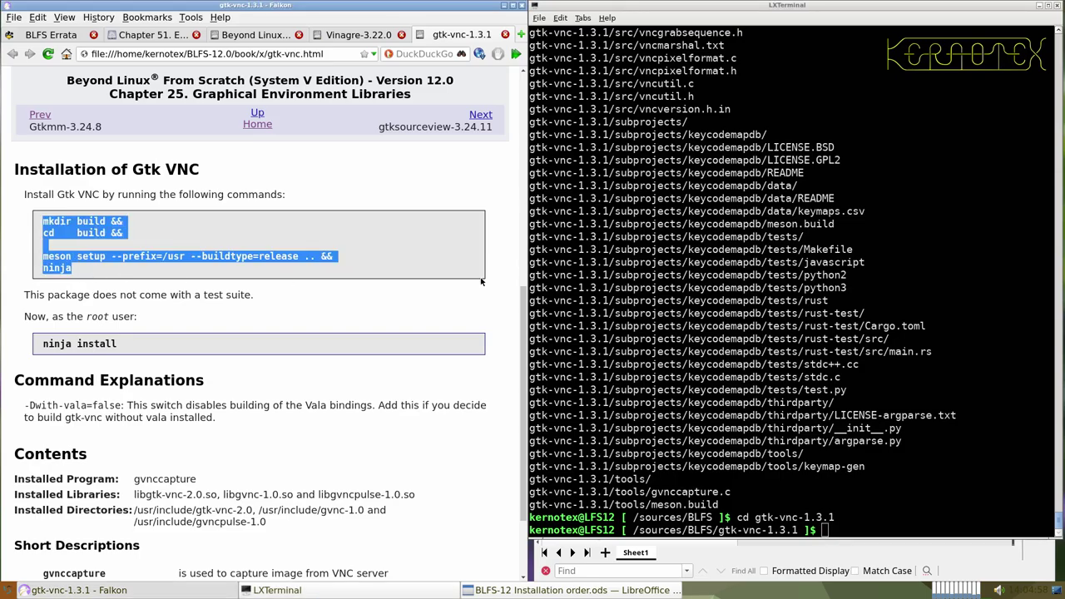
middle_click(626, 282)
key("Return")
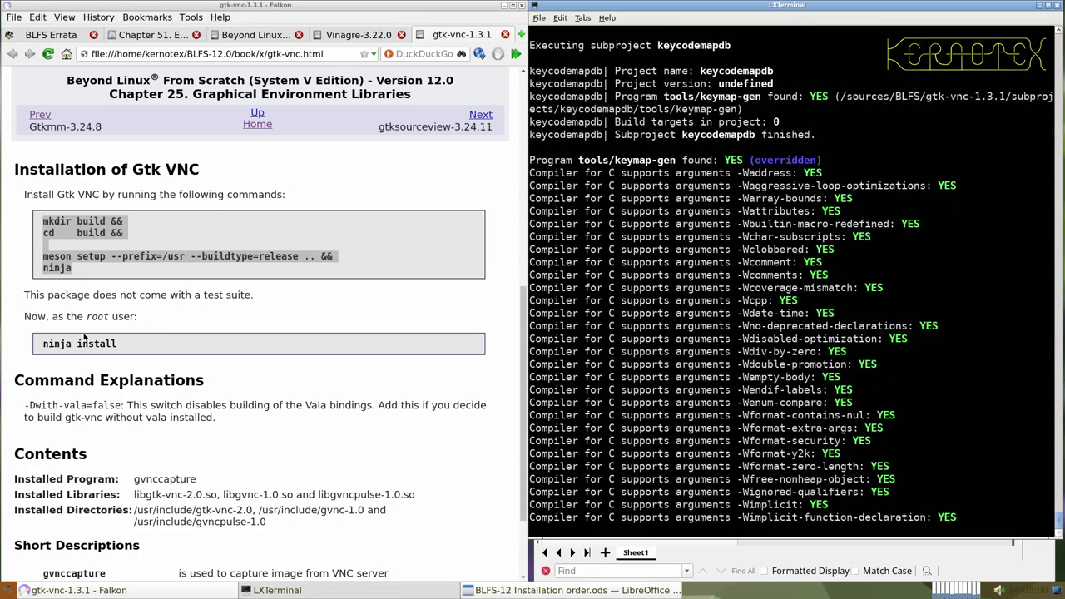
- Install gtk-vnc as root by recalling the earlier ninja install command from the shell history
left_click_drag(40, 343, 406, 351)
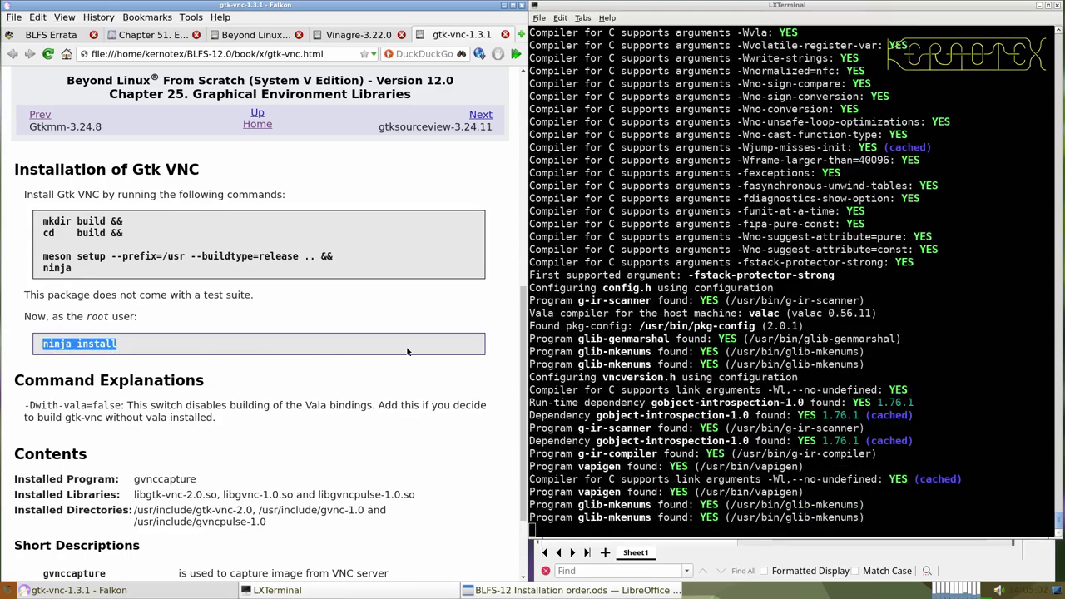
left_click(707, 353)
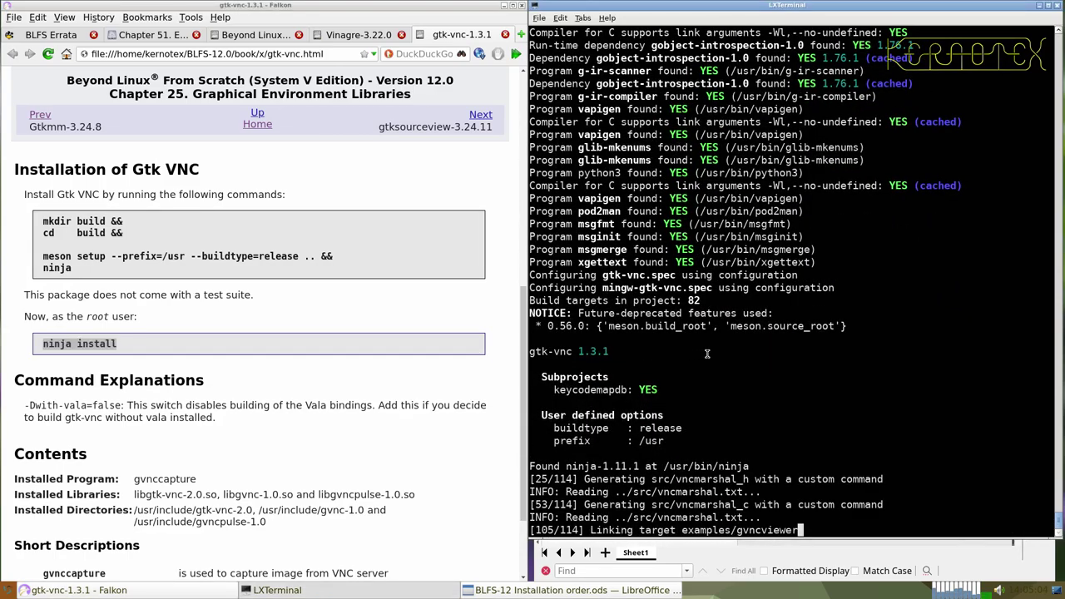
key("ctrl+r")
middle_click(707, 352)
key("Return")
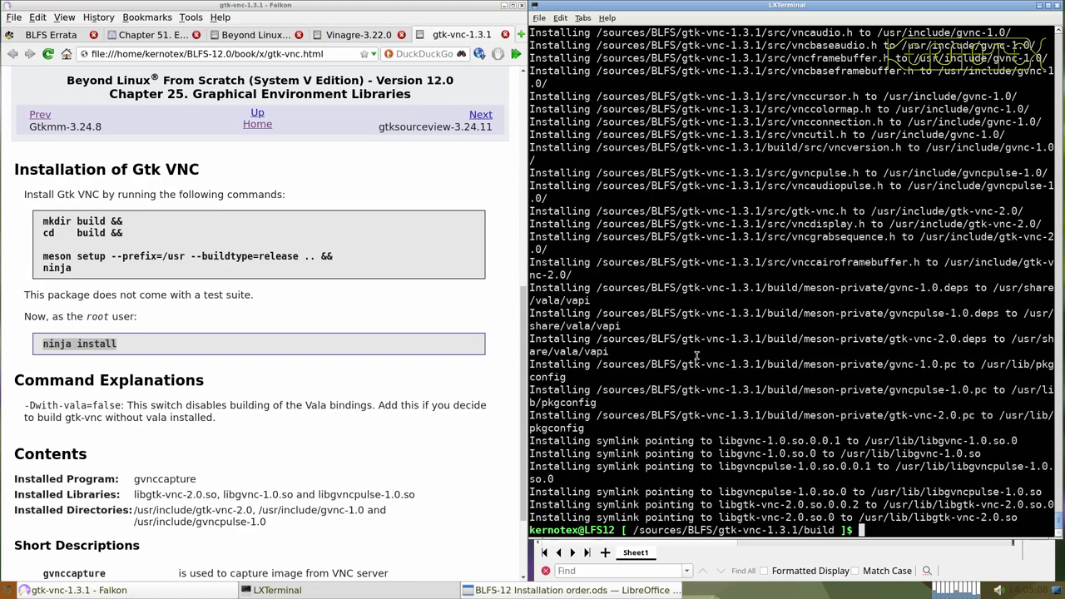
- Return to /sources/BLFS and remove the gtk-vnc-1.3.1 source directory with rm -Rf
type("cd ../..")
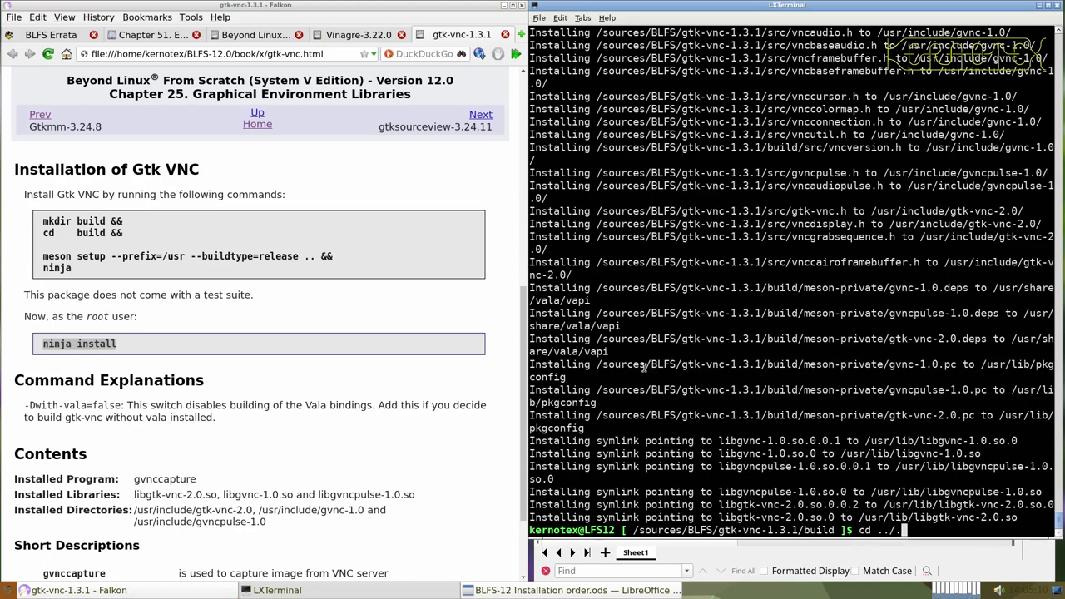
key("Return")
type("rm -Rf ")
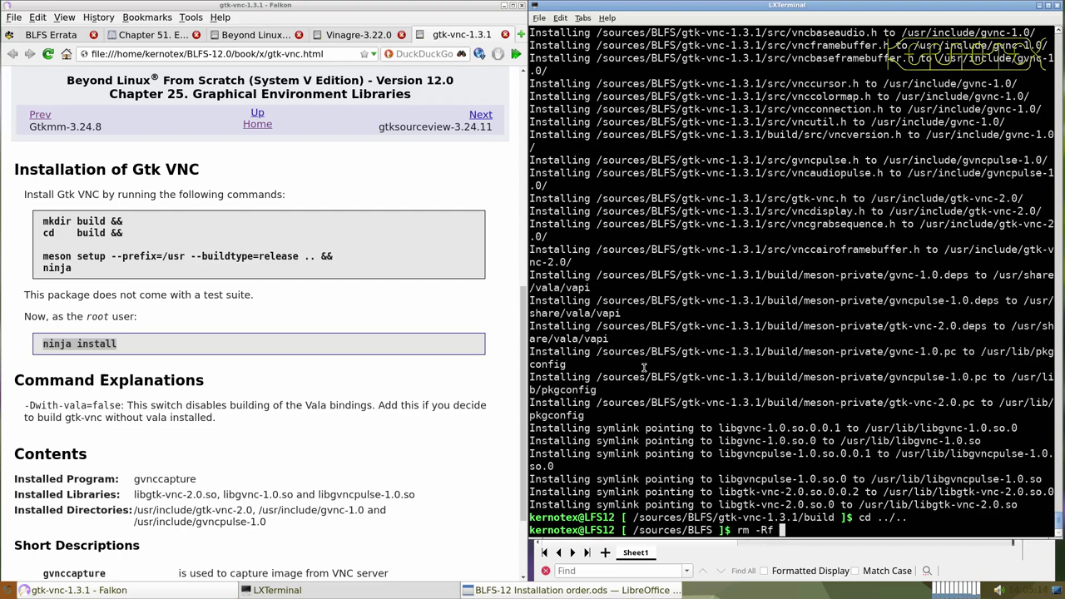
type("gtk-vn")
key("Tab")
key("Return")
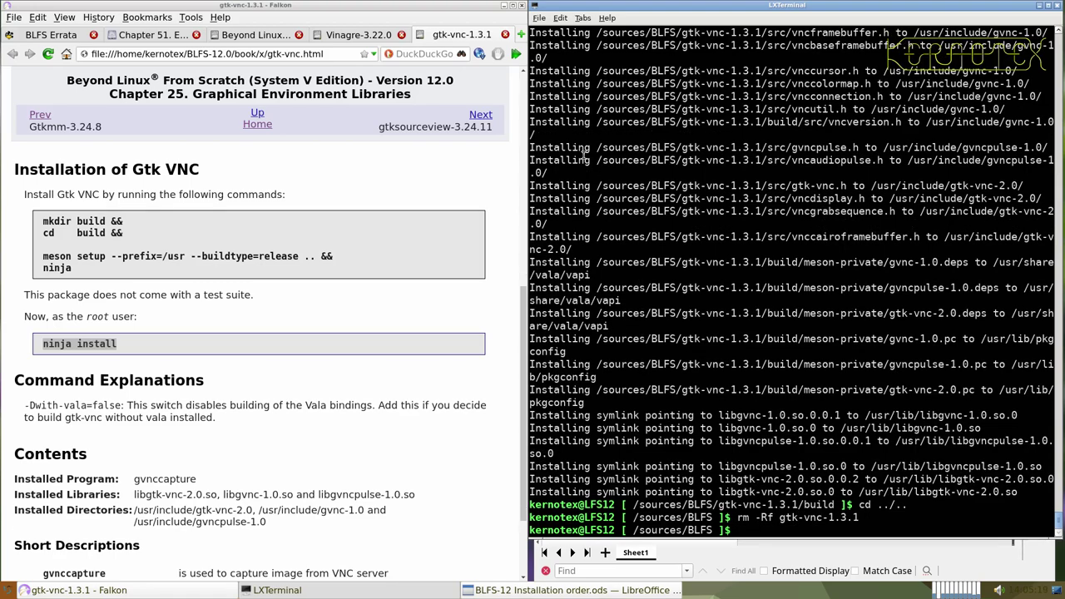
- Close the gtk-vnc page and save the vinagre-3.22.0.tar.xz archive from the Vinagre page's HTTP download link
left_click(505, 34)
left_click(347, 206)
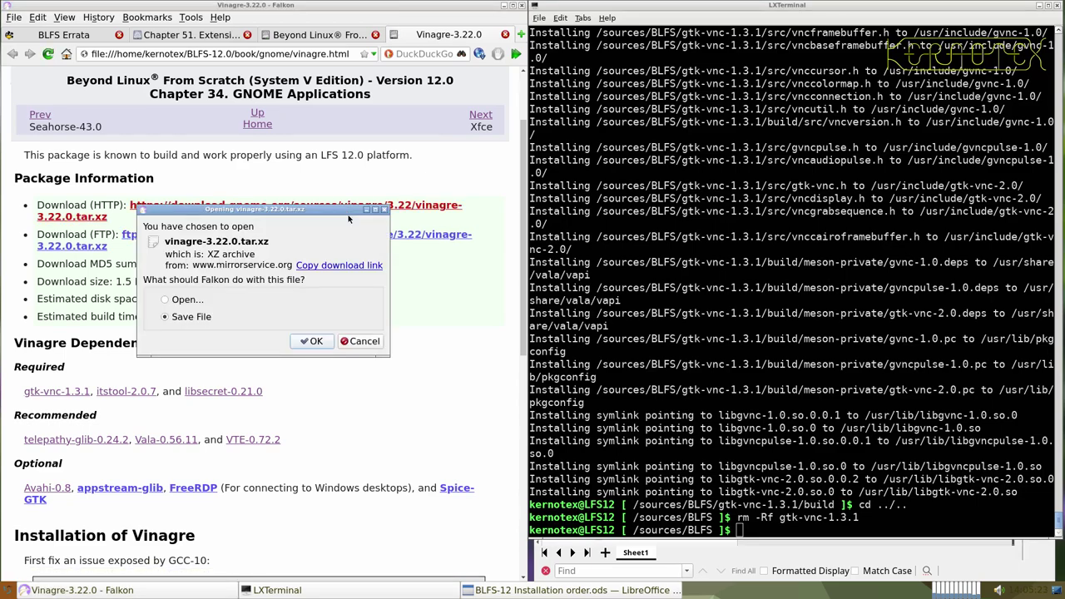
left_click(321, 341)
key("Return")
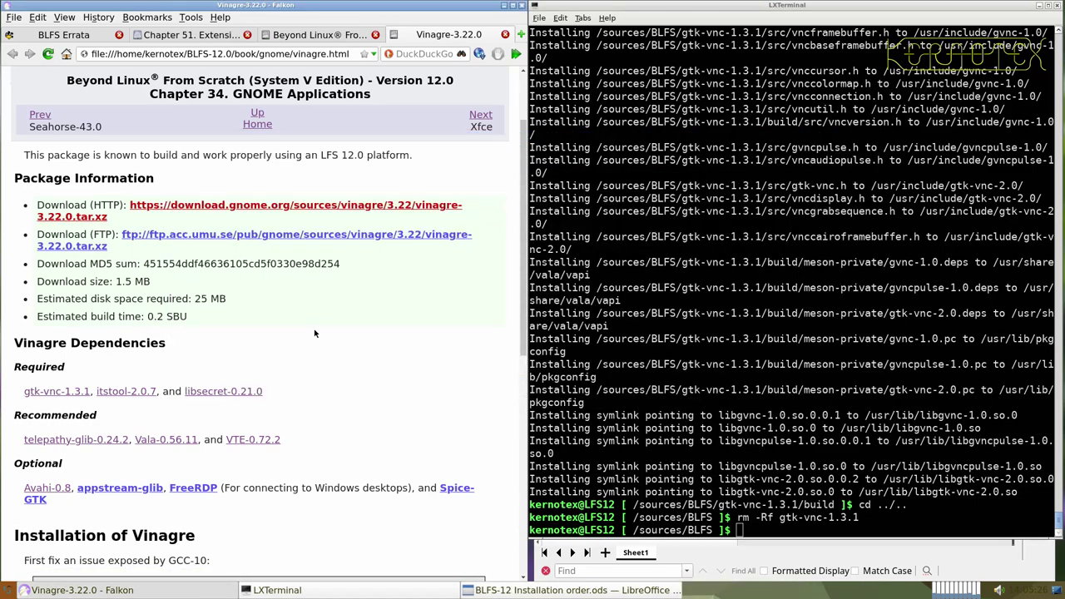
- Copy the Vinagre-3.22.0 page title into cell A939 of the installation order spreadsheet, below gtk-vnc-1.3.1
scroll(200, 166, "up", 2)
left_click_drag(202, 166, 336, 166)
key("ctrl+c")
key("alt+Tab")
key("Tab")
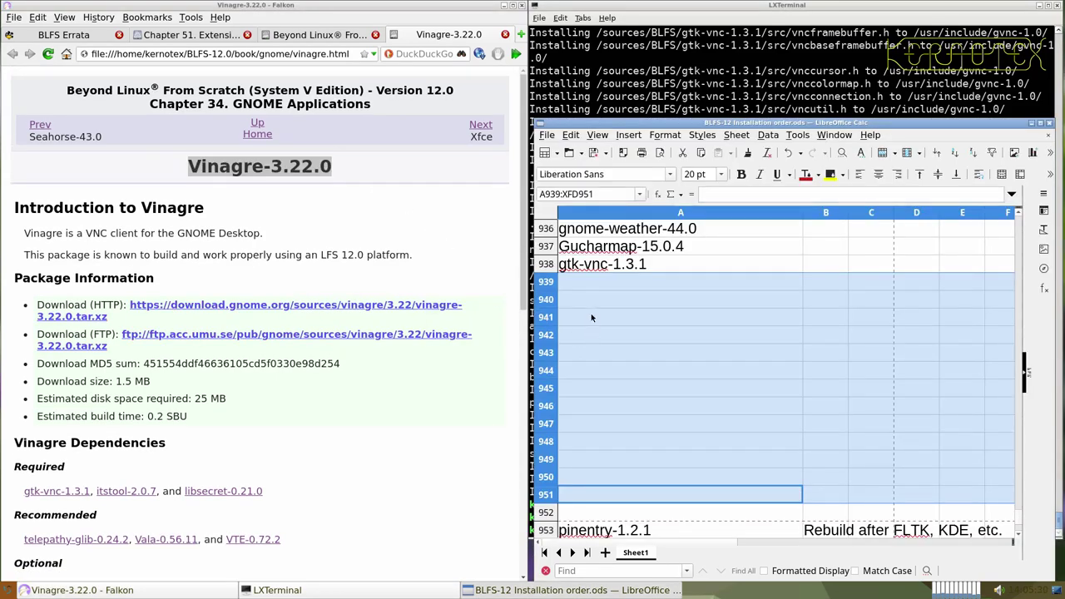
middle_click(602, 285)
- Extract the vinagre-3.22.0 archive in the terminal with tar -xvf and enter the vinagre-3.22.0 directory
left_click(592, 94)
type("t")
type("ar -xvf vinagr")
key("Tab")
key("Return")
type("cd")
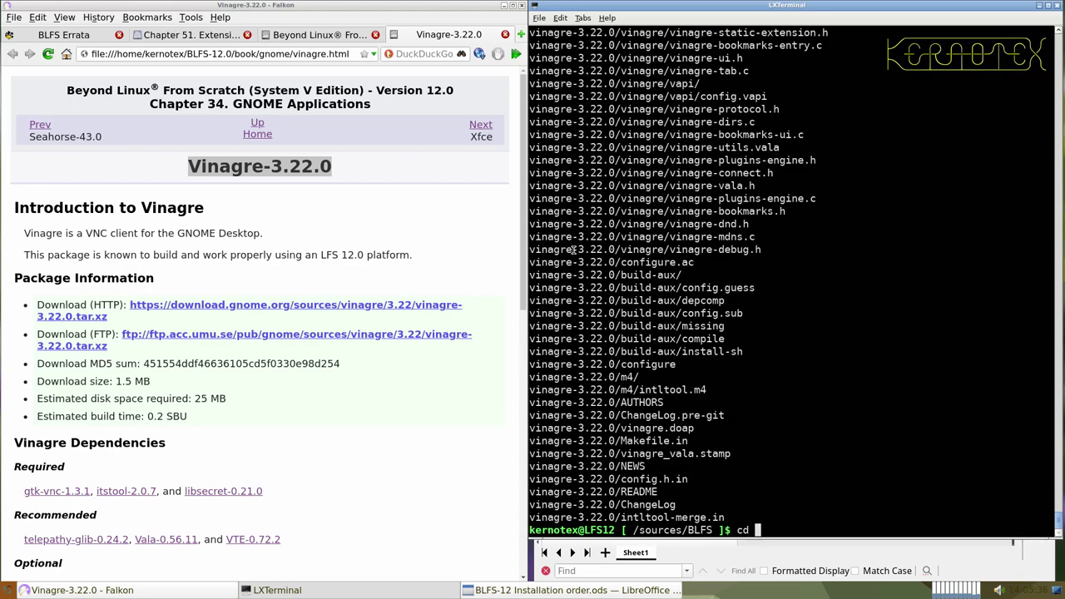
type(" vinagr")
key("Tab")
key("Return")
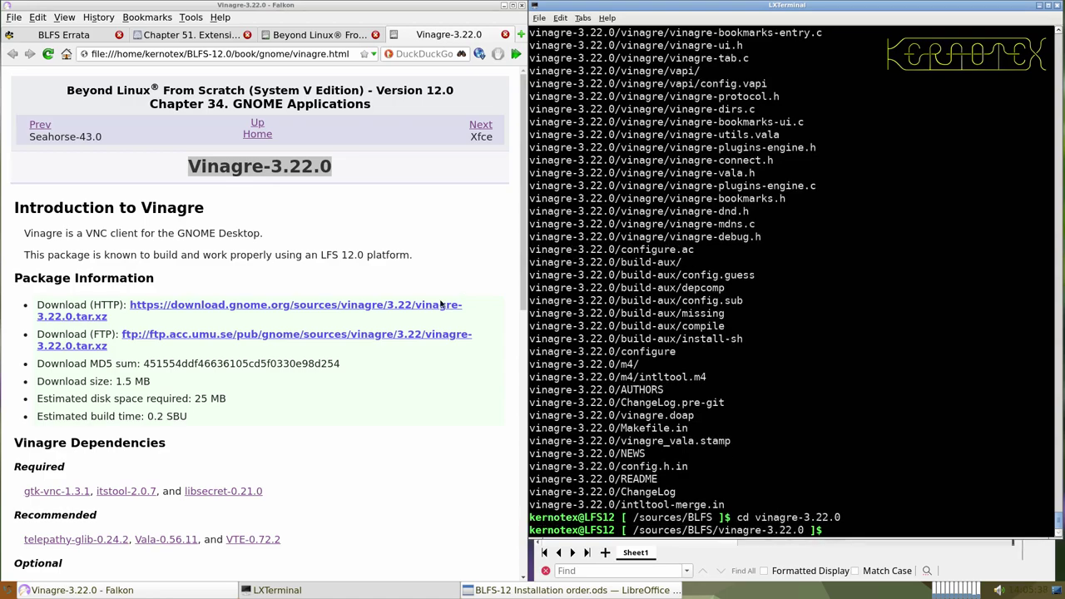
- Run the book's two sed commands on vinagre-vnc-connection.c and vinagre-vnc-connection.h to fix the issue exposed by GCC-10
scroll(367, 361, "down", 3)
scroll(367, 361, "down", 10)
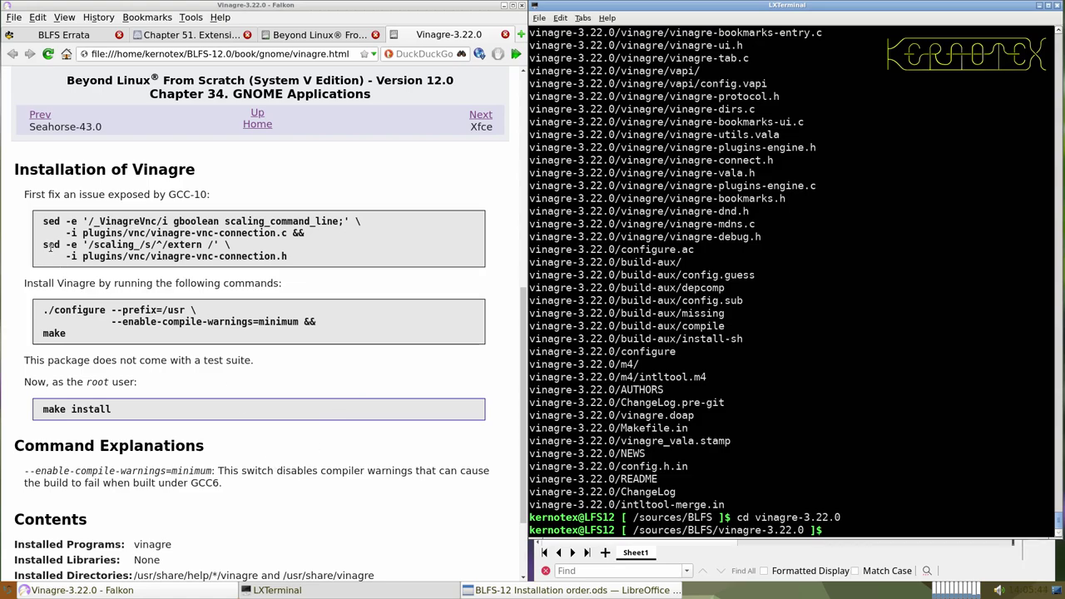
left_click(81, 218)
left_click_drag(43, 219, 288, 257)
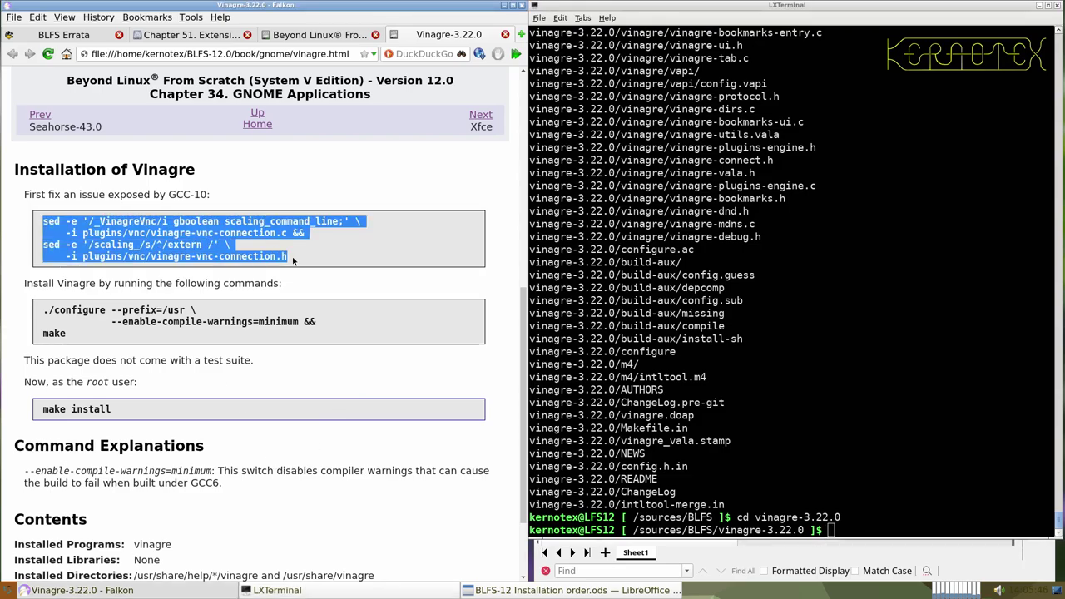
middle_click(614, 261)
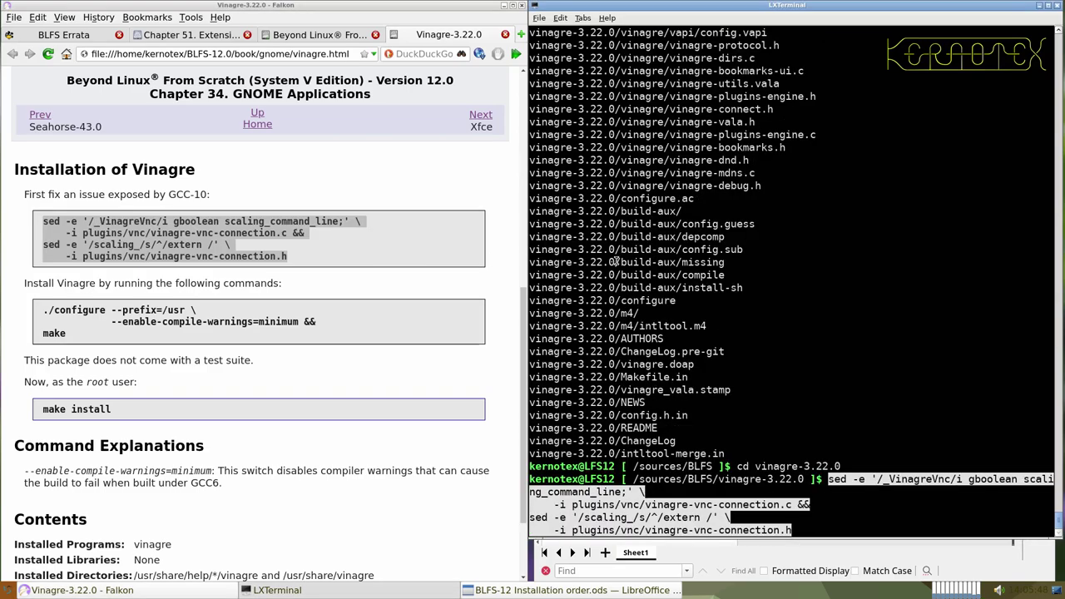
key("Return")
- Configure Vinagre with --prefix=/usr and --enable-compile-warnings=minimum, and compile it with make
left_click_drag(41, 310, 79, 336)
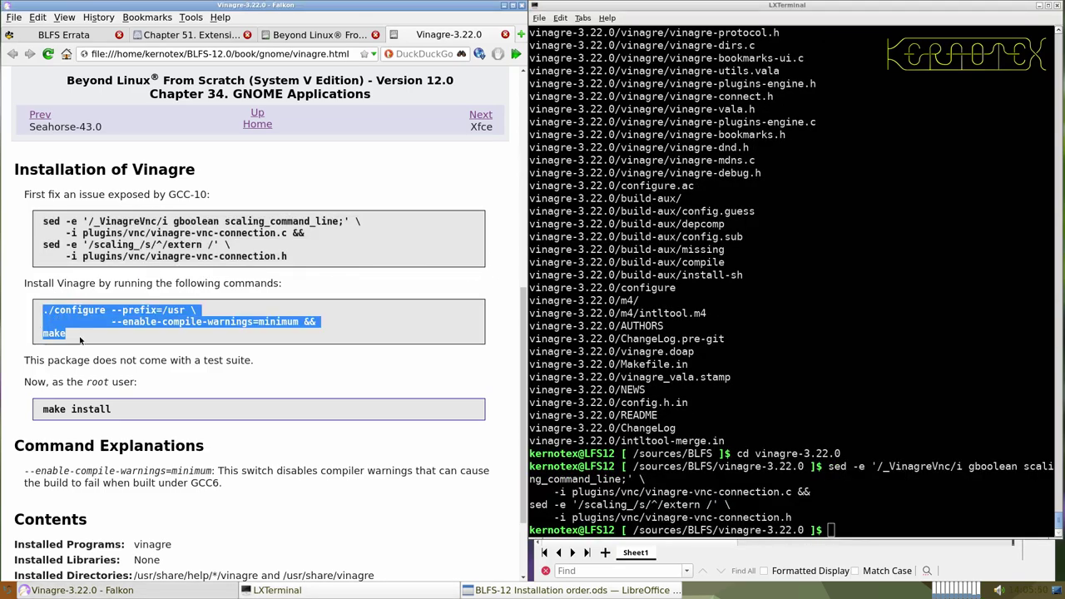
middle_click(588, 280)
key("Return")
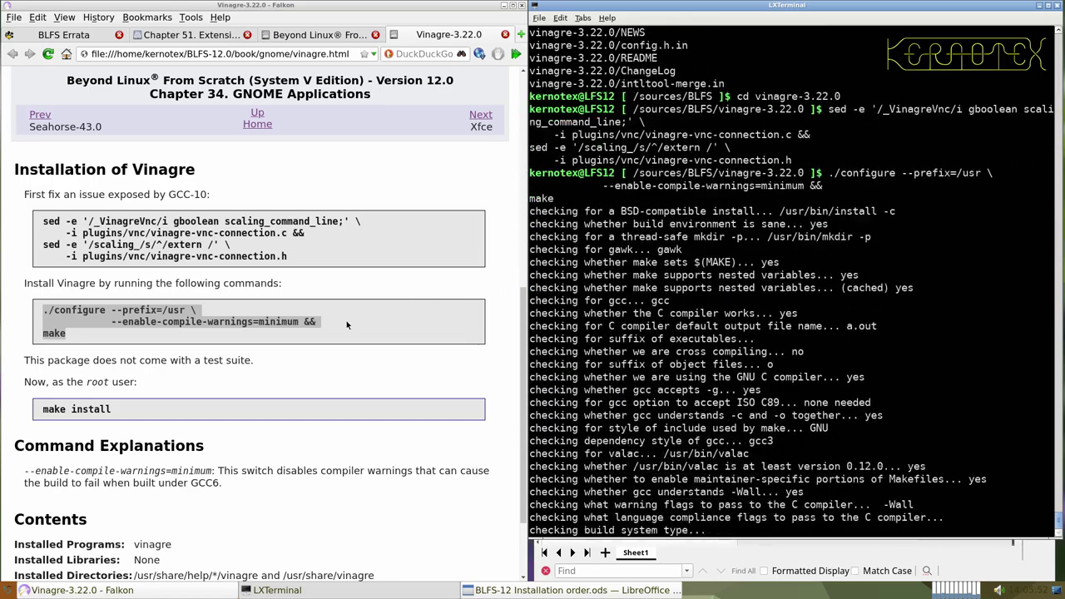
- Install Vinagre as root by recalling sudo -E make install from the shell history
left_click_drag(42, 408, 133, 415)
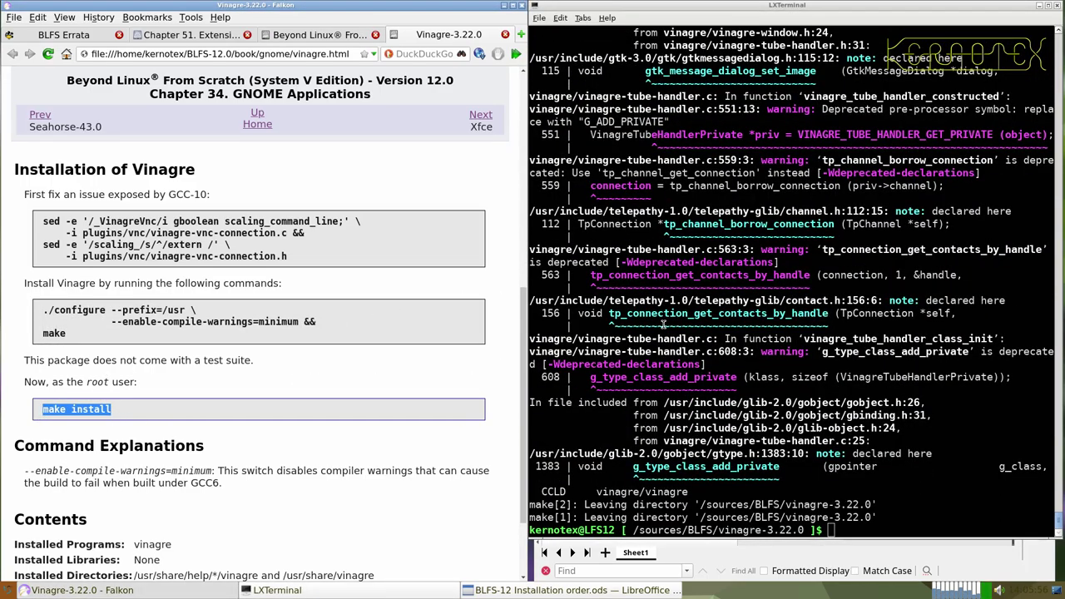
left_click(673, 324)
key("ctrl+r")
middle_click(674, 324)
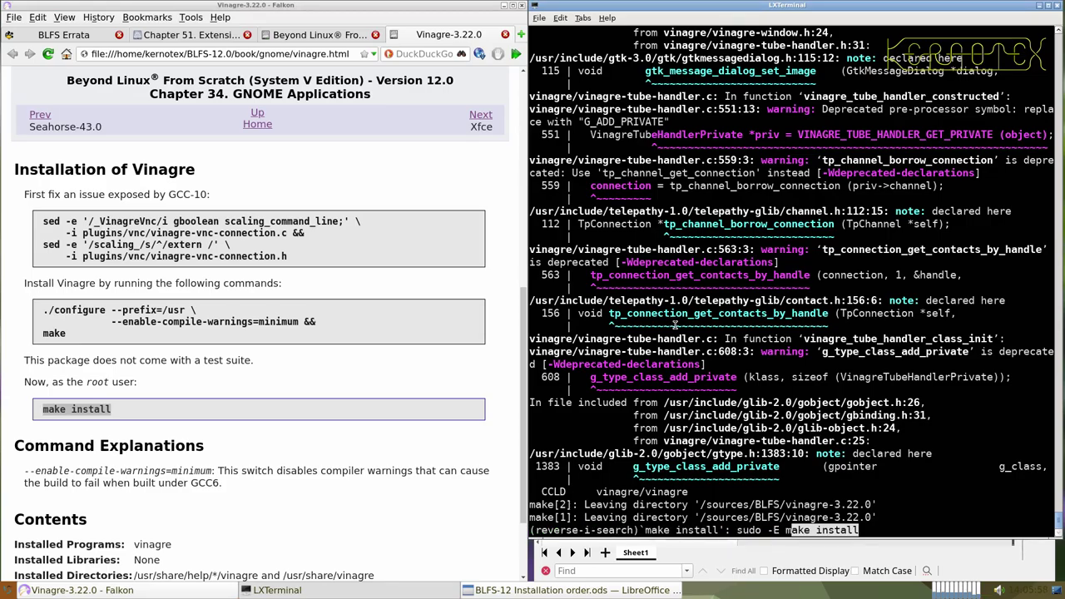
key("Return")
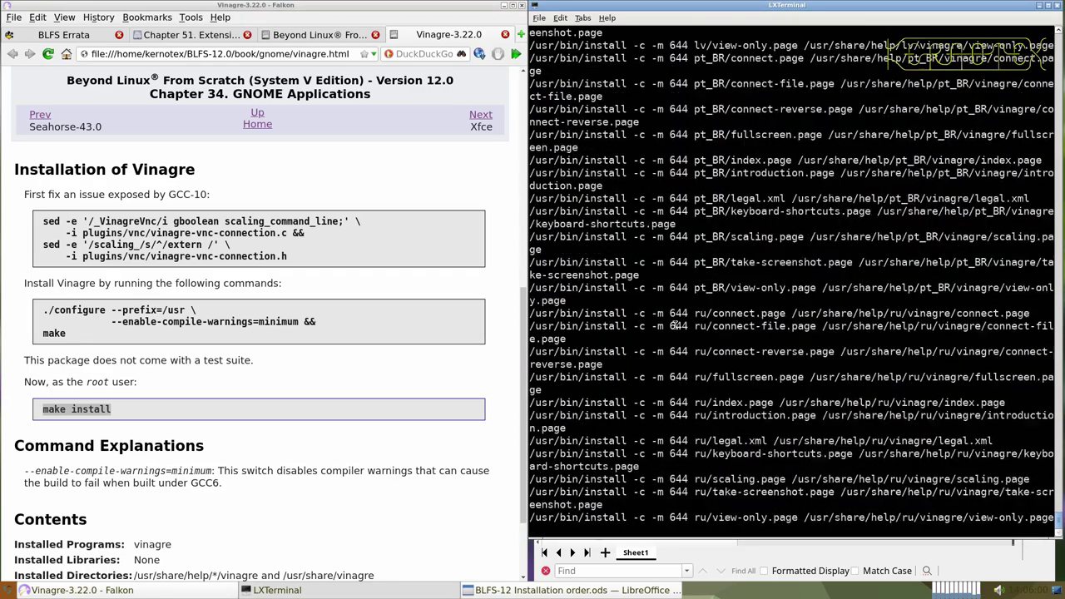
- Launch the newly installed Remote Desktop Viewer from the Internet applications to test it
scroll(407, 361, "down", 3)
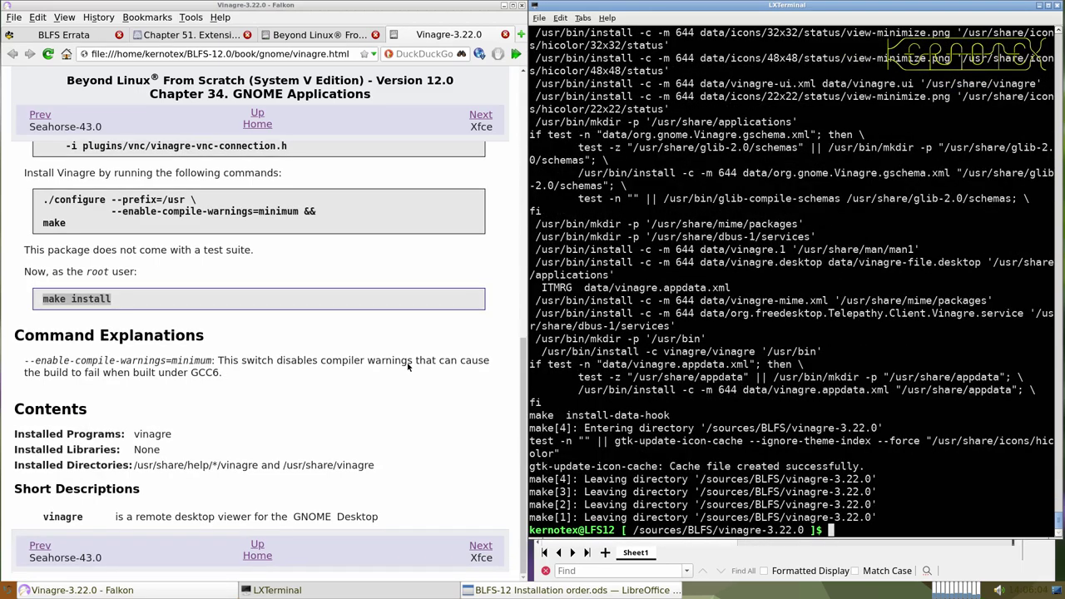
left_click(9, 590)
mouse_move(30, 499)
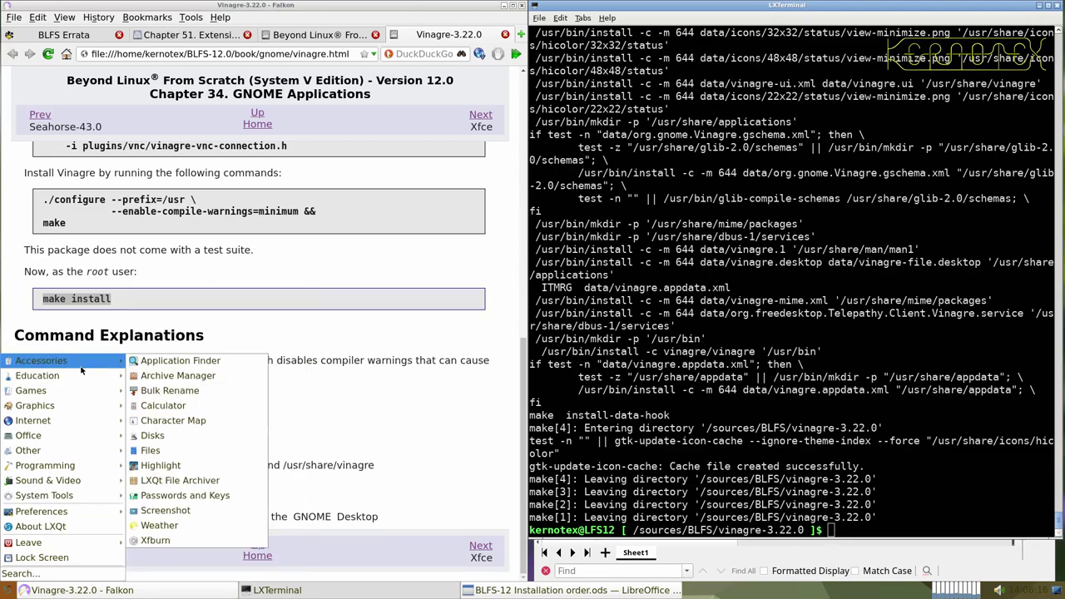
mouse_move(92, 376)
mouse_move(106, 420)
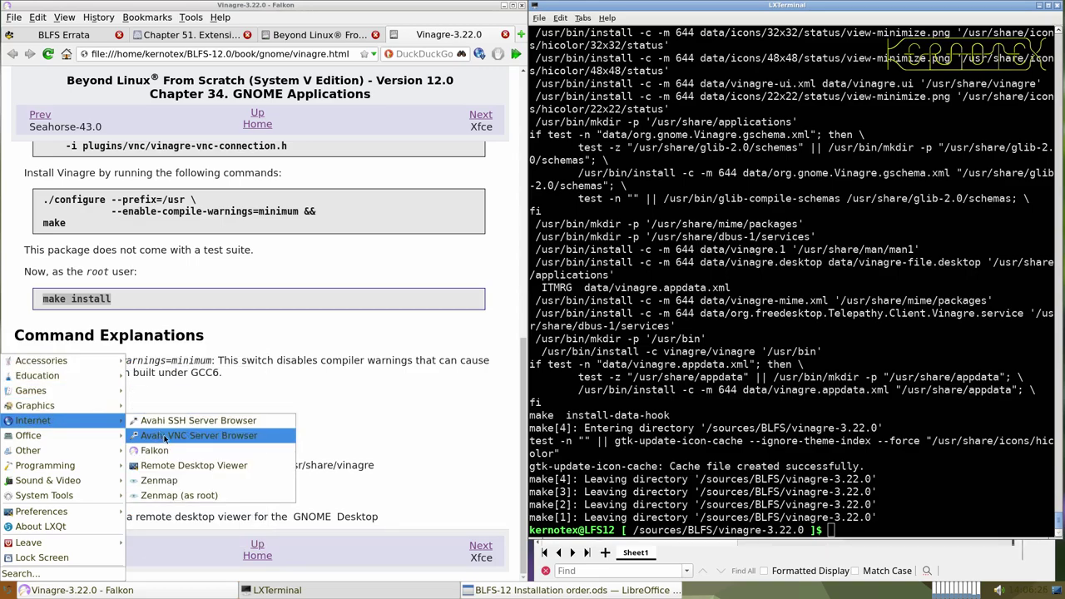
left_click(174, 465)
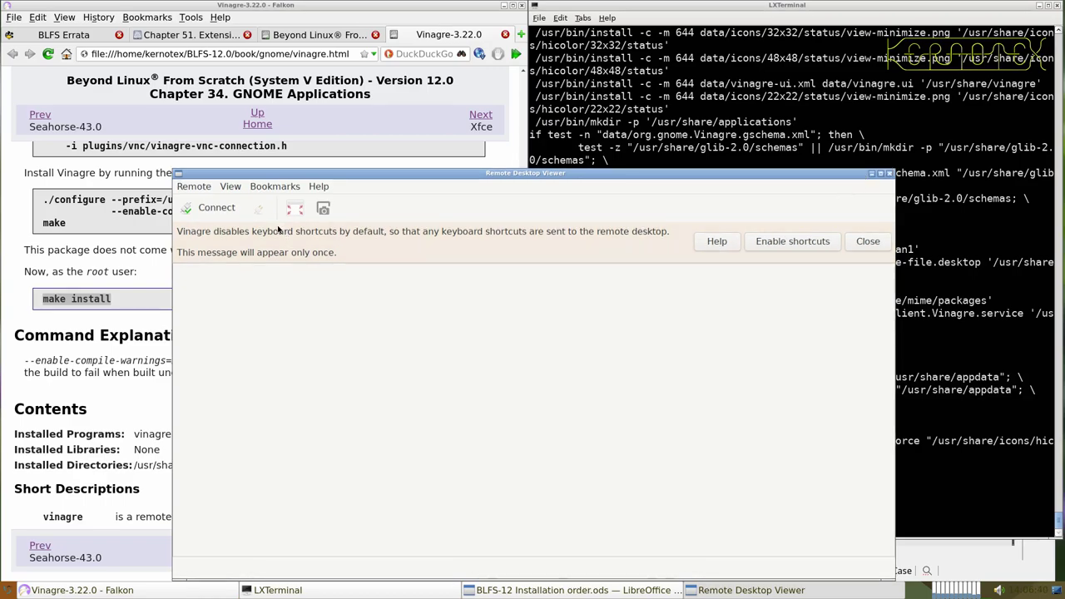
- Examine the viewer's remote connection options, dismiss them without connecting, and close Remote Desktop Viewer
left_click(212, 207)
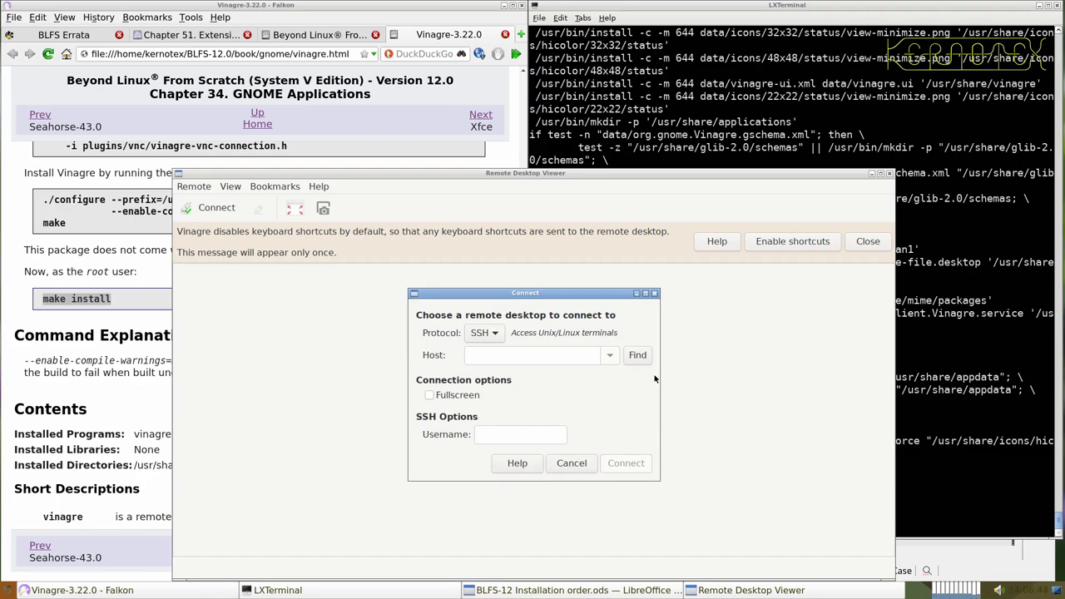
left_click(653, 293)
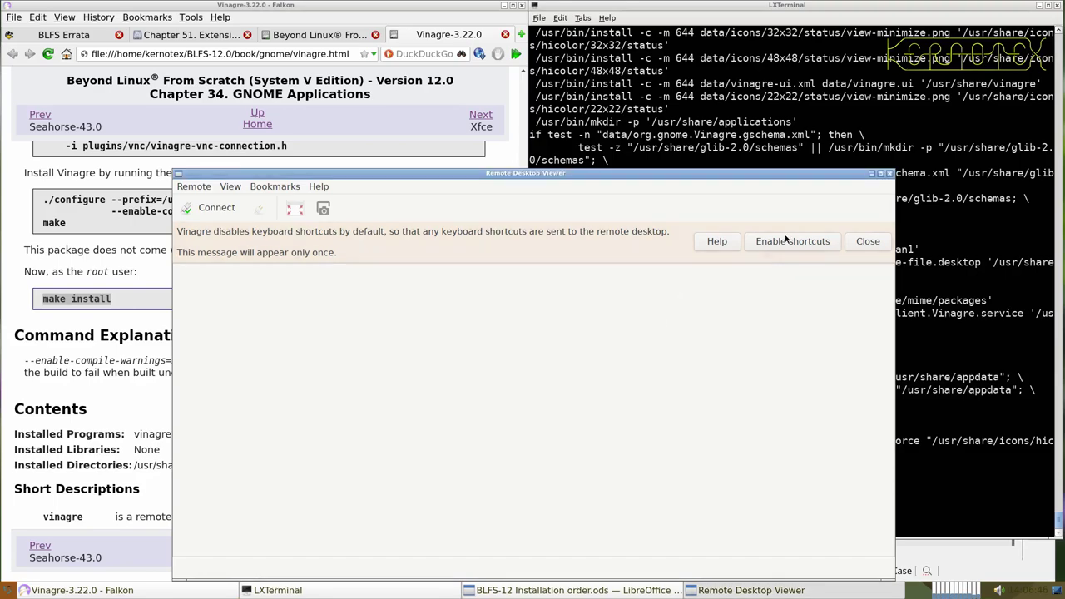
left_click(888, 173)
- Leave and delete the vinagre-3.22.0 source directory with rm -Rf, and close the book's Vinagre page
type("cd ..")
key("Return")
type("rm -Rf vina")
key("Tab")
key("Return")
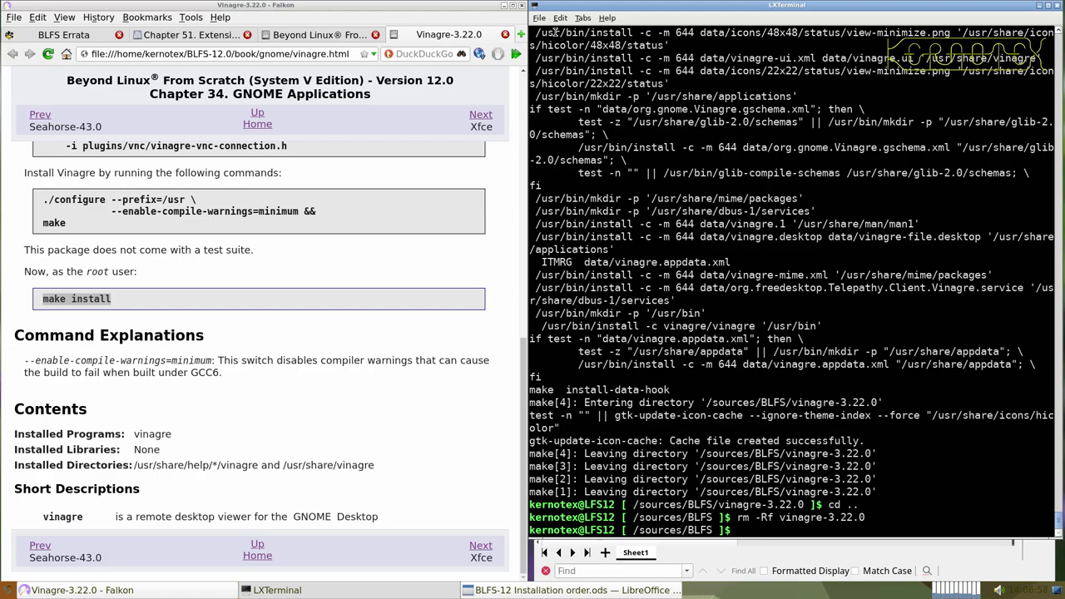
left_click(505, 34)
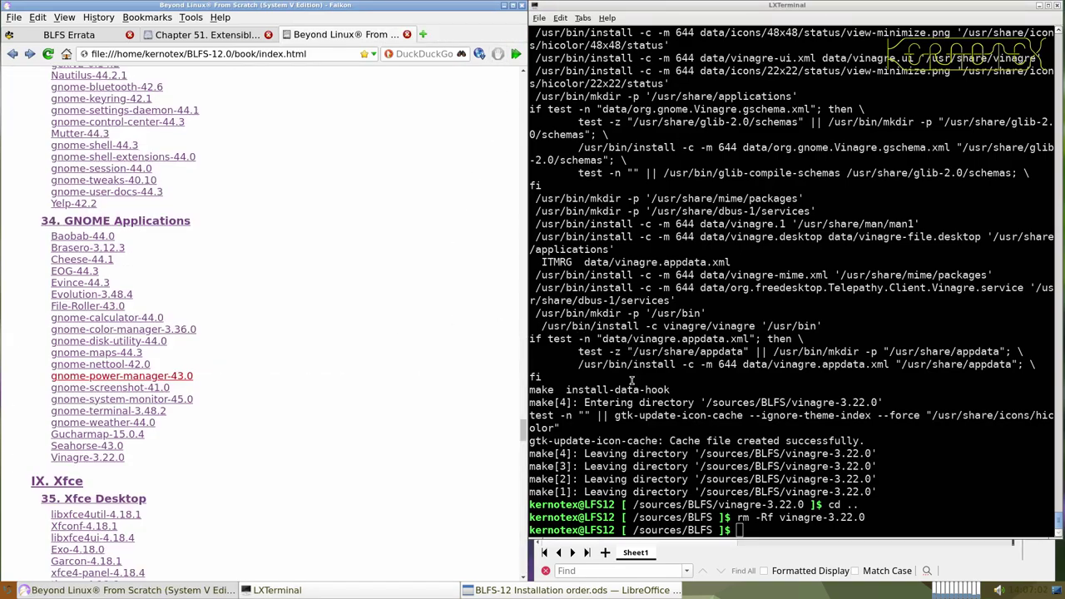
- Close the BLFS-12 Installation order.ods spreadsheet, the terminal session and the browser
left_click(697, 559)
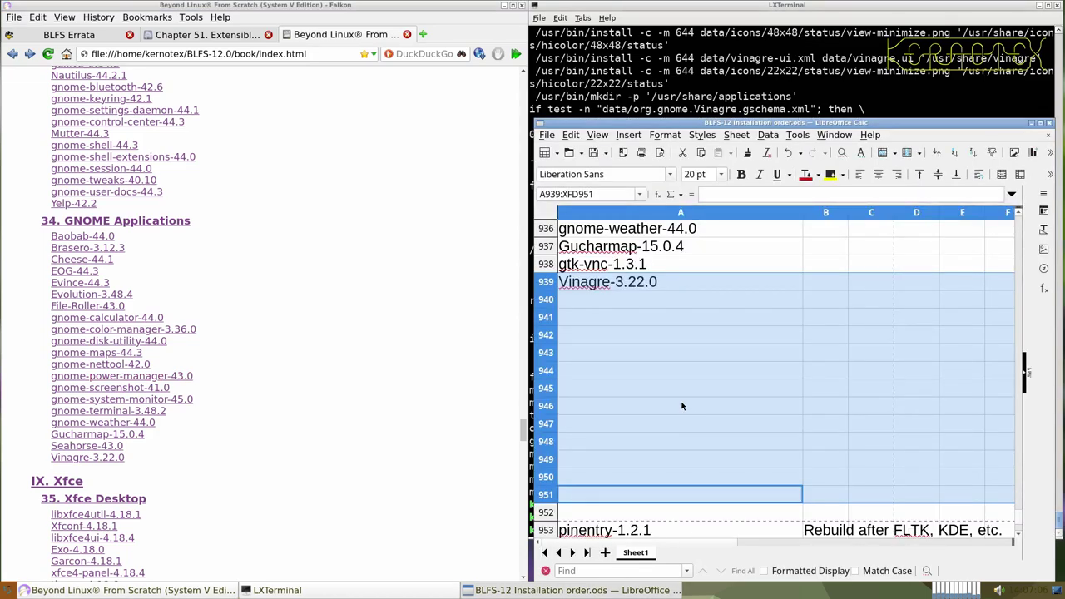
left_click(1049, 123)
key("ctrl+d")
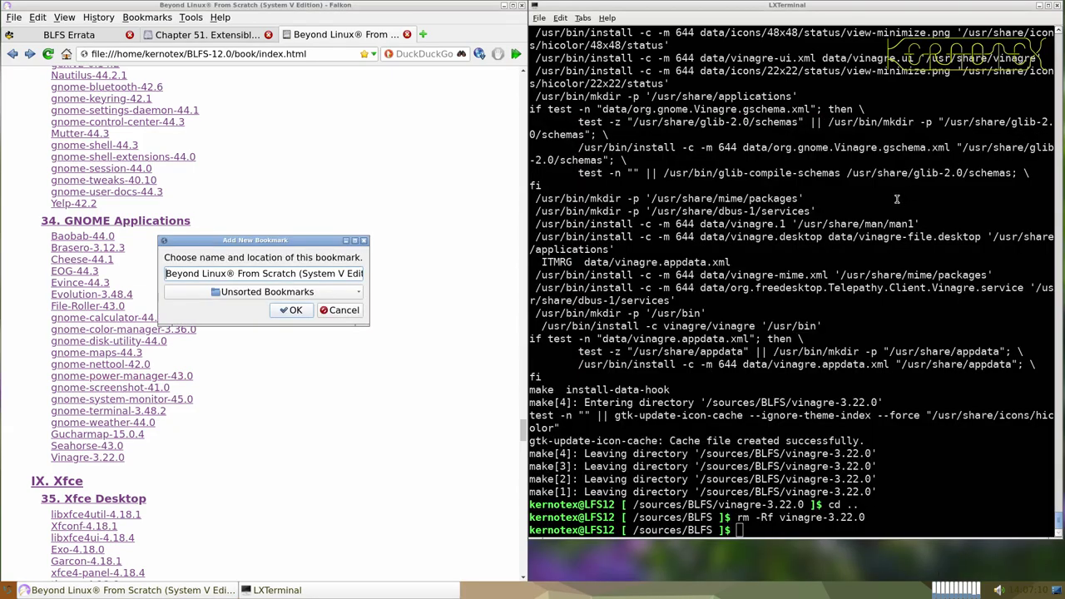
left_click(343, 311)
left_click(672, 309)
key("ctrl+d")
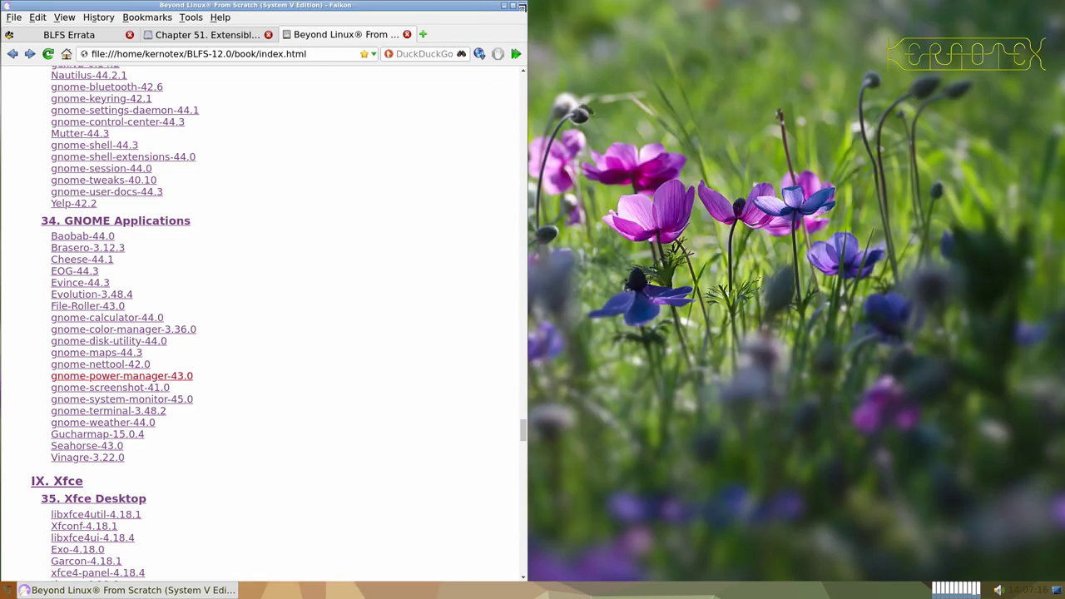
left_click(523, 6)
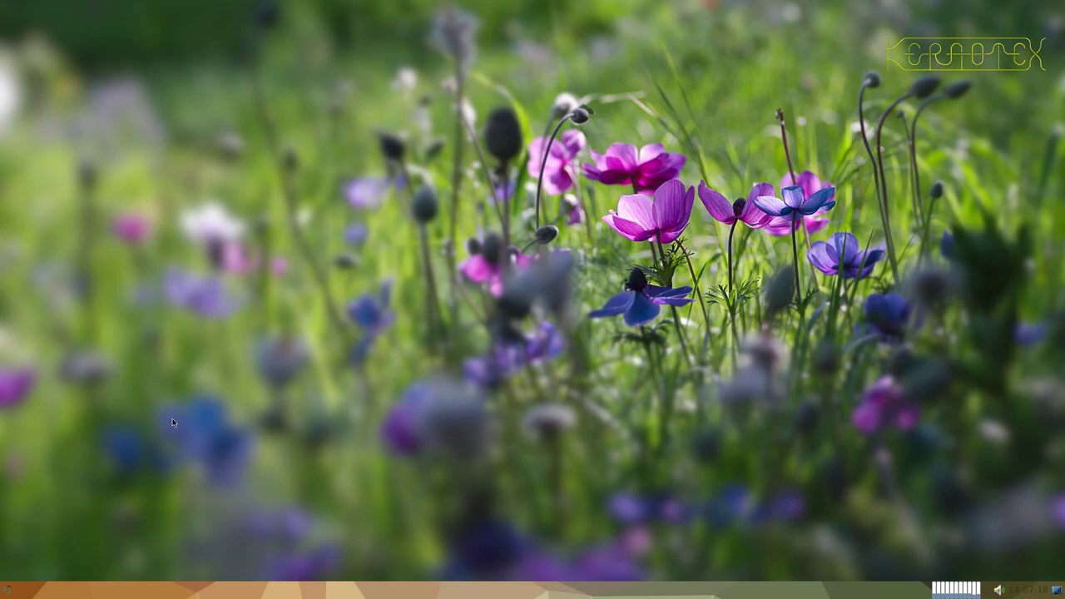
- Log out of the LXQt desktop session
left_click(6, 590)
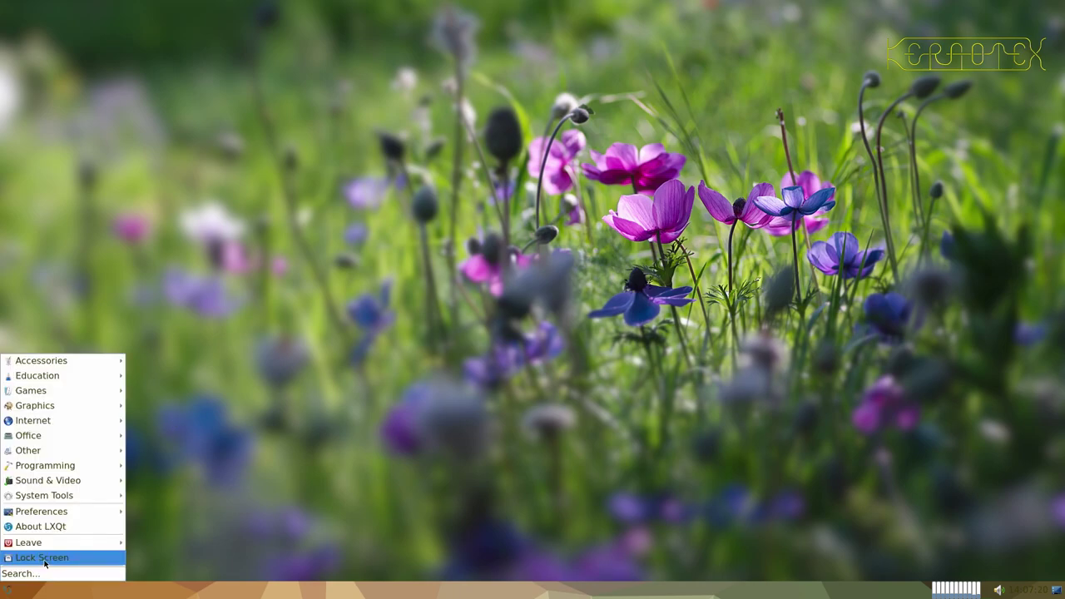
mouse_move(52, 543)
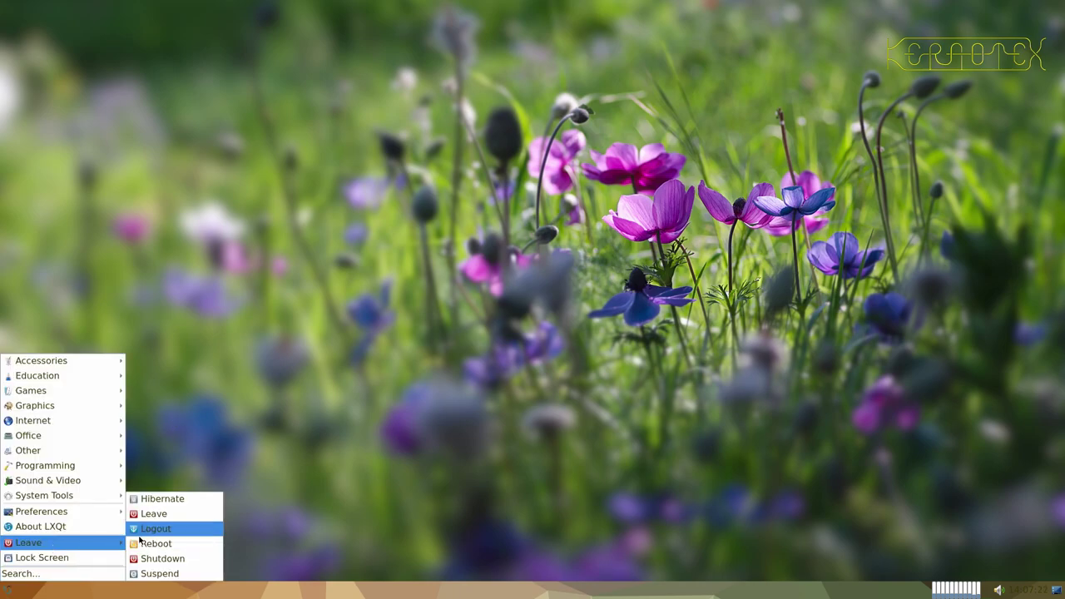
left_click(147, 528)
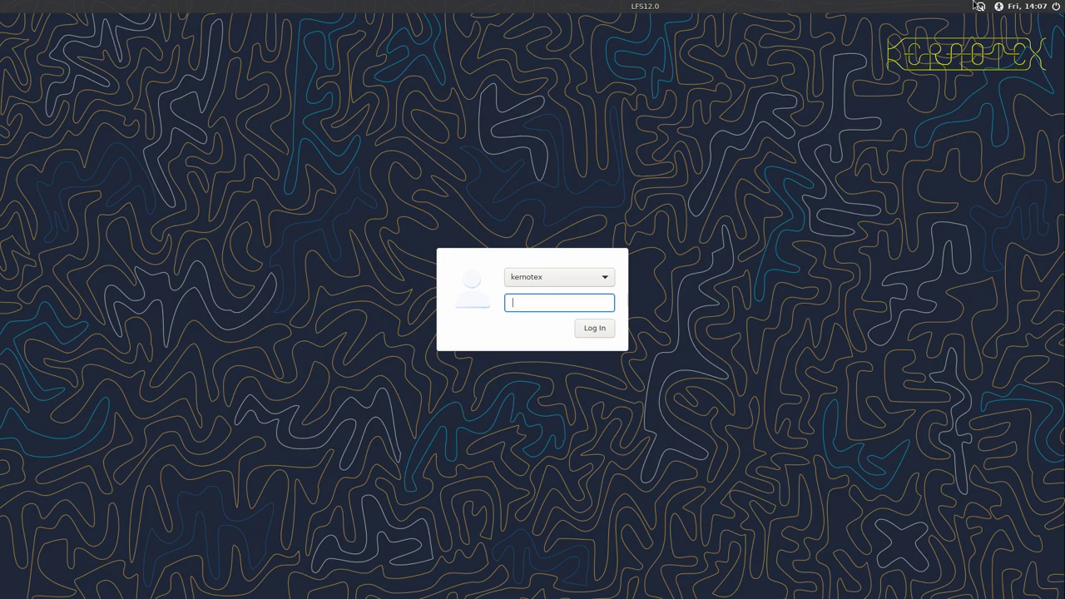
- Choose the GNOME on Xorg session and log in with the account password
left_click(981, 7)
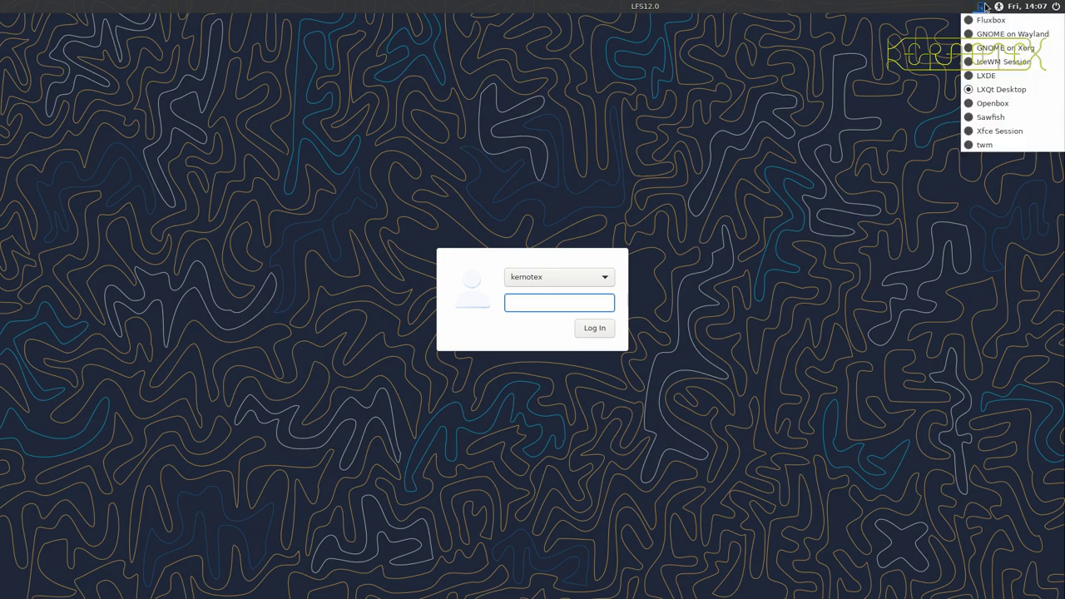
left_click(980, 48)
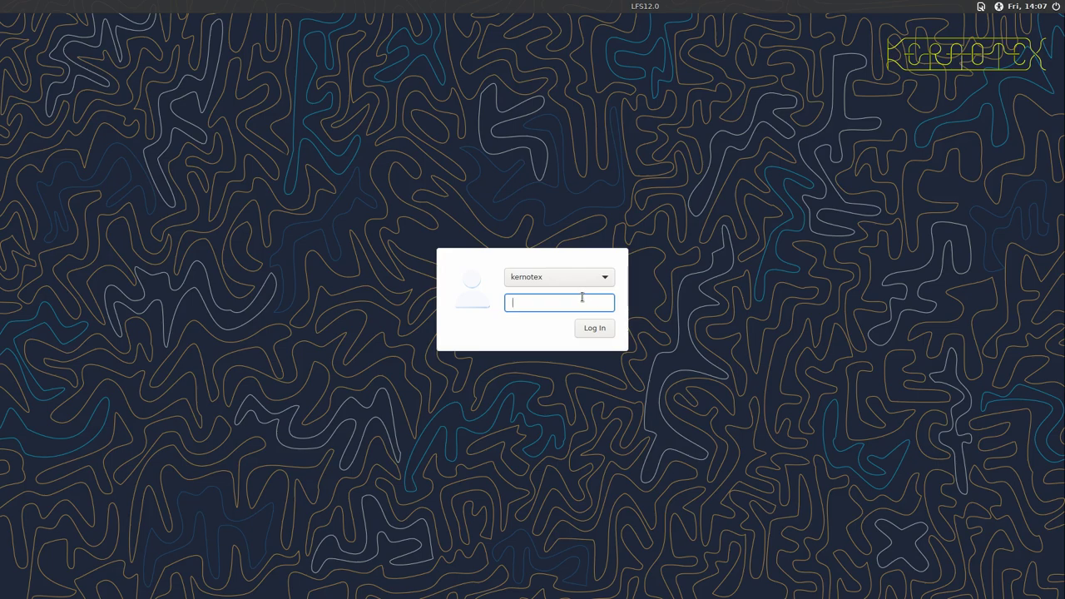
key("Return")
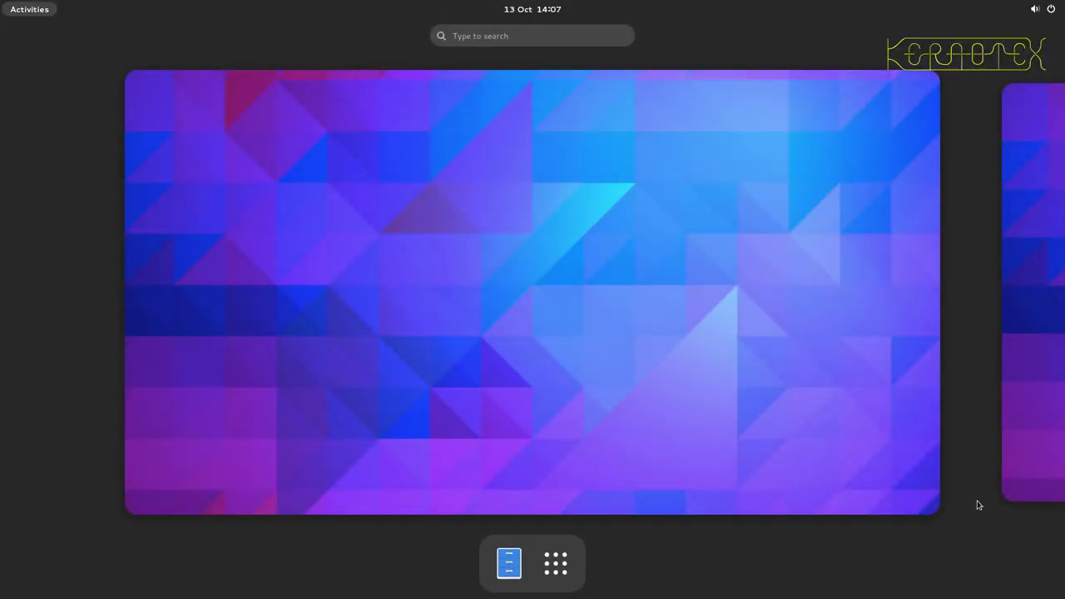
- Open the home folder in the GNOME file manager and return to the activities overview
left_click(516, 560)
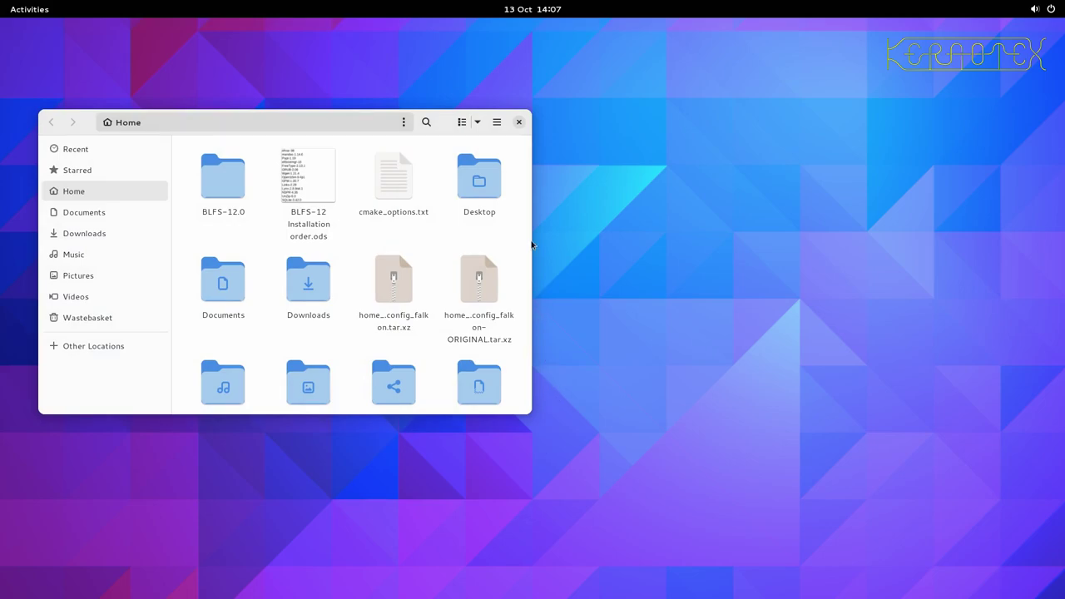
left_click(37, 12)
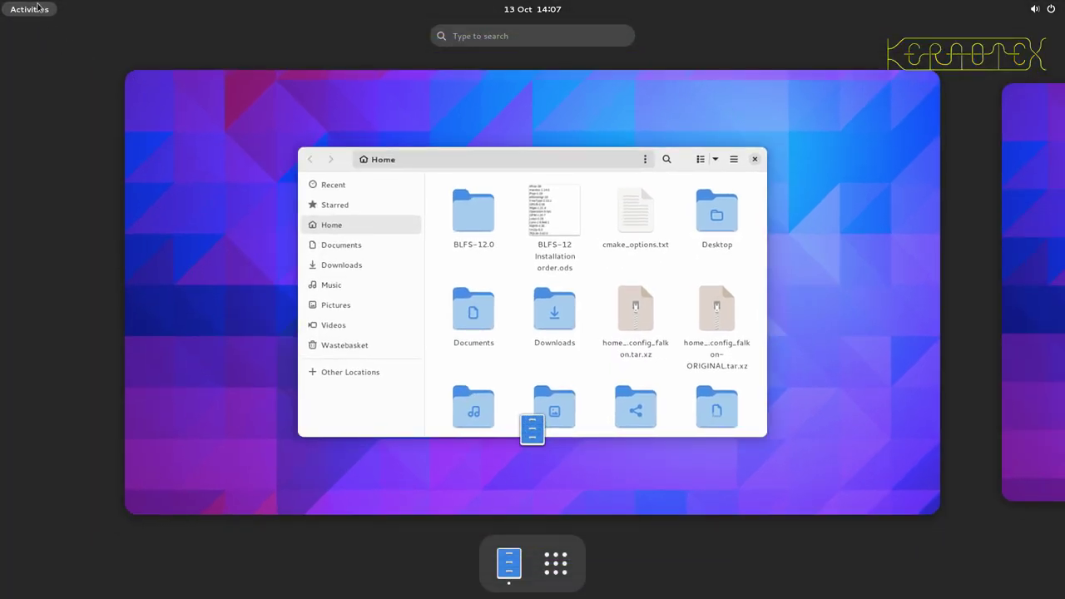
left_click(37, 9)
left_click(28, 8)
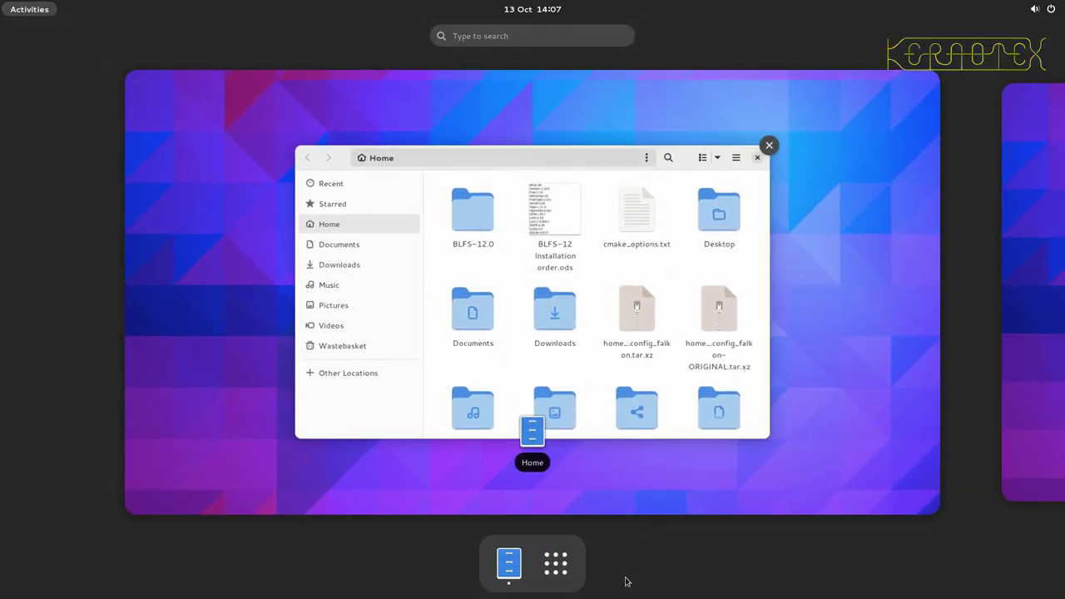
- Browse all installed applications and launch GNU Image Manipulation Program
left_click(555, 566)
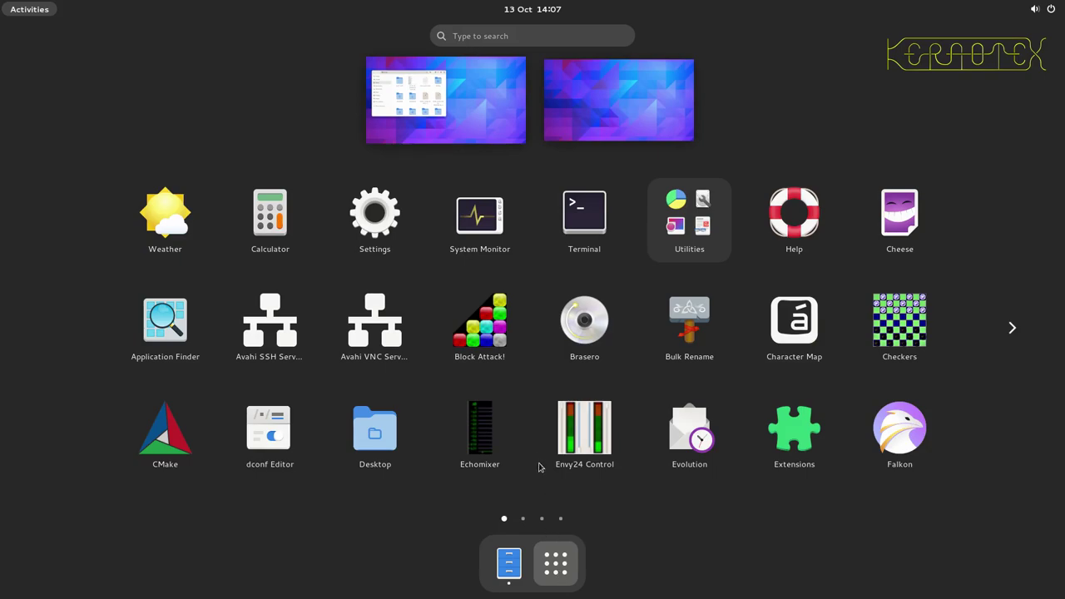
scroll(475, 352, "down", 3)
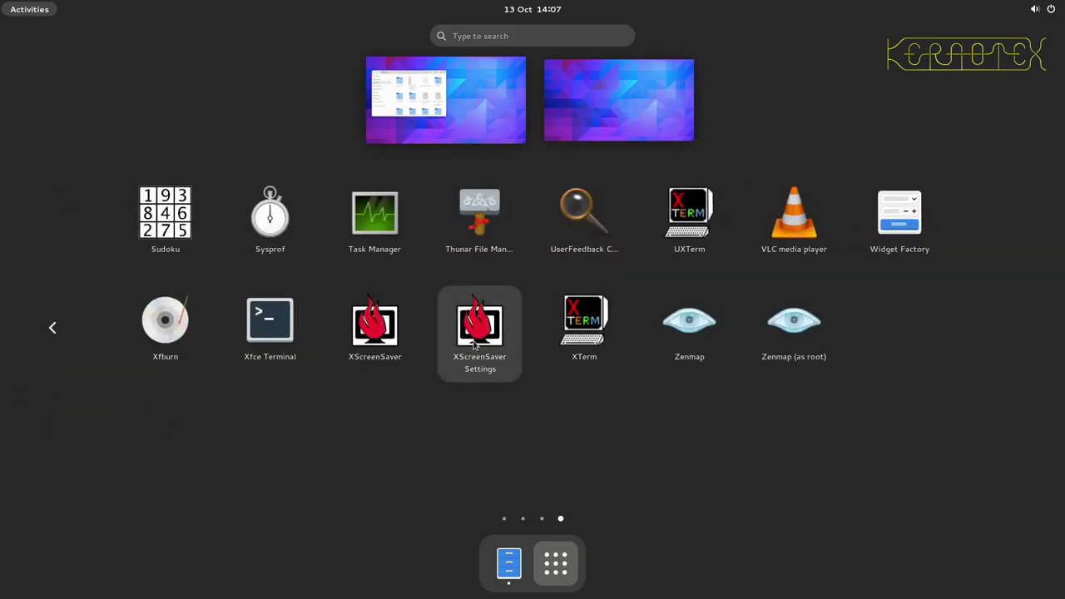
scroll(475, 345, "up", 2)
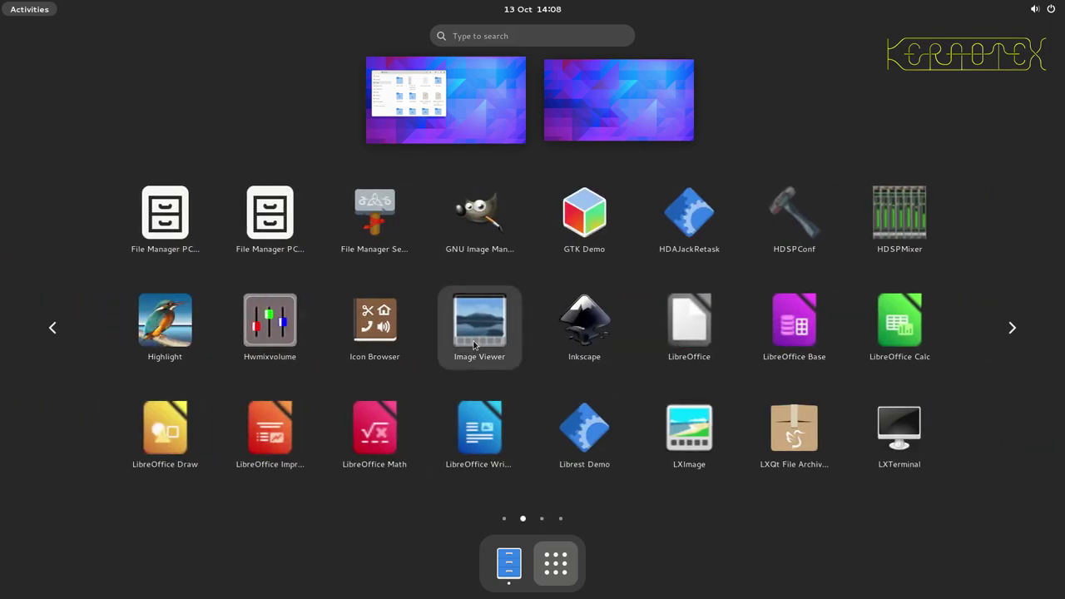
left_click(478, 218)
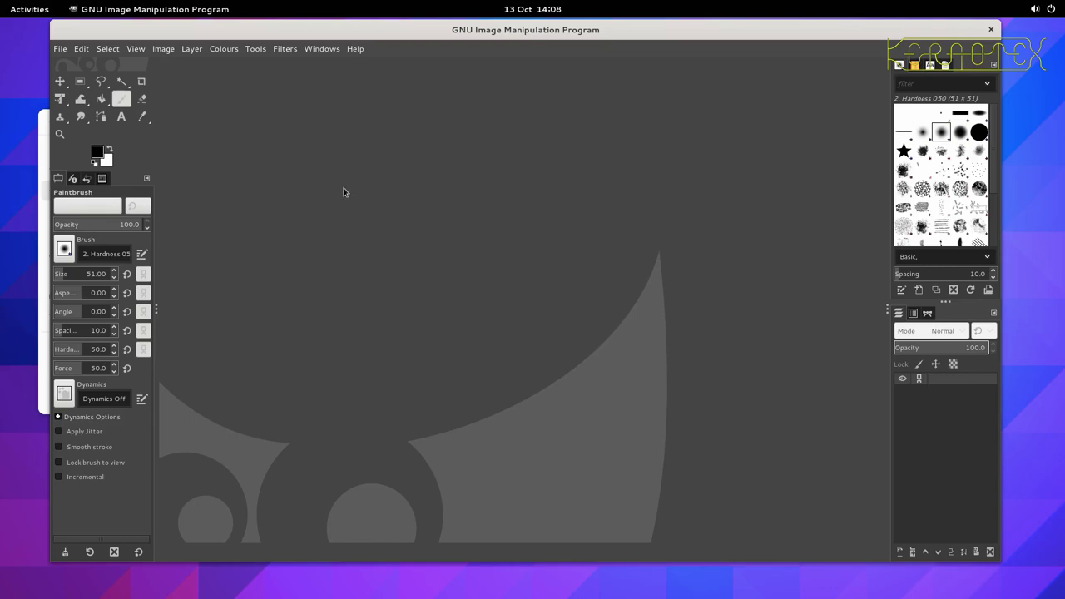
- Launch Highlight from the second page of the applications grid
key("super")
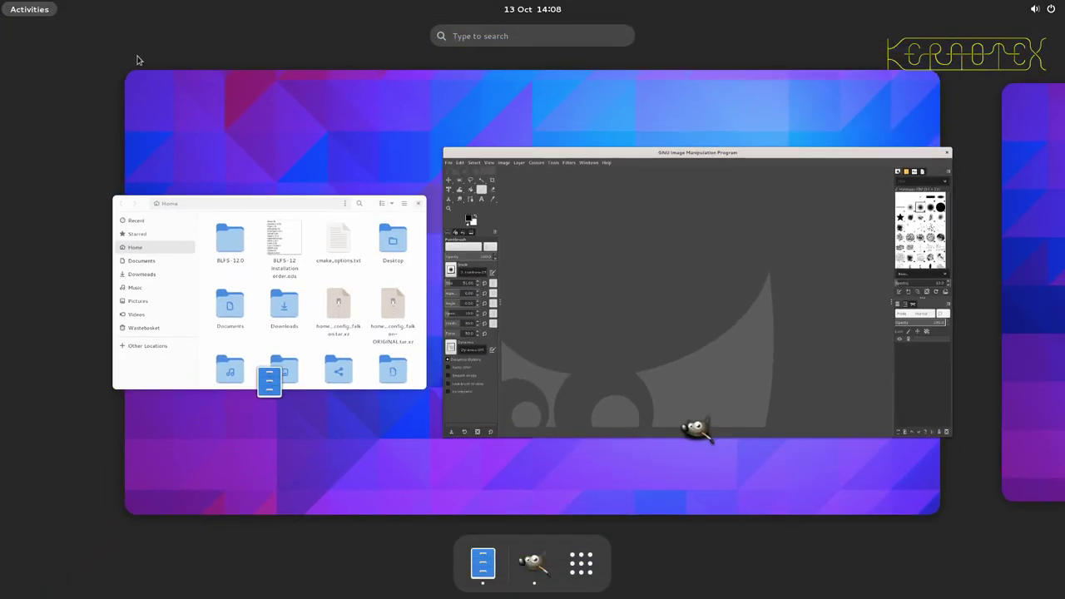
left_click(581, 563)
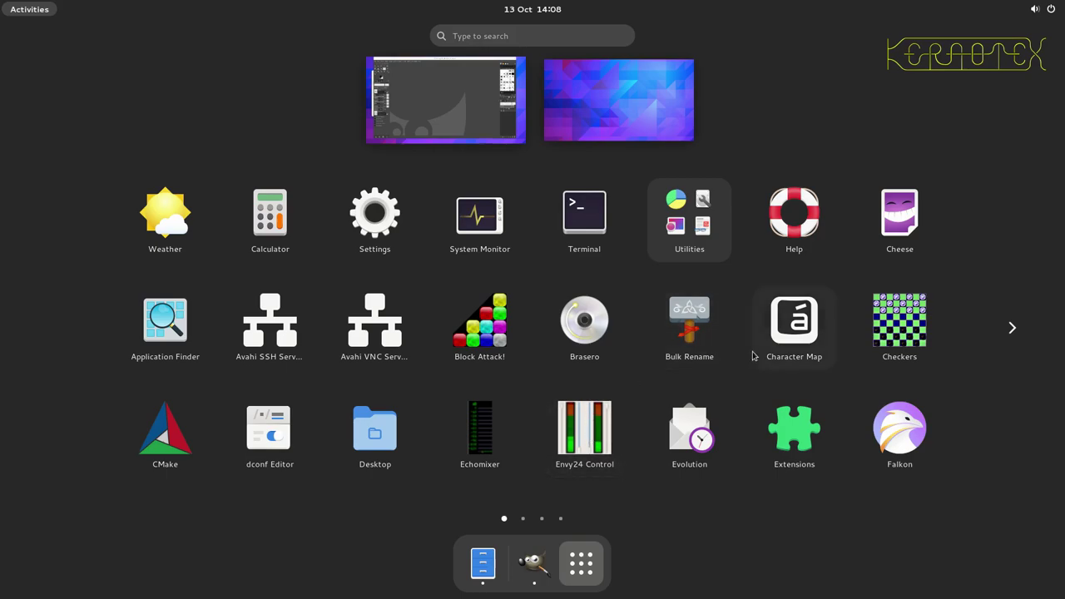
scroll(524, 382, "down", 1)
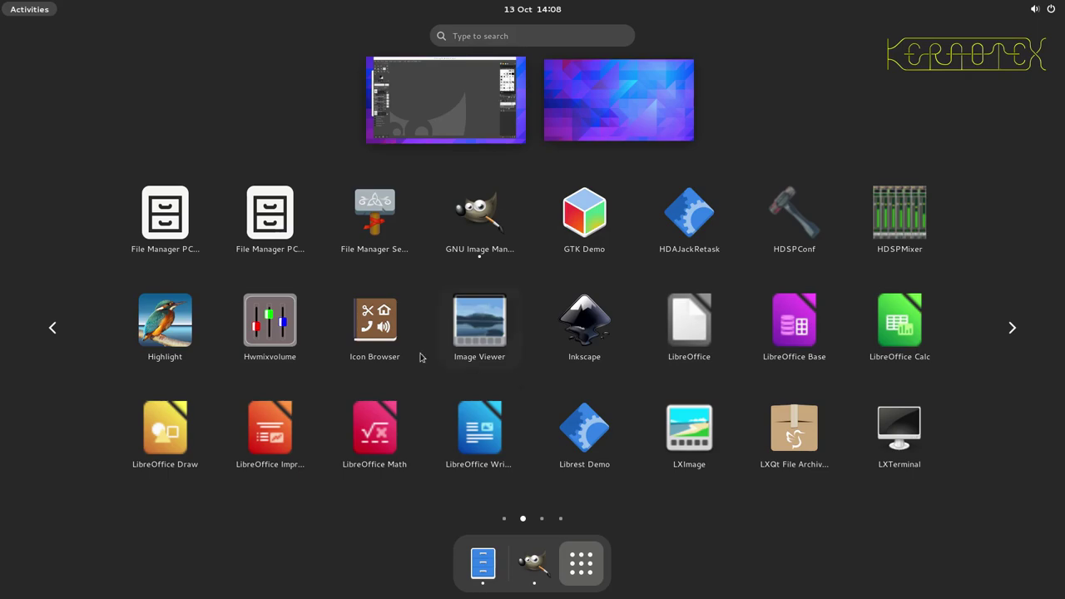
left_click(181, 334)
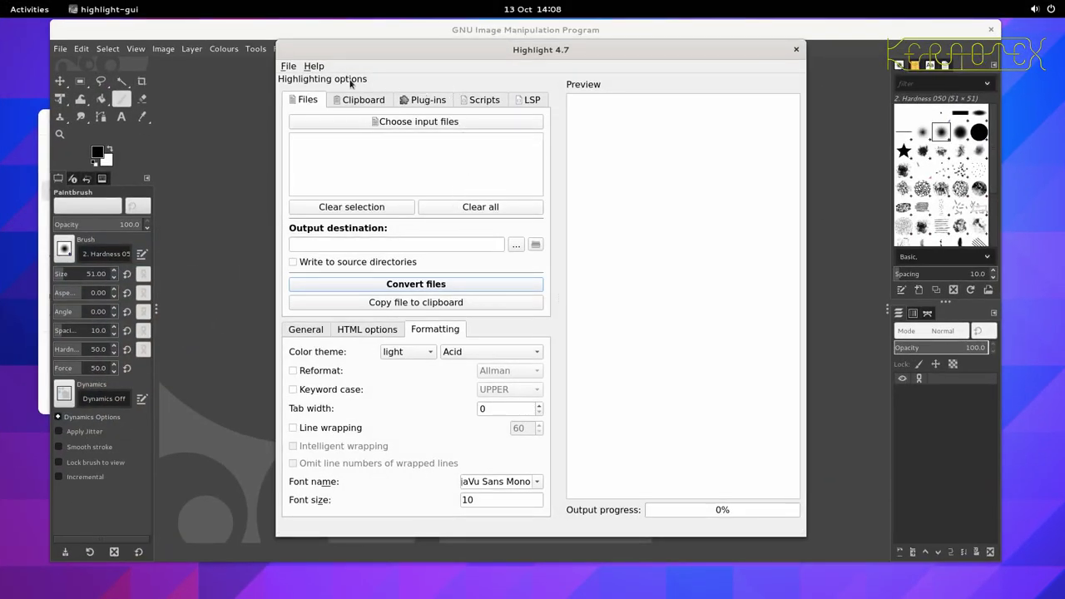
- View the version and library information in About Highlight and dismiss it
left_click(314, 67)
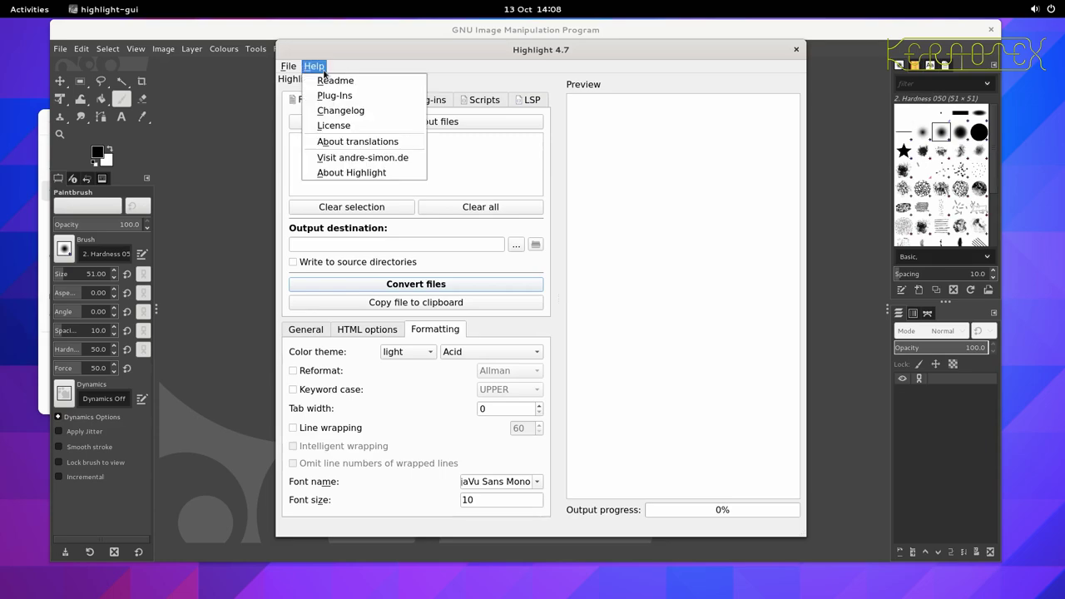
left_click(351, 172)
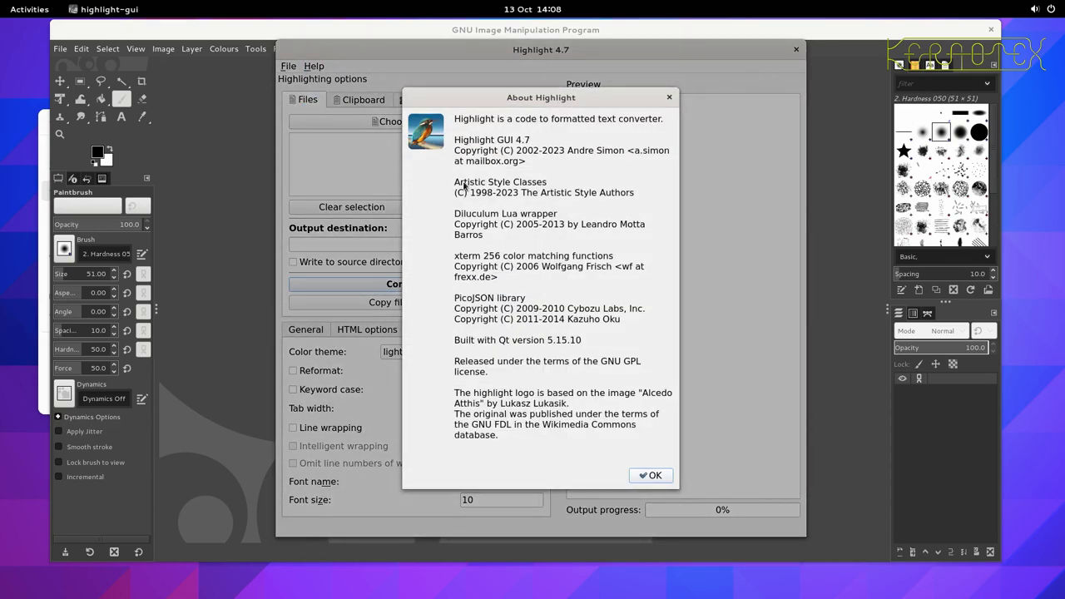
left_click(649, 480)
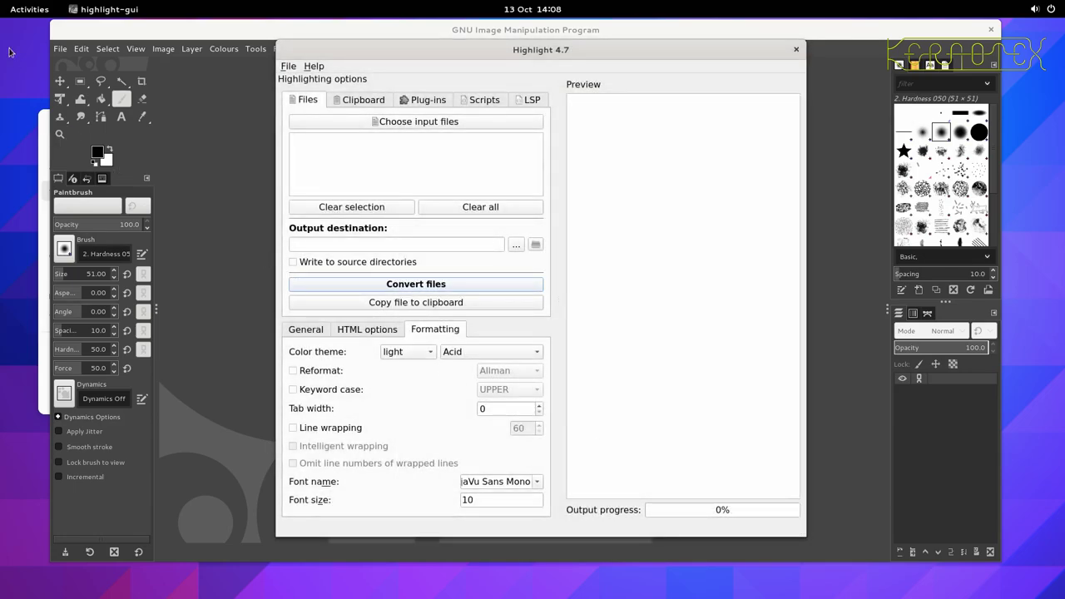
- Launch Task Manager from the last page of the applications grid and enlarge its window to show all process columns
left_click(11, 5)
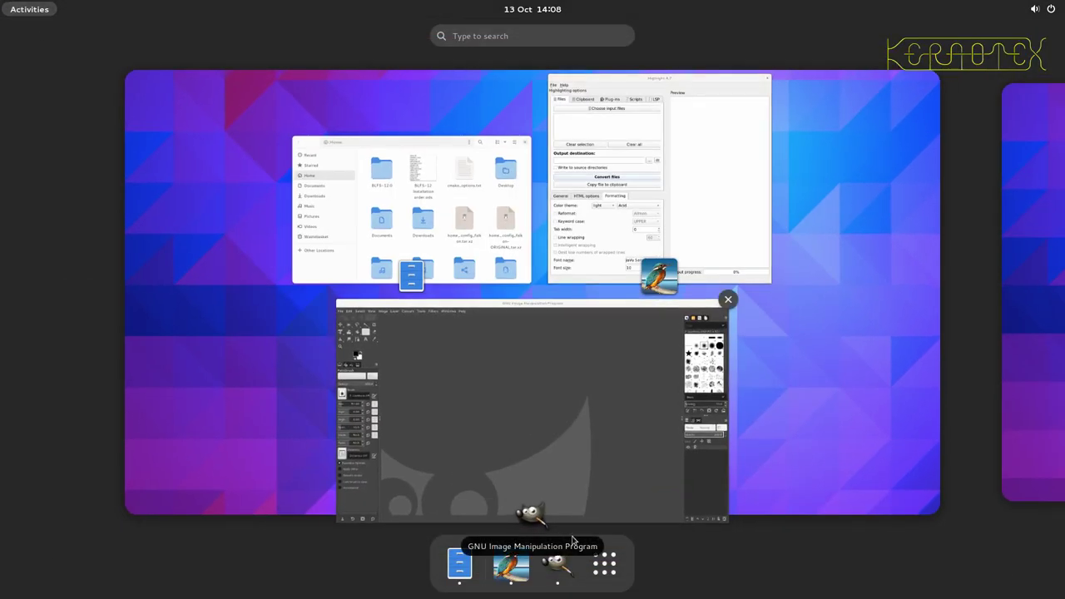
left_click(604, 563)
scroll(715, 375, "down", 1)
scroll(715, 374, "down", 1)
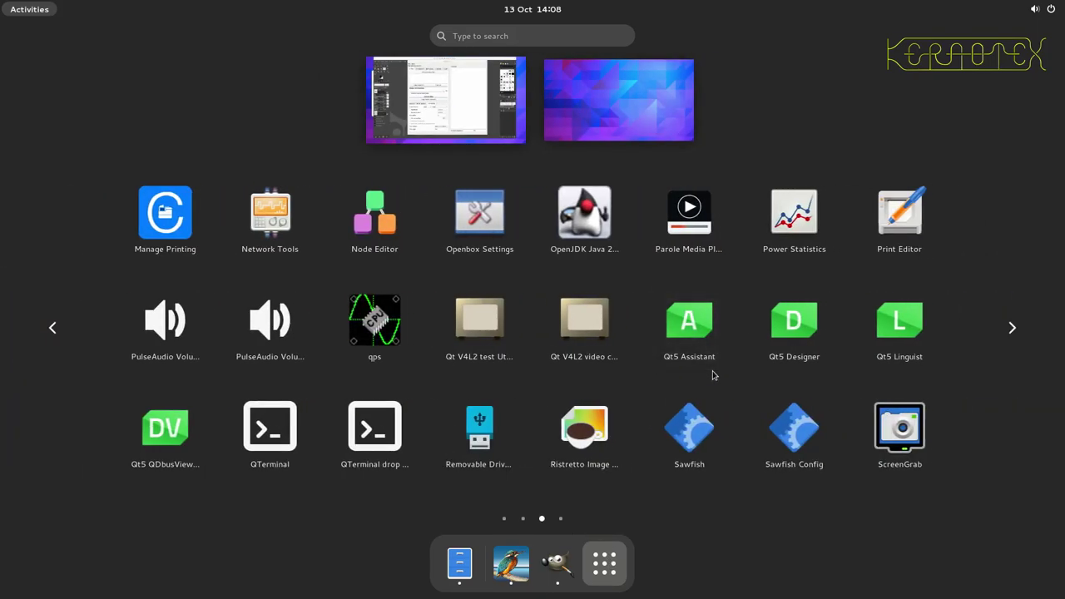
scroll(712, 376, "up", 1)
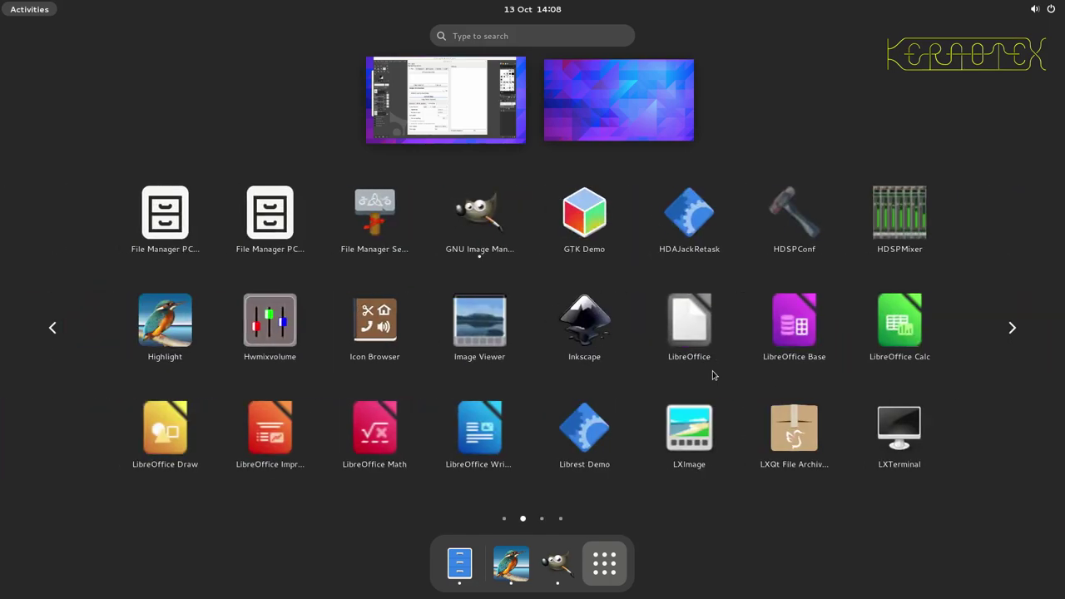
scroll(713, 375, "down", 1)
scroll(713, 375, "down", 1)
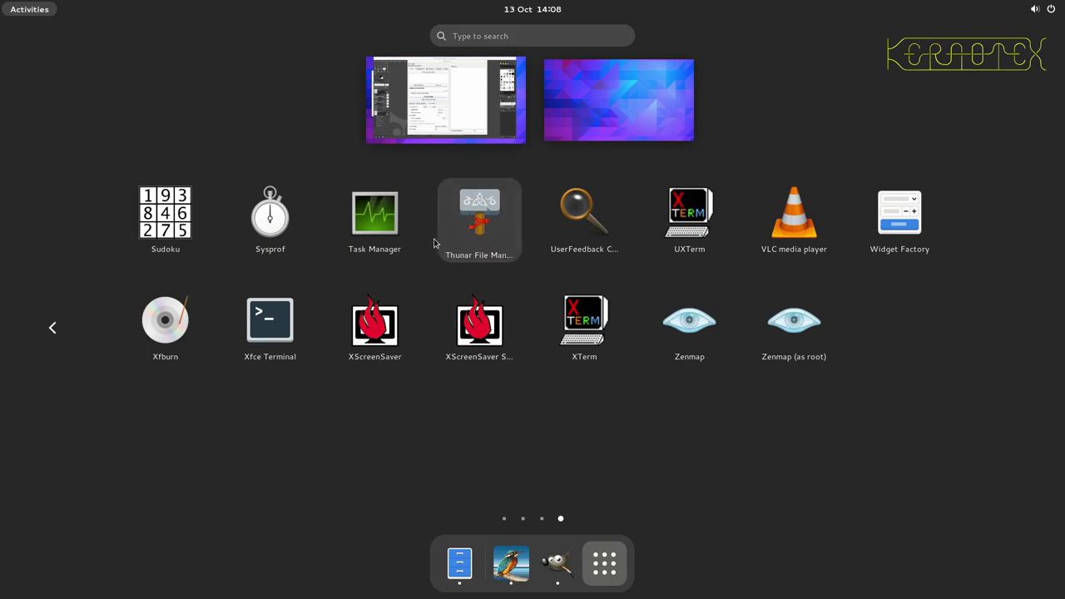
left_click(388, 218)
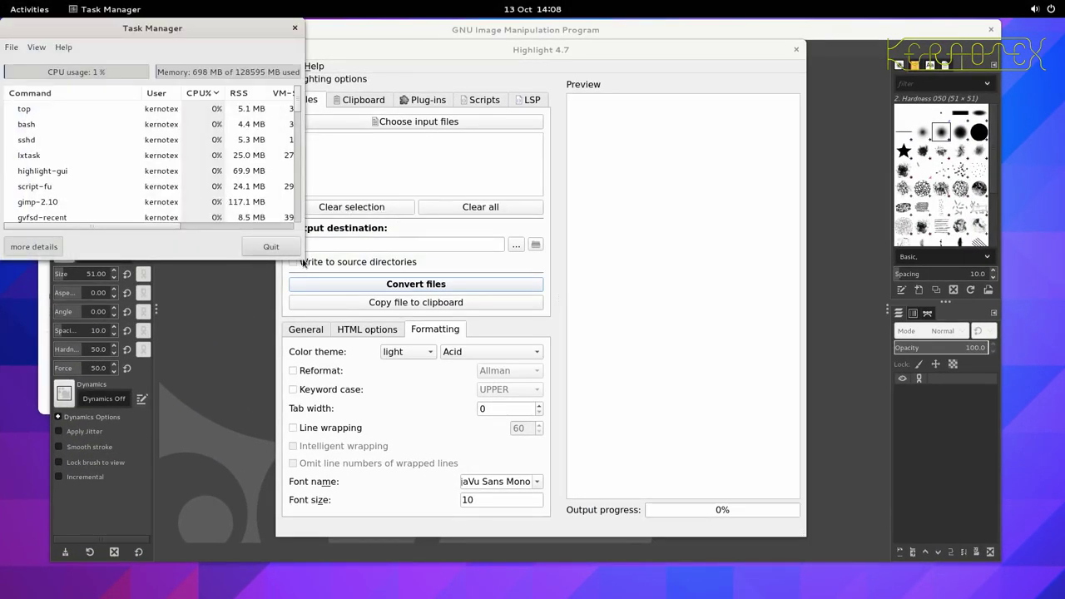
left_click_drag(301, 260, 551, 383)
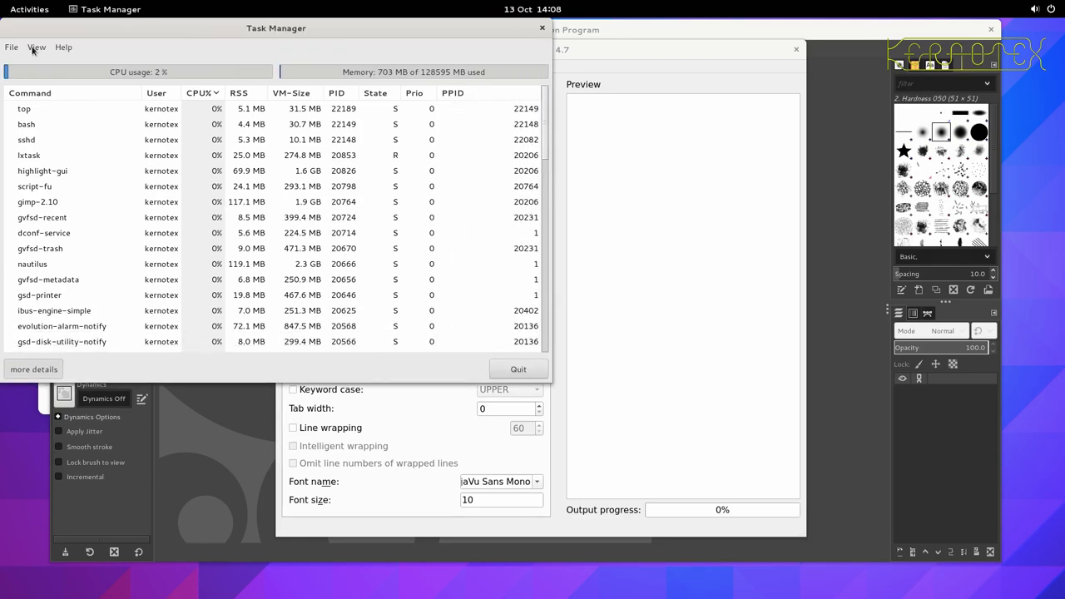
- Launch System Monitor from the first page of the applications grid and enlarge its window around the resource graphs
left_click(22, 10)
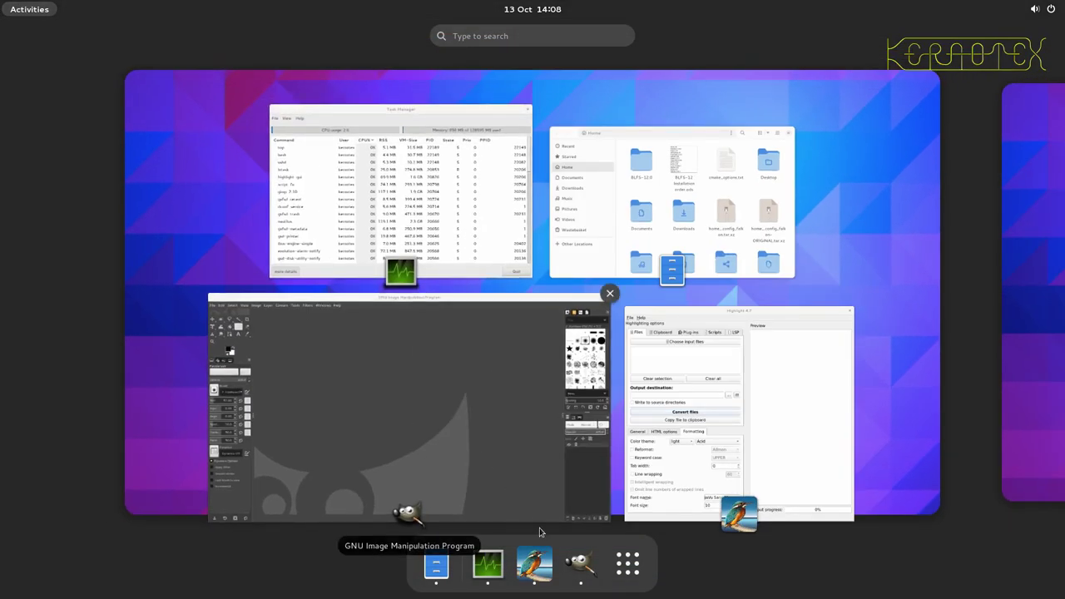
left_click(628, 564)
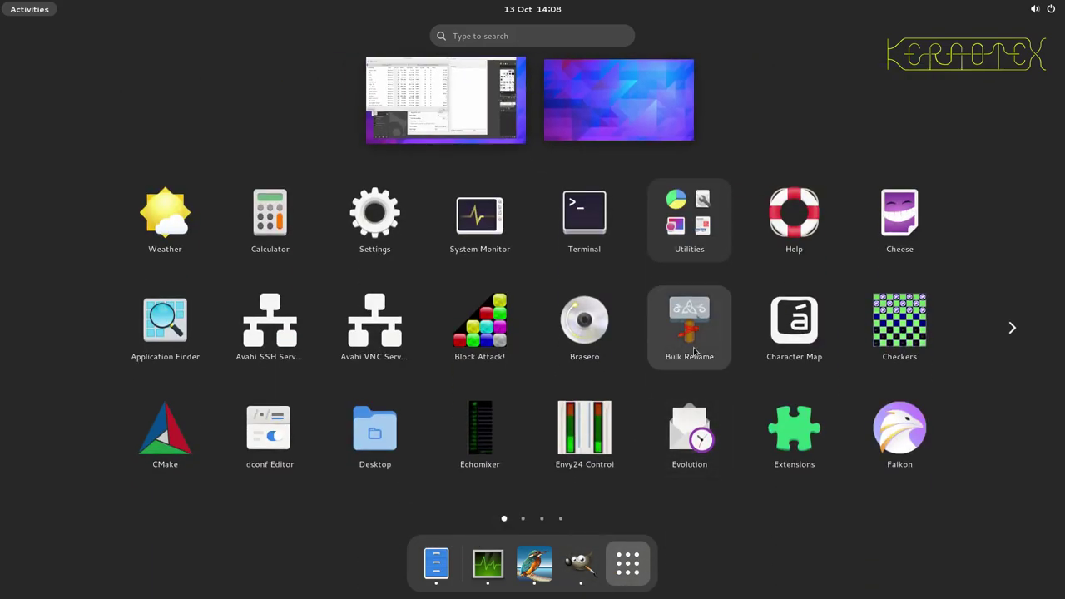
left_click(476, 241)
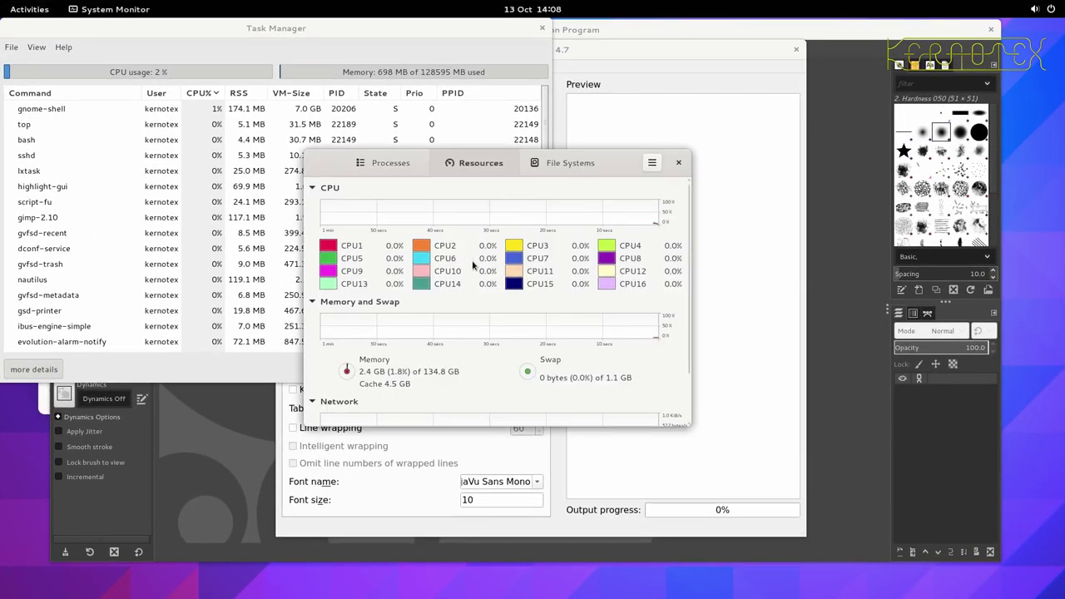
left_click_drag(684, 159, 948, 63)
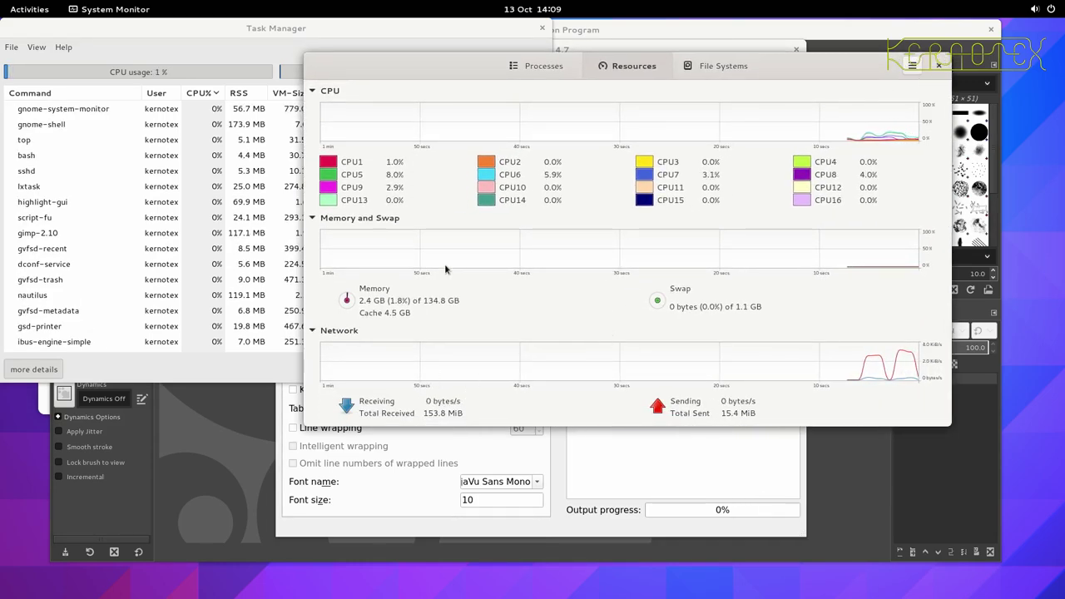
- Launch Brasero from the applications grid to check that it opens, and close it
left_click(25, 11)
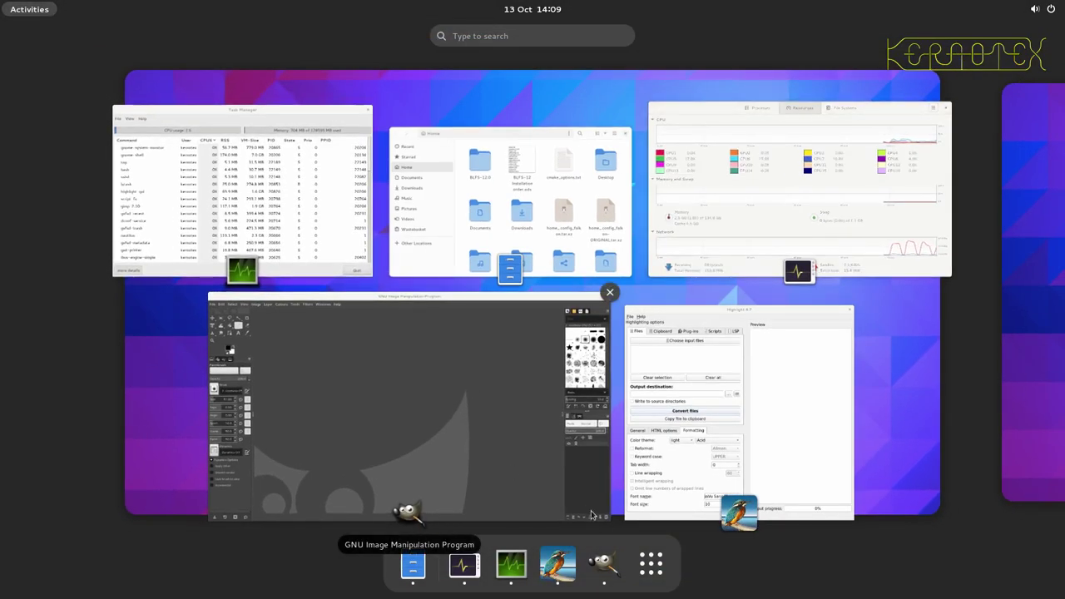
left_click(654, 553)
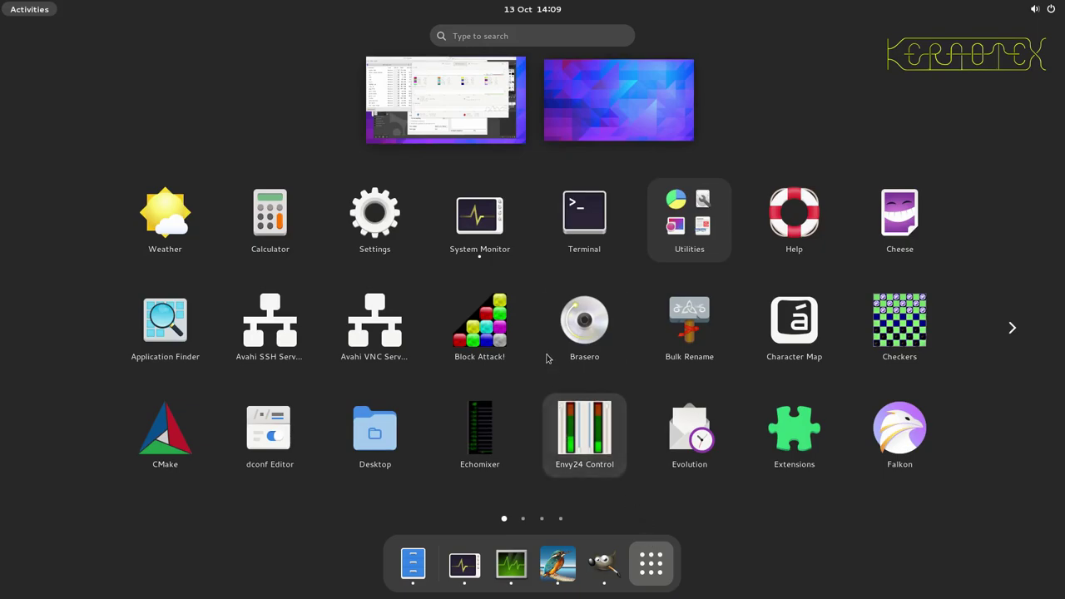
left_click(592, 326)
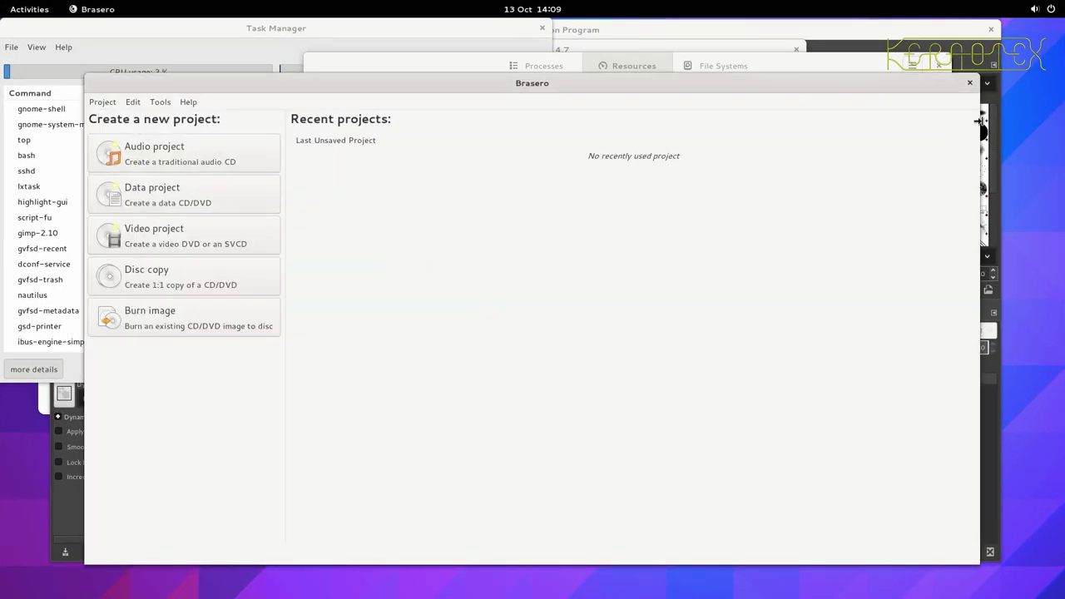
left_click(968, 83)
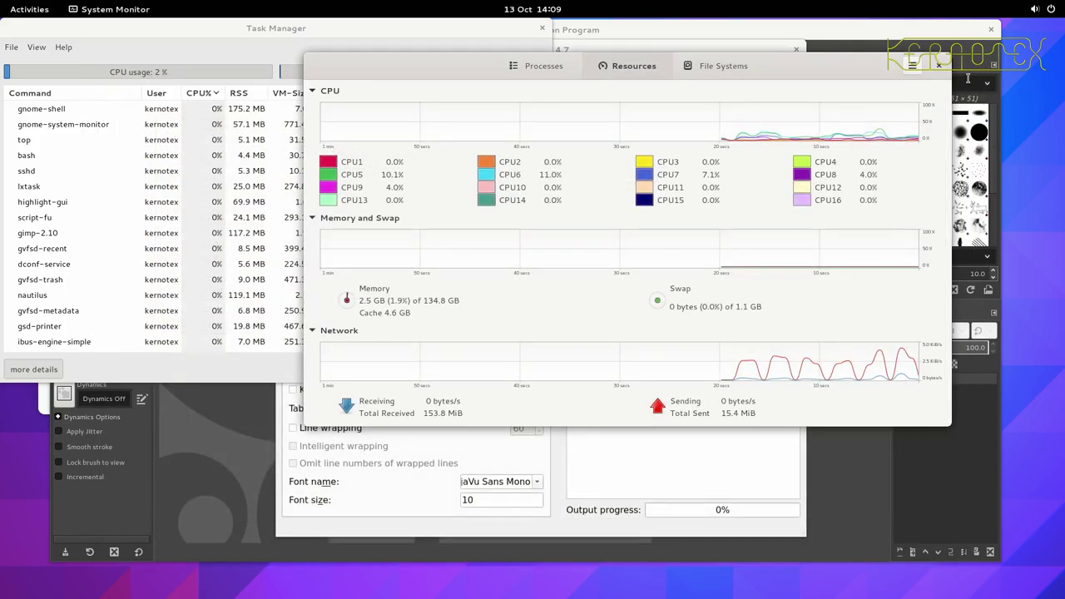
- Close System Monitor, Task Manager, Highlight, GNU Image Manipulation Program and the file manager
left_click(938, 65)
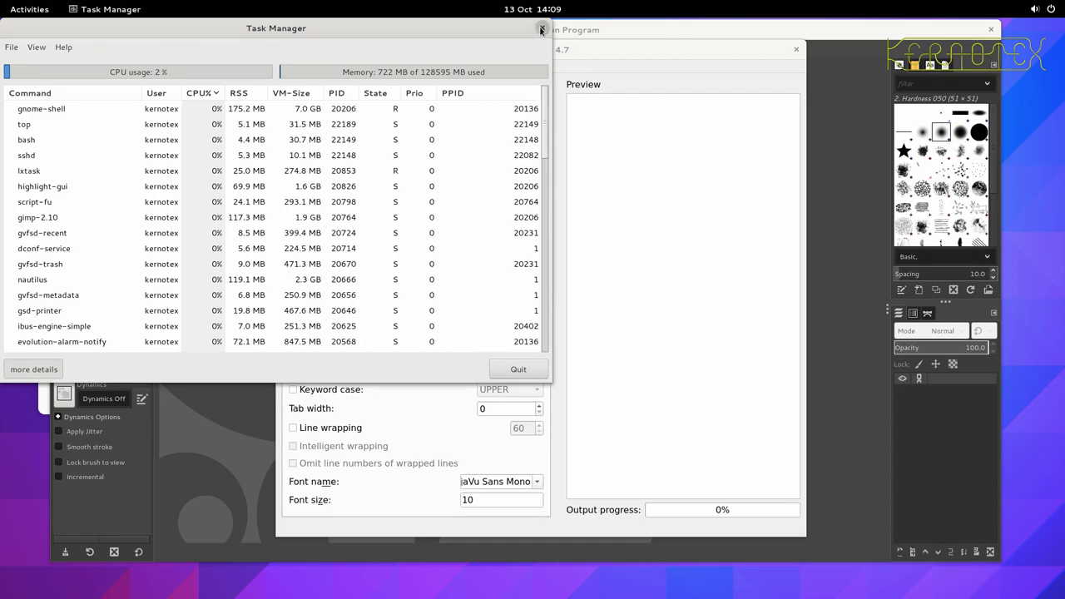
left_click(541, 27)
left_click(795, 51)
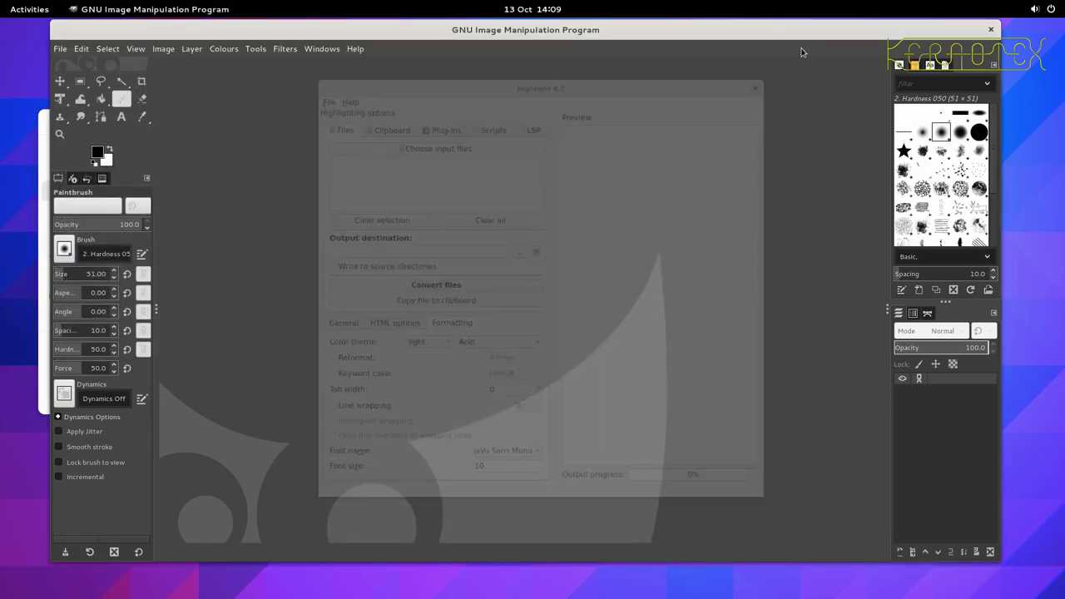
left_click(989, 31)
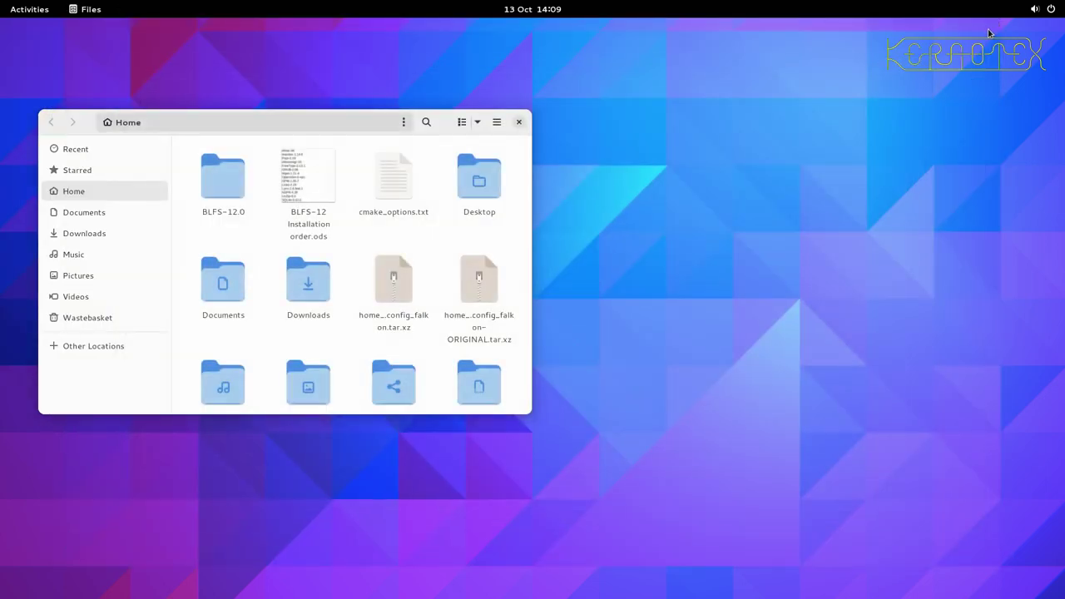
left_click(519, 123)
- View the Displays page in the GNOME Settings and close the window
left_click(29, 7)
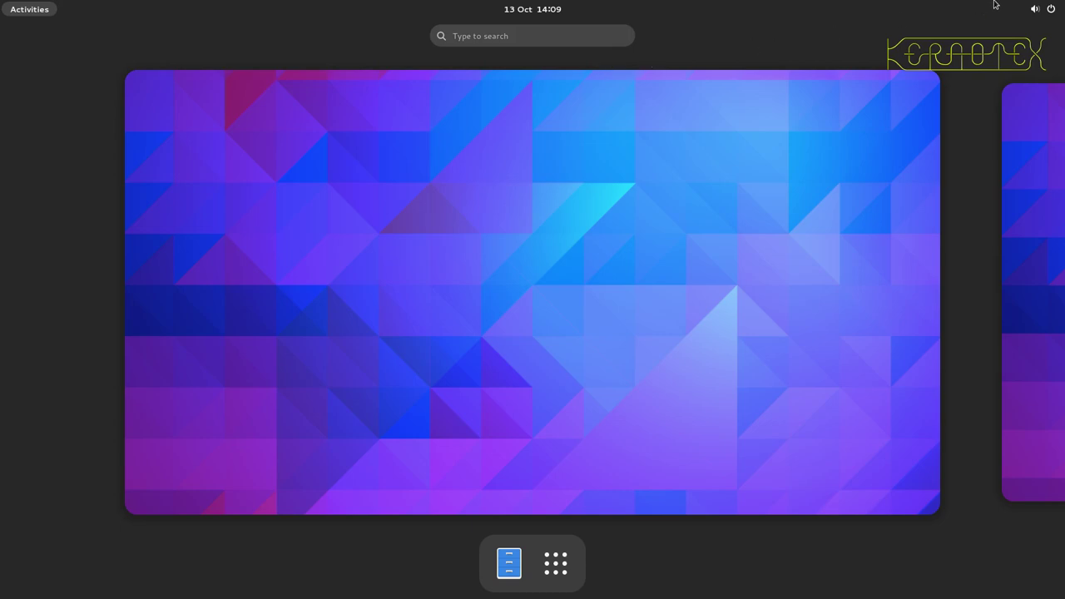
left_click(1050, 7)
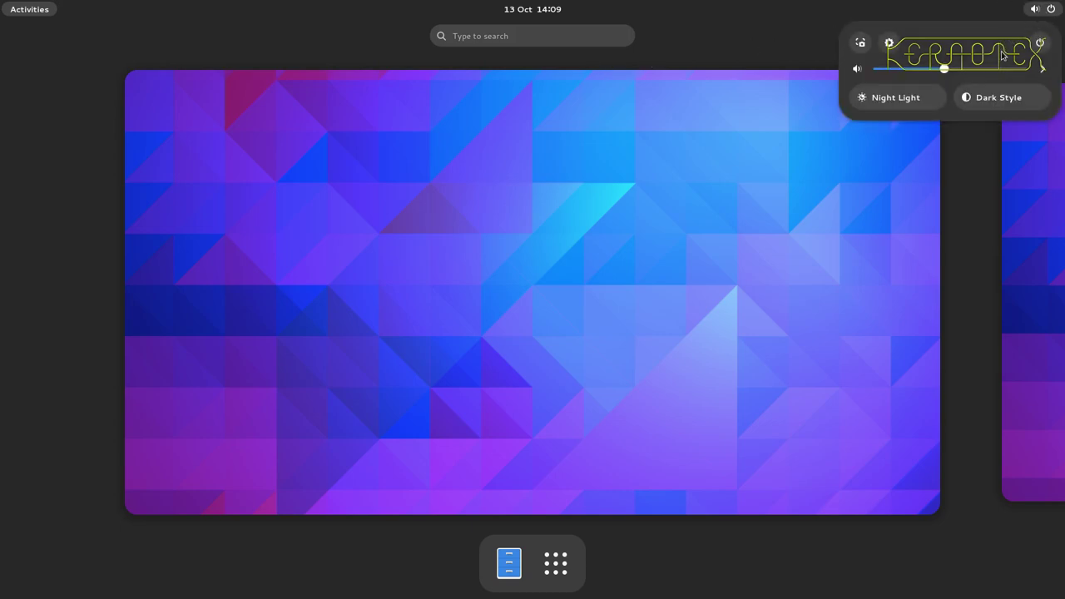
left_click(887, 48)
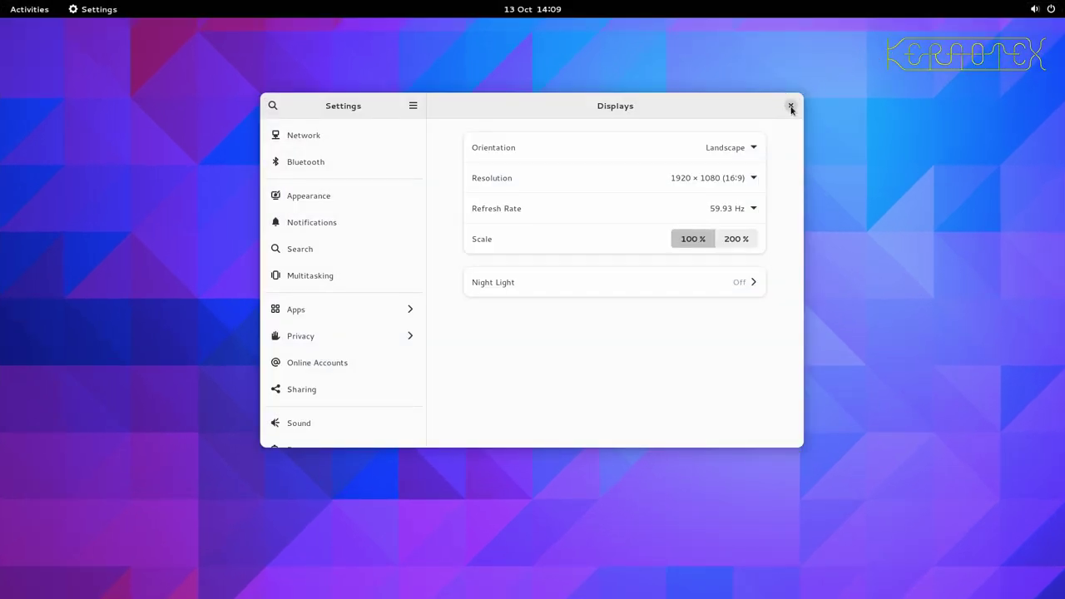
left_click(791, 106)
- Log out of the GNOME on Xorg session and confirm the logout
left_click(1046, 8)
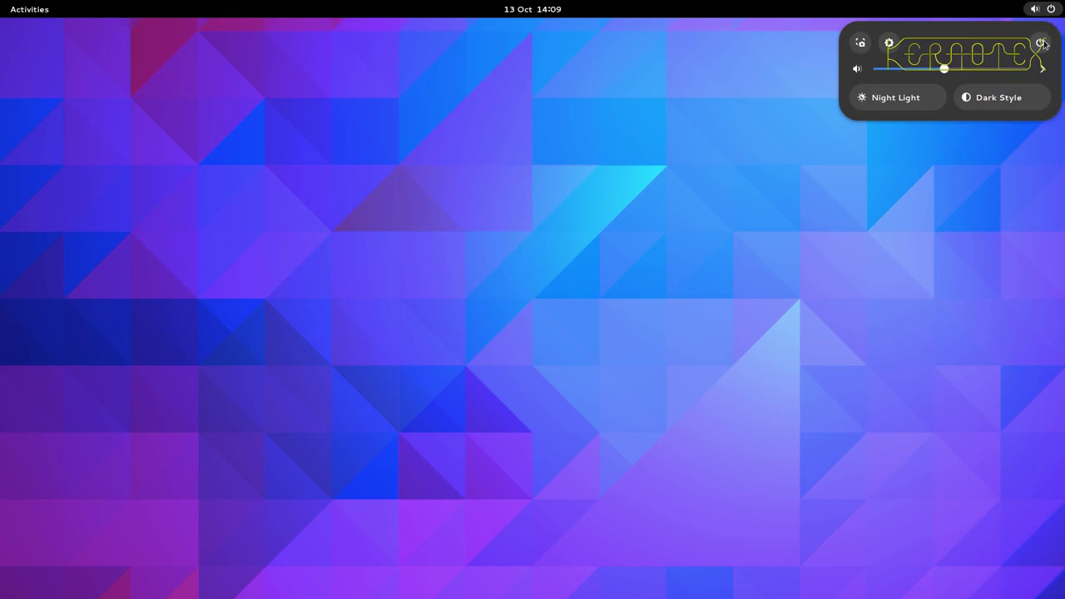
left_click(1041, 43)
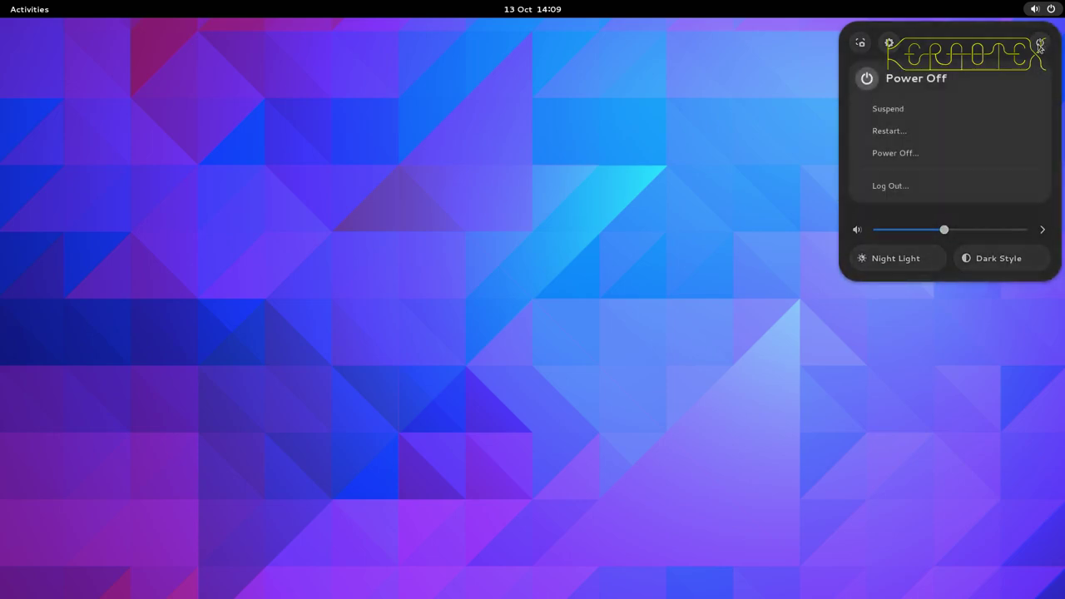
left_click(906, 188)
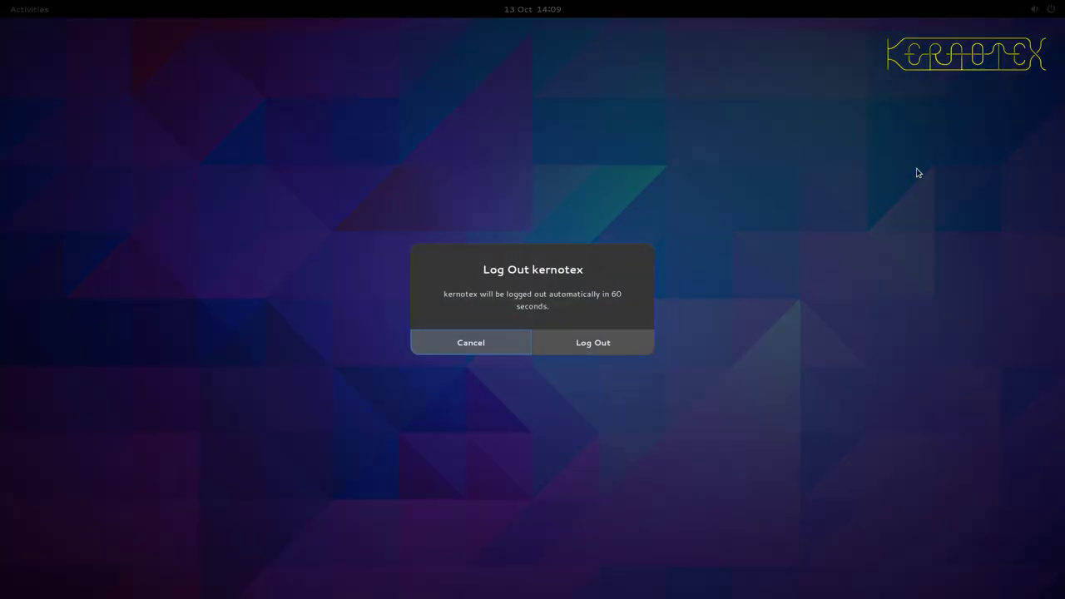
left_click(571, 345)
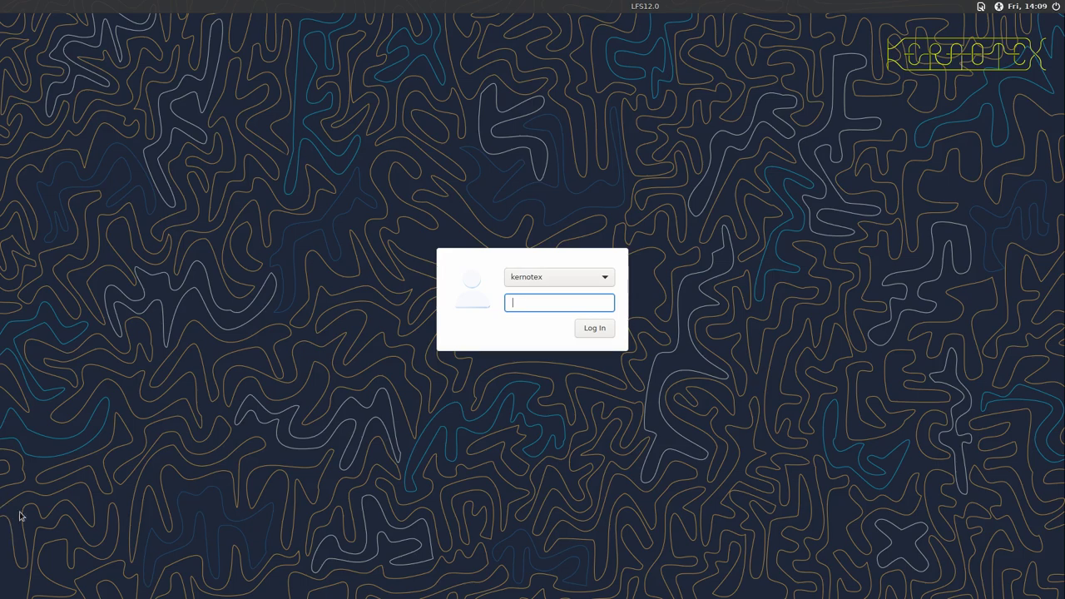
- Choose the GNOME on Wayland session on the login screen and log in with the account password
left_click(979, 7)
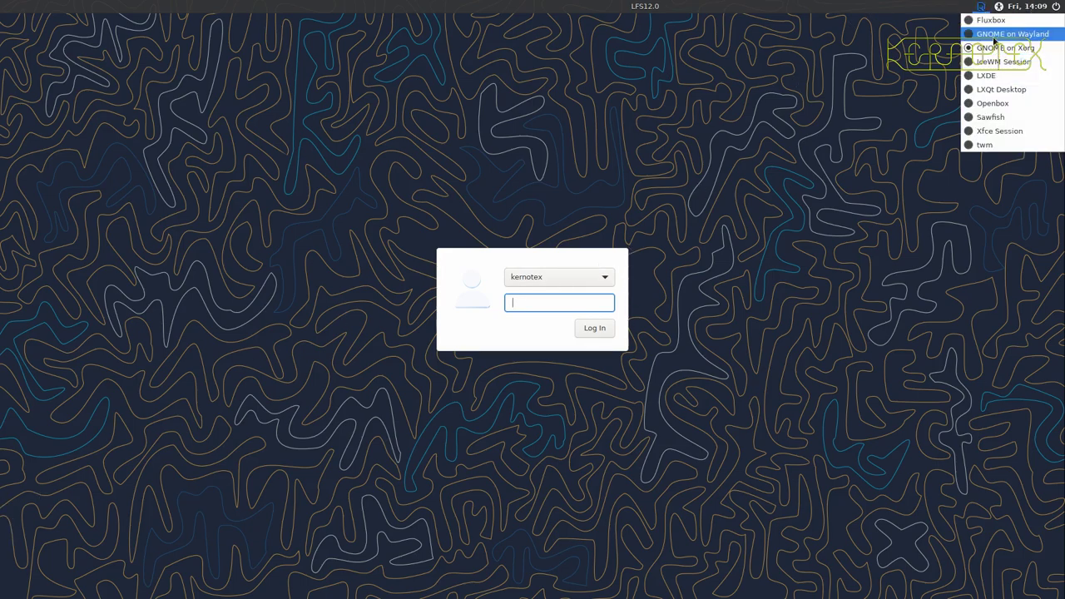
left_click(995, 35)
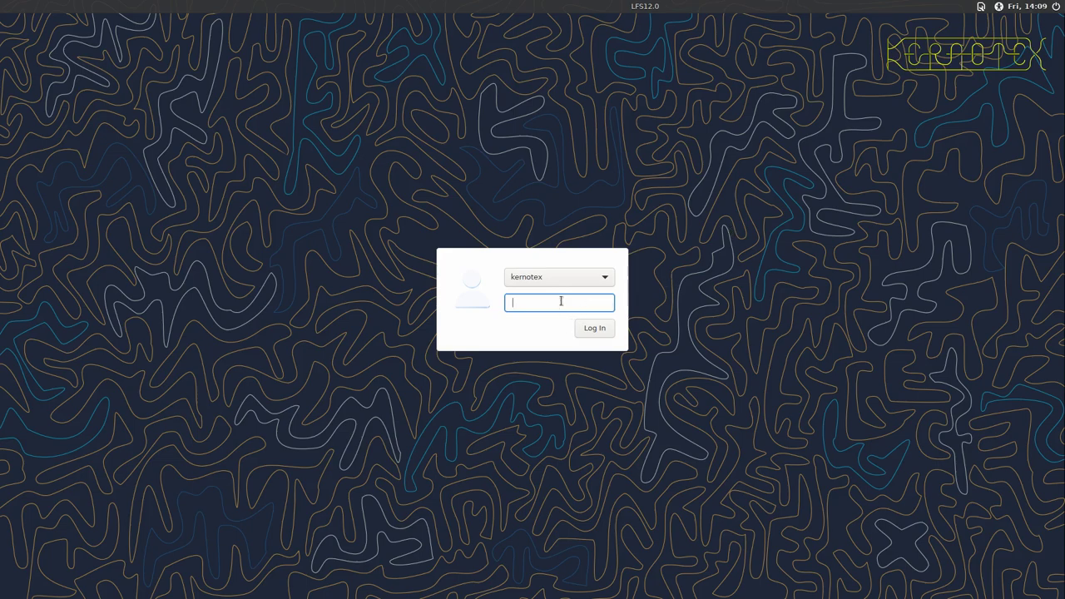
key("Return")
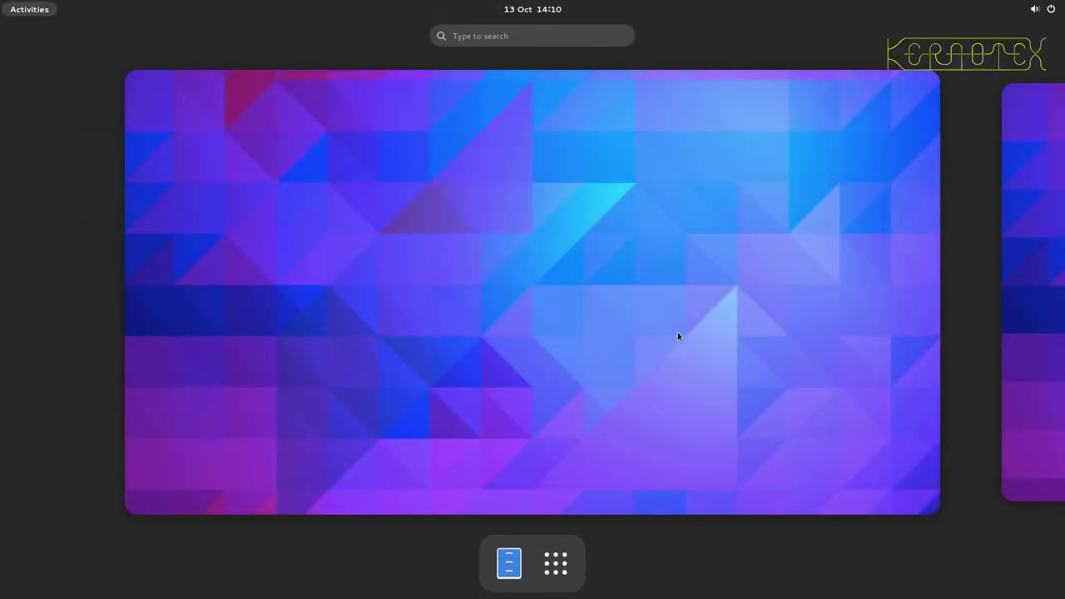
- Launch Evolution from the applications grid to check that it opens under Wayland, and close it
left_click(557, 564)
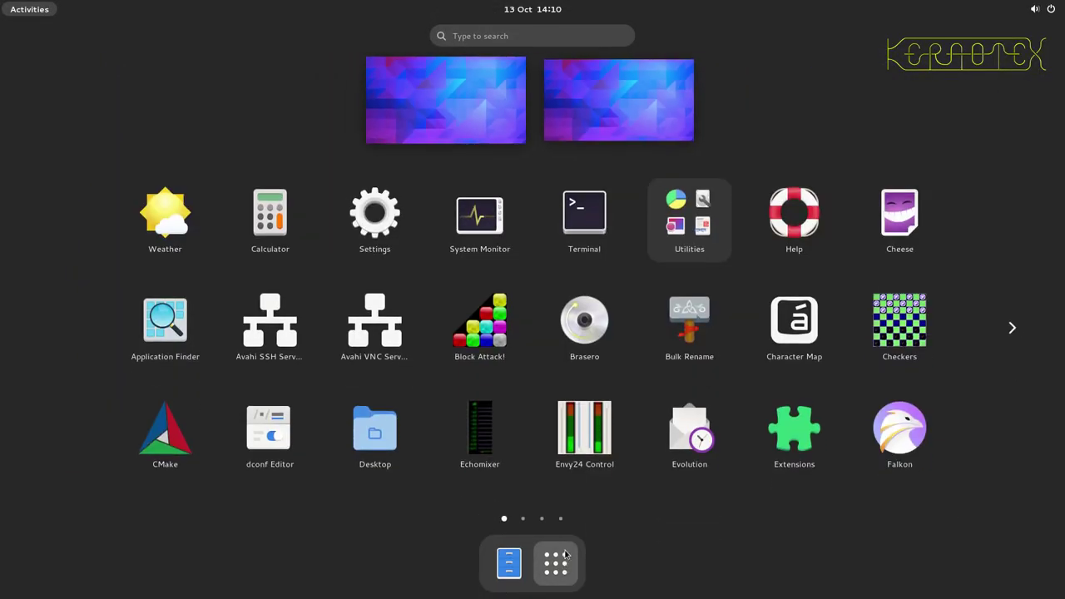
left_click(676, 435)
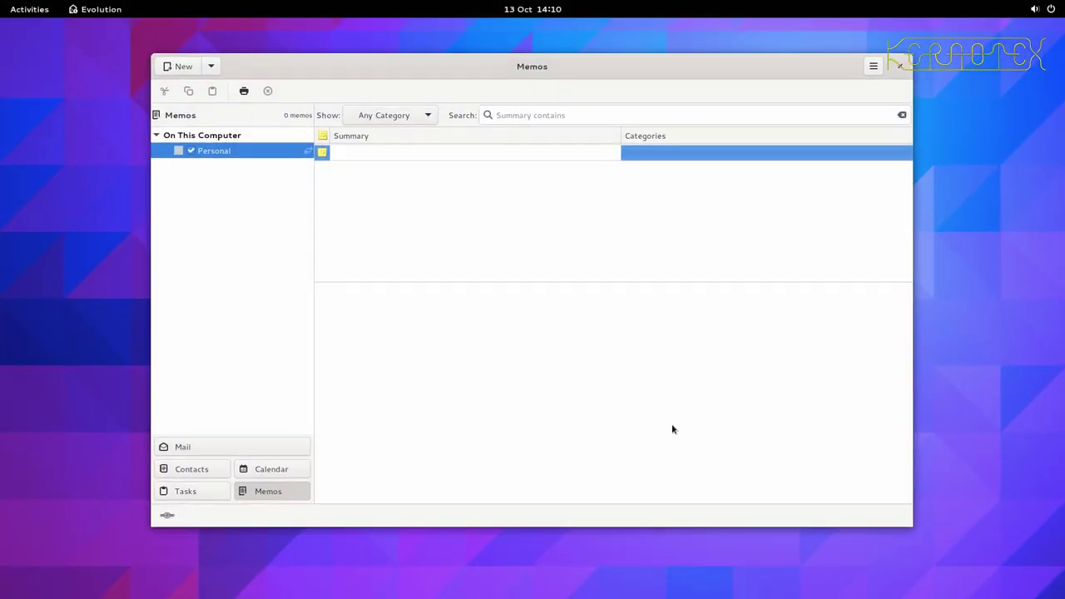
left_click(900, 66)
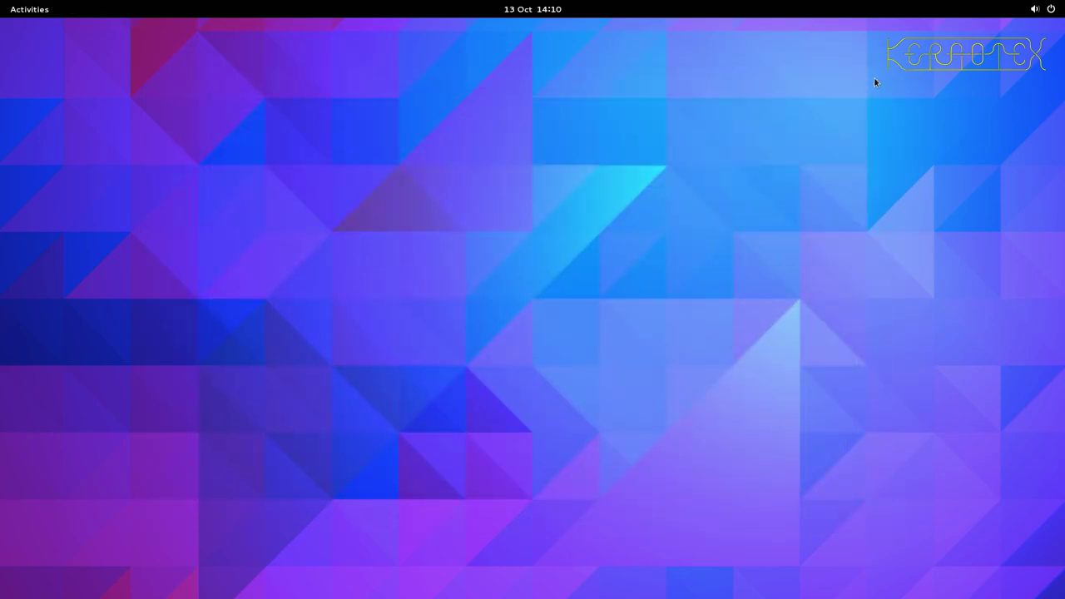
- Log out of the GNOME on Wayland session and confirm the logout
left_click(1050, 9)
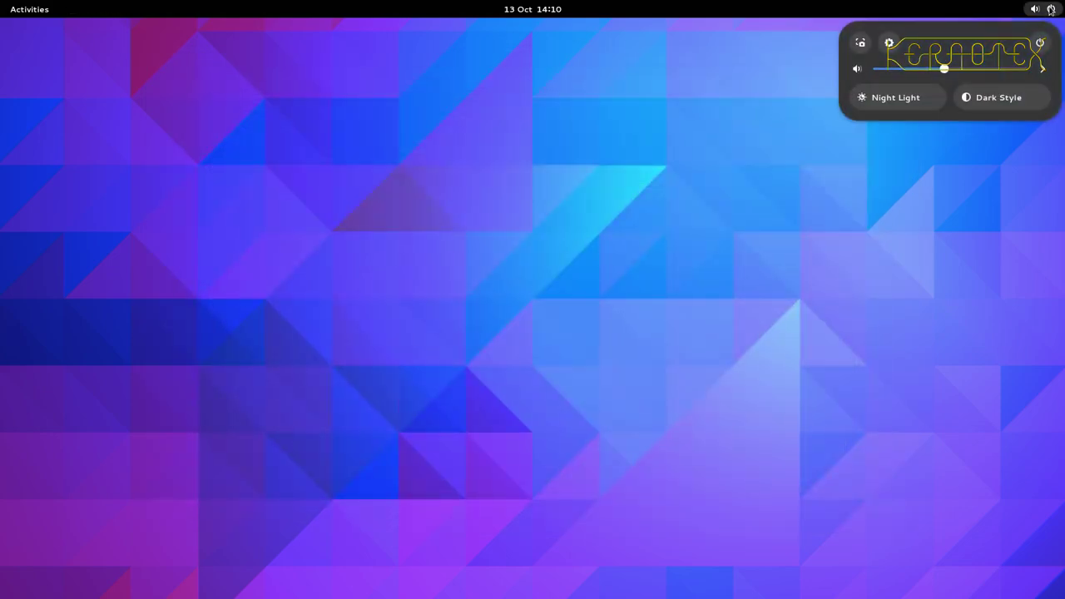
left_click(1039, 43)
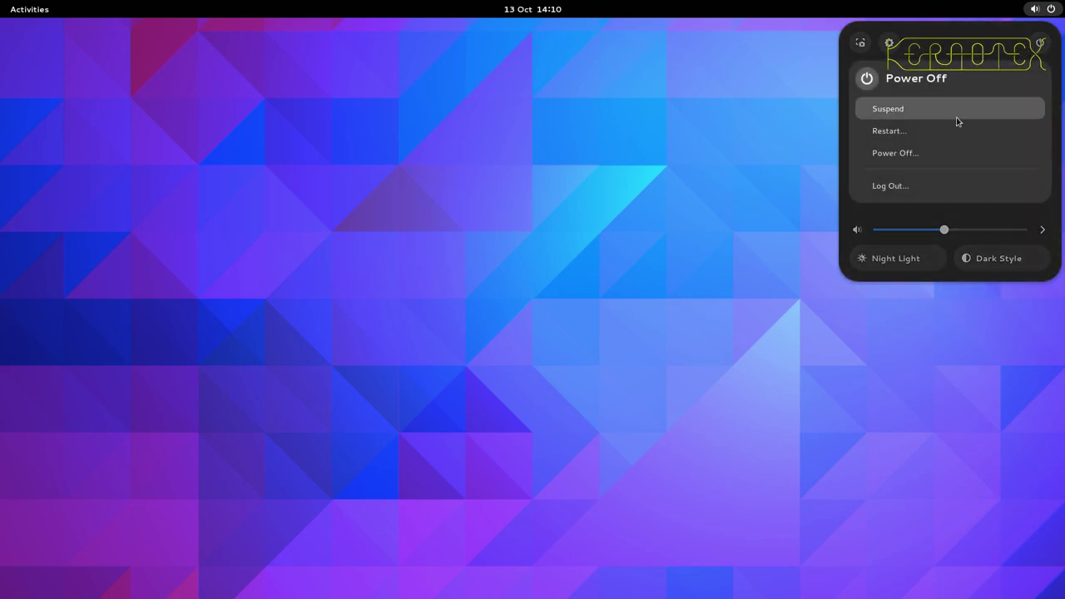
left_click(899, 186)
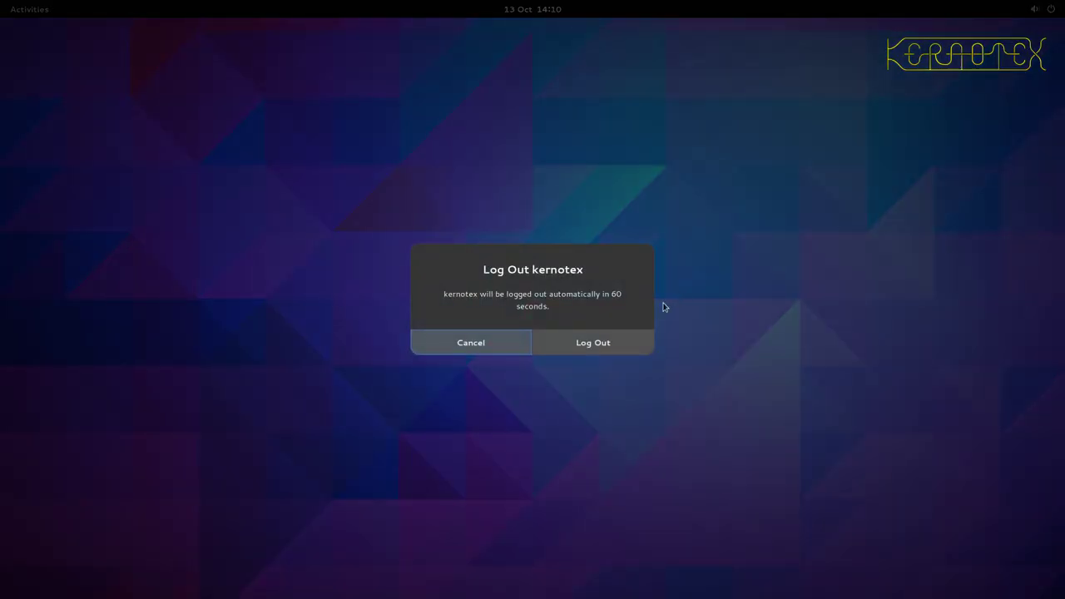
left_click(642, 346)
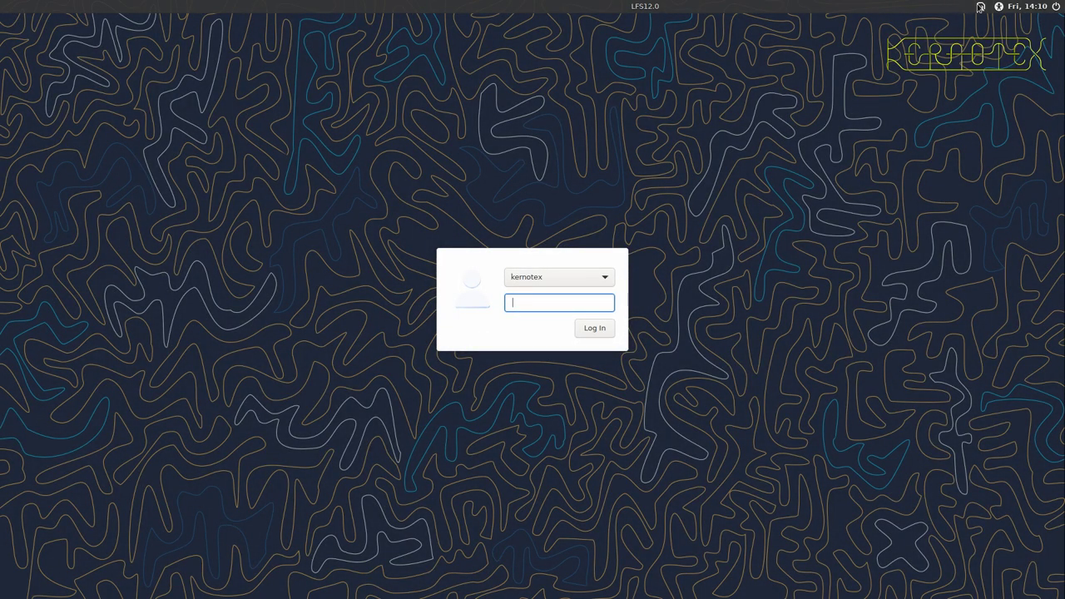
- Choose the LXQt Desktop session, log in with the account password, and shut the computer down
left_click(980, 7)
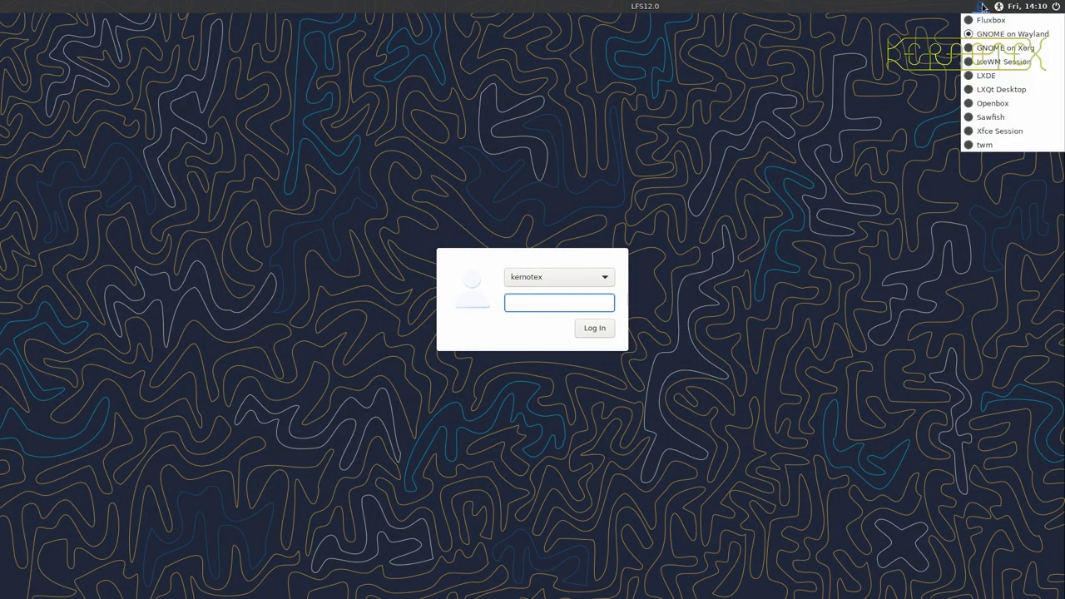
left_click(973, 90)
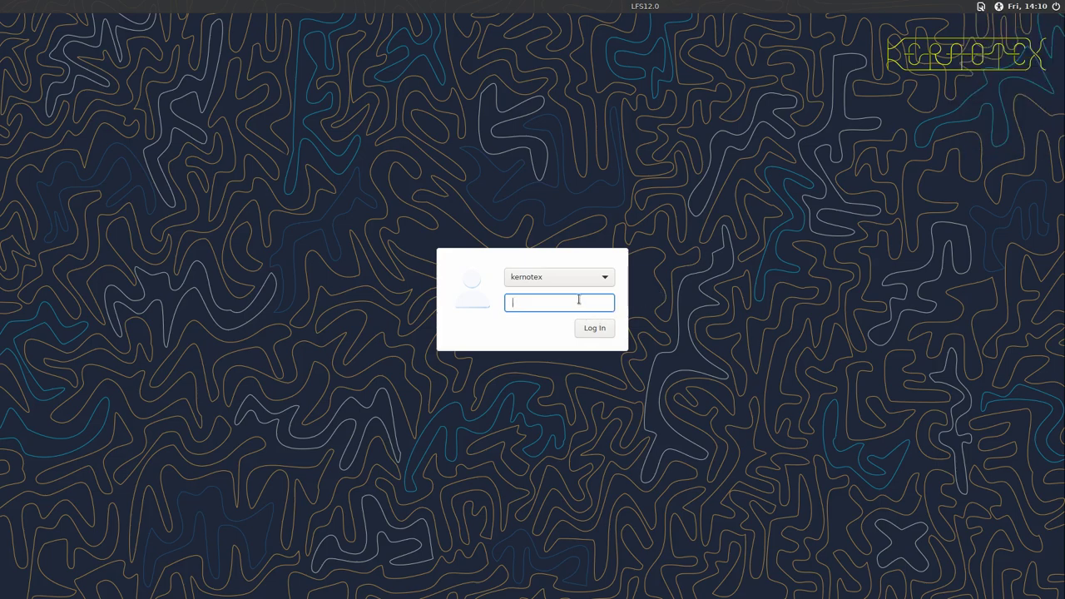
key("Return")
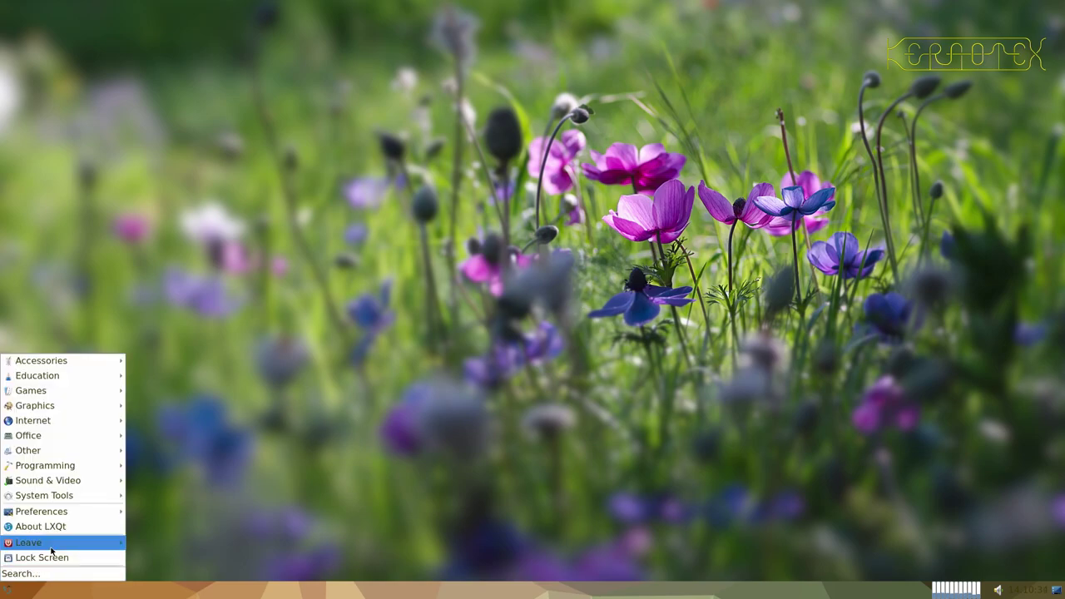
mouse_move(58, 545)
left_click(162, 558)
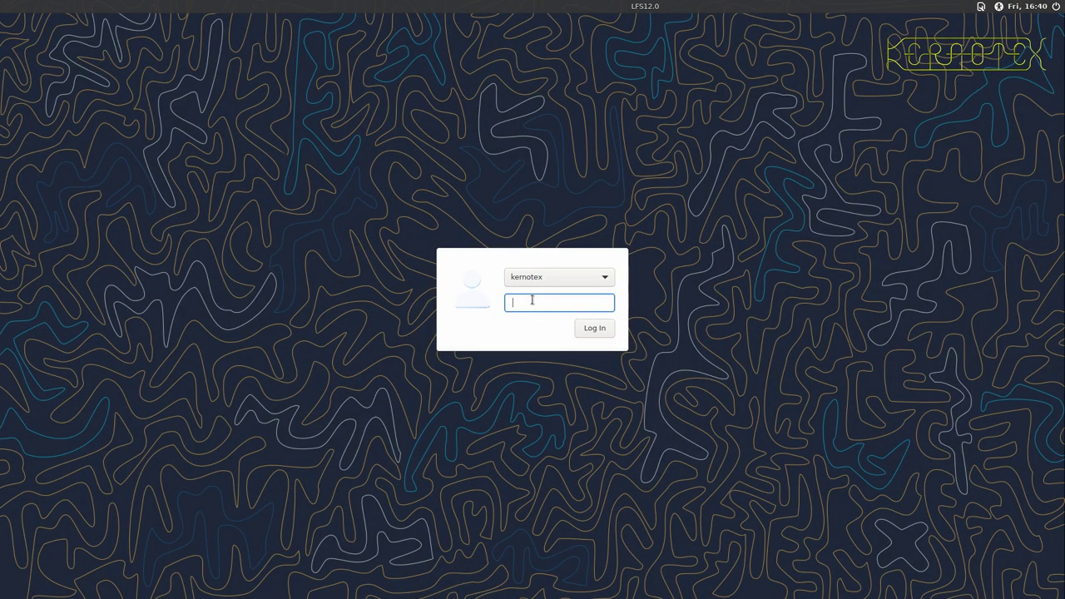
- Log in to the LXQt session with the account password and open the Falkon web browser
type("********")
key("Return")
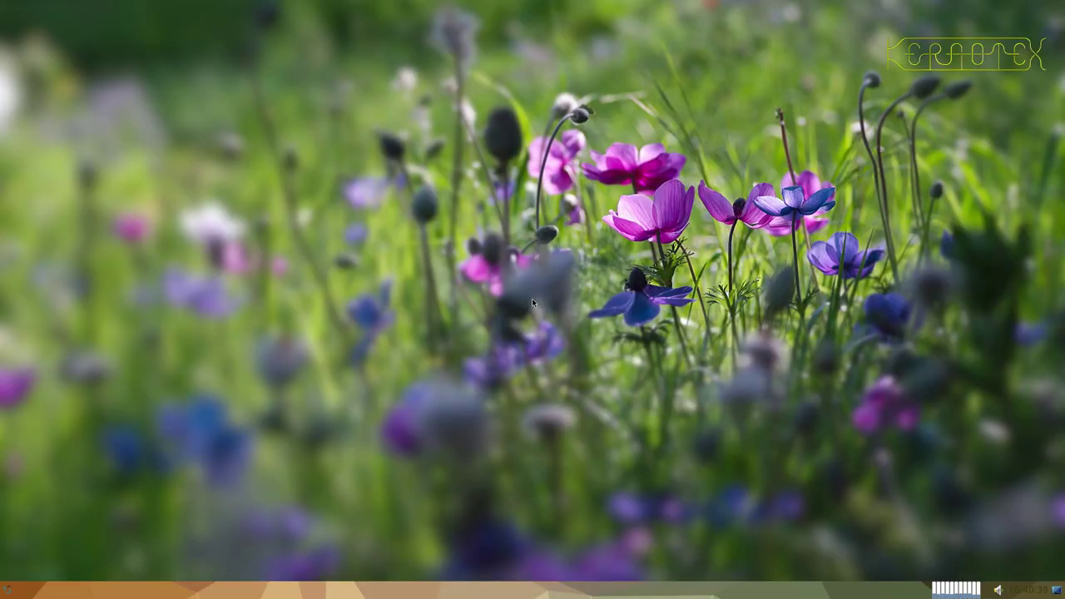
left_click(8, 592)
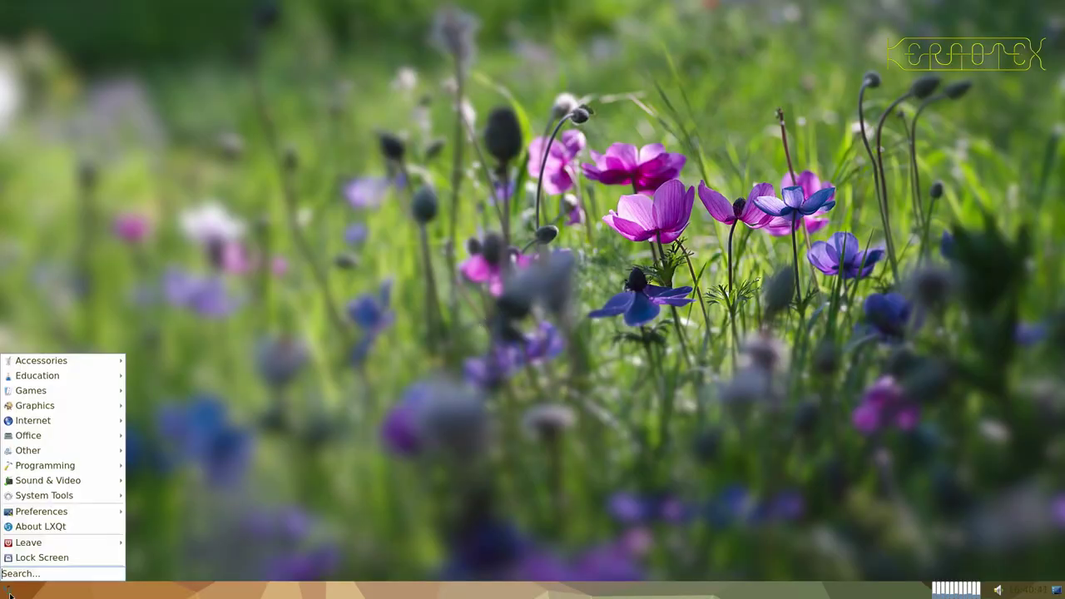
mouse_move(81, 424)
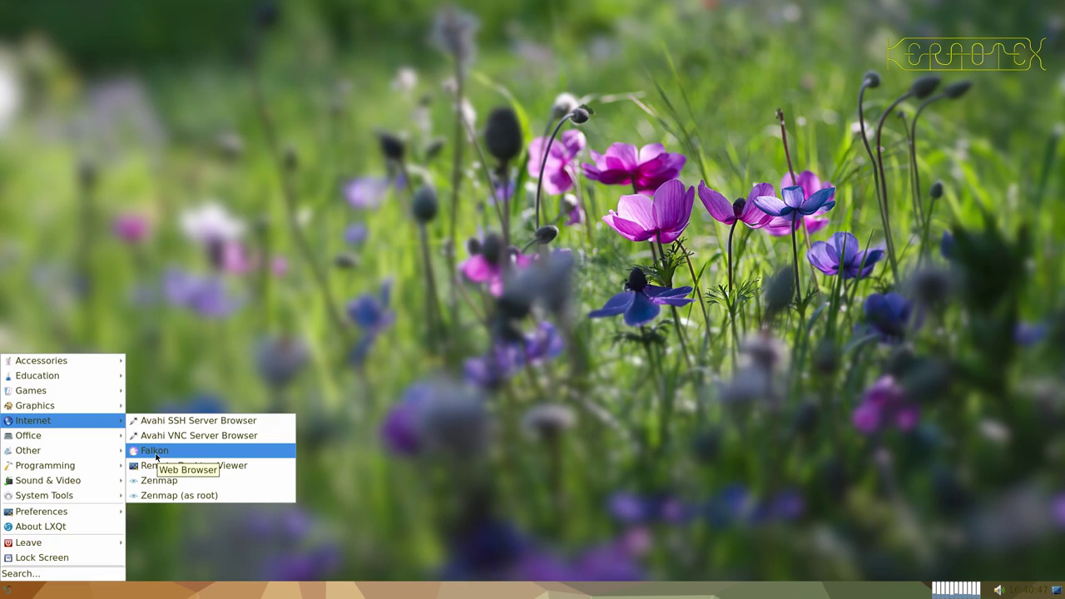
left_click(155, 450)
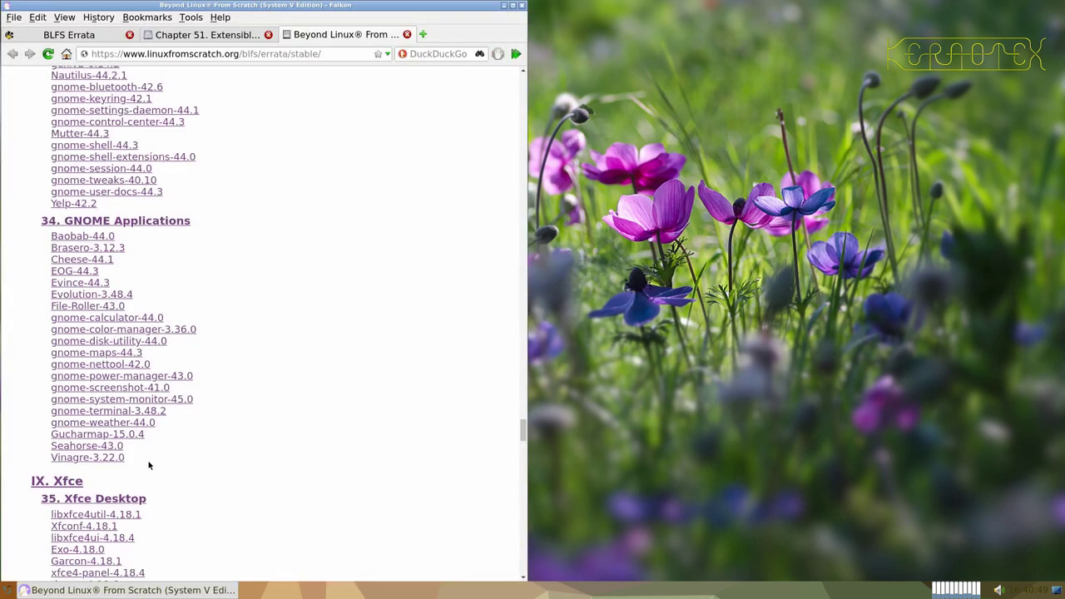
- Try to open the general Desktop Preferences for the wallpaper and desktop manager behaviour
left_click(10, 590)
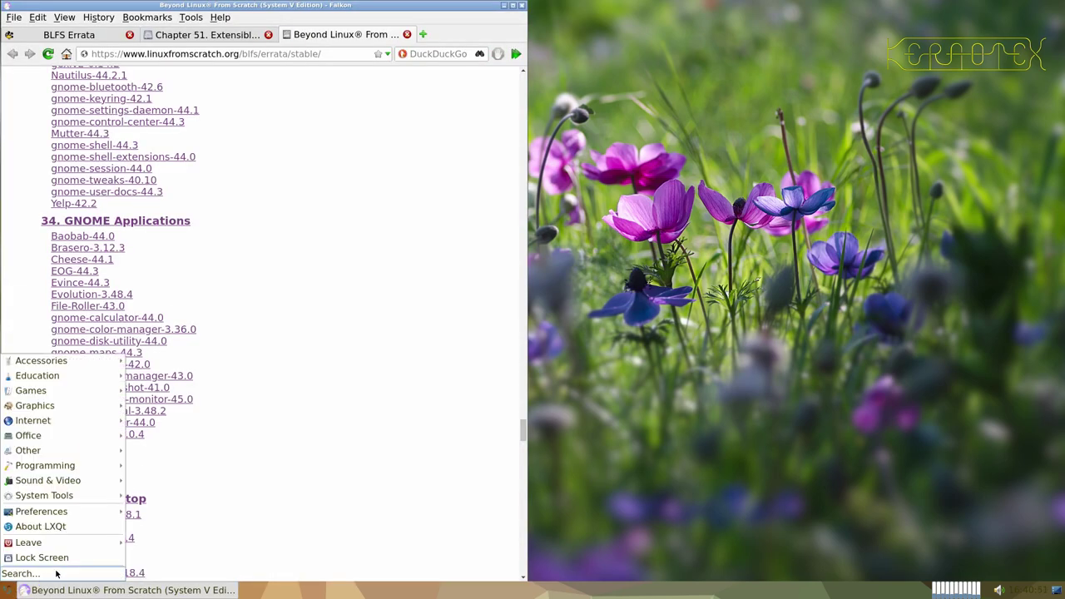
mouse_move(71, 544)
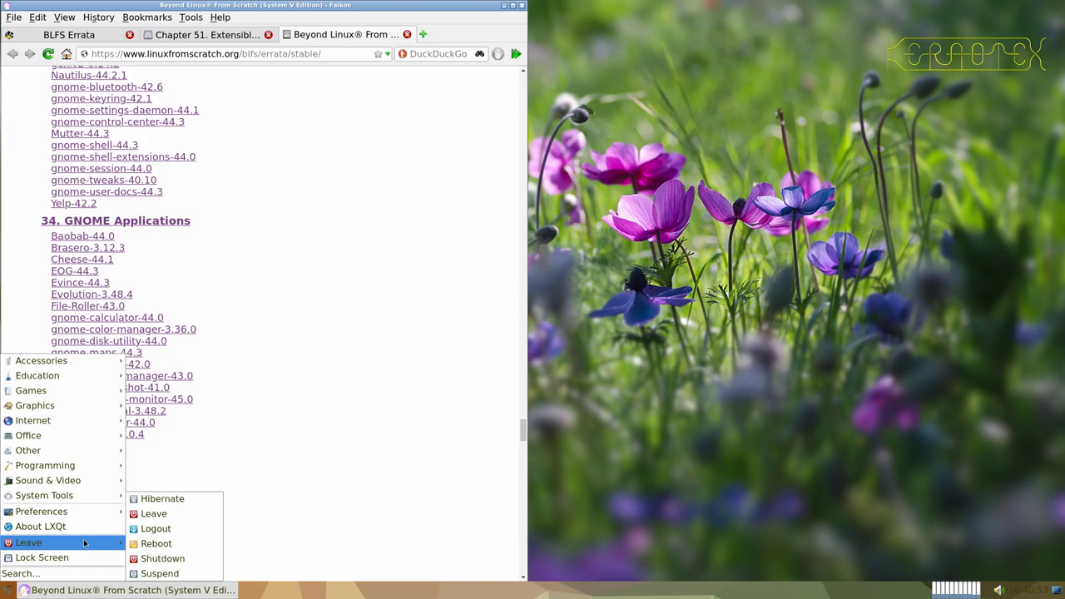
mouse_move(98, 511)
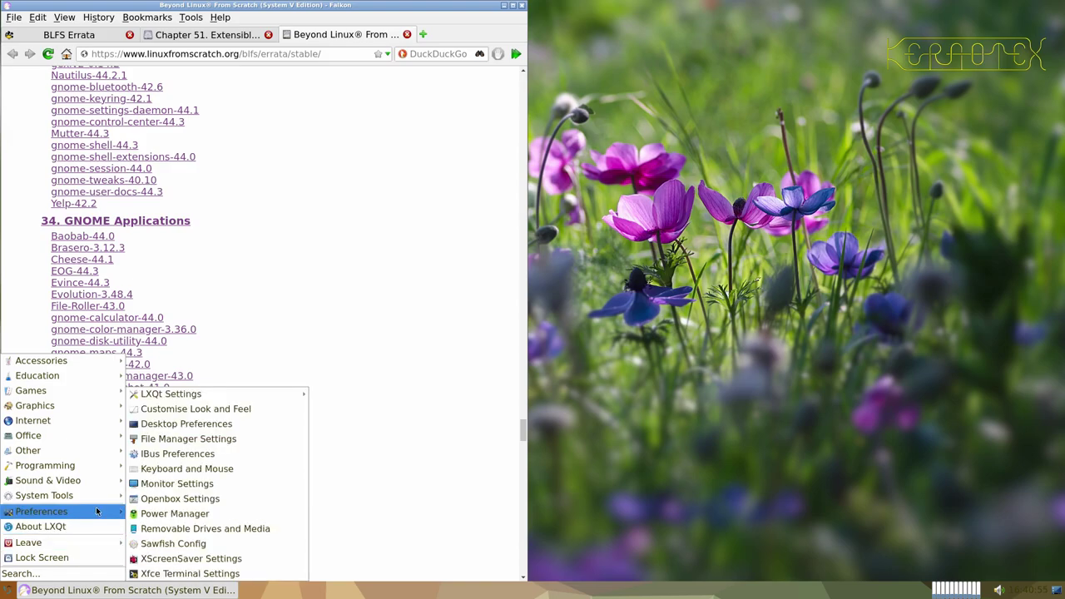
left_click(215, 424)
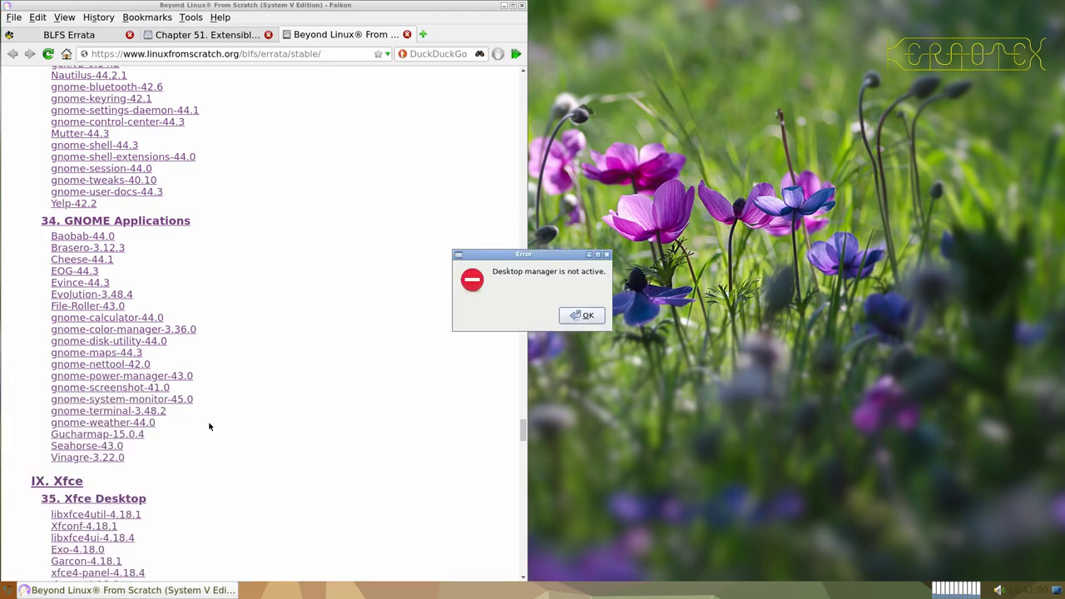
left_click(585, 314)
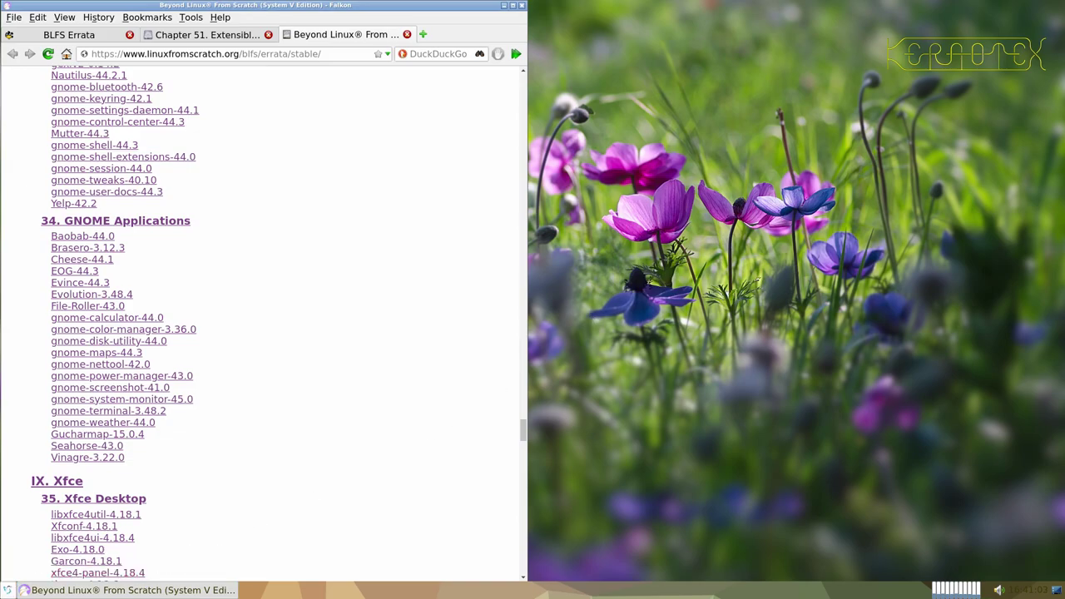
left_click(7, 590)
mouse_move(79, 516)
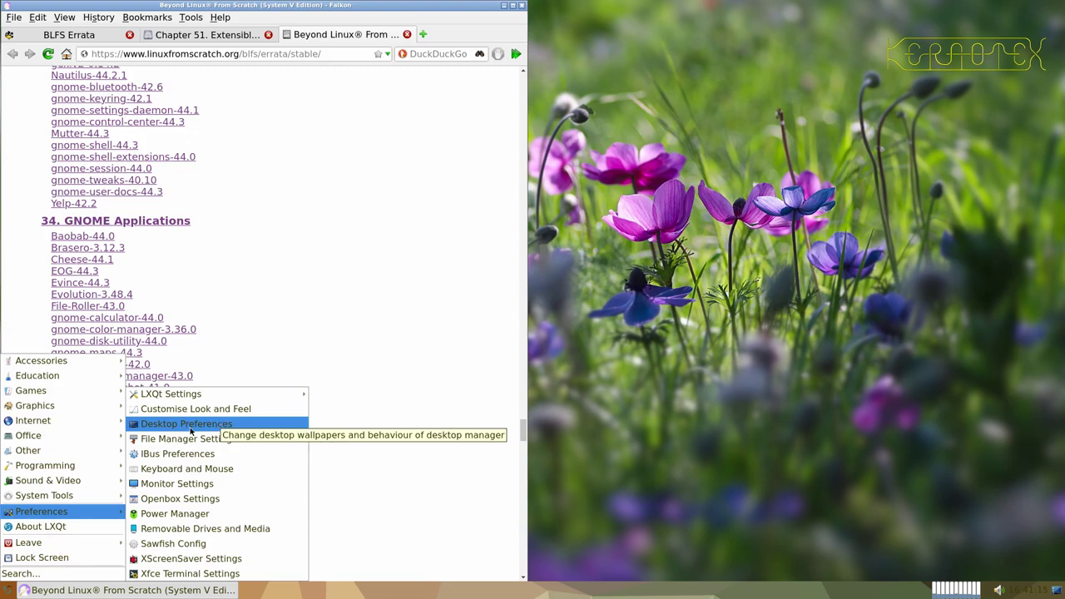
mouse_move(283, 396)
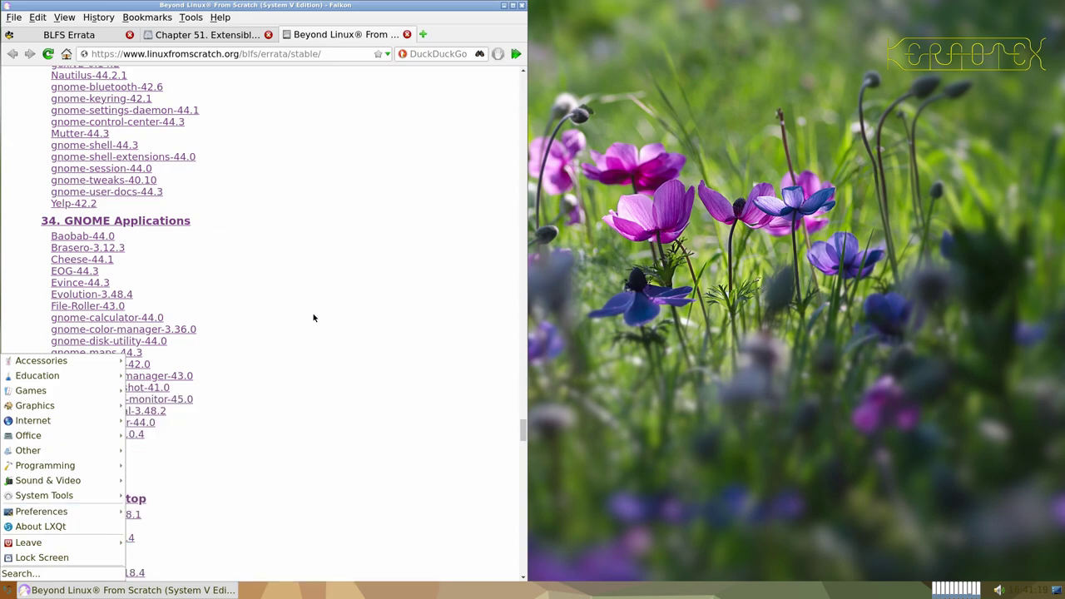
key("Escape")
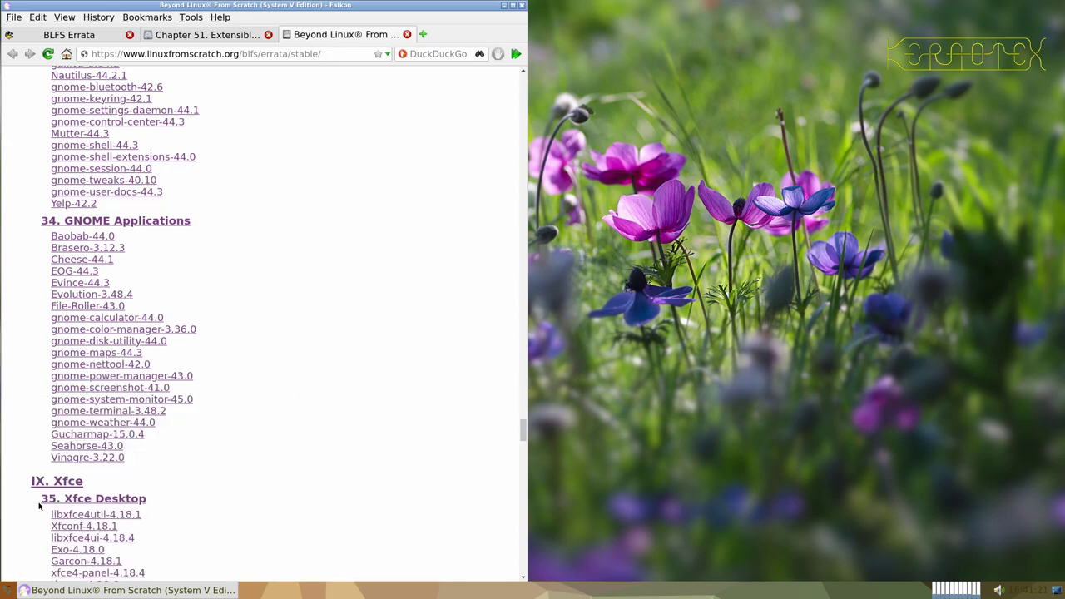
- Open the LXQt desktop settings, review the Background, Slide Show and Advanced options, and cancel without changing anything
left_click(8, 589)
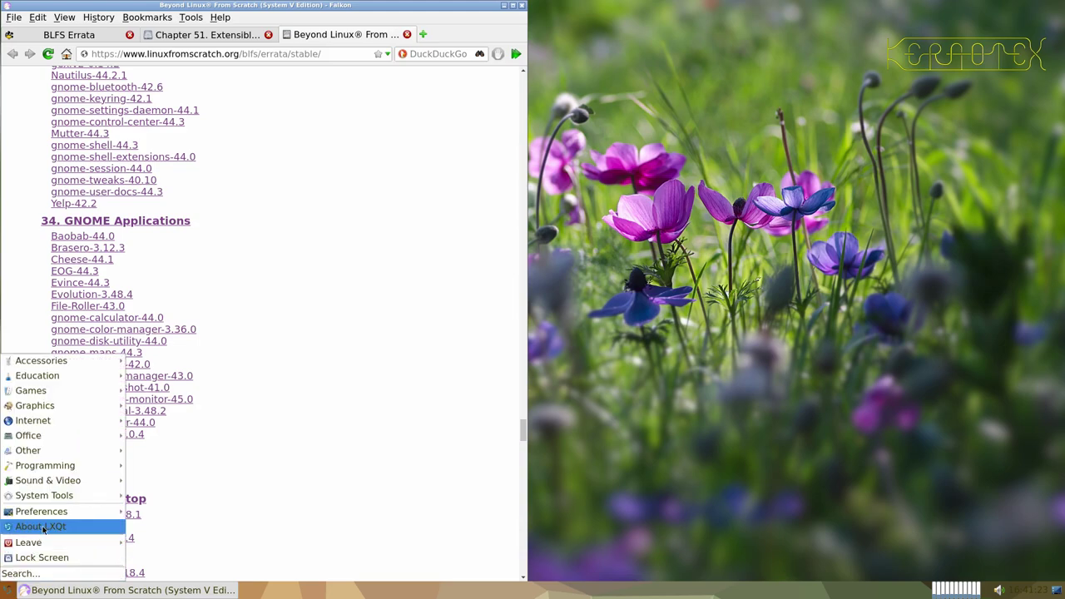
mouse_move(47, 519)
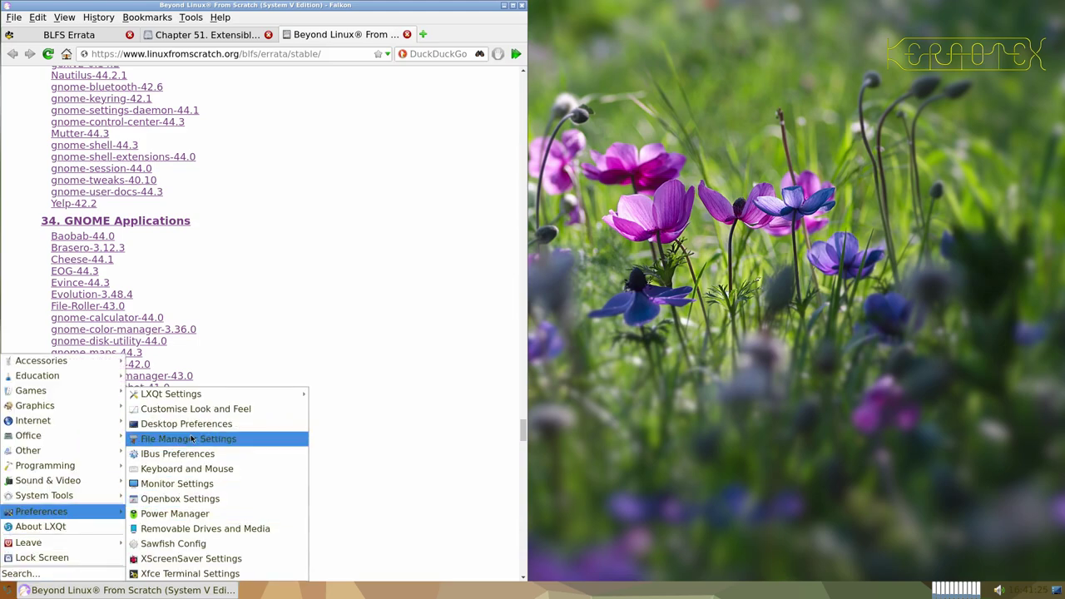
mouse_move(208, 395)
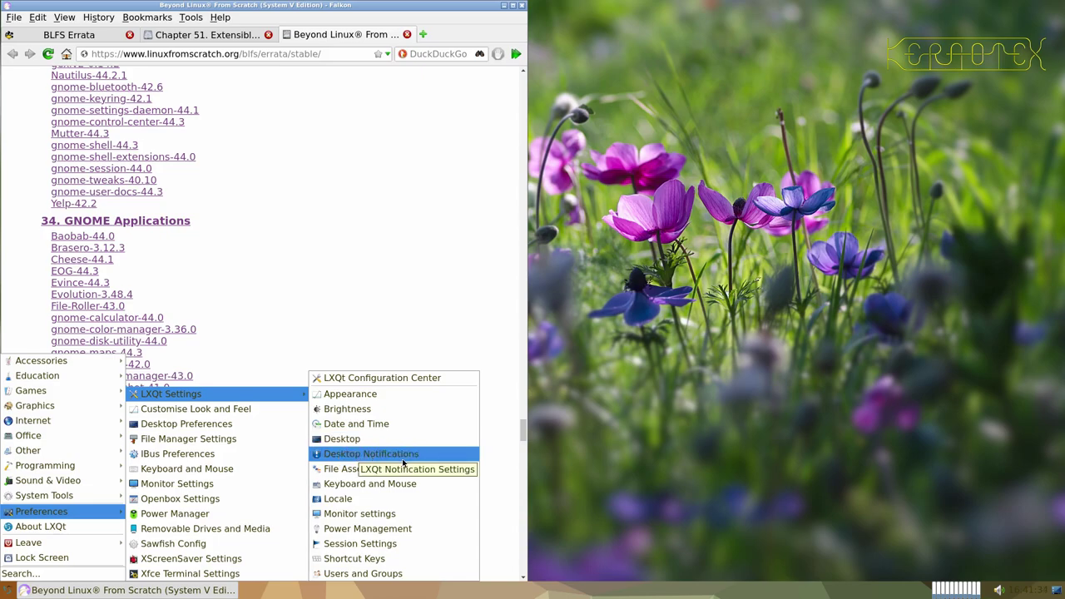
left_click(343, 439)
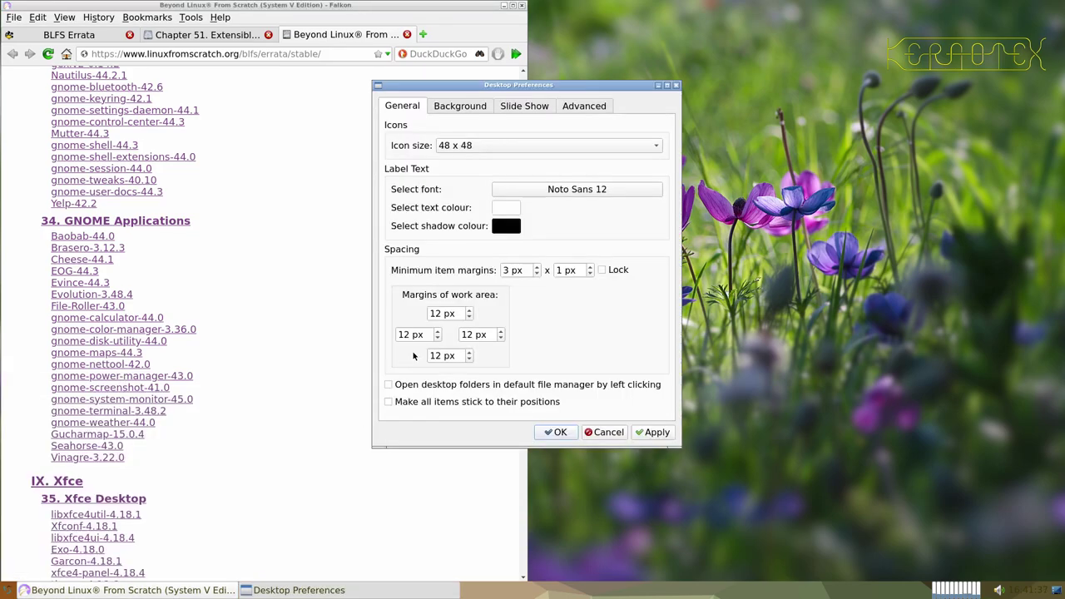
left_click(471, 105)
left_click(520, 106)
left_click(571, 109)
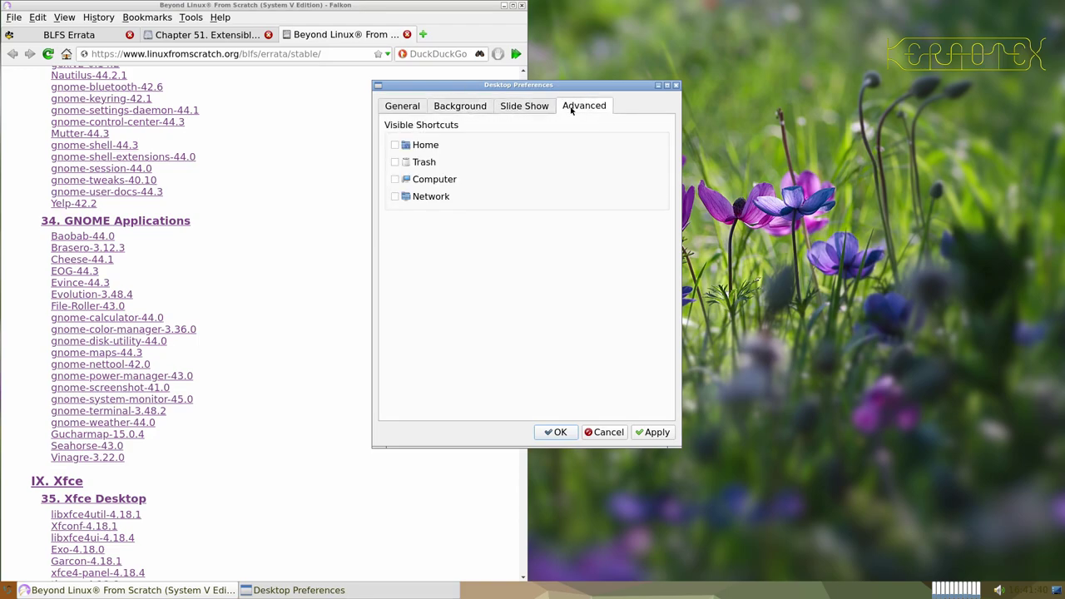
left_click(607, 433)
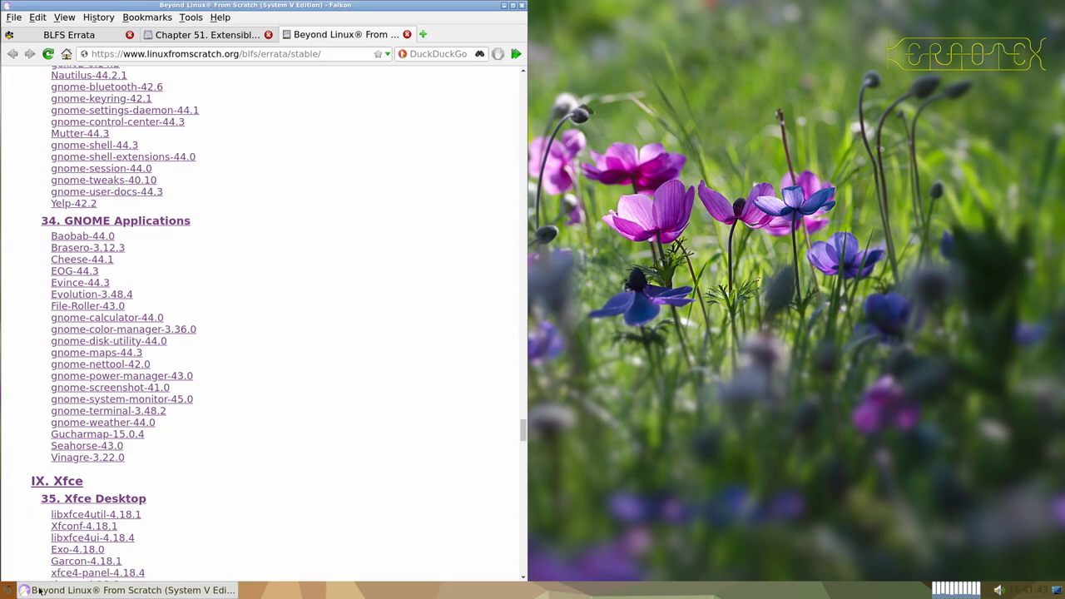
- Log out of the LXQt session and log back in with the account password
left_click(8, 590)
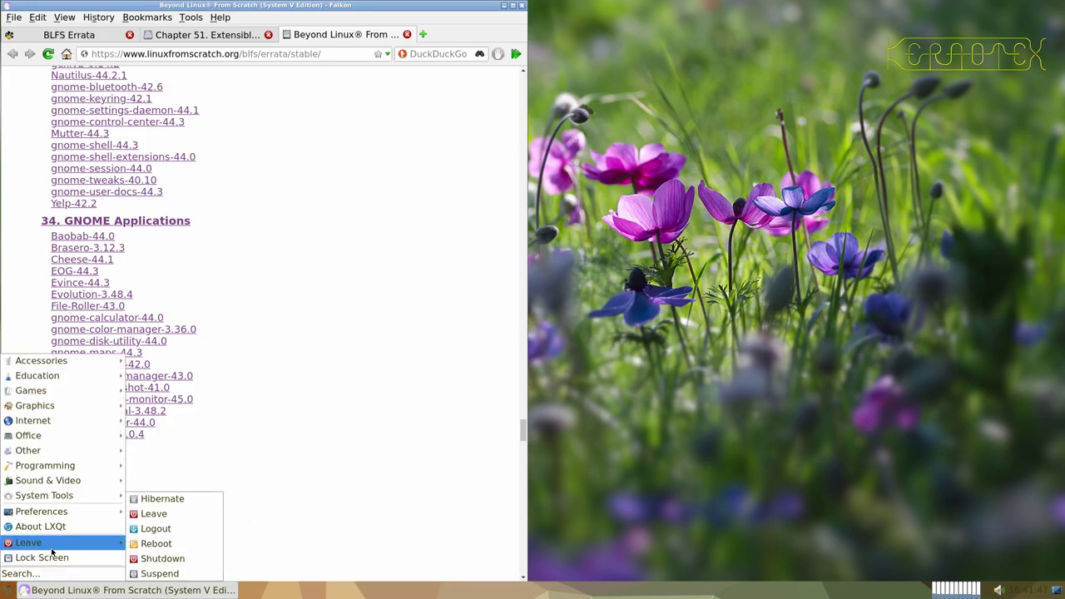
left_click(158, 528)
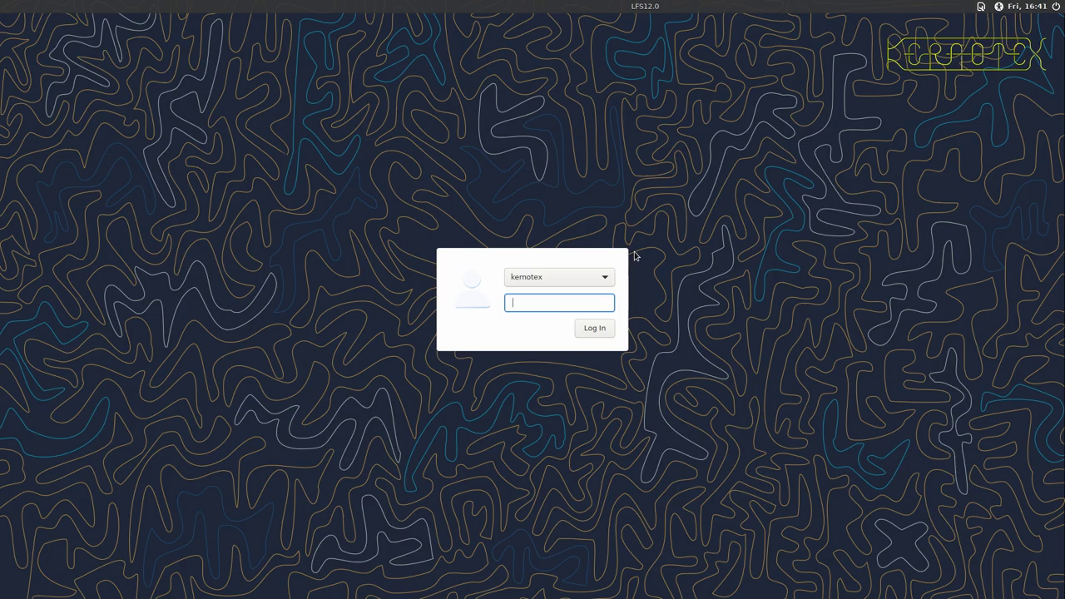
key("Return")
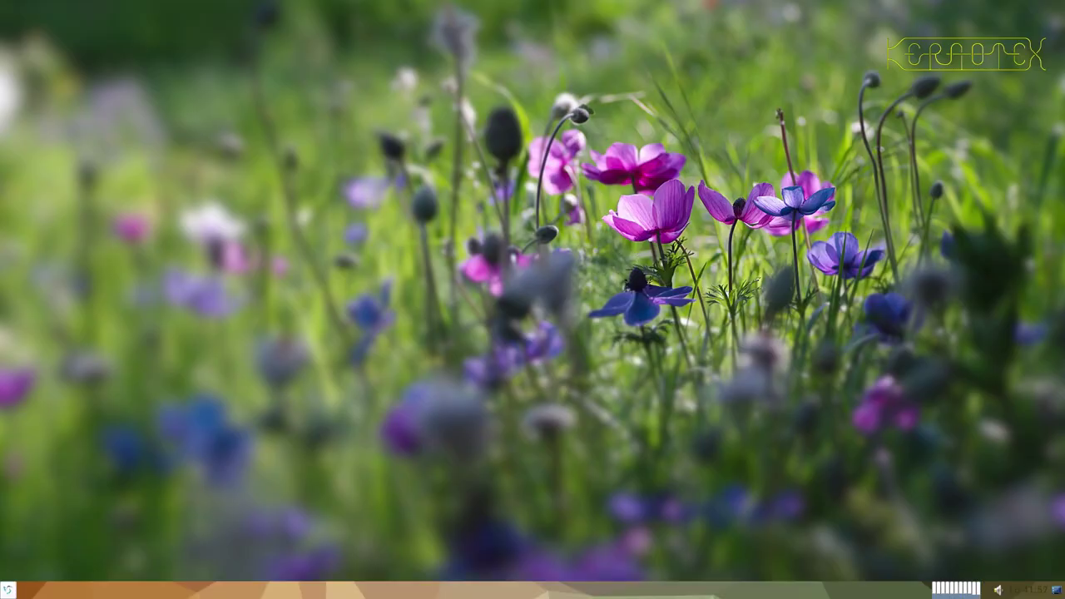
- Launch the Falkon web browser in the new LXQt session
left_click(7, 590)
mouse_move(74, 425)
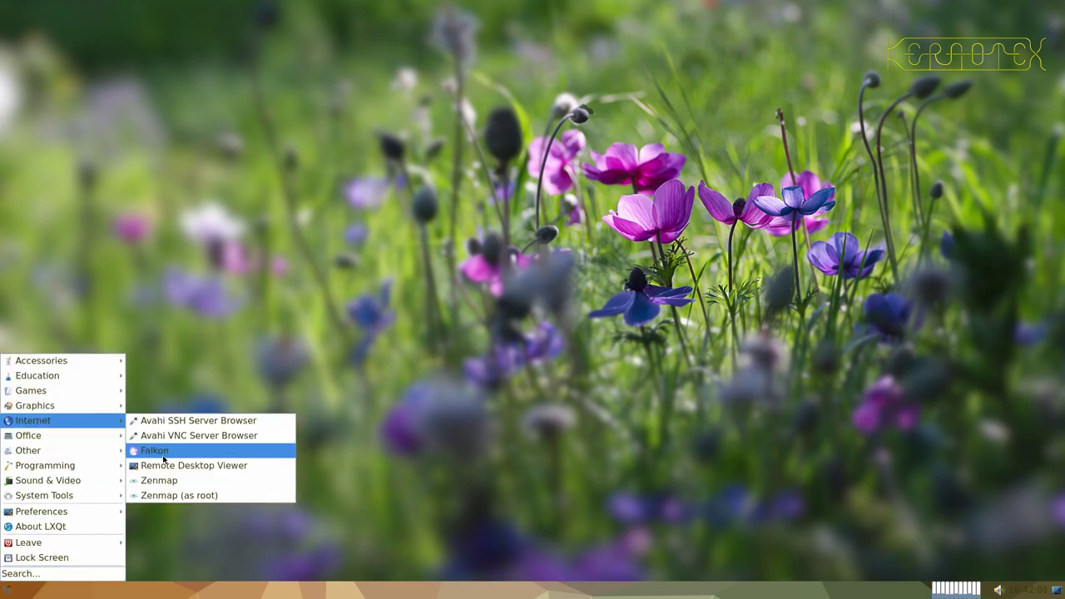
- Launch the Falkon browser and LXTerminal, and align the terminal window beside the browser
left_click(158, 450)
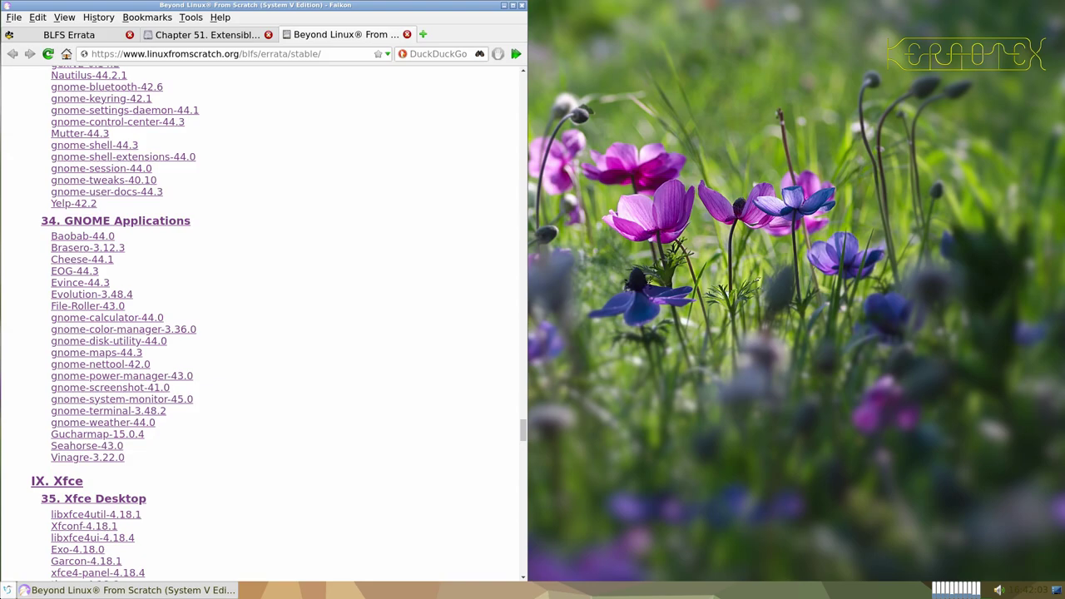
key("super")
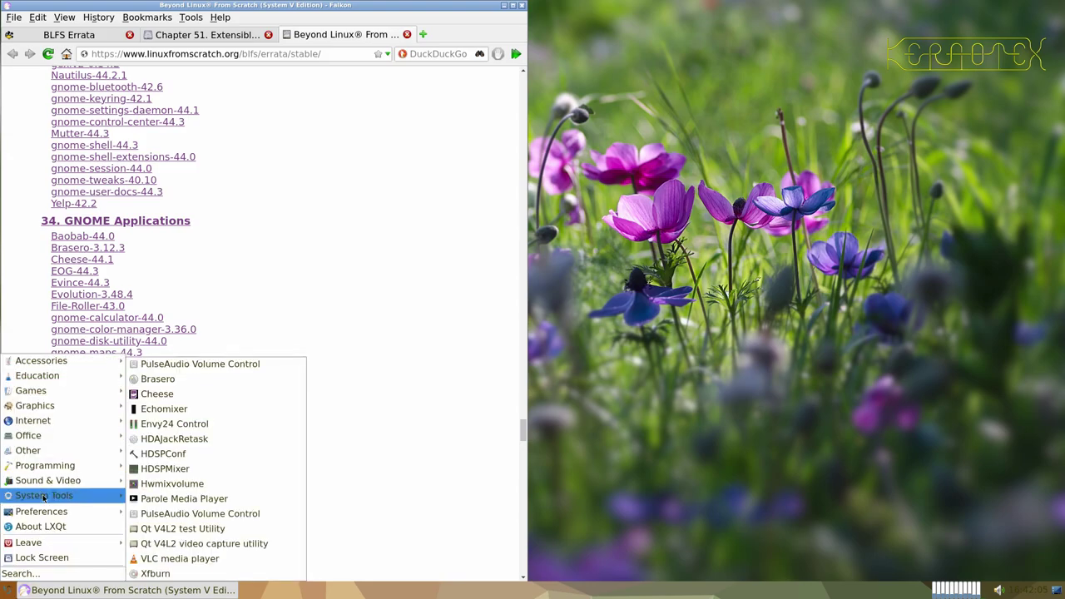
mouse_move(48, 496)
left_click(209, 349)
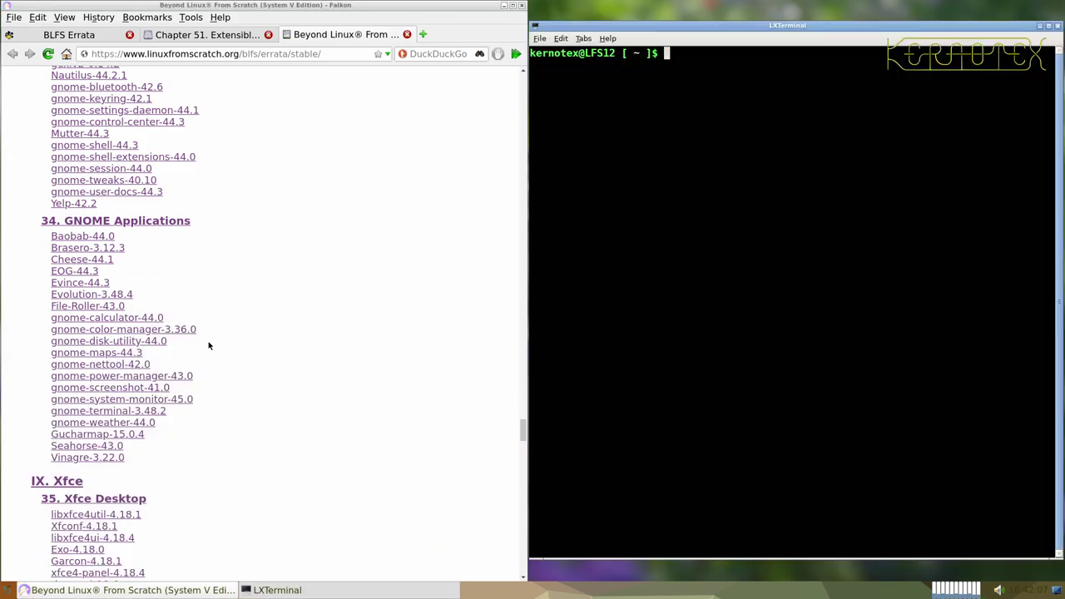
left_click_drag(690, 27, 685, 8)
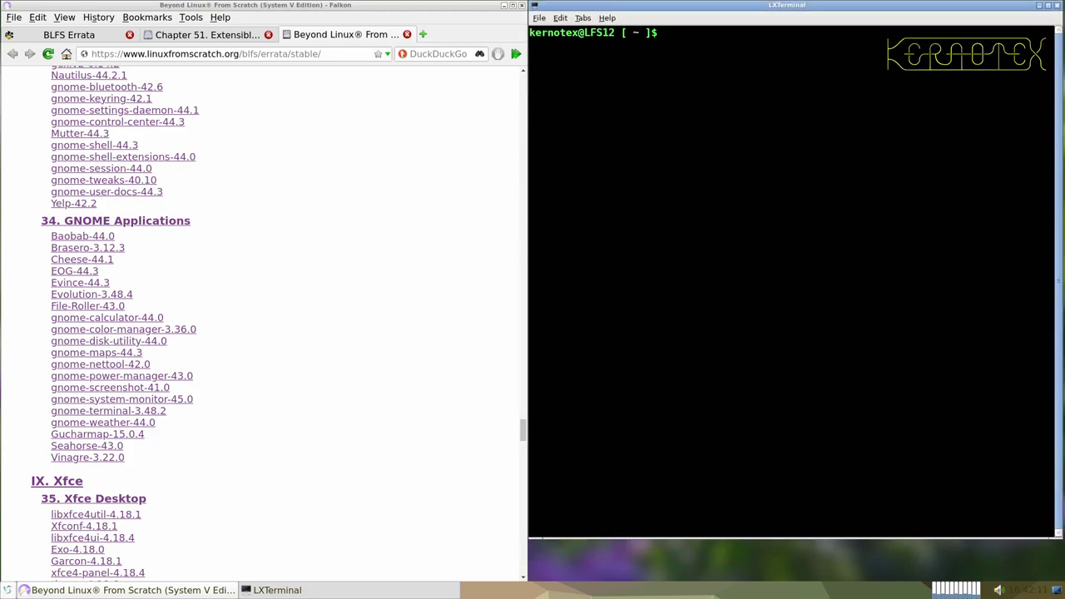
- Start LibreOffice Calc, open the recent file BLFS-12 Installation order.ods, and select cell A940 below Vinagre-3.22.0
left_click(9, 590)
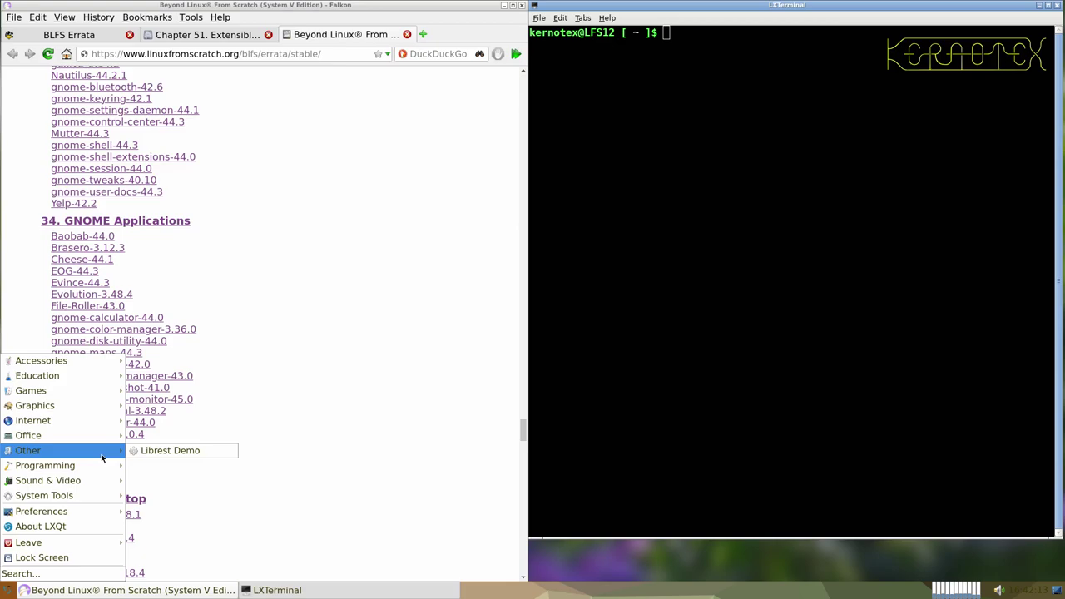
mouse_move(106, 439)
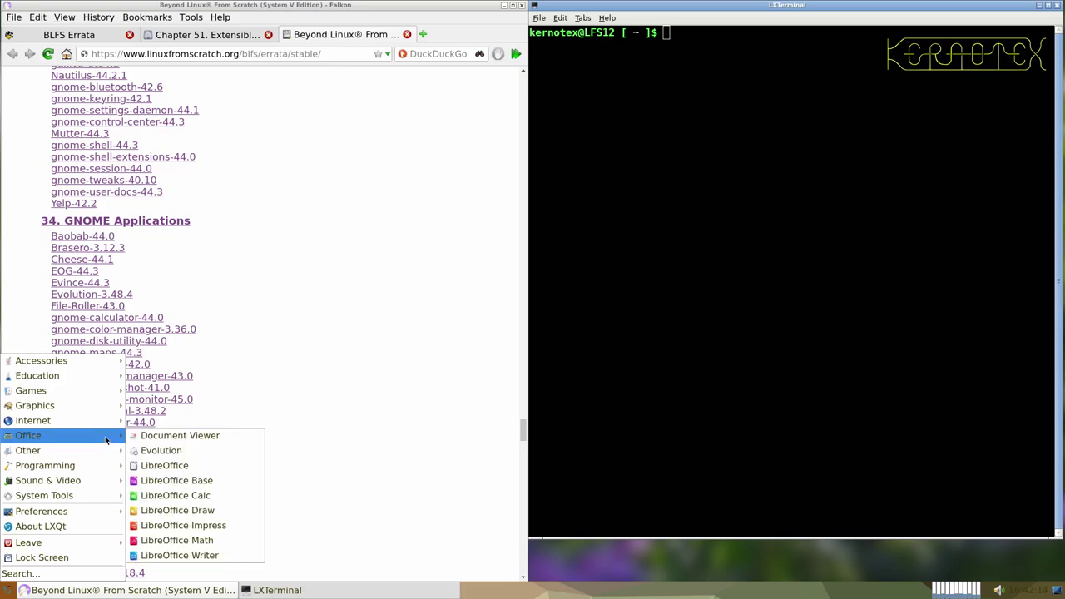
left_click(208, 496)
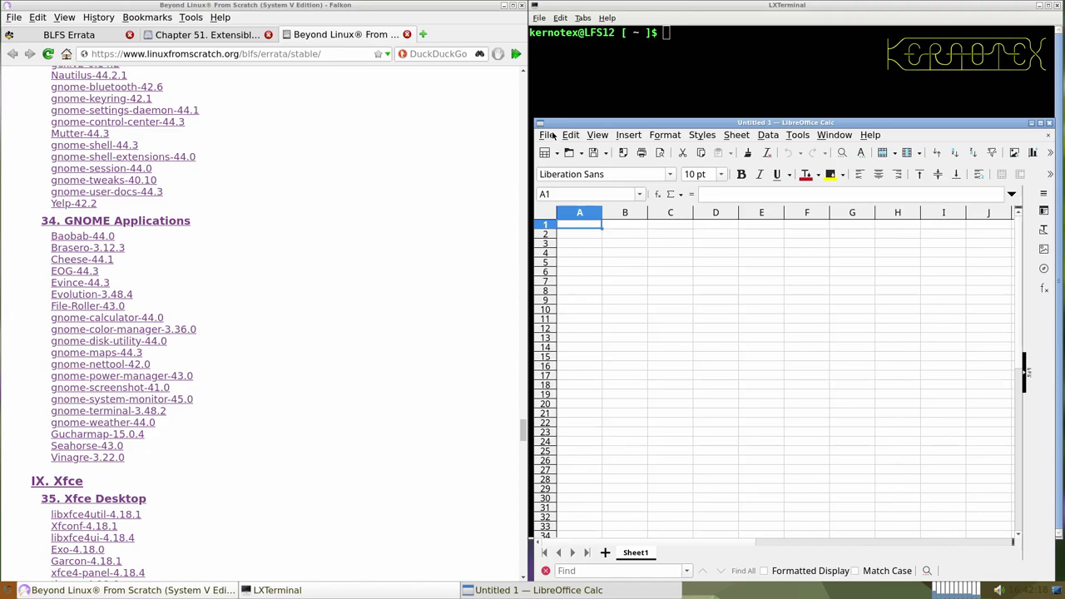
left_click(549, 134)
mouse_move(708, 192)
left_click(770, 195)
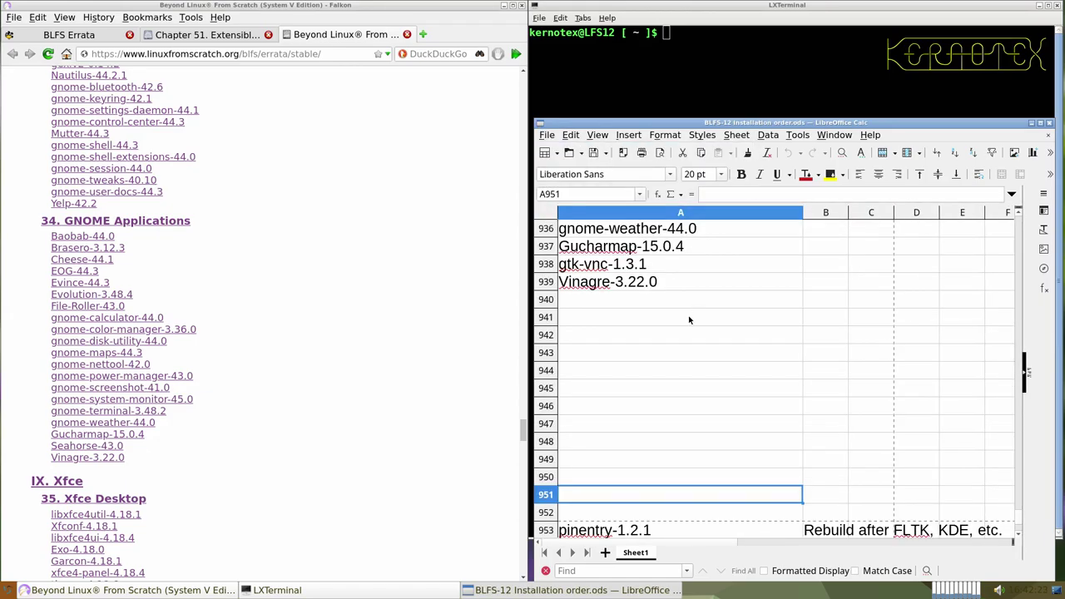
left_click(690, 301)
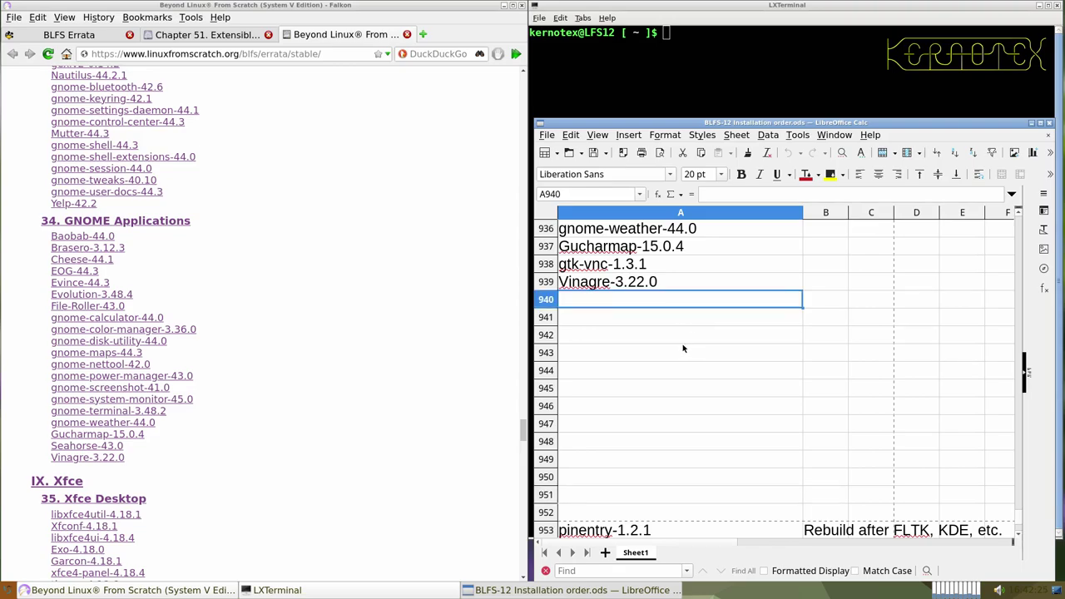
- Find the KDE Frameworks 5 Based Applications chapter in the book index in Falkon and open it in a new tab
scroll(322, 413, "up", 10)
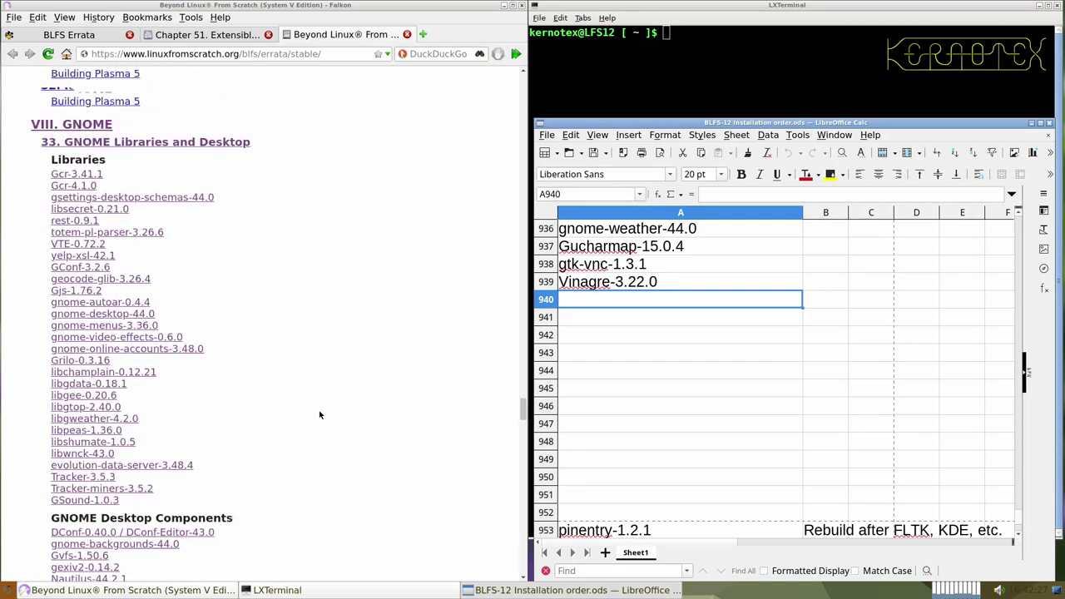
scroll(319, 414, "down", 10)
scroll(319, 415, "down", 15)
scroll(319, 418, "down", 15)
scroll(320, 417, "up", 15)
scroll(320, 418, "up", 15)
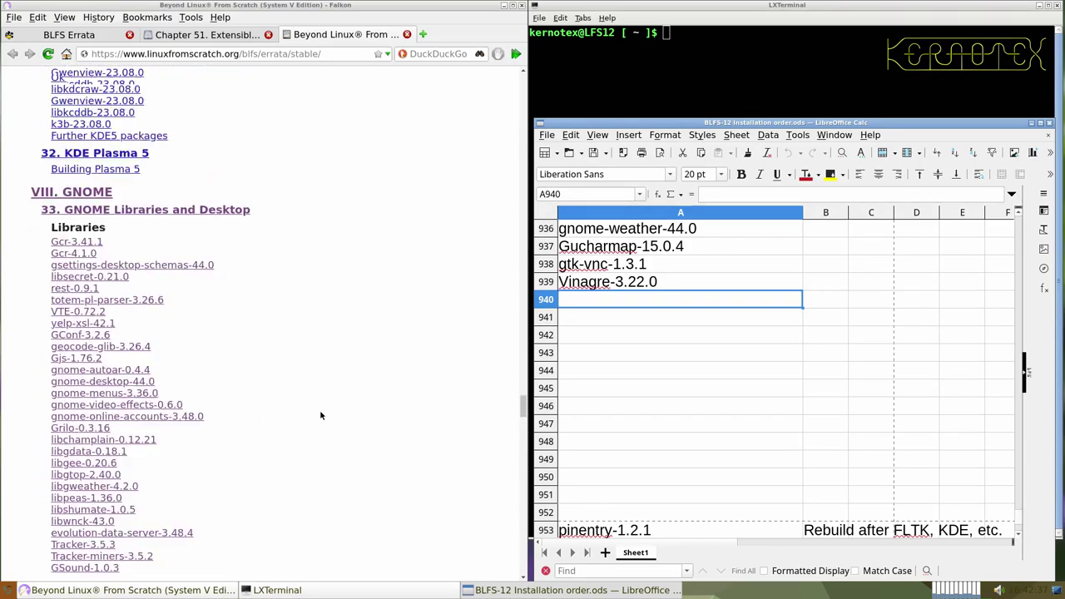
scroll(320, 414, "up", 8)
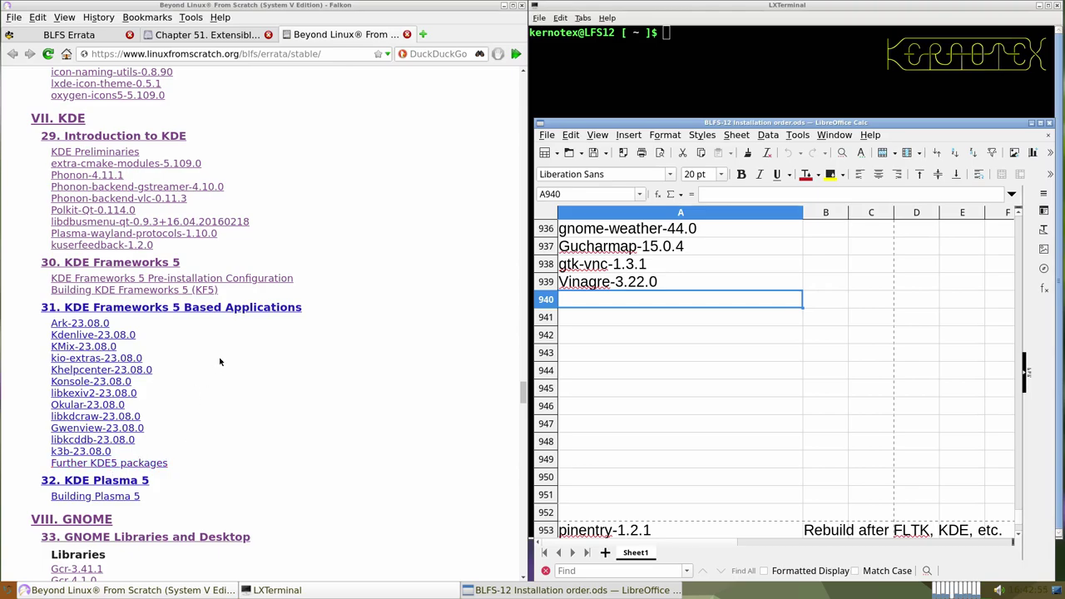
middle_click(212, 309)
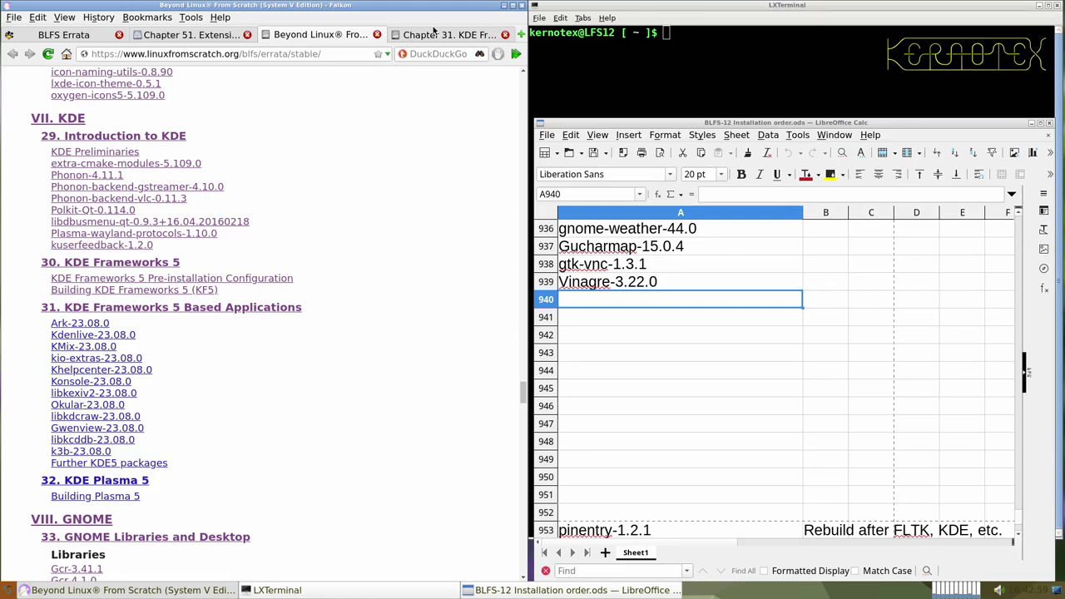
- Enter the note KF5 Apps in cell B940 of the installation order spreadsheet and select A940
left_click(820, 302)
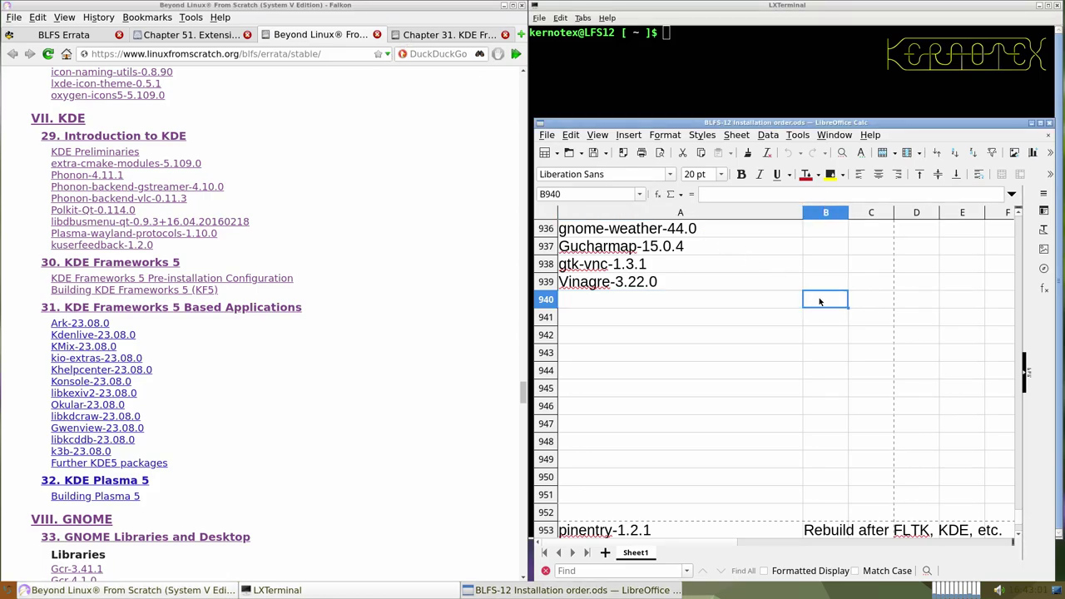
type("KF5 Apps")
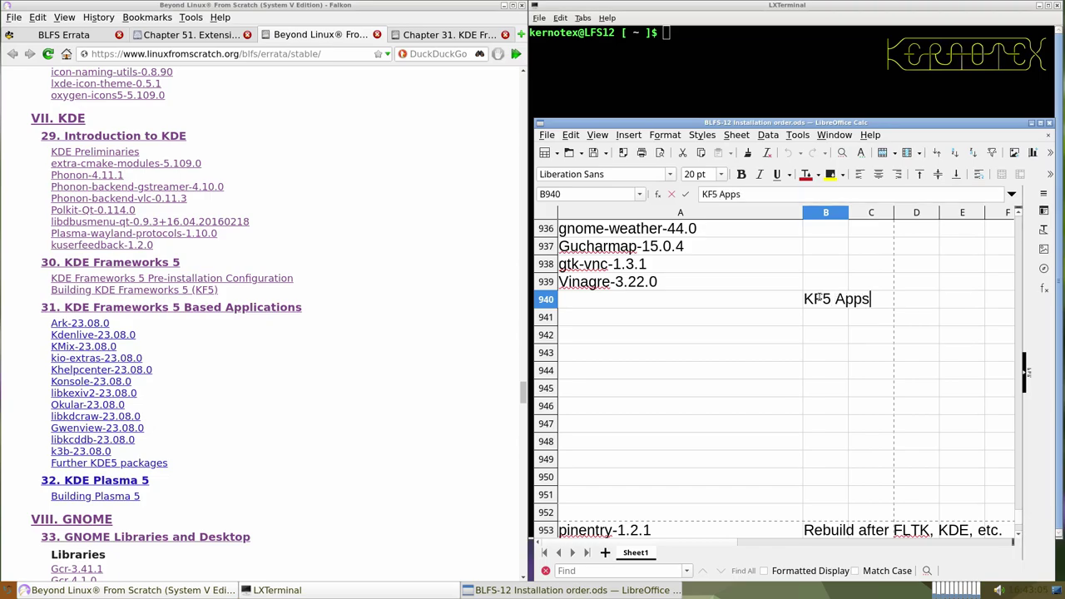
key("Return")
left_click(778, 306)
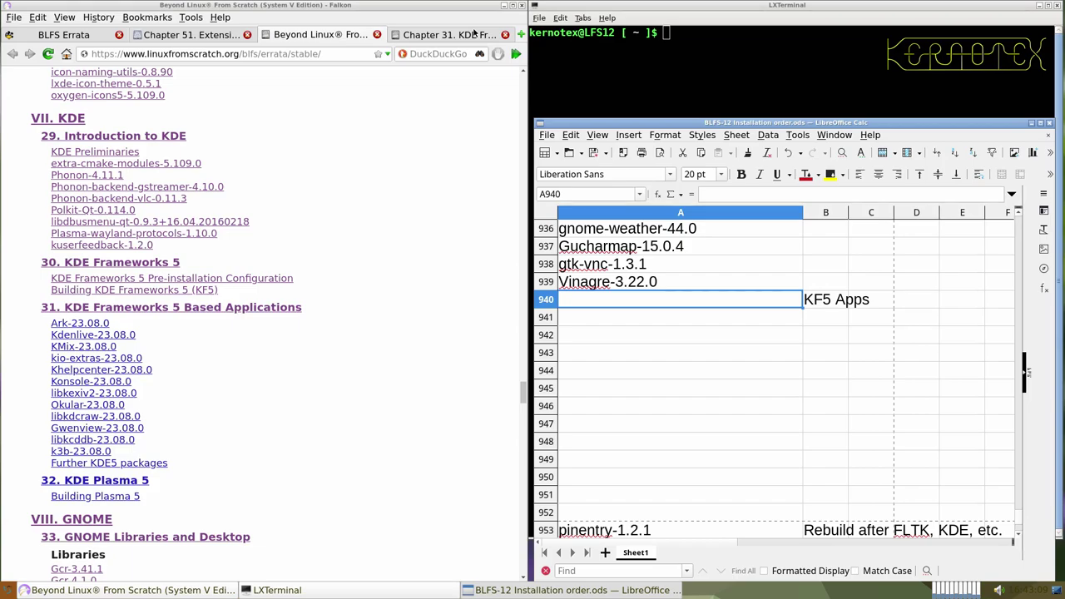
- From the Ark-23.08.0 page of the KF5 applications chapter, download and save ark-23.08.0.tar.xz, and copy the page's package name heading
left_click(472, 33)
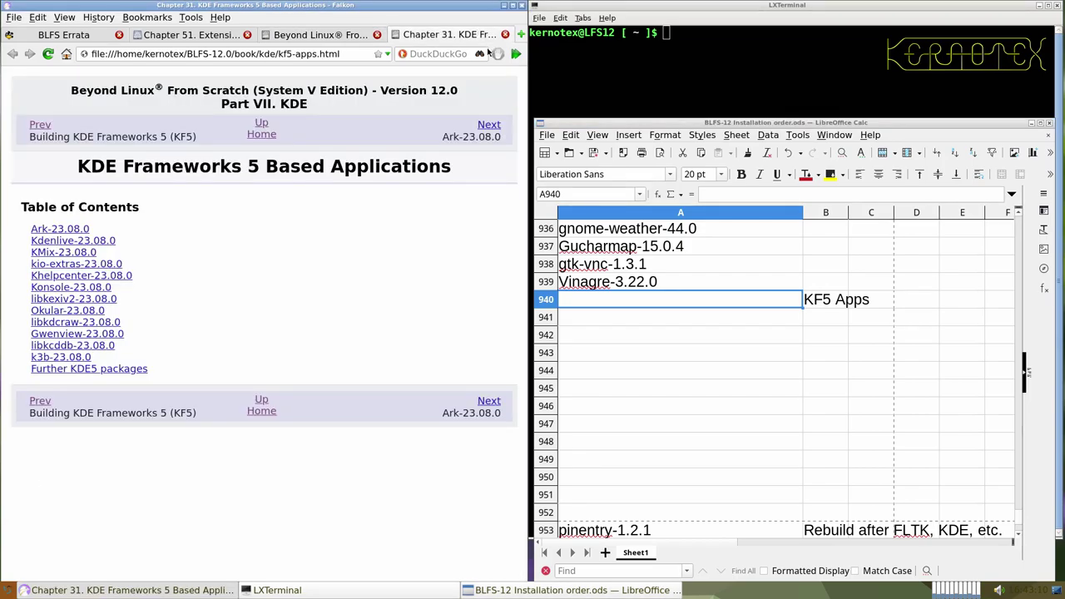
left_click(481, 126)
scroll(382, 344, "down", 3)
scroll(382, 344, "down", 2)
scroll(378, 291, "up", 5)
left_click(372, 307)
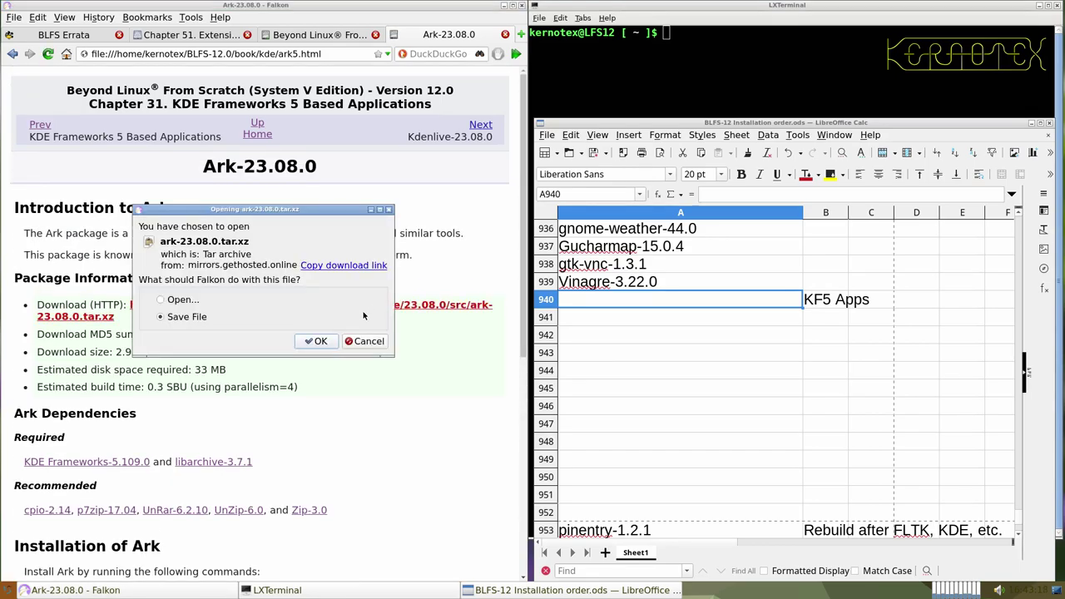
left_click(319, 341)
key("Return")
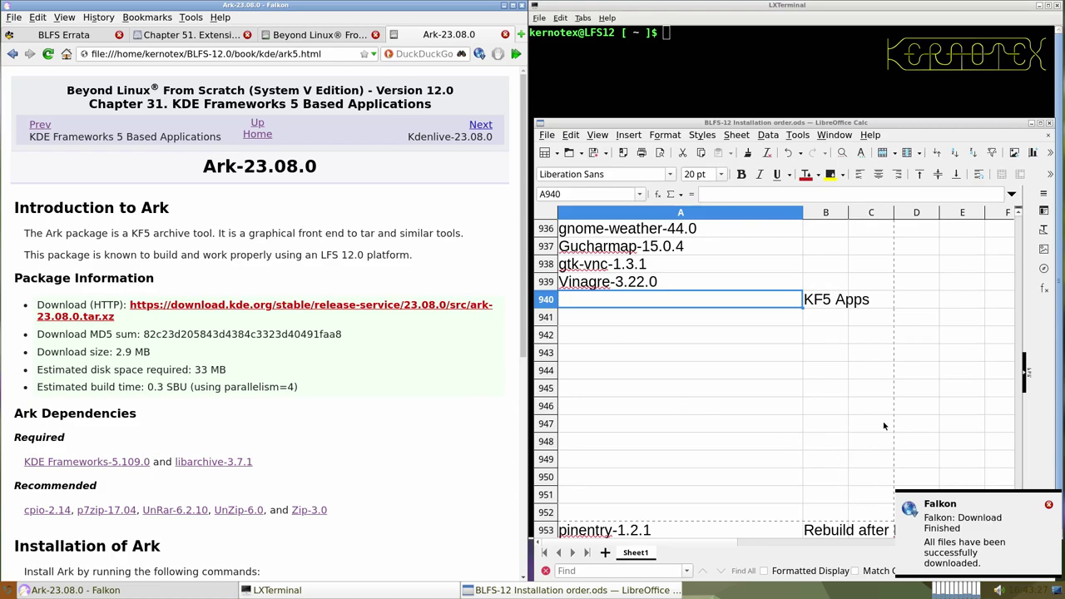
left_click_drag(203, 166, 319, 167)
key("ctrl+c")
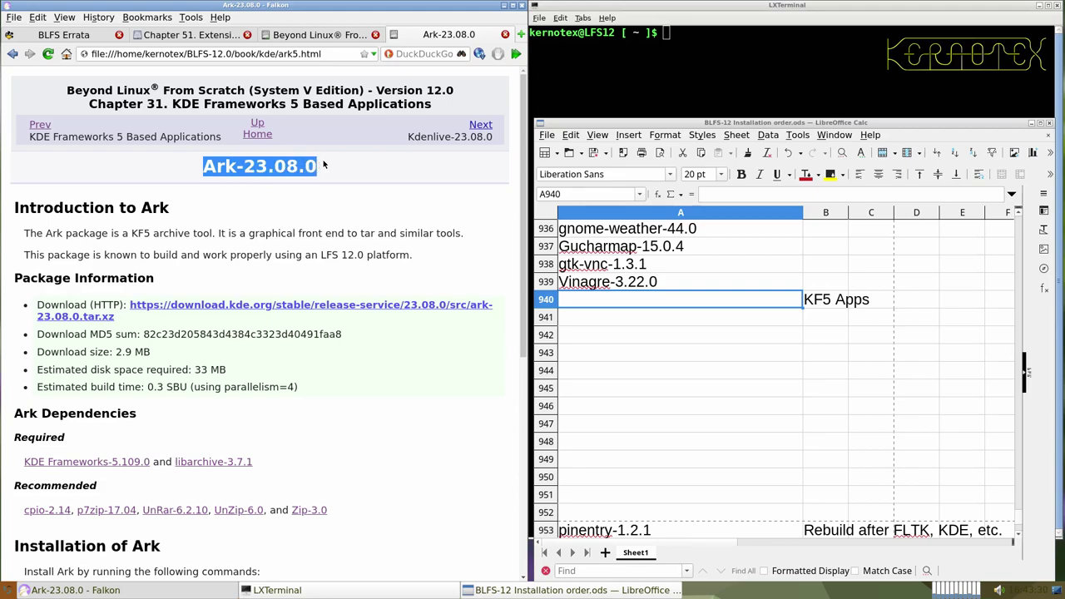
- In the terminal, change to the /sources/BLFS/ directory
left_click(633, 59)
type("cd /so")
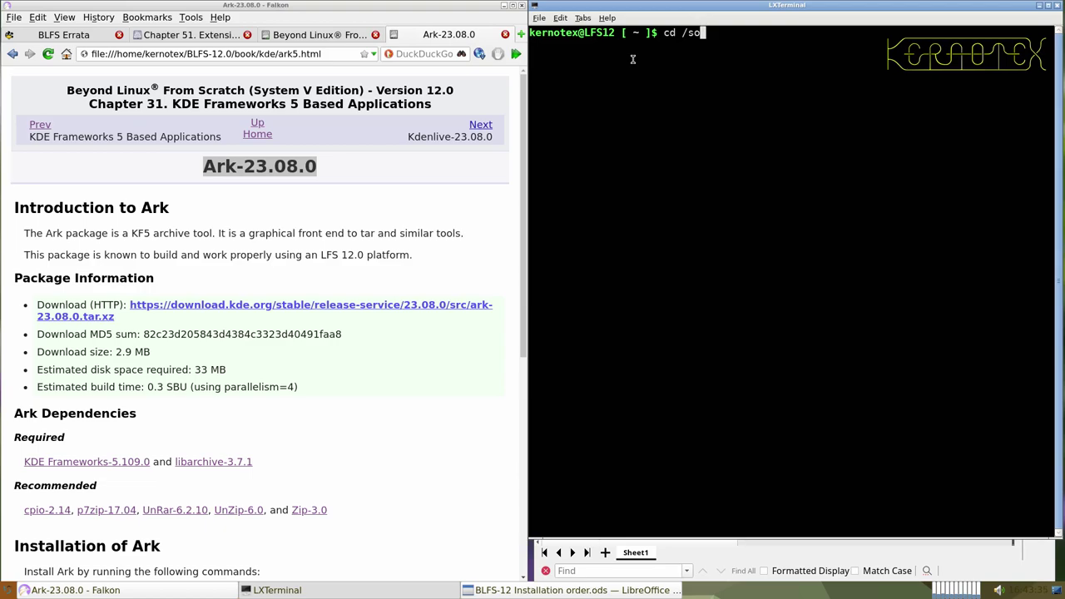
key("Tab")
type("BLFS")
key("Tab")
key("Return")
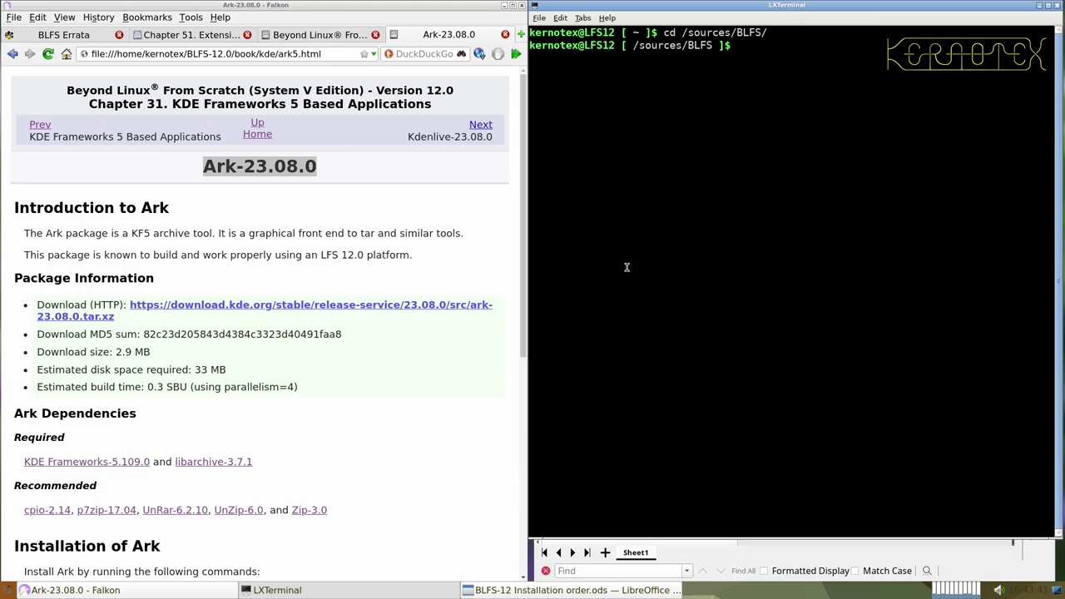
- Extract the downloaded Ark archive with tar -xvf and change into the ark-23.08.0 directory
type("tar -xvf ar")
key("Tab")
key("Return")
type("cd ar")
key("Tab")
key("Return")
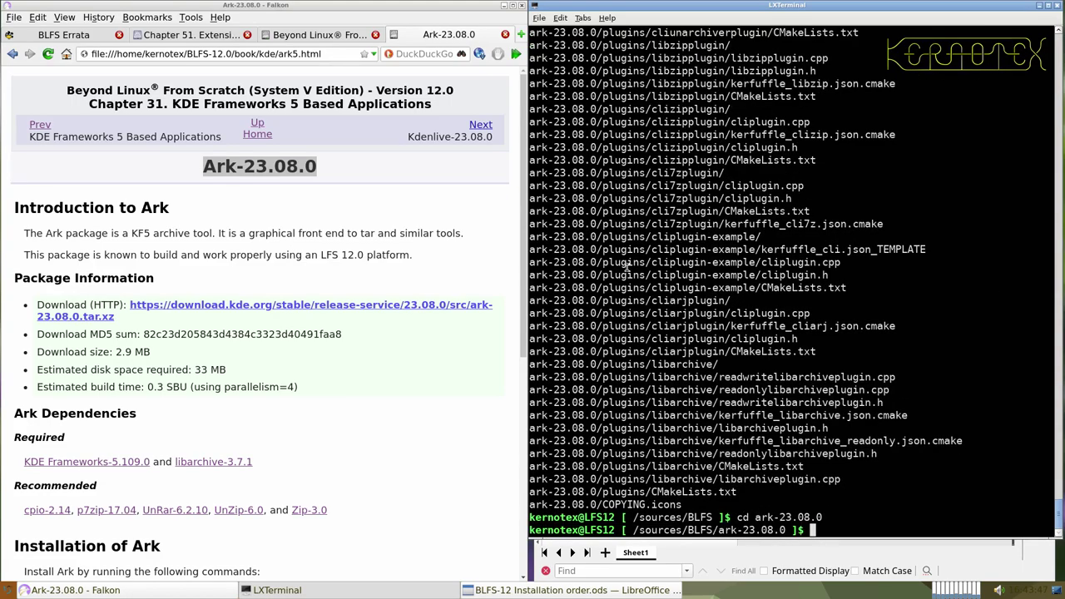
- Paste the package name Ark-23.08.0 into cell A940 of the installation order spreadsheet
left_click(704, 559)
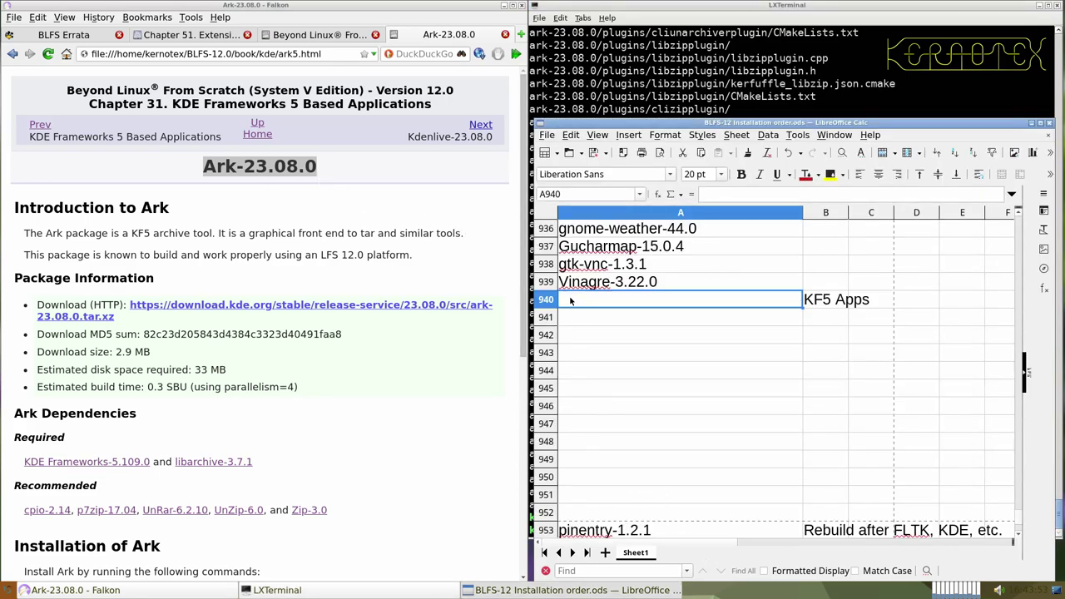
key("ctrl+v")
key("Return")
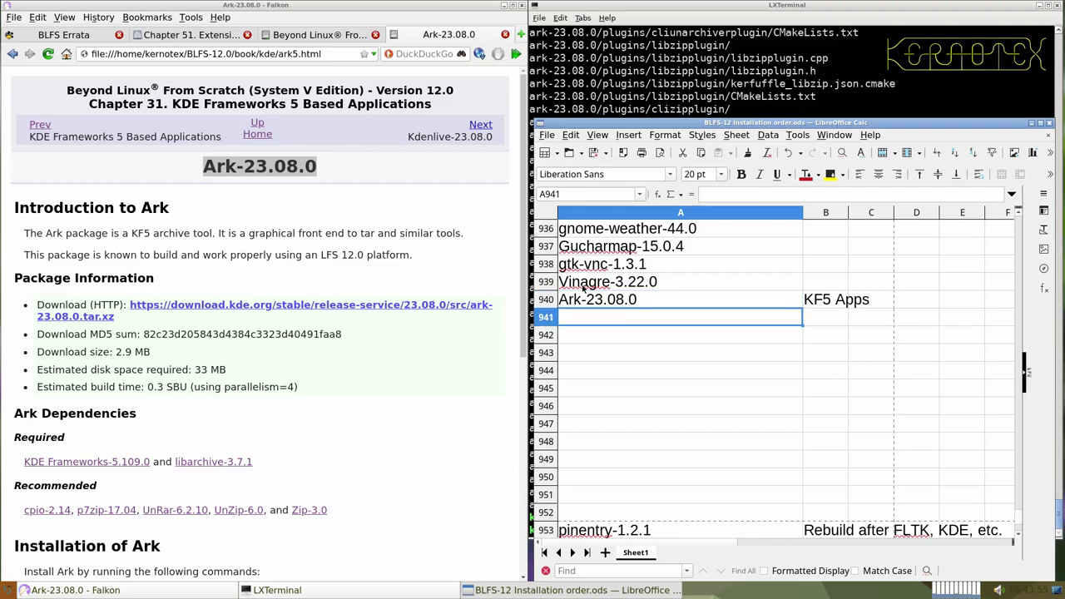
- Copy the mkdir, cmake and make command block from the Ark page and run it in the terminal to build Ark
left_click(628, 102)
scroll(268, 362, "down", 7)
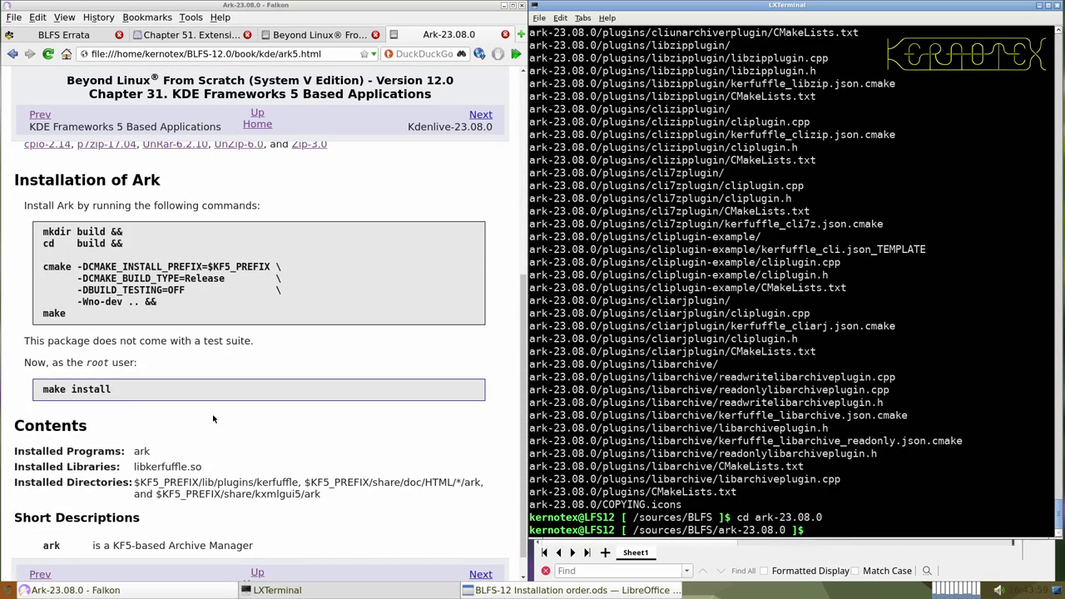
left_click_drag(40, 229, 93, 326)
middle_click(645, 316)
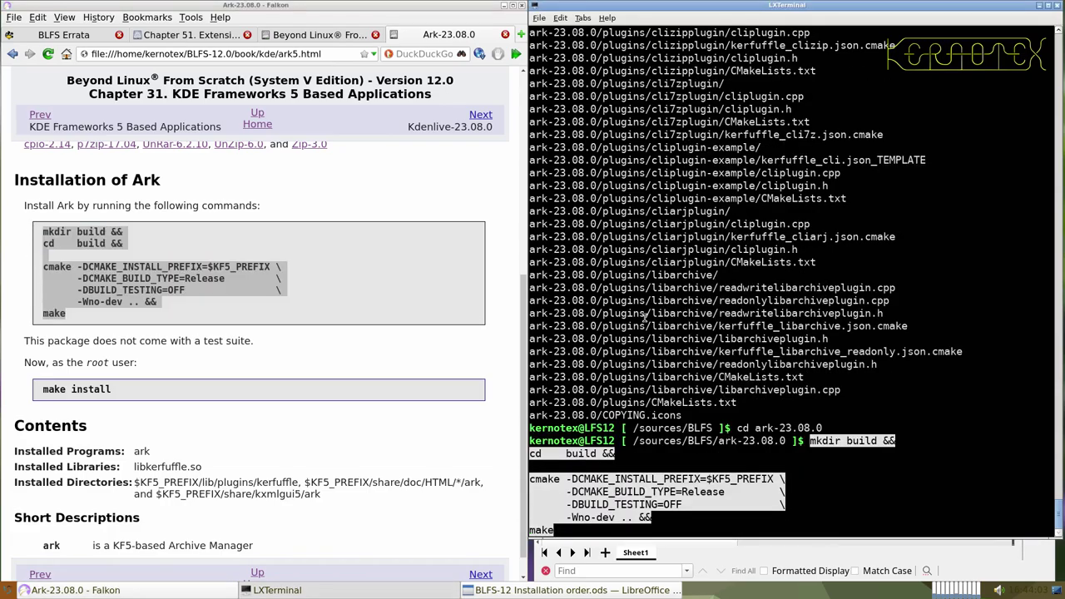
key("Return")
- Install the built Ark package by running sudo -E make install from the command history
left_click_drag(36, 390, 116, 391)
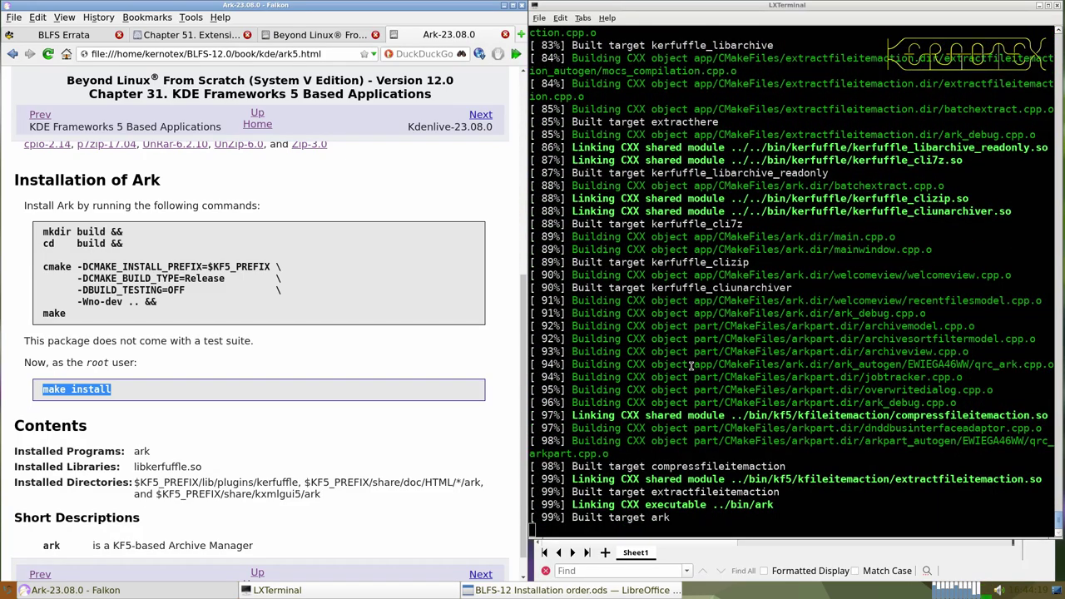
left_click(690, 366)
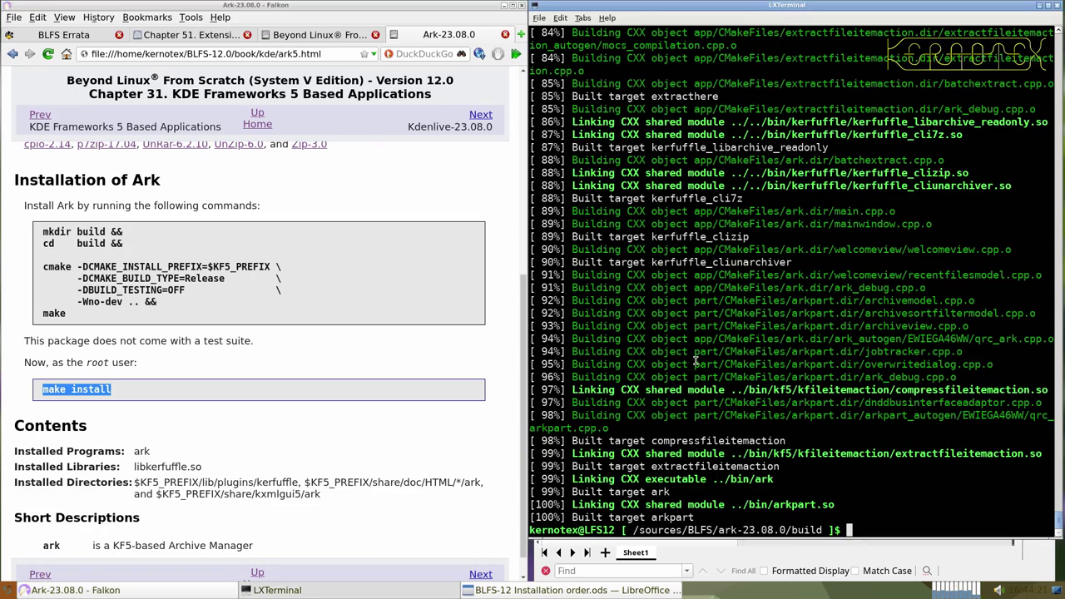
key("ctrl+r")
type("make install")
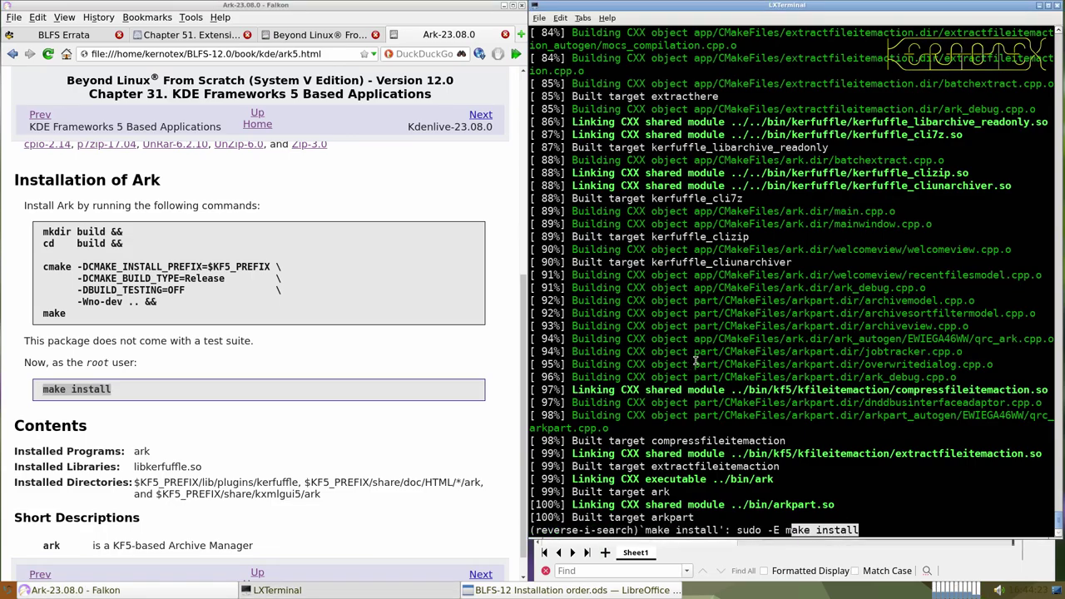
key("Return")
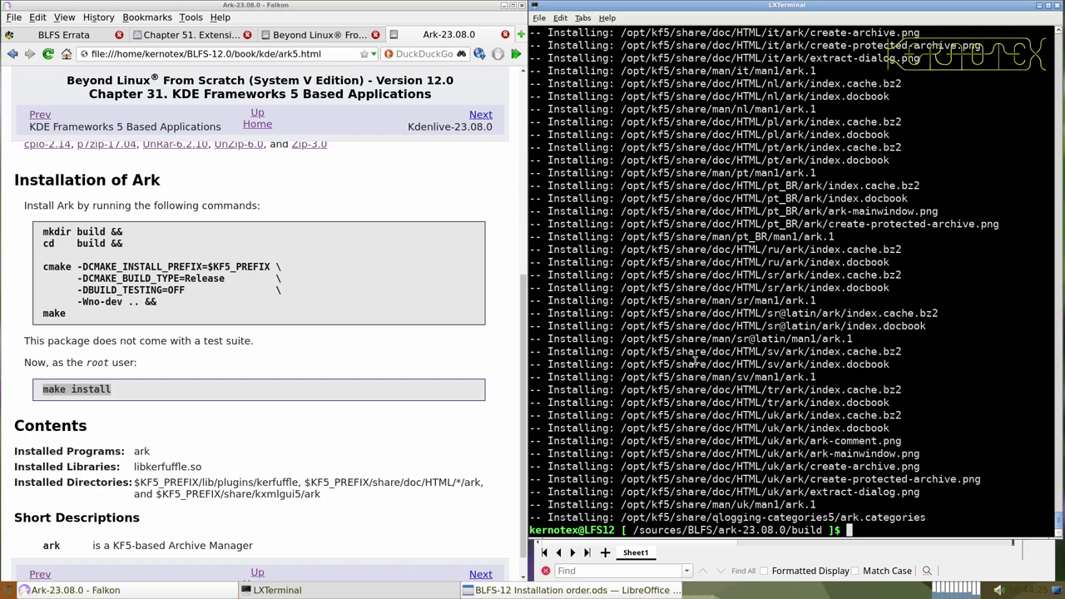
- Return to /sources/BLFS with cd ../.. and delete the build tree with rm -Rf ark-23.08.0
type("cd ../..")
key("Return")
type("rm -Rf ark-23.08.0")
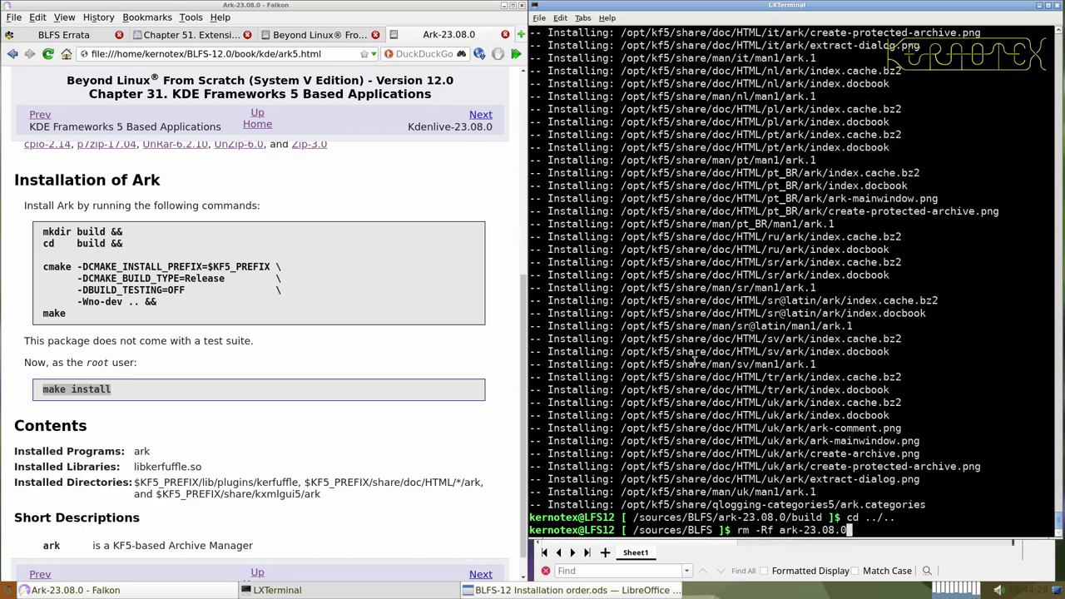
key("Return")
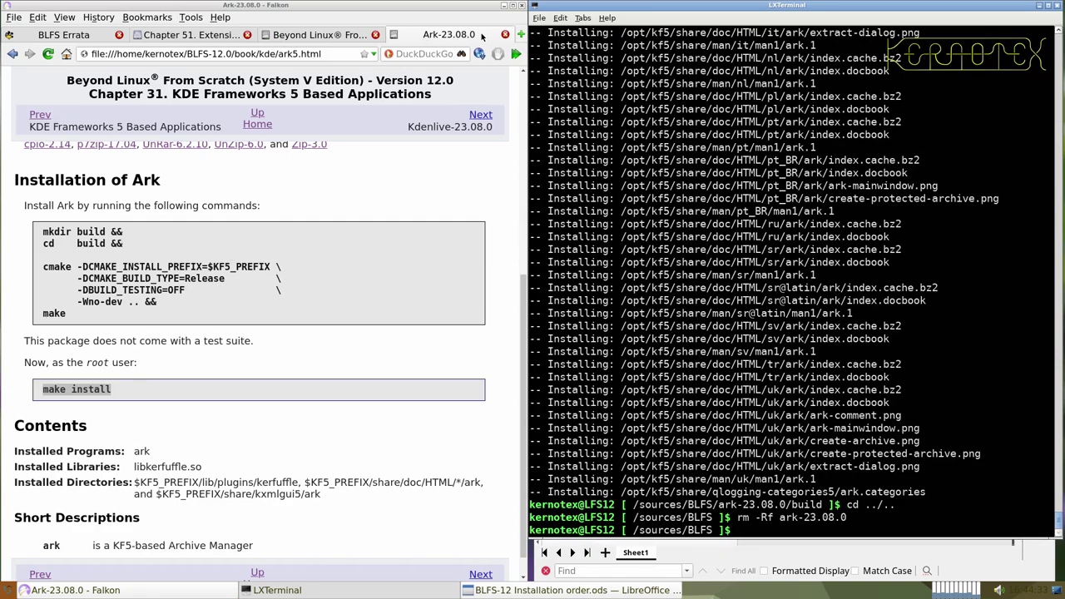
left_click(328, 35)
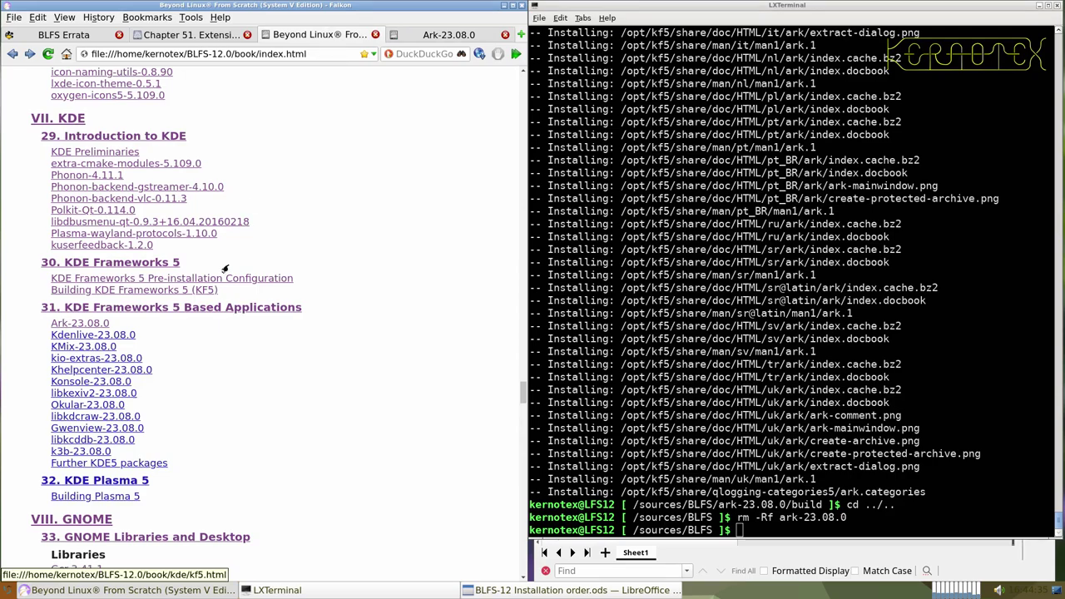
left_click(448, 35)
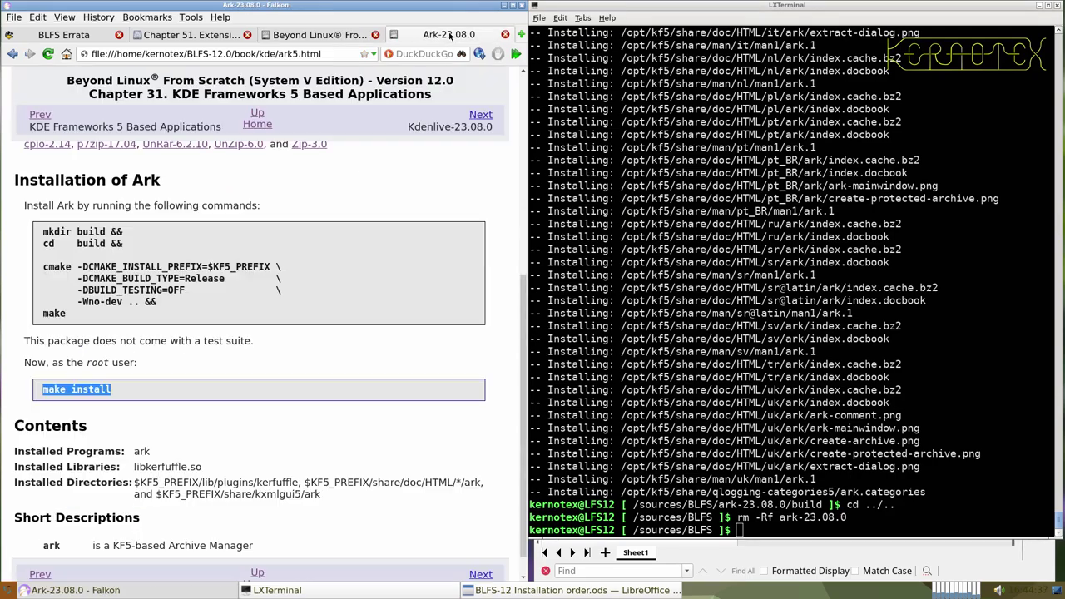
- Go to the book's Kdenlive-23.08.0 page and launch the newly installed Ark application
left_click(480, 114)
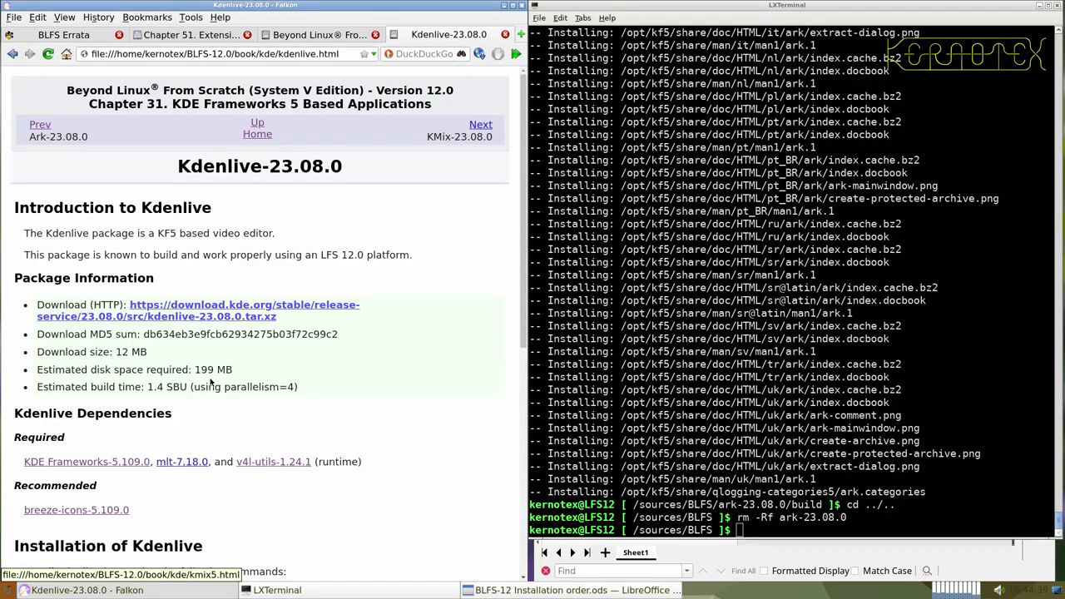
left_click(7, 590)
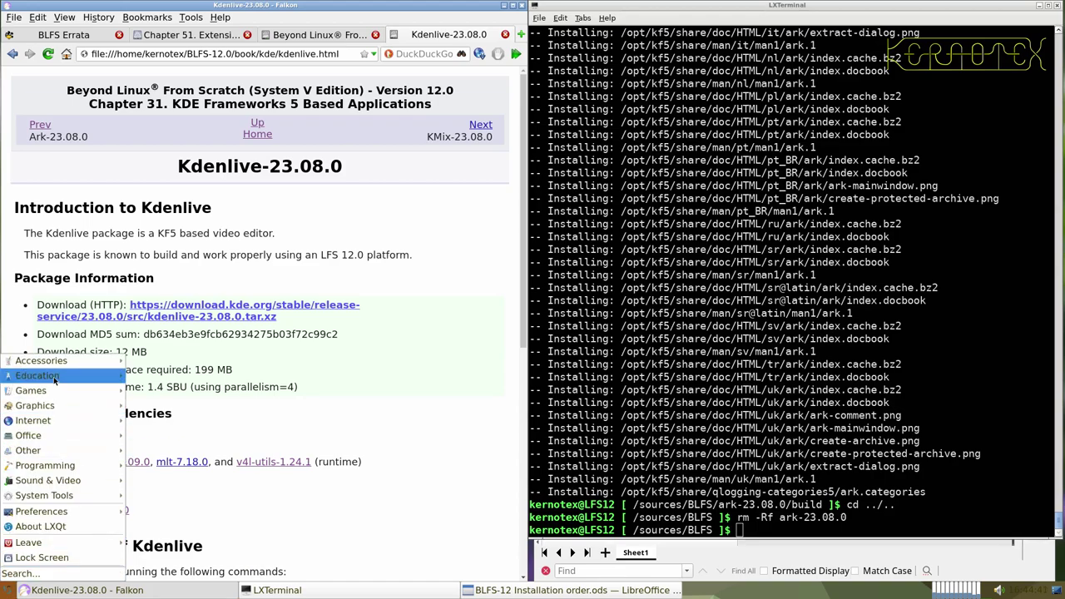
mouse_move(55, 379)
mouse_move(70, 497)
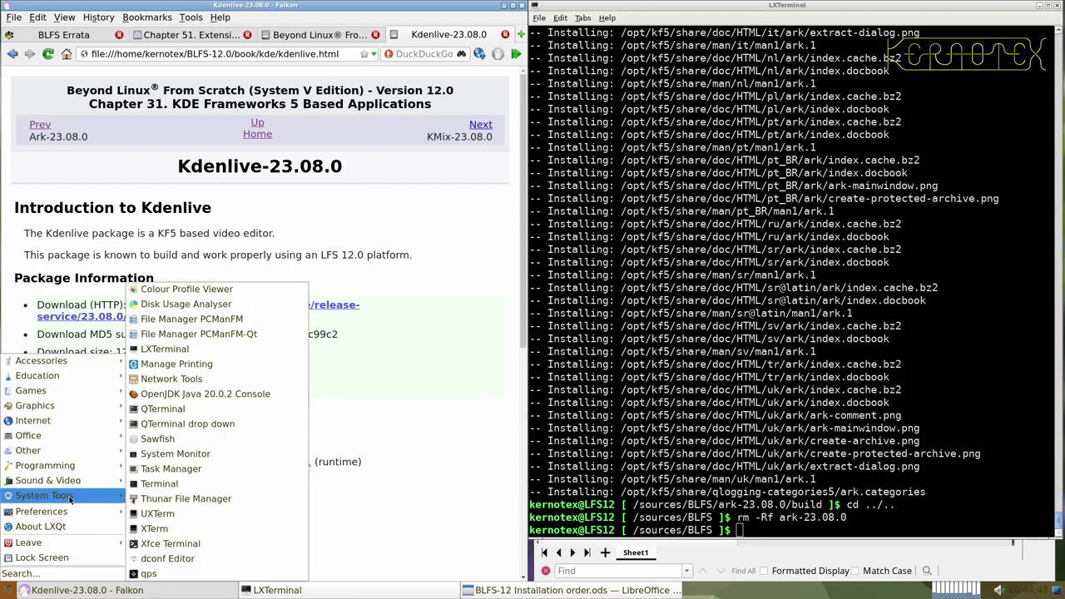
mouse_move(54, 359)
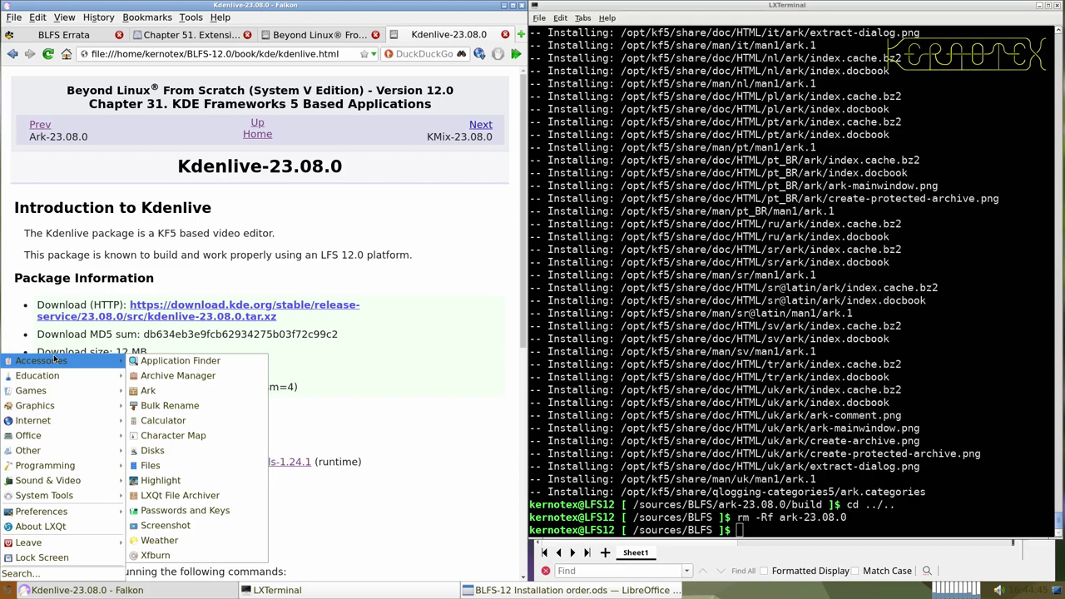
left_click(139, 389)
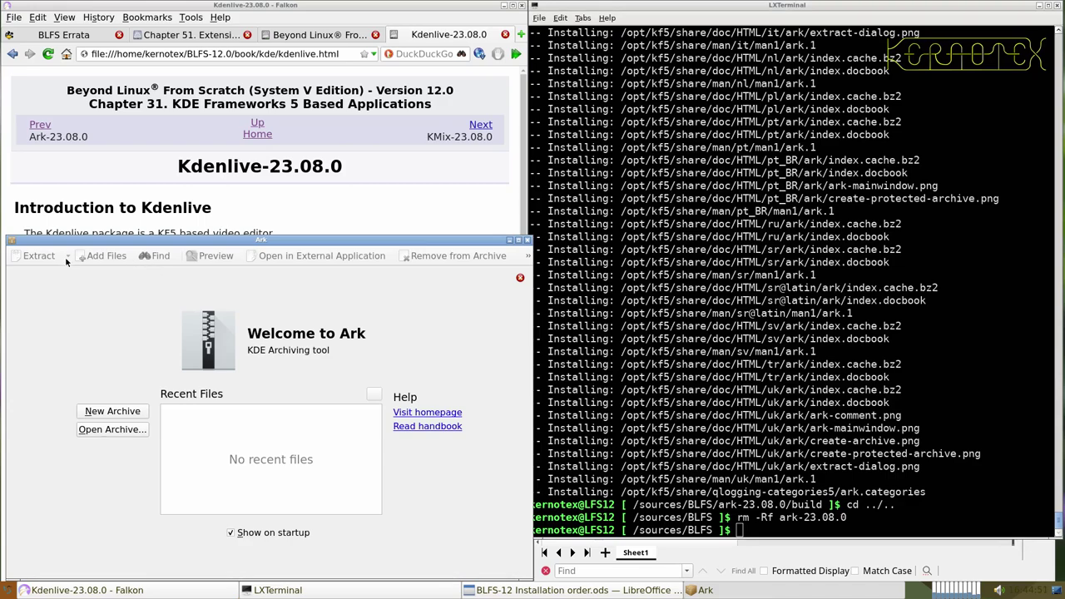
- Filter for XZ-compressed tar archives in Ark's file chooser and open home_.config_falkon.tar.xz from the home folder
left_click(131, 432)
double_click(165, 337)
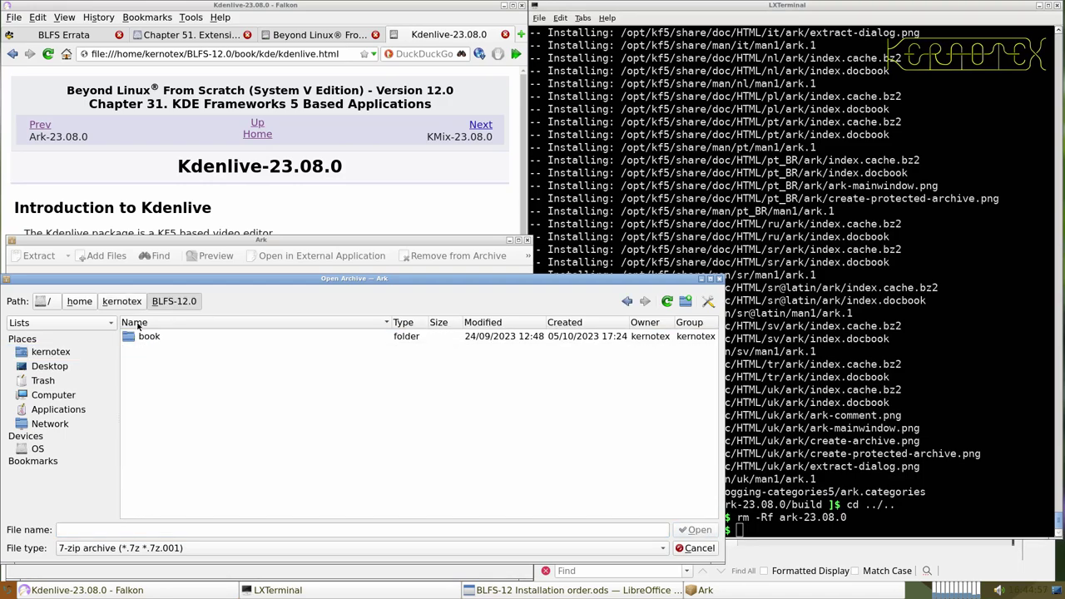
left_click(115, 304)
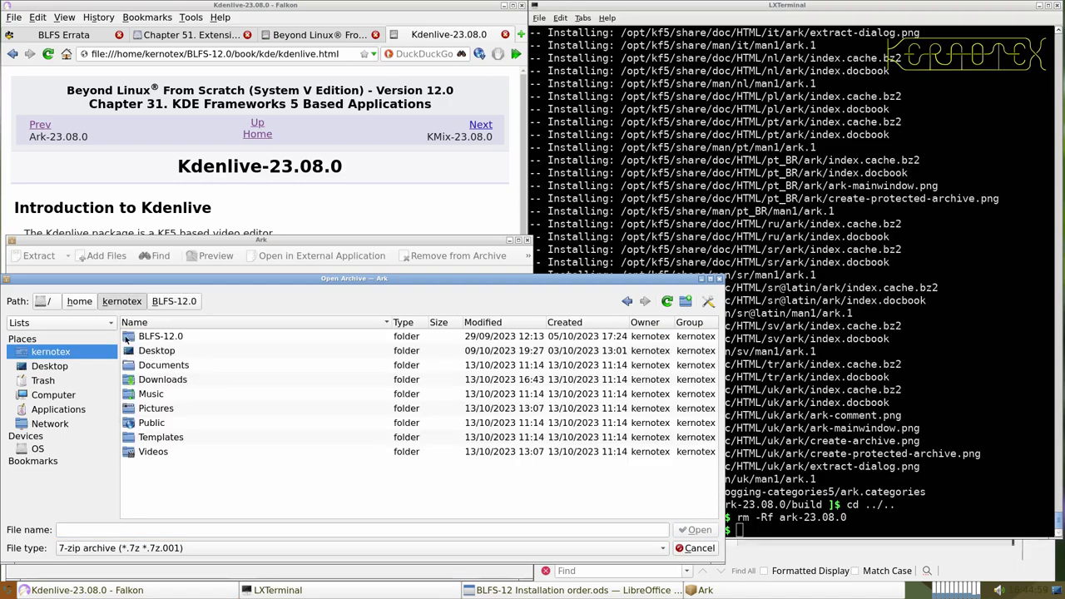
left_click(180, 548)
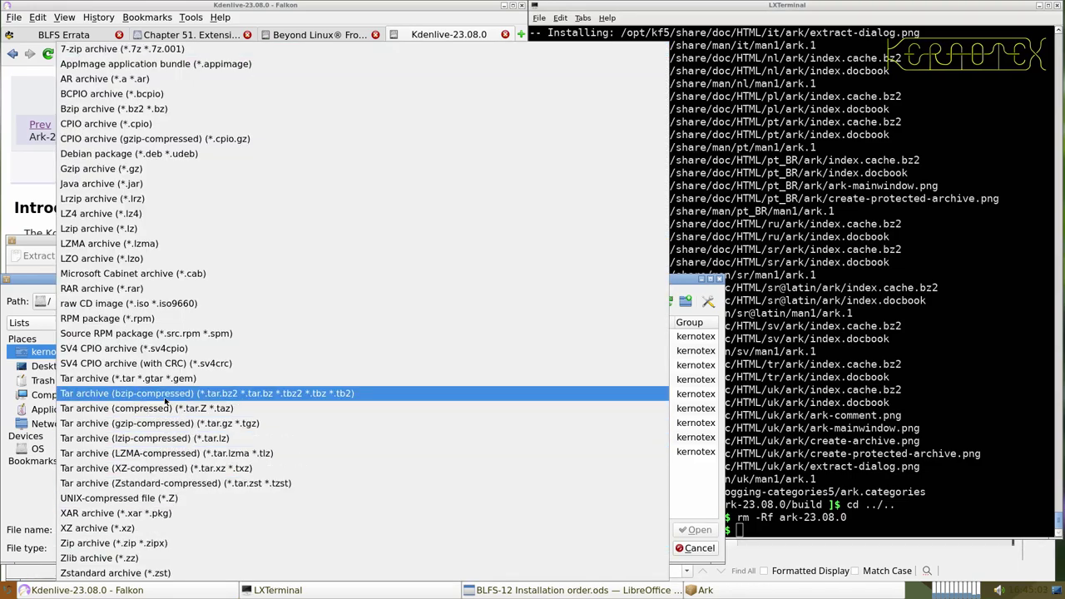
key("Escape")
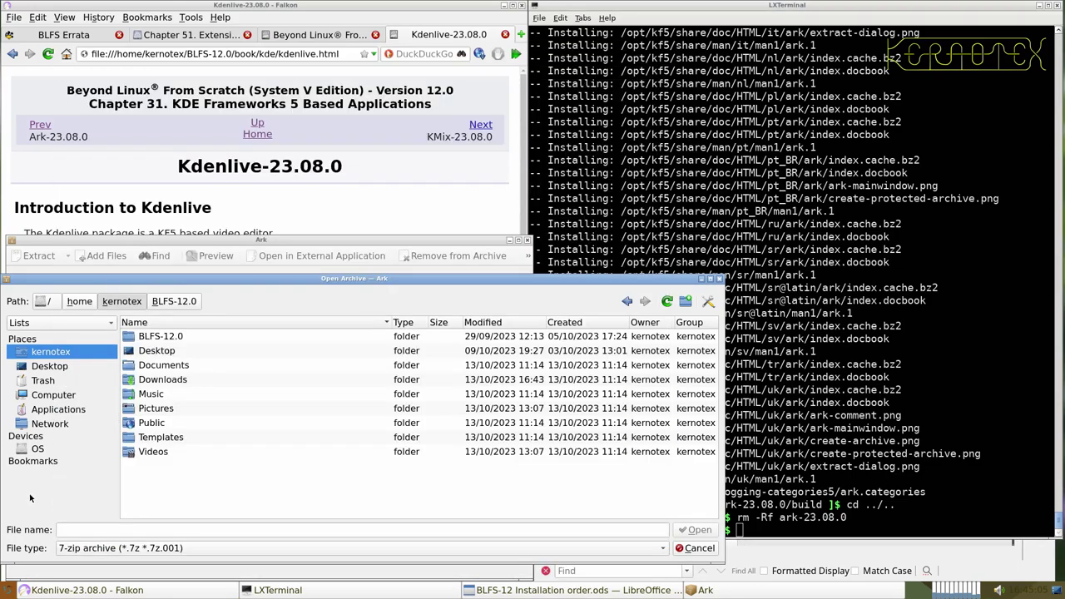
left_click(197, 546)
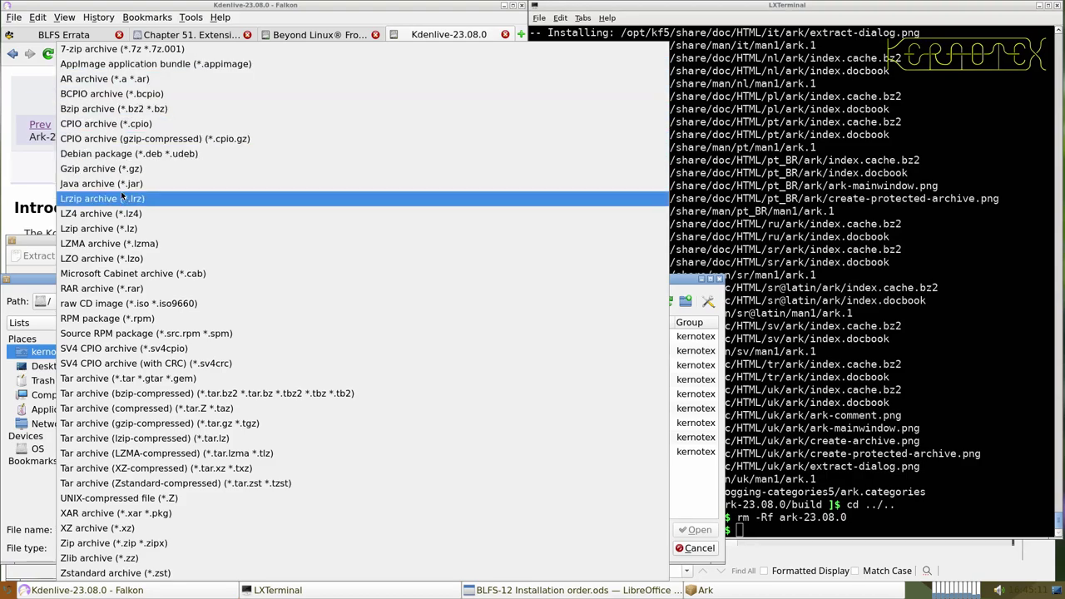
left_click(165, 395)
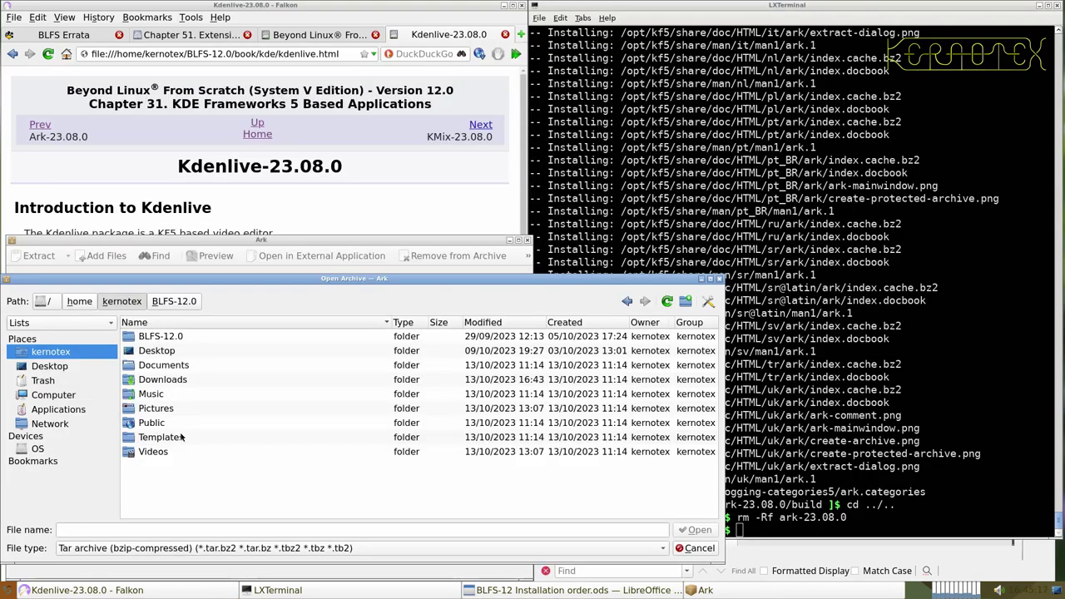
left_click(166, 548)
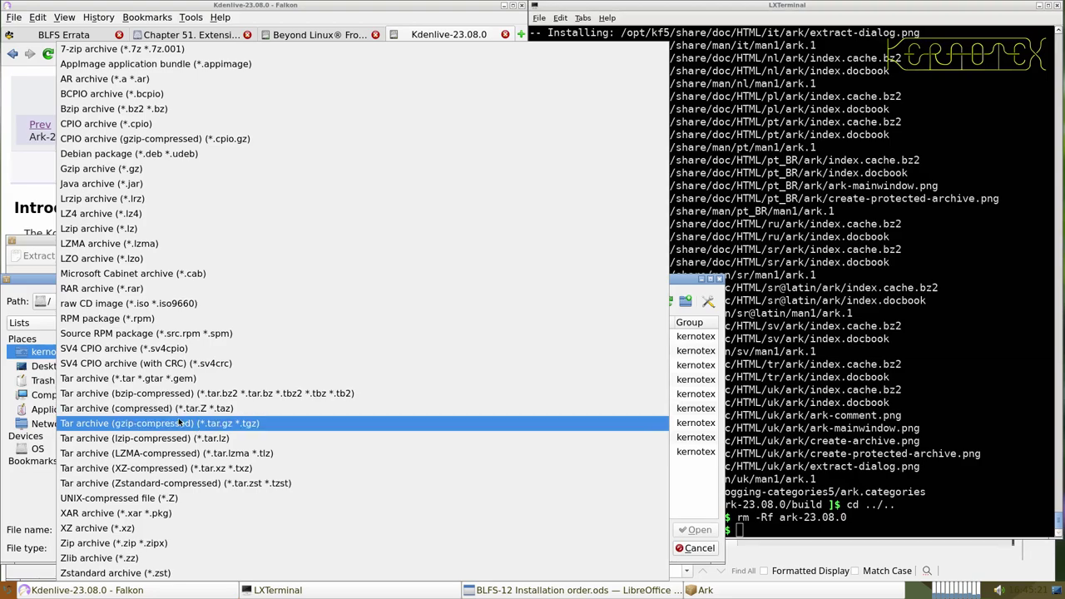
left_click(189, 468)
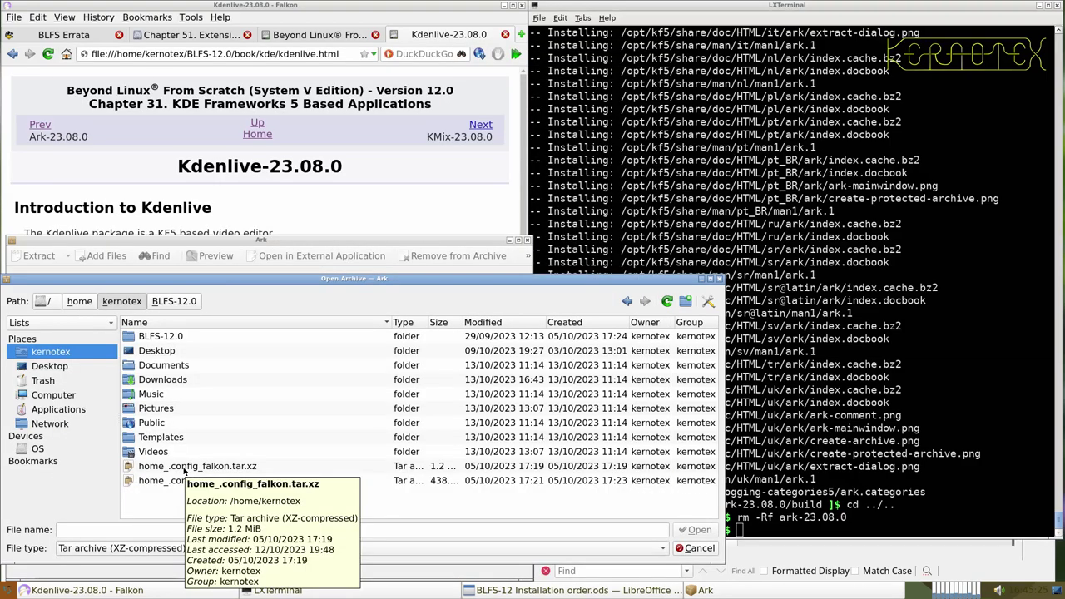
double_click(184, 468)
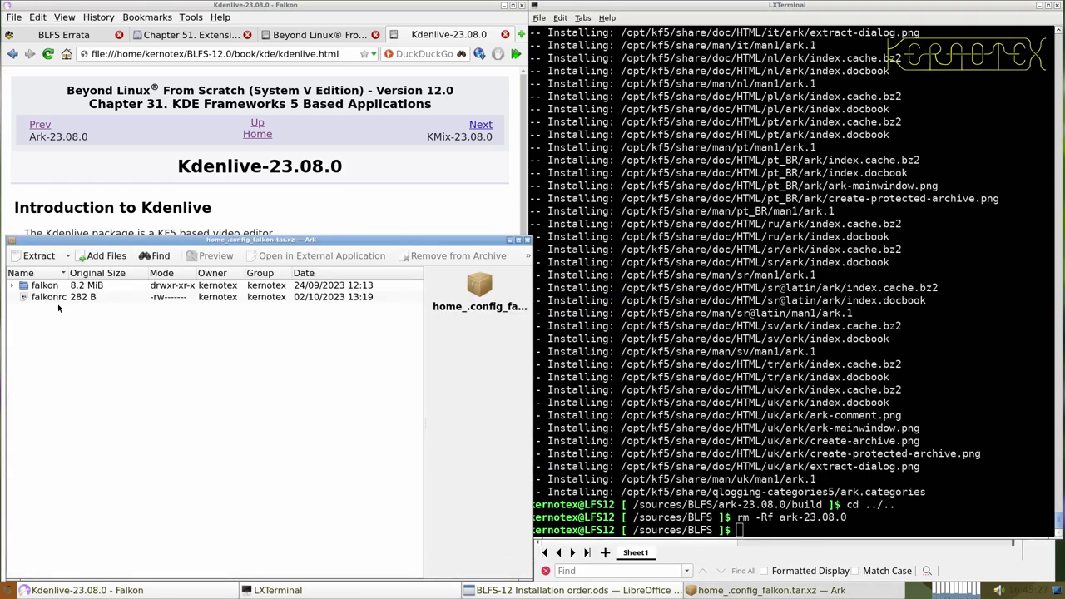
- Expand the falkon, profiles and default folders inside the archive to examine their contents, and close Ark
double_click(45, 286)
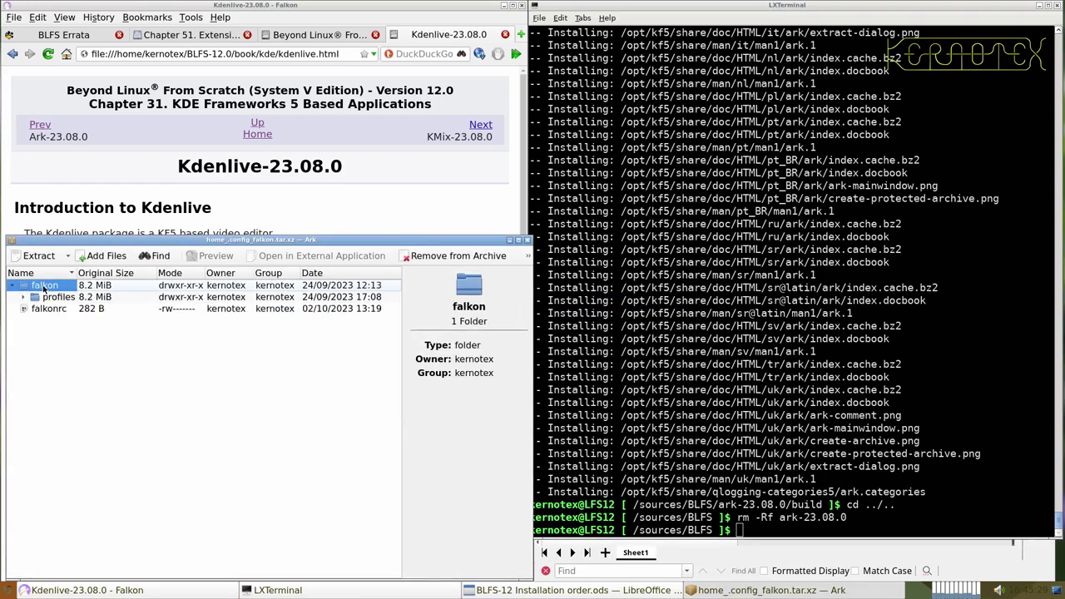
left_click(54, 298)
double_click(58, 298)
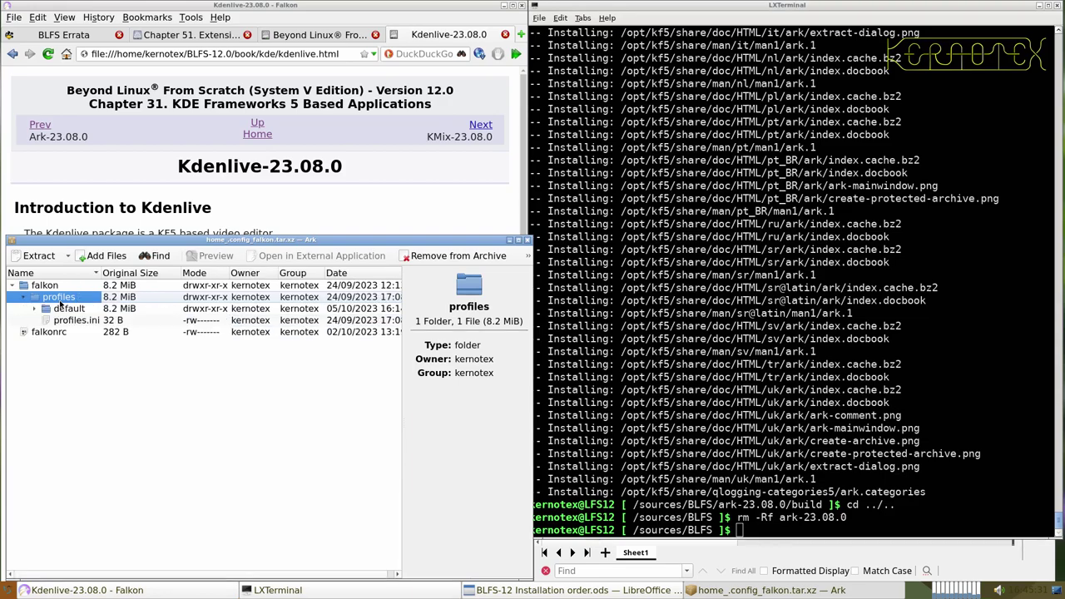
double_click(63, 309)
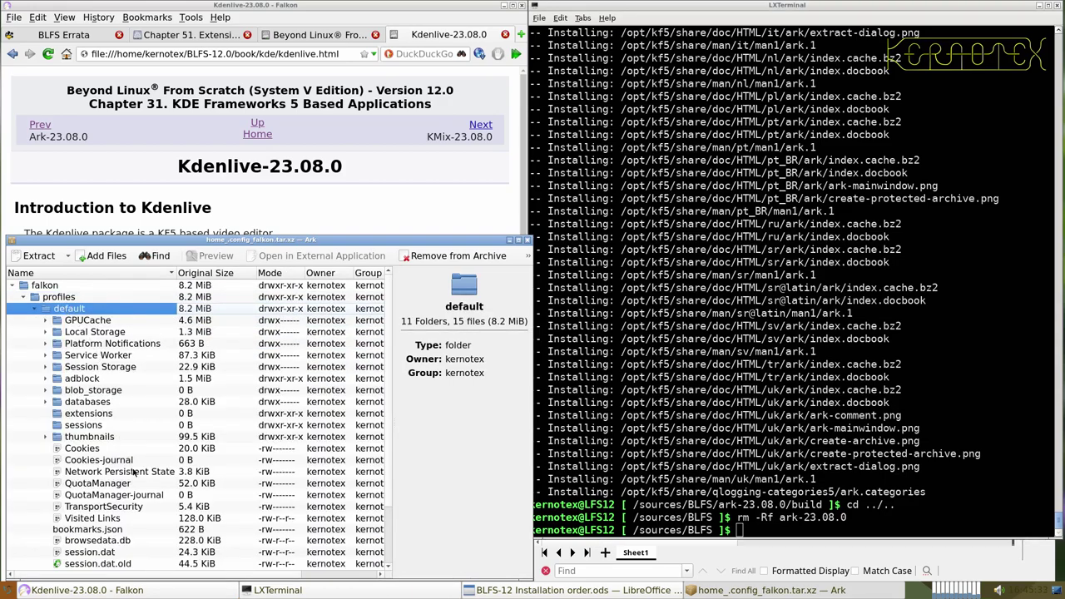
left_click(526, 241)
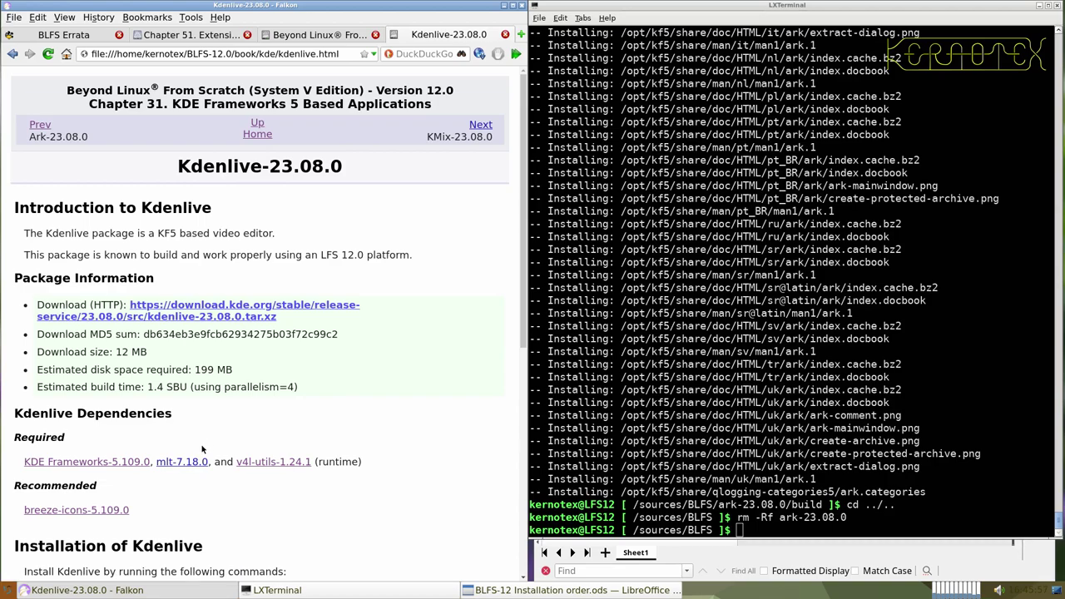
- Open the required mlt-7.18.0 dependency page from the Kdenlive page in a new tab and download mlt-7.18.0.tar.gz
middle_click(186, 464)
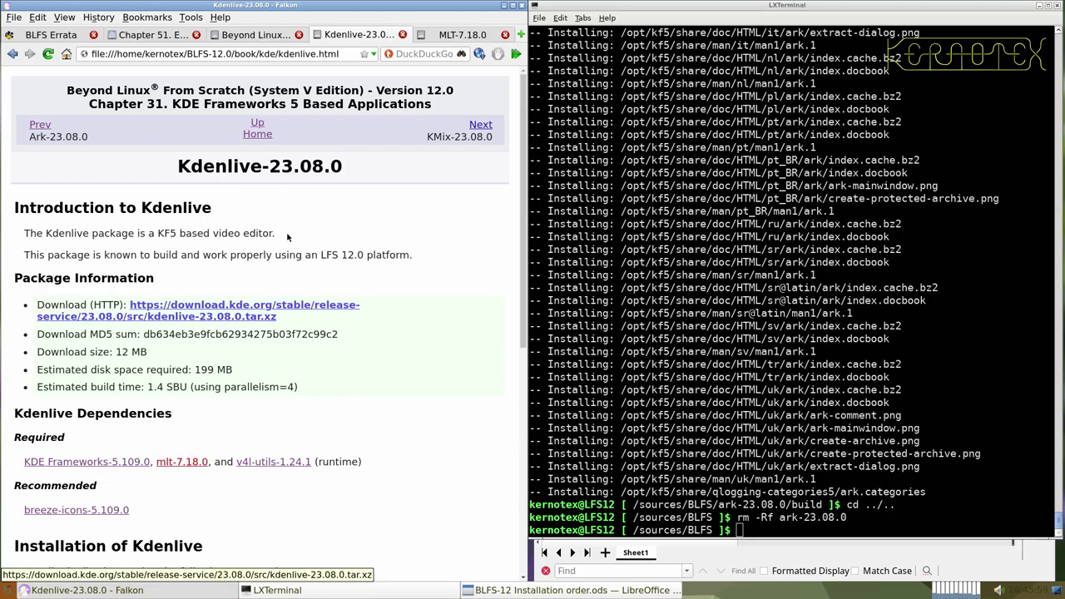
left_click(462, 34)
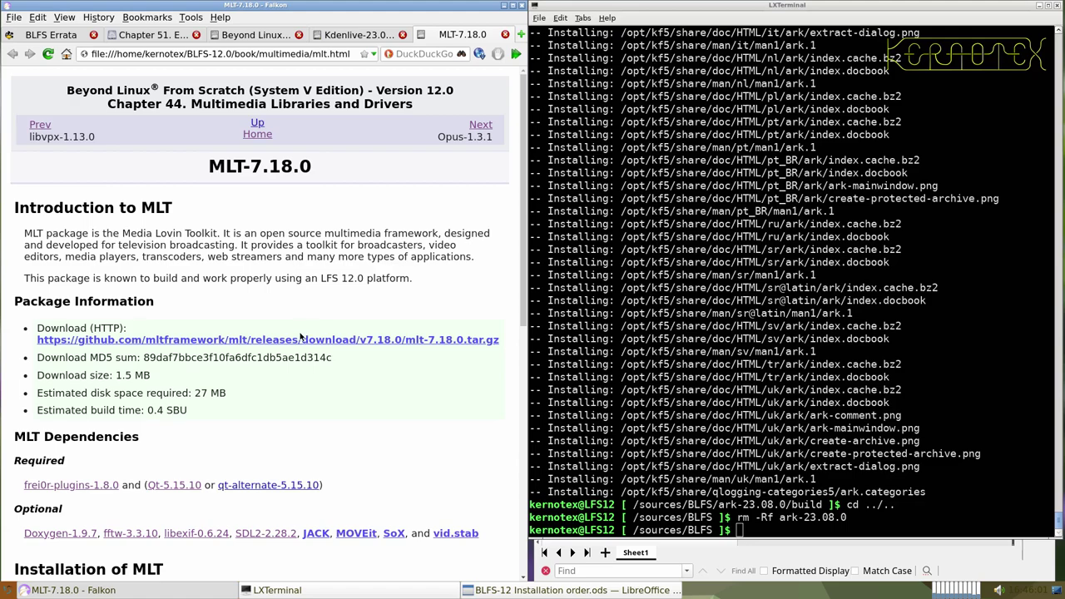
scroll(279, 393, "down", 1)
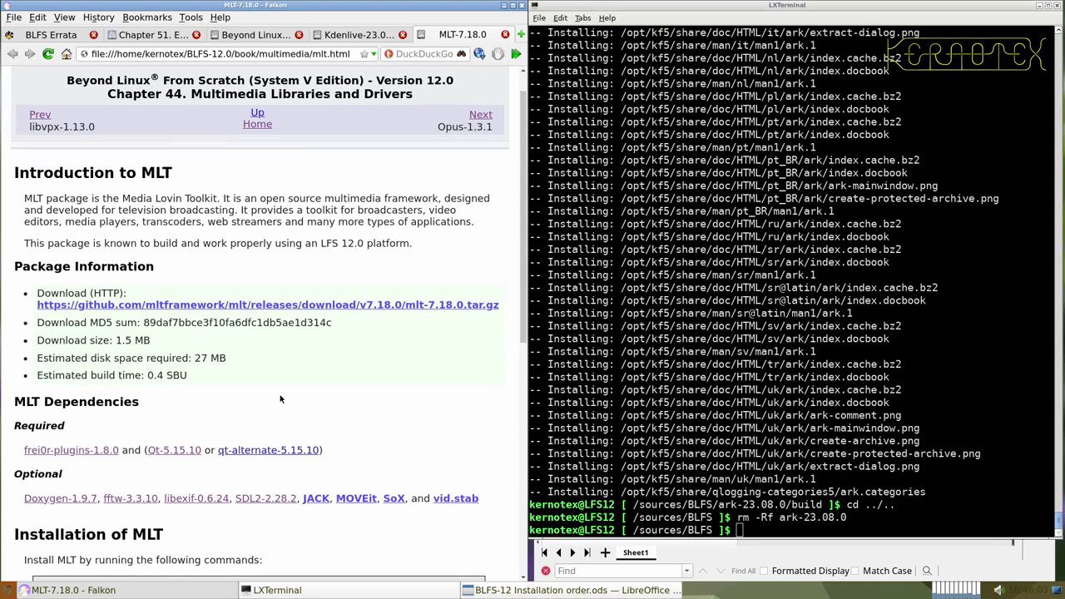
scroll(280, 399, "up", 1)
left_click(284, 340)
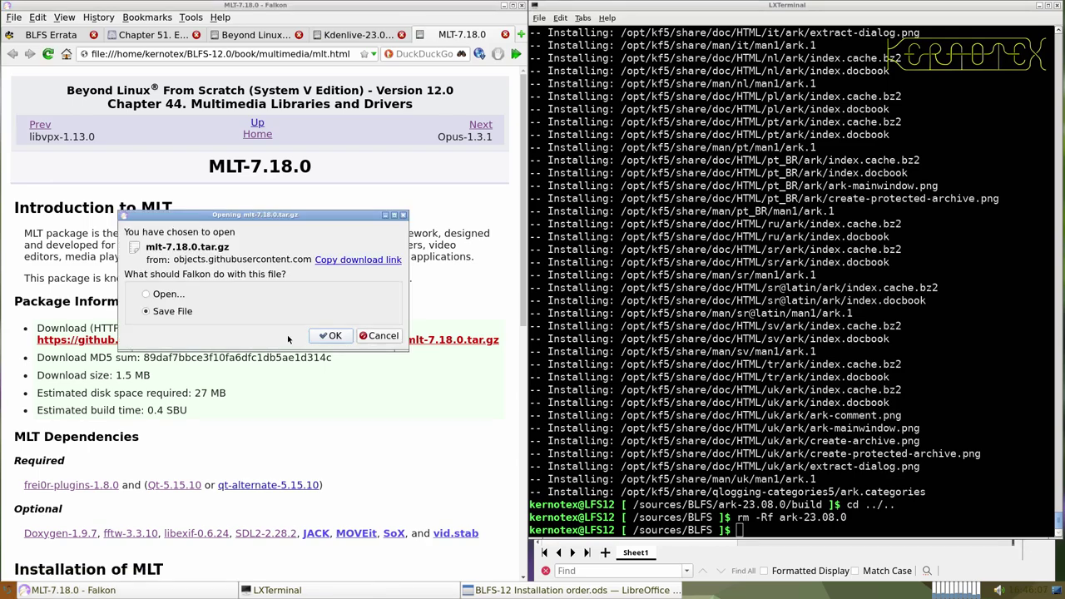
key("Return")
key("Return")
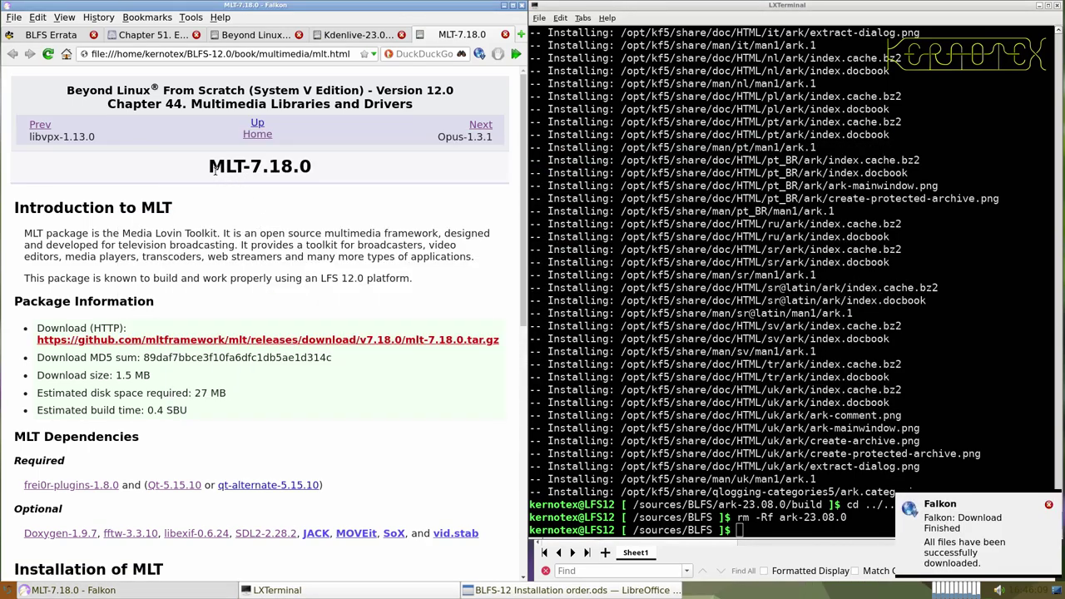
- Copy the page title MLT-7.18.0 into cell A941 of the installation order spreadsheet
left_click_drag(215, 168, 324, 168)
key("ctrl+c")
key("alt+Tab")
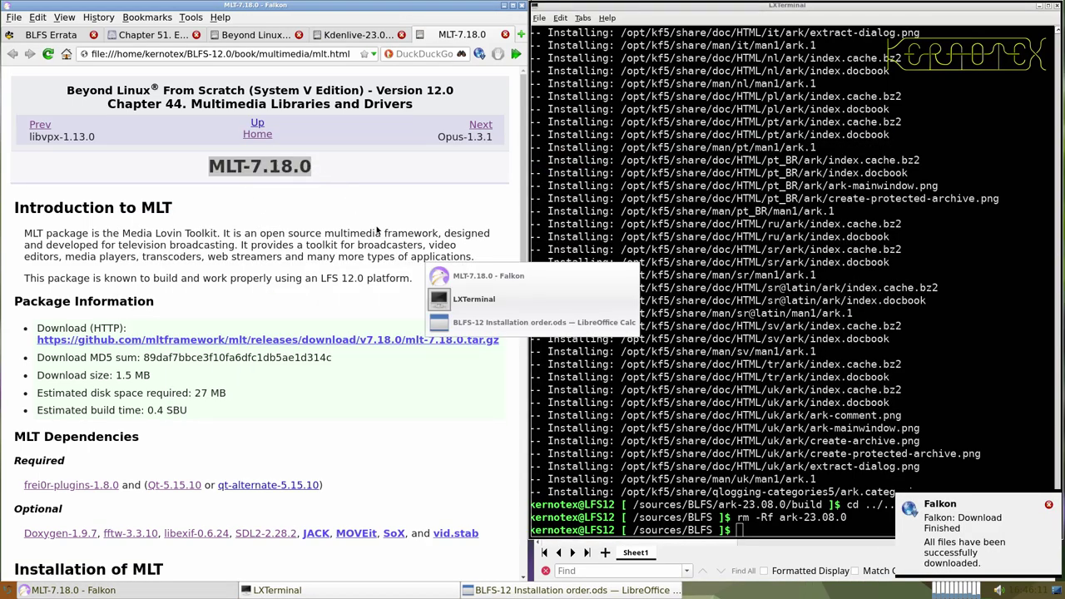
middle_click(618, 316)
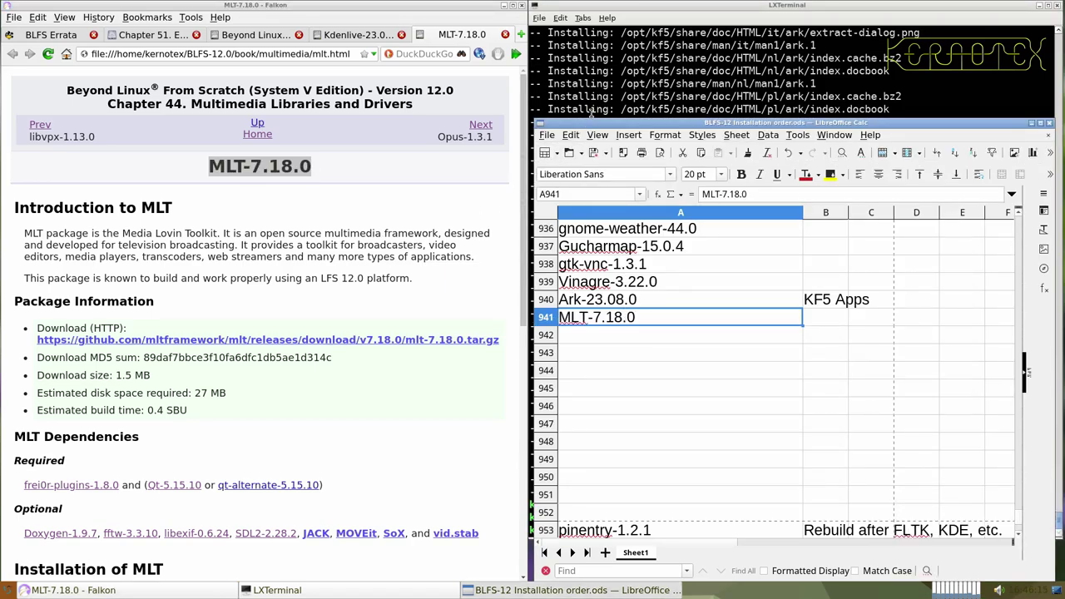
- Extract the mlt-7.18.0 tarball in the terminal with tar -xvf and change into the mlt-7.18.0 directory
left_click(595, 98)
type("tar -xvf mlt")
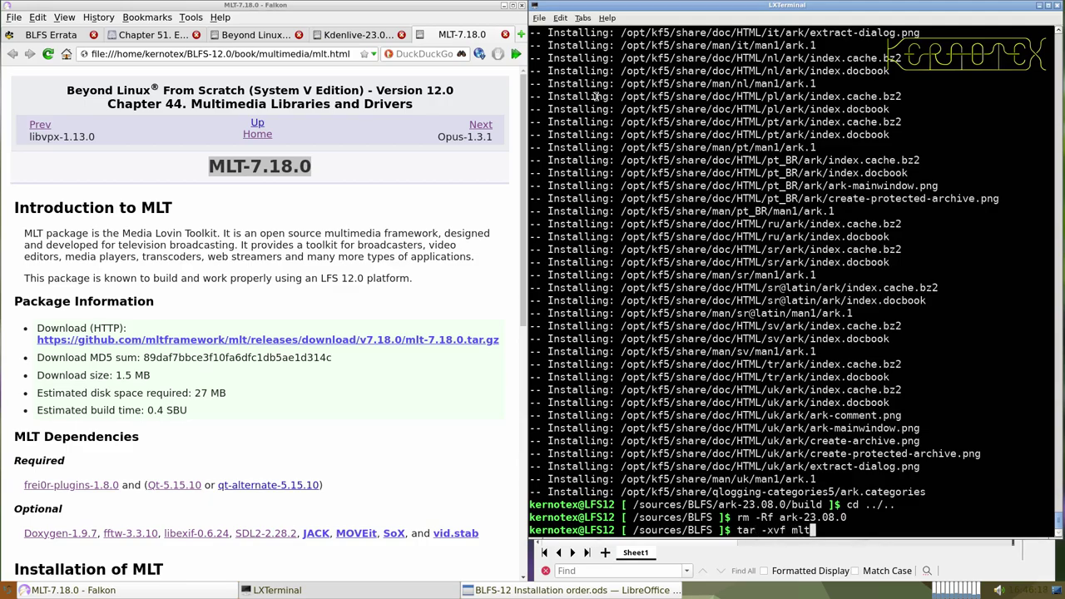
key("Tab")
key("Return")
type("cd mlt")
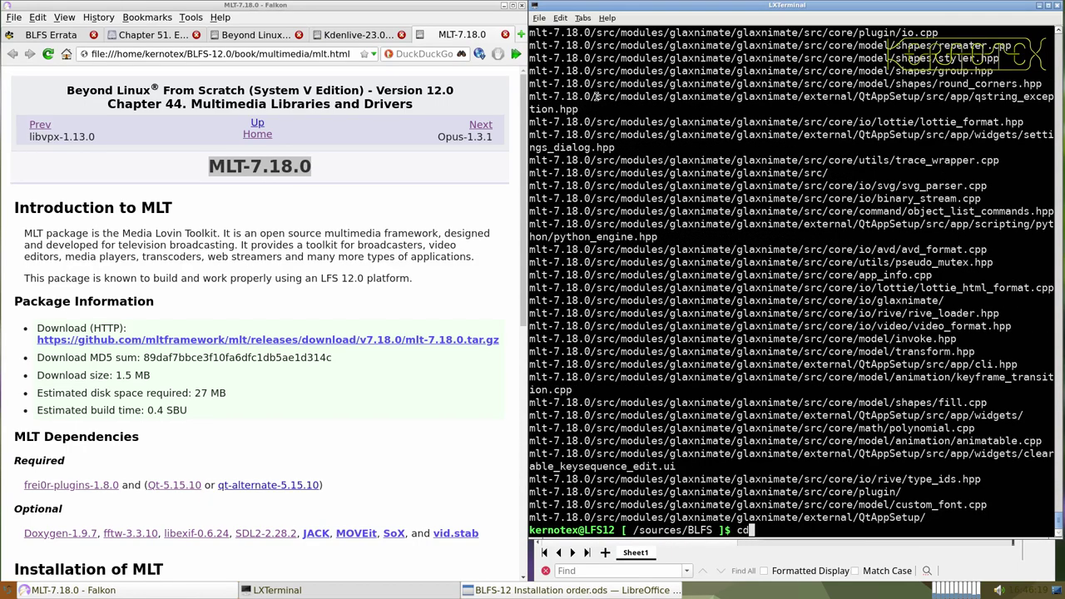
key("Tab")
key("Return")
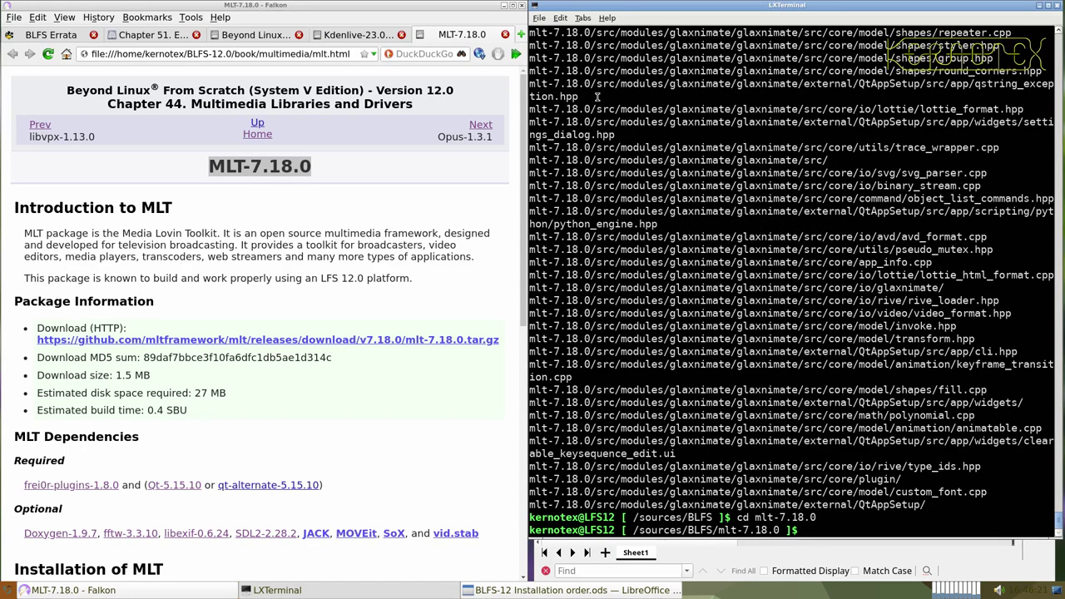
- Copy the mkdir, cmake and make command block from the MLT page and run it in the terminal to build MLT
scroll(328, 271, "down", 8)
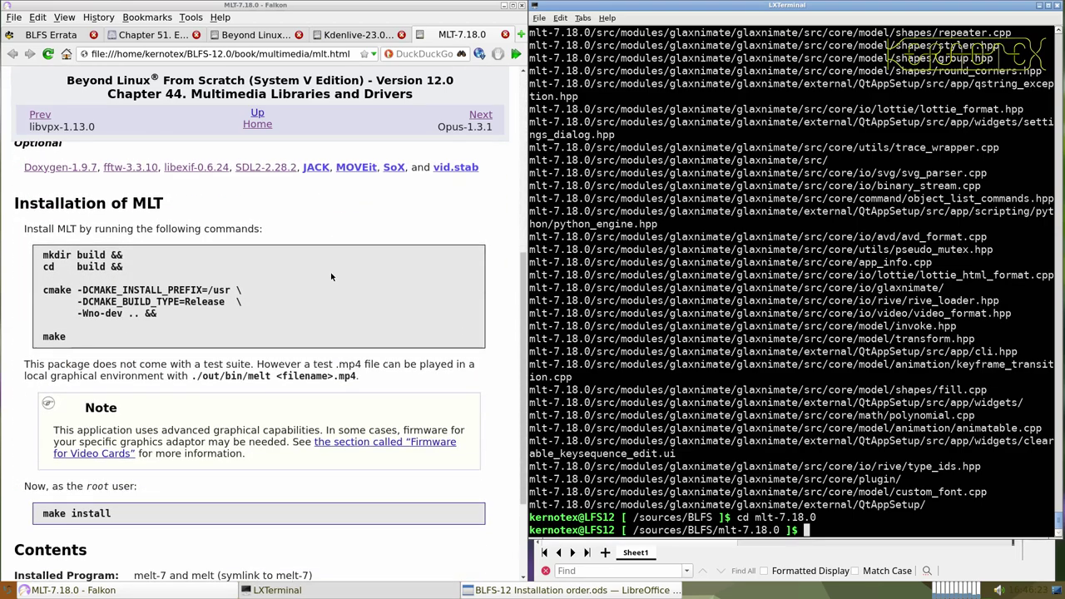
left_click(42, 255)
left_click_drag(42, 253, 112, 341)
middle_click(724, 297)
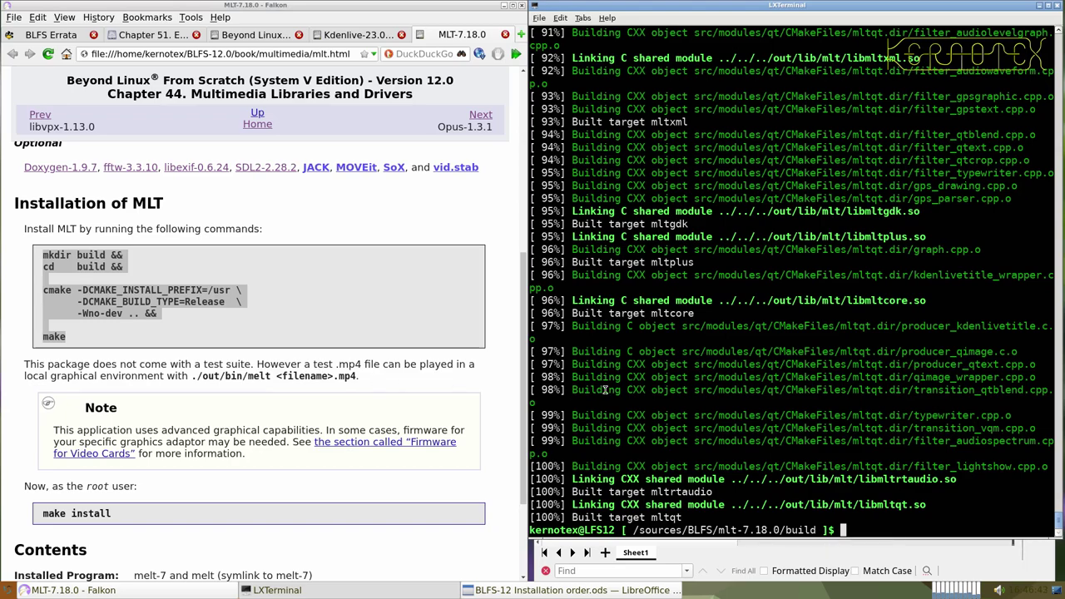
- Try to search the whole filesystem for mp4 files with find / and a filter, redirecting errors to /dev/null, and interrupt the command
type("fin")
type("d ")
type("/")
type(" | g")
type("pre")
key("BackSpace")
key("BackSpace")
key("BackSpace")
key("BackSpace")
type("erp mp4")
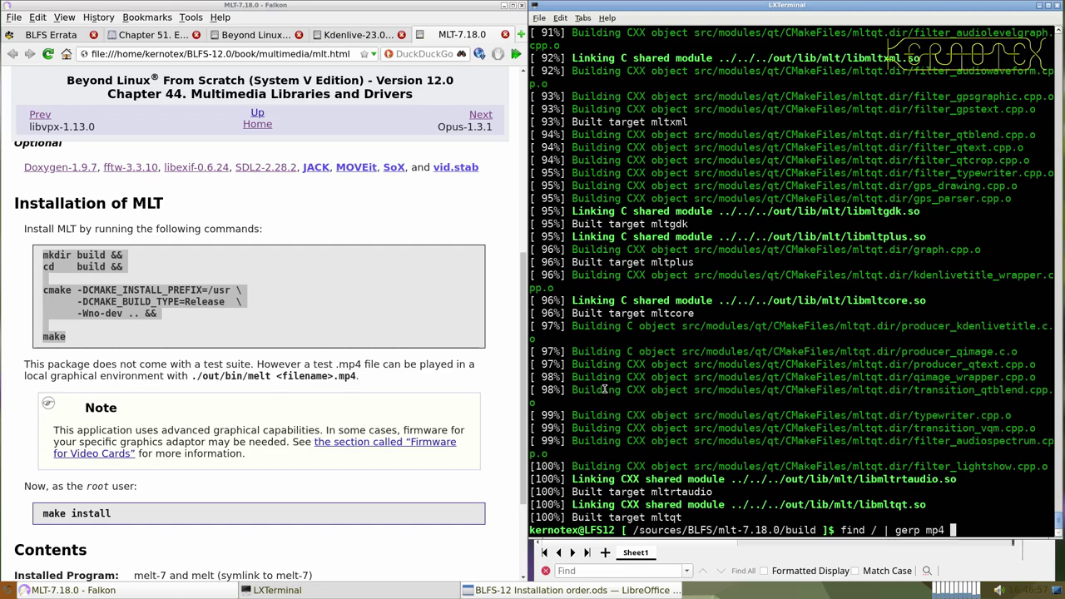
type("2>/dev/null")
key("Return")
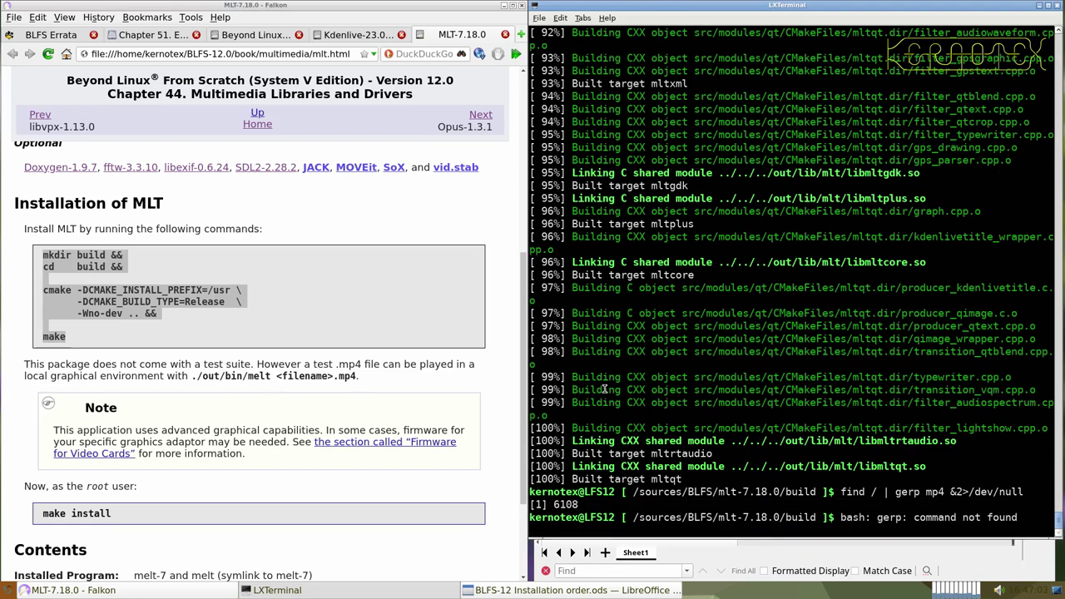
key("ctrl+c")
- Correct the misspelled grep in the previous find command, rerun it, and look back through the output for mp4 files
key("Up")
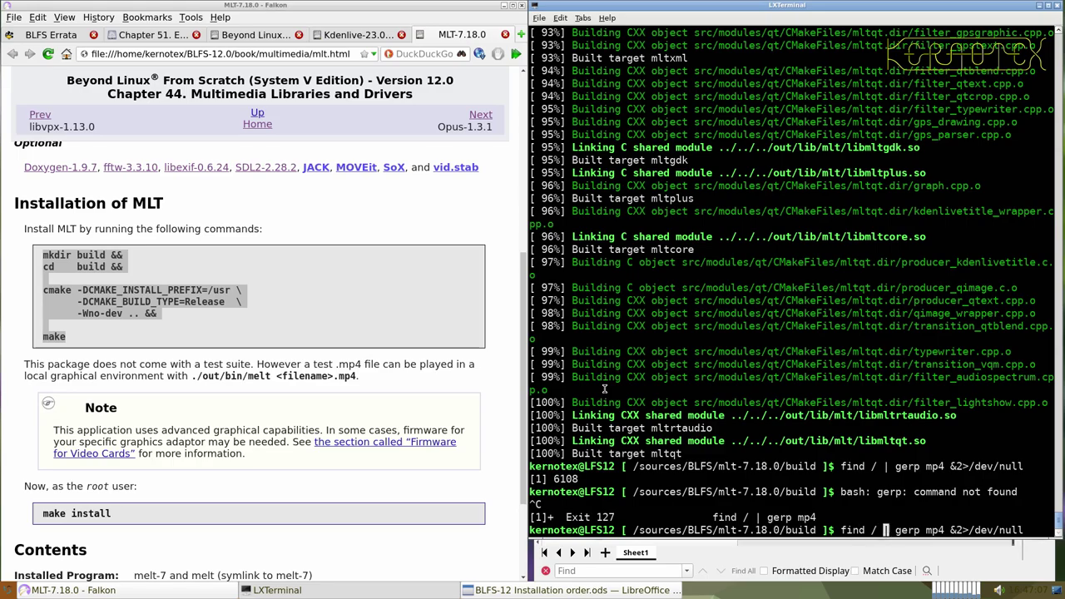
key("Delete")
key("Right")
type("e")
key("Return")
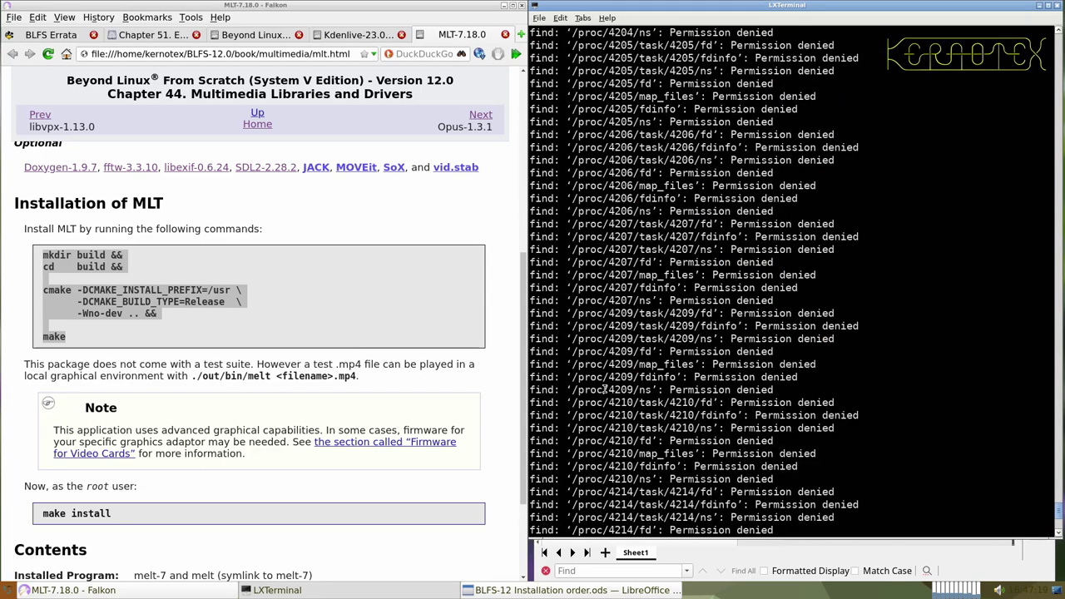
scroll(605, 388, "up", 20)
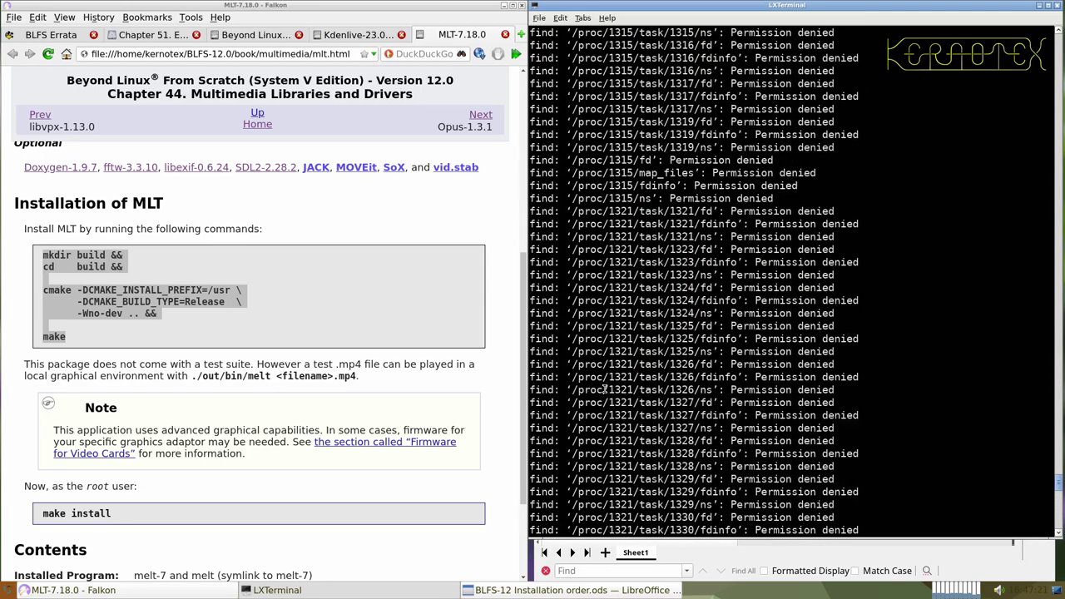
- Look through the find output in the terminal for a playable mp4 file among the matching paths
scroll(604, 388, "up", 20)
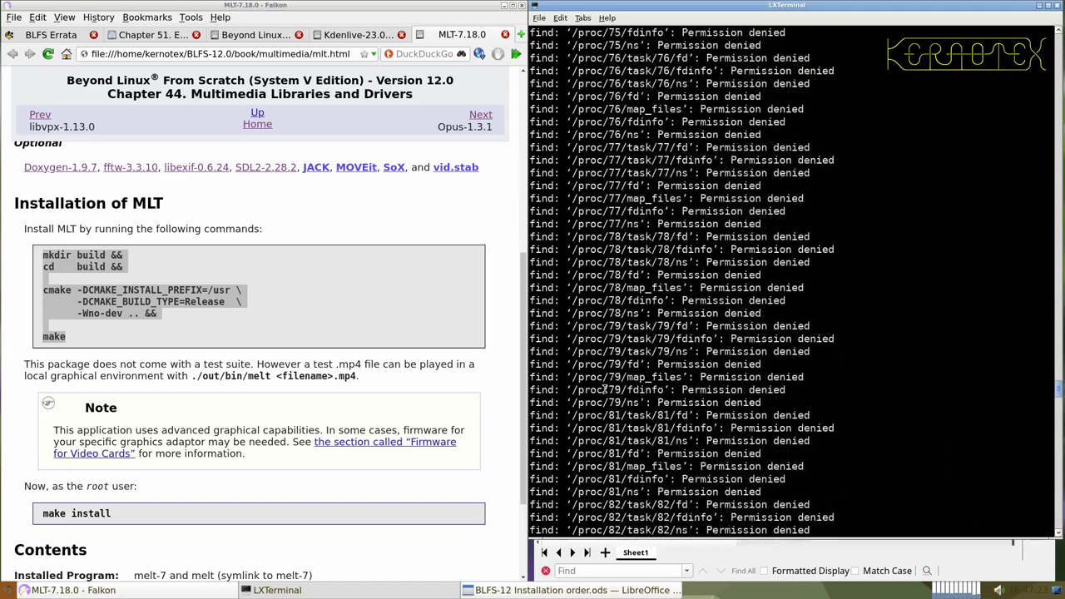
scroll(605, 388, "down", 20)
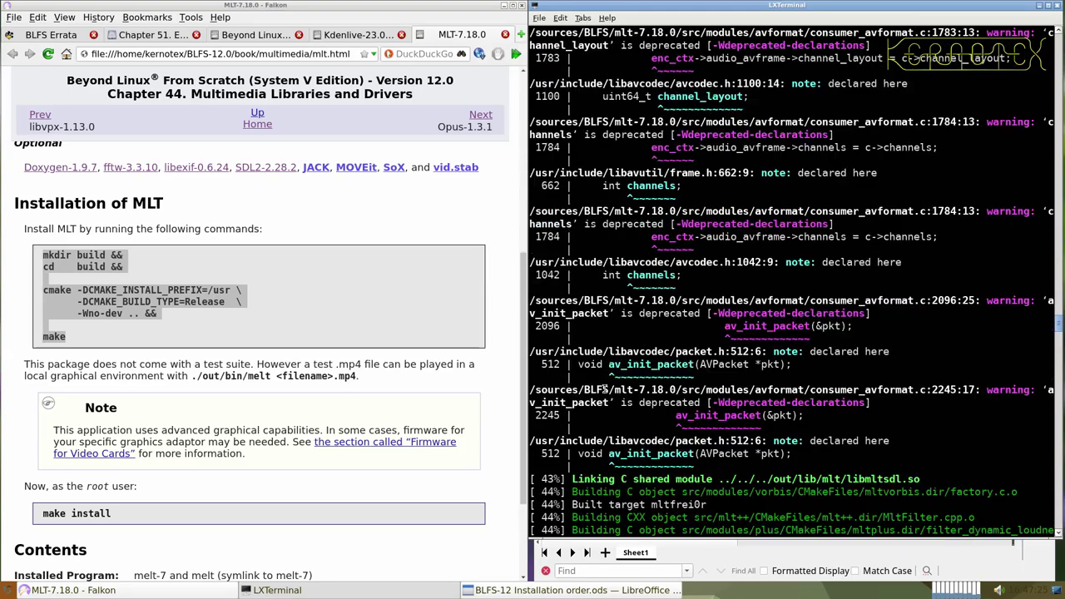
scroll(605, 388, "down", 20)
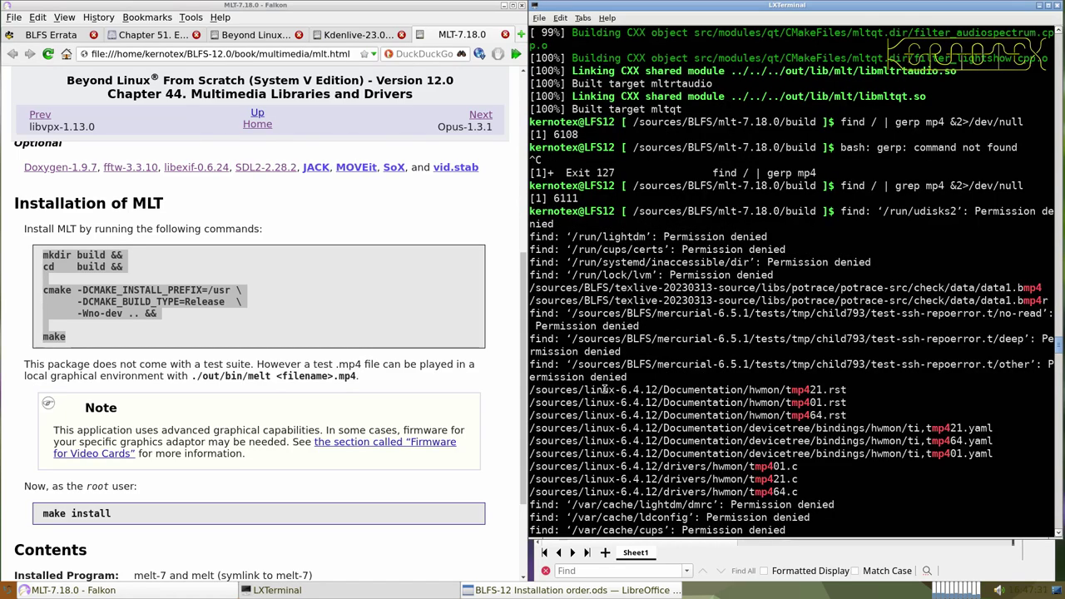
scroll(604, 389, "down", 20)
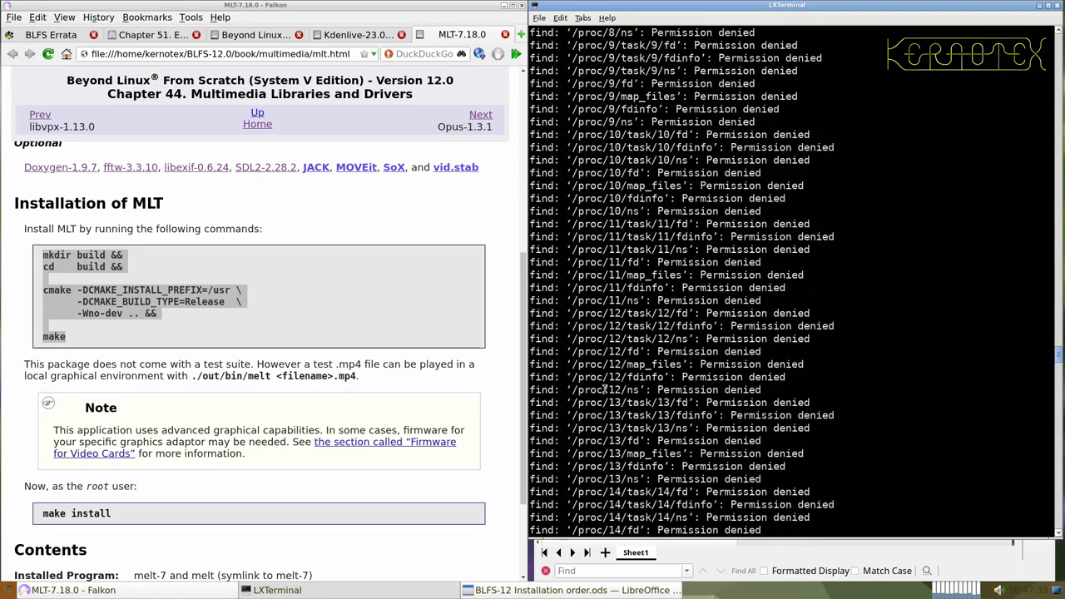
scroll(605, 388, "down", 20)
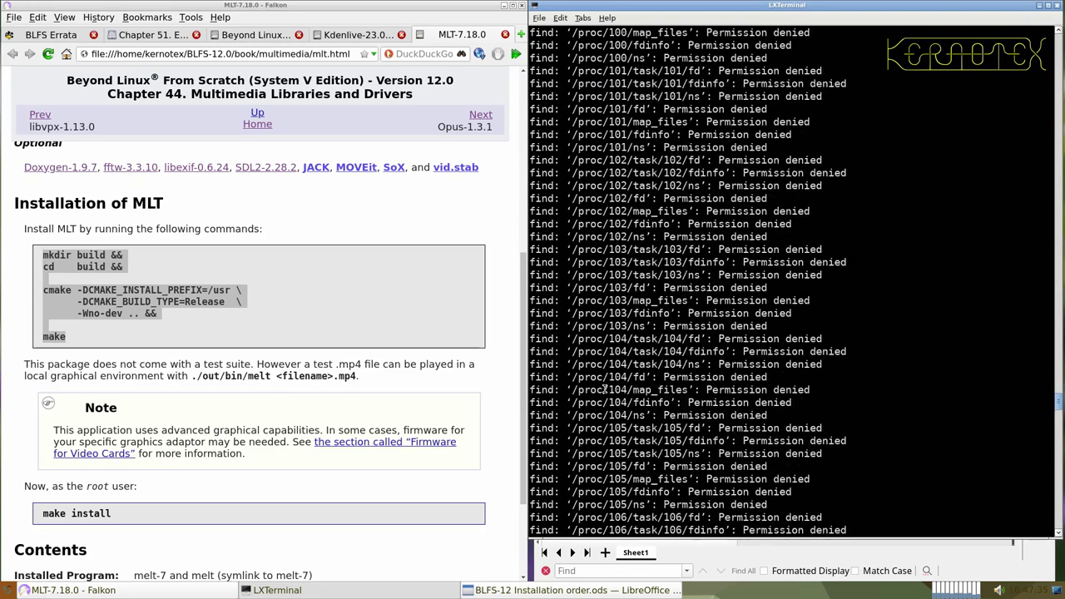
scroll(605, 389, "down", 20)
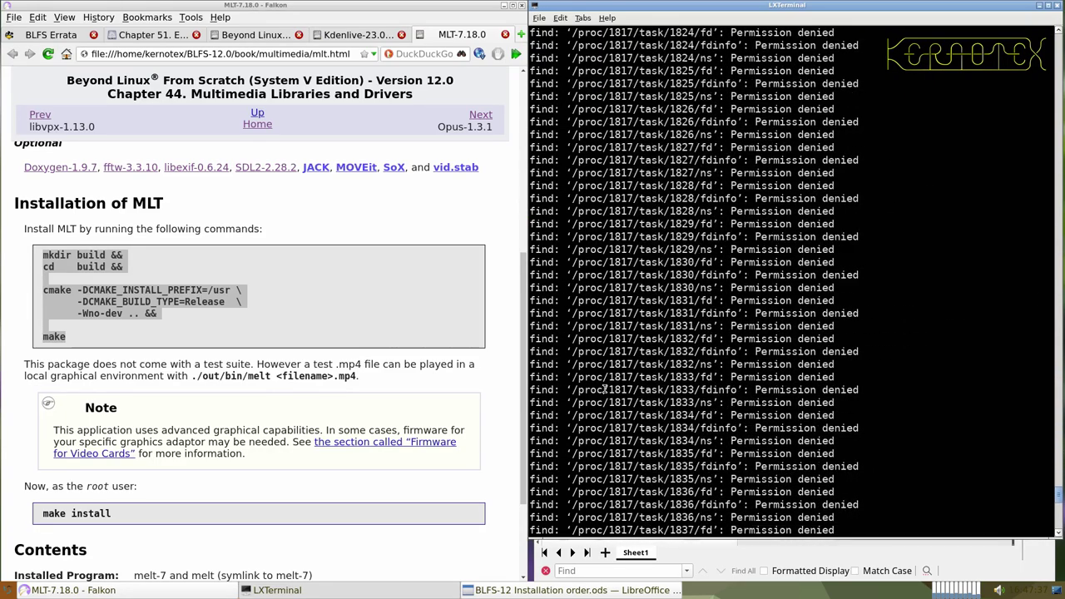
scroll(605, 388, "down", 20)
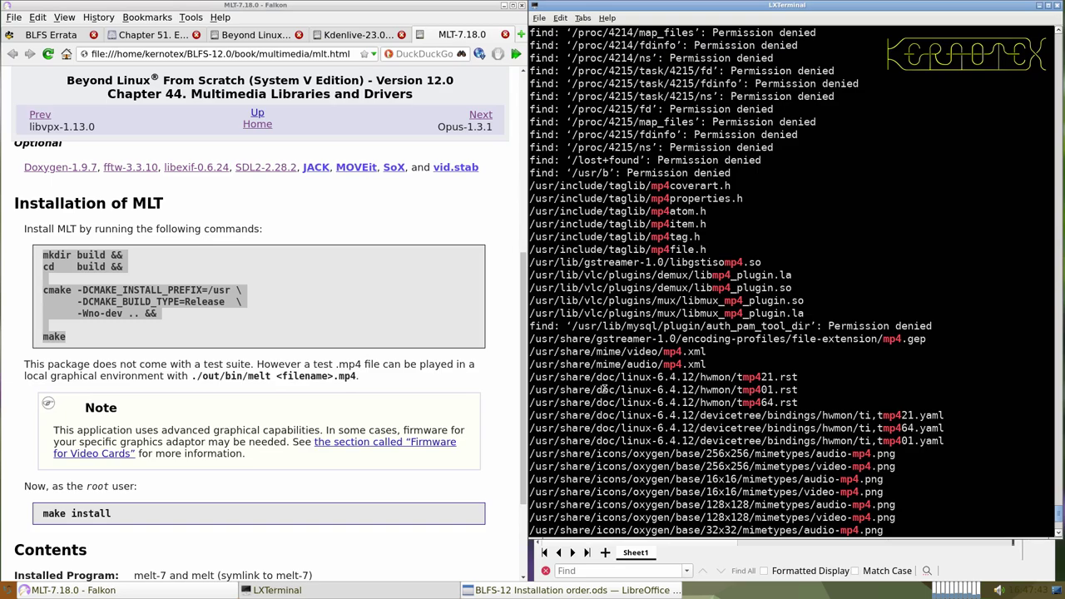
scroll(604, 388, "down", 13)
scroll(605, 388, "down", 13)
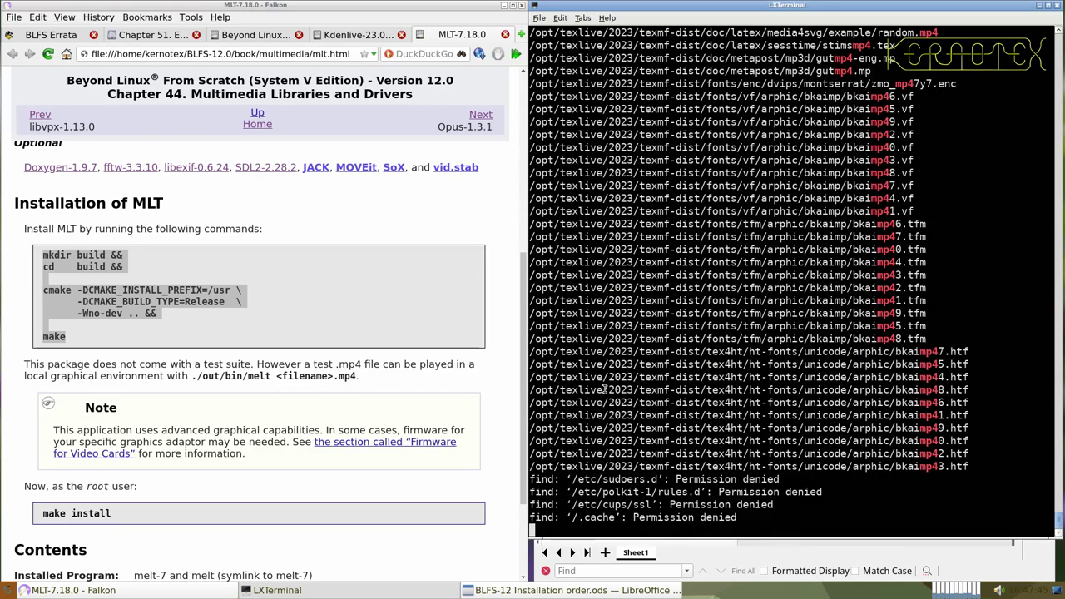
scroll(604, 388, "up", 13)
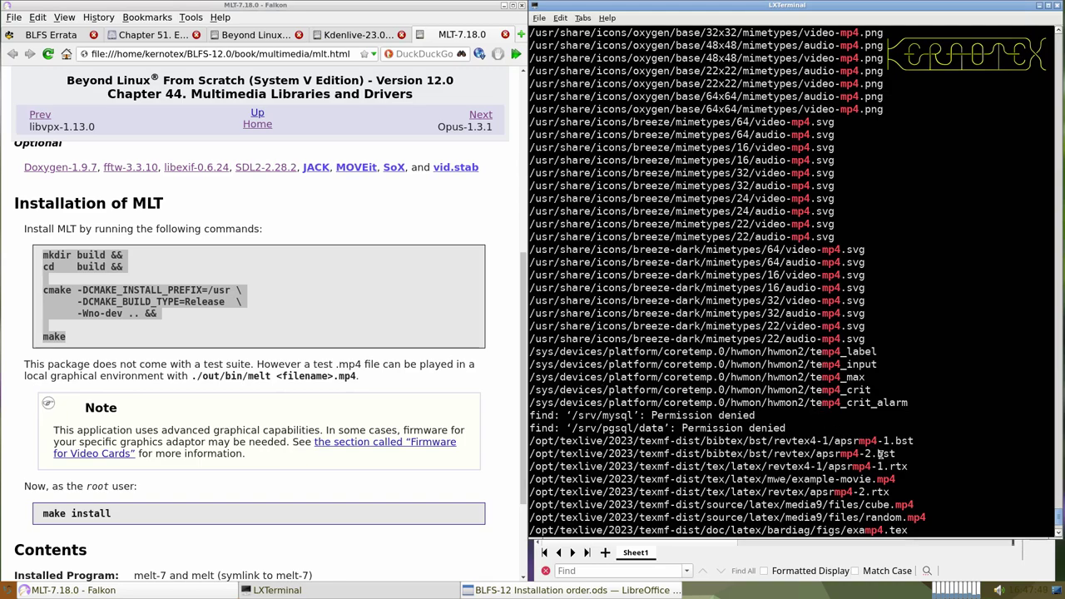
- Try to play /opt/texlive/2023/texmf-dist/tex/latex/mwe/example-movie.mp4 with ./out/bin/melt from the build directory and review the command's output
left_click_drag(896, 478, 530, 481)
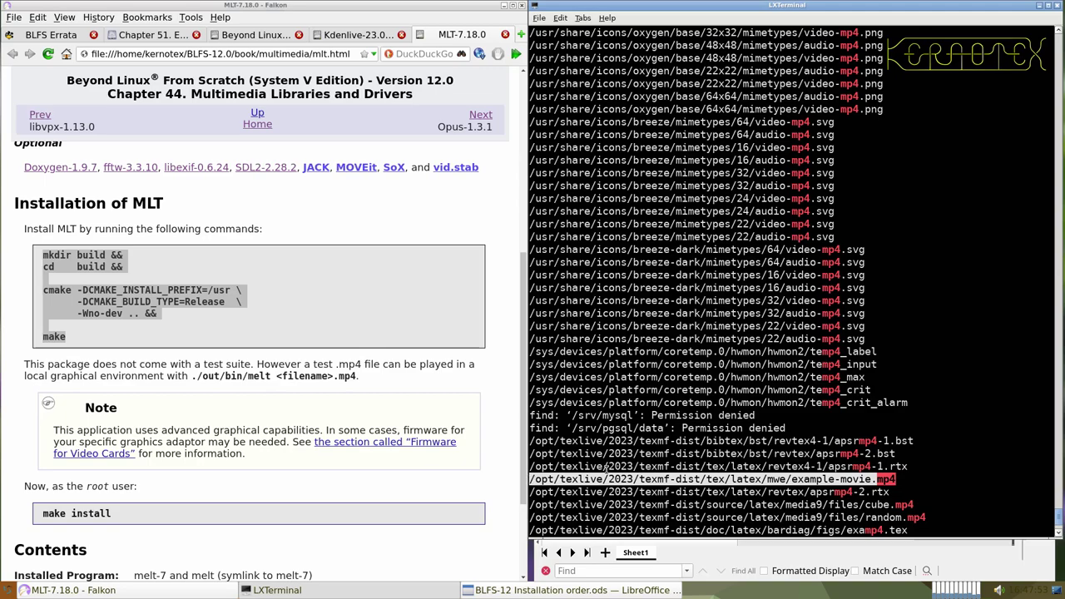
key("Return")
middle_click(691, 427)
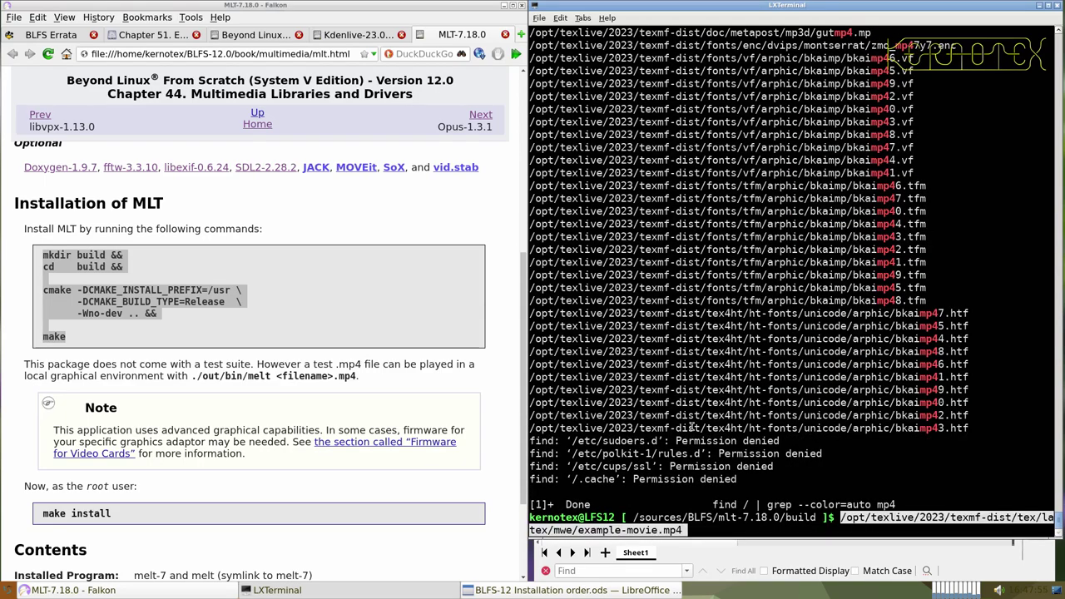
key("Home")
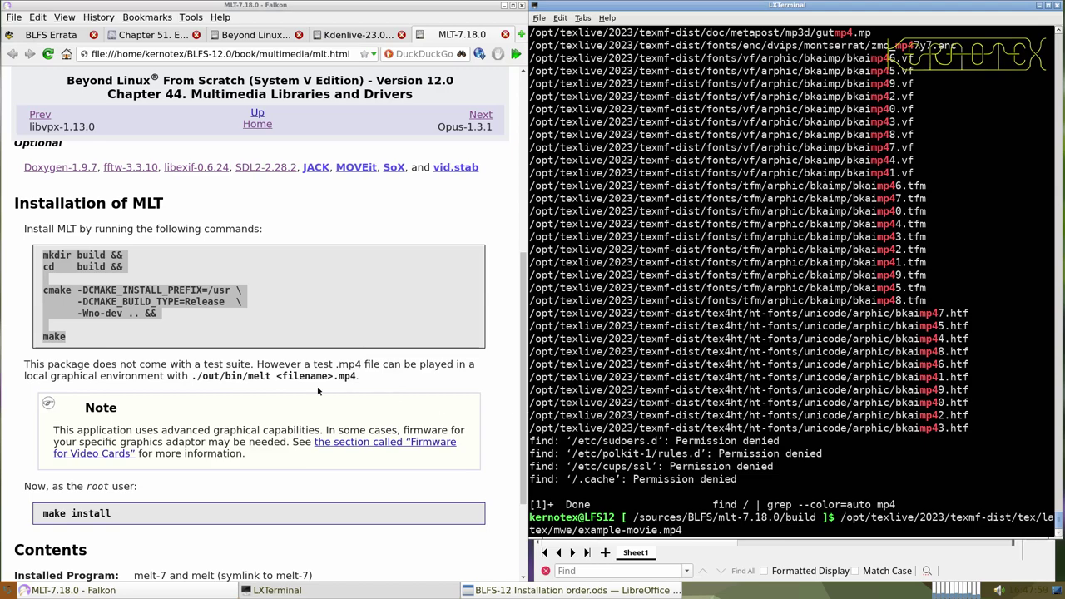
left_click_drag(192, 376, 256, 376)
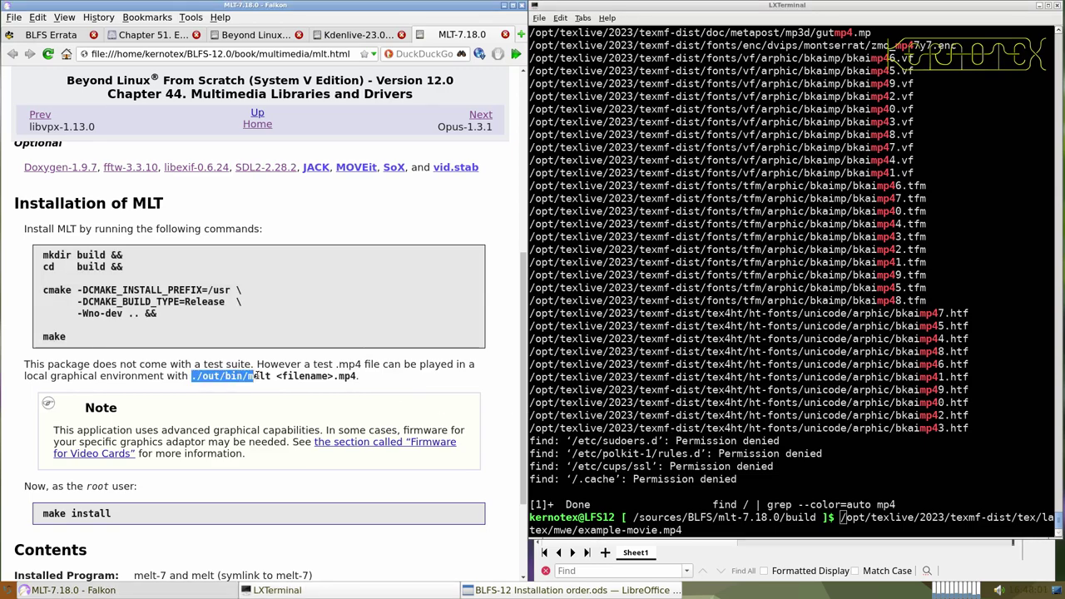
left_click(687, 372)
middle_click(687, 372)
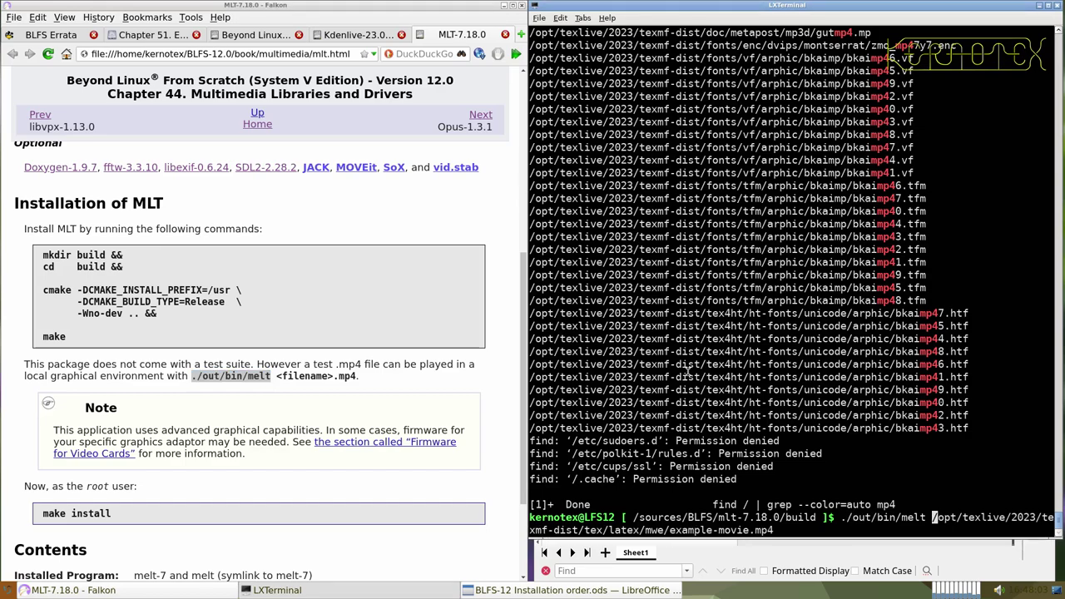
key("Return")
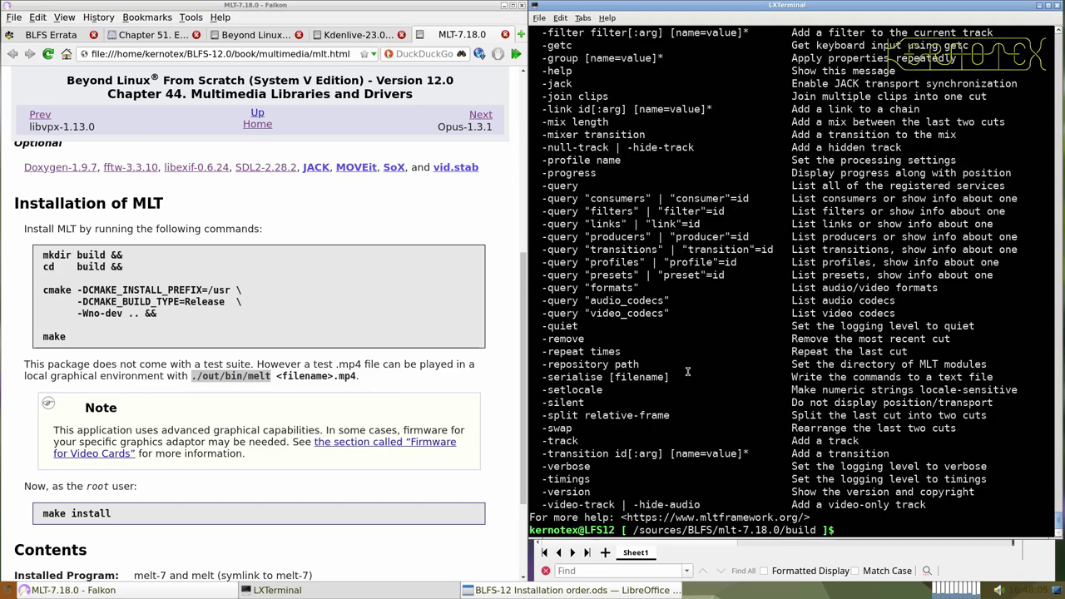
key("Up")
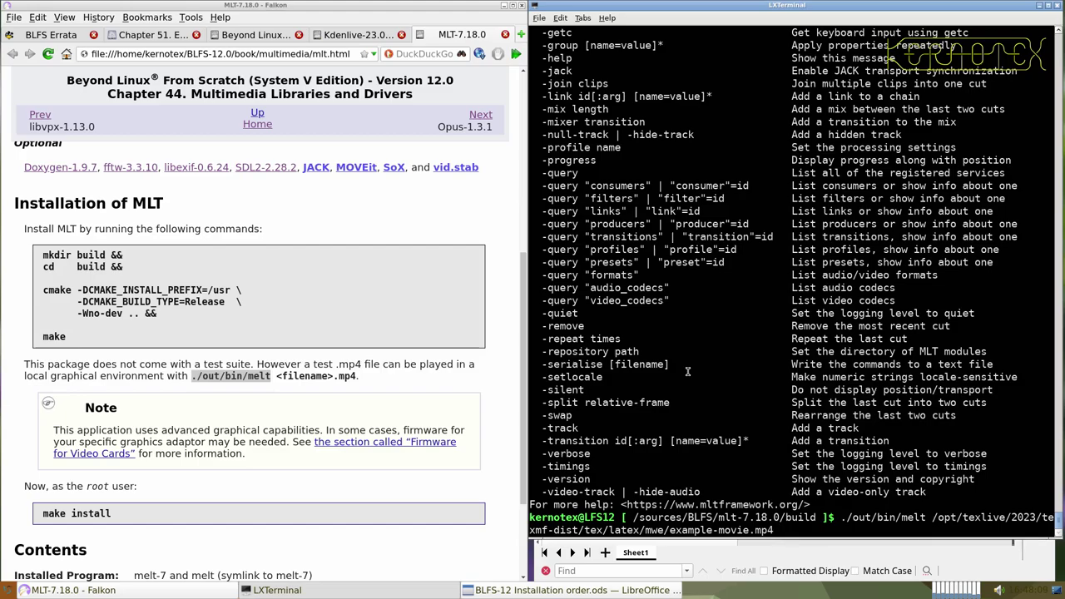
scroll(687, 371, "up", 10)
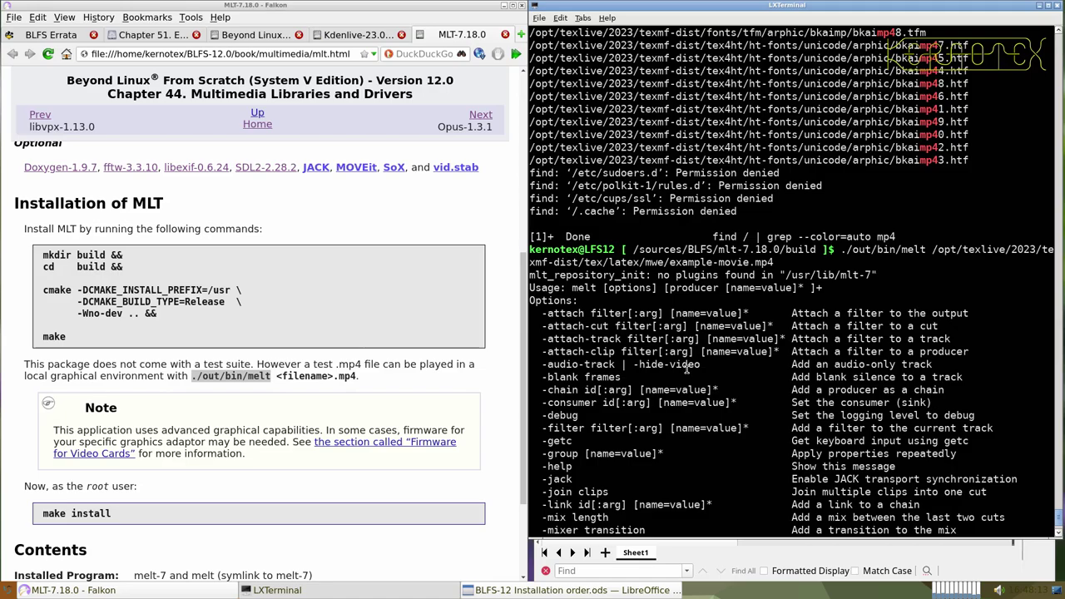
scroll(687, 371, "down", 10)
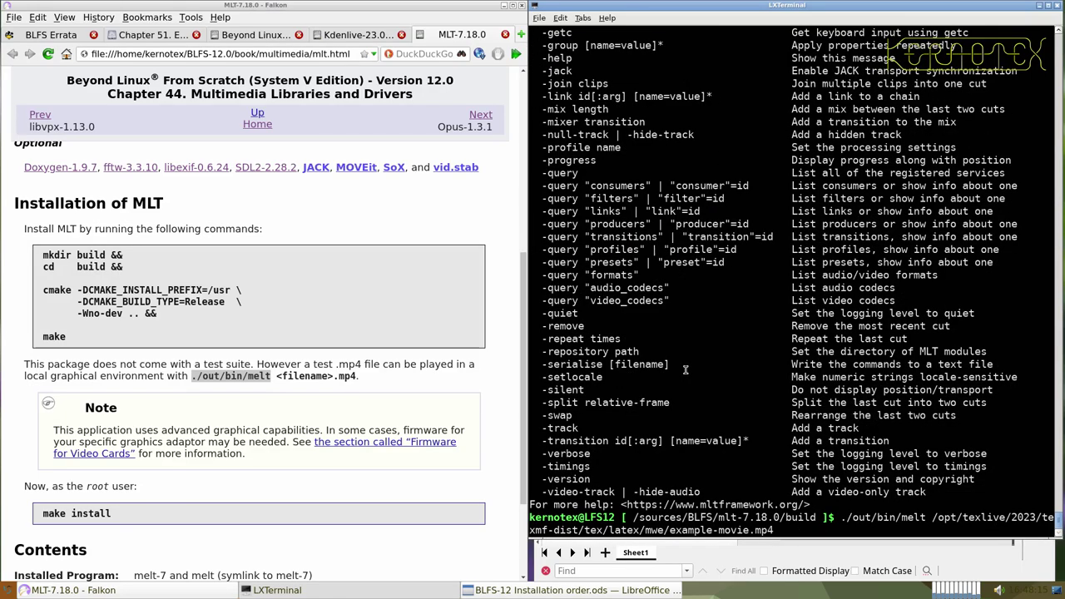
- Discard the pending melt command and install MLT by running the page's make install with sudo -E
scroll(324, 480, "down", 1)
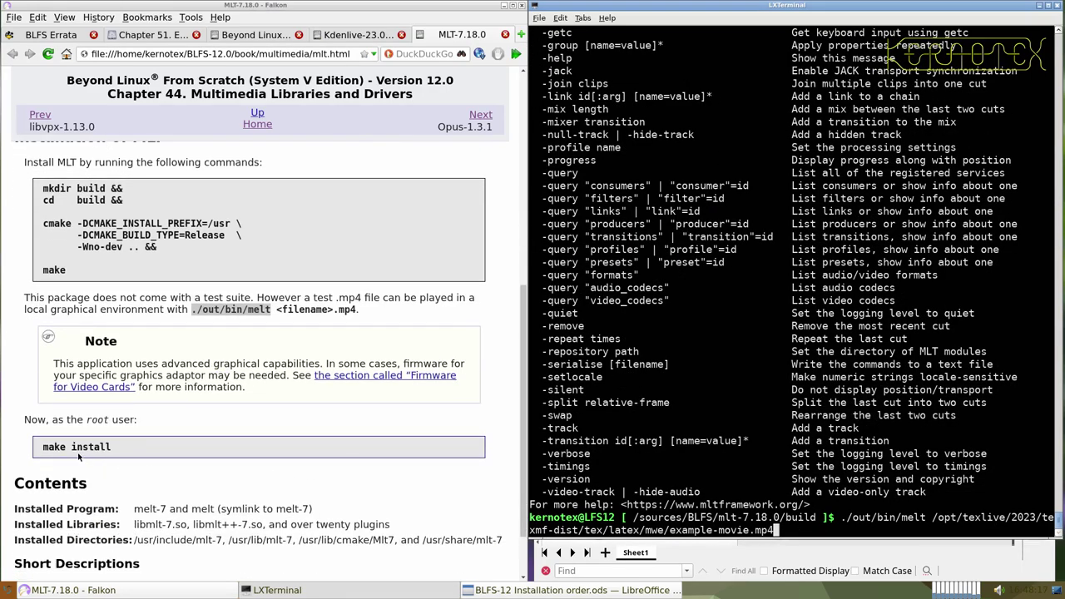
left_click(109, 447)
triple_click(115, 447)
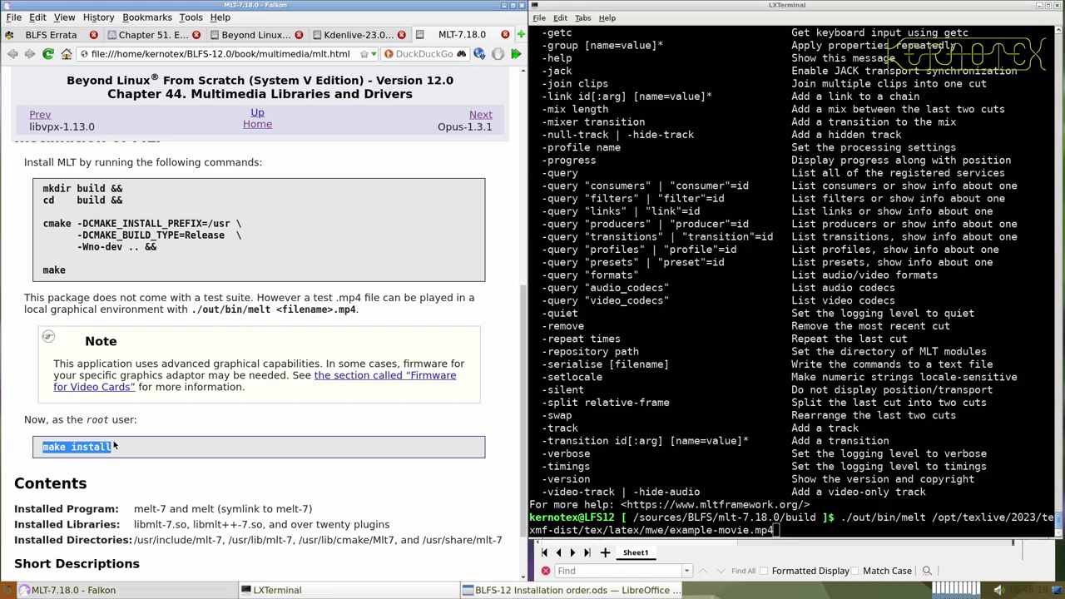
left_click(717, 423)
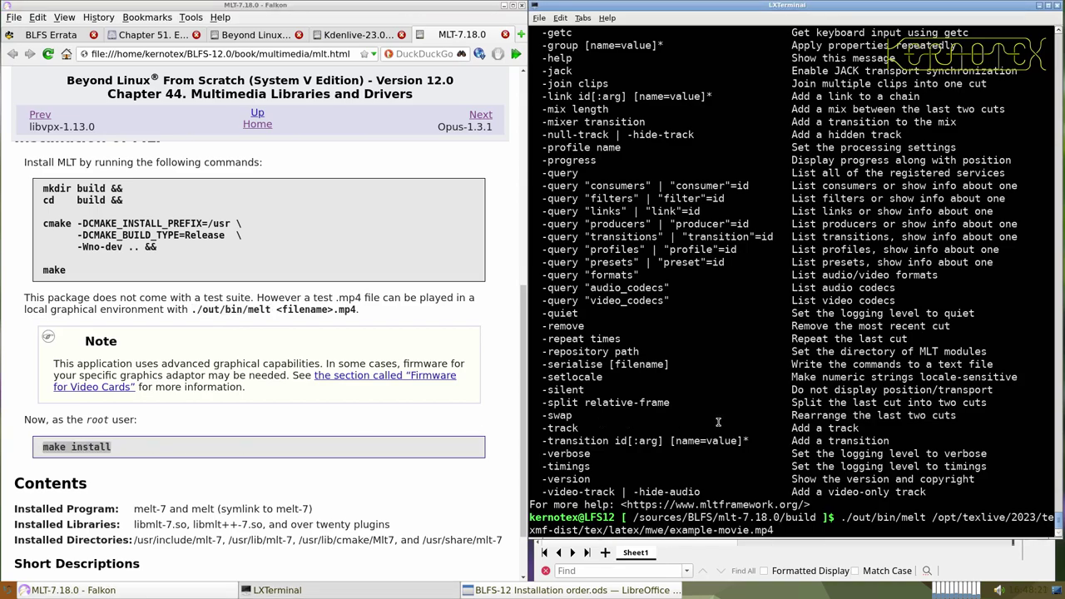
key("ctrl+c")
type("sud")
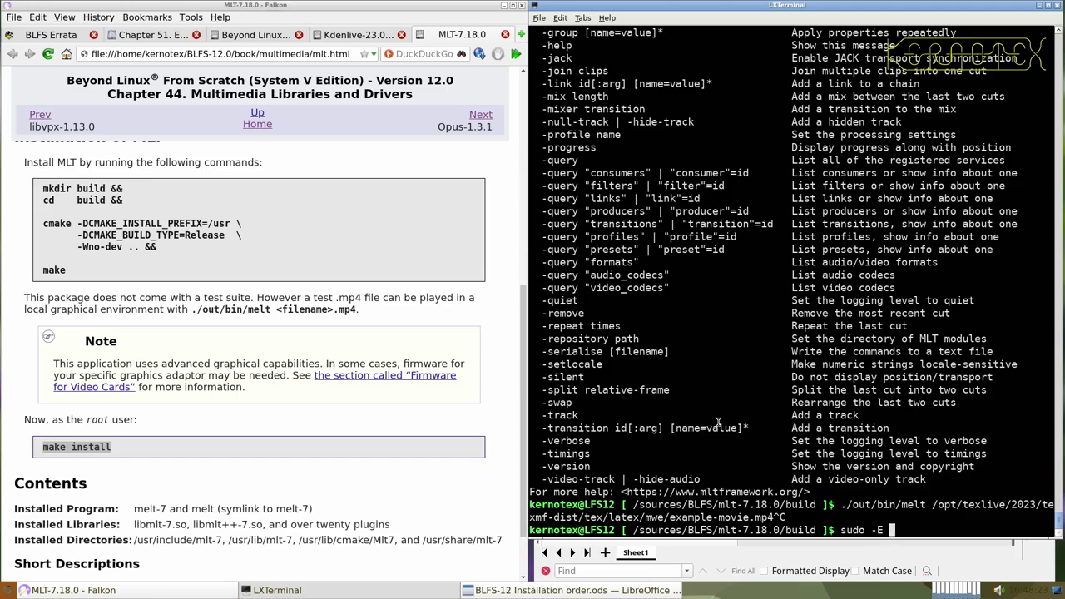
type("o -E")
middle_click(725, 410)
key("Return")
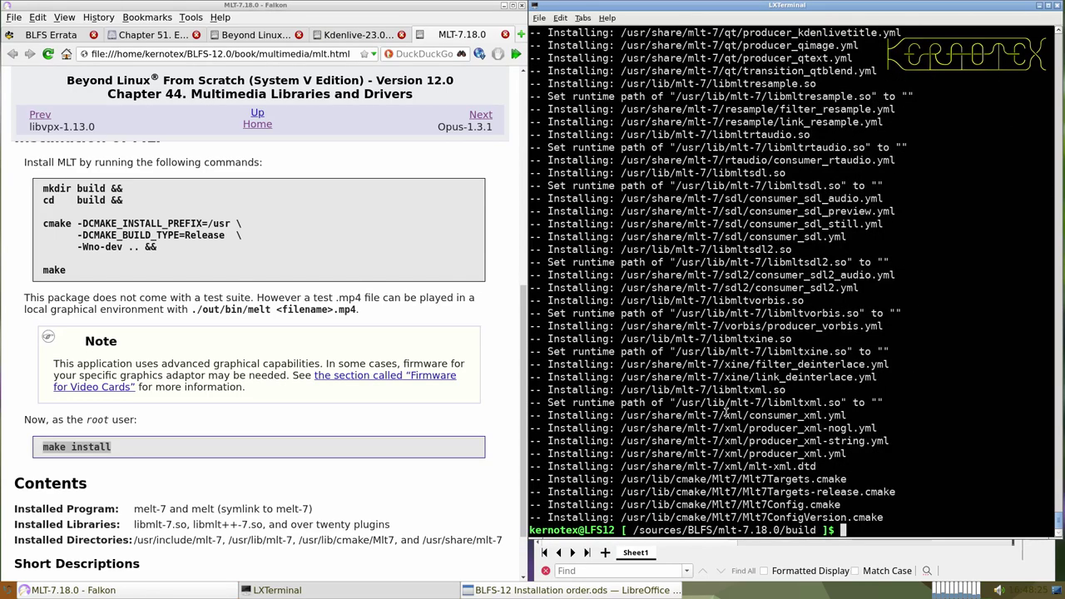
- Rerun the earlier ./out/bin/melt command on example-movie.mp4 to test playback, and close the MLT player window
key("Up")
key("Up")
key("Return")
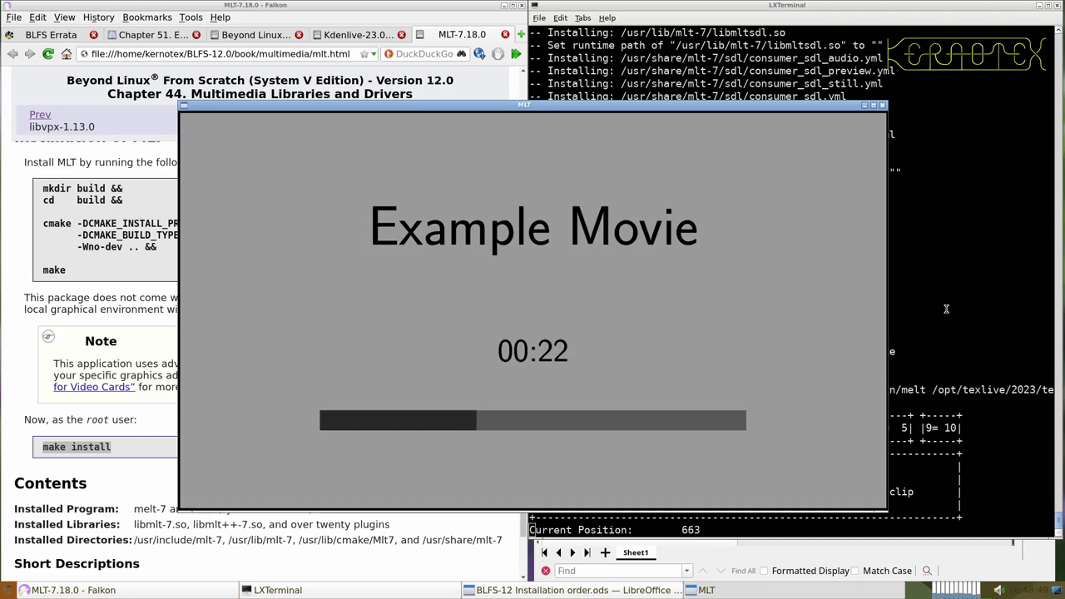
left_click(923, 326)
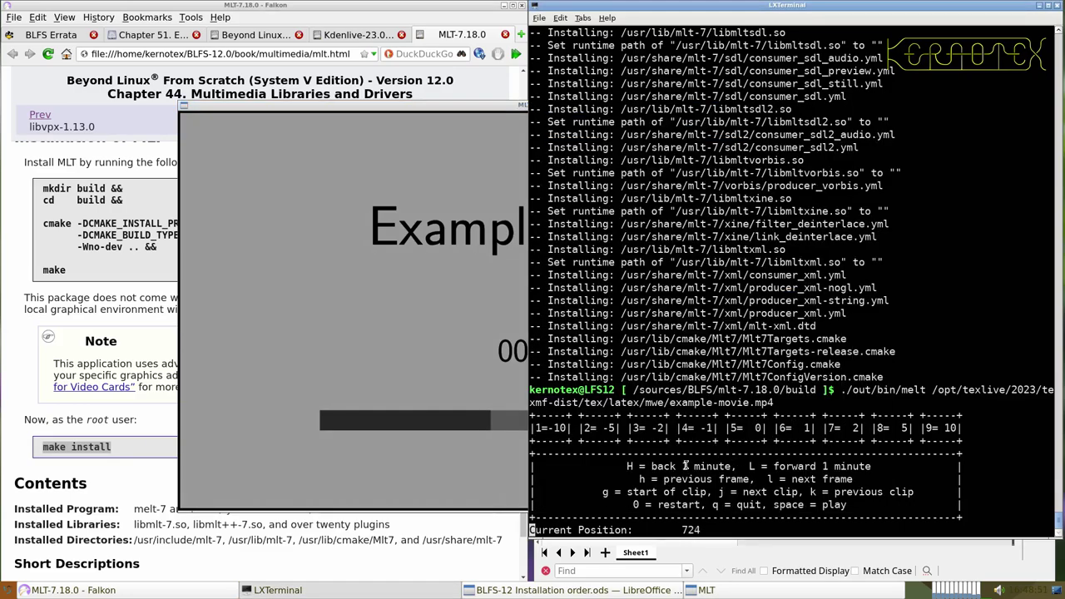
left_click(489, 431)
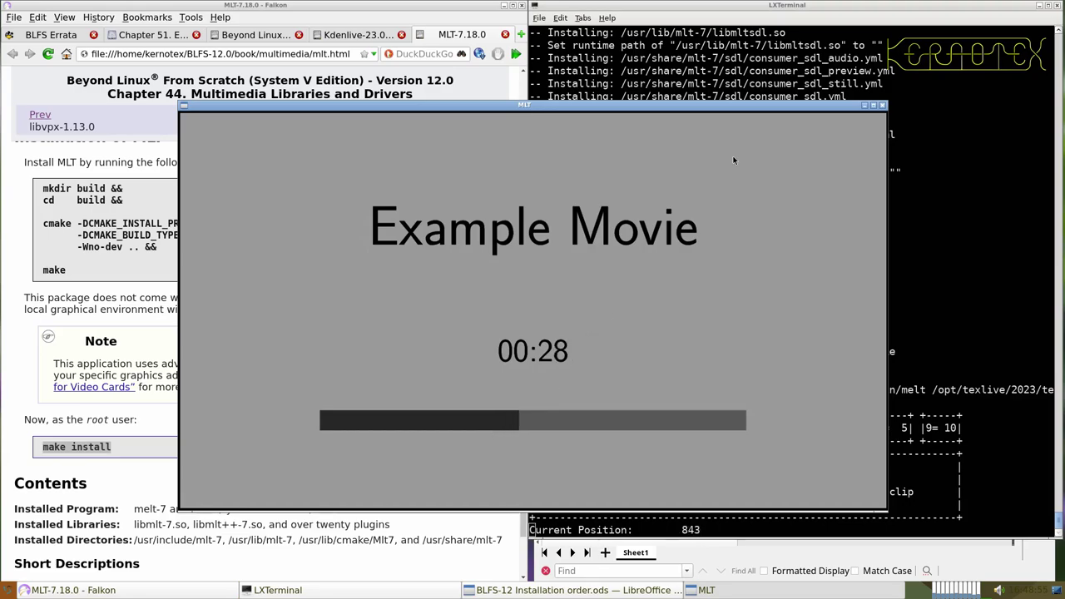
left_click(882, 106)
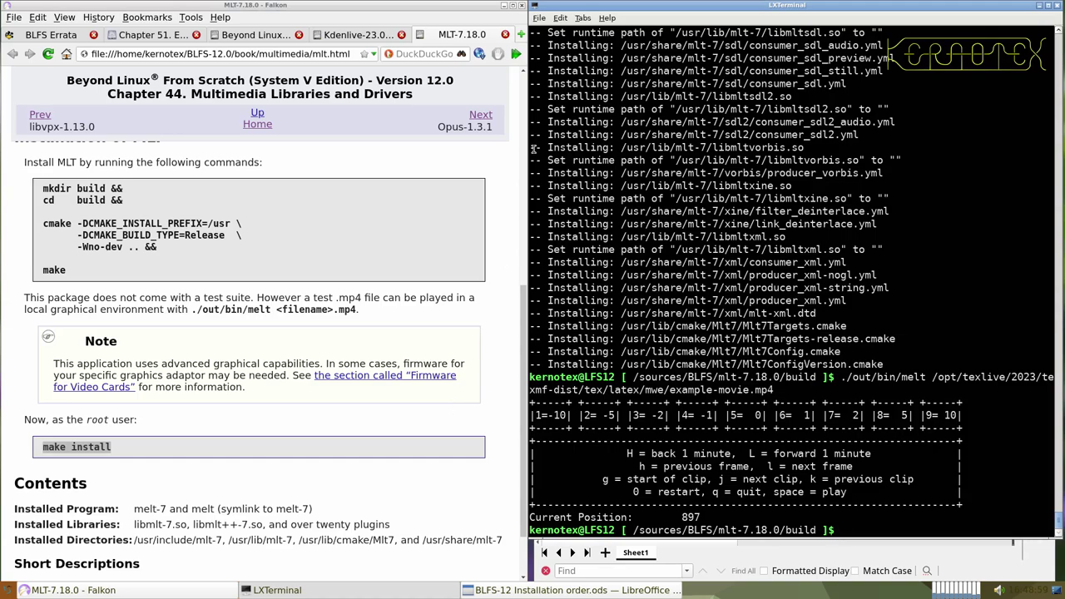
- Close the MLT page, go up two directories in the terminal and remove the mlt-7.18.0 directory with rm -Rf
left_click(505, 34)
left_click(697, 249)
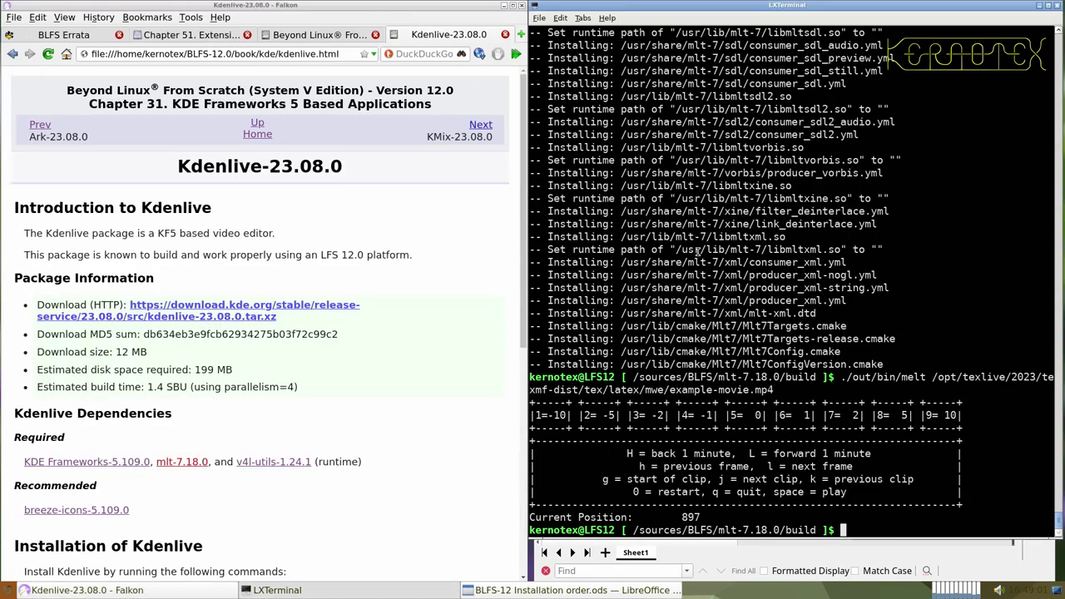
type("cd ../..")
key("Return")
type("rm -Rf mlt-7.18.0")
key("Return")
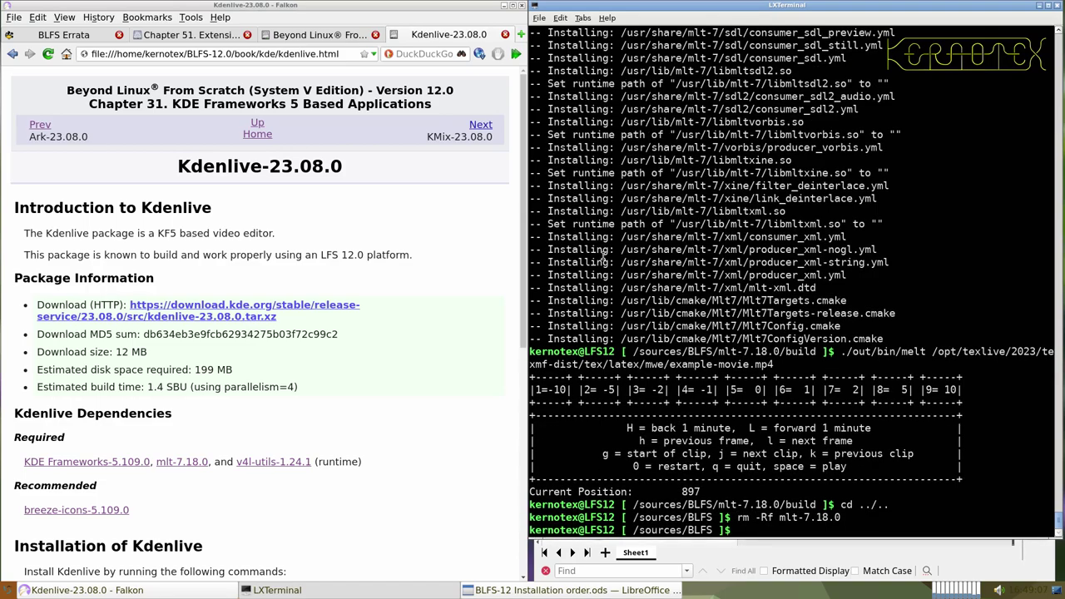
- Download kdenlive-23.08.0.tar.xz from the Kdenlive page and save it in /sources/BLFS
left_click(269, 308)
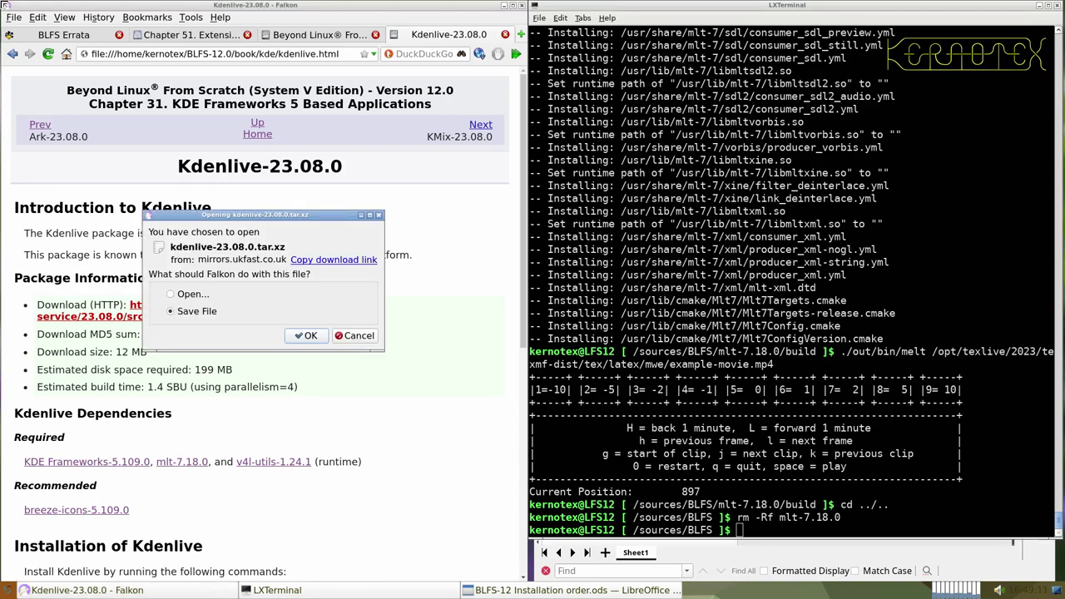
left_click(308, 337)
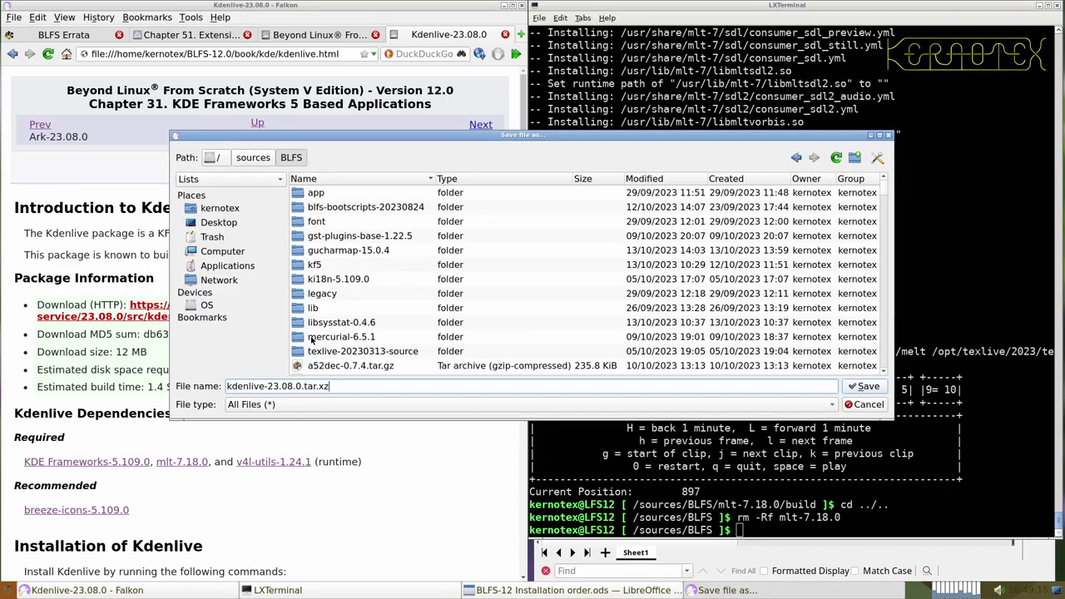
left_click(857, 387)
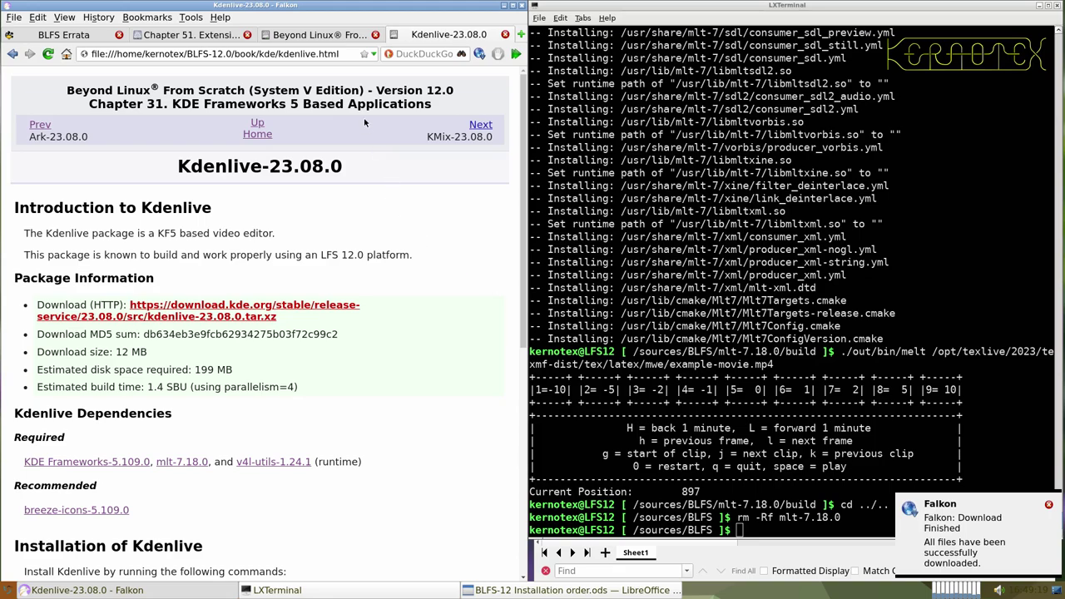
- Add Kdenlive-23.08.0 below MLT-7.18.0 in the installation order spreadsheet and delete one blank row beneath the list
left_click_drag(177, 166, 339, 167)
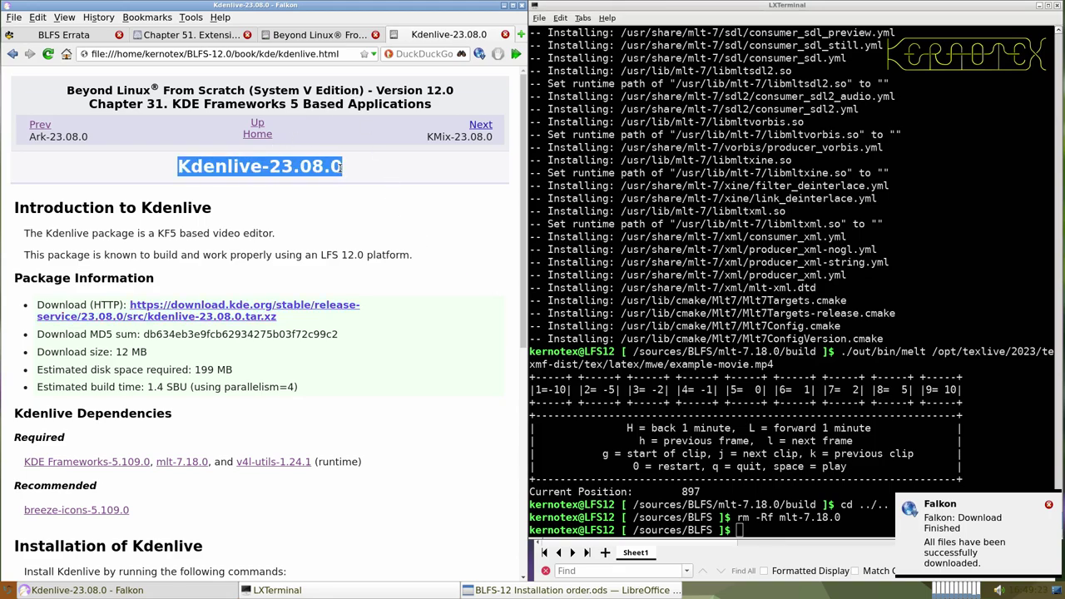
key("alt+Tab")
key("Tab")
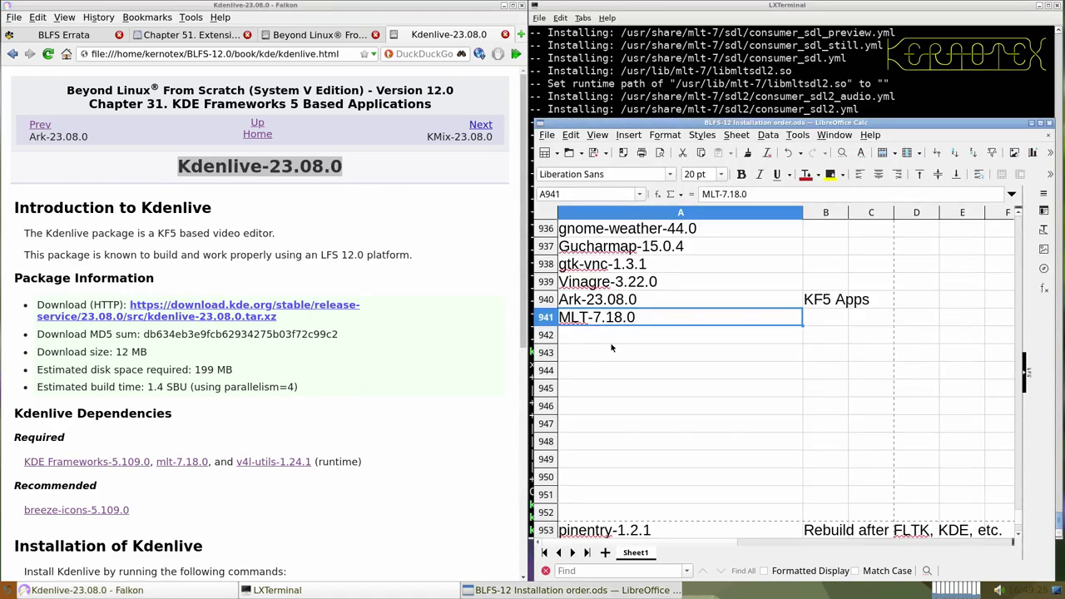
middle_click(611, 348)
right_click(565, 349)
key("Escape")
right_click(547, 338)
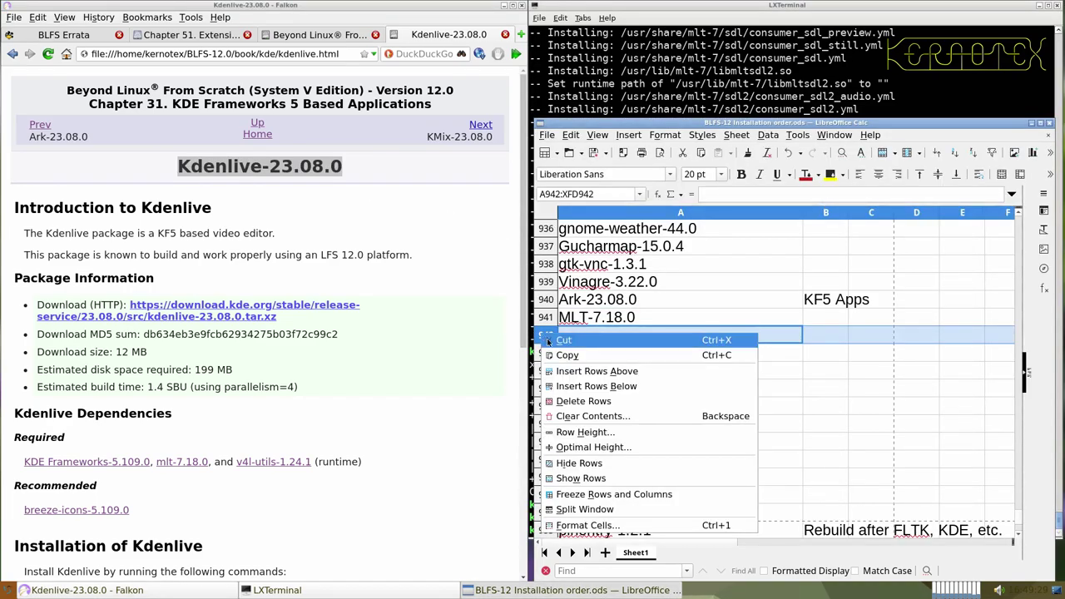
left_click(576, 404)
- Extract kdenlive-23.08.0.tar.xz in the terminal with tar -xvf and change into the kdenlive-23.08.0 directory
left_click(650, 72)
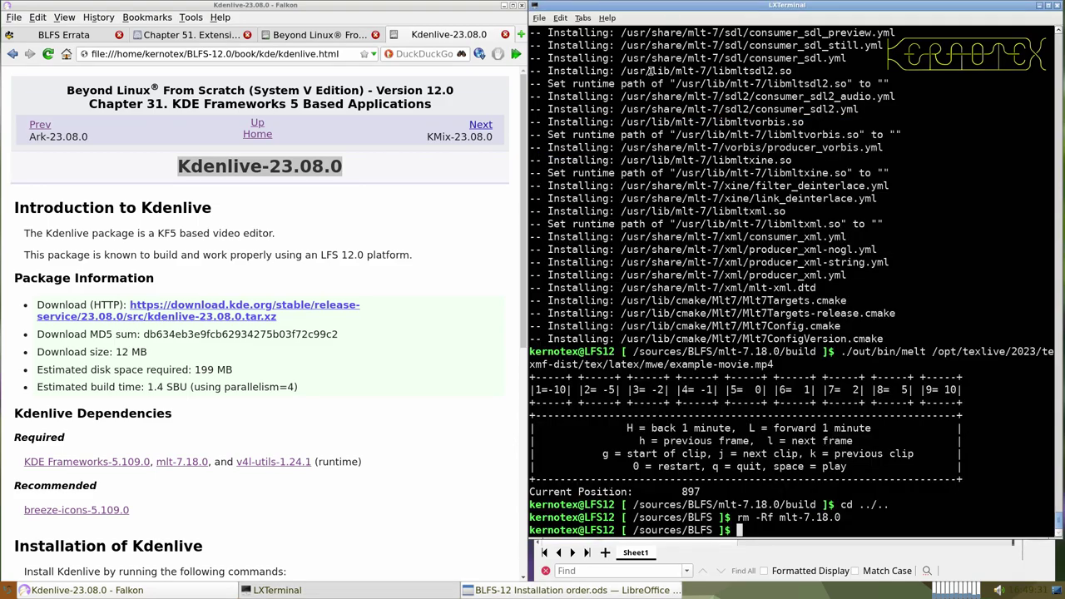
type("tar -xv")
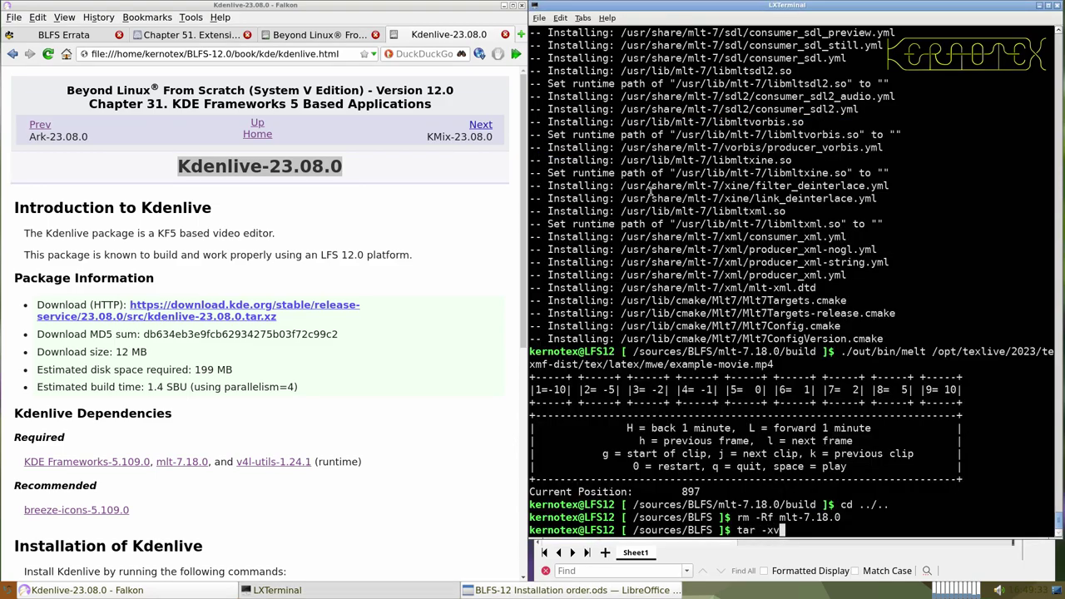
type("f kden")
key("Tab")
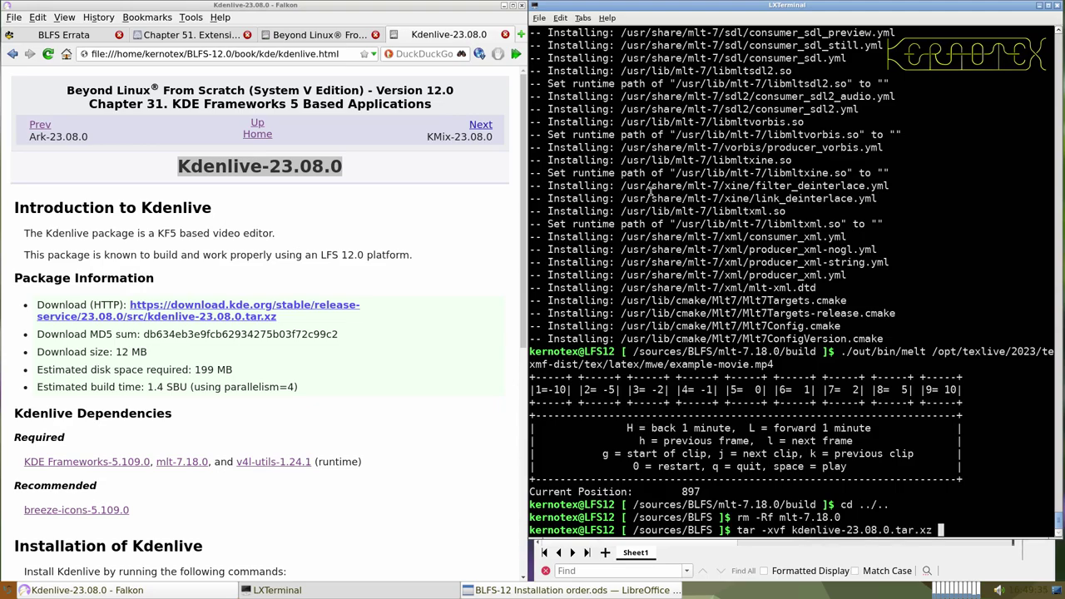
key("Return")
type("cd kdenliv")
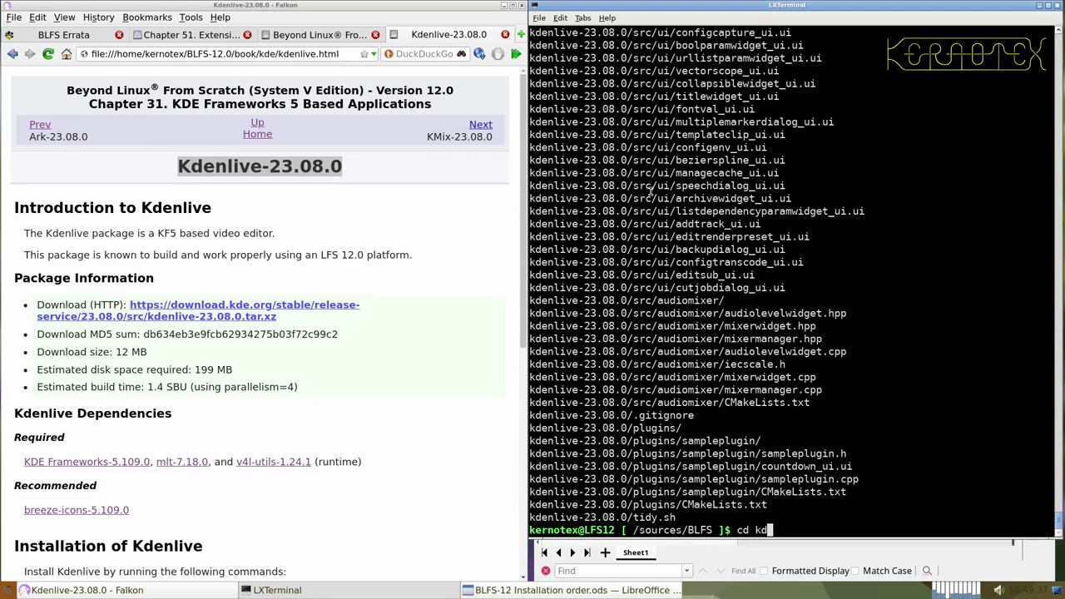
key("Tab")
key("Return")
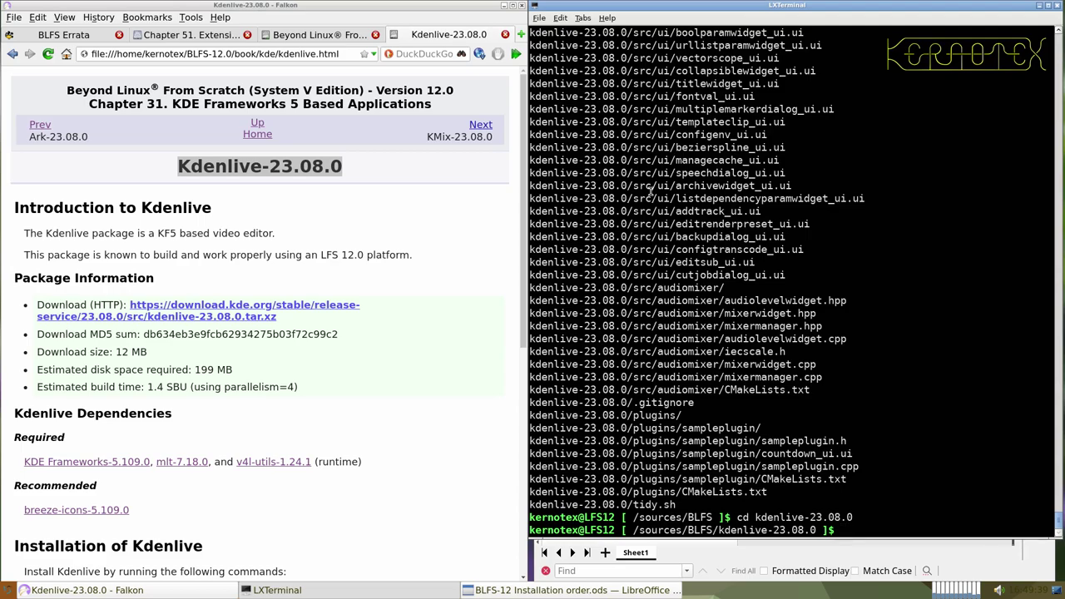
- Build Kdenlive by running the page's mkdir, cmake and make command block in the terminal
scroll(397, 220, "down", 5)
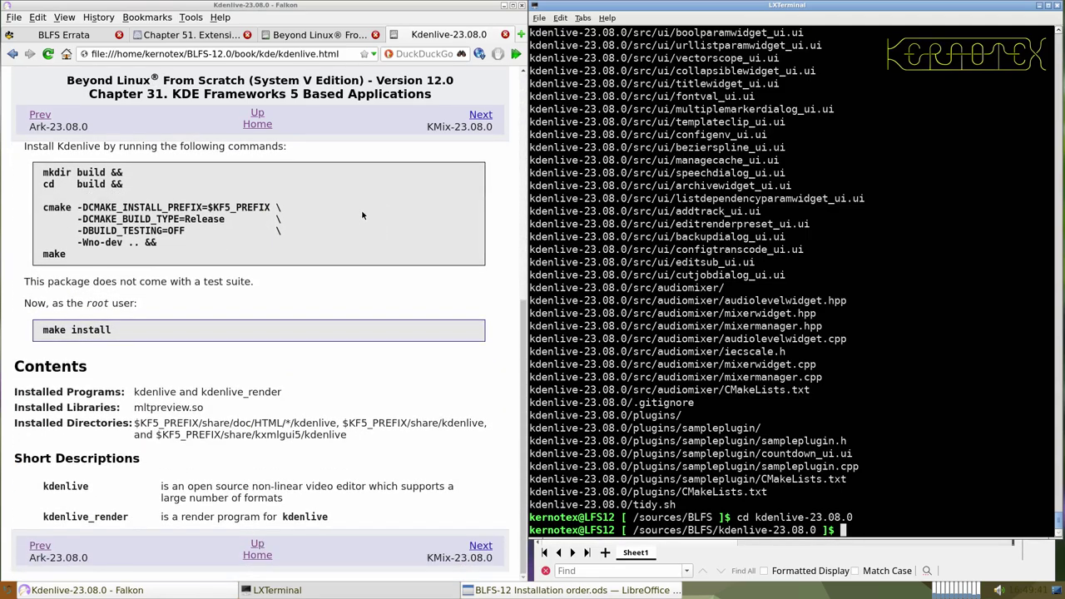
left_click_drag(43, 170, 89, 260)
middle_click(558, 256)
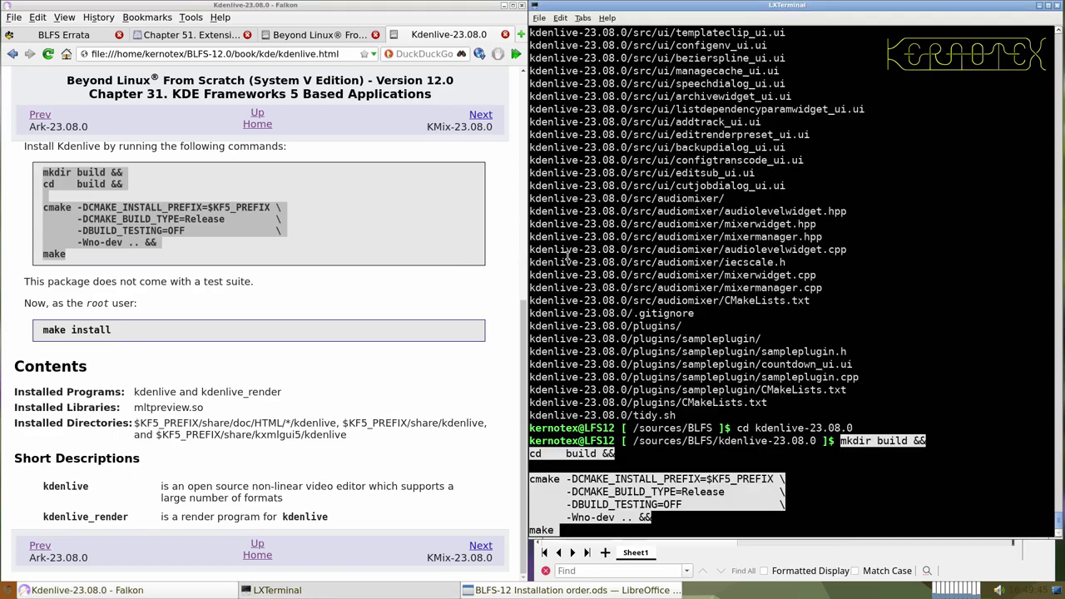
key("Return")
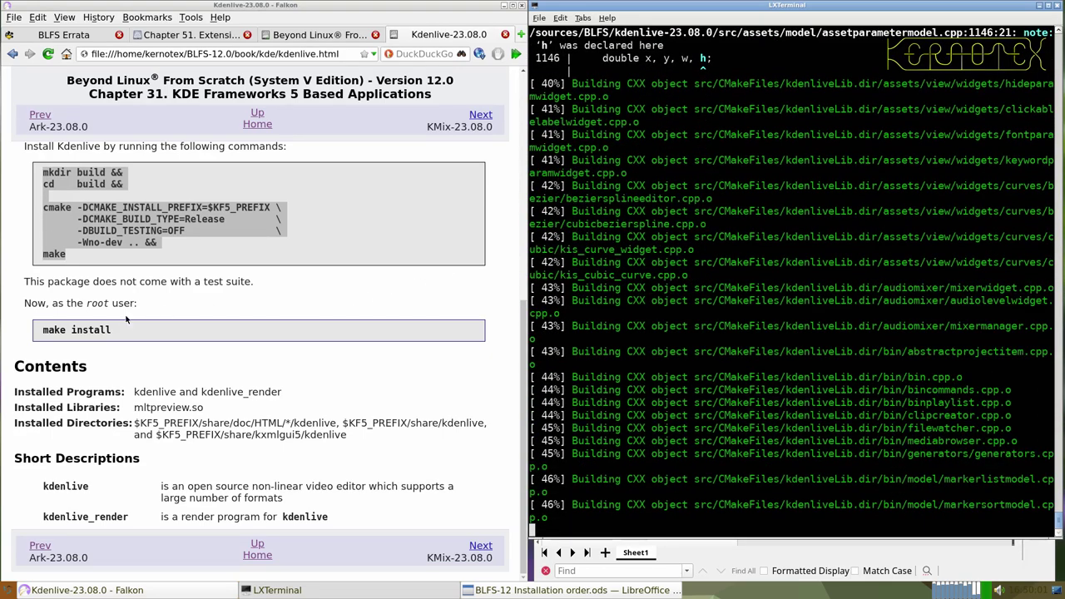
- Install Kdenlive from its build directory by running the page's make install command
left_click_drag(38, 334, 111, 333)
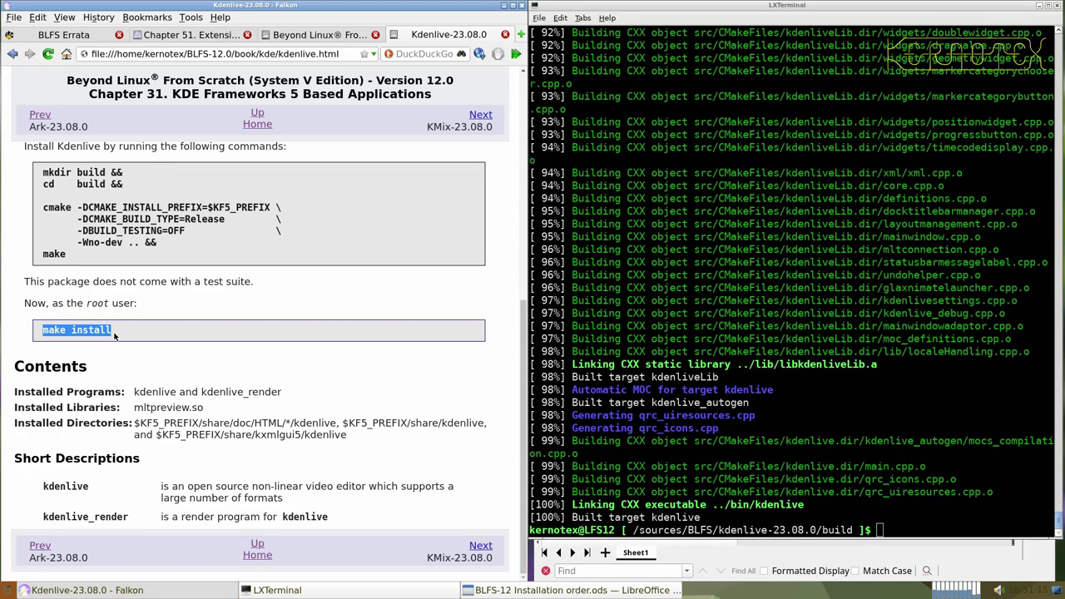
left_click(652, 281)
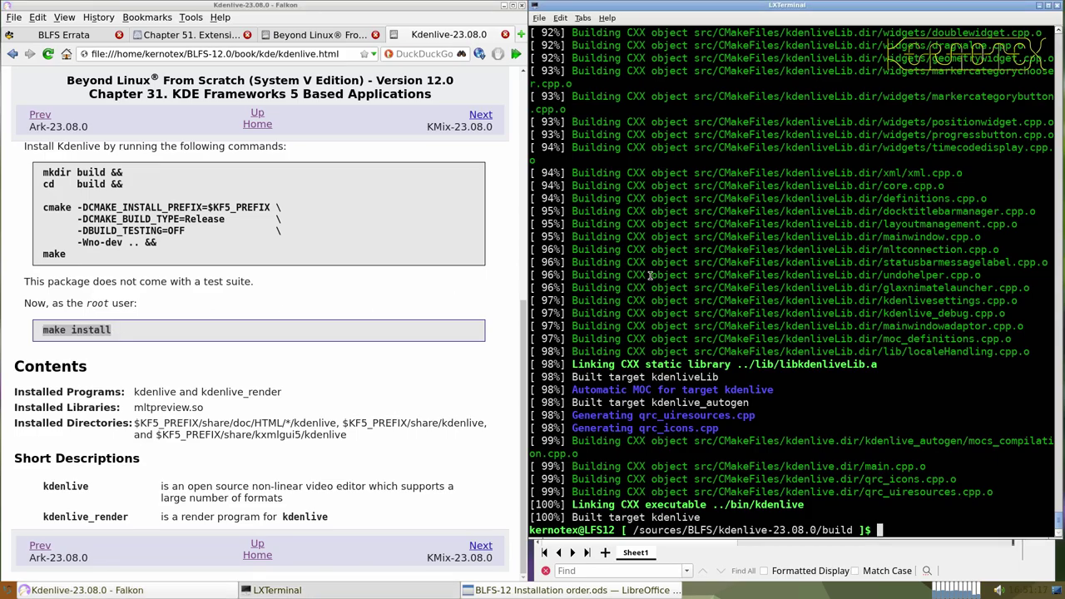
key("ctrl+r")
middle_click(652, 277)
key("Return")
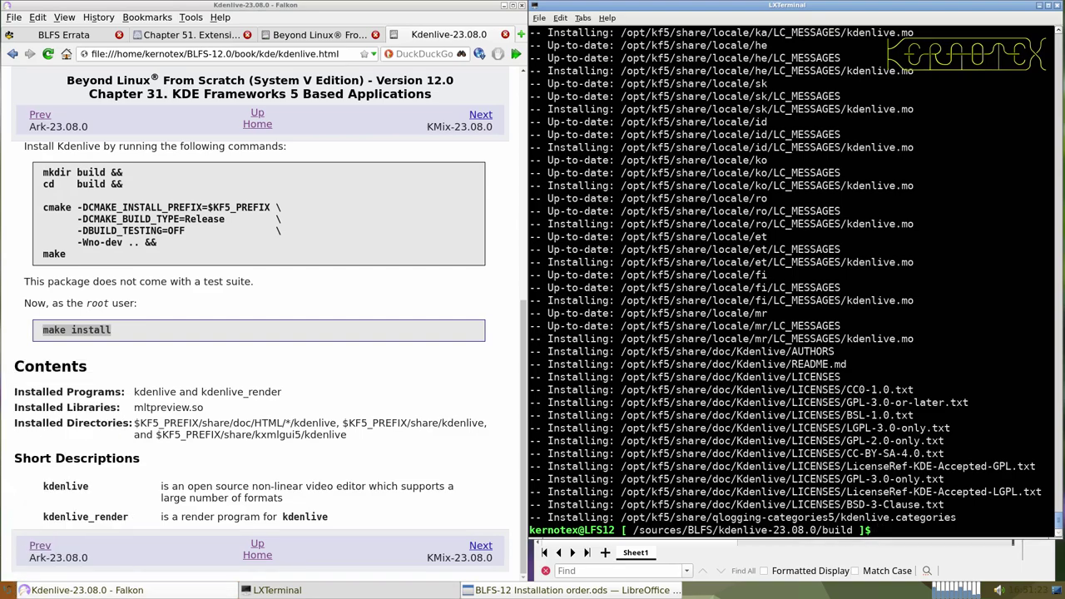
- Launch Kdenlive from the Sound & Video applications and accept its welcome dialog
left_click(8, 589)
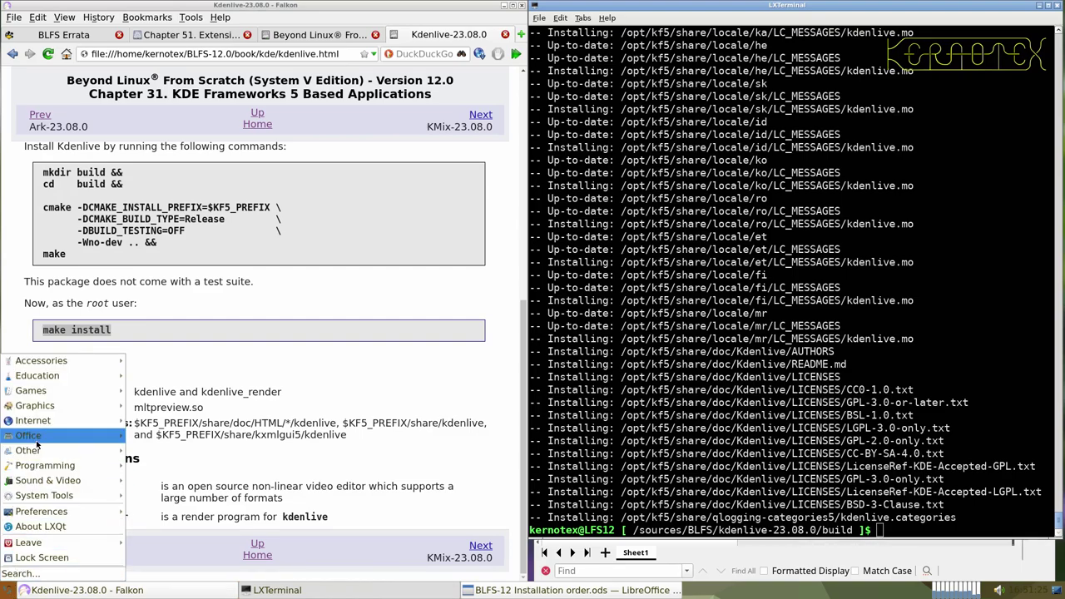
mouse_move(49, 485)
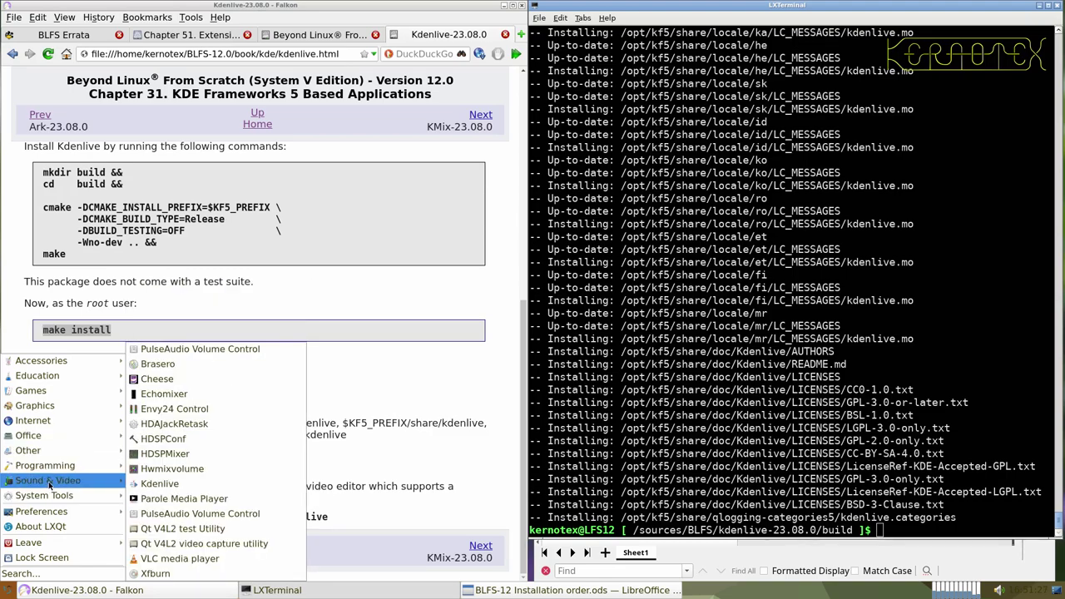
left_click(160, 485)
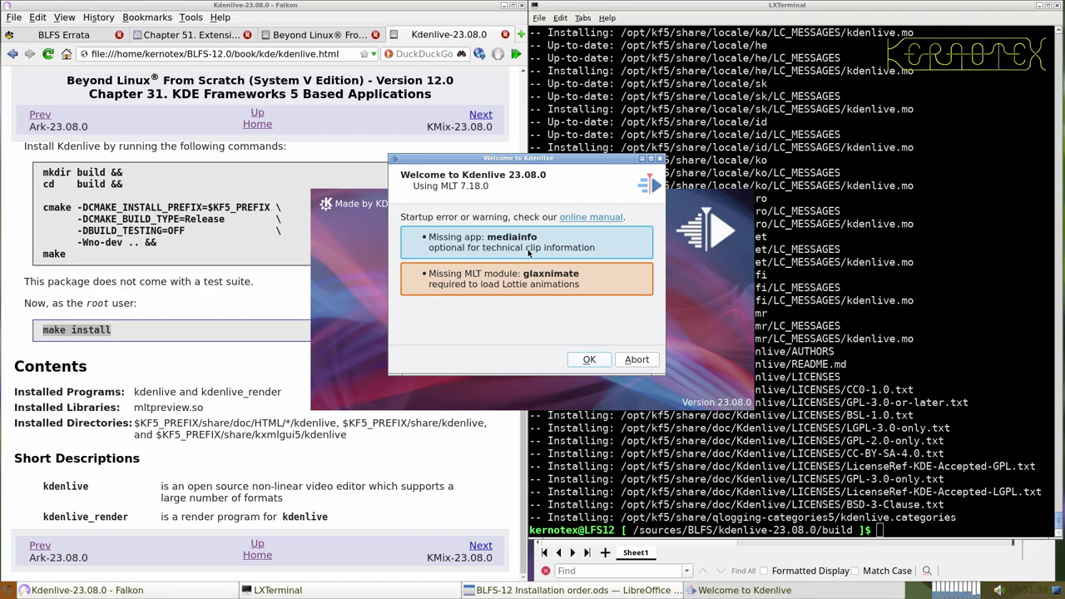
left_click(580, 364)
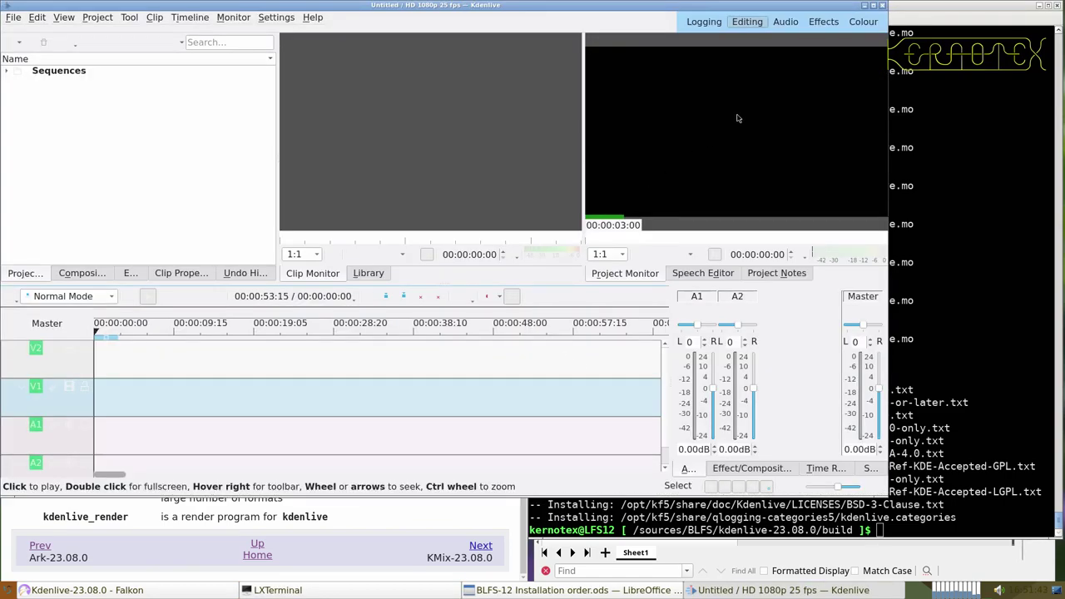
- Maximise the Kdenlive window, expand the Sequences folder in the project bin to inspect it, and close the program
left_click(871, 6)
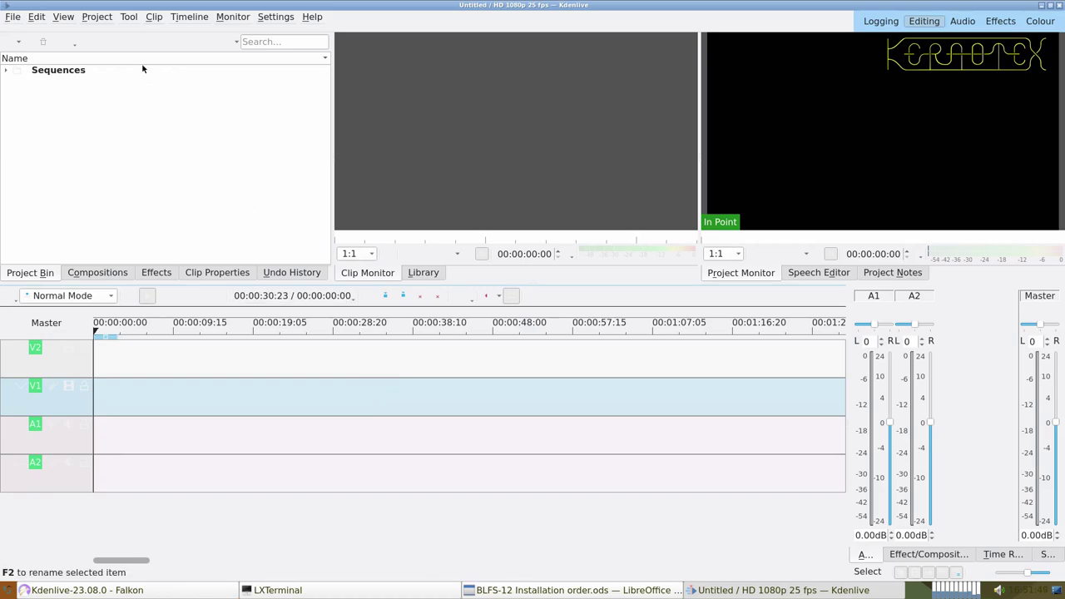
left_click(7, 71)
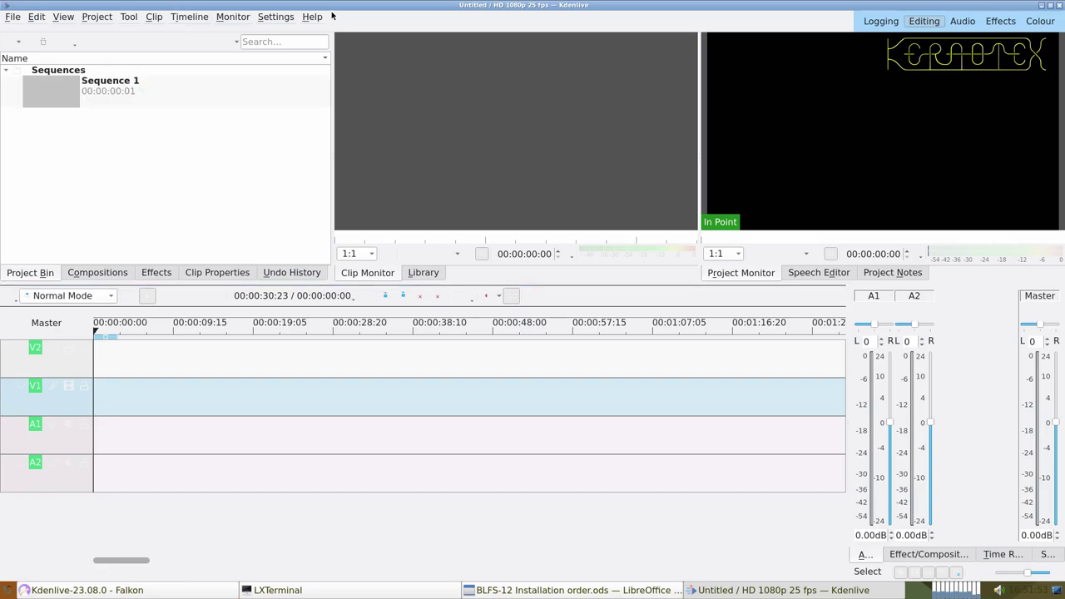
left_click(1059, 7)
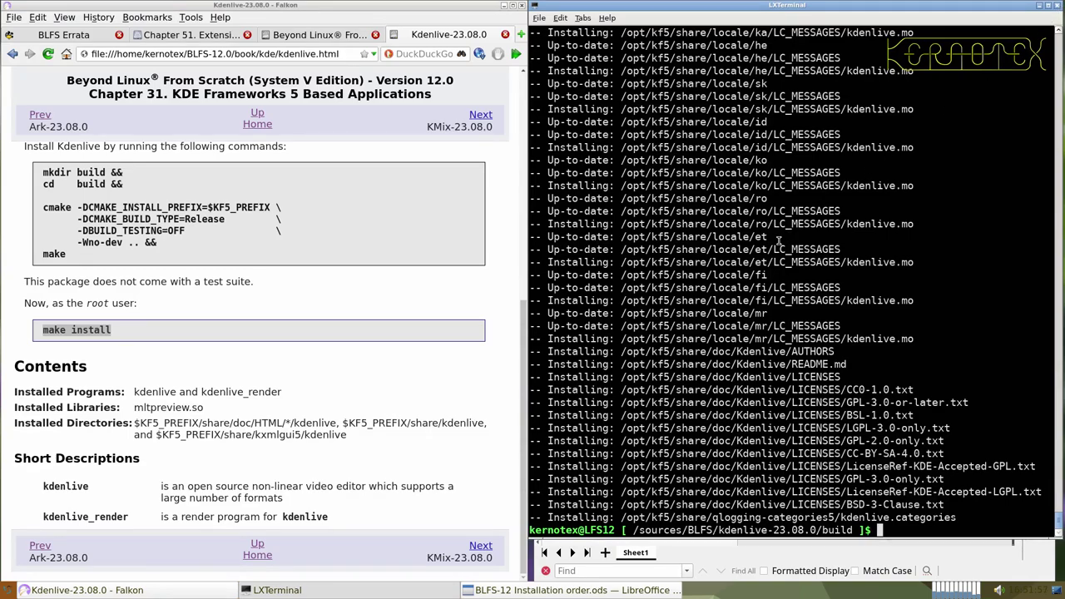
- Go up two directories with cd ../.. and remove the kdenlive-23.08.0 directory with rm -Rf
type("../..")
key("Return")
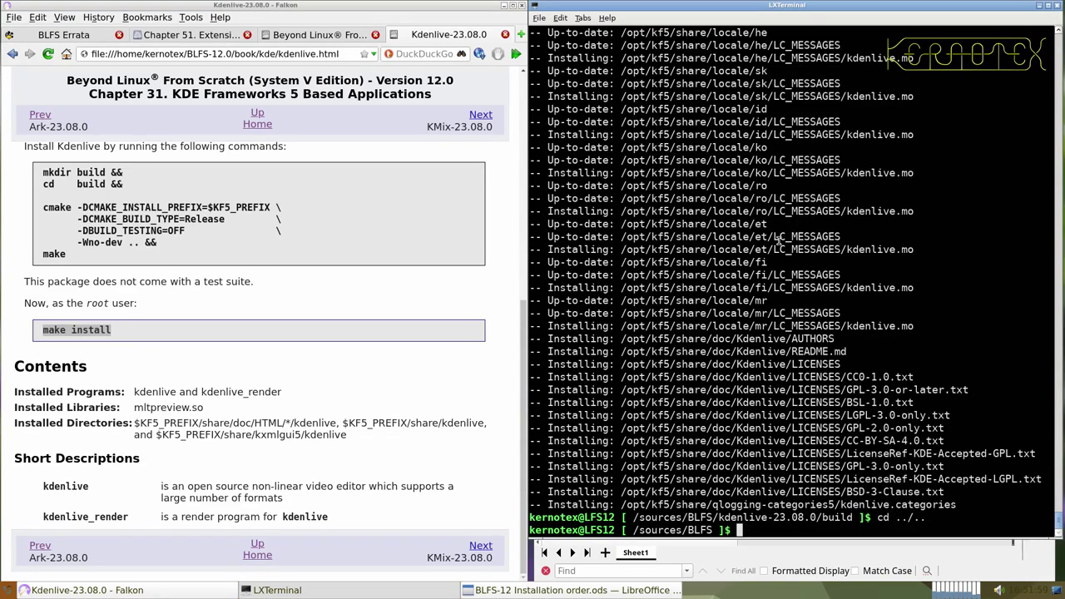
type("rm -Rf kdenlive-23.08.0")
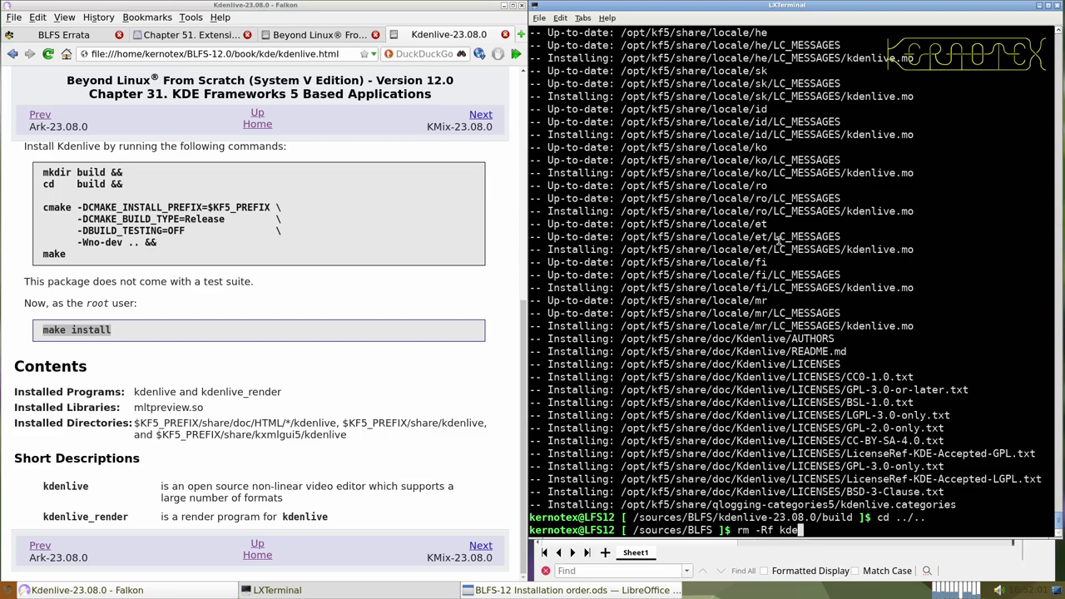
key("Return")
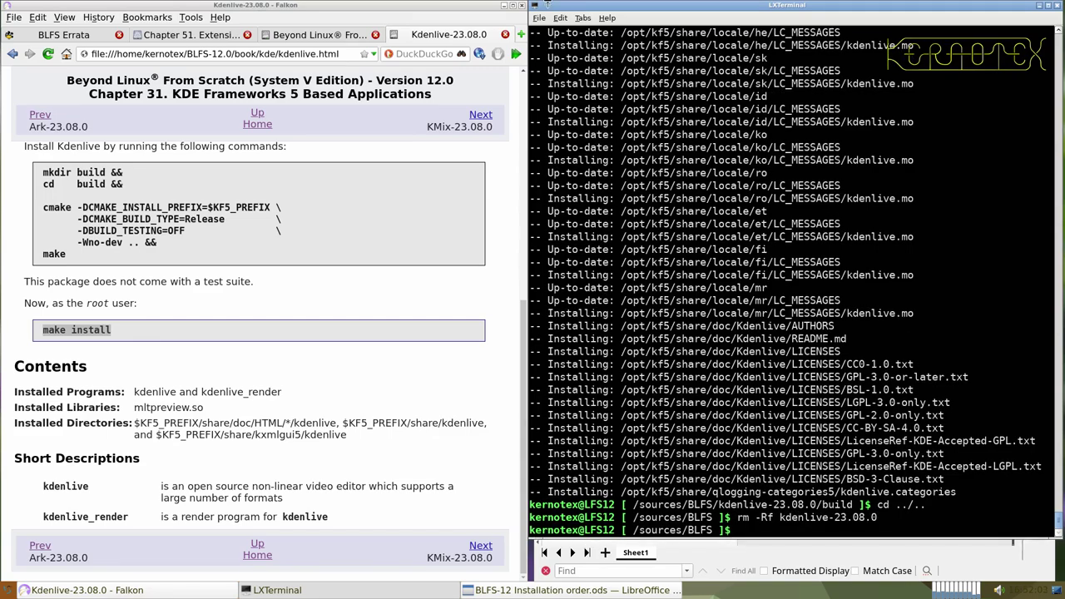
- Advance to the book's KMix-23.08.0 page and download kmix-23.08.0.tar.xz, saving the file
left_click(476, 546)
left_click(289, 309)
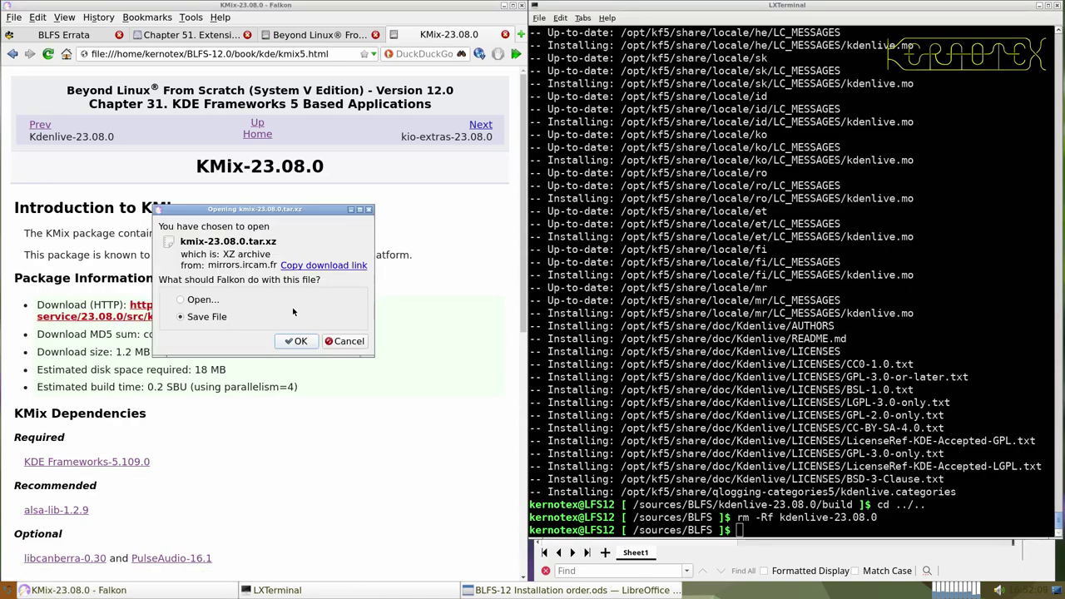
left_click(296, 342)
key("Return")
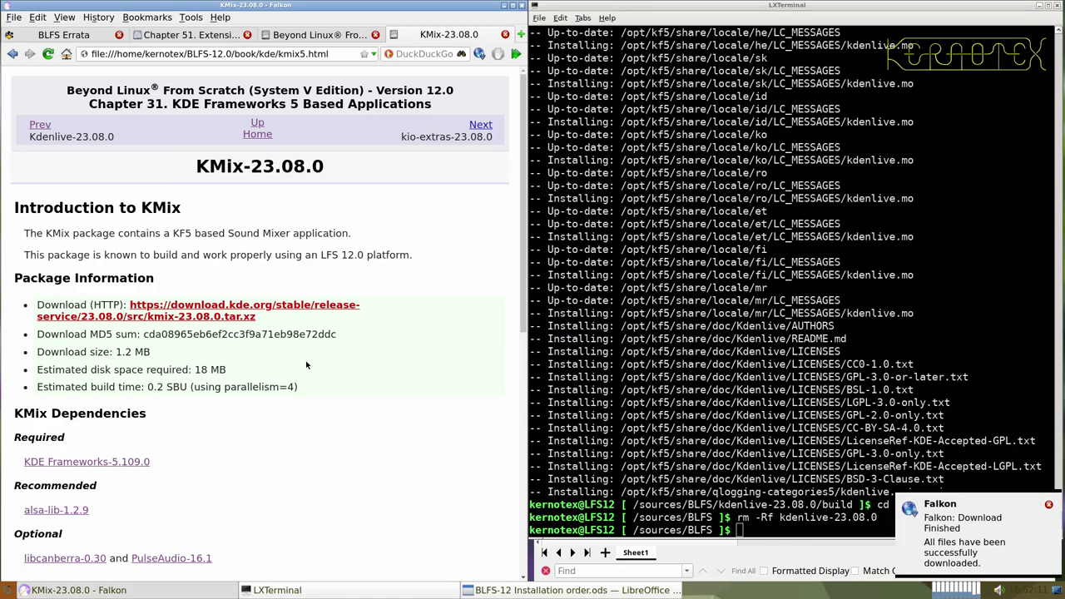
- Copy the KMix-23.08.0 page title into the spreadsheet cell below Kdenlive-23.08.0
scroll(203, 203, "down", 3)
scroll(204, 202, "up", 3)
left_click_drag(194, 166, 327, 173)
key("ctrl+c")
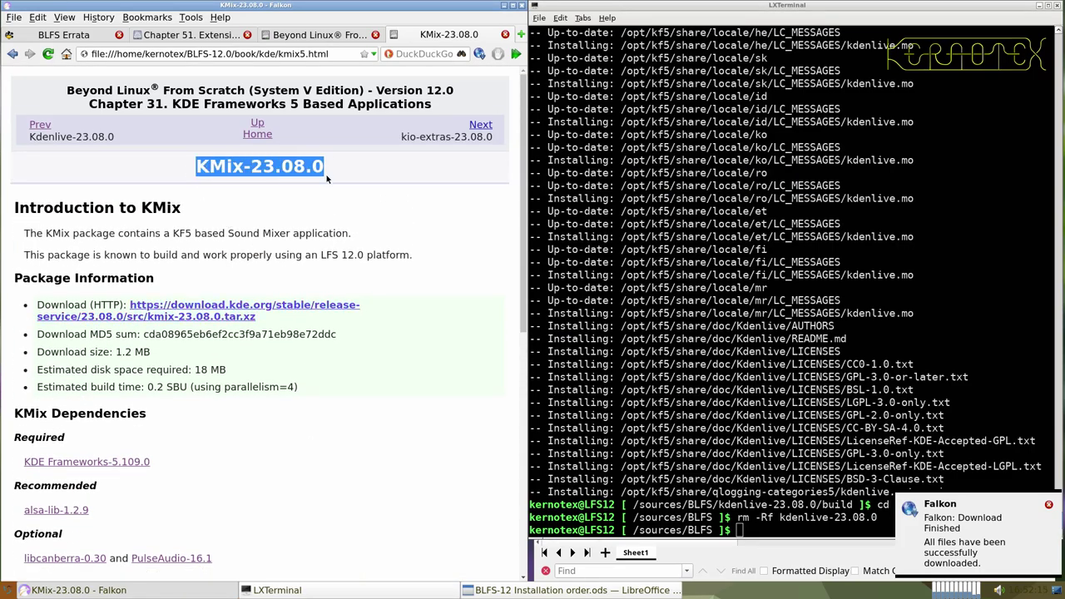
left_click(707, 552)
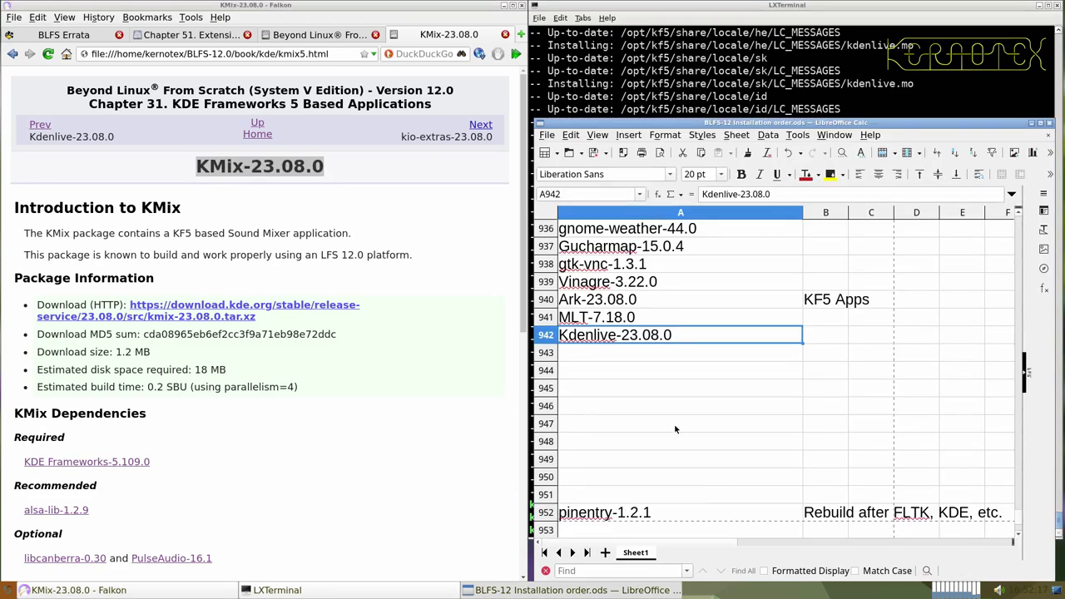
middle_click(675, 358)
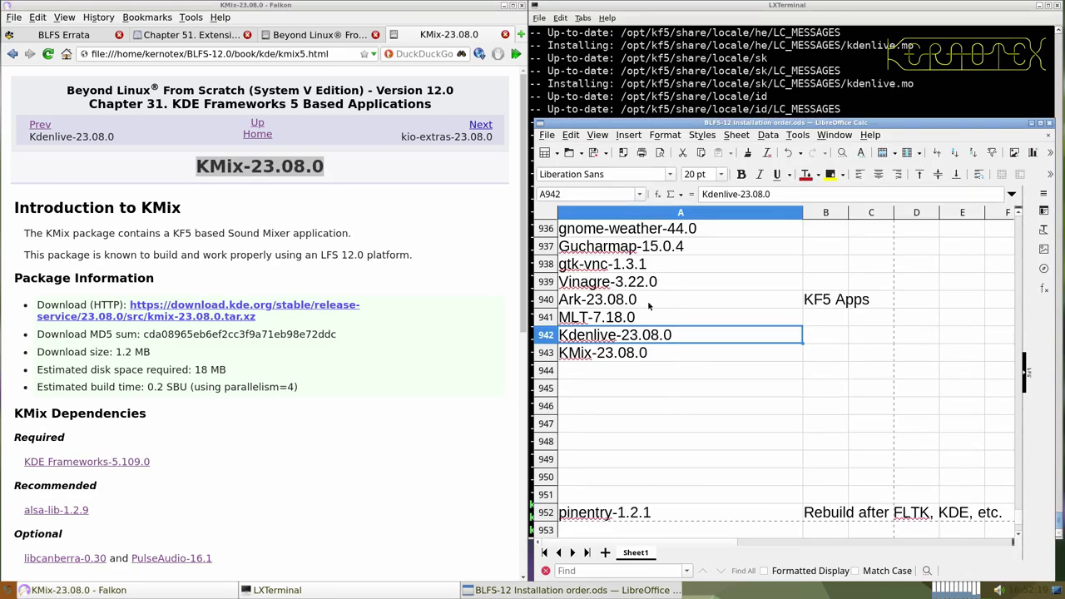
- Extract the kmix-23.08.0 archive in the terminal with tar -xvf and change into the kmix-23.08.0 directory
scroll(427, 249, "down", 5)
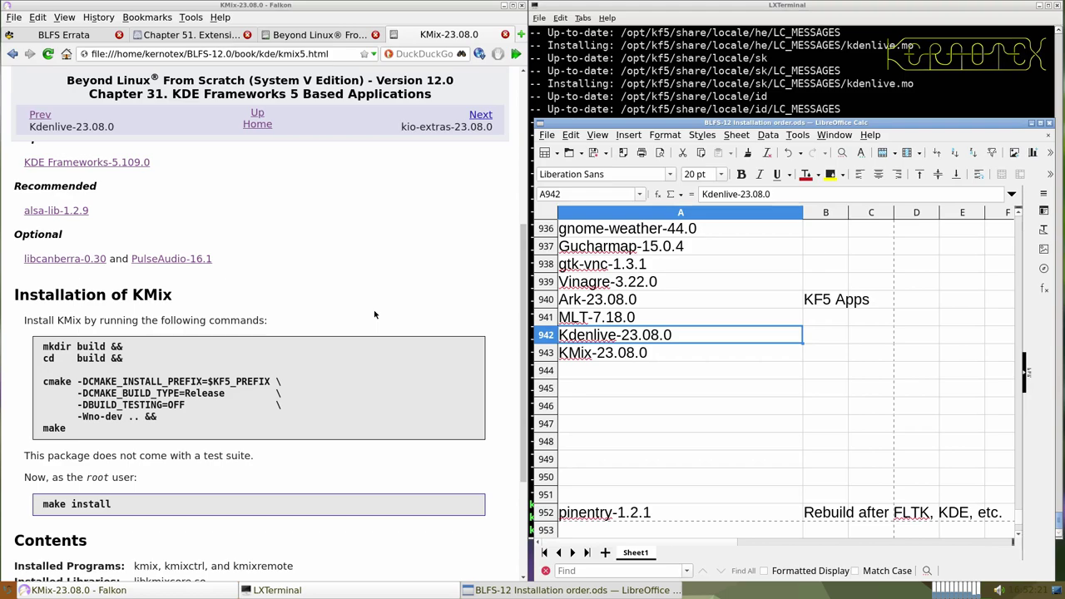
left_click(588, 64)
type("tar -x")
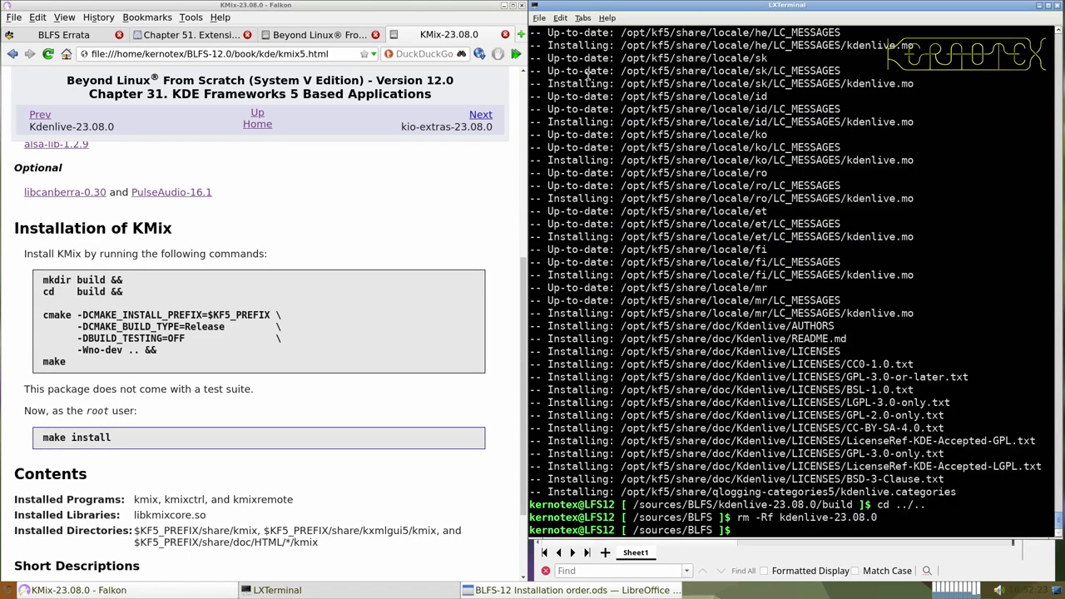
type("vf kmix")
key("Tab")
key("Return")
type("cd kmi")
key("Tab")
key("Return")
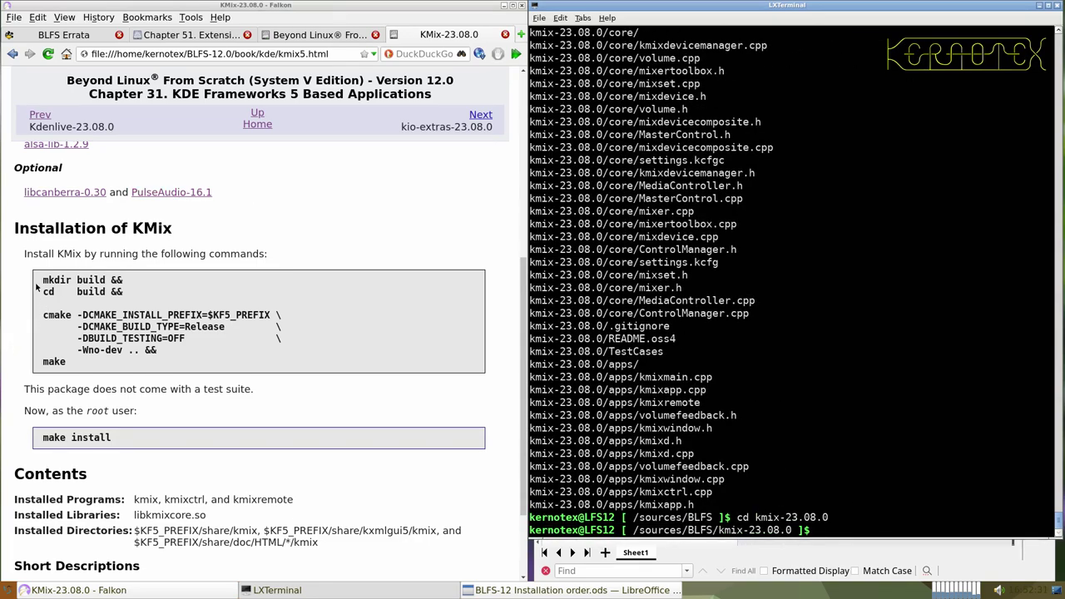
- Build KMix by running the page's mkdir, cmake and make command block in the terminal
left_click_drag(40, 277, 67, 362)
middle_click(674, 359)
key("Return")
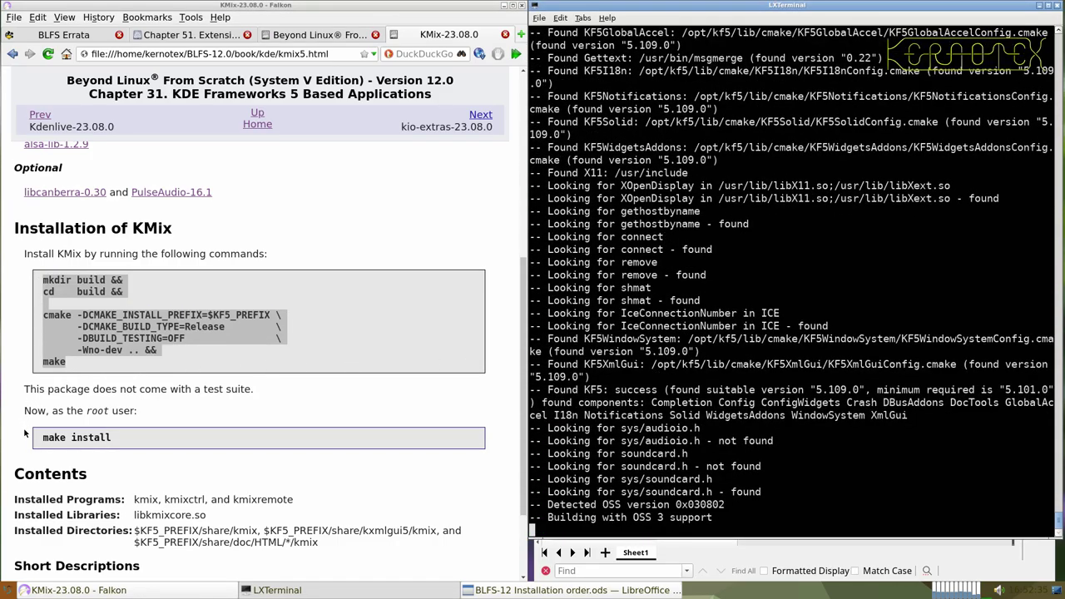
- Install KMix from its build directory by running the page's make install command
left_click_drag(30, 436, 113, 437)
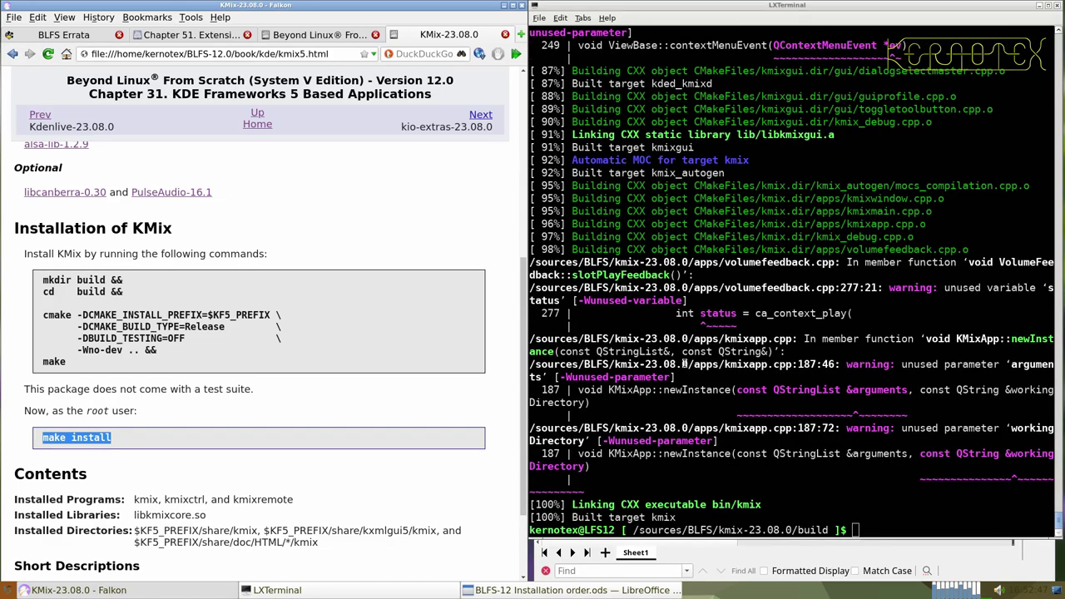
left_click(684, 363)
middle_click(683, 363)
key("Return")
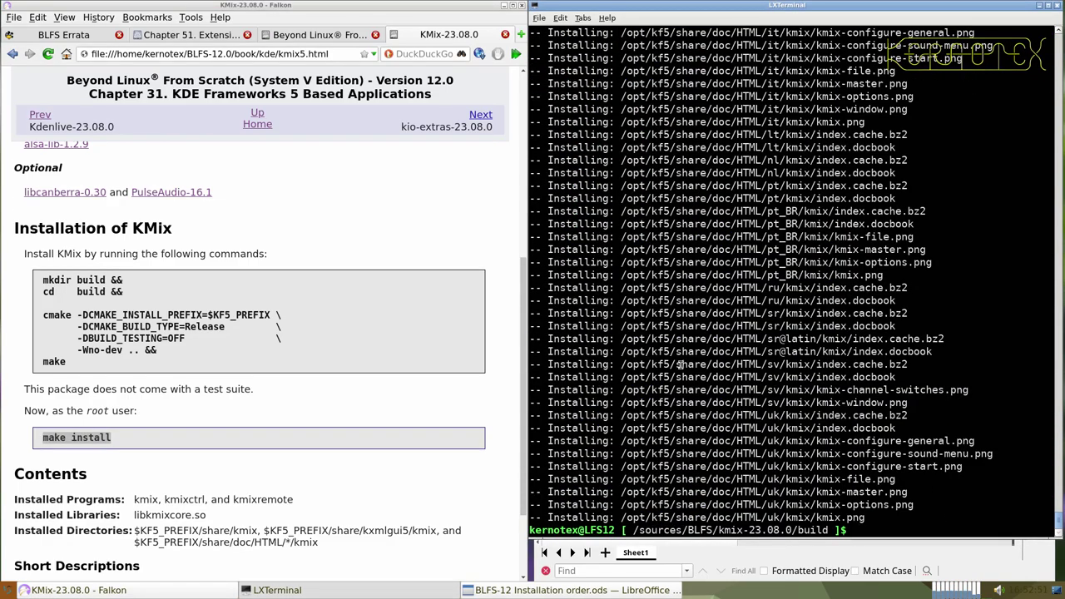
- Look through the desktop application menu's Sound & Video, Accessories and Preferences categories for a KMix entry
left_click(5, 592)
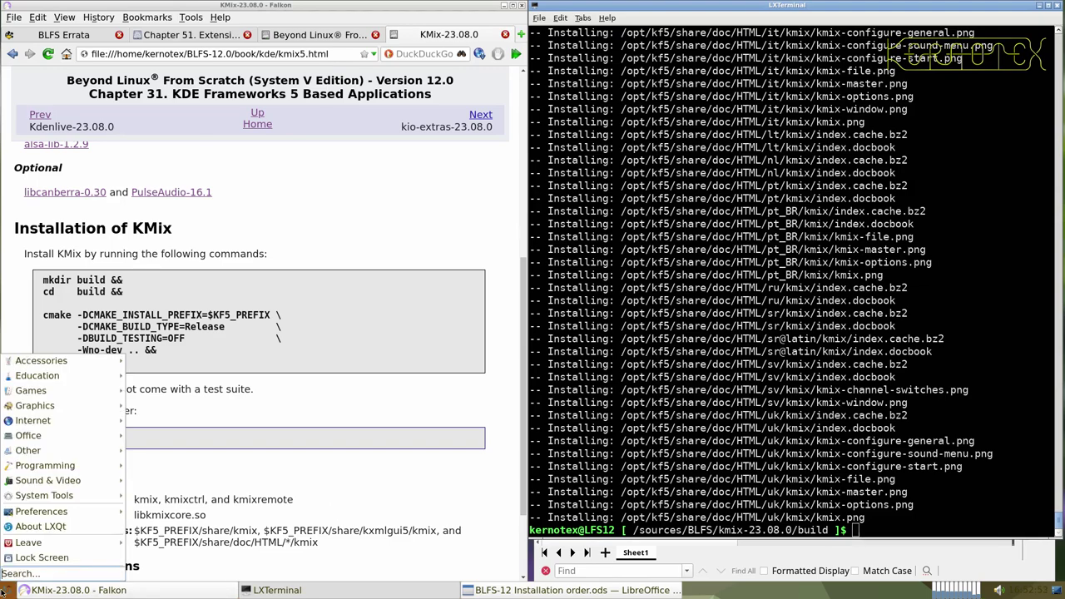
mouse_move(52, 484)
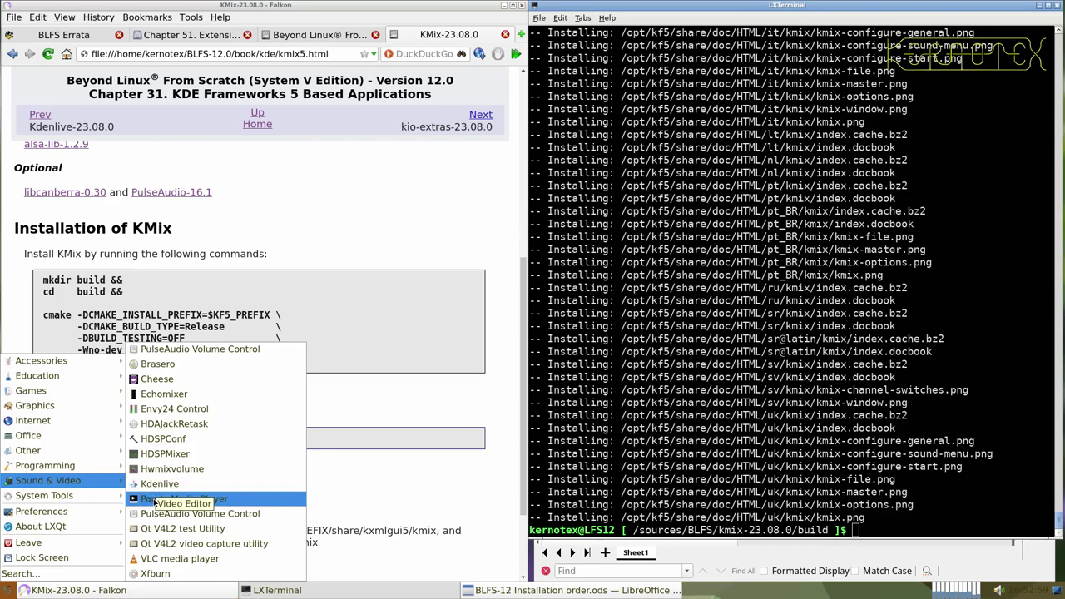
mouse_move(98, 500)
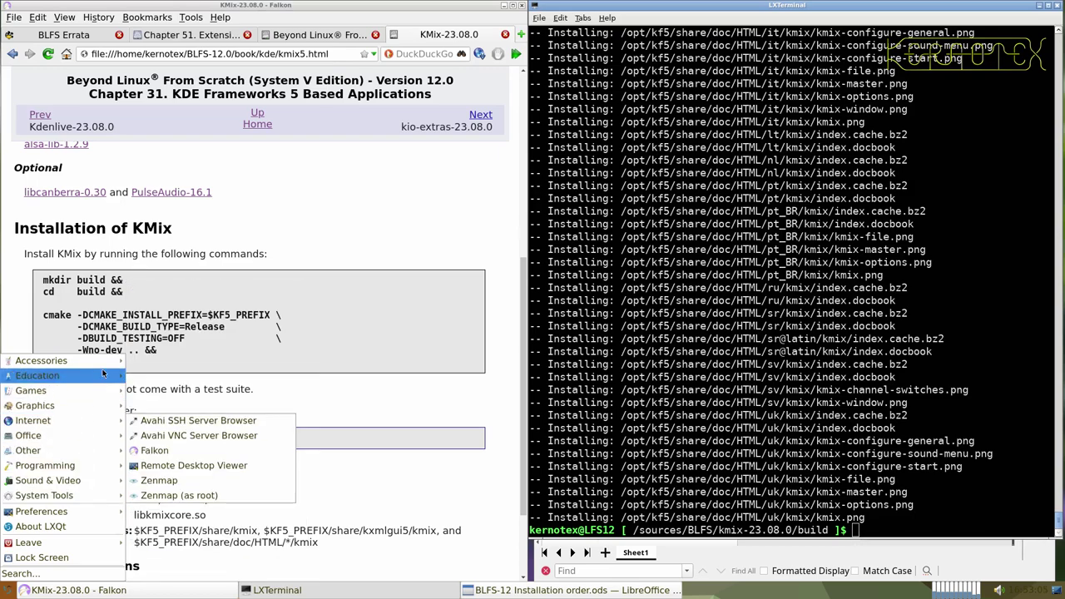
mouse_move(105, 361)
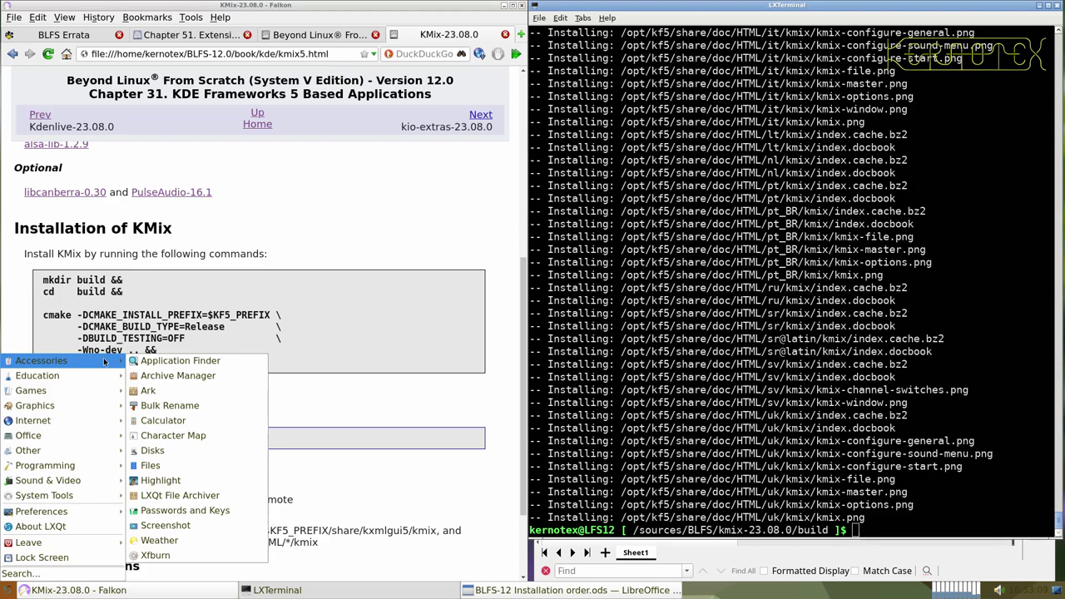
mouse_move(110, 445)
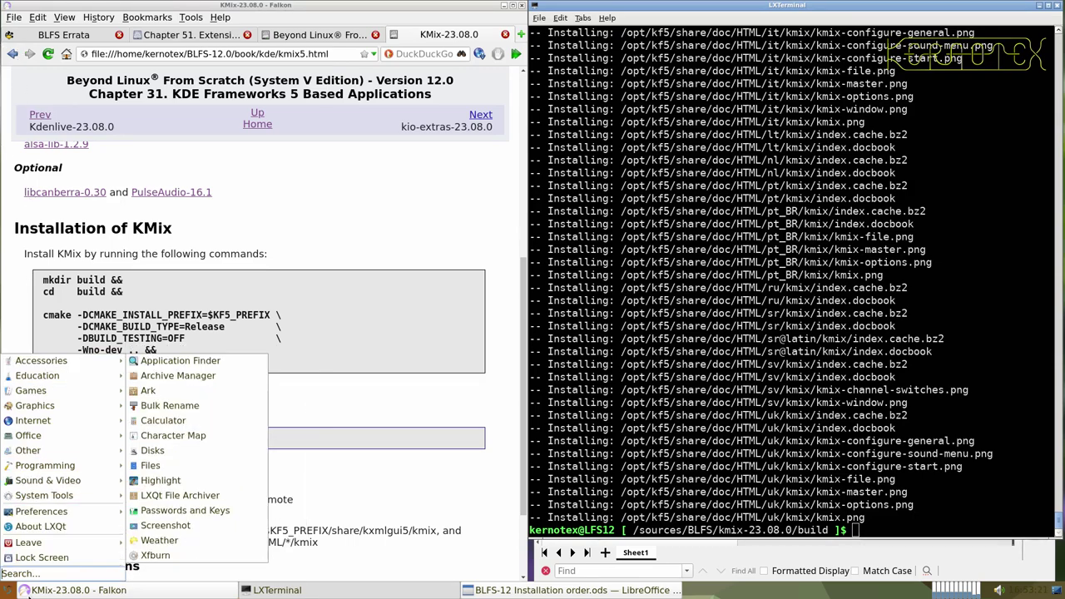
mouse_move(50, 511)
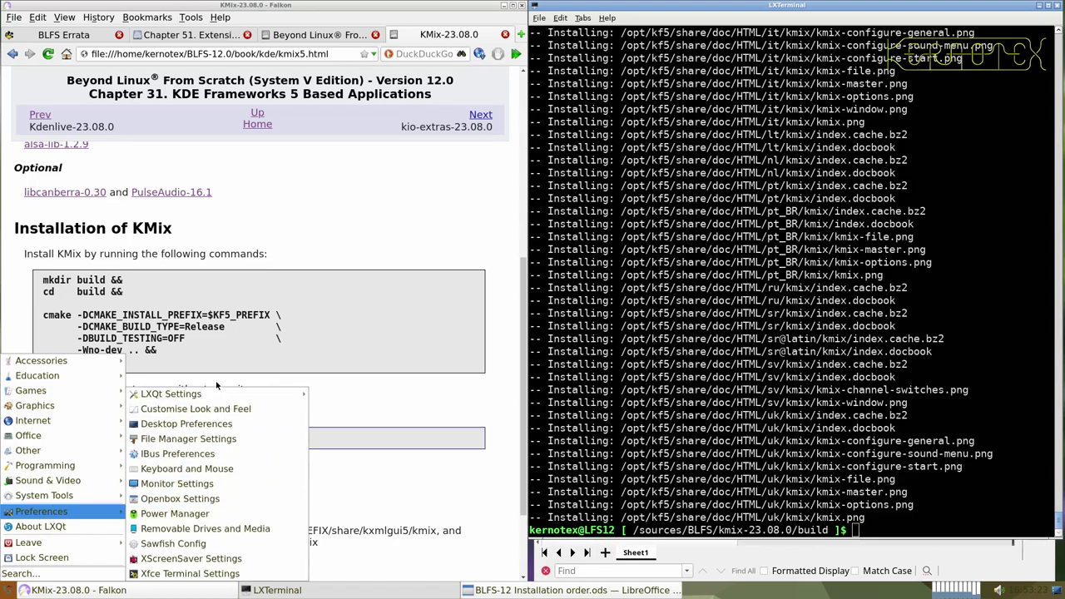
mouse_move(219, 395)
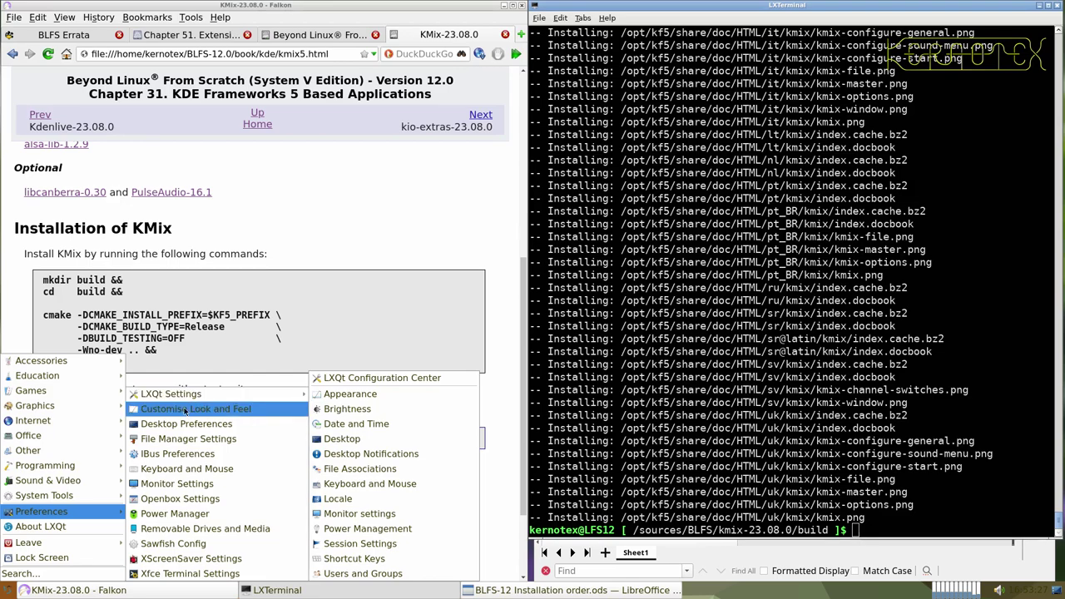
- Launch kmix from the terminal and view its Capture Devices, Playback Streams and Capture Streams pages
left_click(699, 390)
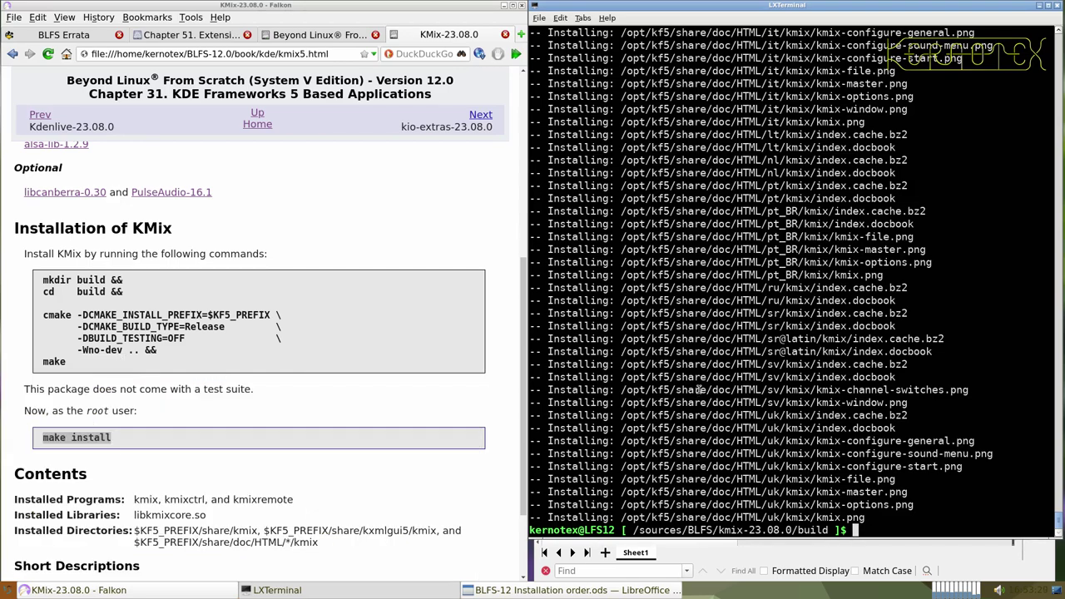
type("kmix")
key("Return")
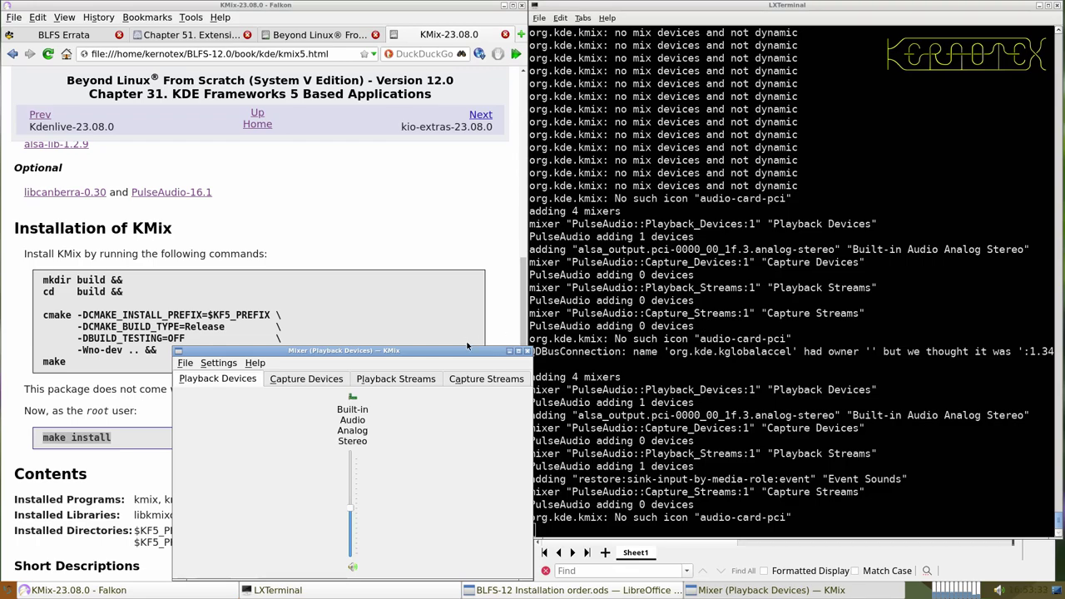
left_click_drag(465, 356, 545, 238)
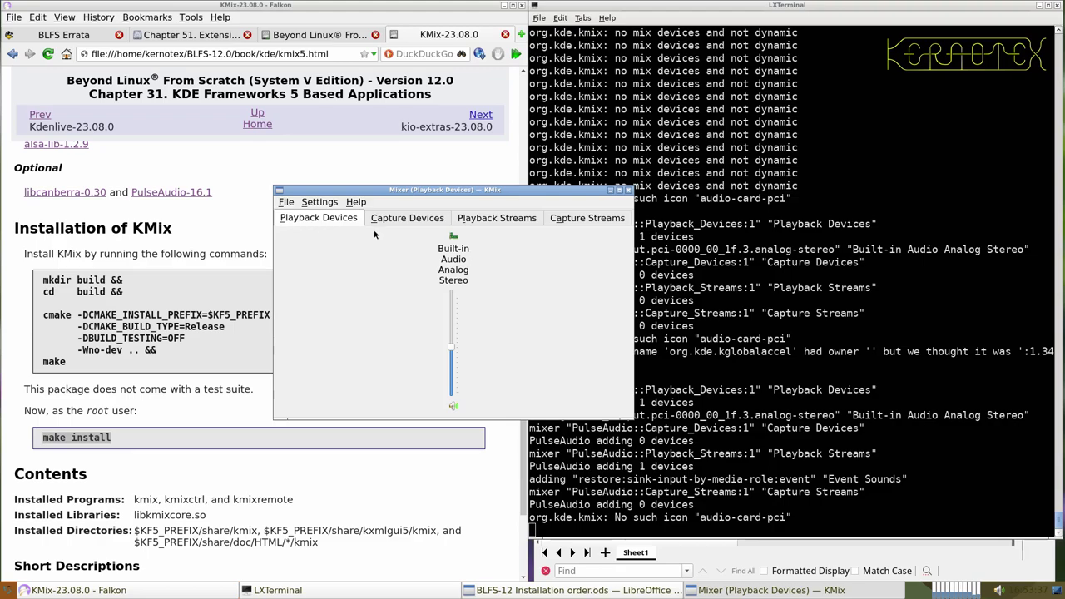
left_click(375, 218)
left_click(474, 219)
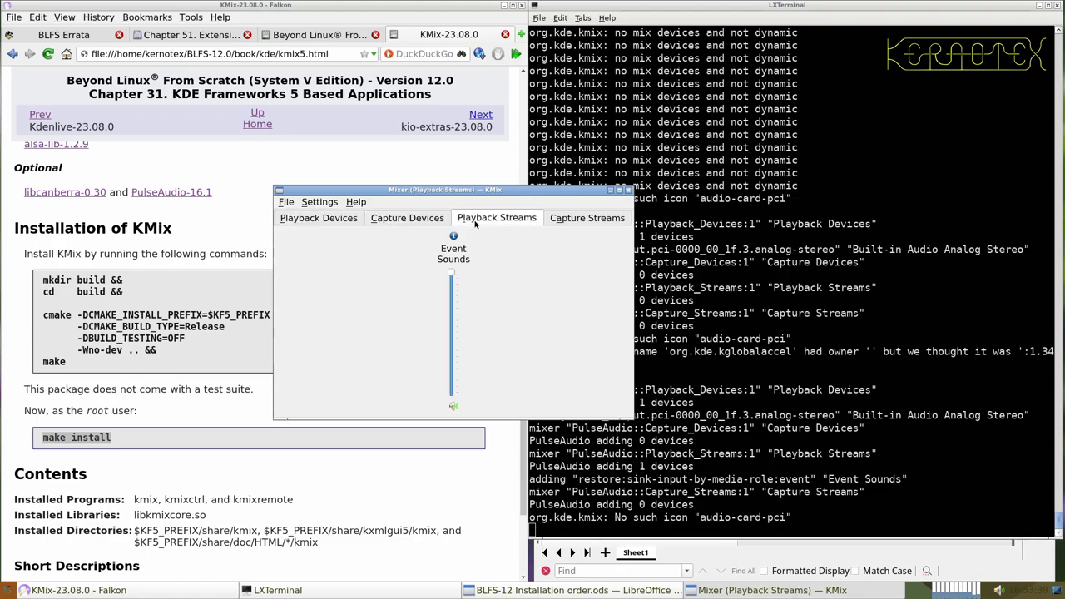
left_click(570, 219)
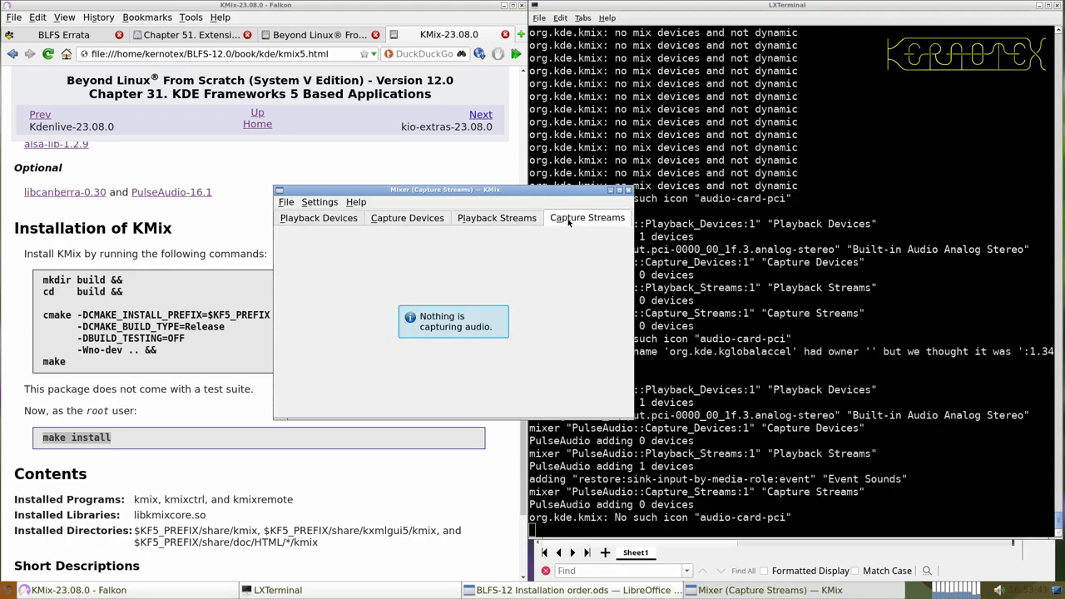
- Try to open KMix's Audio Setup, dismiss the resulting dialog and close the mixer window
left_click(321, 202)
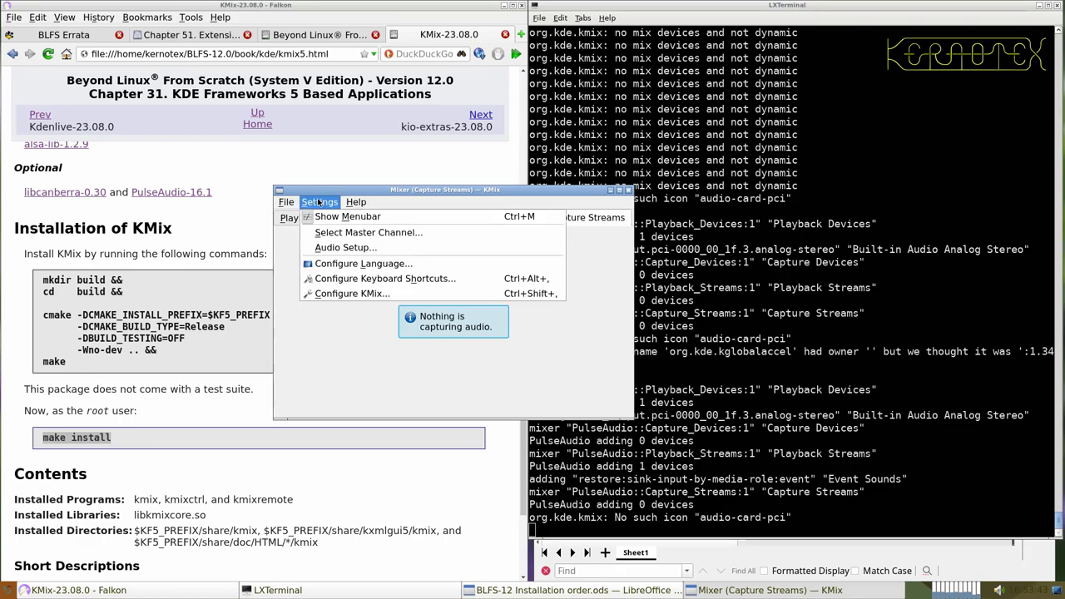
left_click(337, 247)
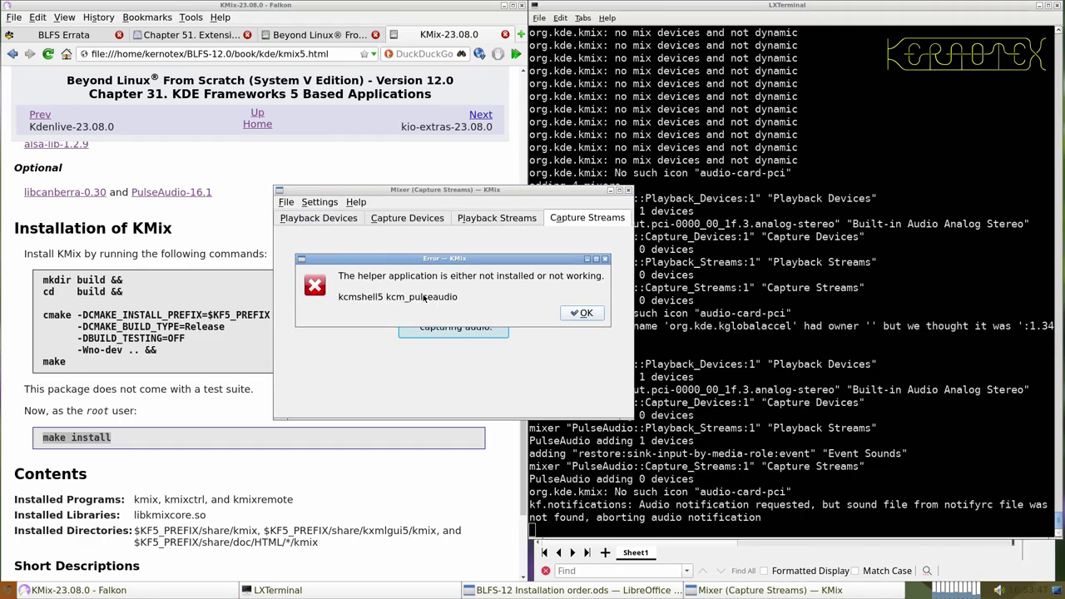
left_click(580, 313)
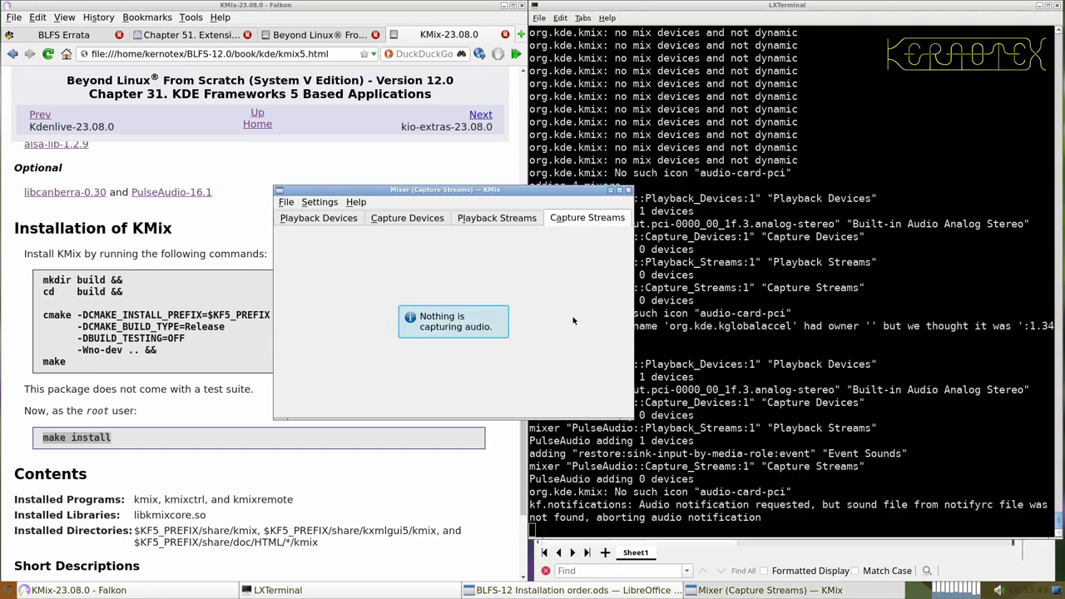
left_click(628, 192)
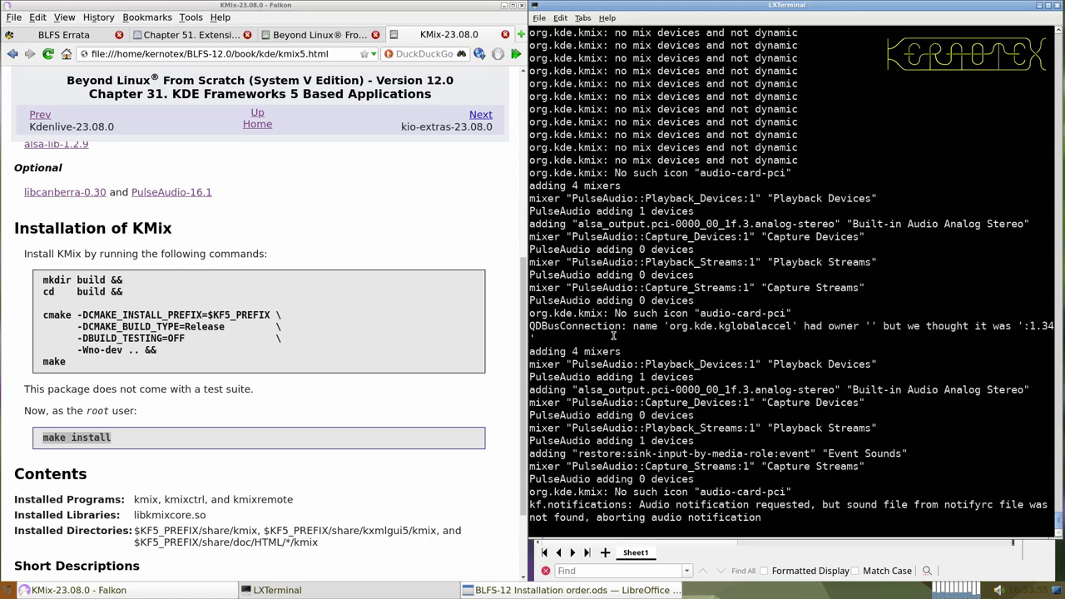
- Interrupt the kmix process in the terminal to get the shell prompt back
key("Return")
key("Return")
key("Return")
key("Return")
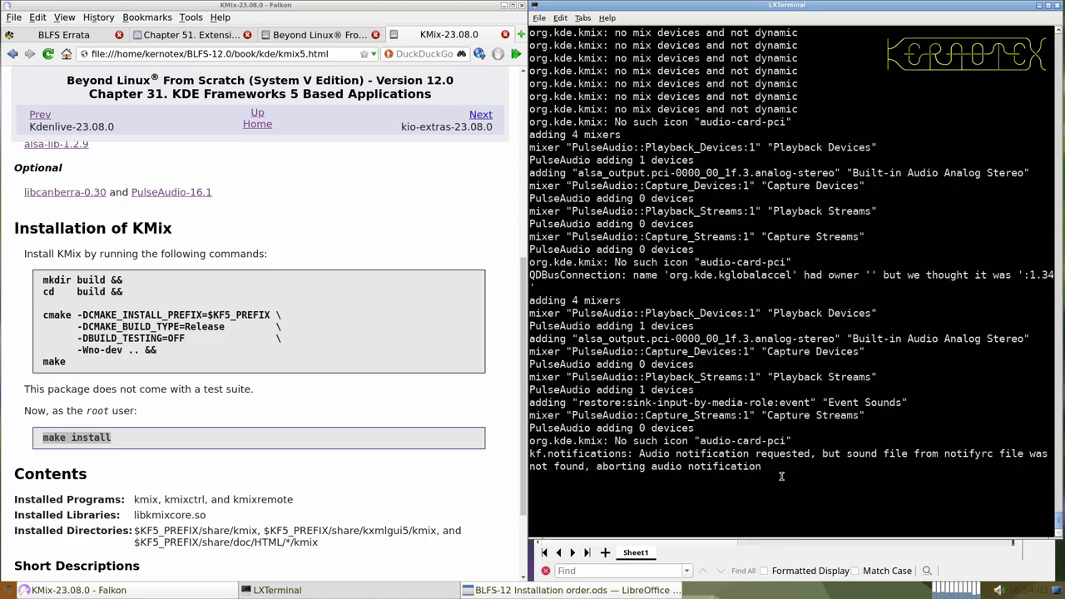
key("ctrl+c")
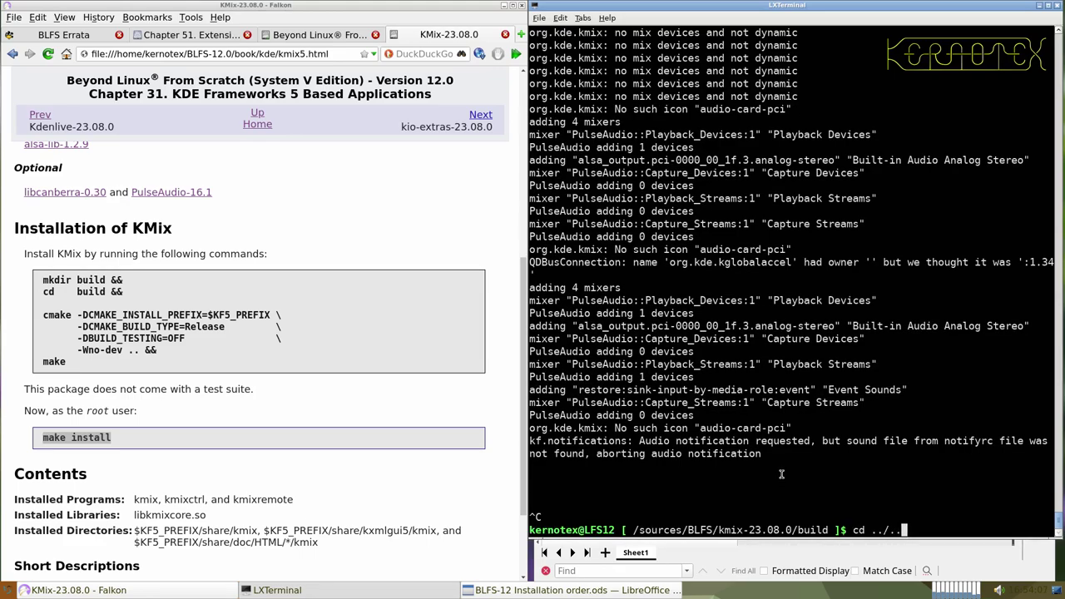
- Return to /sources/BLFS with cd ../.. and delete the build tree with rm -Rf kmix-23.08.0
key("Return")
type("rm -Rf kmix-23.08.0")
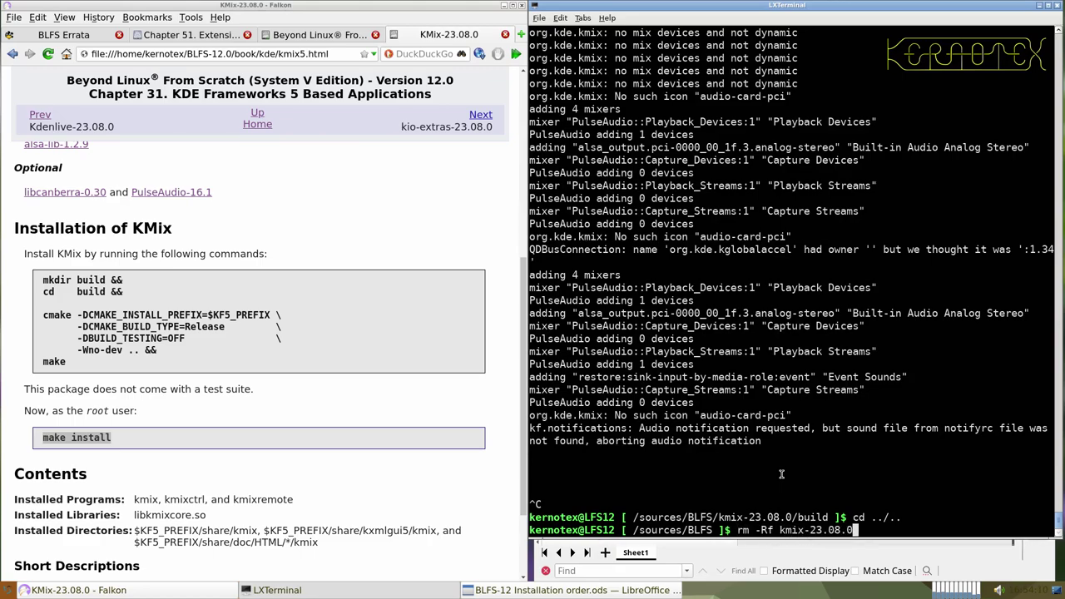
key("Return")
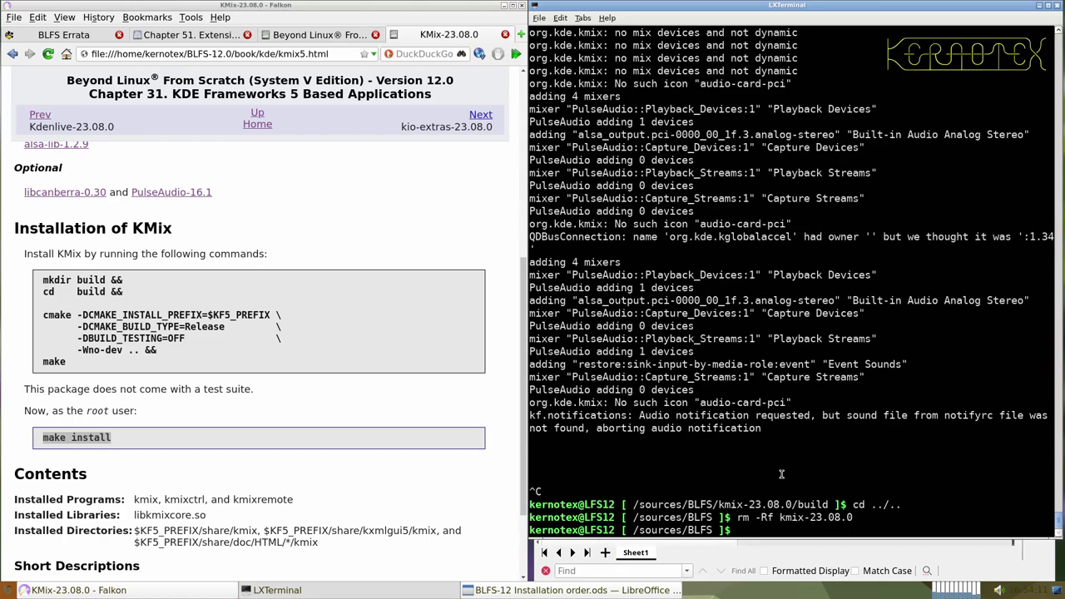
- Go to the book's kio-extras-23.08.0 page and open its required kdsoap-2.1.1 dependency in a new browser tab
scroll(448, 465, "down", 3)
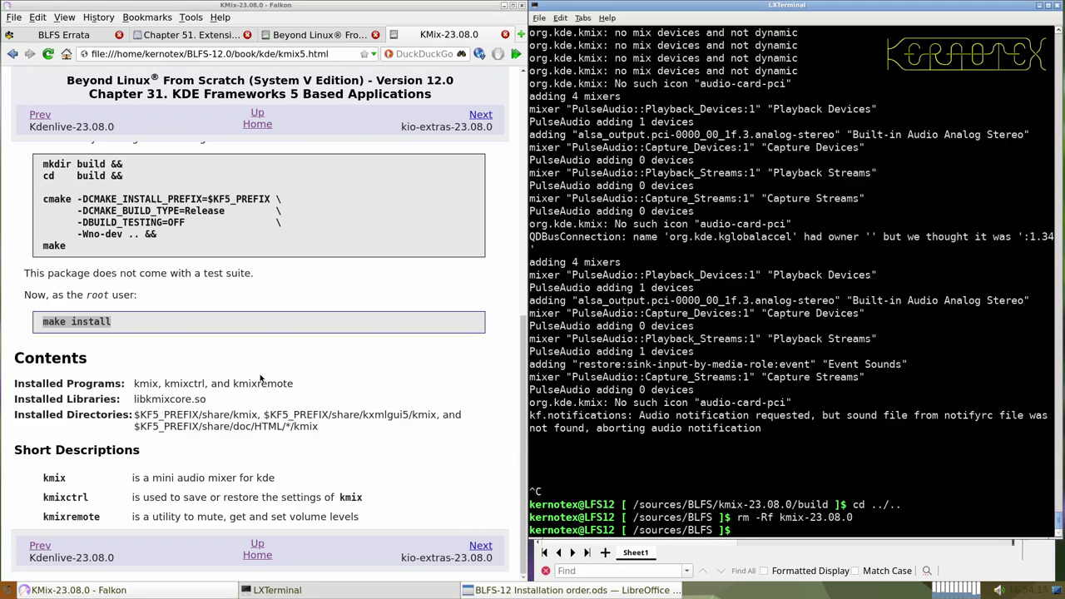
left_click(480, 546)
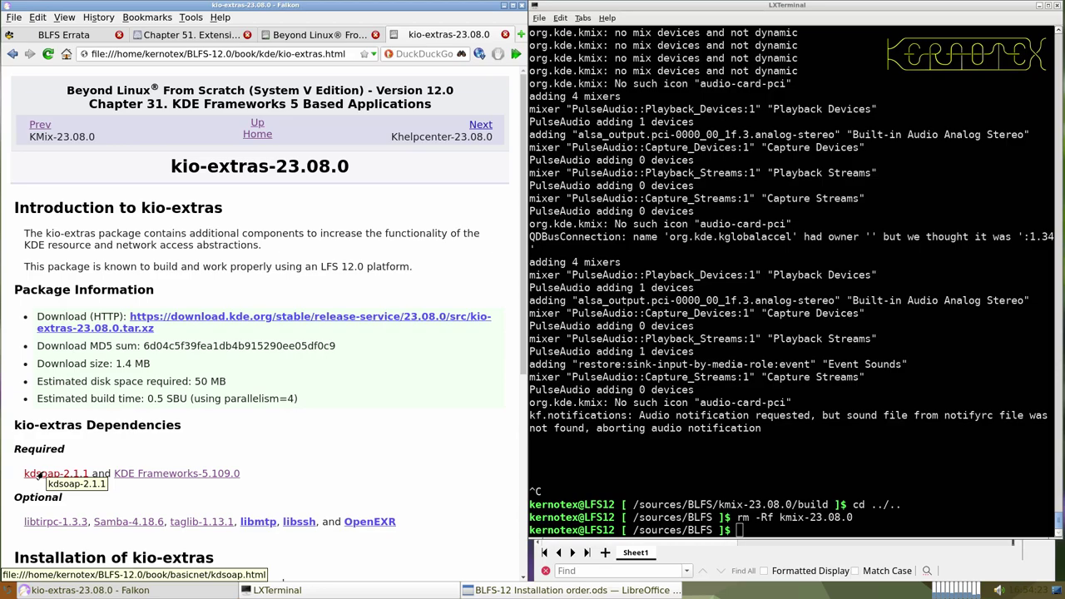
scroll(41, 471, "down", 6)
scroll(45, 464, "up", 5)
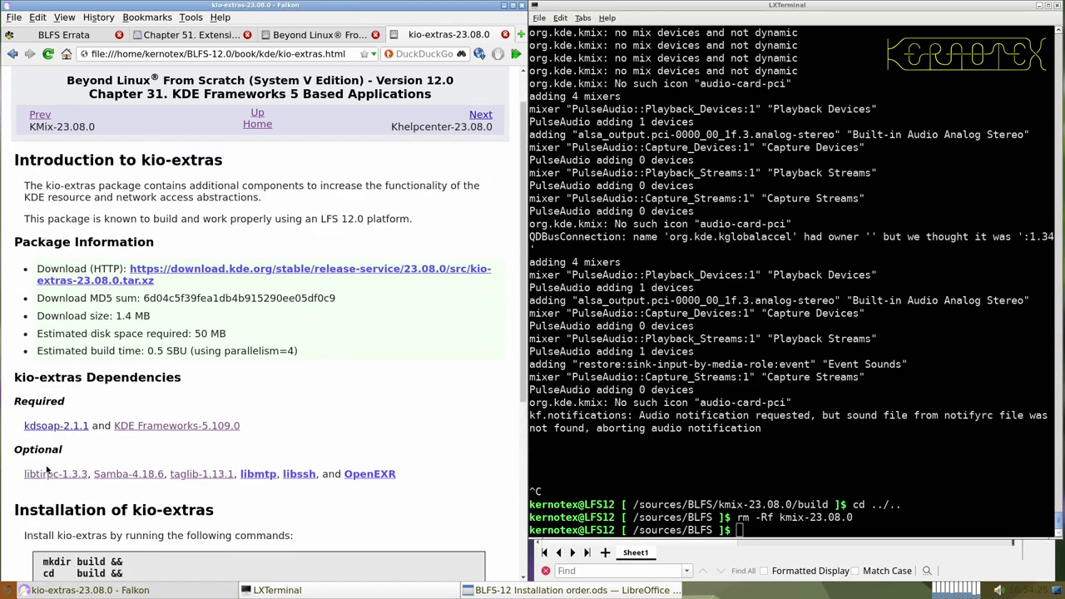
middle_click(47, 446)
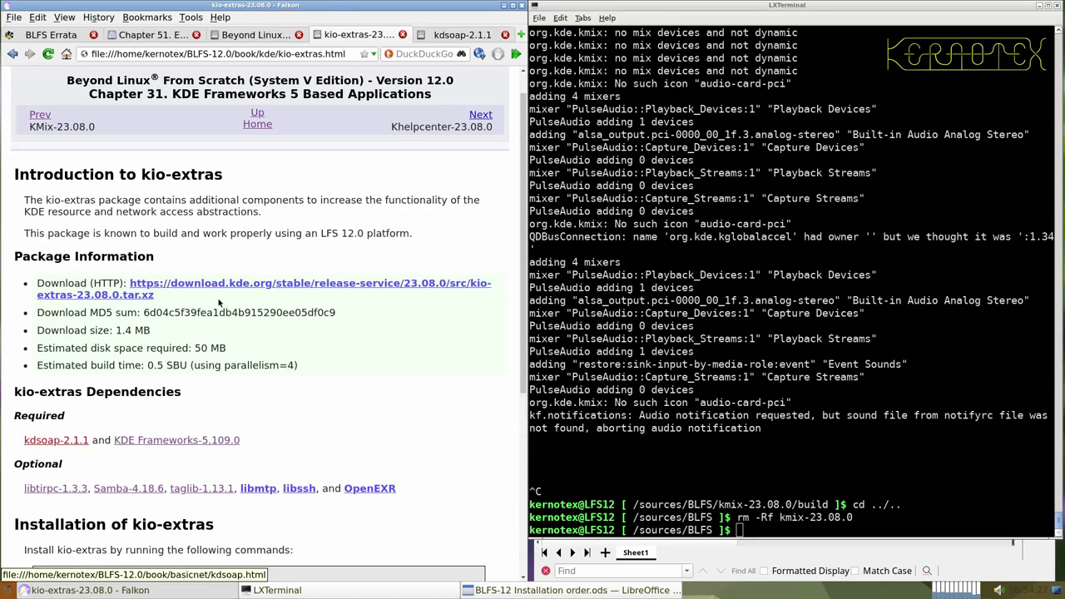
- Download kdsoap-2.1.1.tar.gz from the kdsoap page, choosing to save the file
left_click(440, 40)
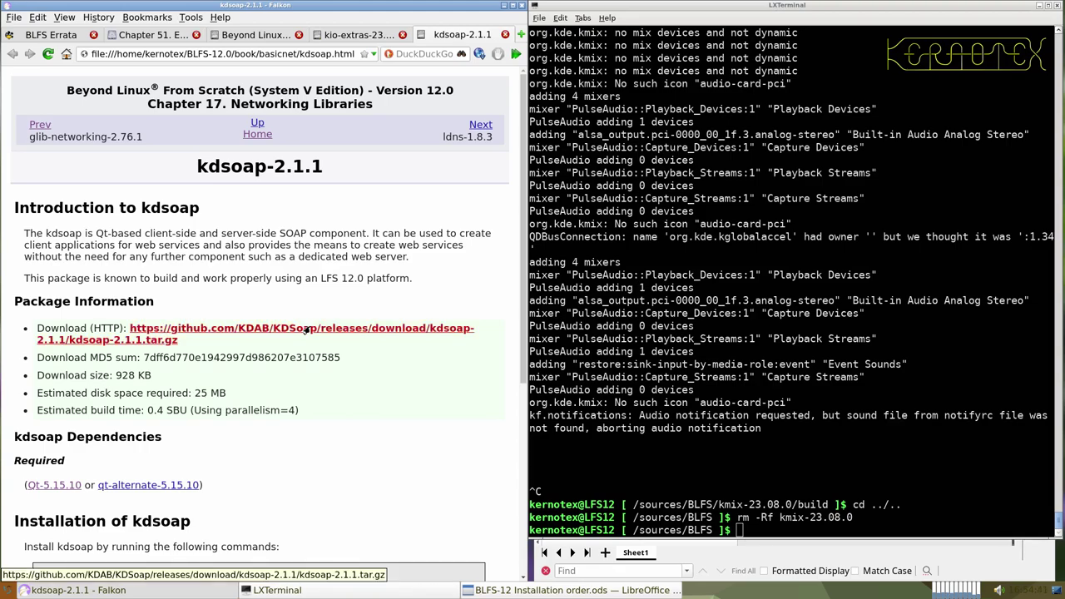
left_click(306, 330)
left_click(329, 335)
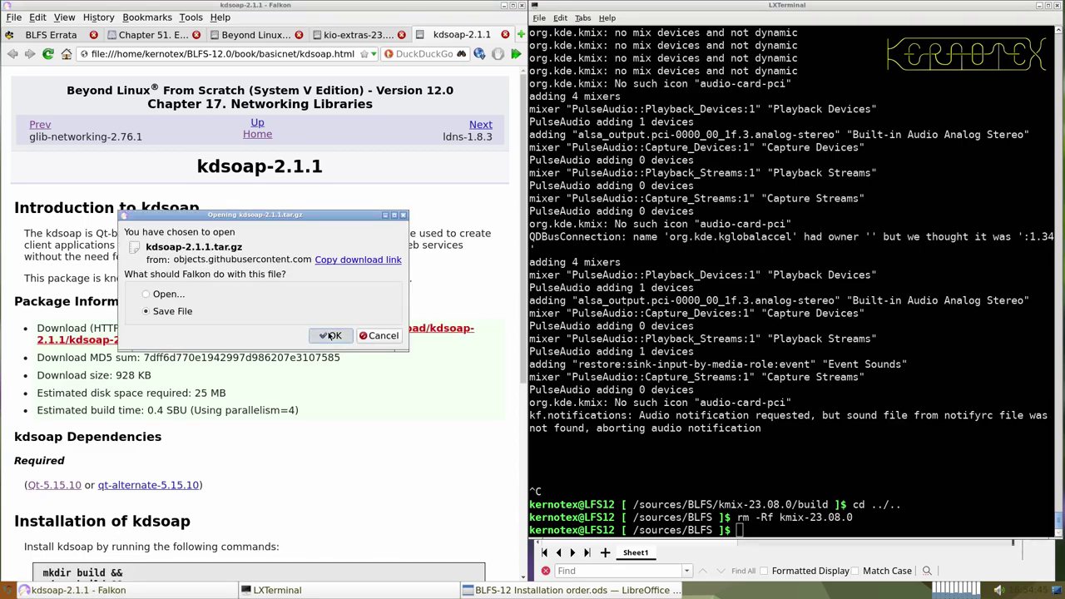
key("Return")
- Copy the kdsoap-2.1.1 page title into the spreadsheet cell below KMix-23.08.0
left_click_drag(197, 166, 333, 171)
key("alt+Tab")
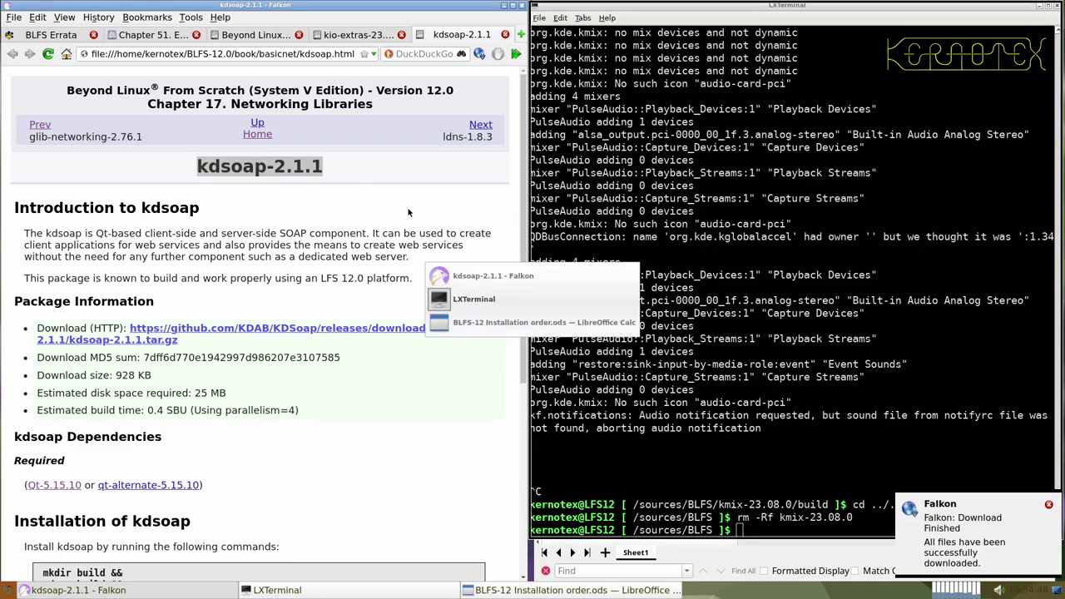
key("alt+Tab")
middle_click(584, 373)
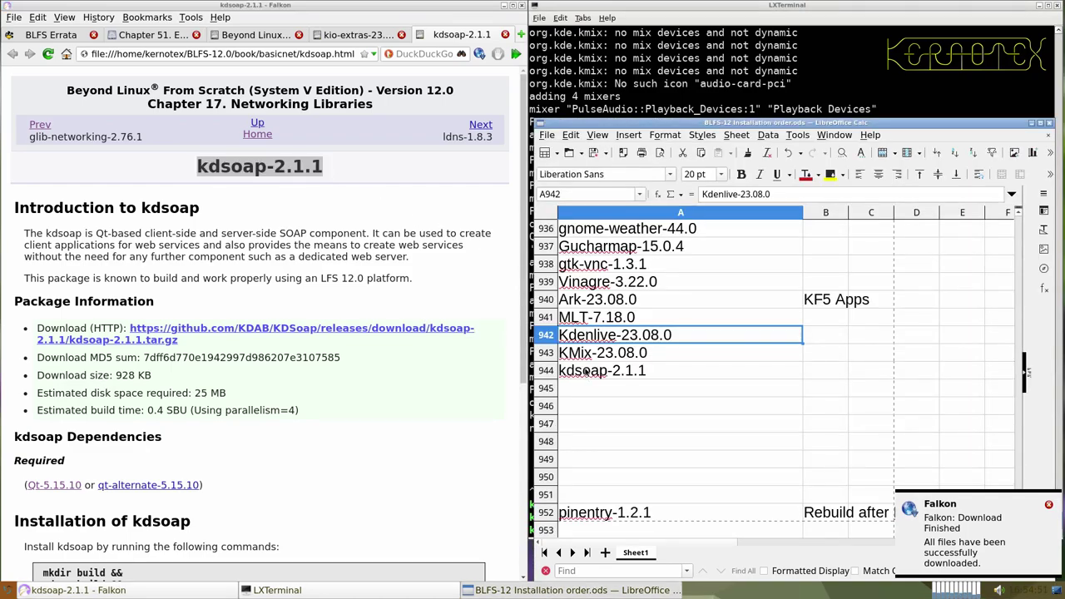
- Extract the kdsoap-2.1.1 archive in the terminal with tar -xvf and change into the kdsoap-2.1.1 directory
left_click(591, 84)
type("tar -x")
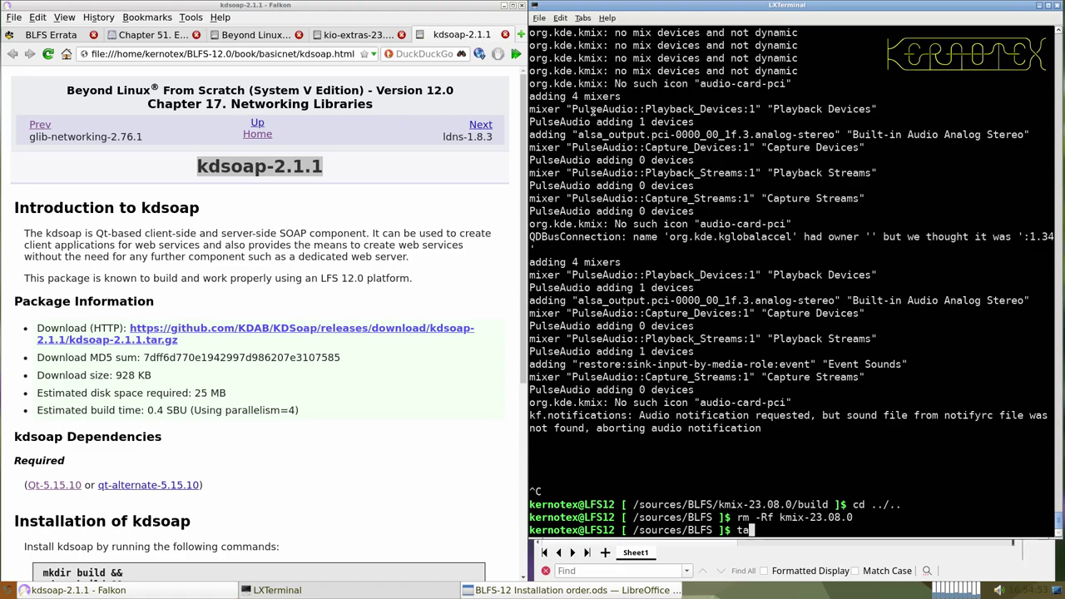
type("vf kds")
key("Tab")
key("Return")
type("cd kd")
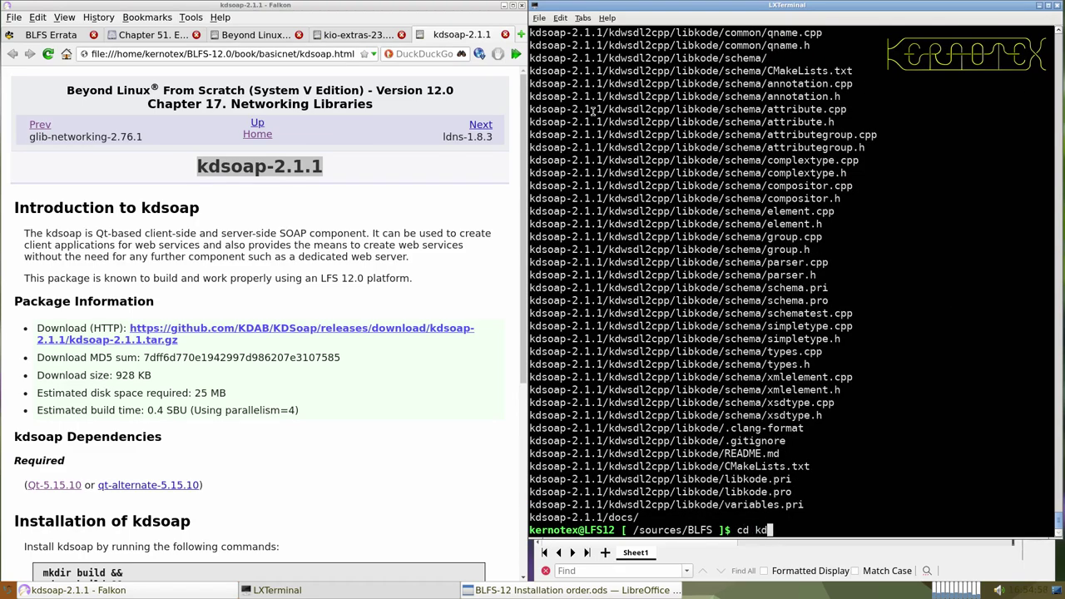
key("Tab")
key("Return")
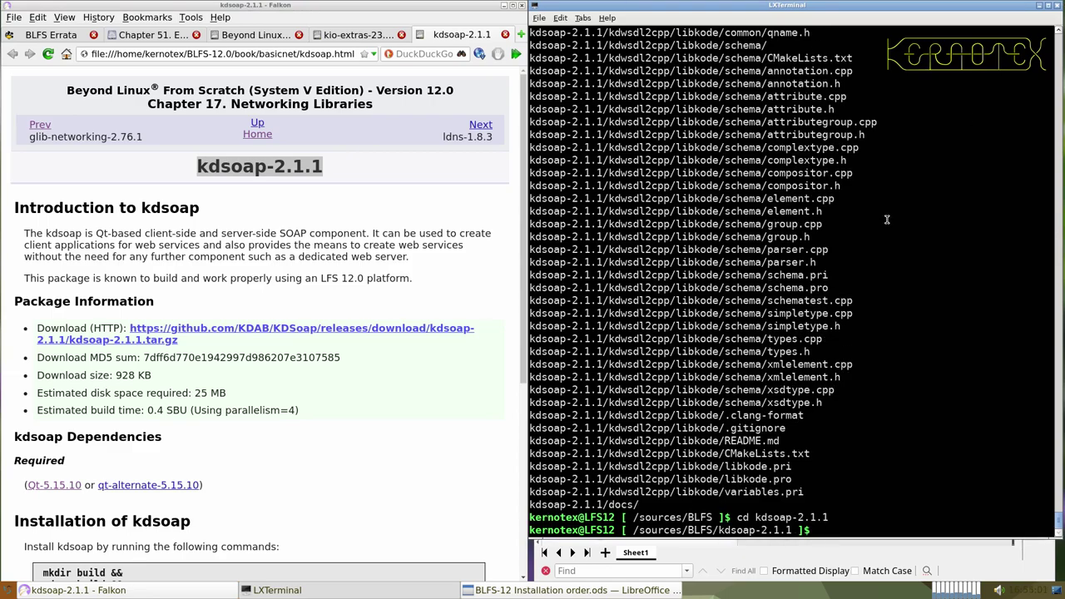
- Build kdsoap by running the page's mkdir, cmake and make command block in the terminal
scroll(379, 370, "down", 5)
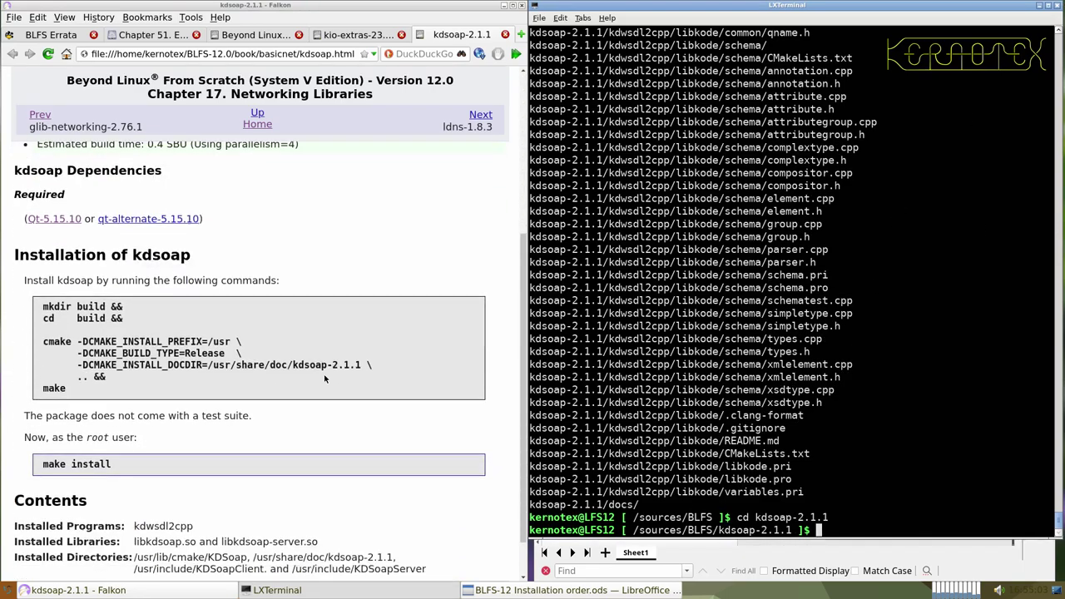
left_click_drag(37, 305, 77, 388)
middle_click(650, 339)
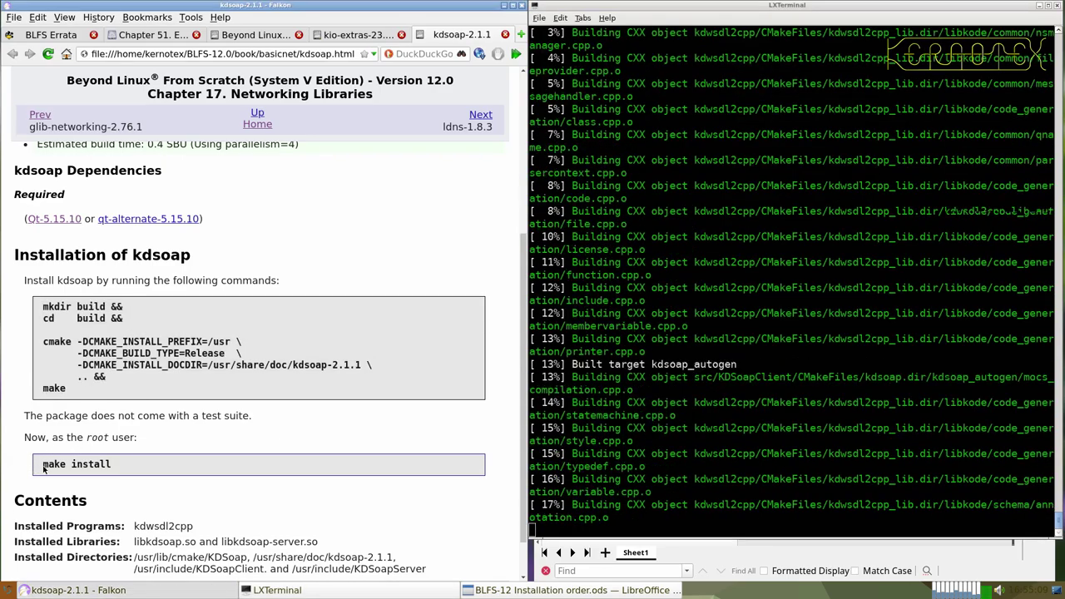
- Install kdsoap by running the page's make install command with sudo in the terminal
left_click_drag(41, 464, 112, 464)
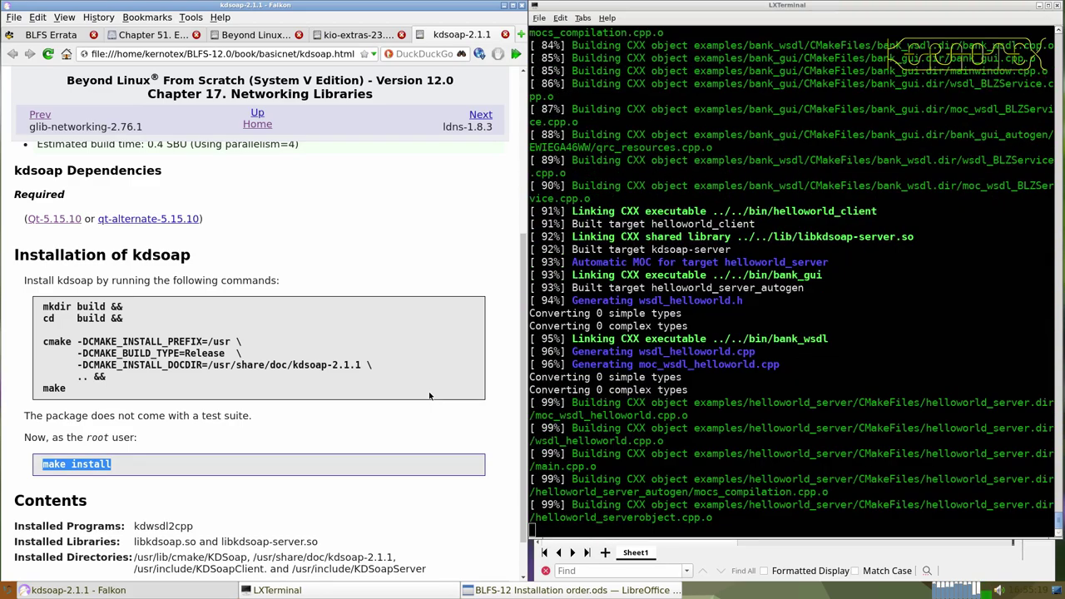
middle_click(880, 376)
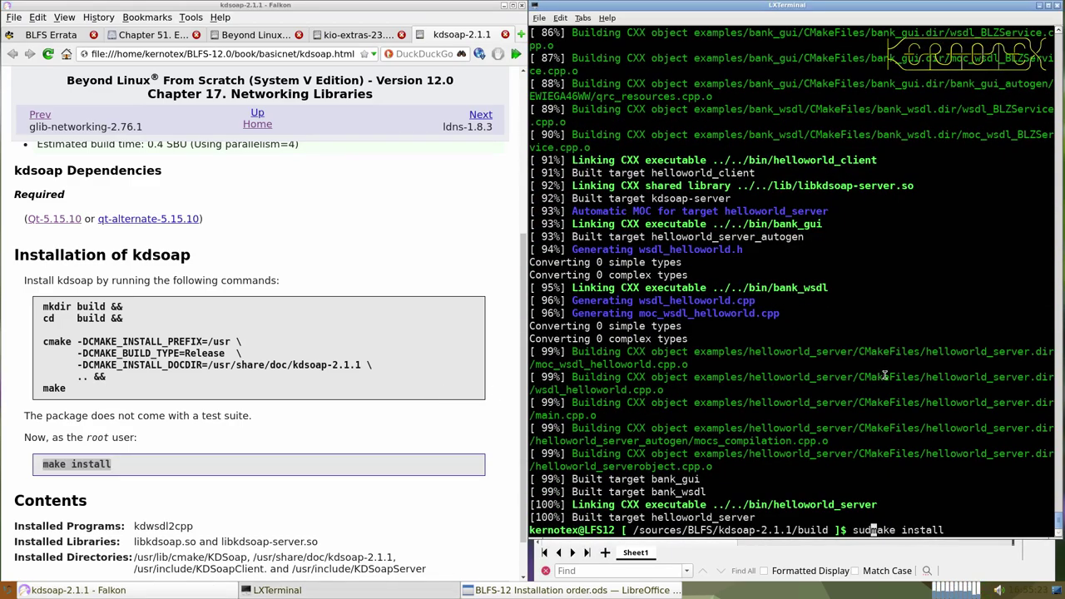
key("Return")
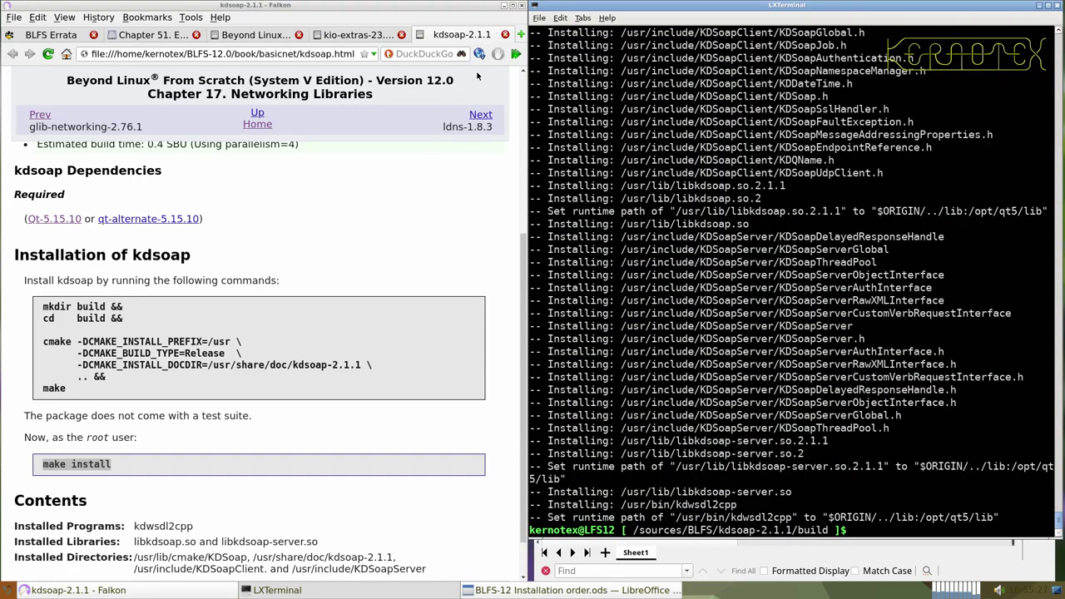
- Close the kdsoap page and download kio-extras-23.08.0.tar.xz from the kio-extras page into the BLFS sources folder
left_click(504, 34)
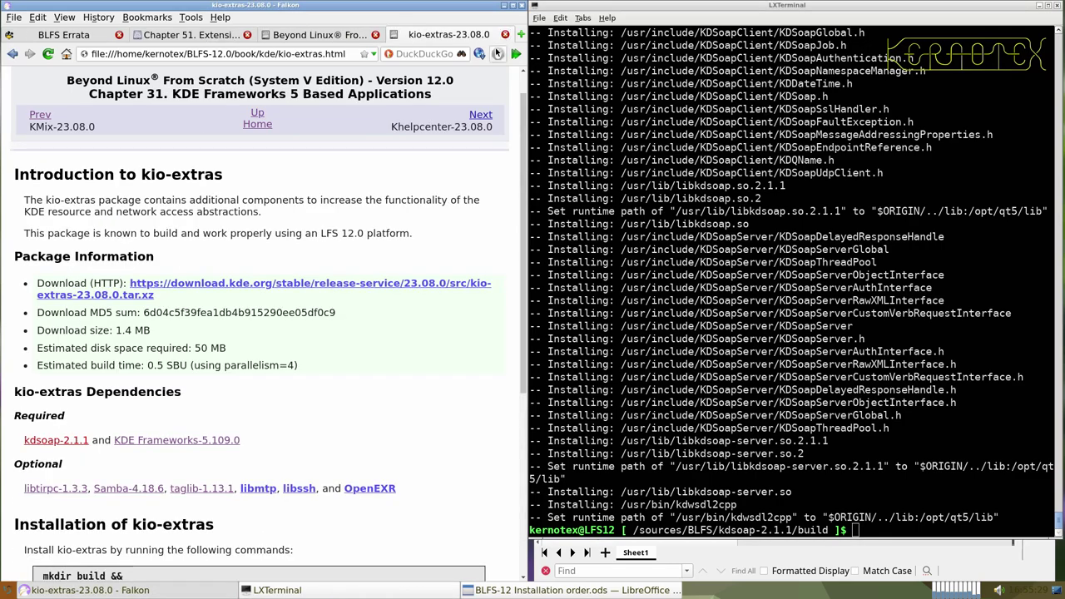
left_click(391, 285)
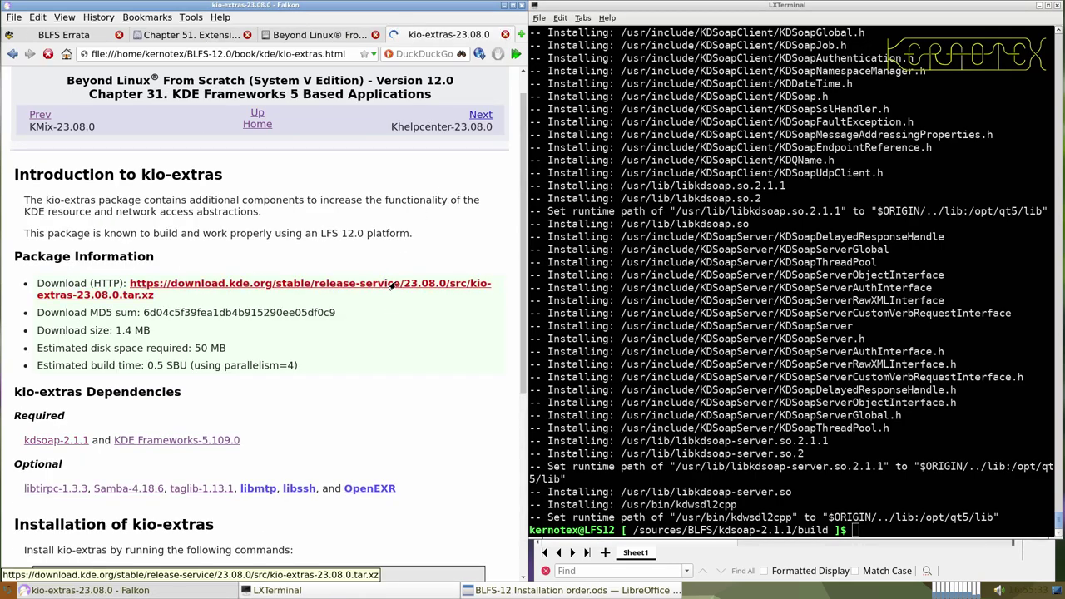
key("Return")
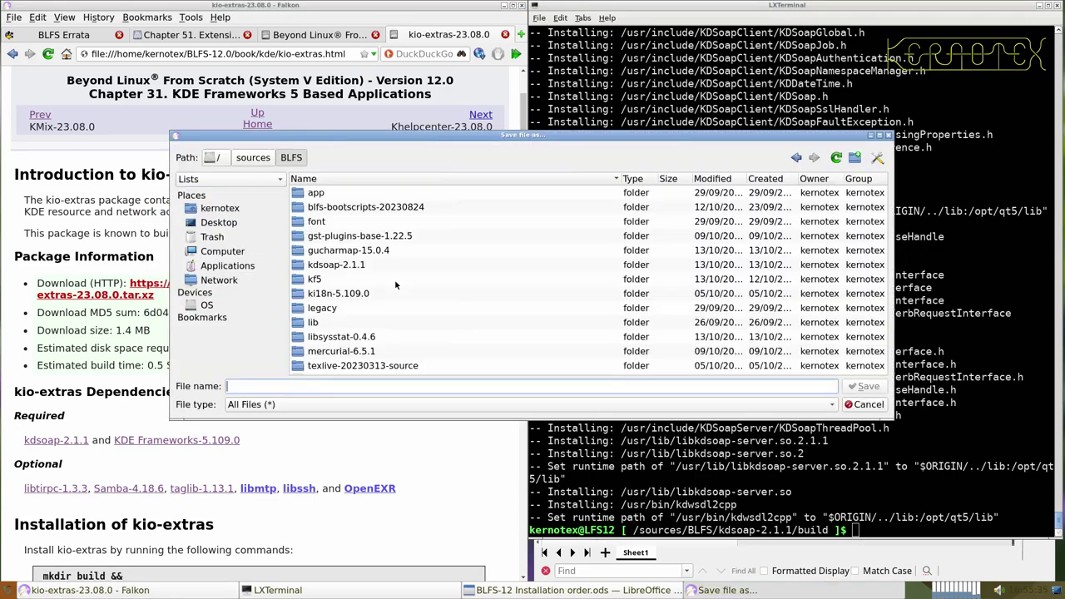
key("Return")
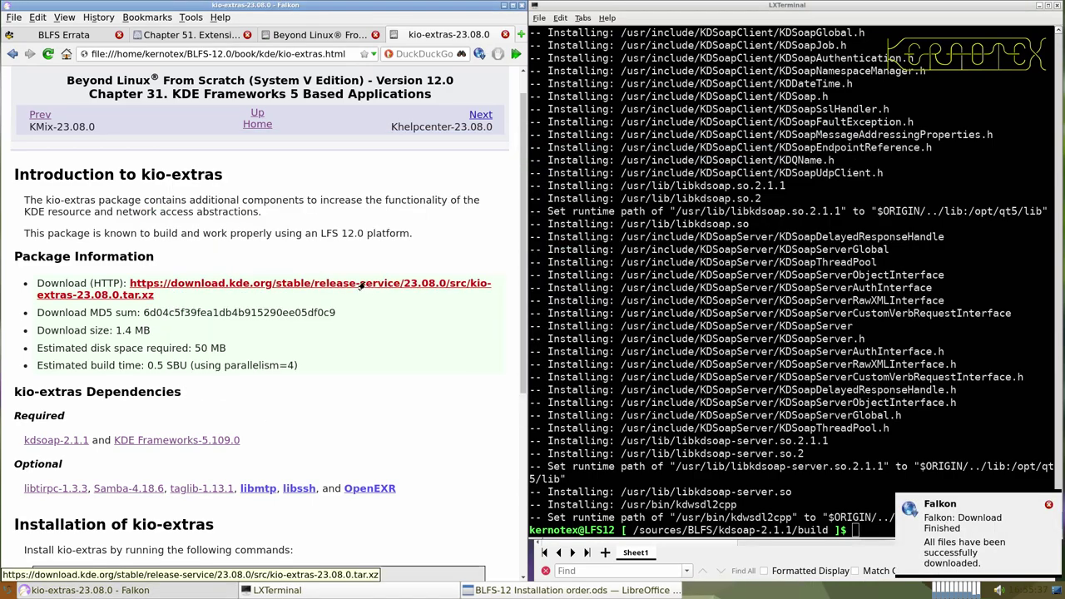
- Copy the kio-extras-23.08.0 page title into the spreadsheet cell below kdsoap-2.1.1
scroll(231, 327, "up", 1)
left_click_drag(170, 166, 350, 166)
key("ctrl+c")
key("alt+Tab")
key("alt+Tab")
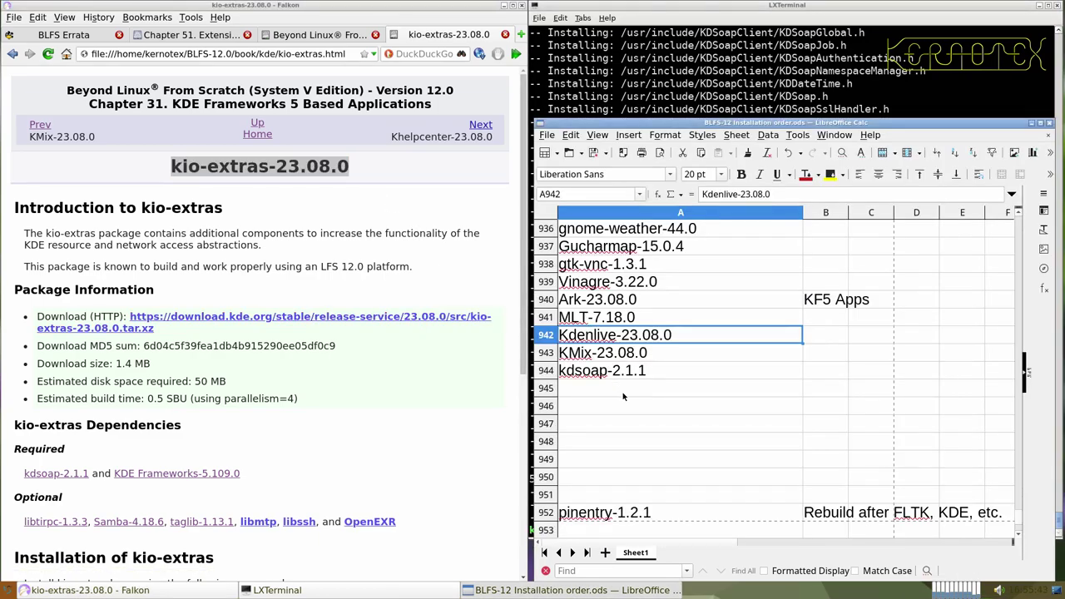
middle_click(623, 395)
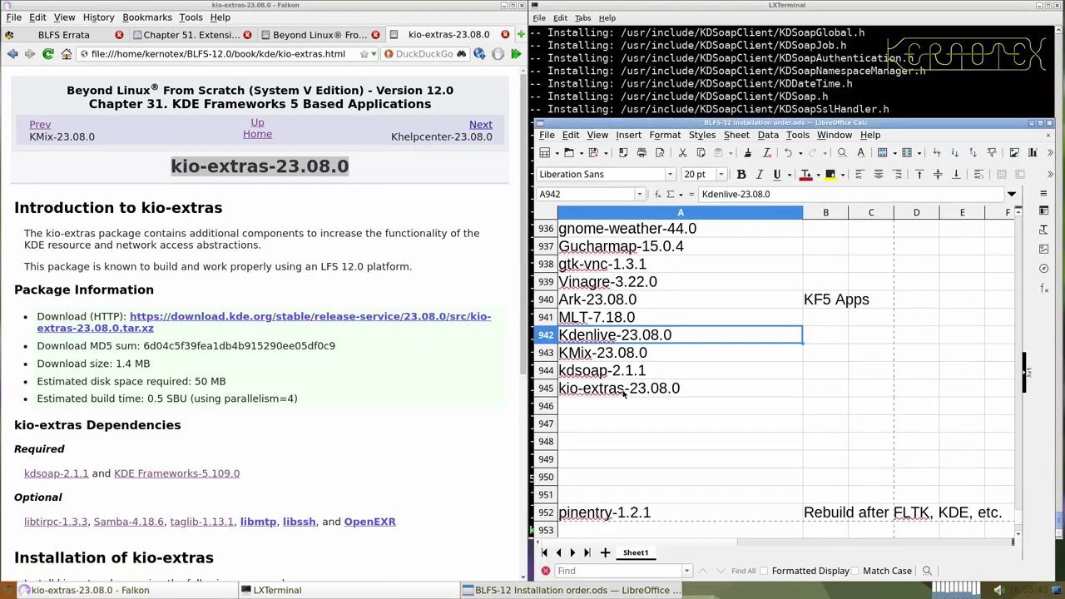
- Return to /sources/BLFS in the terminal and delete the kdsoap-2.1.1 directory with rm -Rf
left_click(587, 86)
type("tar -xvf kio-ex")
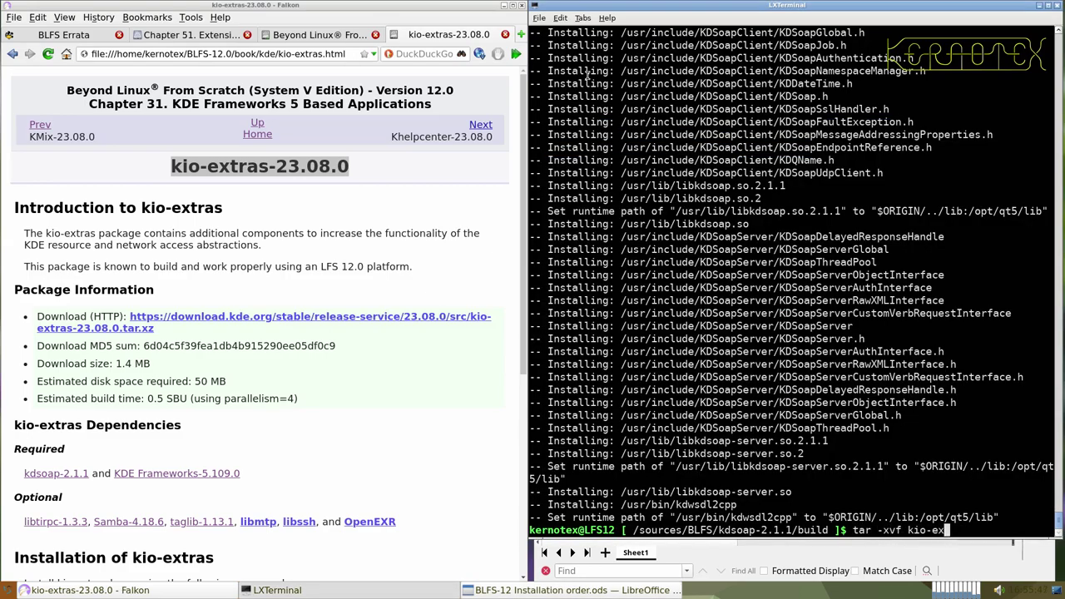
key("ctrl+c")
type("cd ../..")
key("Return")
type("rm -Rf kd")
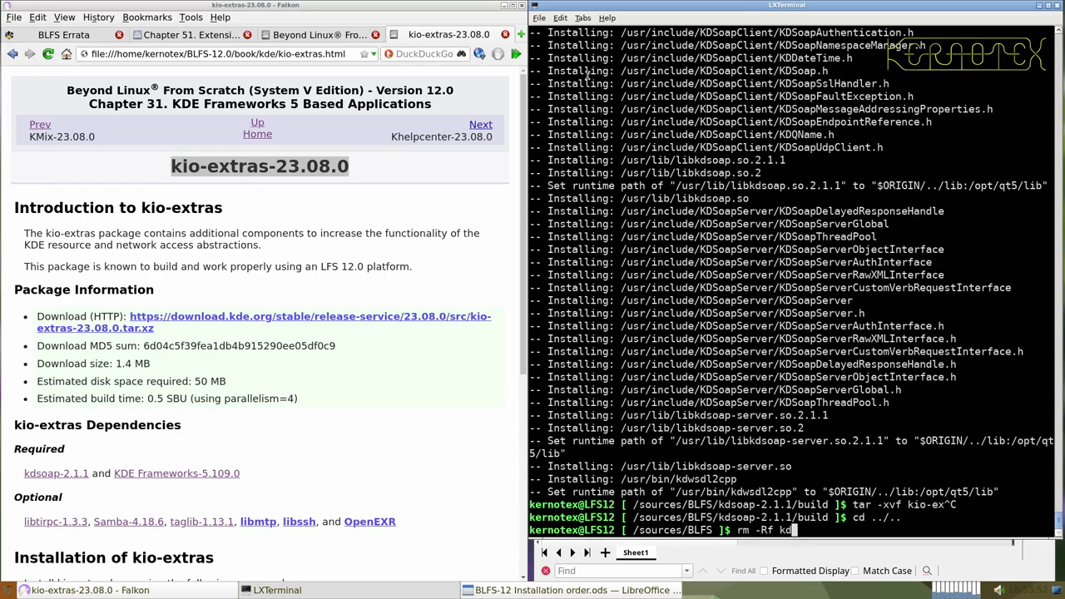
key("Tab")
key("Return")
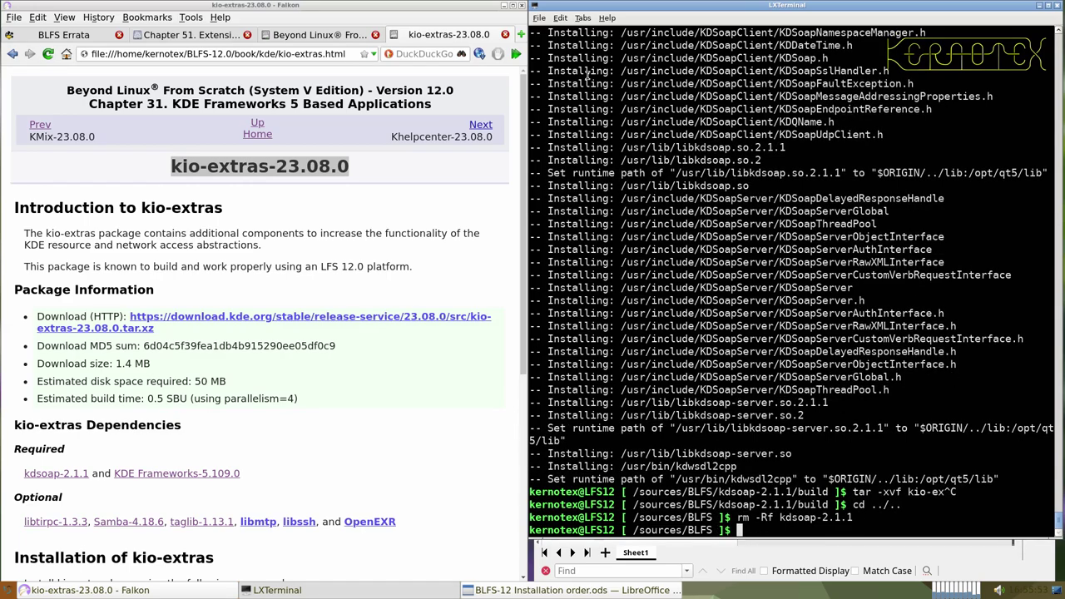
- Extract the kio-extras-23.08.0 archive with tar -xvf and change into the kio-extras-23.08.0 directory
type("tar -xvf kio-ex")
key("Tab")
key("Return")
type("cd kio")
key("Tab")
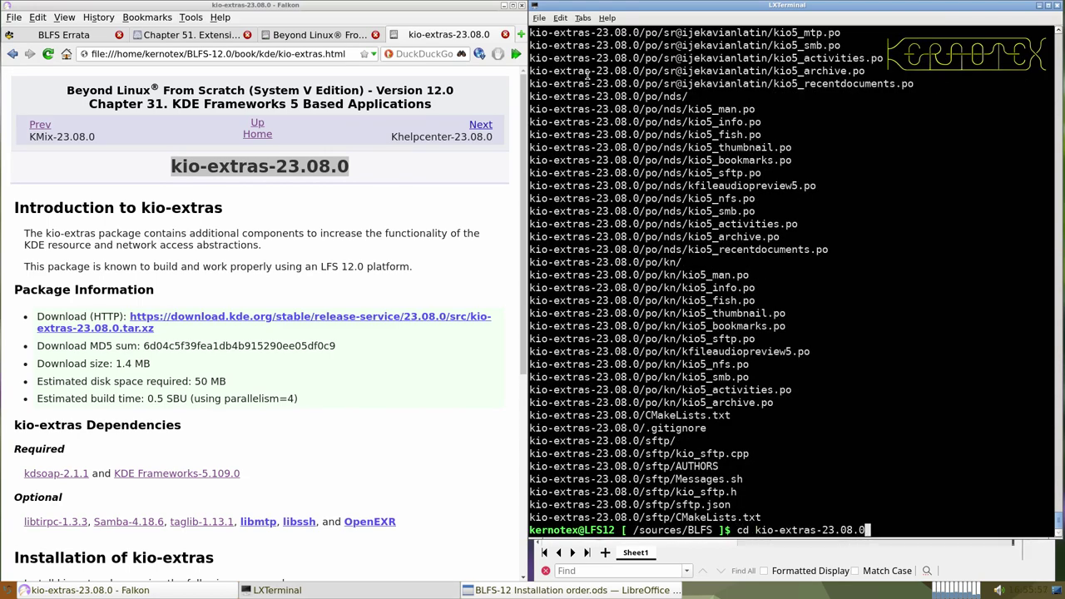
key("Return")
- Build kio-extras by running the page's mkdir, cmake and make command block in the terminal
scroll(371, 202, "down", 5)
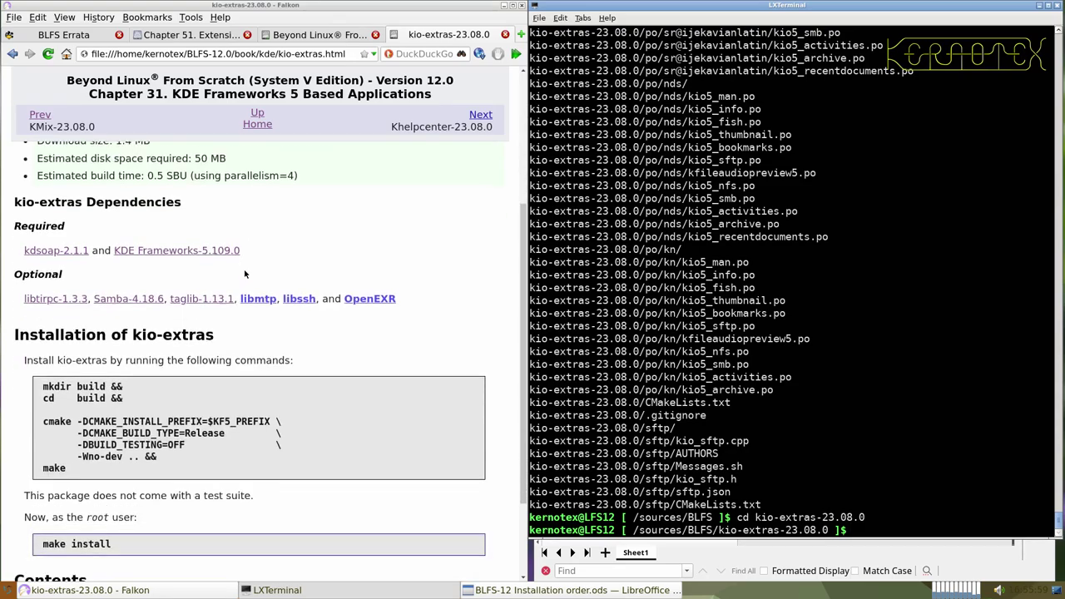
left_click_drag(43, 277, 86, 361)
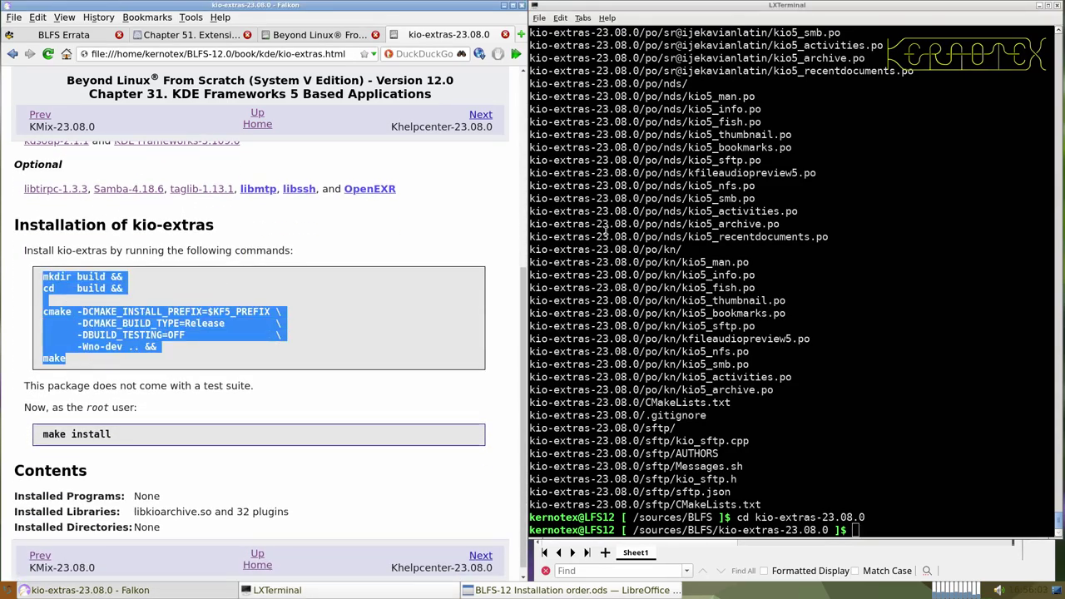
middle_click(605, 226)
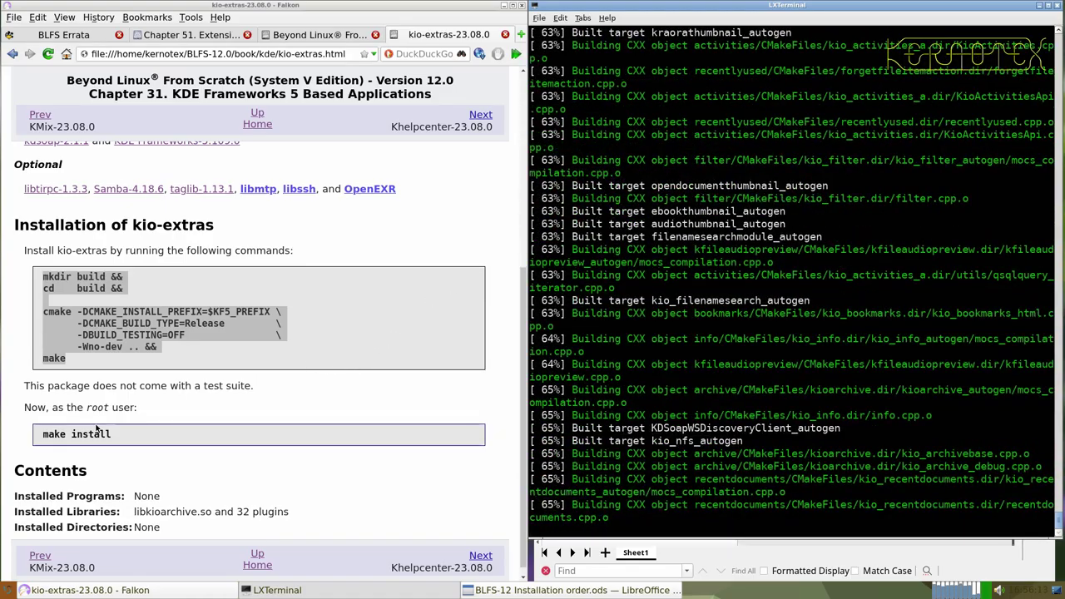
- Install kio-extras by recalling and running sudo -E make install from the terminal history
left_click(43, 433)
left_click_drag(43, 434, 112, 434)
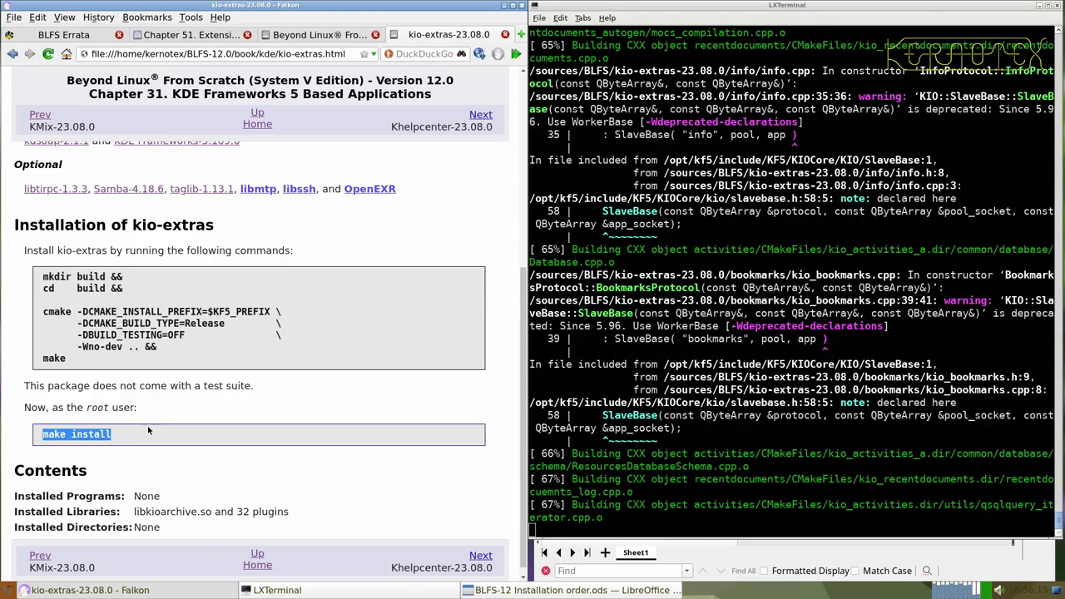
left_click(700, 306)
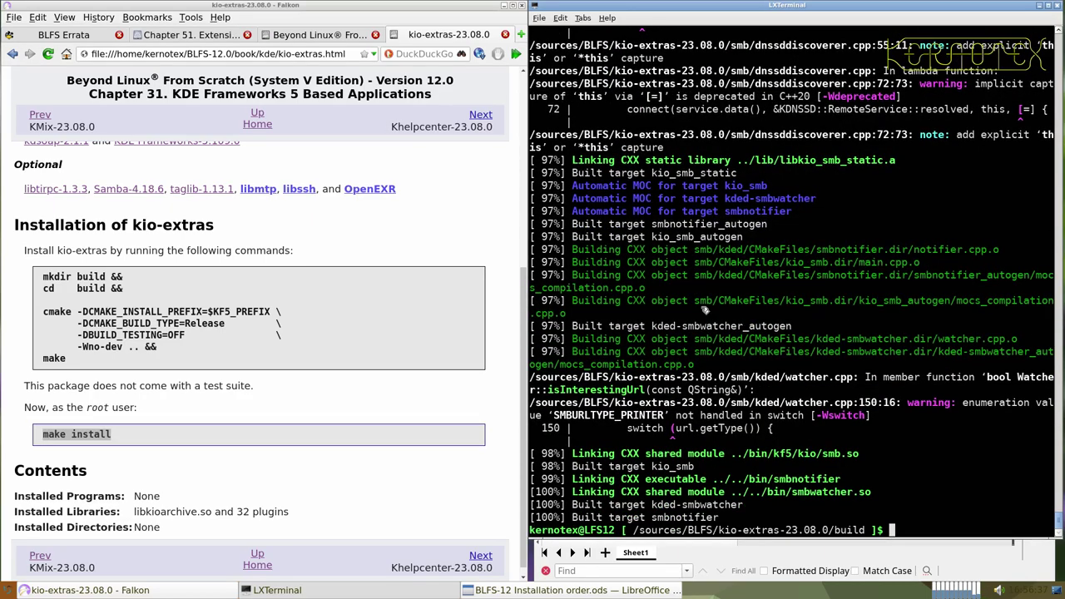
key("ctrl+r")
type("make install")
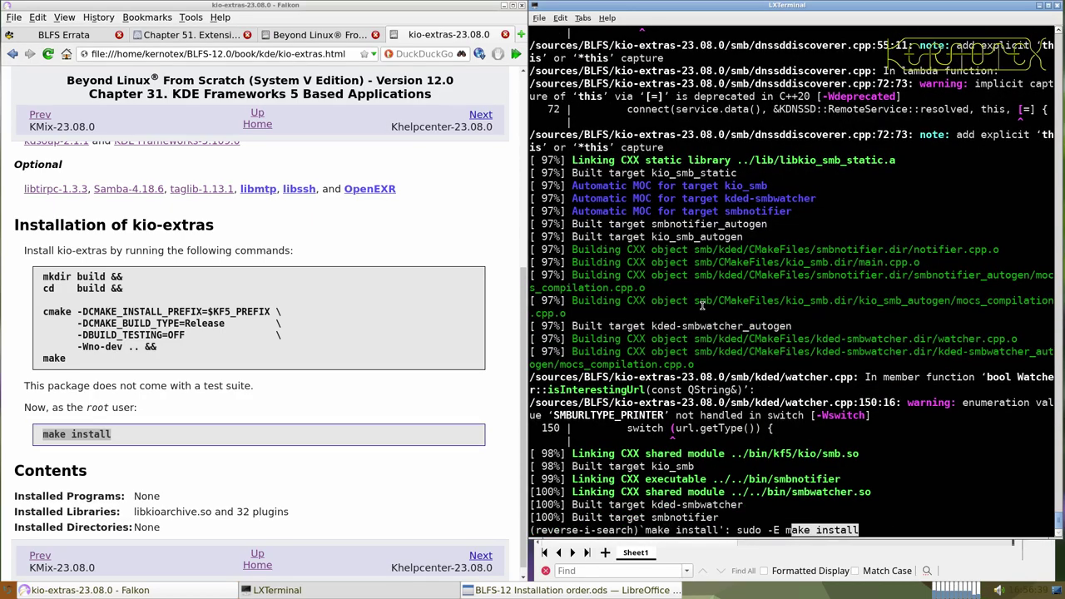
key("Return")
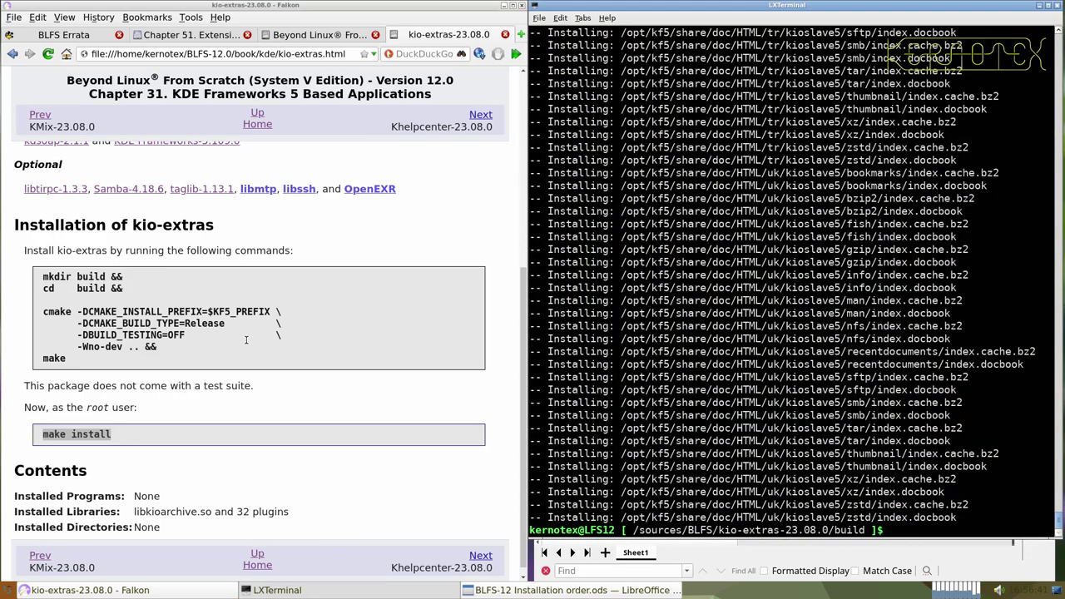
- Go back up to /sources/BLFS with cd ../.. and delete the kio-extras-23.08.0 directory with rm -Rf
scroll(246, 340, "down", 1)
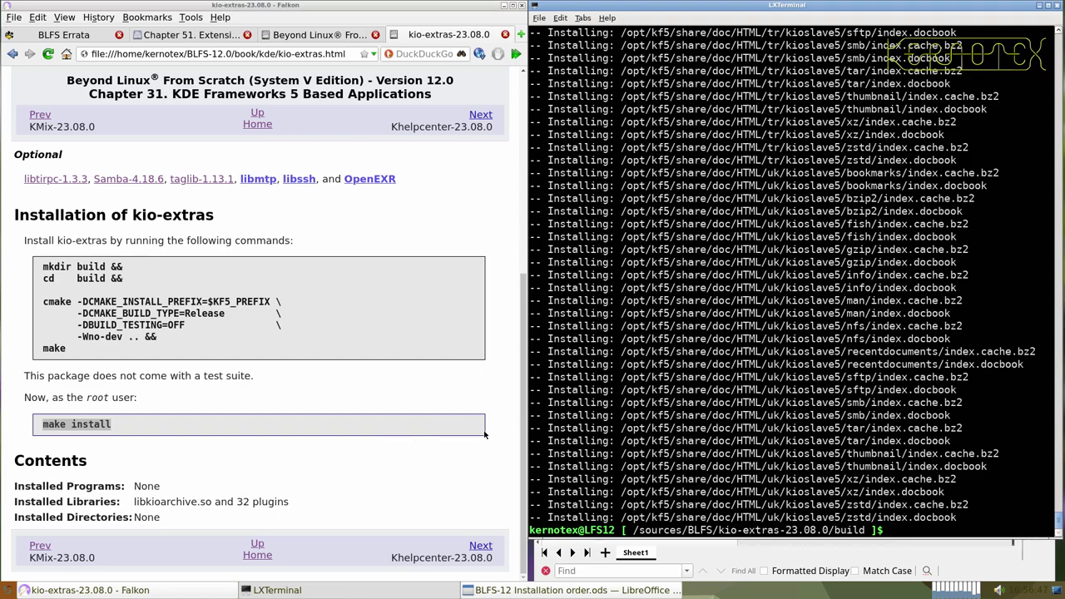
type("cd ../..")
key("Return")
type("rm -Rf kio-extras-23.08.0")
key("Return")
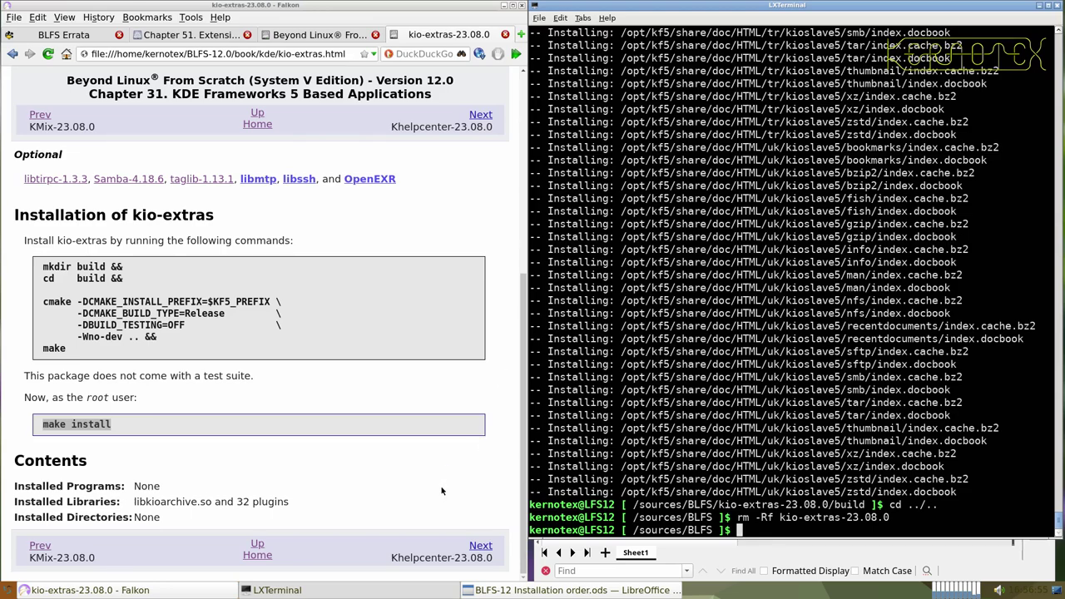
- Go to the Khelpcenter-23.08.0 page and open its required dependency grantlee-5.3.1 in a separate tab
left_click(480, 544)
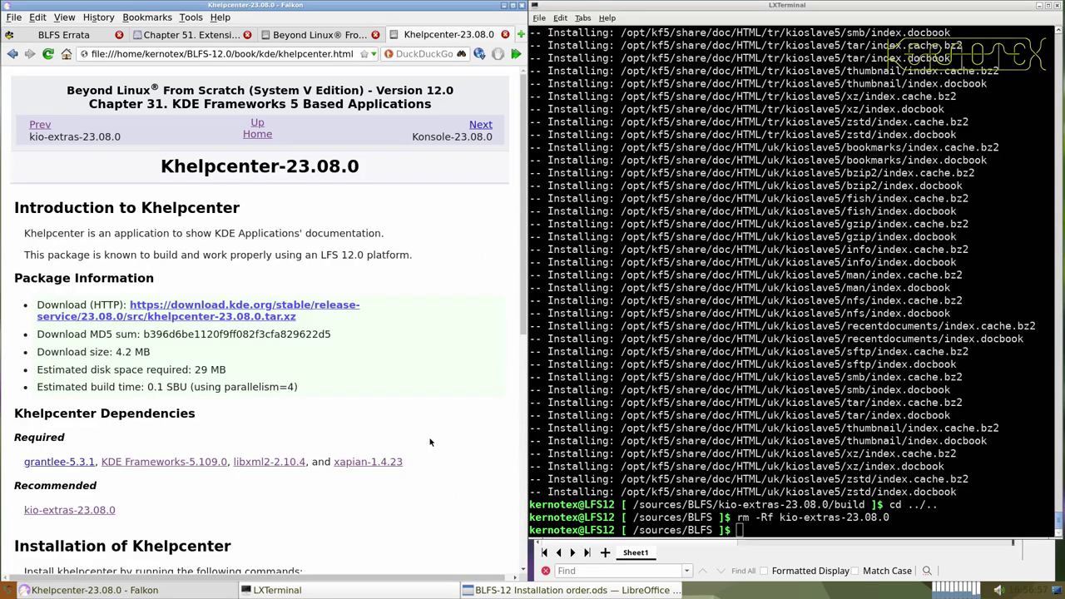
scroll(241, 464, "down", 10)
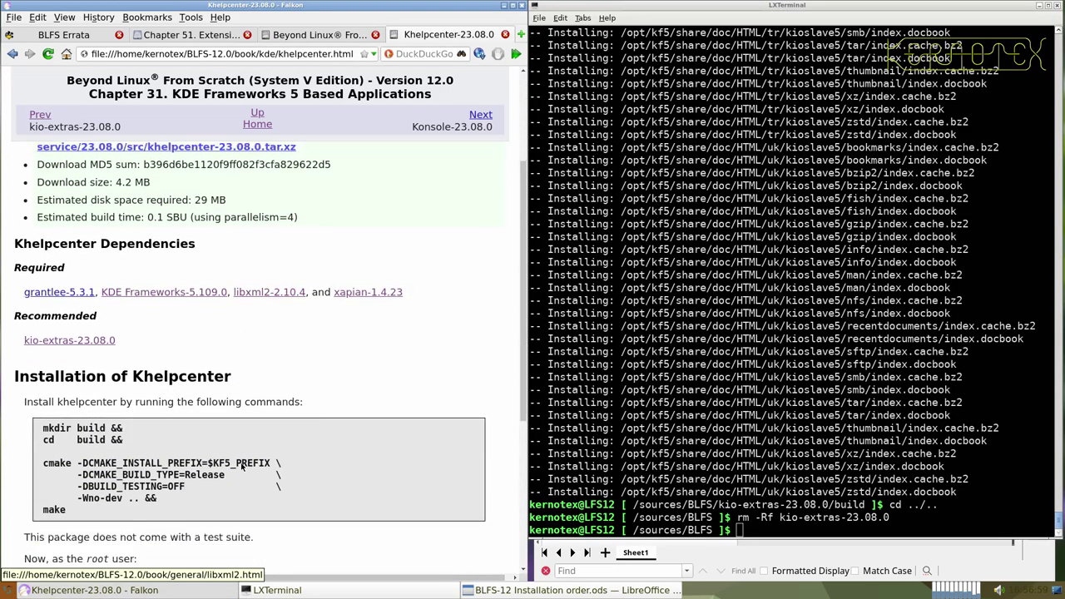
scroll(237, 462, "up", 8)
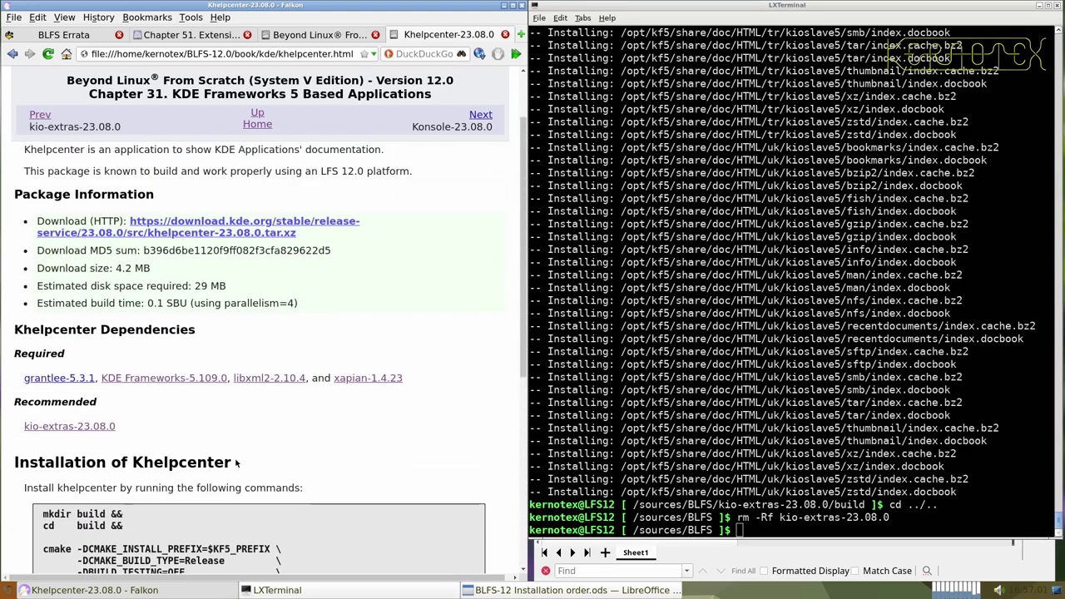
middle_click(79, 381)
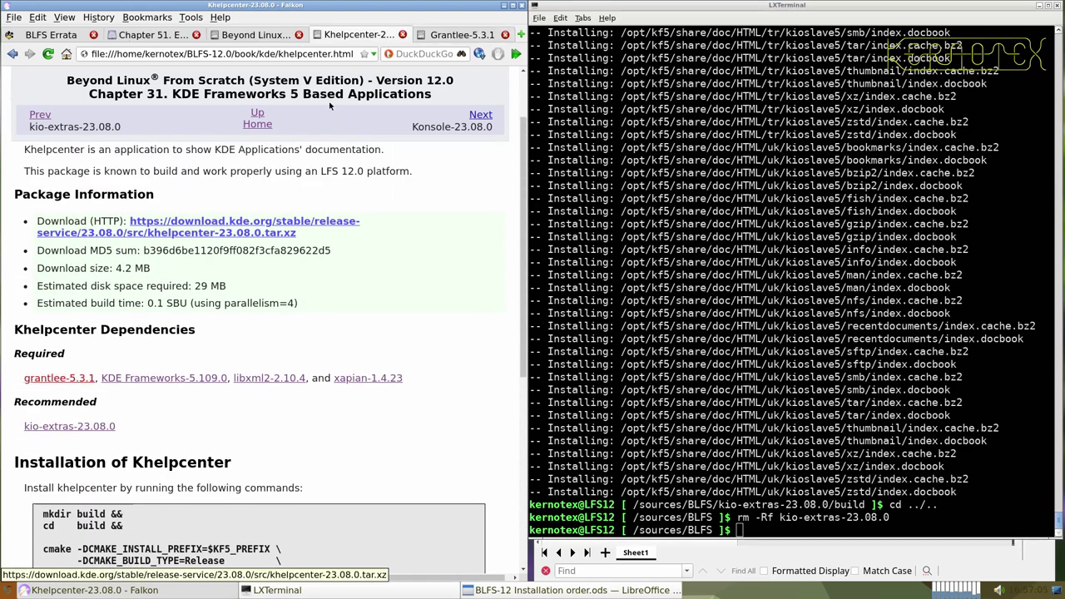
left_click(453, 34)
scroll(376, 252, "down", 3)
scroll(333, 249, "up", 3)
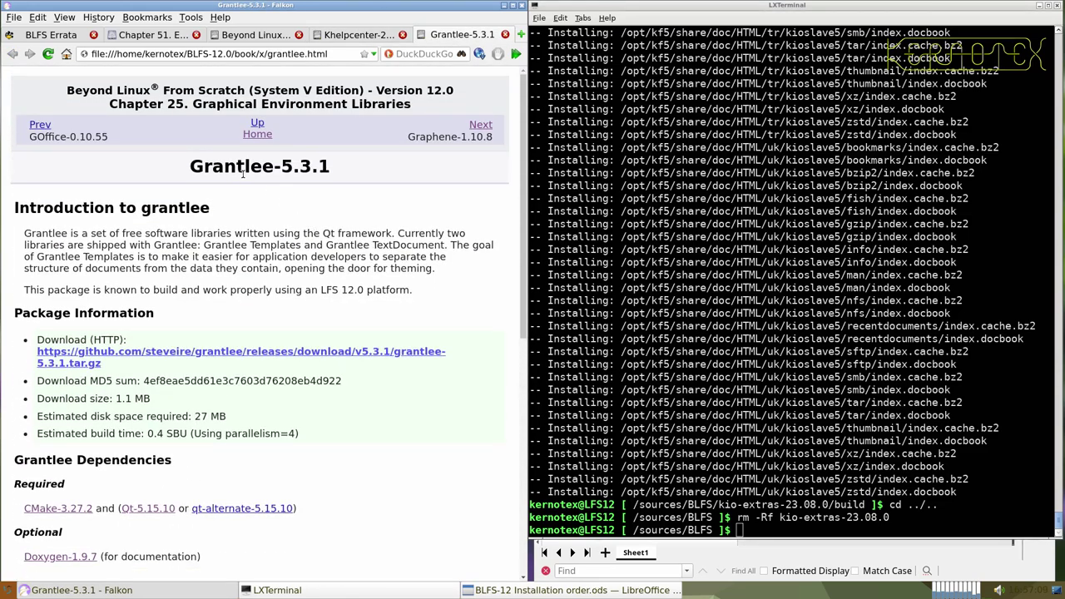
- Download grantlee-5.3.1.tar.gz from the Grantlee page, saving it in /sources/BLFS
left_click(240, 351)
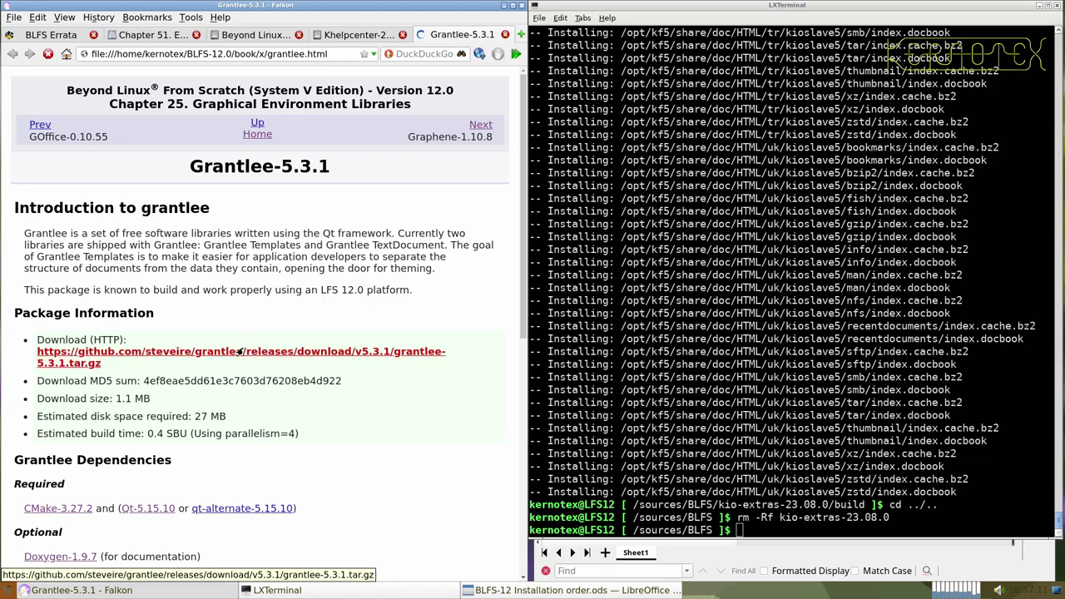
left_click(322, 338)
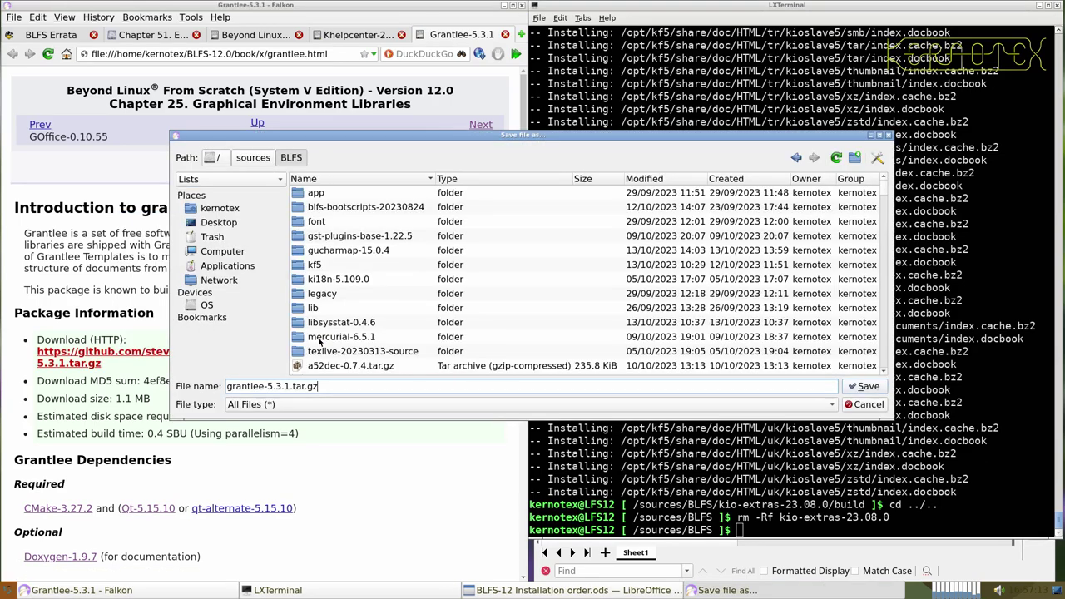
key("Return")
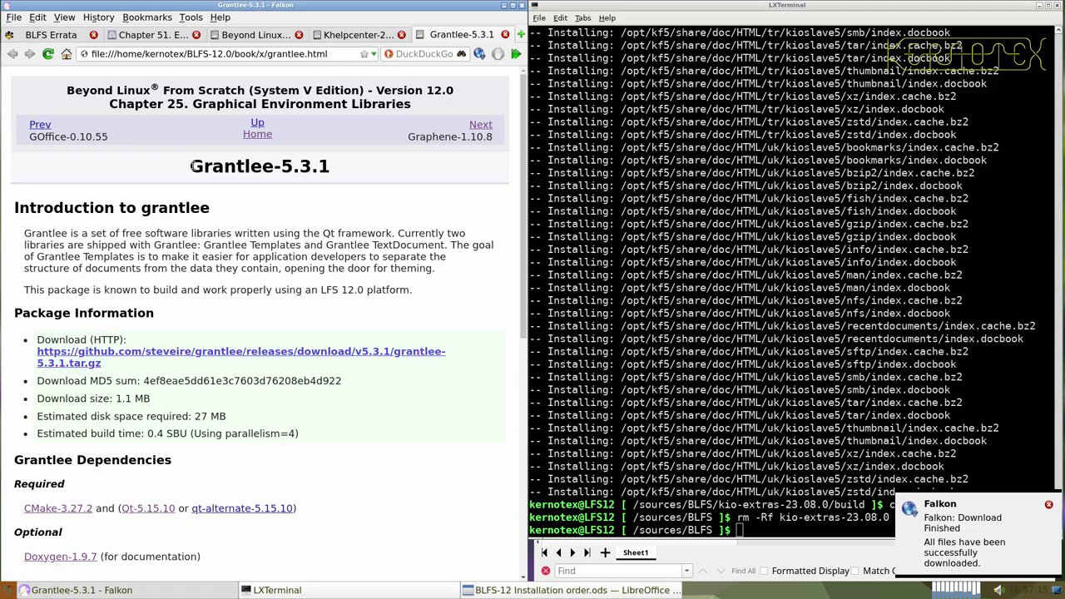
- Copy the Grantlee-5.3.1 page title into the spreadsheet cell below kio-extras-23.08.0
left_click_drag(185, 166, 332, 170)
key("ctrl+c")
key("alt+Tab")
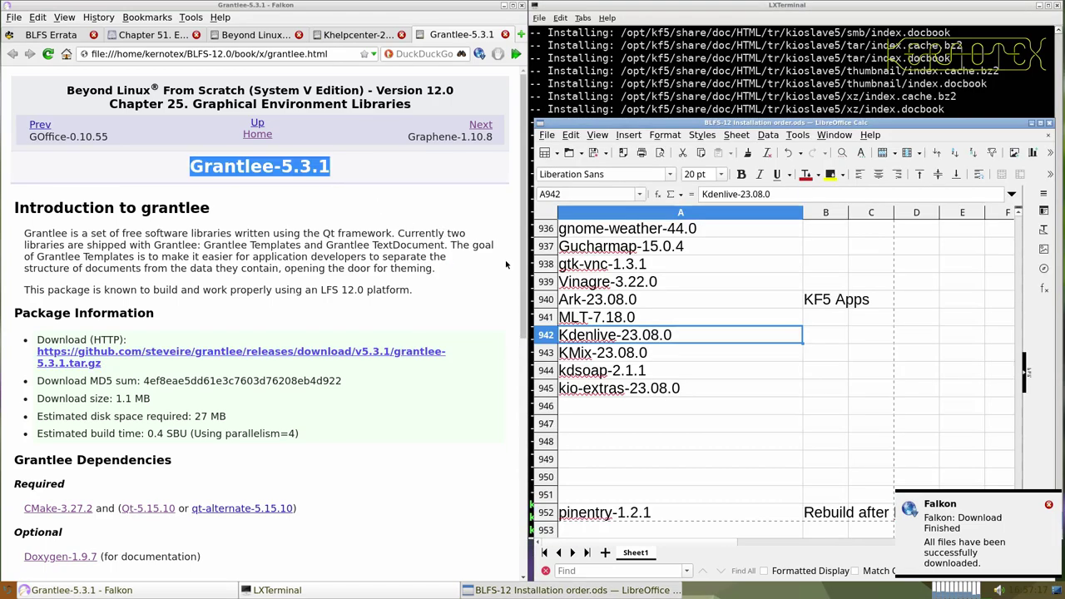
middle_click(614, 406)
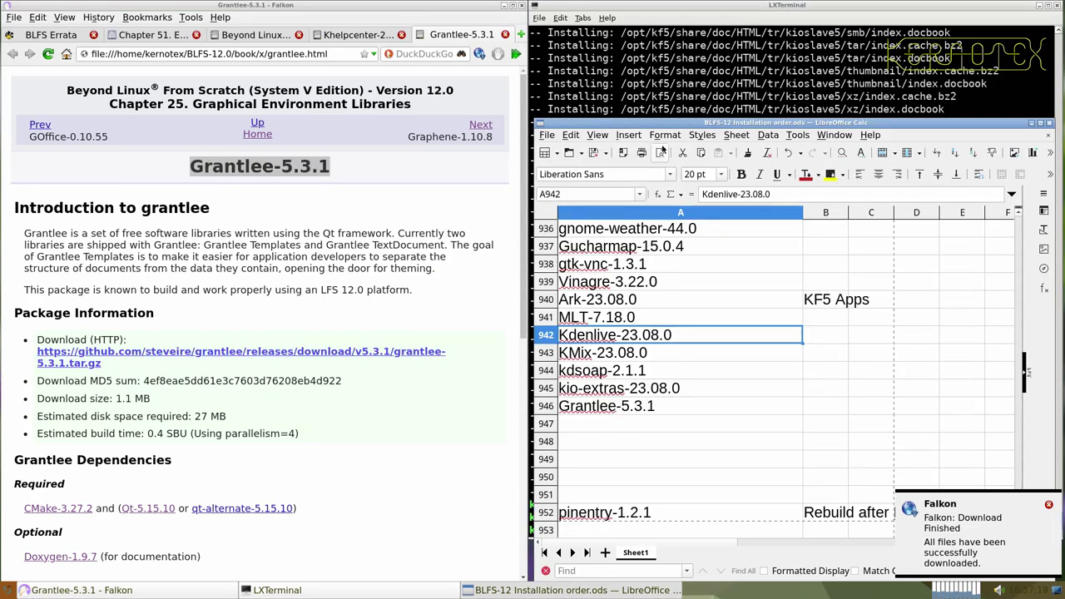
- Extract grantlee-5.3.1.tar.gz in the terminal with tar -xvf and change into the grantlee-5.3.1 directory
left_click(672, 96)
type("tar -xvf grantle")
key("Tab")
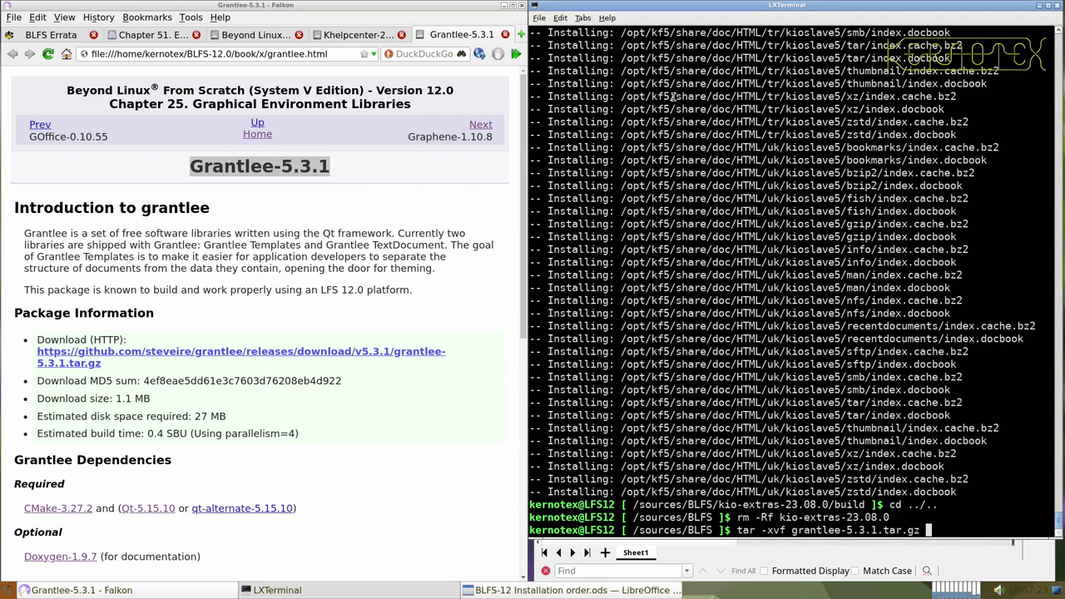
key("Return")
type("cd grantlee-5.3.1")
key("Tab")
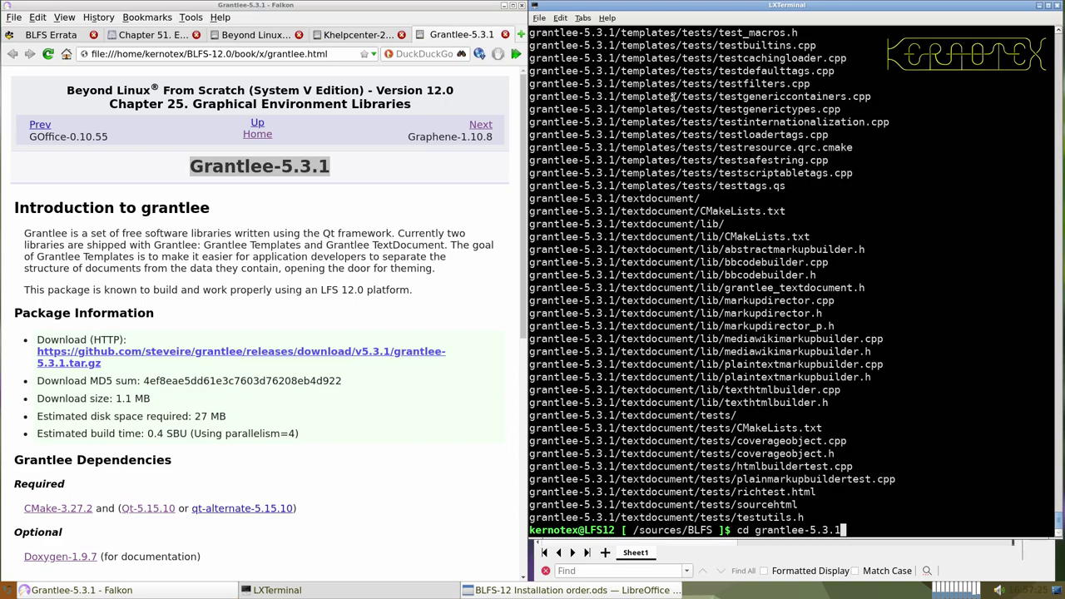
key("Return")
scroll(222, 237, "down", 10)
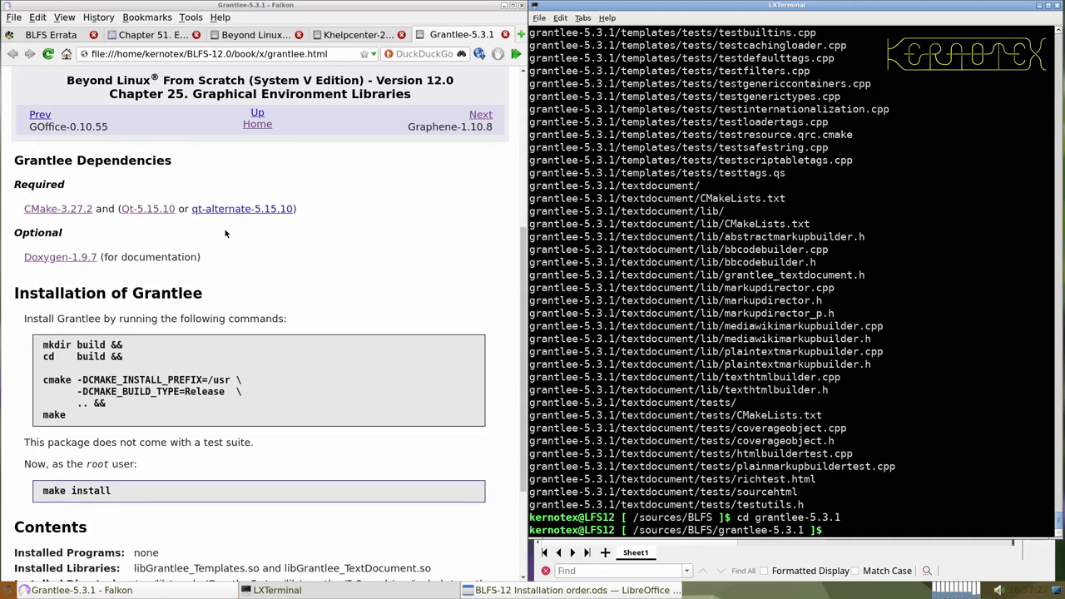
- Build Grantlee in the terminal with the book's cmake and make commands and install it with sudo -E make install
left_click_drag(40, 212, 215, 284)
middle_click(639, 280)
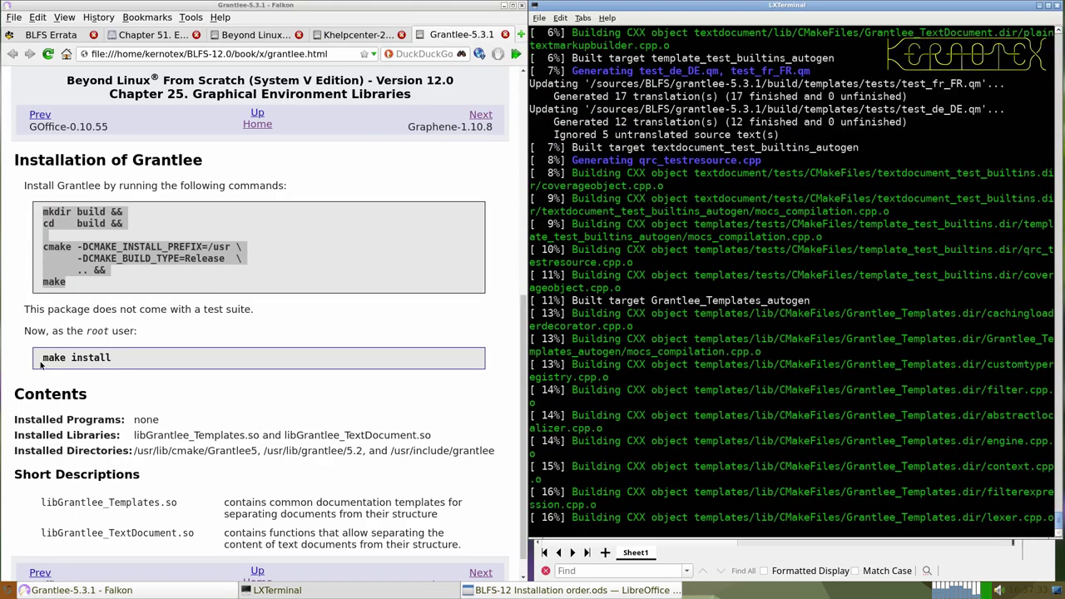
left_click_drag(42, 357, 125, 364)
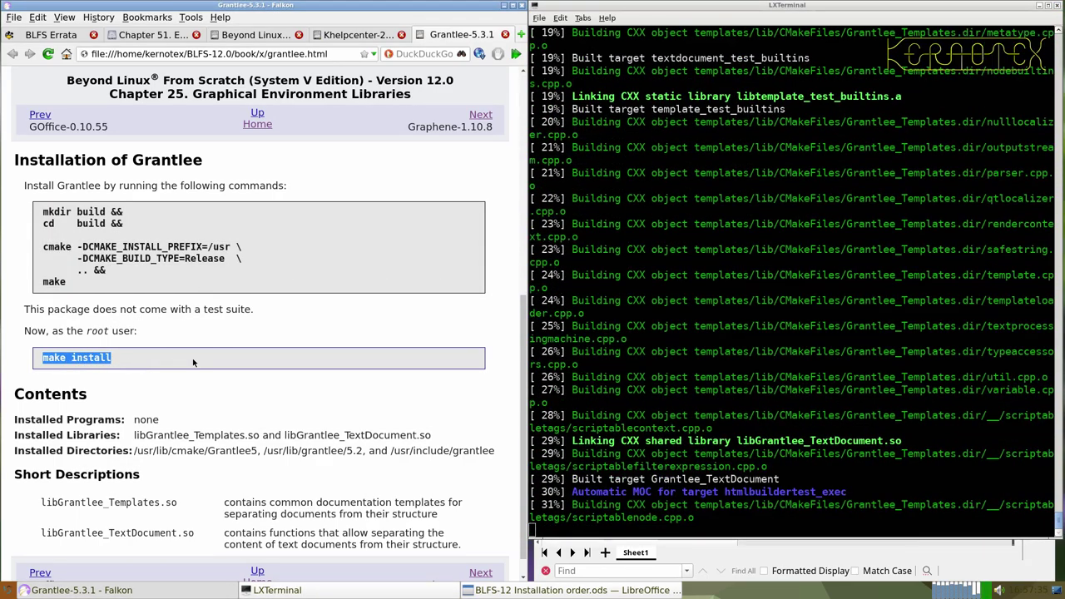
scroll(192, 358, "down", 1)
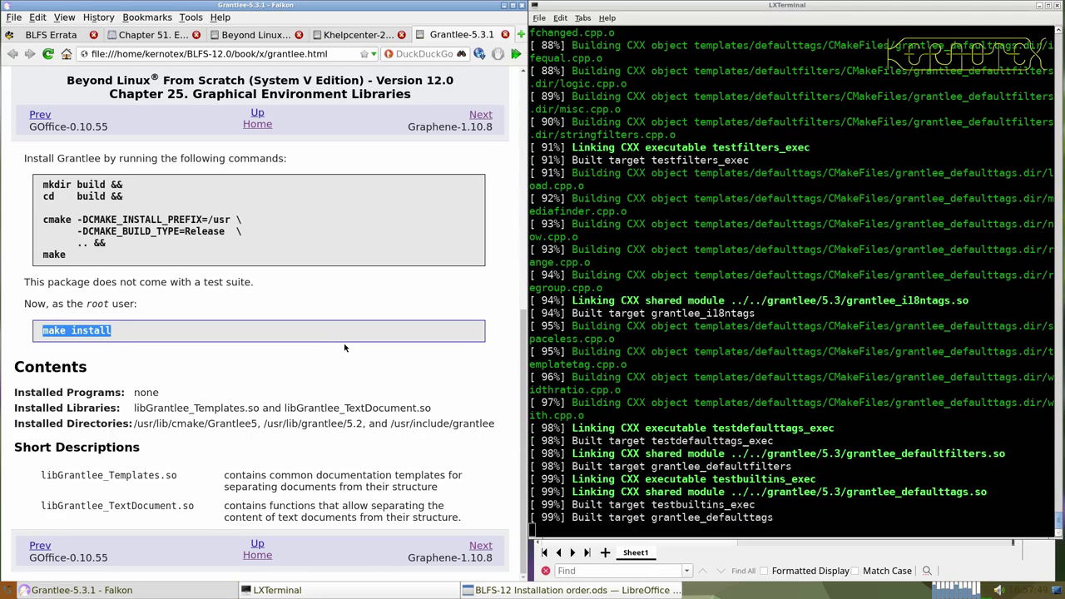
left_click(639, 343)
key("ctrl+r")
type("make install")
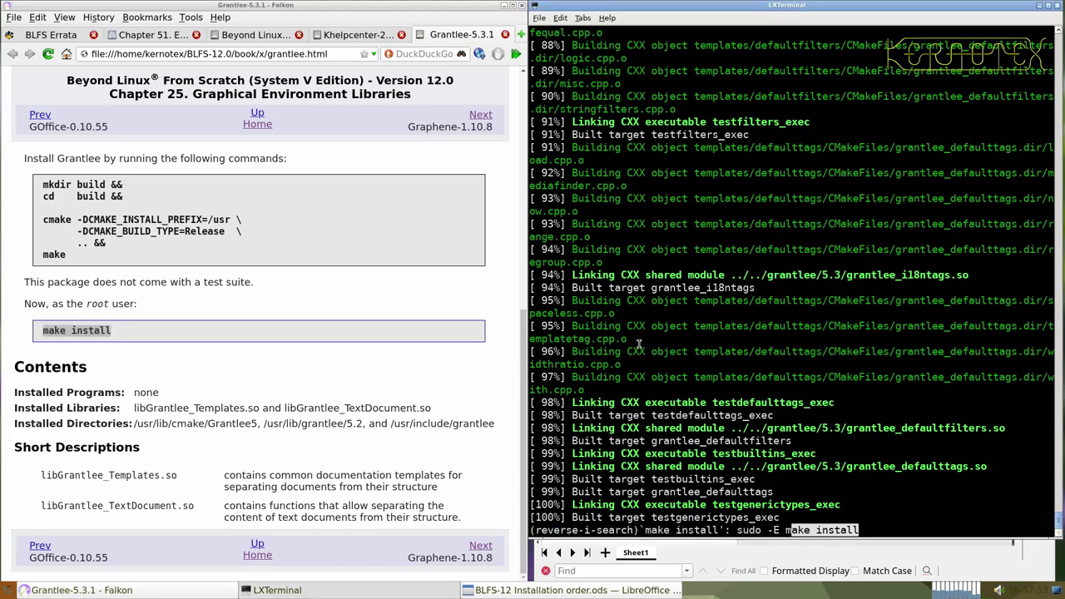
key("Return")
- Return to /sources/BLFS in the terminal and delete the grantlee-5.3.1 source directory with rm -Rf
type("cd ../..")
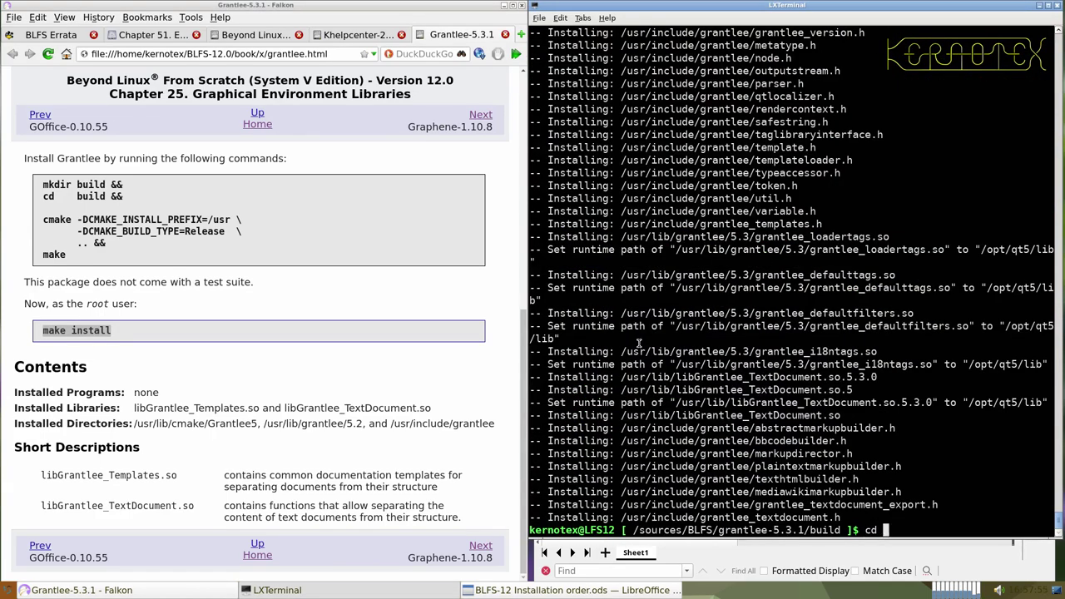
key("Return")
type("rm -Rf")
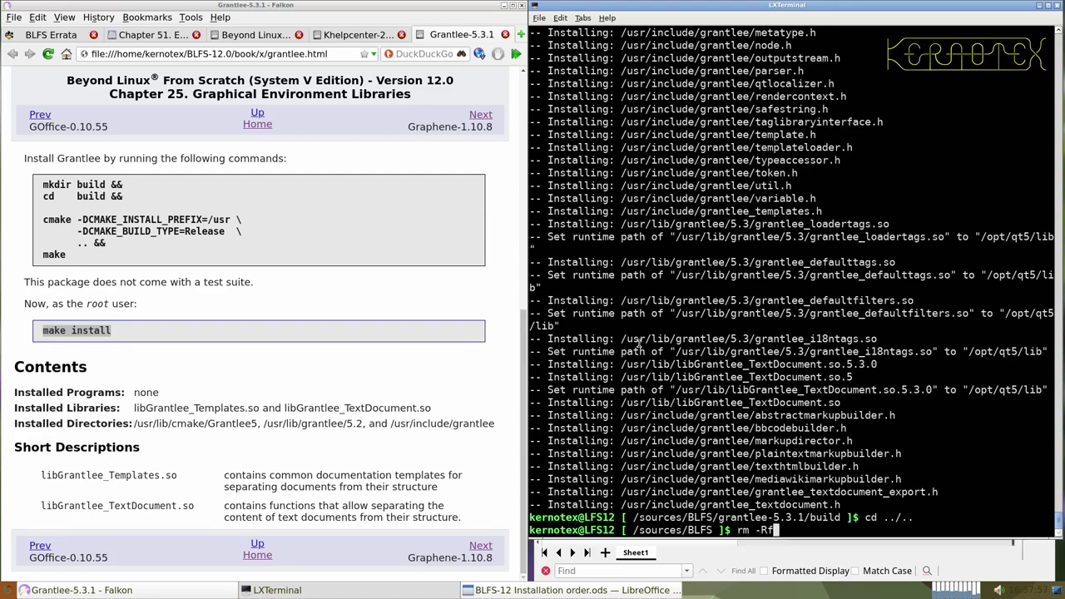
type(" garn")
key("BackSpace")
key("BackSpace")
key("BackSpace")
type("ran")
key("Tab")
key("Return")
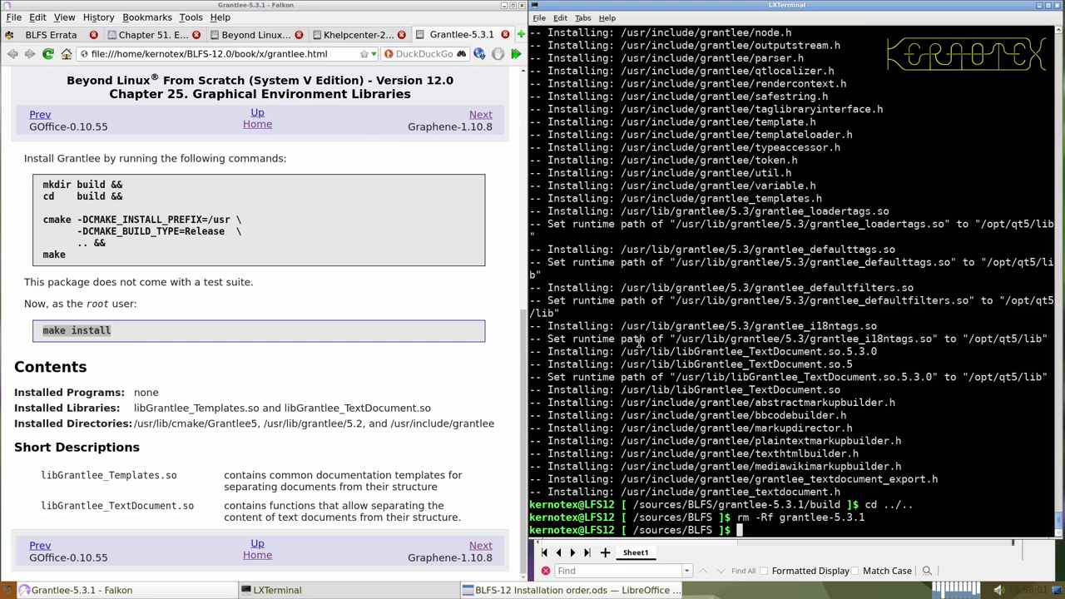
- Close the Grantlee page and download khelpcenter-23.08.0.tar.xz from the Khelpcenter page, saving the file
left_click(504, 35)
left_click(283, 223)
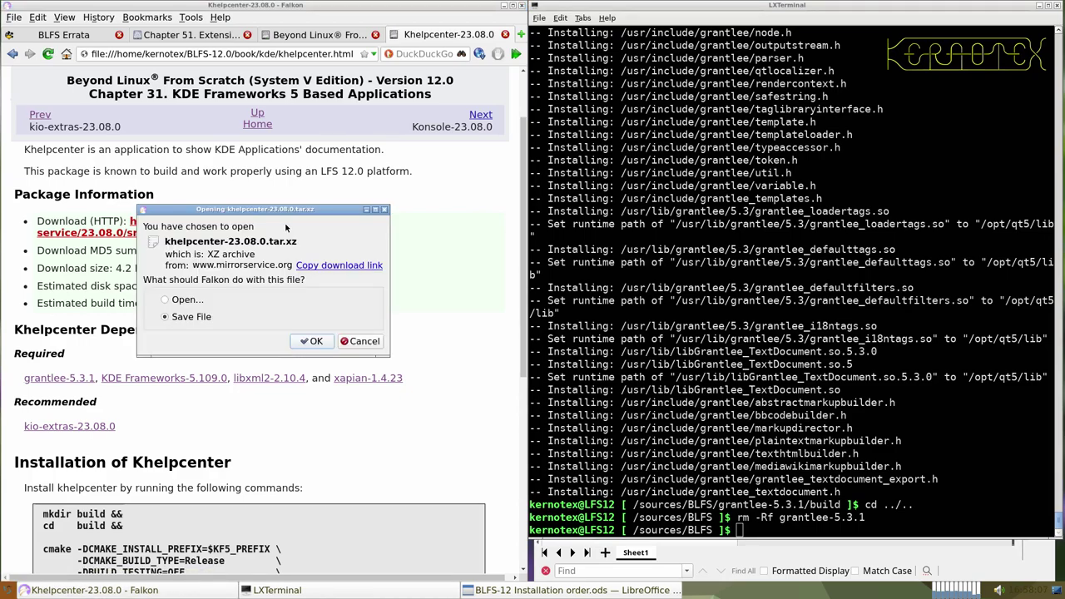
key("Return")
key("Return")
- Copy the Khelpcenter-23.08.0 page title into the spreadsheet cell below Grantlee-5.3.1
scroll(170, 158, "up", 2)
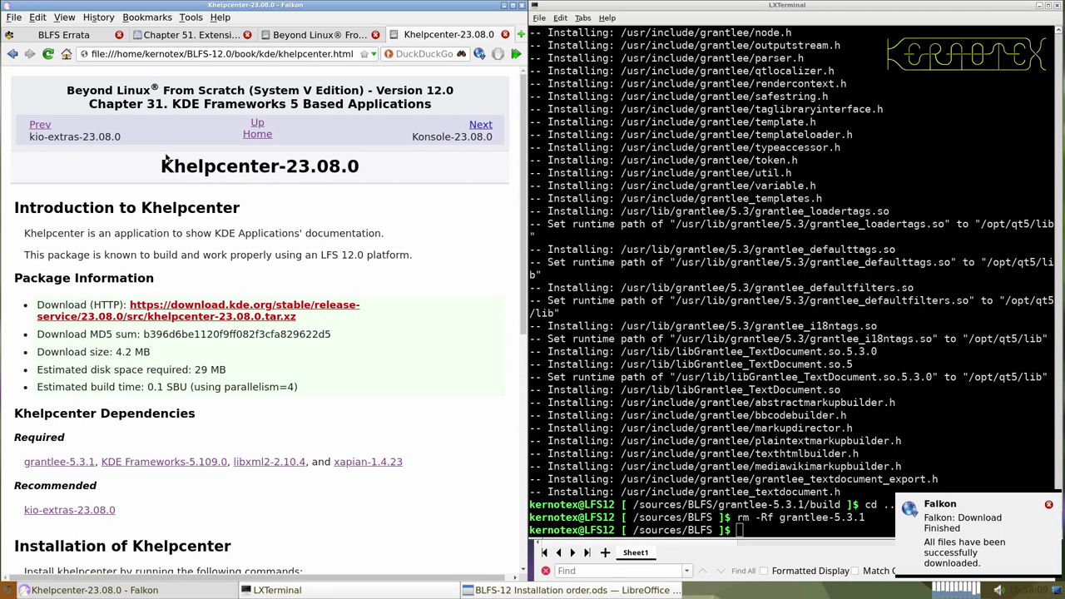
left_click_drag(163, 162, 358, 169)
key("ctrl+c")
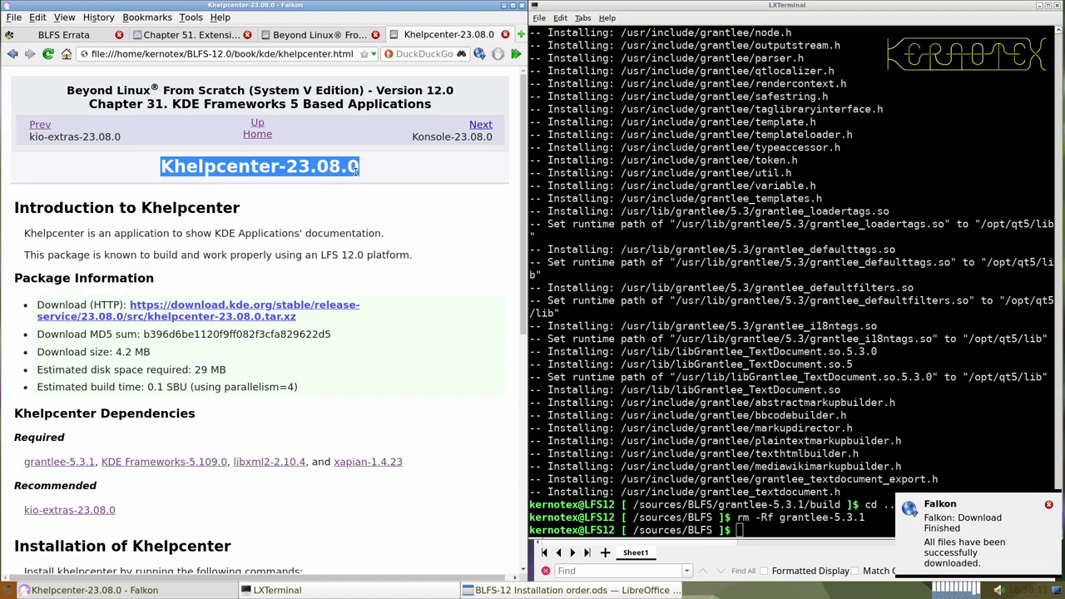
key("alt+Tab")
key("alt+Tab")
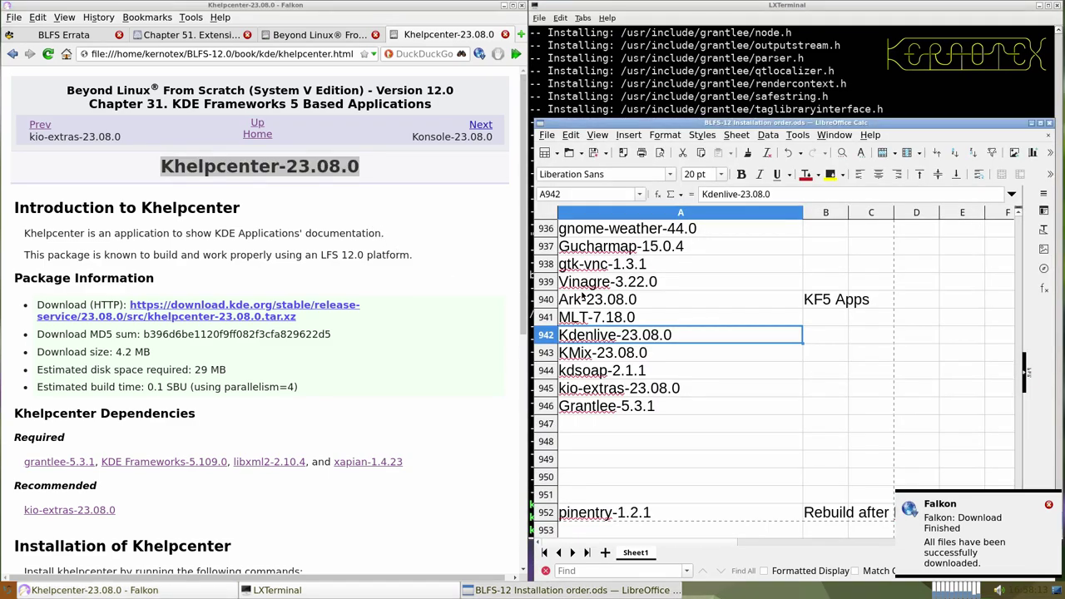
middle_click(592, 423)
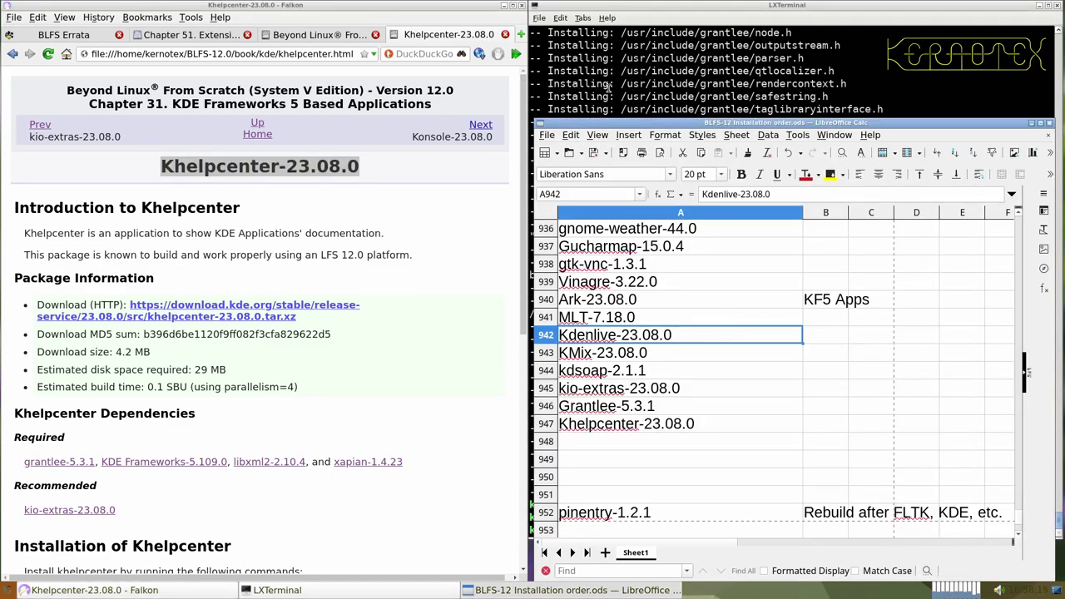
- Extract the khelpcenter-23.08.0 archive in the terminal with tar -xvf and change into the khelpcenter-23.08.0 directory
left_click(608, 86)
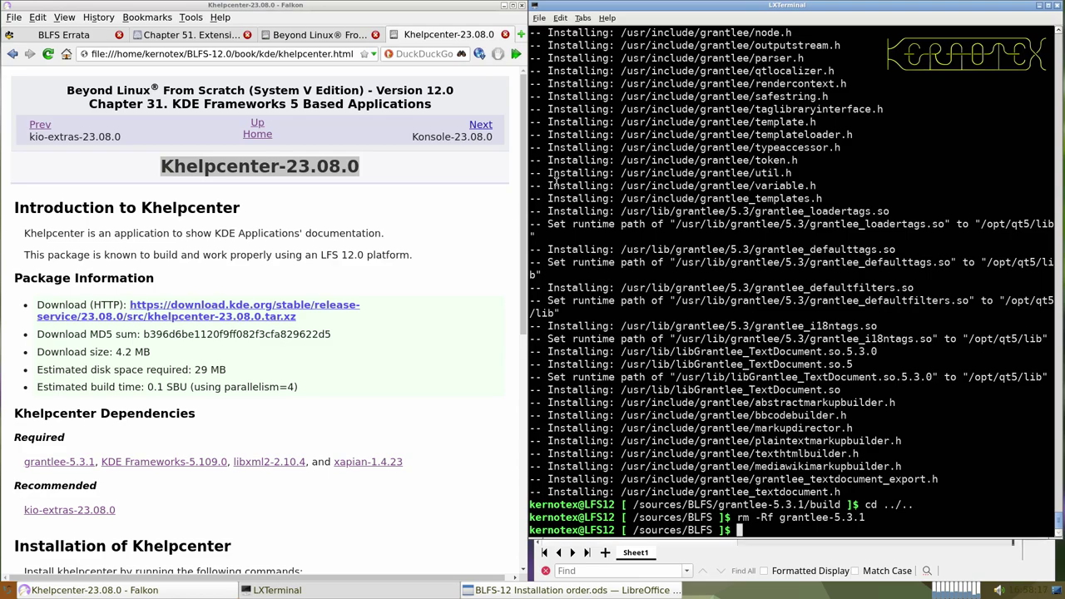
type("tar -xvf khe")
key("Tab")
key("Return")
type("cd k")
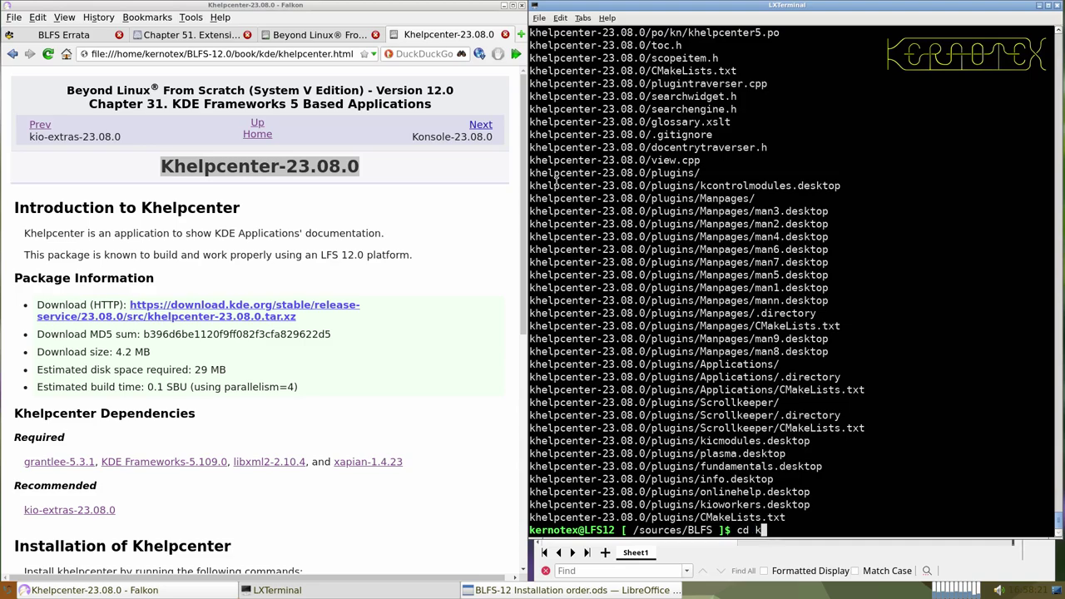
type("he")
key("Tab")
key("Return")
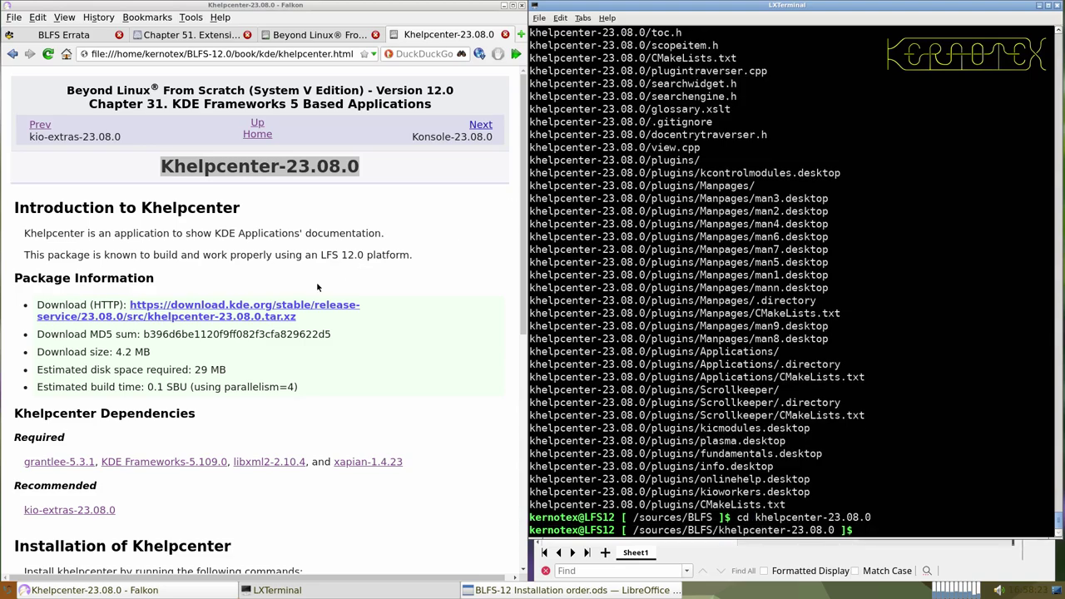
- Build Khelpcenter by running the book's mkdir, cmake and make command block in the terminal
scroll(272, 335, "down", 2)
scroll(272, 335, "down", 5)
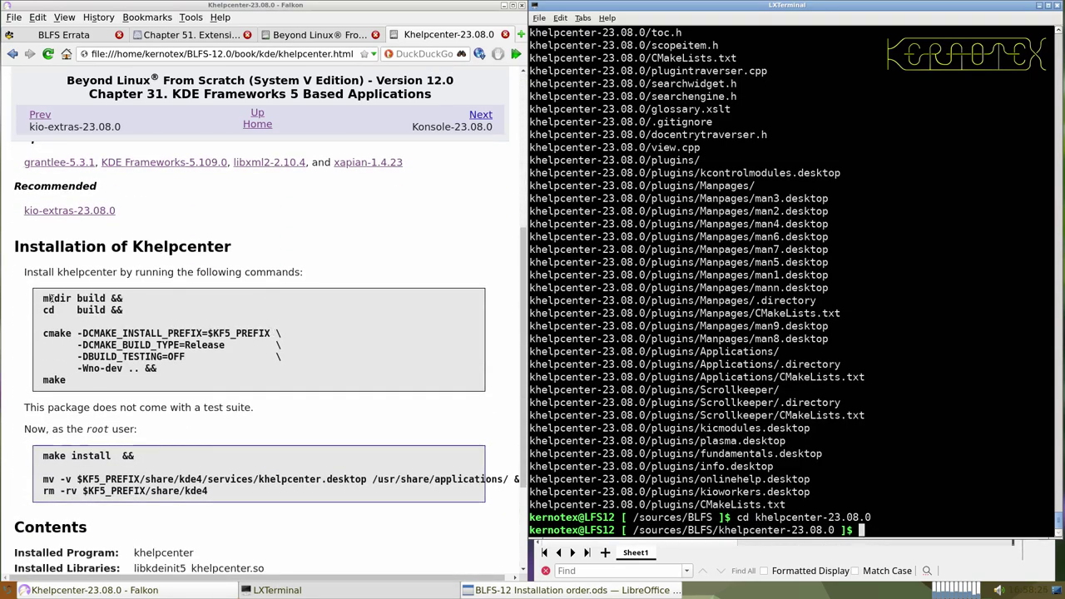
left_click_drag(43, 298, 85, 381)
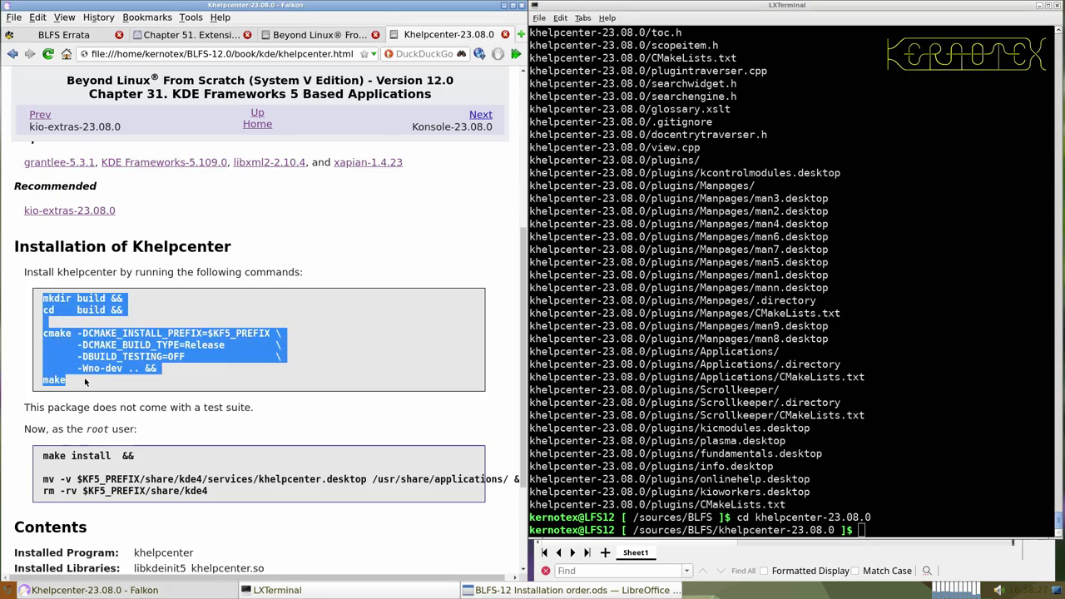
middle_click(598, 329)
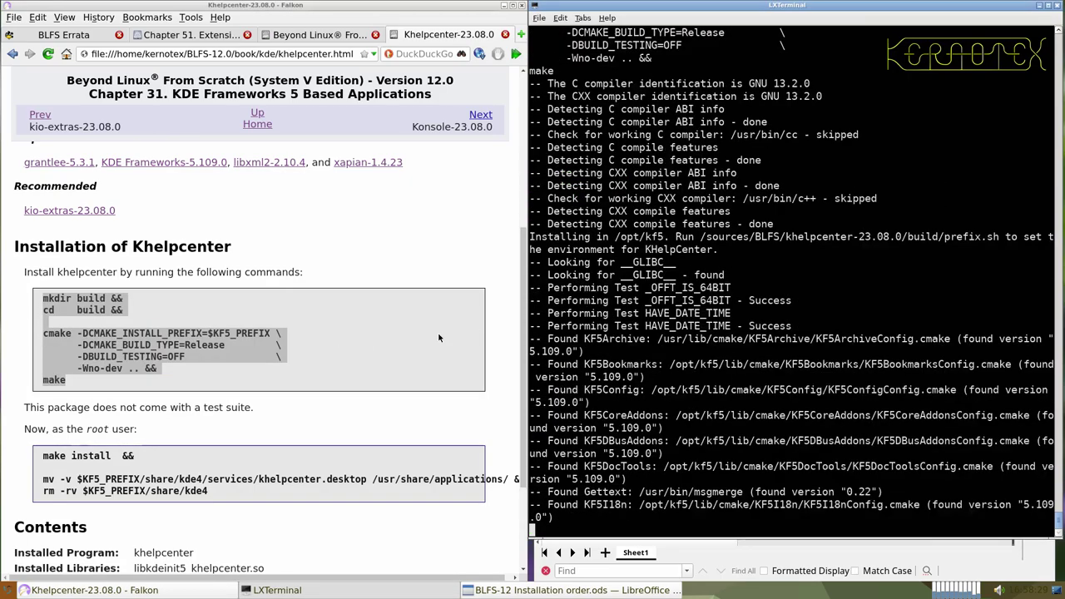
- Open a root shell with sudo -E su and run the book's Khelpcenter install block of make install, mv and rm commands
scroll(475, 332, "down", 3)
left_click_drag(37, 324, 207, 358)
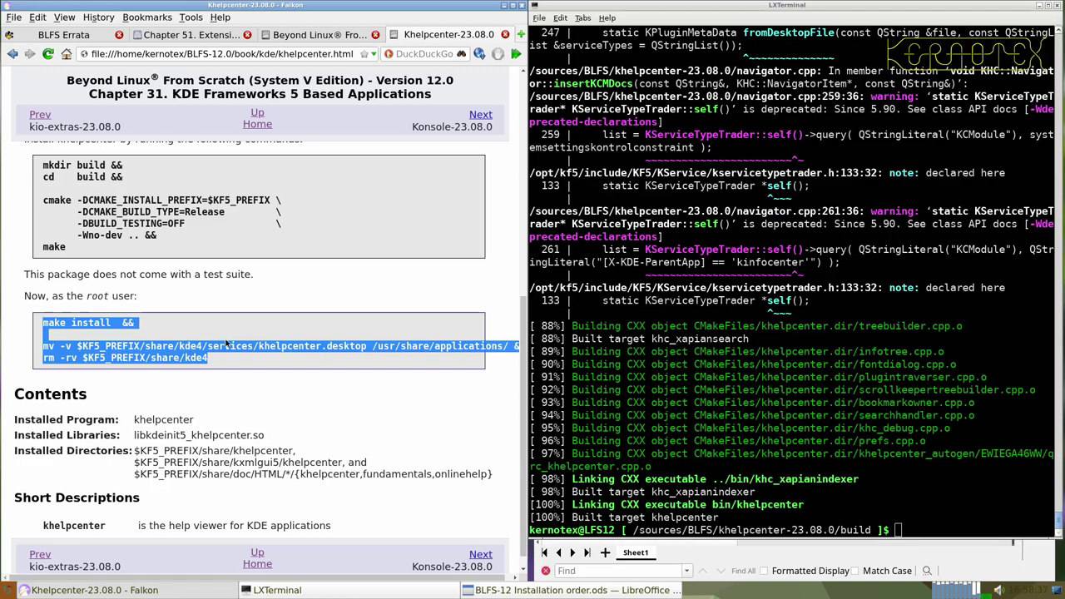
middle_click(630, 330)
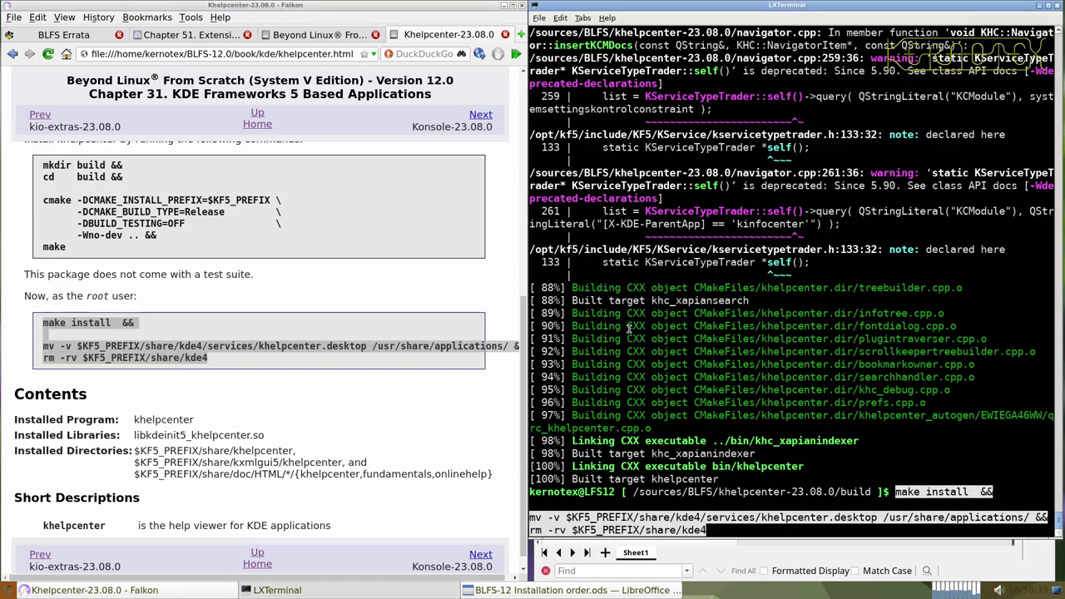
key("ctrl+c")
type("sudo -E ")
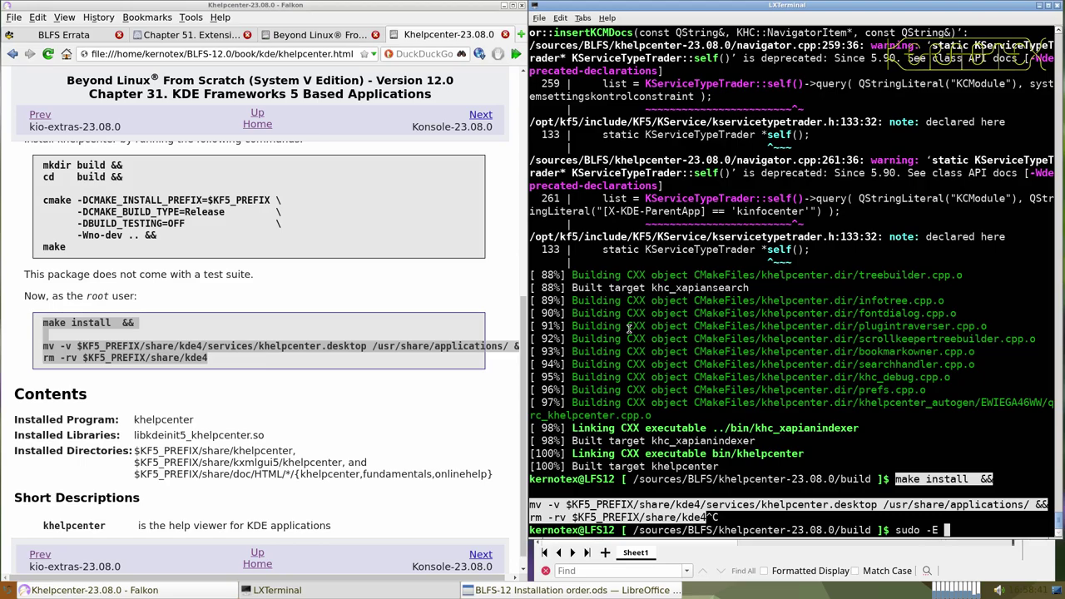
type("su")
key("Return")
middle_click(648, 321)
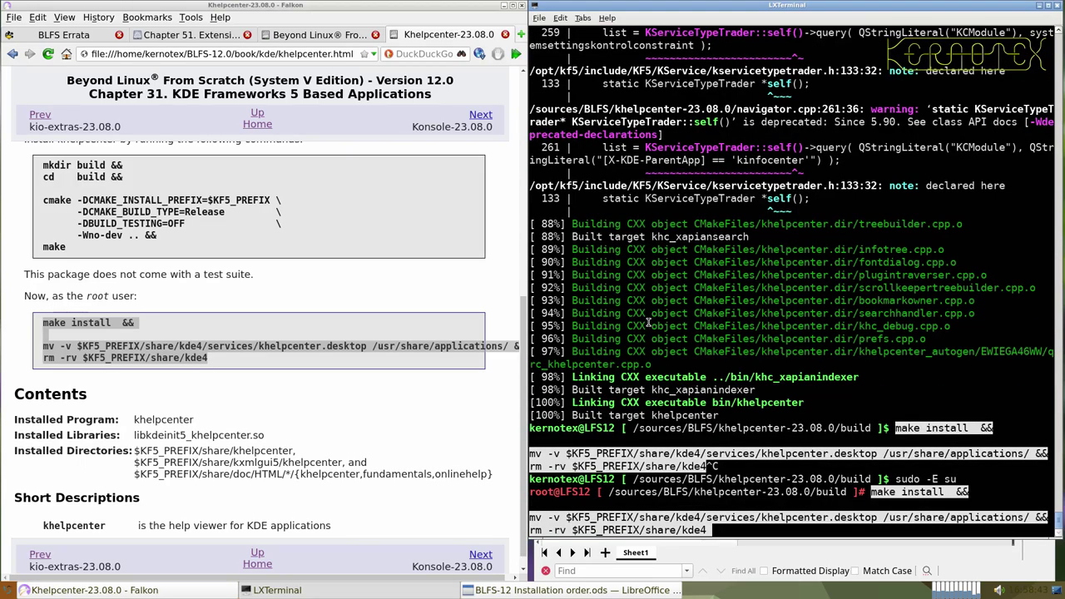
key("Return")
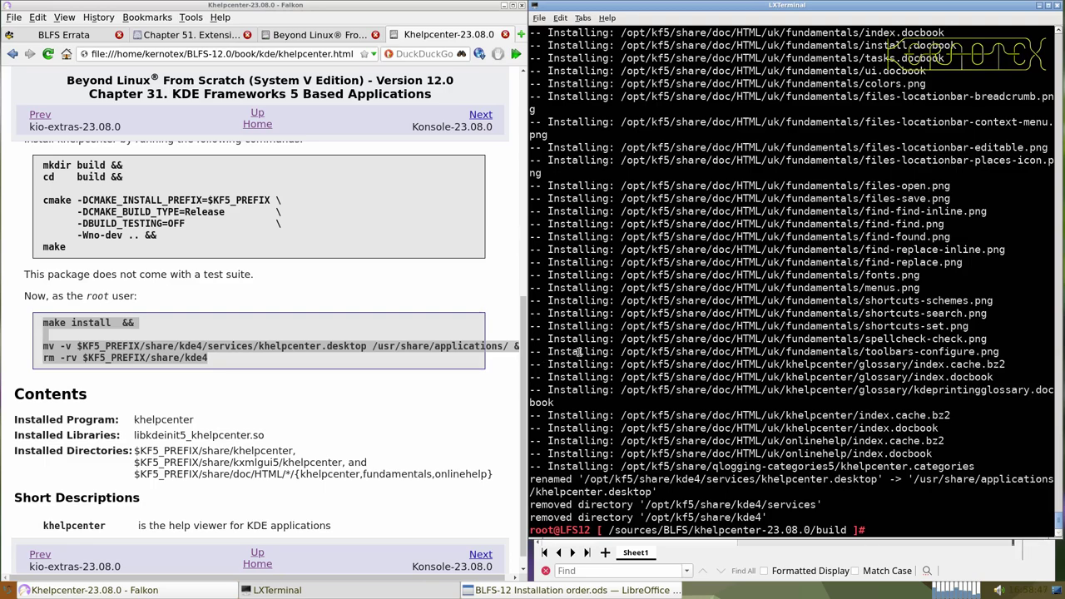
- Leave the root shell, return to /sources/BLFS and delete the khelpcenter-23.08.0 directory with rm -Rf
key("ctrl+d")
type("cd ..")
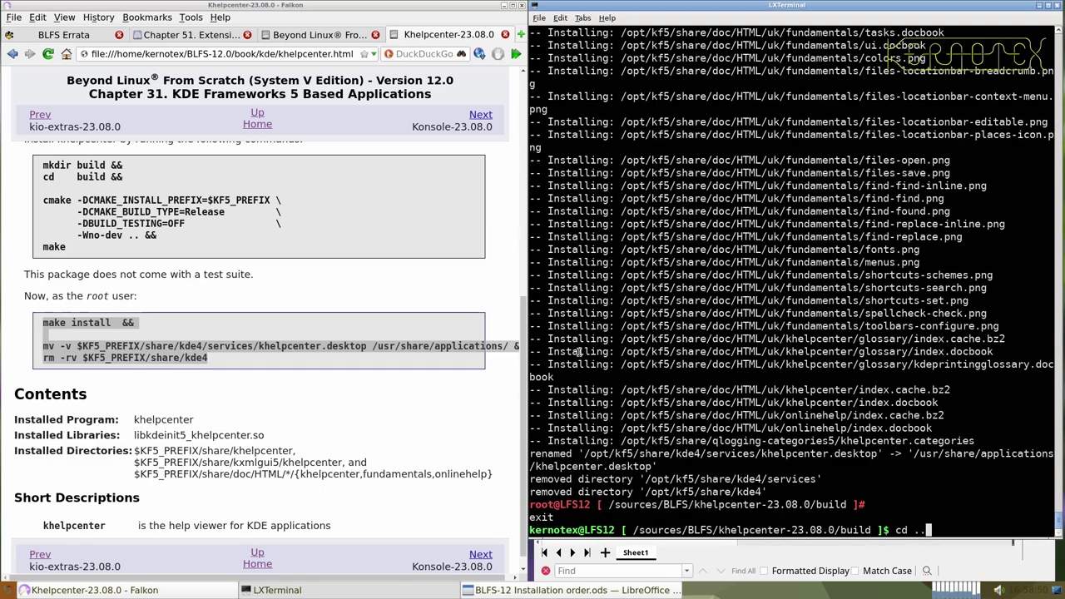
key("Return")
key("Return")
type("r")
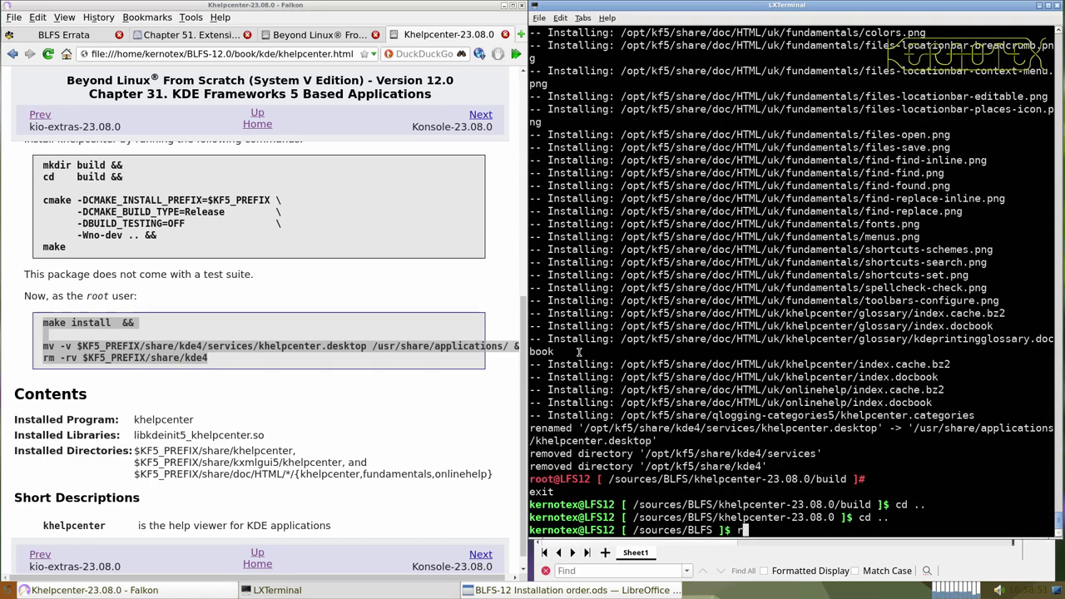
type("m -Rf khel")
key("Tab")
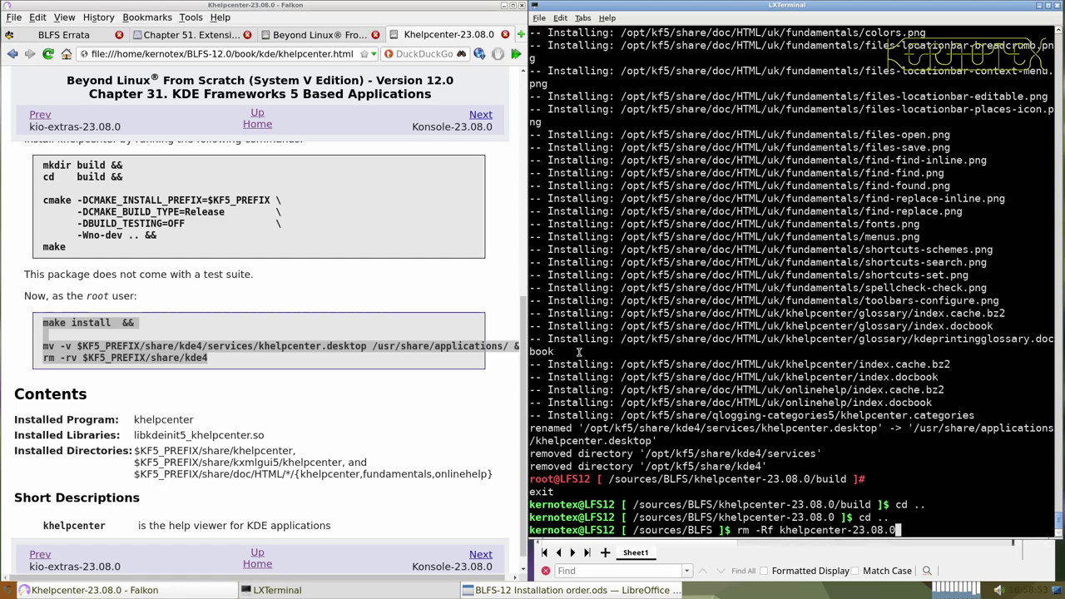
key("Return")
- Launch khelpcenter from the terminal, look through the Plasma Manual, Online Help and KIO Workers fish pages, and close it
type("khe")
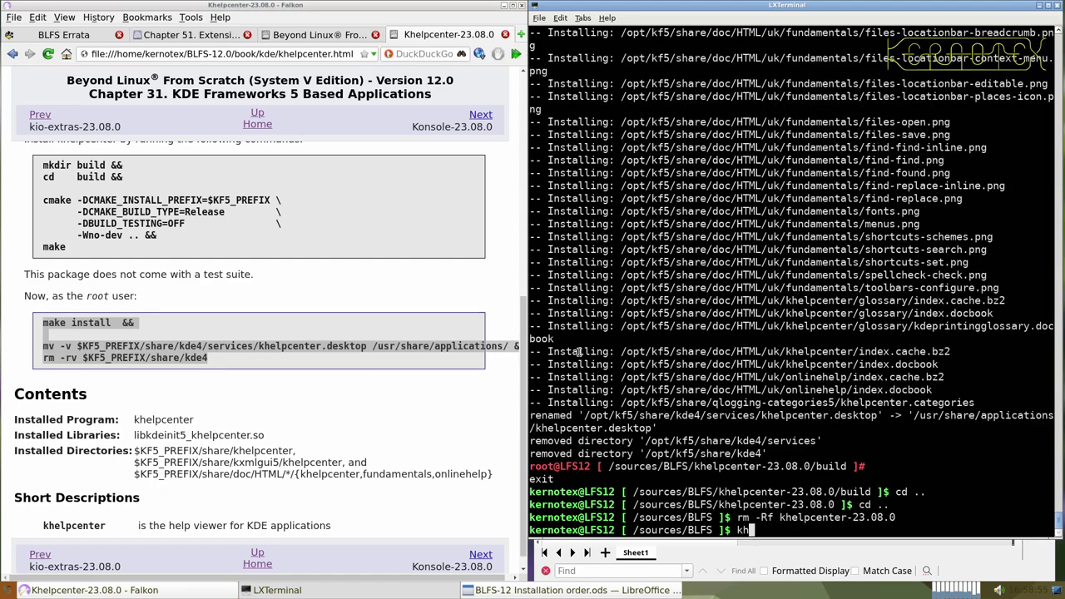
key("Tab")
key("Return")
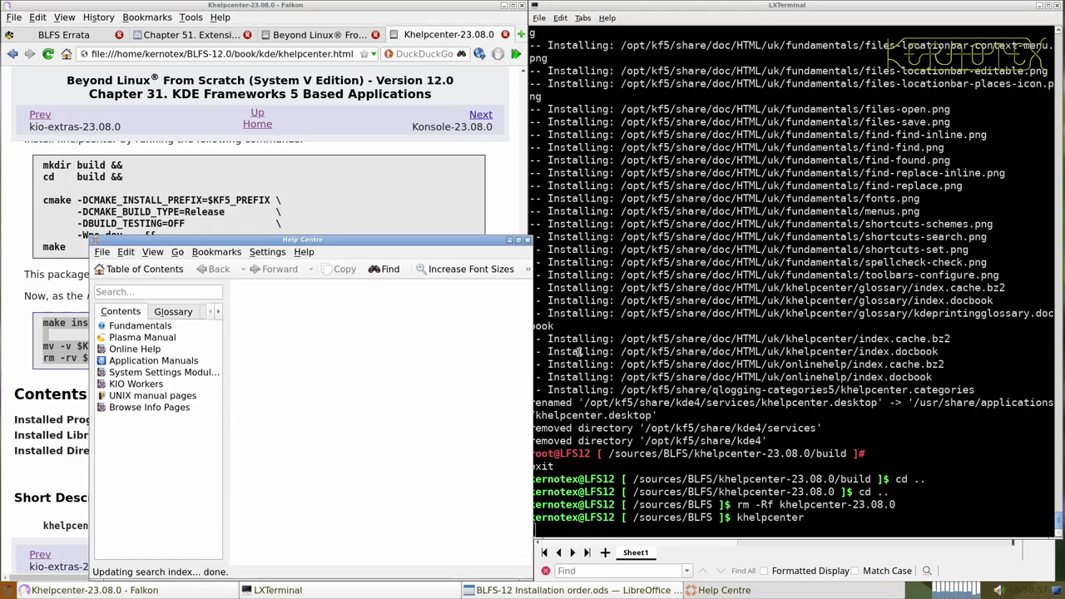
left_click(147, 349)
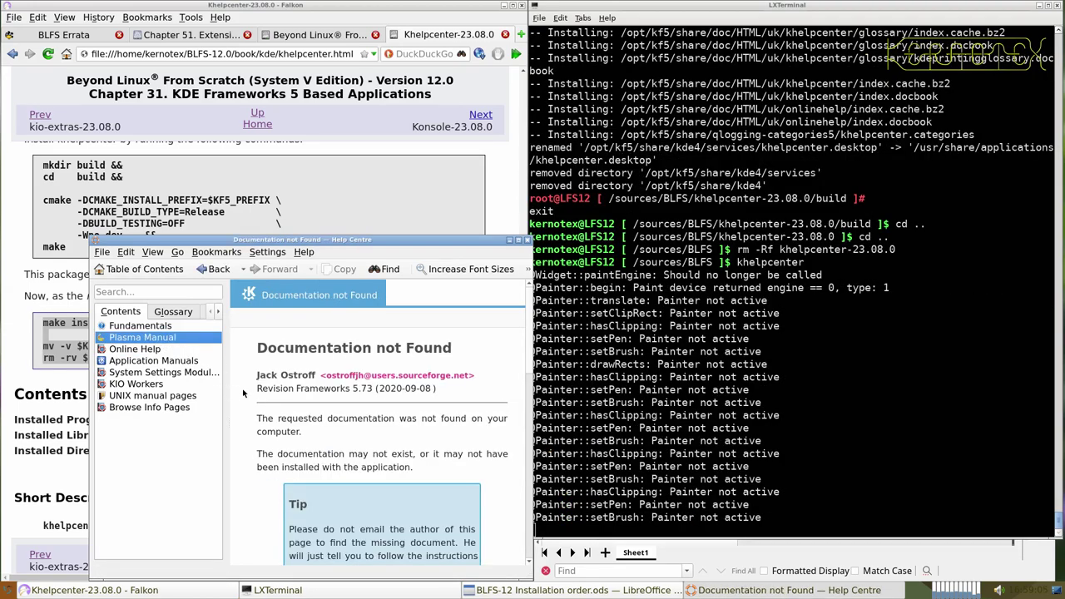
left_click(130, 350)
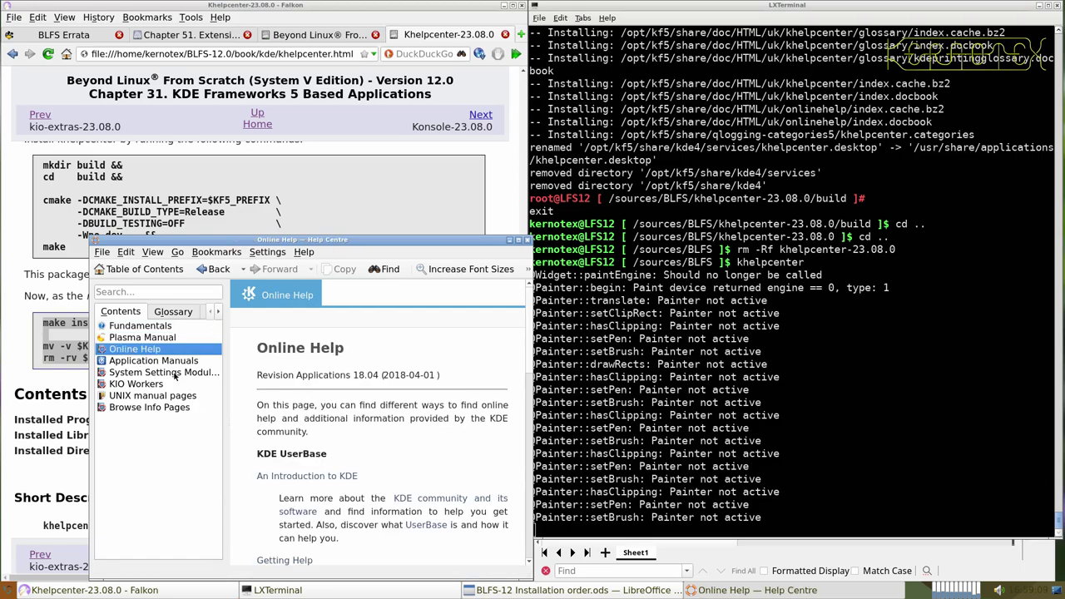
scroll(275, 405, "down", 10)
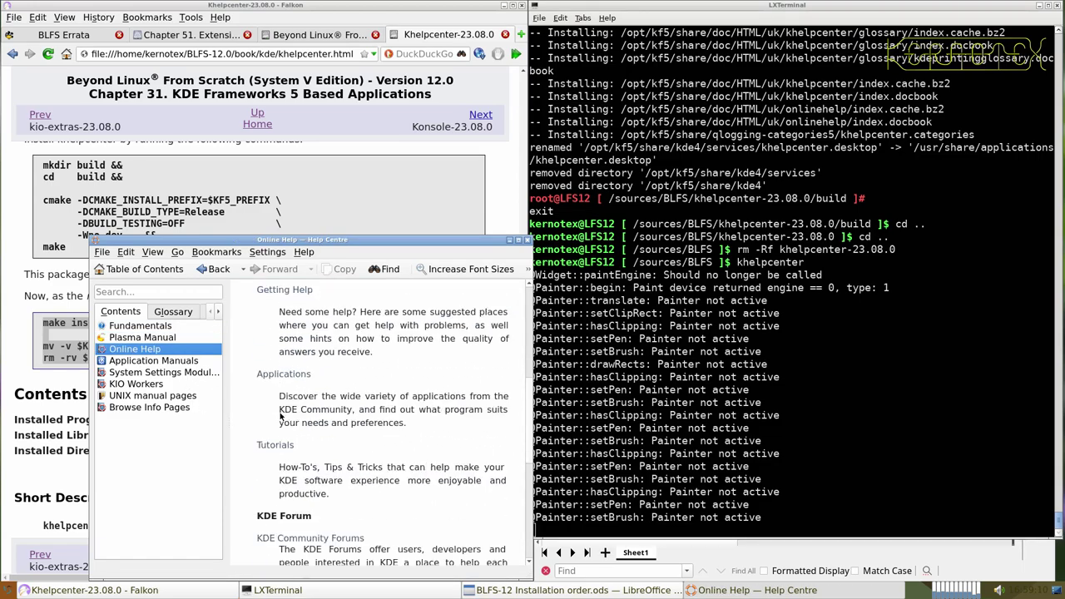
left_click(136, 385)
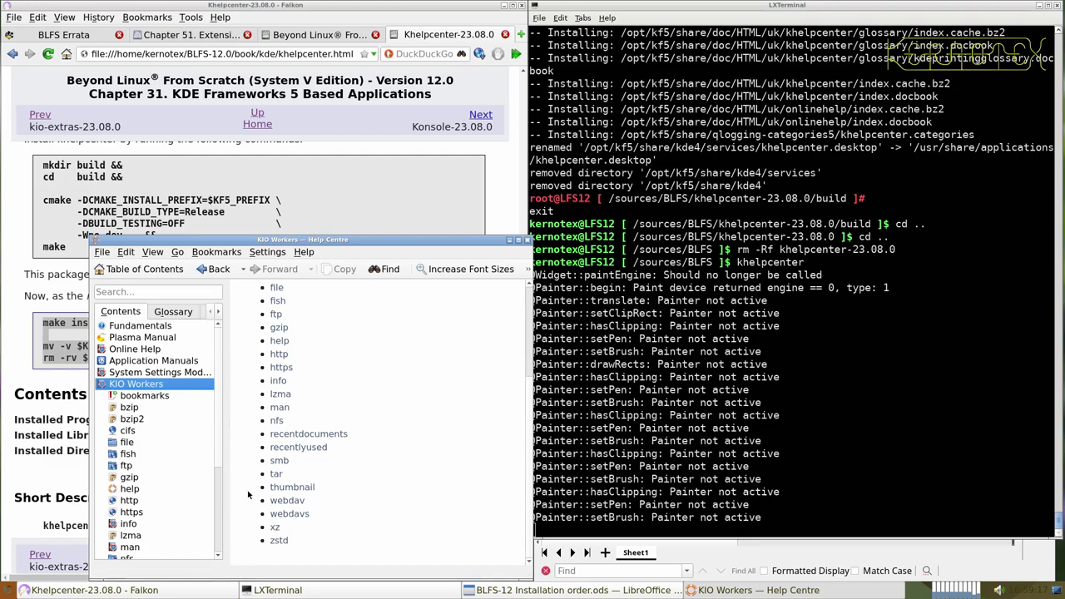
left_click(128, 454)
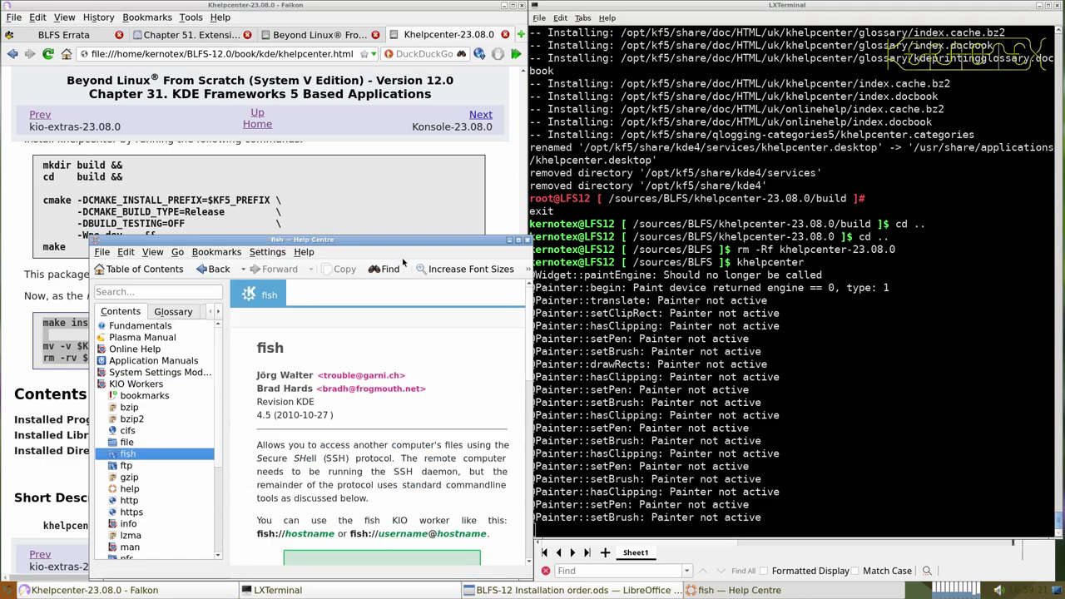
left_click(526, 241)
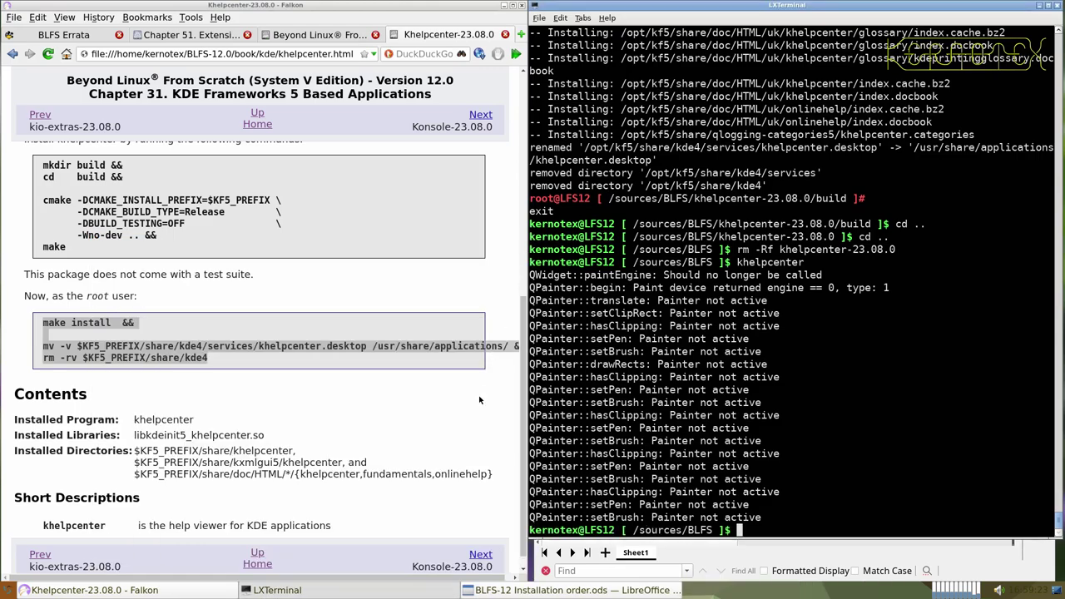
- Go on to the next package page in the book, Konsole-23.08.0
scroll(469, 541, "down", 1)
left_click(477, 540)
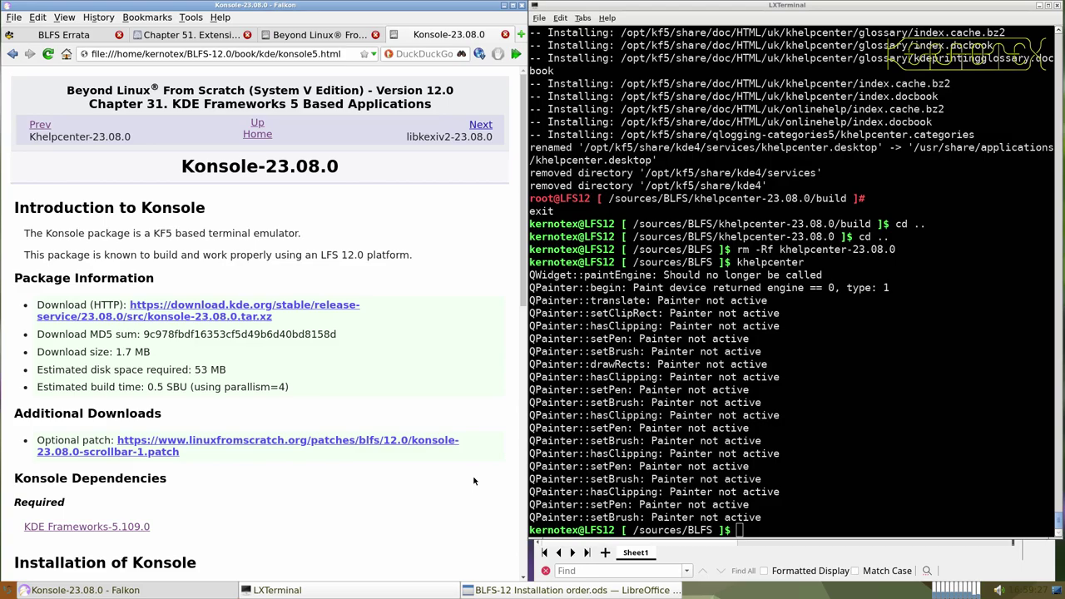
- Review the Konsole-23.08.0 page in the book and download konsole-23.08.0.tar.xz
scroll(474, 480, "down", 8)
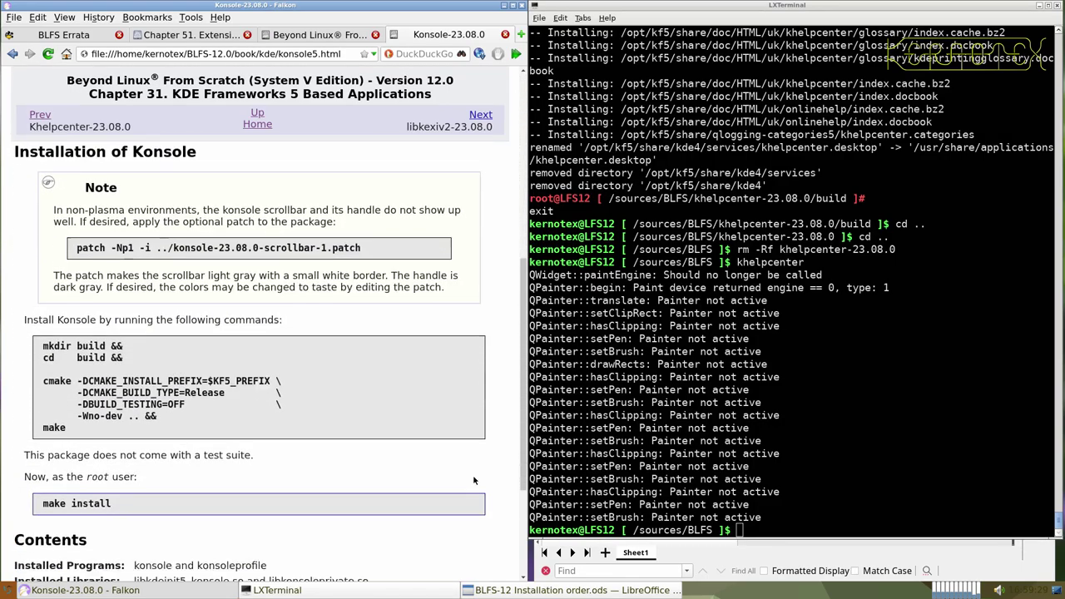
scroll(473, 480, "down", 5)
scroll(472, 480, "up", 10)
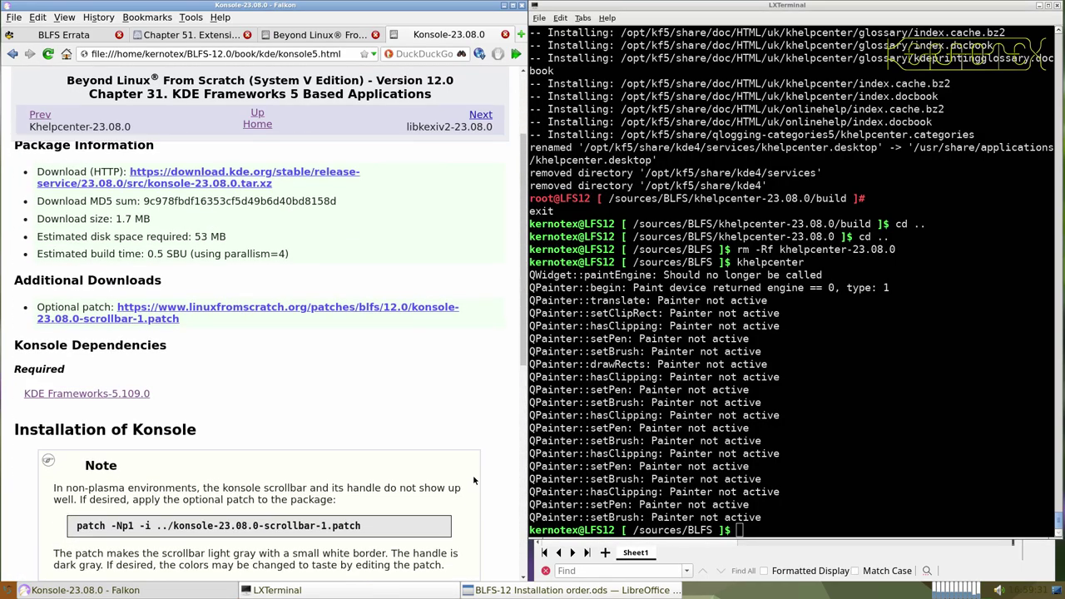
scroll(474, 480, "up", 2)
left_click(316, 309)
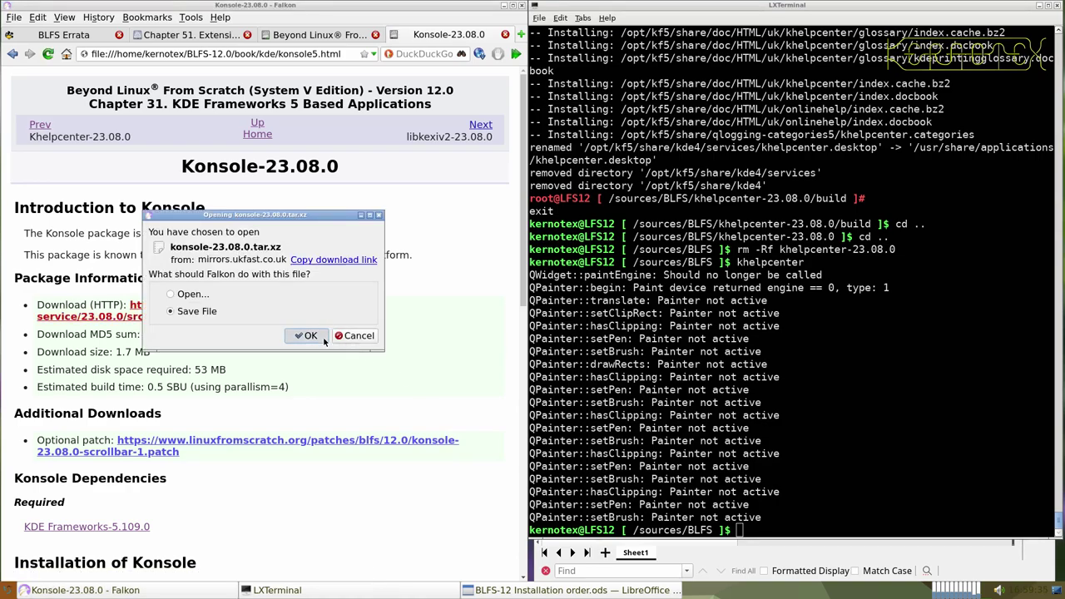
left_click(308, 335)
key("Return")
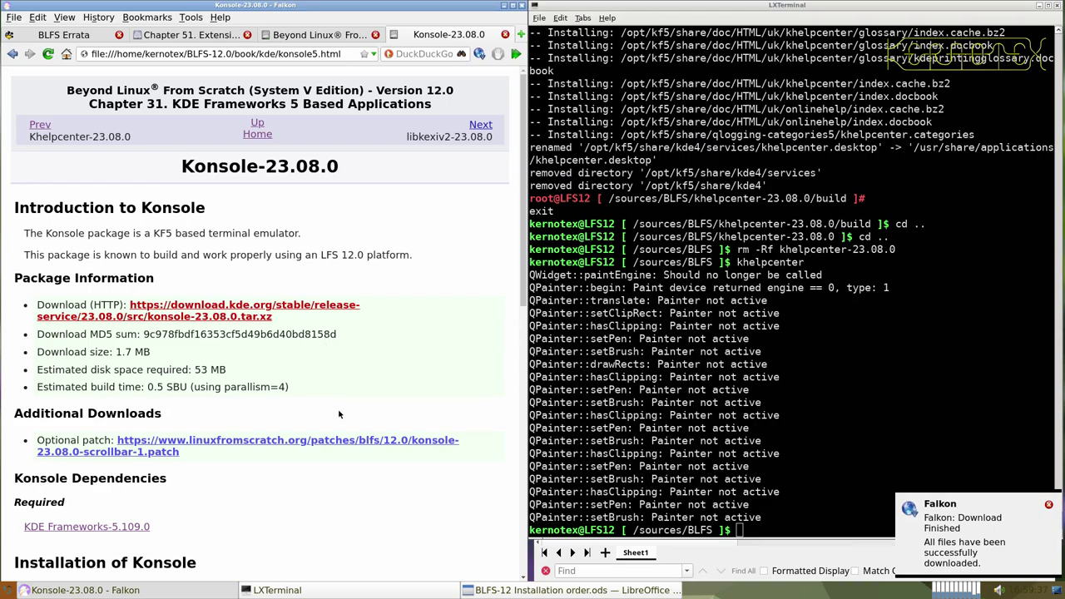
- Save the optional konsole-23.08.0-scrollbar-1.patch file to /sources/BLFS
right_click(339, 447)
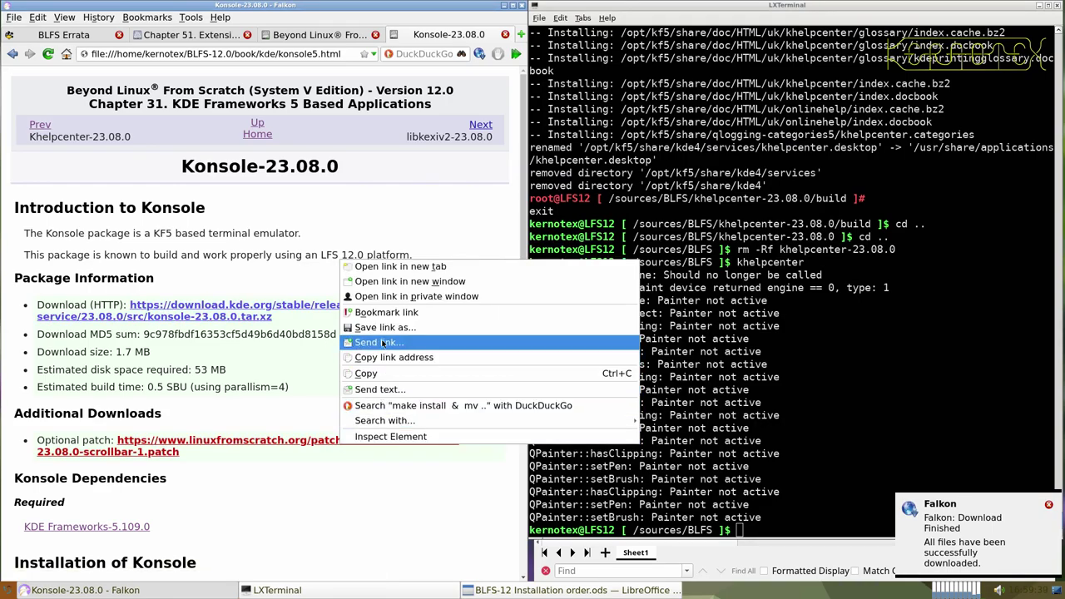
left_click(378, 330)
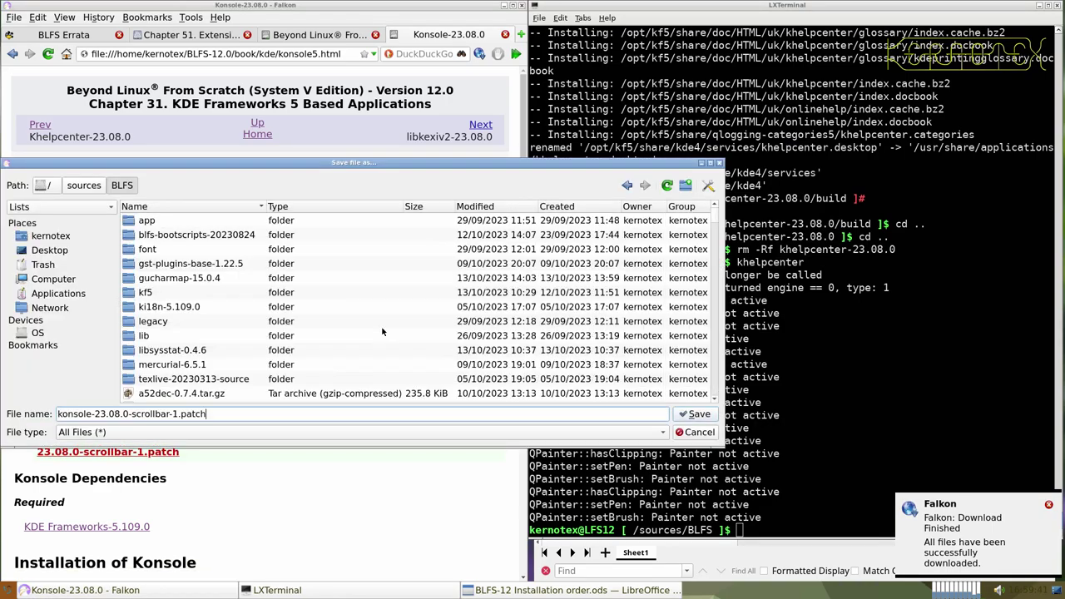
left_click(693, 413)
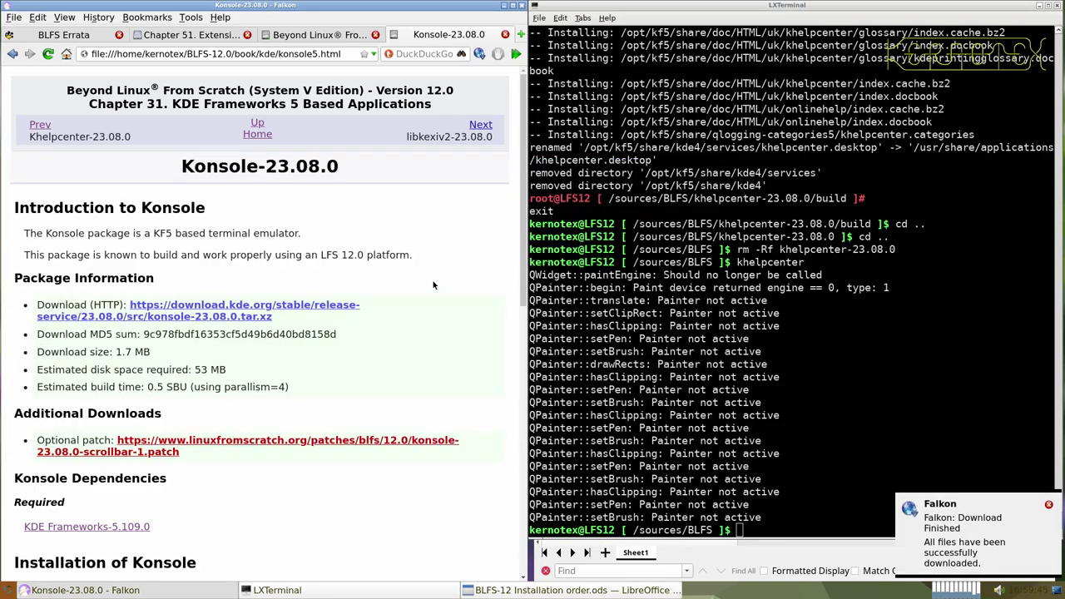
- Copy the page title Konsole-23.08.0 into cell A948 of the installation order spreadsheet, below Khelpcenter-23.08.0
left_click_drag(177, 169, 350, 171)
key("alt+Tab")
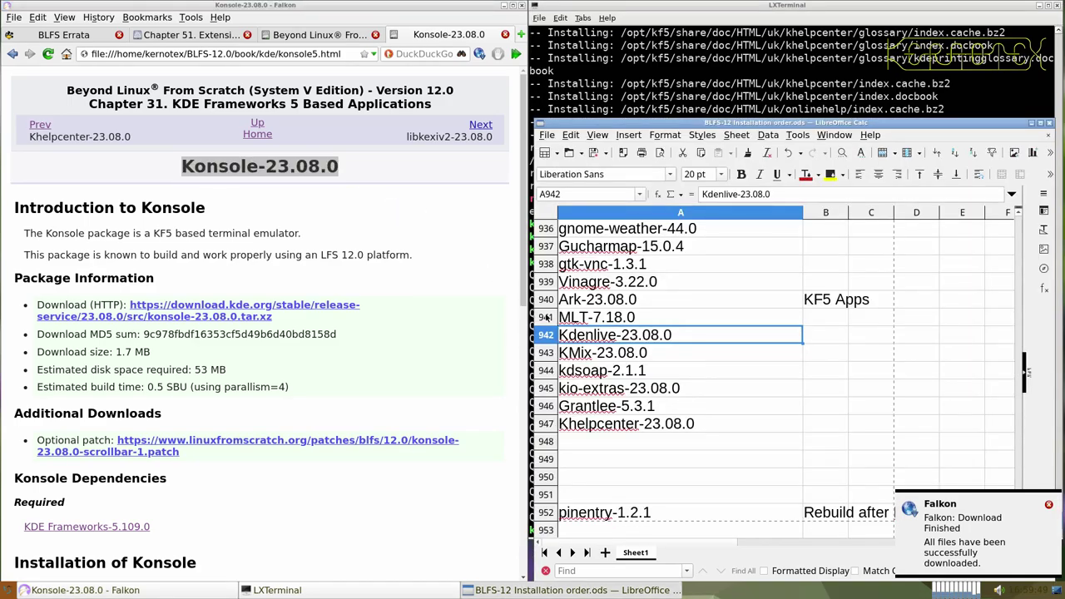
middle_click(608, 438)
scroll(609, 438, "down", 1)
scroll(610, 438, "down", 3)
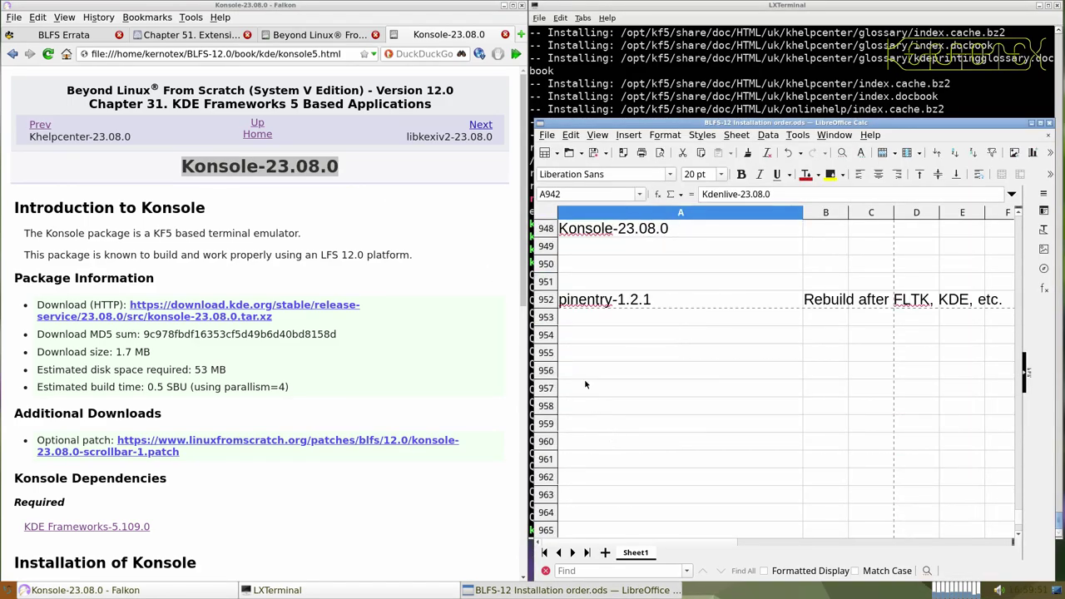
- Insert 13 blank rows above the pinentry-1.2.1 row in the spreadsheet
left_click_drag(545, 298, 554, 512)
right_click(553, 511)
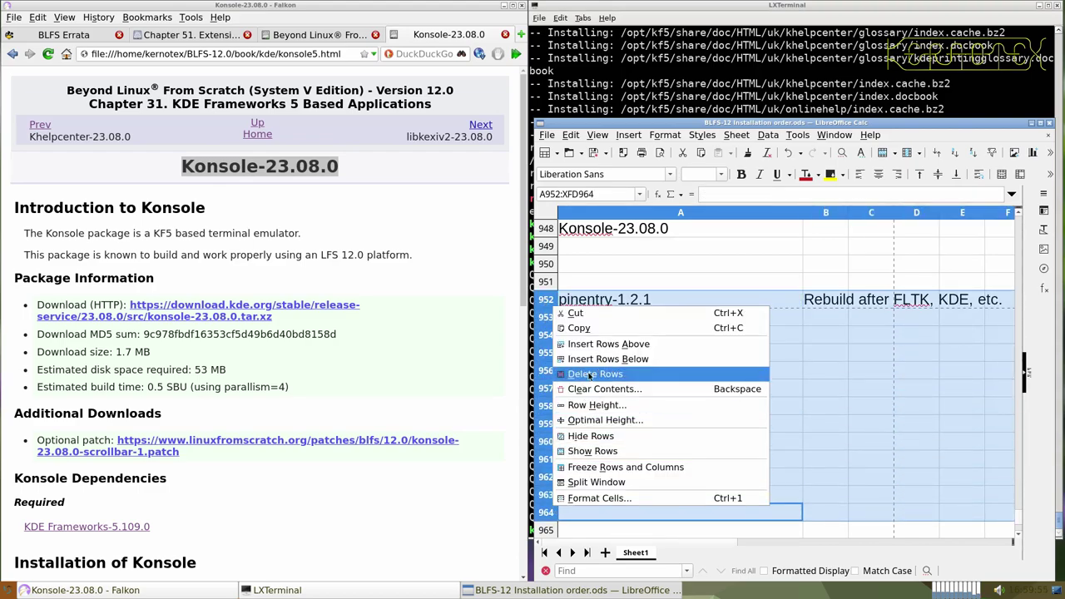
left_click(594, 346)
- Extract konsole-23.08.0.tar.xz with tar -xvf in the terminal and change into the konsole-23.08.0 directory
left_click(653, 107)
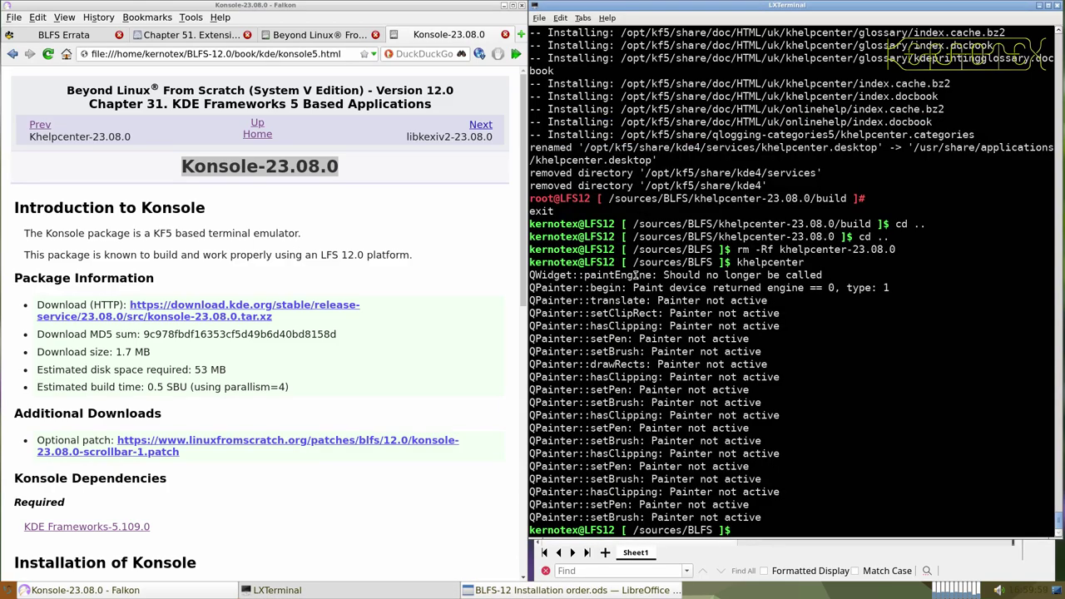
type("tar -xvf konsole-23.08.0")
key("Return")
type("cd")
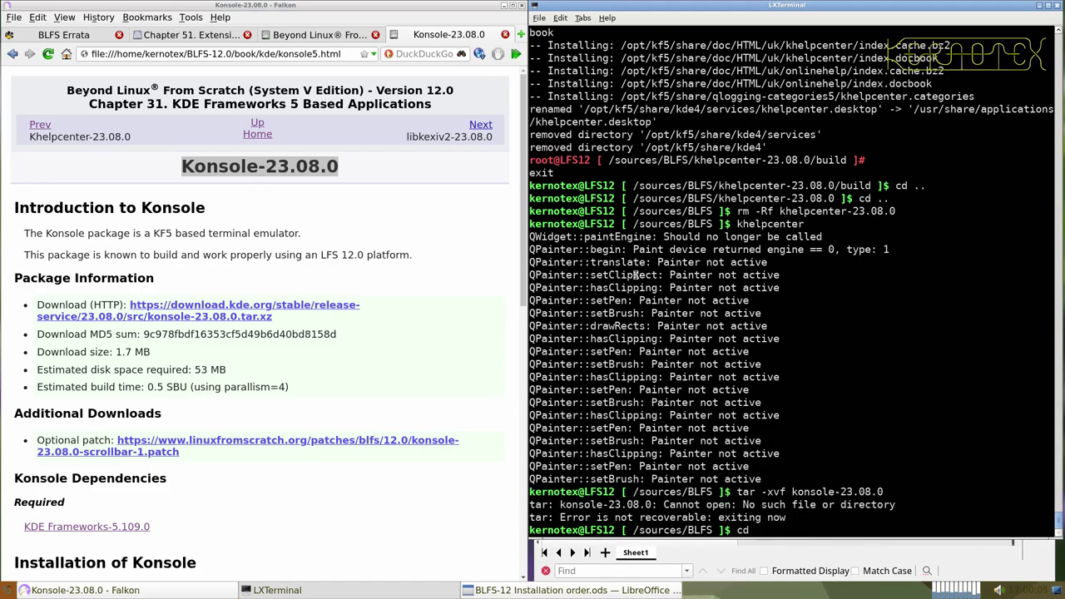
key("Up")
key("Tab")
key("Tab")
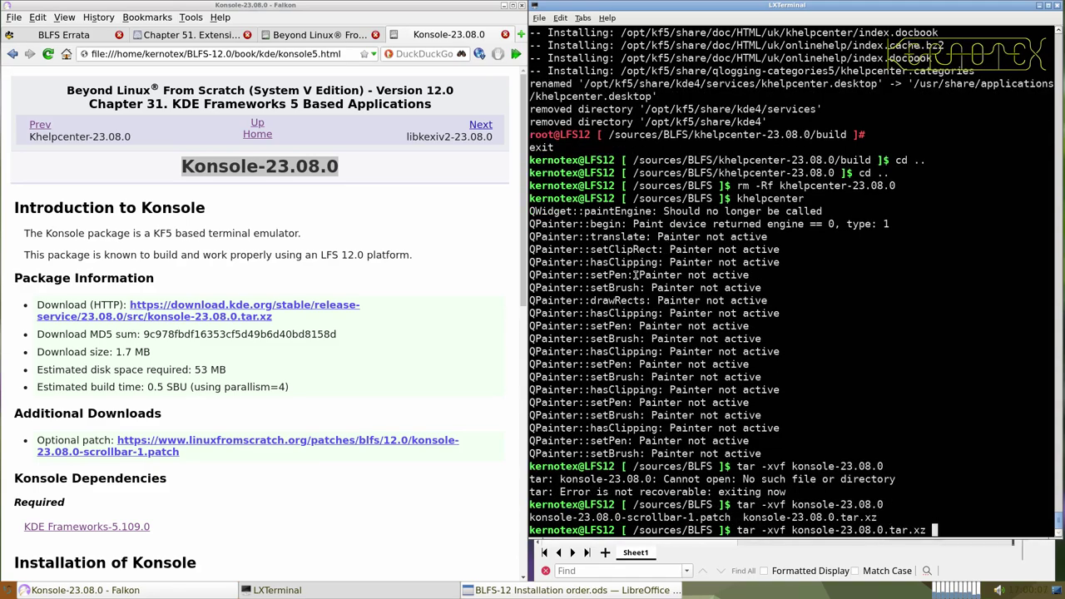
key("Tab")
key("Return")
type("cd konsole-23.08.0")
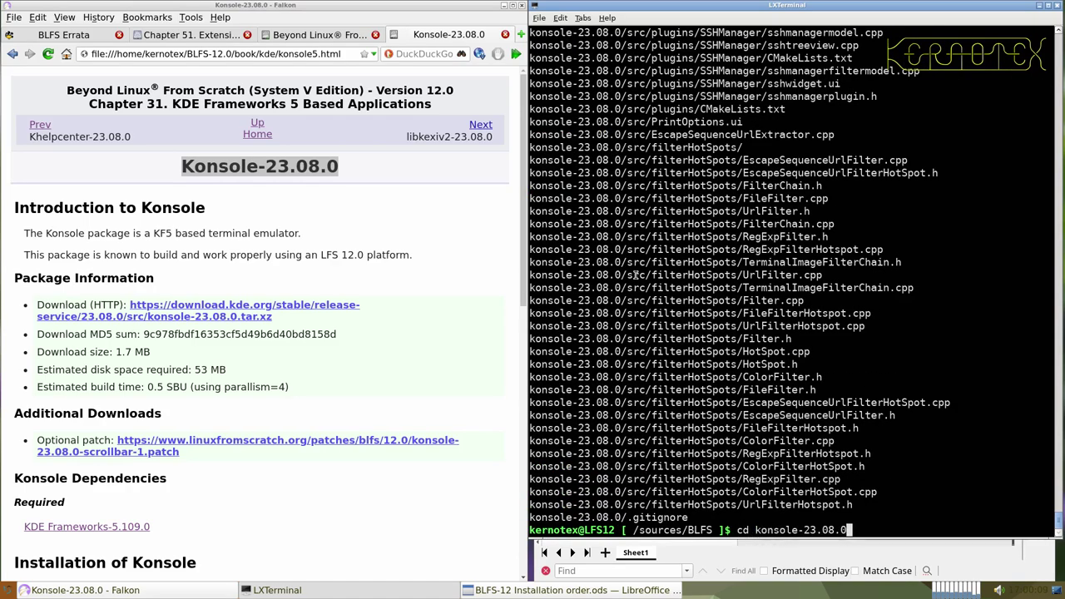
key("Return")
- Apply the scrollbar patch with the book's command patch -Np1 -i ../konsole-23.08.0-scrollbar-1.patch
scroll(362, 357, "down", 5)
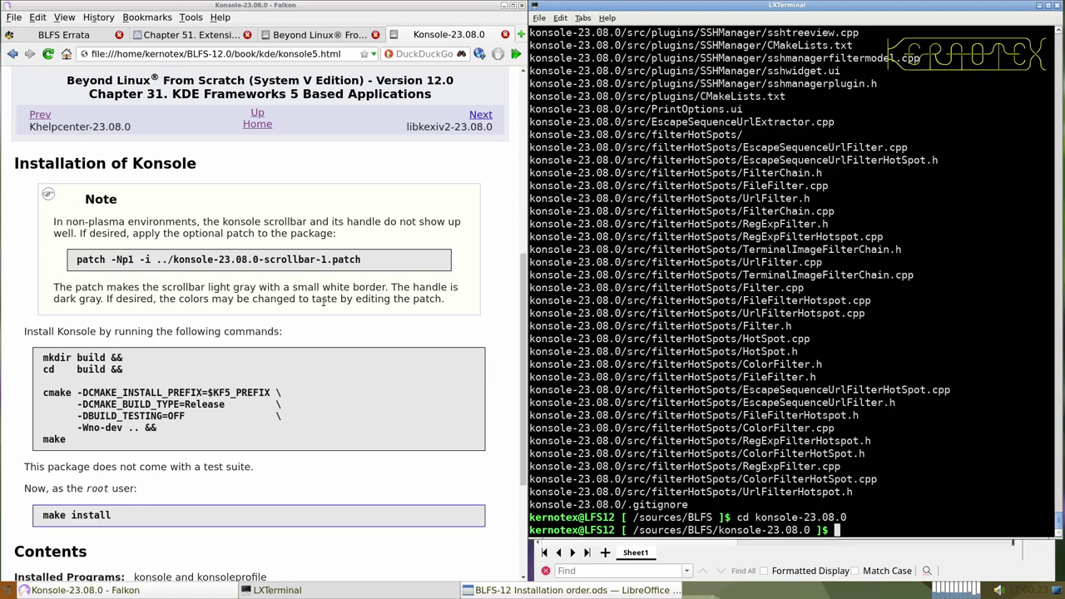
left_click_drag(76, 266, 362, 264)
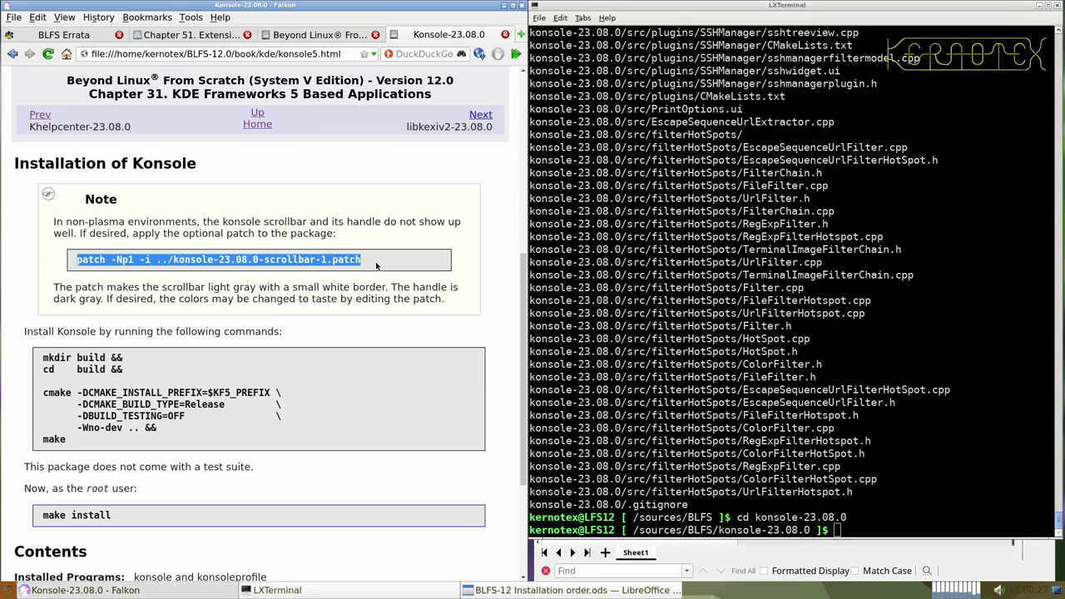
middle_click(687, 291)
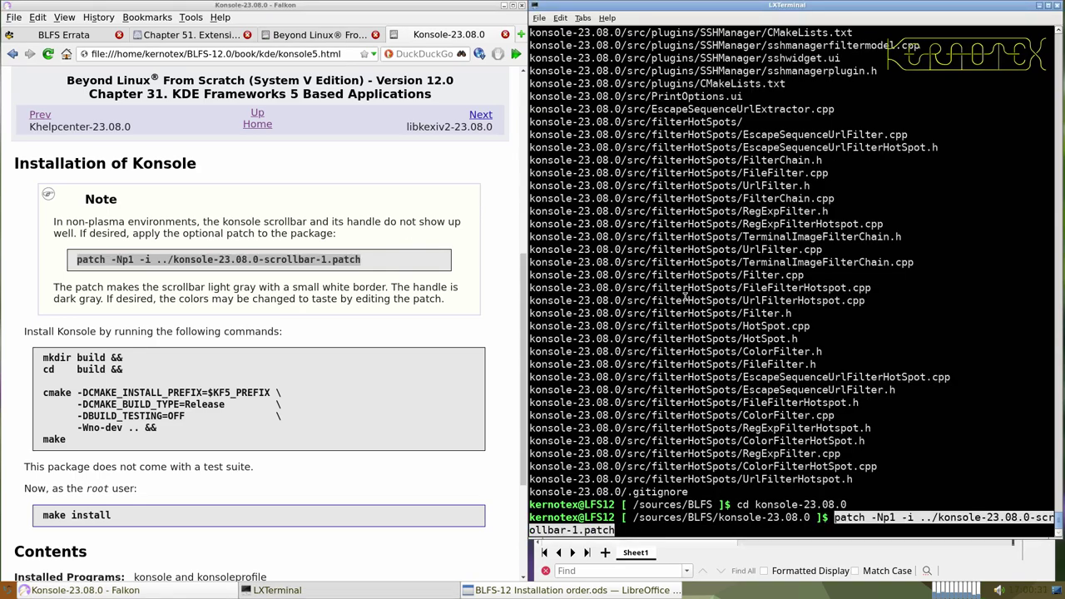
key("Return")
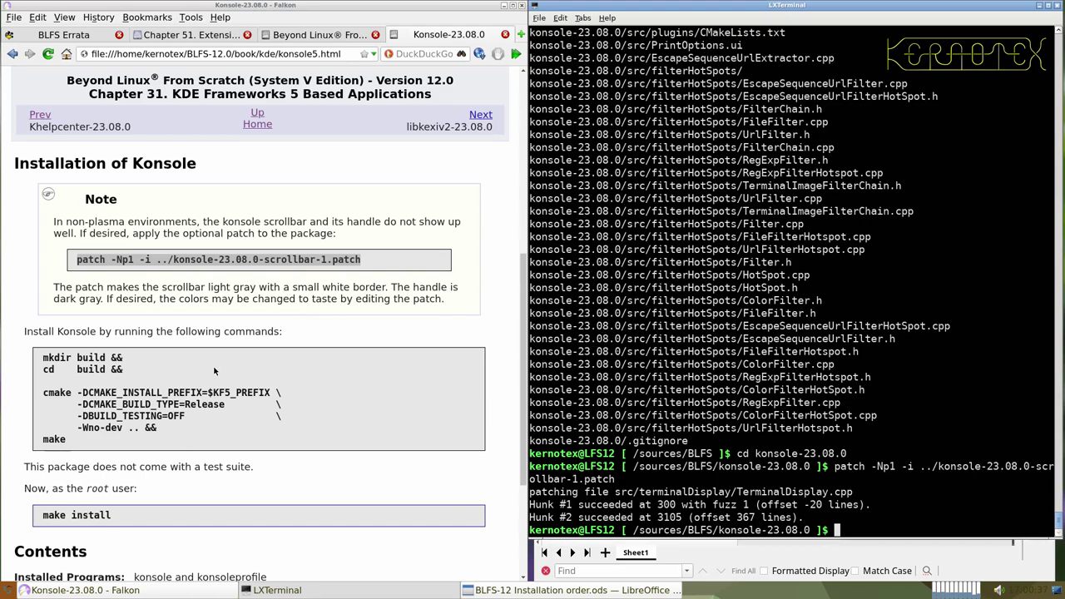
- Run the book's Konsole build block of mkdir build, cmake and make in the terminal
scroll(321, 371, "down", 2)
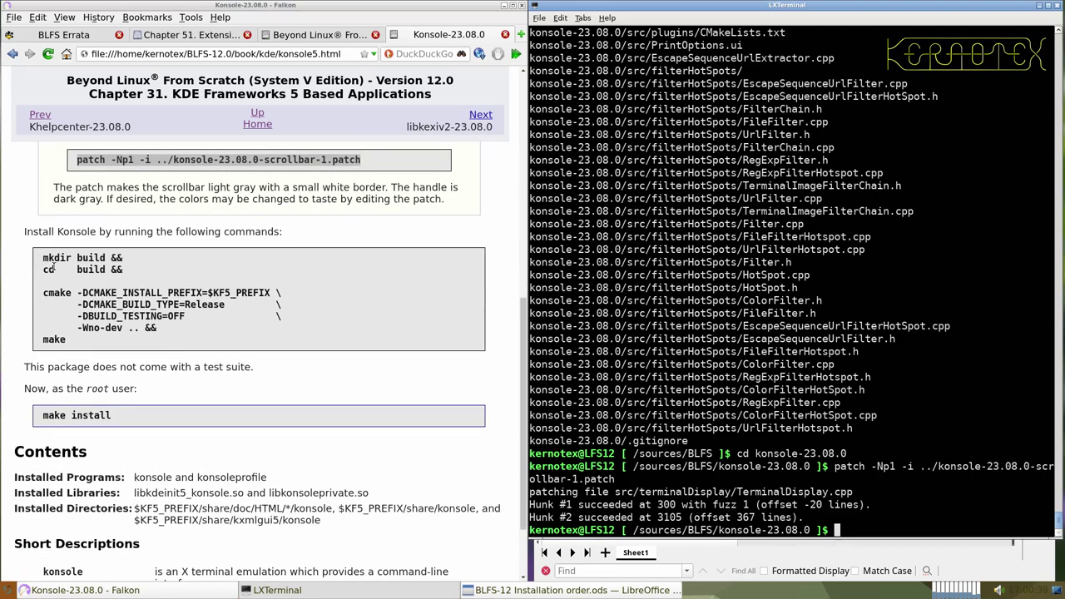
left_click_drag(43, 258, 101, 353)
middle_click(634, 341)
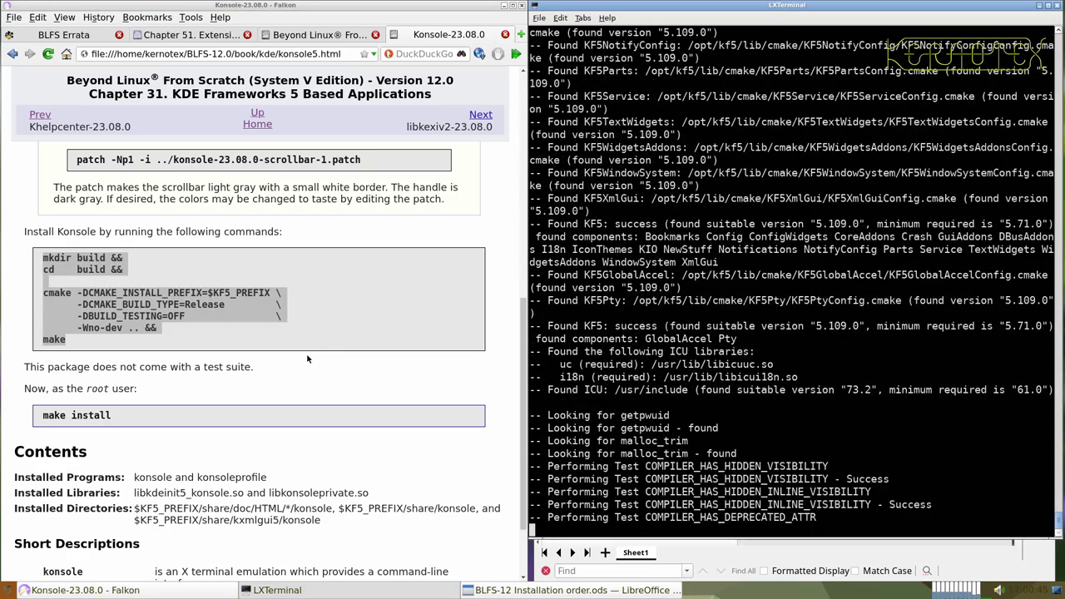
- Install the built Konsole package with the book's make install command
left_click_drag(43, 414, 112, 415)
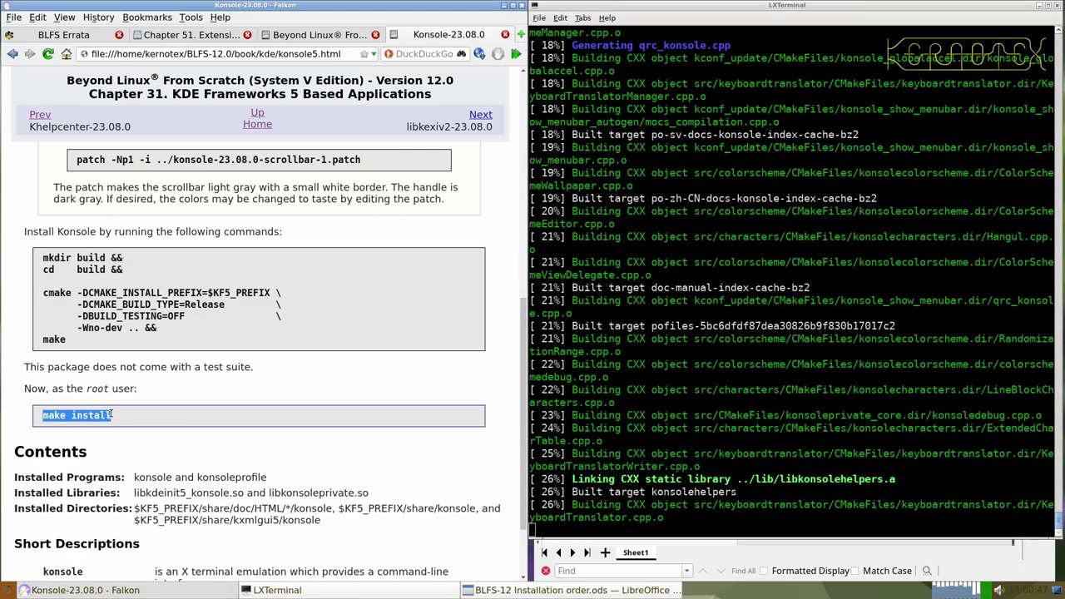
left_click(608, 415)
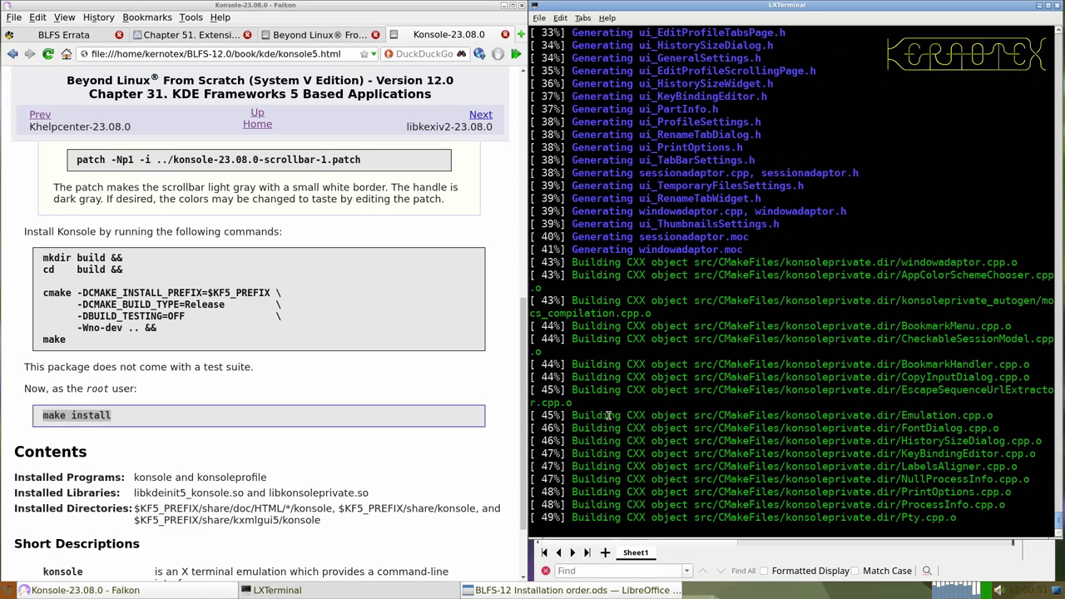
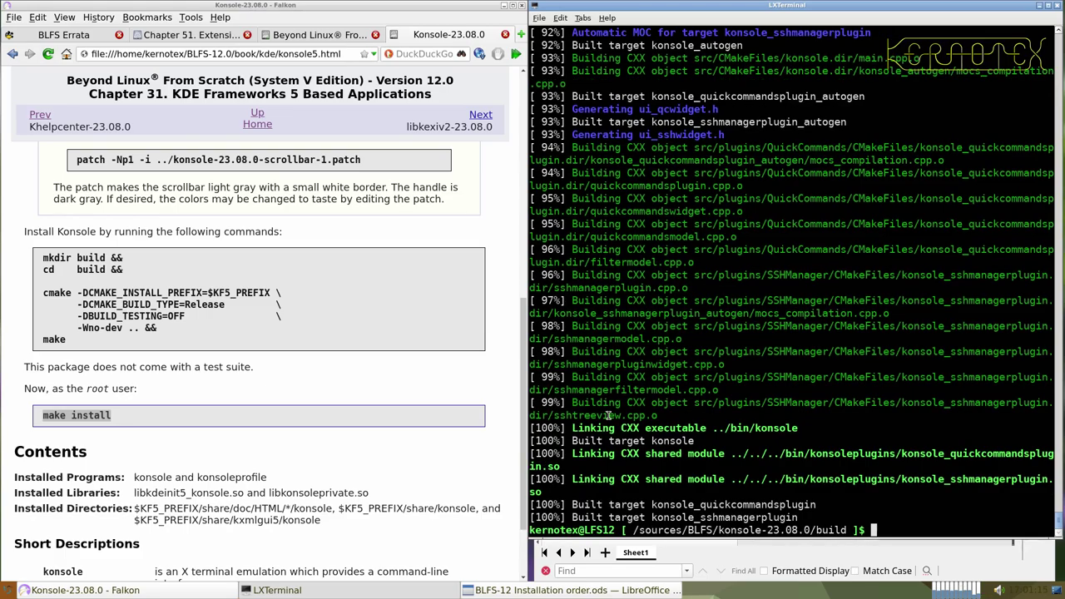
key("ctrl+r")
type("make install")
key("Return")
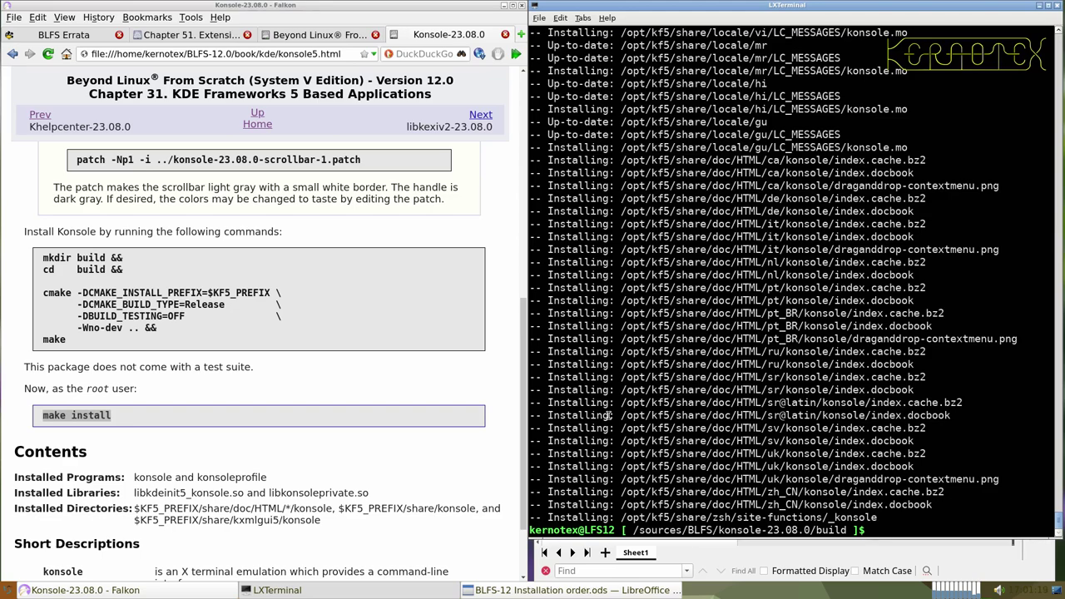
- Launch Konsole from the desktop's system tools, move its window towards the screen centre and try out a second terminal tab
left_click(7, 590)
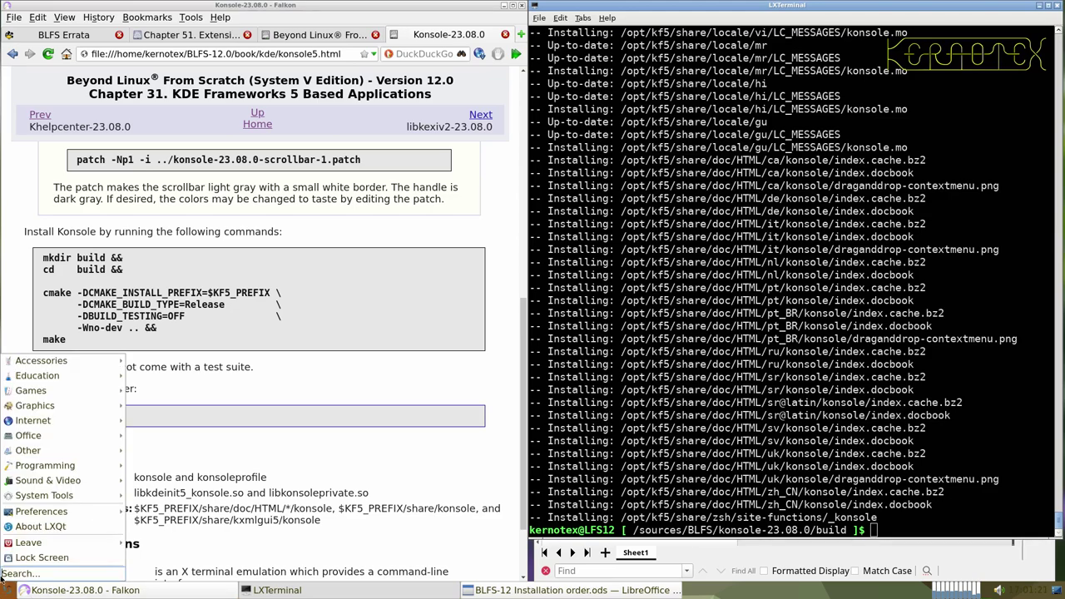
mouse_move(44, 500)
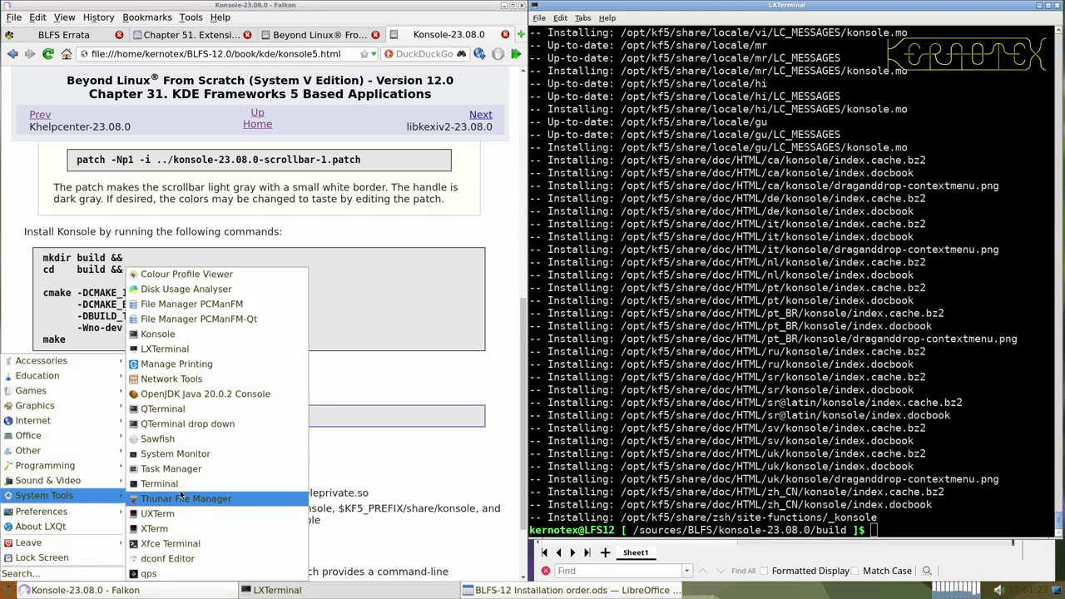
left_click(194, 335)
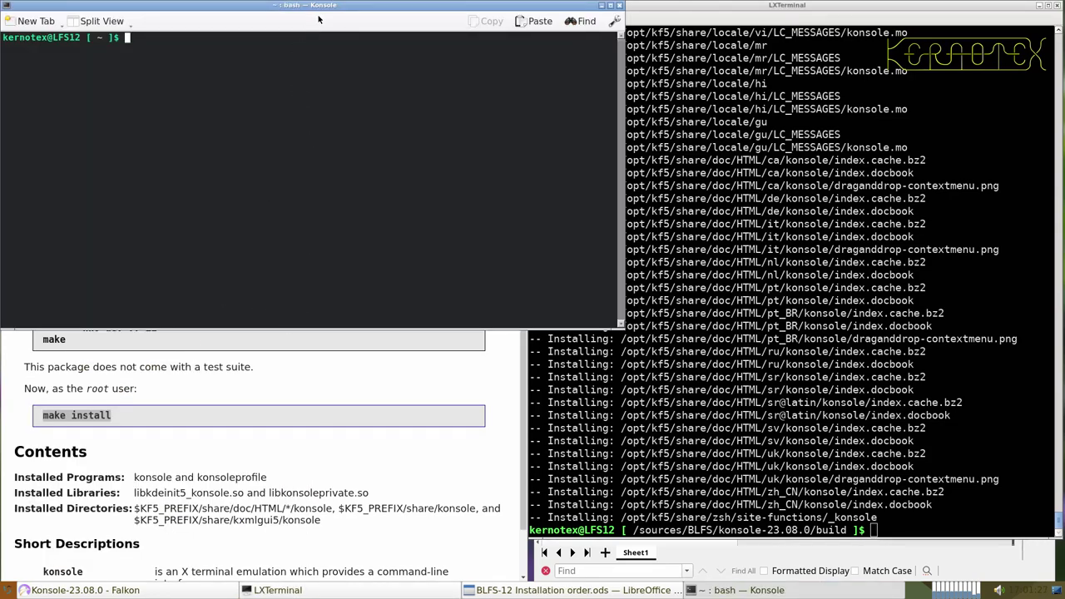
left_click_drag(321, 7, 589, 47)
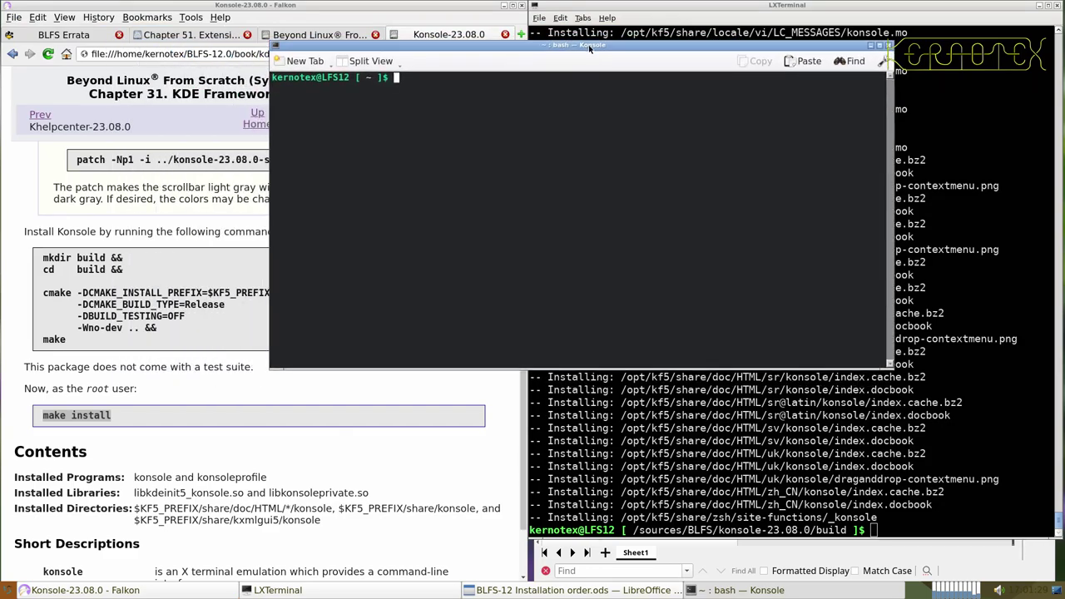
left_click(330, 62)
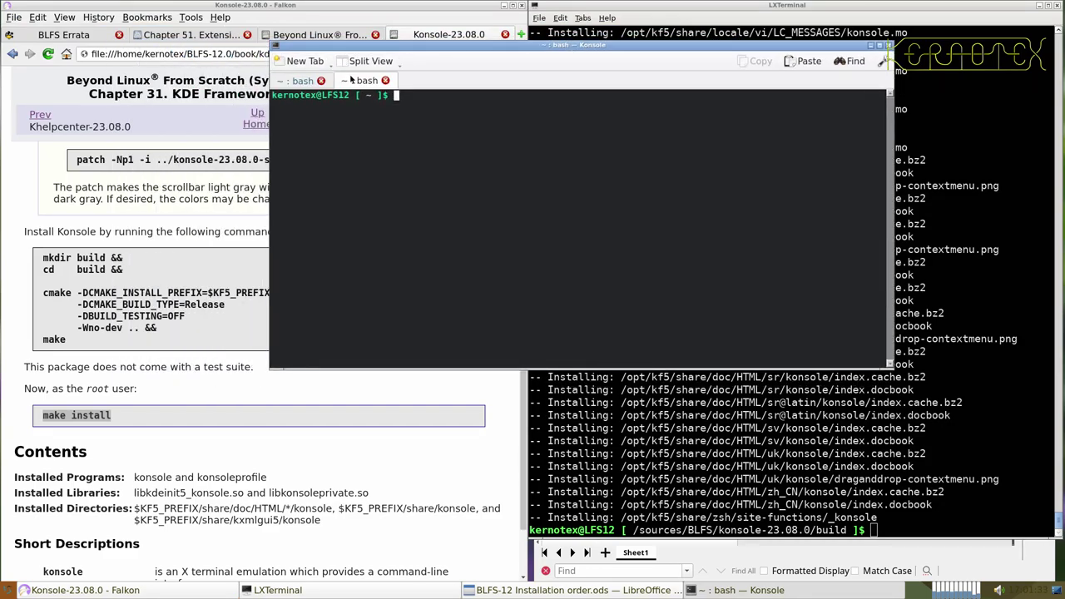
left_click(363, 63)
left_click(363, 67)
key("Return")
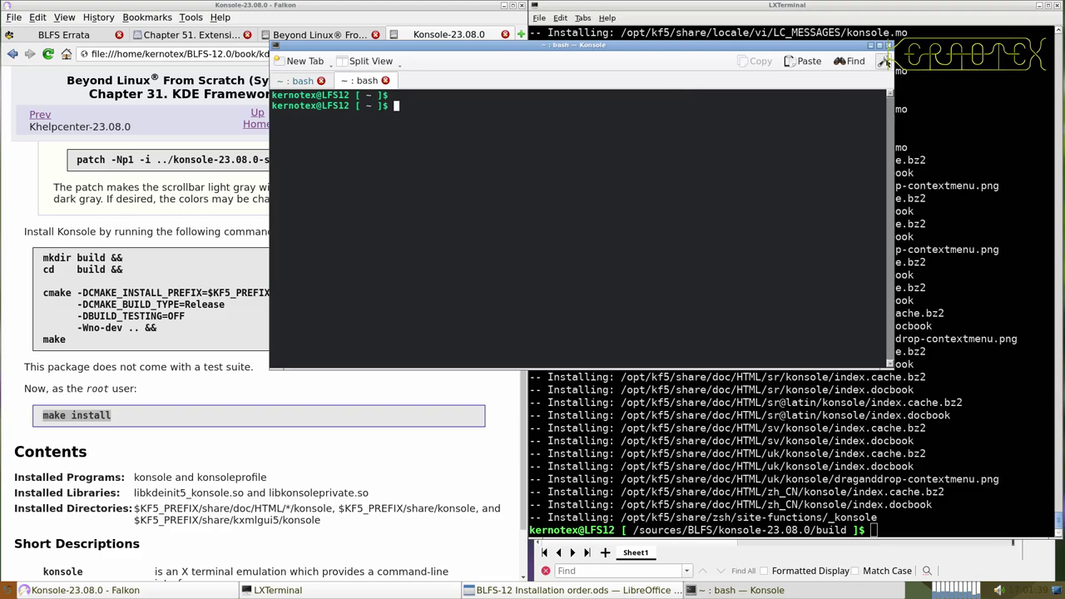
- Look through Konsole's view, bookmark and settings options, and close the whole window with both terminals
left_click(883, 62)
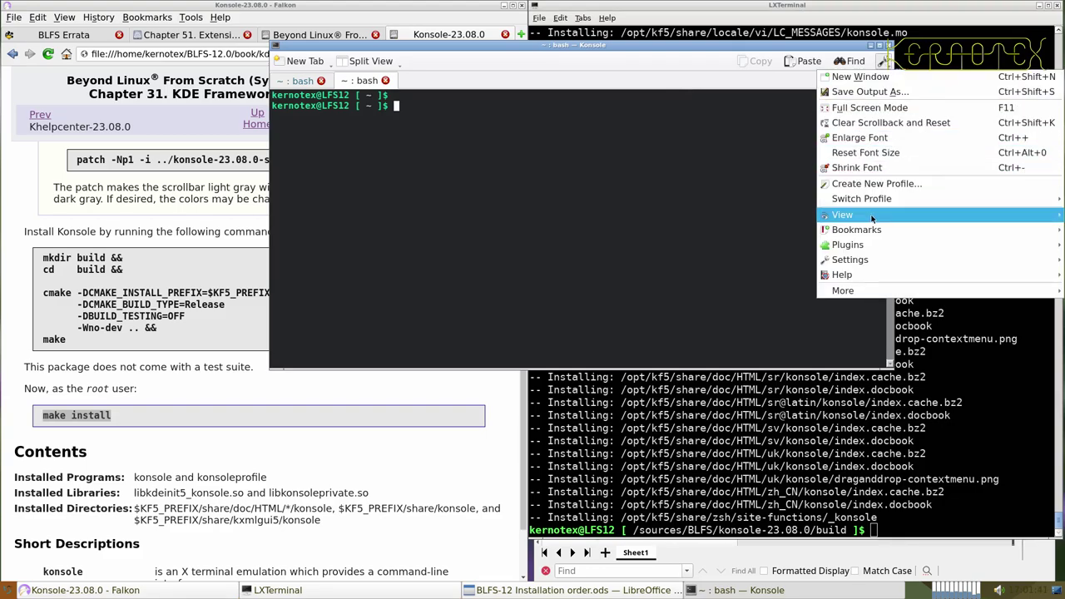
mouse_move(855, 218)
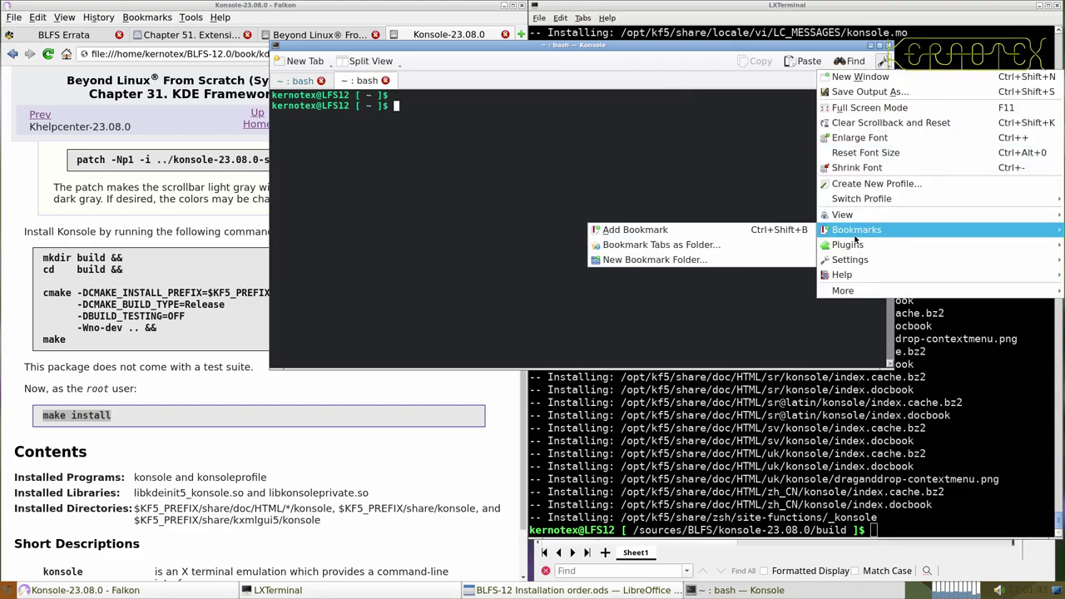
mouse_move(855, 263)
left_click(749, 215)
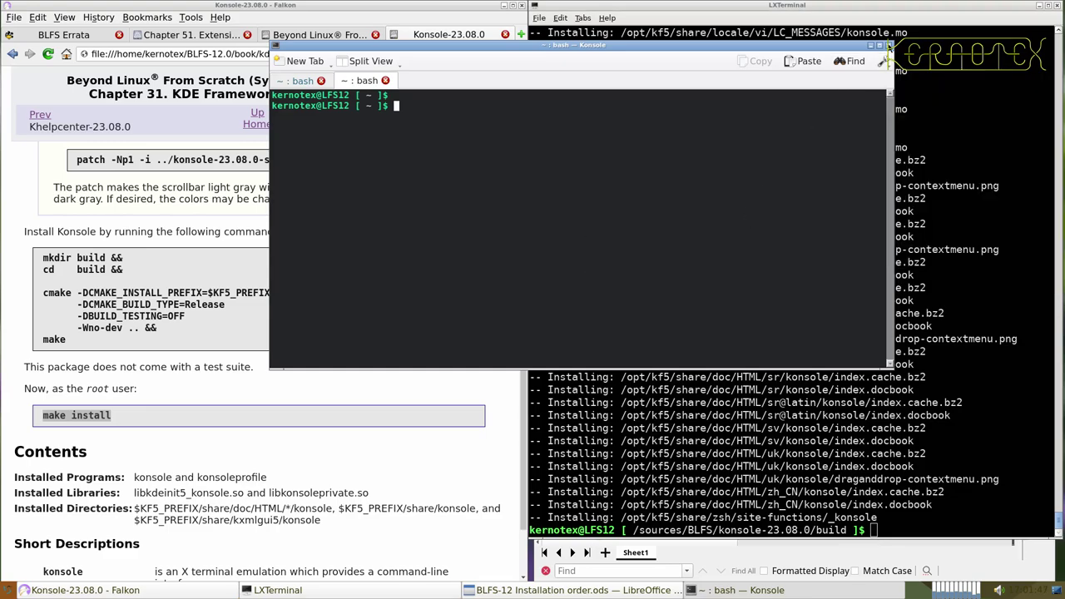
left_click(888, 46)
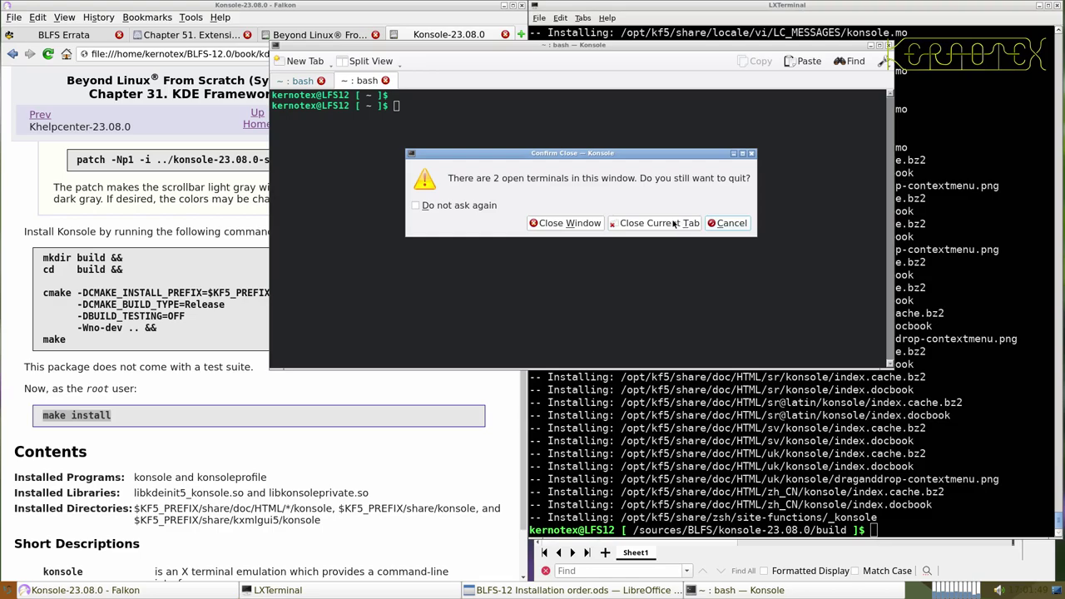
left_click(579, 223)
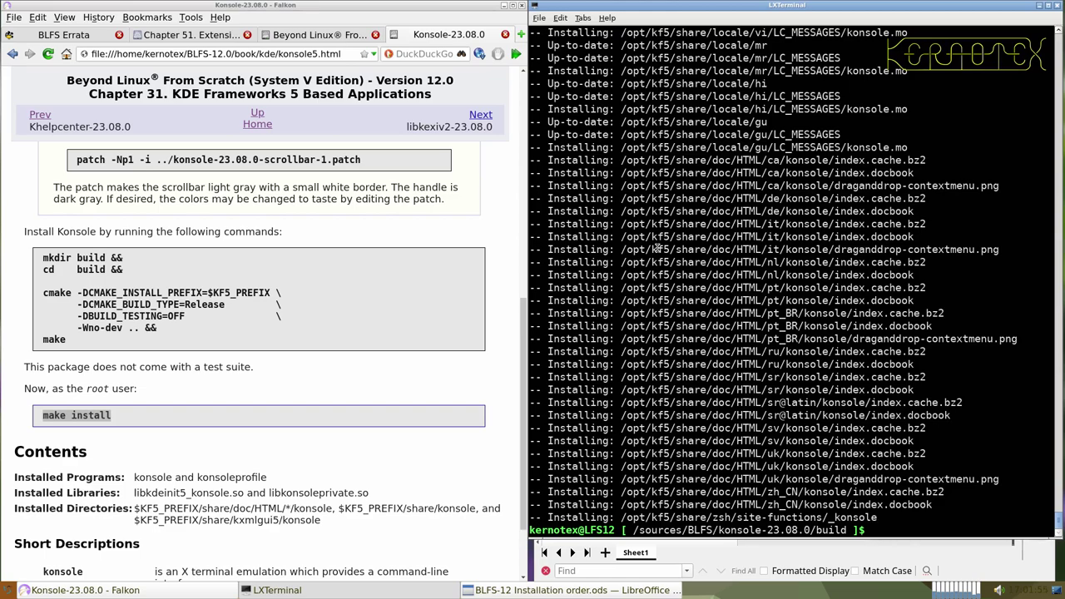
- Return to the /sources/BLFS directory and delete the konsole-23.08.0 source folder
type("cd ../..")
key("Return")
type("rm -")
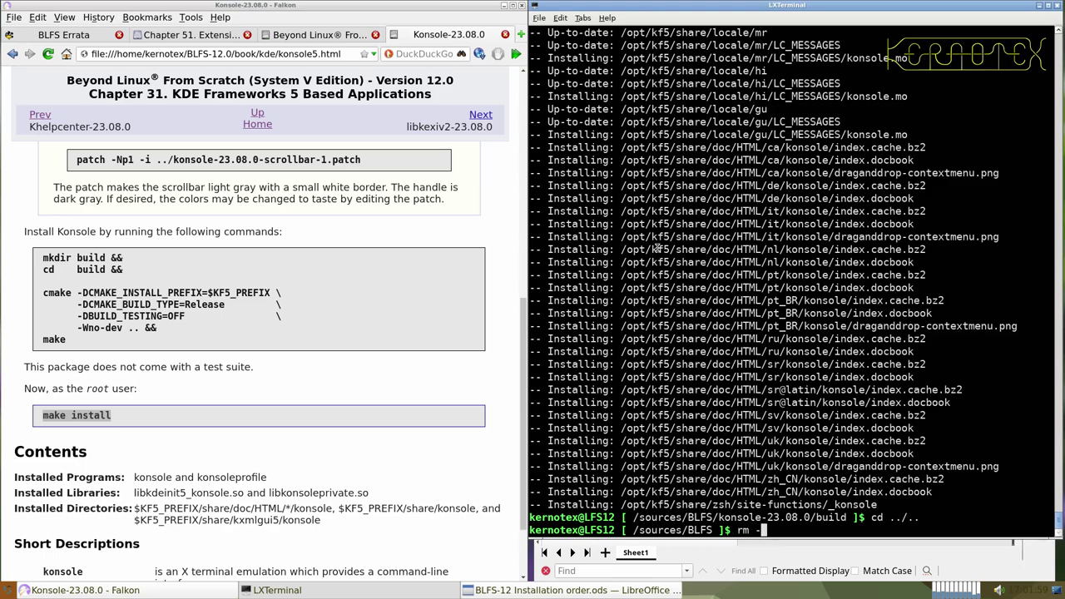
type("Rf kons")
key("Tab")
key("Return")
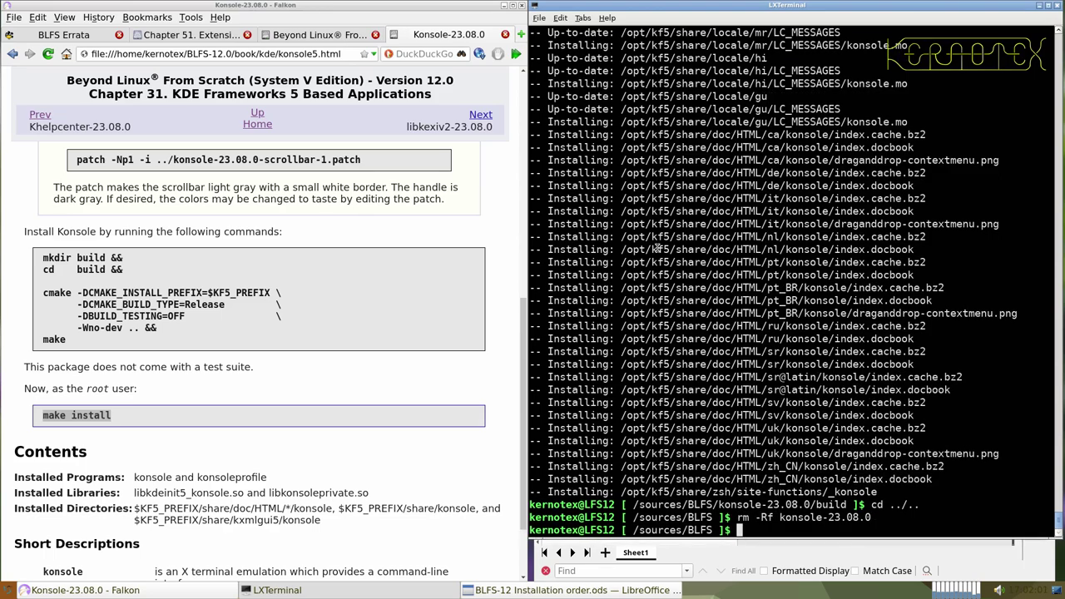
- Go to the book's libkexiv2-23.08.0 page and download its source tarball into /sources/BLFS
scroll(436, 288, "down", 2)
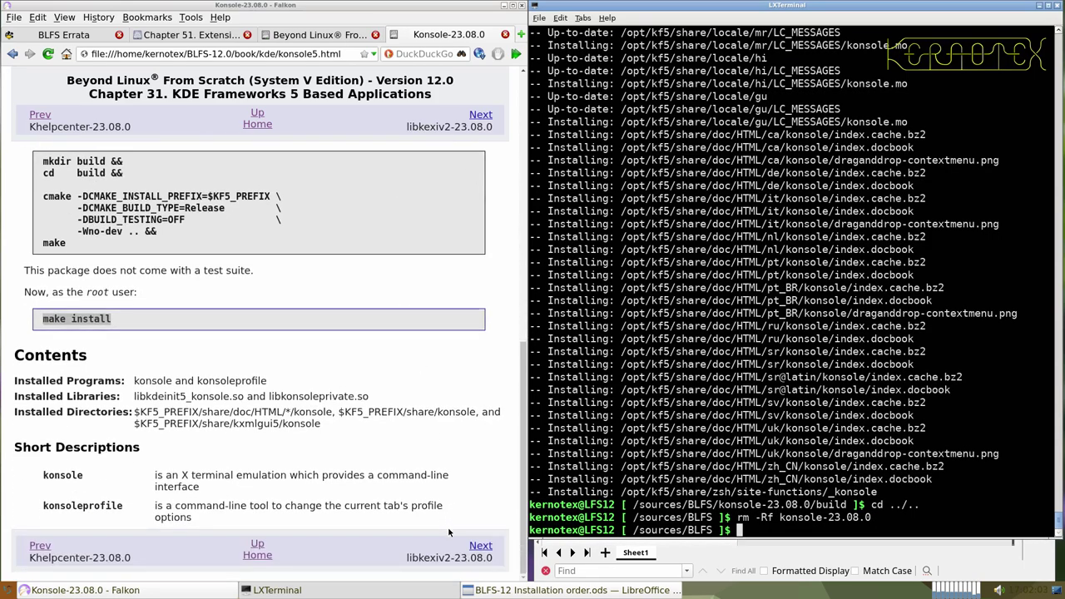
left_click(471, 547)
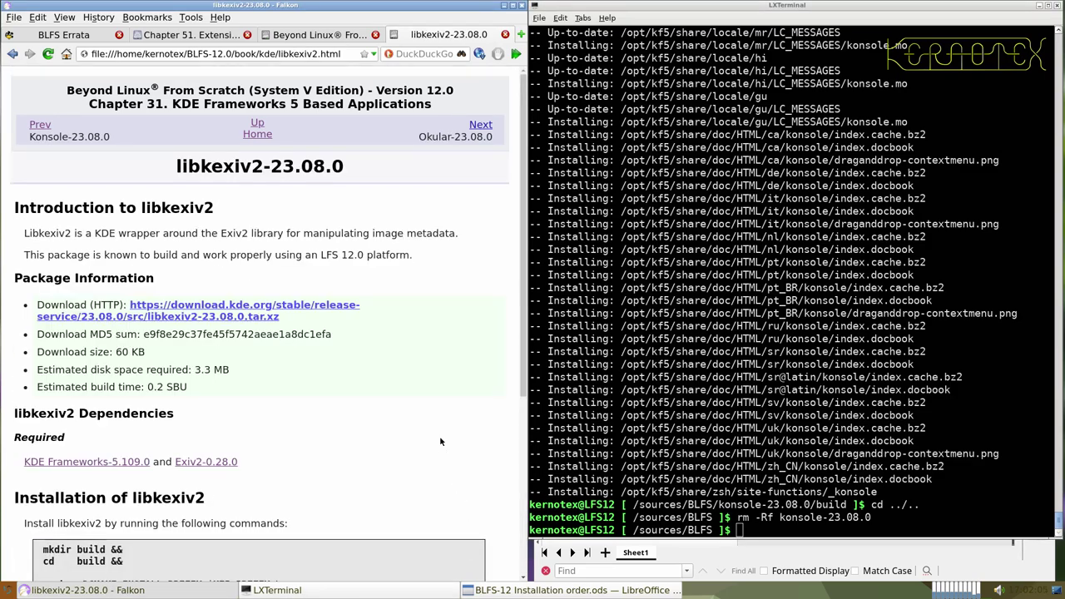
scroll(440, 441, "down", 4)
scroll(440, 440, "down", 3)
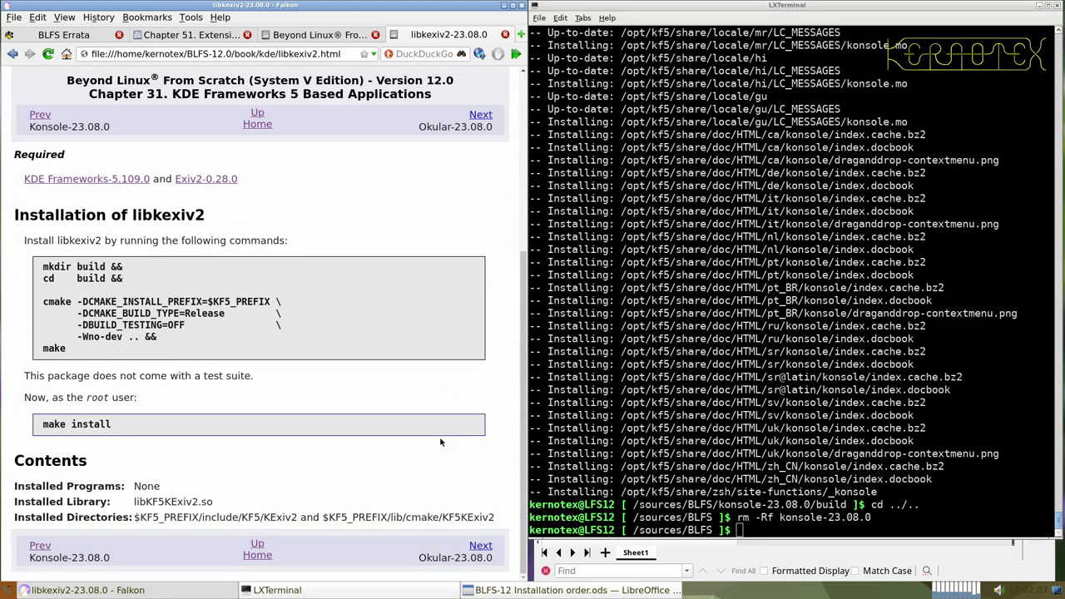
scroll(441, 443, "up", 7)
left_click(242, 321)
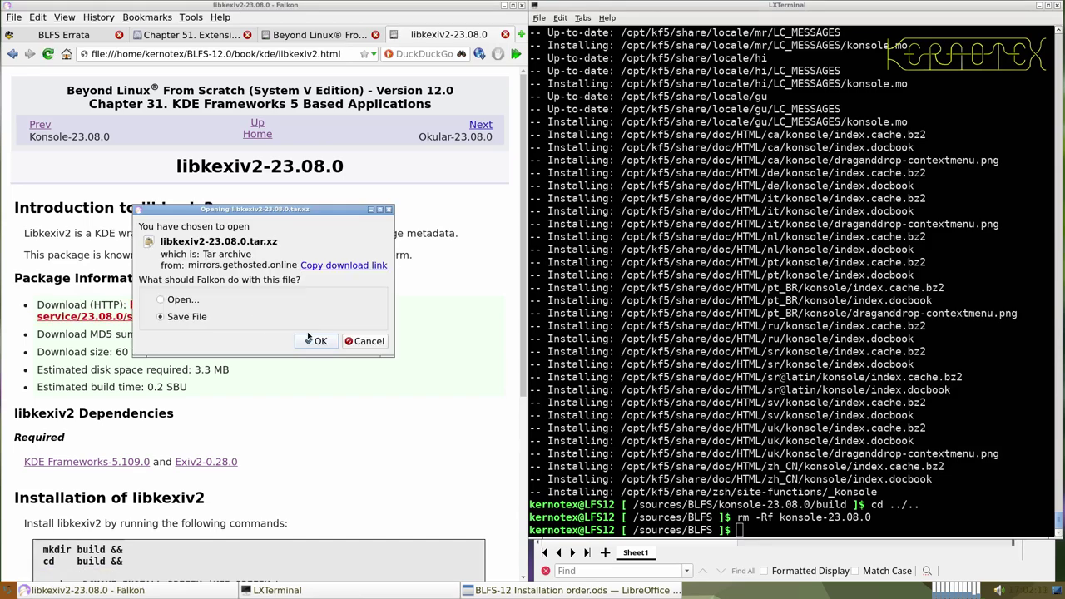
left_click(319, 341)
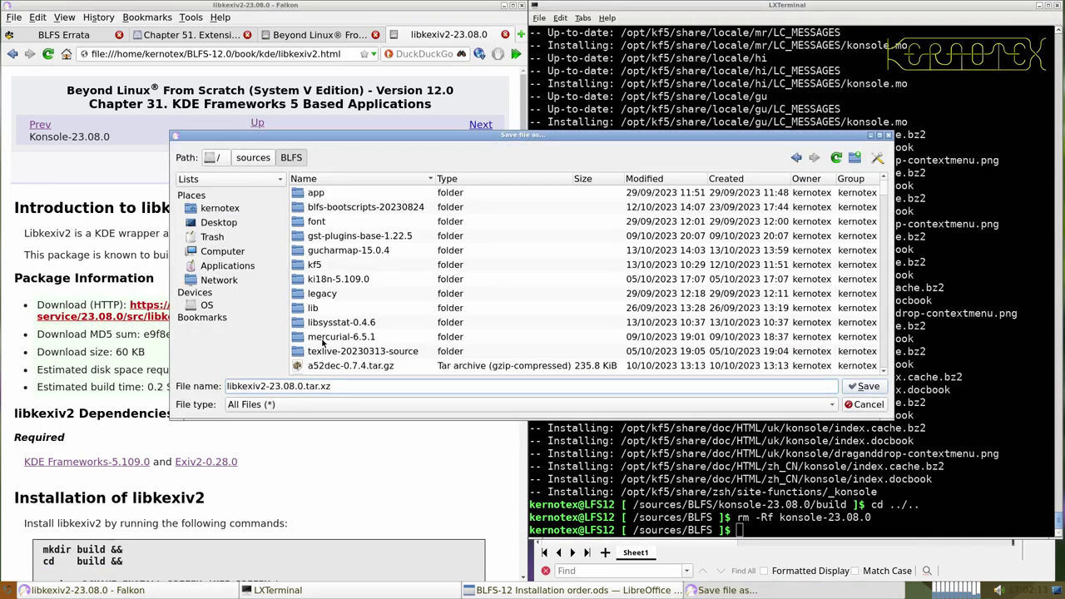
key("Return")
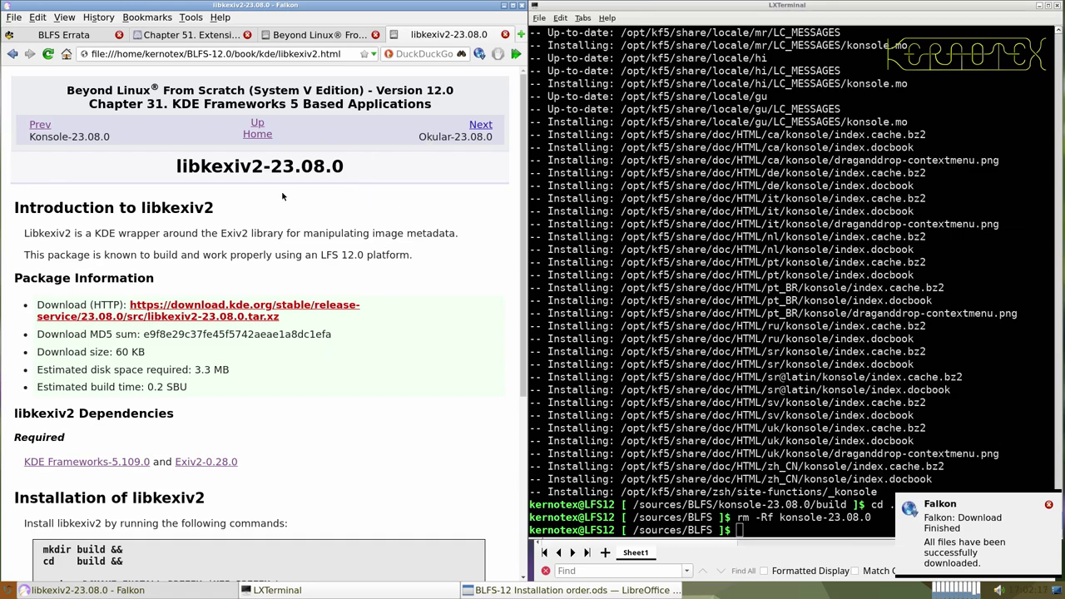
- Copy the package title libkexiv2-23.08.0 into the installation order spreadsheet, in the row below Konsole-23.08.0
left_click_drag(171, 170, 346, 165)
key("ctrl+c")
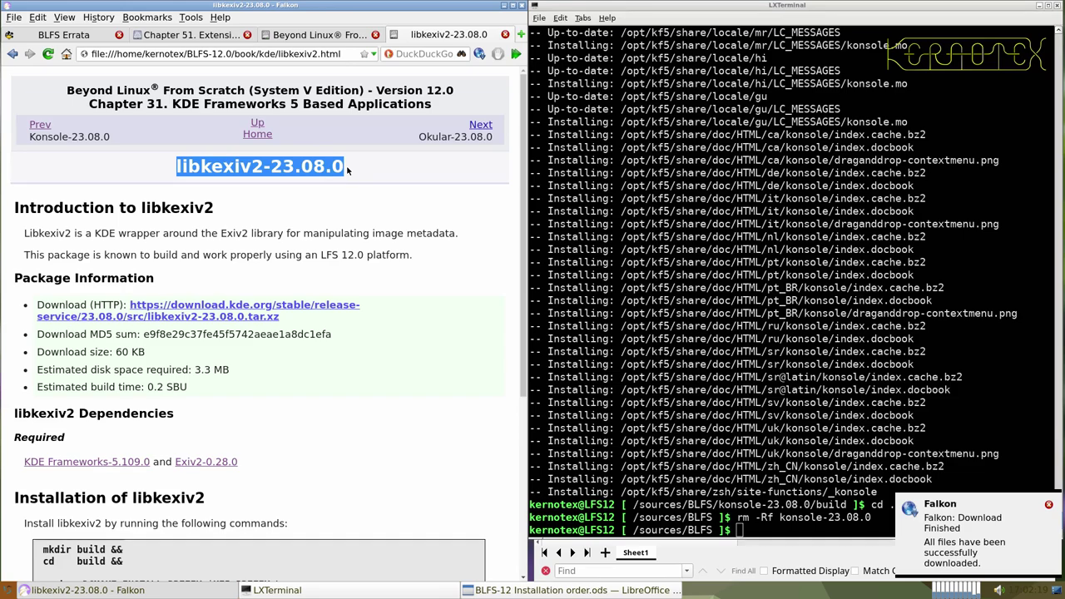
key("alt+Tab")
key("alt+Tab")
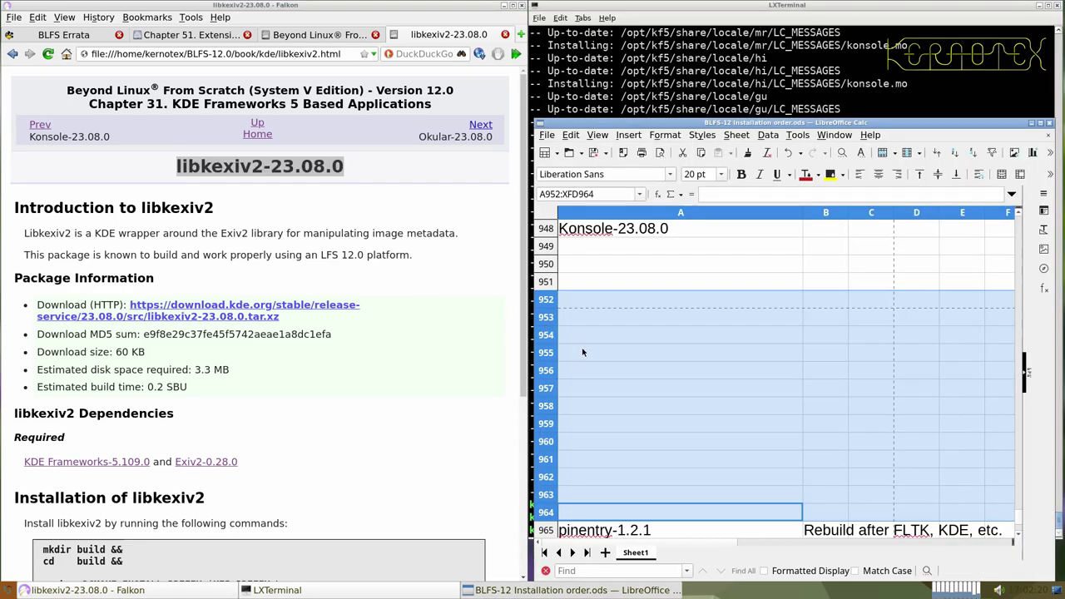
middle_click(646, 248)
- Extract the libkexiv2 tarball in the terminal with tar -xvf and change into the libkexiv2-23.08.0 directory
left_click(650, 91)
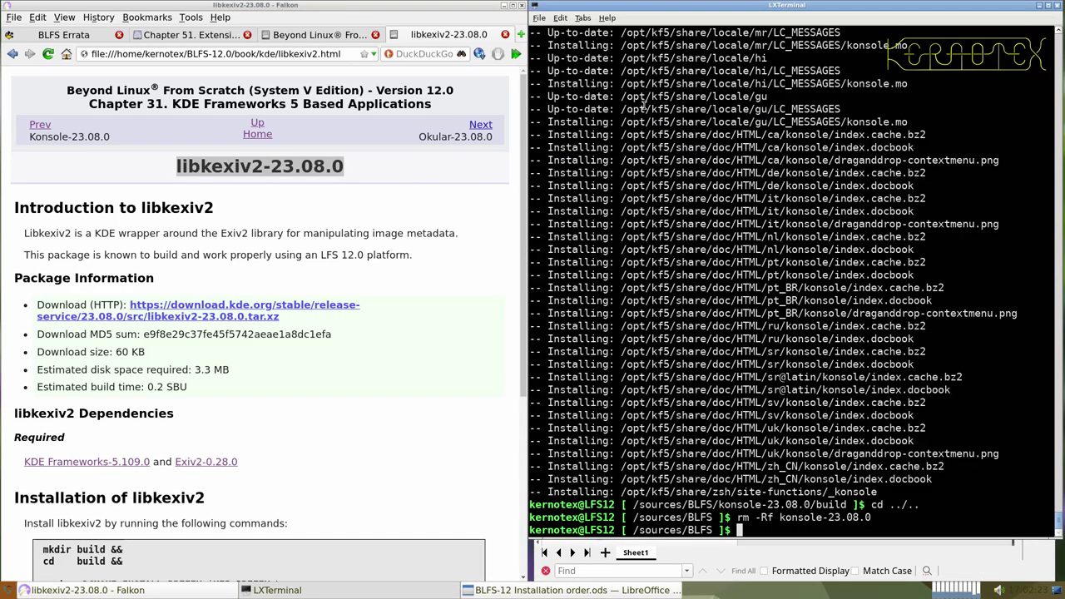
type("tar -xvf likexi")
key("BackSpace")
key("BackSpace")
key("BackSpace")
key("BackSpace")
type("bke")
key("Tab")
key("Return")
type("cd ")
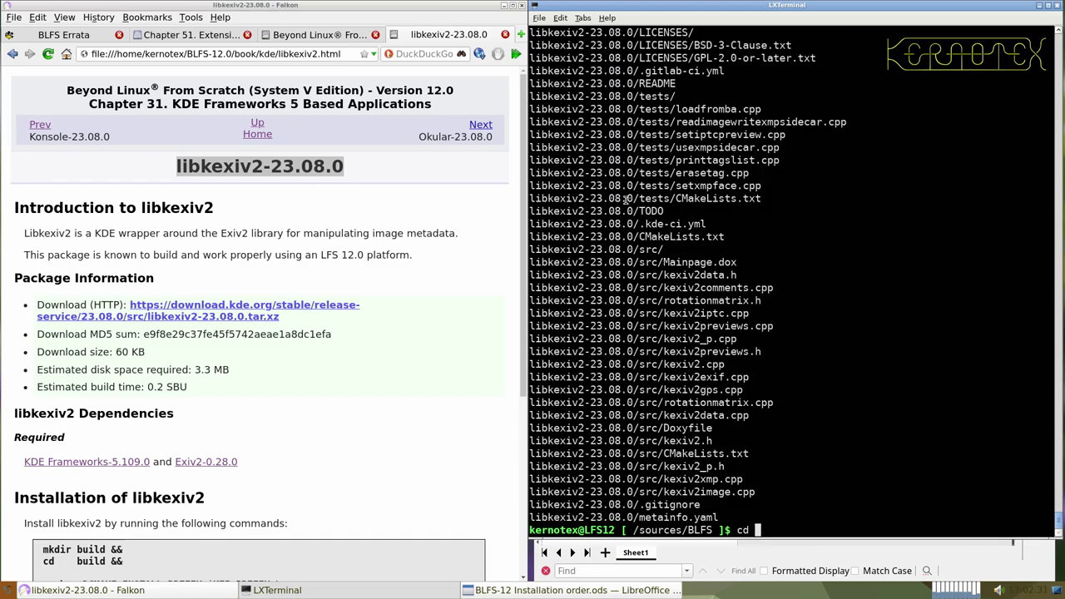
type("libke")
key("Tab")
key("Return")
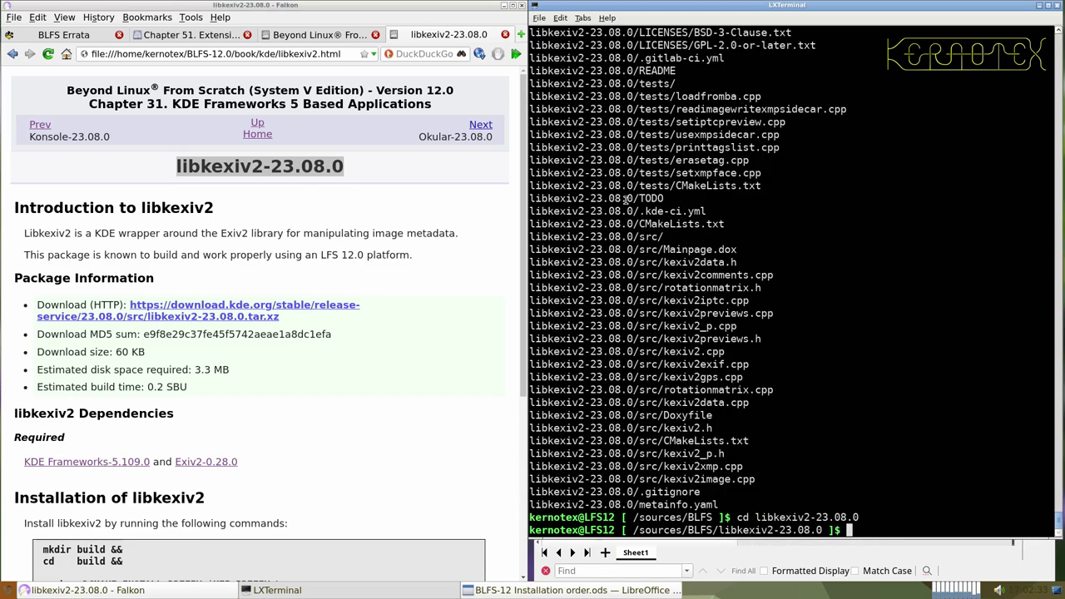
- Run the book's libkexiv2 build block of mkdir build, cmake and make in the terminal
scroll(339, 306, "down", 5)
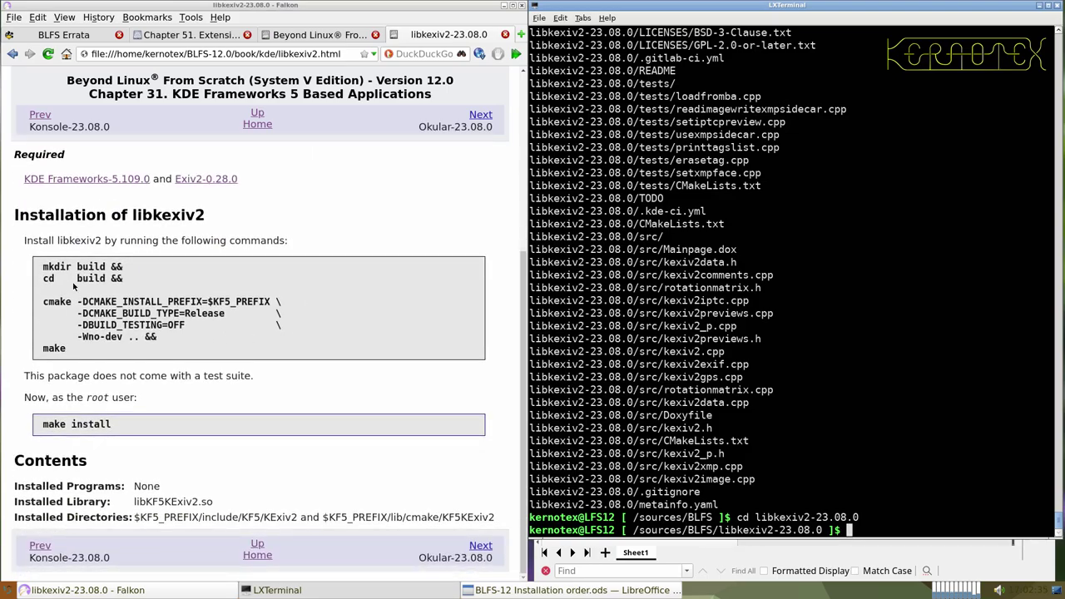
left_click_drag(40, 265, 96, 352)
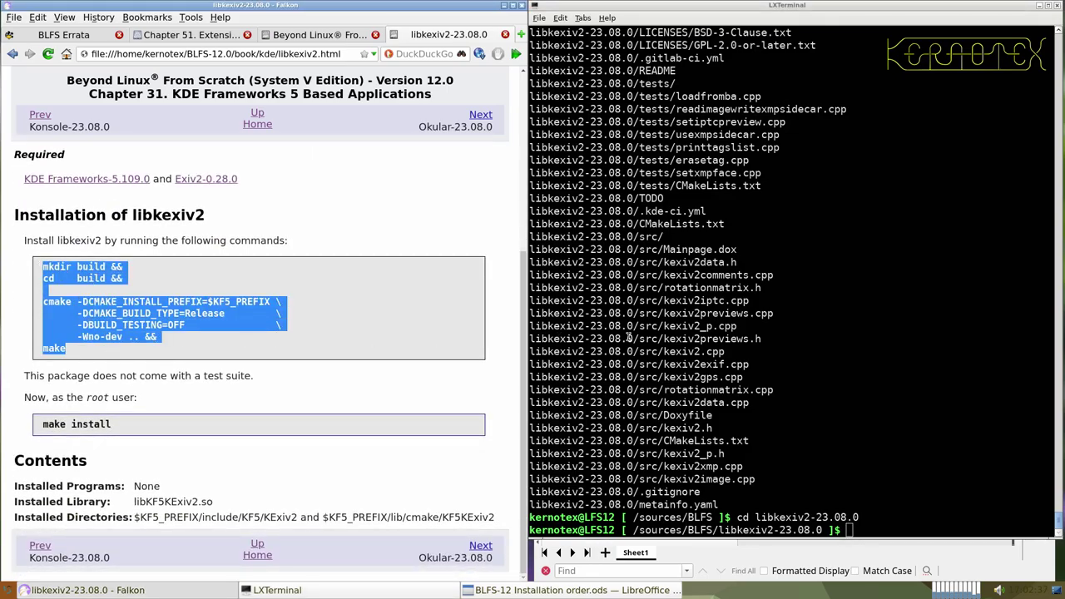
middle_click(593, 337)
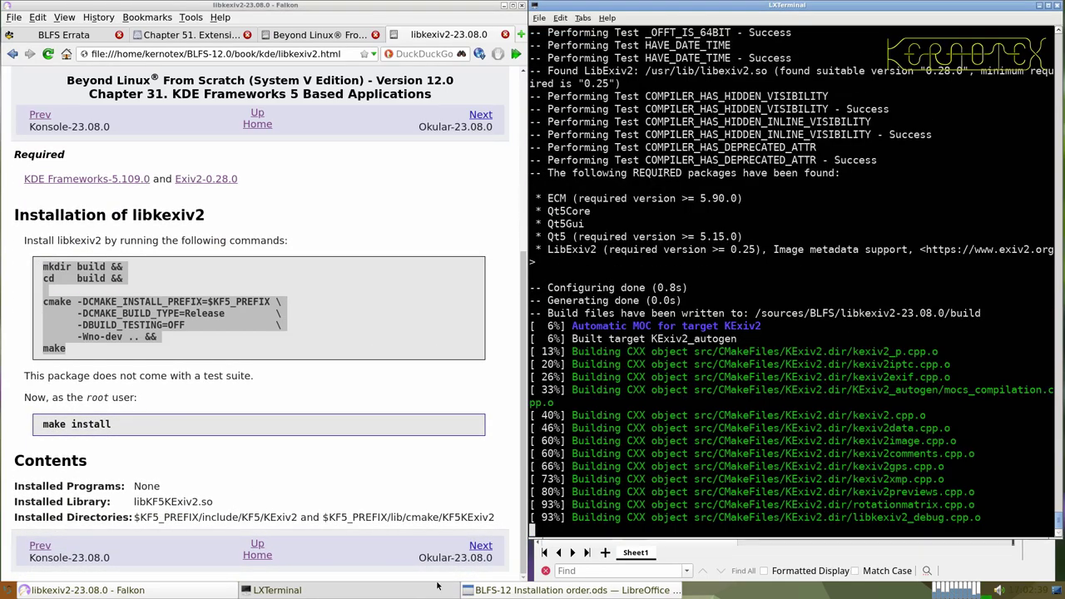
- Install the built libkexiv2 package with sudo -E make install
left_click_drag(42, 425, 126, 429)
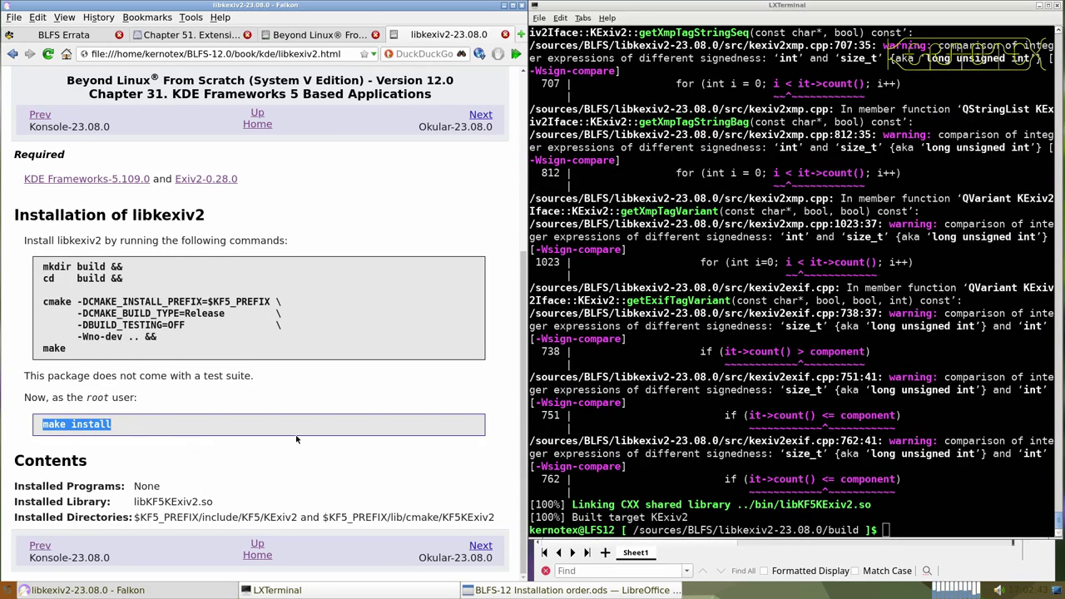
left_click(632, 441)
type("sudo -E")
middle_click(632, 441)
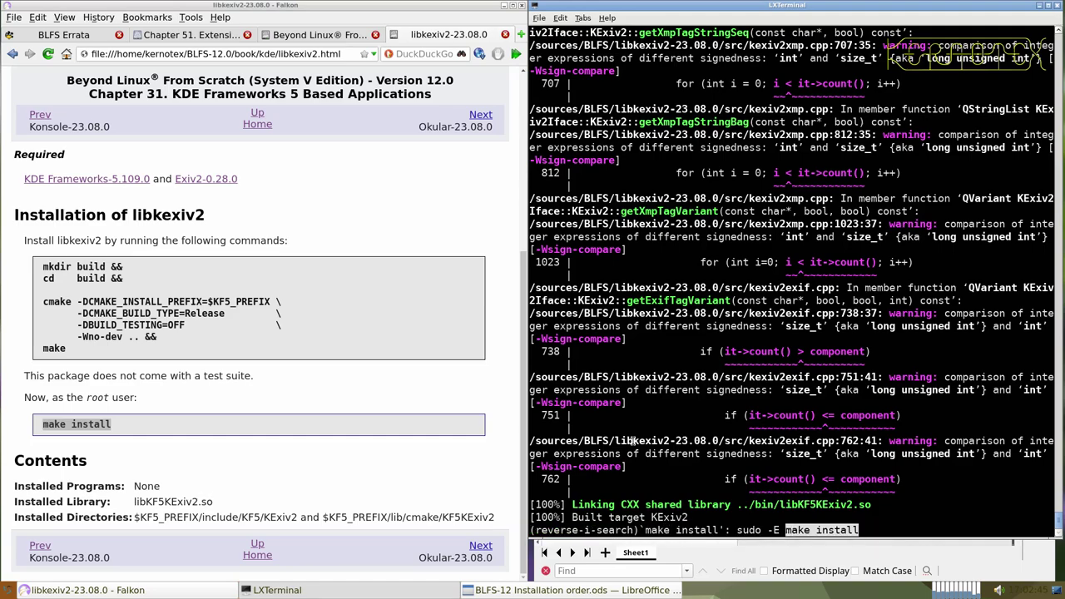
key("Return")
- Go back up to /sources/BLFS and remove the libkexiv2-23.08.0 source folder
type("cd ../..")
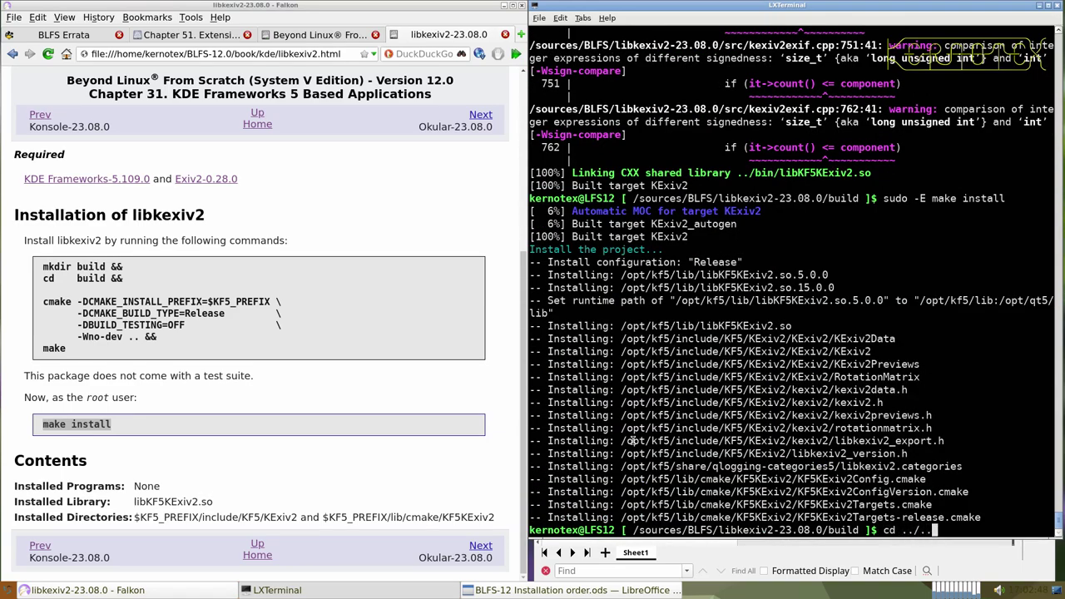
key("Return")
type("rm -Rf l")
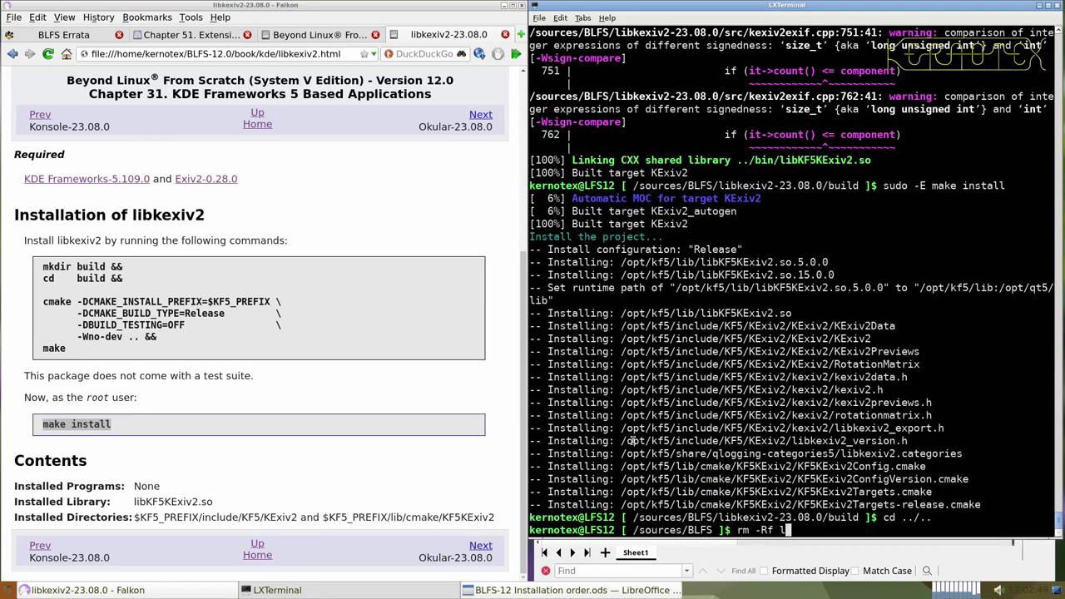
type("ibke")
key("Tab")
key("Return")
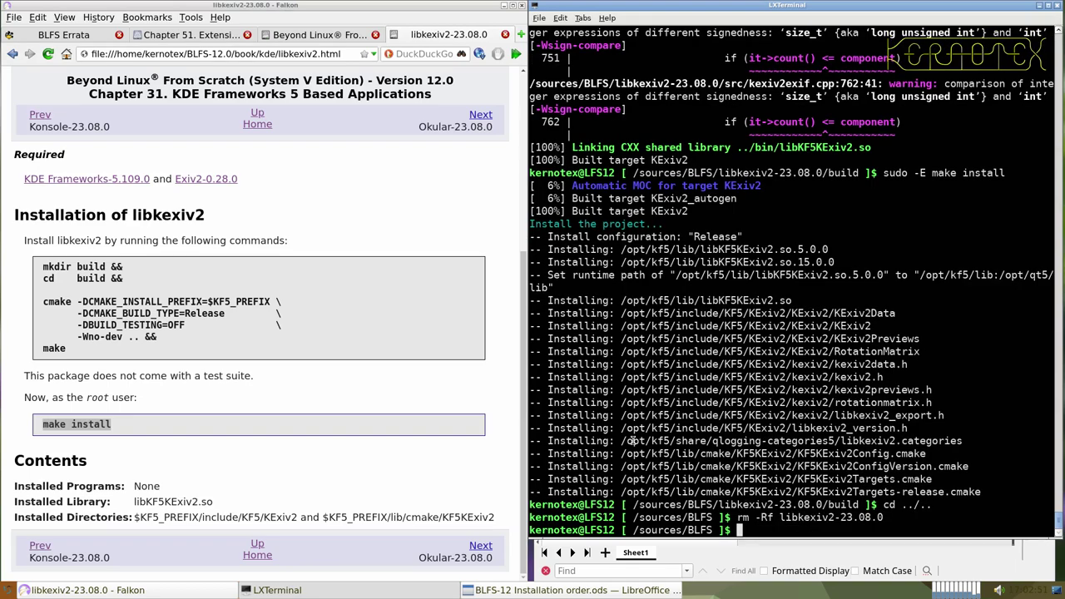
- Open the book's Okular-23.08.0 page and save the okular-23.08.0.tar.xz source archive
left_click(479, 119)
scroll(328, 353, "down", 1)
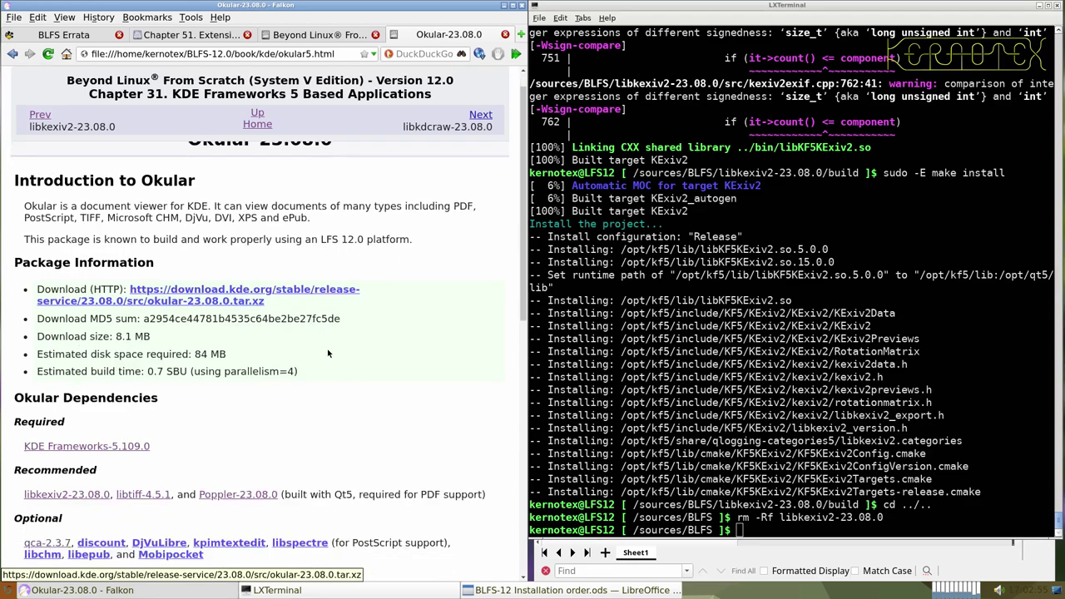
scroll(328, 353, "down", 1)
scroll(328, 352, "up", 2)
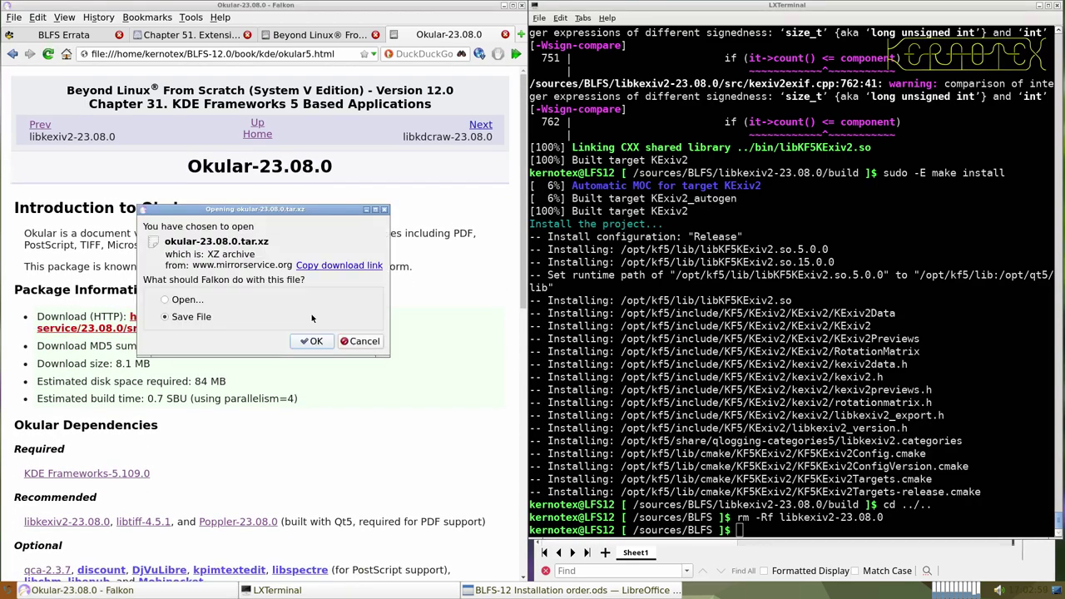
left_click(312, 341)
key("Return")
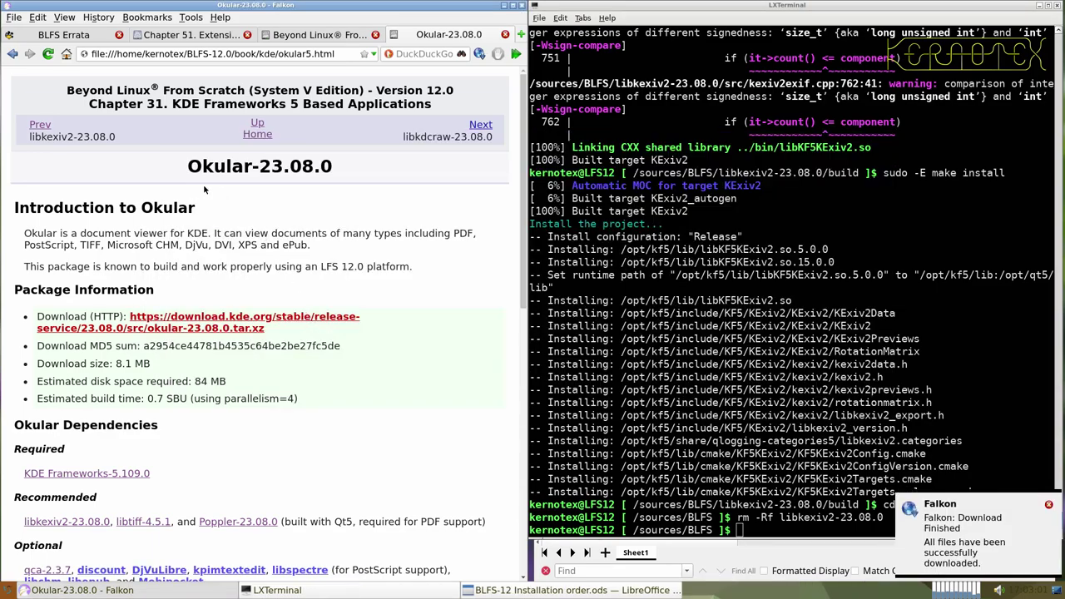
- Log Okular-23.08.0 in the installation order spreadsheet, in the row below libkexiv2-23.08.0, using the title copied from the book
left_click_drag(184, 167, 334, 168)
key("ctrl+c")
key("alt+Tab")
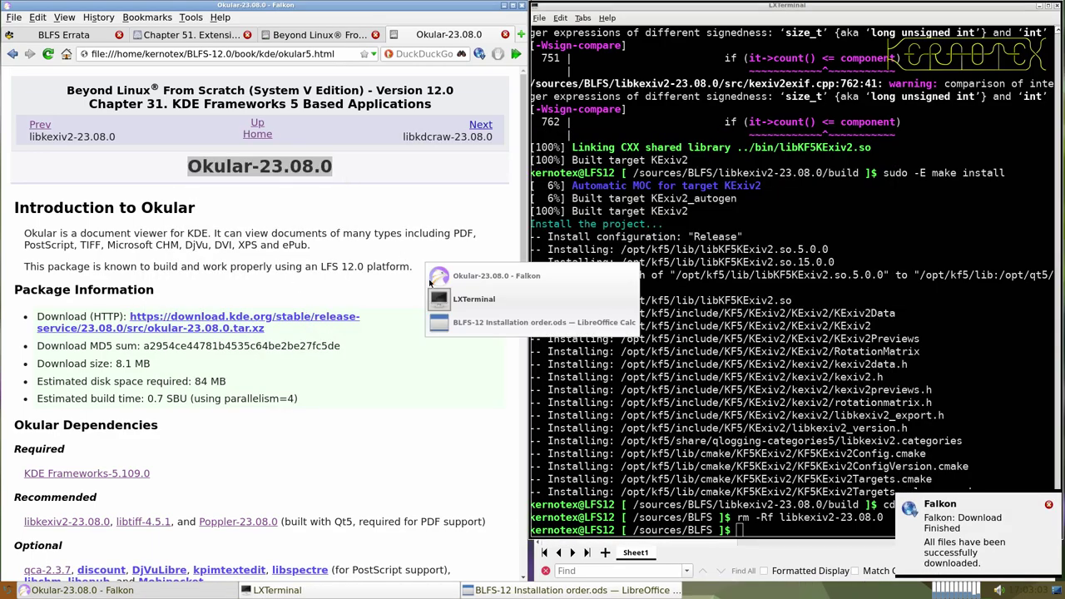
middle_click(625, 267)
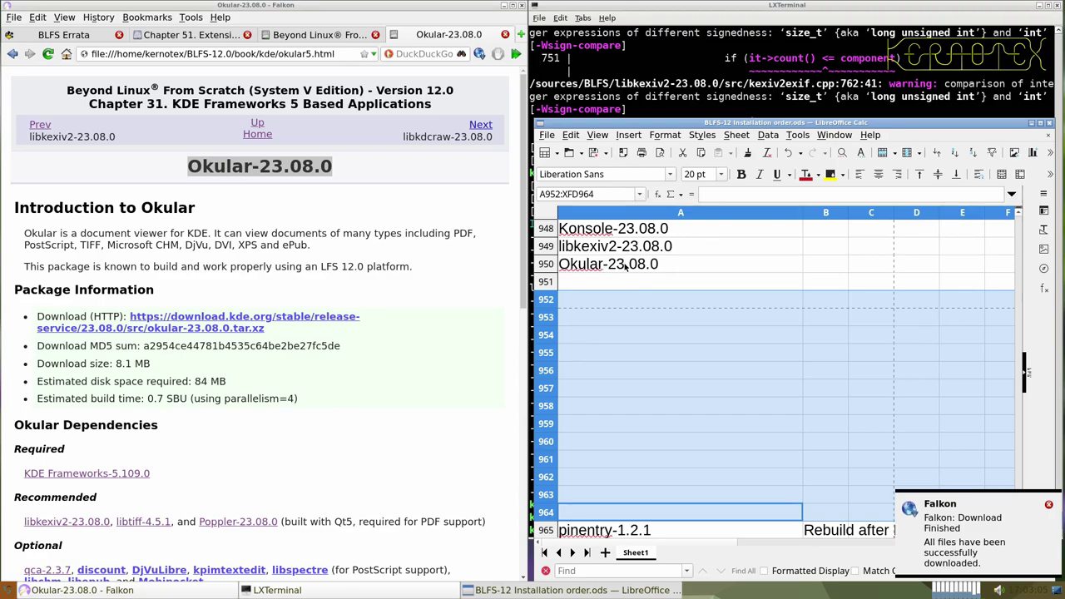
- Unpack the Okular source archive in the terminal with tar -xvf and change into the okular-23.08.0 directory
left_click(643, 92)
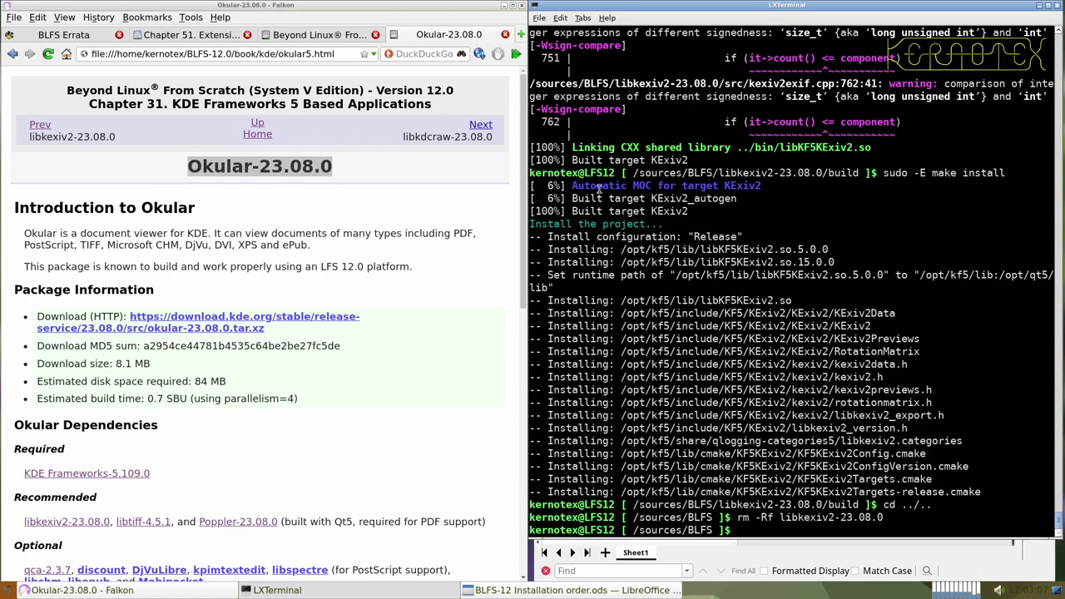
type("tar -xvf okul")
key("Tab")
key("Return")
type("cd ")
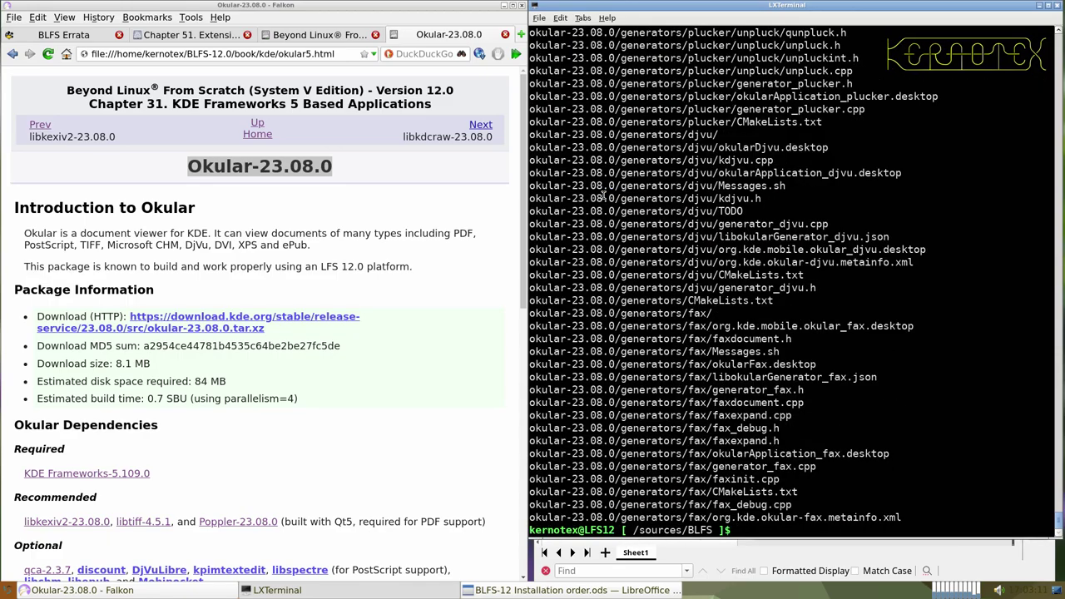
type("okul")
key("BackSpace")
type("u")
key("Tab")
key("Return")
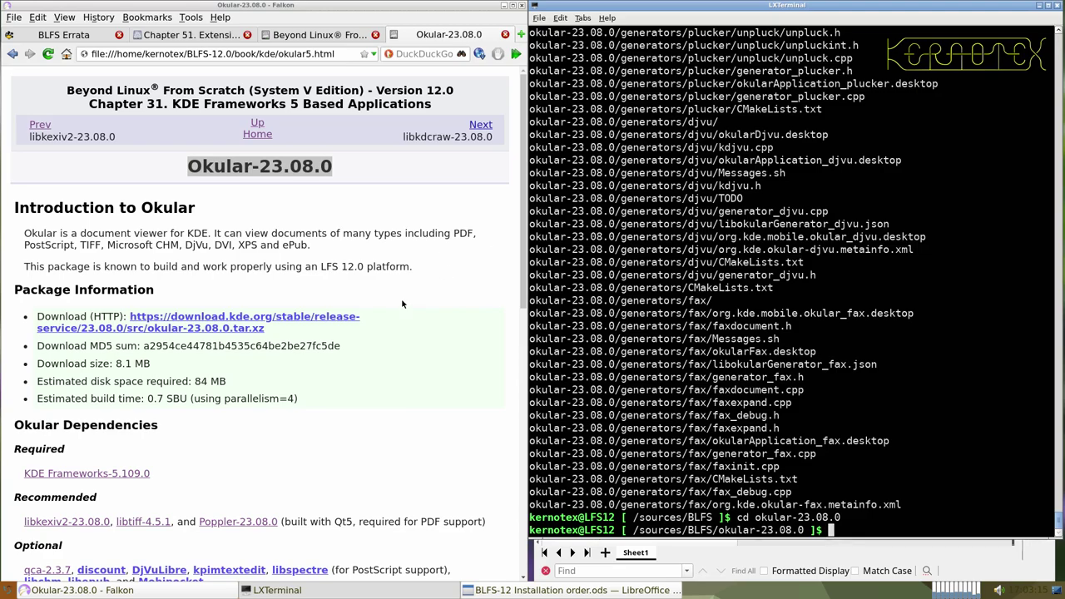
- Configure and build Okular in the terminal with the book's mkdir build, SKIP_OPTIONAL, cmake and make command block
scroll(425, 290, "down", 6)
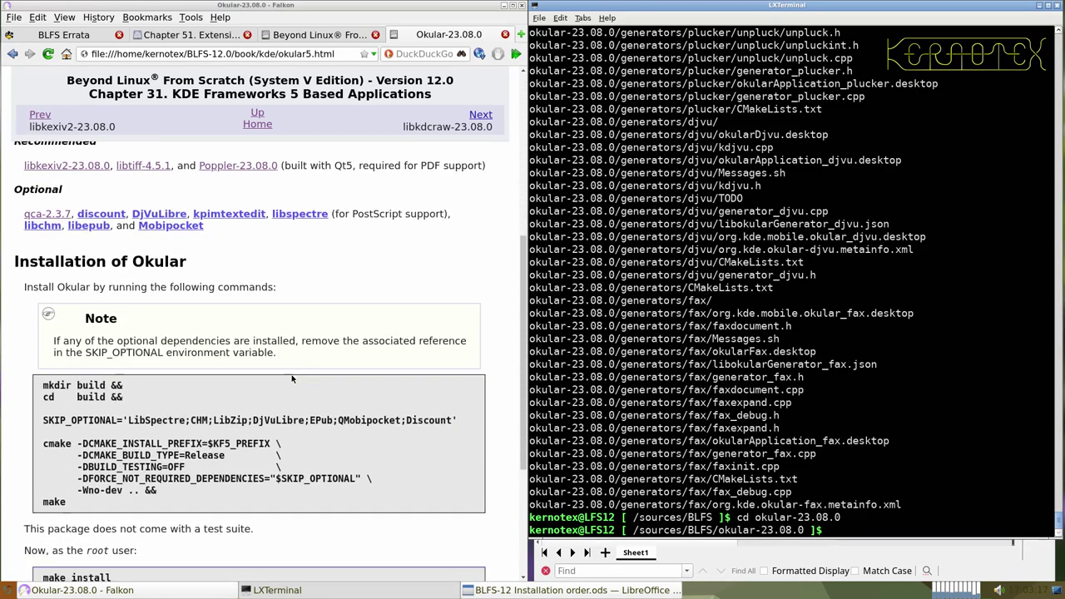
scroll(292, 379, "down", 2)
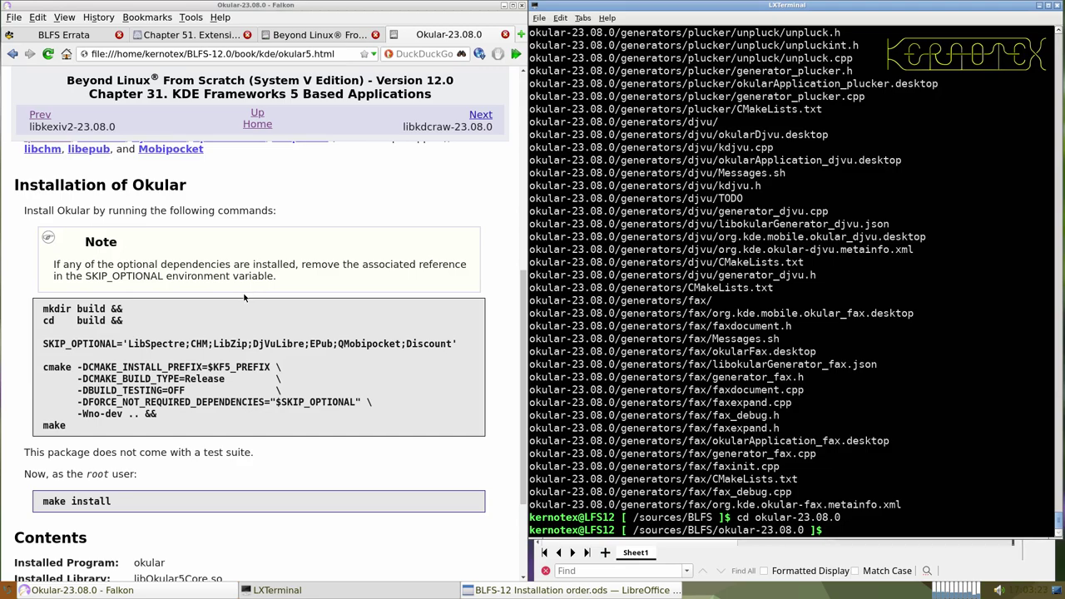
scroll(232, 332, "up", 3)
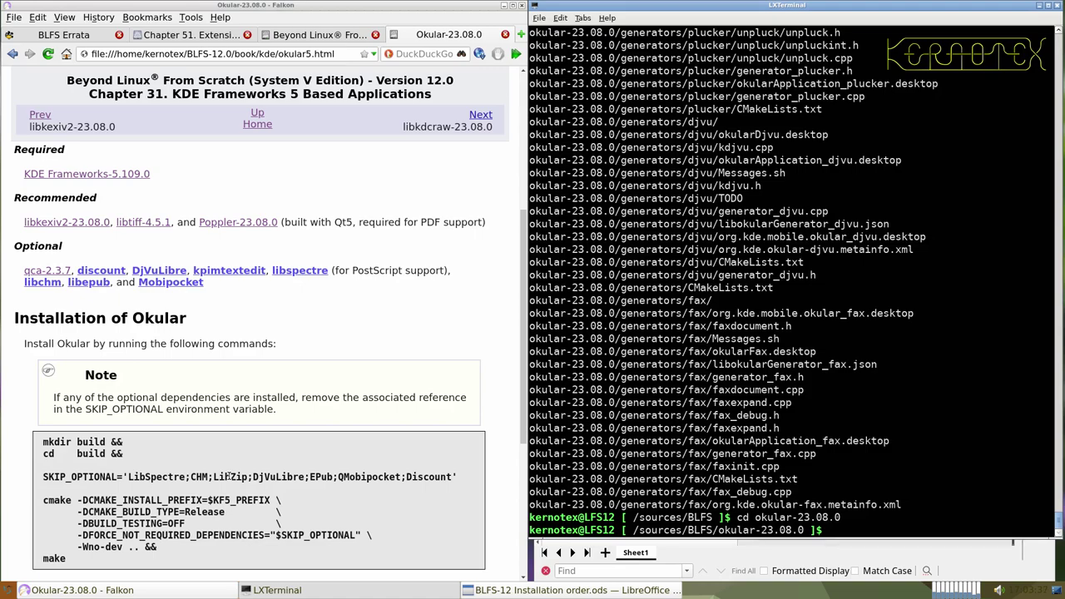
scroll(231, 471, "up", 2)
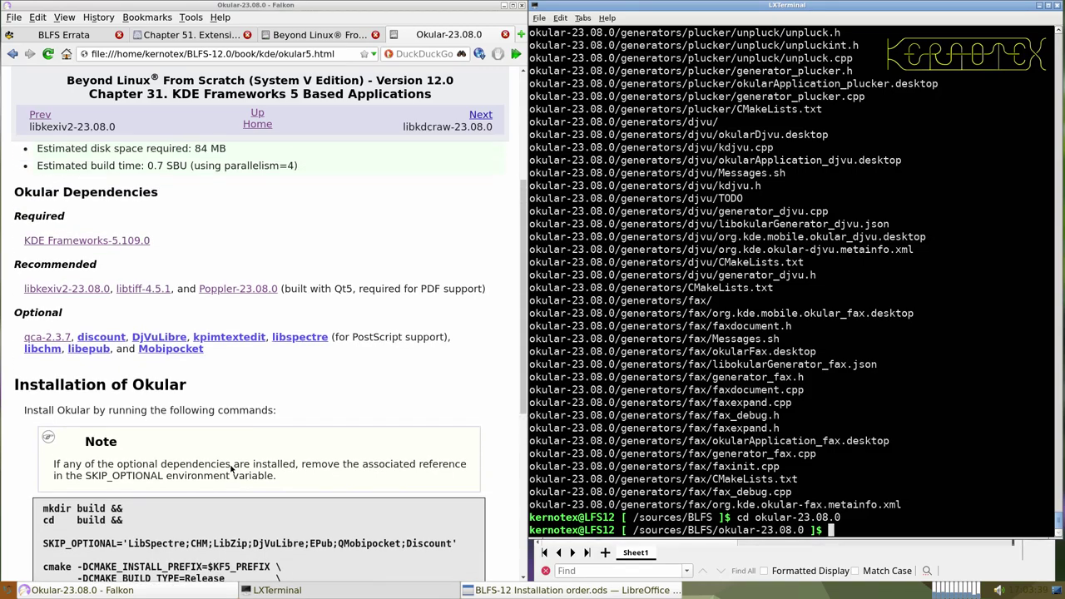
scroll(231, 470, "down", 2)
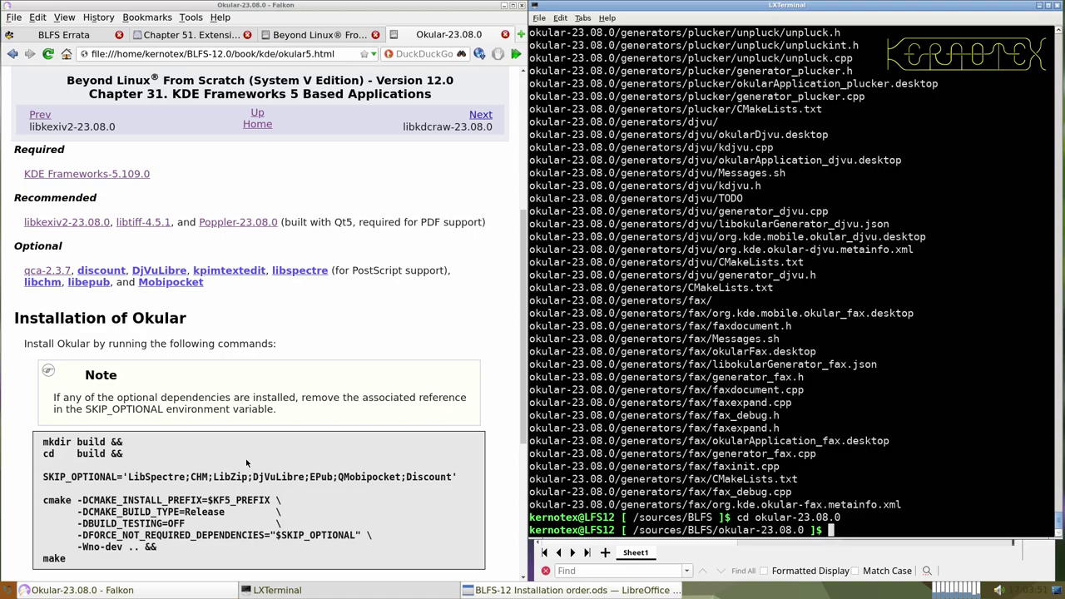
scroll(248, 461, "down", 5)
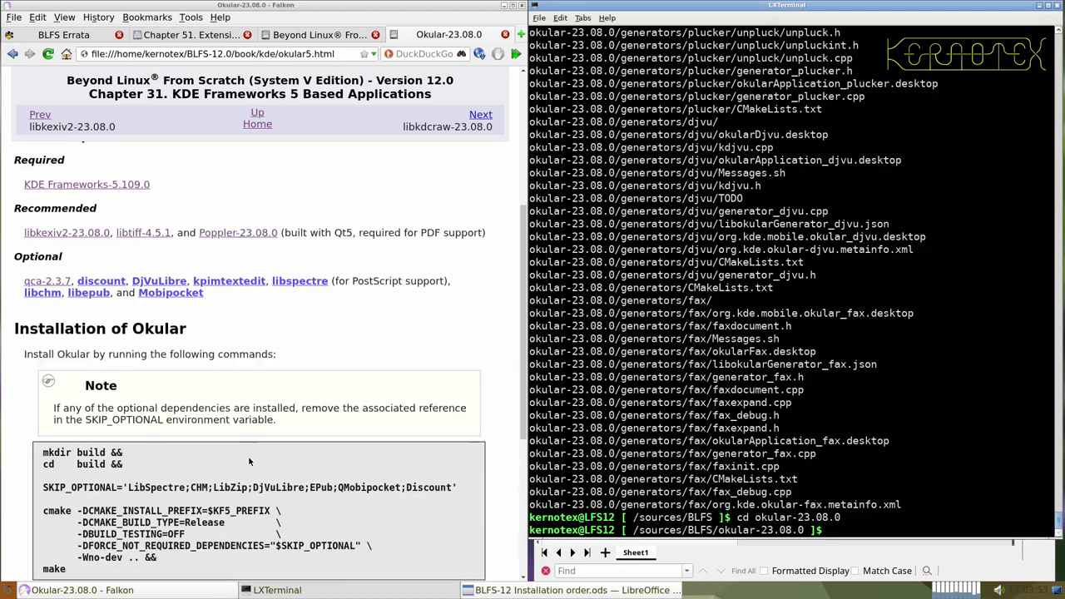
left_click_drag(42, 242, 98, 363)
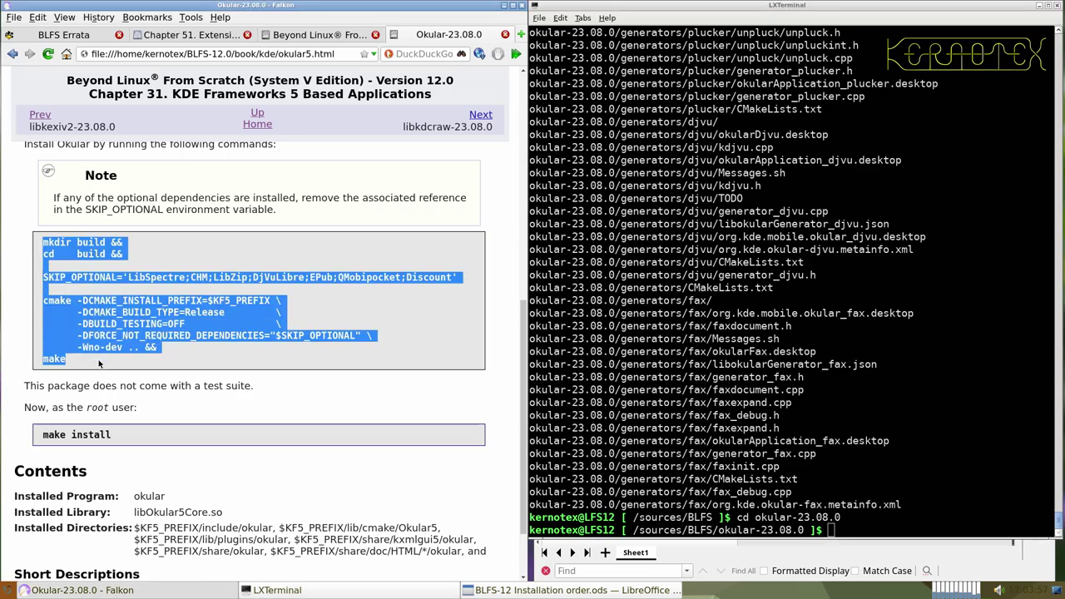
middle_click(626, 316)
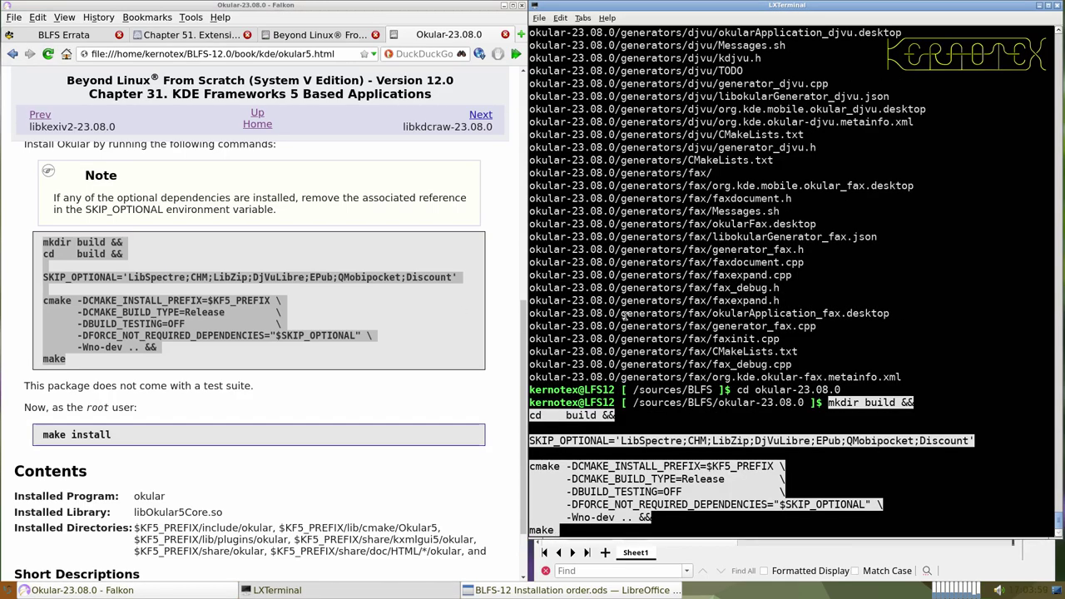
key("Return")
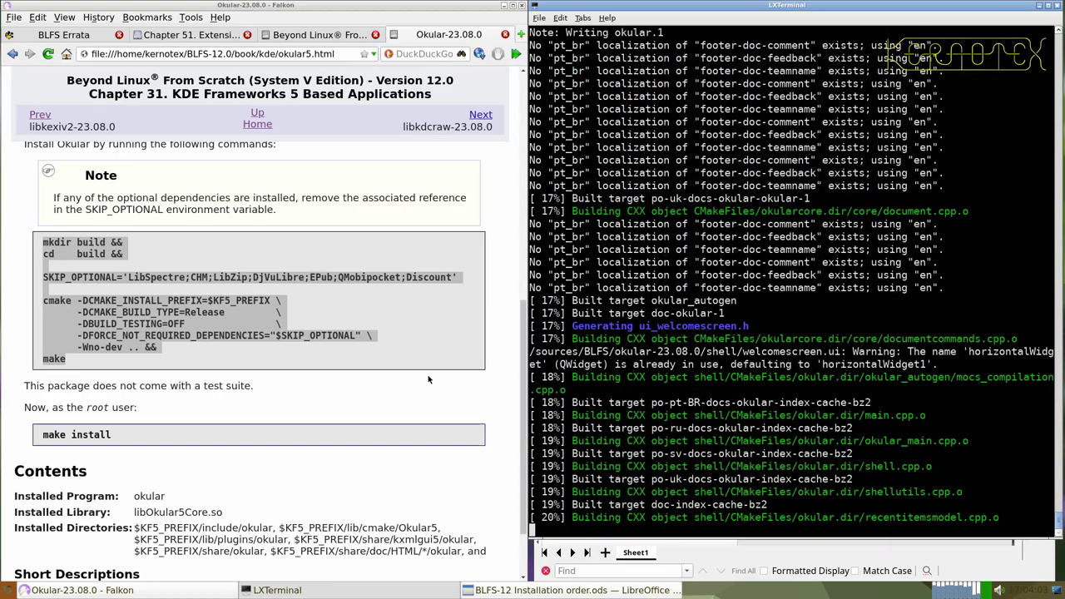
- Install the built Okular package by recalling and running sudo -E make install in the terminal
left_click_drag(38, 435, 127, 436)
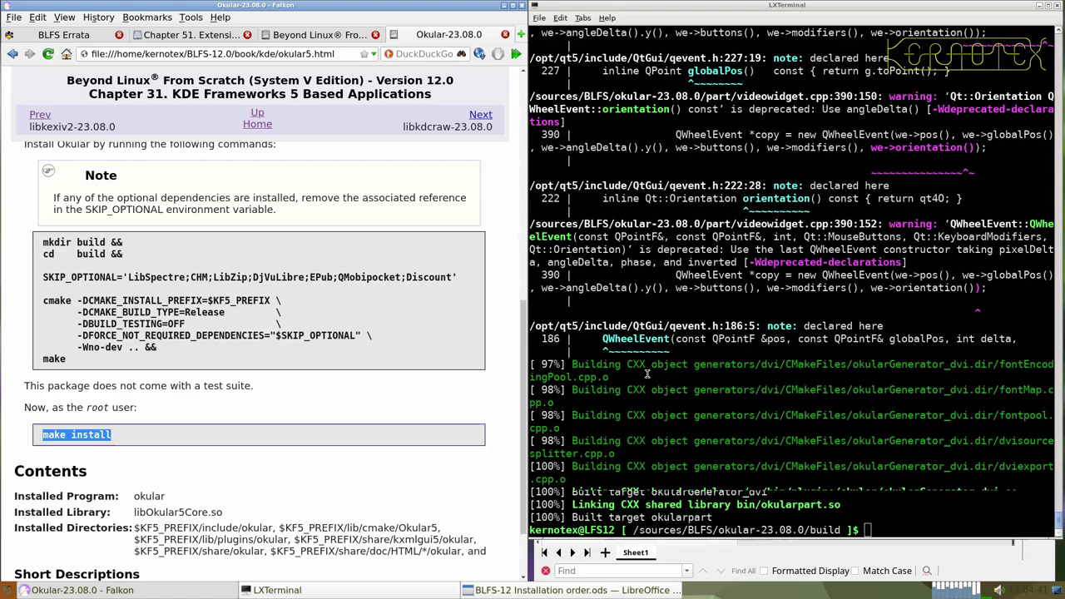
left_click(771, 366)
key("ctrl+r")
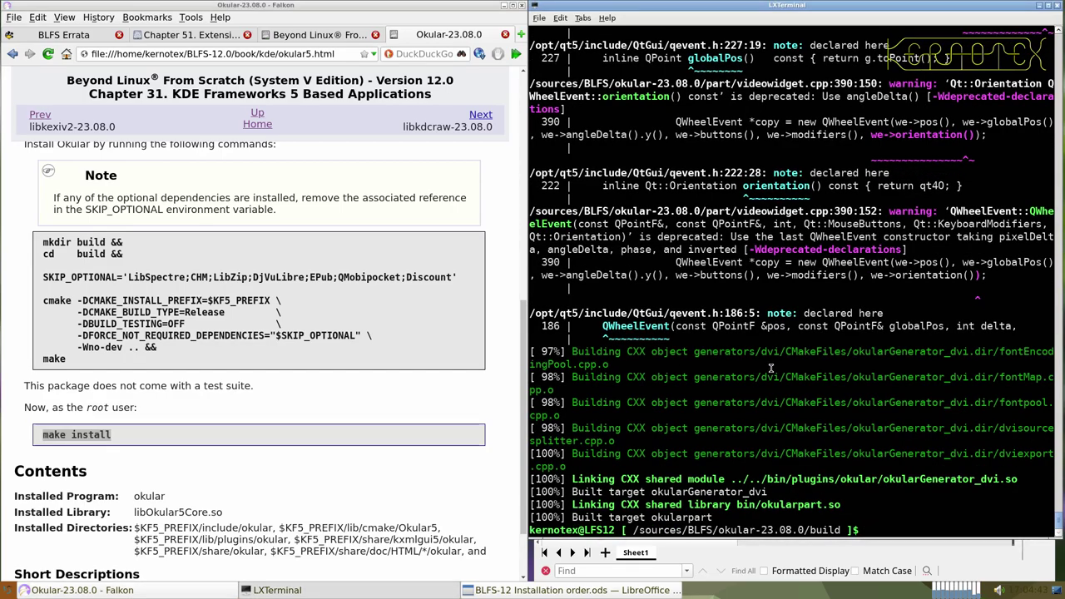
type("make install': sudo -E make install")
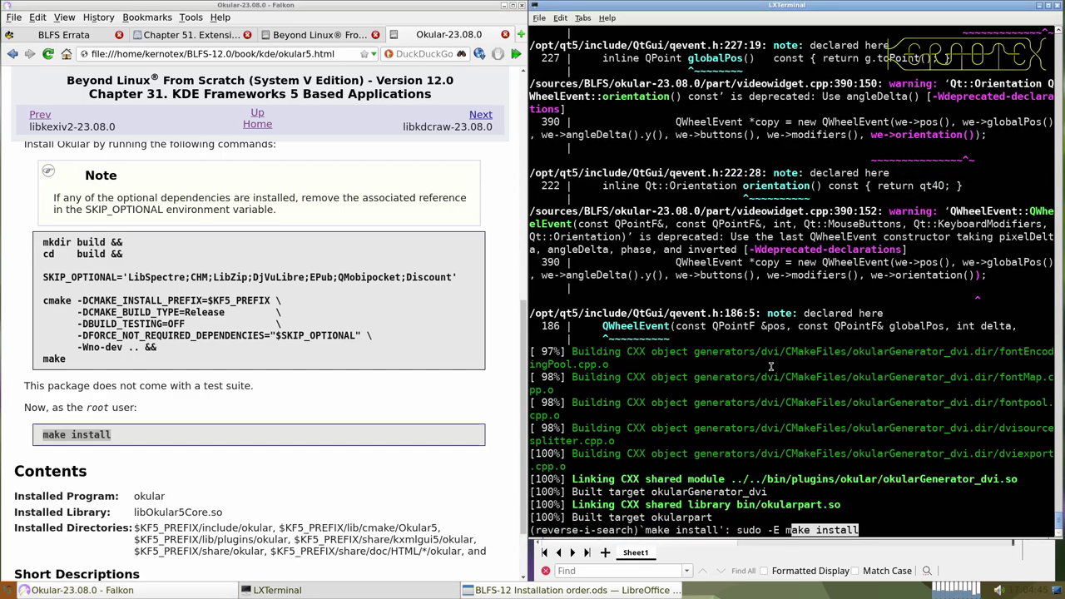
key("Return")
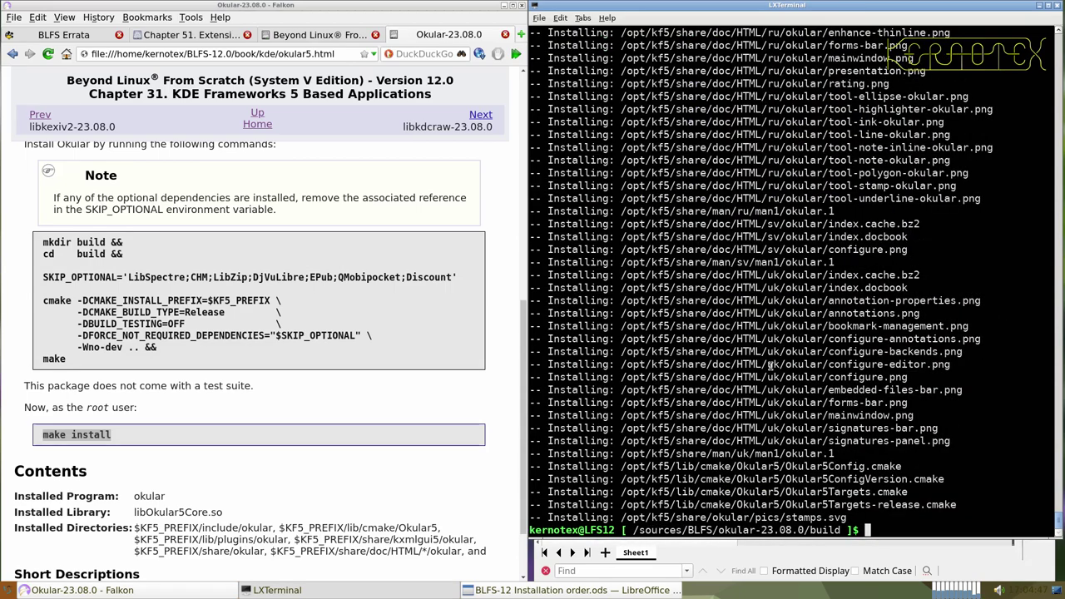
- Go back up to /sources/BLFS and remove the okular-23.08.0 source folder with rm -Rf
type("cd ..")
key("Return")
type("cd ..")
key("Return")
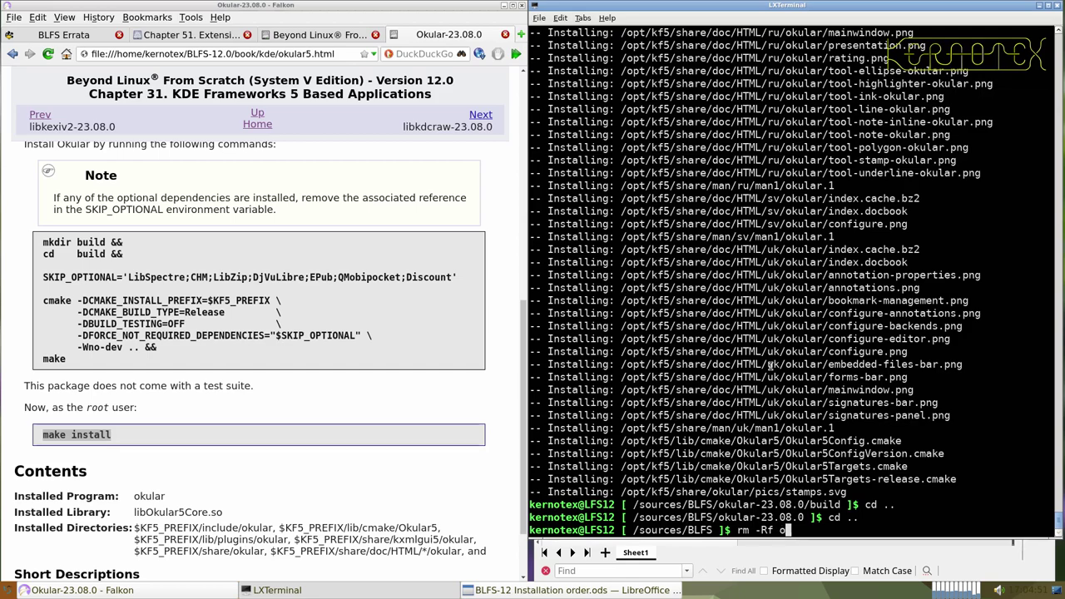
type("rm -Rf okul")
key("Tab")
key("Return")
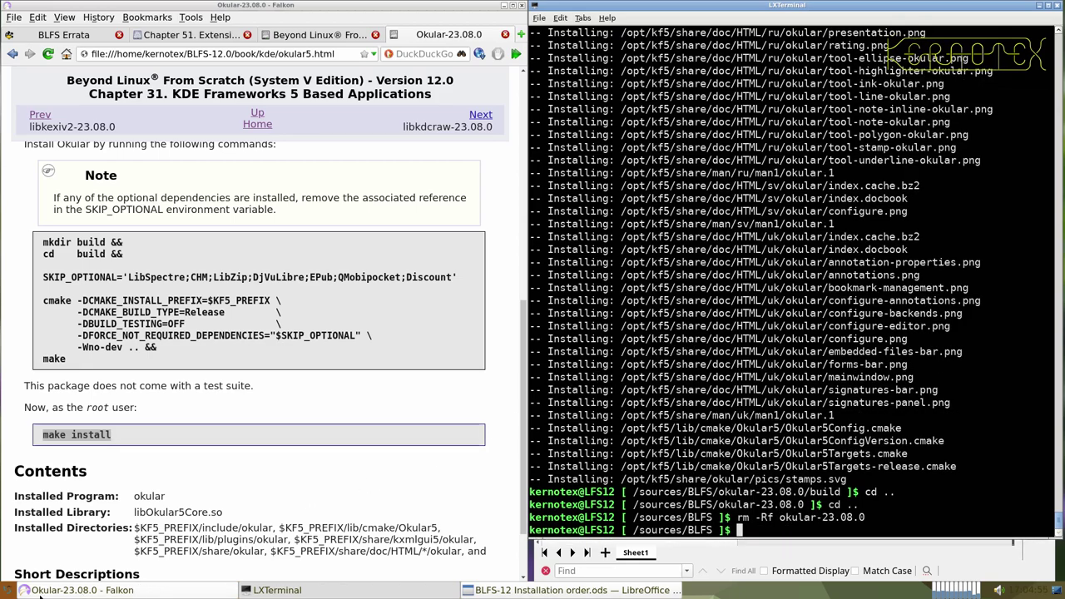
- Launch Okular from the desktop's Office applications and start opening a document from its welcome screen
left_click(8, 591)
mouse_move(71, 436)
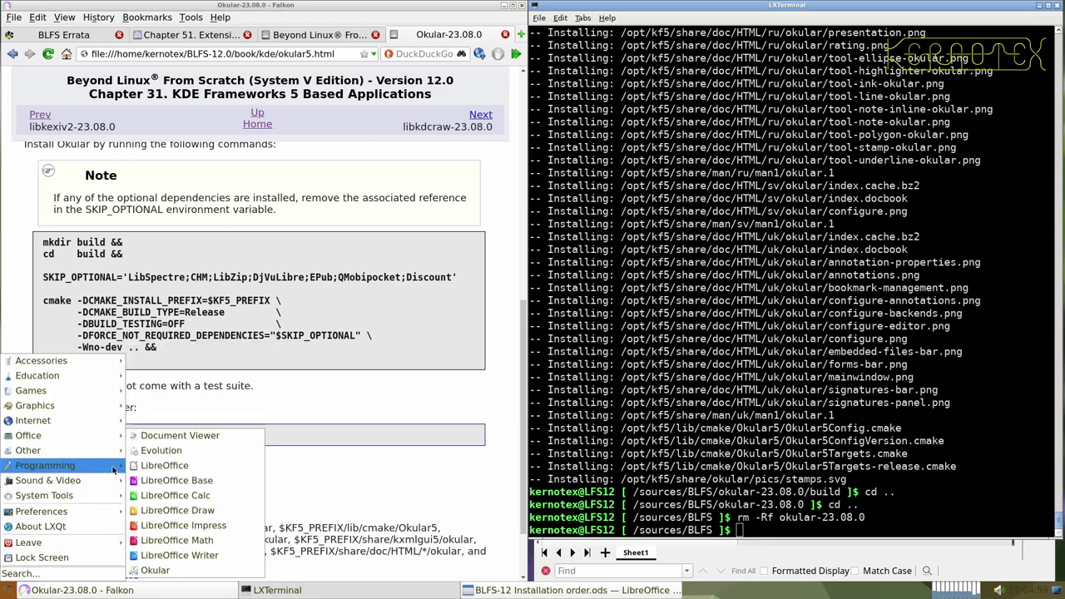
left_click(154, 570)
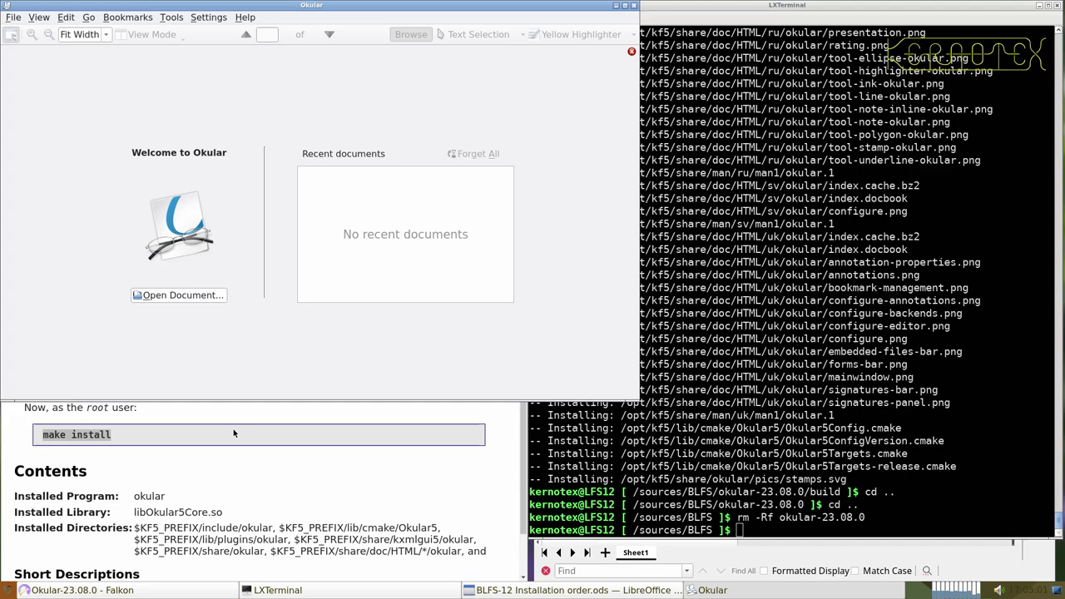
left_click(197, 293)
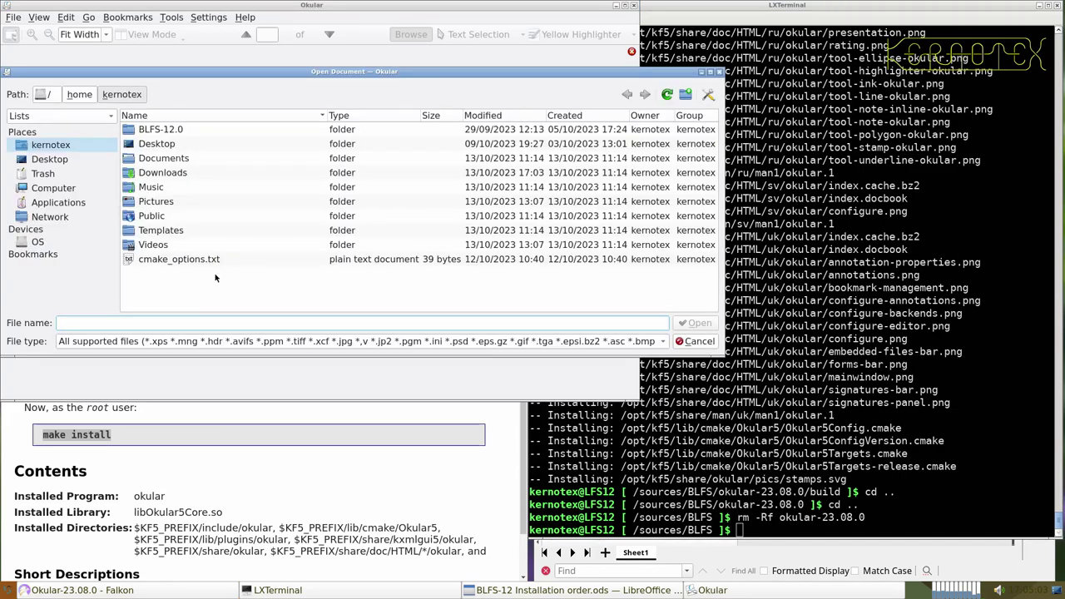
left_click(42, 241)
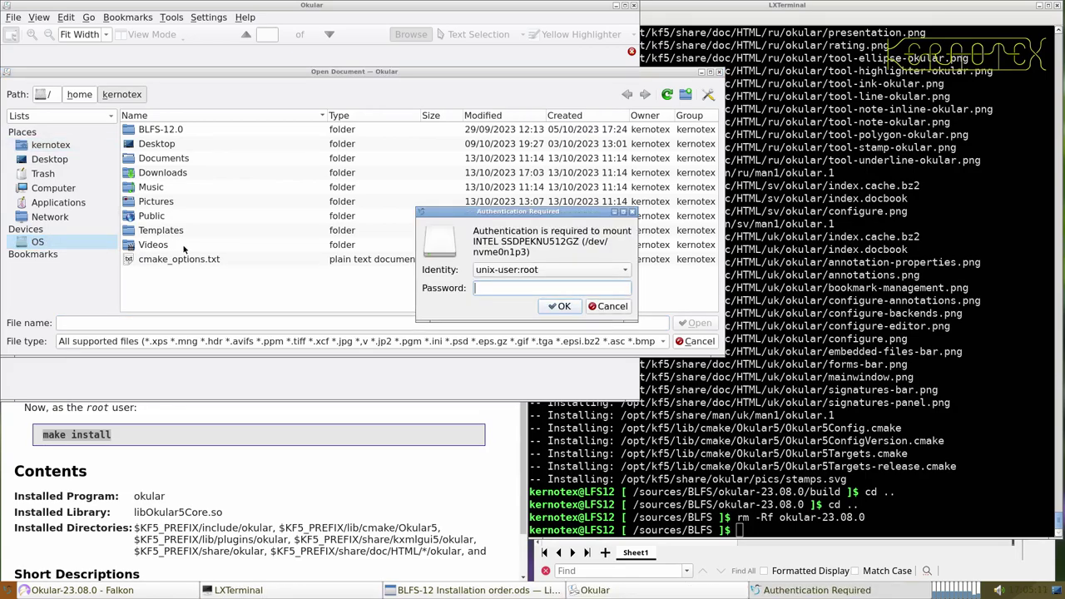
key("Escape")
key("Return")
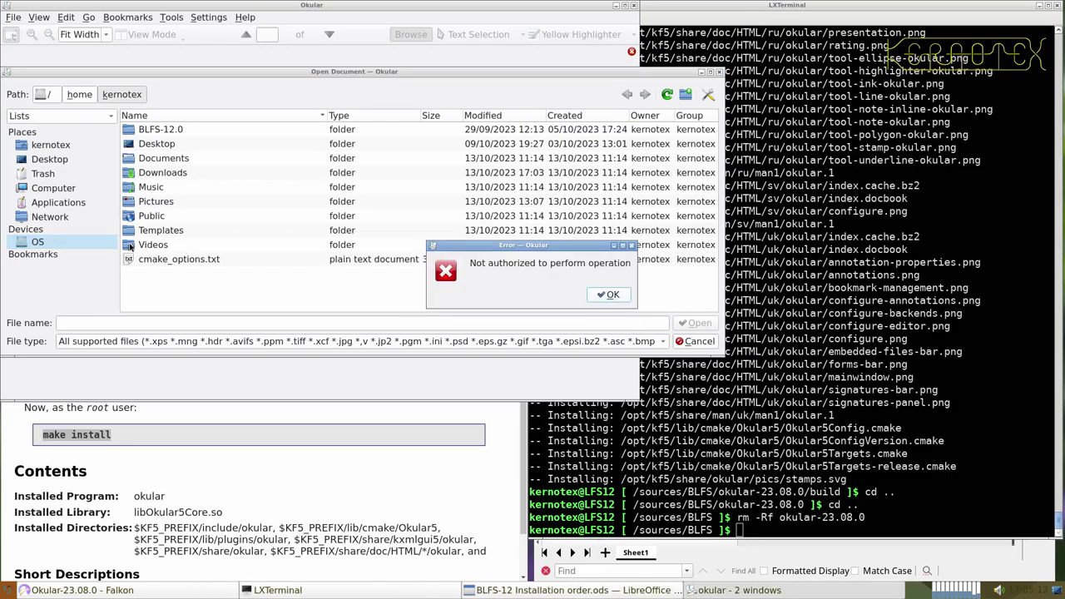
key("Return")
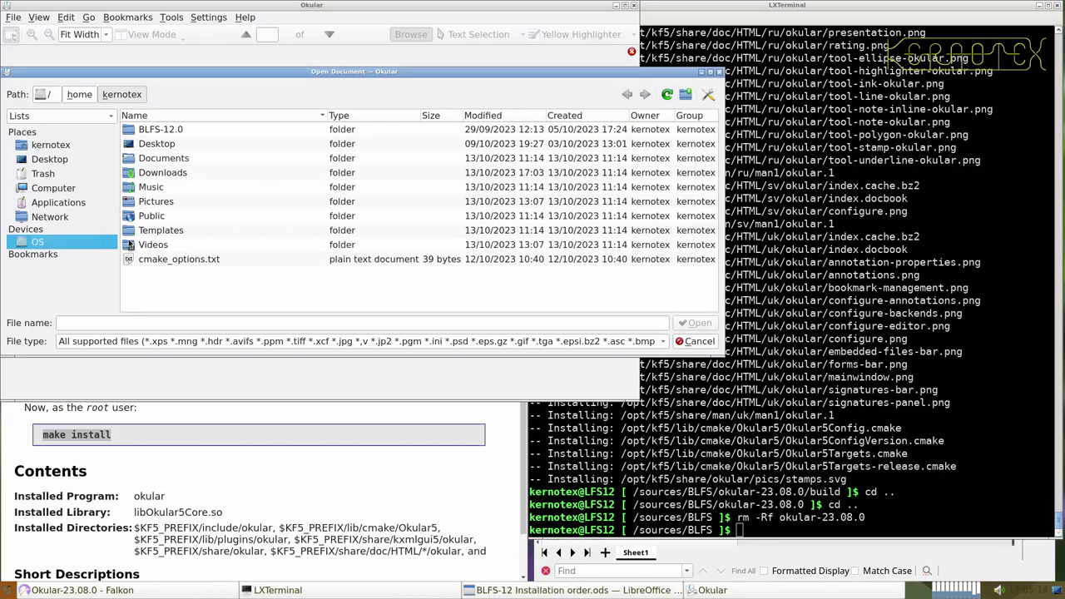
- Browse from the computer's root folder to /usr/share in the Open Document dialog
left_click(43, 189)
double_click(148, 132)
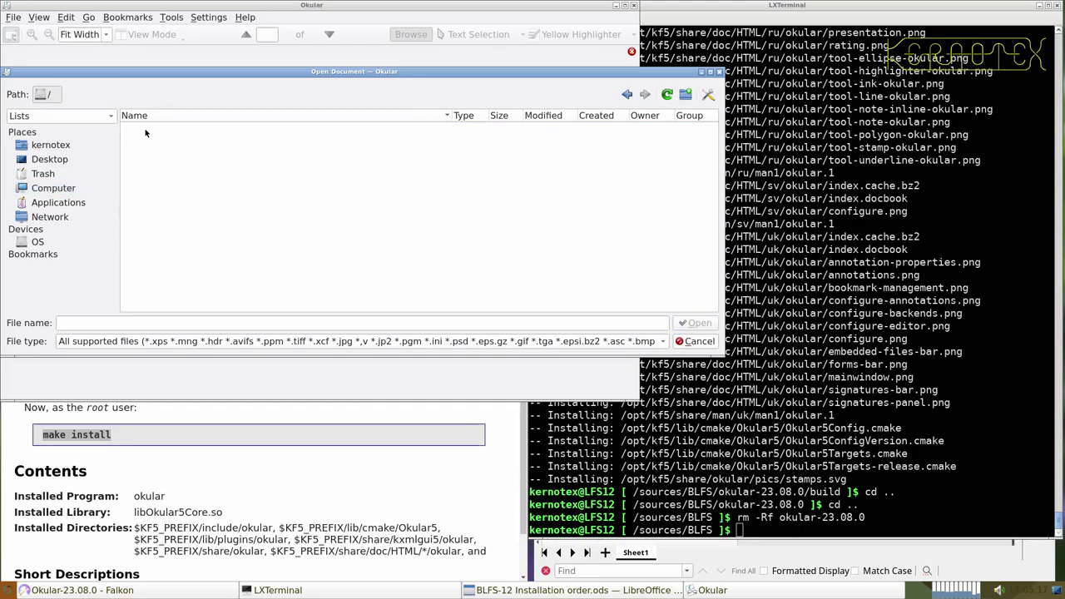
scroll(162, 249, "down", 4)
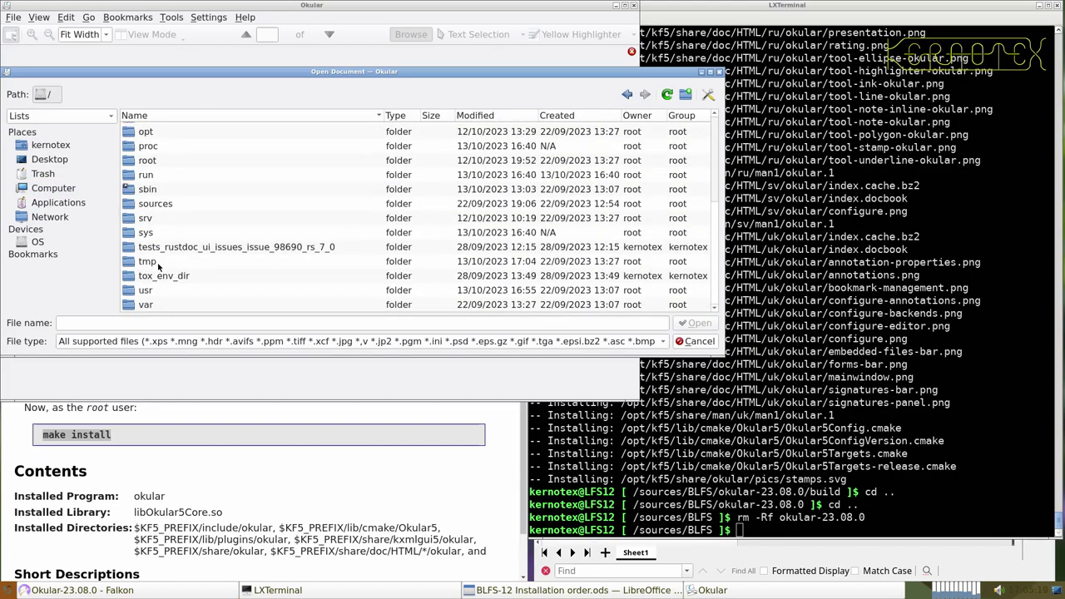
double_click(145, 290)
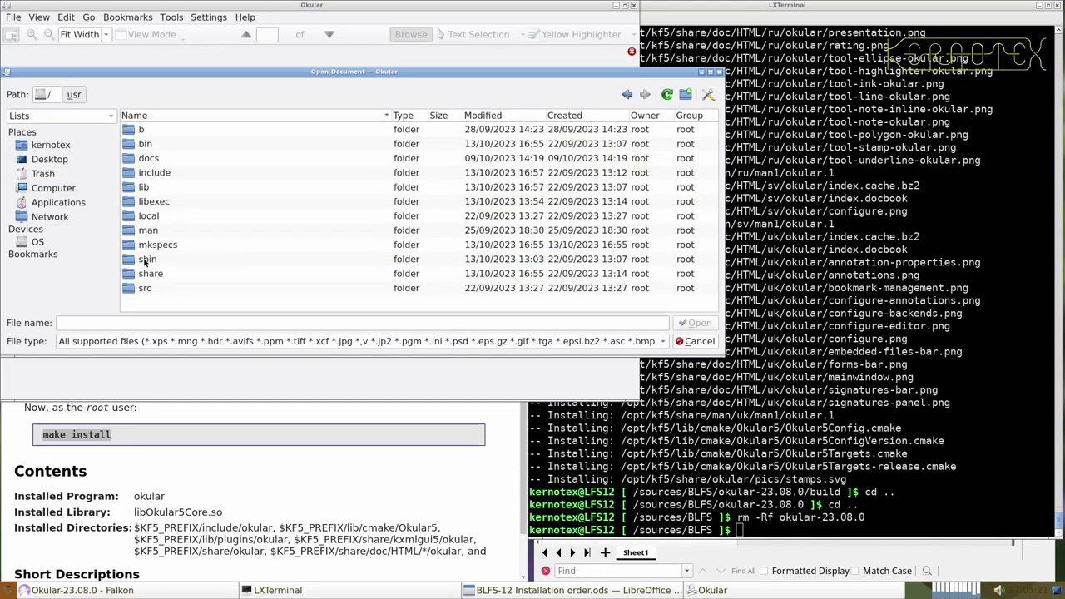
double_click(150, 273)
- Look for a test document in the doc subfolder of /usr/share/inkscape
scroll(151, 258, "down", 15)
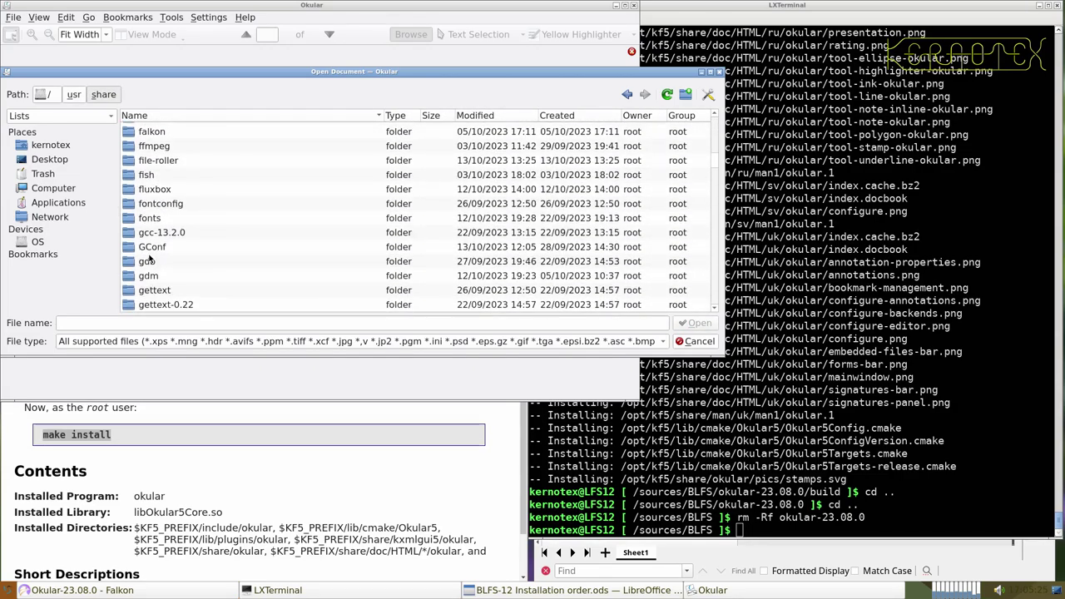
scroll(149, 260, "down", 12)
scroll(150, 260, "down", 6)
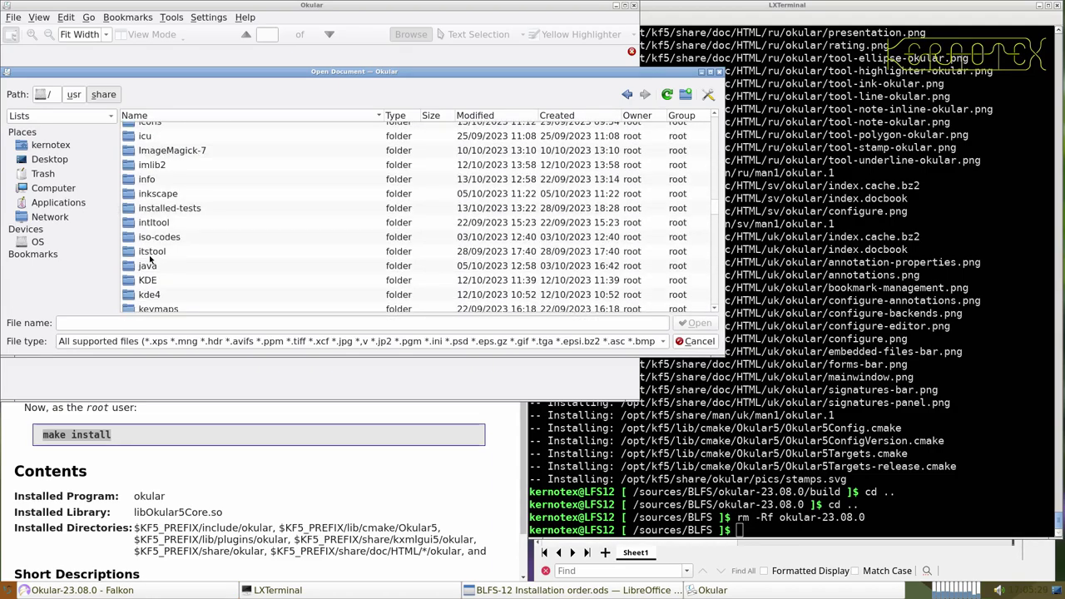
double_click(145, 194)
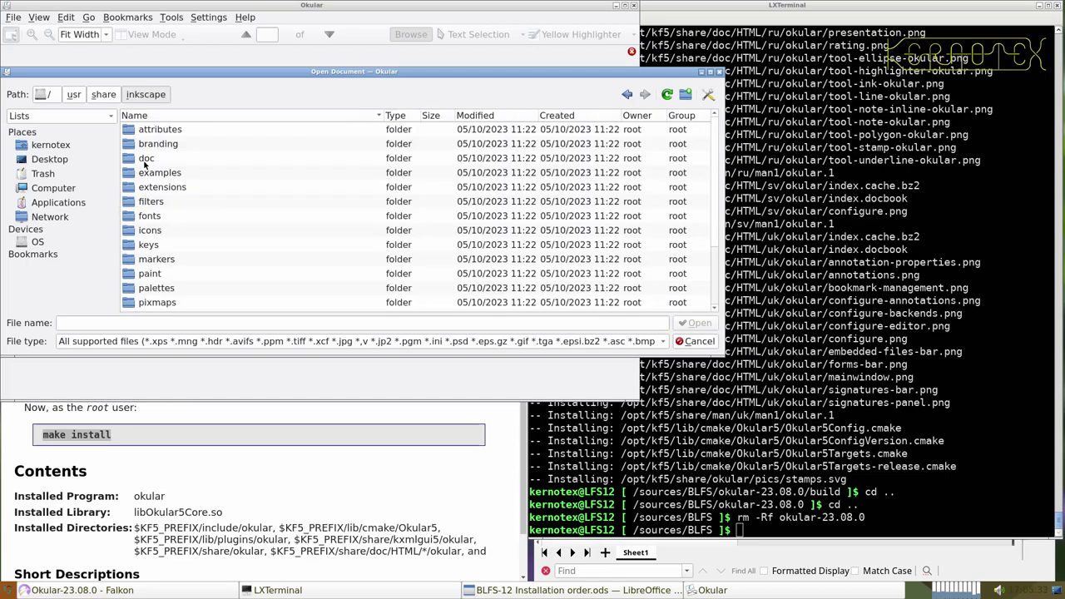
double_click(145, 162)
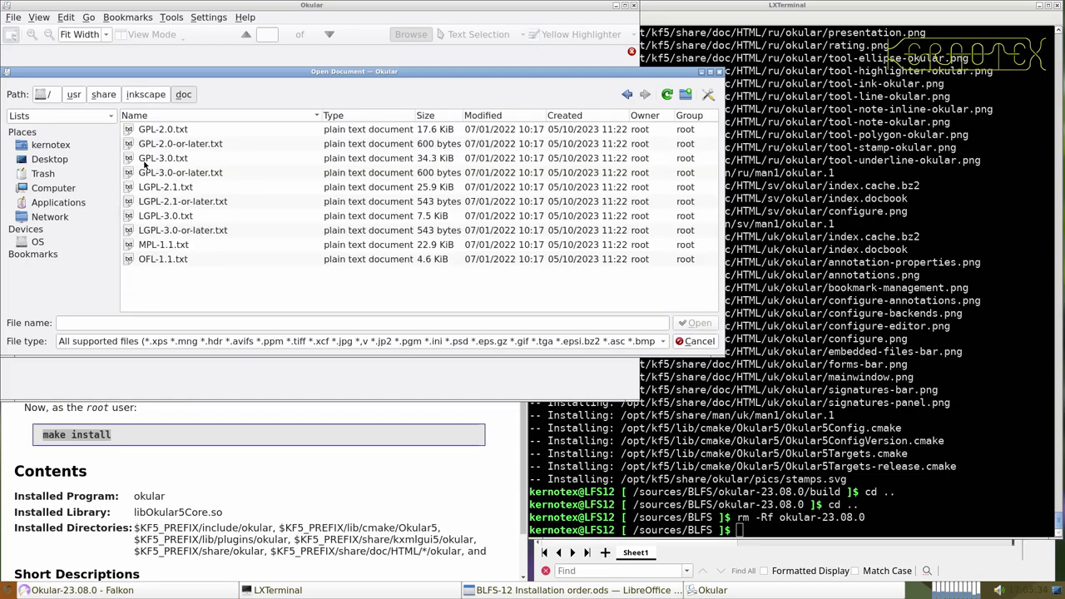
- Return to /usr/share and look for a test document in samba and its mdssvc subfolder
left_click(116, 96)
scroll(196, 249, "down", 5)
scroll(196, 249, "down", 20)
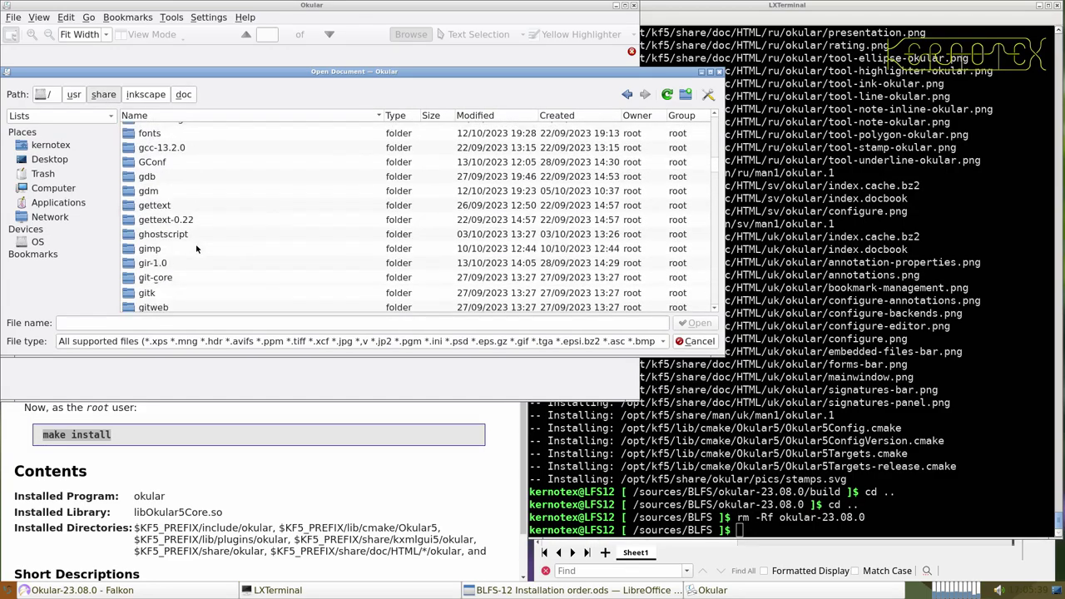
scroll(197, 249, "down", 20)
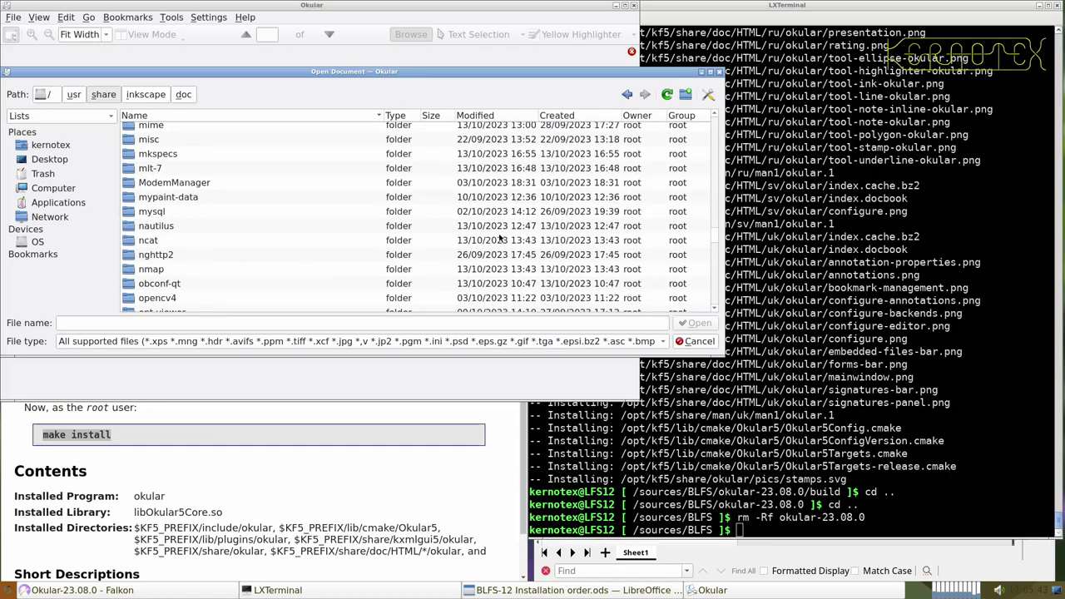
scroll(713, 237, "up", 3)
scroll(714, 234, "up", 3)
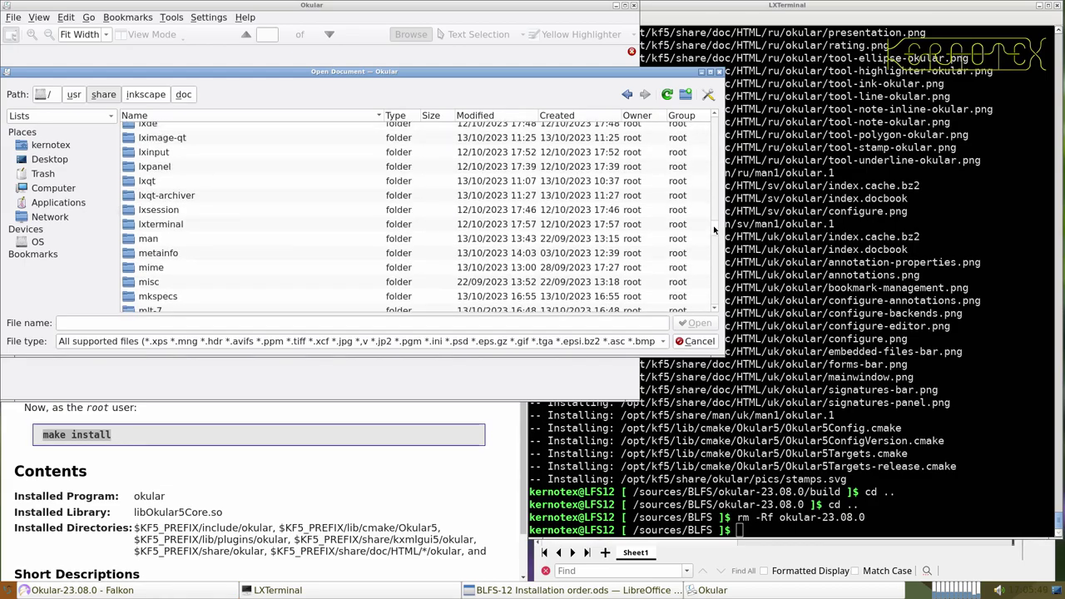
scroll(713, 226, "up", 7)
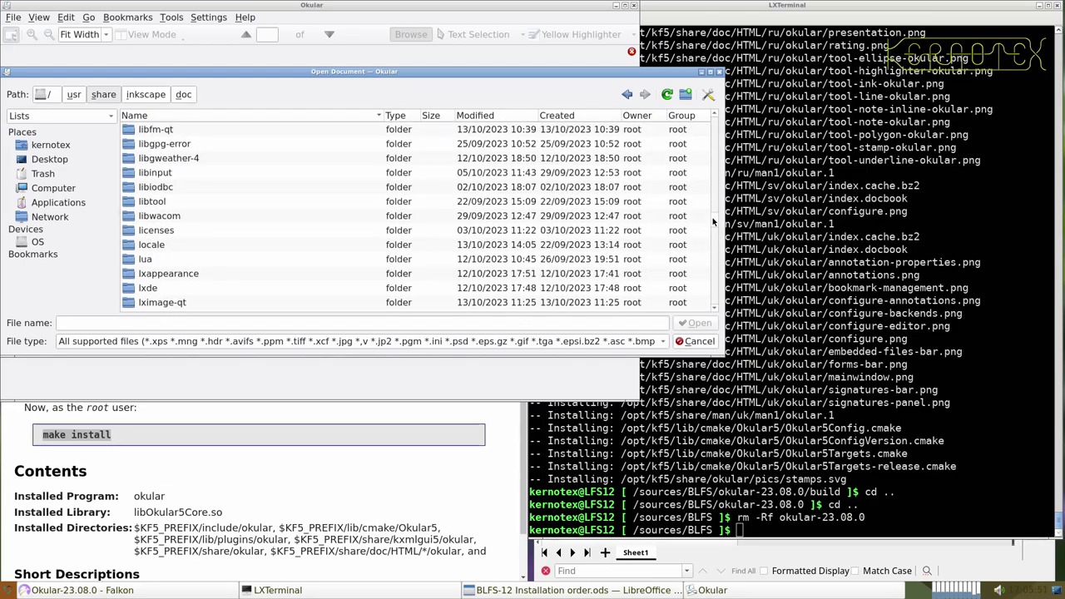
scroll(714, 220, "down", 10)
scroll(713, 237, "up", 3)
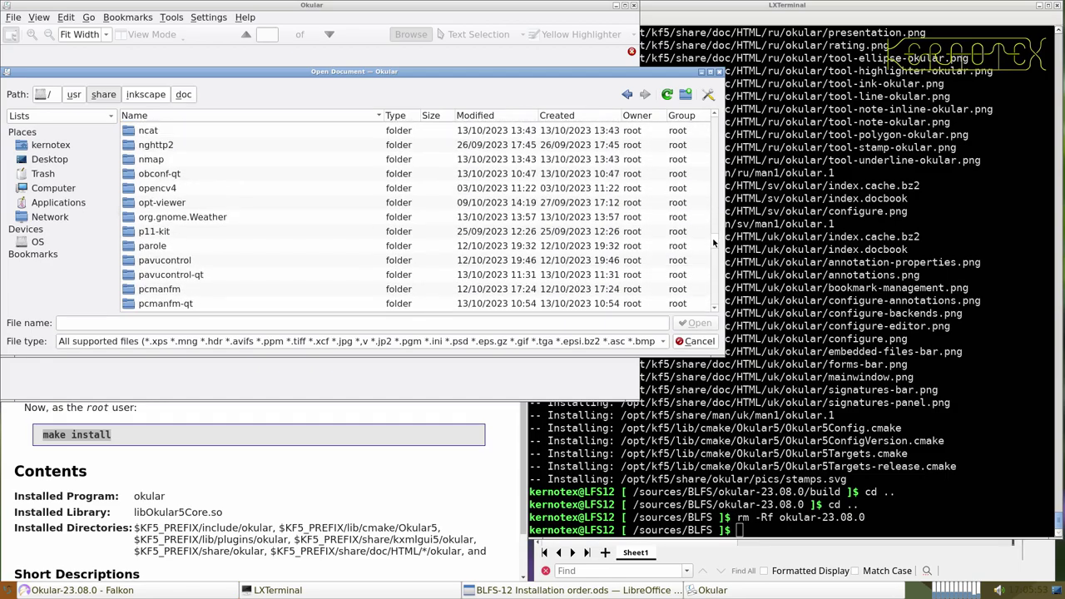
scroll(714, 243, "down", 5)
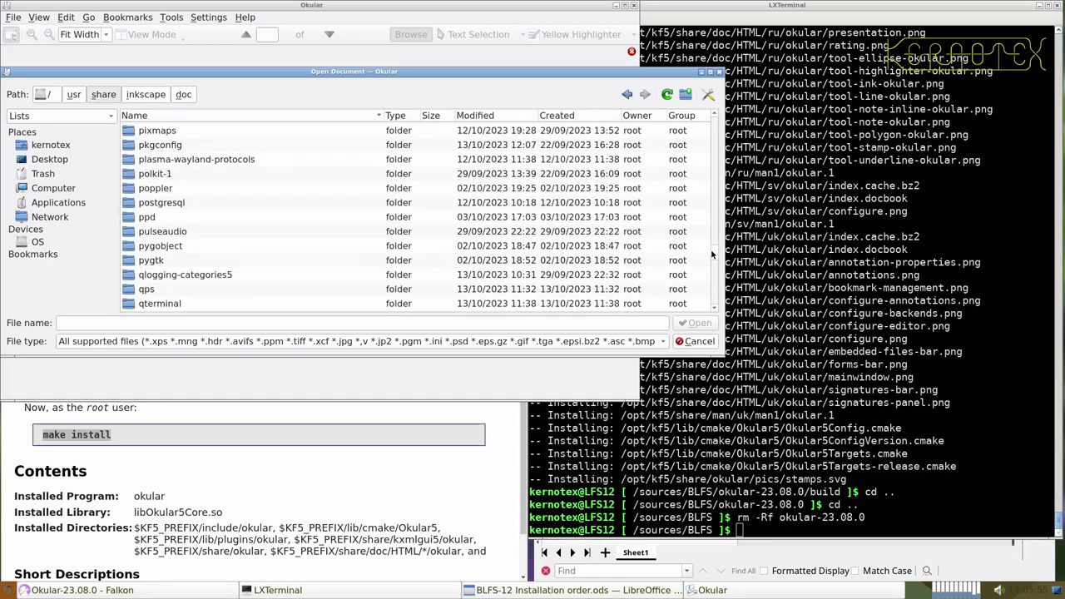
scroll(711, 255, "down", 4)
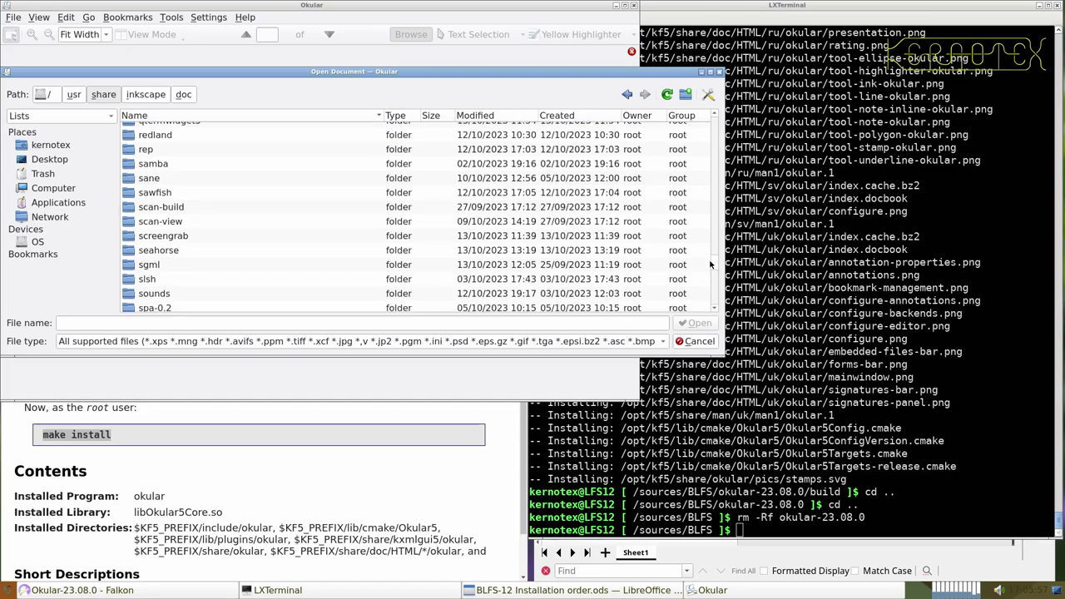
double_click(152, 166)
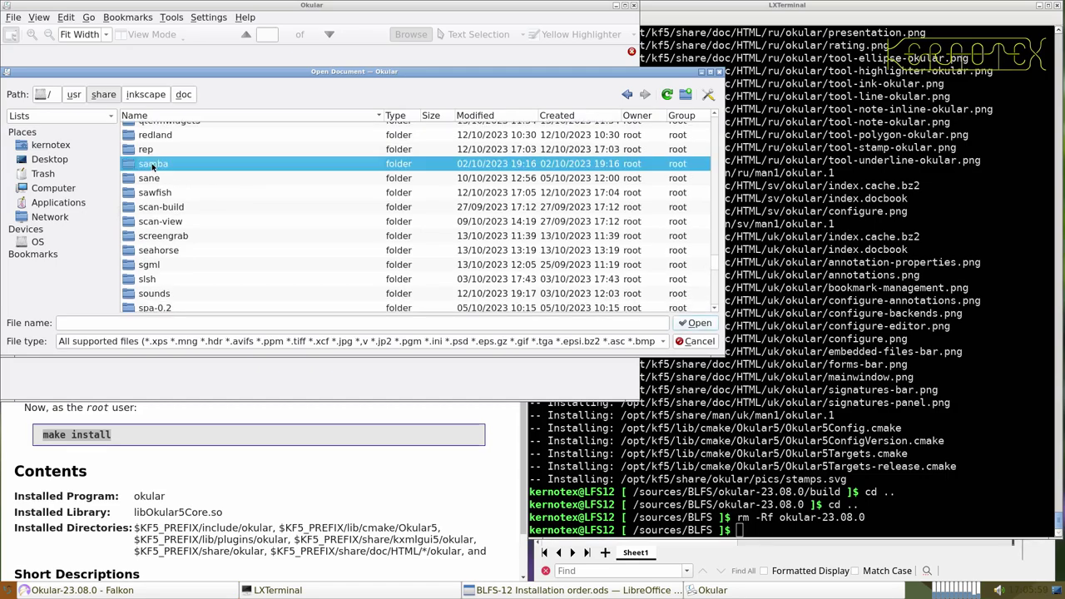
double_click(155, 130)
- Look for a test document in the faq, developer and misc subfolders of /usr/share/httpd/manual
left_click(103, 94)
scroll(192, 237, "down", 5)
scroll(192, 237, "down", 15)
scroll(191, 237, "down", 20)
scroll(192, 236, "up", 6)
scroll(192, 236, "up", 4)
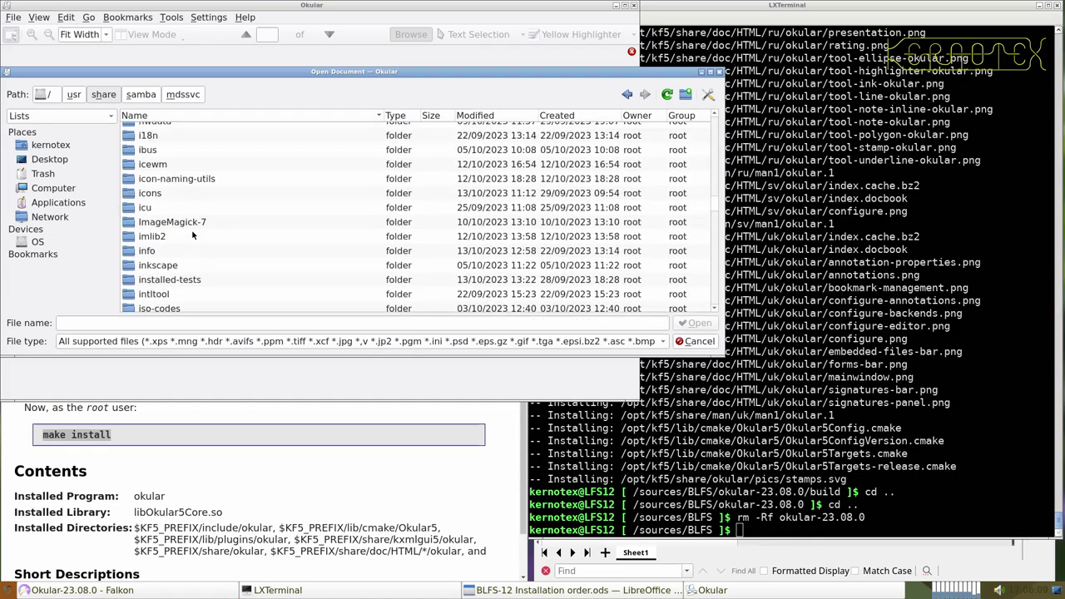
double_click(176, 234)
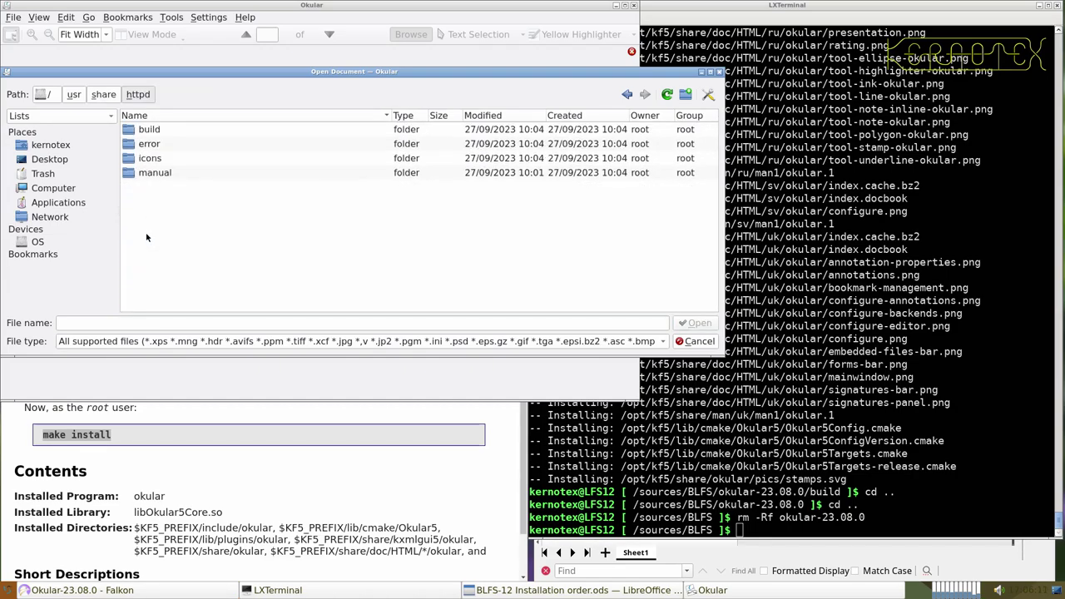
double_click(155, 173)
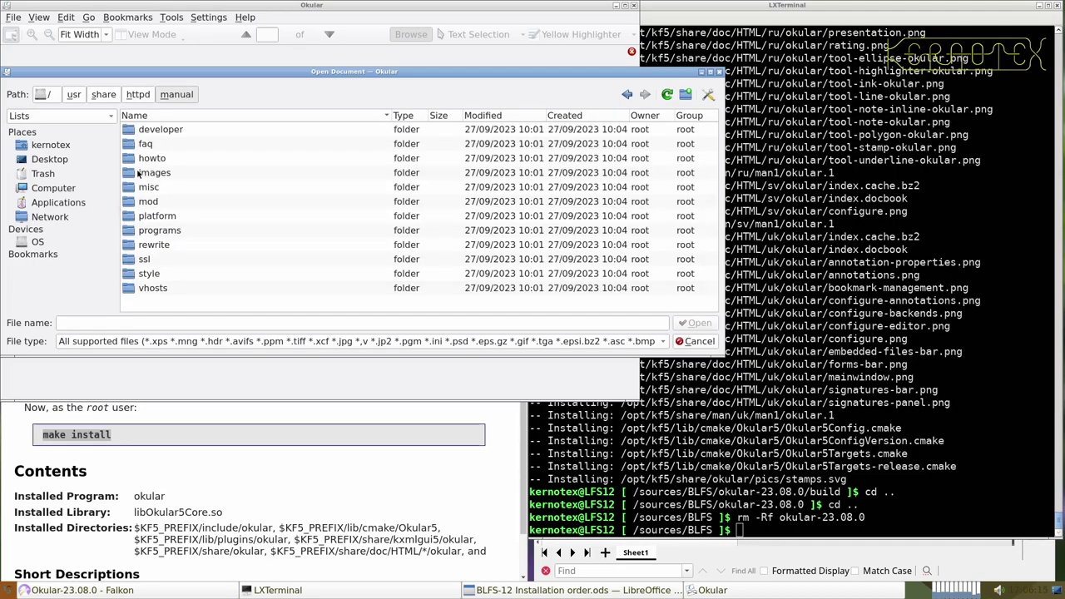
double_click(143, 143)
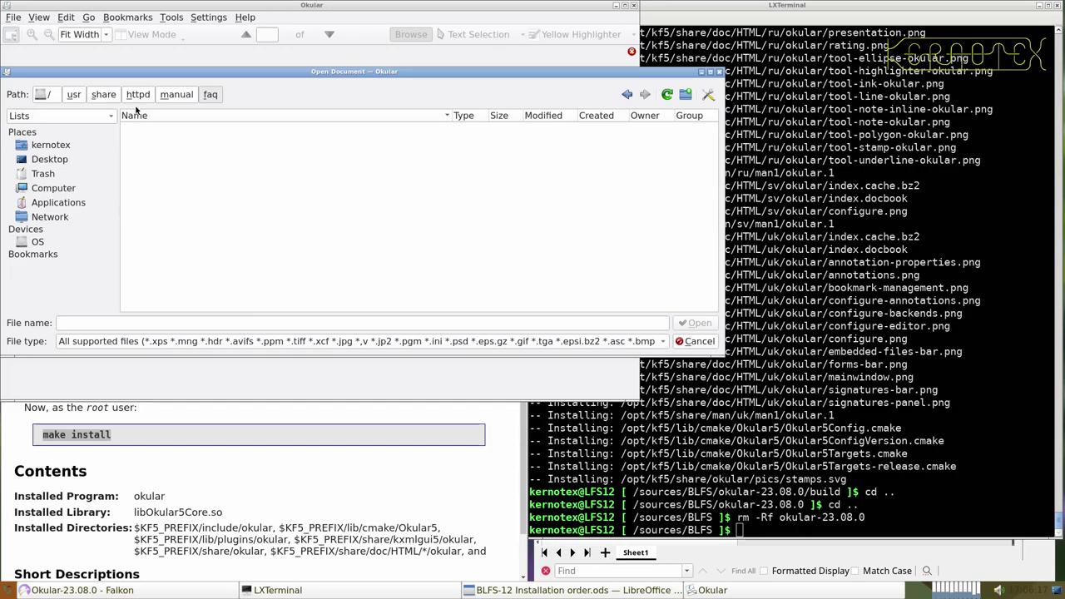
left_click(165, 97)
double_click(152, 130)
left_click(164, 97)
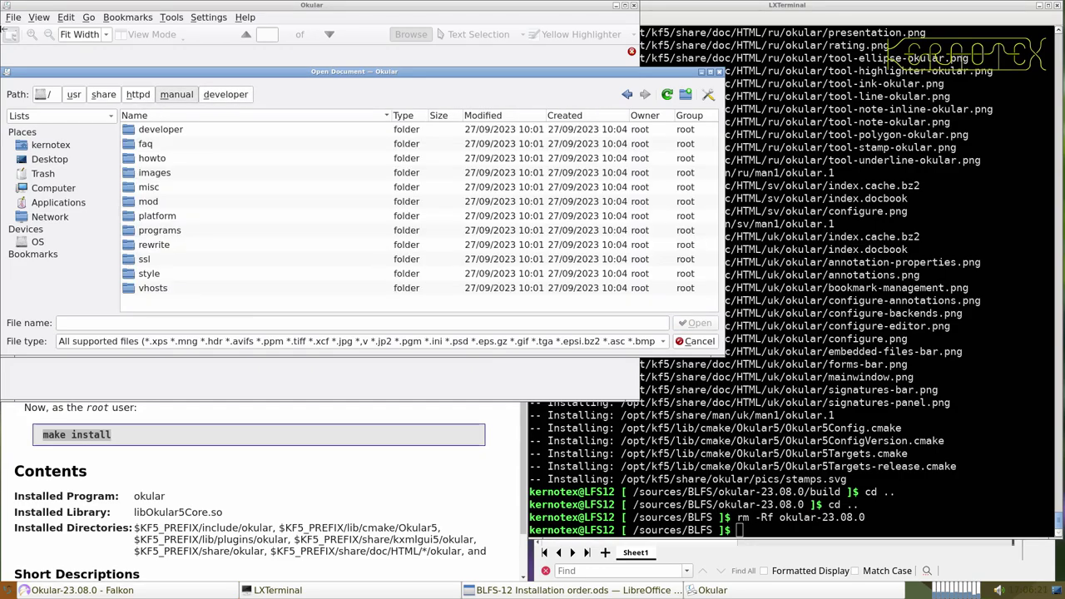
double_click(146, 188)
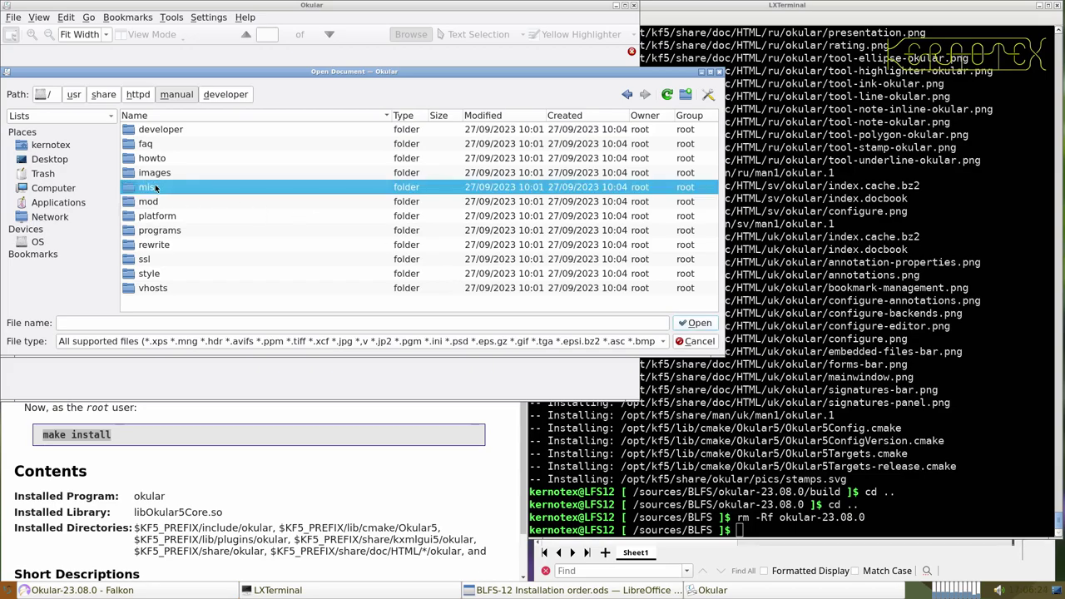
- Return to /usr/share and look for a test document in the ppdc subfolder of cups
left_click(138, 94)
left_click(103, 94)
scroll(183, 229, "down", 8)
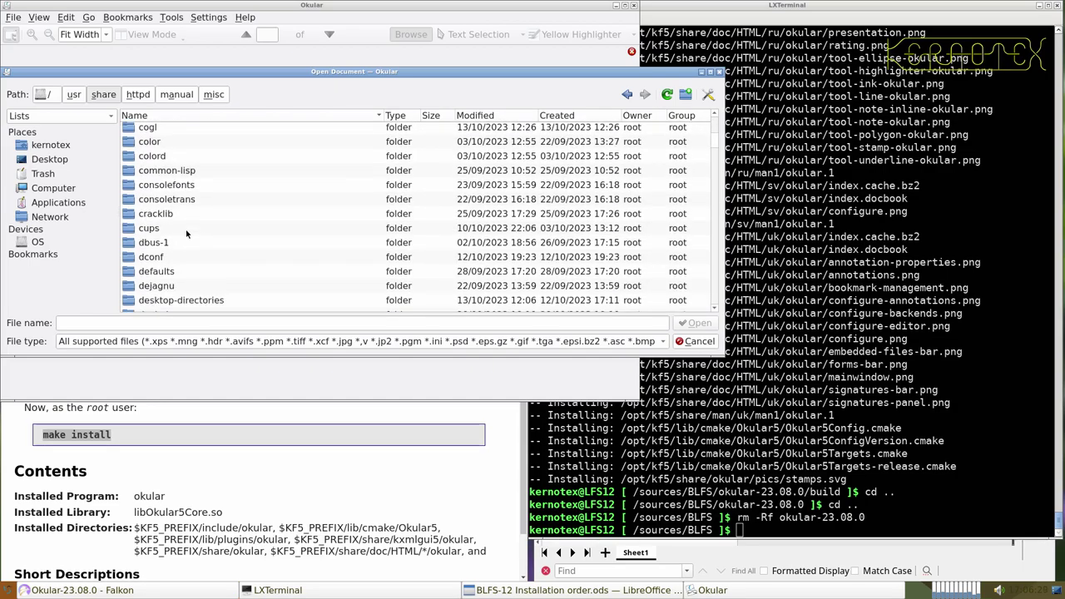
double_click(151, 230)
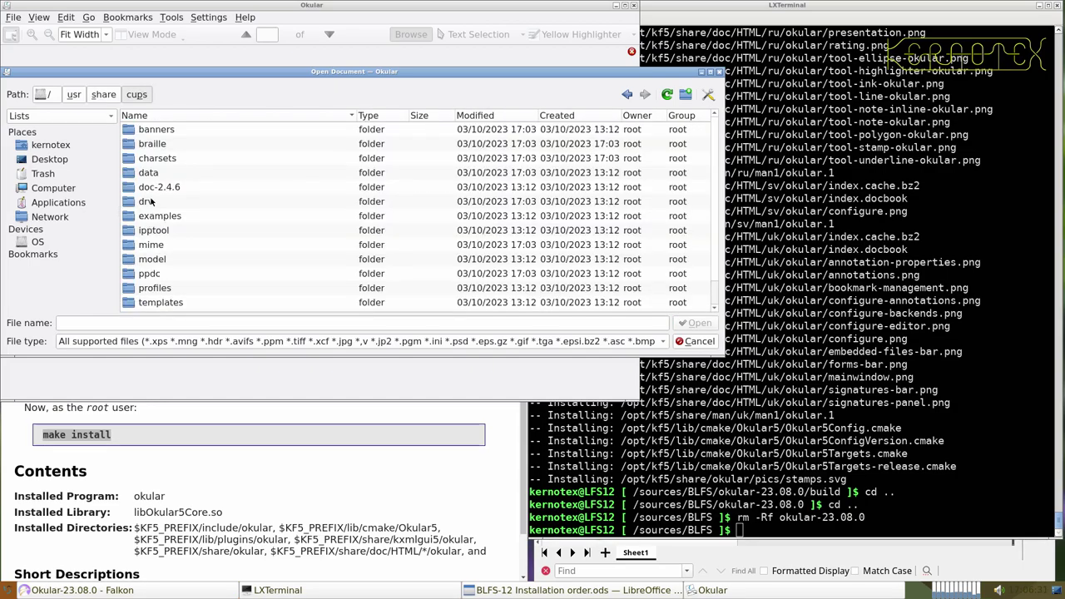
double_click(160, 272)
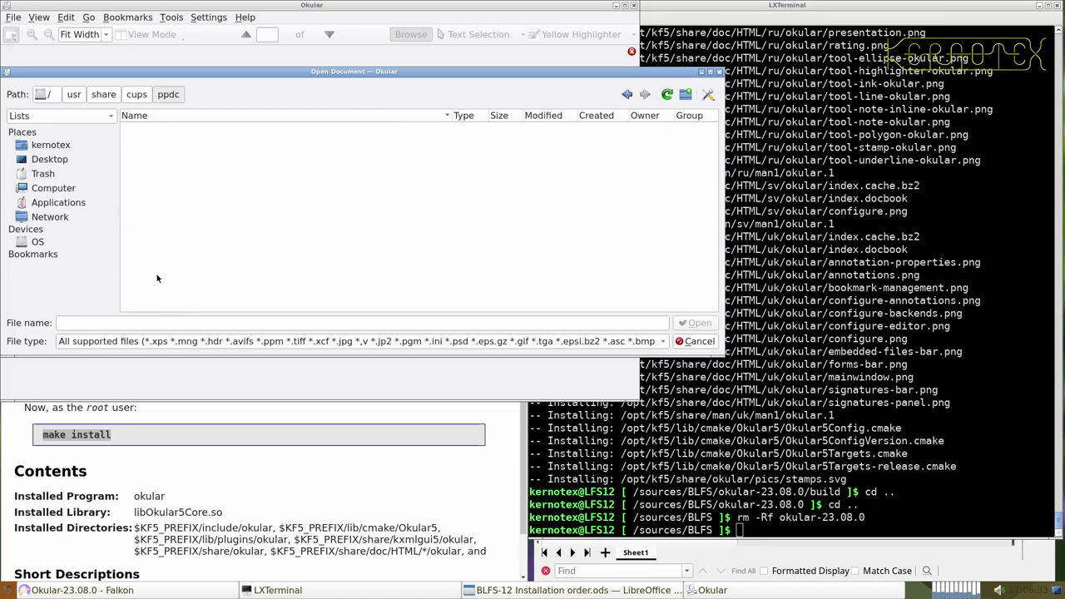
- Check the themes subfolder of /usr/share/falkon for a test document
left_click(103, 97)
scroll(197, 274, "down", 10)
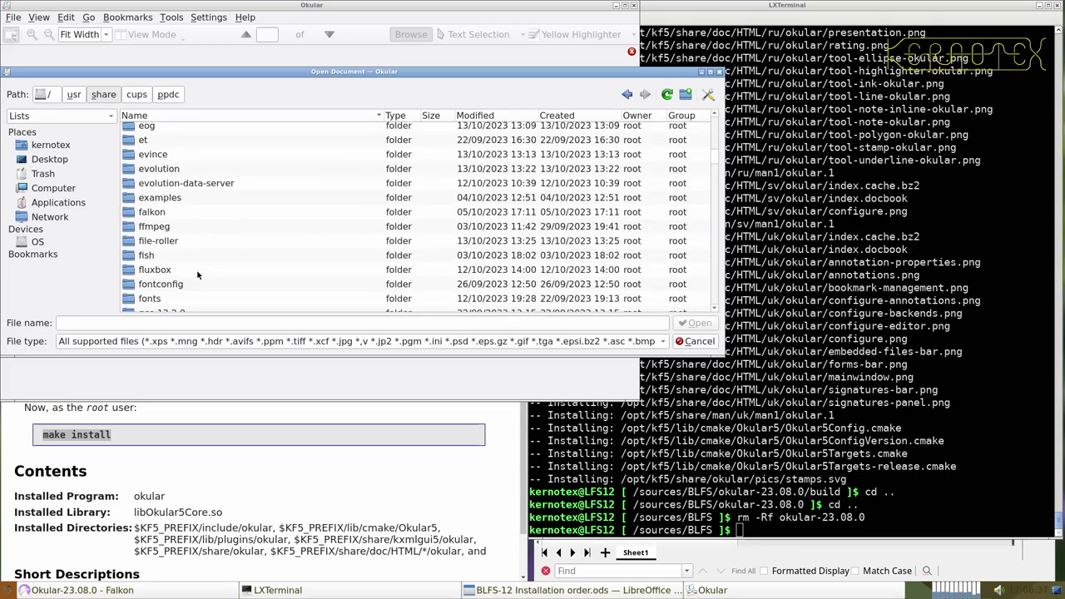
double_click(151, 217)
double_click(143, 133)
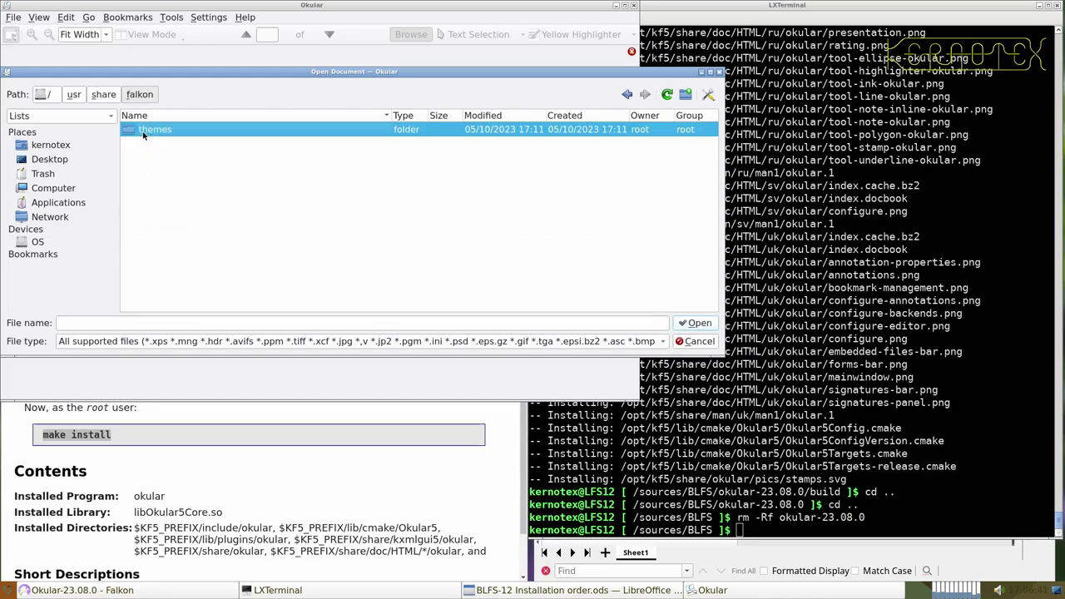
- Check the sysstat-qt5 subfolder of /usr/share/cmake for a test document
left_click(107, 96)
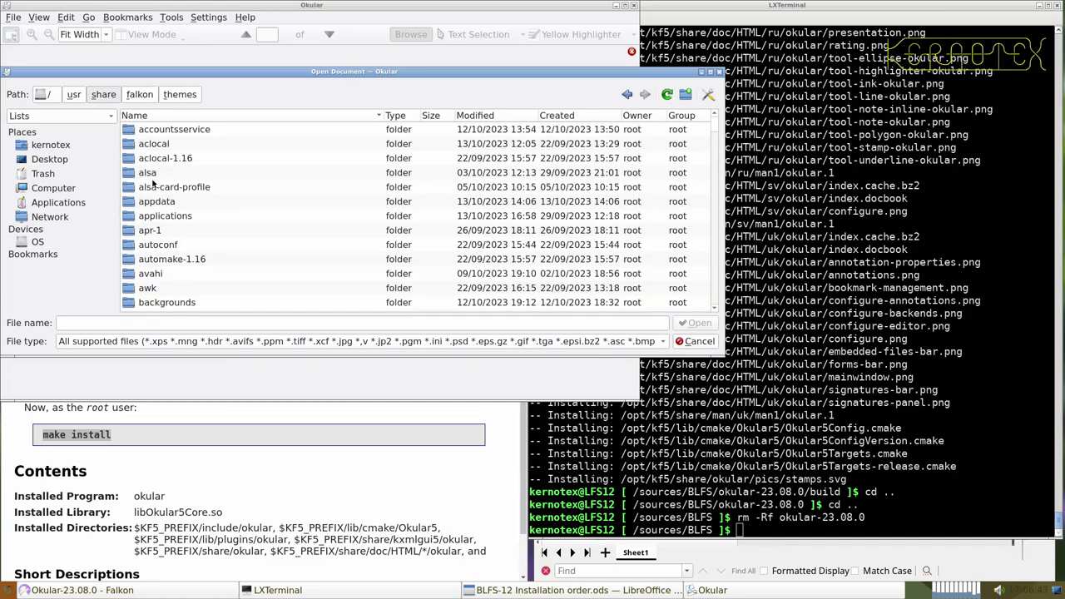
scroll(174, 258, "down", 5)
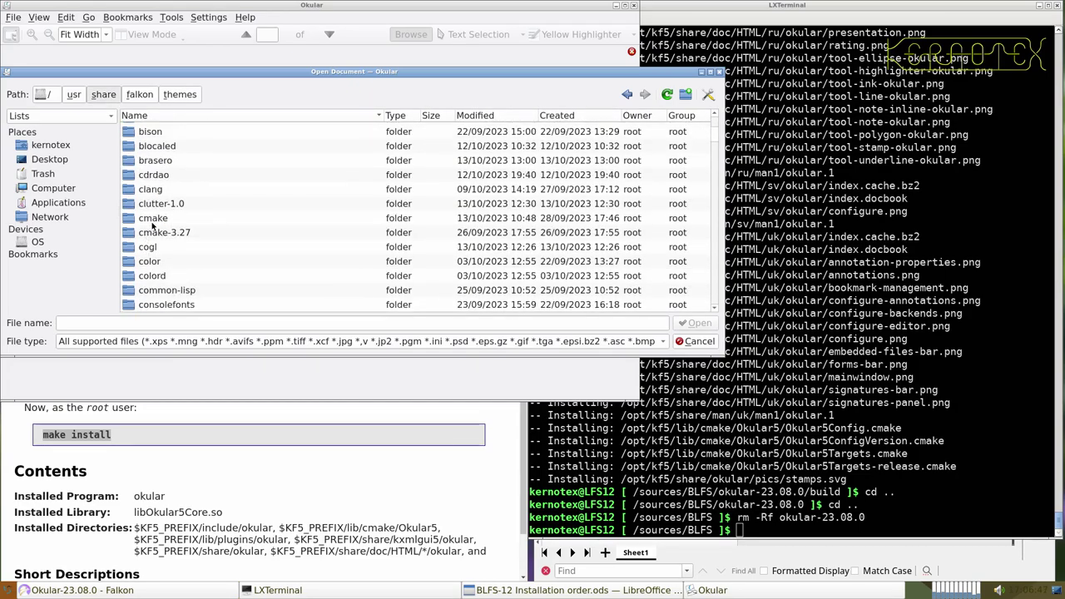
double_click(152, 219)
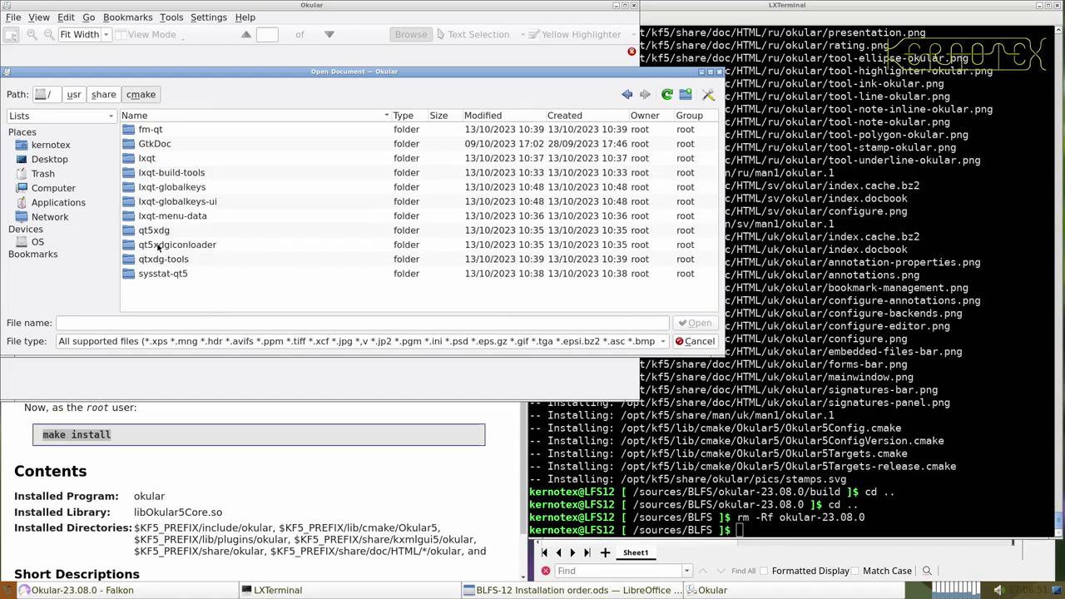
double_click(154, 275)
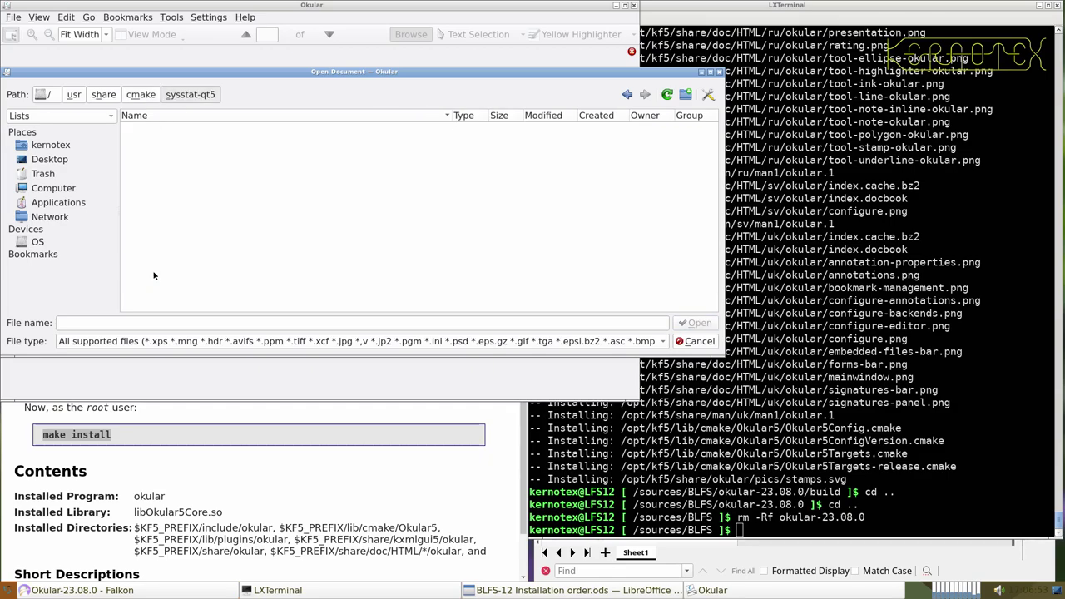
- Look for a test document in the Help/manual folder of /usr/share/cmake-3.27, including its presets subfolder
left_click(106, 94)
scroll(170, 264, "down", 5)
double_click(163, 233)
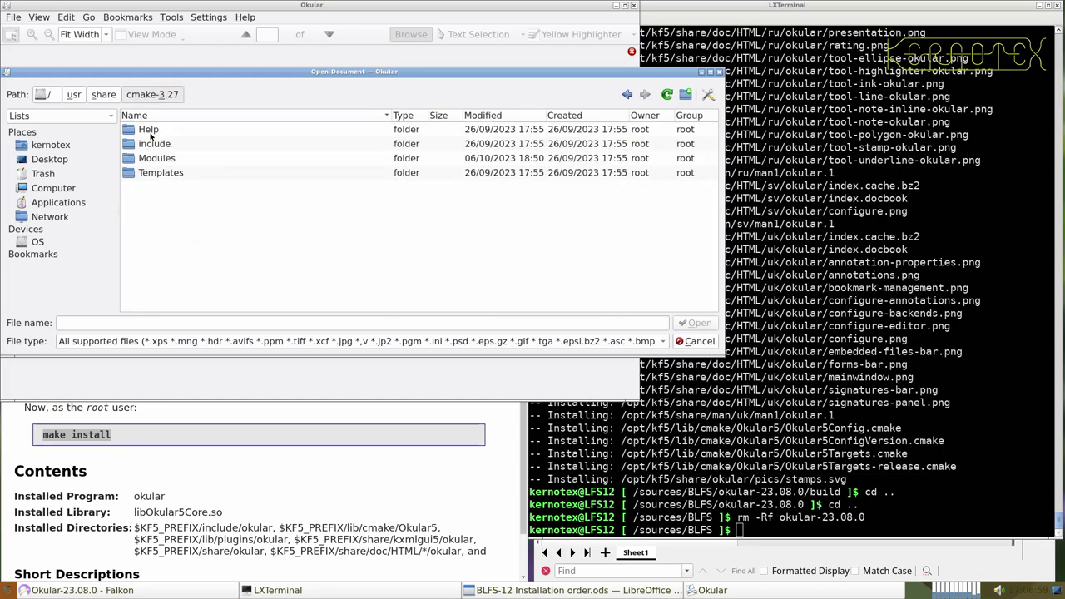
double_click(150, 133)
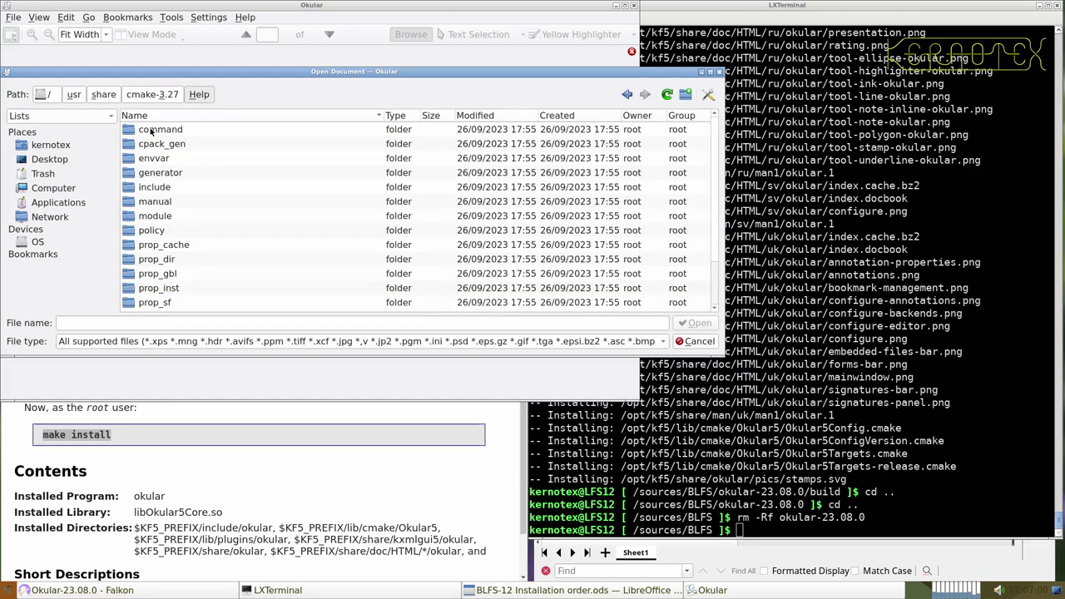
double_click(158, 200)
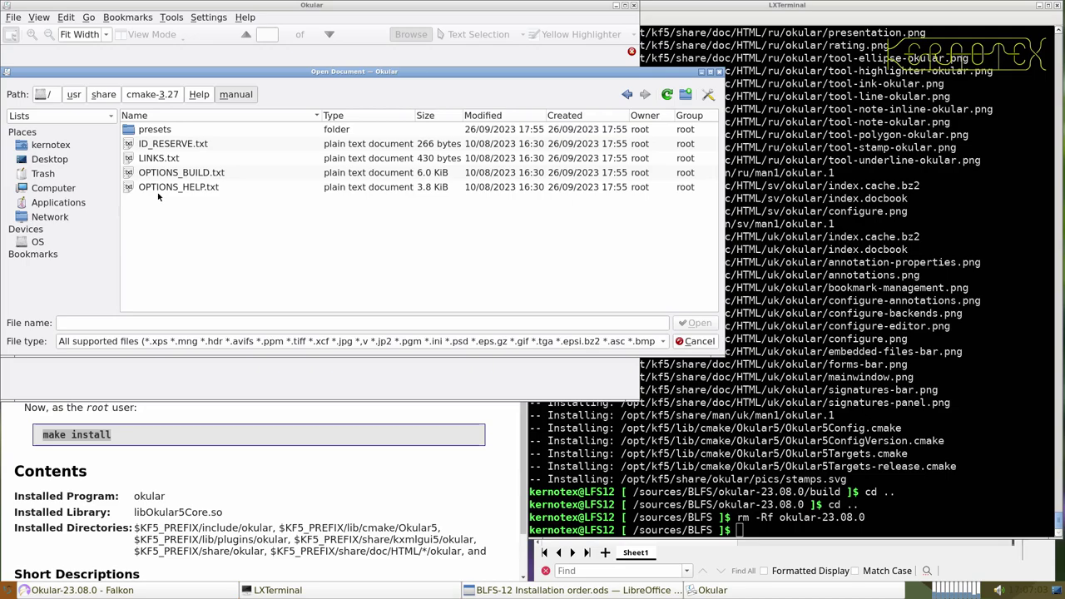
double_click(153, 131)
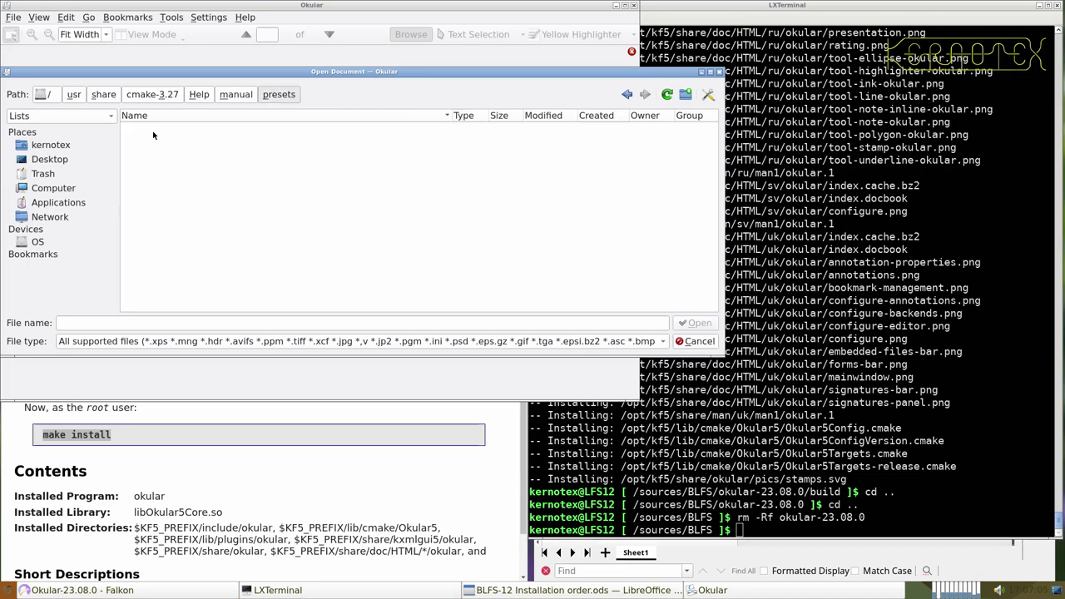
- Switch to the terminal and search for PDF files with find /usr/share | grep -i pdf
left_click(717, 407)
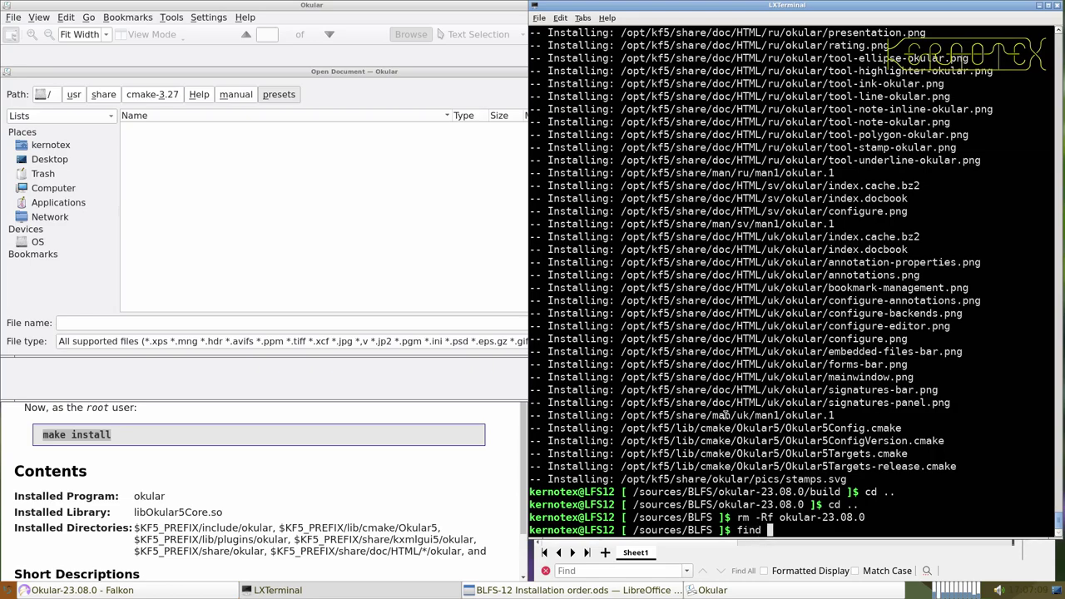
type("find /usr/share | grep -i pdf")
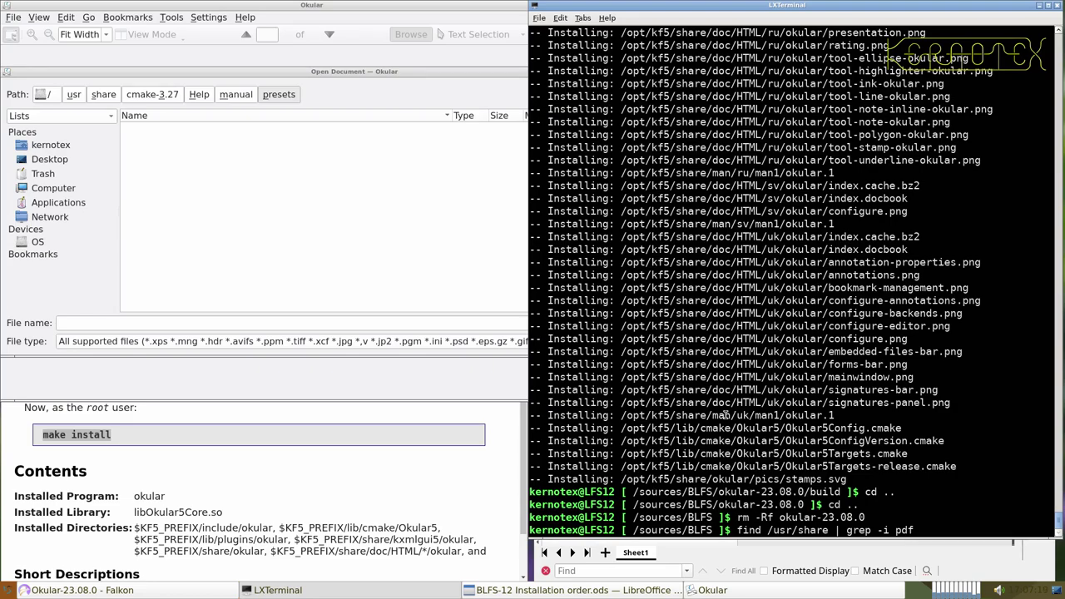
key("Return")
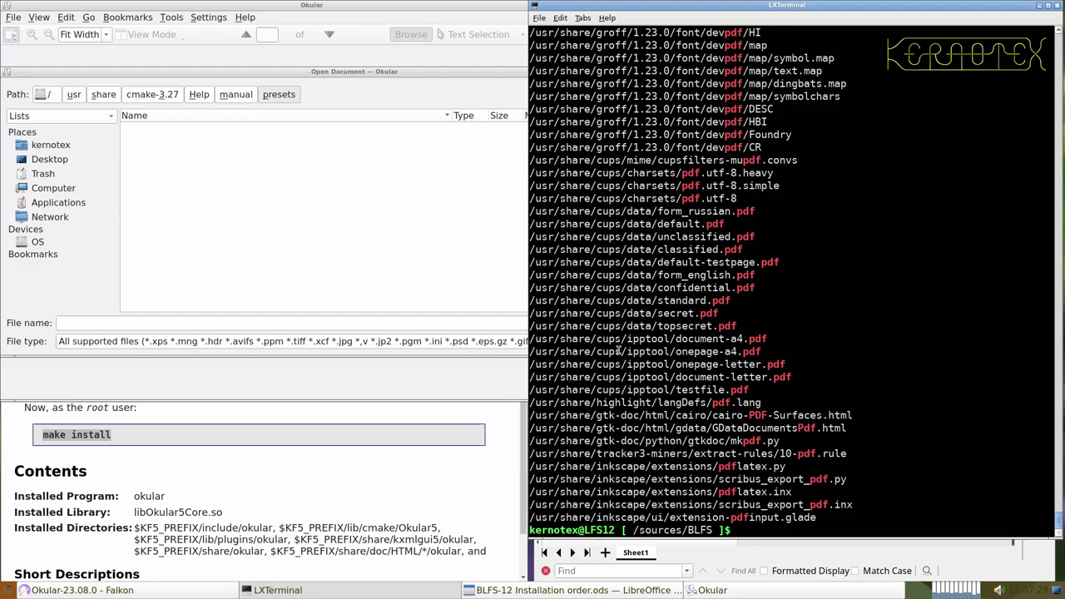
- Back in Okular's Open Document dialog, try to open document-a4.pdf from /usr/share/cups/ipptool
left_click(103, 94)
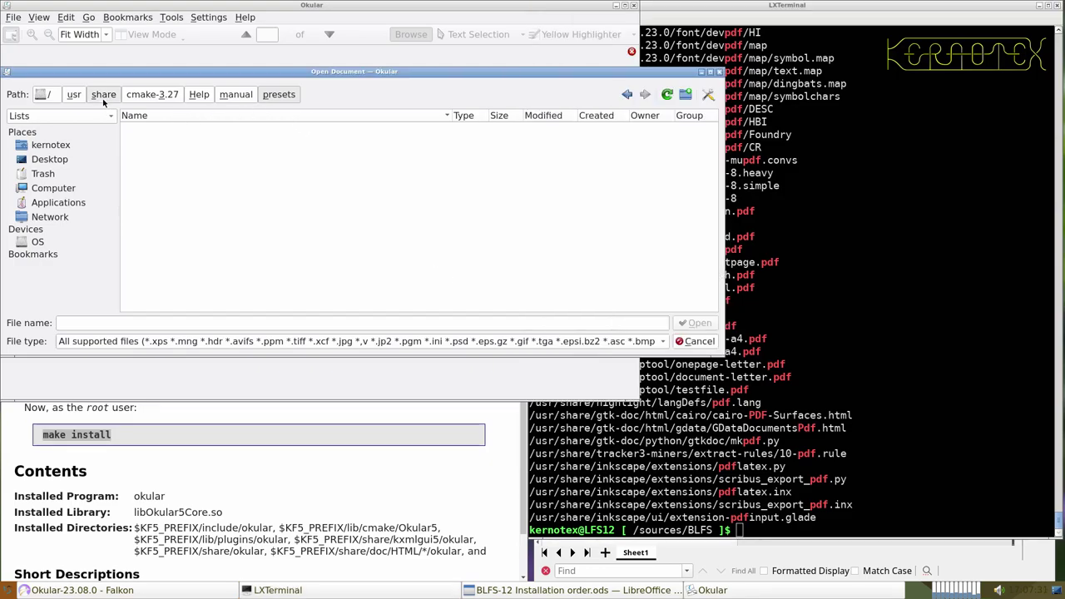
scroll(166, 220, "down", 6)
scroll(165, 221, "down", 2)
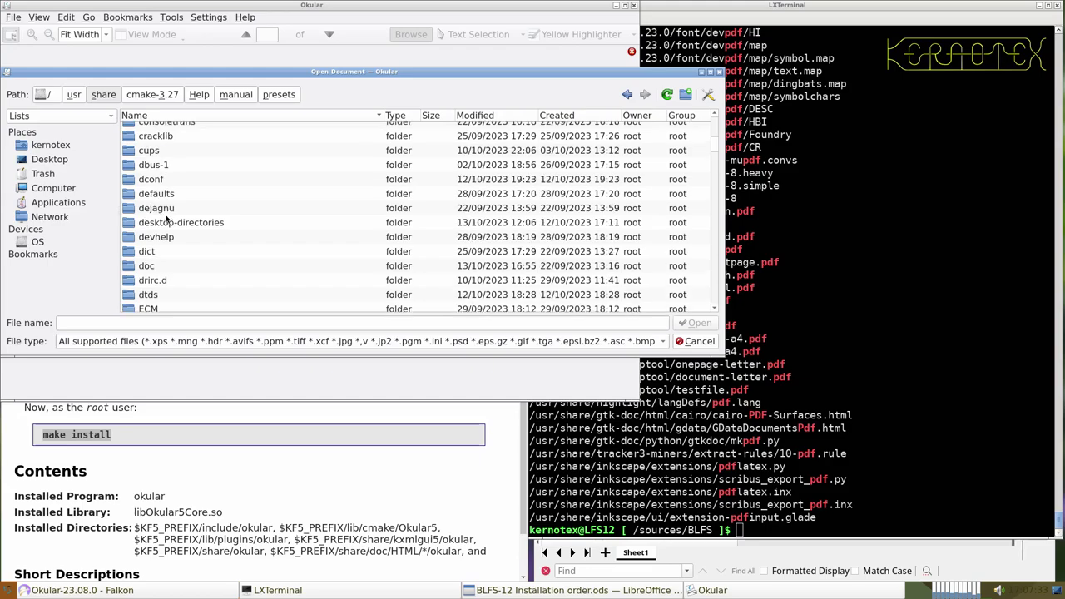
left_click(158, 190)
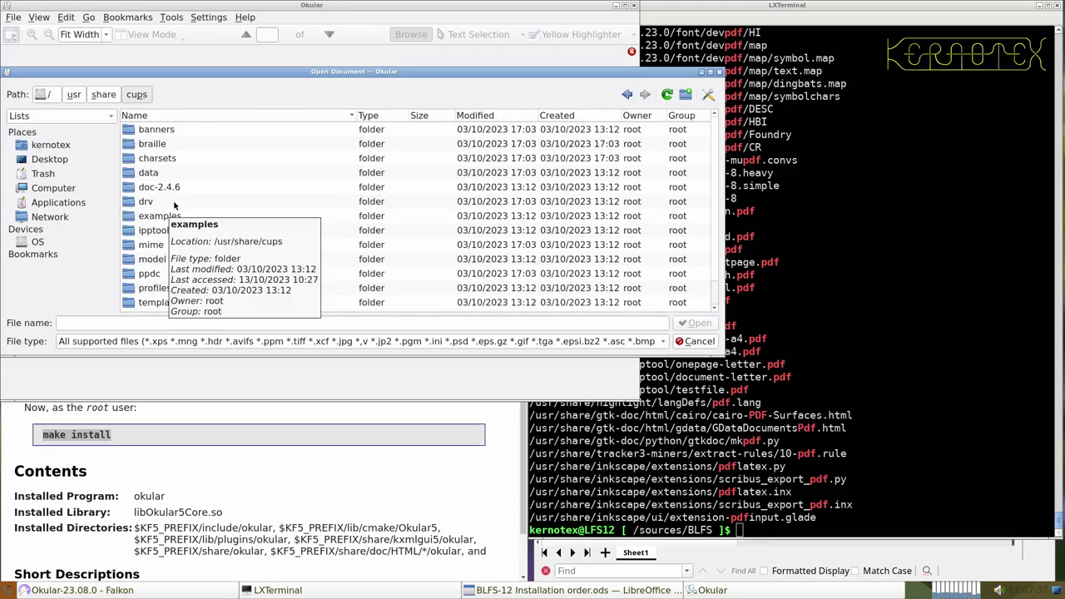
left_click(154, 231)
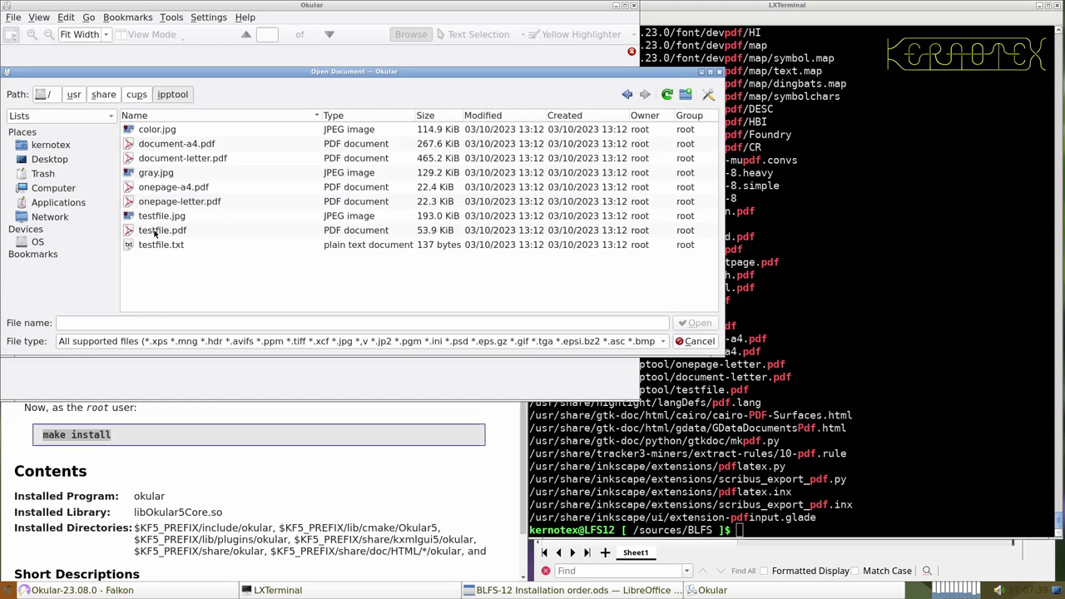
double_click(148, 143)
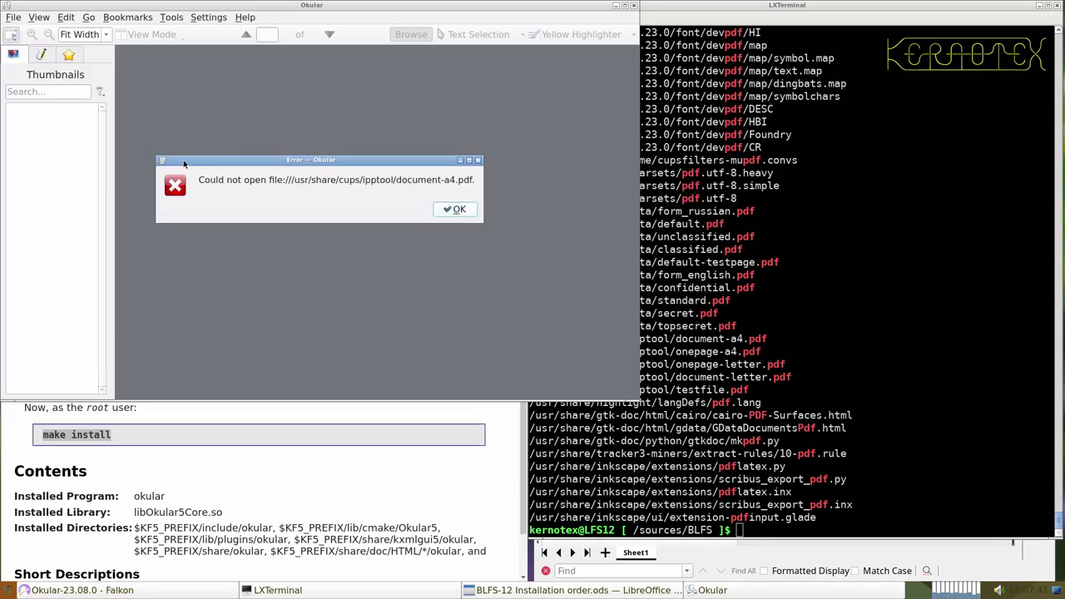
- Dismiss the error and try to open testfile.pdf from /usr/share/cups/ipptool in Okular
left_click(456, 210)
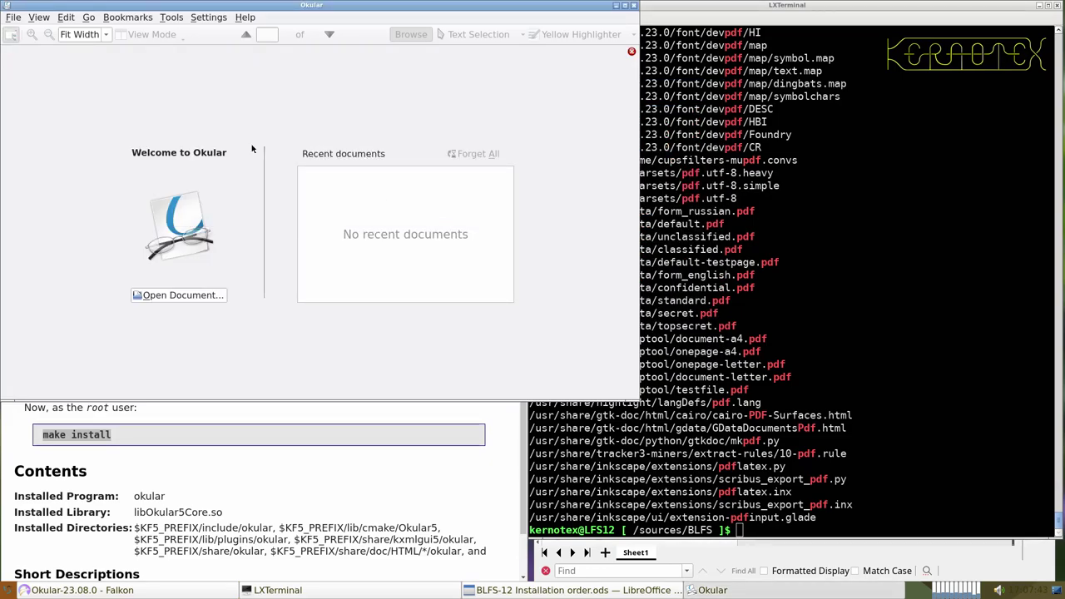
left_click(181, 296)
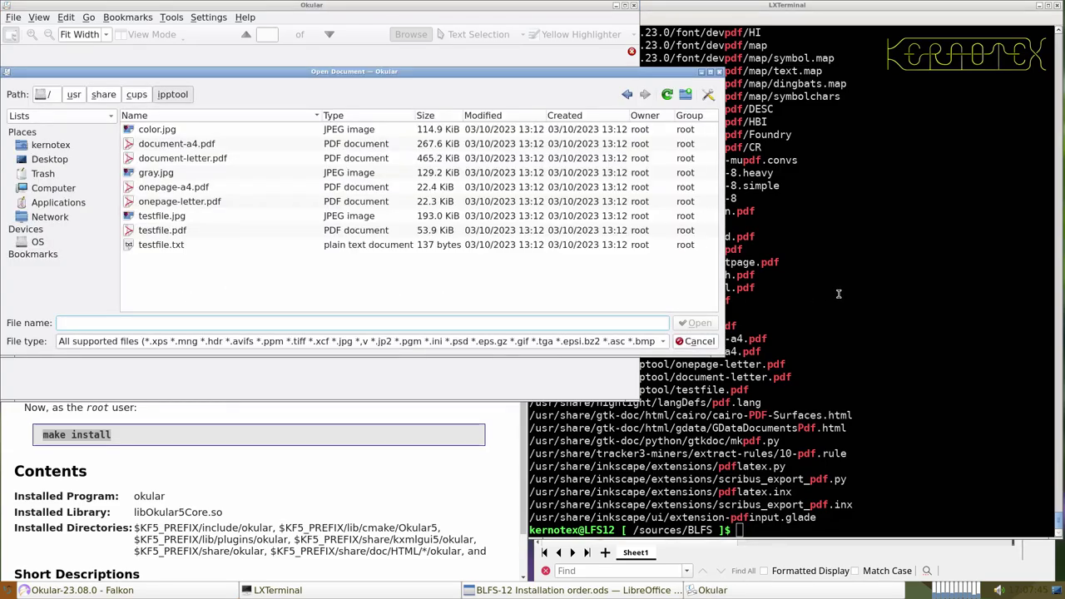
left_click_drag(838, 293, 895, 293)
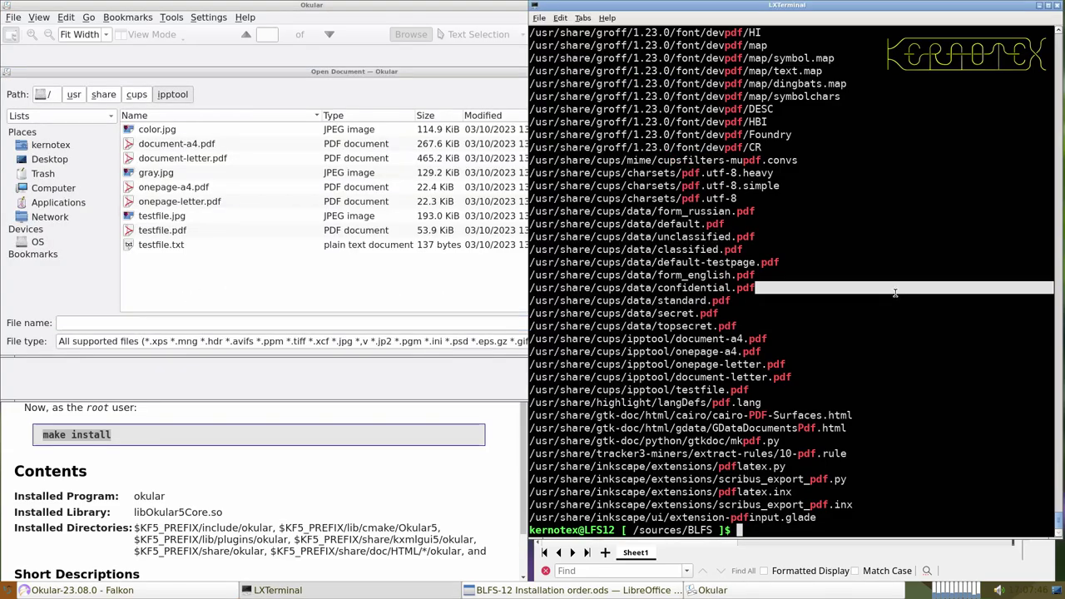
double_click(165, 230)
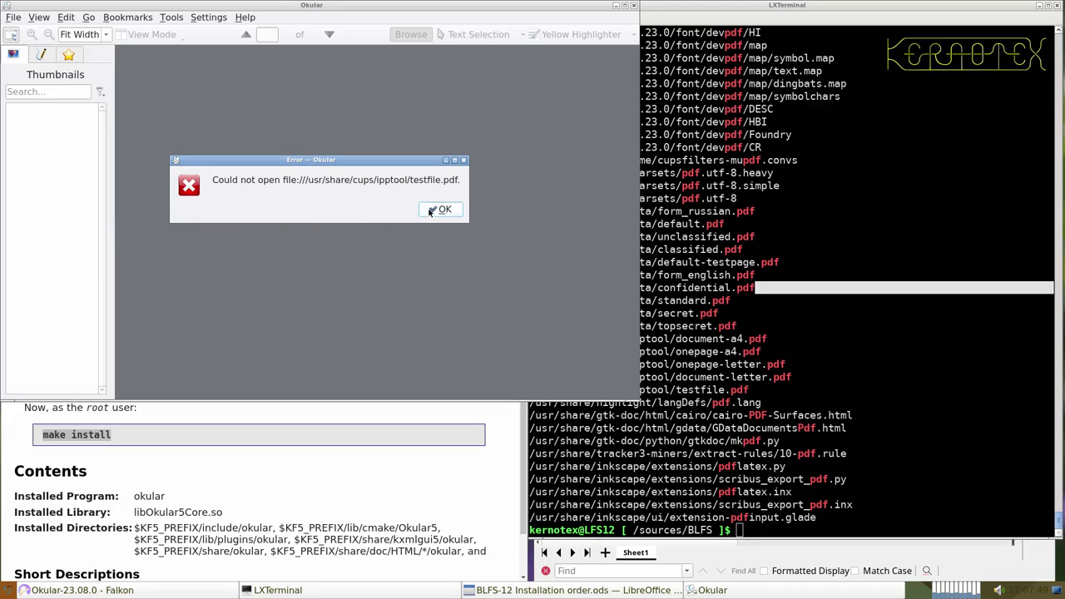
left_click(430, 213)
- Switch to the terminal and look back through the find results for another PDF to test with
left_click(781, 255)
scroll(781, 255, "up", 10)
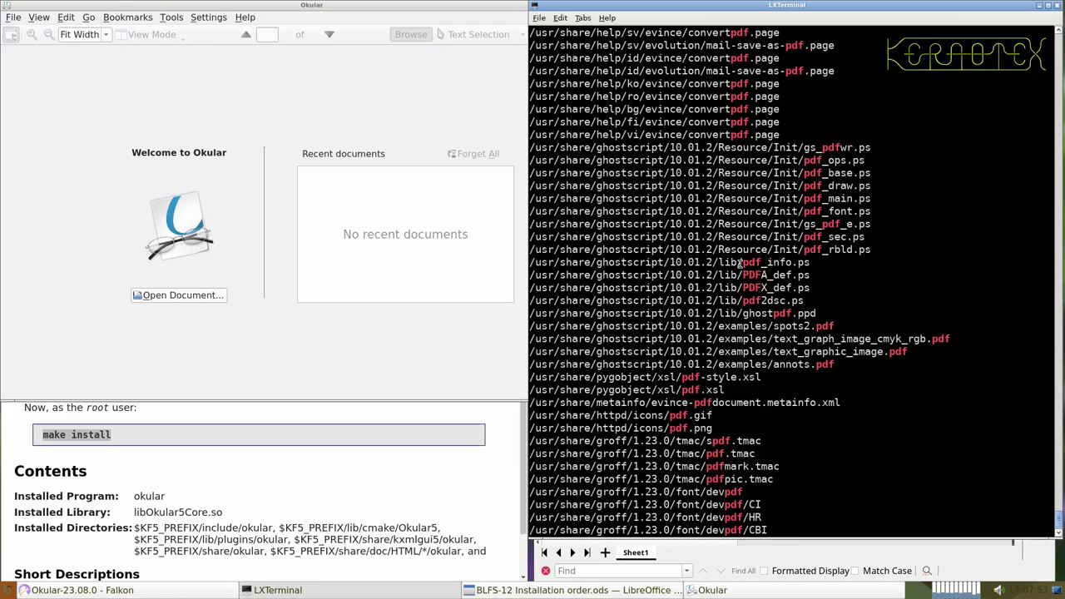
scroll(739, 263, "up", 15)
scroll(717, 265, "up", 15)
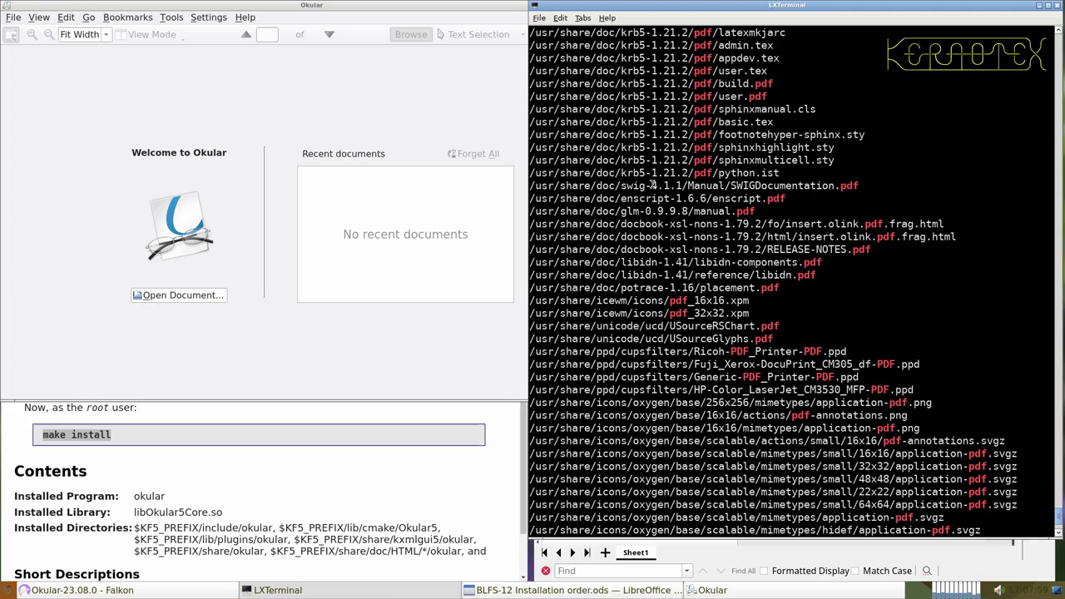
- In Okular's Open Document dialog, look for the SWIG documentation PDF in /usr/share/swig/4.1.1, comparing with the paths in the terminal
left_click(185, 294)
left_click(103, 94)
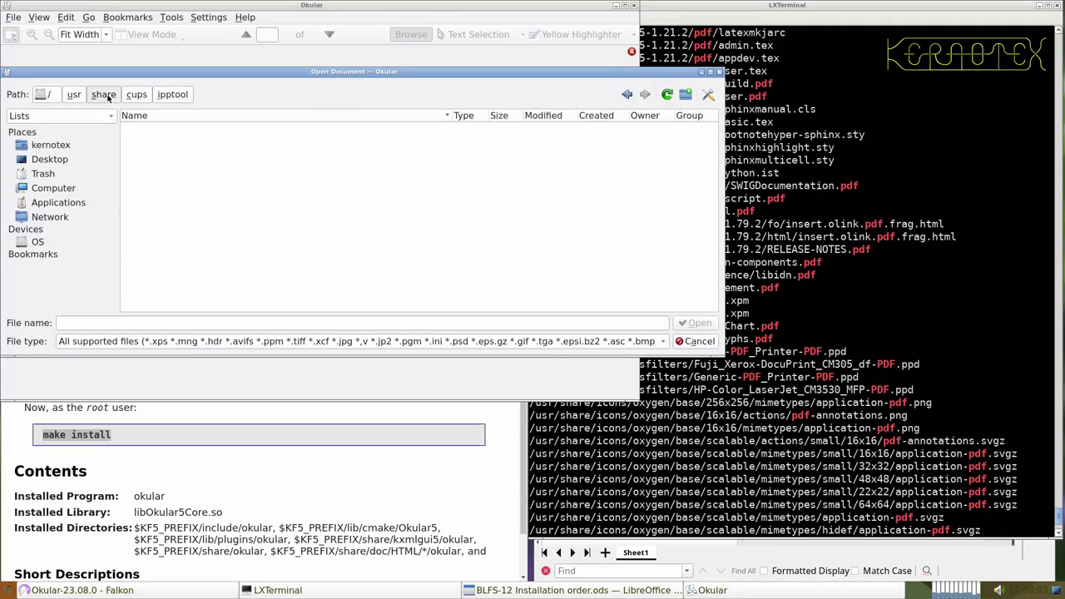
left_click_drag(701, 129, 726, 275)
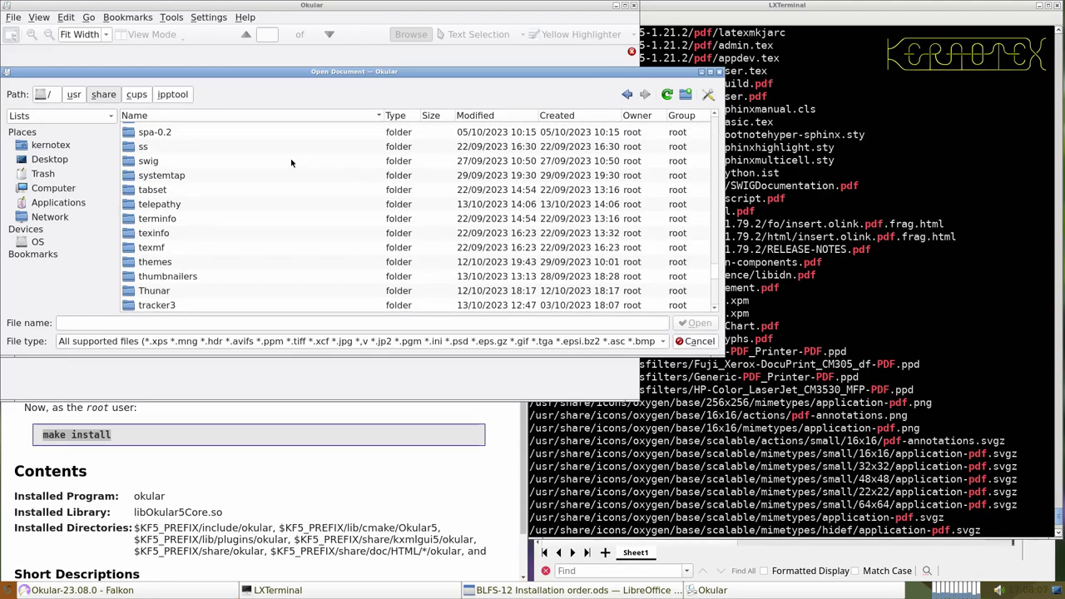
double_click(143, 161)
double_click(145, 130)
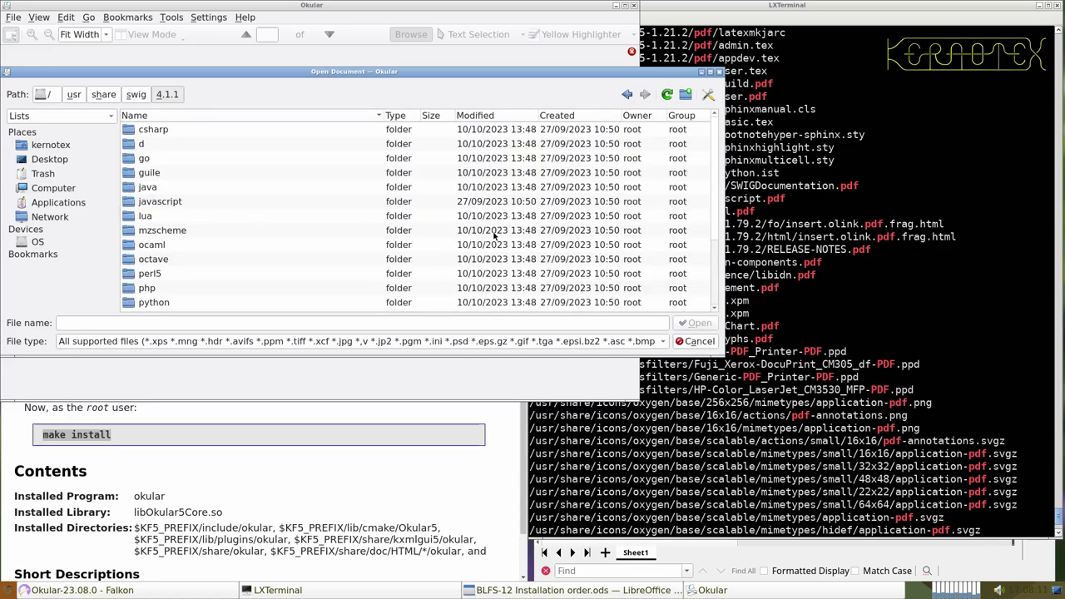
left_click(786, 239)
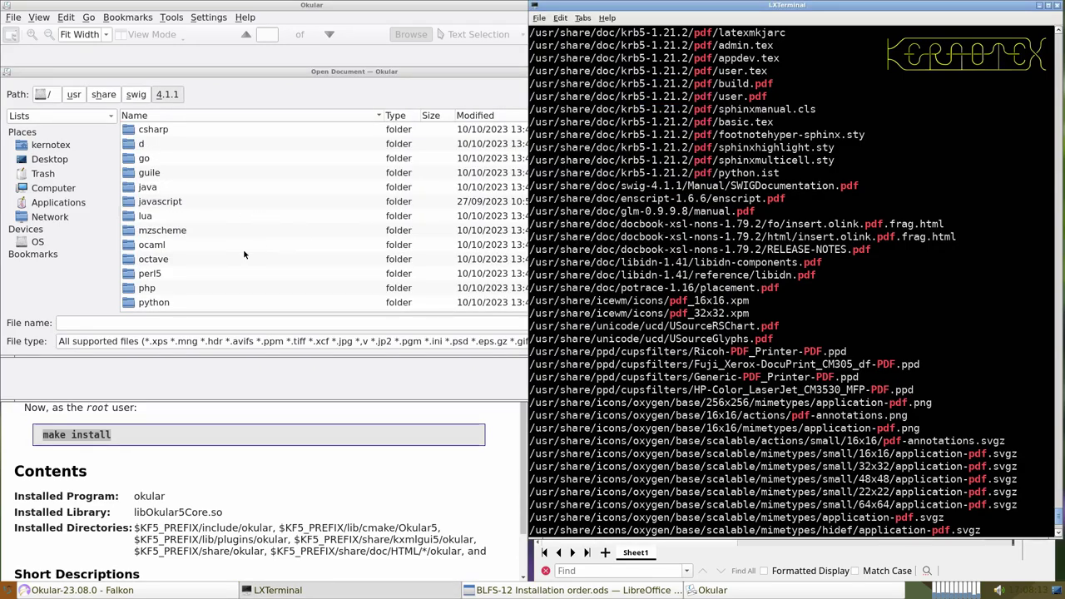
scroll(192, 256, "down", 2)
scroll(164, 256, "up", 2)
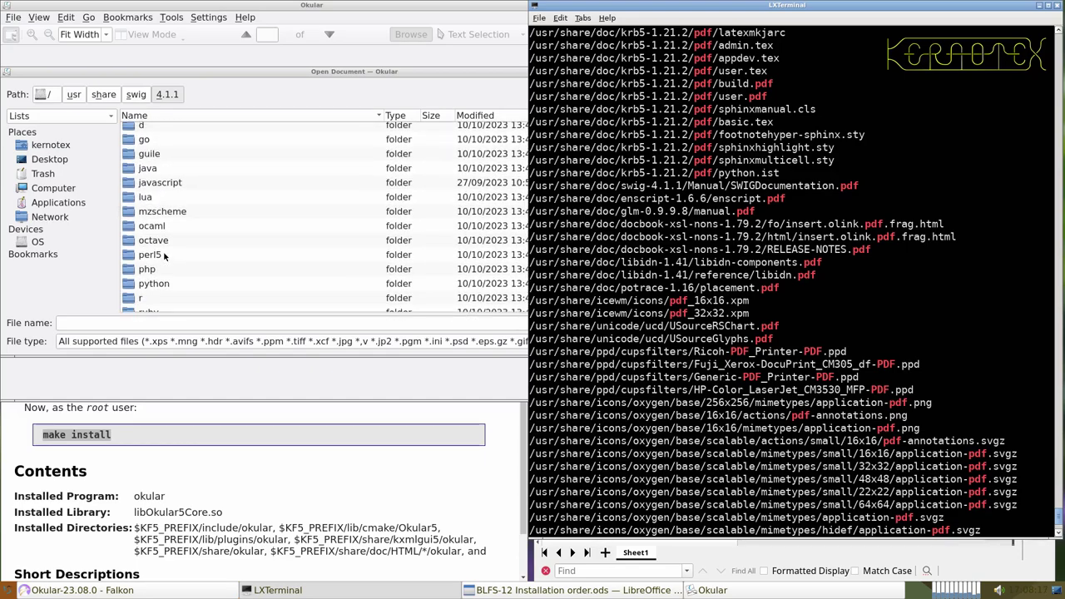
scroll(164, 256, "up", 1)
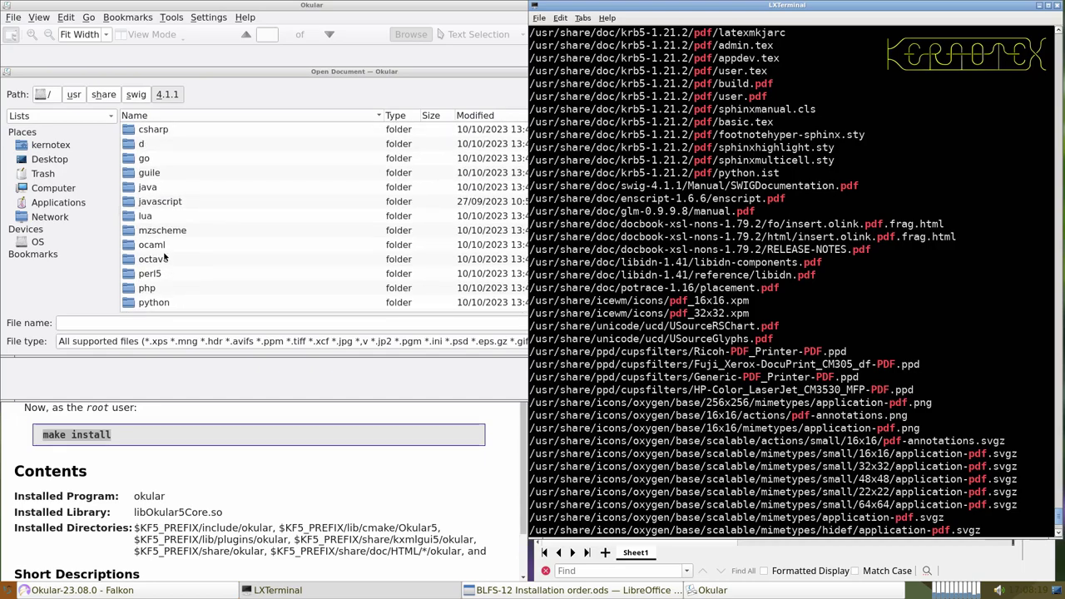
scroll(164, 258, "down", 5)
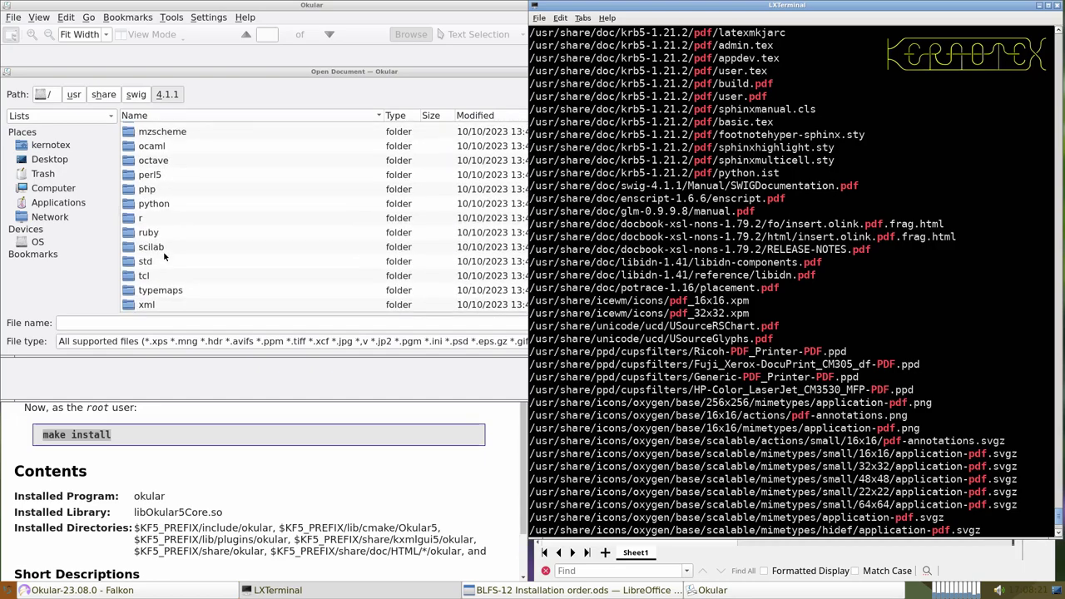
scroll(164, 256, "up", 5)
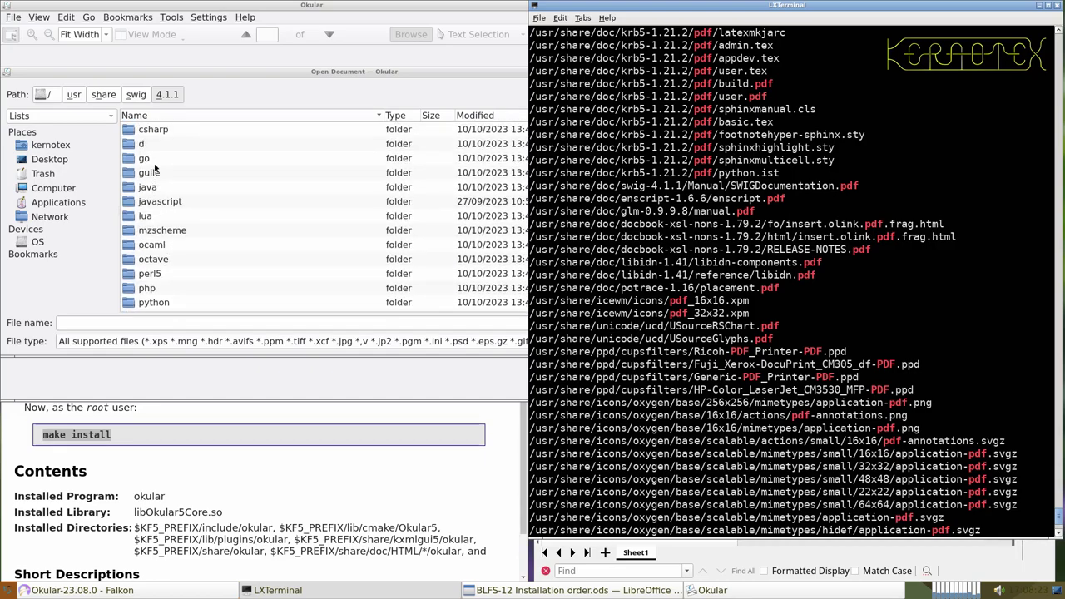
- Return to the /usr/share folder in the Open Document dialog and recheck the SWIG PDF's path in the terminal
left_click(135, 96)
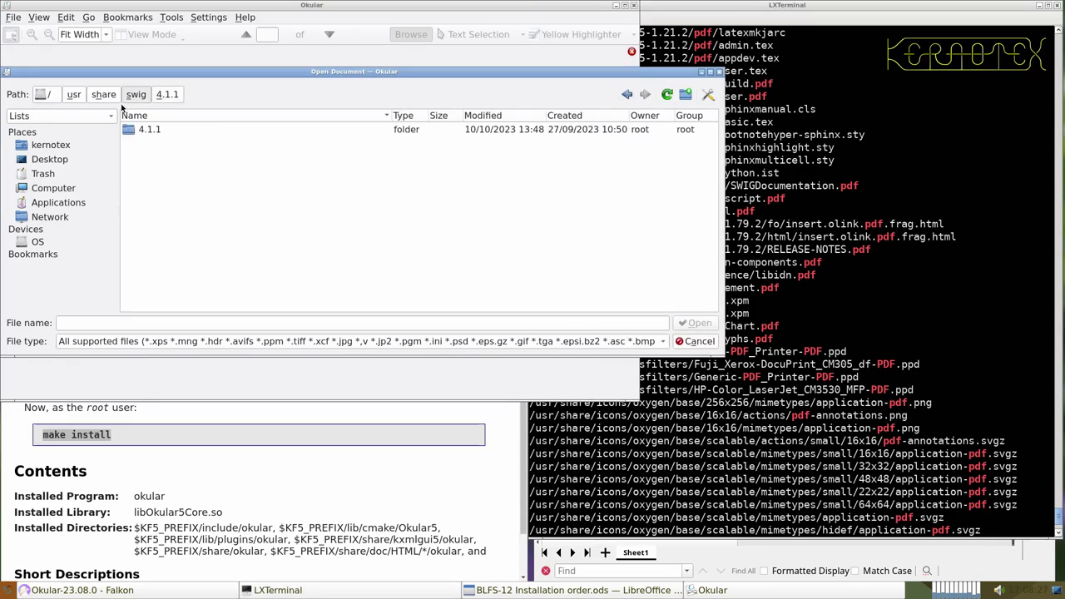
left_click(115, 98)
scroll(183, 228, "down", 5)
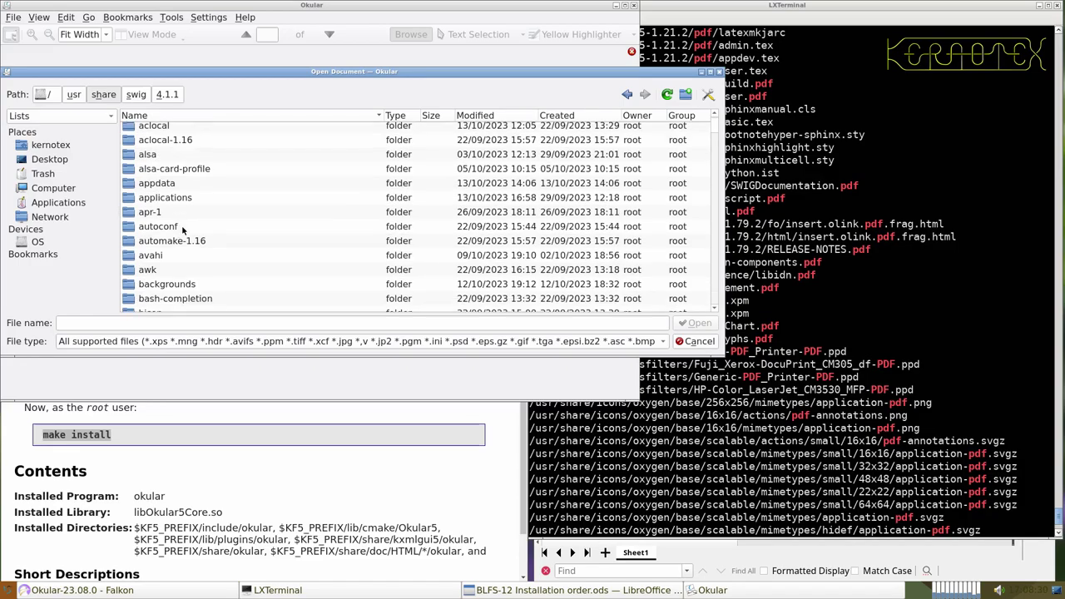
left_click_drag(713, 139, 724, 273)
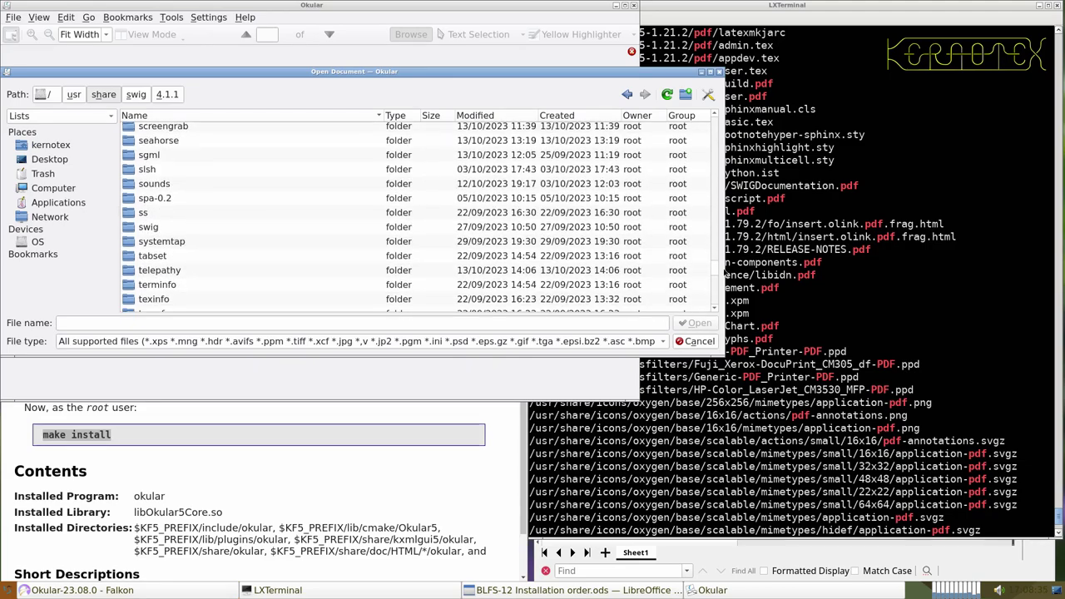
left_click(720, 221)
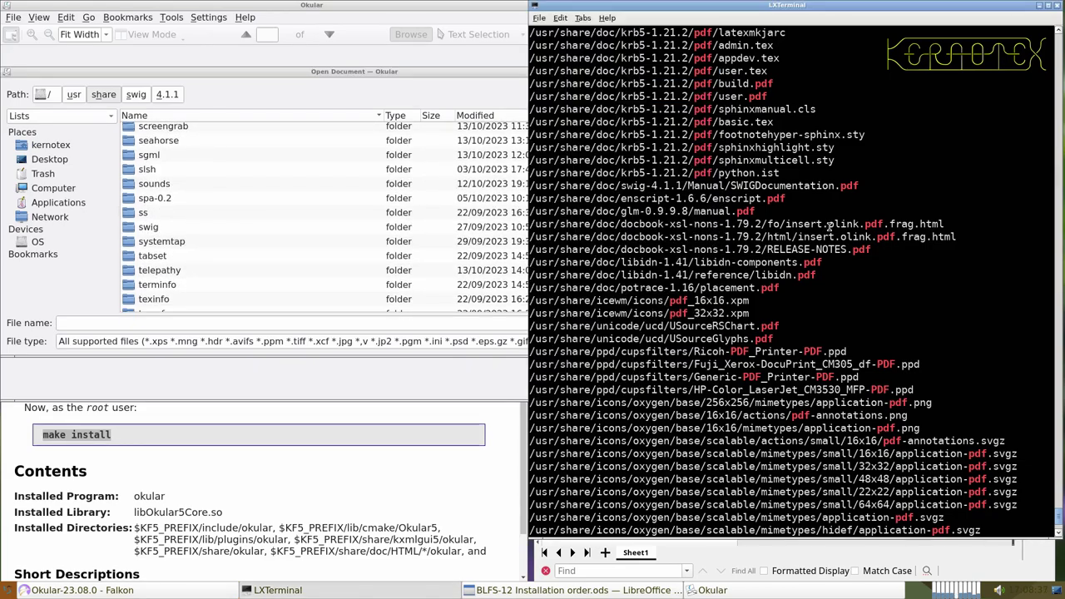
- Back in Okular's Open Document dialog, enter the doc folder of /usr/share
scroll(265, 198, "up", 4)
left_click(265, 198)
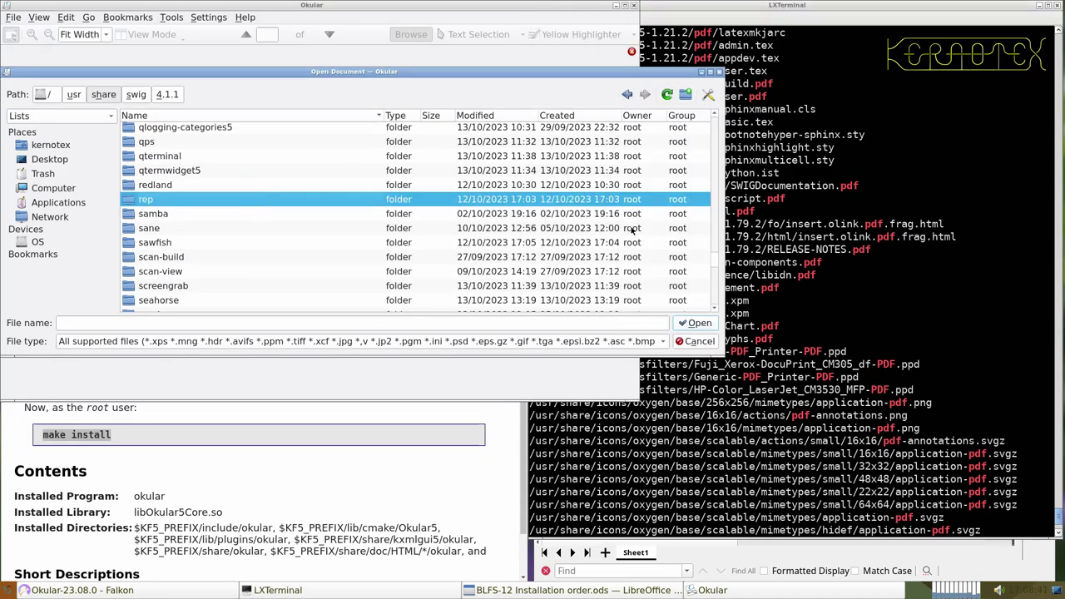
left_click_drag(713, 260, 697, 149)
left_click(133, 168)
double_click(133, 168)
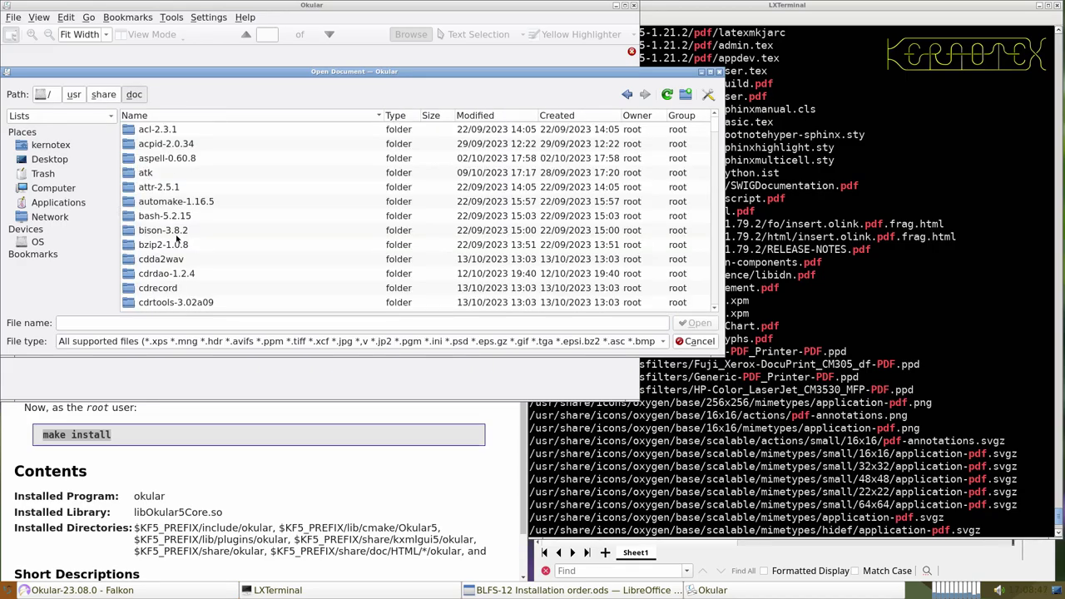
- Open SWIGDocumentation.pdf from the Manual subfolder of swig-4.1.1
scroll(177, 237, "down", 20)
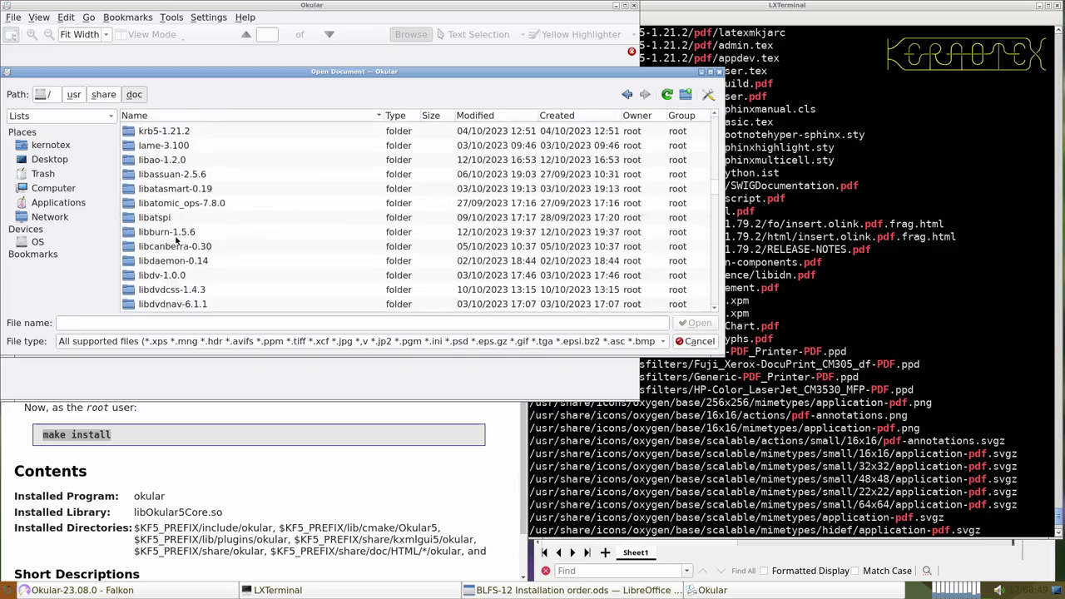
scroll(176, 239, "down", 20)
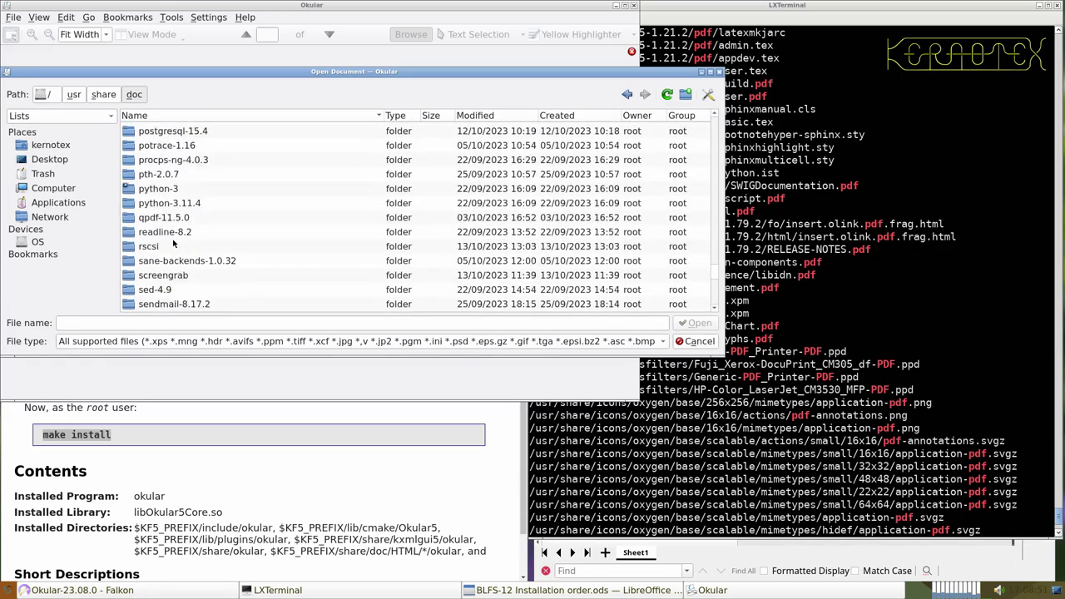
scroll(175, 240, "down", 10)
scroll(155, 163, "up", 3)
double_click(163, 223)
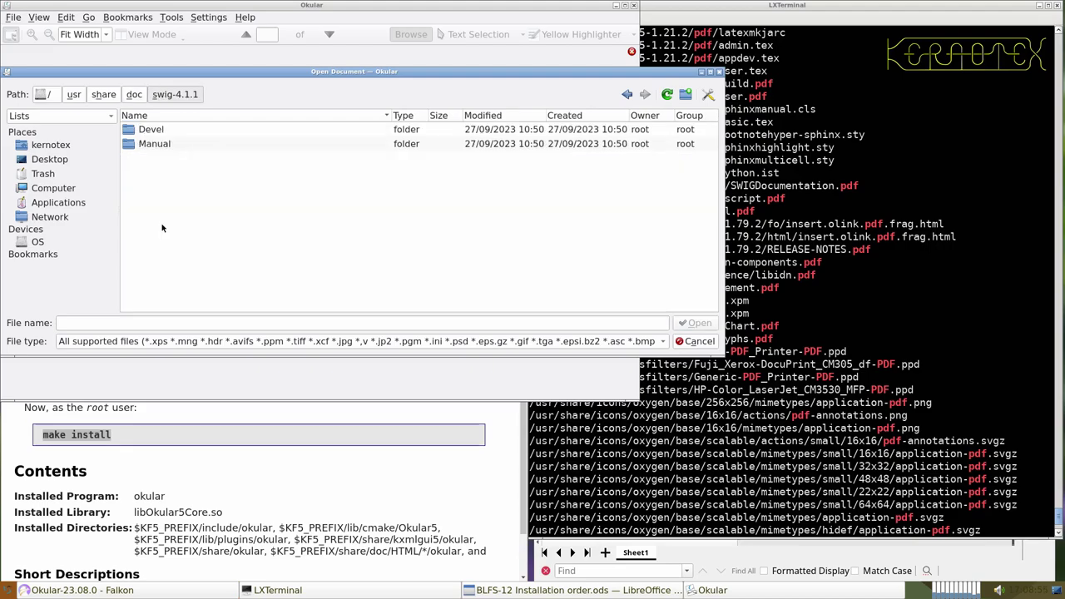
double_click(138, 144)
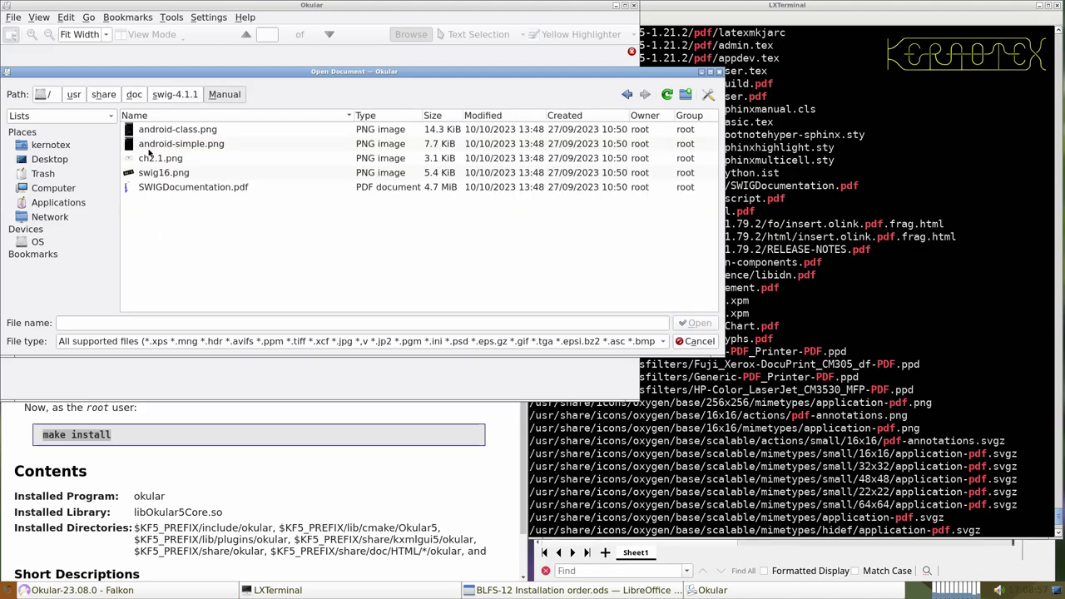
double_click(164, 188)
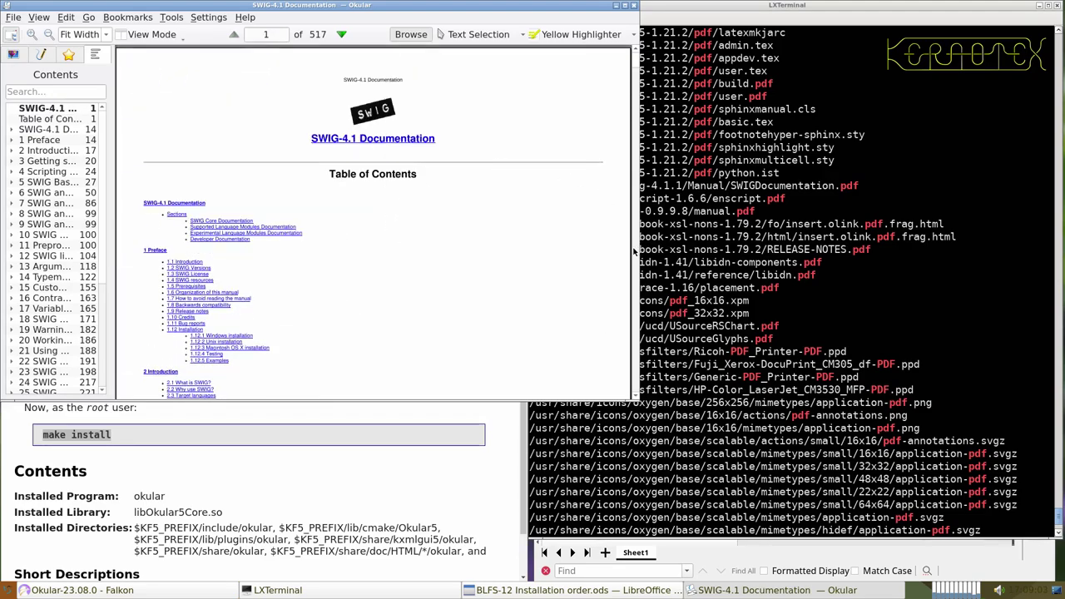
- Page through the SWIG-4.1 documentation to check how it displays, and close Okular
scroll(634, 250, "down", 15)
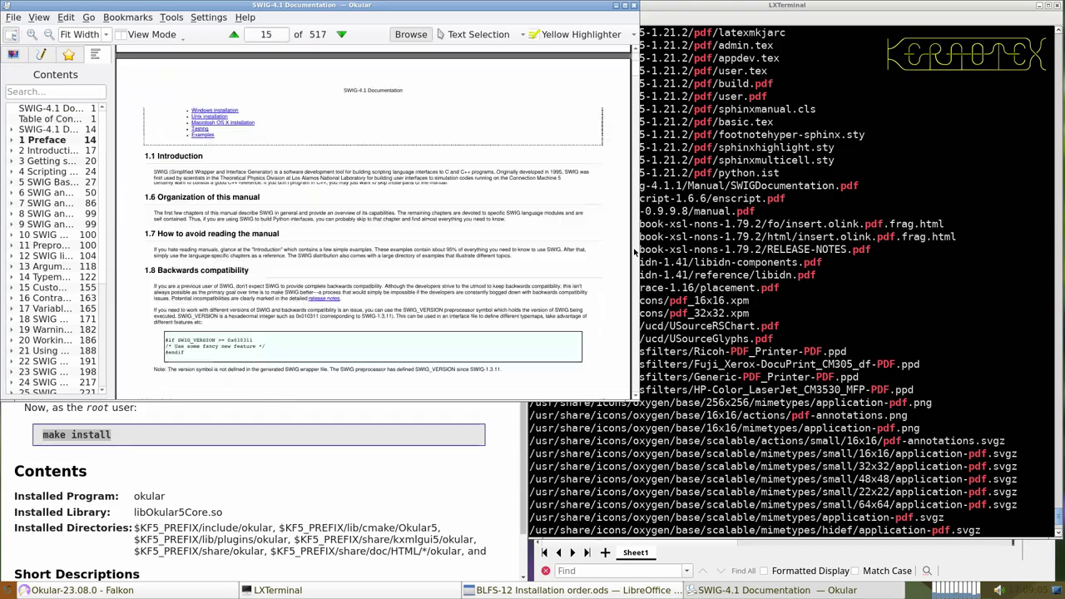
scroll(635, 251, "down", 15)
left_click_drag(632, 77, 649, 172)
scroll(567, 115, "up", 5)
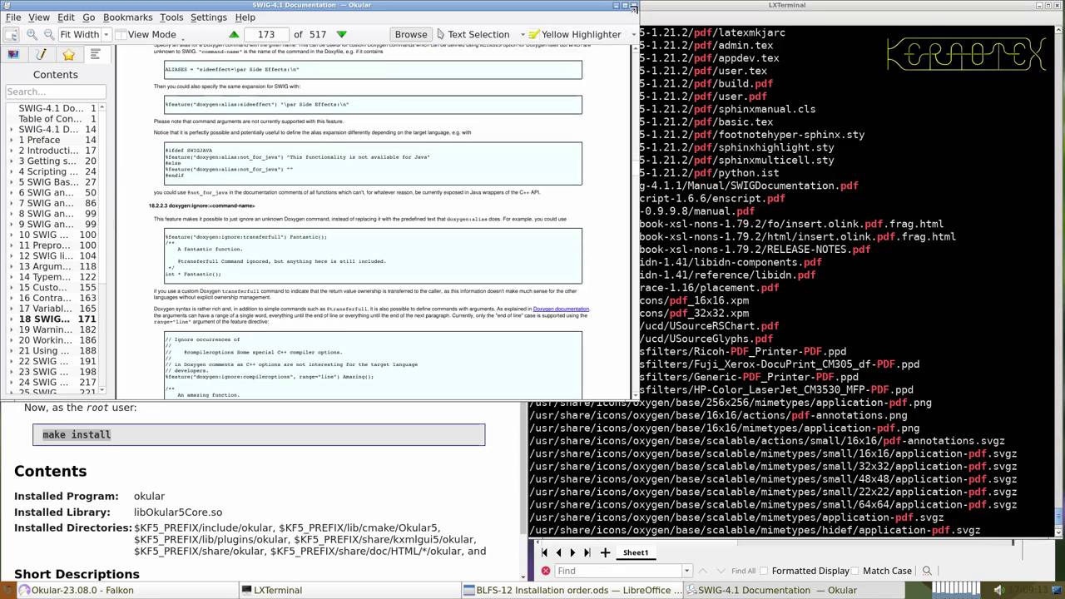
left_click(633, 7)
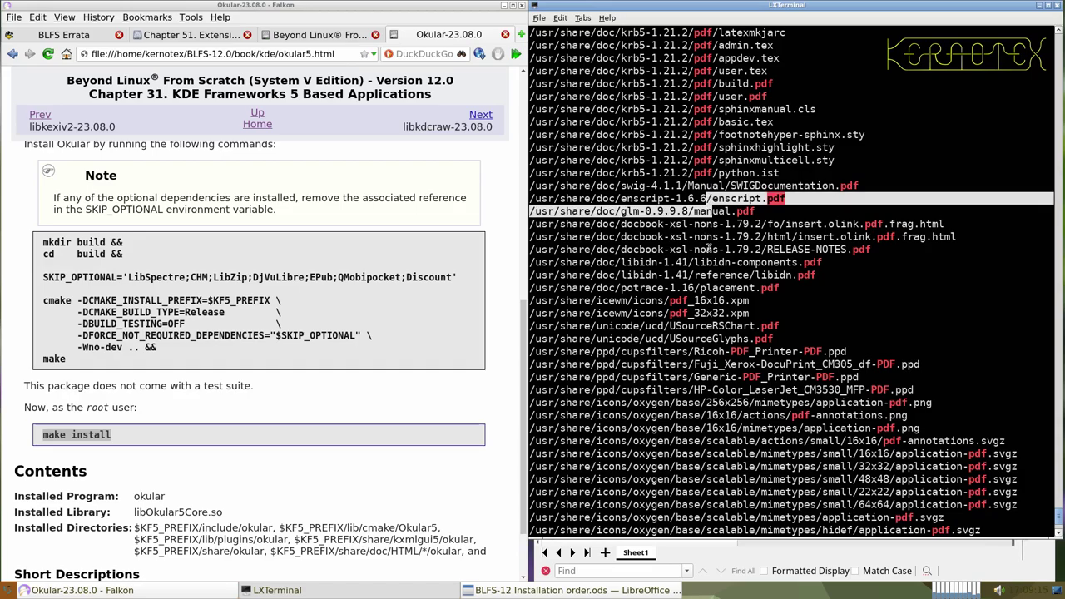
- Return the terminal to its prompt and advance the BLFS book in Falkon to the libkdcraw-23.08.0 page
scroll(709, 221, "down", 20)
scroll(709, 240, "down", 15)
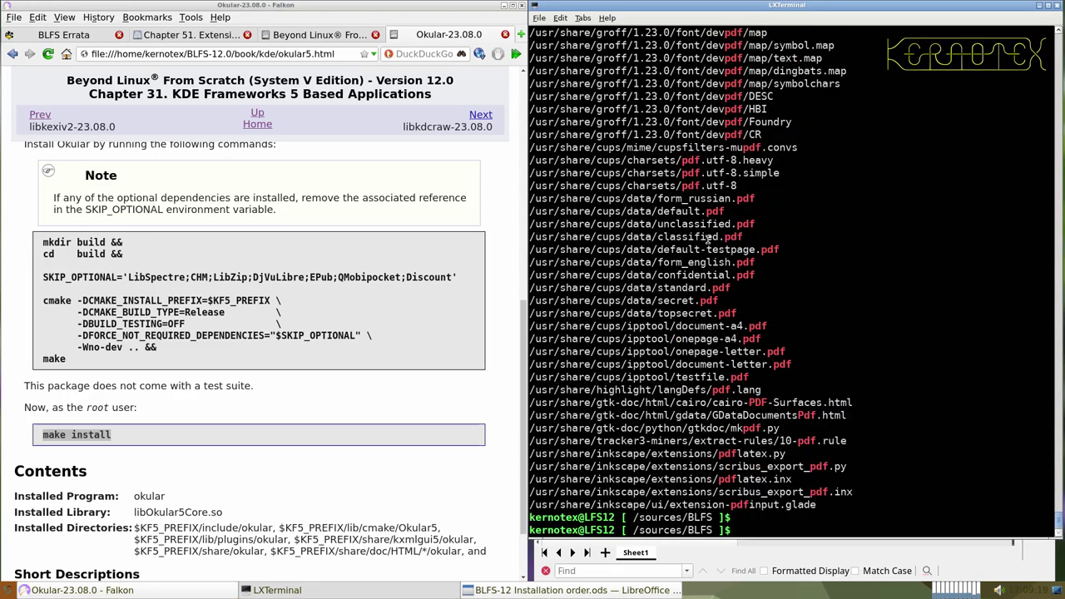
scroll(478, 291, "down", 2)
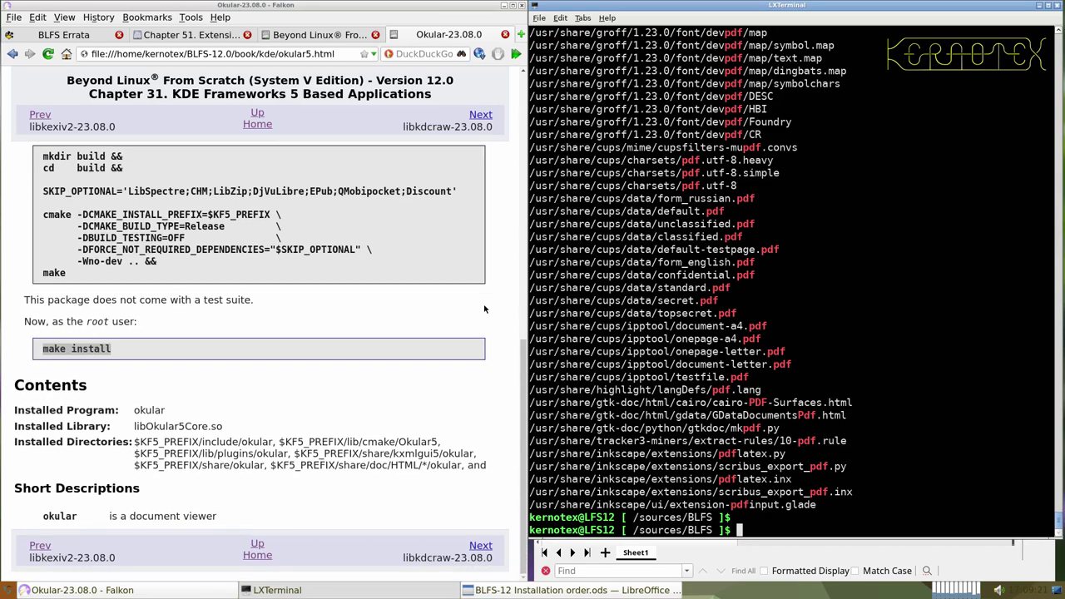
left_click(480, 546)
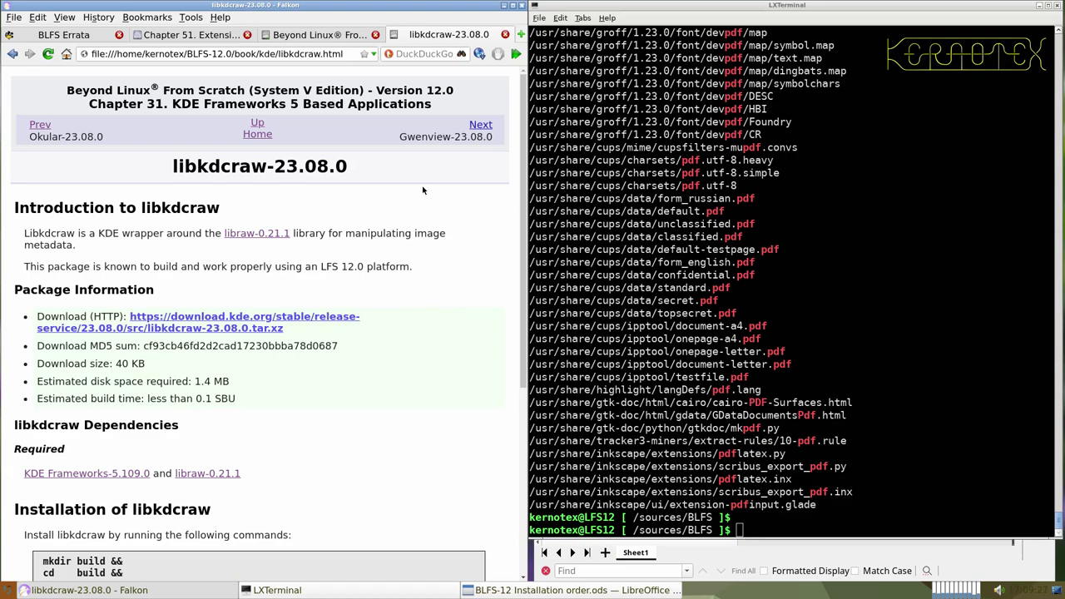
- Download and save the libkdcraw-23.08.0.tar.xz source archive from the libkdcraw book page
scroll(408, 396, "down", 7)
scroll(409, 401, "up", 6)
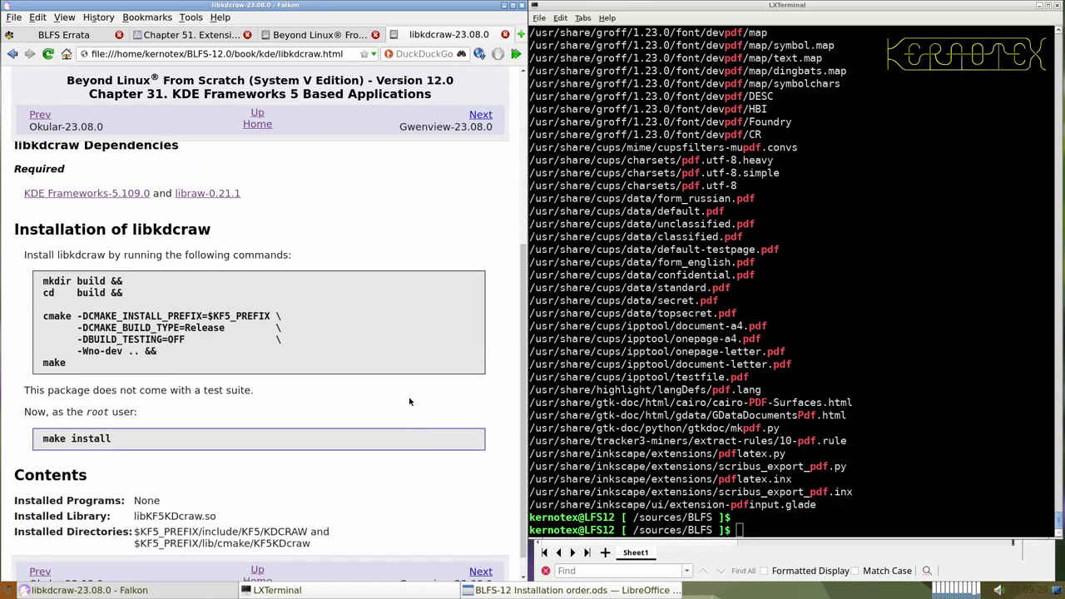
scroll(409, 402, "up", 1)
left_click(272, 320)
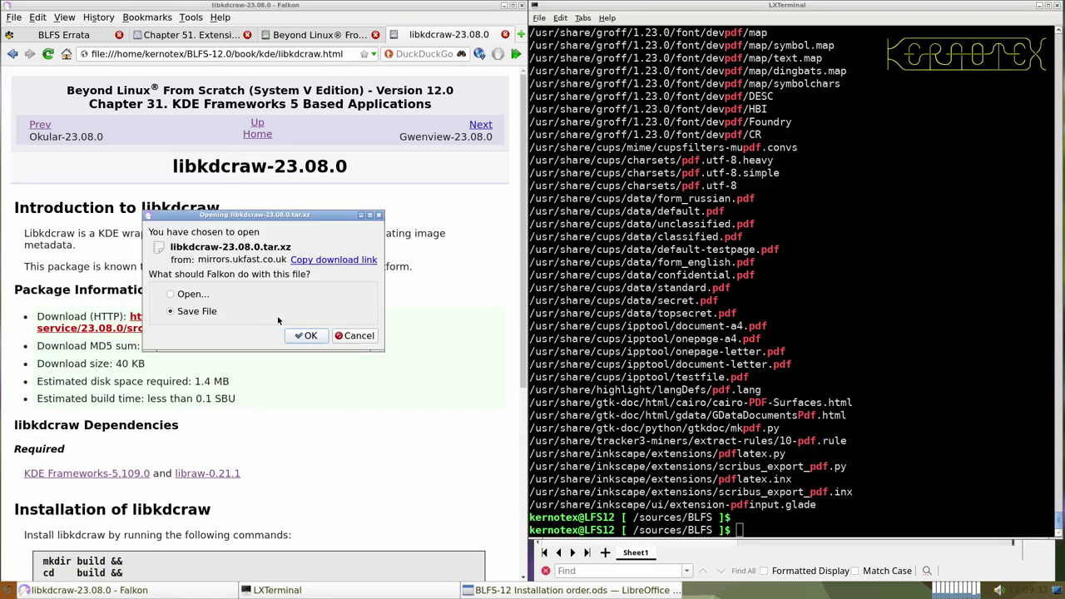
key("Return")
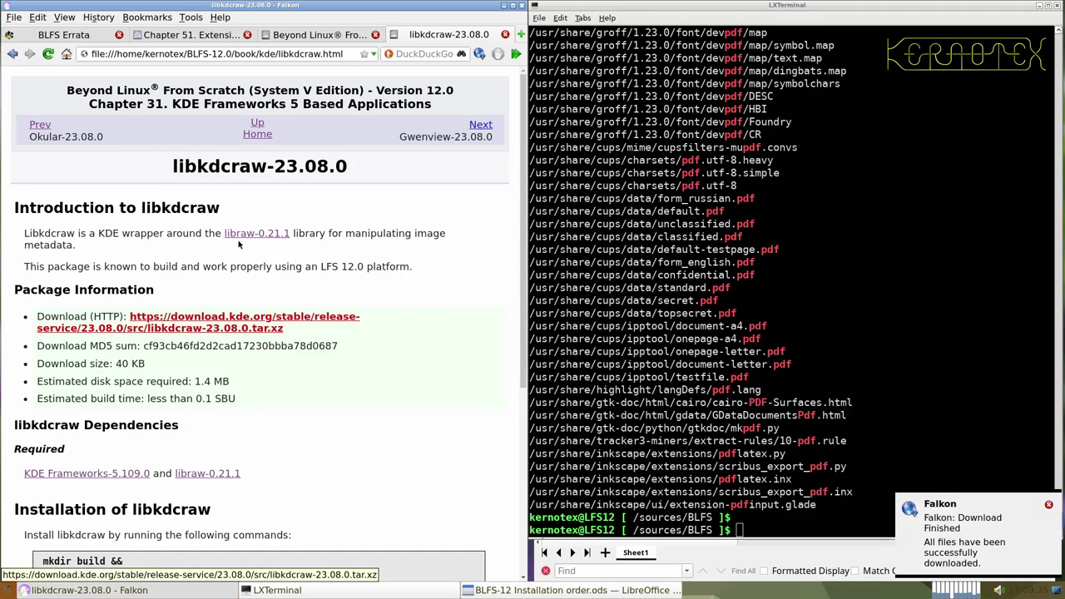
- Copy the title libkdcraw-23.08.0 into cell A951 of the BLFS-12 installation order spreadsheet in LibreOffice Calc
left_click_drag(165, 177, 356, 167)
key("ctrl+c")
key("alt+Tab")
key("alt+Tab")
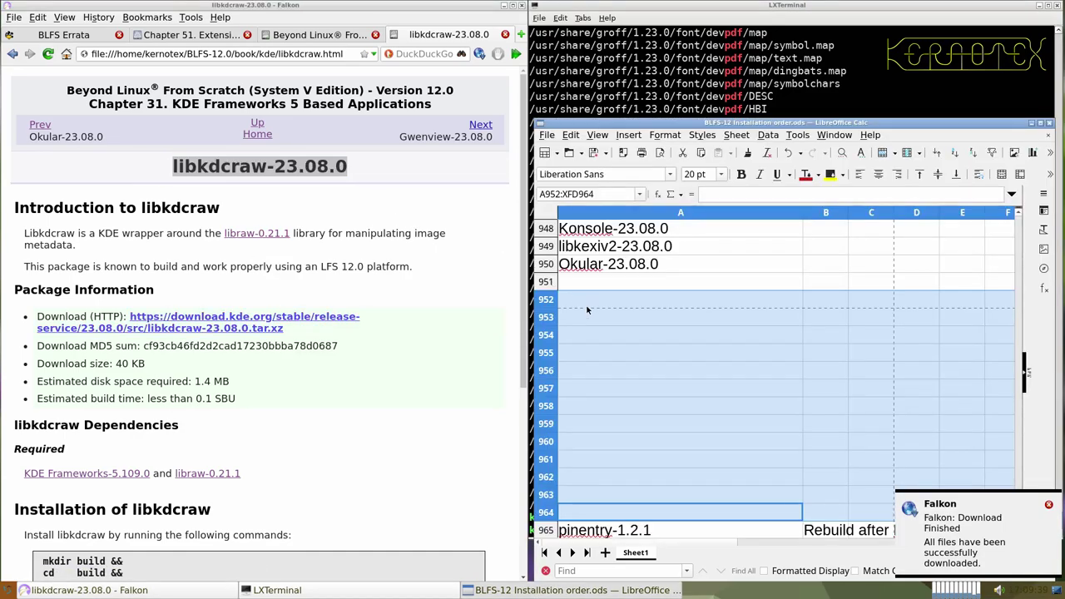
middle_click(594, 285)
- In LXTerminal, extract libkdcraw-23.08.0.tar.xz with tar -xvf and change into the libkdcraw-23.08.0 directory
left_click(597, 83)
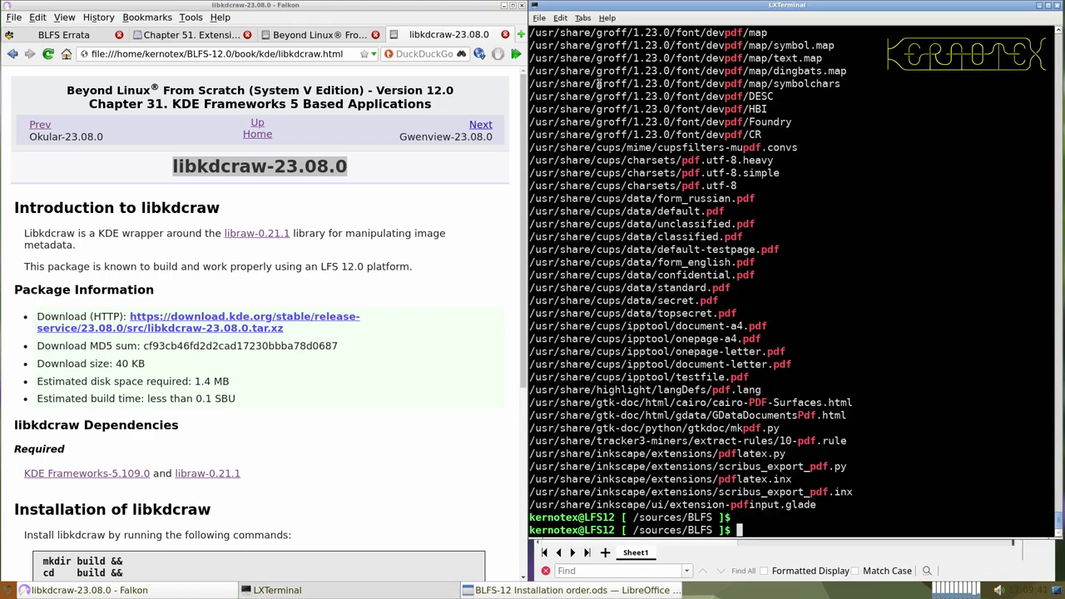
type("tar -xvf libk")
key("Tab")
key("Tab")
type("d")
key("Tab")
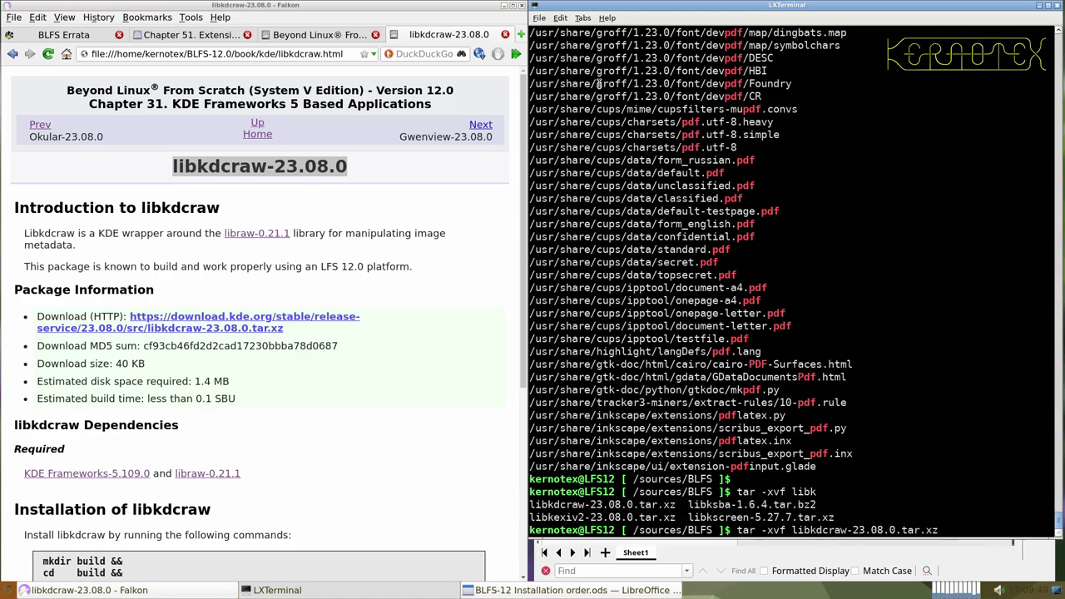
key("Return")
type("cd libkd")
key("Tab")
key("Return")
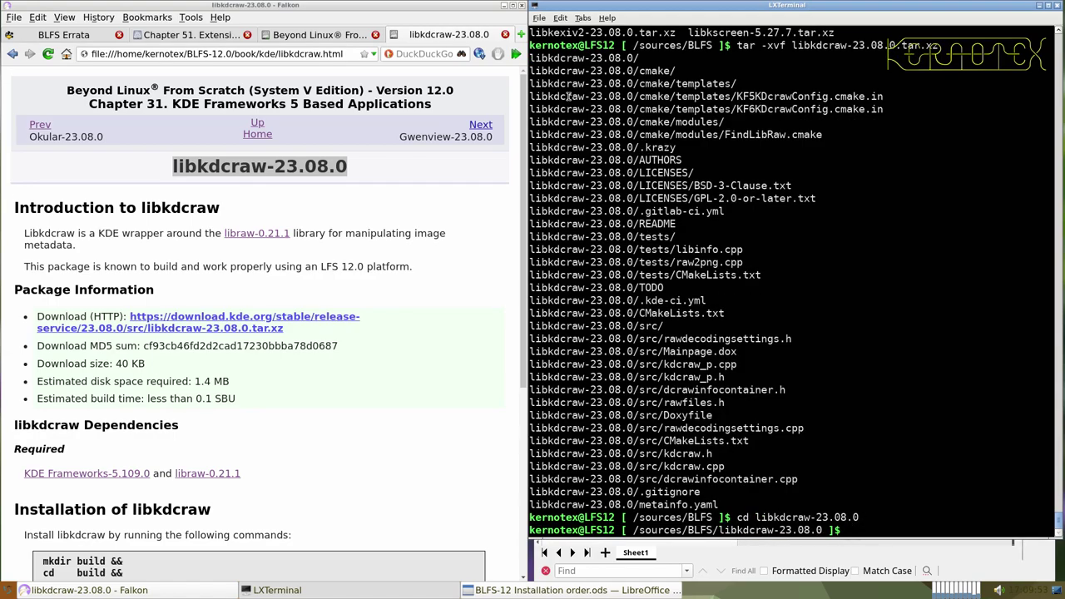
- Copy the book's mkdir, cmake and make commands for libkdcraw into the terminal to configure and build it
scroll(252, 235, "down", 5)
left_click_drag(29, 258, 105, 342)
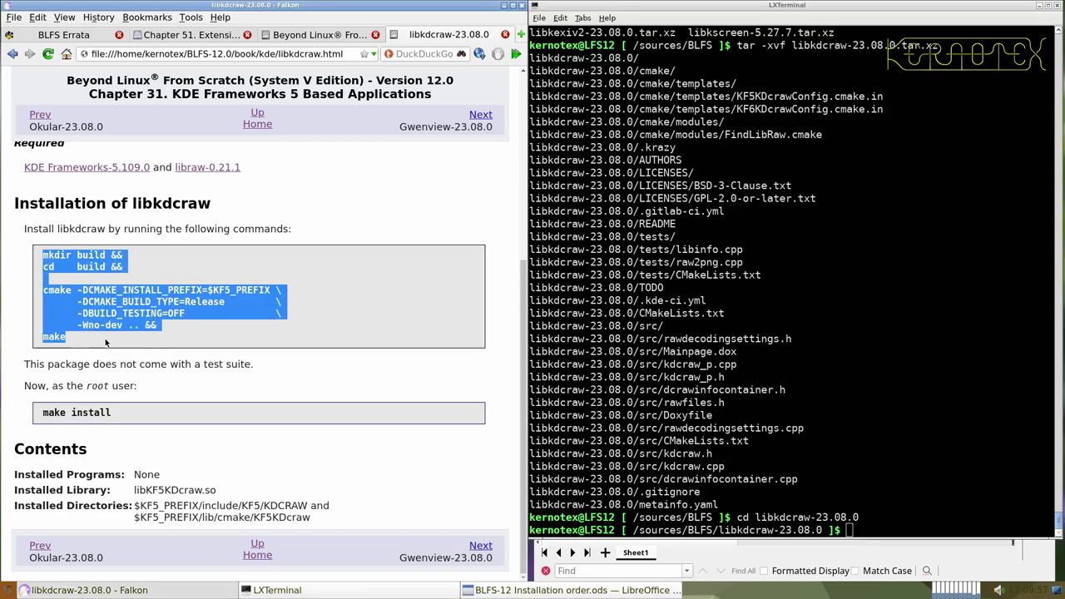
middle_click(634, 327)
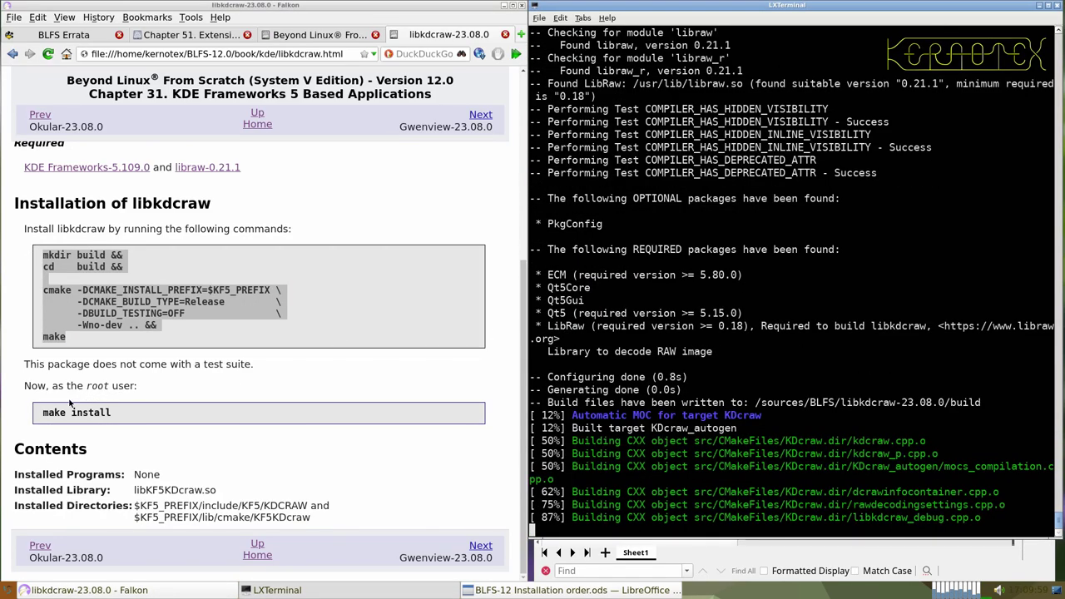
- Install libkdcraw by recalling sudo -E make install from the shell history and running it
left_click_drag(41, 412, 89, 413)
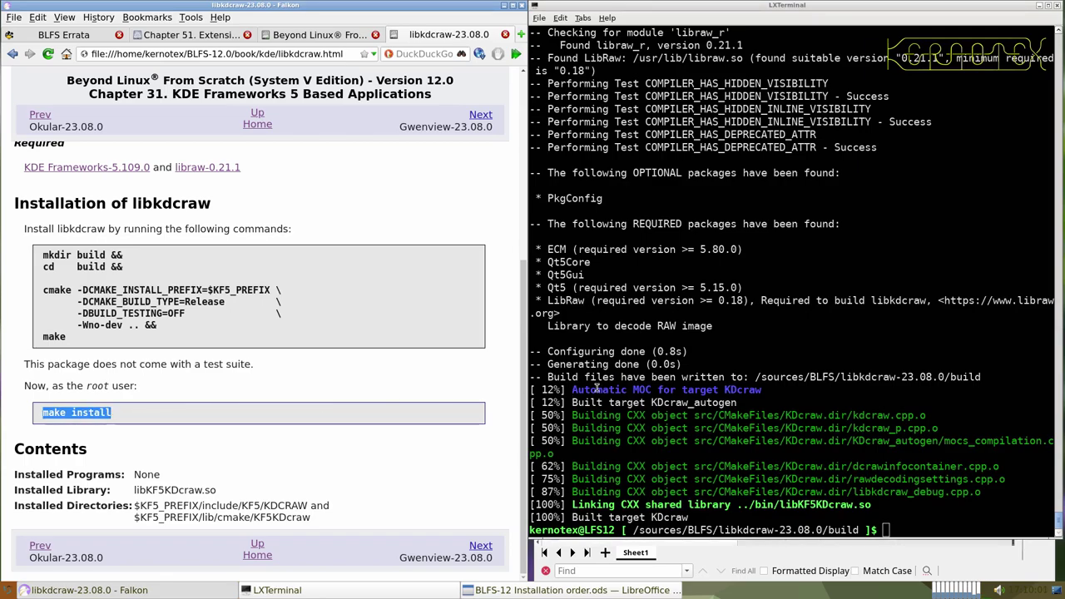
left_click(640, 375)
key("ctrl+r")
middle_click(652, 374)
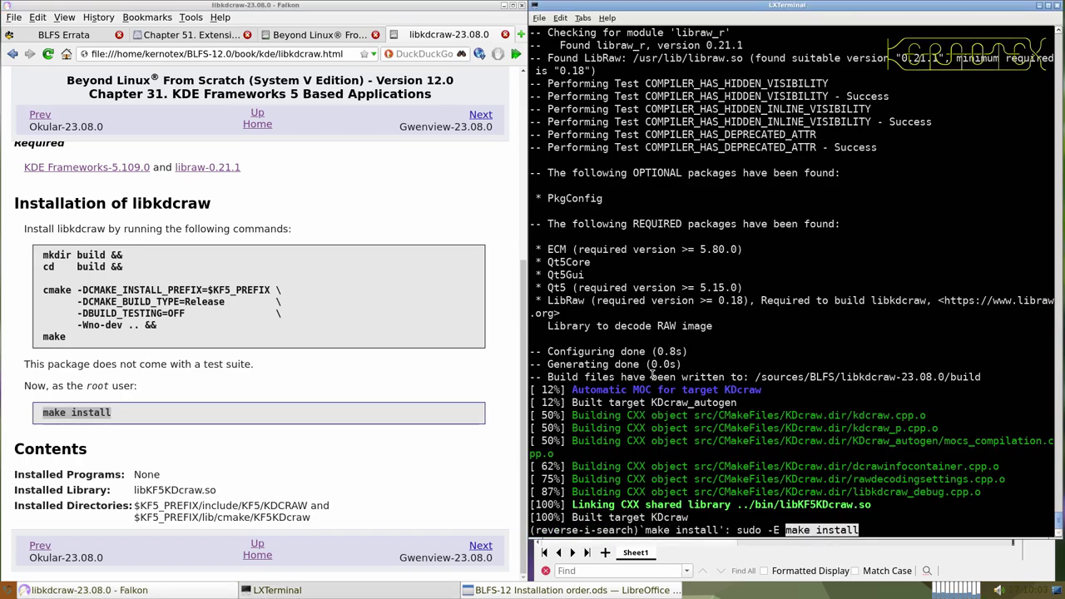
key("Return")
- Go back up to /sources/BLFS with cd ../.. and delete the libkdcraw-23.08.0 directory with rm -Rf
type("cd ../..")
key("Return")
type("rm -")
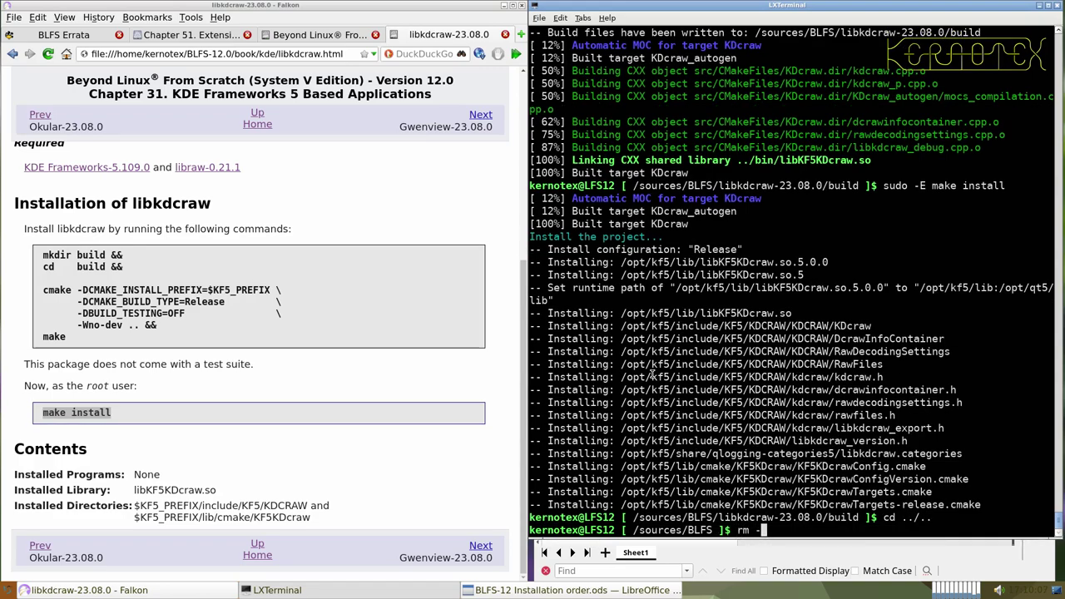
type("Rf libkdc")
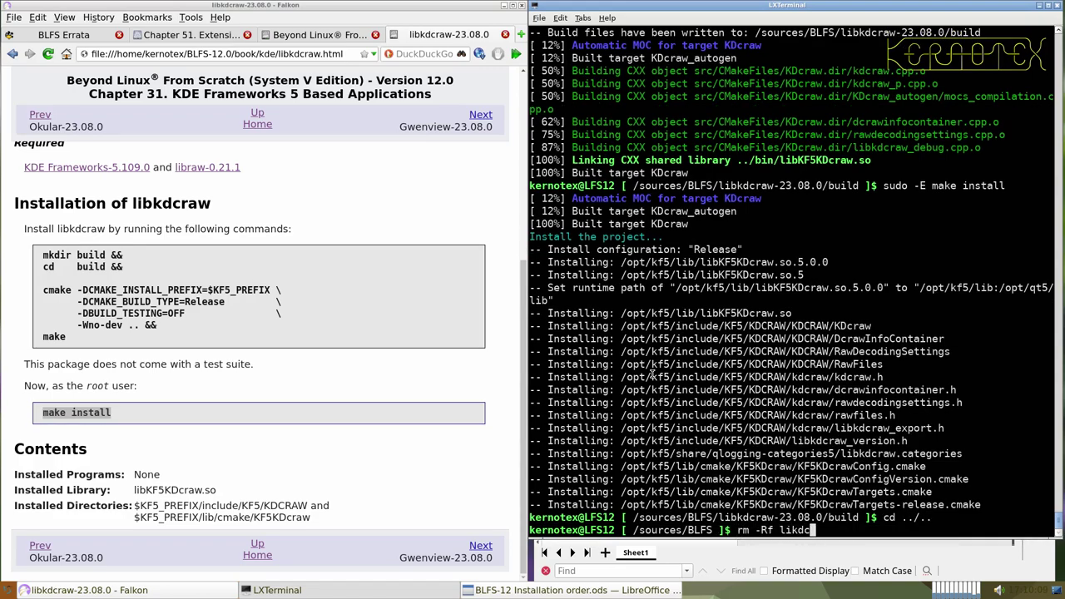
key("BackSpace")
key("BackSpace")
key("BackSpace")
key("BackSpace")
key("BackSpace")
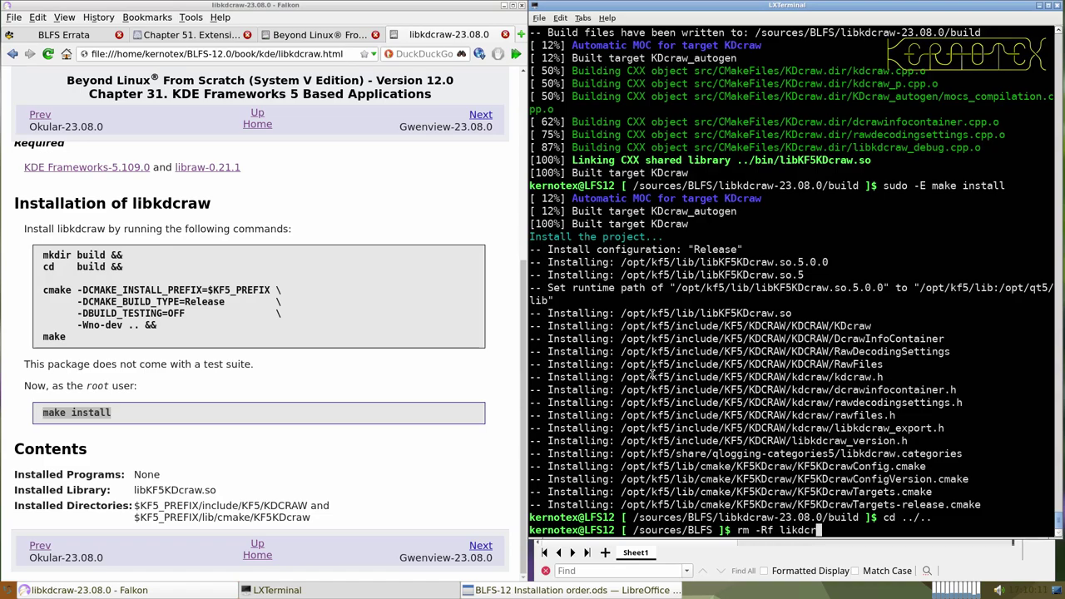
type("bkdc")
key("Tab")
key("Return")
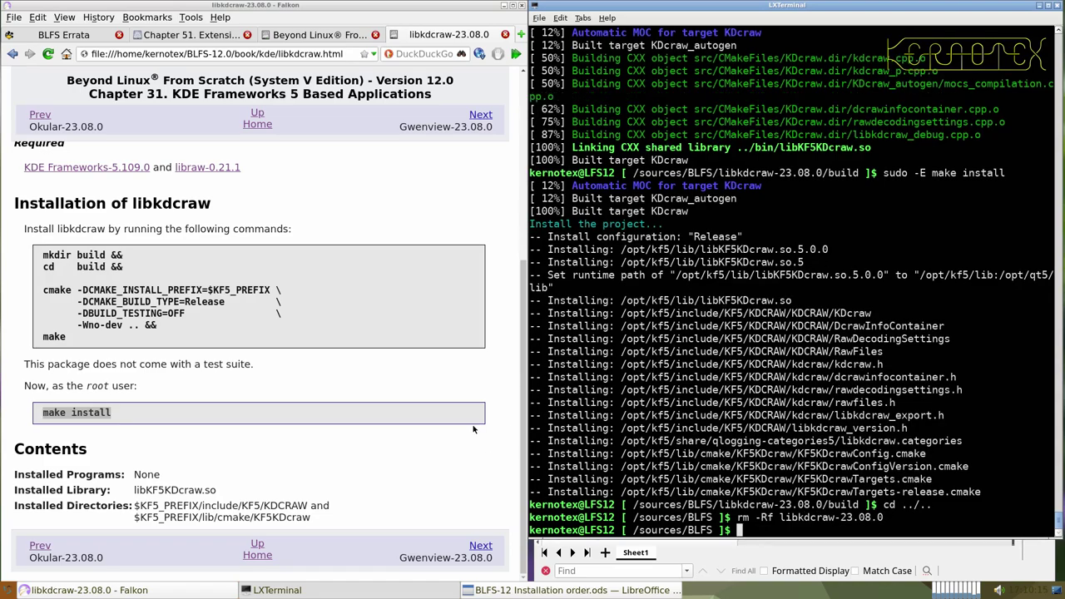
- In Falkon, go to the Gwenview-23.08.0 page and open its kimageannotator-0.6.1 dependency and that package's kcolorpicker-0.2.0 dependency in new tabs
left_click(470, 546)
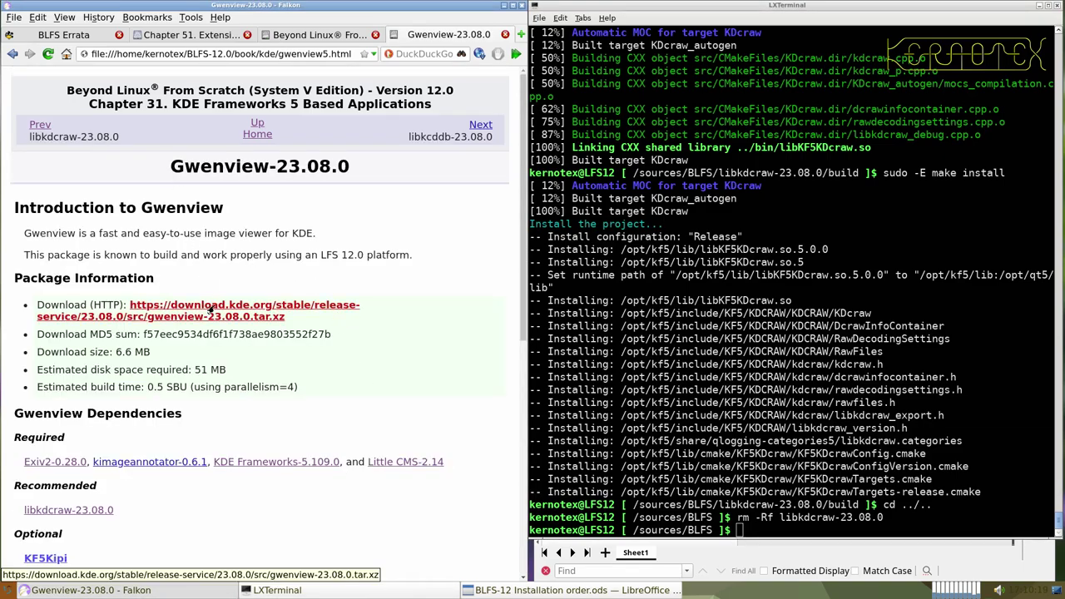
middle_click(163, 463)
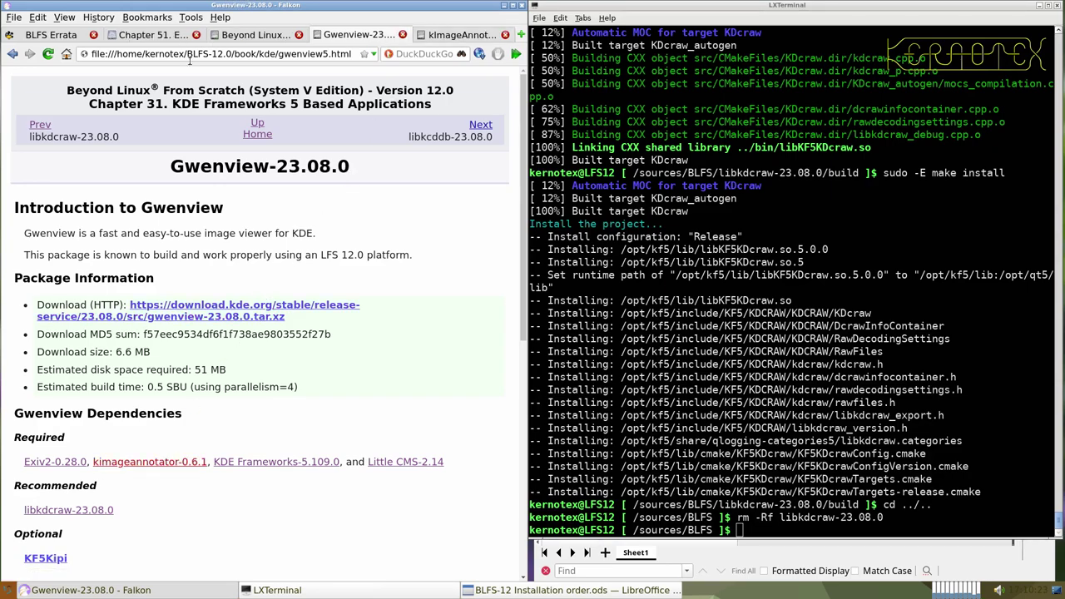
left_click(471, 35)
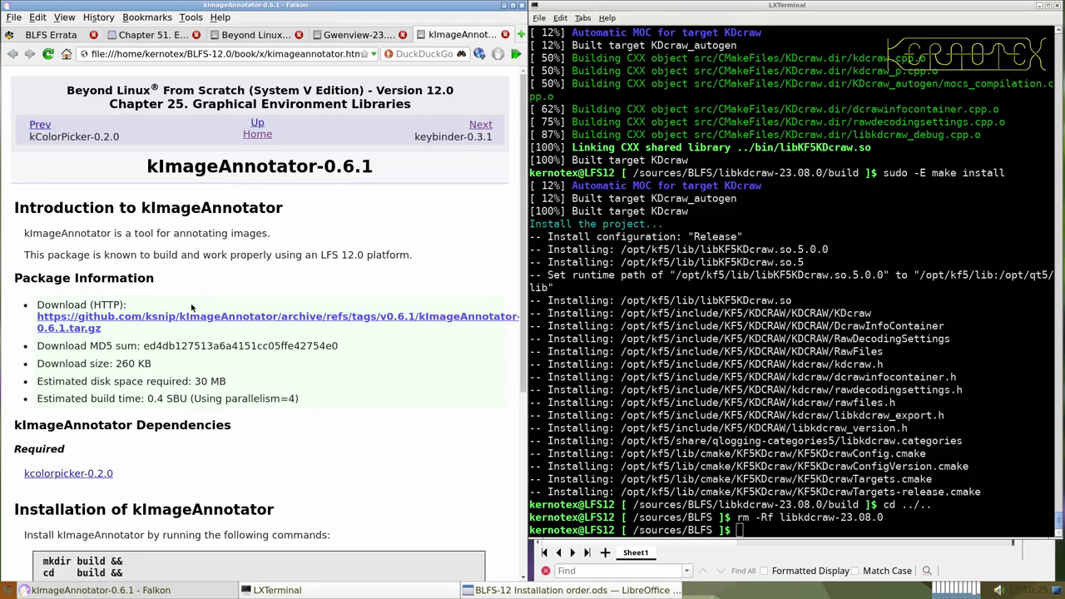
middle_click(55, 471)
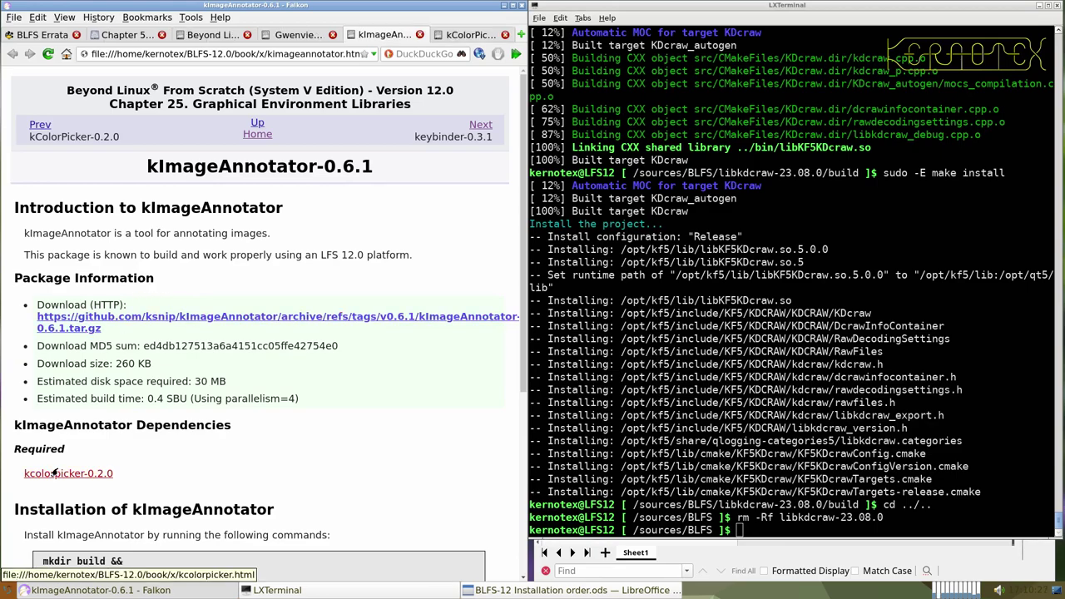
left_click(445, 34)
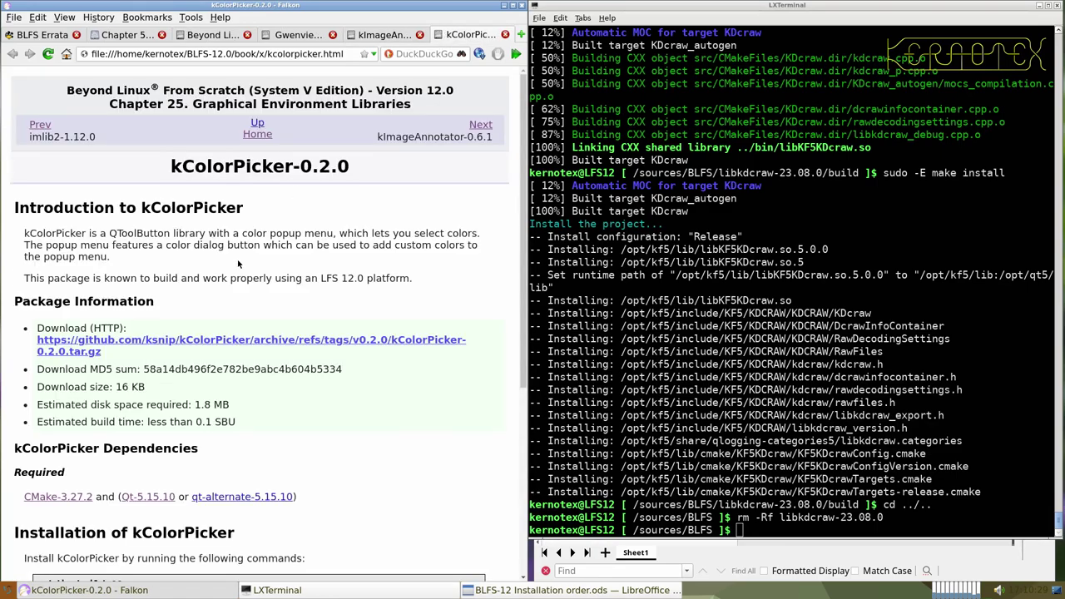
- Download and save the kColorPicker-0.2.0.tar.gz source archive from the kColorPicker page
scroll(238, 264, "down", 2)
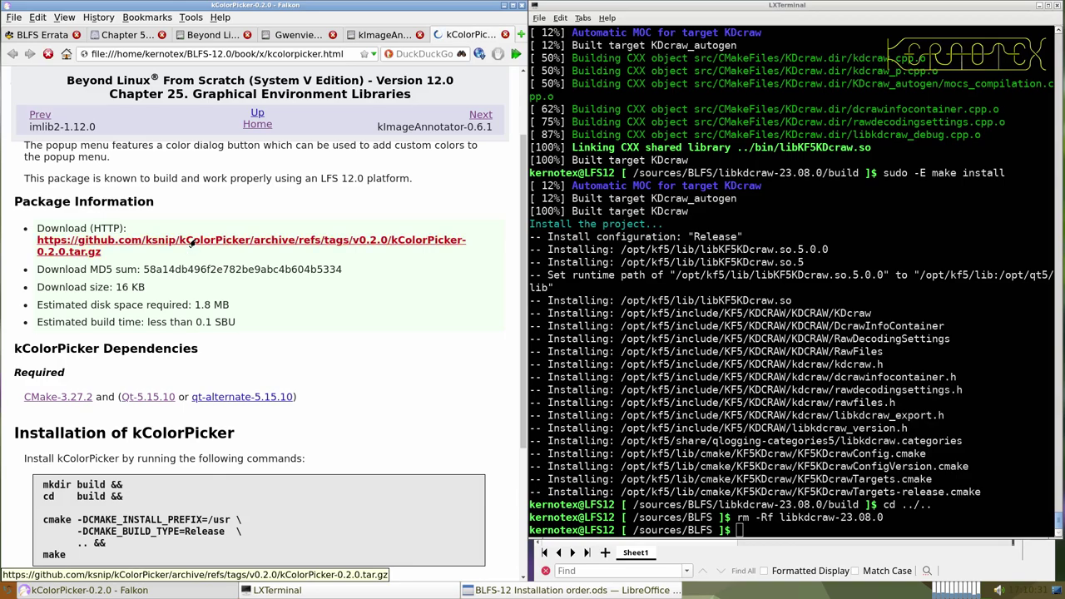
left_click(190, 242)
key("Return")
key("Return")
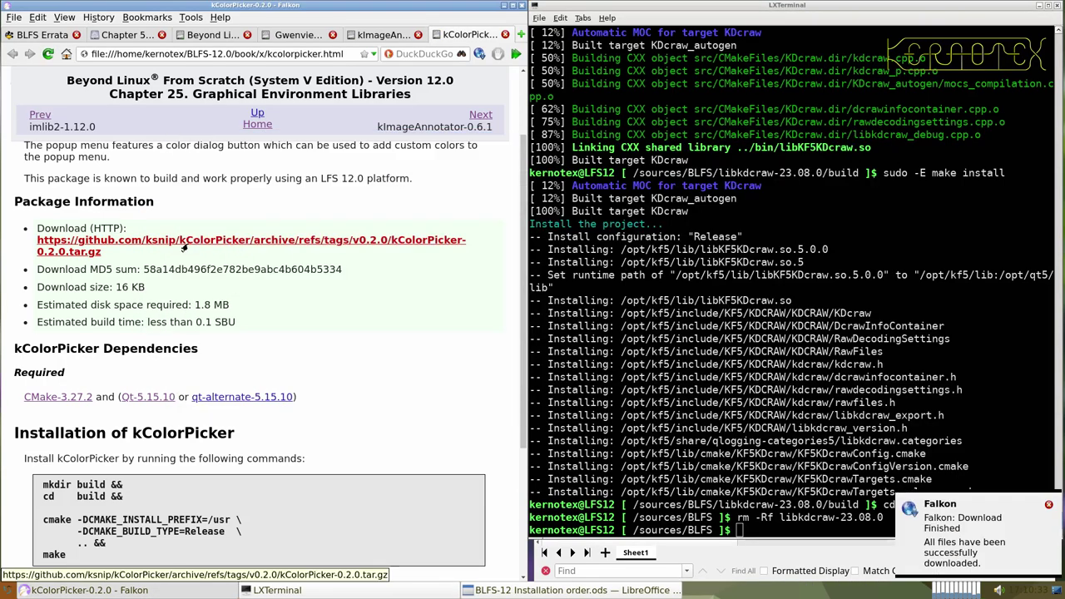
- Copy the title kColorPicker-0.2.0 into cell A952 of the installation order spreadsheet in LibreOffice Calc
scroll(179, 248, "up", 1)
scroll(180, 247, "up", 1)
left_click_drag(170, 166, 352, 167)
key("ctrl+c")
key("alt+Tab")
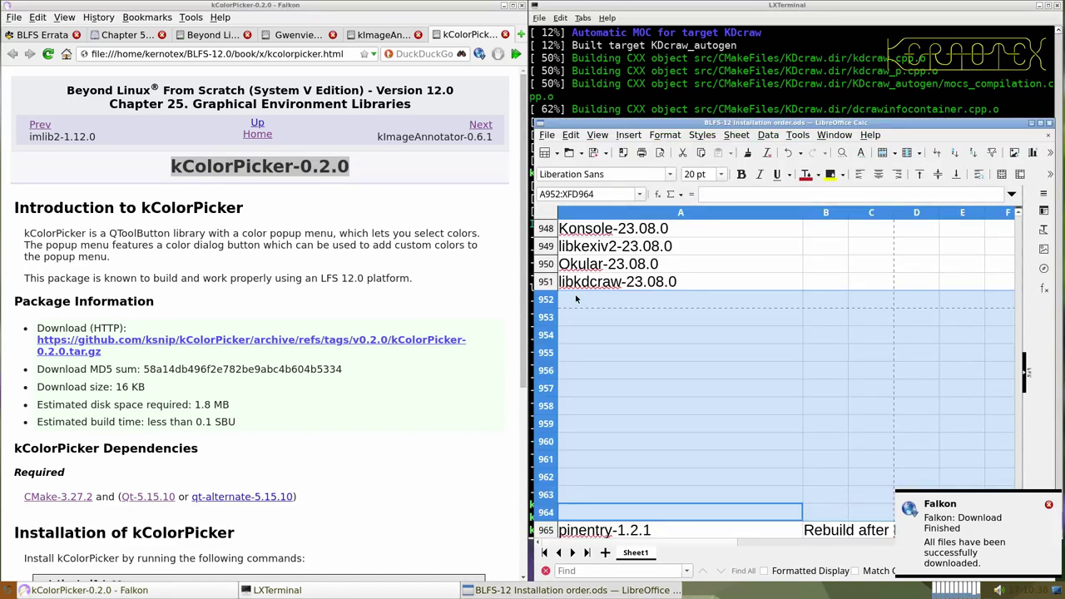
middle_click(582, 305)
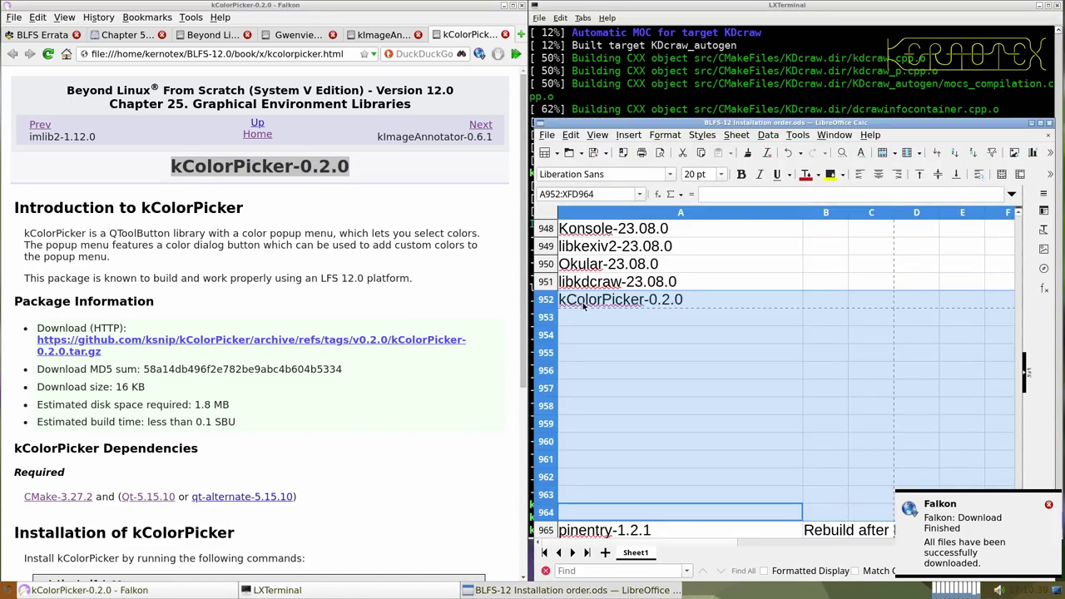
- In LXTerminal, extract the kColorPicker-0.2.0 archive with tar -xvf and change into the kColorPicker-0.2.0 directory
left_click(630, 48)
type("tar -xvf")
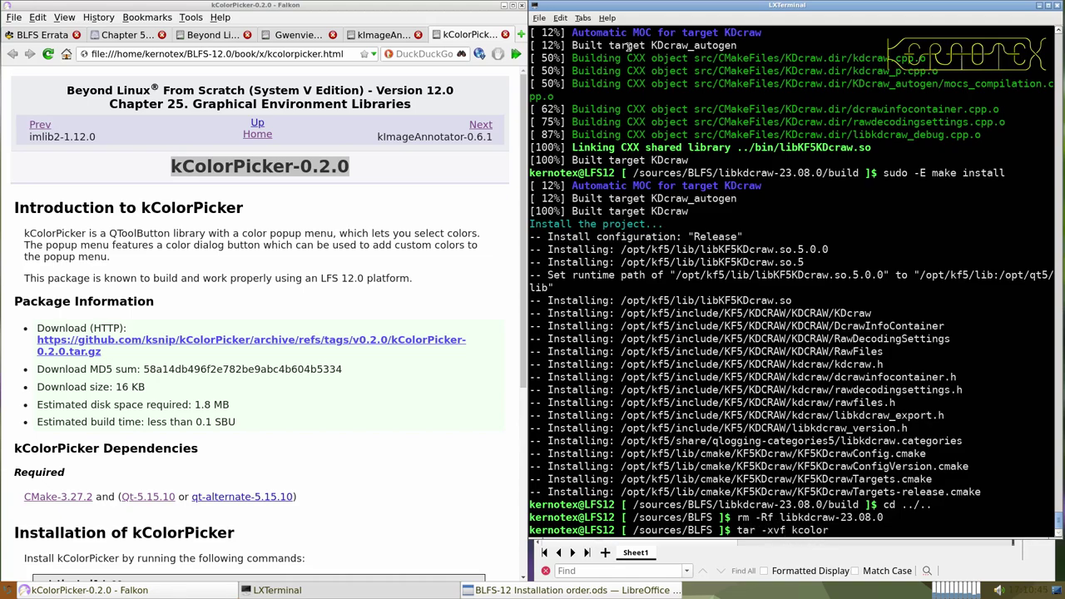
type("kCol")
key("Tab")
key("Return")
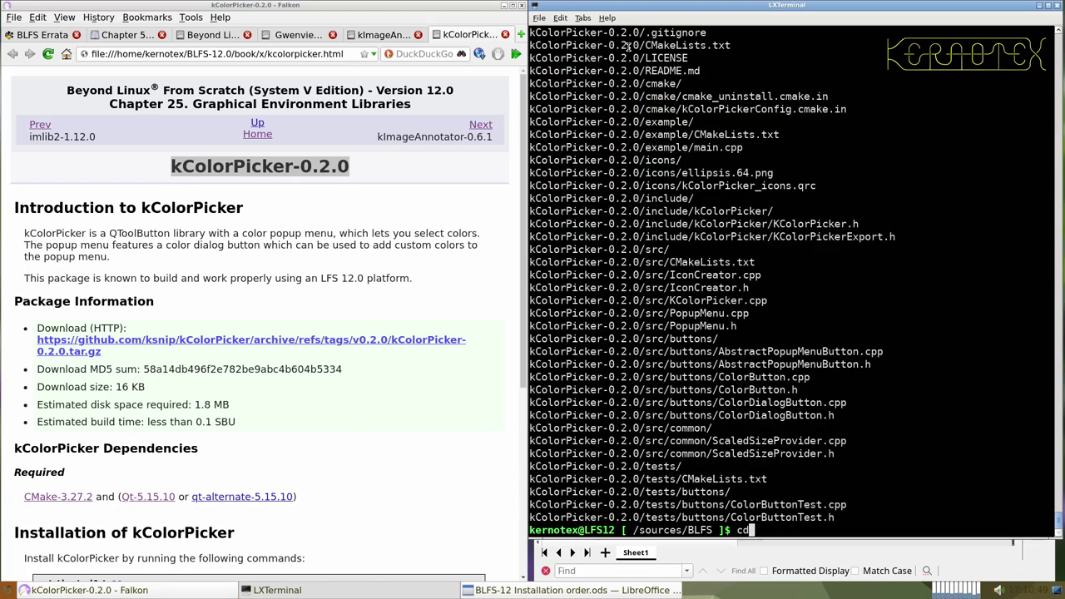
type("kCOl")
key("Tab")
key("Return")
- Copy the book's mkdir, cmake and make commands for kColorPicker into the terminal to configure and build it
scroll(231, 179, "down", 3)
scroll(226, 185, "down", 3)
left_click_drag(47, 283, 92, 360)
left_click_drag(38, 274, 105, 369)
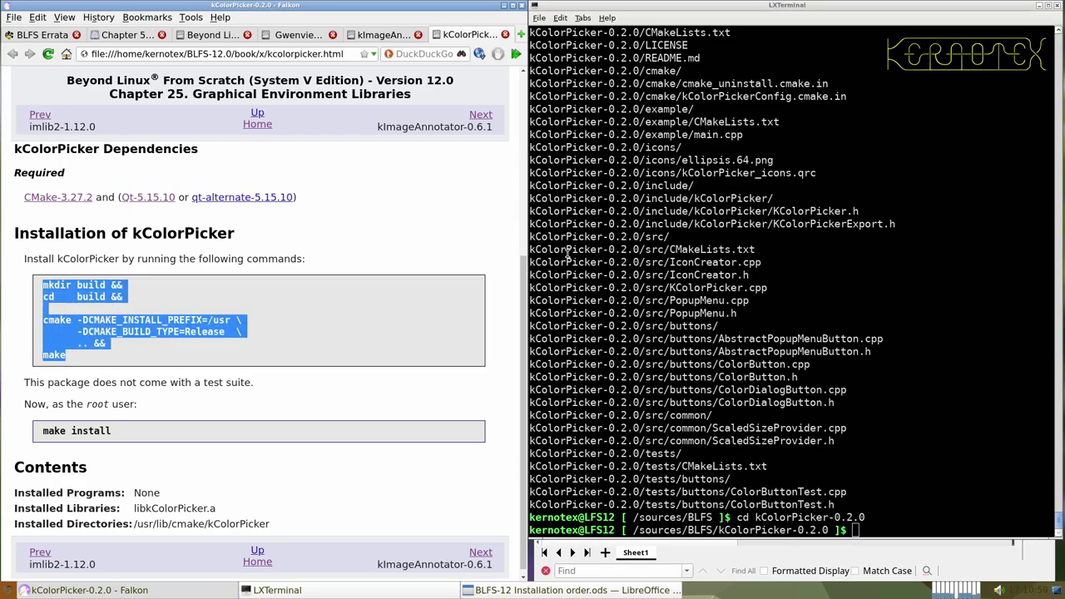
middle_click(582, 332)
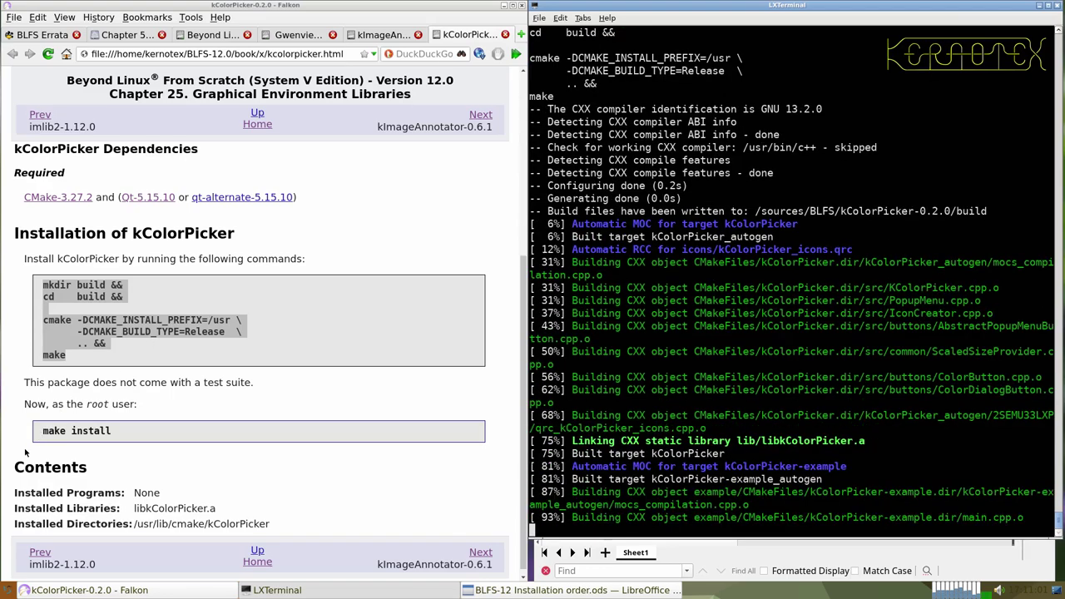
- Install kColorPicker by finding the earlier sudo -E make install command in the terminal history with the book's make install text and running it
left_click_drag(39, 430, 142, 436)
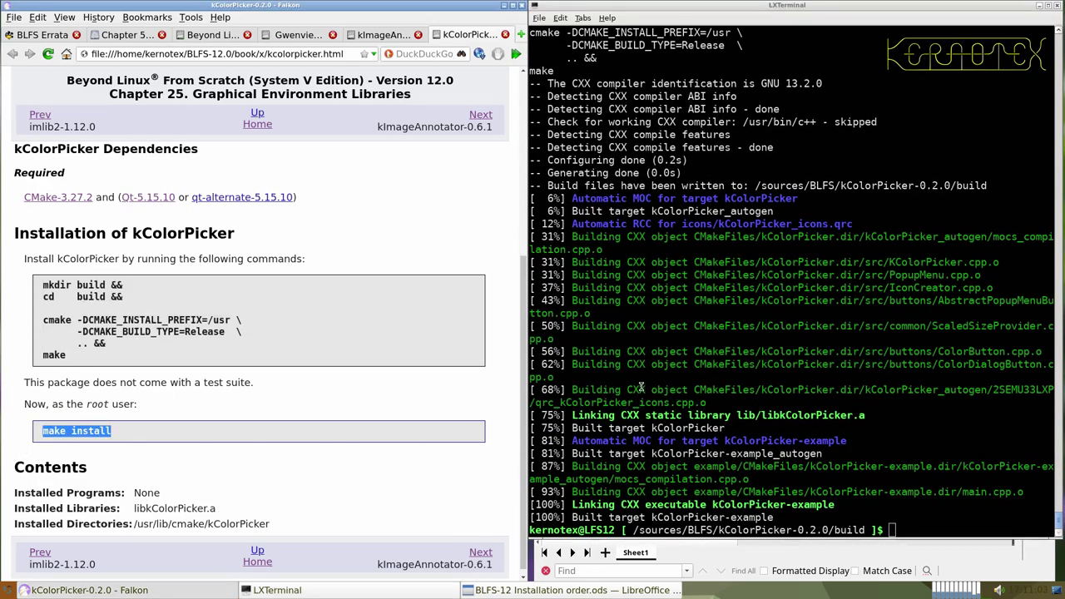
left_click(676, 383)
key("ctrl+r")
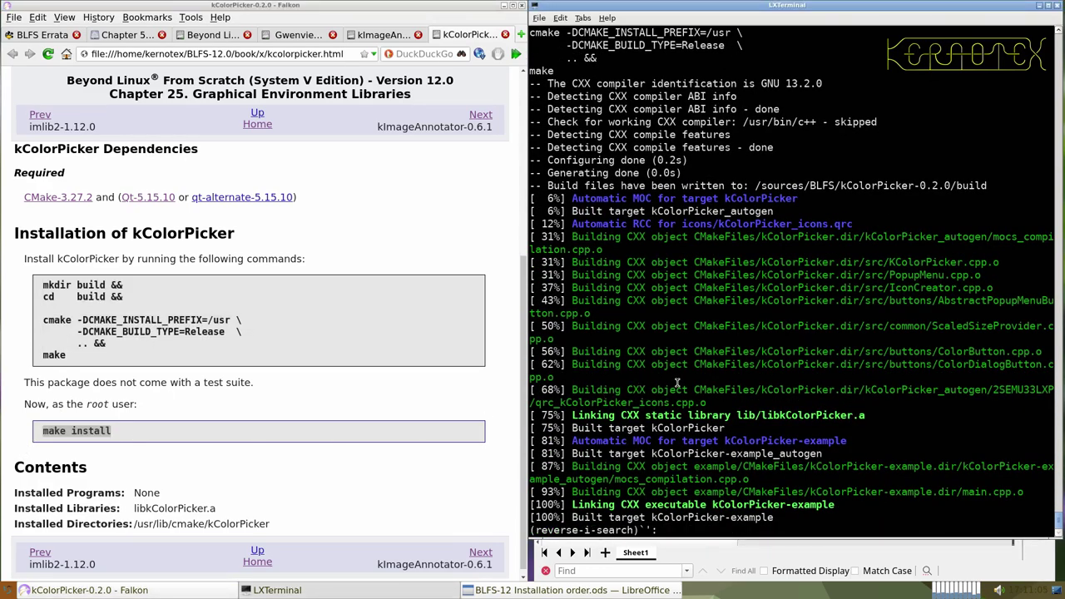
key("alt+Tab")
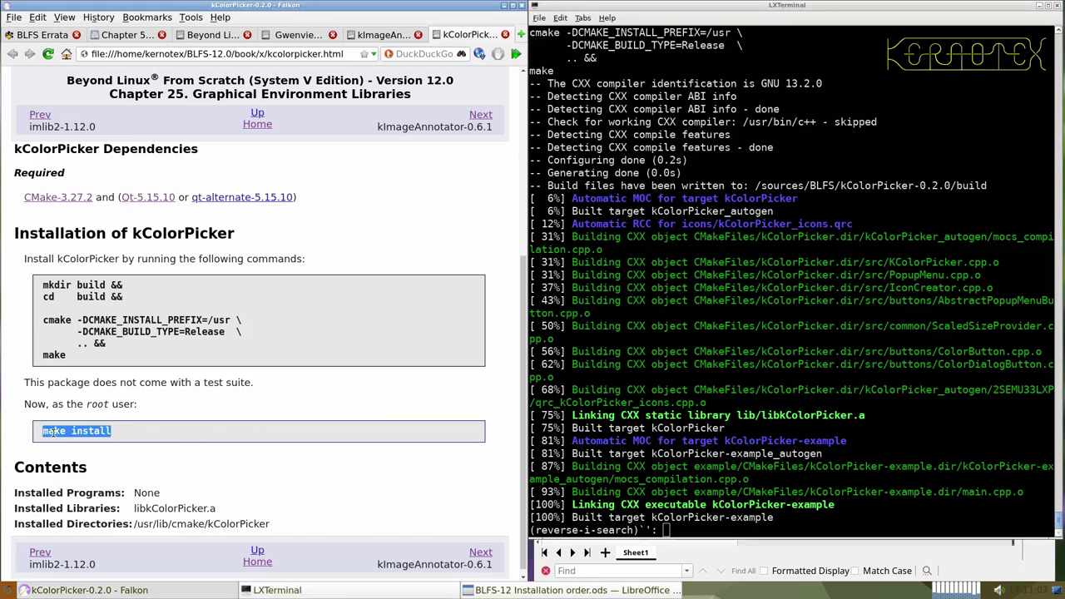
right_click(592, 348)
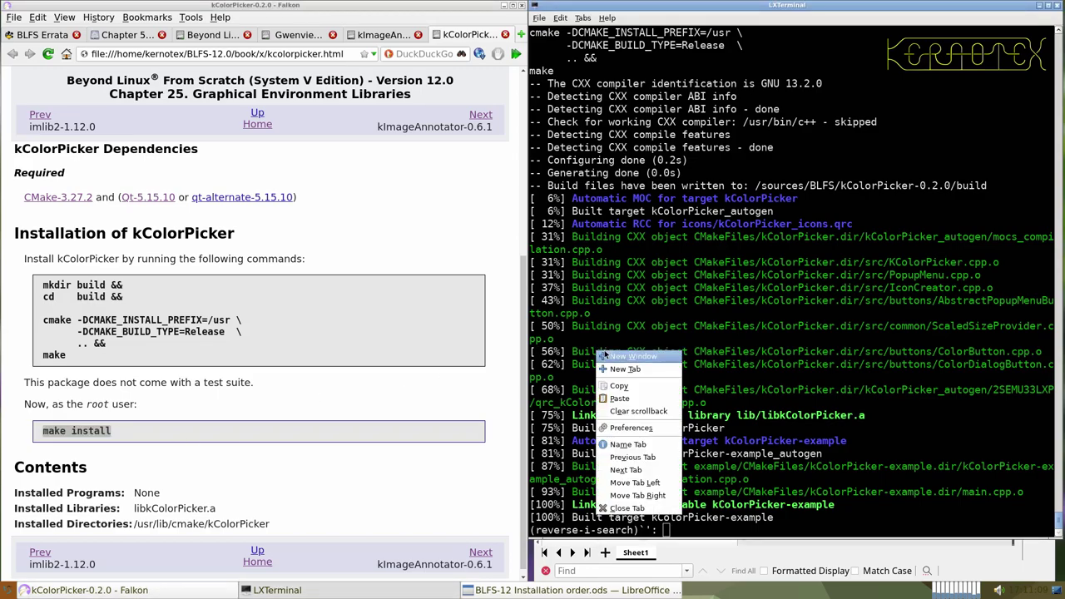
left_click(617, 401)
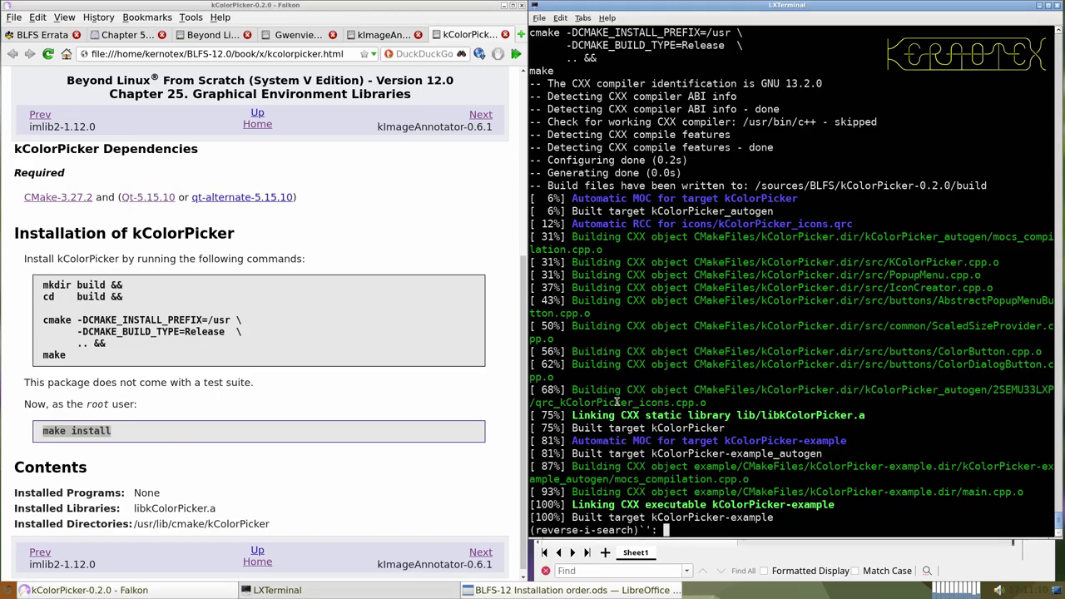
right_click(114, 433)
left_click(114, 440)
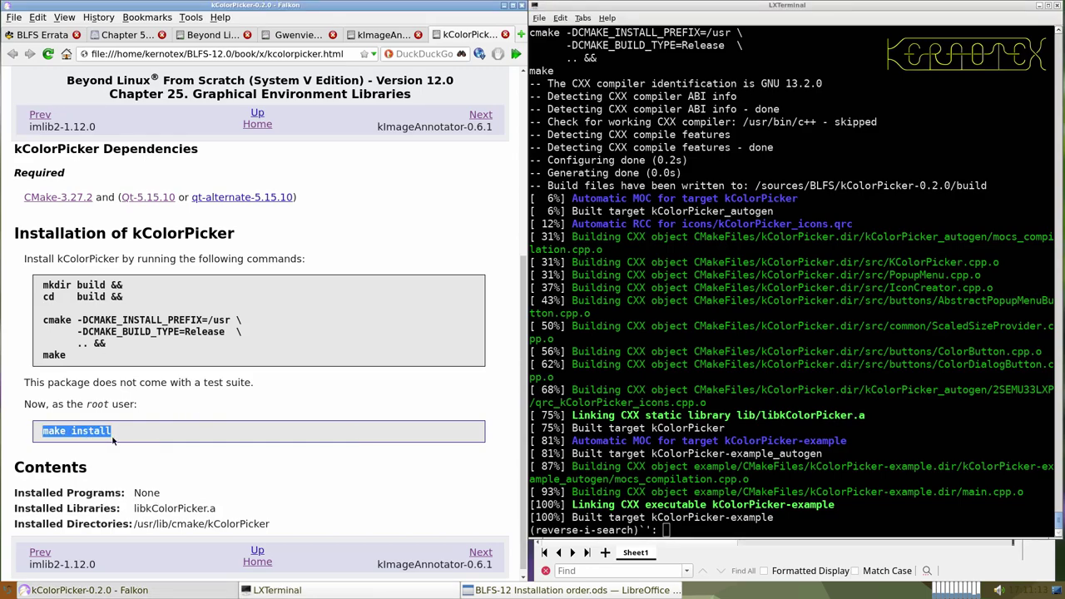
right_click(608, 356)
left_click(643, 404)
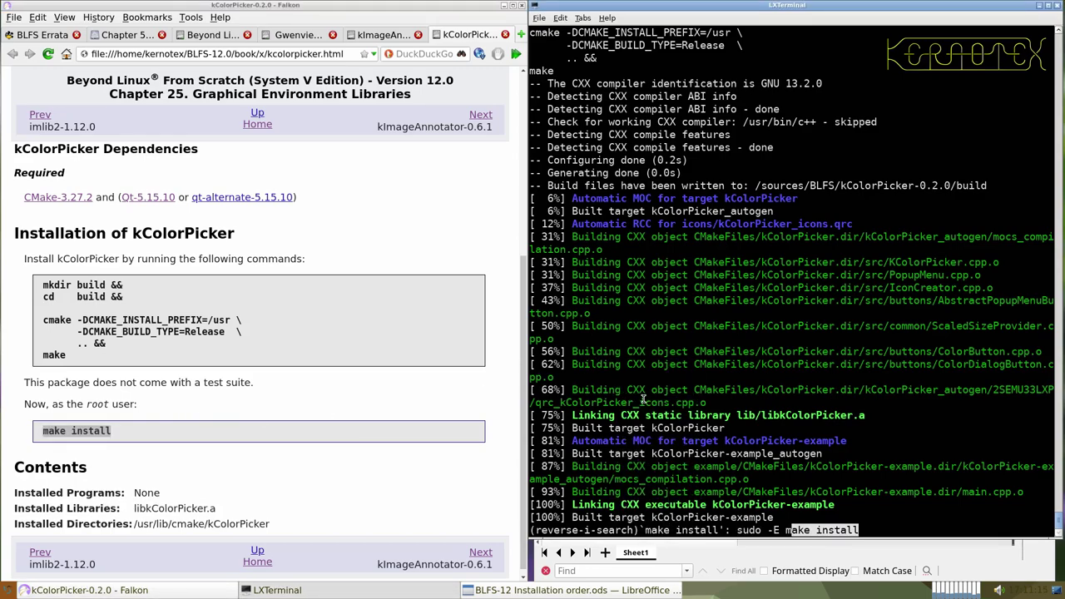
key("Return")
- Return to /sources/BLFS with cd ../.. and remove the kColorPicker-0.2.0 directory with rm -Rf
type("cd ../..")
key("Return")
type("rm -Rf kCo")
key("Tab")
key("Return")
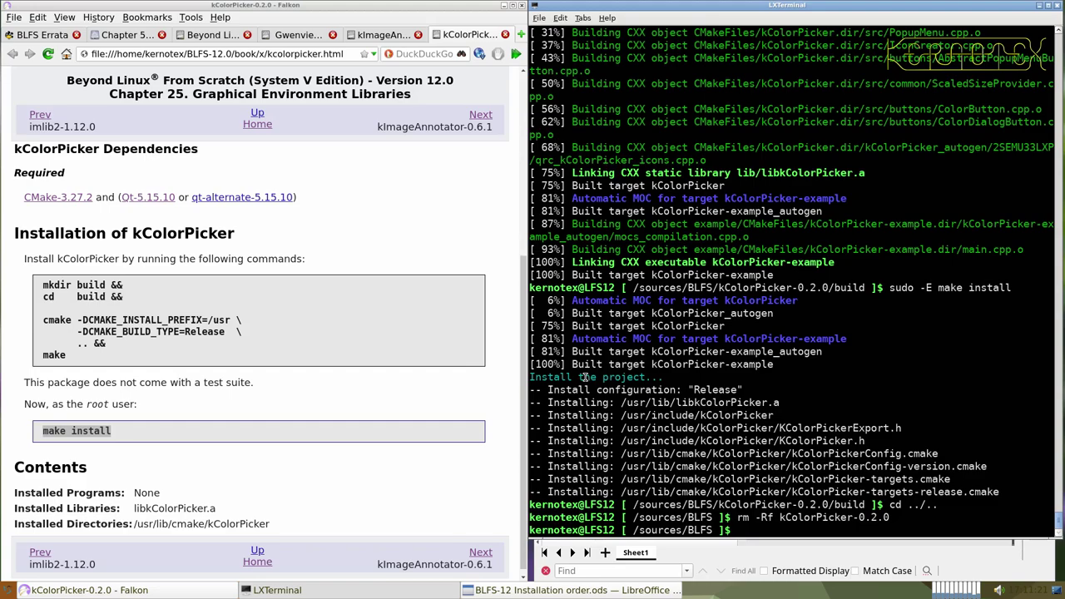
- Close the kColorPicker page in Falkon and save the kImageAnnotator-0.6.1.tar.gz archive from the kImageAnnotator page
left_click(505, 34)
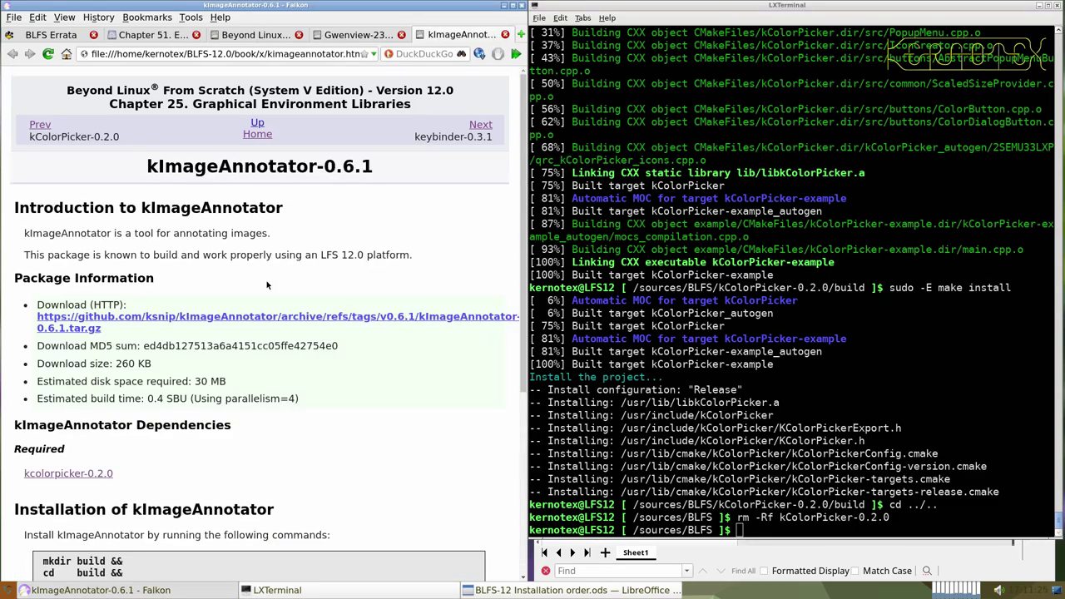
left_click(264, 319)
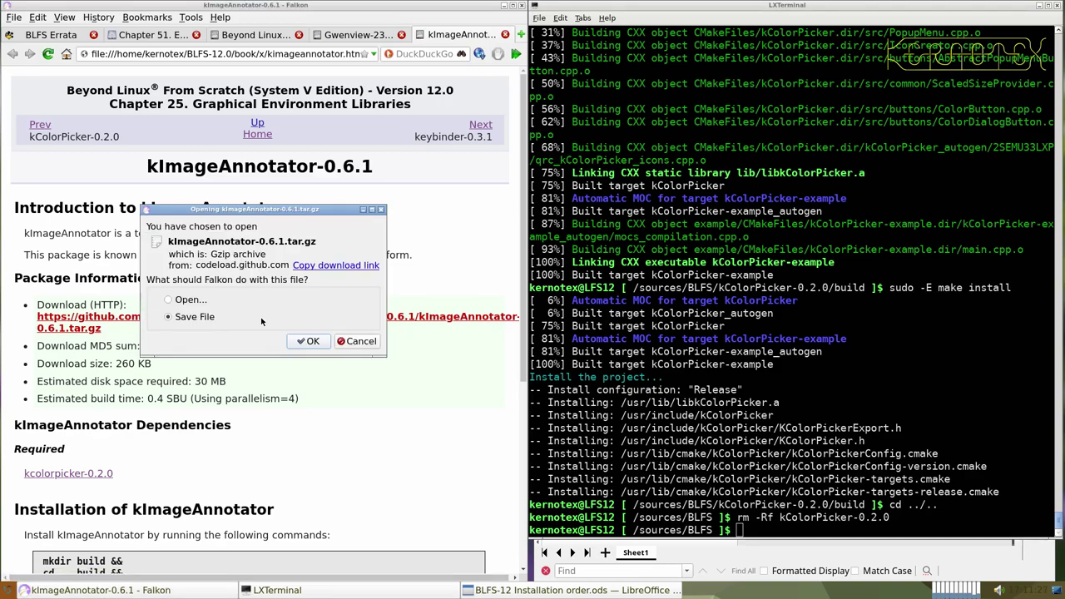
key("Return")
key("Return")
- In LXTerminal, extract the kImageAnnotator-0.6.1 archive and change into the kImageAnnotator-0.6.1 directory
left_click_drag(142, 163, 384, 165)
left_click(663, 294)
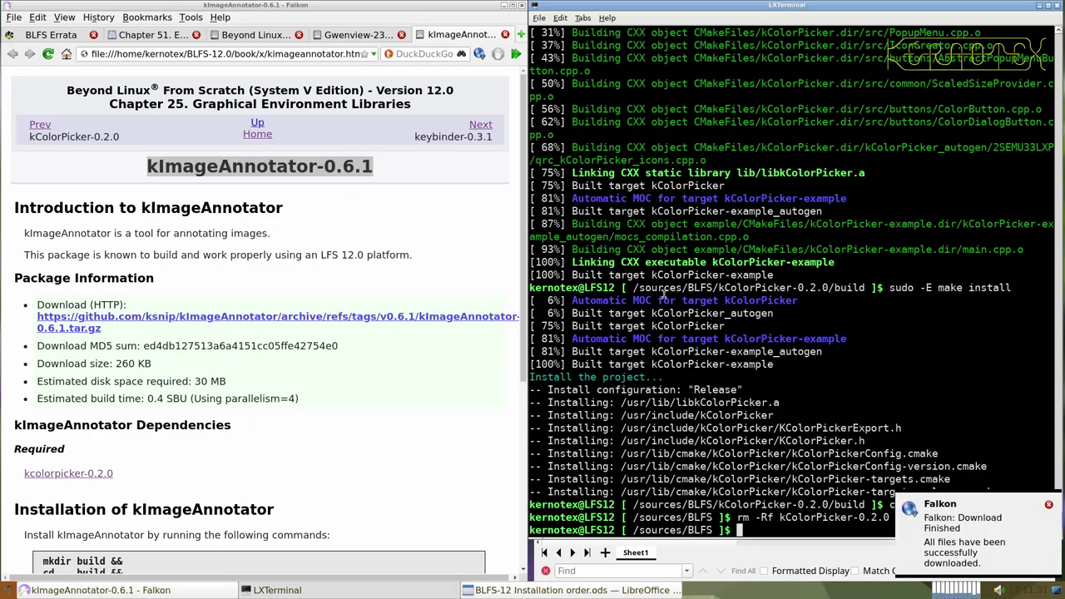
type("ImageAnnotator-0")
key("Return")
type("cd kImageAnnotator-0.6.1")
key("Return")
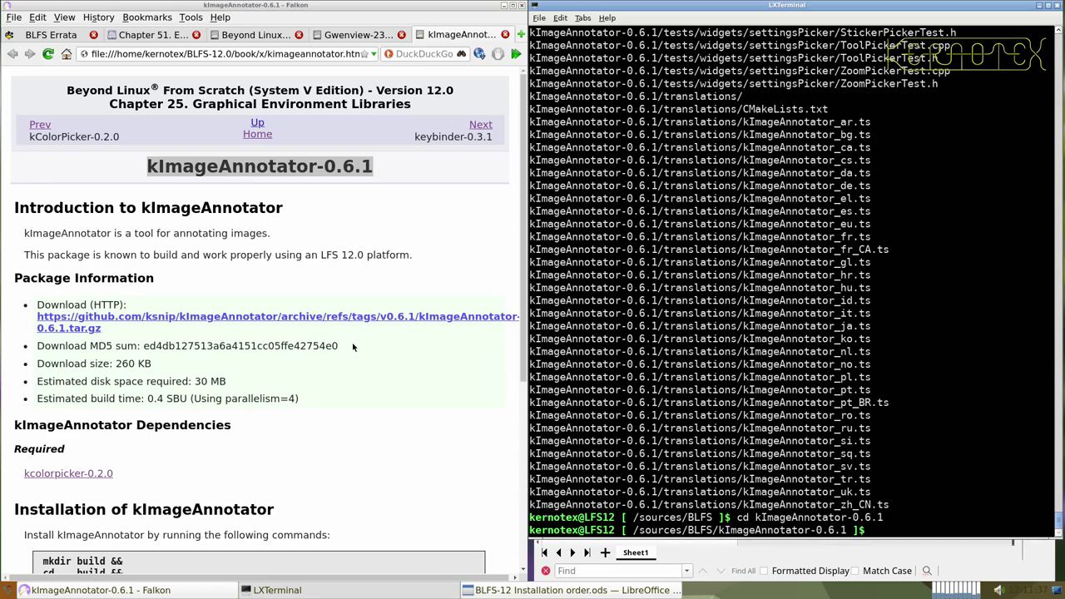
- Copy the book's mkdir, cmake and make commands for kImageAnnotator into the terminal and run the build
scroll(352, 347, "down", 5)
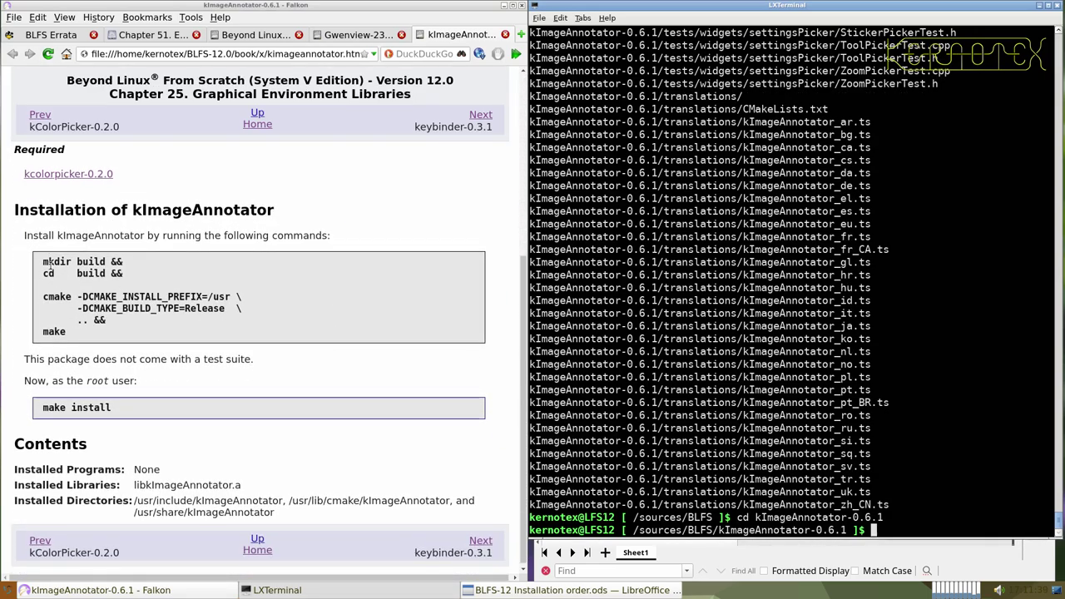
left_click_drag(42, 261, 67, 333)
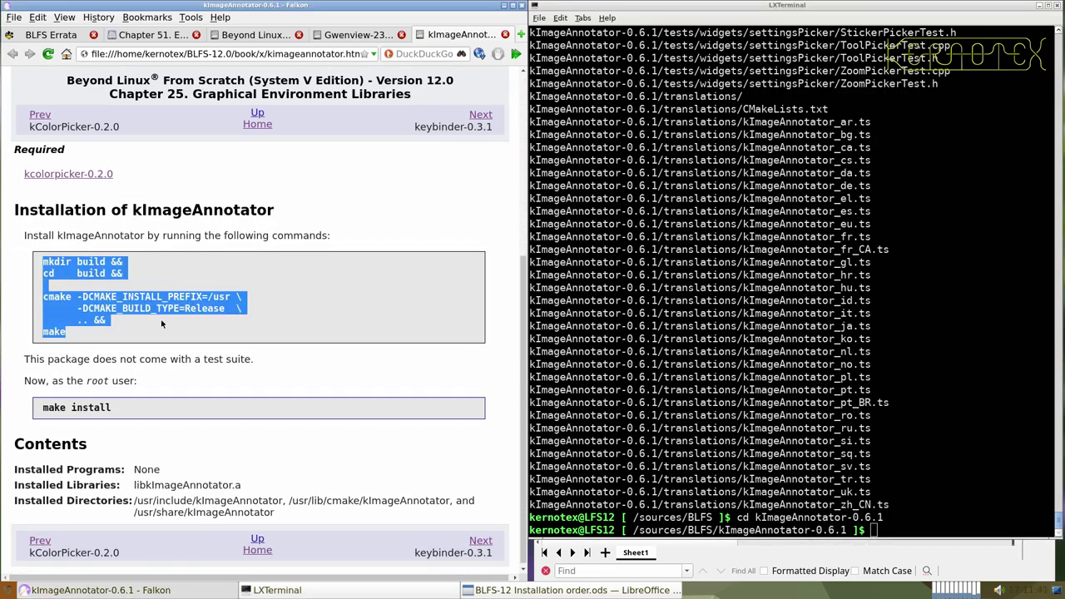
middle_click(665, 295)
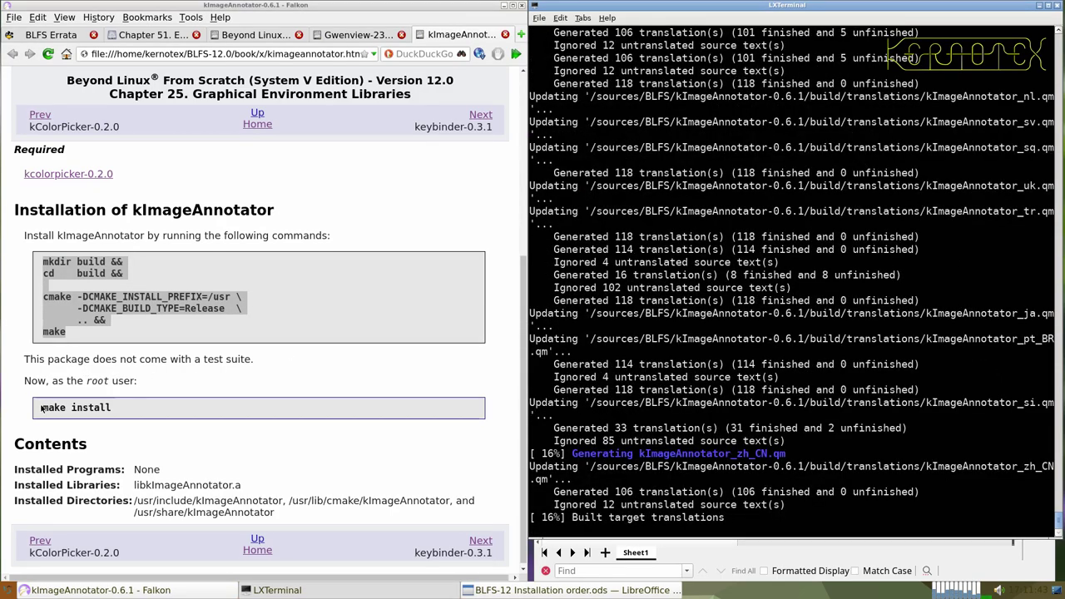
- Install the built kImageAnnotator by recalling the make install command from the terminal history
left_click_drag(41, 408, 111, 408)
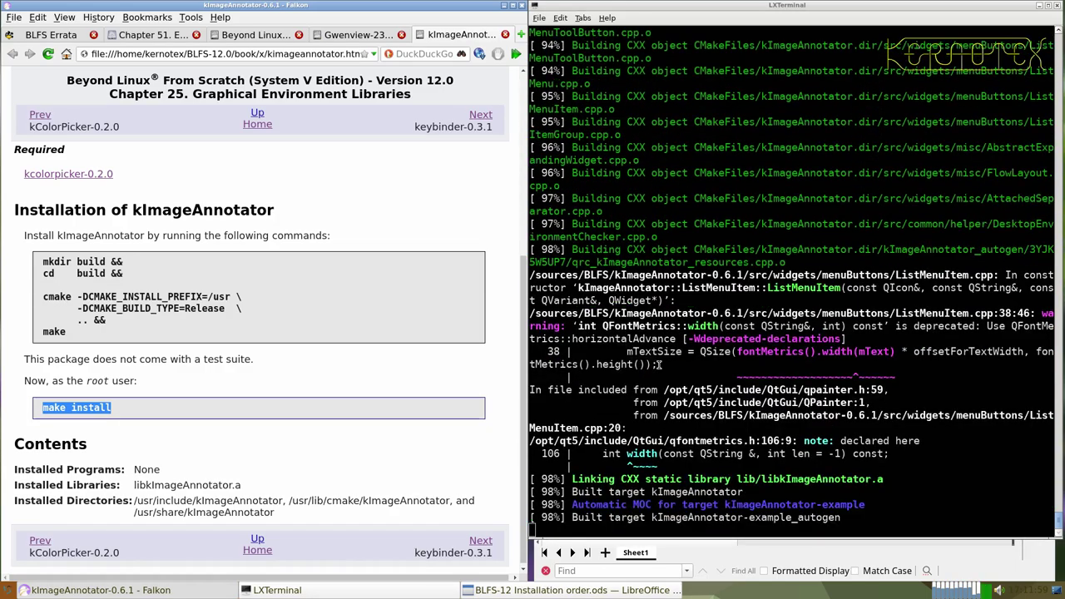
left_click(658, 364)
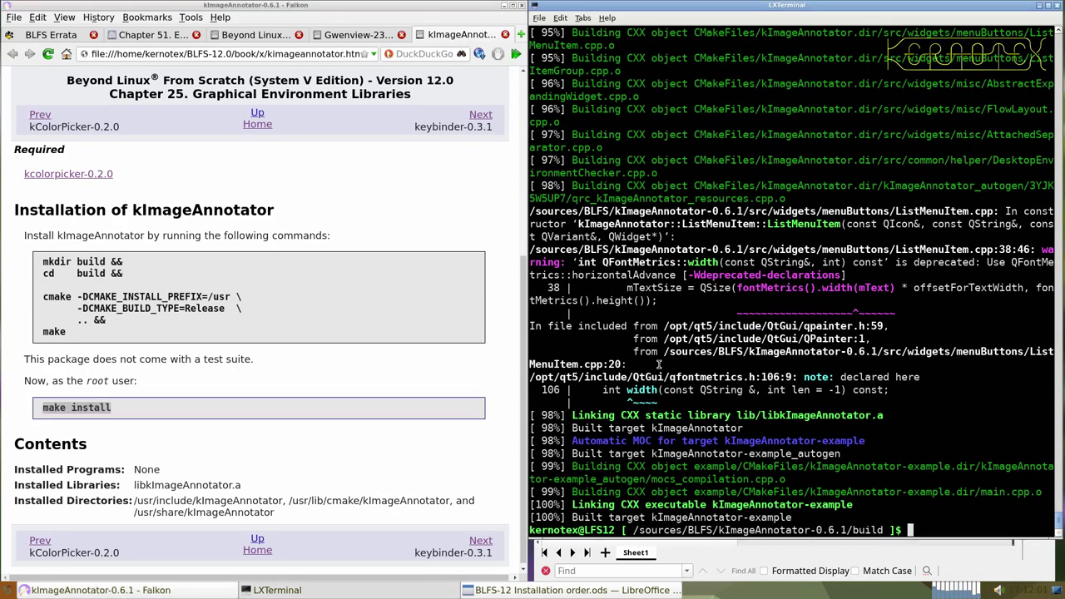
key("ctrl+r")
type("make install")
key("Return")
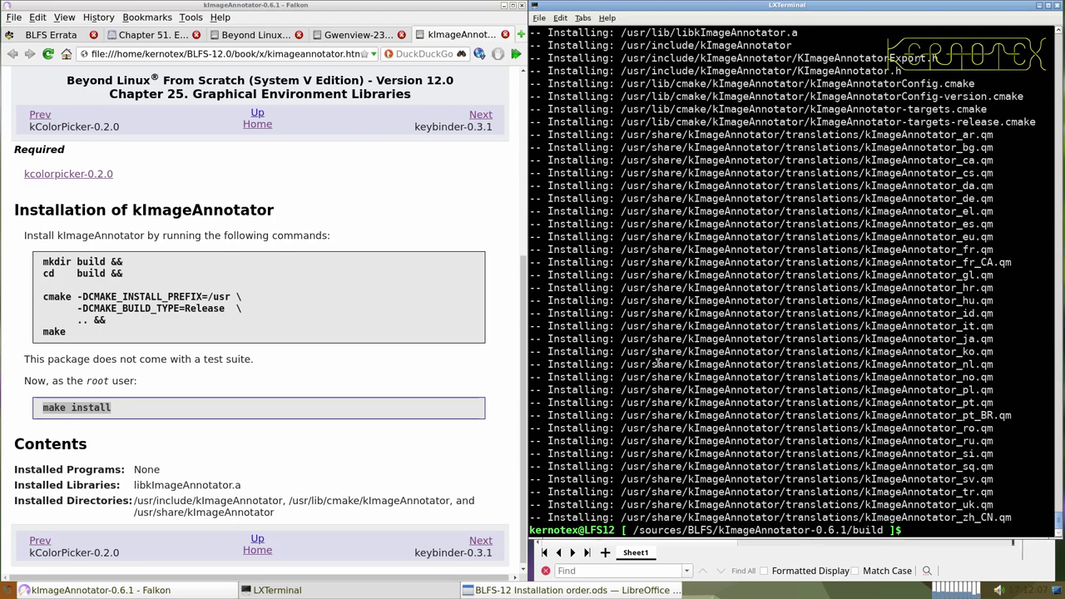
- Go back up to /sources/BLFS with cd ../.. and delete the kImageAnnotator-0.6.1 directory with rm -Rf
type("cd ../..")
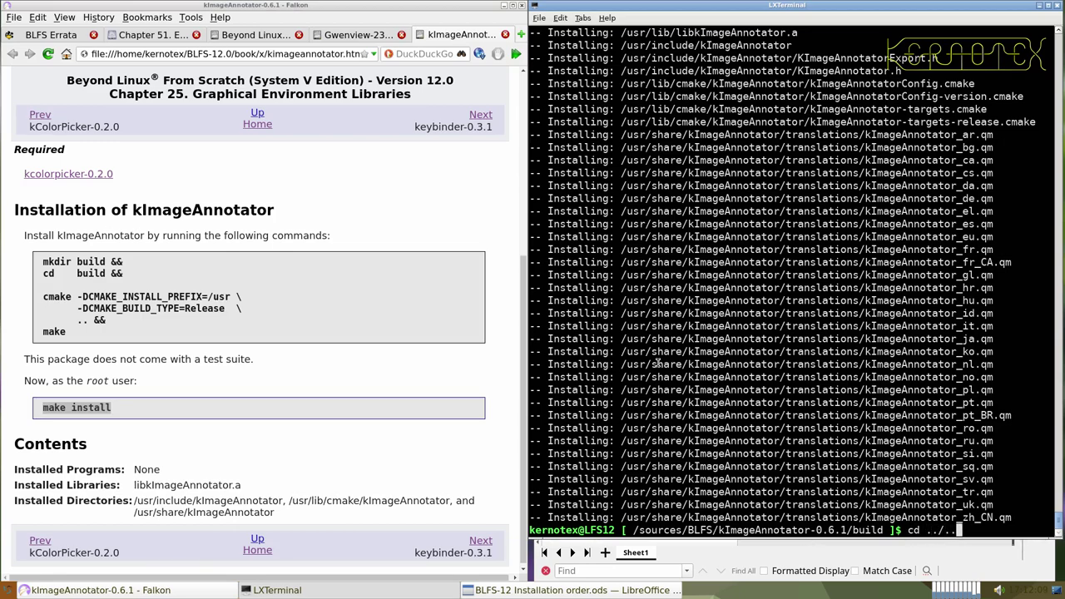
key("Return")
type("rm -Rf kI")
key("Tab")
key("Return")
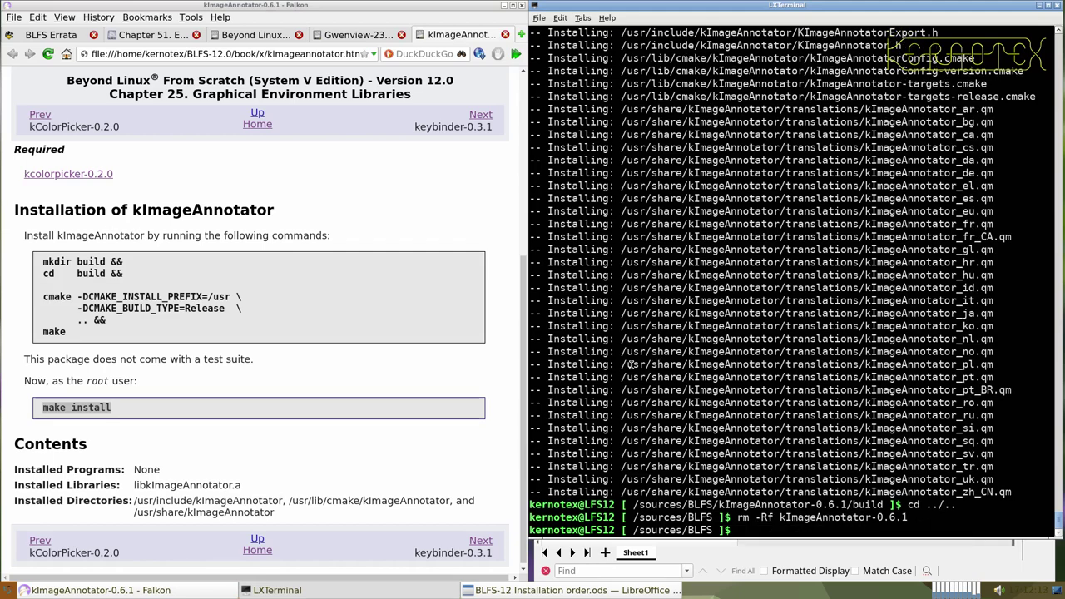
- Close the kImageAnnotator page in Falkon and save the gwenview-23.08.0.tar.xz archive from the Gwenview page
left_click(505, 34)
left_click(250, 310)
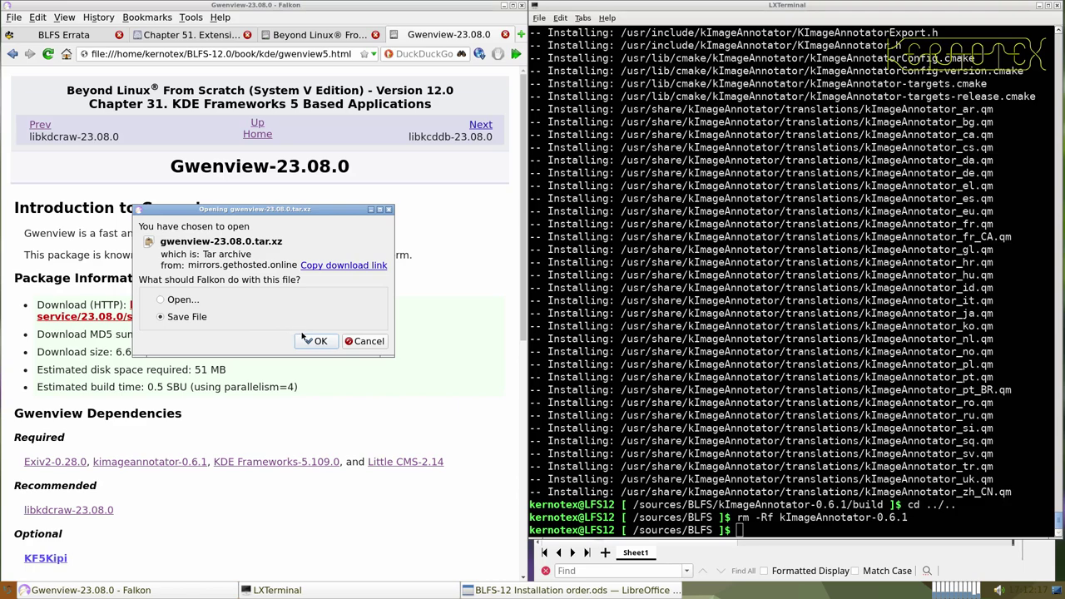
left_click(314, 341)
key("Return")
- Bring up the installation order spreadsheet in LibreOffice Calc and copy the title kImageAnnotator-0.6.1 from its reopened book page into cell A953
left_click_drag(172, 167, 351, 168)
key("ctrl+c")
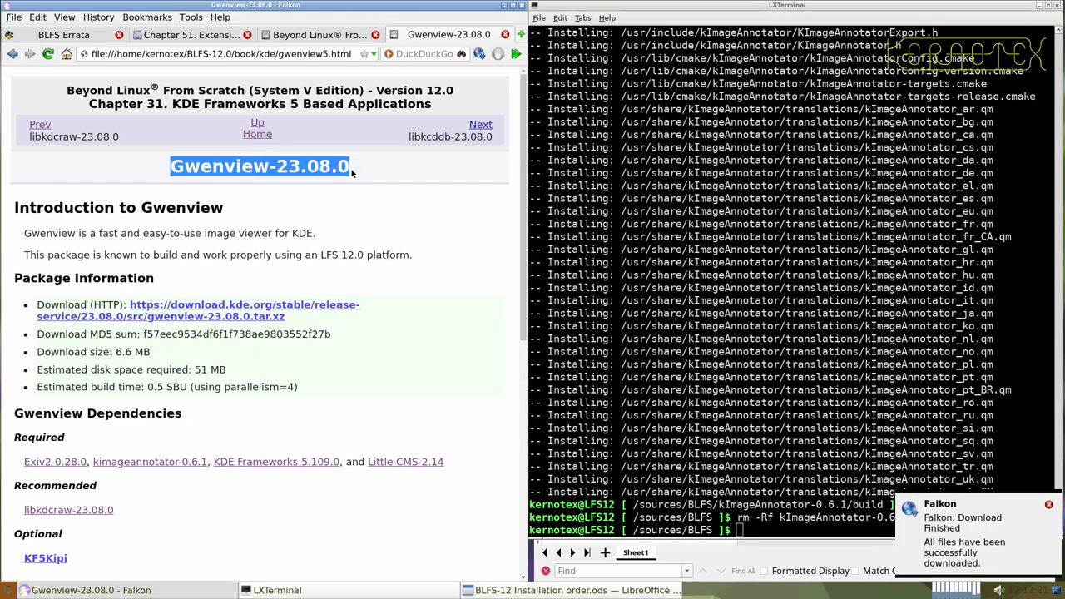
key("alt+Tab")
key("alt+Tab")
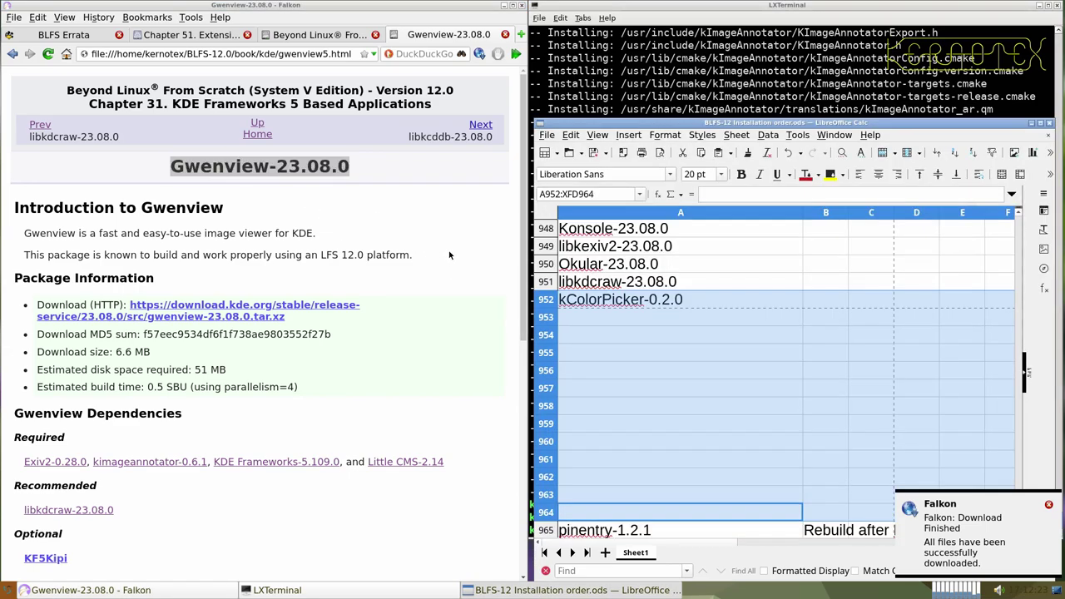
middle_click(156, 459)
key("ctrl+Tab")
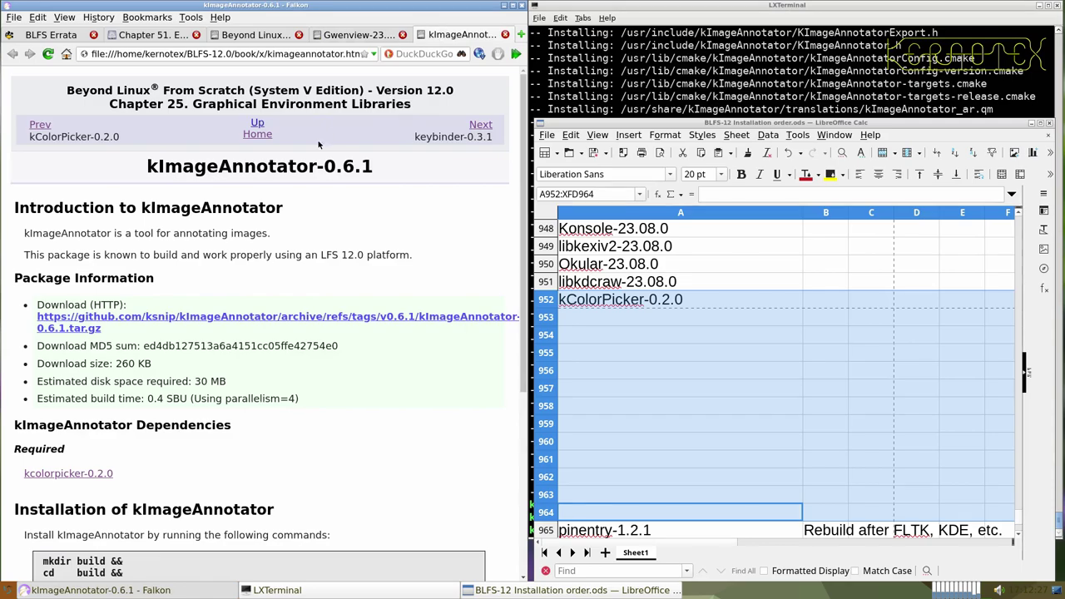
left_click_drag(179, 167, 377, 169)
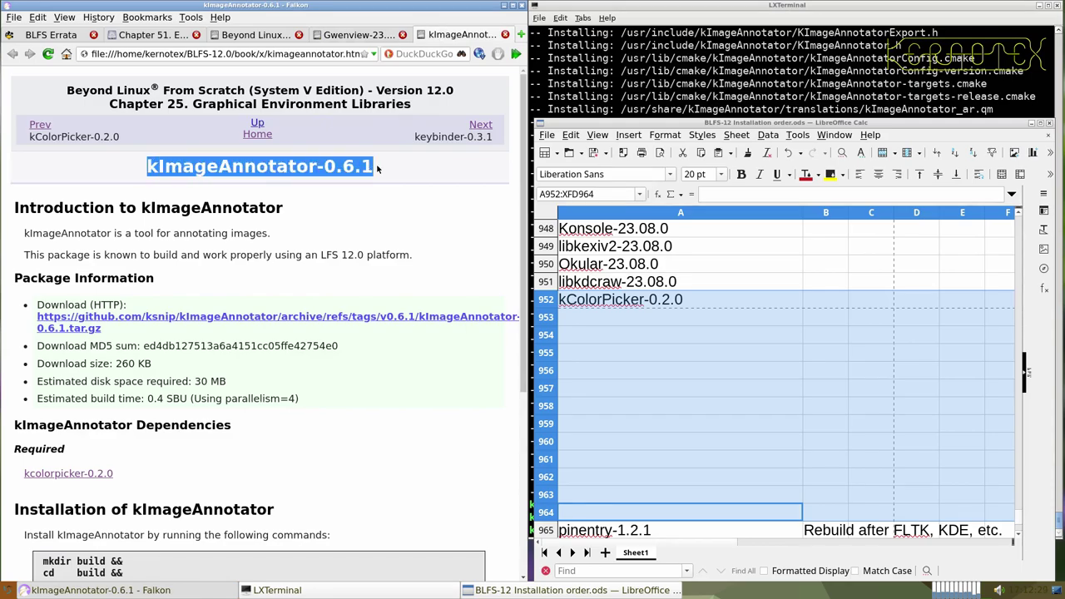
middle_click(594, 323)
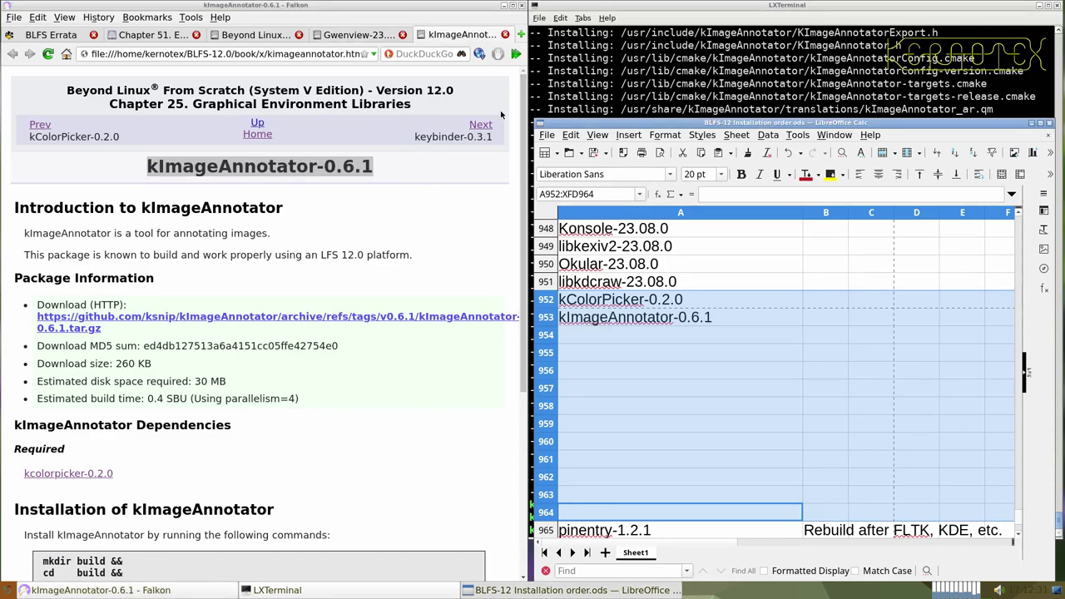
- Close the kImageAnnotator page and copy the title Gwenview-23.08.0 into cell A954 of the spreadsheet
left_click(504, 35)
left_click_drag(171, 166, 350, 172)
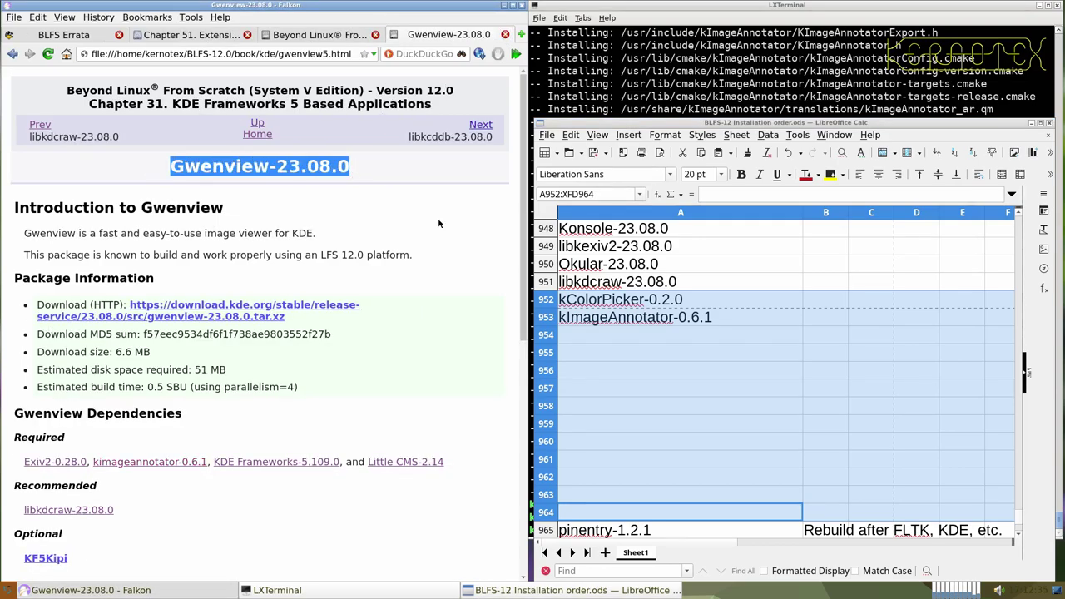
middle_click(591, 338)
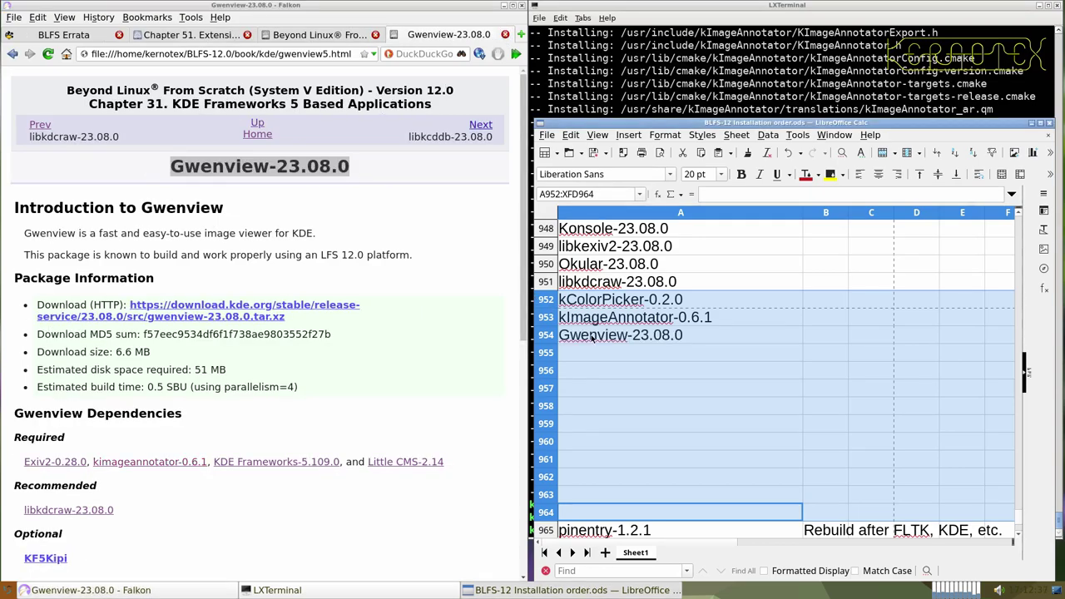
- In LXTerminal, extract gwenview-23.08.0.tar.xz with tar -xvf and change into the gwenview-23.08.0 directory
left_click(586, 76)
type("tar -xvf gwenview-23.08.0.tar.xz")
key("Return")
type("cd")
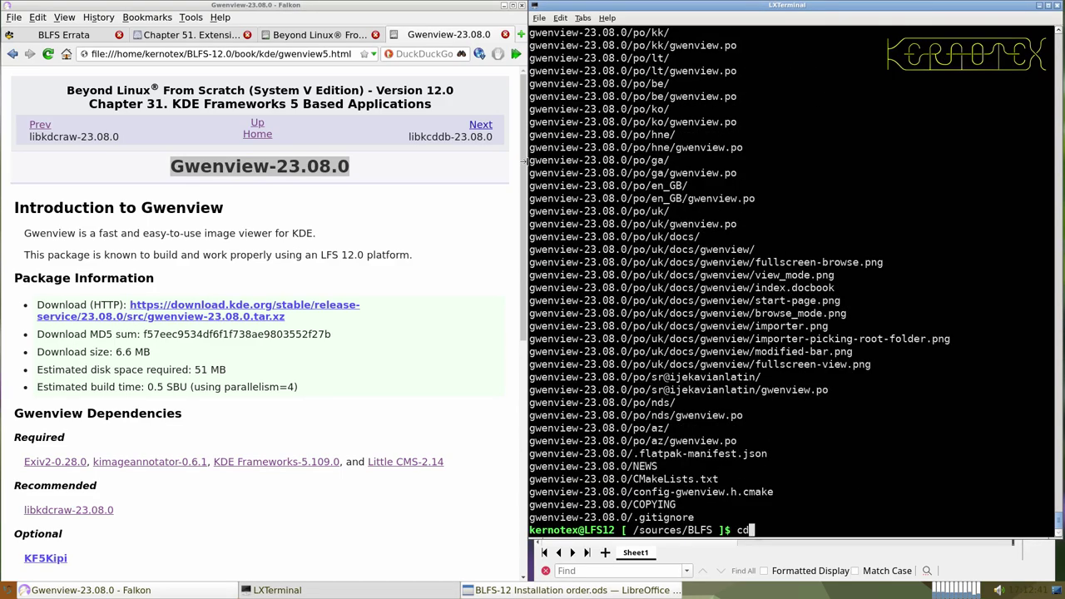
type(" gwen")
key("Tab")
key("Return")
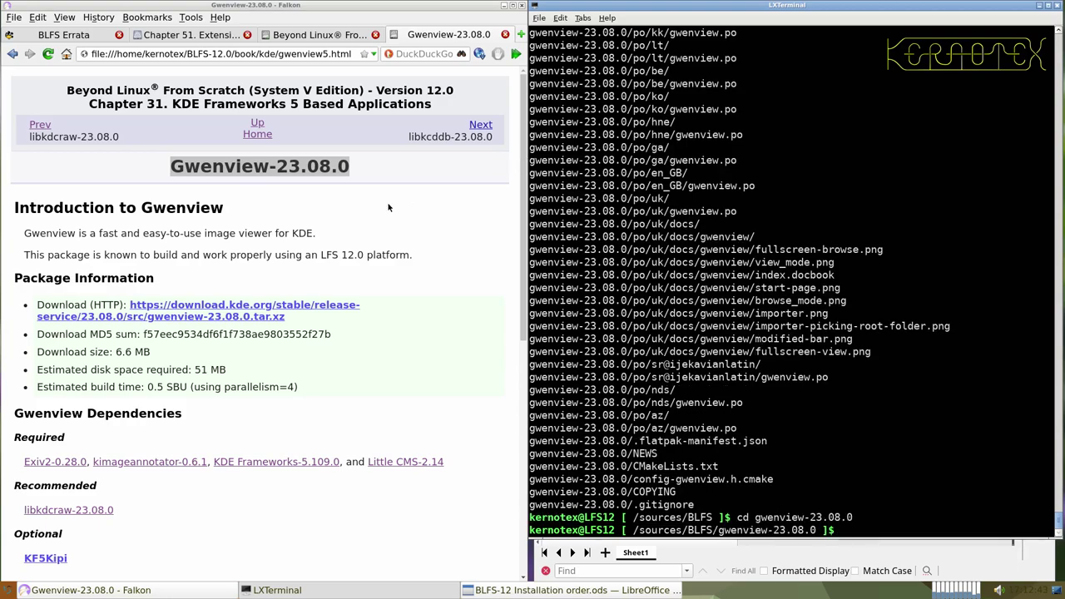
- Copy the book's mkdir, cmake and make commands for Gwenview into the terminal and run the build
scroll(291, 252, "down", 8)
left_click_drag(38, 284, 177, 349)
middle_click(559, 274)
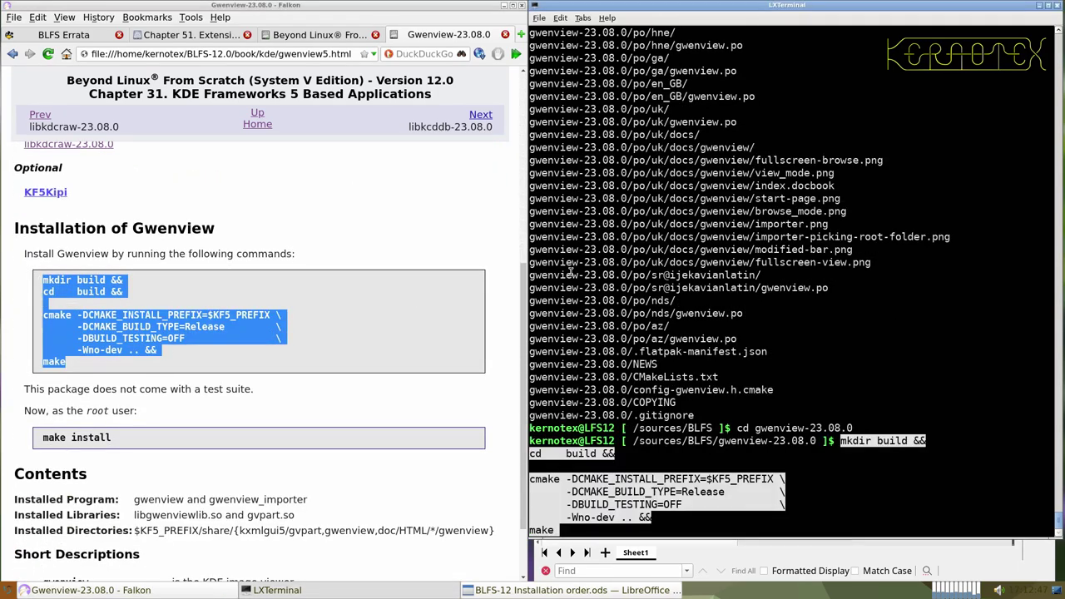
key("Return")
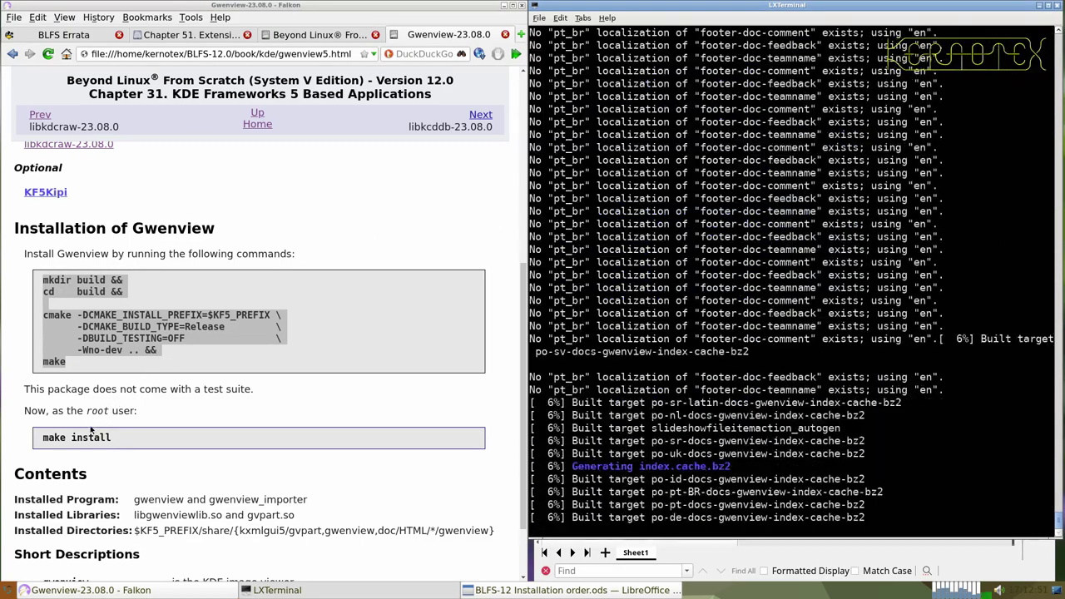
- Install the built Gwenview by recalling the make install command from the terminal history
left_click_drag(42, 437, 116, 438)
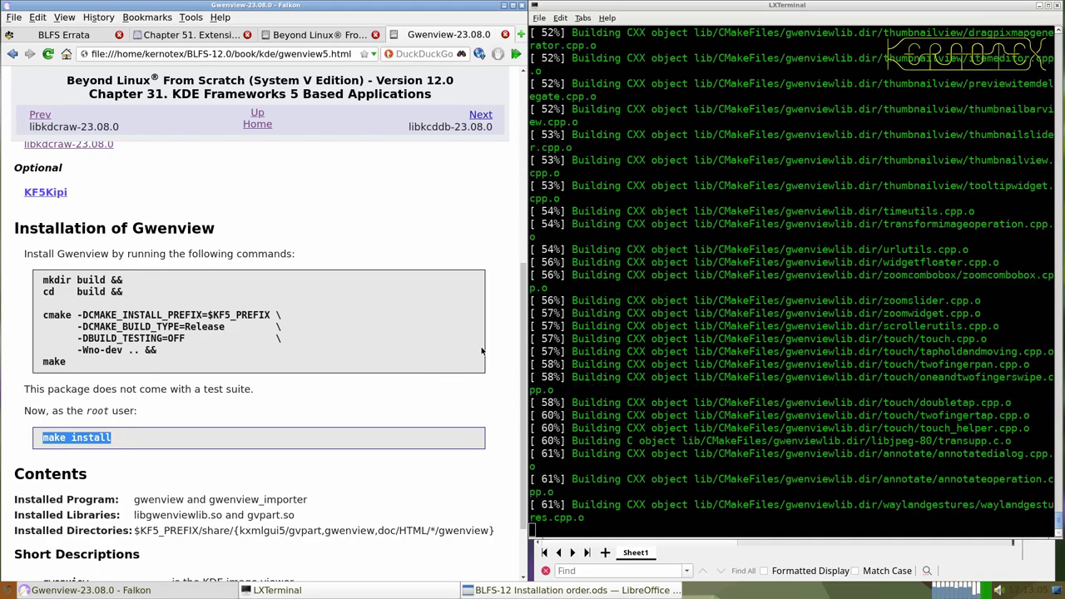
left_click(662, 355)
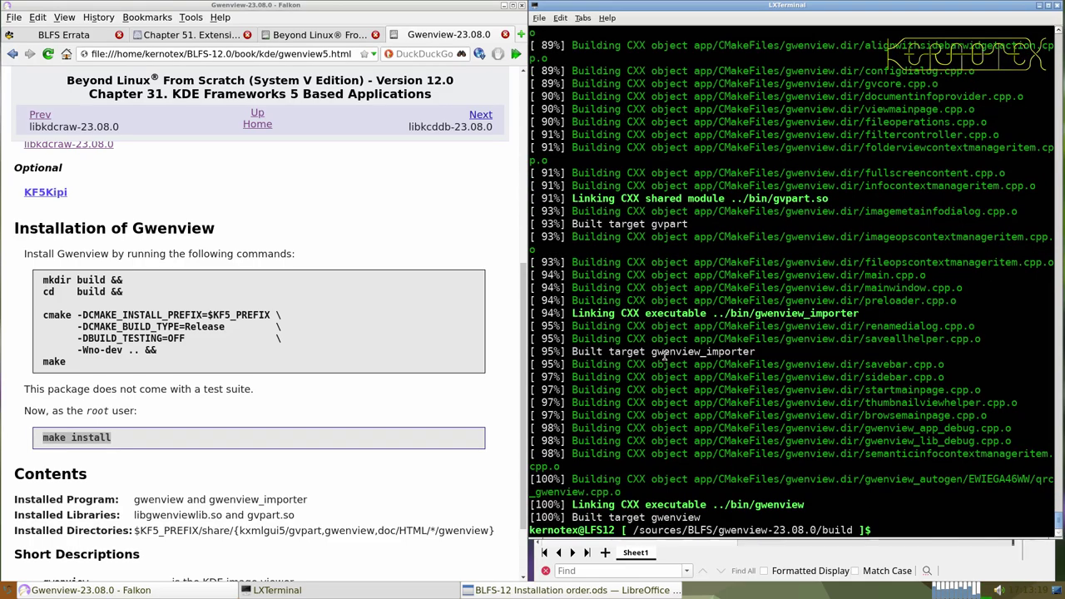
key("ctrl+r")
type("make install")
key("Return")
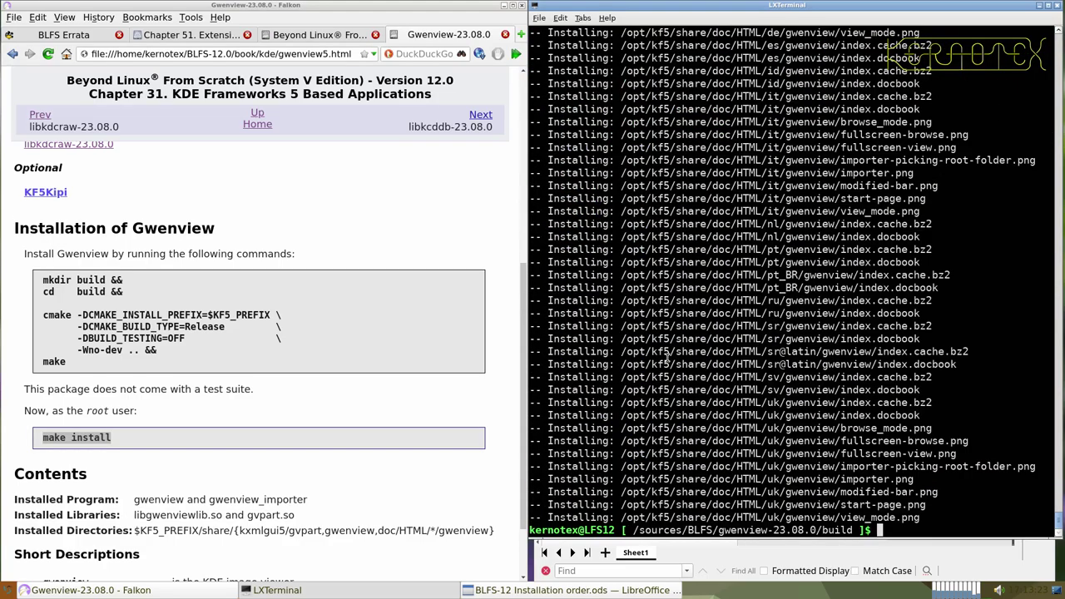
- Return to /sources/BLFS and delete the gwenview-23.08.0 source directory with rm -Rf
type("cd ../..")
key("Return")
type("rm")
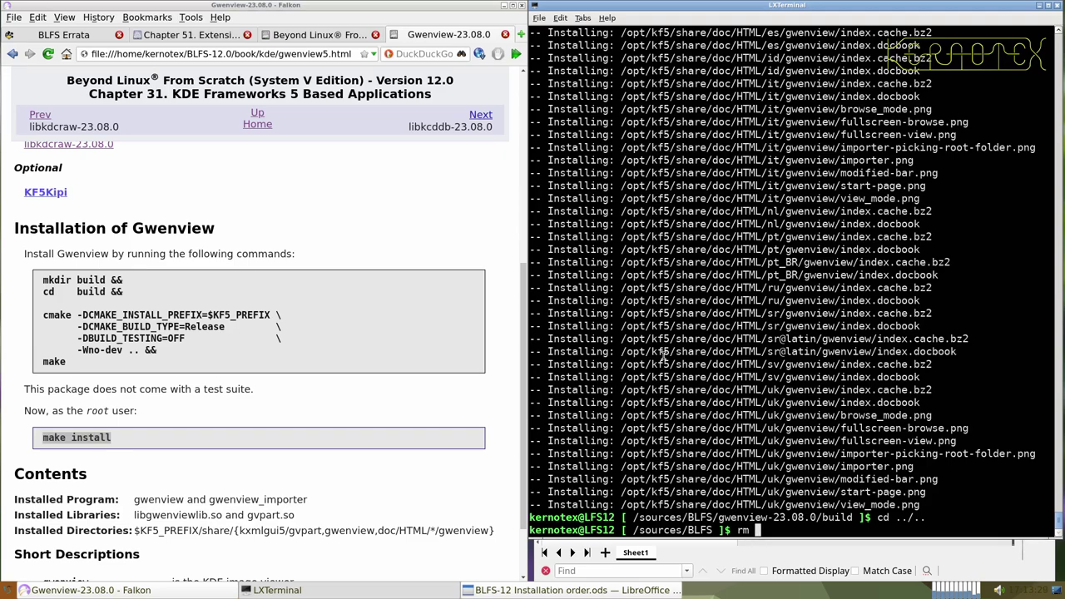
type(" -Rf gwe")
key("Tab")
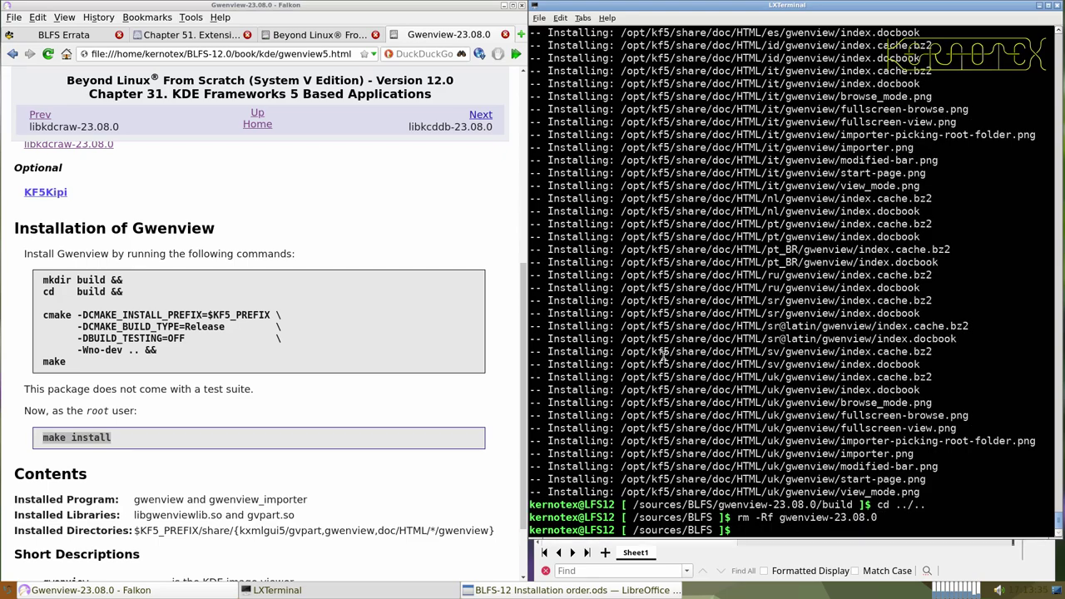
- Launch the newly installed Gwenview image viewer and maximize its window
left_click(8, 590)
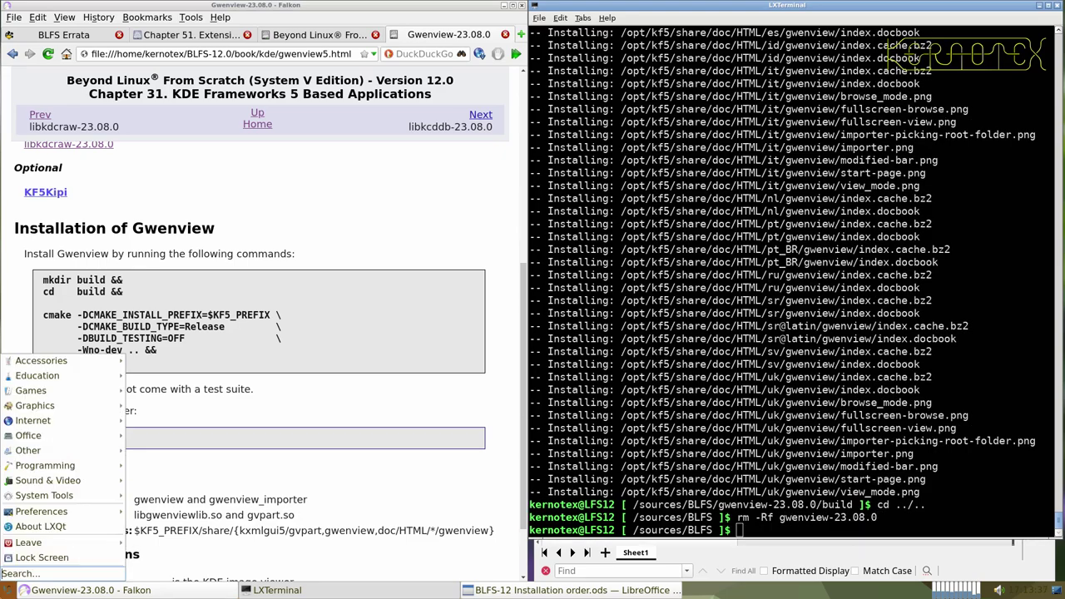
mouse_move(74, 480)
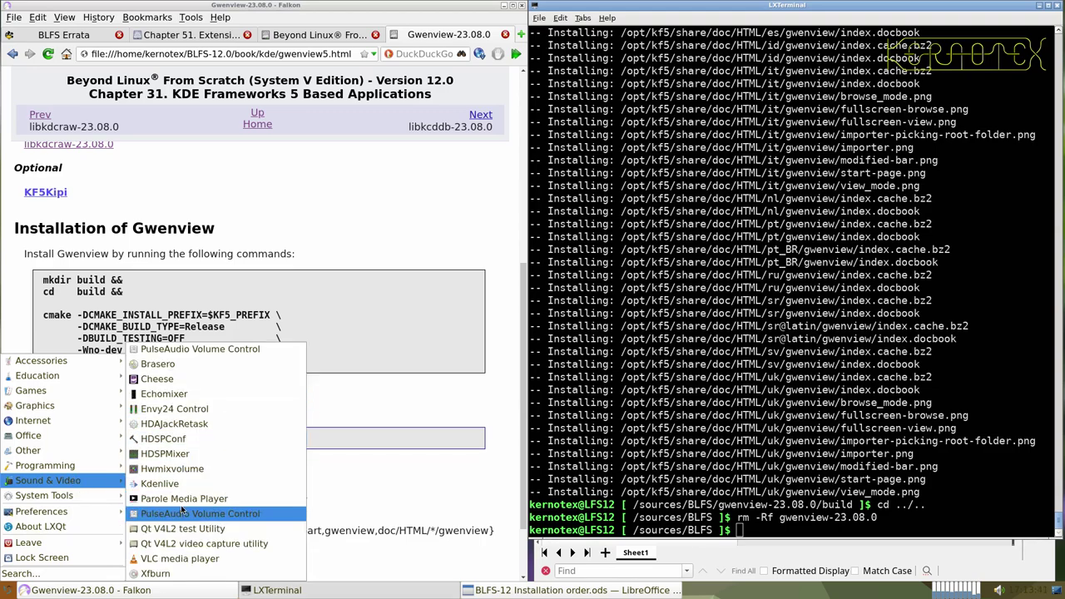
mouse_move(77, 432)
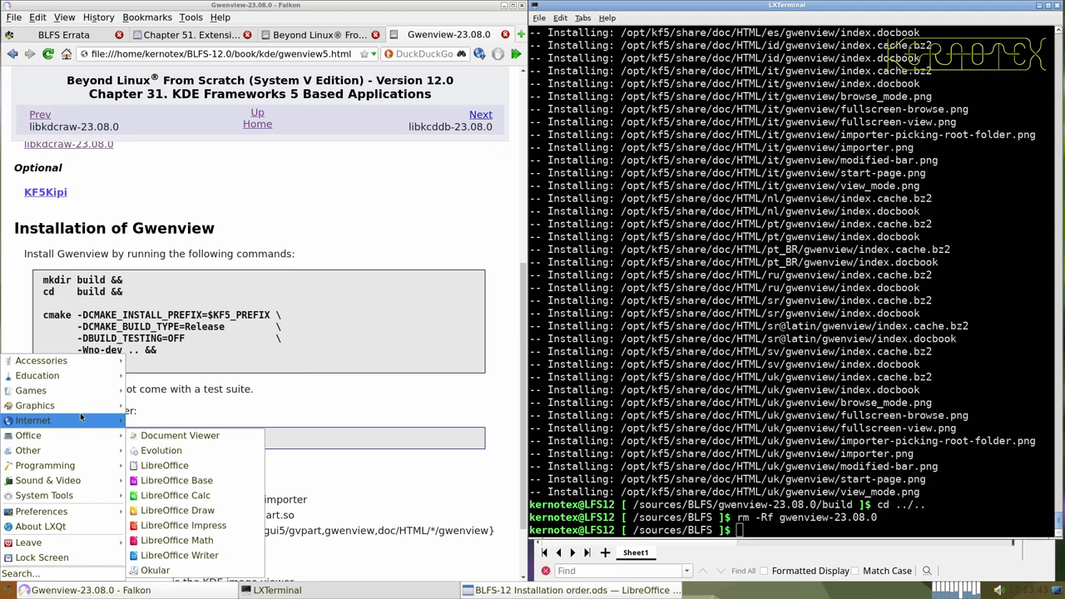
mouse_move(83, 404)
left_click(175, 450)
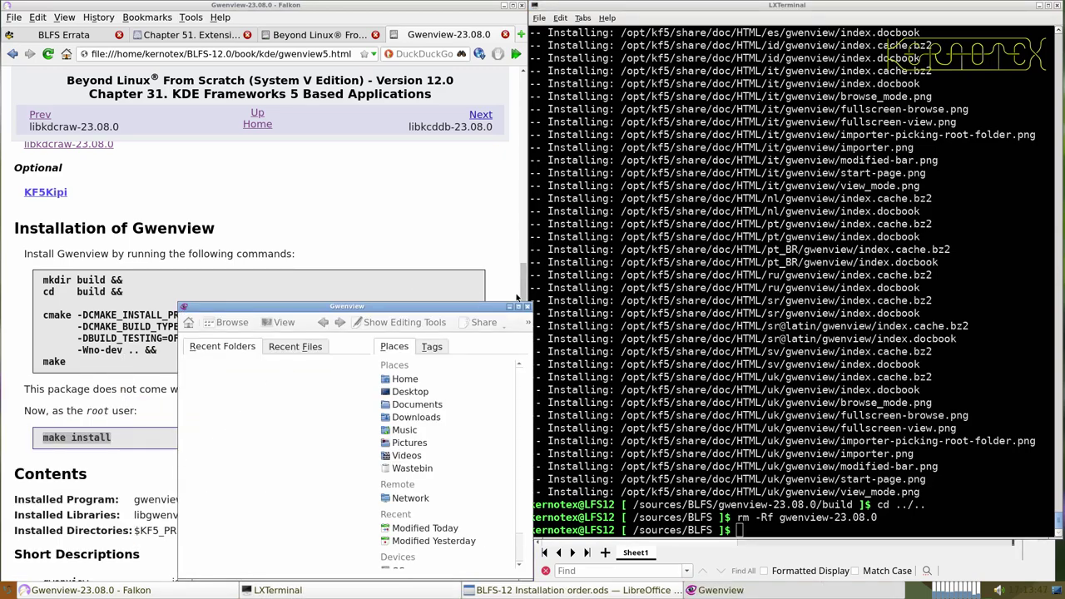
left_click(519, 307)
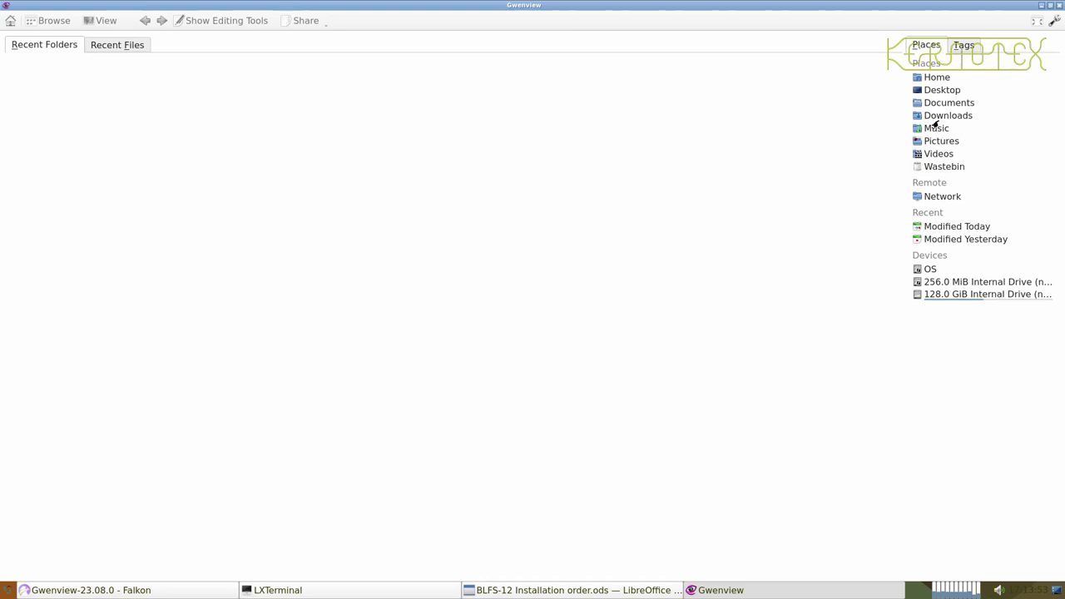
left_click(928, 270)
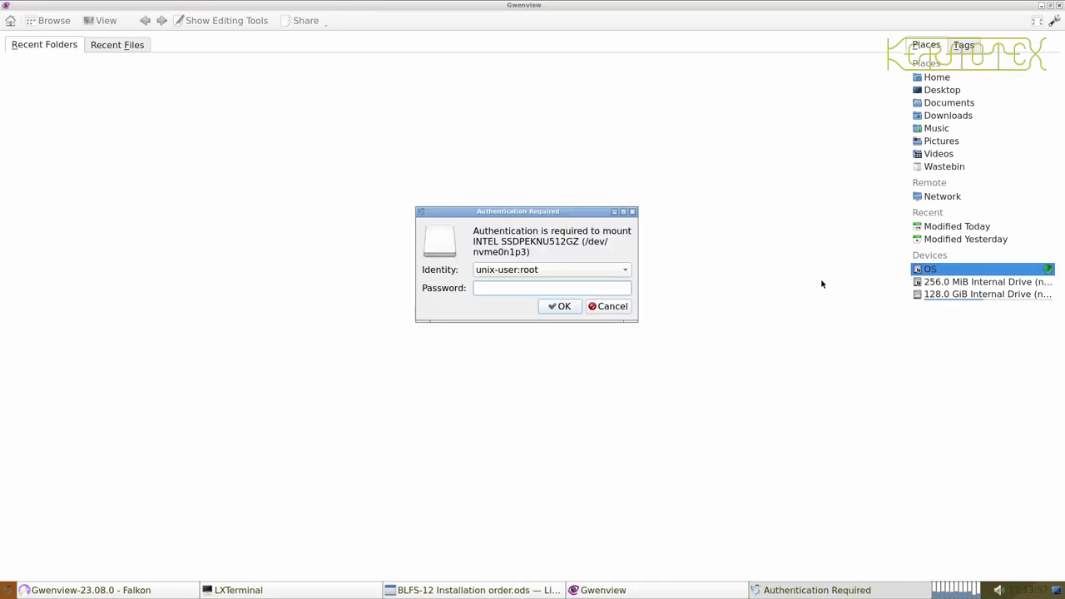
key("Escape")
key("Return")
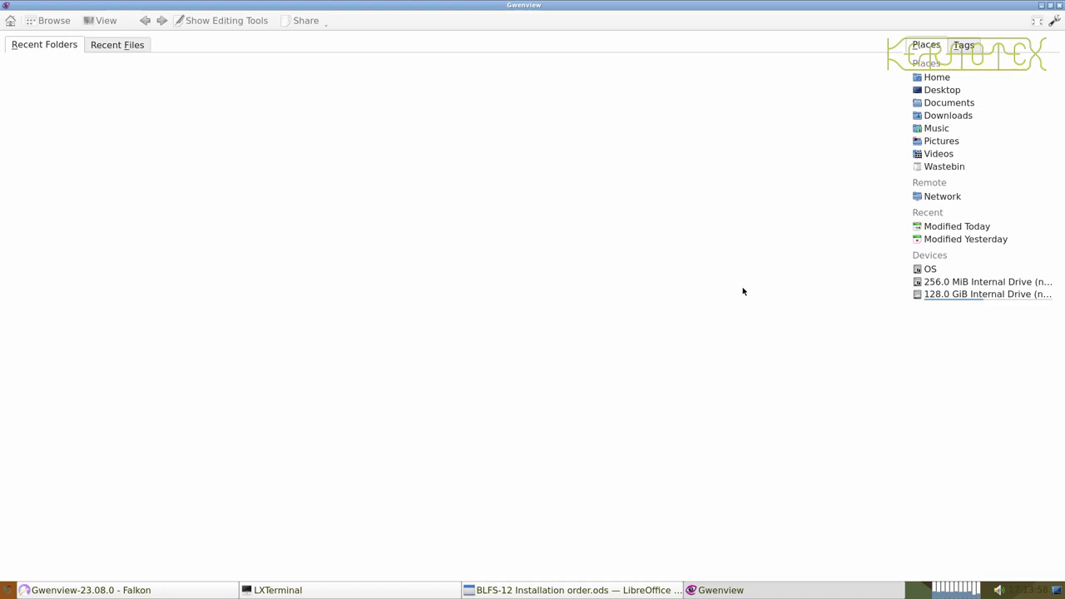
- Browse the Home folder in Gwenview, then change the location path to /usr/
left_click(933, 77)
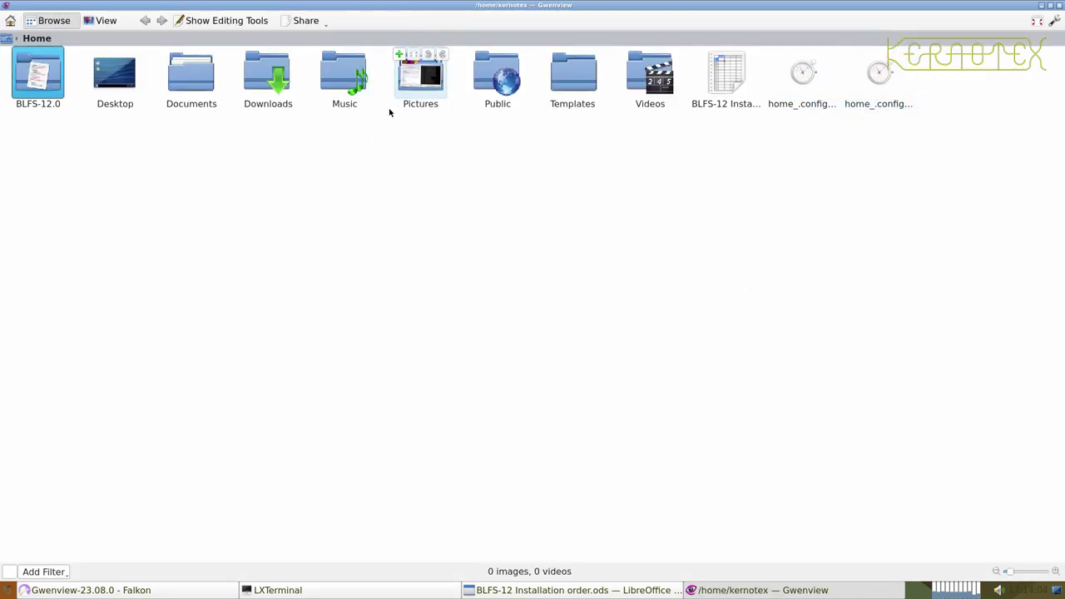
double_click(85, 37)
left_click_drag(100, 39, 33, 44)
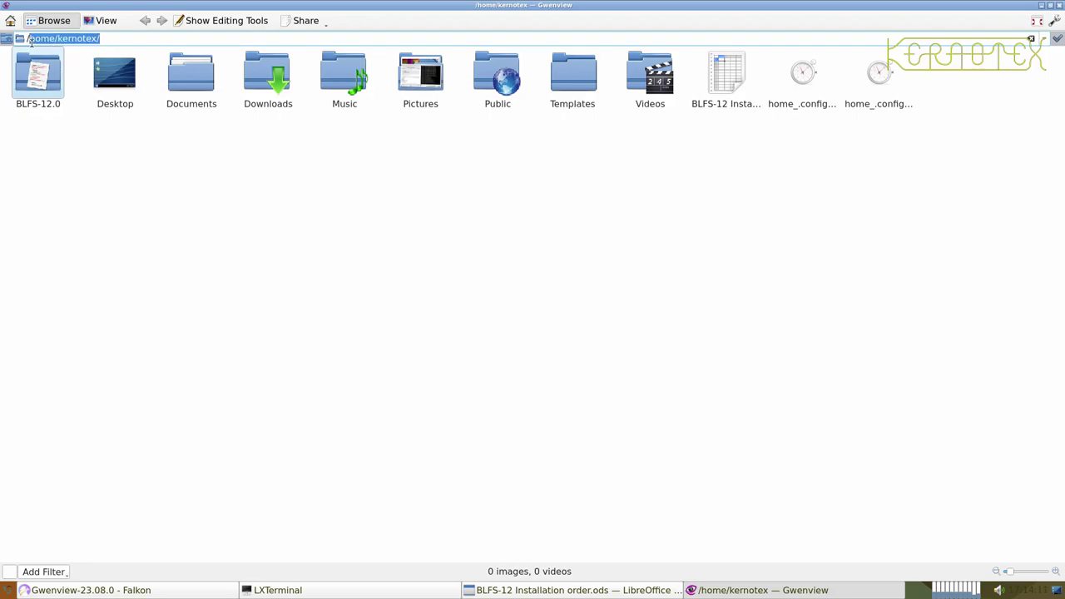
key("BackSpace")
key("Return")
left_click_drag(476, 175, 672, 148)
left_click(796, 142)
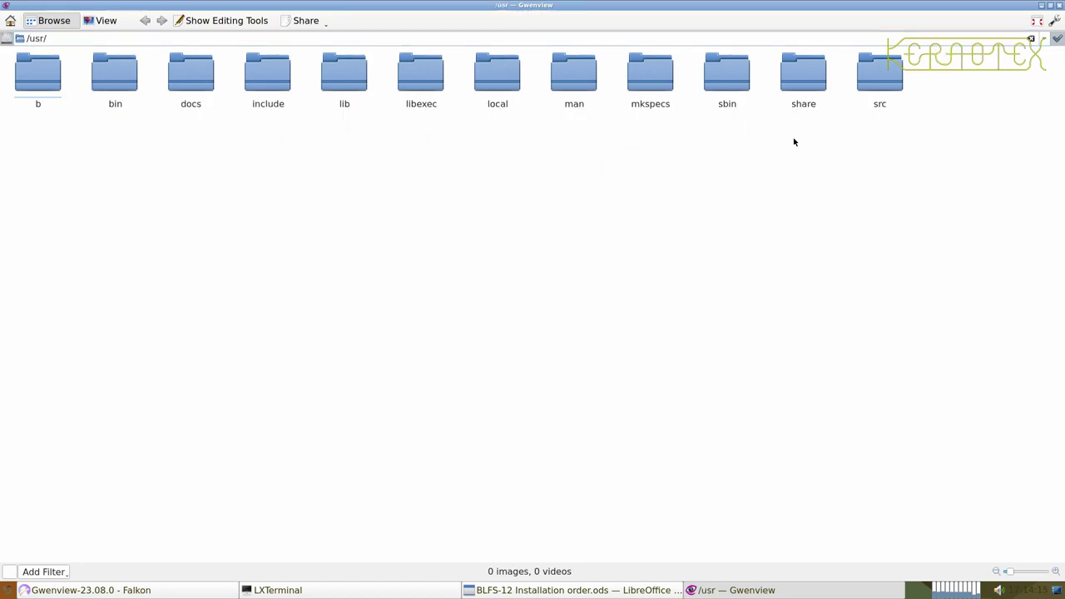
- View the image calibrate.ppm from /usr/share/cups in Gwenview, then close the viewer
left_click(806, 95)
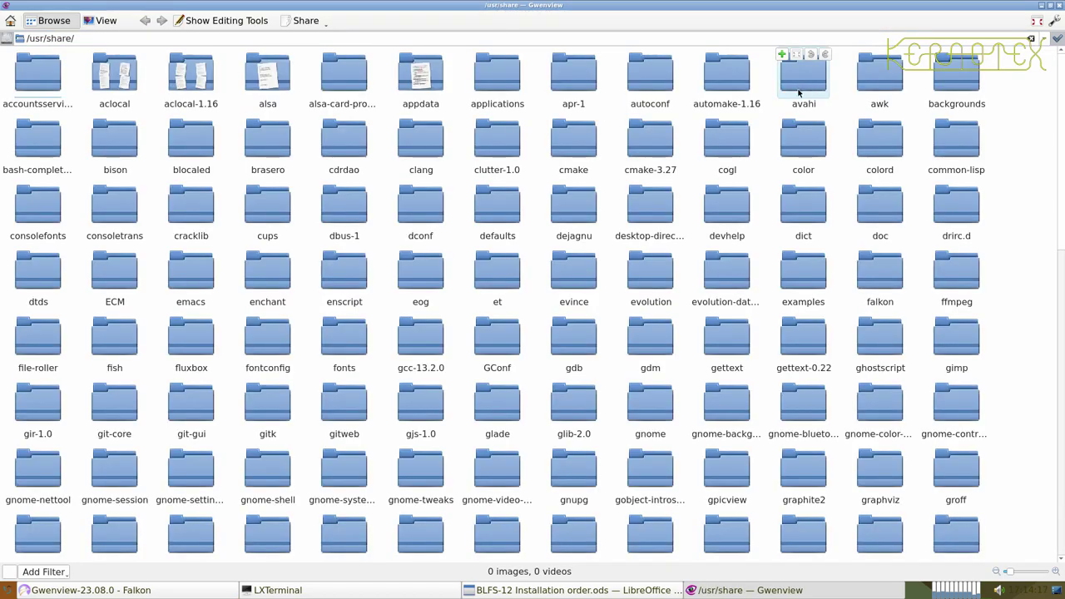
left_click(250, 215)
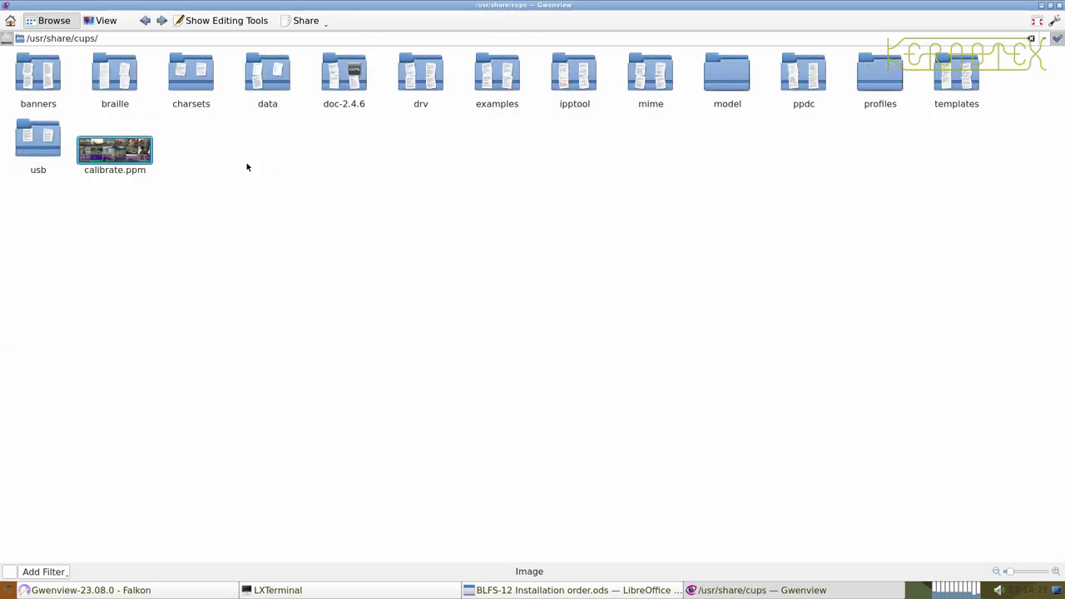
left_click(127, 157)
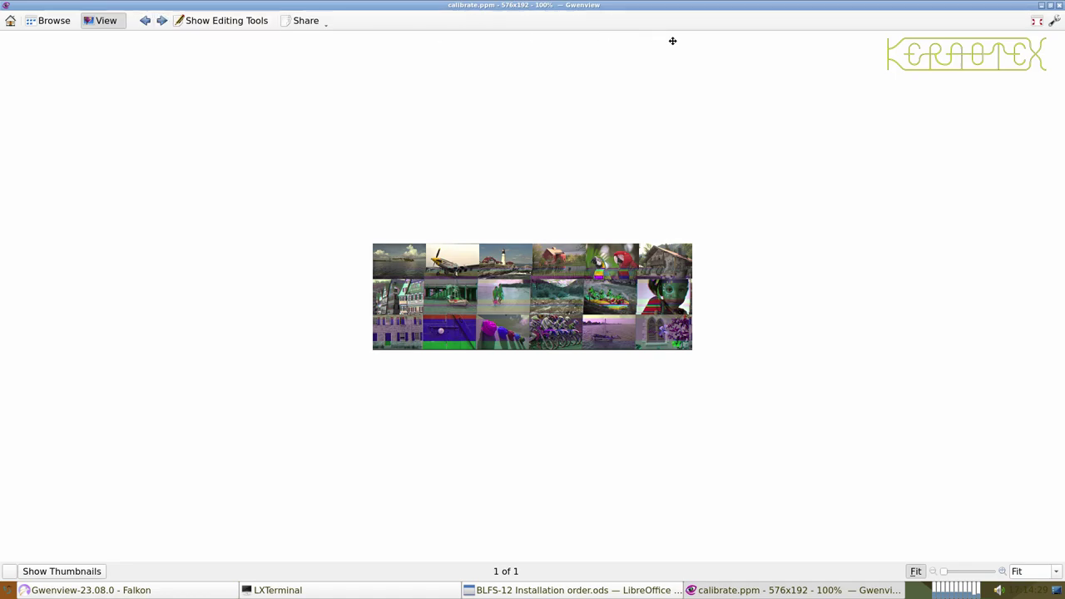
left_click(1055, 4)
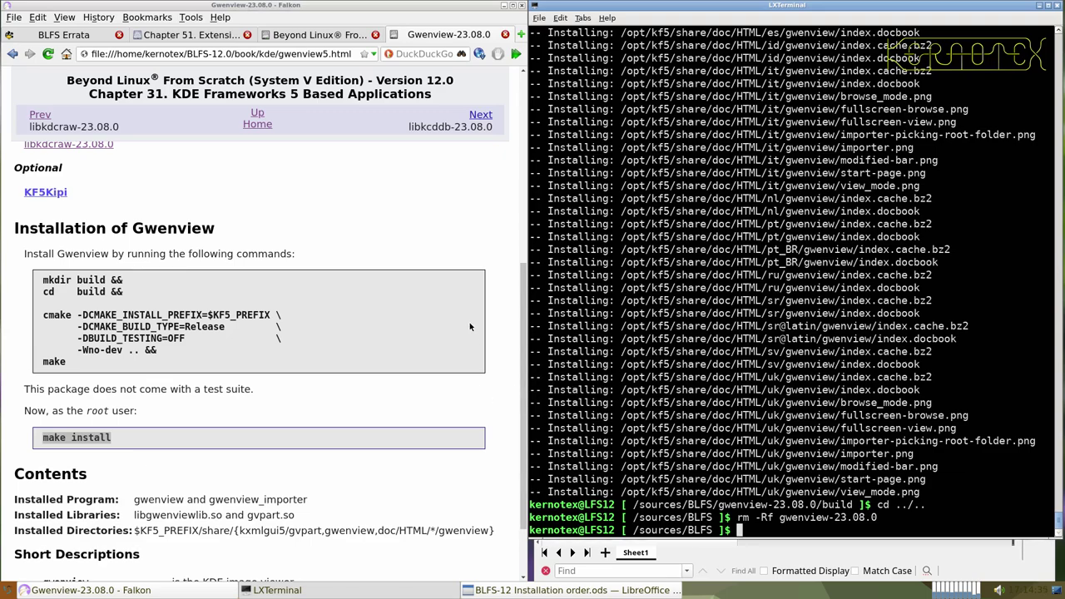
- Go to the book's next page, libkcddb-23.08.0, and open its libmusicbrainz-5.1.0 dependency in a new tab
scroll(469, 326, "down", 2)
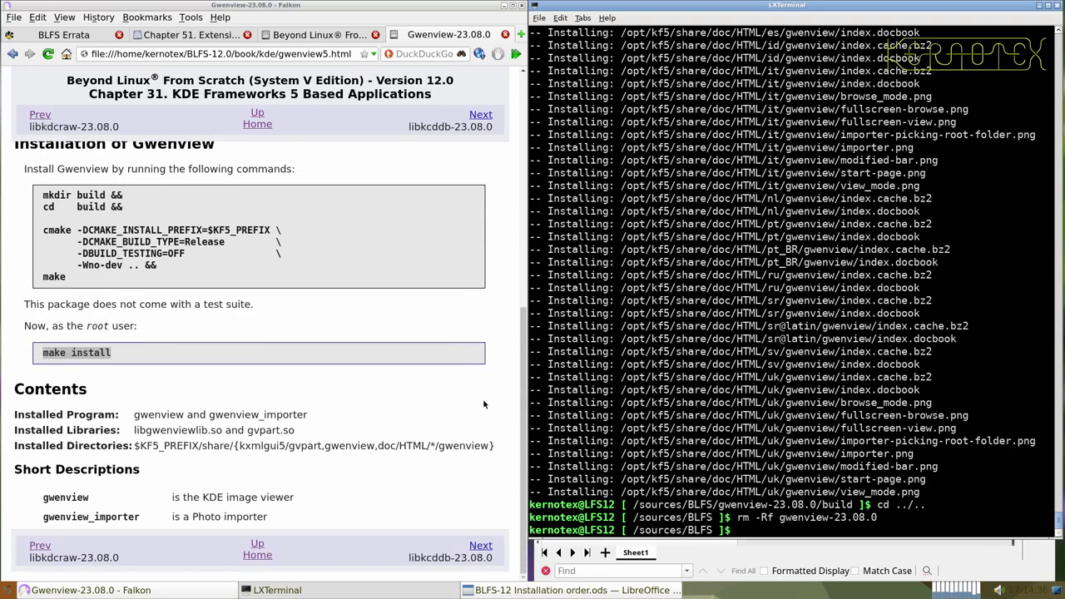
left_click(481, 545)
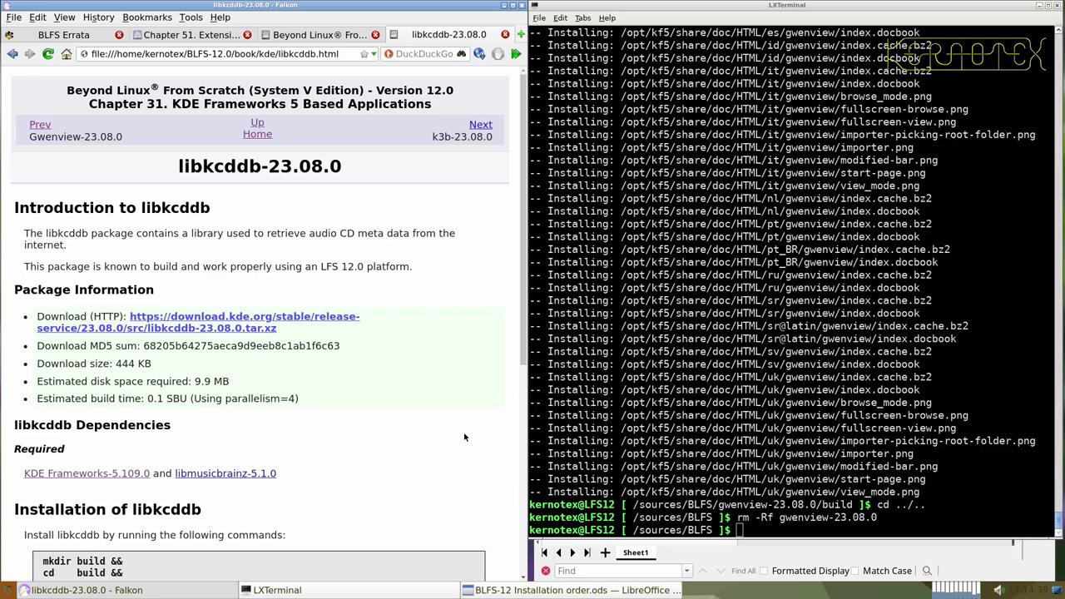
middle_click(258, 474)
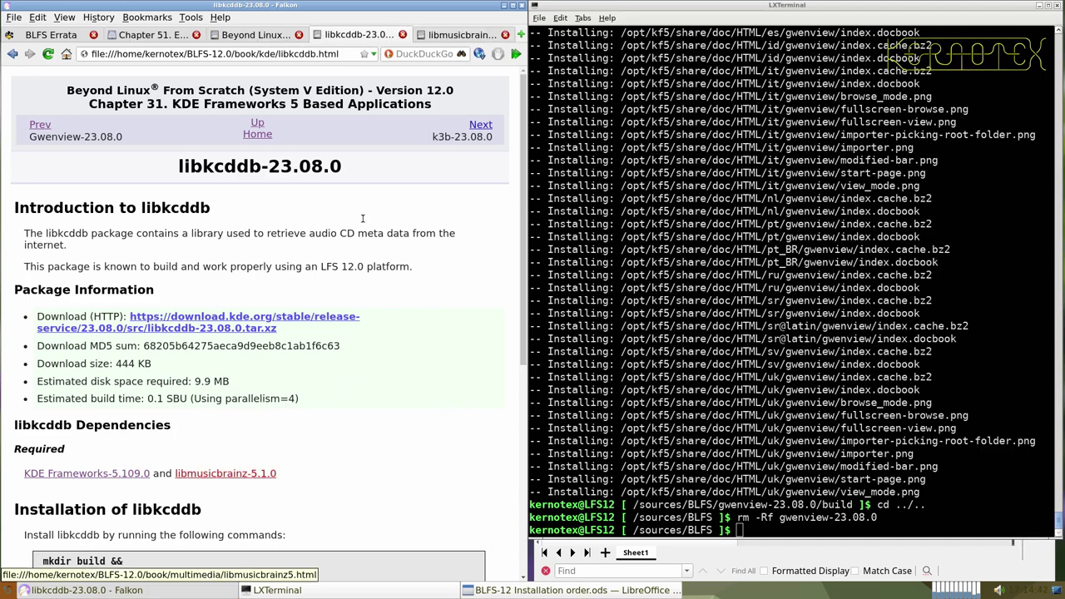
left_click(454, 36)
scroll(361, 380, "down", 3)
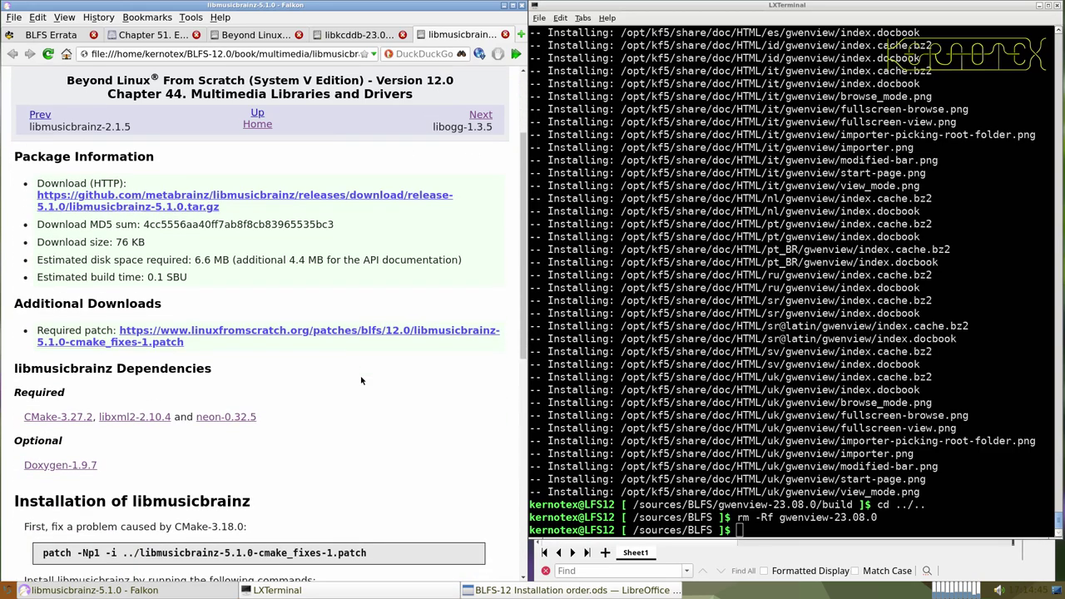
- Download libmusicbrainz-5.1.0.tar.gz and save the required patch libmusicbrainz-5.1.0-cmake_fixes-1.patch
scroll(361, 381, "up", 3)
left_click(356, 331)
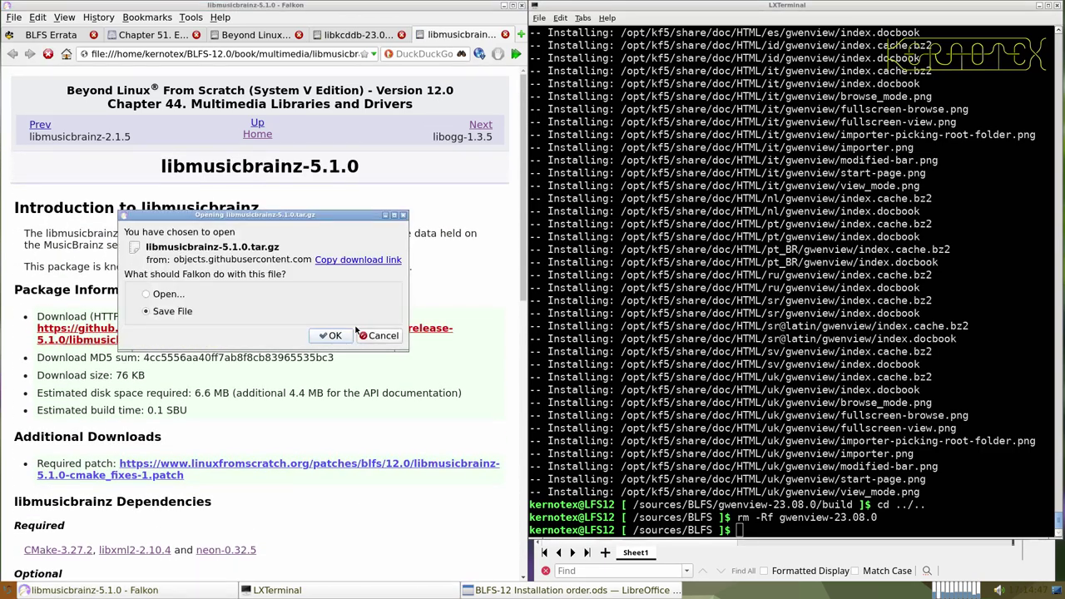
left_click(336, 335)
key("Return")
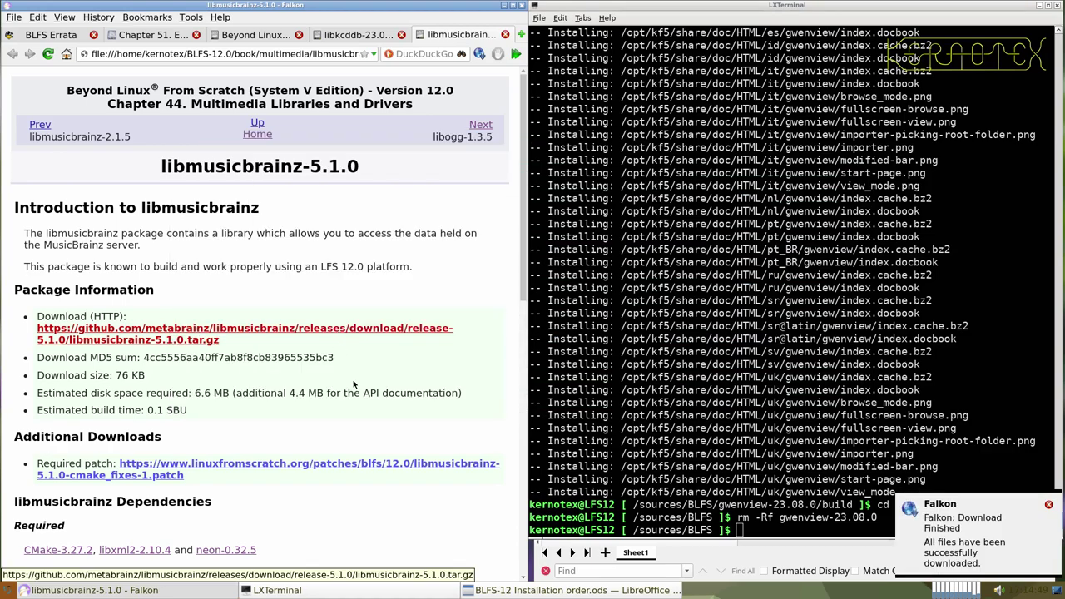
right_click(355, 466)
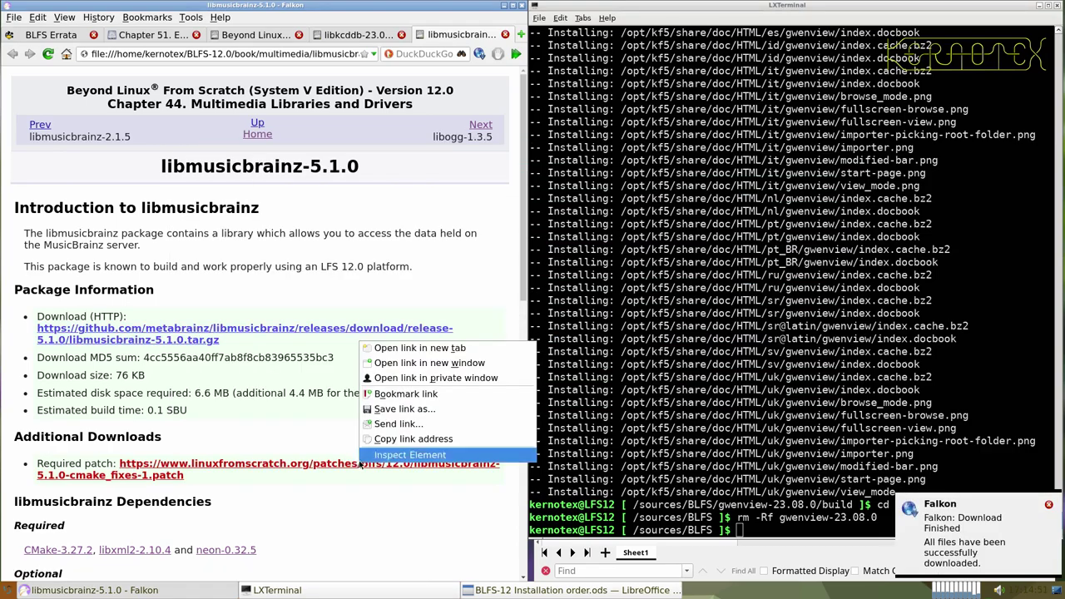
left_click(377, 409)
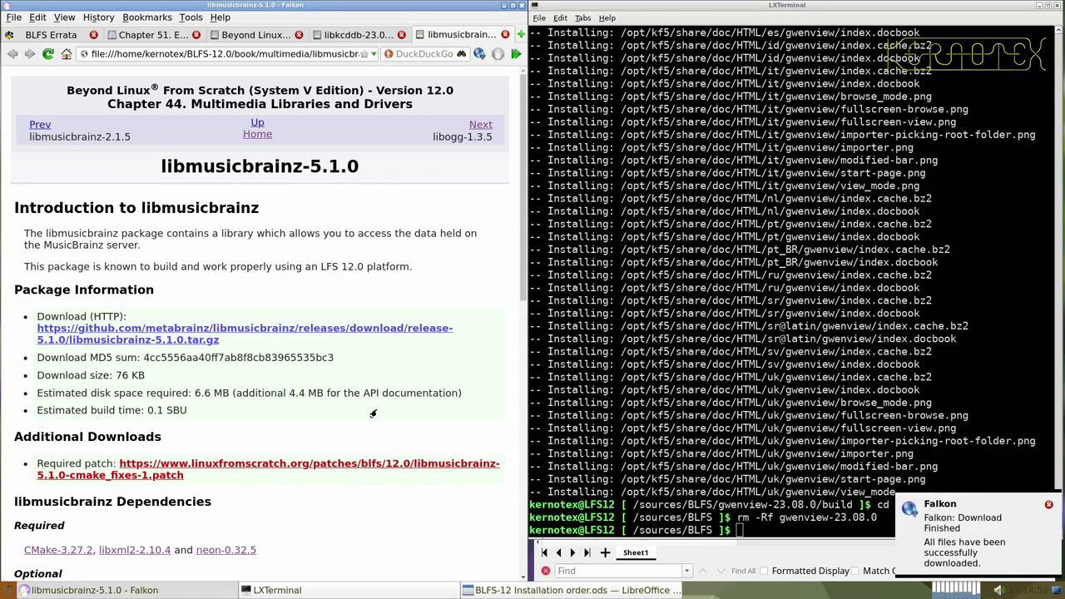
key("Return")
- In LXTerminal, extract libmusicbrainz-5.1.0.tar.gz with tar -xvf and change into the libmusicbrainz-5.1.0 directory
left_click(672, 431)
type("tar -x")
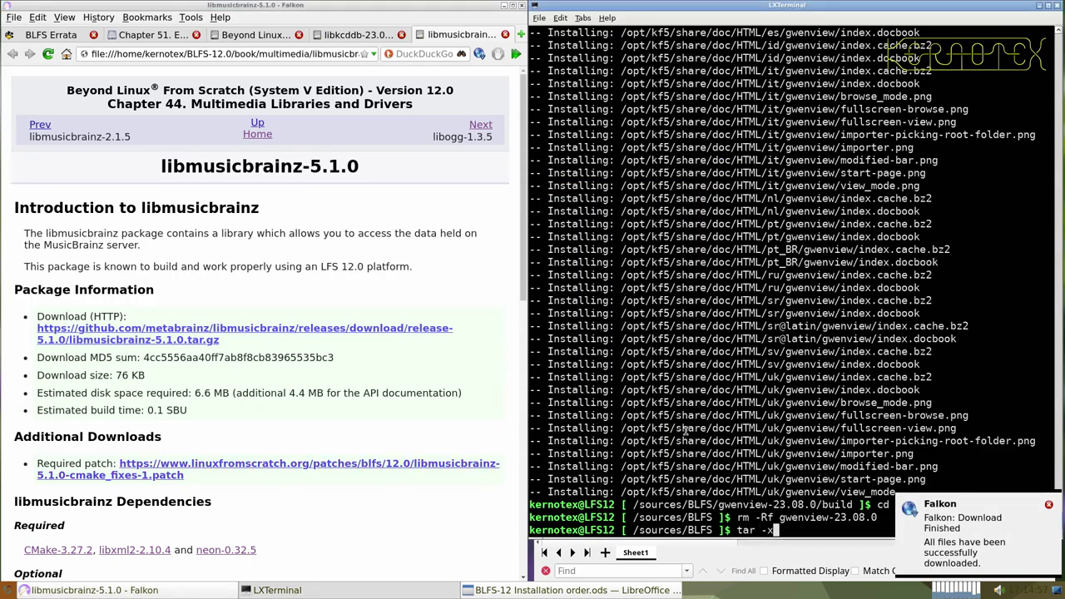
type("vf libmus")
key("Tab")
key("Return")
key("Up")
type(".")
key("Tab")
key("Return")
type("cd libmus")
key("Tab")
key("Return")
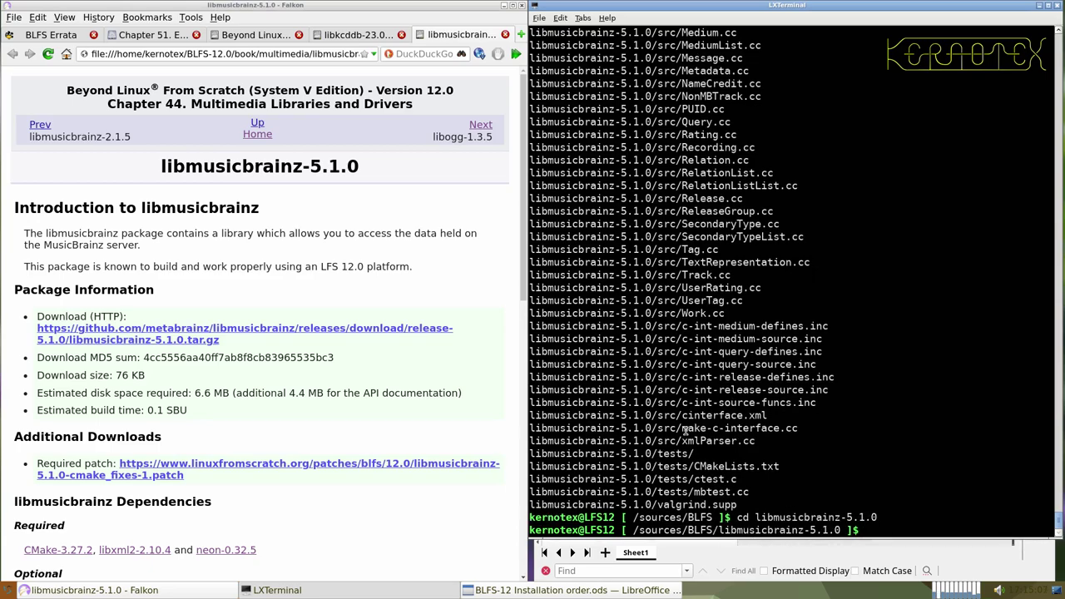
- Copy the book's patch -Np1 command for libmusicbrainz-5.1.0-cmake_fixes-1.patch into the terminal and run it
scroll(256, 396, "down", 6)
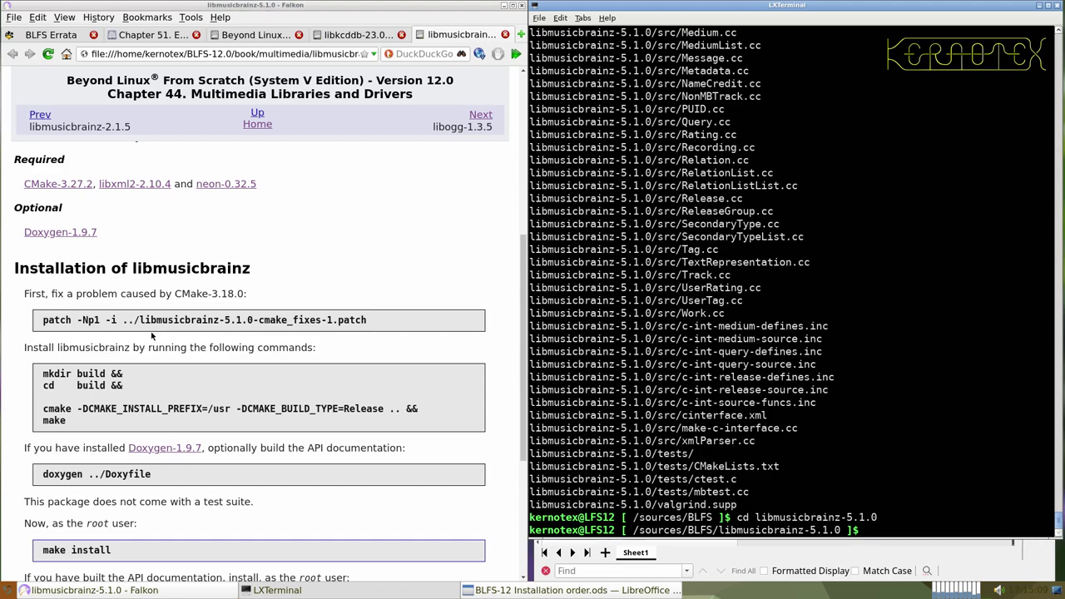
left_click_drag(41, 319, 405, 327)
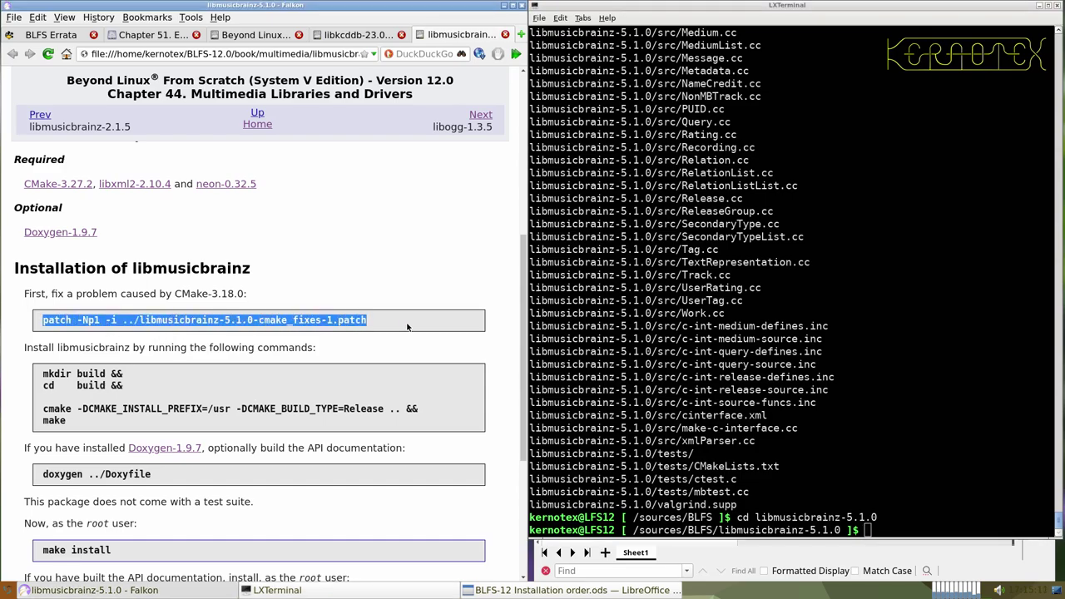
middle_click(600, 339)
key("Return")
- Copy the book's mkdir, cmake and make commands for libmusicbrainz into the terminal and run the build
scroll(223, 435, "down", 5)
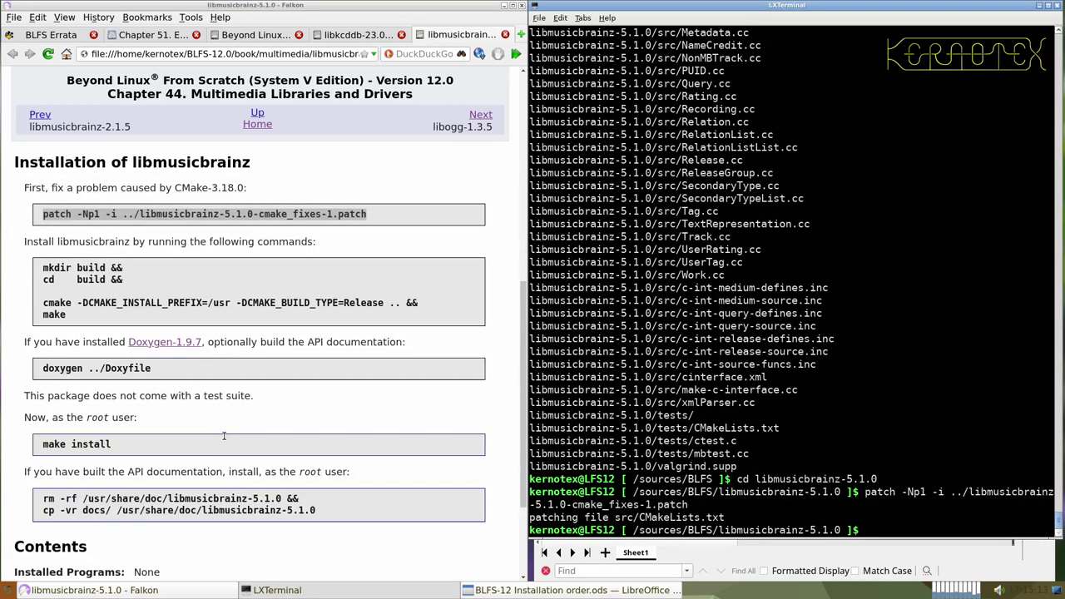
scroll(223, 435, "up", 2)
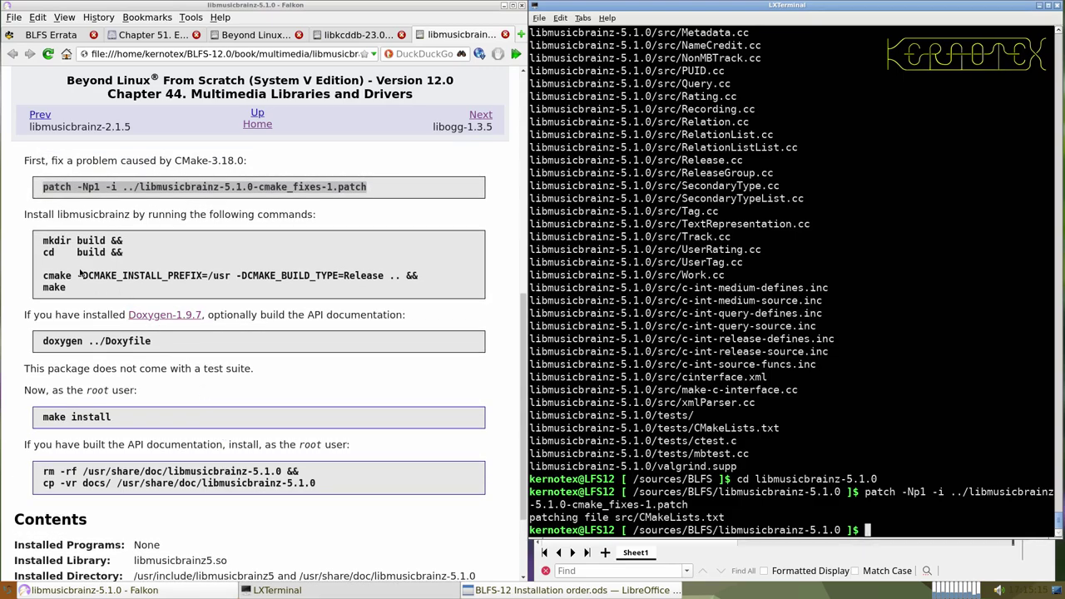
left_click_drag(46, 239, 99, 294)
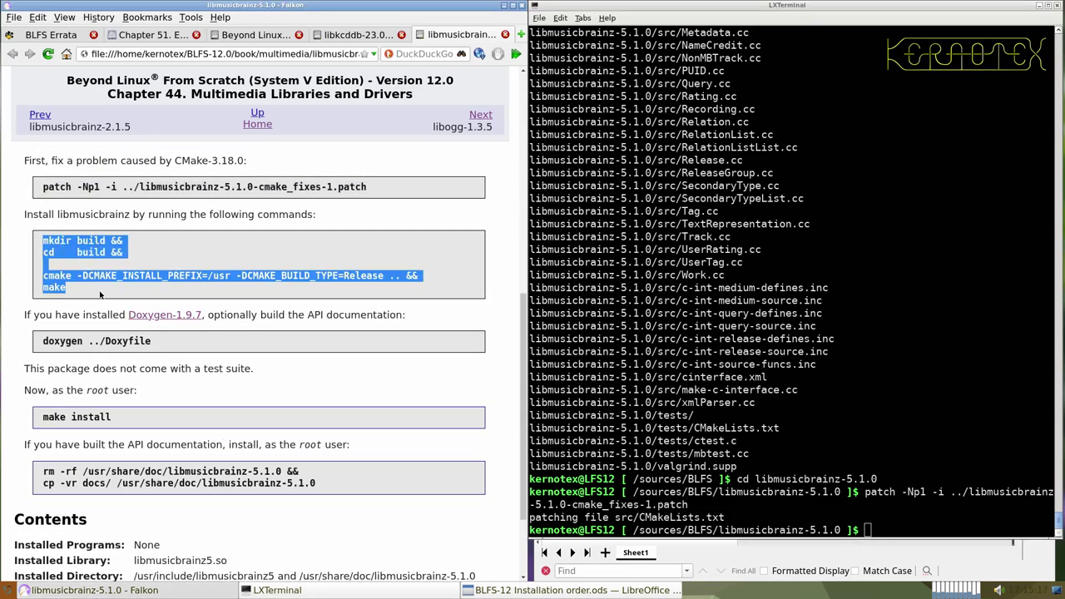
middle_click(680, 339)
key("Return")
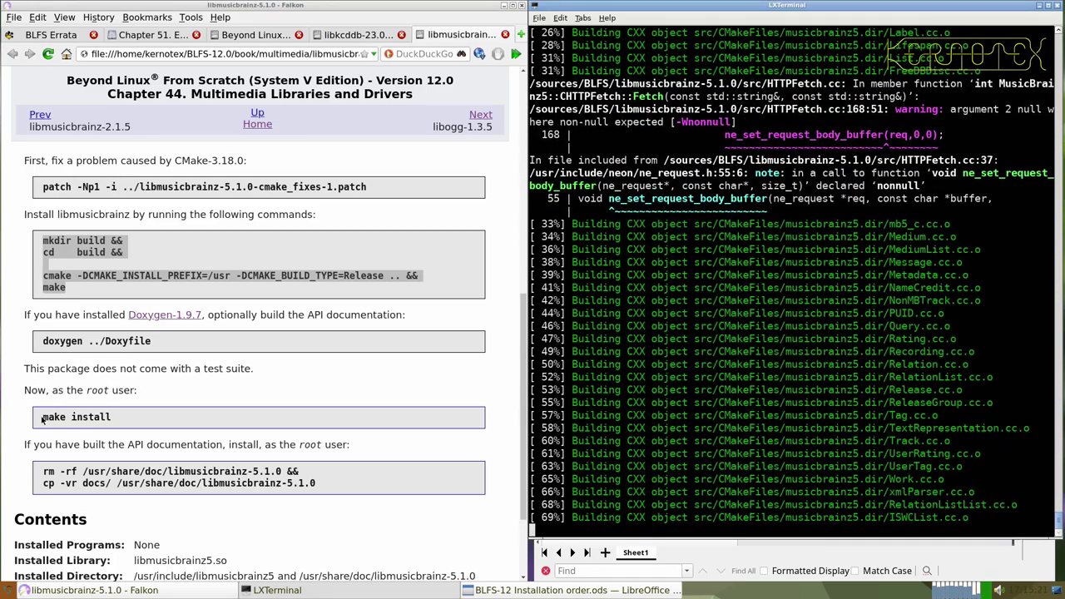
- Install libmusicbrainz by finding sudo -E make install in the terminal history with the book's make install text
left_click_drag(43, 415, 119, 427)
left_click(685, 439)
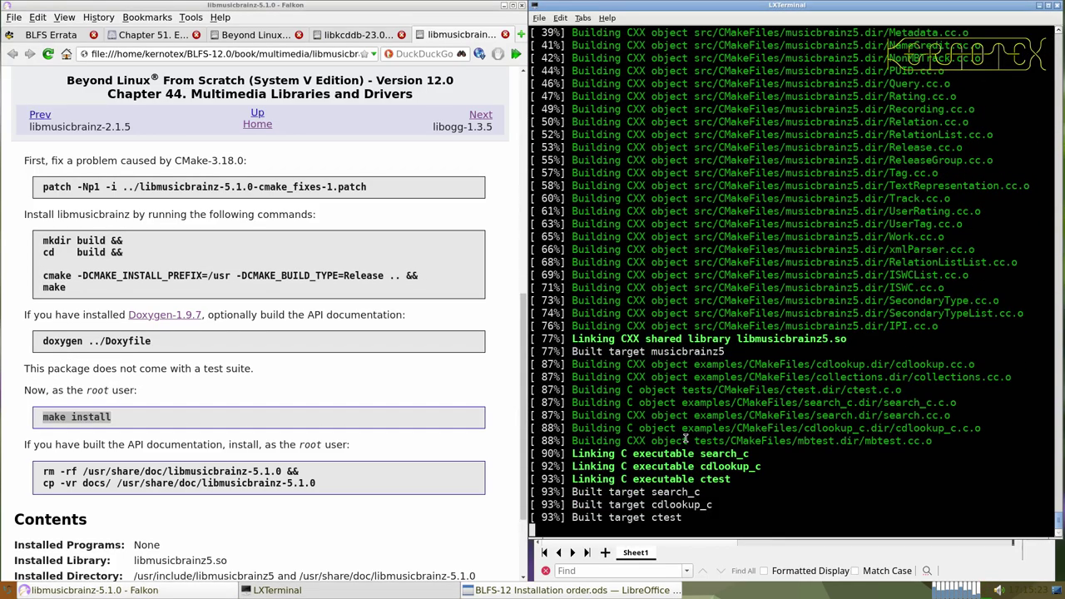
key("ctrl+r")
middle_click(685, 438)
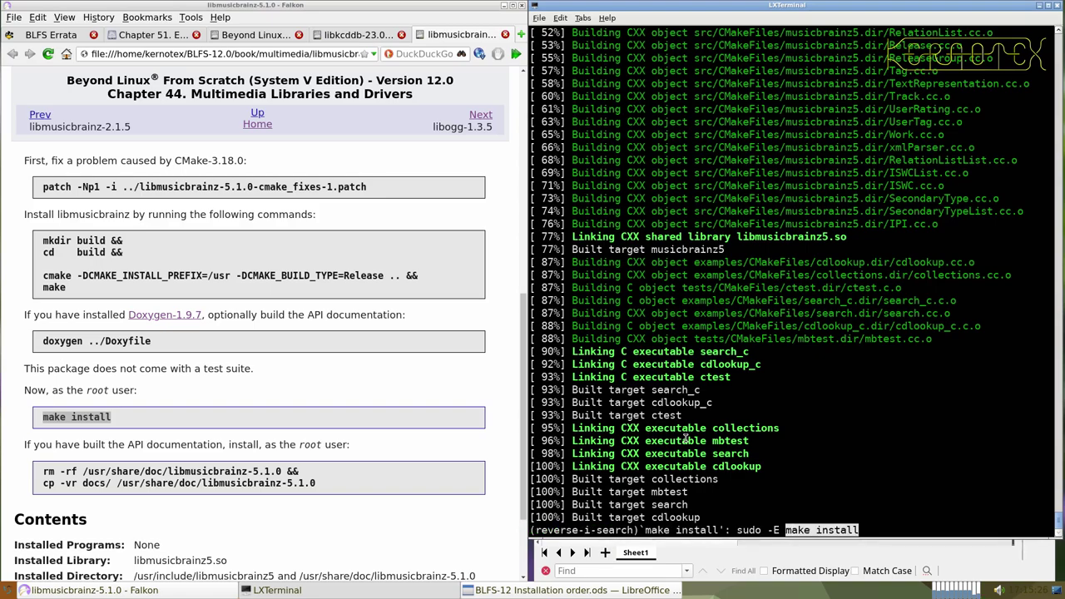
key("Return")
- Return to /sources/BLFS with cd ../.. and delete the libmusicbrainz-5.1.0 source directory with rm -Rf
type("cd")
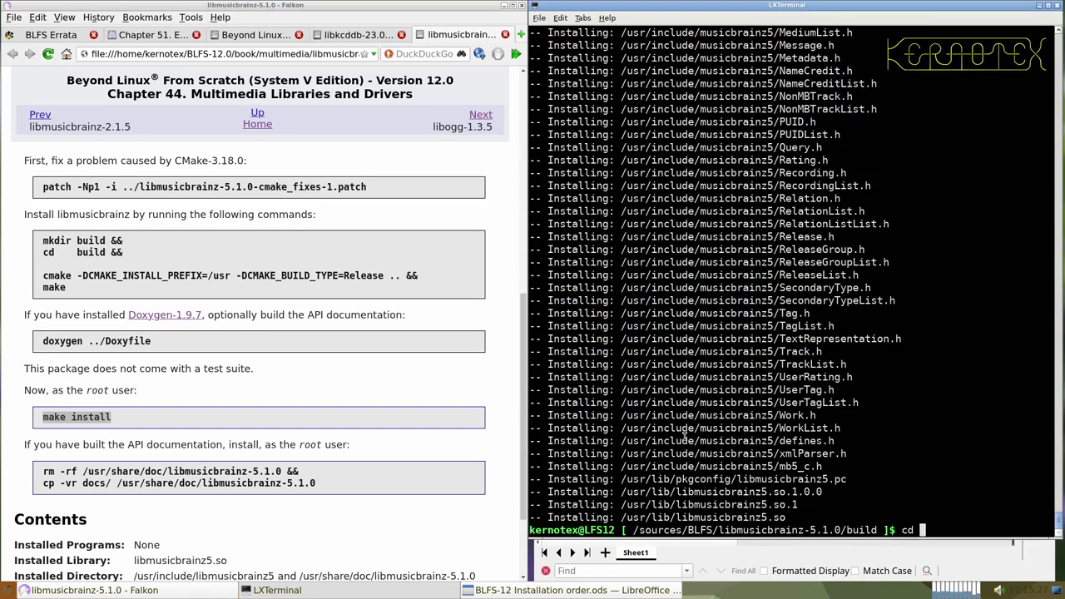
type(" ../..")
key("Return")
type("rm -R")
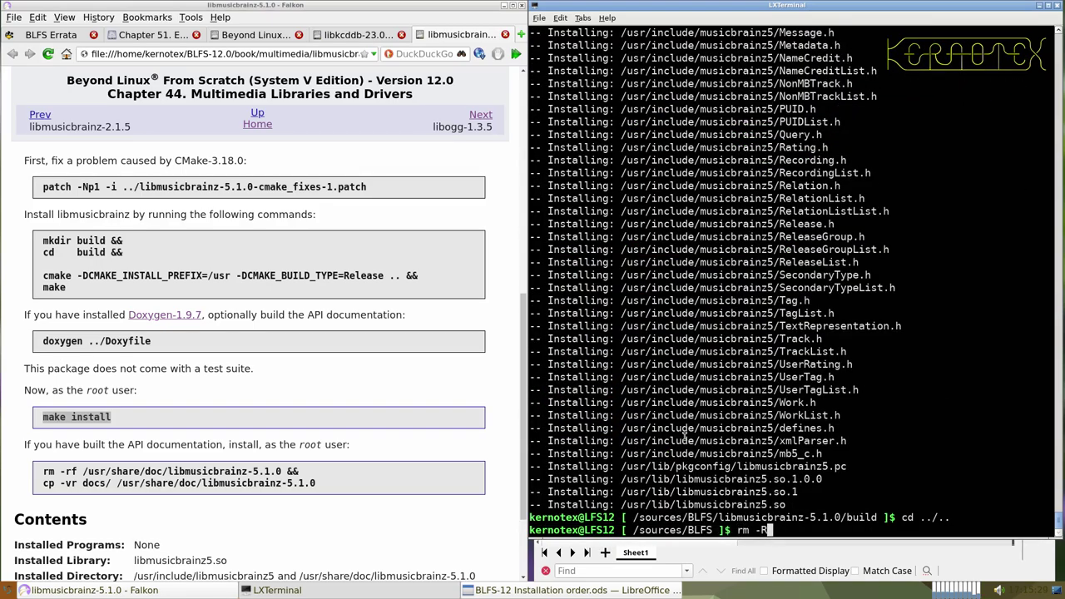
type("f libm")
key("Tab")
key("Return")
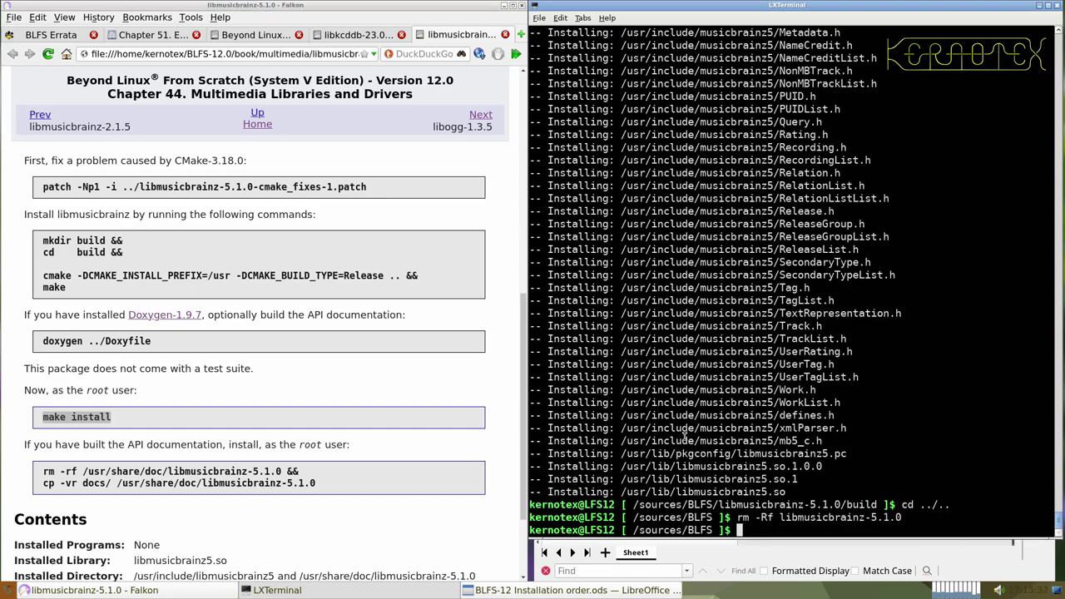
- Copy the libmusicbrainz-5.1.0 title from the book page in Falkon into cell A955 of the installation order spreadsheet in LibreOffice Calc
key("alt+Tab")
key("alt+Tab")
key("alt+Tab")
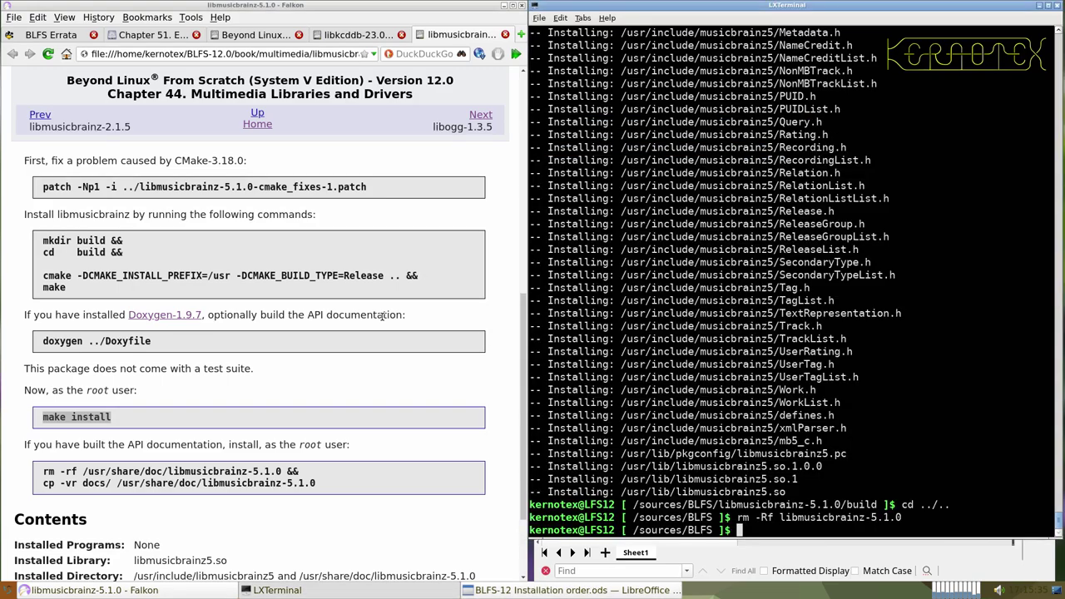
scroll(382, 316, "up", 10)
left_click_drag(158, 167, 366, 175)
key("ctrl+c")
key("alt+Tab")
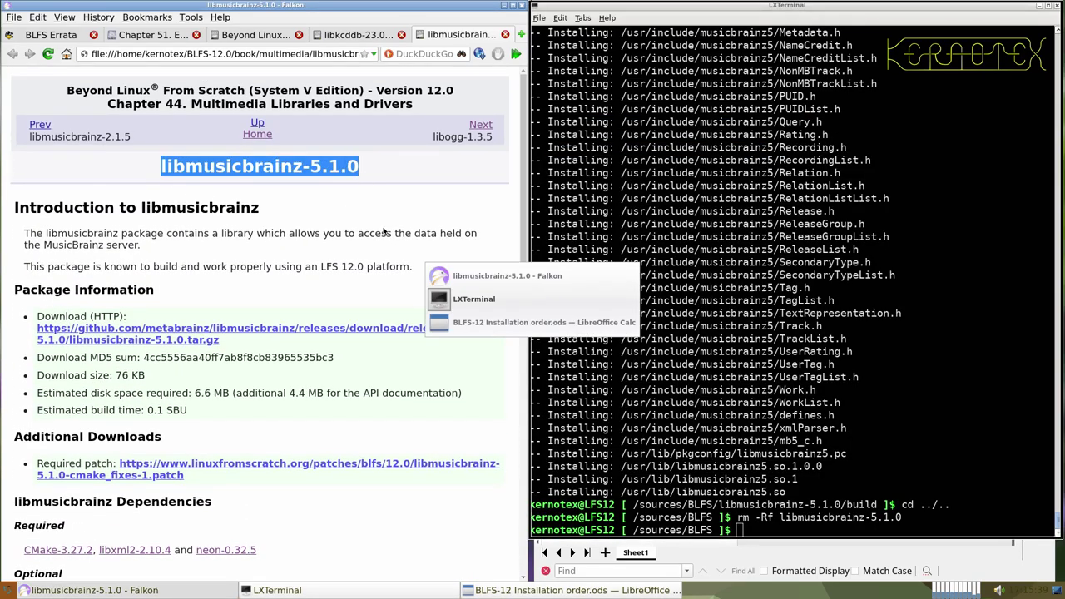
key("alt+Tab")
middle_click(596, 353)
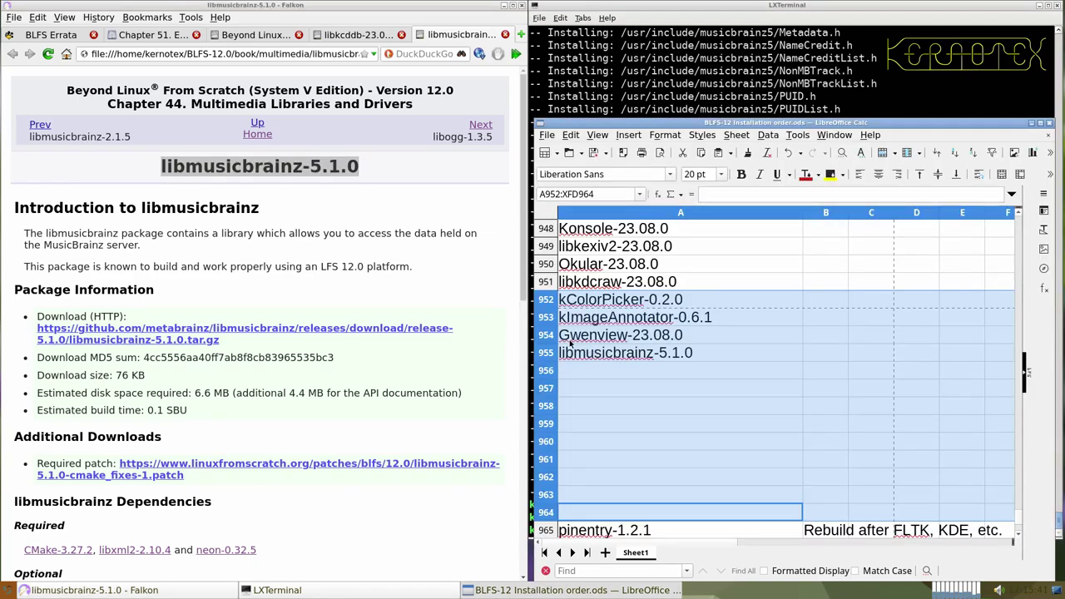
- Close the libmusicbrainz page in Falkon and copy the libkcddb-23.08.0 title into cell A956 of the Calc spreadsheet
left_click(504, 34)
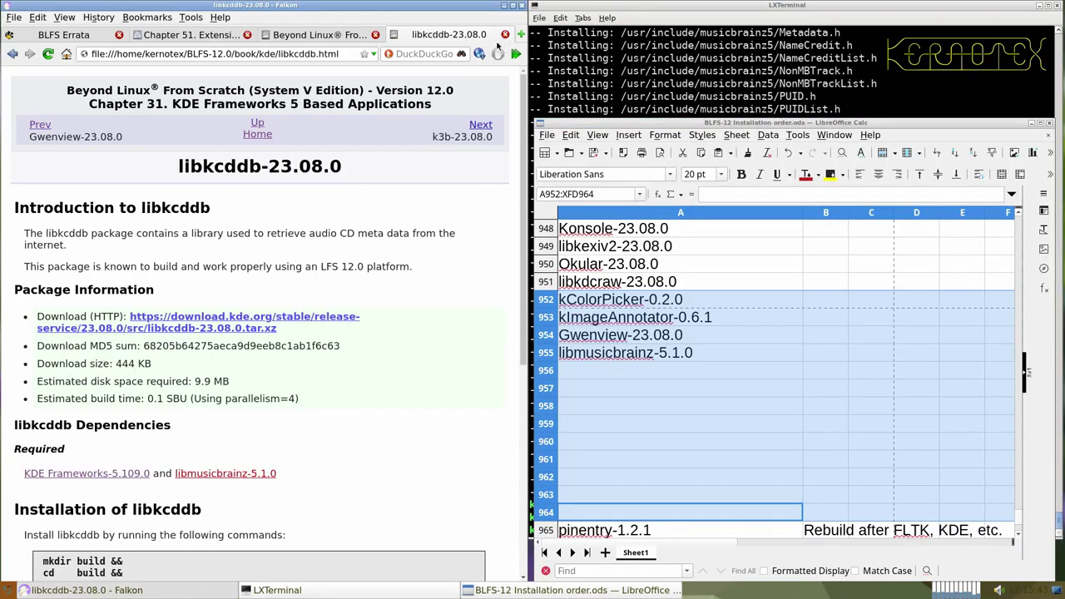
left_click_drag(173, 166, 348, 166)
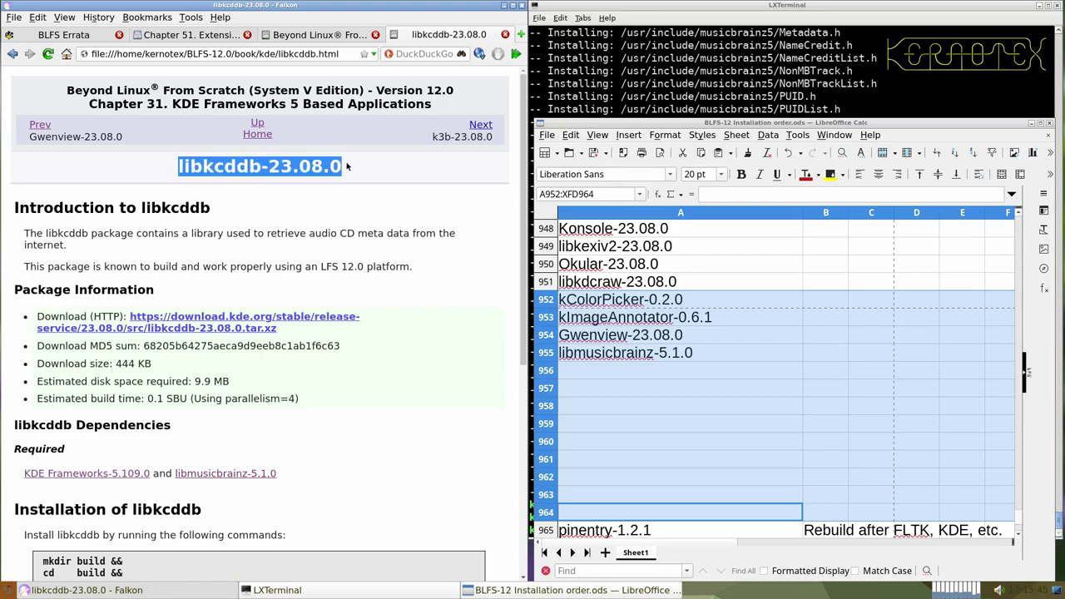
middle_click(599, 370)
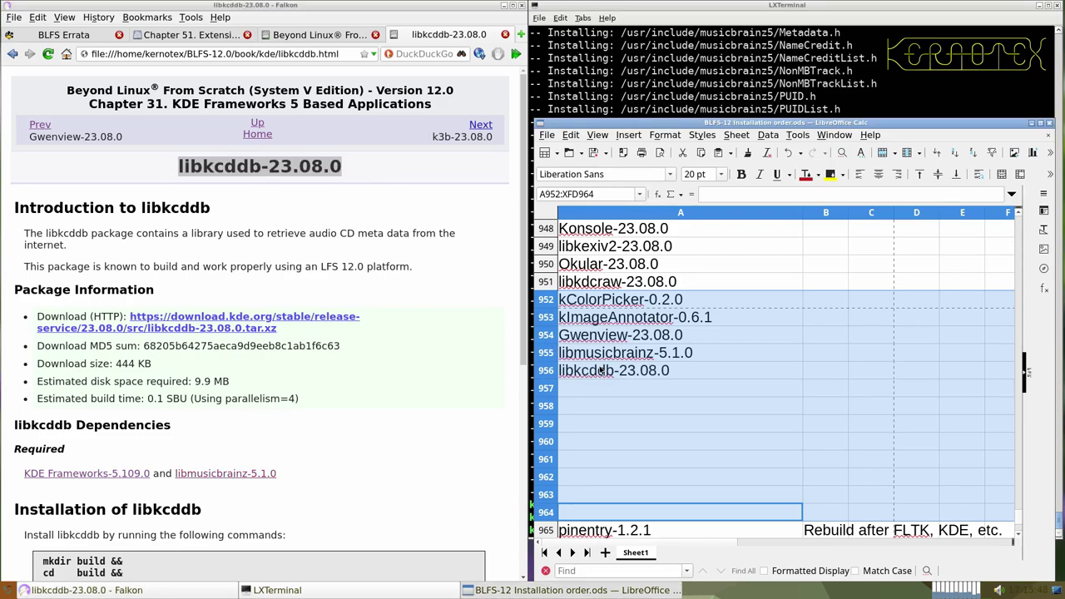
- In Falkon, download libkcddb-23.08.0.tar.xz from the book's HTTP link into /sources/BLFS
left_click(327, 316)
left_click(317, 340)
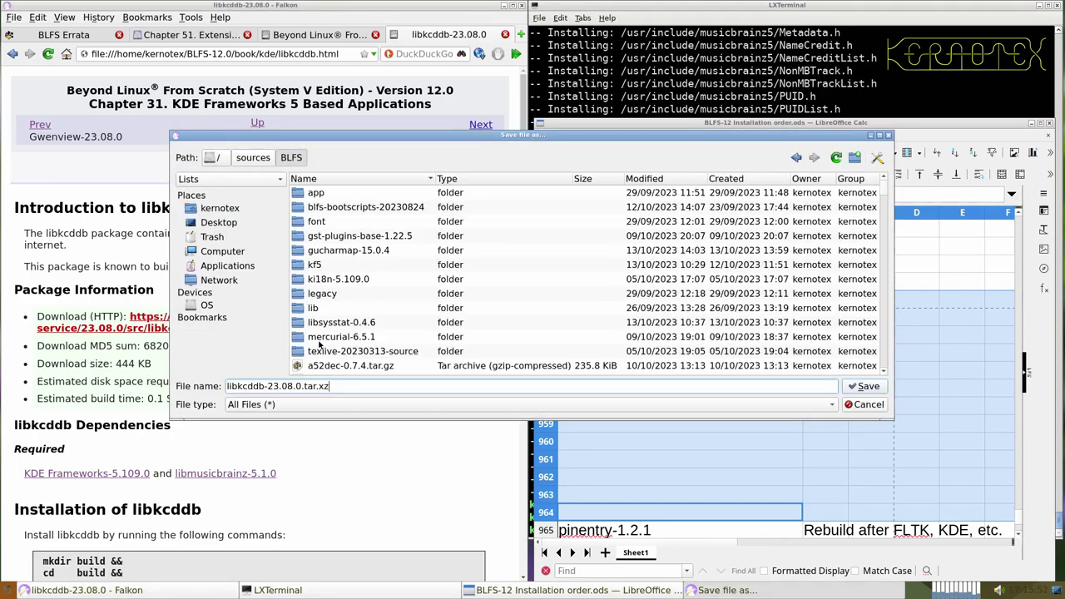
key("Return")
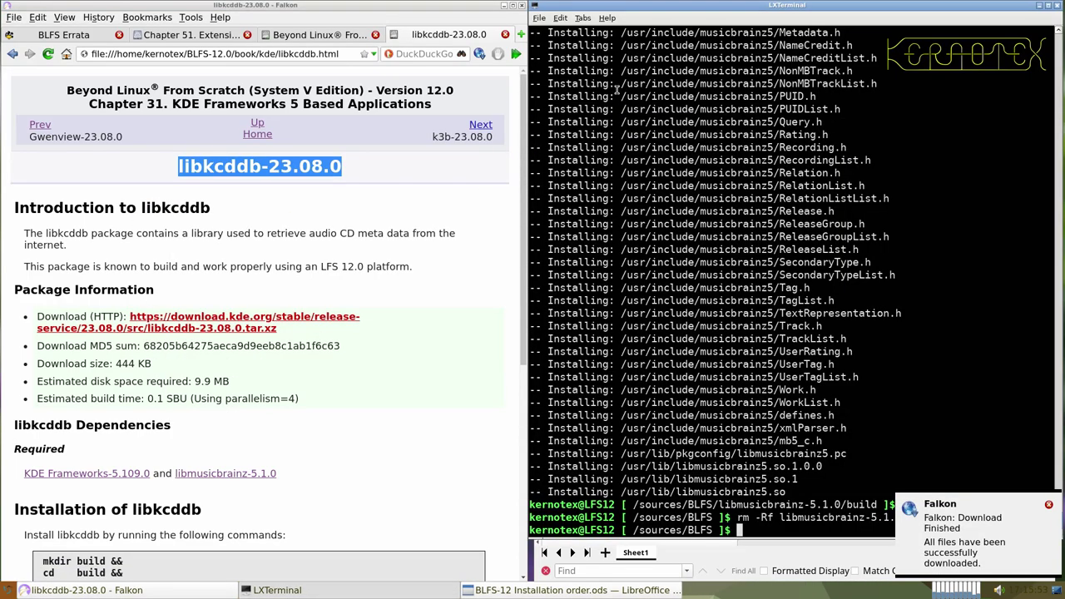
- In LXTerminal, extract libkcddb-23.08.0.tar.xz with tar -xvf and change into the libkcddb-23.08.0 directory
left_click(595, 106)
type("tar -xvf ")
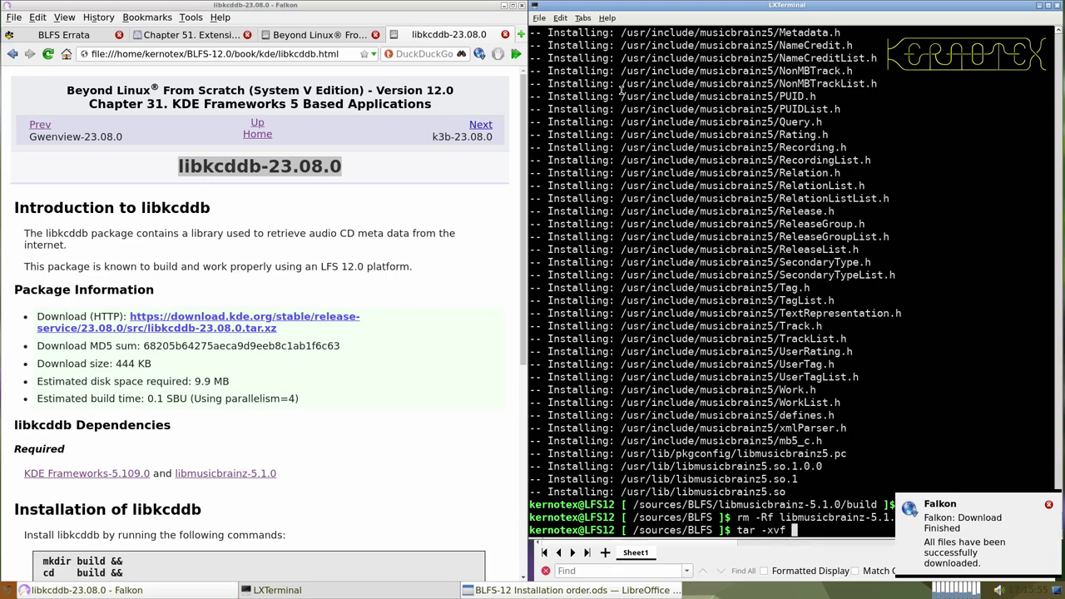
type("libkcddb-23.08.0.tar.xz")
key("Tab")
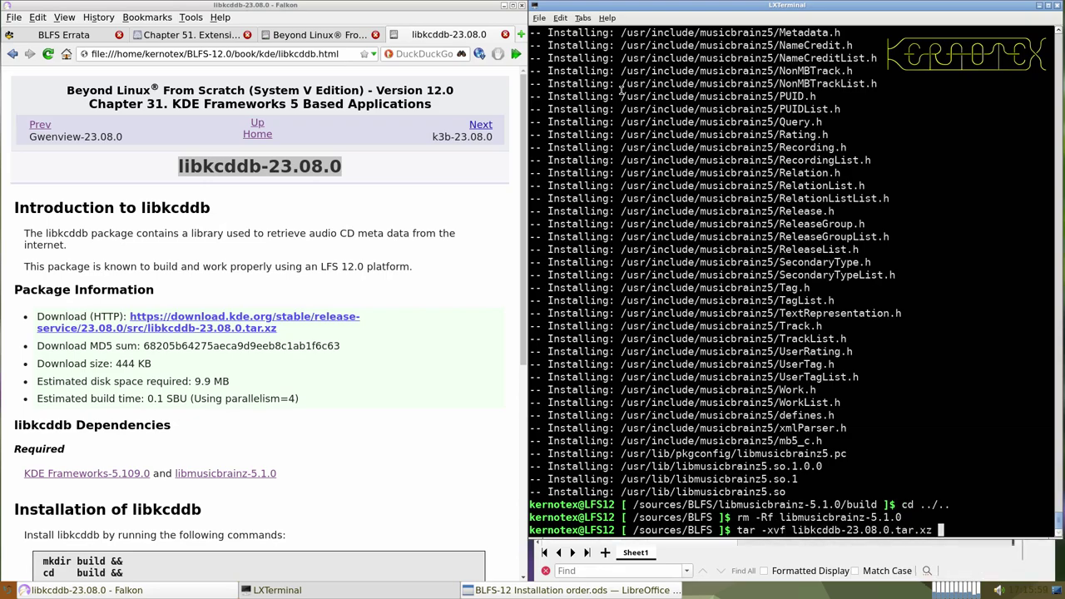
key("Return")
type("cd li")
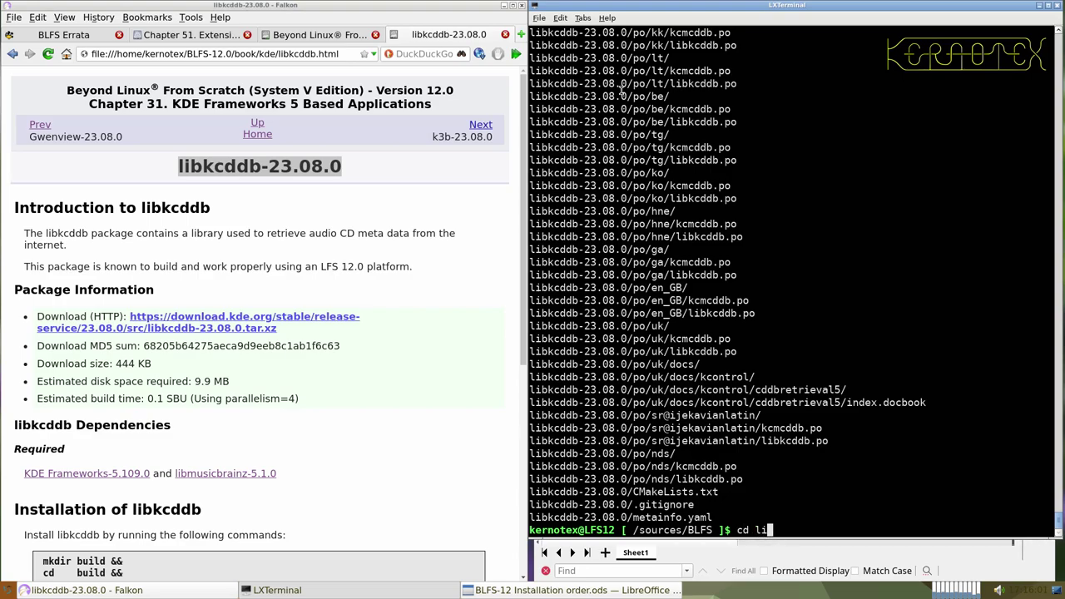
type("bkcdd")
key("Tab")
key("Return")
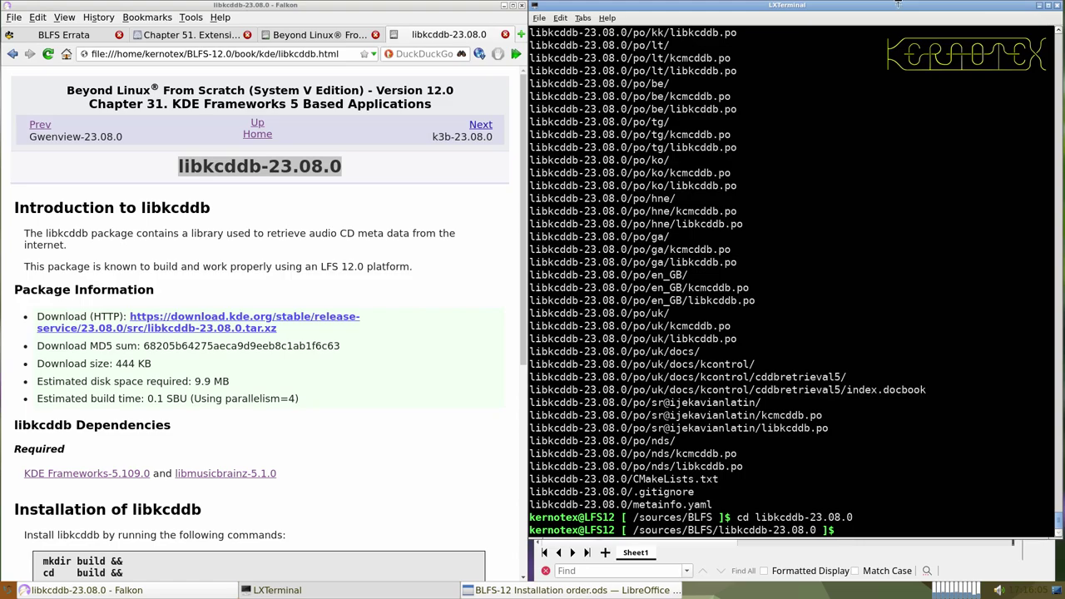
- Copy the book's mkdir, cmake and make commands for libkcddb into the terminal and run the build
scroll(375, 387, "down", 2)
scroll(376, 386, "down", 5)
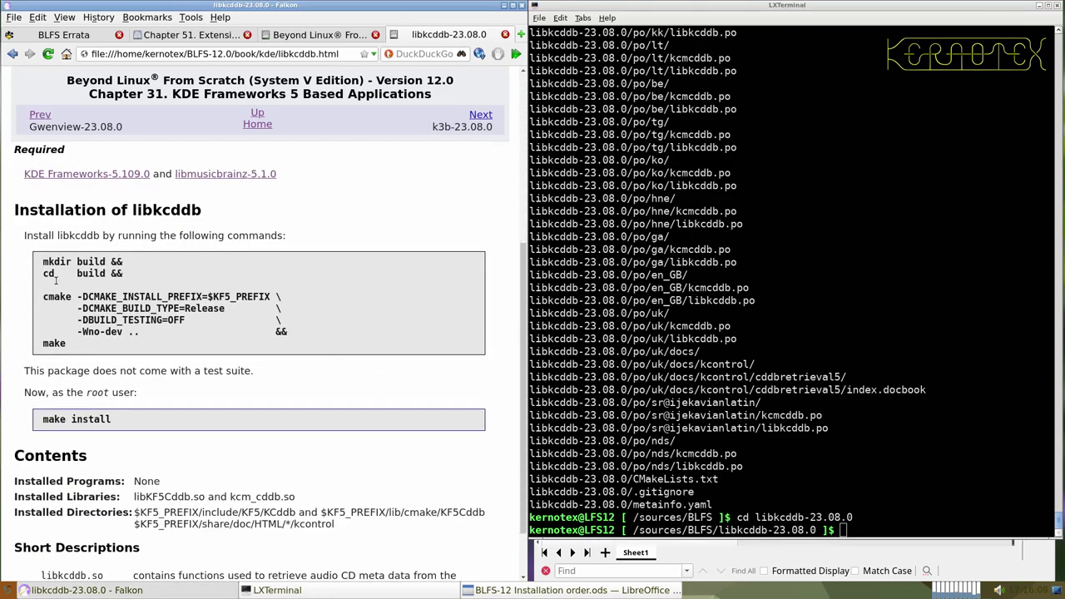
left_click_drag(44, 261, 94, 366)
middle_click(749, 347)
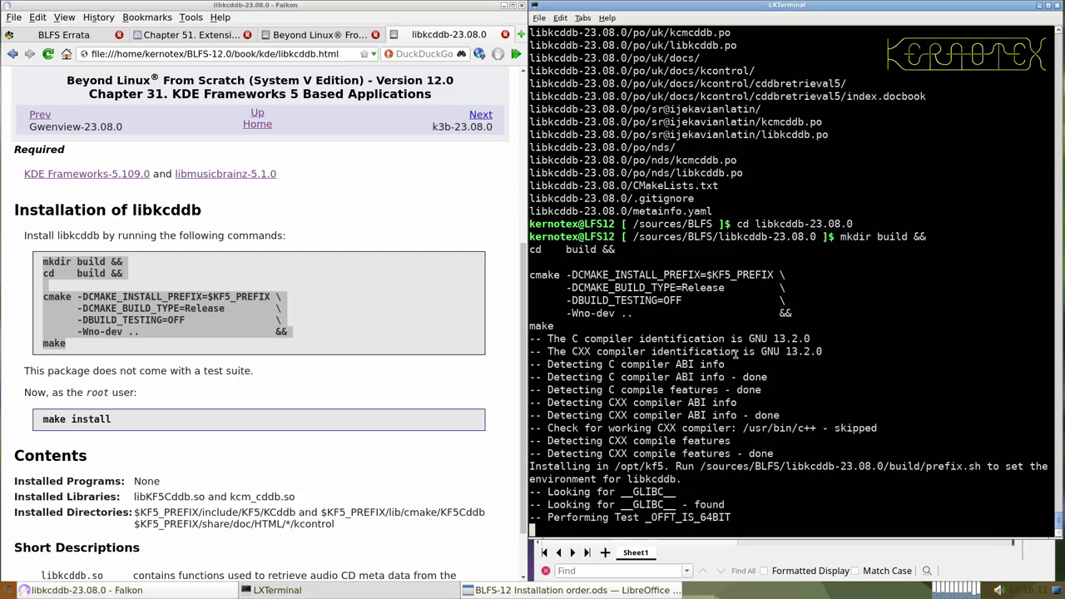
- Install libkcddb by finding sudo -E make install in the terminal history with the book's make install text
left_click_drag(42, 419, 132, 424)
left_click(674, 420)
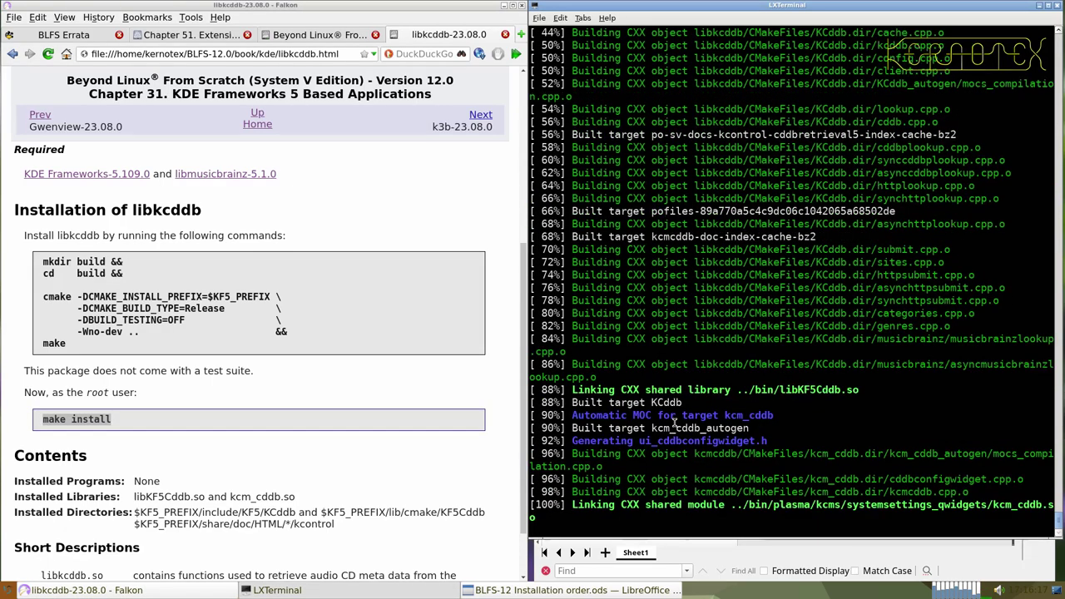
key("ctrl+r")
middle_click(674, 422)
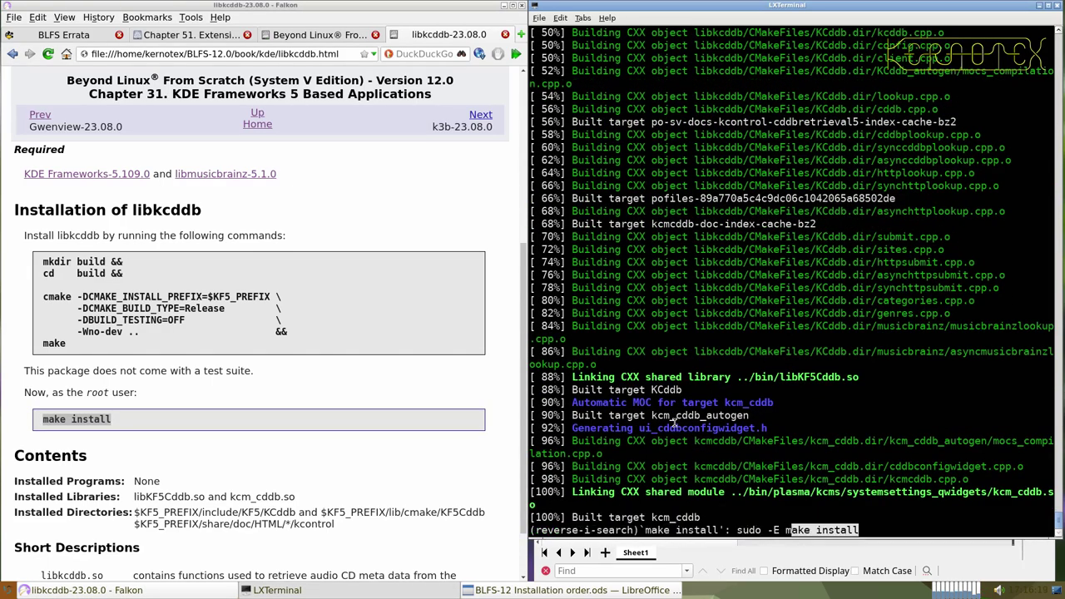
key("Return")
- Go back up to /sources/BLFS and delete the libkcddb-23.08.0 source directory with rm -Rf
type("cd ../..")
key("Return")
type("rm -Rf libkcddb-23.08.0")
key("Tab")
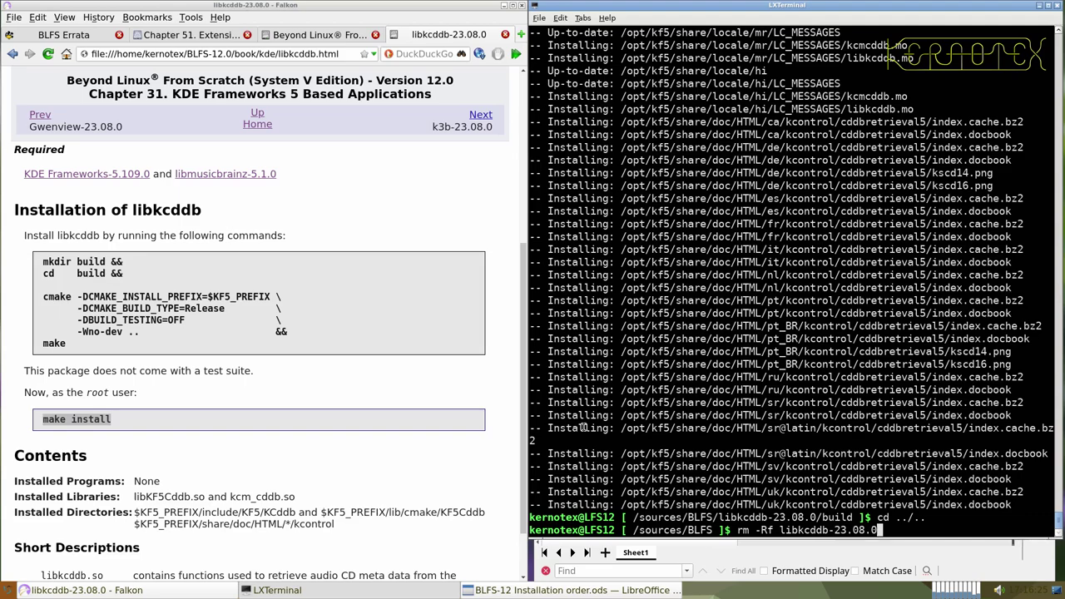
key("Return")
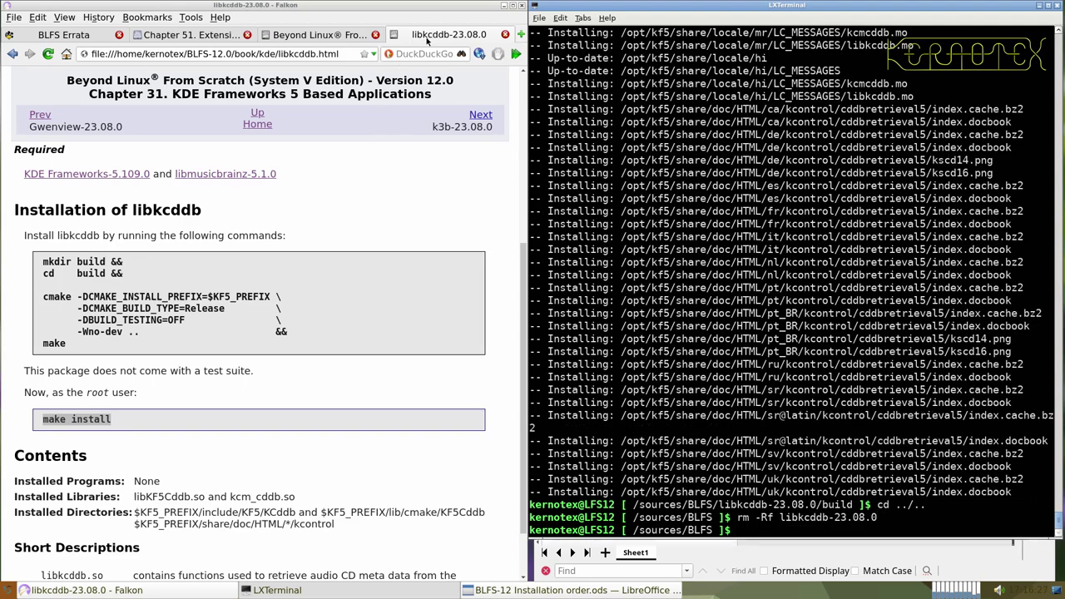
- In Falkon, go to the k3b-23.08.0 page, review its dependencies and open the optional libmusicbrainz-2.1.5 page in a separate tab
left_click(474, 116)
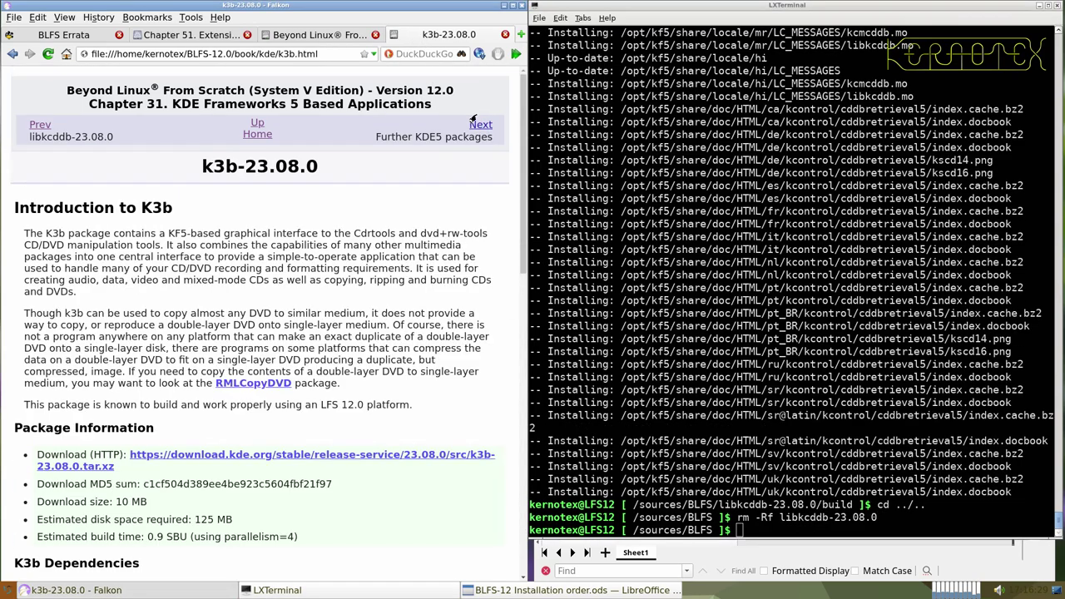
scroll(367, 259, "down", 2)
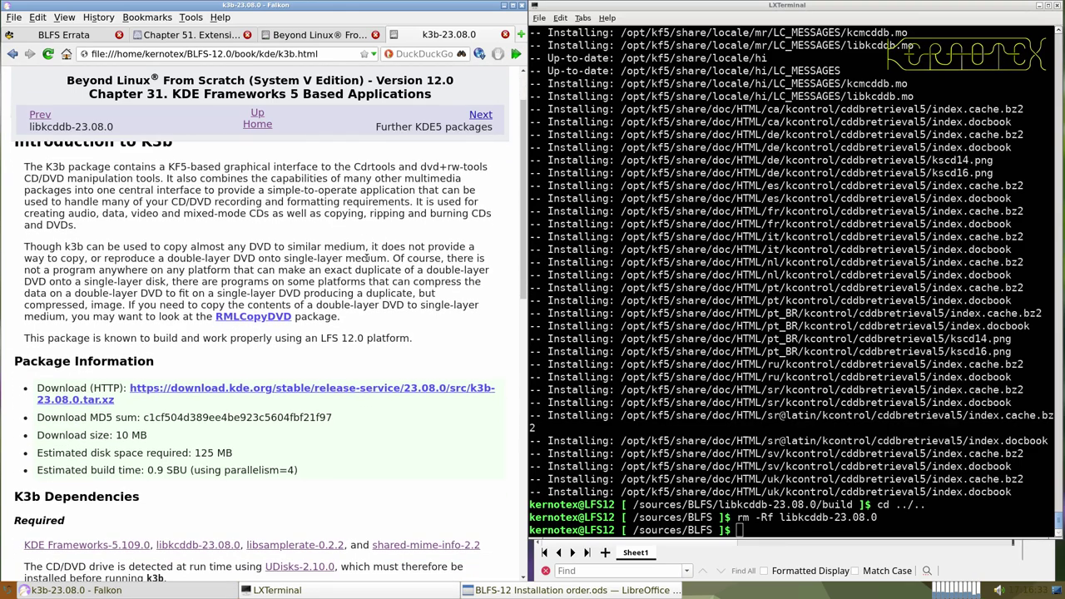
scroll(366, 259, "down", 2)
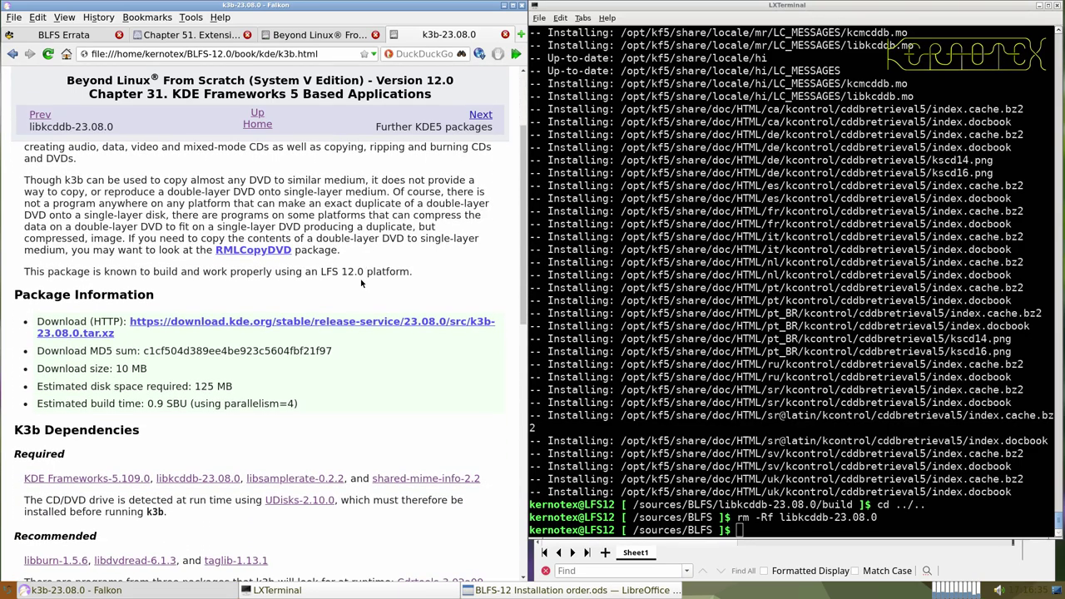
scroll(353, 316, "down", 9)
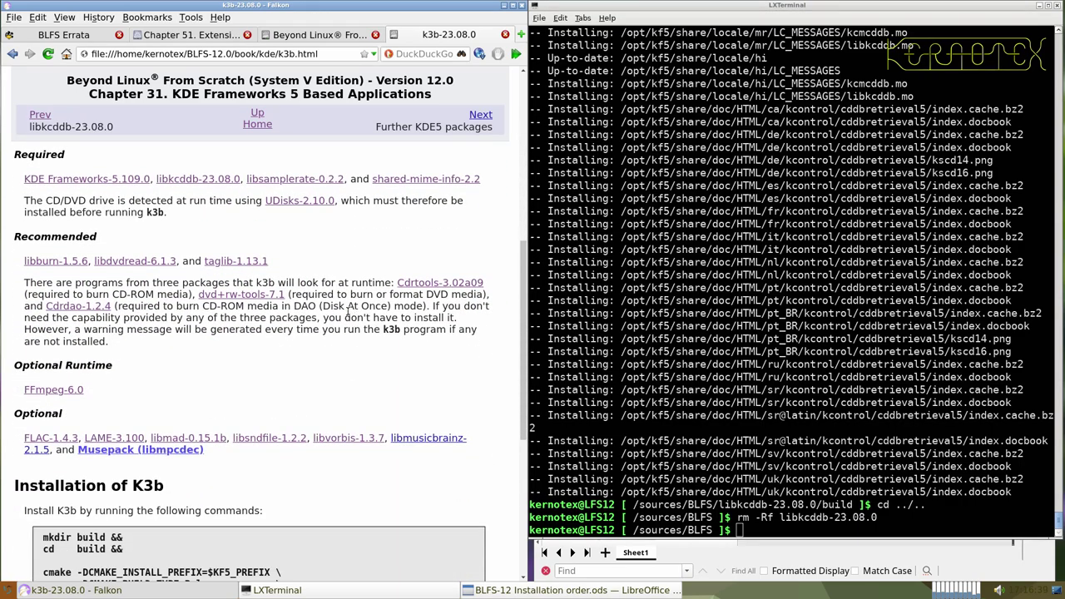
middle_click(419, 441)
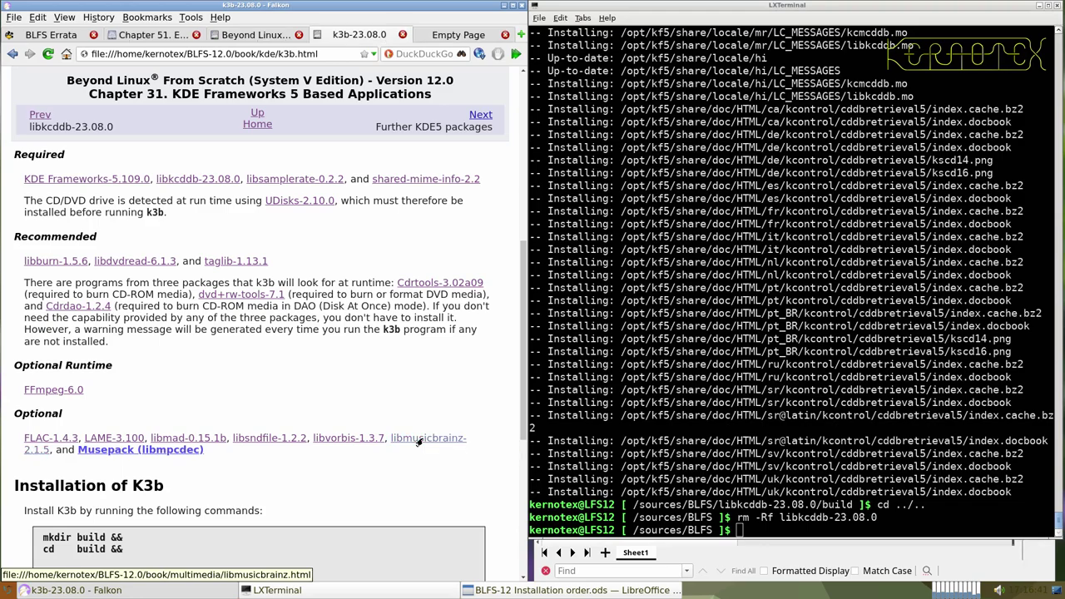
left_click(461, 35)
- Download libmusicbrainz-2.1.5.tar.gz over HTTP and the required libmusicbrainz-2.1.5-missing-includes-1.patch into /sources/BLFS
scroll(347, 308, "down", 6)
scroll(348, 308, "up", 5)
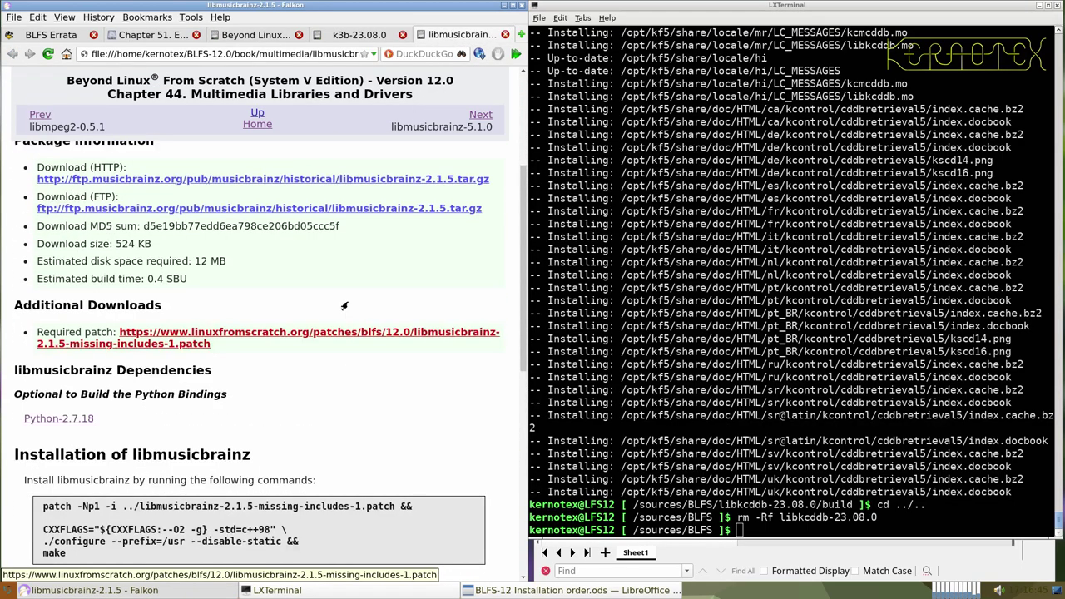
left_click(348, 309)
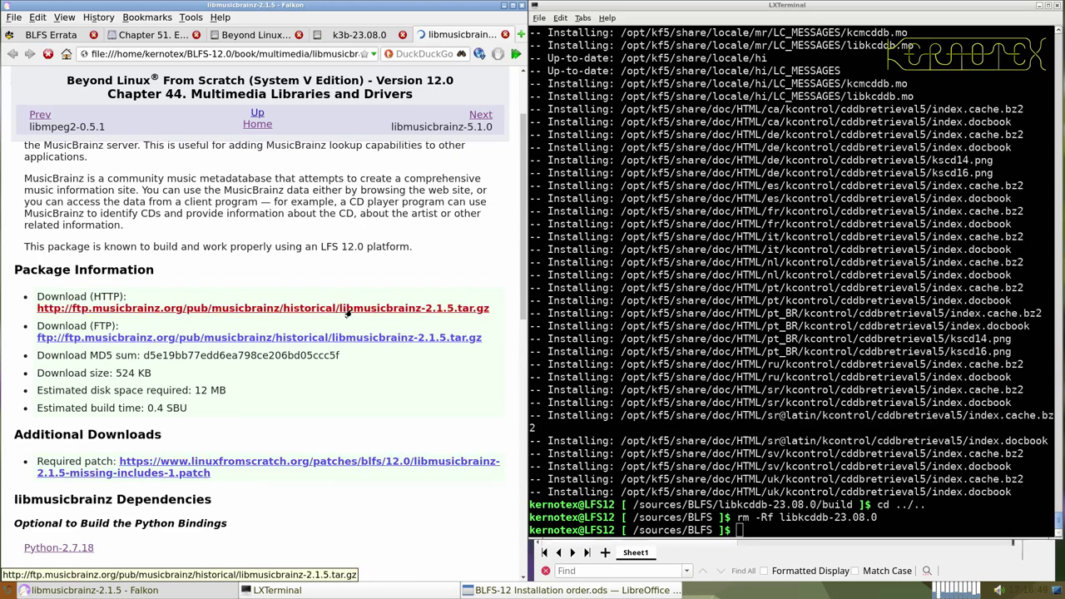
key("Return")
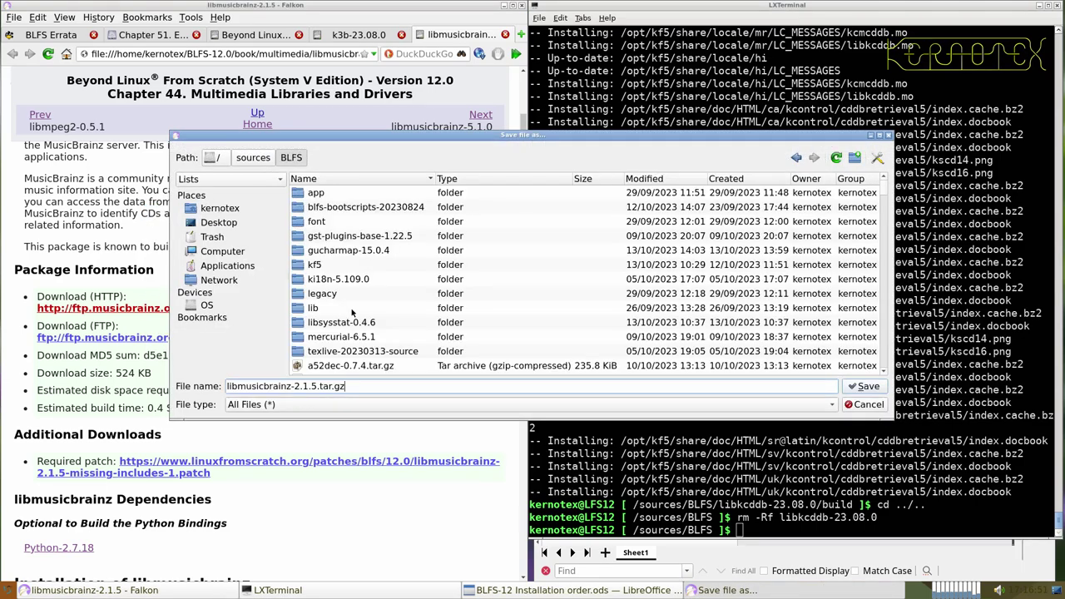
key("Return")
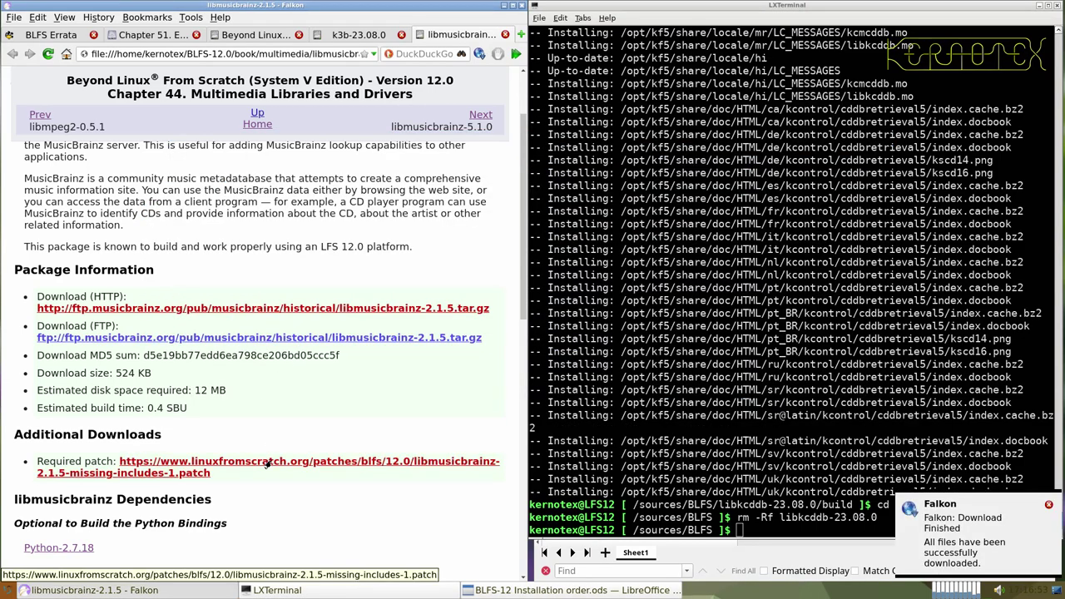
right_click(274, 463)
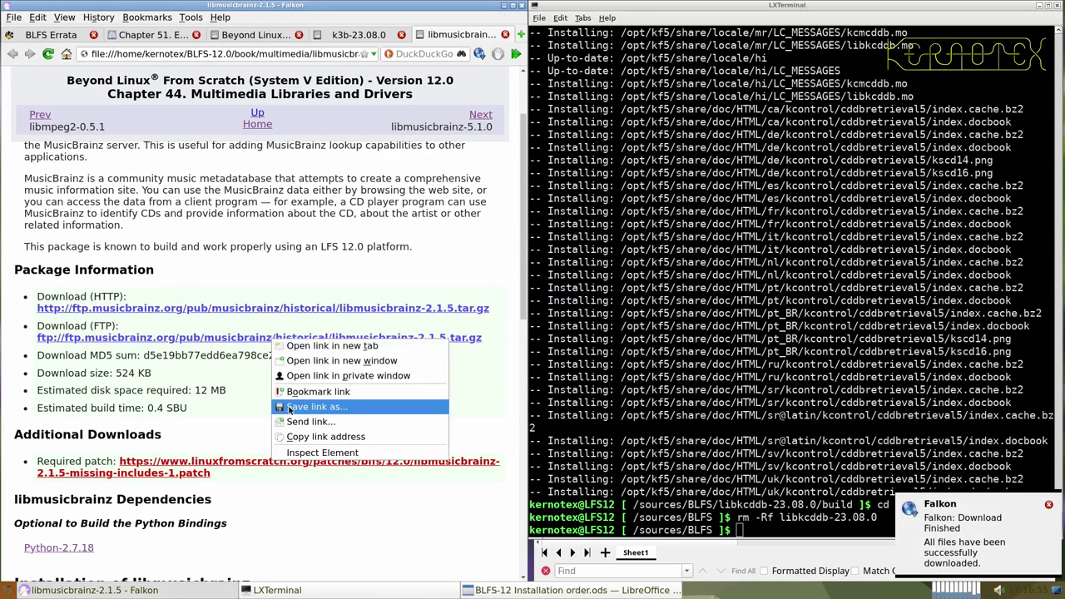
left_click(289, 406)
key("Return")
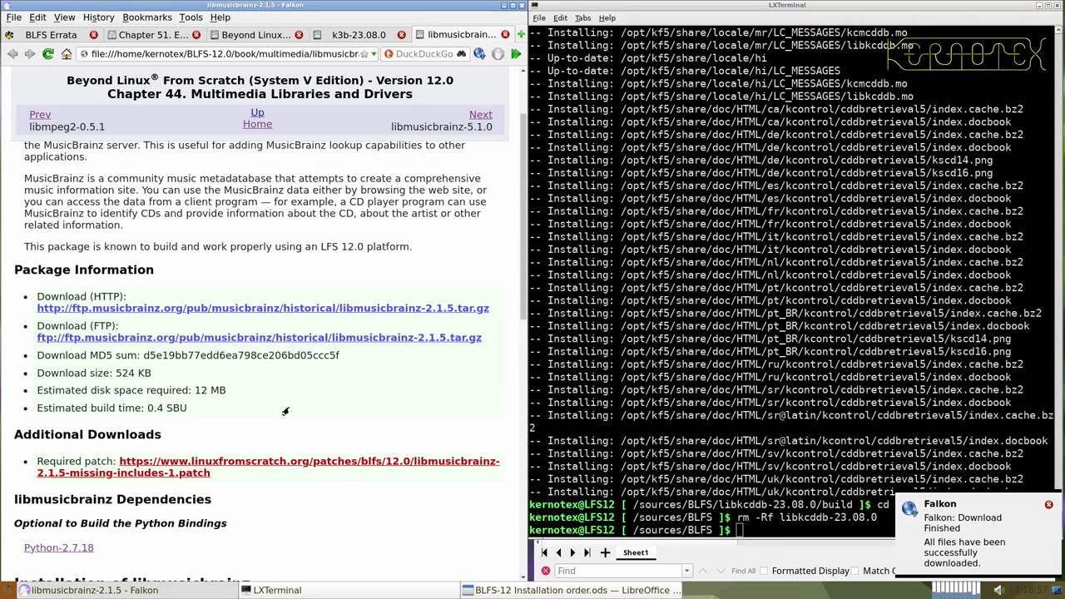
- Extract the libmusicbrainz-2.1.5.tar.gz archive in /sources/BLFS with tar -xvf
left_click(638, 393)
type("tar -xv")
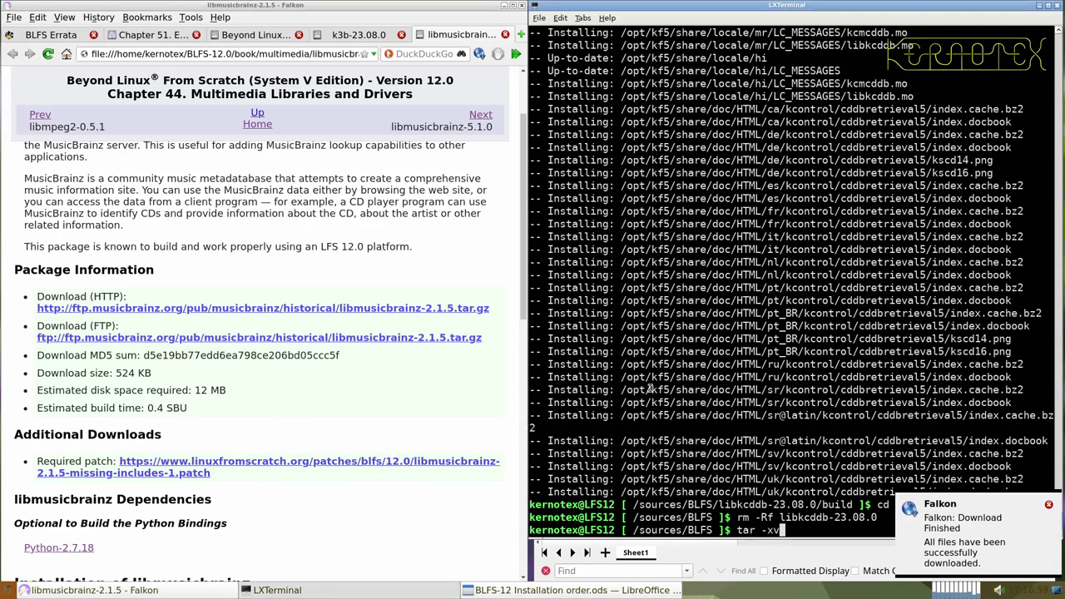
type("f libmus")
key("Tab")
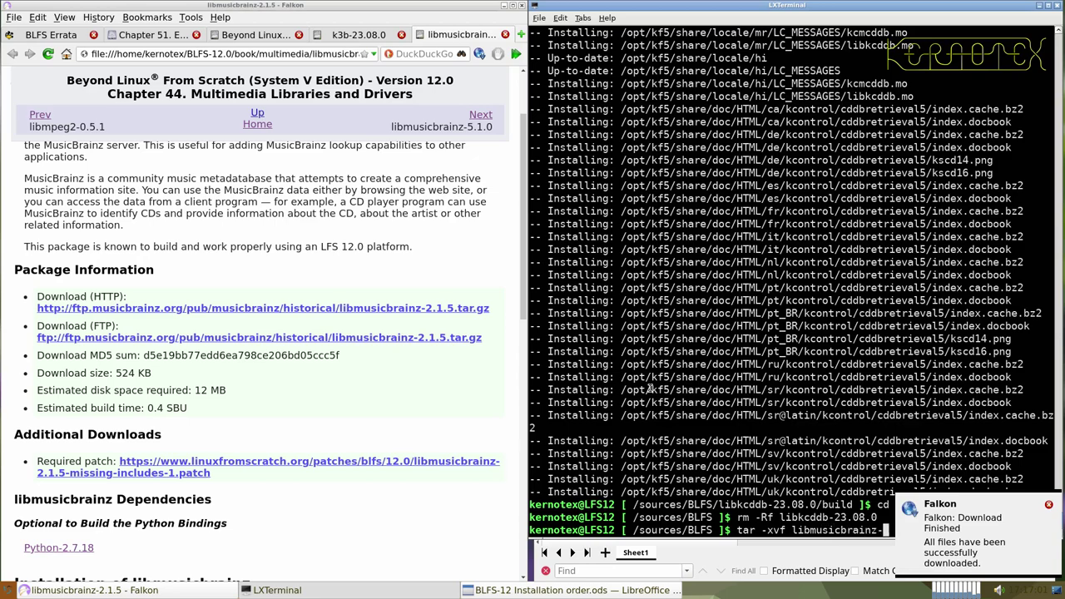
type("2.1.5")
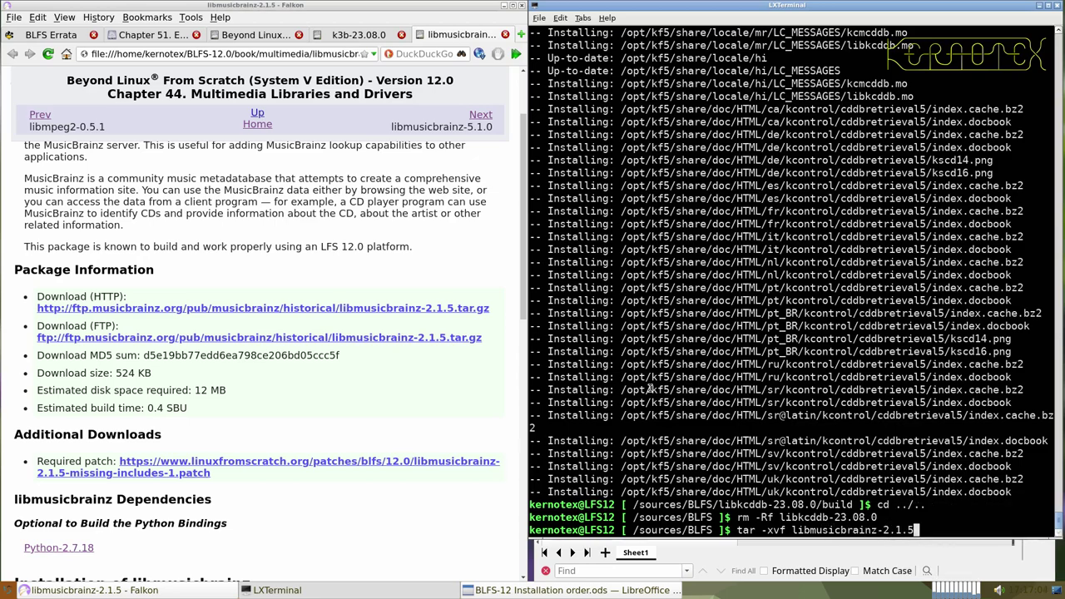
key("Return")
key("Up")
type("*")
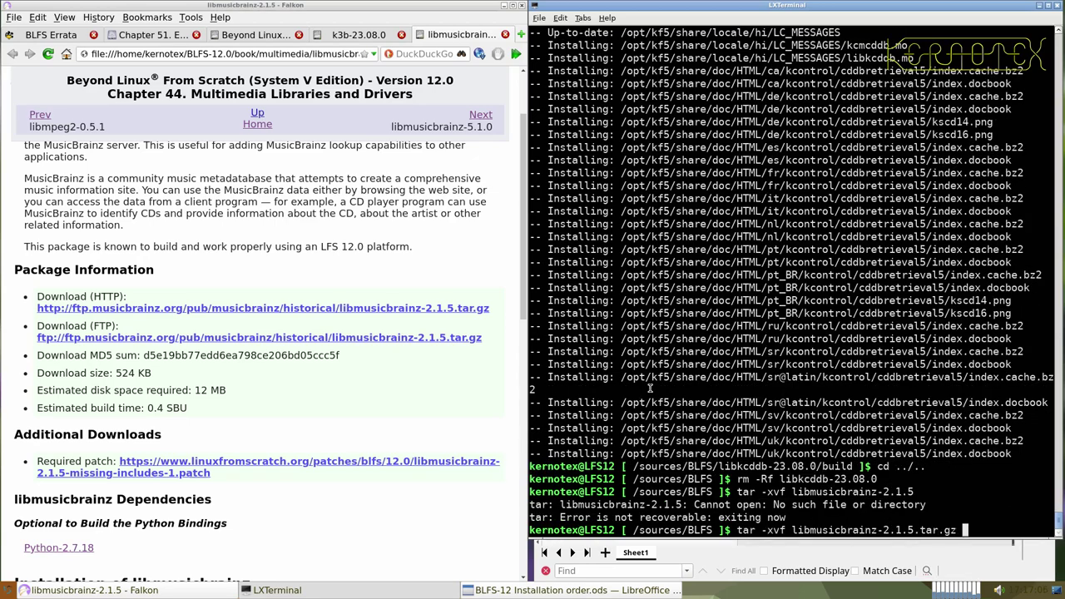
key("Return")
- Change into the extracted libmusicbrainz-2.1.5 source directory
type("cd lib")
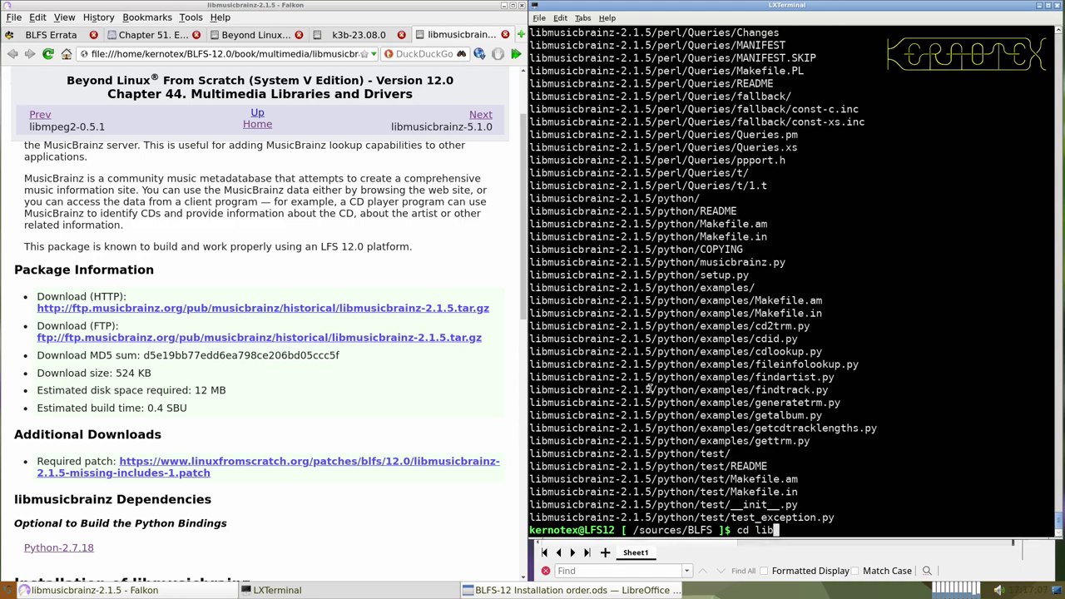
type("mu")
key("Tab")
type("2")
key("Tab")
key("Return")
- Run the book's commands to apply the missing-includes patch, configure libmusicbrainz with --prefix=/usr --disable-static, and make it
scroll(263, 423, "down", 4)
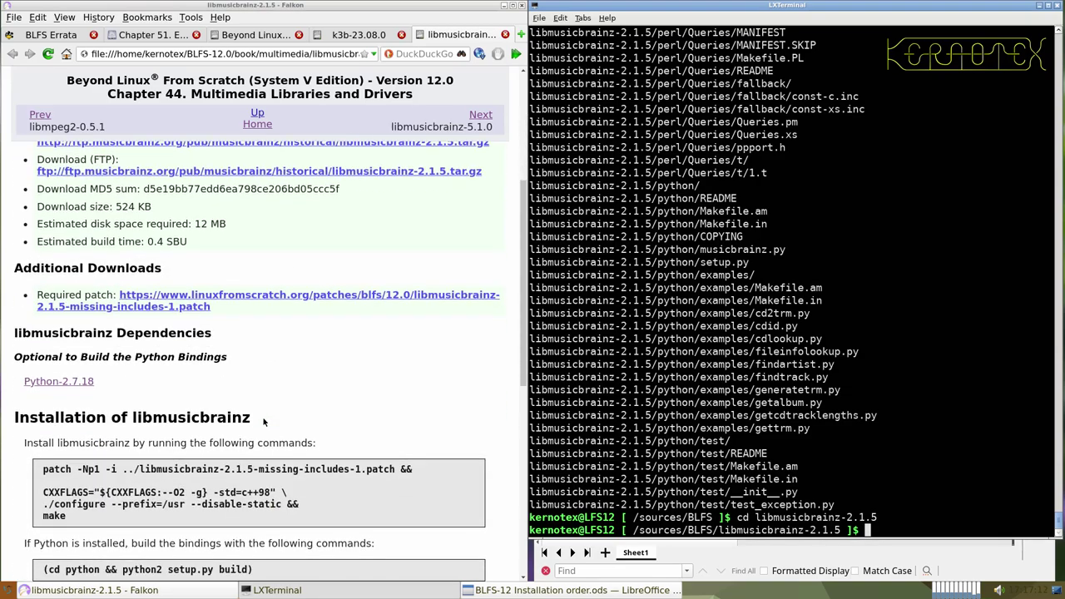
scroll(263, 423, "down", 4)
scroll(264, 421, "down", 1)
scroll(263, 422, "down", 1)
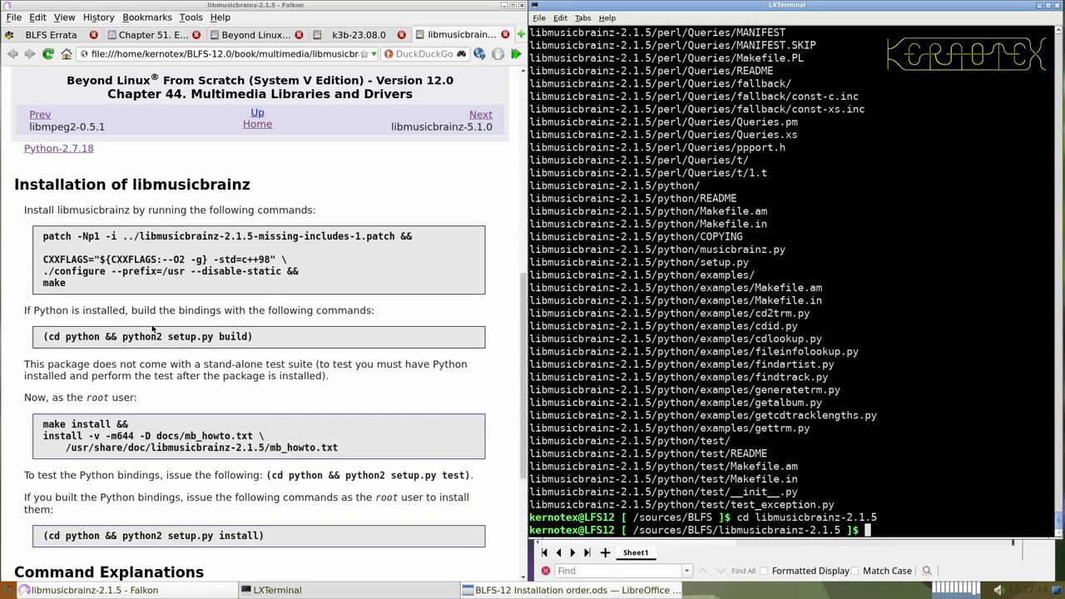
triple_click(53, 239)
left_click_drag(58, 255, 69, 283)
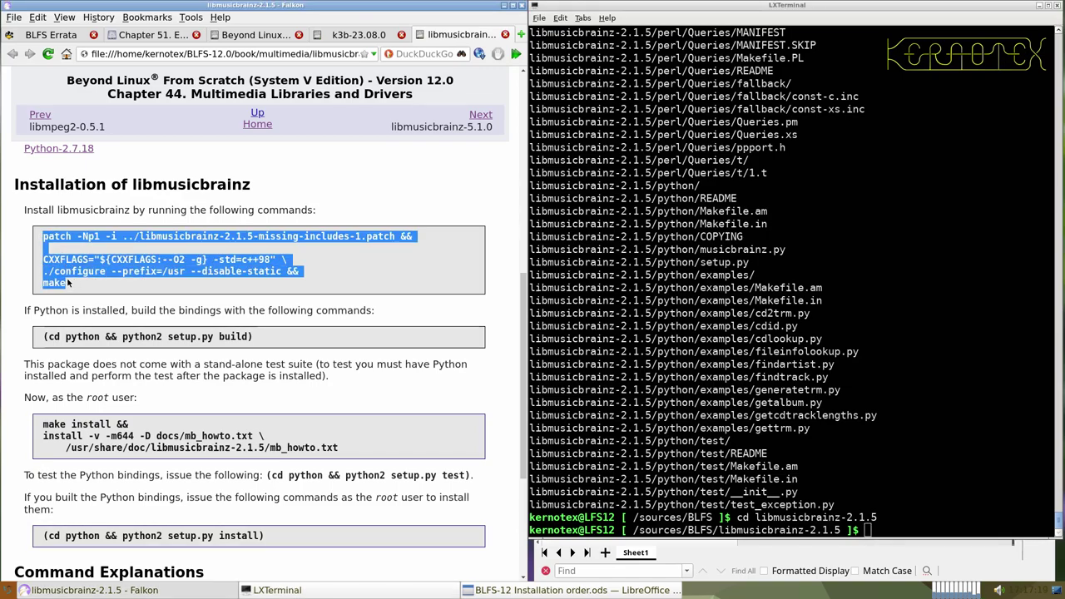
middle_click(604, 341)
key("Return")
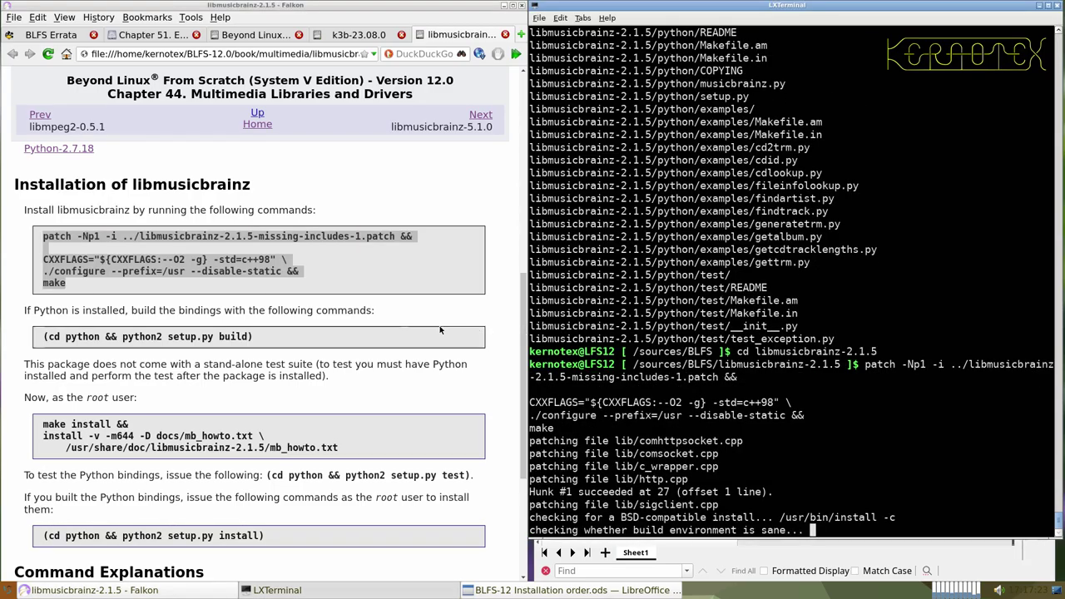
- Build the libmusicbrainz Python bindings with the book's (cd python && python2 setup.py build) command
left_click(41, 337)
left_click_drag(40, 336, 364, 338)
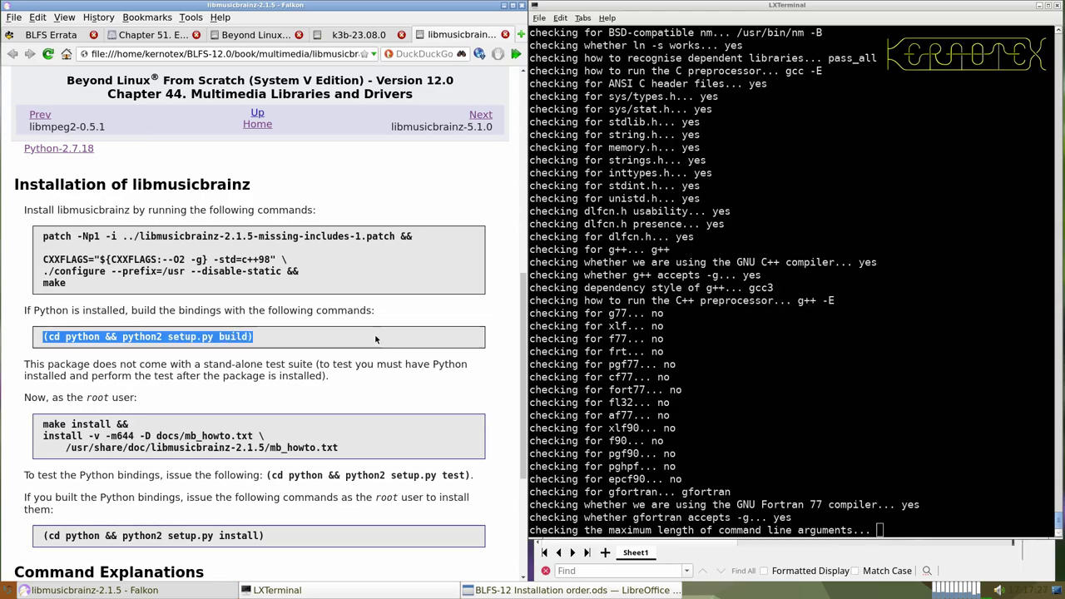
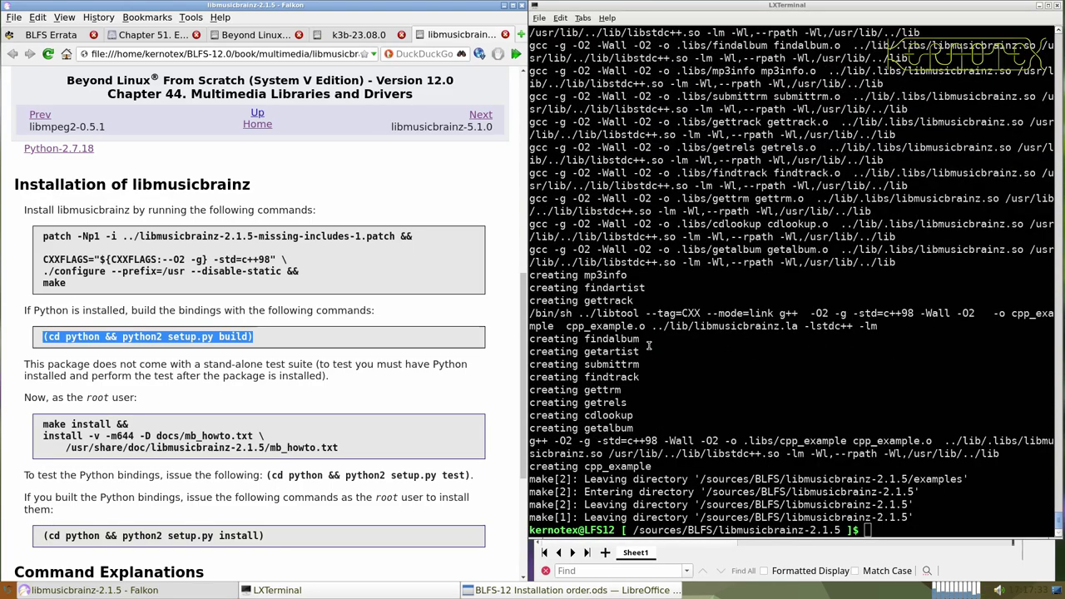
middle_click(648, 345)
key("Return")
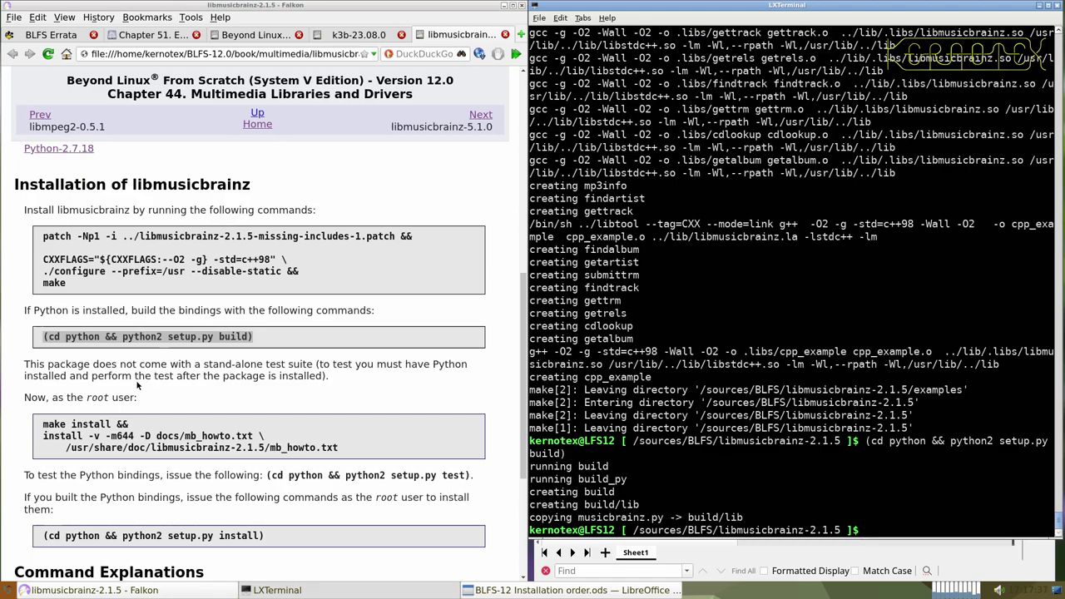
- Install libmusicbrainz and its mb_howto.txt document from a sudo -E su root shell using the book's commands, and leave the root shell
scroll(131, 376, "down", 2)
left_click_drag(42, 323, 442, 367)
left_click(671, 377)
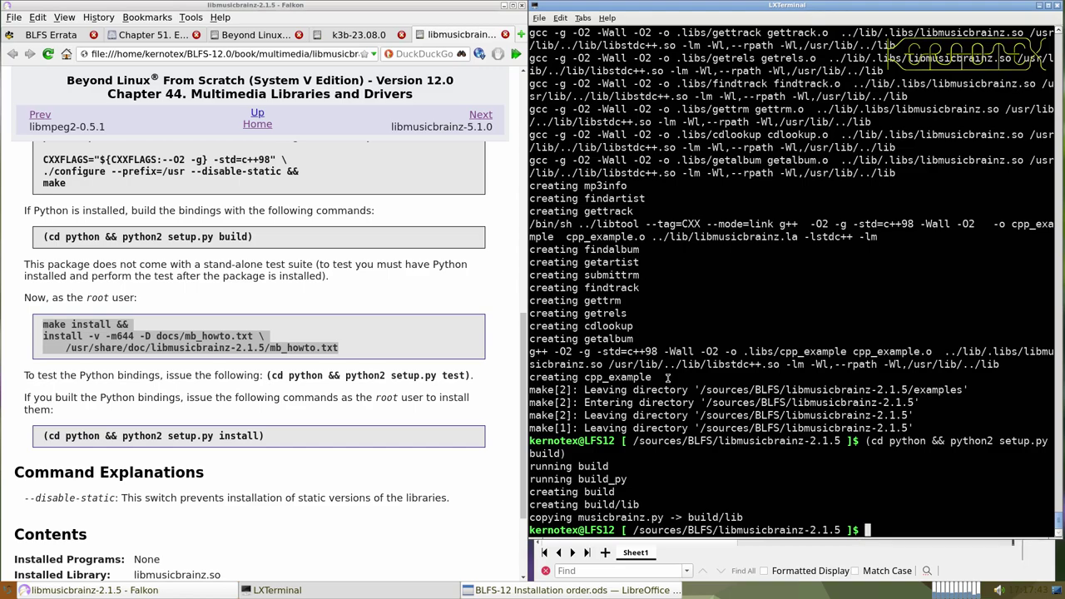
type("sudo -E su")
key("Return")
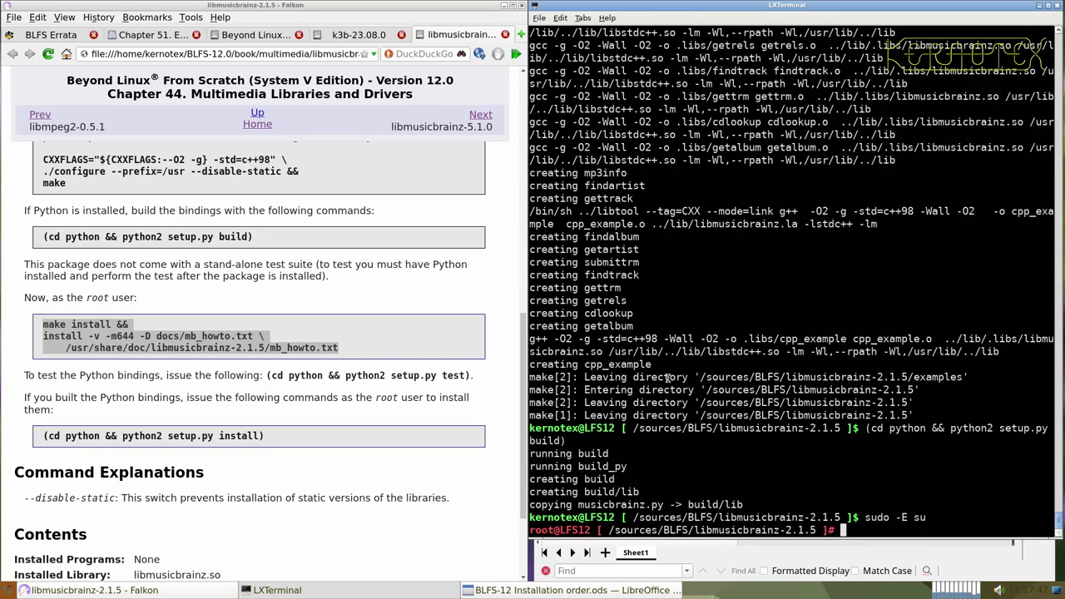
middle_click(666, 377)
key("Return")
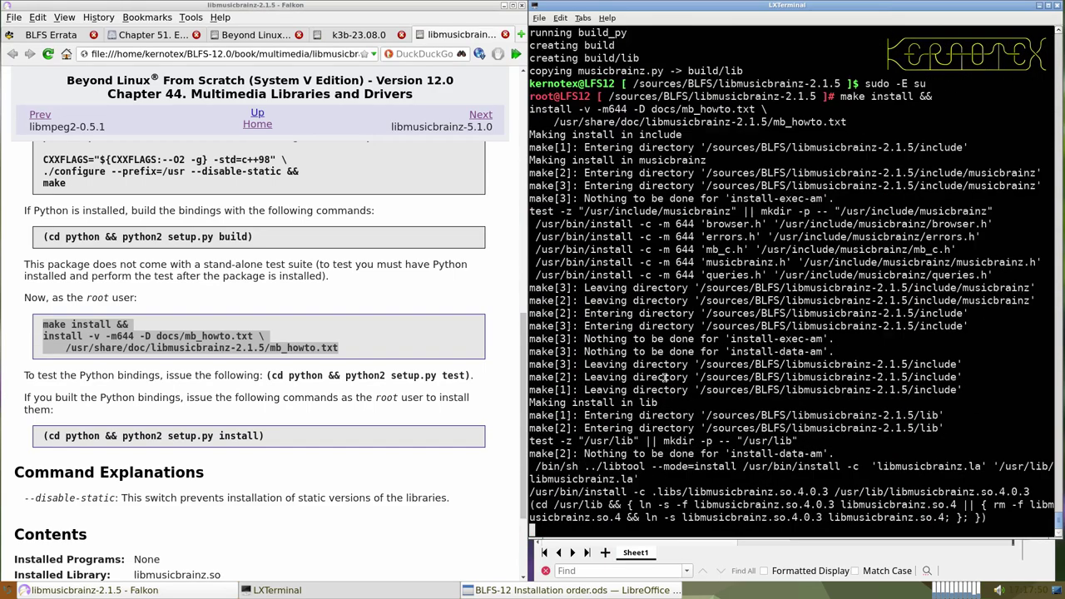
key("ctrl+d")
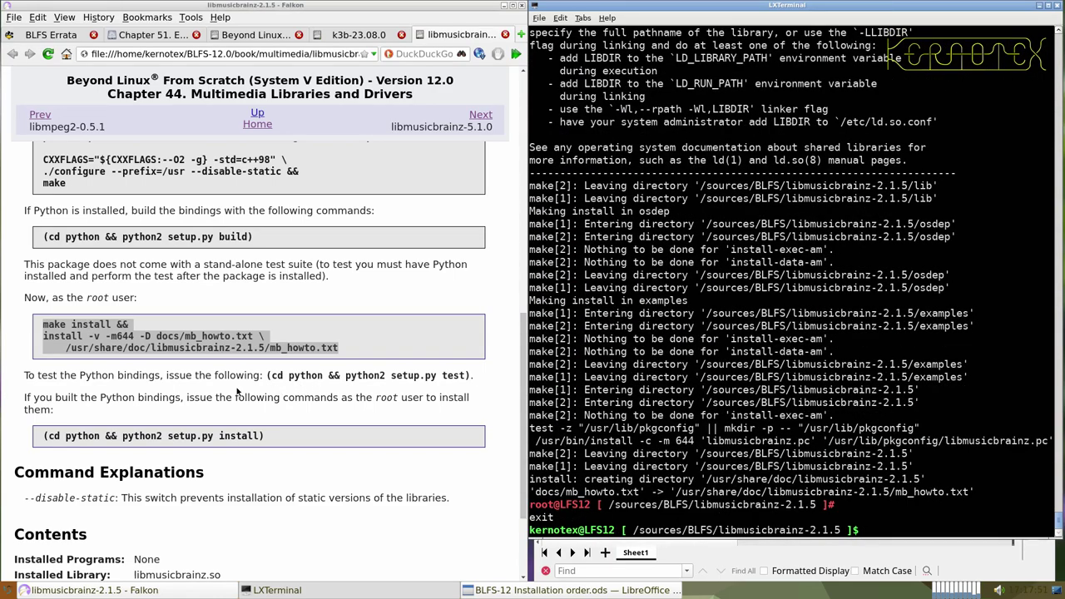
- Test the Python bindings with the book's (cd python && python2 setup.py test) command
left_click_drag(264, 375, 472, 376)
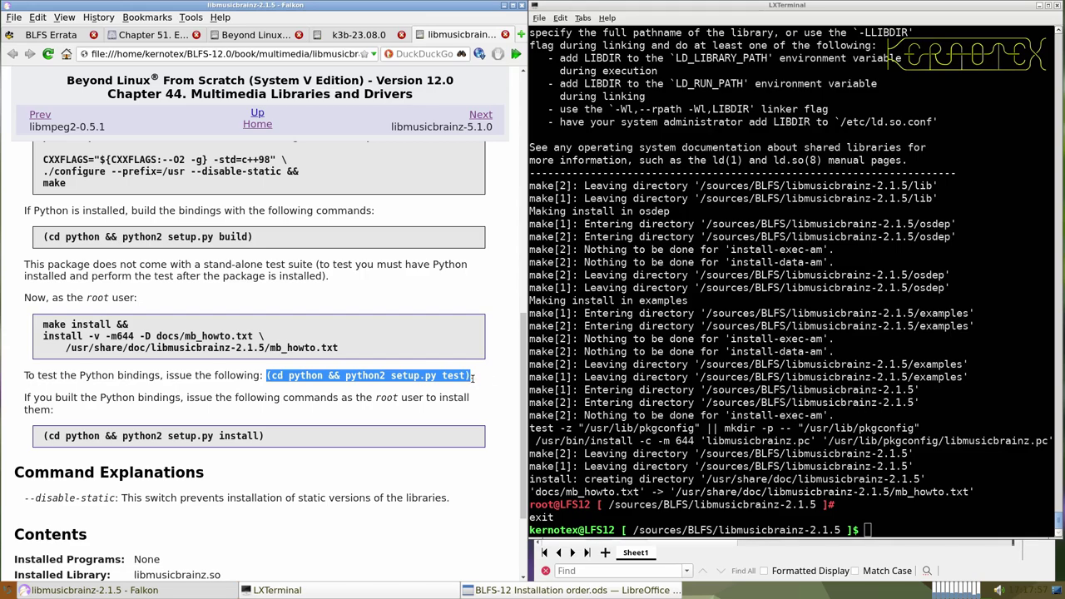
middle_click(583, 368)
key("Return")
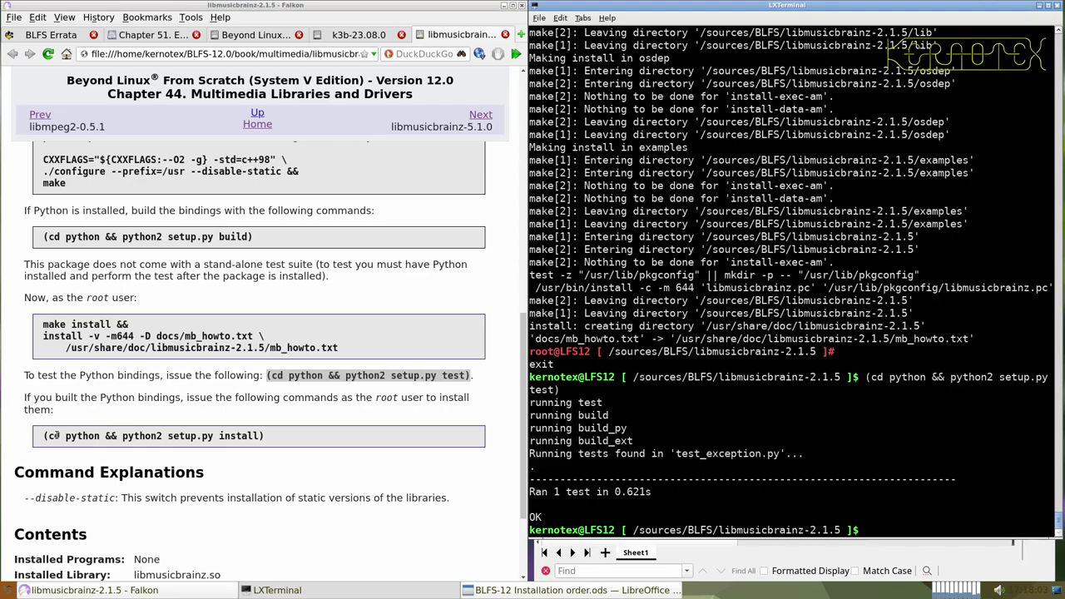
- Copy the book's (cd python && python2 setup.py install) command and try to run it prefixed with sudo -E
left_click_drag(43, 436, 256, 447)
key("ctrl+c")
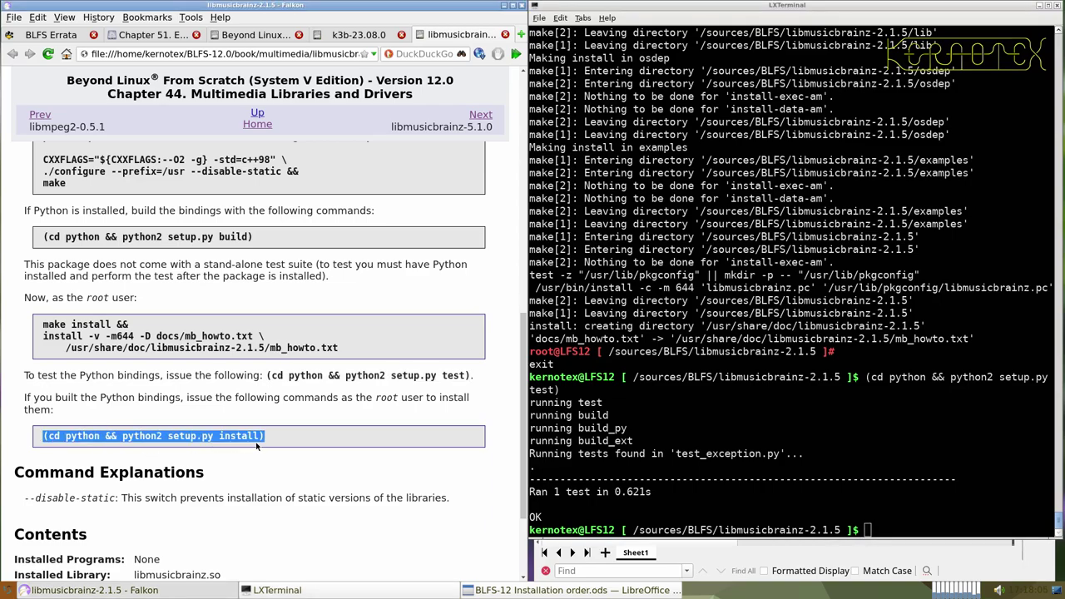
left_click(608, 441)
type("sudo -E")
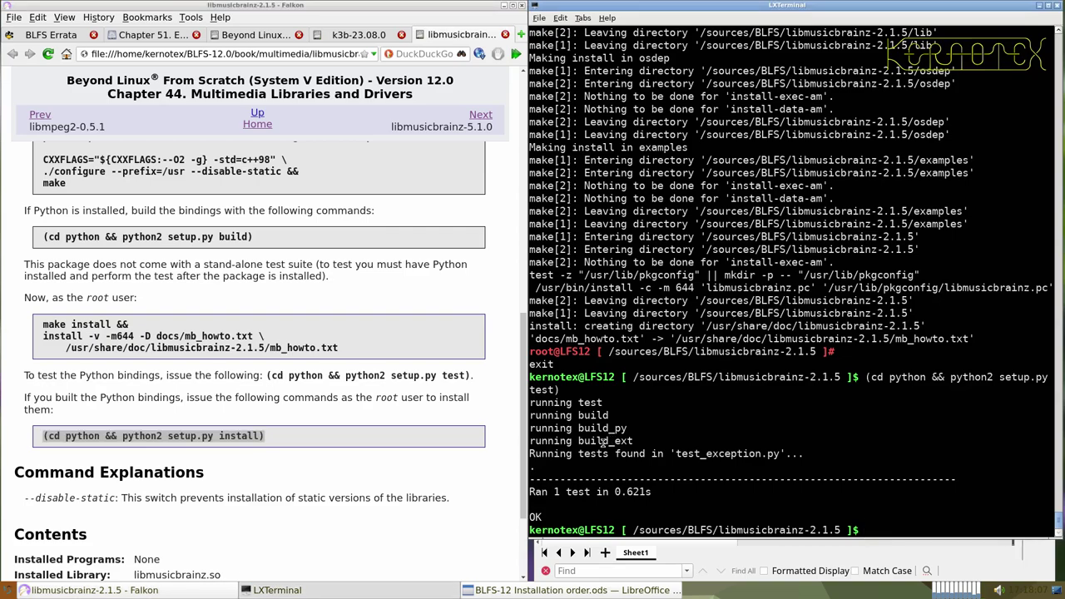
middle_click(604, 441)
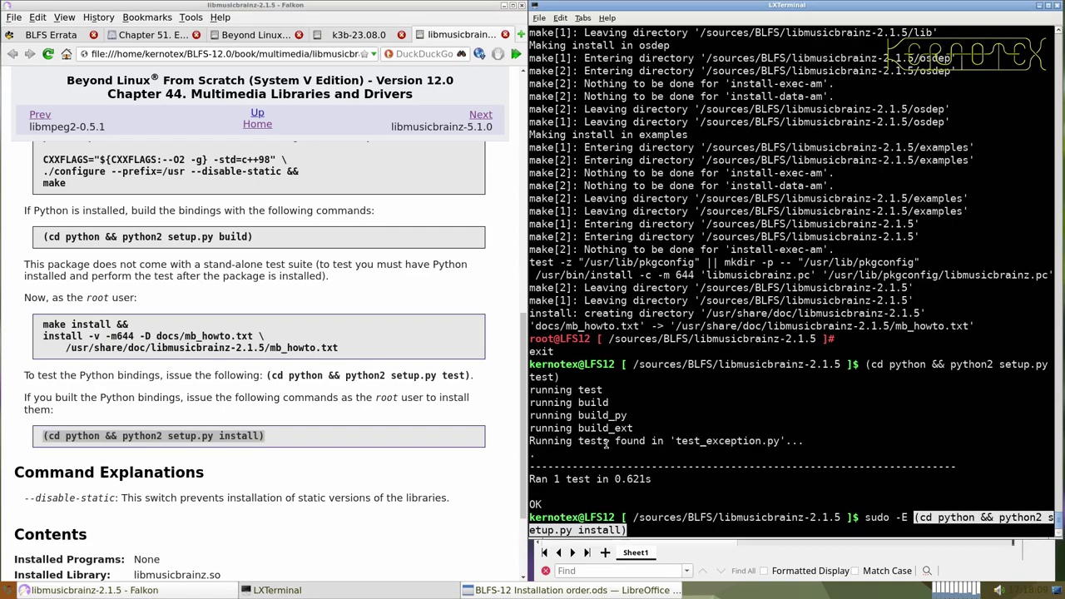
key("Return")
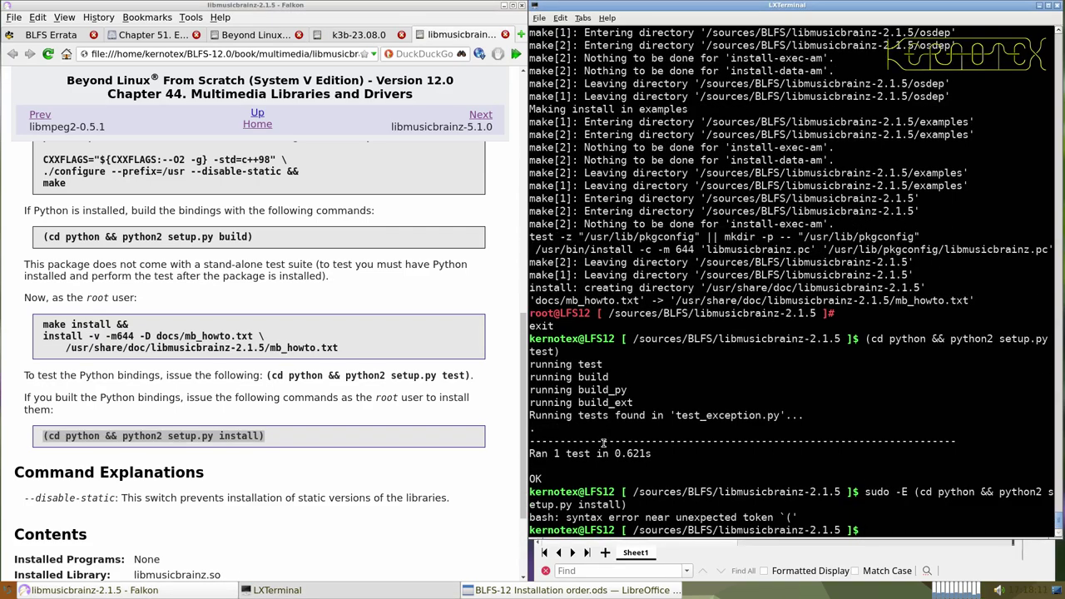
- Open a root shell with sudo -E su, run the copied Python bindings install command, and exit the root shell
type("sudo -E su")
key("Return")
middle_click(603, 442)
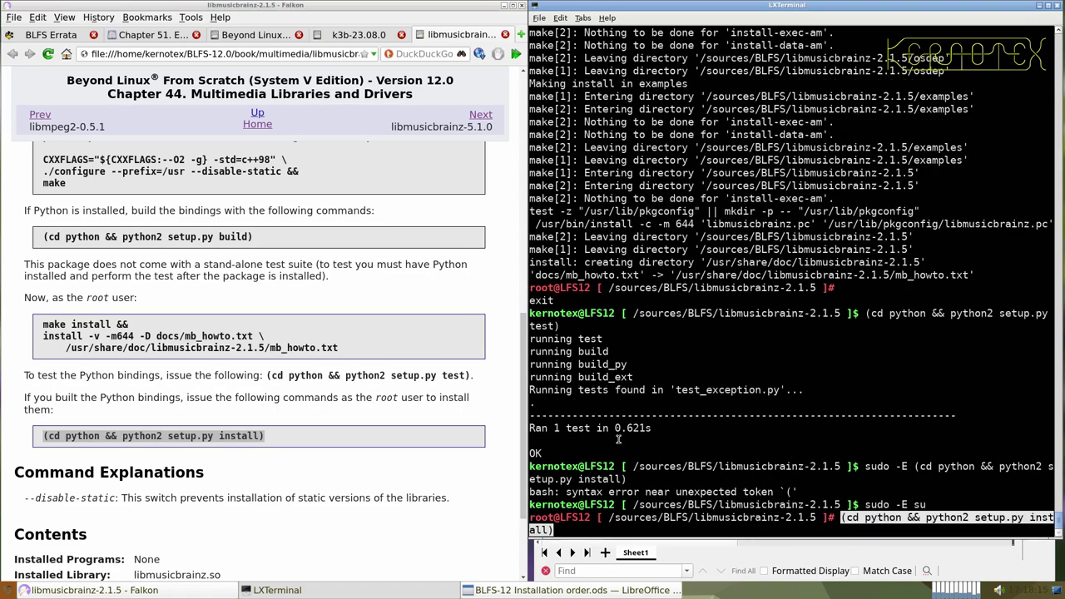
key("Return")
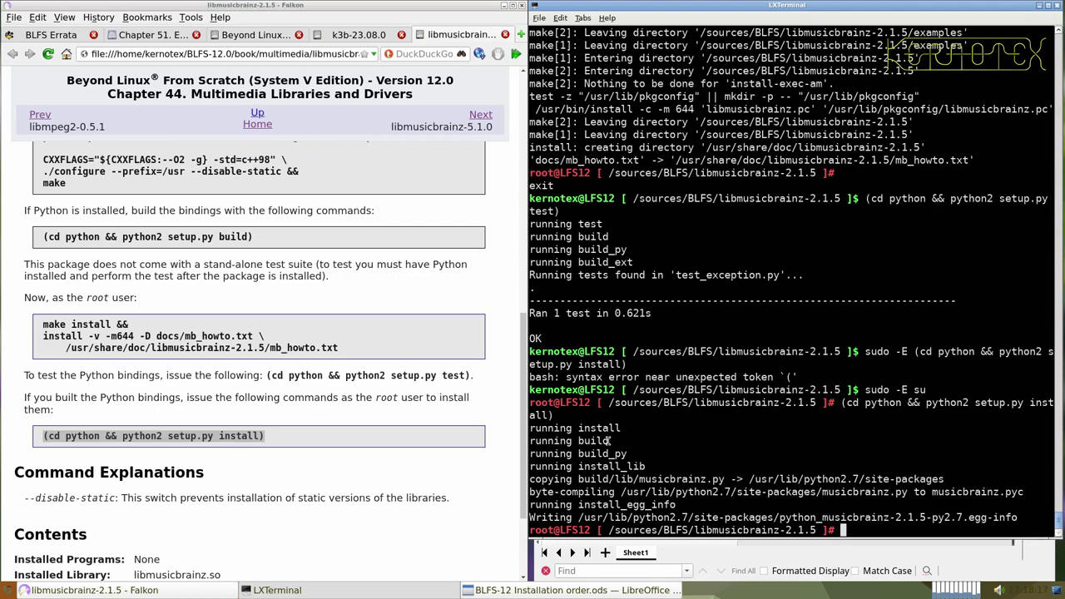
key("ctrl+d")
- Go back up to /sources/BLFS and delete the libmusicbrainz-2.1.5 source directory with rm -Rf
type("cd ../")
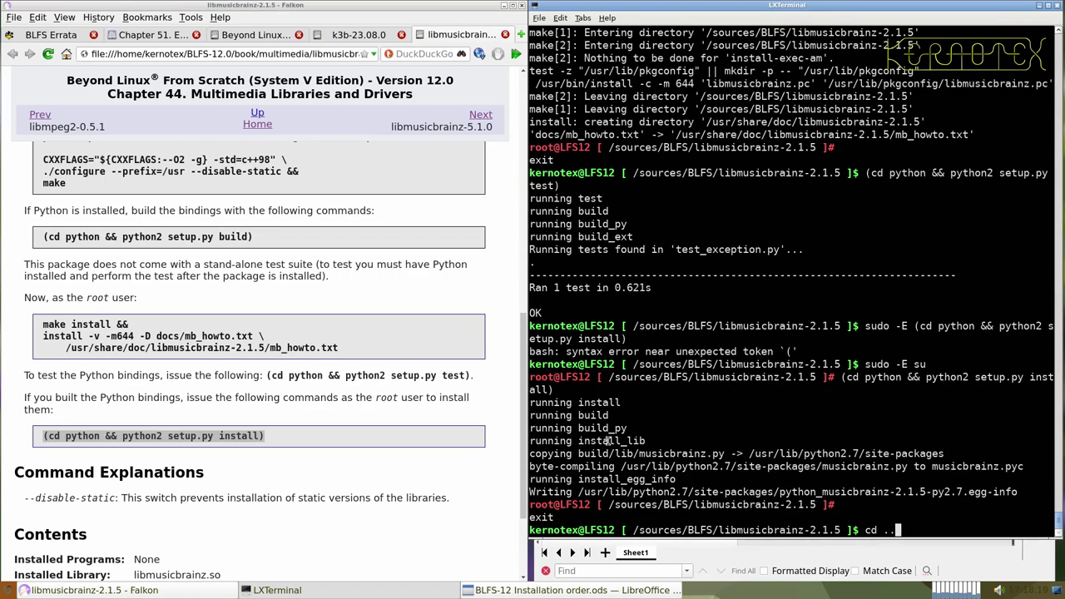
key("Return")
type("rm -Rf libmusicbrainz-2.1.5")
key("Return")
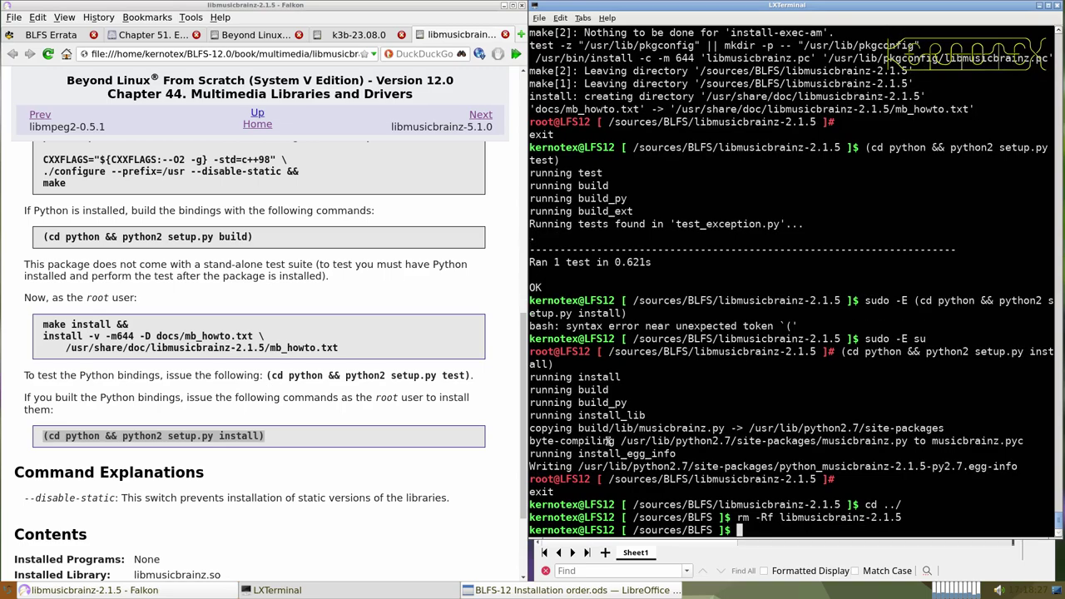
- Close the libmusicbrainz page in Falkon and download k3b-23.08.0.tar.xz from the k3b-23.08.0 page
left_click(505, 34)
scroll(271, 390, "up", 10)
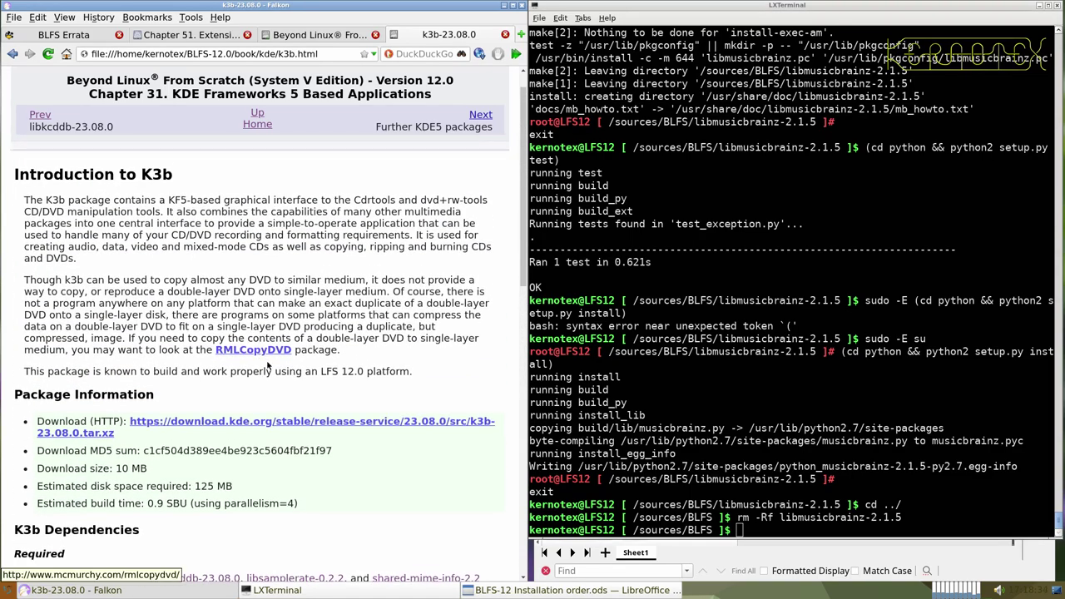
scroll(260, 355, "up", 2)
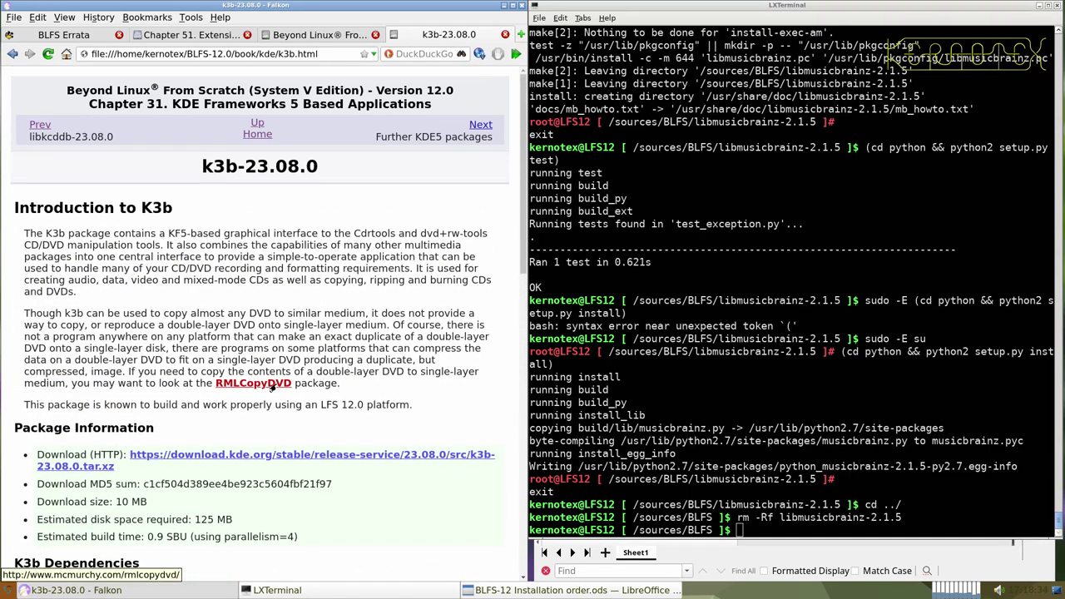
left_click(286, 457)
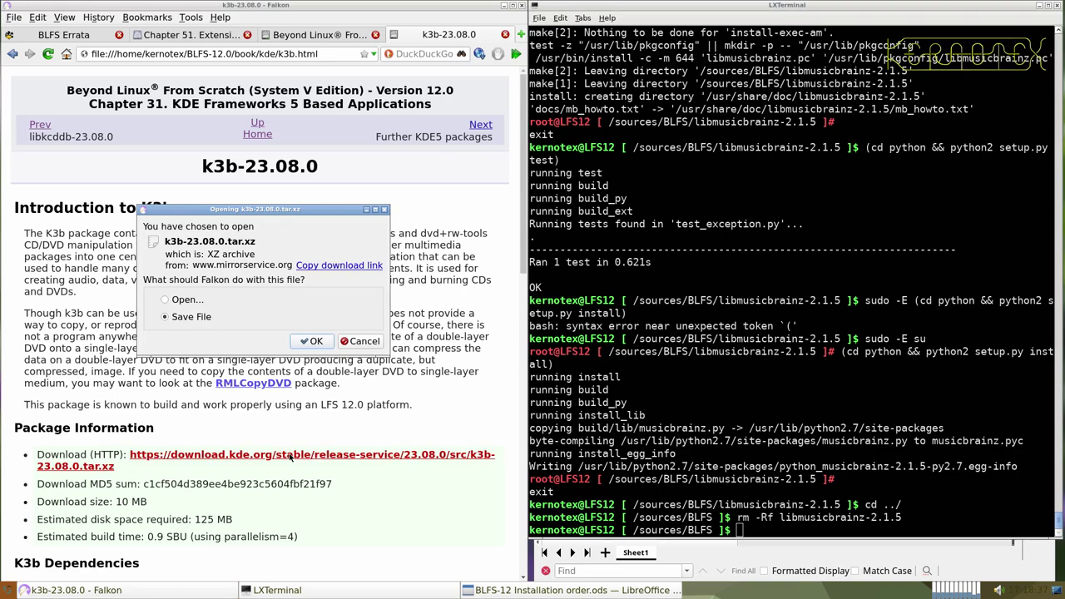
key("Return")
key("Return")
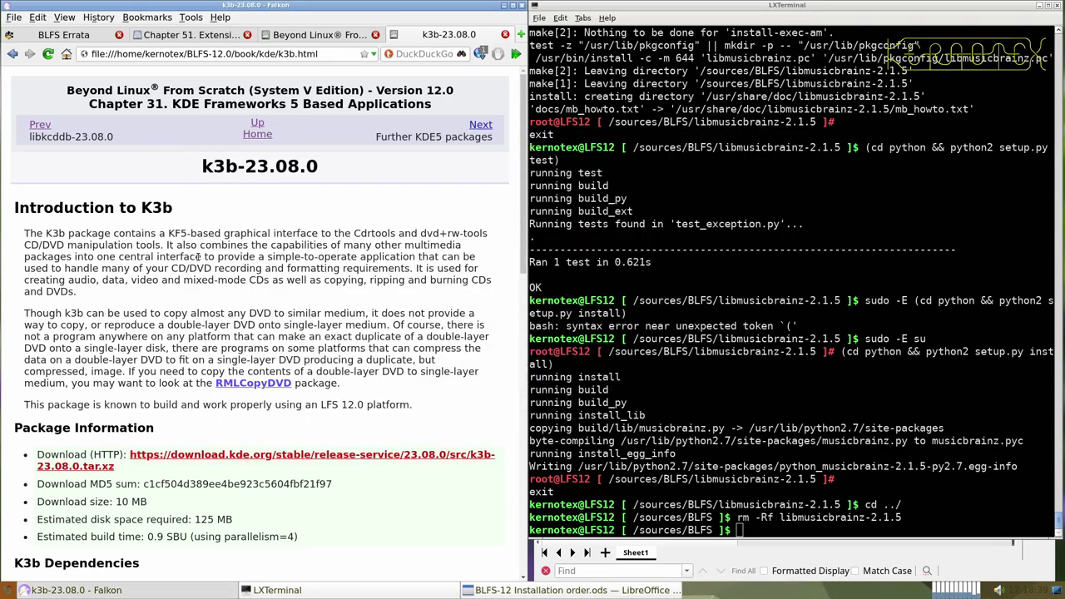
- Copy the libmusicbrainz-2.1.5 title from its book page and log it in cell A957 of the installation order spreadsheet
left_click_drag(198, 165, 330, 173)
key("alt+Tab")
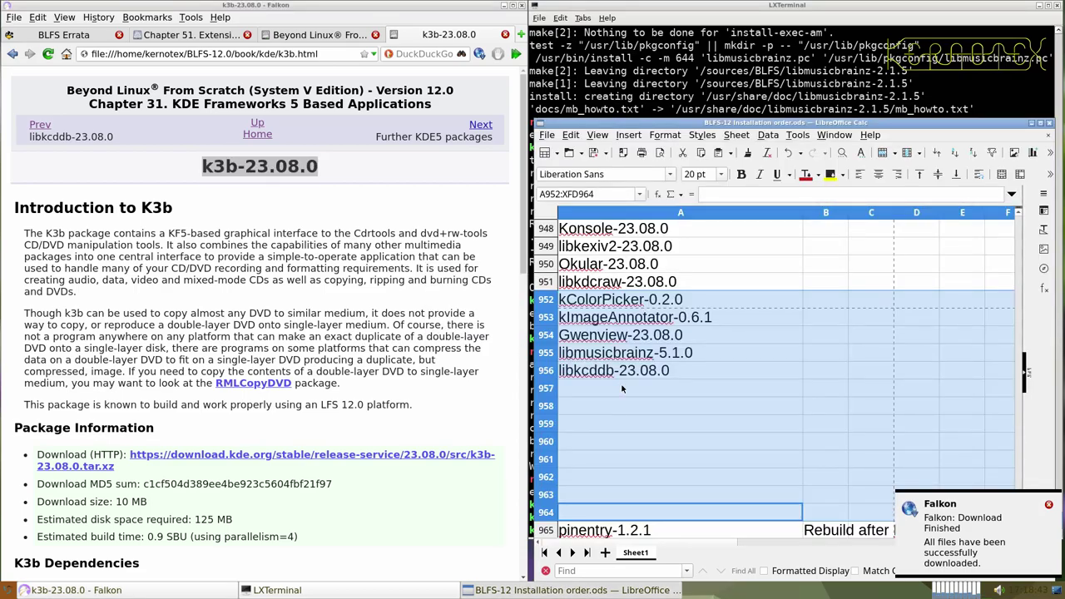
left_click(326, 274)
scroll(326, 274, "down", 7)
scroll(177, 419, "down", 4)
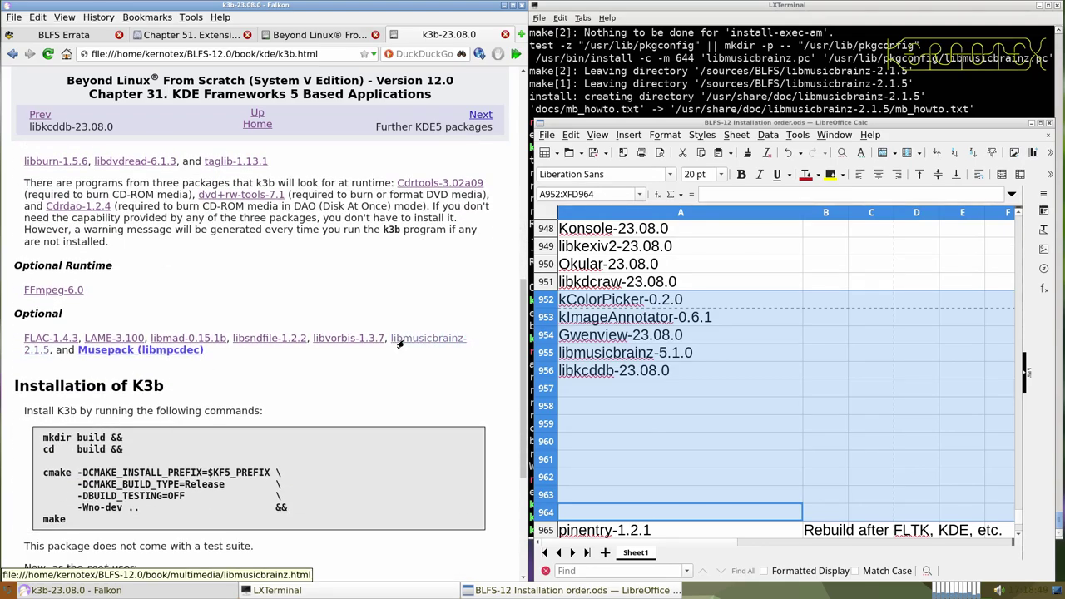
middle_click(406, 341)
left_click(450, 40)
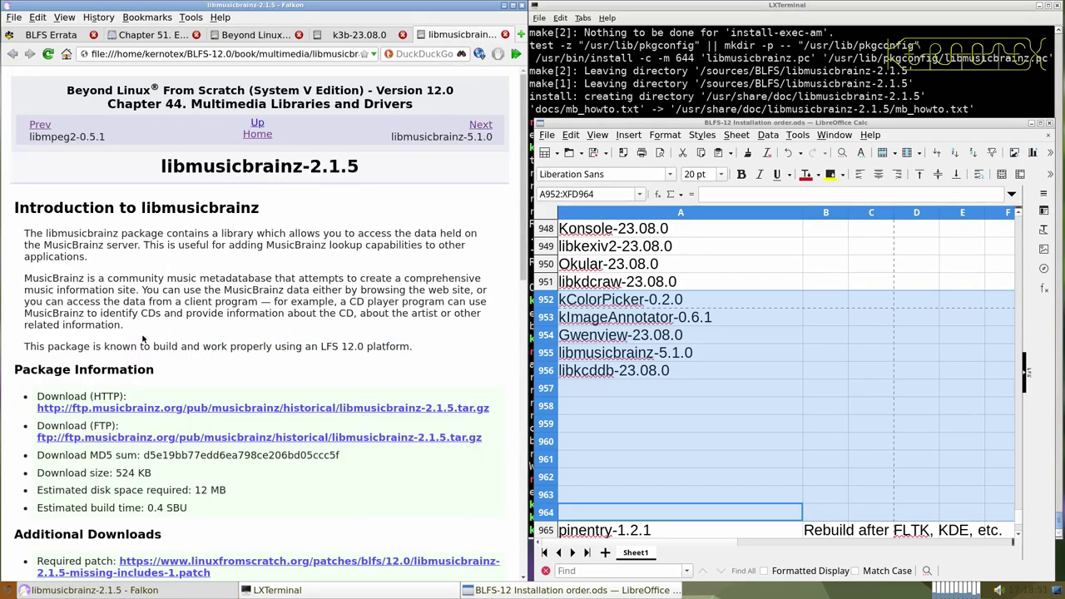
left_click_drag(159, 172, 366, 175)
key("ctrl+c")
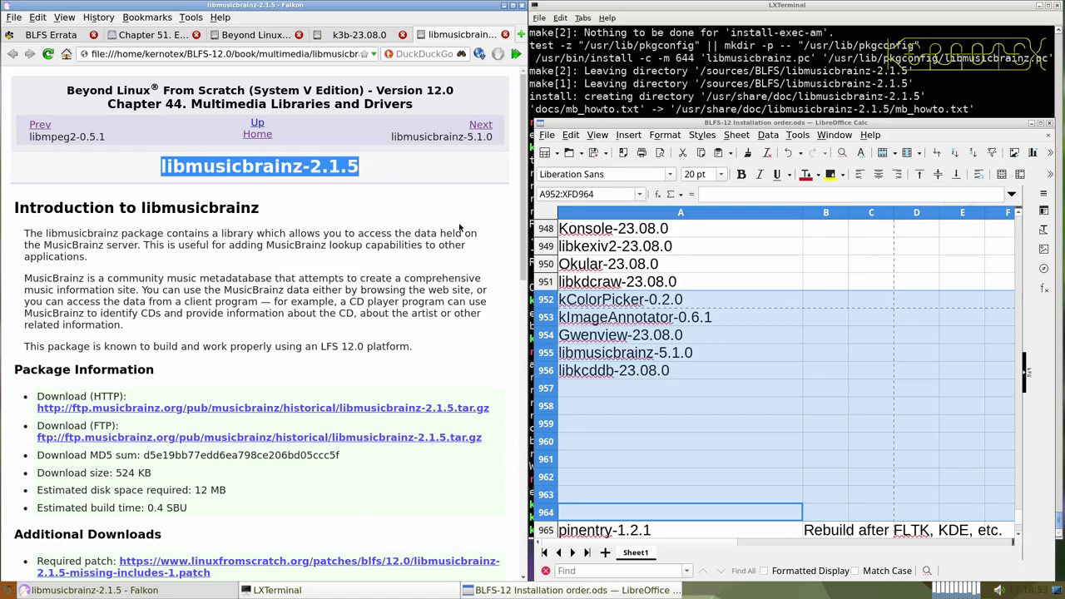
left_click(583, 389)
middle_click(585, 391)
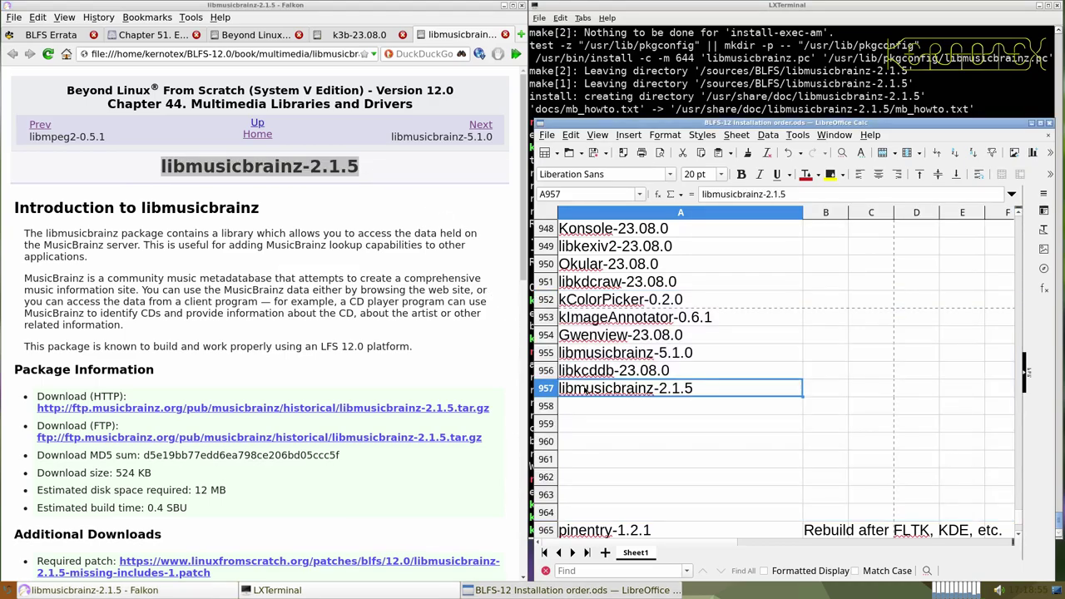
- Close the libmusicbrainz-2.1.5 page, copy the k3b-23.08.0 page title, and log it in cell A958 of the installation order spreadsheet
left_click(505, 34)
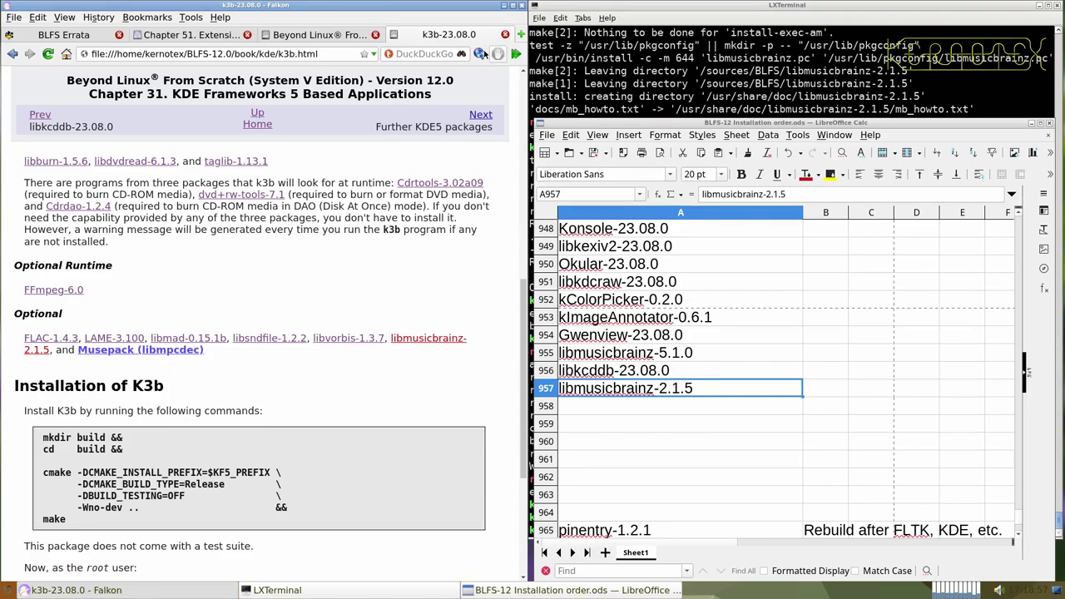
scroll(216, 313, "up", 10)
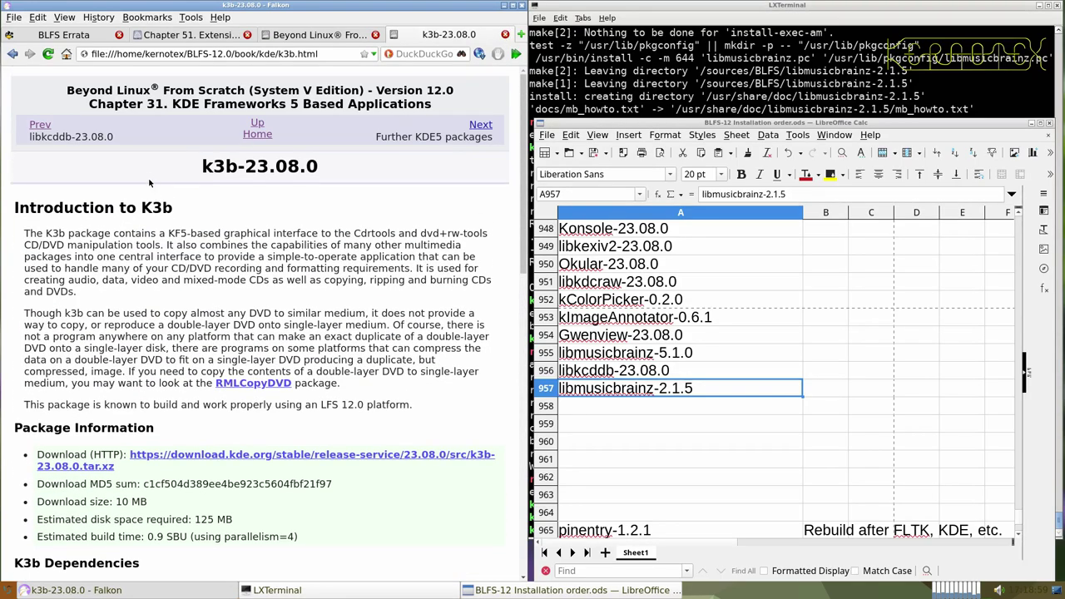
left_click_drag(200, 161, 325, 170)
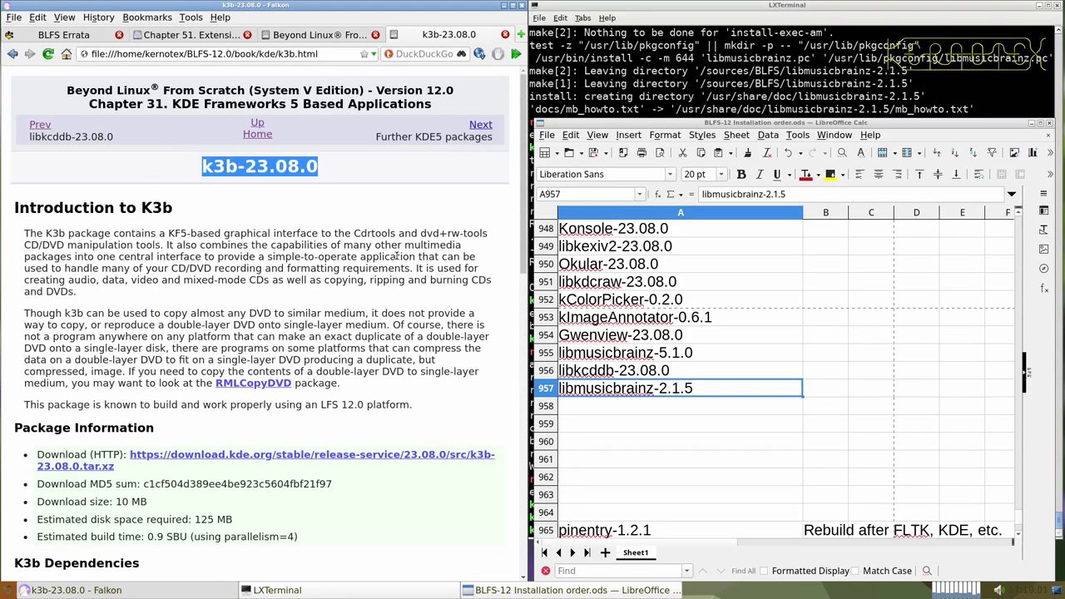
middle_click(599, 406)
- Extract the k3b-23.08.0 source archive with tar -xvf in LXTerminal and change into the k3b-23.08.0 directory
scroll(357, 442, "down", 10)
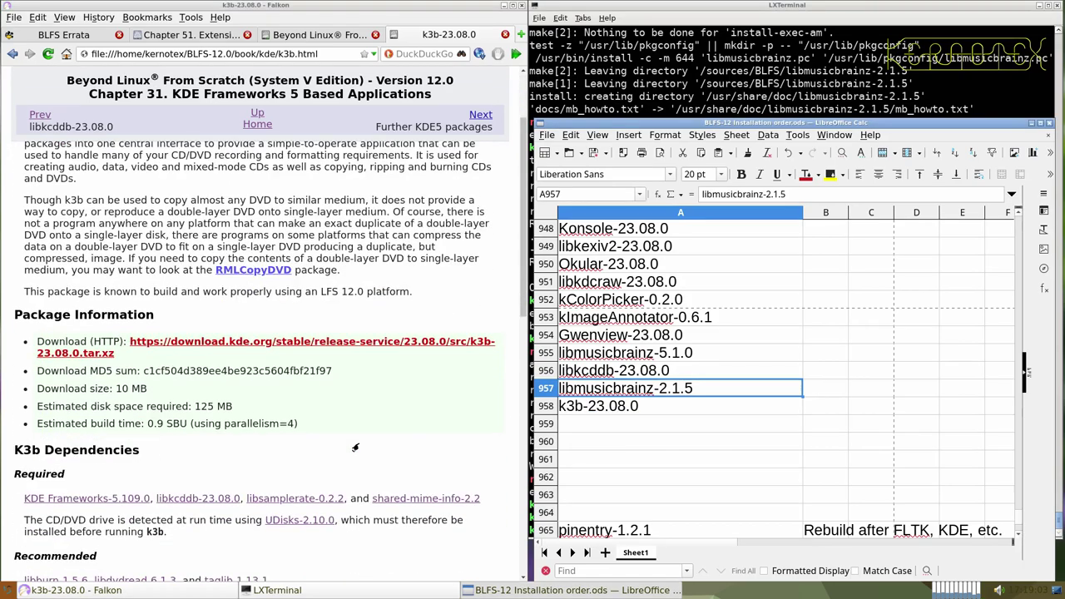
scroll(357, 441, "down", 5)
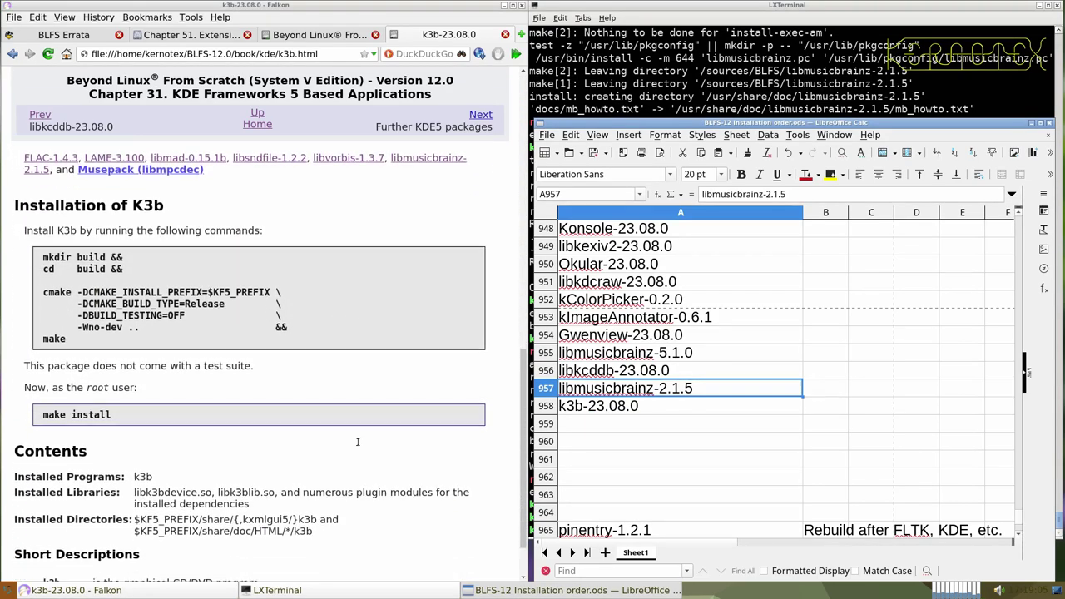
left_click(659, 102)
type("t")
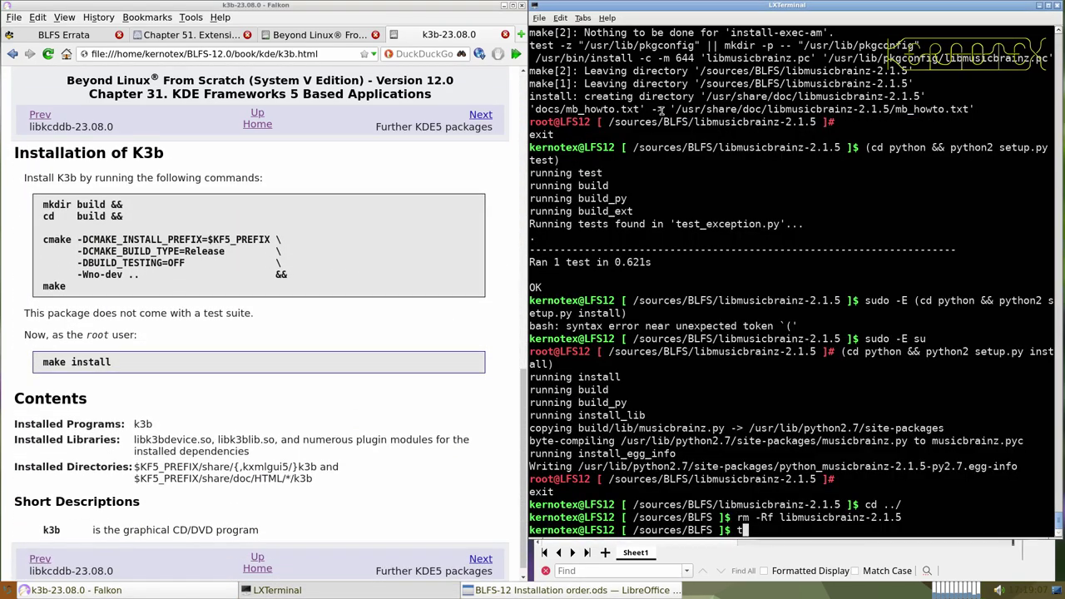
type("ar -xvf k3b")
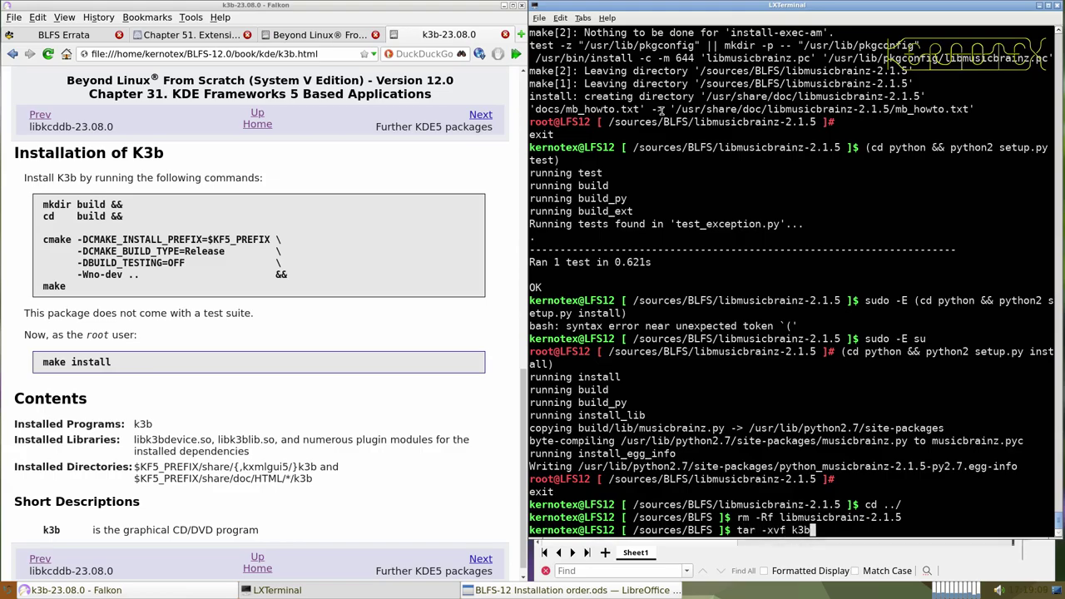
key("Tab")
key("Return")
type("cd k3b")
key("Tab")
key("Return")
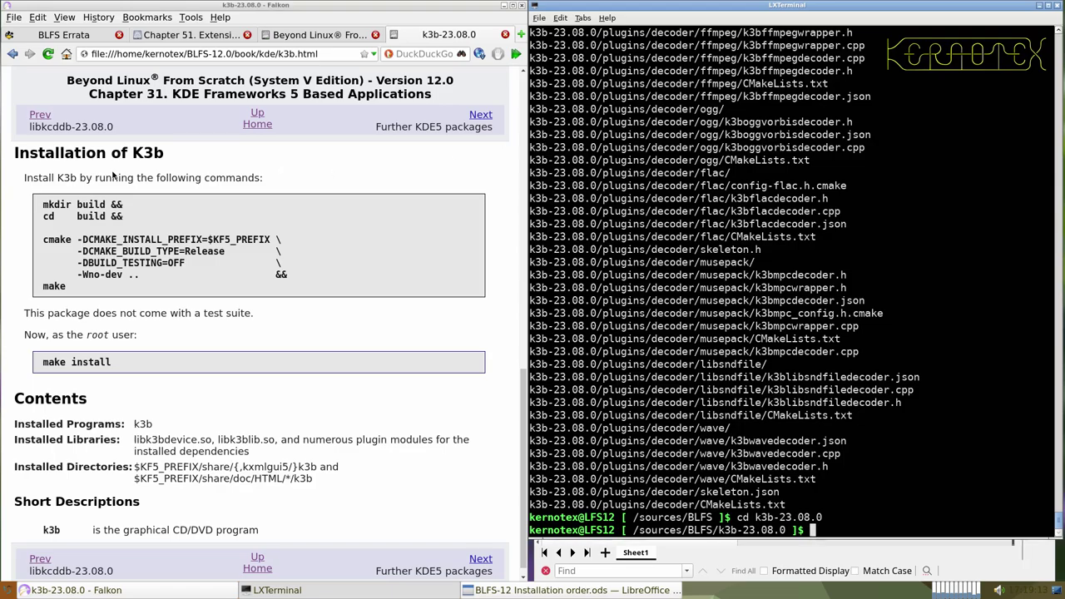
- Build k3b with the book's mkdir, cmake and make commands, and install it with make install as root
left_click_drag(43, 204, 73, 291)
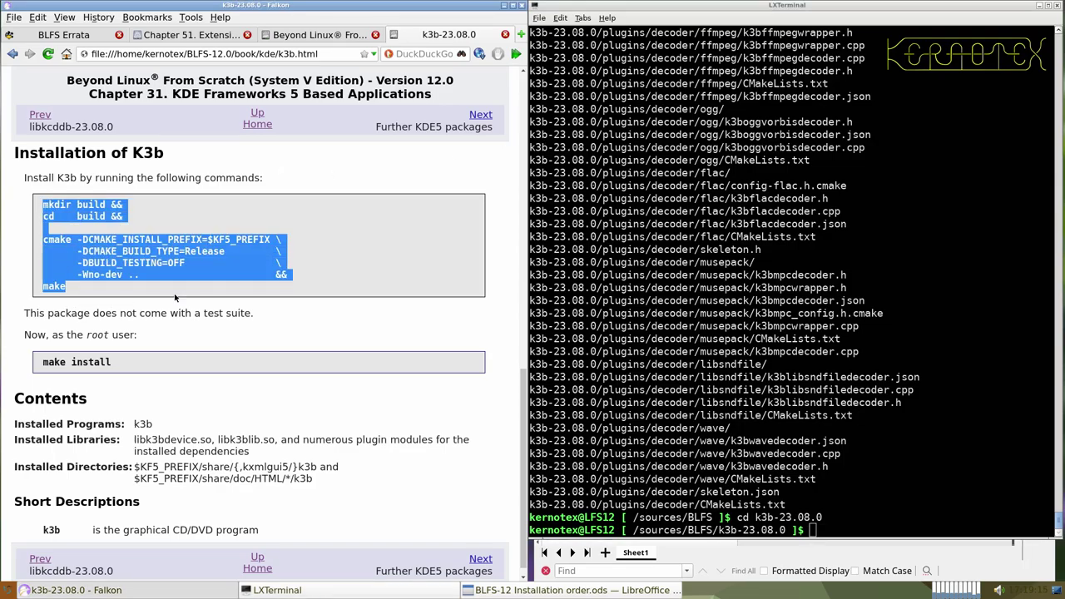
middle_click(606, 264)
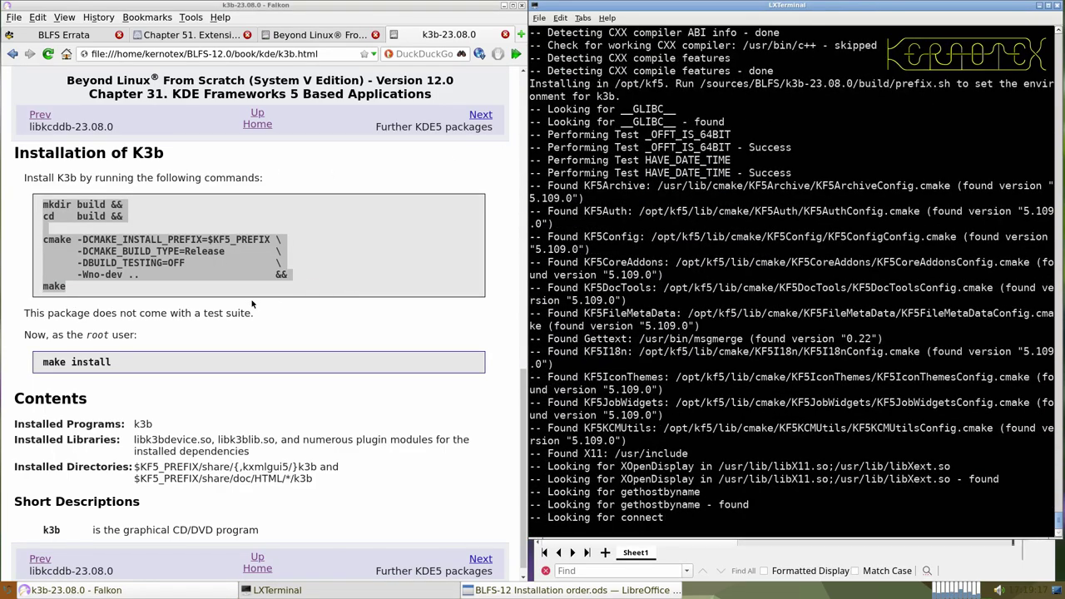
left_click_drag(42, 362, 119, 364)
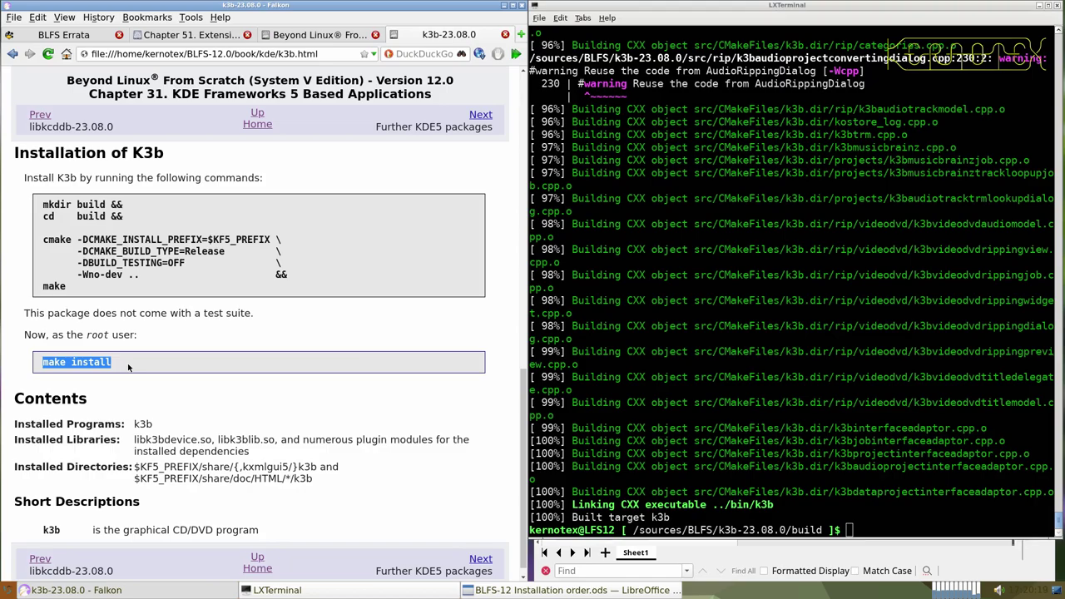
left_click(557, 344)
key("ctrl+r")
middle_click(556, 343)
key("Return")
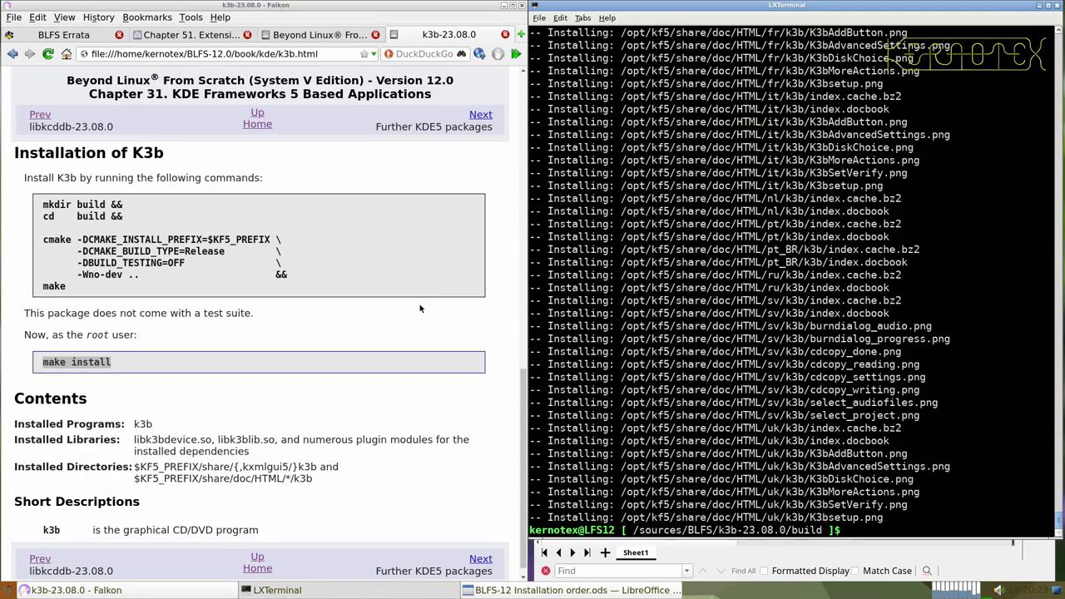
- Go back up to /sources/BLFS and delete the k3b-23.08.0 source directory with rm -Rf
type("cd ../..")
key("Return")
type("rm -Rf k3n")
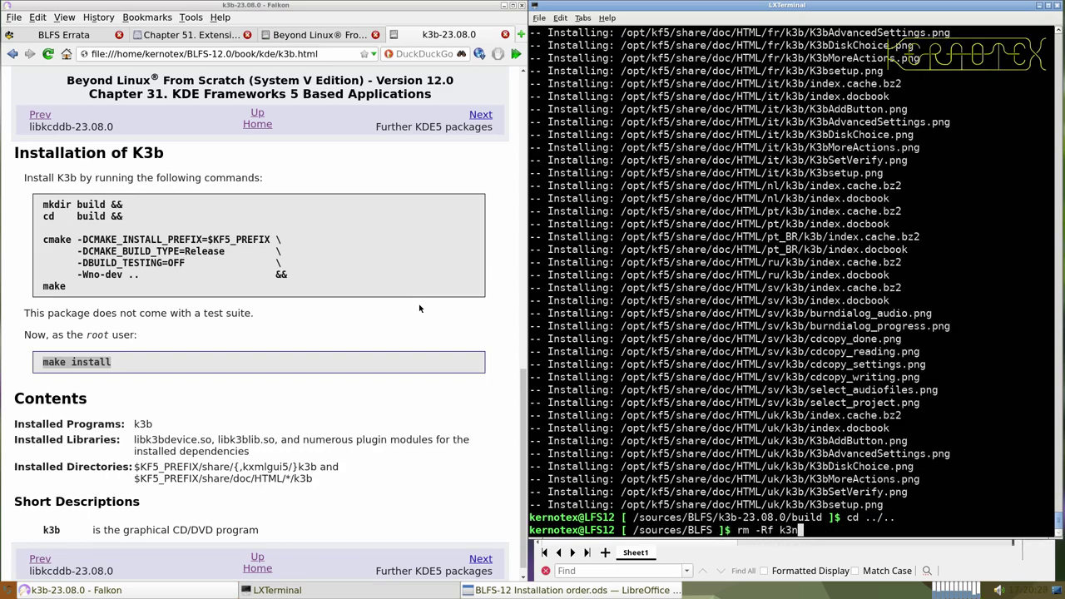
key("BackSpace")
key("Tab")
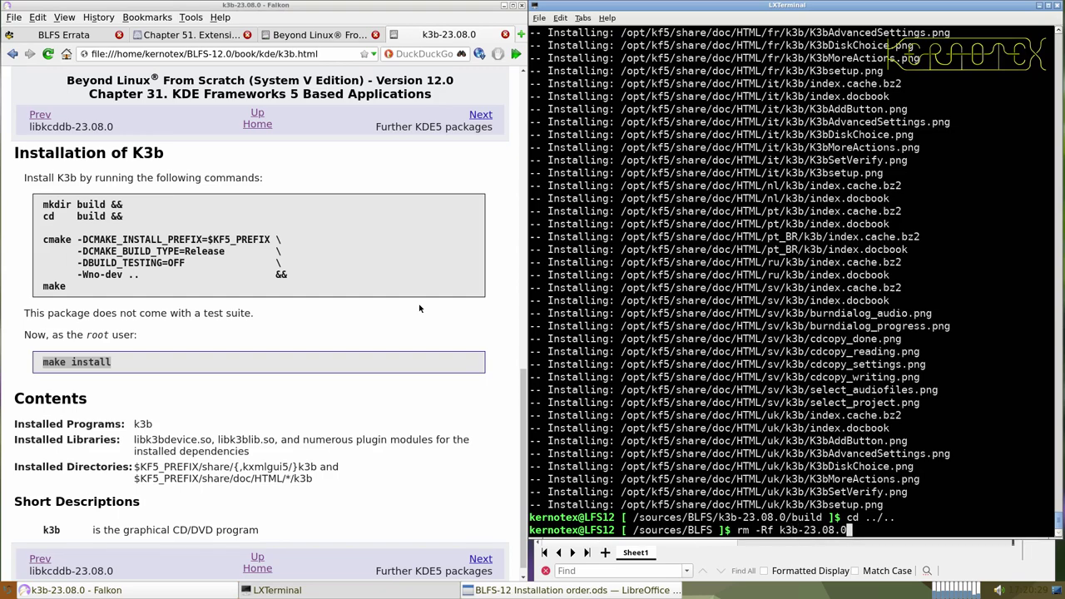
key("Return")
- Launch the newly installed K3b, maximize its window, and dismiss the System Configuration Problems dialog
left_click(7, 591)
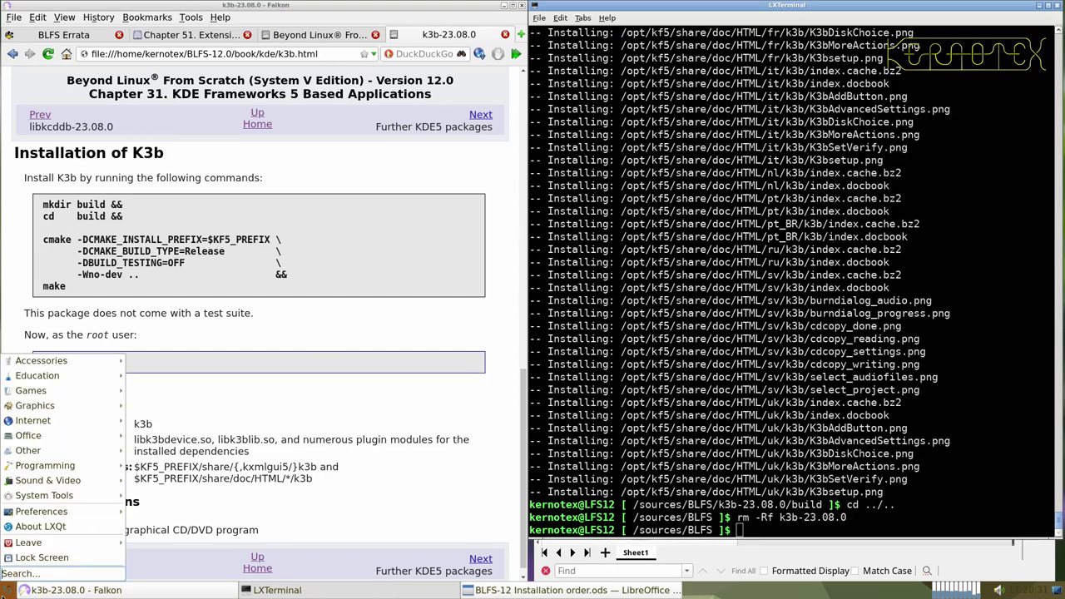
mouse_move(75, 480)
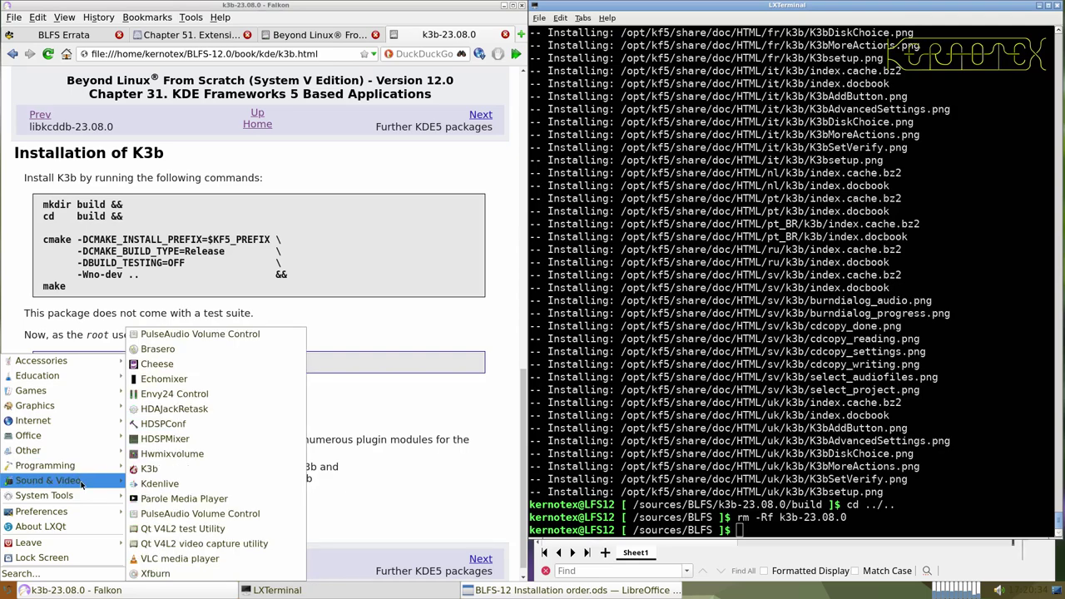
left_click(149, 469)
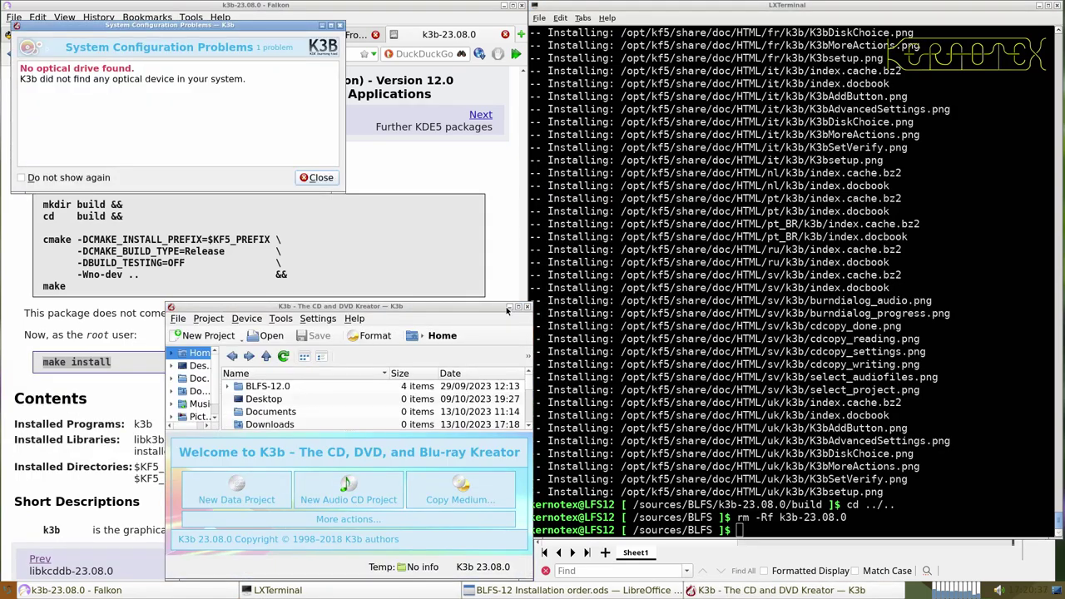
left_click(518, 307)
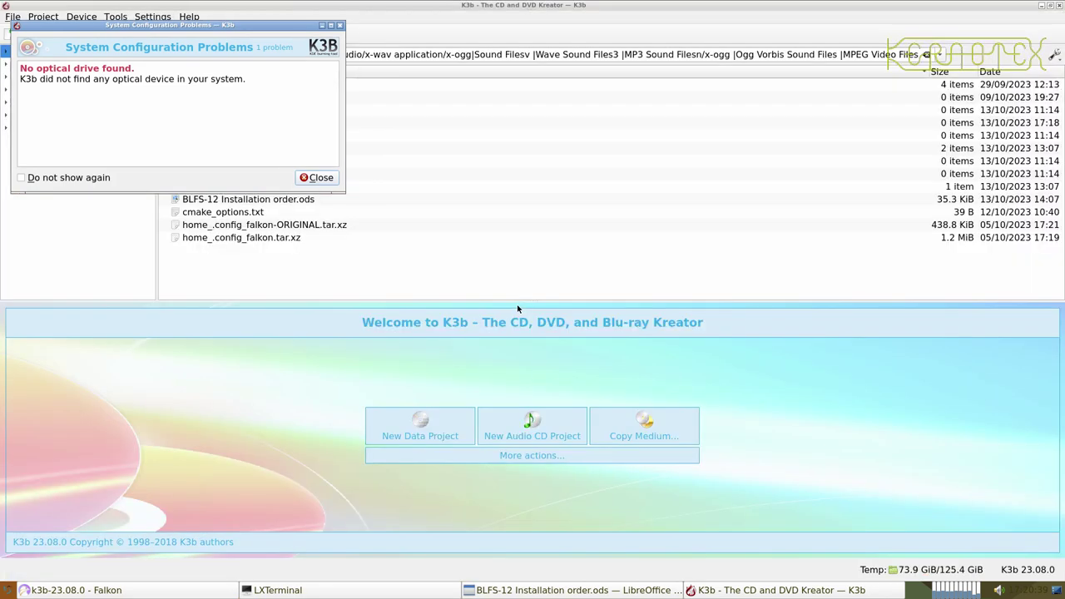
left_click(320, 177)
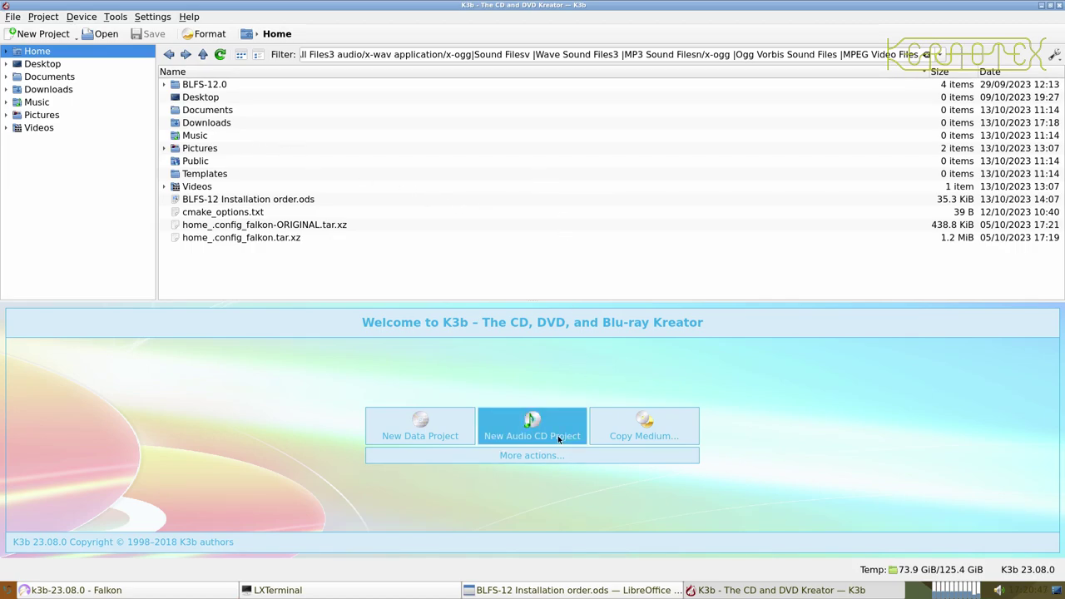
- Add the Videos folder to a new K3b data project as a test, and quit K3b discarding the unsaved project
left_click(427, 421)
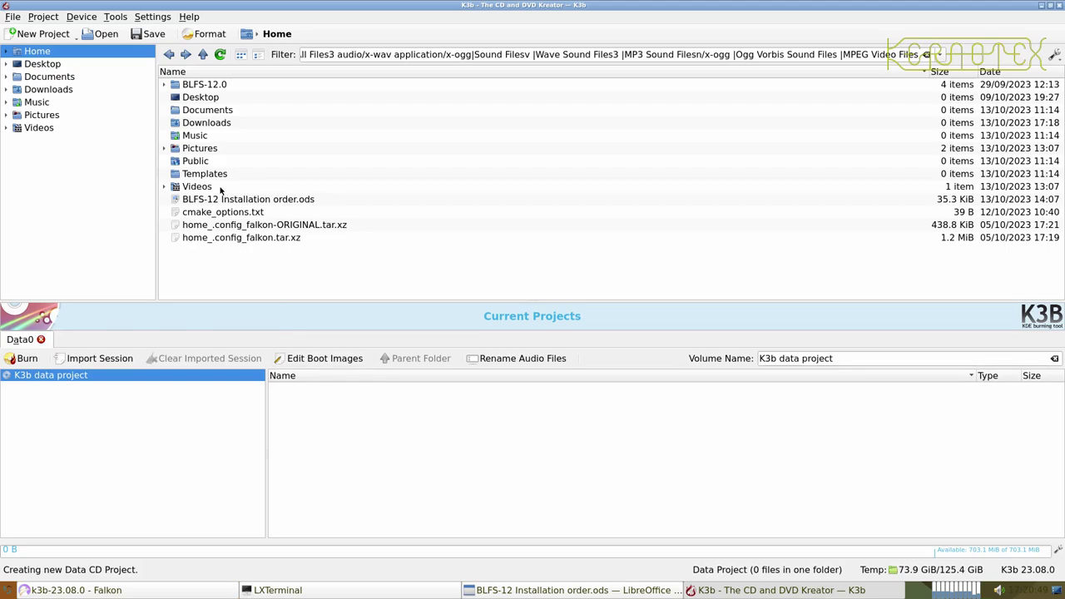
left_click_drag(197, 186, 335, 421)
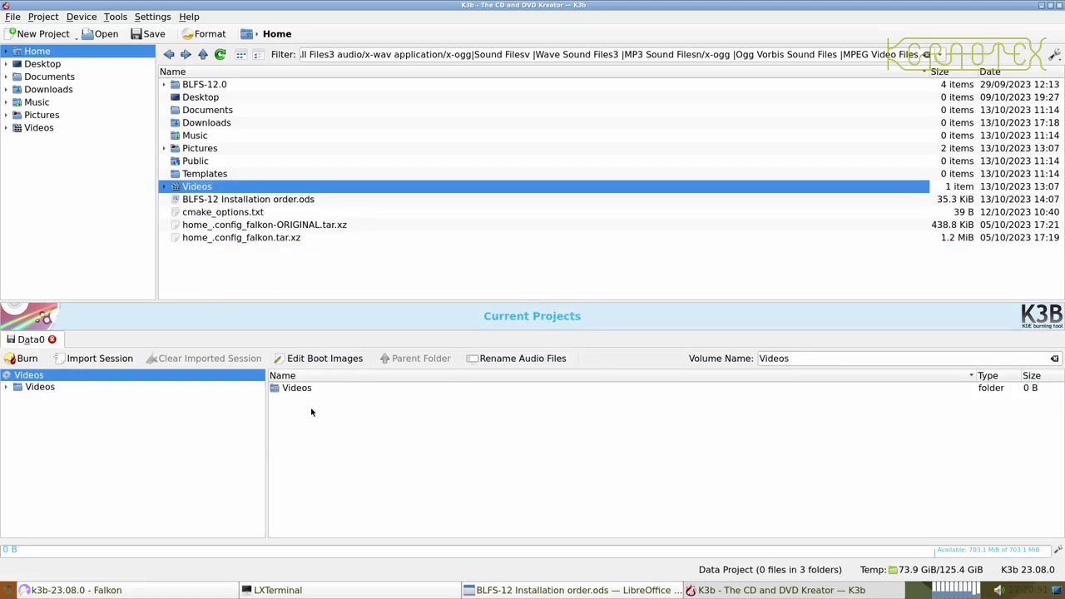
left_click(1058, 6)
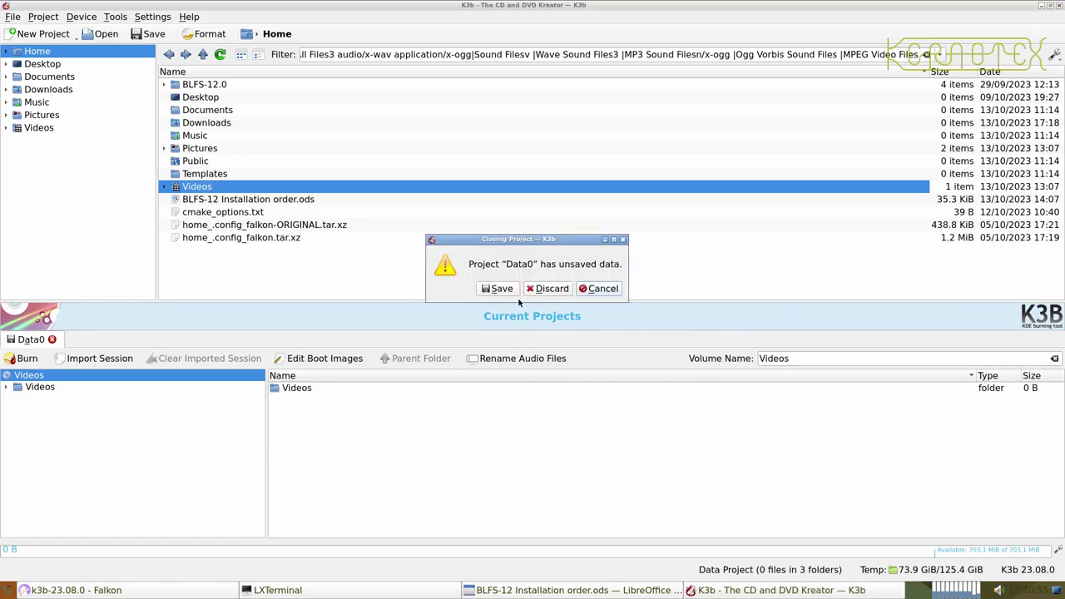
left_click(547, 289)
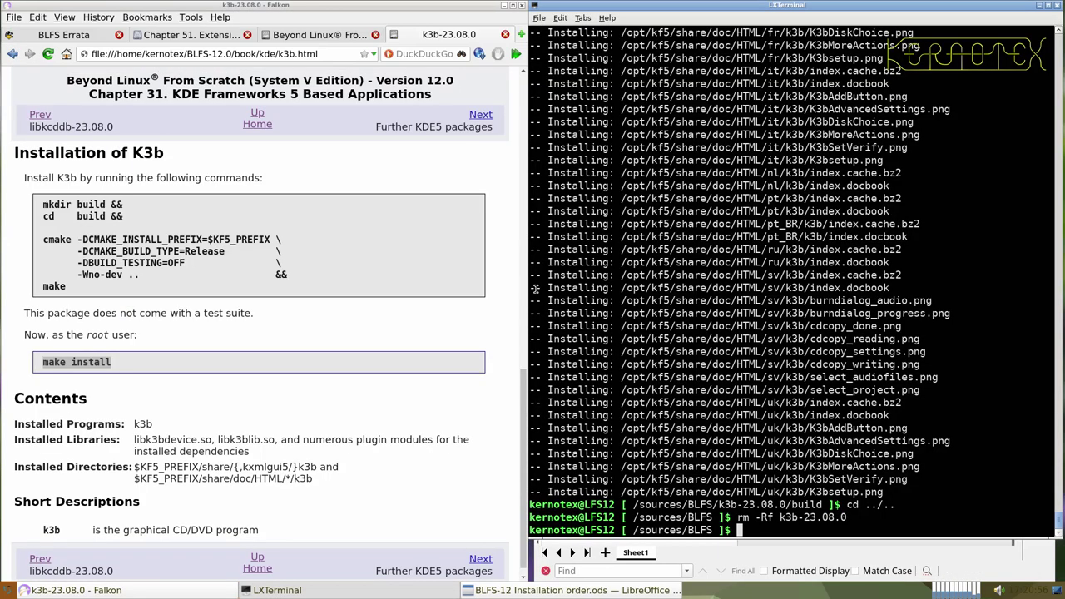
- Open the Further KDE5 packages page in Falkon, load its release-service/23.08.0/src link in a new tab, and read the standard build instructions
left_click(480, 559)
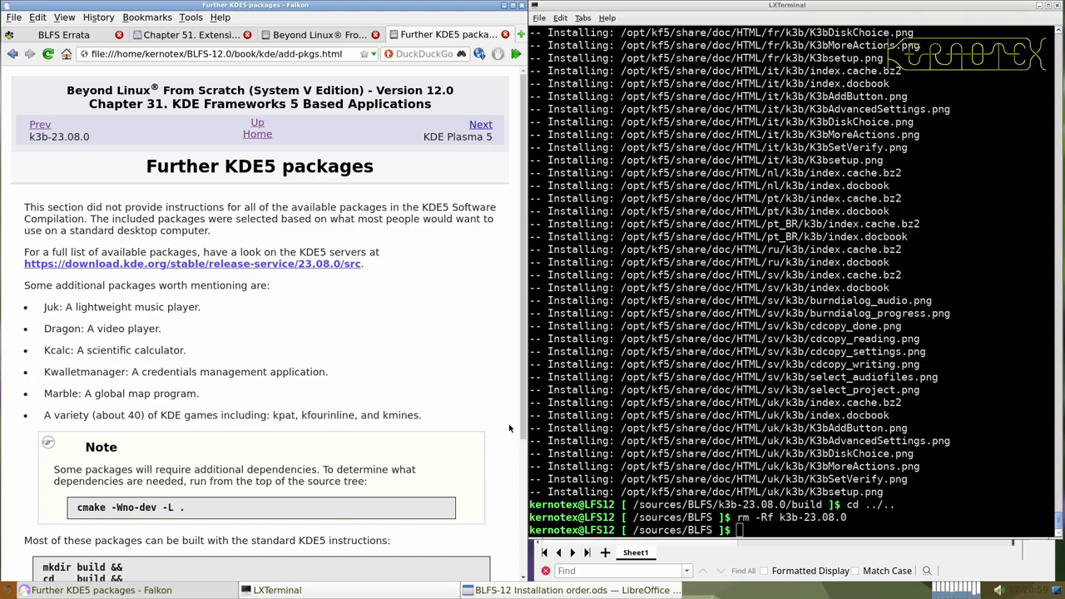
left_click(692, 556)
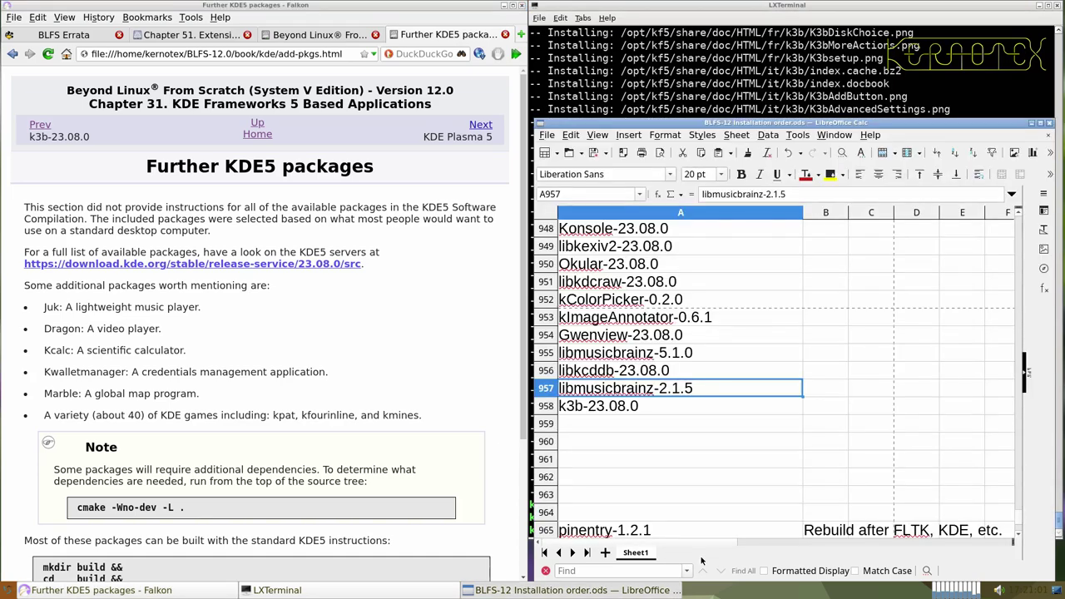
left_click(706, 104)
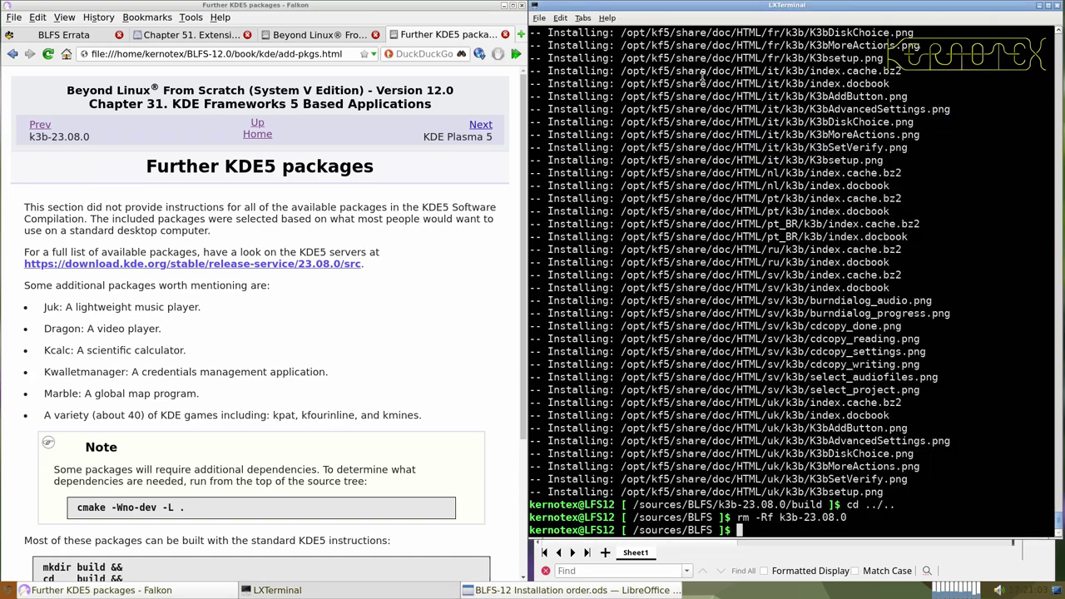
middle_click(330, 265)
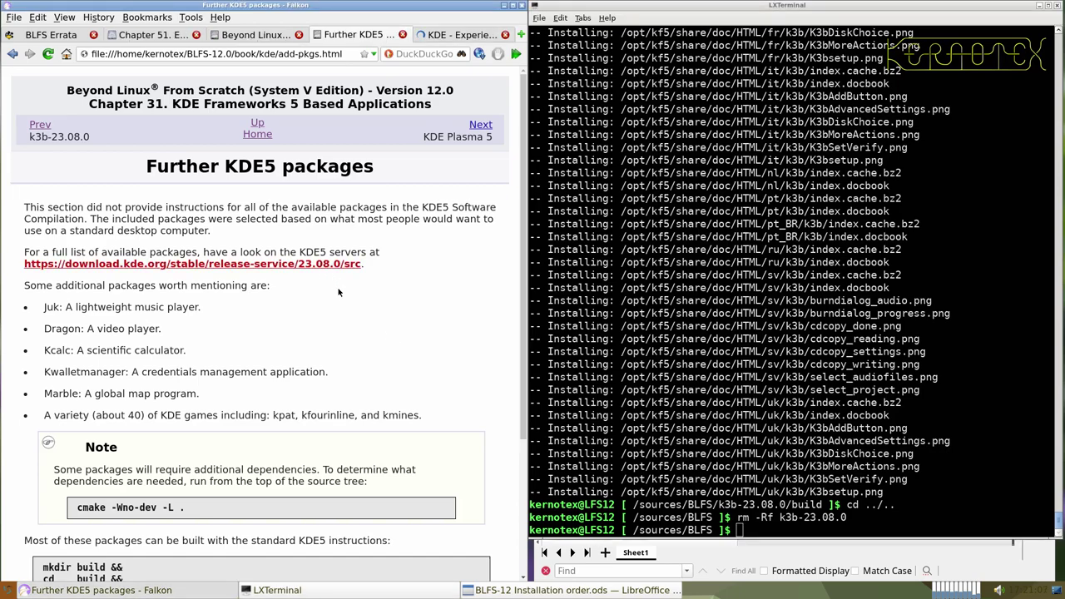
scroll(382, 334, "down", 4)
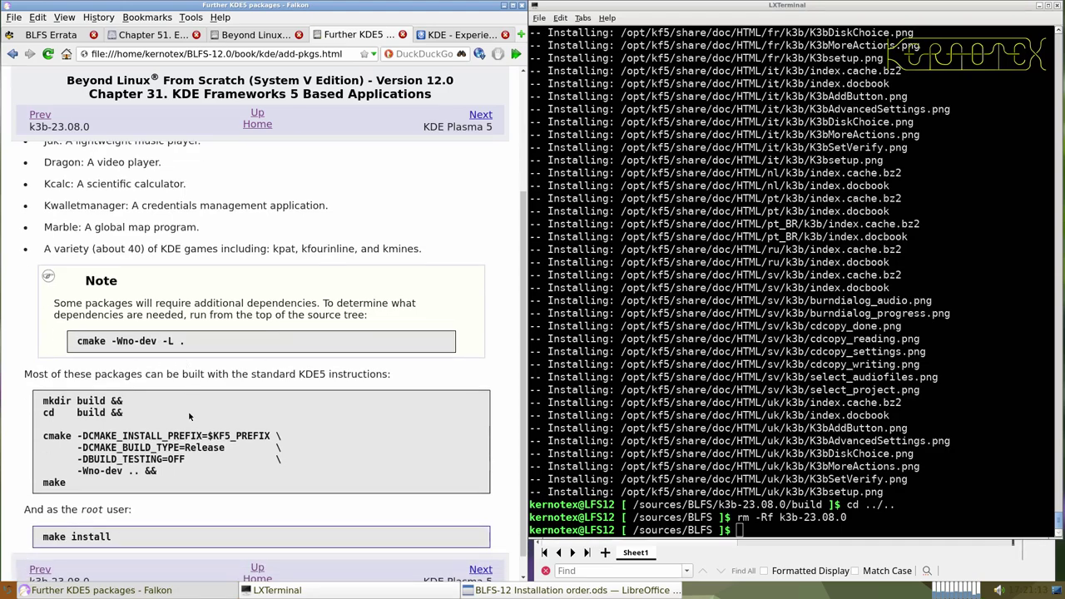
- Find filelight-23.08.0.tar.xz in the KDE release-service/23.08.0/src listing and save it to /sources/BLFS
left_click(449, 37)
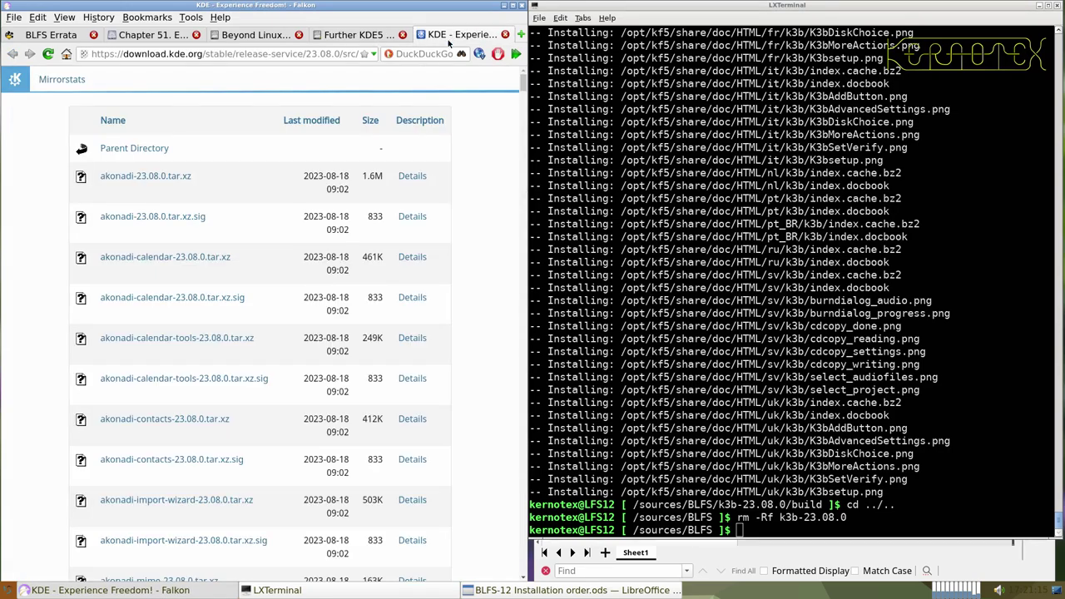
scroll(294, 213, "down", 10)
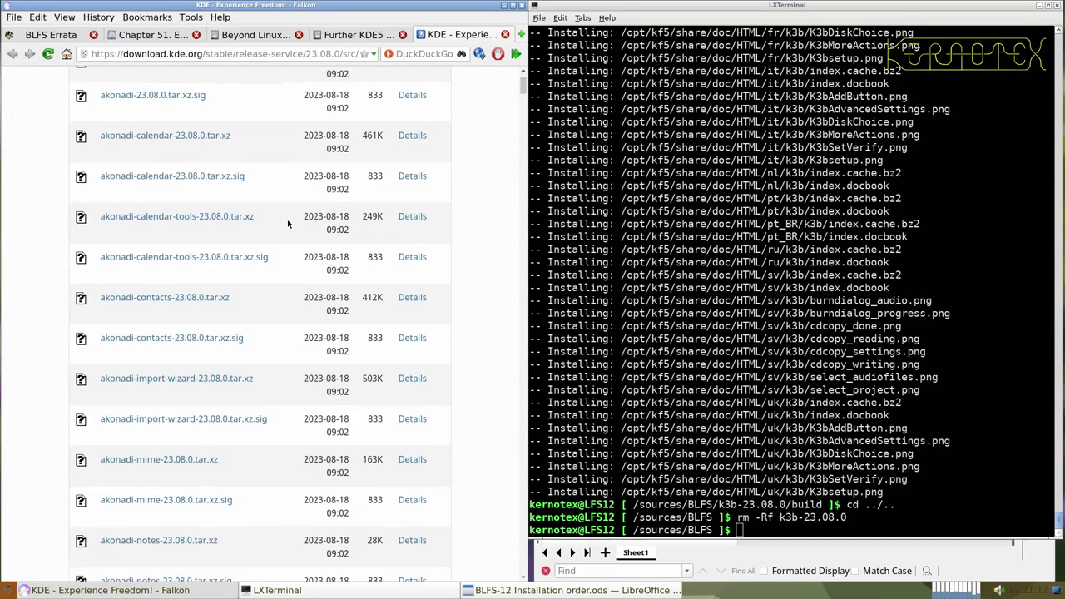
scroll(287, 222, "down", 9)
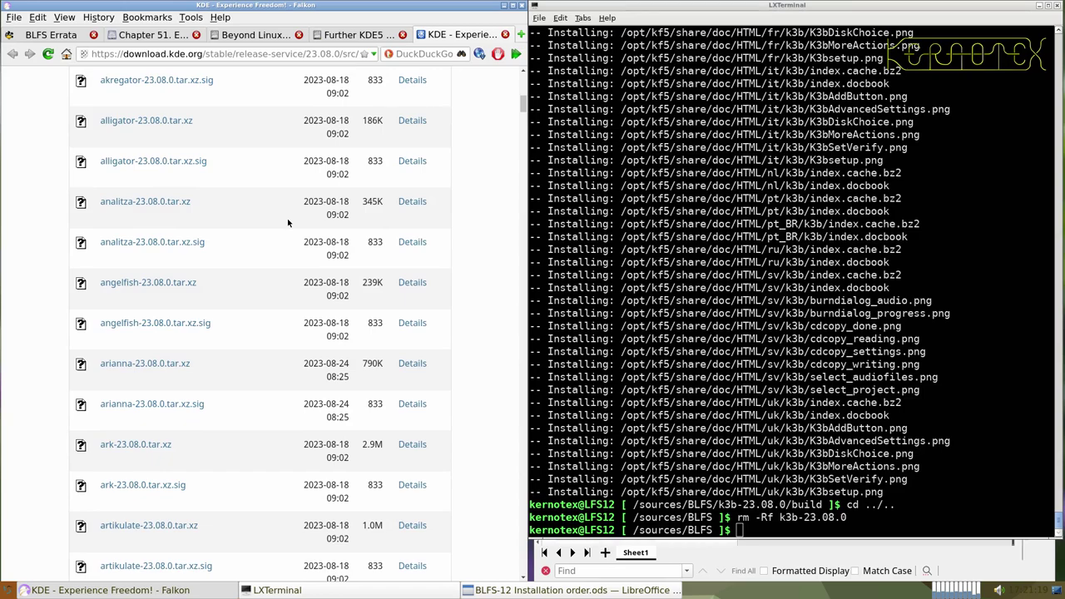
scroll(288, 223, "down", 8)
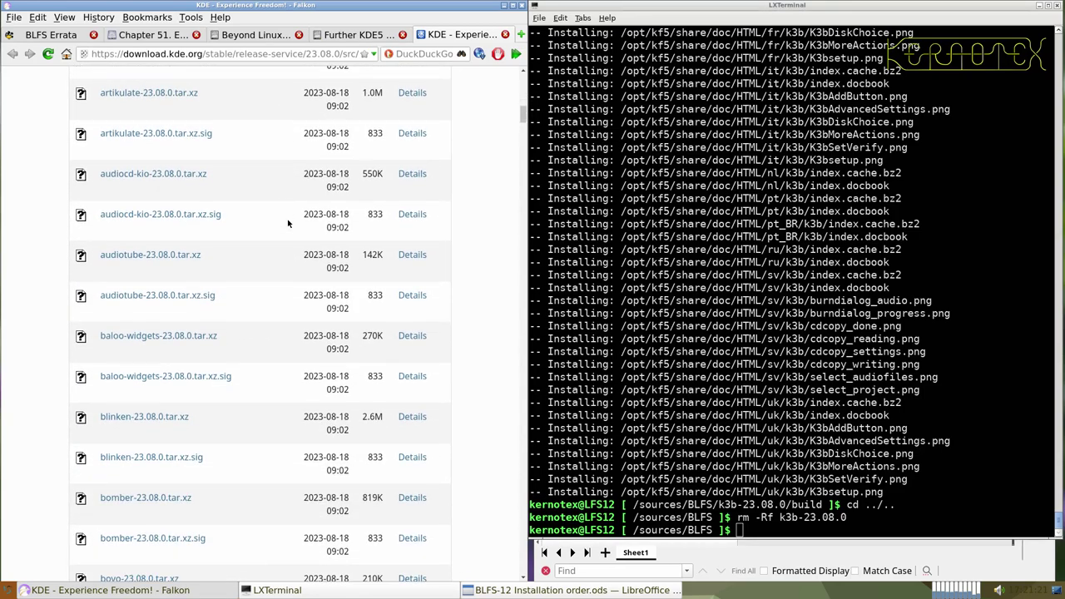
scroll(288, 223, "down", 9)
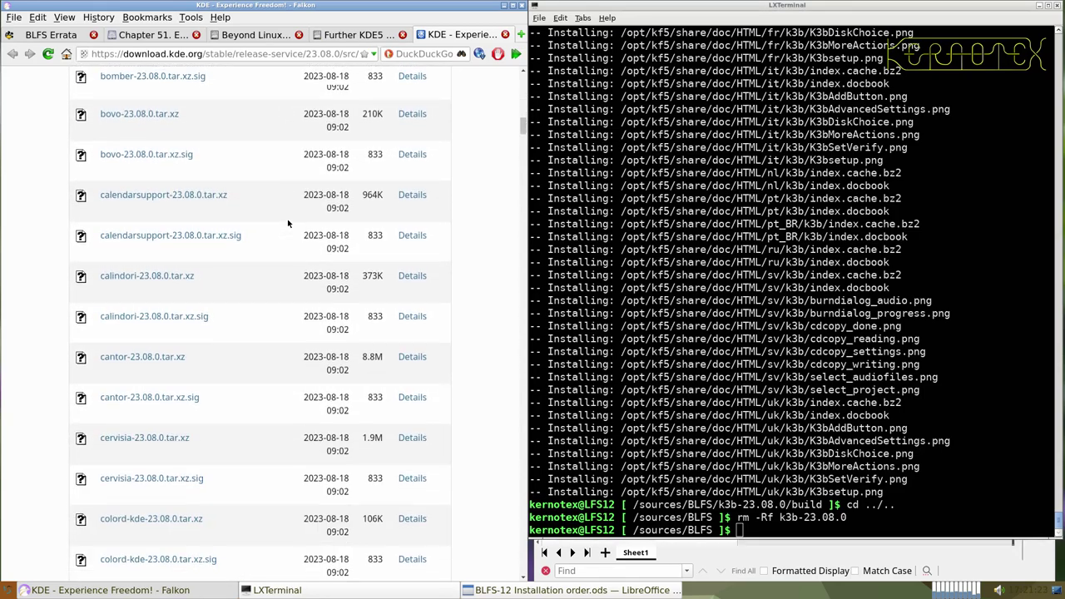
scroll(288, 223, "down", 5)
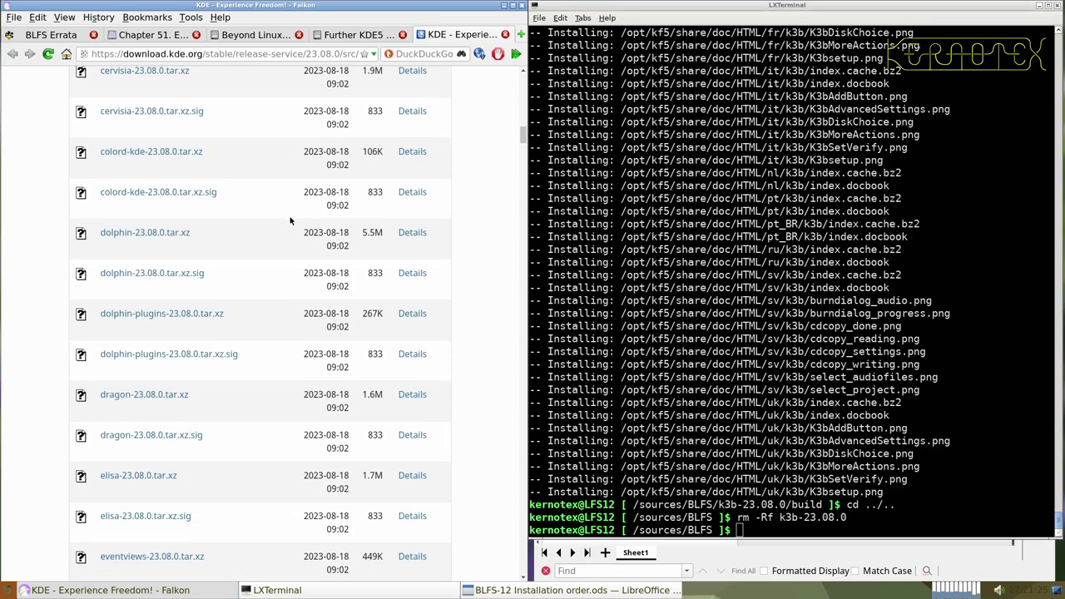
scroll(291, 215, "down", 3)
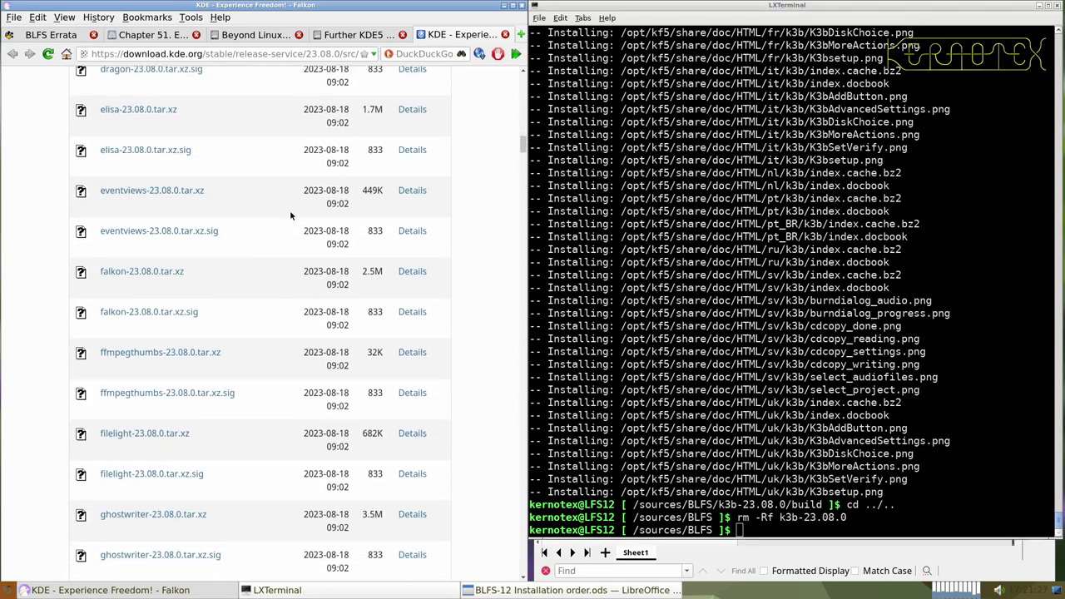
scroll(241, 268, "down", 1)
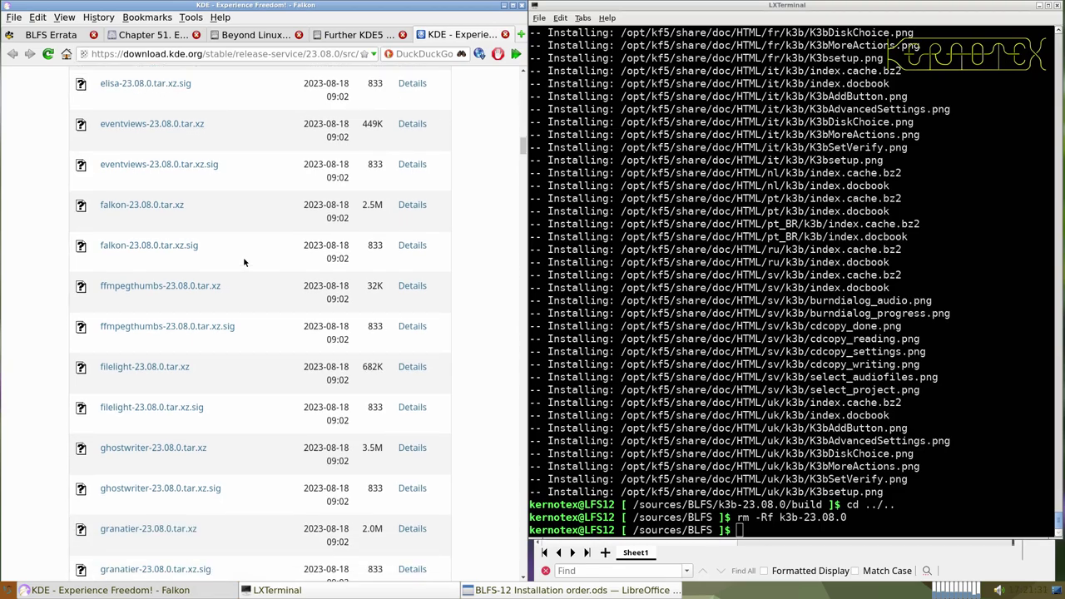
scroll(213, 321, "down", 1)
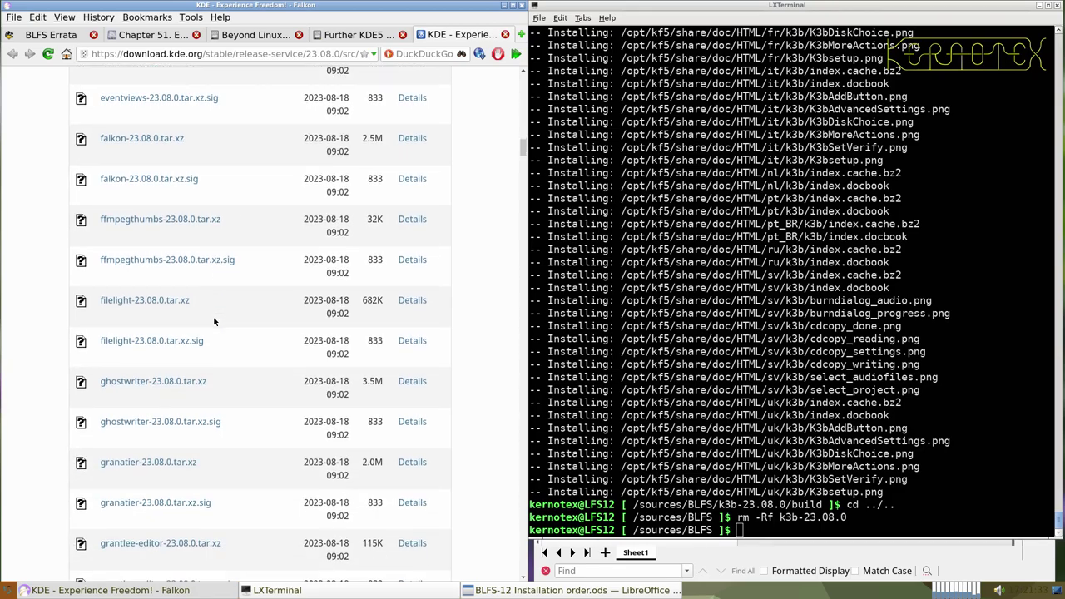
right_click(169, 306)
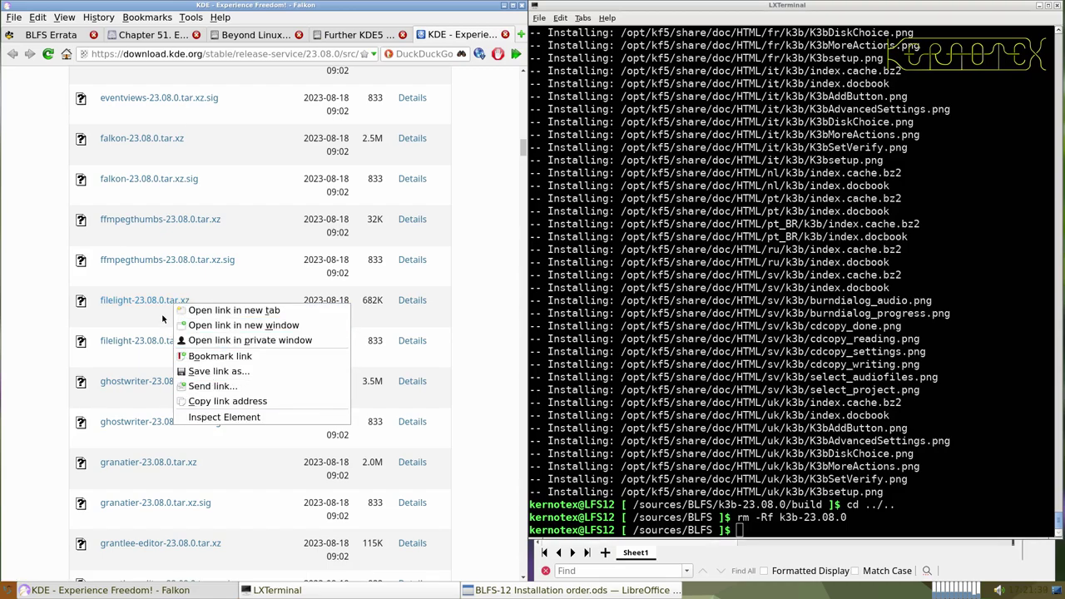
left_click(206, 371)
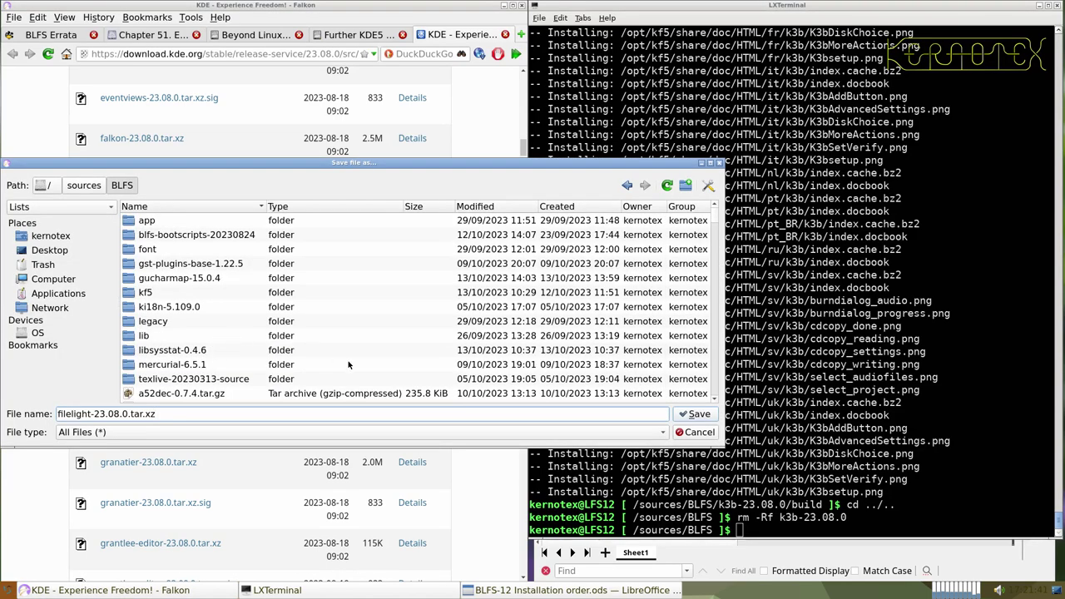
left_click(695, 413)
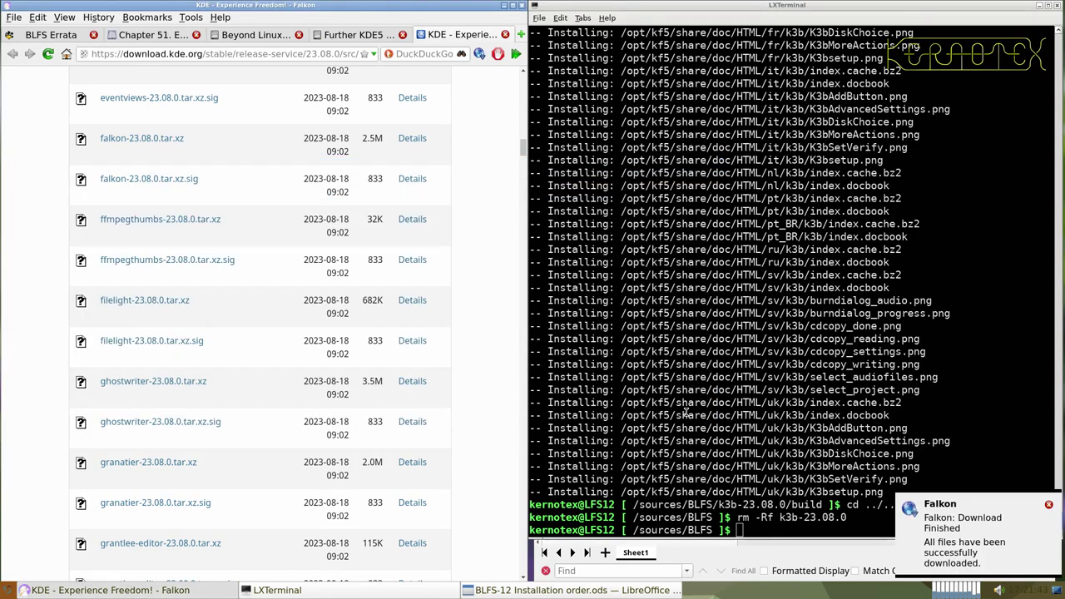
- Return to the Further KDE5 packages page, extract filelight-23.08.0.tar.xz in the terminal, and enter its source directory
left_click(353, 35)
left_click(707, 336)
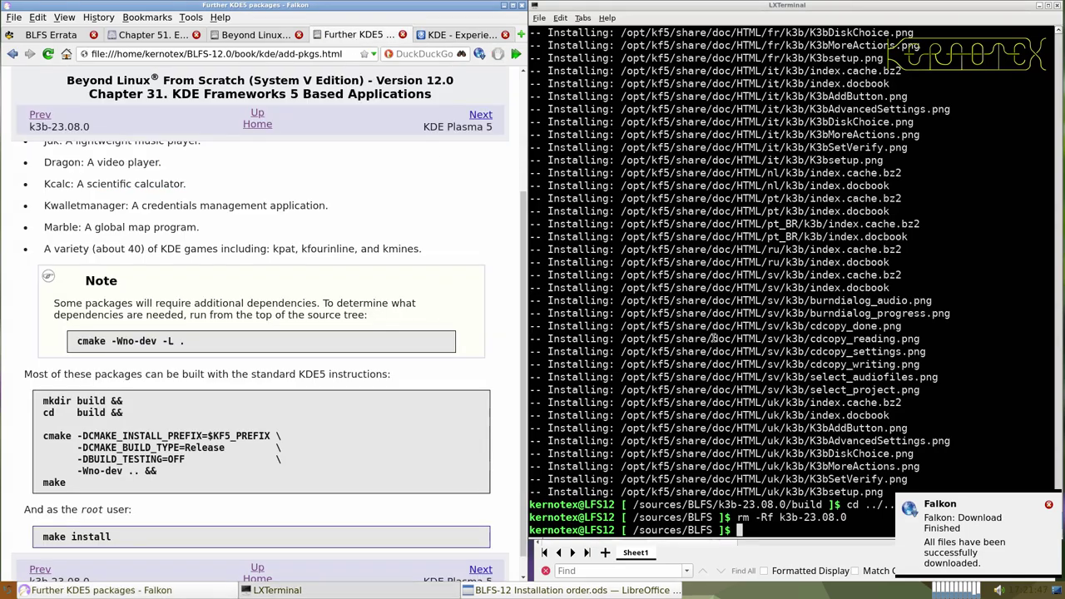
type("tar -xvf fileli")
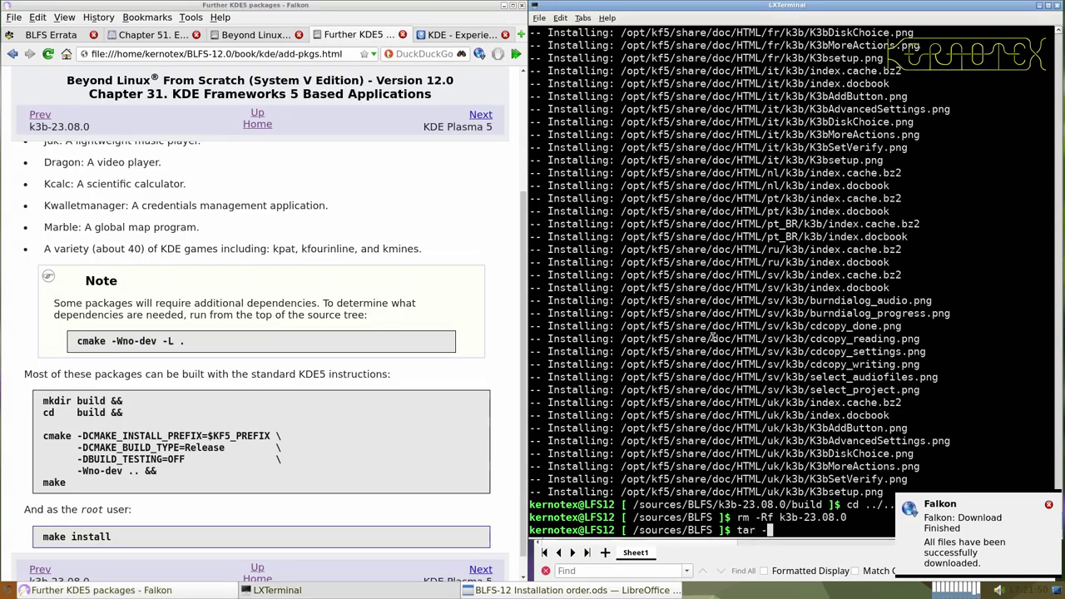
key("Tab")
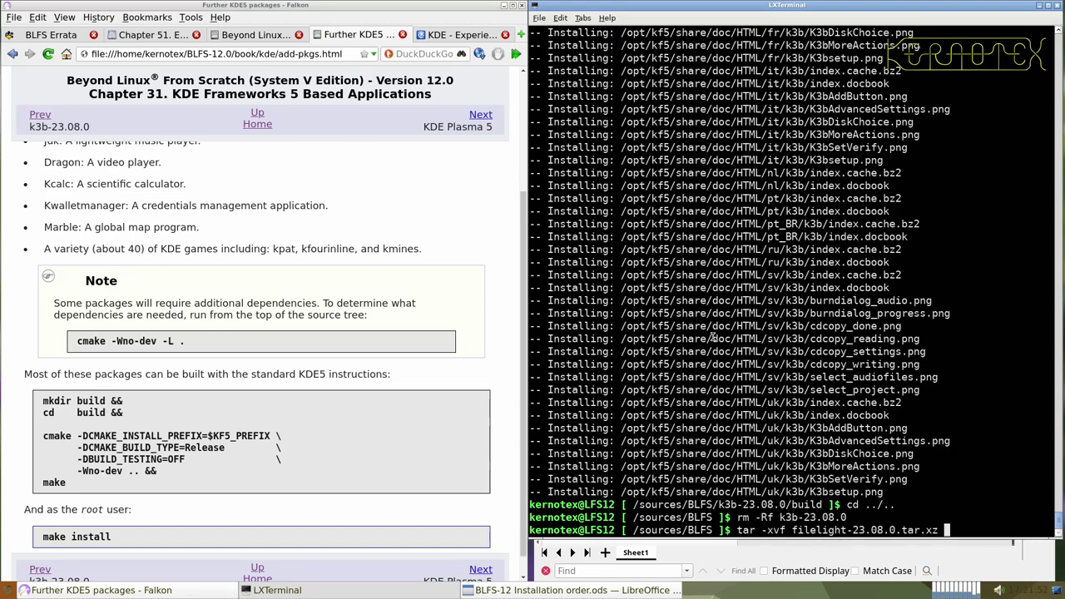
key("Return")
type("cd f")
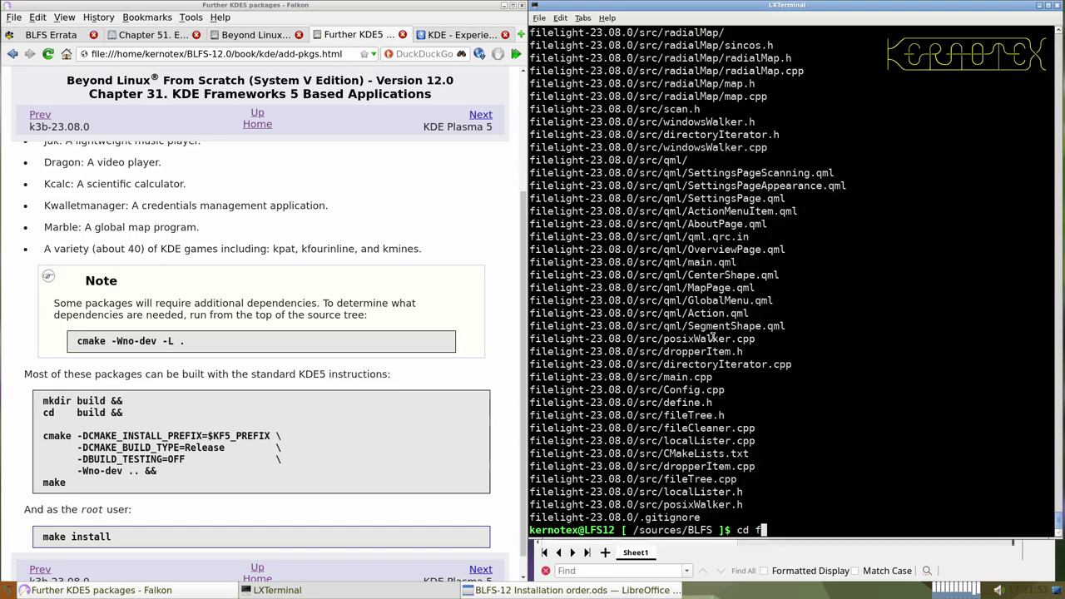
type("ileli")
key("Tab")
key("Return")
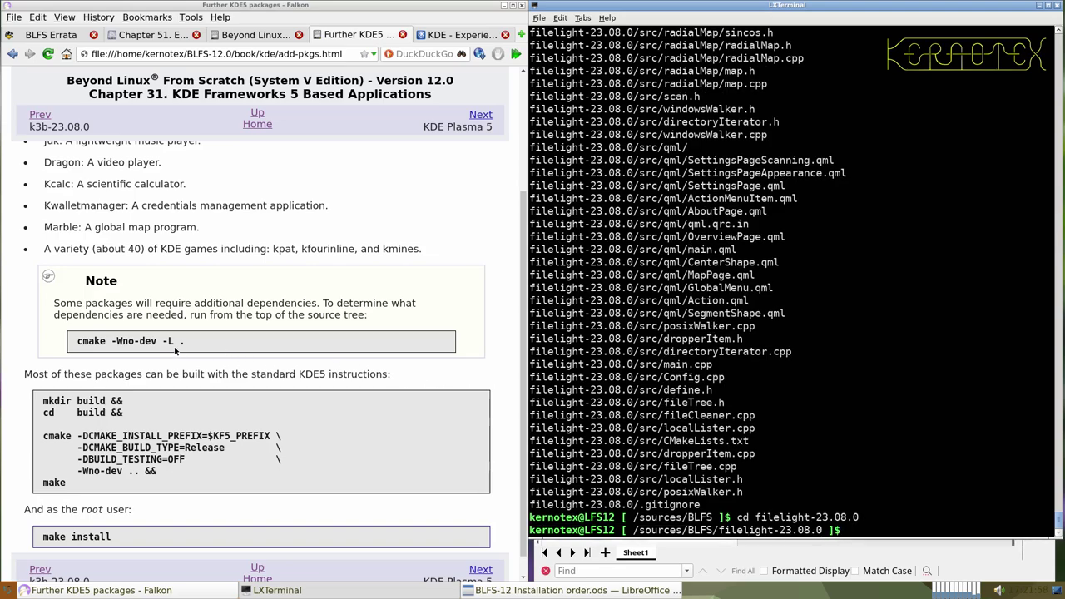
- Run the book's dependency check cmake -Wno-dev -L . in the filelight source directory and review its output
left_click_drag(77, 341, 187, 341)
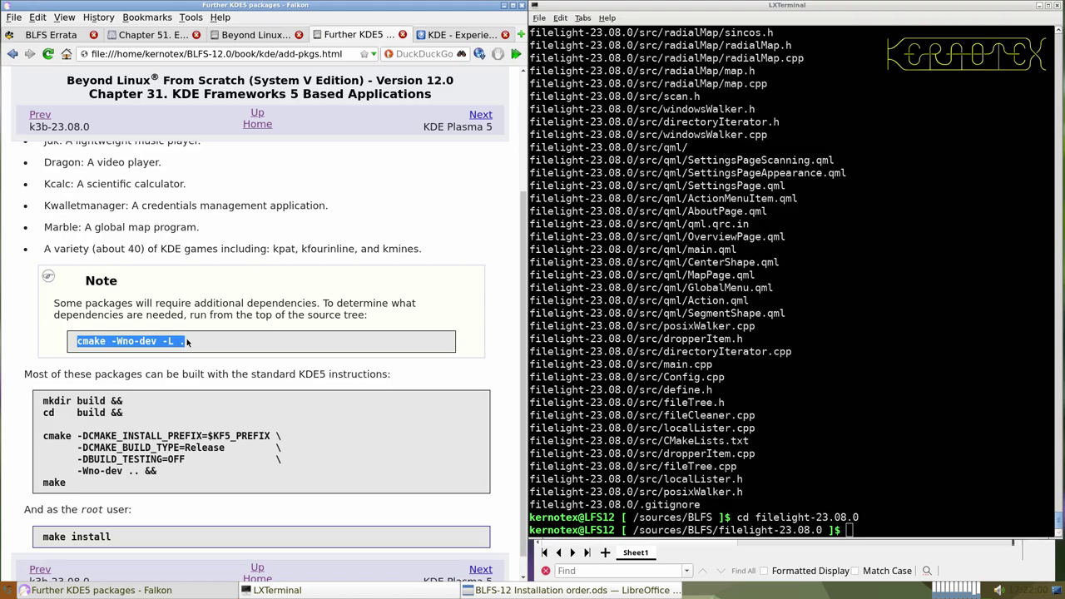
middle_click(668, 391)
key("Return")
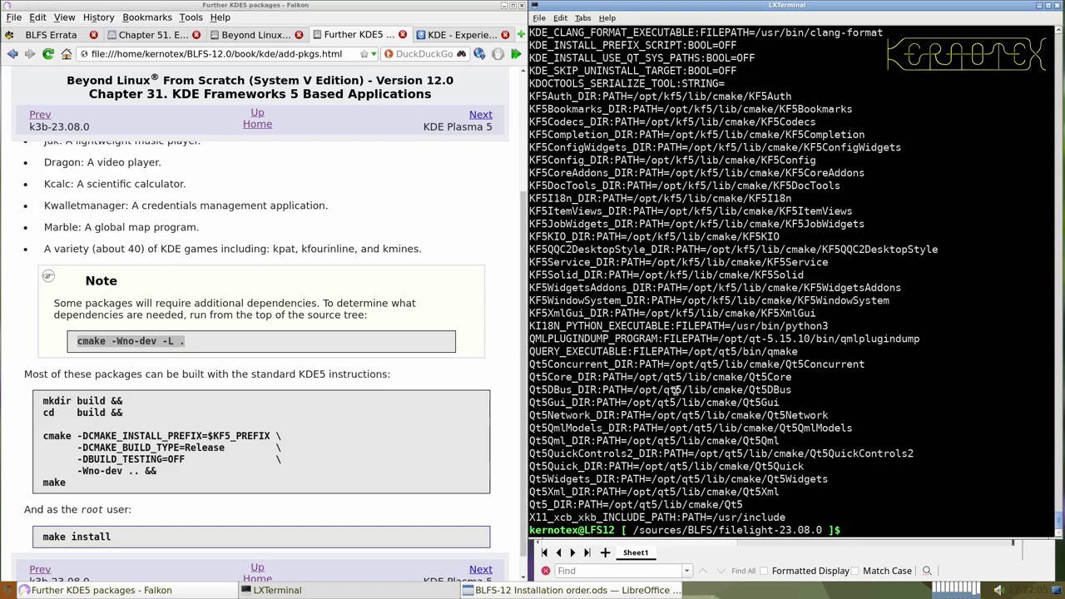
scroll(701, 400, "up", 15)
scroll(702, 399, "up", 1)
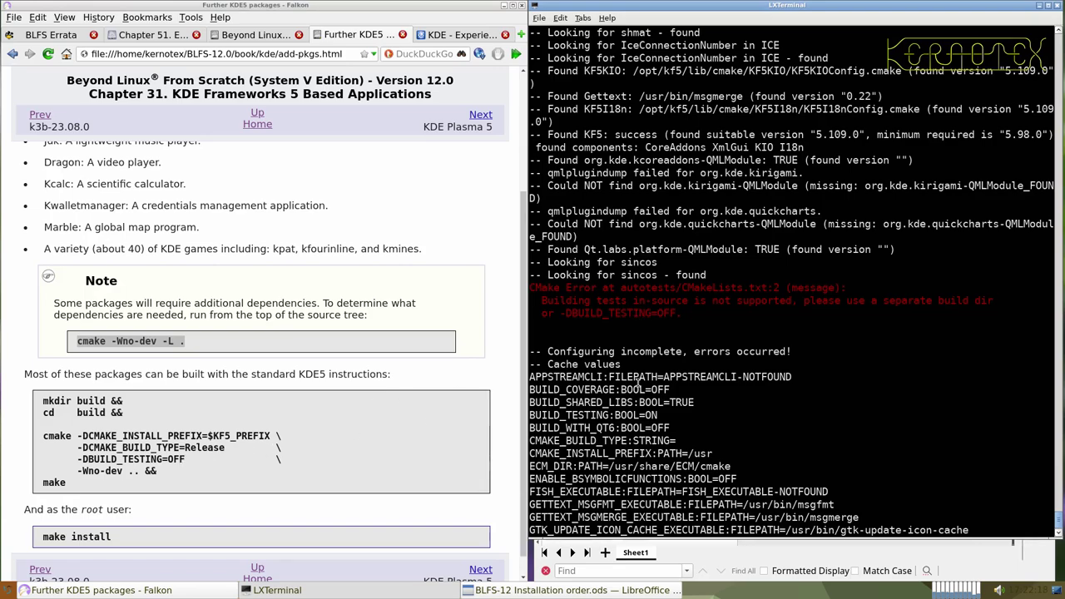
scroll(695, 381, "down", 15)
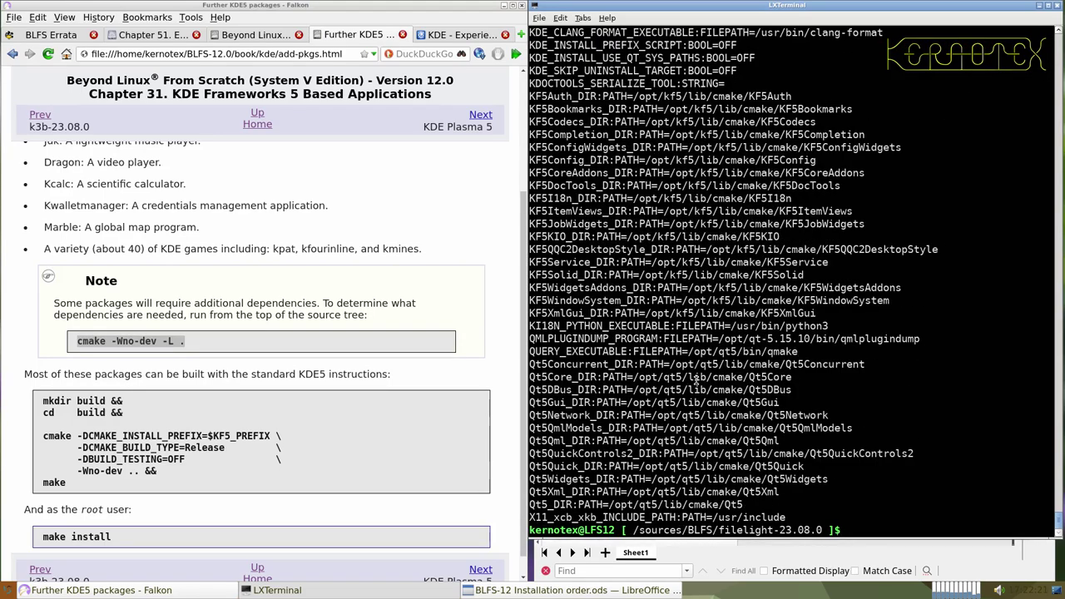
scroll(695, 380, "up", 10)
scroll(695, 380, "down", 7)
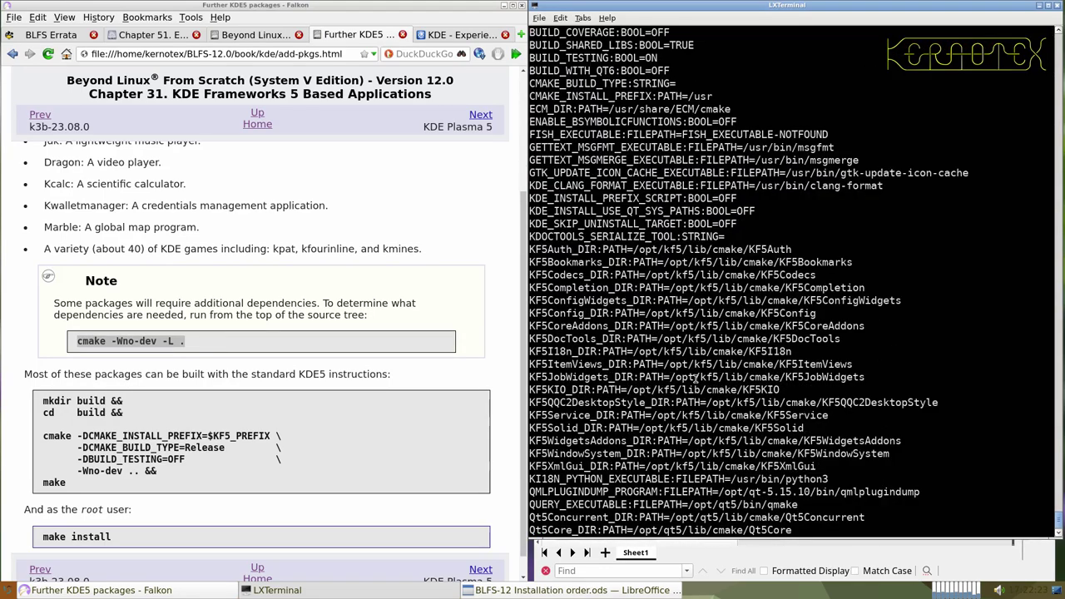
scroll(692, 353, "down", 4)
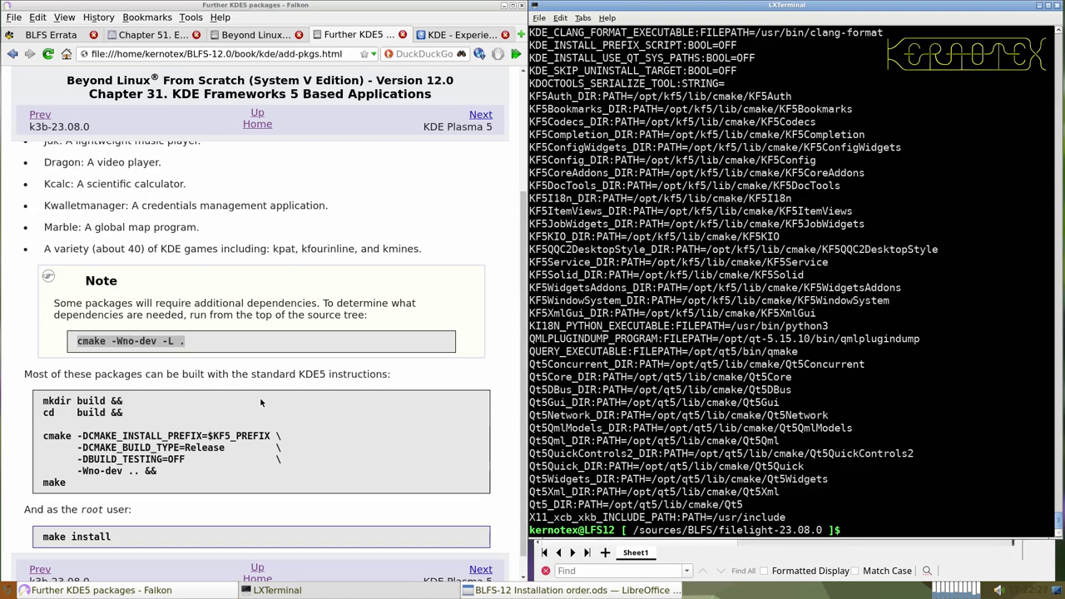
- Try to build filelight with the book's standard KDE5 cmake and make instructions, review the output, and list the build directory with ls -l
left_click_drag(49, 400, 104, 485)
middle_click(646, 388)
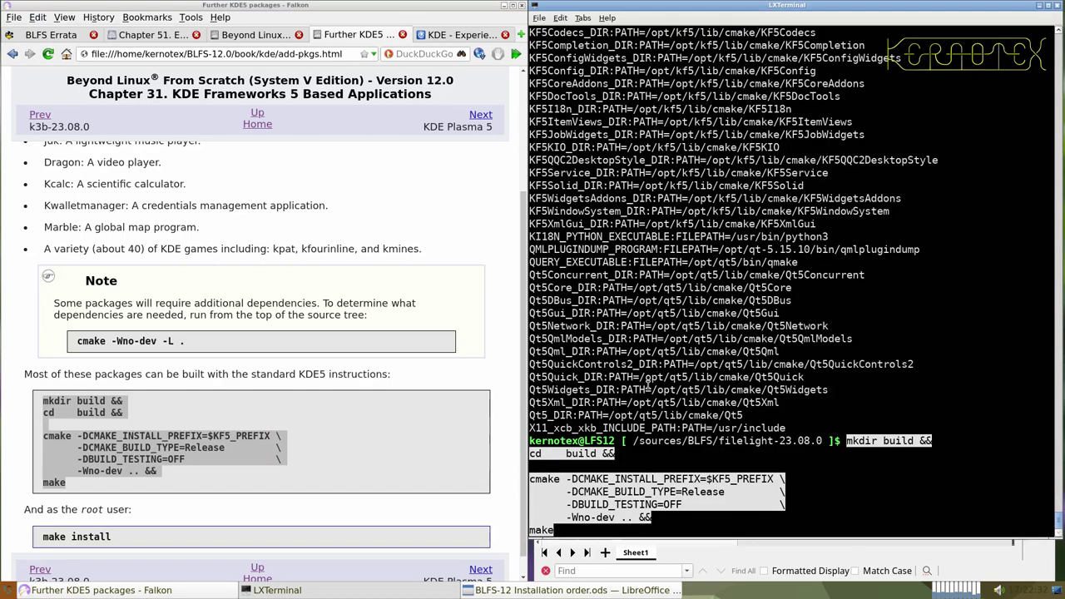
key("Return")
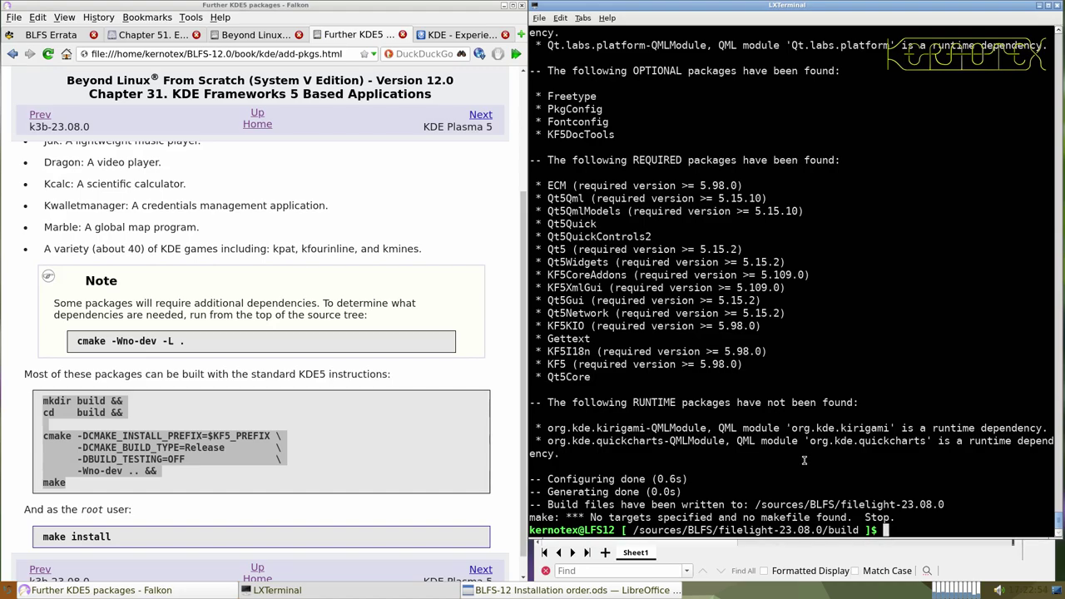
scroll(803, 460, "up", 5)
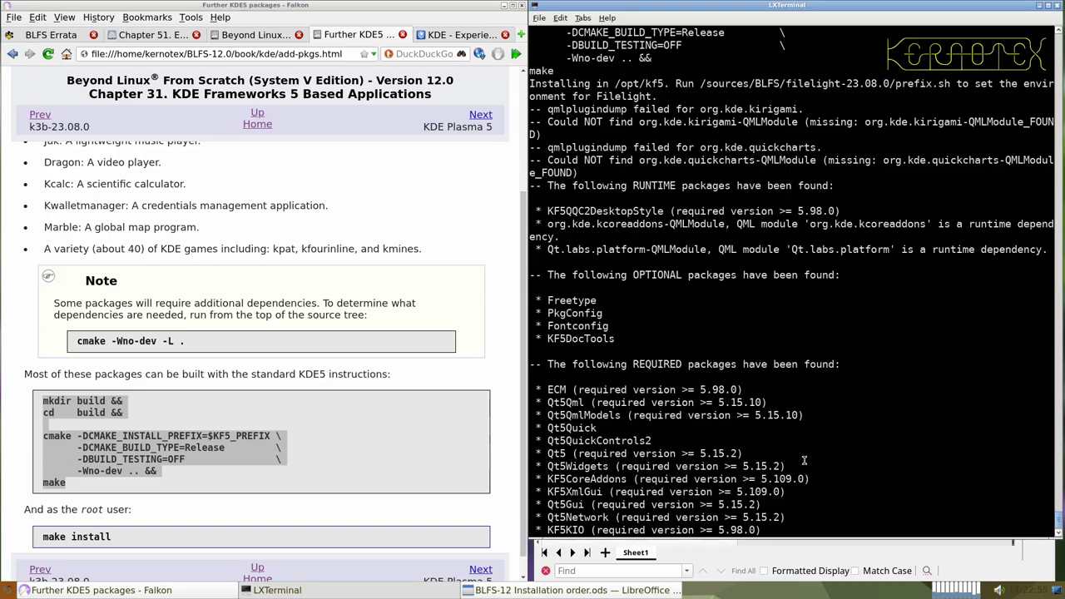
scroll(804, 460, "down", 5)
type("ls -l")
key("Return")
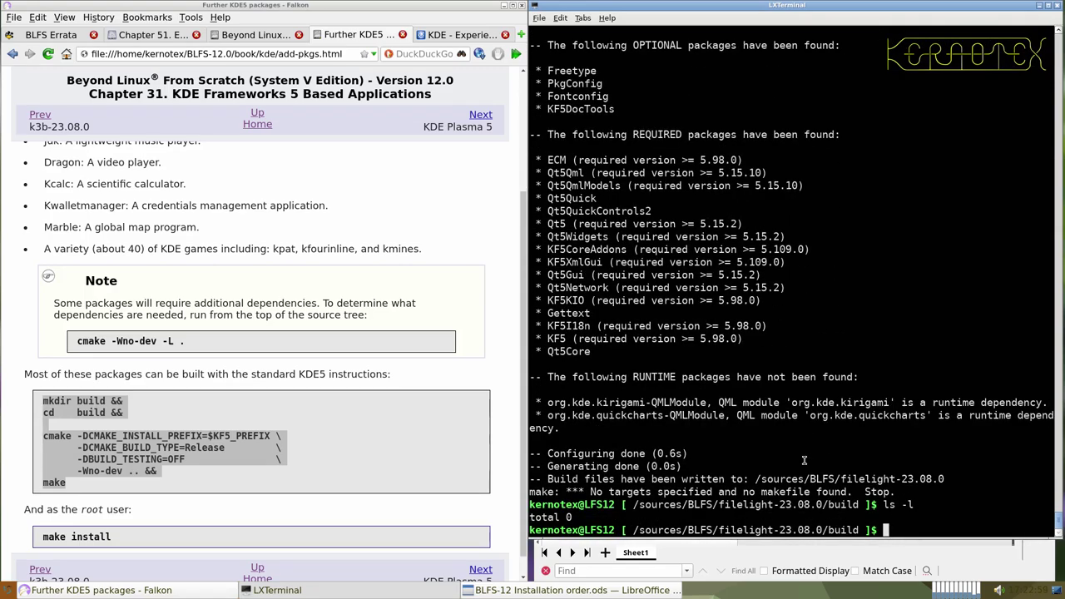
- Go back up to /sources/BLFS and delete the filelight-23.08.0 source directory with rm -Rf
type("cd ../..")
key("Return")
type("rm,")
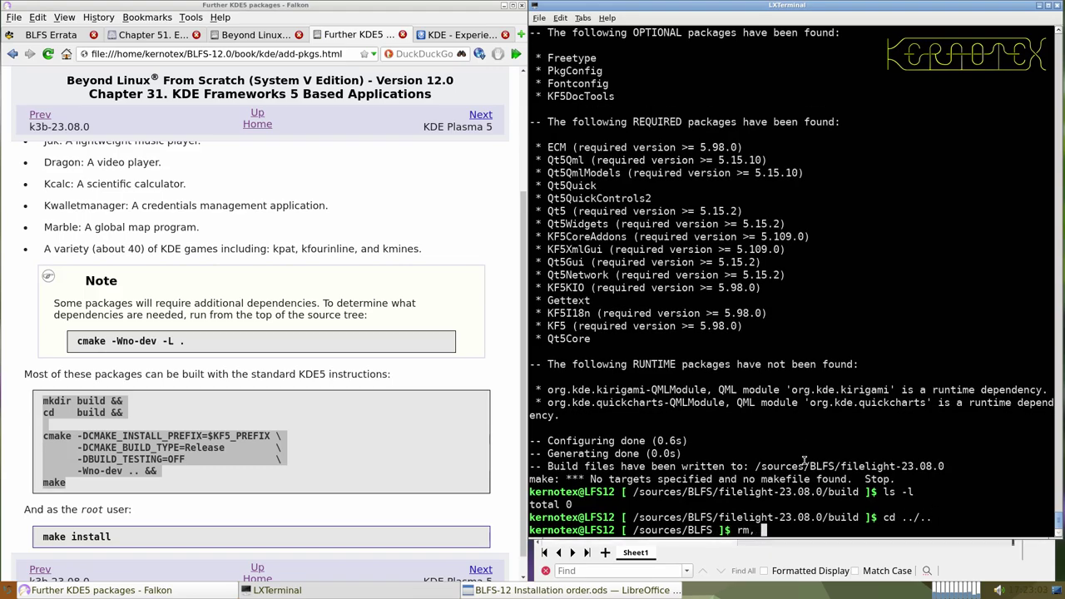
type(" -Rf filelig")
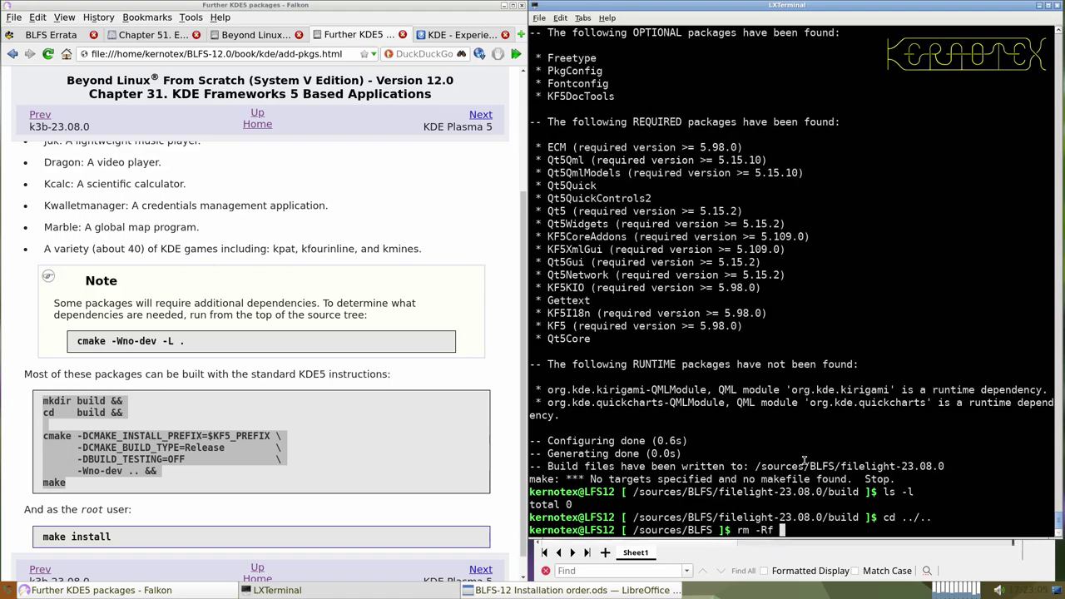
key("Tab")
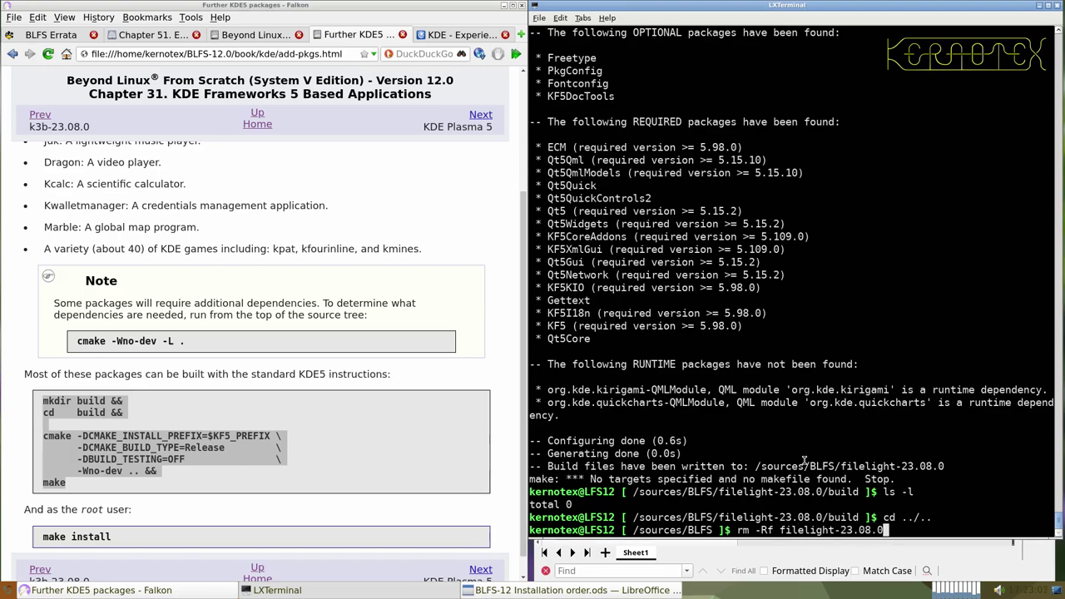
key("Return")
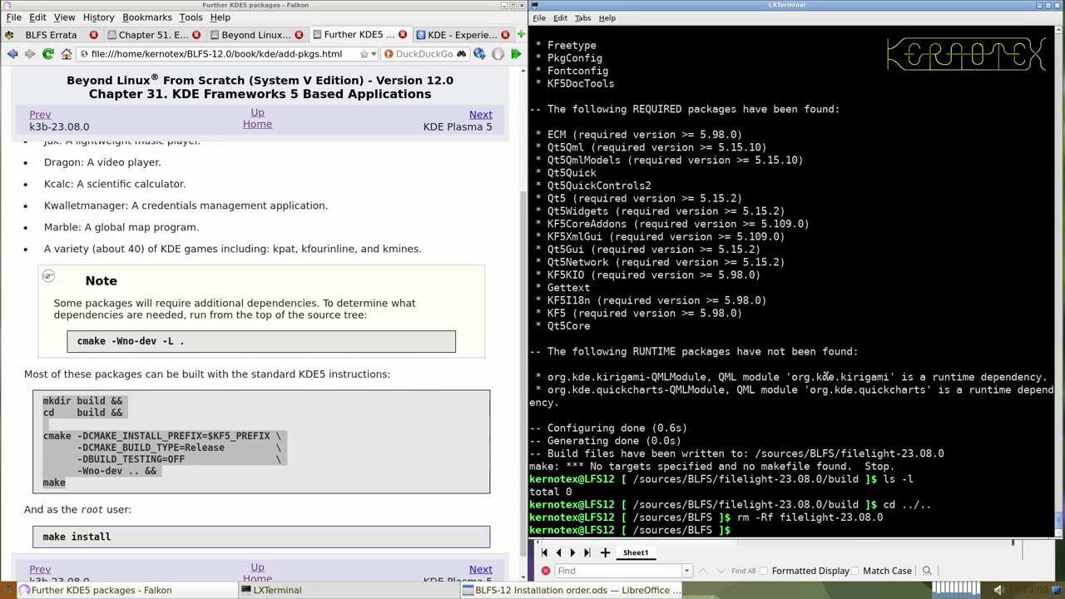
- Find kirigami-gallery-23.08.0.tar.xz in the KDE 23.08.0 source listing and save it to /sources/BLFS
left_click(462, 36)
scroll(282, 420, "down", 5)
scroll(281, 426, "down", 6)
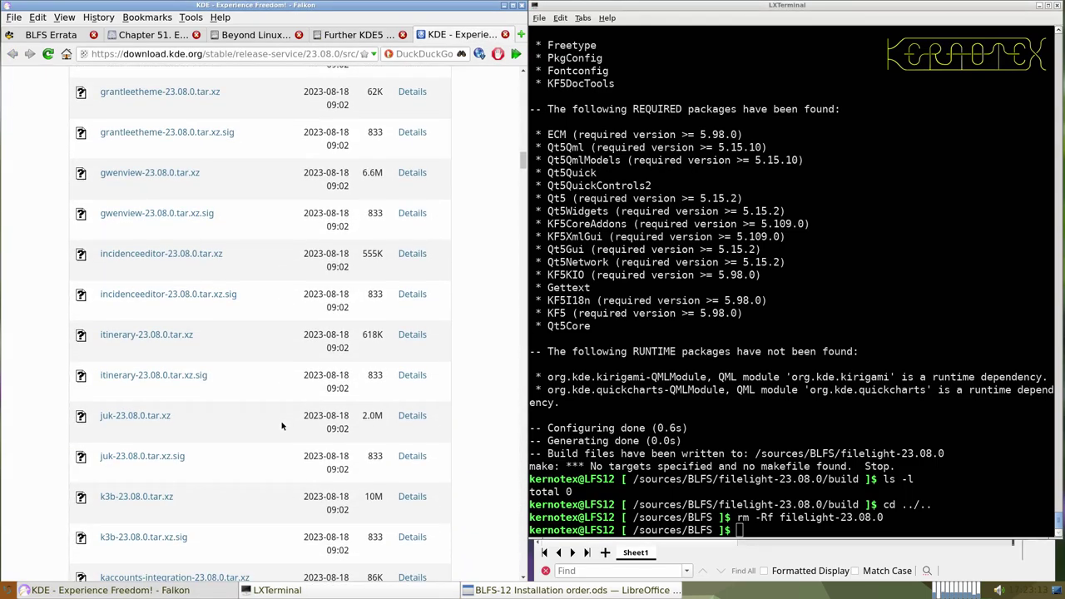
scroll(281, 426, "down", 11)
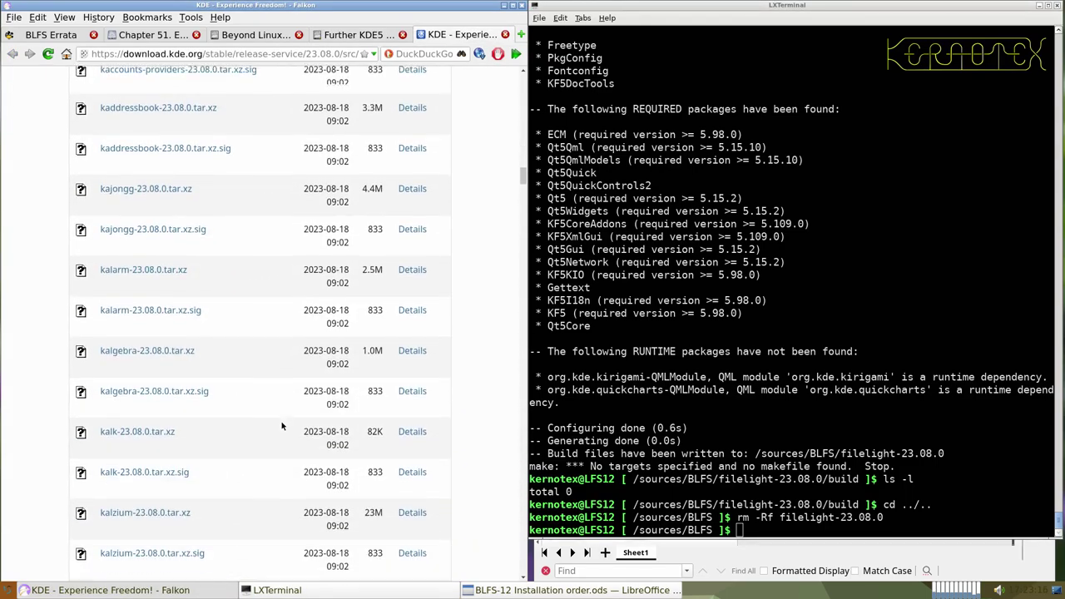
scroll(281, 426, "down", 12)
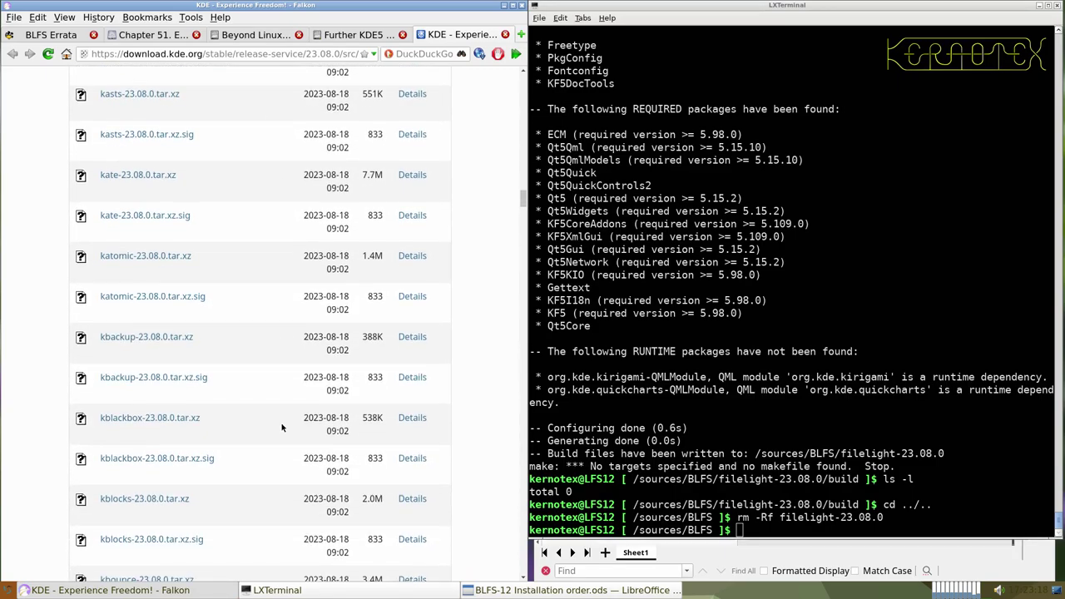
scroll(281, 426, "down", 13)
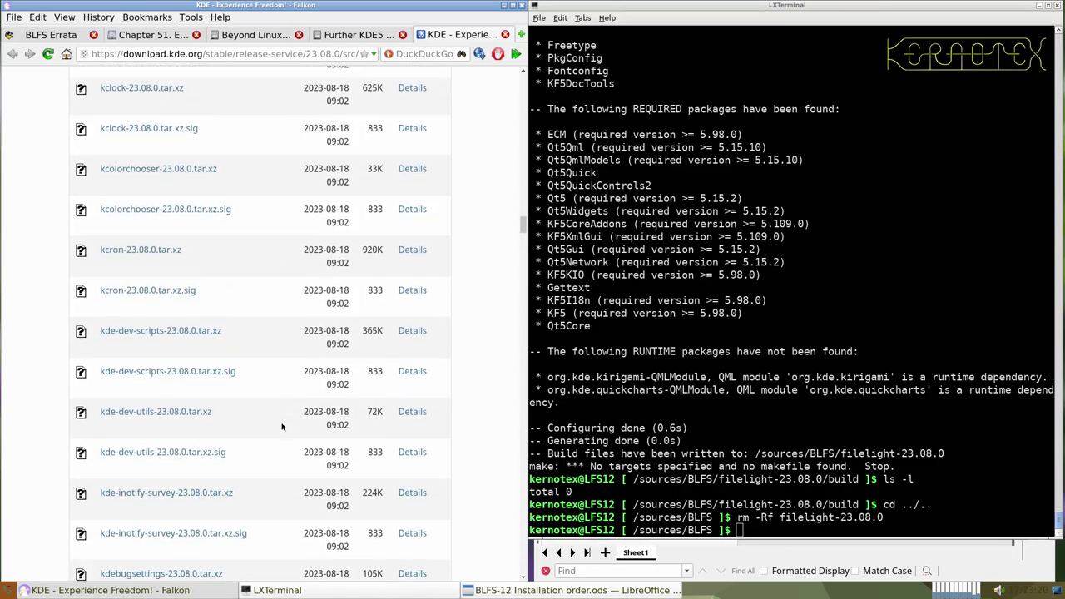
scroll(281, 426, "down", 13)
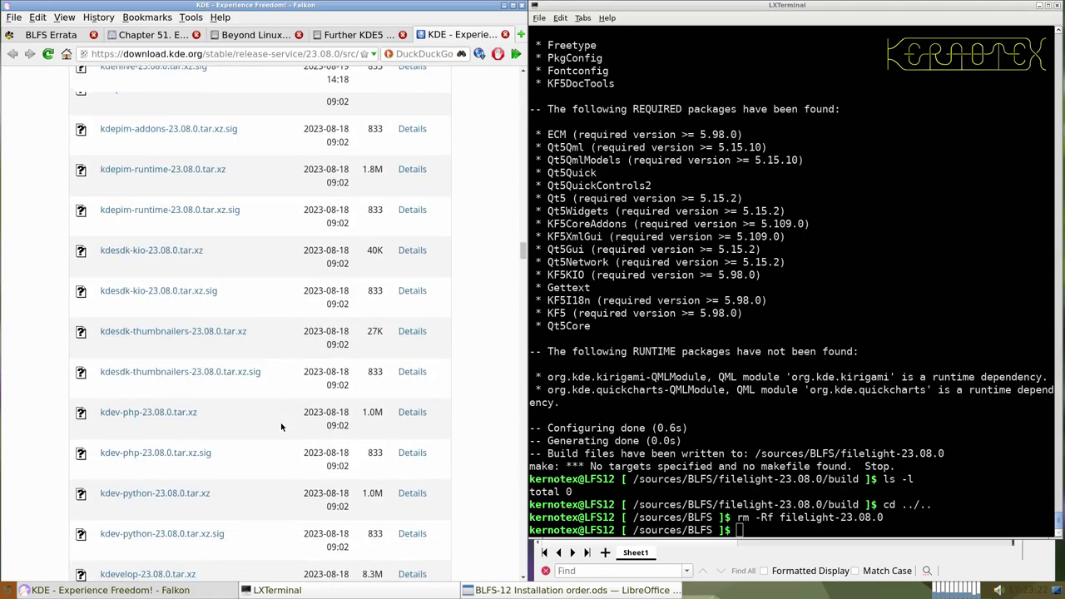
scroll(281, 426, "down", 6)
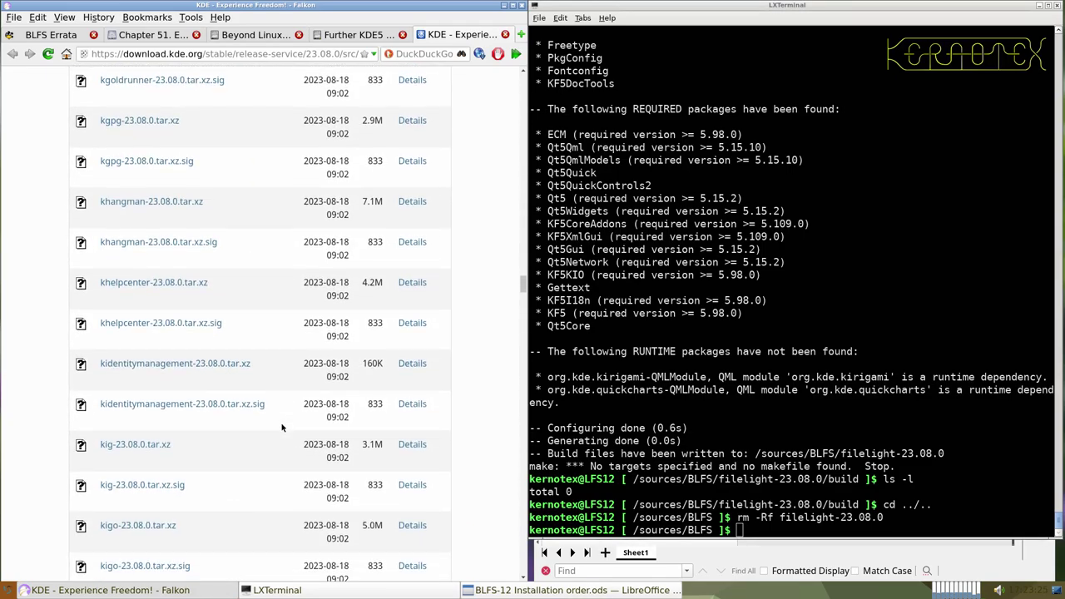
scroll(281, 427, "down", 6)
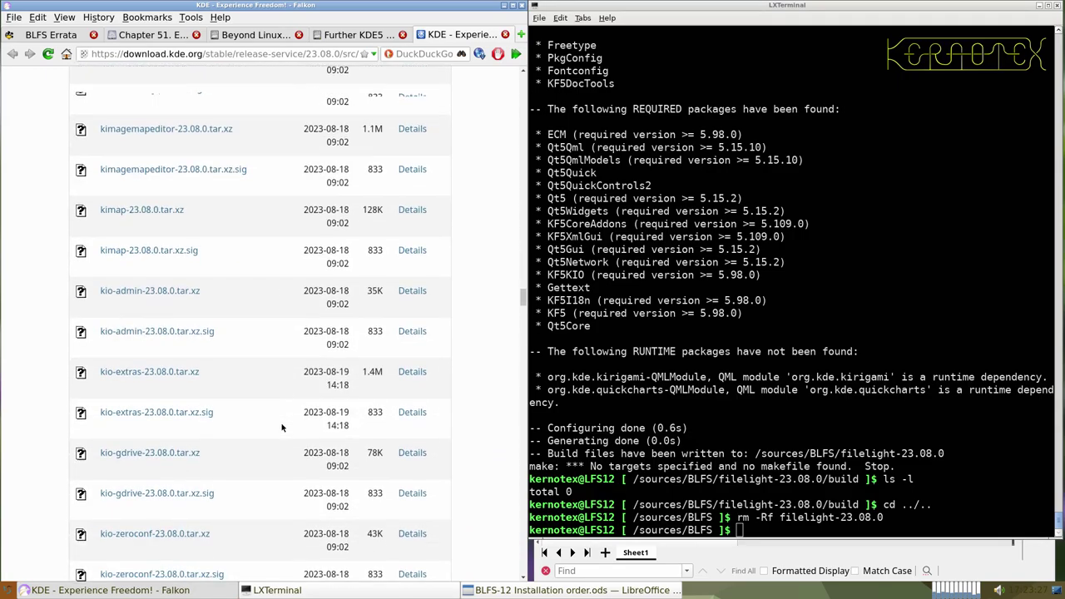
scroll(281, 427, "down", 3)
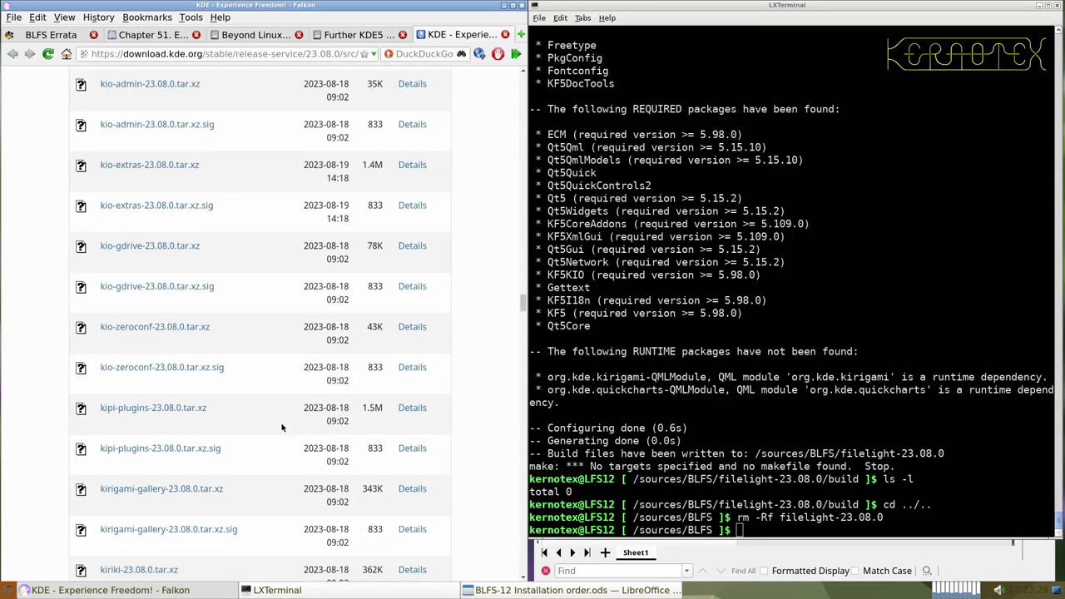
scroll(273, 437, "down", 2)
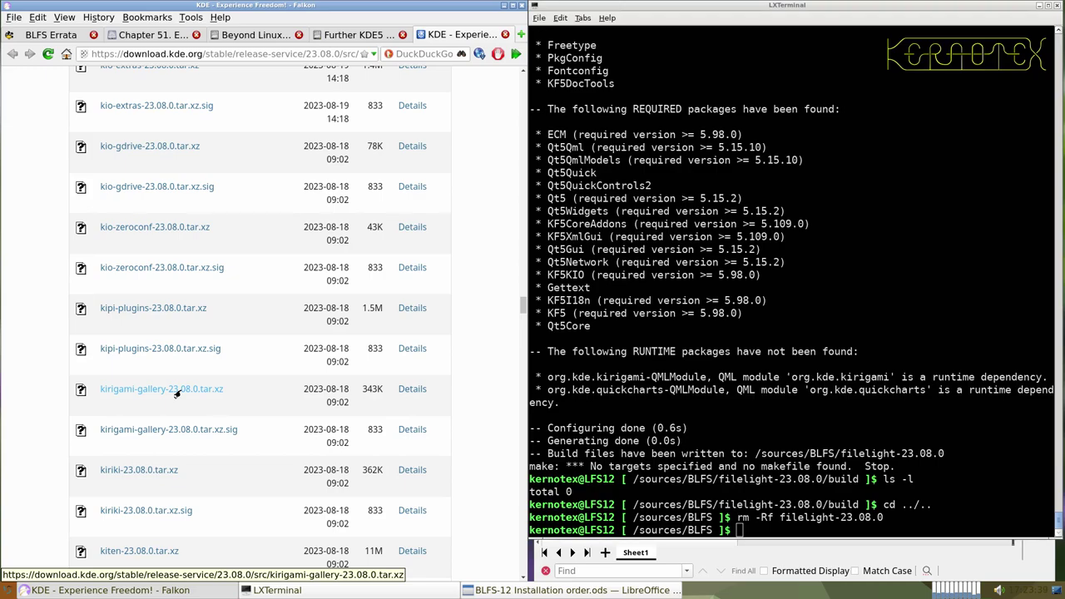
right_click(176, 393)
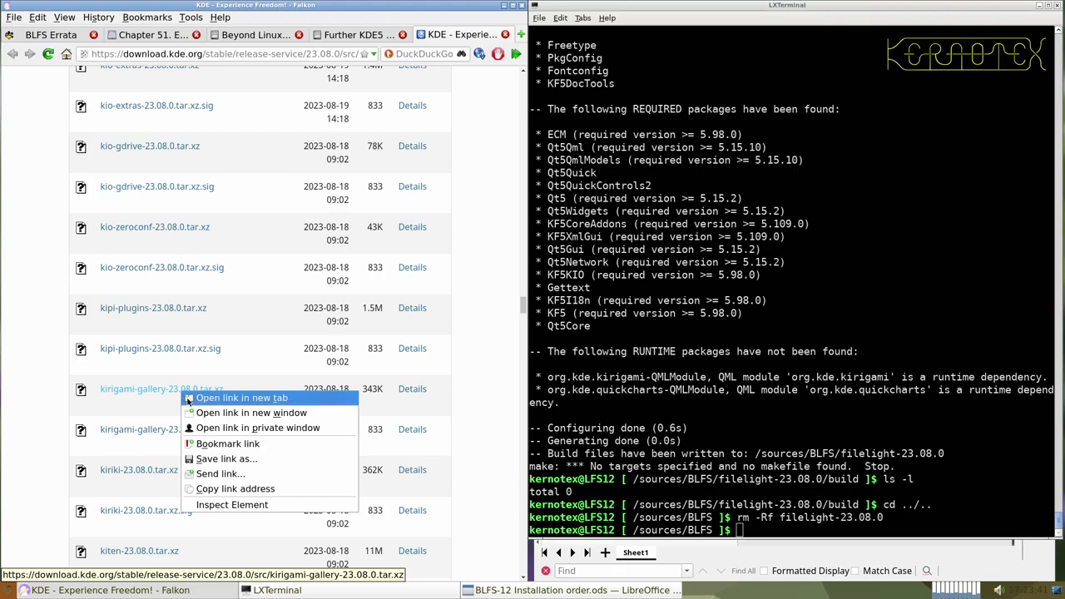
left_click(221, 459)
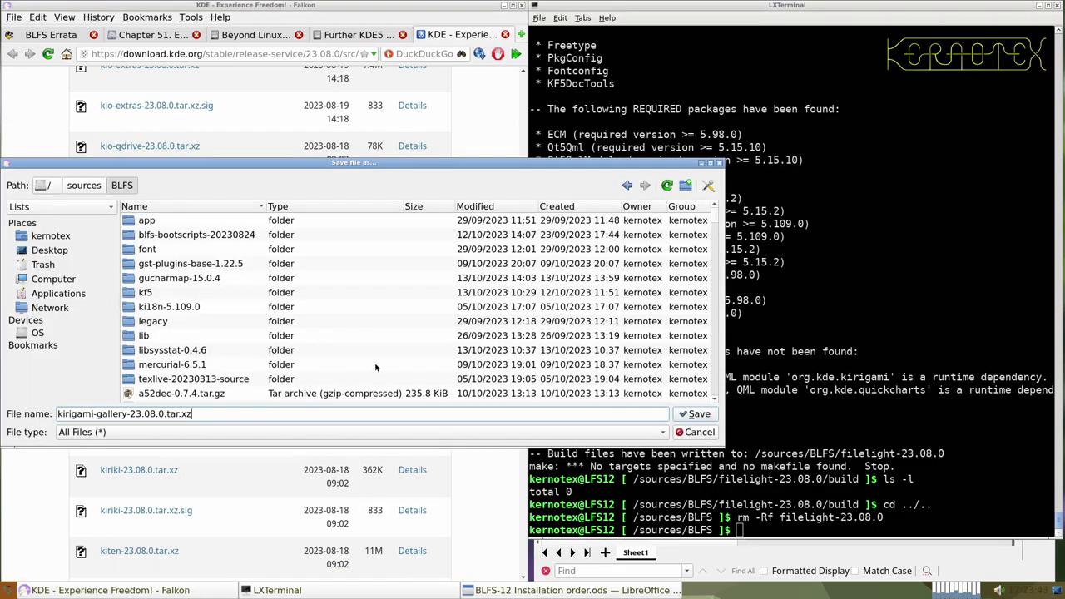
left_click(678, 414)
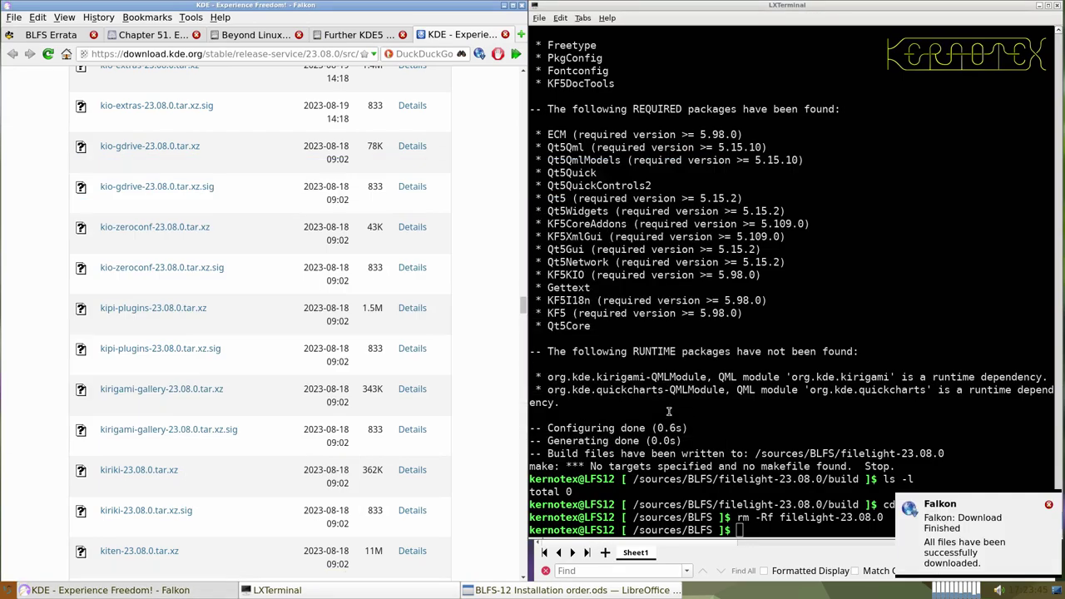
- Look through the rest of the KDE 23.08.0 source listing for a package providing the quickcharts runtime dependency
scroll(391, 441, "down", 16)
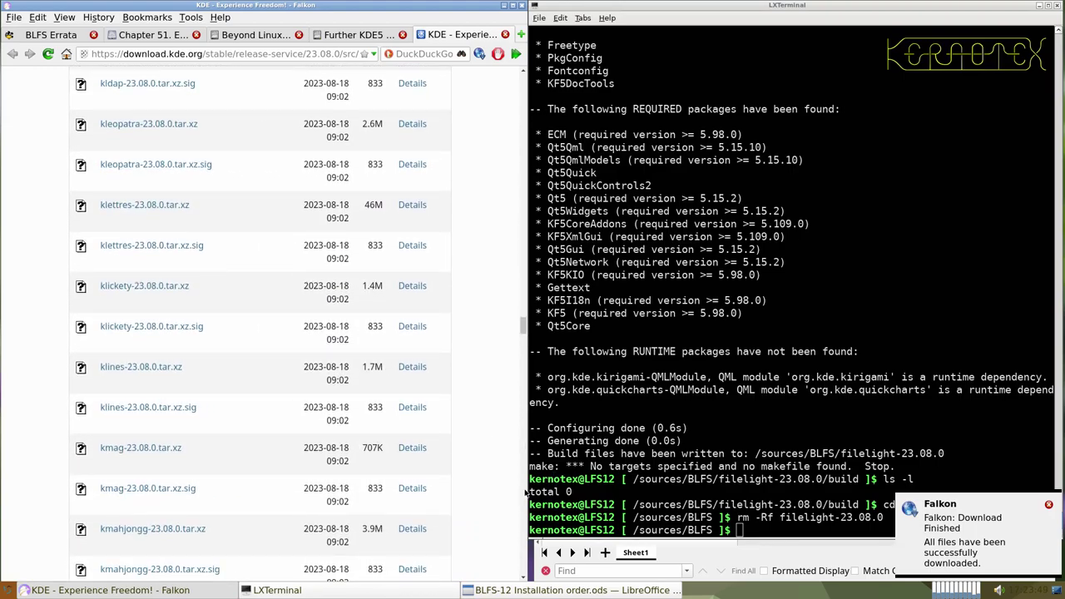
scroll(524, 493, "down", 20)
scroll(524, 492, "down", 20)
scroll(524, 493, "down", 11)
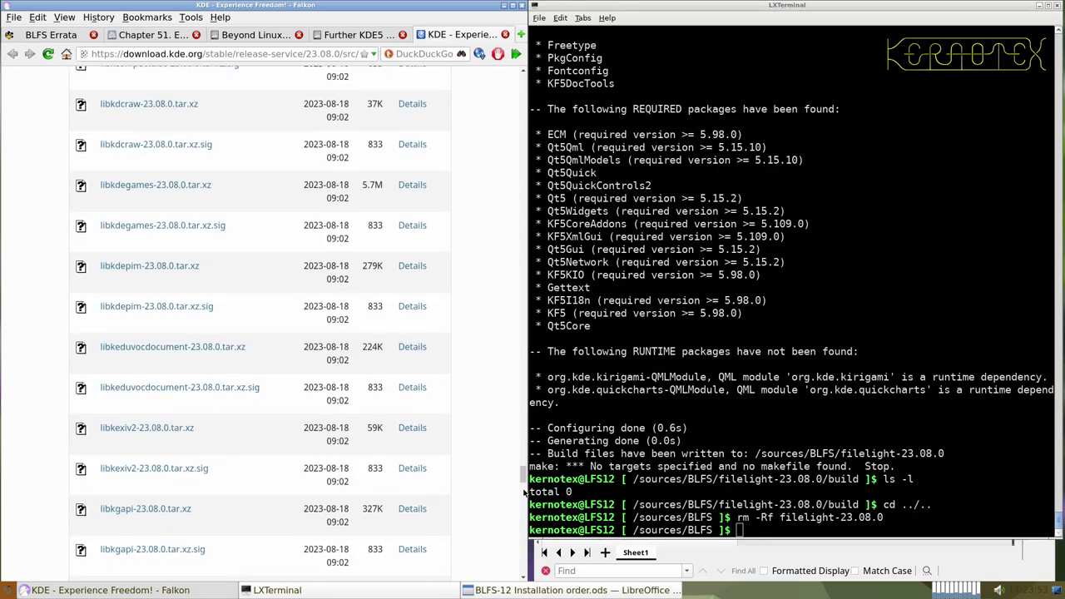
scroll(524, 493, "down", 20)
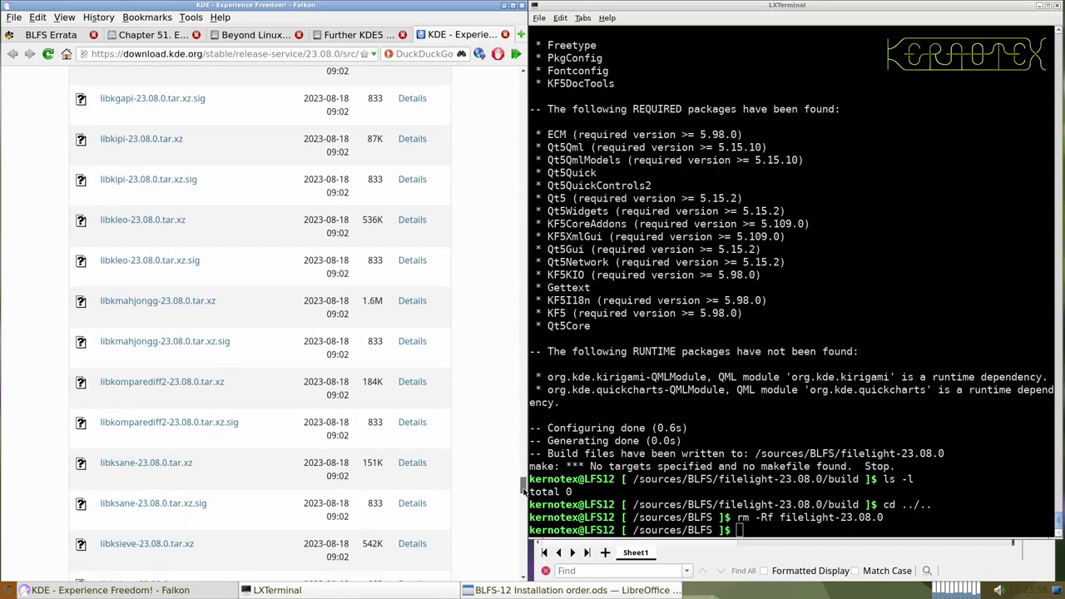
scroll(524, 499, "down", 20)
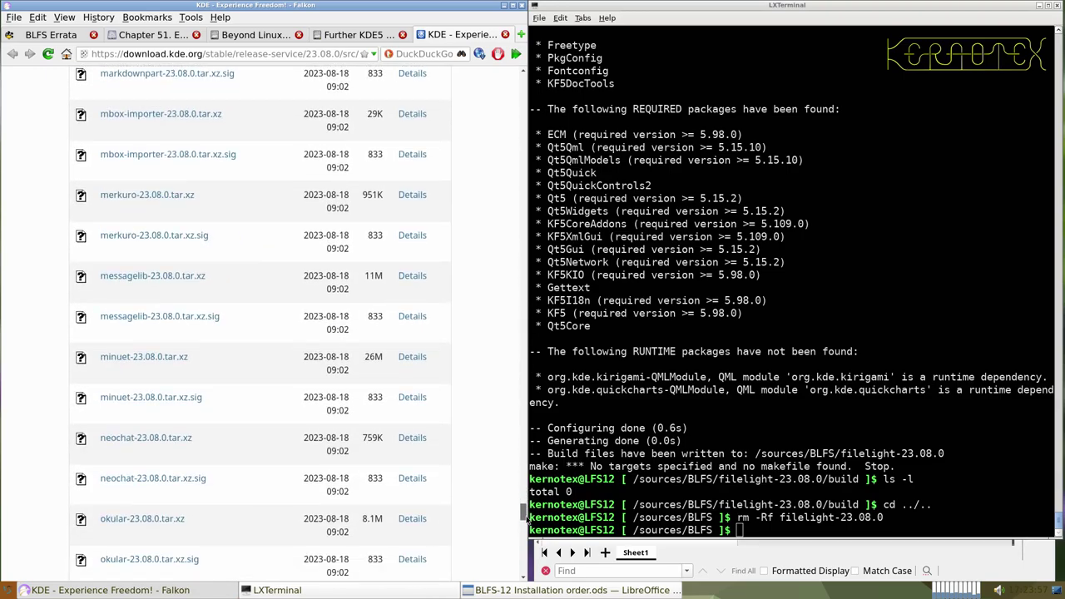
scroll(524, 529, "down", 12)
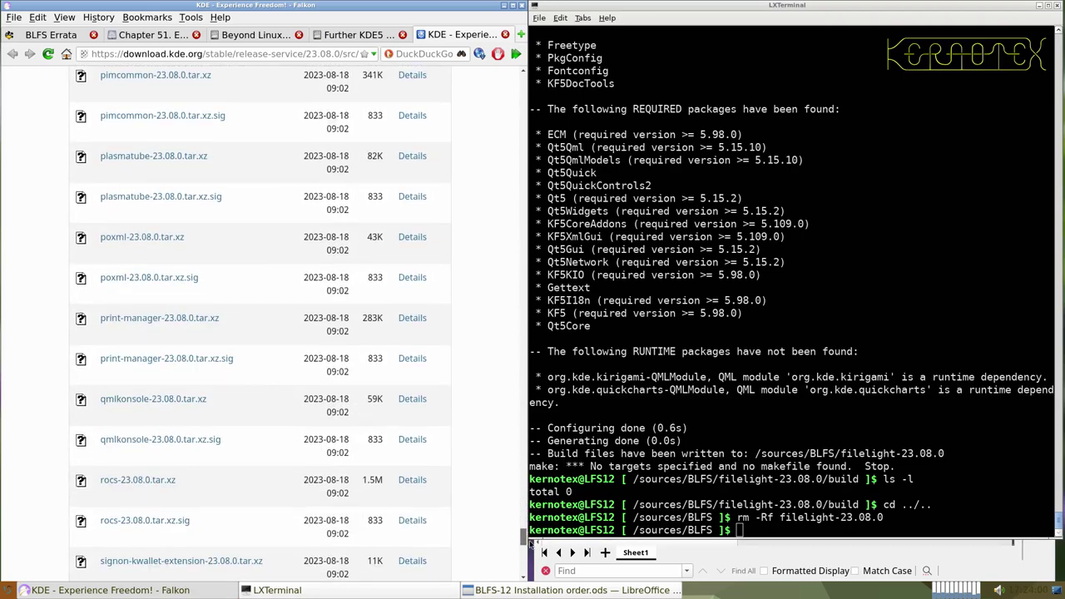
scroll(464, 498, "up", 14)
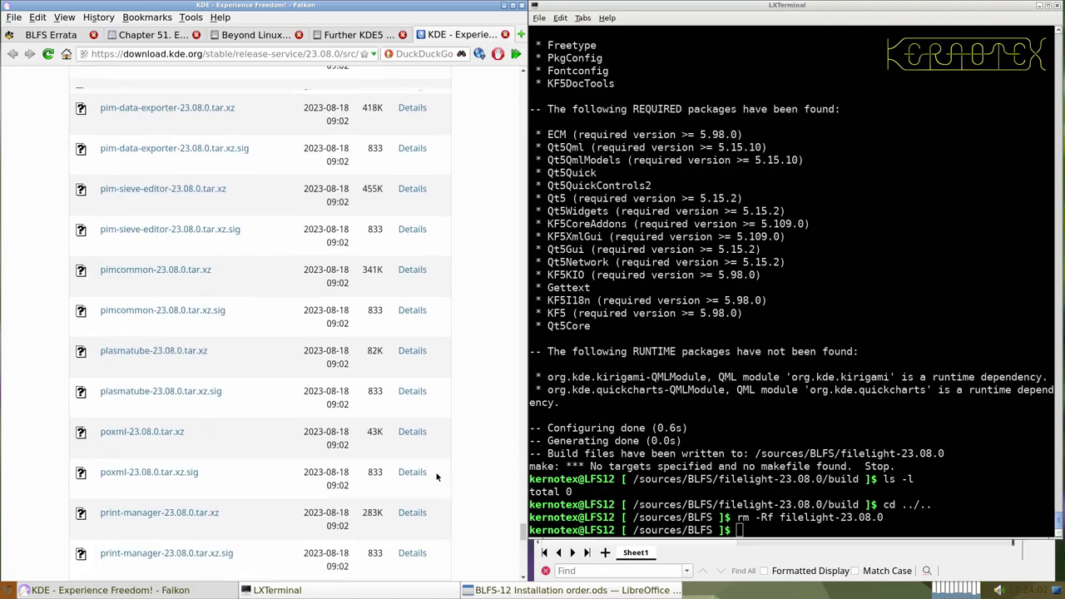
scroll(436, 476, "up", 8)
scroll(436, 477, "down", 13)
scroll(436, 477, "down", 12)
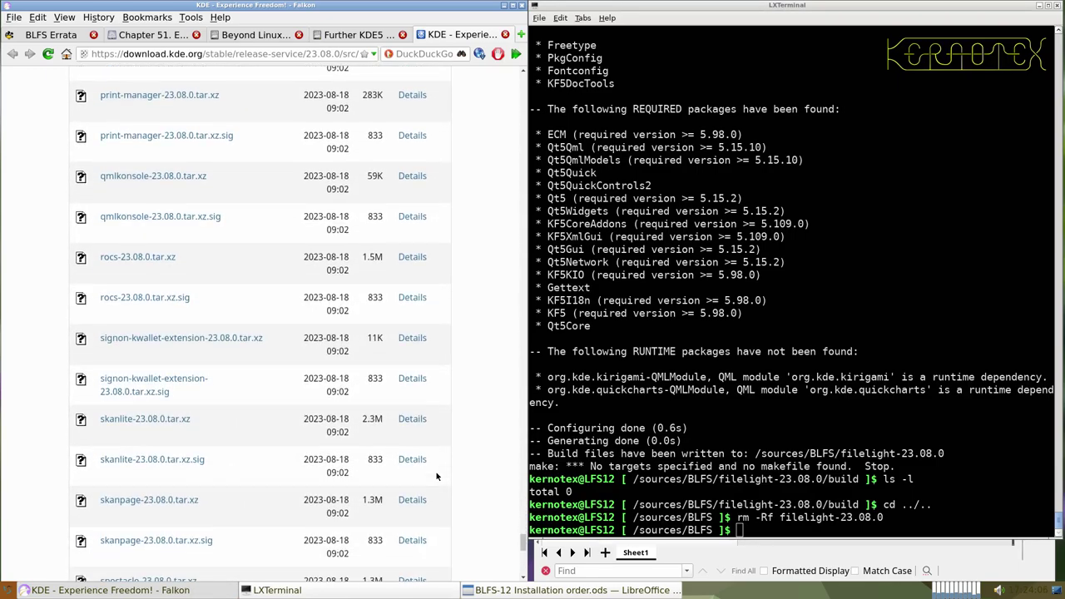
scroll(223, 246, "up", 2)
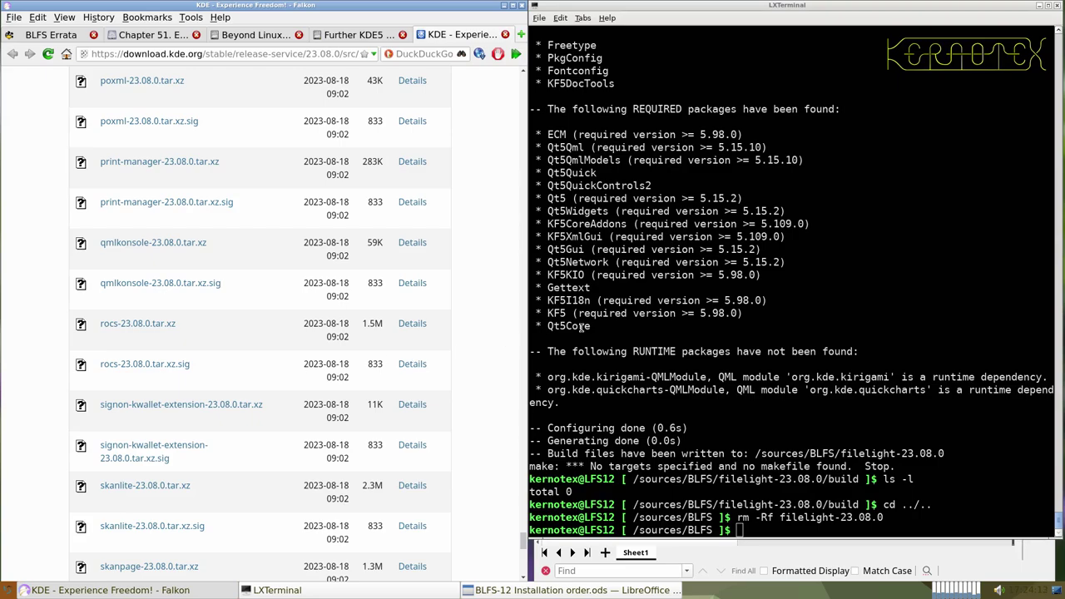
- Return to the Further KDE5 packages page, extract kirigami-gallery-23.08.0.tar.xz in the terminal, and enter its source directory
left_click(354, 35)
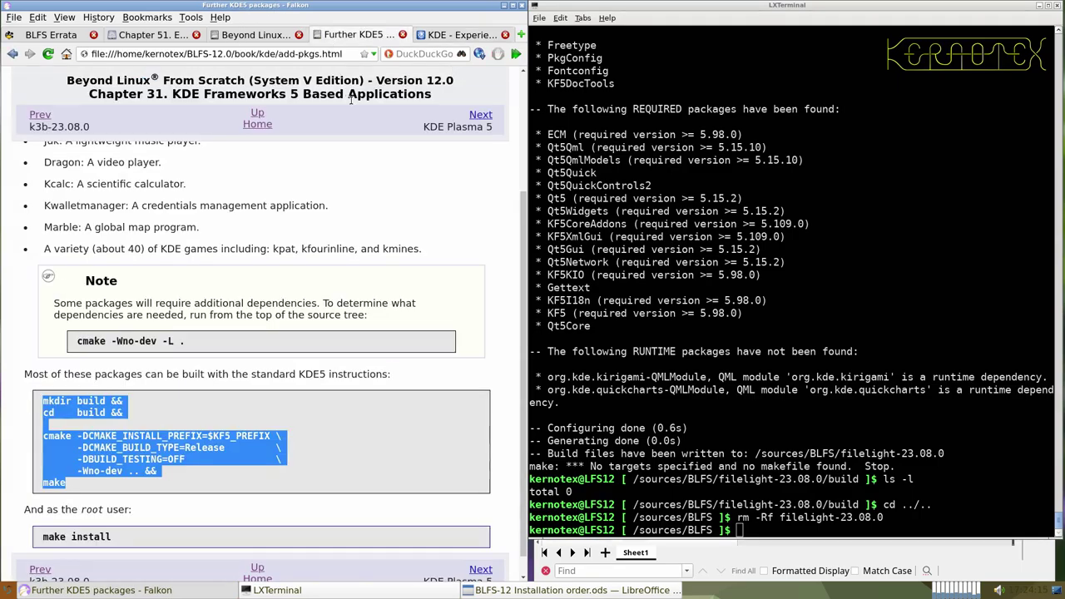
left_click(669, 378)
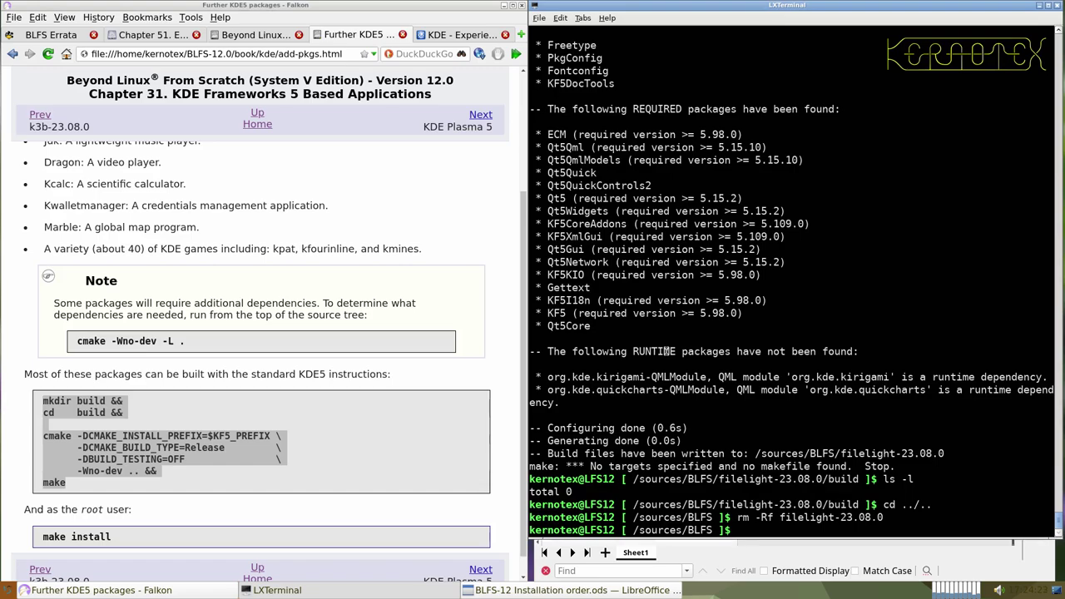
type("tar -xvf ")
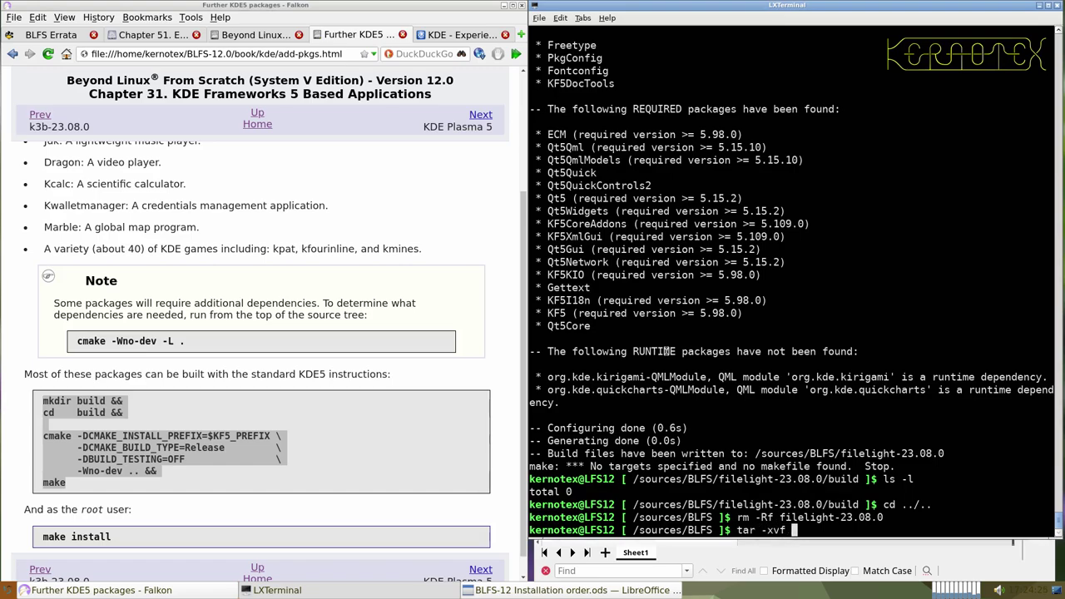
type("kiri")
key("Tab")
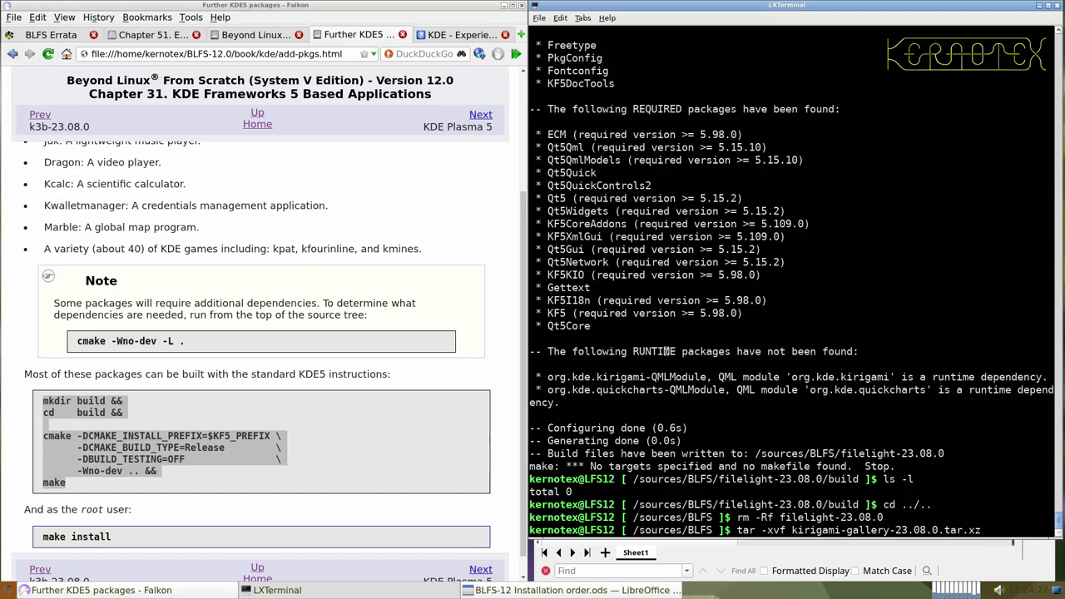
key("Return")
type("cd kirigami-gallery-23.08.0")
key("Tab")
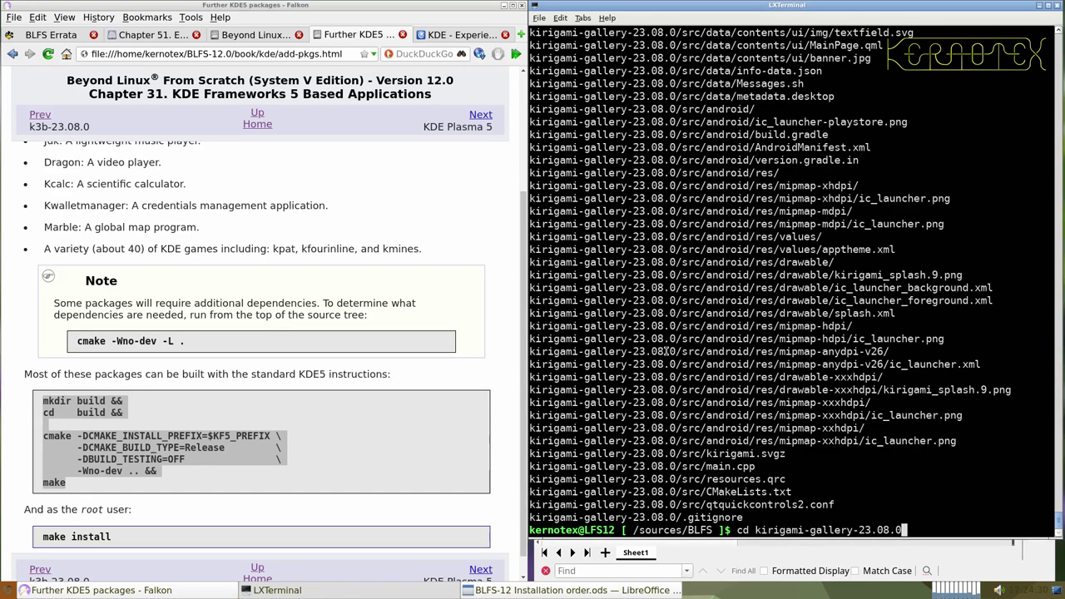
key("Return")
- Build kirigami-gallery by running the book's standard KDE5 cmake and make instructions in its source directory
triple_click(166, 407)
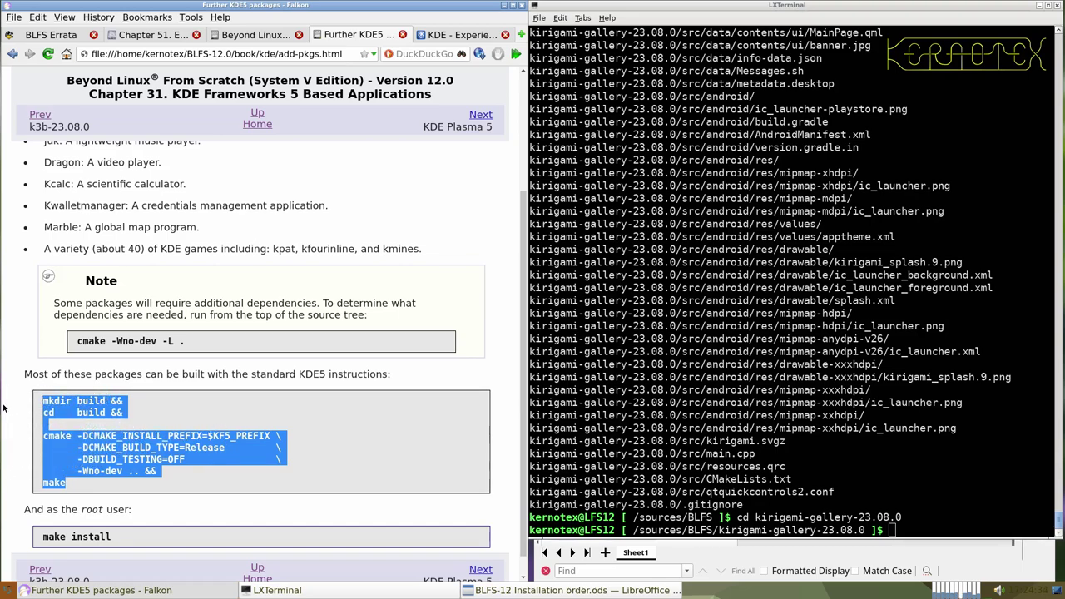
left_click_drag(38, 407, 58, 442)
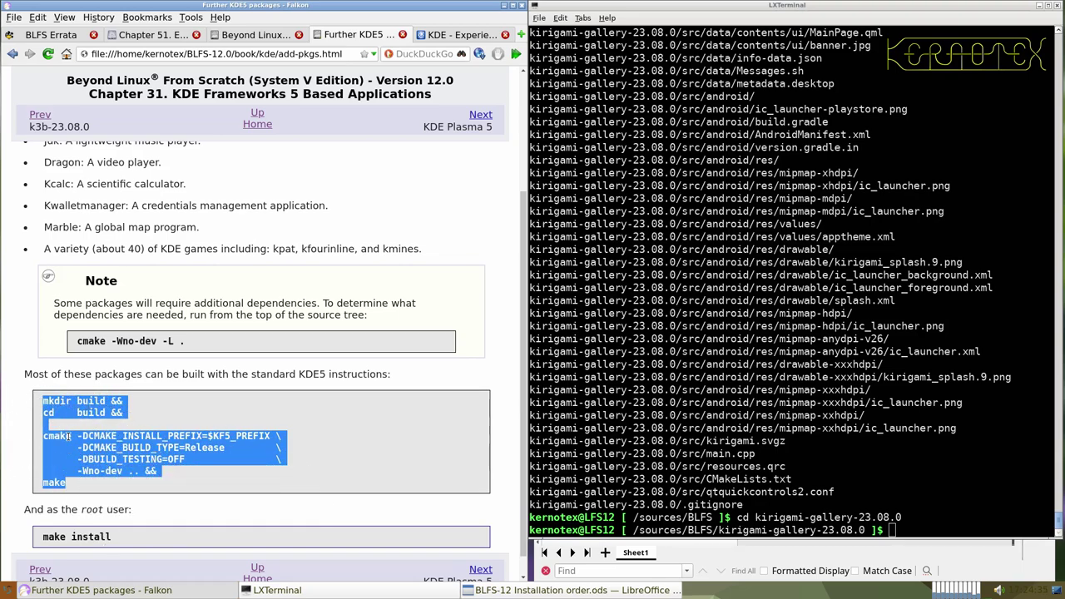
right_click(68, 438)
left_click(84, 451)
left_click(639, 366)
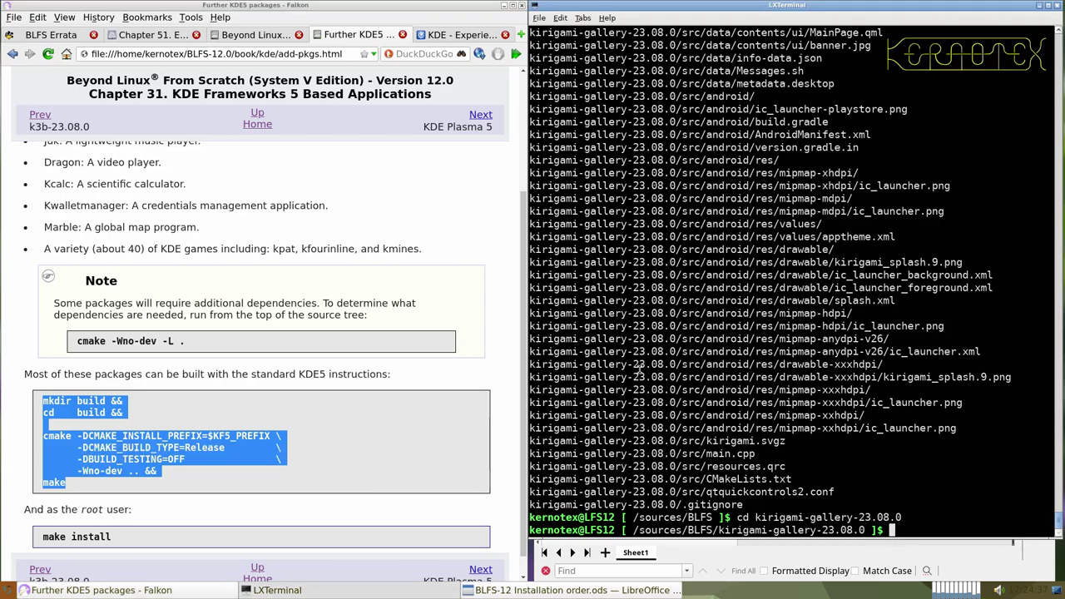
right_click(638, 368)
left_click(670, 419)
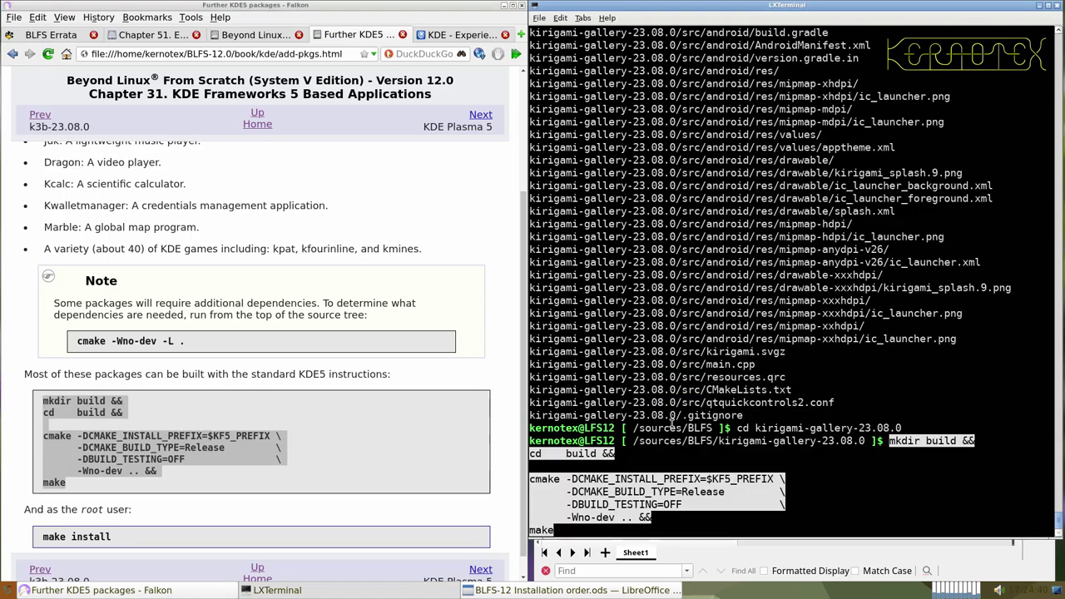
key("Return")
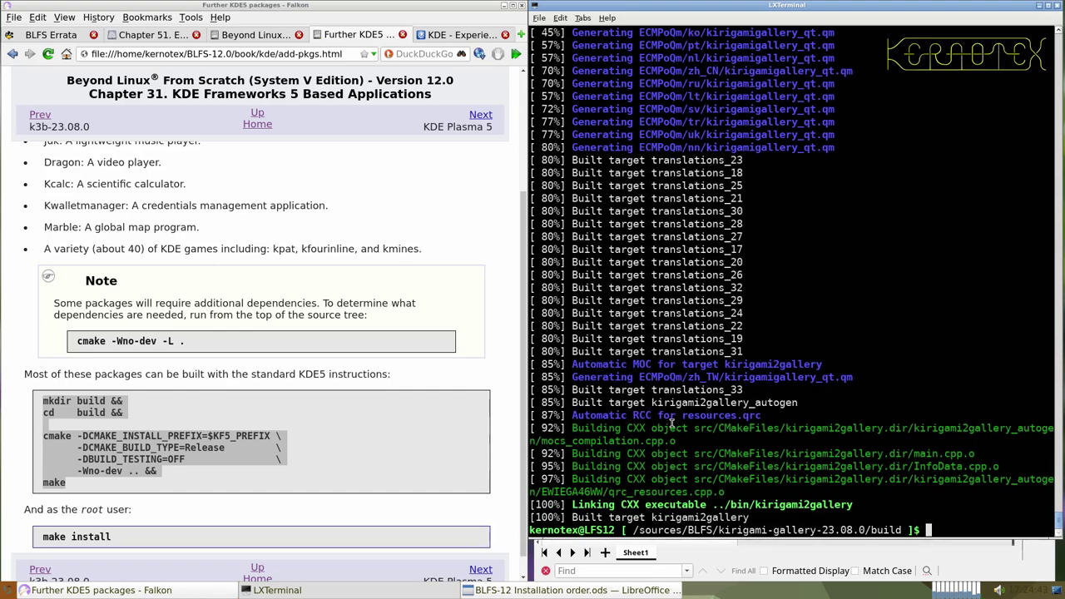
- Install the built kirigami-gallery with sudo -E make install, reusing the command from the shell history
key("ctrl+r")
type("make i")
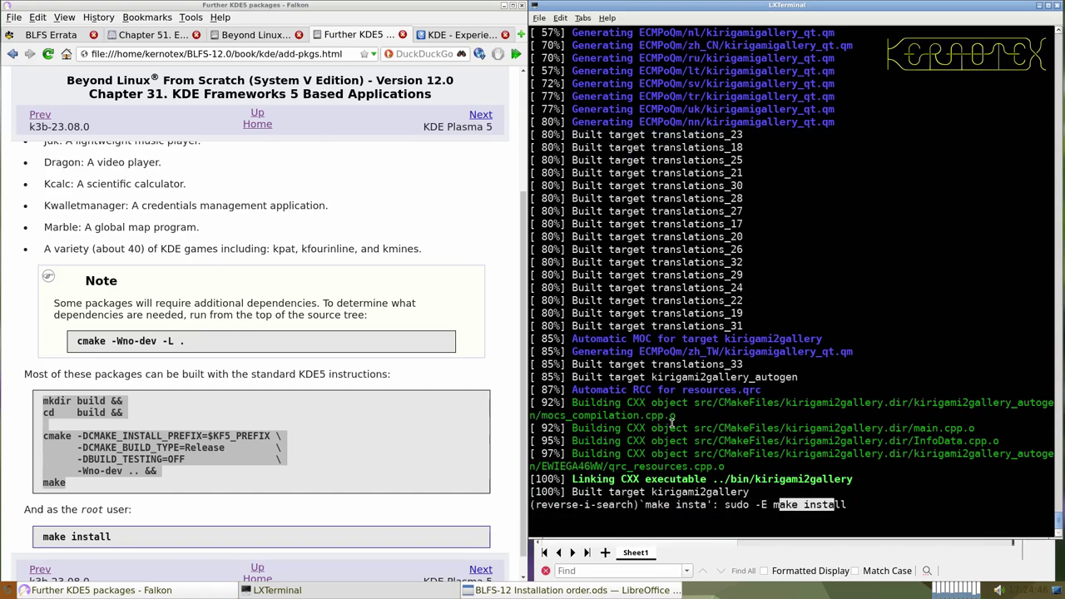
key("Return")
- Go back up to /sources/BLFS and delete the kirigami-gallery-23.08.0 source directory with rm -Rf
type("cd ../..")
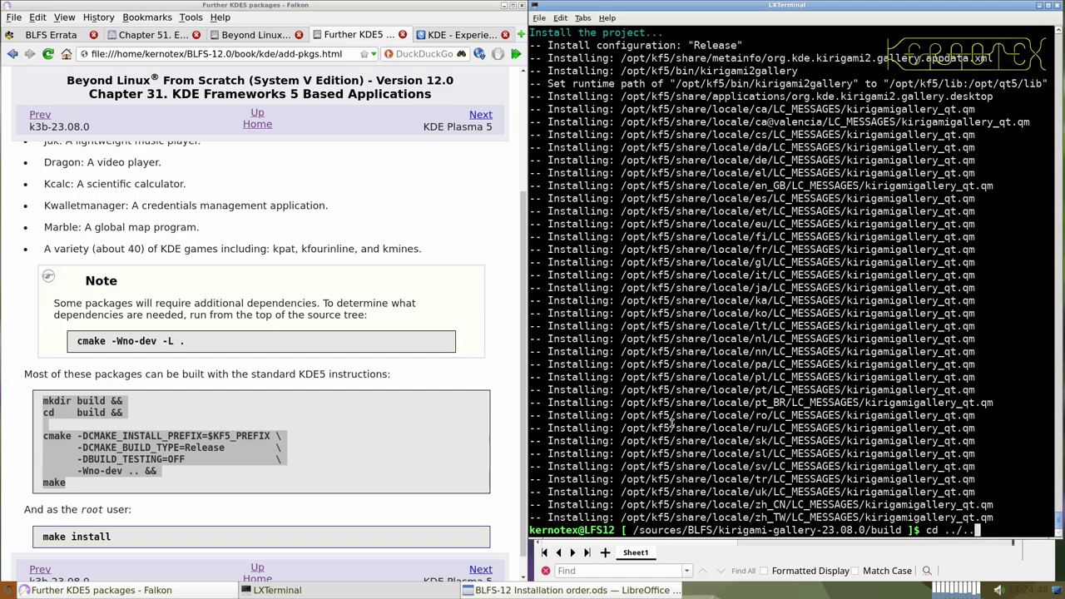
key("Return")
type("rm -R")
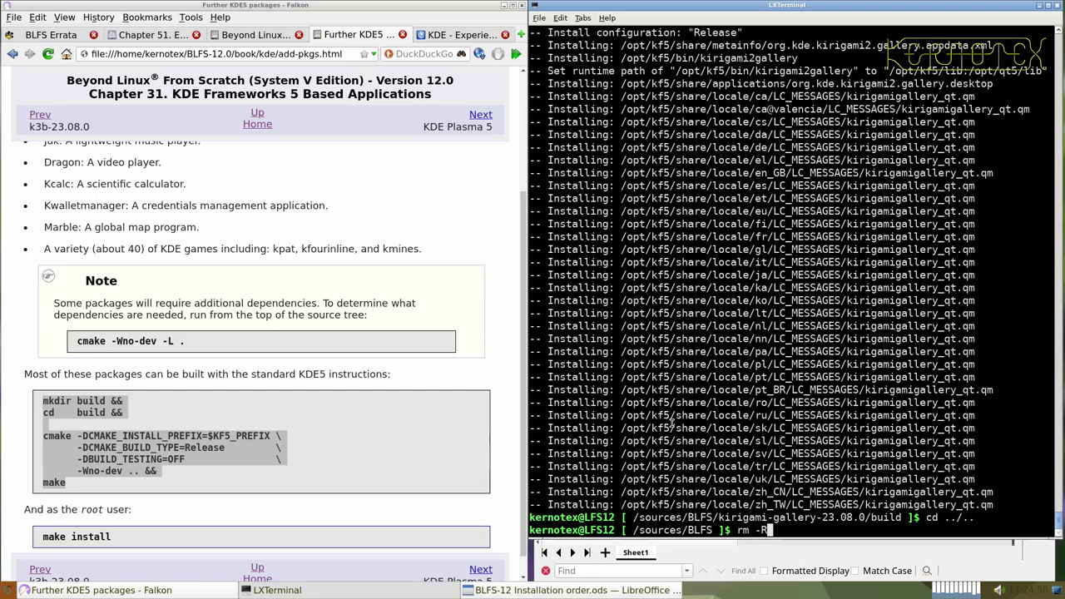
type("f kirigami-gallery-23.08.0")
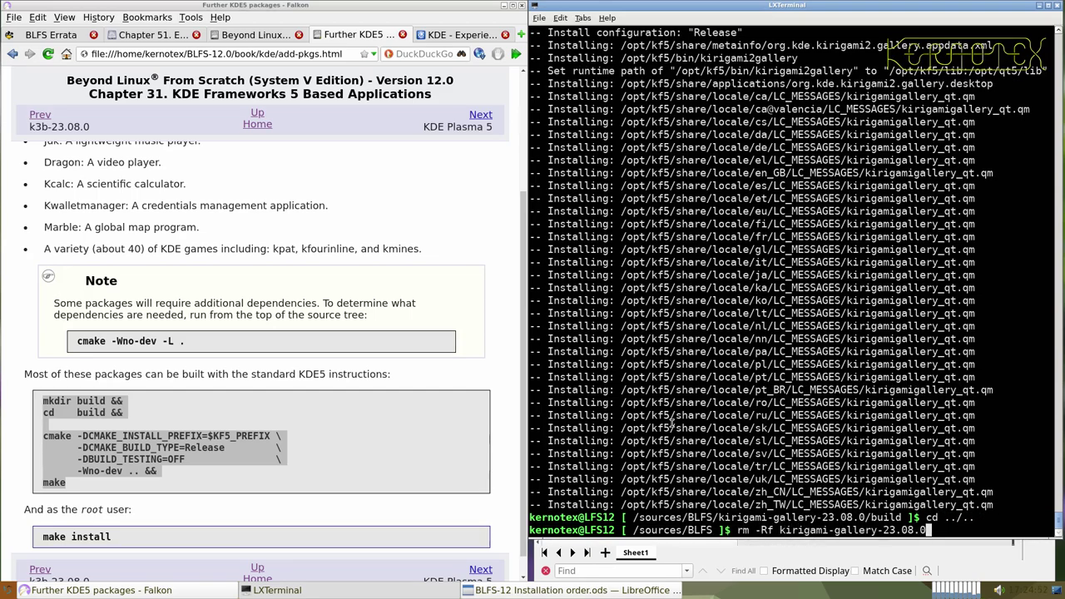
key("Return")
- Try to extract filelight-23.08.0.tar.xz in /sources/BLFS with tar -xv
type("tar")
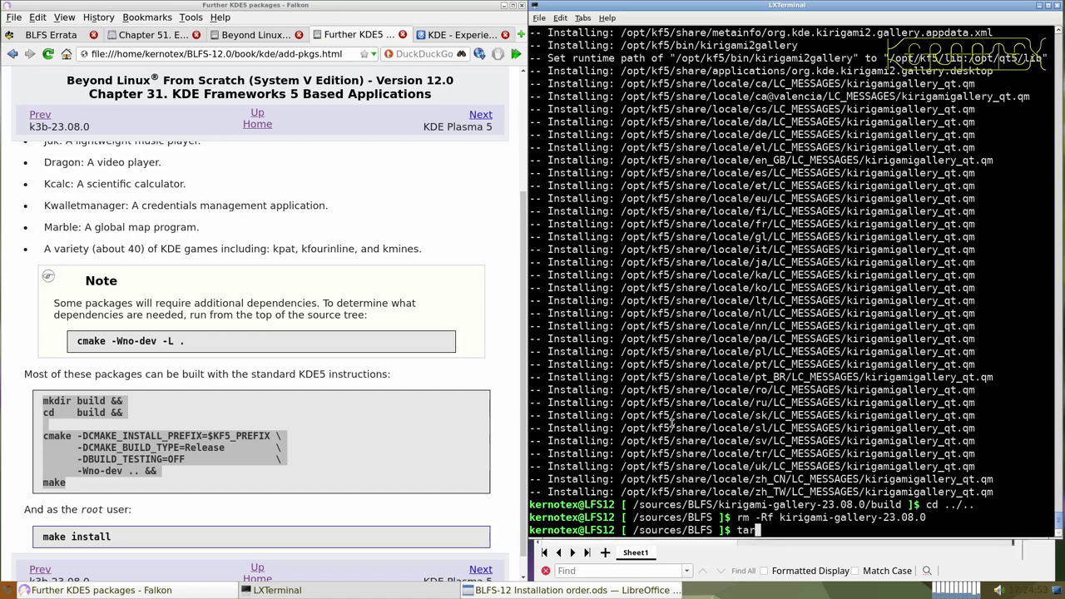
type(" -xv fileli")
key("Tab")
key("Return")
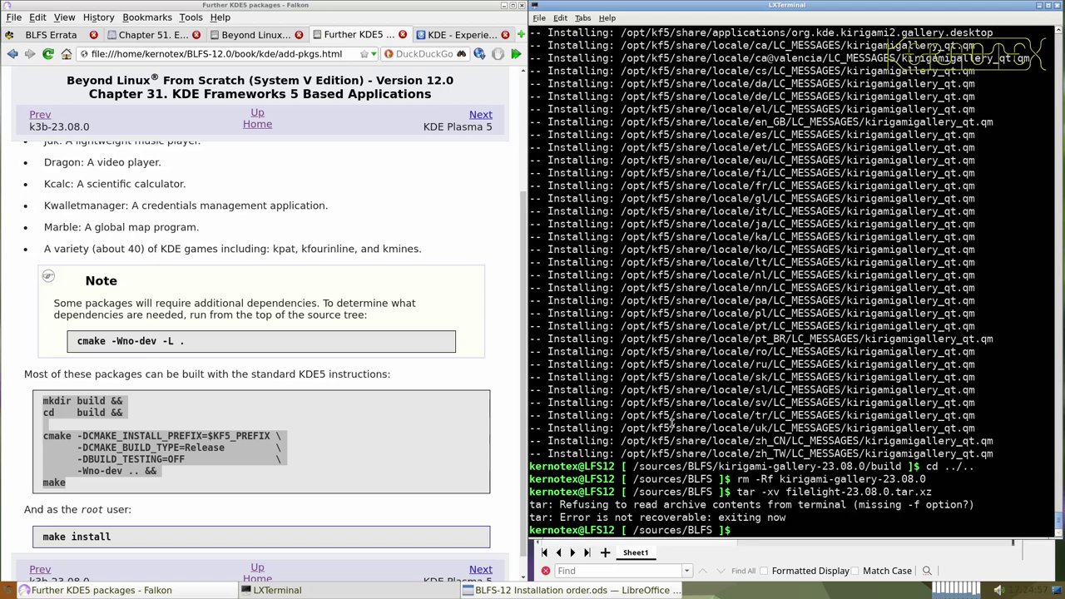
- Correct the previous tar command's options to -xvf and extract filelight-23.08.0.tar.xz
key("Up")
key("Home")
key("Right")
key("Right")
key("Right")
key("Right")
key("Right")
key("Right")
key("Right")
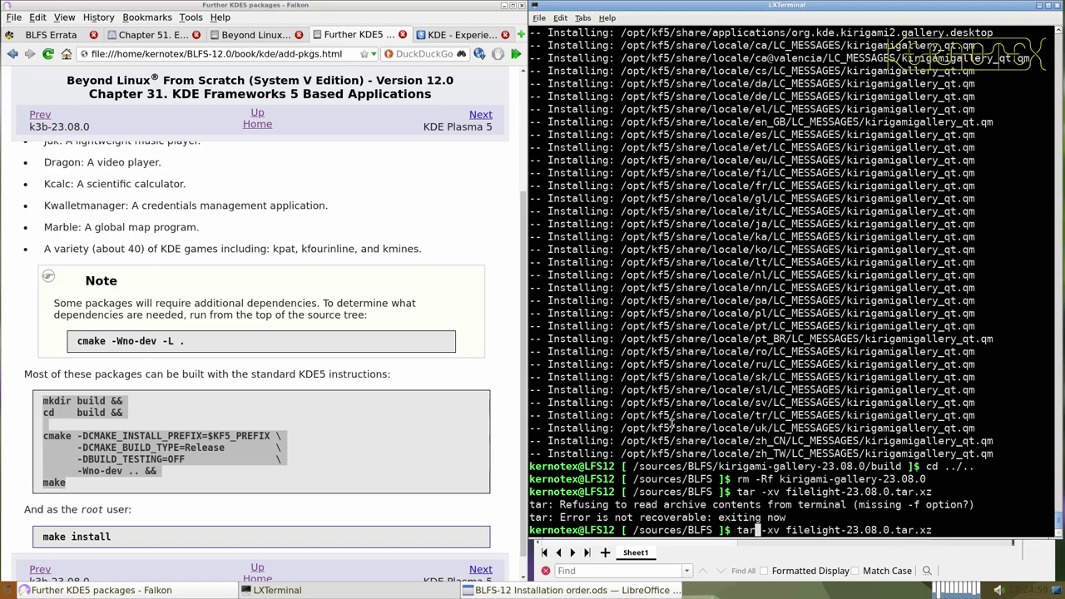
type("f")
key("Return")
- Enter the filelight-23.08.0 source directory and build it with the book's standard KDE5 cmake and make instructions
type("cd file;l")
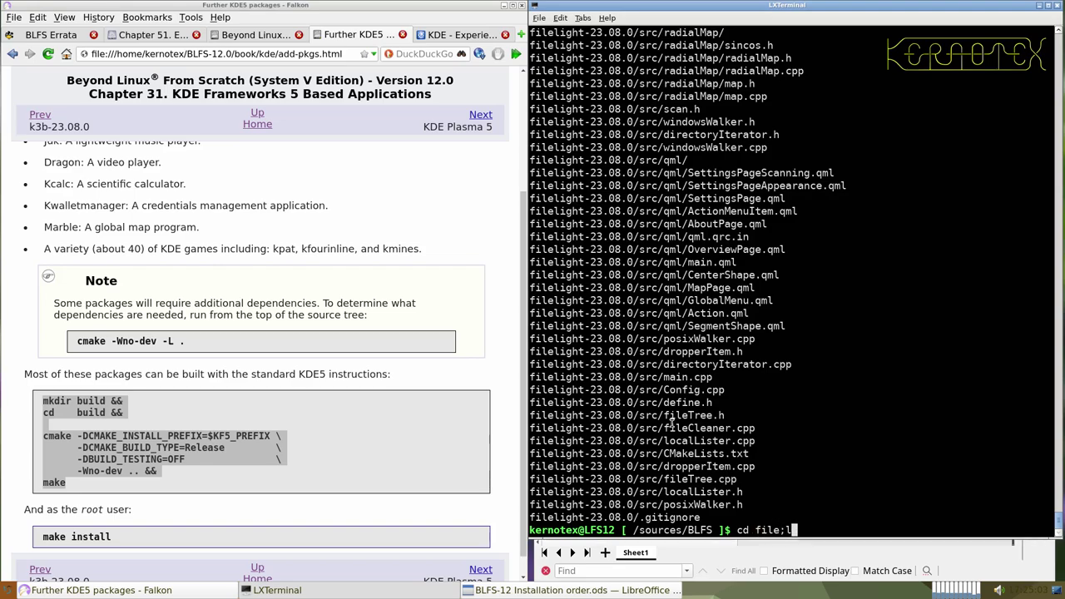
key("Tab")
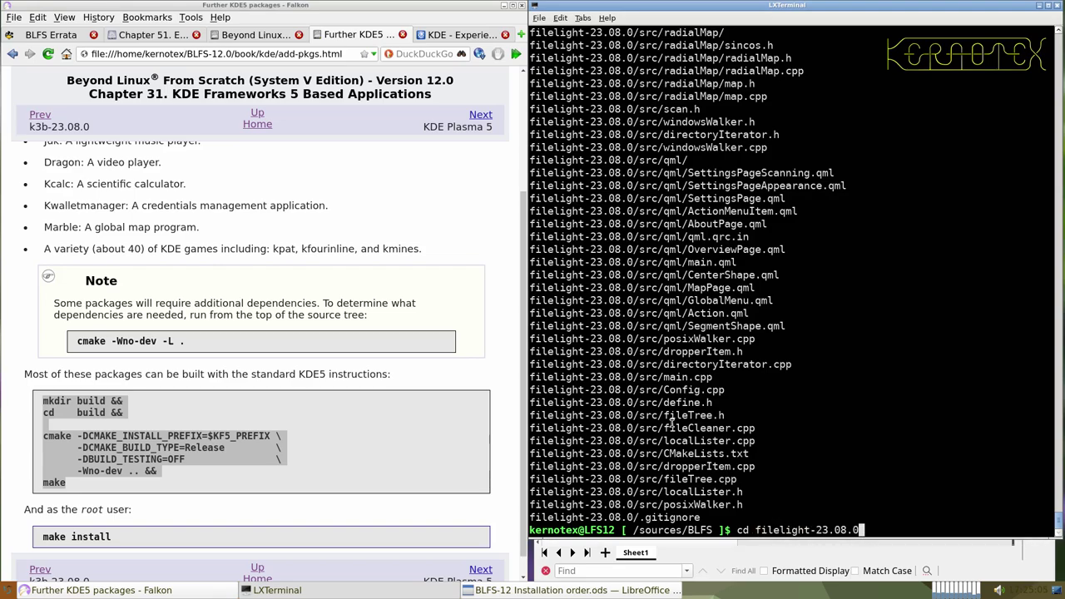
key("Return")
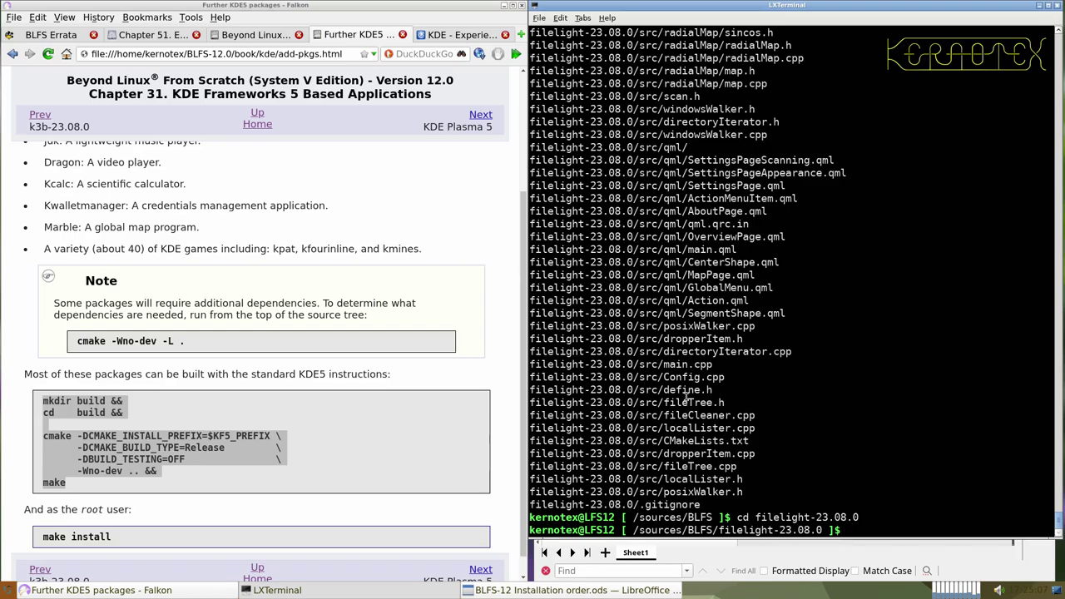
right_click(690, 387)
left_click(705, 433)
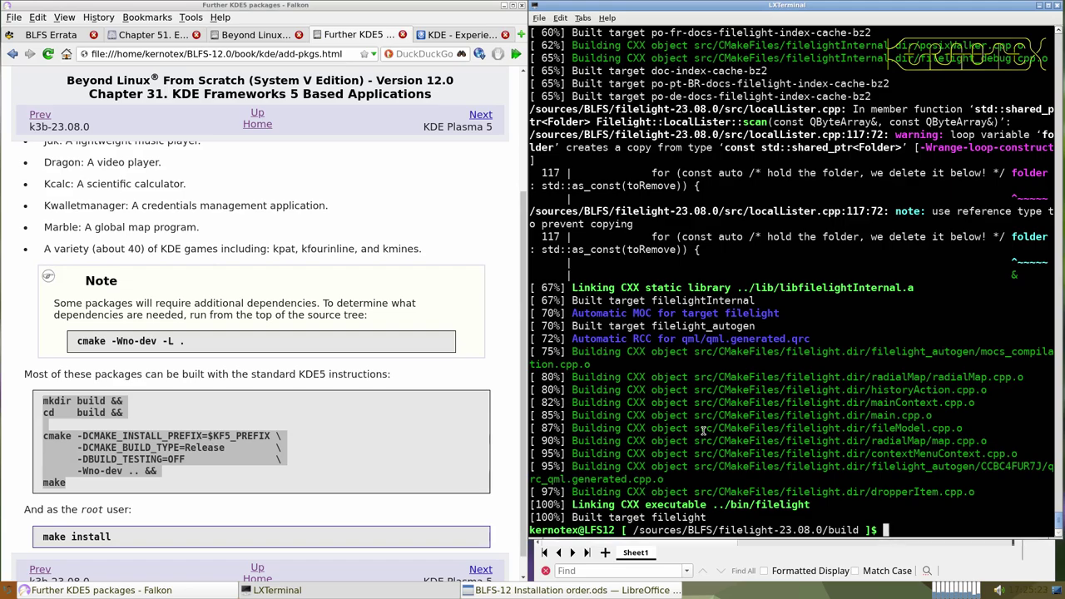
- Install the built filelight with sudo -E make install, reusing the command from the shell history
key("ctrl+r")
type("make install")
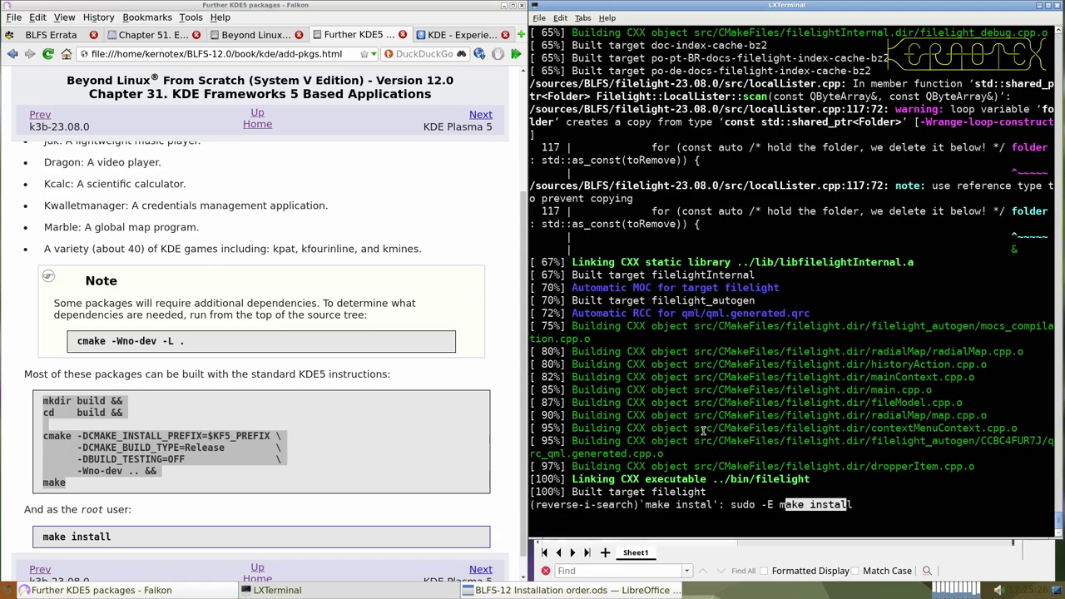
key("Return")
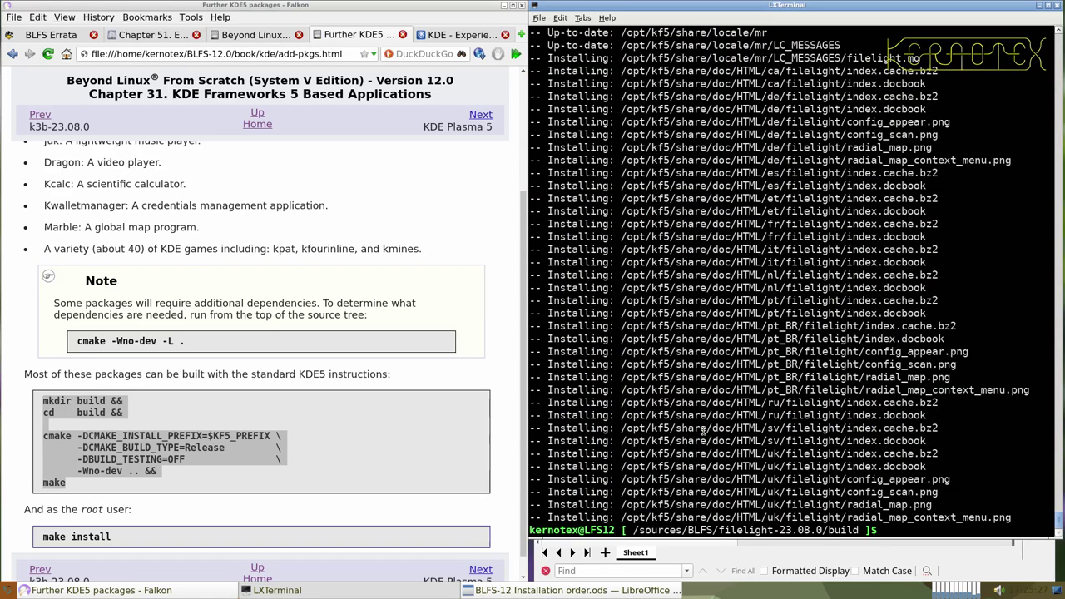
- Launch the newly installed Filelight from the desktop's accessories and scan the root folder
left_click(8, 590)
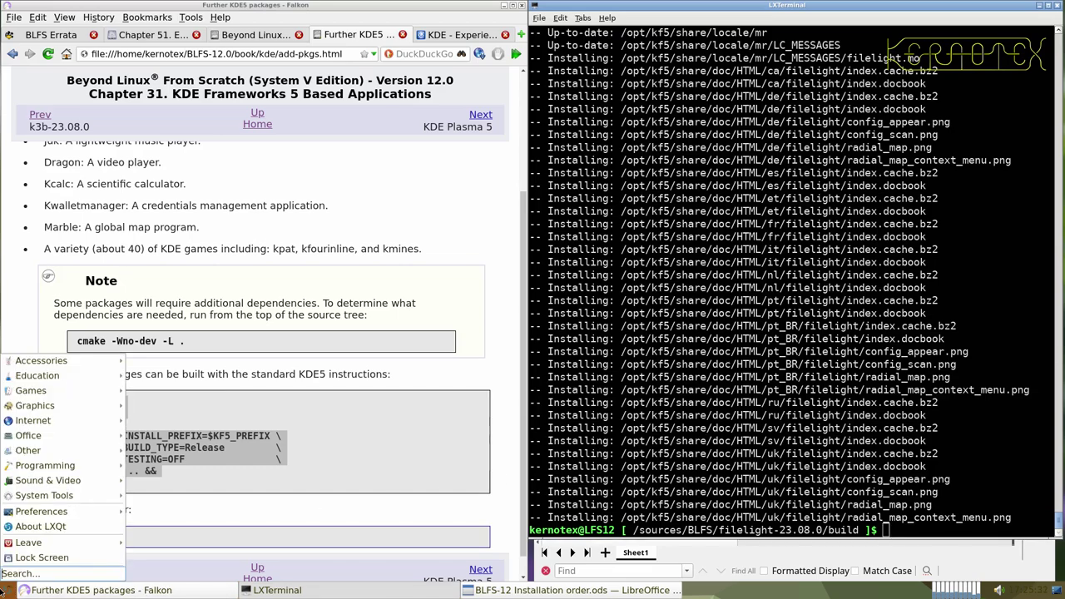
mouse_move(48, 473)
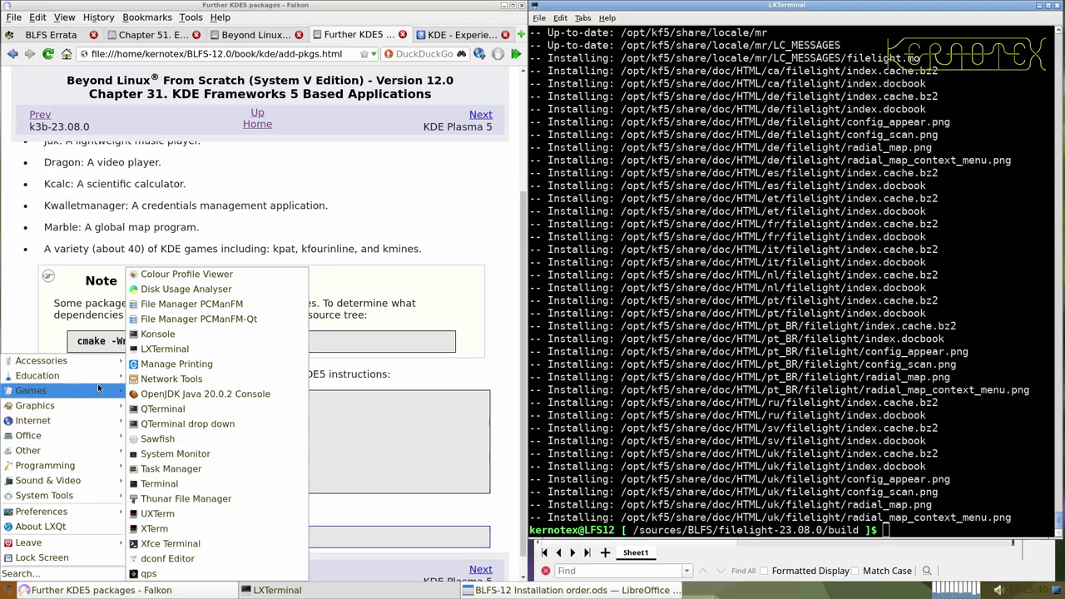
mouse_move(96, 366)
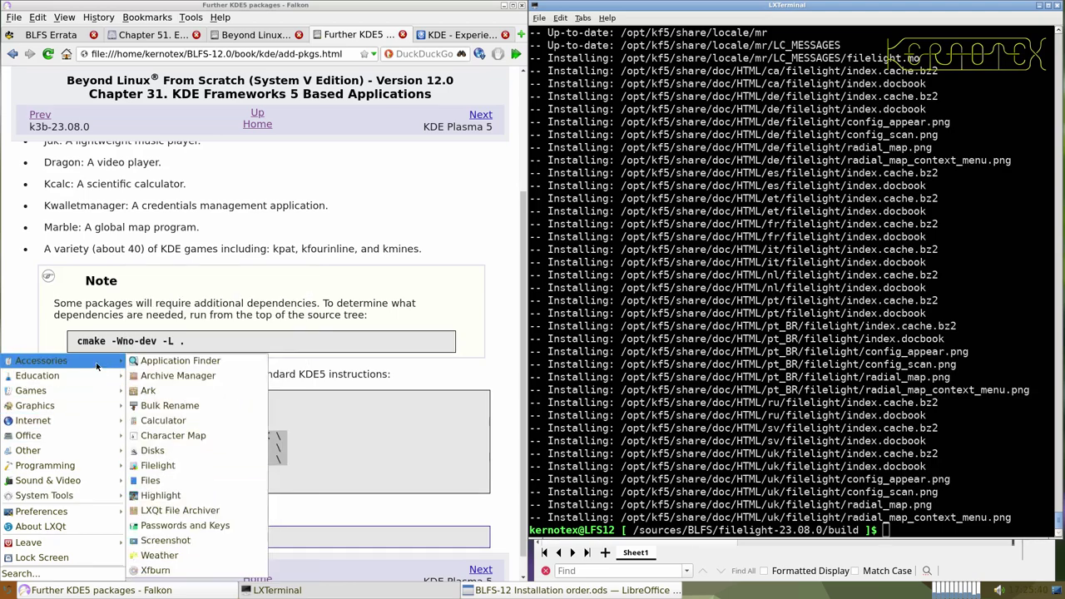
left_click(173, 464)
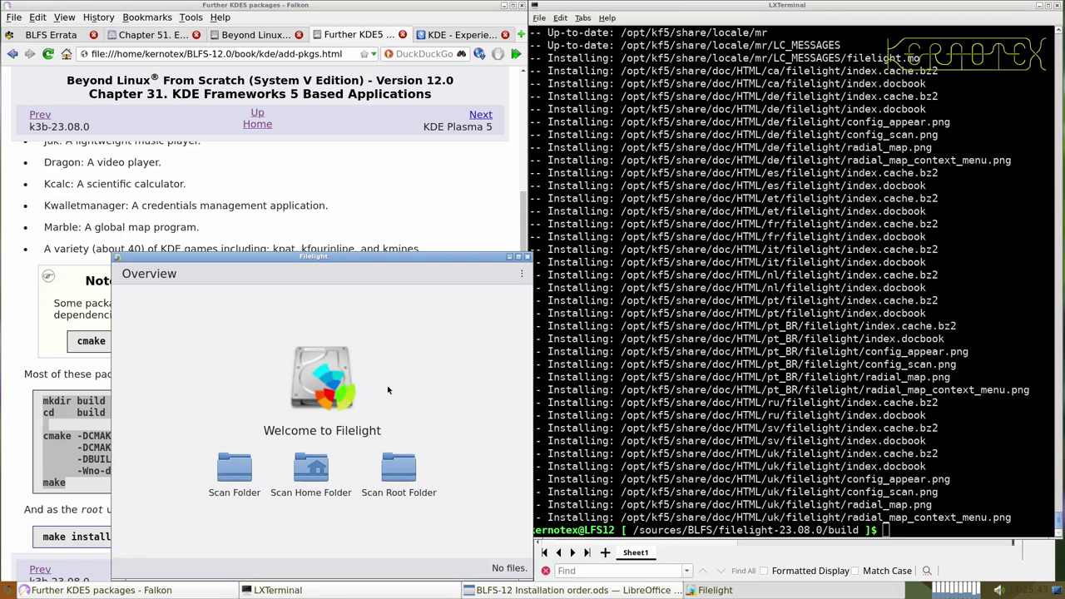
left_click(398, 470)
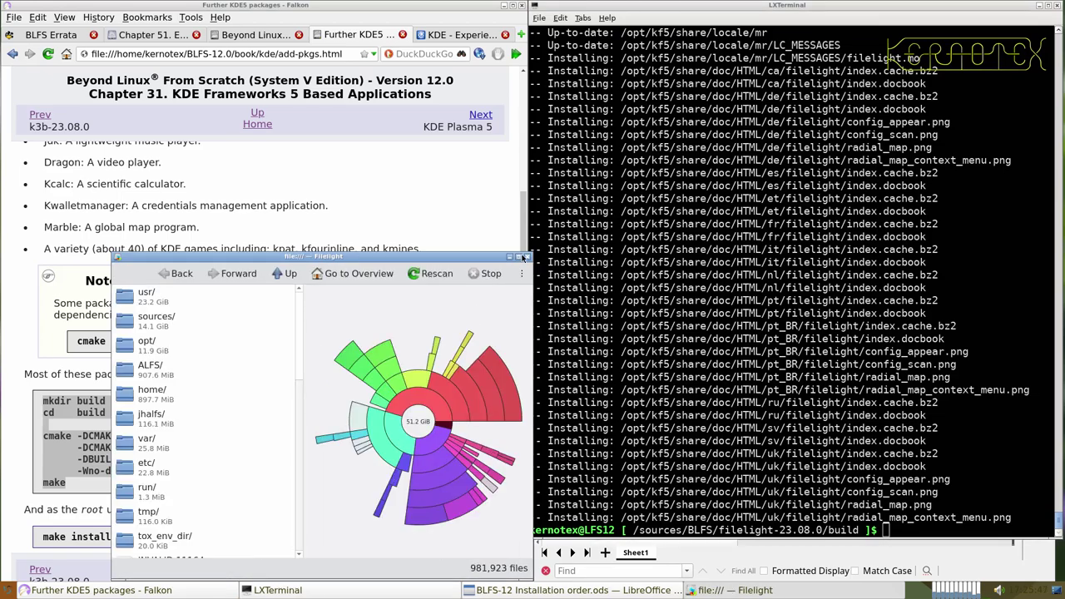
- Maximize Filelight, drill down in the disk usage chart to /usr/share/doc/llvm-16.0.5, and close the program
left_click(517, 258)
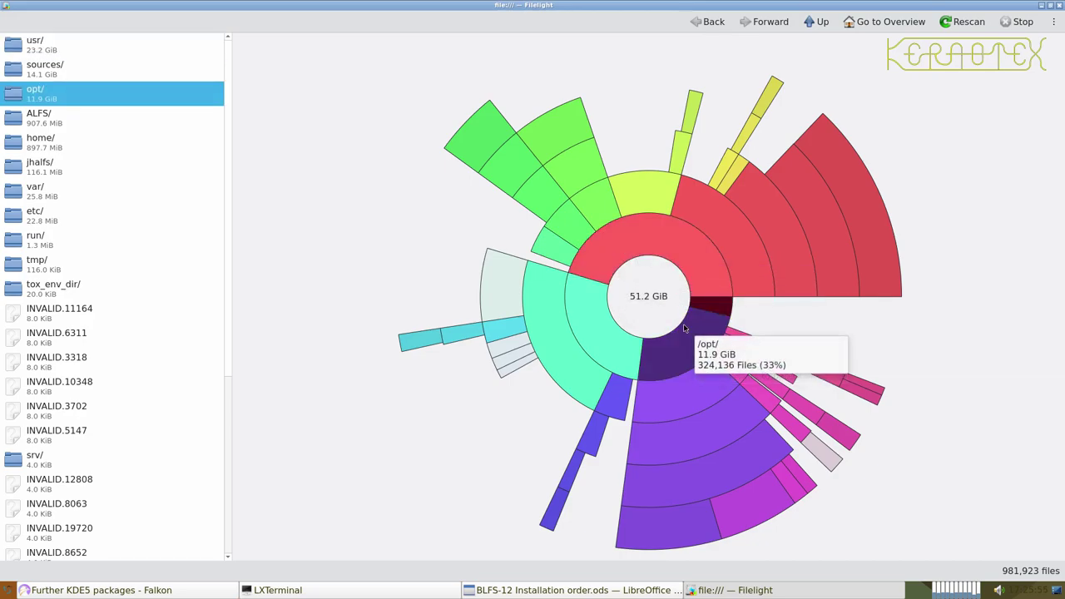
left_click(769, 225)
left_click(737, 233)
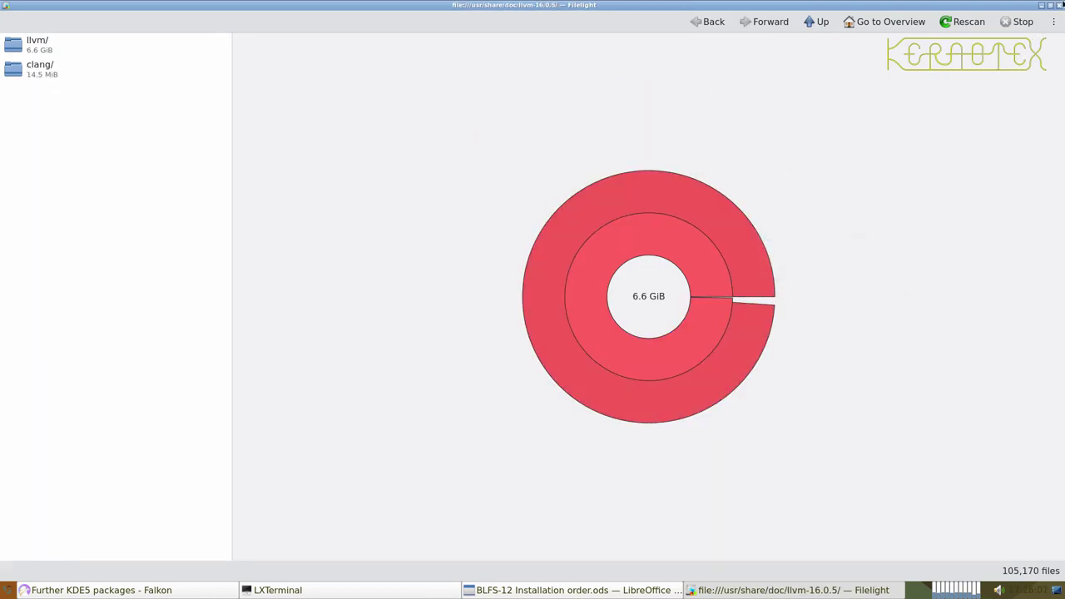
left_click(1059, 5)
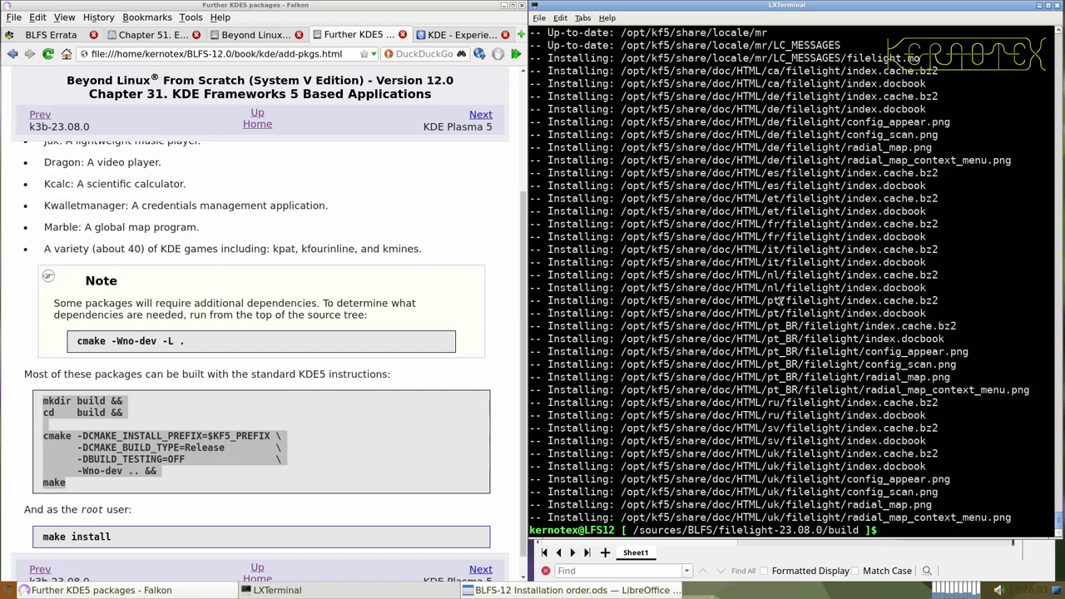
- Go back up to /sources/BLFS and delete the filelight-23.08.0 source directory with rm -Rf
type("cd ../..")
key("Return")
type("rm ")
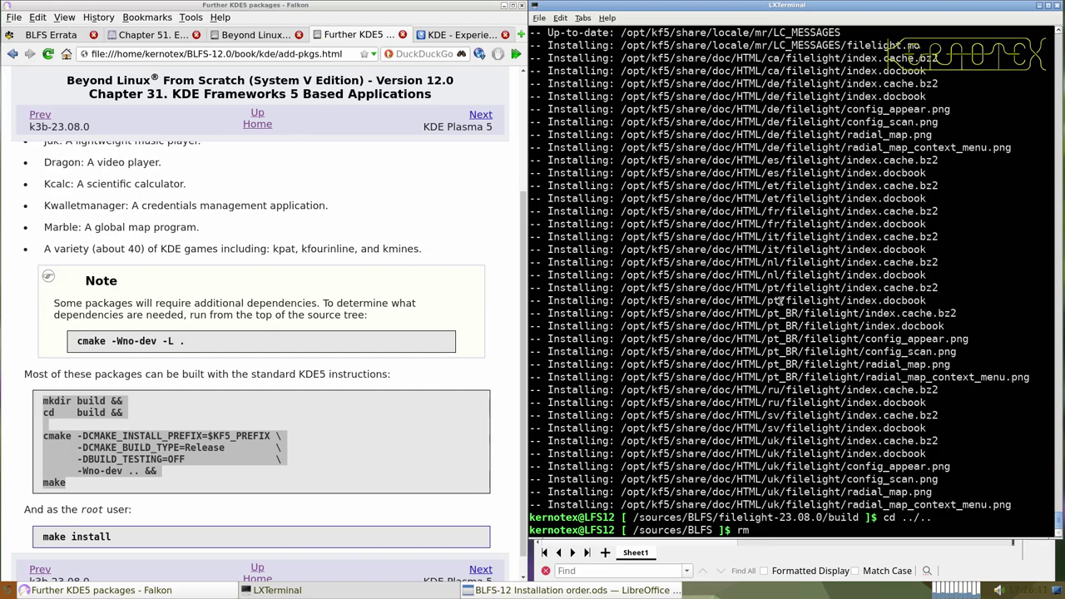
type("-Rf filelight-23.08.0")
key("Return")
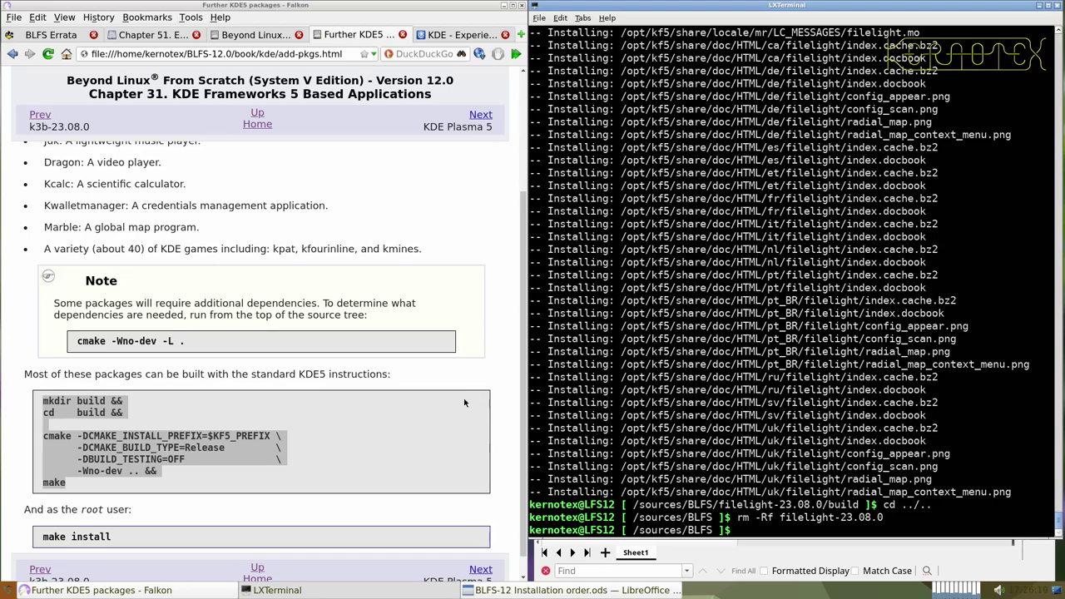
- Close the KDE website tab in Falkon and advance the BLFS book to the Building Plasma 5 page
scroll(463, 398, "down", 1)
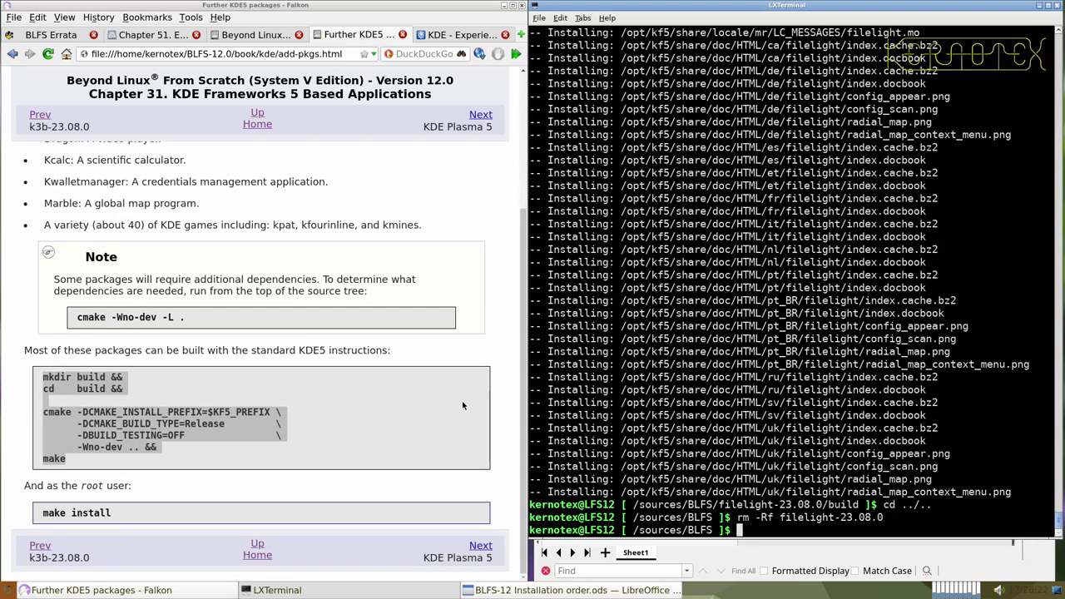
left_click(505, 34)
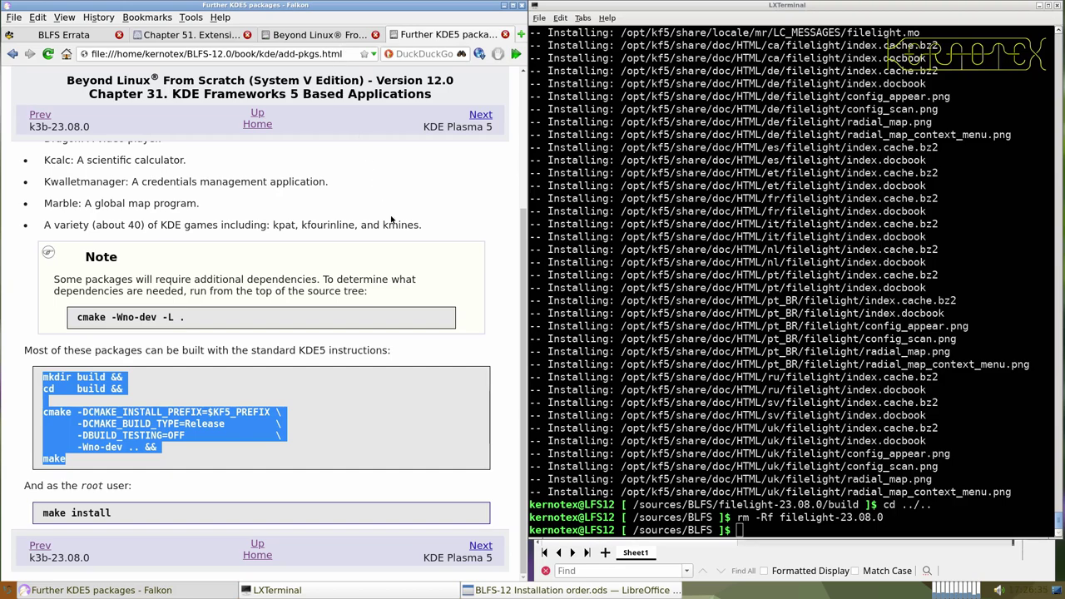
left_click(481, 546)
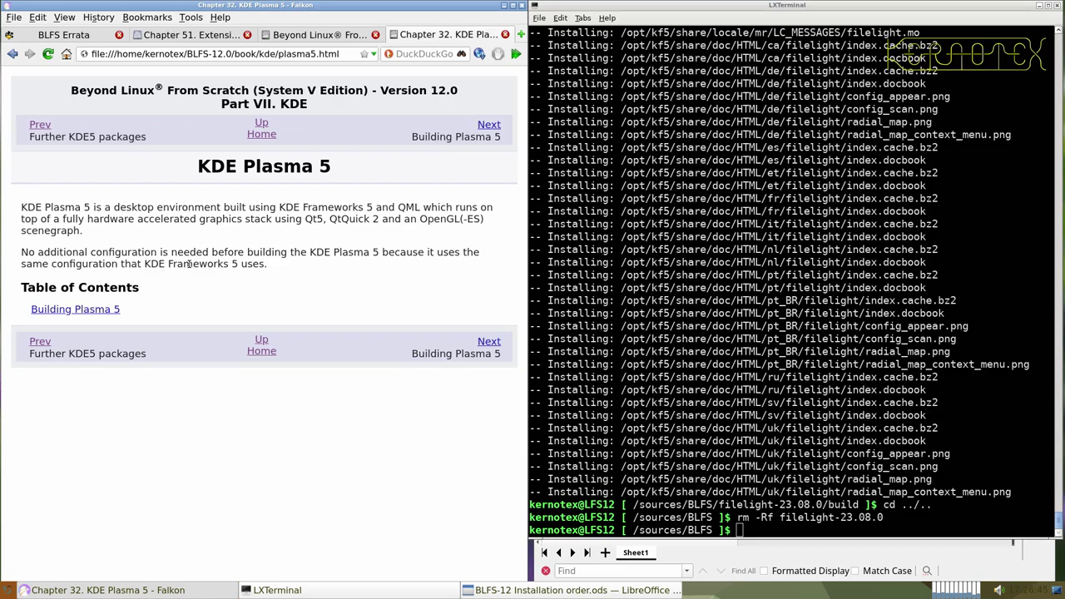
left_click(488, 342)
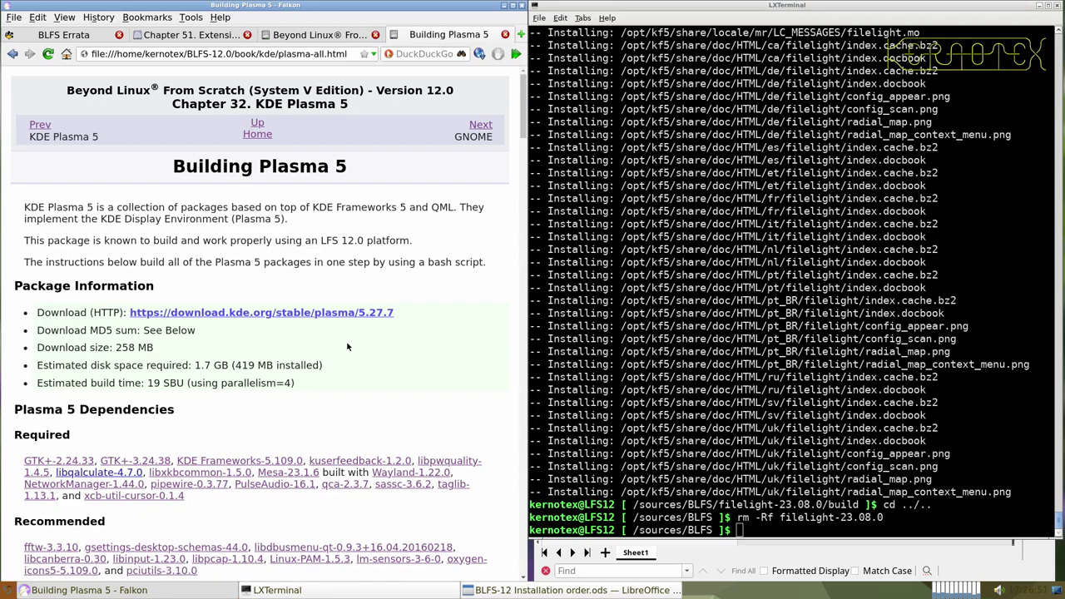
- Open the libqalculate-4.7.0 page in a new tab from Plasma 5's required dependencies
scroll(327, 336, "down", 4)
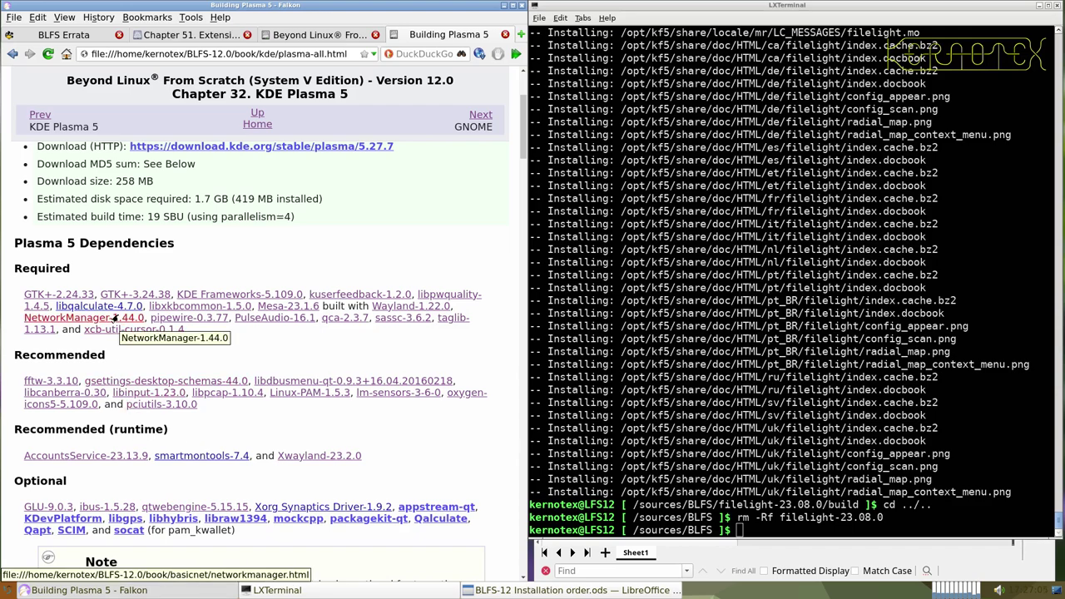
middle_click(114, 310)
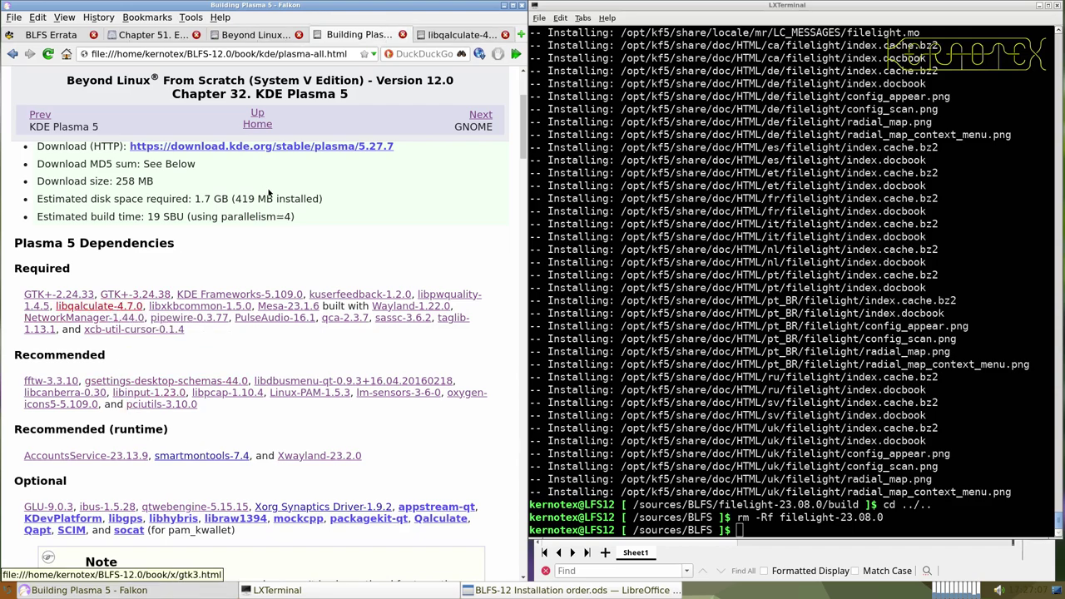
left_click(443, 37)
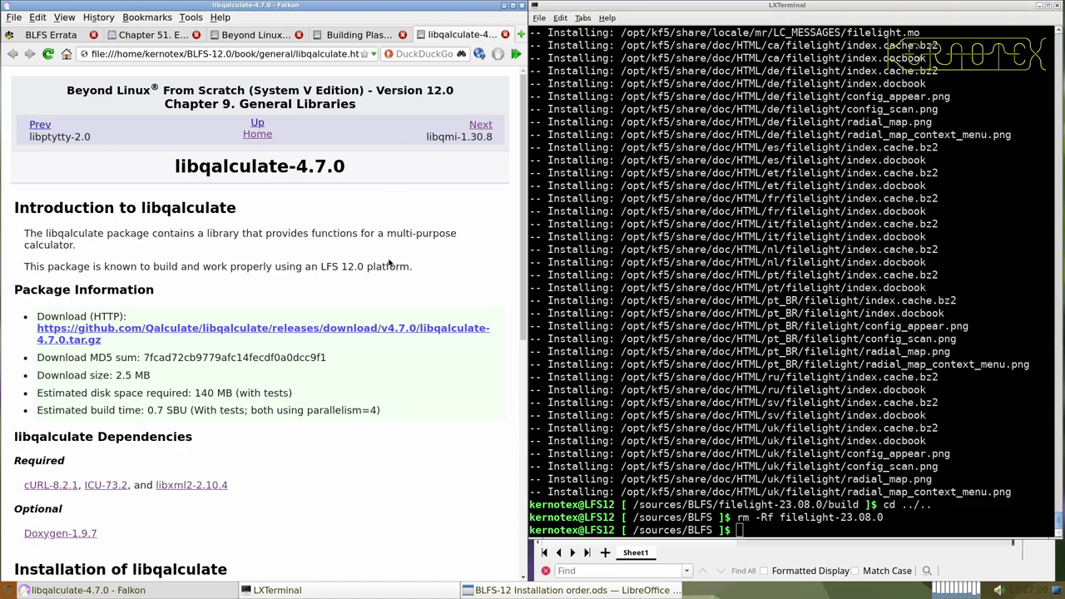
- Log kirigami-gallery-23.08.0 in cell A959 of the installation order spreadsheet, copying the package name from the terminal
key("alt+Tab")
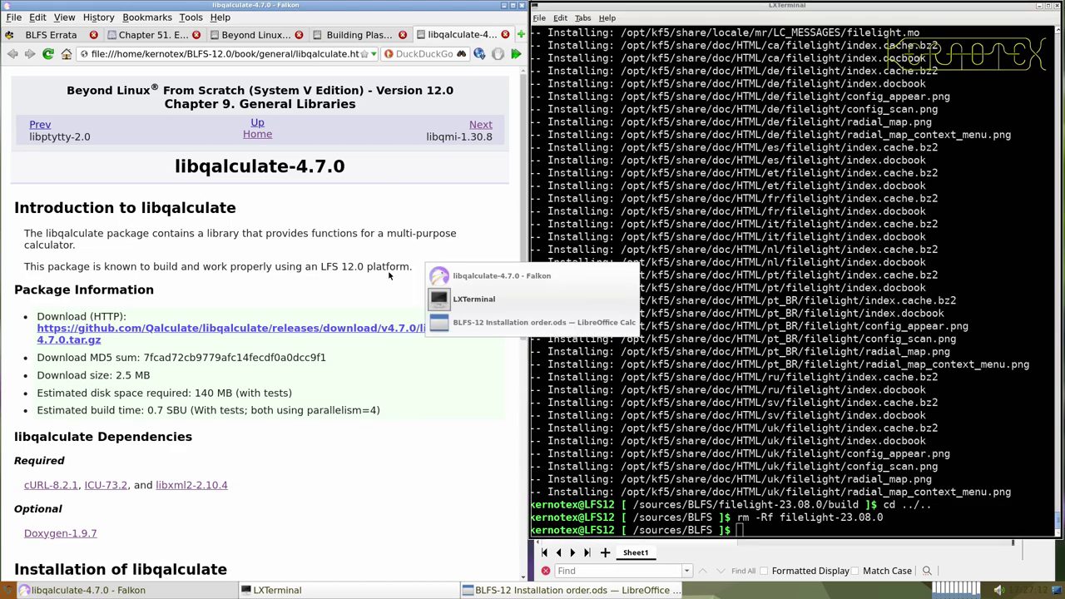
key("alt+Tab")
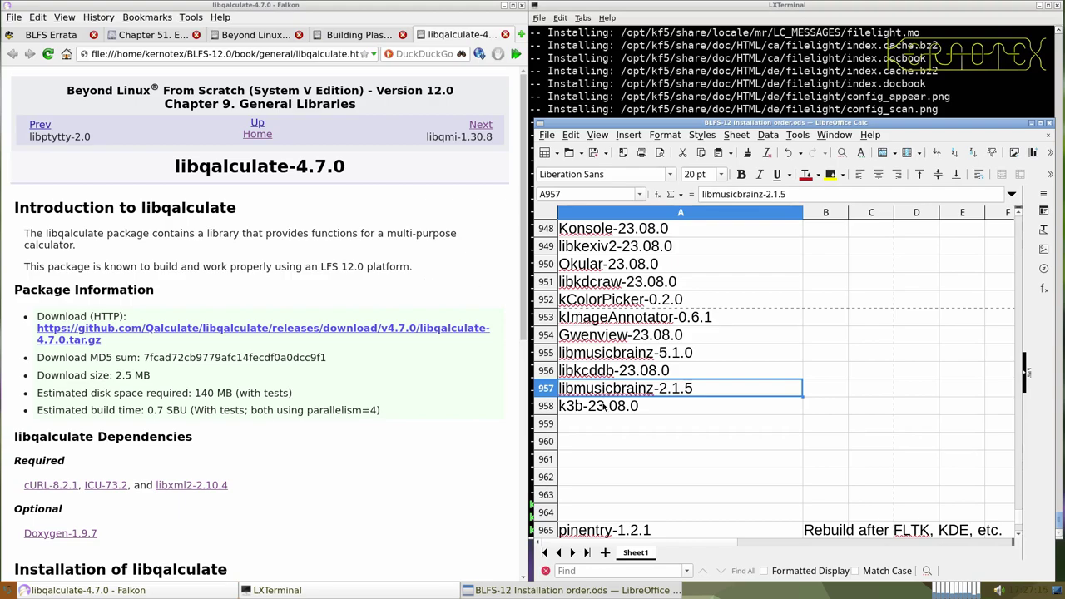
left_click(609, 427)
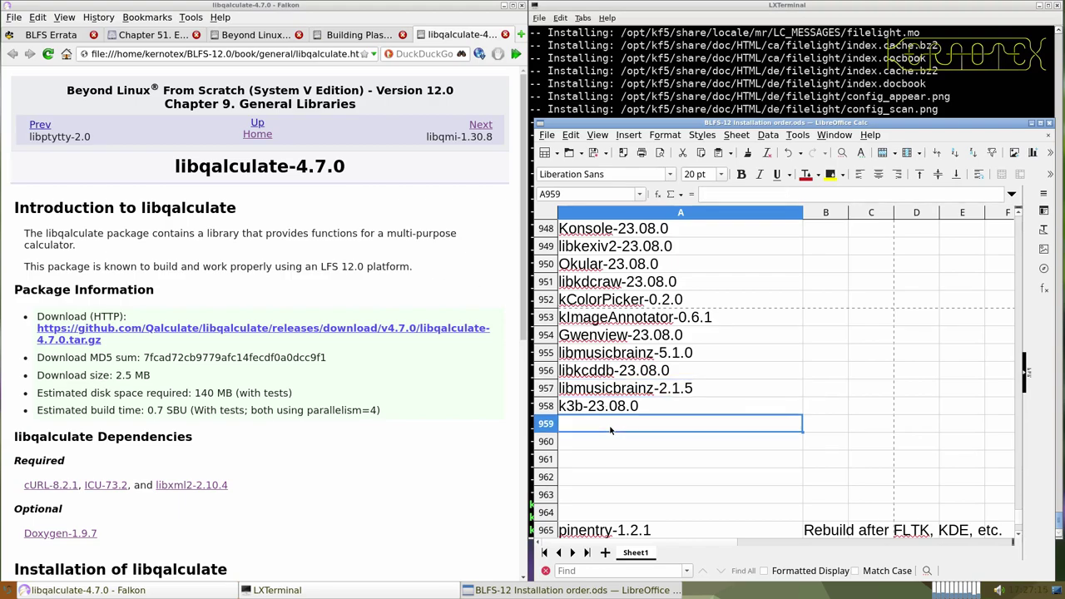
key("alt+Tab")
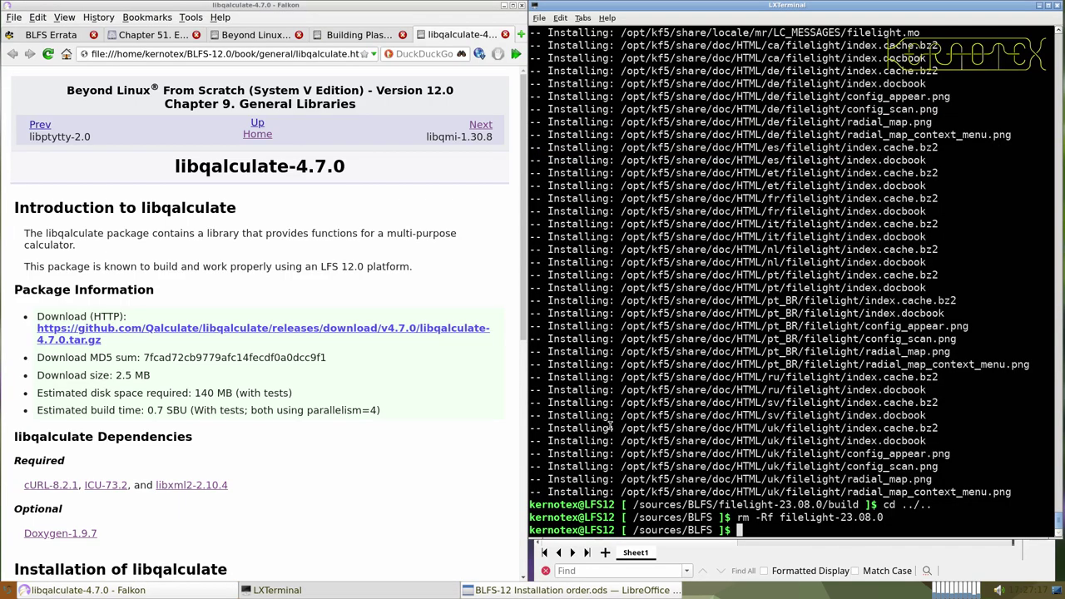
type("ls kiri")
key("Tab")
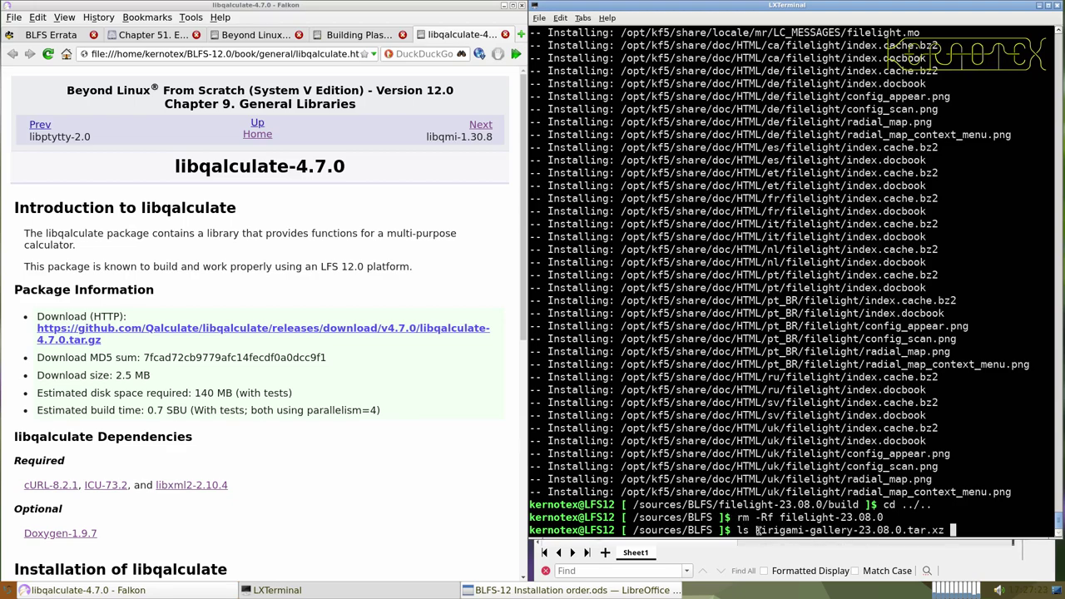
left_click_drag(755, 530, 902, 534)
key("alt+Tab")
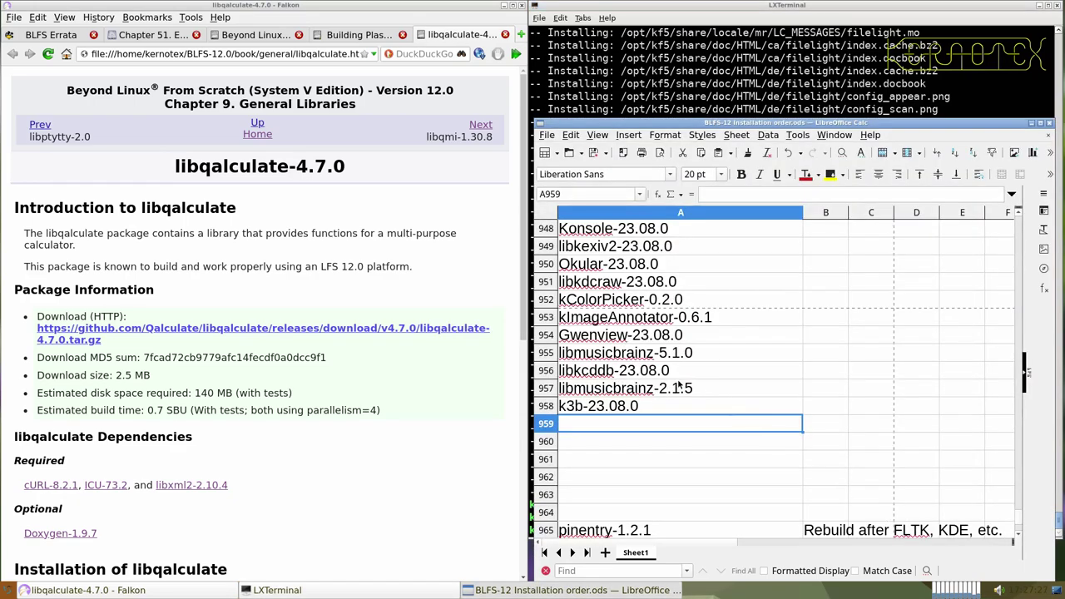
middle_click(654, 422)
- Log filelight-23.08.0 in cell A960 of the installation order spreadsheet, copying the package name from the terminal
key("alt+Tab")
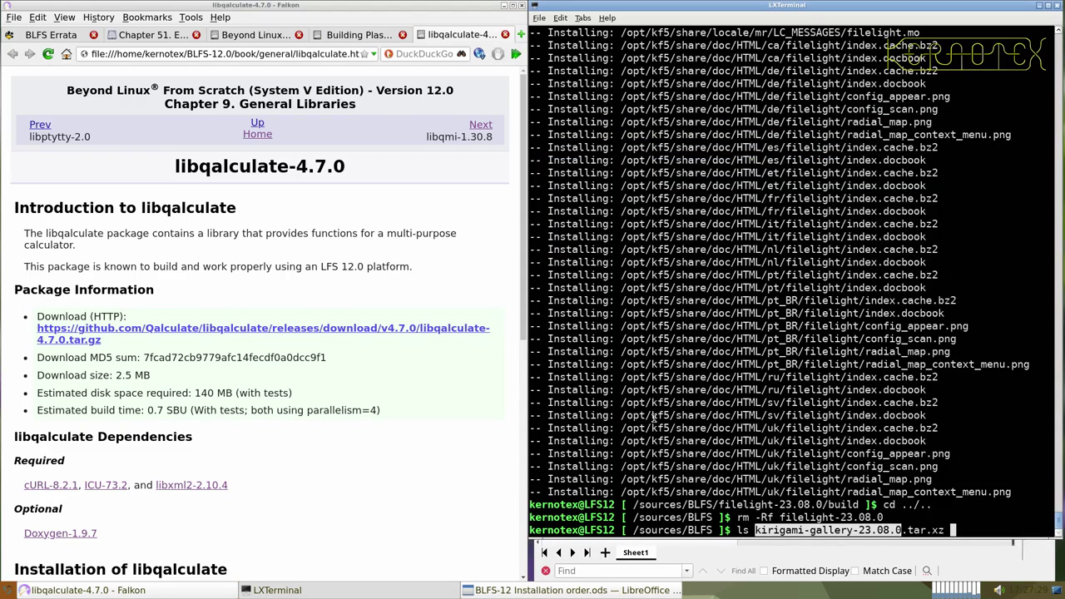
key("ctrl+c")
type("ls filel")
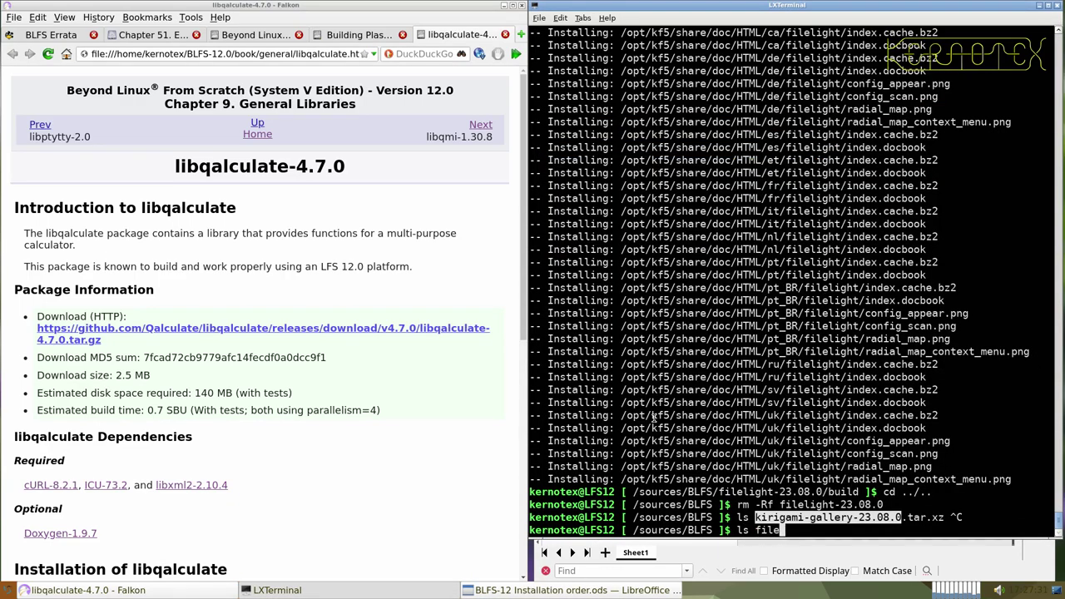
key("Tab")
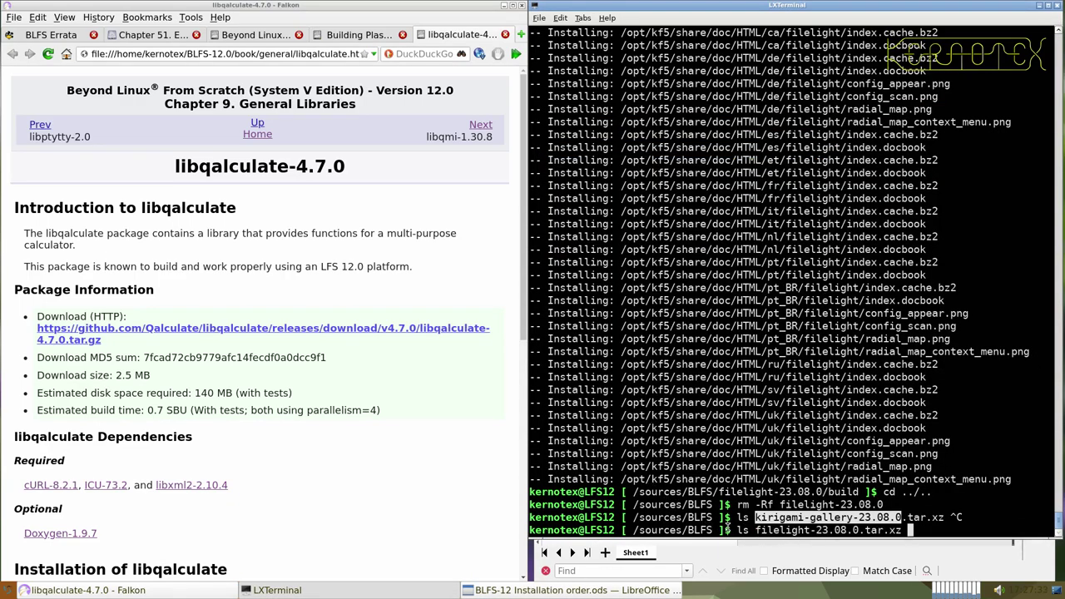
left_click(755, 530)
left_click_drag(755, 530, 859, 529)
key("alt+Tab")
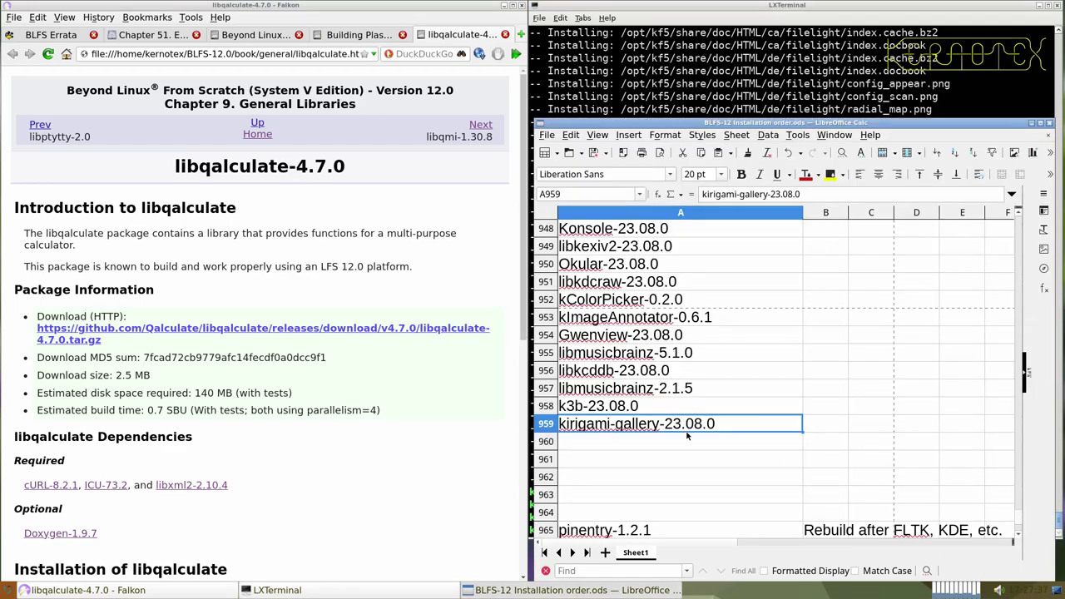
middle_click(688, 447)
- Enter the note "Additional not in BLFS" in B959 beside kirigami-gallery and copy it to B960 for filelight
left_click(825, 430)
type("Additional")
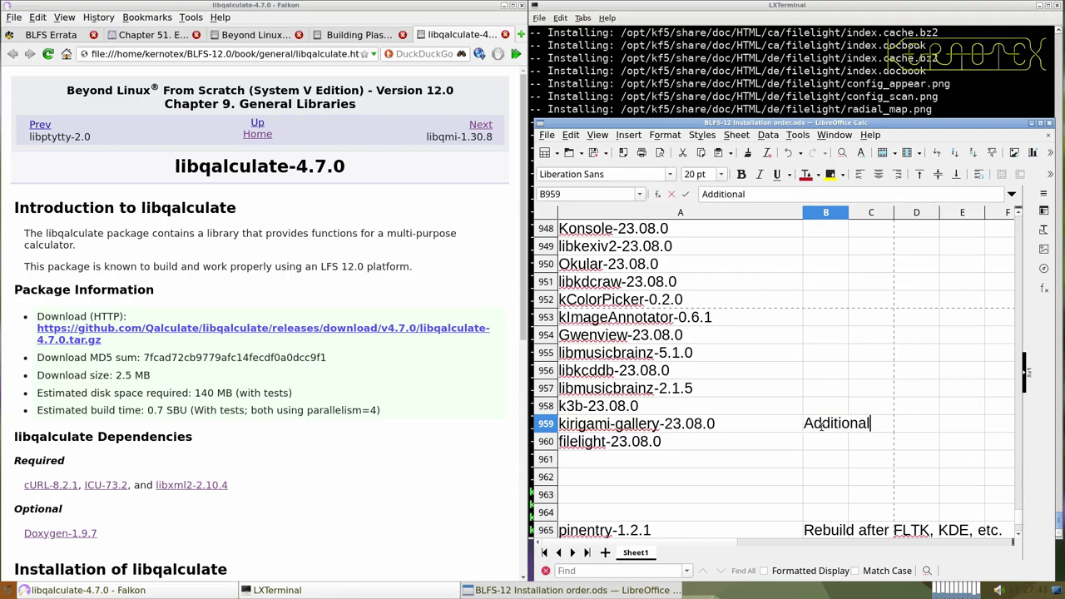
type(" not in BLFS")
key("Return")
key("Up")
key("ctrl+c")
key("Down")
key("ctrl+v")
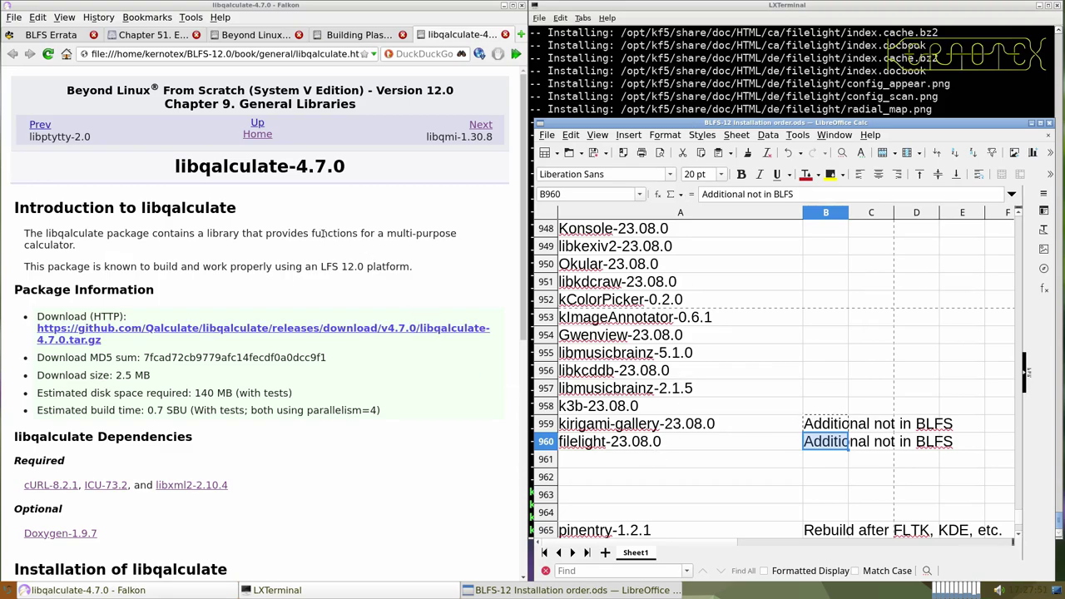
- Log libqalculate-4.7.0 in cell A961 from the book page title and insert nine blank rows above the pinentry-1.2.1 row
left_click_drag(185, 172, 348, 170)
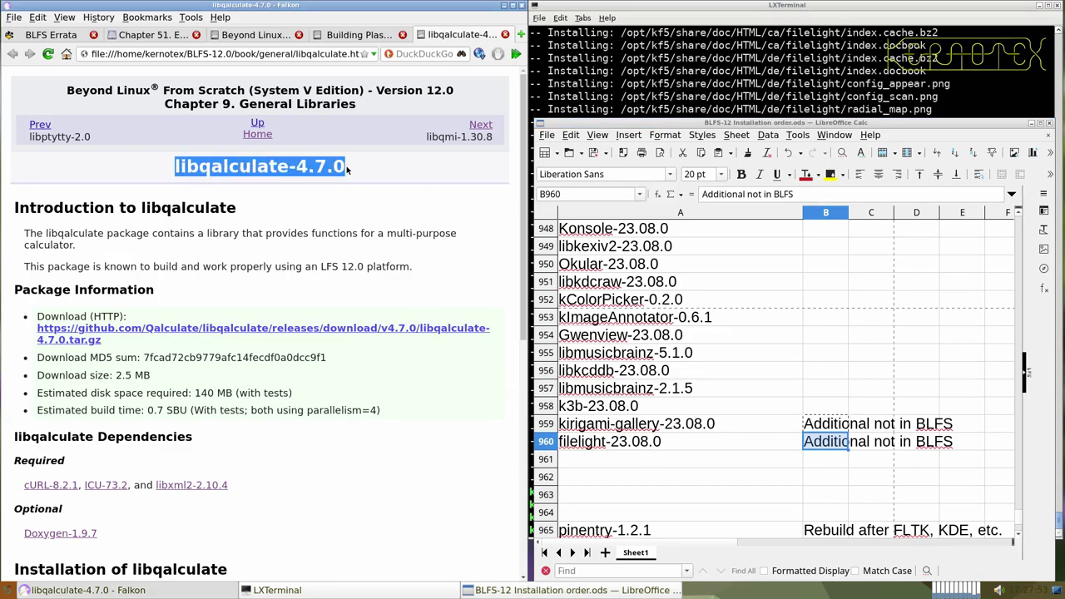
middle_click(597, 460)
scroll(595, 453, "down", 5)
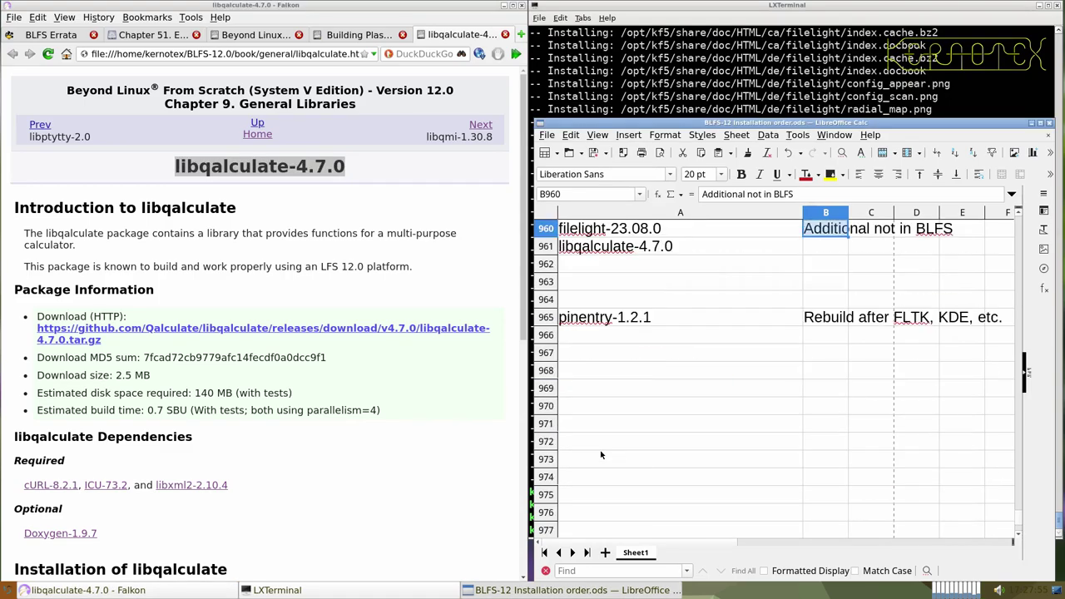
scroll(586, 439, "up", 2)
left_click_drag(547, 372, 553, 512)
right_click(555, 513)
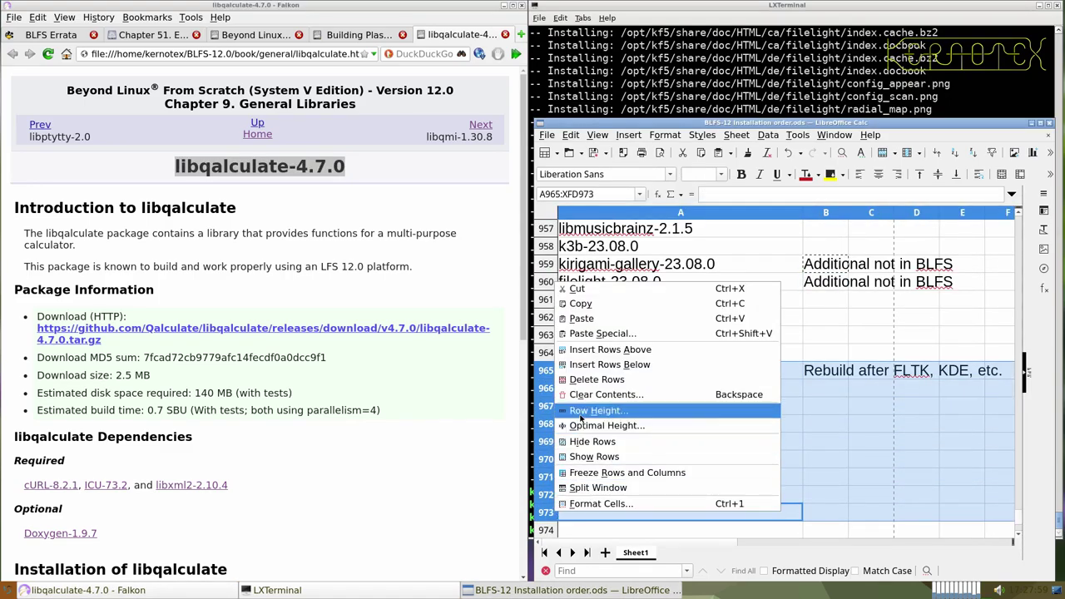
left_click(607, 349)
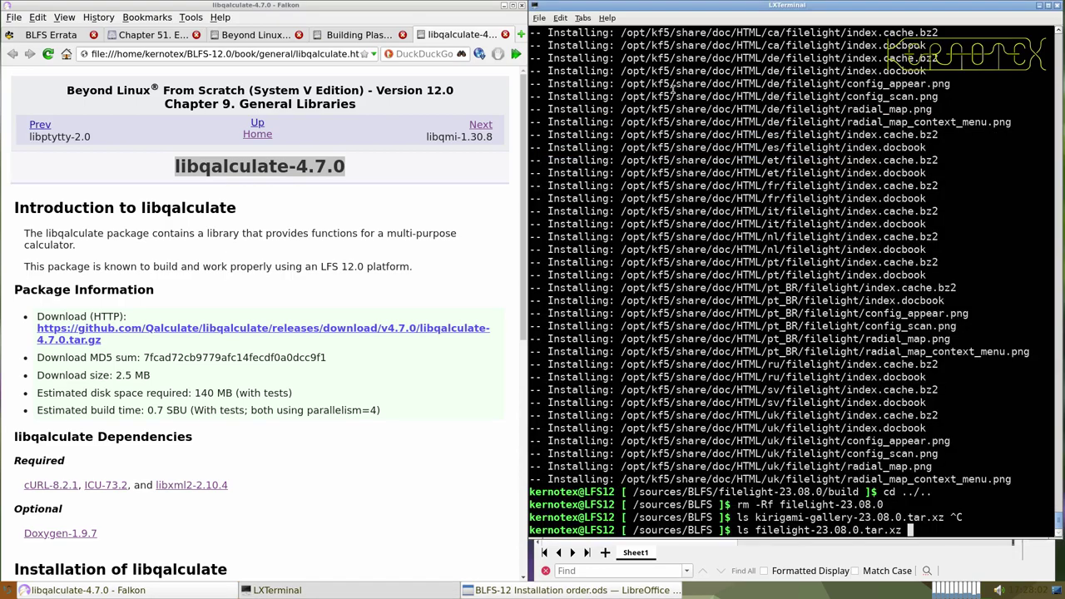
- Download and save libqalculate-4.7.0.tar.gz from the HTTP link on the book page
left_click(673, 90)
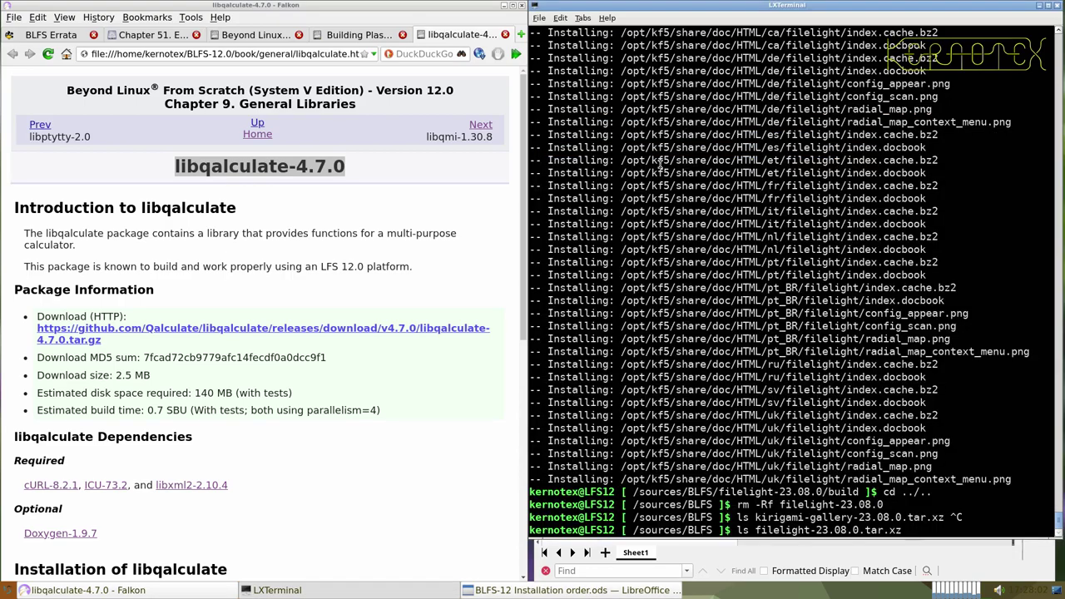
left_click(363, 330)
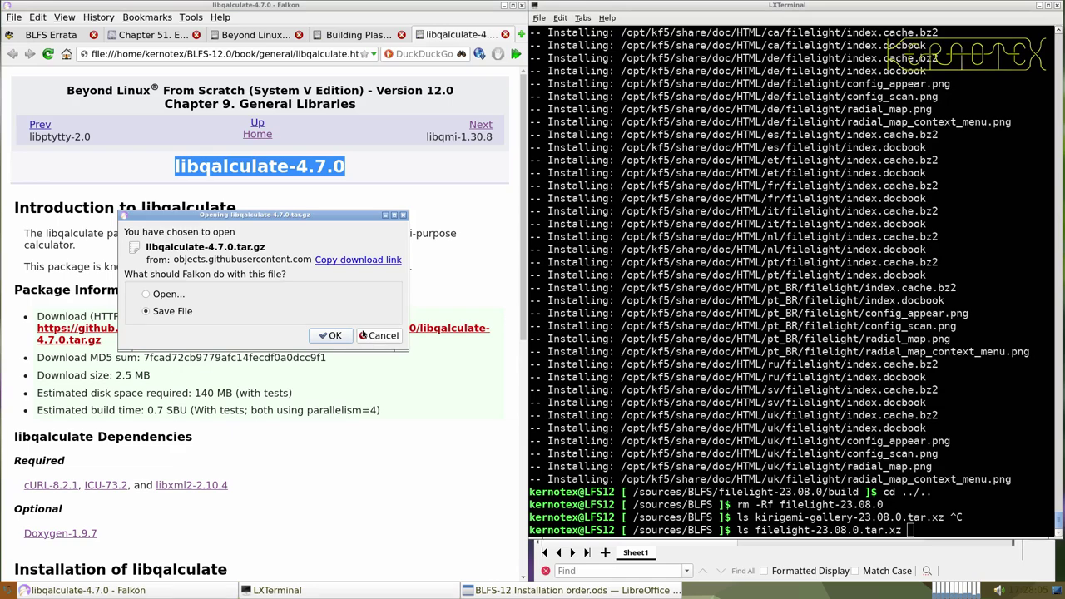
key("Return")
key("Return")
- Extract libqalculate-4.7.0.tar.gz in the terminal with tar -xvf and change into its source directory
scroll(361, 379, "down", 5)
scroll(361, 384, "down", 2)
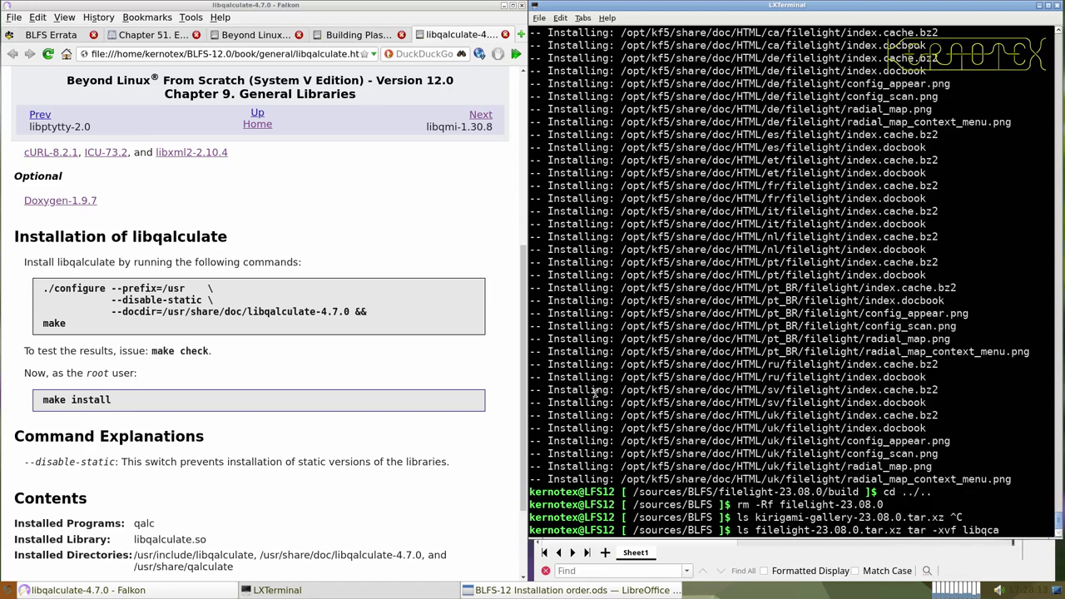
key("ctrl+c")
type("tar -xvf libqcal")
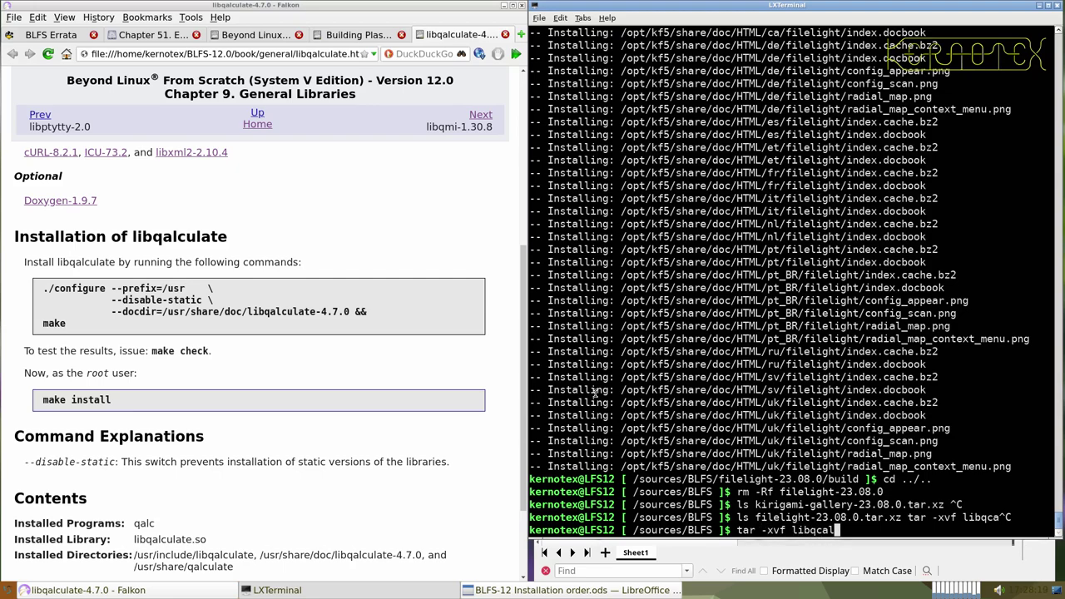
key("BackSpace")
key("Tab")
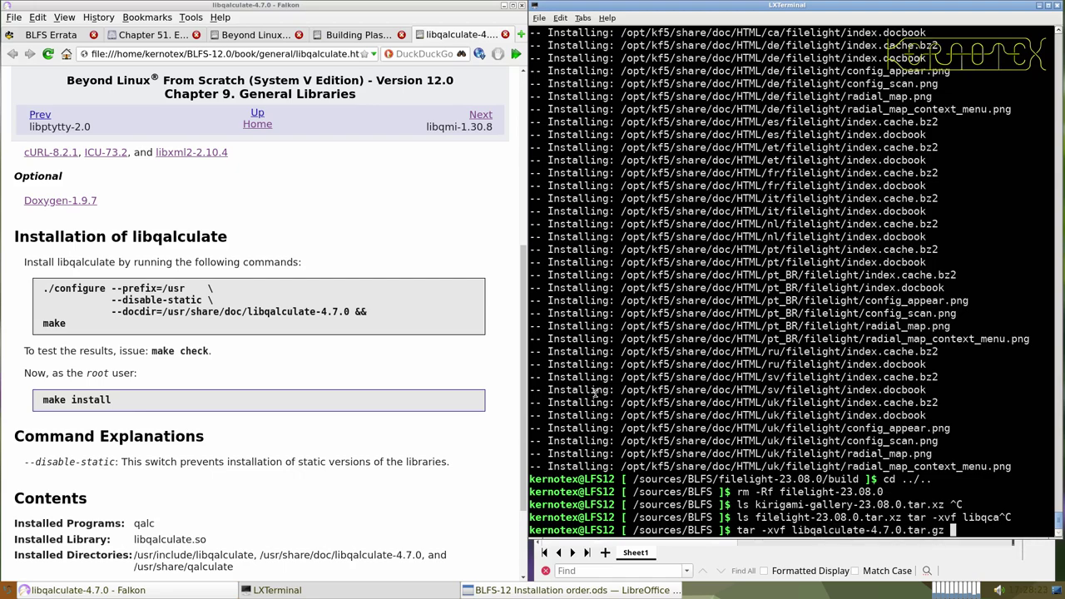
key("Return")
type("cd libqa")
key("Tab")
key("Return")
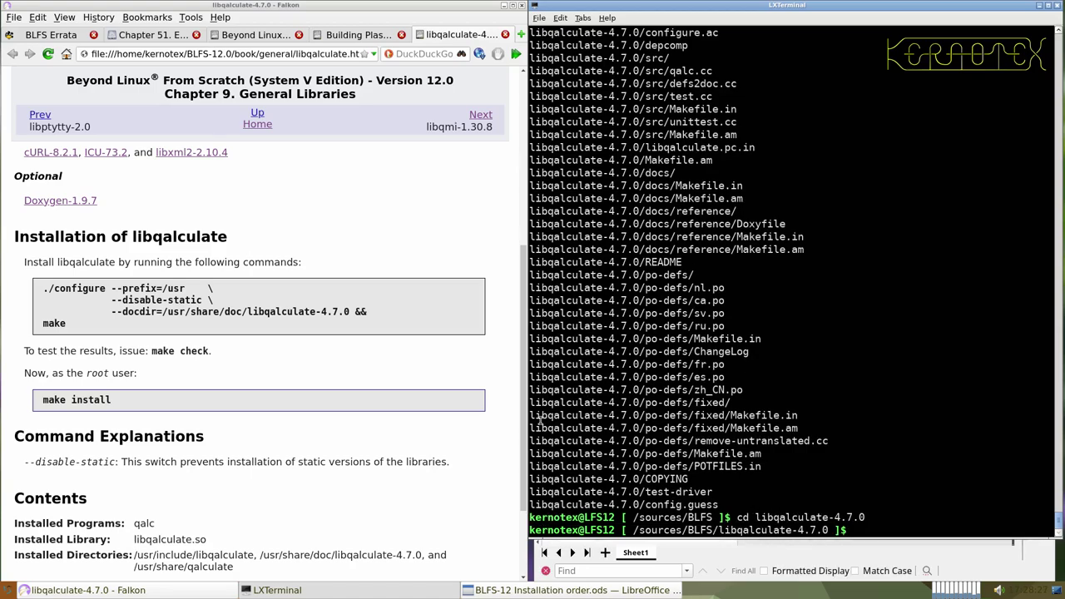
- Configure and build libqalculate using the book's ./configure and make commands with prefix /usr and static libraries disabled
left_click_drag(43, 288, 66, 324)
middle_click(572, 341)
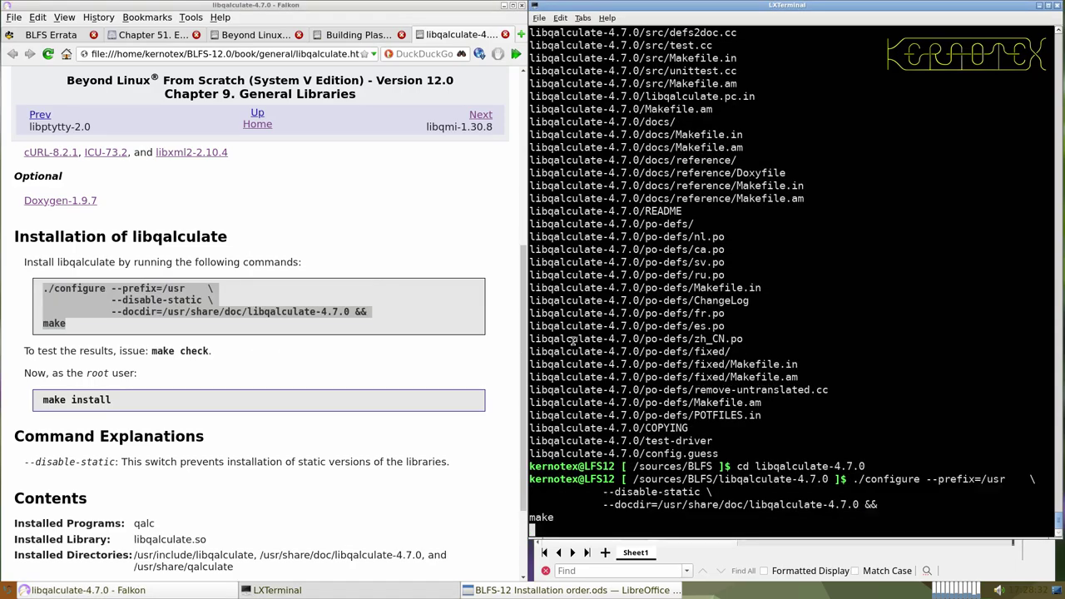
key("Return")
- Run libqalculate's test suite with the book's make check command
left_click_drag(150, 351, 210, 350)
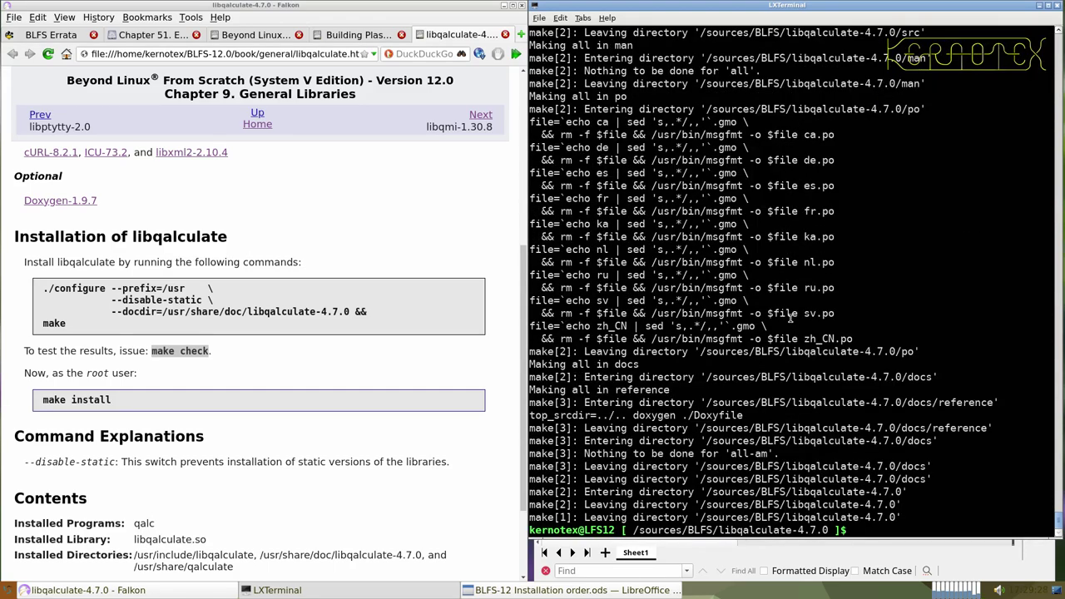
middle_click(841, 309)
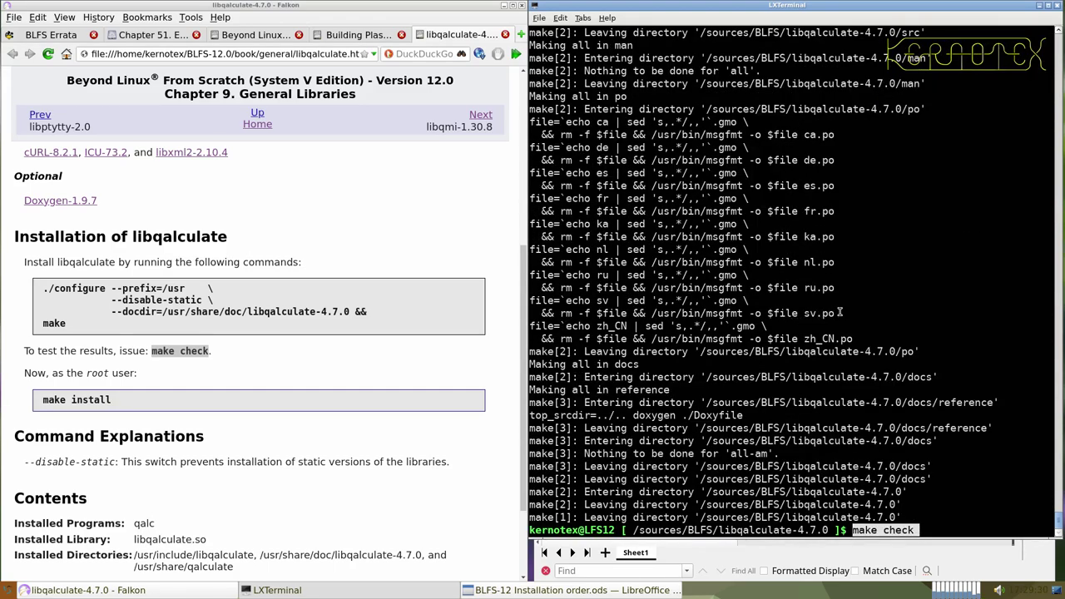
key("Return")
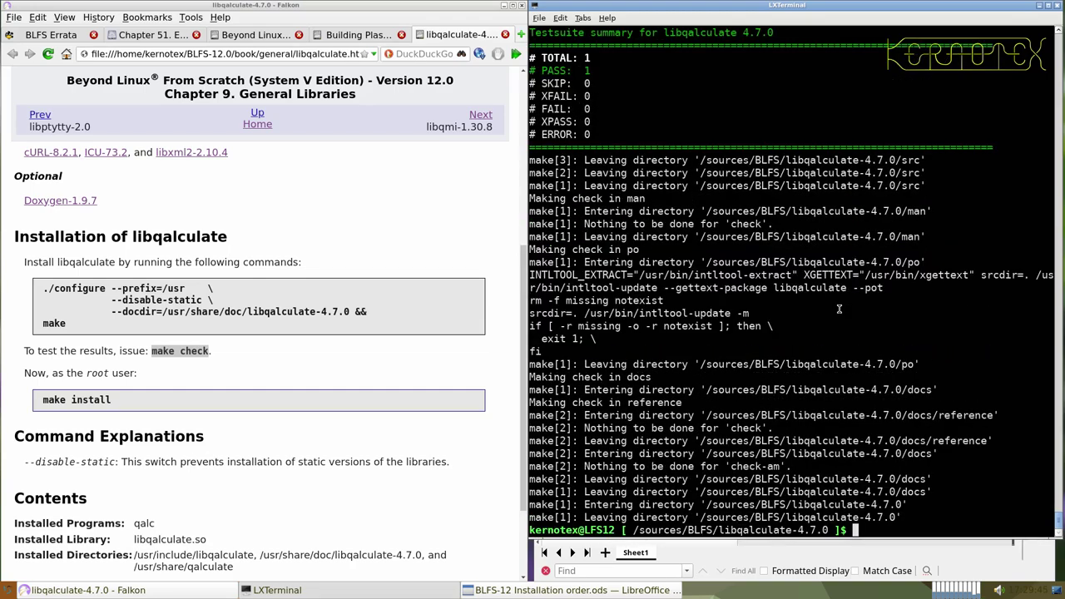
- Install libqalculate by recalling sudo -E make install from the terminal's command history
left_click(34, 398)
triple_click(133, 397)
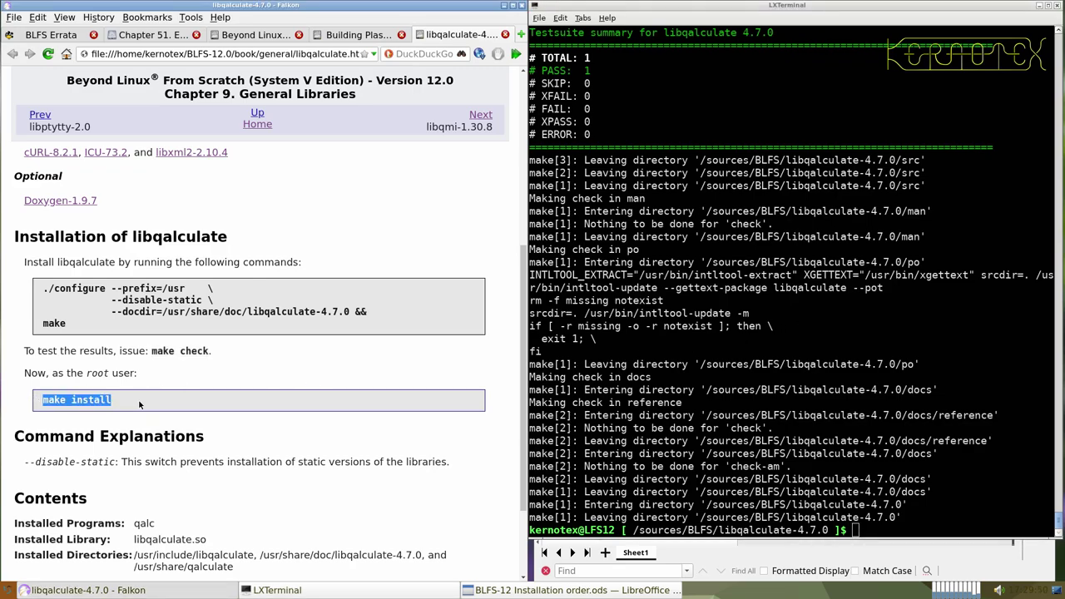
left_click(646, 400)
key("ctrl+r")
middle_click(646, 399)
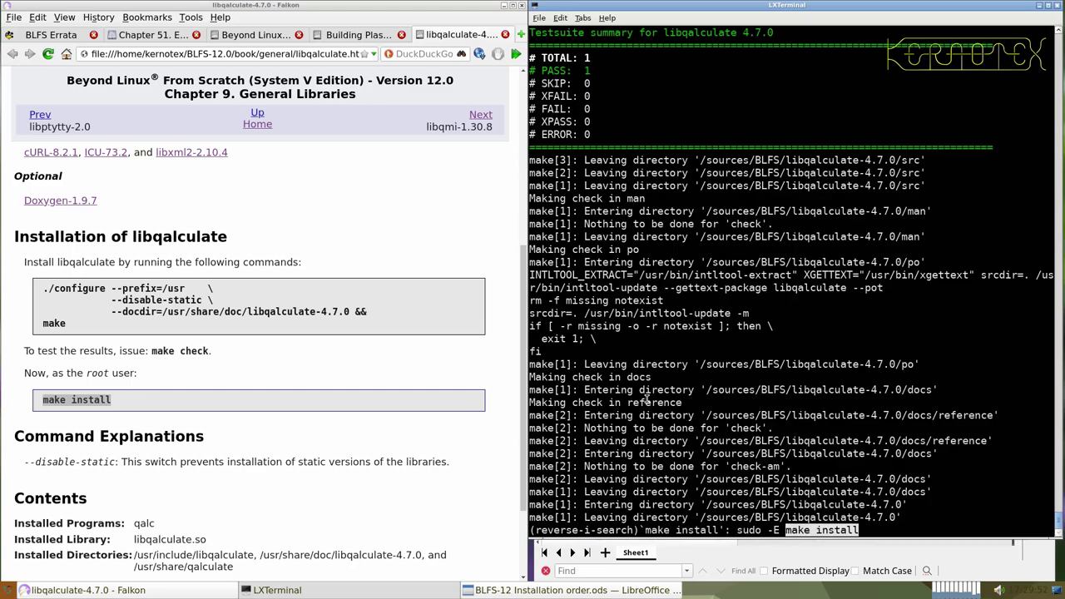
key("Return")
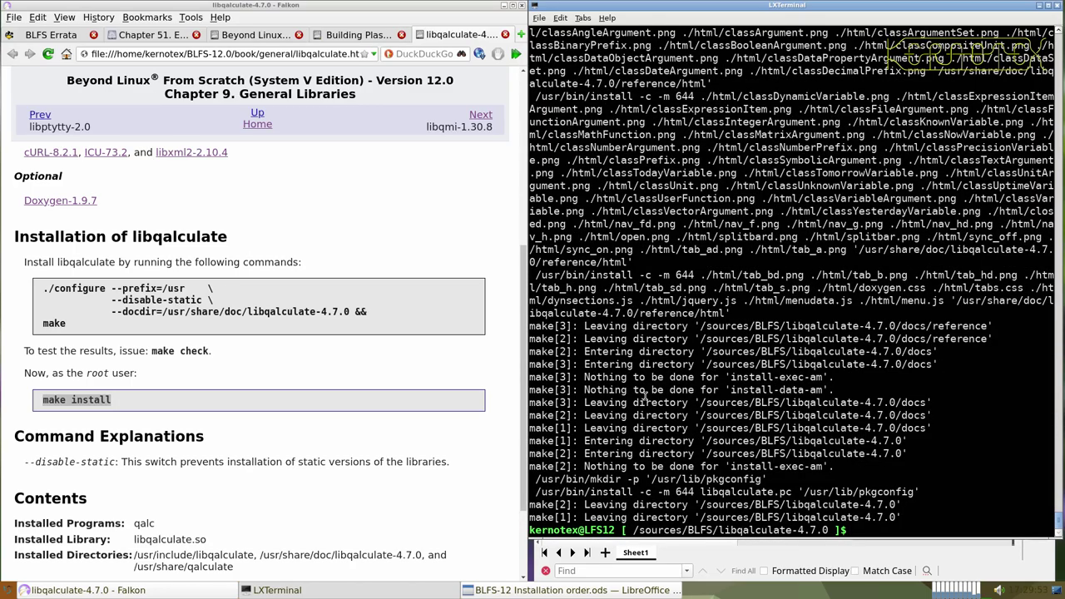
- Go back up to /sources/BLFS and delete the libqalculate-4.7.0 source directory with rm -Rf
type("cd ..")
key("Return")
type("rm")
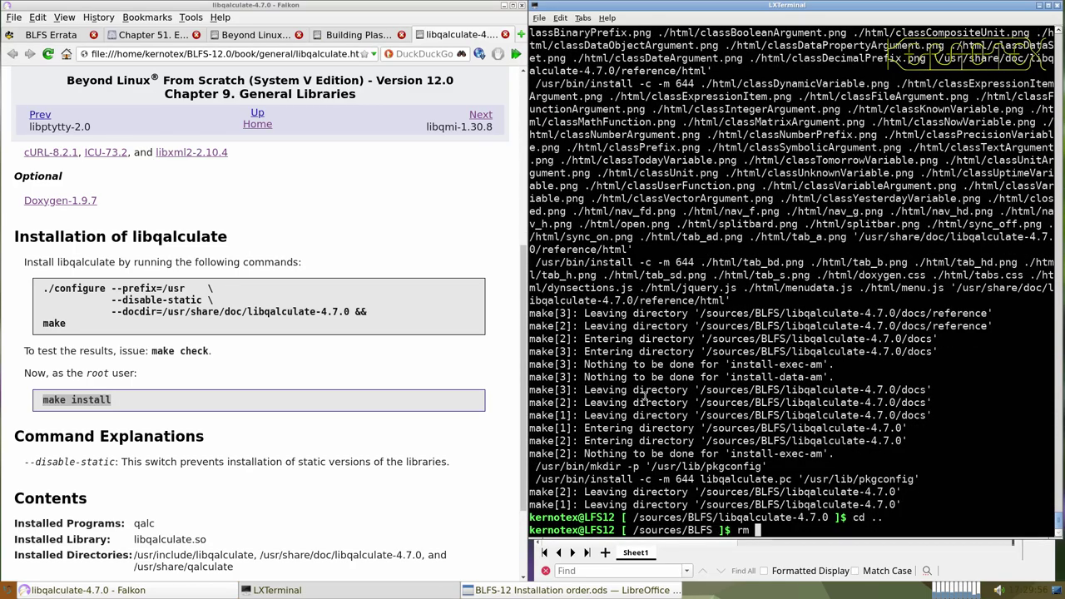
type(" -Rf libqalculate-4.7.0")
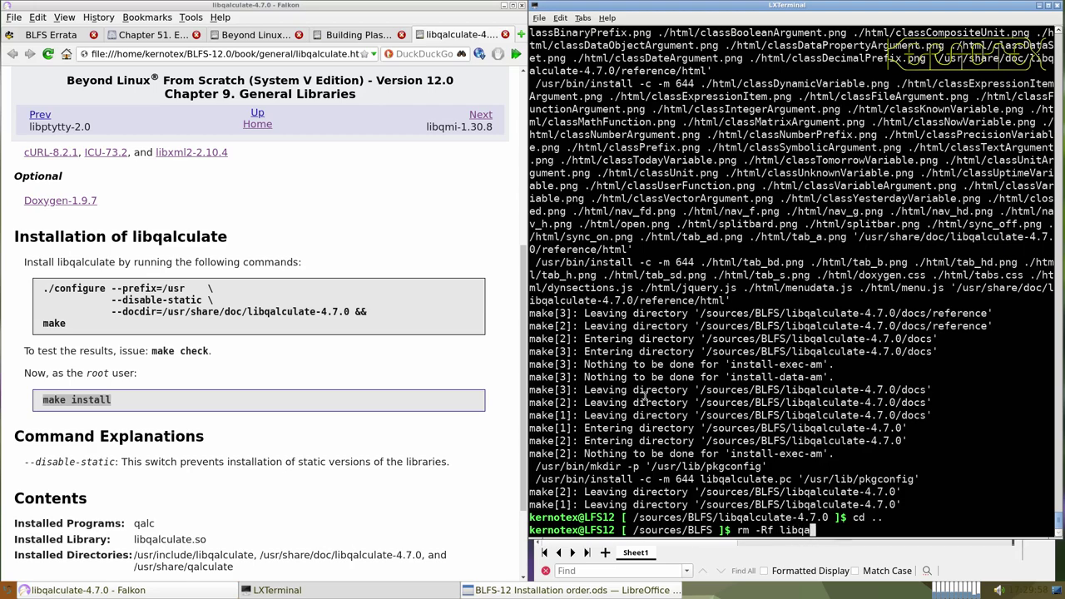
key("Return")
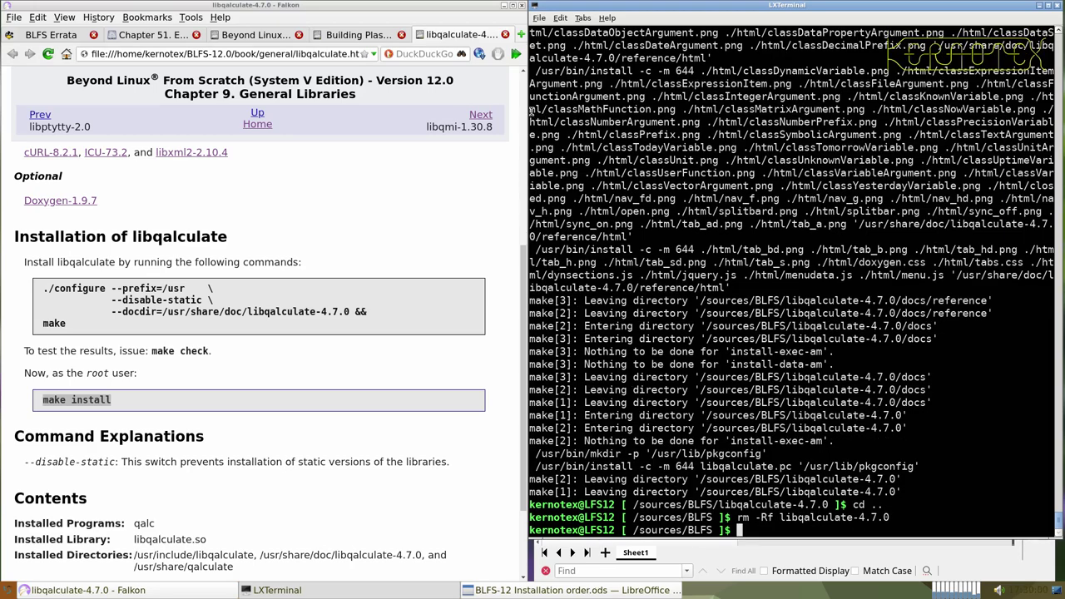
- Close the libqalculate page and open smartmontools-7.4 in a new tab from Plasma 5's recommended runtime dependencies
left_click(505, 34)
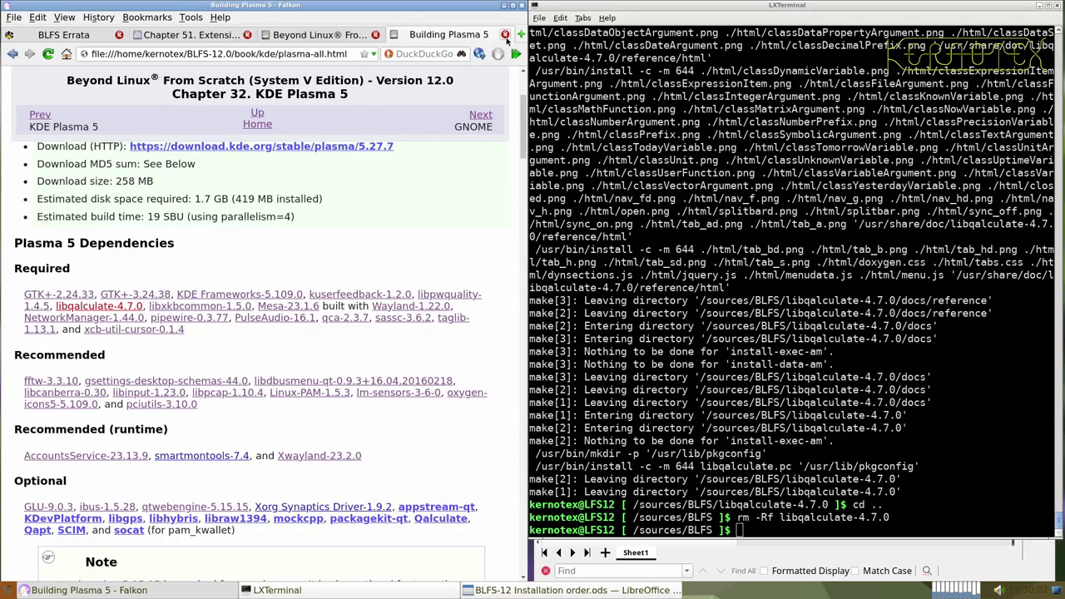
middle_click(208, 456)
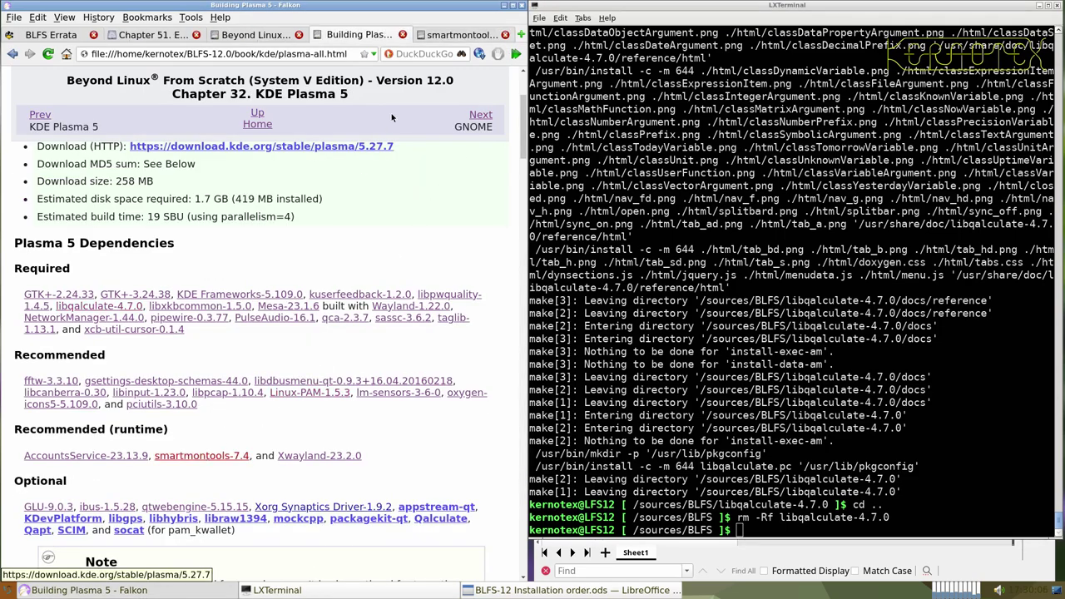
left_click(452, 34)
scroll(348, 314, "down", 3)
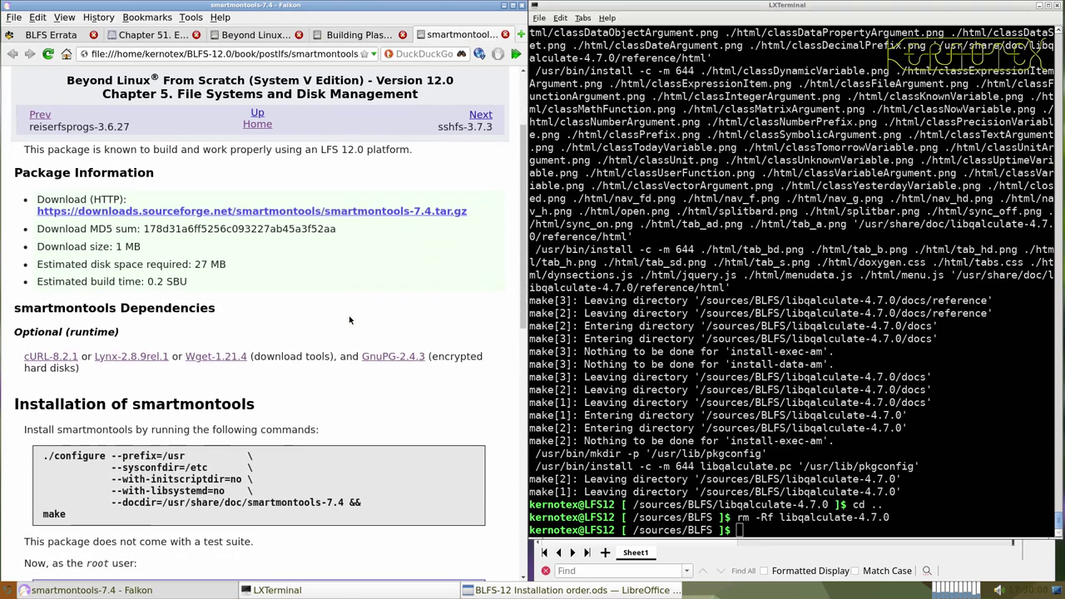
scroll(350, 315, "up", 3)
left_click(350, 307)
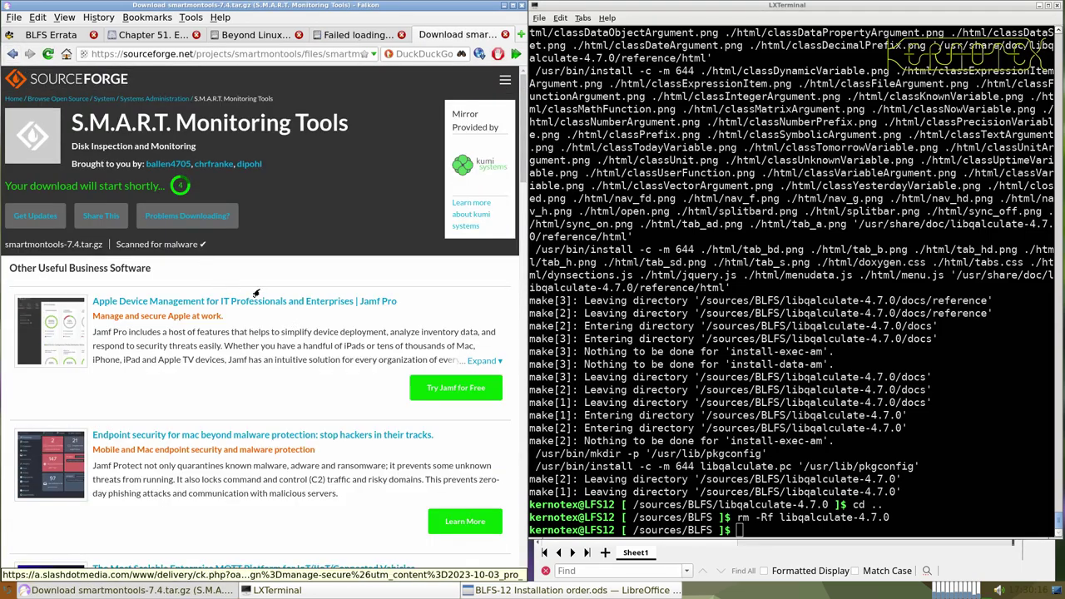
right_click(13, 55)
left_click(19, 70)
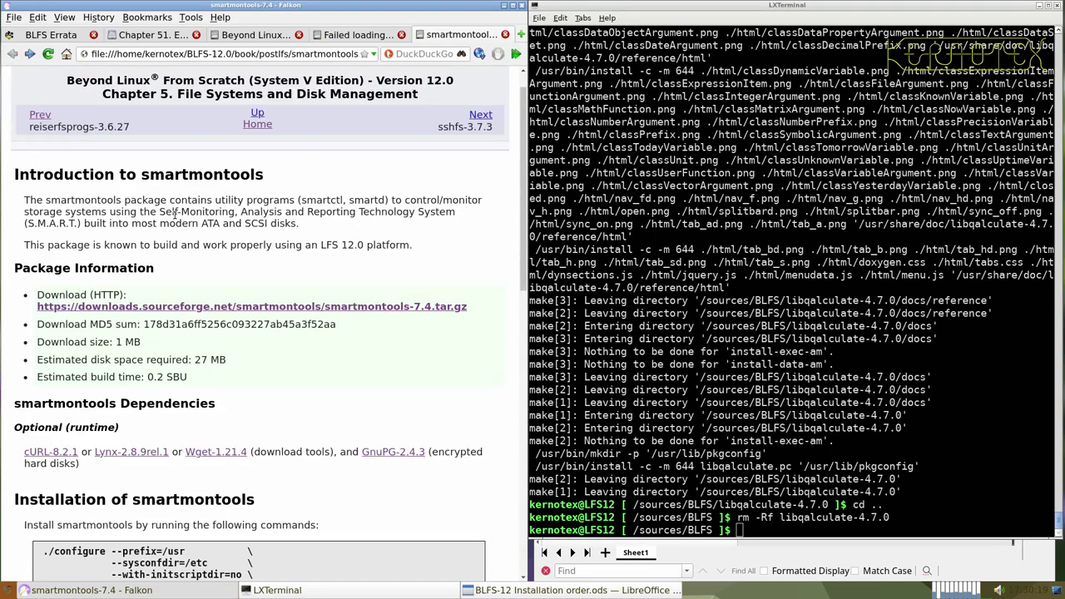
- Open the smartmontools-7.4.tar.gz download link from the book page in a new tab
middle_click(279, 307)
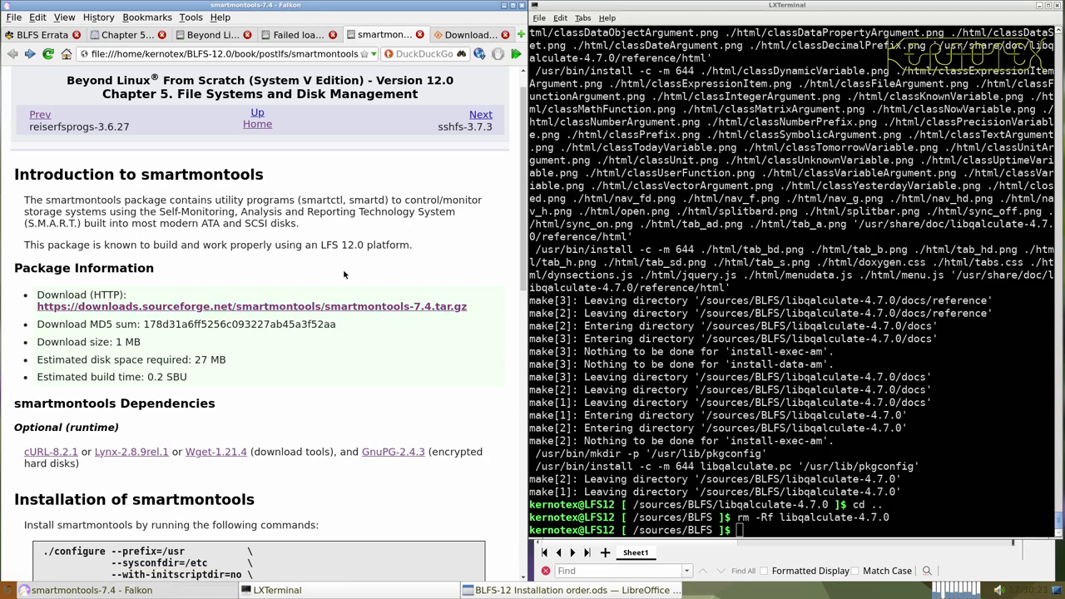
- Log smartmontools-7.4 in cell A962 of the installation order spreadsheet, copying the name from the book page title
scroll(336, 264, "up", 1)
left_click_drag(168, 166, 350, 168)
key("ctrl+c")
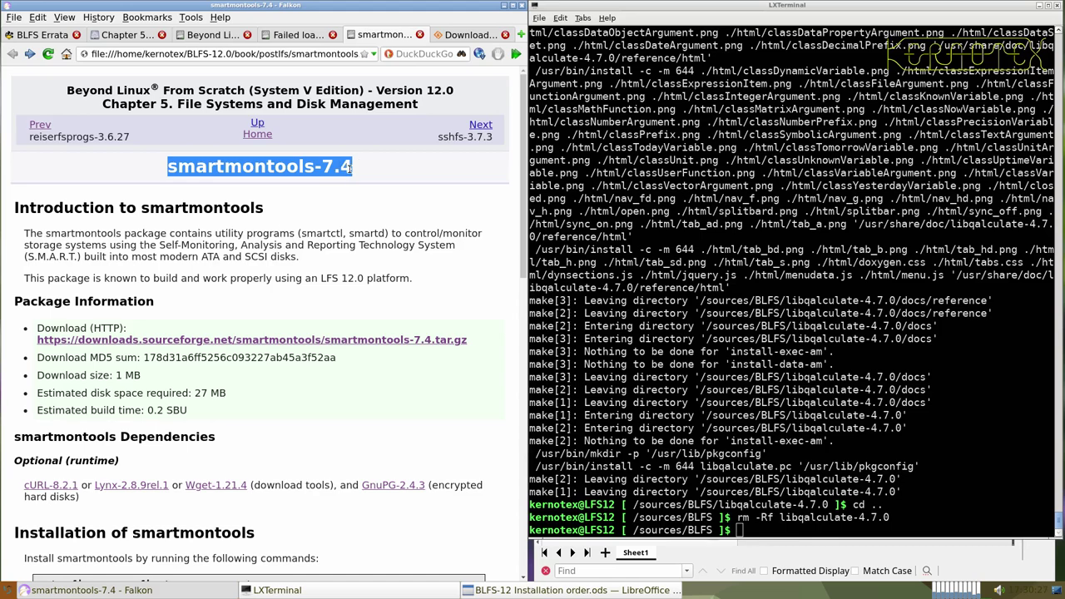
key("alt+Tab")
key("Tab")
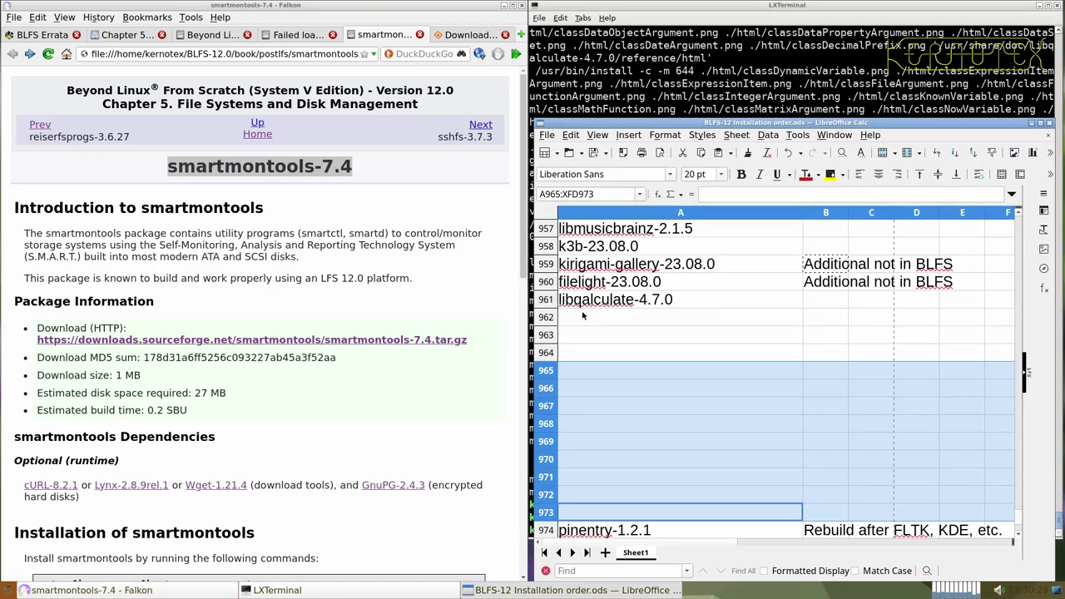
middle_click(582, 315)
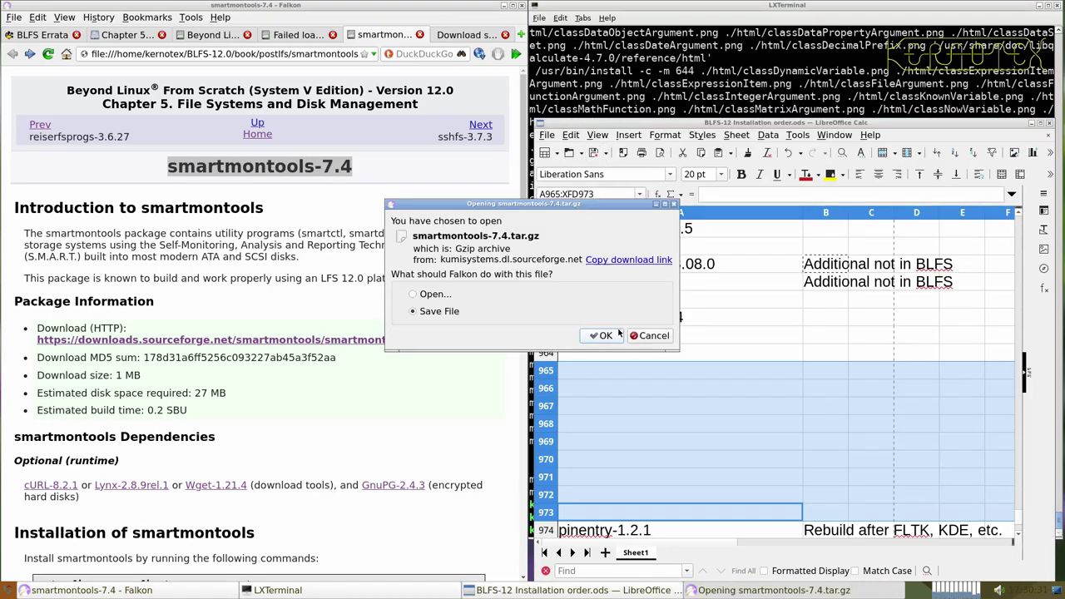
- Save smartmontools-7.4.tar.gz in /sources/BLFS and extract the archive there with tar -xvf
left_click(614, 337)
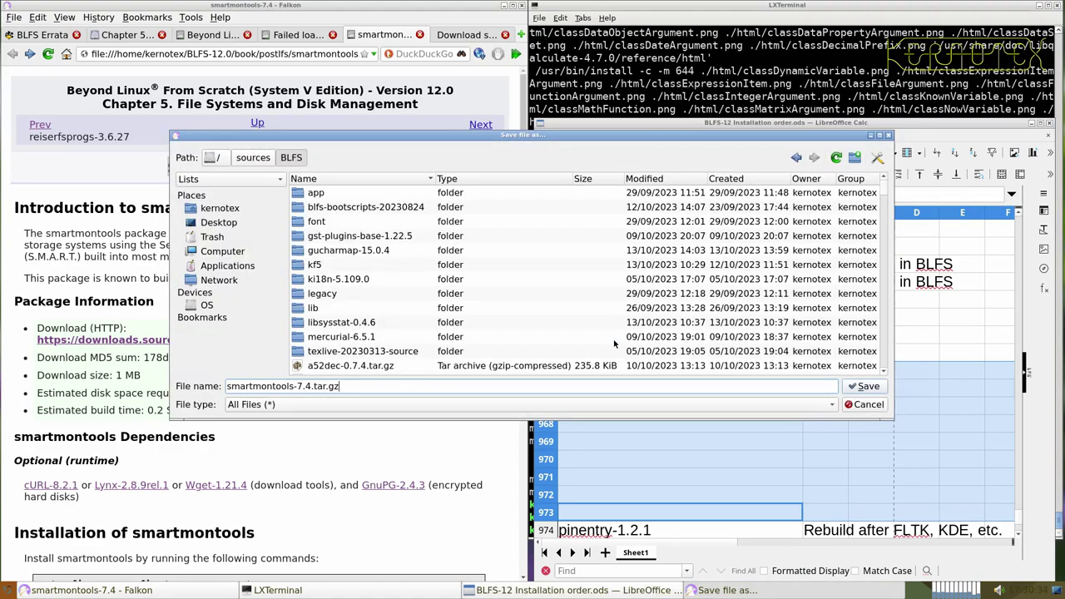
key("Return")
left_click(651, 73)
type("tar -xvf ")
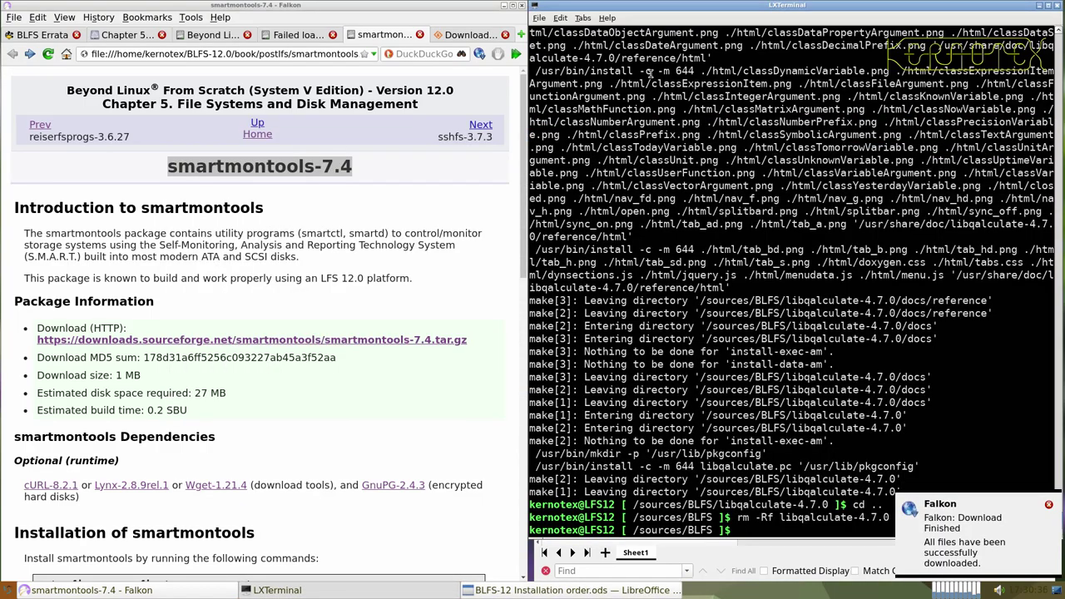
type("smartmontools-7.4")
key("Return")
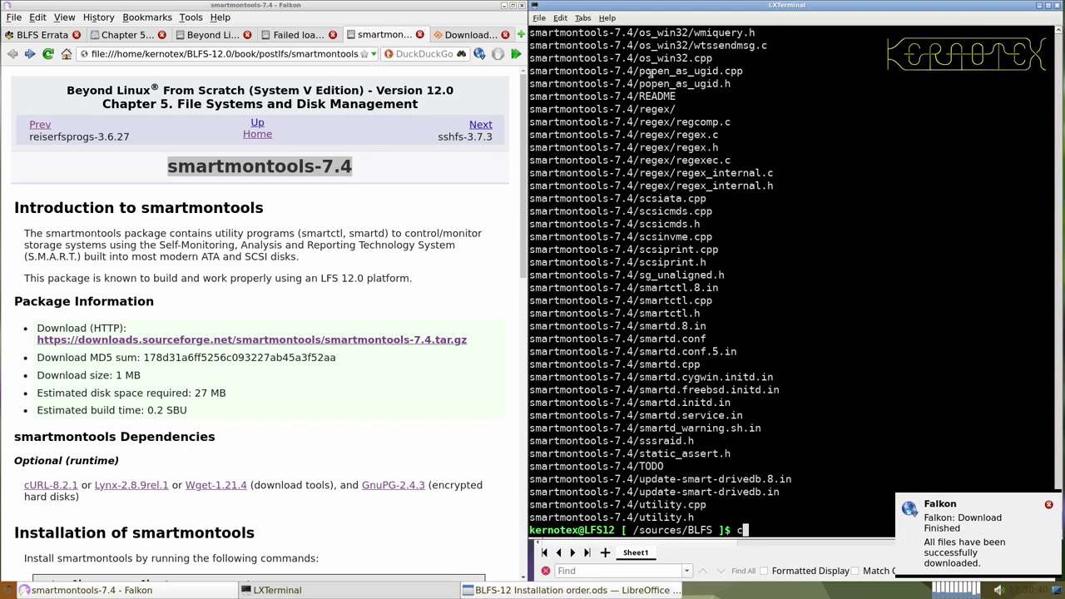
- Change into the extracted smartmontools-7.4 source directory in the terminal
type("cd smart")
key("Return")
type("cd smartmontools-7.4")
key("Return")
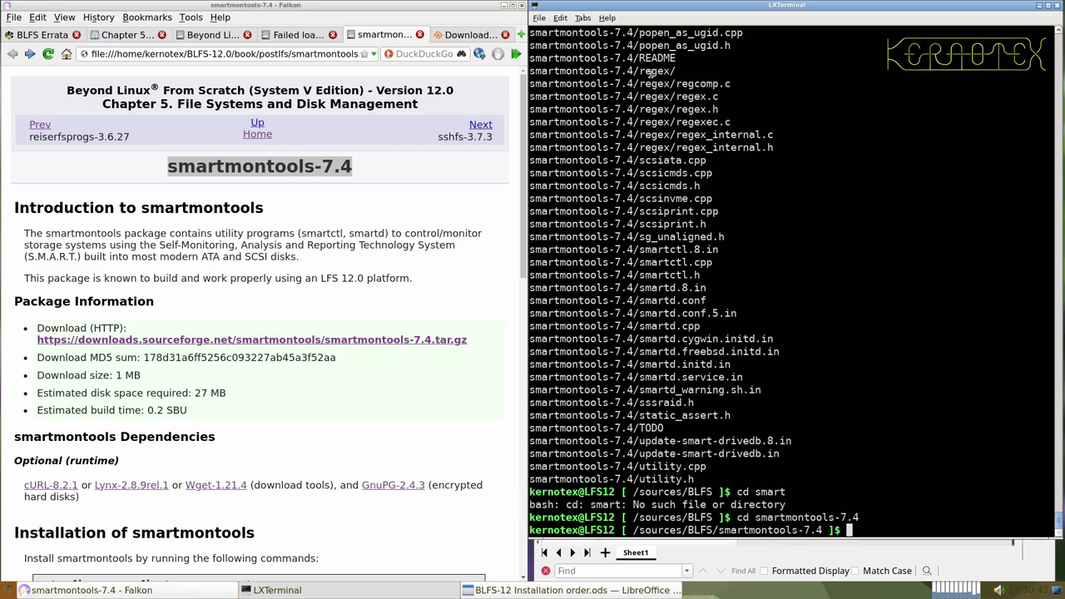
- Configure and build smartmontools-7.4 by running the book's ./configure and make commands in the terminal
scroll(283, 288, "down", 6)
scroll(282, 288, "down", 2)
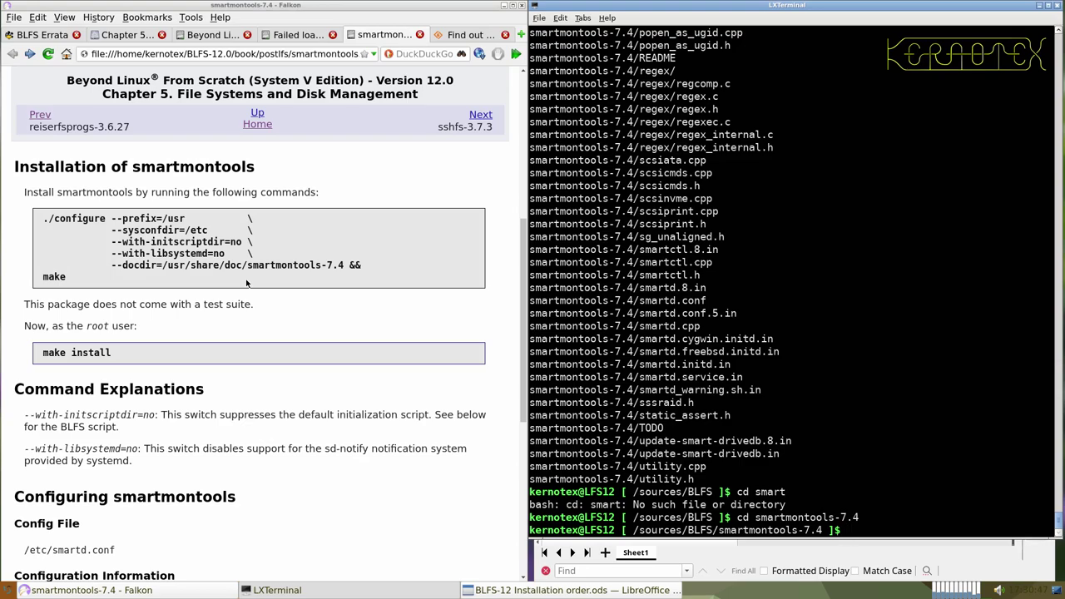
left_click_drag(43, 219, 82, 277)
middle_click(605, 320)
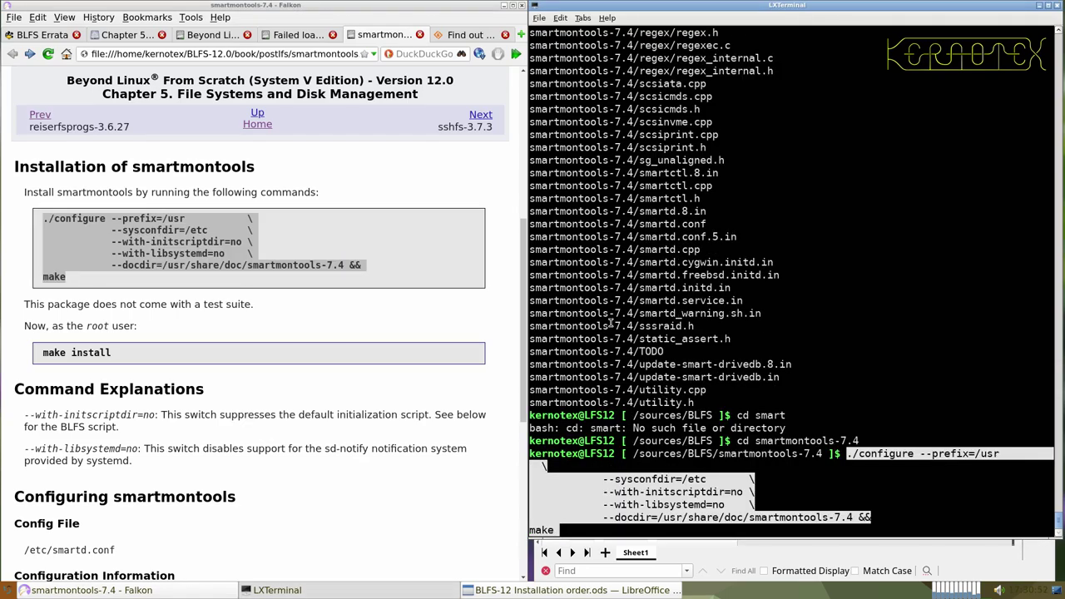
key("Return")
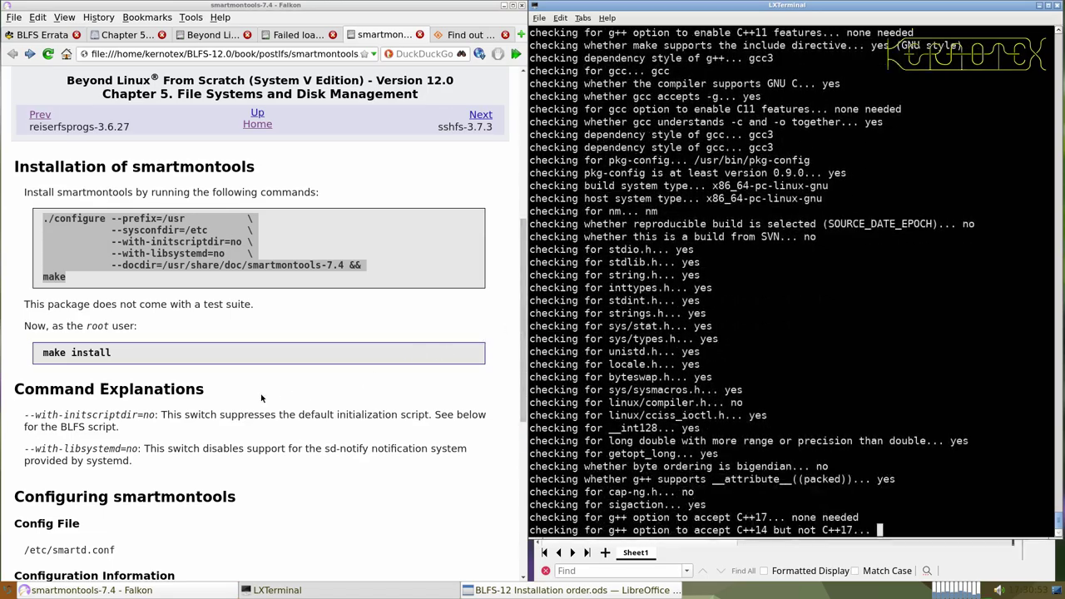
- Install the built smartmontools with sudo -E make install
left_click_drag(35, 356, 123, 357)
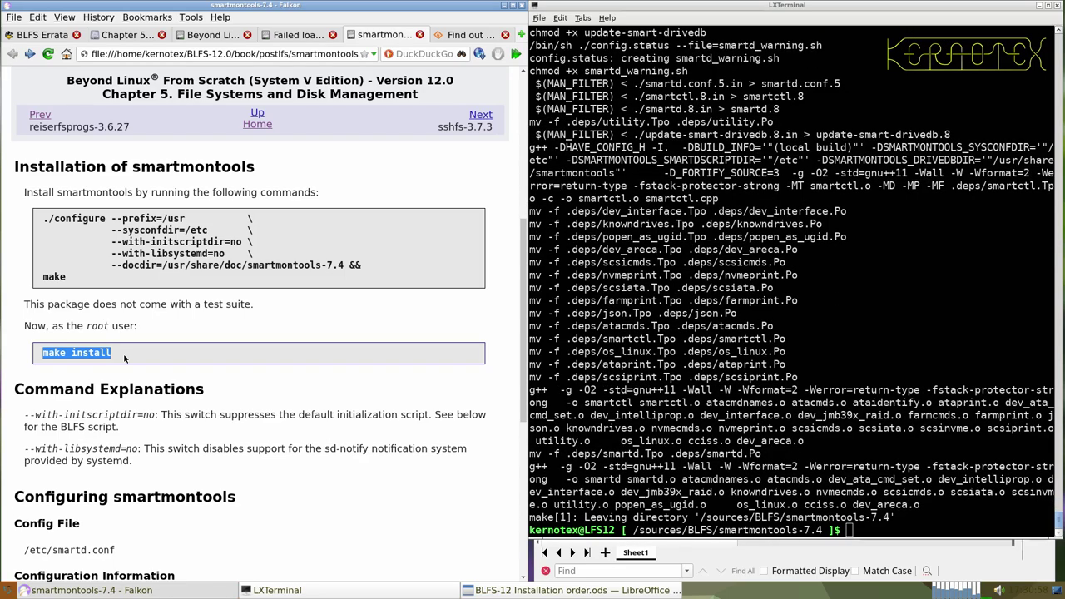
left_click(559, 364)
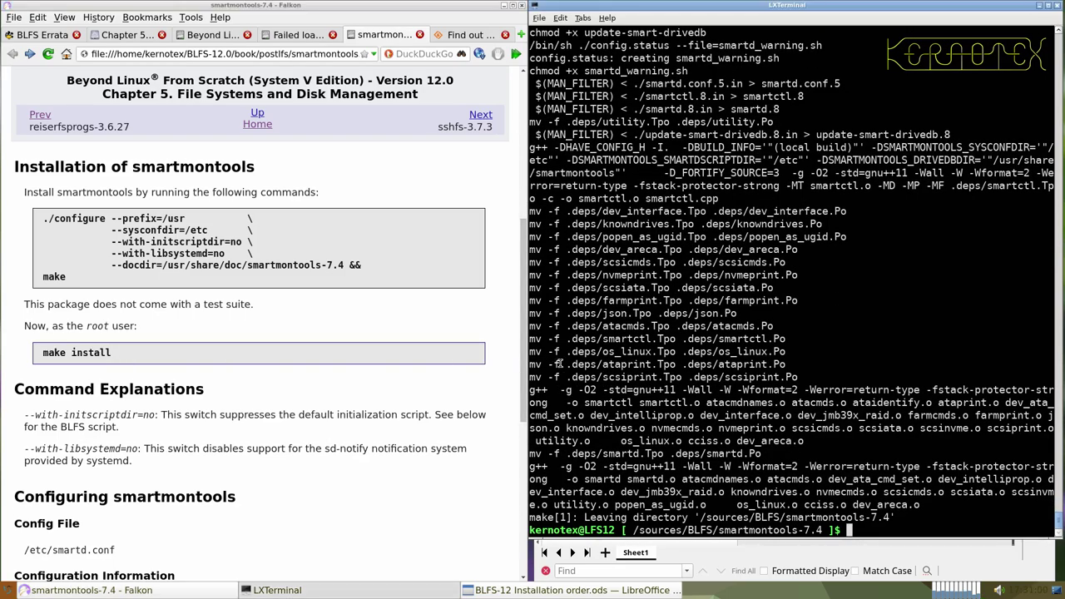
type("sudo -E make install")
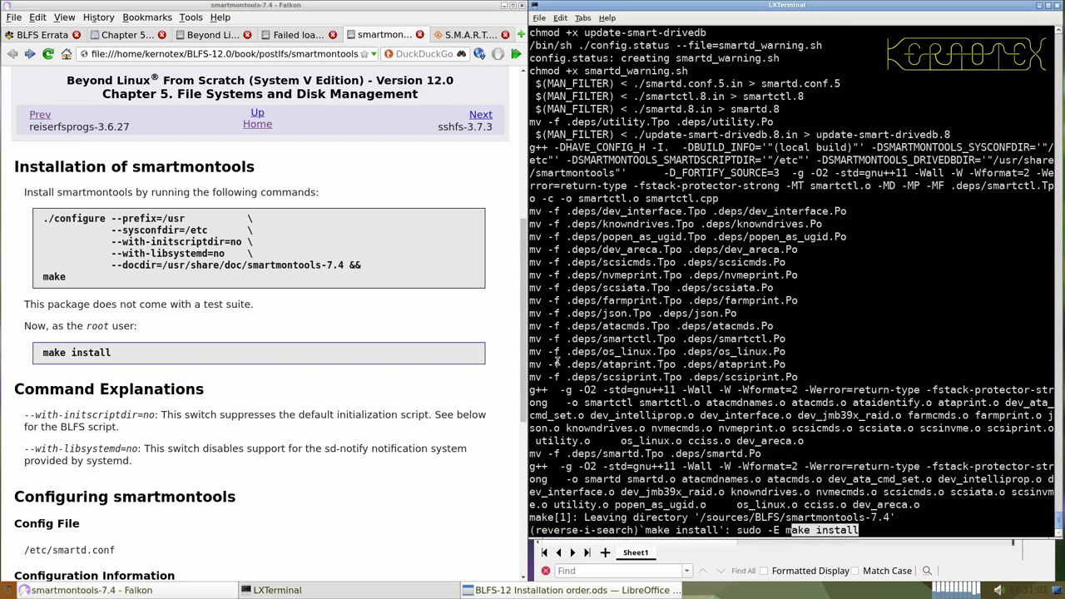
key("Return")
- Go back up to /sources/BLFS and delete the smartmontools-7.4 source directory with rm -Rf
type("cd ..")
key("Return")
type("rm -Rf smart")
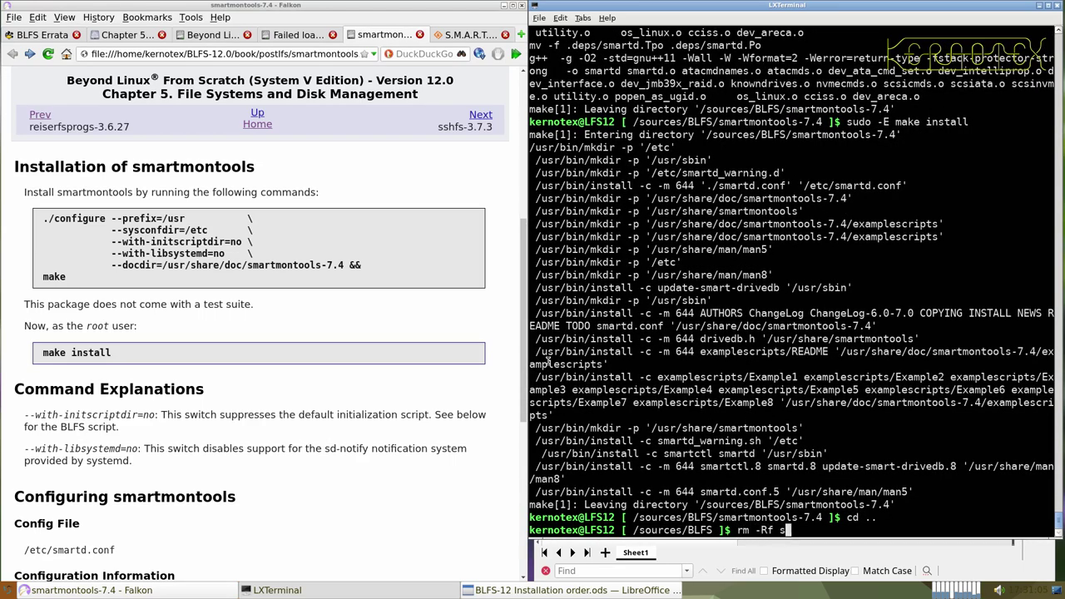
key("Tab")
key("Return")
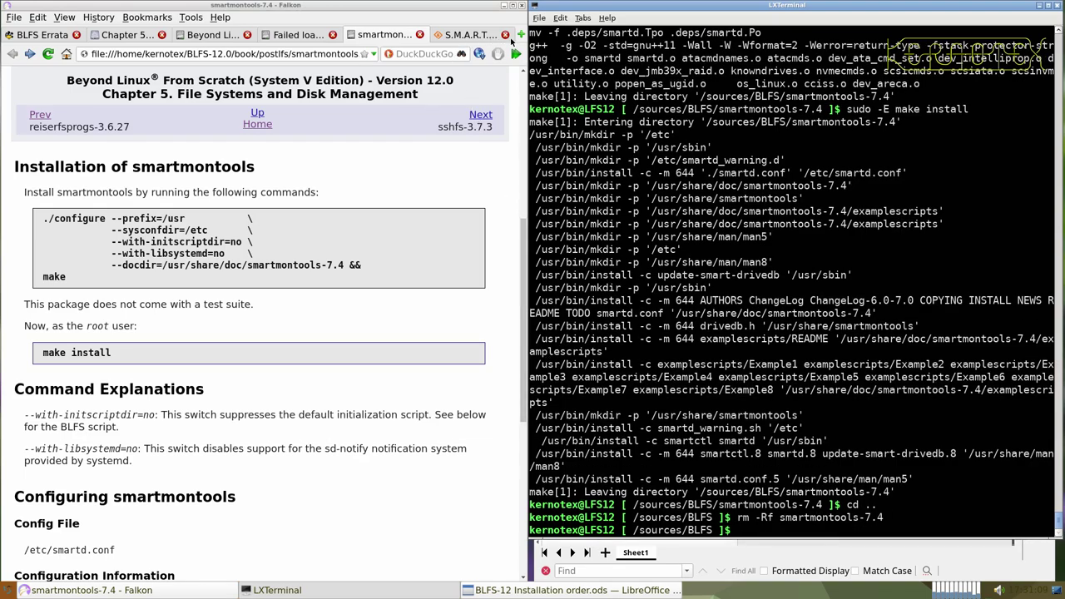
- Close the smartmontools download and book pages and reload the Building Plasma 5 page
left_click(503, 38)
left_click(504, 35)
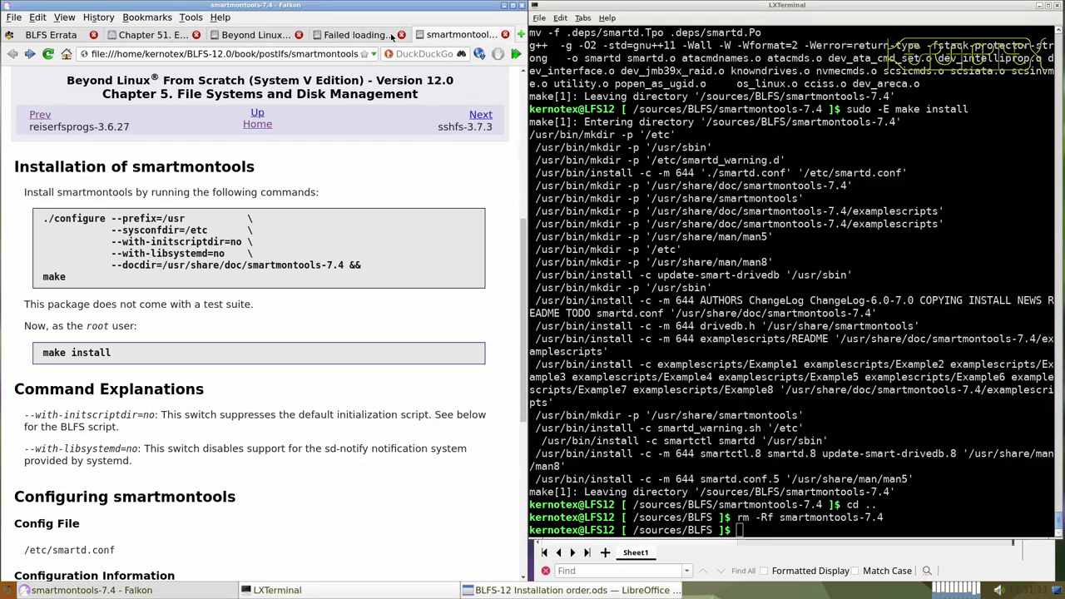
left_click(505, 35)
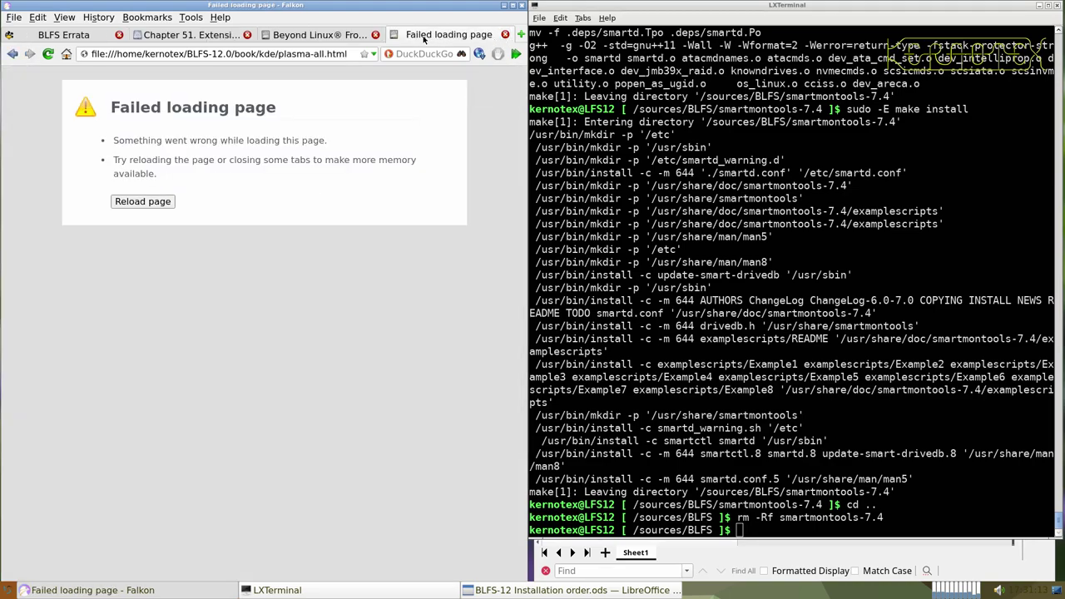
left_click(142, 202)
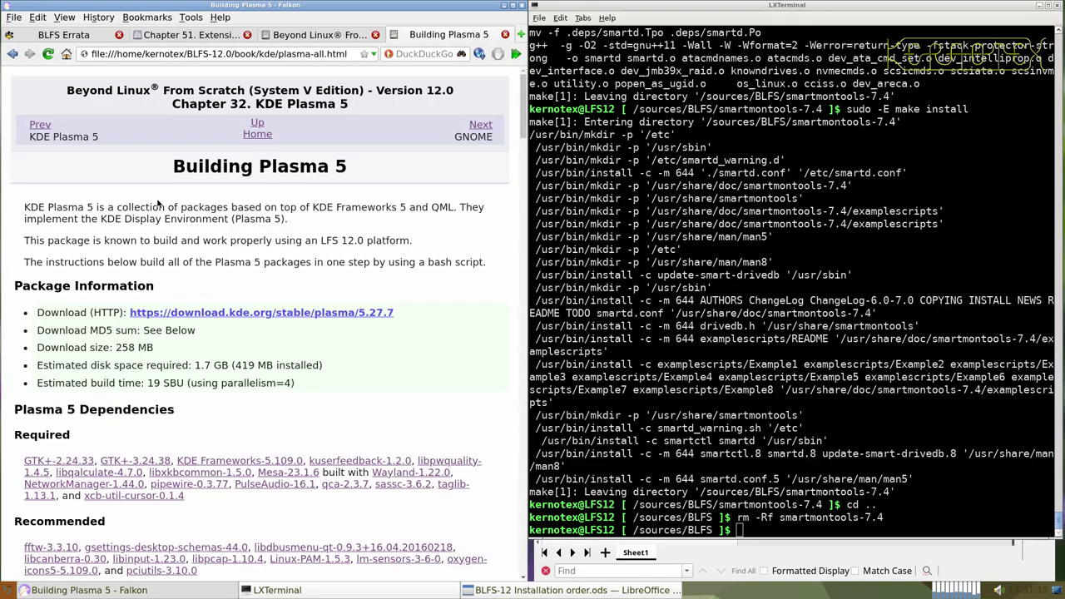
- Check the Xorg Synaptics Driver-1.9.2 page from Plasma 5's optional dependencies in a new tab, and close it
scroll(261, 243, "down", 9)
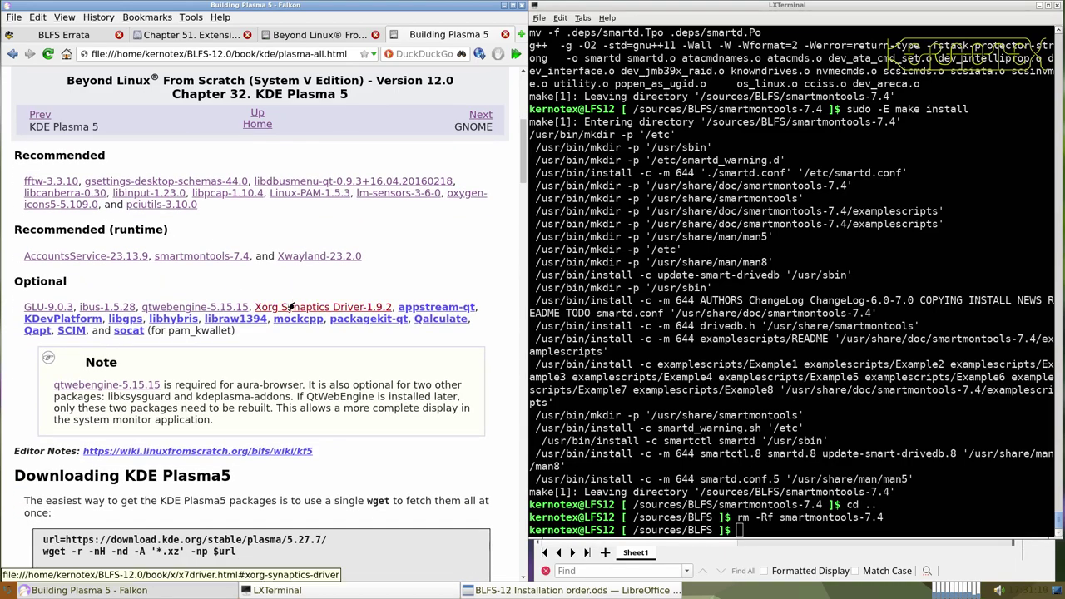
middle_click(291, 308)
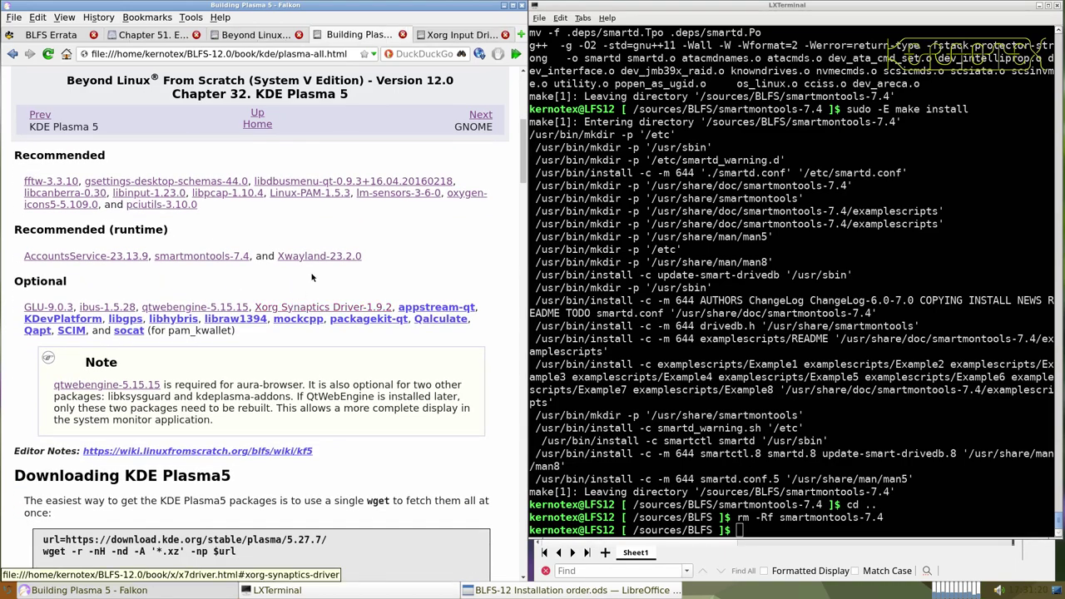
left_click(446, 36)
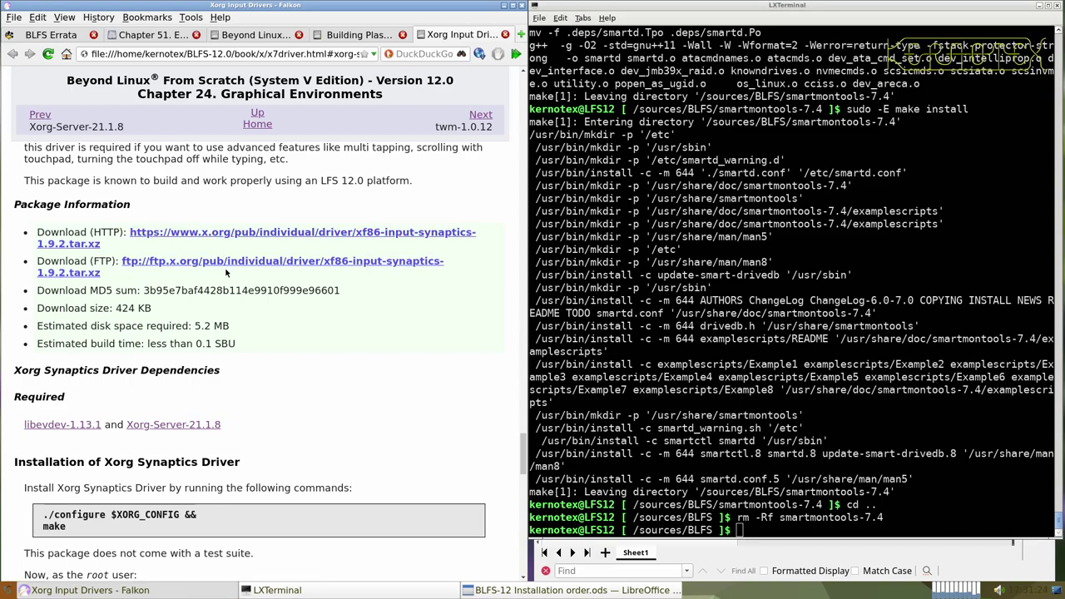
scroll(246, 298, "down", 4)
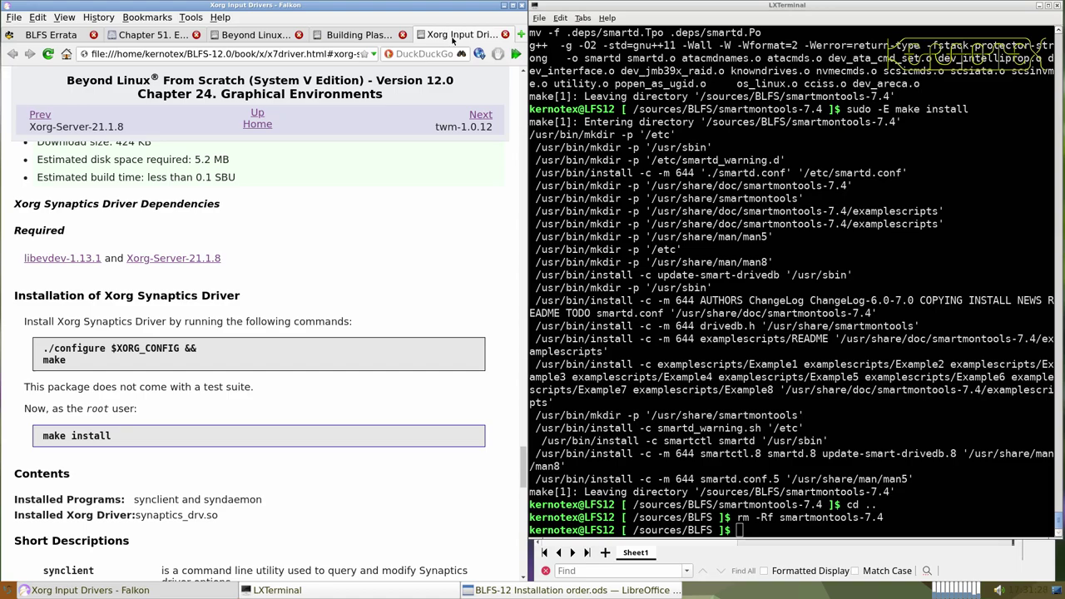
left_click(505, 34)
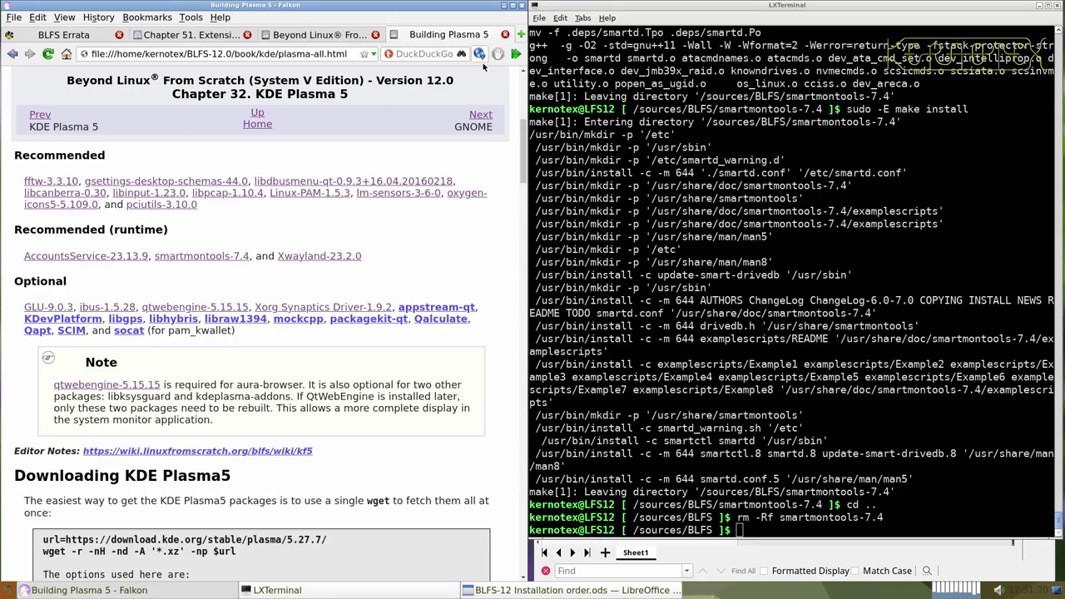
- Review Plasma 5's download instructions, package order list and the note about commented out packages
scroll(347, 301, "down", 1)
scroll(348, 301, "down", 3)
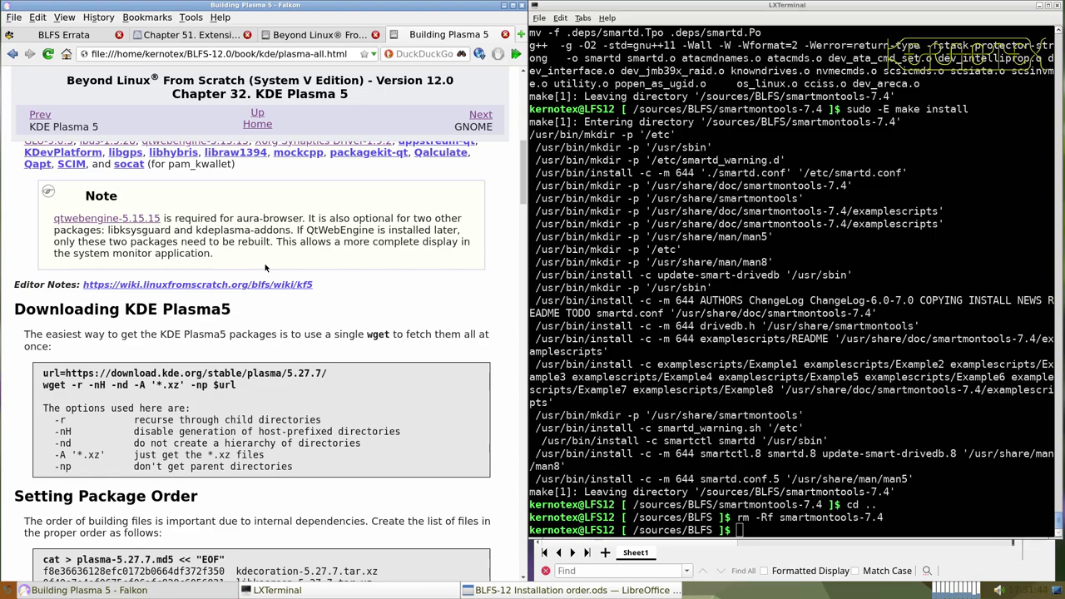
scroll(265, 267, "down", 5)
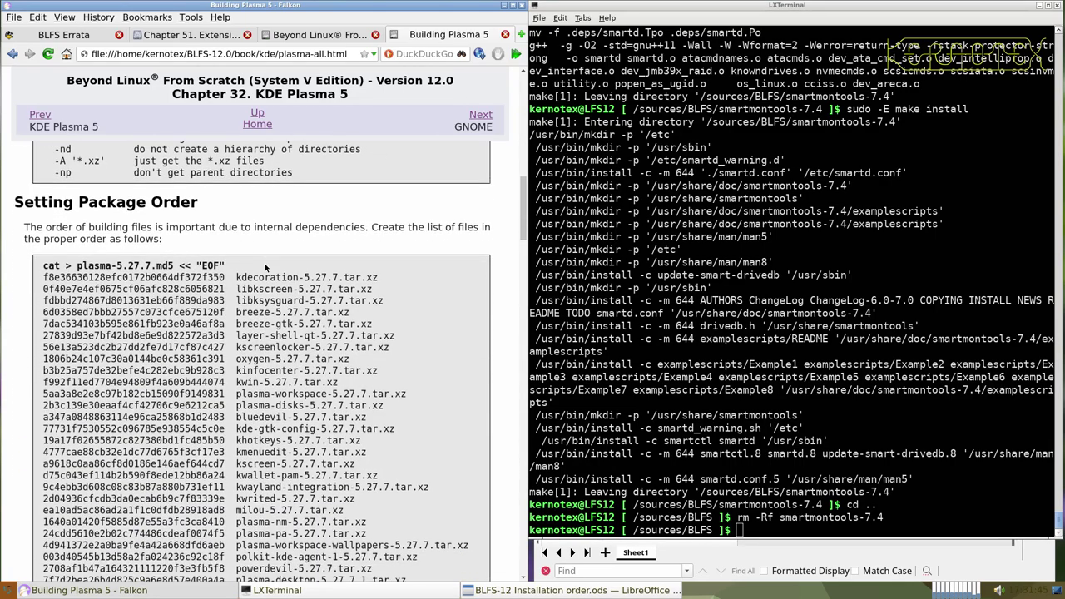
scroll(266, 267, "down", 10)
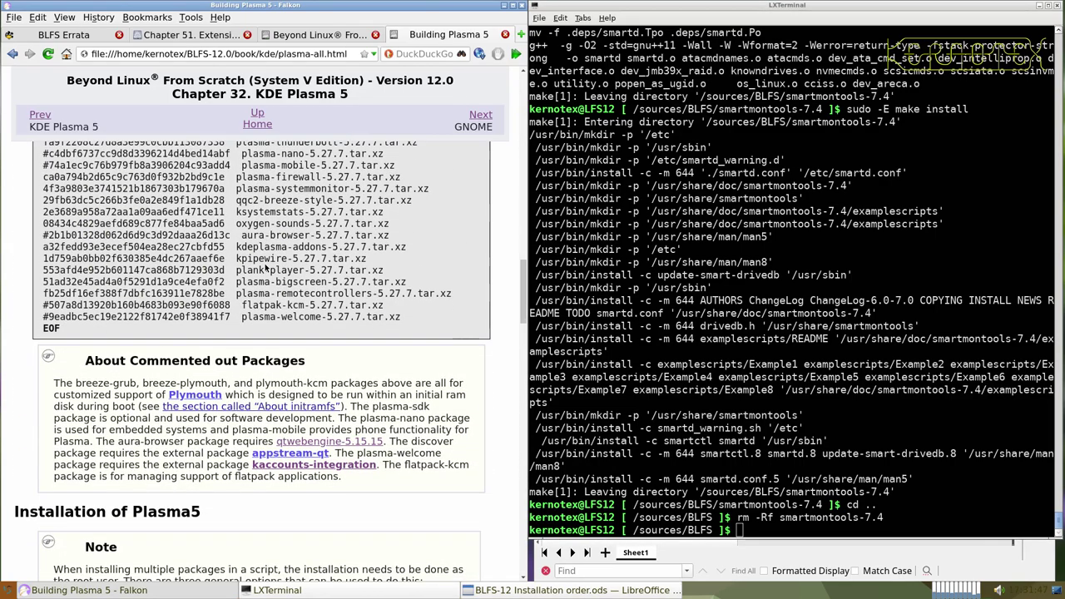
scroll(266, 267, "down", 3)
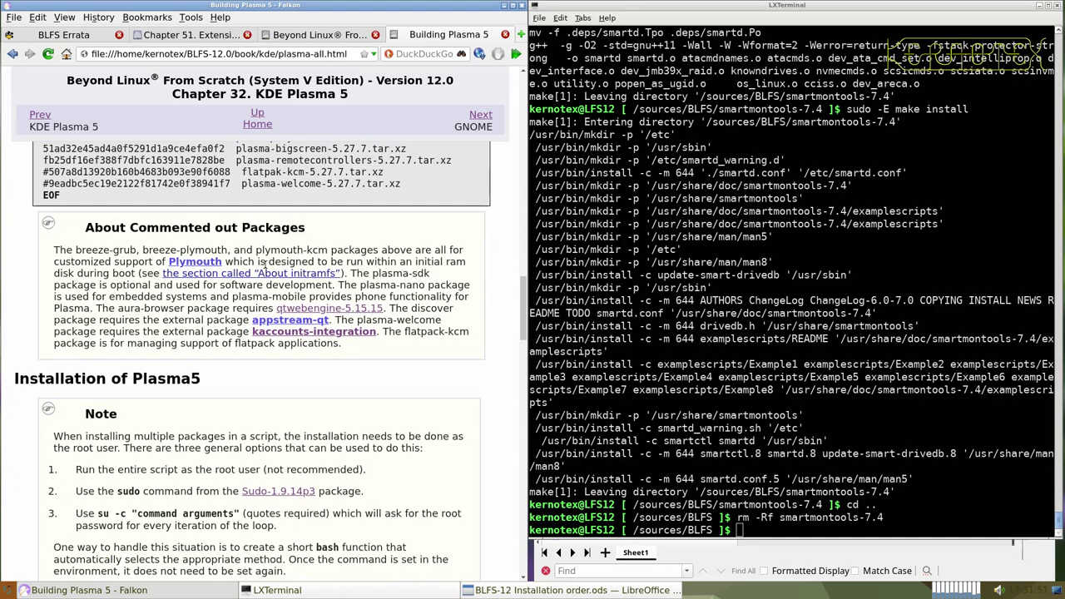
scroll(265, 264, "up", 5)
scroll(265, 283, "down", 3)
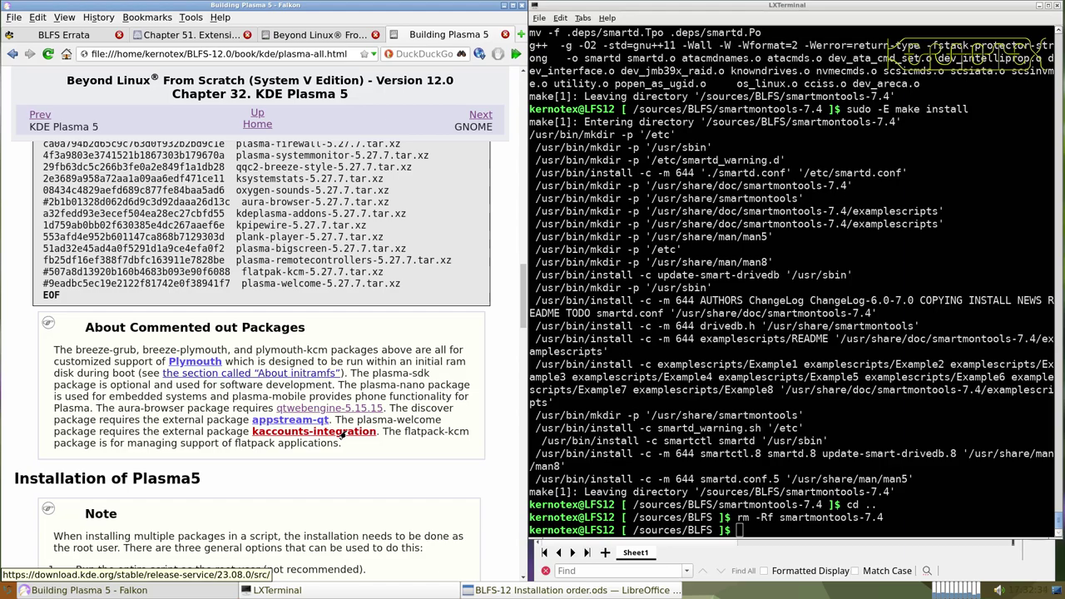
scroll(343, 434, "up", 3)
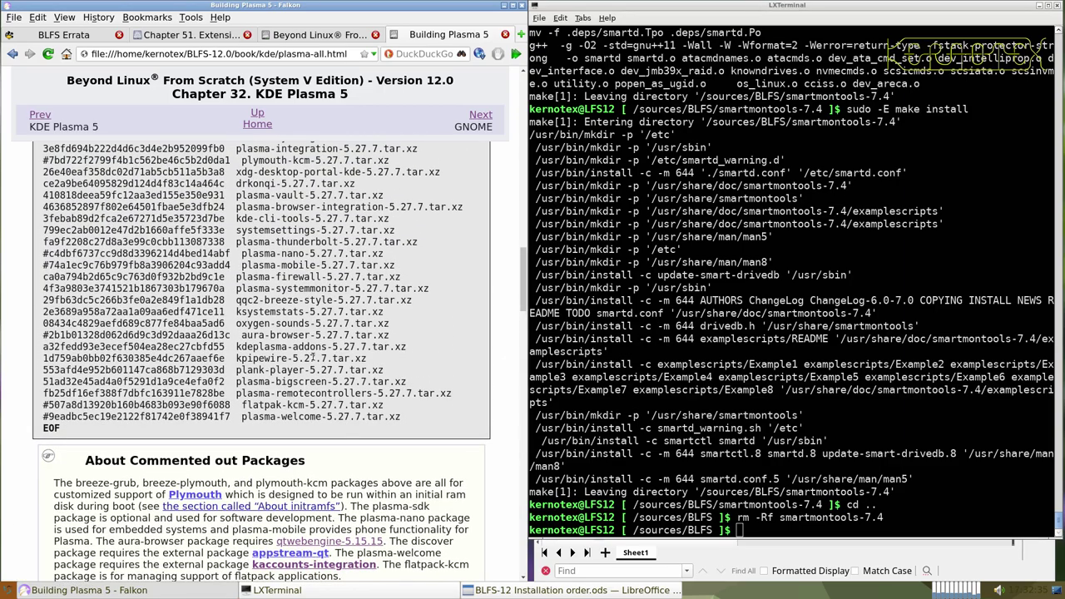
scroll(298, 299, "up", 3)
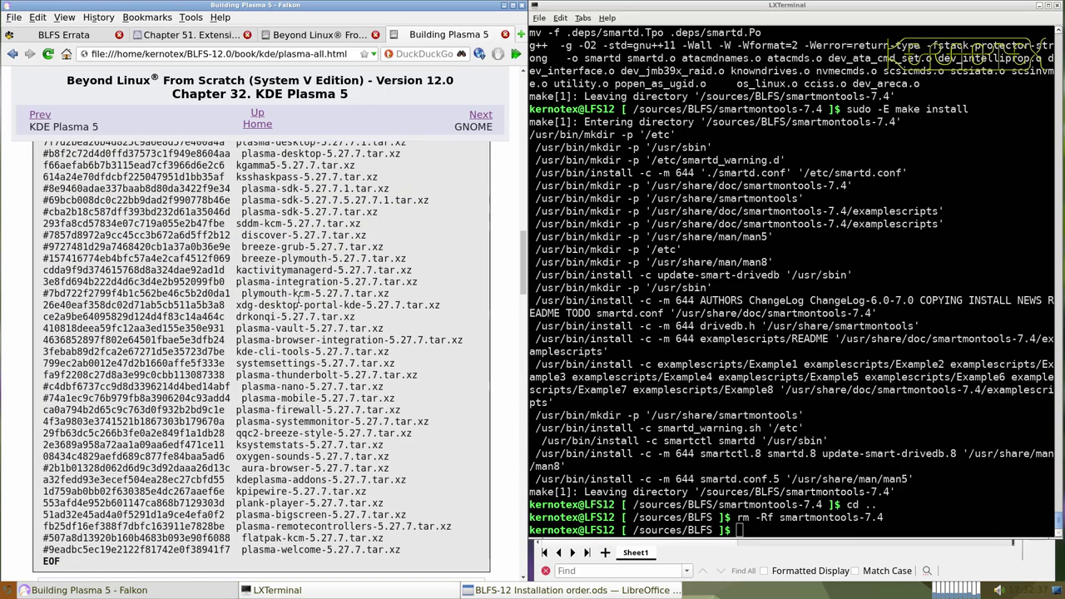
scroll(298, 299, "up", 2)
scroll(298, 299, "up", 5)
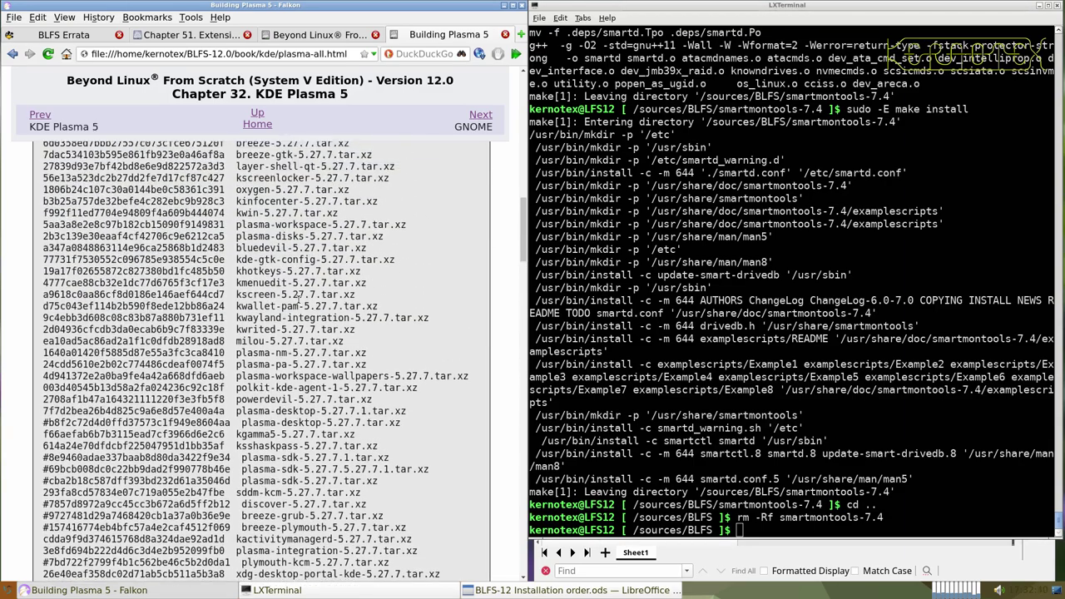
scroll(298, 300, "up", 3)
scroll(298, 299, "down", 8)
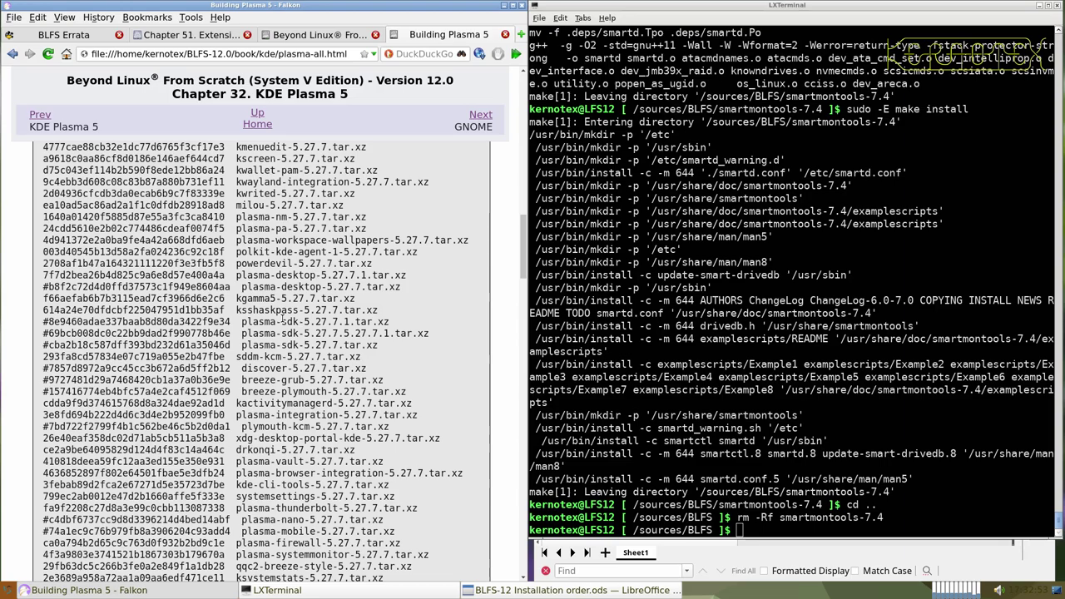
- Create and enter a plasma5 directory in /sources/BLFS and download the Plasma 5.27.7 packages into it with the book's url and wget commands
scroll(282, 317, "up", 10)
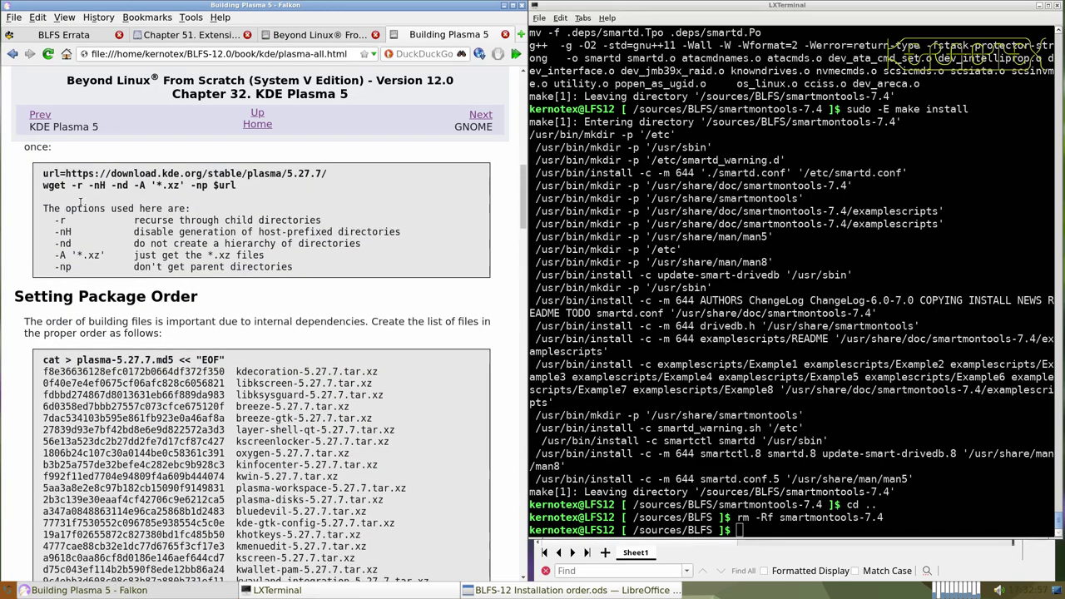
left_click_drag(43, 173, 238, 186)
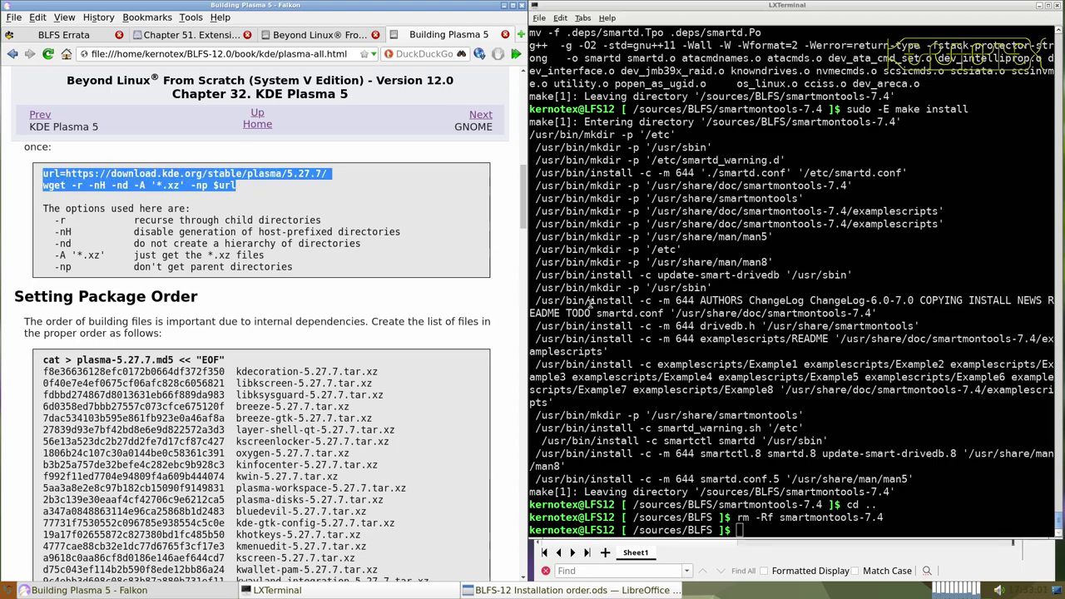
left_click(670, 346)
type("mkdir plasma5")
key("Return")
type("cd plasma5")
key("Return")
middle_click(675, 335)
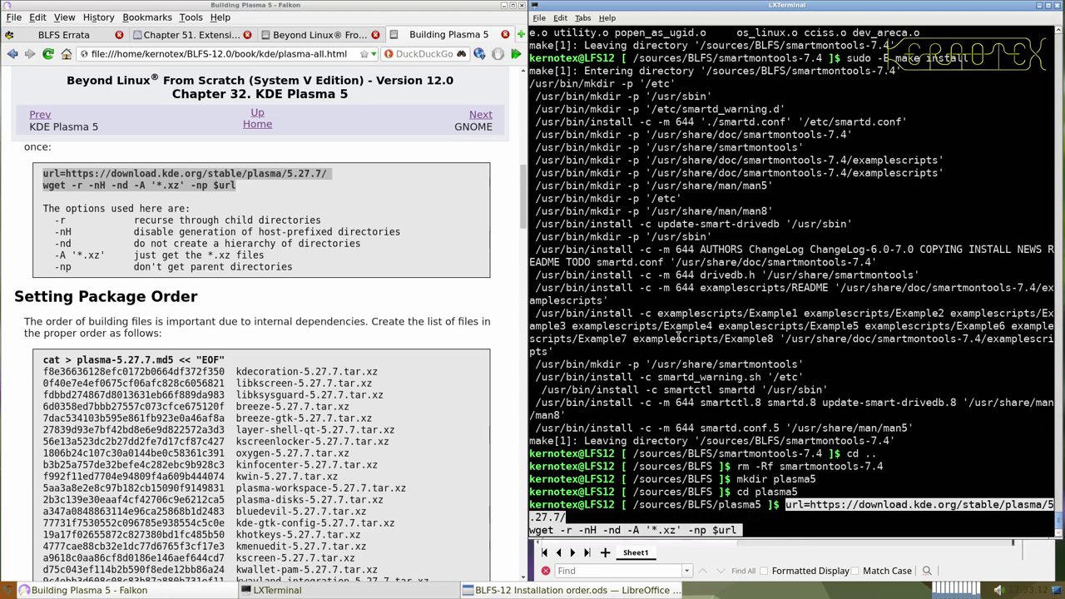
key("Return")
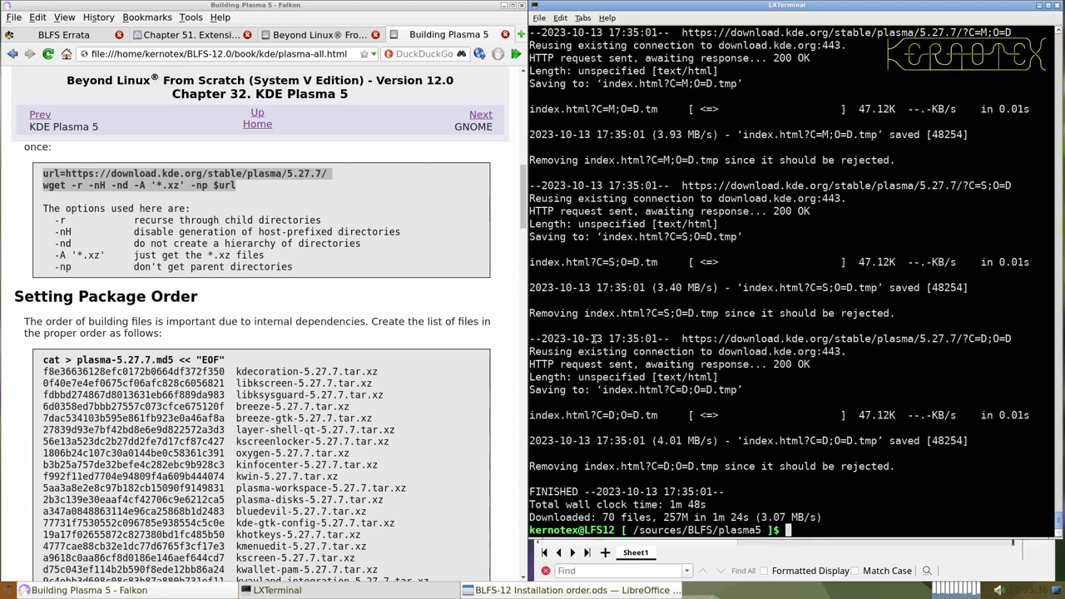
left_click_drag(41, 358, 151, 399)
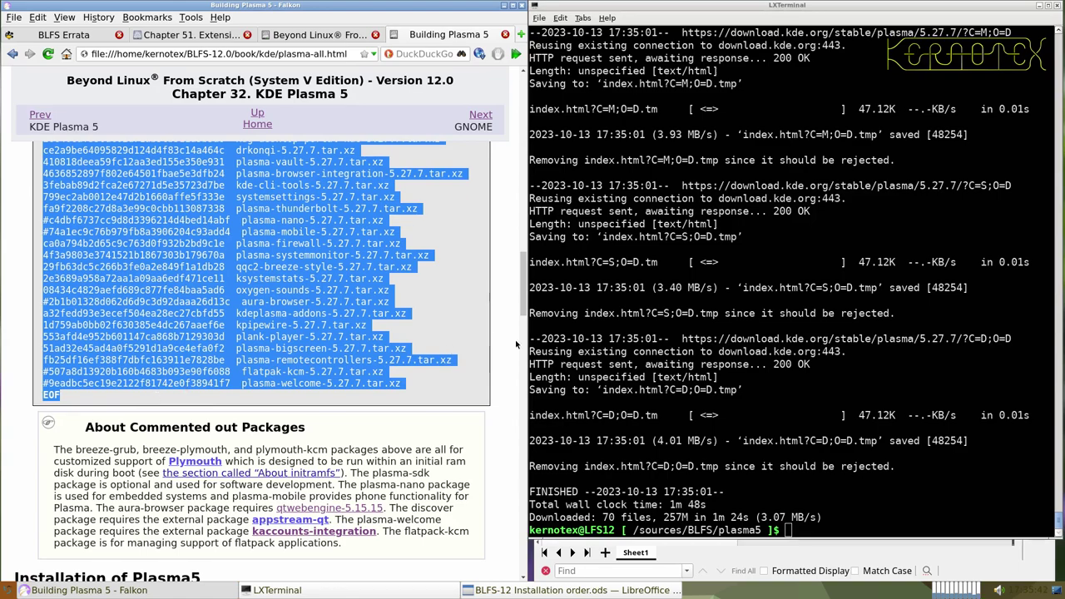
middle_click(704, 324)
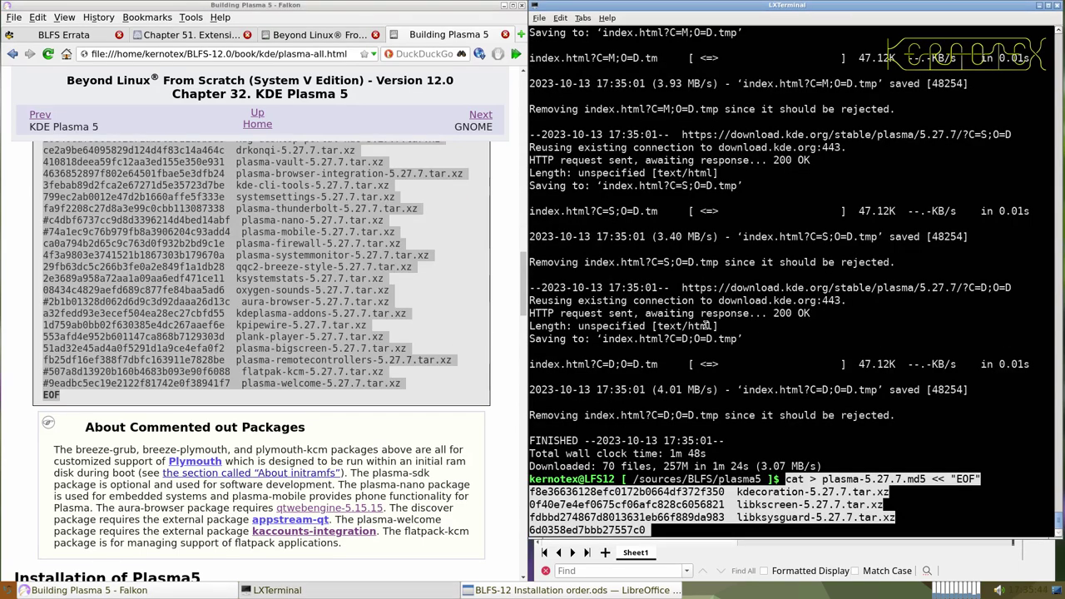
key("Return")
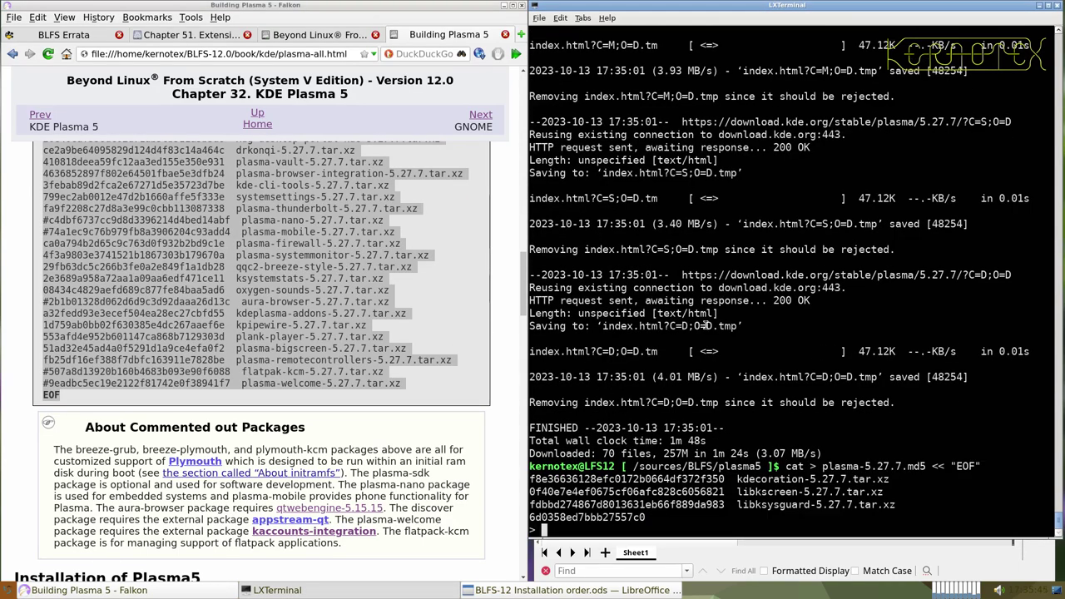
key("ctrl+c")
middle_click(757, 235)
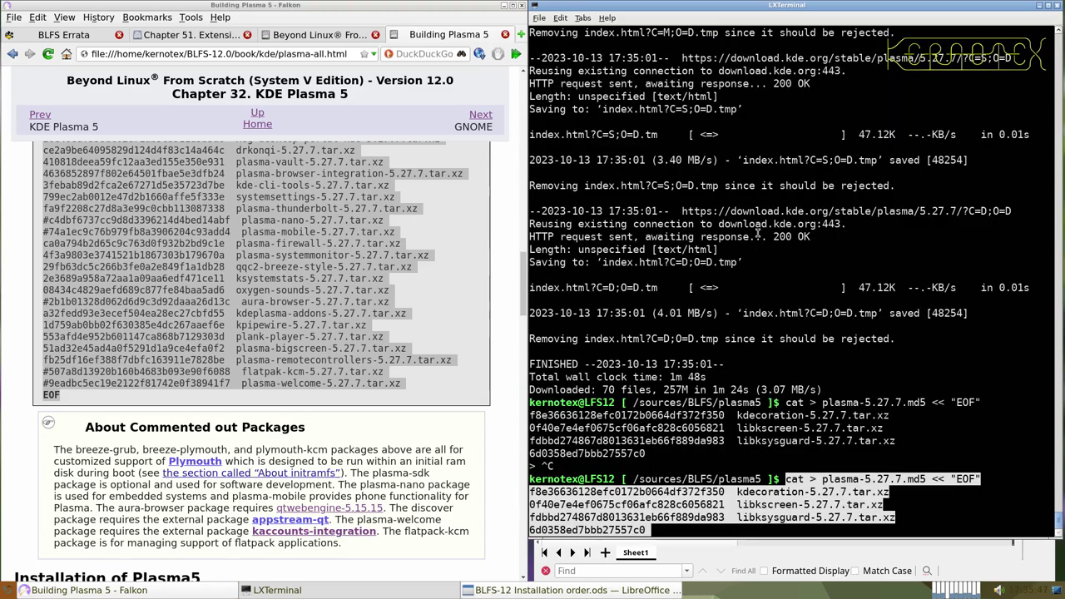
key("ctrl+c")
- Create the plasma-5.27.7.md5 package order file by copying the book's full cat command into the terminal and running it
scroll(331, 278, "up", 9)
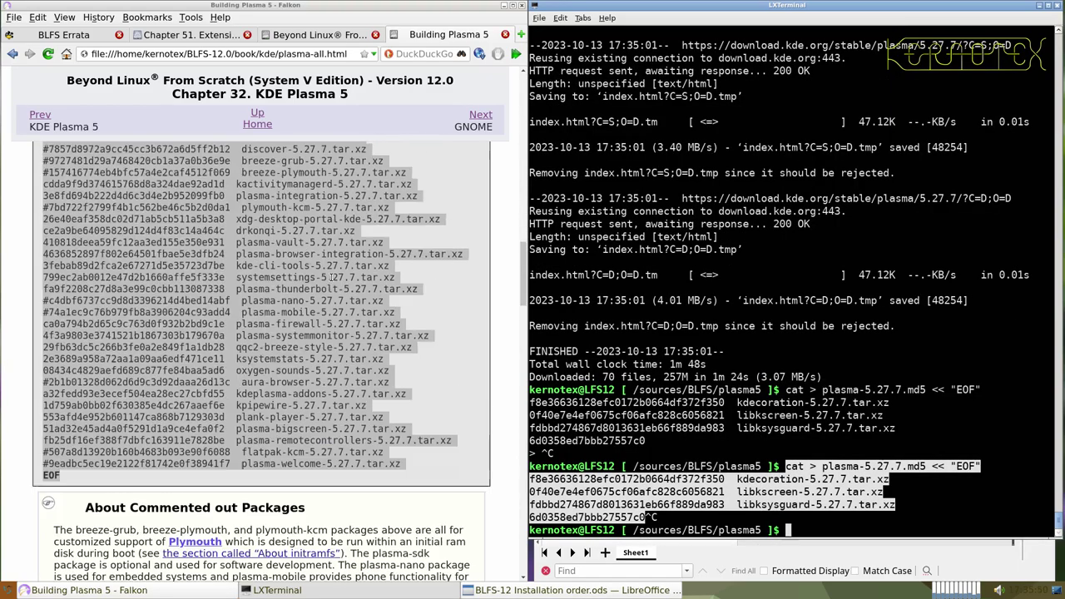
right_click(331, 278)
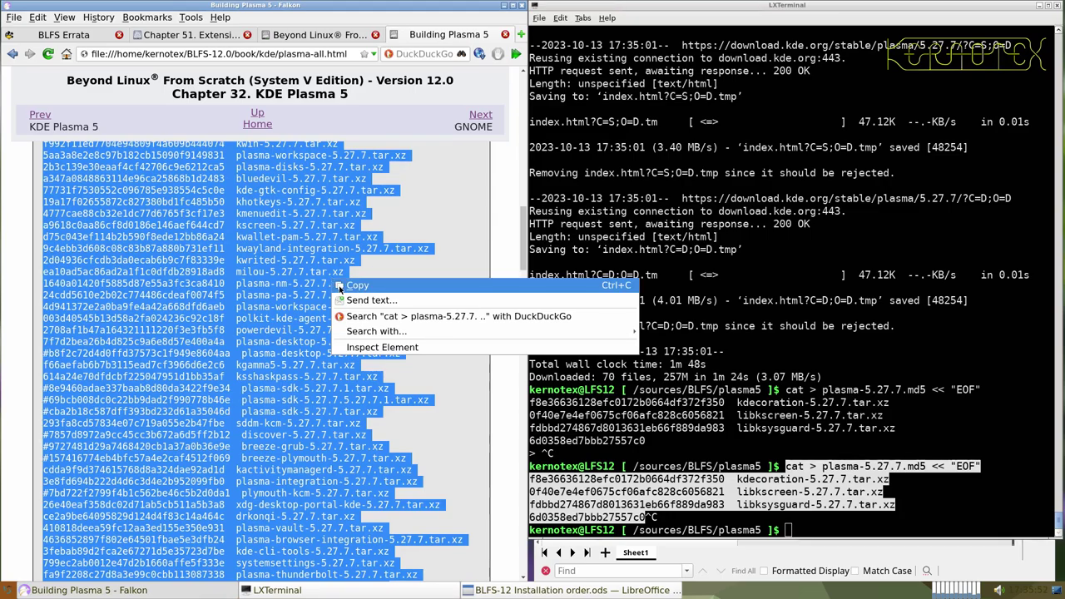
left_click(345, 284)
right_click(662, 299)
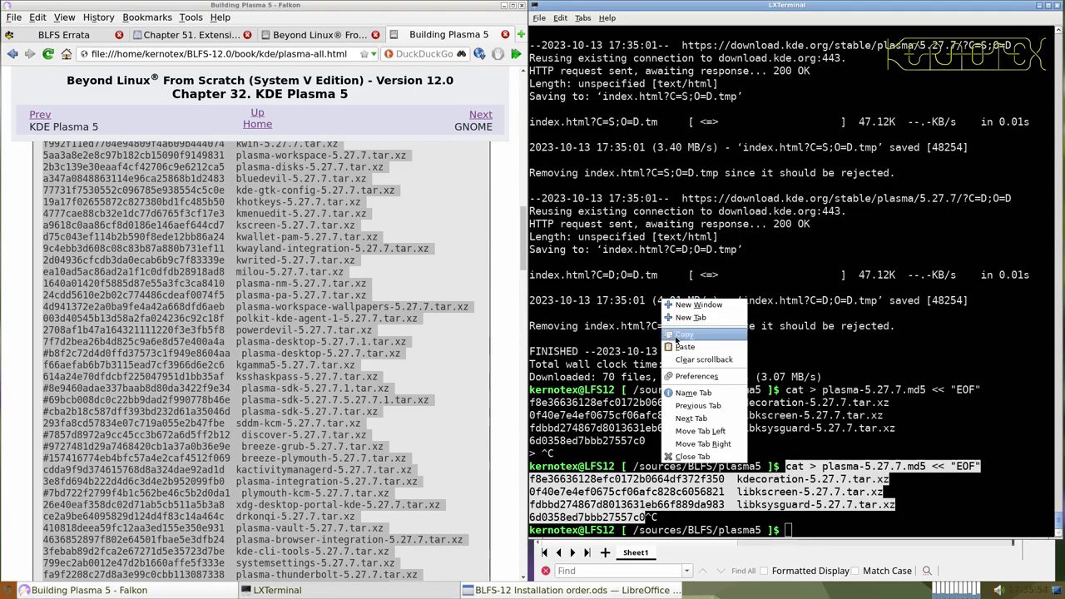
left_click(677, 353)
key("Return")
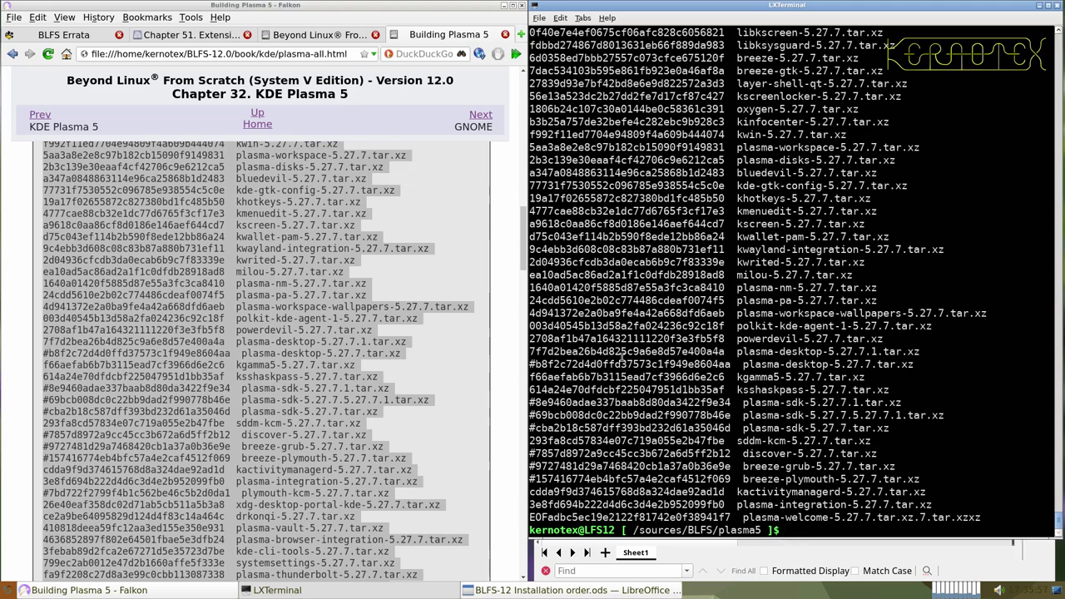
- Inspect plasma-5.27.7.md5 in vi from its first to its last entry, and quit without changes
scroll(249, 358, "up", 6)
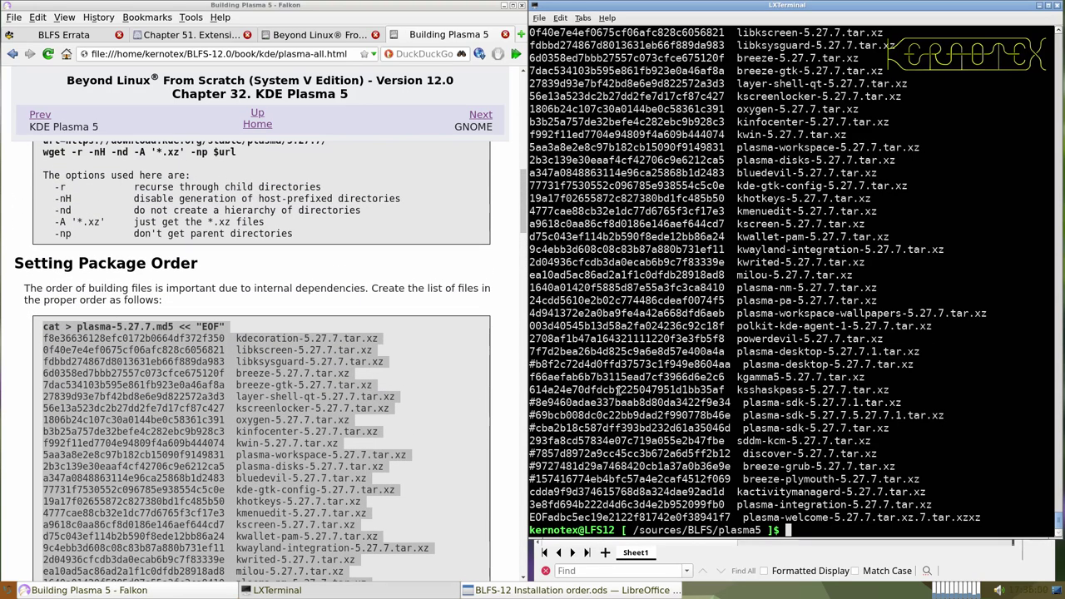
type("vi plasma-5.27.7.md5")
key("Return")
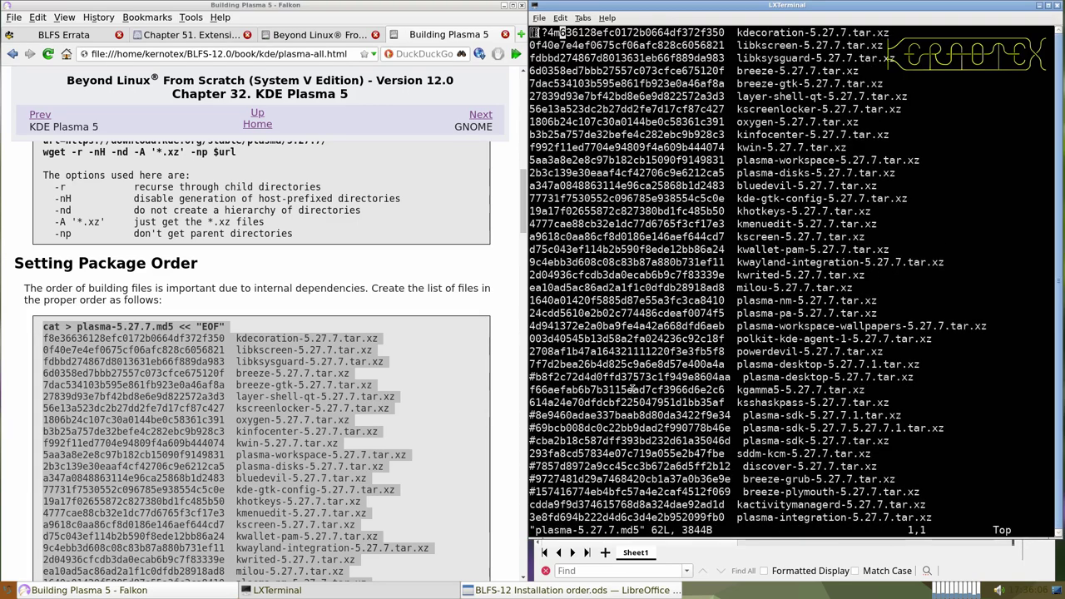
scroll(632, 390, "down", 19)
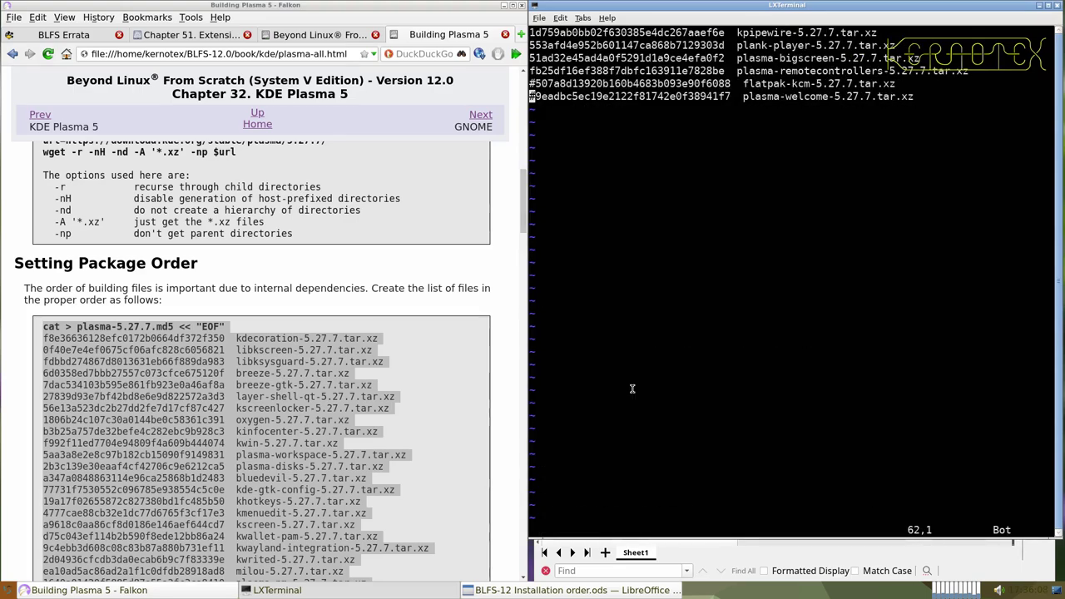
scroll(632, 389, "up", 12)
scroll(632, 389, "up", 7)
scroll(632, 389, "down", 19)
type(":q")
key("Return")
key("Return")
key("Return")
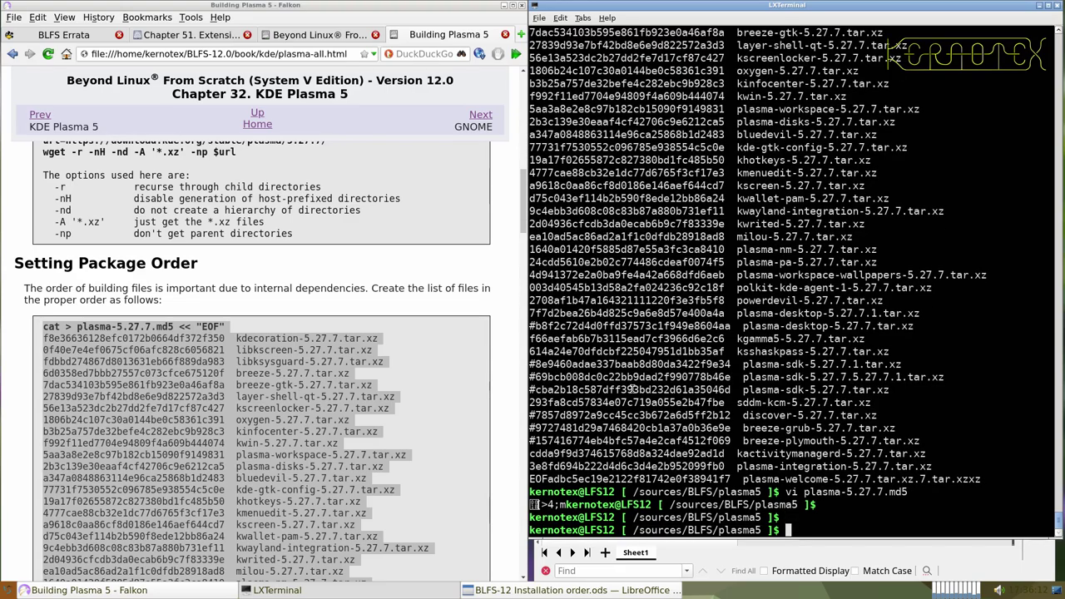
- Define and export the as_root bash function from the book's note on installing multiple packages
scroll(377, 430, "down", 10)
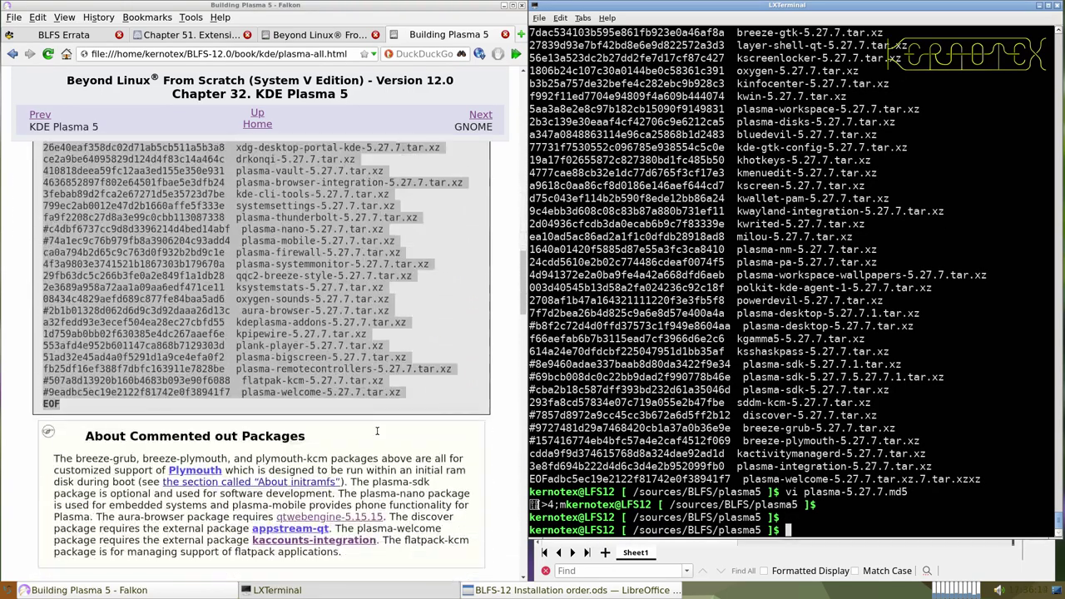
scroll(377, 430, "down", 10)
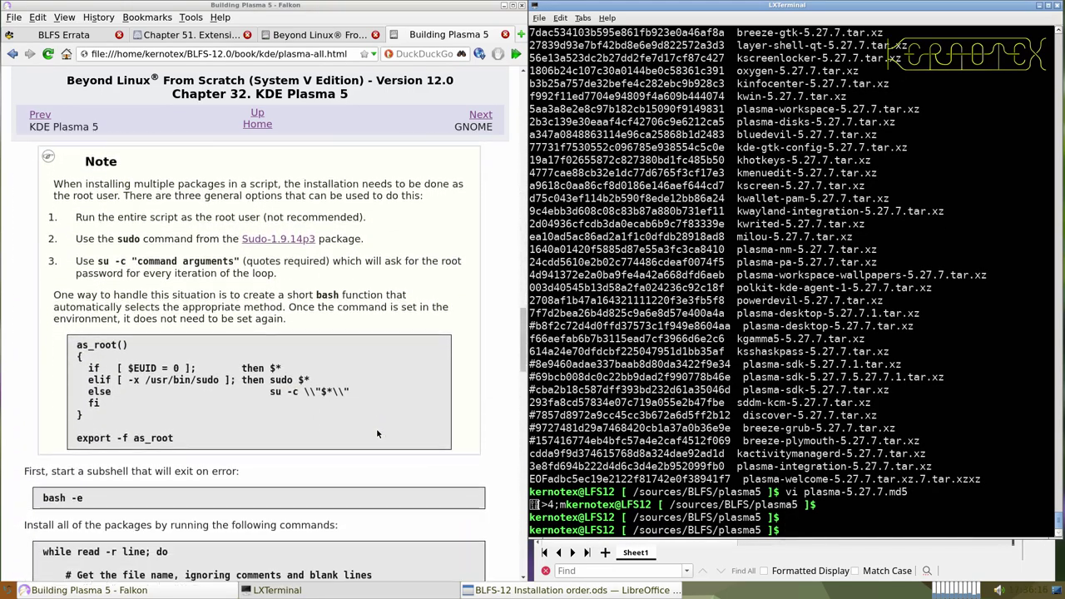
left_click_drag(75, 330, 388, 419)
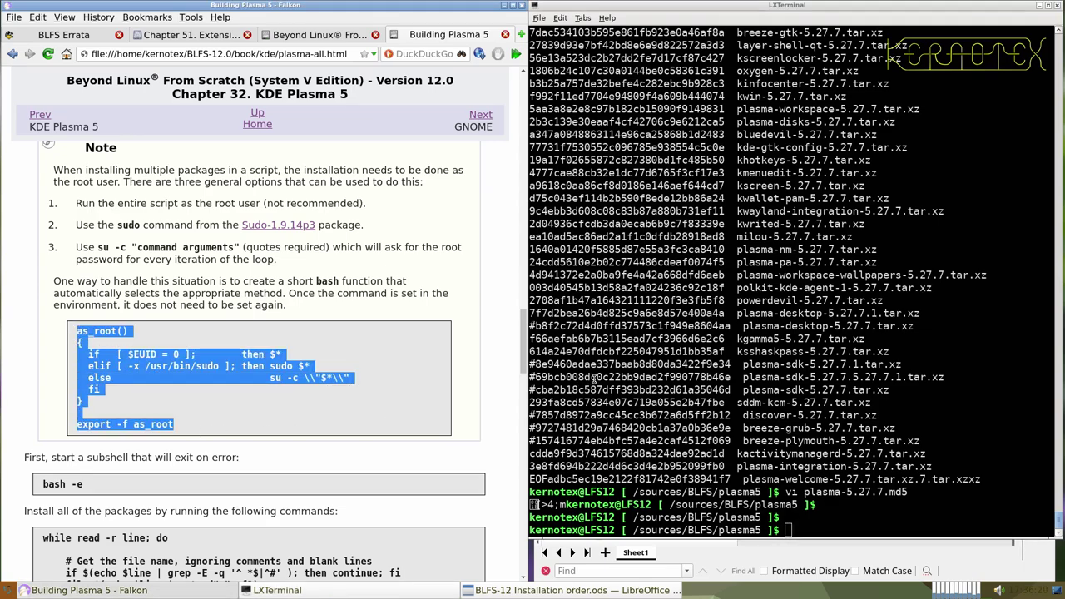
middle_click(593, 377)
key("Return")
- Start a subshell that exits on error with the book's bash -e command
scroll(275, 396, "down", 1)
scroll(275, 396, "down", 3)
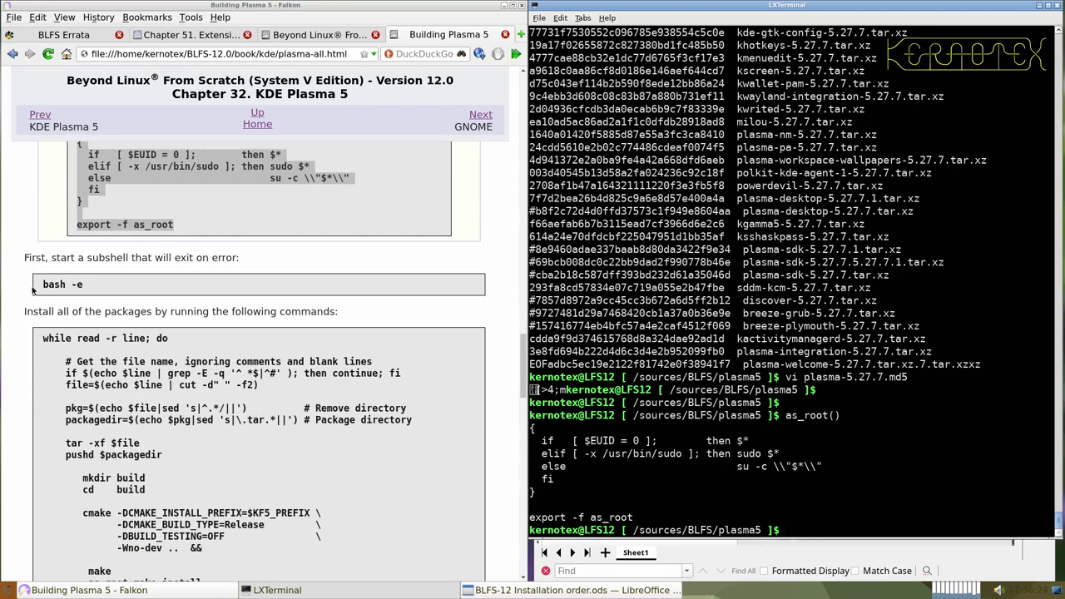
left_click_drag(36, 287, 80, 285)
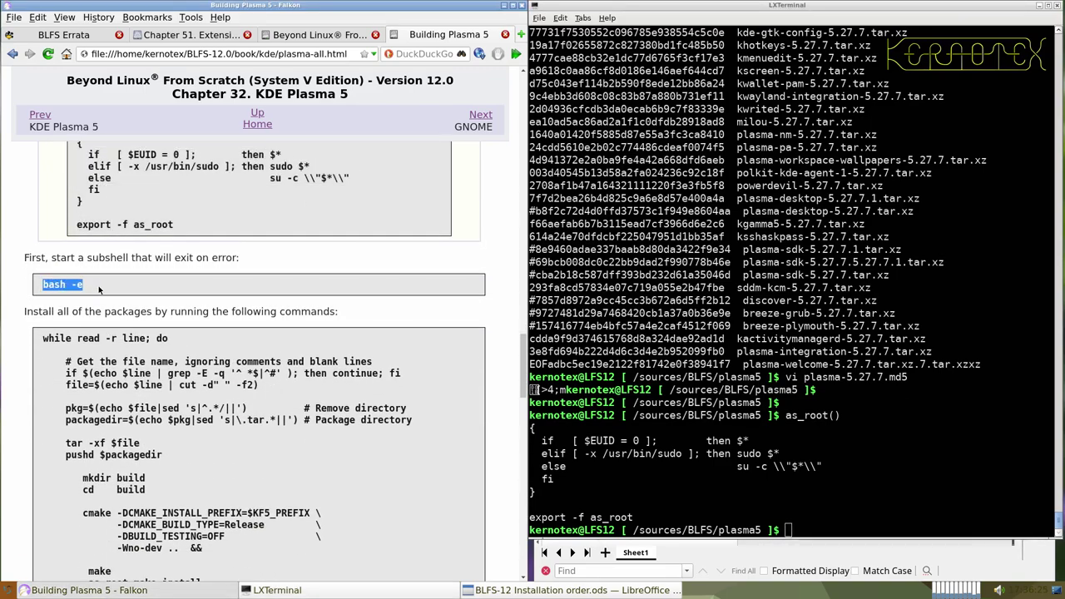
left_click(634, 327)
middle_click(635, 327)
key("Return")
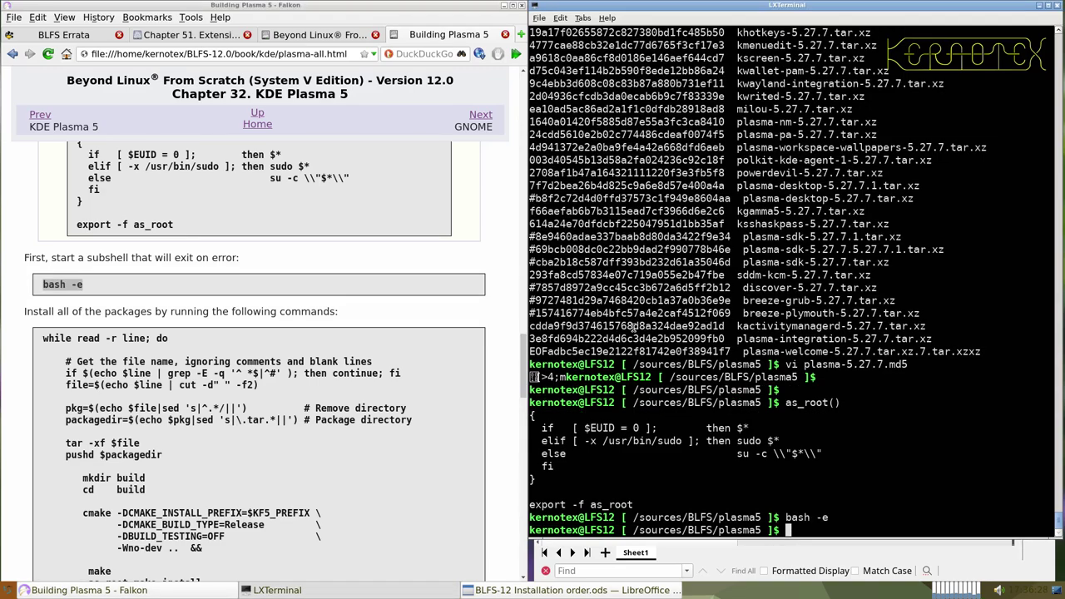
- Build and install all Plasma packages by running the book's while read loop, including exit, wrapped in time { ...; }
scroll(198, 337, "down", 1)
scroll(198, 336, "down", 1)
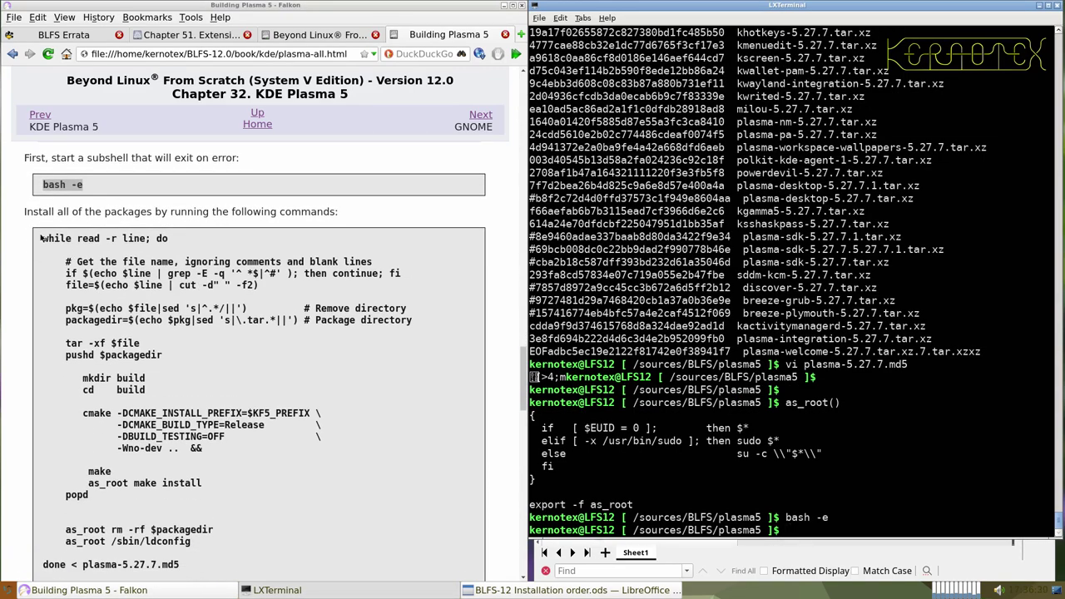
left_click_drag(43, 238, 109, 356)
scroll(108, 332, "down", 5)
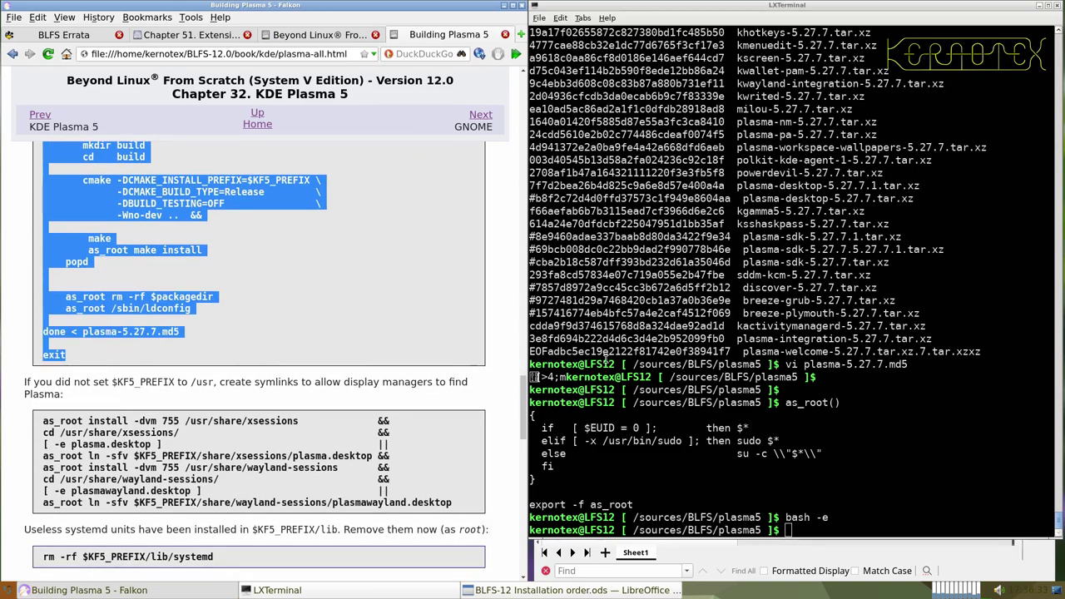
left_click(676, 372)
type("time {")
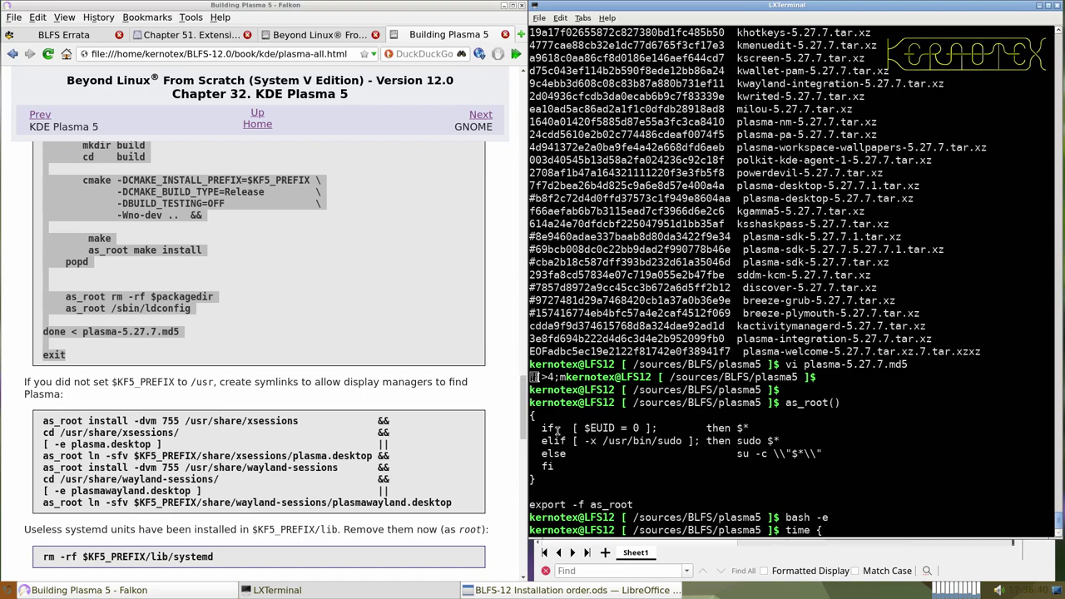
right_click(293, 191)
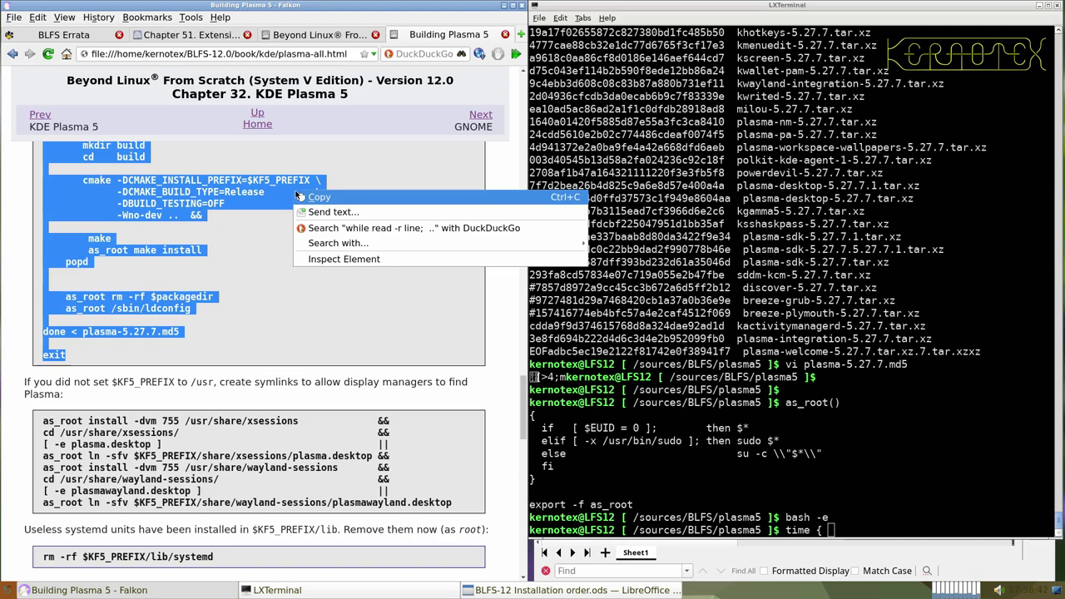
left_click(316, 197)
left_click(746, 400)
right_click(746, 400)
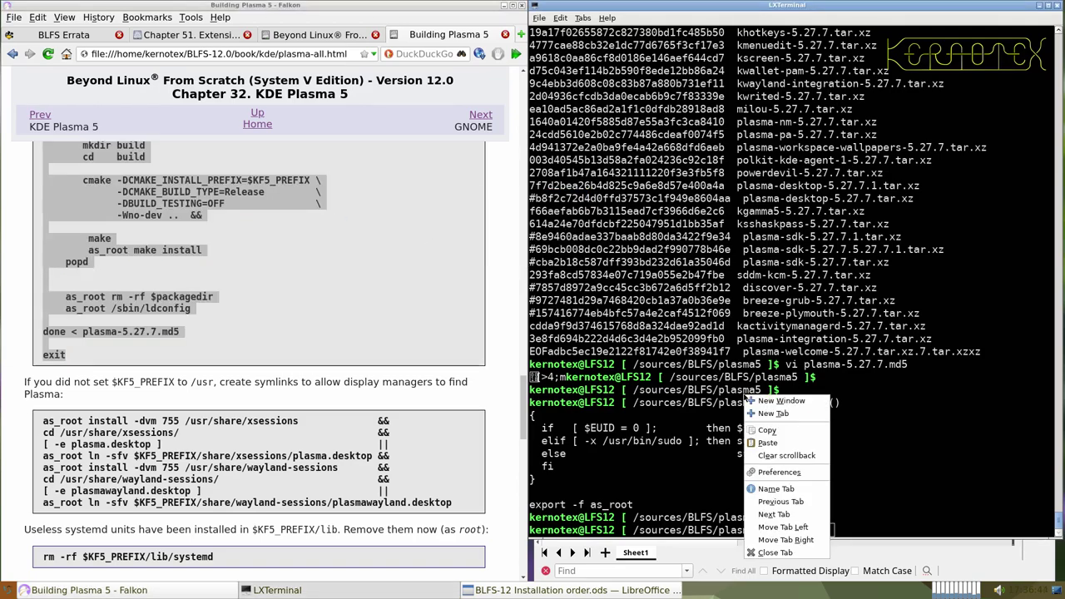
left_click(767, 445)
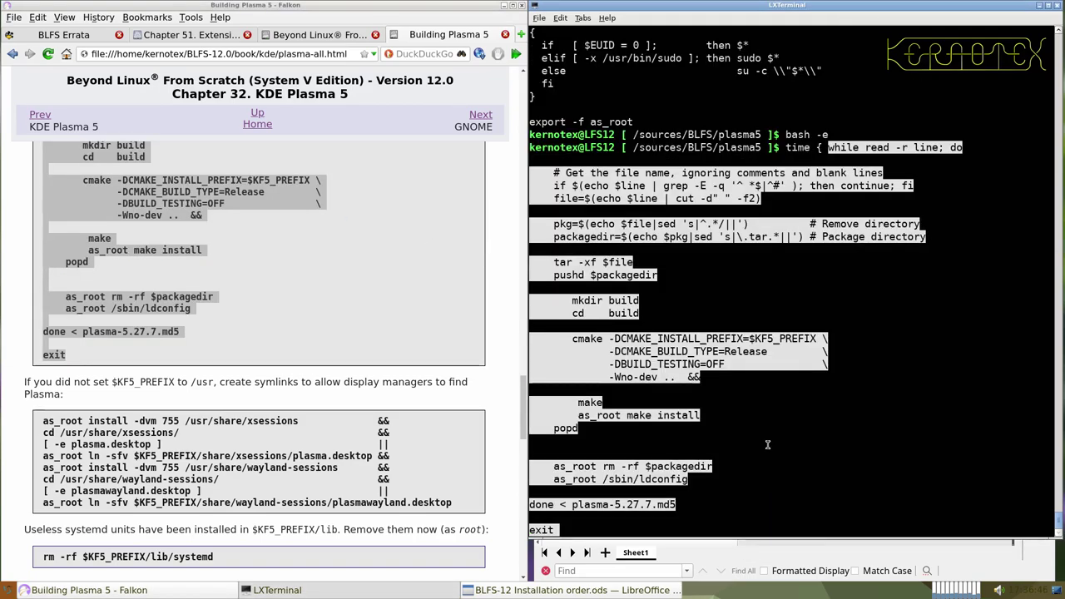
type("; }")
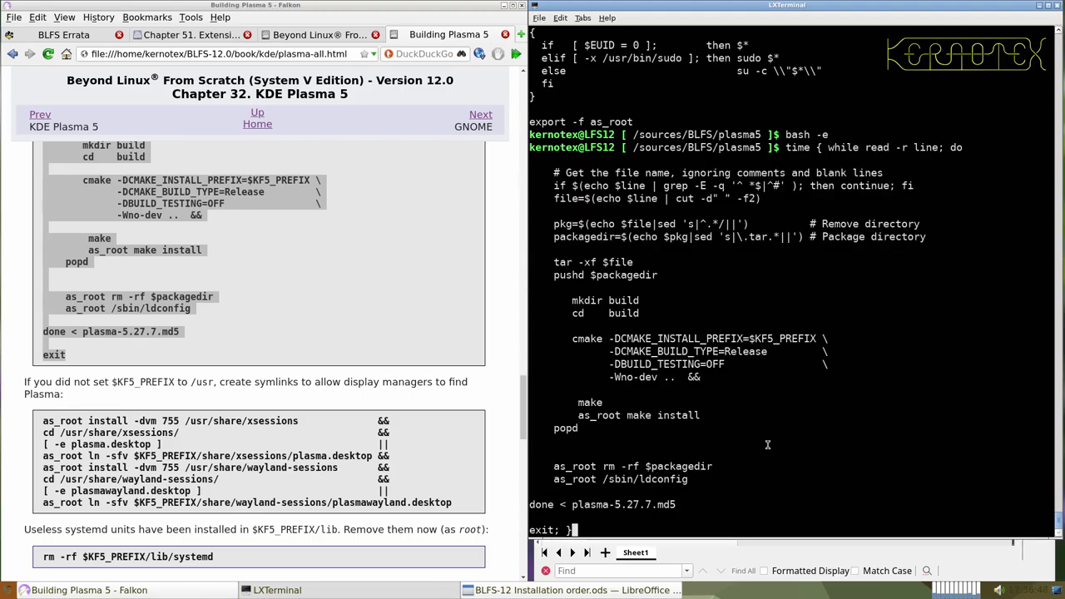
key("Return")
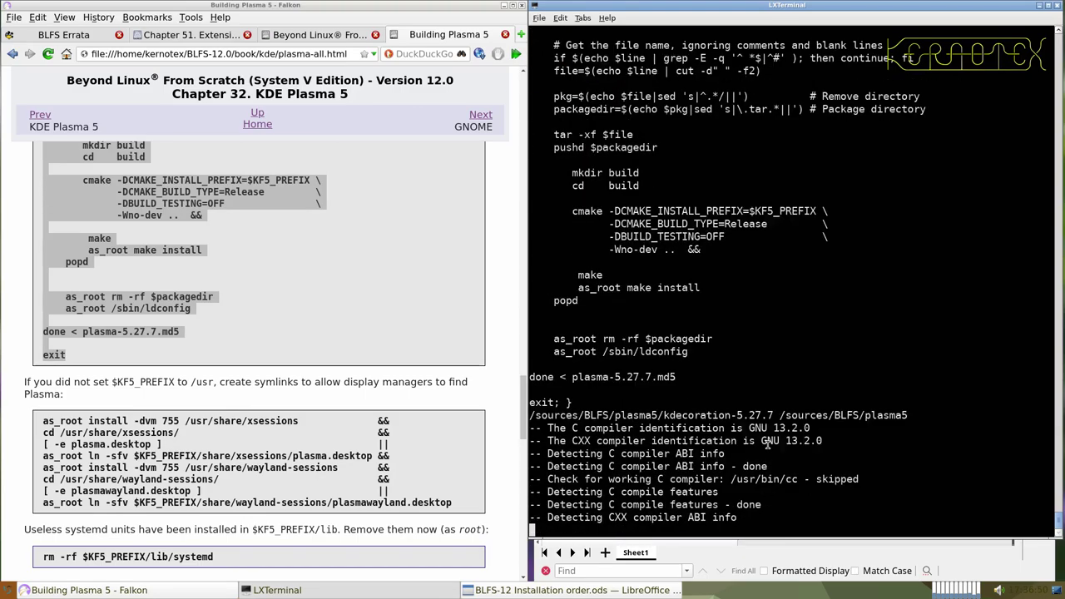
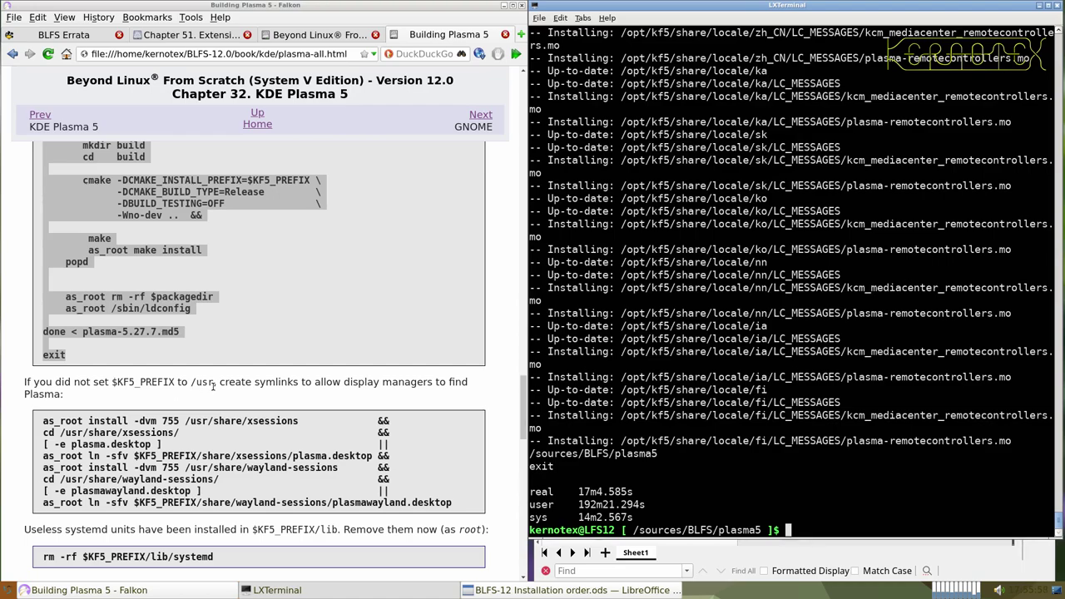
- Print the value of $KF5_PREFIX with echo to check whether the display manager symlinks are needed
left_click(137, 383)
double_click(137, 383)
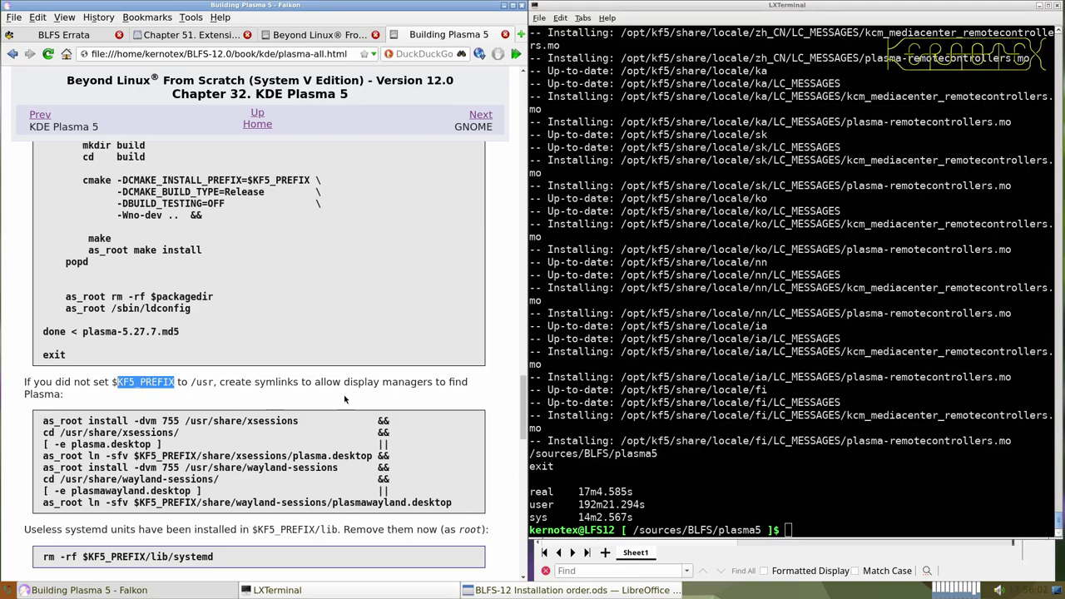
left_click(719, 412)
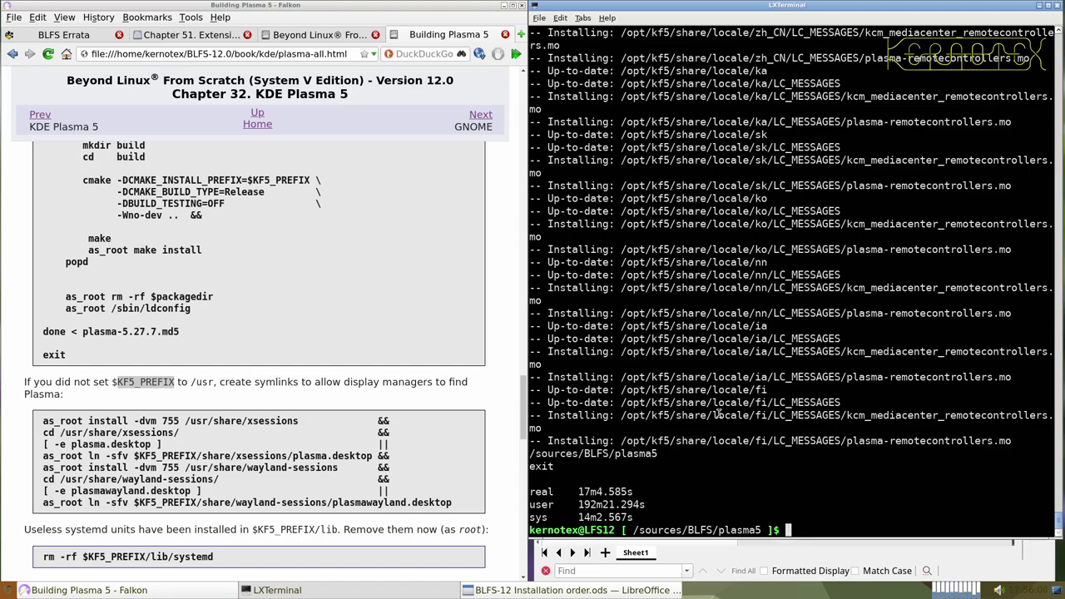
type("echo $")
double_click(158, 384)
right_click(160, 389)
left_click(248, 399)
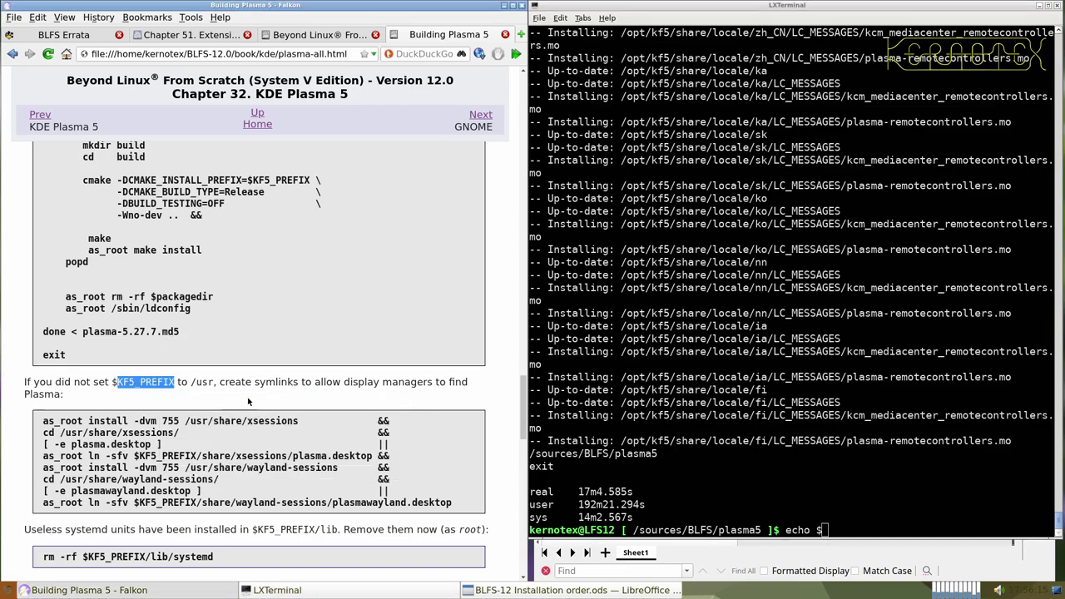
left_click(648, 405)
key("ctrl+shift+v")
key("Return")
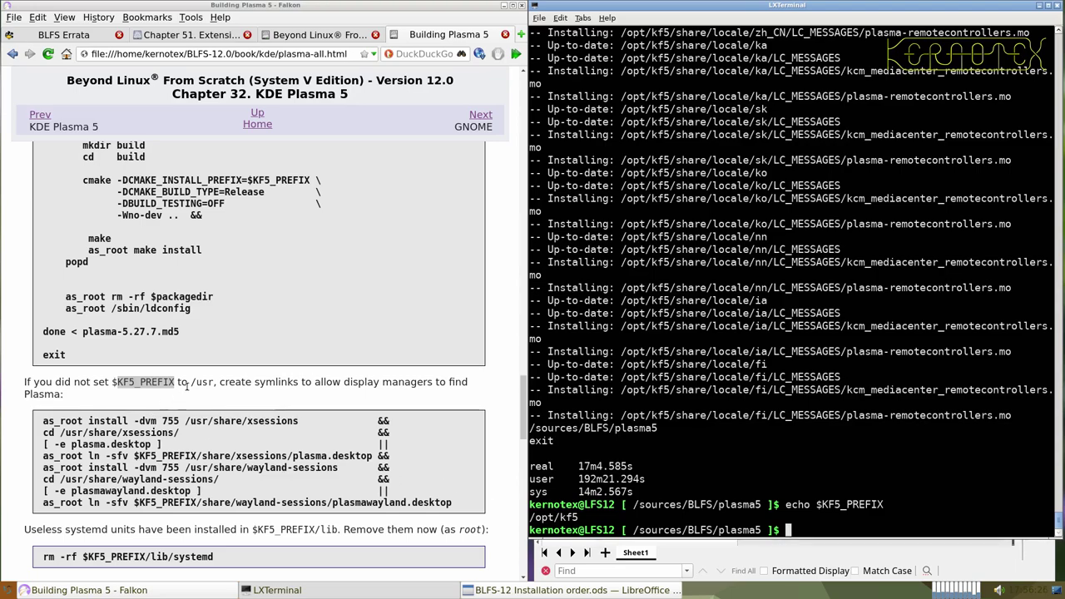
- Create the plasma.desktop and plasmawayland.desktop session symlinks under /usr/share with the book's as_root install and ln commands
left_click(38, 425)
left_click_drag(42, 423, 456, 504)
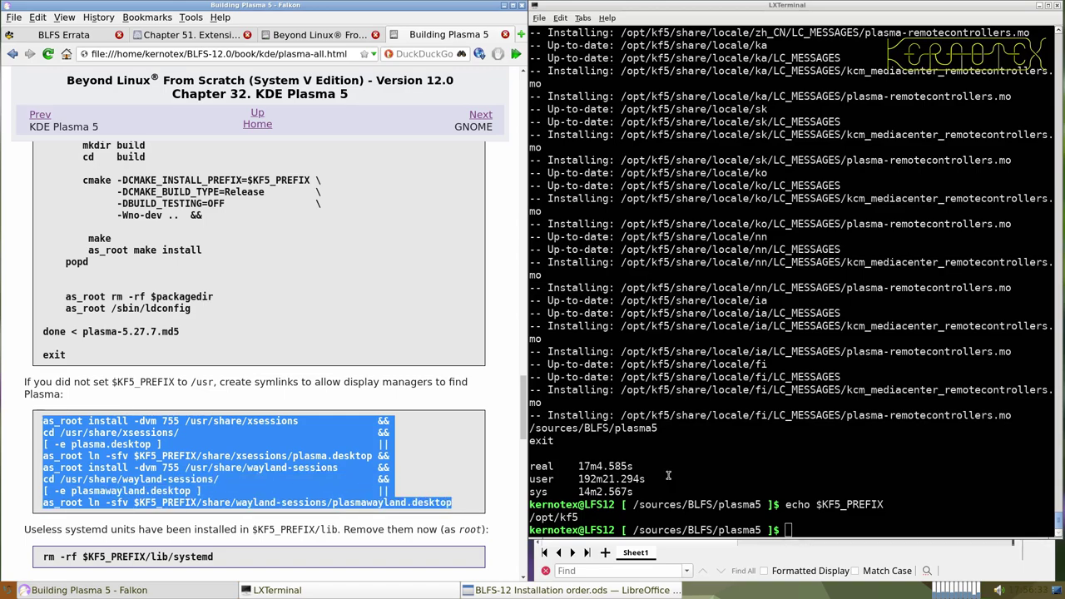
middle_click(736, 439)
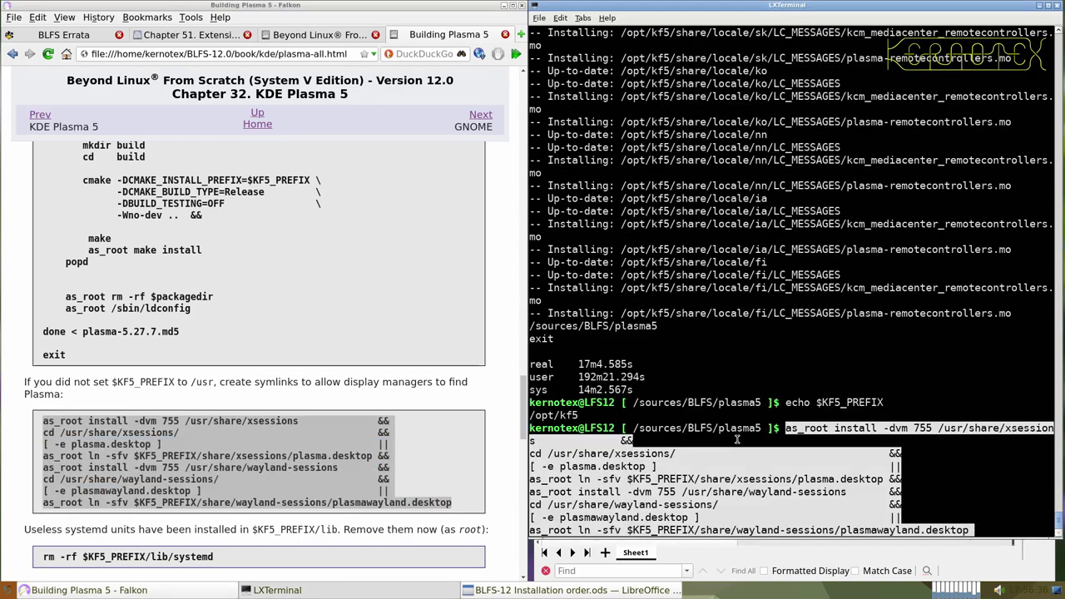
key("Return")
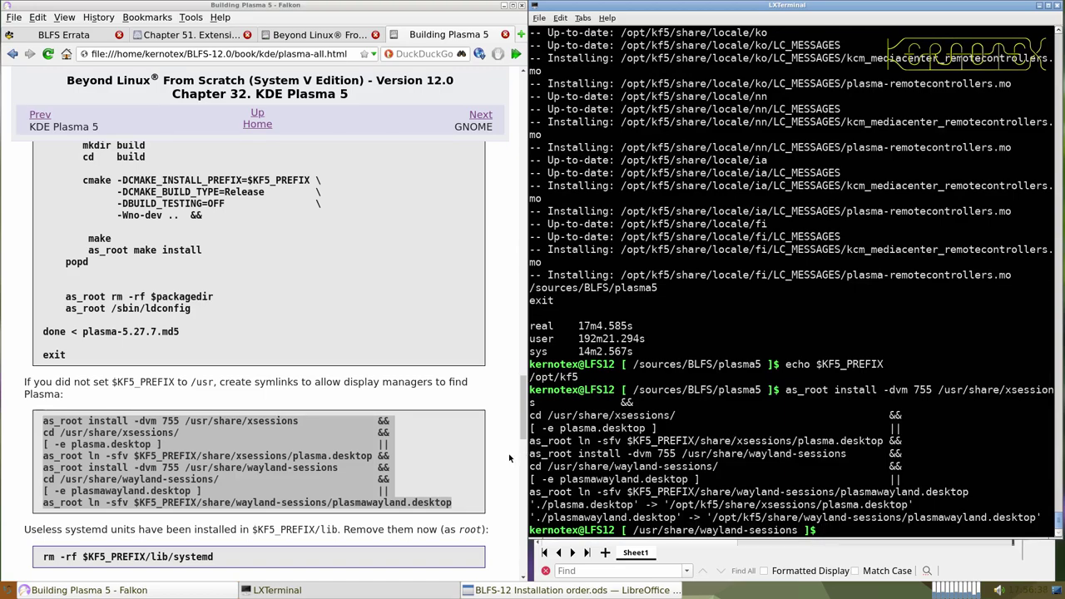
scroll(439, 452, "down", 2)
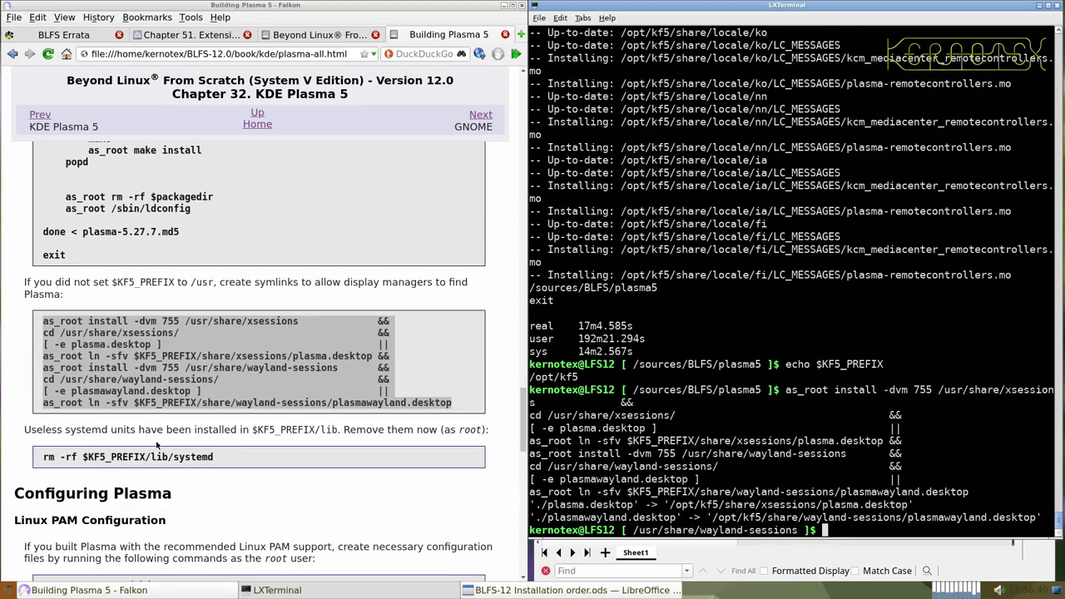
- Remove the useless systemd units by running as_root rm -rvf $KF5_PREFIX/lib/systemd, adding the verbose option to the book's command
left_click_drag(36, 456, 232, 461)
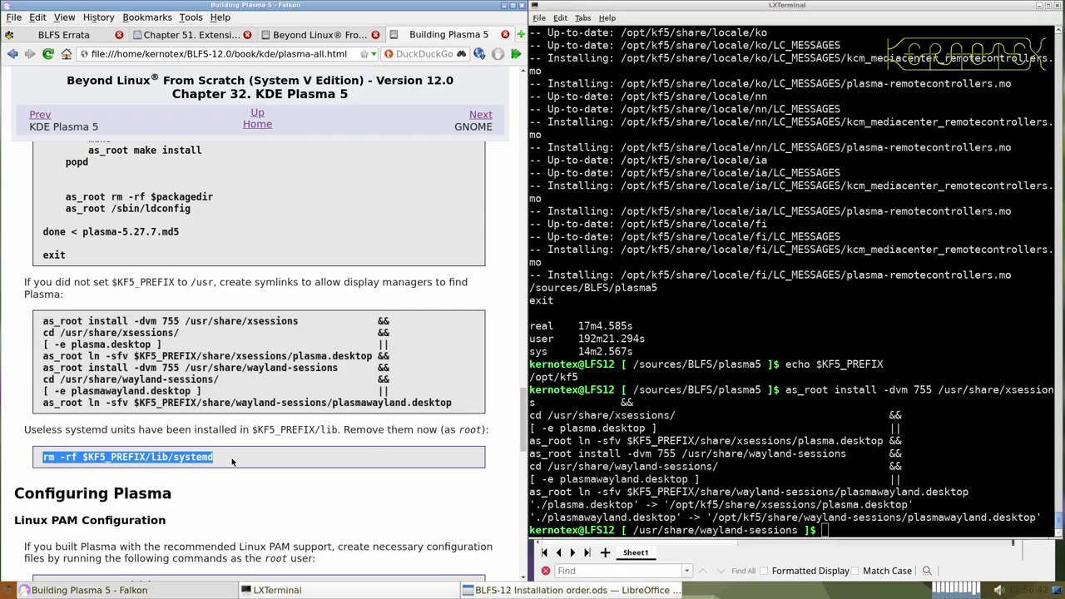
left_click(686, 470)
type("as_root")
middle_click(704, 469)
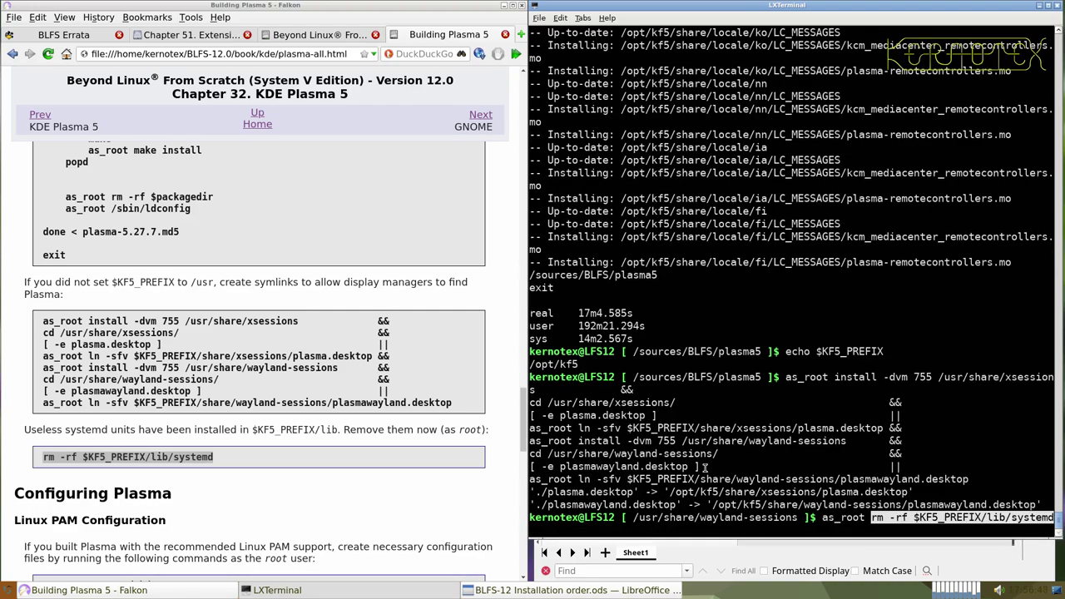
key("Left")
key("Left")
key("Left")
key("Left")
key("Left")
key("Left")
key("Left")
key("Left")
key("Left")
key("Left")
key("Left")
key("Left")
key("Left")
key("Left")
key("Left")
key("Left")
key("Left")
key("Left")
key("Left")
key("Left")
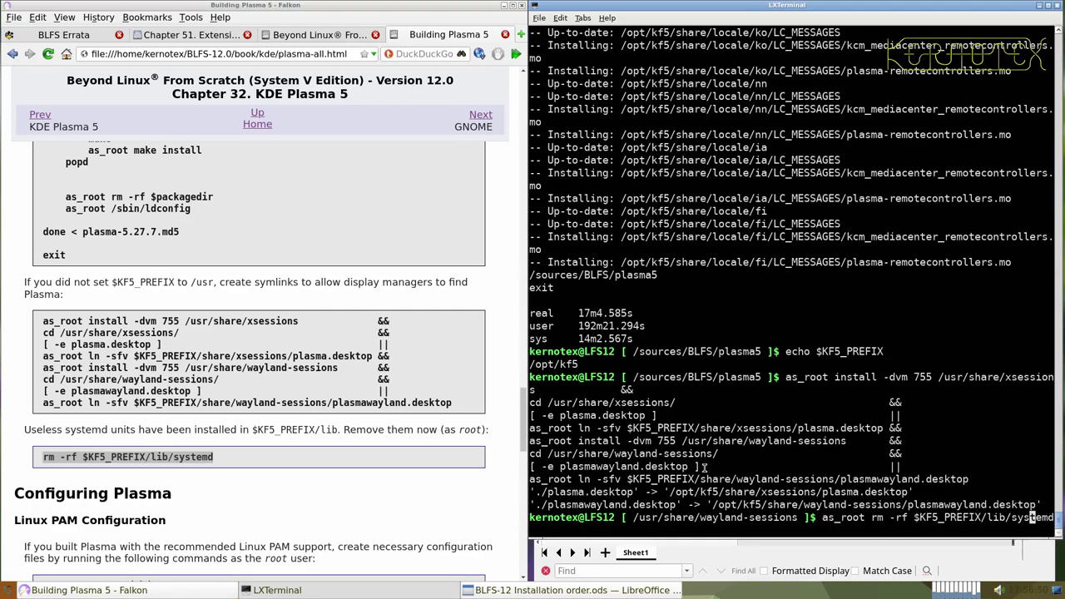
key("Right")
key("Right")
key("Right")
type("v")
key("Return")
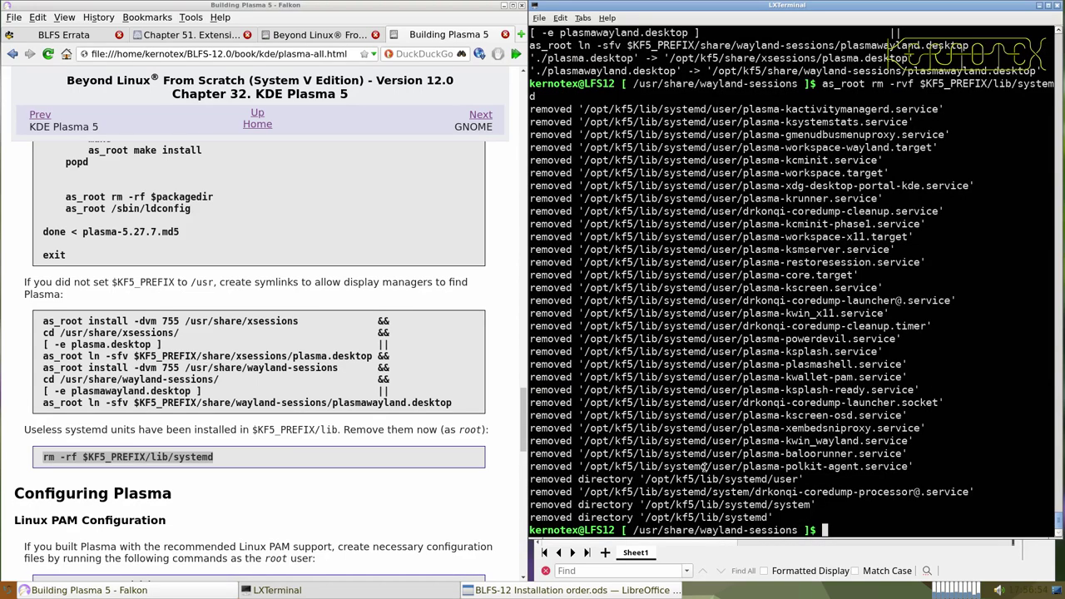
- Review the book's Linux PAM Configuration commands for /etc/pam.d/kde and /etc/pam.d/kde-np under Configuring Plasma
scroll(457, 450, "down", 4)
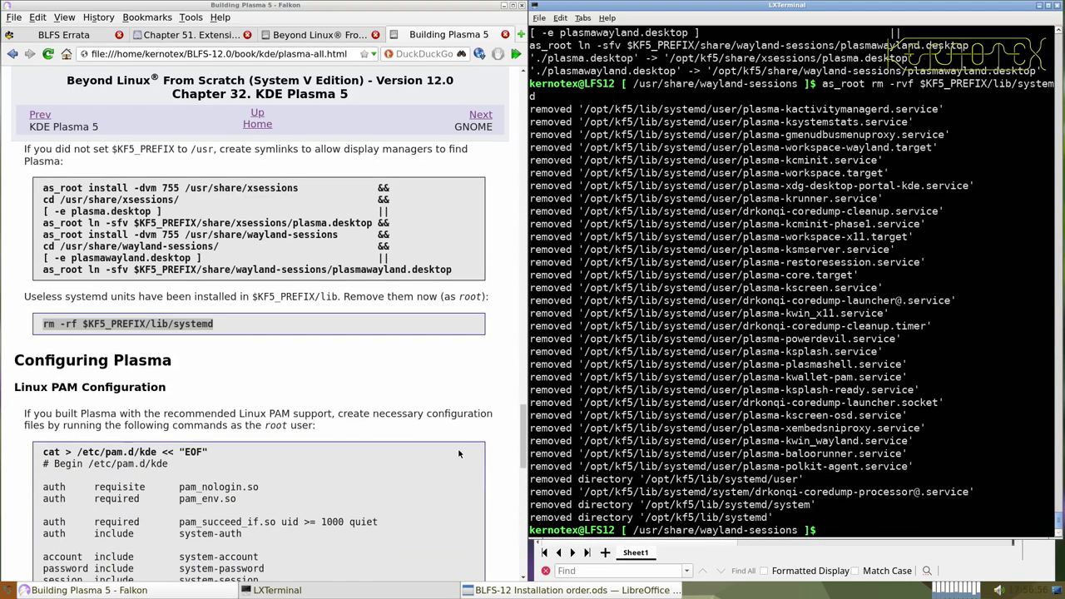
scroll(458, 453, "down", 2)
scroll(458, 453, "down", 2)
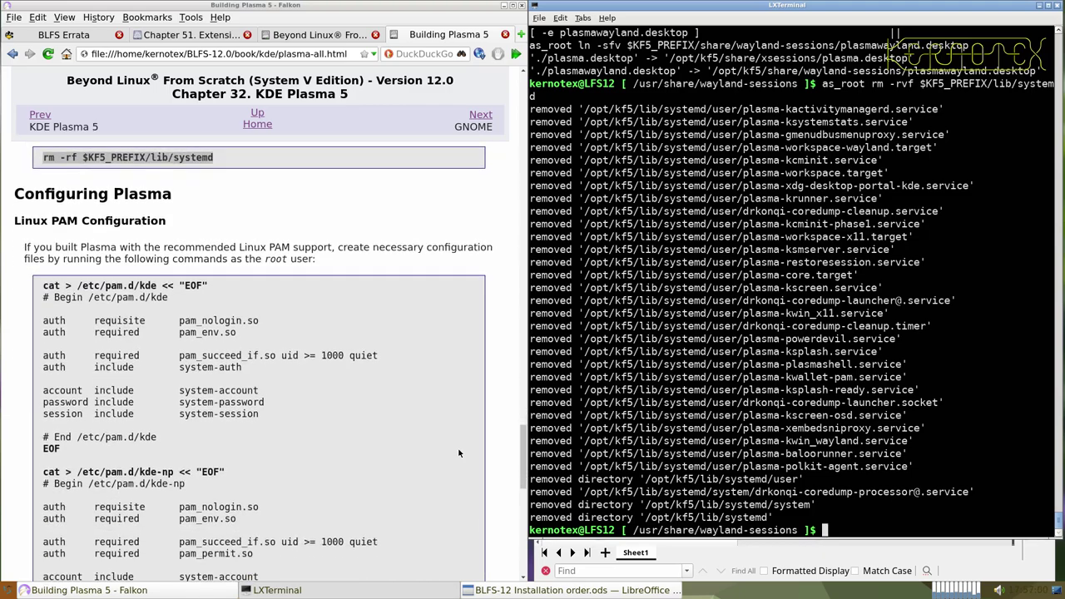
scroll(458, 452, "down", 1)
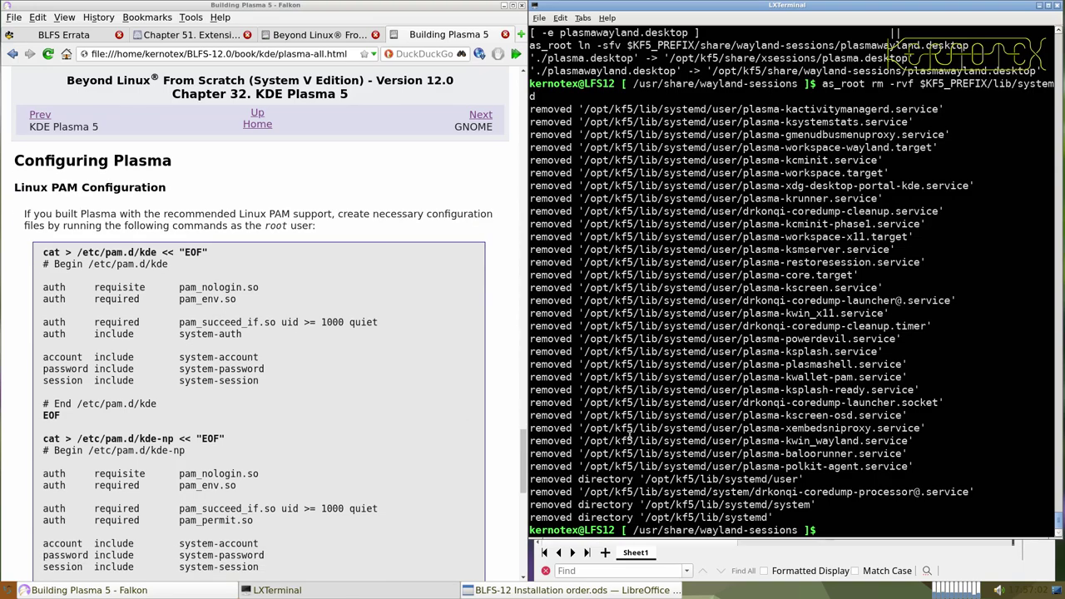
- Start a root shell with "sudo -E su" and run the guide's PAM commands creating /etc/pam.d/kde, kde-np and kscreensaver
type("sudo -E su")
key("Return")
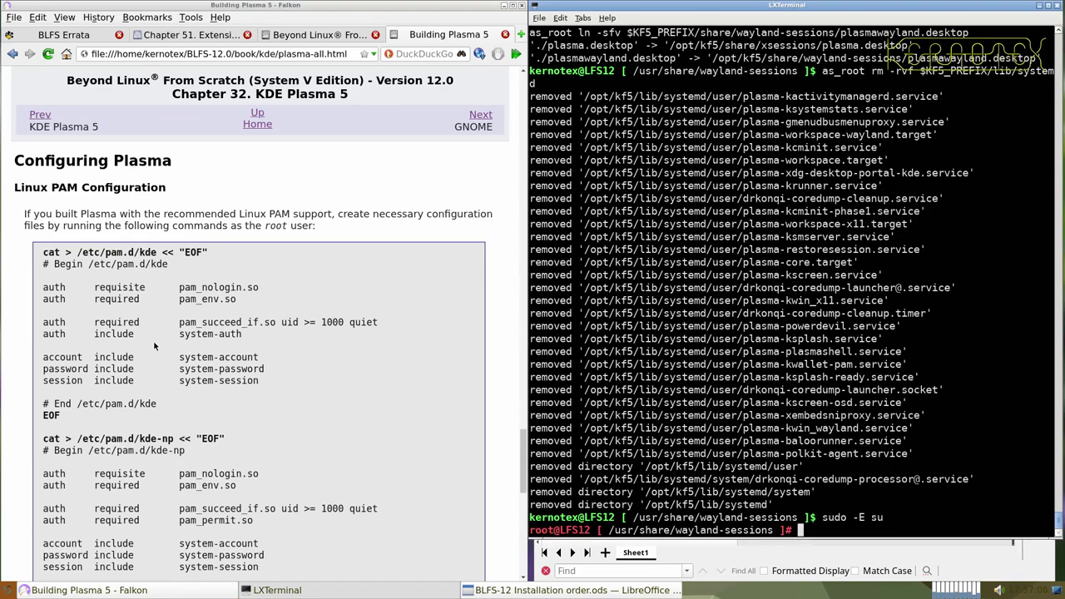
left_click_drag(20, 254, 92, 450)
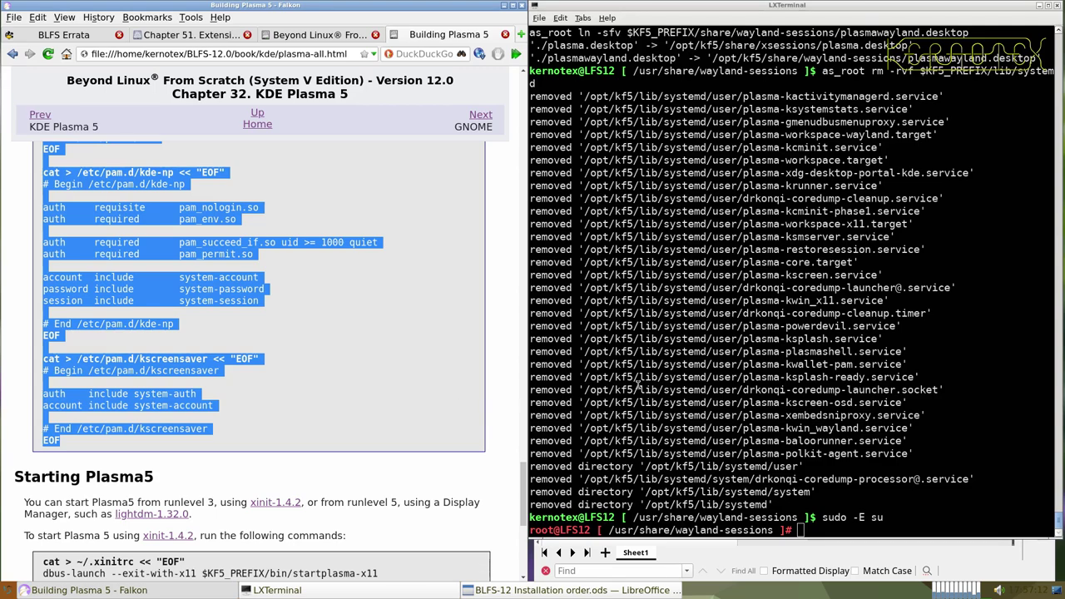
middle_click(690, 378)
key("Return")
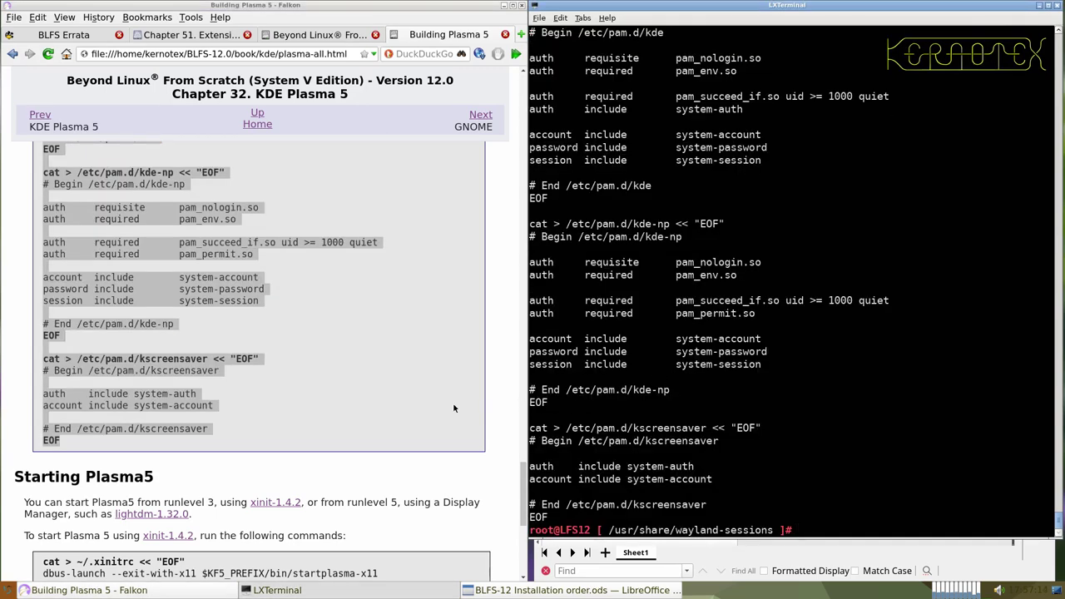
- Read the rest of the Plasma guide page, exit the root shell and close the terminal
scroll(324, 436, "down", 4)
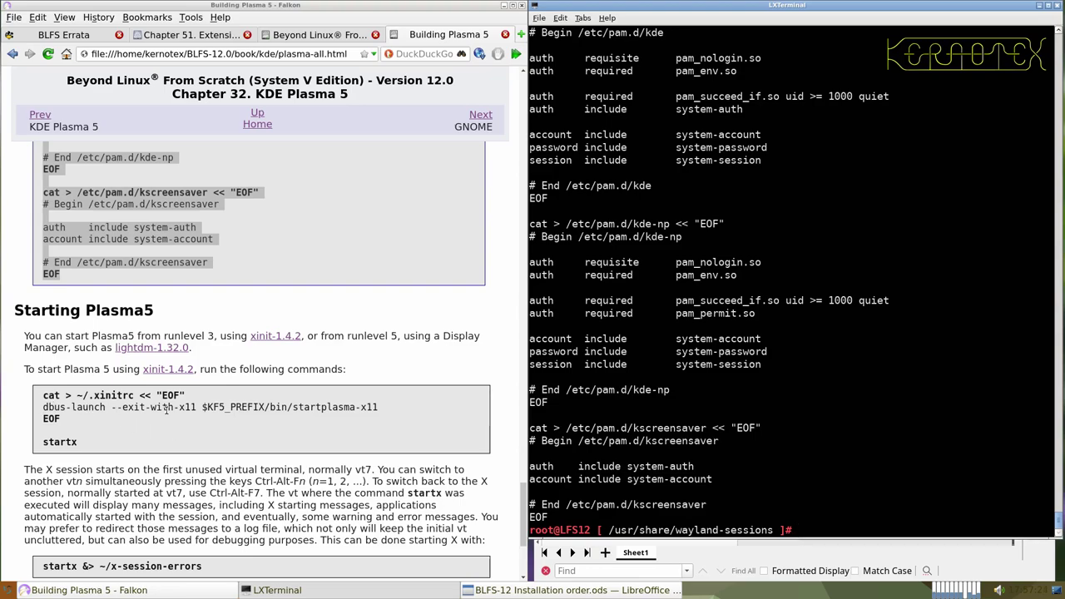
scroll(255, 404, "down", 2)
scroll(254, 404, "down", 2)
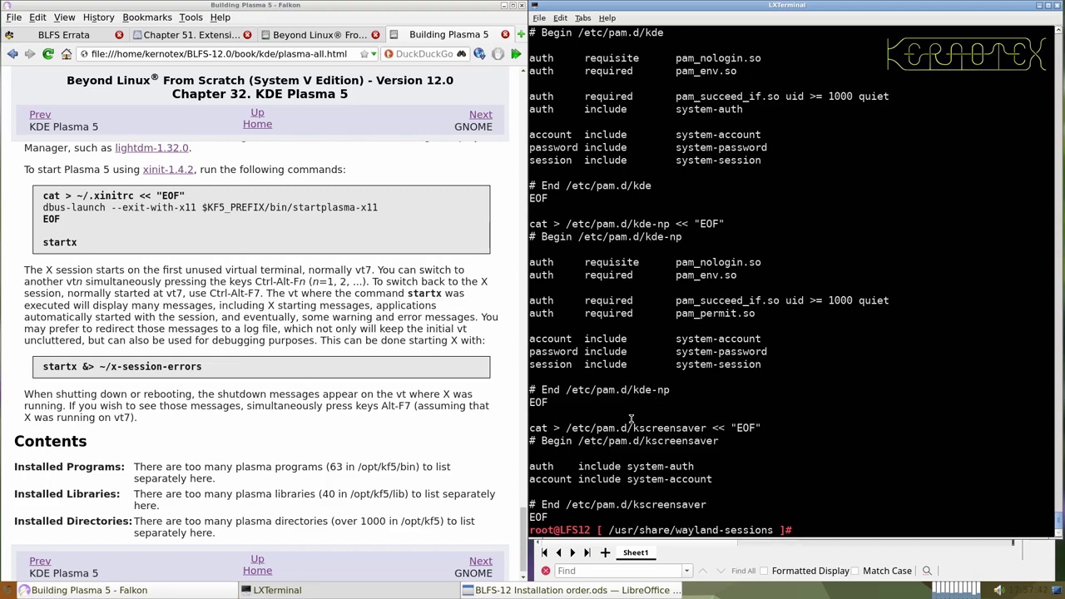
key("ctrl+d")
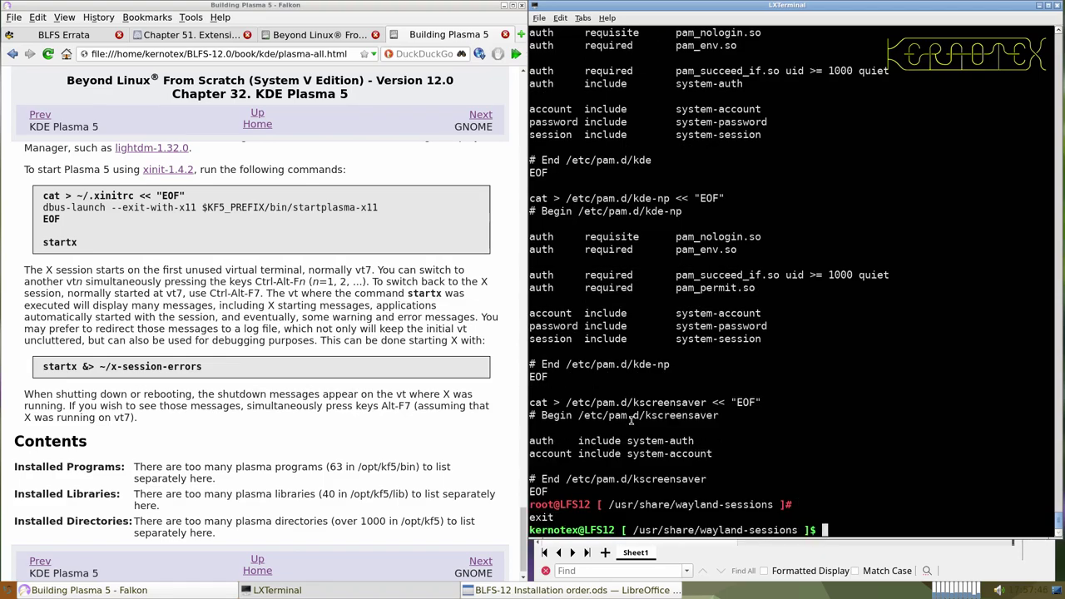
key("ctrl+d")
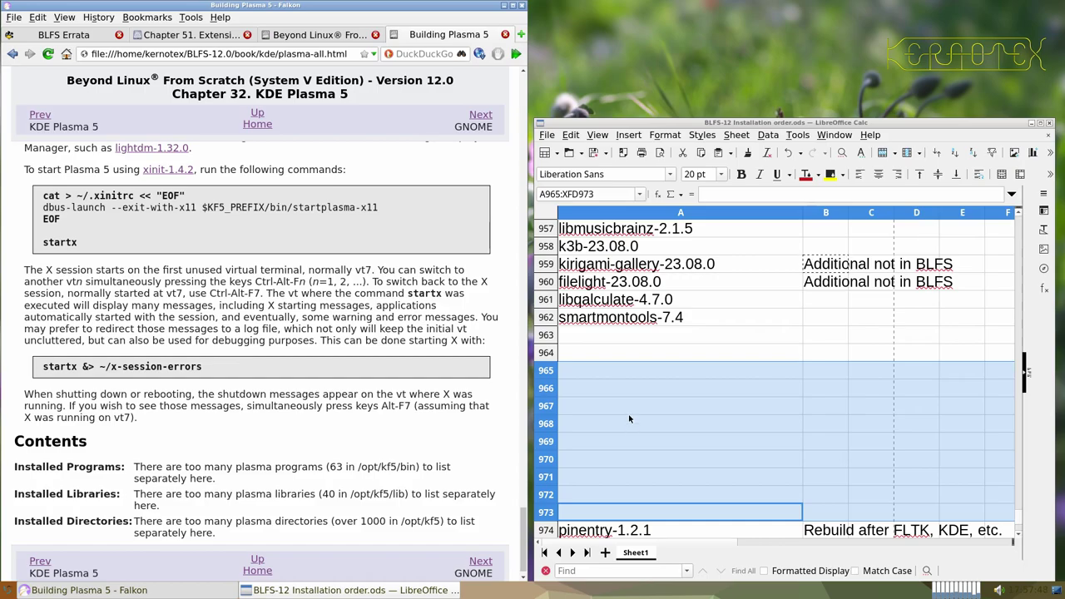
- Copy the "Building Plasma 5" heading of the guide page, undoing the stray paste in the installation order sheet
scroll(499, 376, "up", 6)
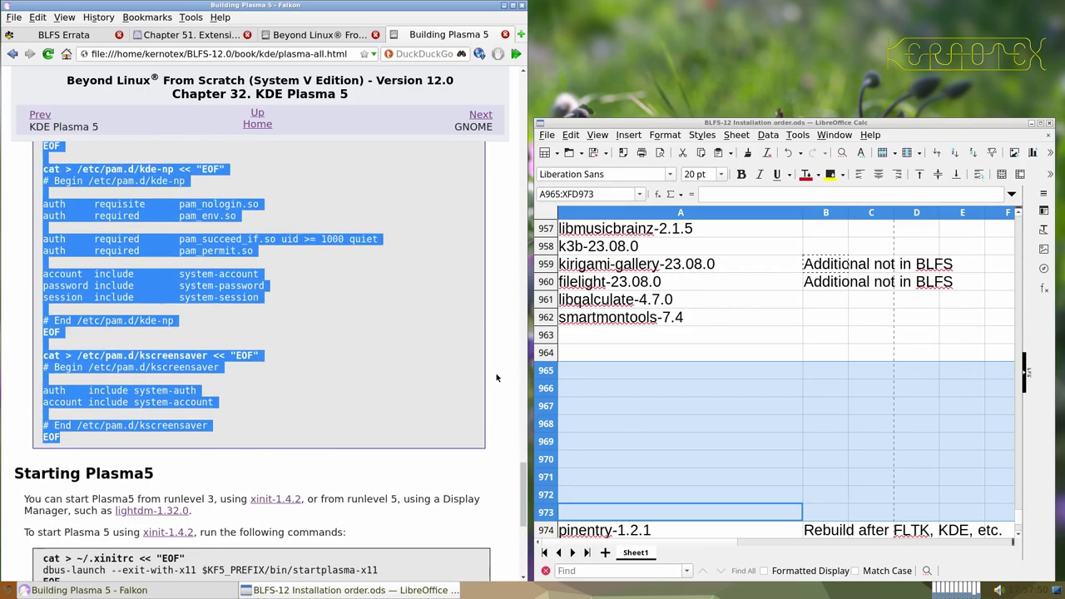
scroll(497, 377, "up", 15)
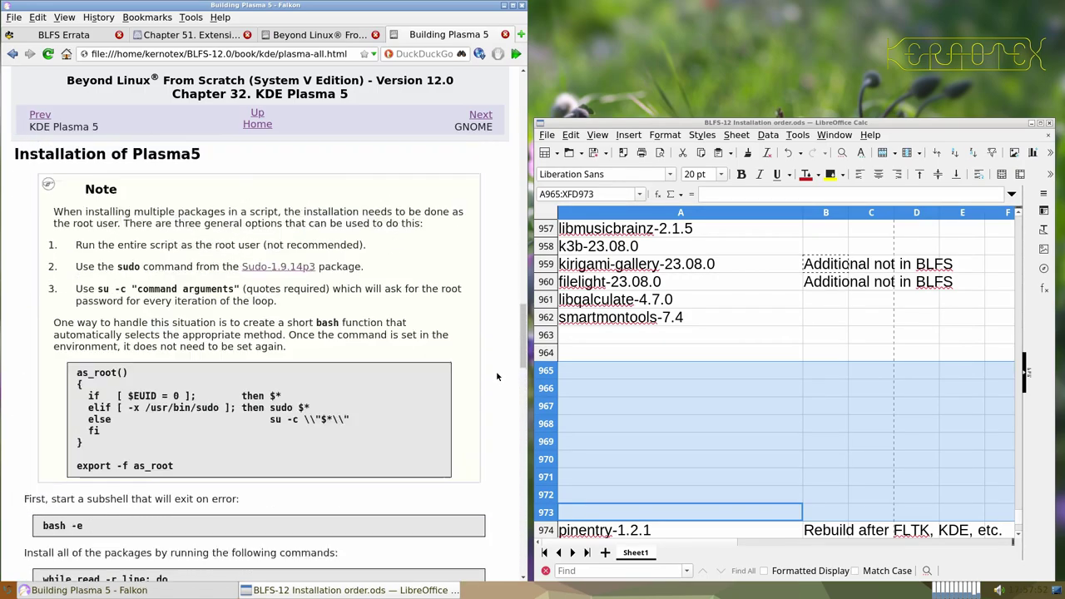
scroll(497, 377, "up", 15)
scroll(497, 376, "up", 5)
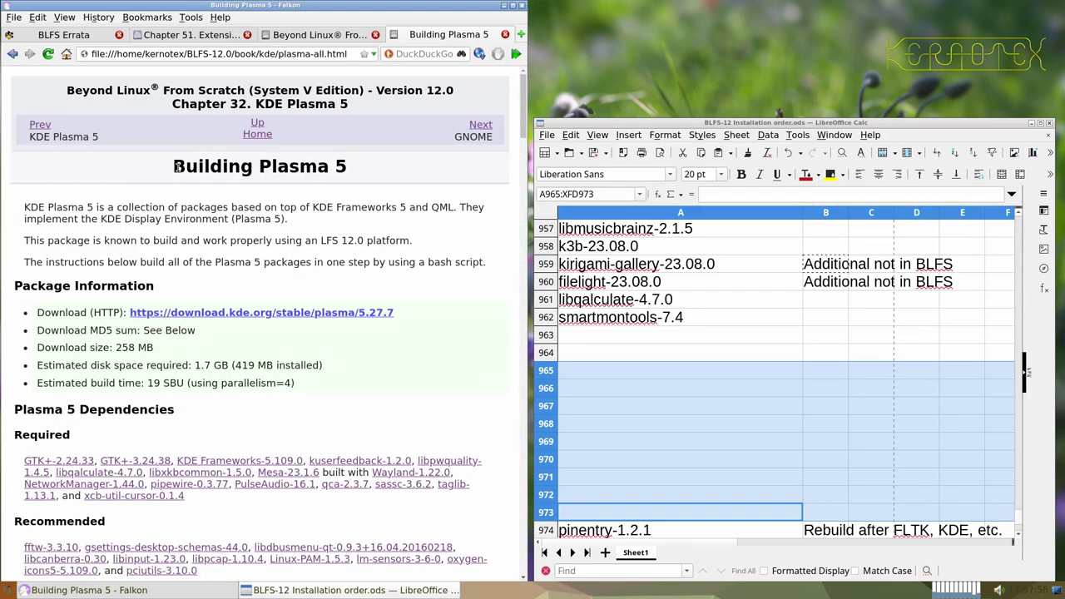
left_click_drag(173, 167, 350, 165)
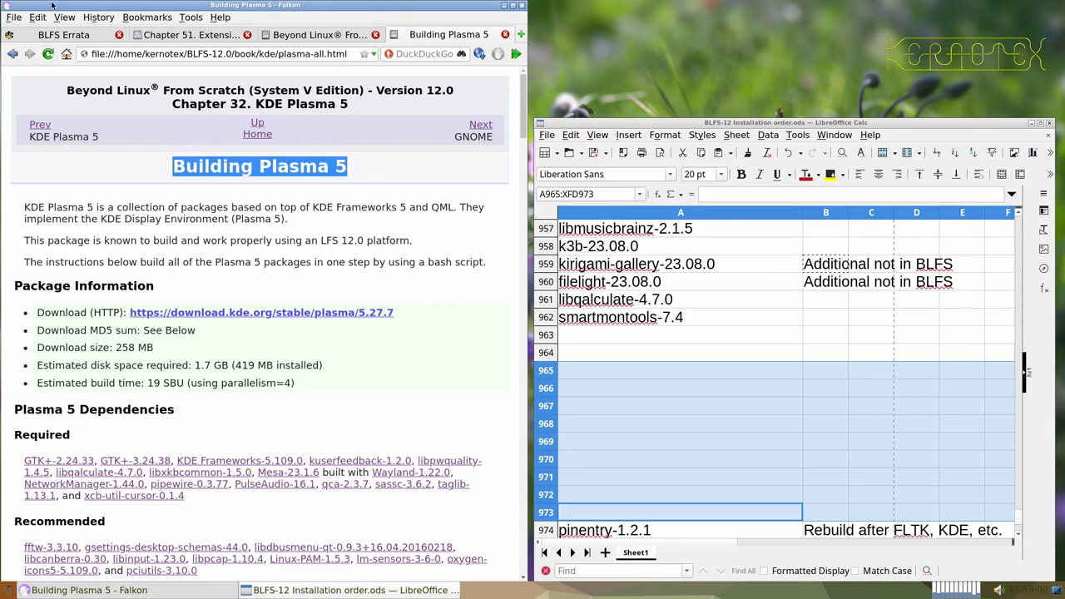
middle_click(663, 327)
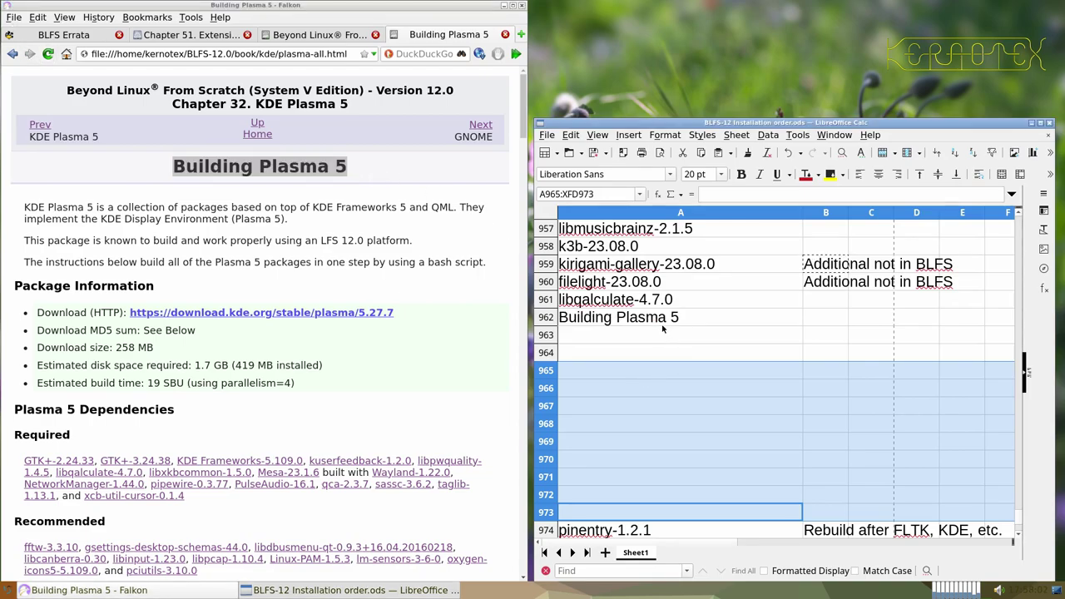
key("ctrl+z")
right_click(632, 338)
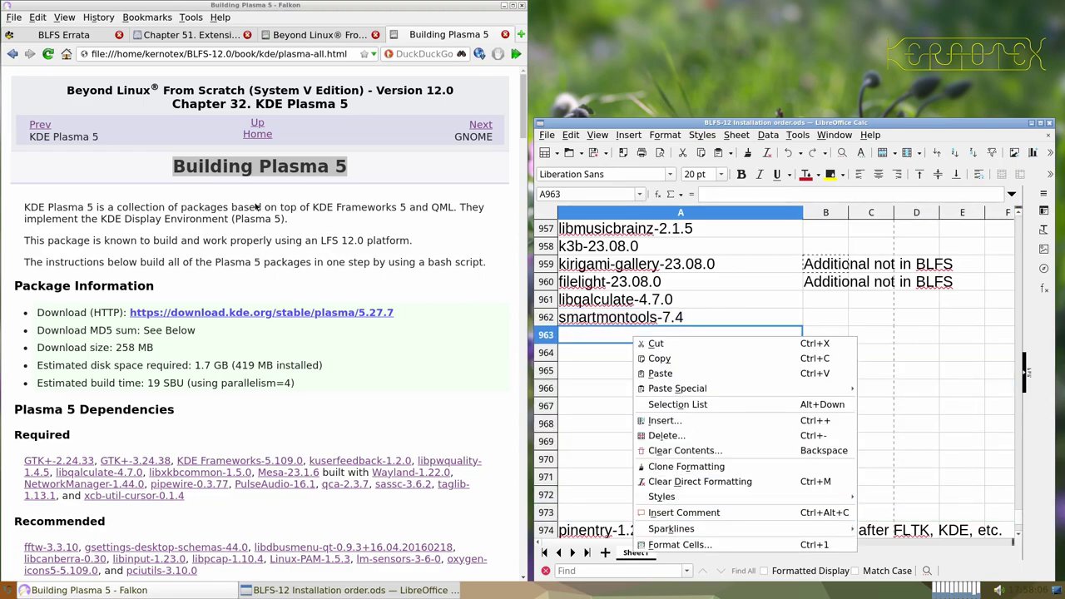
right_click(217, 169)
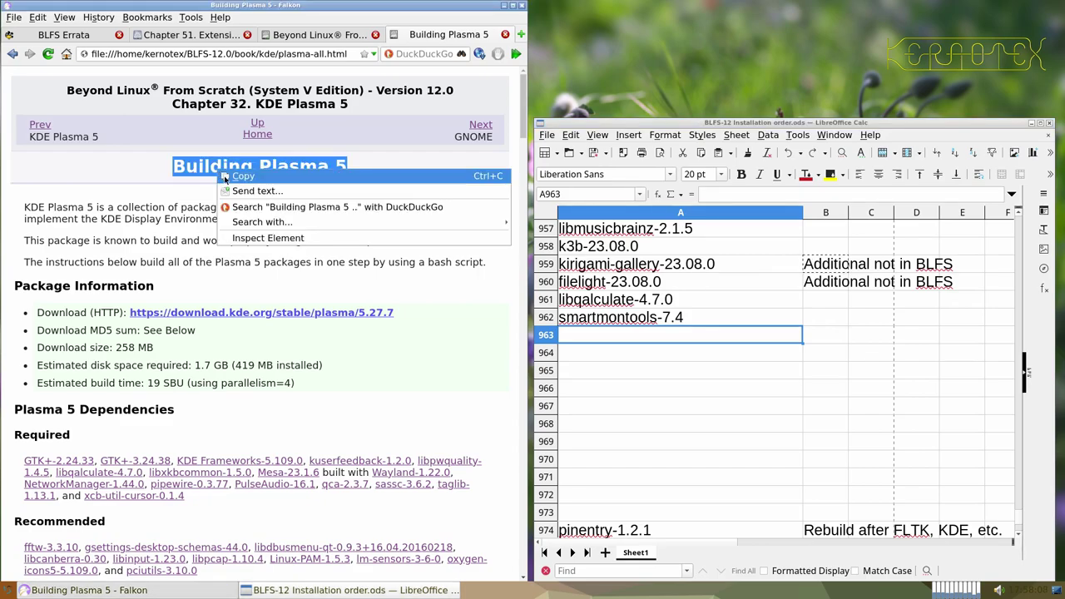
left_click(221, 175)
- Enter the copied text "Building Plasma 5" in cell A963 of the installation order sheet
right_click(661, 339)
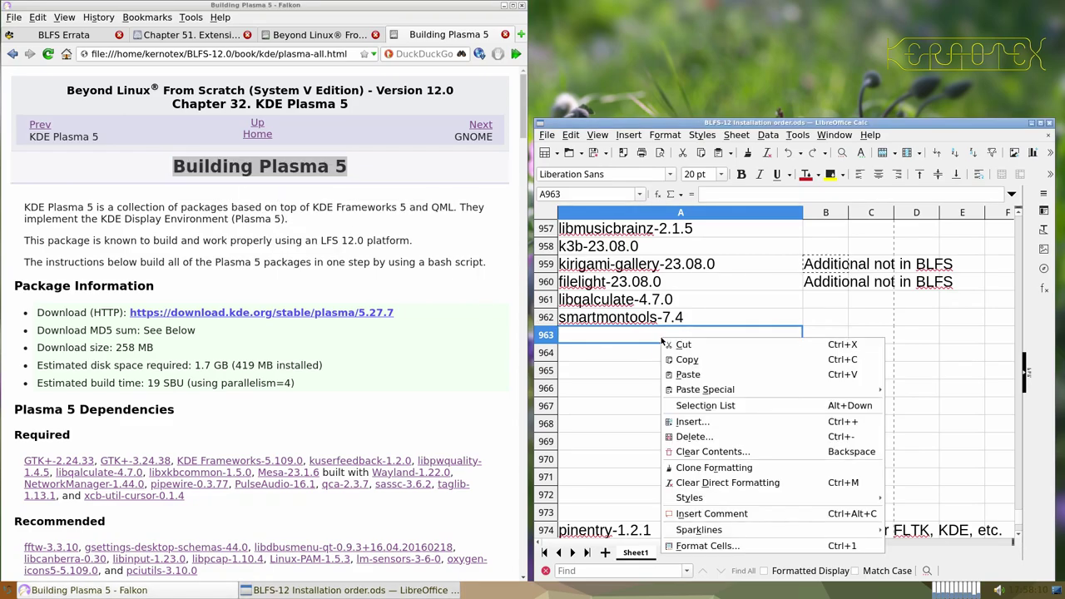
left_click(687, 374)
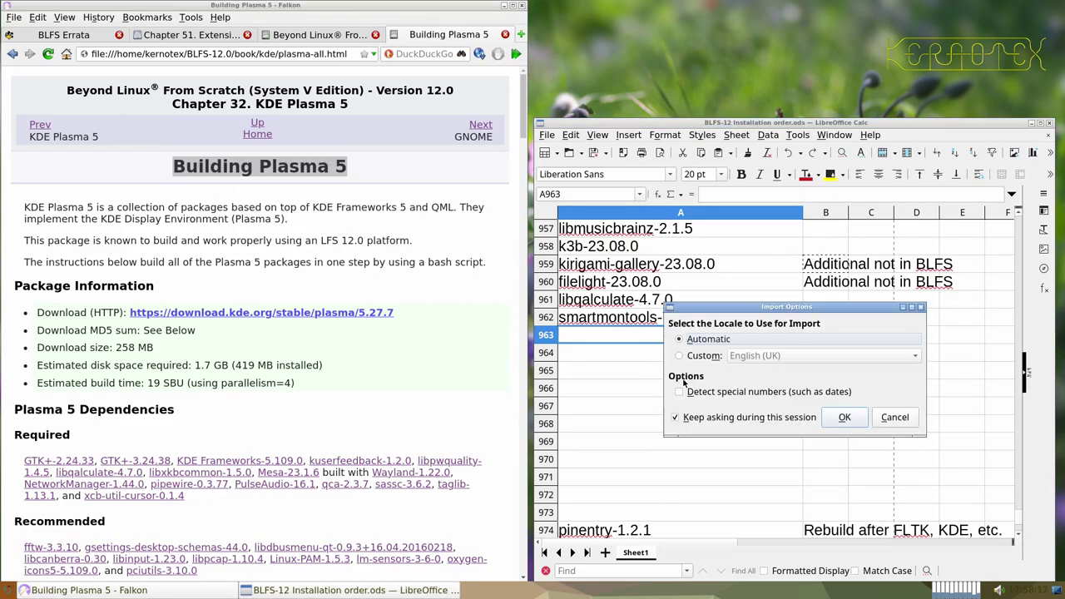
key("Escape")
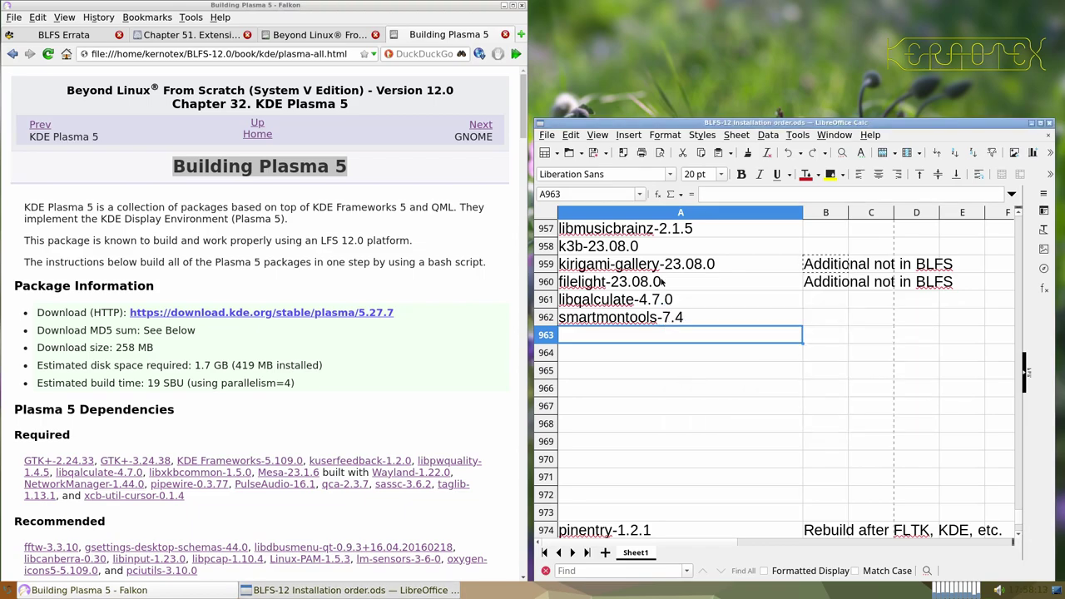
right_click(721, 194)
left_click(740, 232)
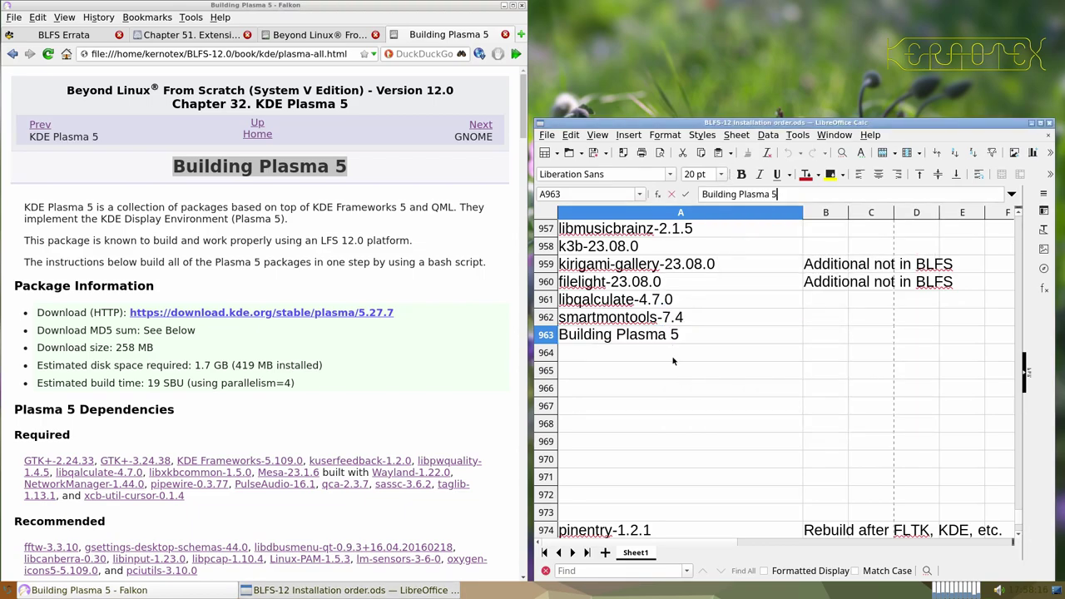
key("Return")
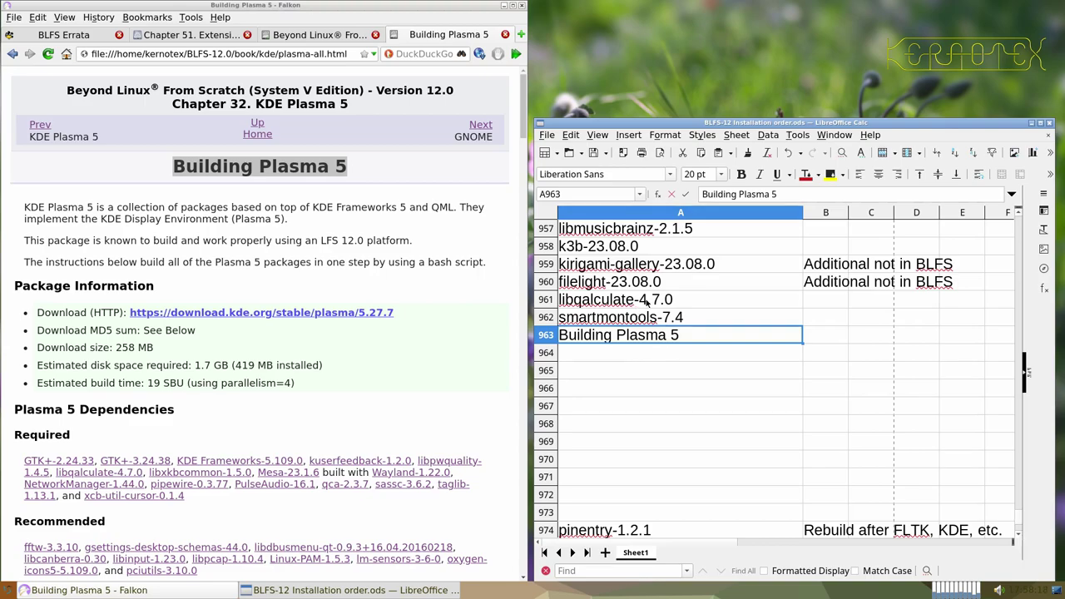
- Close the installation order spreadsheet, the Building Plasma 5 page and the browser window
left_click(1048, 123)
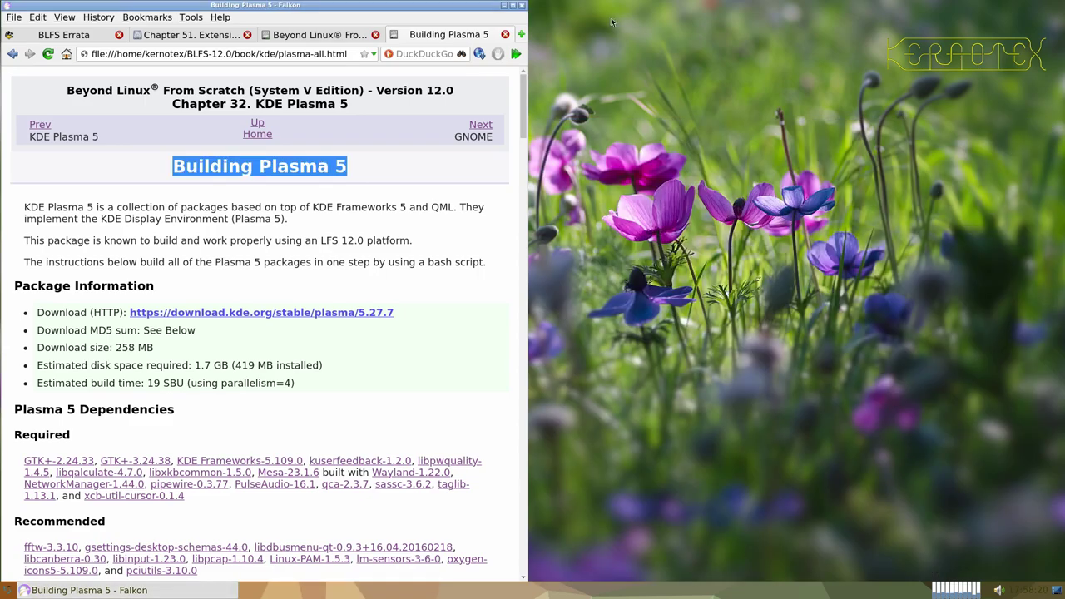
left_click(505, 35)
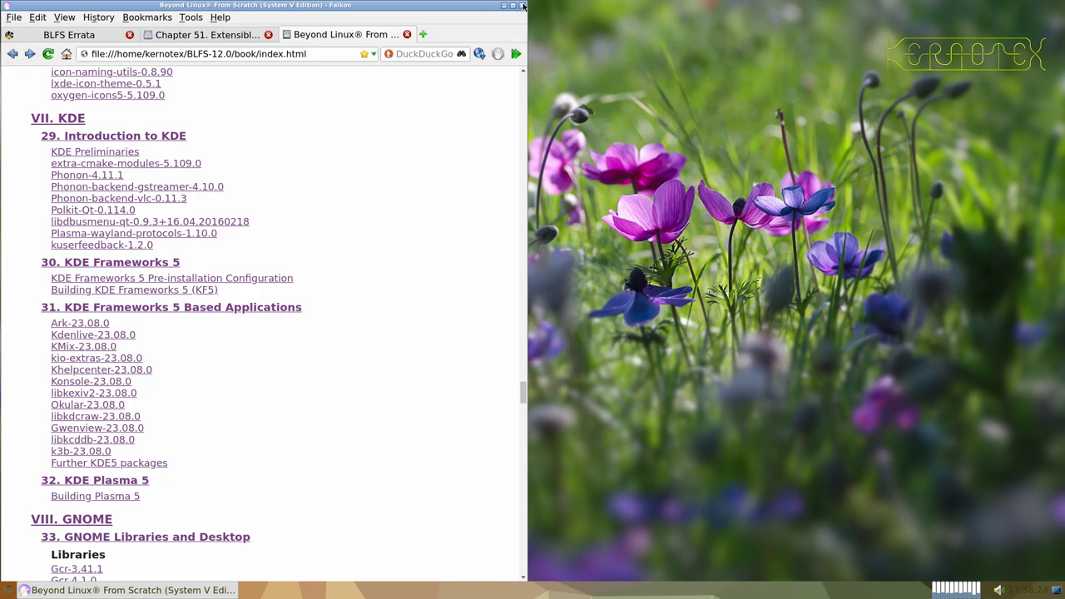
left_click(522, 5)
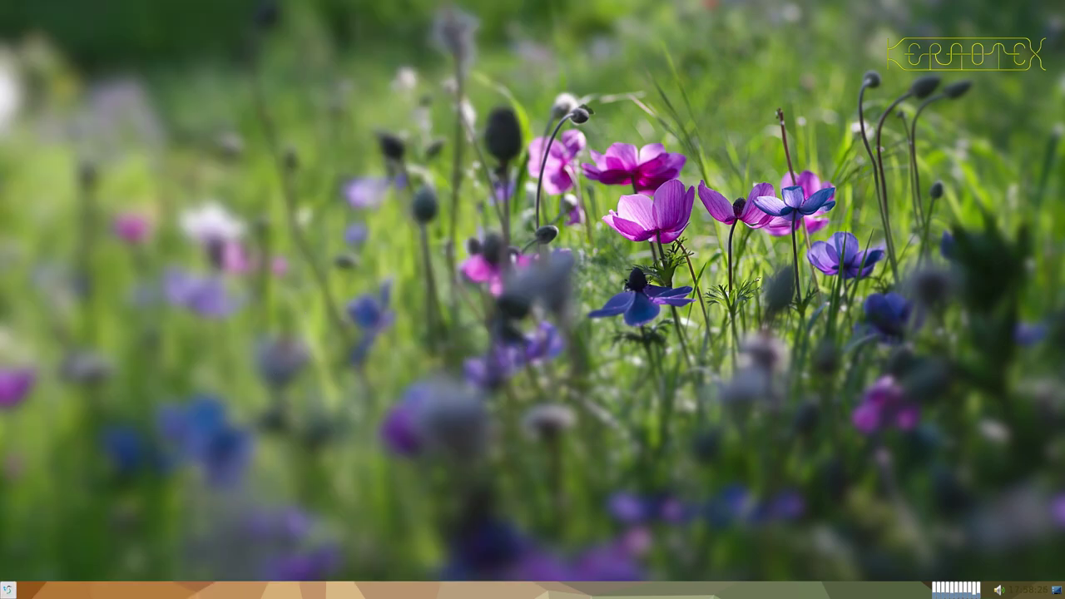
- Log out of the current LXQt desktop session
left_click(8, 589)
mouse_move(81, 546)
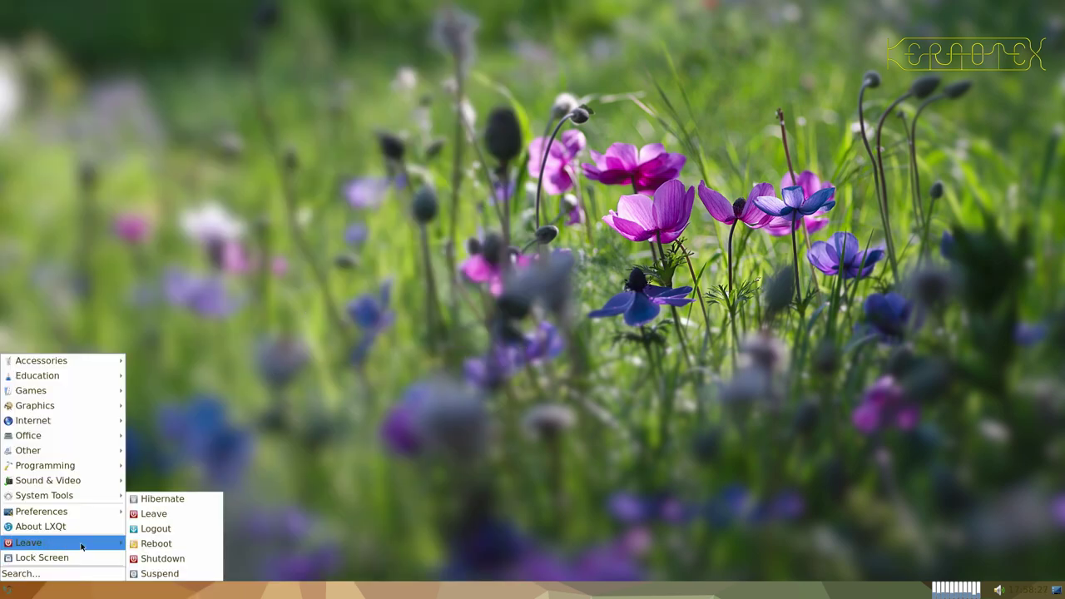
left_click(166, 528)
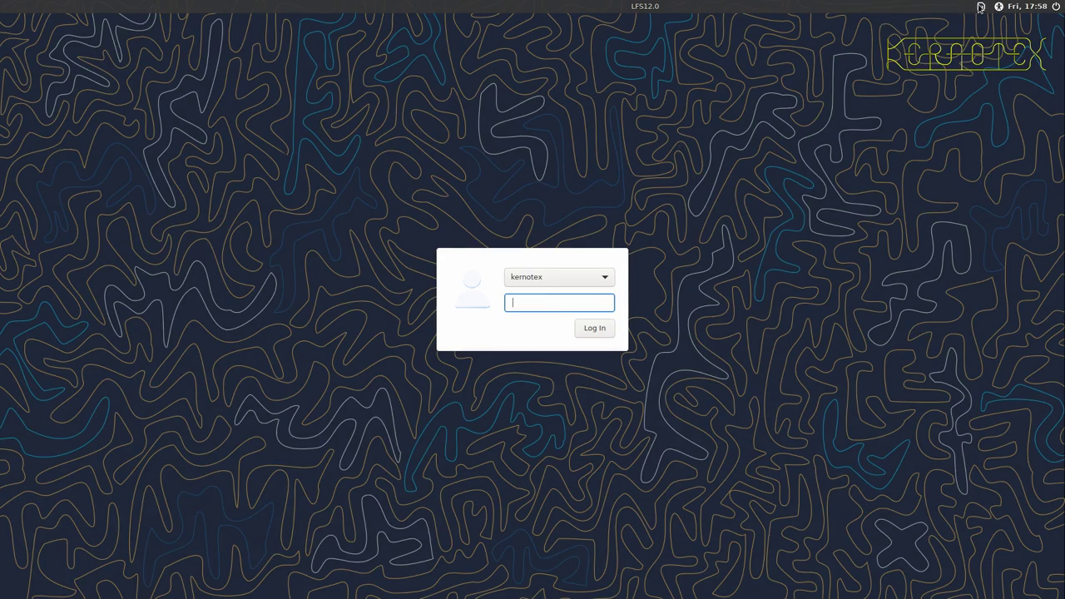
- Choose the Plasma (X11) session on the login screen, enter the account password and log in
left_click(980, 8)
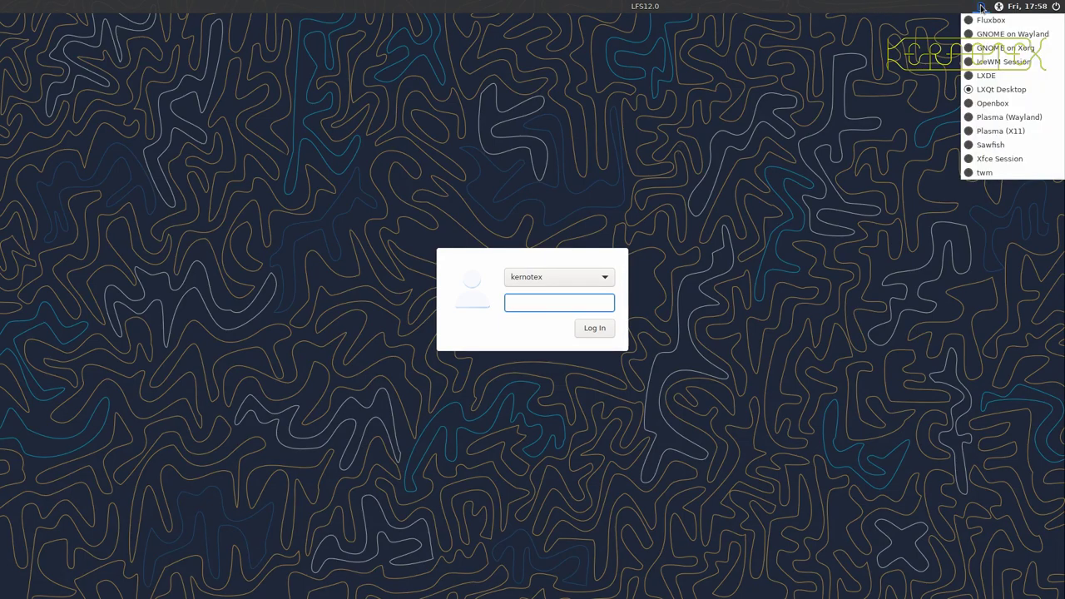
left_click(970, 131)
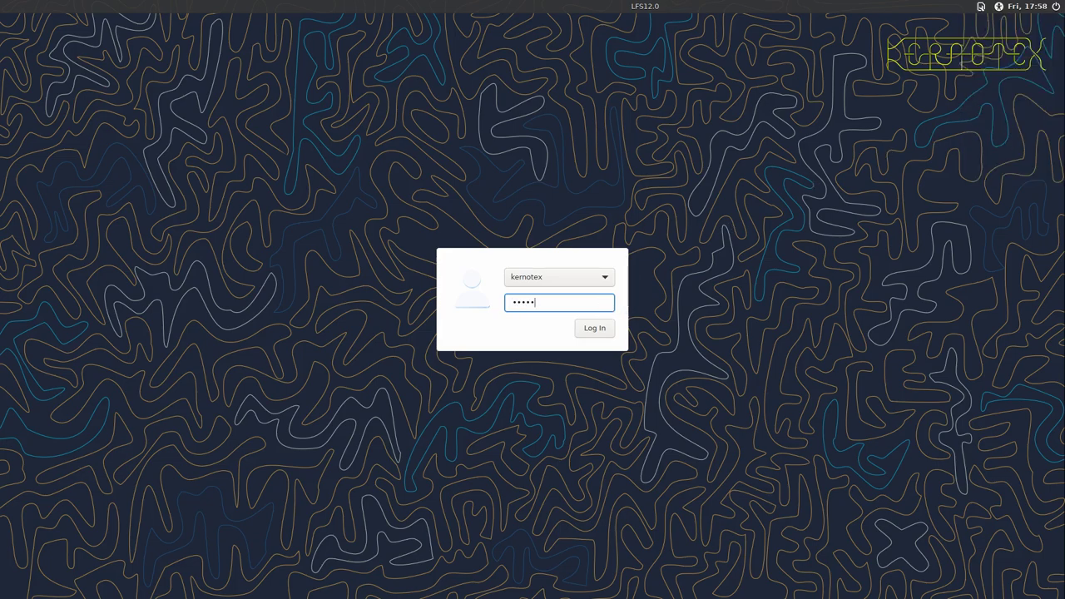
key("Return")
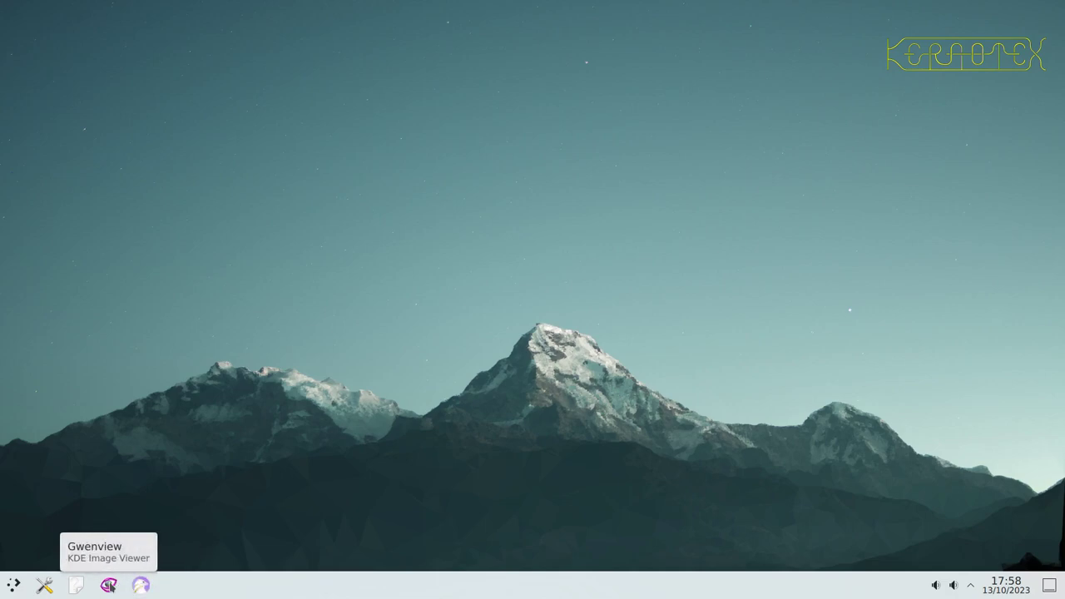
- Launch the Falkon browser, reposition its window and extend its lower edge to the desktop panel
left_click(12, 587)
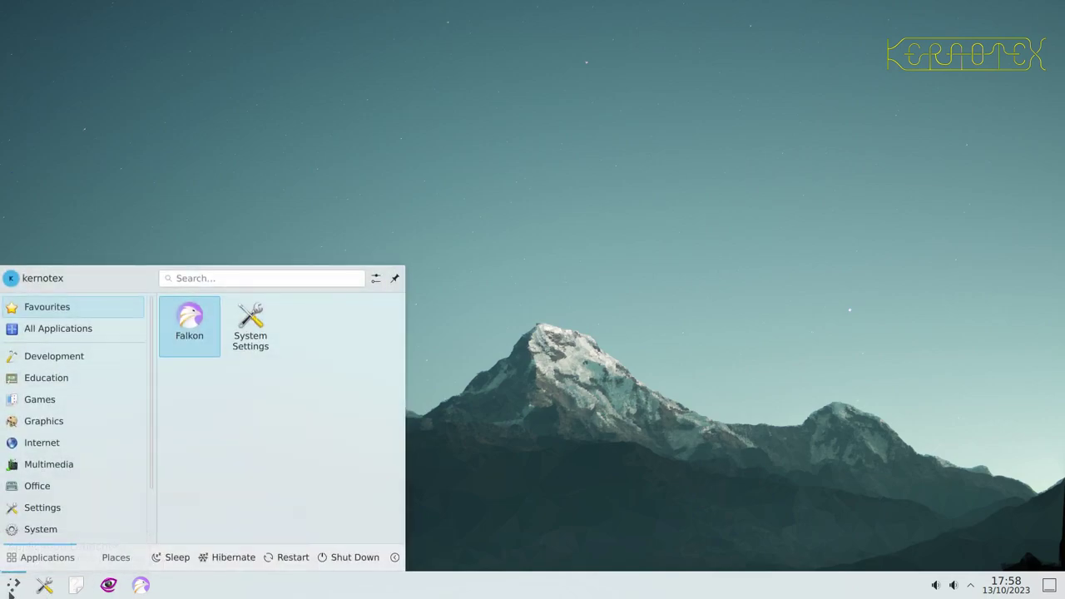
mouse_move(73, 465)
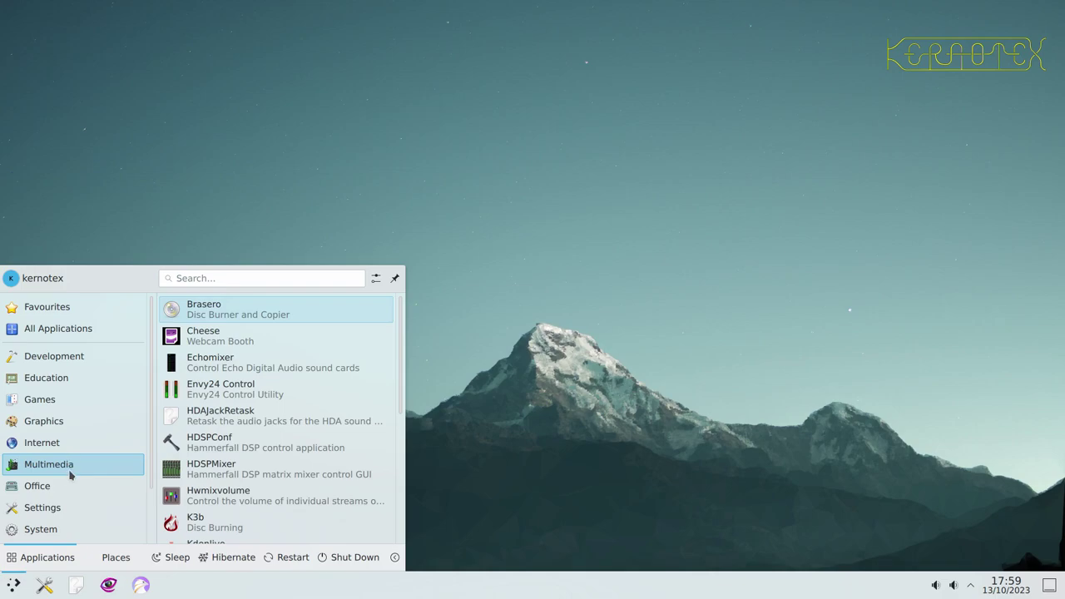
left_click(140, 585)
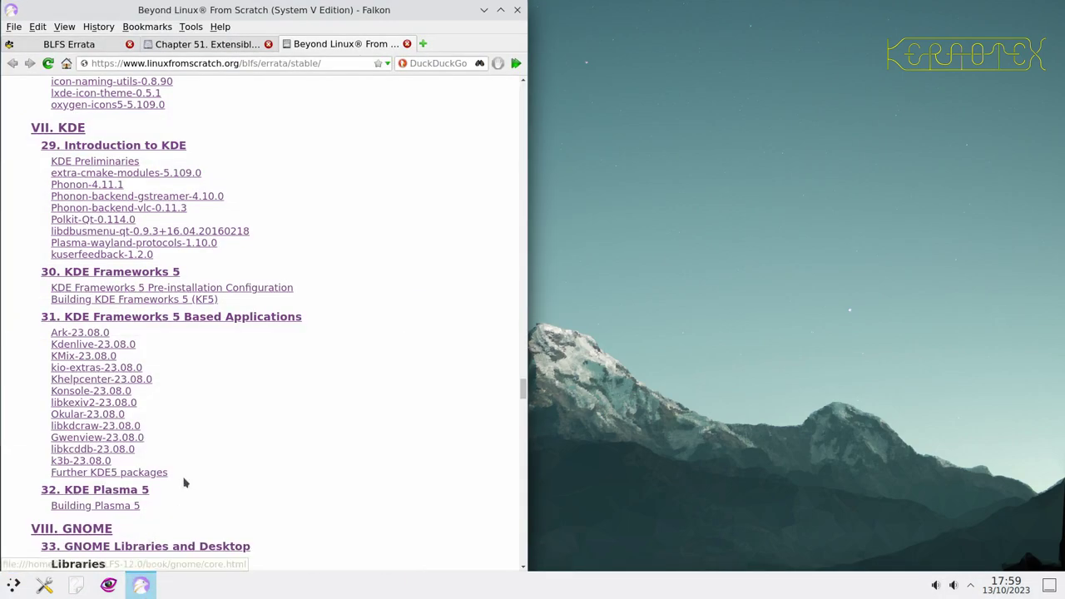
left_click_drag(389, 1, 400, 12)
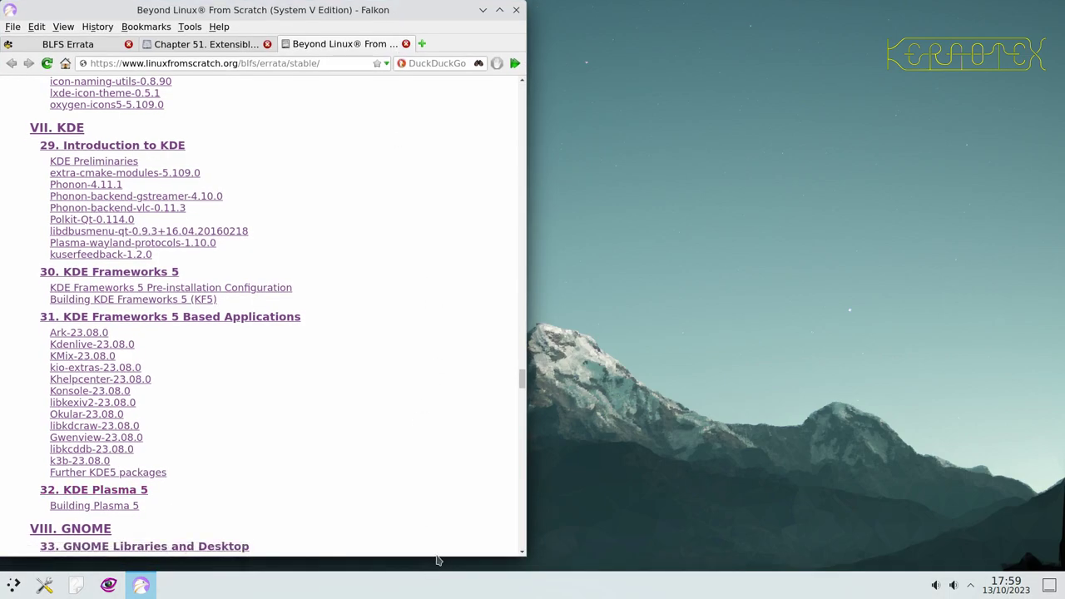
left_click_drag(436, 556, 434, 569)
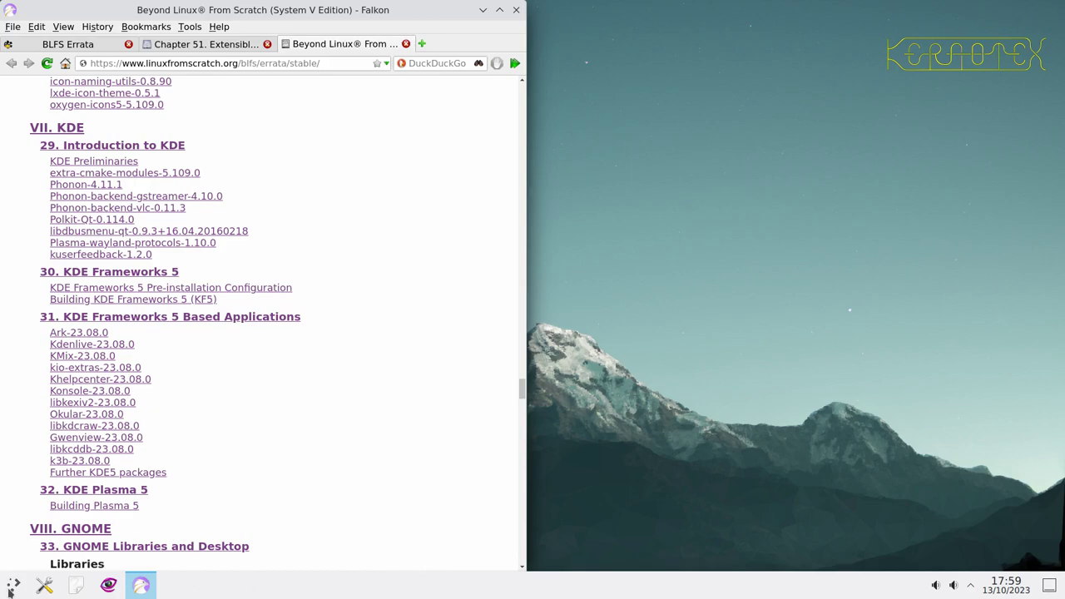
- Launch LXTerminal, place its window beside the browser and pin it to the desktop panel
left_click(11, 587)
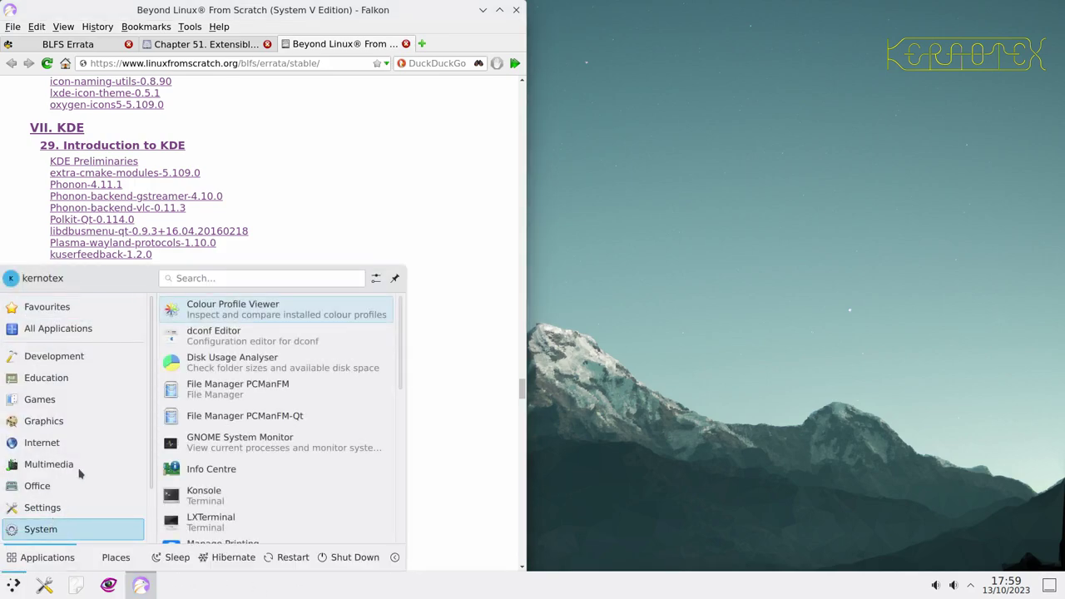
mouse_move(81, 423)
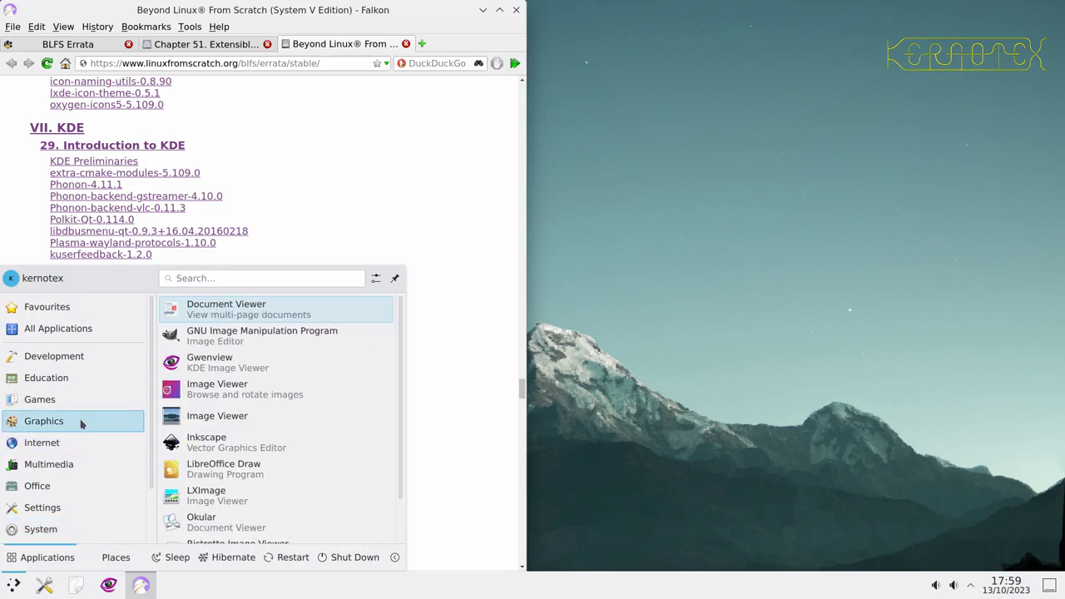
type("lx")
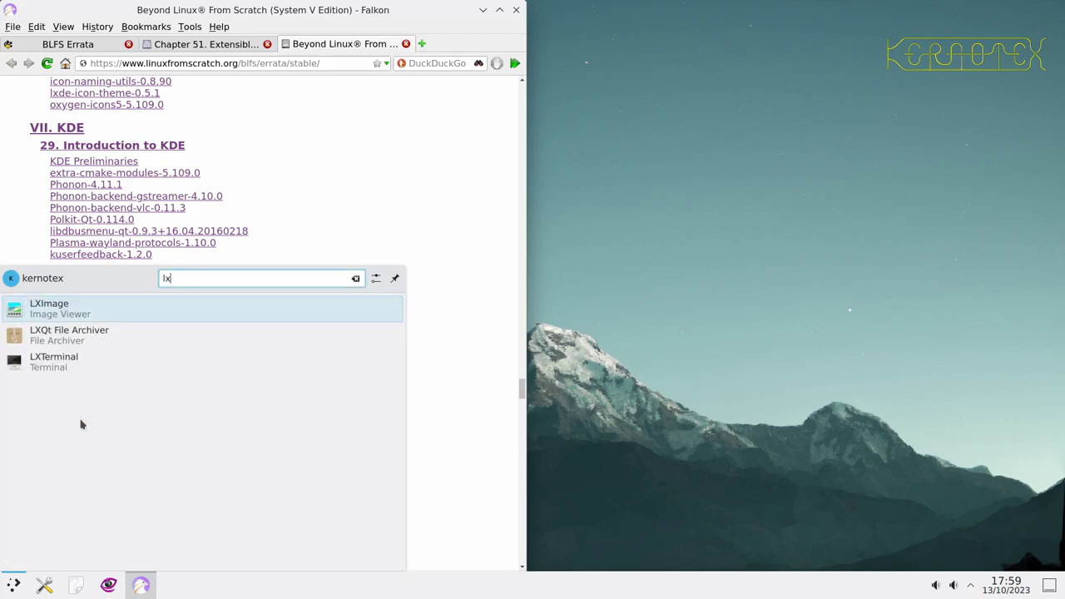
left_click(64, 364)
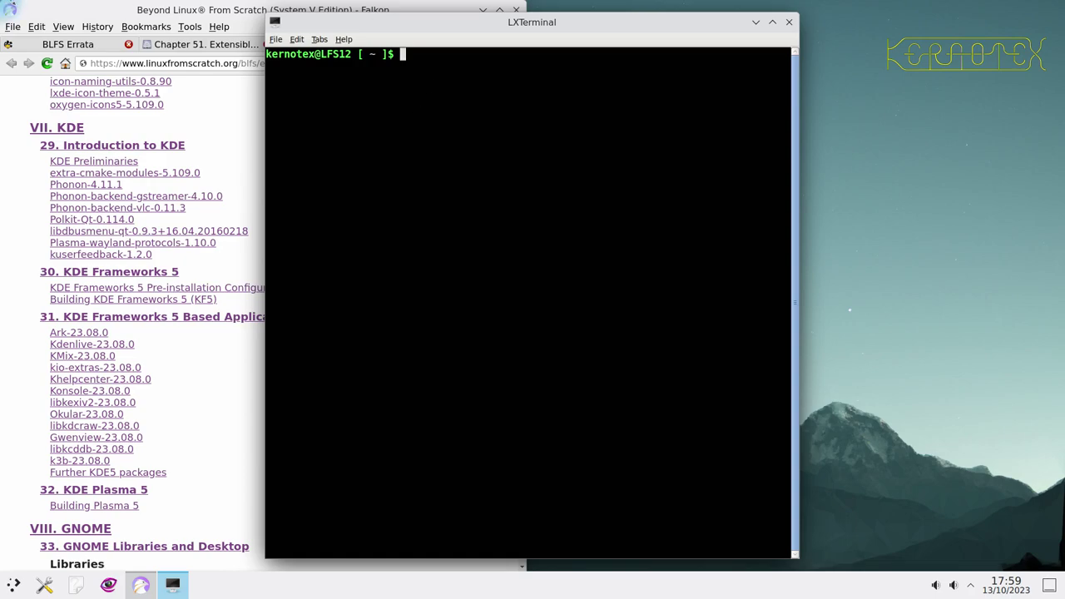
left_click_drag(388, 20, 646, 7)
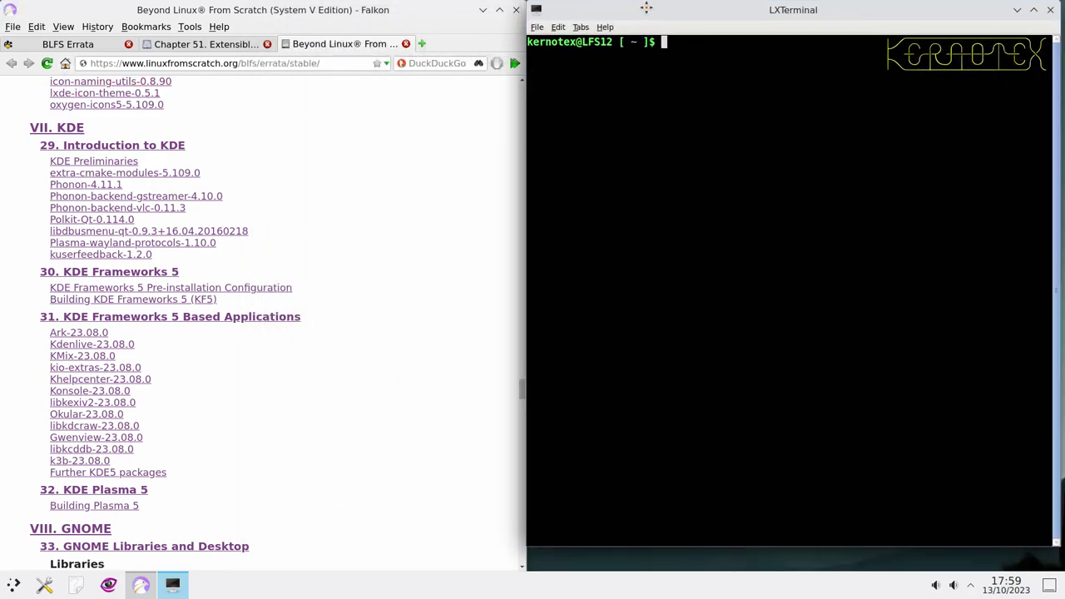
right_click(165, 580)
left_click(198, 532)
- Launch LibreOffice Calc and pin it to the desktop panel
left_click(13, 584)
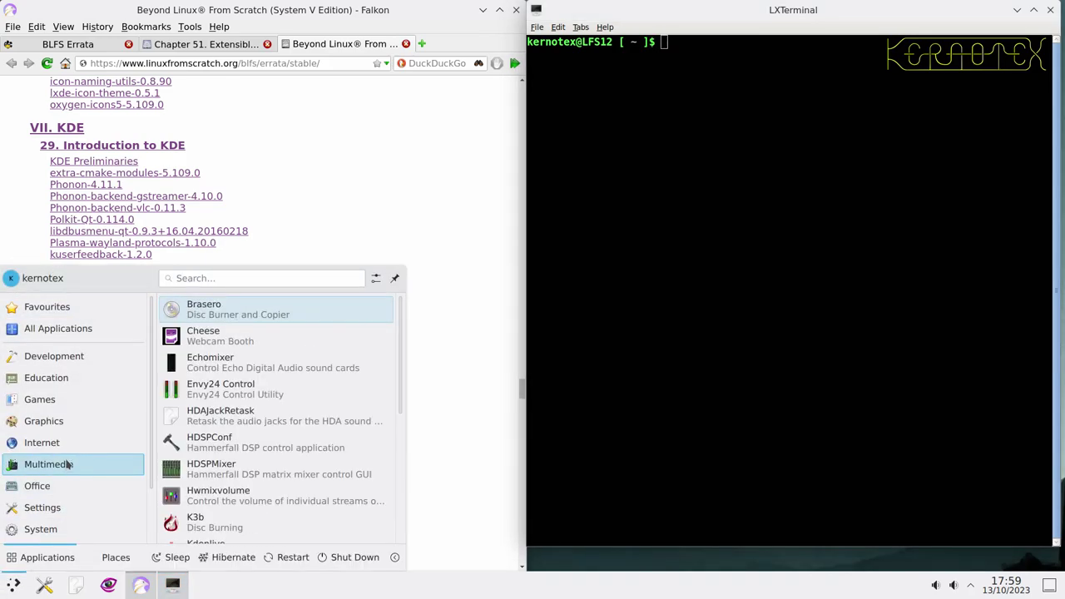
mouse_move(65, 482)
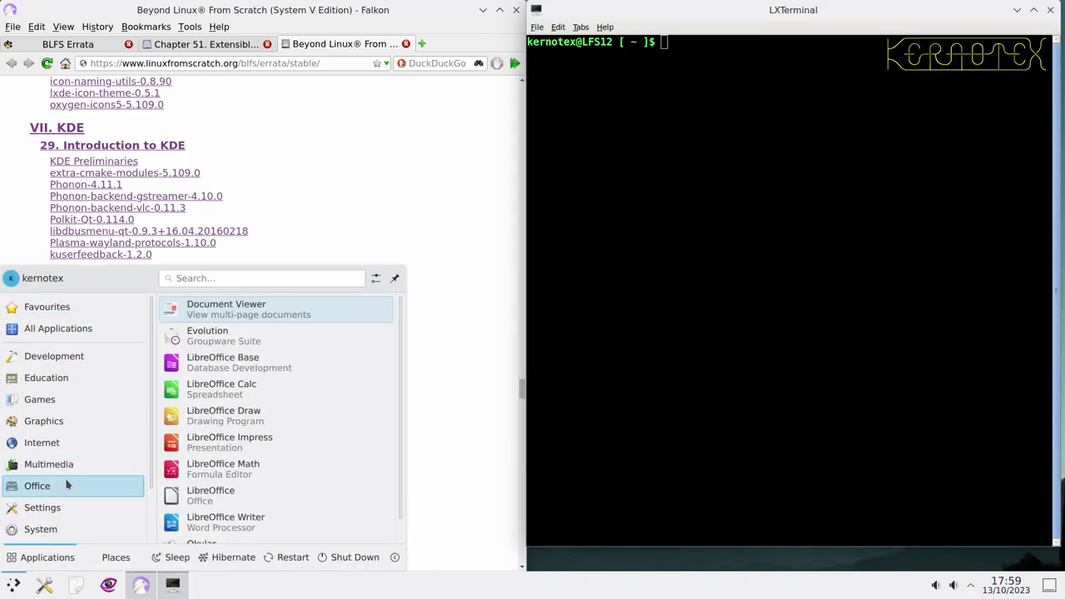
left_click(258, 395)
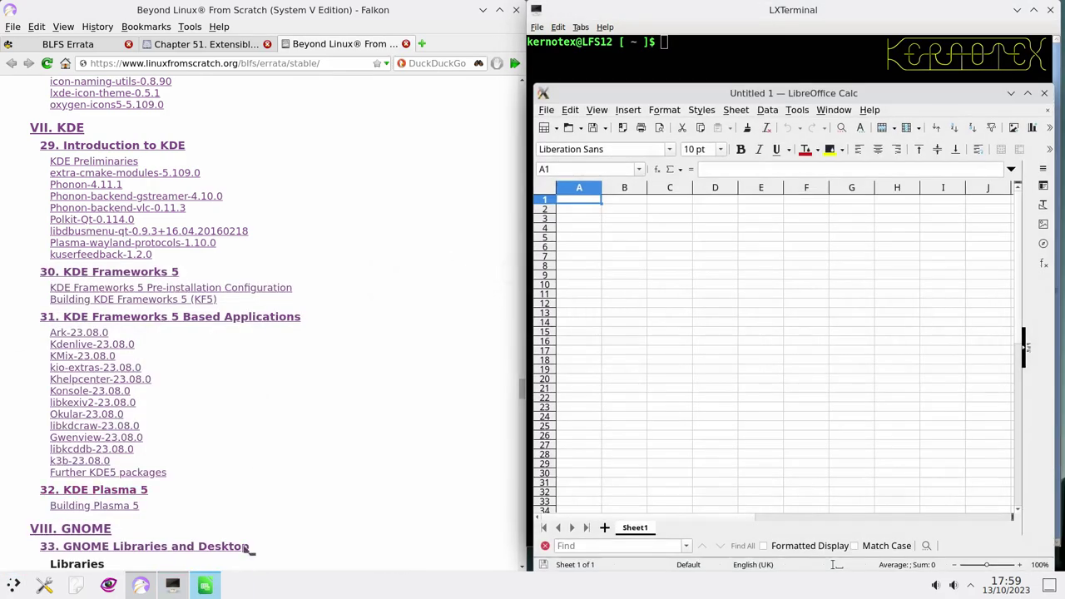
right_click(208, 588)
left_click(223, 533)
- Open the recent document BLFS-12 Installation order.ods and select the empty cell A964
left_click(547, 110)
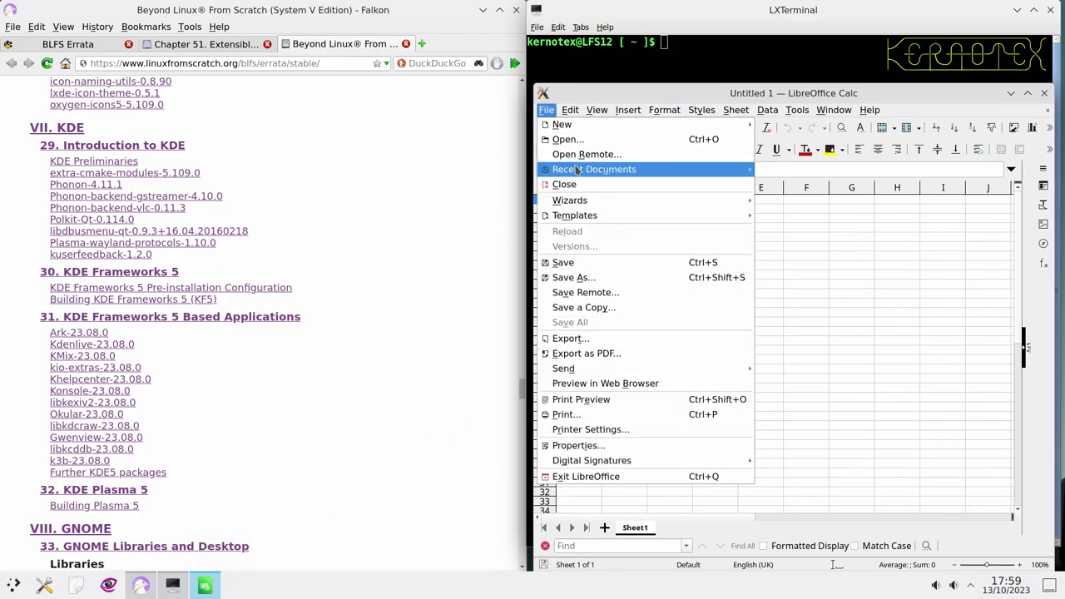
mouse_move(577, 169)
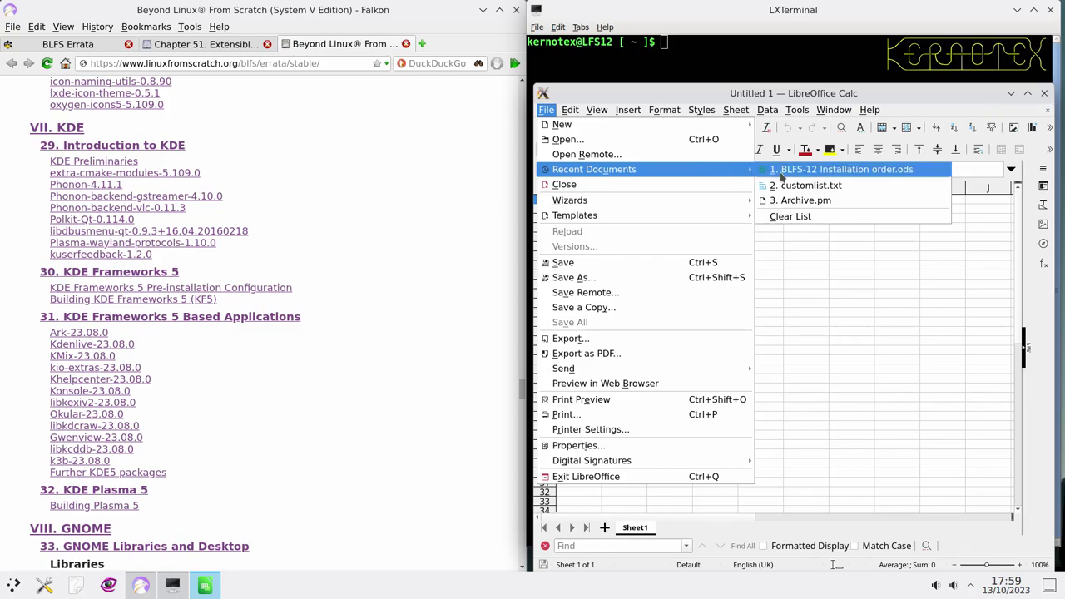
left_click(846, 170)
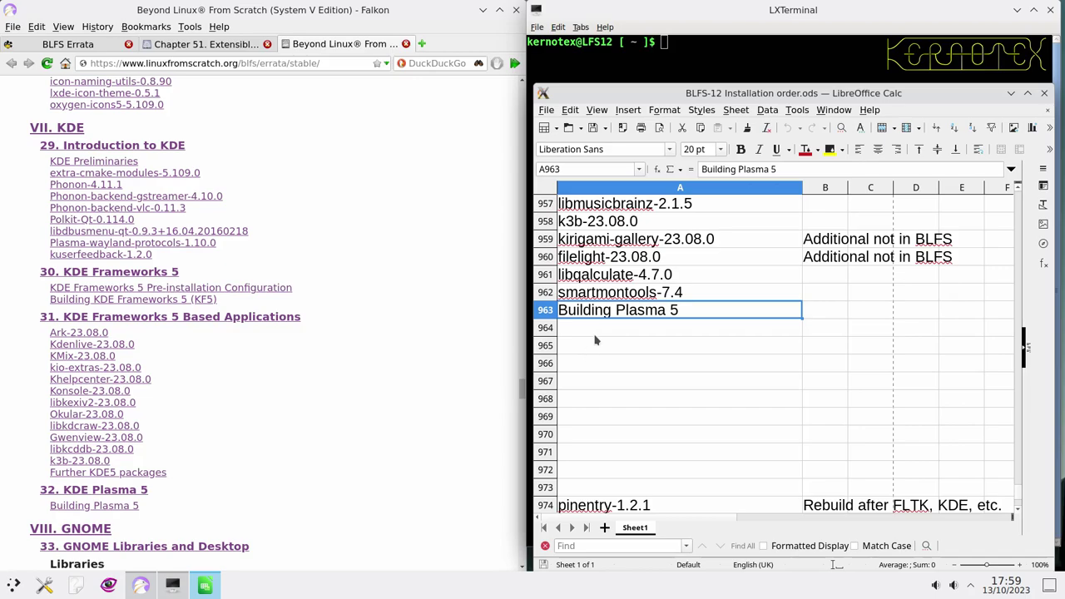
left_click(595, 327)
- Look through the BLFS package index, from the multimedia section back to security and text editors, for the next package to install
scroll(416, 345, "down", 8)
scroll(413, 344, "down", 20)
scroll(414, 345, "down", 20)
scroll(413, 345, "up", 5)
scroll(413, 345, "down", 6)
scroll(412, 346, "down", 12)
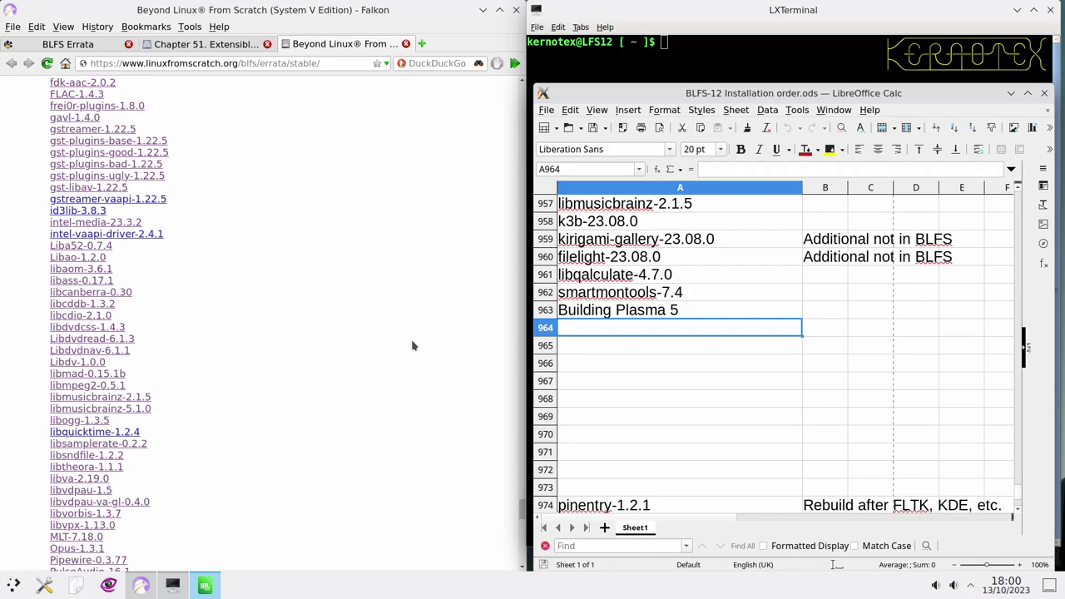
scroll(412, 345, "up", 12)
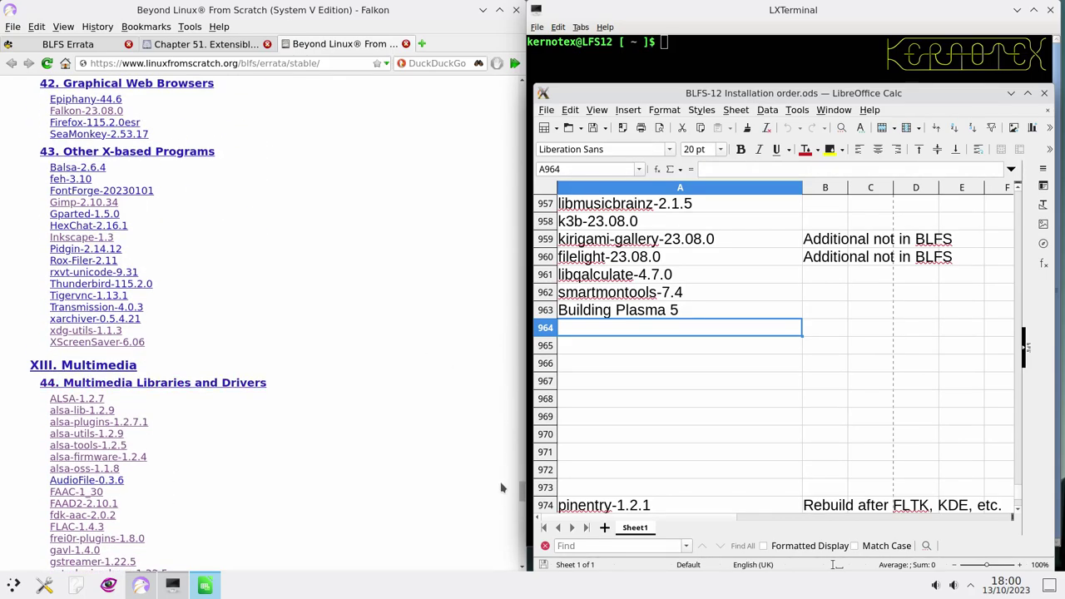
left_click_drag(521, 492, 526, 291)
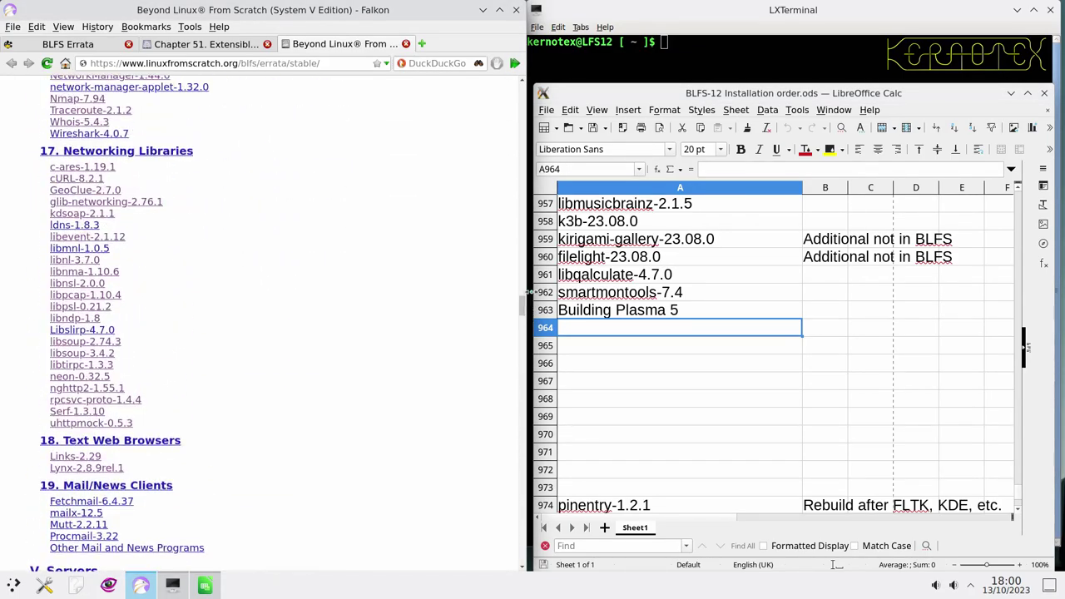
left_click(676, 39)
scroll(366, 421, "up", 4)
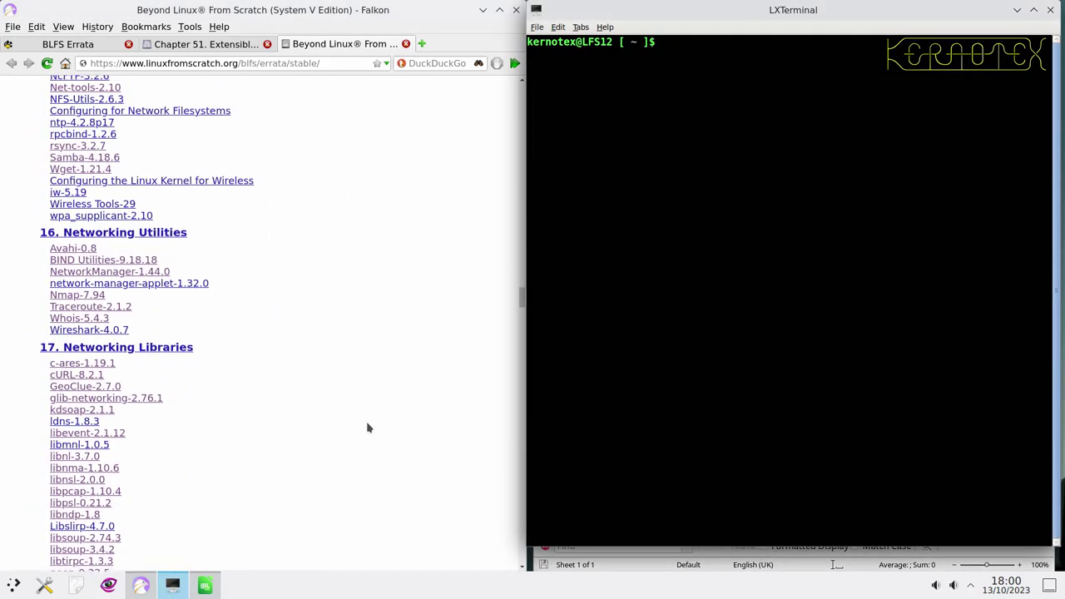
scroll(371, 426, "up", 15)
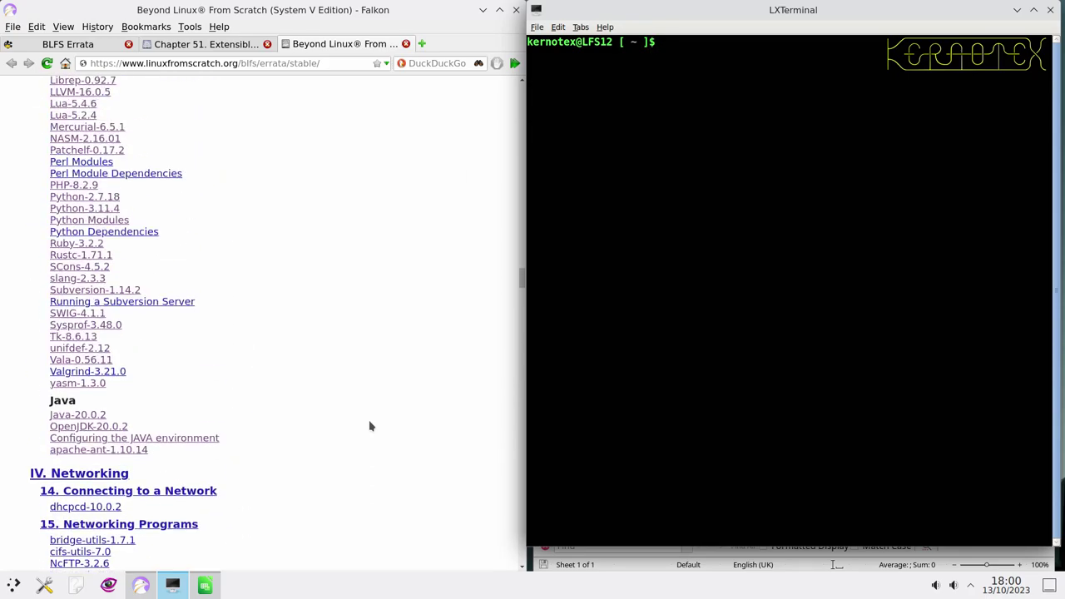
scroll(370, 425, "up", 4)
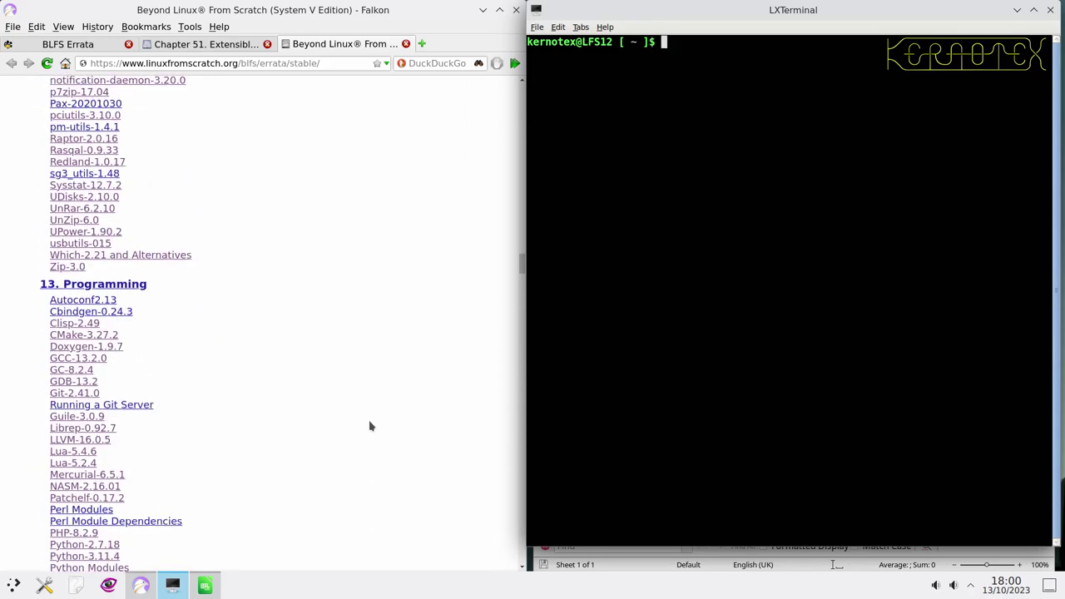
scroll(370, 426, "up", 9)
scroll(370, 425, "up", 11)
scroll(370, 425, "up", 12)
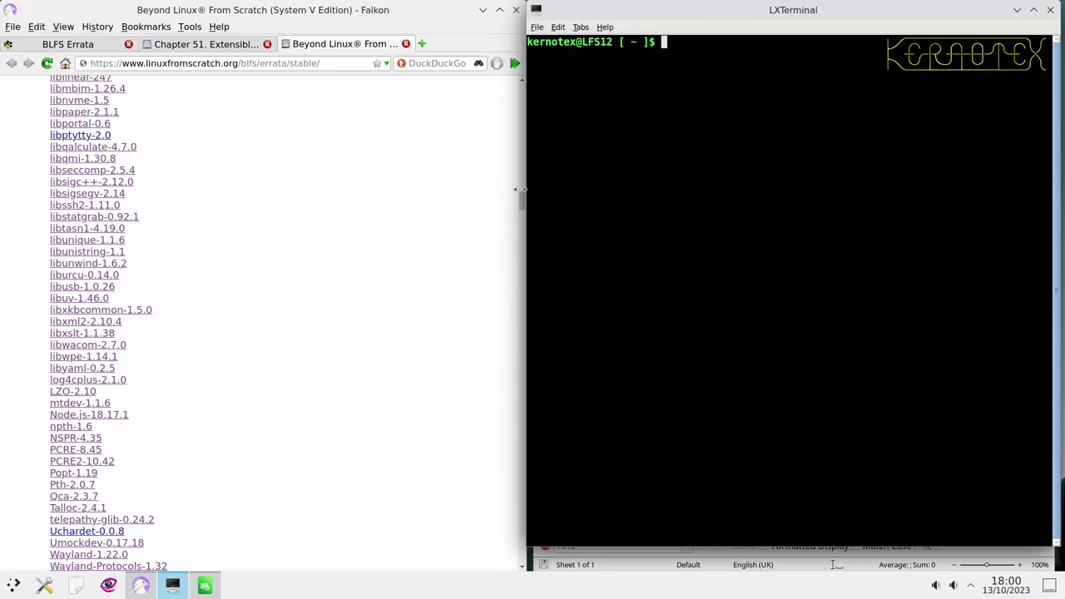
left_click_drag(521, 199, 506, 152)
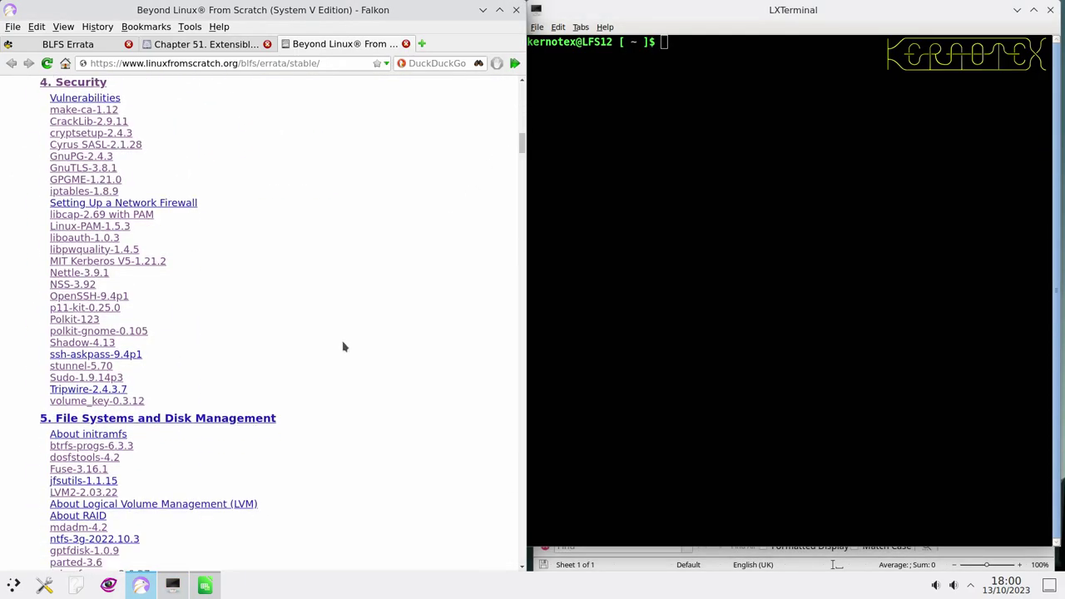
scroll(343, 350, "down", 4)
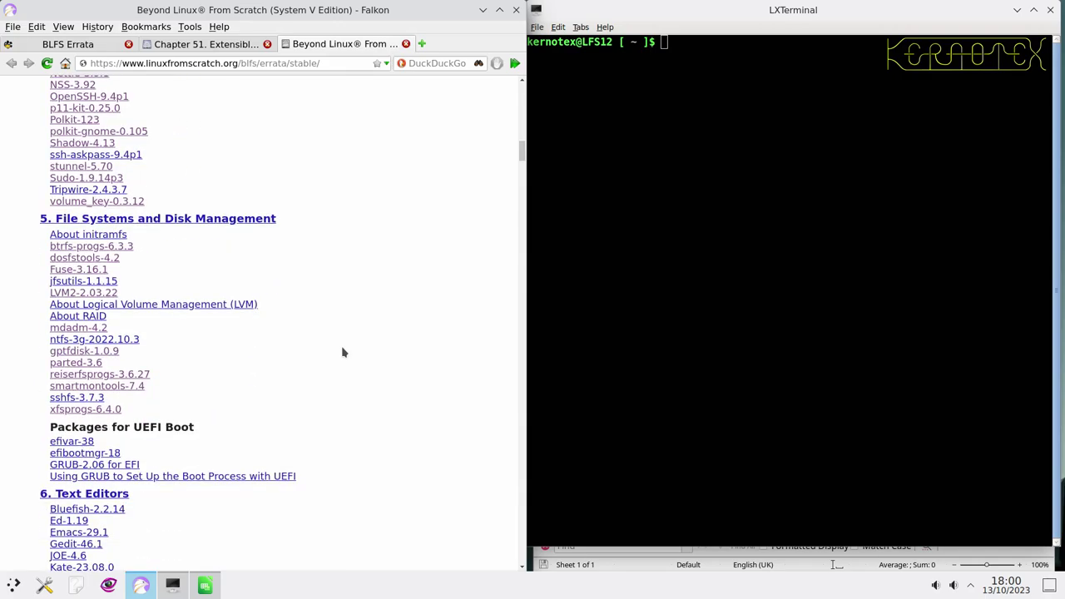
scroll(343, 353, "down", 4)
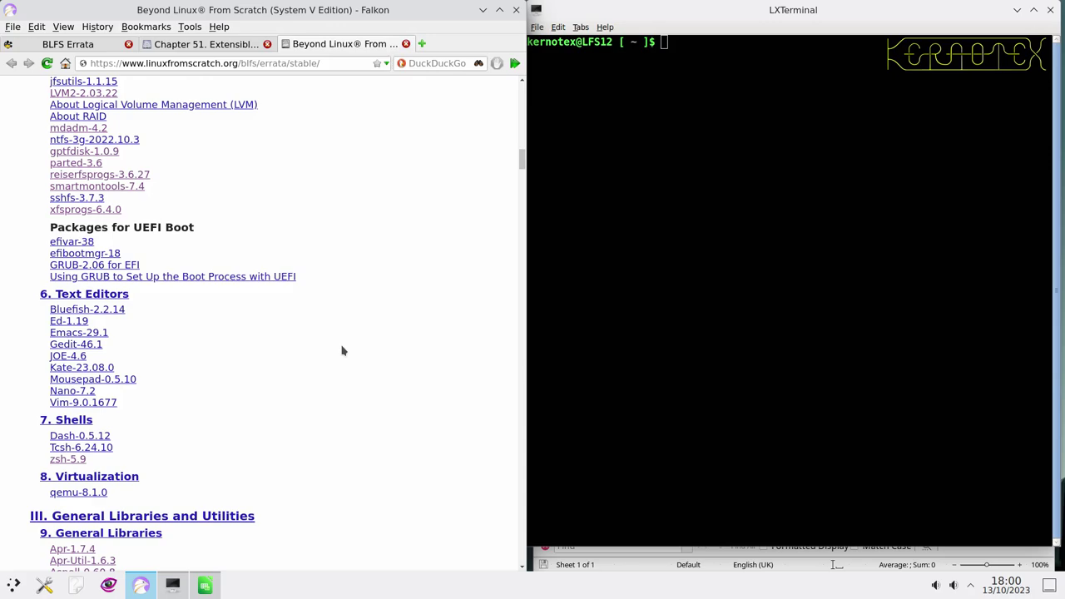
- Open the Vim-9.0.1677 page in a new tab and download vim-9.0.1677.tar.gz
middle_click(90, 406)
left_click(445, 44)
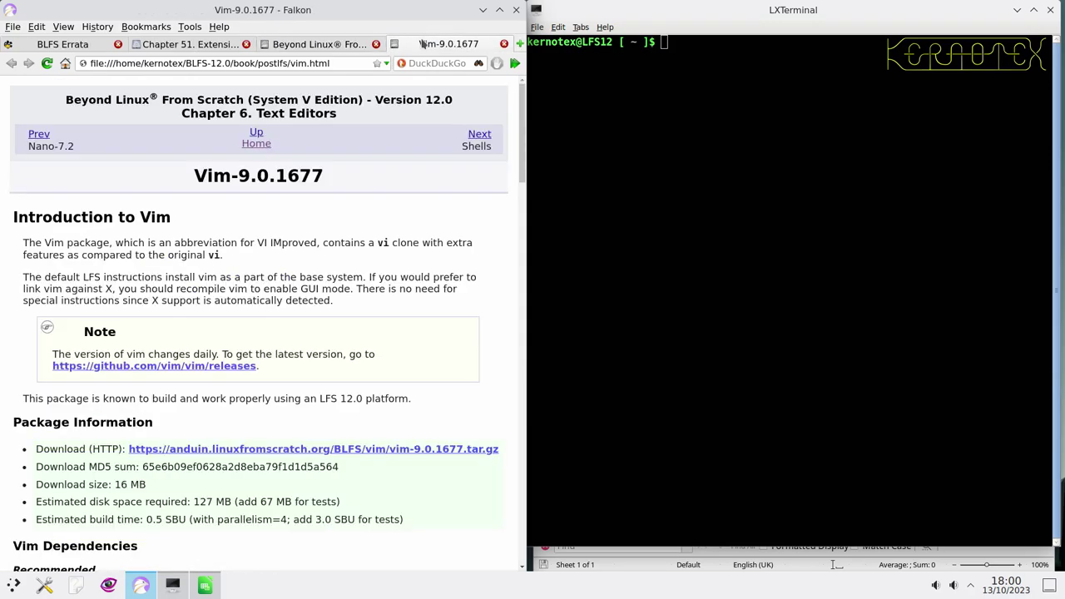
scroll(344, 222, "down", 3)
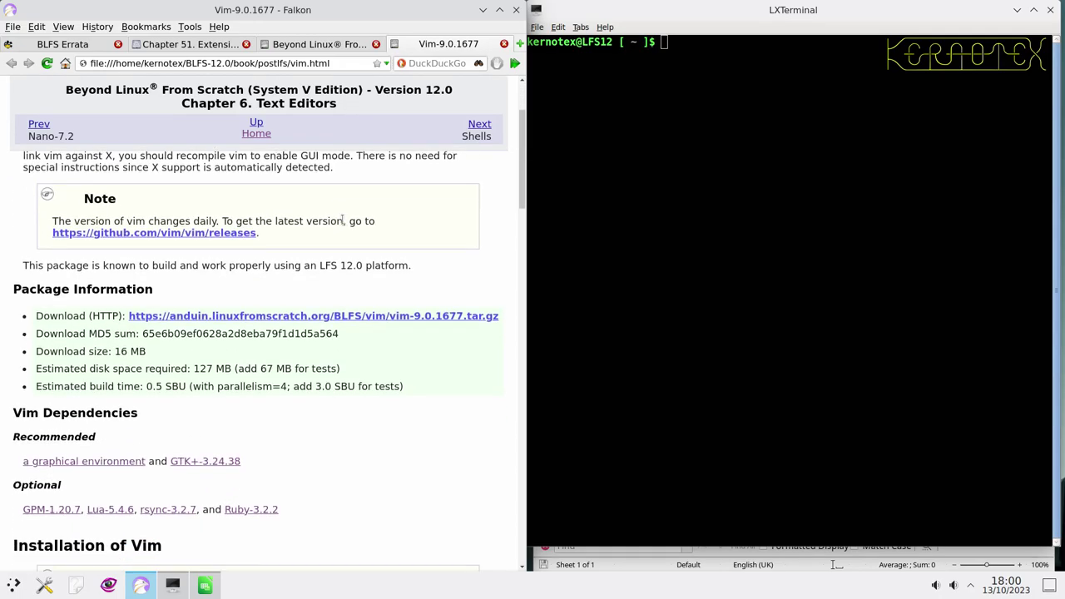
left_click(340, 317)
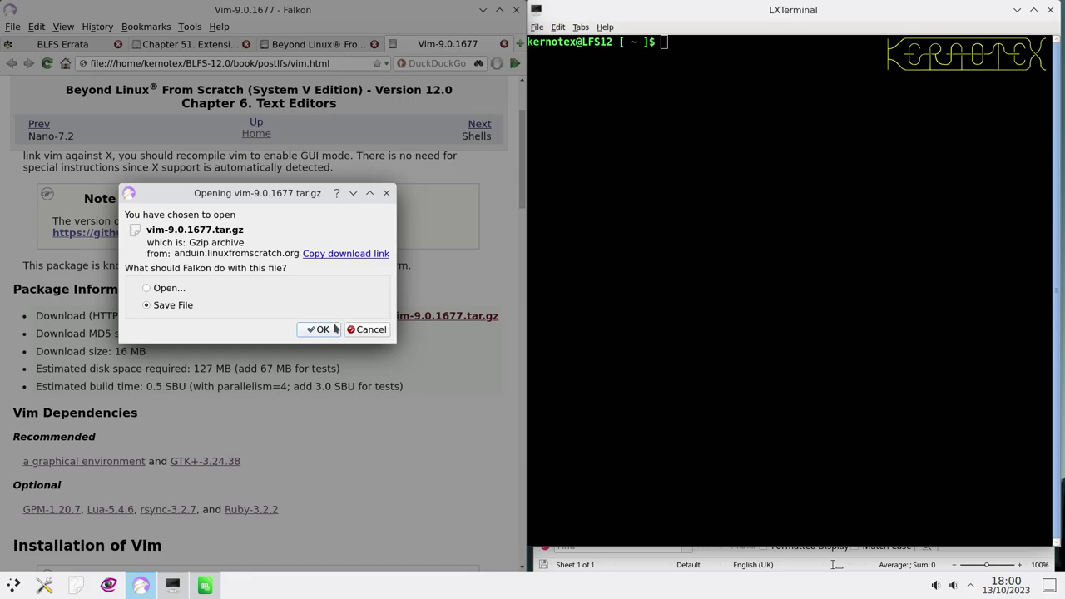
left_click(333, 326)
key("Return")
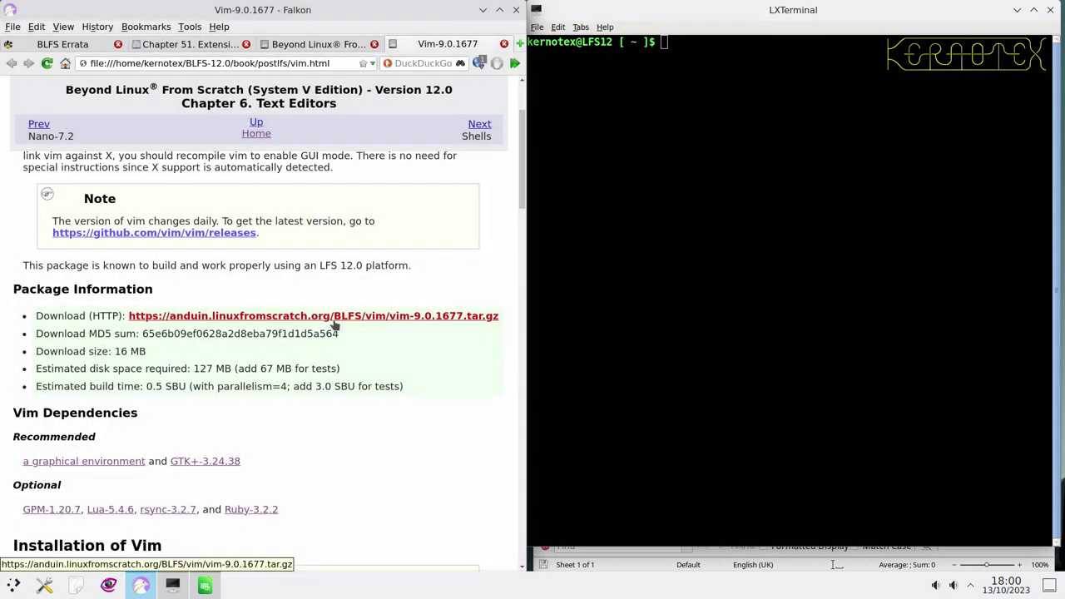
- Copy the page title Vim-9.0.1677 into cell A964 of the installation order spreadsheet
scroll(333, 325, "up", 3)
left_click_drag(189, 177, 327, 176)
key("ctrl+c")
key("alt+Tab")
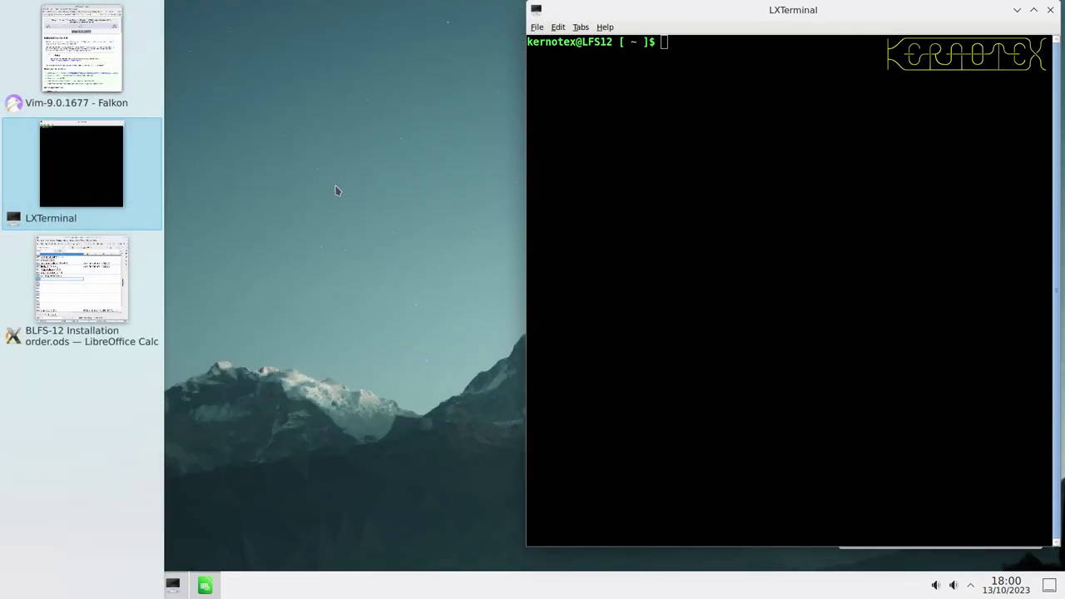
key("alt+Tab")
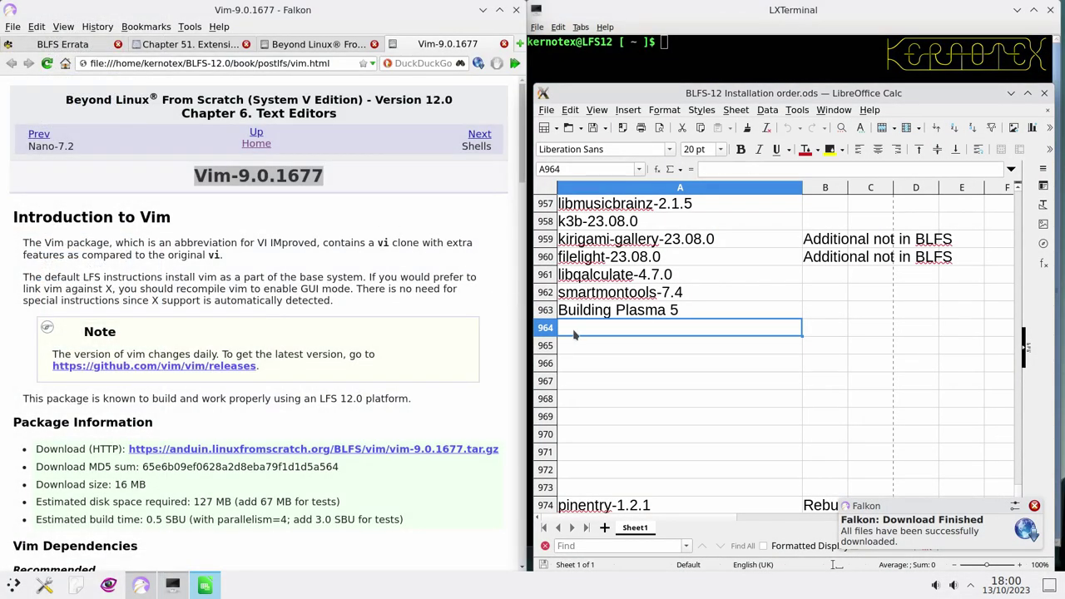
middle_click(574, 334)
key("Return")
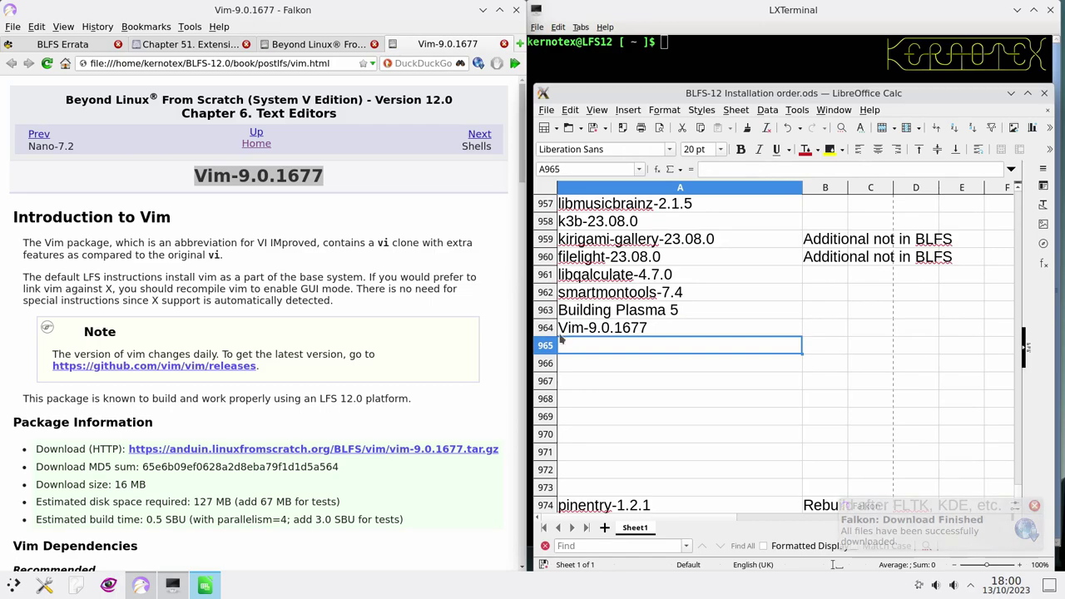
- Review the Vim installation instructions and change the terminal's working directory to /sources/BLFS
scroll(424, 333, "down", 3)
scroll(424, 332, "down", 5)
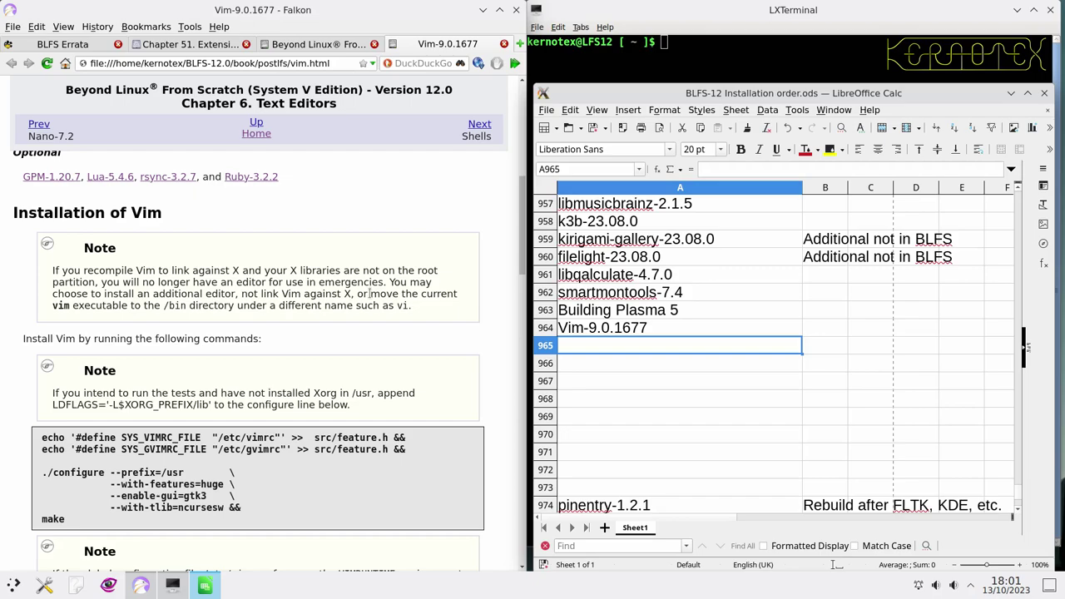
scroll(345, 329, "down", 3)
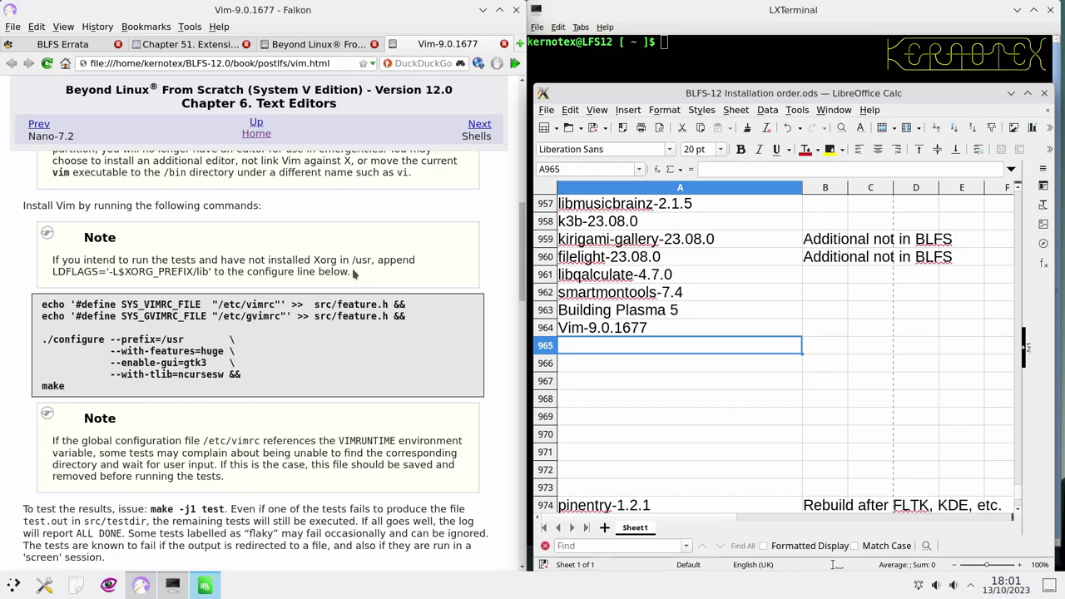
left_click(606, 49)
type("cd /sources/BLFDS")
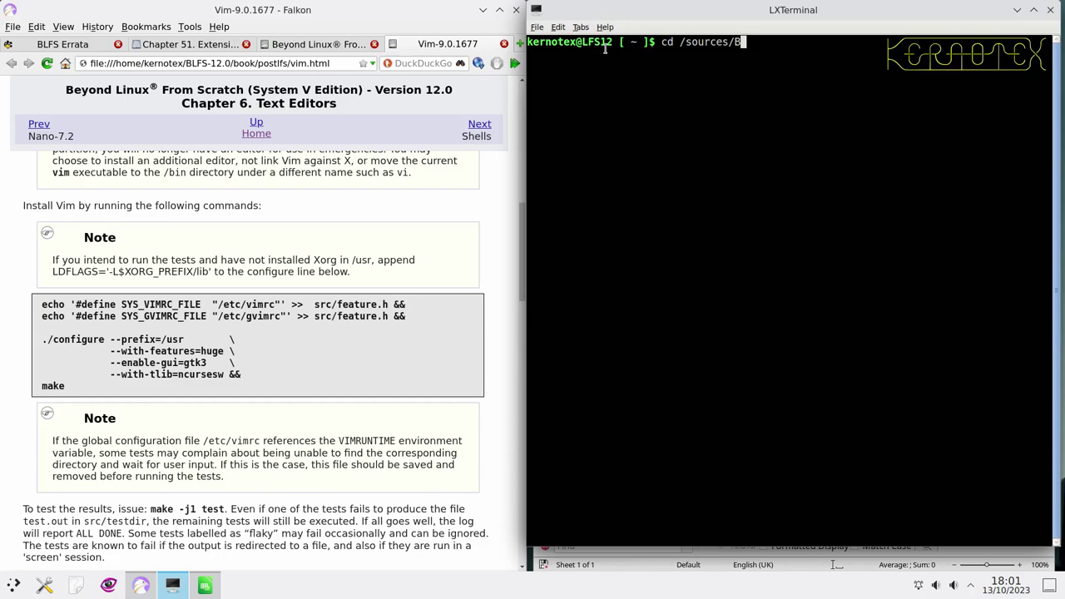
key("BackSpace")
key("BackSpace")
type("S")
key("Return")
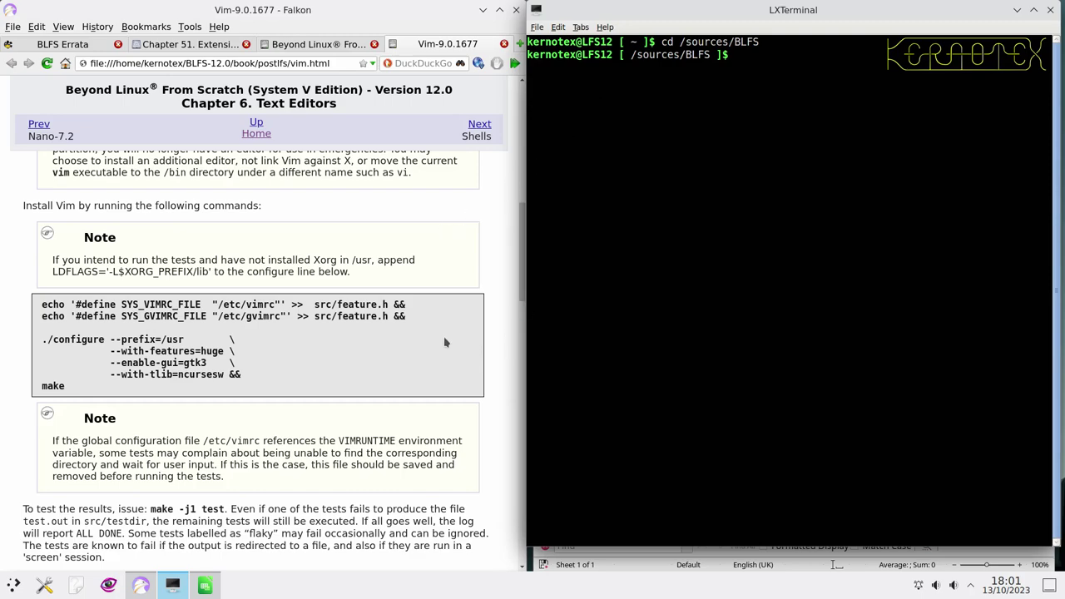
- Extract vim-9.0.1677.tar.gz verbosely and change into the vim-9.0.1677 source directory
type("tar -xv f vim")
key("Tab")
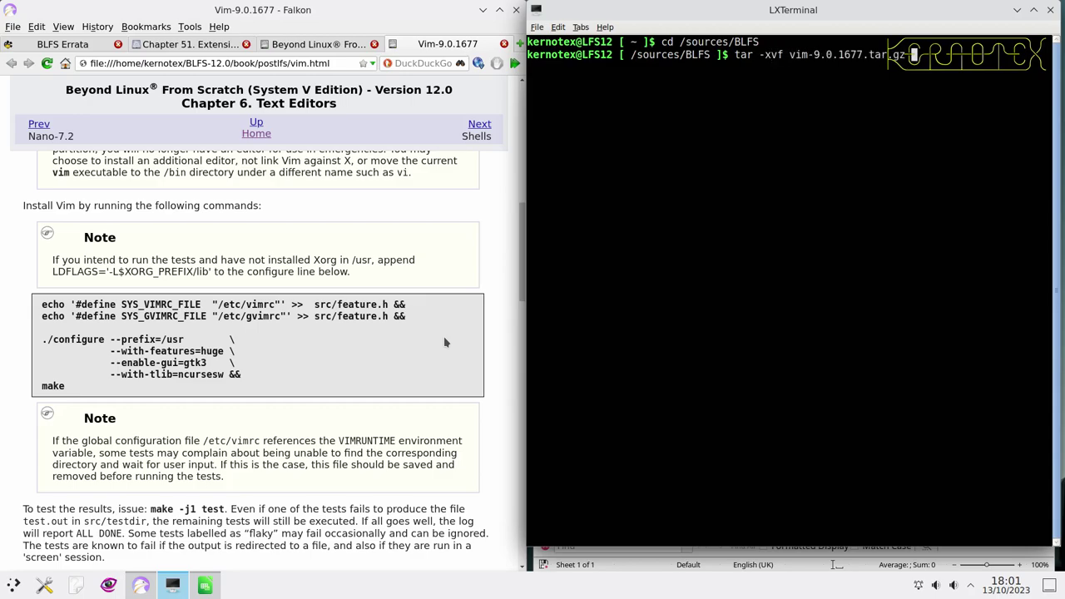
key("Return")
type("cd vim")
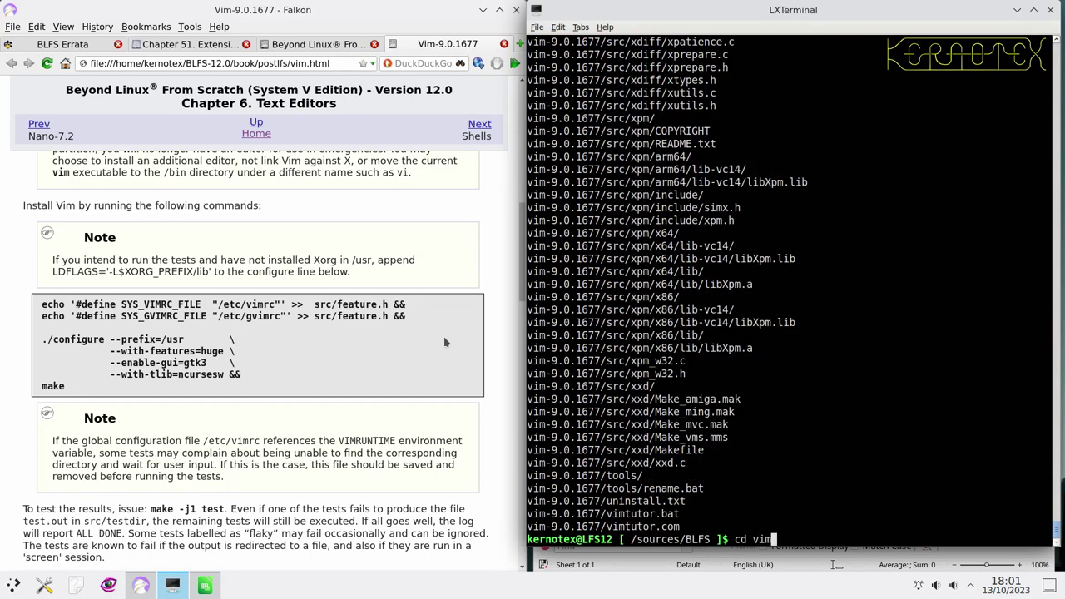
key("Tab")
key("Return")
scroll(440, 363, "down", 5)
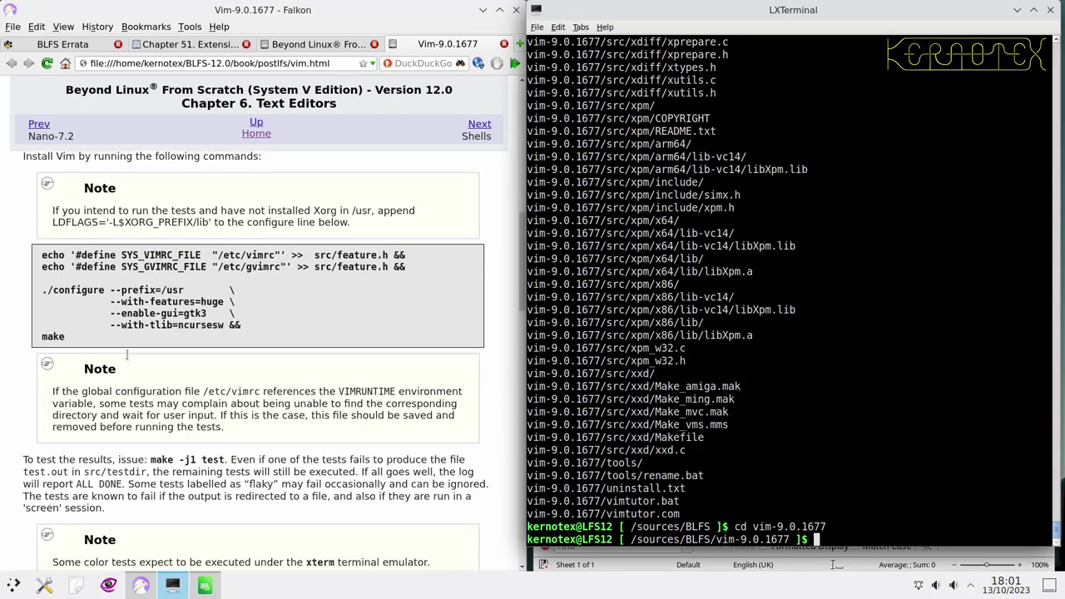
- Append the book's SYS_VIMRC_FILE "/etc/vimrc" and SYS_GVIMRC_FILE "/etc/gvimrc" defines to src/feature.h in the terminal
scroll(127, 356, "down", 3)
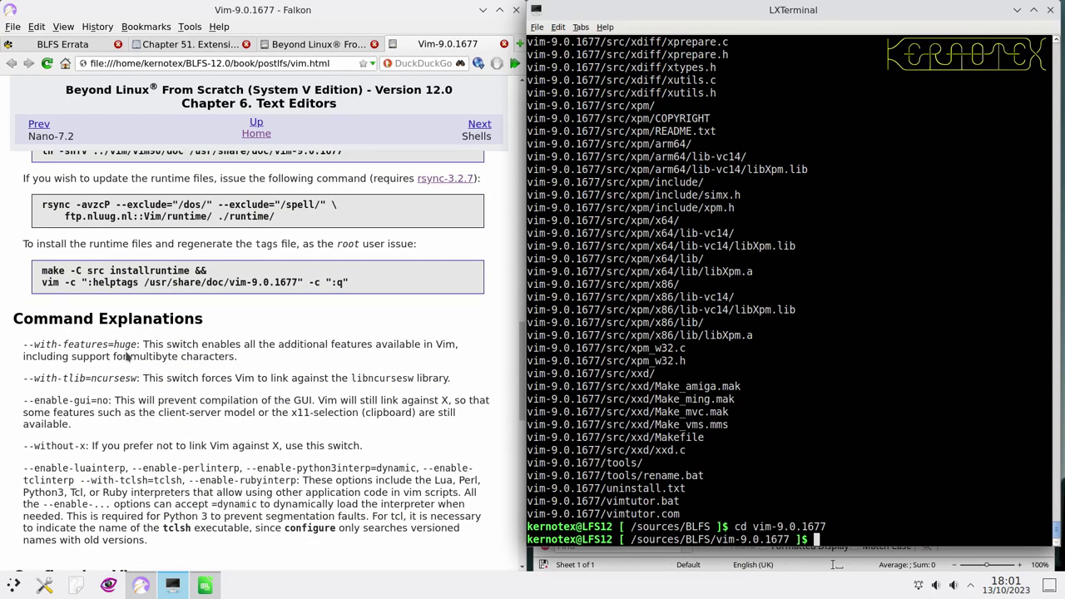
scroll(127, 356, "up", 5)
scroll(126, 356, "up", 1)
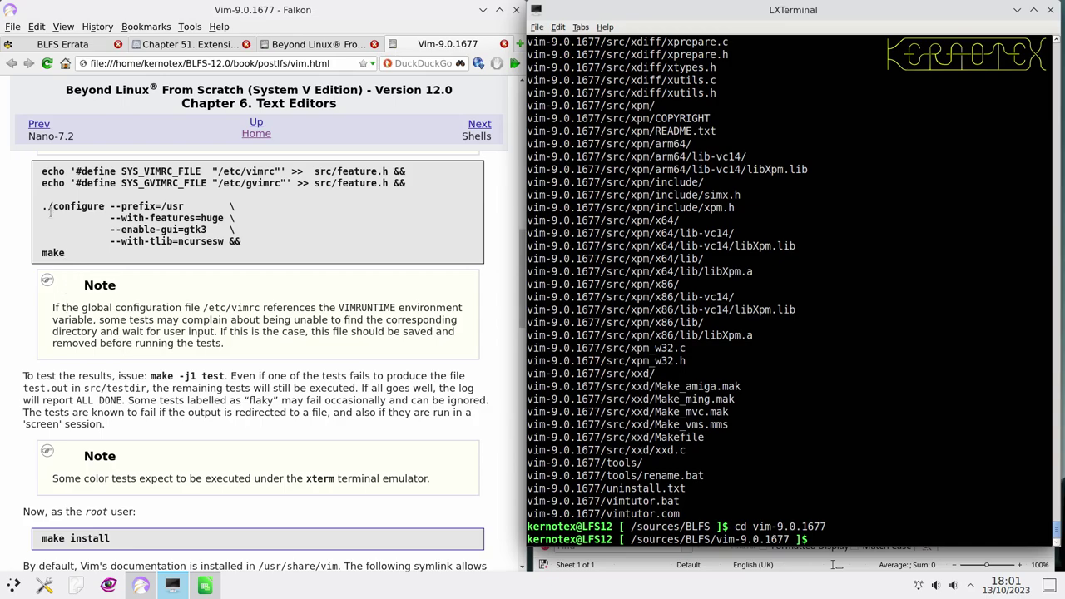
left_click_drag(41, 172, 384, 183)
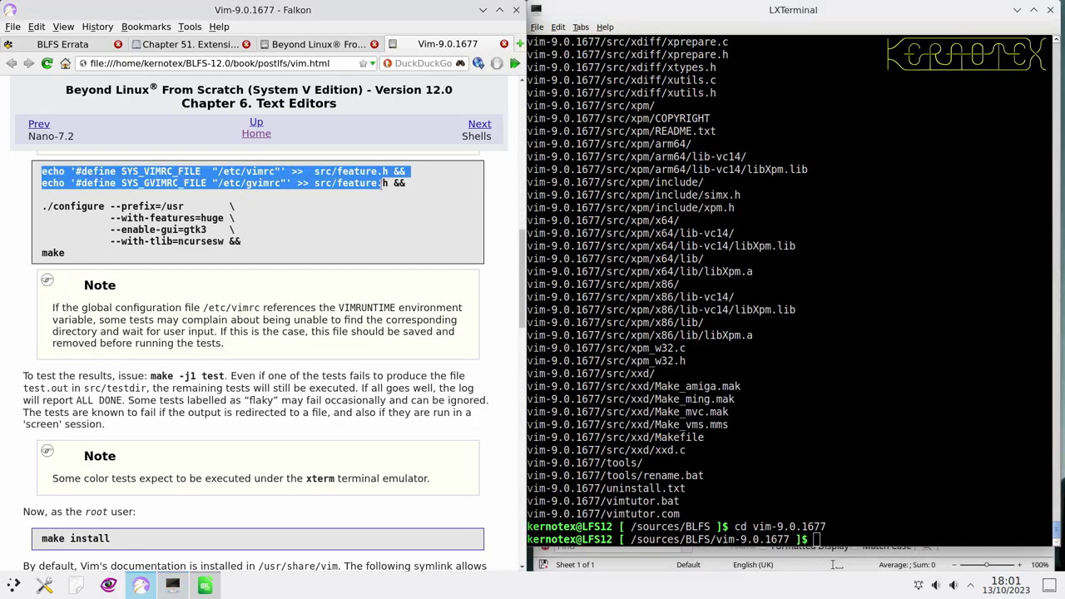
middle_click(638, 313)
key("Return")
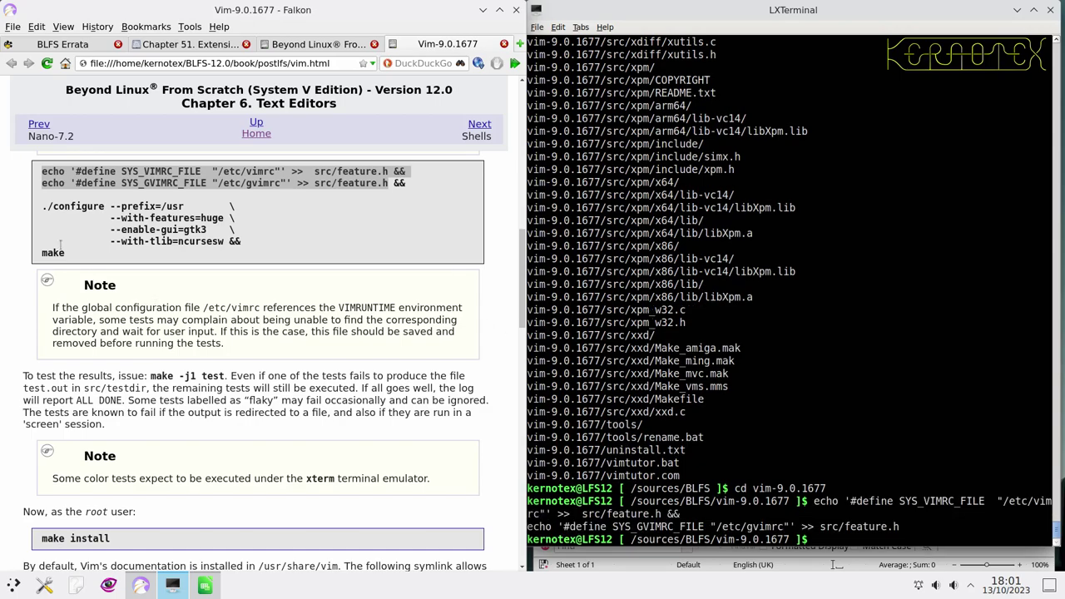
- Enter the book's Vim configure command with huge features, gtk3 GUI and ncursesw, adding --enable-luainterp and --enable-perlinterp without running it
left_click_drag(42, 206, 221, 241)
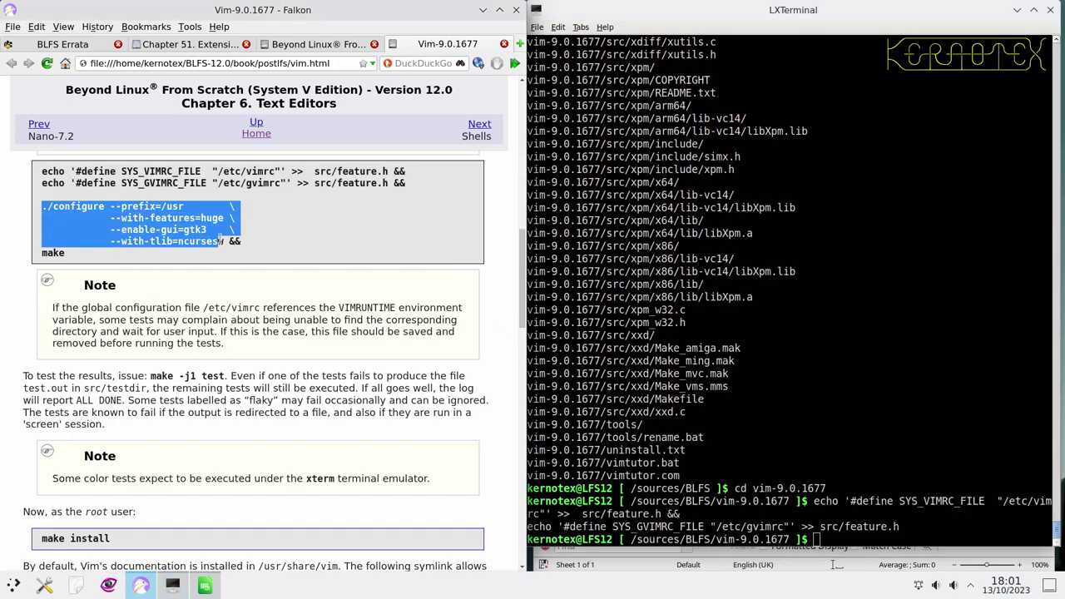
middle_click(615, 322)
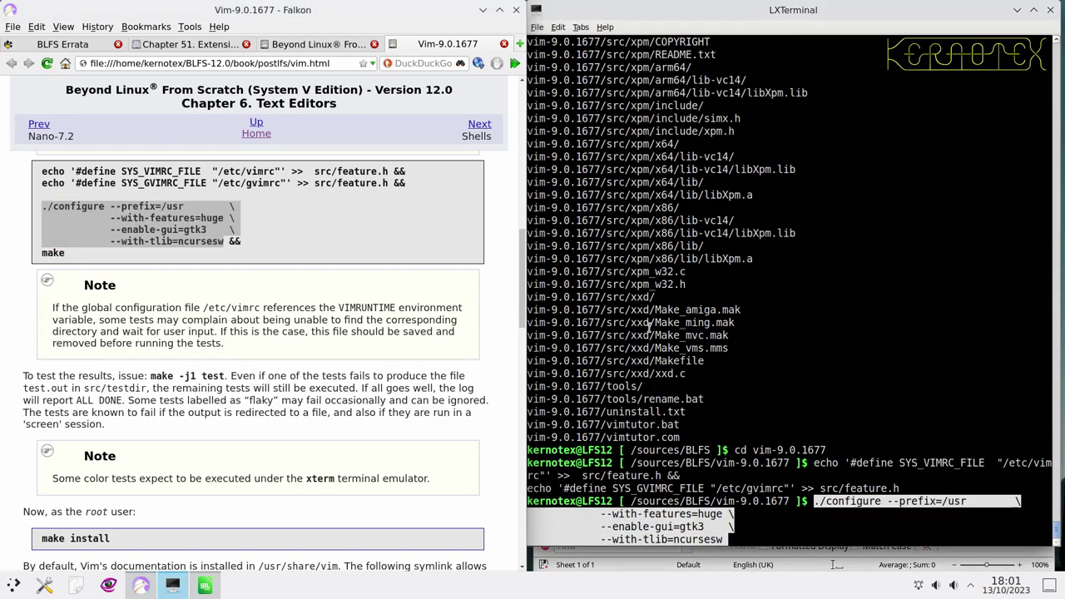
scroll(326, 387, "down", 3)
scroll(326, 388, "down", 9)
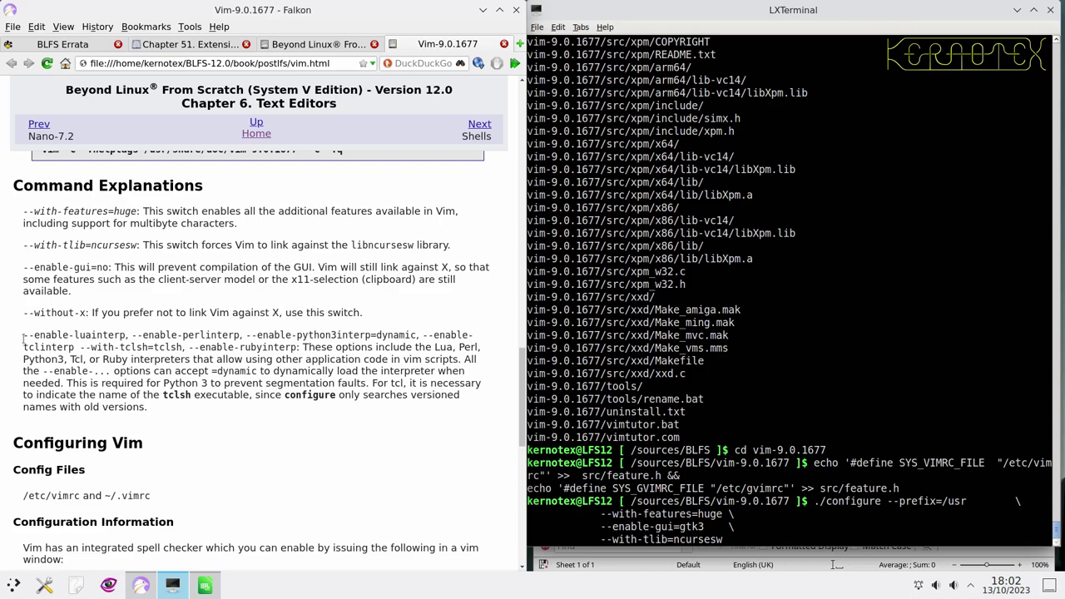
mouse_move(24, 337)
left_mouse_down()
mouse_move(121, 333)
mouse_move(23, 335)
left_mouse_up()
key("ctrl+c")
left_click(125, 334)
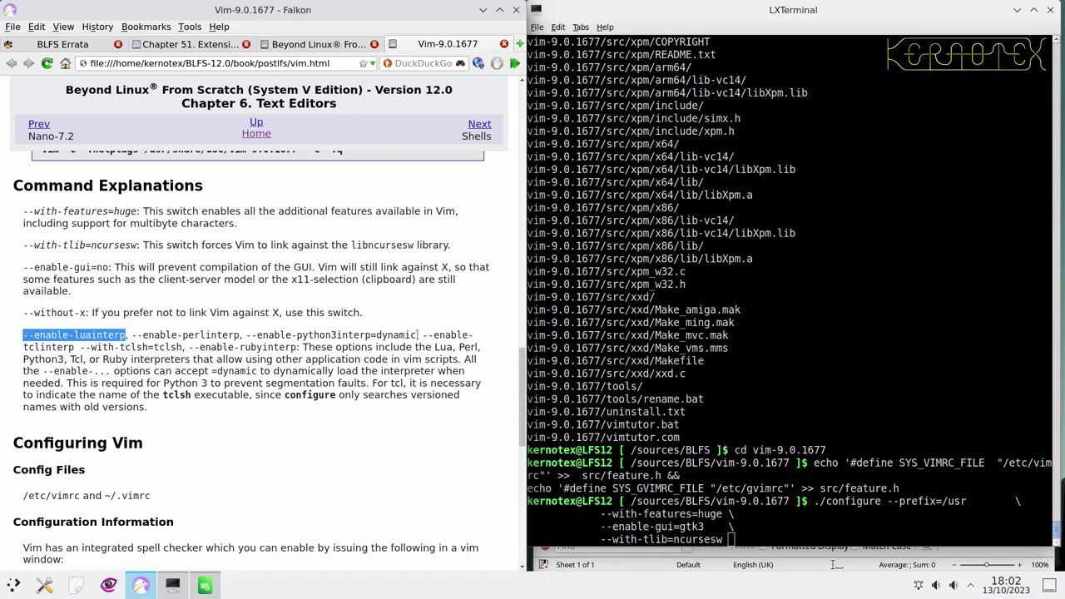
middle_click(666, 303)
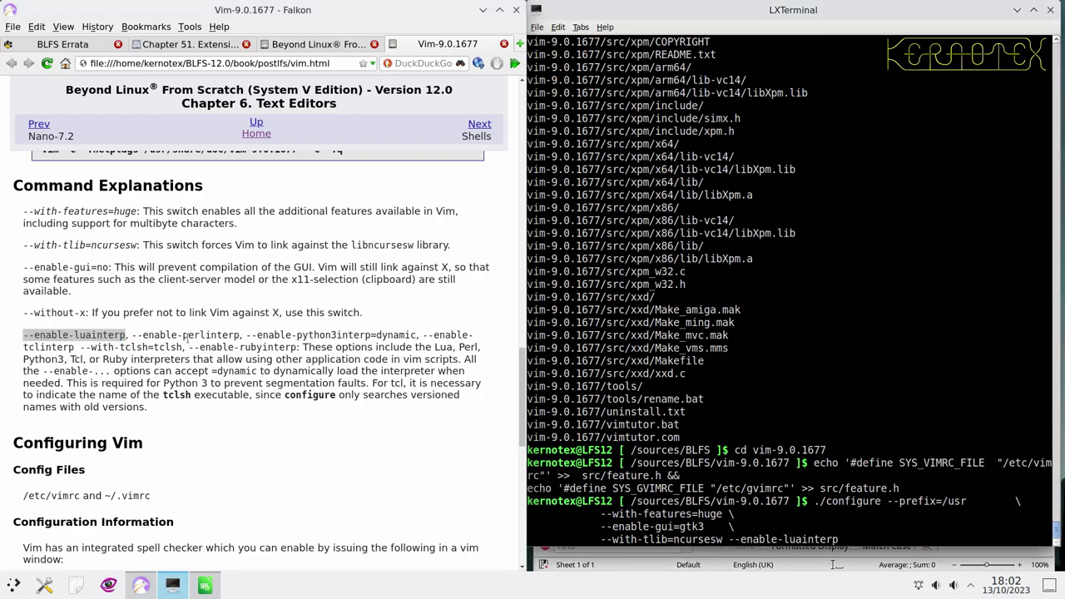
left_click_drag(131, 335, 239, 334)
middle_click(727, 316)
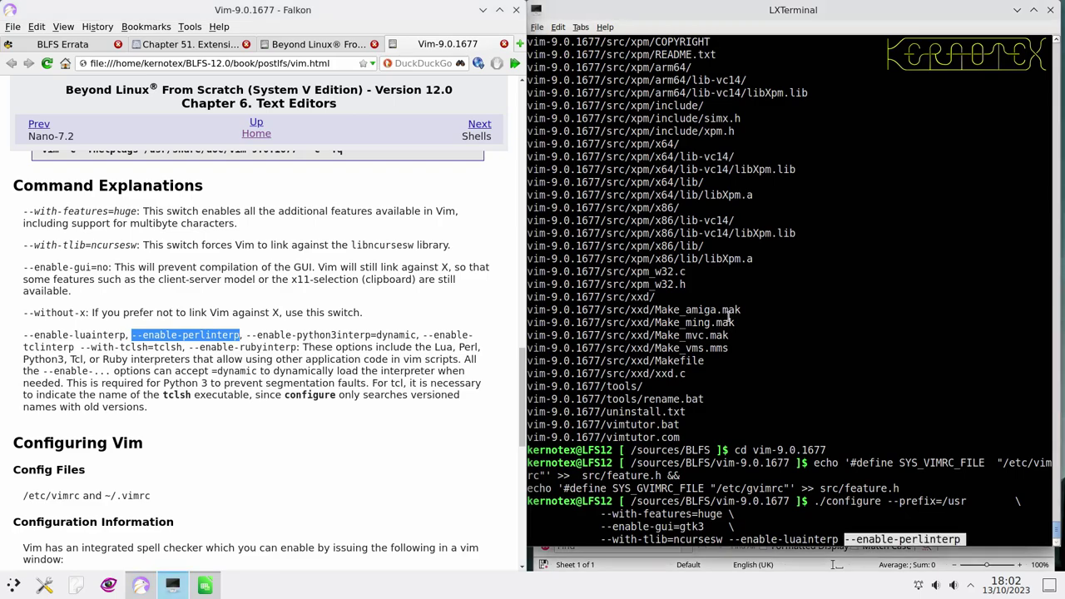
- Append --enable-python3interp=dynamic, --enable-tclinterp, --with-tclsh=tclsh and --enable-rubyinterp to the configure command and run it
left_click_drag(246, 334, 411, 334)
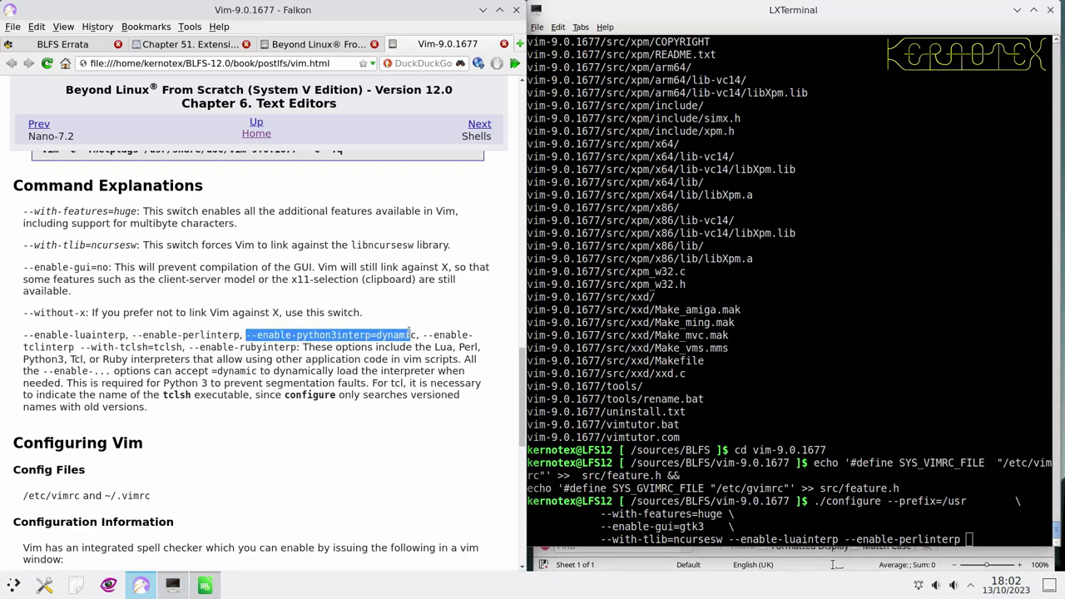
middle_click(689, 328)
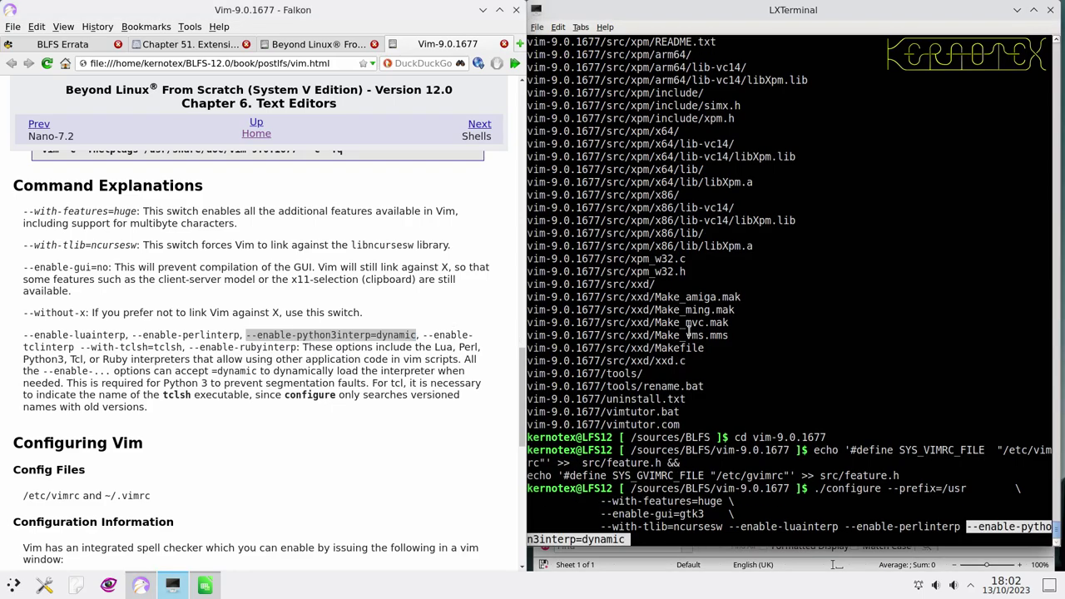
left_click_drag(423, 336, 183, 348)
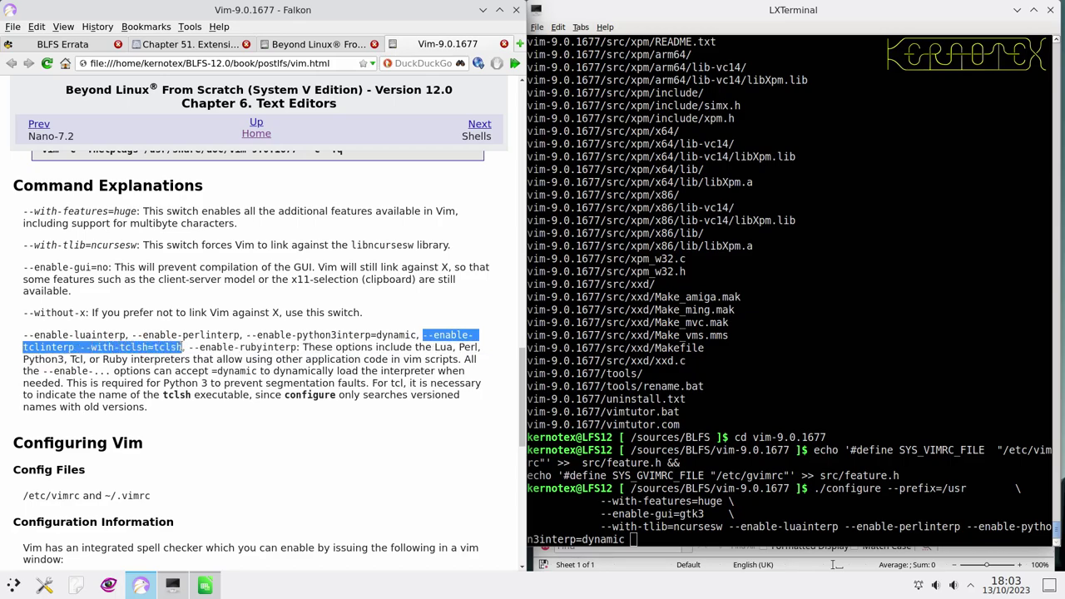
middle_click(661, 359)
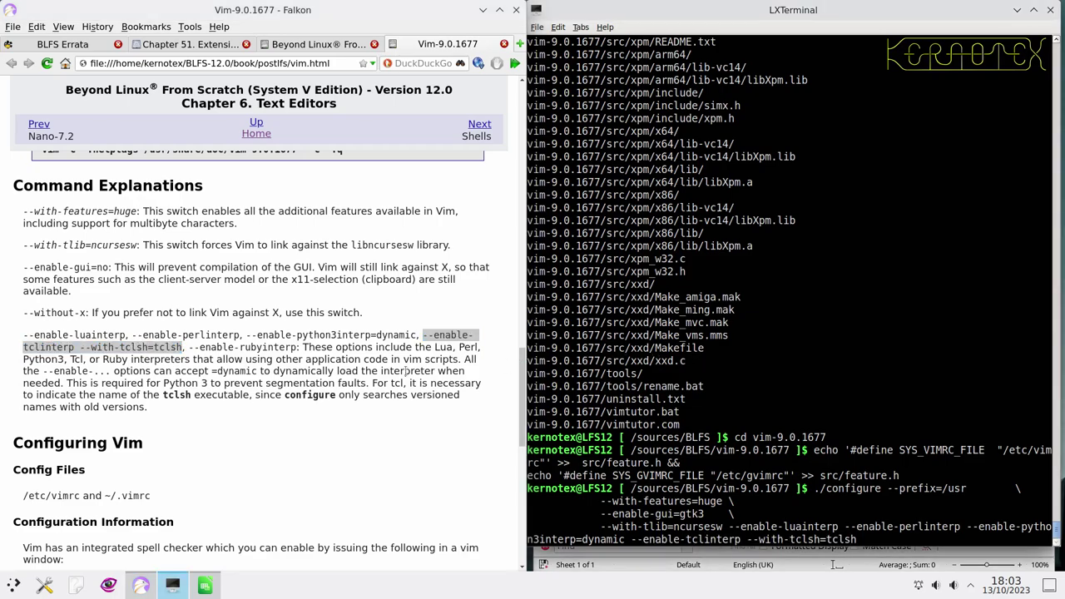
left_click_drag(190, 347, 294, 348)
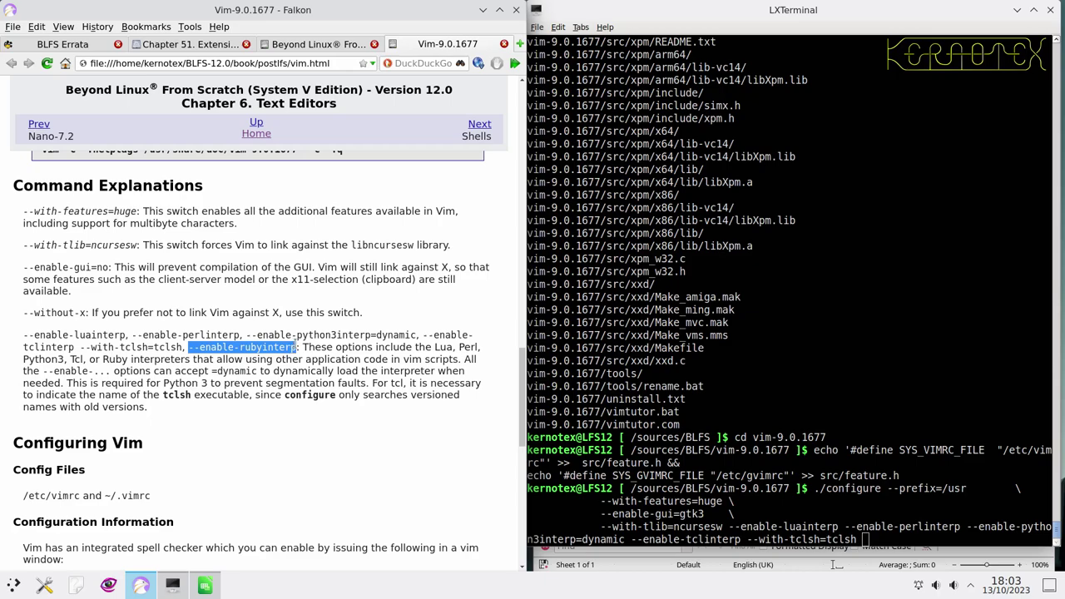
middle_click(619, 352)
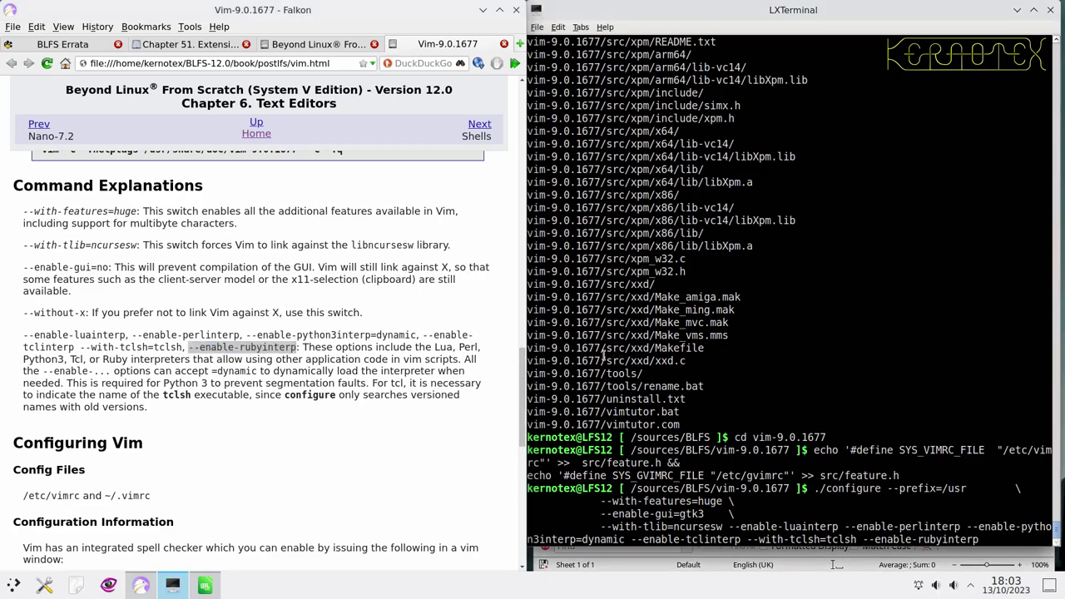
key("Return")
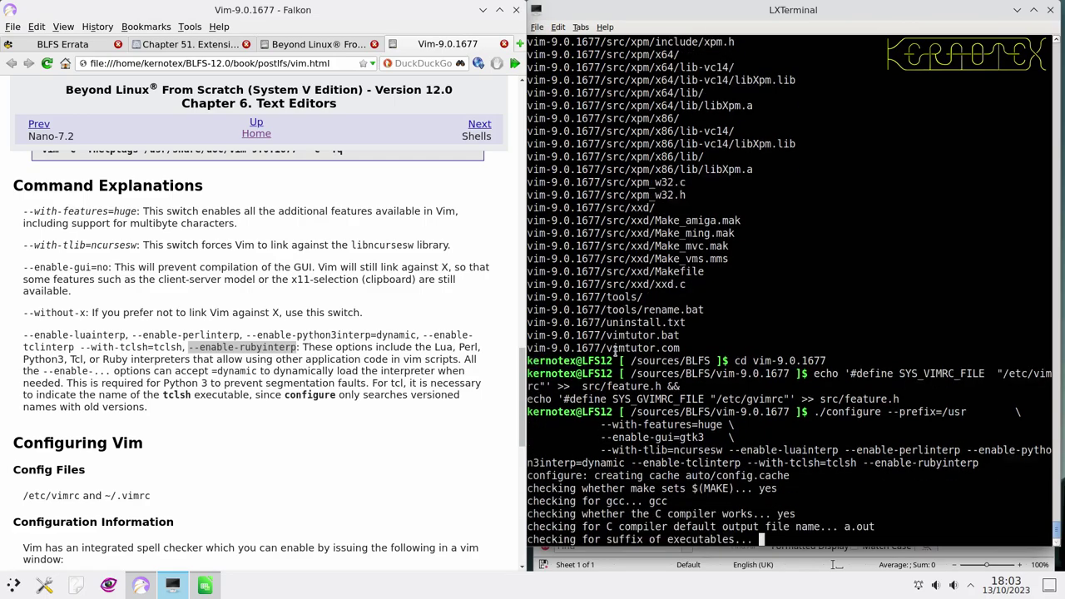
- Compile Vim with make in the vim-9.0.1677 source directory
scroll(285, 367, "up", 5)
scroll(285, 367, "up", 8)
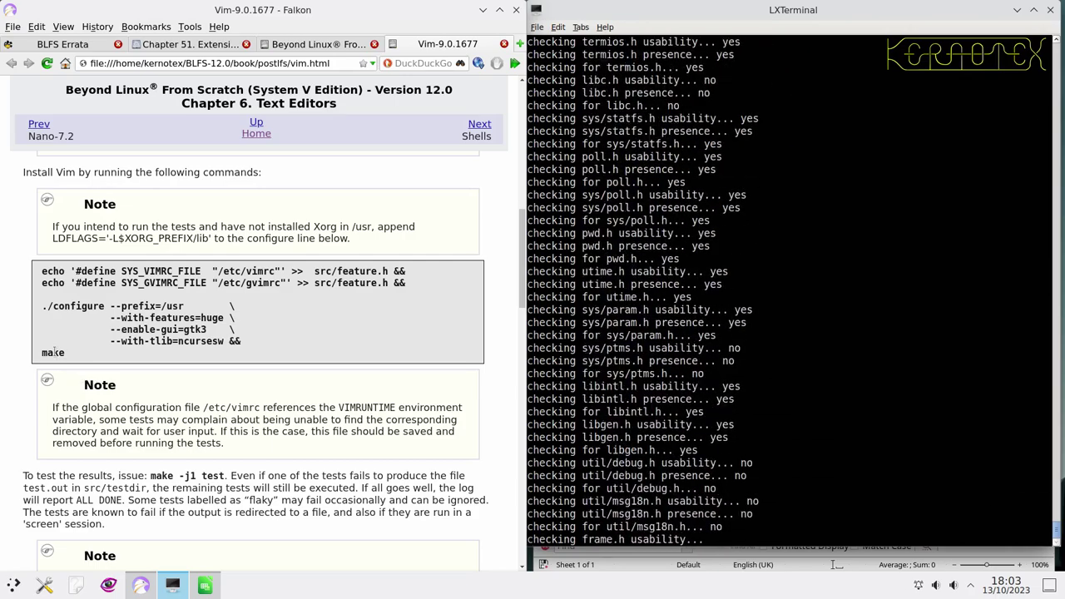
double_click(52, 352)
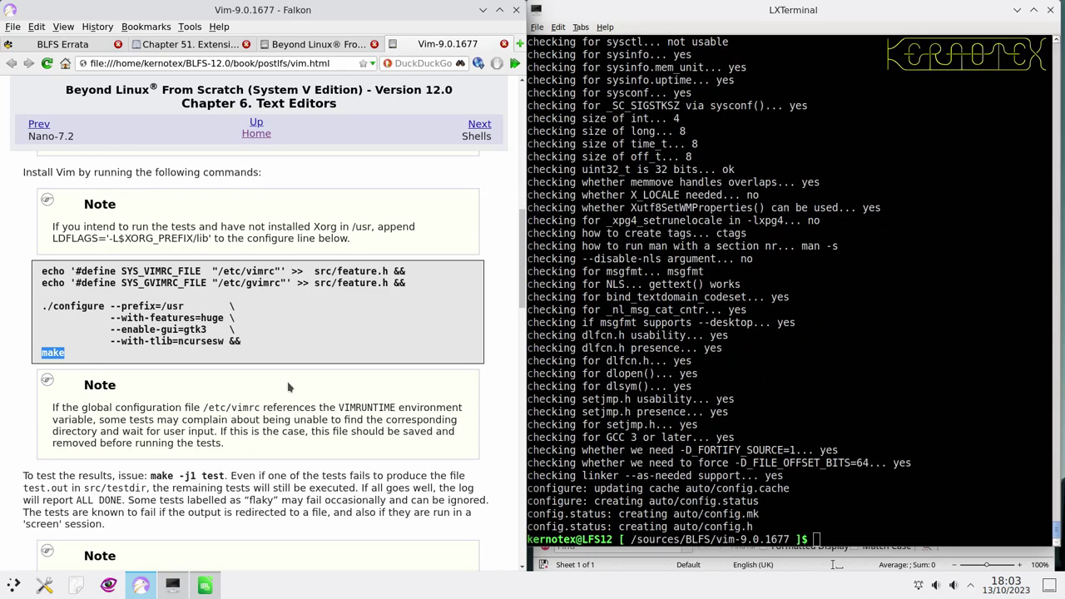
left_click(663, 385)
middle_click(674, 385)
key("Return")
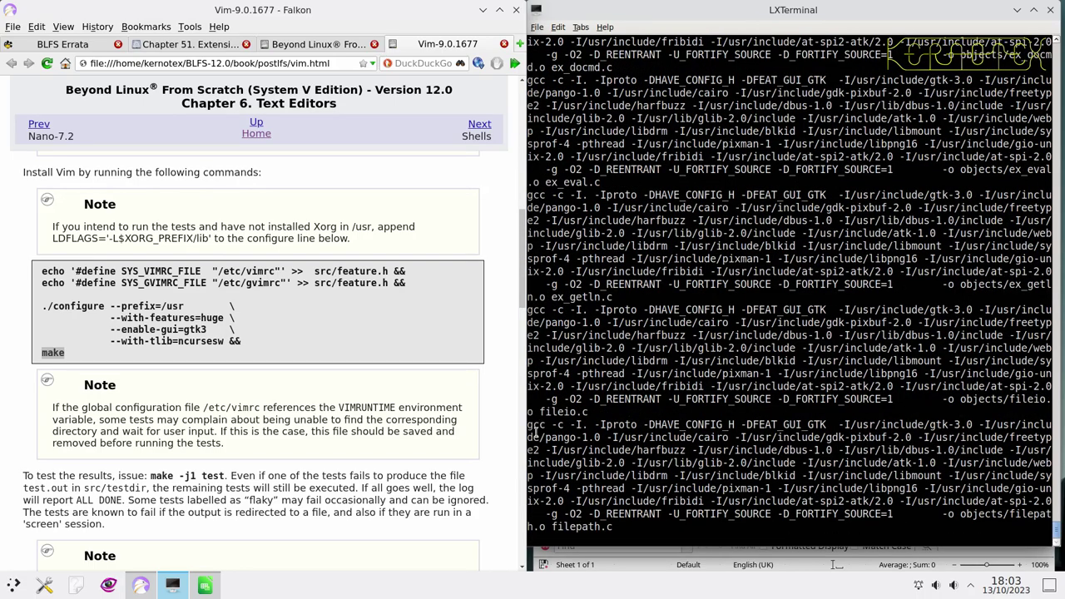
- Run Vim's test suite in the terminal with the timed command time make -j1 test
scroll(476, 454, "down", 3)
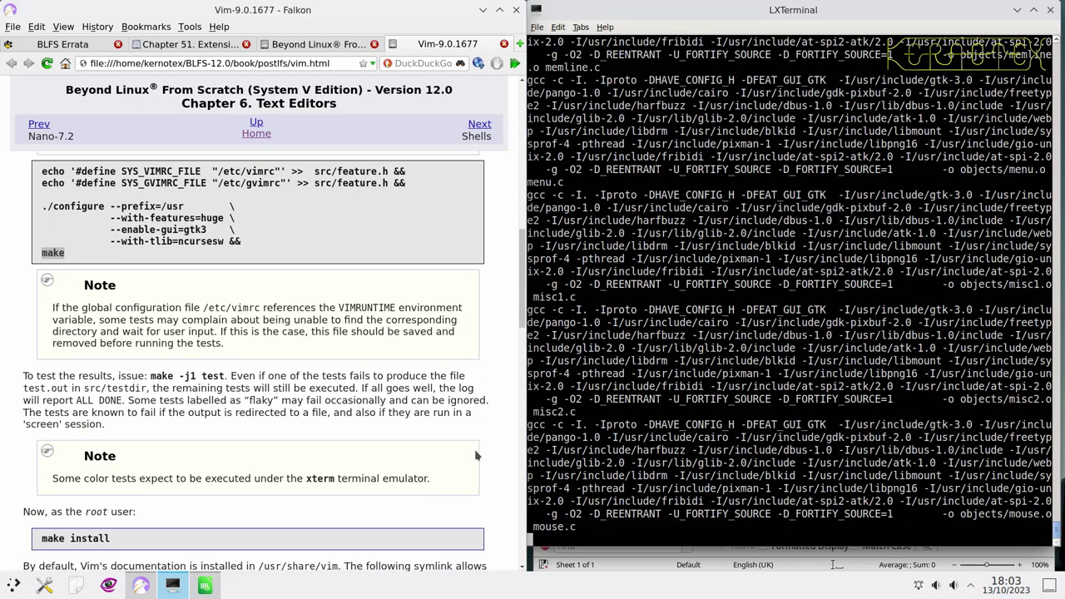
scroll(477, 455, "down", 3)
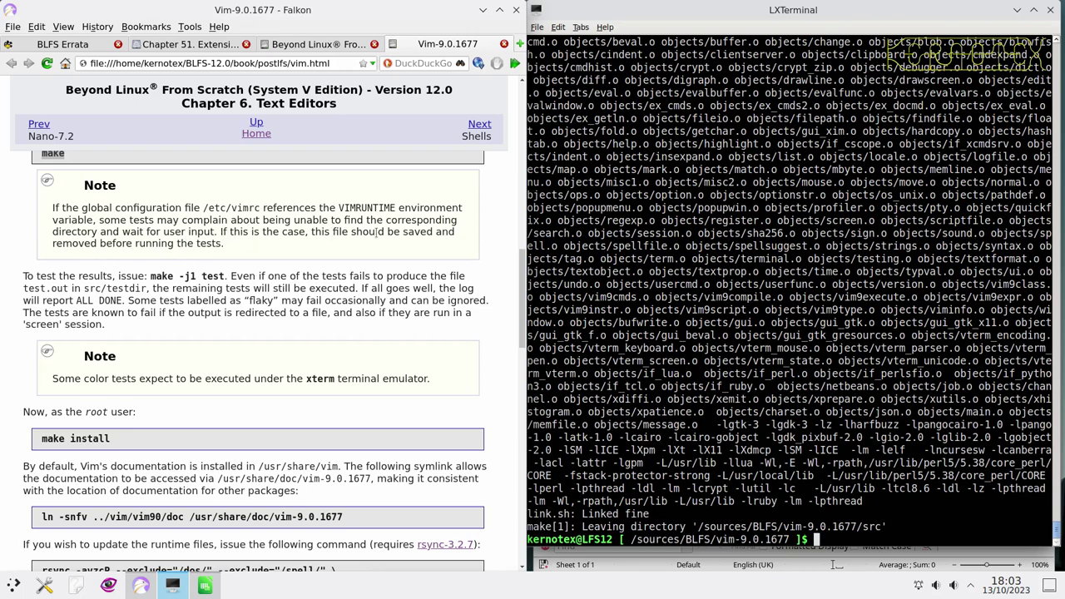
left_click_drag(150, 276, 223, 277)
key("ctrl+c")
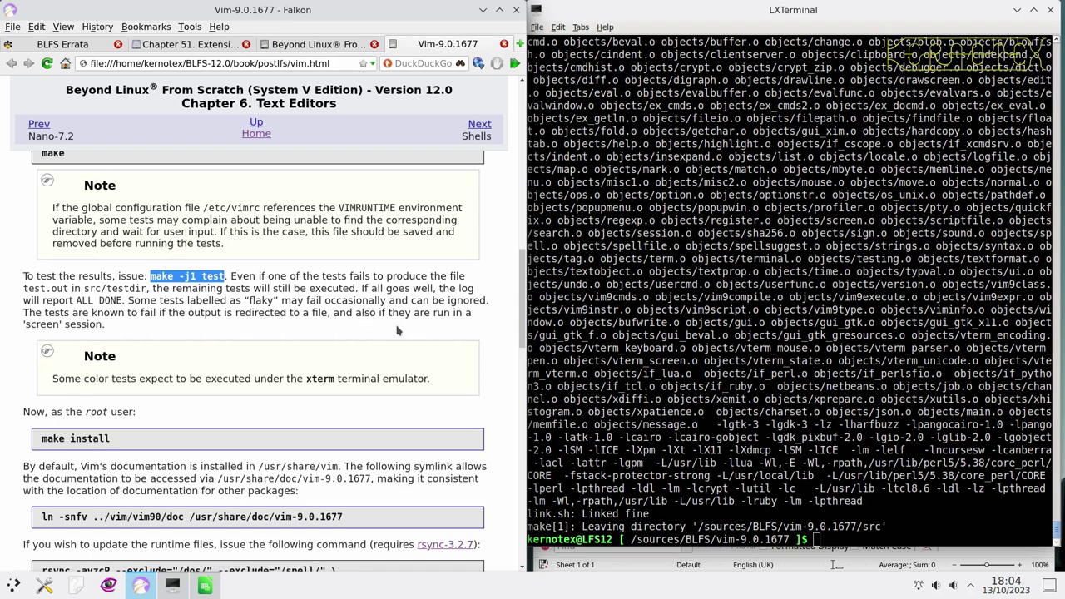
left_click(615, 341)
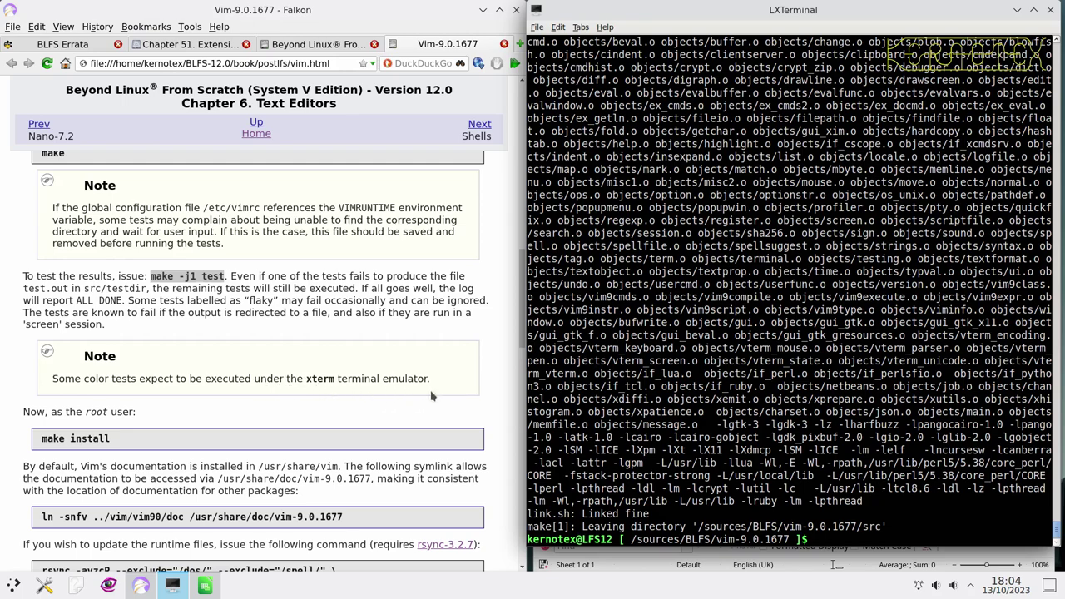
type("time")
middle_click(706, 328)
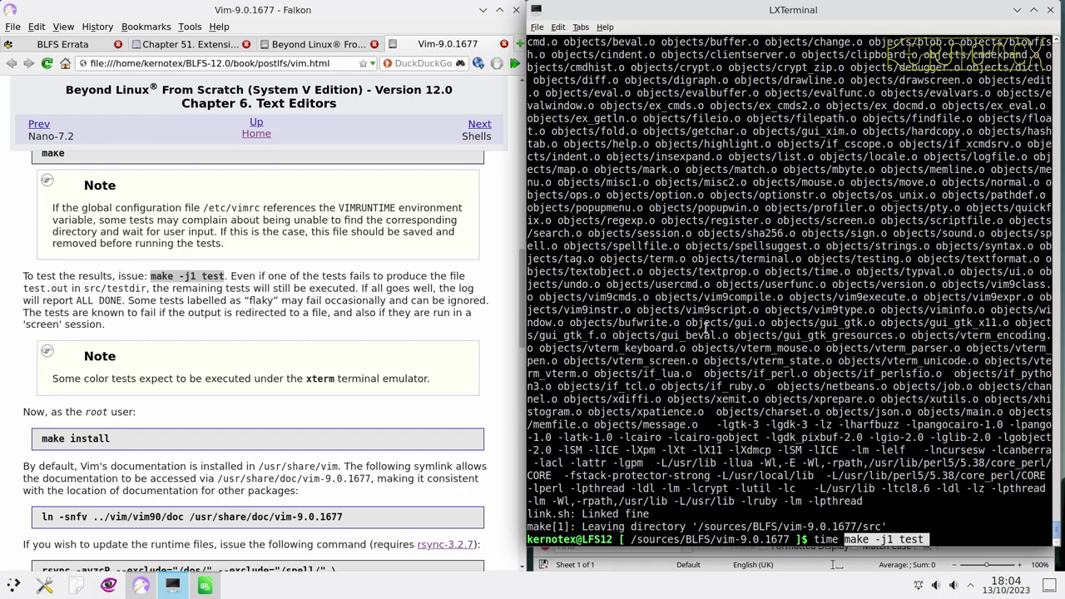
key("Return")
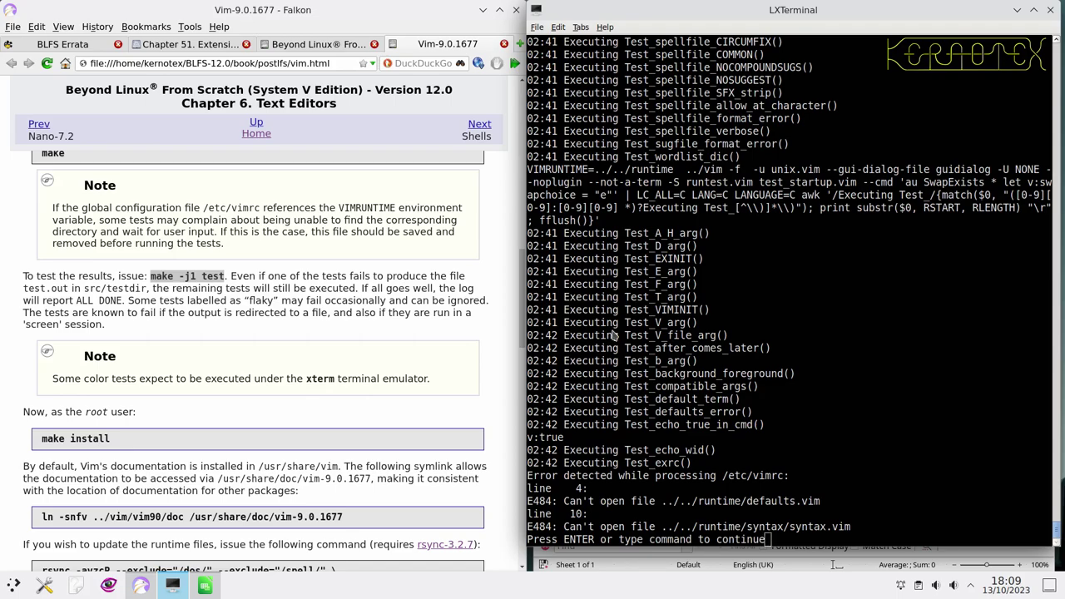
key("ctrl+alt+l")
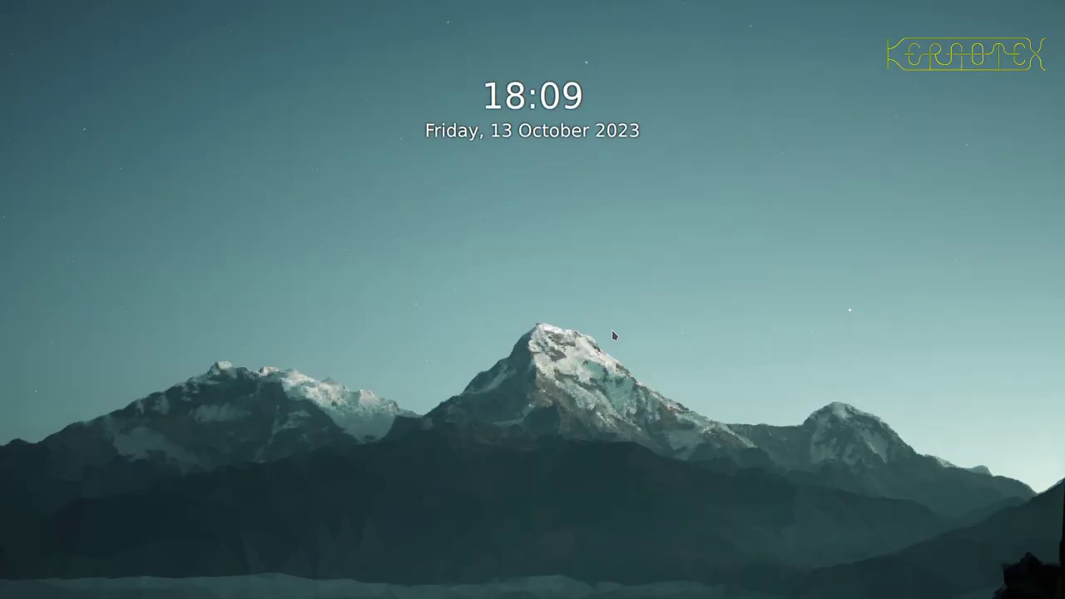
key("Return")
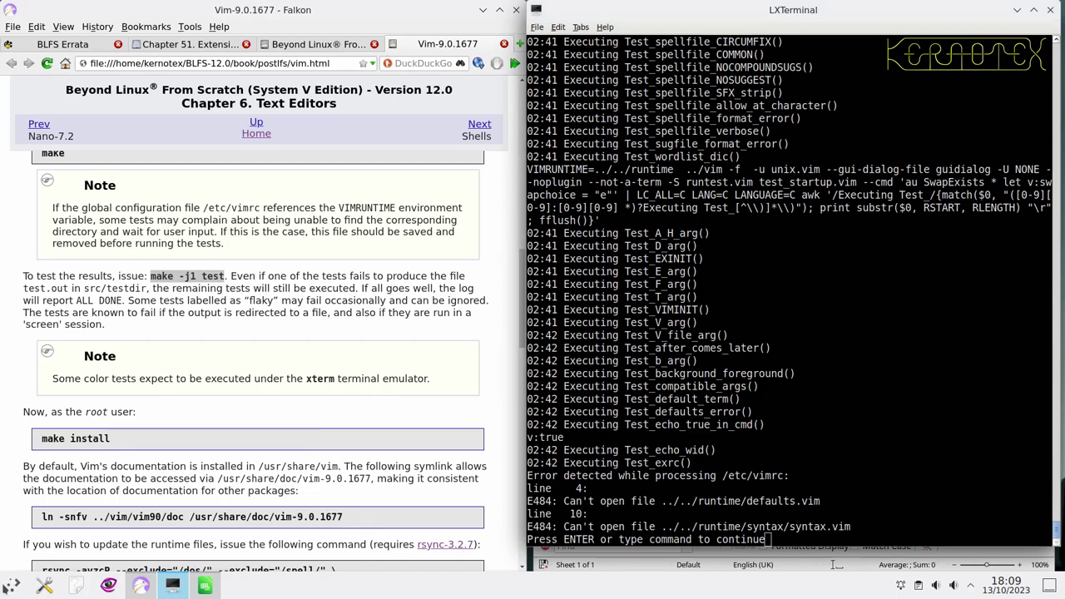
left_click(11, 585)
mouse_move(56, 463)
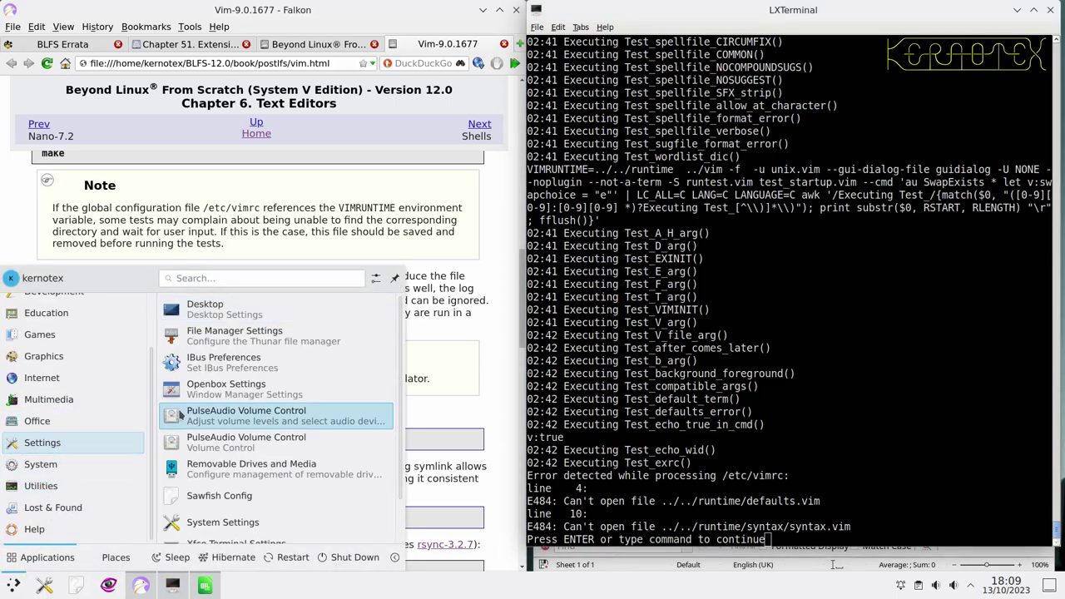
mouse_move(126, 496)
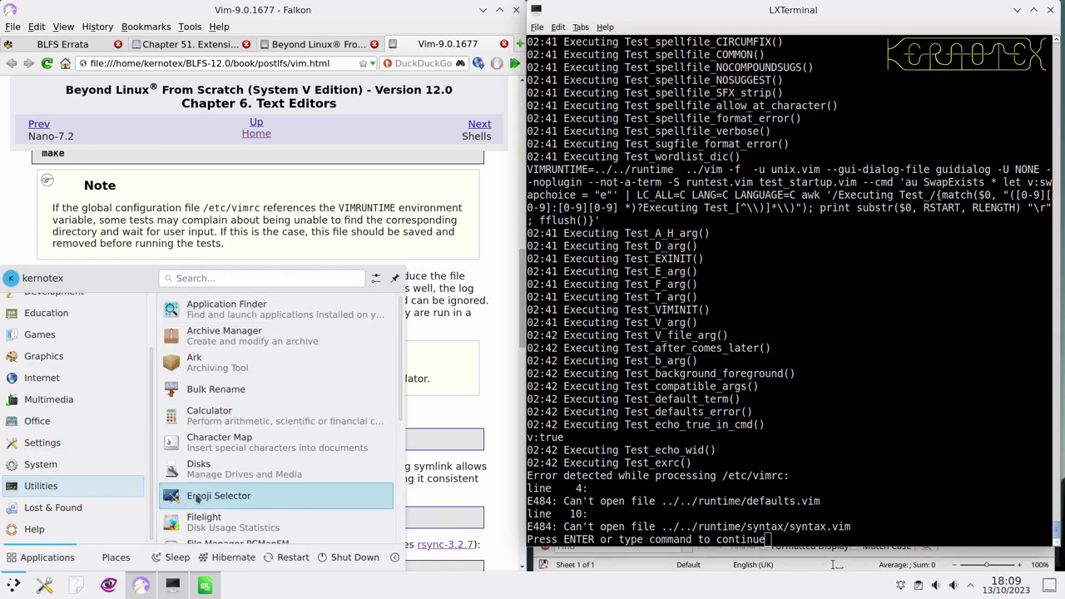
scroll(176, 496, "down", 3)
mouse_move(95, 509)
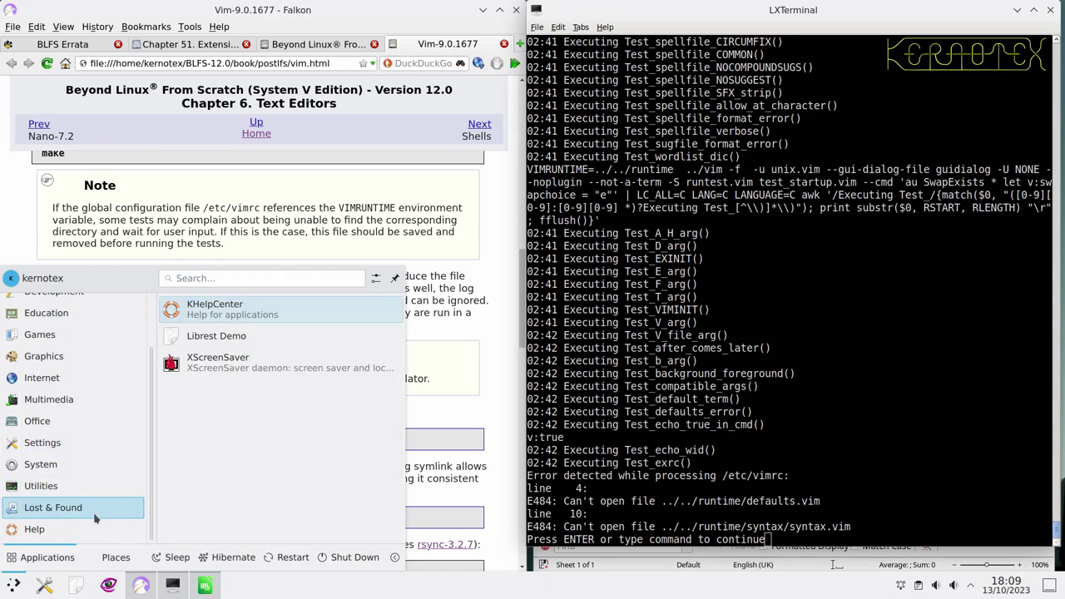
- In System Settings' Energy Saving options, turn off Suspend session and Screen Energy Saving
left_click(45, 585)
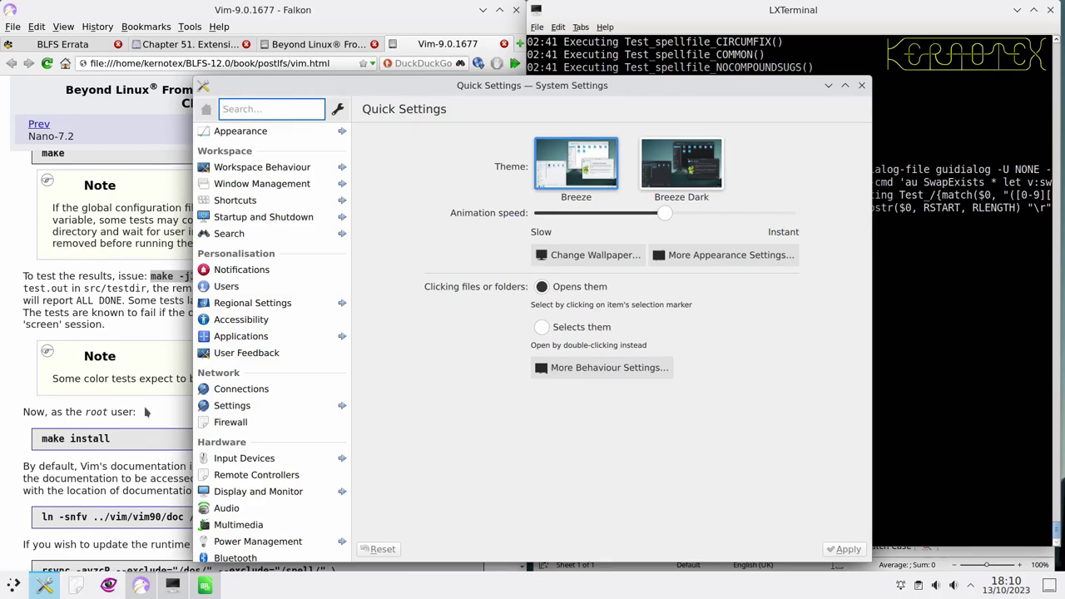
scroll(279, 399, "down", 2)
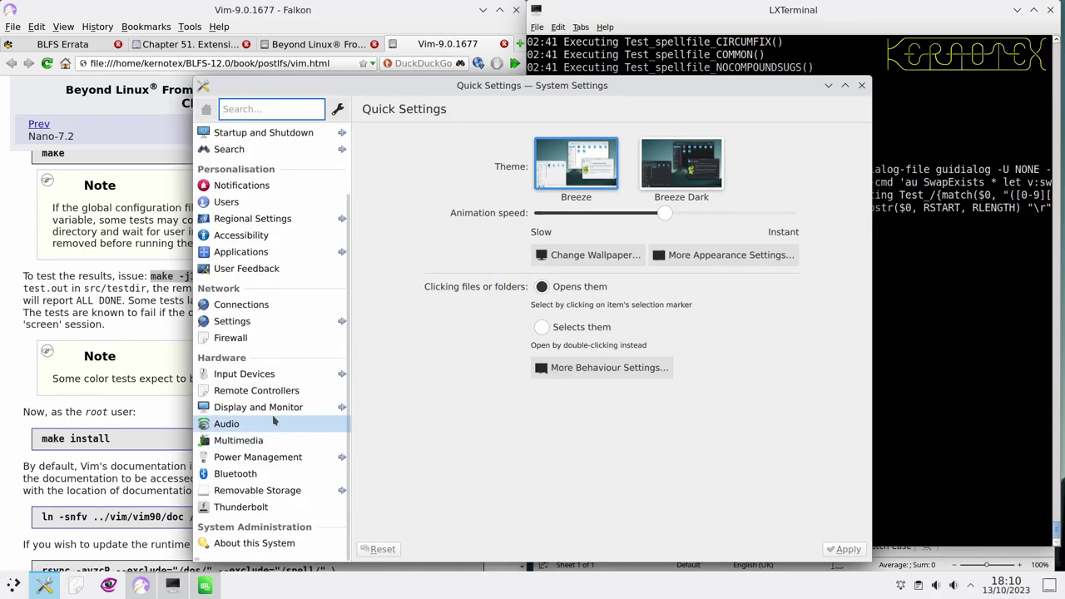
left_click(251, 458)
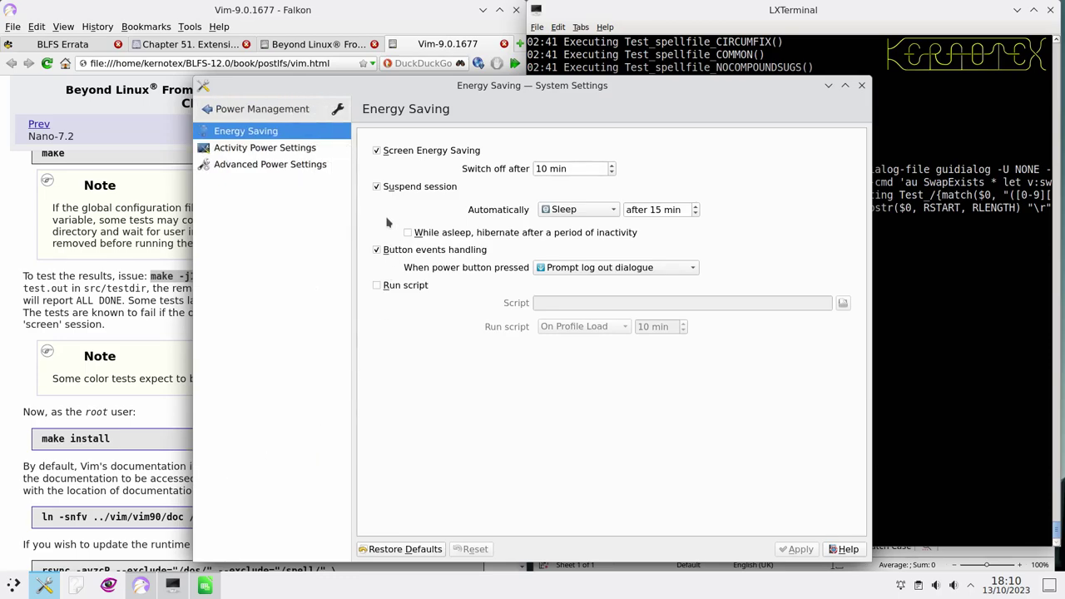
left_click(378, 188)
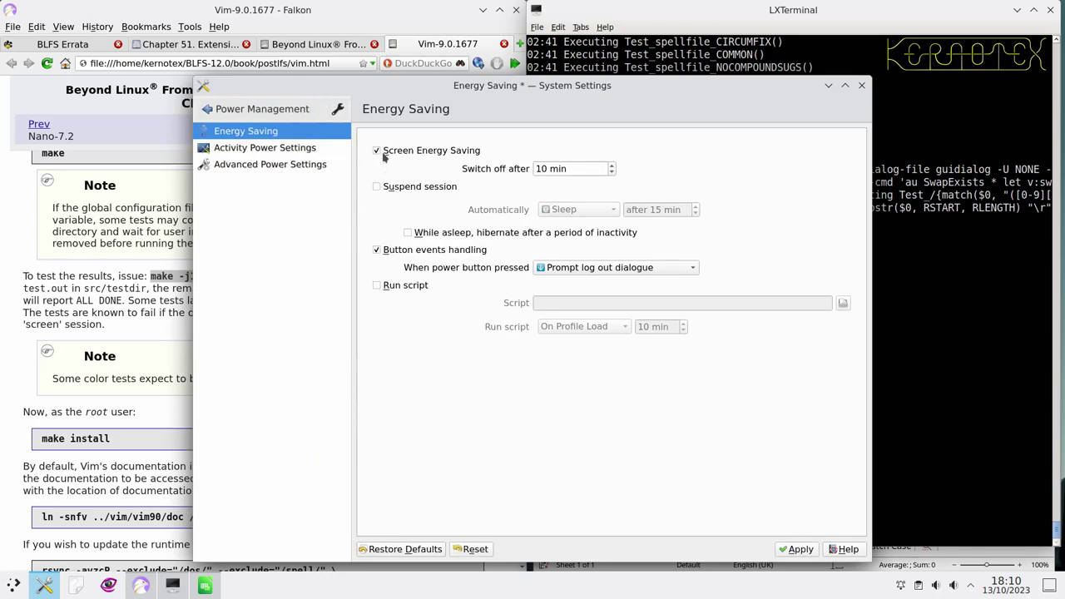
left_click(379, 153)
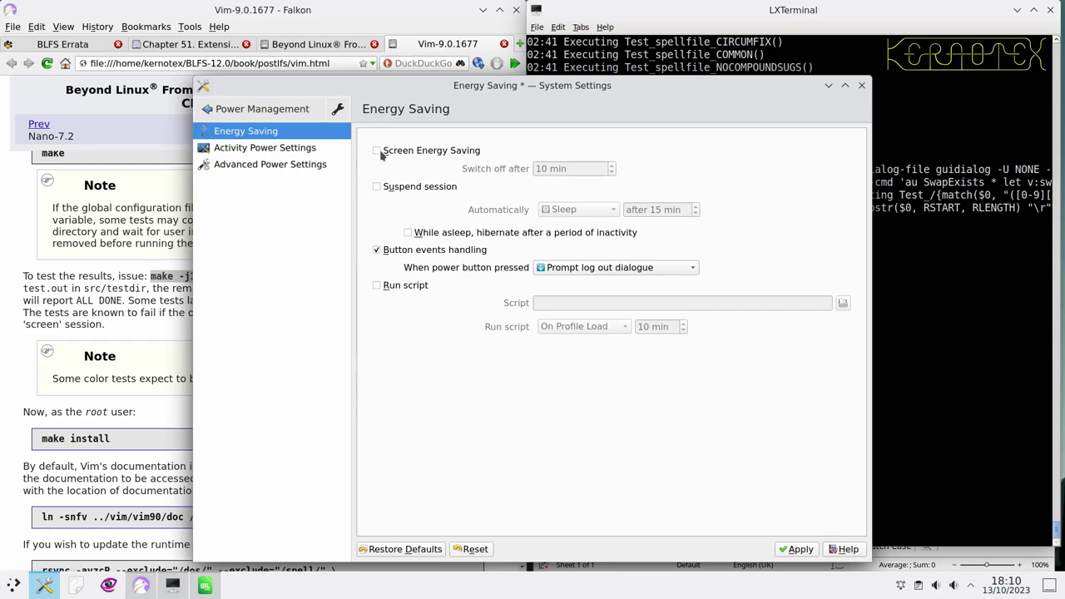
- Search the system settings for "screensaver" and open Screen Locking, applying the pending Energy Saving changes
left_click(208, 109)
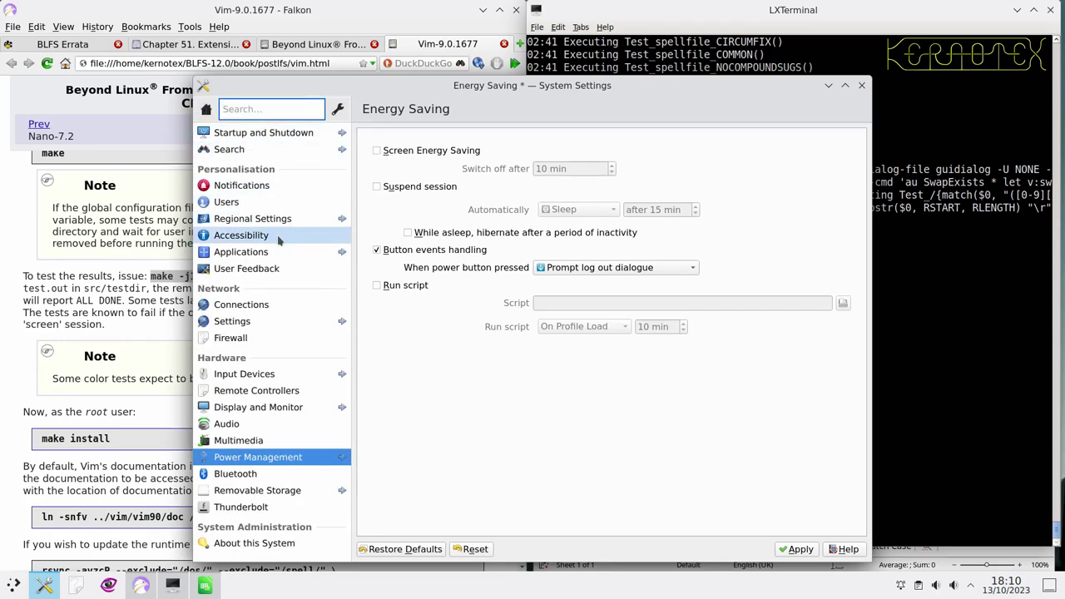
scroll(280, 239, "up", 2)
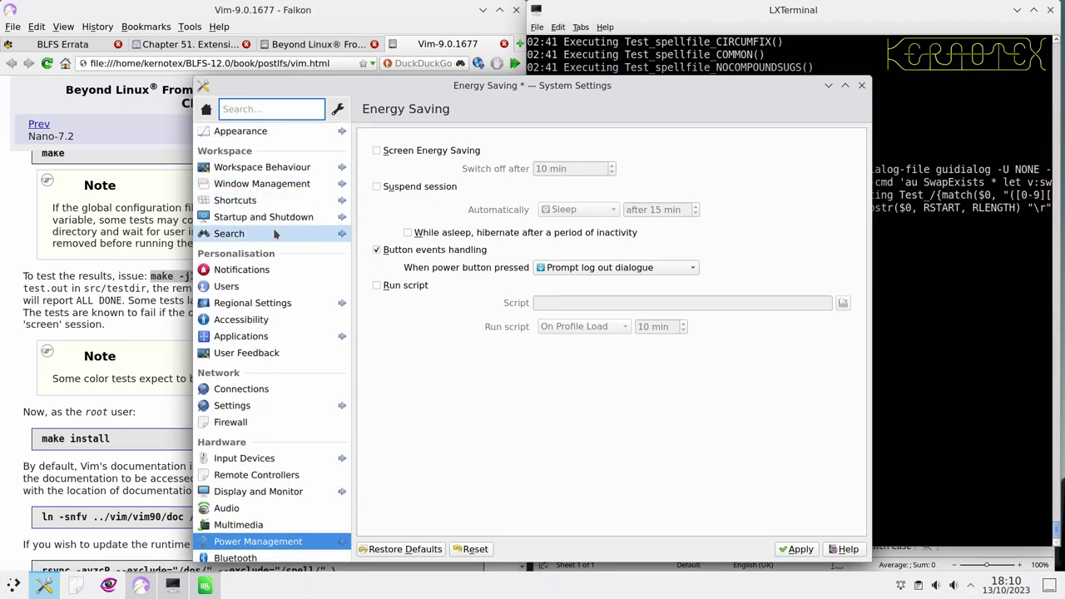
left_click(278, 109)
type("scree")
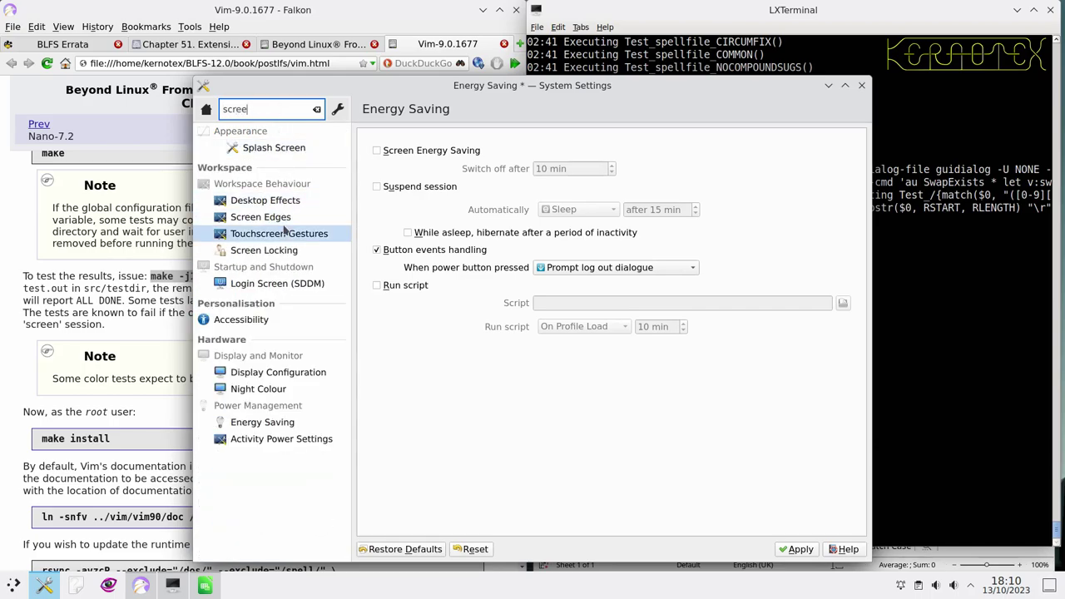
type("s")
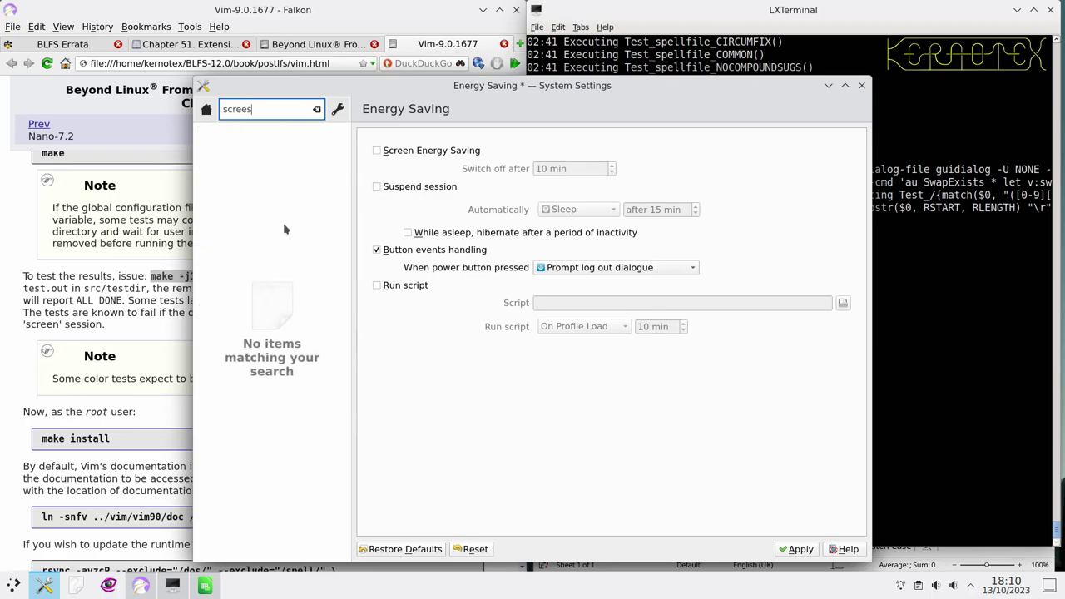
key("BackSpace")
type("ns")
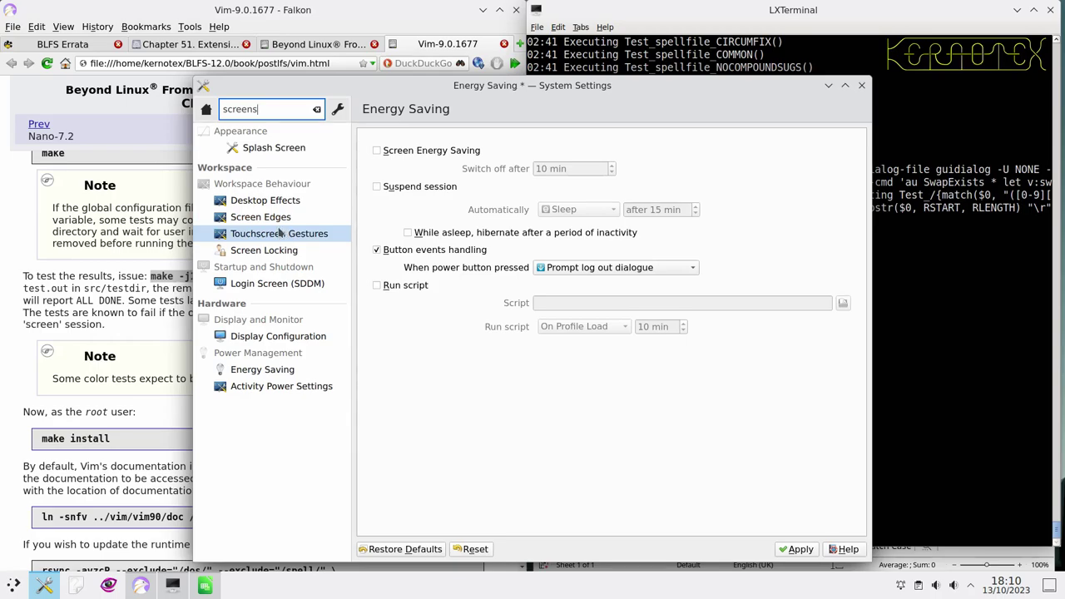
type("aver")
left_click(263, 171)
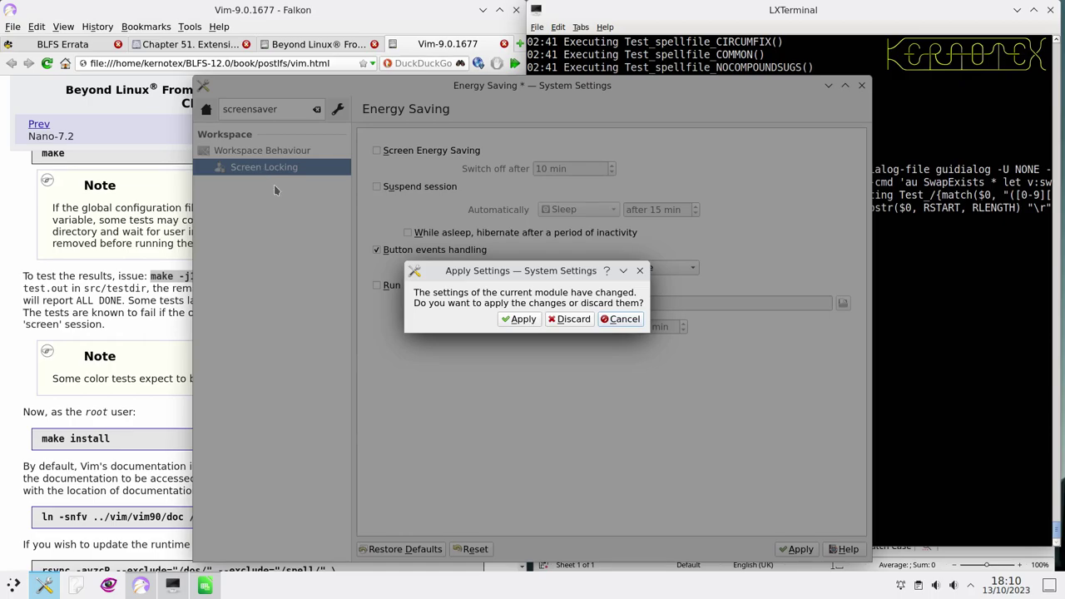
left_click(528, 320)
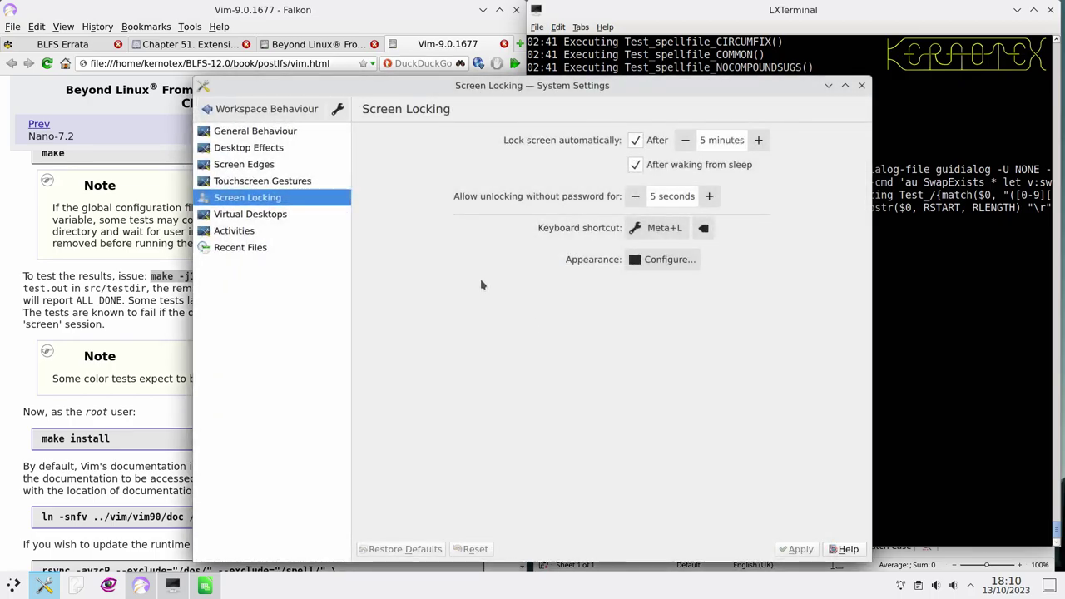
- Turn off automatic screen locking after a set time, apply the change and close System Settings
left_click(635, 140)
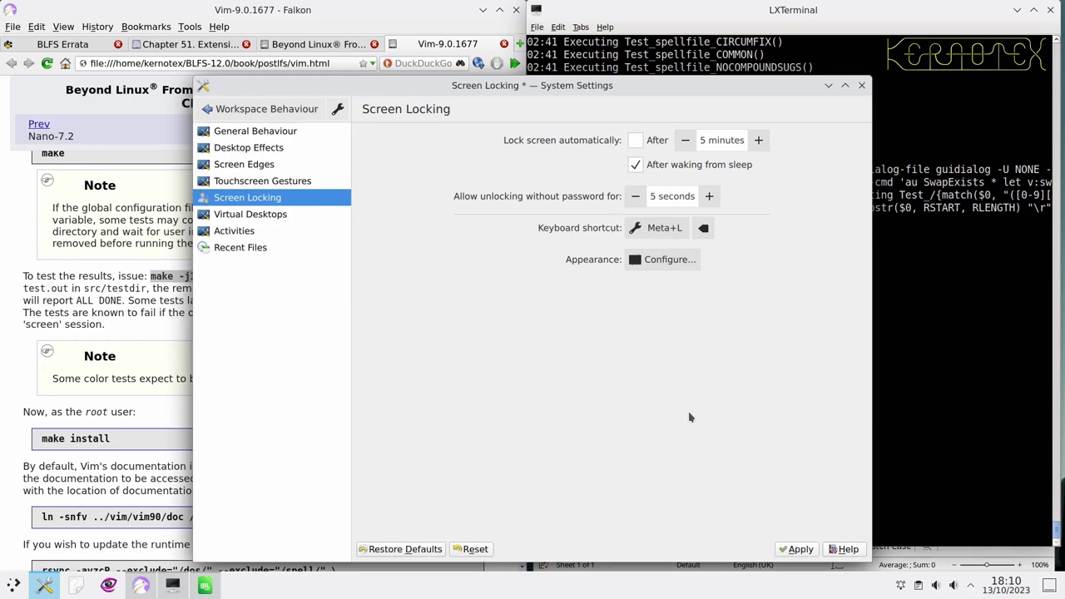
left_click(796, 550)
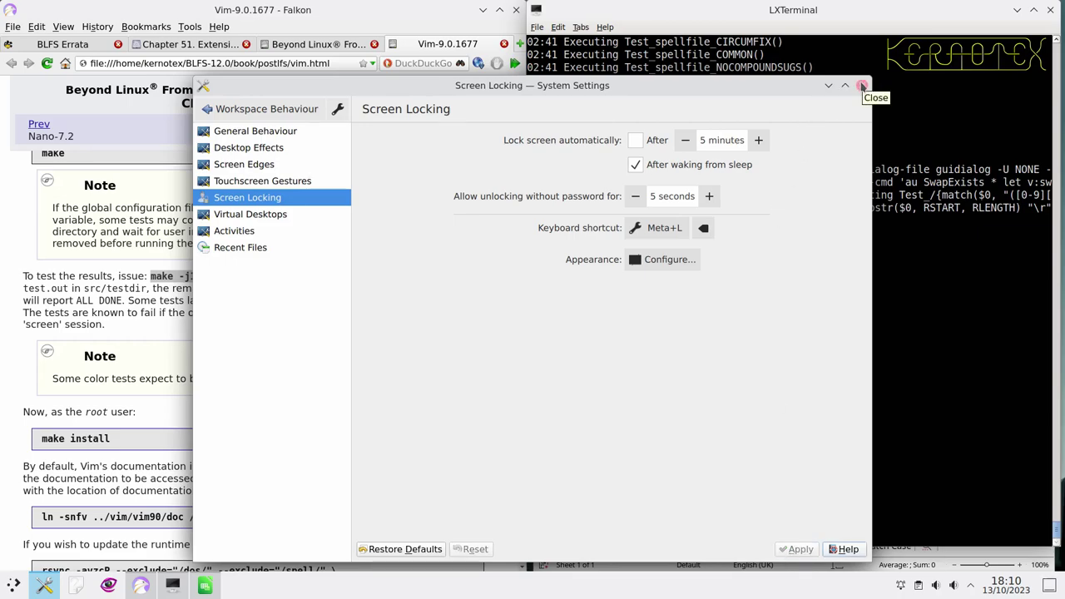
left_click(863, 86)
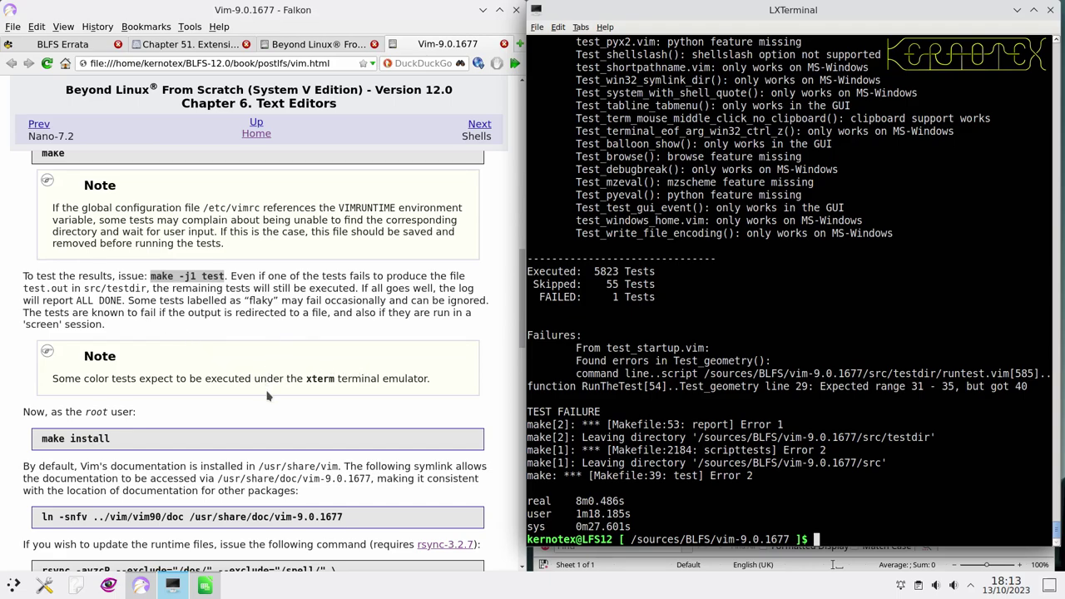
- Try to install Vim from the source directory with sudo -E make install, running the command twice
left_click_drag(40, 438, 116, 442)
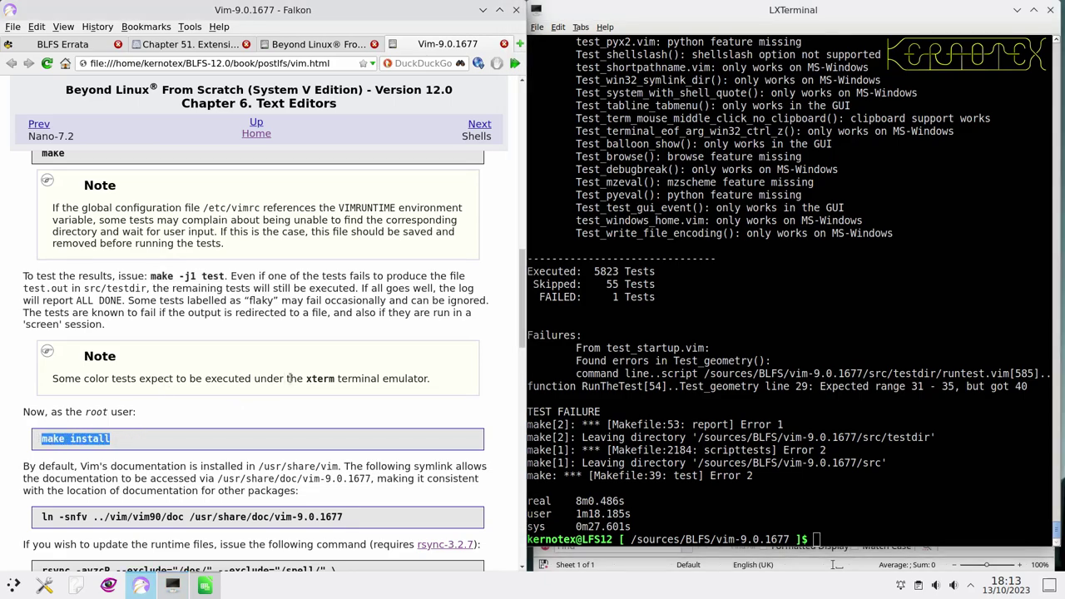
left_click(674, 380)
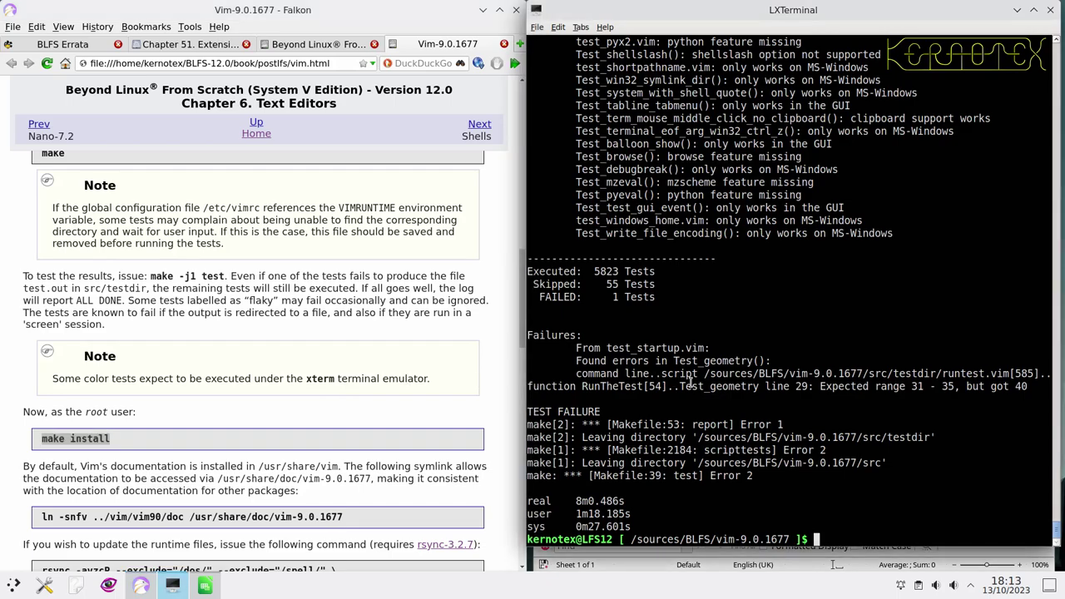
type("sudo -E")
middle_click(719, 380)
key("Return")
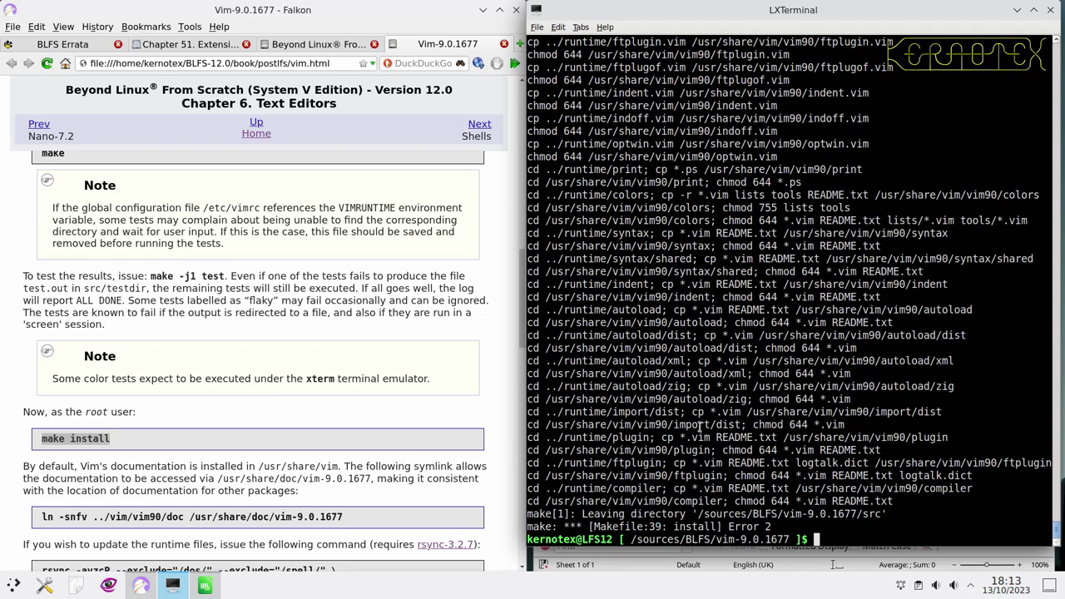
key("Up")
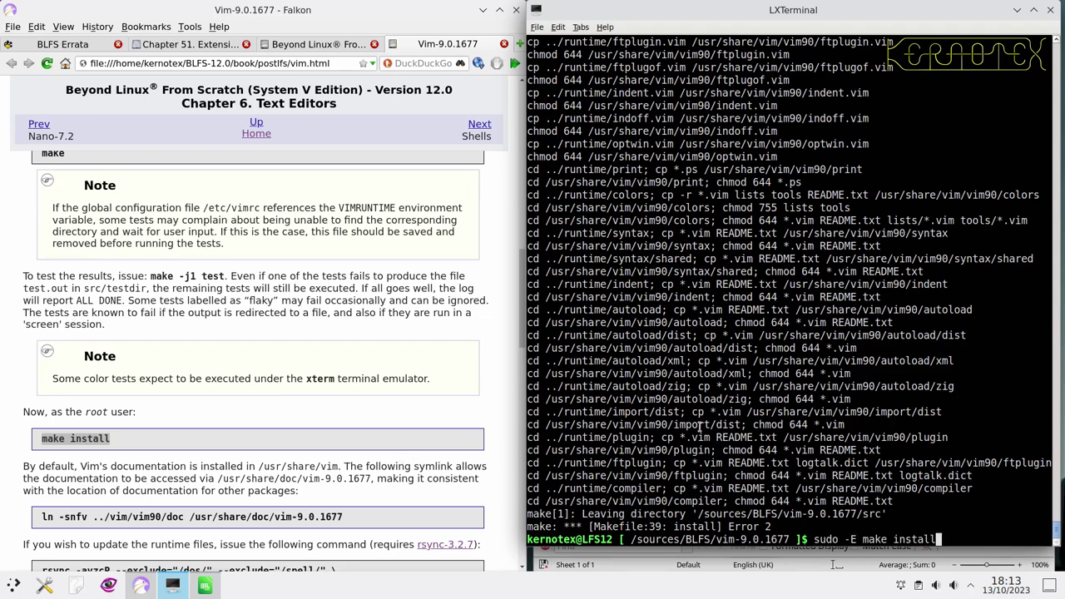
key("Return")
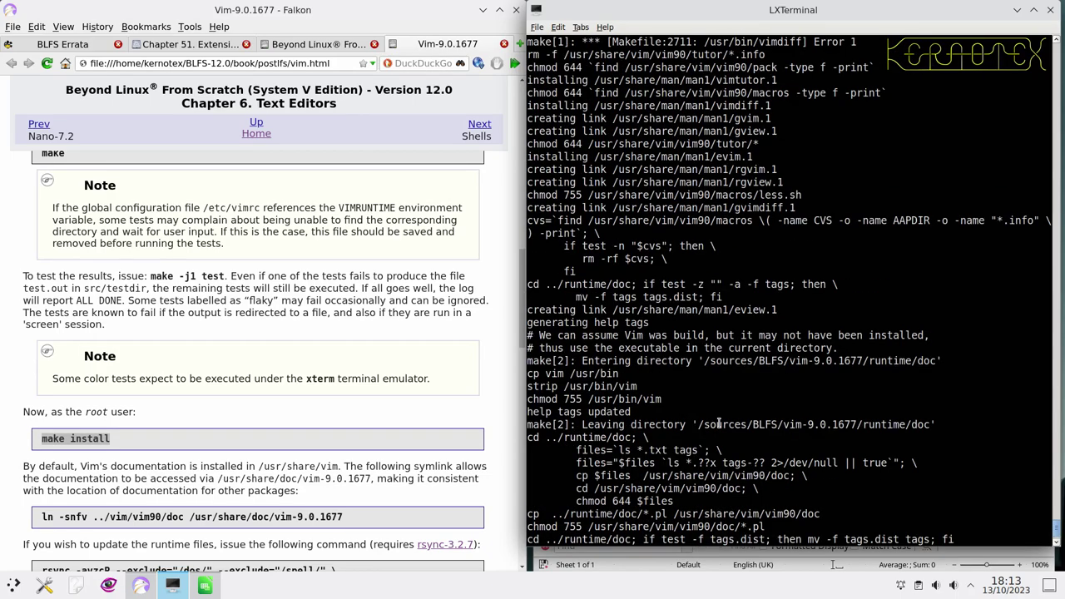
- Open a root shell with sudo -E su, source /etc/profile and run make install for Vim there
key("Up")
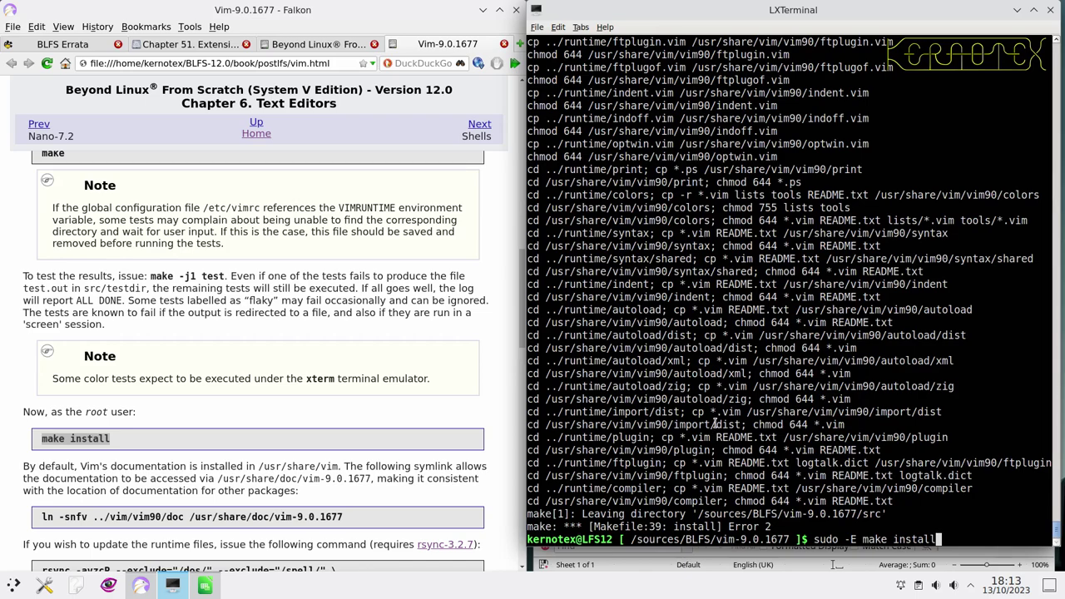
key("ctrl+c")
type("sud")
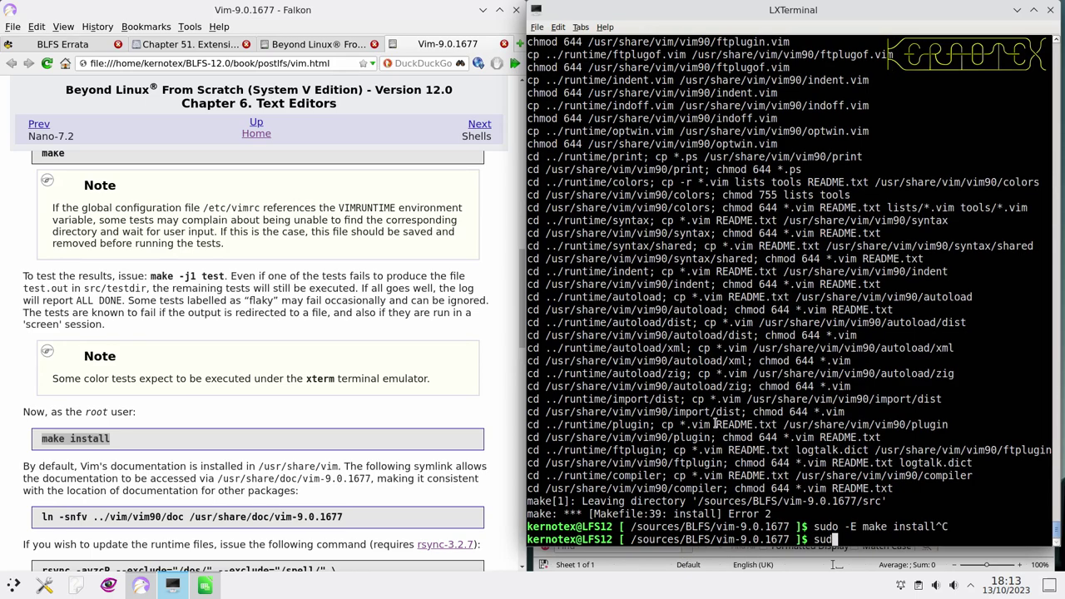
type("o -E su")
key("Return")
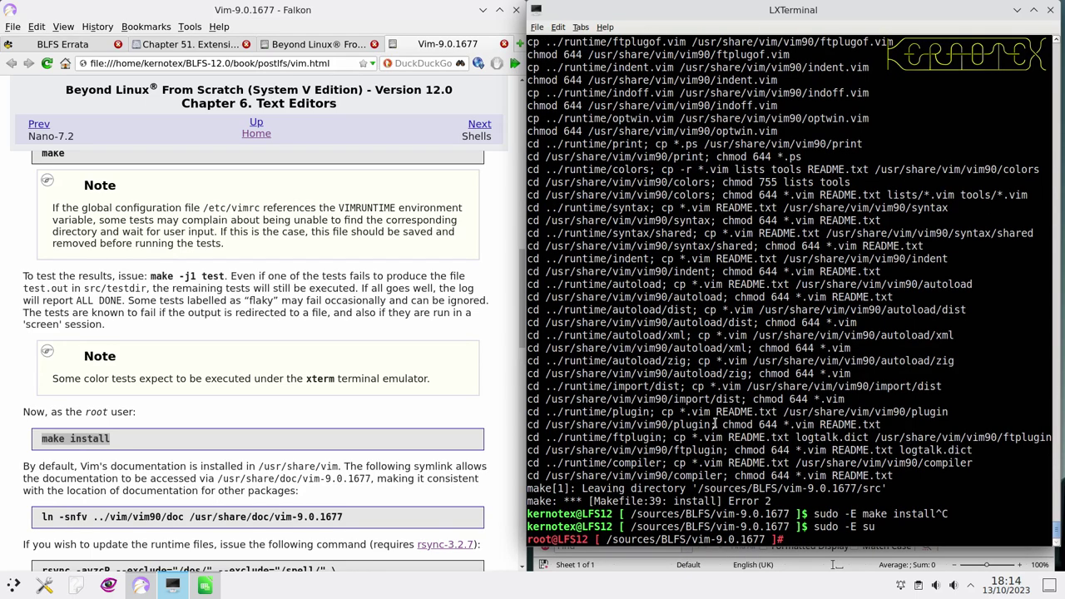
type("source /etc/profile")
key("Return")
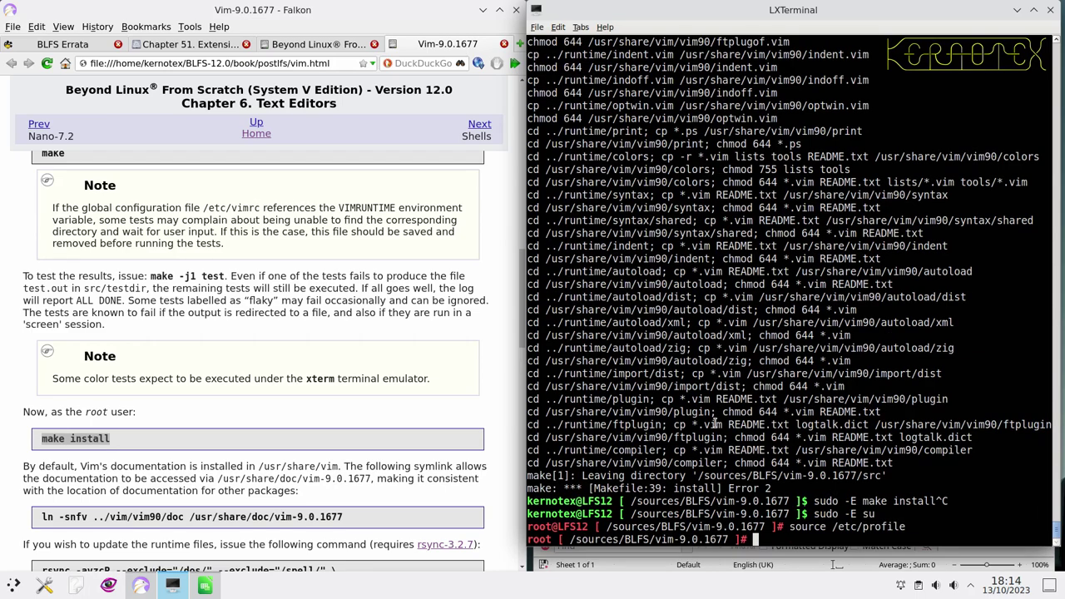
type("make install")
key("Return")
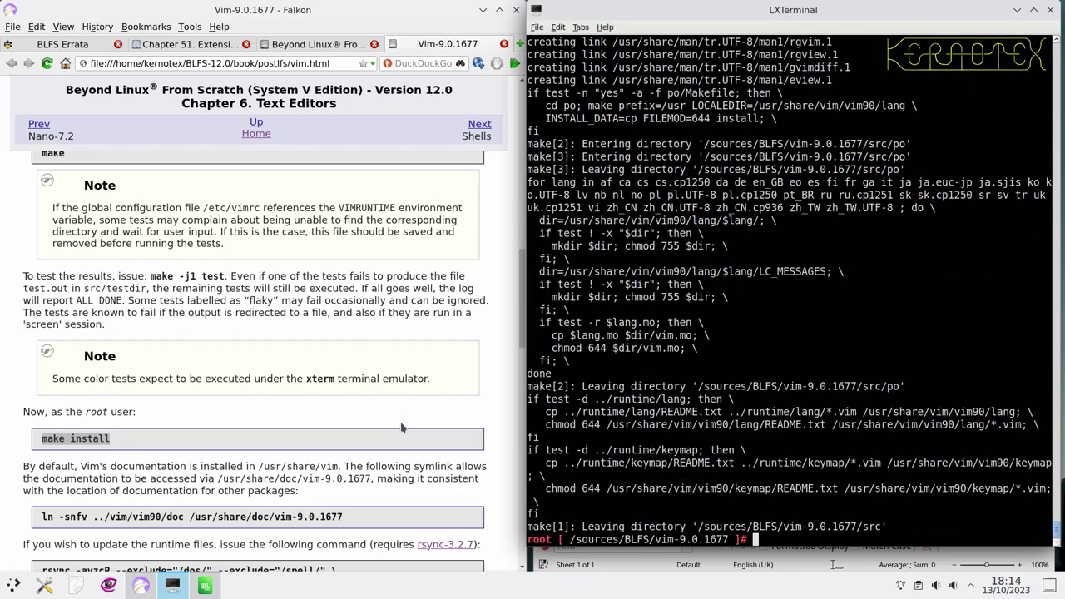
- Create the Vim documentation symlink by running the book's ln -snfv ../vim/vim90/doc /usr/share/doc/vim-9.0.1677 command in the root shell
scroll(358, 433, "down", 5)
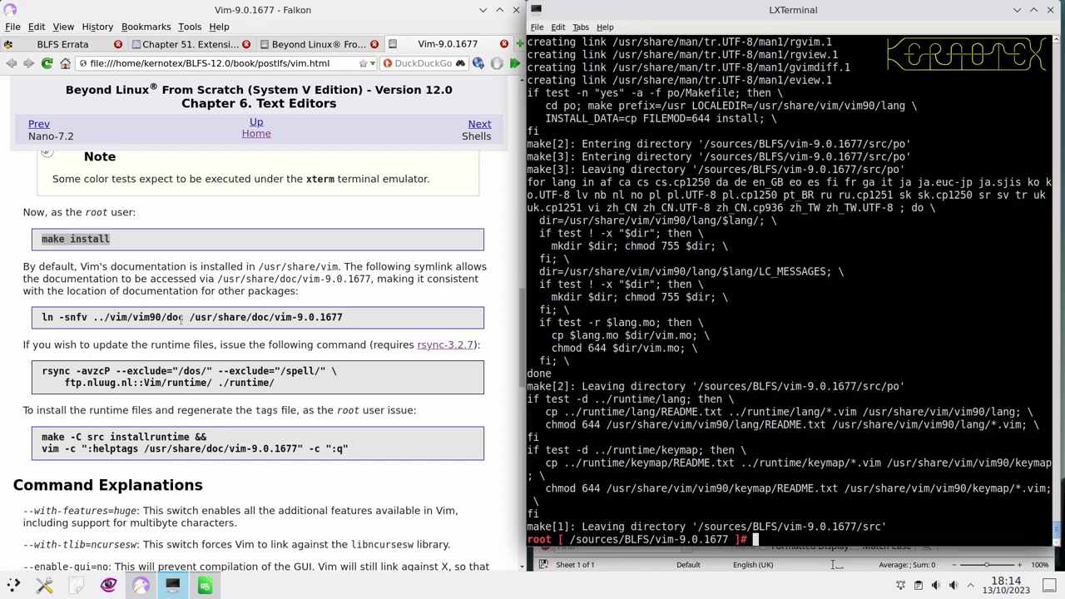
mouse_move(37, 320)
left_mouse_down()
mouse_move(348, 321)
mouse_move(33, 317)
left_mouse_up()
right_click(298, 319)
left_click(359, 328)
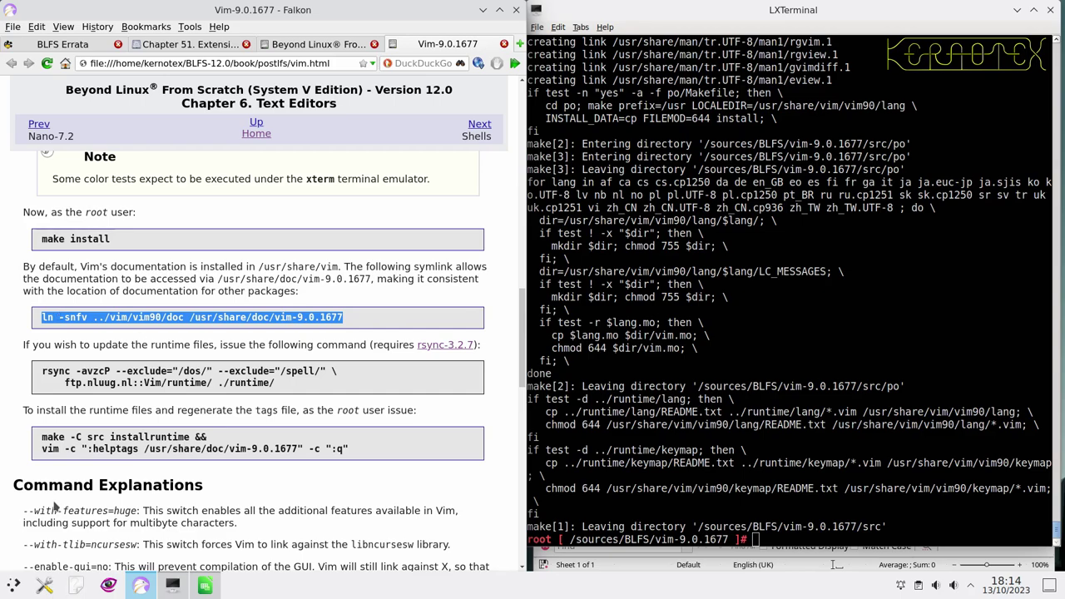
middle_click(710, 345)
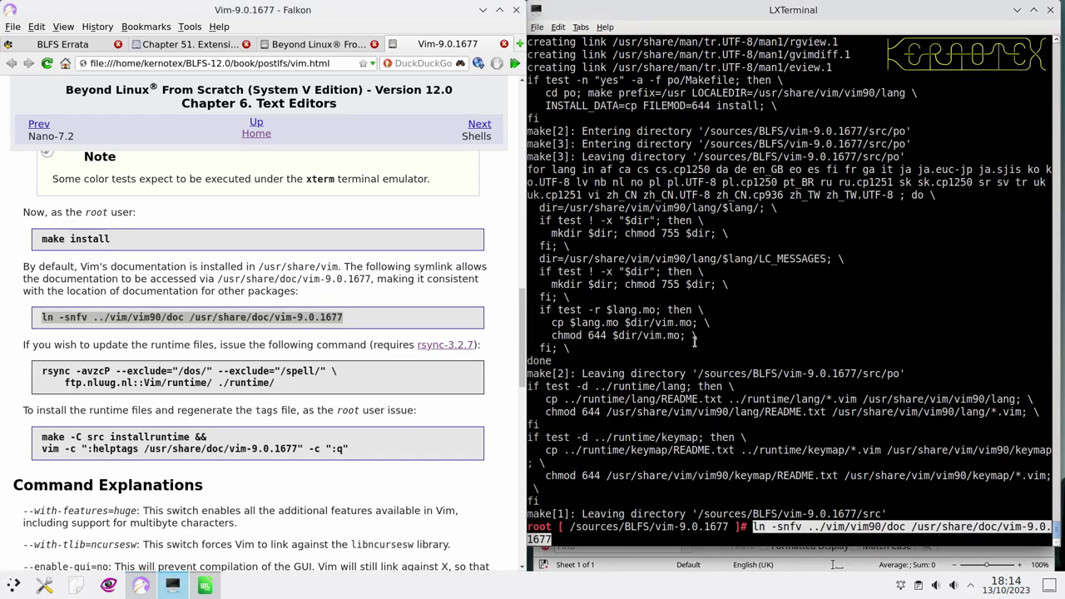
key("Return")
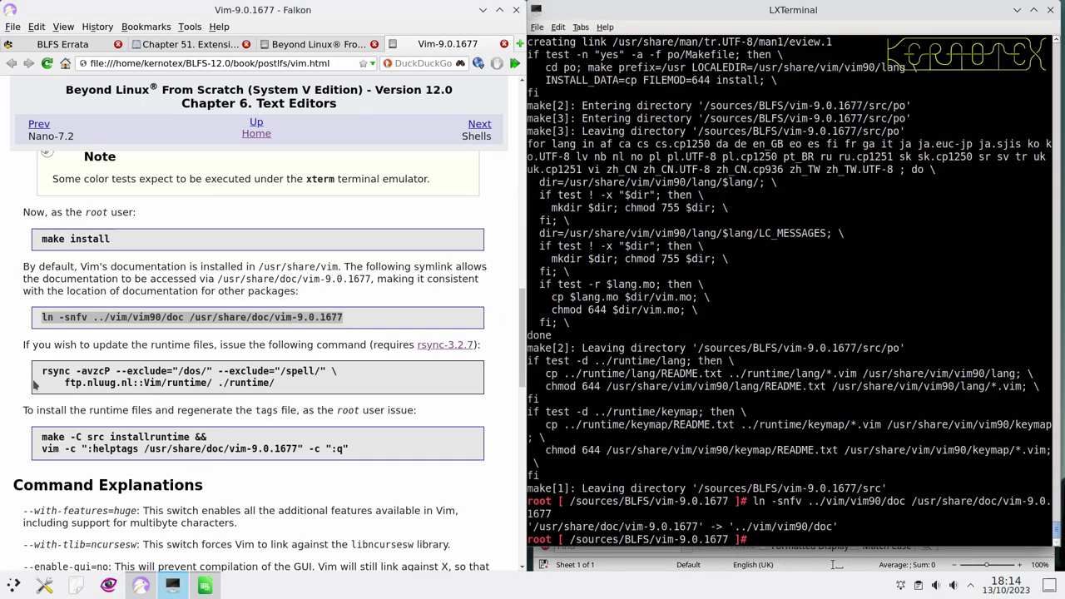
- Update Vim's runtime files with the book's rsync -avzcP command from ftp.nluug.nl::Vim/runtime/ into ./runtime/, excluding /dos/ and /spell/
left_click(38, 375)
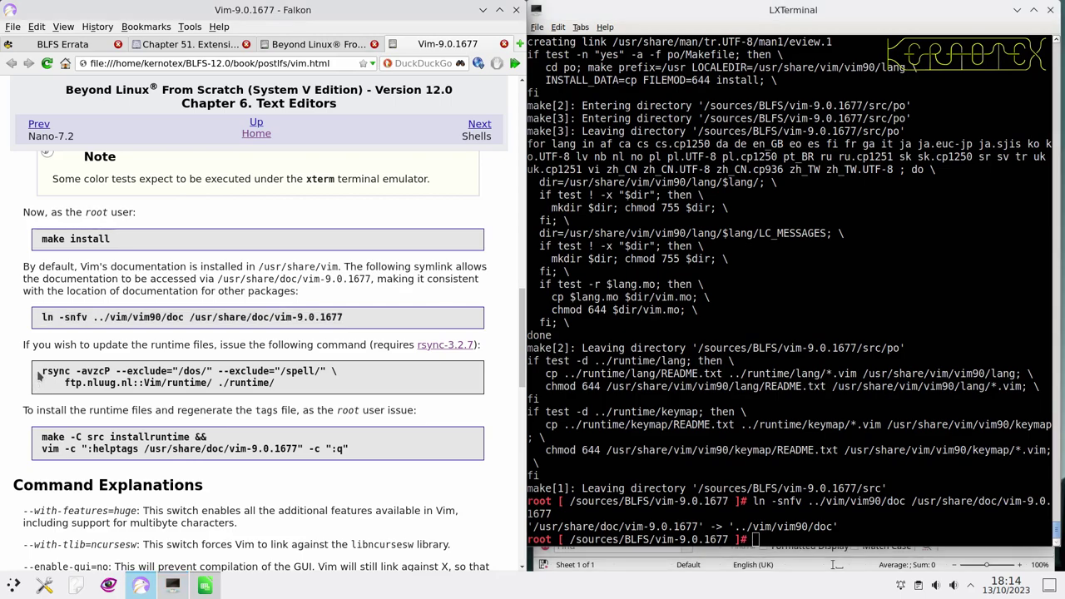
left_click_drag(38, 375, 284, 385)
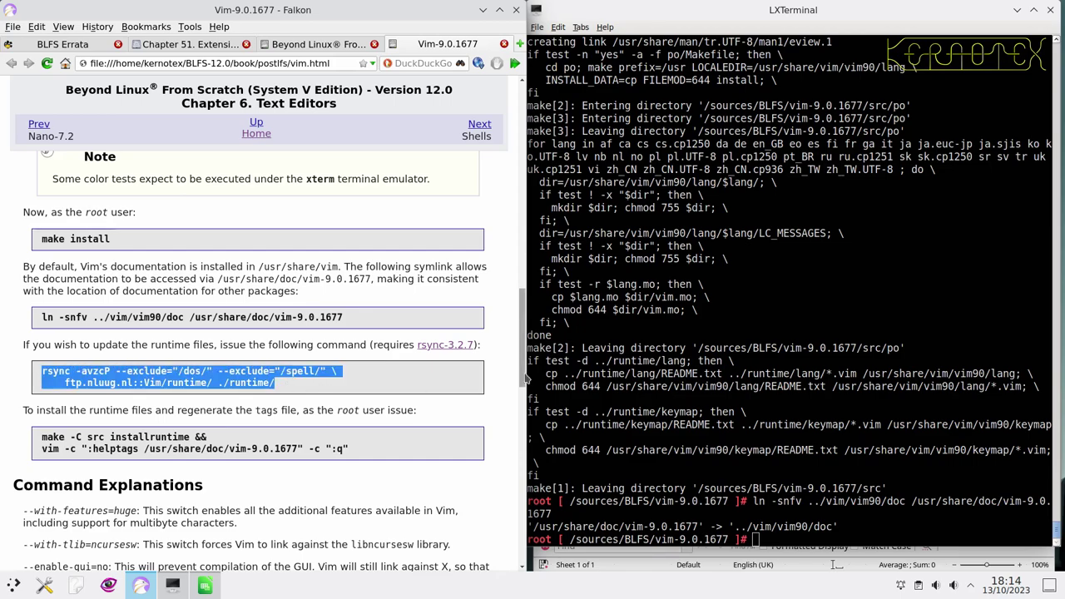
middle_click(619, 370)
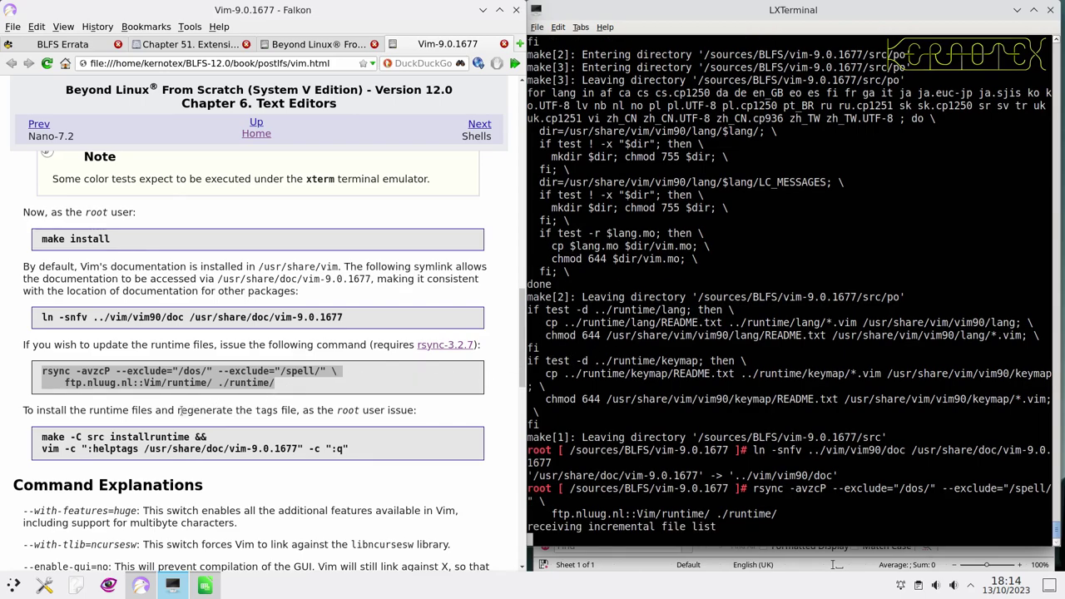
- Run the book's make -C src installruntime and vim -c ":helptags /usr/share/doc/vim-9.0.1677" -c ":q" commands as root
left_click(39, 442)
left_click_drag(41, 437, 356, 451)
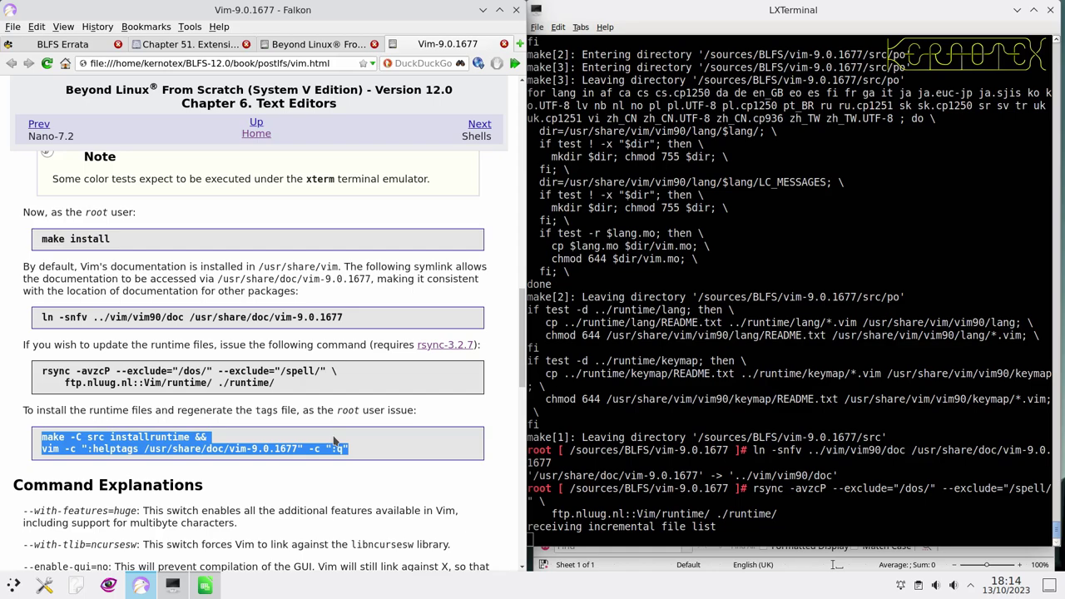
left_click(615, 388)
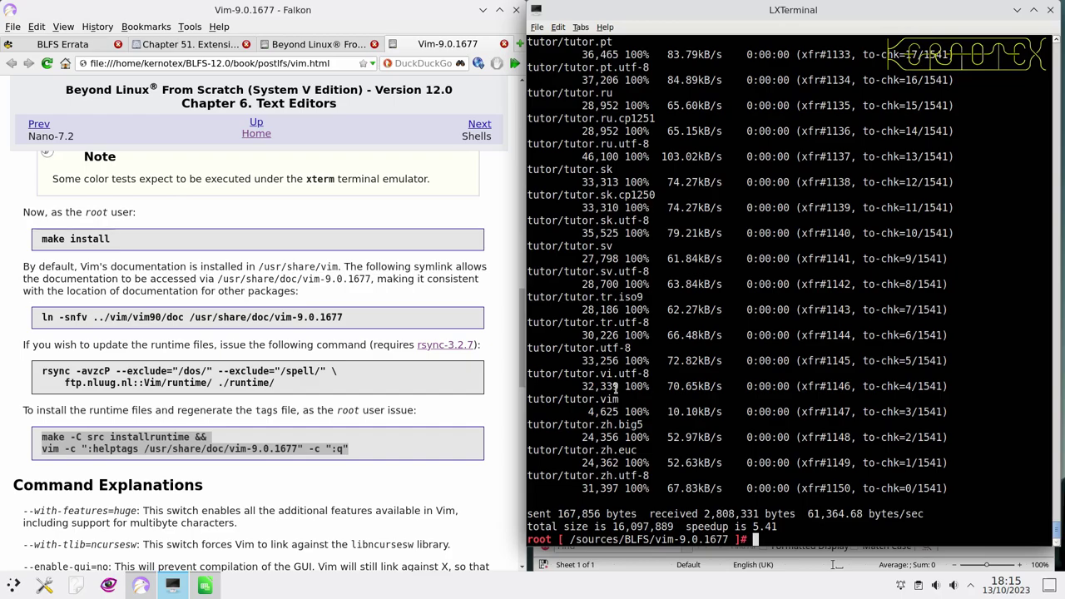
middle_click(699, 376)
key("Return")
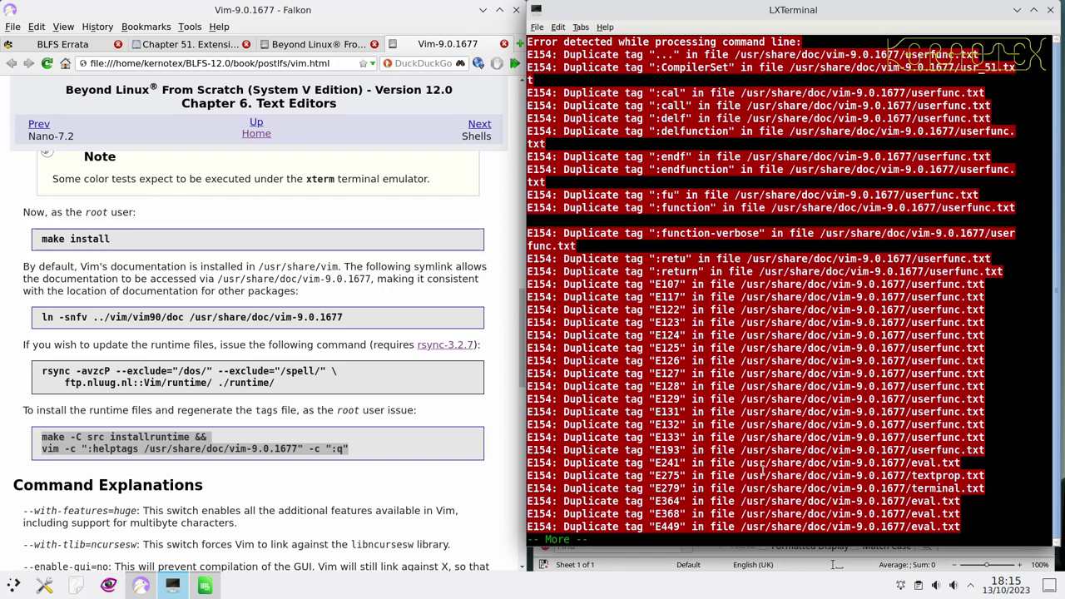
- Page through the output of the helptags command and quit it to return to the root shell prompt
key("space")
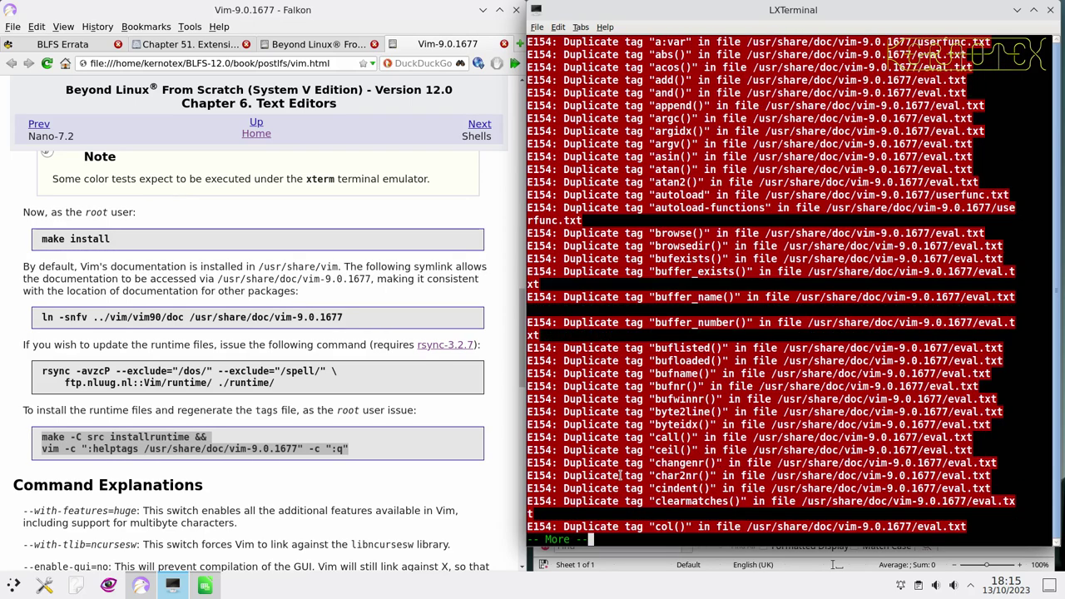
key("Return")
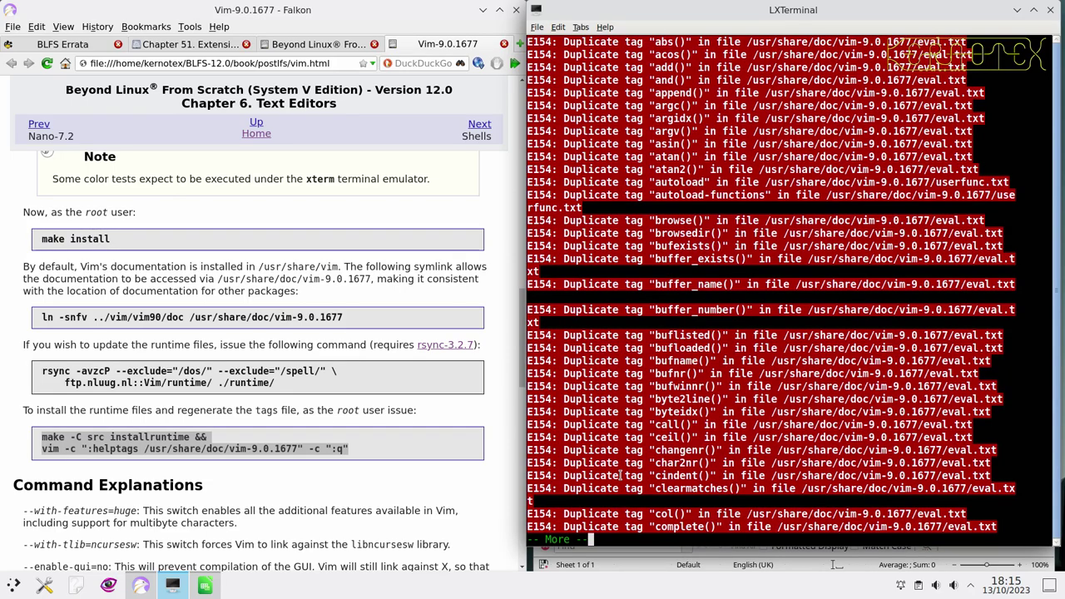
key("Return")
key("Return")
key("space")
key("space")
key("space")
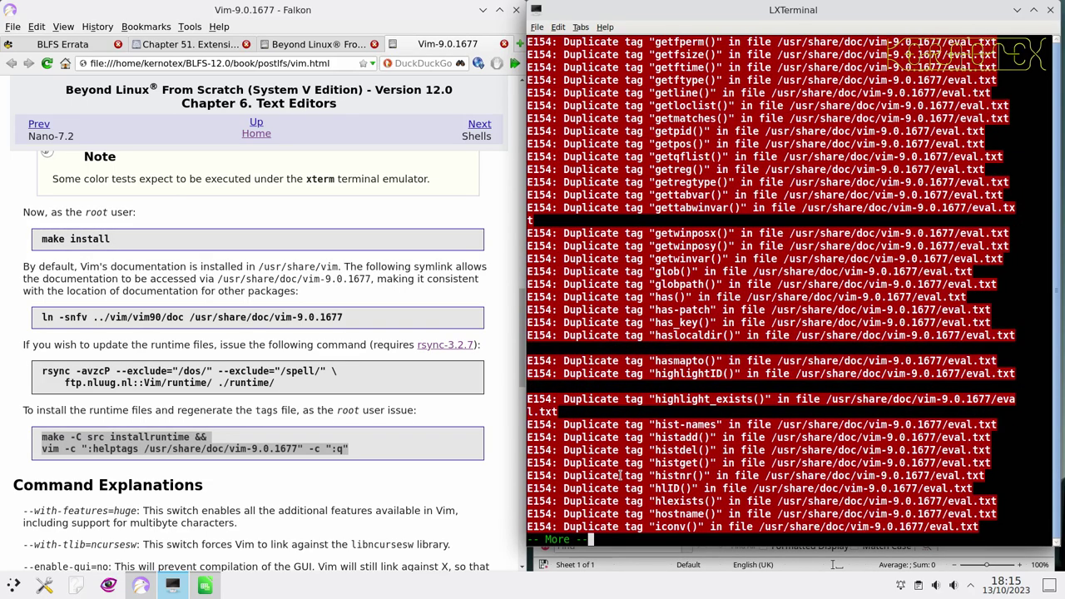
key("q")
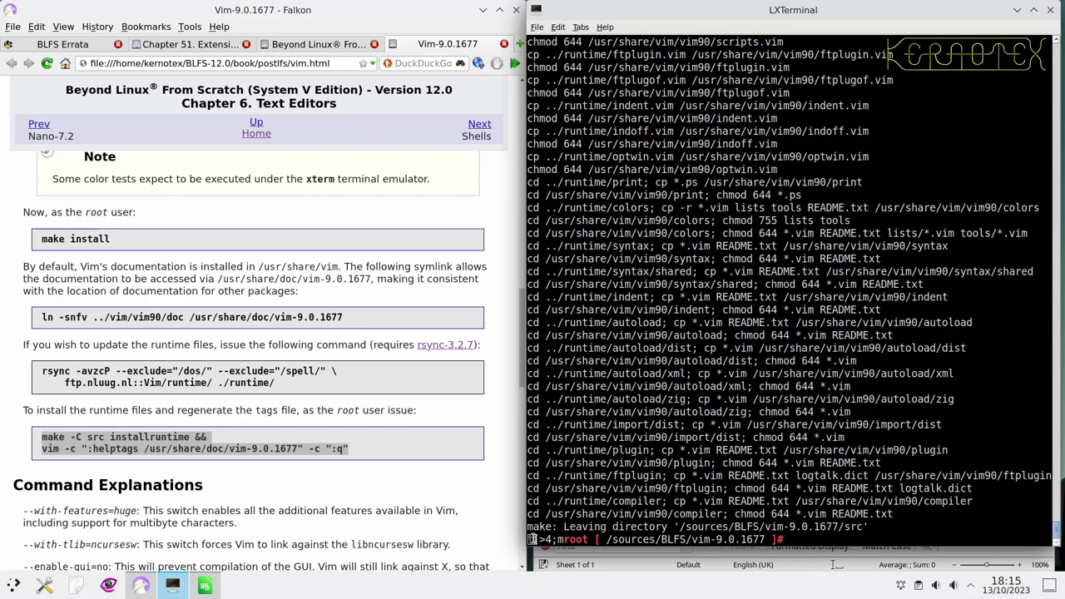
key("Return")
key("Return")
key("Return")
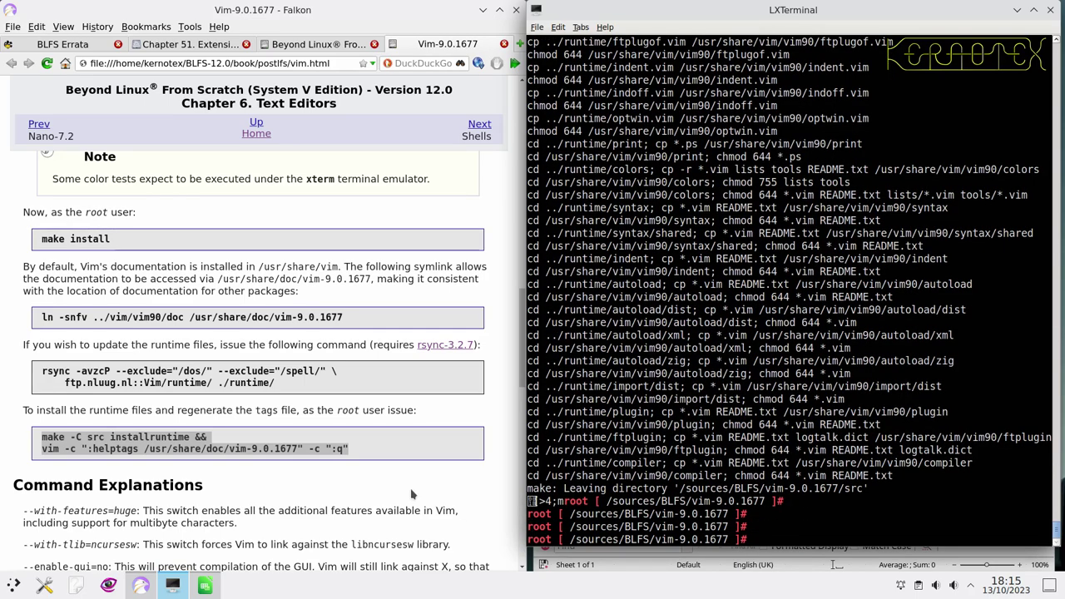
- Review the book's Vim page, covering the configuration information, contents and installation commands
scroll(398, 476, "down", 8)
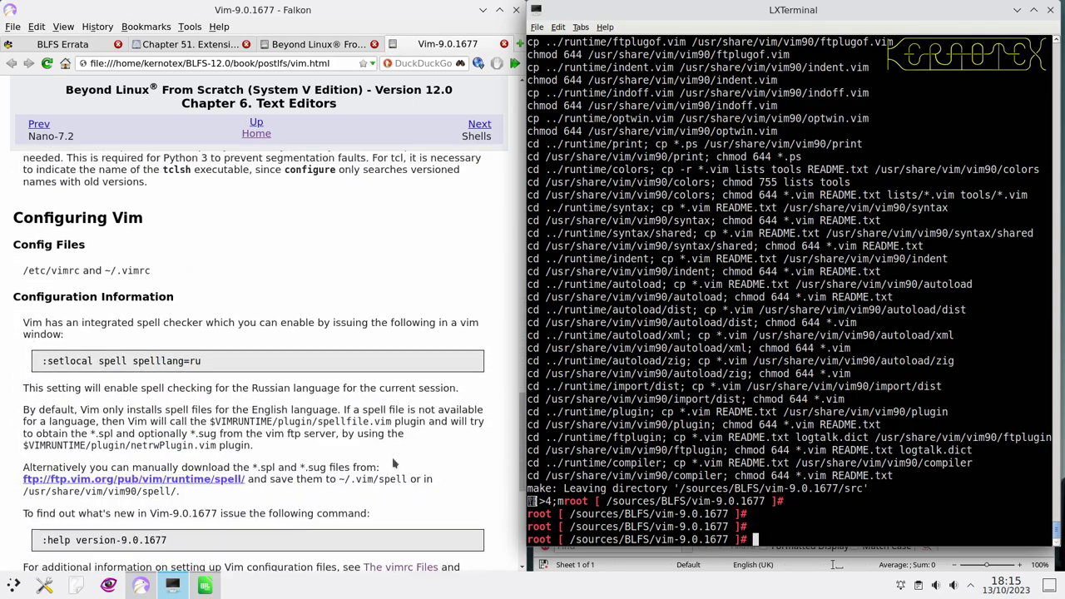
scroll(391, 464, "down", 5)
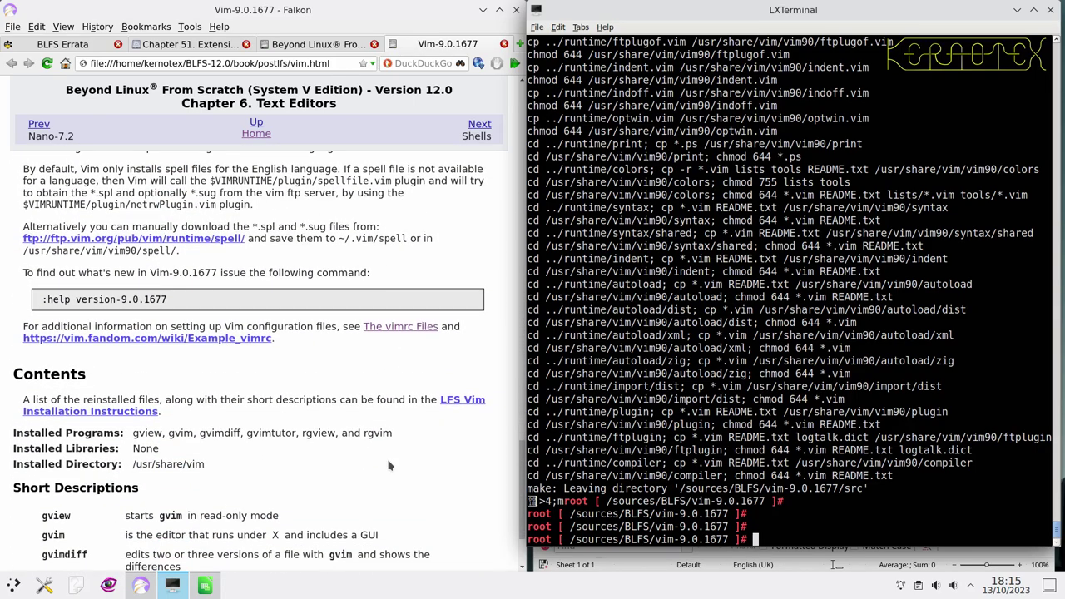
scroll(387, 465, "up", 4)
scroll(388, 466, "up", 10)
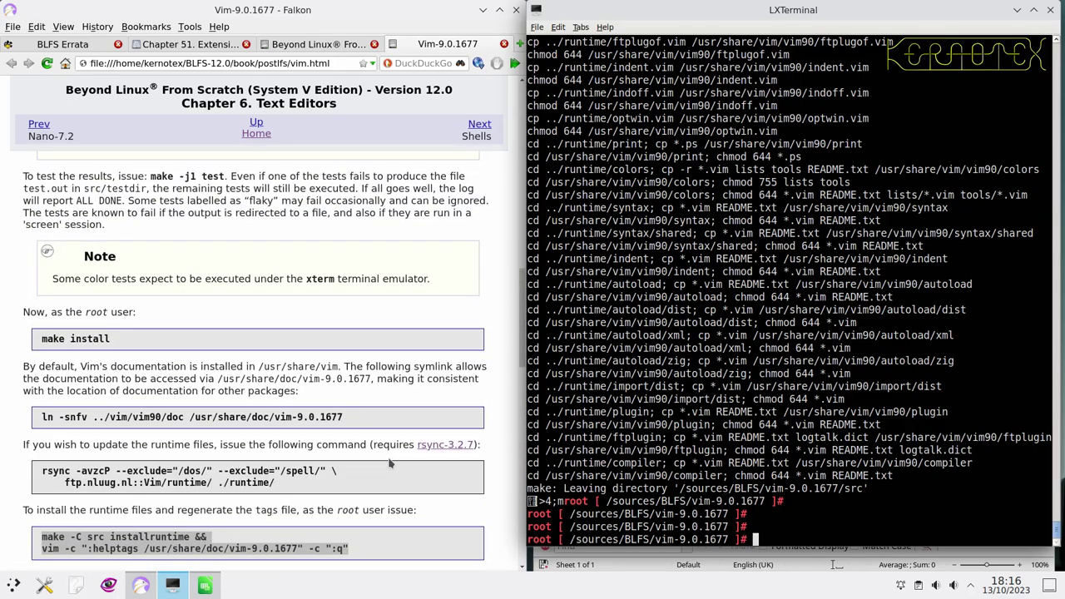
scroll(389, 463, "up", 6)
scroll(390, 468, "down", 8)
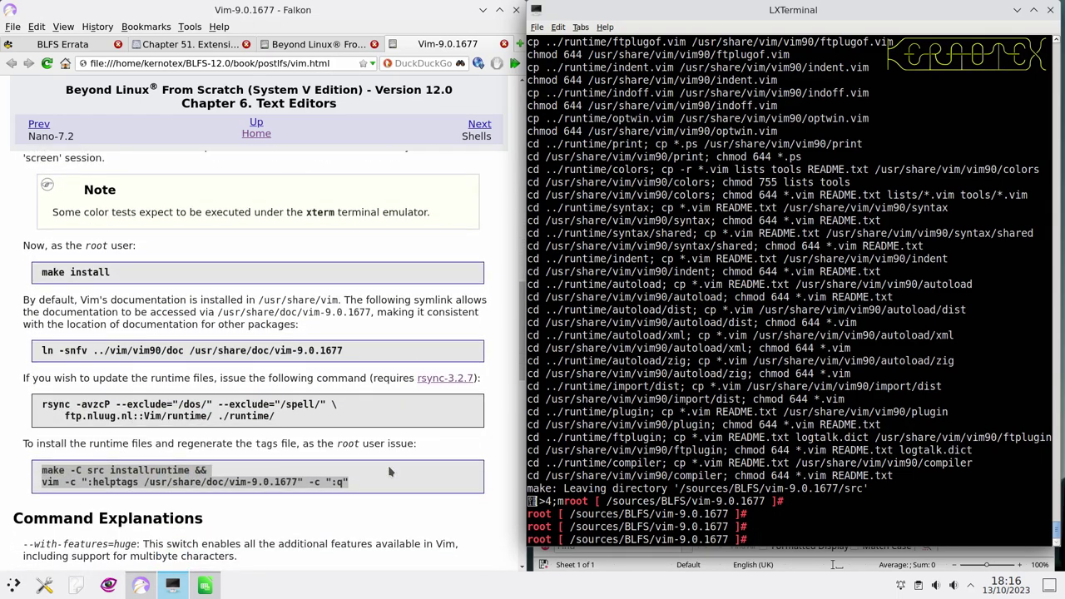
scroll(388, 471, "down", 3)
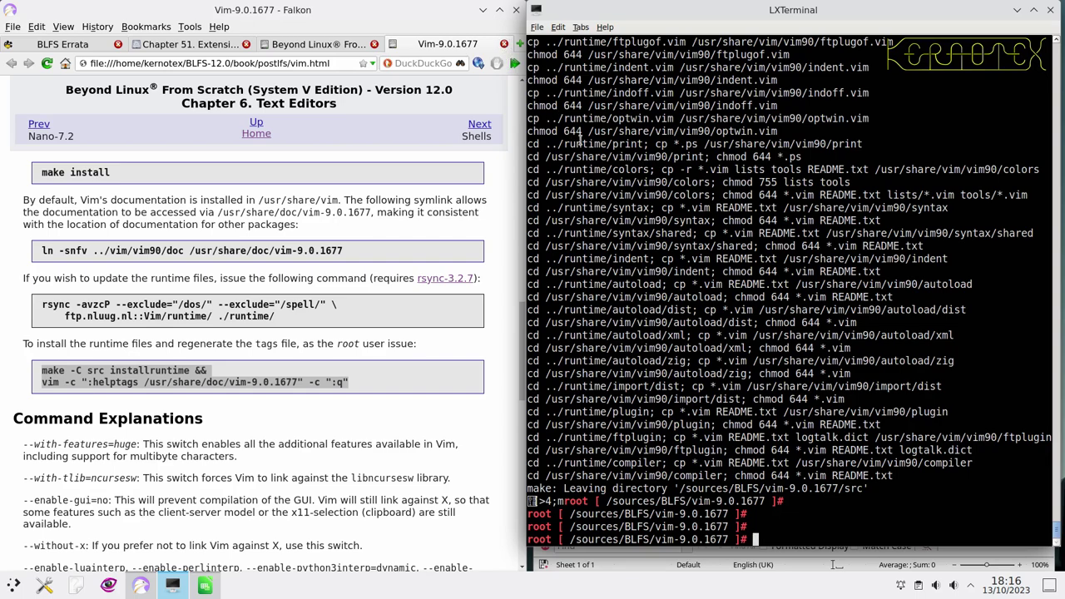
- Leave the root shell and list the files in the vim-9.0.1677 source directory
key("ctrl+d")
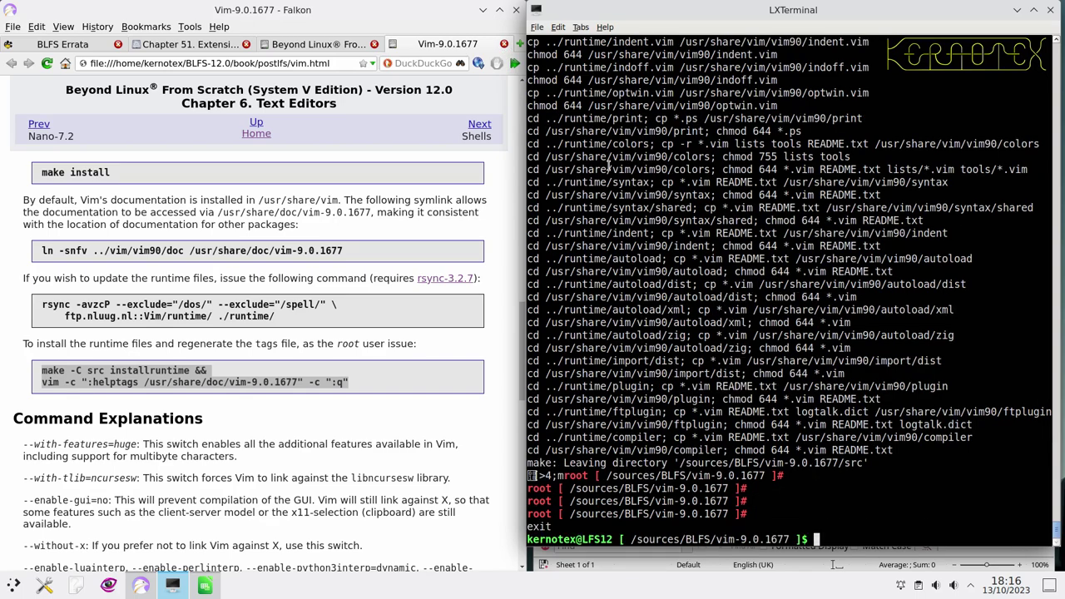
type("ls")
key("Return")
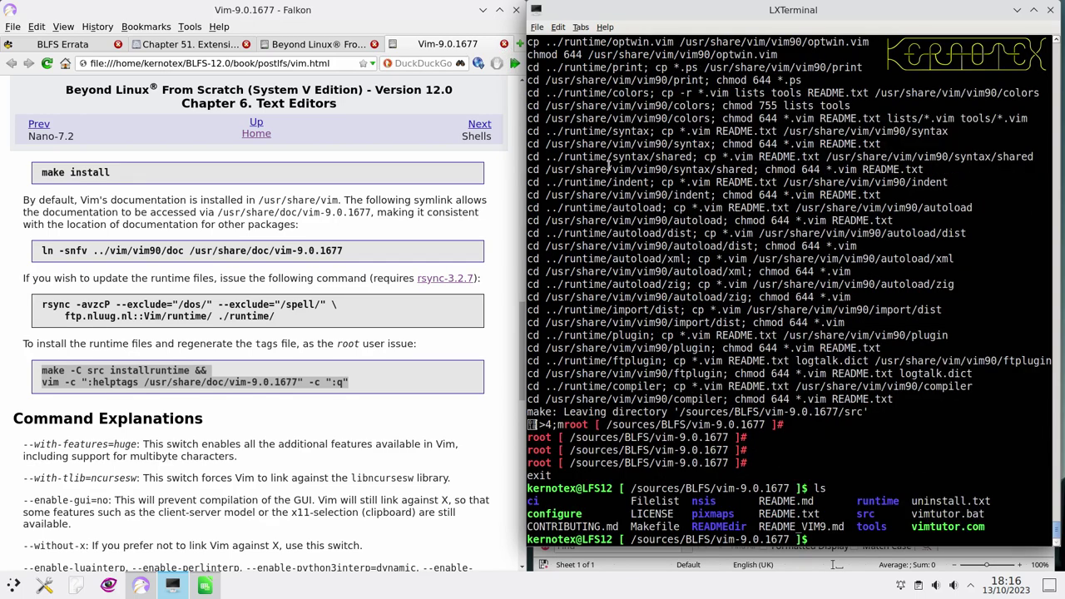
- Open vimtutor.bat in vi to check how it displays, and quit without changes
type("vi vimtutor.bat")
key("Return")
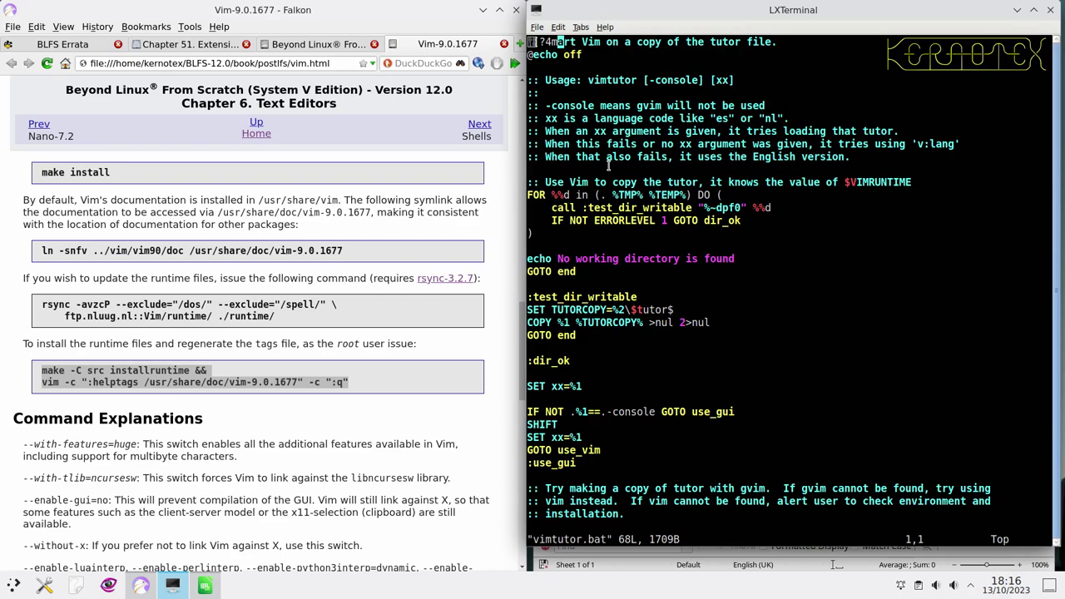
type(":q")
key("Return")
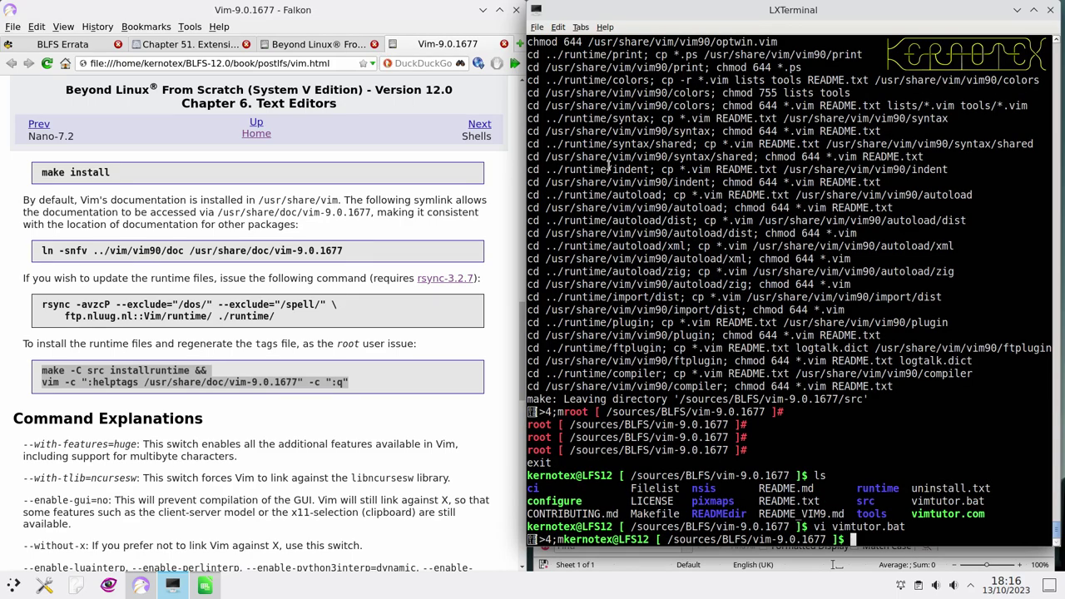
key("Return")
key("Return")
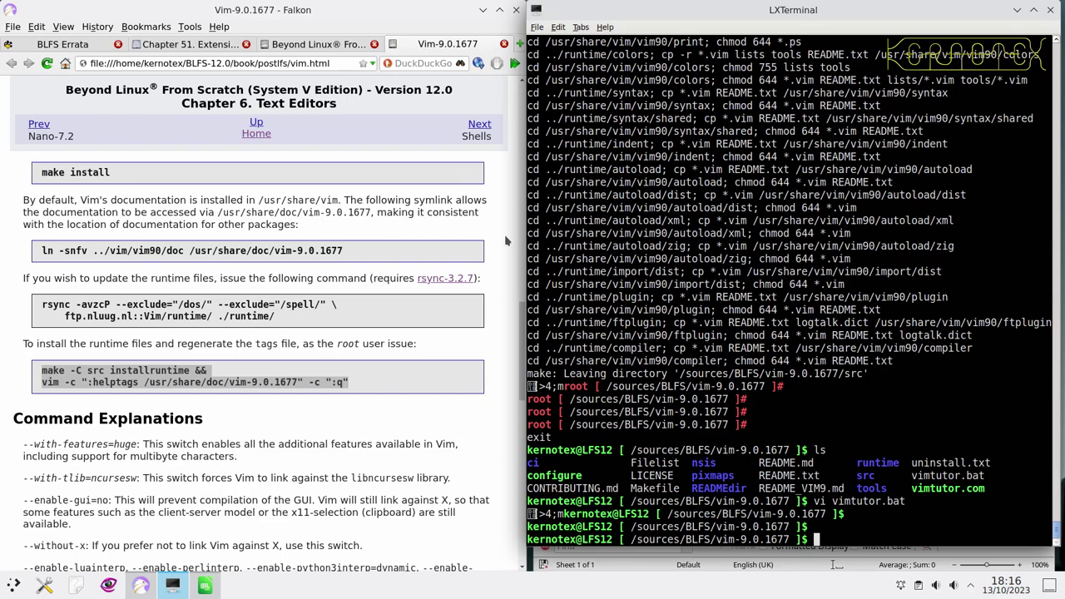
- Open vimtutor.bat in vi with LANG="en_GB.iso88591" set for the command to check its display, and quit the editor
key("Up")
key("Home")
type("LANG=")
type("\"")
type("n")
type("n")
type("_GB.")
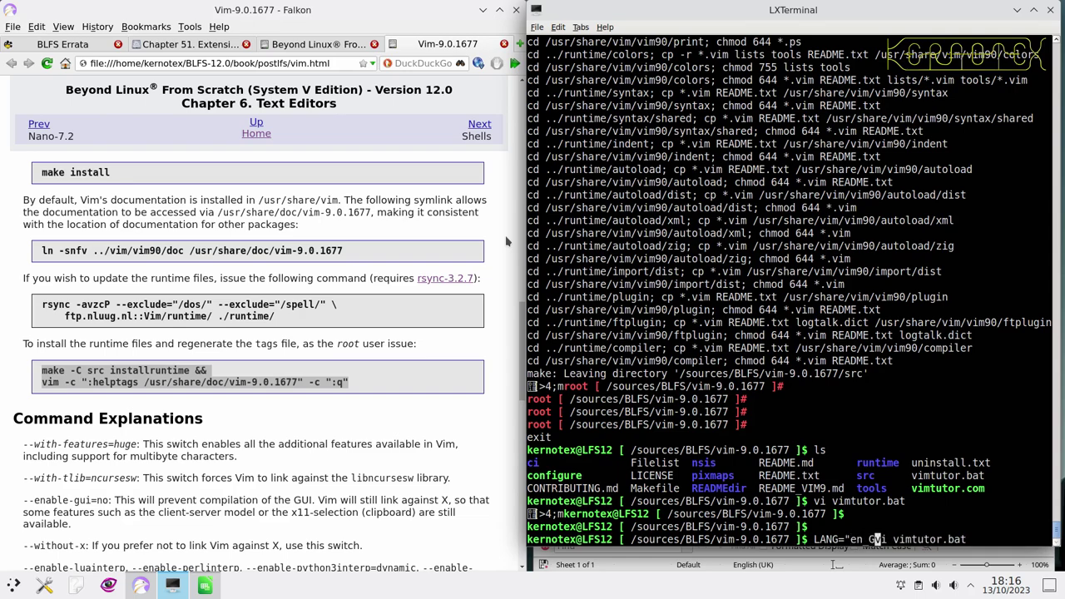
type("iso88591\"")
key("Return")
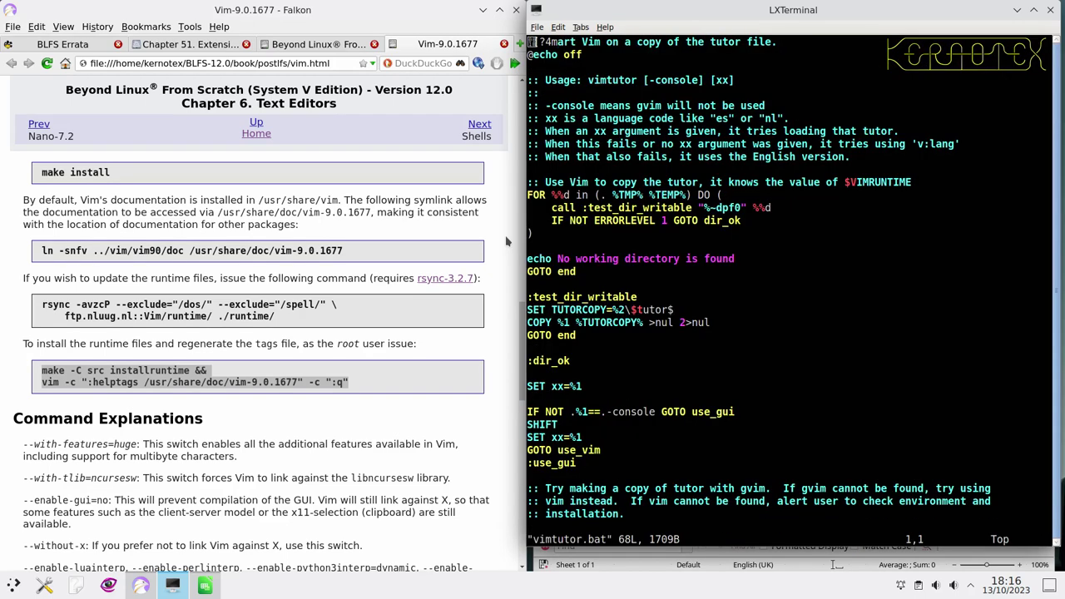
type(":q")
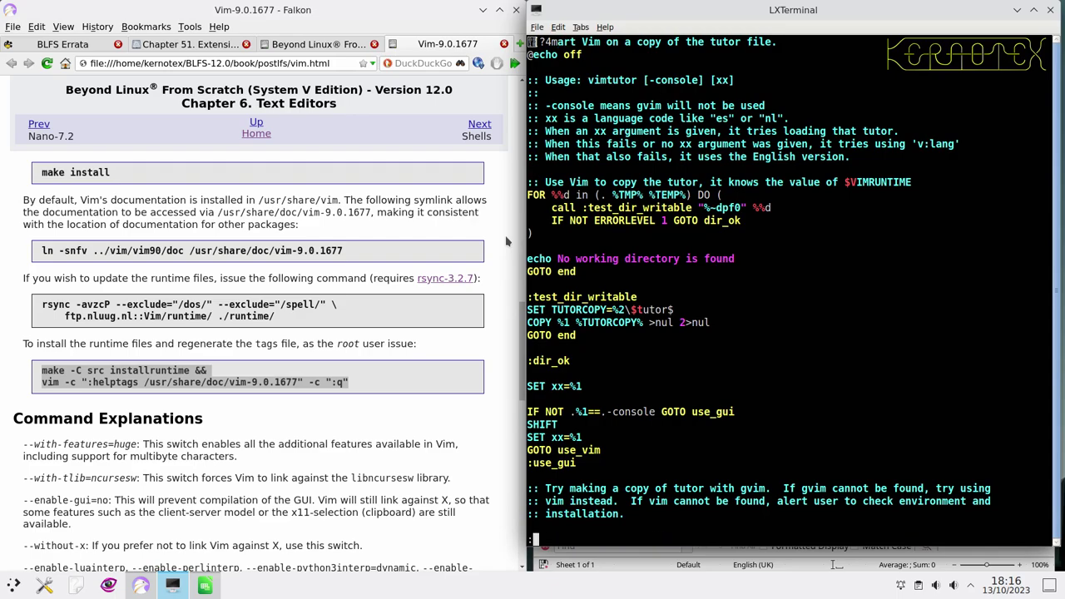
key("Return")
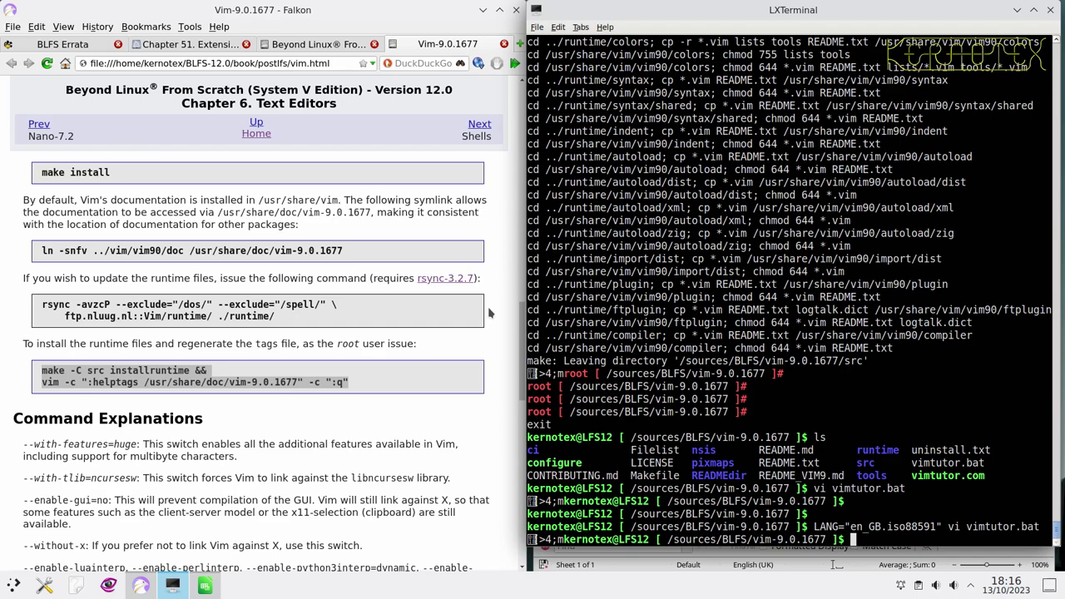
- Read over the Command Explanations on the book's Vim page and close that page
scroll(489, 313, "down", 5)
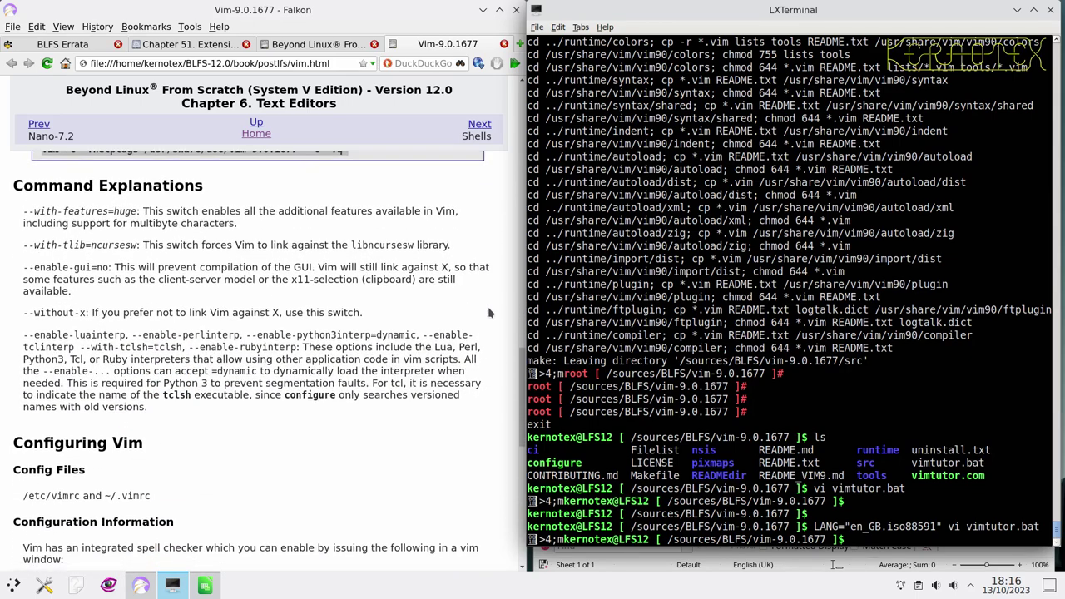
scroll(488, 307, "up", 1)
scroll(491, 305, "up", 2)
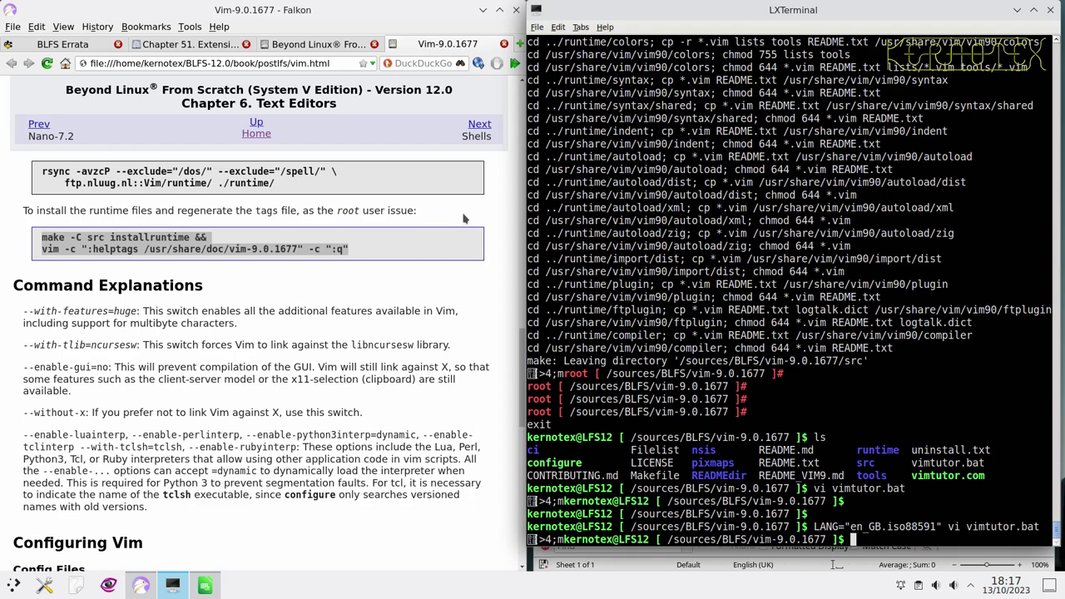
left_click(504, 43)
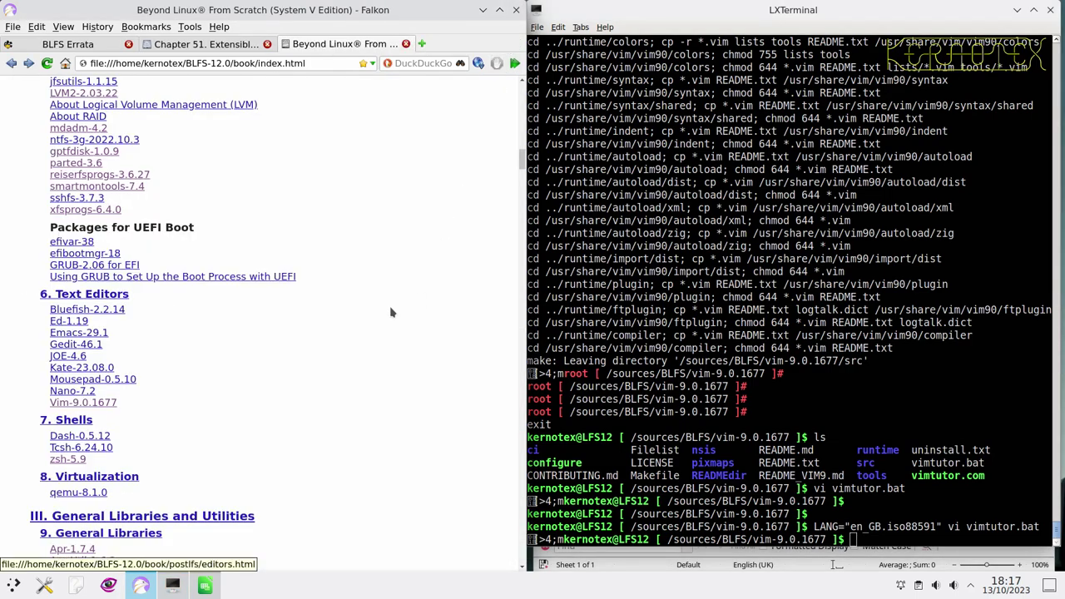
- Find Screen-4.9.1 under General Utilities in the BLFS index and open its page in a new browser tab
scroll(381, 326, "down", 7)
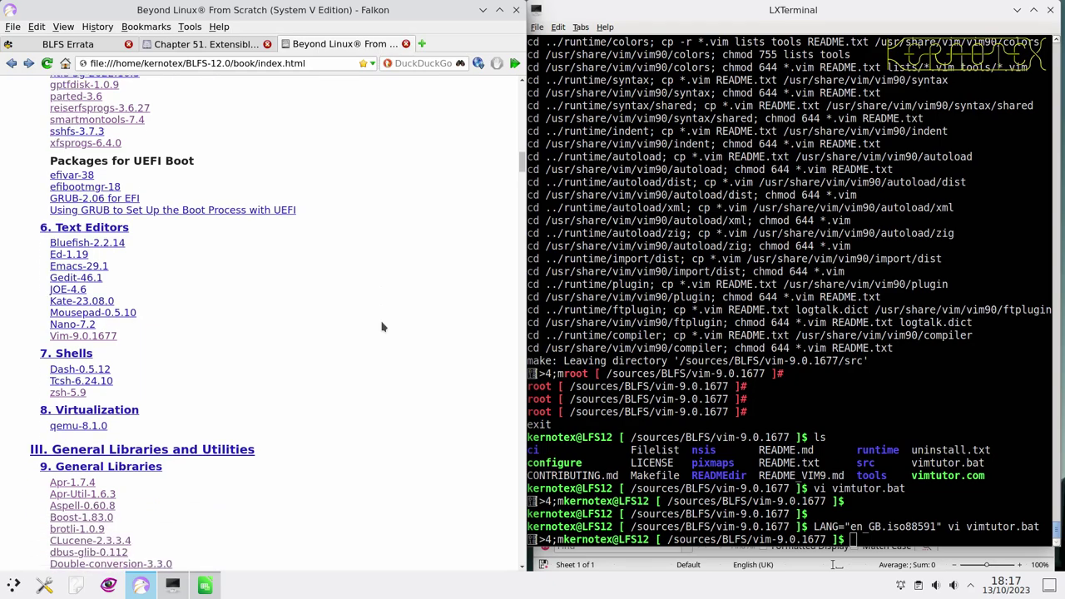
scroll(381, 326, "down", 13)
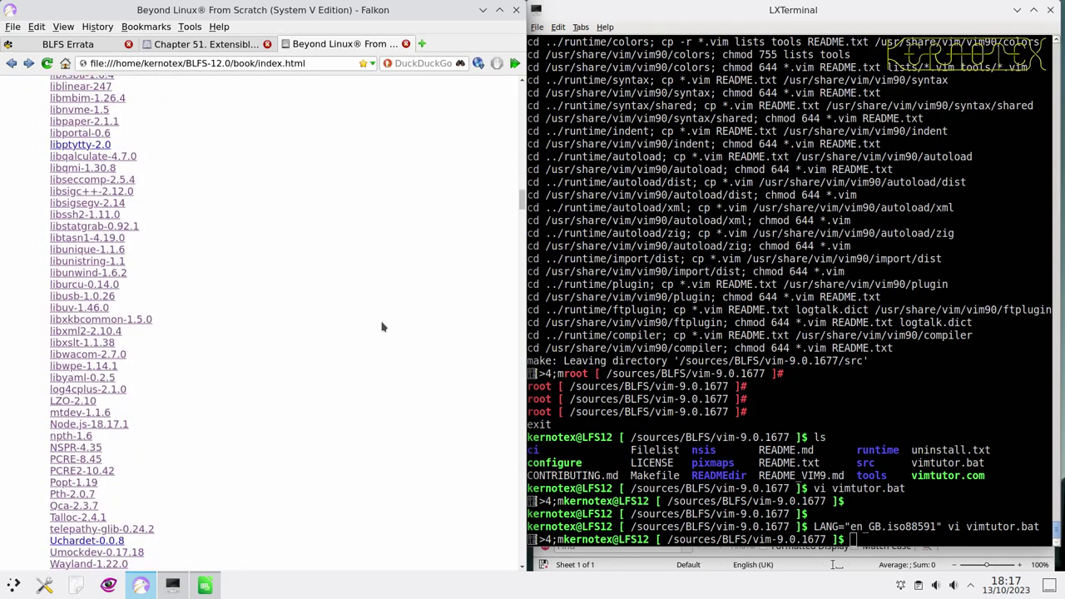
scroll(382, 326, "down", 4)
scroll(382, 326, "down", 13)
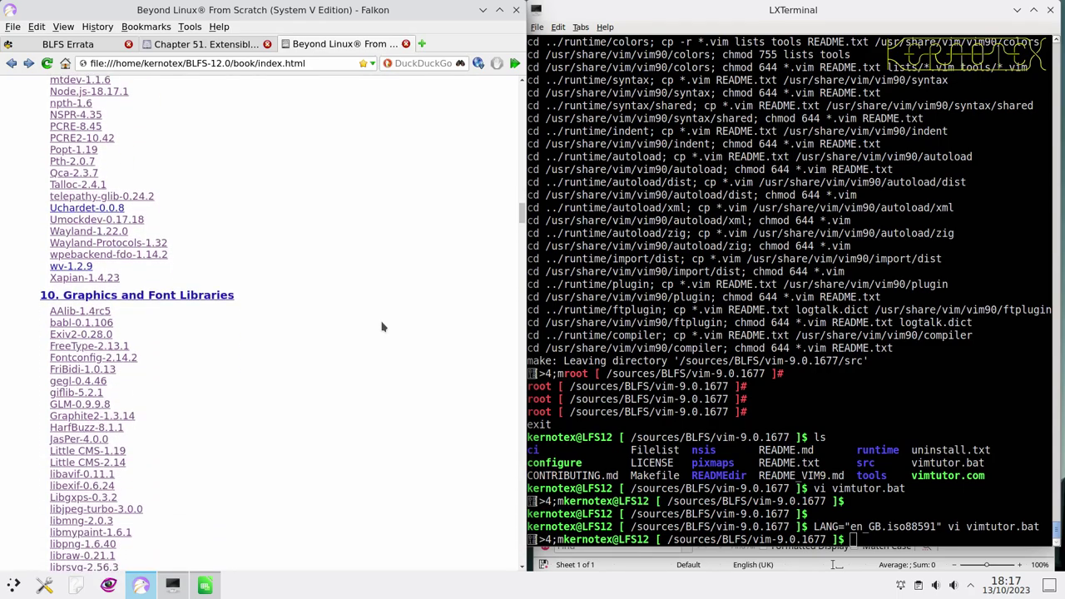
scroll(382, 326, "down", 2)
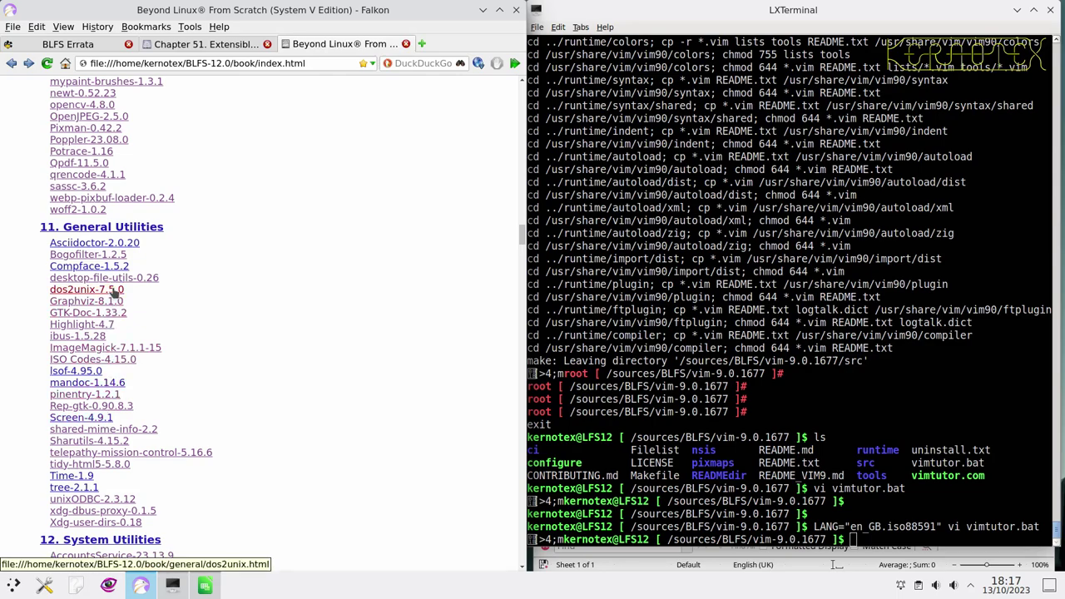
right_click(103, 421)
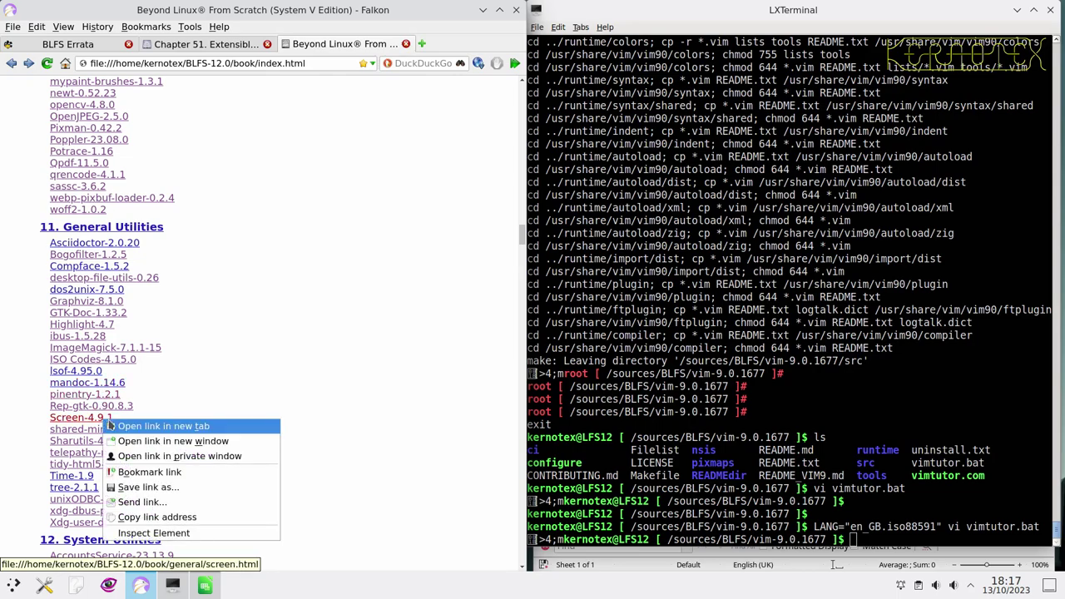
left_click(125, 428)
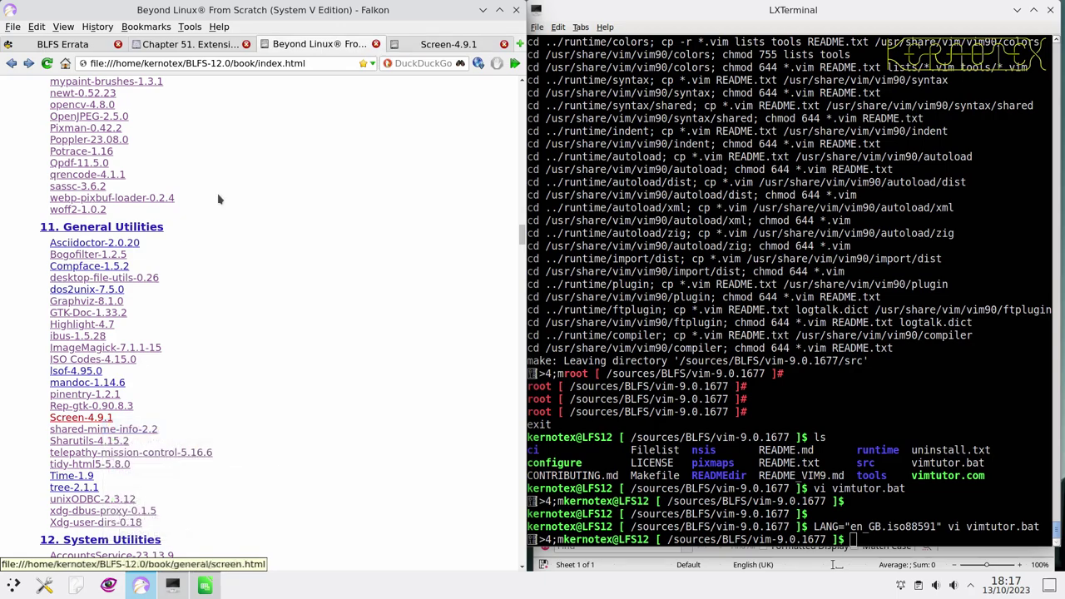
left_click(400, 47)
scroll(268, 402, "down", 4)
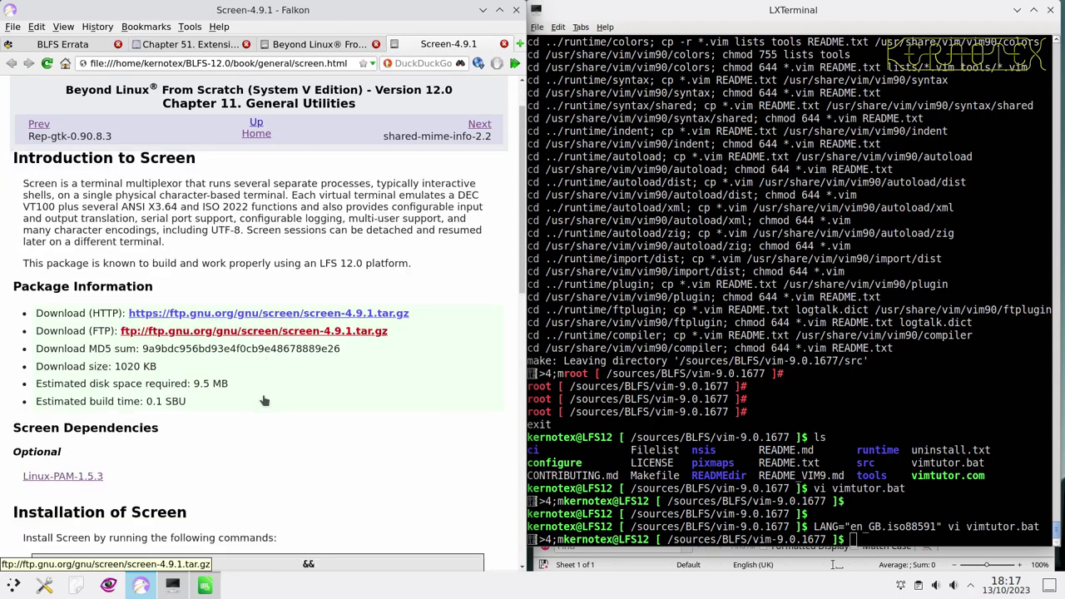
- Download screen-4.9.1.tar.gz from the HTTP link and save the file
scroll(268, 399, "up", 4)
left_click(278, 373)
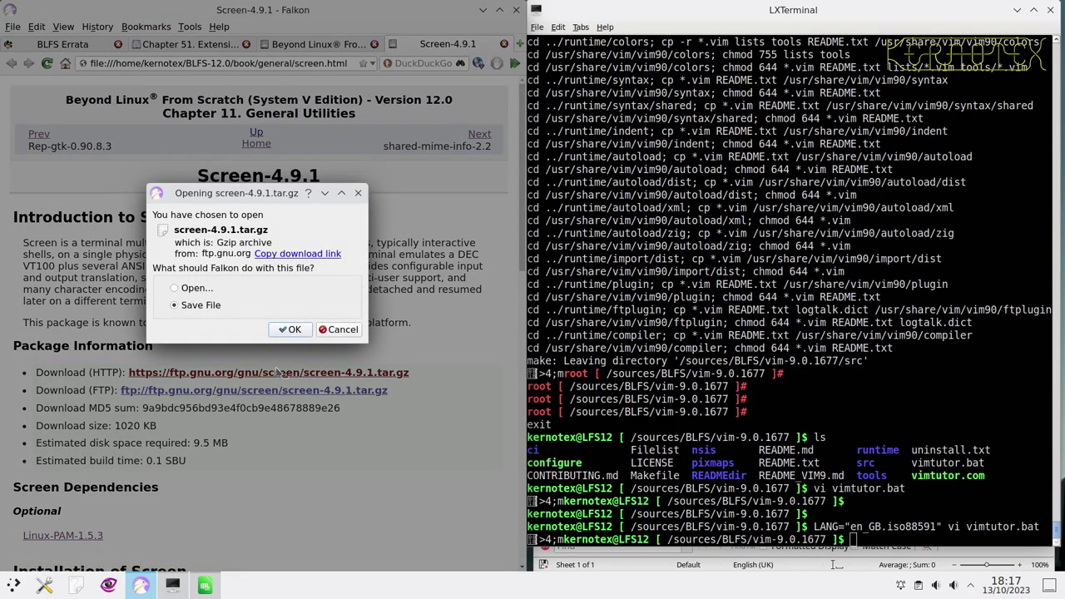
key("Return")
key("Return")
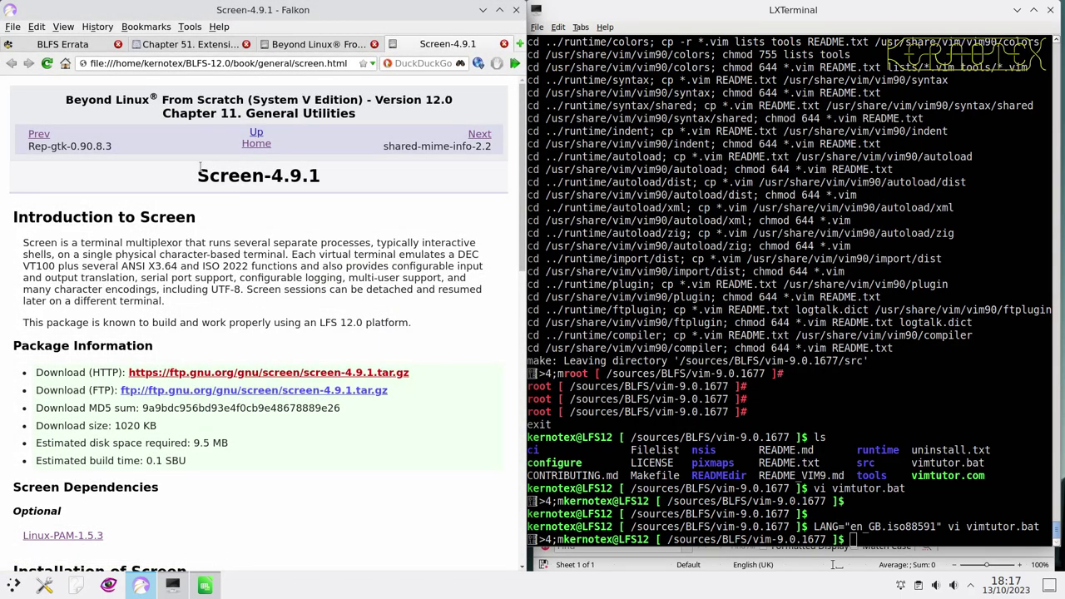
- Copy the title Screen-4.9.1 into cell A965 of the BLFS-12 Installation order spreadsheet and return to the terminal
left_click_drag(200, 171, 335, 178)
key("ctrl+c")
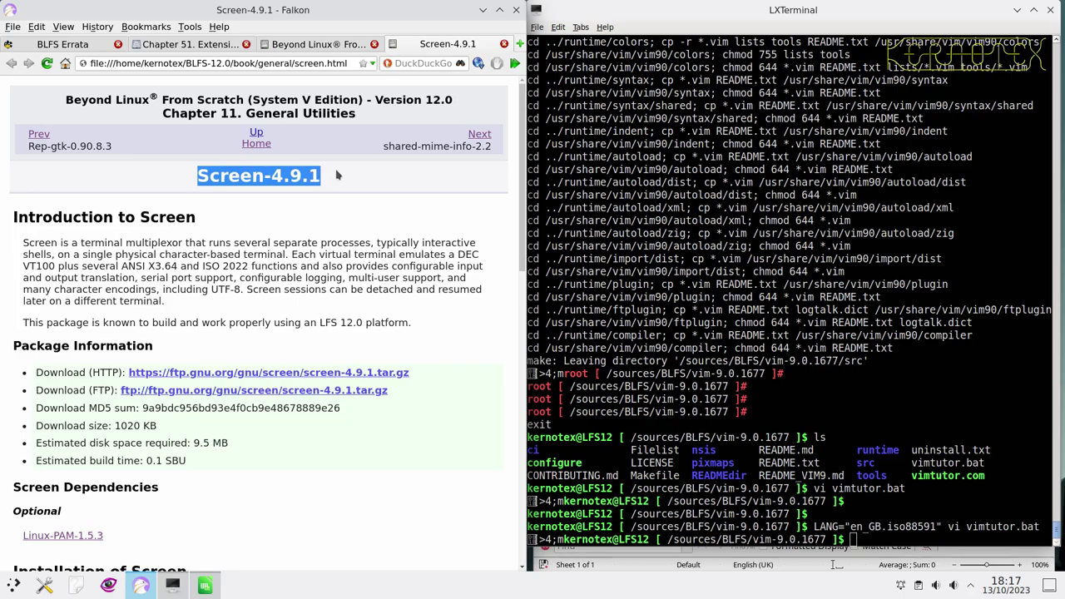
key("alt+Tab")
key("alt+Tab")
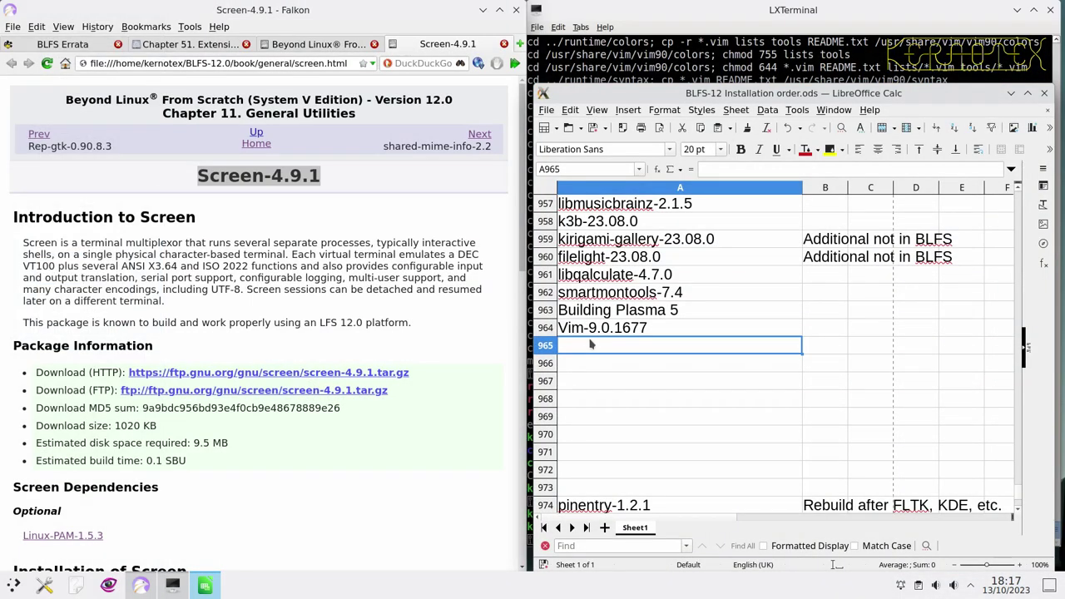
key("ctrl+v")
key("alt+Tab")
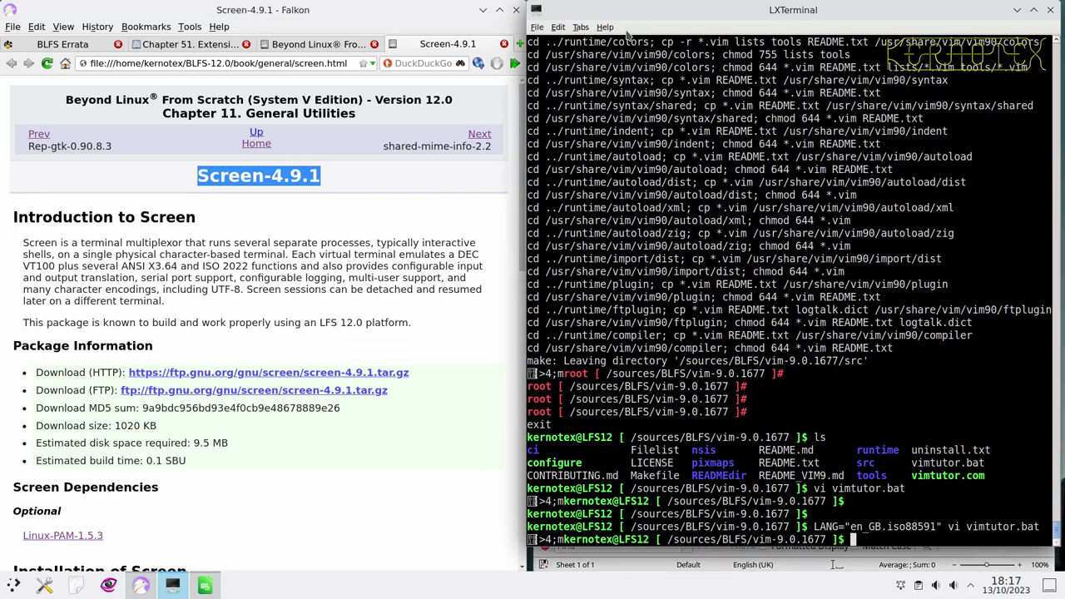
left_click(626, 36)
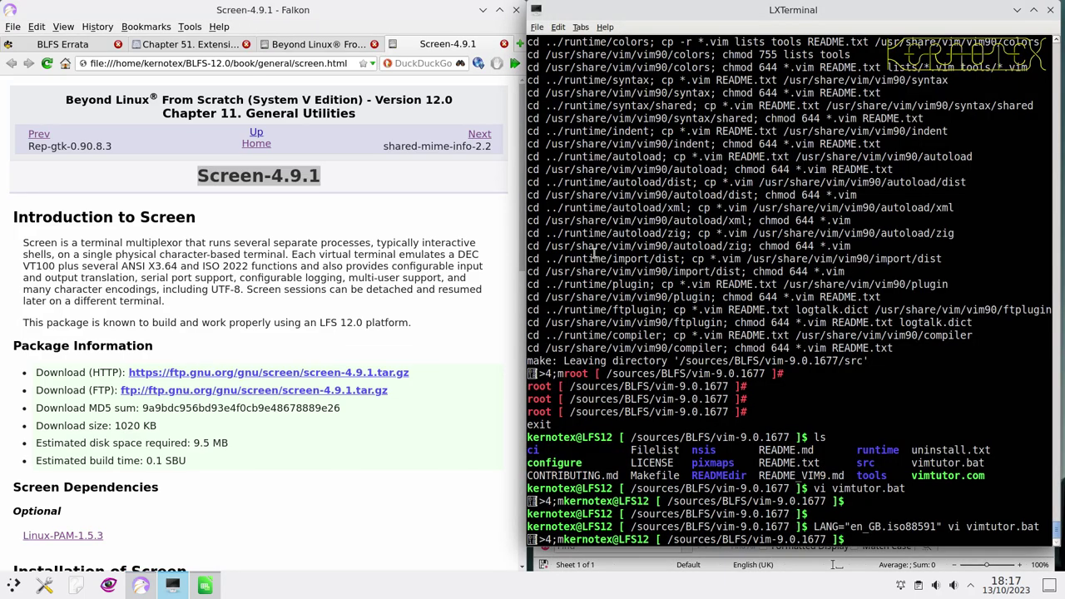
- Delete the vim-9.0.1677 source directory from /sources/BLFS, using sudo for the root-owned files
type("cd ../")
key("Return")
type("rm -rf vi")
key("Tab")
key("Return")
key("Up")
key("Home")
type("sudo")
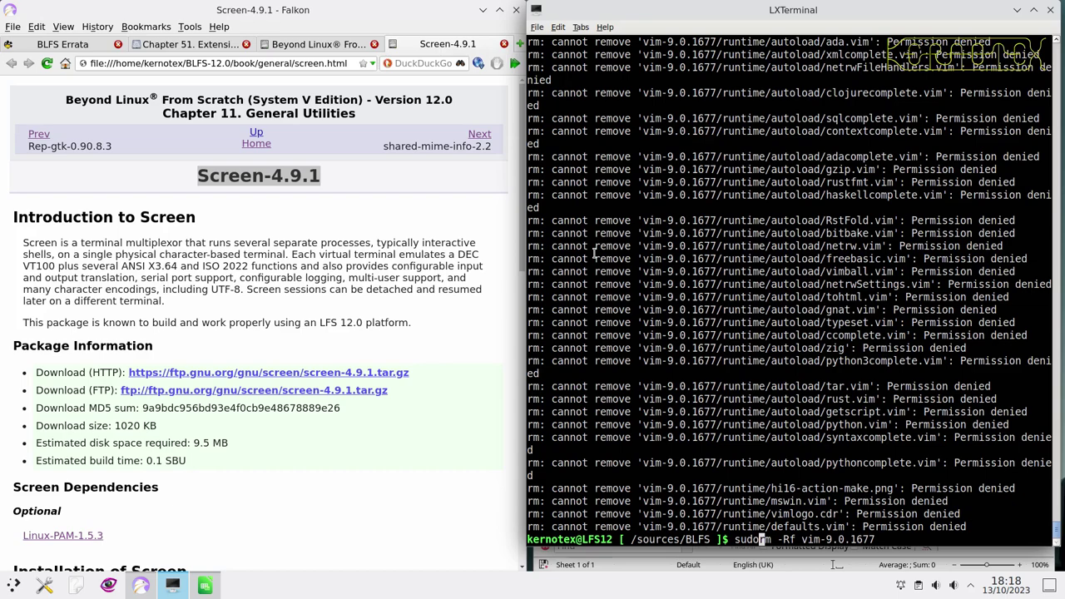
key("Return")
- Extract screen-4.9.1.tar.gz in /sources/BLFS and change into the screen-4.9.1 directory
type("tar -xvf screen")
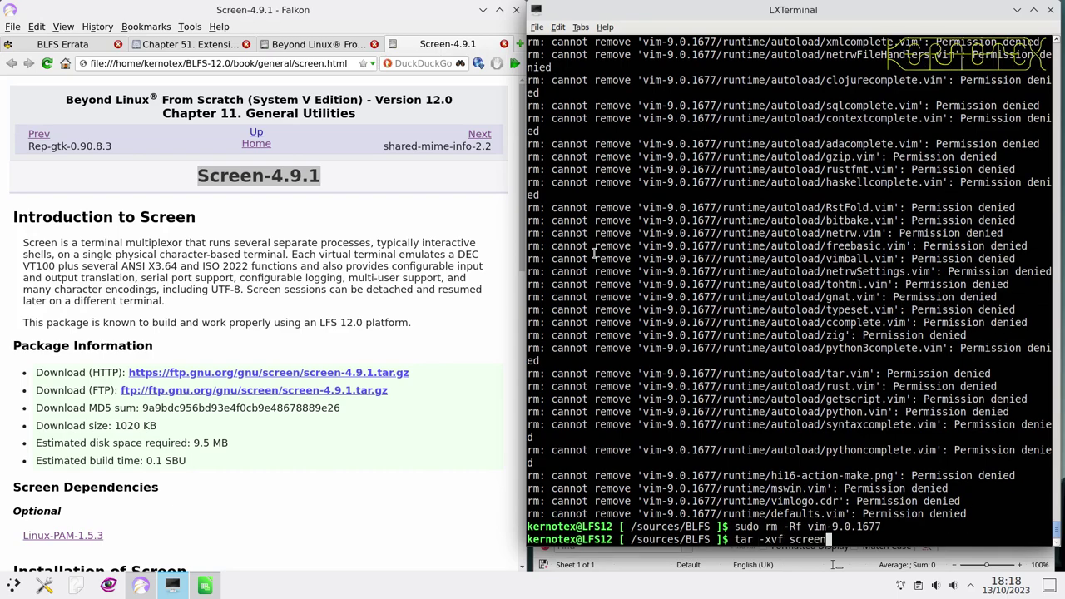
key("Return")
key("Up")
key("Tab")
key("Tab")
key("Tab")
key("Tab")
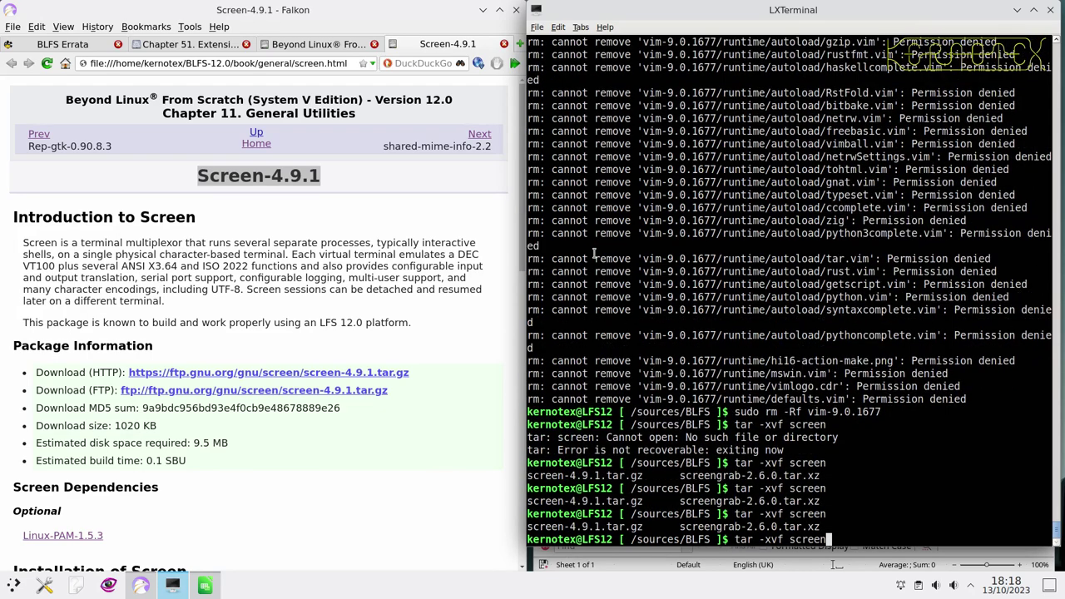
type("-")
key("Tab")
key("Return")
type("cd screen")
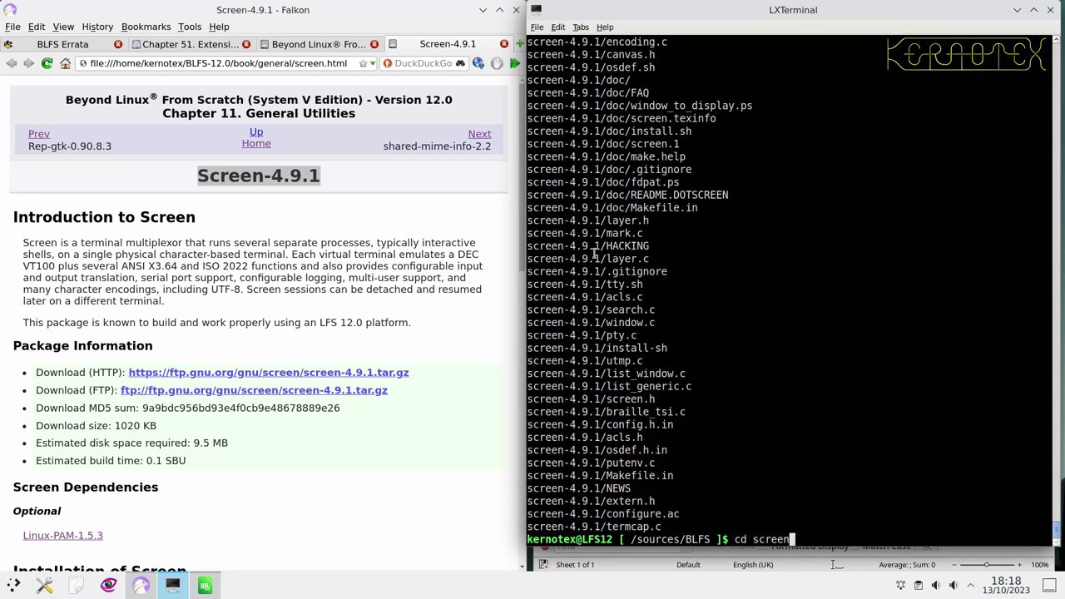
key("Tab")
key("Return")
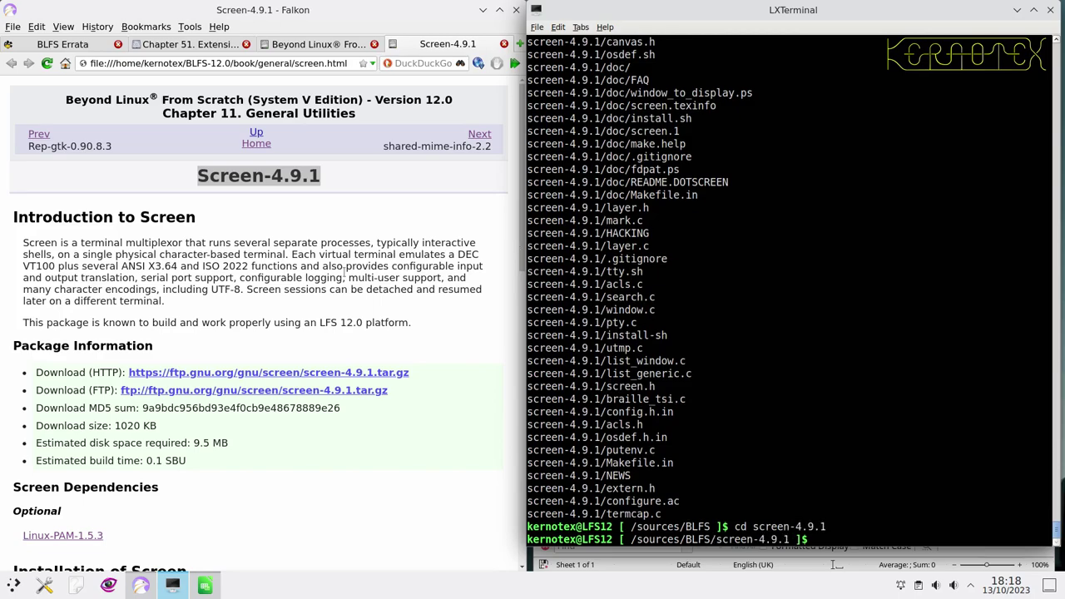
- Configure and compile Screen by running the book's autogen.sh, configure, sed and make command block
scroll(340, 278, "down", 10)
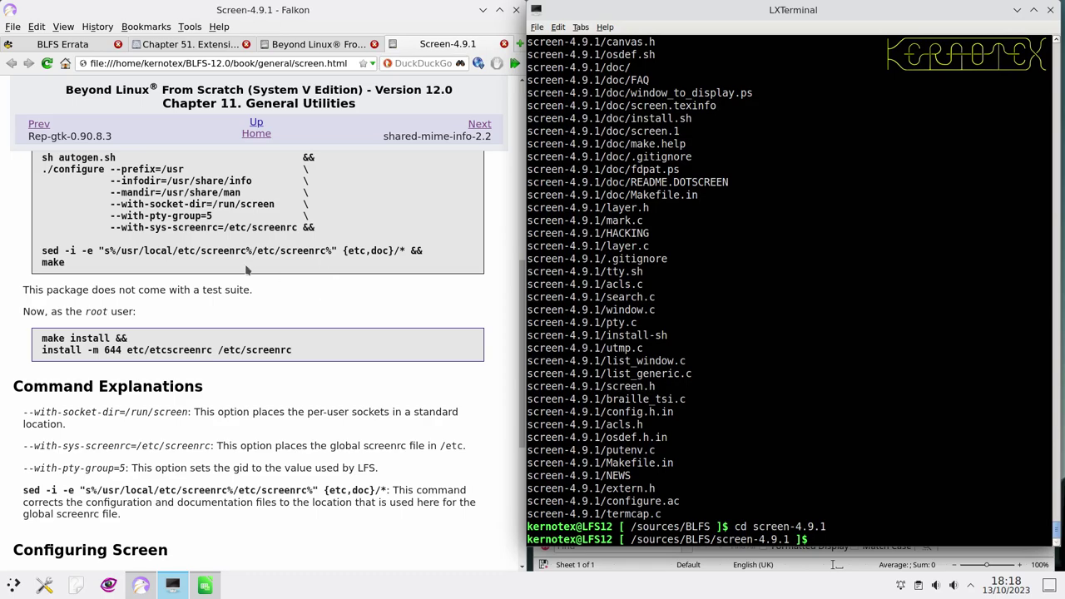
scroll(63, 223, "up", 1)
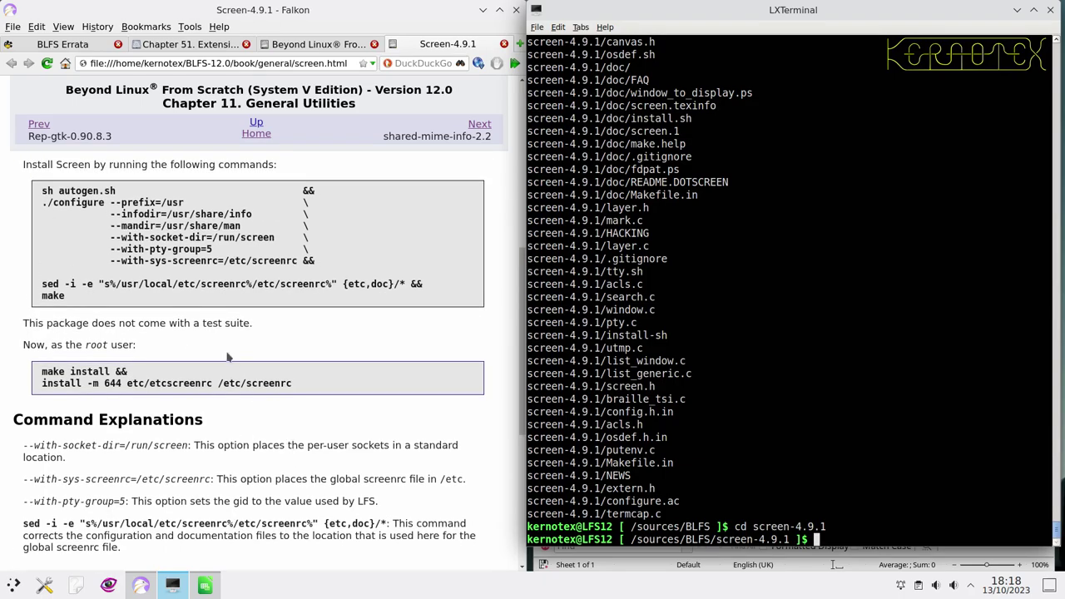
left_click_drag(40, 190, 65, 297)
middle_click(657, 293)
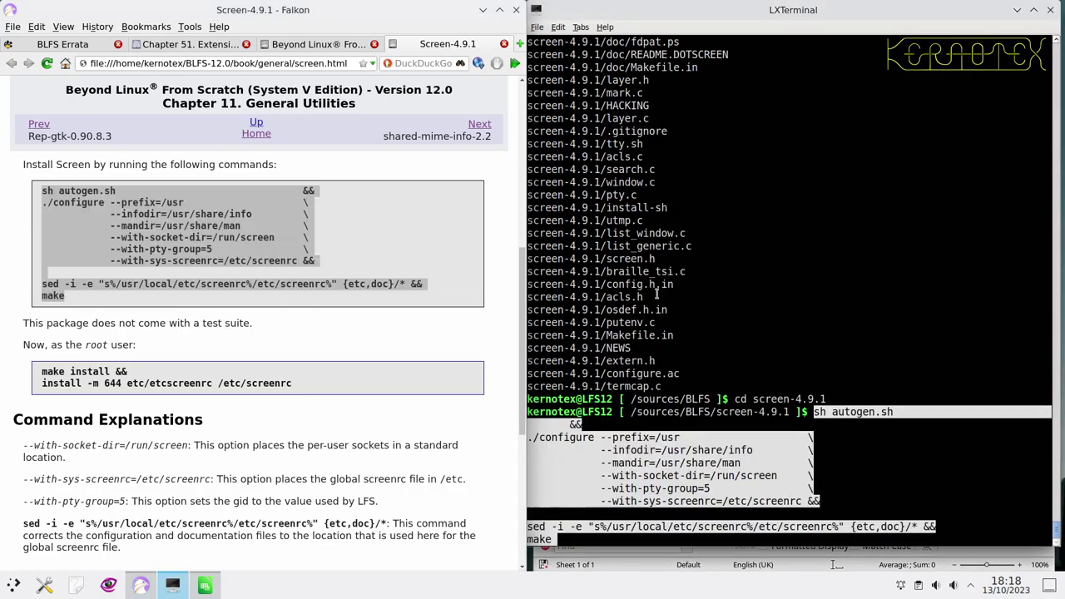
key("Return")
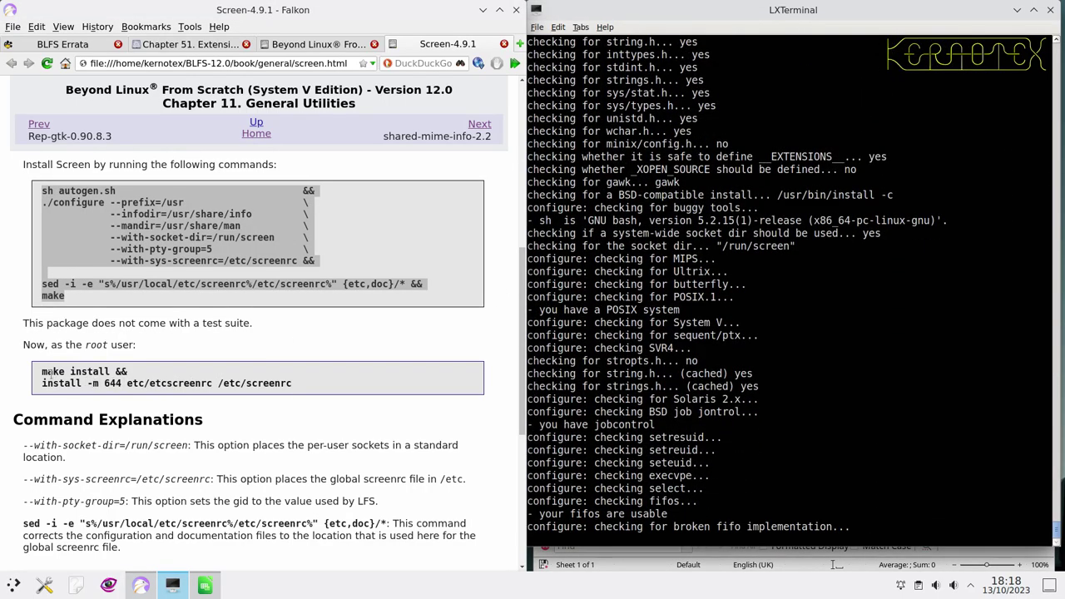
- Install Screen and its /etc/screenrc file with the book's commands in a root shell opened with sudo -E su, and leave that shell
left_click_drag(37, 374, 293, 383)
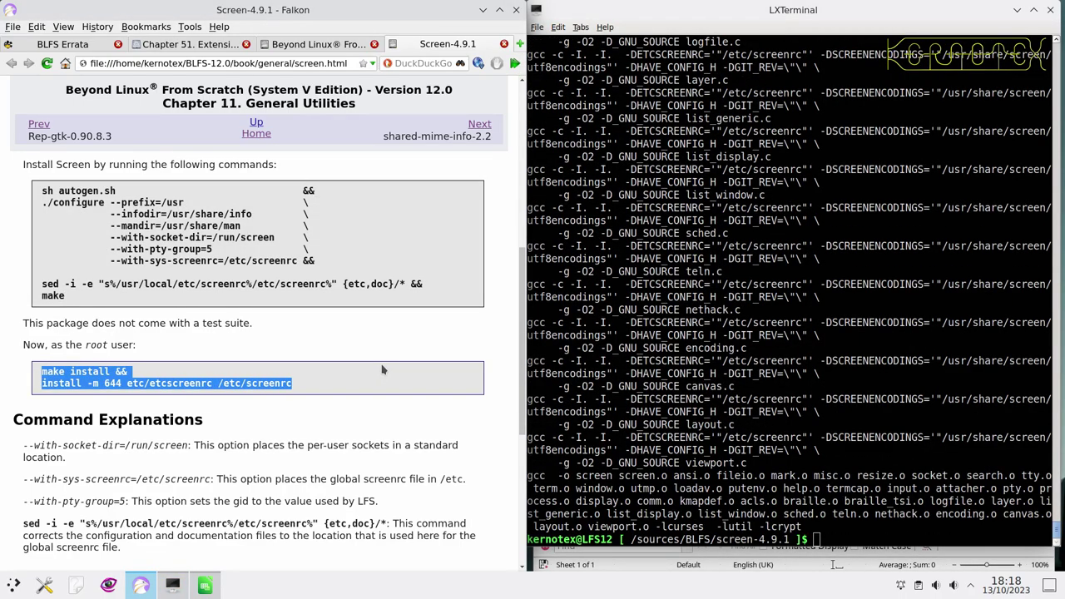
left_click(642, 363)
type("sudo -E su")
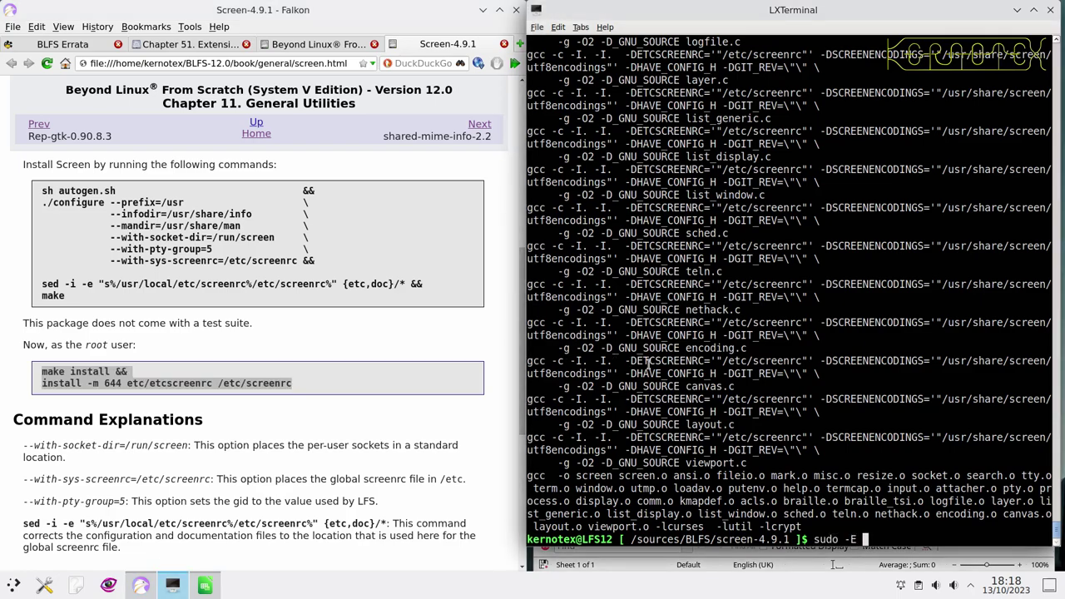
key("Return")
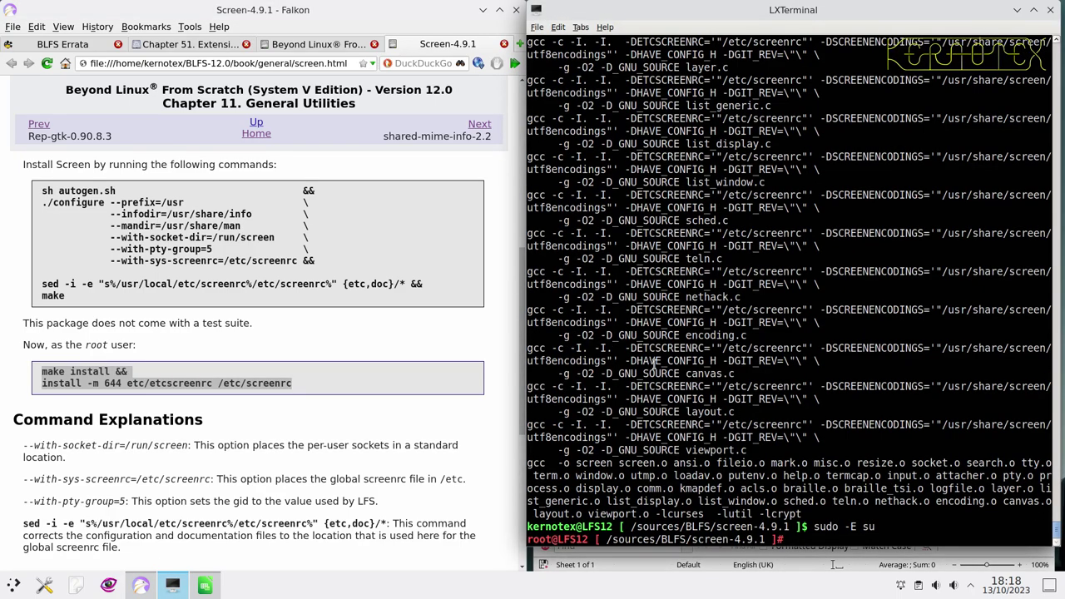
middle_click(654, 364)
key("Return")
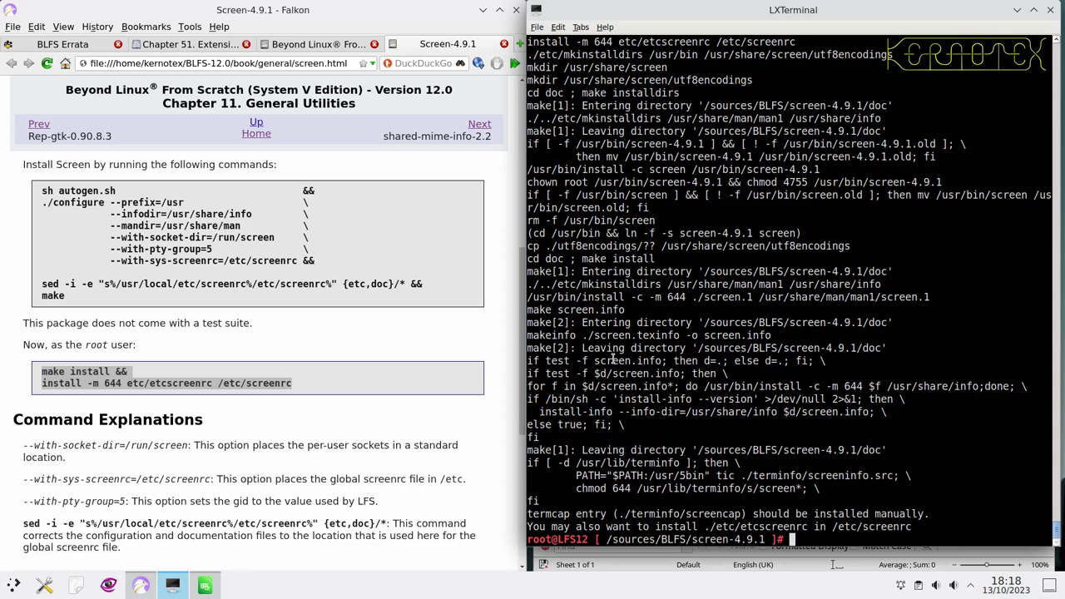
key("ctrl+d")
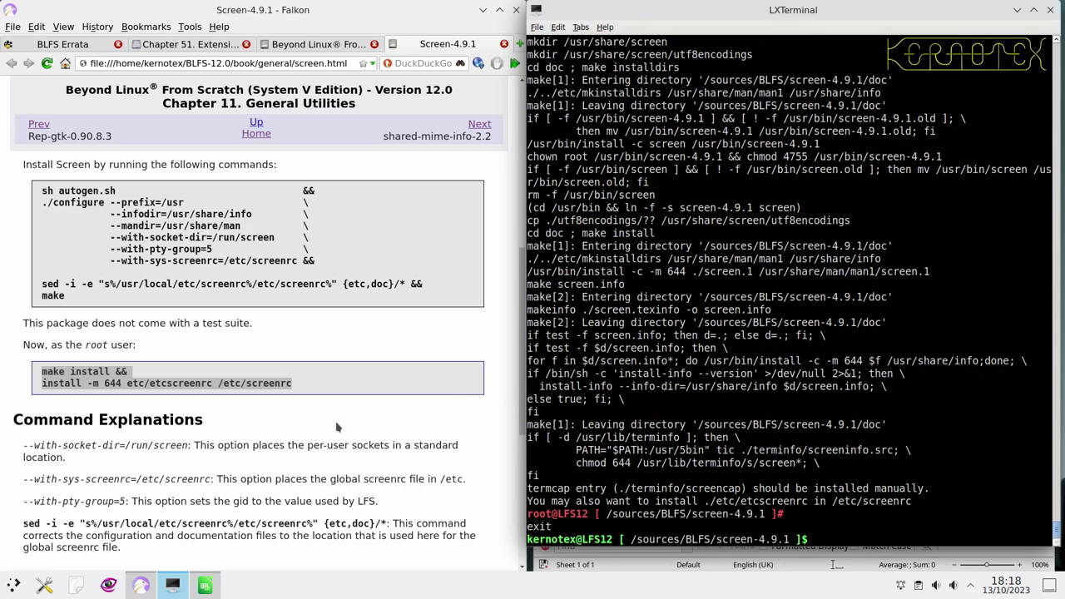
- Return to /sources/BLFS and delete the screen-4.9.1 source directory
scroll(336, 429, "down", 7)
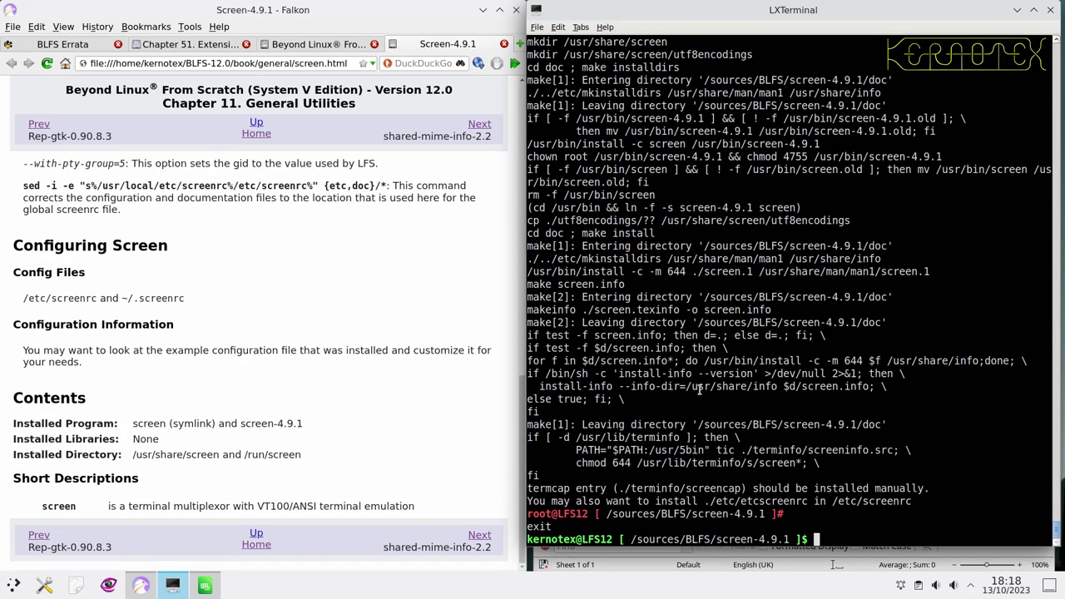
type("cd ..")
key("Return")
type("rm -")
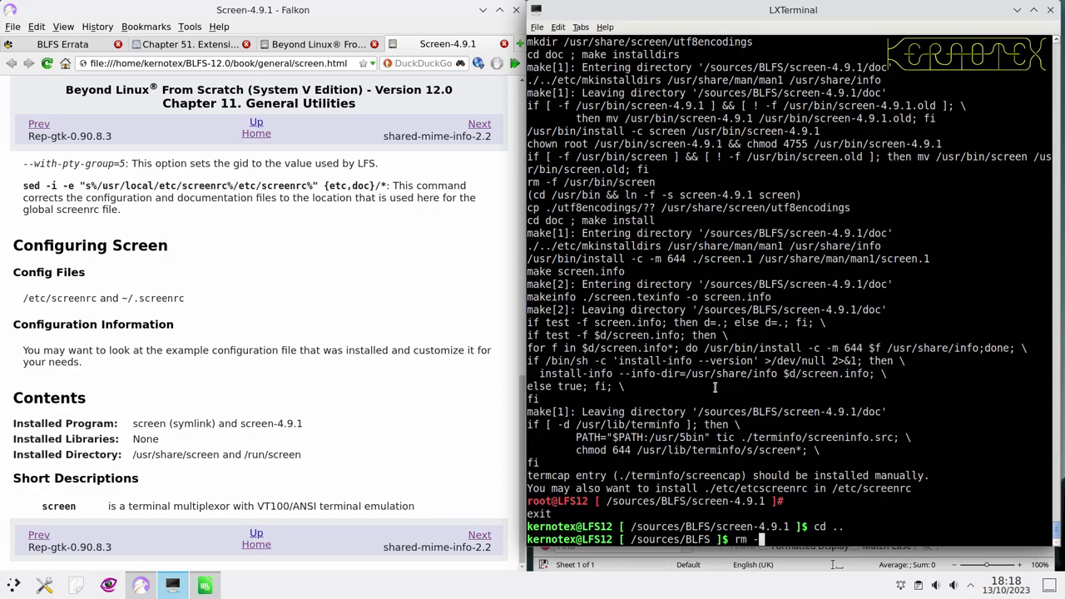
type("Rf screen-4.9.1")
key("Return")
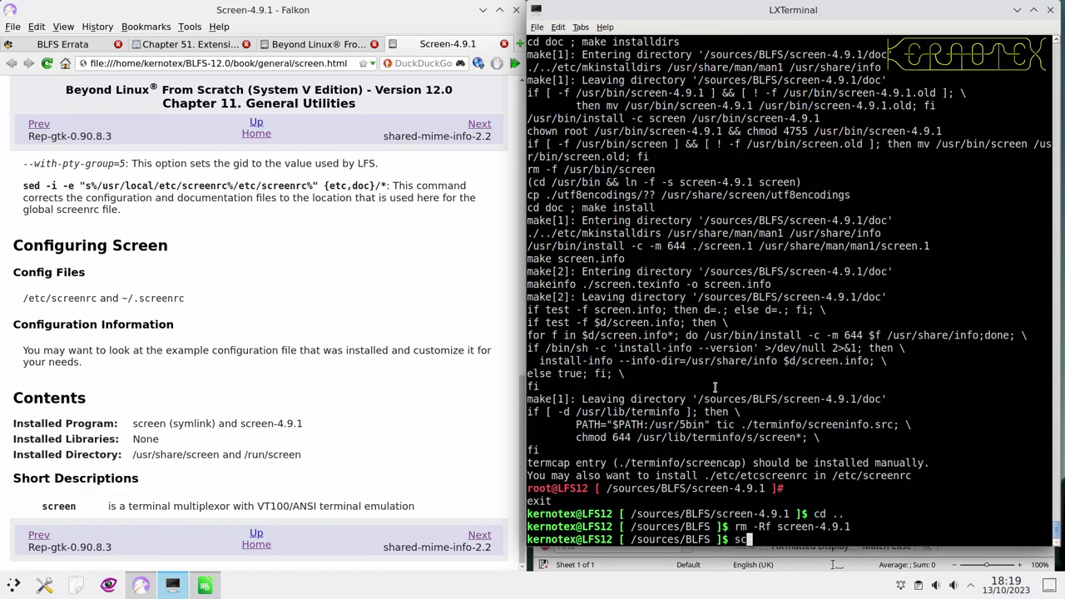
- Start a Screen session with a scrollback of 9999 lines, run ls and top in it, and detach
type("reen -h 9999")
key("Return")
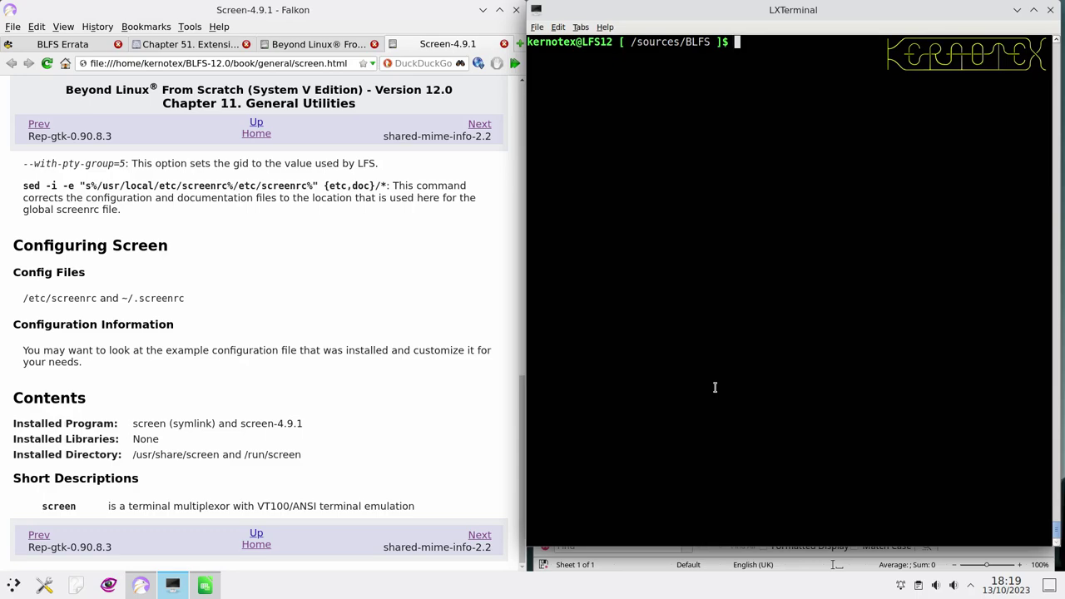
type("ls")
key("Return")
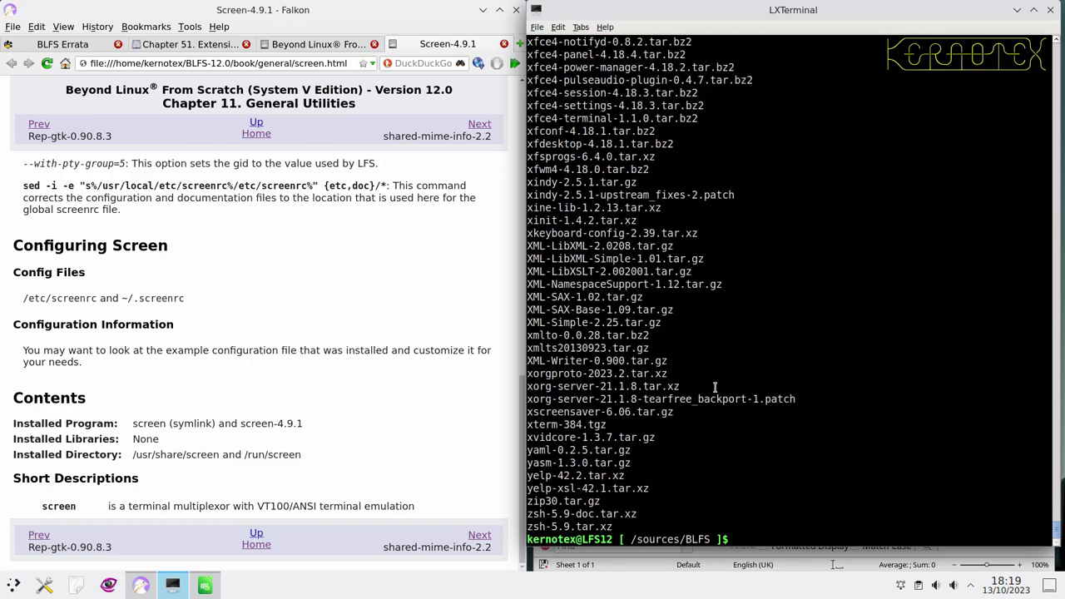
type("top")
key("Return")
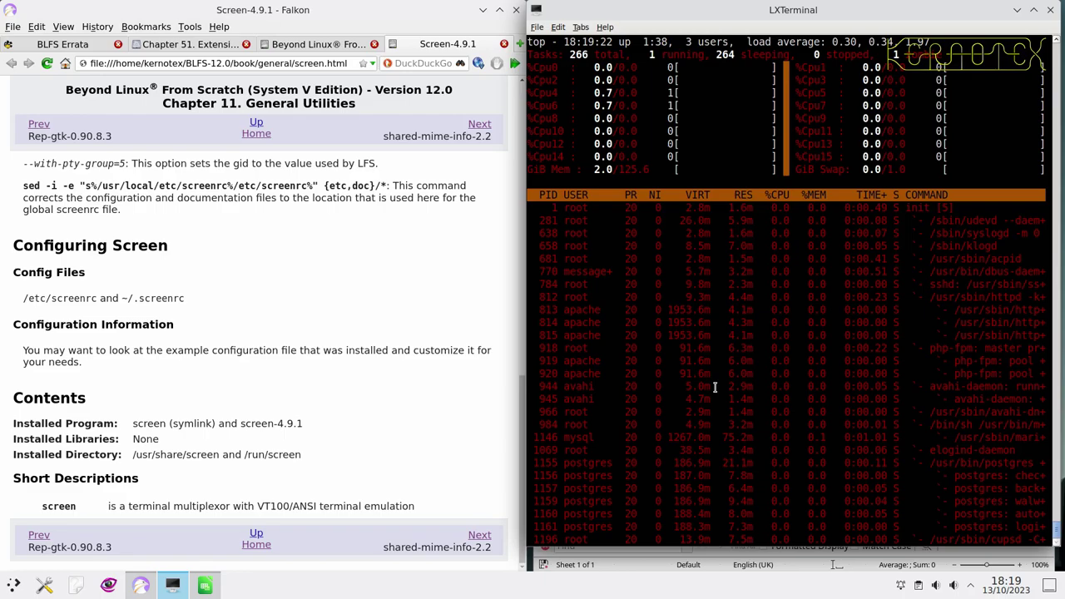
key("ctrl+a")
key("d")
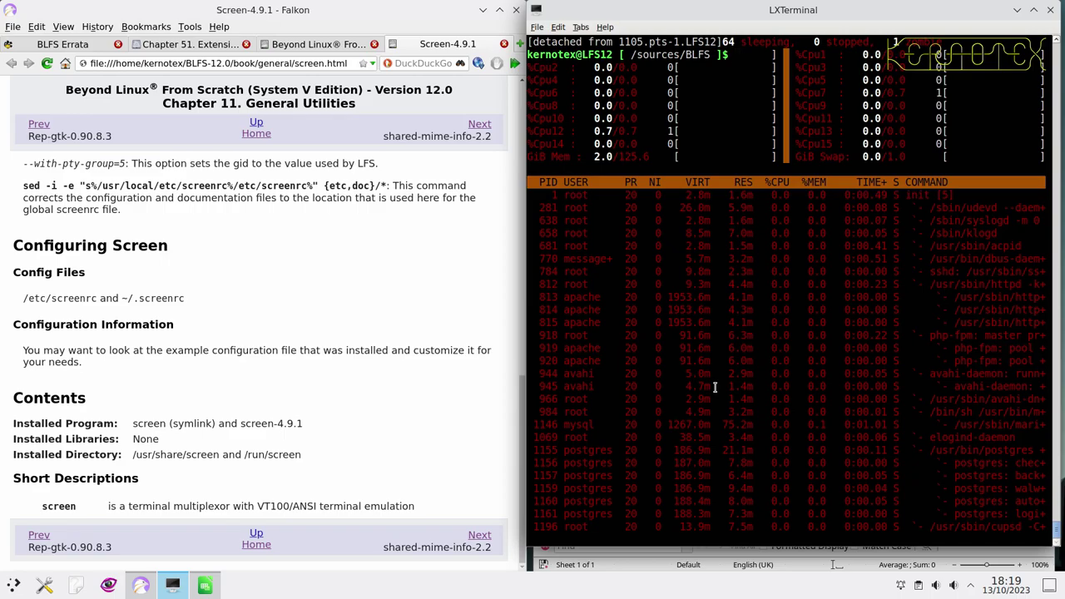
type("screen -l")
key("ctrl+u")
key("ctrl+l")
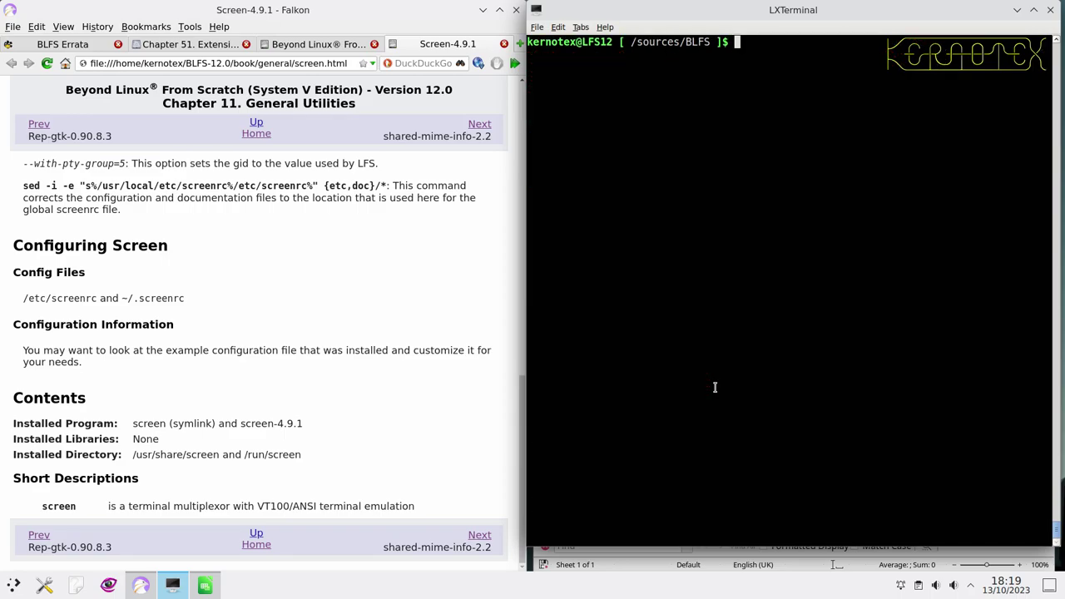
key("ctrl+d")
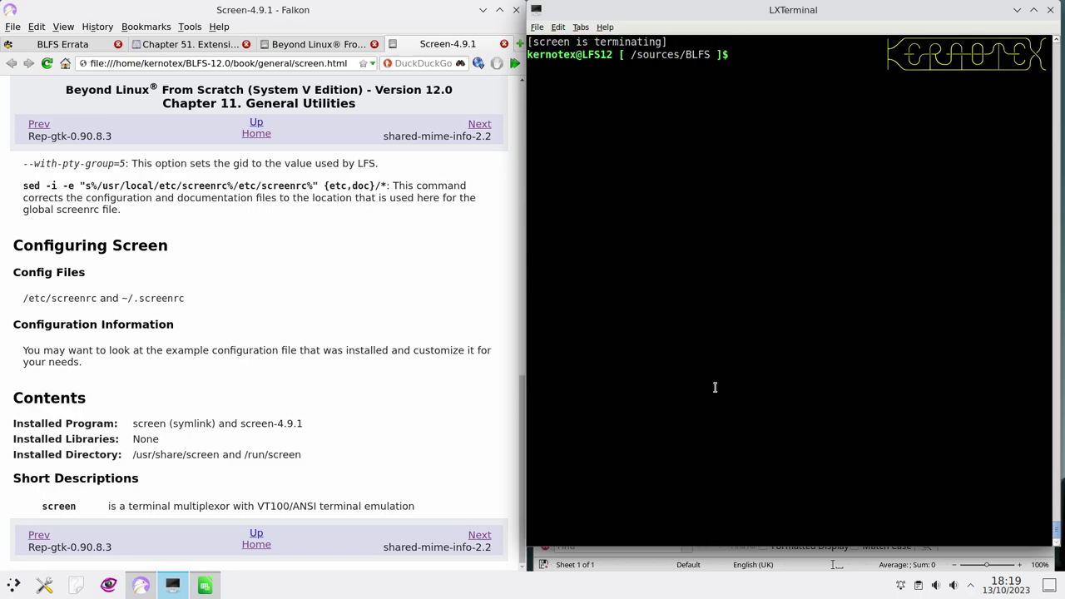
- Display Screen's help options and list the existing sessions with screen -ls
type("screen --help")
key("Return")
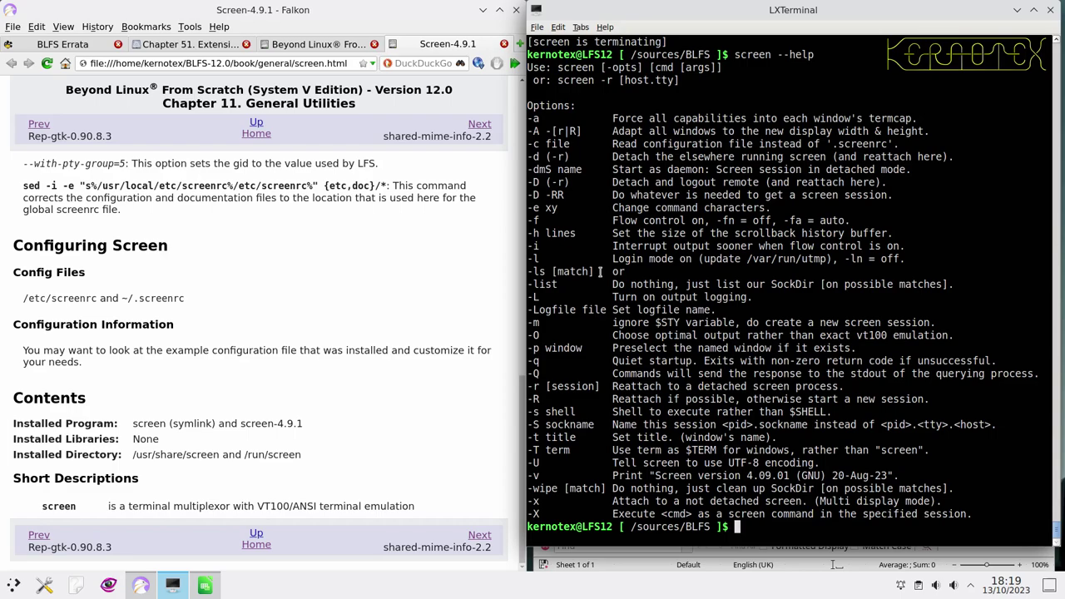
type("screen -ls")
key("Return")
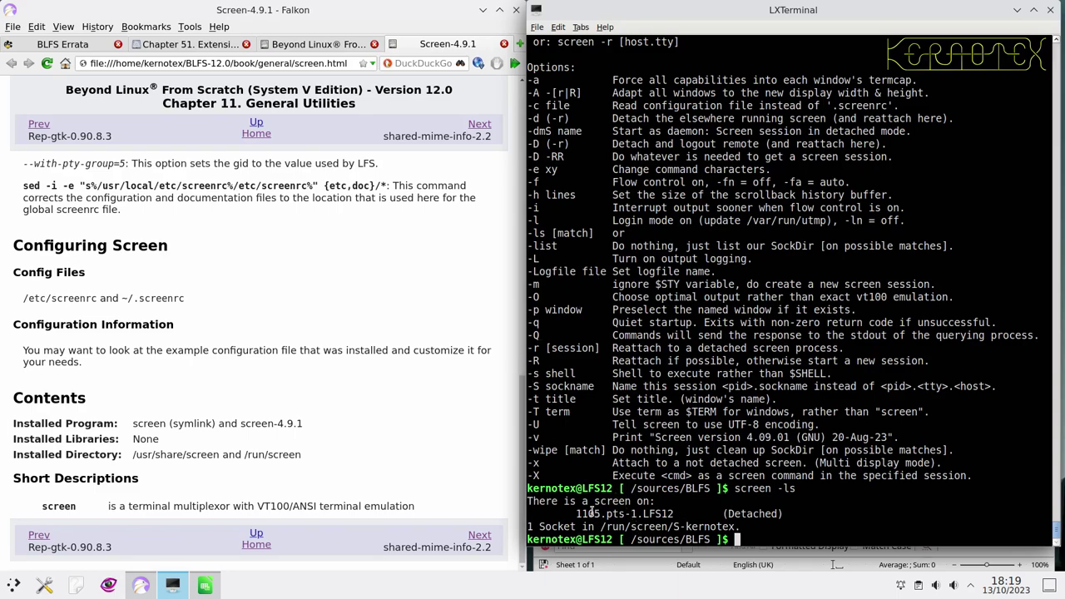
left_click_drag(575, 513, 602, 513)
- Start another Screen session with a scrollback of 9999 lines, run ls -lRa / in it, and detach
type("screen -h ")
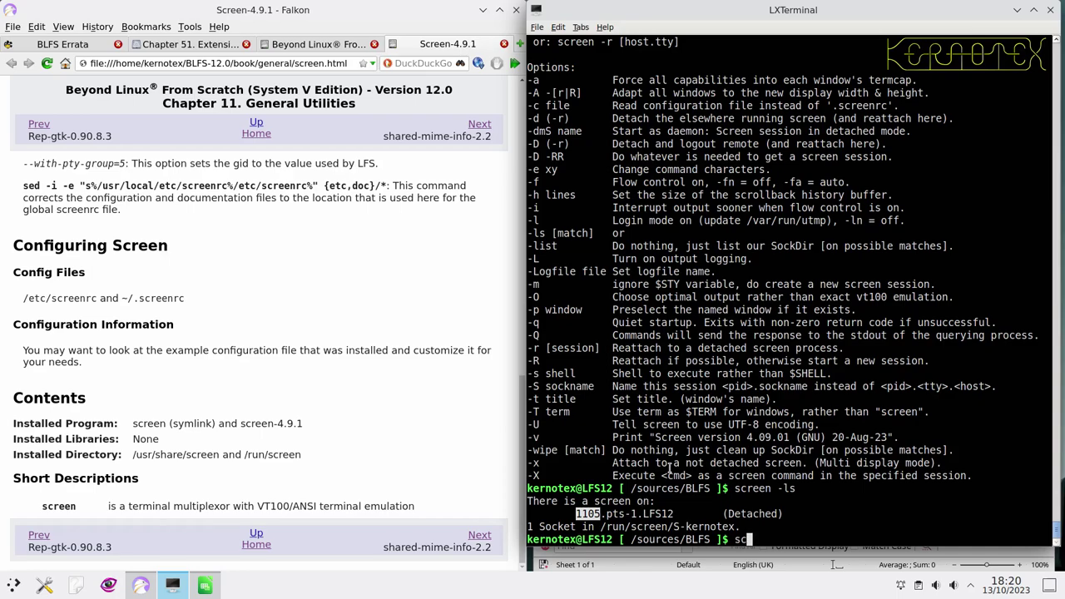
type("9999")
key("Return")
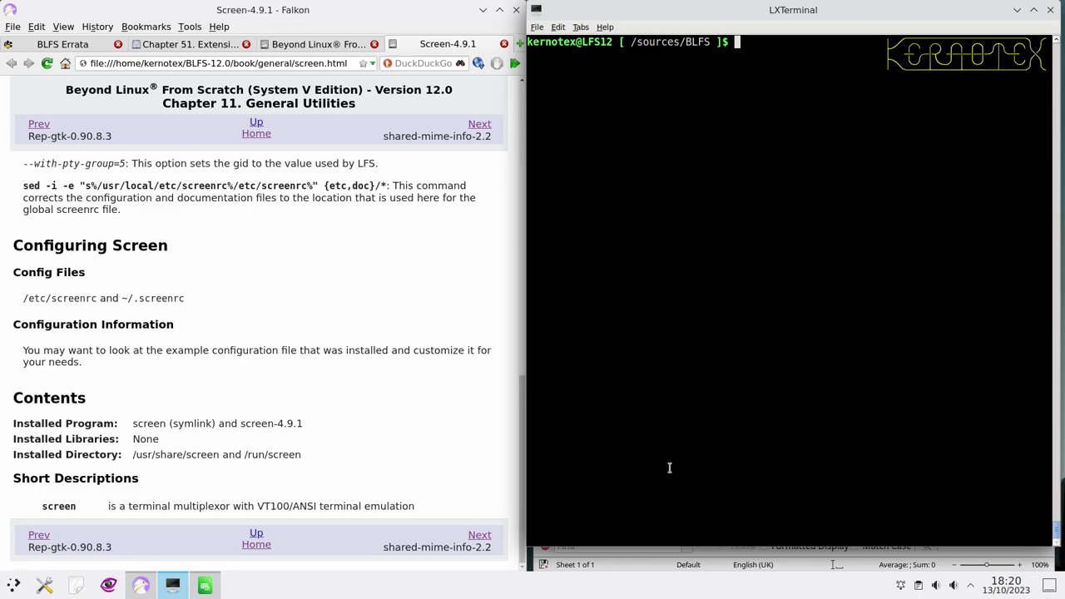
type("ls -lRa /")
key("Return")
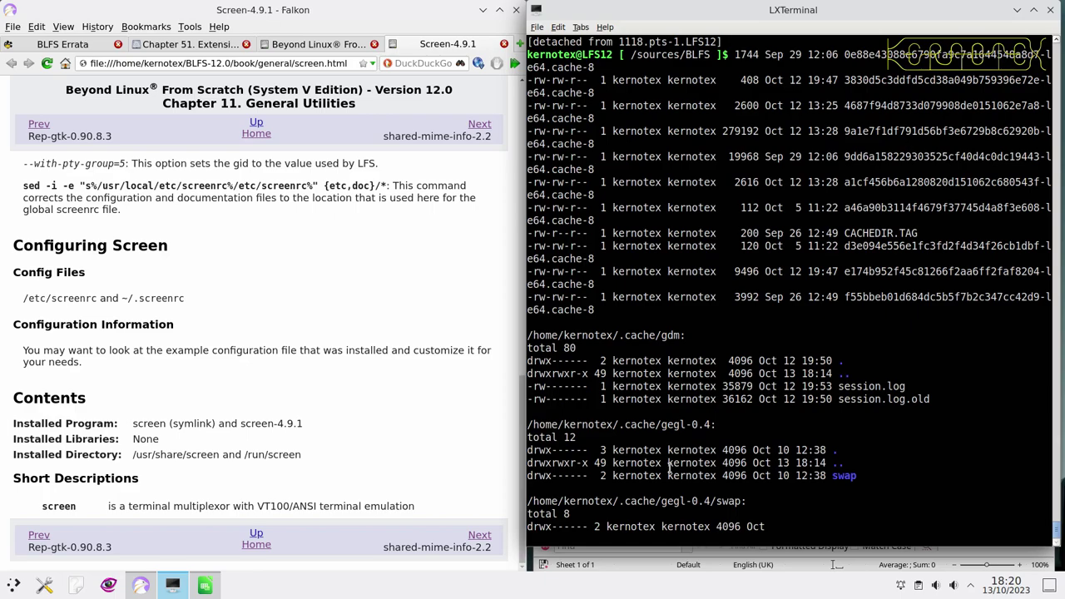
- Clear the terminal and list the resumable Screen sessions with screen -r
key("Return")
key("Return")
key("Return")
type("screen -r")
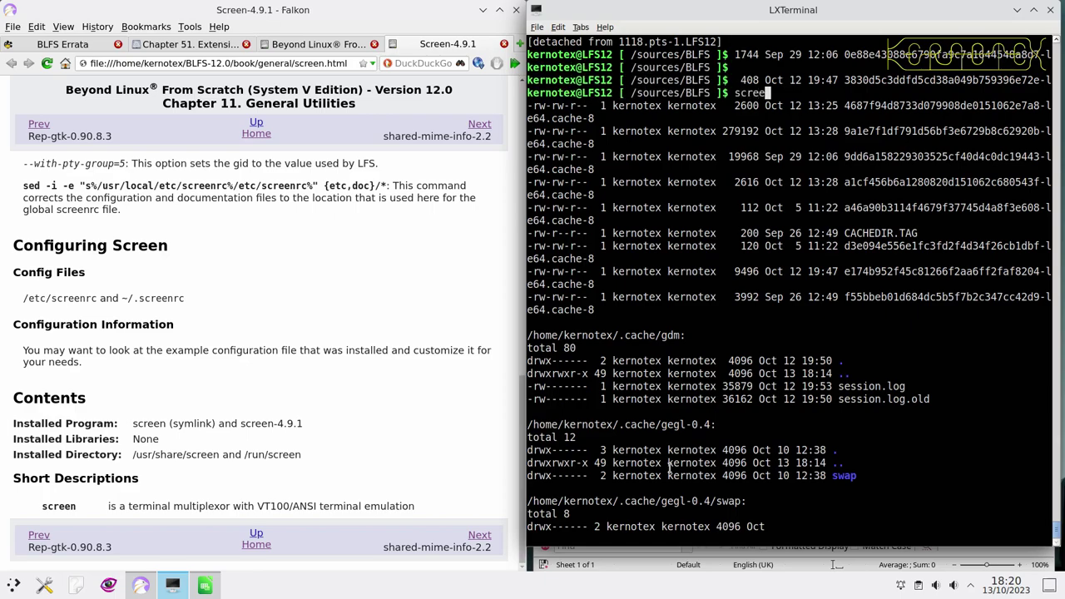
key("Return")
type("clear")
key("Return")
type("scren -h")
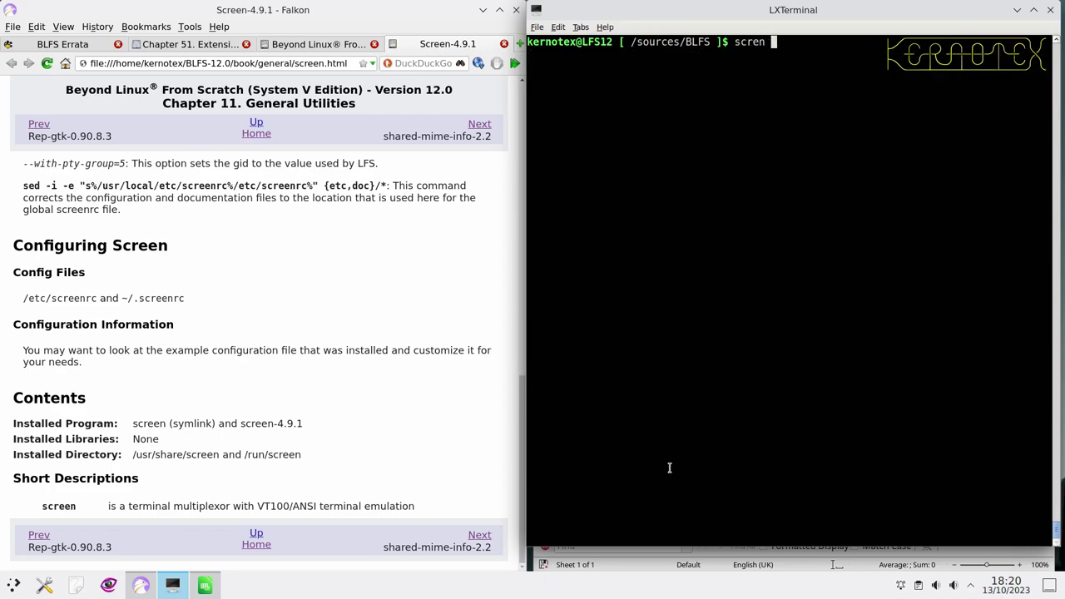
key("BackSpace")
key("BackSpace")
key("BackSpace")
key("BackSpace")
type("en -r")
key("Return")
- Reattach to Screen session 1105 to check that top is still running, and detach again
key("Up")
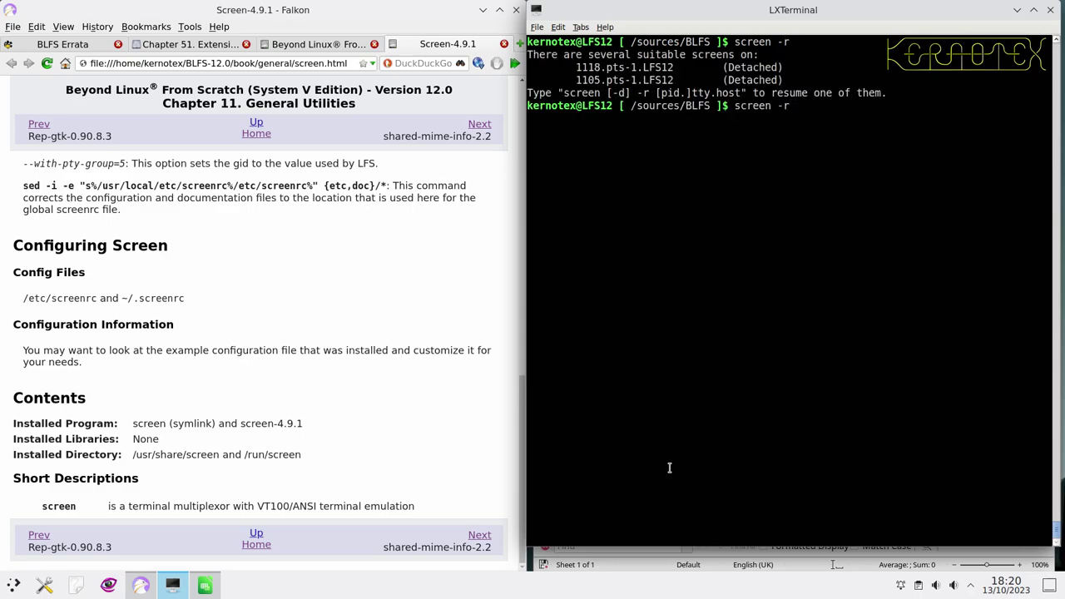
type("1105")
key("Return")
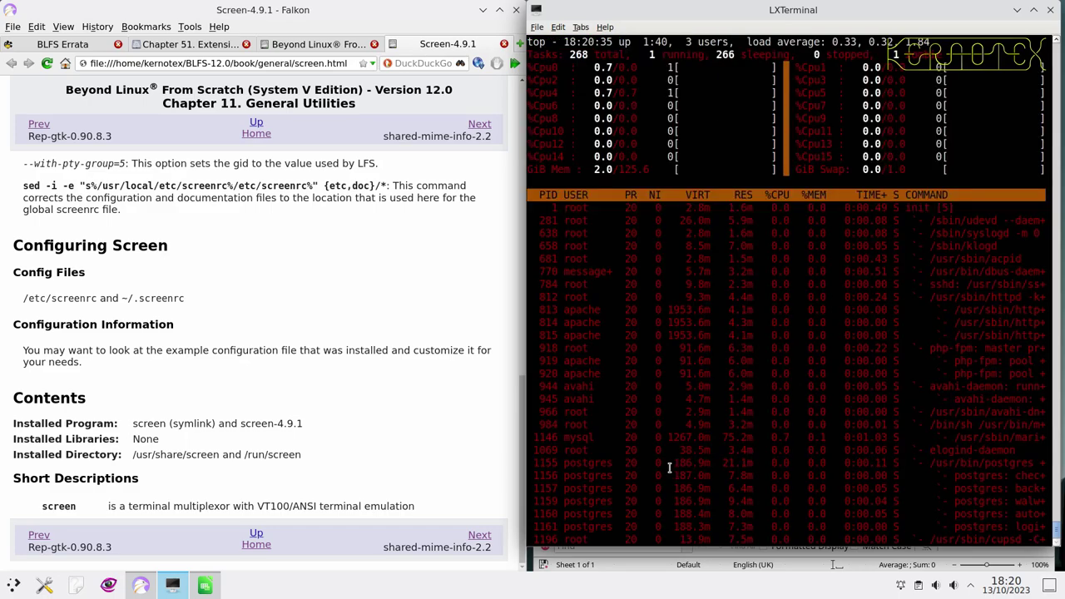
key("ctrl+a")
key("d")
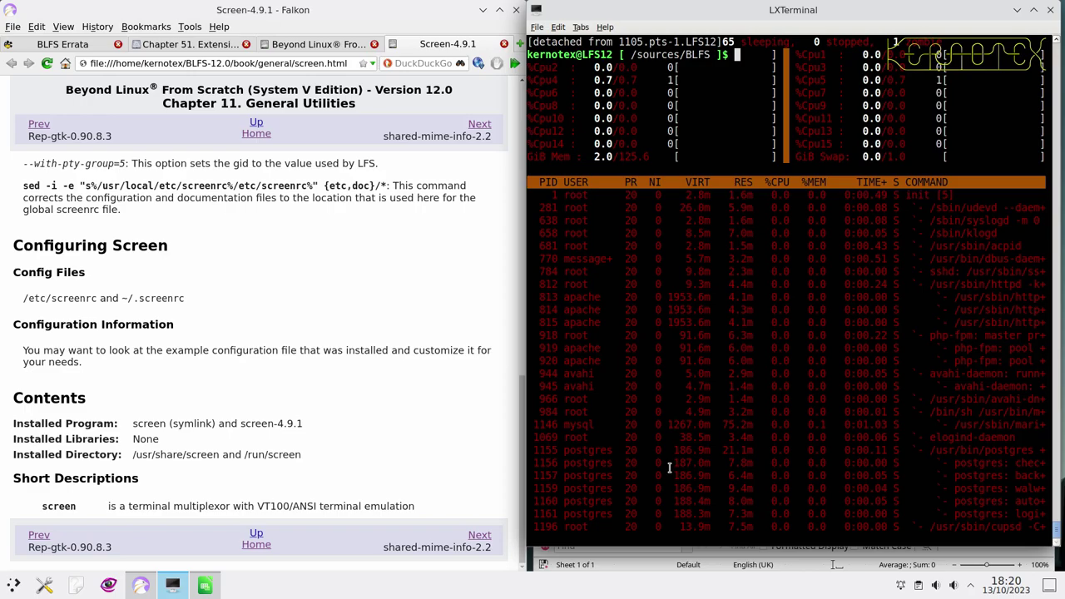
- Clear the terminal and run screen -r again without a session number to list the detached sessions
type("clear")
key("Return")
key("Up")
key("Up")
key("BackSpace")
key("BackSpace")
key("BackSpace")
key("BackSpace")
key("BackSpace")
key("Return")
- Reattach to Screen session 1118 holding the recursive listing
key("Up")
type("11")
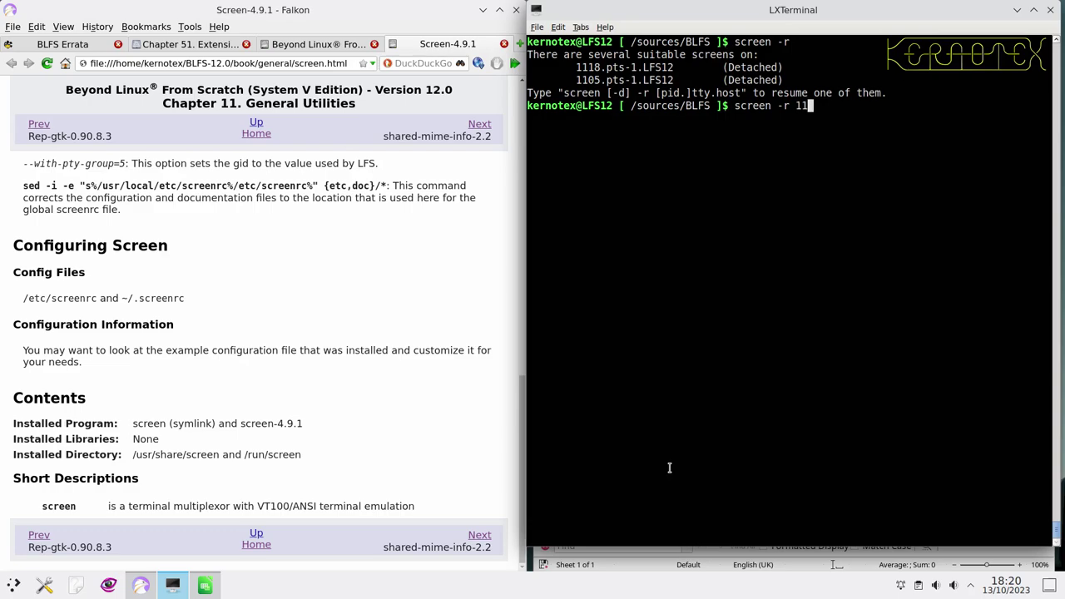
type("18")
key("Return")
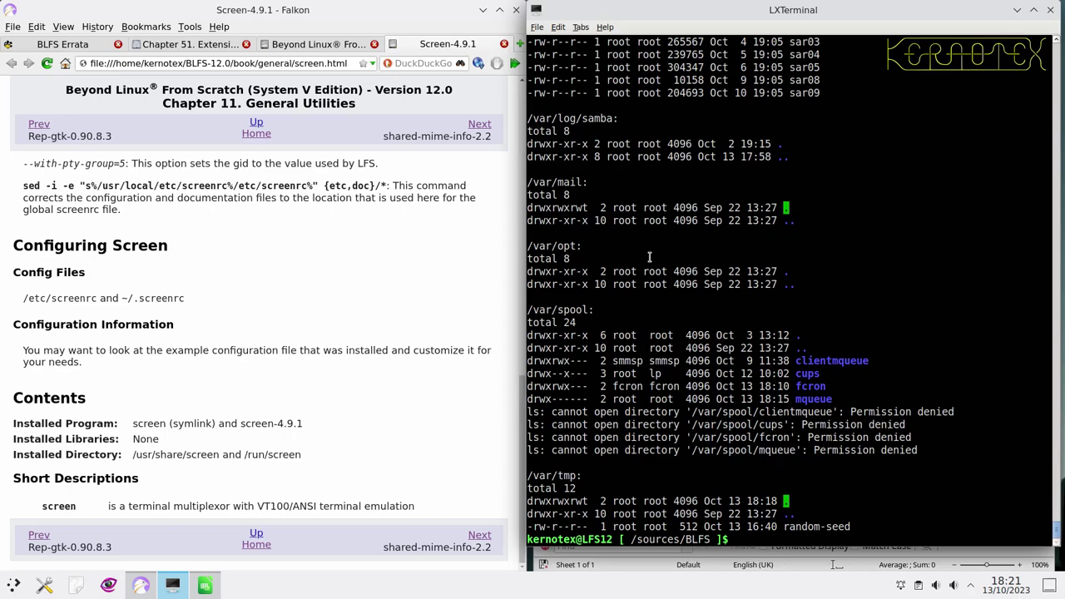
- Resume the detached Screen session running top with screen -r, quit top and terminate that session
type("screen -r")
key("Return")
key("q")
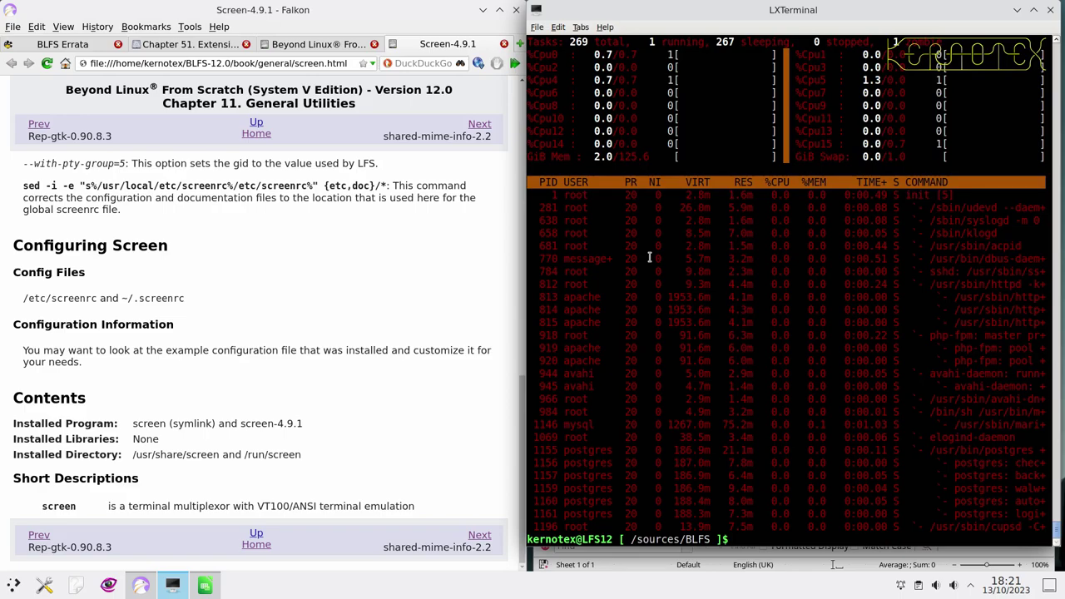
key("ctrl+d")
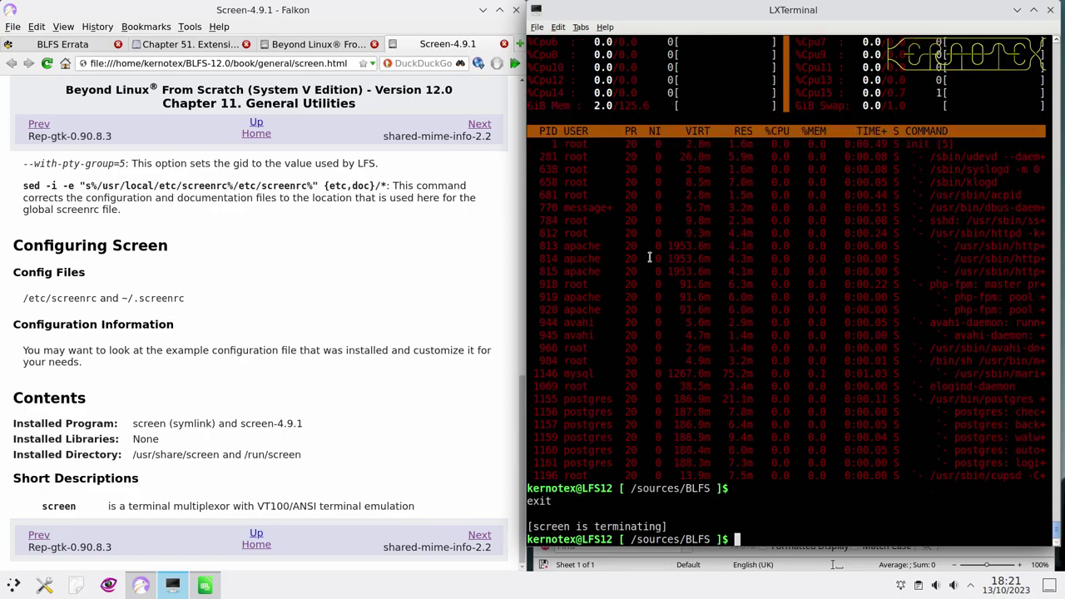
- Run screen -r to check which Screen sessions remain
type("scren -r")
key("Return")
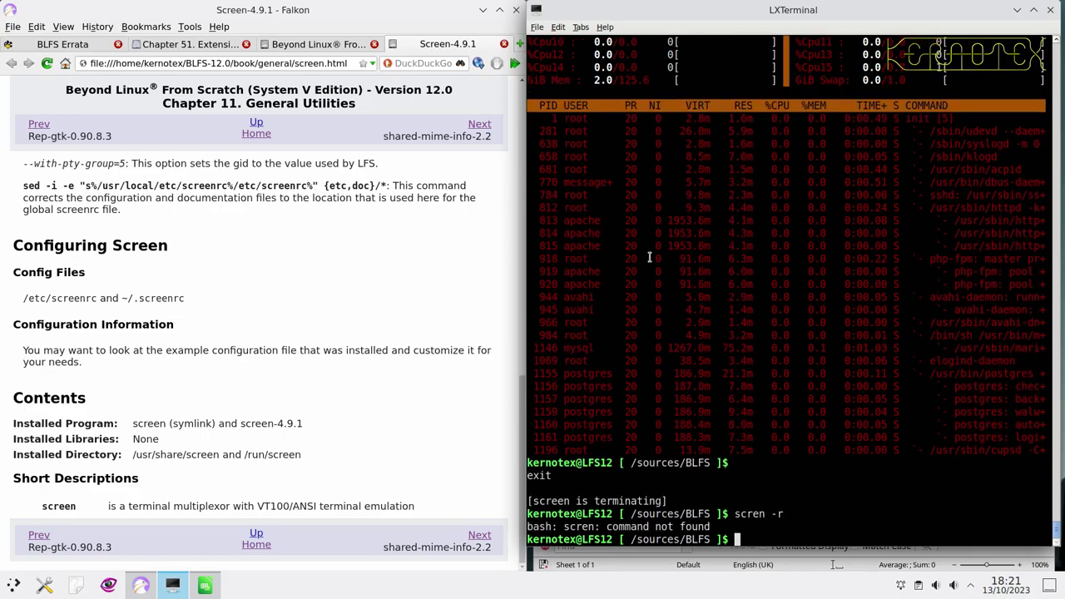
key("Up")
key("Home")
key("Right")
key("Right")
key("Right")
key("Right")
type("e")
key("Return")
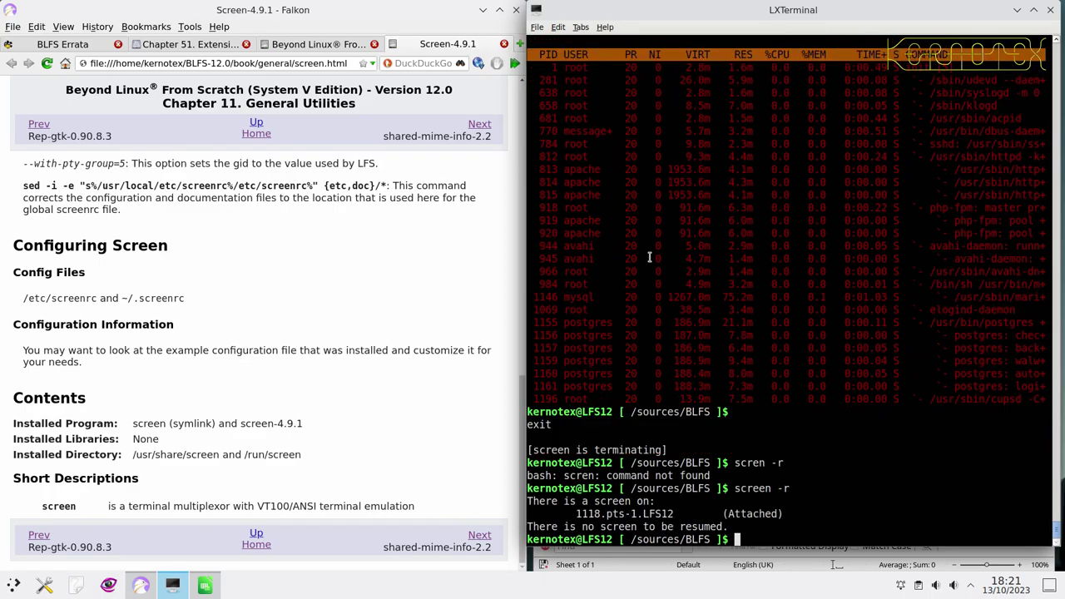
- Try to reattach Screen session 1118 by its number with screen -r 1118
key("Up")
type("1118")
key("Return")
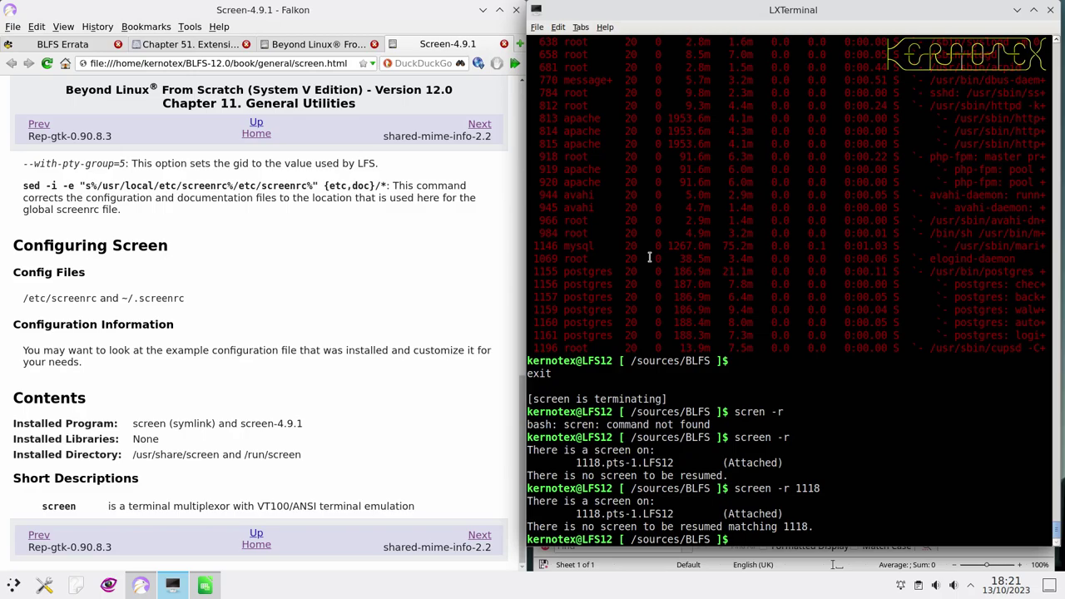
- Exit Screen session 1118 and run screen -r to check for sessions left to resume
key("ctrl+d")
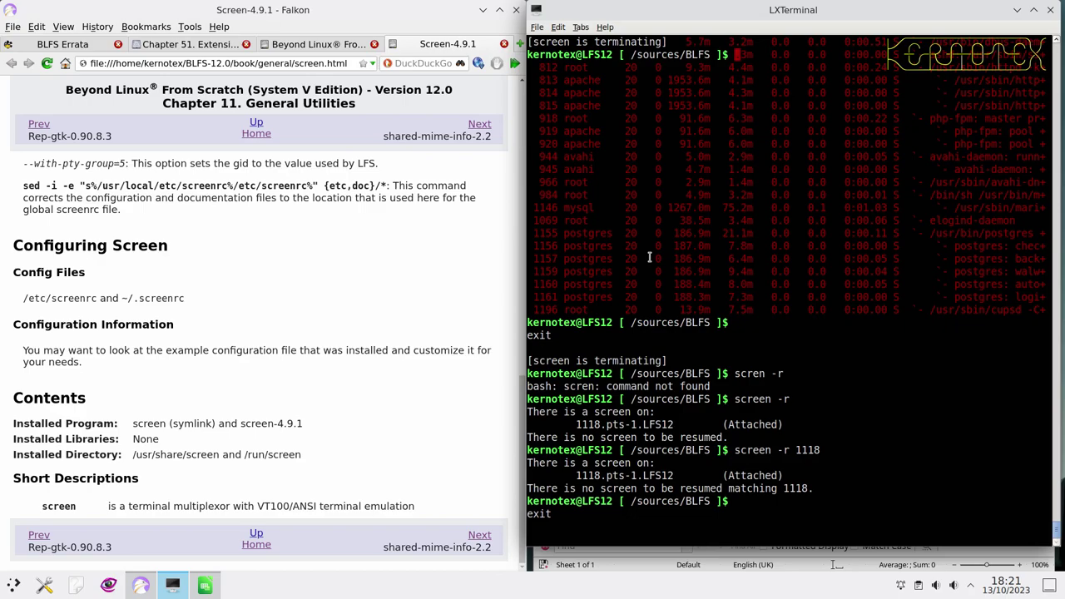
type("screen ")
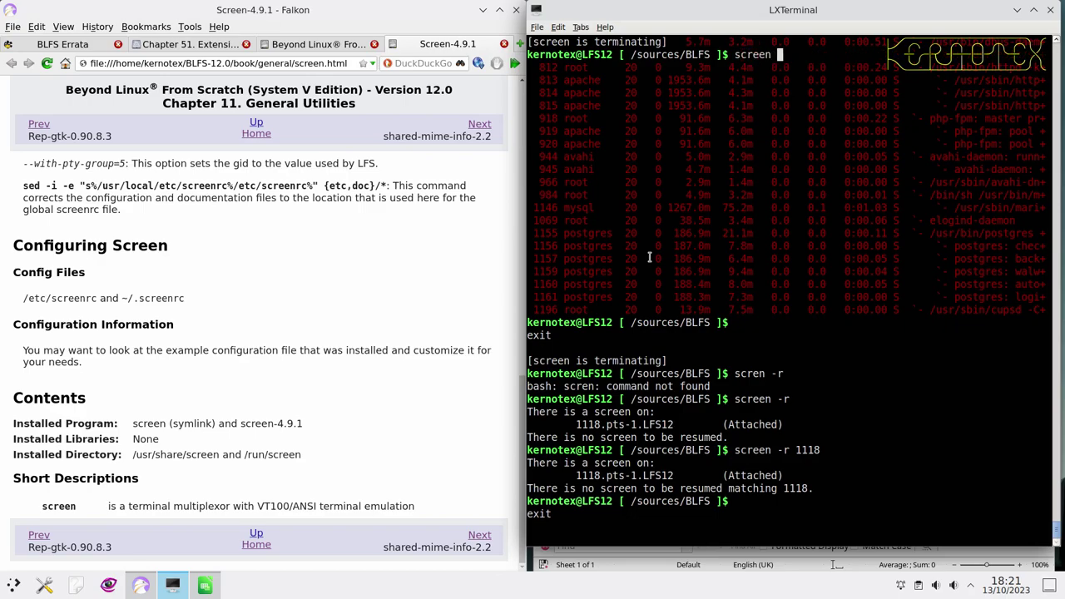
type("-r")
key("Return")
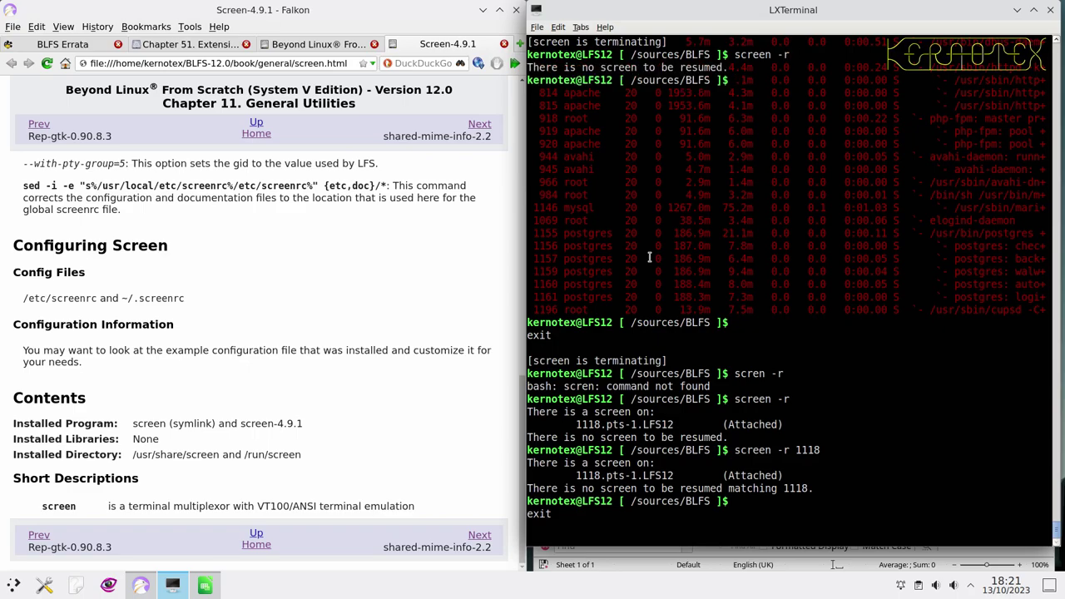
- List the Screen sessions with screen -ls and clear the terminal
key("Up")
key("BackSpace")
key("BackSpace")
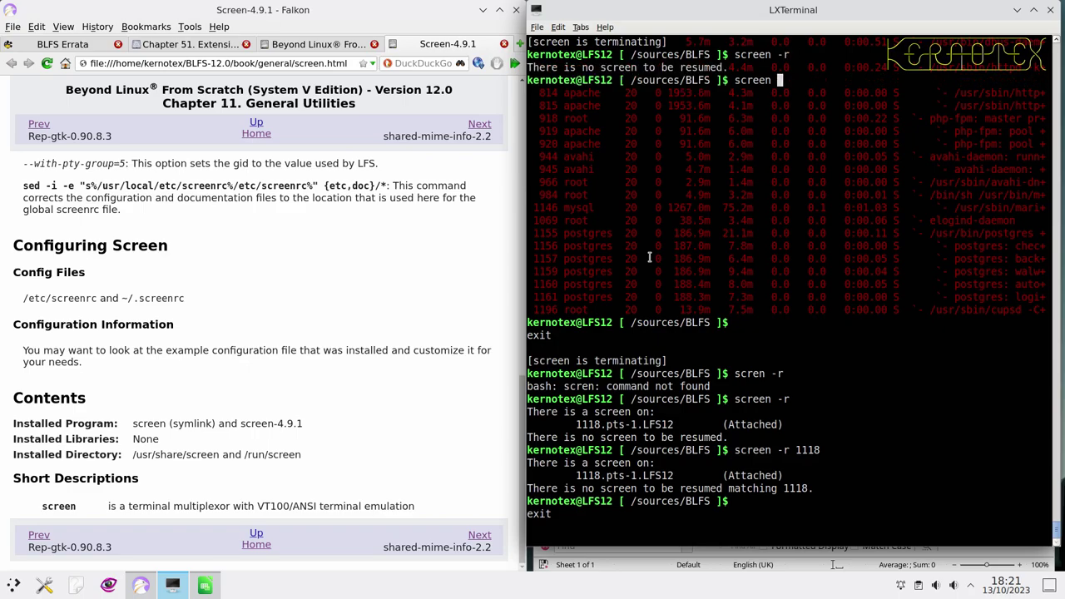
type("-ls")
key("Return")
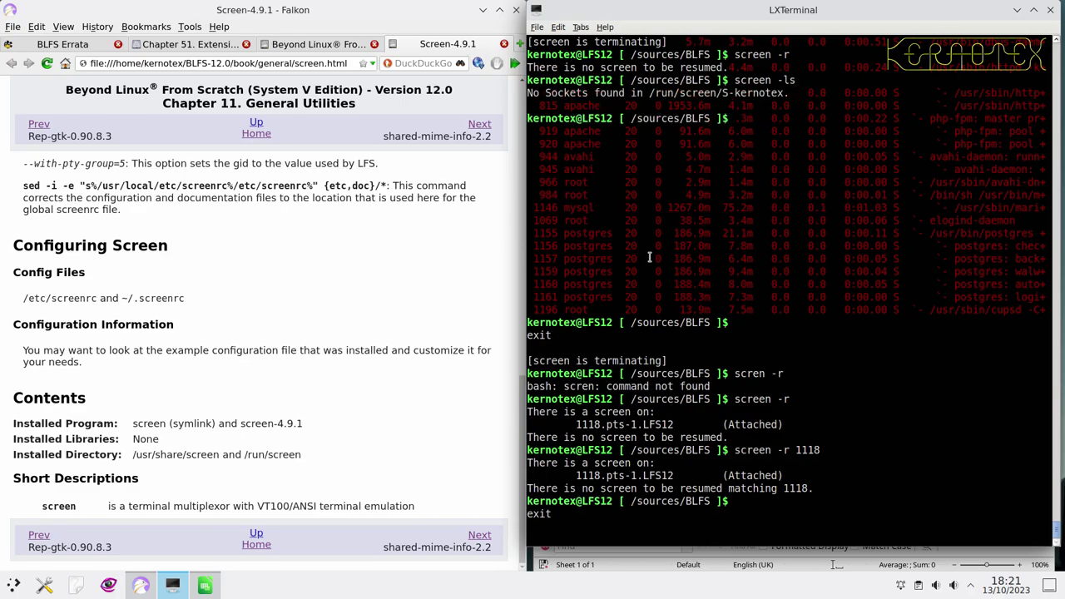
type("clear")
key("Return")
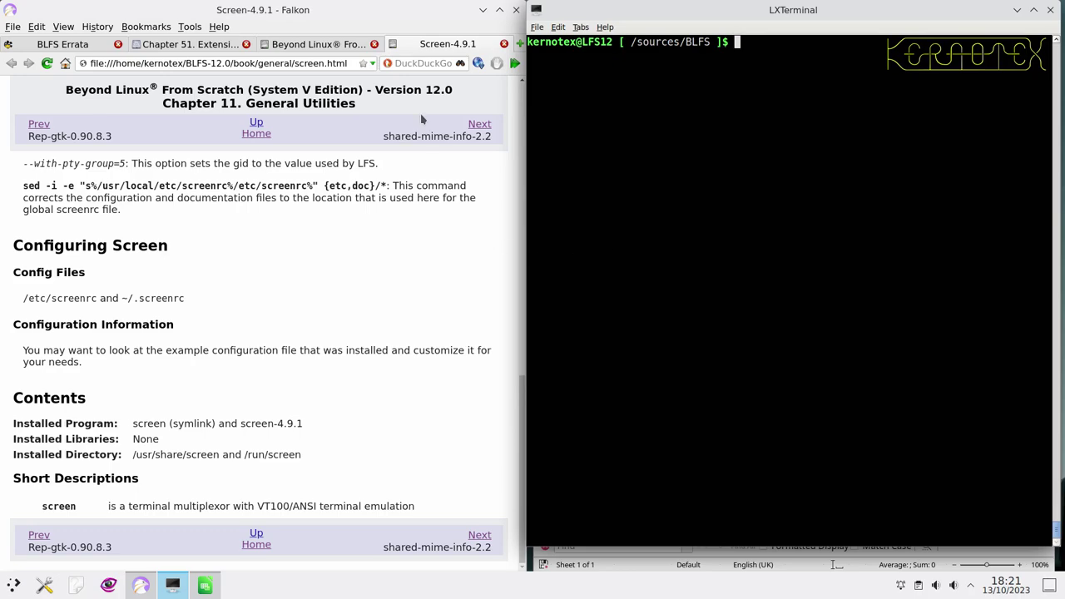
- Close the Screen-4.9.1 page and open the Hdparm-9.65 page from the System Utilities chapter of the BLFS index
left_click(504, 44)
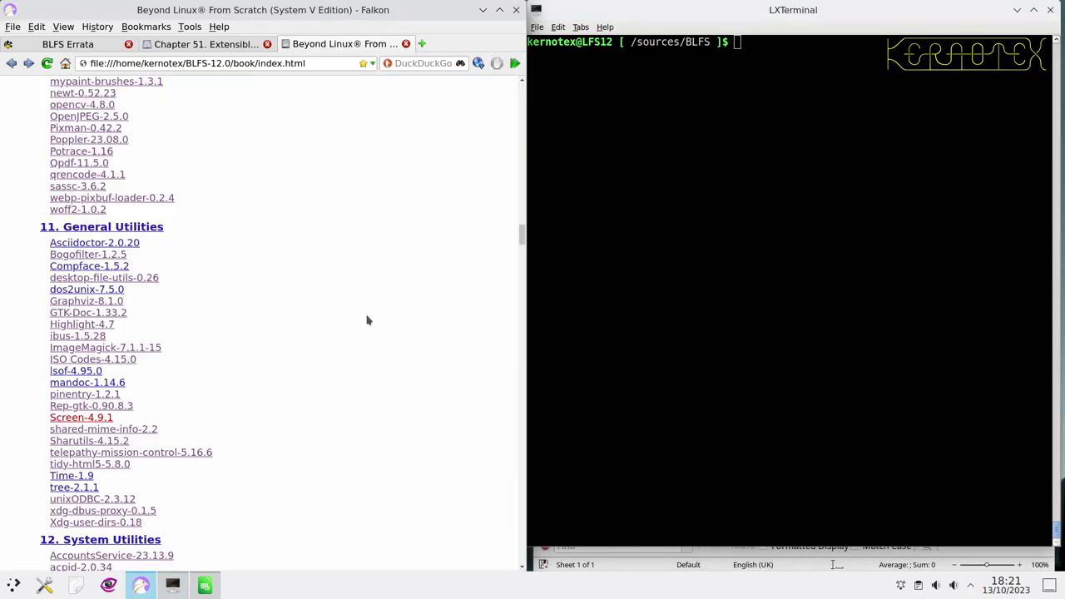
scroll(328, 369, "down", 5)
scroll(327, 369, "down", 3)
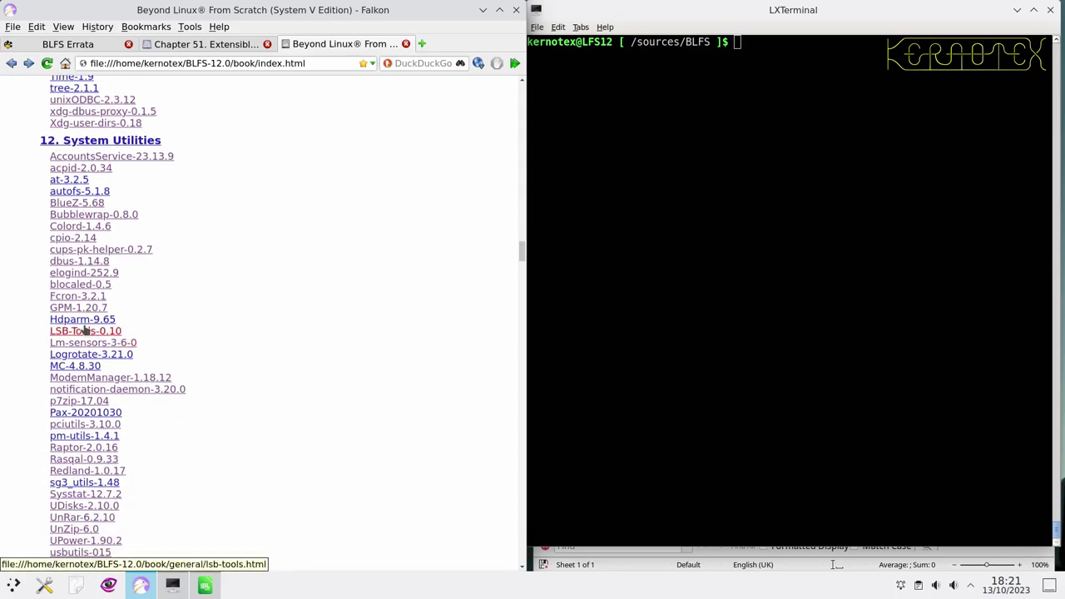
middle_click(83, 319)
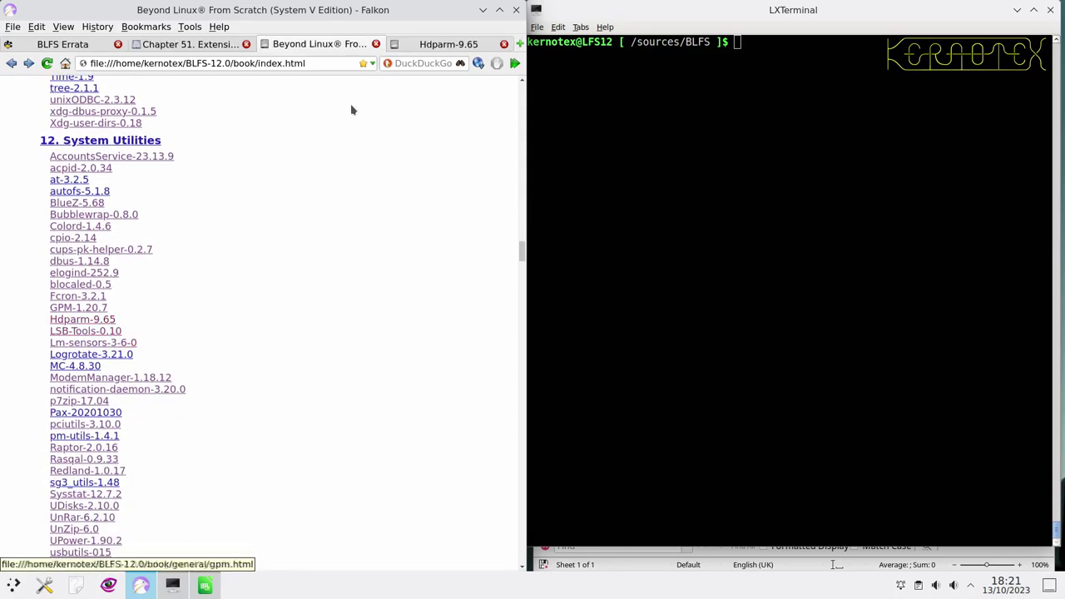
left_click(438, 46)
scroll(279, 285, "down", 3)
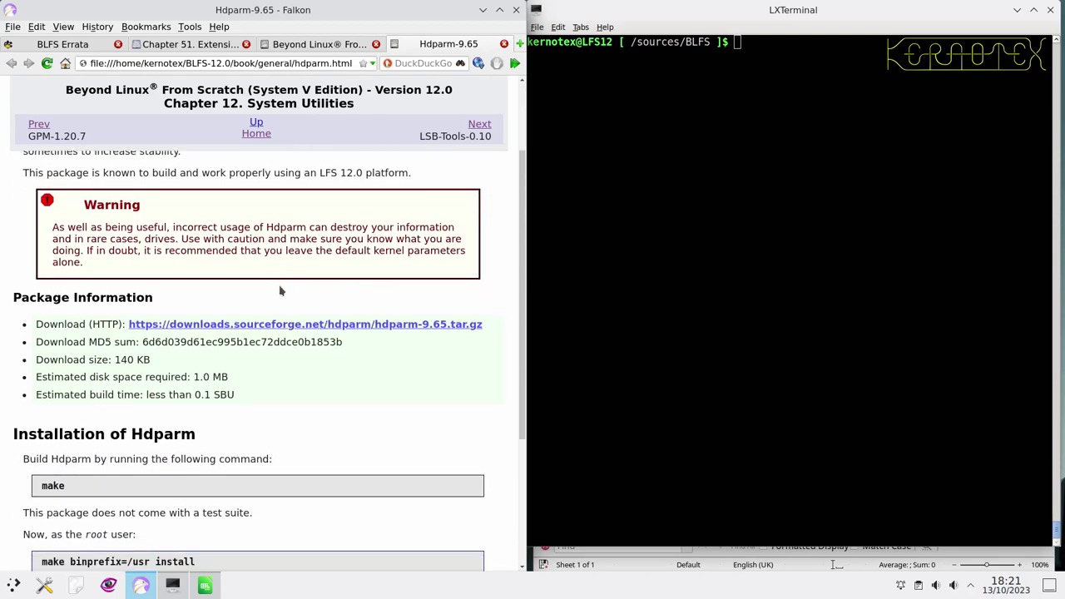
- Download hdparm-9.65.tar.gz into /sources/BLFS and close the SourceForge download page
left_click(300, 308)
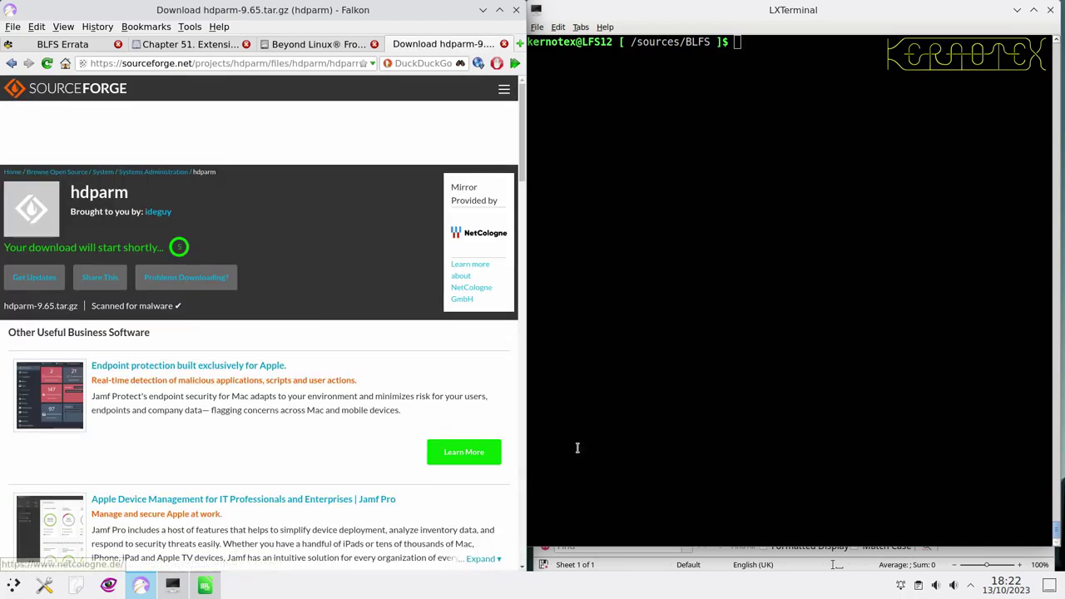
left_click(721, 564)
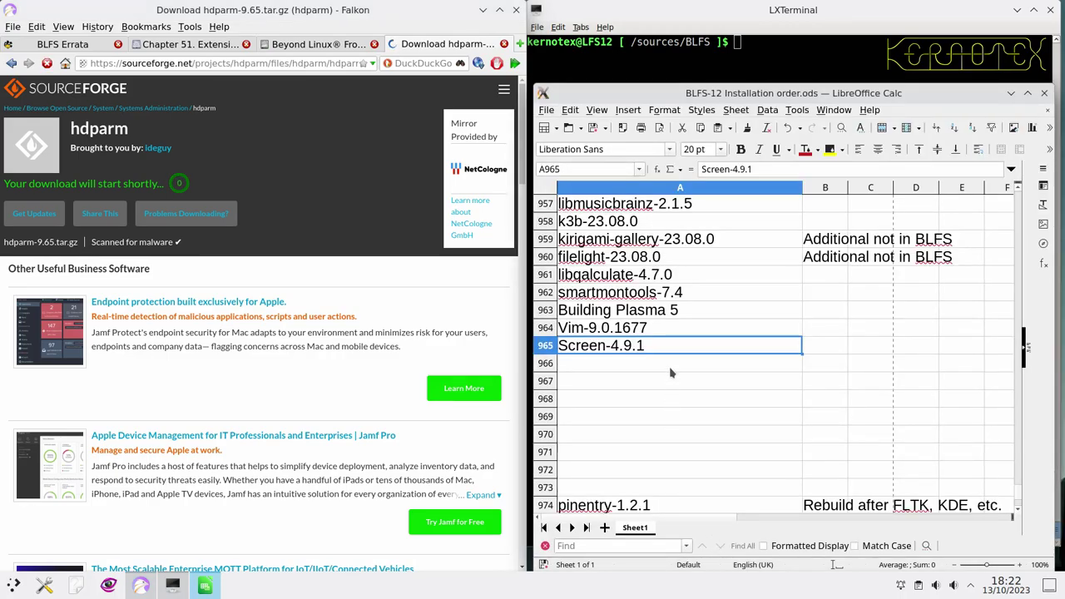
left_click(668, 366)
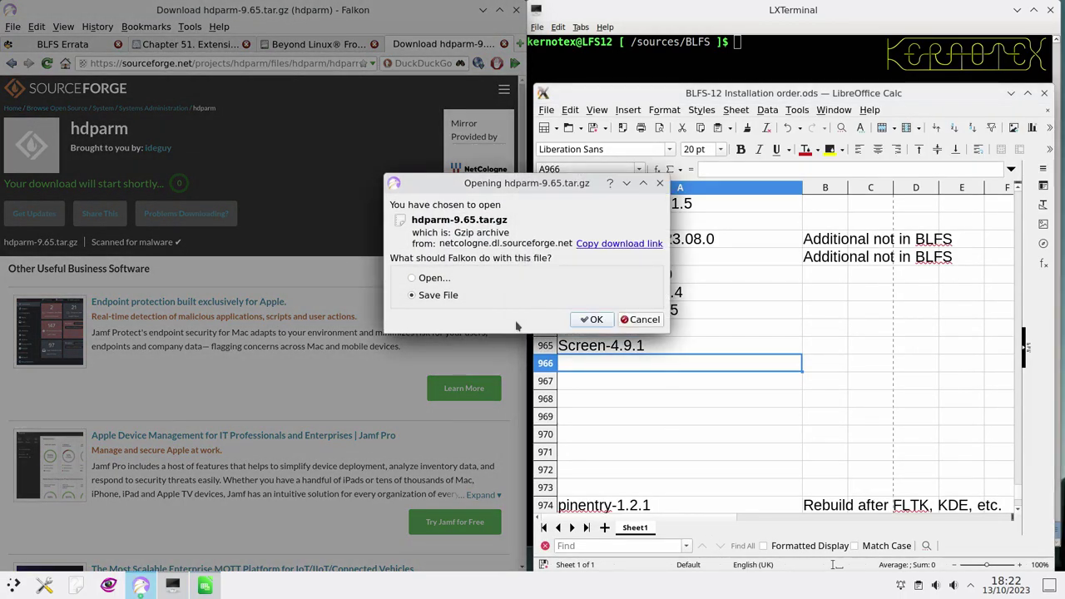
left_click(582, 321)
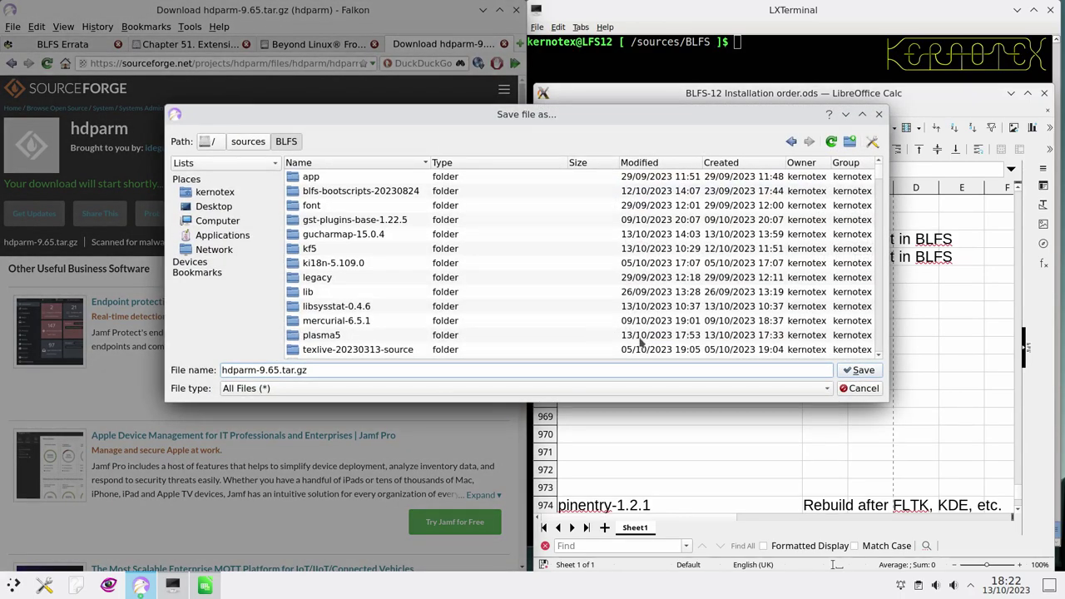
key("Return")
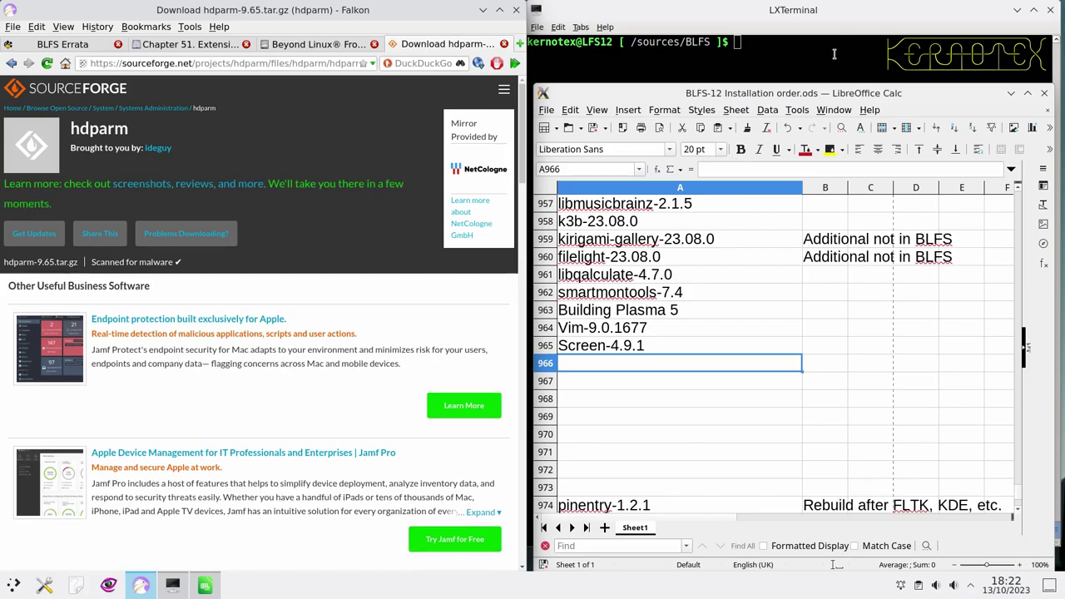
left_click(504, 44)
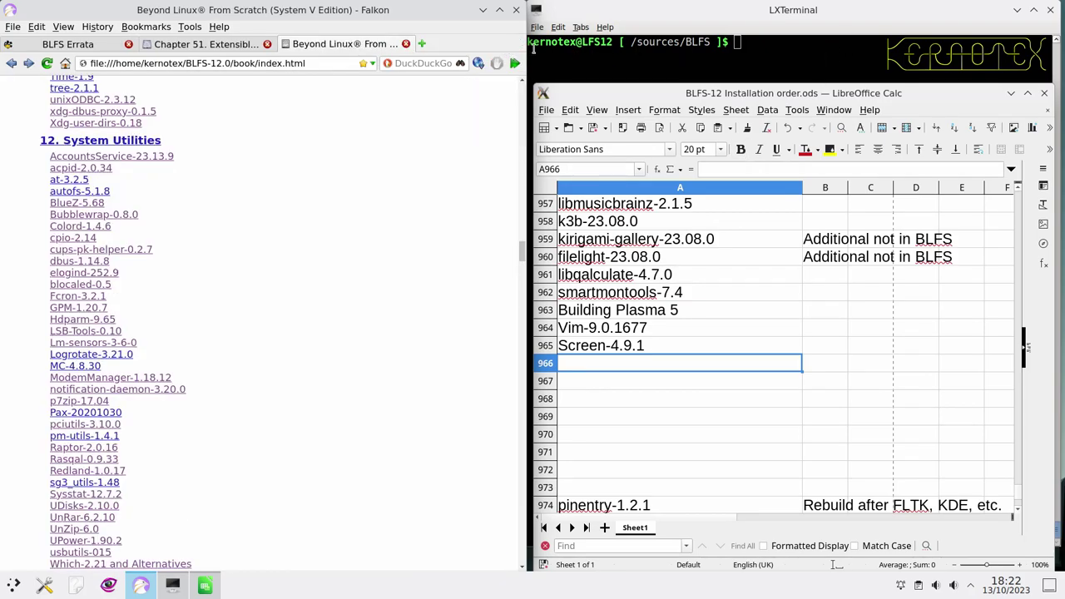
- Extract the hdparm-9.65 source archive in the terminal with tar -xvf
left_click(706, 64)
type("tar -xvf")
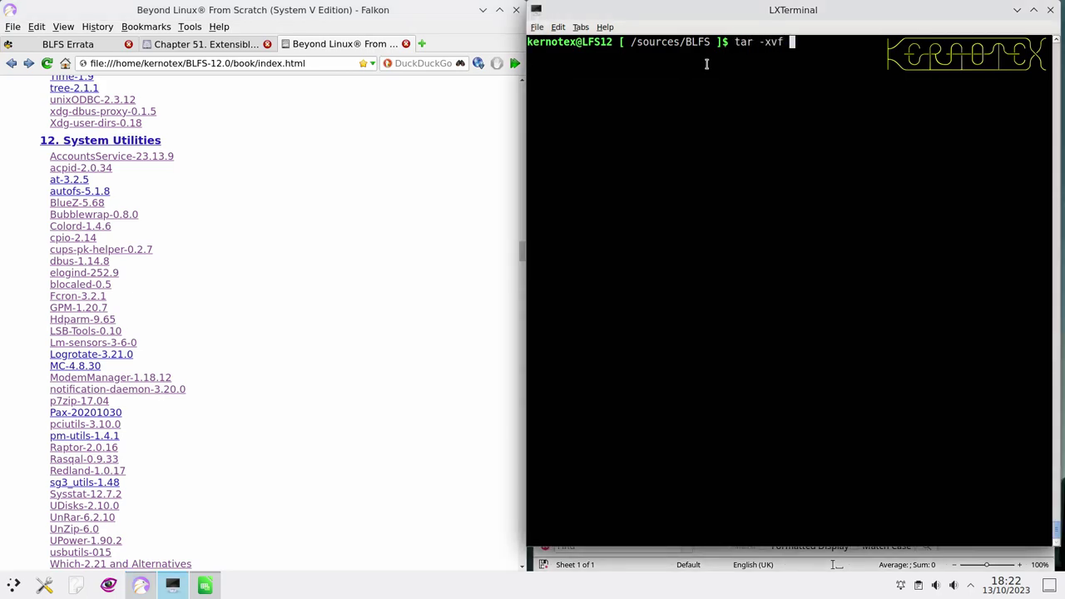
type(" hdpar")
key("Tab")
key("Return")
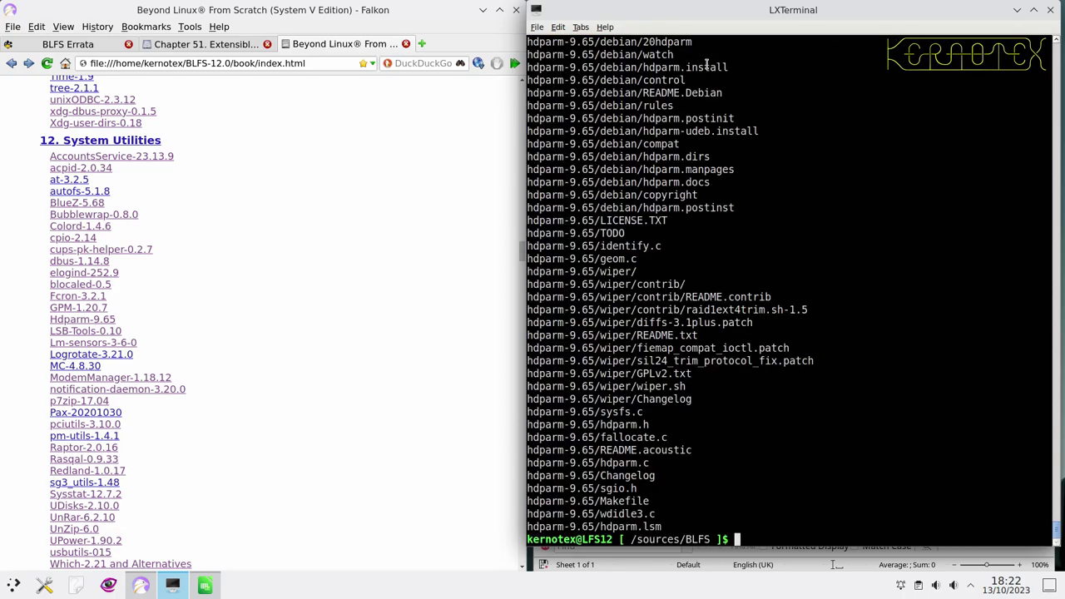
- Reopen the Hdparm page and copy its title Hdparm-9.65 into cell A966 of the installation order spreadsheet
middle_click(108, 320)
left_click(420, 46)
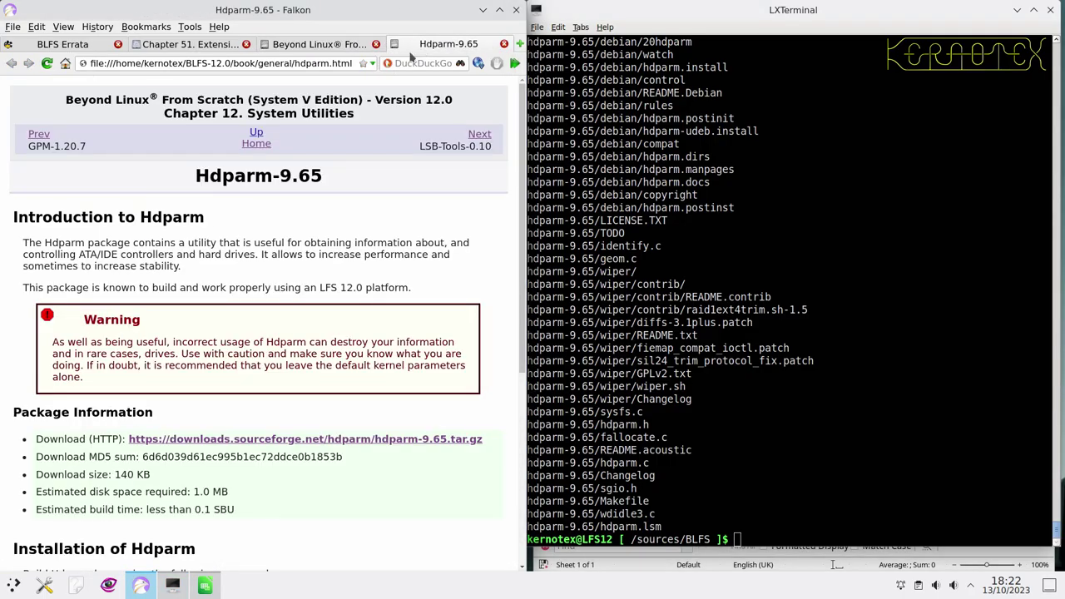
left_click_drag(339, 167, 198, 177)
key("ctrl+c")
key("alt+Tab")
key("Tab")
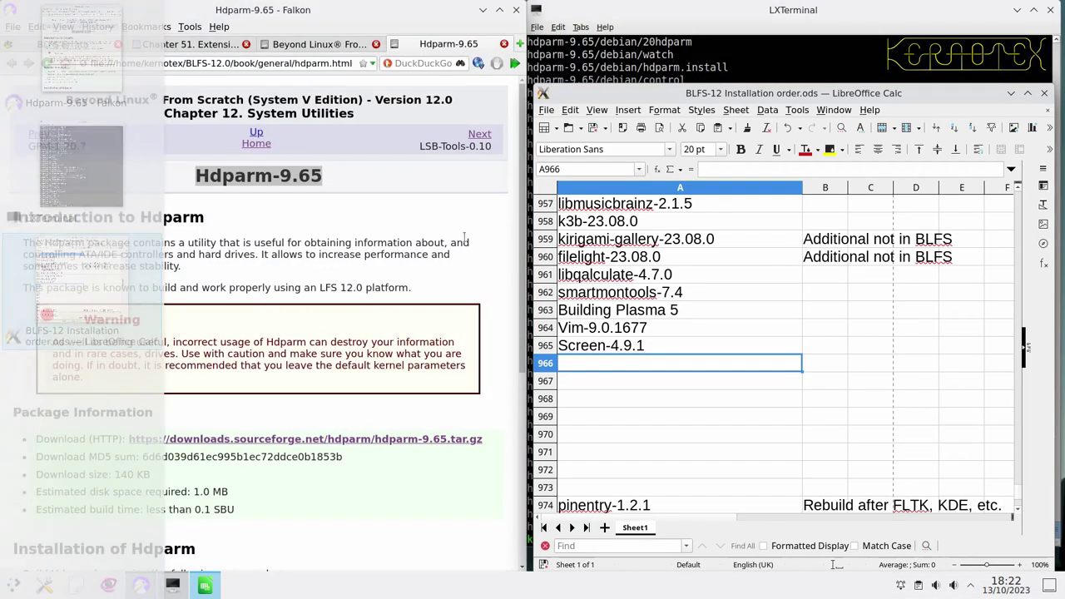
middle_click(595, 359)
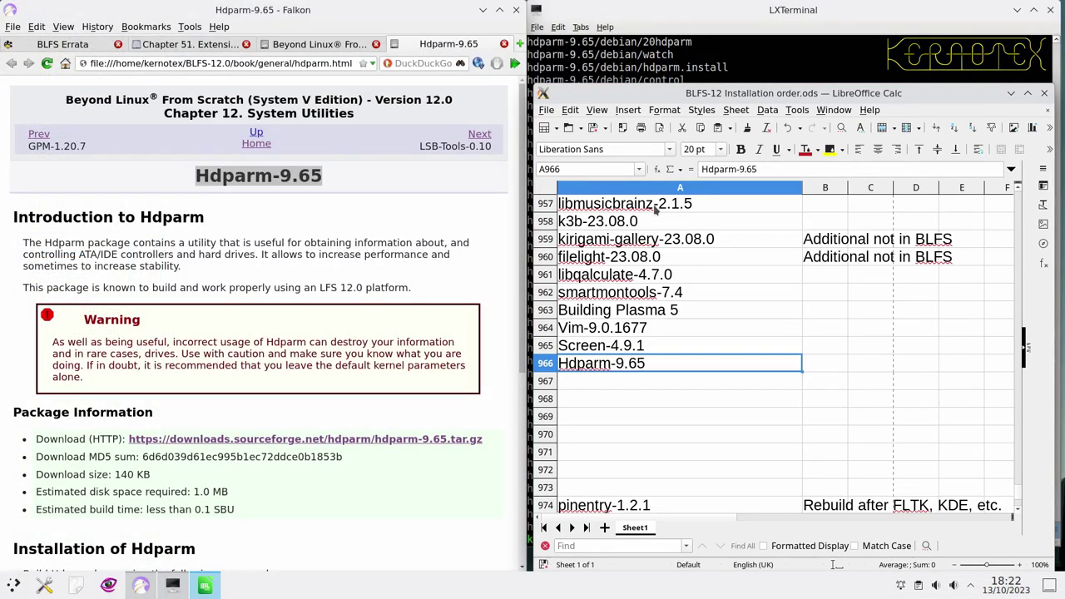
left_click(675, 67)
type("tar -xvf ")
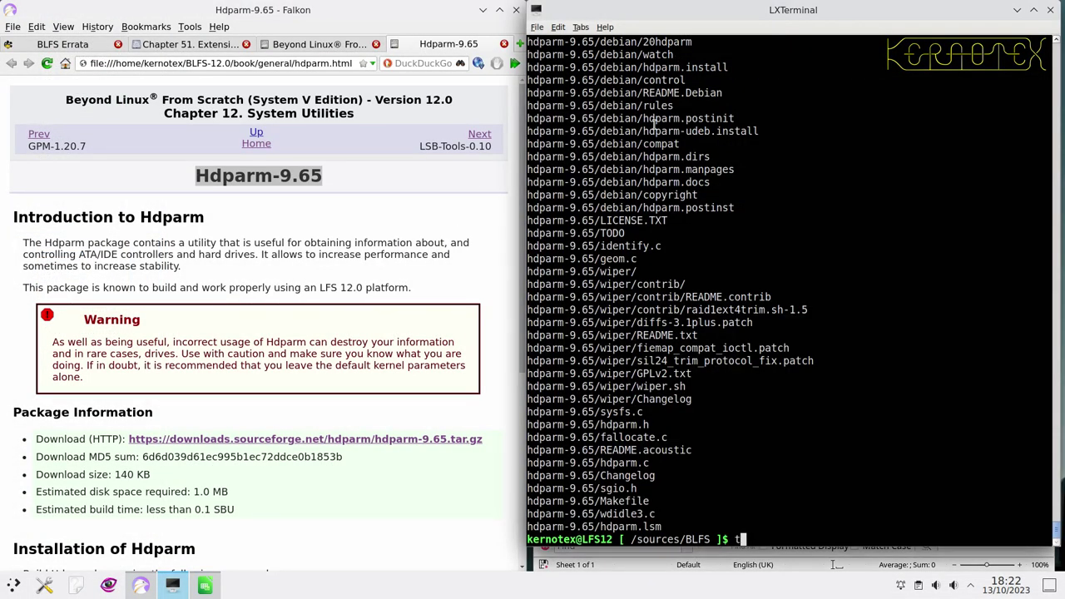
type("hdparm-9.65")
key("Return")
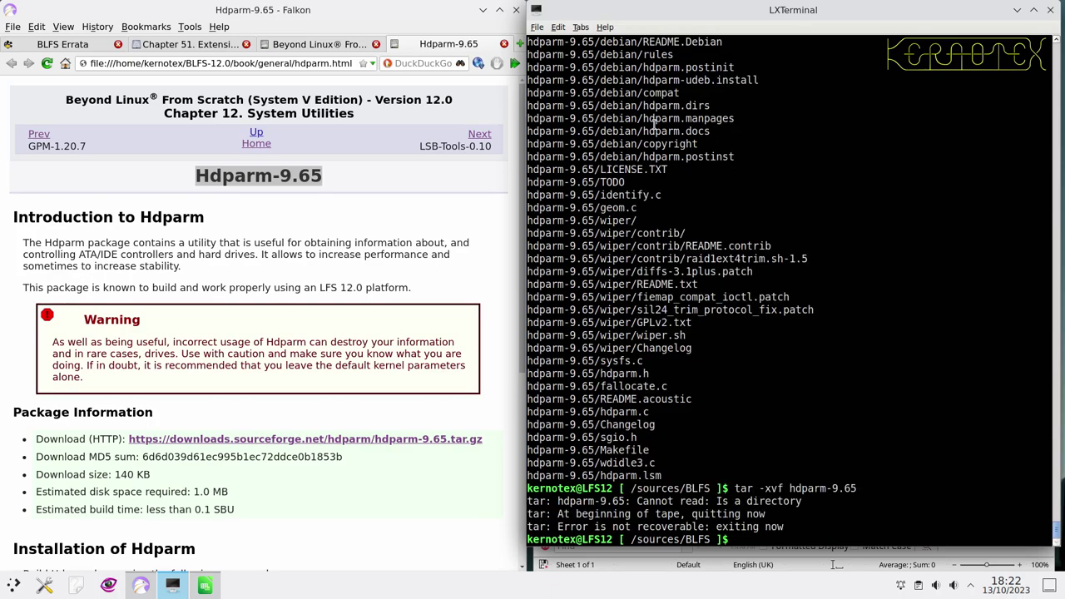
key("Up")
type(".tar.gz")
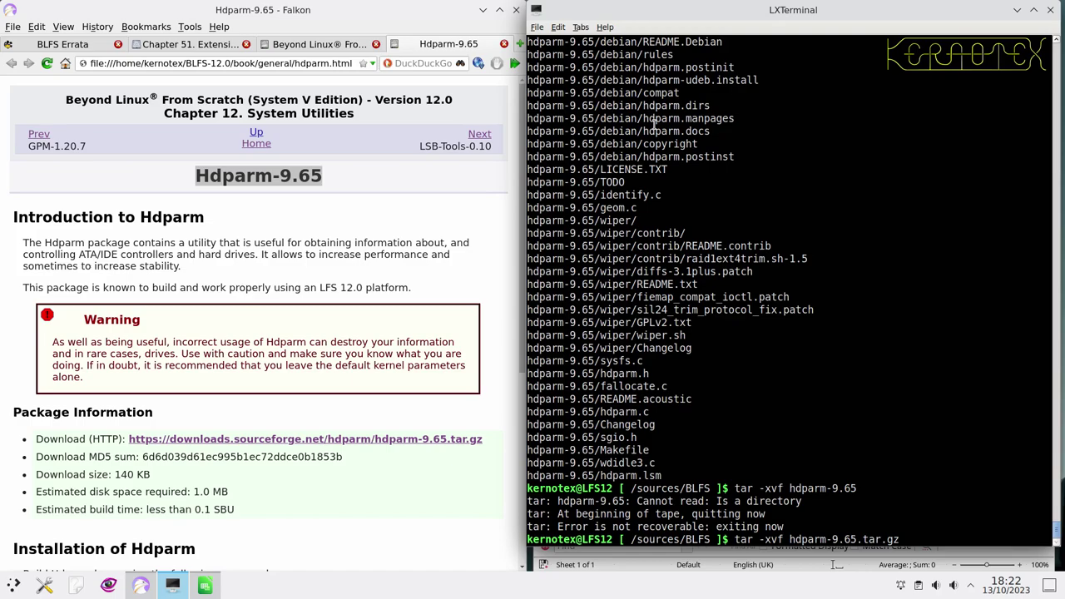
key("ctrl+c")
- Change into the hdparm-9.65 directory and build the package with the book's make command
type("cd hdpar")
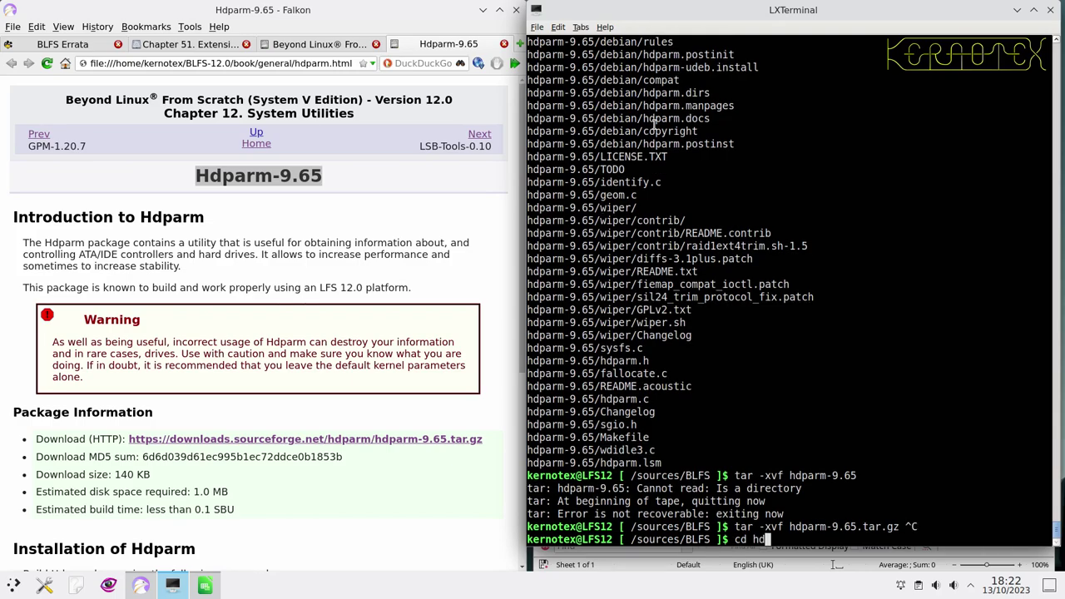
key("Tab")
key("Return")
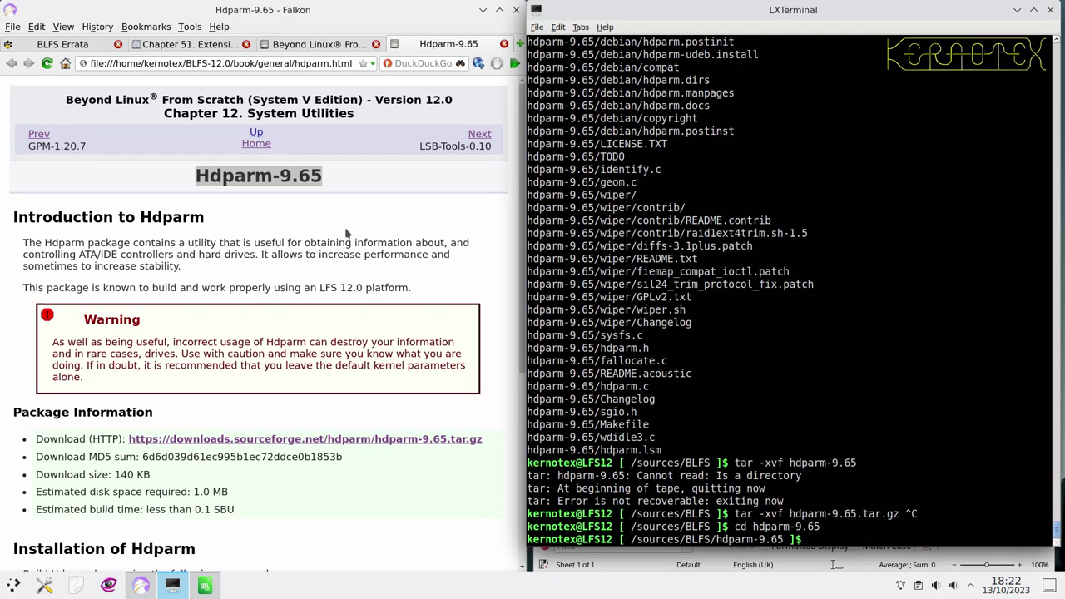
scroll(313, 242, "down", 2)
scroll(312, 242, "down", 3)
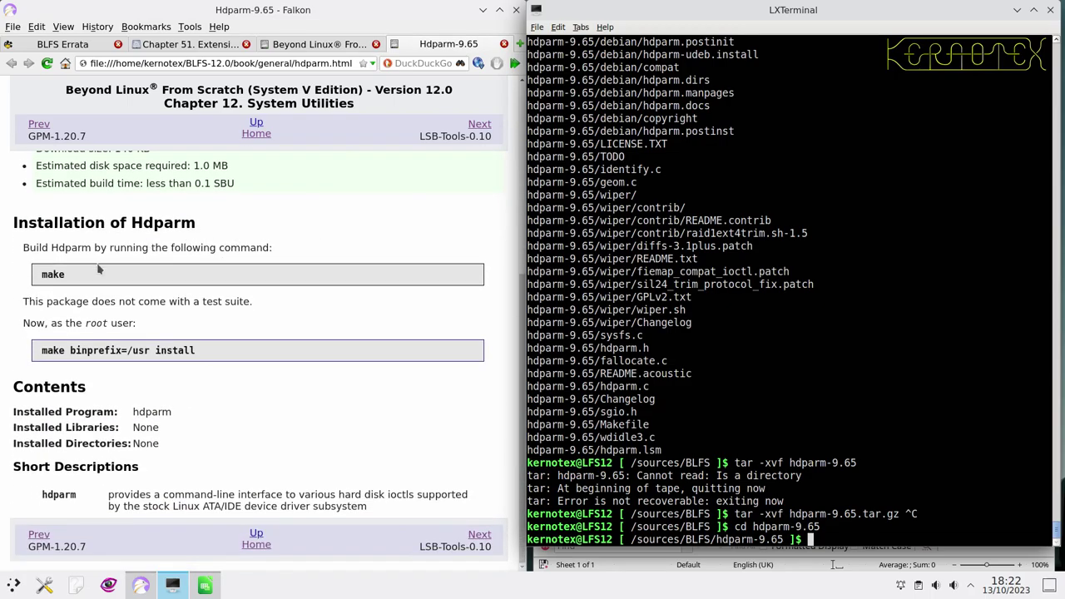
double_click(52, 275)
middle_click(574, 283)
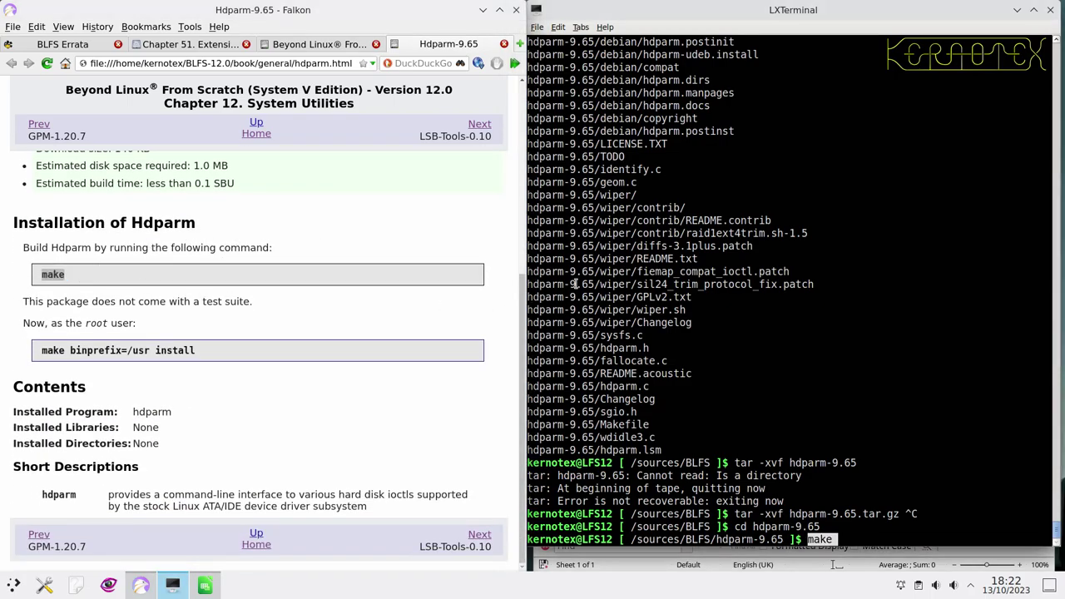
key("Return")
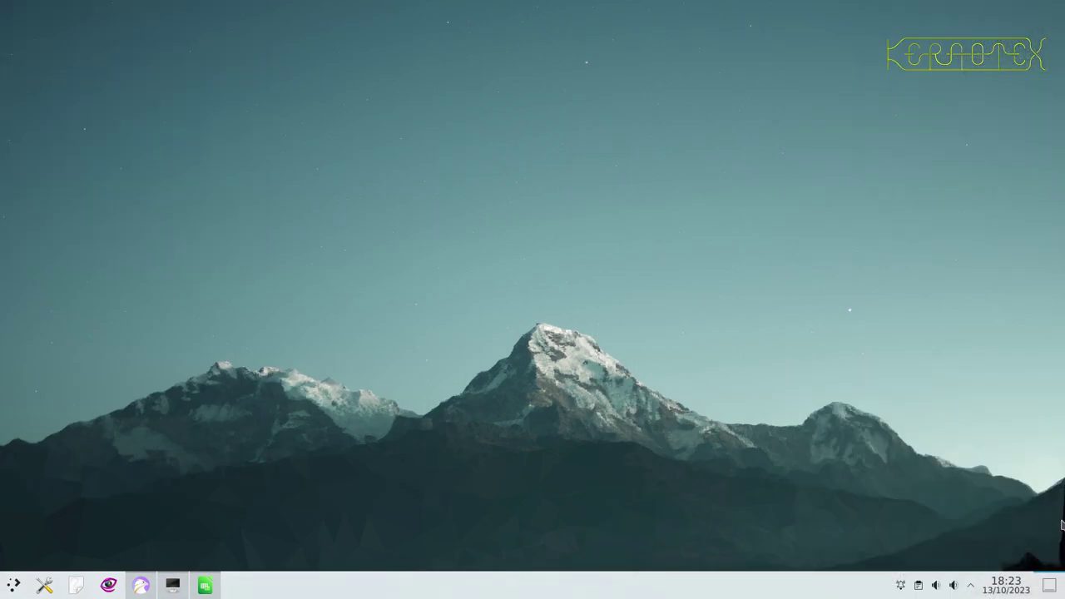
left_click(1049, 586)
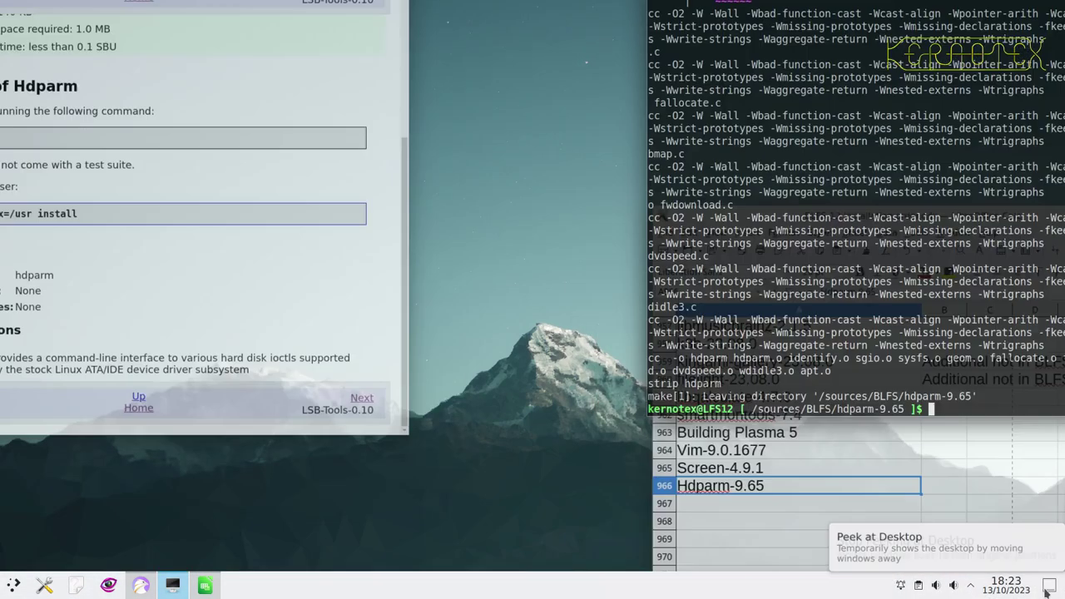
- Install Hdparm as root using the book's command: sudo -E make binprefix=/usr install
left_click_drag(39, 353, 243, 353)
left_click(616, 408)
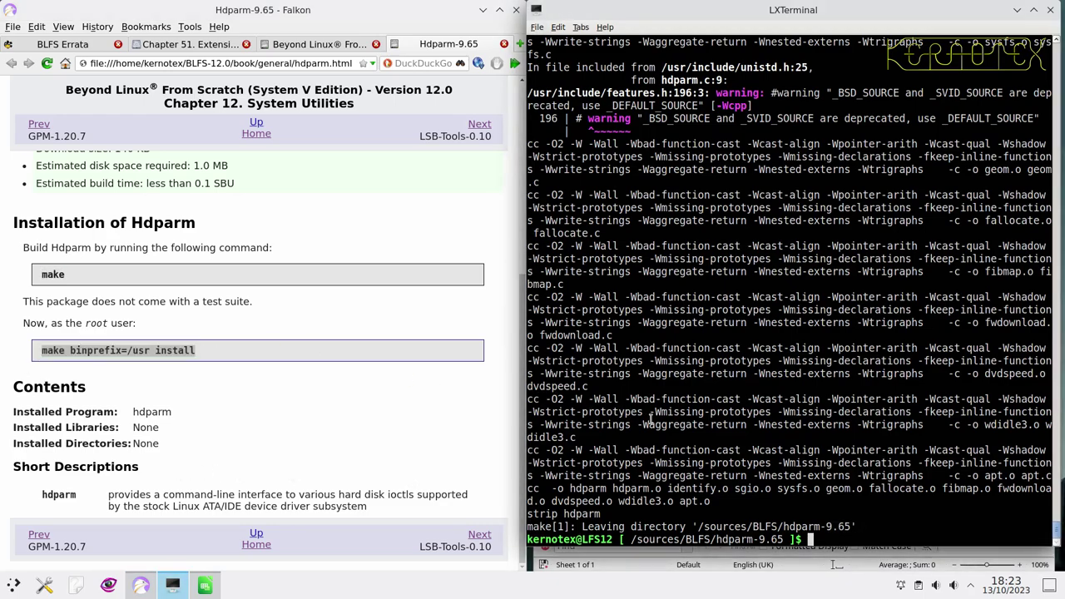
key("ctrl+r")
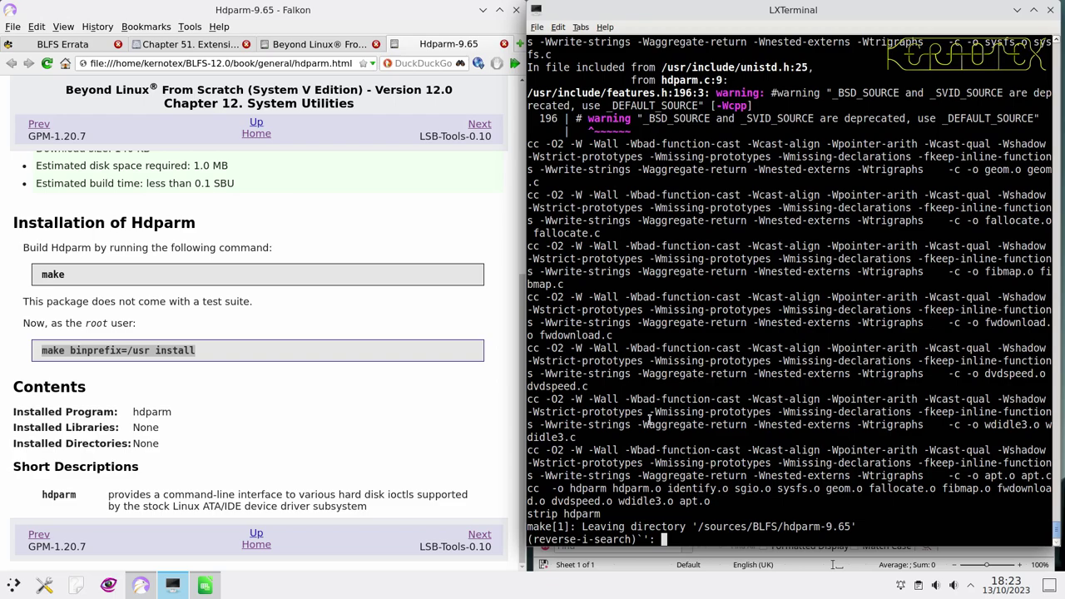
key("ctrl+c")
type("sudo -E")
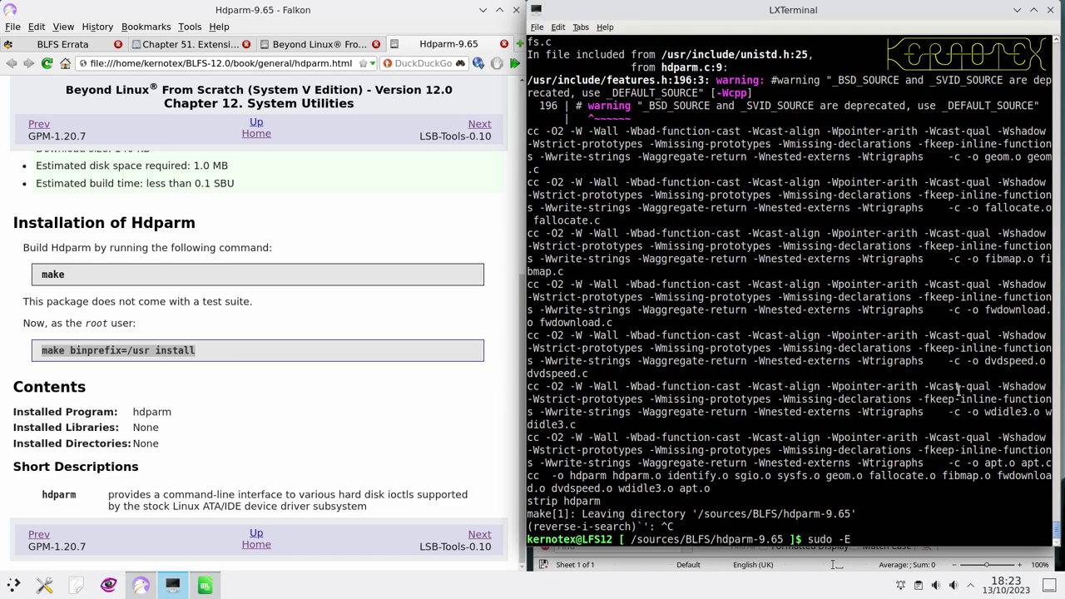
middle_click(896, 386)
key("Return")
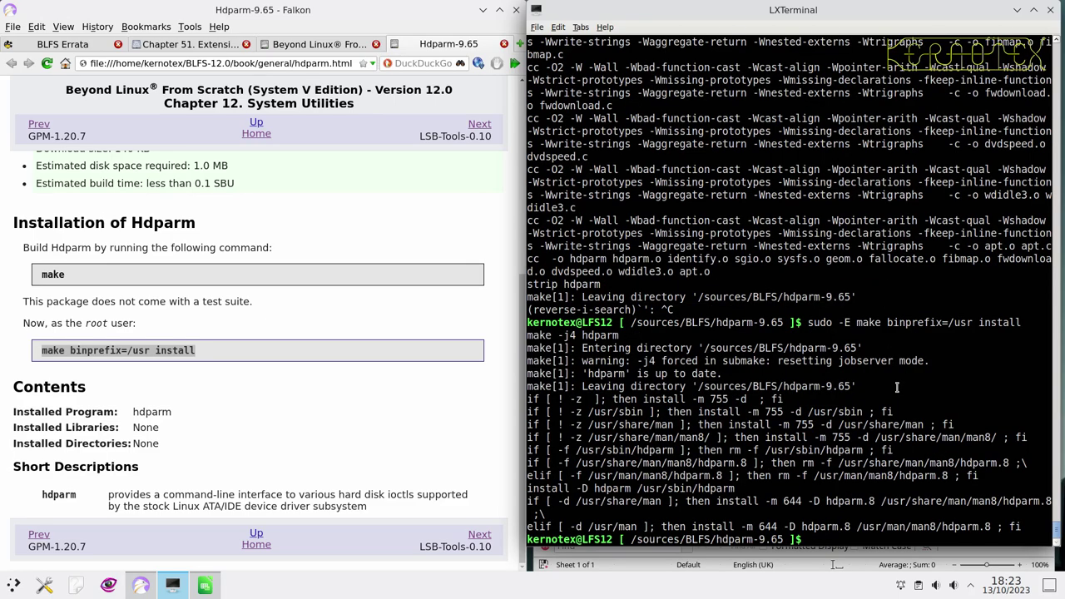
- Return to /sources/BLFS and delete the hdparm-9.65 build directory with rm -Rf
type("cd ..")
key("Return")
type("rm -Rf hdparm-9.65")
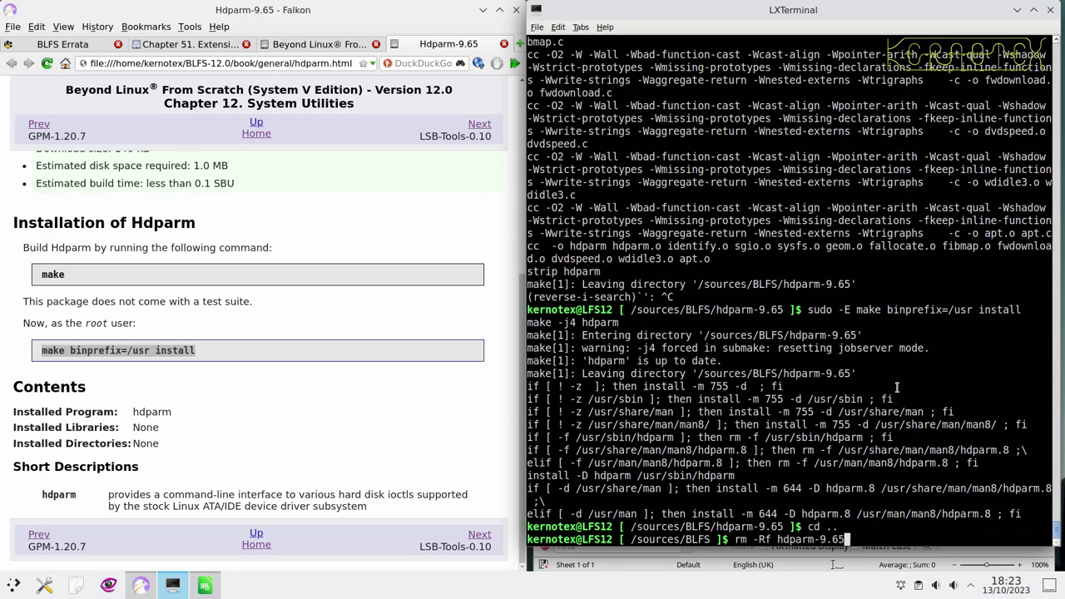
key("Return")
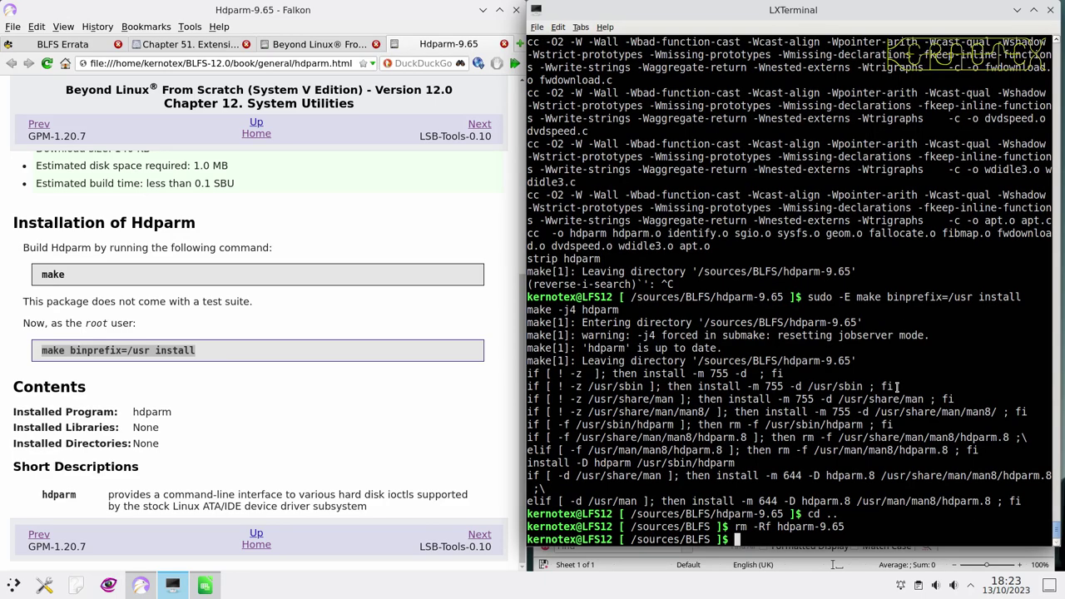
- Try hdparm as the regular user and with sudo, and look through its usage and option list
type("hdparm")
key("Return")
key("Up")
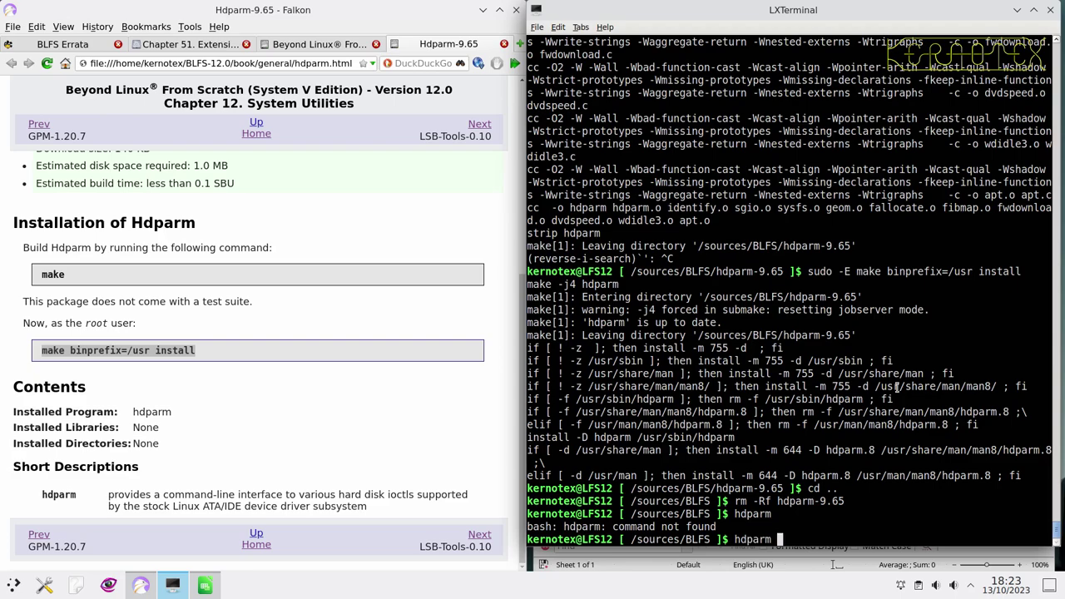
key("BackSpace")
key("BackSpace")
key("BackSpace")
key("BackSpace")
key("BackSpace")
key("BackSpace")
key("BackSpace")
type("sudo hdparm")
key("Return")
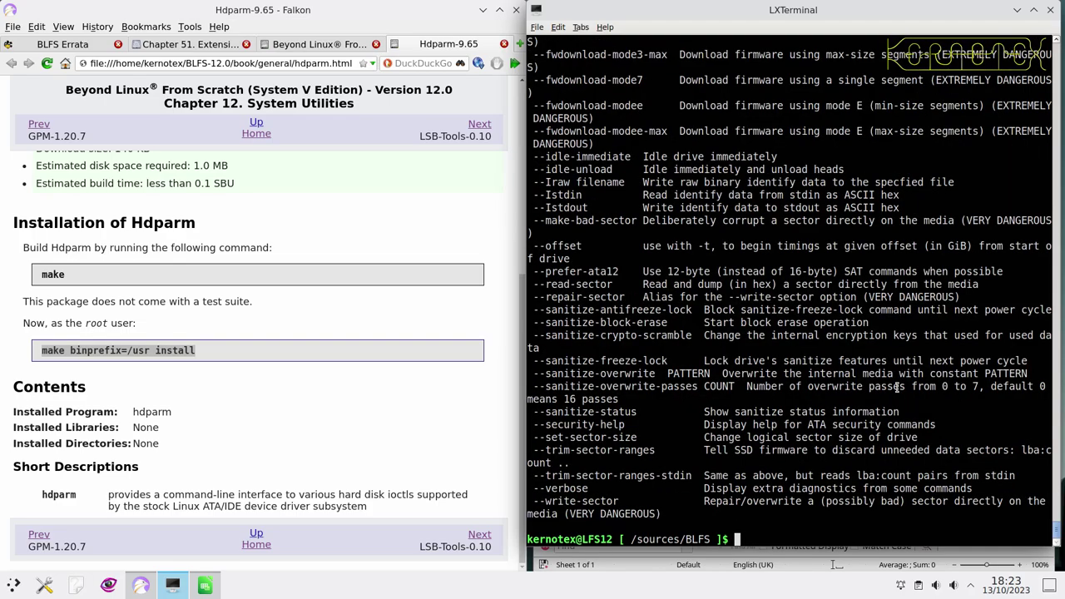
scroll(897, 387, "up", 15)
scroll(896, 387, "down", 8)
scroll(897, 386, "down", 10)
- Show the help for hdparm's ATA security commands with sudo hdparm --security-help
key("Up")
type("--sec")
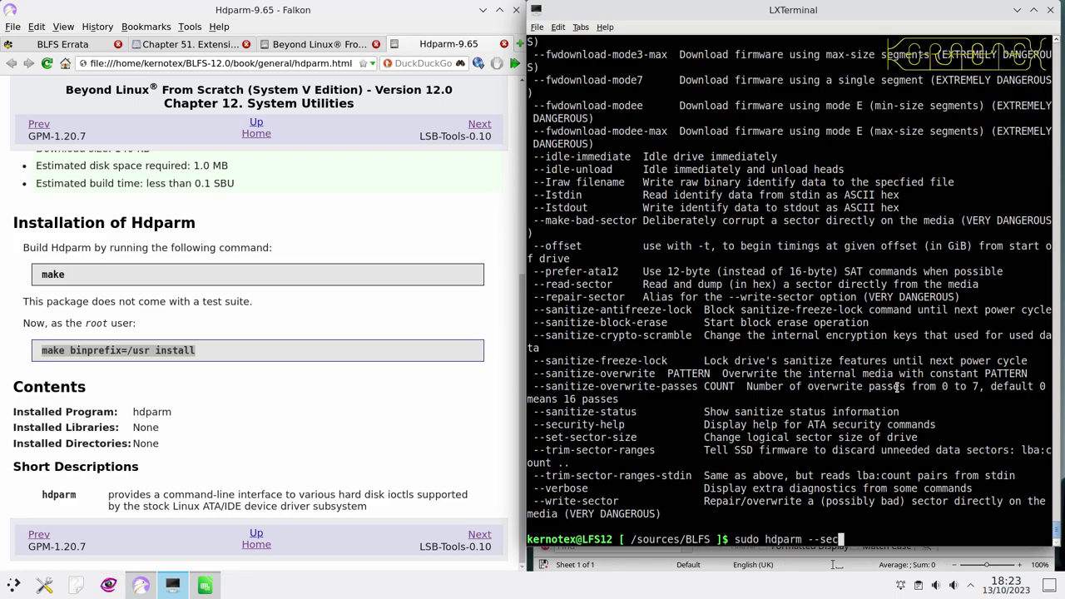
type("urity-help")
key("Return")
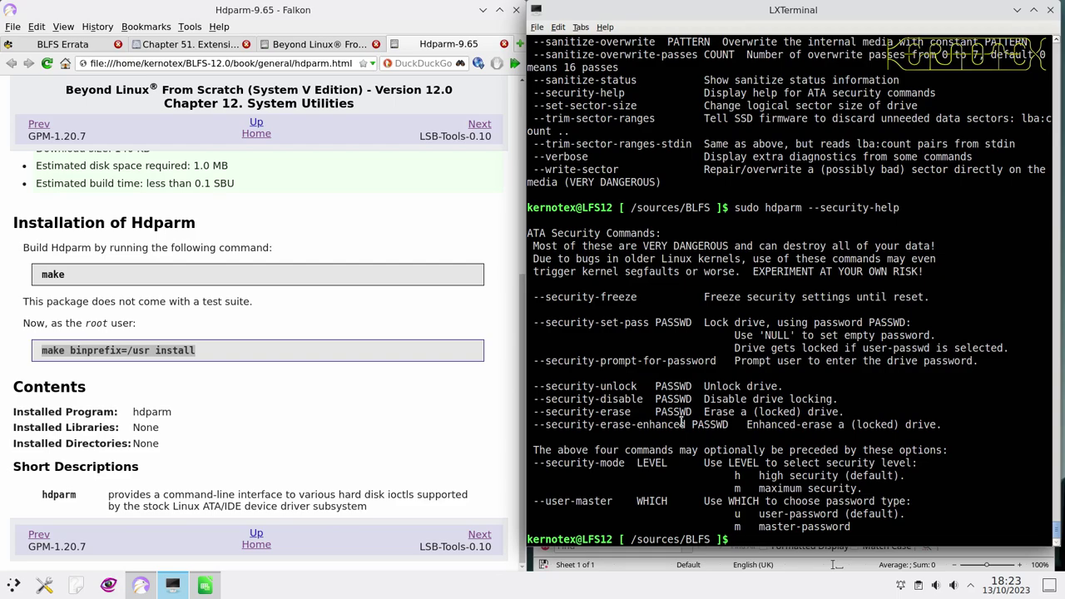
- List the hdparm options again and examine the acoustic management (-M), drive information (-i, -I) and read timing (-t, -T) entries
type("sudo hdparm")
key("Return")
scroll(680, 422, "up", 20)
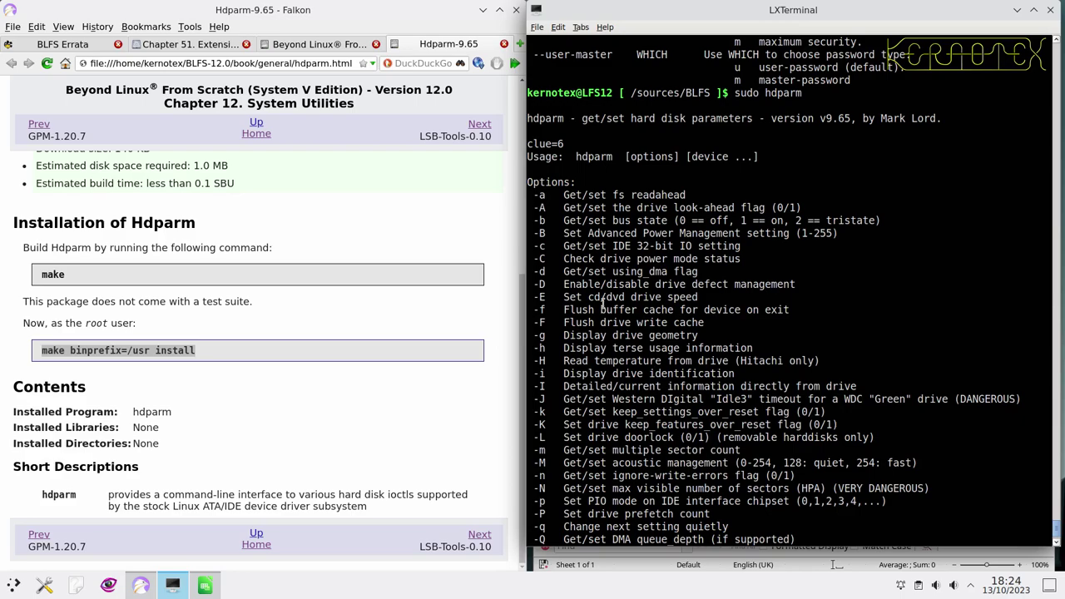
scroll(611, 362, "down", 3)
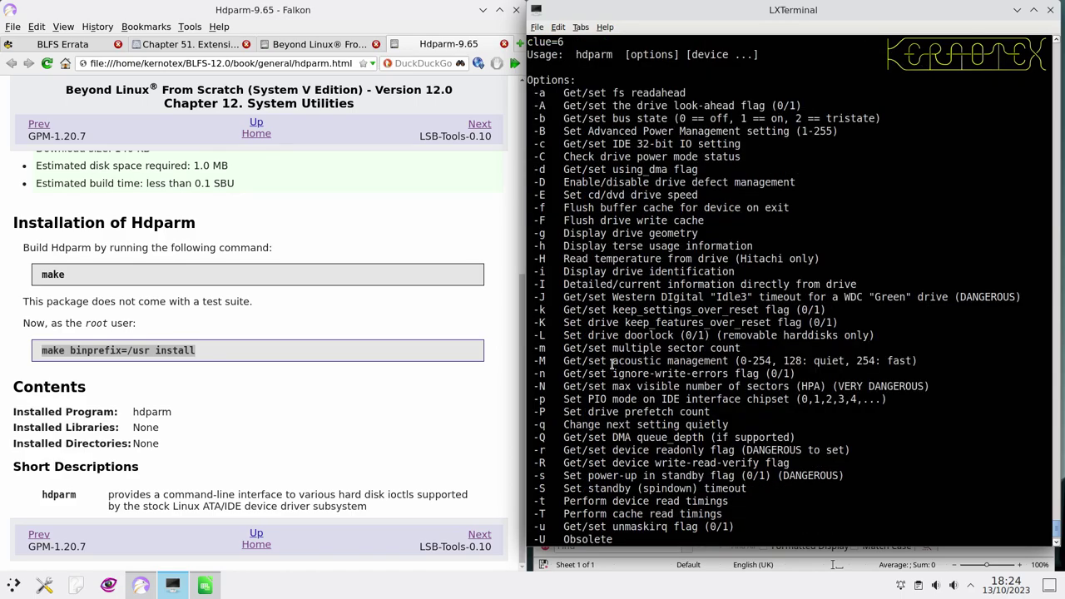
left_click_drag(534, 361, 728, 361)
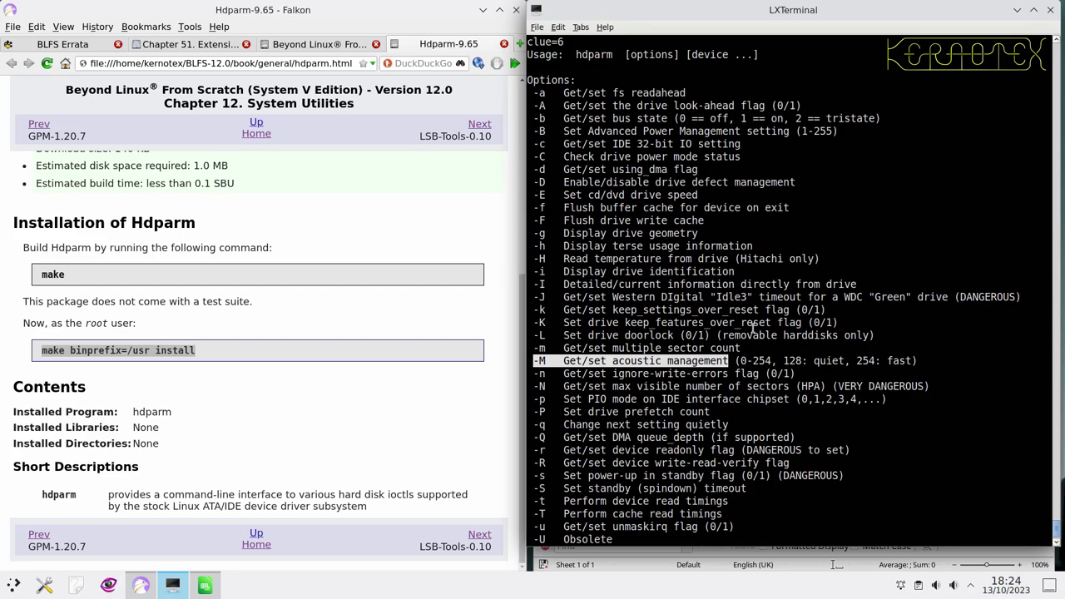
left_click_drag(538, 271, 575, 284)
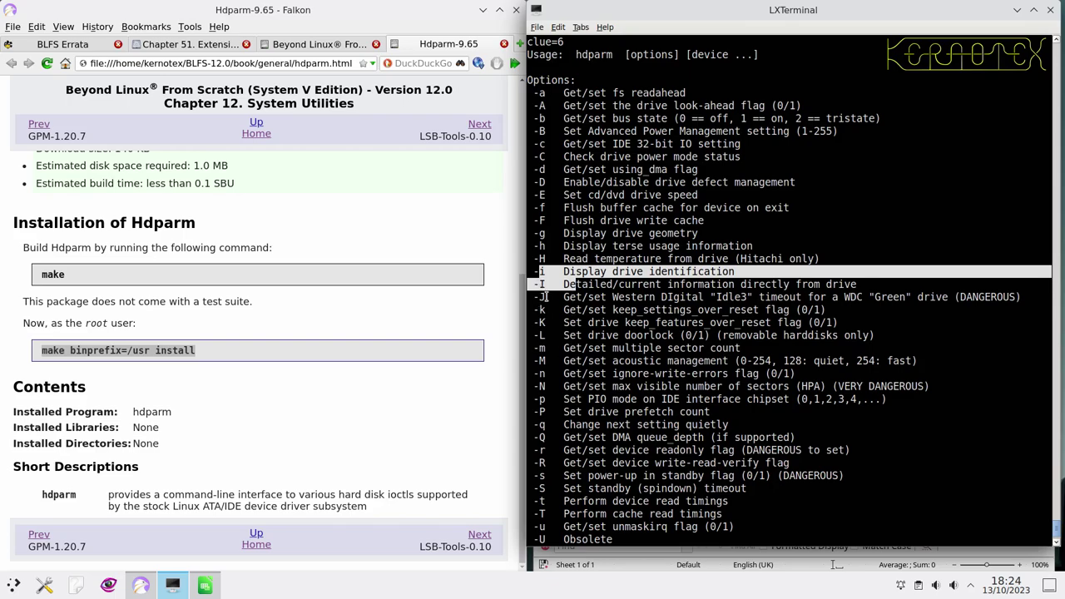
scroll(546, 297, "down", 3)
scroll(549, 305, "down", 2)
left_click_drag(536, 349, 582, 362)
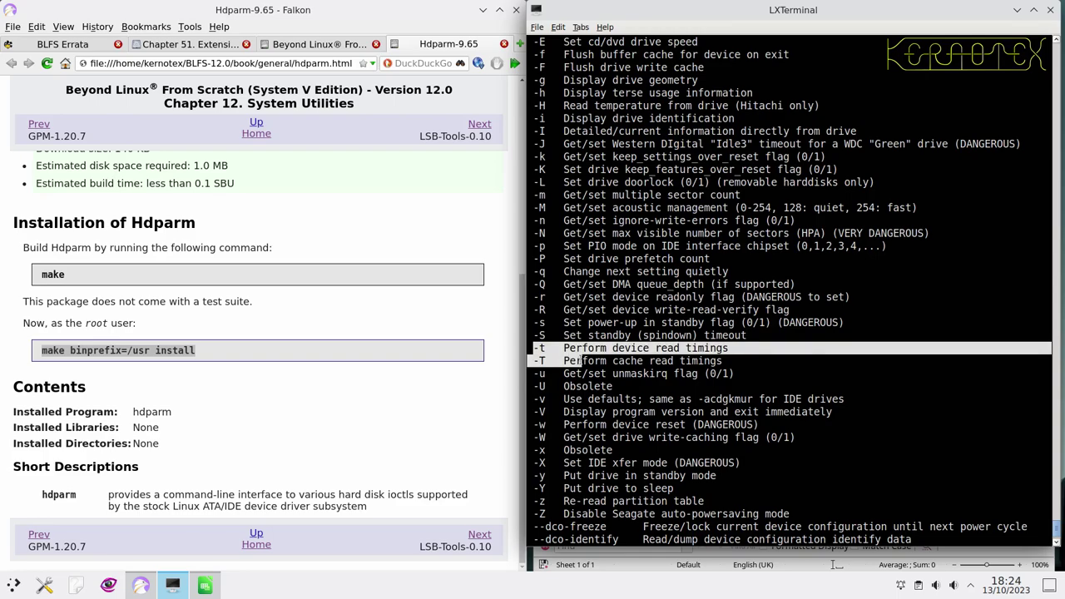
- Measure the cached and buffered read speeds of the NVMe drive with sudo hdparm -tT /dev/nvme0n1
type("hdp")
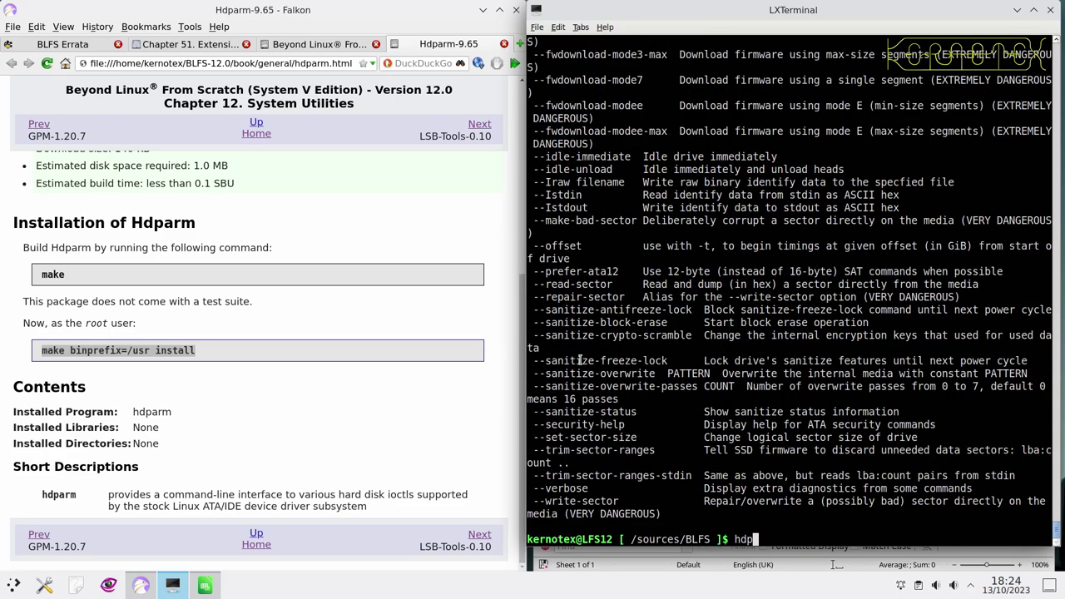
type("arm")
key("Home")
type("sudo")
key("End")
type("-tT /dev/nvme0n1")
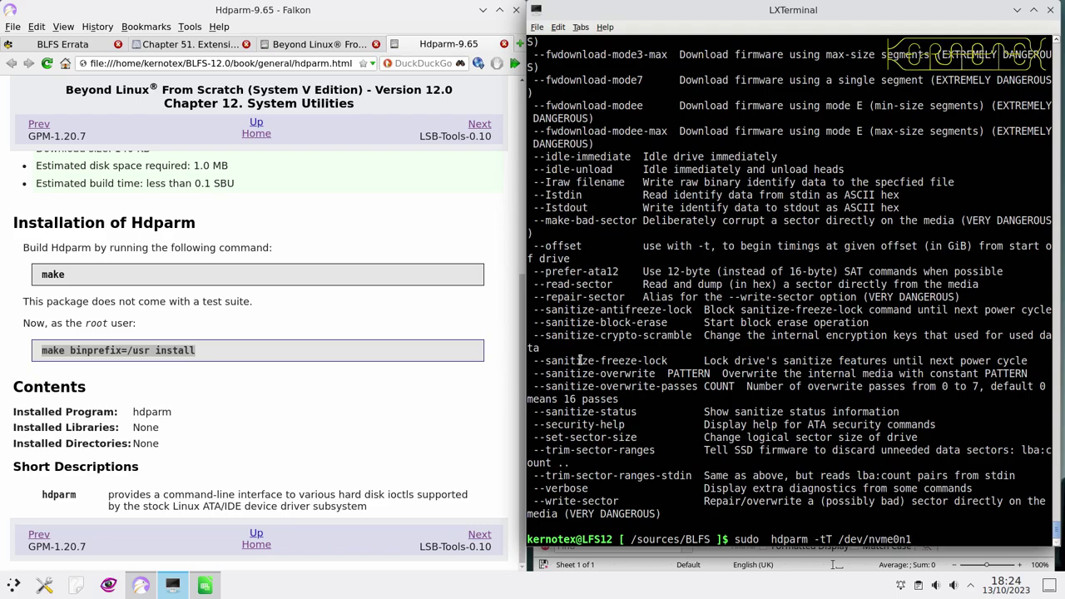
key("Return")
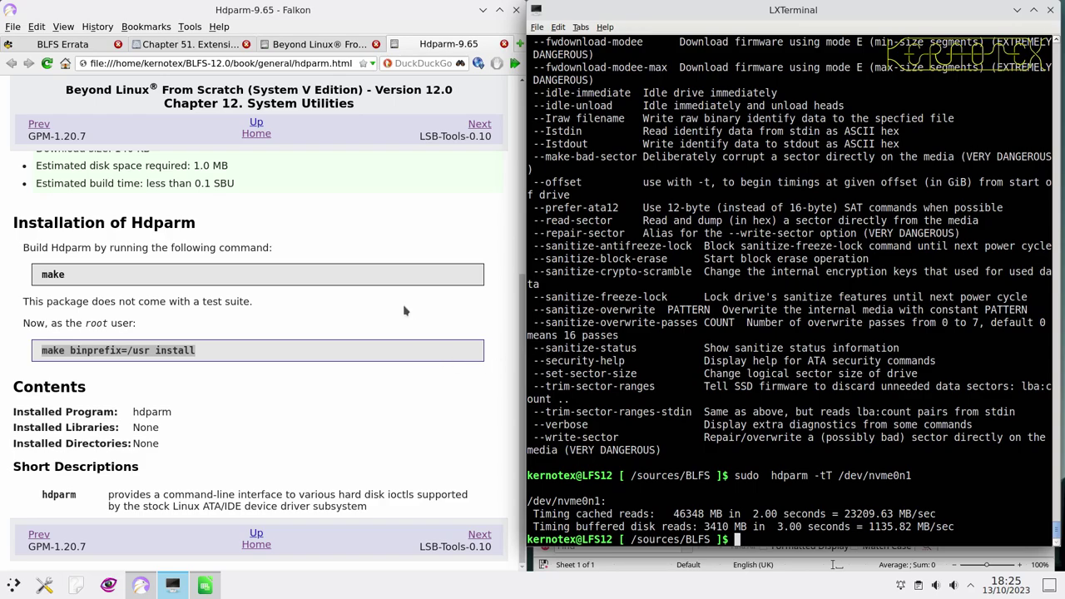
- Close the Hdparm page and open the ntp-4.2.8p17 page from the book index's Networking Programs chapter in a new tab
left_click(503, 43)
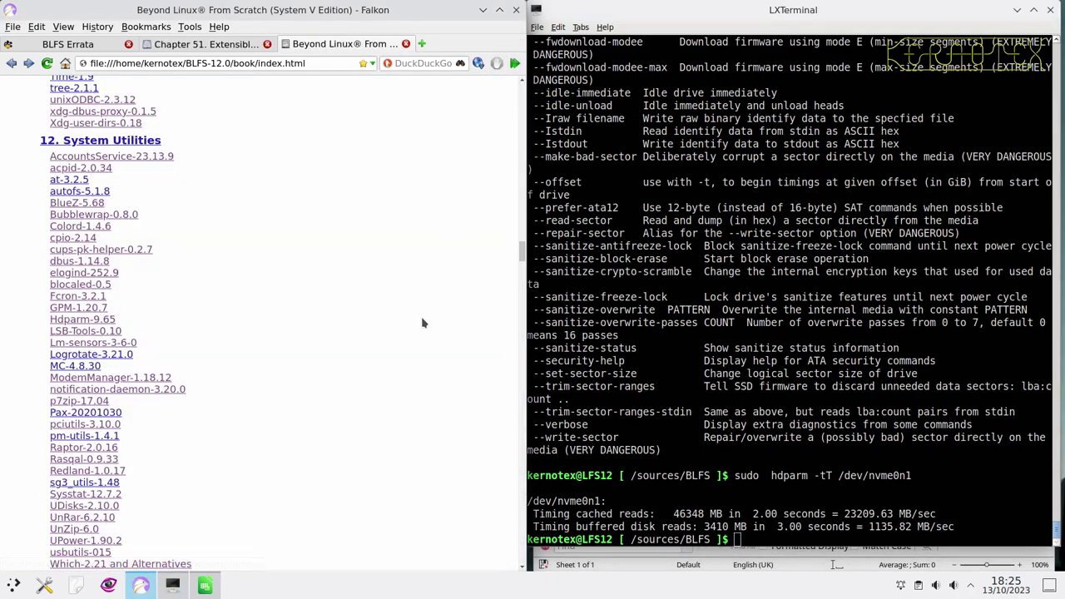
scroll(420, 321, "down", 5)
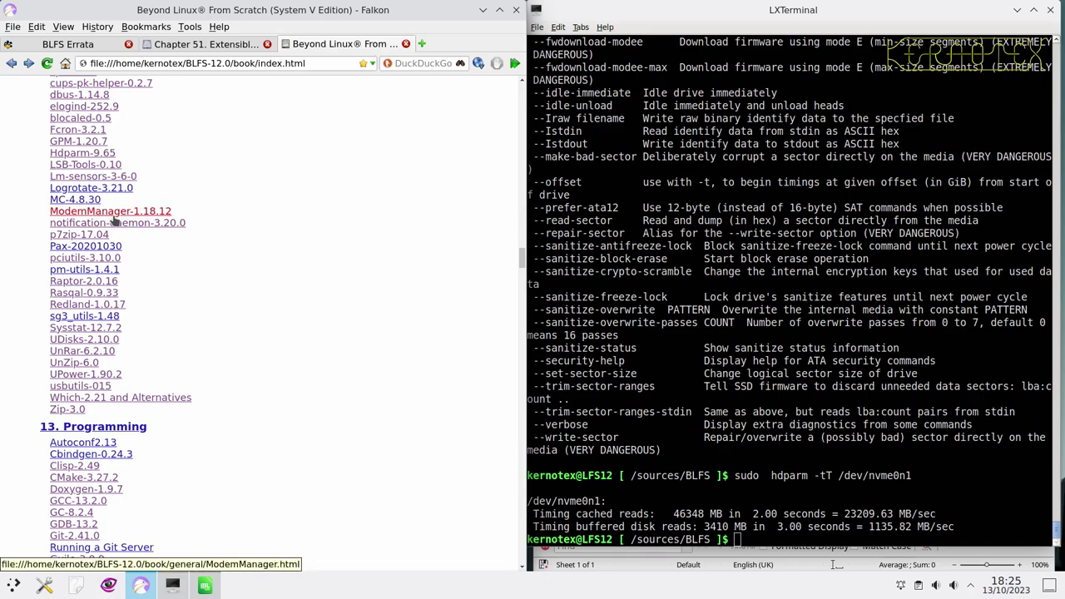
scroll(250, 316, "down", 5)
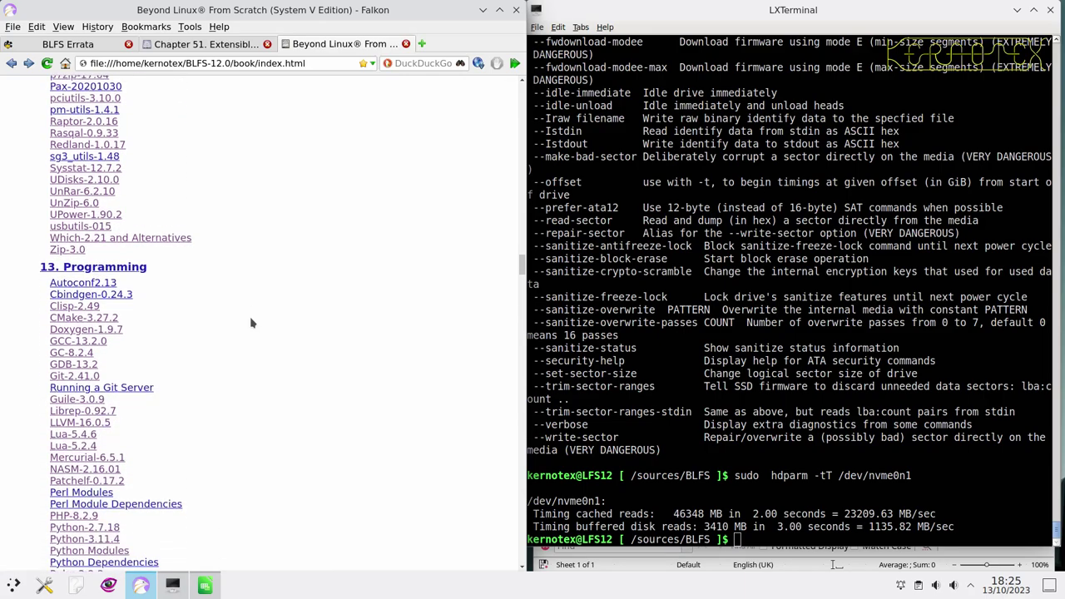
scroll(251, 323, "down", 8)
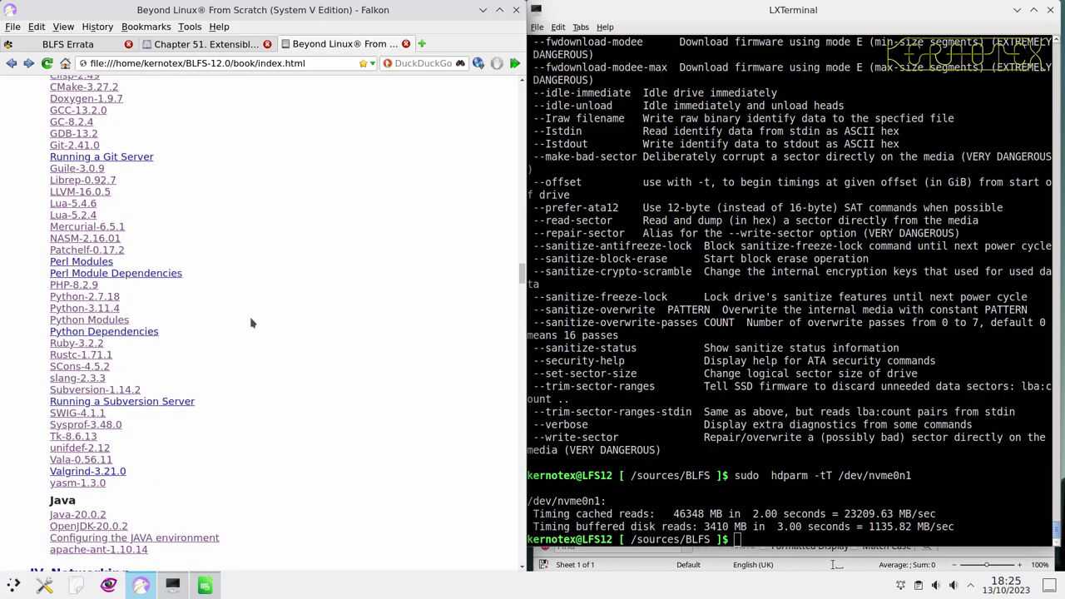
scroll(251, 323, "down", 8)
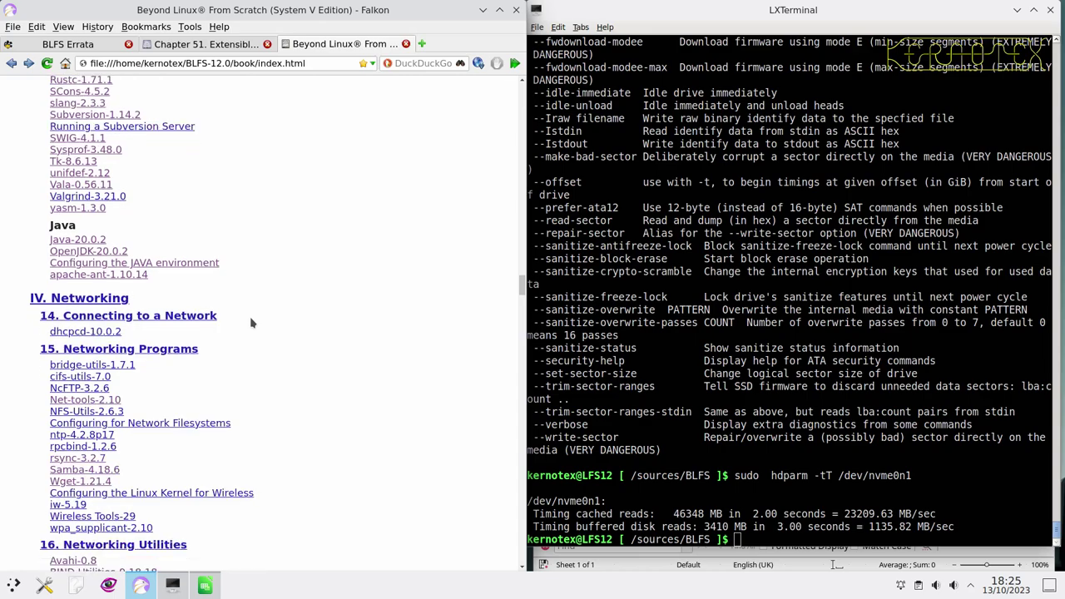
scroll(251, 323, "down", 2)
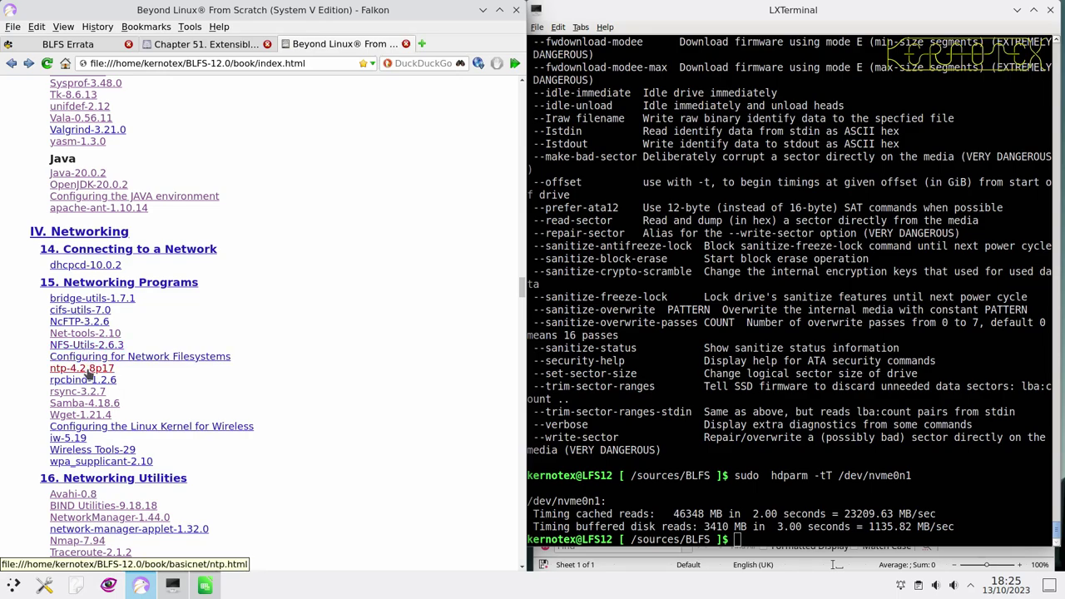
middle_click(87, 374)
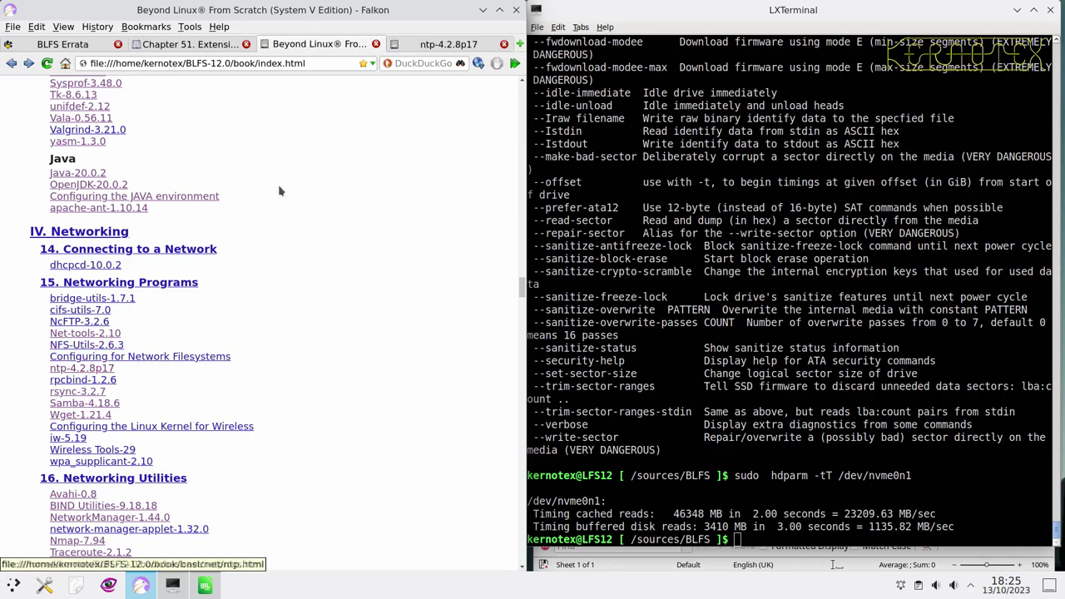
left_click(421, 46)
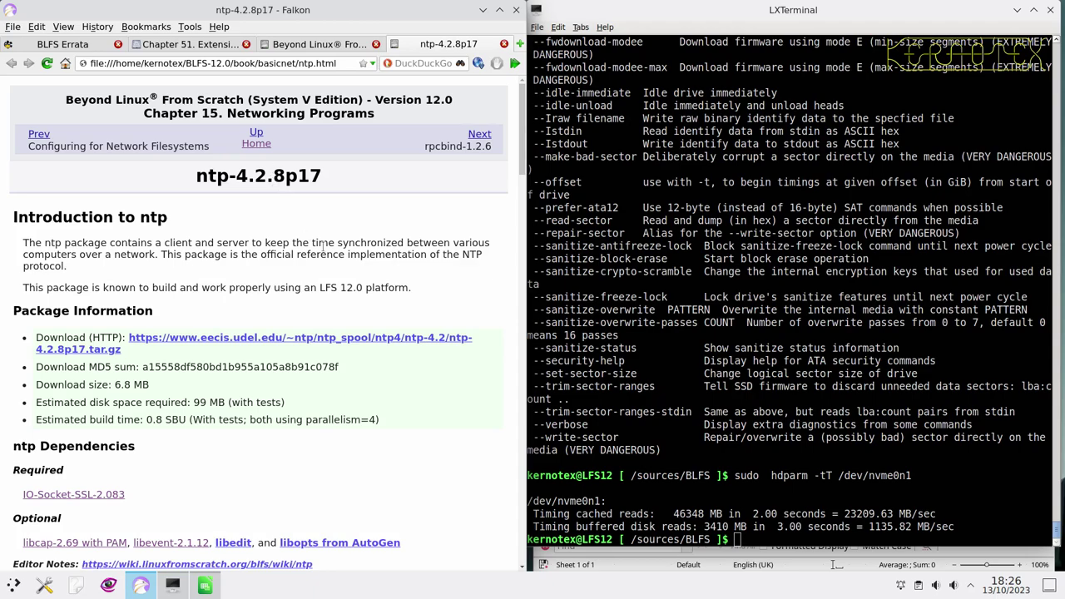
- Look through the book index from Networking Programs to Display Managers for further packages to install
left_click(348, 45)
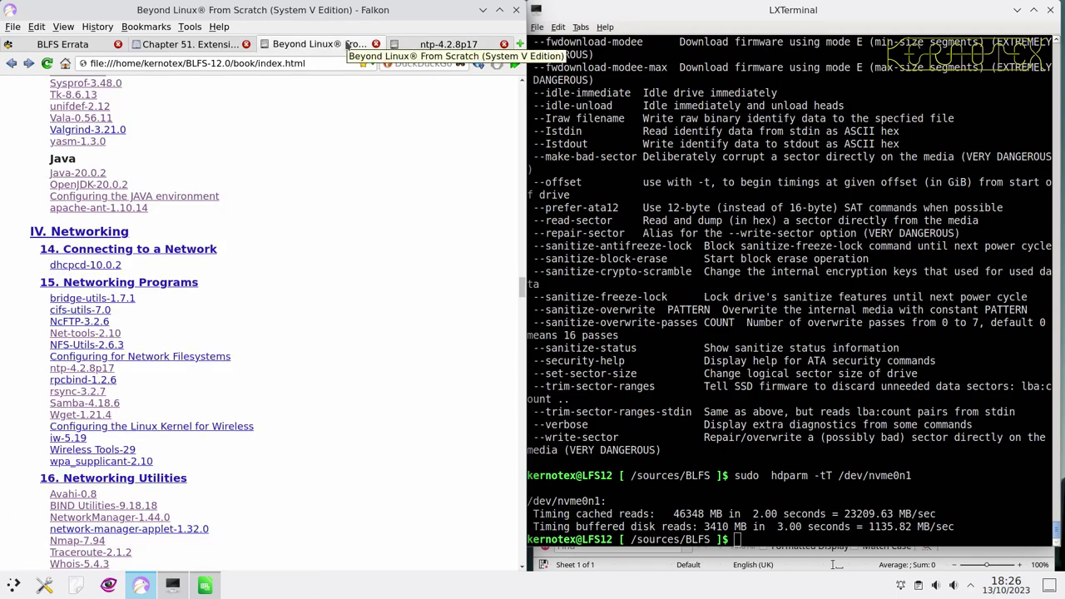
scroll(350, 154, "down", 3)
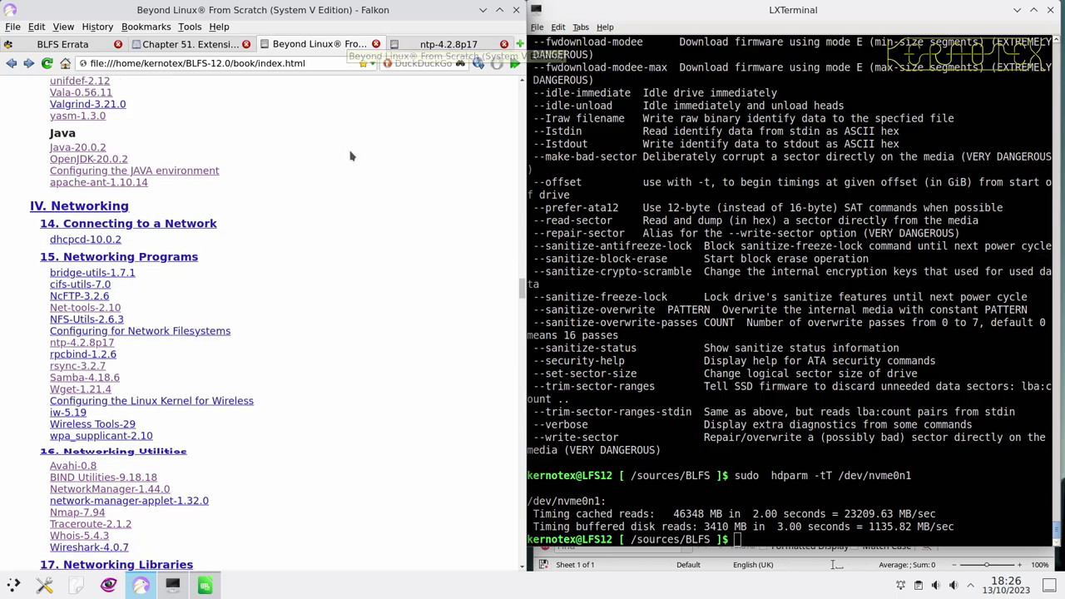
scroll(347, 174, "down", 9)
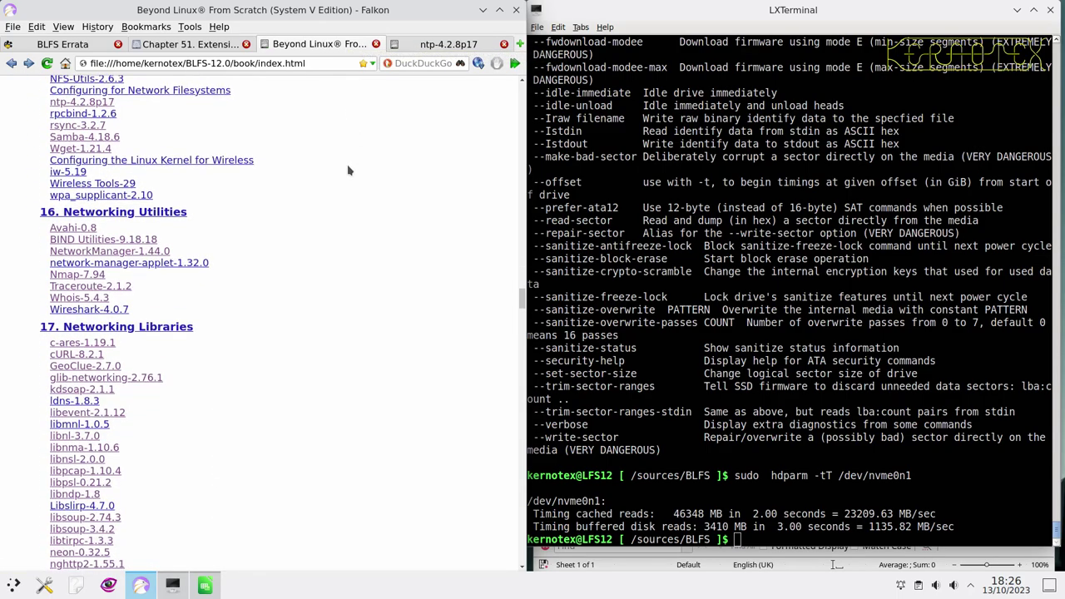
scroll(349, 170, "down", 4)
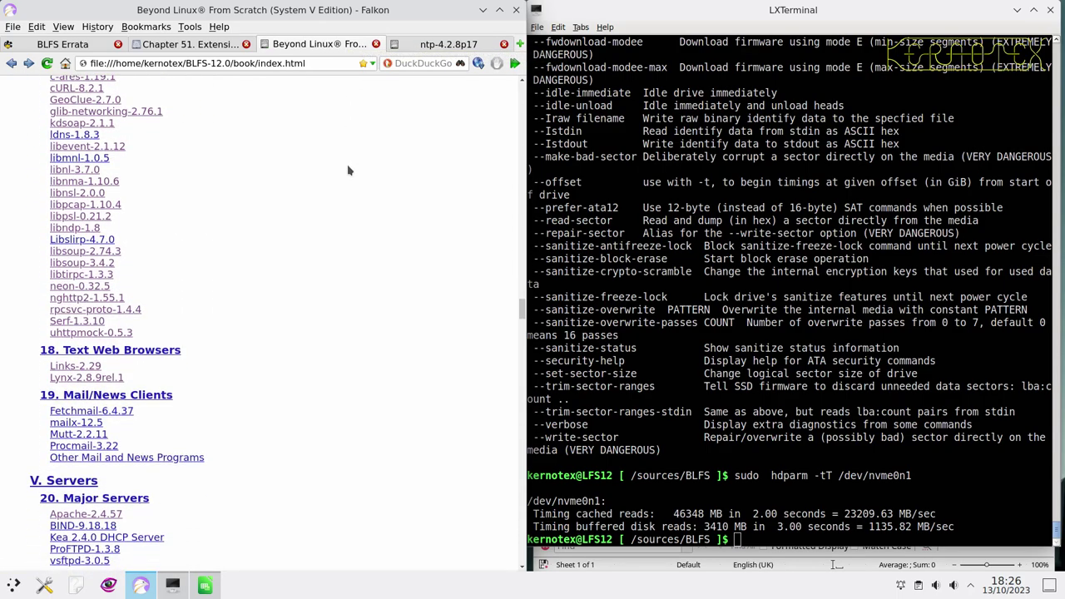
scroll(349, 171, "down", 2)
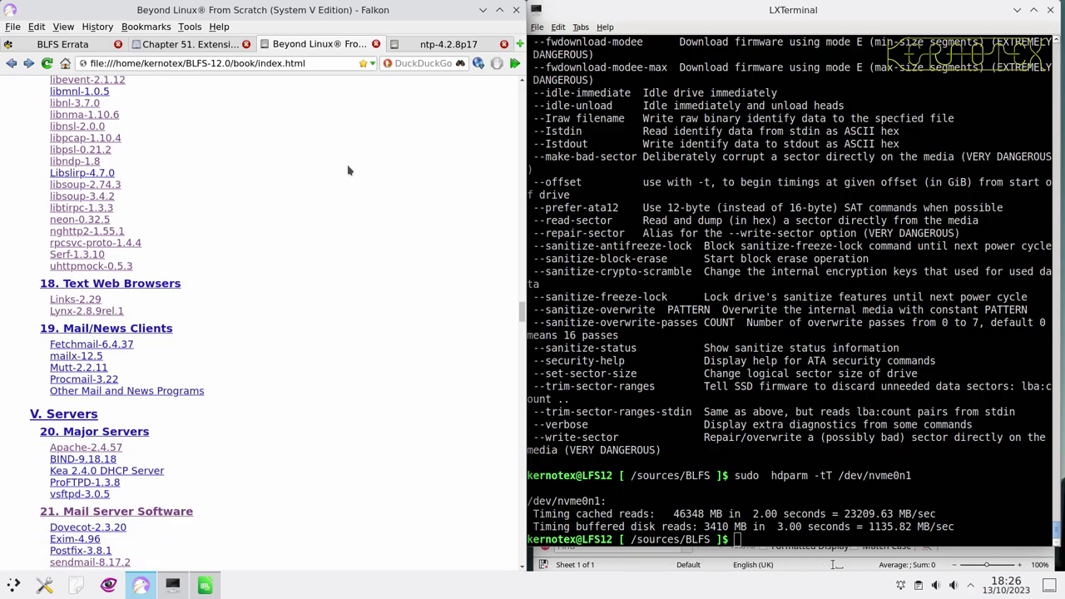
scroll(348, 170, "down", 4)
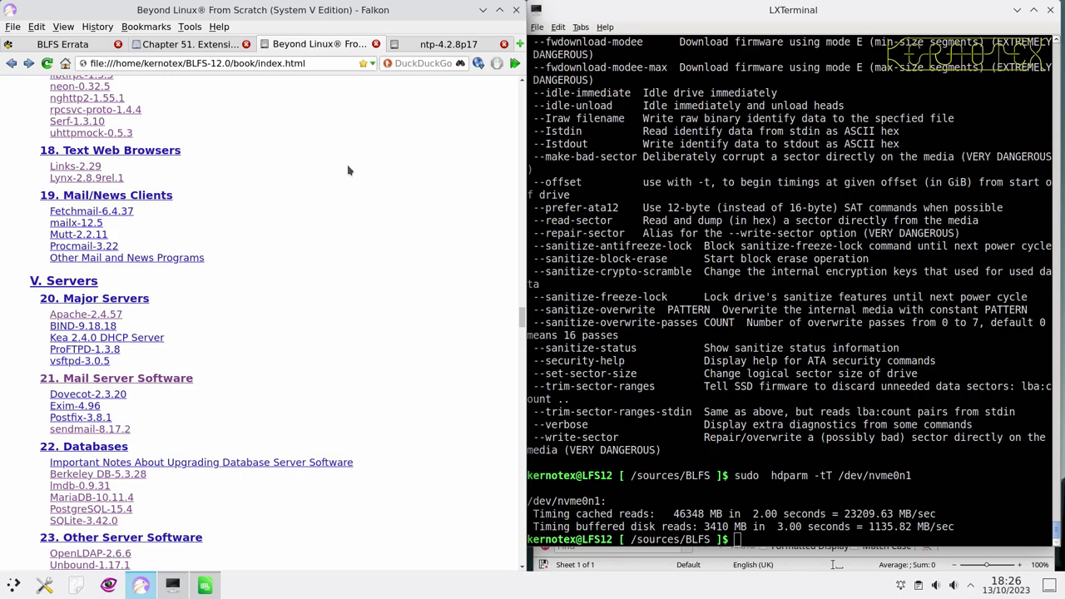
scroll(348, 170, "down", 2)
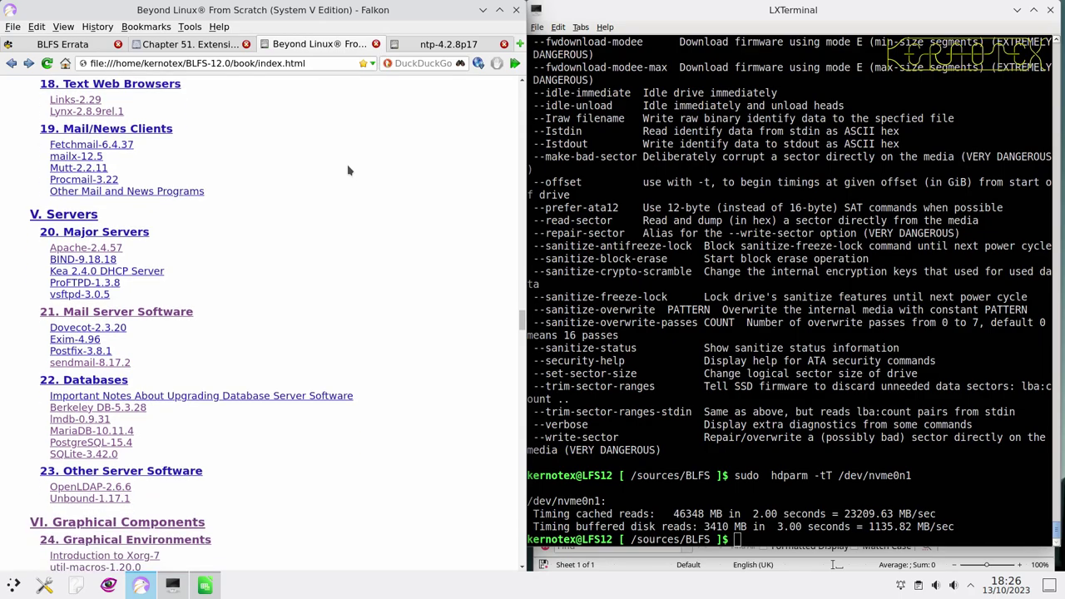
scroll(348, 171, "down", 5)
scroll(349, 171, "down", 12)
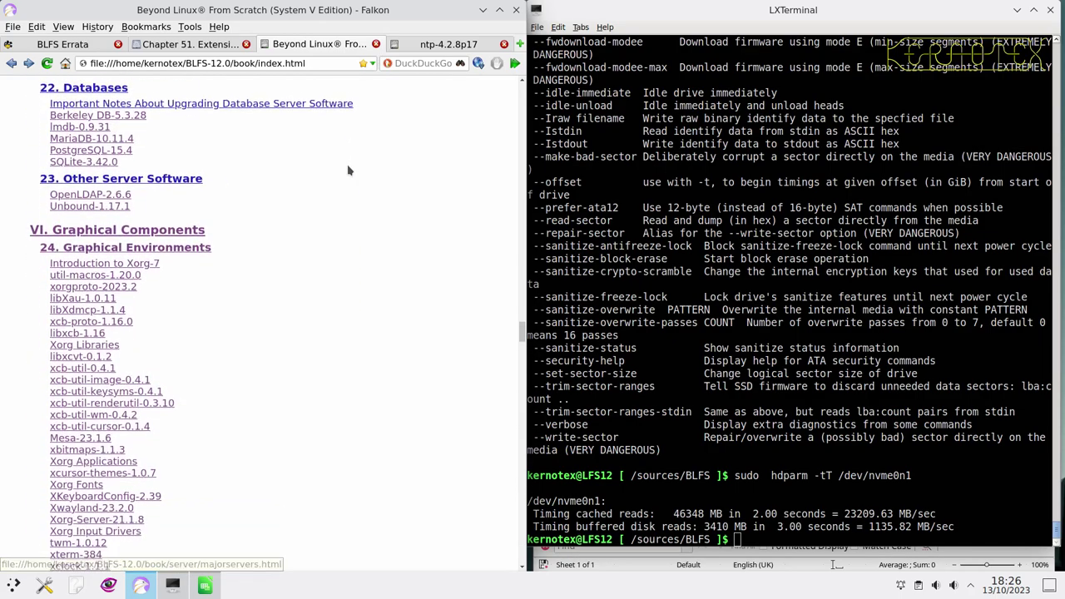
scroll(348, 169, "down", 7)
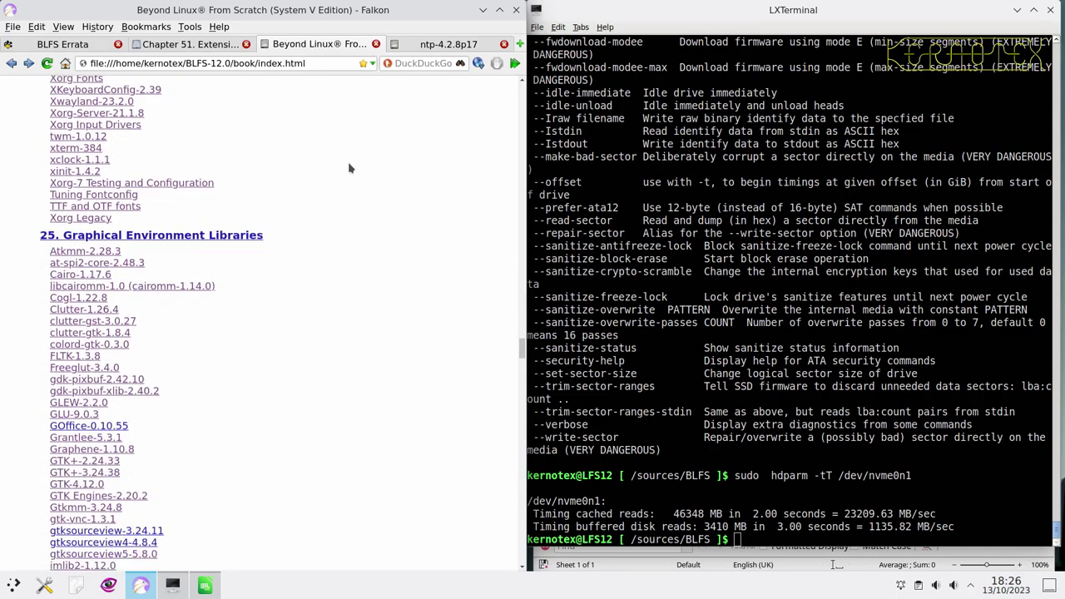
scroll(349, 170, "down", 11)
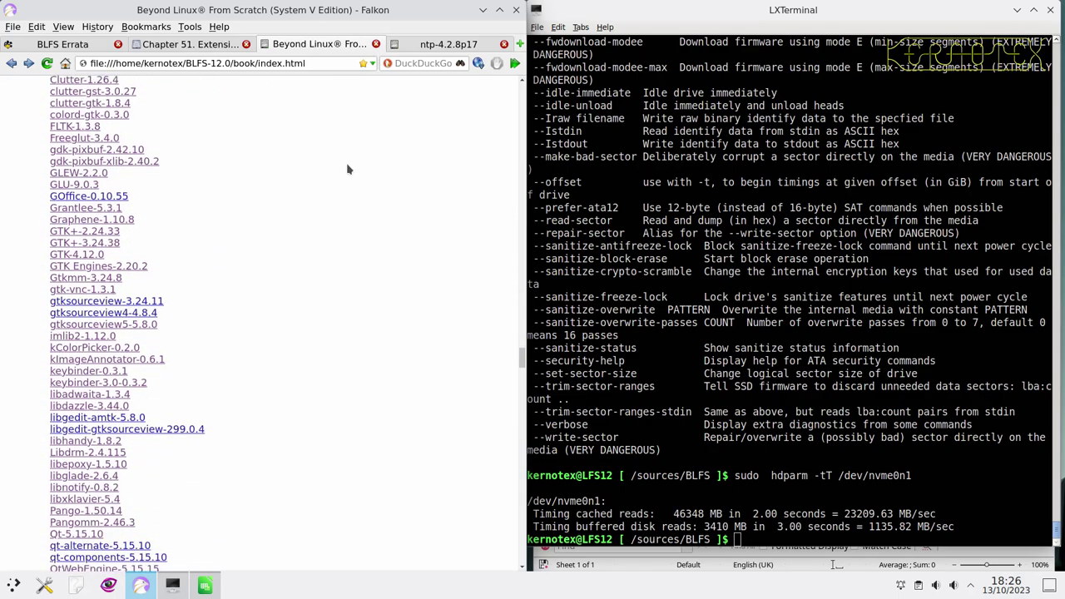
scroll(349, 169, "down", 3)
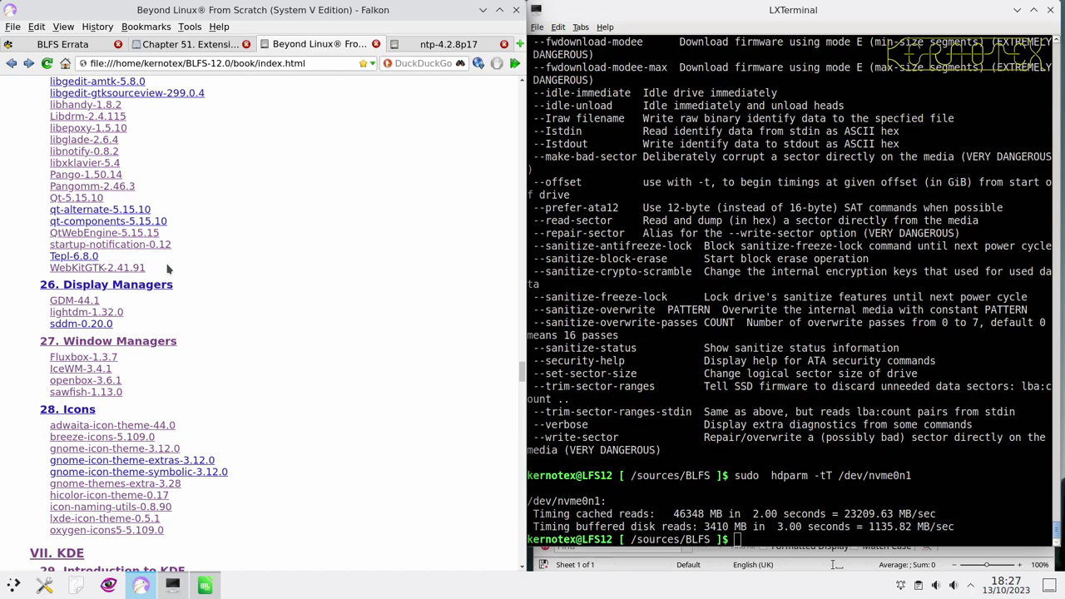
- Open the sddm-0.20.0 page in a private window, examine its dependencies and build instructions, and close the window
right_click(96, 330)
left_click(133, 363)
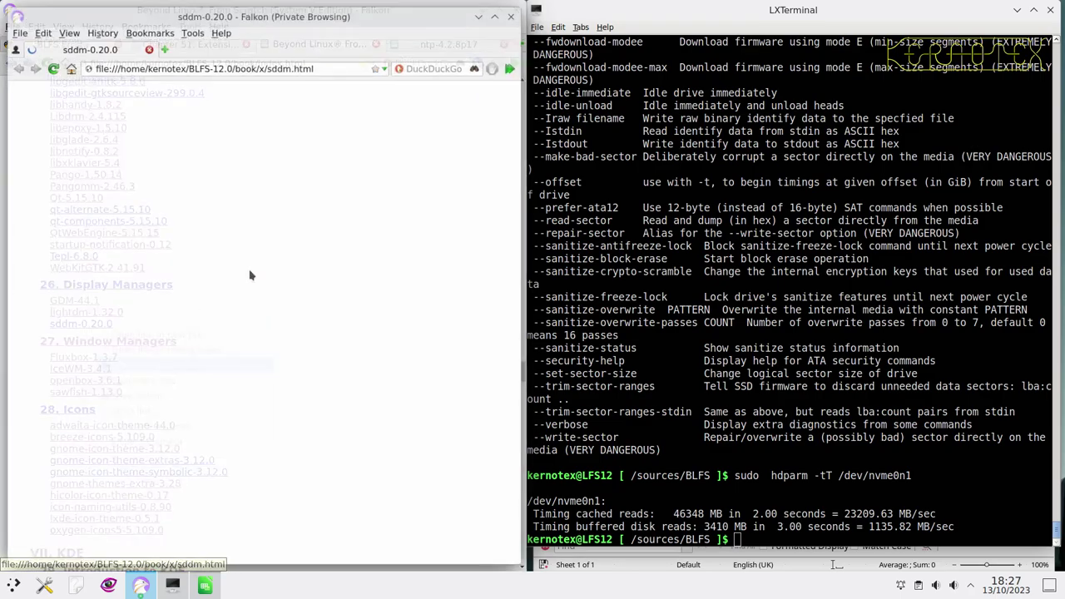
scroll(345, 210, "down", 1)
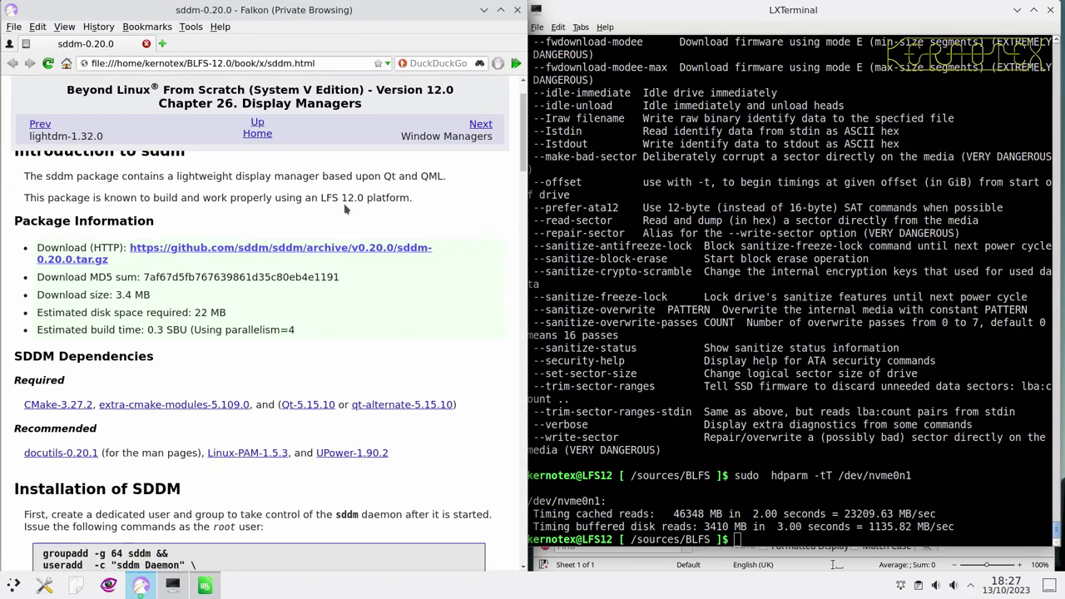
scroll(345, 210, "down", 5)
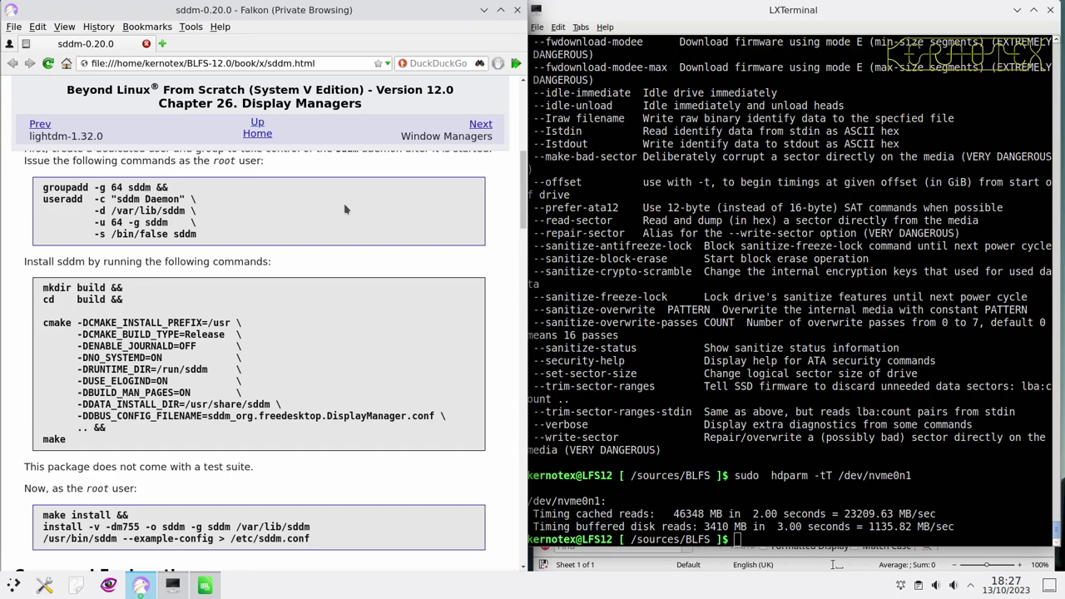
scroll(345, 210, "down", 3)
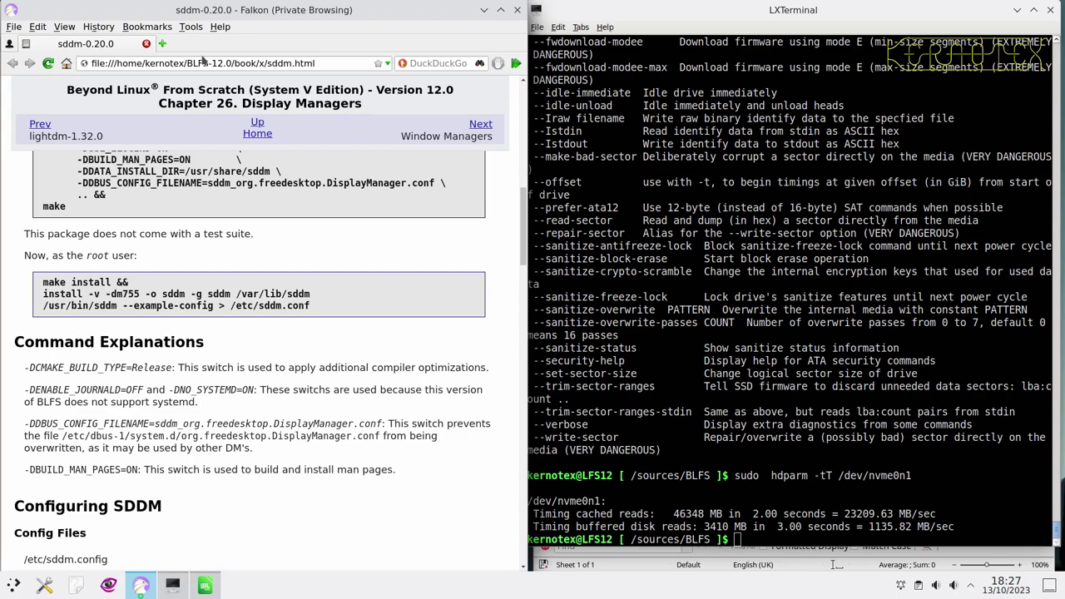
left_click(145, 43)
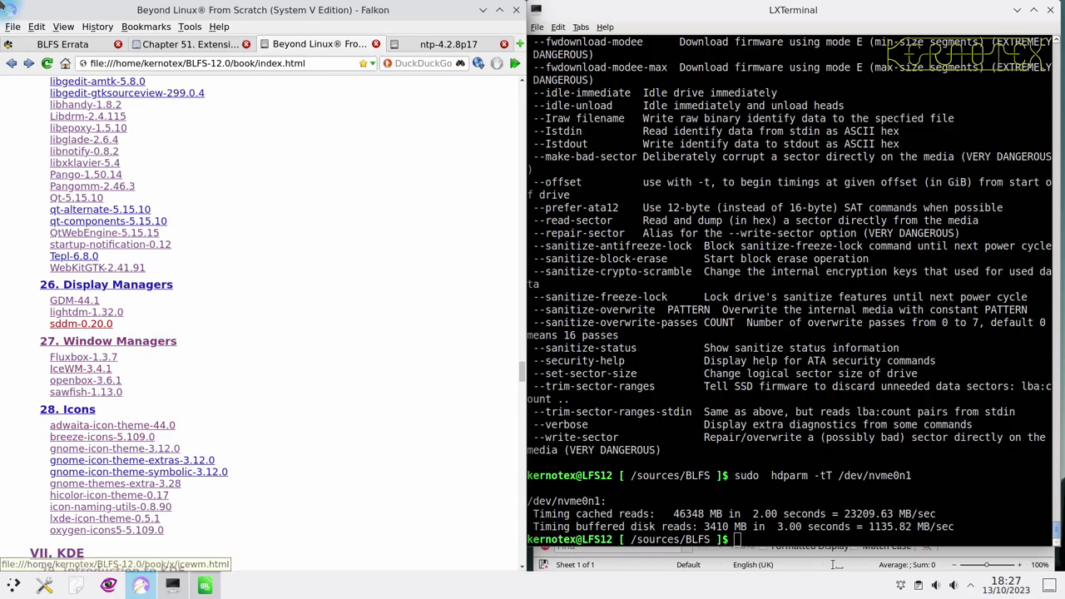
- Open the sddm-0.20.0 page from the index's Display Managers chapter in a new tab
mouse_move(3, 3)
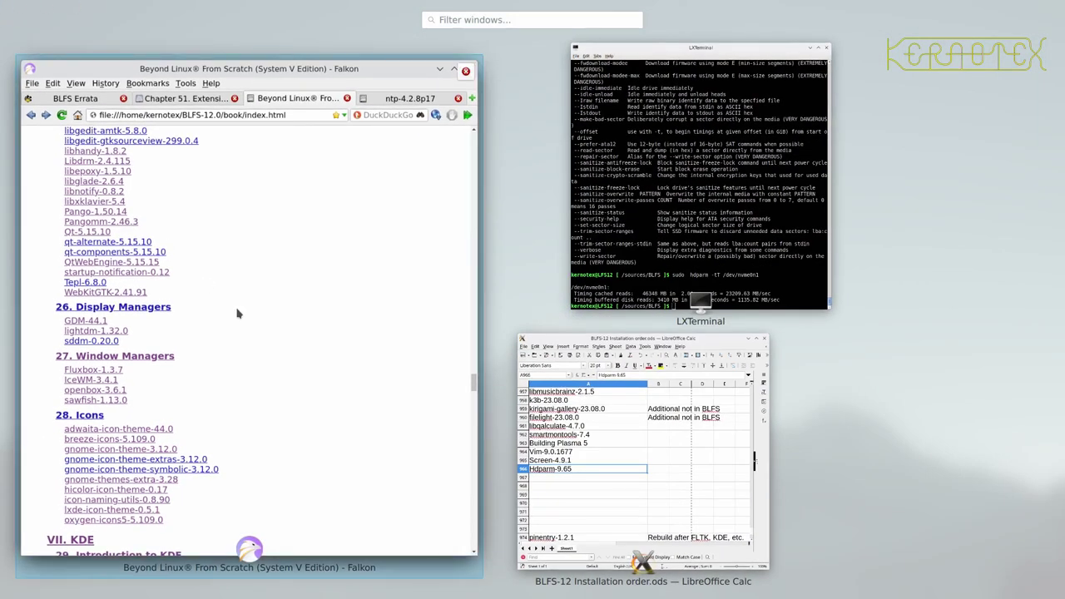
left_click(165, 344)
middle_click(85, 324)
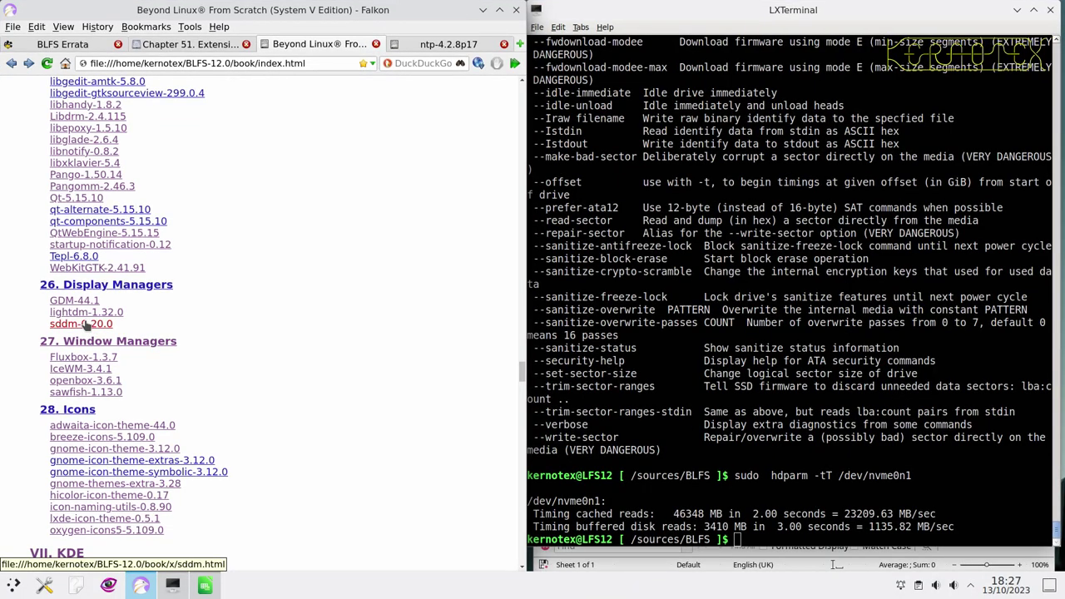
- Examine the rest of the book index down to the Office Programs, Graphical Web Browsers and Other X-based Programs chapters
scroll(270, 277, "down", 3)
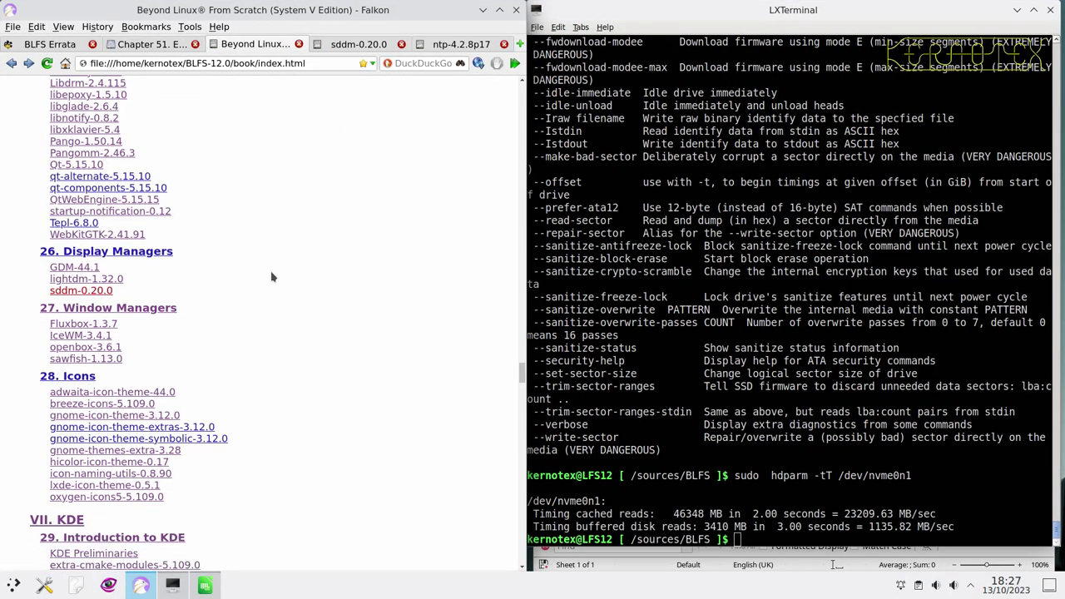
scroll(277, 270, "down", 13)
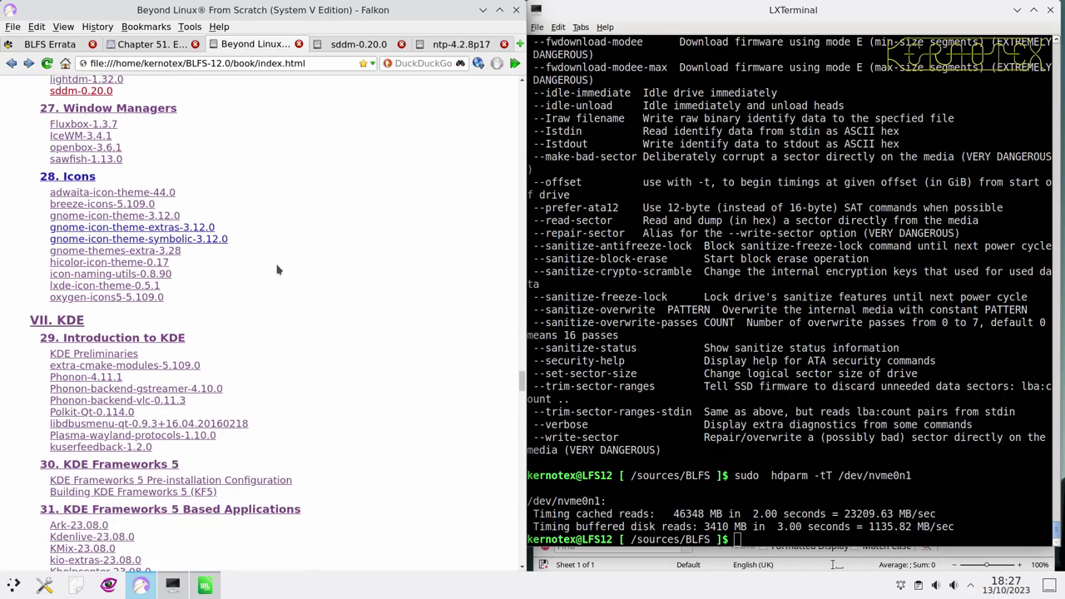
scroll(278, 270, "down", 16)
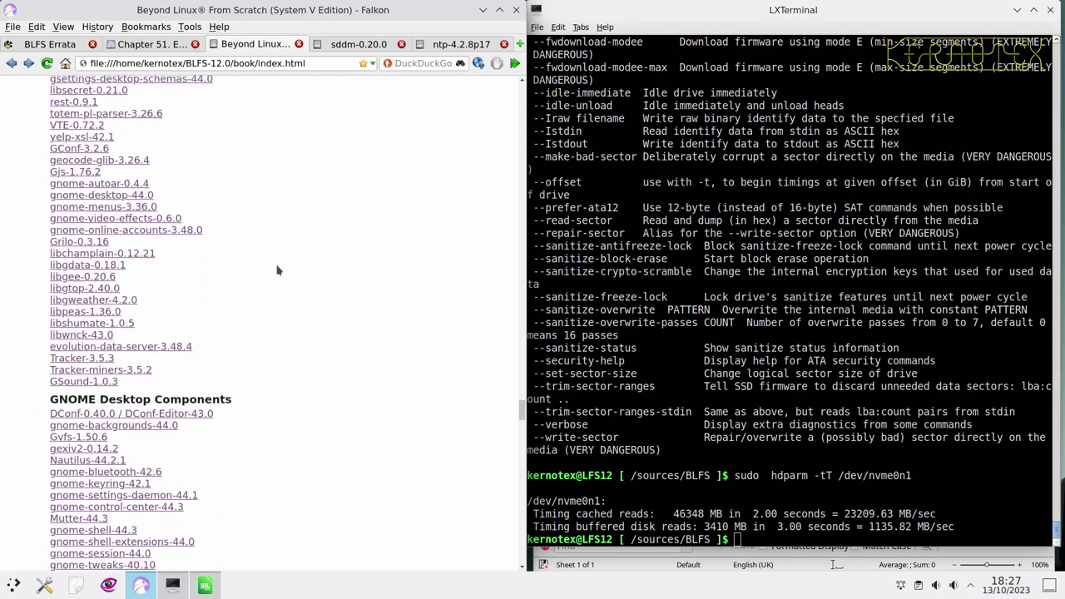
scroll(278, 270, "down", 16)
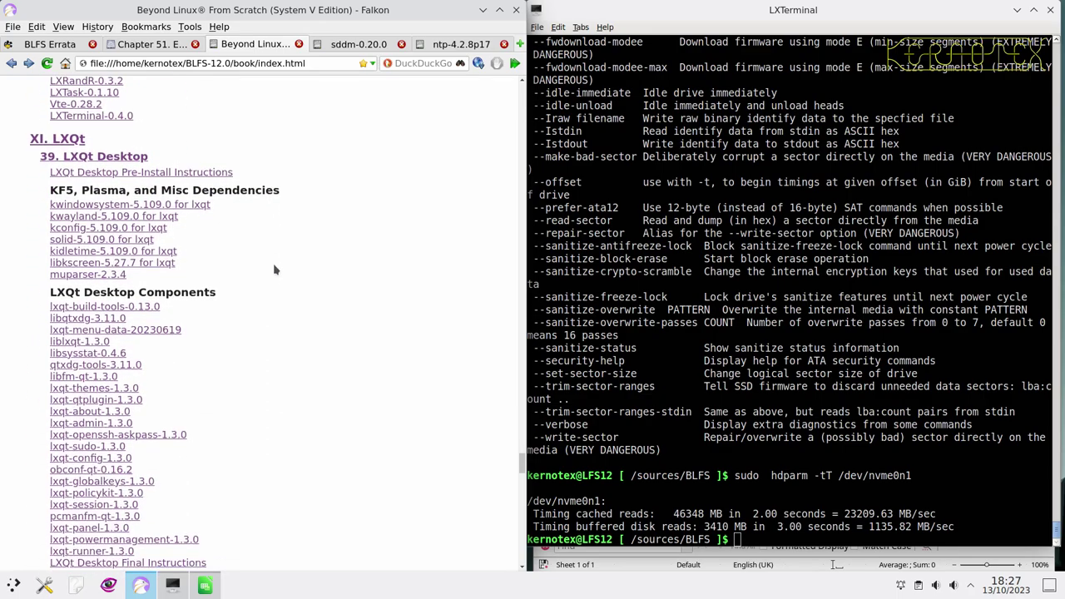
scroll(274, 269, "down", 7)
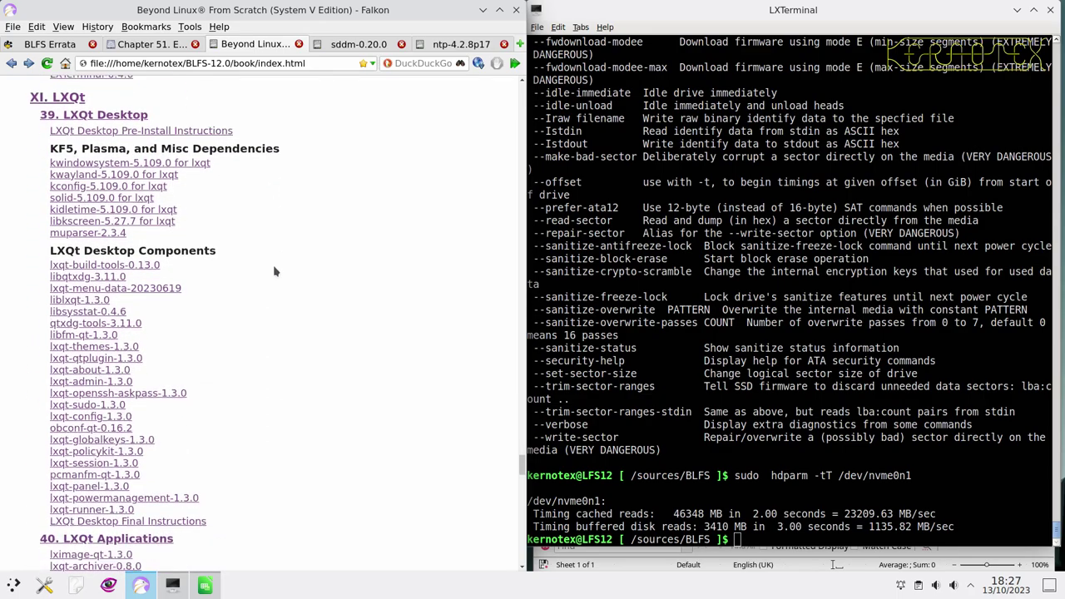
scroll(273, 273, "down", 1)
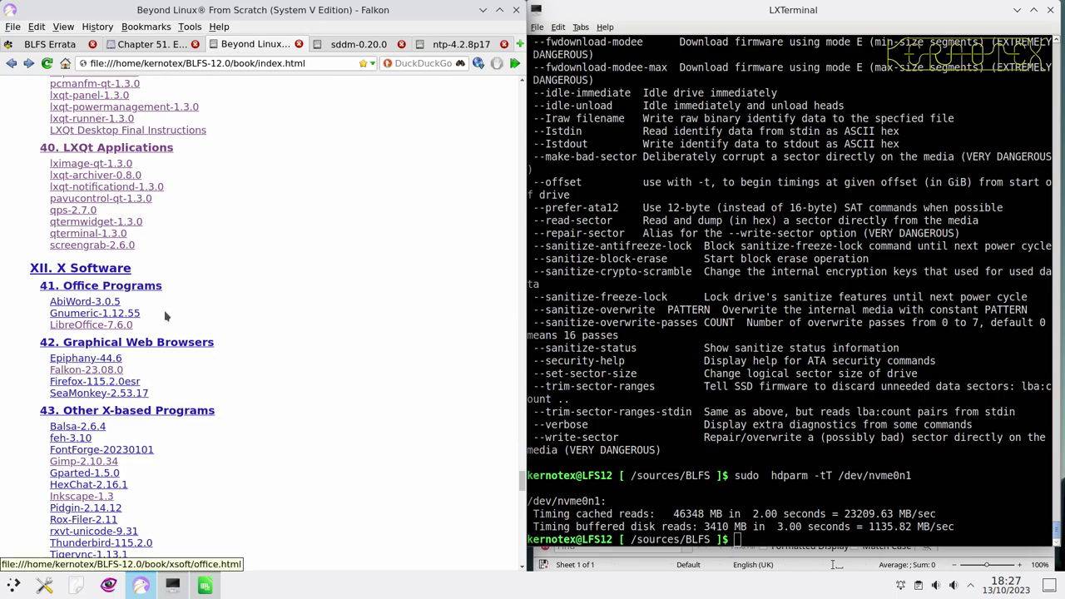
scroll(147, 350, "down", 2)
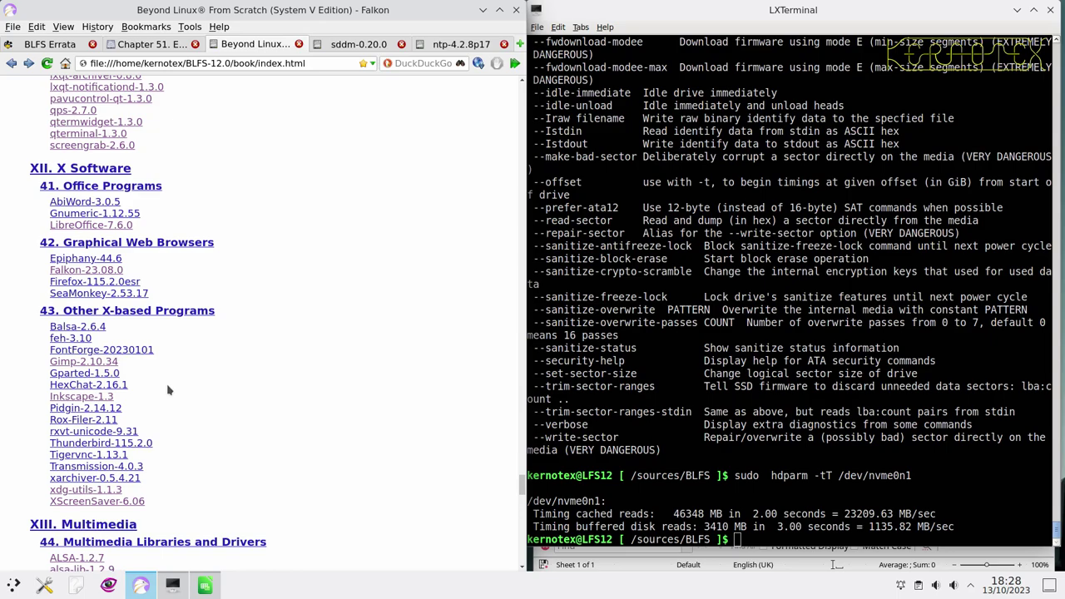
left_click(106, 353)
scroll(151, 383, "up", 3)
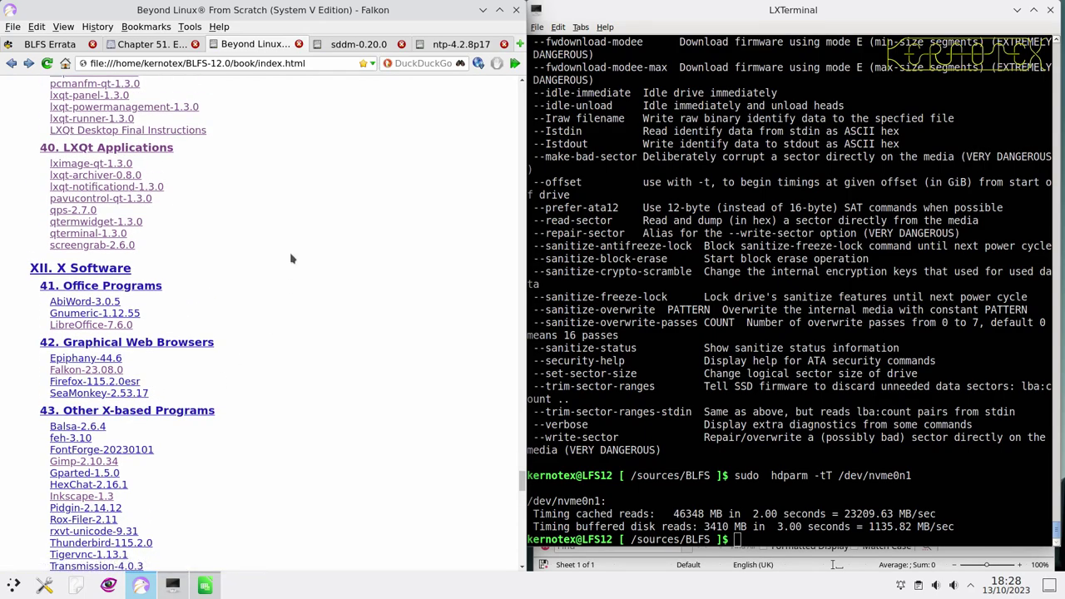
- Download sddm-0.20.0.tar.gz from the sddm page into /sources/BLFS
left_click(361, 47)
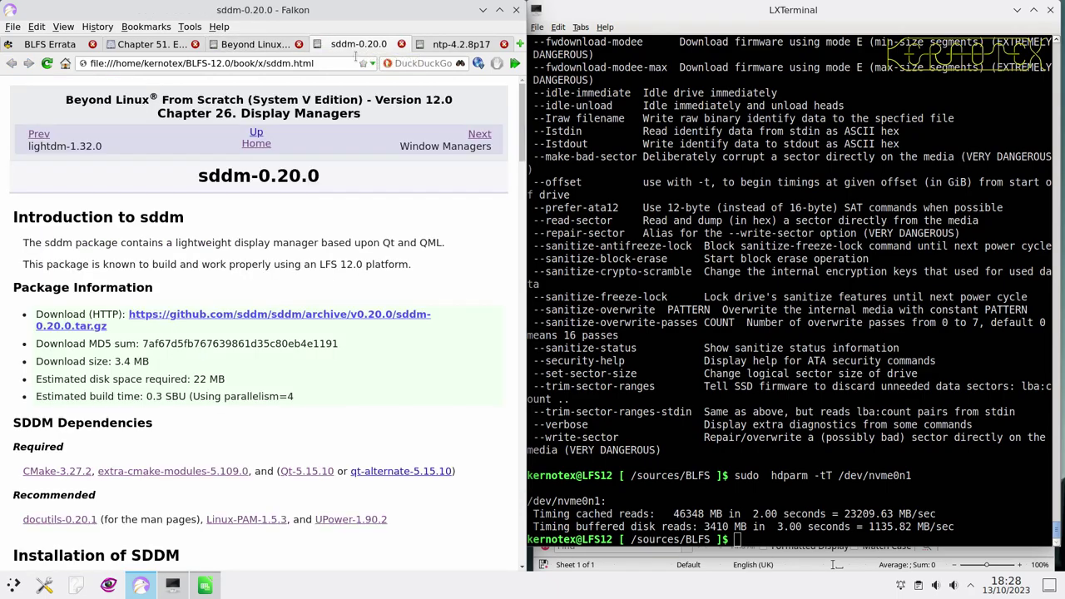
left_click(374, 320)
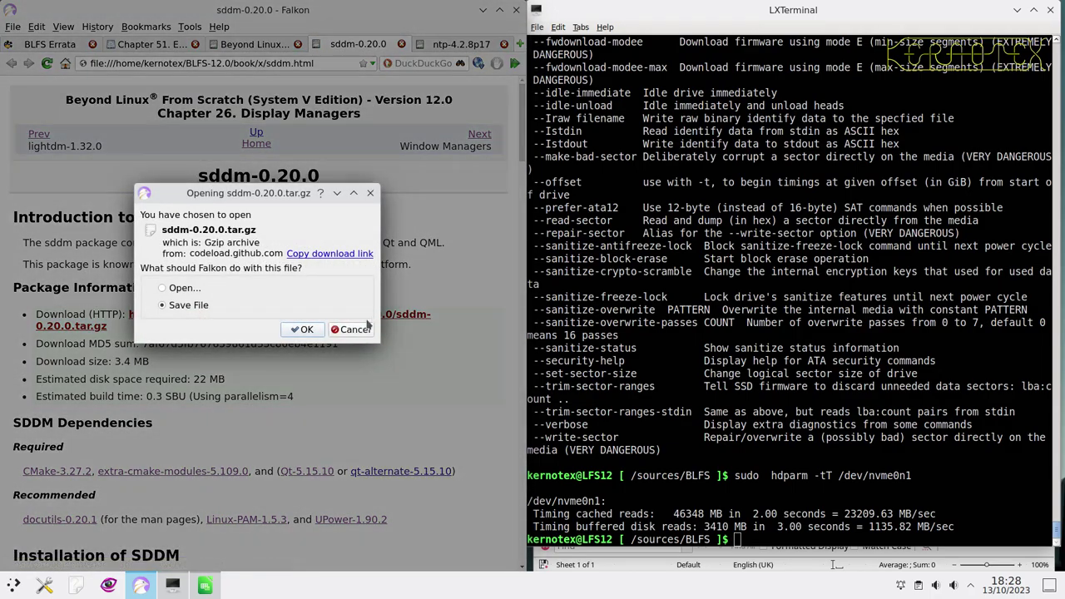
left_click(304, 330)
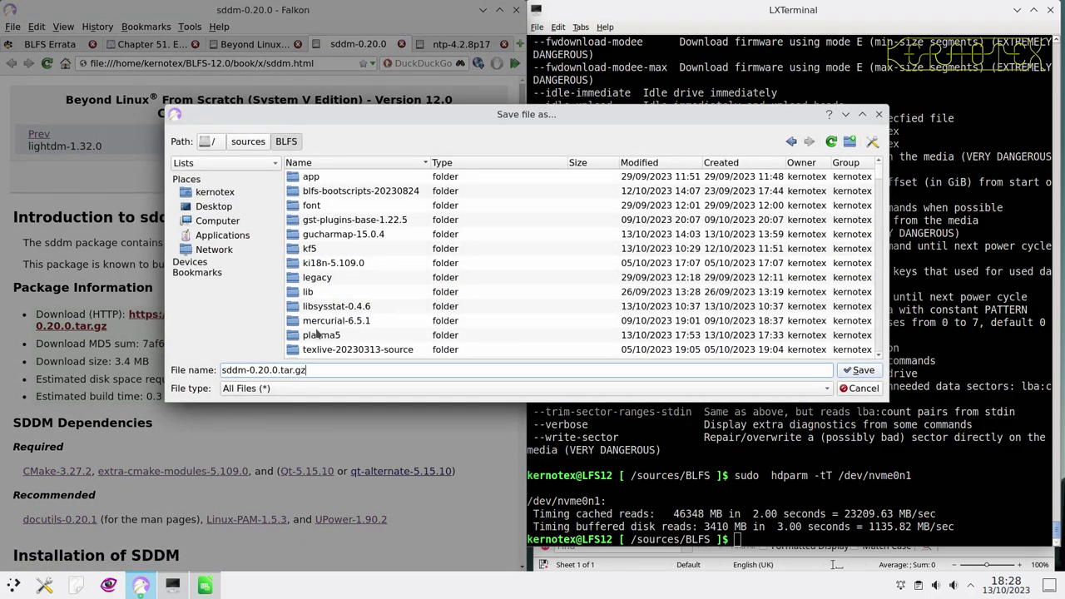
key("Return")
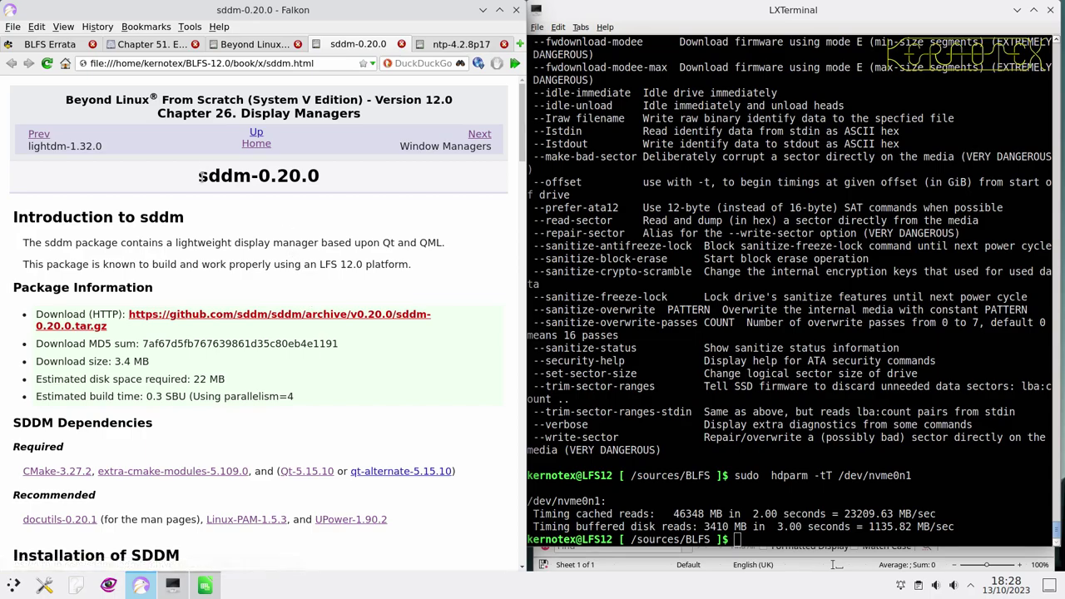
- Copy the heading sddm-0.20.0 into cell A967 of the BLFS-12 Installation order spreadsheet, below Hdparm-9.65
left_click_drag(200, 175, 326, 193)
key("ctrl+c")
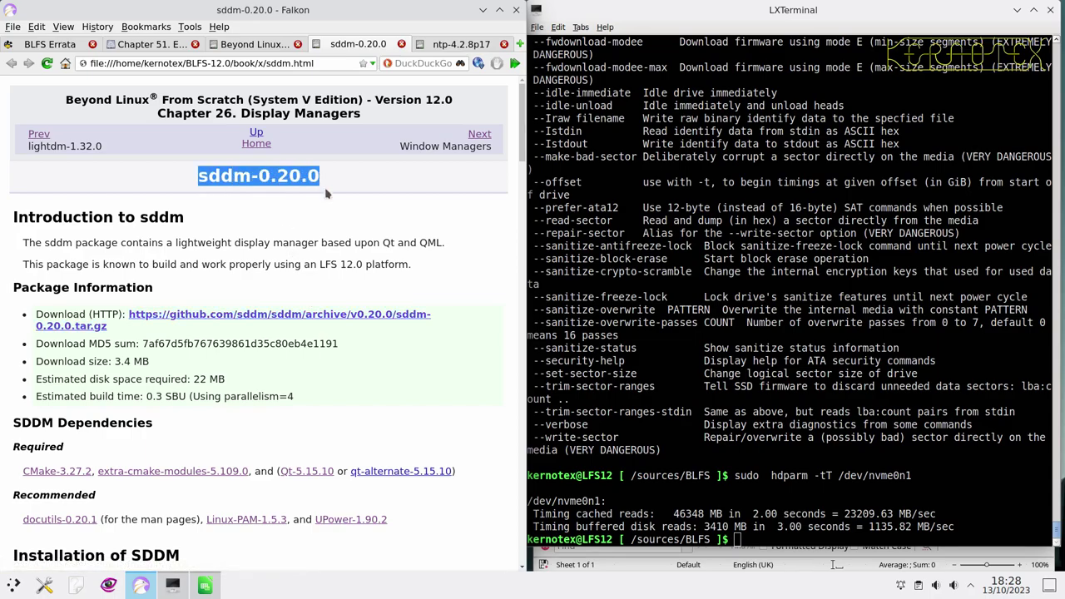
key("alt+Tab")
key("alt+Tab")
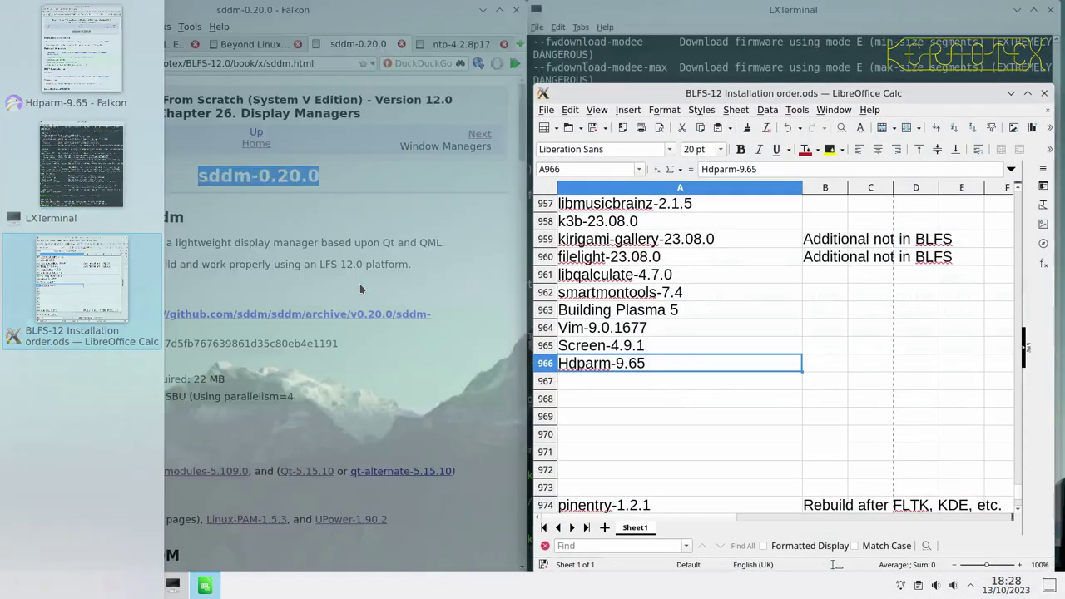
middle_click(594, 384)
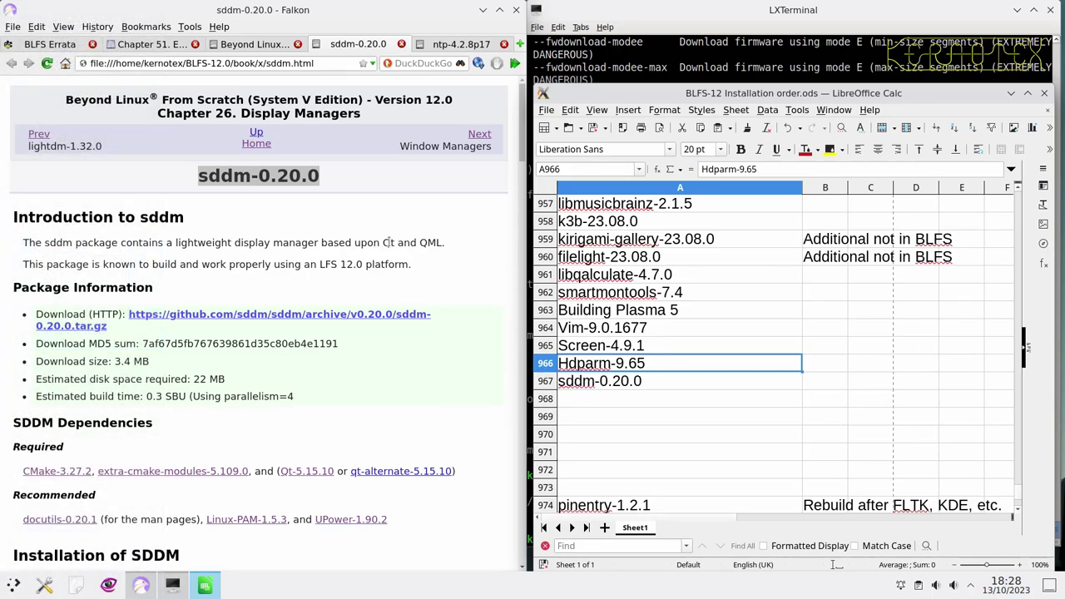
- Extract sddm-0.20.0.tar.gz in the terminal's /sources/BLFS directory and change into the sddm-0.20.0 directory
key("alt+Tab")
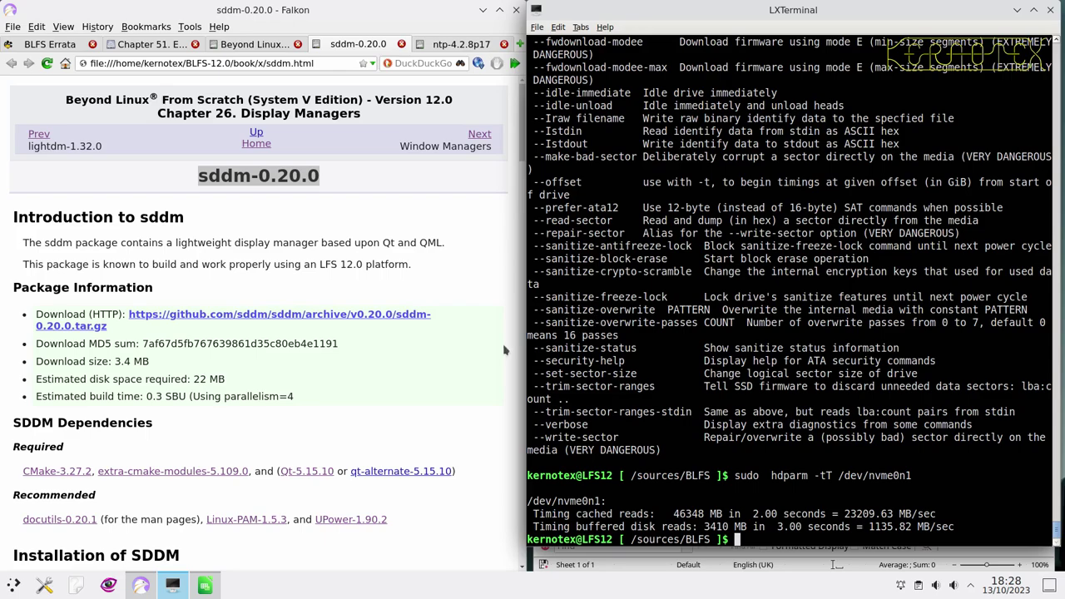
scroll(445, 353, "down", 4)
scroll(444, 352, "down", 3)
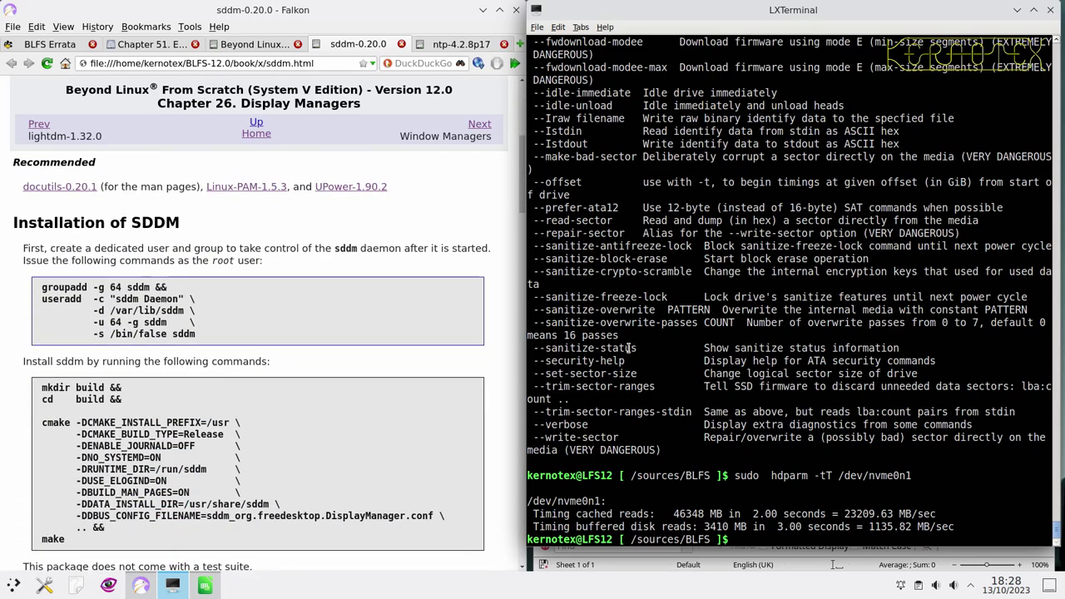
type("tar -xvf sddm-0.20.0.tar.gz")
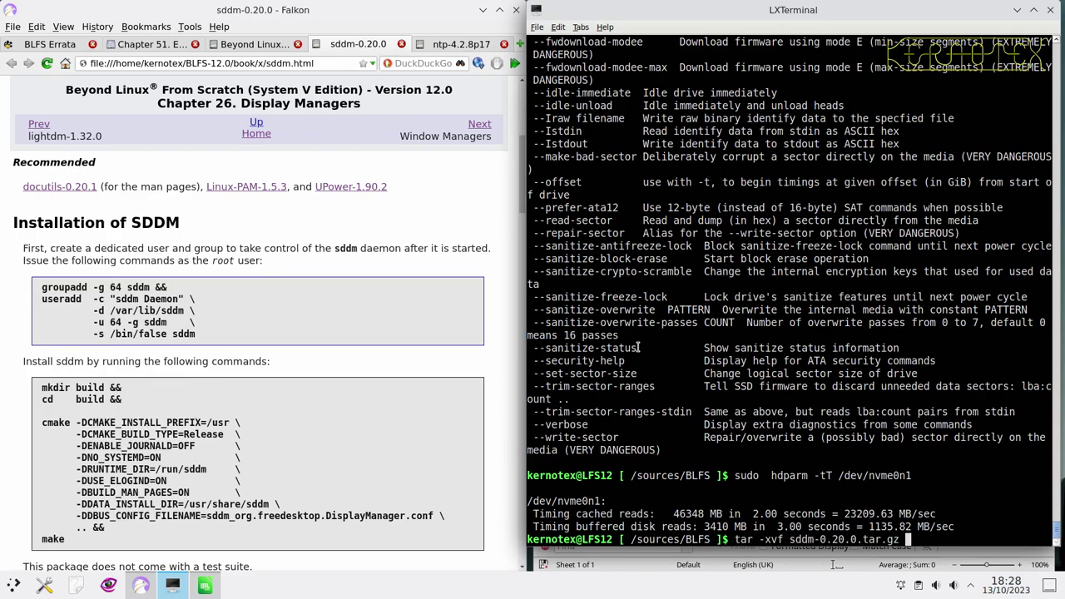
key("Return")
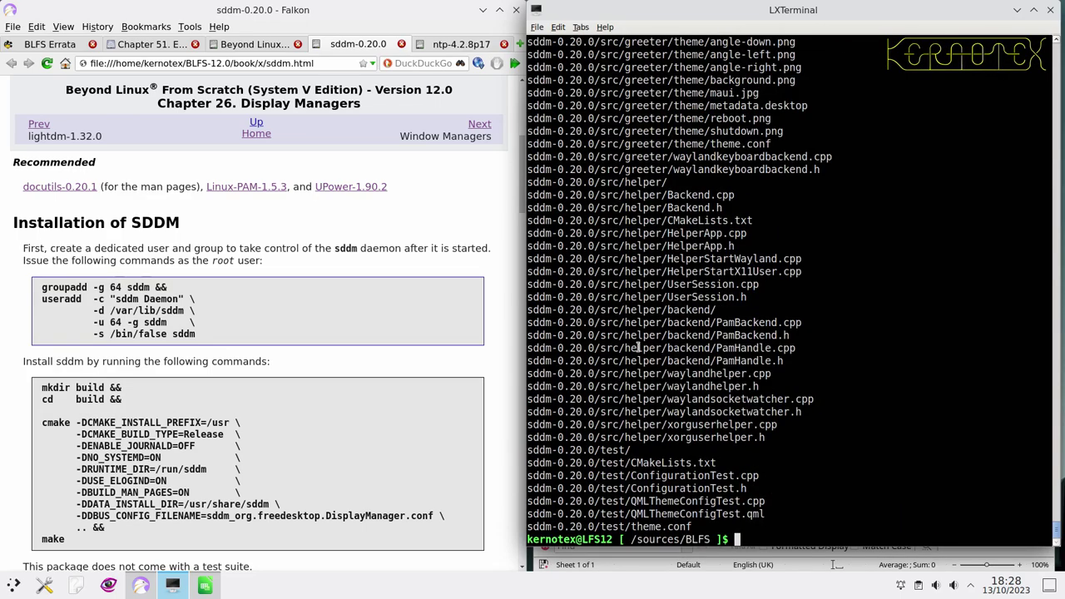
type("cd sddm-0.20.0")
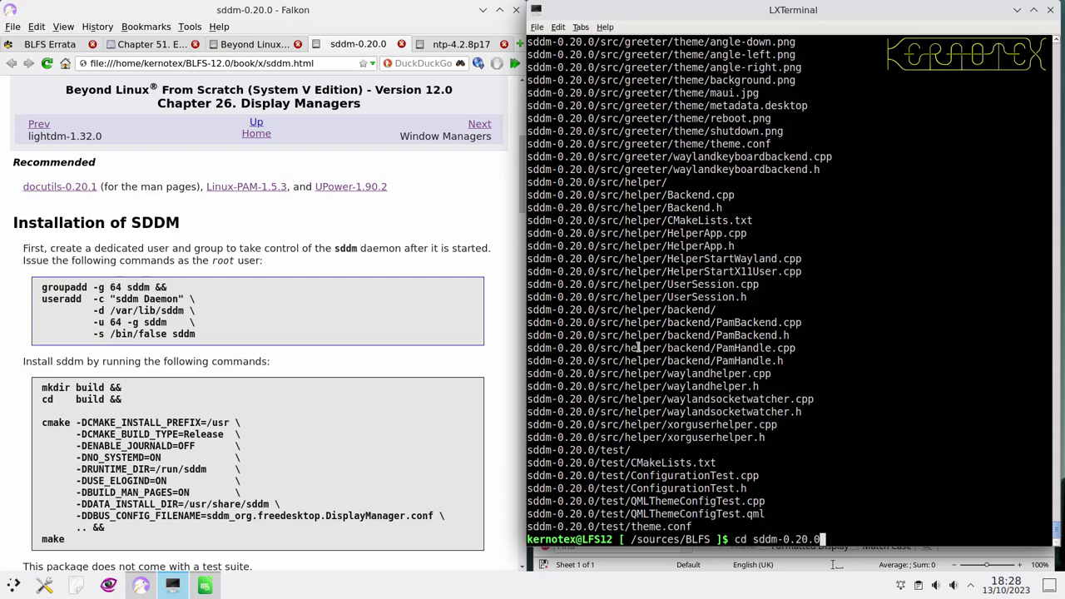
key("Return")
- Open a root shell with sudo -E su and create the sddm group and user with ID 64 using the book's commands
type("sudo -su")
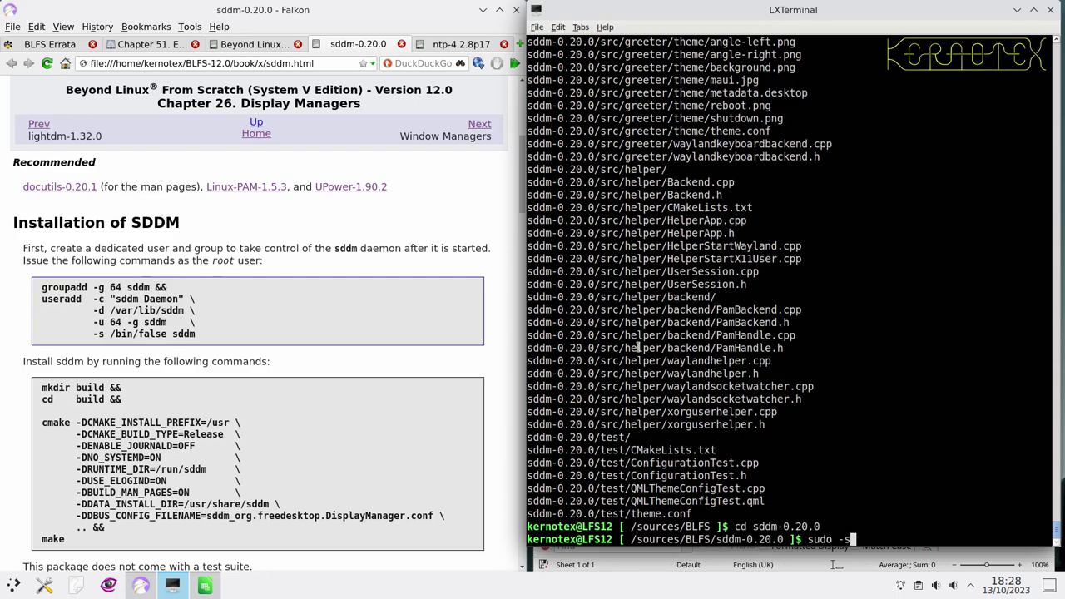
key("BackSpace")
key("BackSpace")
type("E su")
key("Return")
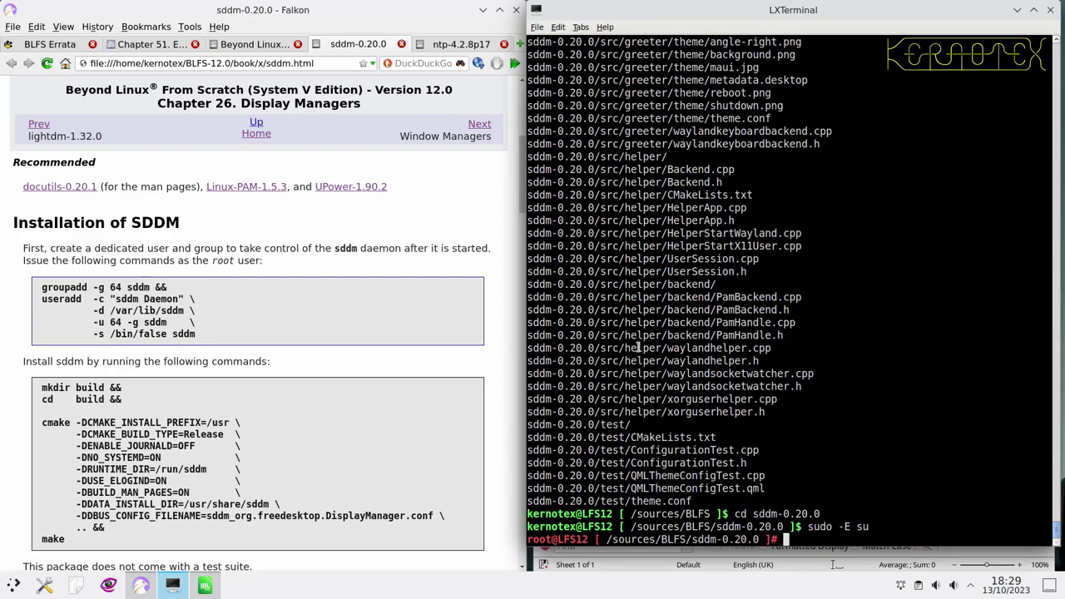
left_click_drag(35, 290, 199, 337)
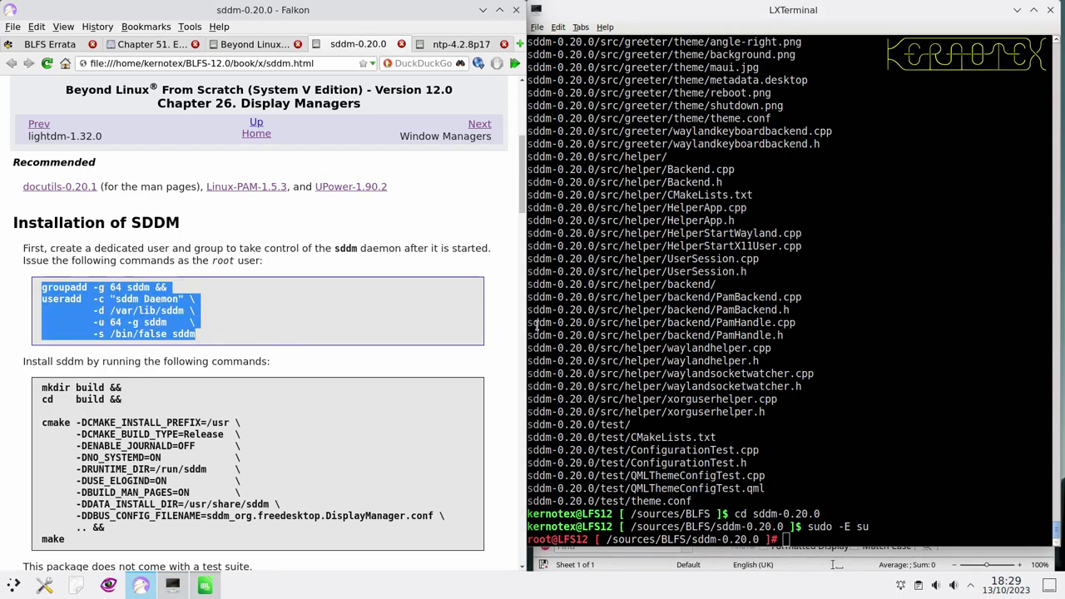
middle_click(536, 326)
key("Return")
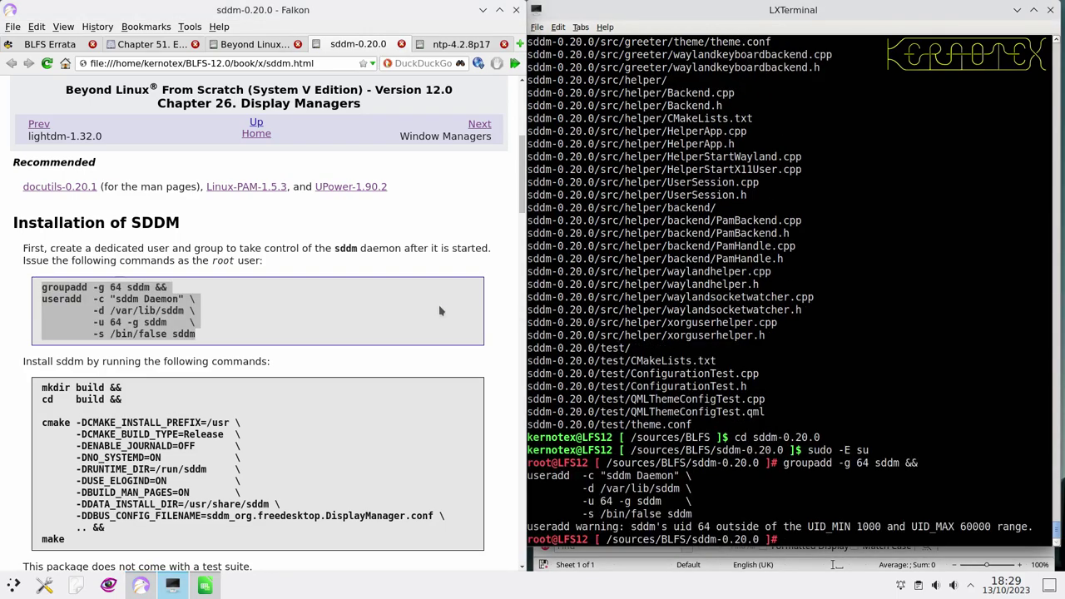
- Leave the root shell, then create a build directory inside sddm-0.20.0 and change into it
scroll(353, 307, "down", 2)
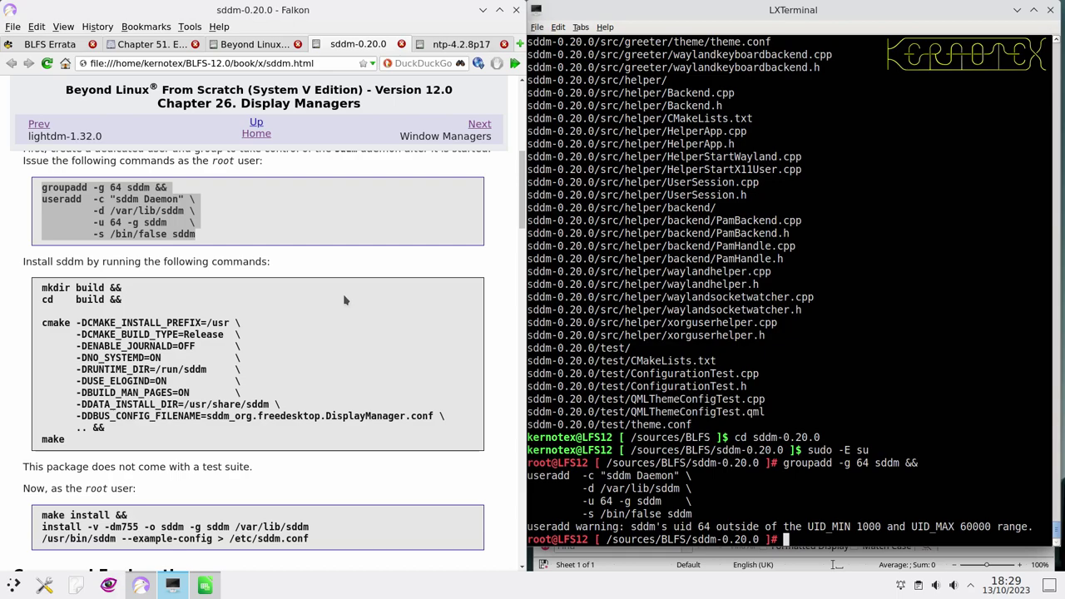
type("exit")
key("Return")
left_click_drag(43, 289, 104, 300)
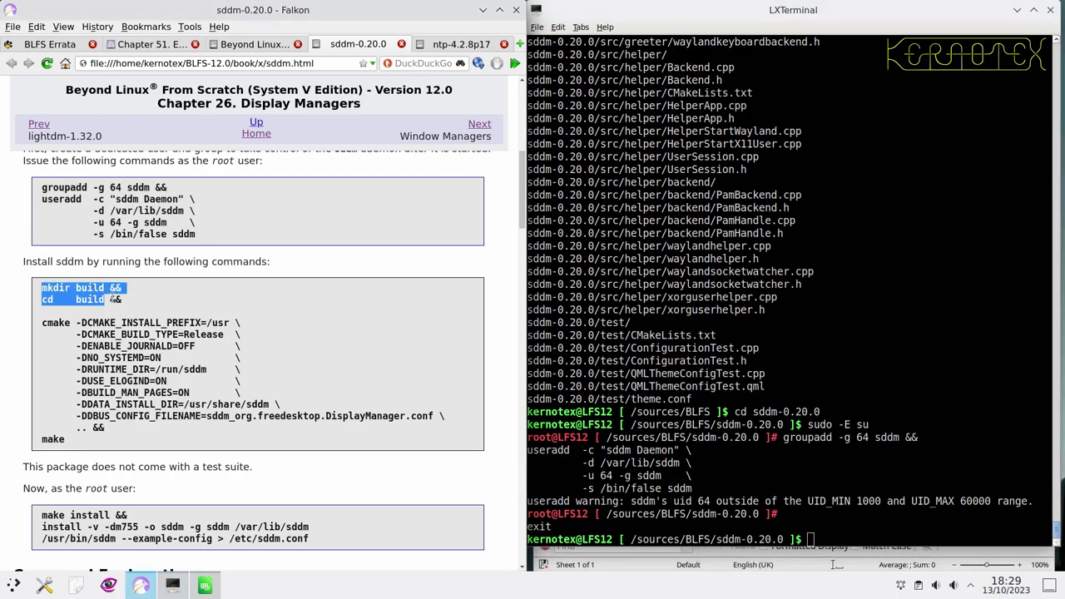
middle_click(604, 314)
key("Return")
- Configure sddm with the book's full cmake command, including the /usr prefix, Release build type, elogind and man pages
scroll(290, 293, "down", 4)
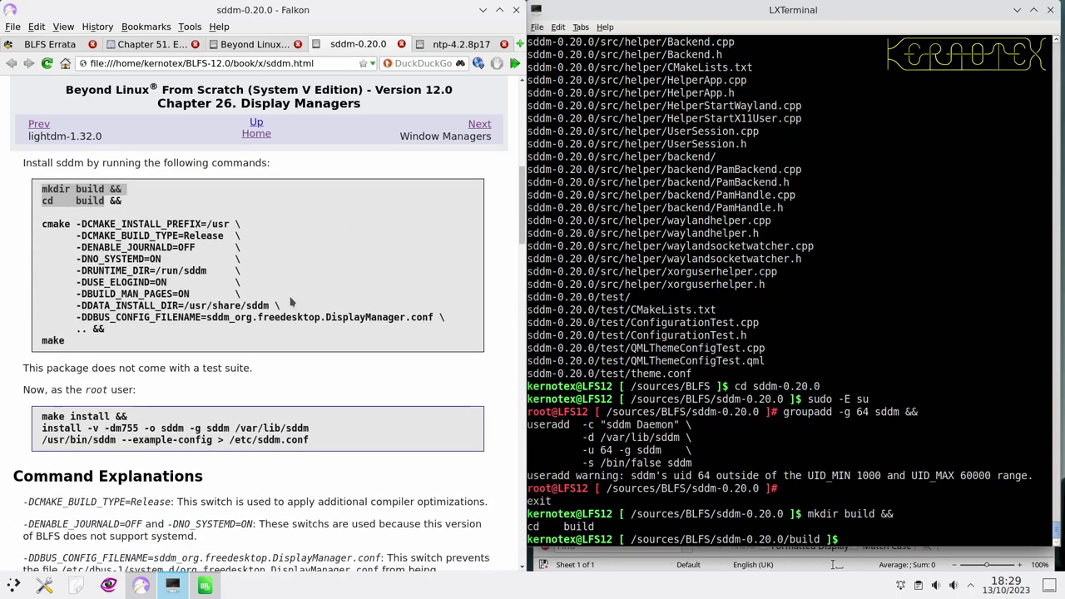
left_click_drag(41, 156, 89, 260)
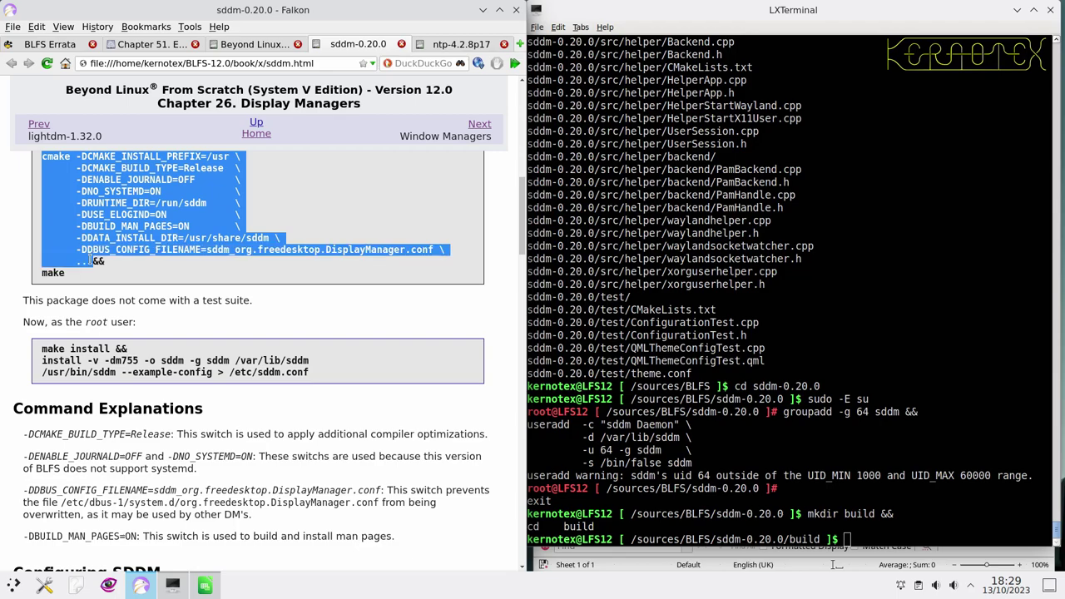
middle_click(595, 271)
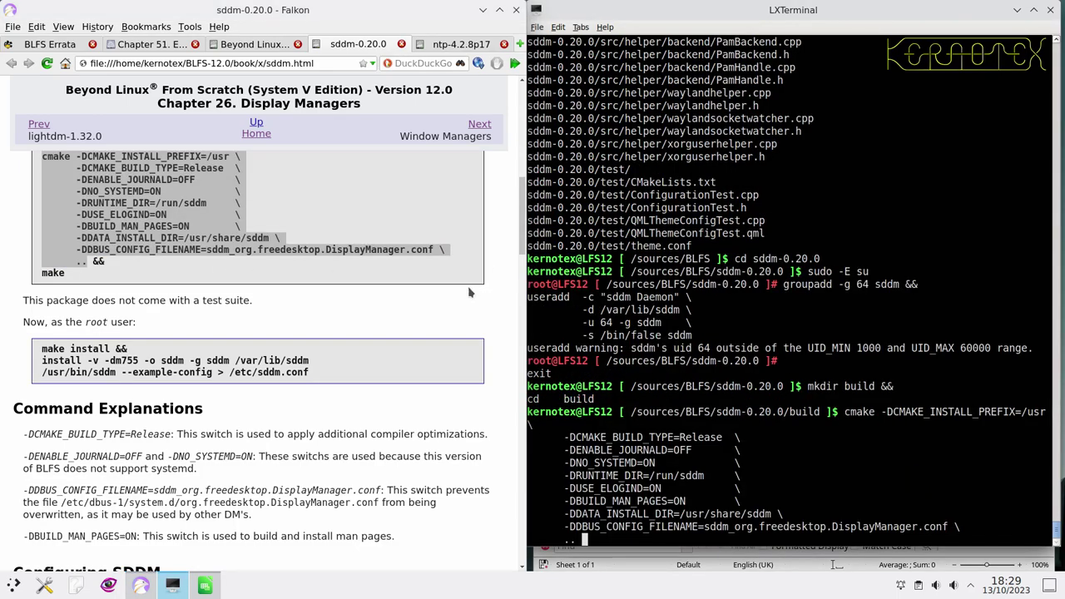
scroll(359, 293, "down", 1)
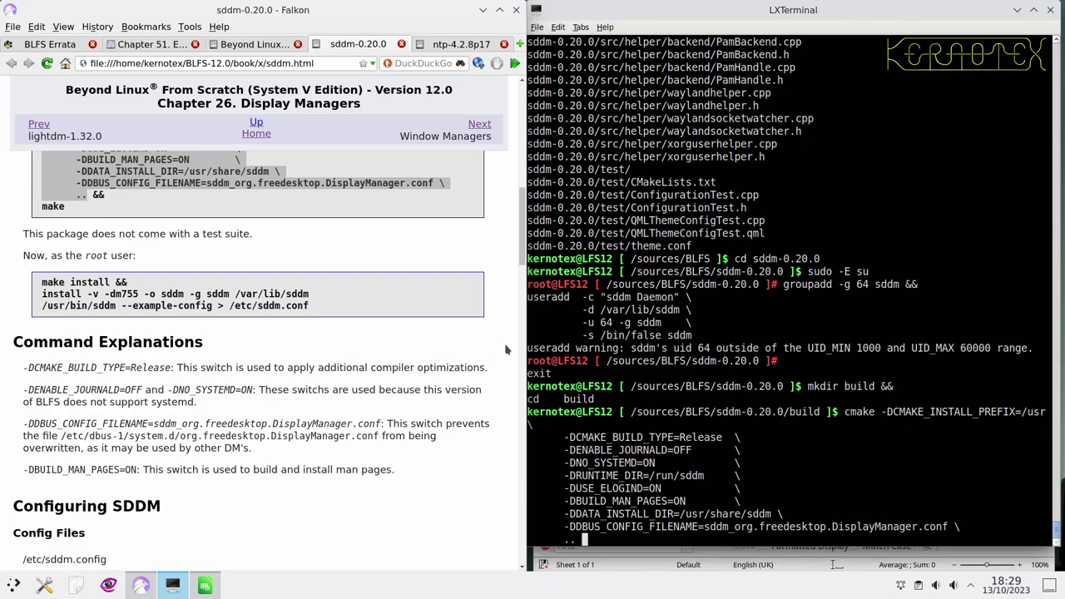
key("Return")
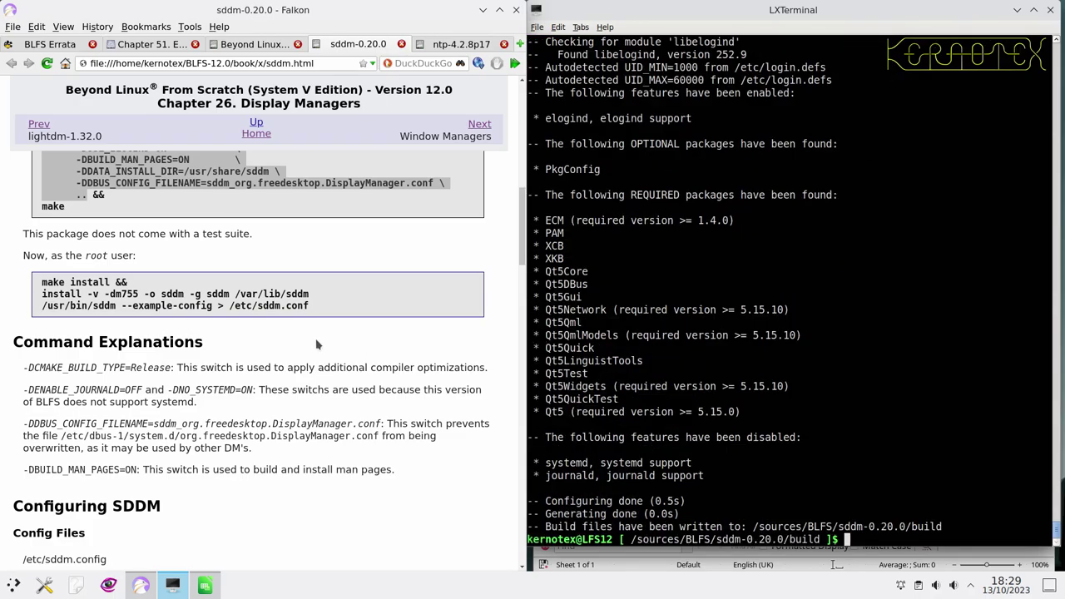
- Compile sddm with make in the build directory
scroll(250, 325, "up", 2)
double_click(55, 272)
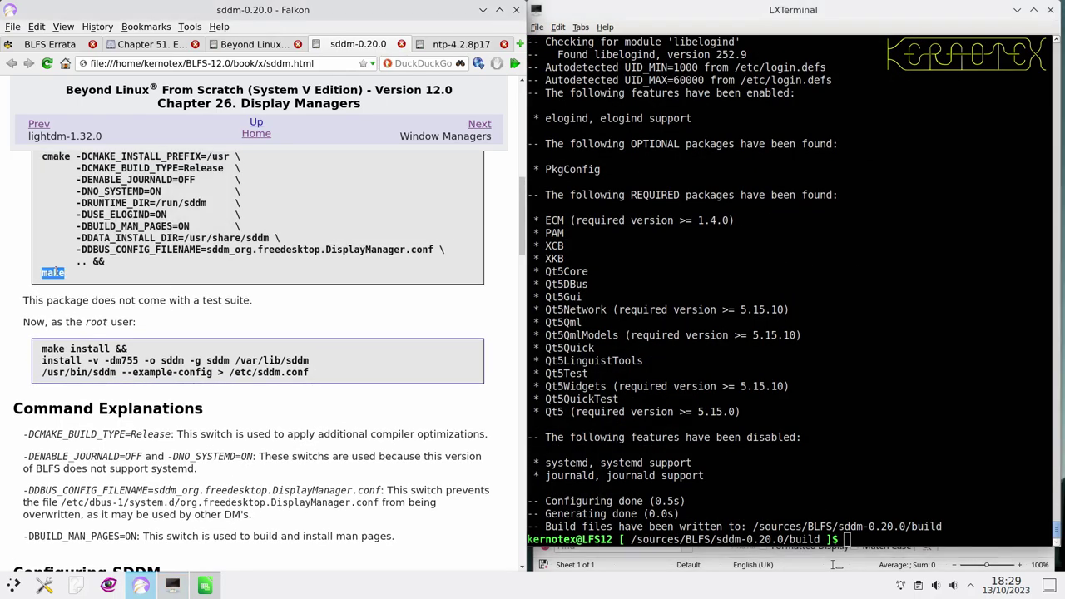
middle_click(648, 349)
key("Return")
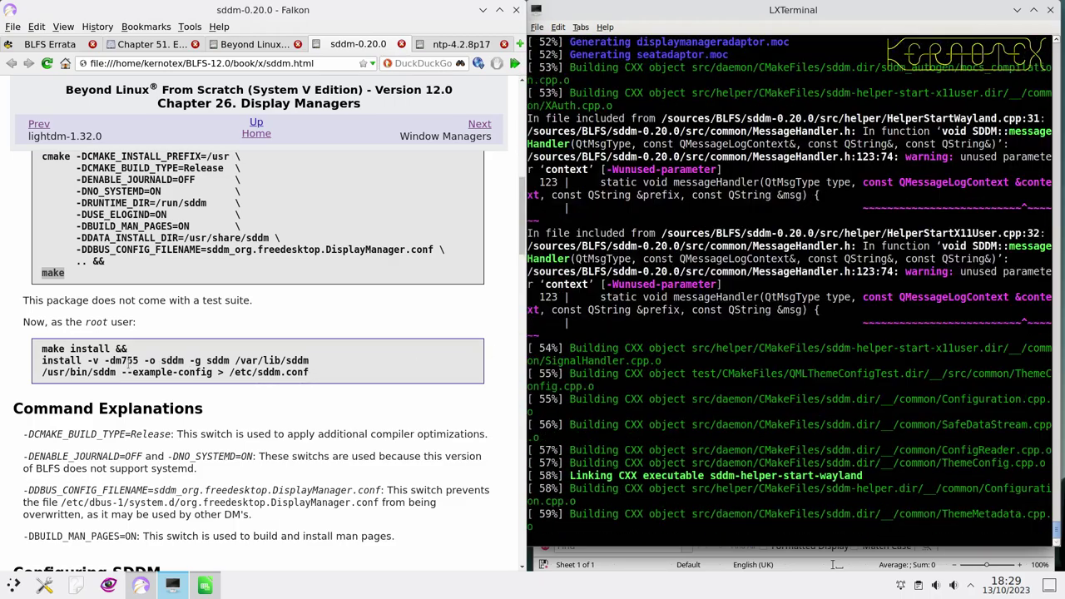
- As root, run the book's commands to install sddm, create /var/lib/sddm and write the example configuration to /etc/sddm.conf
left_click_drag(33, 349, 336, 378)
left_click(626, 385)
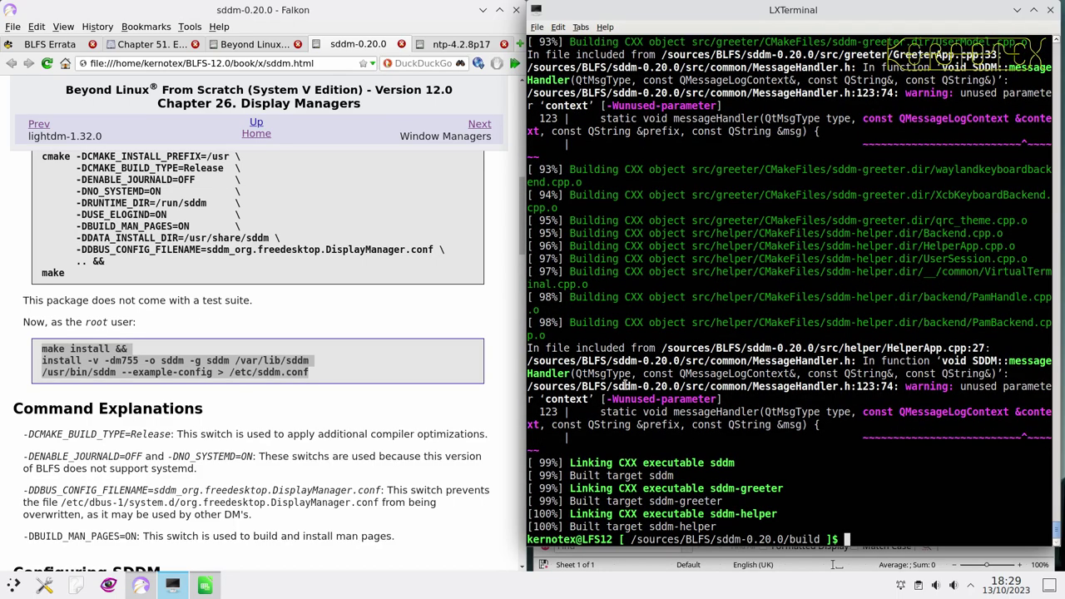
key("ctrl+r")
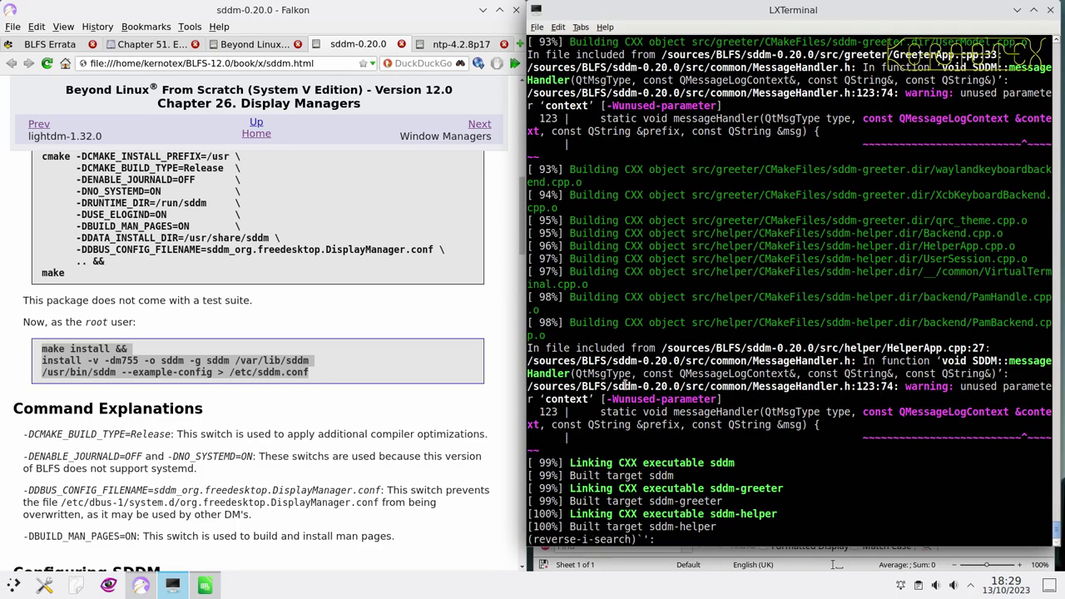
type("sud")
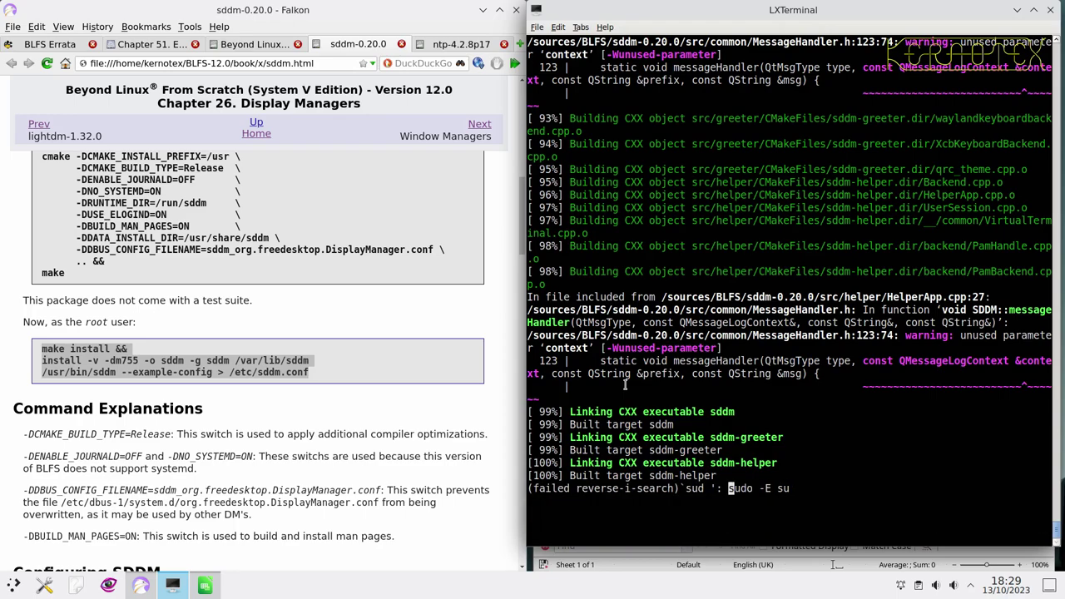
key("Return")
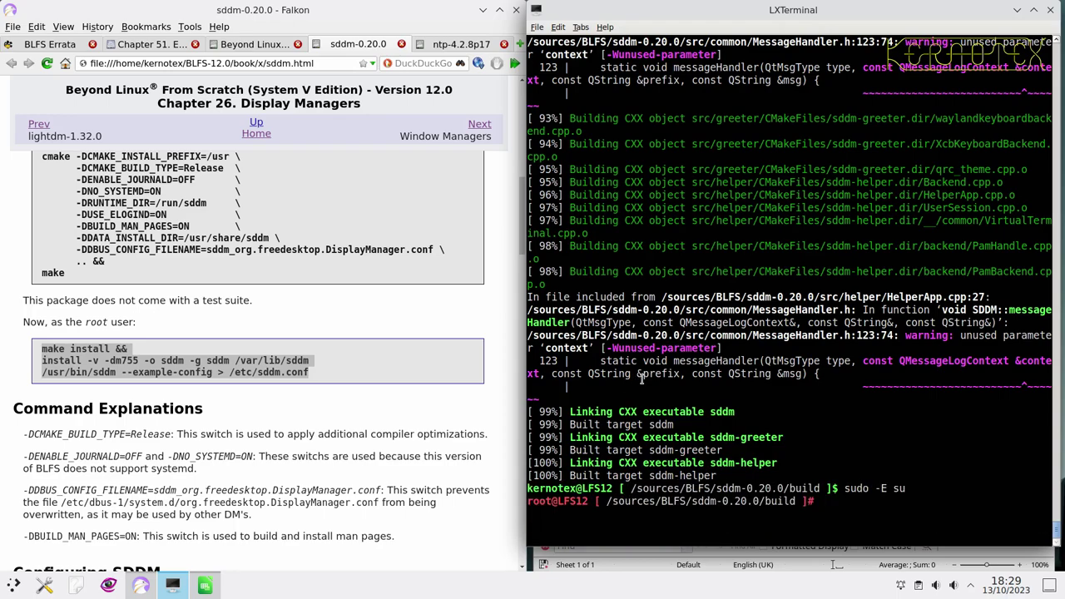
middle_click(641, 379)
key("Return")
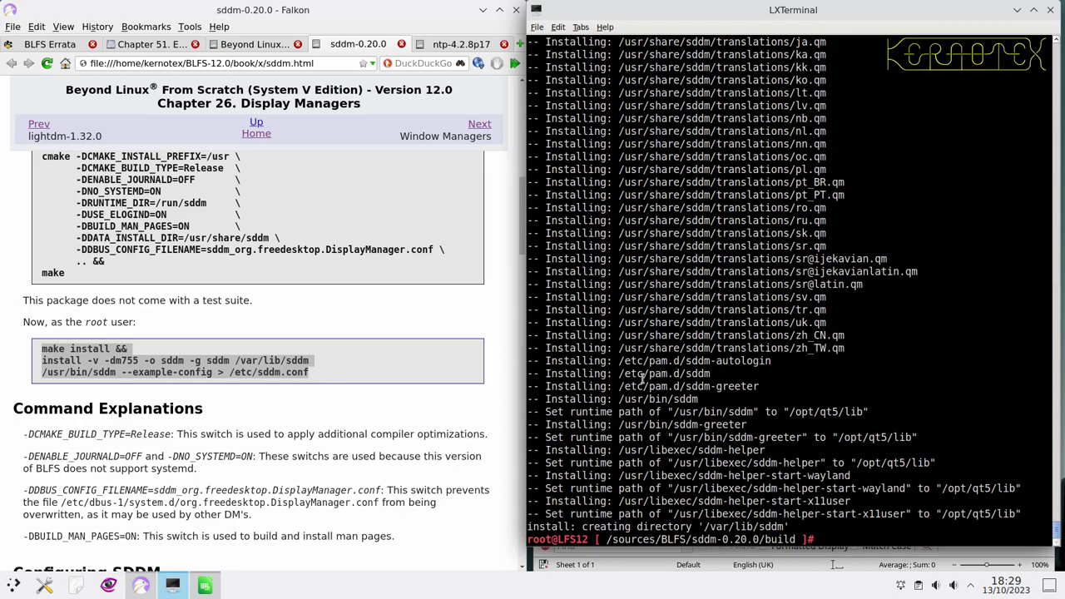
- Leave the root shell, return to /sources/BLFS and delete the sddm-0.20.0 source directory
type("cd")
key("BackSpace")
key("BackSpace")
key("ctrl+d")
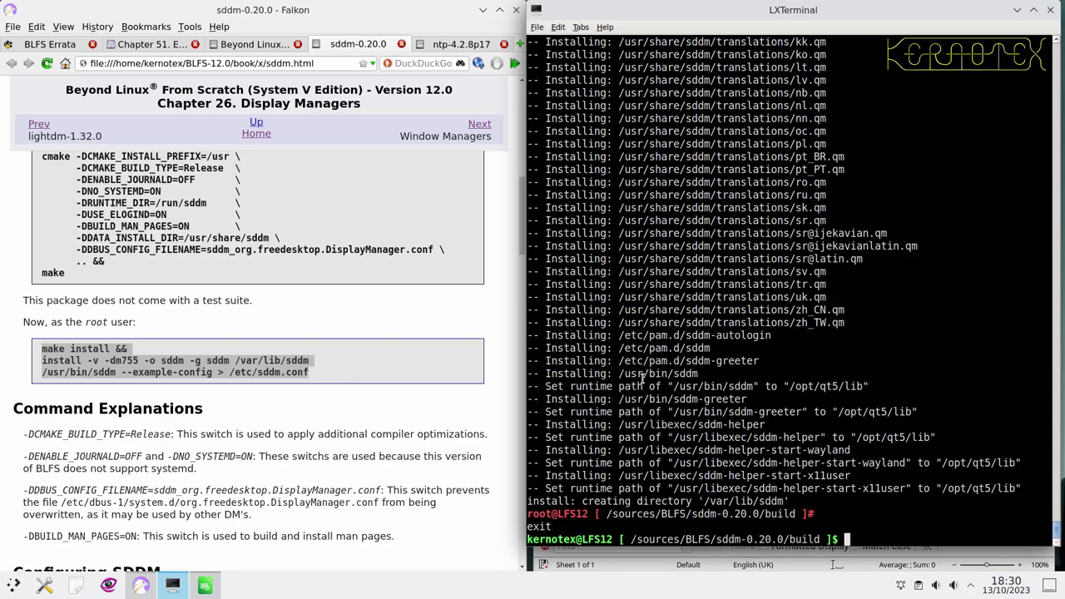
type("cd ../..")
key("Return")
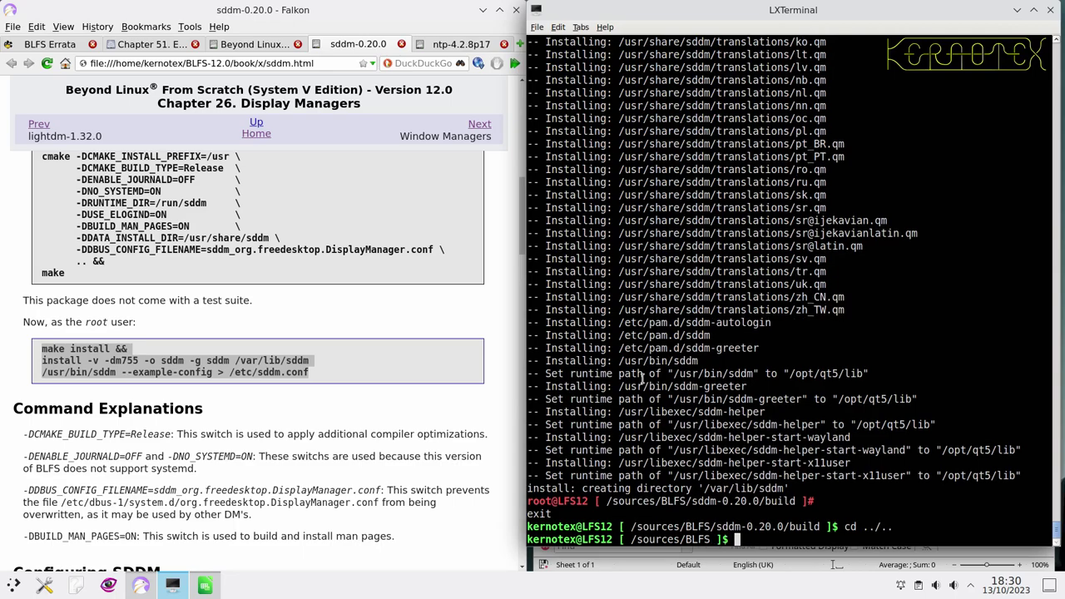
scroll(383, 383, "down", 5)
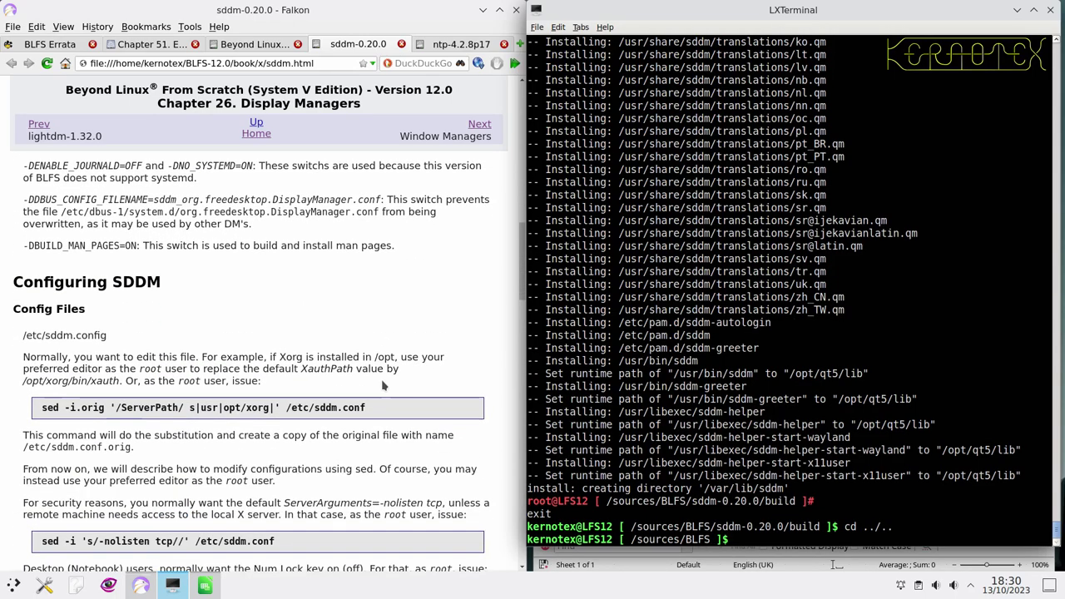
scroll(384, 384, "down", 1)
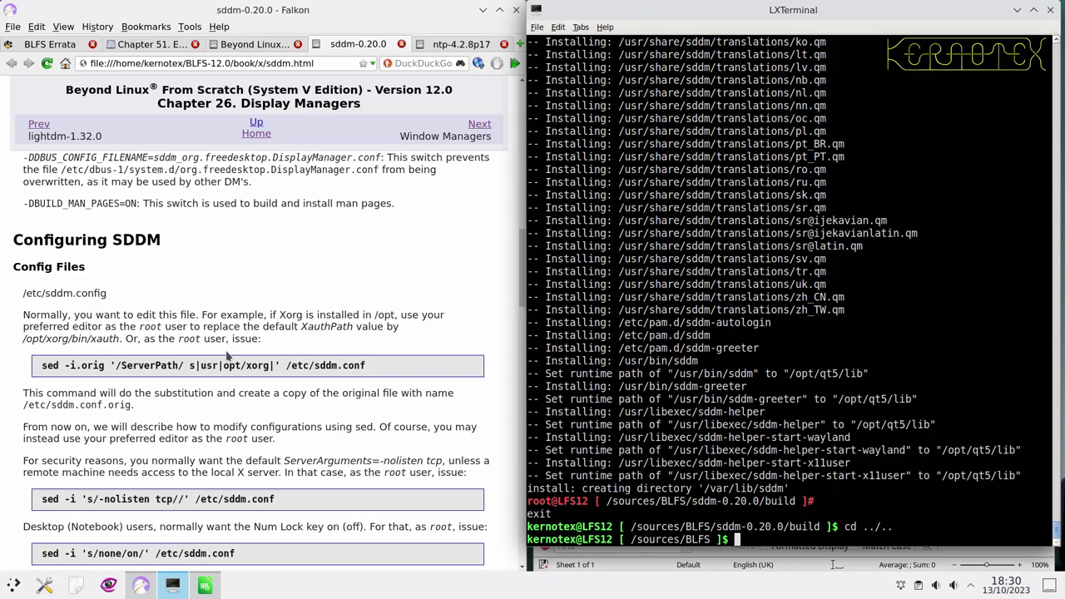
scroll(228, 356, "down", 3)
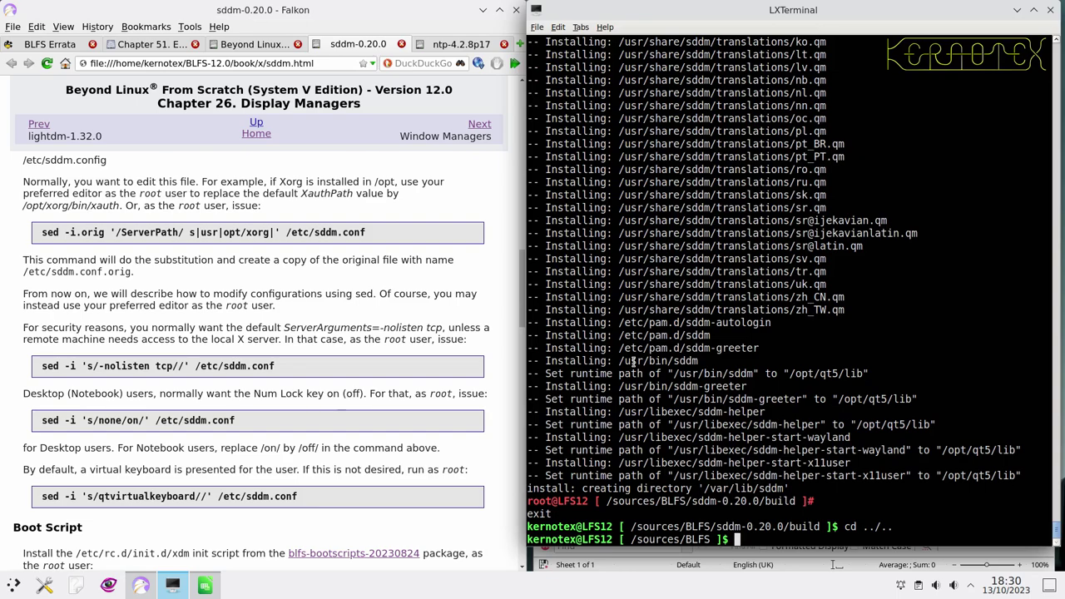
type("rm -Rf sddm-0.20.0")
key("Return")
- Open a root shell with sudo -E su and run the book's sed command that removes -nolisten tcp from /etc/sddm.conf
type("sudo -su")
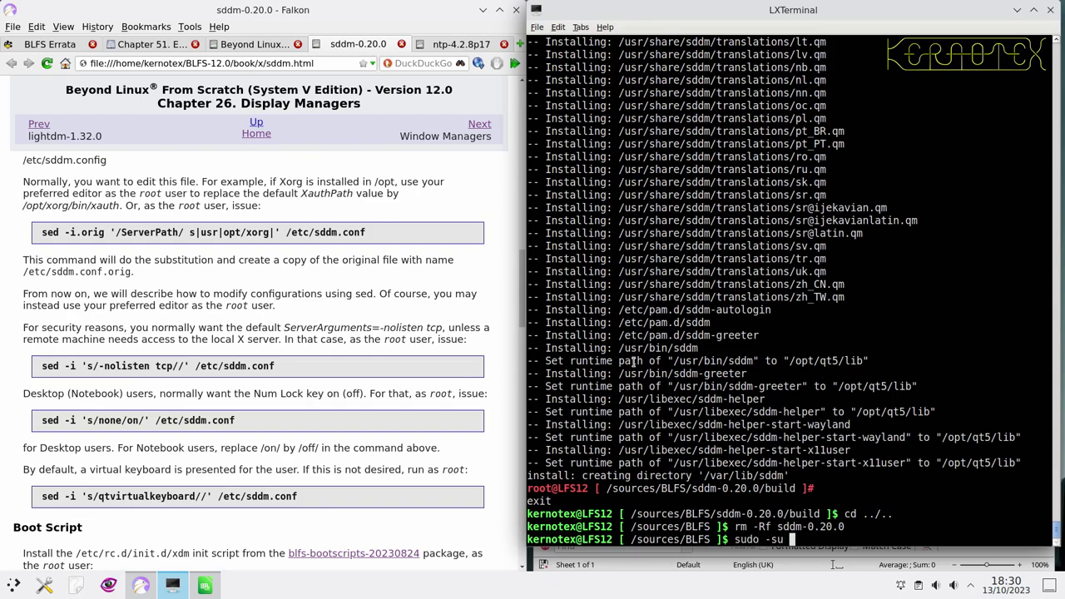
key("BackSpace")
key("BackSpace")
key("BackSpace")
key("BackSpace")
type("-E su")
key("Return")
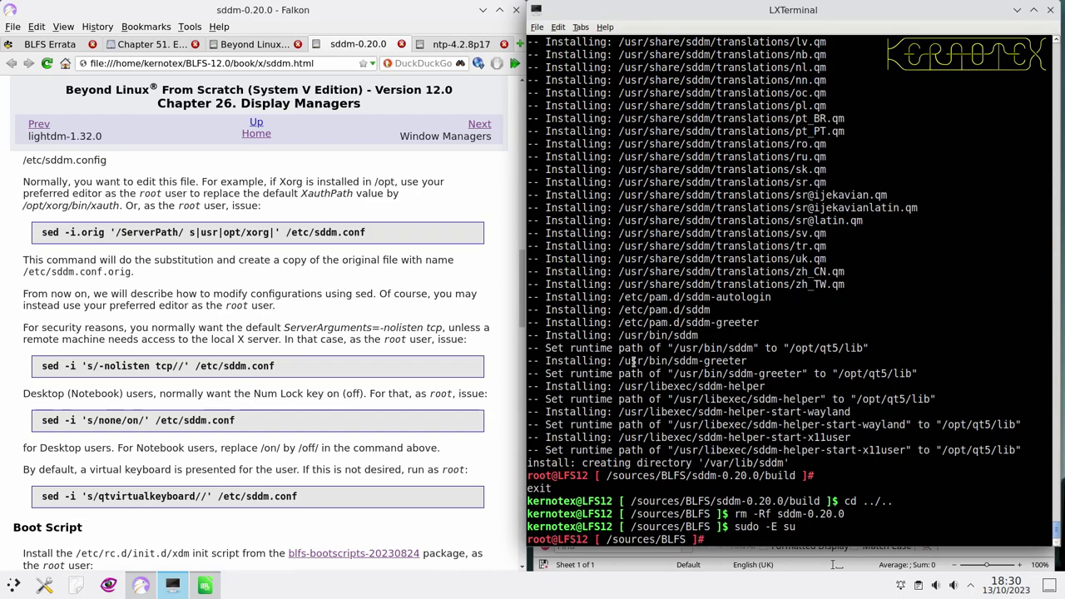
left_click(42, 366)
left_click_drag(41, 366, 301, 371)
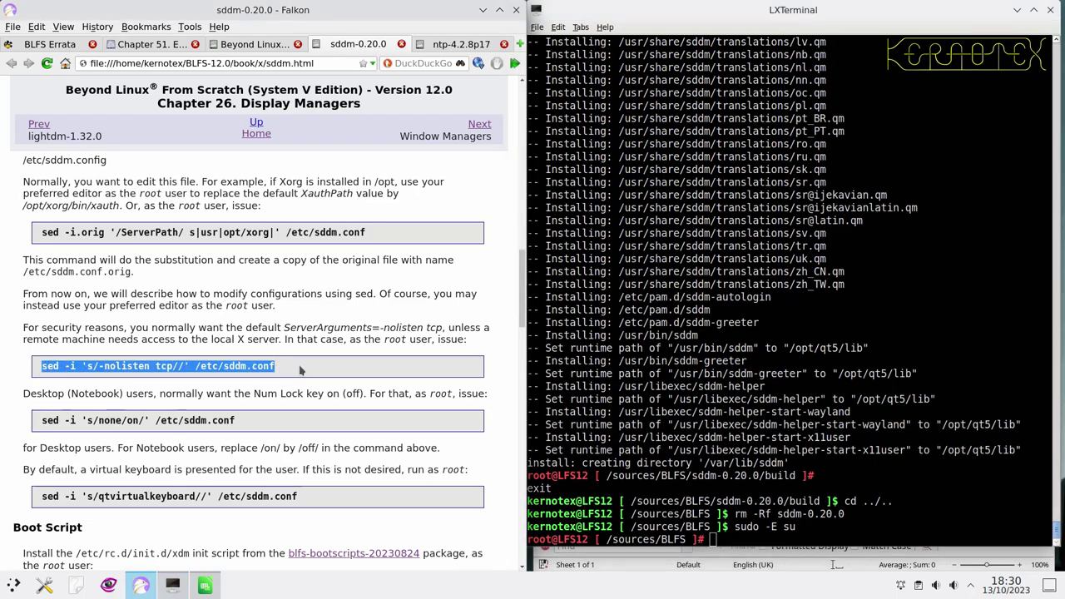
middle_click(616, 364)
key("Return")
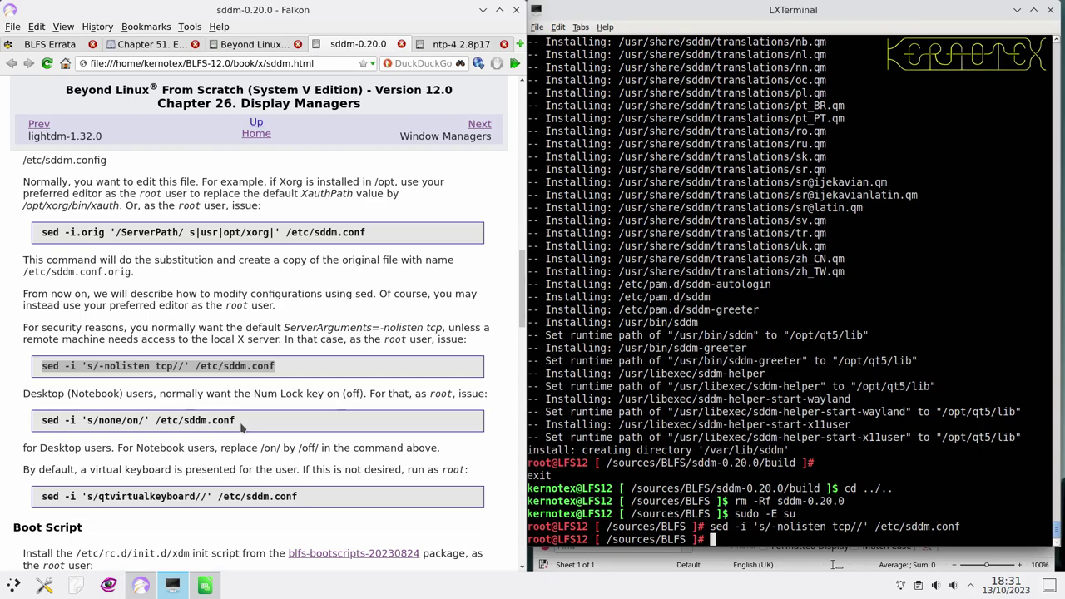
- In the root shell, change to the blfs-bootscripts-20230824 directory and run make install-sddm
scroll(242, 427, "down", 2)
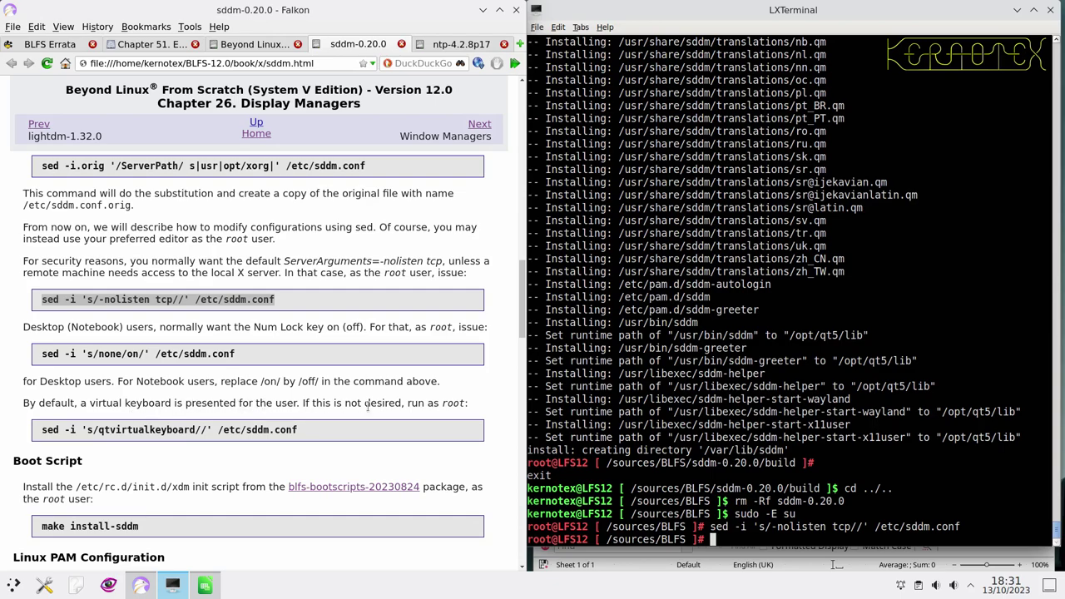
scroll(305, 432, "down", 2)
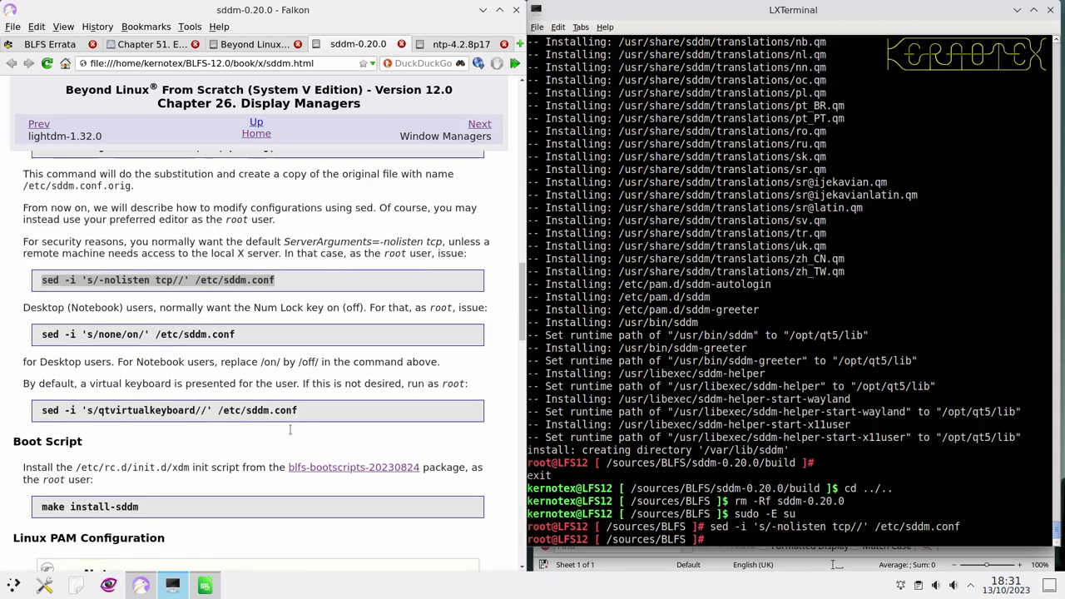
scroll(173, 441, "down", 4)
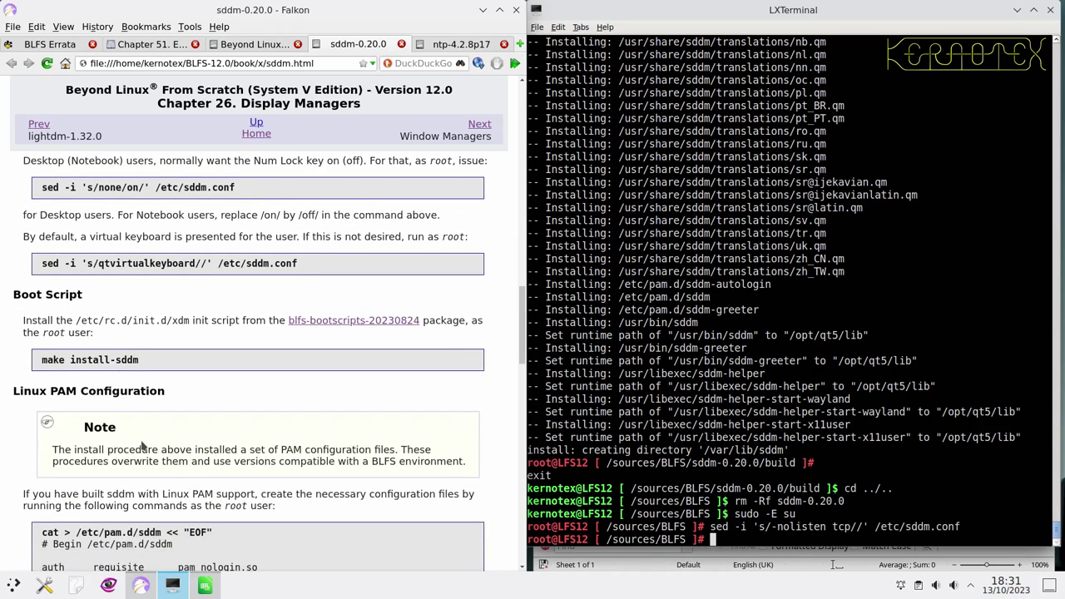
left_click_drag(41, 326, 141, 331)
key("ctrl+c")
left_click(713, 416)
type("cd bl")
key("Tab")
key("Return")
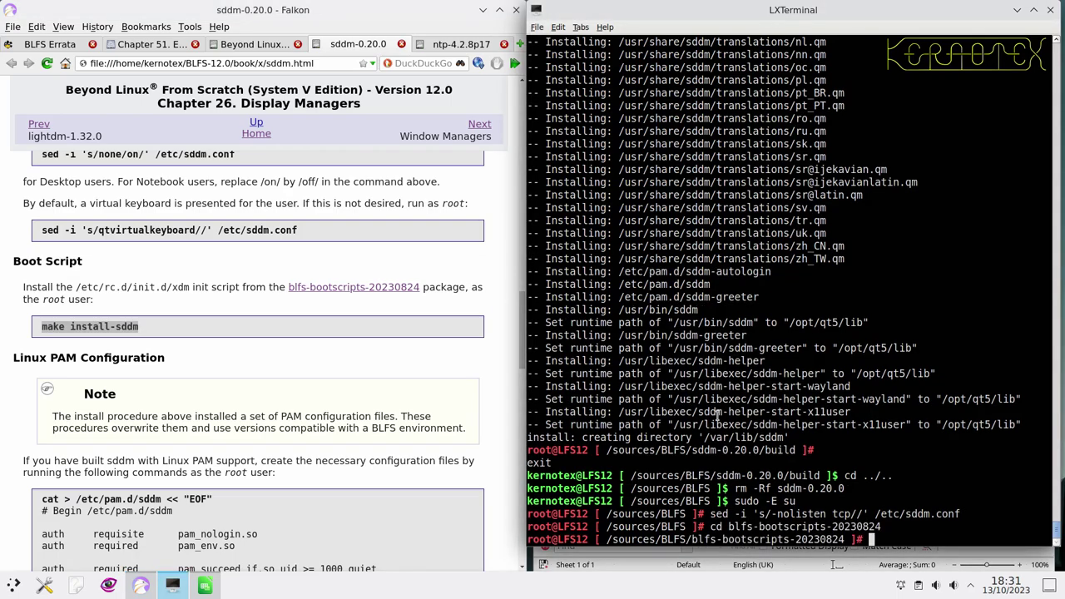
middle_click(716, 416)
key("Return")
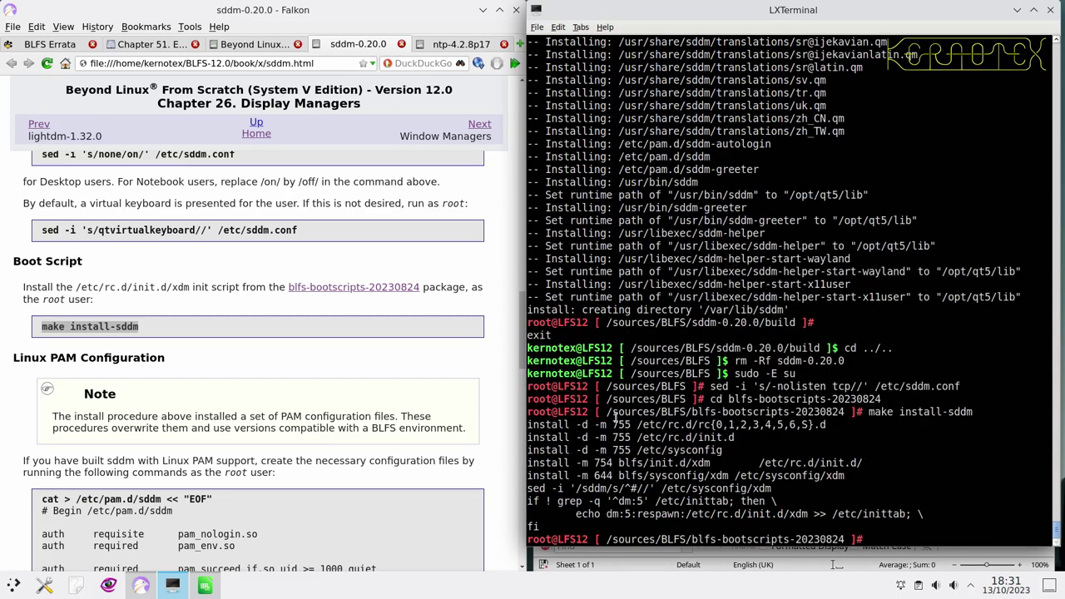
- Open /etc/sysconfig/xdm in vi, check which display manager path is enabled, and exit the editor
scroll(350, 407, "down", 3)
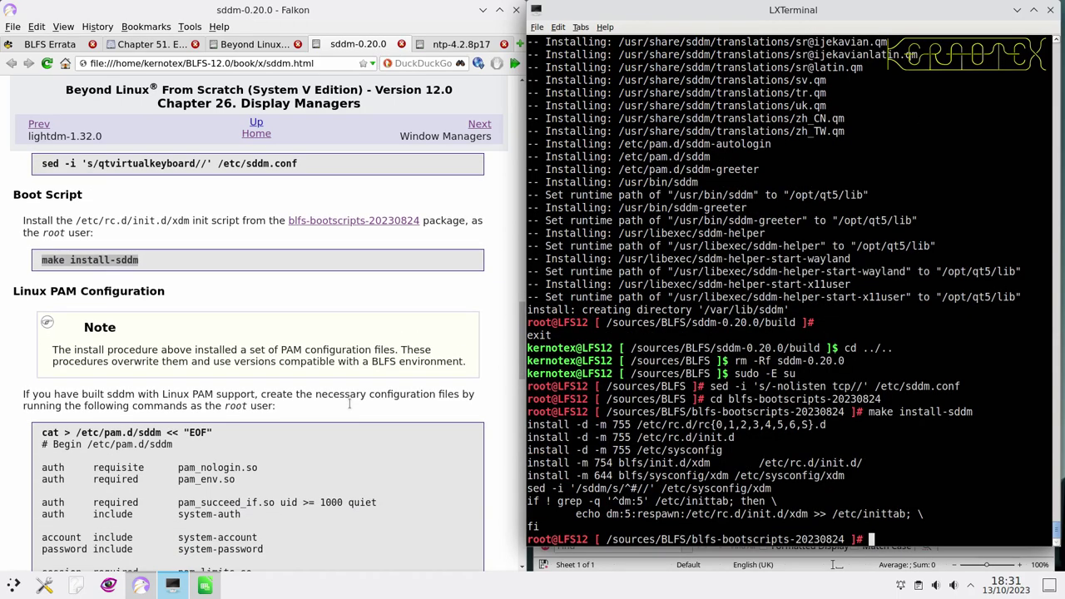
scroll(350, 407, "down", 1)
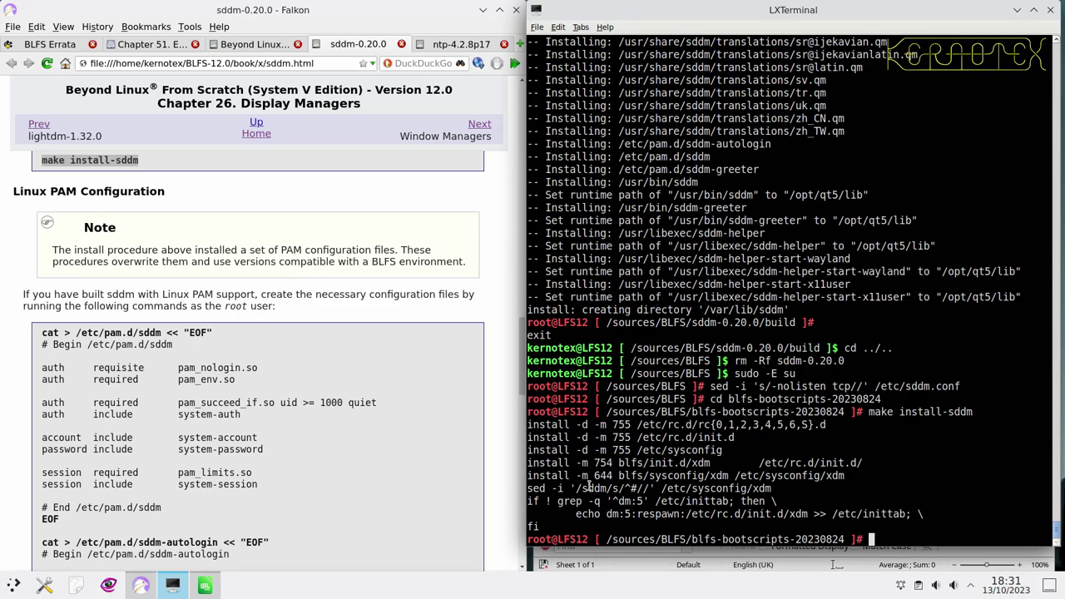
double_click(675, 490)
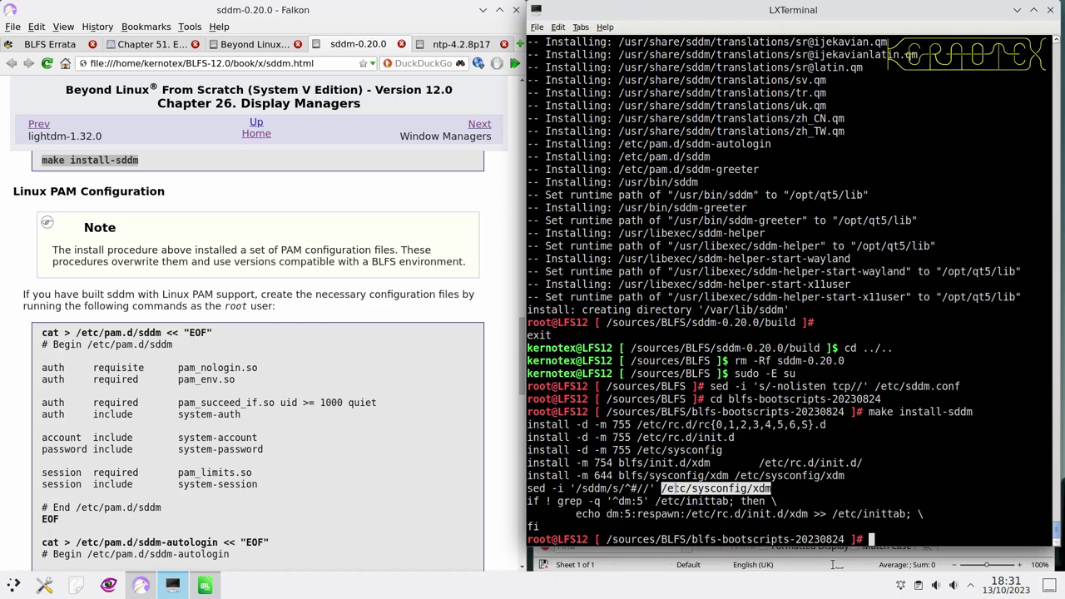
type("vi /etc/sysconfig/xdm")
key("Return")
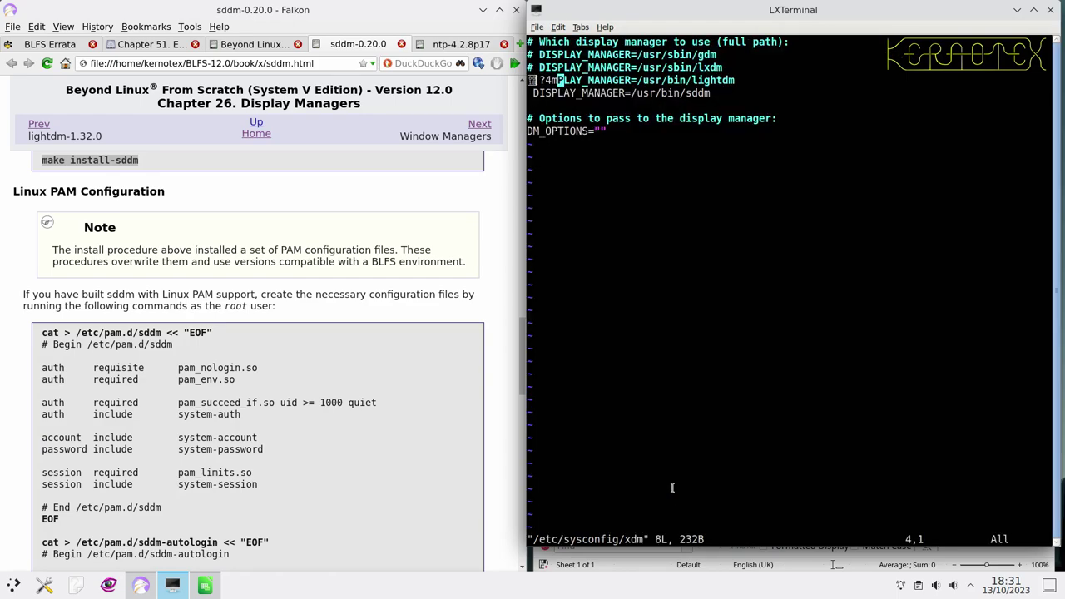
key("Up")
key("Up")
key("Up")
key("Down")
key("Down")
key("Down")
key("Down")
key("Down")
key("Up")
key("Up")
key("Right")
key("Right")
key("Right")
key("Right")
key("Right")
key("Right")
key("Down")
key("Down")
left_click_drag(661, 80, 697, 81)
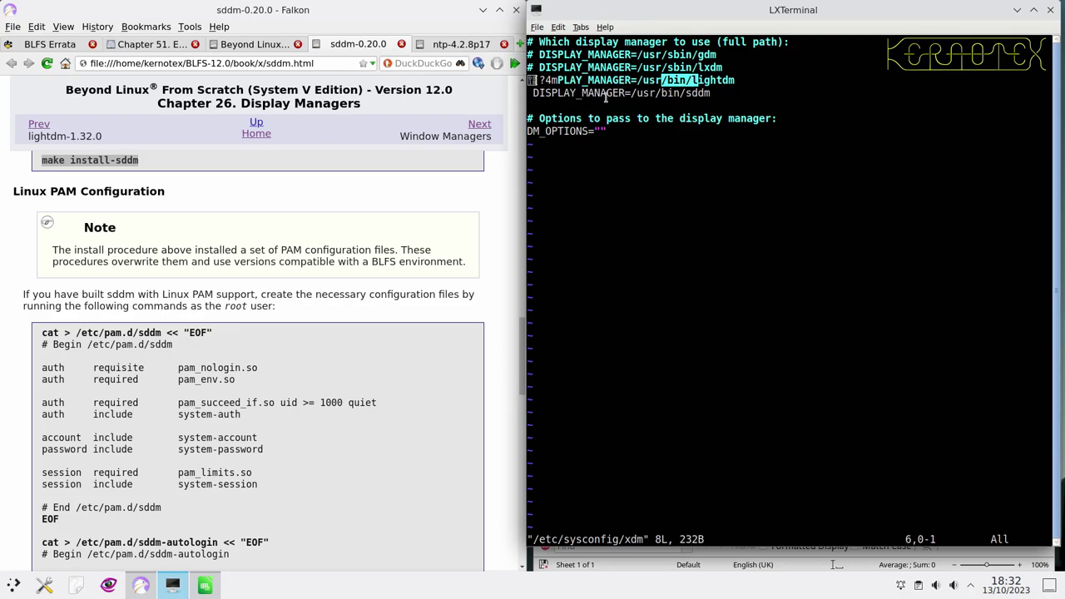
type(":x")
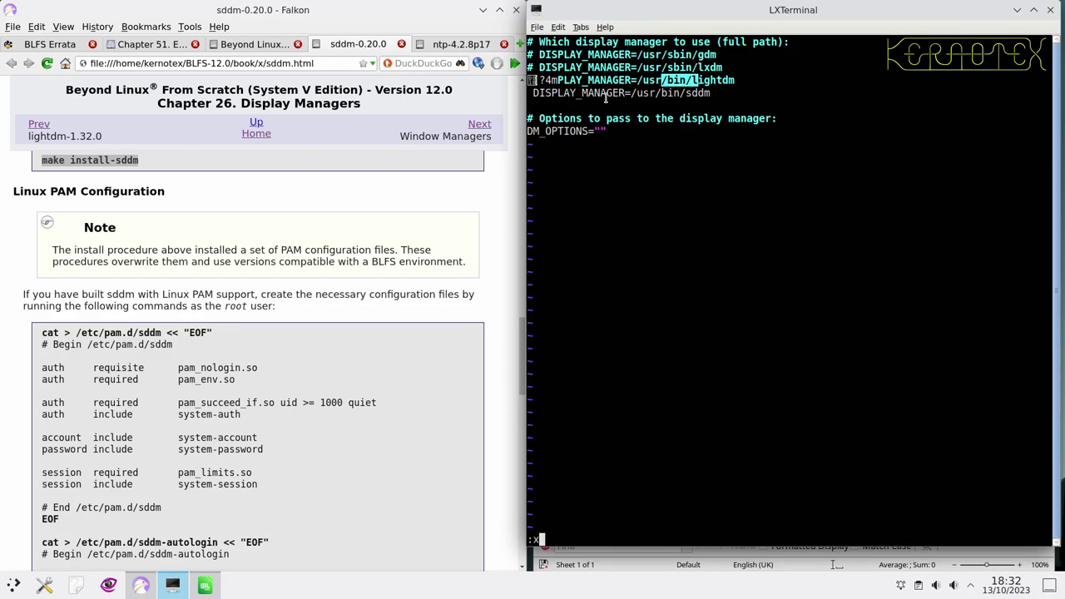
type("q")
key("Return")
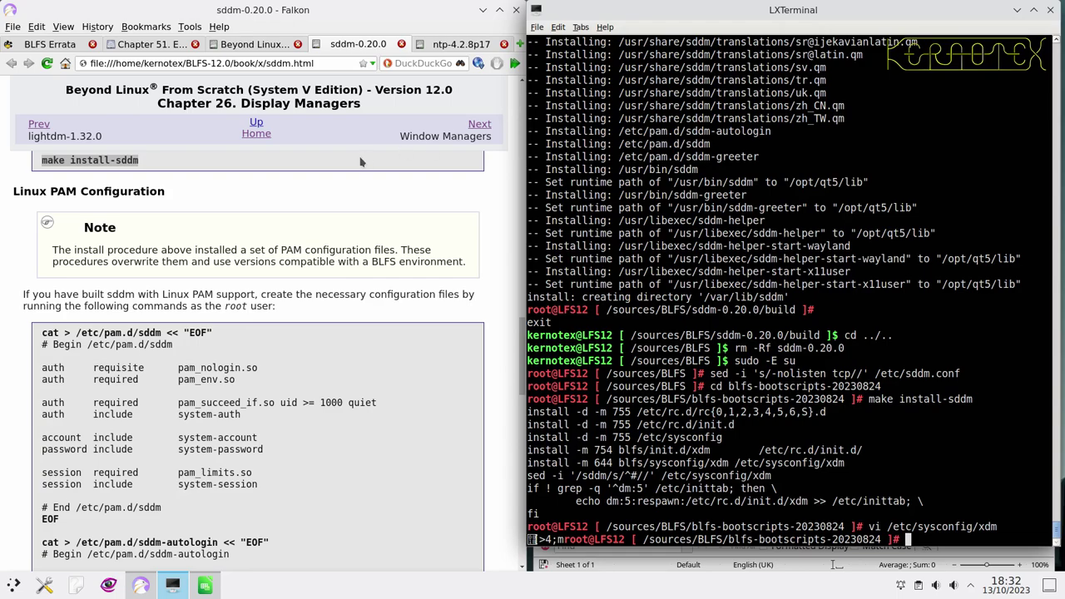
- Run the book's commands that create the PAM files /etc/pam.d/sddm, sddm-autologin and sddm-greeter
scroll(344, 174, "down", 4)
scroll(262, 193, "up", 2)
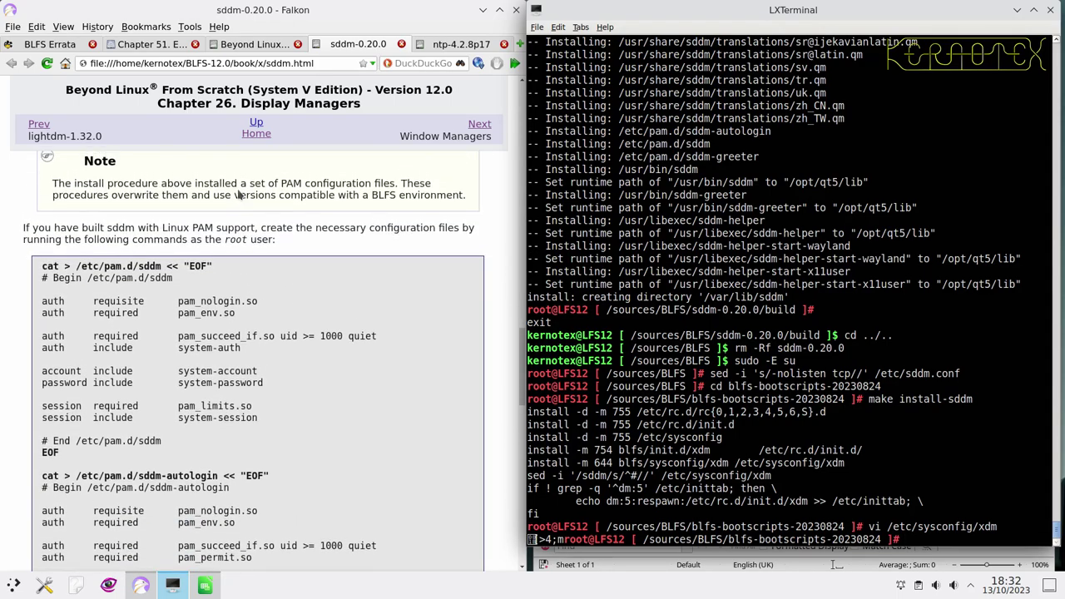
left_click_drag(42, 266, 134, 378)
scroll(100, 316, "down", 4)
scroll(114, 317, "down", 5)
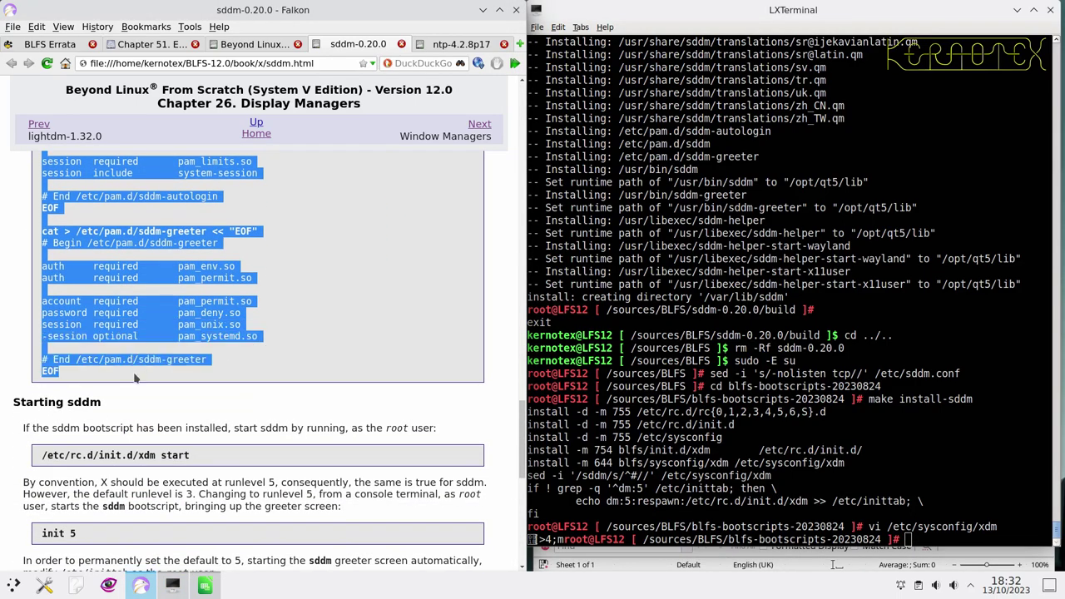
left_click(701, 246)
middle_click(696, 250)
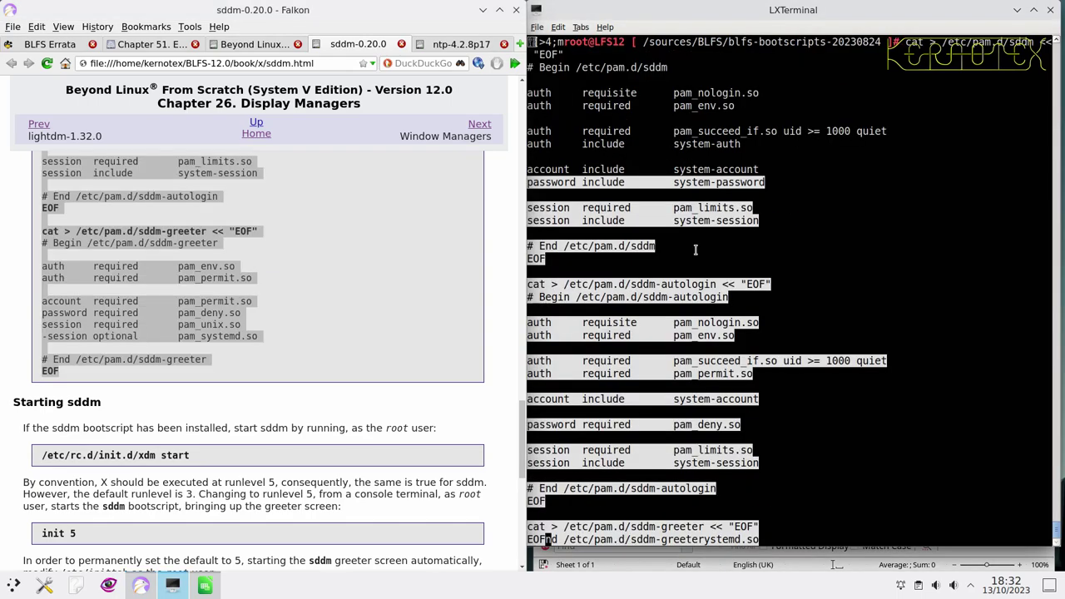
- Read the book's sections on starting sddm, the available sessions, themes and package contents
scroll(324, 302, "down", 3)
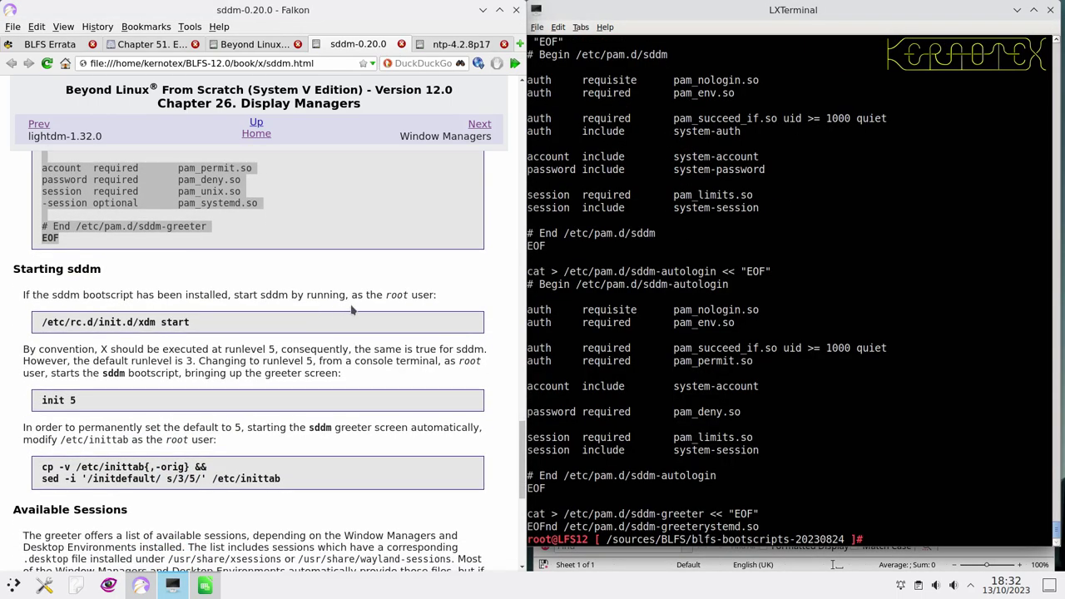
scroll(351, 309, "down", 2)
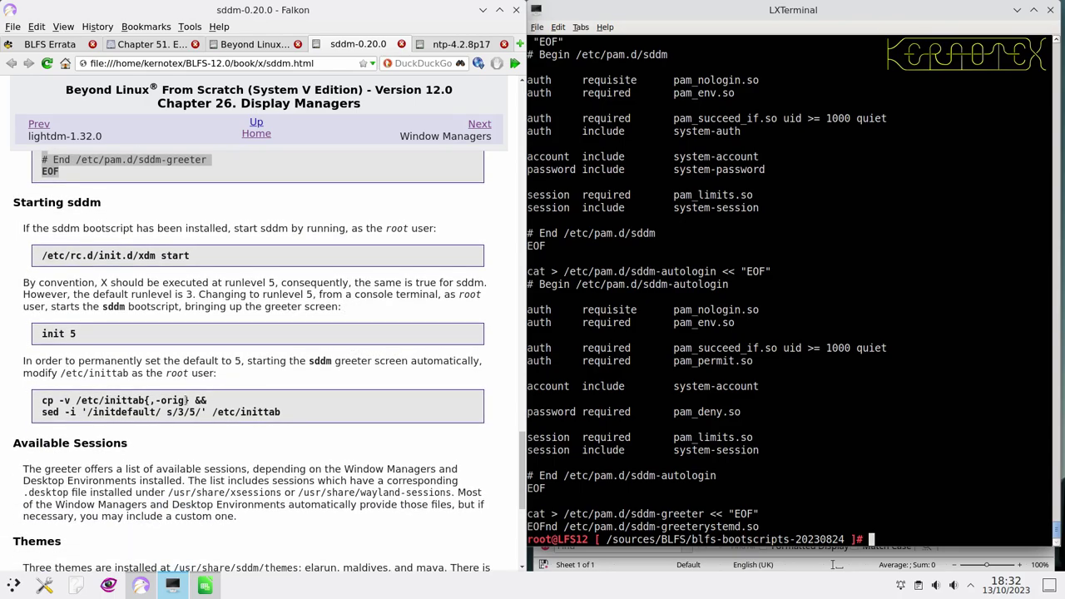
scroll(193, 399, "down", 1)
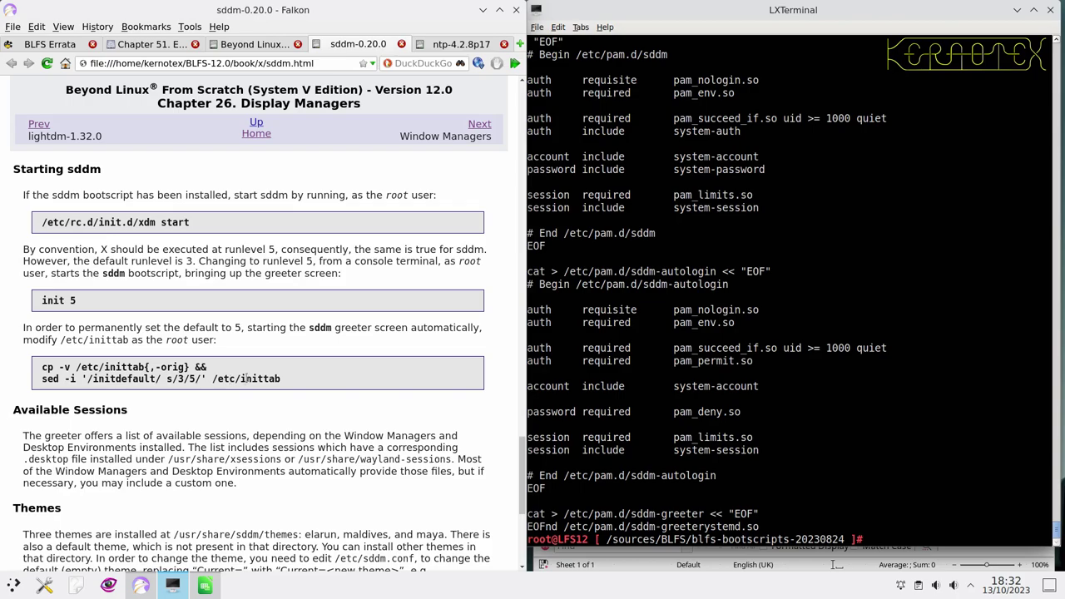
scroll(247, 379, "down", 7)
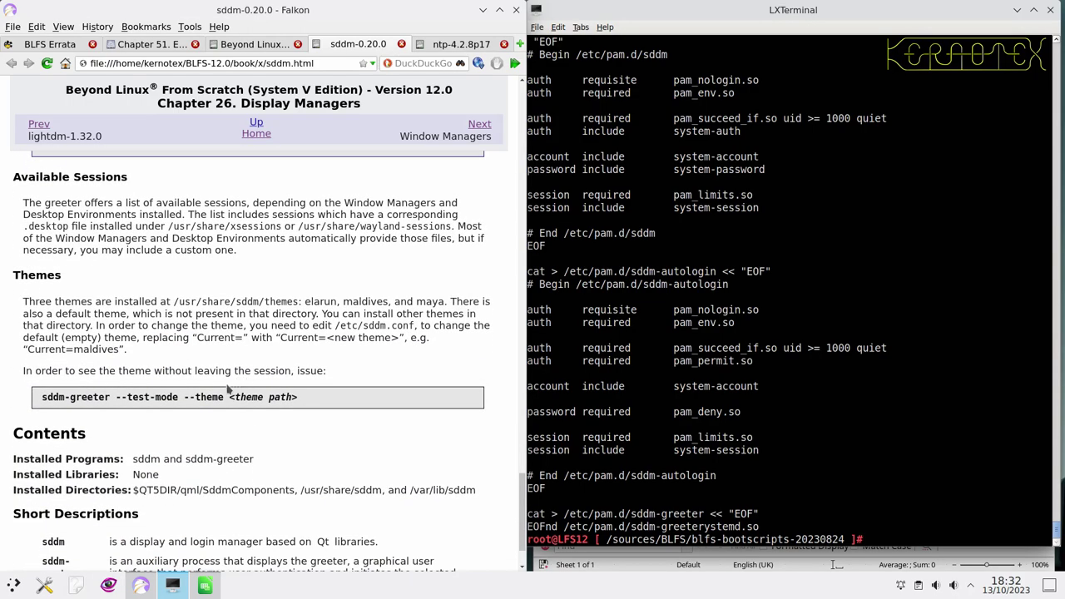
scroll(218, 369, "down", 4)
scroll(220, 369, "up", 7)
scroll(219, 369, "up", 3)
scroll(220, 369, "up", 4)
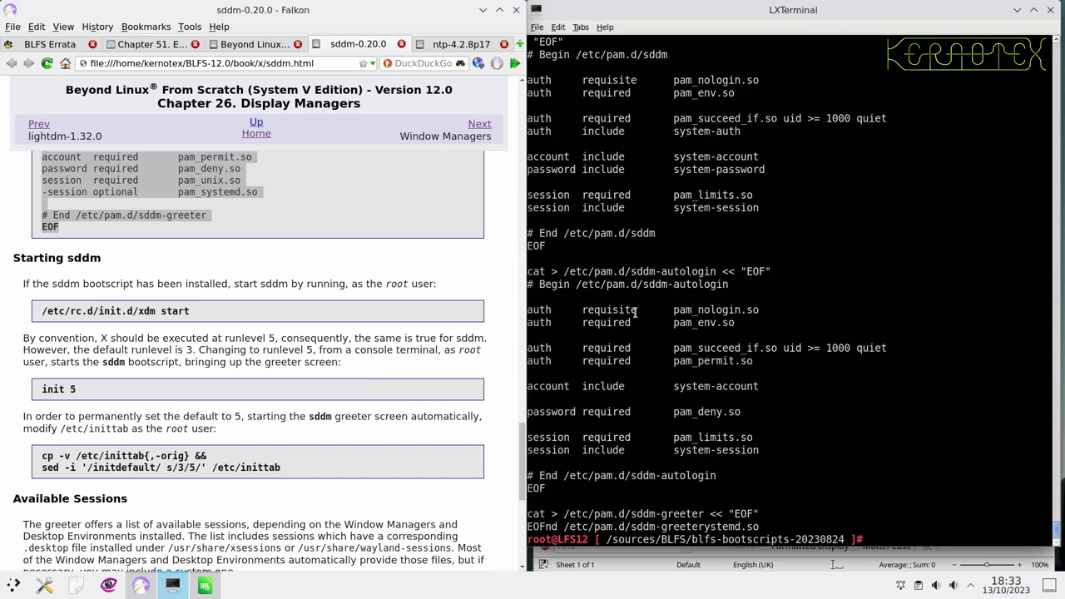
- Leave the root shell and close the terminal, and save the sddm book page as sddm-0.20.0.mhtml in /sources/BLFS
key("ctrl+d")
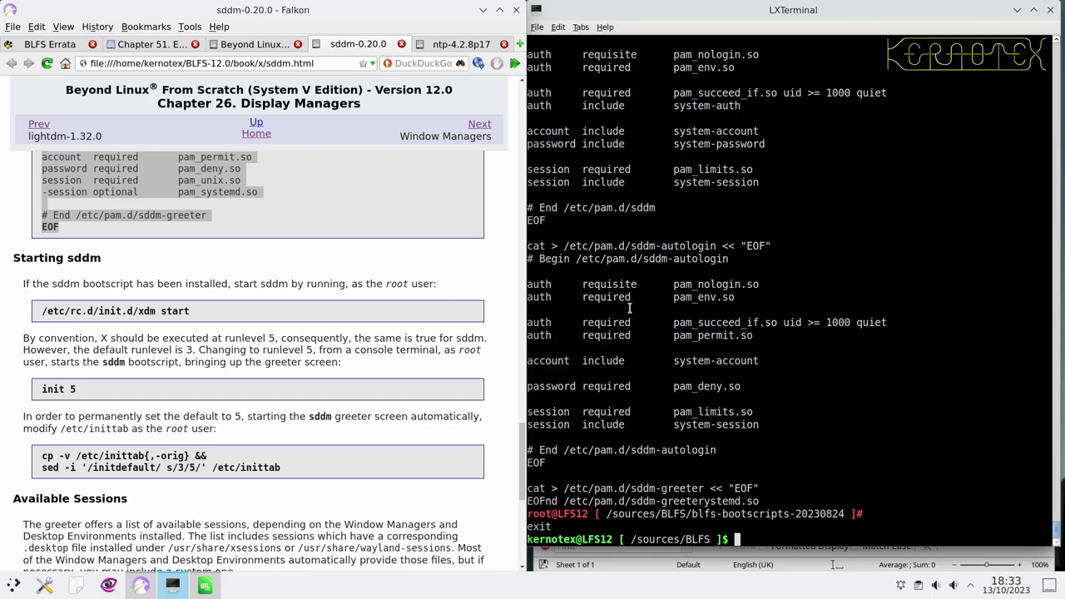
key("ctrl+d")
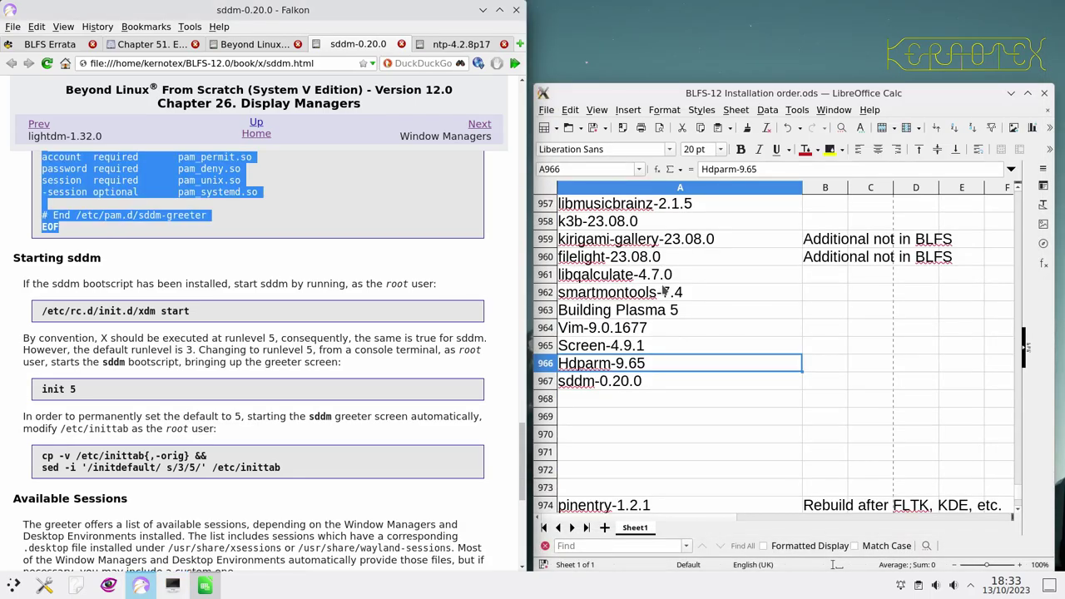
key("ctrl+s")
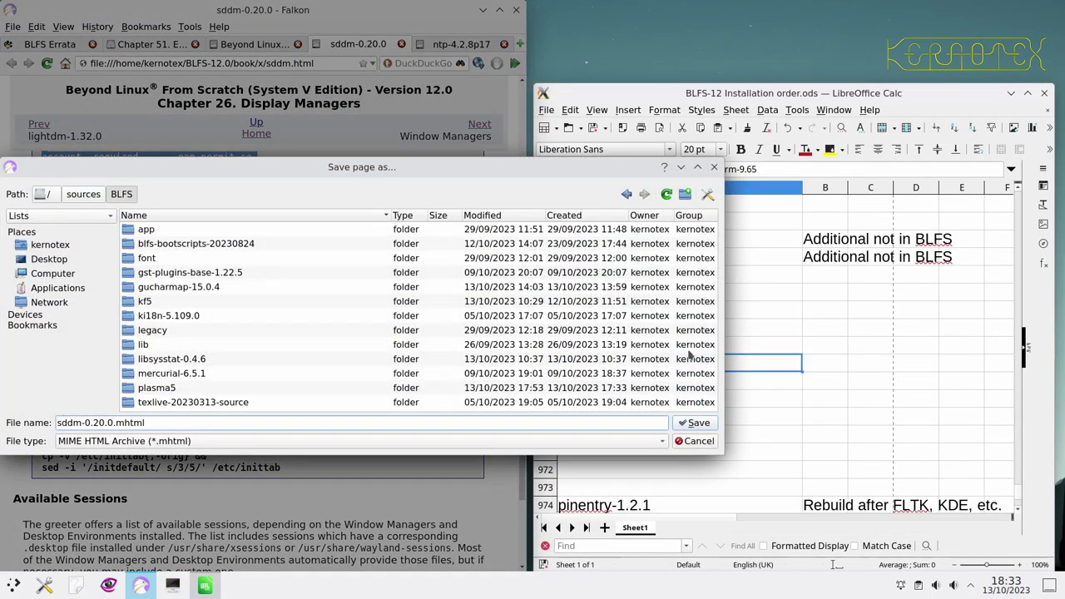
left_click(692, 421)
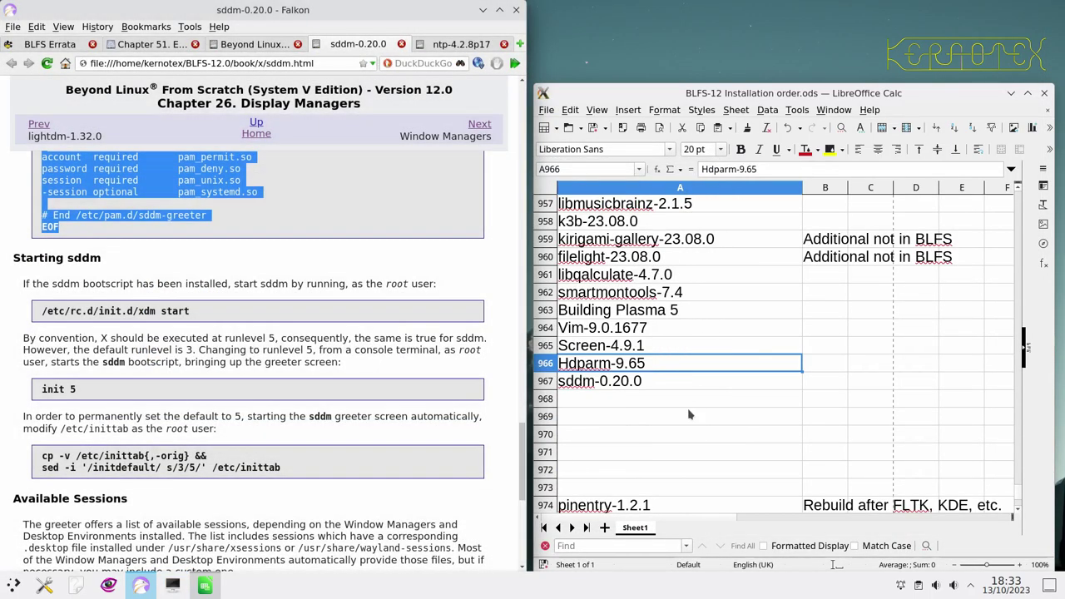
- Close the BLFS-12 Installation order.ods spreadsheet and the Falkon browser
left_click(855, 99)
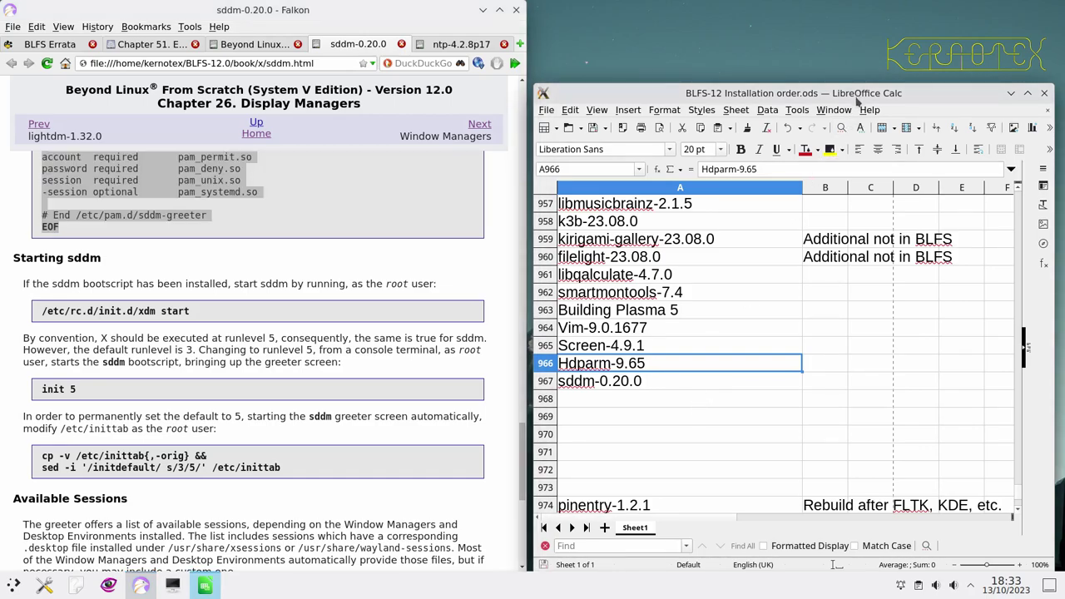
left_click(1044, 93)
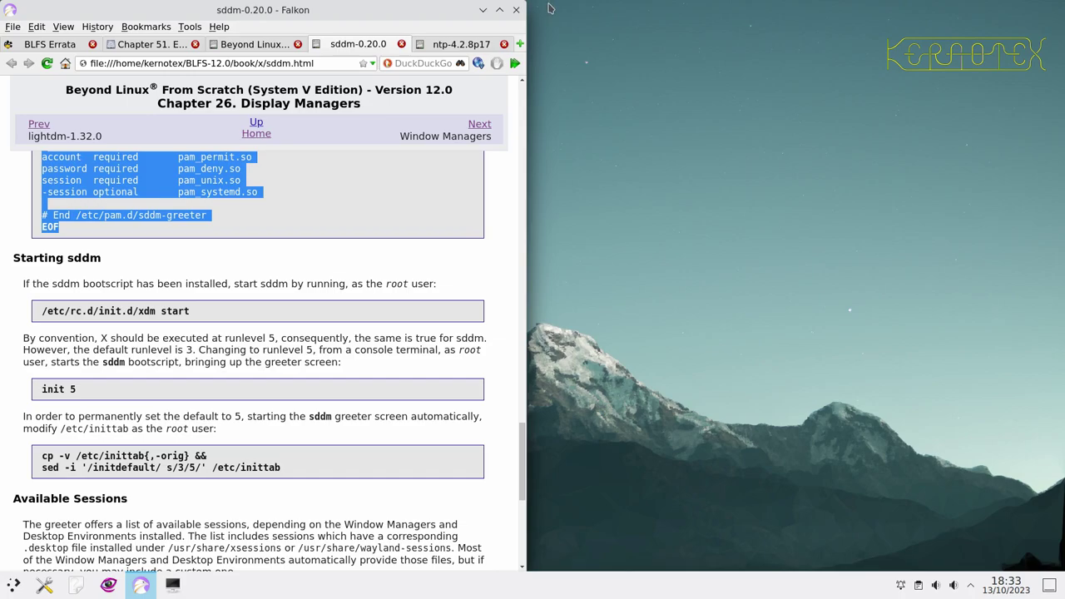
left_click(516, 10)
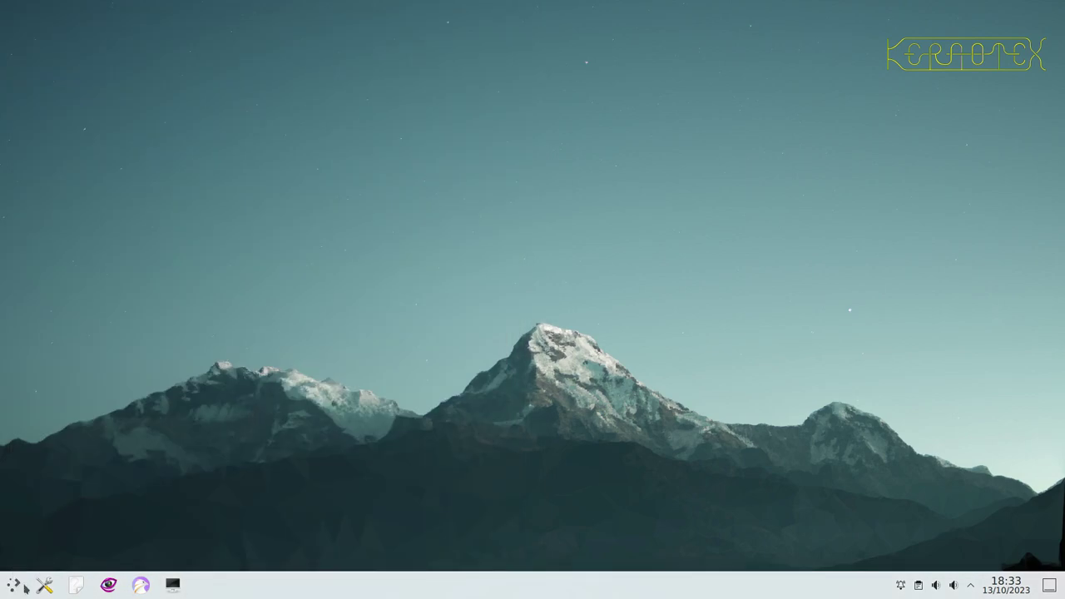
- Reopen Falkon and LXTerminal, and tile the terminal beside the browser
left_click(141, 584)
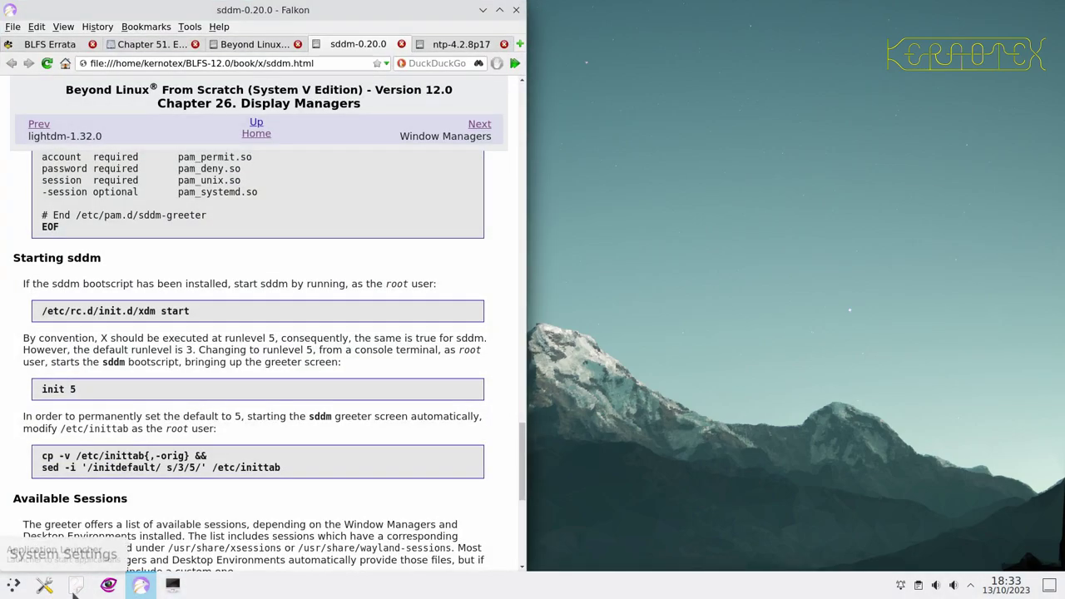
left_click(172, 585)
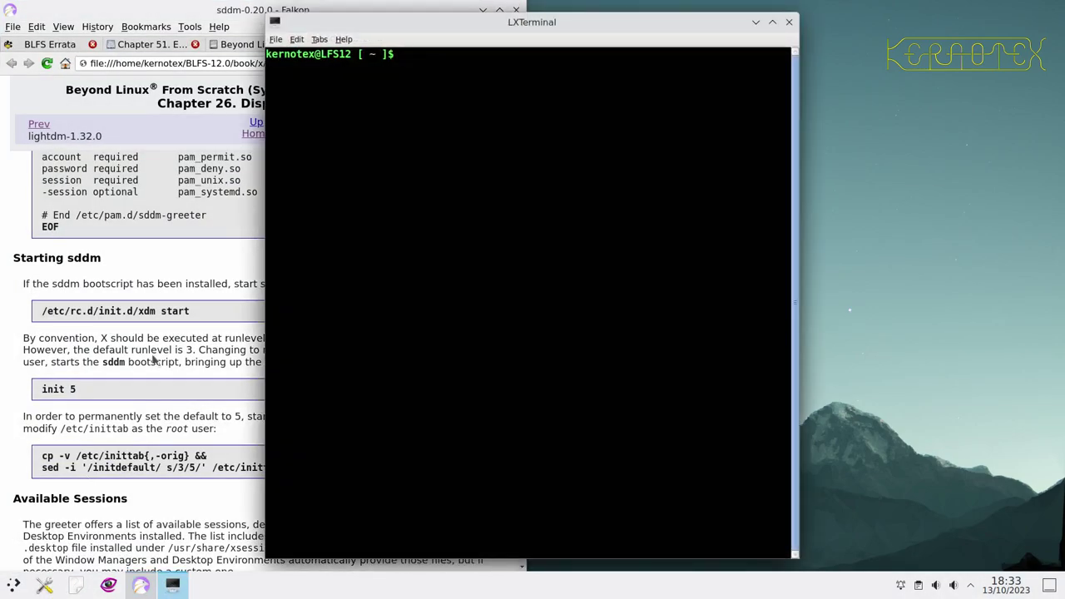
left_click_drag(331, 23, 586, 9)
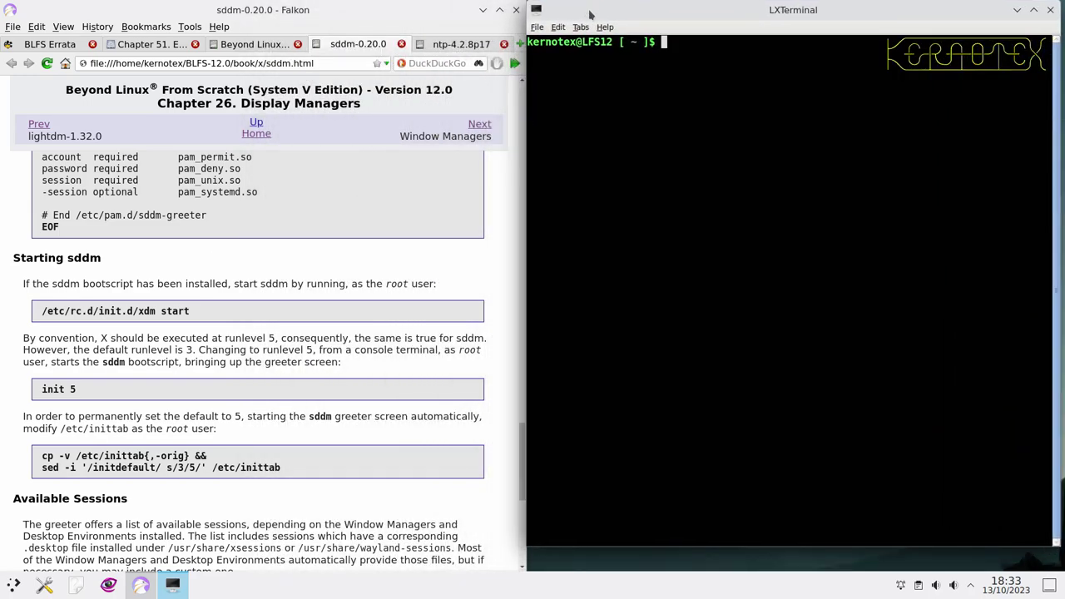
- Start LibreOffice Calc with a blank spreadsheet and pin it to the task manager
left_click(7, 587)
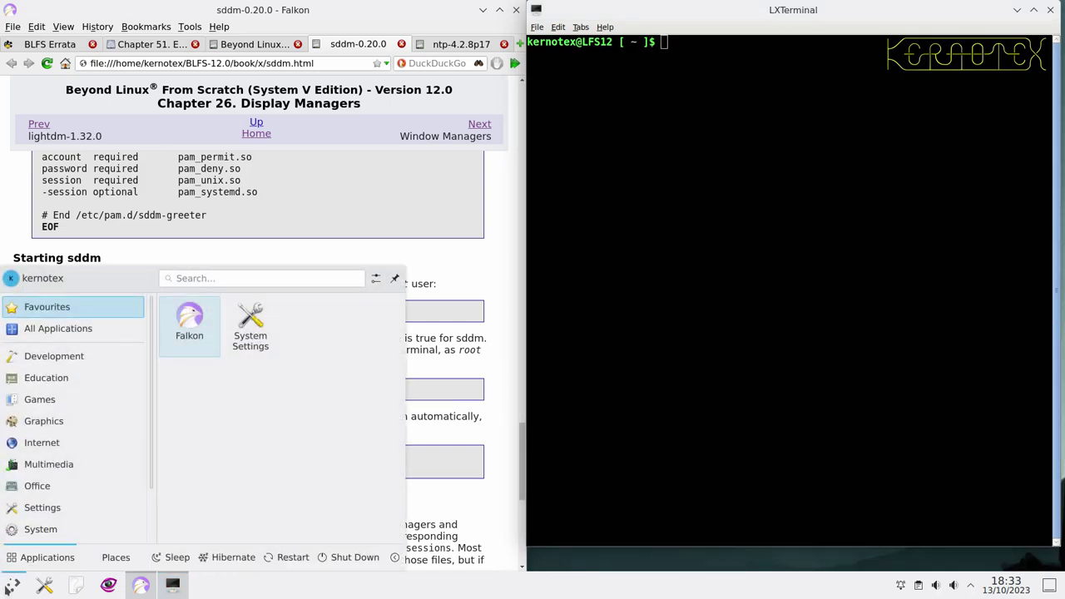
mouse_move(84, 462)
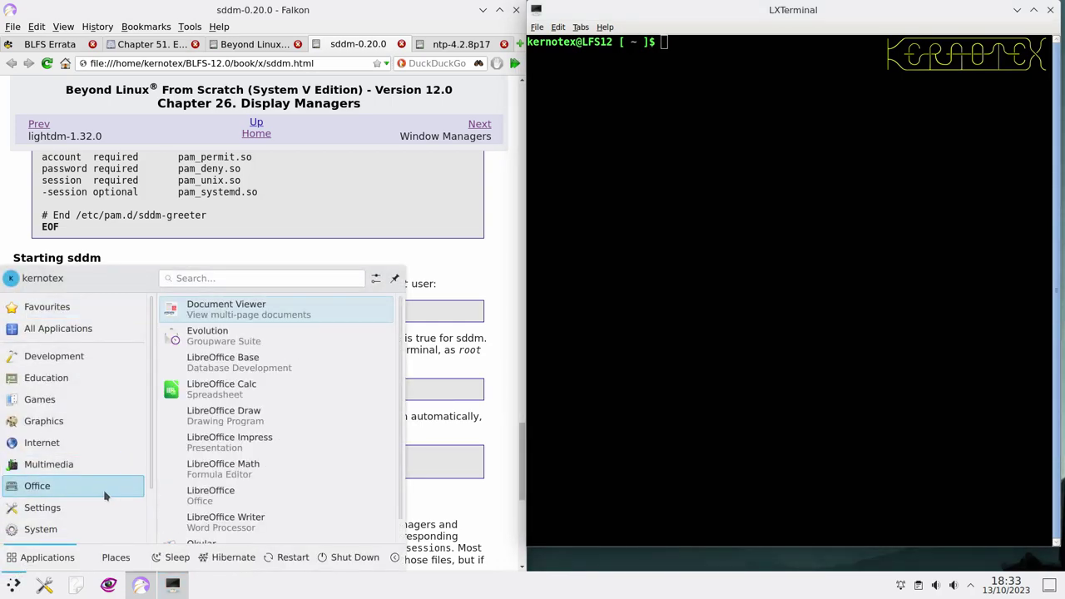
mouse_move(86, 483)
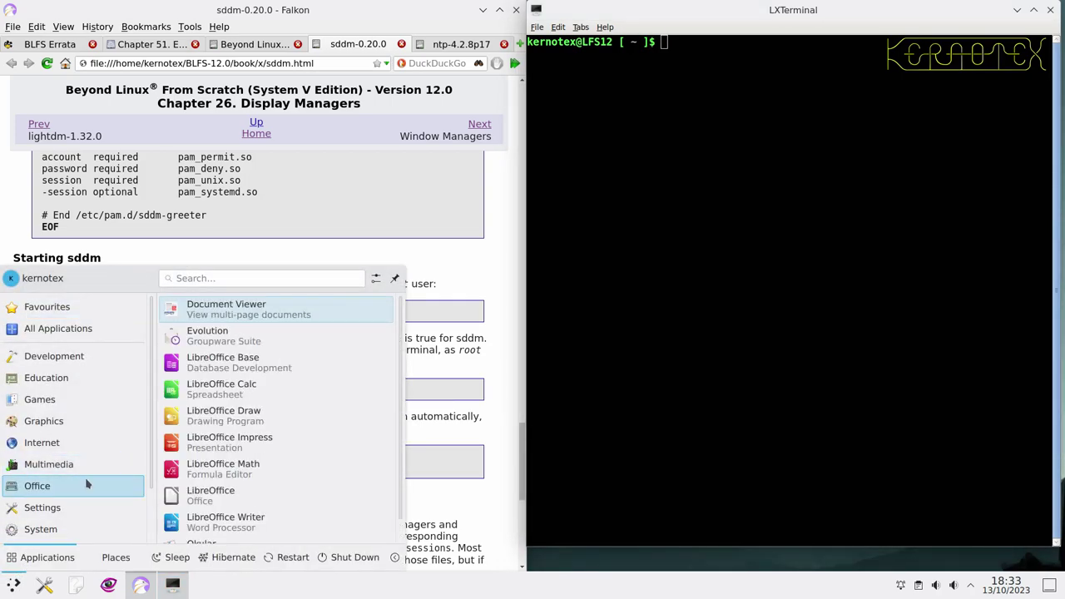
left_click(204, 386)
right_click(223, 585)
mouse_move(230, 544)
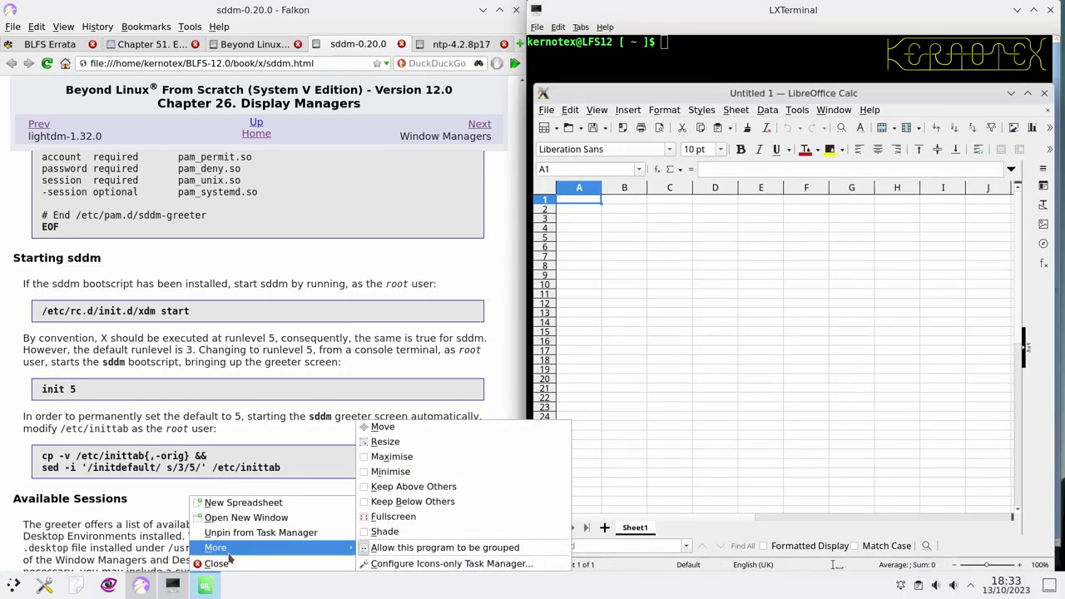
left_click(246, 595)
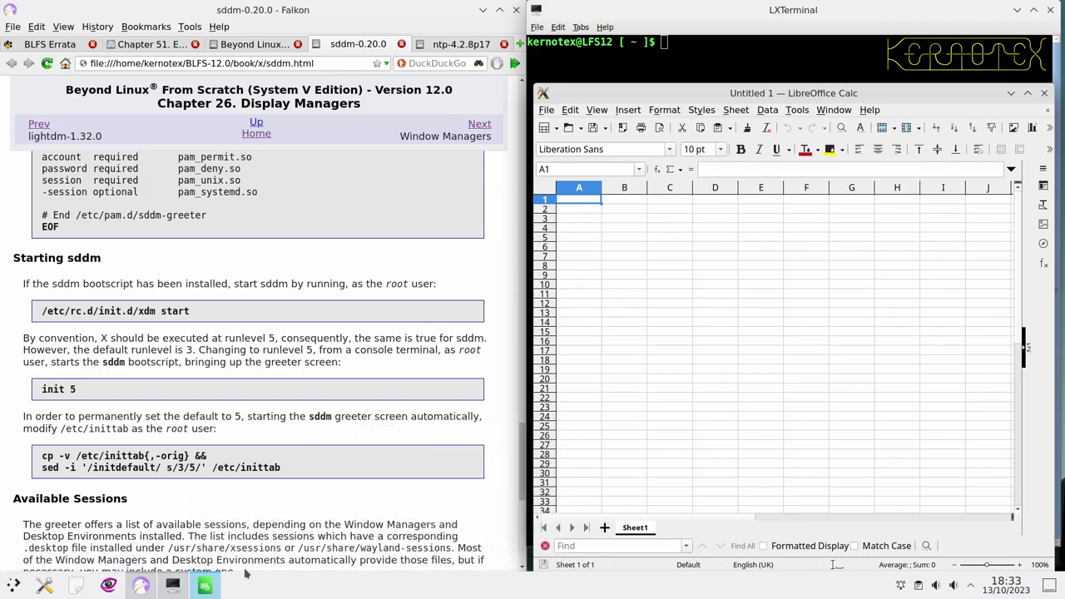
- Log out of the current Plasma session and confirm the logout
left_click(13, 585)
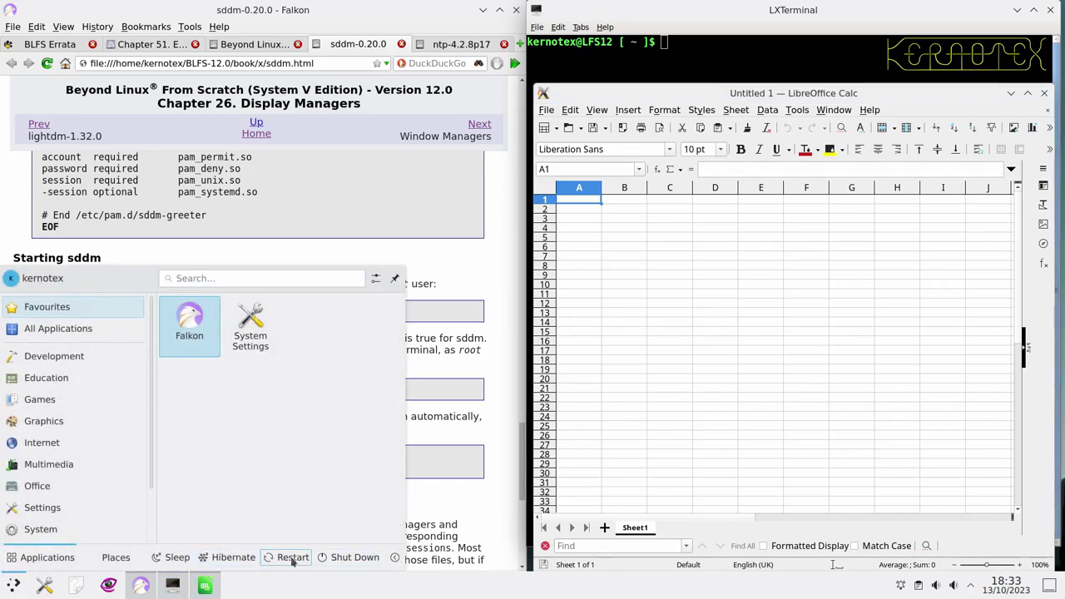
left_click(394, 556)
left_click(328, 525)
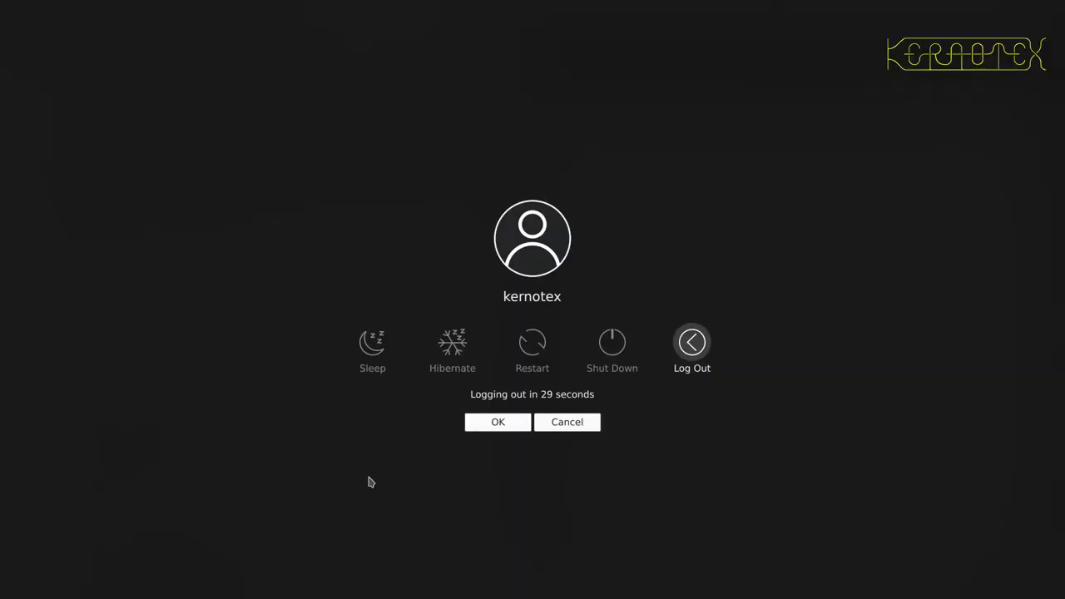
left_click(508, 423)
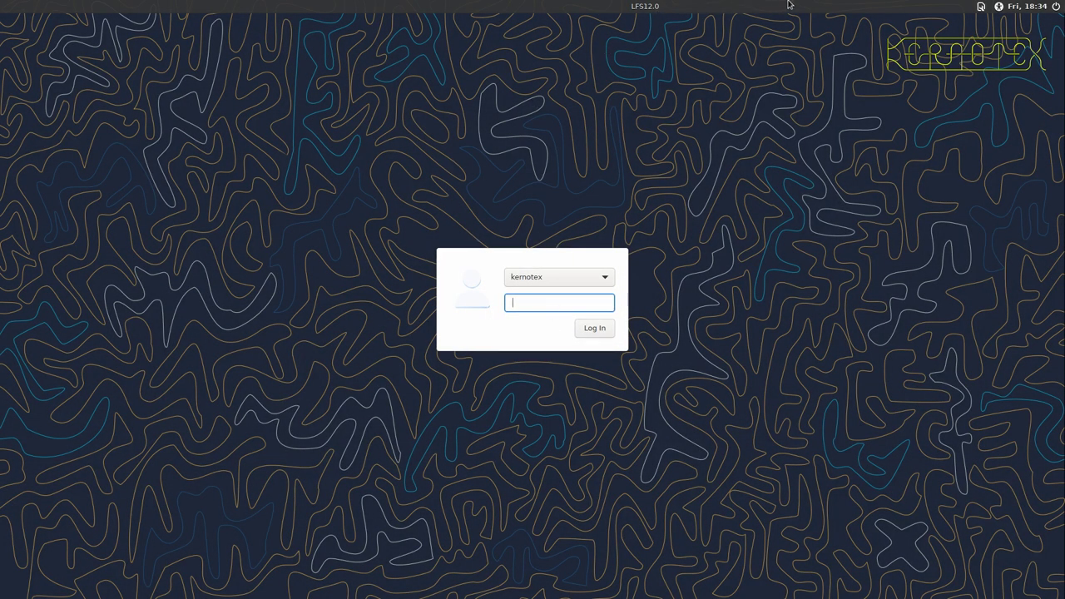
- Restart the computer from the login greeter and boot the GNU/Linux, Linux 6.4.12-lfs-12.0 entry
left_click(1056, 6)
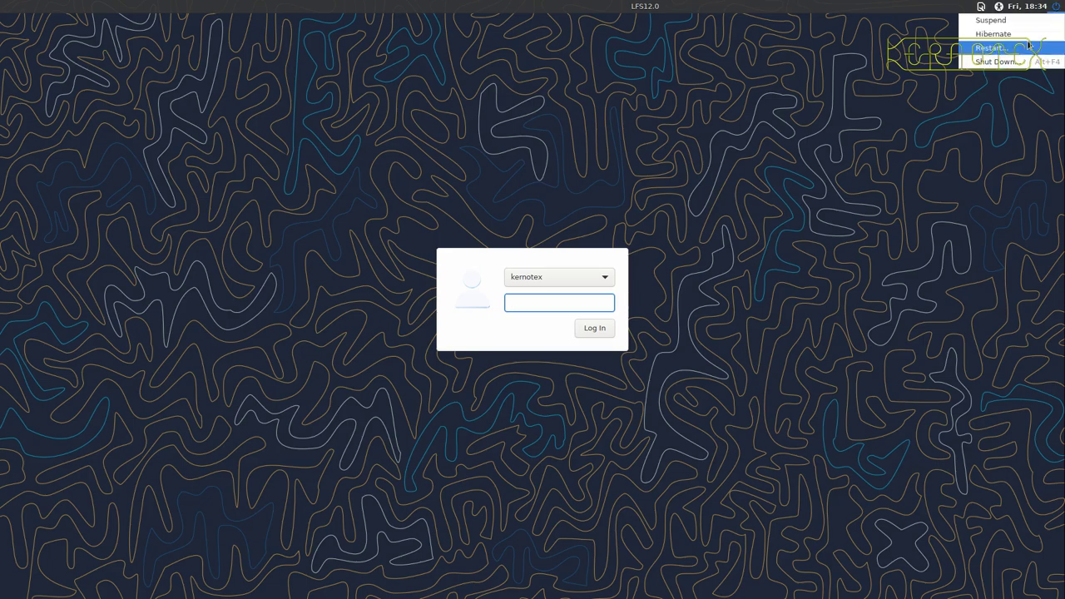
left_click(1028, 48)
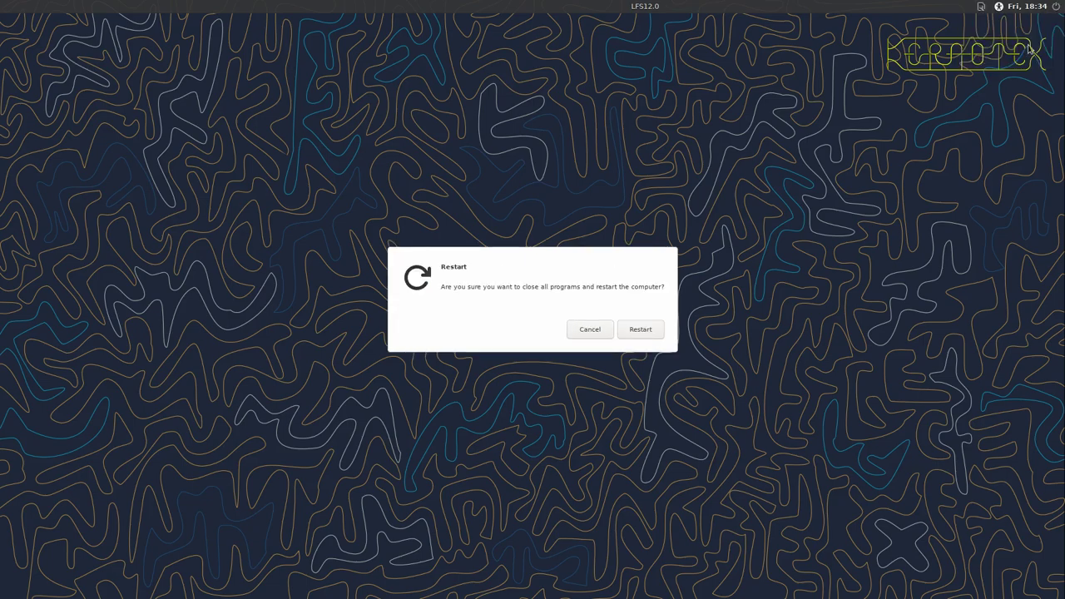
left_click(636, 330)
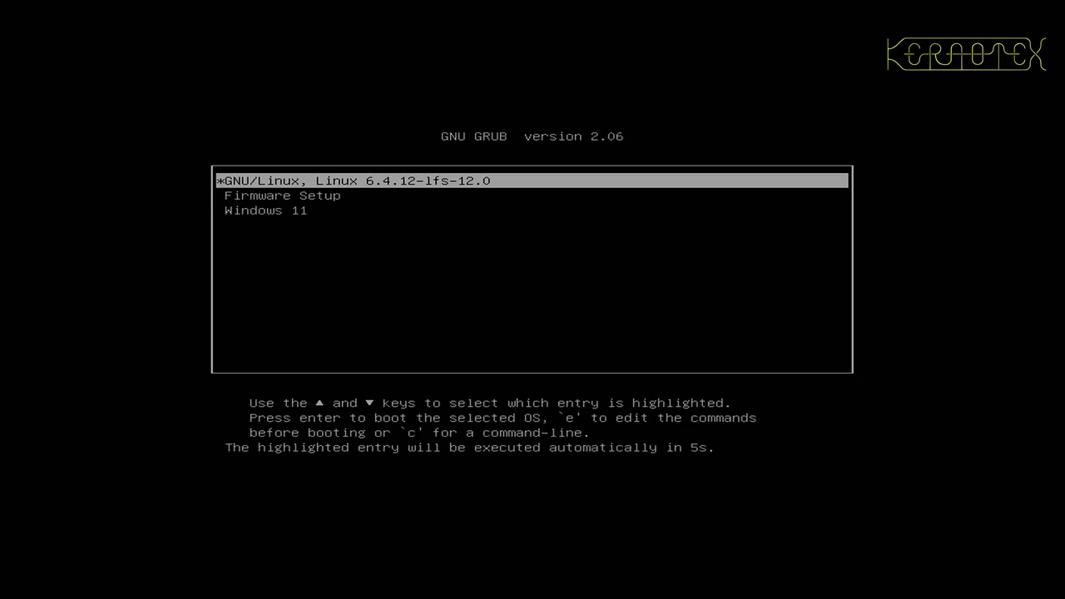
key("Return")
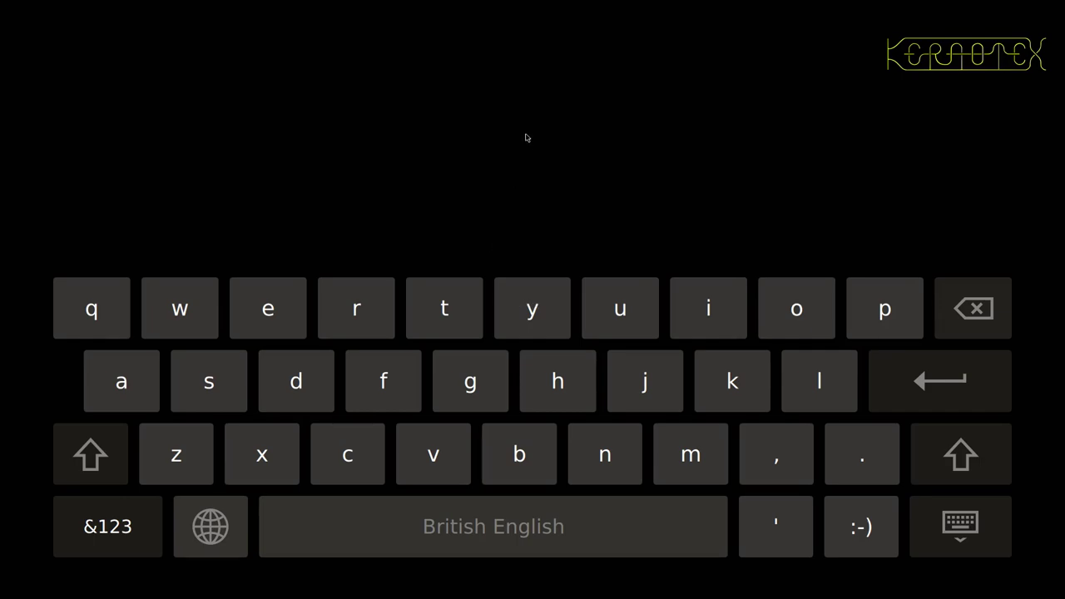
- Enter the account password in the sddm greeter, choose the Plasma (X11) session, and log in
left_click(914, 380)
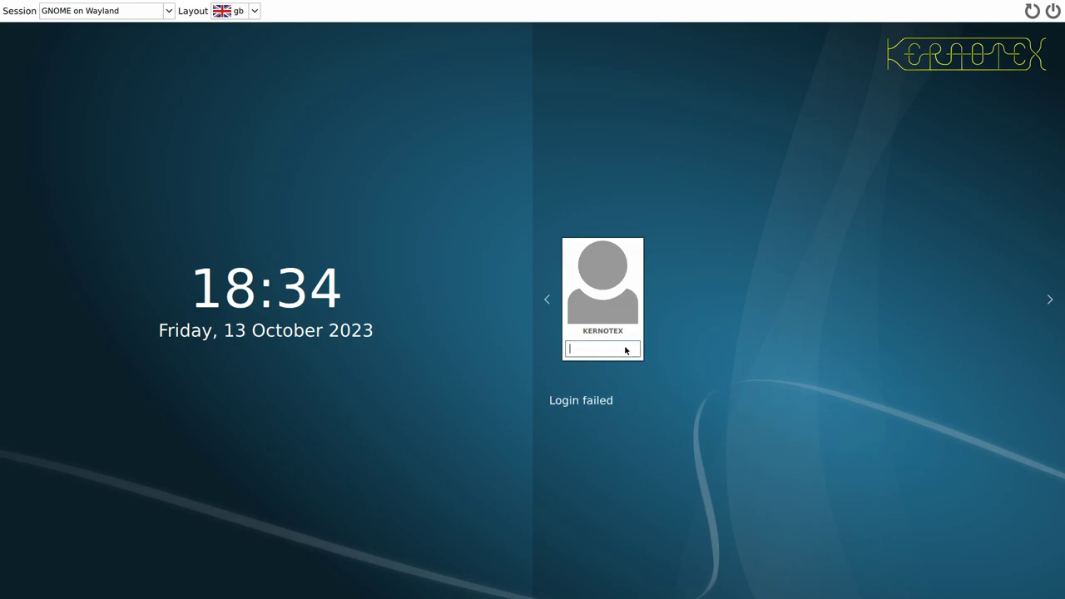
type("●●●●●●●")
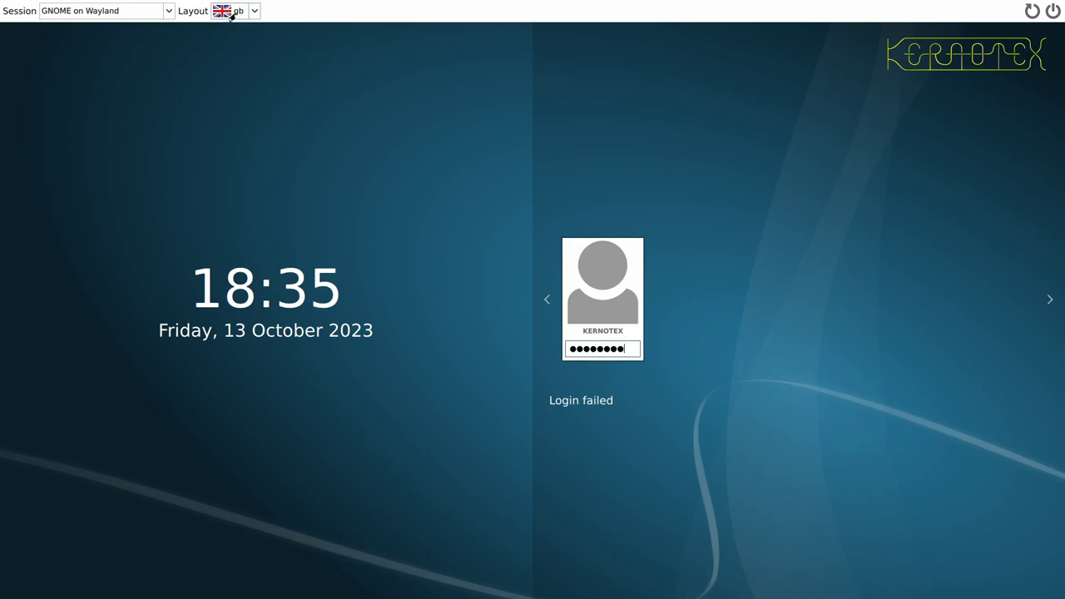
left_click(255, 11)
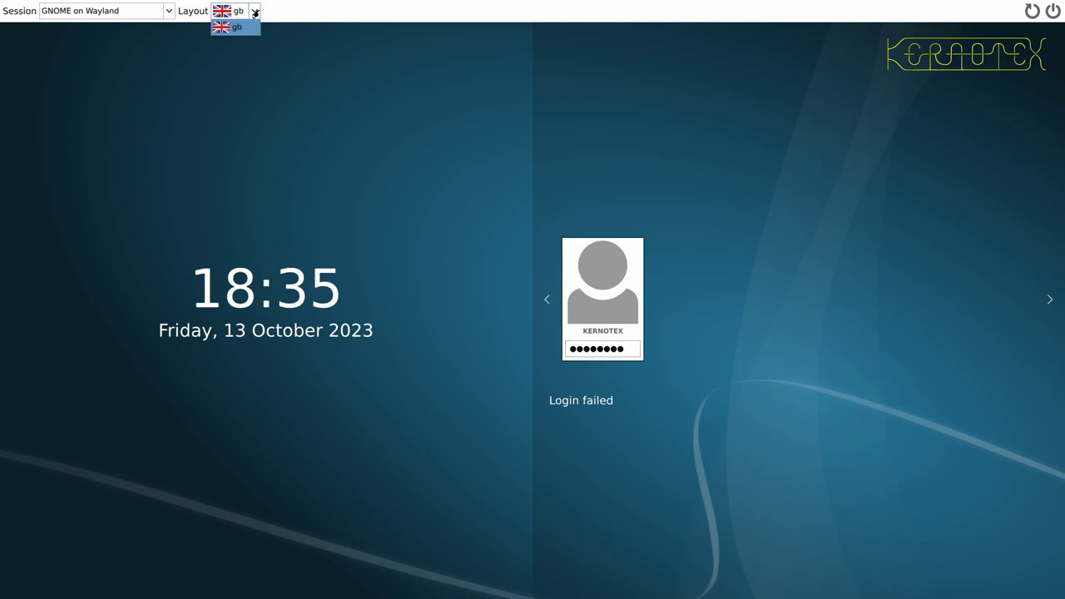
left_click(255, 12)
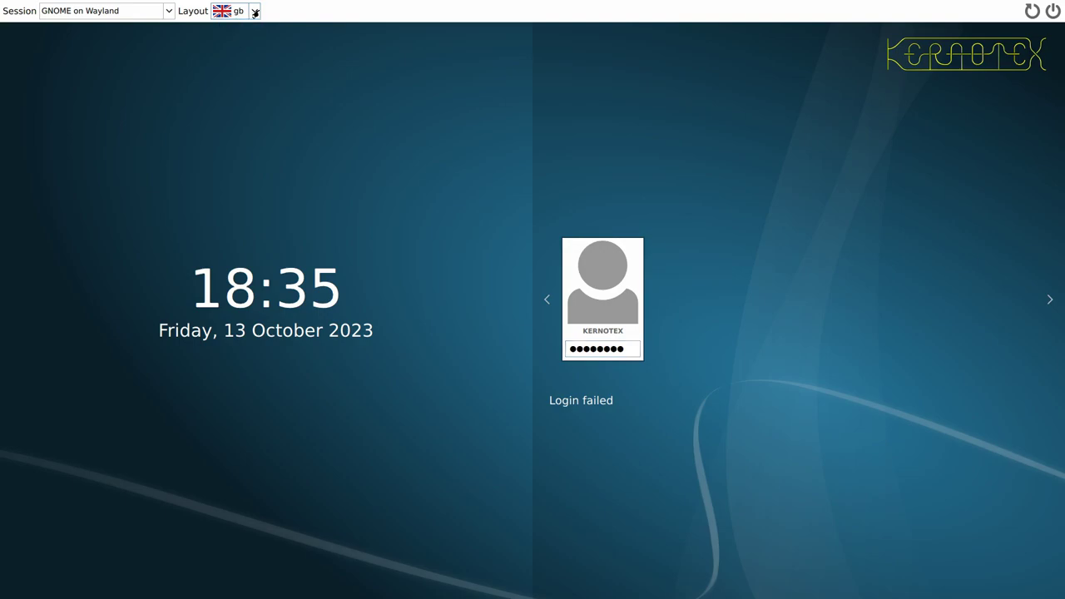
left_click(167, 12)
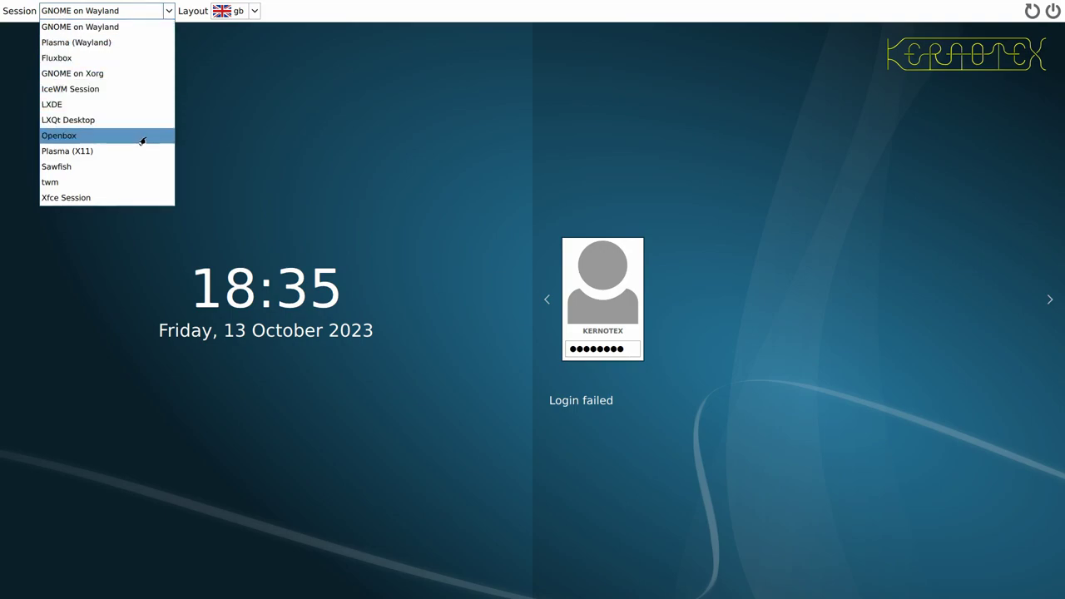
left_click(144, 155)
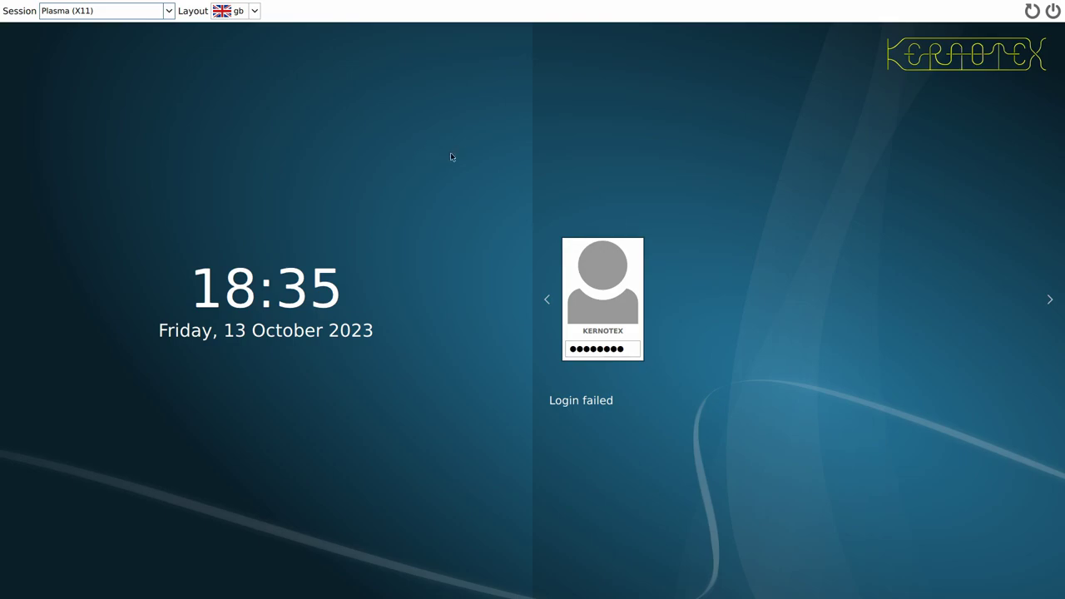
left_click(637, 349)
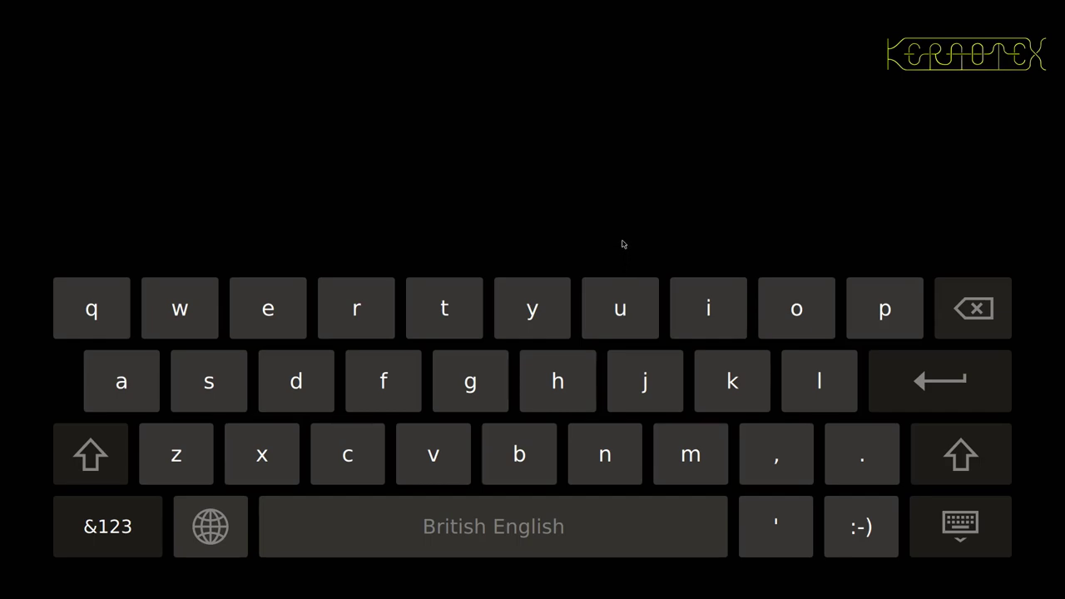
left_click(899, 381)
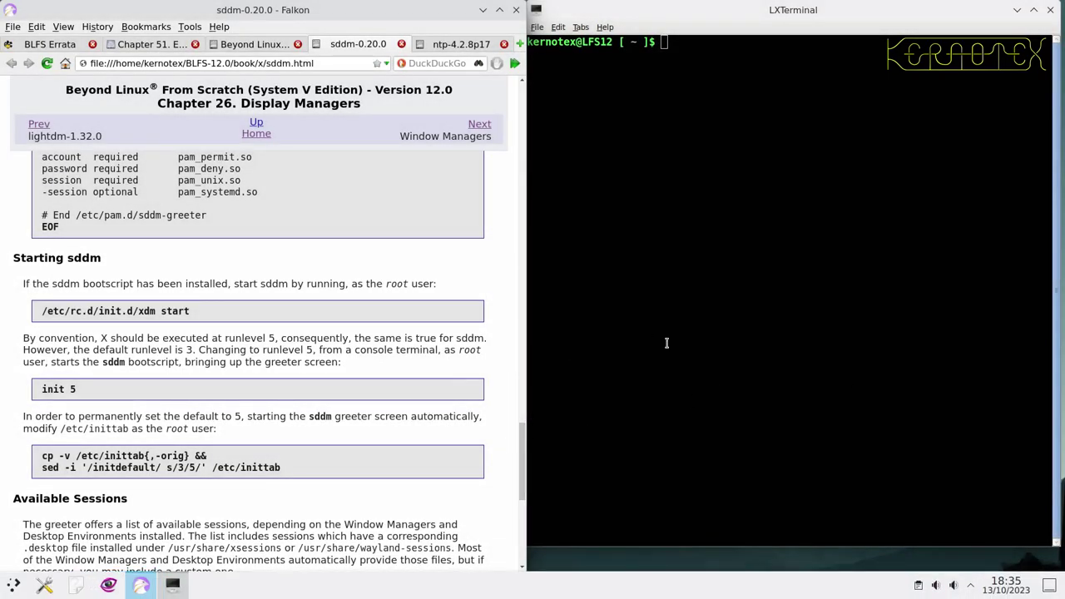
- Go back to the virtual keyboard instructions on the sddm page and start a root shell with sudo -E su
scroll(407, 382, "up", 12)
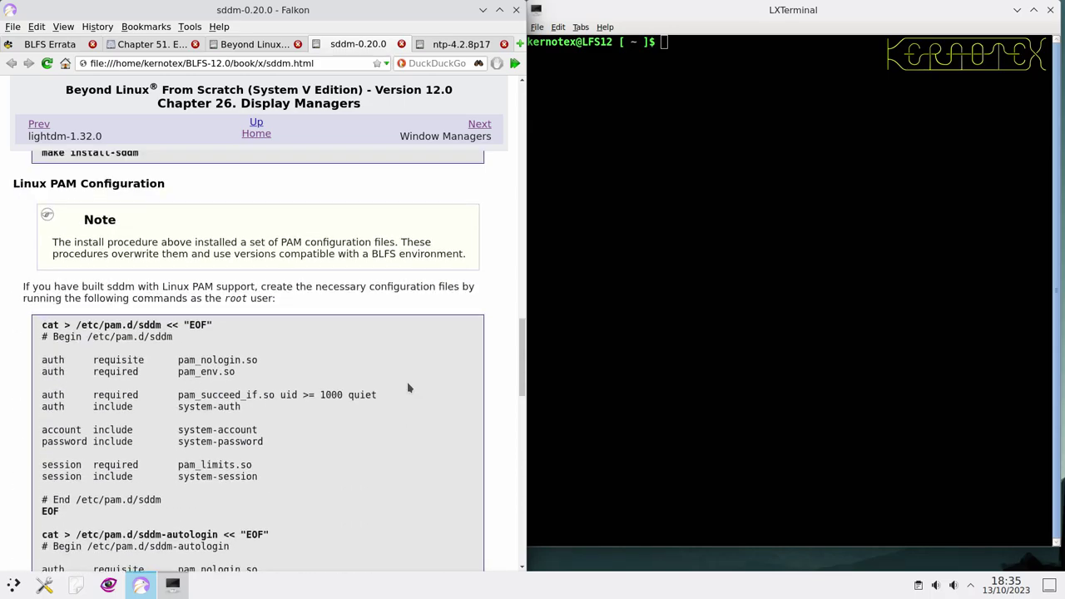
scroll(408, 383, "up", 4)
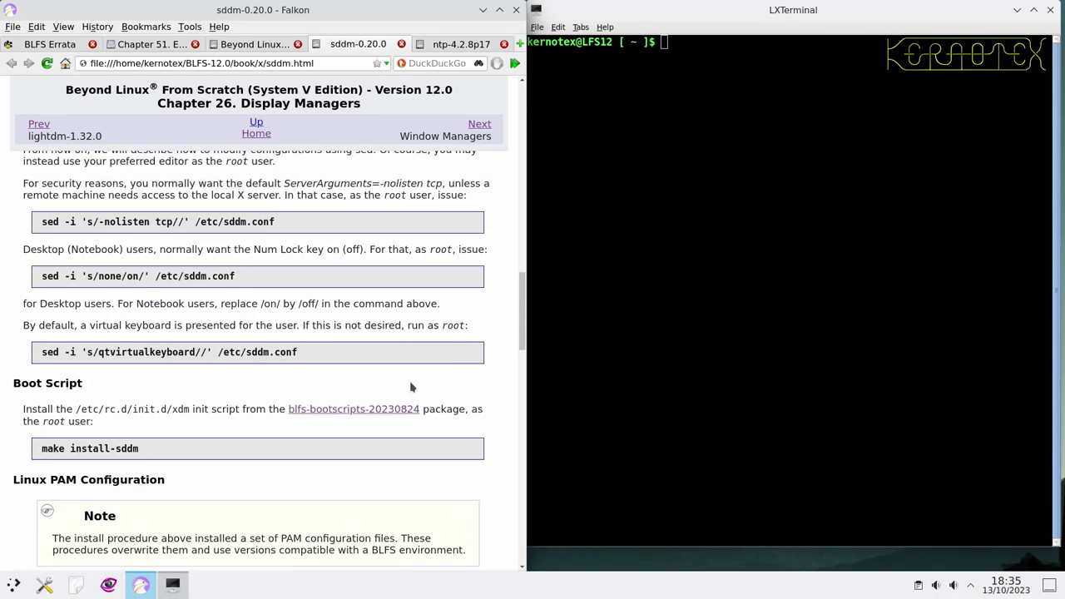
left_click(618, 337)
type("sudo -E")
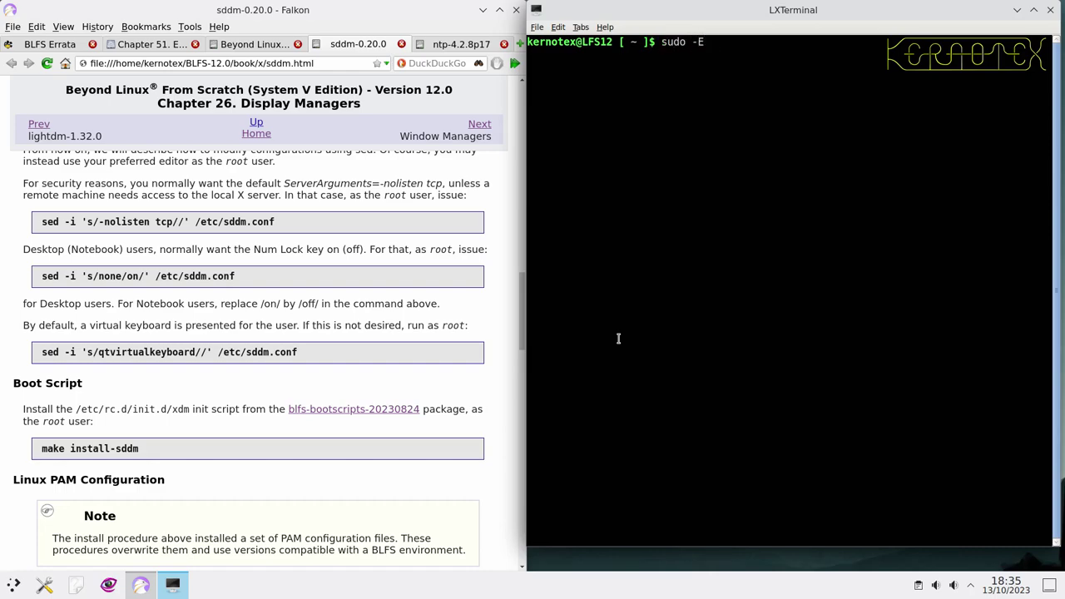
type(" su")
key("Return")
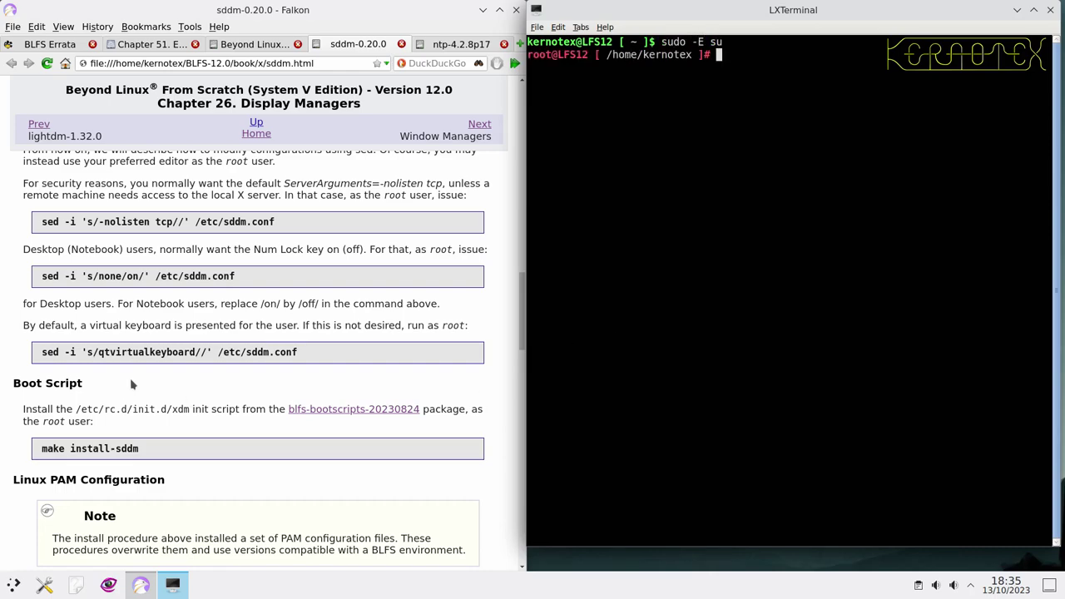
- Disable the greeter's virtual keyboard by running the book's command sed -i 's/qtvirtualkeyboard//' /etc/sddm.conf
left_click_drag(42, 354, 277, 367)
middle_click(677, 364)
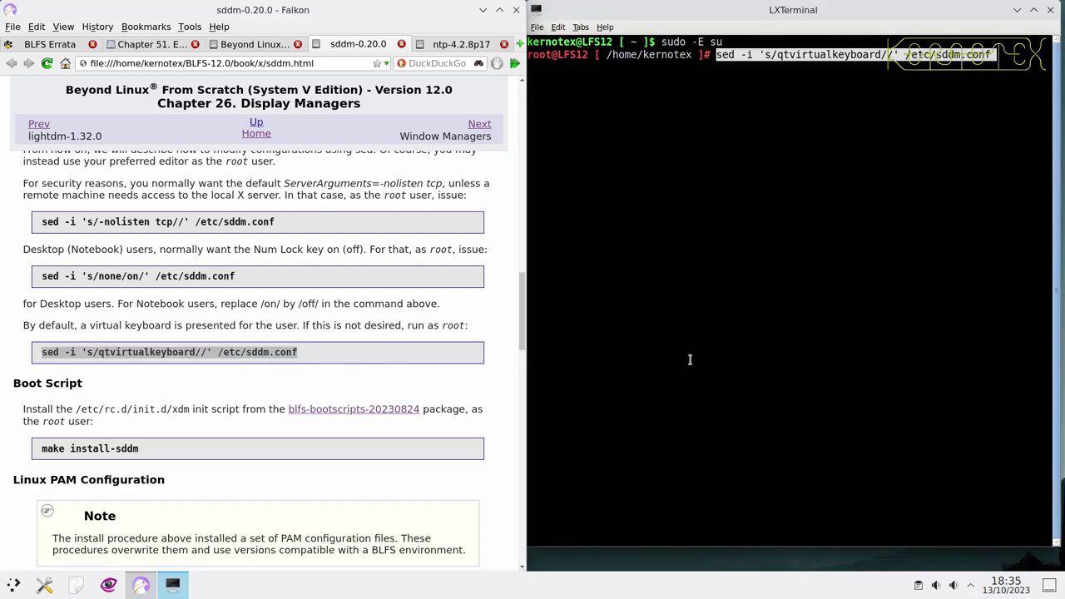
key("Return")
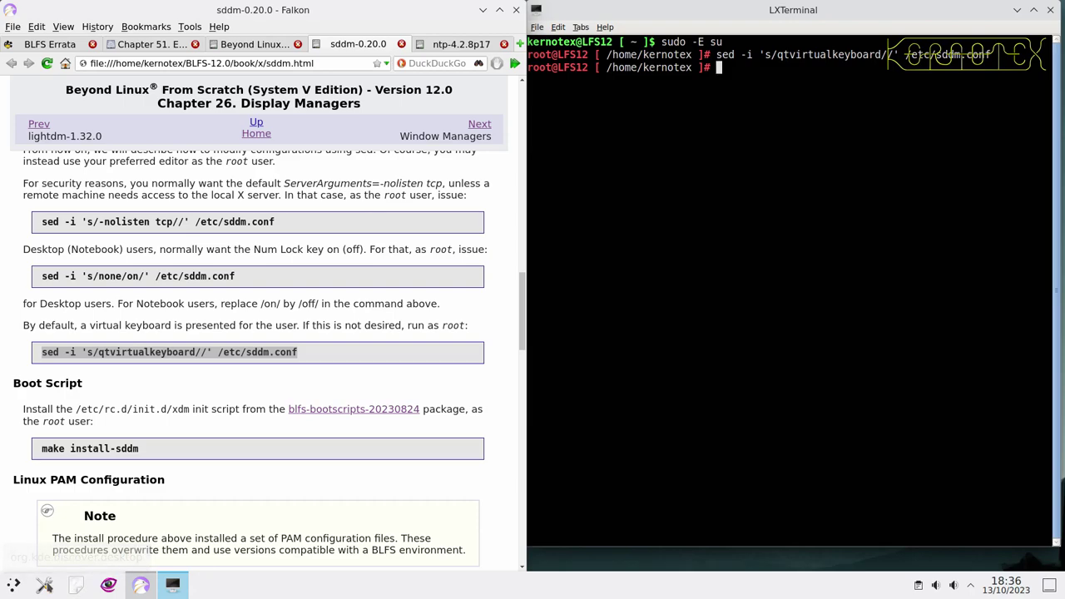
- Start LibreOffice Calc and recover the Untitled 1 document
left_click(14, 585)
mouse_move(58, 466)
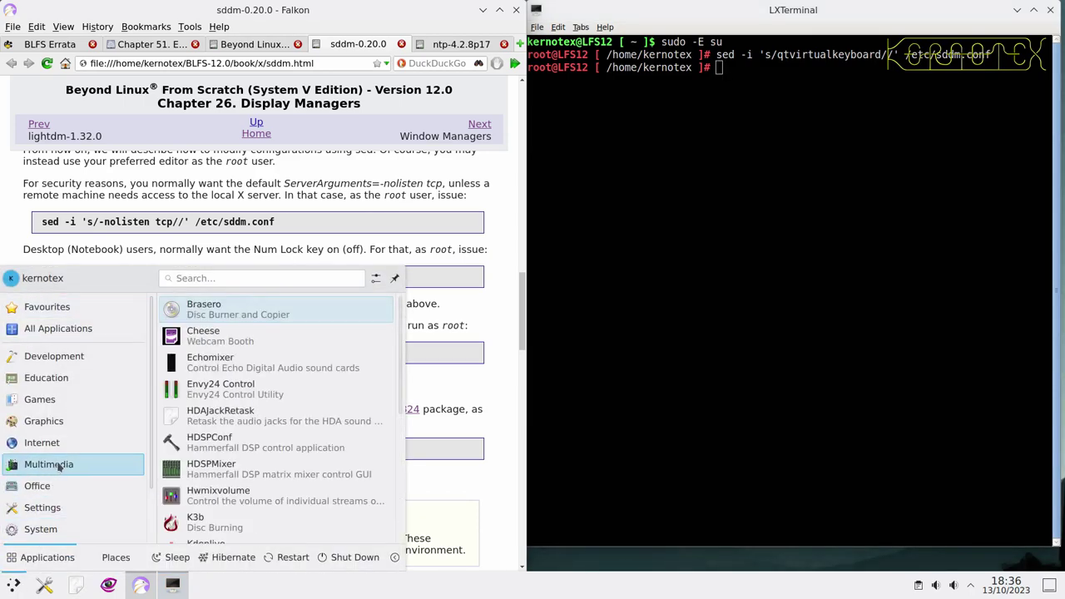
mouse_move(62, 487)
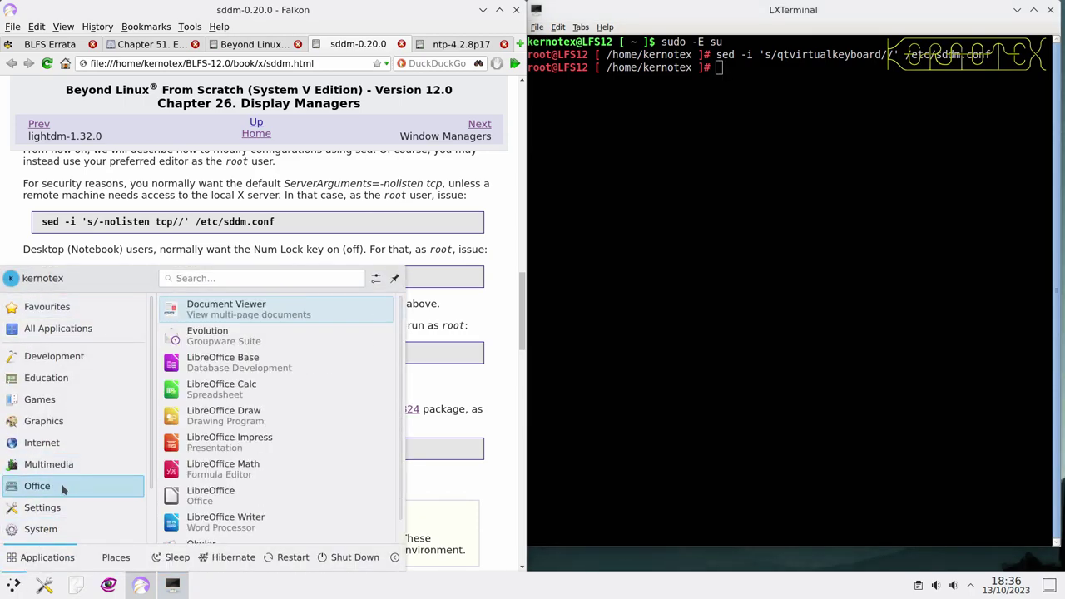
left_click(214, 399)
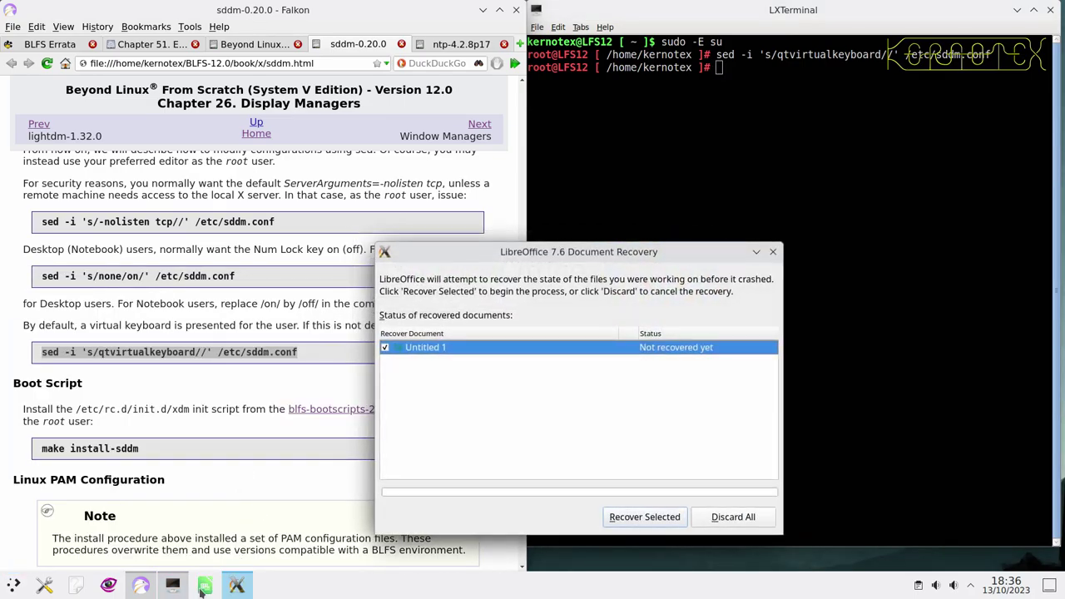
left_click(676, 517)
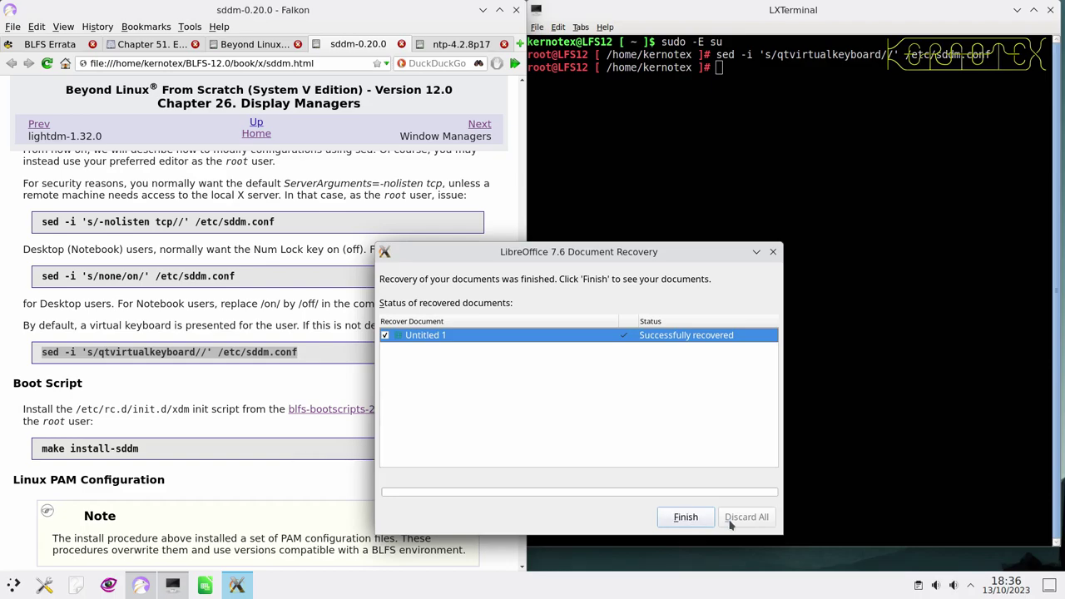
left_click(685, 517)
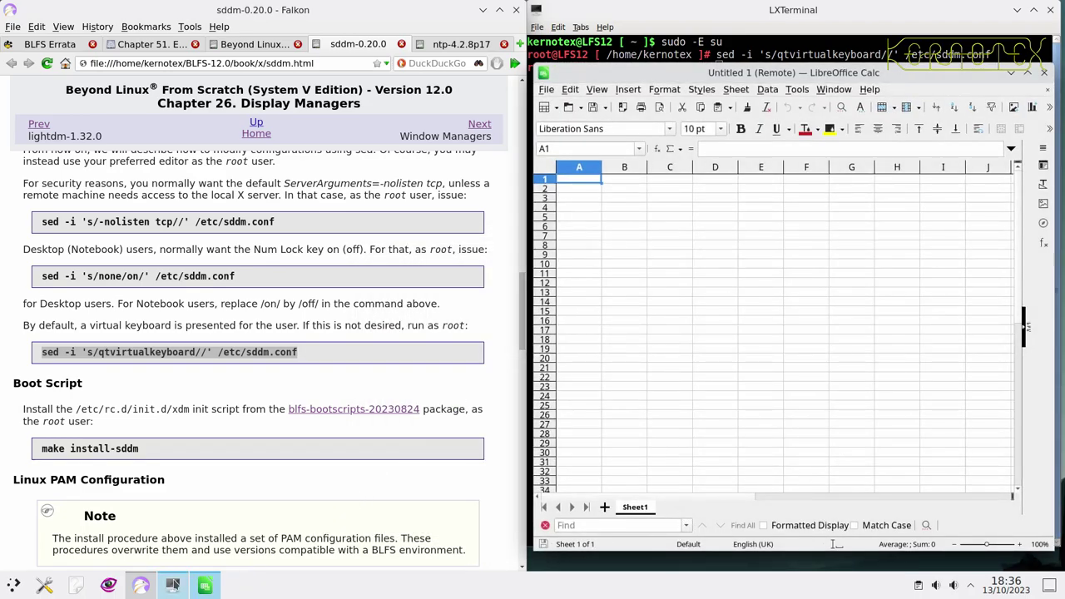
- Check the Calc task manager entry's options, and open BLFS-12 Installation order.ods from the recent documents
right_click(203, 585)
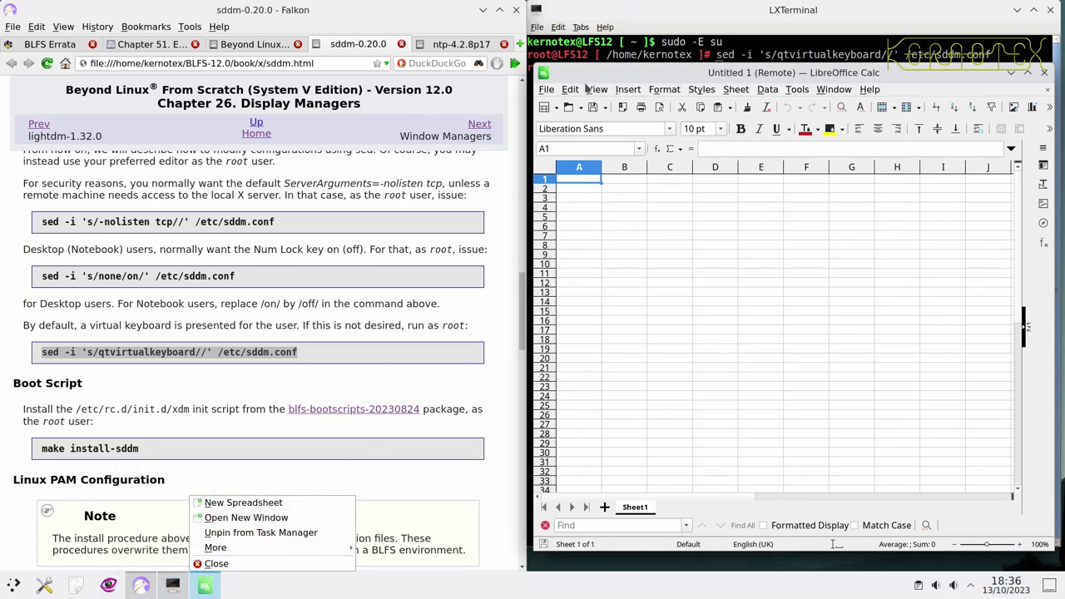
left_click(549, 91)
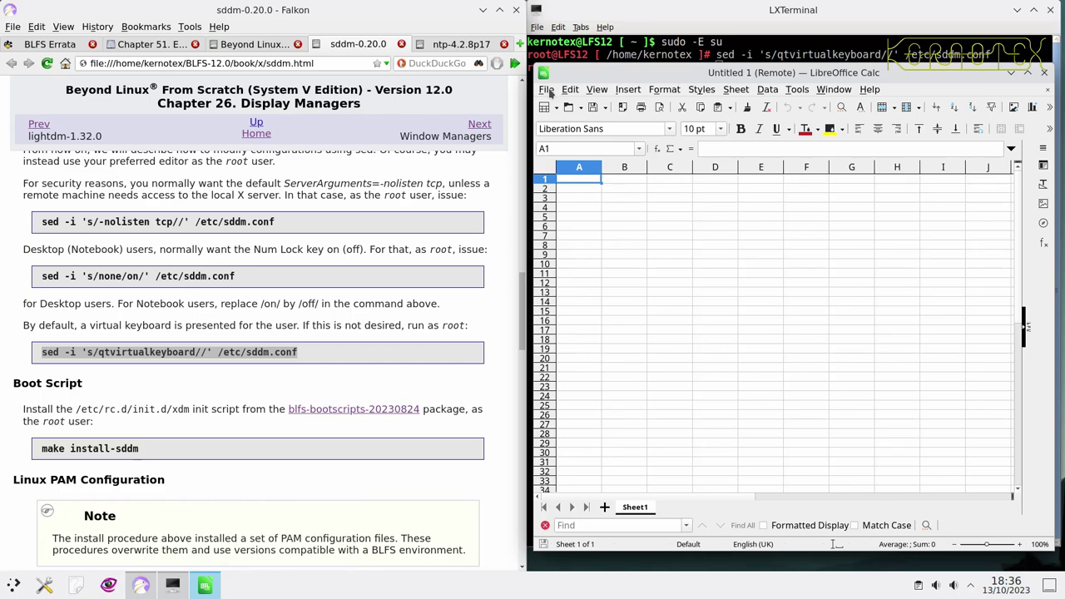
left_click(550, 92)
mouse_move(576, 155)
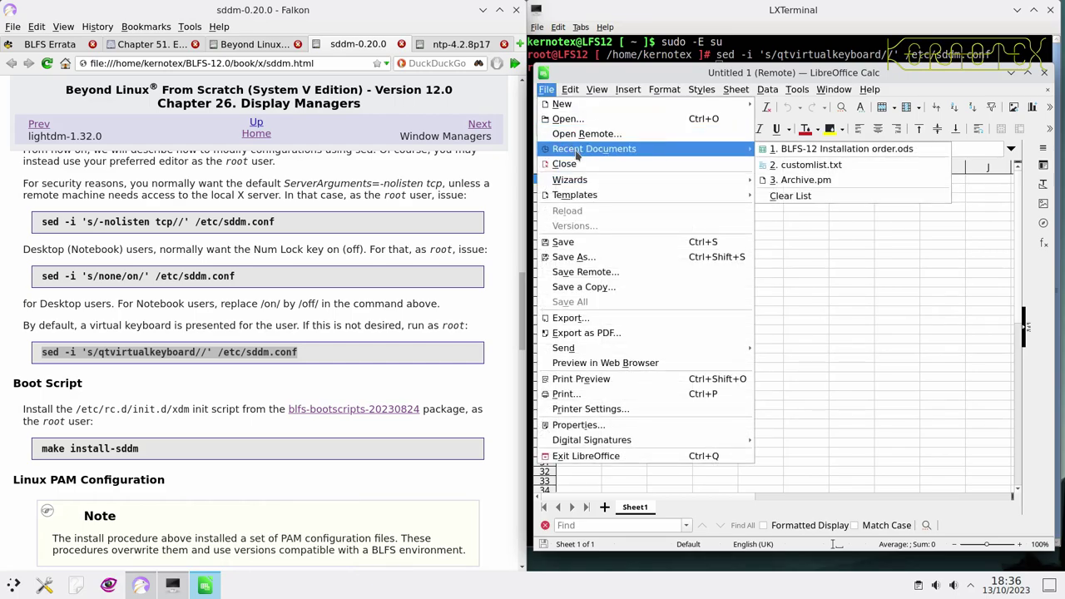
left_click(767, 148)
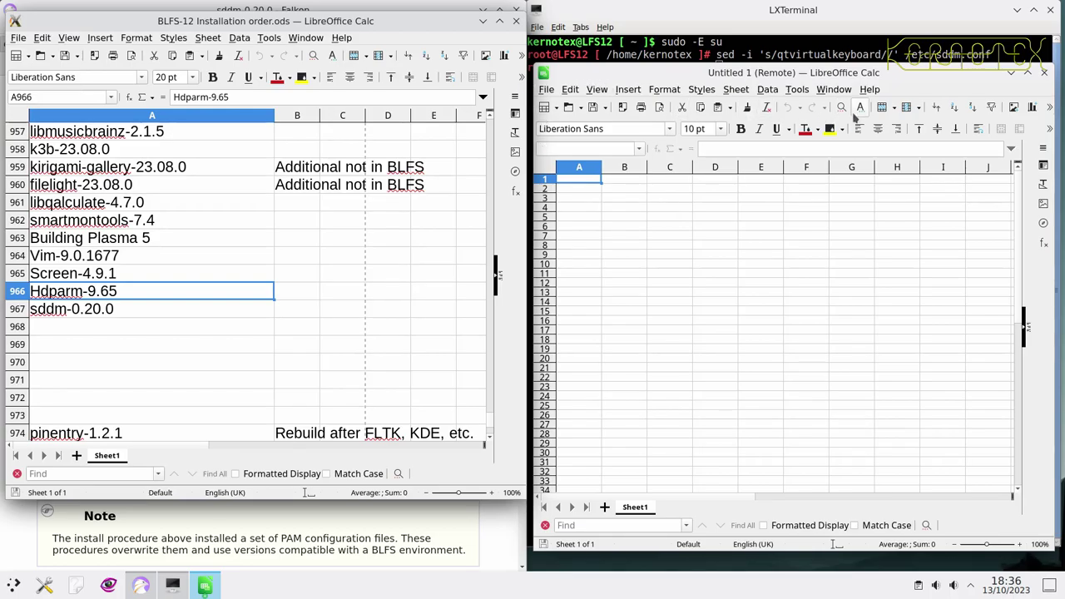
- Close the blank Untitled 1 spreadsheet, and move the BLFS-12 Installation order.ods window over the terminal before closing it
left_click(1043, 72)
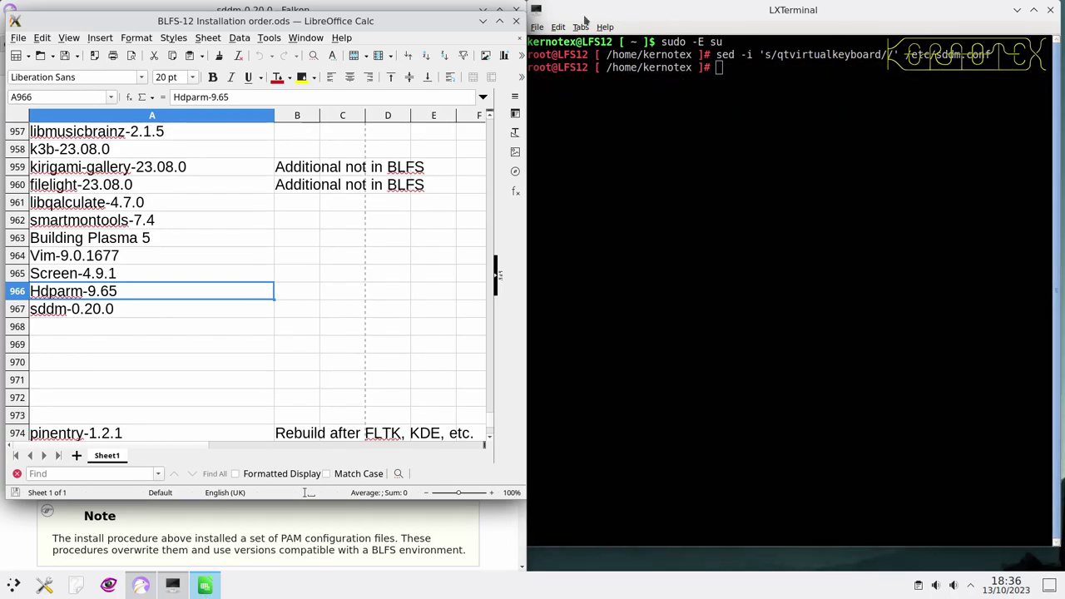
left_click_drag(423, 17, 956, 84)
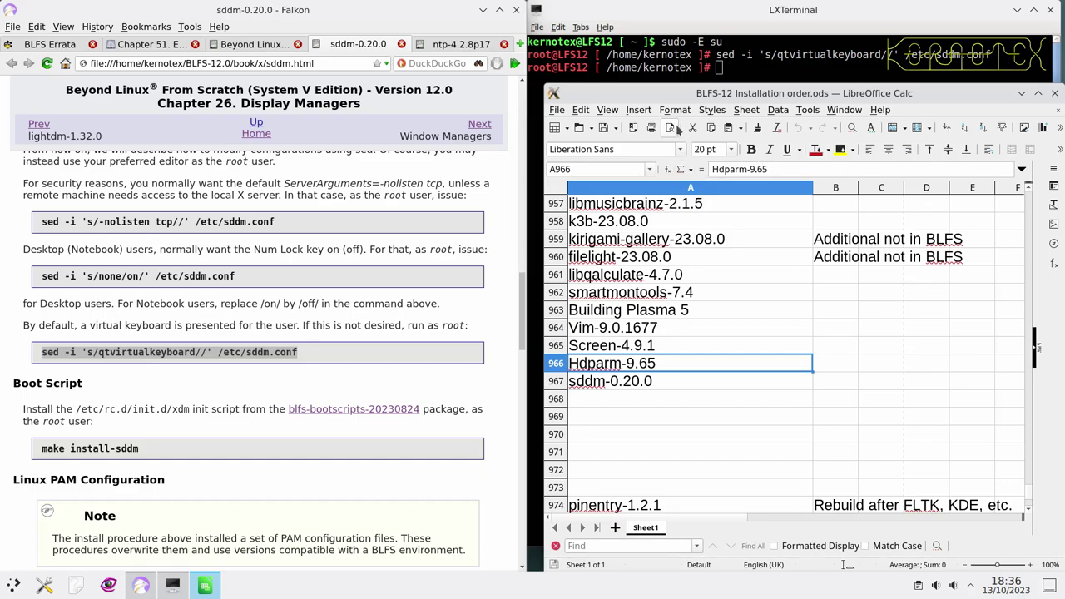
left_click(1054, 93)
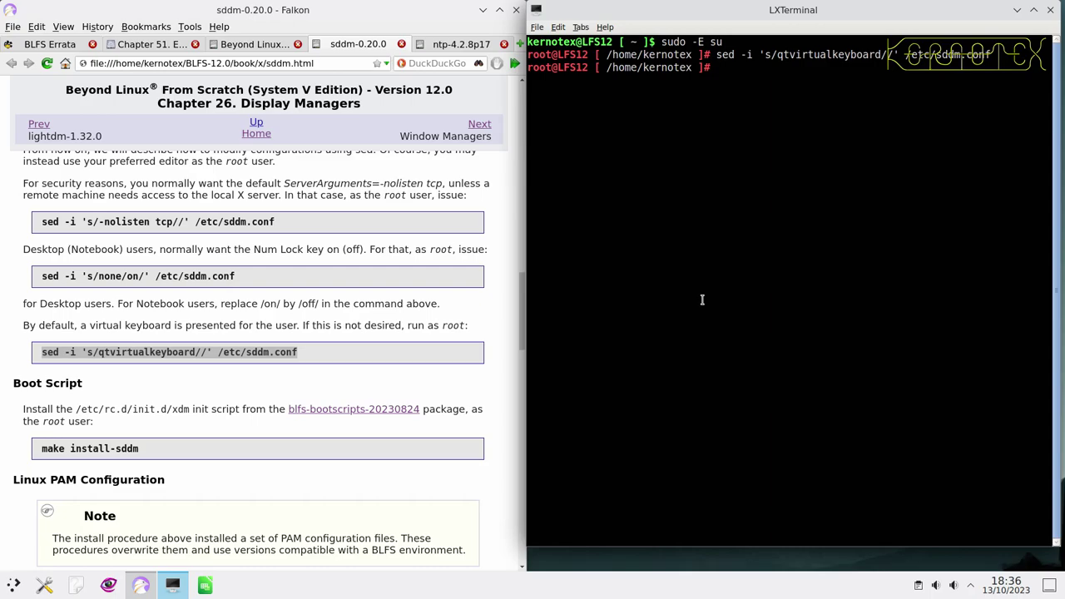
- Exit the root shell and open the Plasma application launcher
key("ctrl+d")
left_click(14, 586)
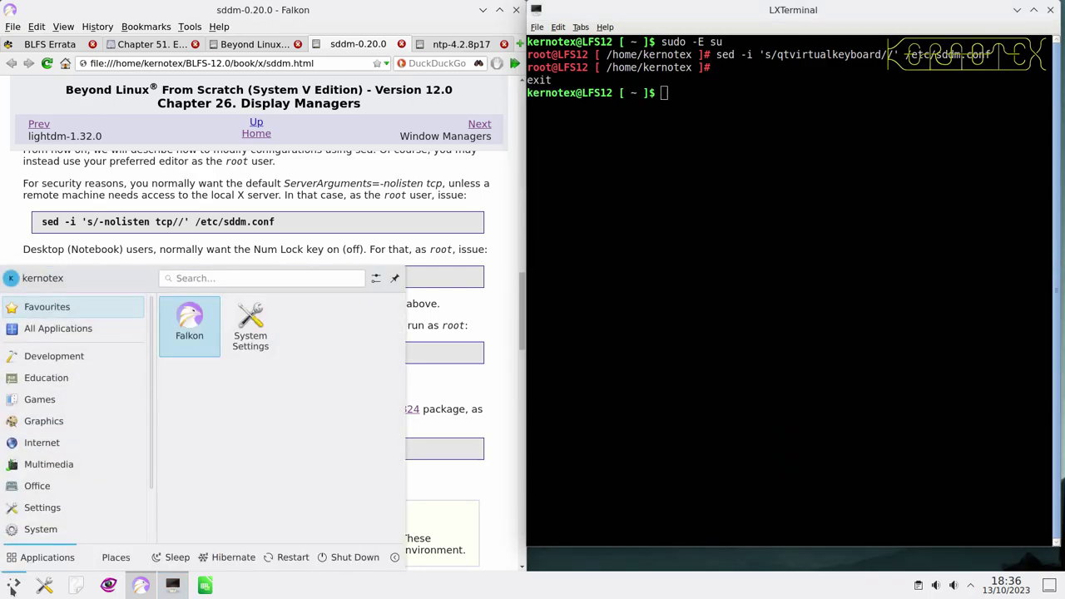